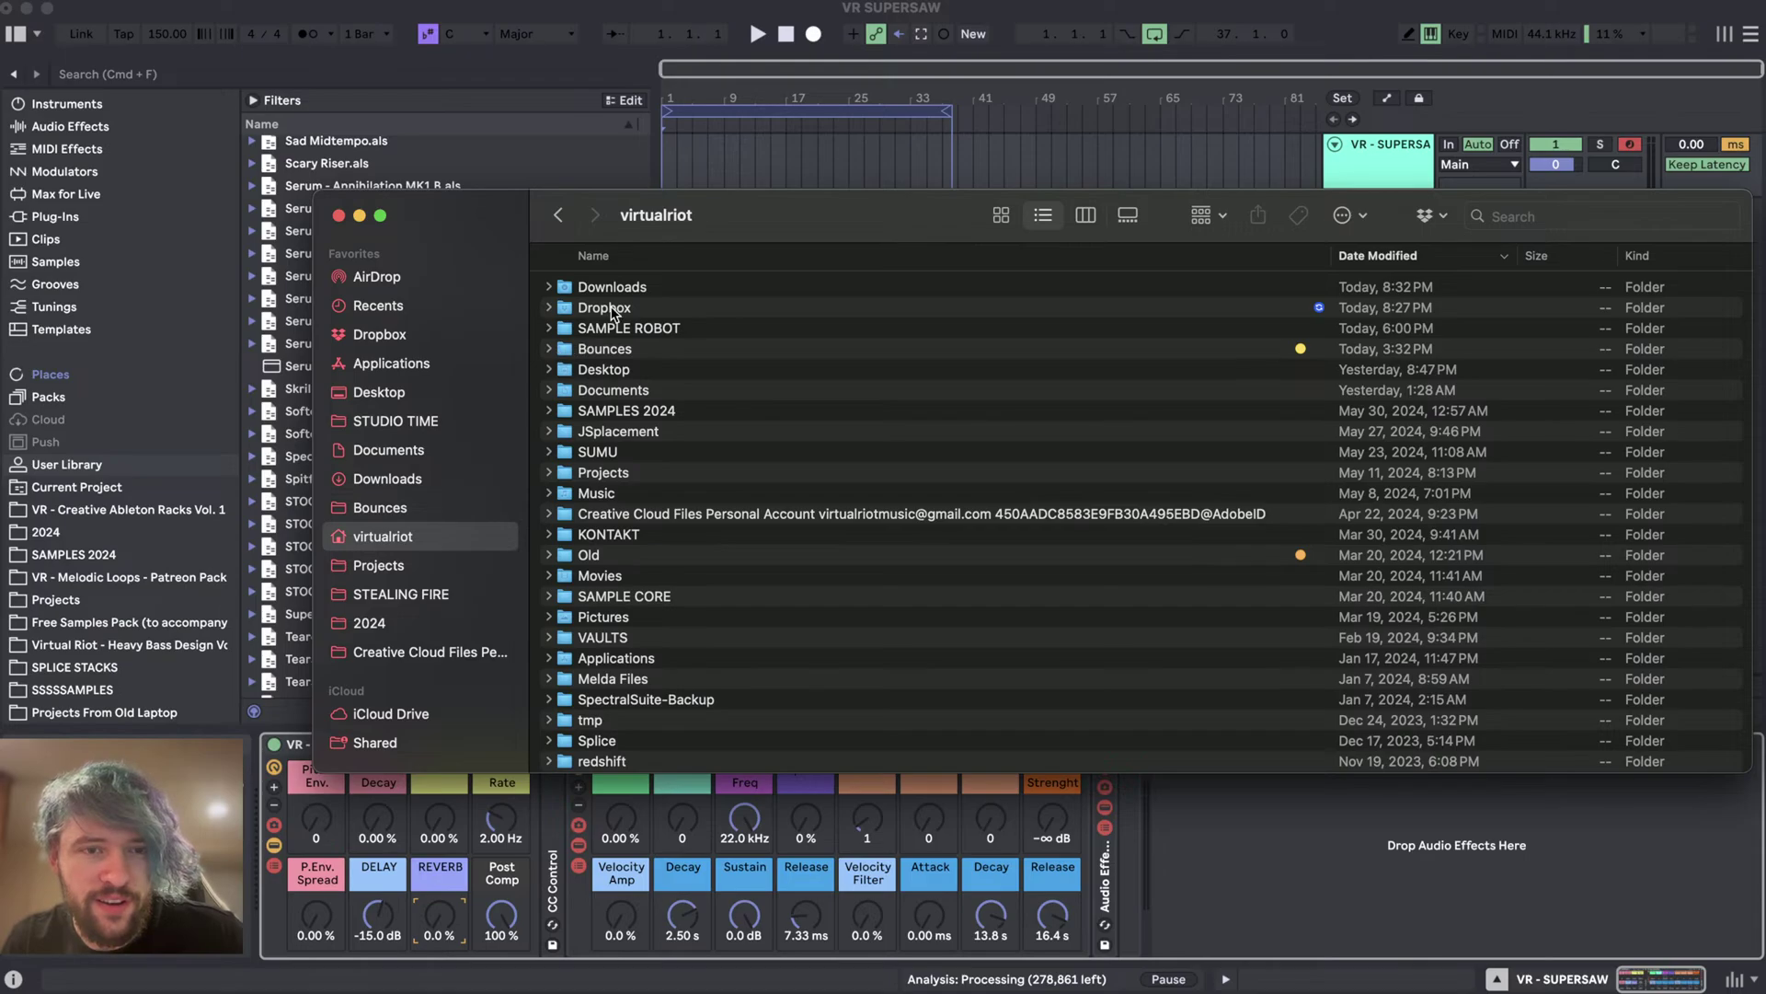
# - Examine the exported multisample WAV files and export folders inside the SAMPLE ROBOT folder
pyautogui.press('Right')
pyautogui.press('Down')
pyautogui.press('Down')
pyautogui.scroll(-2, 657, 416)
pyautogui.scroll(2, 658, 417)
pyautogui.press('Left')
pyautogui.press('Down')
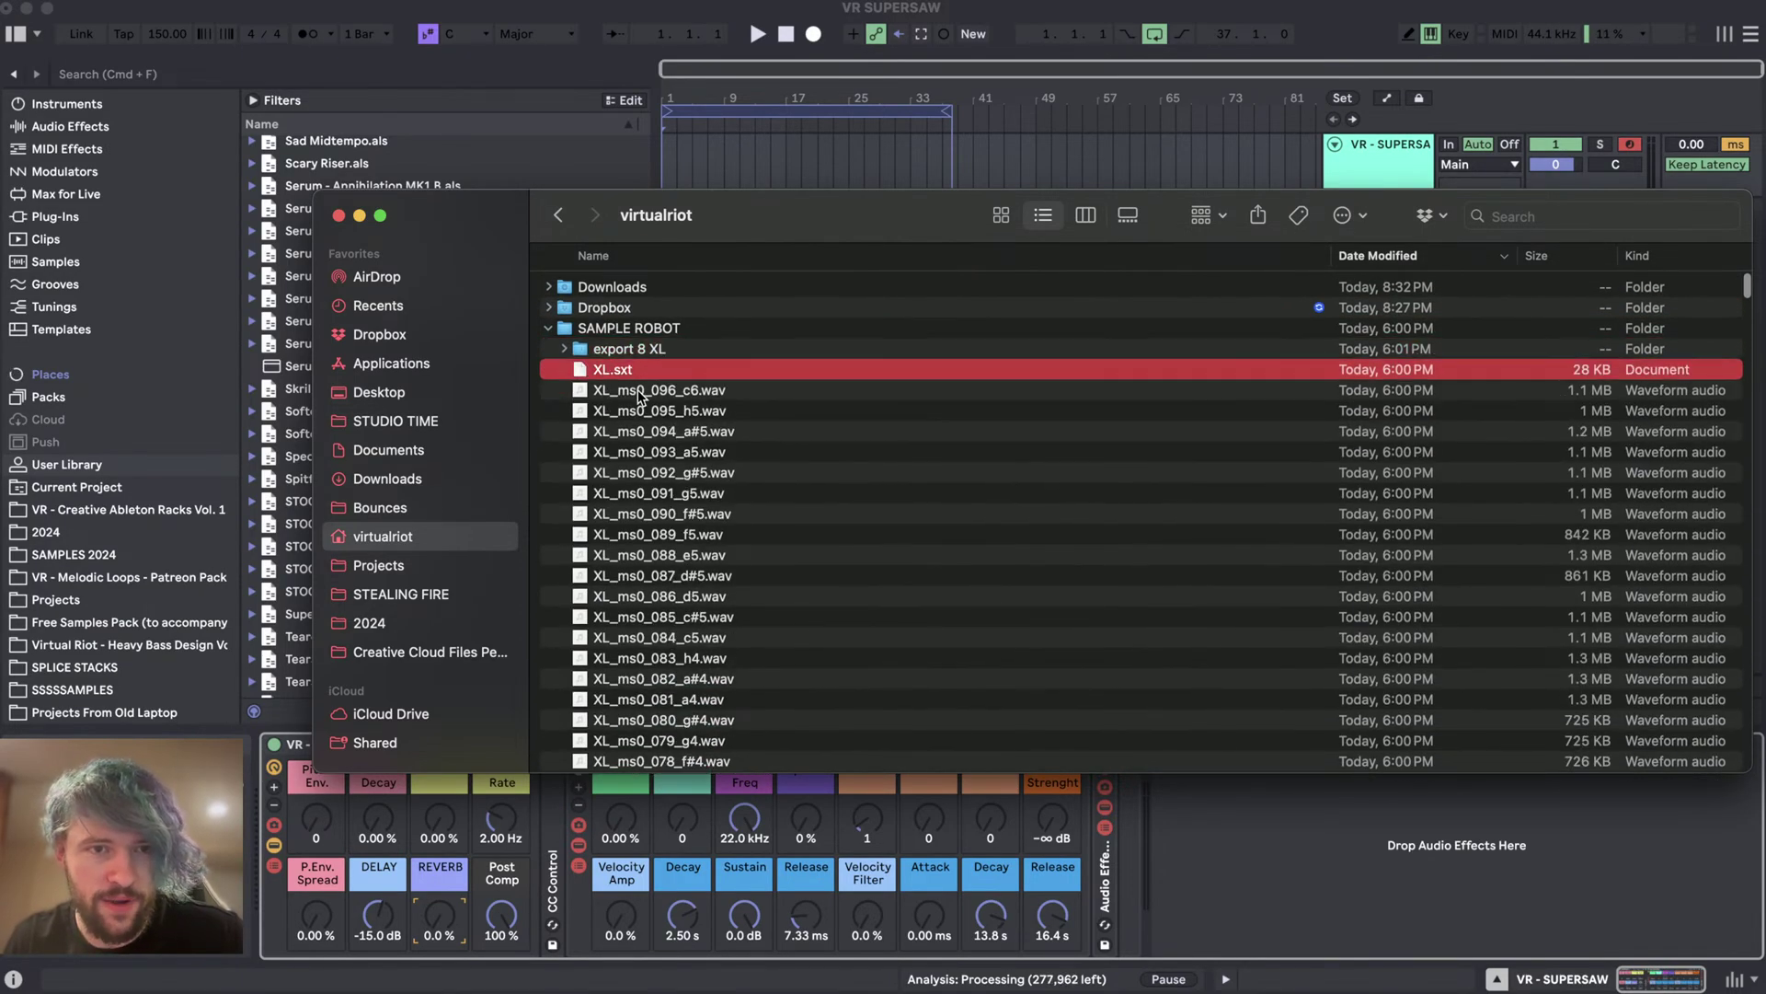
pyautogui.scroll(-3, 641, 440)
pyautogui.scroll(3, 626, 386)
pyautogui.press('Left')
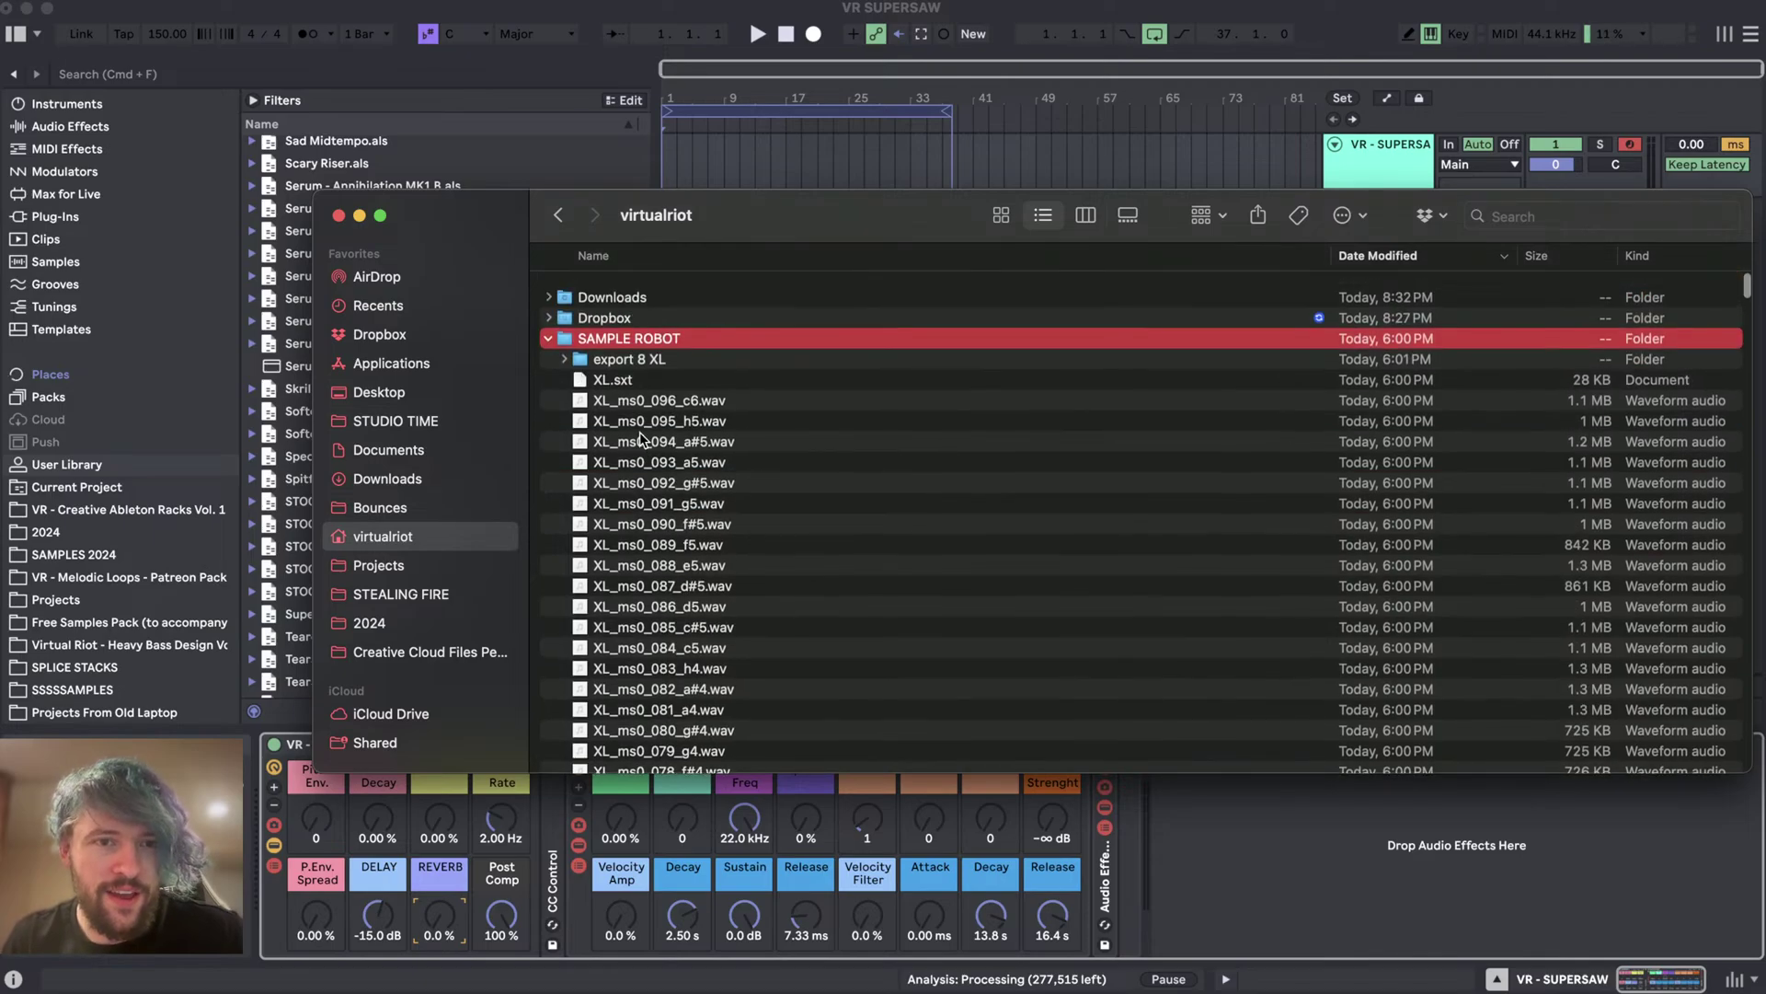
pyautogui.scroll(-15, 635, 414)
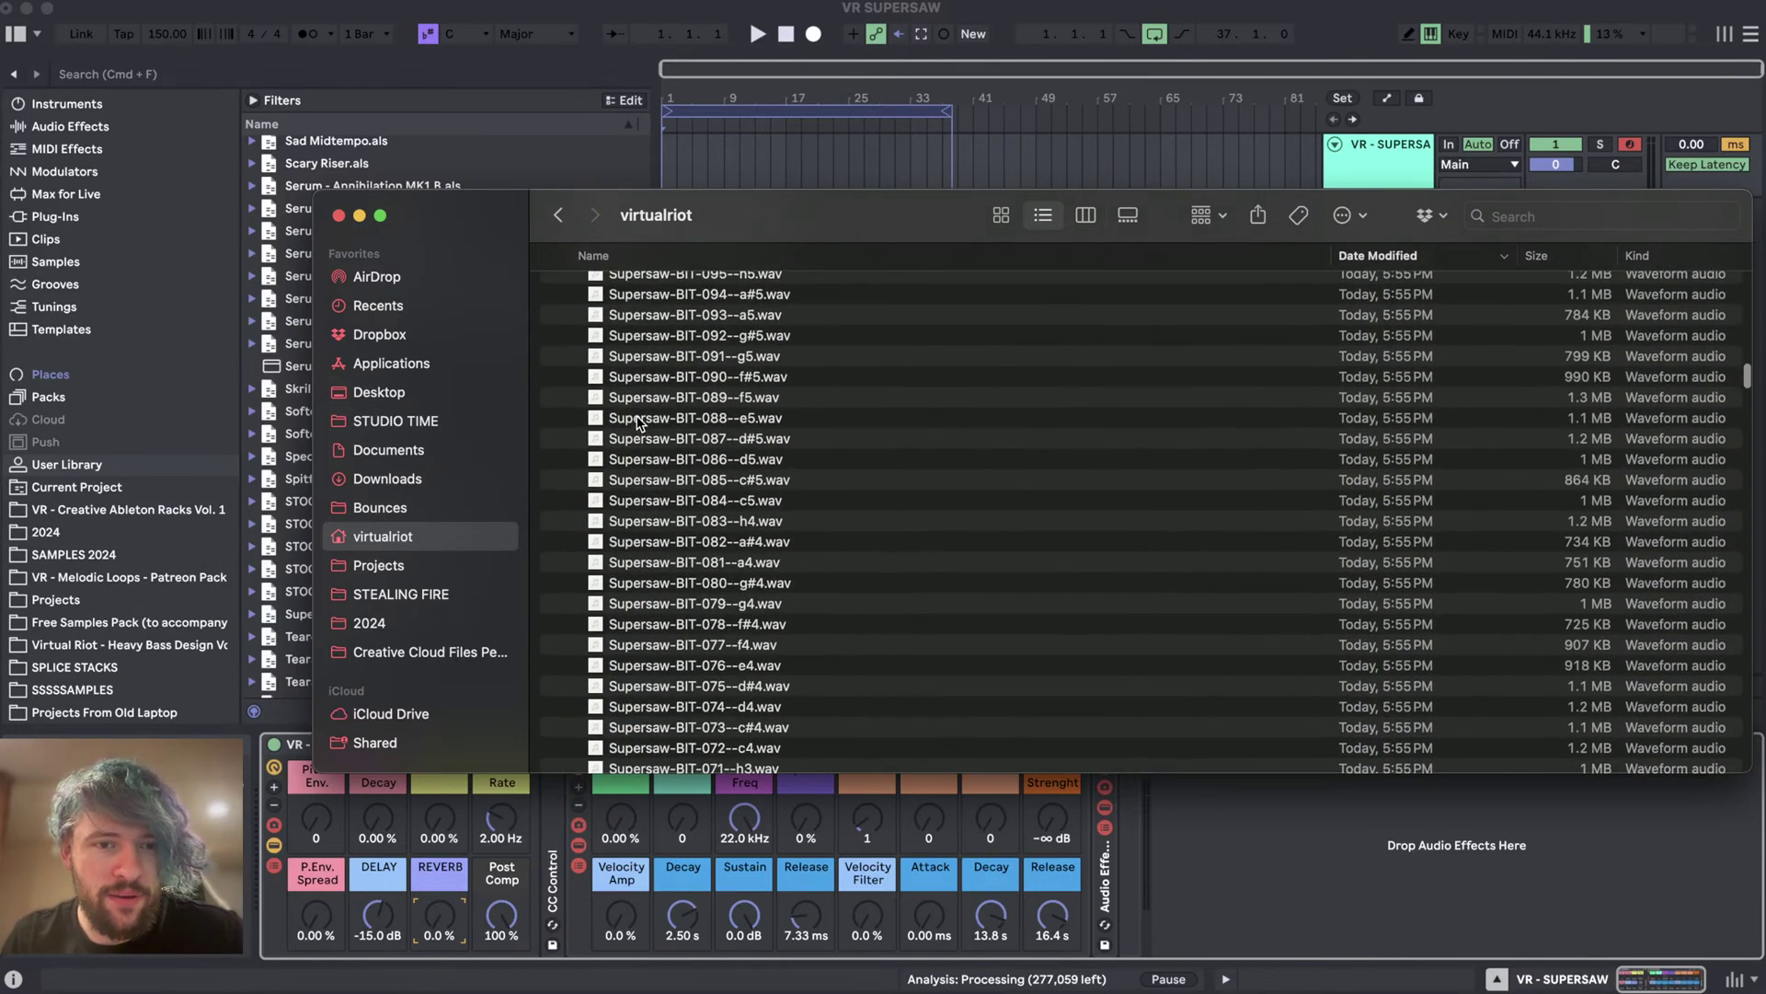
pyautogui.scroll(2, 637, 422)
pyautogui.click(635, 395)
pyautogui.press('Left')
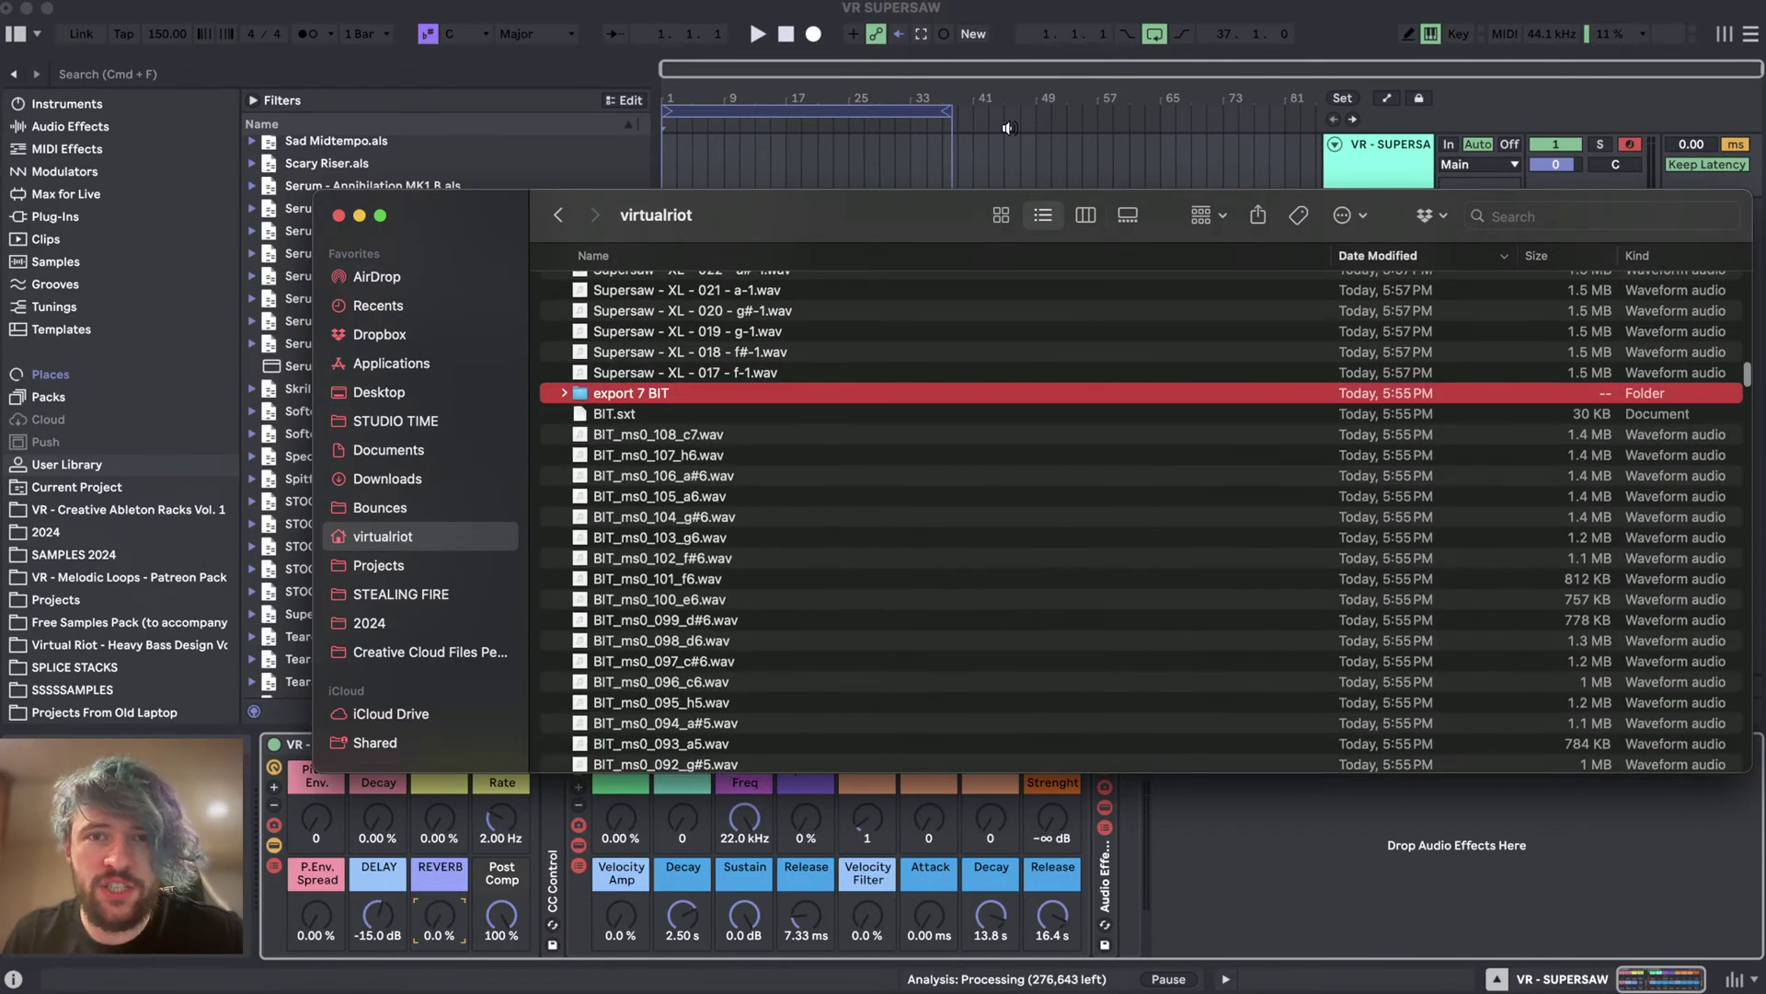
# - Switch to Ableton Live, load the Falcon instrument onto a new track and start a new empty Falcon project
pyautogui.click(1009, 129)
pyautogui.scroll(5, 85, 92)
pyautogui.click(59, 127)
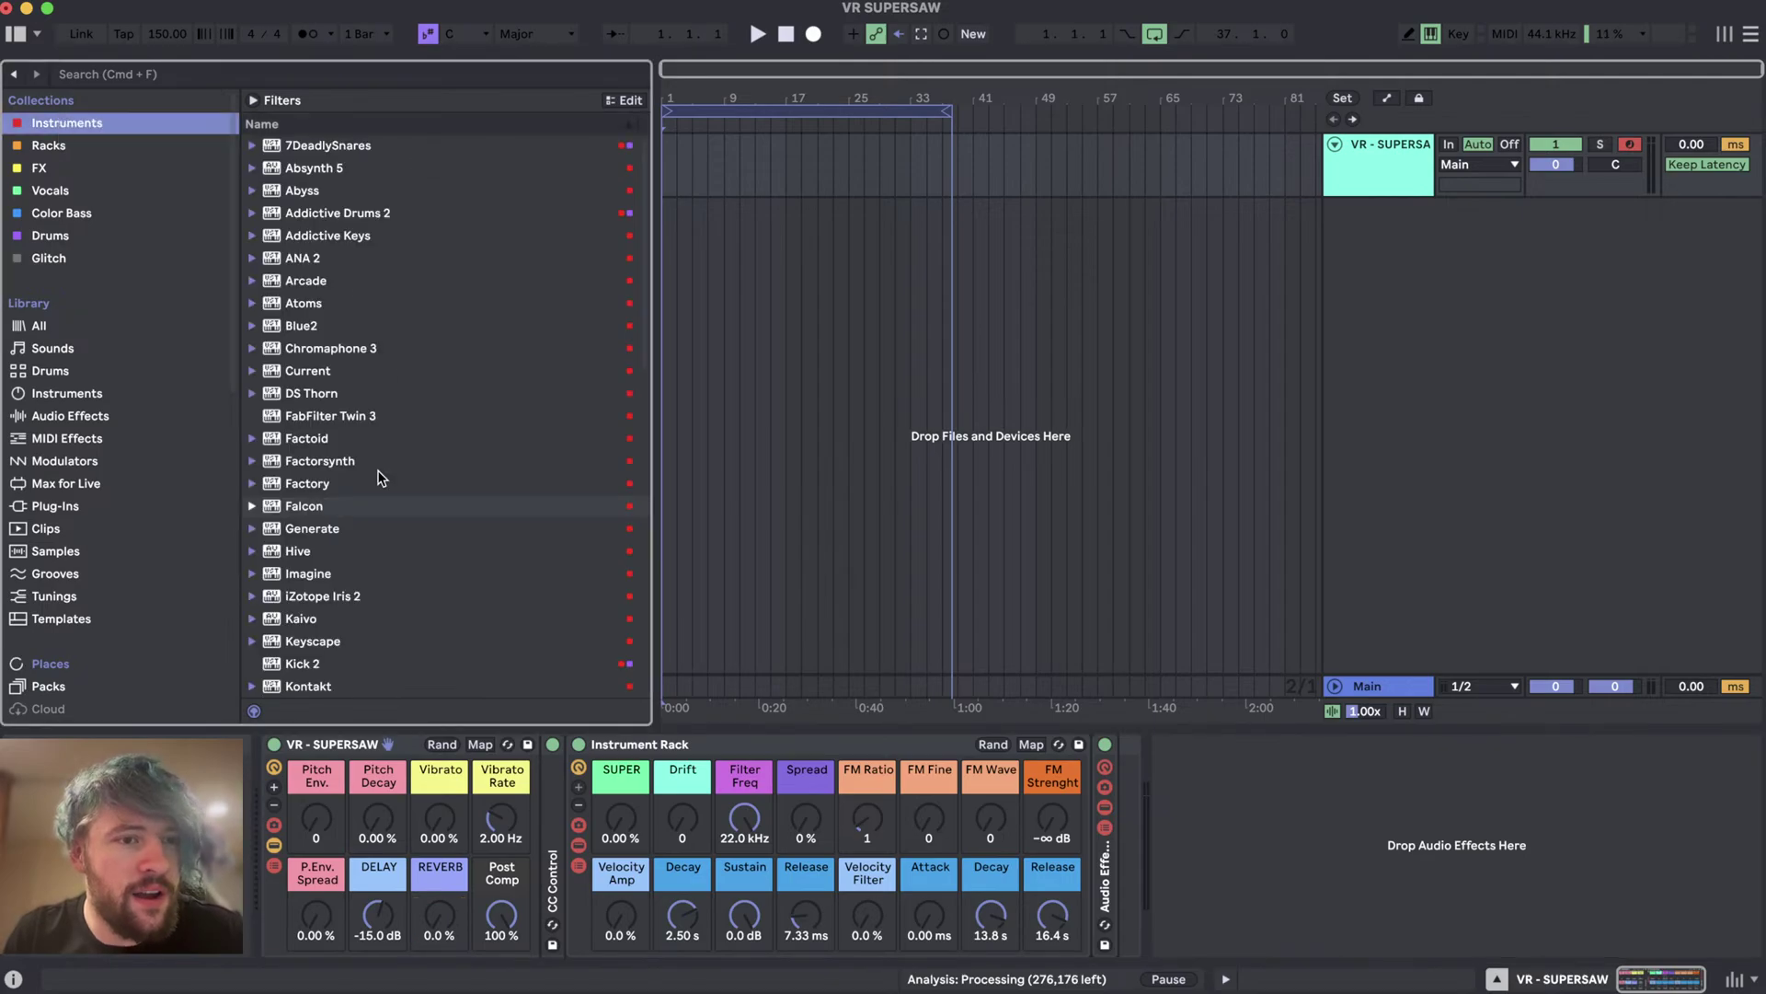
pyautogui.moveTo(309, 506); pyautogui.dragTo(1230, 343)
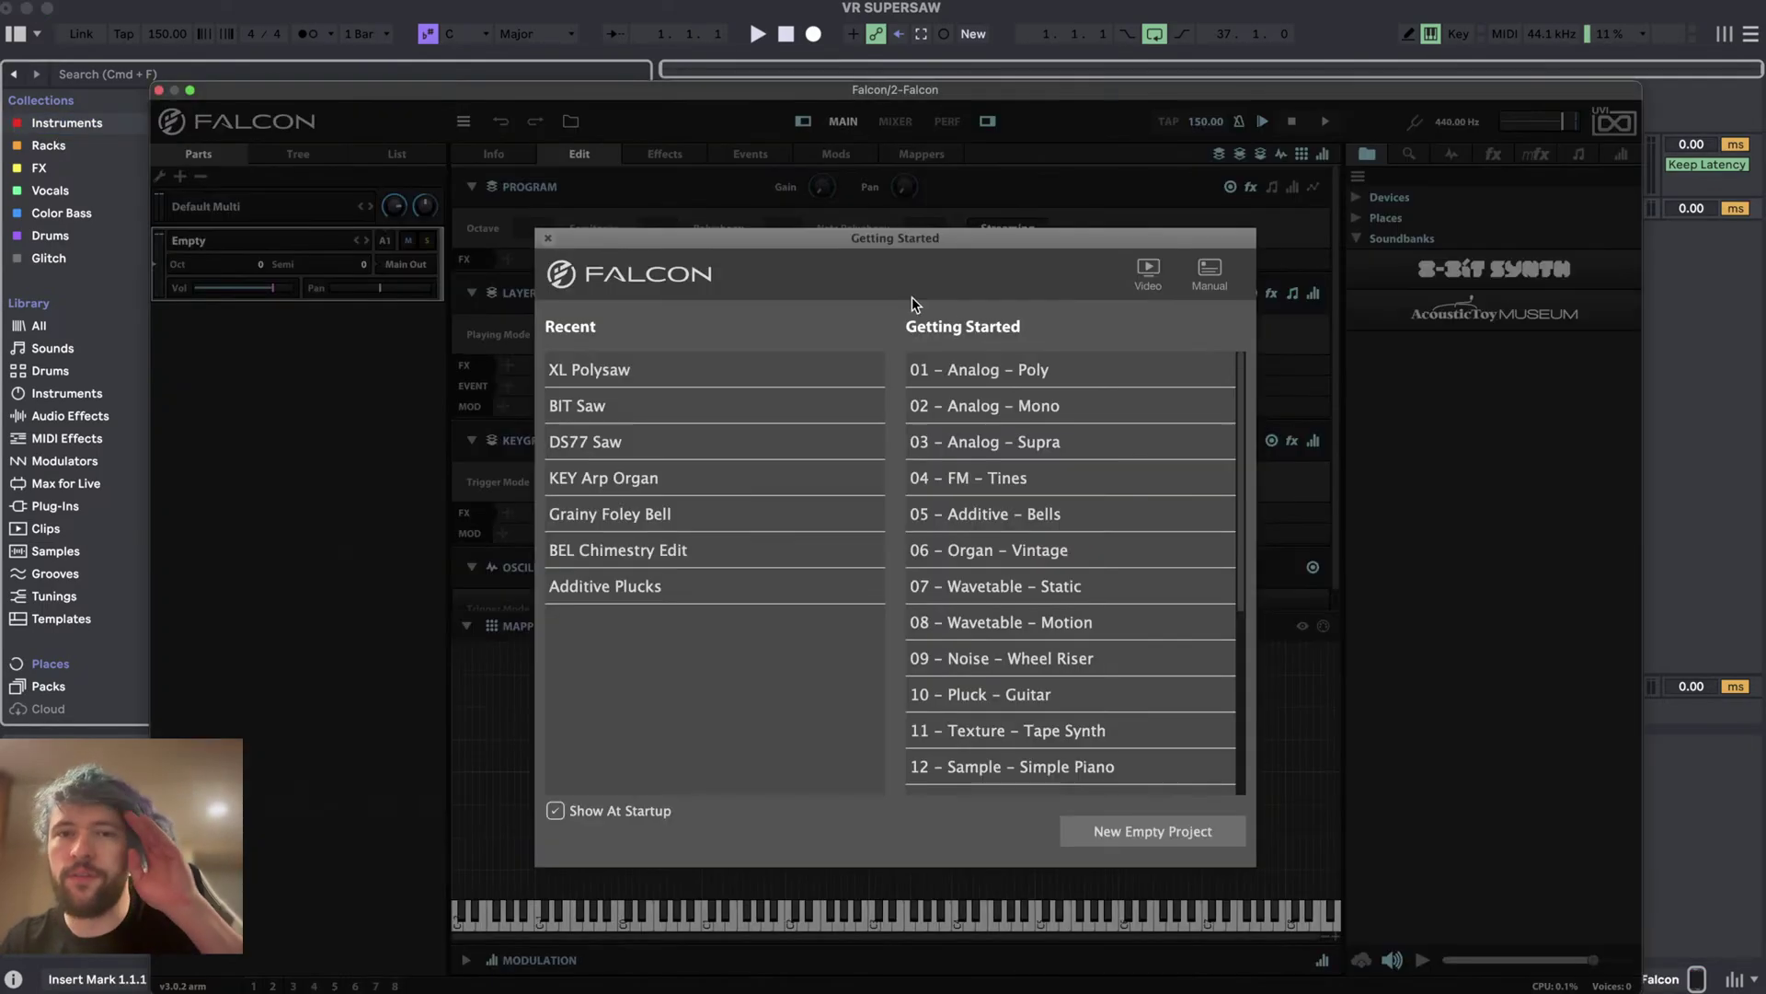
pyautogui.click(1148, 829)
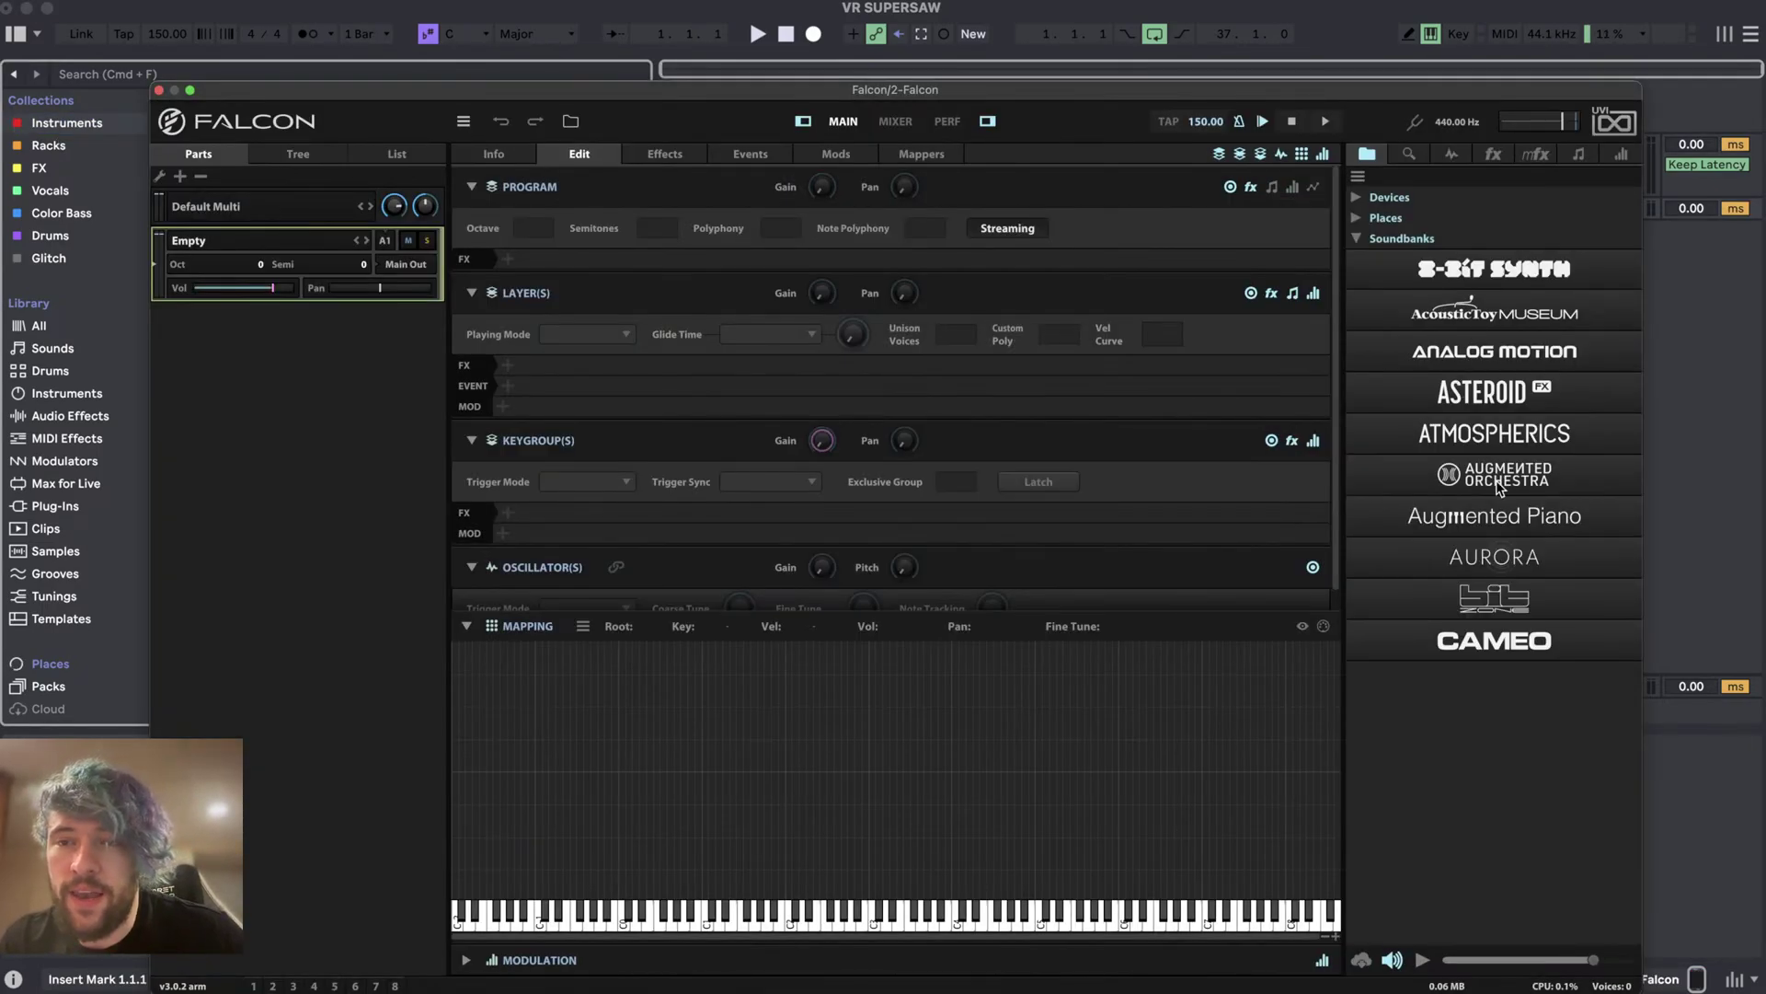
pyautogui.moveTo(989, 94); pyautogui.dragTo(948, 55)
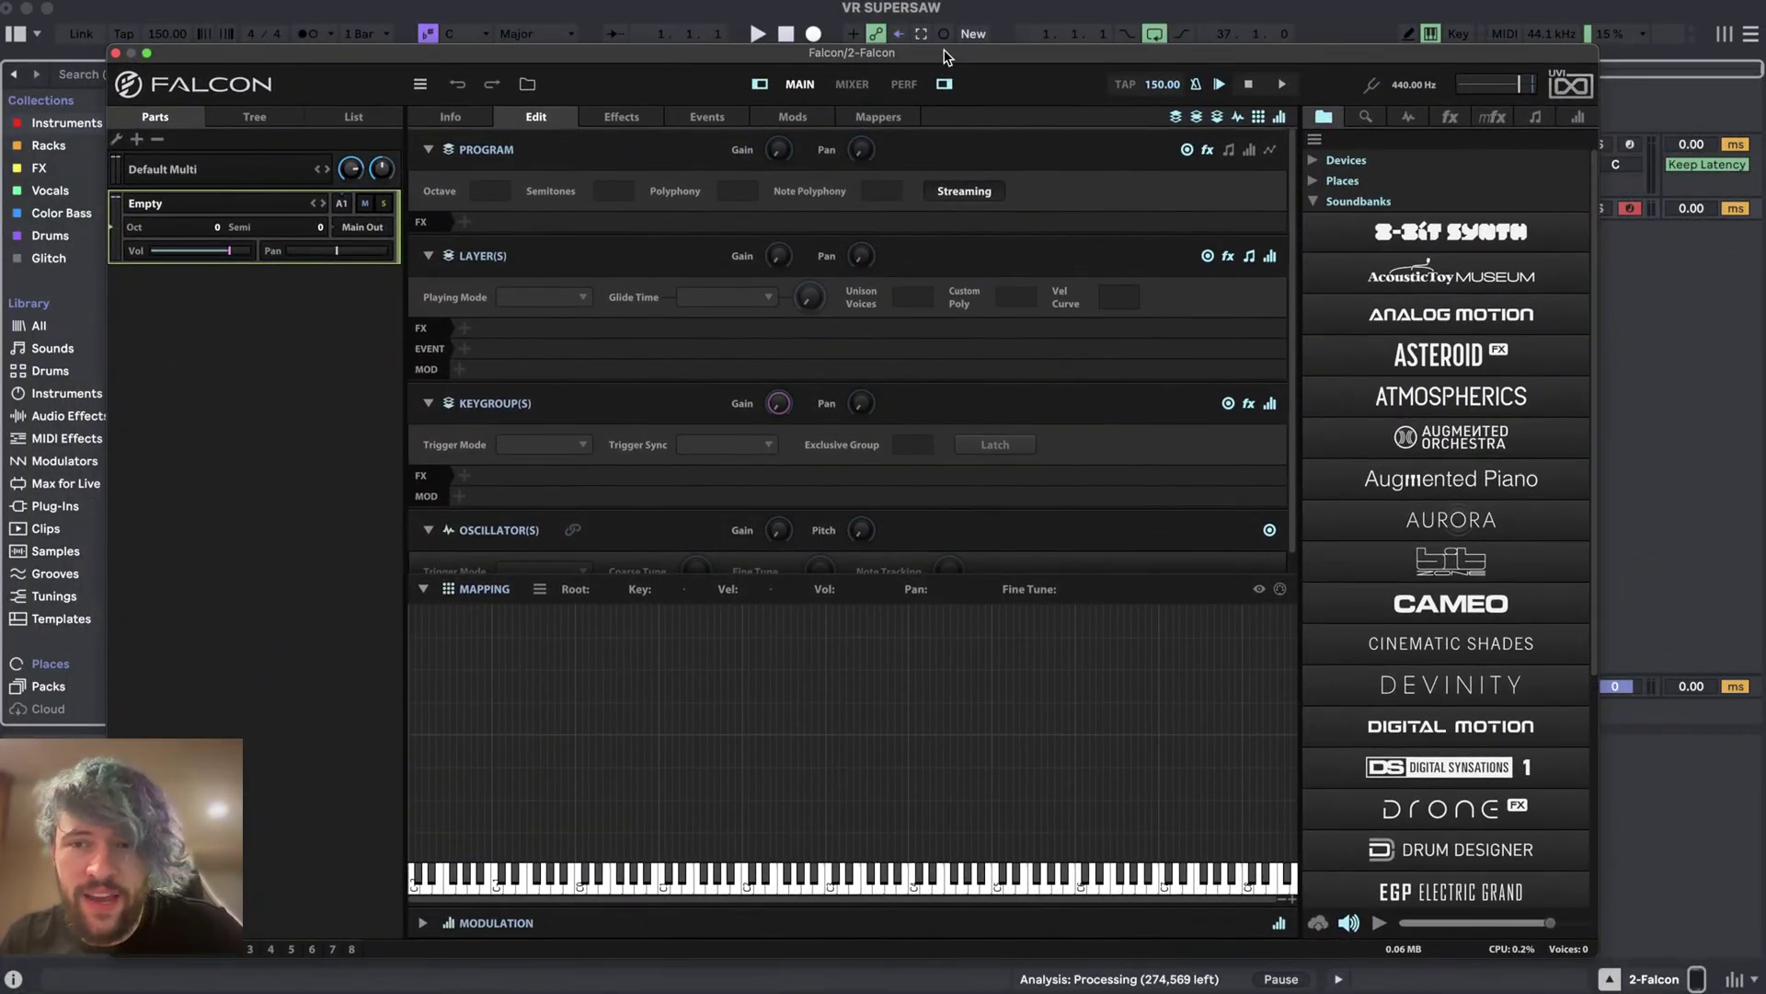
# - Load the 00-M80 Real Unison preset from the Mercury-80 folder of Falcon's JP Legacy soundbank
pyautogui.scroll(-10, 1417, 688)
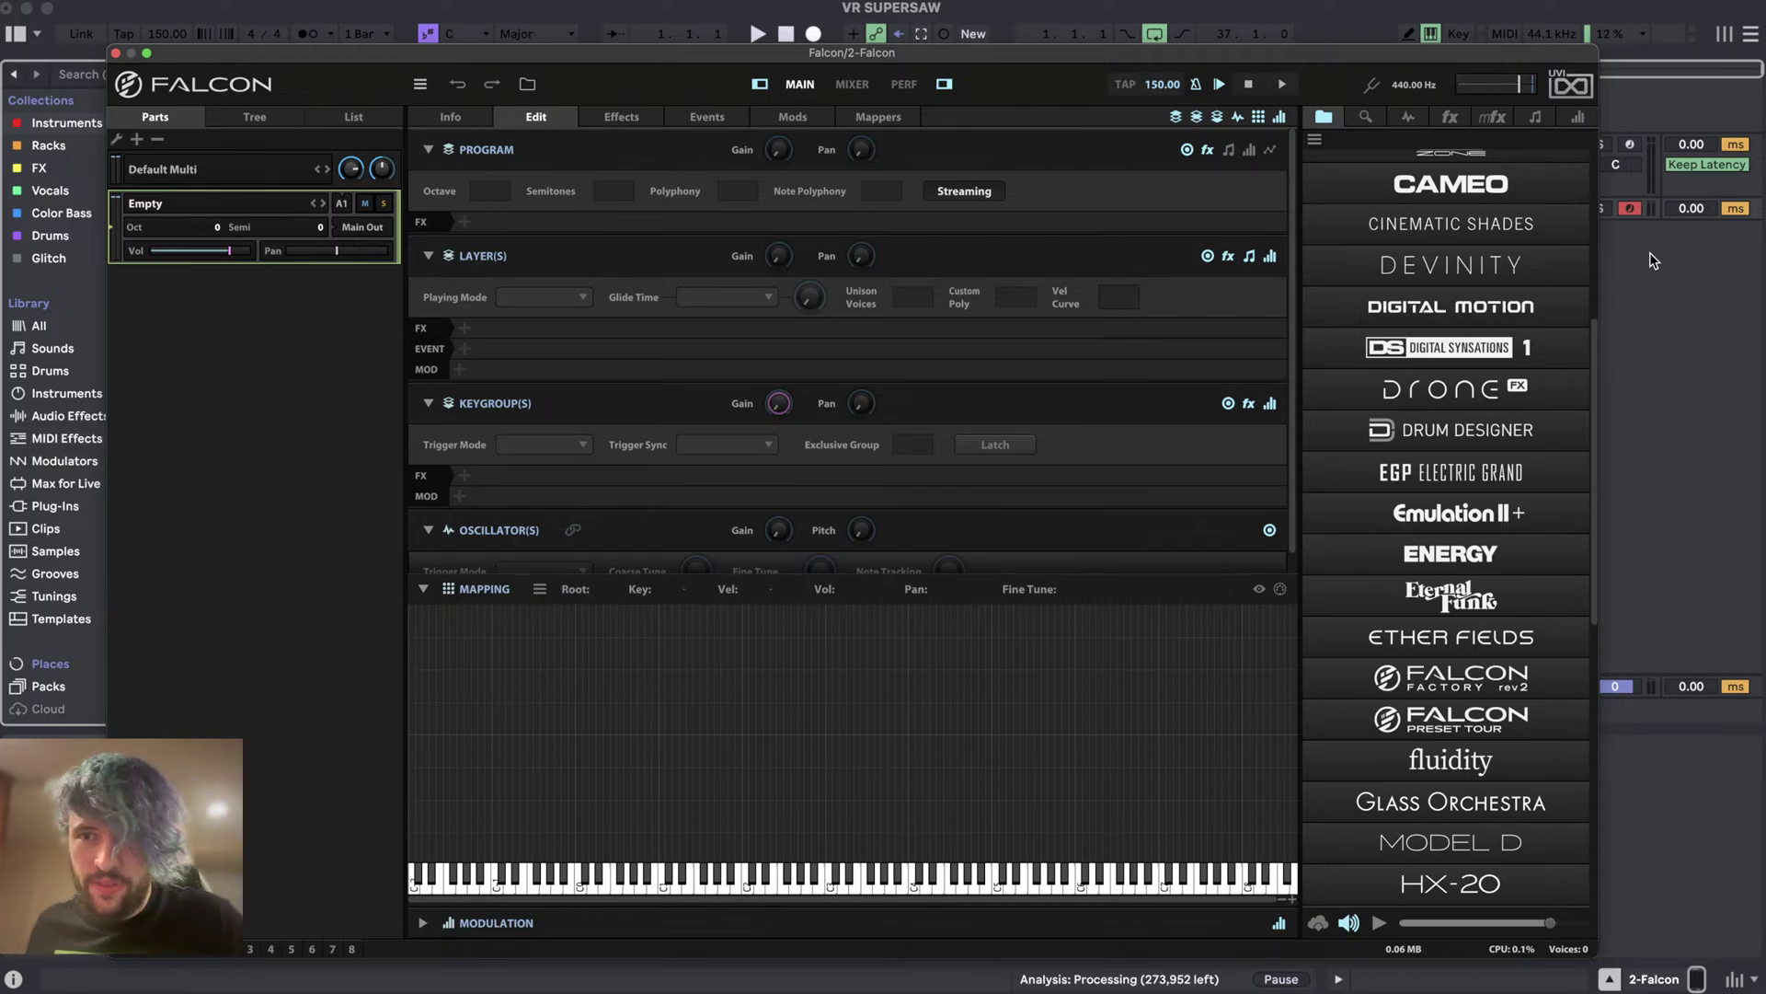
pyautogui.scroll(-1, 1465, 633)
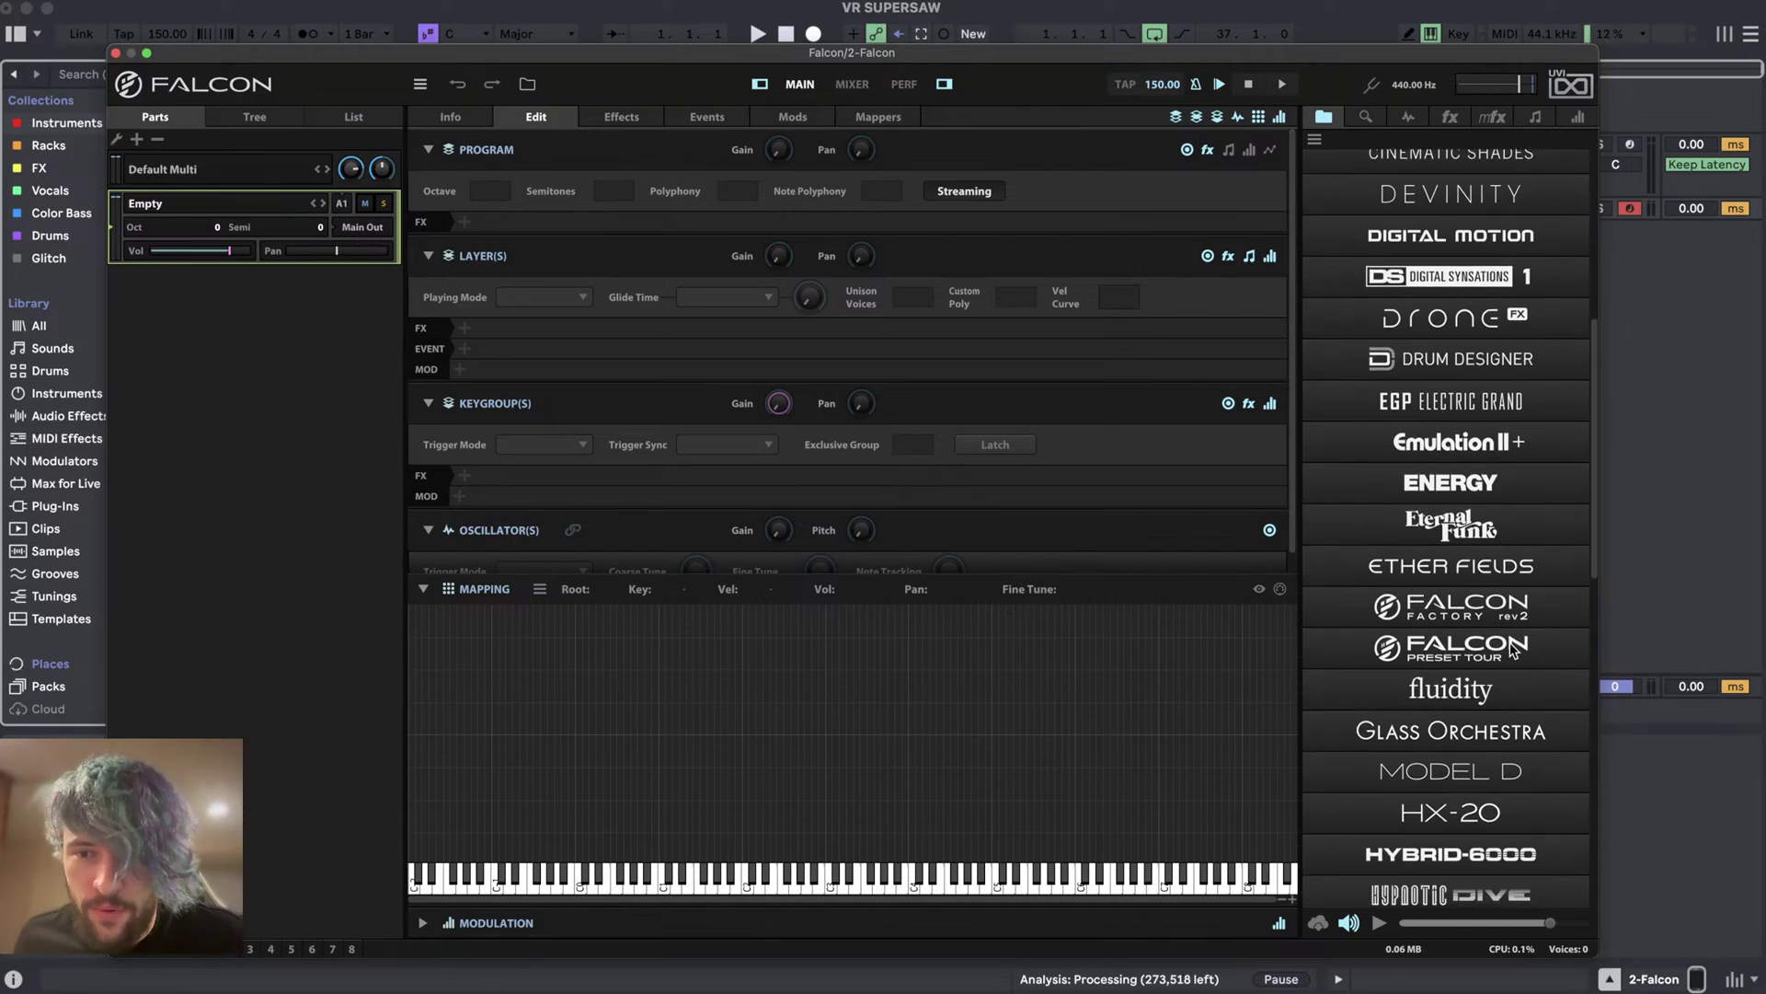
pyautogui.scroll(-3, 1513, 649)
pyautogui.scroll(-2, 1424, 807)
pyautogui.click(1472, 612)
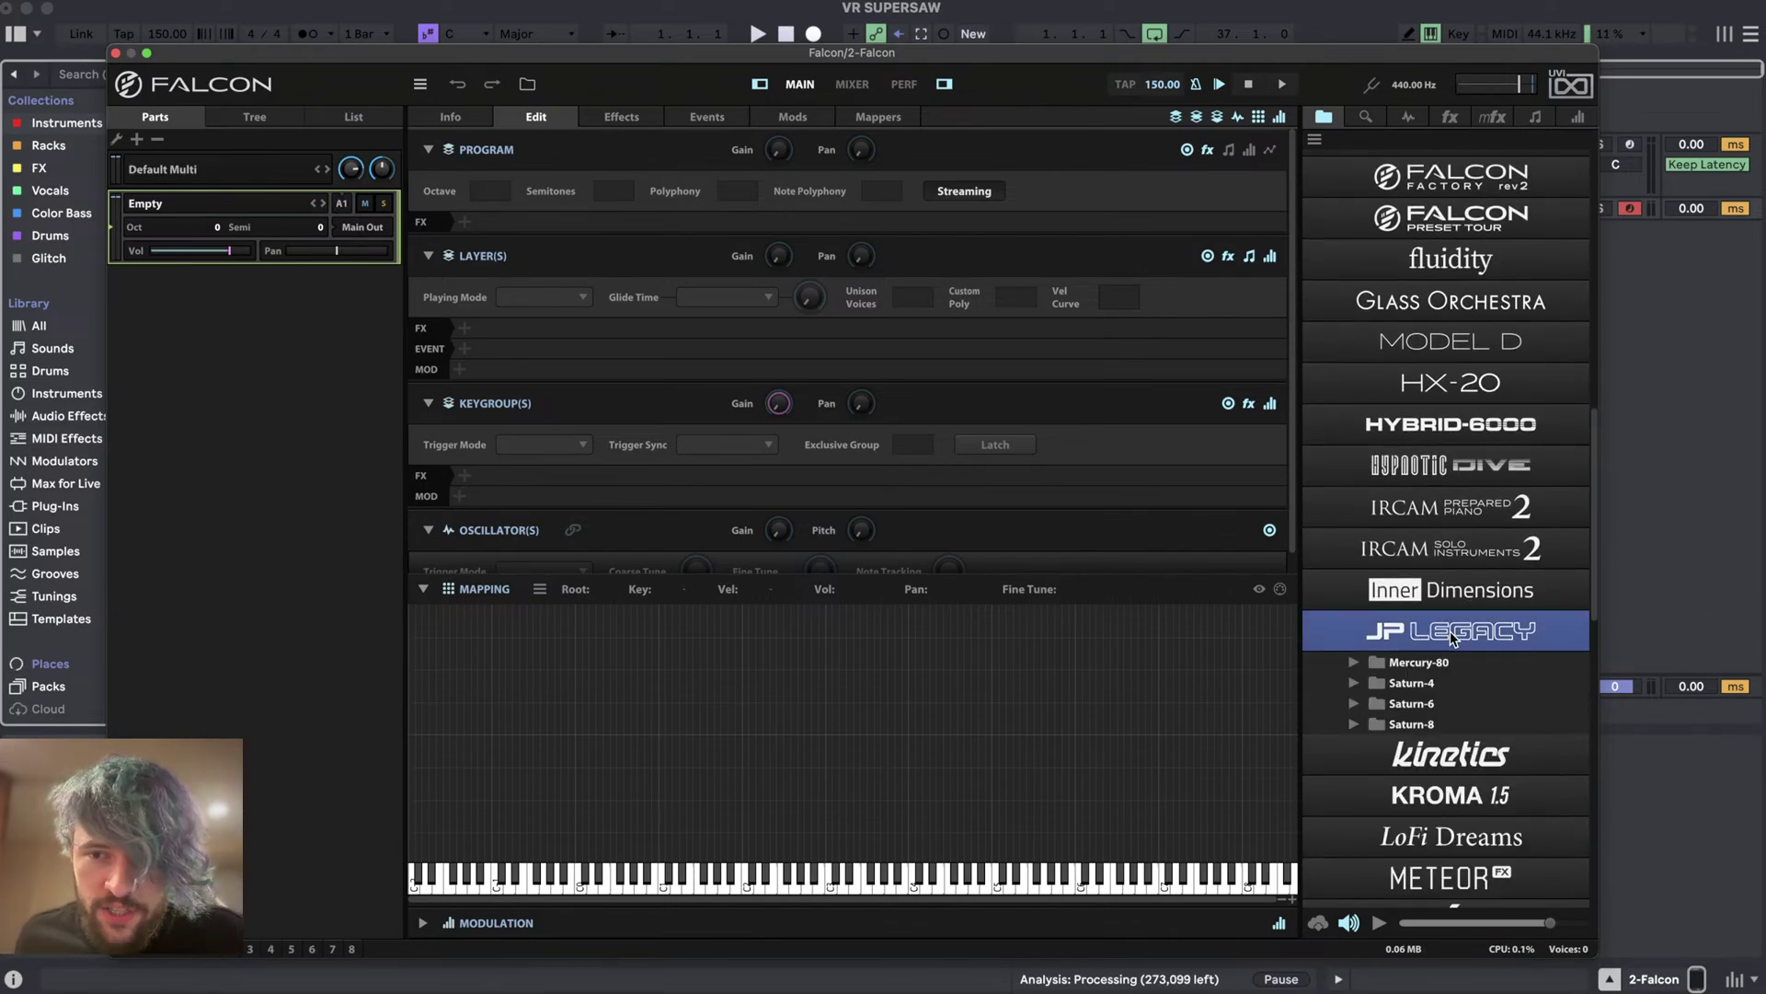
pyautogui.click(1472, 612)
pyautogui.scroll(-2, 1472, 612)
pyautogui.scroll(2, 1405, 364)
pyautogui.scroll(-2, 1417, 414)
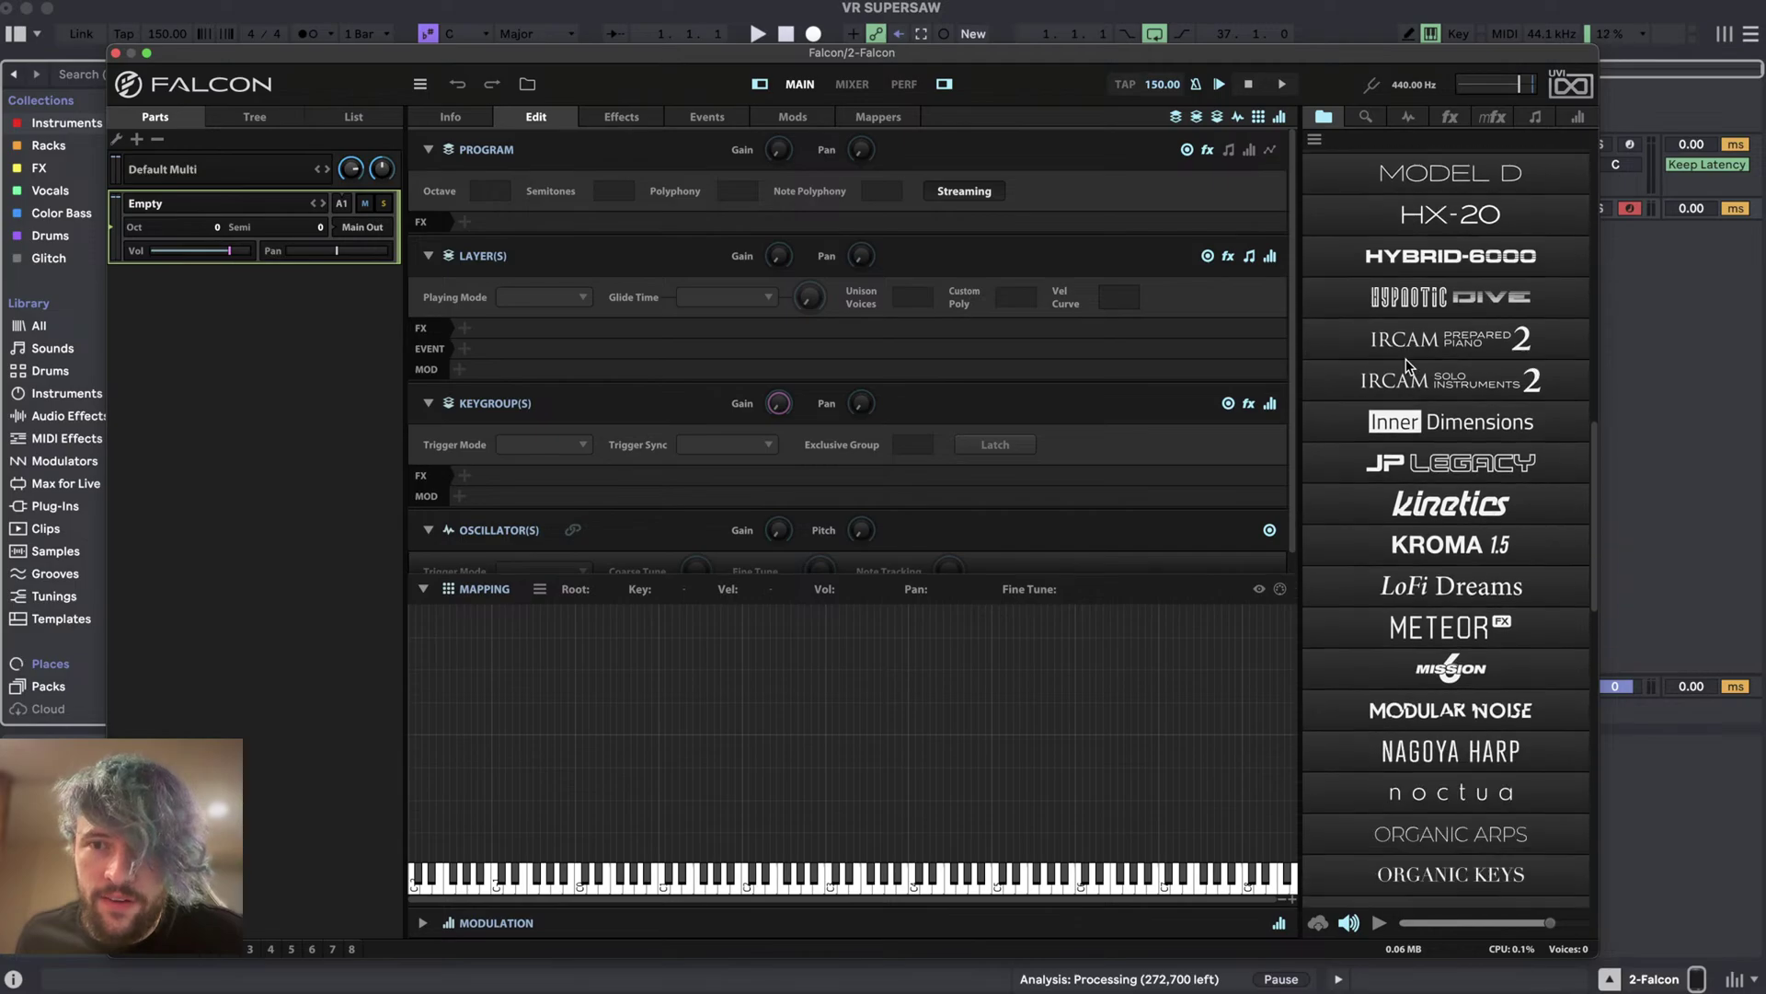
pyautogui.click(1393, 476)
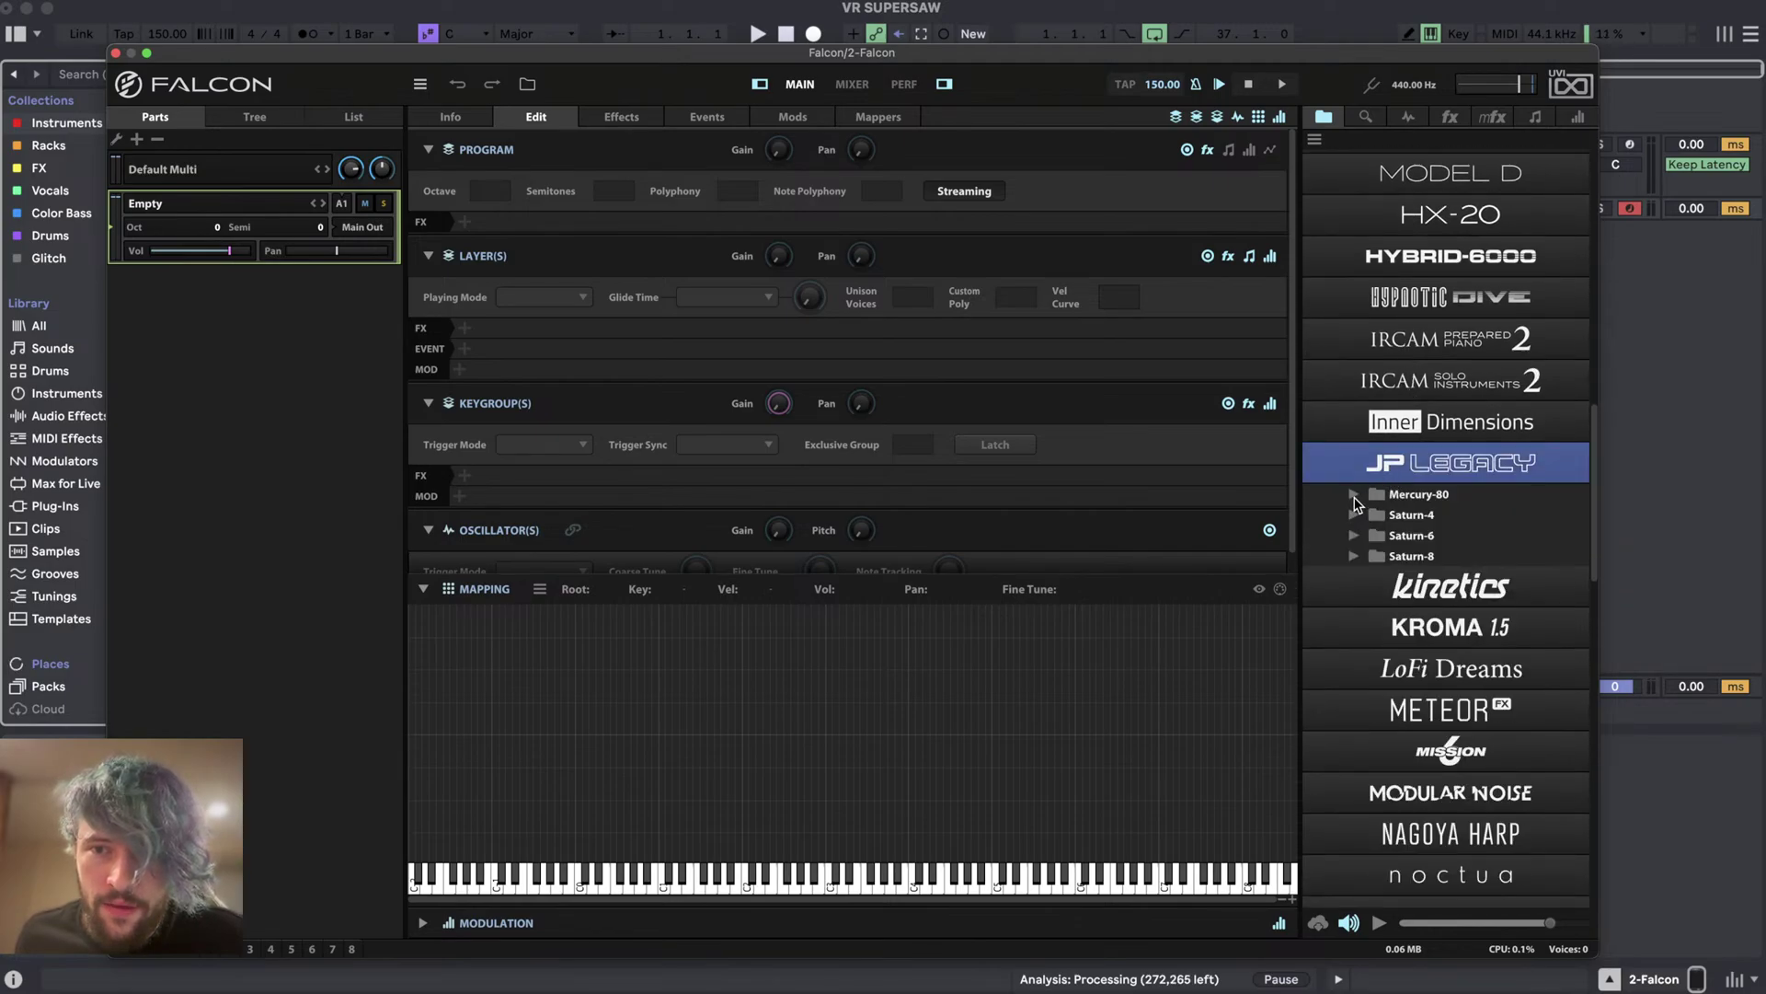
pyautogui.click(1358, 498)
pyautogui.doubleClick(1441, 847)
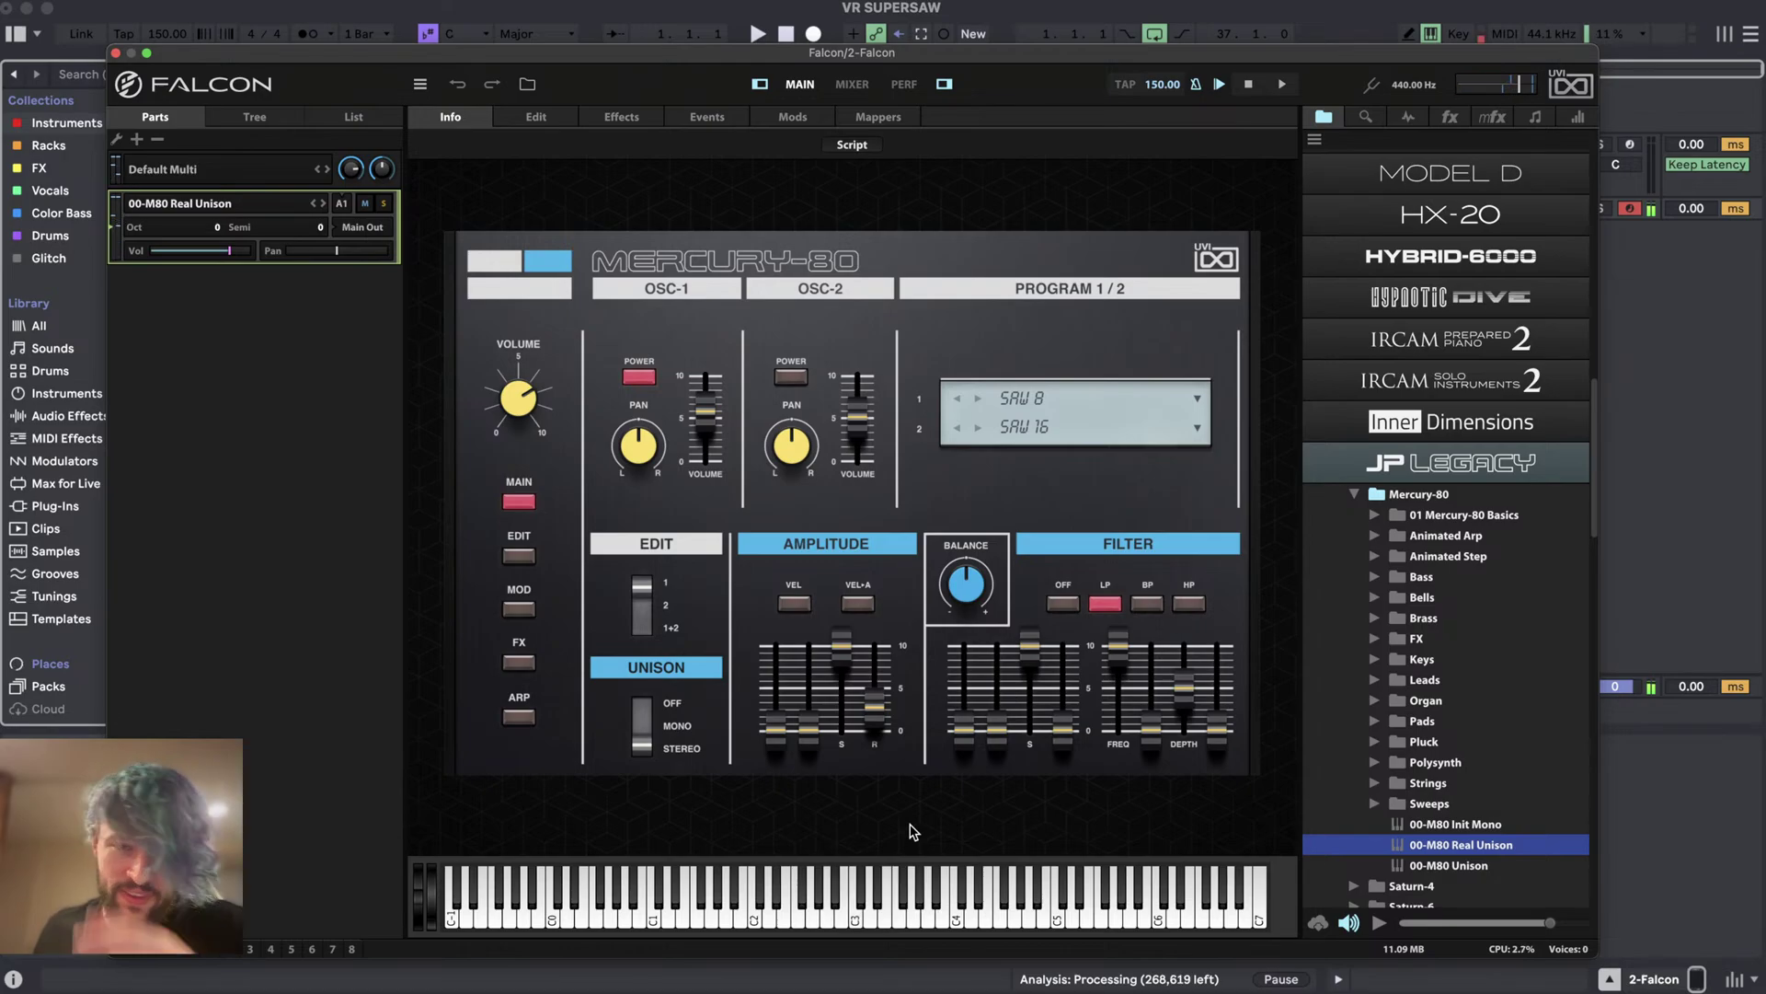
# - Inspect the keygroup sample mapping of the Real Unison preset and collapse the JP Legacy soundbank
pyautogui.click(541, 116)
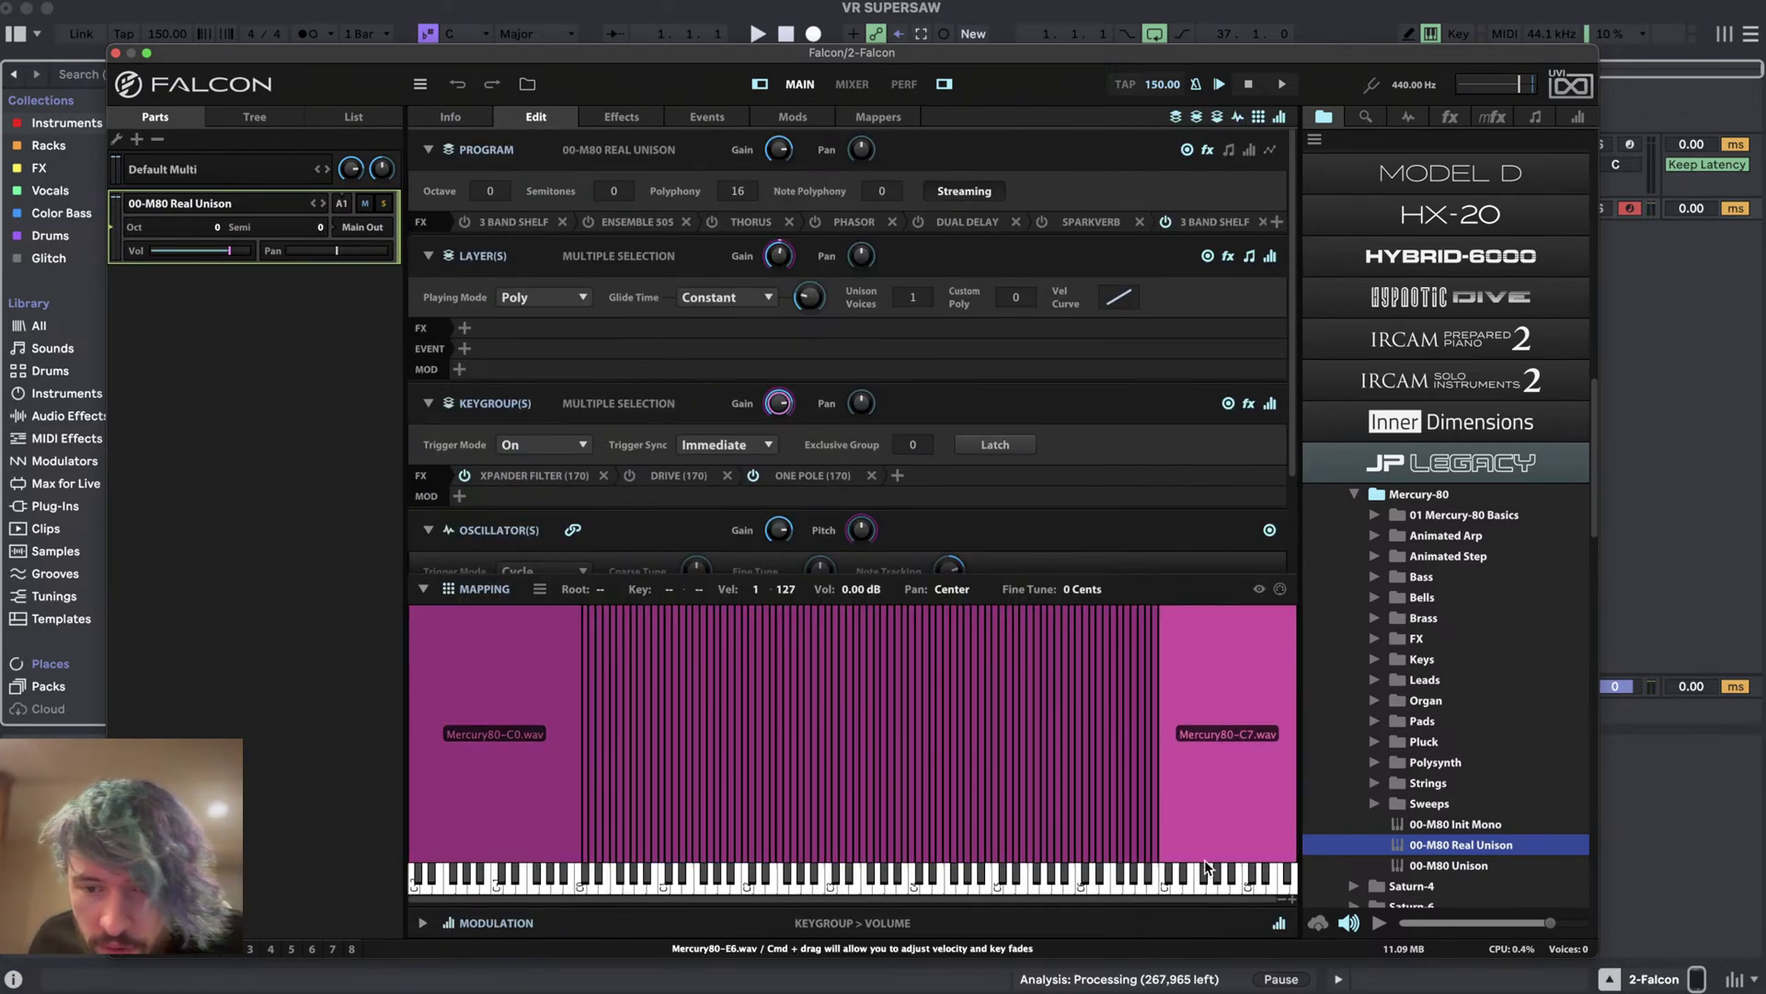
pyautogui.click(1414, 465)
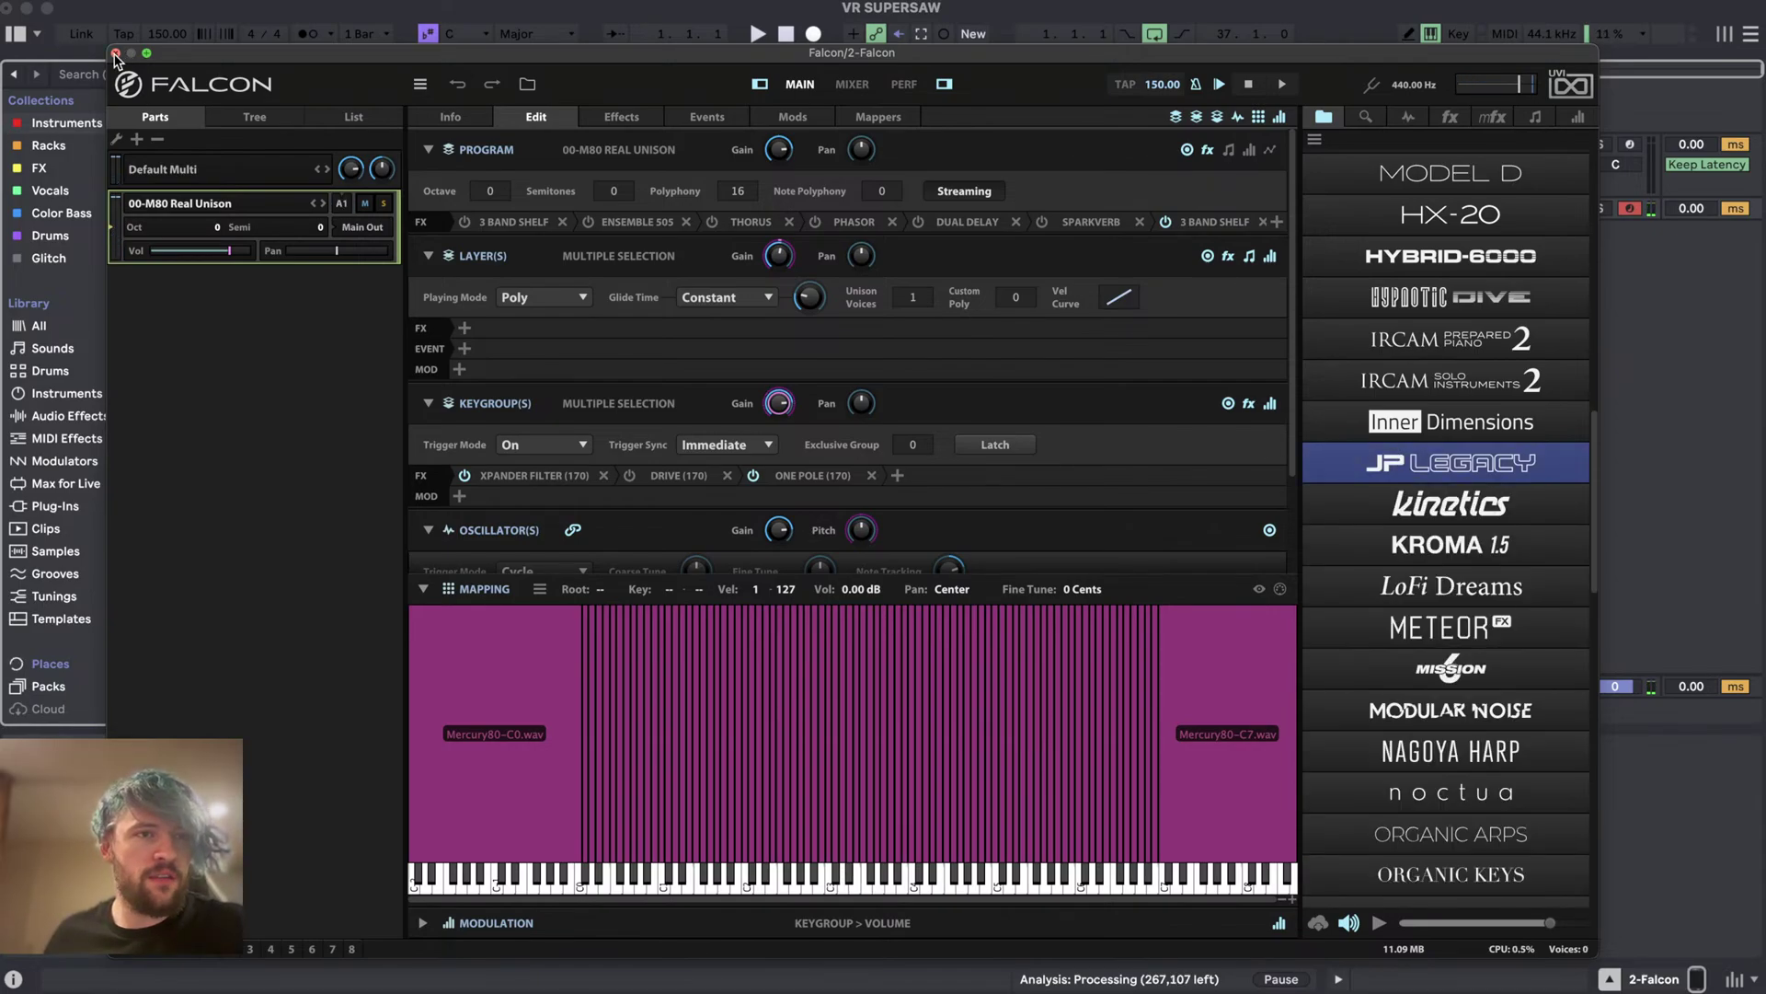
# - Close the Falcon window and delete the Falcon track from the set
pyautogui.click(116, 52)
pyautogui.click(1377, 210)
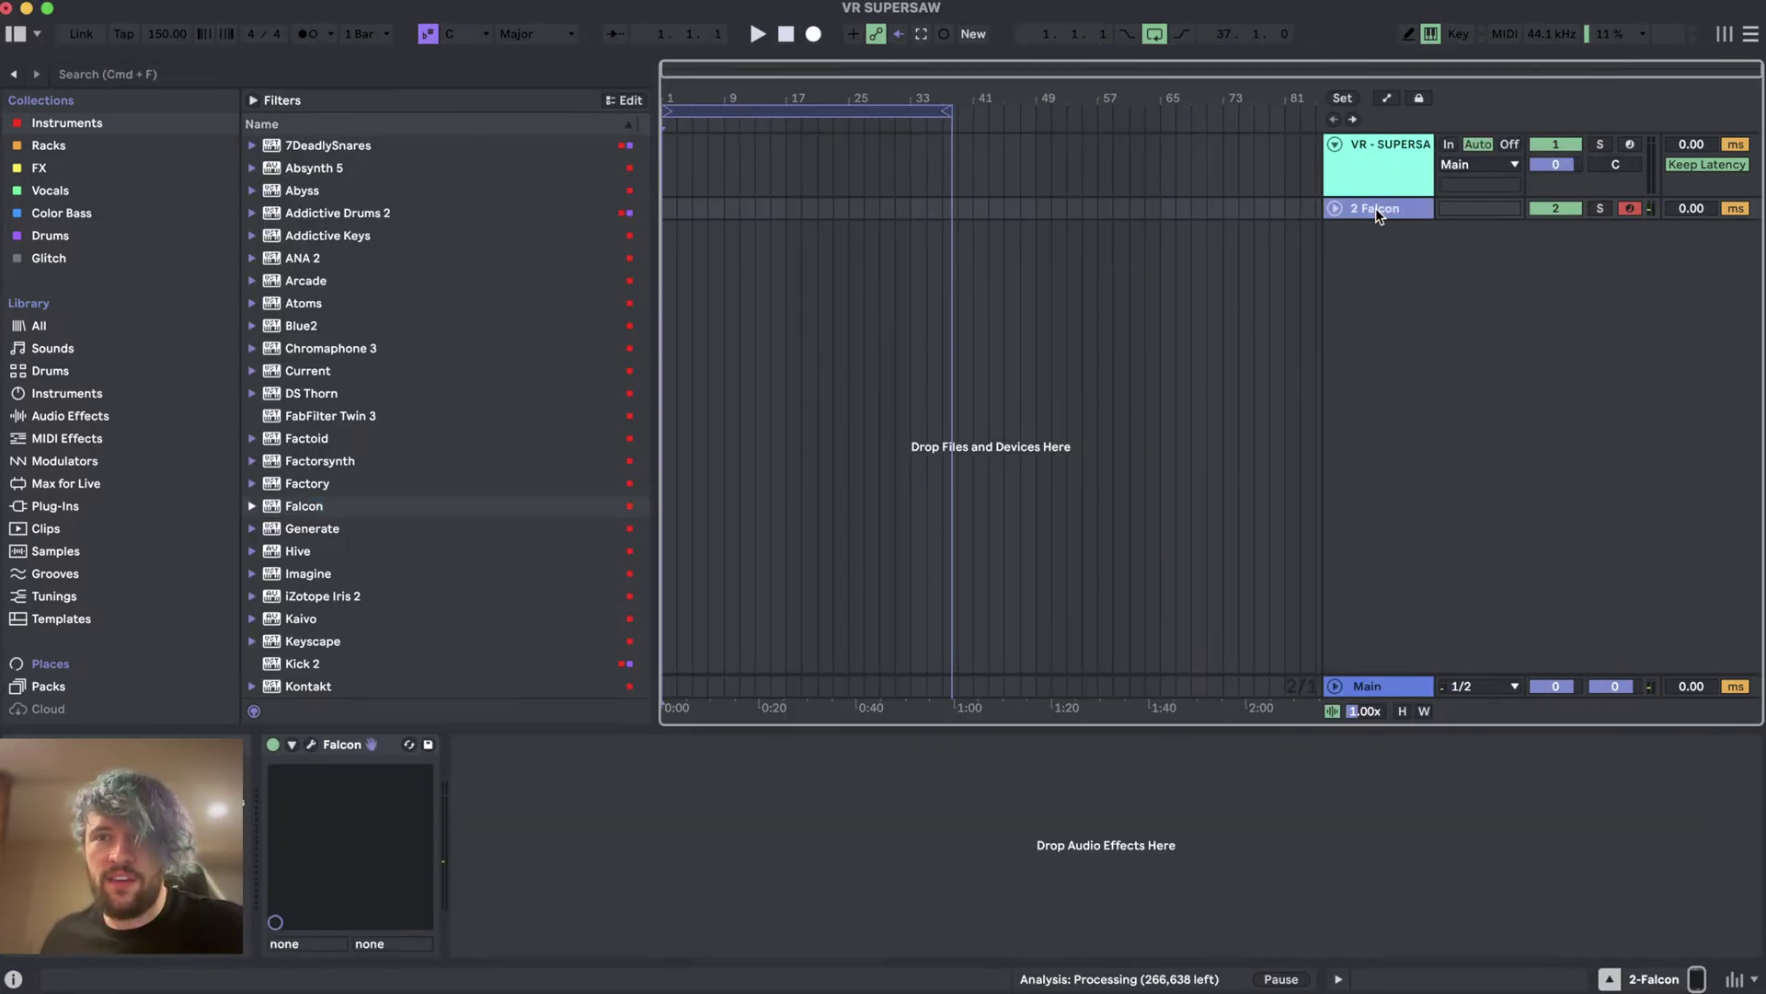
pyautogui.press('Delete')
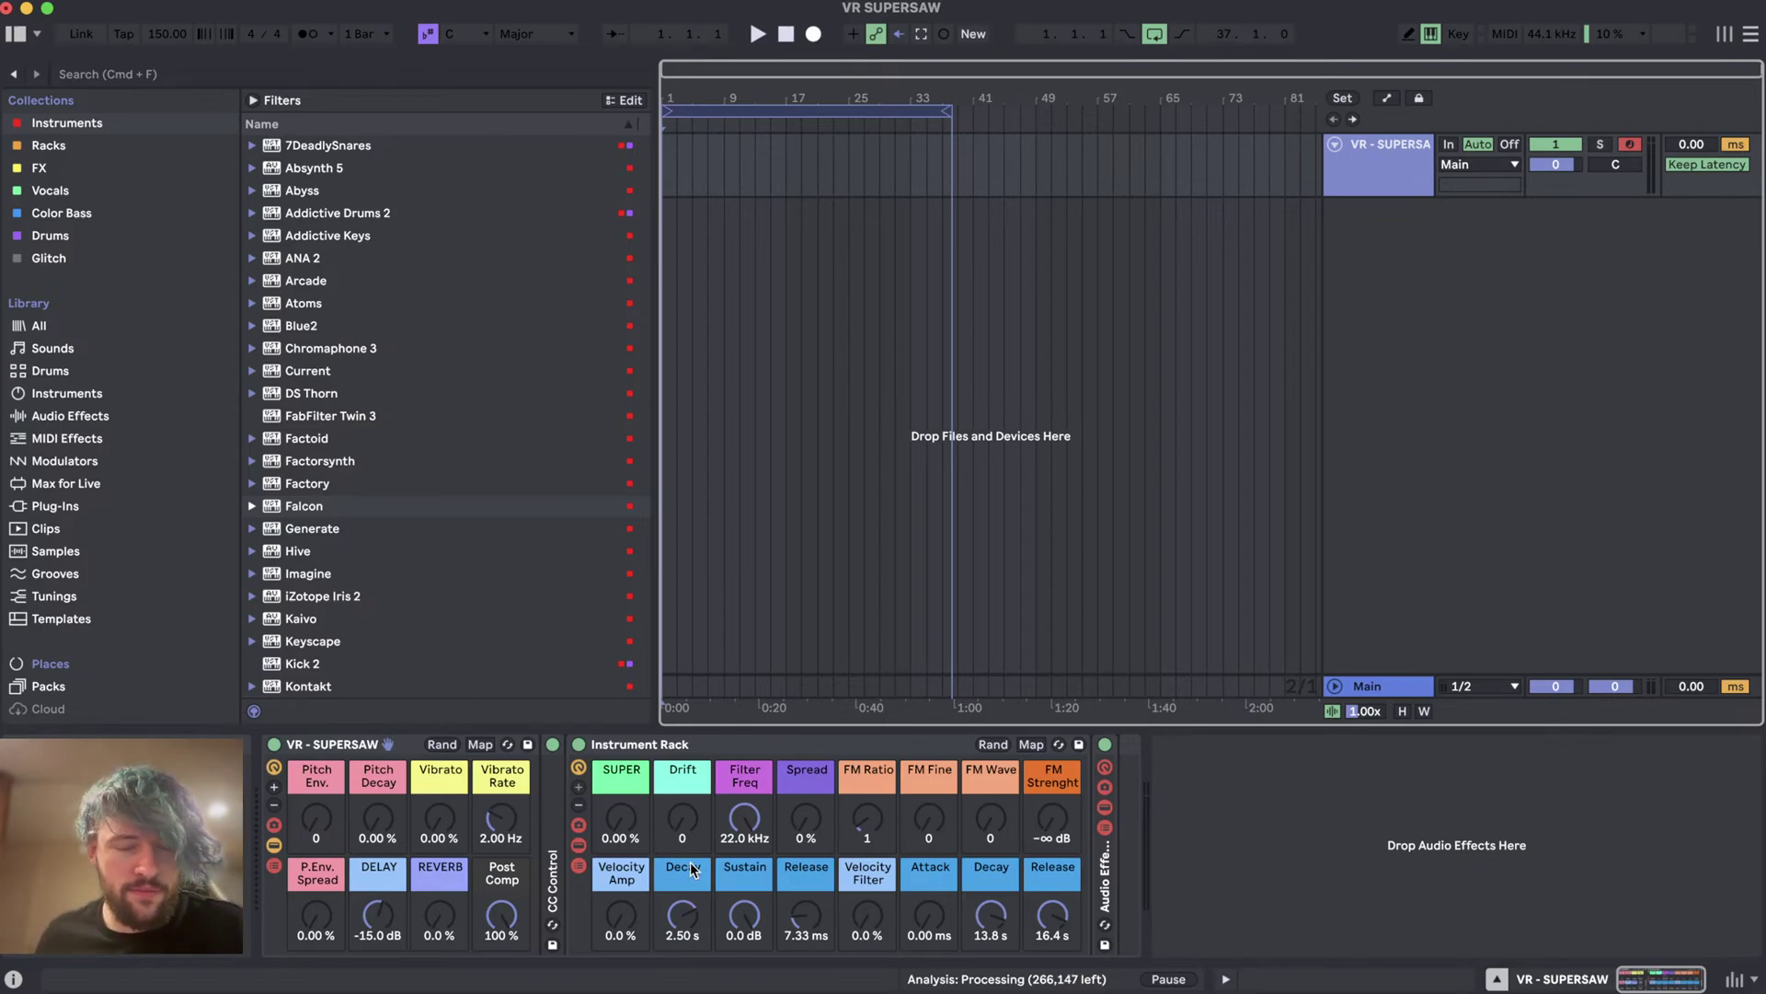
# - Show the Instrument Rack's chain list and select the XL chain
pyautogui.click(1104, 827)
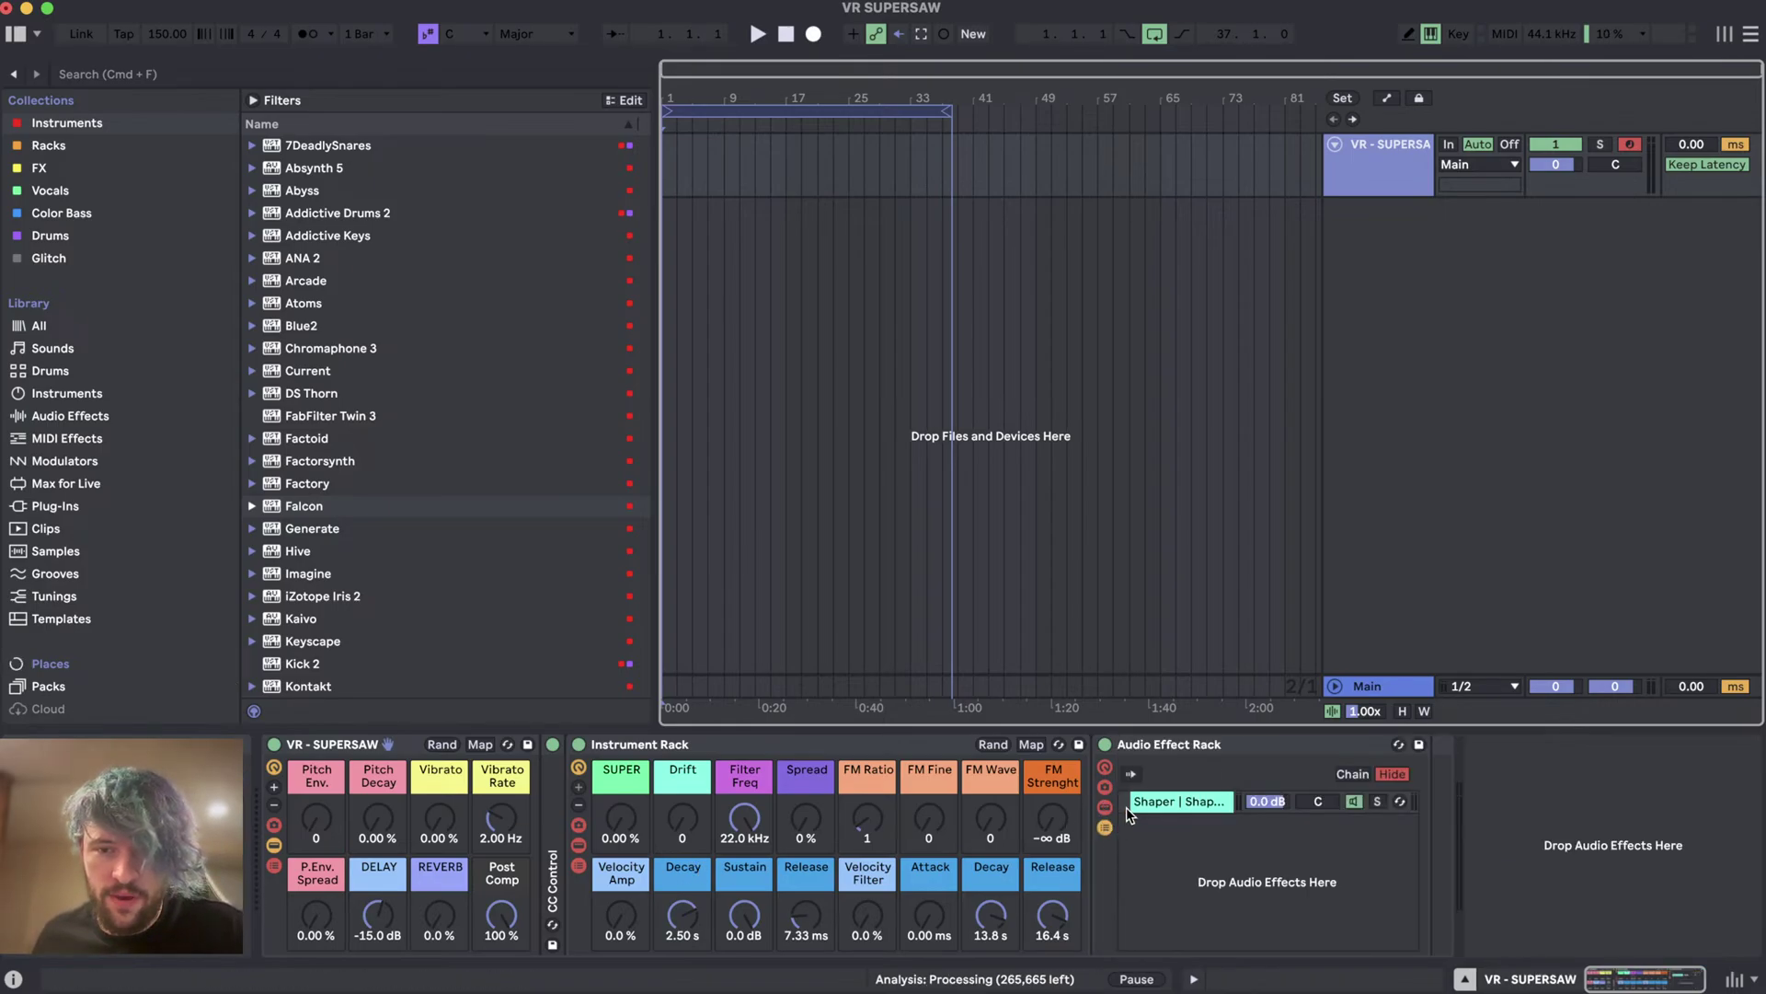
pyautogui.click(1105, 827)
pyautogui.click(579, 865)
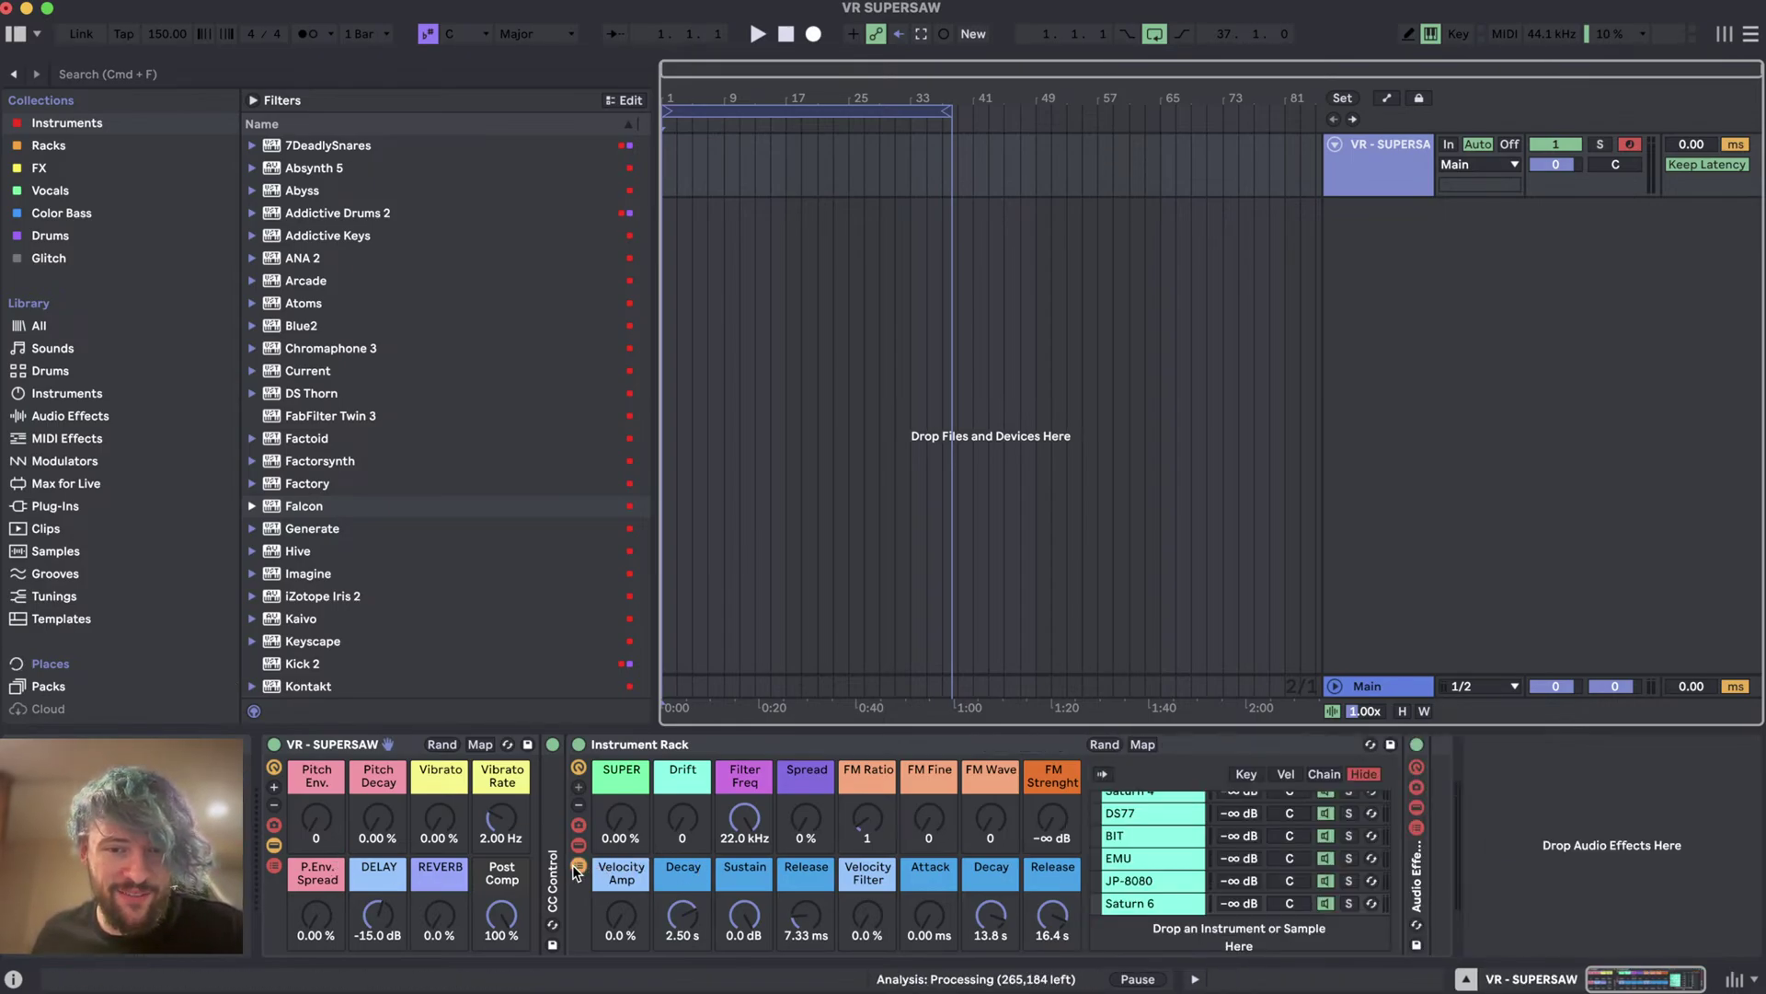
pyautogui.scroll(2, 1135, 824)
pyautogui.click(1156, 801)
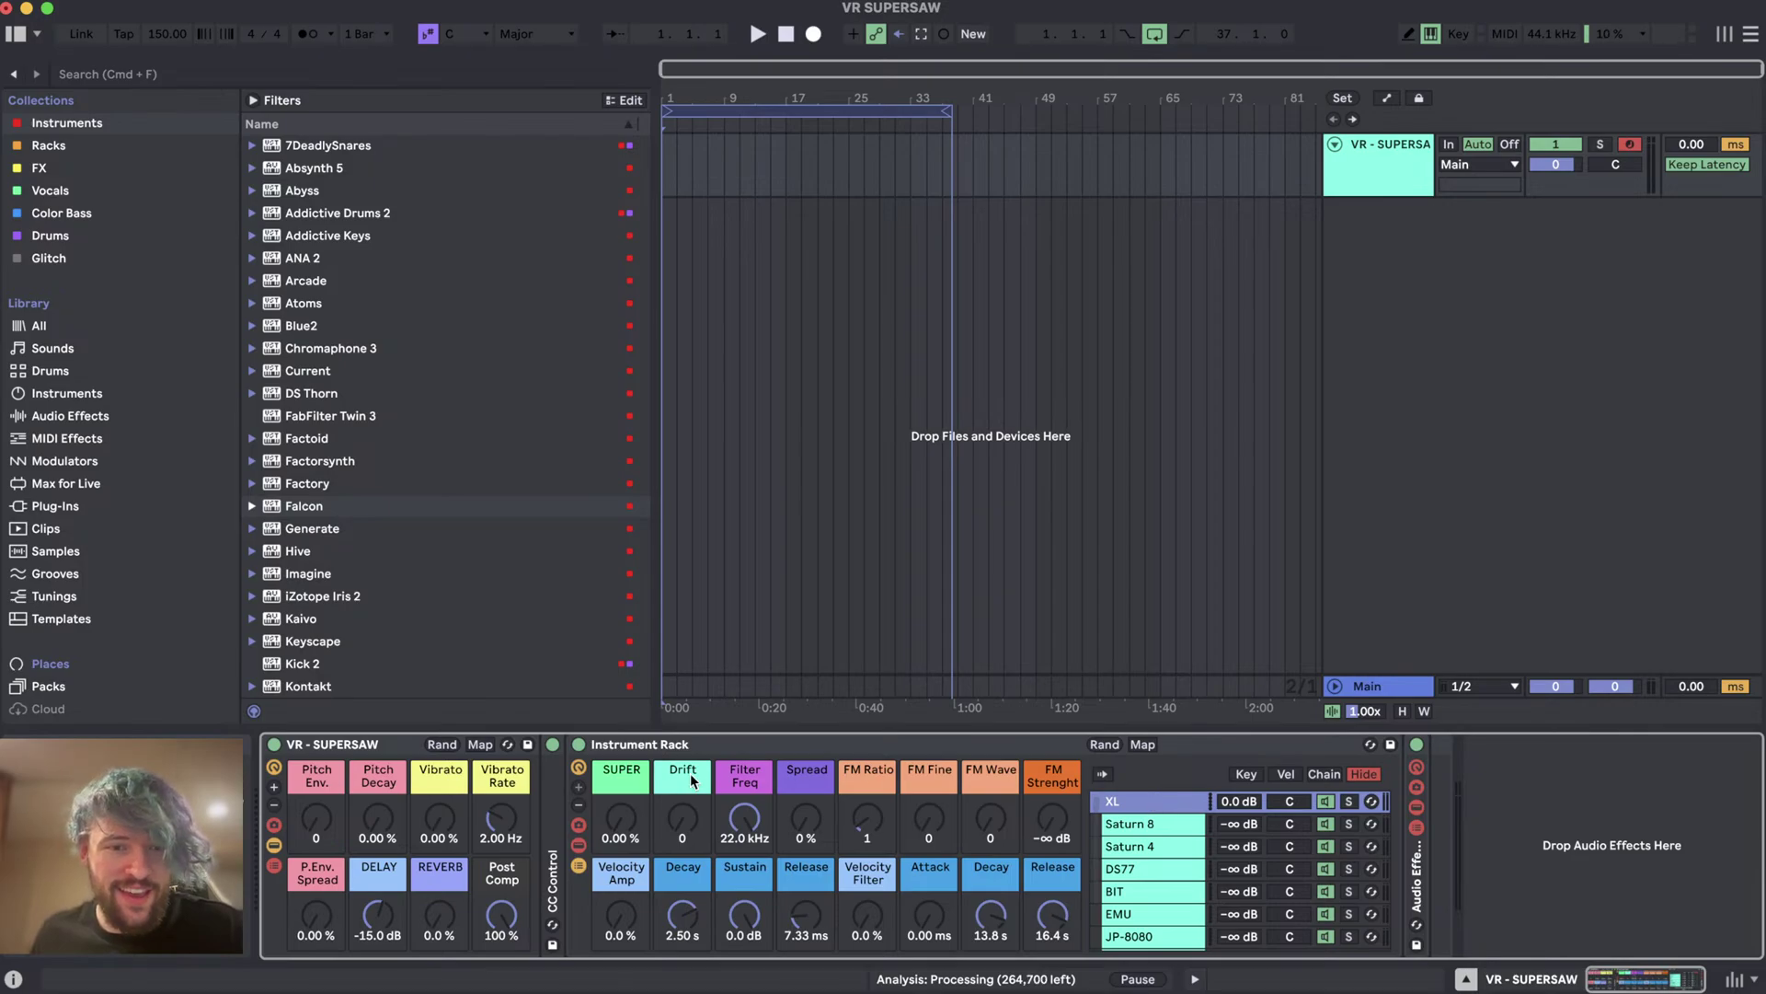
pyautogui.moveTo(631, 817)
pyautogui.mouseDown()
pyautogui.moveTo(631, 745)
pyautogui.moveTo(632, 814)
pyautogui.mouseUp()
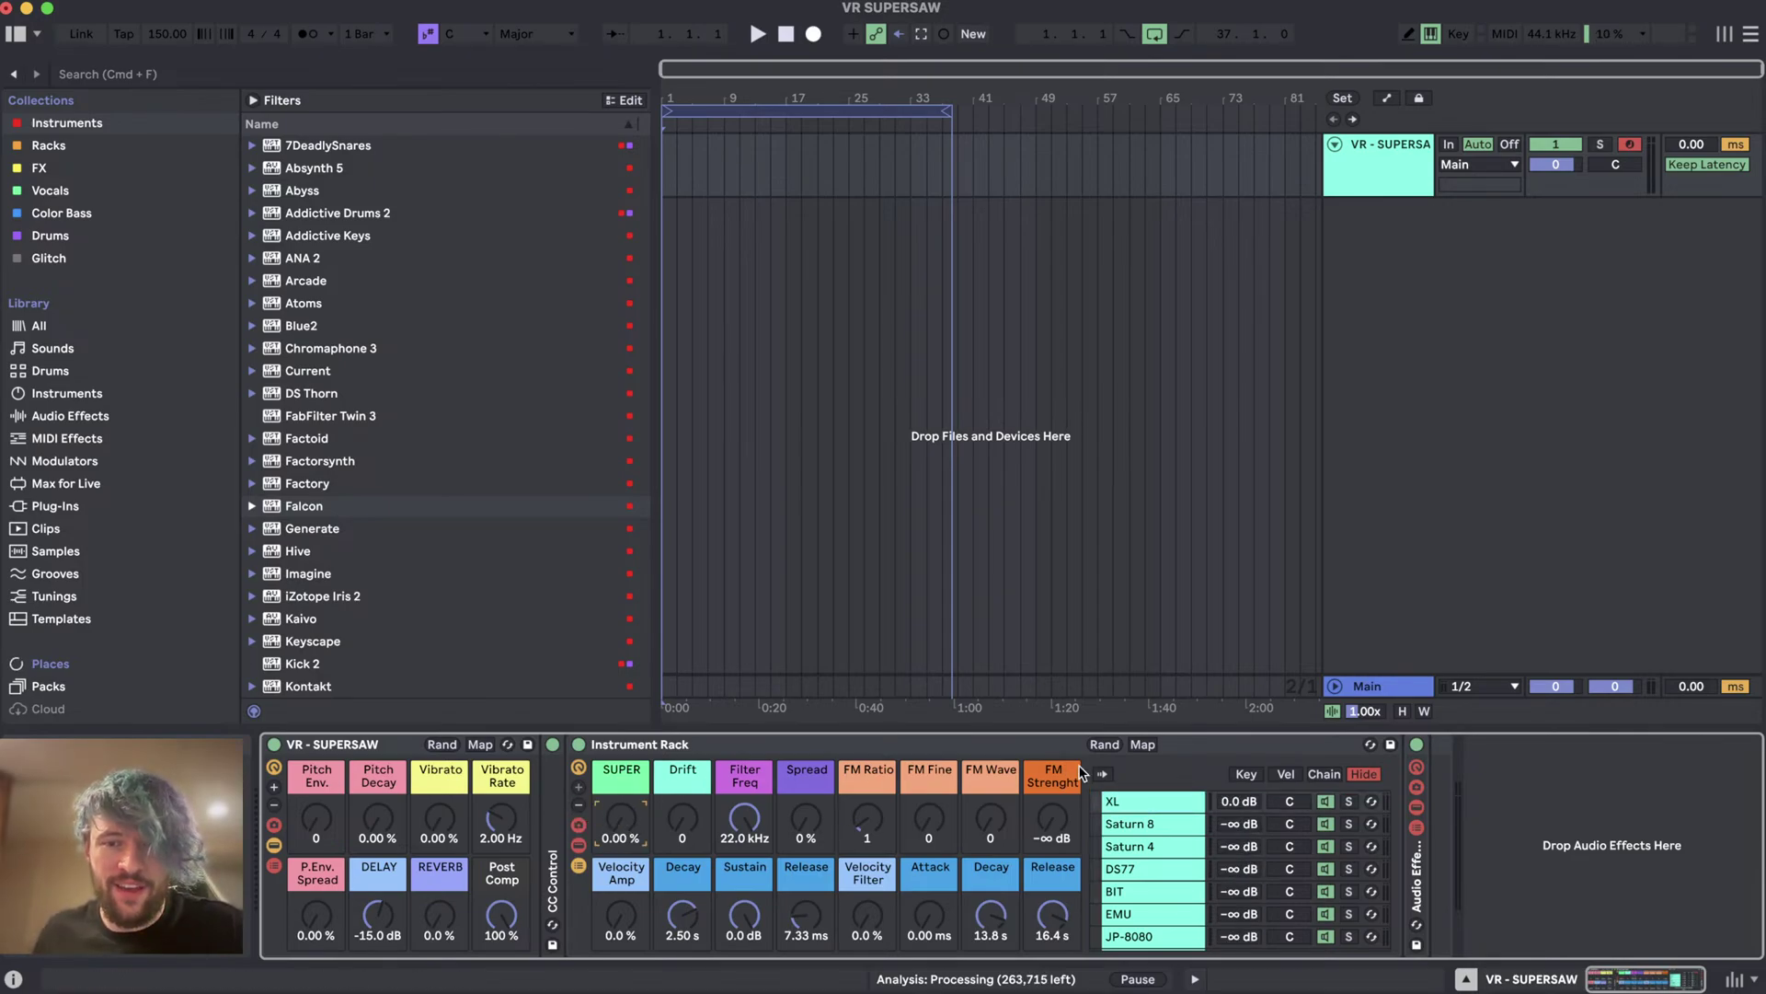
pyautogui.click(1155, 795)
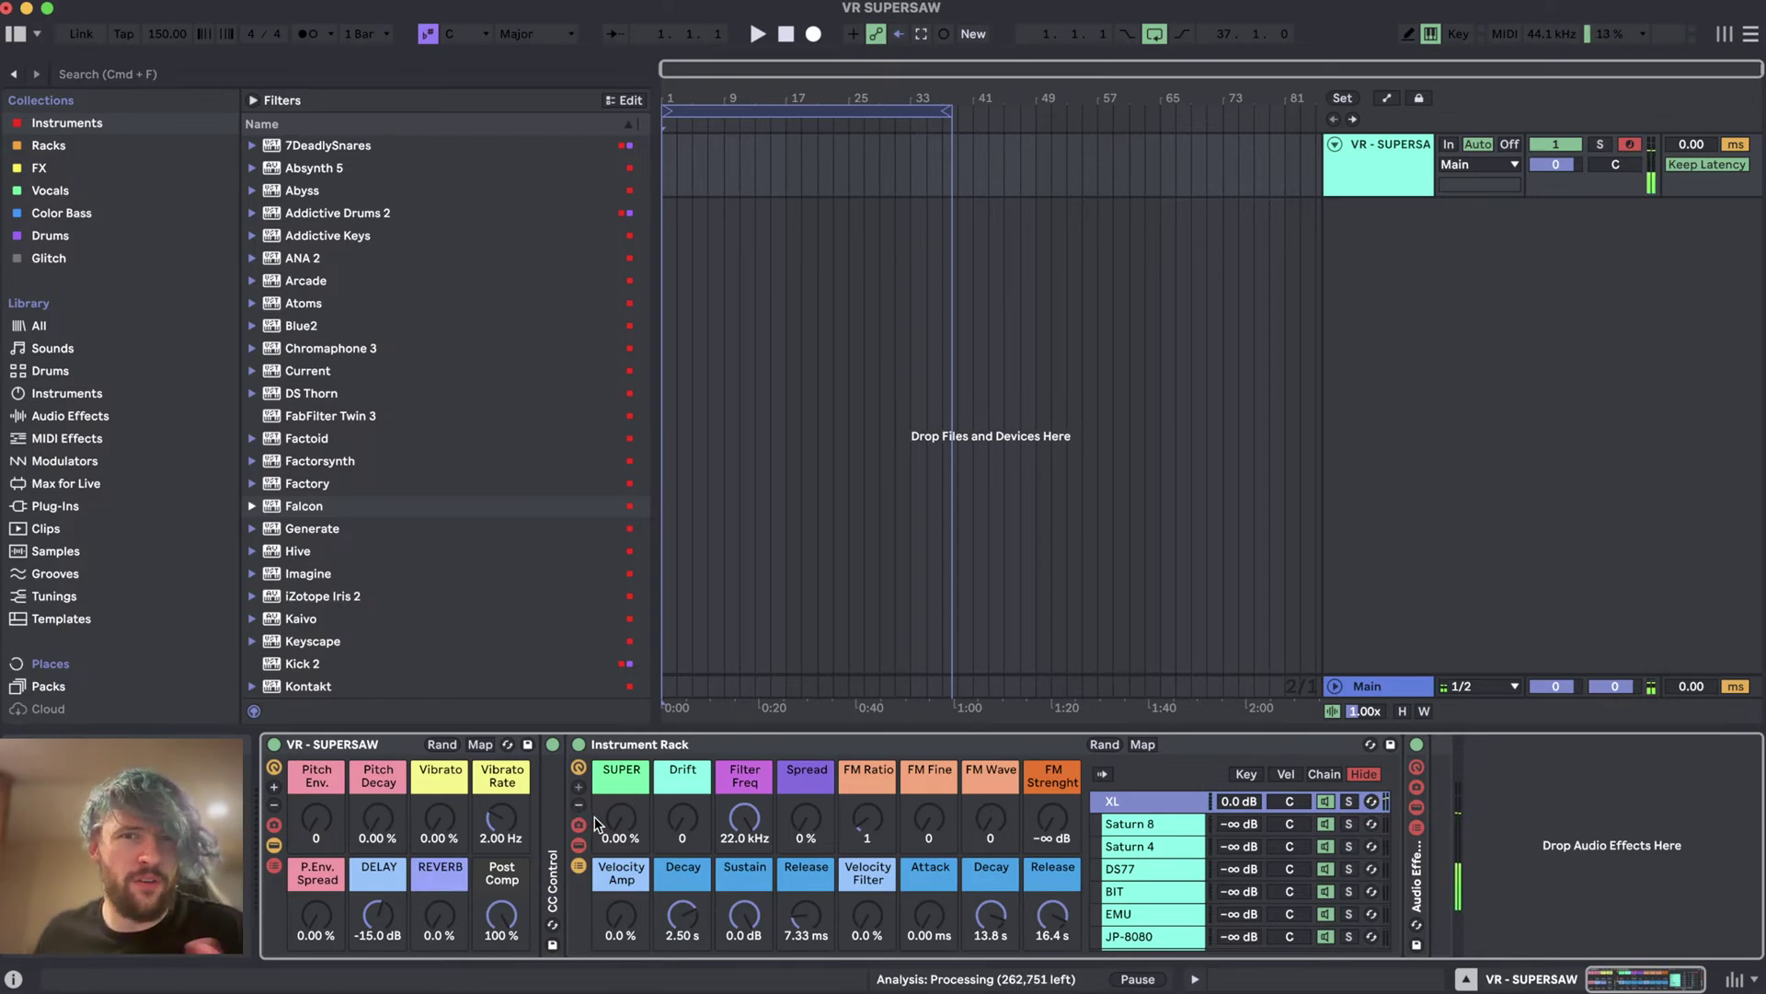
pyautogui.scroll(-3, 1148, 830)
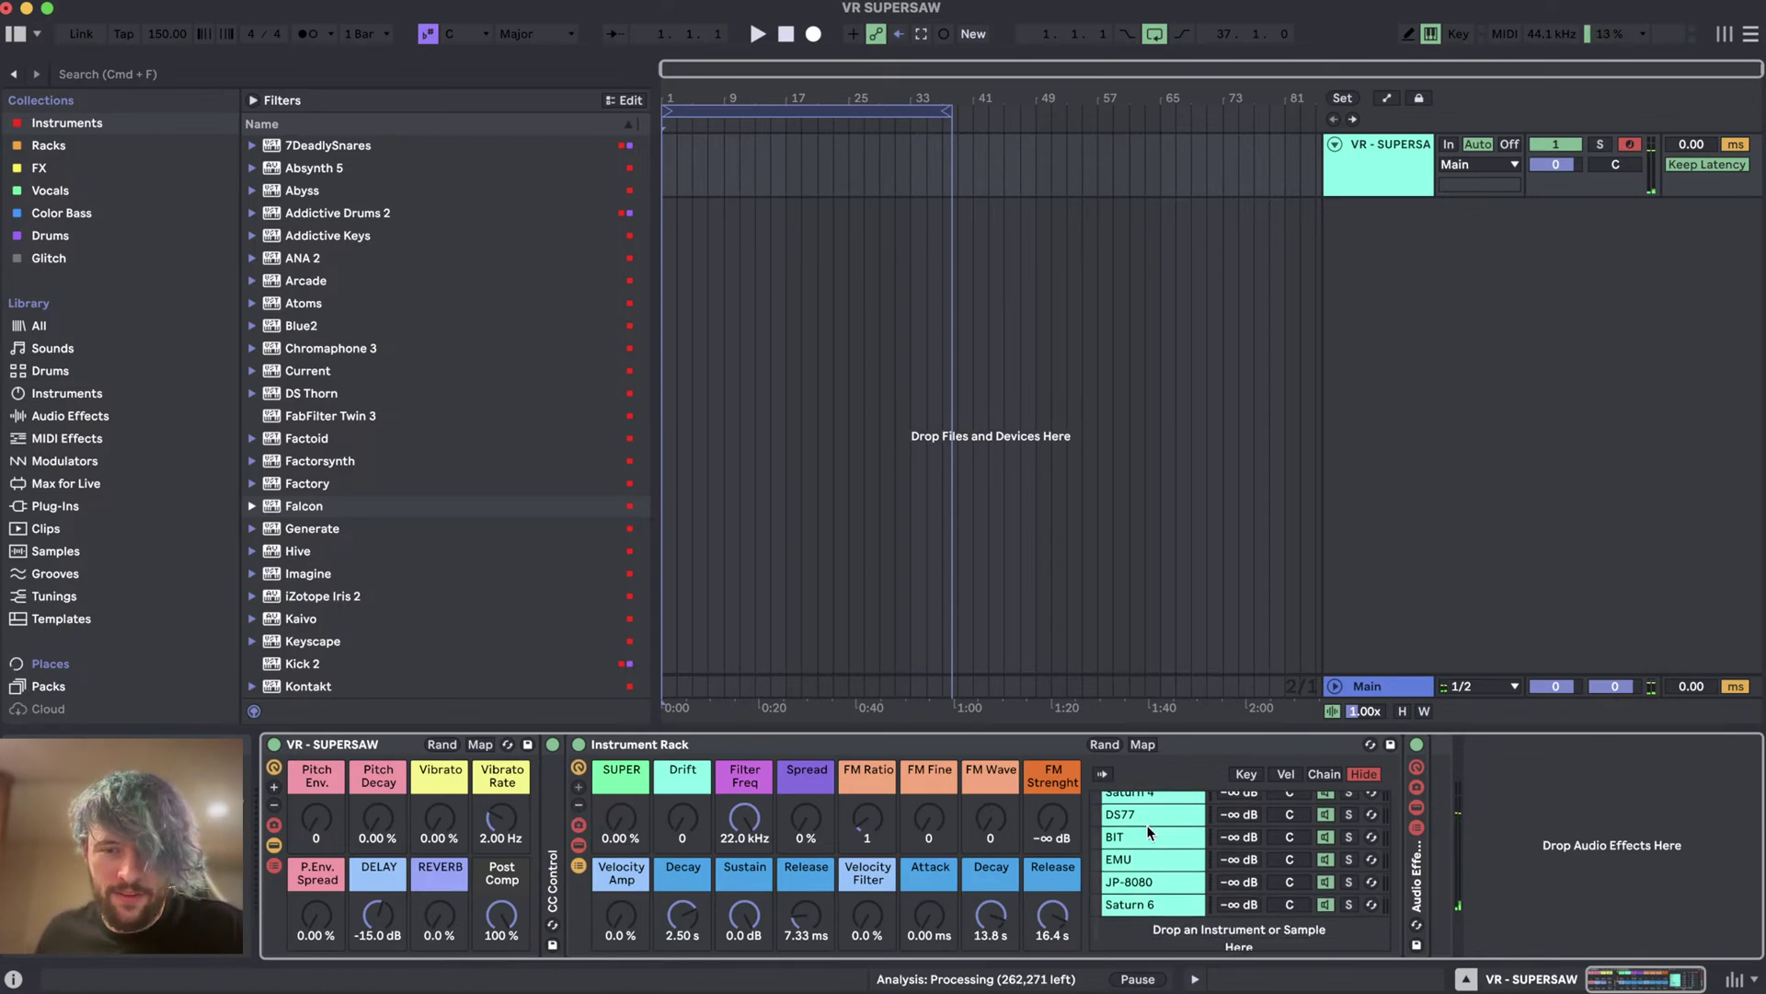
pyautogui.scroll(3, 1148, 831)
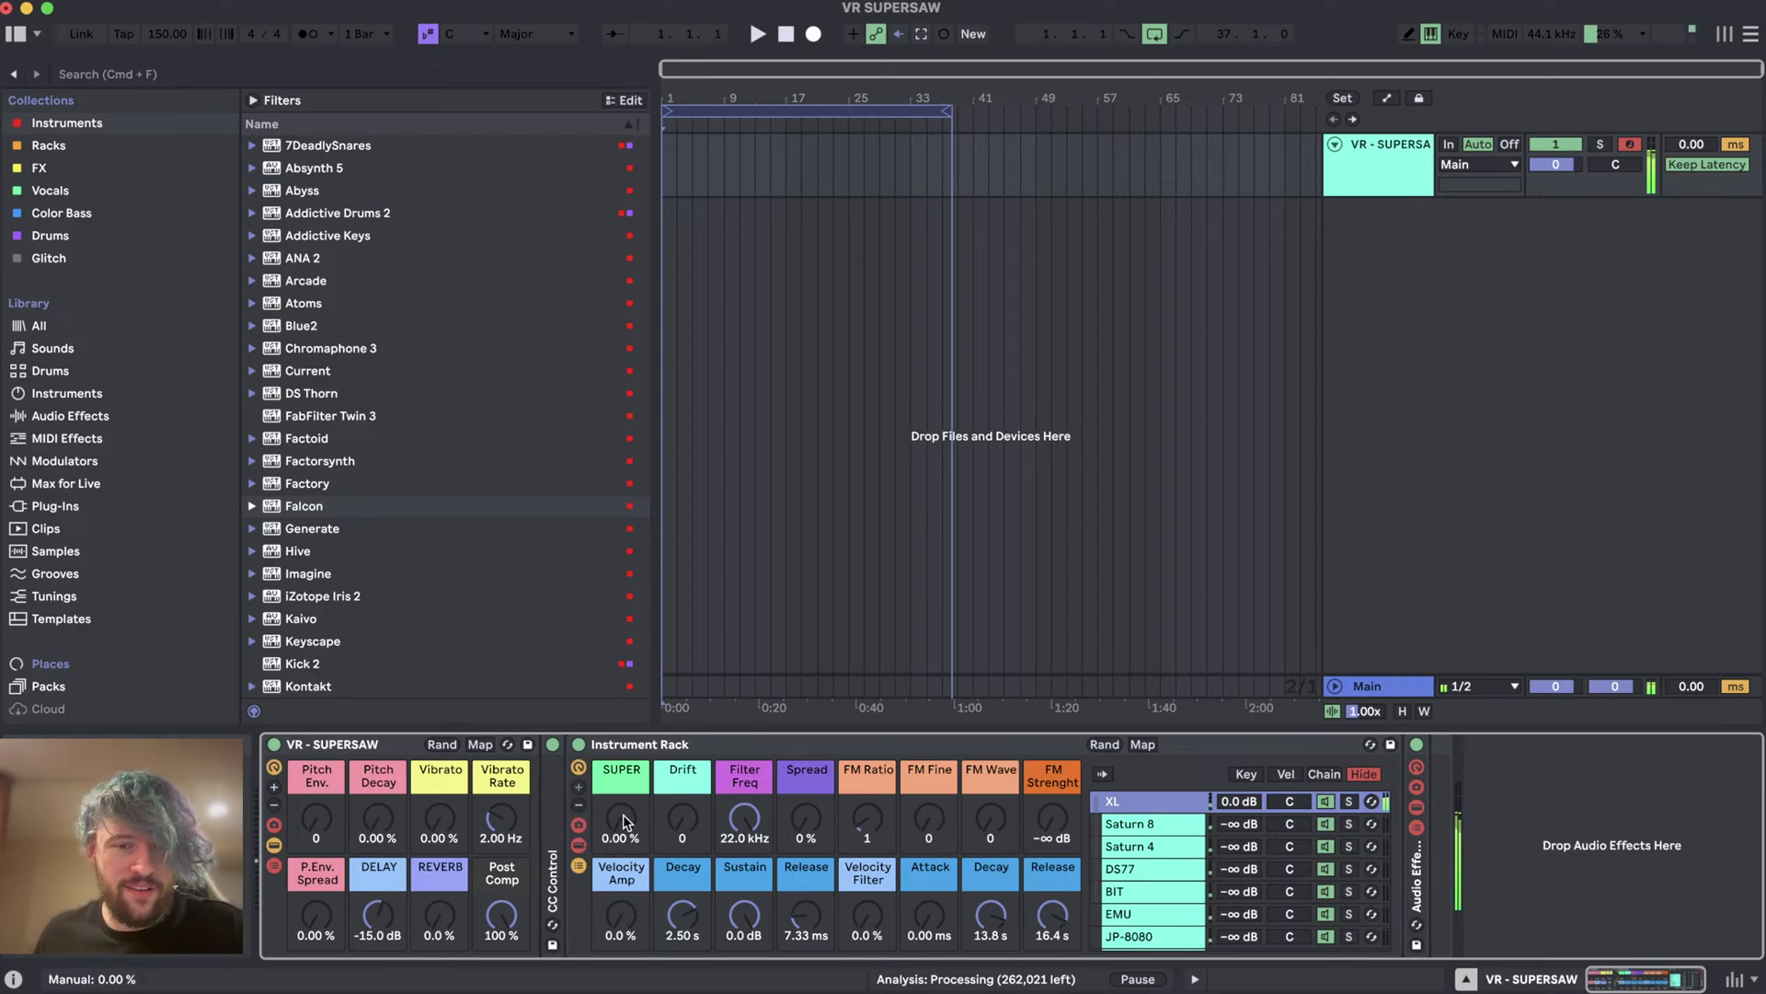
# - Set the VR - SUPERSAW rack's DELAY macro to about -19.9 dB and Post Comp to 0.00 %
pyautogui.moveTo(630, 819)
pyautogui.mouseDown()
pyautogui.moveTo(629, 673)
pyautogui.moveTo(629, 817)
pyautogui.mouseUp()
pyautogui.moveTo(501, 914); pyautogui.dragTo(501, 923)
pyautogui.moveTo(381, 911); pyautogui.dragTo(382, 920)
pyautogui.moveTo(488, 914); pyautogui.dragTo(488, 984)
# - Raise the SUPER macro to 100 % and the supersaw track's volume to 4.8 dB
pyautogui.moveTo(629, 810); pyautogui.dragTo(629, 616)
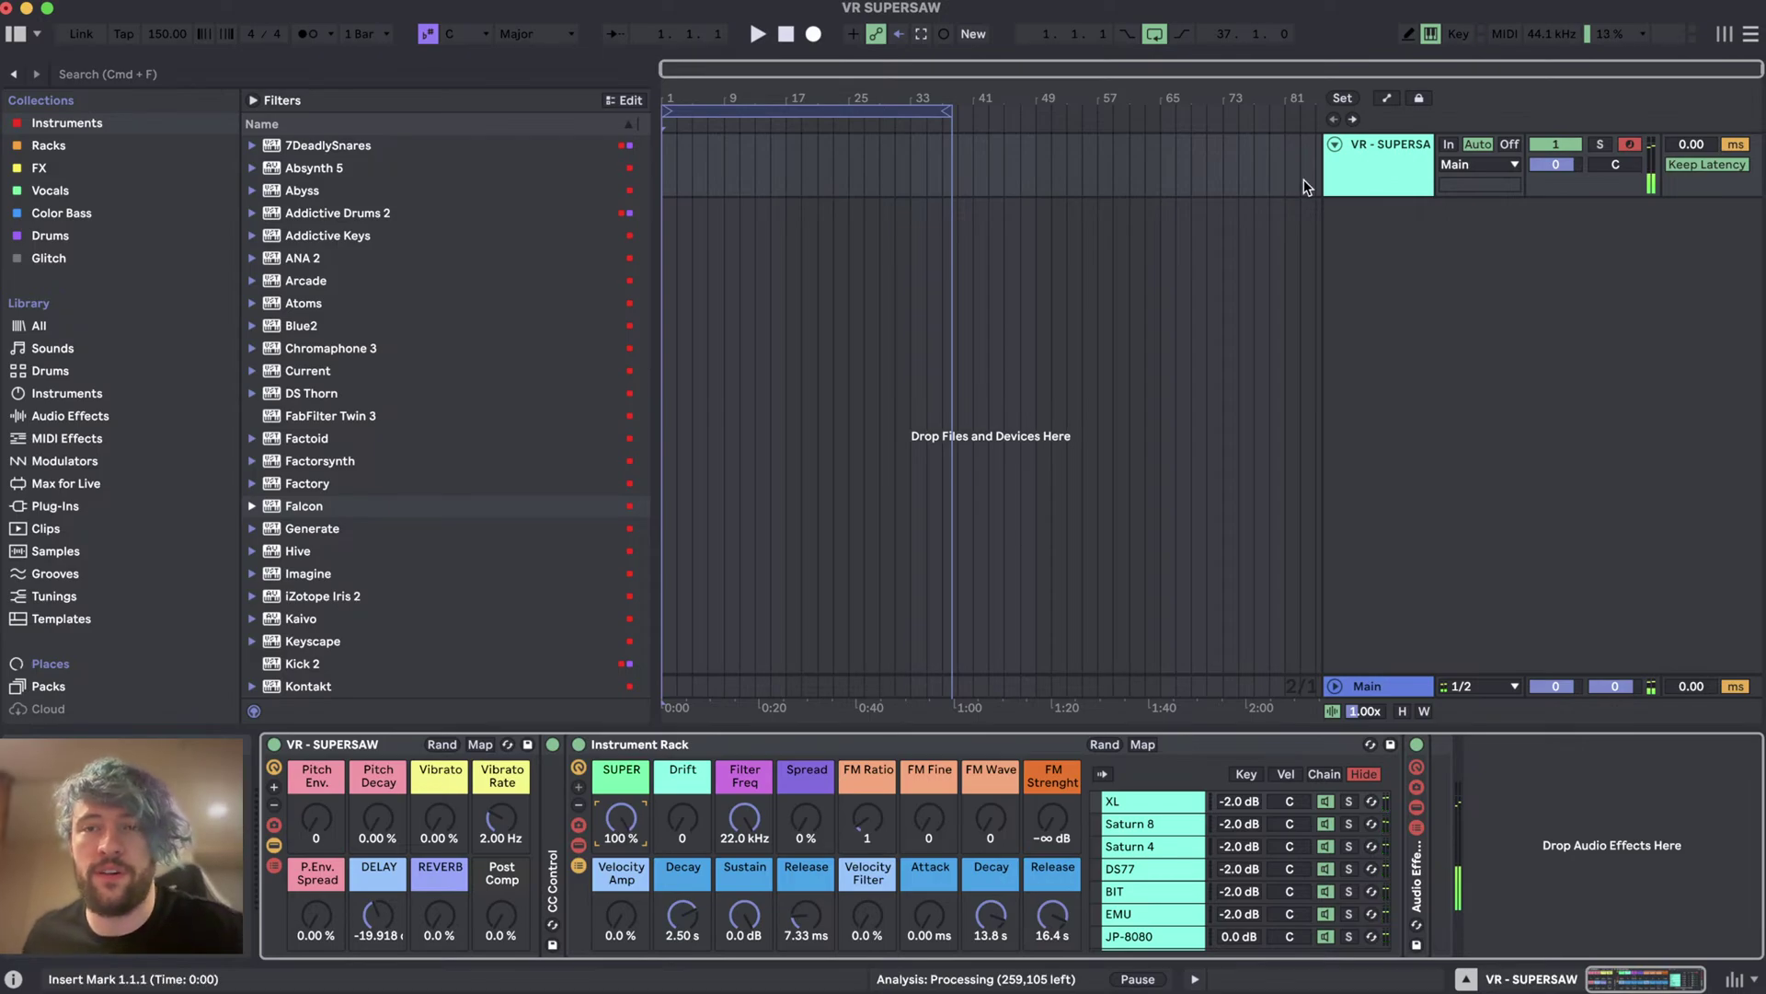
pyautogui.moveTo(1561, 171); pyautogui.dragTo(1561, 152)
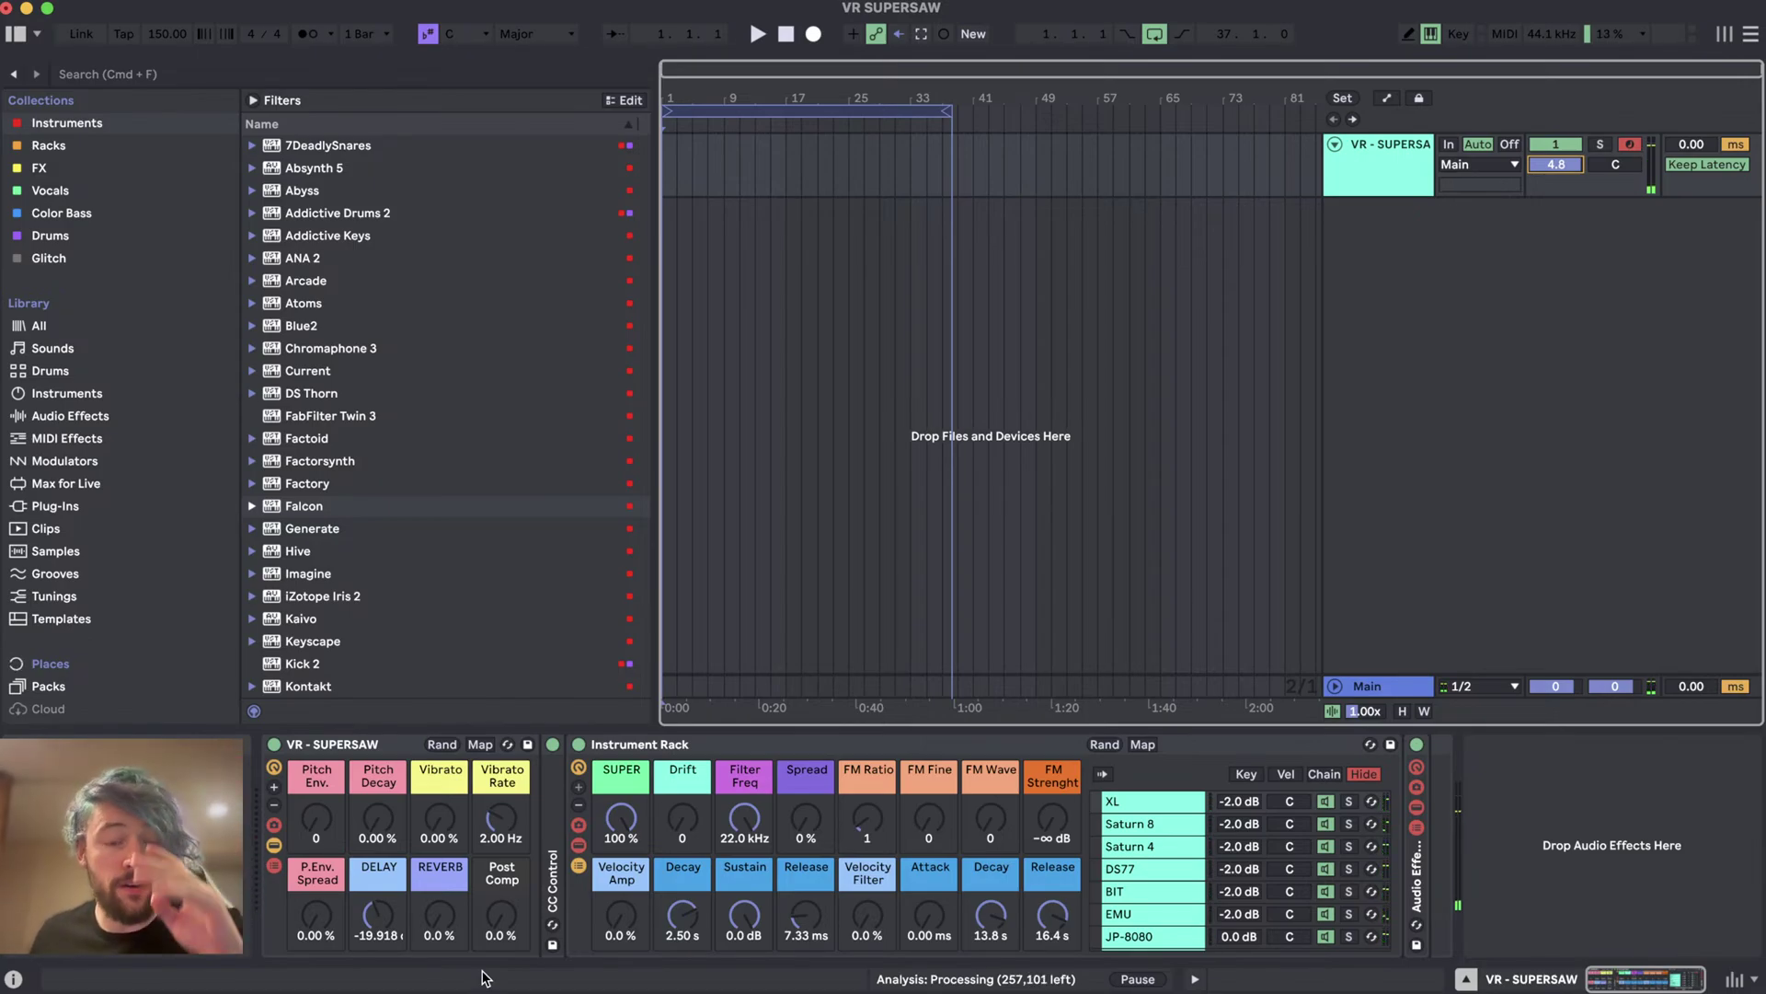
# - Bring the Vibrato and SUPER macros down to 0.00 % and raise FM Strenght to -1.9 dB
pyautogui.moveTo(451, 836)
pyautogui.mouseDown()
pyautogui.moveTo(450, 819)
pyautogui.moveTo(439, 864)
pyautogui.mouseUp()
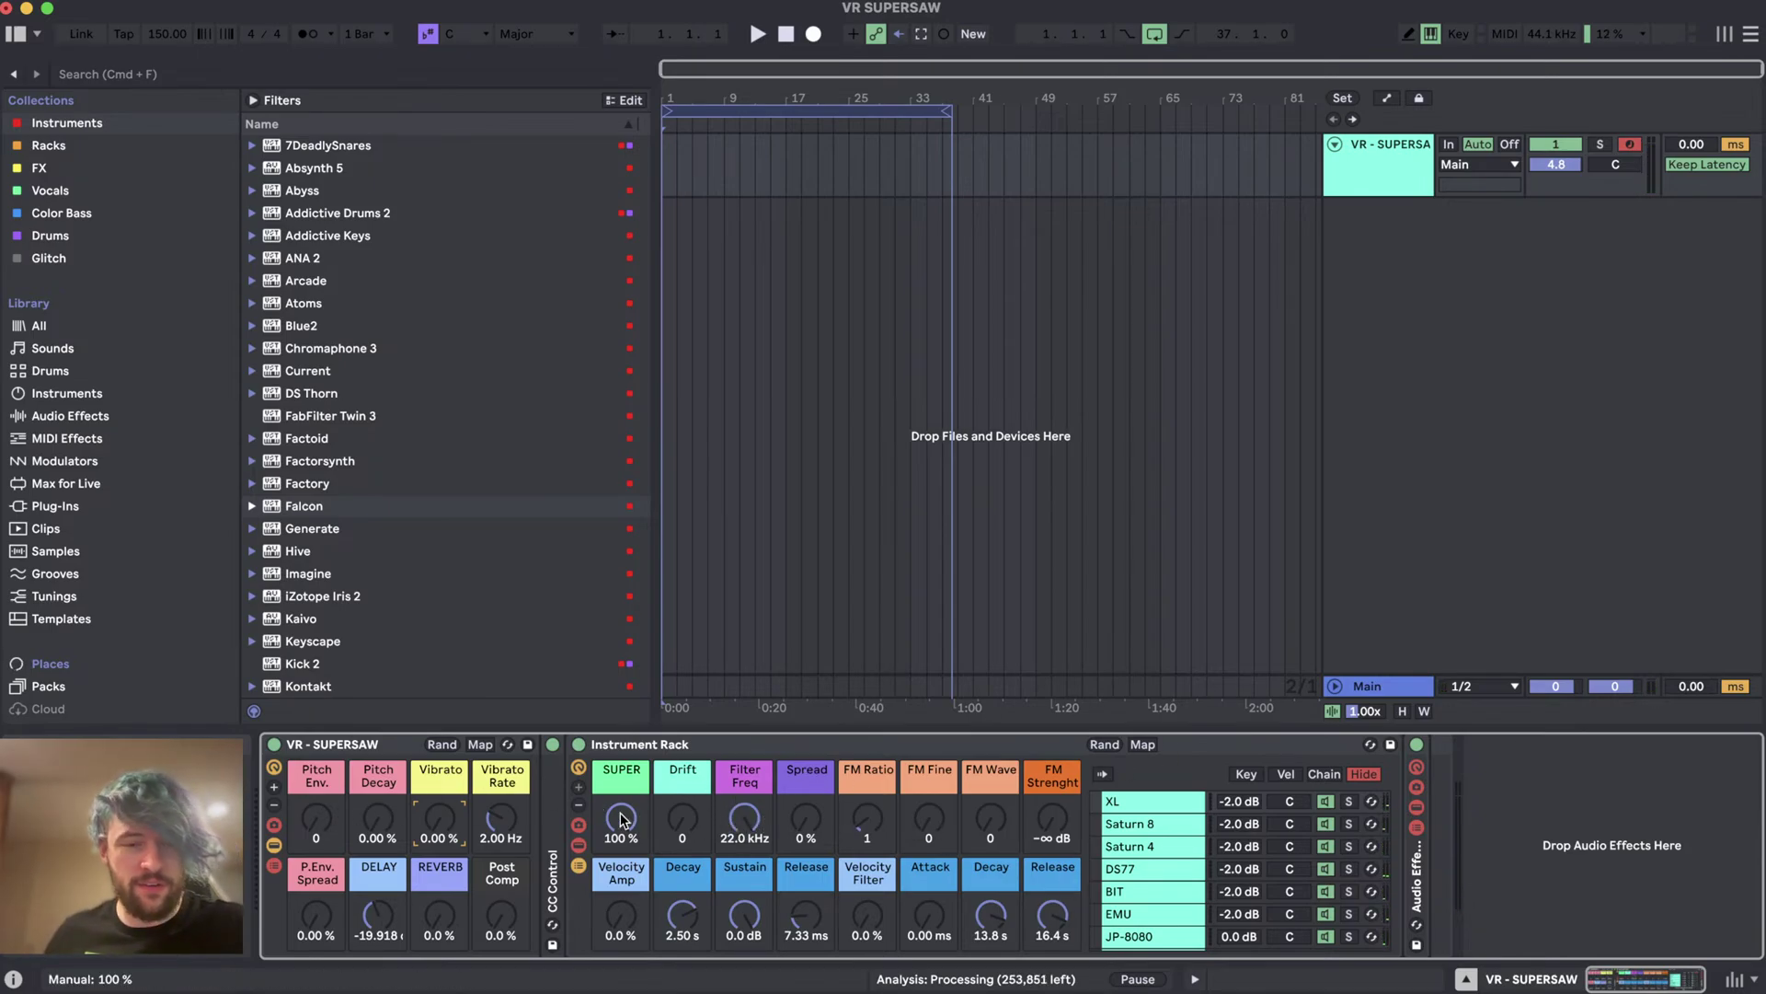
pyautogui.moveTo(621, 817); pyautogui.dragTo(621, 892)
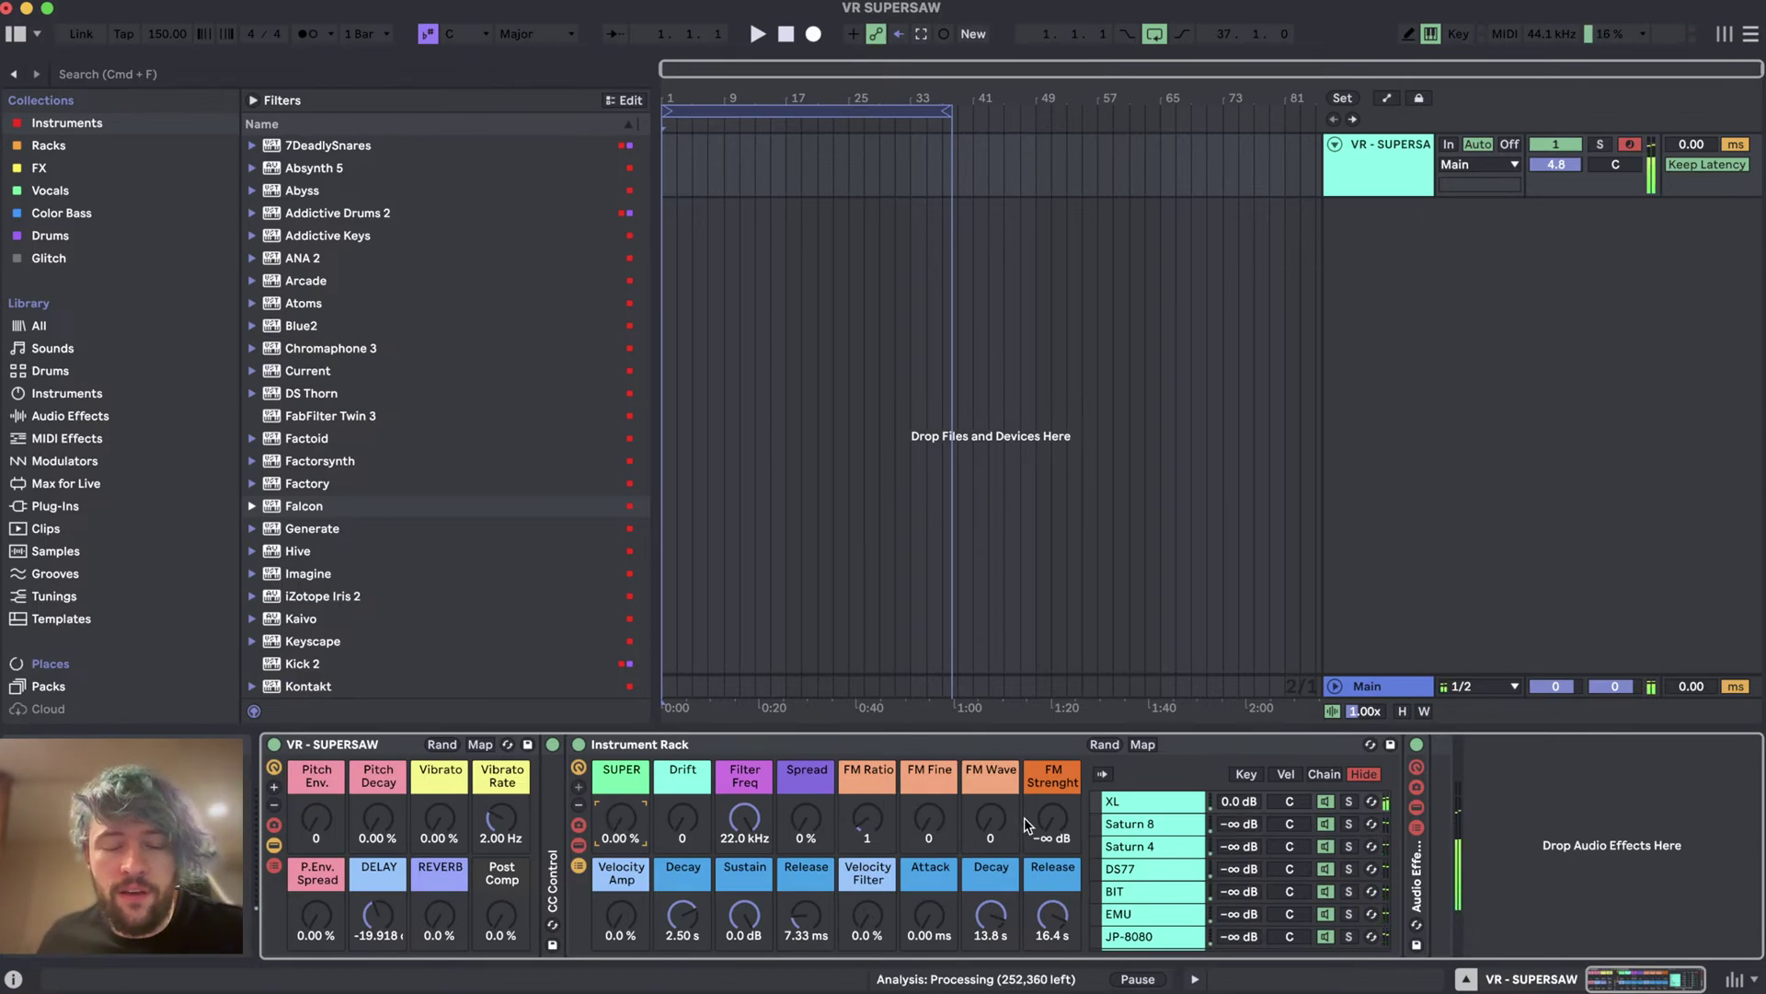
pyautogui.moveTo(1057, 824); pyautogui.dragTo(1057, 814)
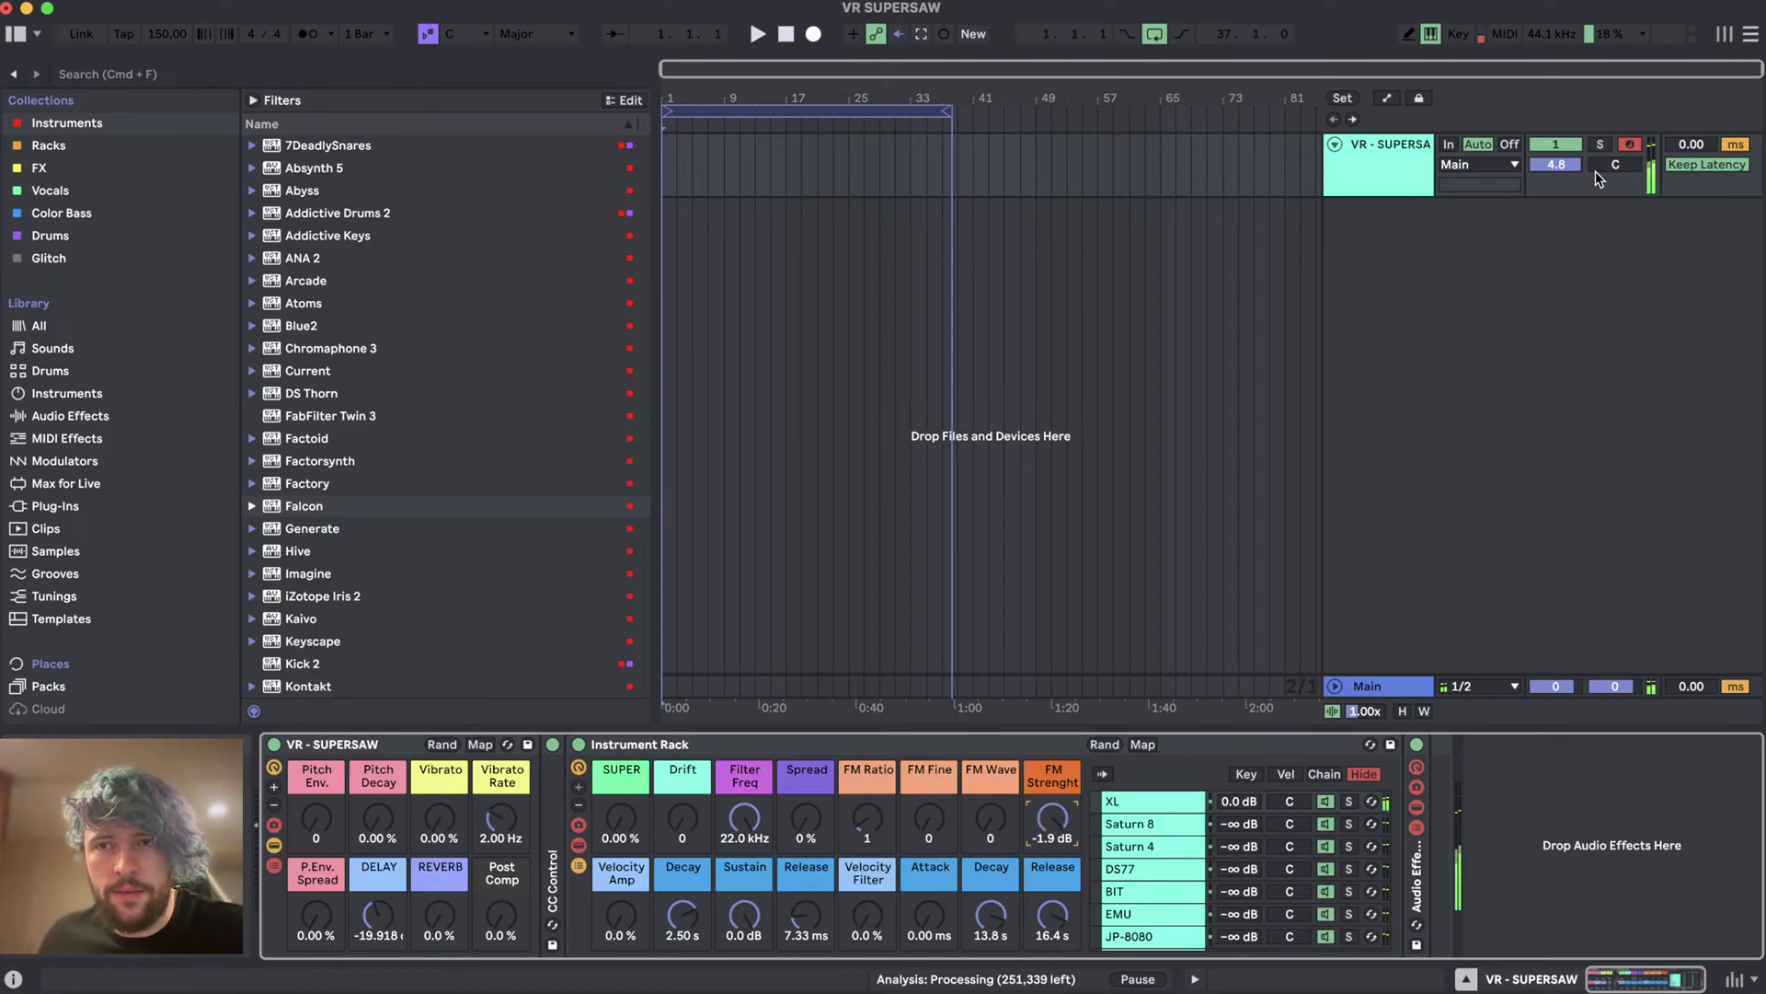
# - Raise the supersaw track's volume to 6.0 dB and the Main track's volume to 2.1 dB
pyautogui.moveTo(1557, 166); pyautogui.dragTo(1556, 157)
pyautogui.moveTo(1557, 690); pyautogui.dragTo(1557, 680)
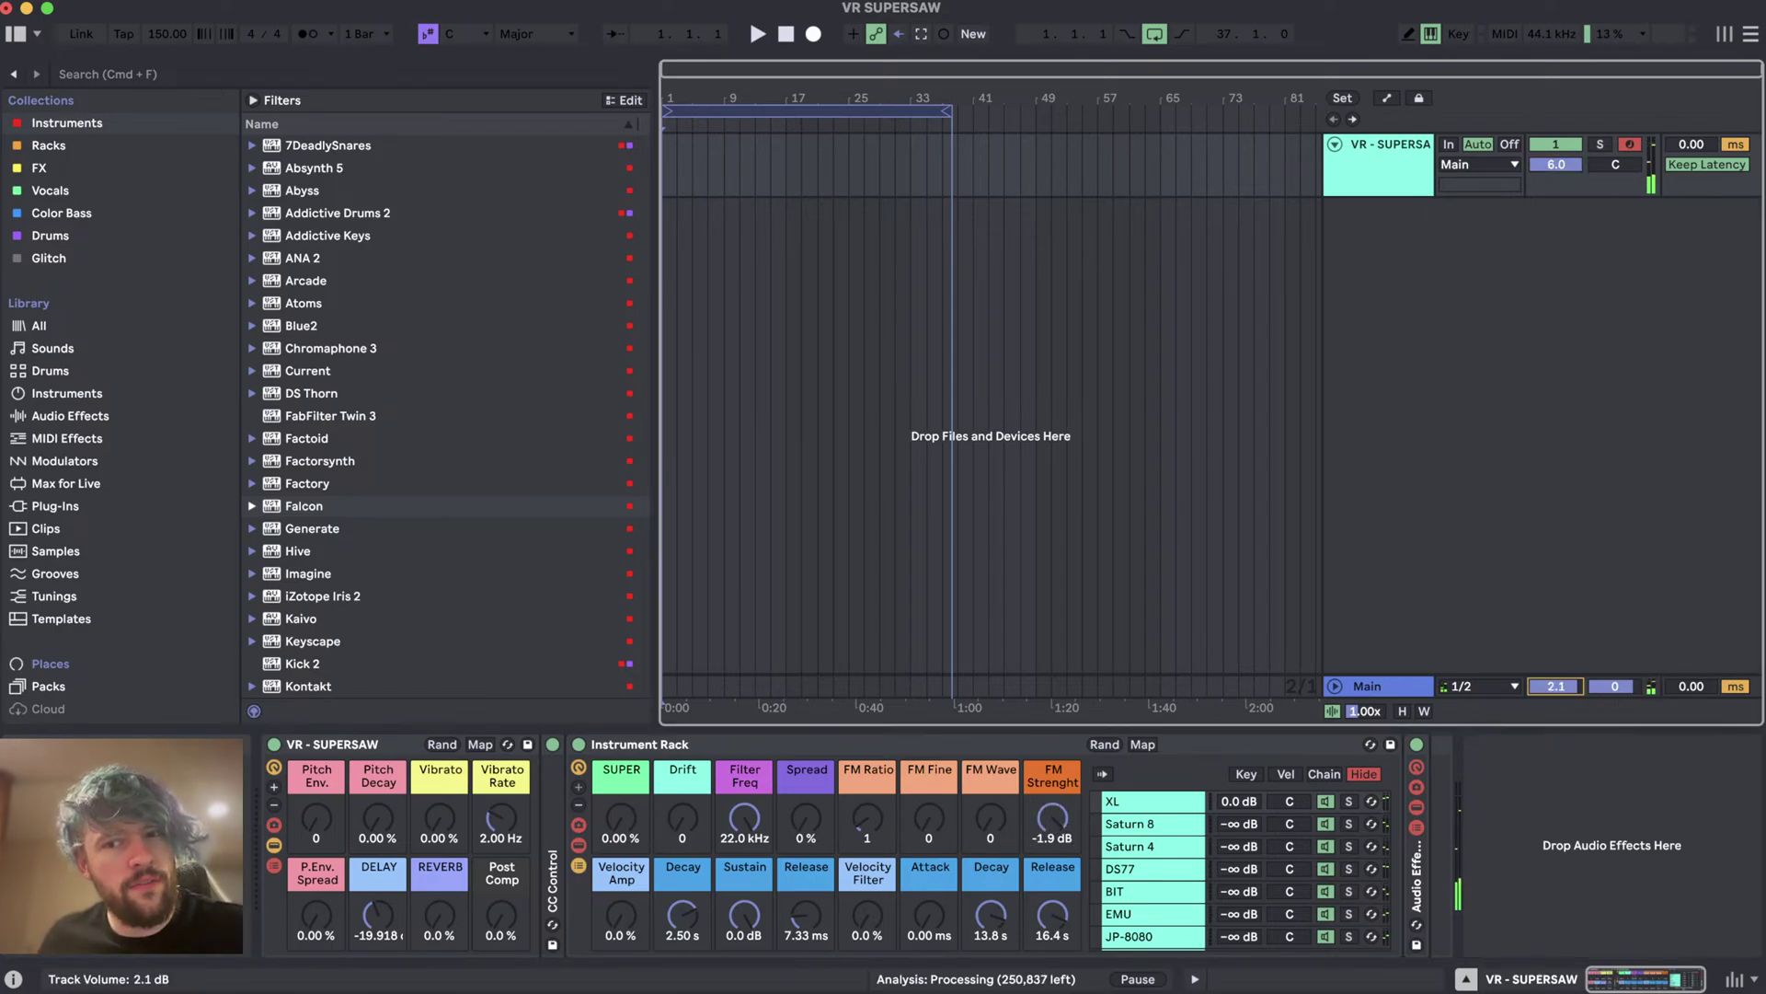
# - Set the Instrument Rack's FM Strenght macro to -3.5 dB and FM Fine to 16
pyautogui.moveTo(1060, 851); pyautogui.dragTo(1053, 802)
pyautogui.click(931, 828)
pyautogui.click(932, 821)
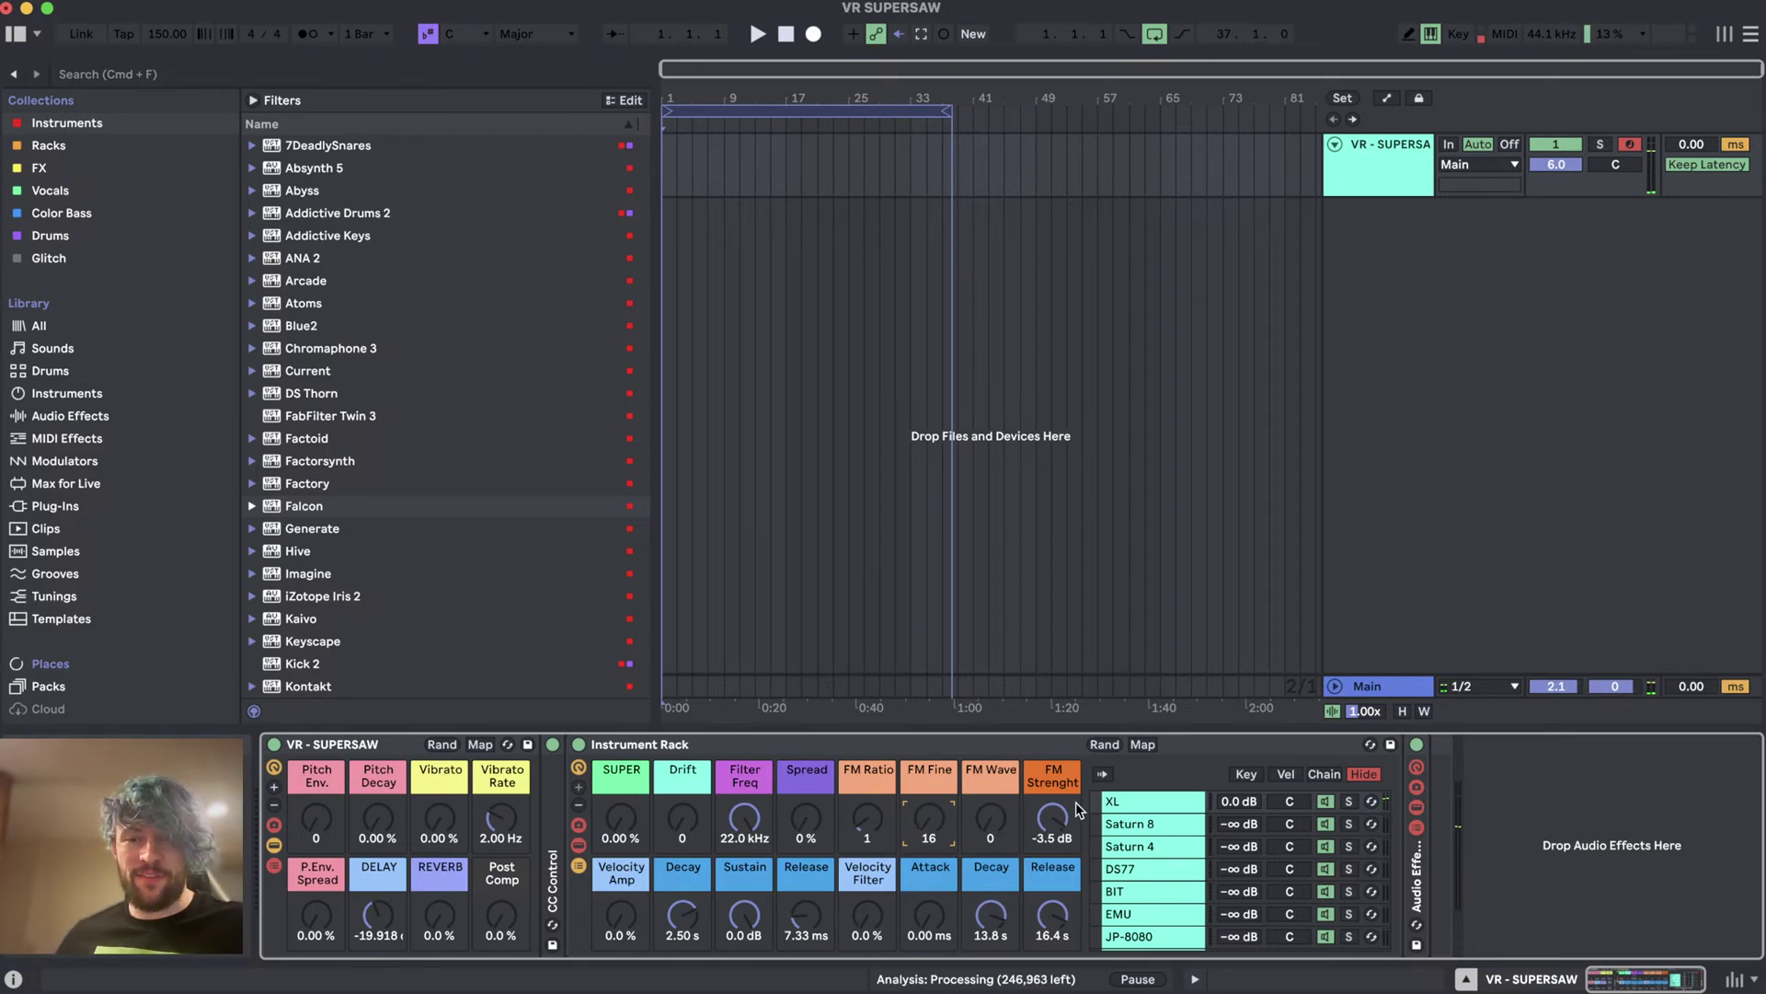
# - Audition SUPER at 100 % with FM Fine at 8, and return SUPER to 0.00 % and FM Strenght to -∞ dB
pyautogui.moveTo(622, 817); pyautogui.dragTo(622, 713)
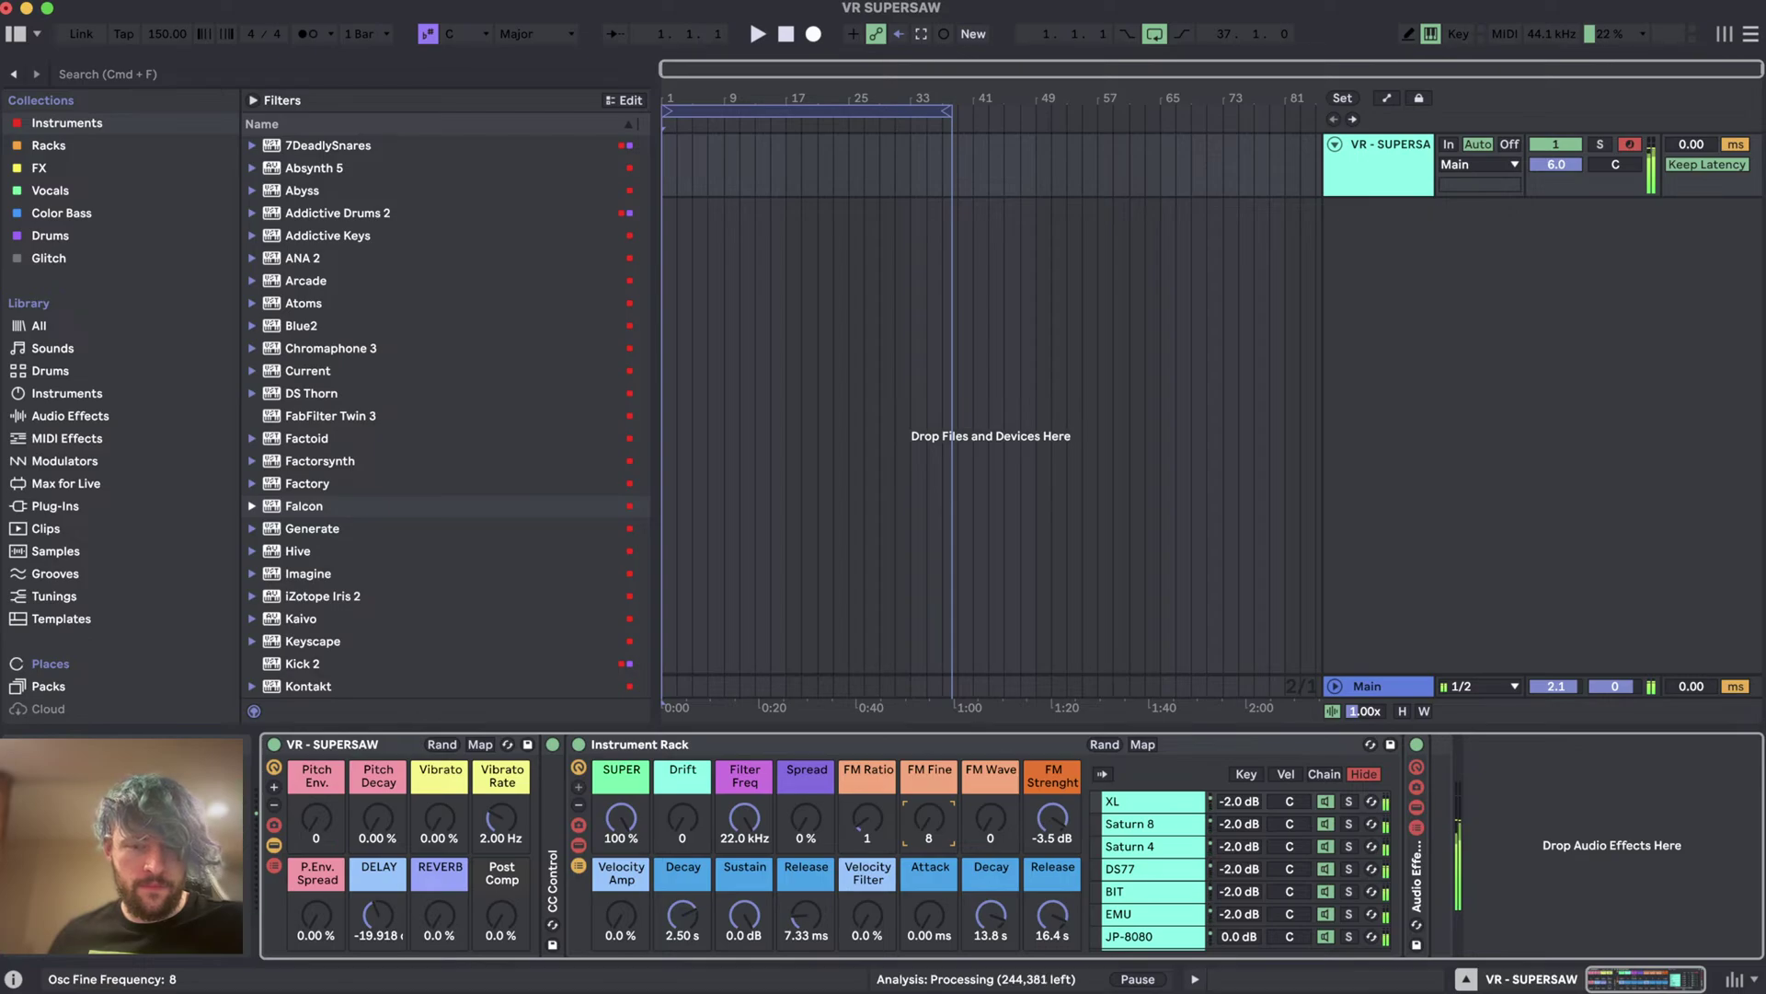
pyautogui.moveTo(745, 817); pyautogui.dragTo(745, 764)
pyautogui.click(1052, 817)
pyautogui.moveTo(1052, 817); pyautogui.dragTo(1053, 883)
pyautogui.moveTo(605, 818); pyautogui.dragTo(605, 883)
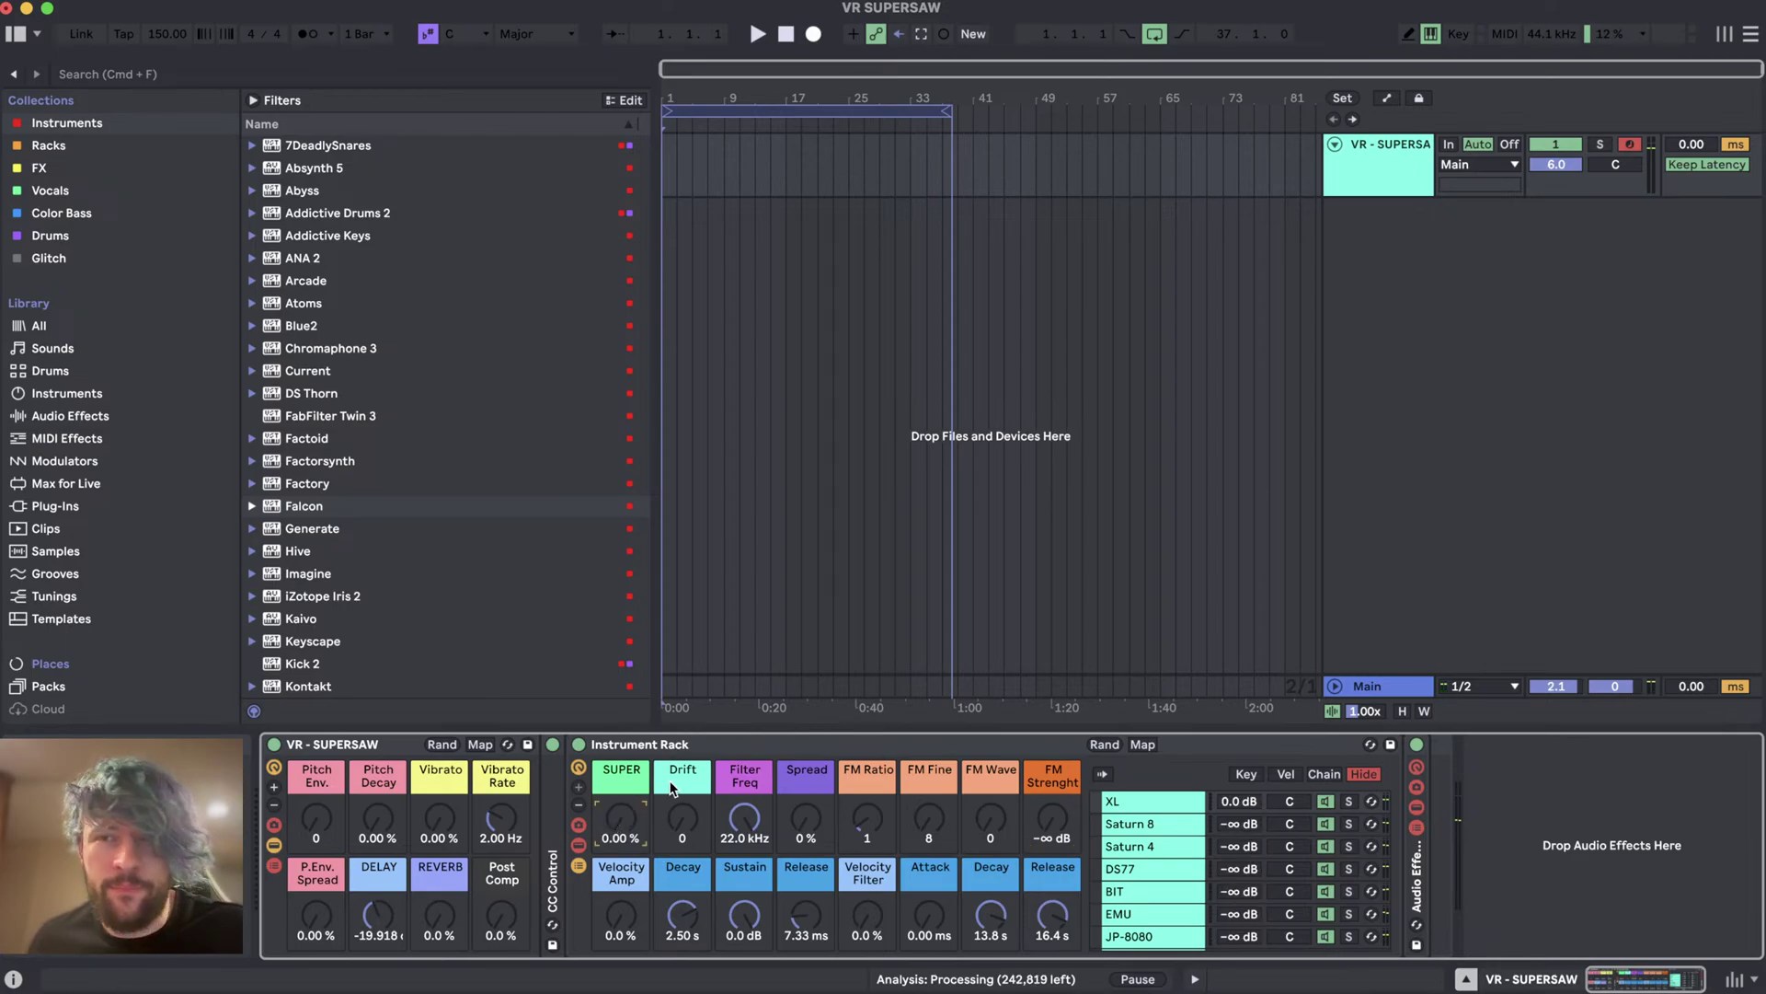
# - Reset the Main track's volume to 0 dB
pyautogui.click(1553, 685)
pyautogui.press('Delete')
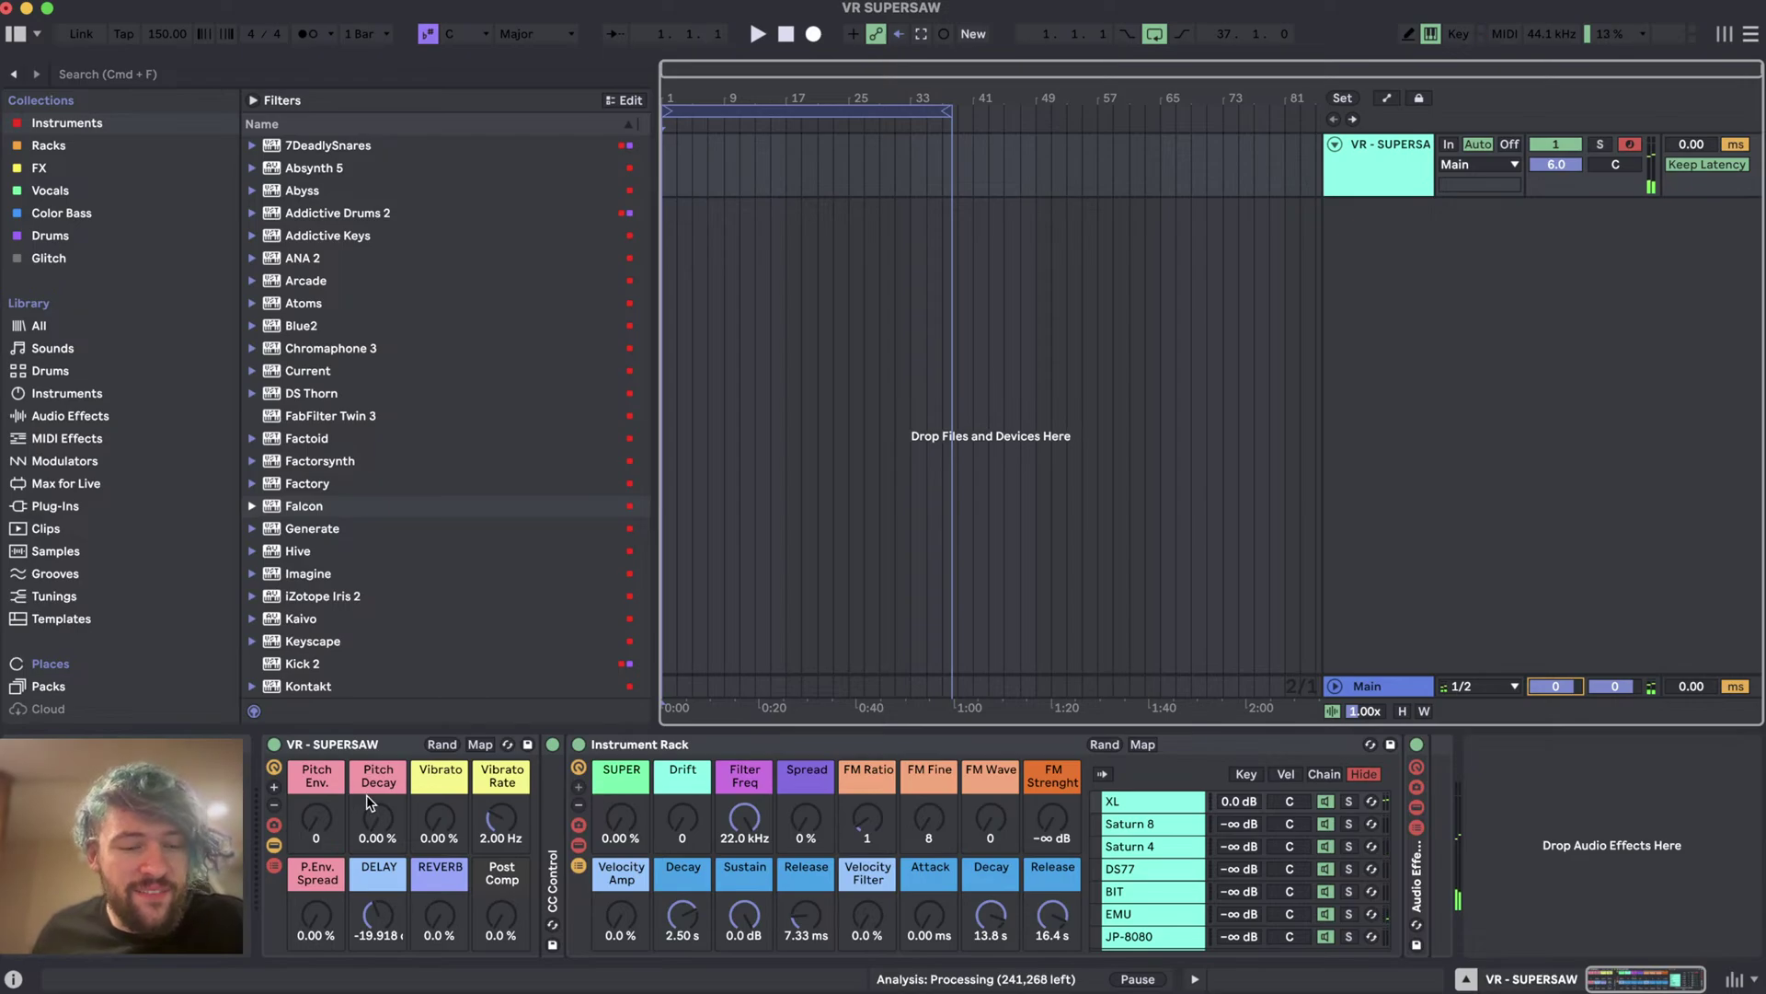
# - Set the VR - SUPERSAW rack's Pitch Env. macro to 61 and Pitch Decay to 82.7 %
pyautogui.click(311, 834)
pyautogui.moveTo(360, 848); pyautogui.dragTo(359, 796)
pyautogui.moveTo(316, 832); pyautogui.dragTo(316, 741)
pyautogui.moveTo(377, 818); pyautogui.dragTo(307, 821)
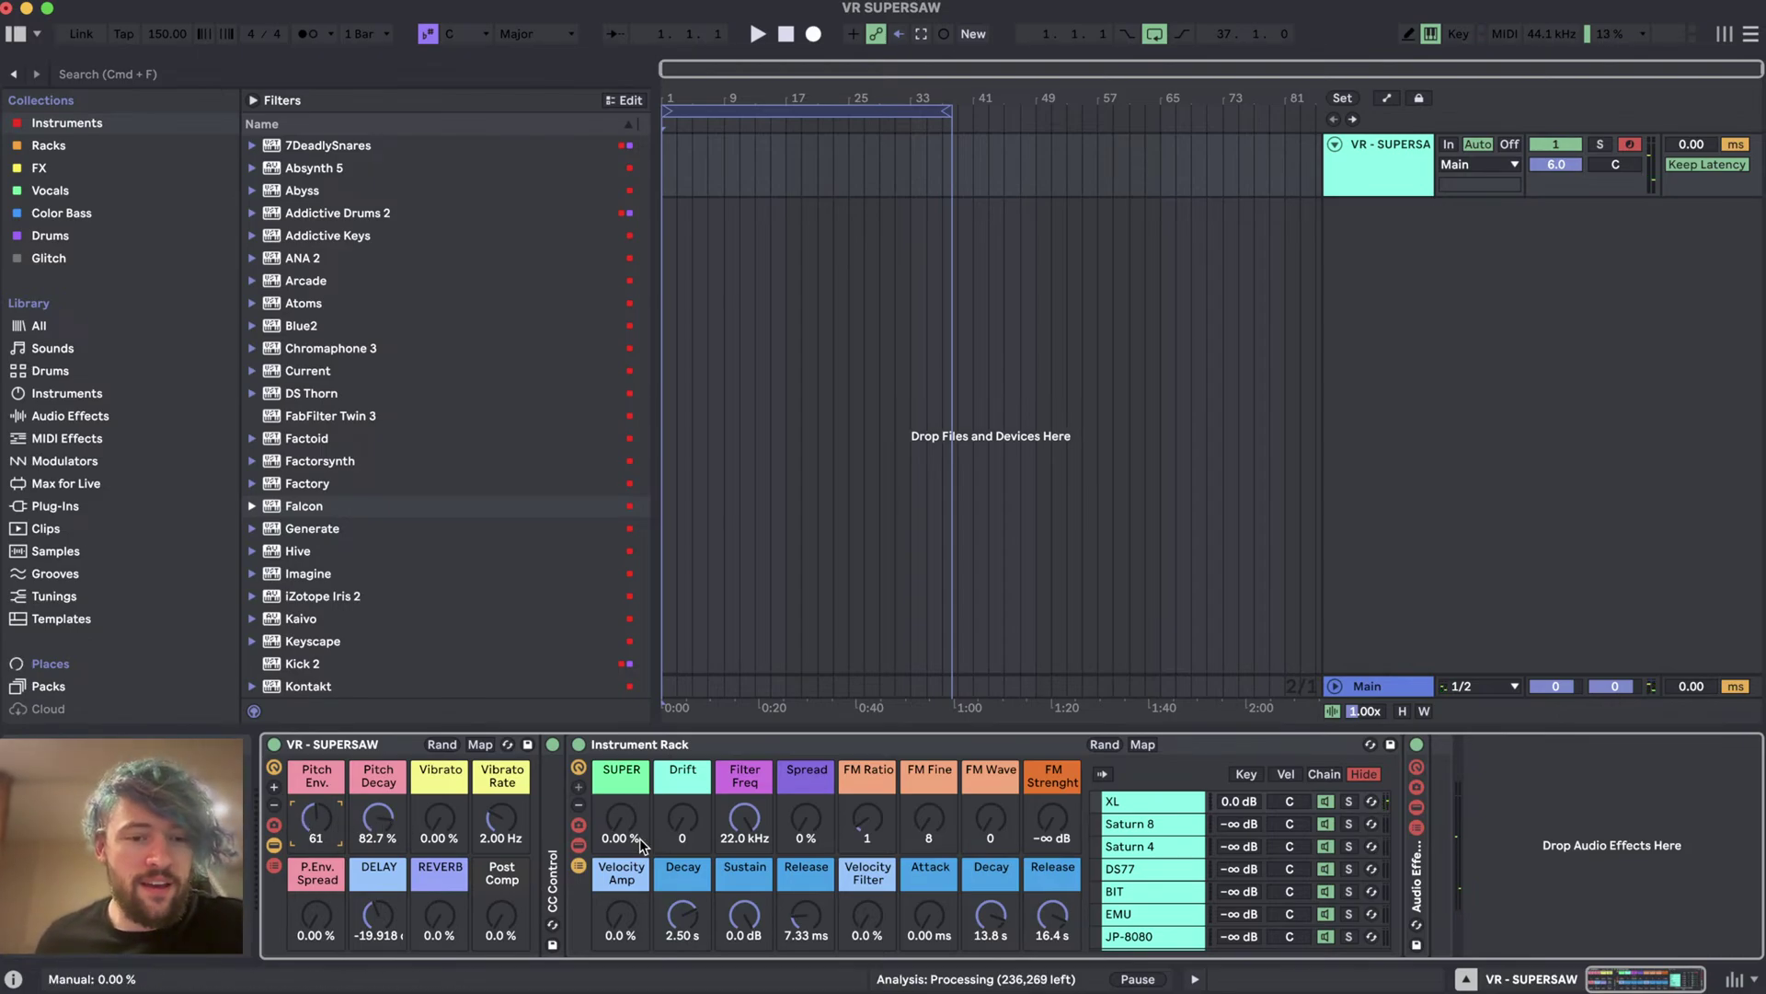
# - Raise SUPER to 100 %, and set Pitch Env. to 18 and Pitch Decay to 76.4 %
pyautogui.moveTo(632, 818); pyautogui.dragTo(631, 736)
pyautogui.moveTo(315, 817); pyautogui.dragTo(375, 821)
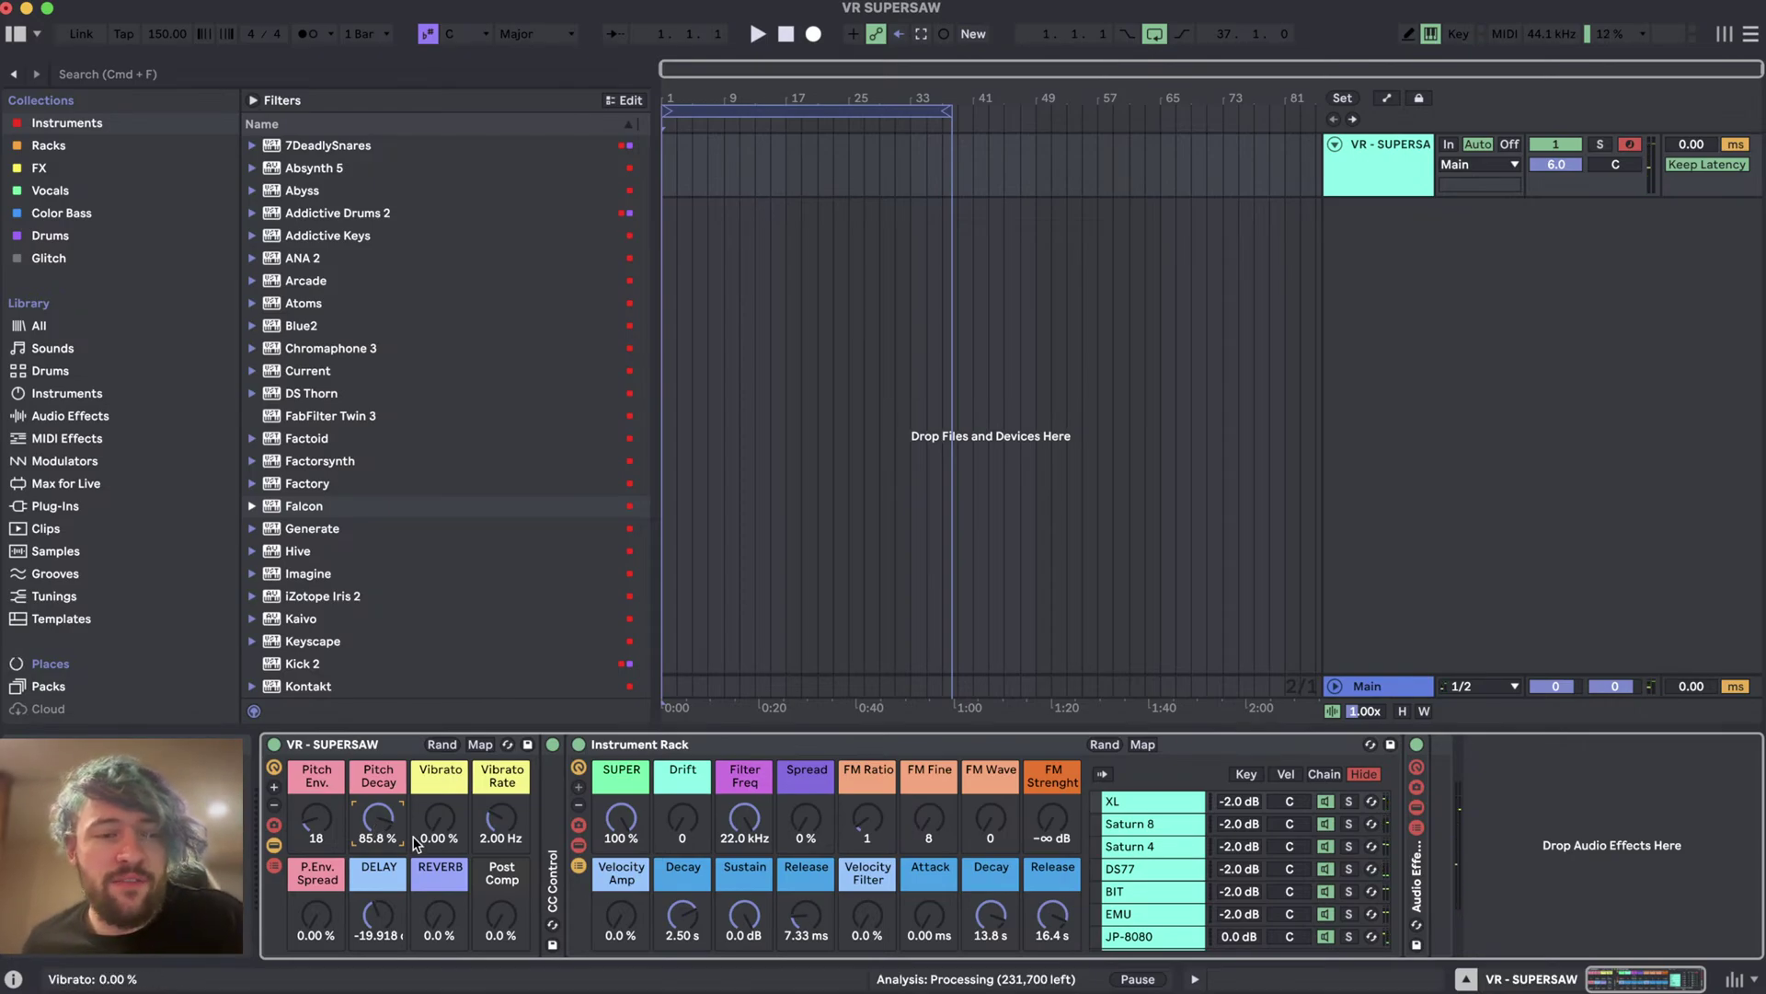
pyautogui.moveTo(378, 816); pyautogui.dragTo(378, 878)
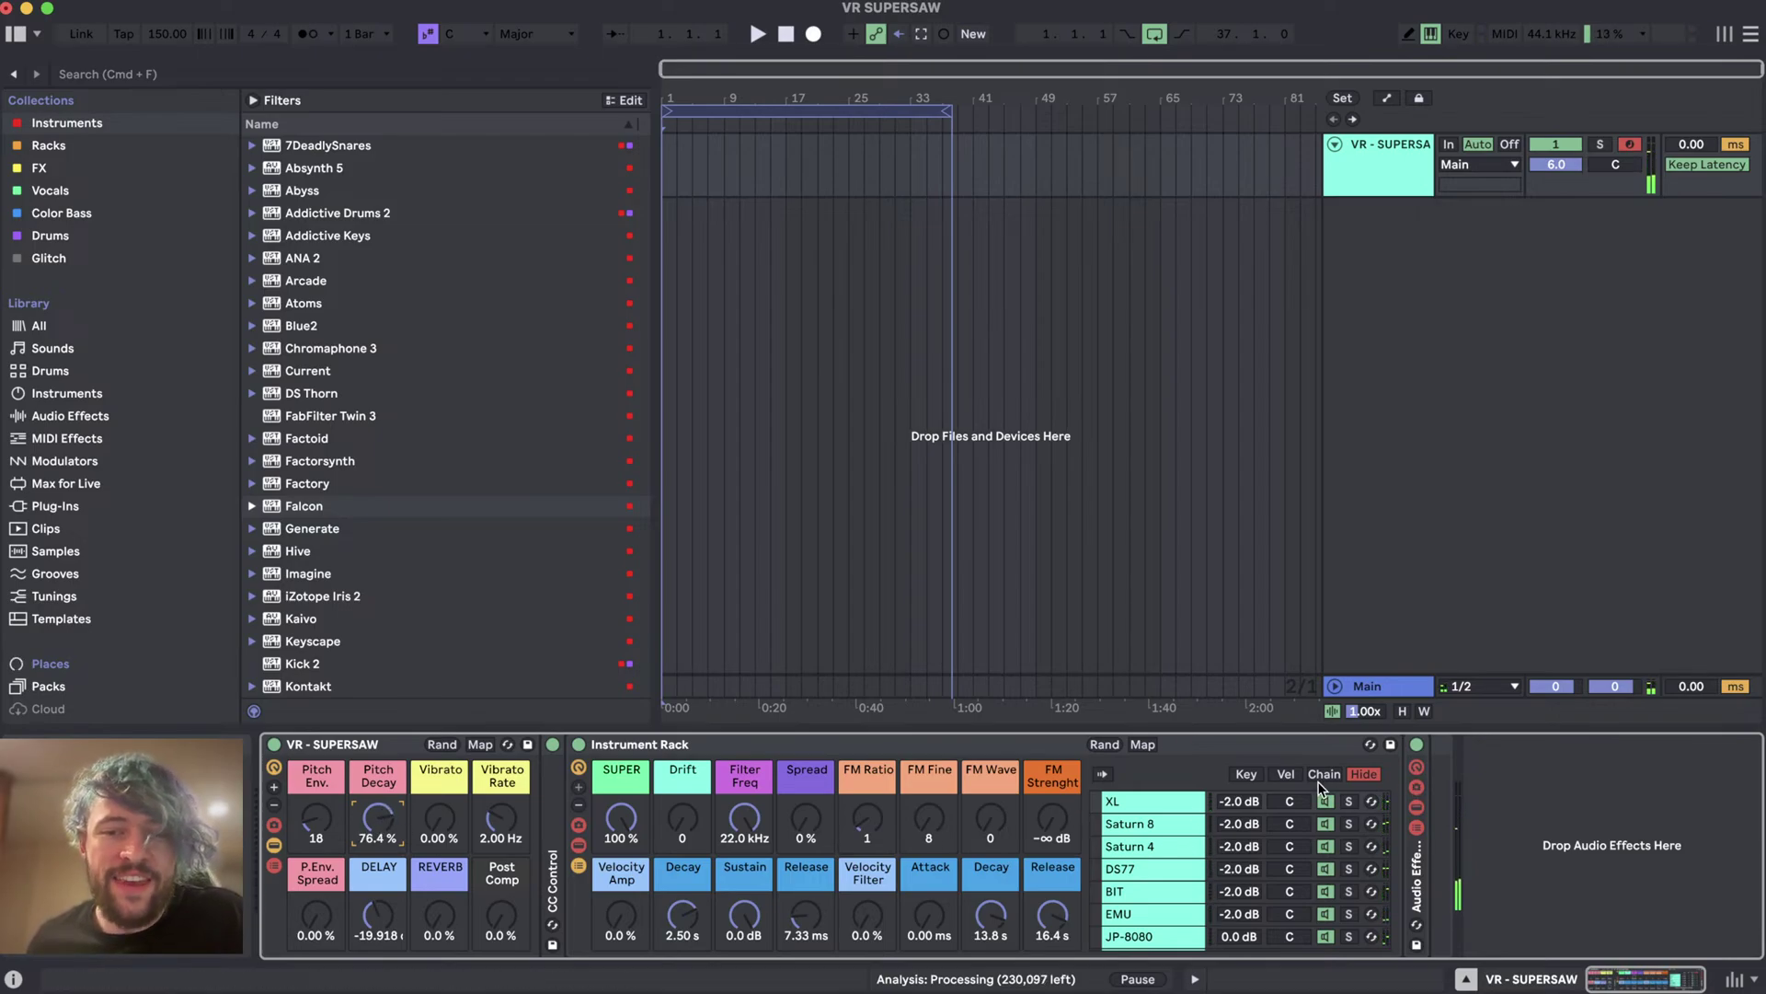
# - Audition the Instrument Rack's chains by soloing each one from XL down to JP-8080, and clear the solo so all chains play
pyautogui.click(1349, 801)
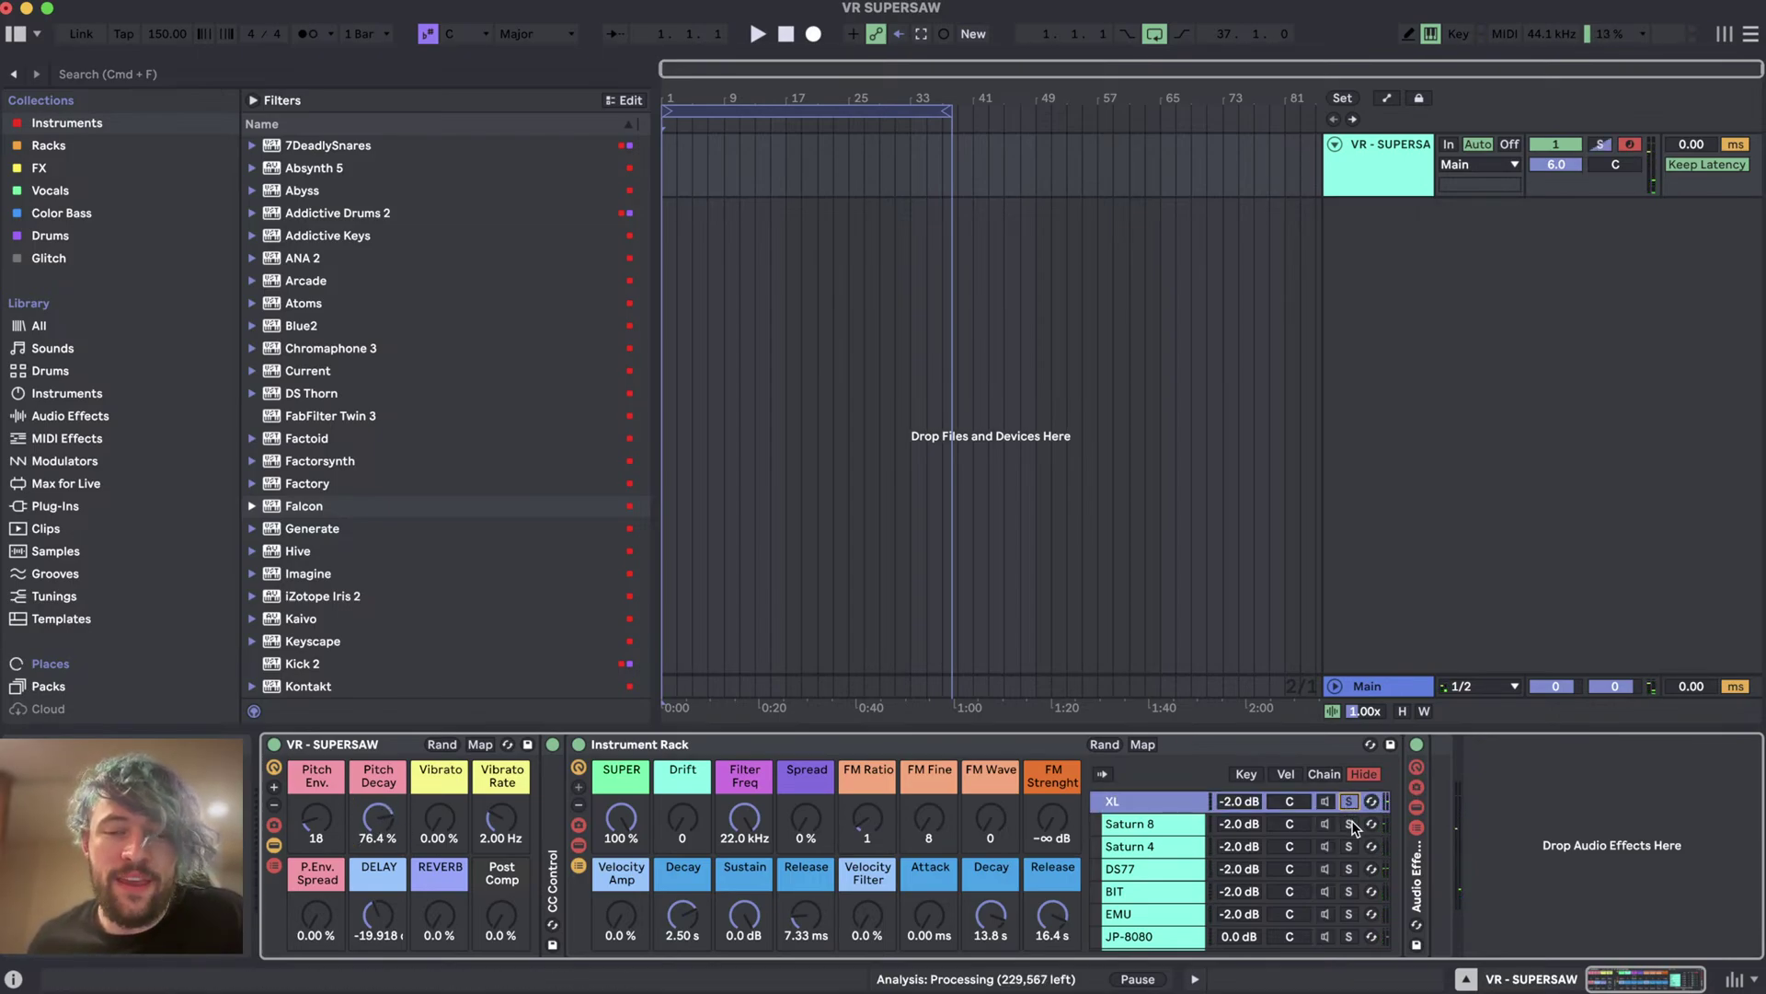
pyautogui.click(1349, 824)
pyautogui.click(1349, 846)
pyautogui.click(1349, 892)
pyautogui.click(1349, 869)
pyautogui.click(1349, 892)
pyautogui.click(1349, 914)
pyautogui.click(1349, 936)
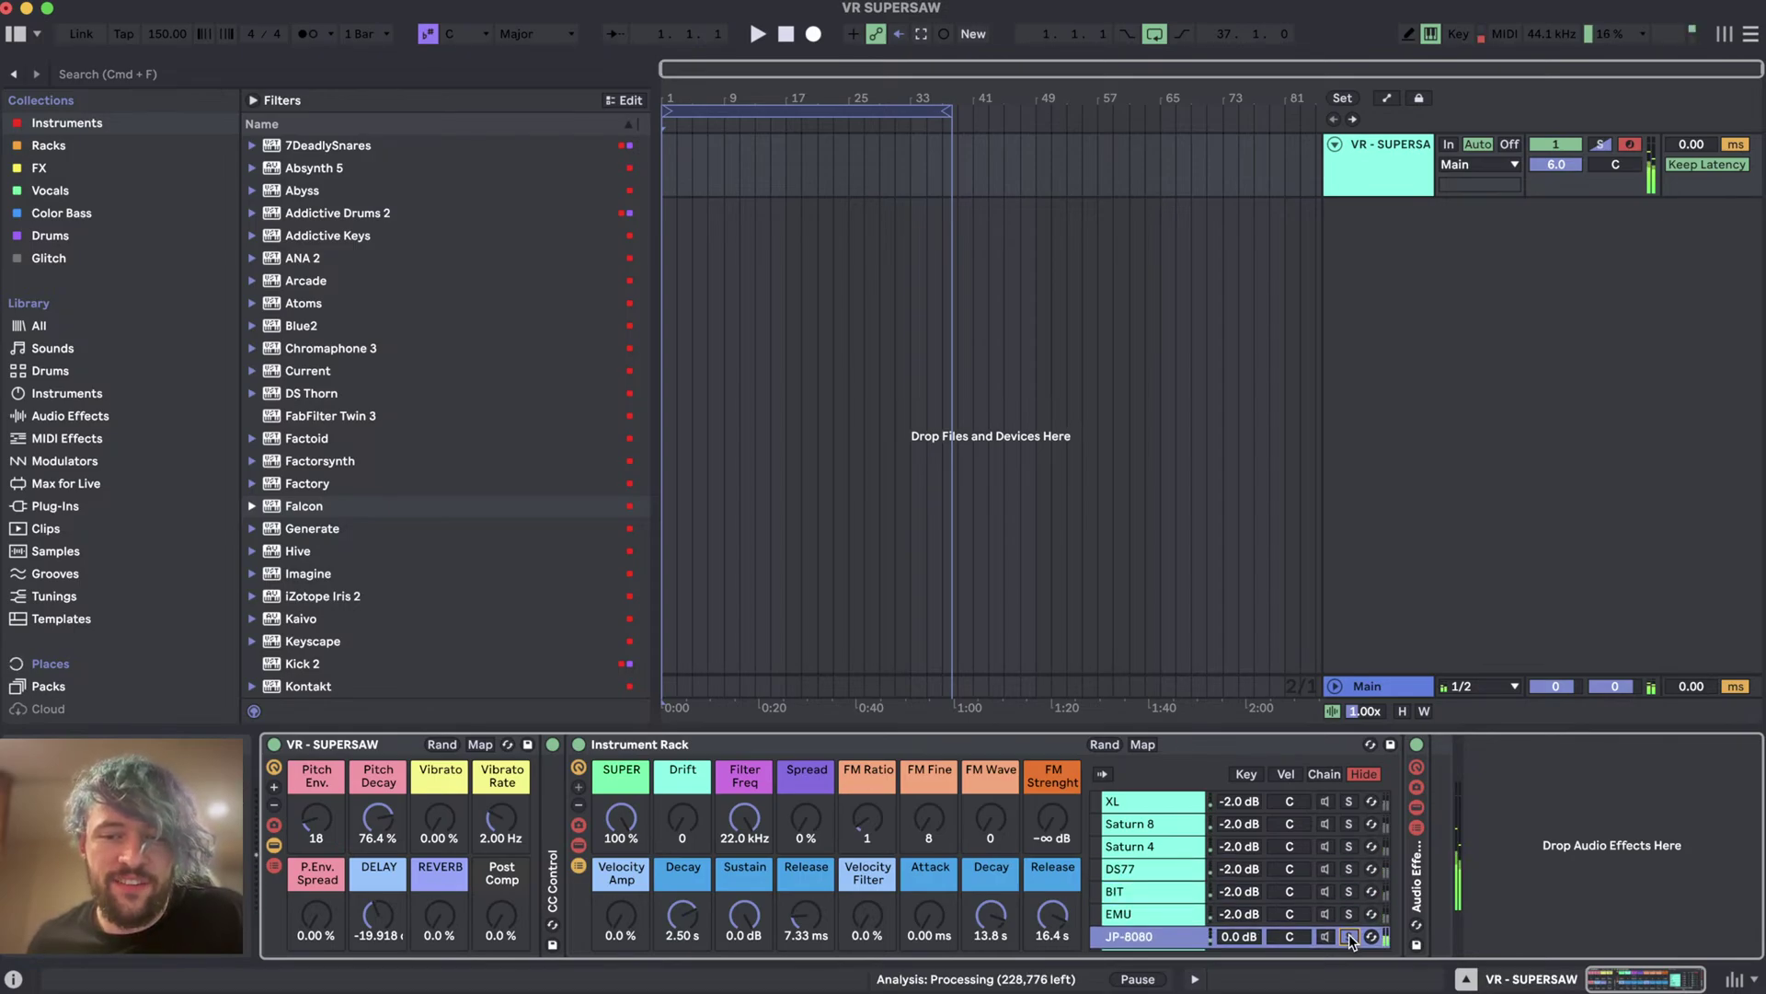
pyautogui.click(1349, 801)
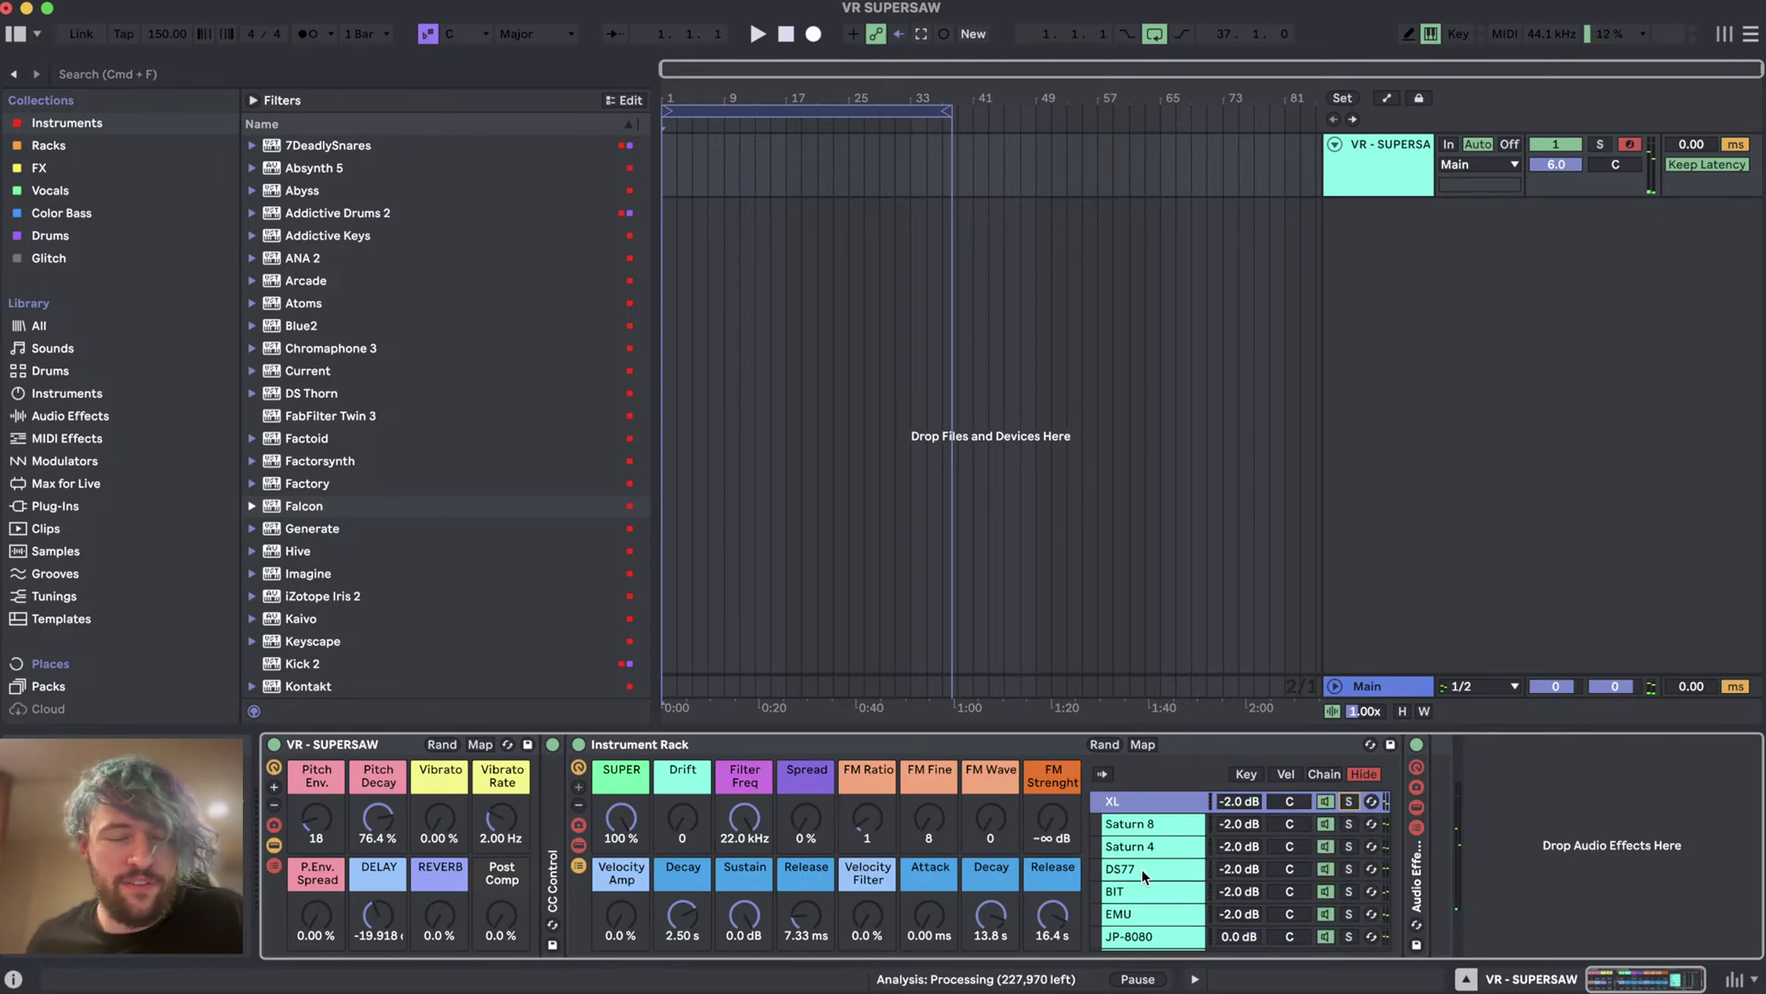
# - Set Pitch Env. to 12, P.Env. Spread to 100 % and Pitch Decay to 85.0 % on the VR - SUPERSAW rack
pyautogui.moveTo(309, 849); pyautogui.dragTo(378, 808)
pyautogui.moveTo(311, 924); pyautogui.dragTo(311, 901)
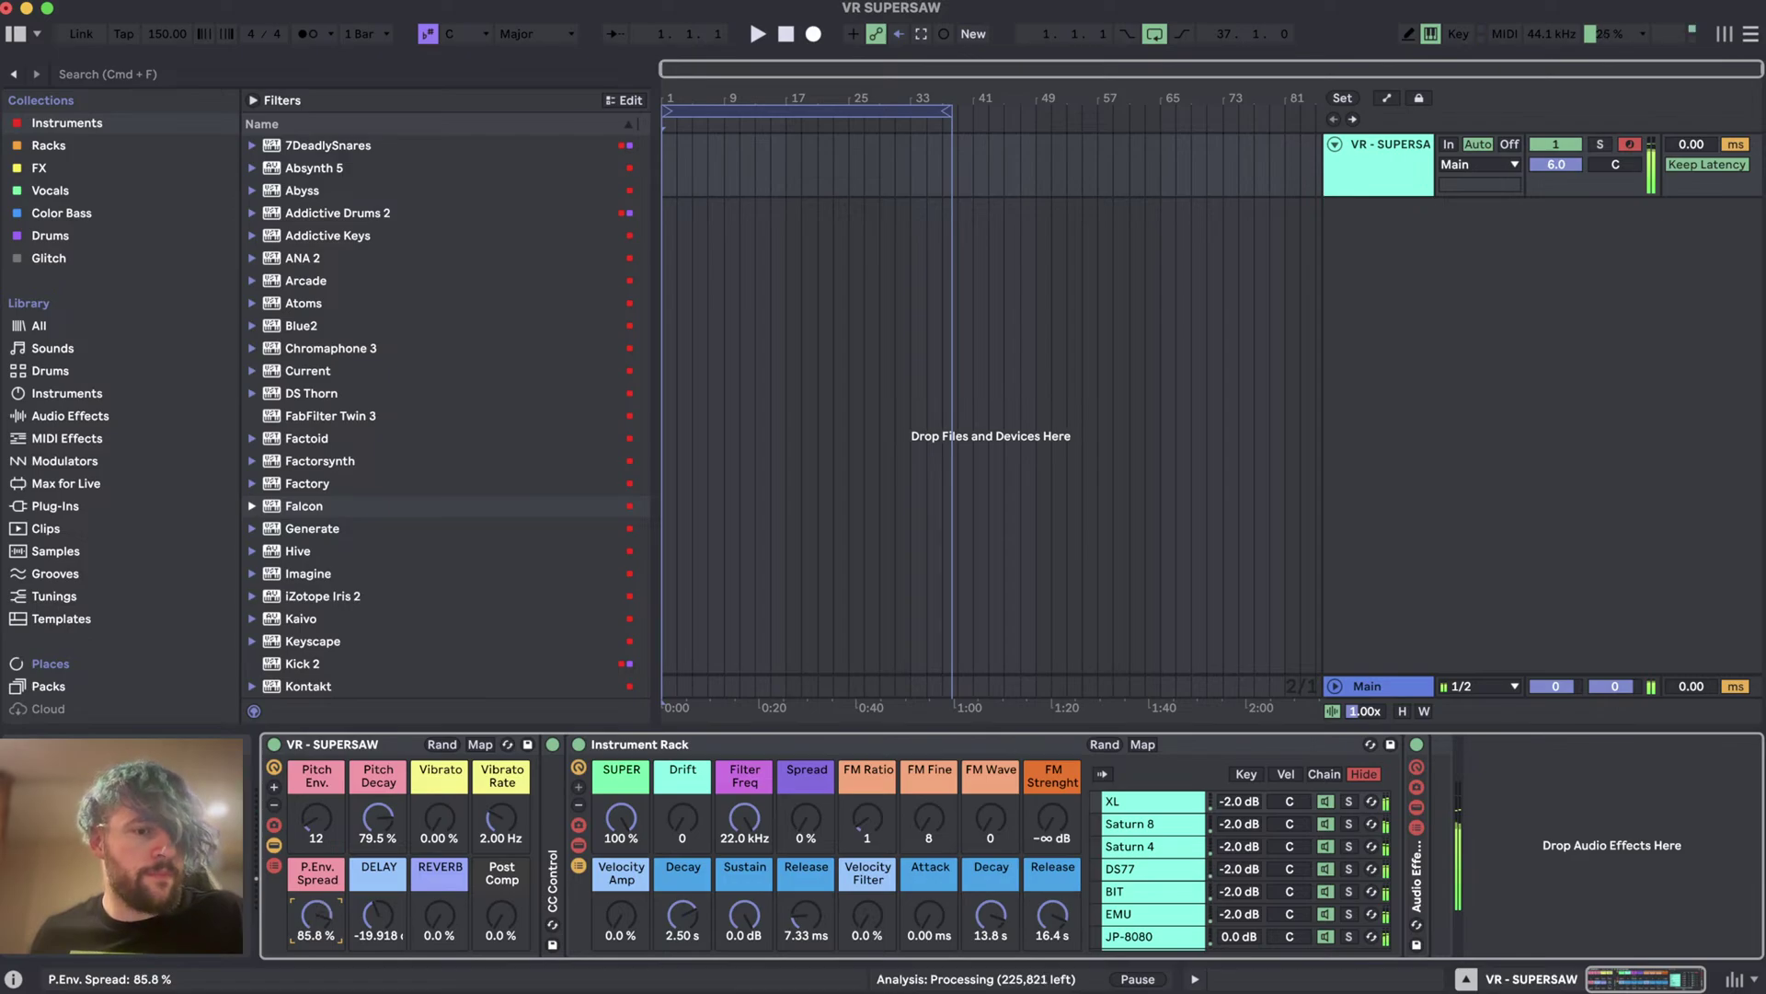
pyautogui.moveTo(362, 840); pyautogui.dragTo(369, 830)
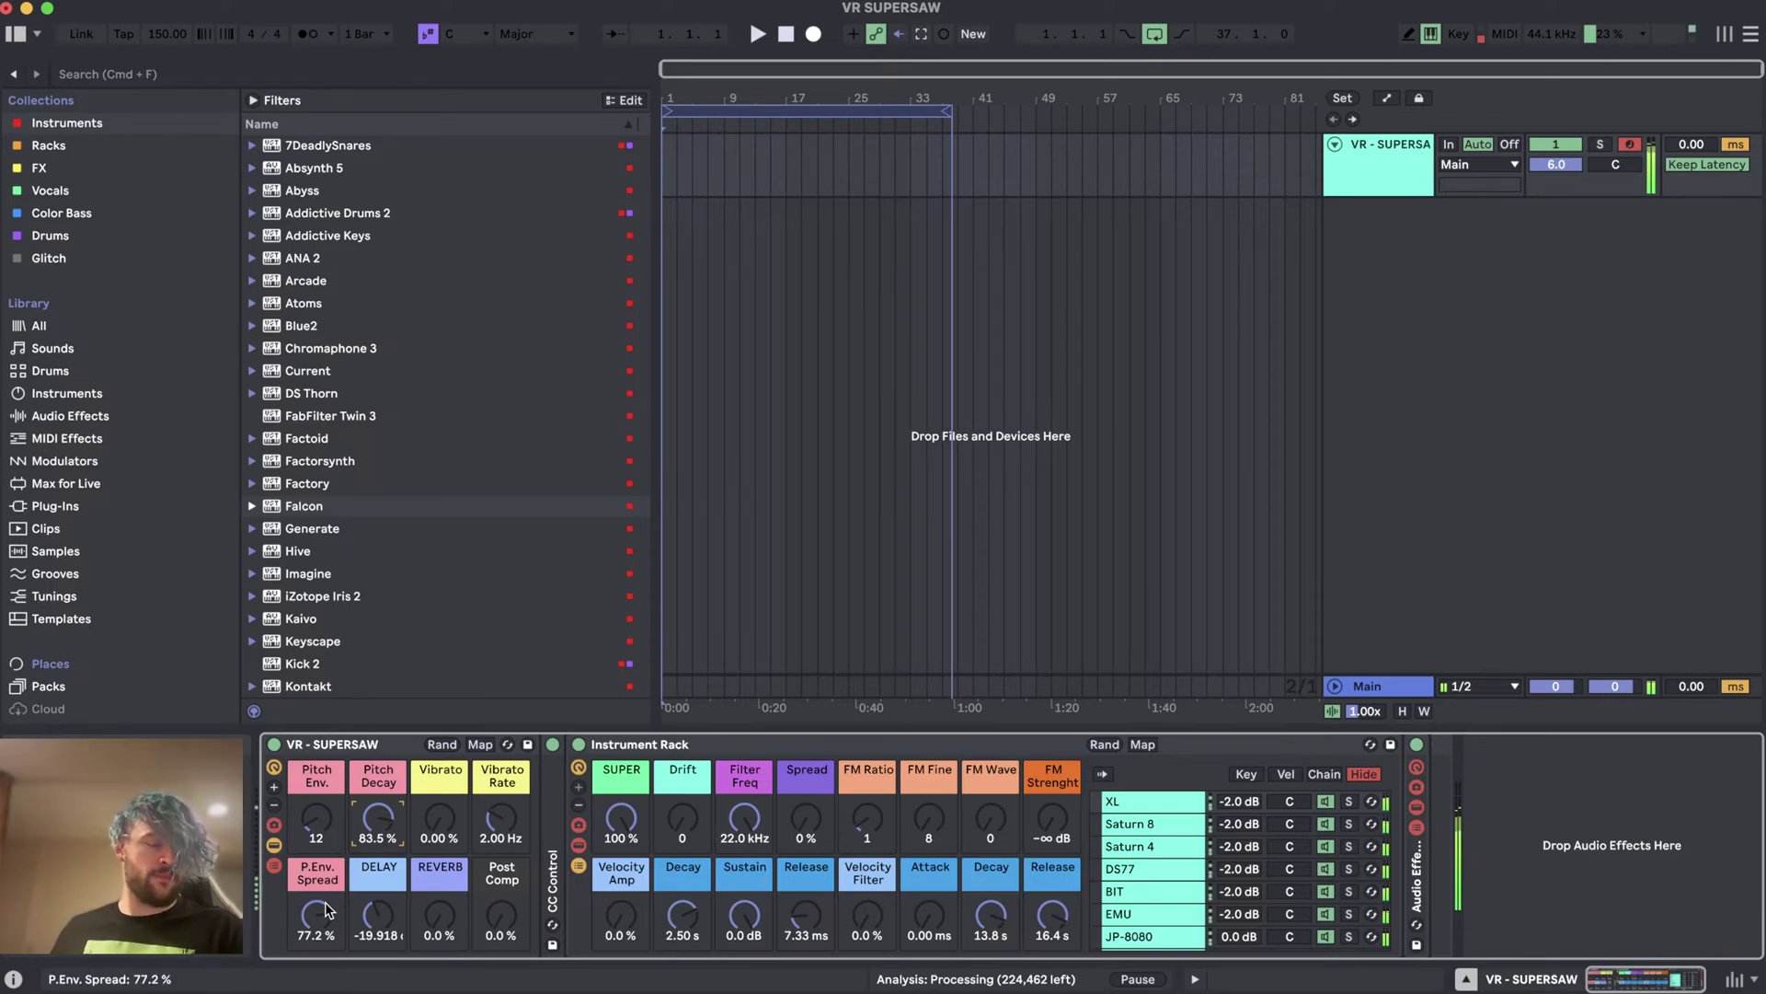
pyautogui.moveTo(316, 915); pyautogui.dragTo(321, 897)
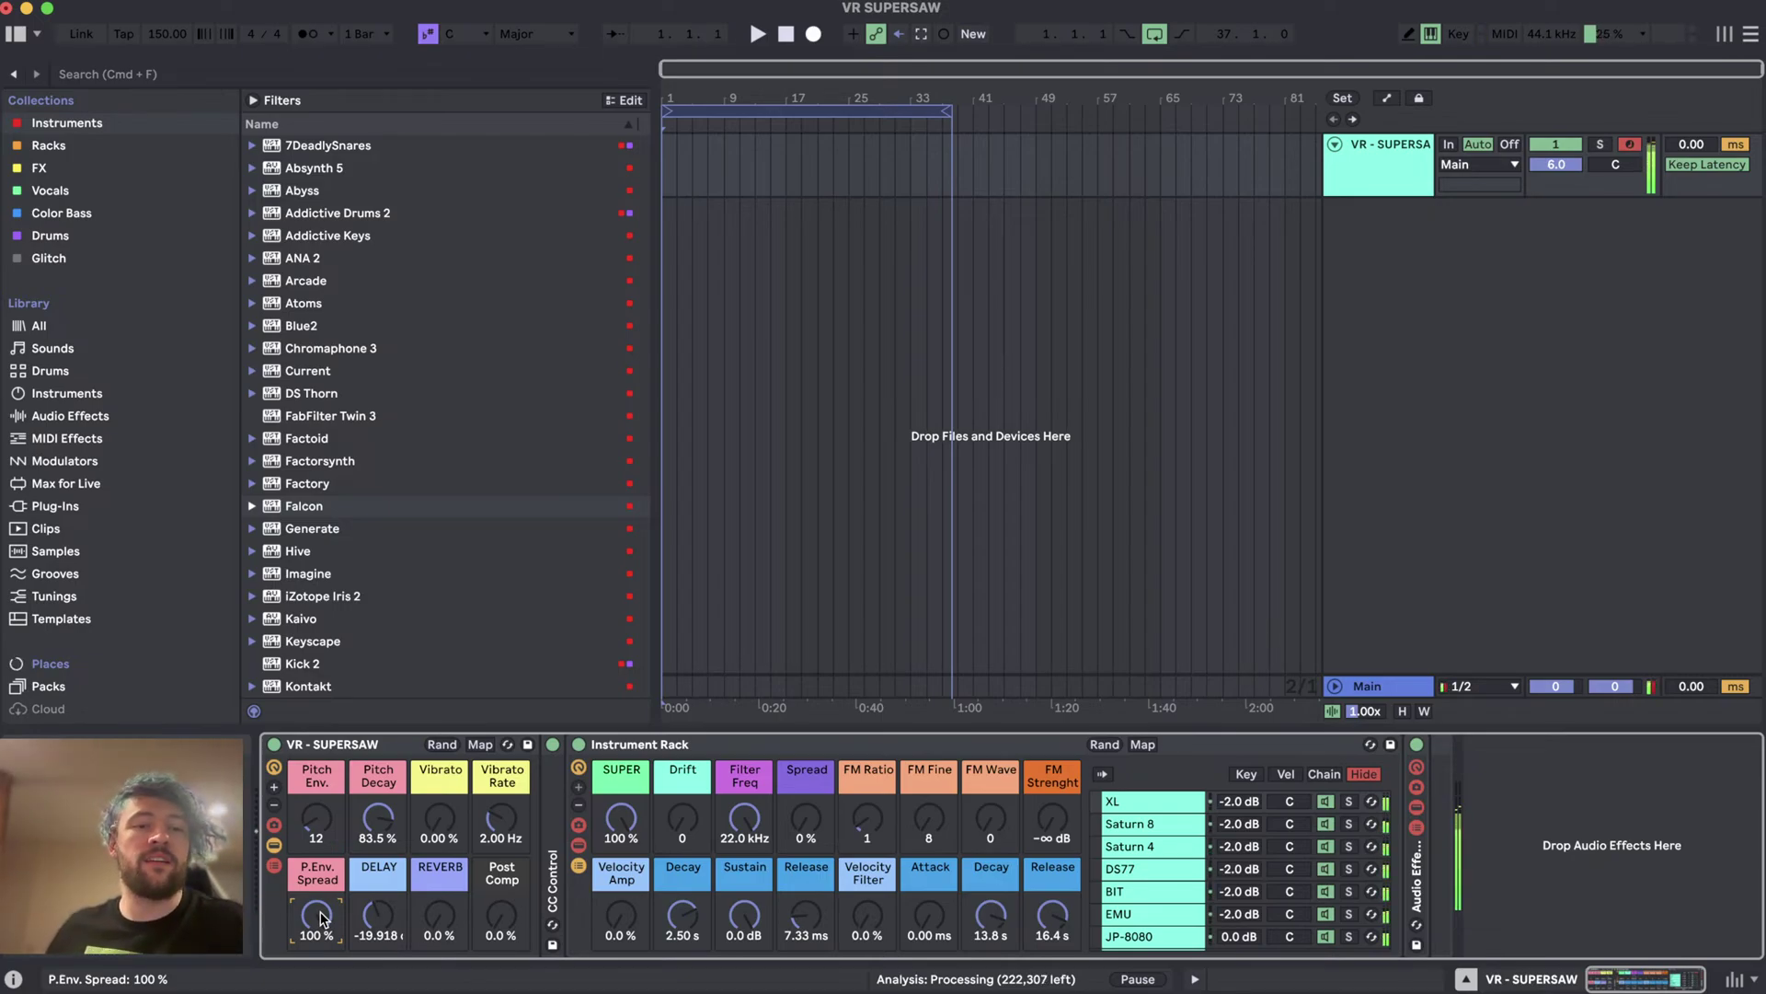
pyautogui.moveTo(378, 818); pyautogui.dragTo(378, 806)
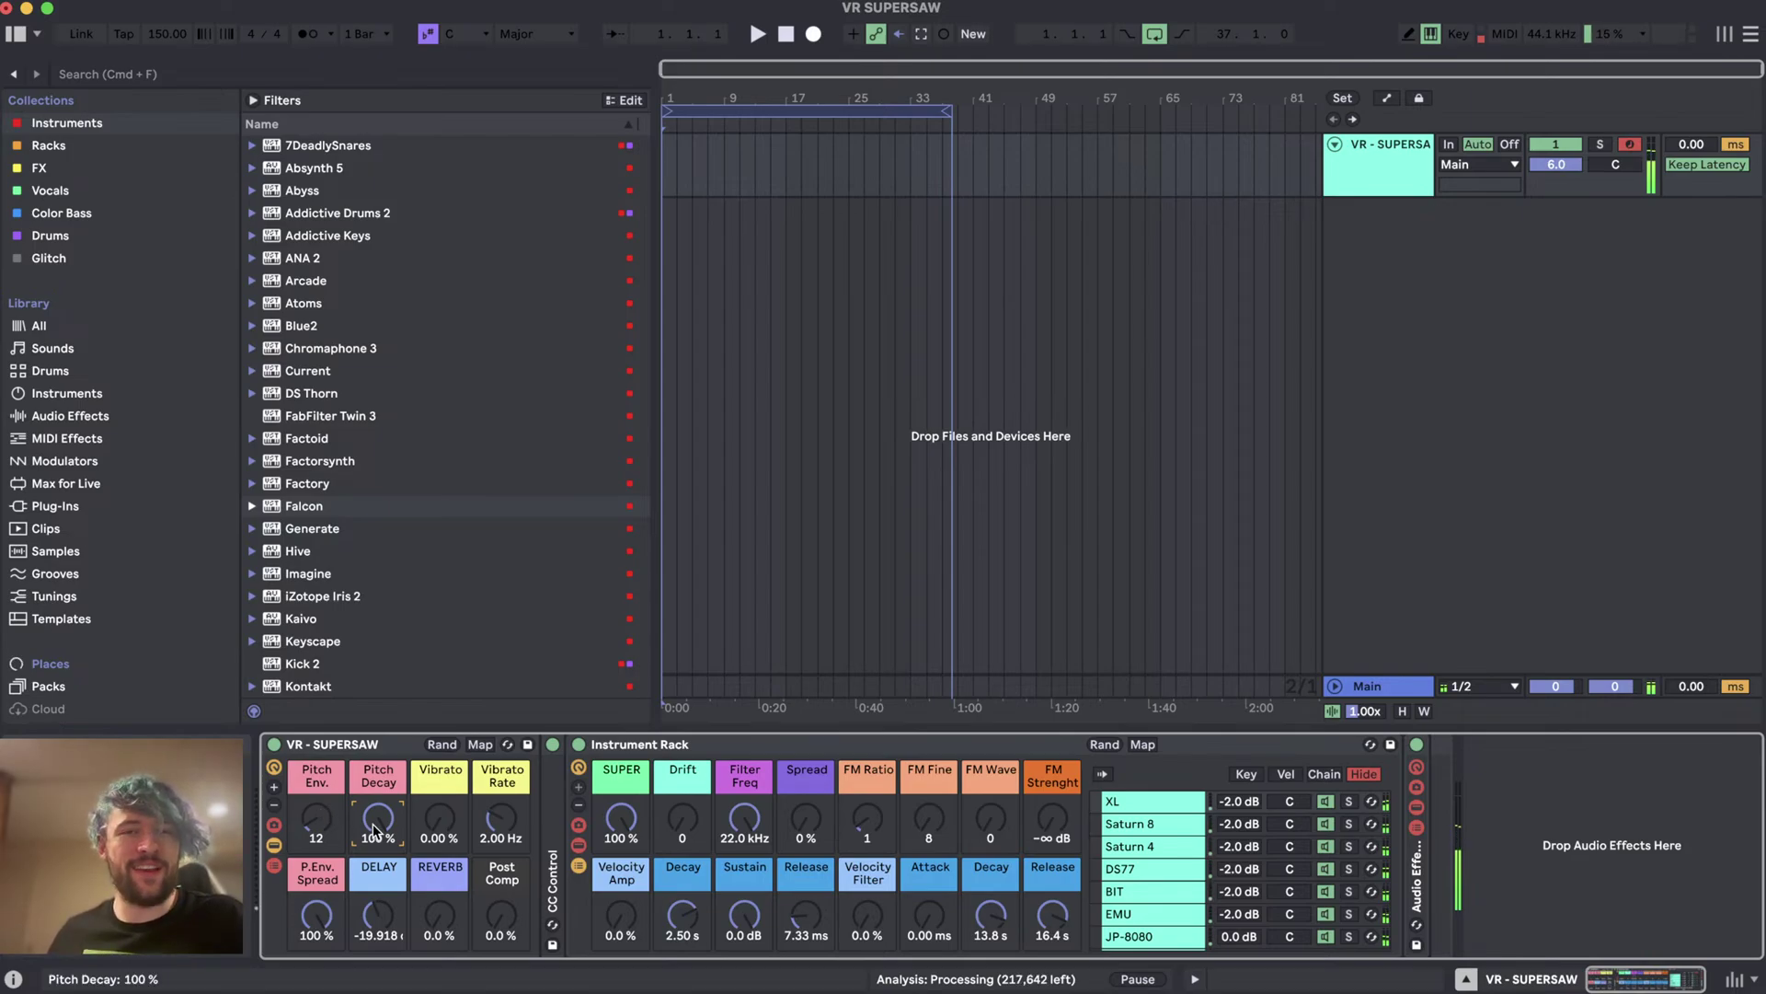
pyautogui.moveTo(378, 831); pyautogui.dragTo(379, 842)
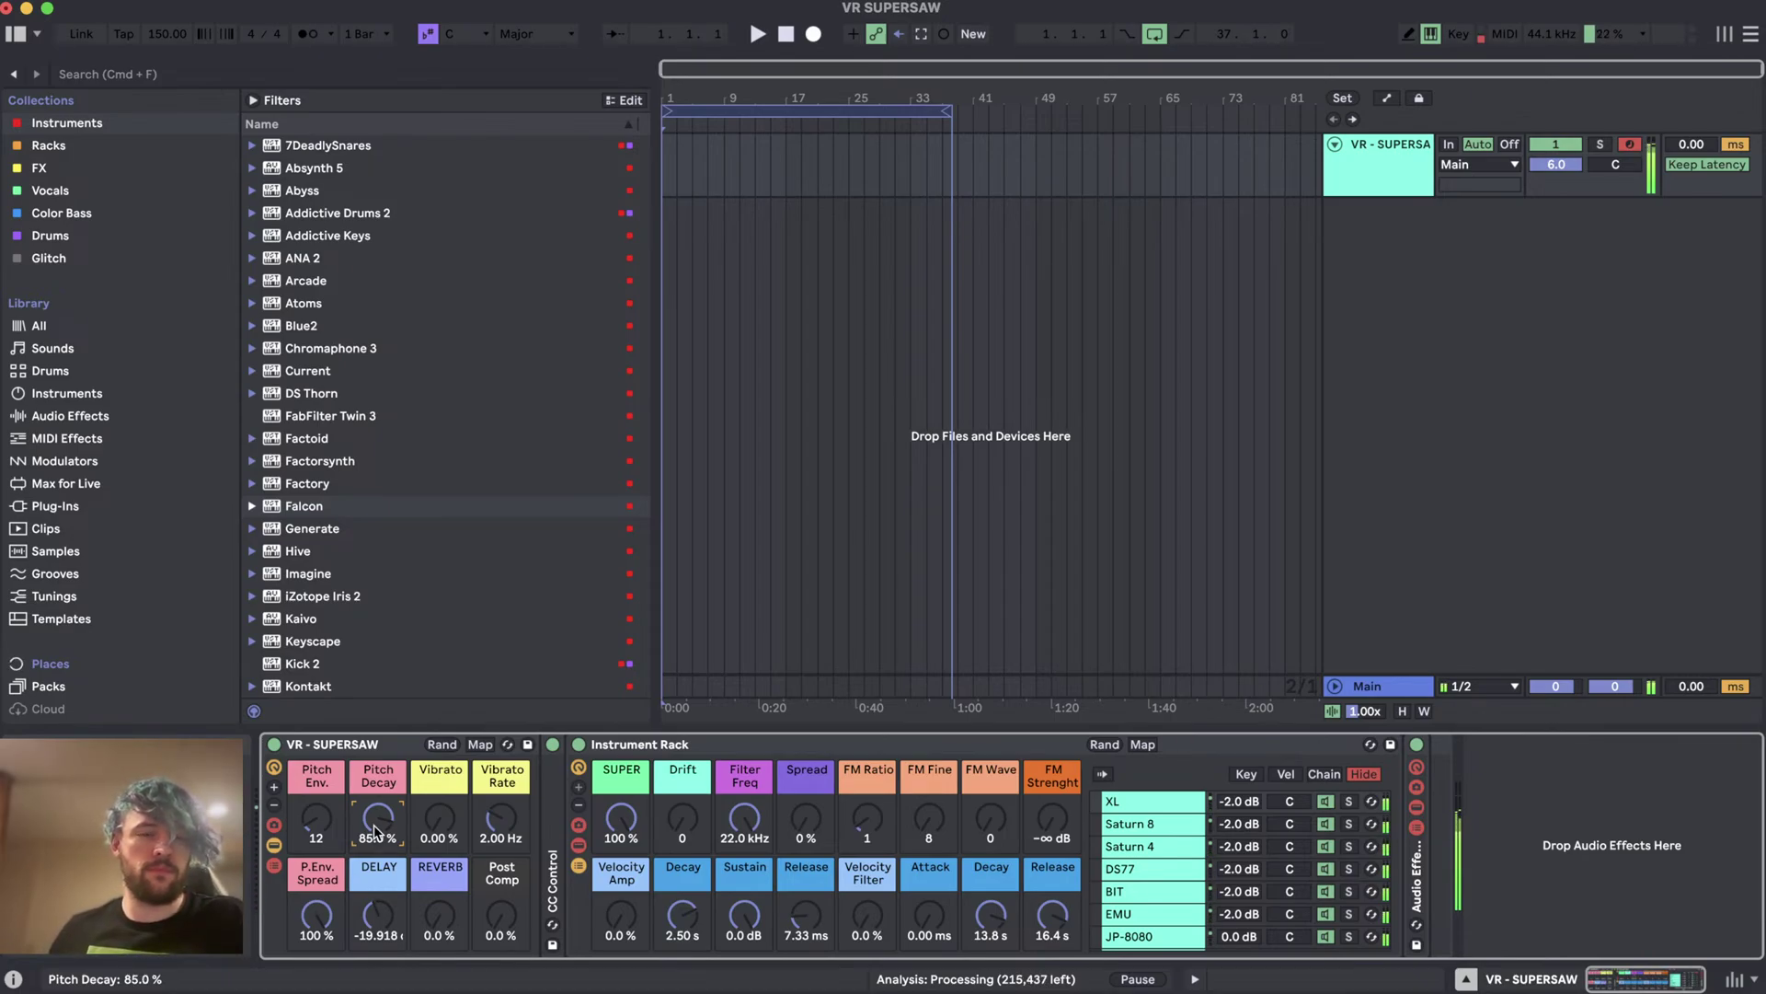
# - Audition a lower Filter Freq on the Instrument Rack, and reset the macro to 22.0 kHz
pyautogui.click(745, 819)
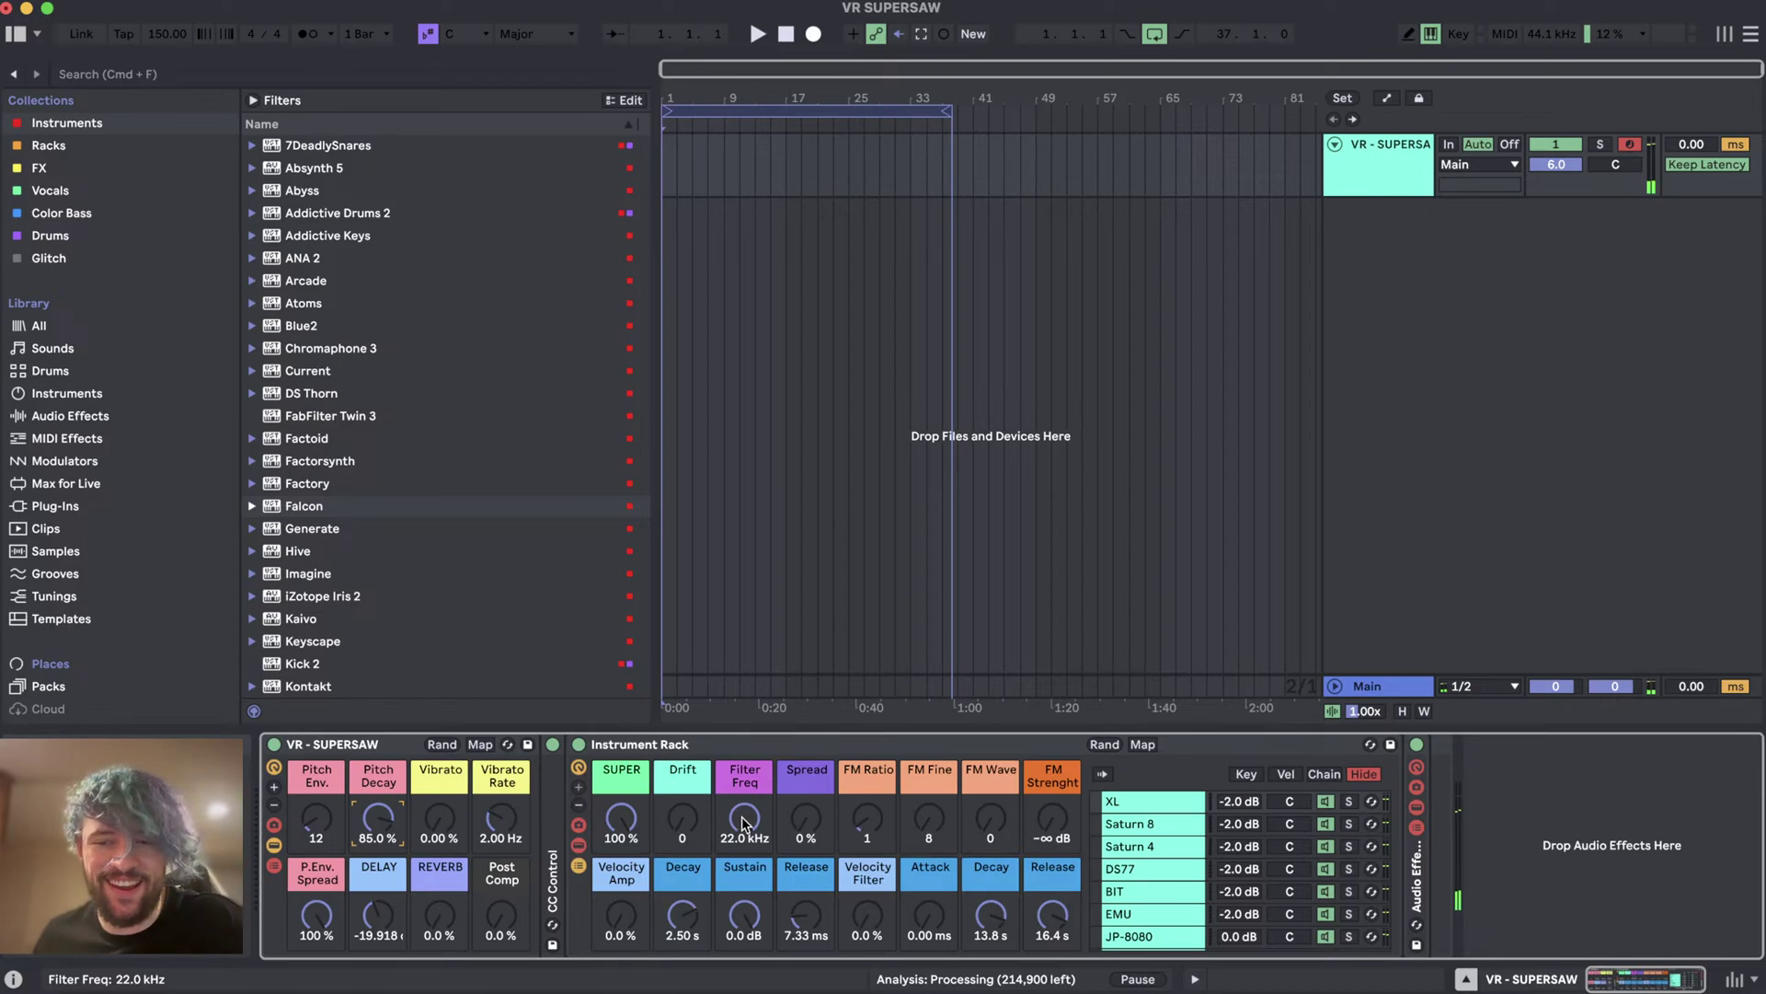
pyautogui.moveTo(745, 819); pyautogui.dragTo(745, 865)
pyautogui.press('Delete')
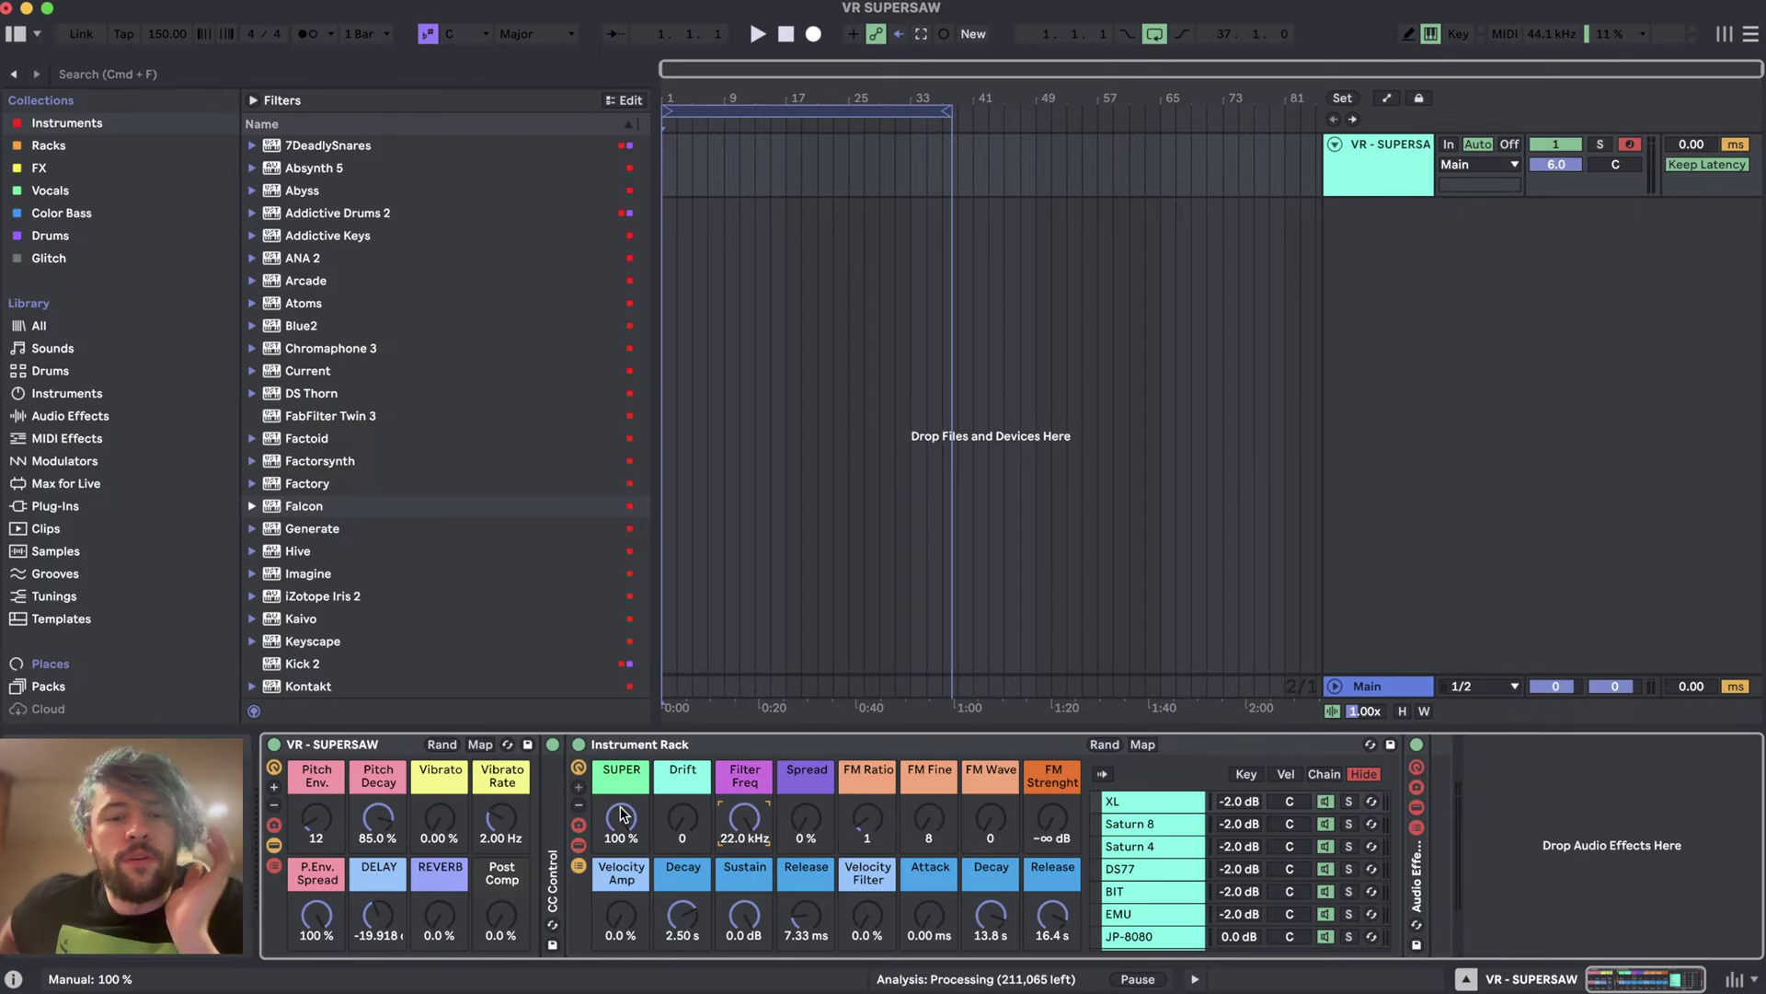
# - Switch to Streamlabs Desktop to check the recording mixer
pyautogui.press('super+Tab')
pyautogui.press('super+Tab')
pyautogui.press('super+Tab')
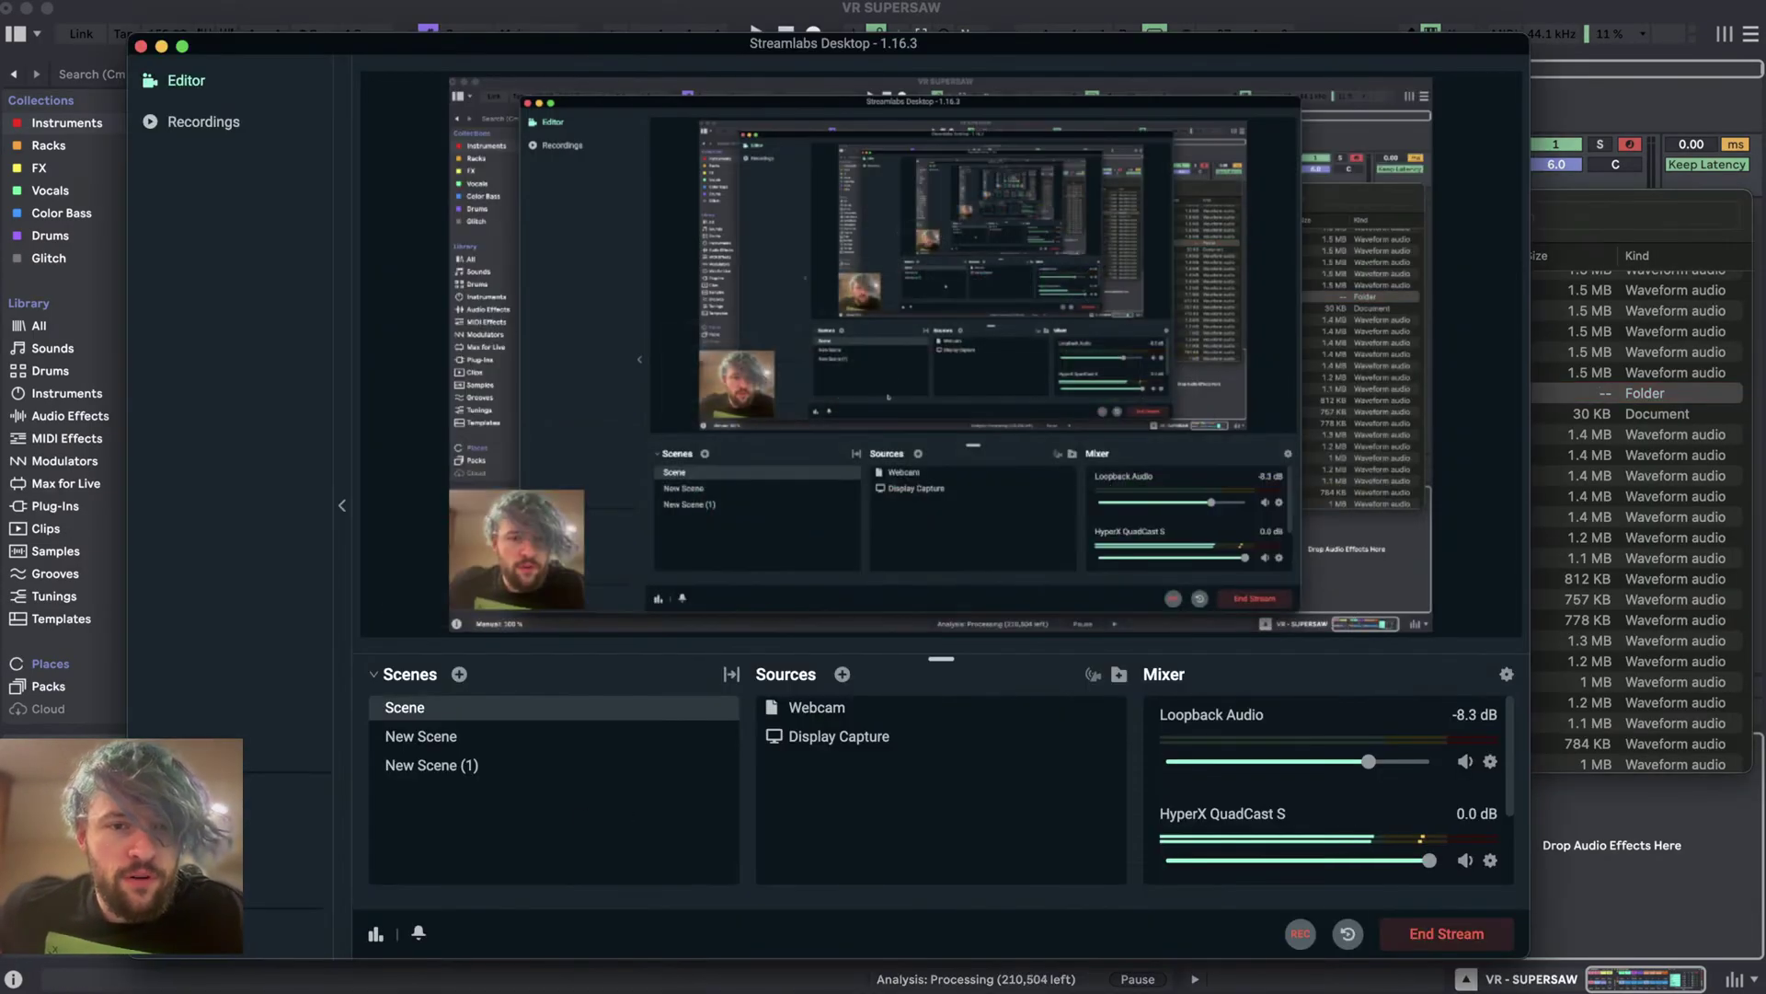
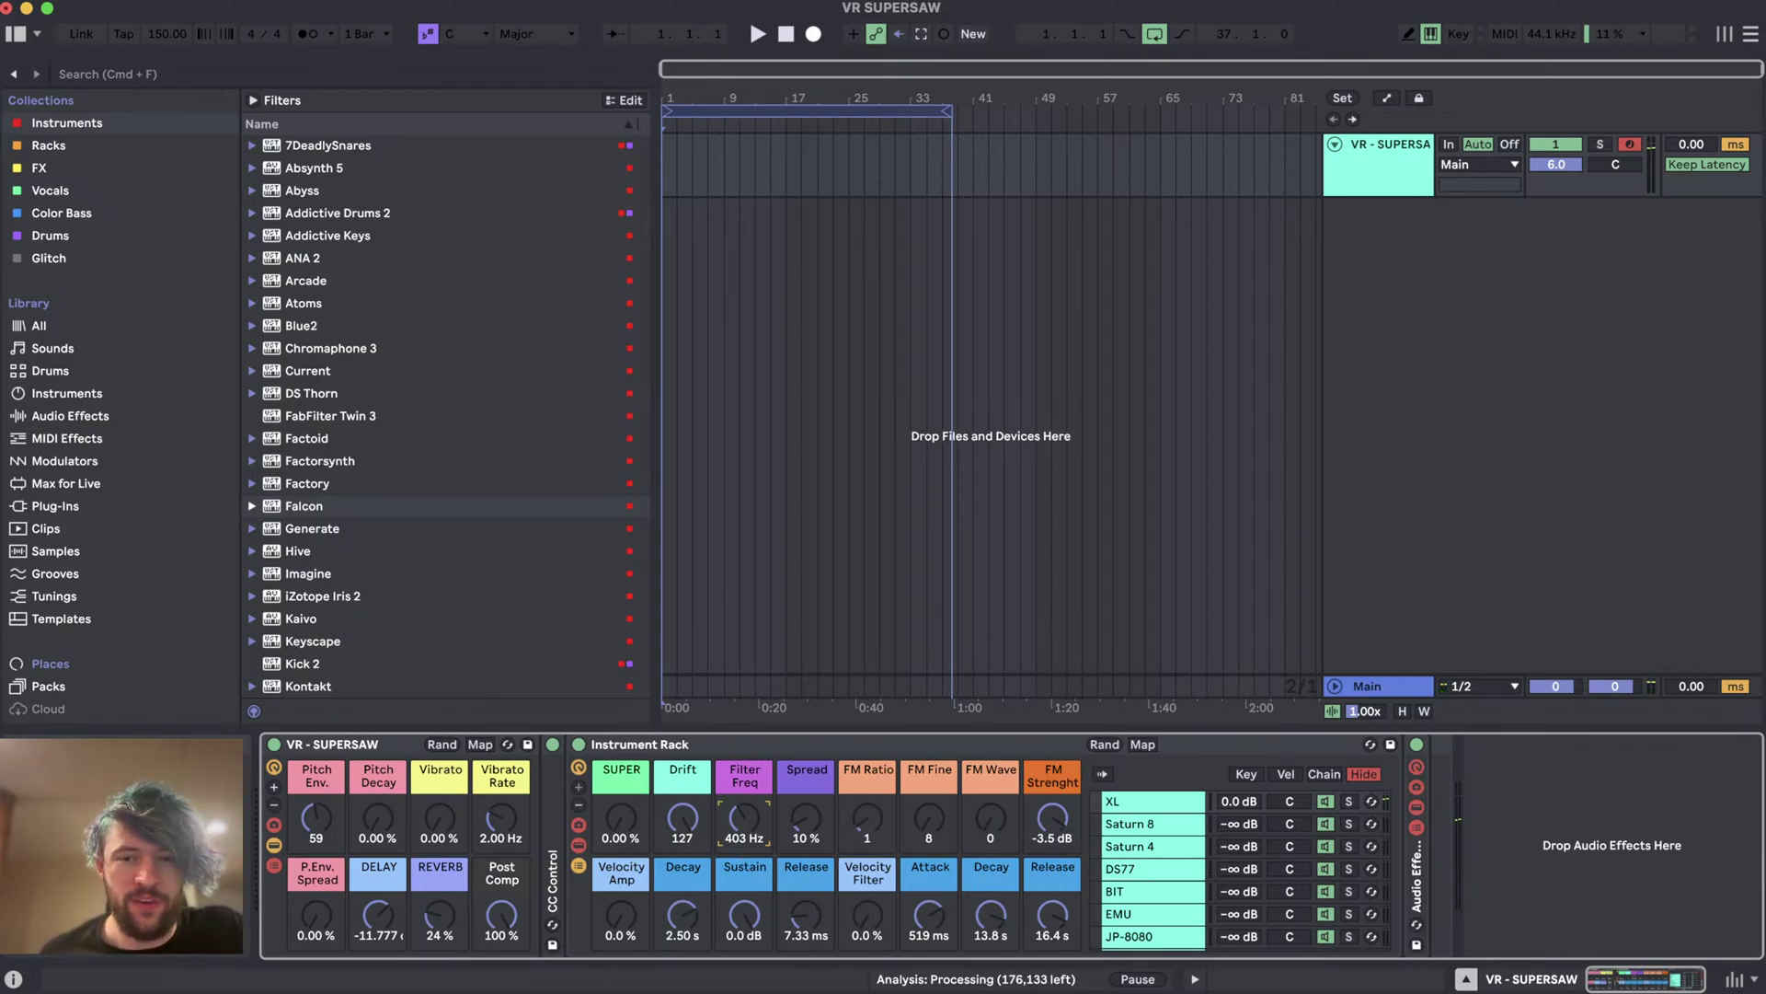
# - Hide the Instrument Rack's chain list, and reset FM Strenght to -∞ dB, Spread to 0 % and Drift to 0
pyautogui.click(580, 866)
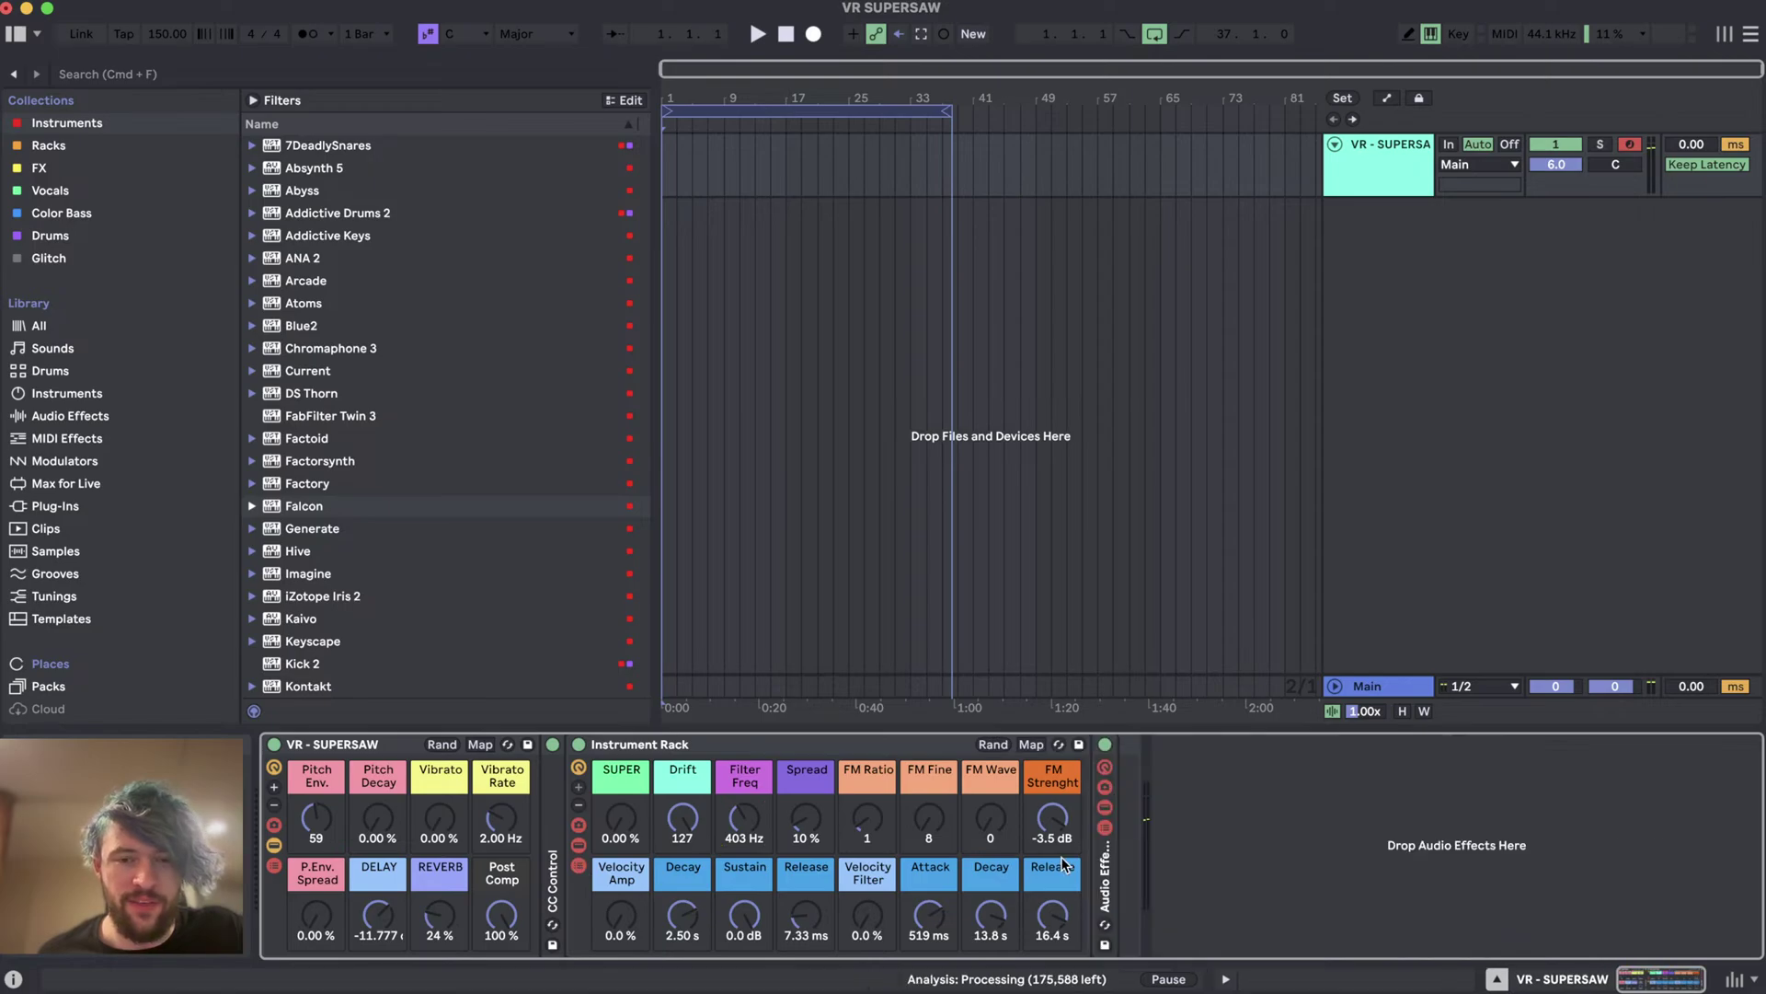
pyautogui.moveTo(1037, 793); pyautogui.dragTo(1037, 832)
pyautogui.moveTo(806, 817); pyautogui.dragTo(806, 851)
pyautogui.moveTo(681, 820); pyautogui.dragTo(682, 864)
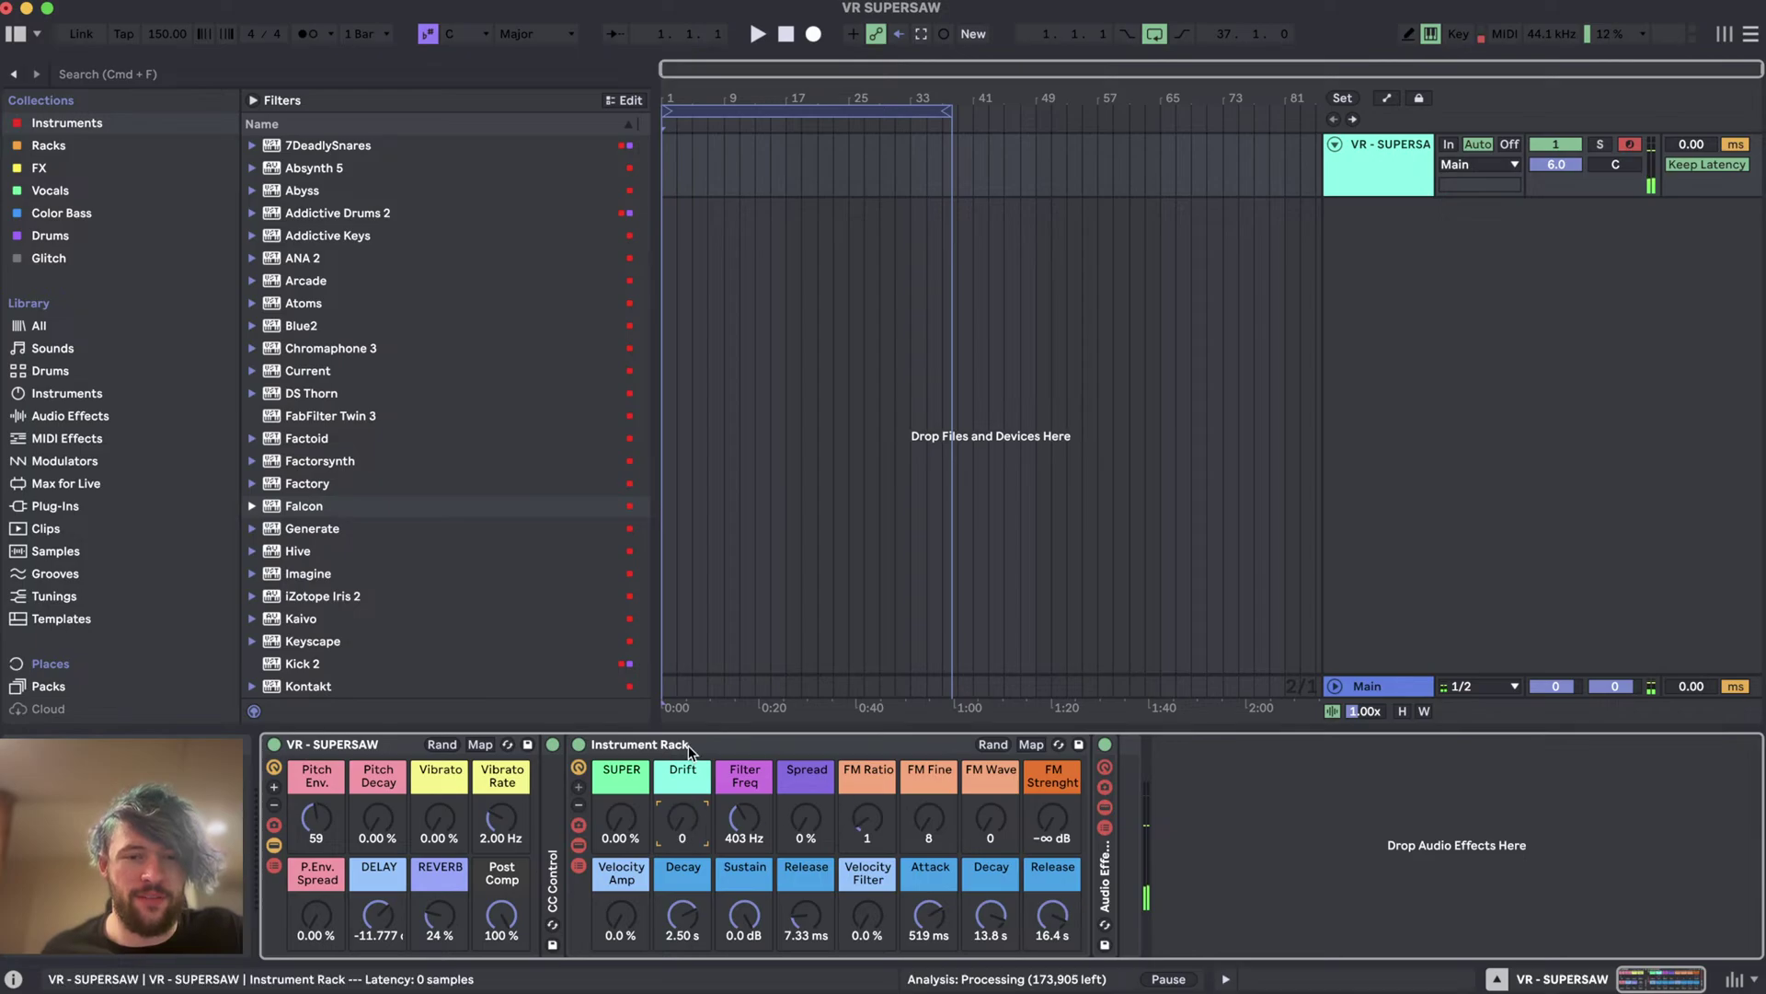
# - Unfold the Audio Effect Rack and the Instrument Rack's chain and devices to view their contents, collapsing each again
pyautogui.doubleClick(1107, 869)
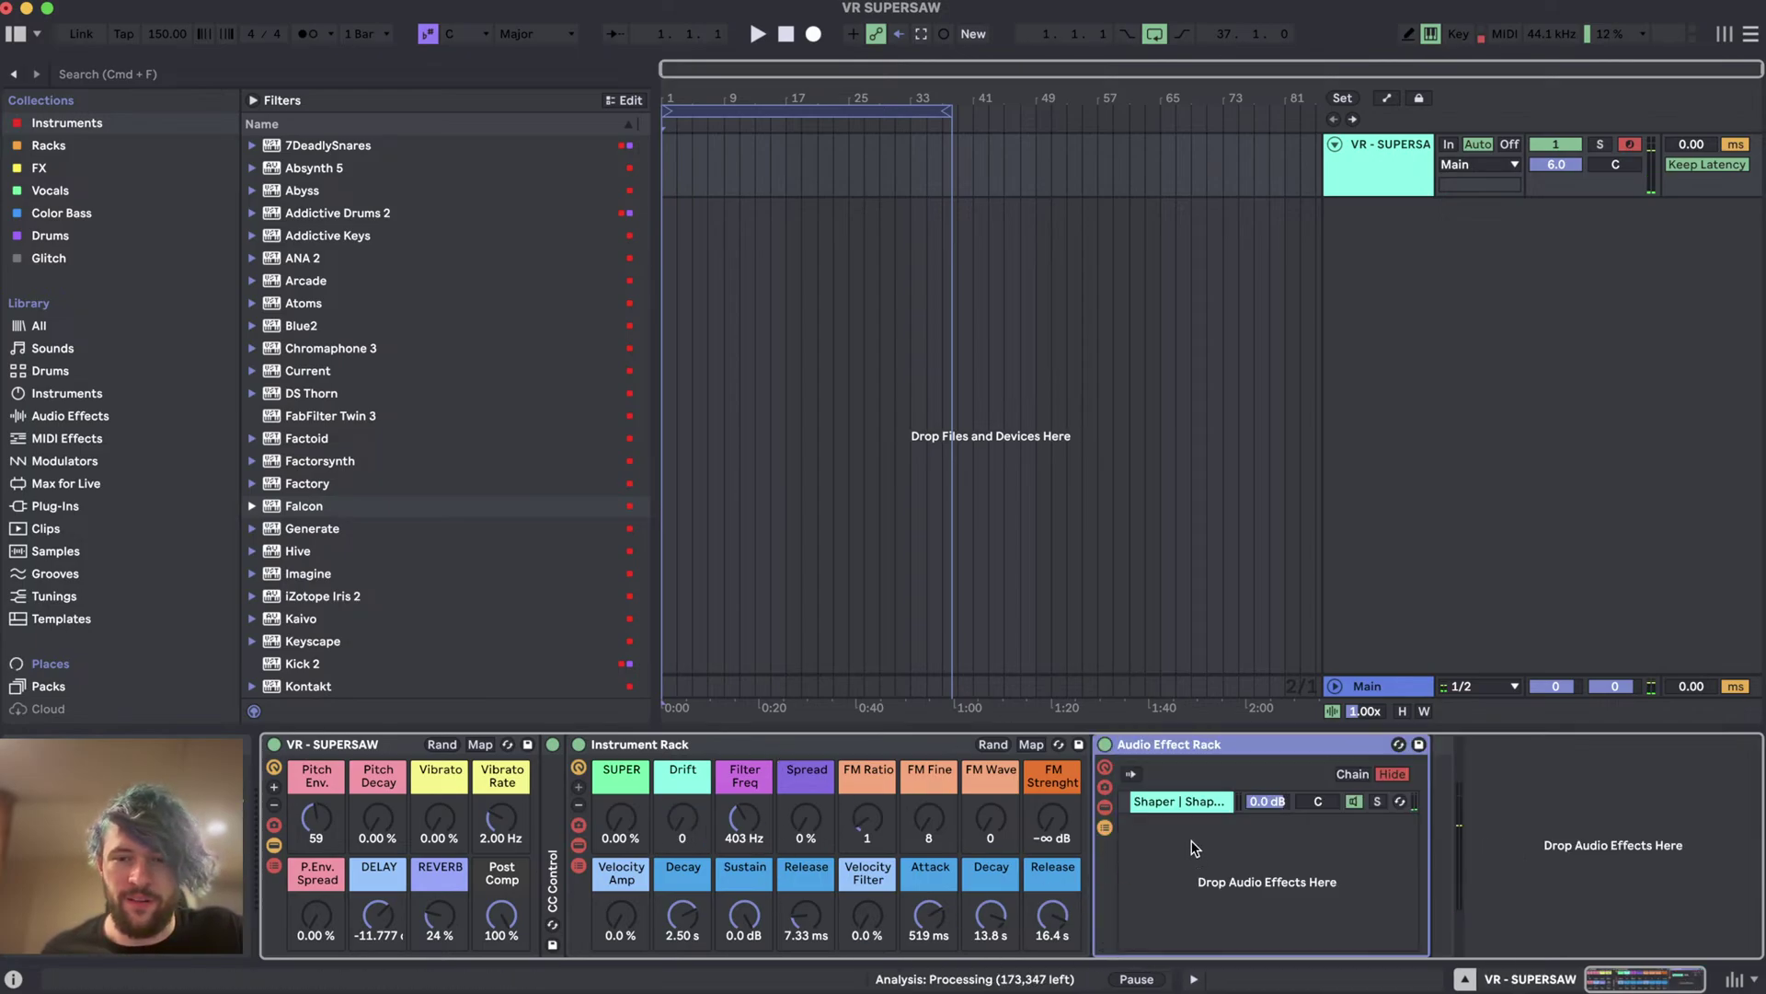
pyautogui.doubleClick(1110, 851)
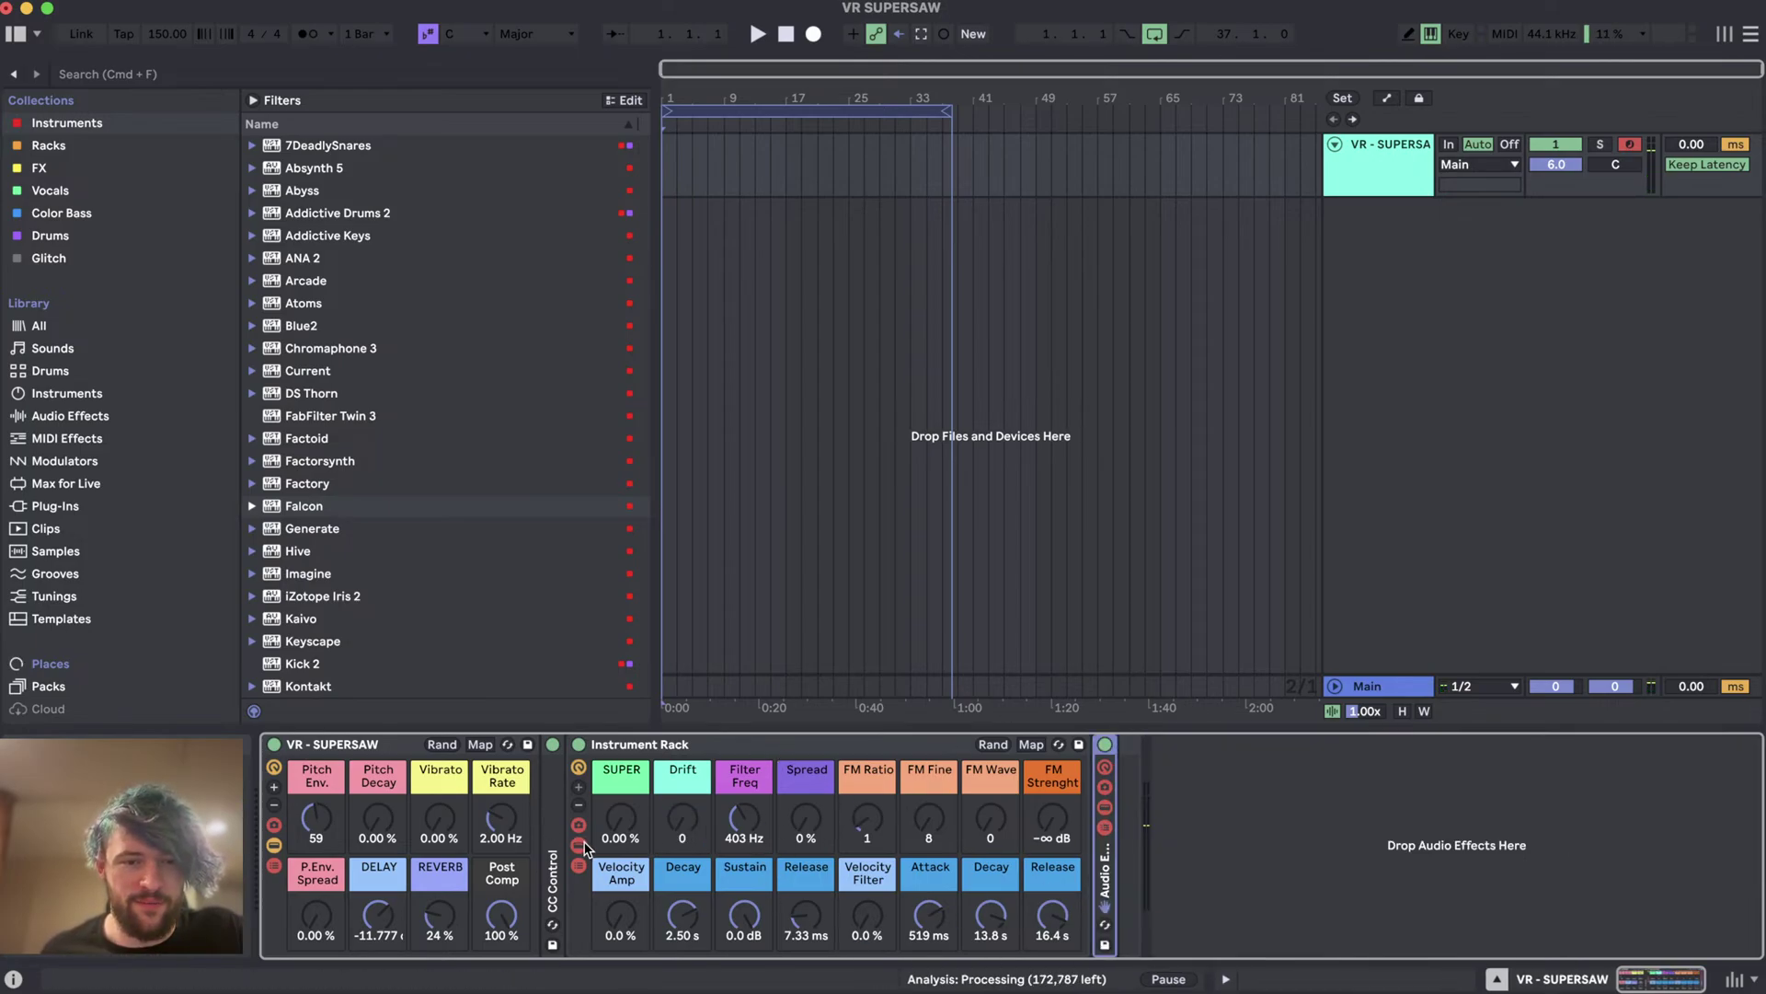
pyautogui.click(579, 846)
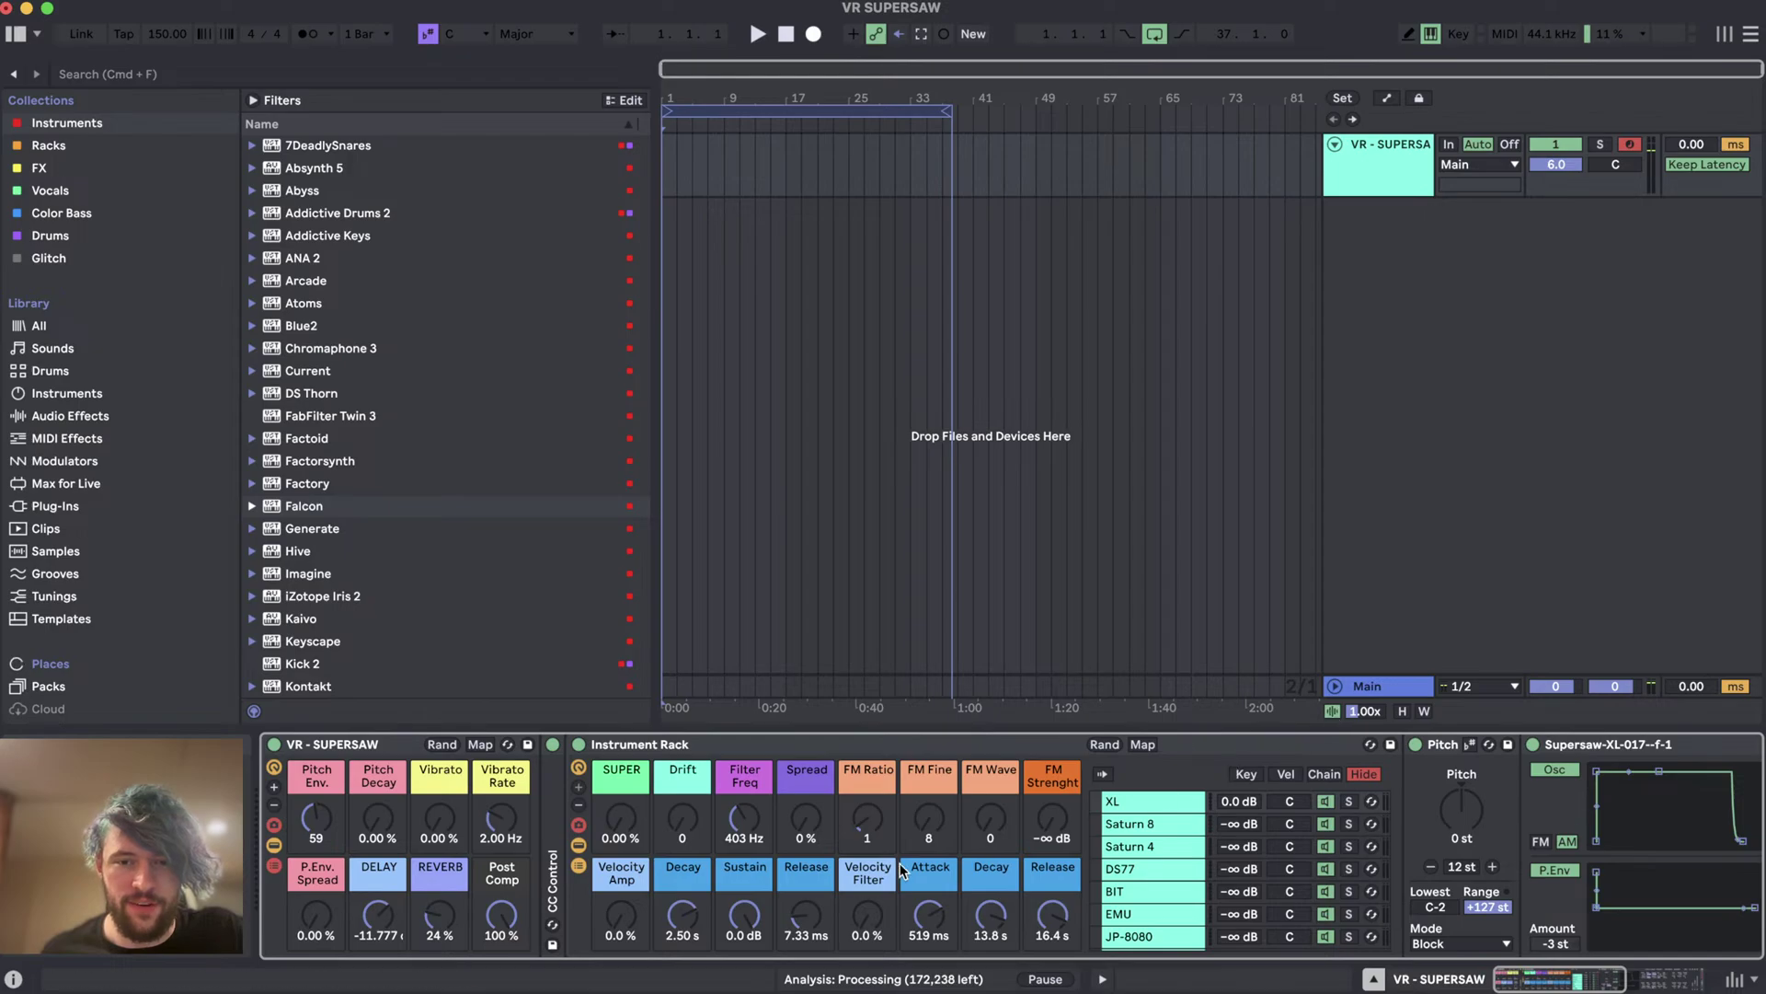
pyautogui.click(578, 846)
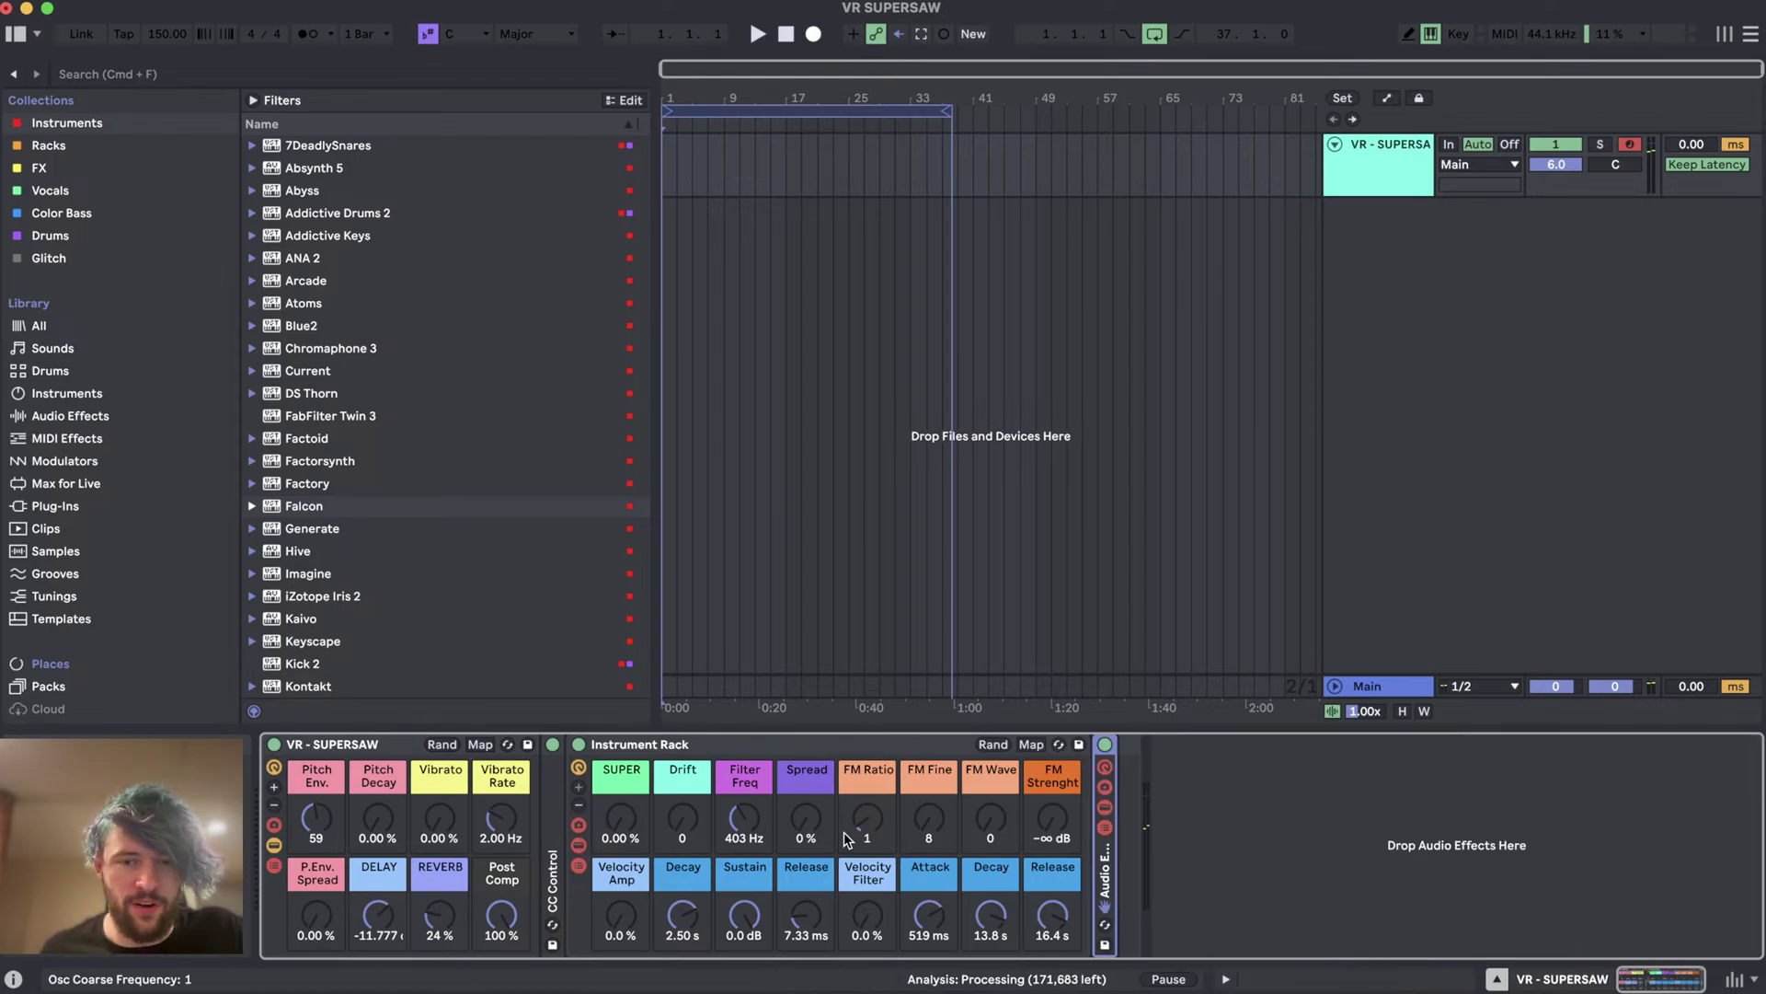
# - Set the Instrument Rack's Filter Freq to 22.0 kHz and the amp Decay to 938 ms, keeping SUPER at 0.00 %
pyautogui.moveTo(744, 817); pyautogui.dragTo(744, 754)
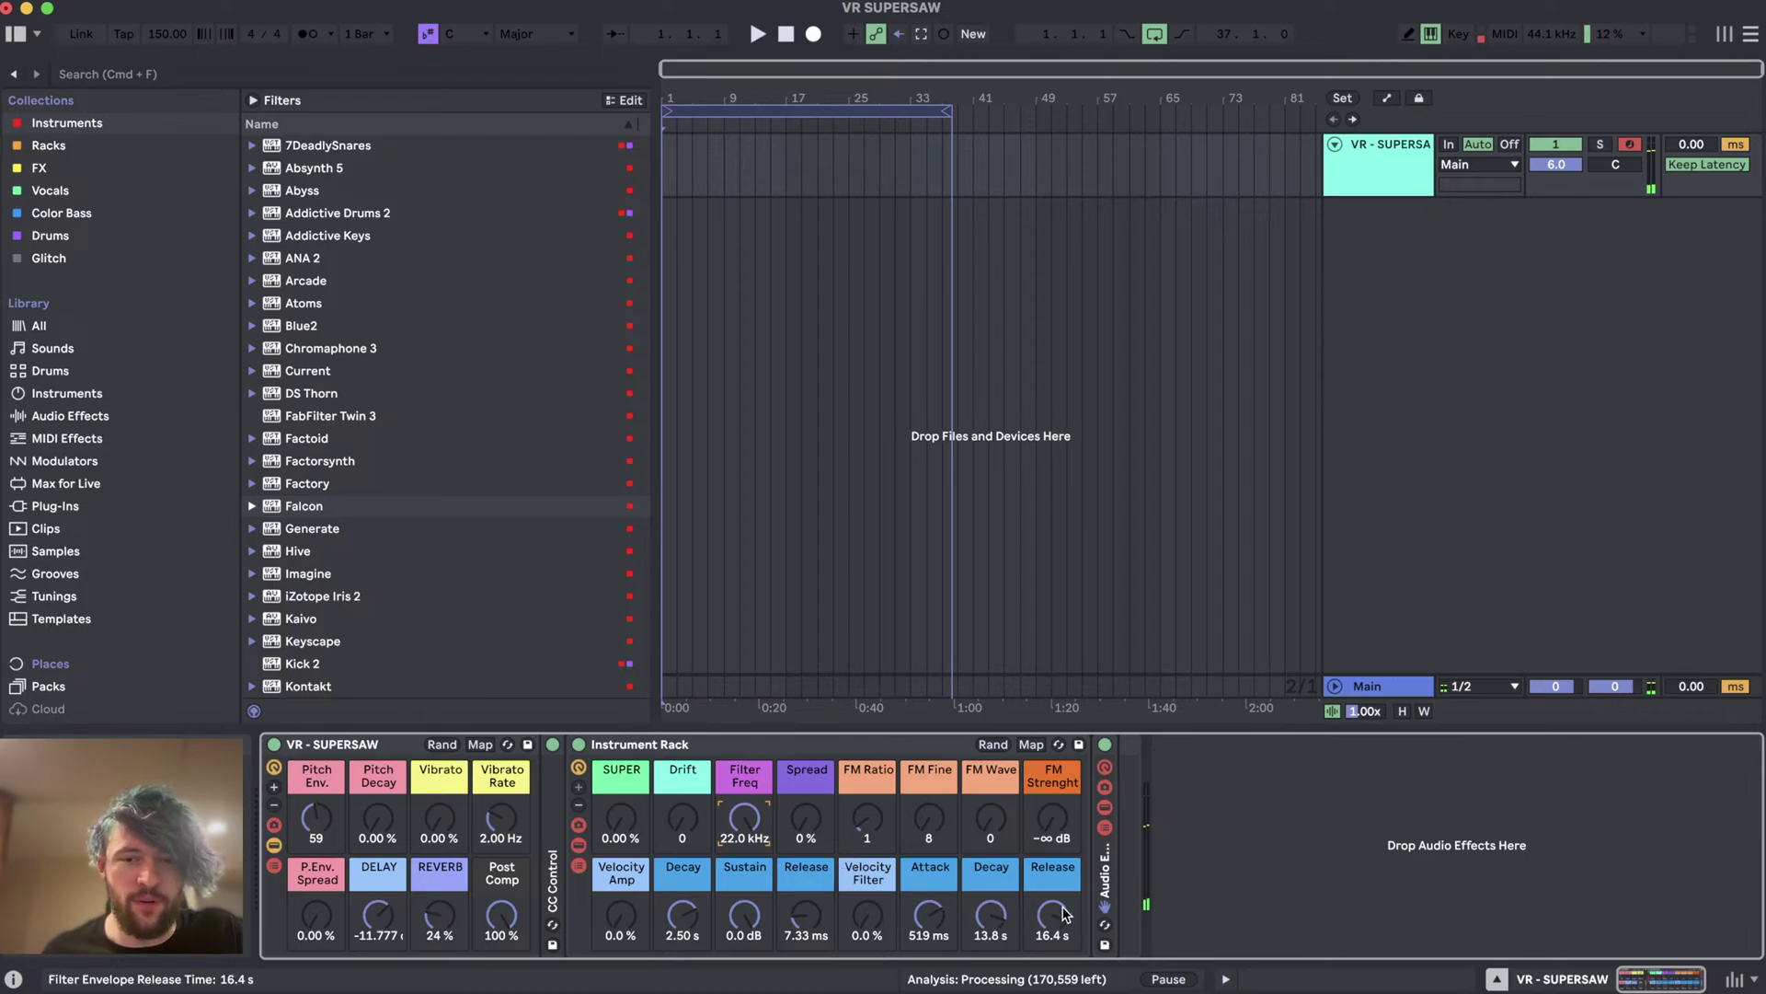
pyautogui.moveTo(745, 915); pyautogui.dragTo(683, 938)
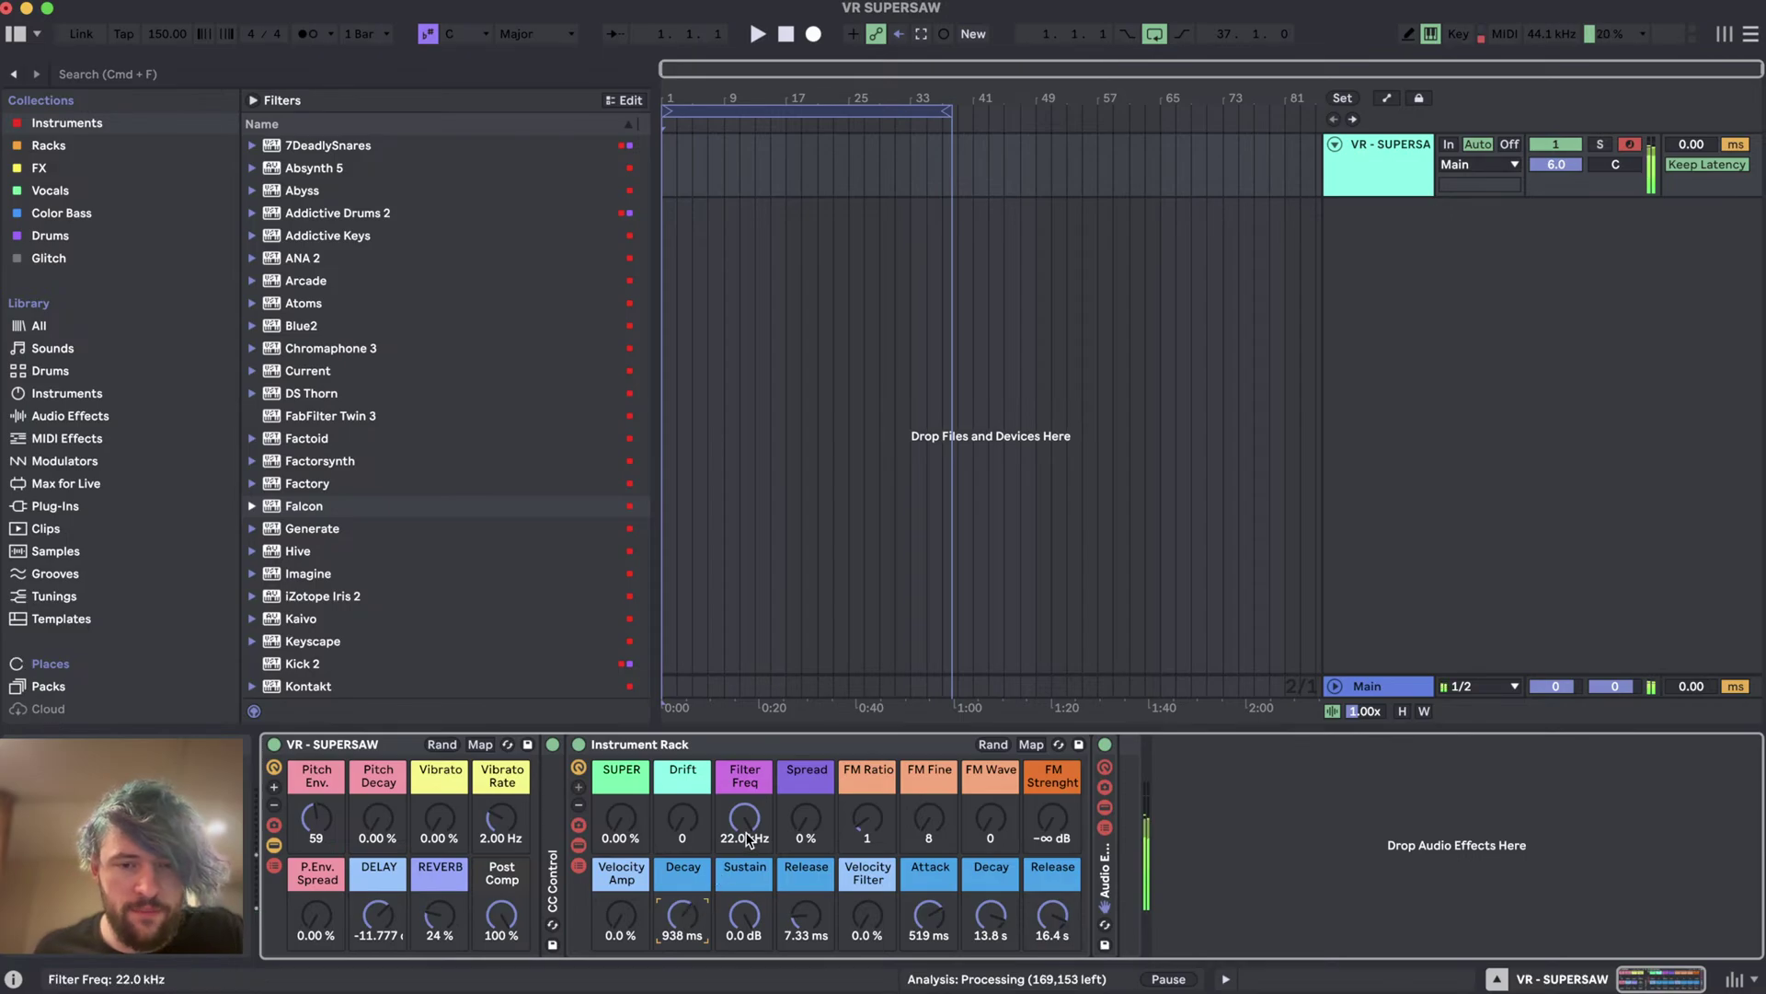
pyautogui.moveTo(621, 814)
pyautogui.mouseDown()
pyautogui.moveTo(621, 723)
pyautogui.moveTo(621, 815)
pyautogui.mouseUp()
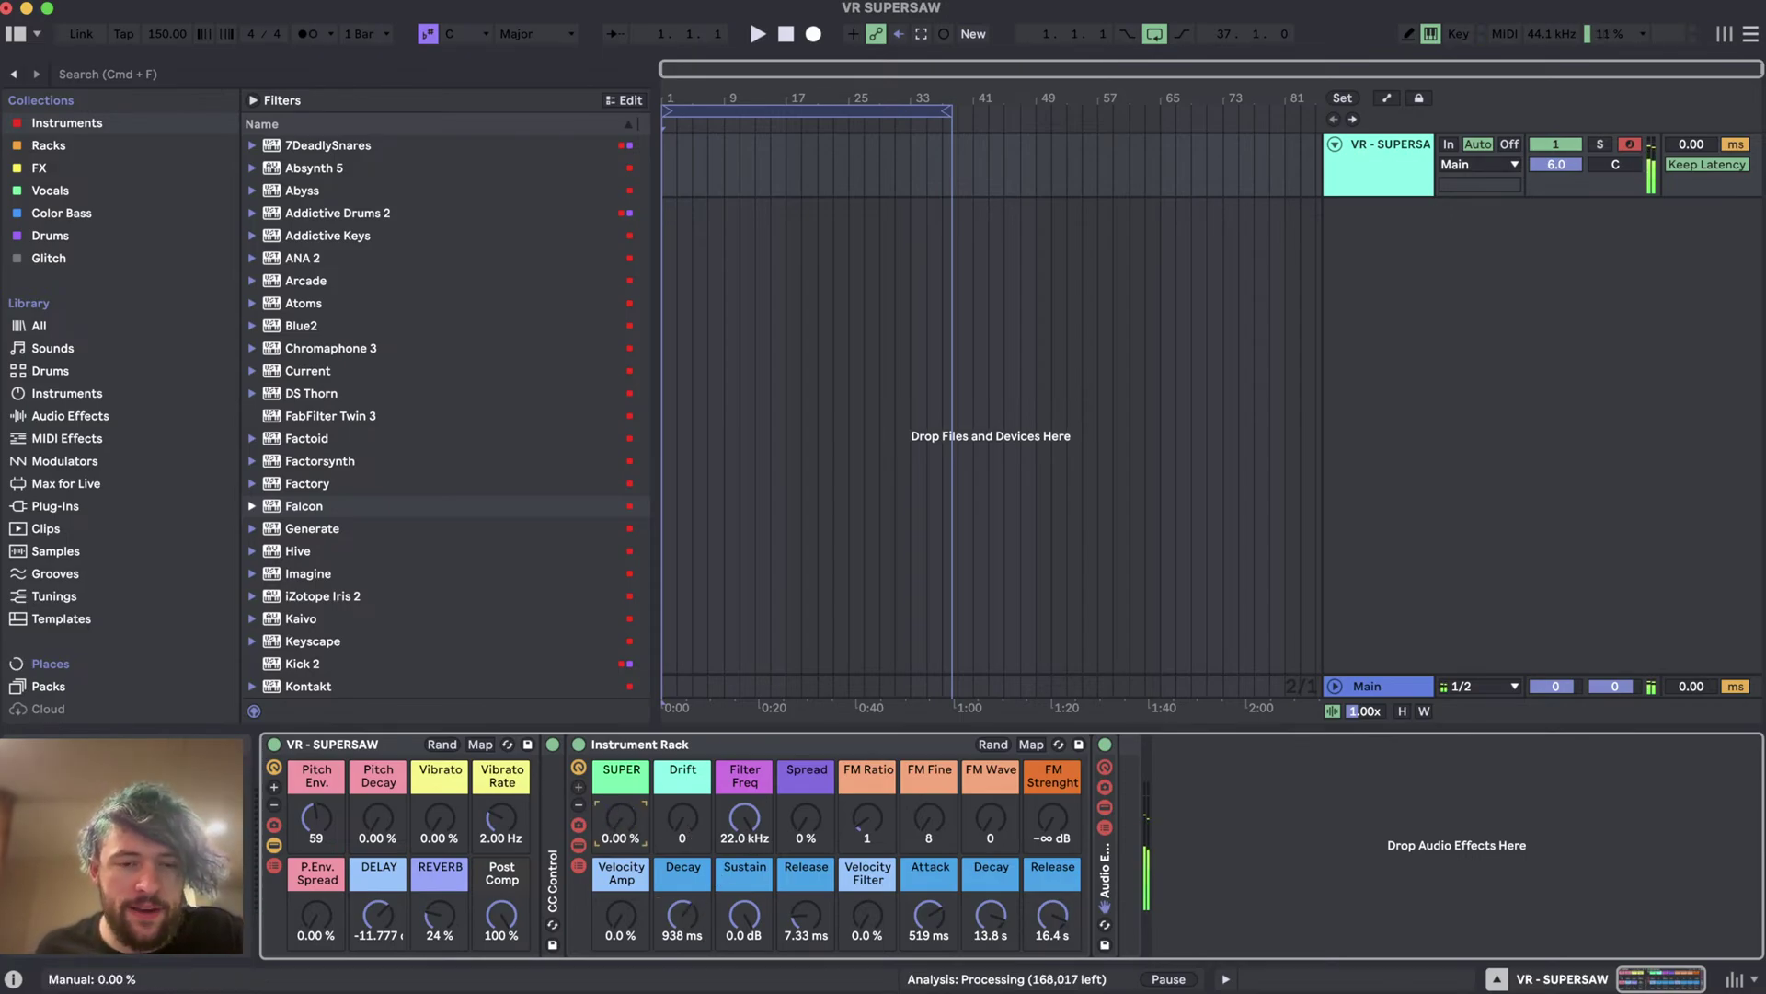
# - Audition Drift and Spread at different amounts, ending with Drift at 119 and Spread at 10 %
pyautogui.click(808, 819)
pyautogui.moveTo(682, 810); pyautogui.dragTo(682, 727)
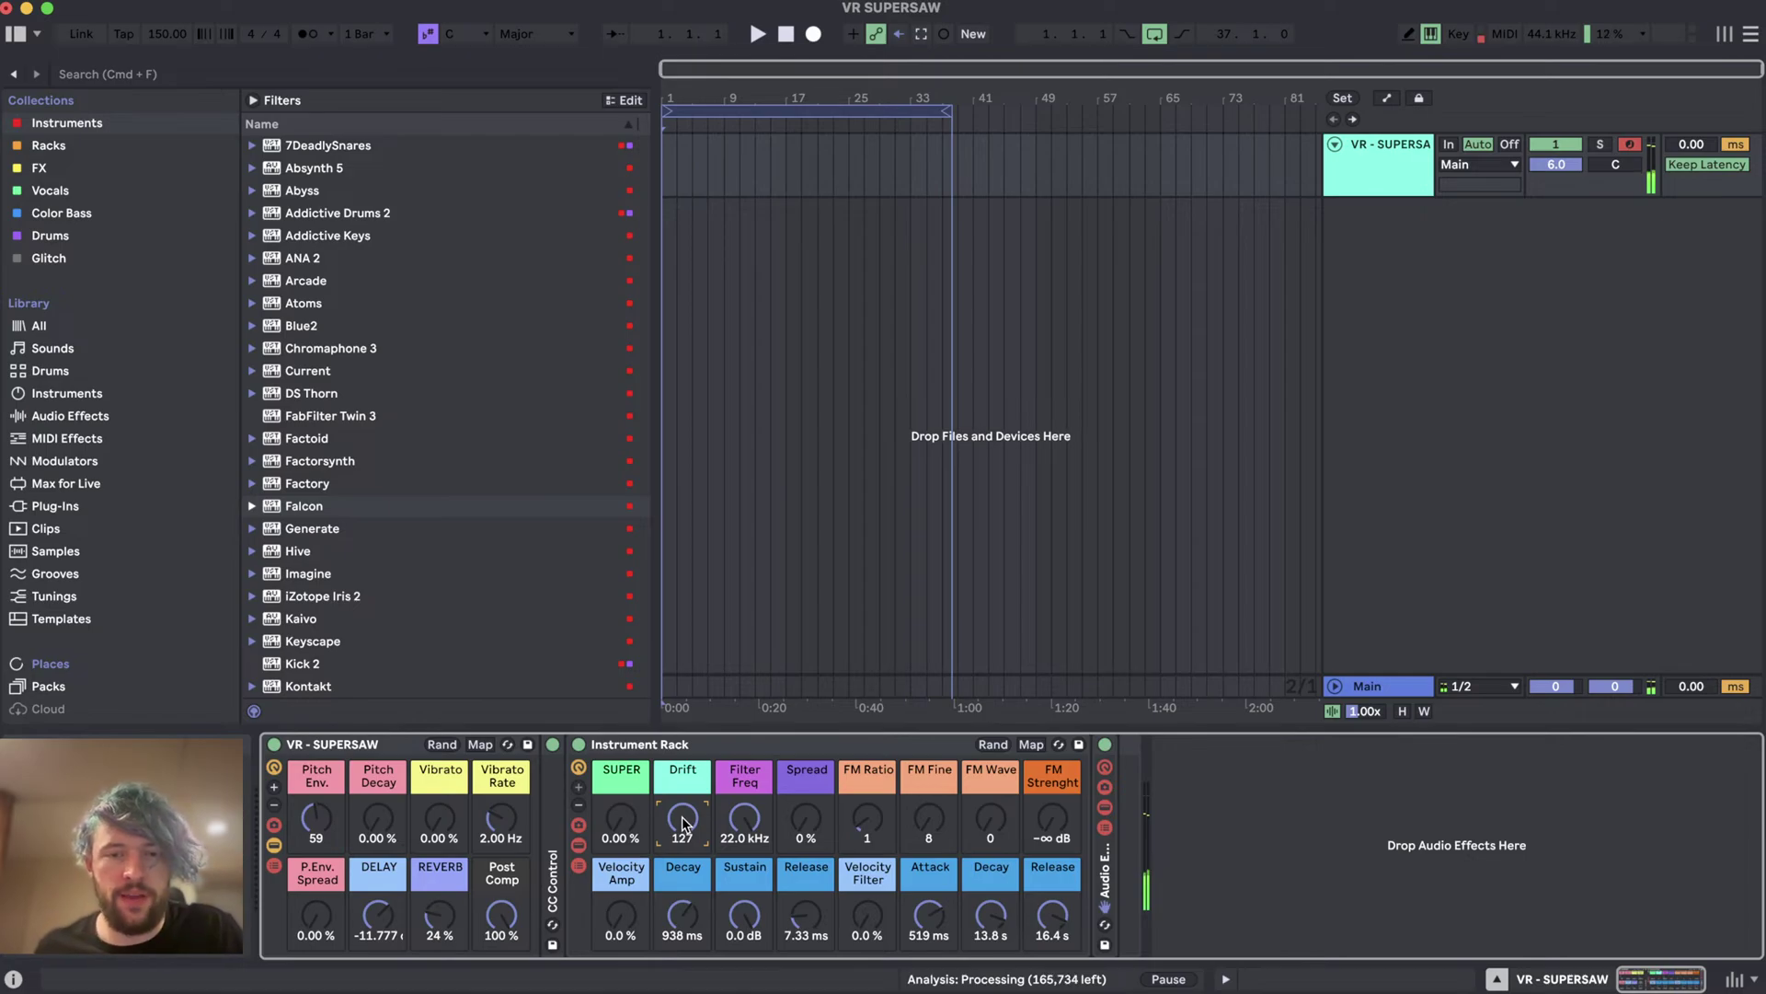
pyautogui.moveTo(807, 818); pyautogui.dragTo(808, 793)
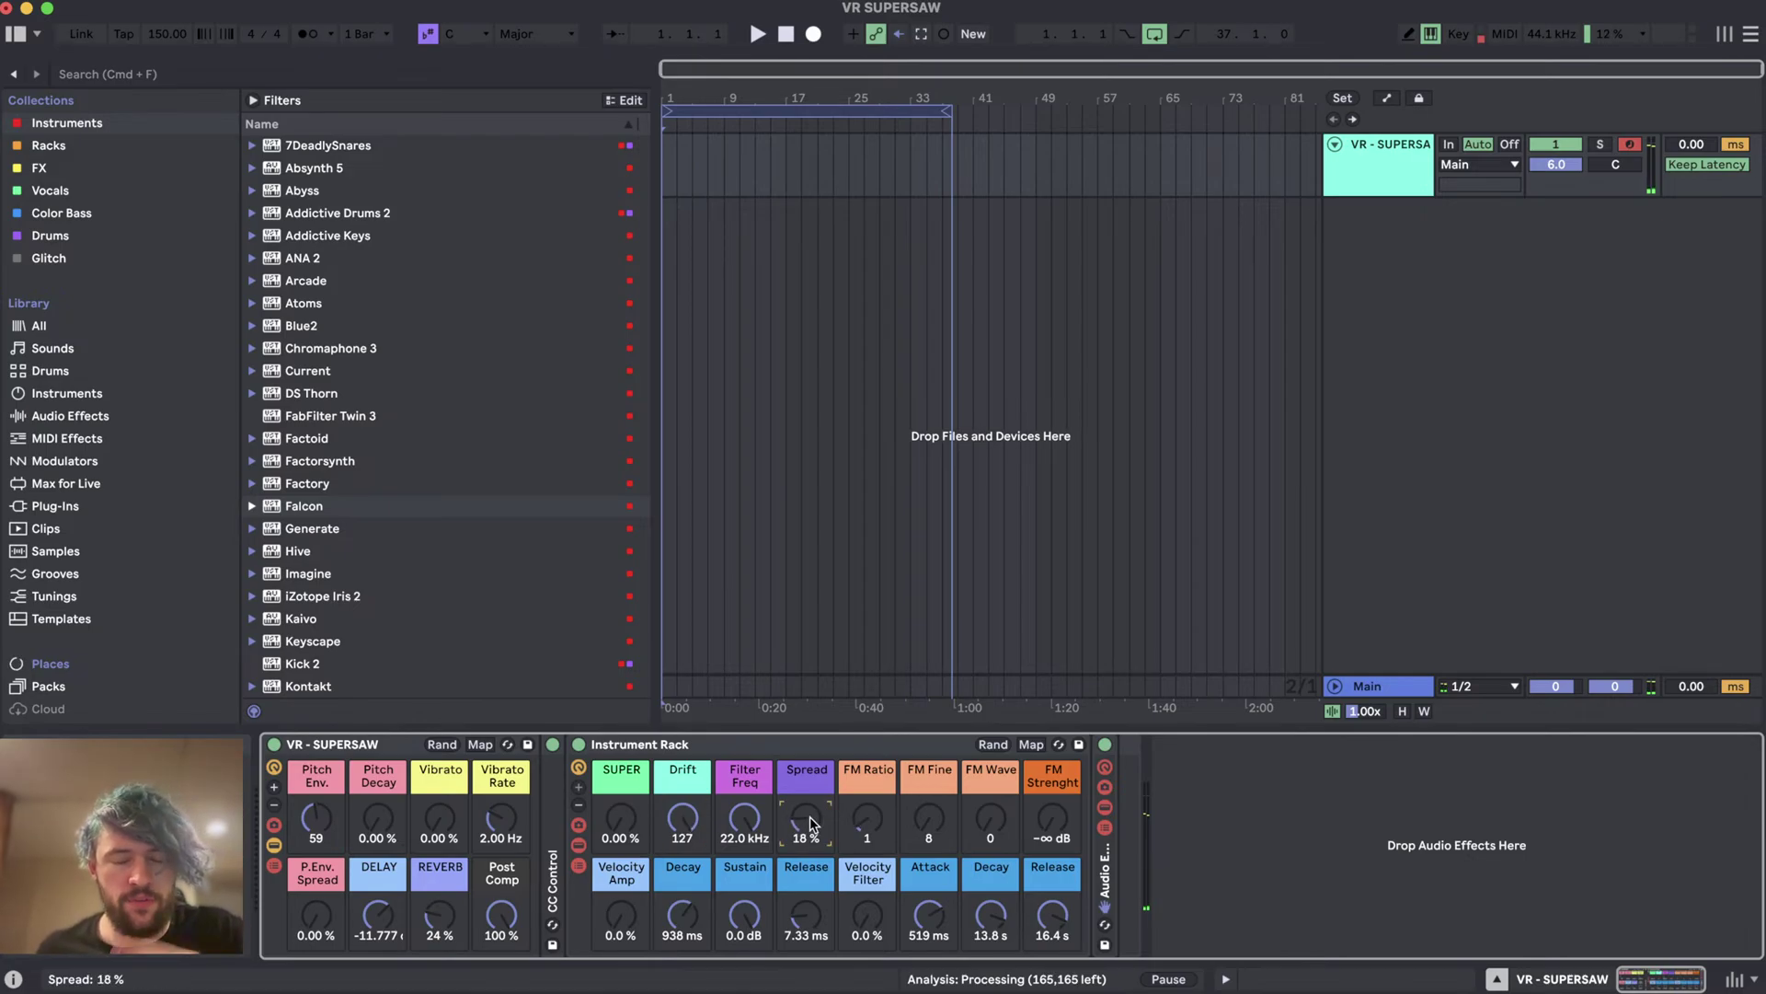
pyautogui.moveTo(810, 821); pyautogui.dragTo(682, 874)
pyautogui.click(682, 818)
pyautogui.moveTo(806, 817)
pyautogui.mouseDown()
pyautogui.moveTo(806, 874)
pyautogui.moveTo(806, 773)
pyautogui.moveTo(806, 798)
pyautogui.mouseUp()
pyautogui.moveTo(682, 819)
pyautogui.mouseDown()
pyautogui.moveTo(682, 764)
pyautogui.moveTo(676, 821)
pyautogui.mouseUp()
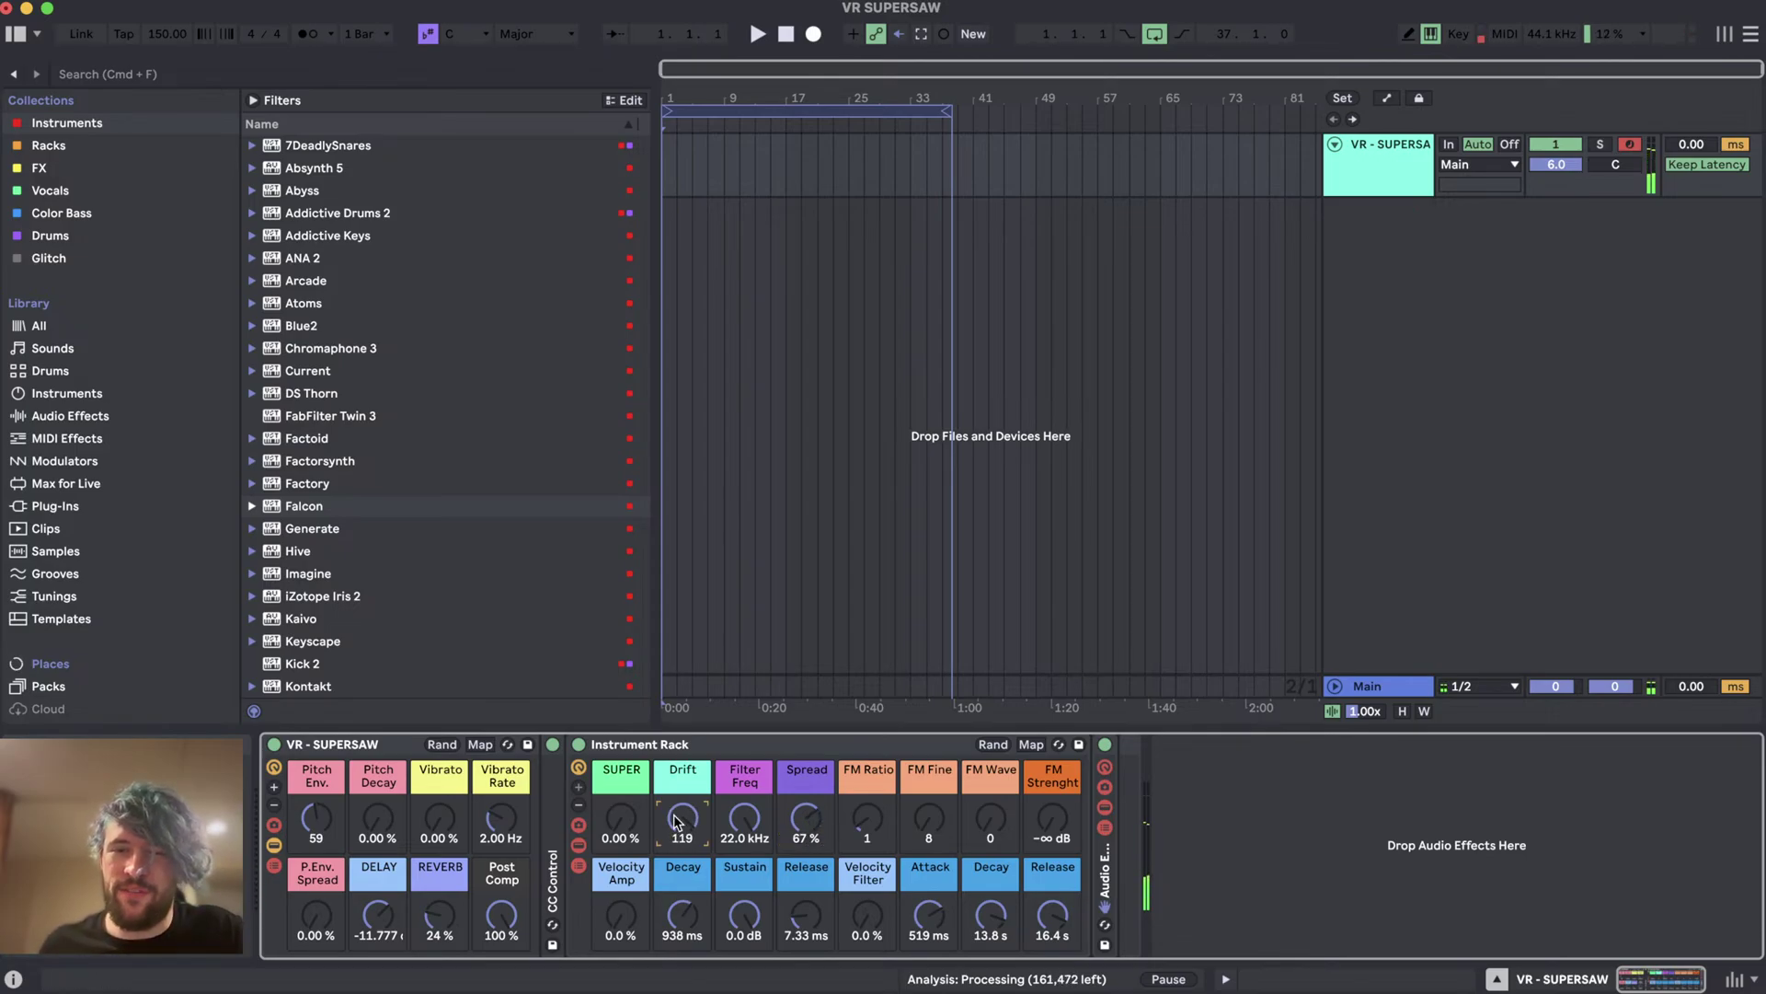
pyautogui.moveTo(806, 817); pyautogui.dragTo(806, 869)
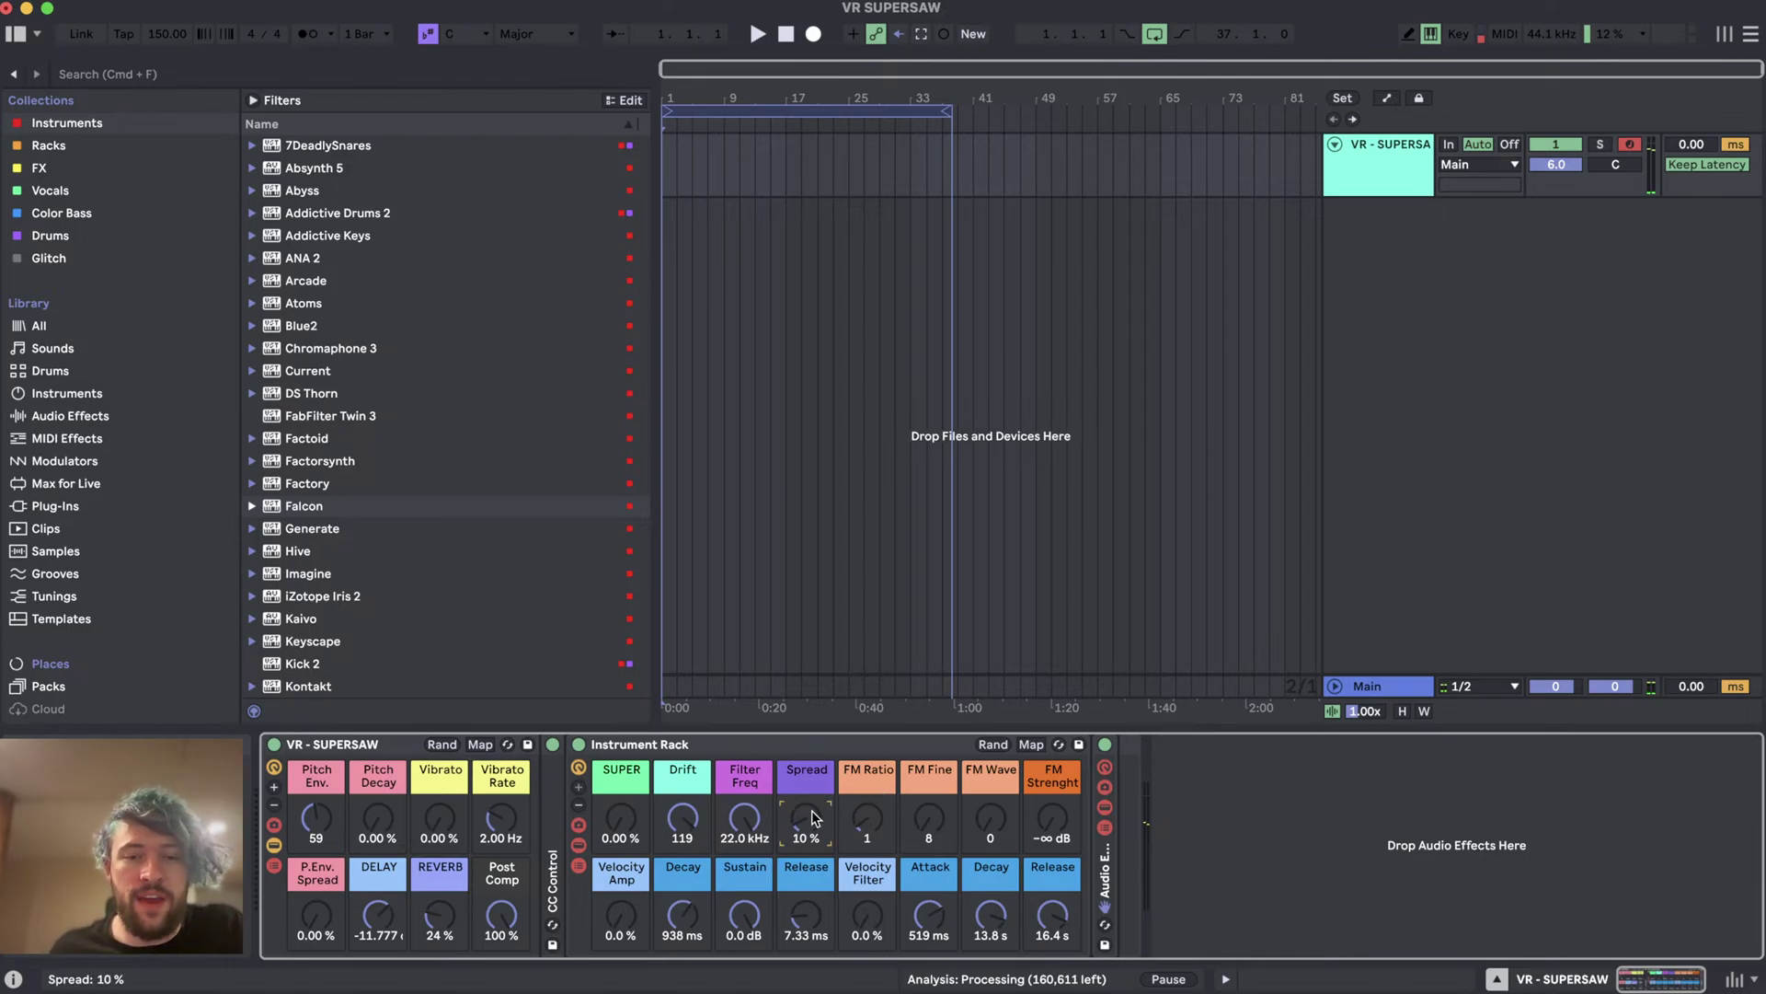
# - Set FM Strenght to -2.8 dB, FM Fine to 16 and Filter Freq to 677 Hz, leaving SUPER at 0.00 %
pyautogui.click(1050, 817)
pyautogui.moveTo(1050, 817)
pyautogui.mouseDown()
pyautogui.moveTo(1050, 789)
pyautogui.moveTo(1050, 828)
pyautogui.mouseUp()
pyautogui.click(930, 817)
pyautogui.moveTo(929, 817); pyautogui.dragTo(929, 806)
pyautogui.moveTo(745, 816); pyautogui.dragTo(744, 879)
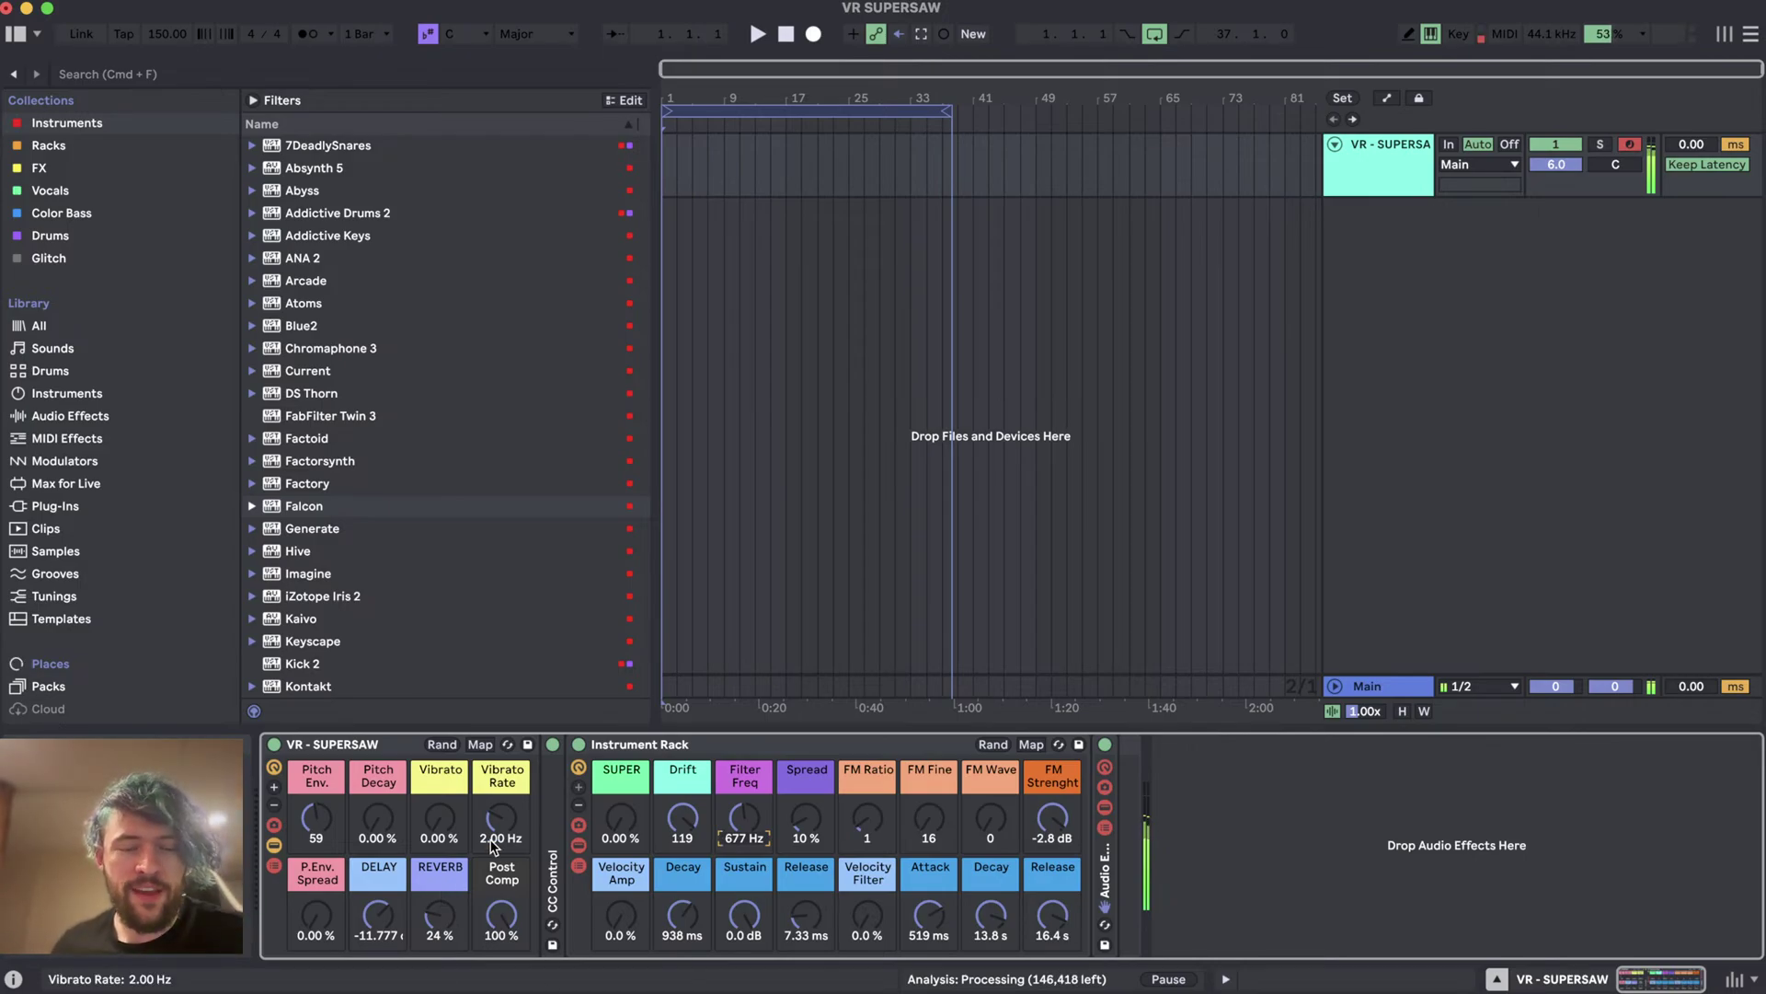
pyautogui.click(631, 825)
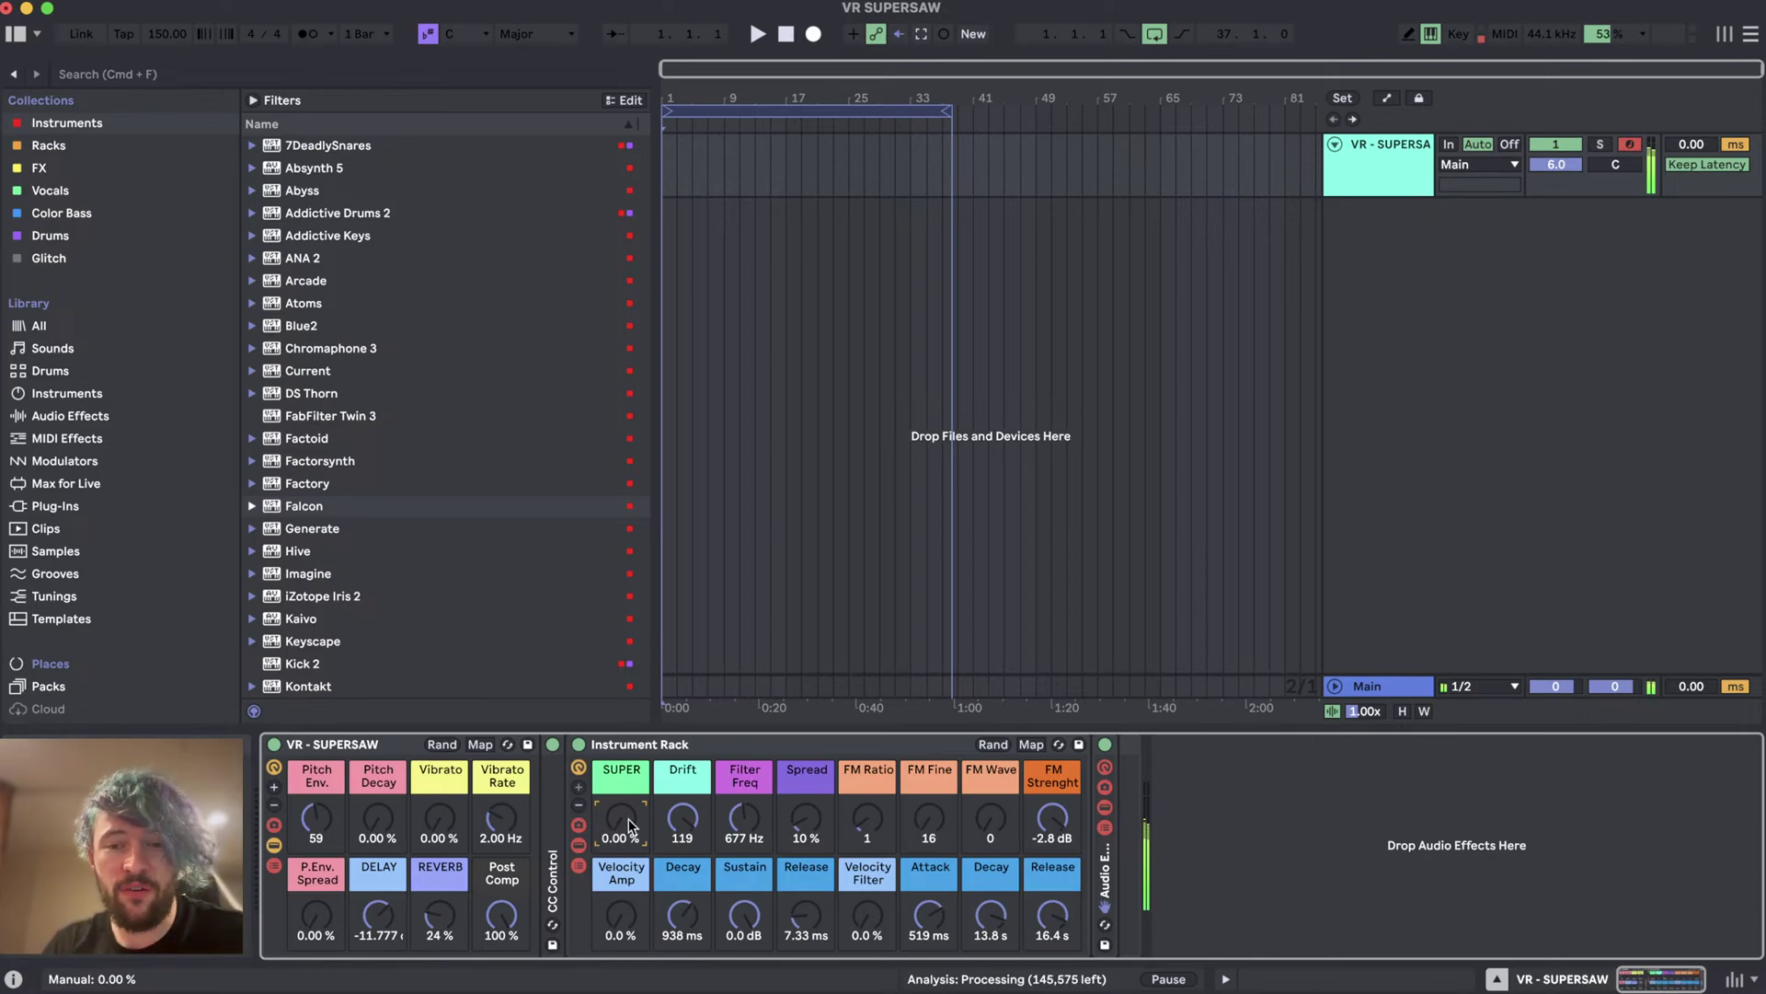
pyautogui.moveTo(630, 825)
pyautogui.mouseDown()
pyautogui.moveTo(630, 662)
pyautogui.moveTo(624, 831)
pyautogui.mouseUp()
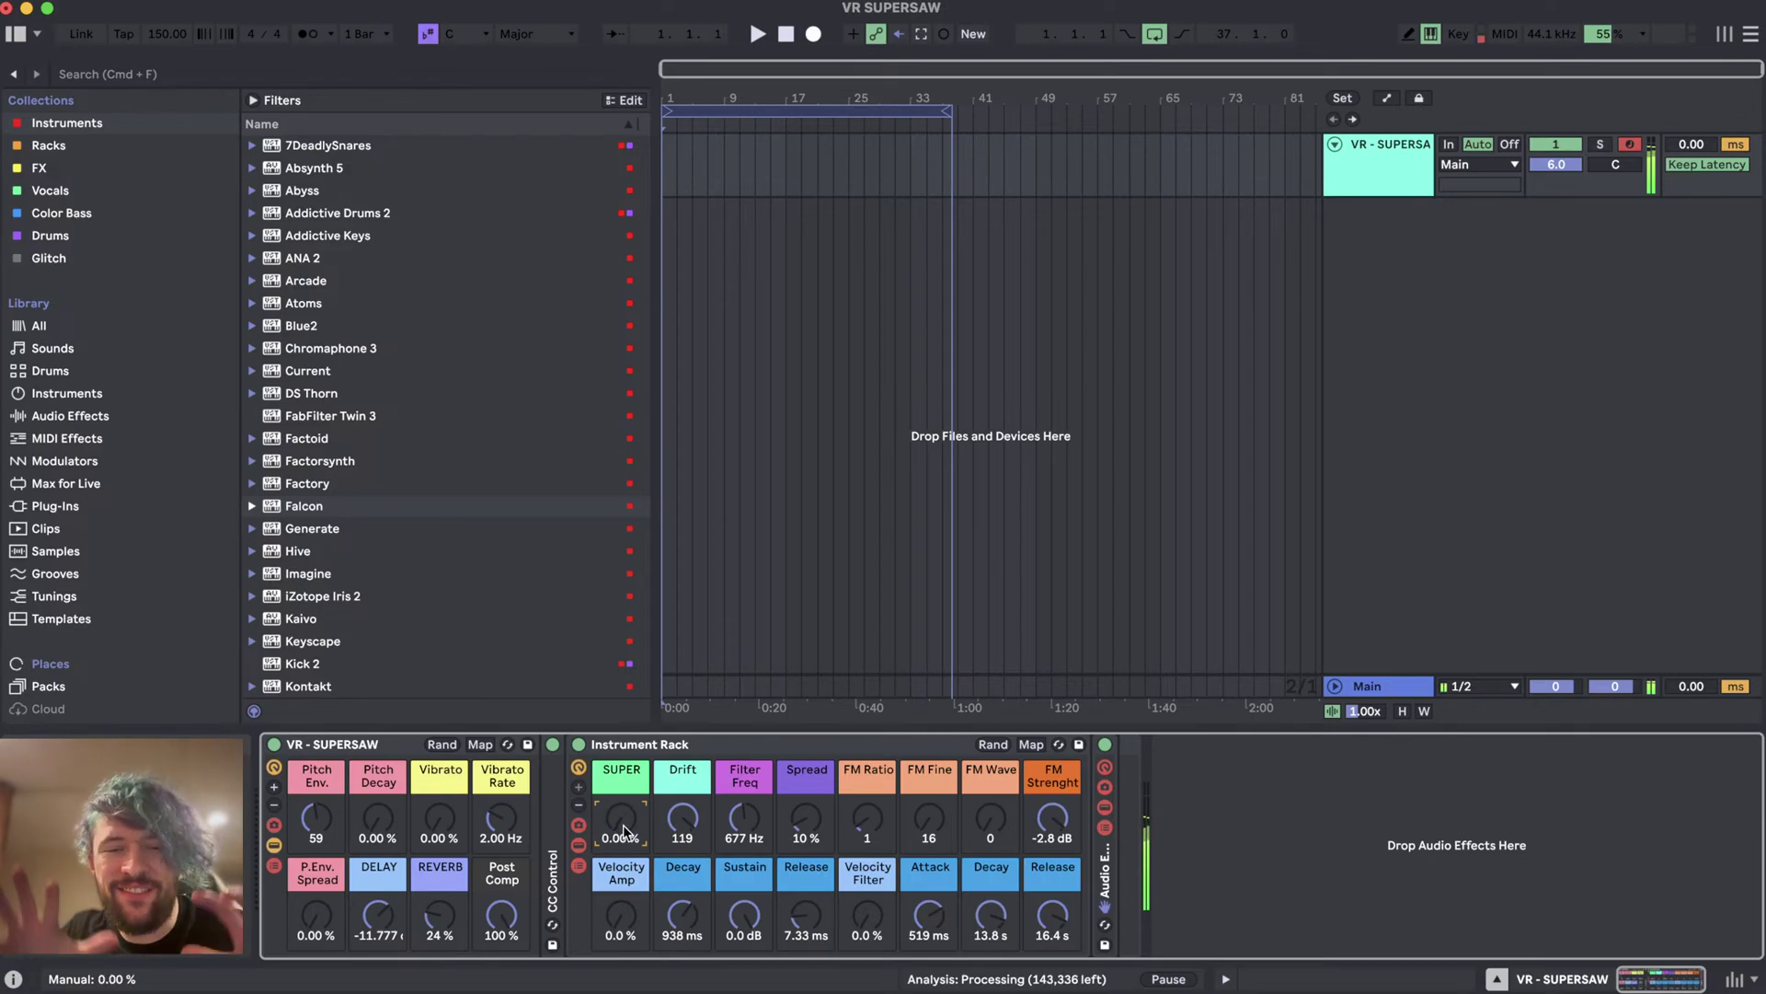
# - Add the Expression Control MIDI effect in front of the VR - SUPERSAW rack and set its first source to Modwheel
pyautogui.click(69, 439)
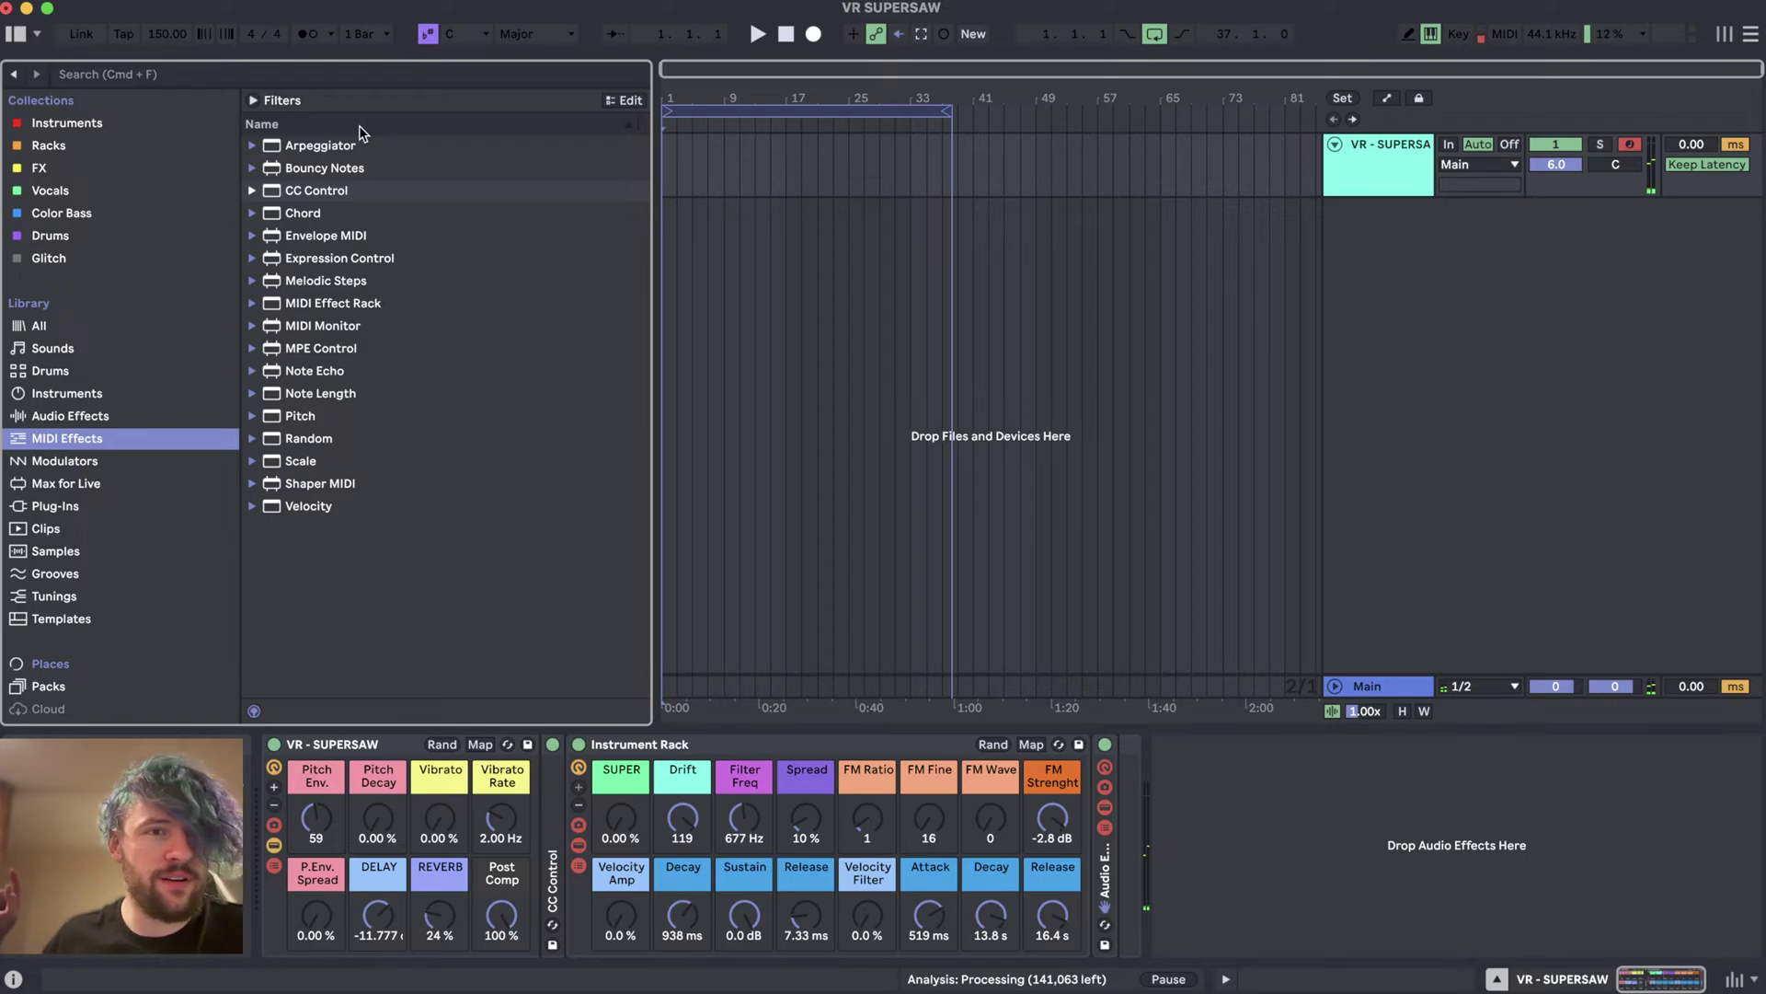
pyautogui.moveTo(324, 258); pyautogui.dragTo(276, 833)
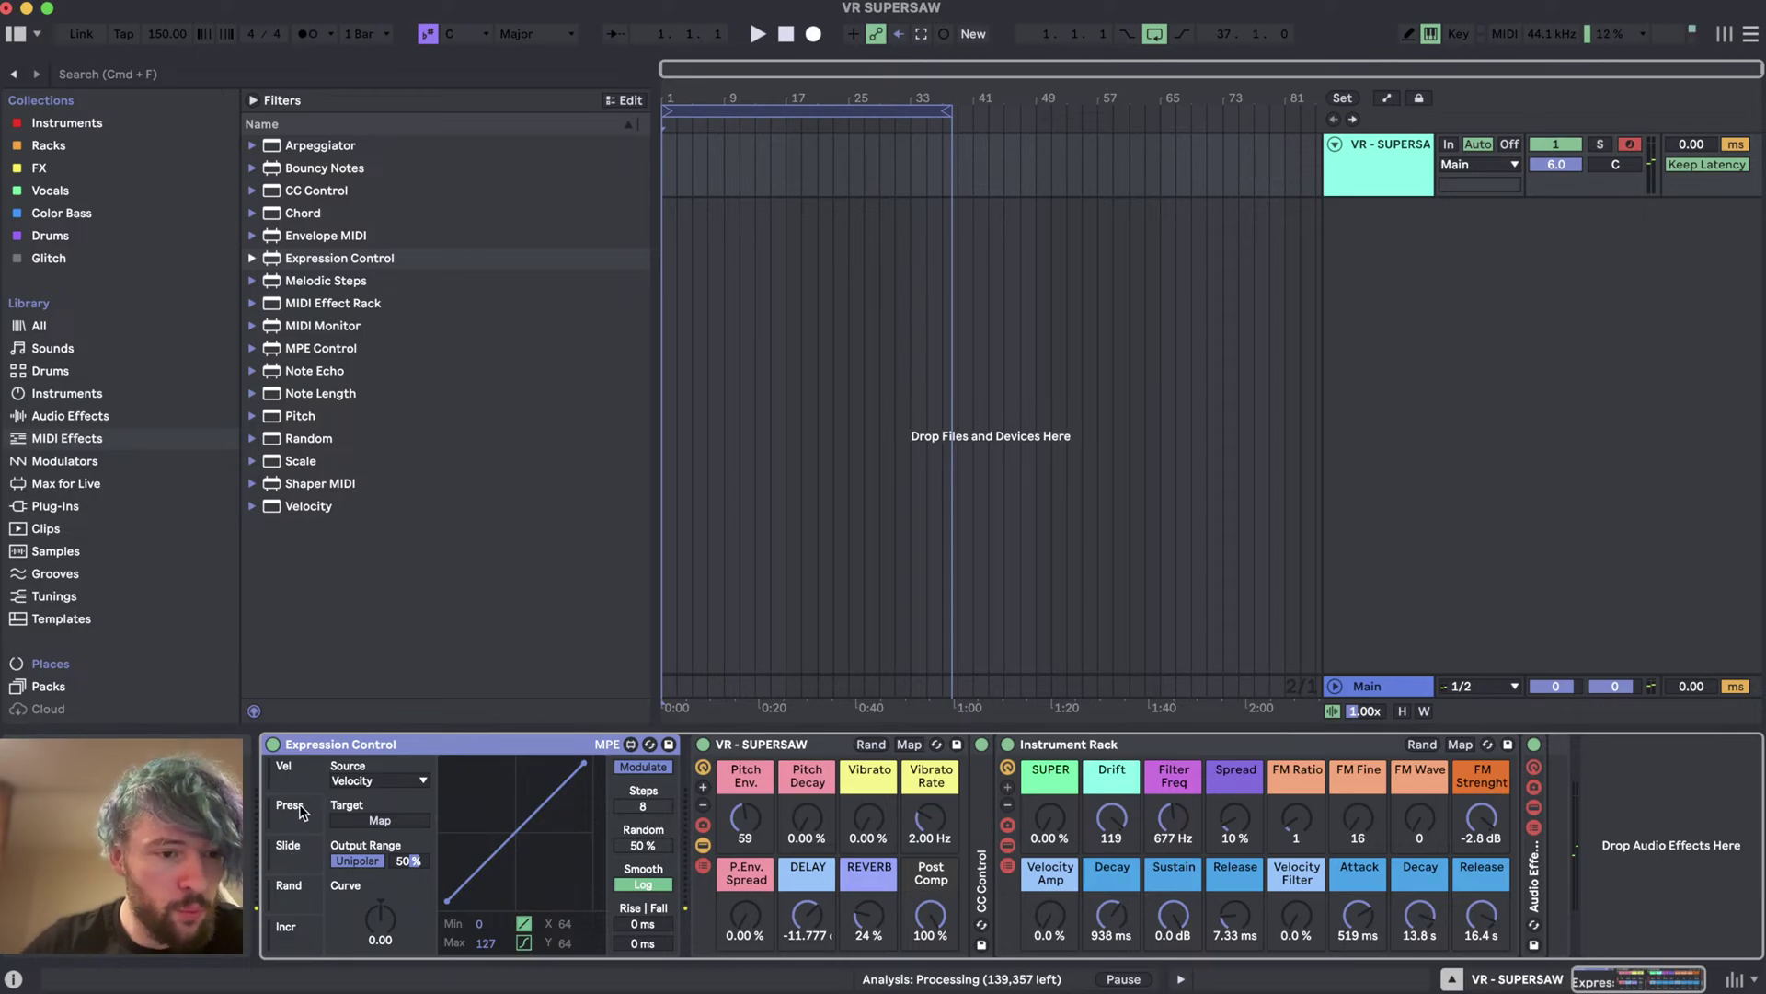
pyautogui.click(373, 781)
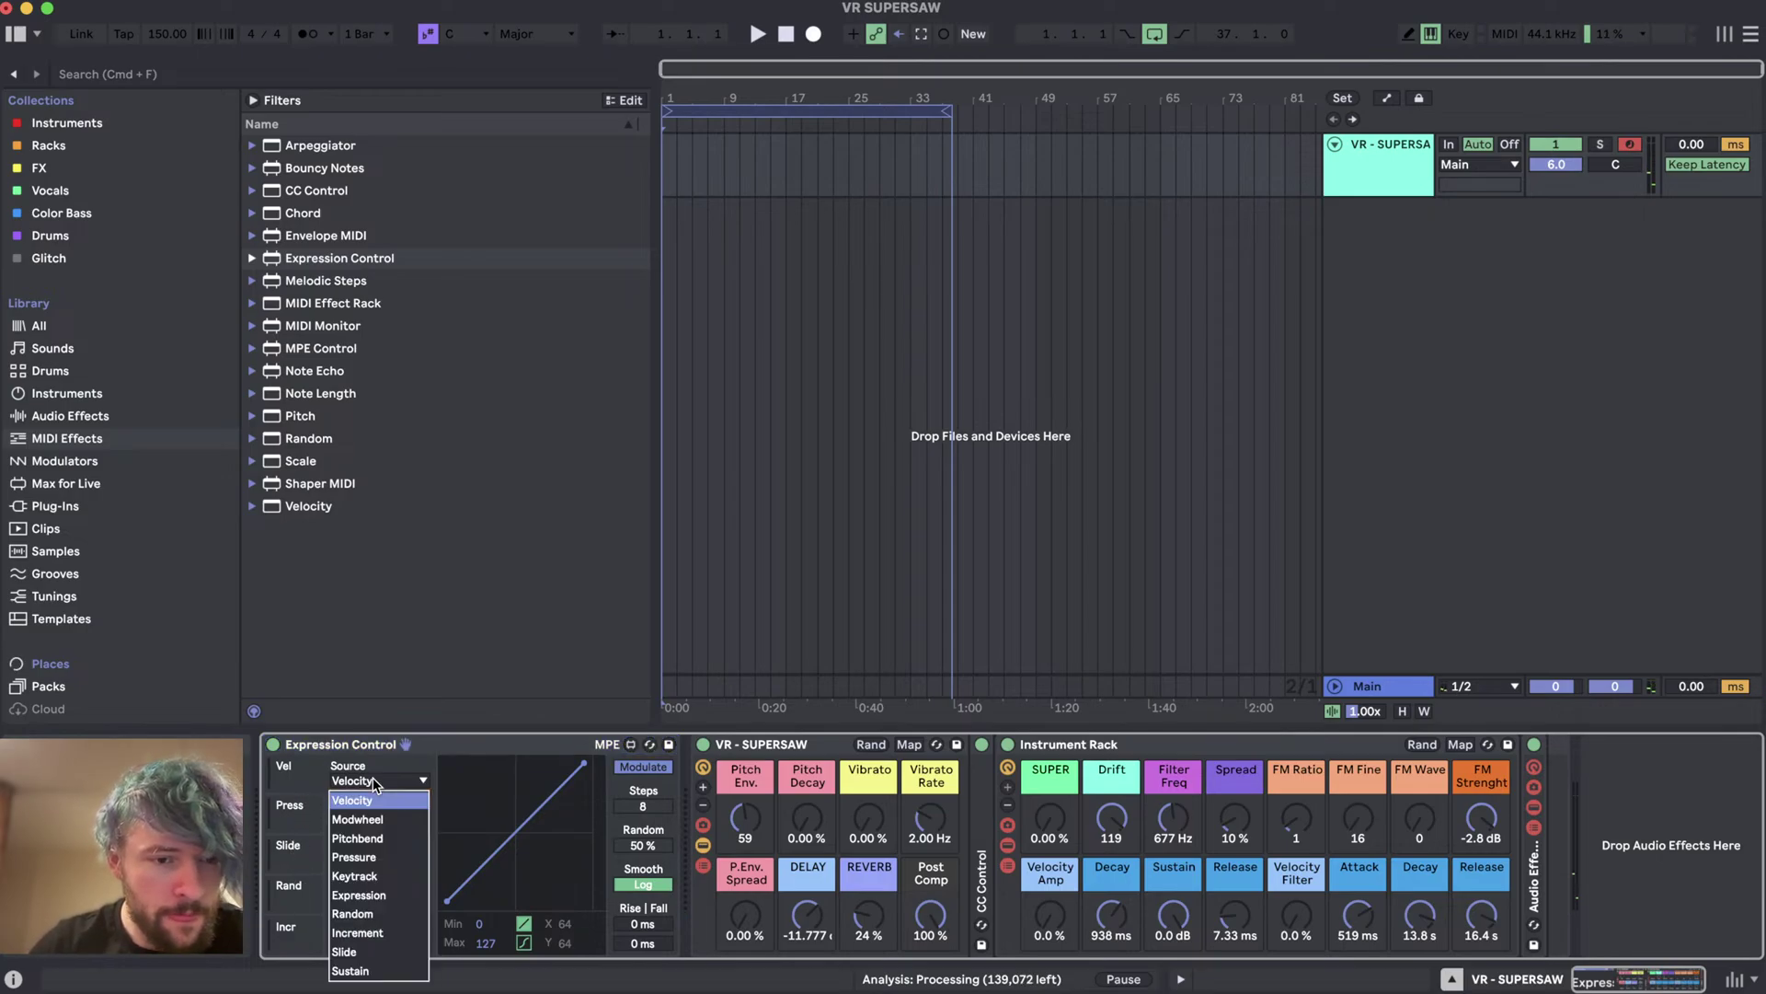
pyautogui.click(377, 838)
pyautogui.click(396, 781)
pyautogui.click(393, 820)
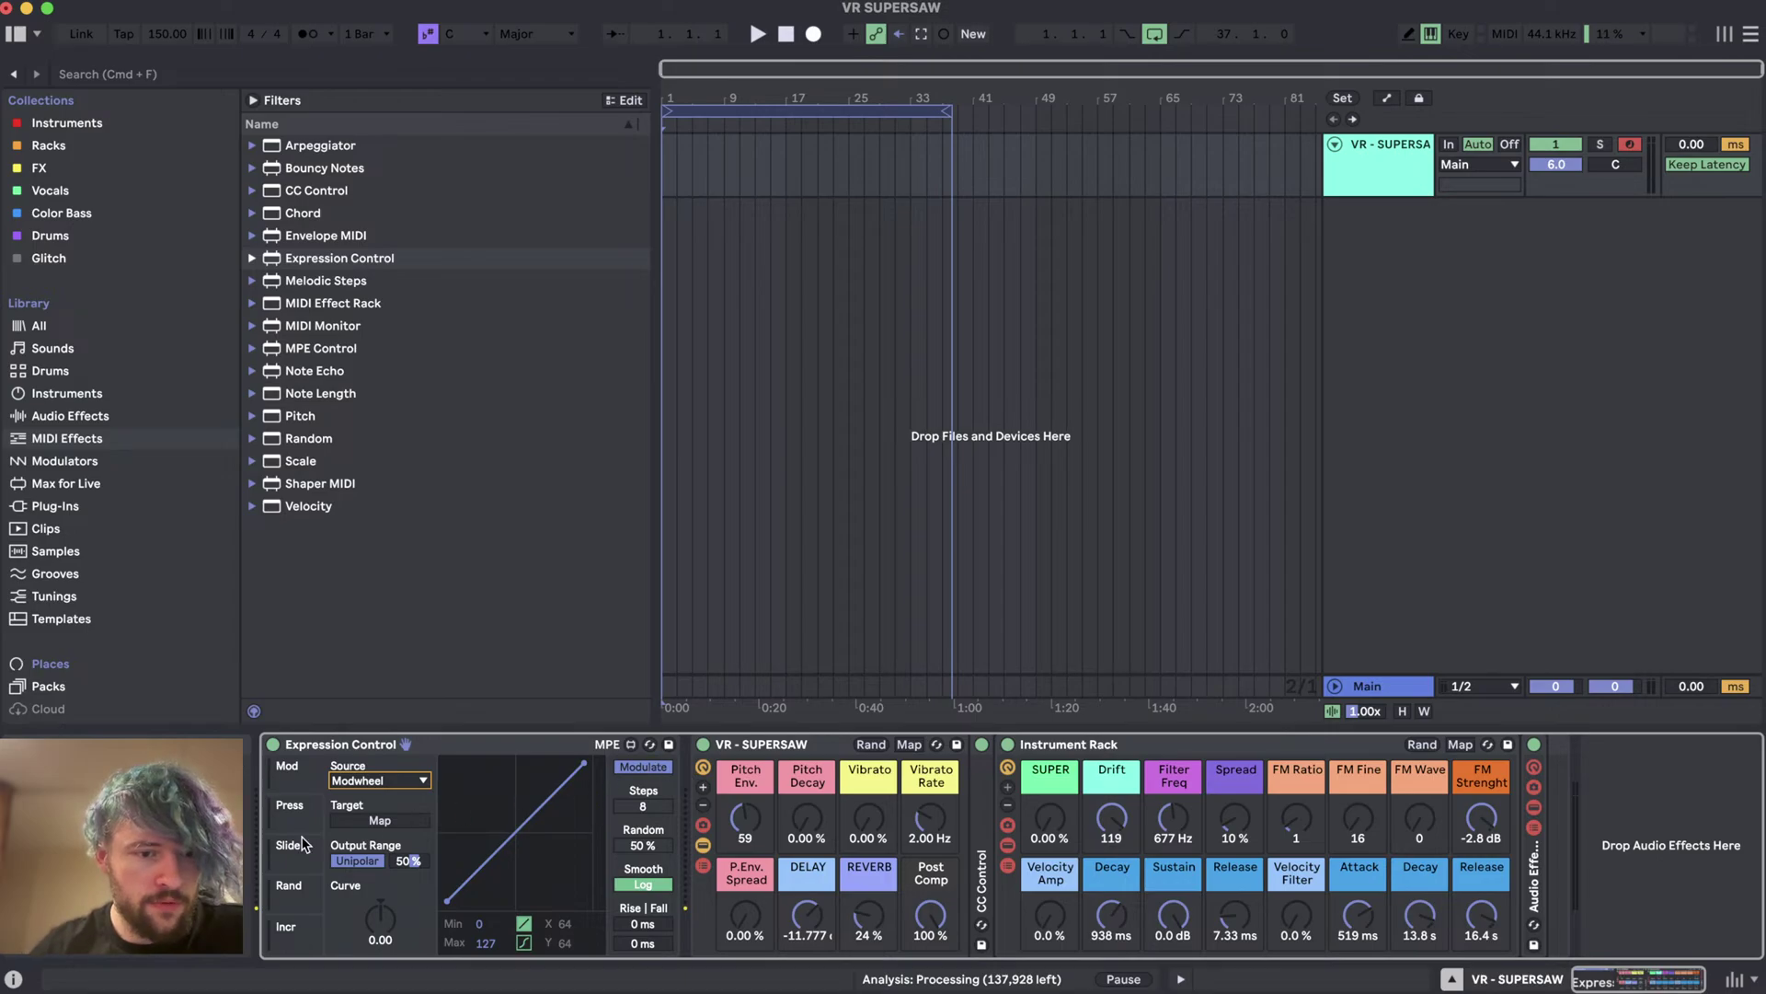
# - Make the first Modwheel source's output range Bipolar, map it to the Instrument Rack's Filter Freq, and set Filter Freq to 713 Hz
pyautogui.click(366, 862)
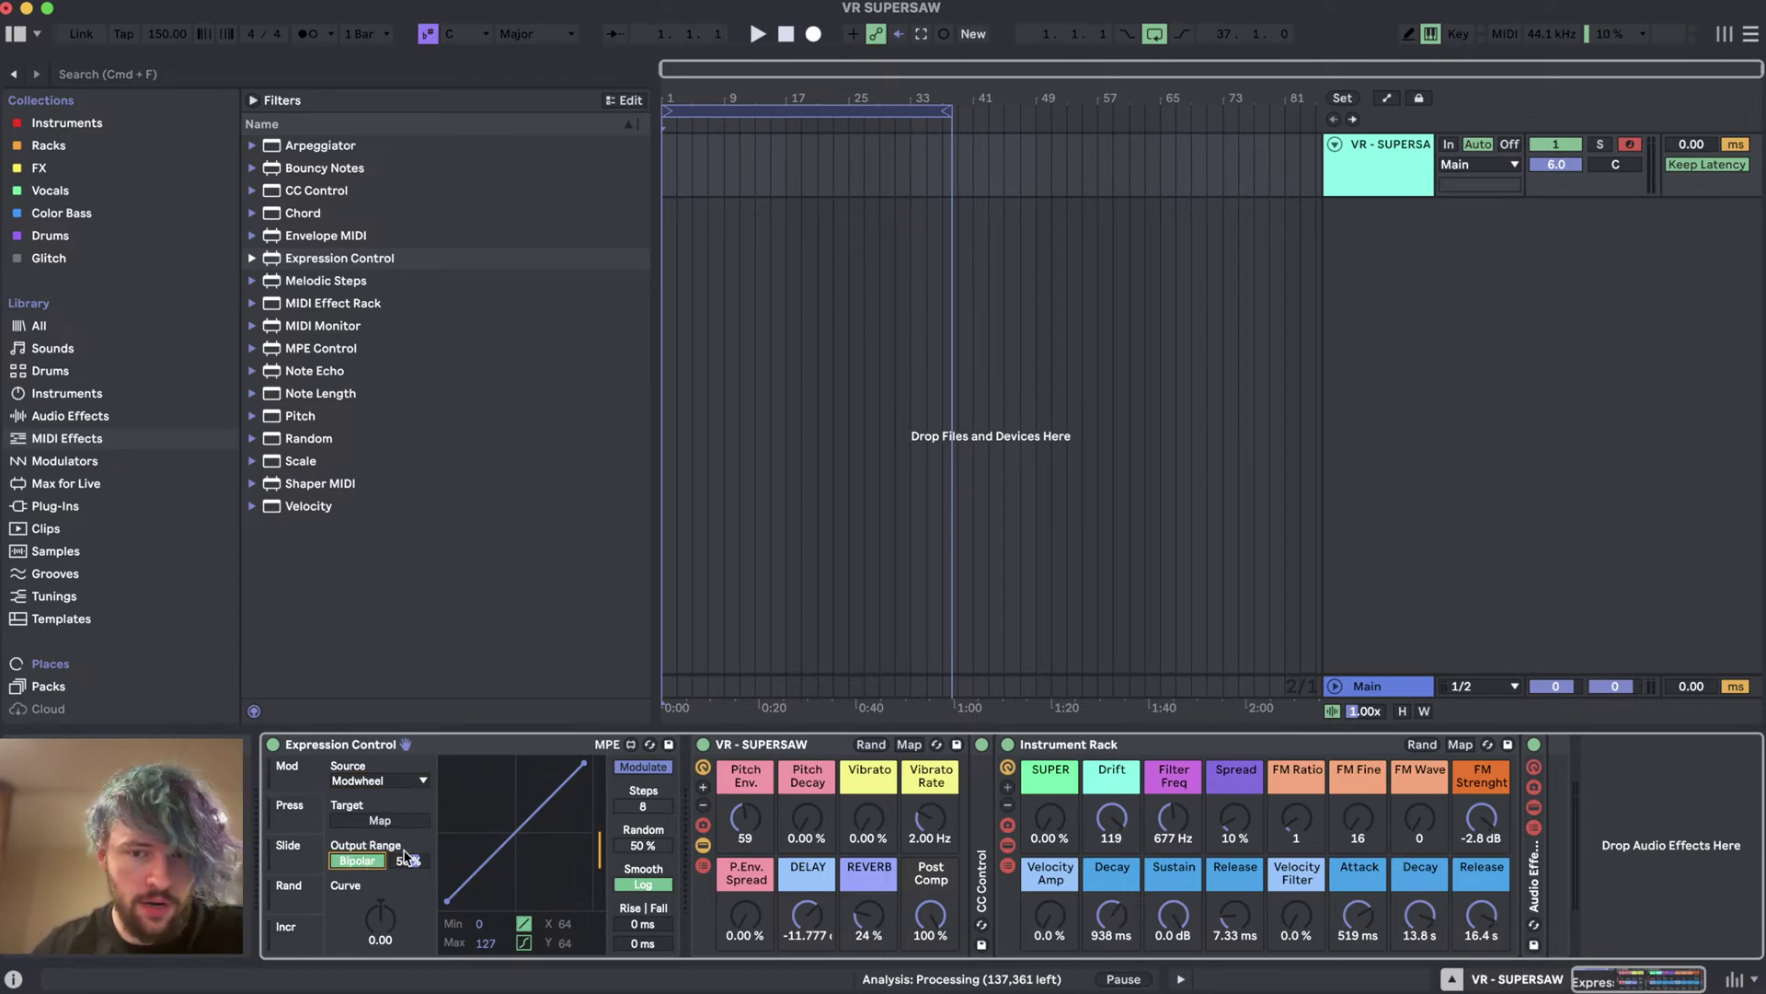
pyautogui.click(379, 820)
pyautogui.click(1167, 816)
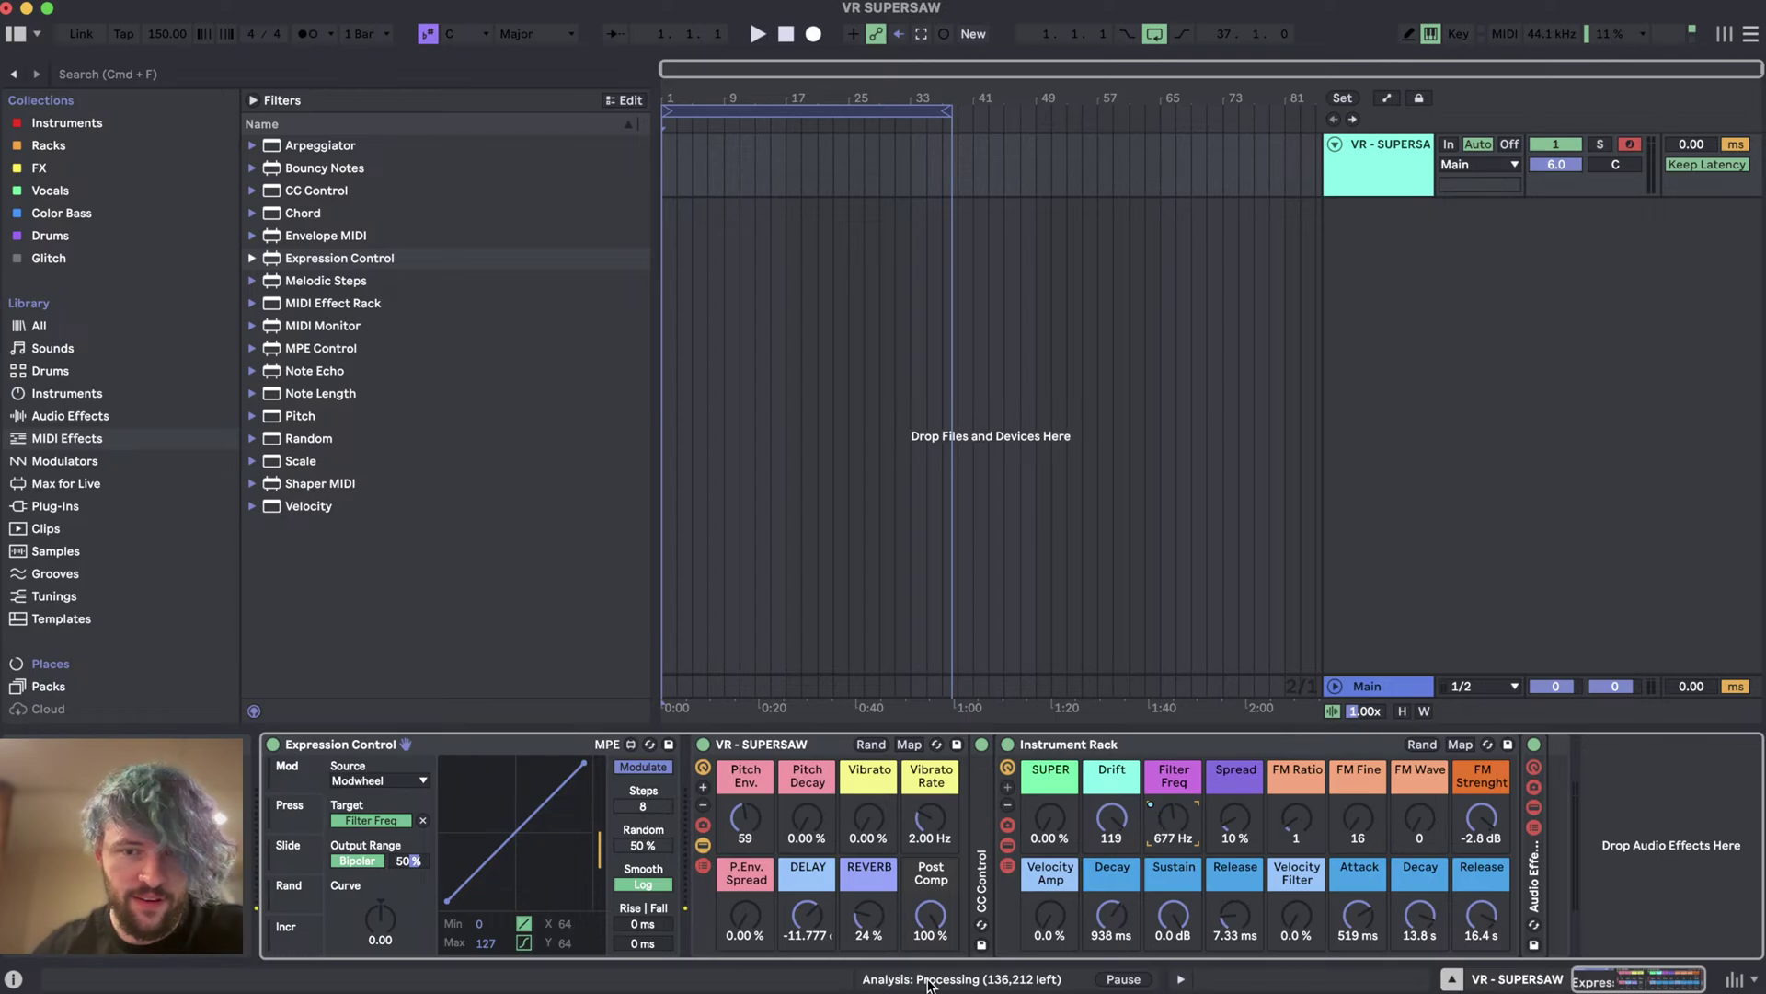
pyautogui.moveTo(1173, 816); pyautogui.dragTo(1173, 801)
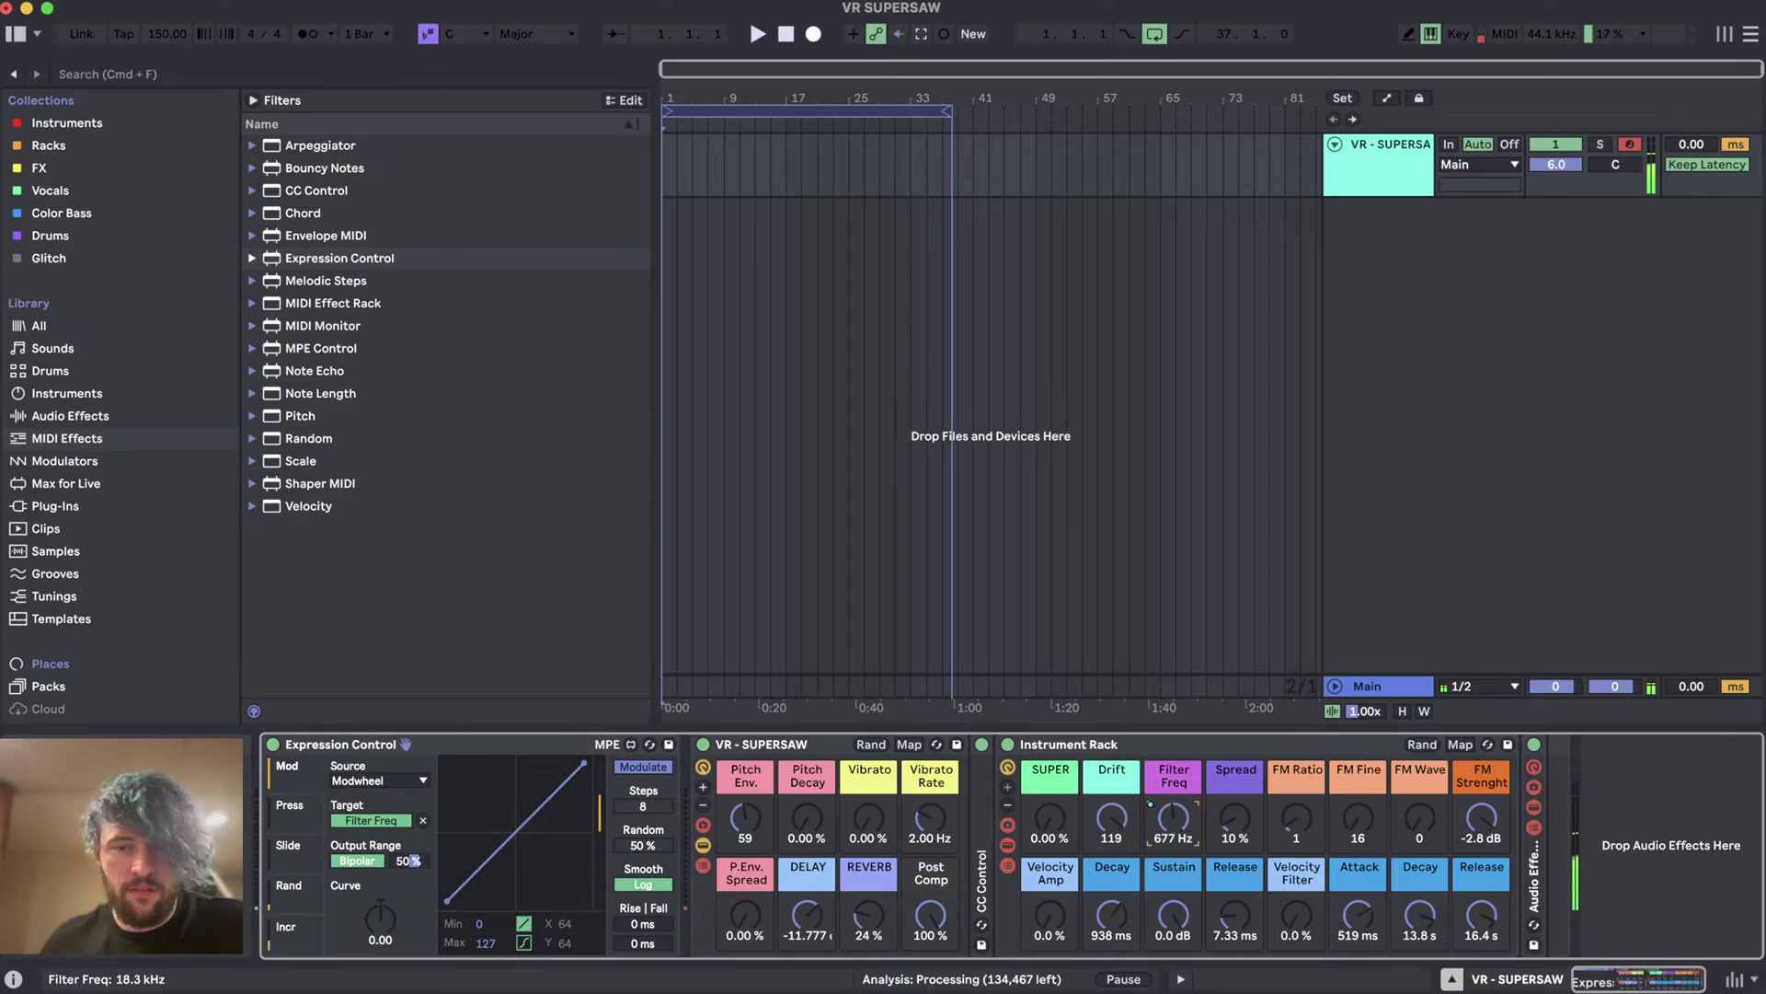
# - Set the second Expression Control source to Modwheel with a Bipolar output range in Modulate mode, and map it to the SUPER macro
pyautogui.click(292, 815)
pyautogui.click(372, 780)
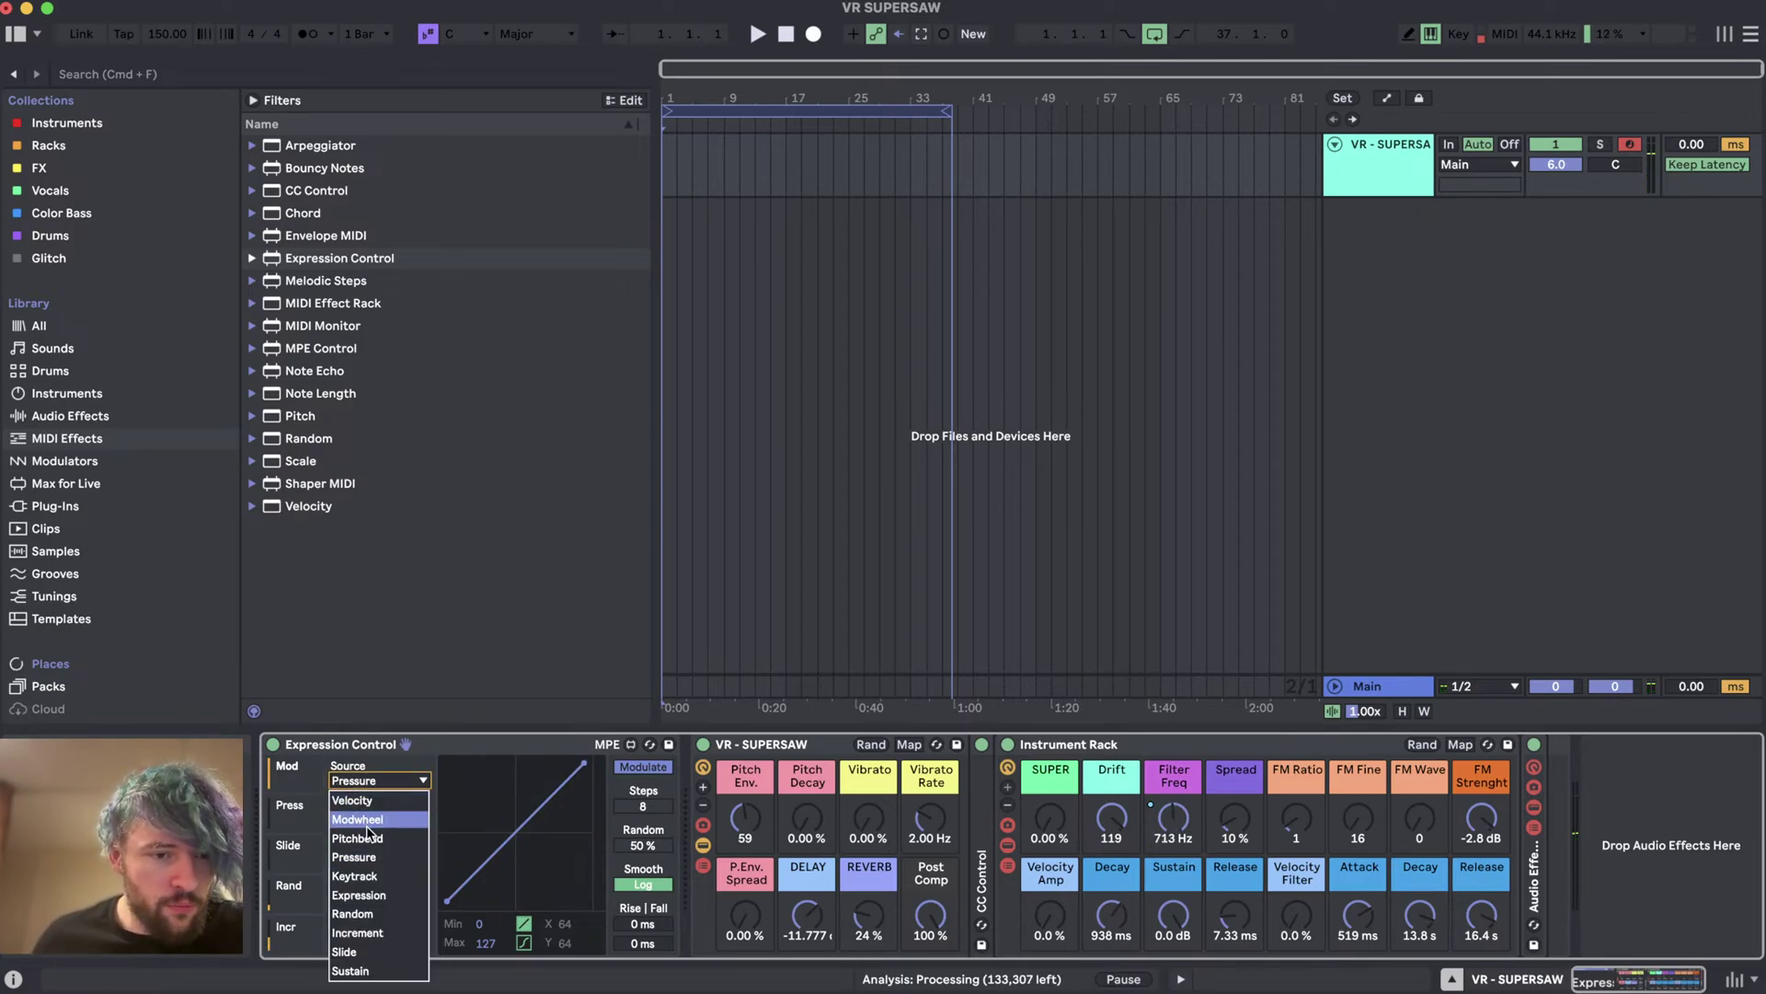
pyautogui.click(368, 819)
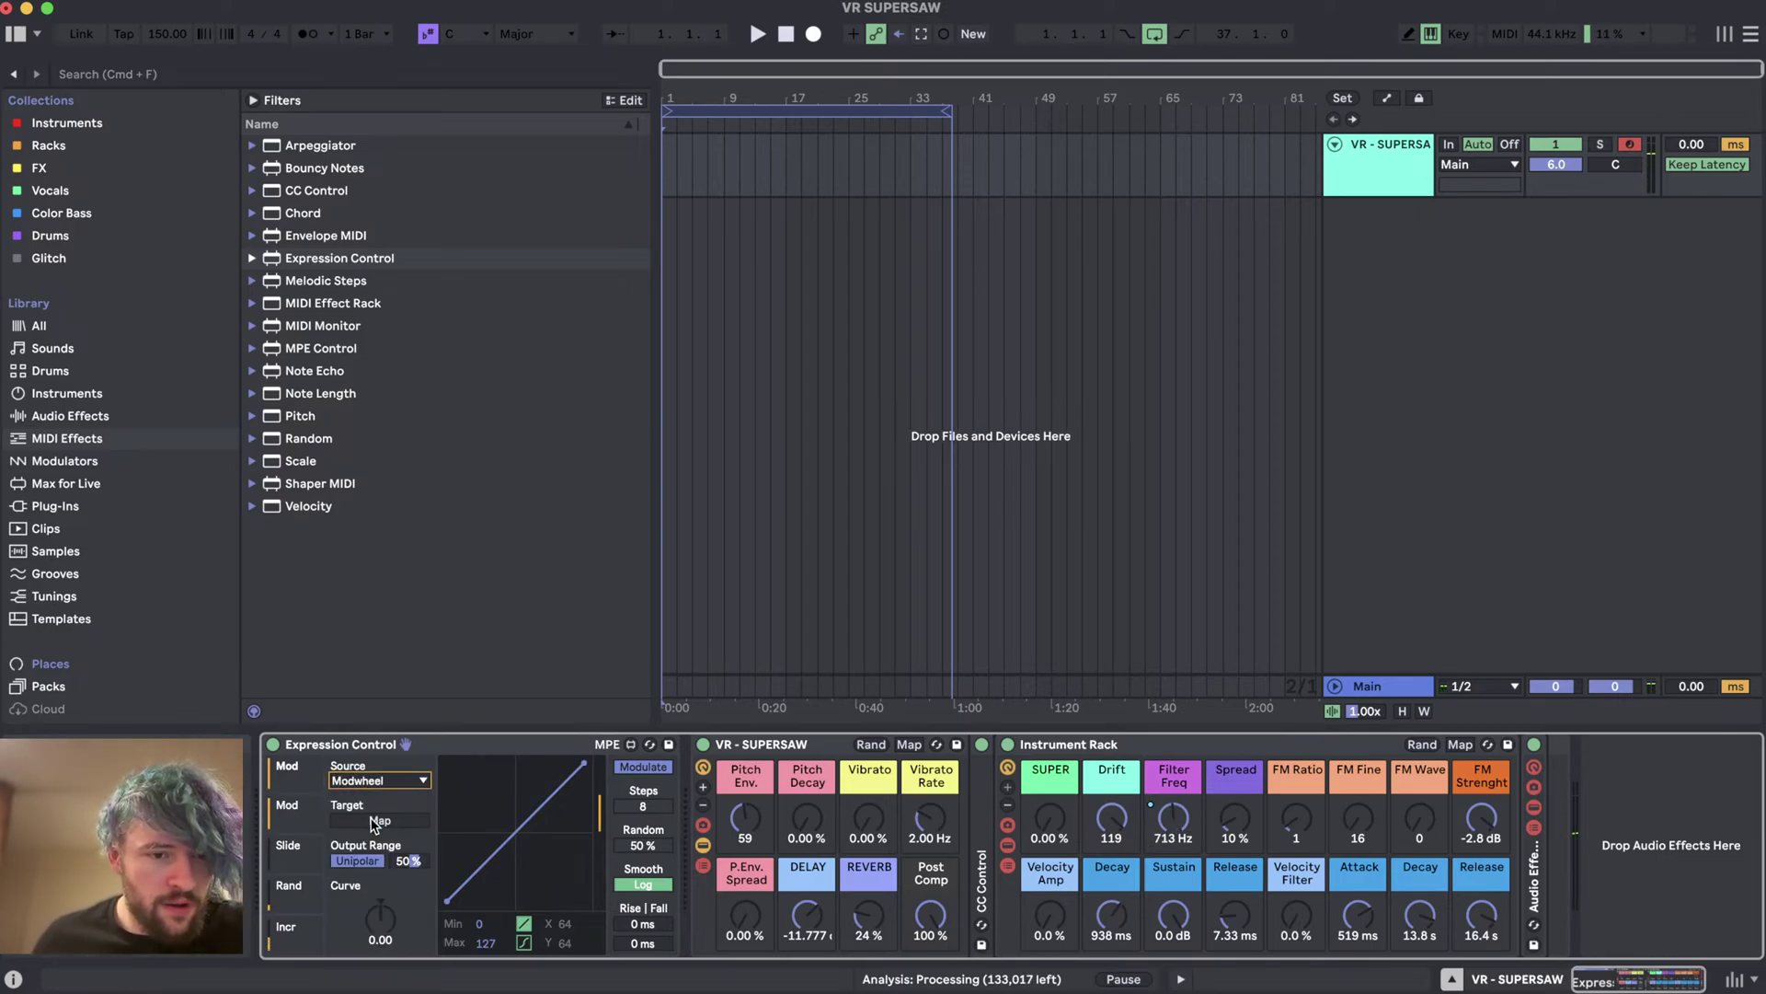
pyautogui.click(656, 771)
pyautogui.press('super+z')
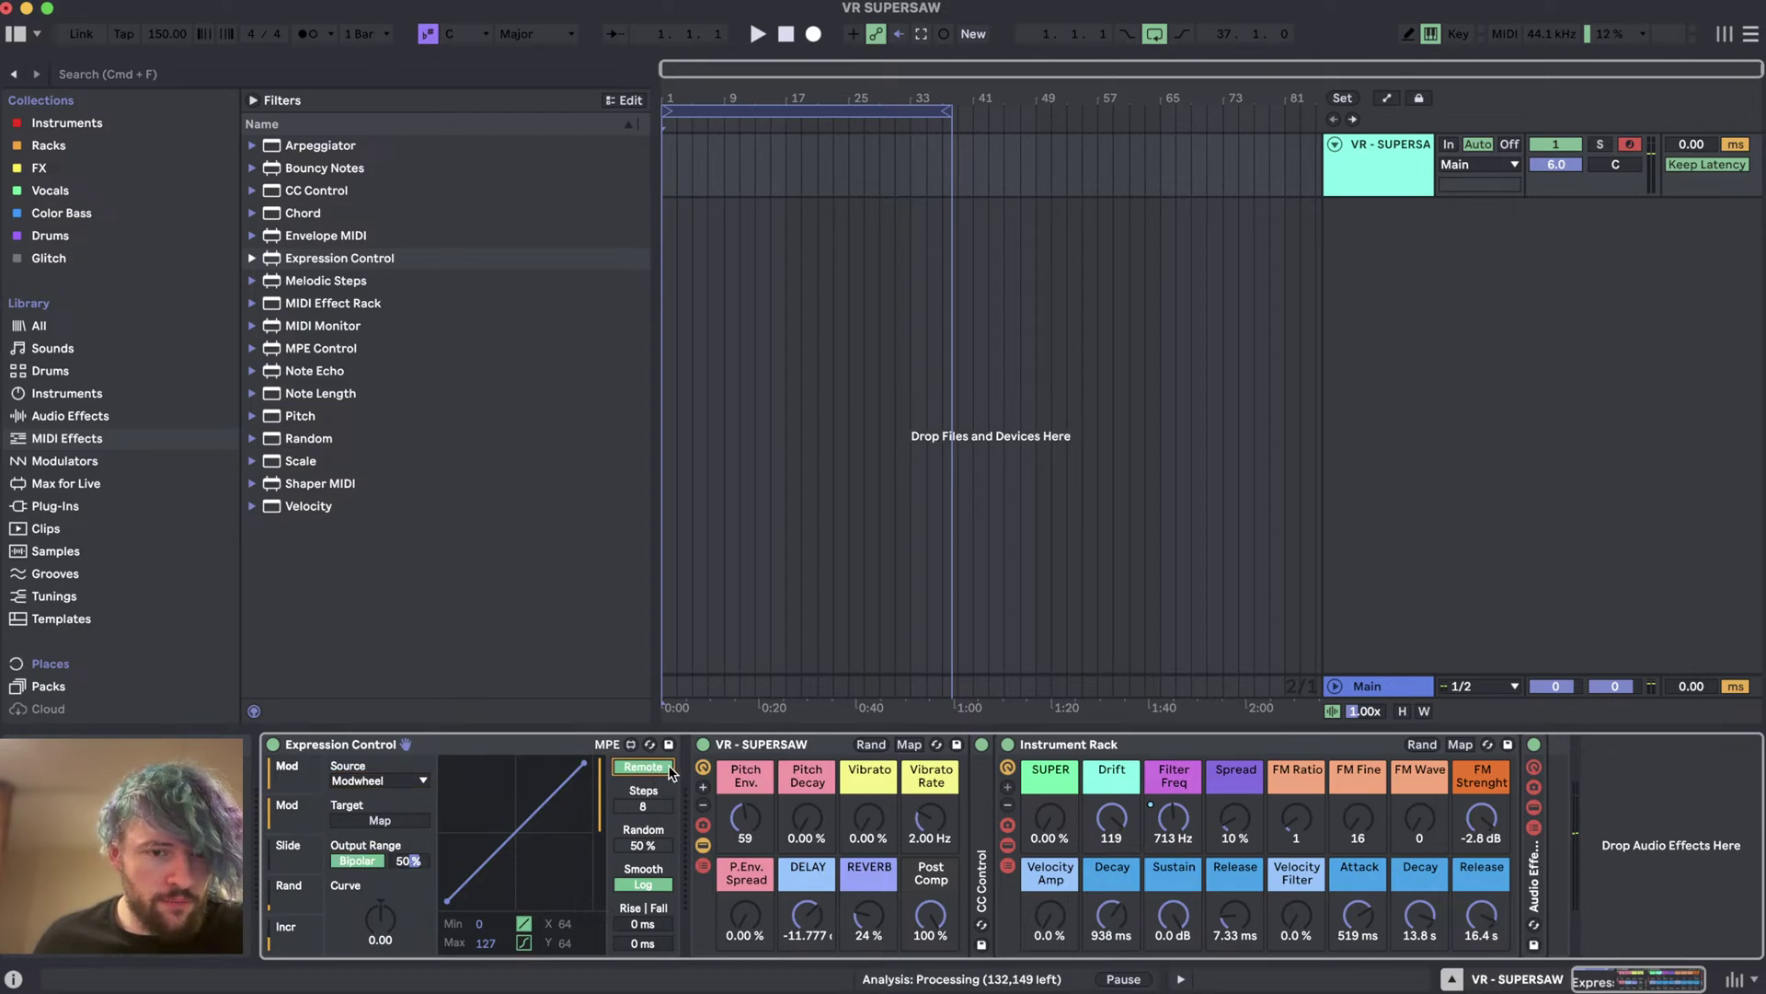
pyautogui.click(378, 822)
pyautogui.click(1051, 815)
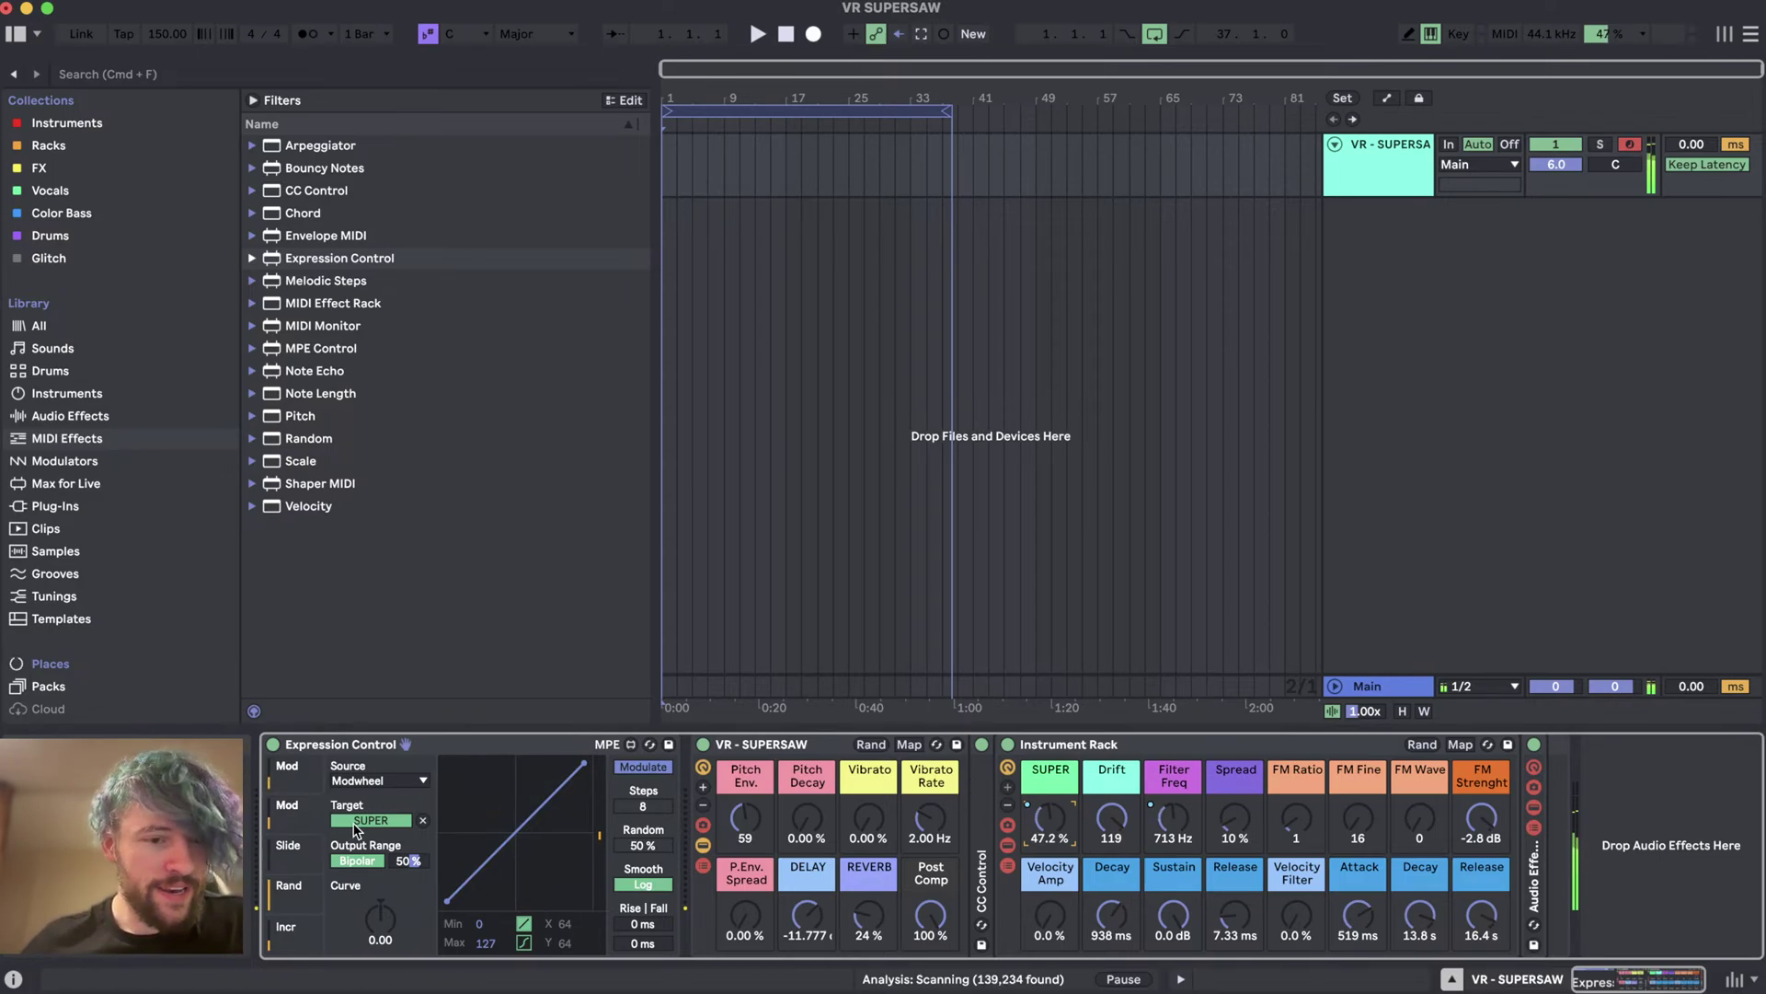
# - Set the output range of the Filter Freq modulation in Expression Control to 12 %
pyautogui.click(292, 780)
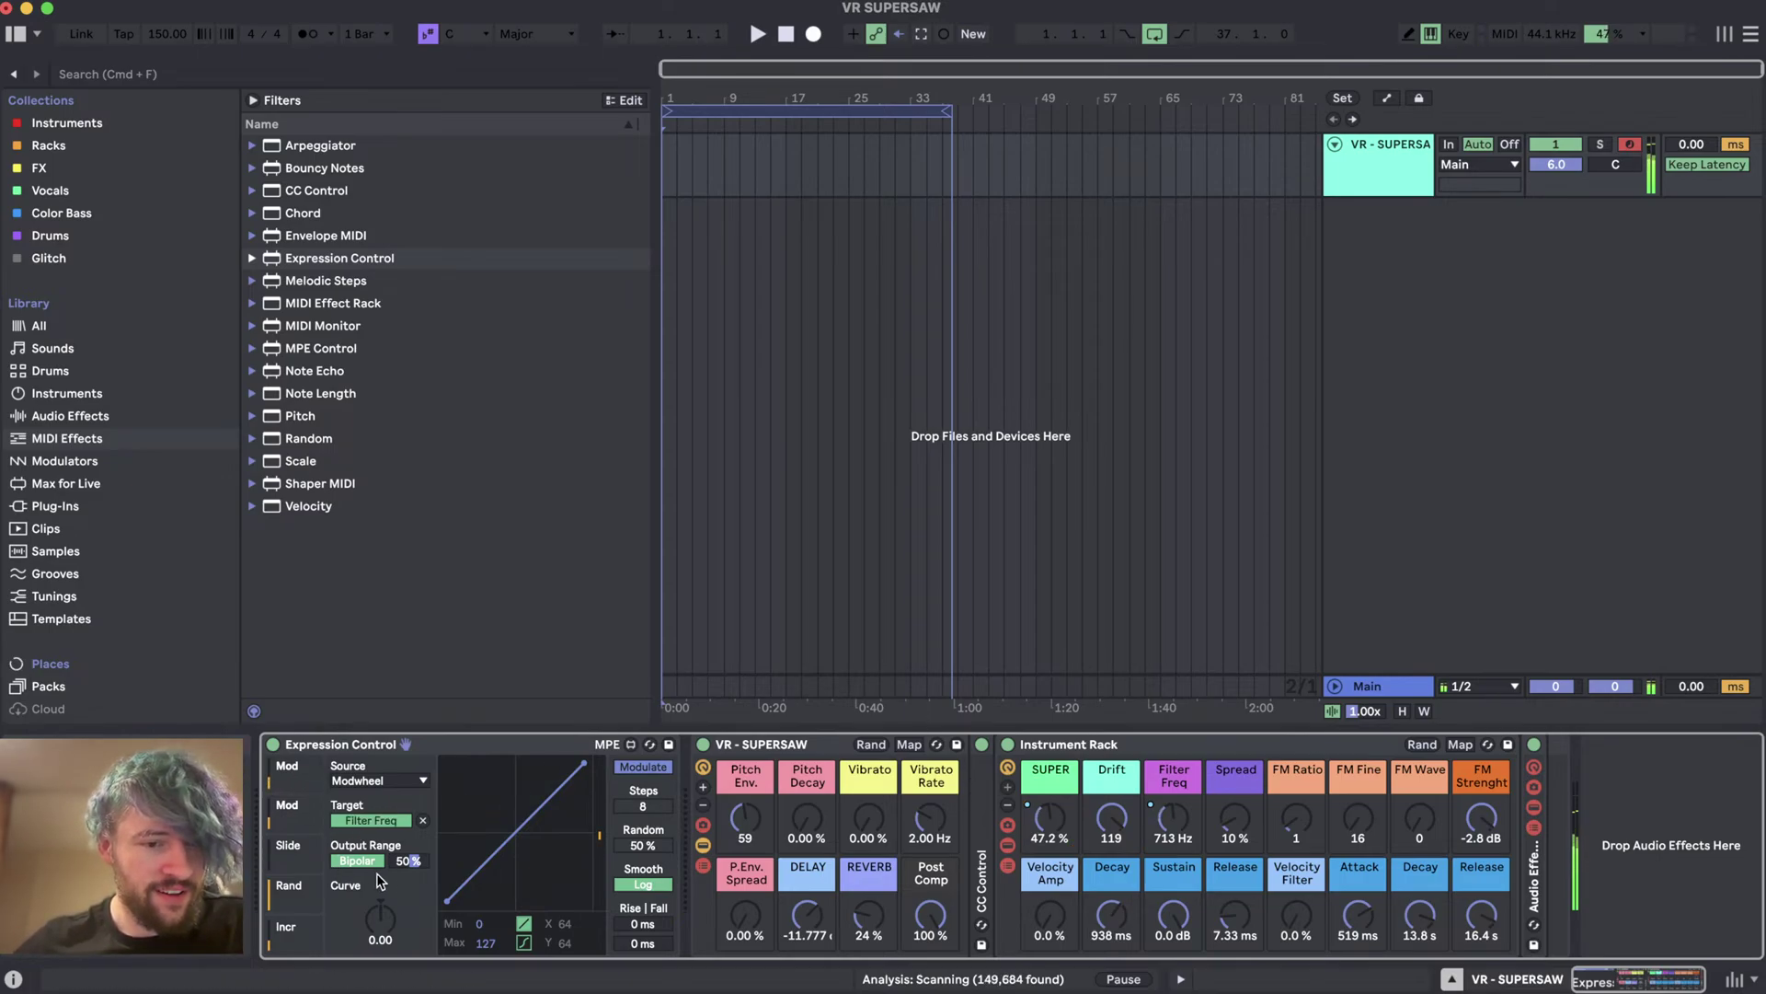
pyautogui.click(409, 860)
pyautogui.moveTo(409, 860); pyautogui.dragTo(406, 861)
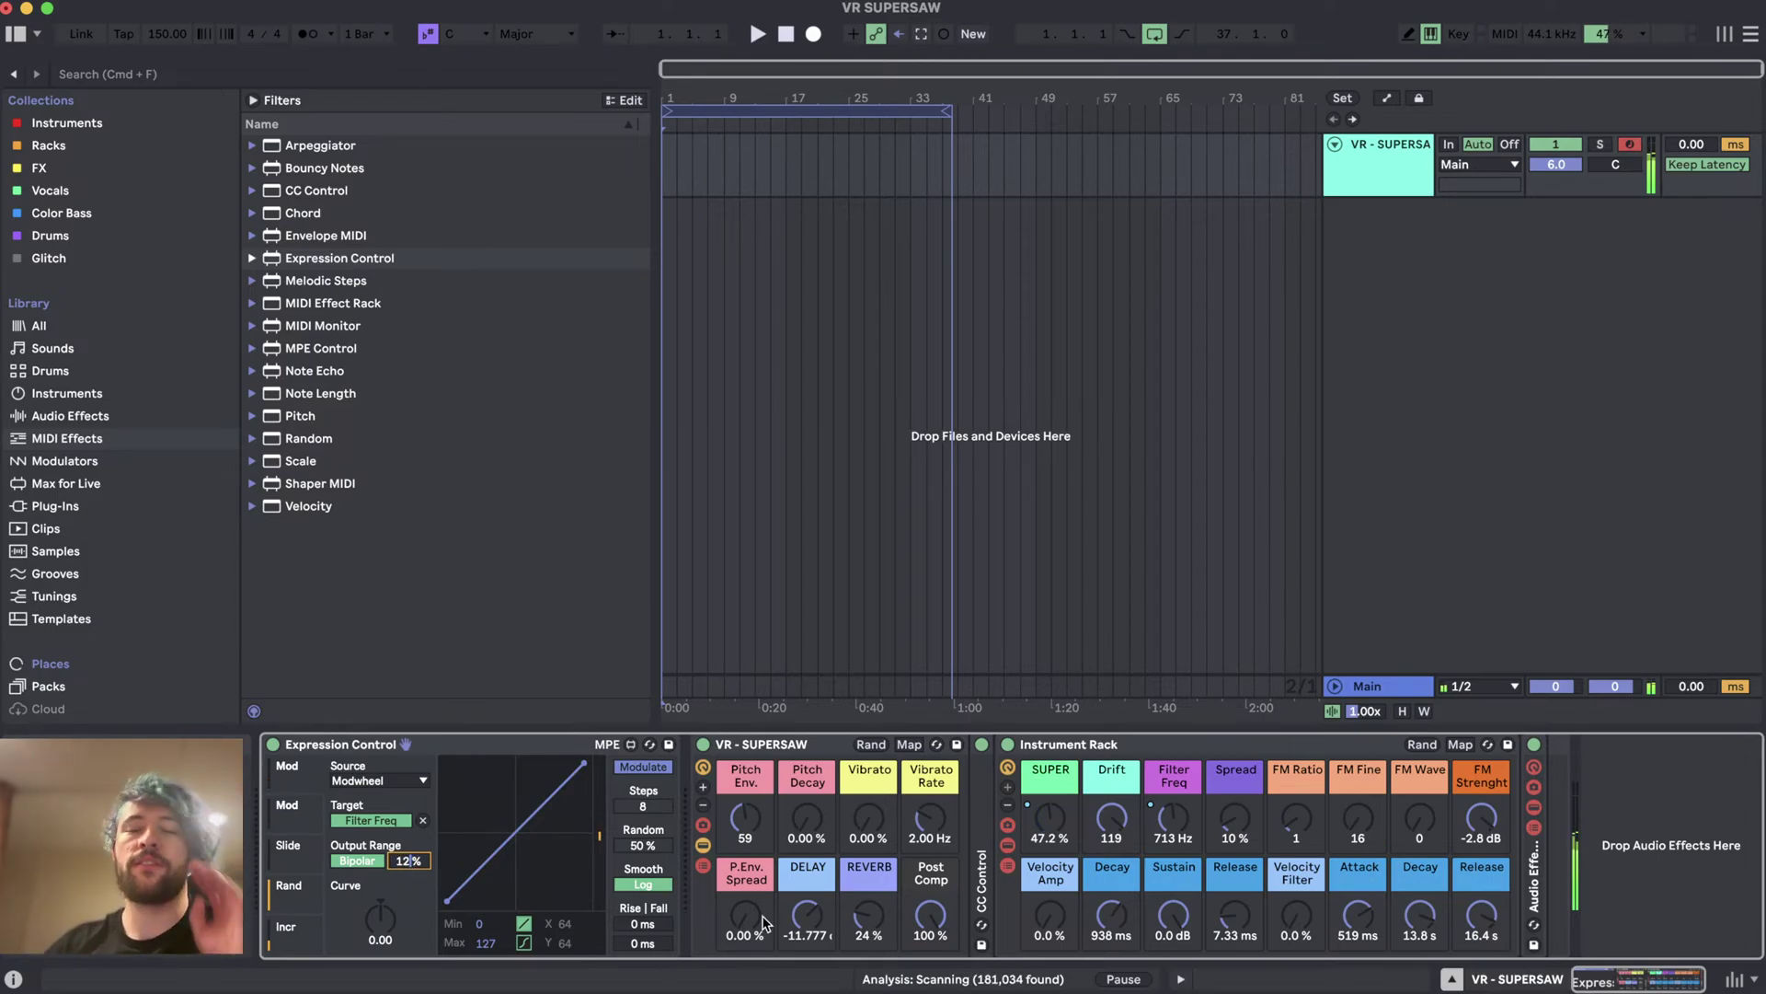
# - Set Drift to 0, Spread to 0 % and SUPER to 53.5 %, and set the Filter Freq modulation's output range to 20 %
pyautogui.moveTo(1111, 817); pyautogui.dragTo(1112, 856)
pyautogui.moveTo(1235, 817); pyautogui.dragTo(1235, 837)
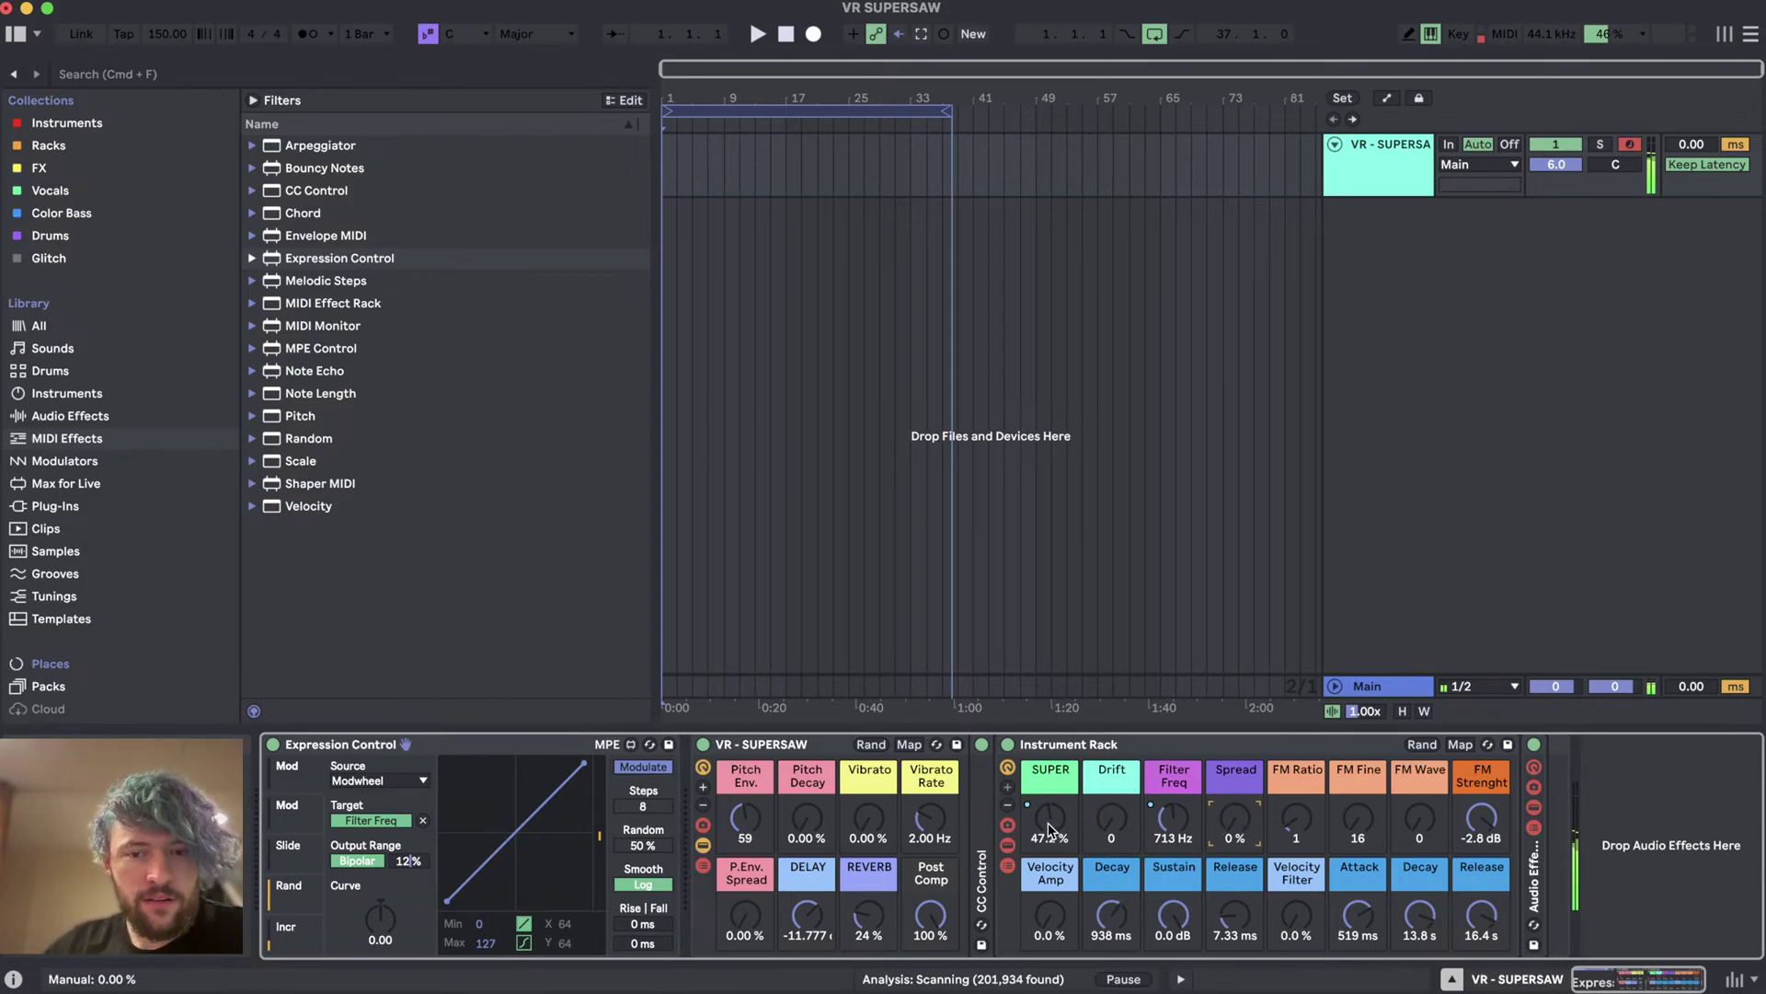
pyautogui.moveTo(1050, 817); pyautogui.dragTo(1050, 813)
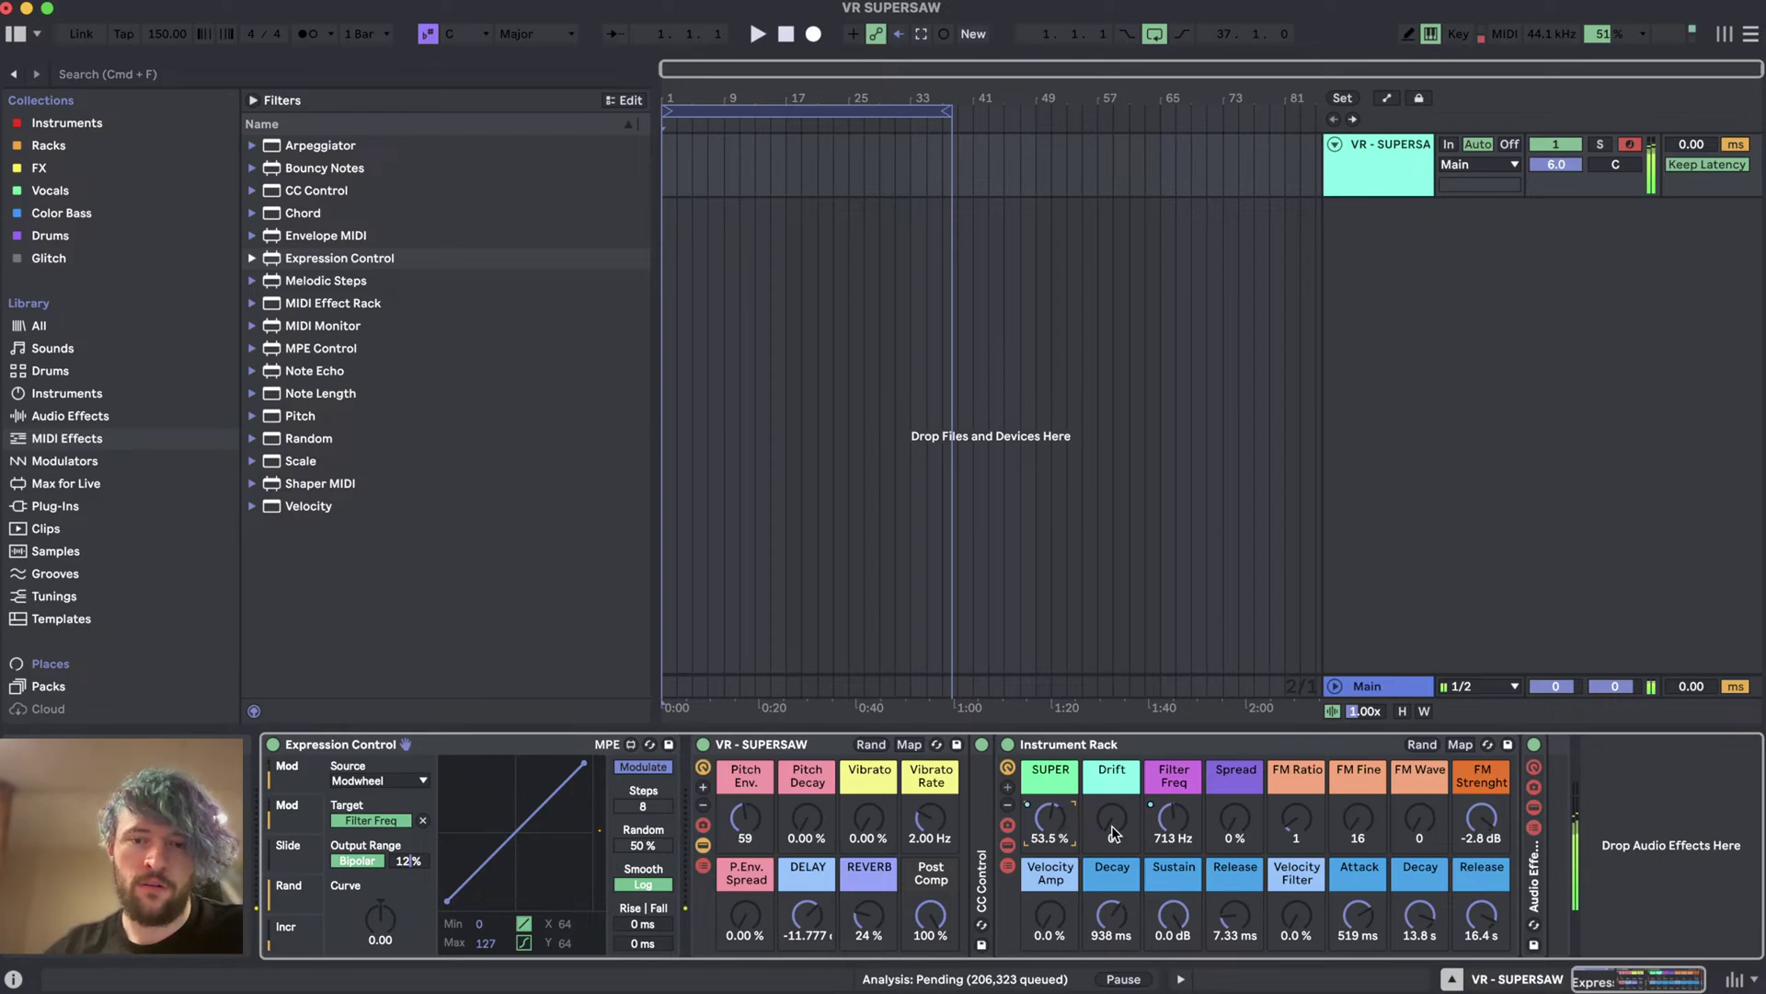
pyautogui.moveTo(414, 857)
pyautogui.mouseDown()
pyautogui.moveTo(414, 833)
pyautogui.moveTo(410, 861)
pyautogui.mouseUp()
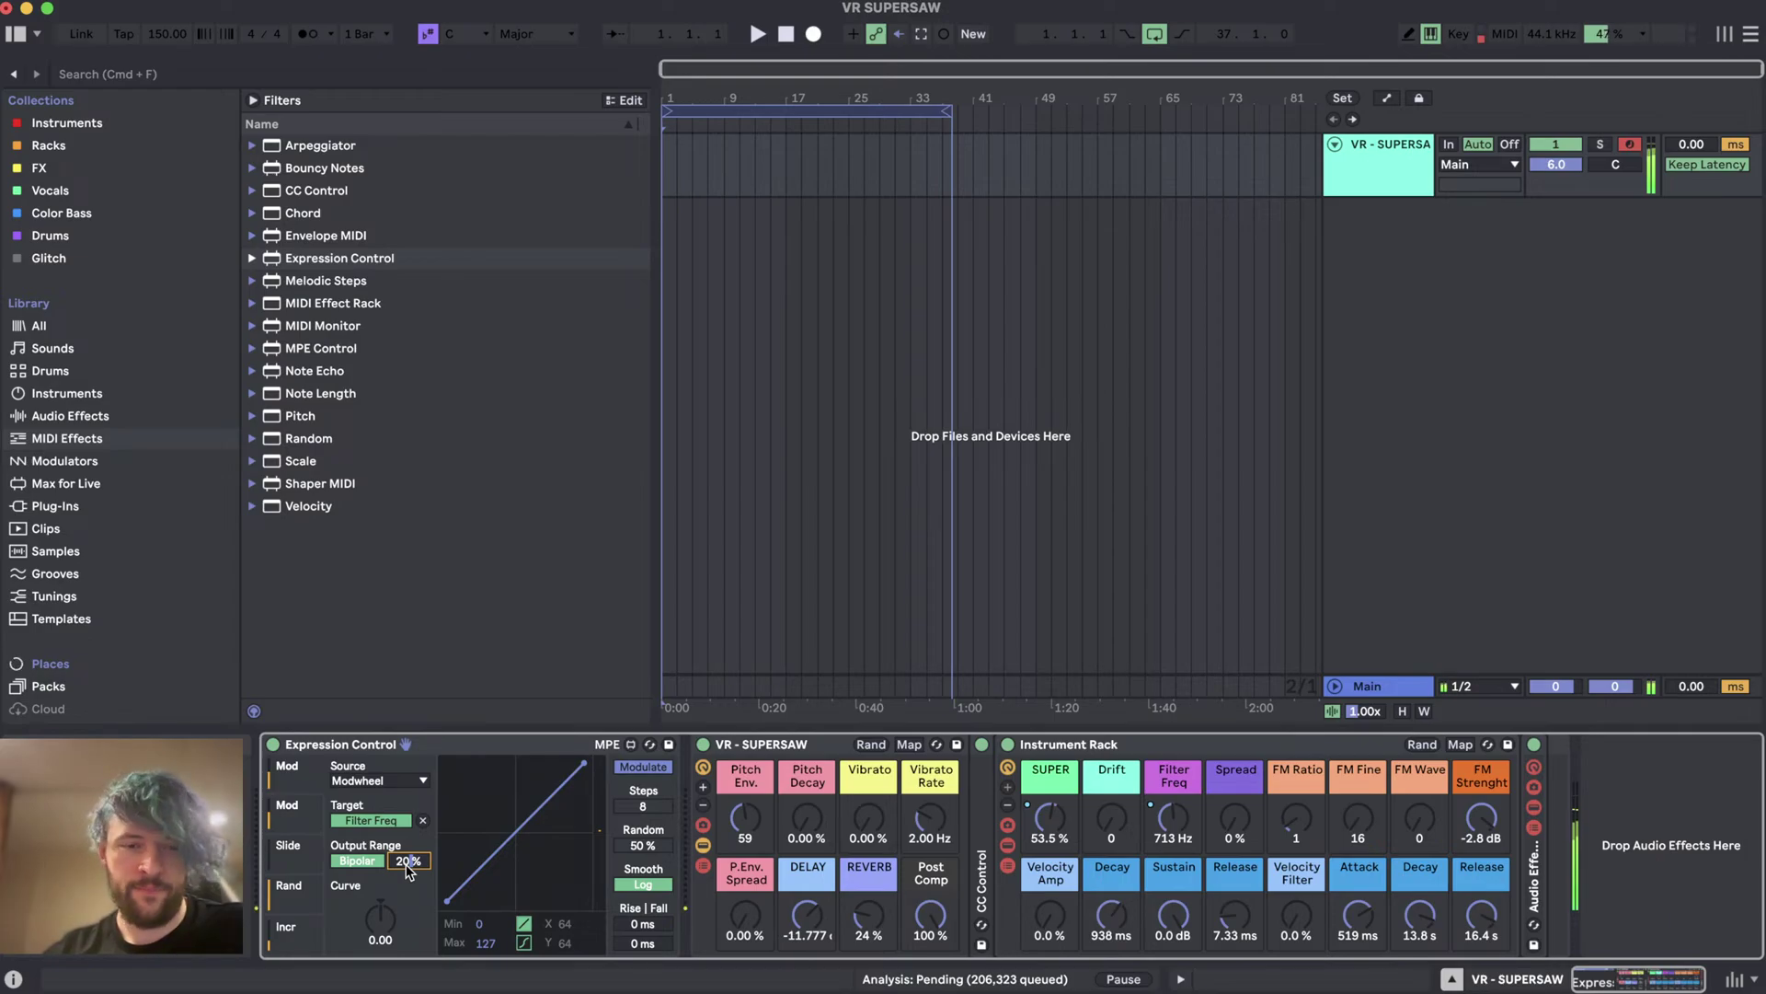
# - Set Vibrato to 22.0 % with a Vibrato Rate of 0.37 Hz, and turn FM Strenght down to -∞ dB
pyautogui.moveTo(867, 821); pyautogui.dragTo(925, 841)
pyautogui.click(1112, 824)
pyautogui.moveTo(1483, 823); pyautogui.dragTo(1485, 870)
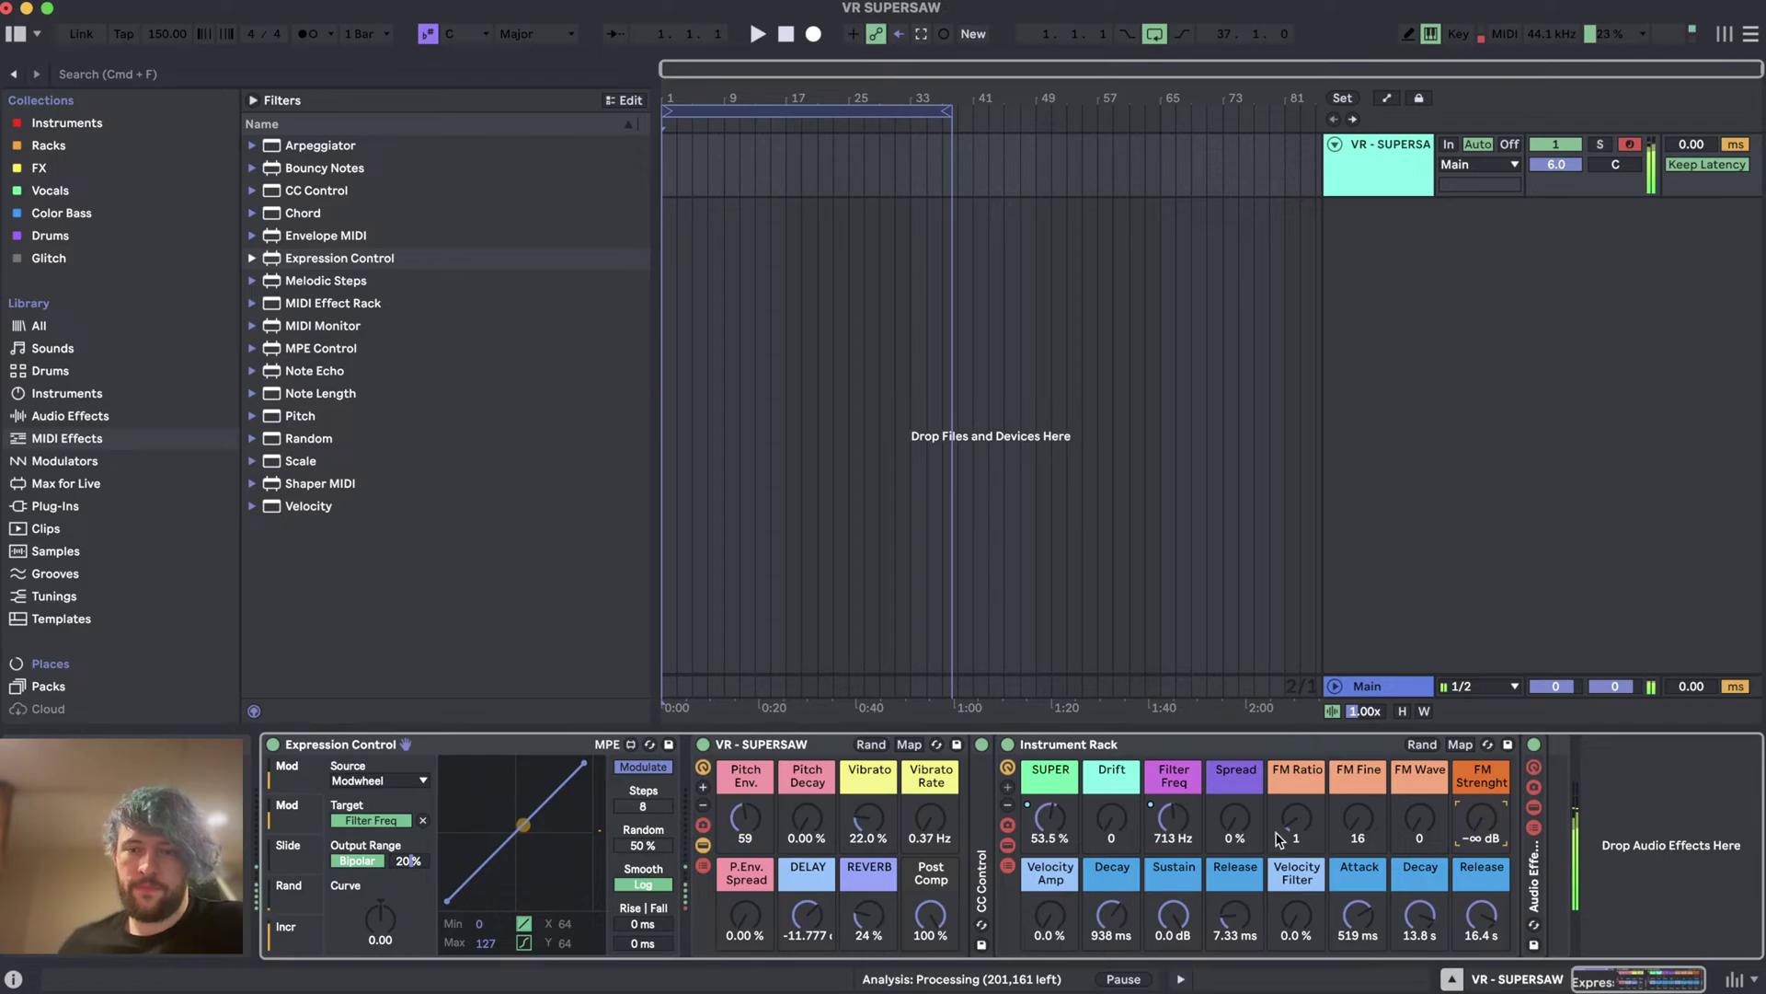
# - Set FM Strenght to 0.0 dB, FM Fine to 984, SUPER to 0.00 % and Filter Freq to 550 Hz
pyautogui.moveTo(1479, 821); pyautogui.dragTo(1479, 778)
pyautogui.moveTo(1357, 817); pyautogui.dragTo(1357, 738)
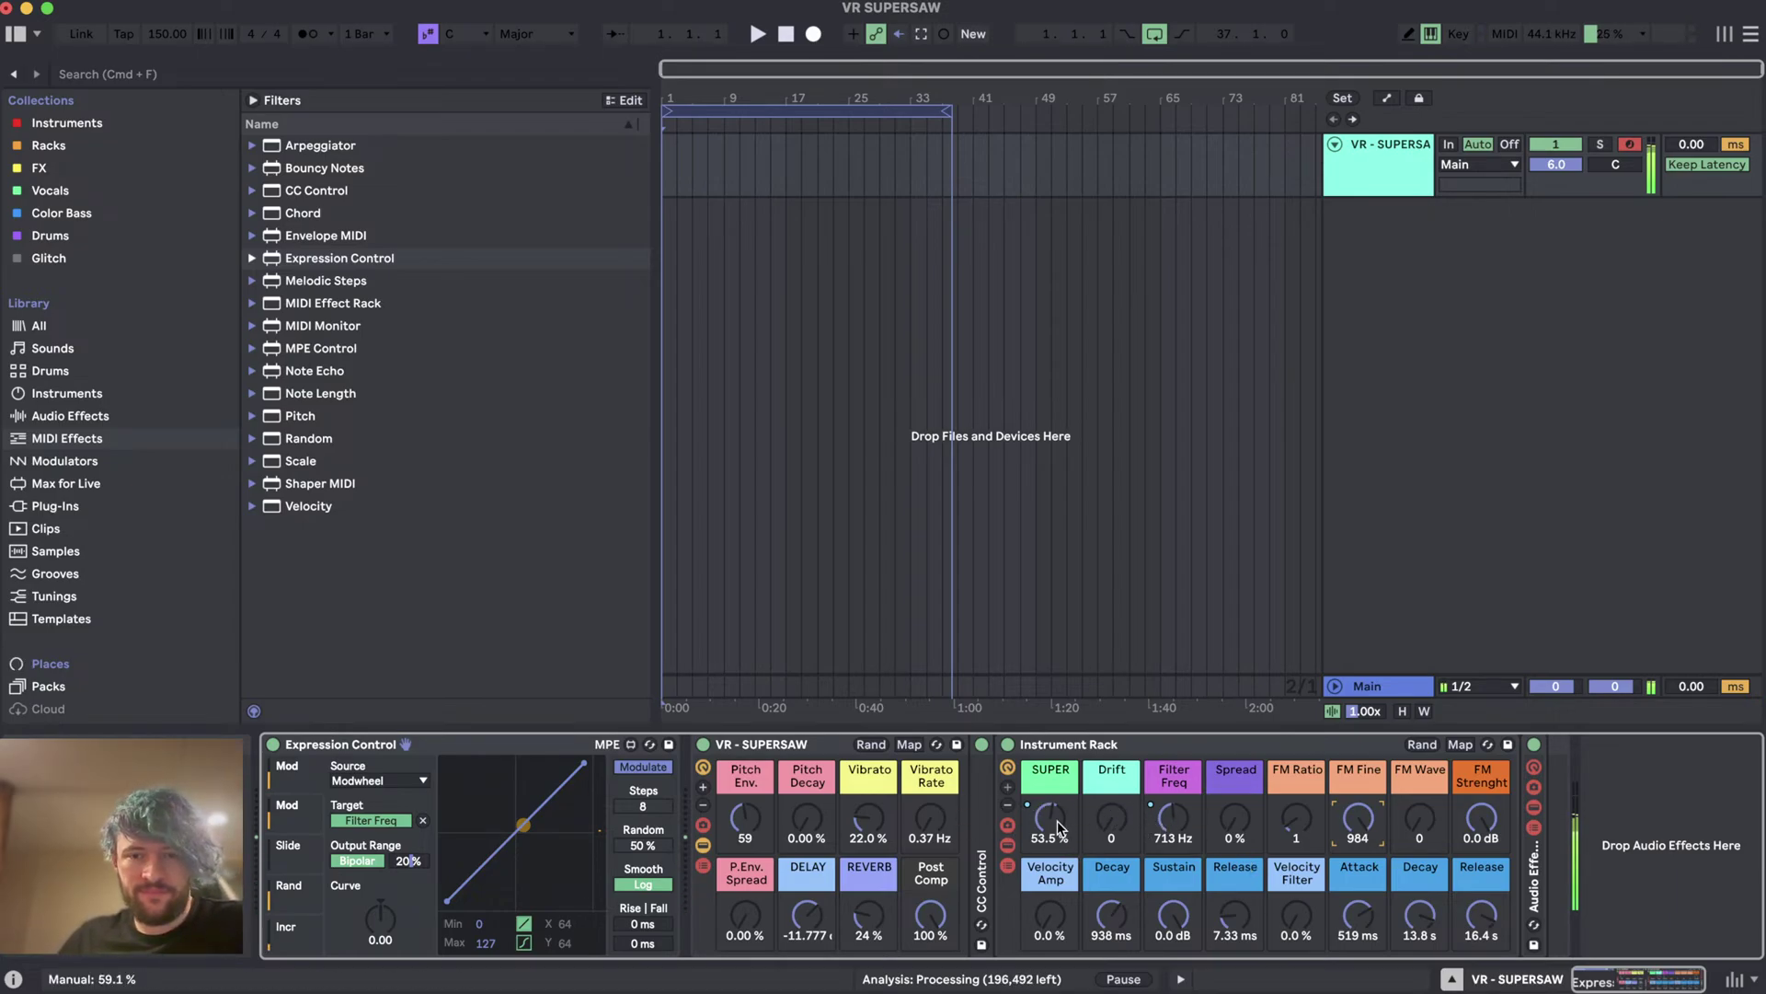
pyautogui.moveTo(1050, 816); pyautogui.dragTo(1050, 851)
pyautogui.moveTo(1173, 816)
pyautogui.mouseDown()
pyautogui.moveTo(1173, 851)
pyautogui.moveTo(1173, 805)
pyautogui.moveTo(1173, 831)
pyautogui.mouseUp()
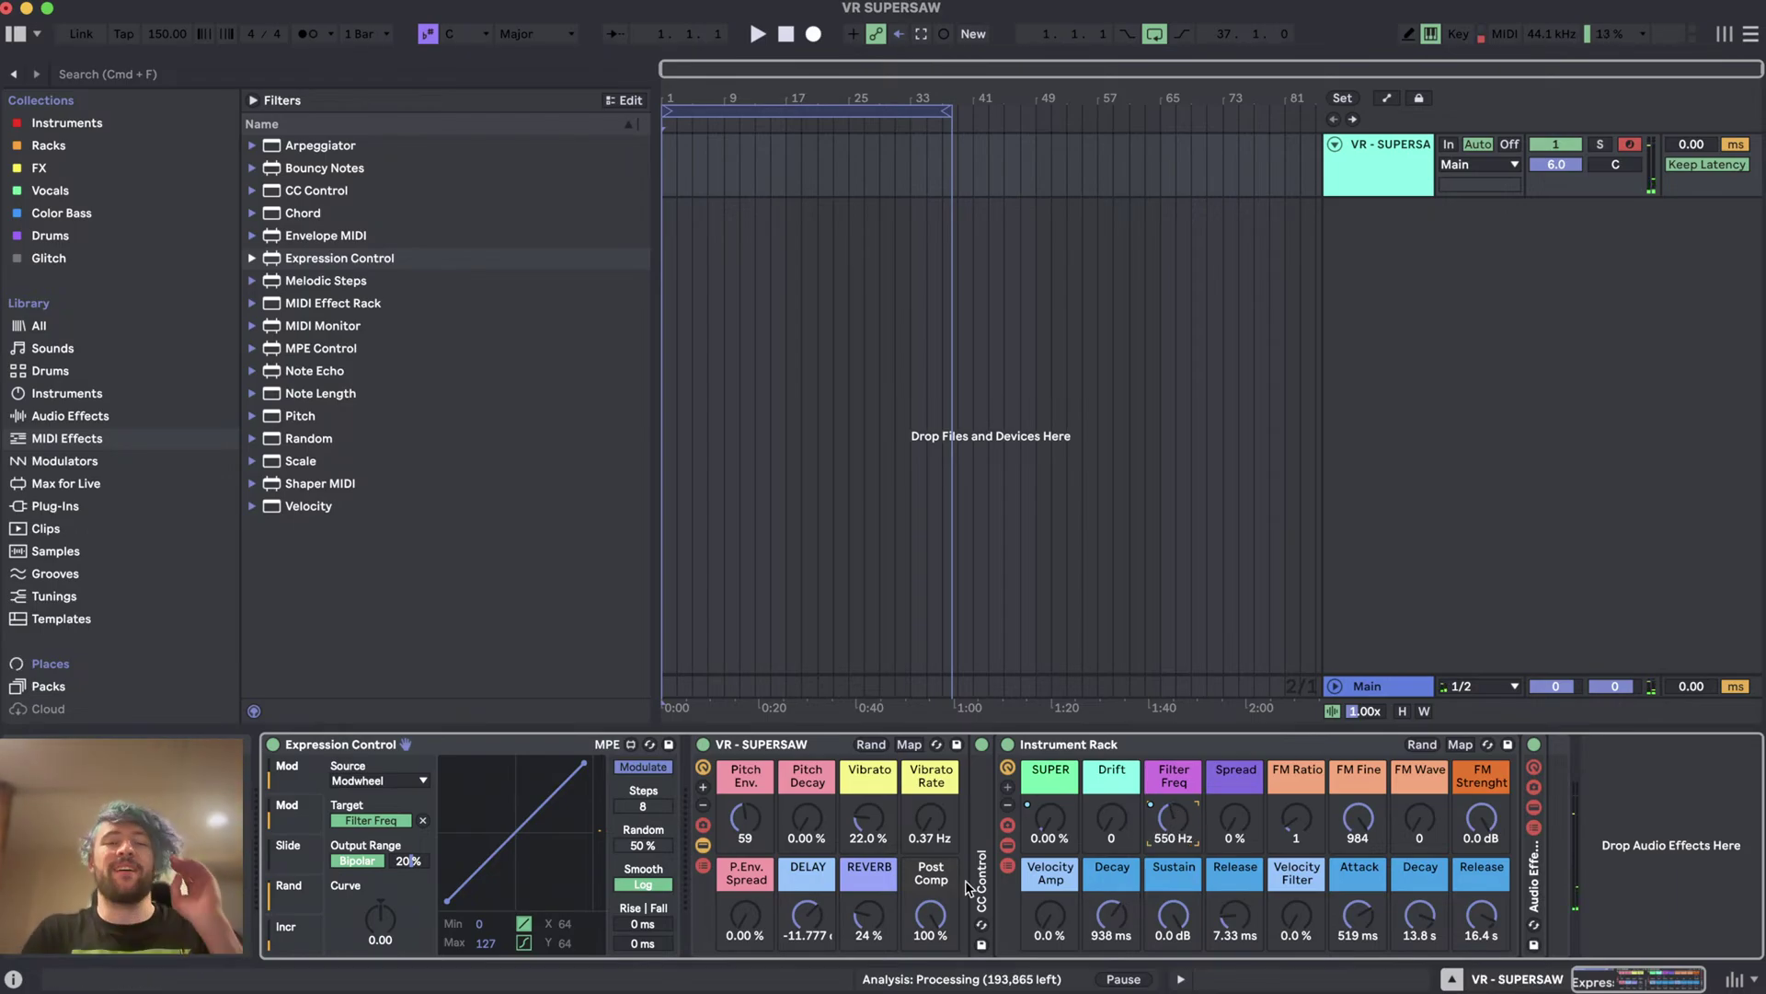
# - Switch to Finder, preview the VR SUPERSAW Project folder in Dropbox, and return to Ableton Live
pyautogui.press('super+Tab')
pyautogui.press('super+Tab')
pyautogui.press('super+Tab')
pyautogui.press('super+Tab')
pyautogui.press('super+Tab')
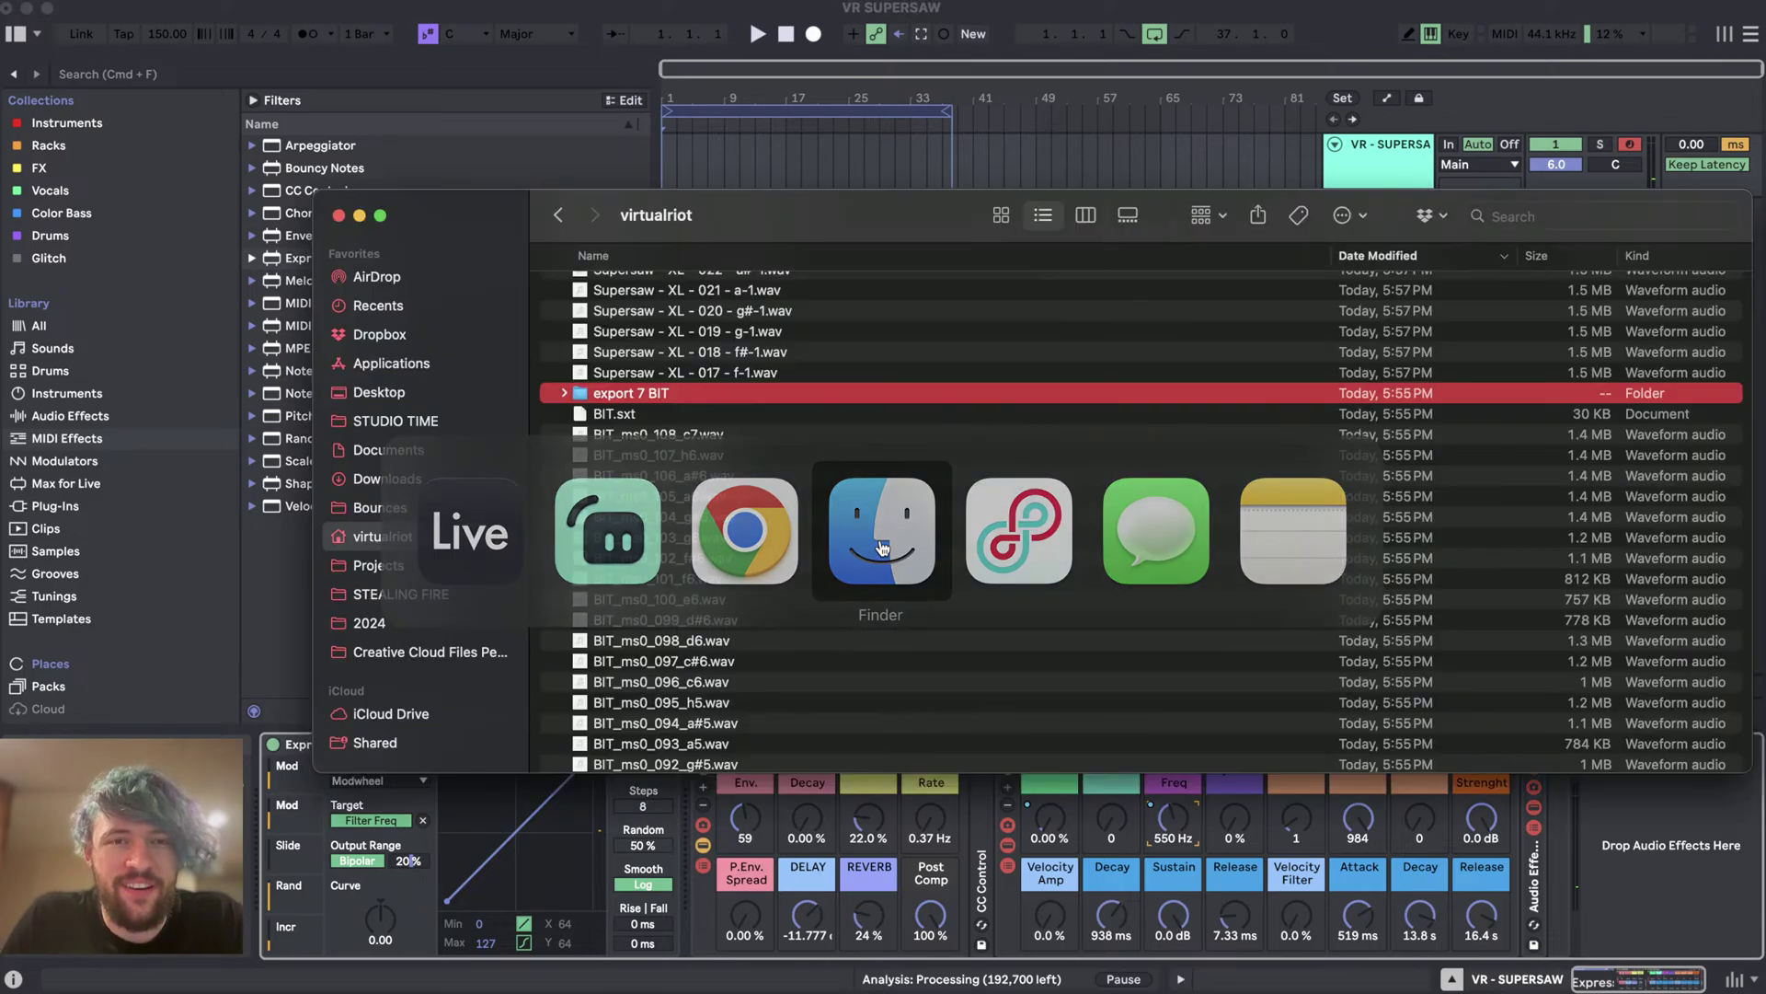
pyautogui.click(379, 334)
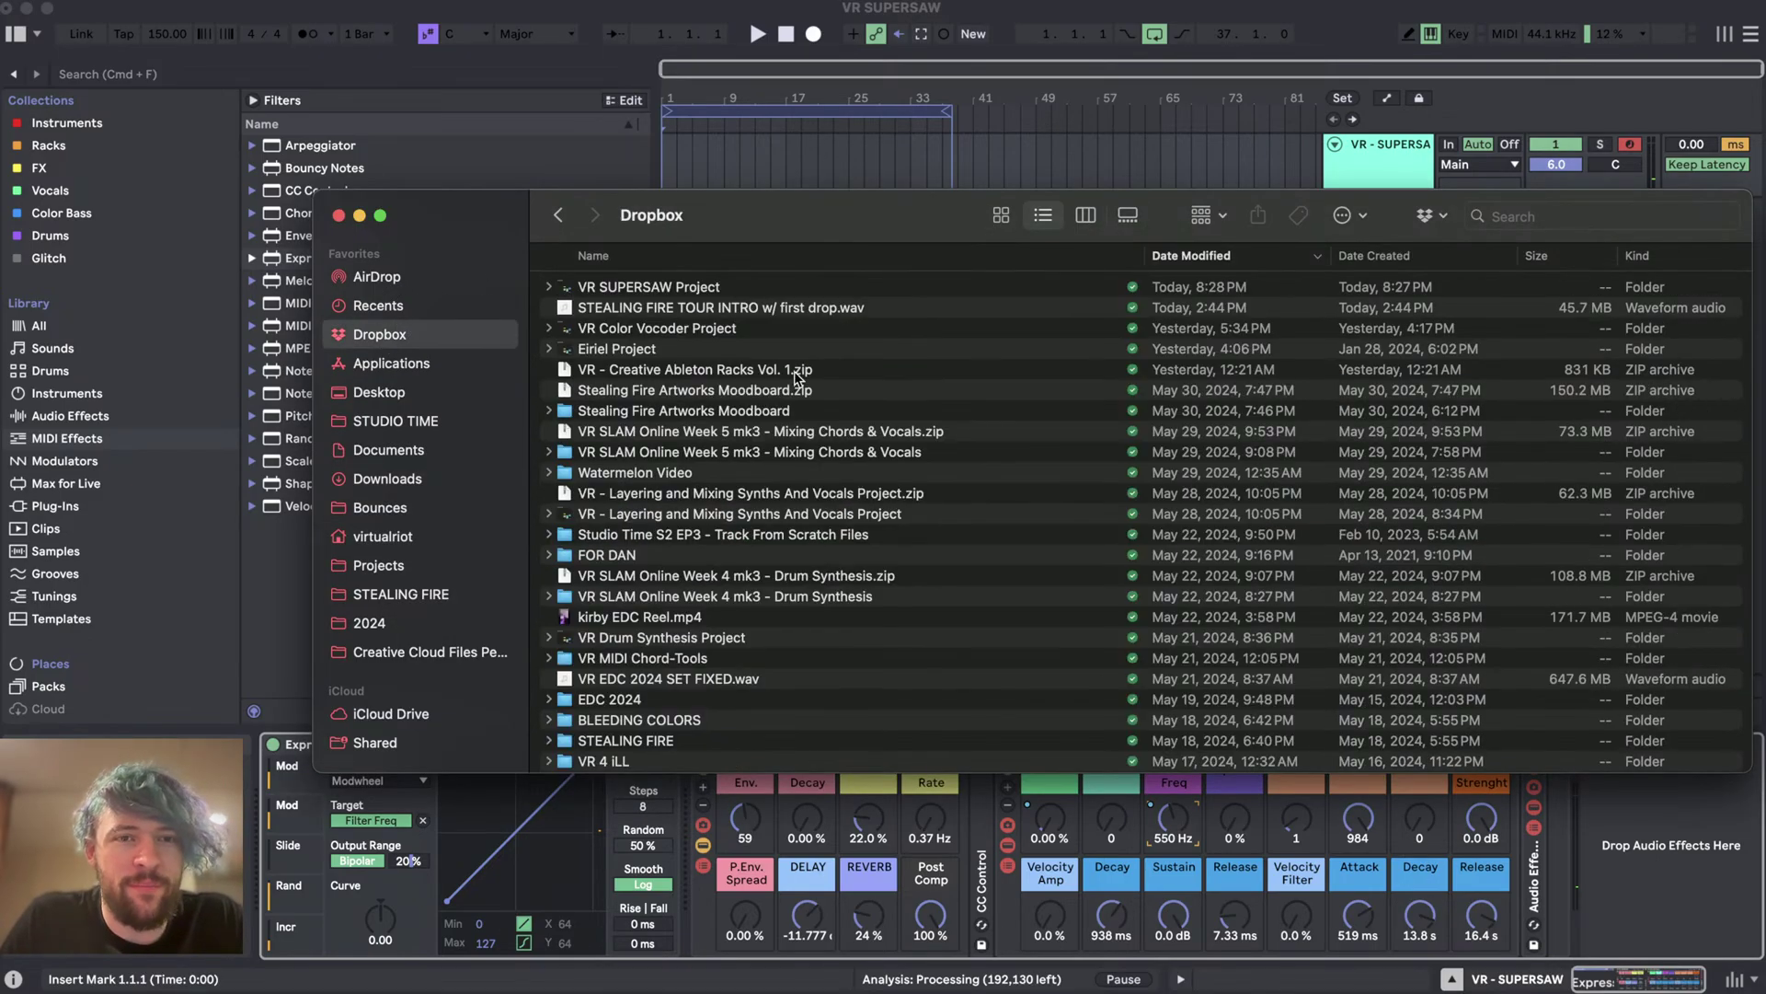
pyautogui.press('Down')
pyautogui.press('space')
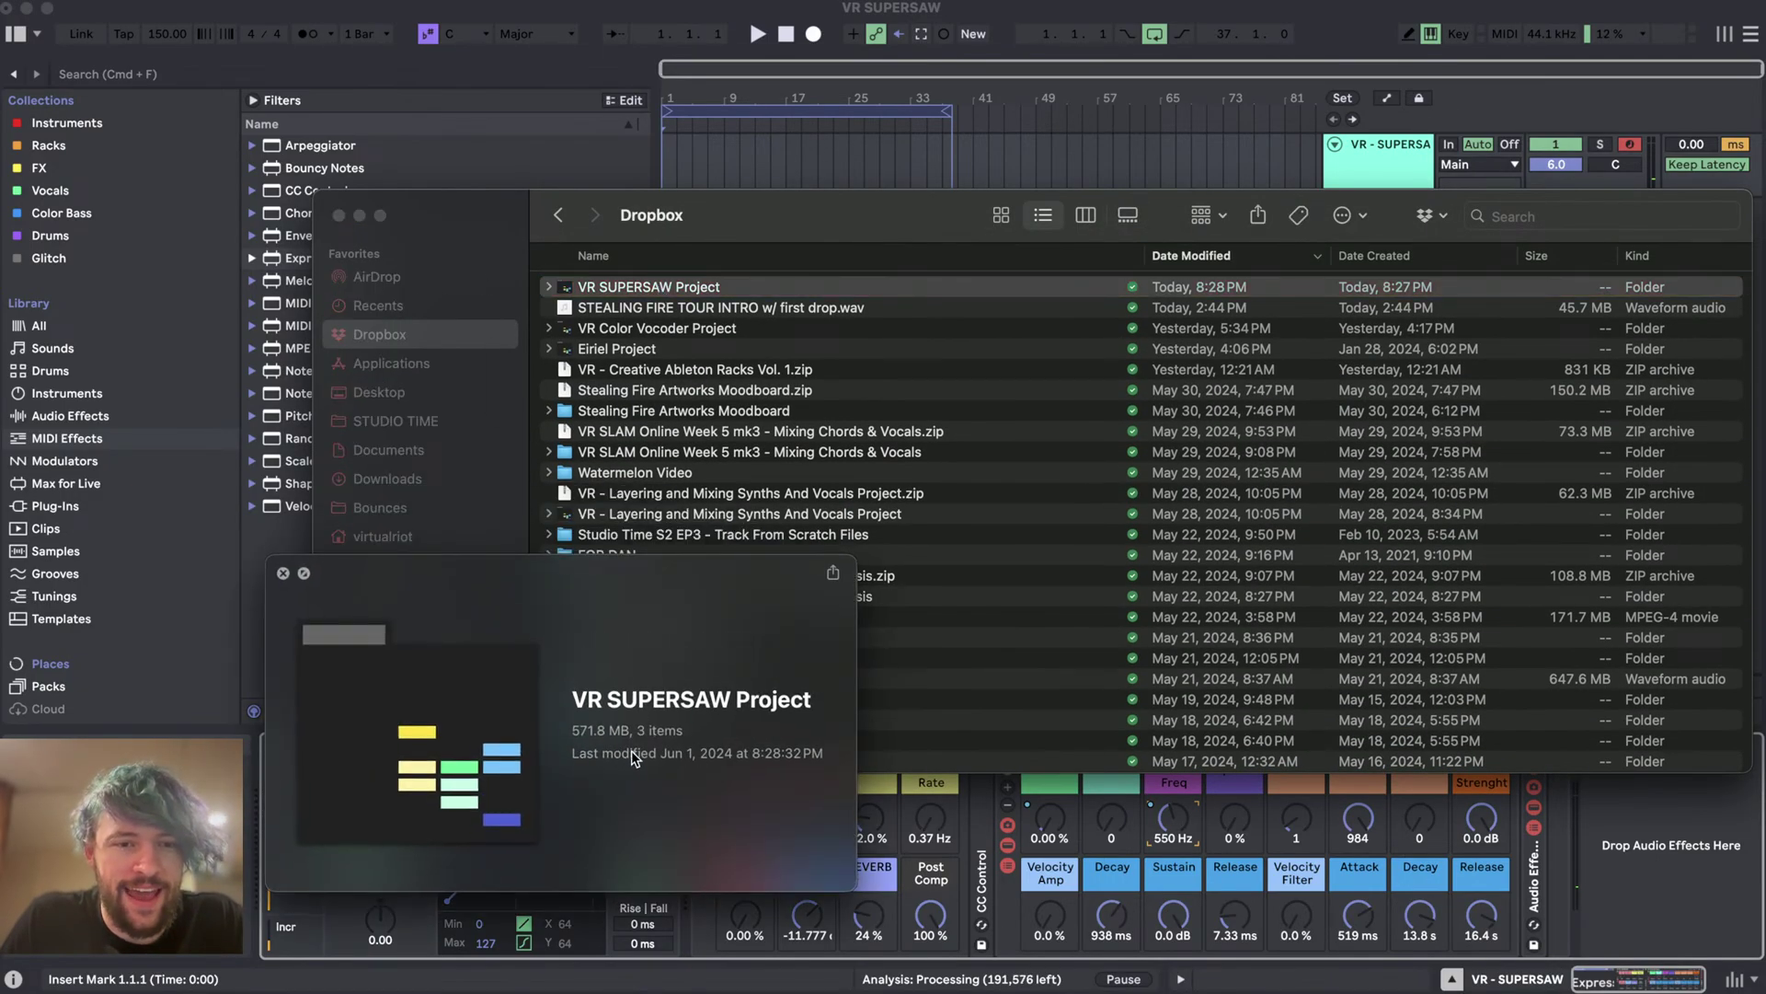
pyautogui.press('space')
pyautogui.press('super+Tab')
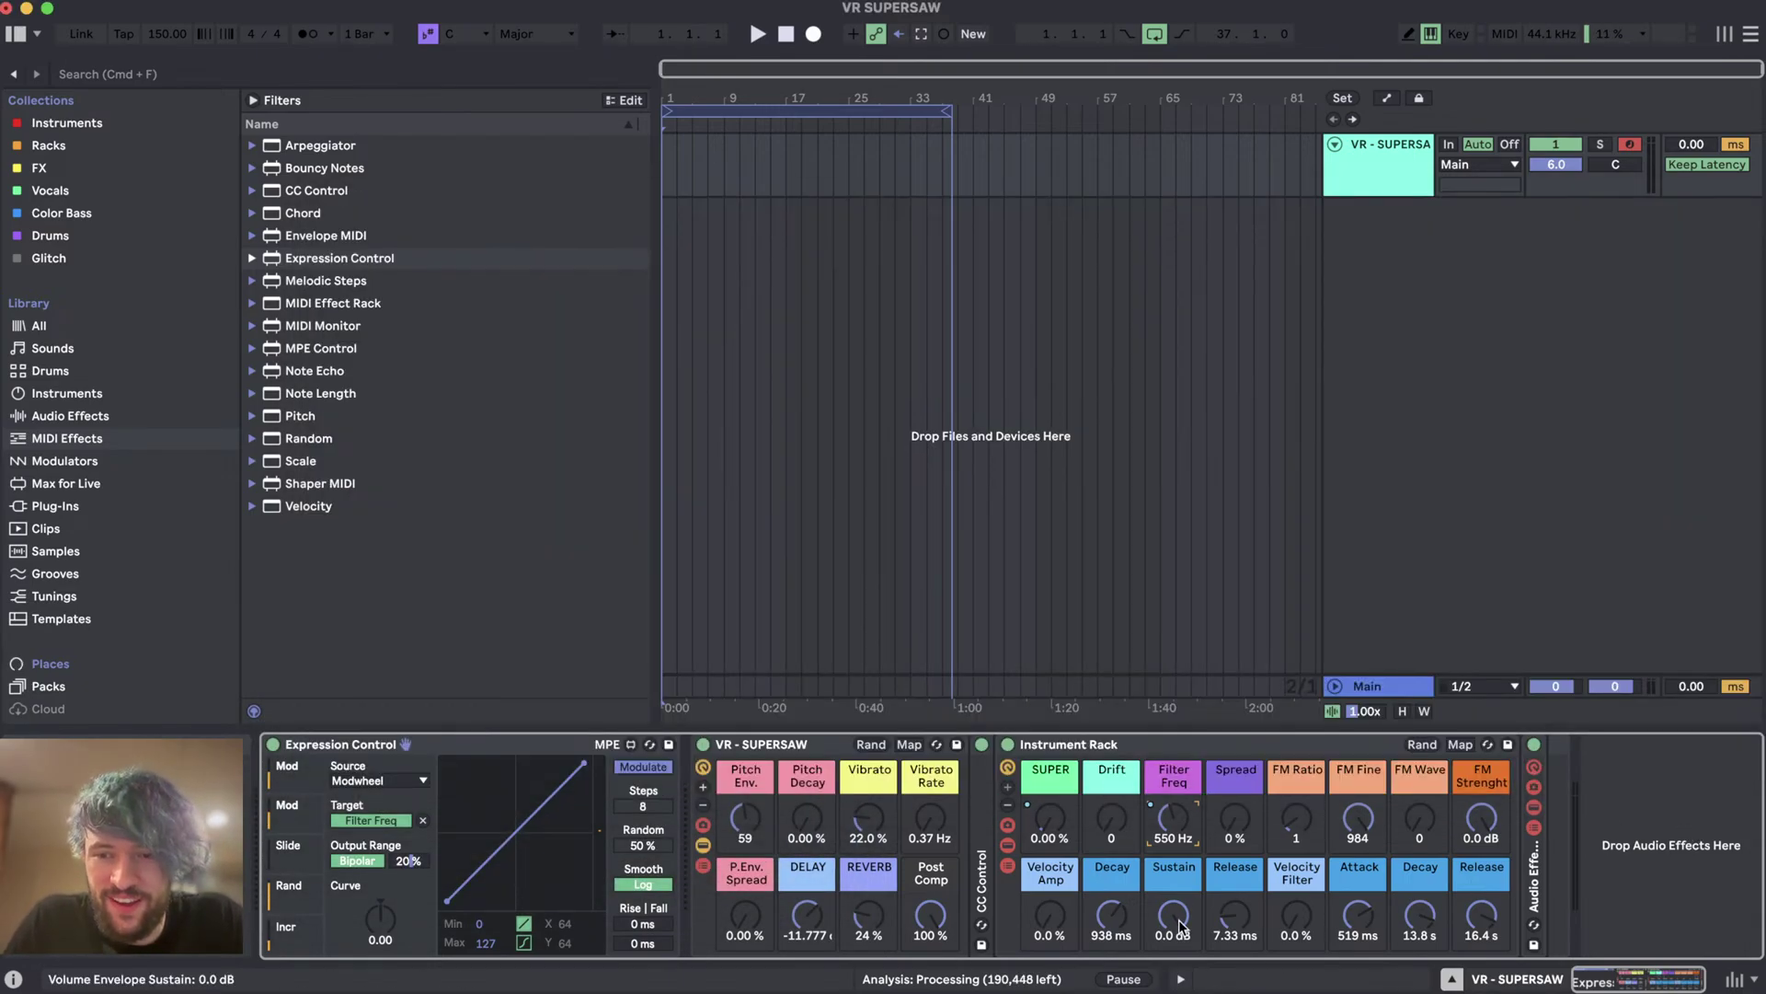
# - Show the Instrument Rack's chain list and examine the sample key zones of the XL chain
pyautogui.click(1009, 845)
pyautogui.hscroll(15, 1009, 845)
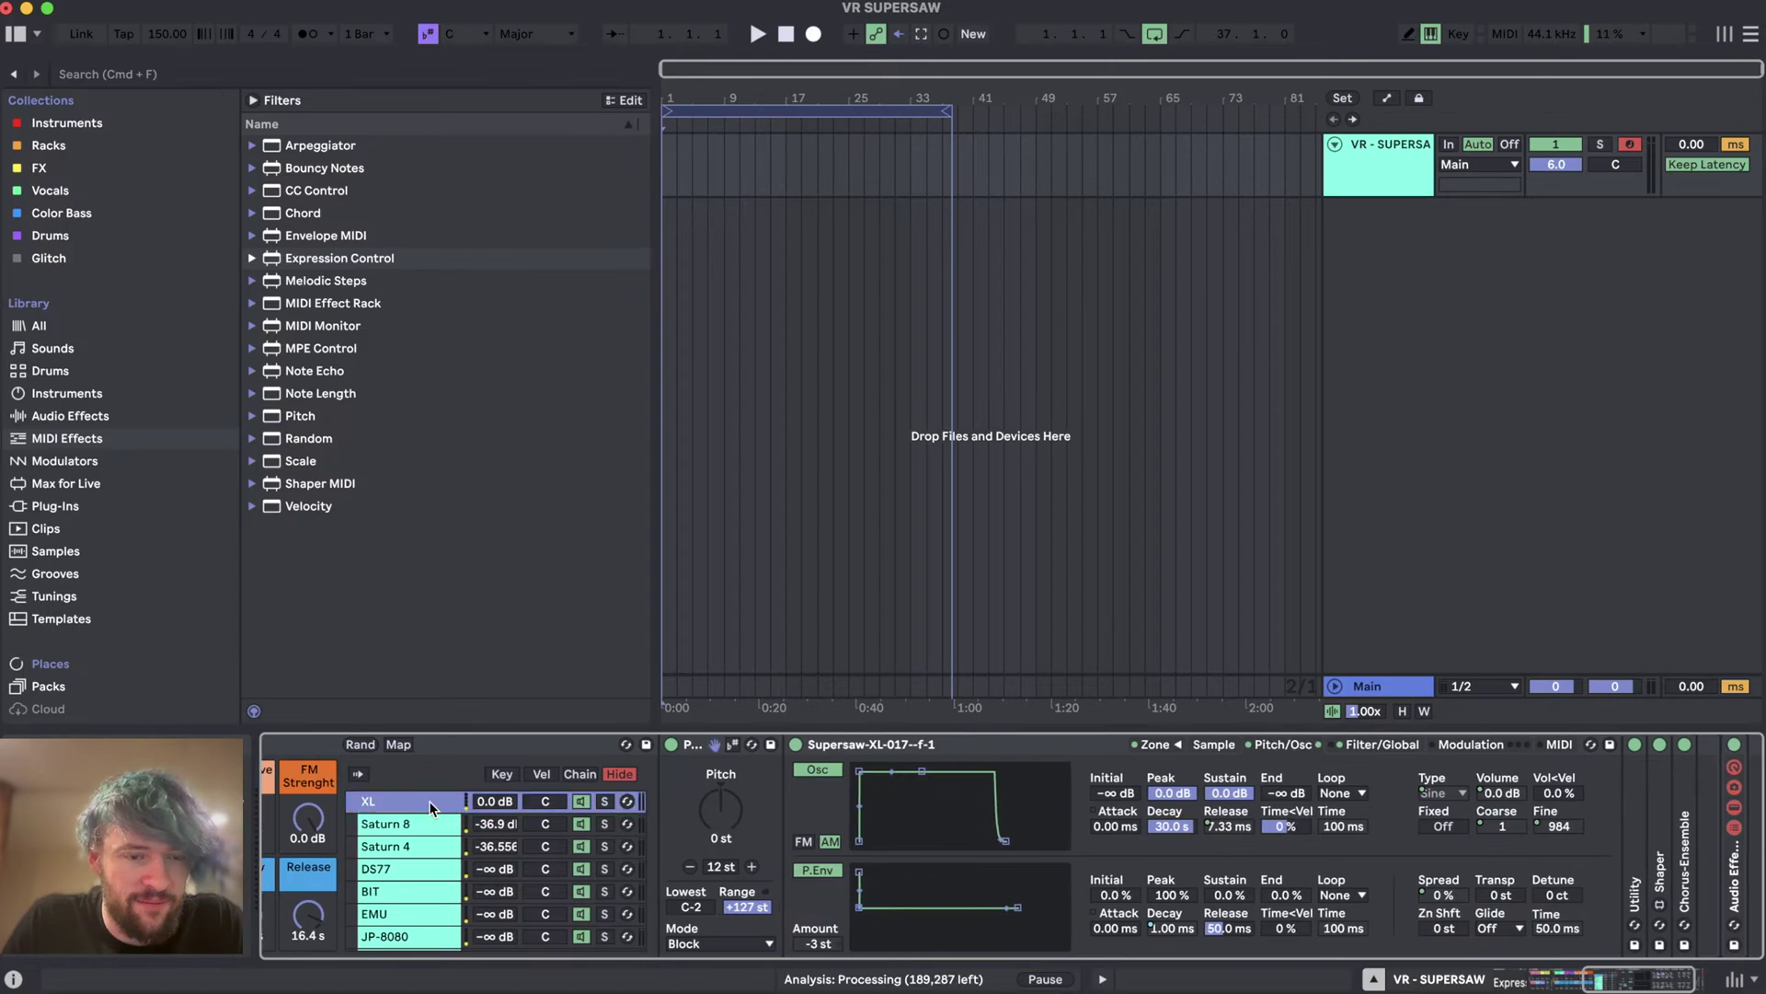
pyautogui.click(428, 800)
pyautogui.click(1200, 746)
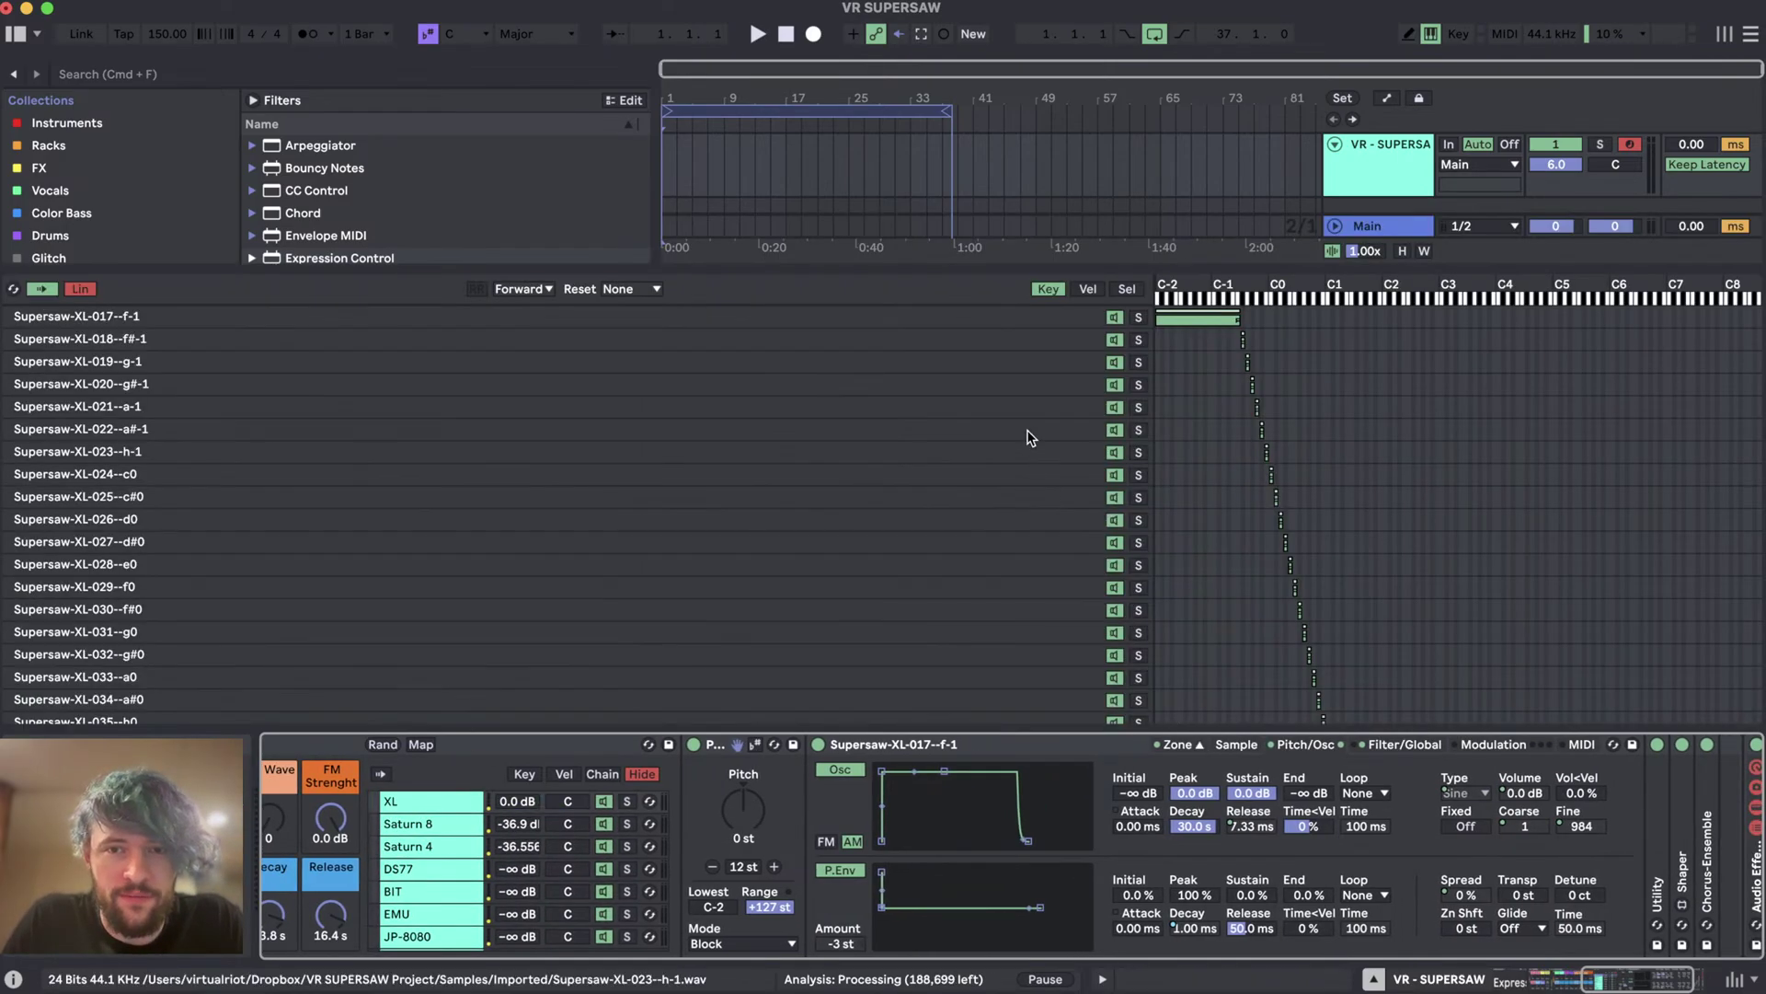
pyautogui.scroll(-10, 749, 461)
pyautogui.scroll(15, 751, 462)
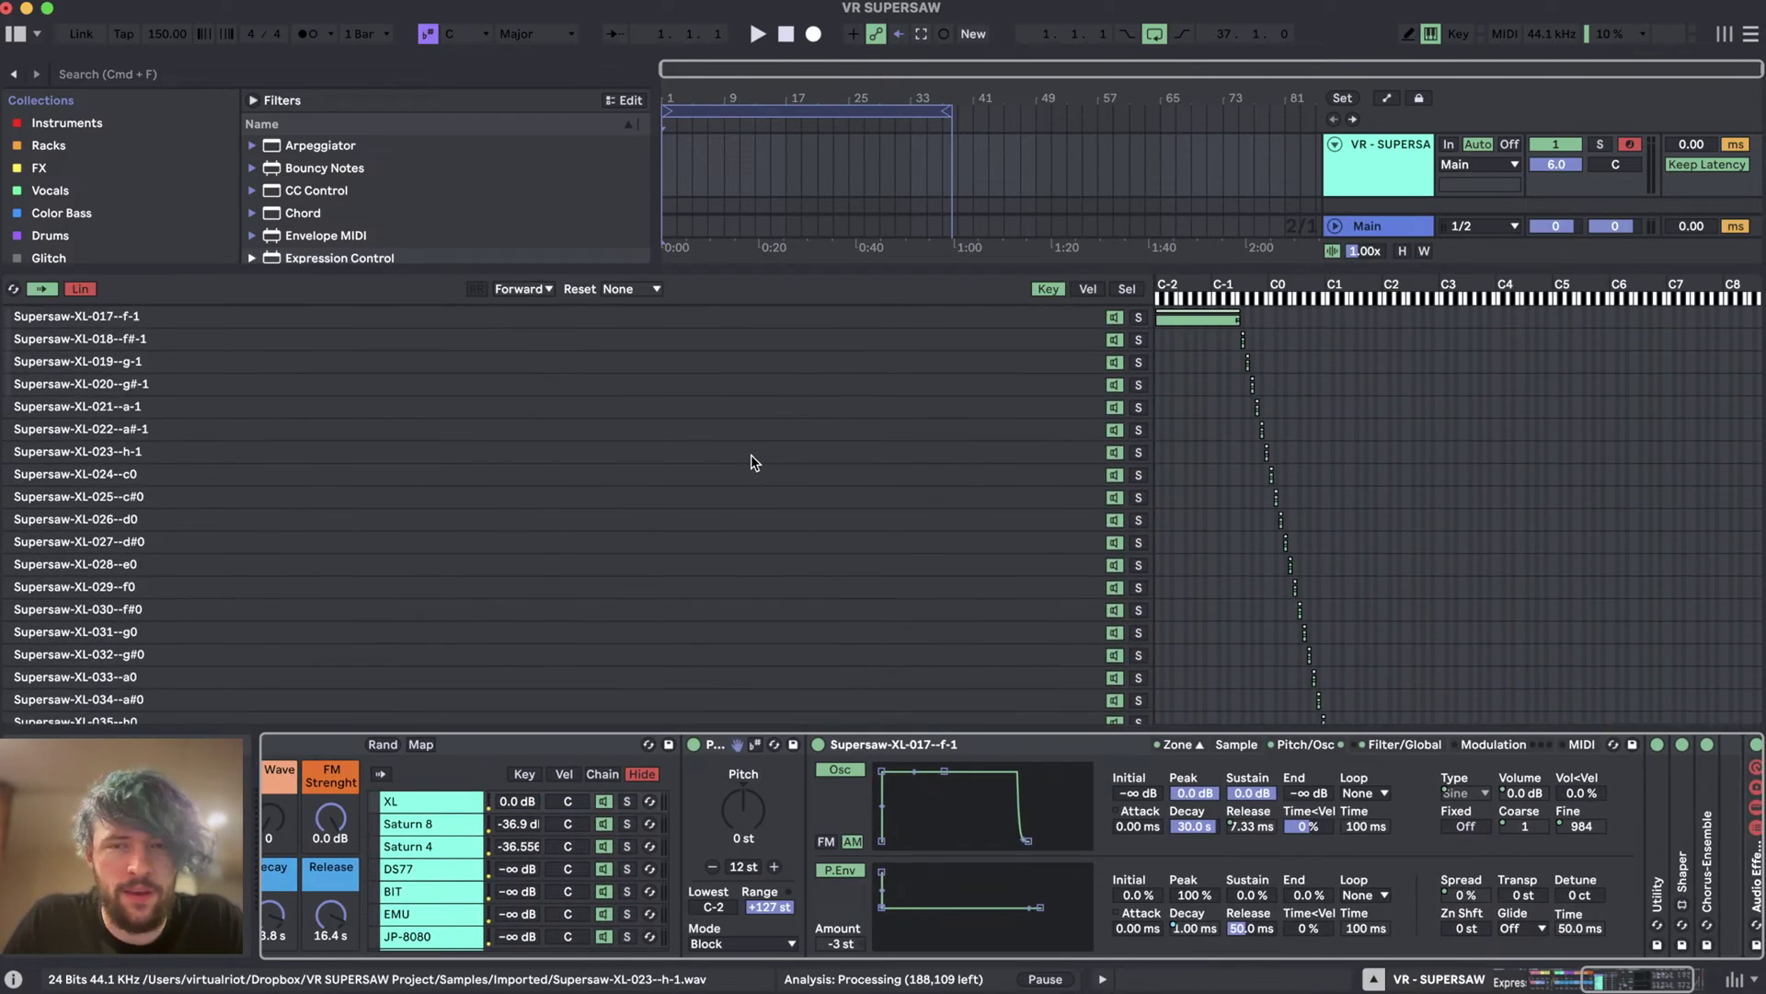
# - Examine the sample key zones of the Saturn 8 and EMU chains, and close the zone editor
pyautogui.click(438, 824)
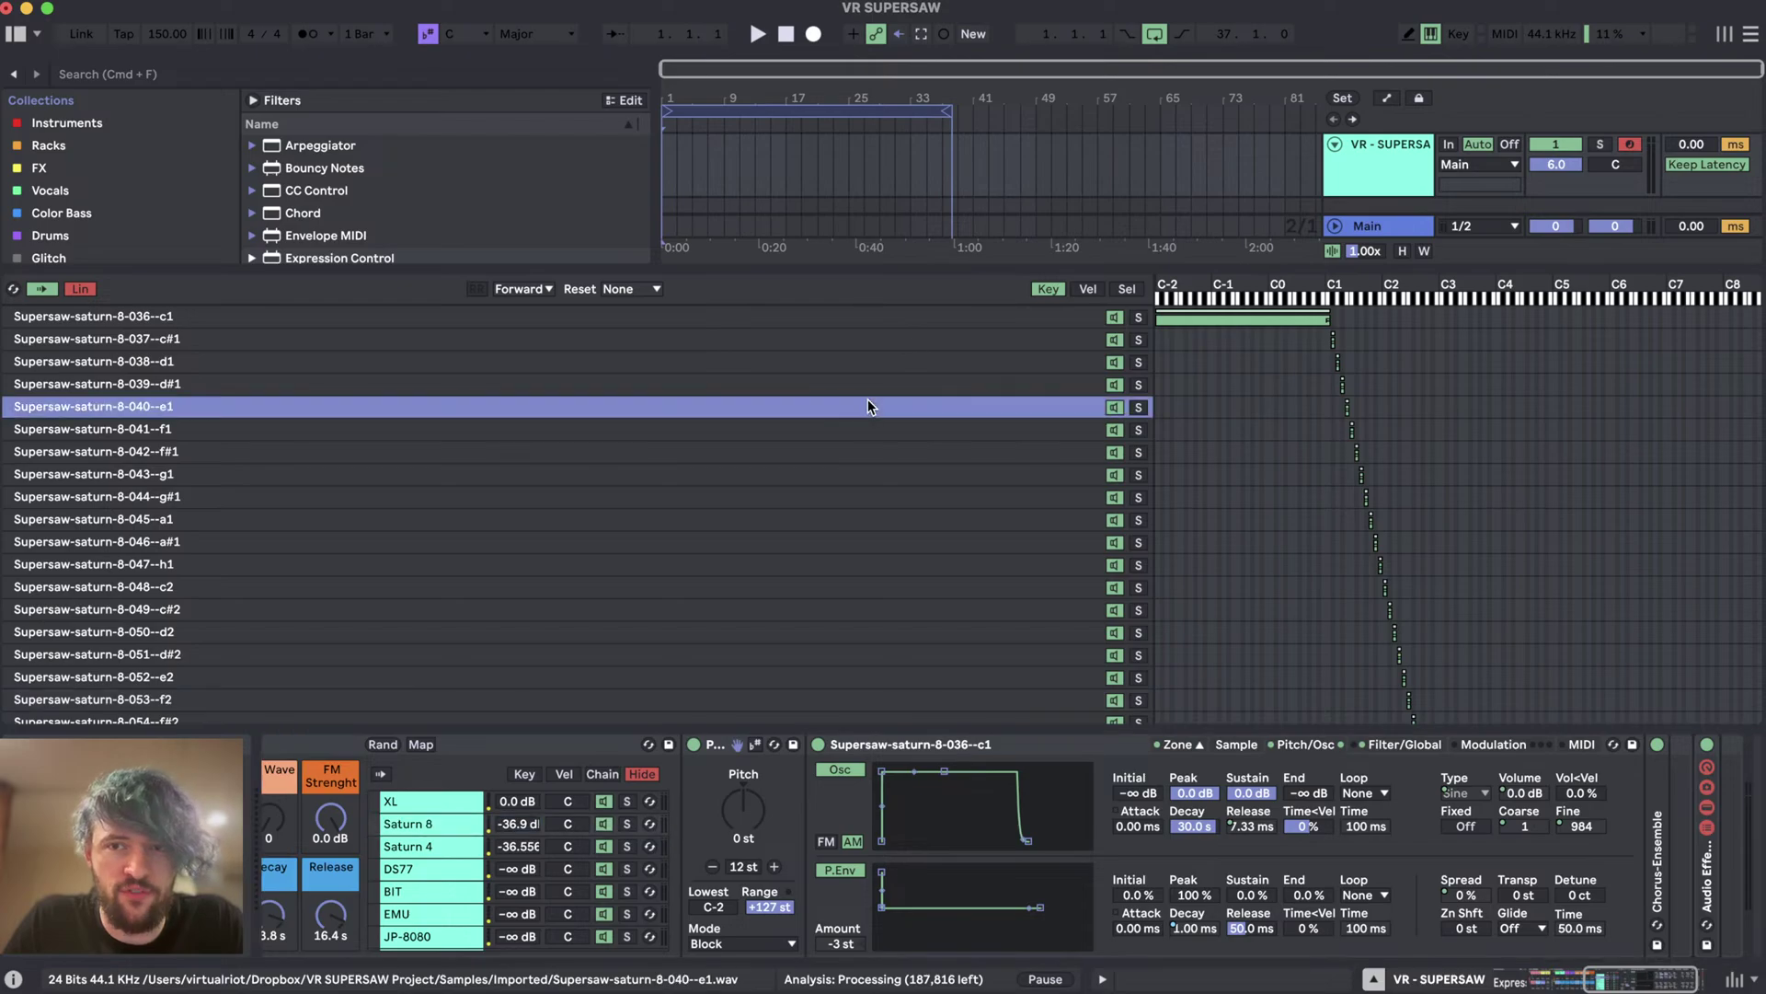
pyautogui.click(438, 914)
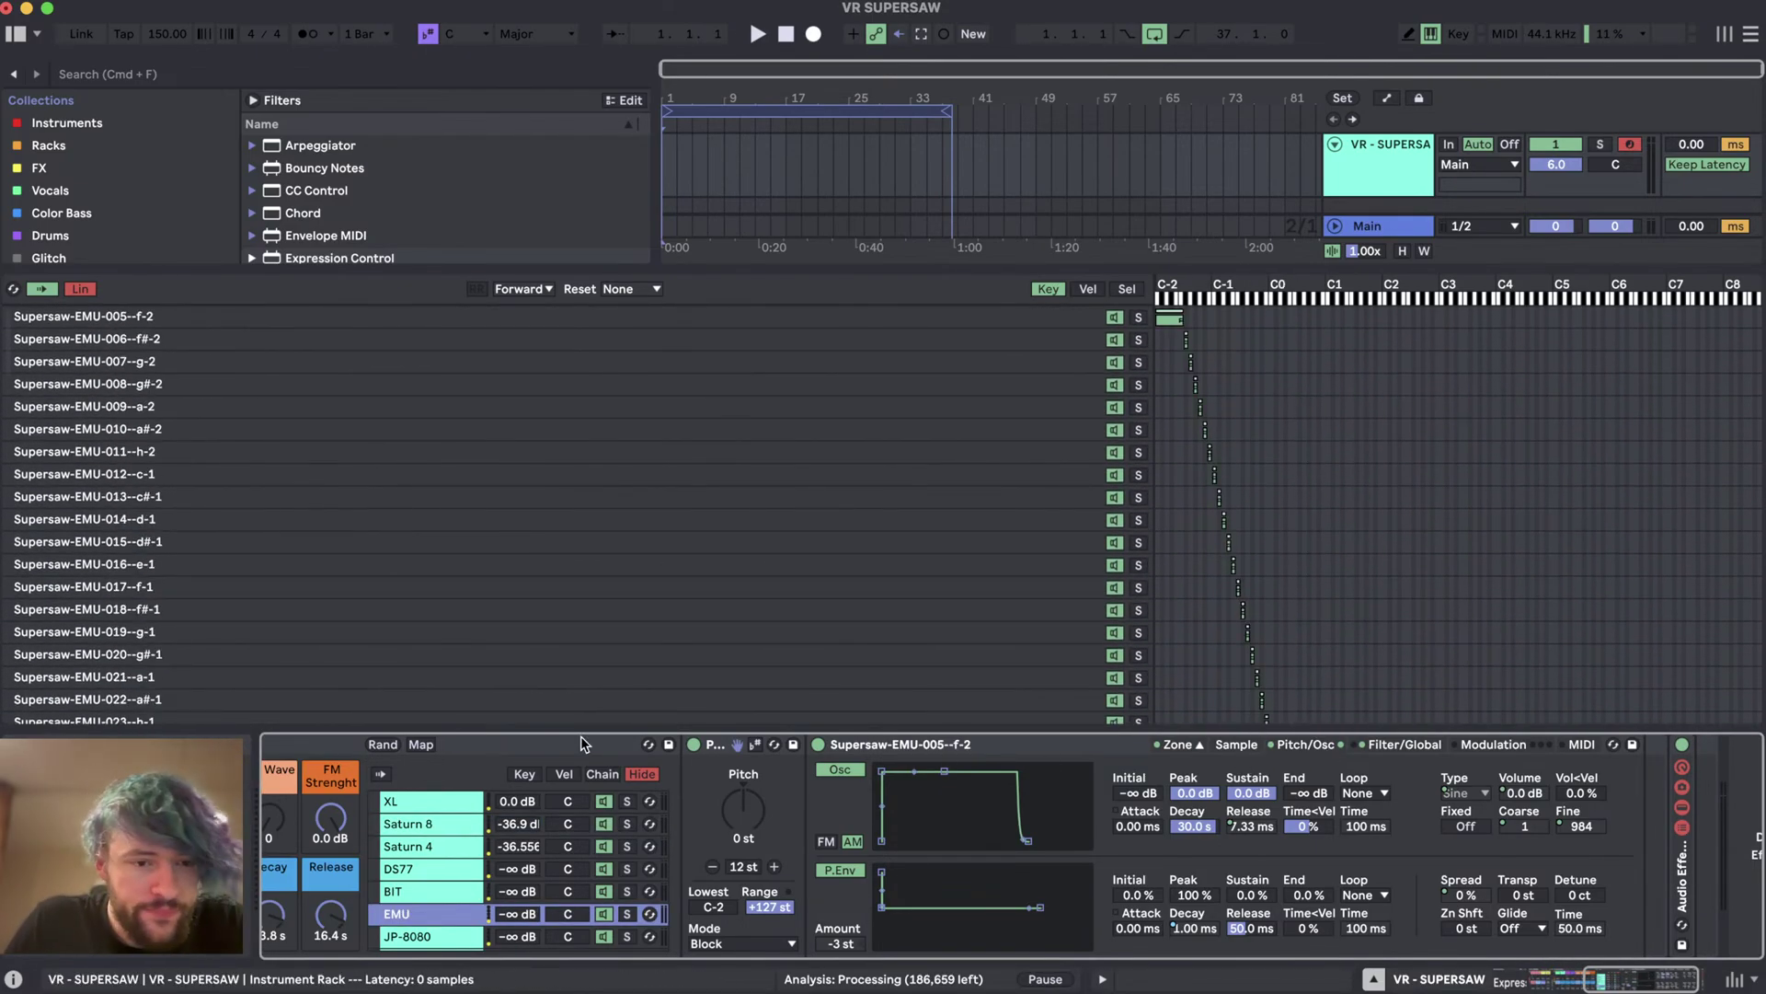
pyautogui.hscroll(-10, 1242, 745)
pyautogui.hscroll(10, 1051, 845)
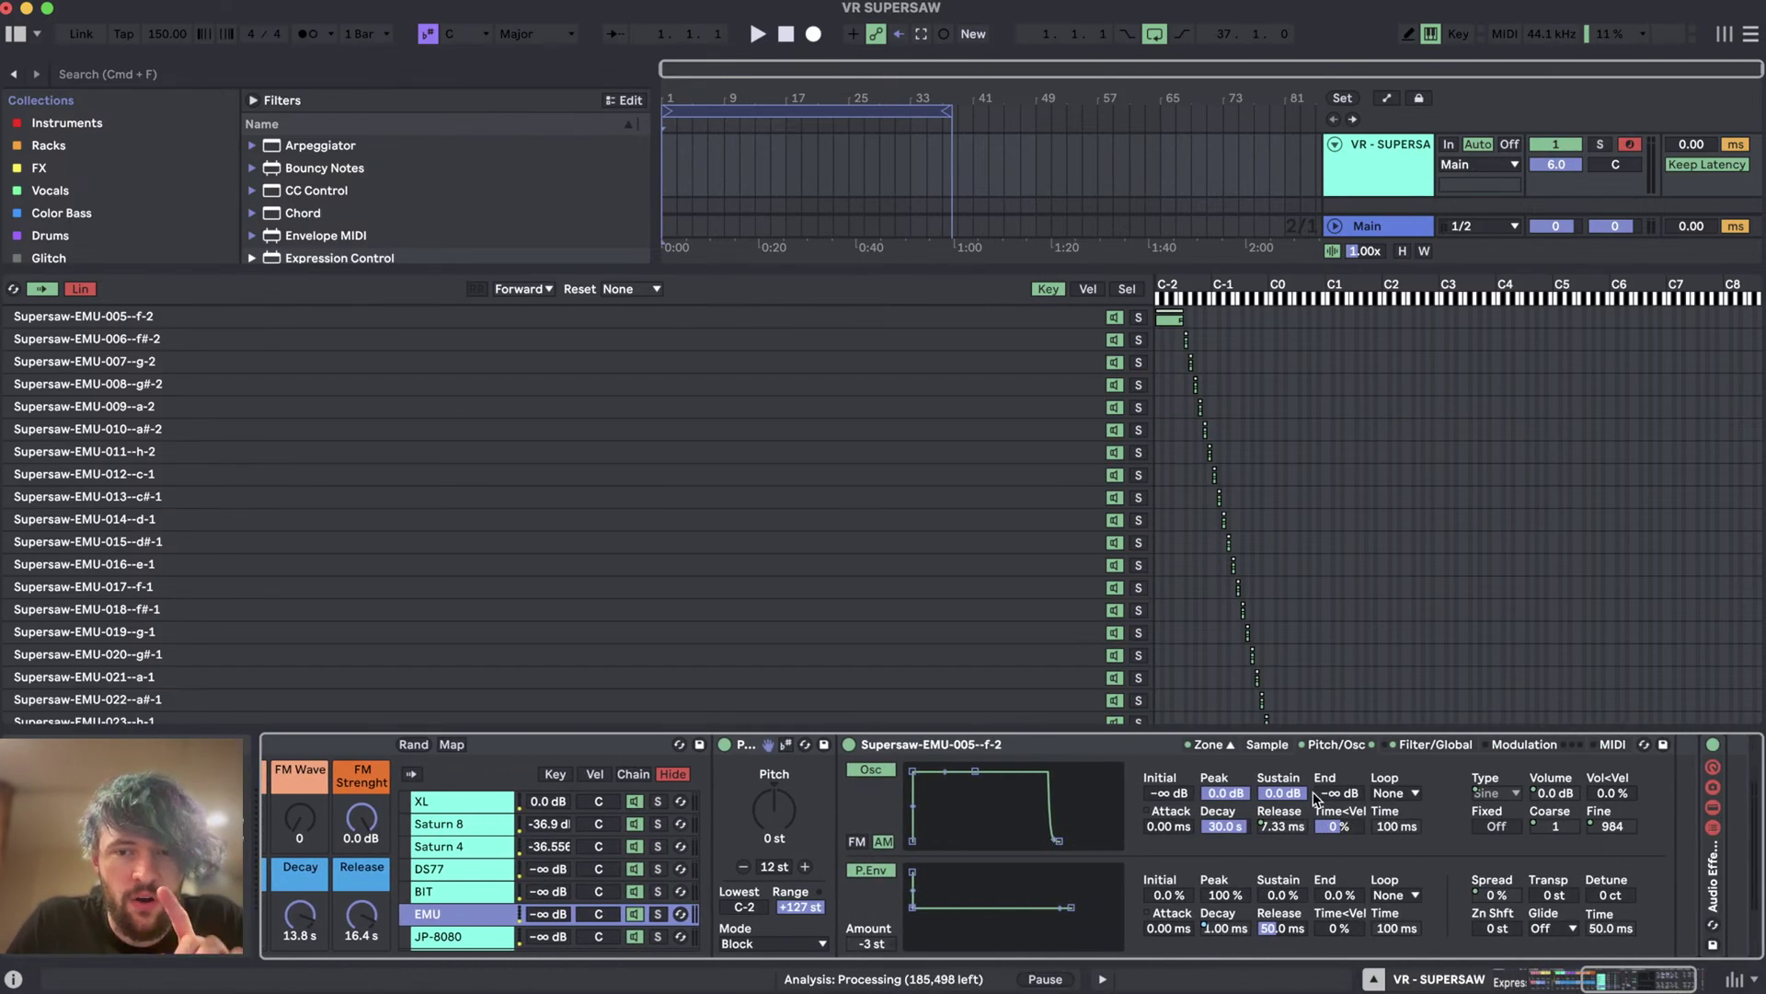
pyautogui.click(1234, 746)
# - Look over the whole device chain, from Expression Control and the macros to the EMU chain's Sampler
pyautogui.hscroll(-15, 1236, 747)
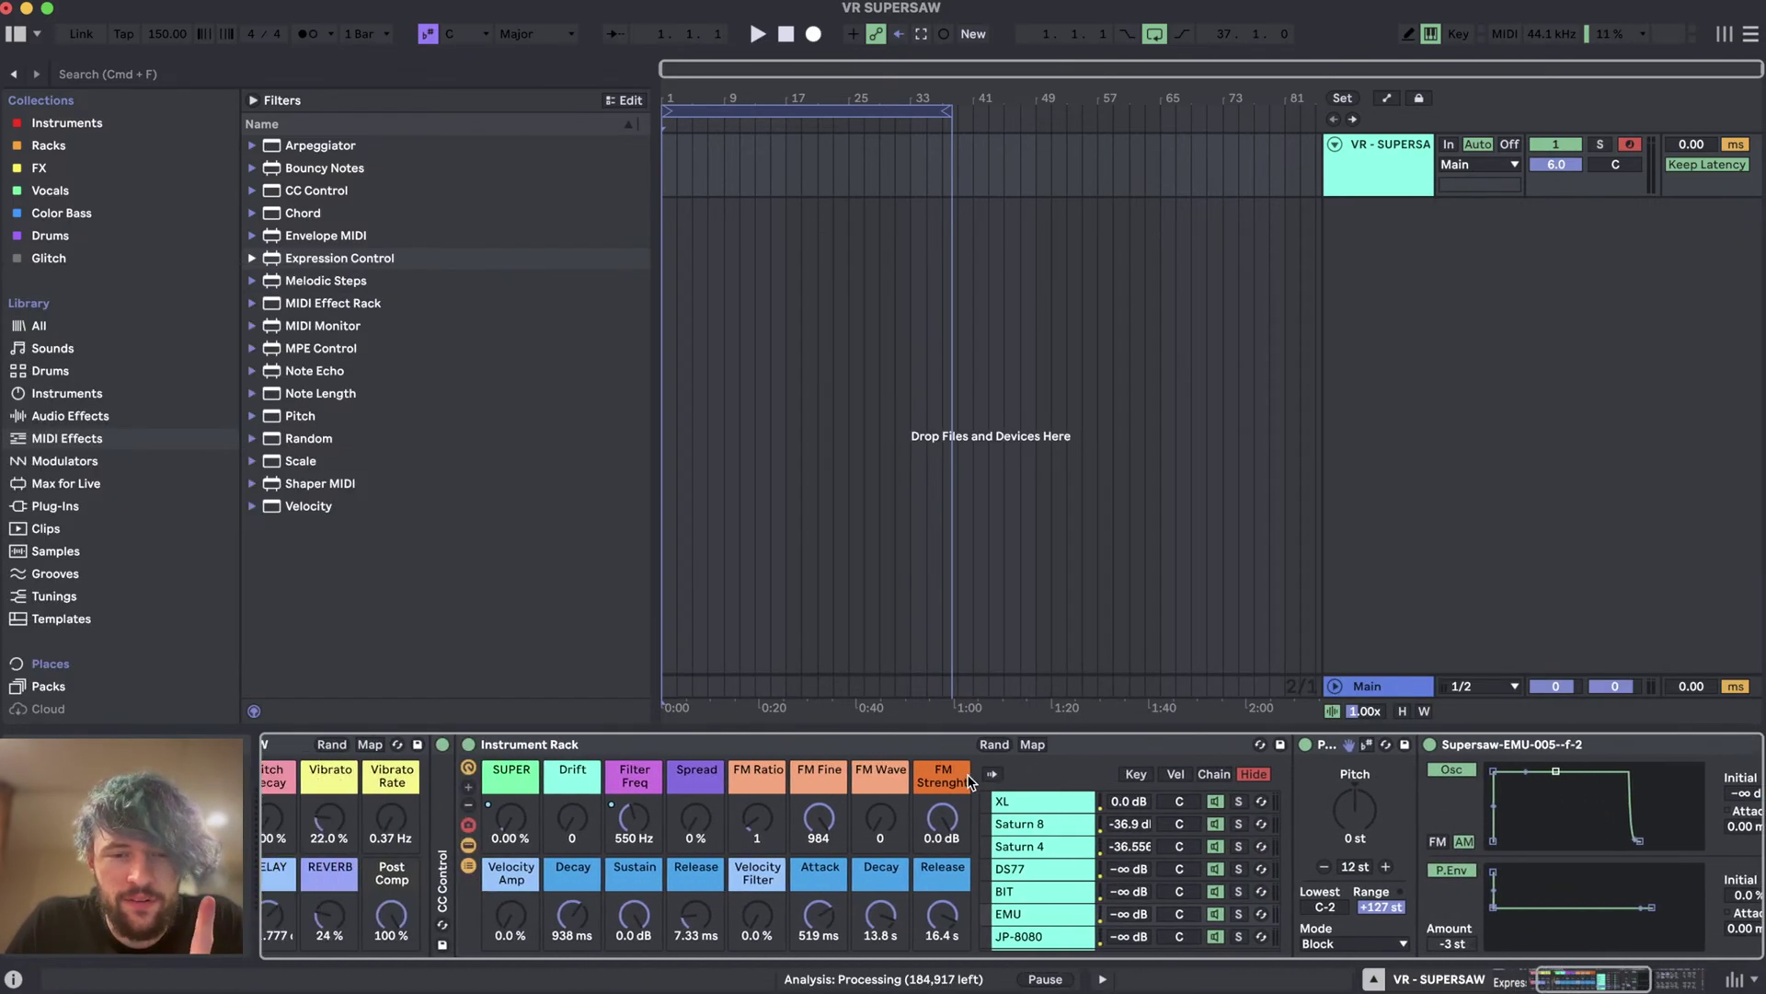
pyautogui.hscroll(10, 1093, 945)
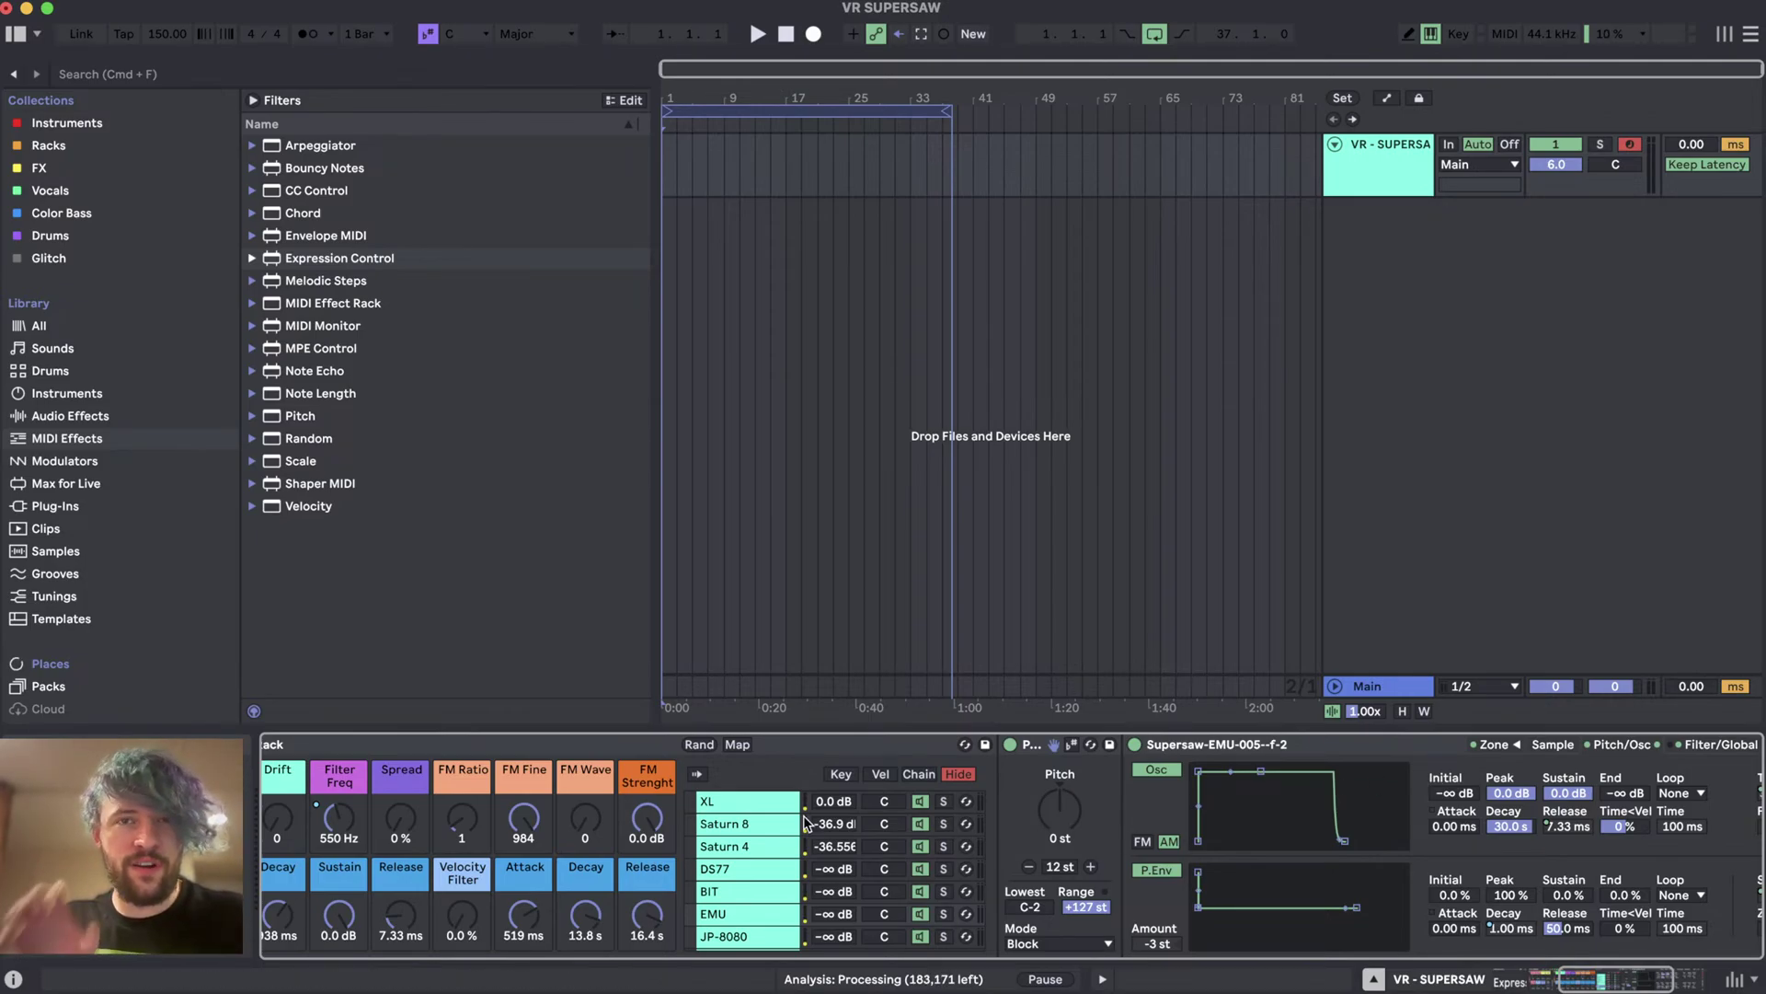
pyautogui.hscroll(-15, 806, 822)
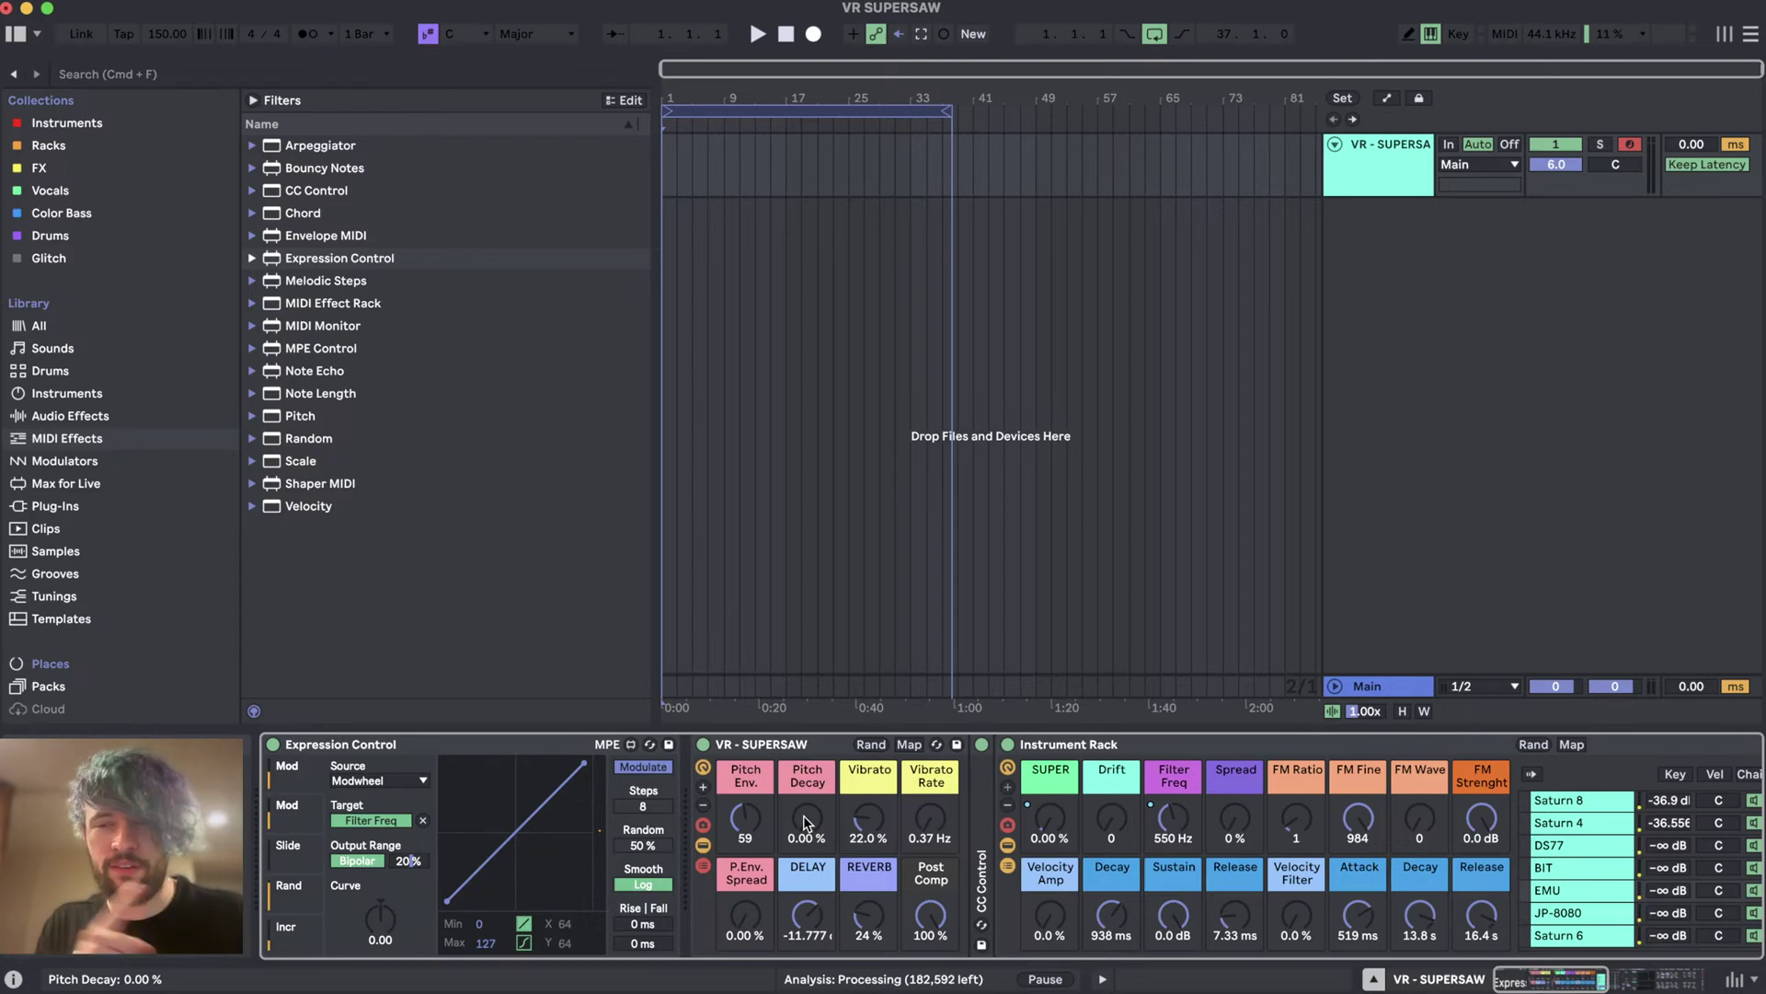
pyautogui.hscroll(15, 806, 821)
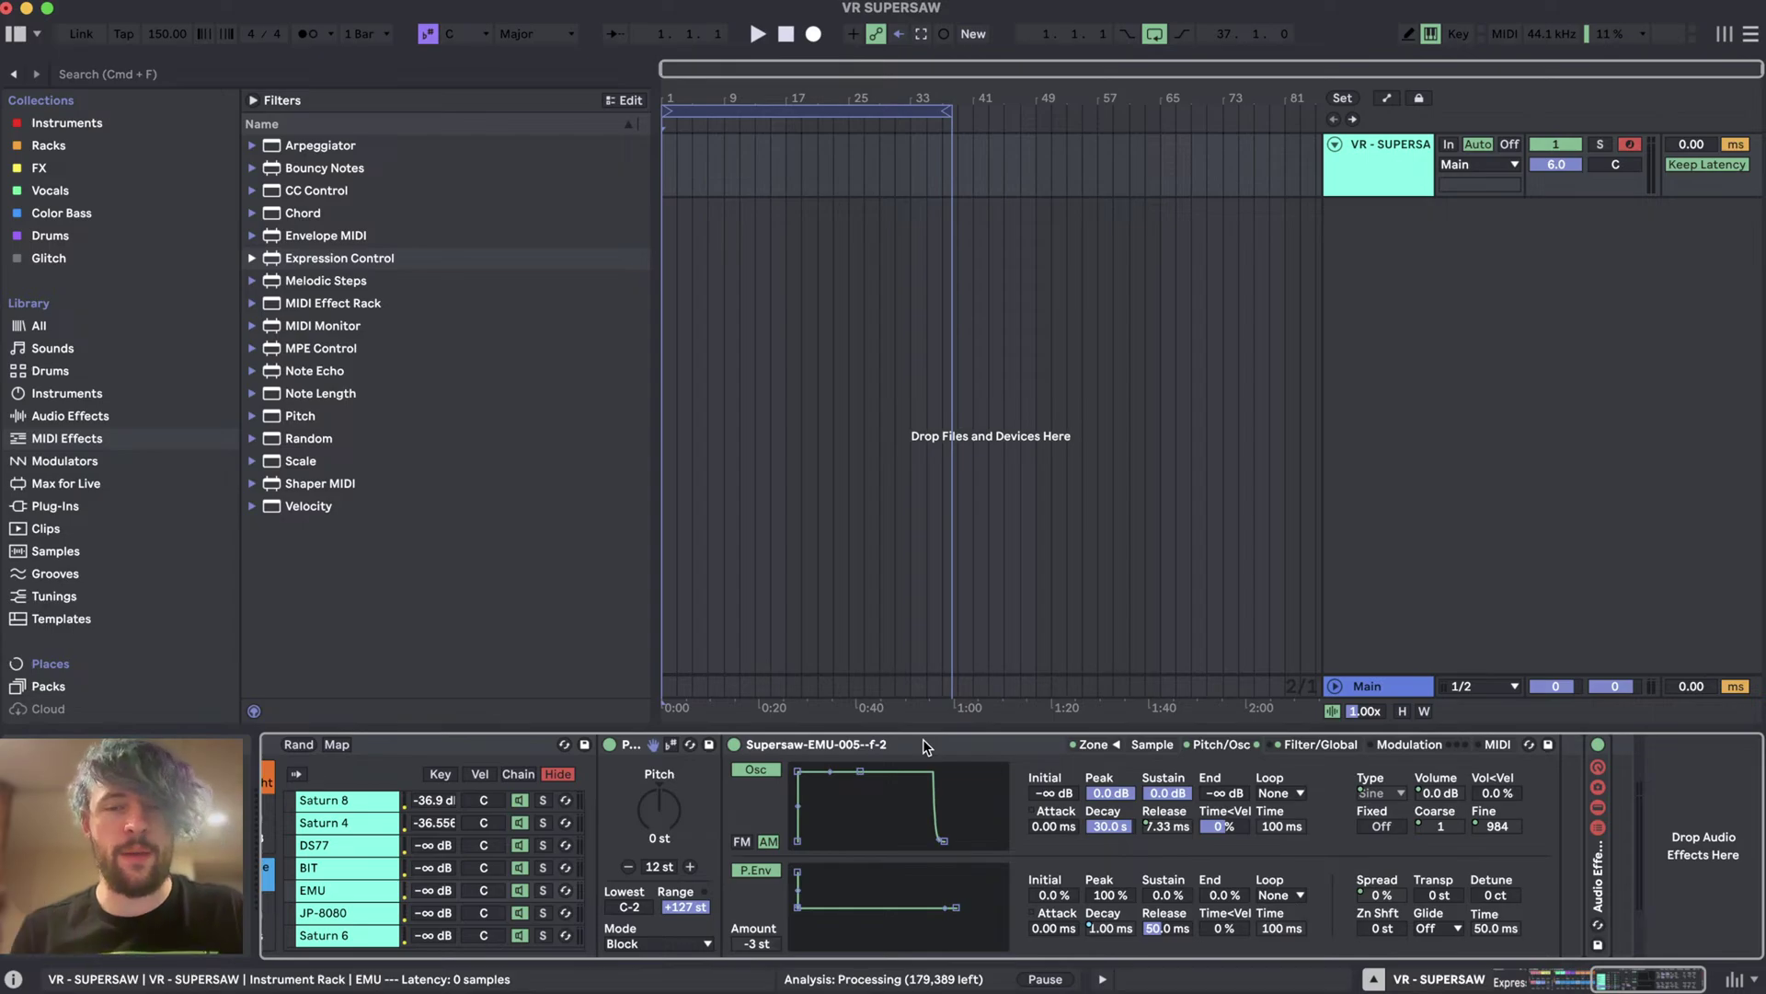
pyautogui.hscroll(-10, 924, 745)
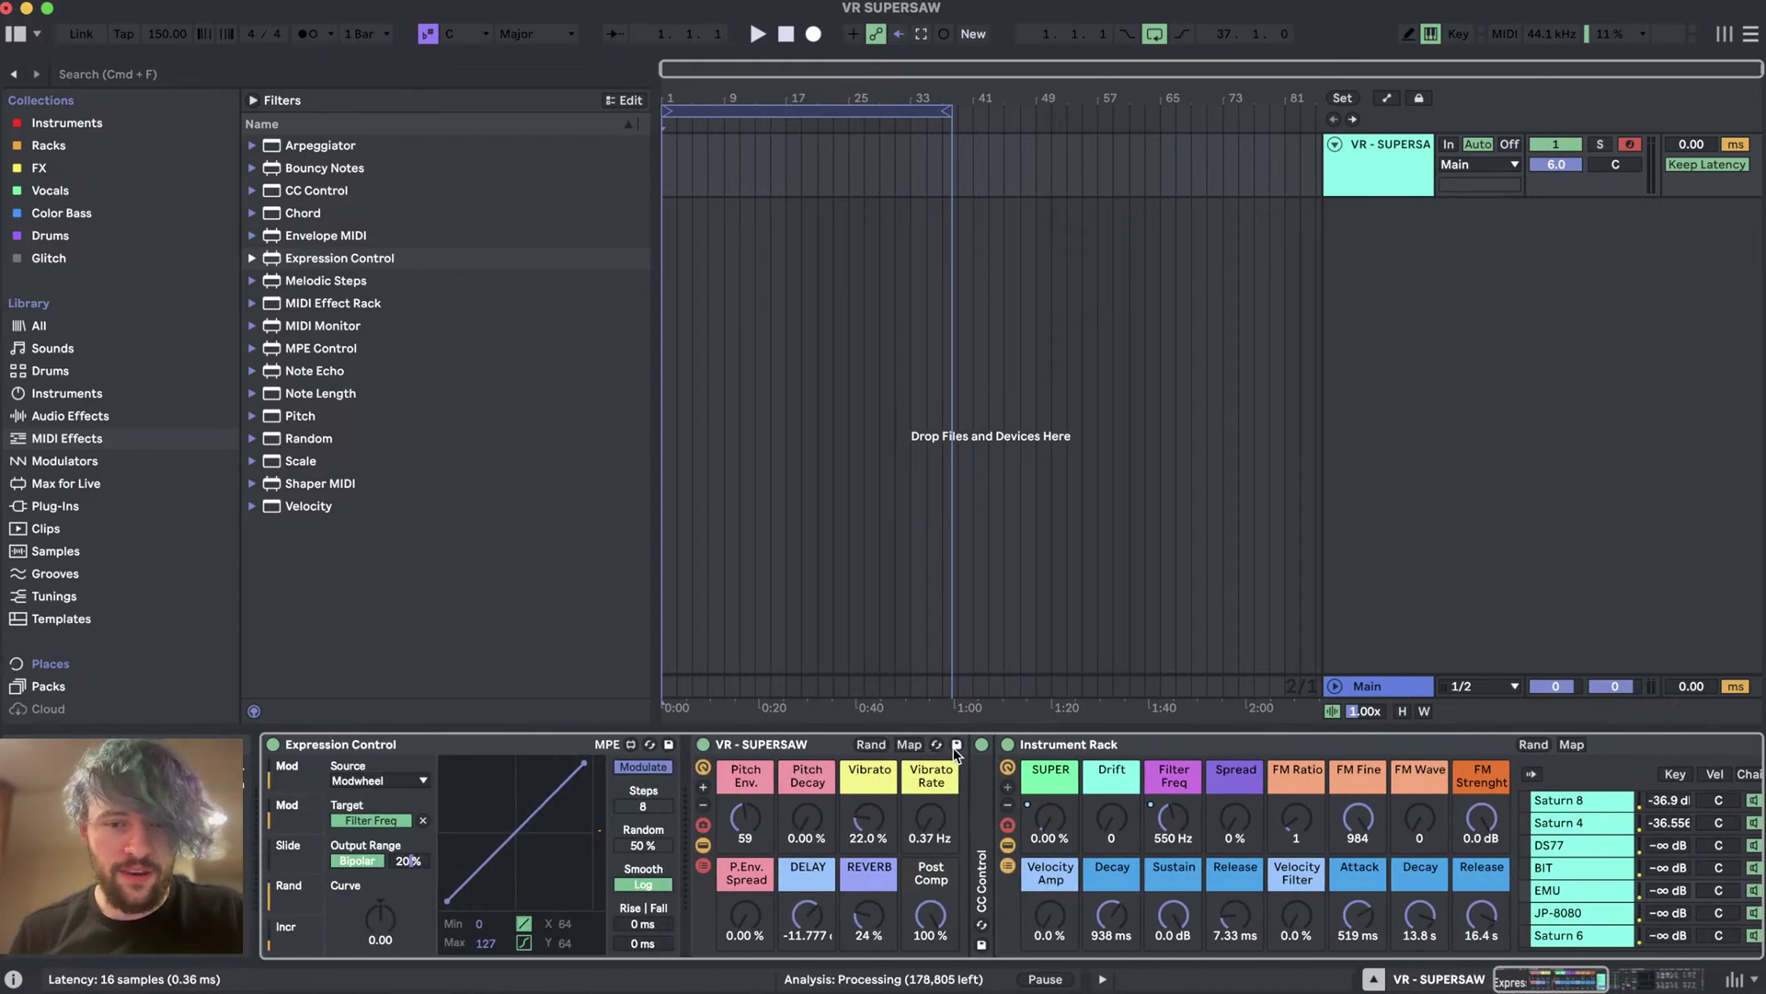
pyautogui.hscroll(3, 953, 752)
pyautogui.hscroll(2, 953, 747)
pyautogui.hscroll(6, 1058, 747)
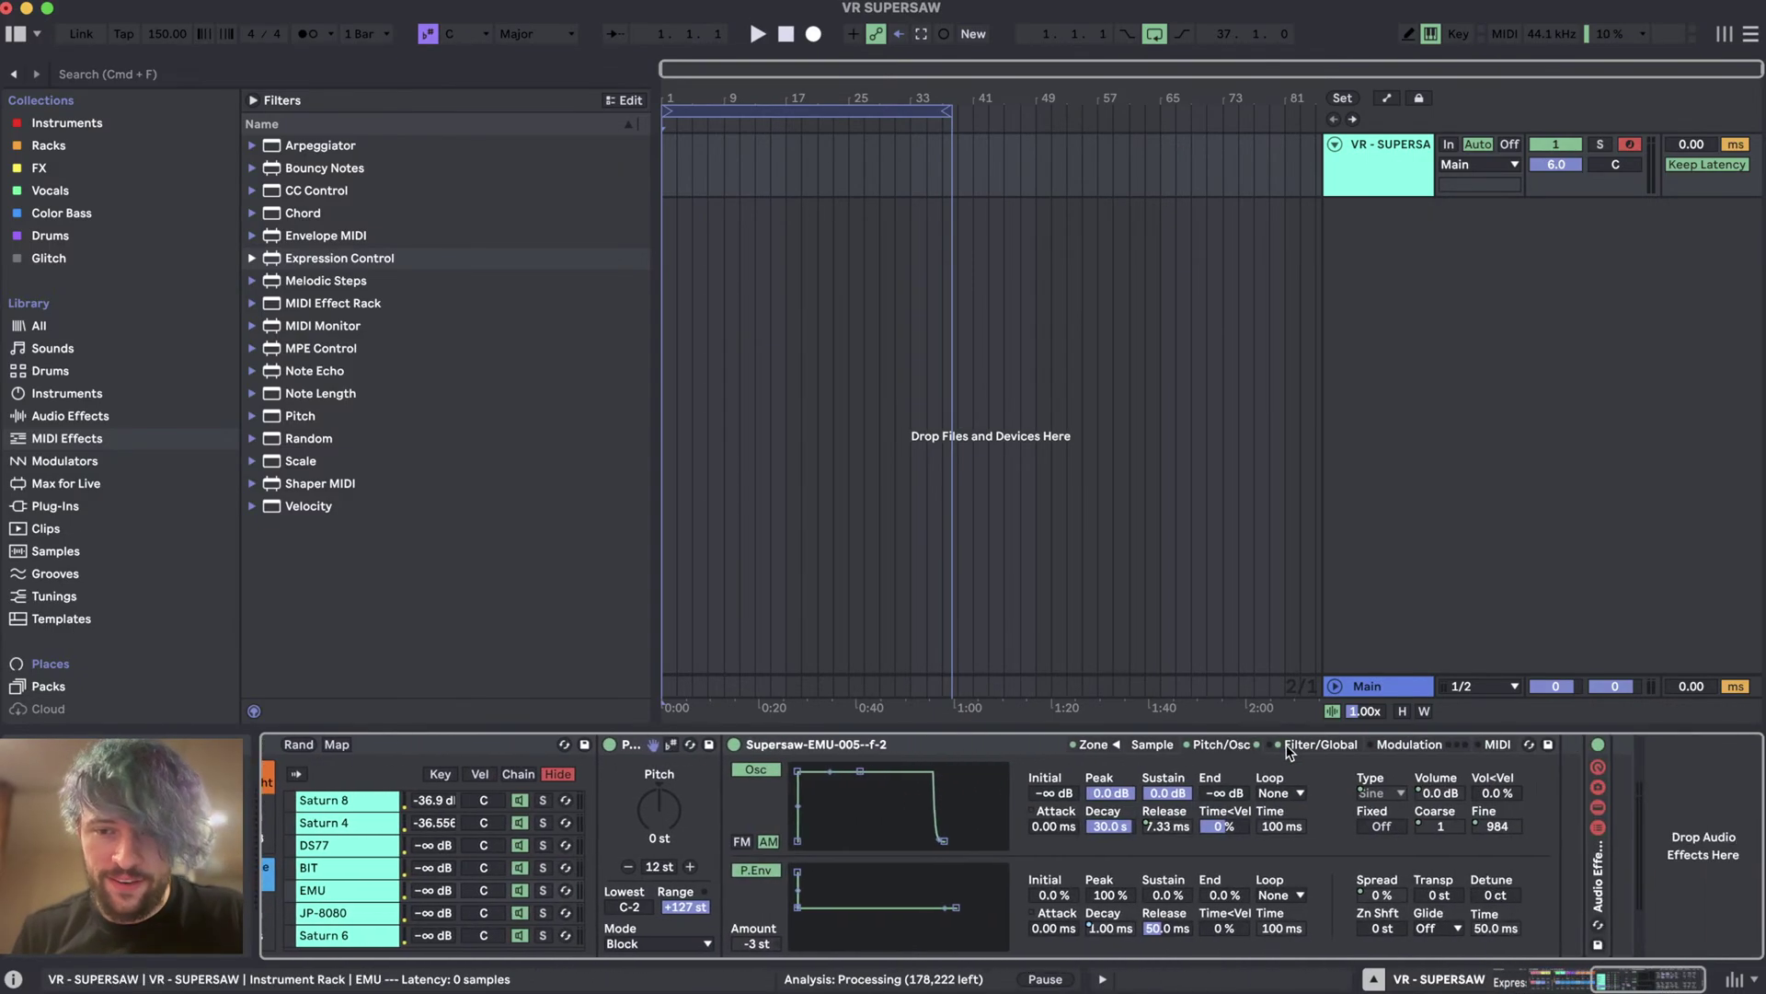
pyautogui.click(1111, 745)
pyautogui.click(1116, 741)
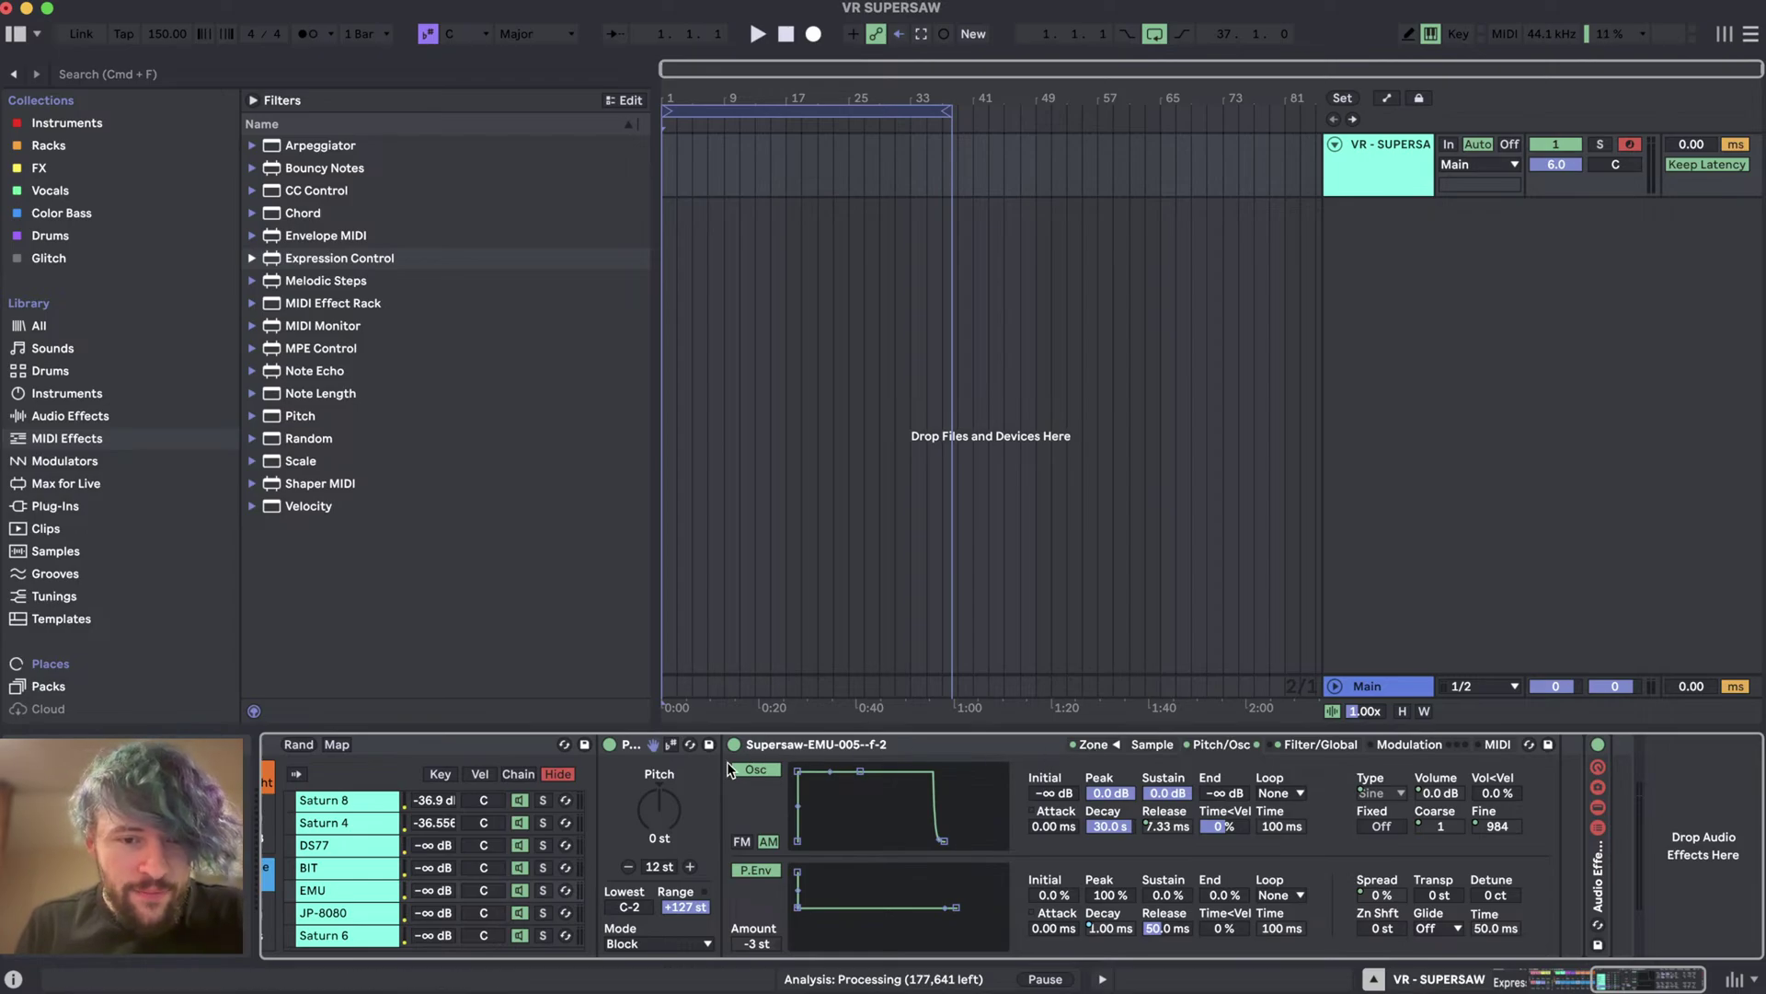
pyautogui.hscroll(-8, 839, 752)
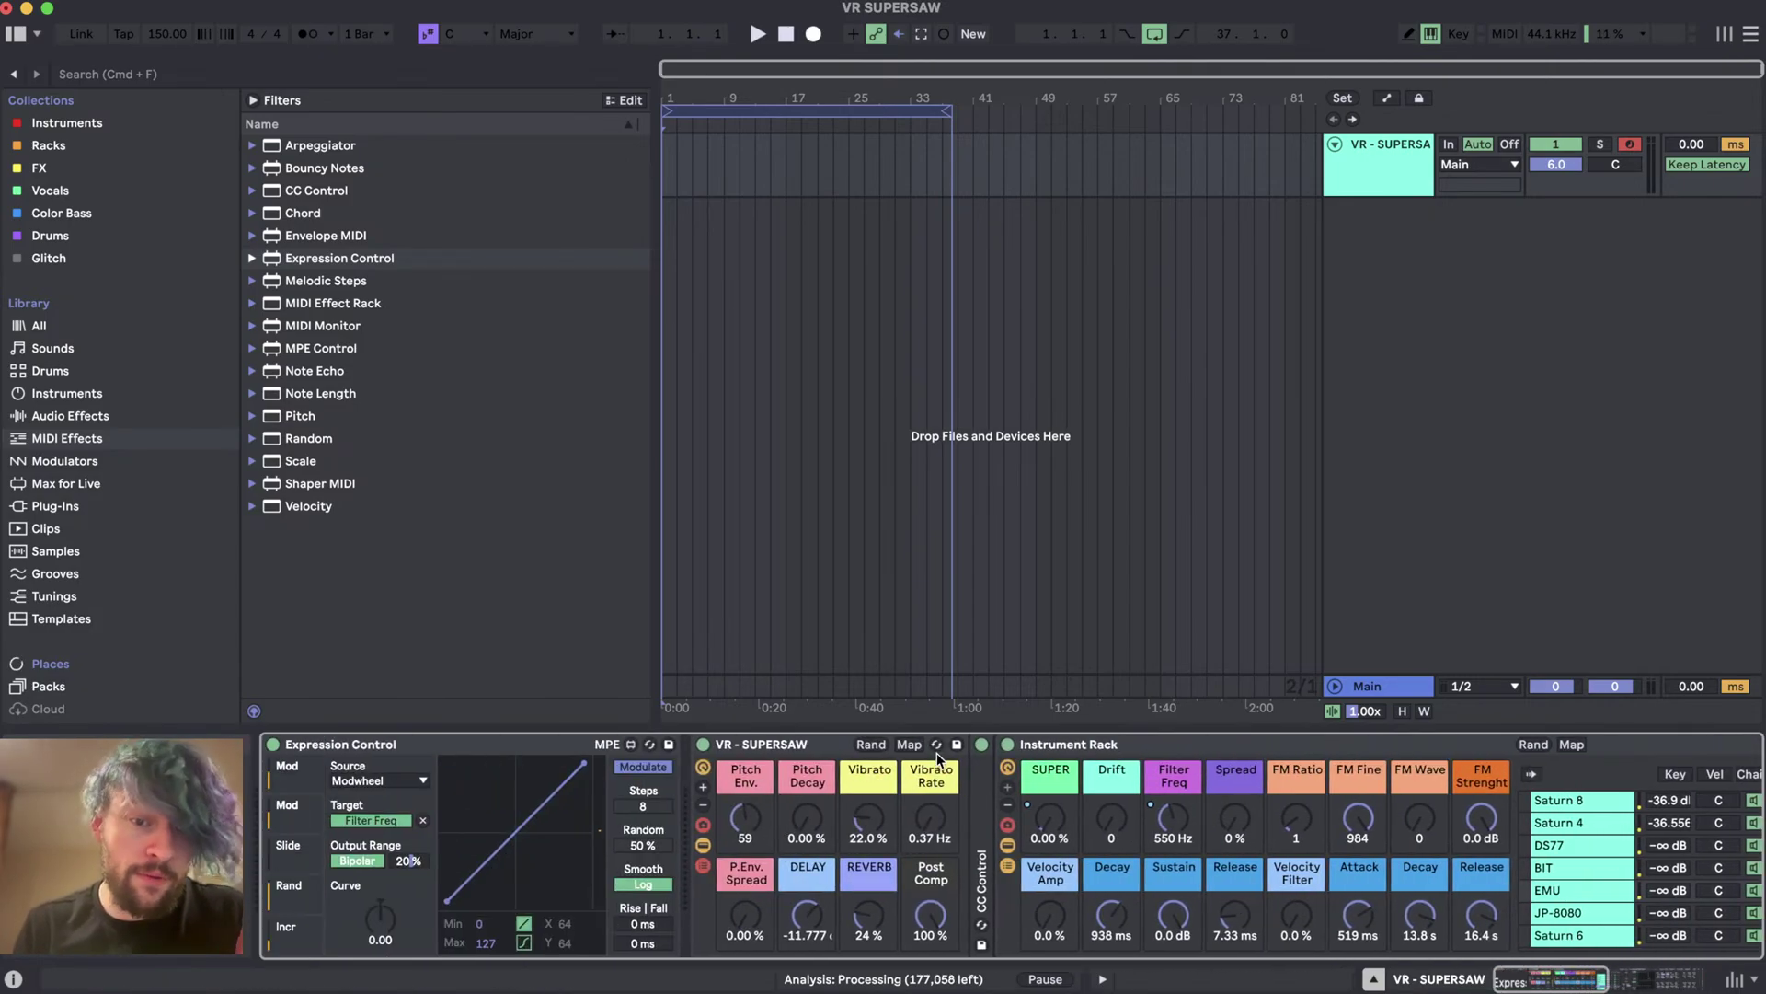
# - Hide the Instrument Rack's chain list and switch to Streamlabs Desktop
pyautogui.click(1008, 844)
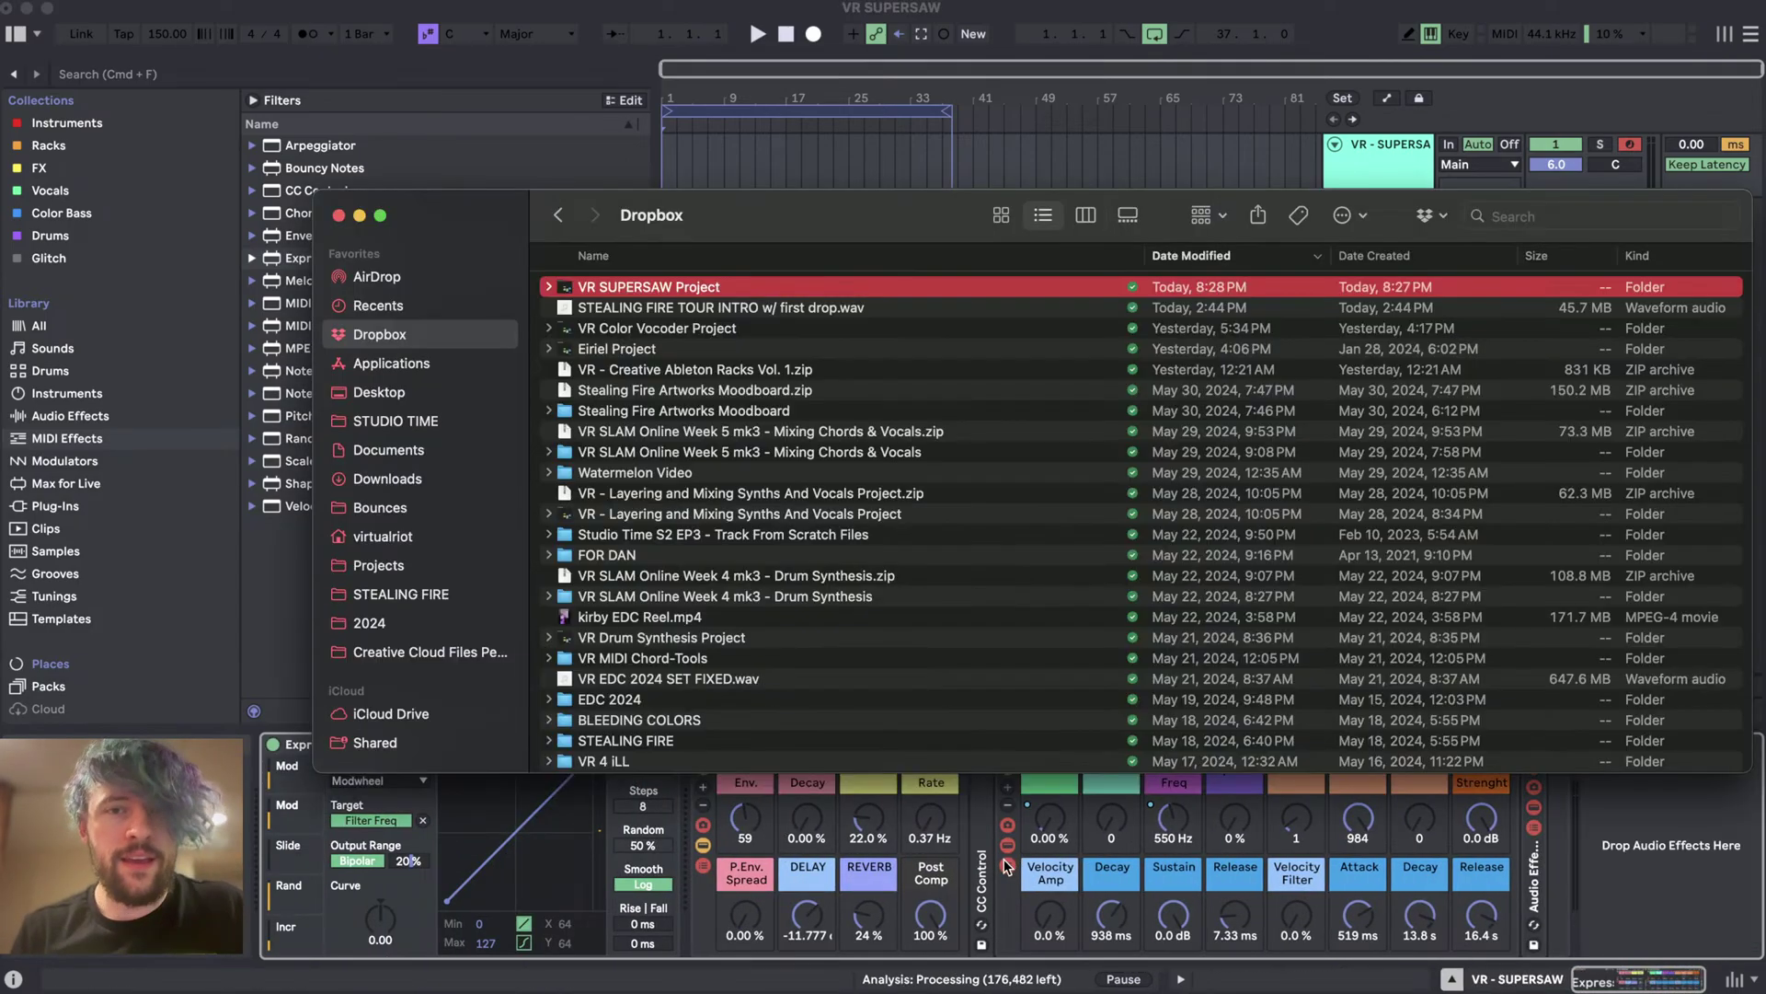
pyautogui.press('super+Tab')
pyautogui.press('super+Tab')
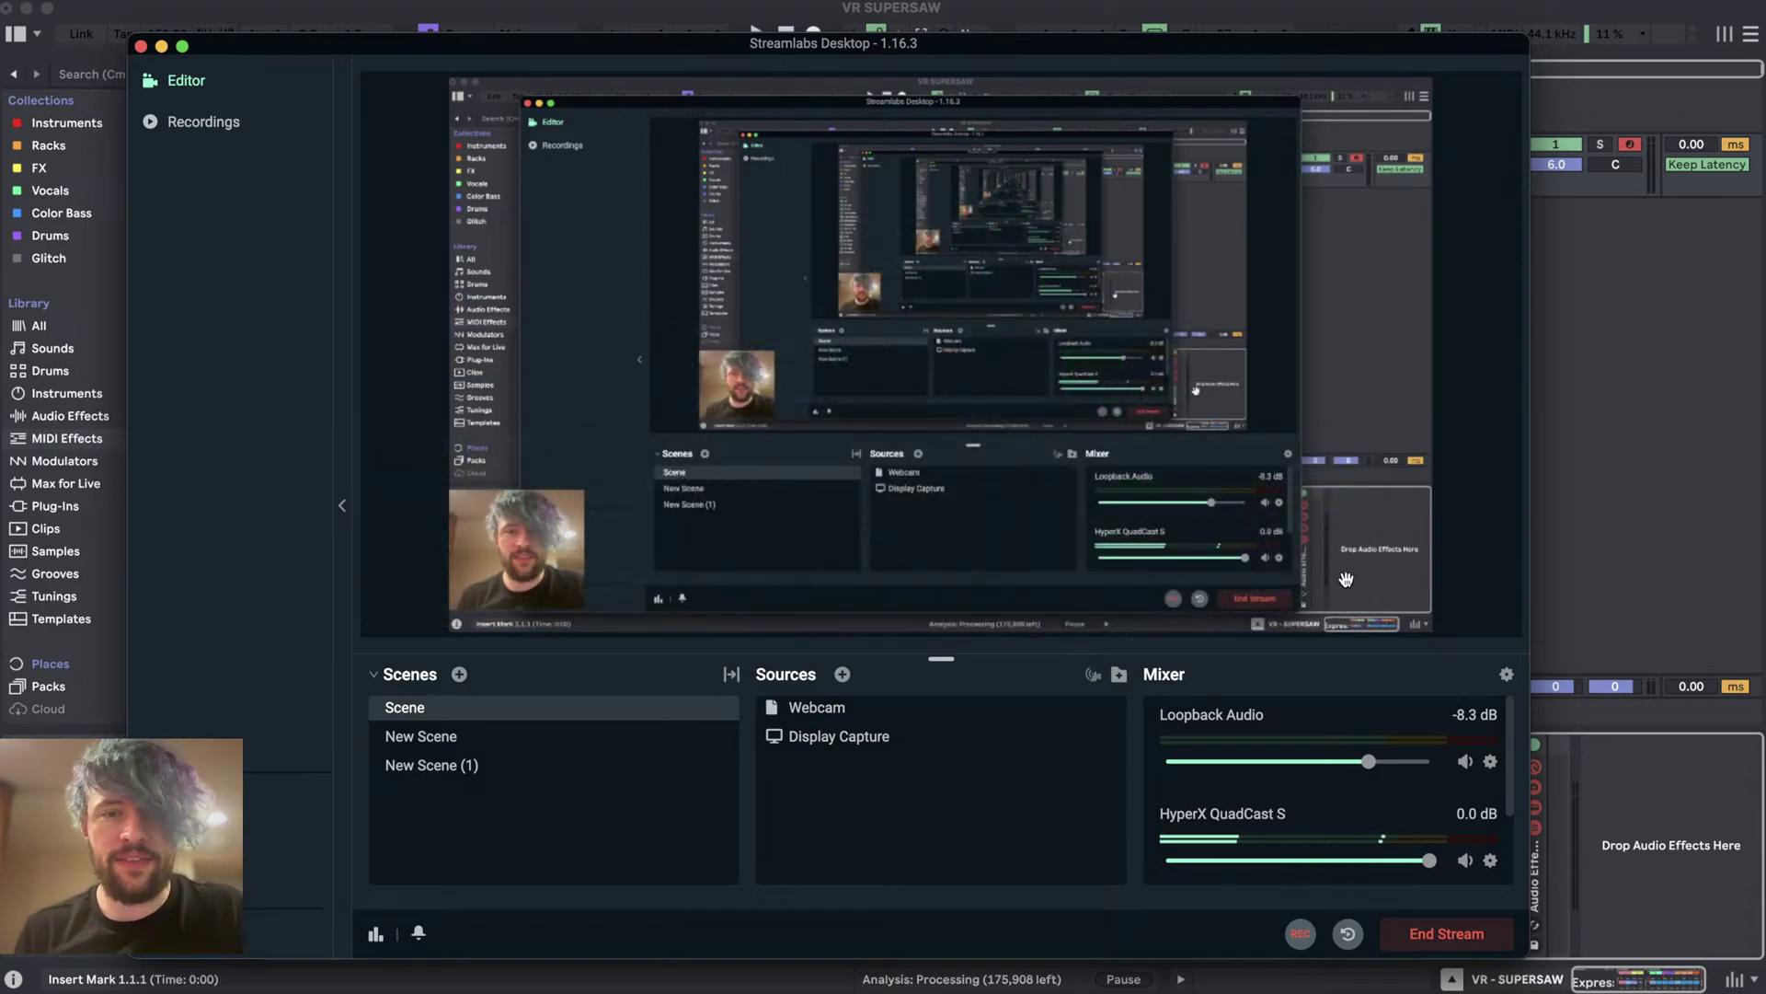
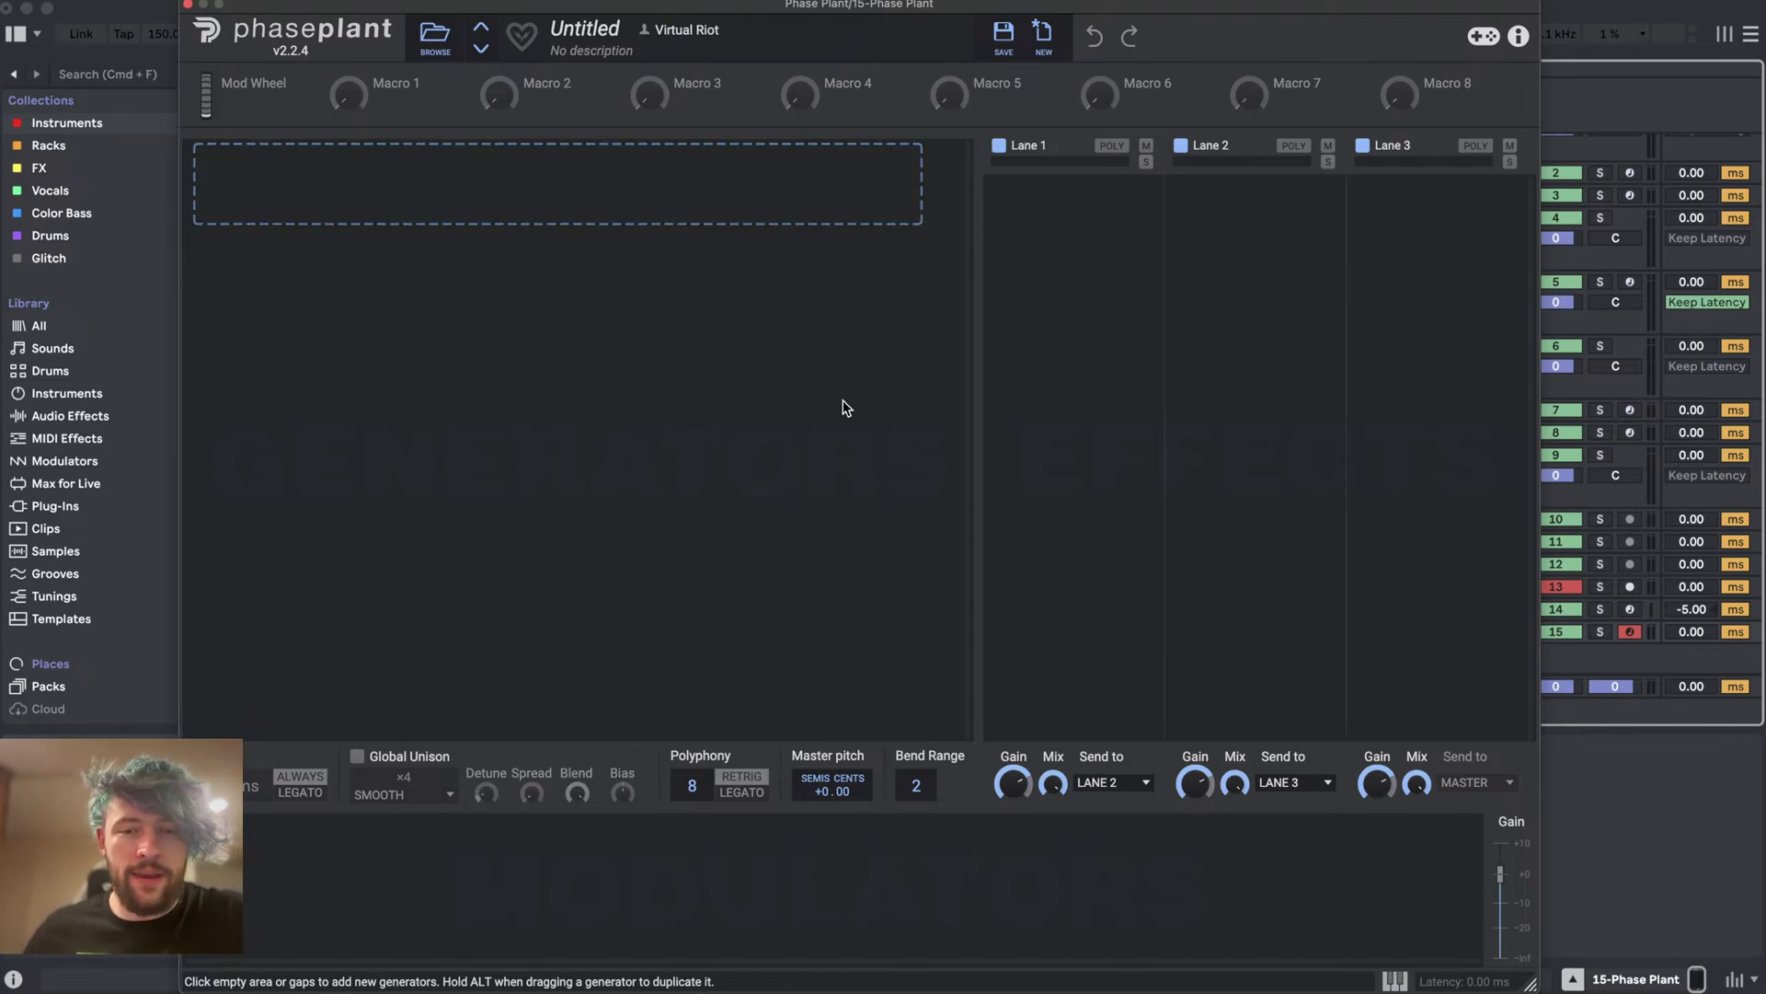
# - Add an Analog oscillator to the empty generator area and give it a pulse waveform
pyautogui.click(526, 185)
pyautogui.click(560, 252)
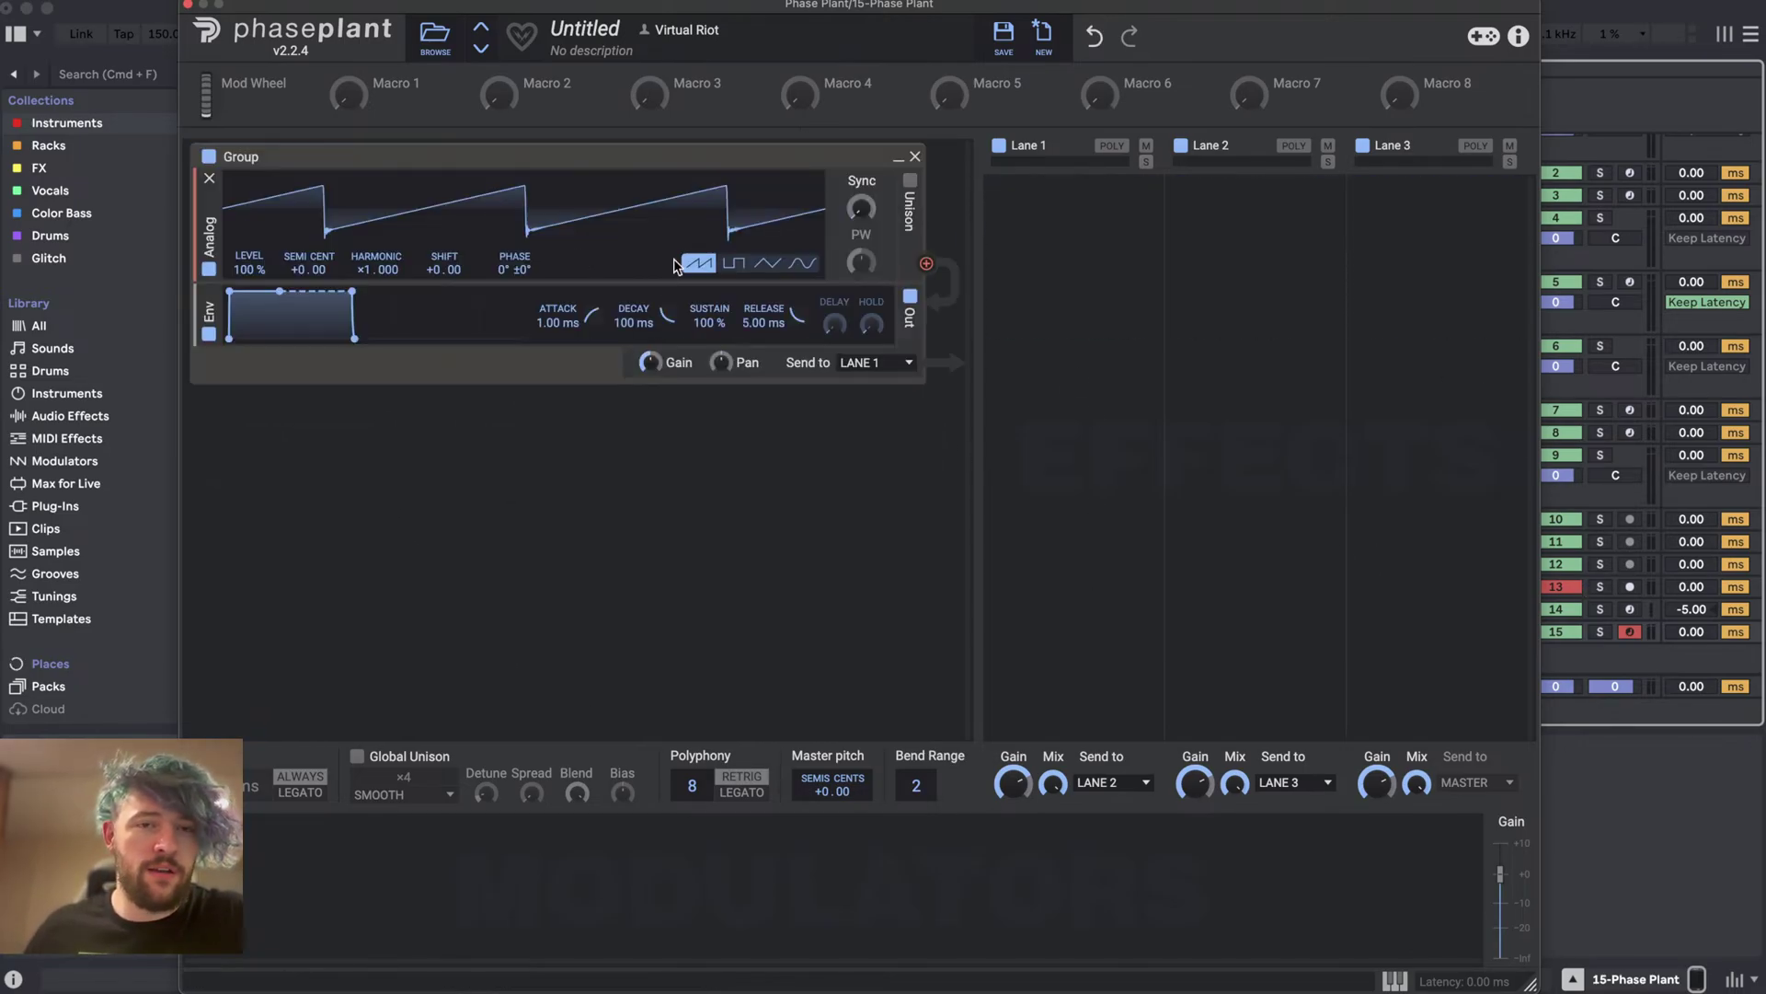
pyautogui.click(734, 263)
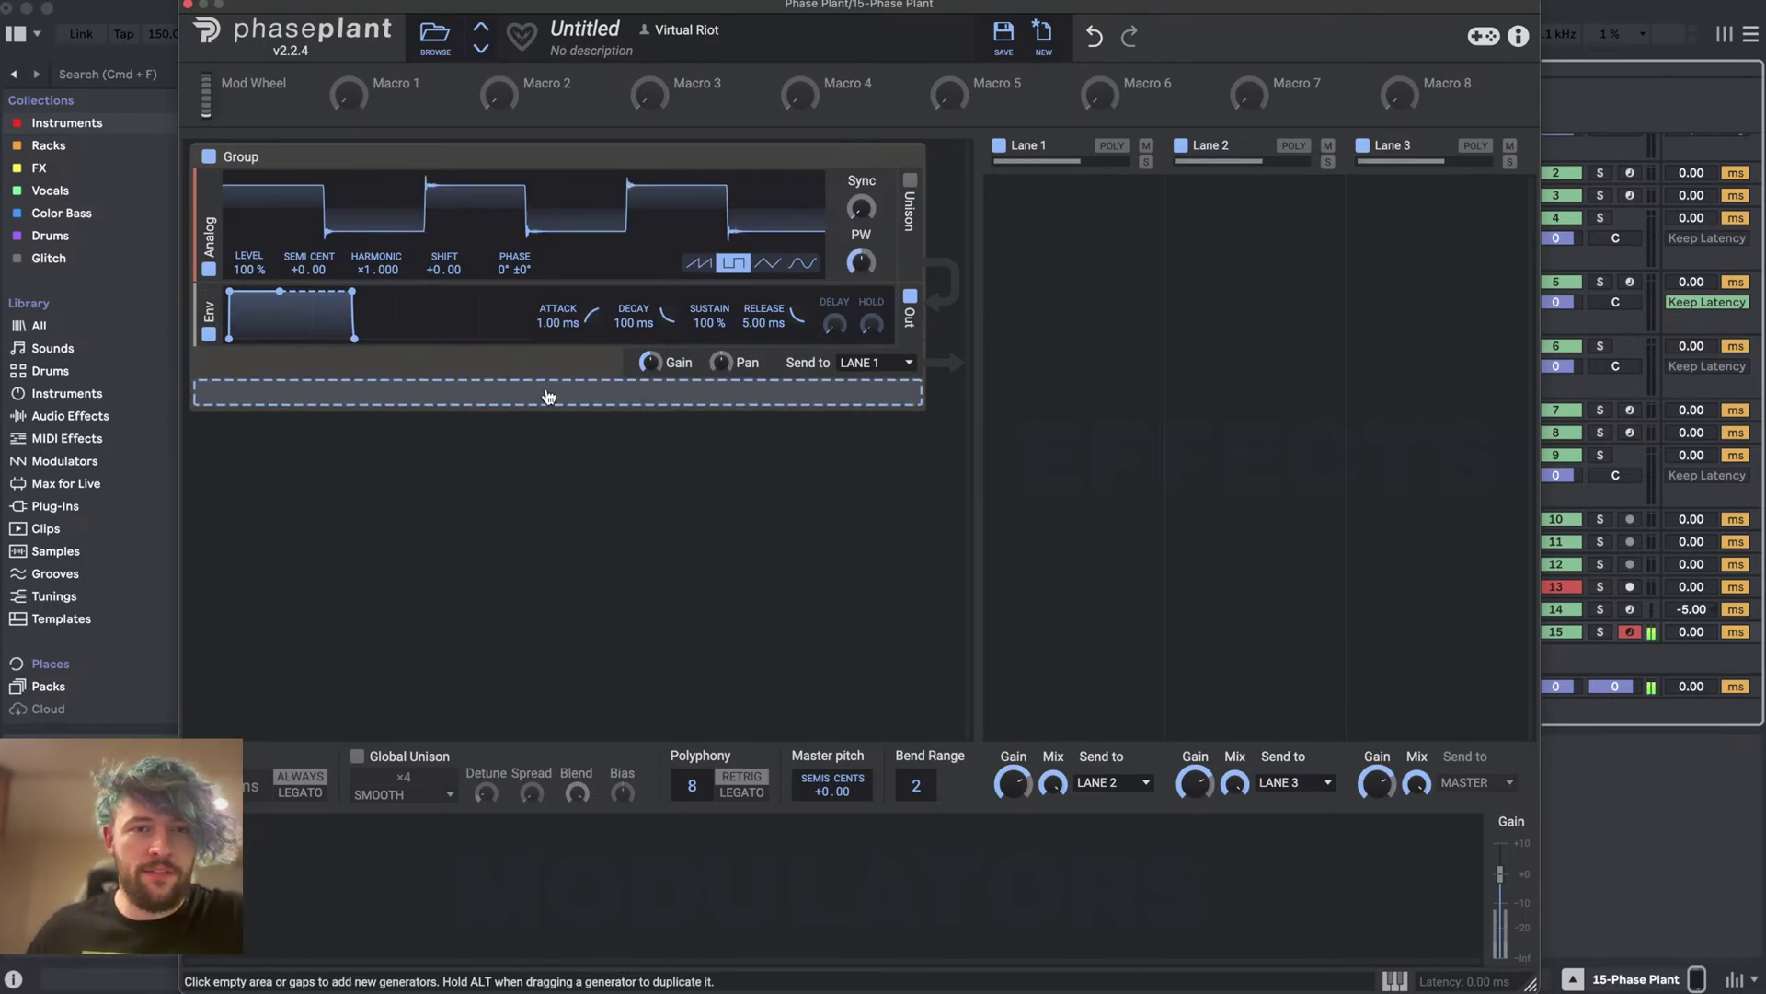
# - Add two more Analog oscillators below the first oscillator's envelope output
pyautogui.click(540, 401)
pyautogui.click(573, 460)
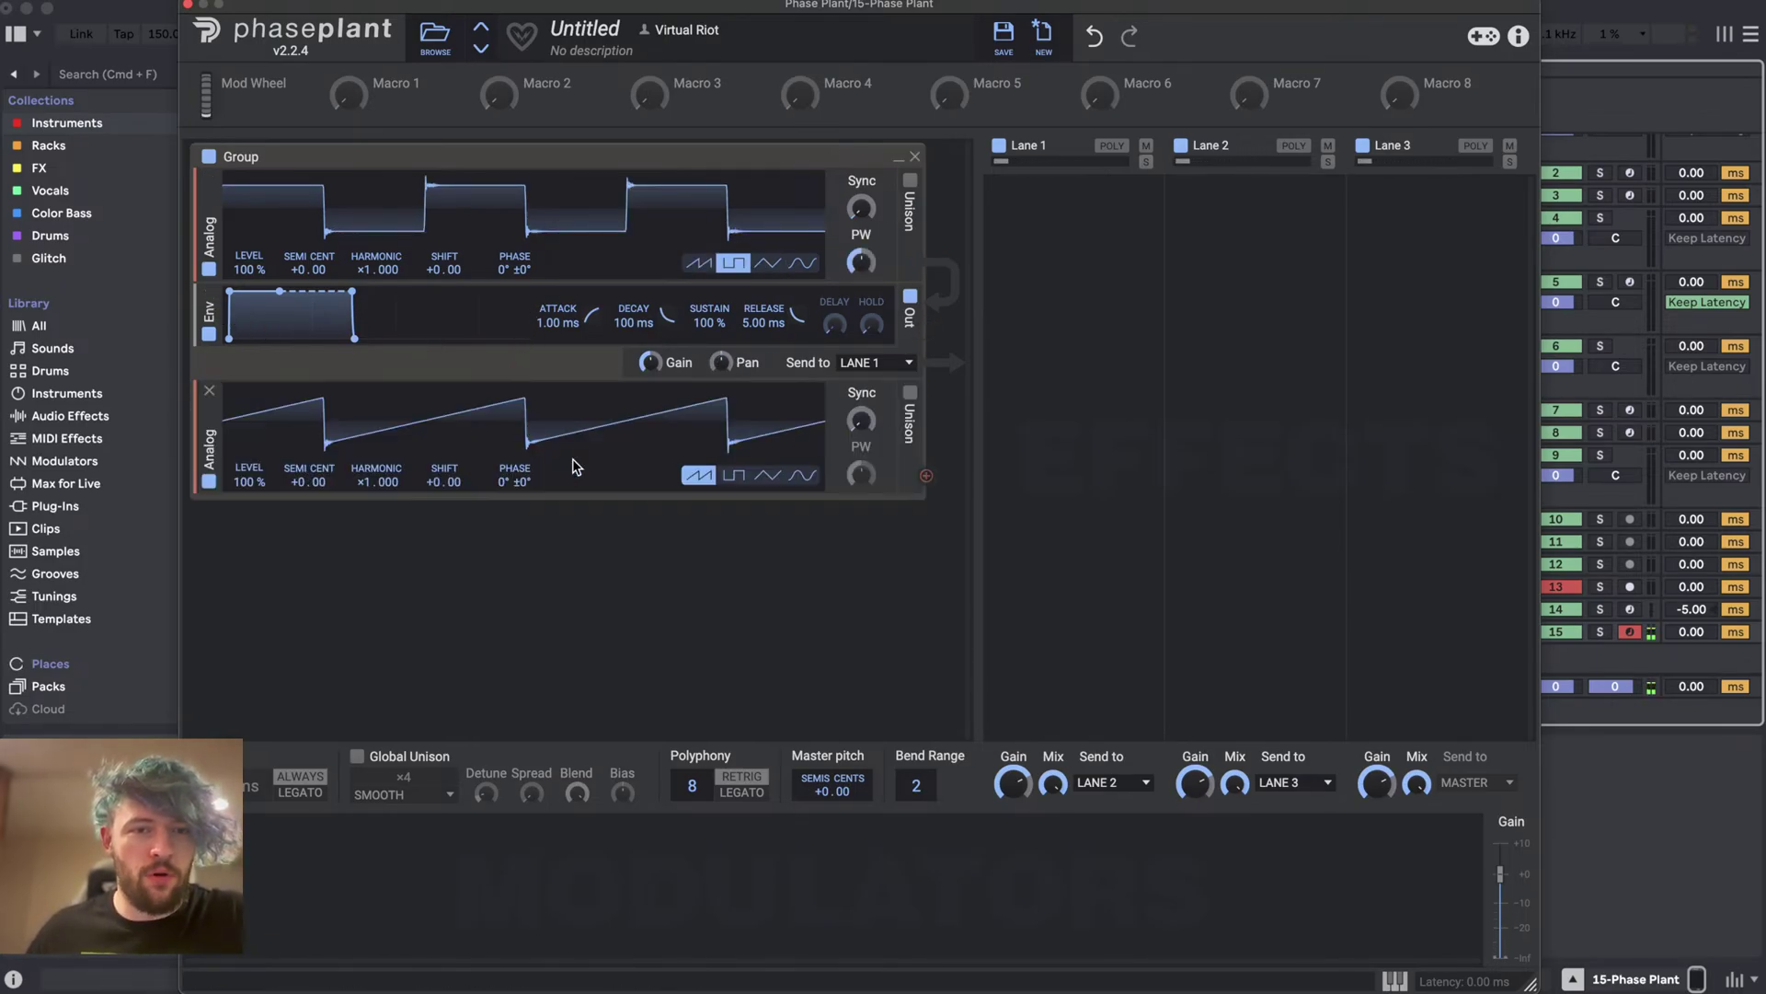
pyautogui.click(536, 511)
pyautogui.click(571, 579)
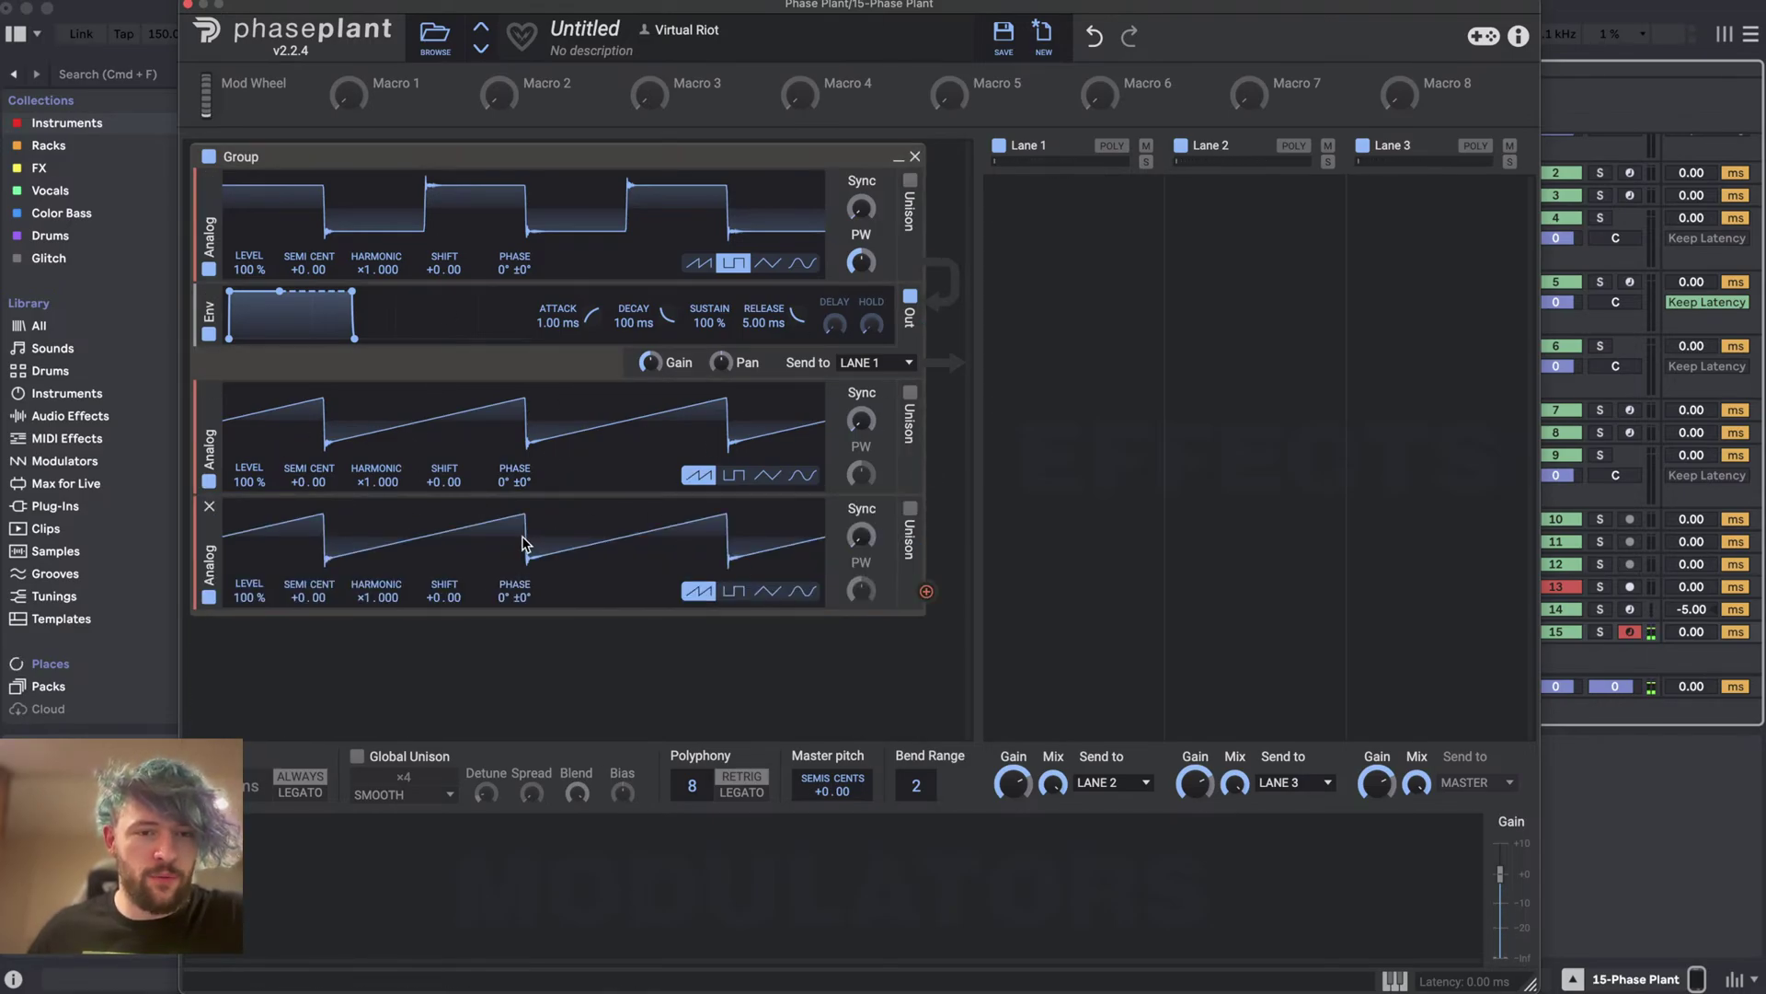
pyautogui.click(528, 625)
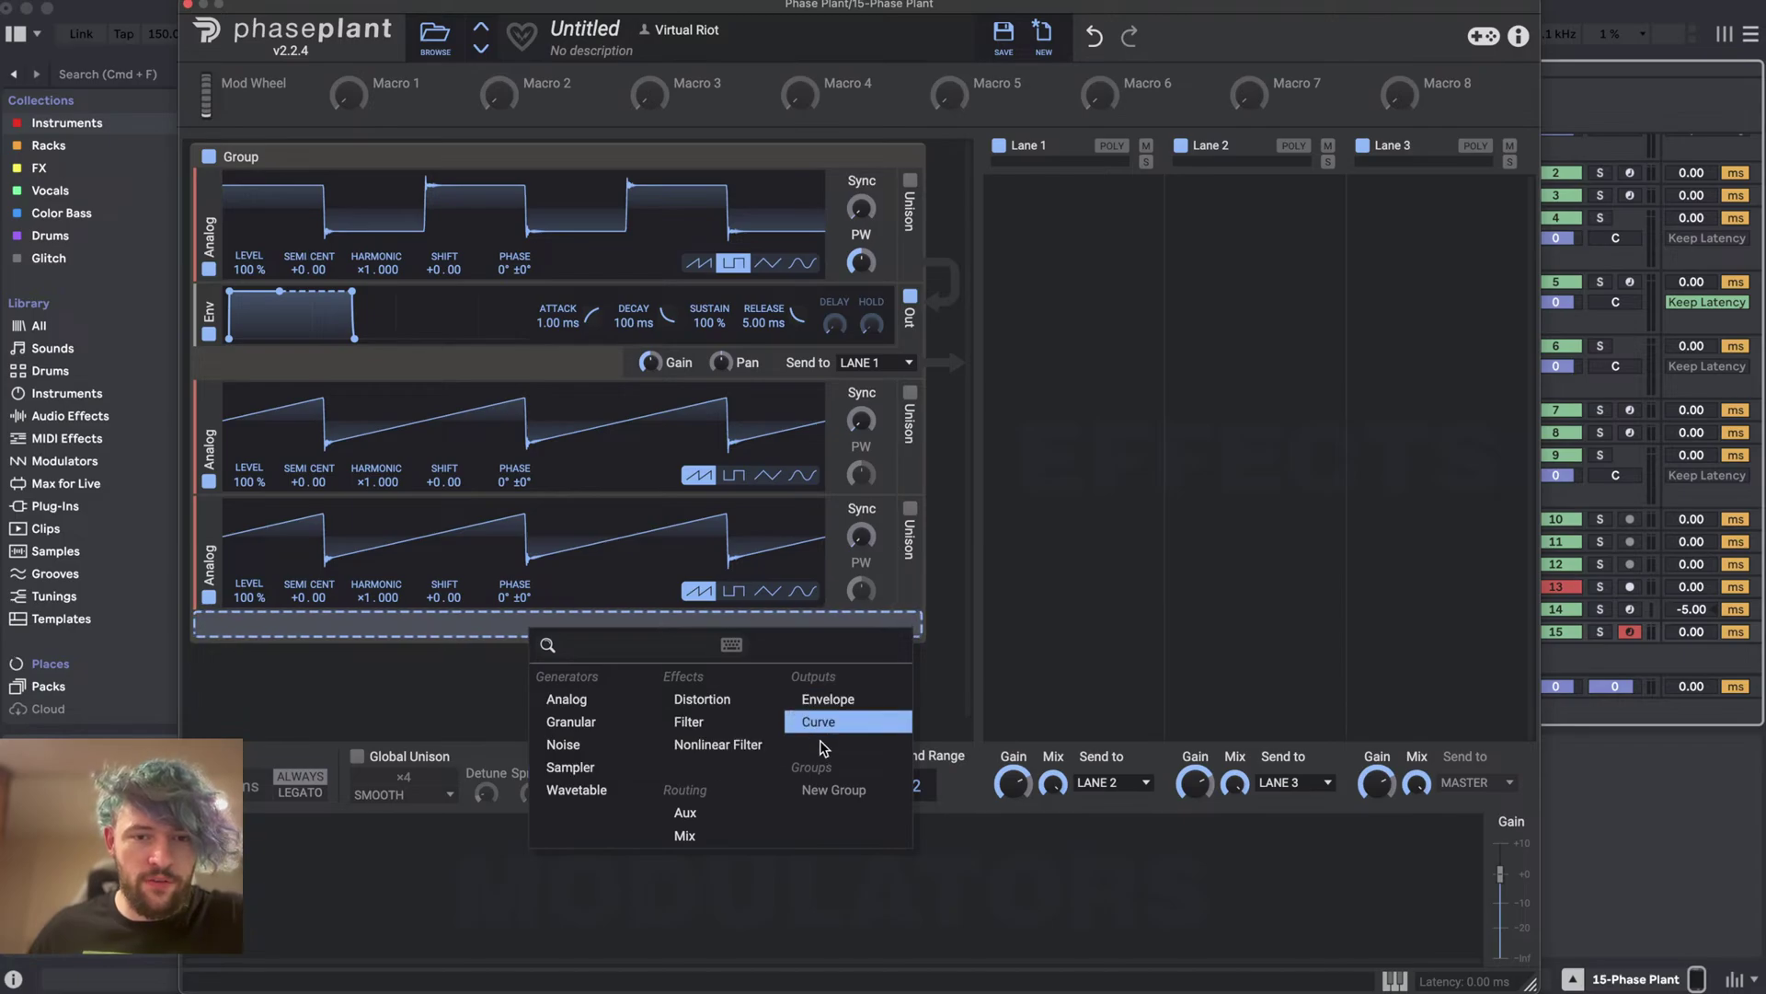
pyautogui.press('Escape')
# - Set the second oscillator's waveform to triangle and the third oscillator's to pulse
pyautogui.click(733, 475)
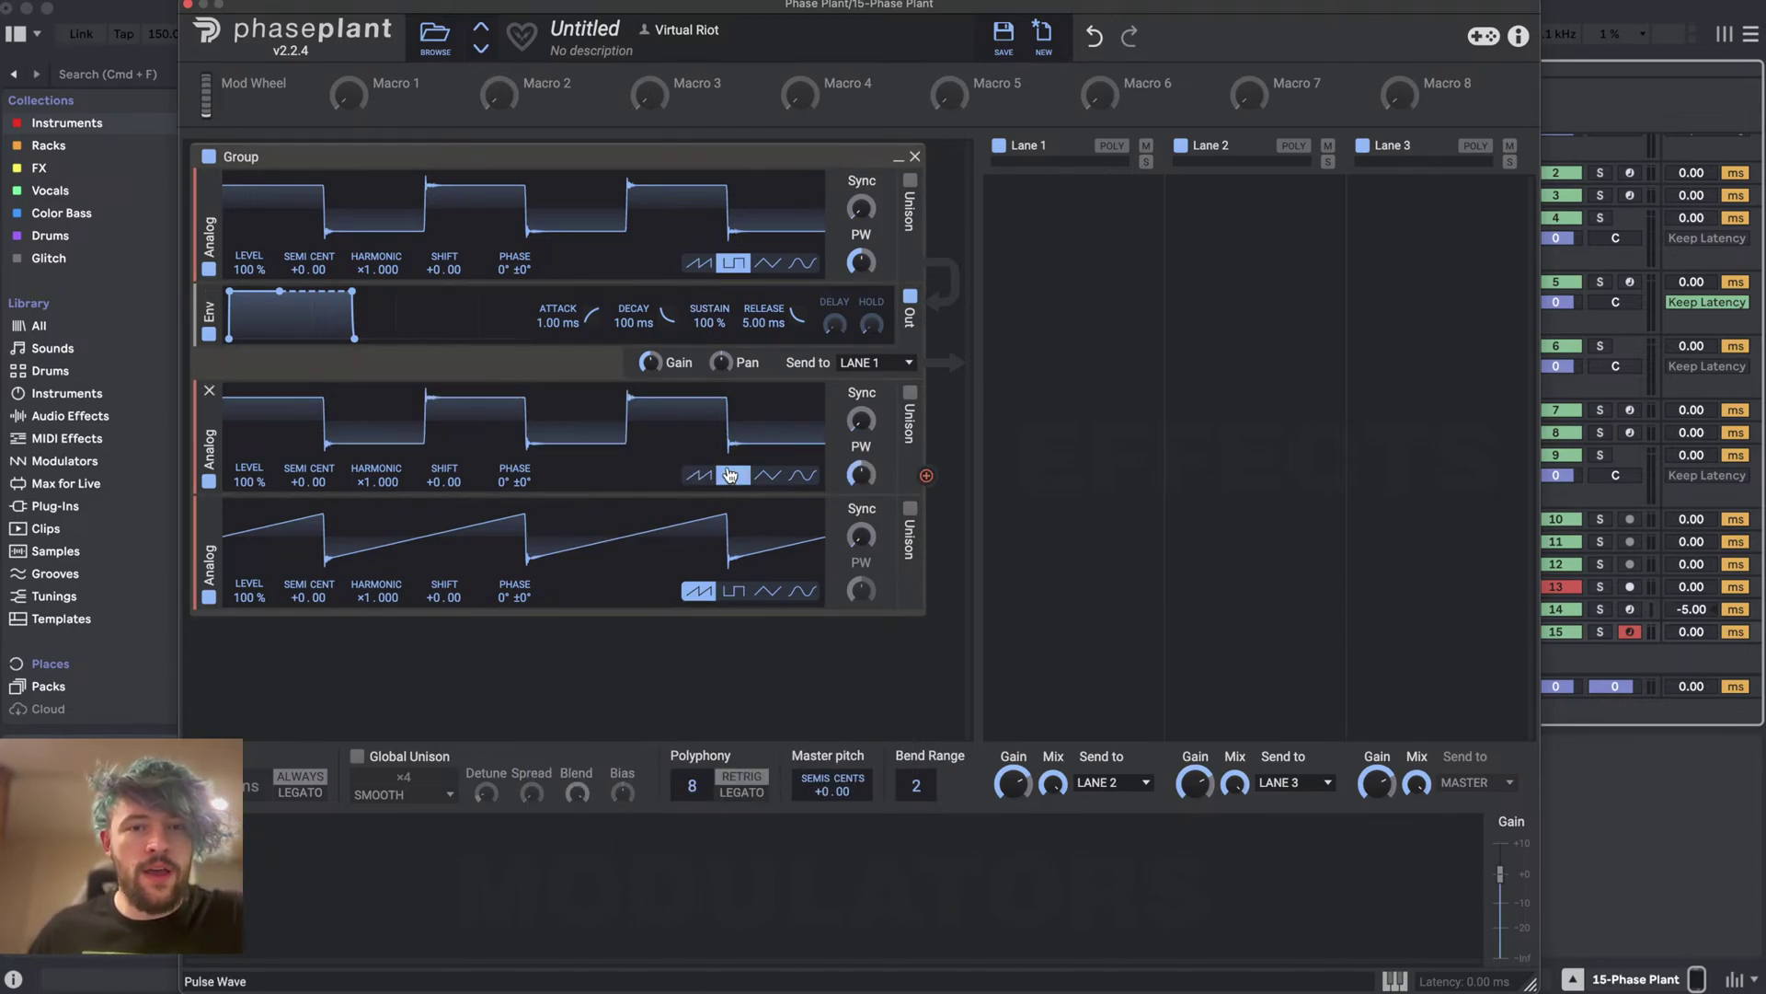
pyautogui.click(731, 593)
pyautogui.click(768, 474)
# - Route the second oscillator's output to modulate the first oscillator's phase
pyautogui.click(927, 476)
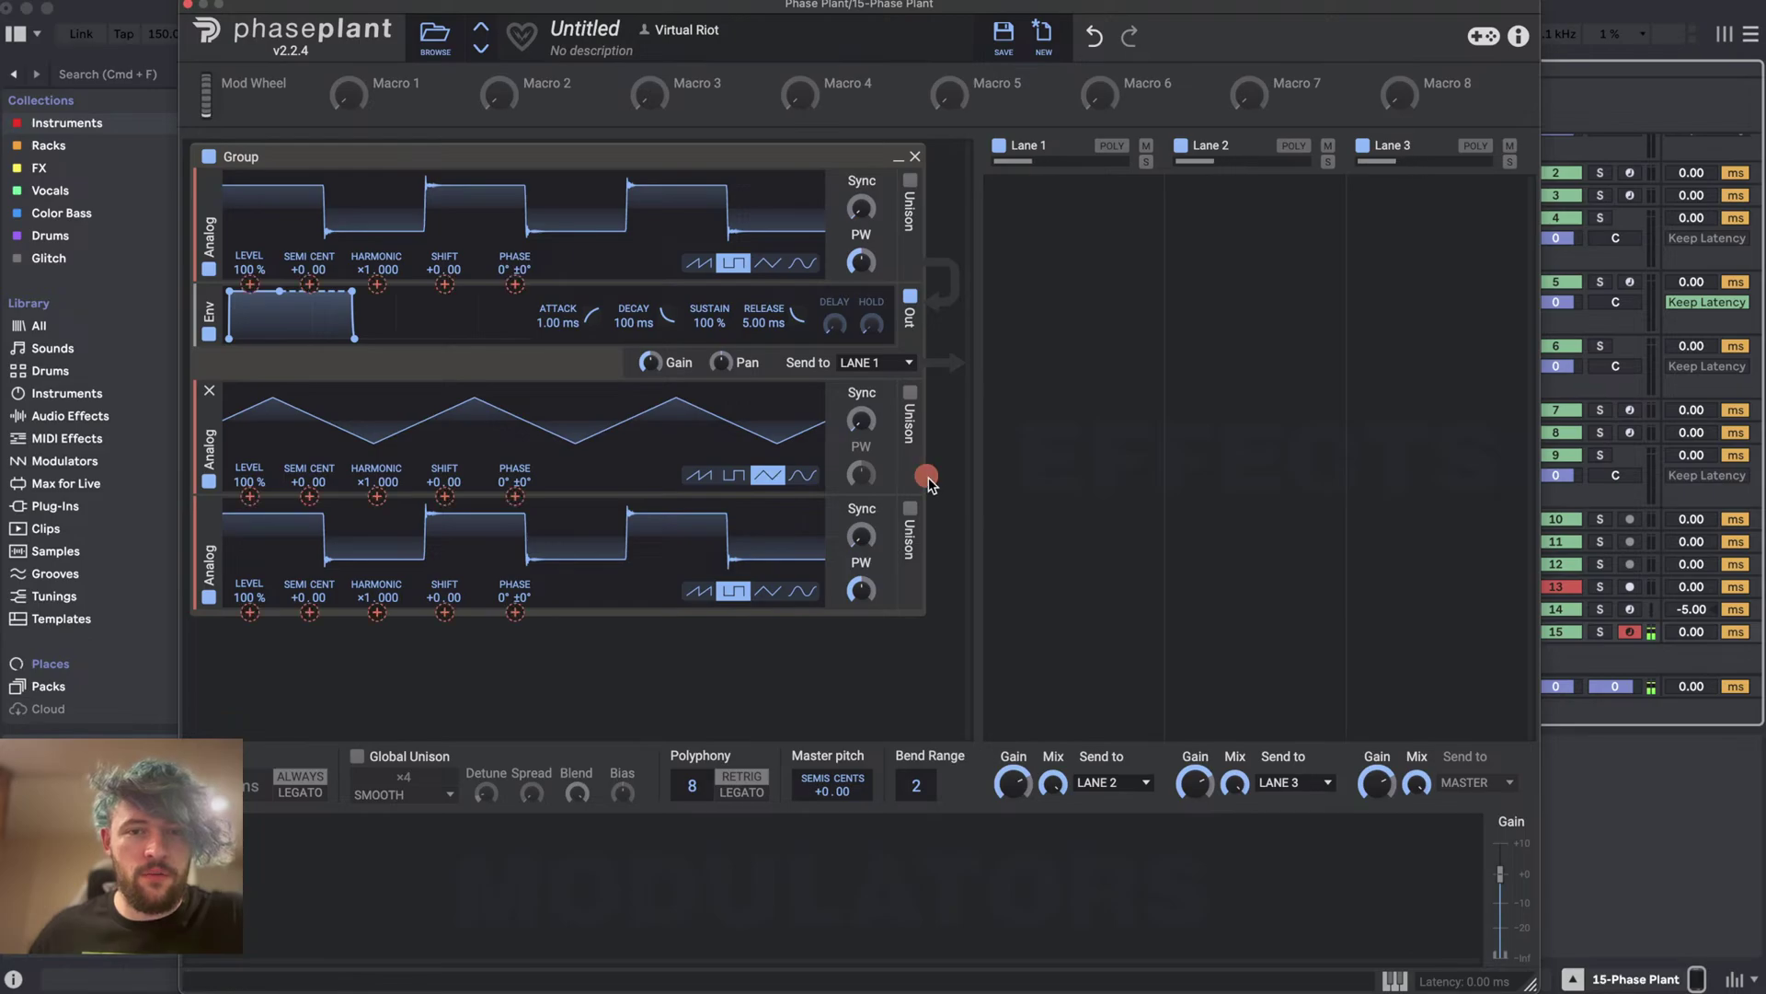
pyautogui.click(515, 284)
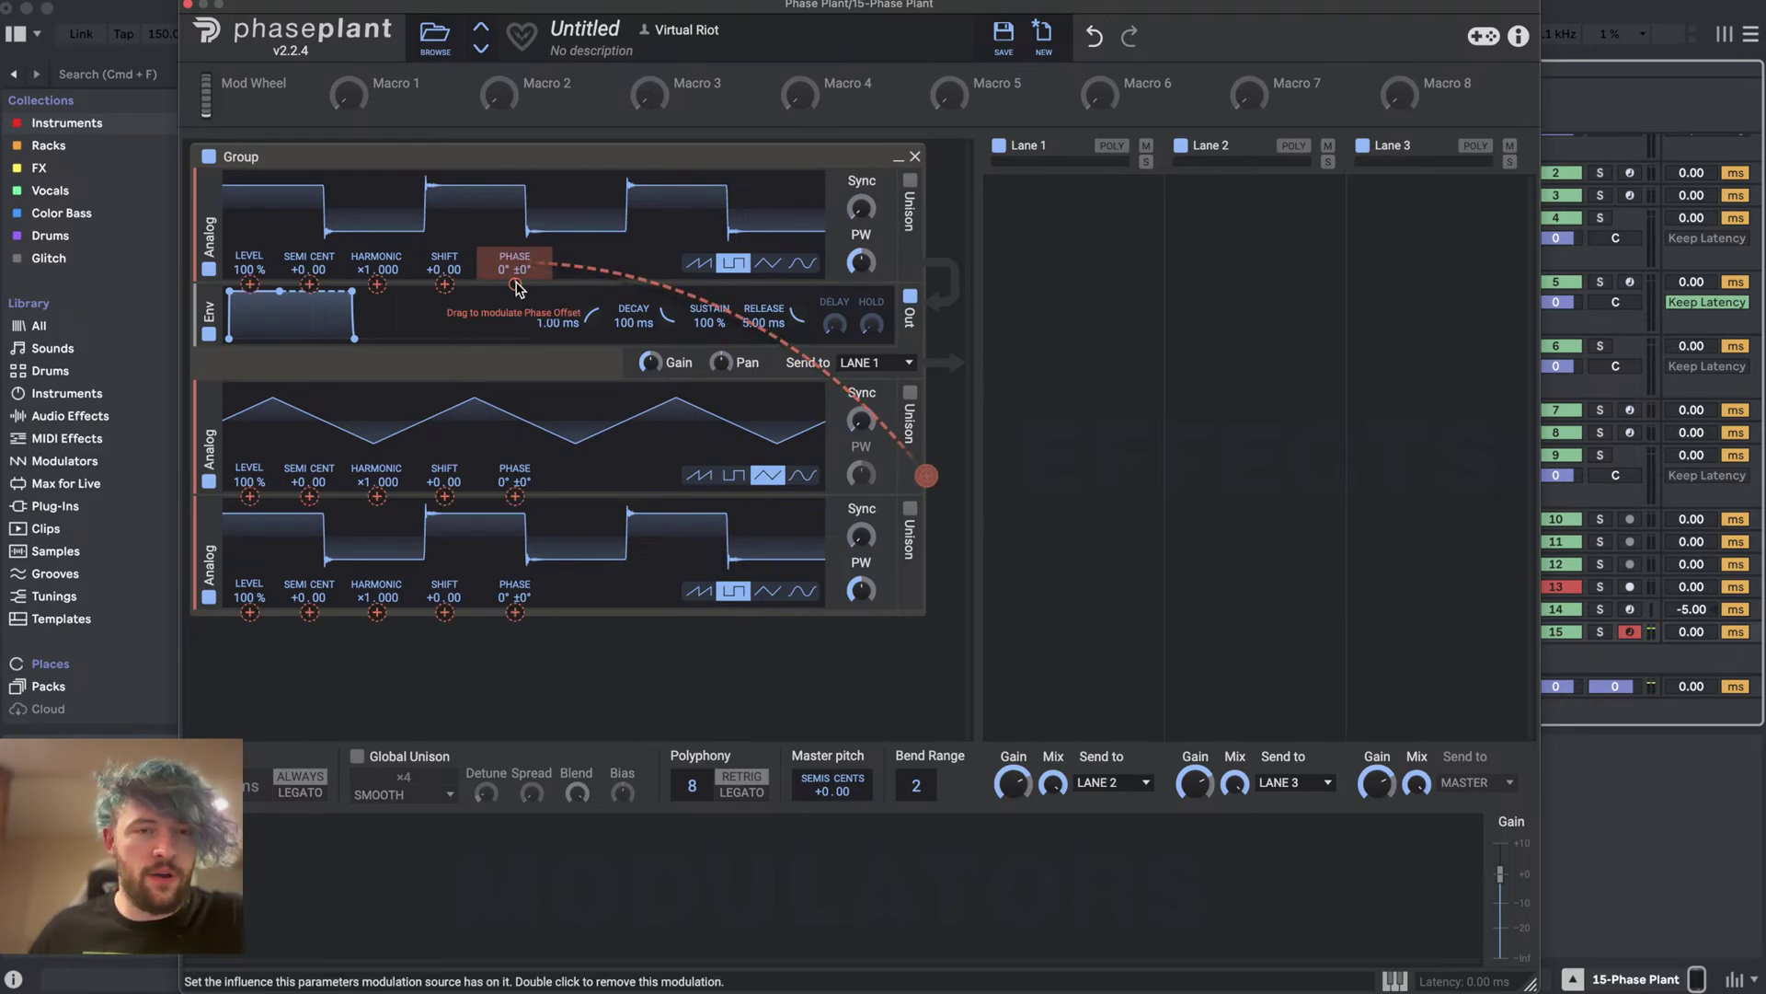
pyautogui.moveTo(515, 284); pyautogui.dragTo(518, 288)
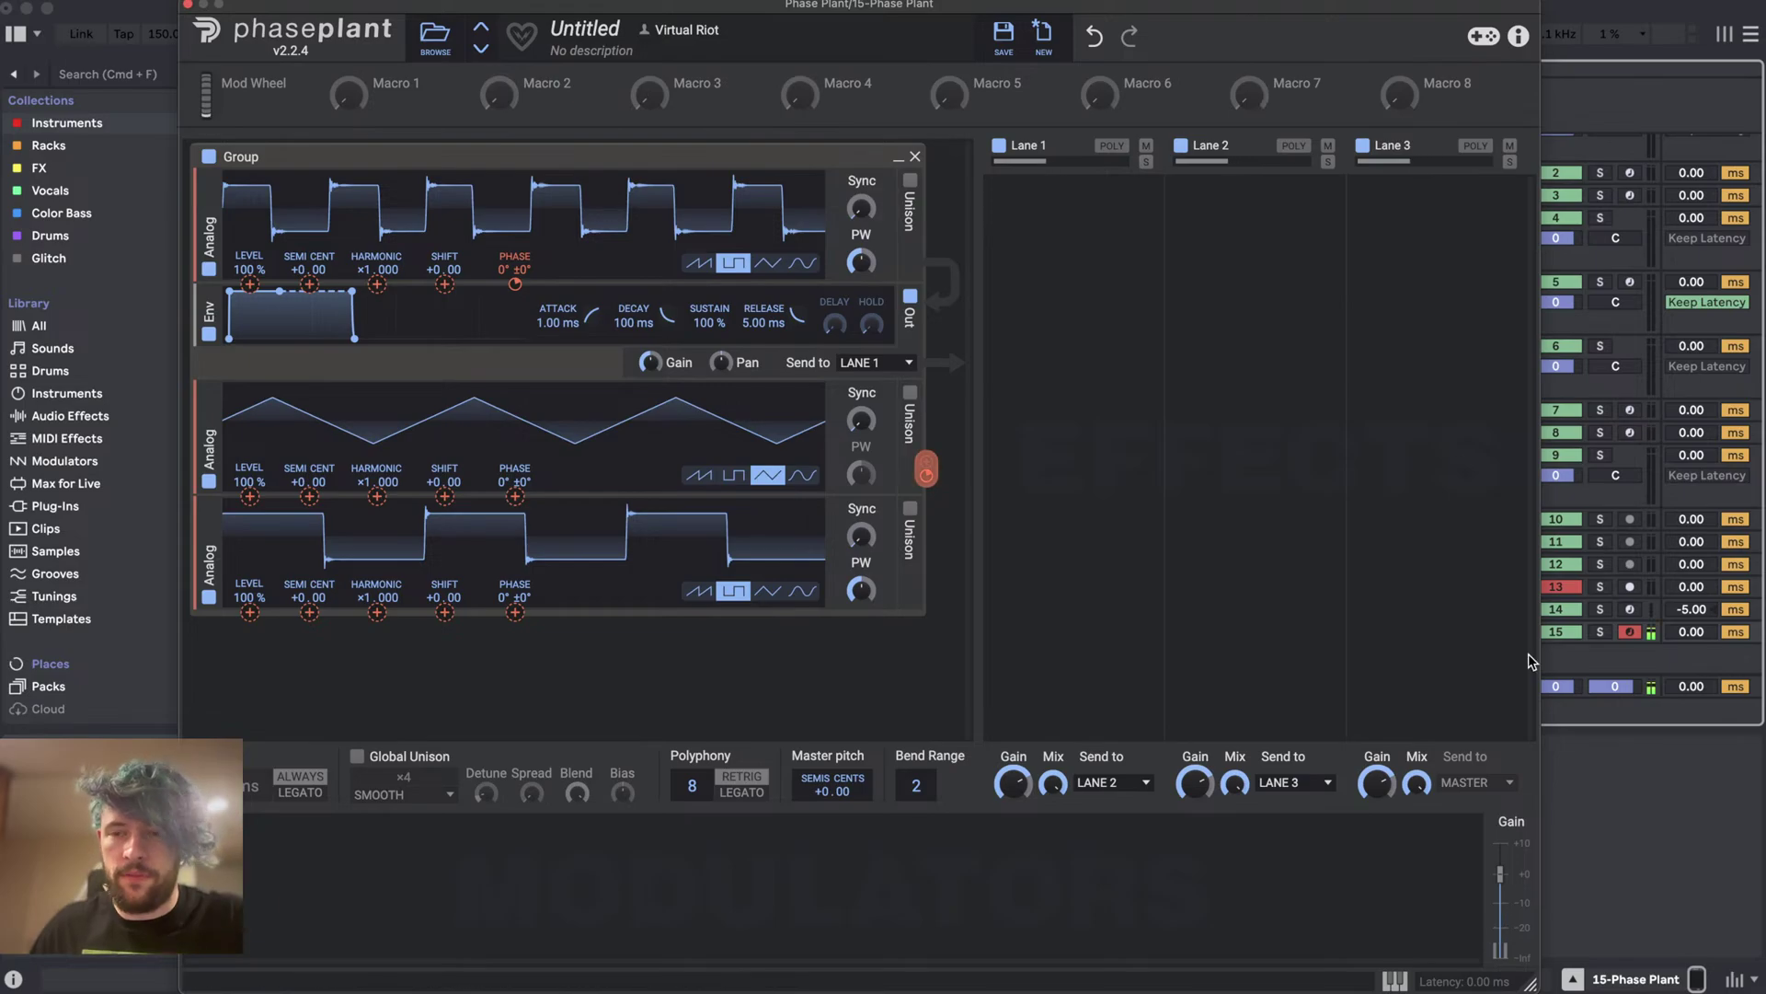
# - Uncover and unfold the 15 Phase Plant track, lower its volume to -2.7 dB, and bring the plugin window back into view
pyautogui.click(1597, 749)
pyautogui.moveTo(1012, 4); pyautogui.dragTo(712, 5)
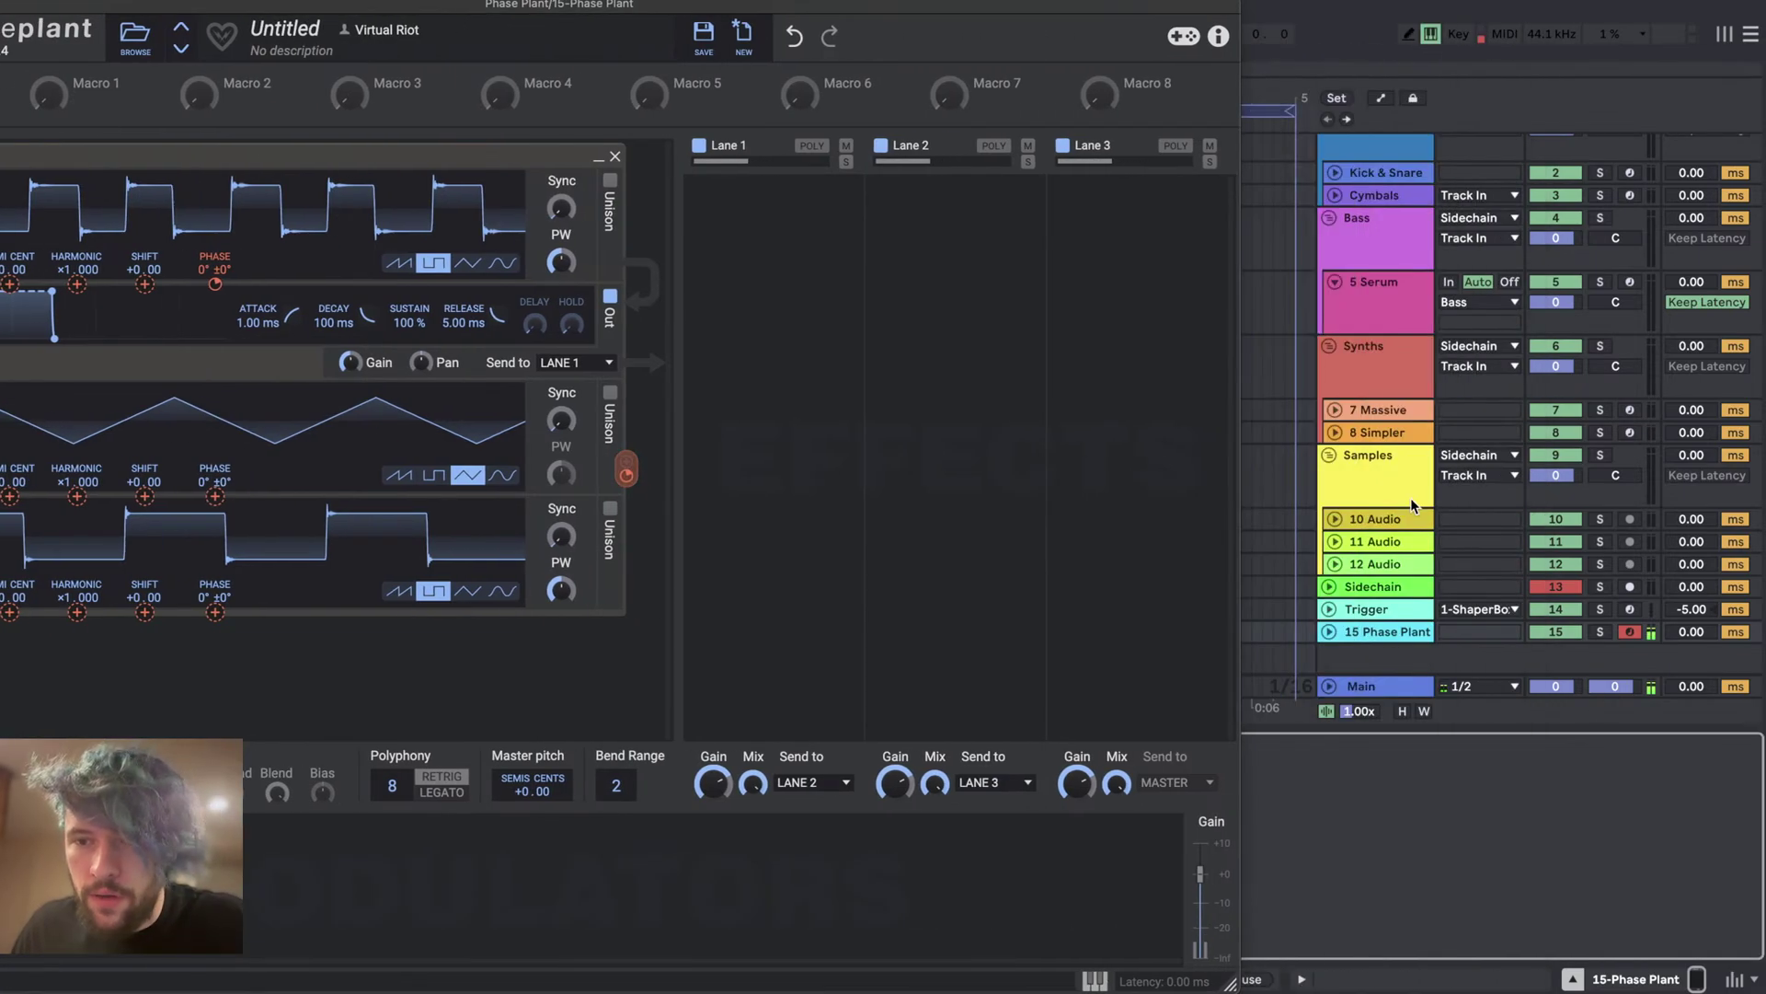
pyautogui.click(1329, 631)
pyautogui.moveTo(1556, 601); pyautogui.dragTo(1556, 607)
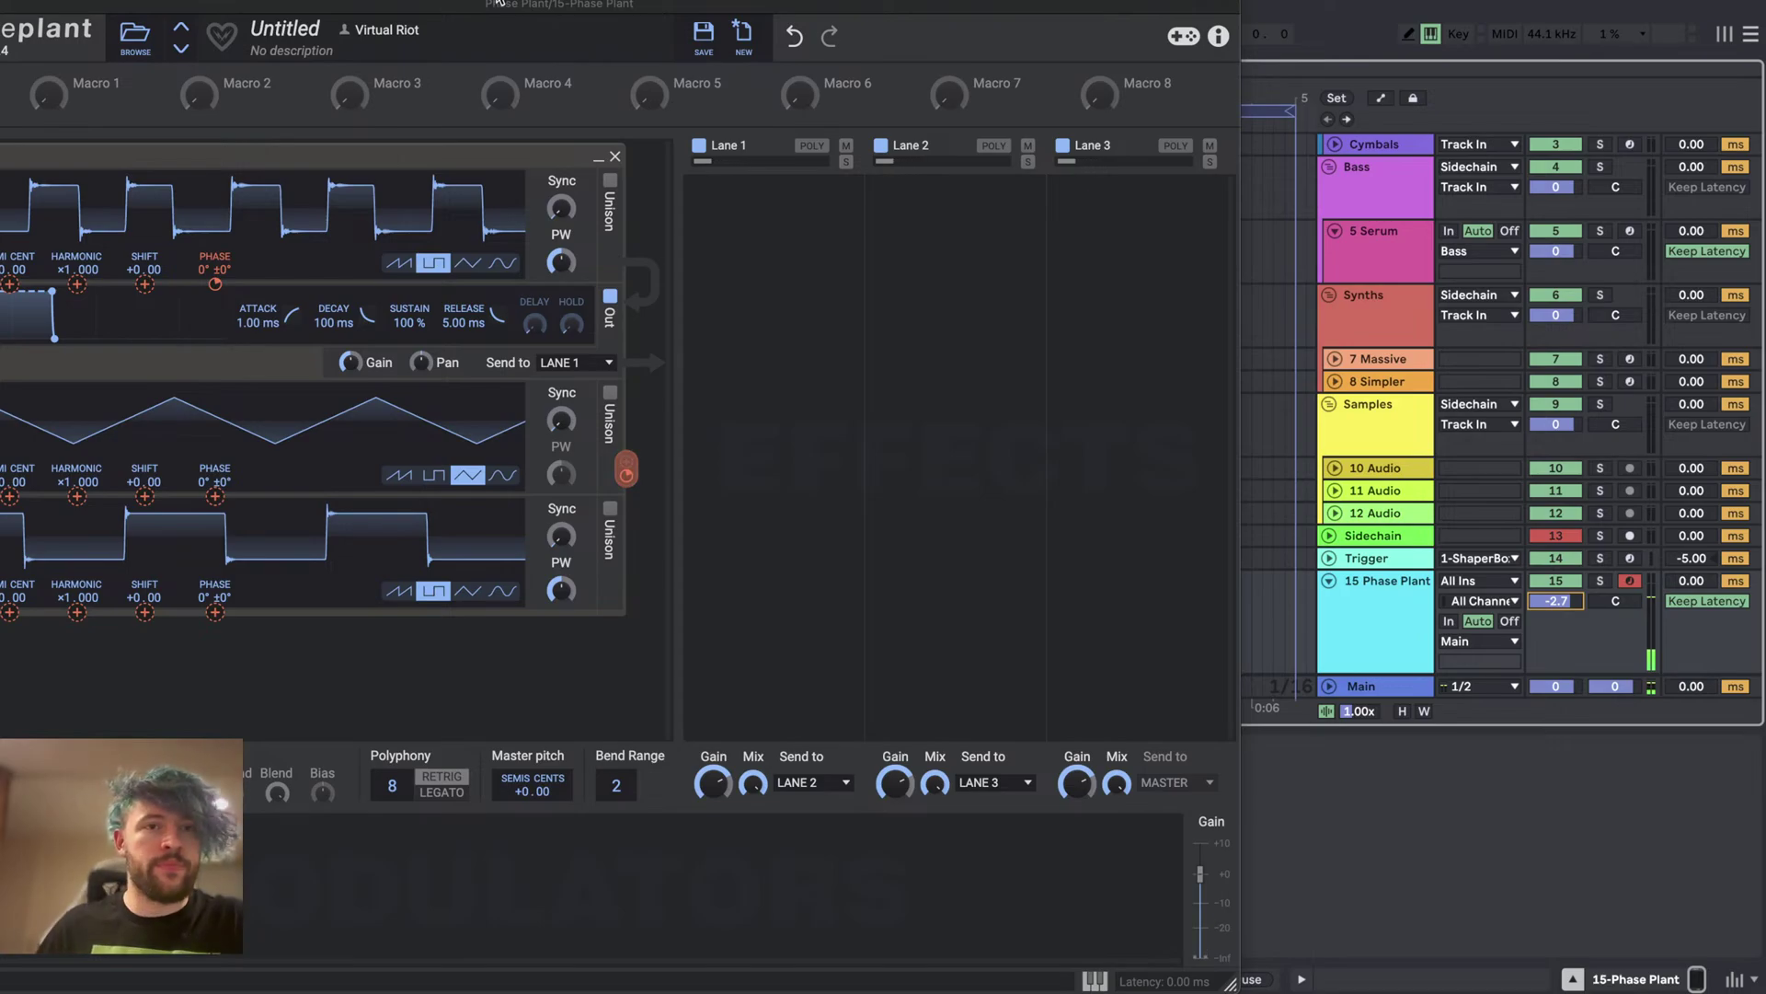
pyautogui.moveTo(501, 5); pyautogui.dragTo(934, 5)
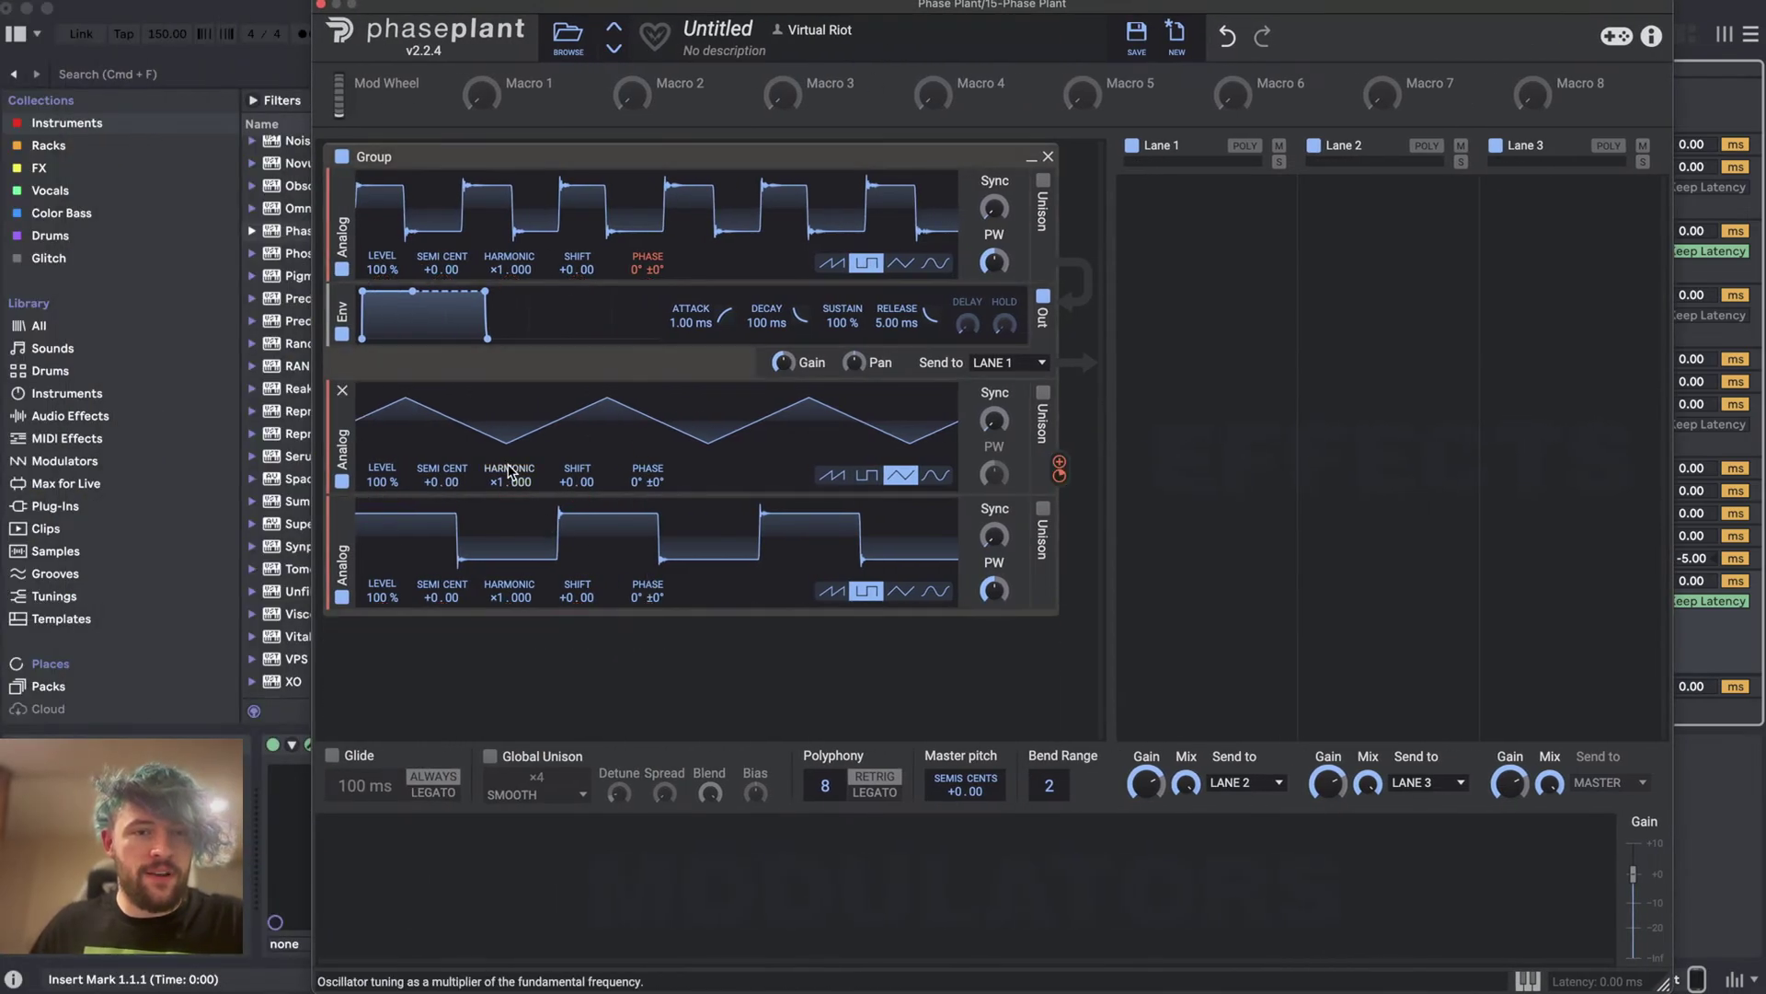
# - Set the second oscillator's harmonic to ×2.000 and adjust its phase modulation depth on the first oscillator
pyautogui.moveTo(497, 483); pyautogui.dragTo(497, 464)
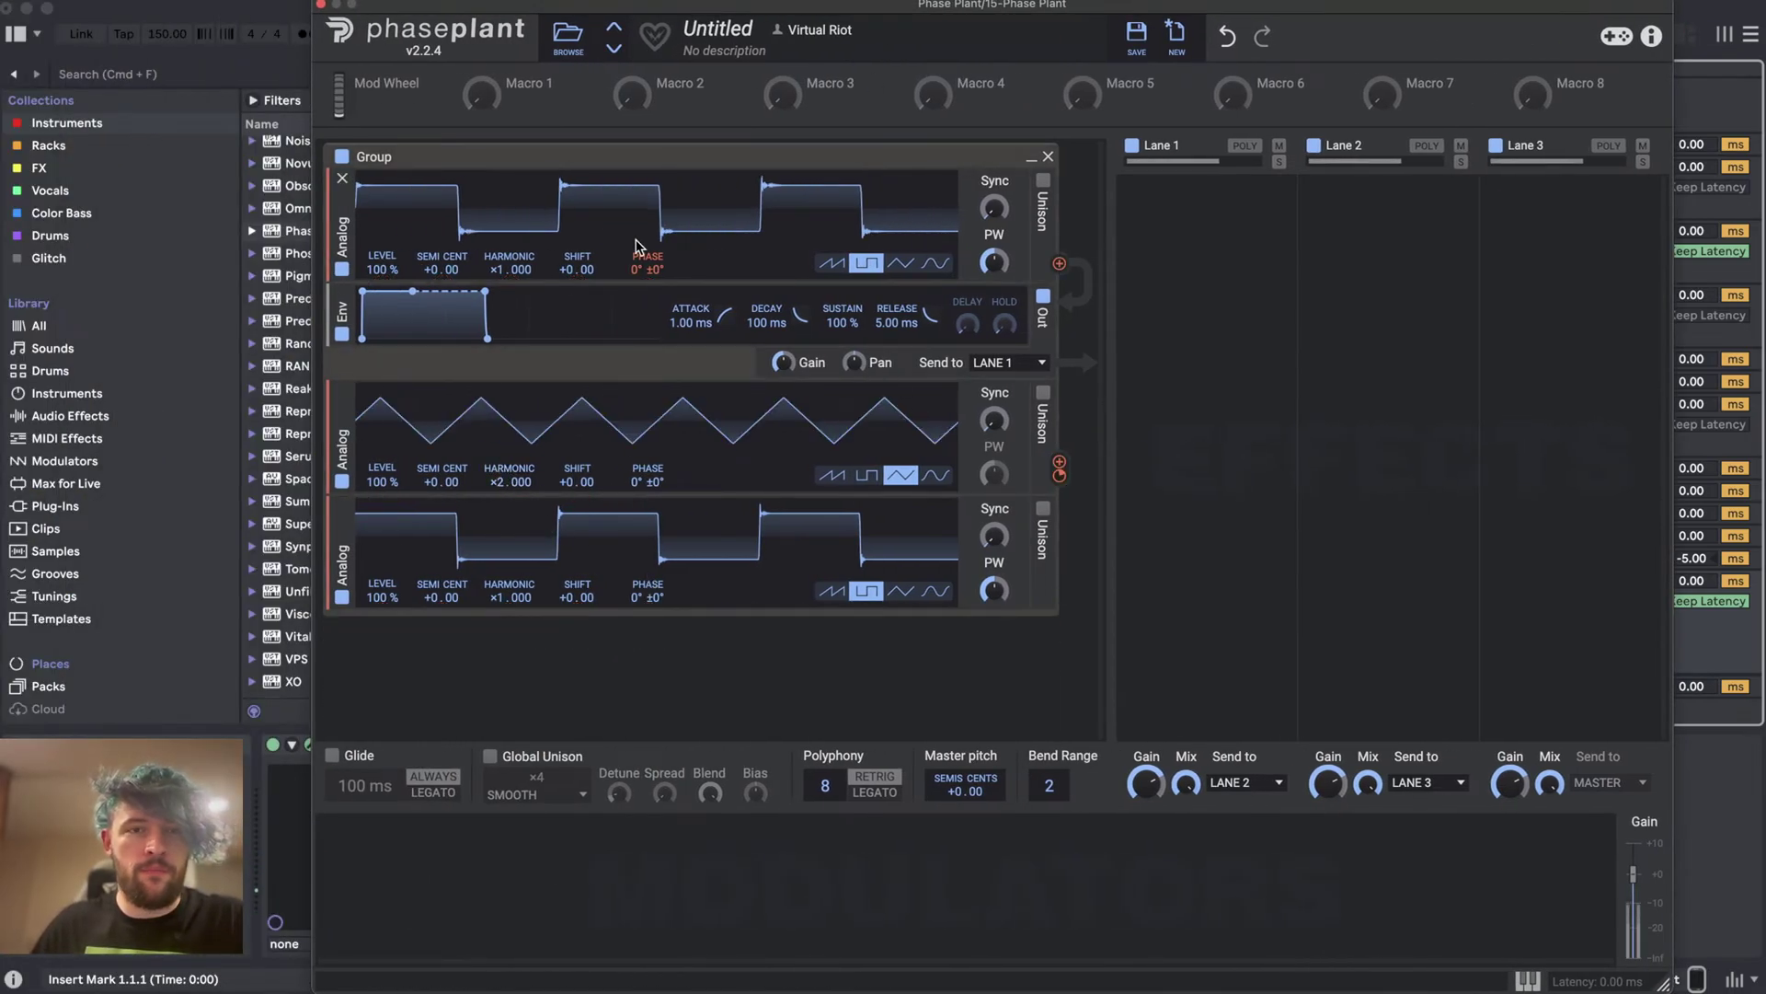
pyautogui.moveTo(647, 265); pyautogui.dragTo(650, 288)
pyautogui.click(681, 685)
pyautogui.click(843, 501)
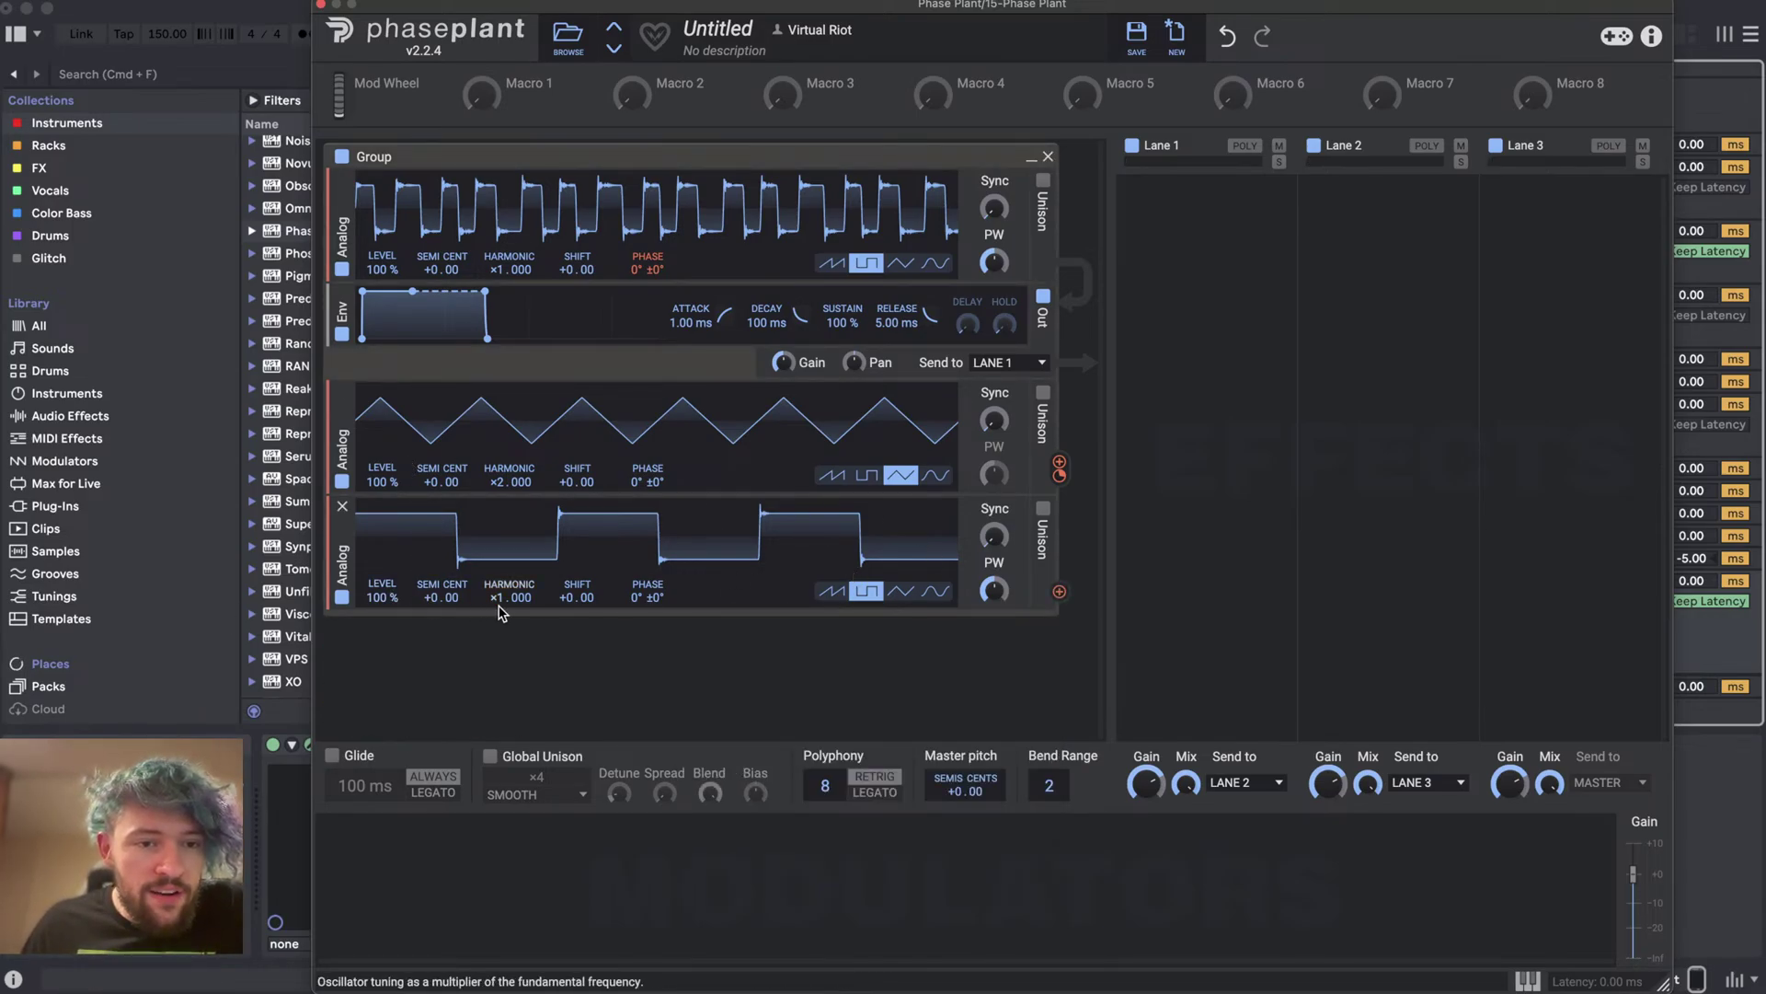
# - Set the third oscillator's harmonic to ×2.000 and route it to modulate the second oscillator's phase
pyautogui.moveTo(494, 598); pyautogui.dragTo(495, 594)
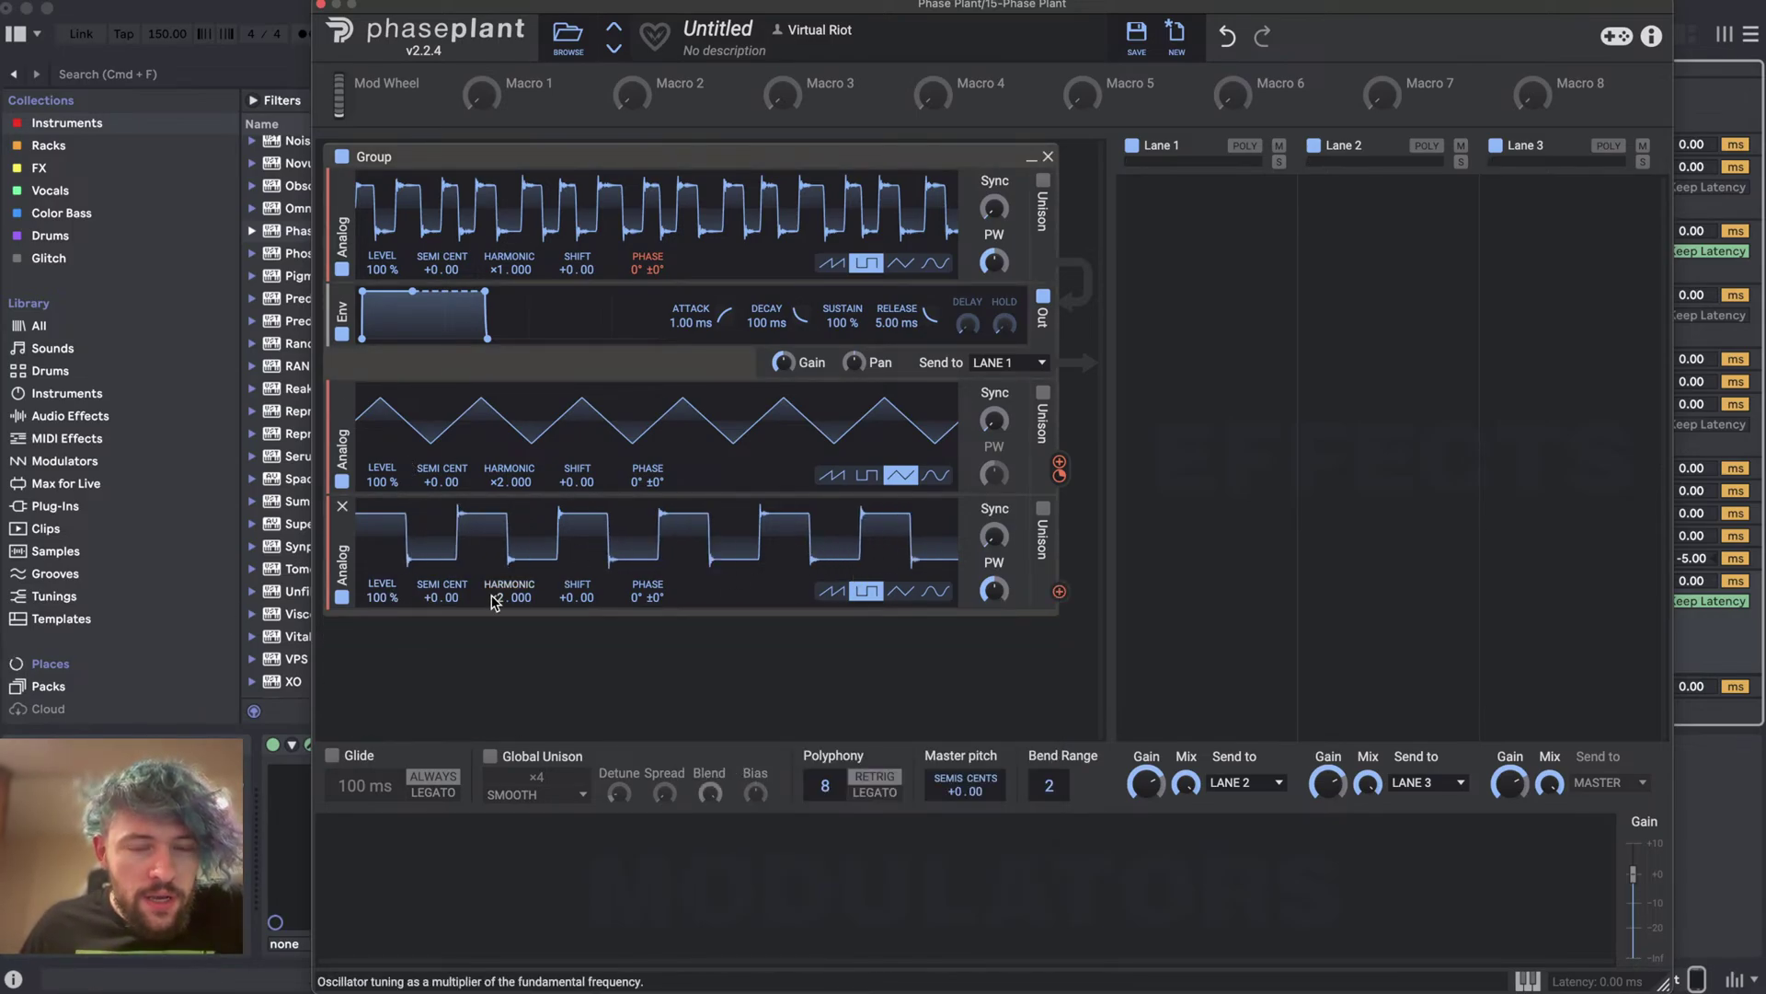
pyautogui.moveTo(1059, 591); pyautogui.dragTo(647, 488)
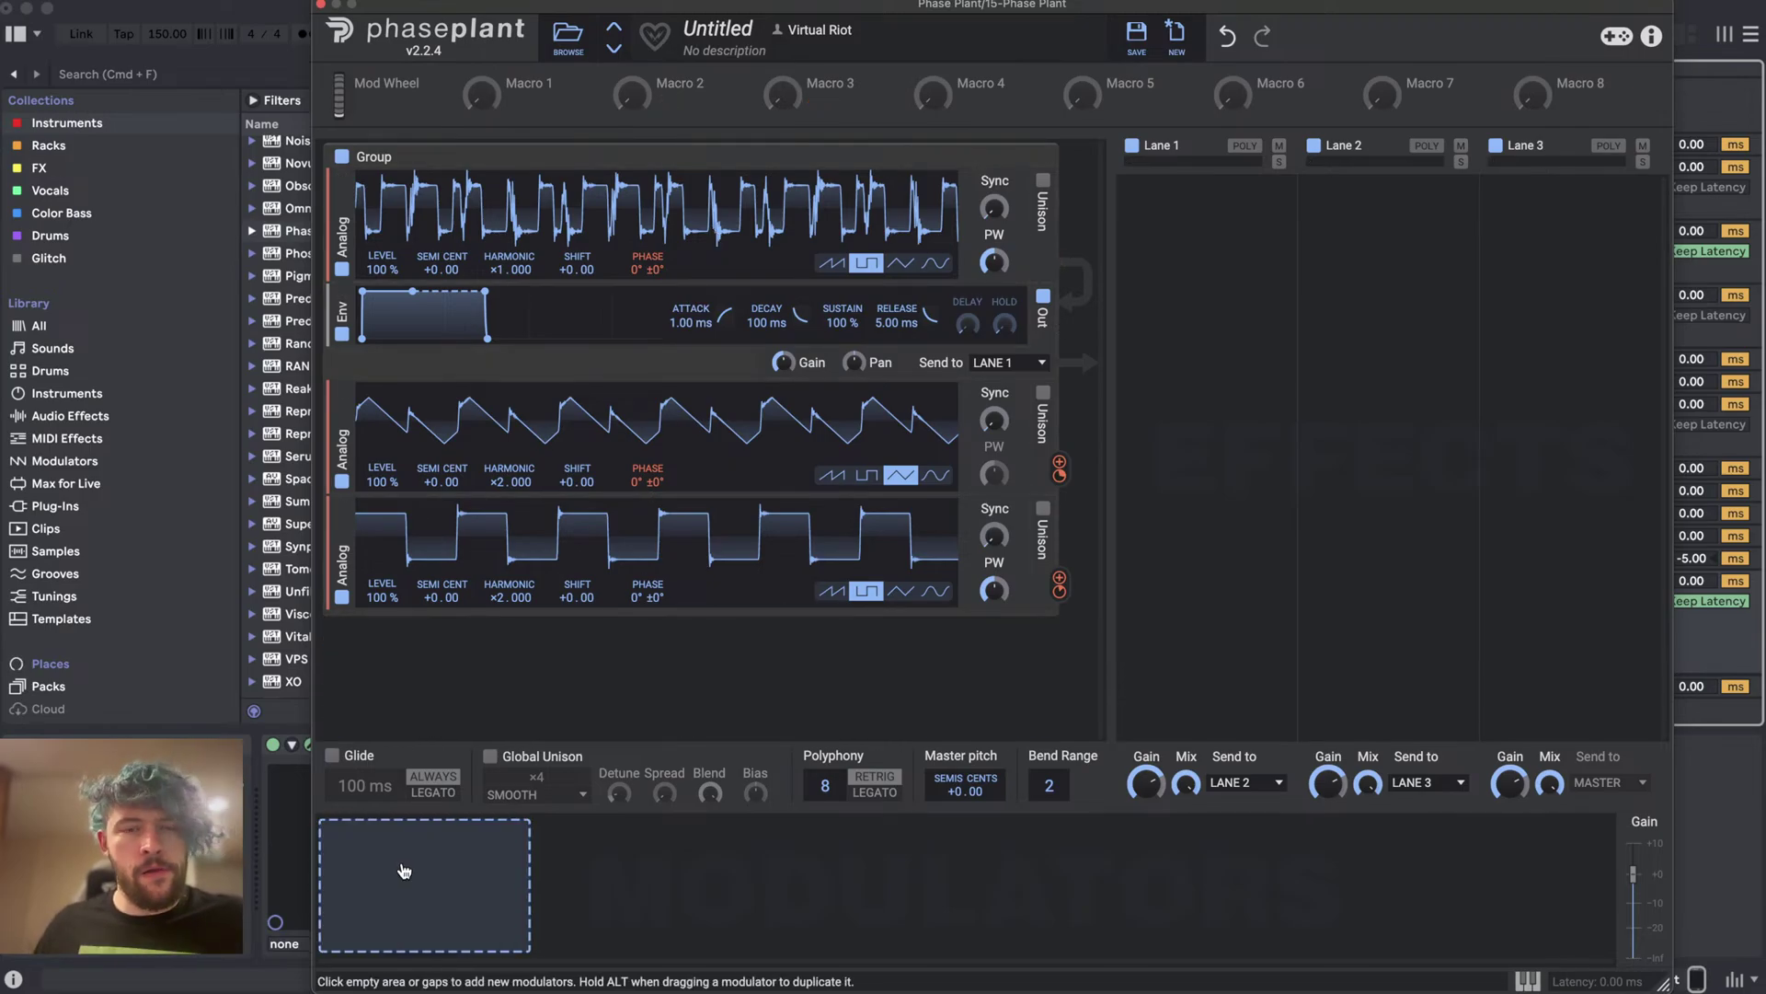
# - Add a Gain effect to Lane 1 and switch its unit to percent
pyautogui.click(1233, 189)
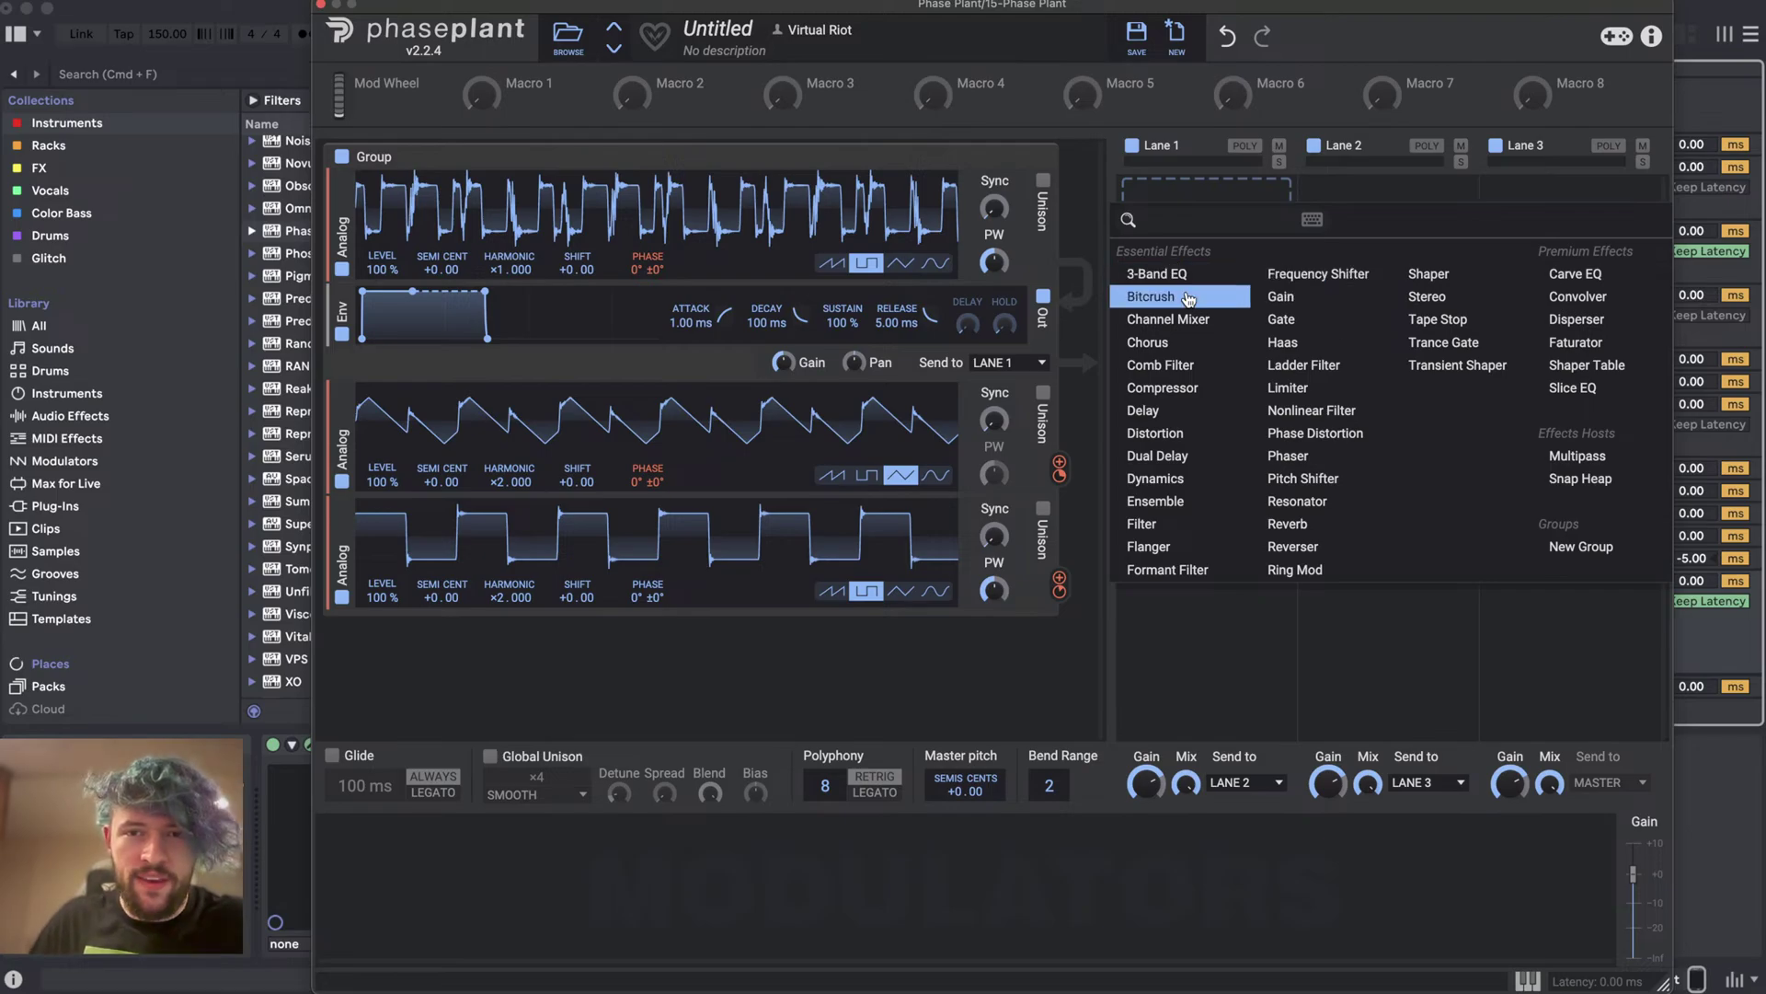
pyautogui.click(1310, 302)
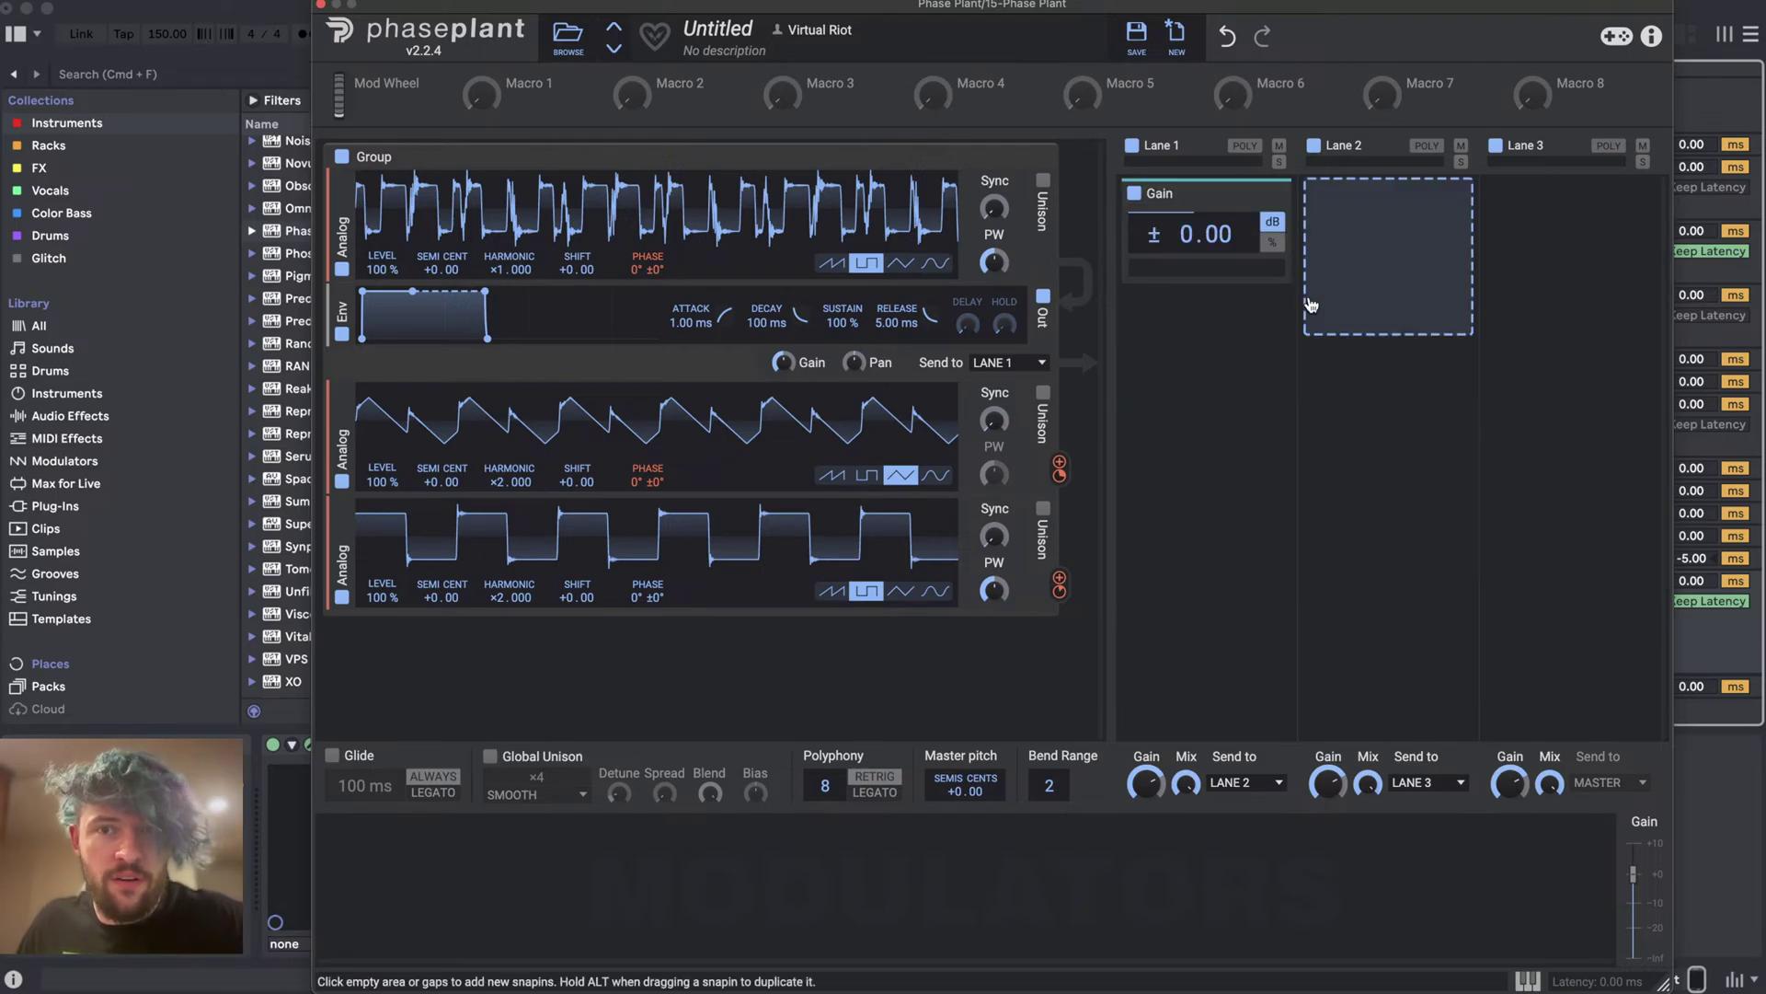
pyautogui.click(1272, 242)
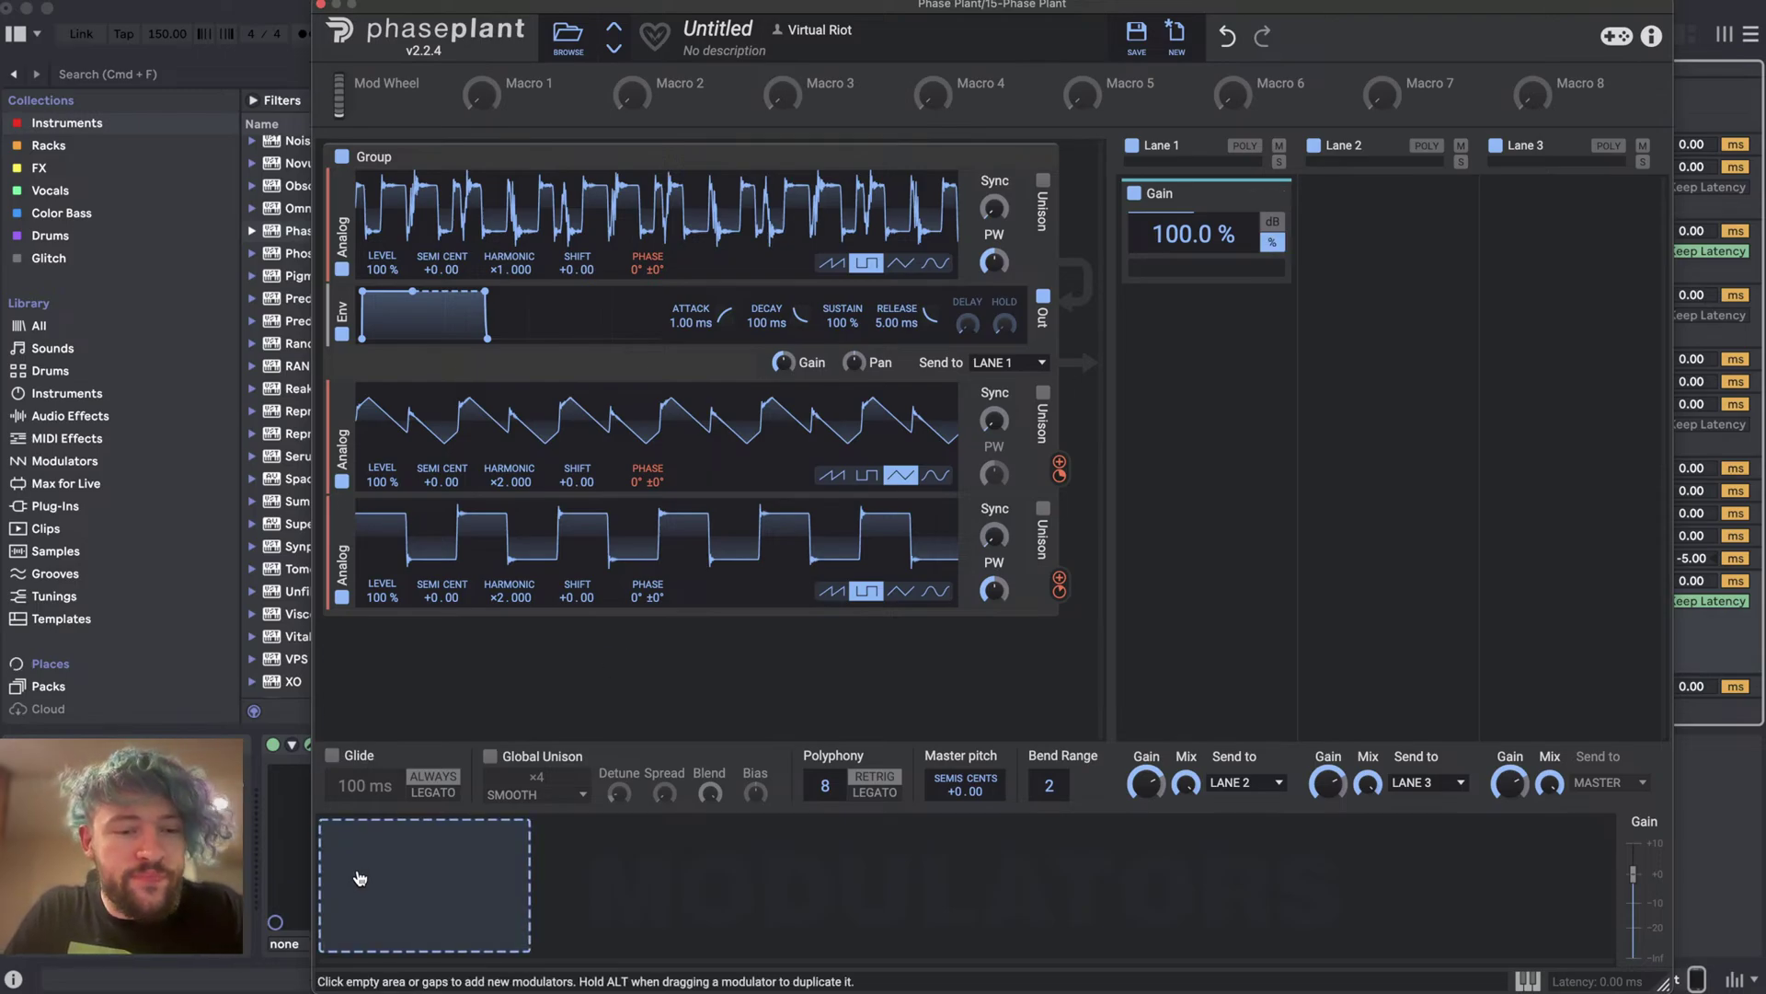
# - Add an LFO modulator and sync its rate to the tempo at 4/16
pyautogui.click(425, 883)
pyautogui.click(390, 793)
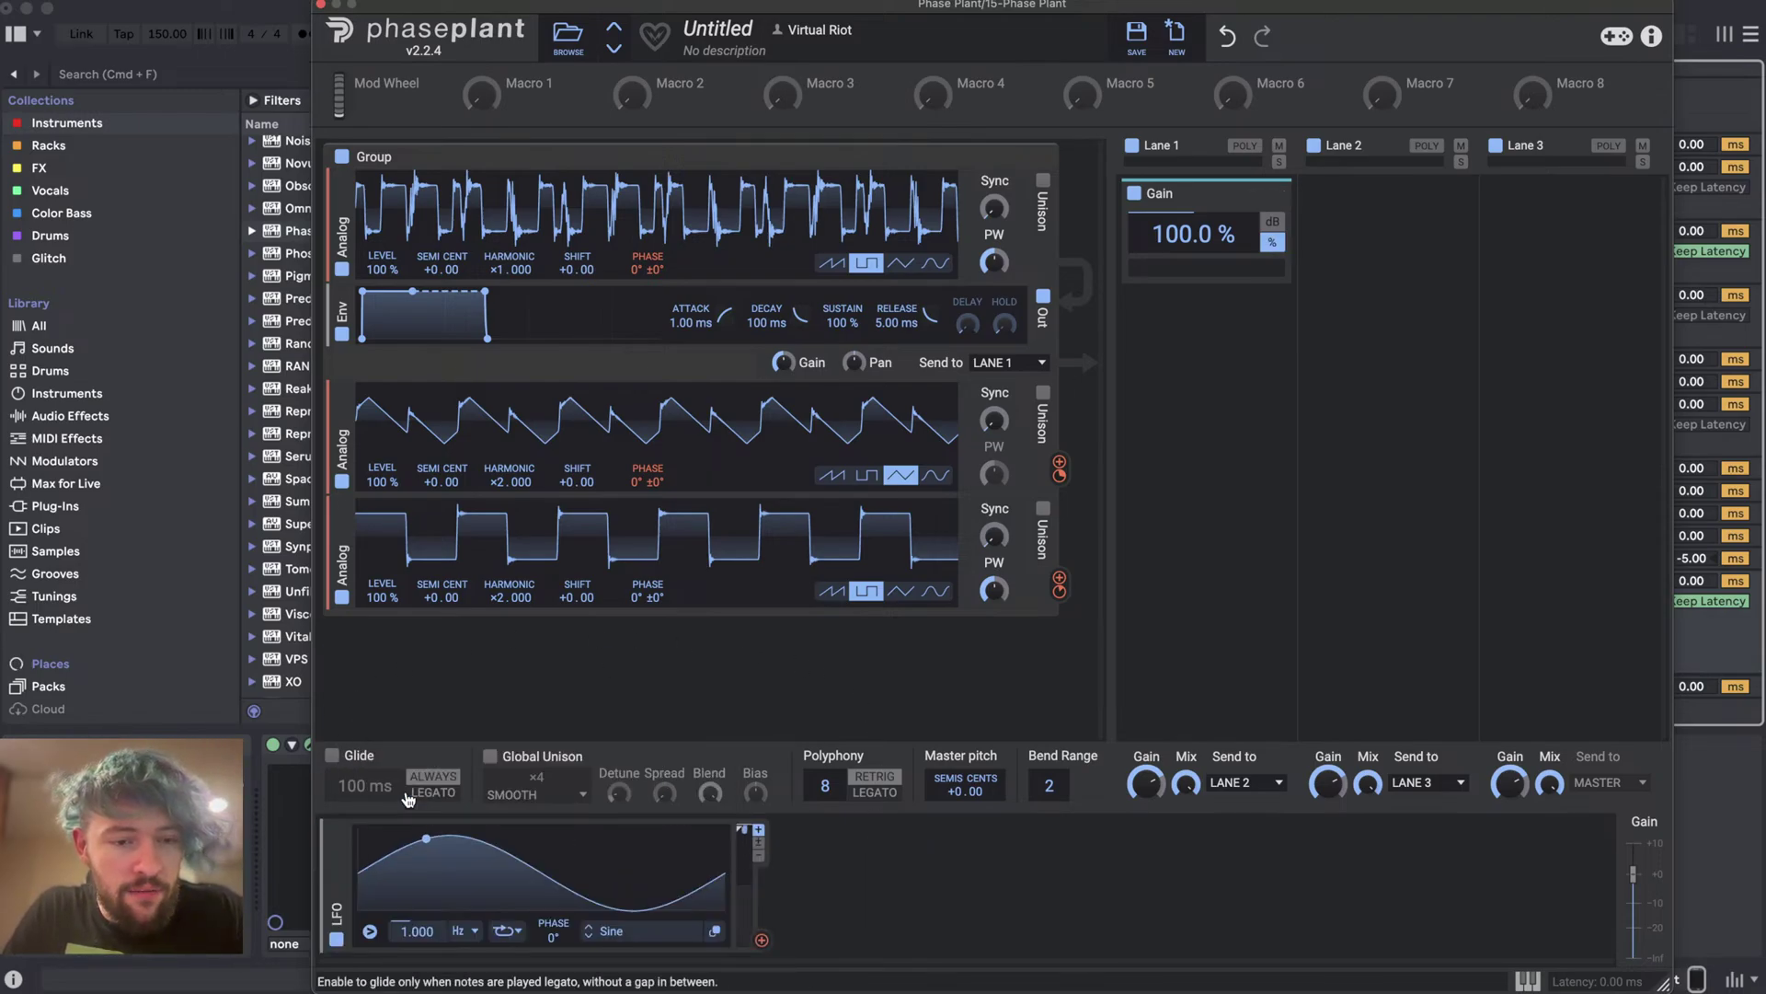
pyautogui.click(469, 930)
pyautogui.click(492, 957)
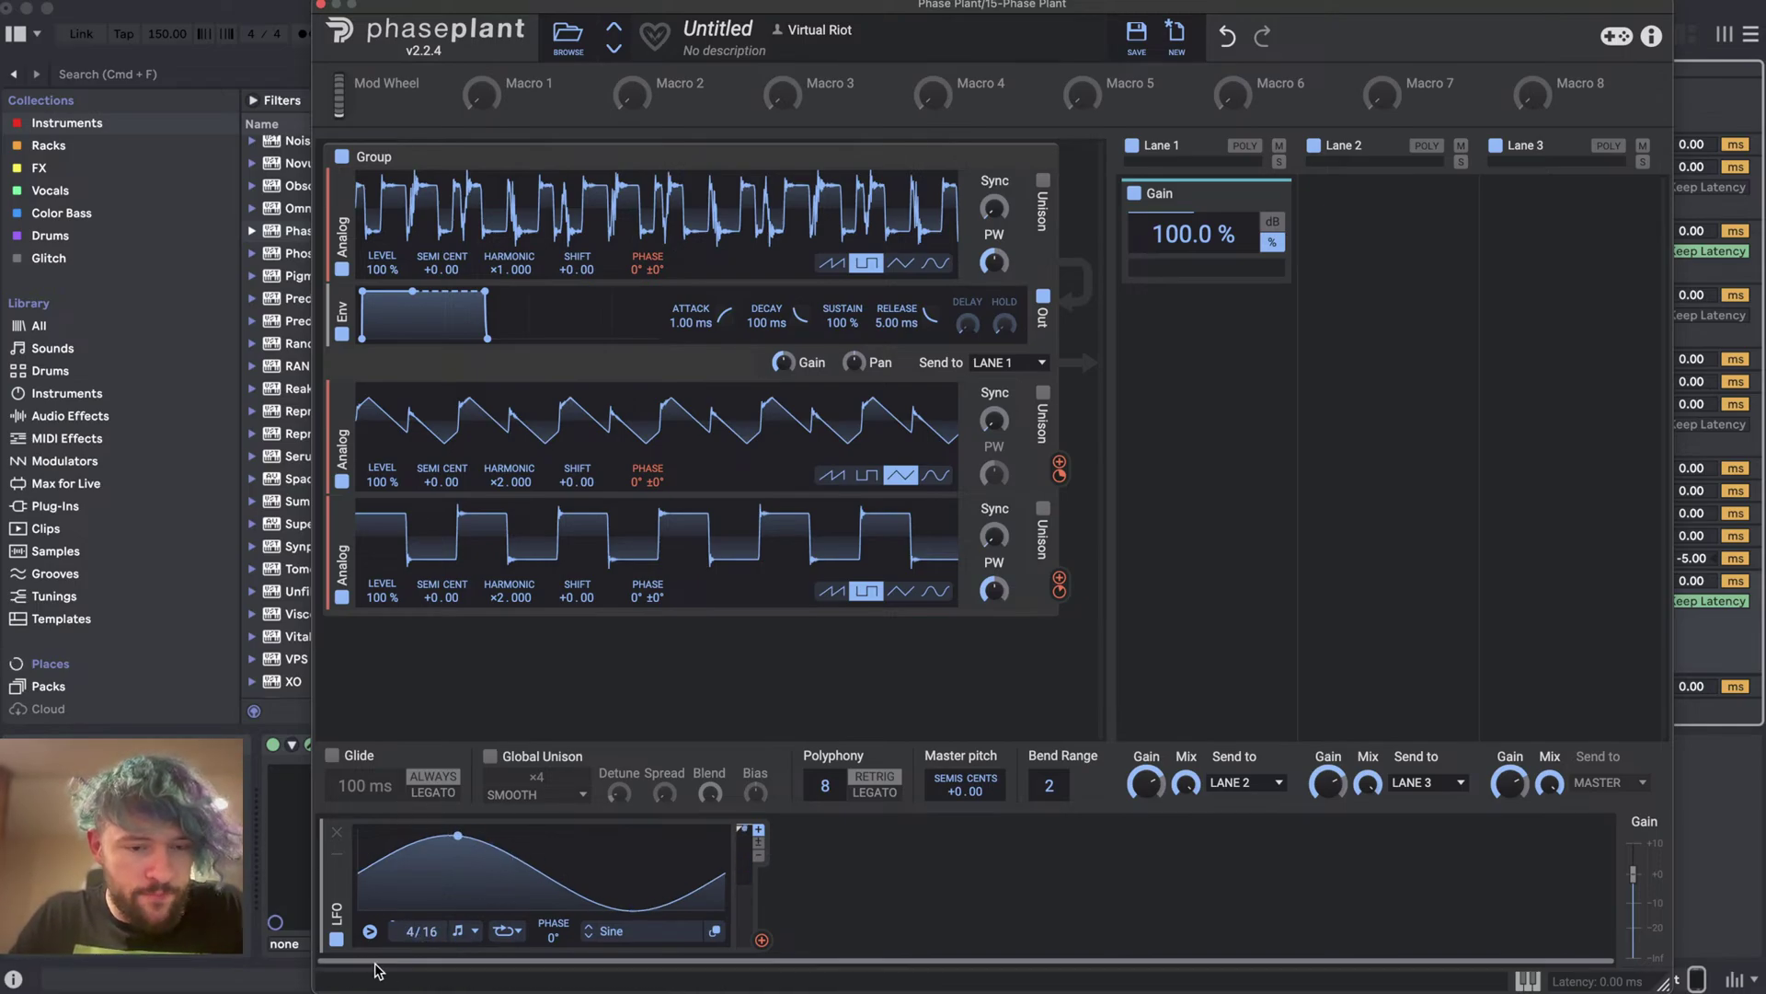
# - Modulate the Lane 1 Gain effect with the LFO and set its base level to 0 %
pyautogui.click(764, 941)
pyautogui.click(1191, 235)
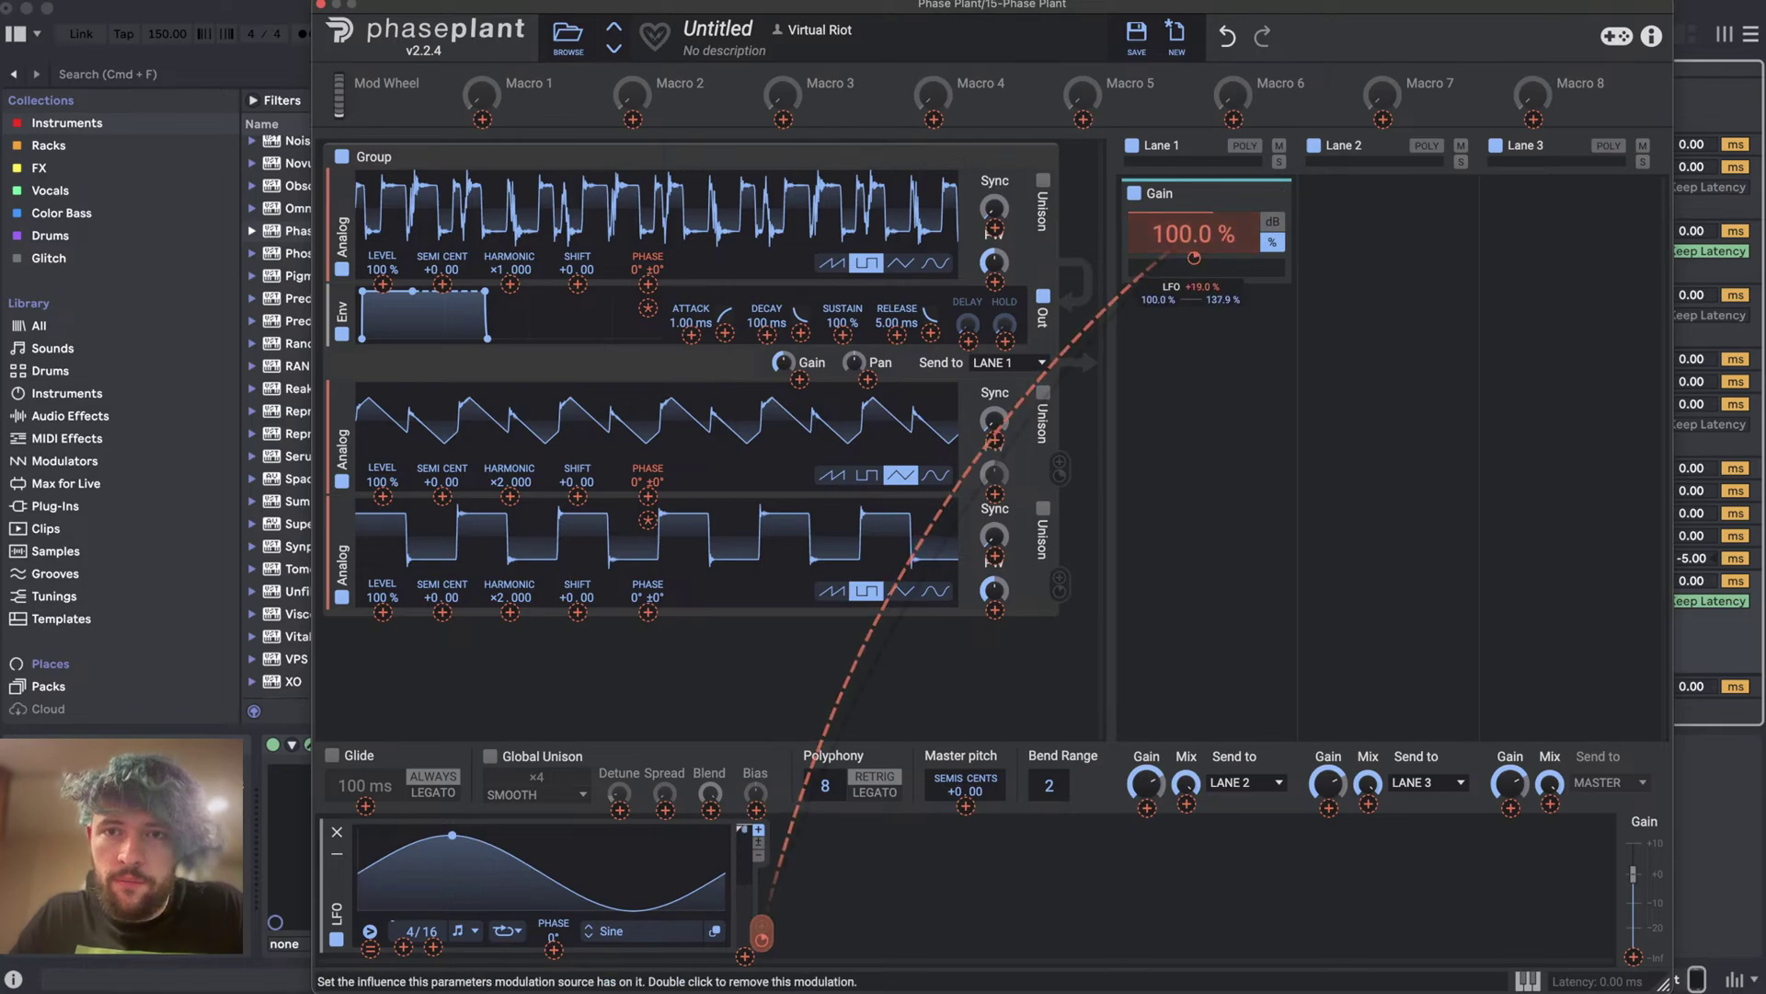
pyautogui.click(1196, 284)
pyautogui.moveTo(1194, 260)
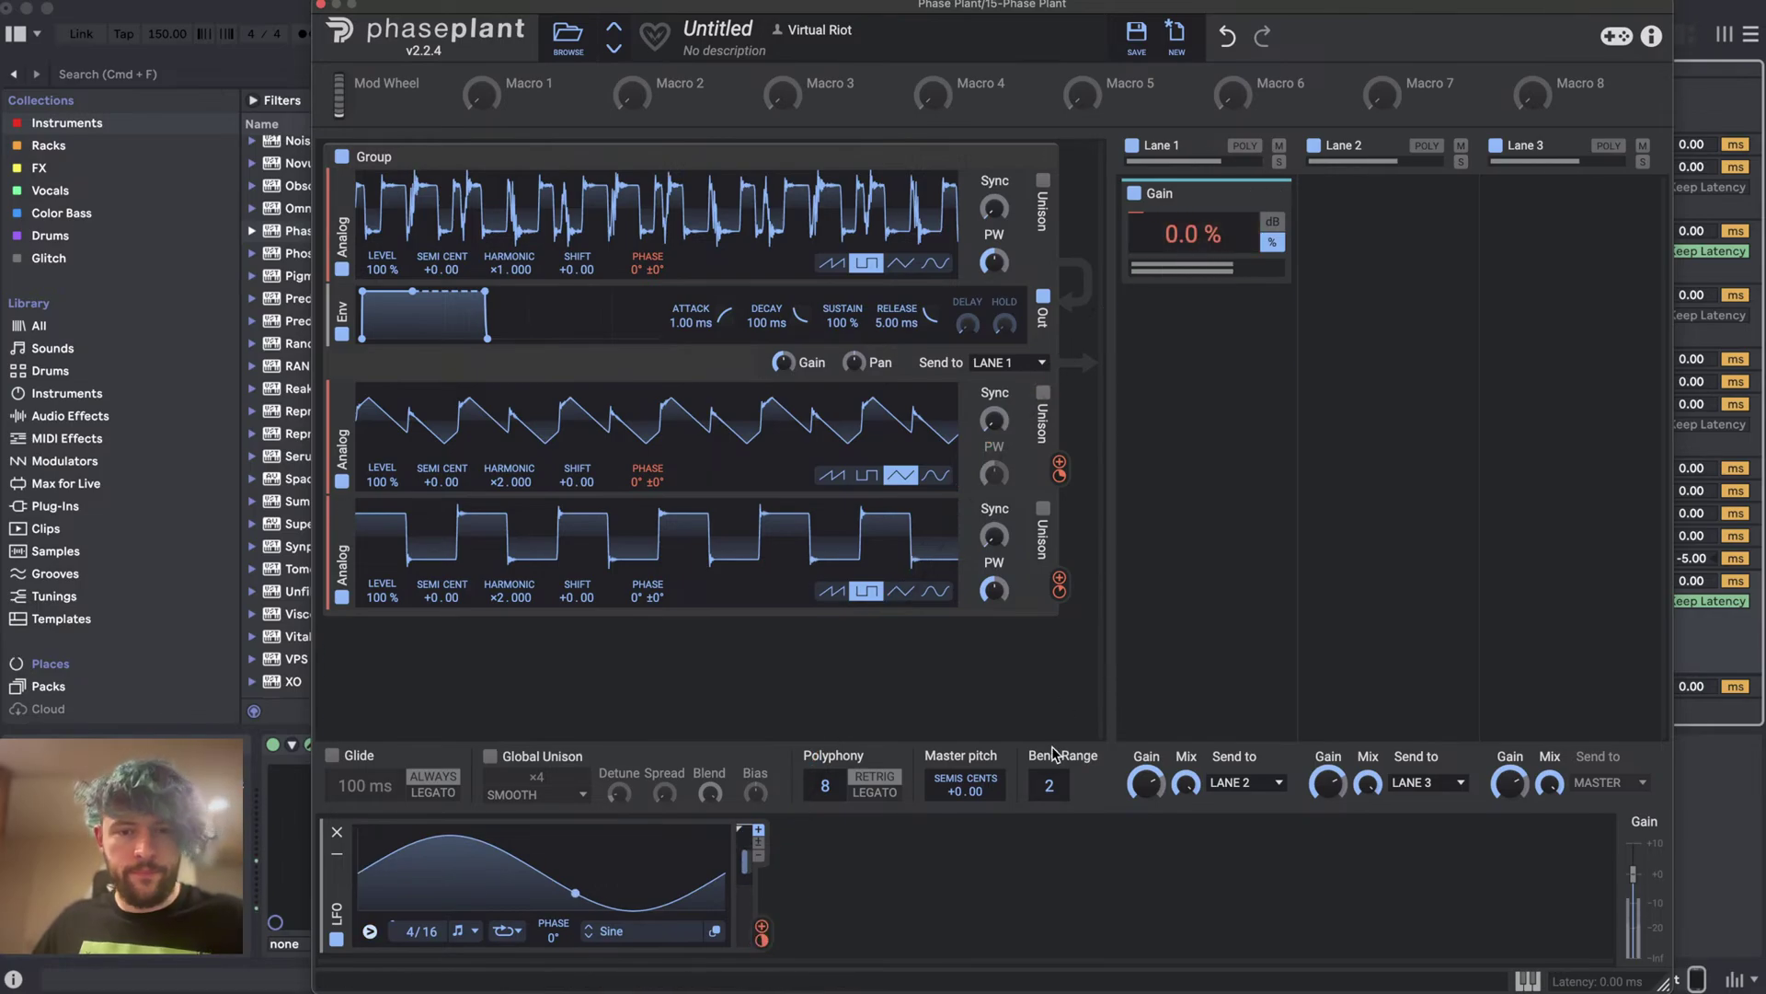
# - Add a second LFO tempo-synced at 4/4 and set the first LFO's rate to 1/16
pyautogui.click(980, 837)
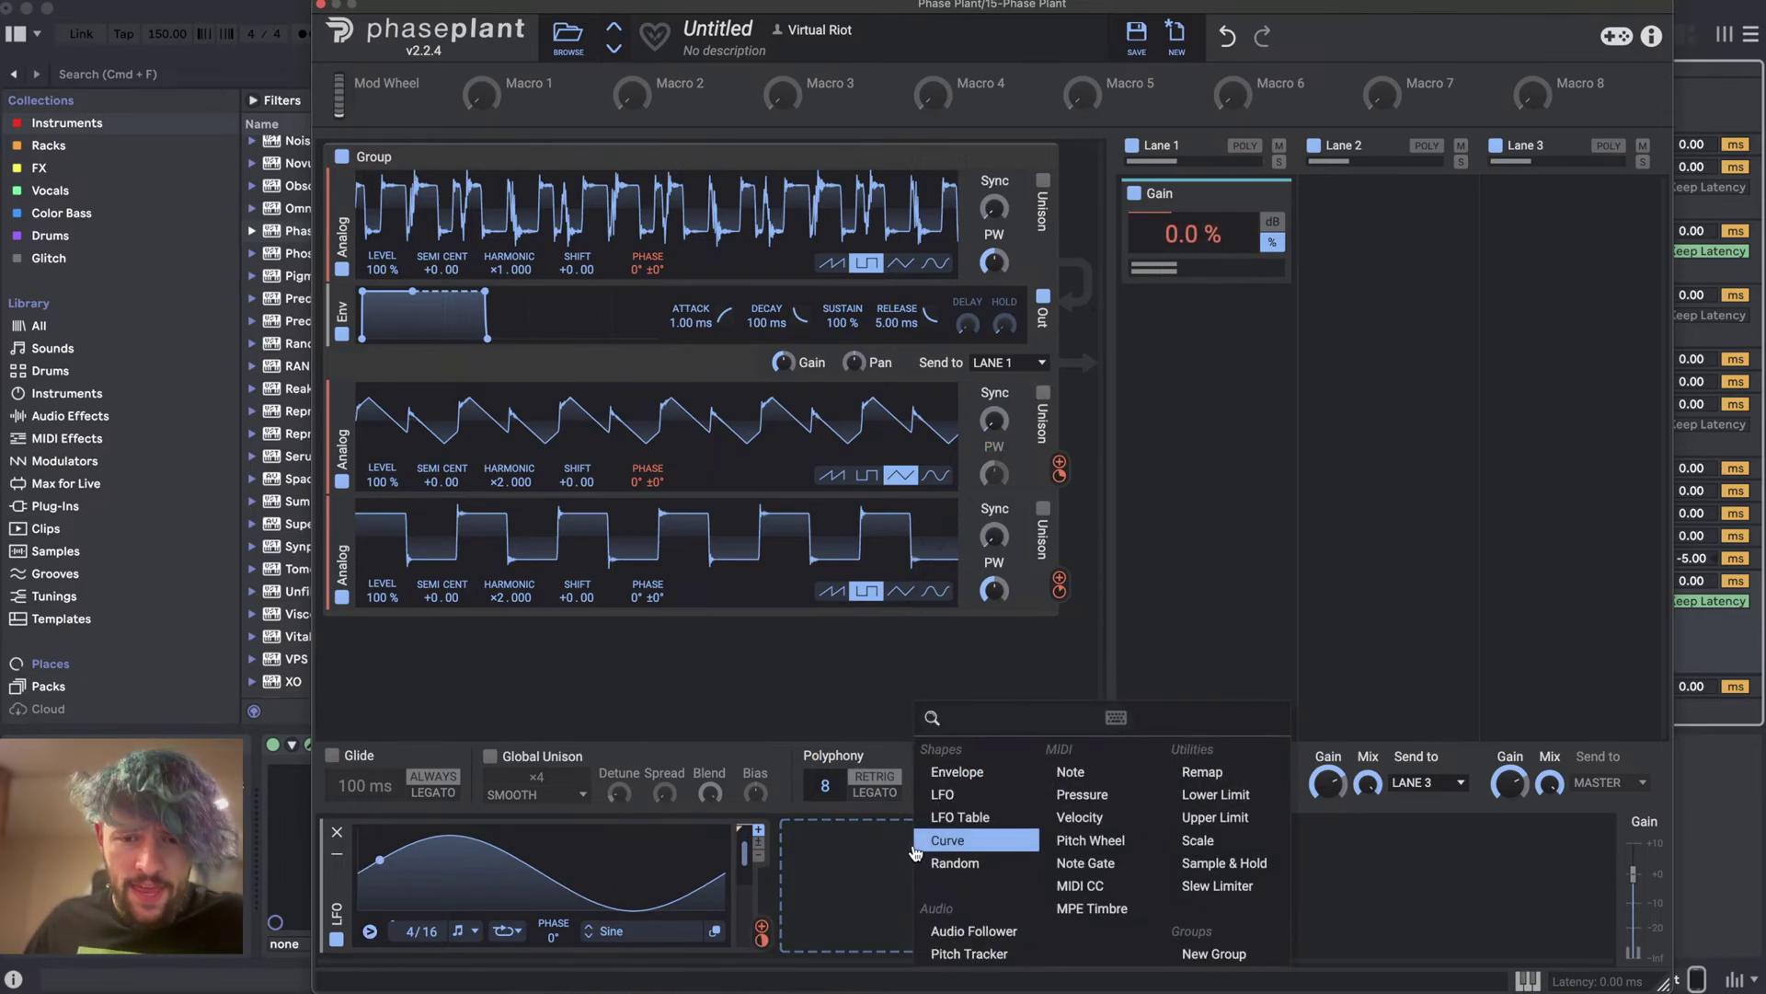
pyautogui.click(943, 800)
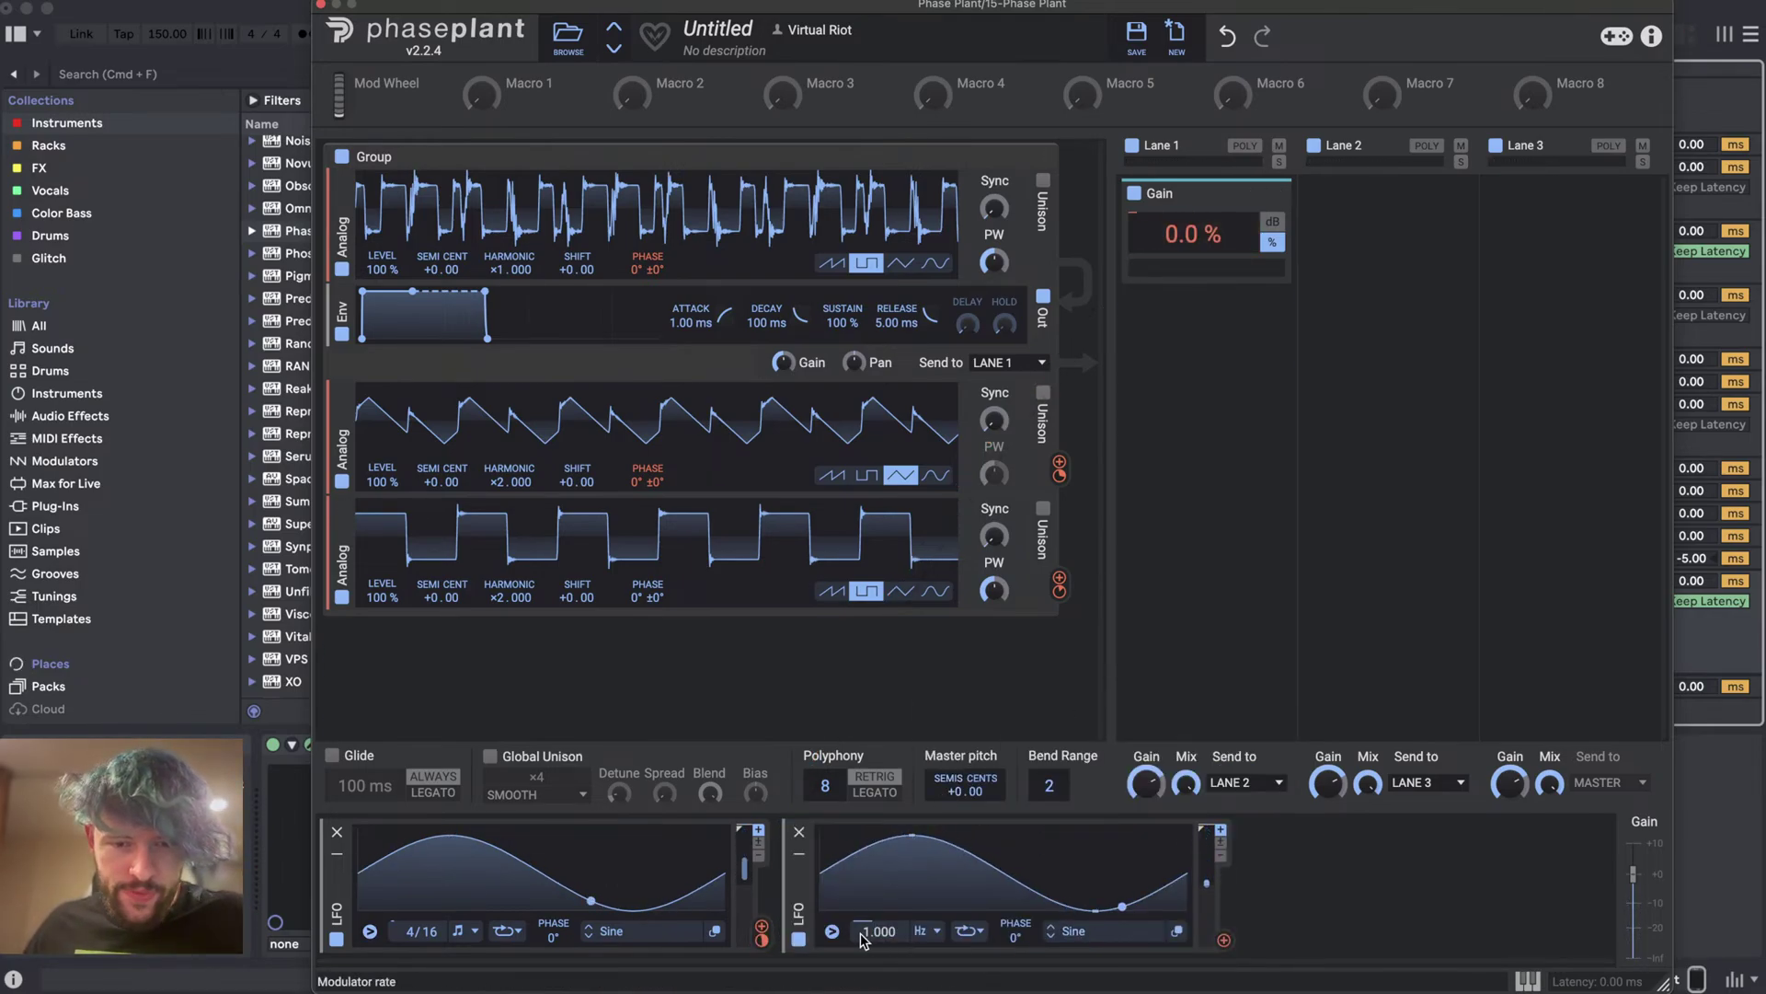
pyautogui.click(931, 931)
pyautogui.click(947, 953)
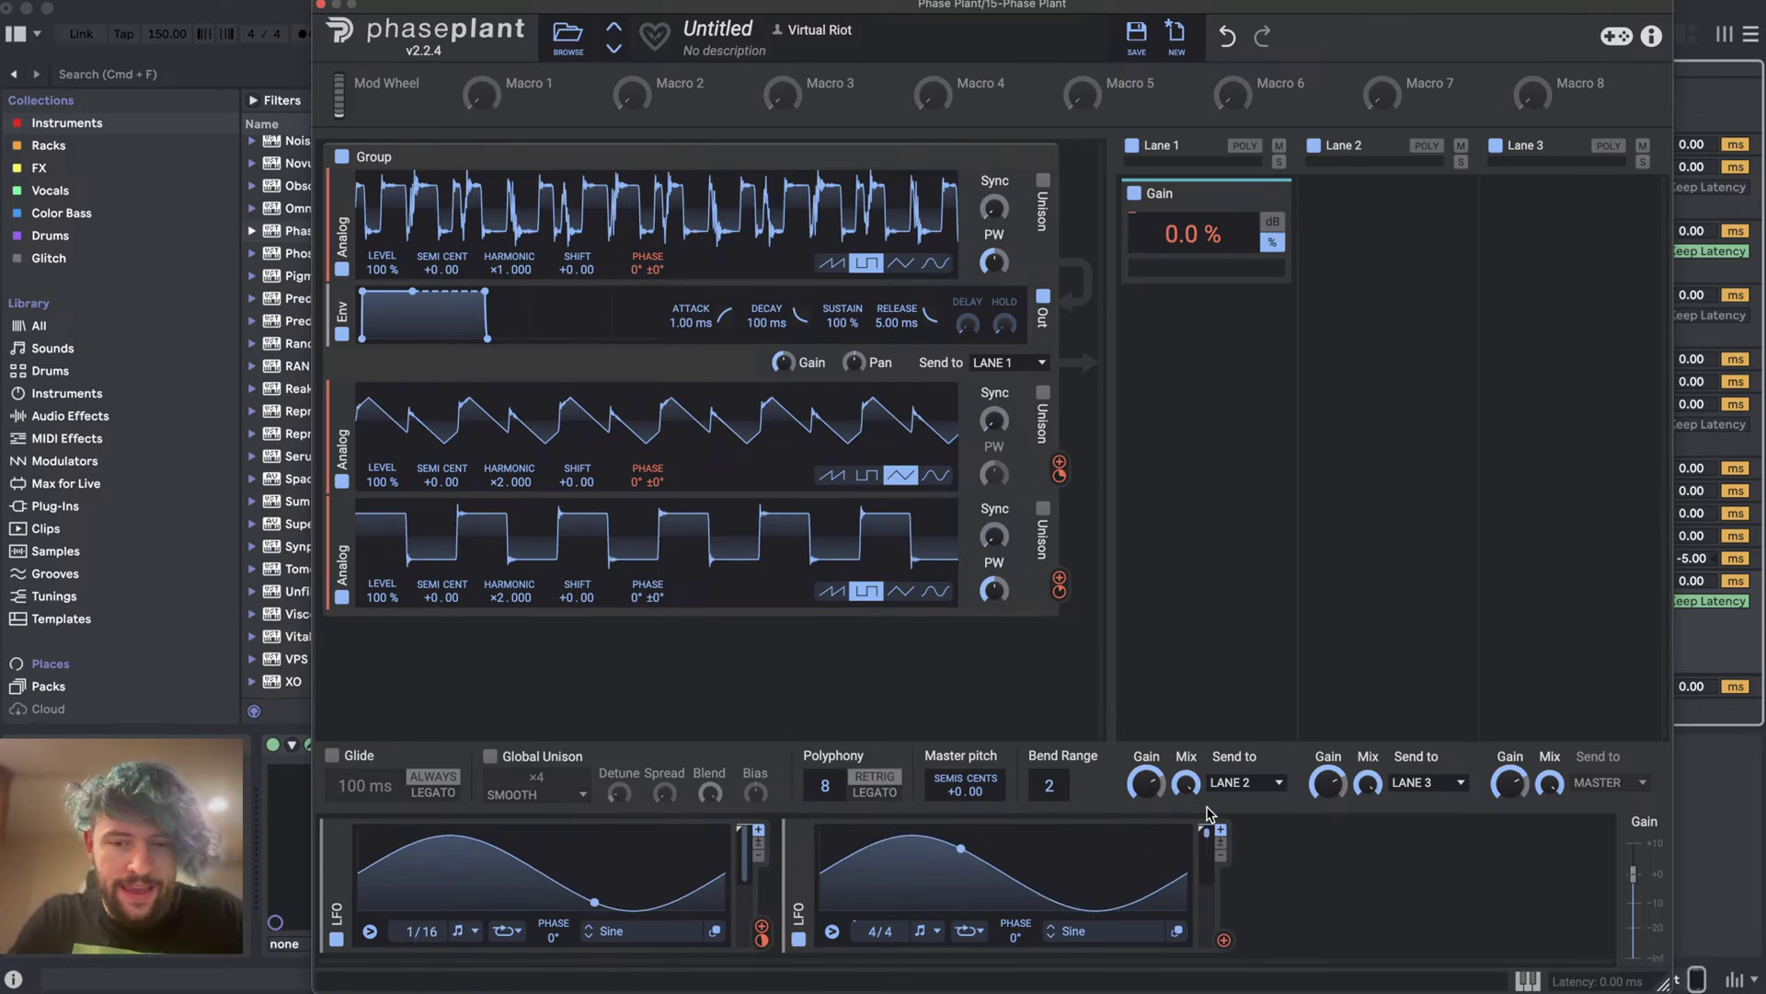
# - Modulate the first LFO's rate numerator with the second LFO
pyautogui.click(1224, 939)
pyautogui.click(403, 947)
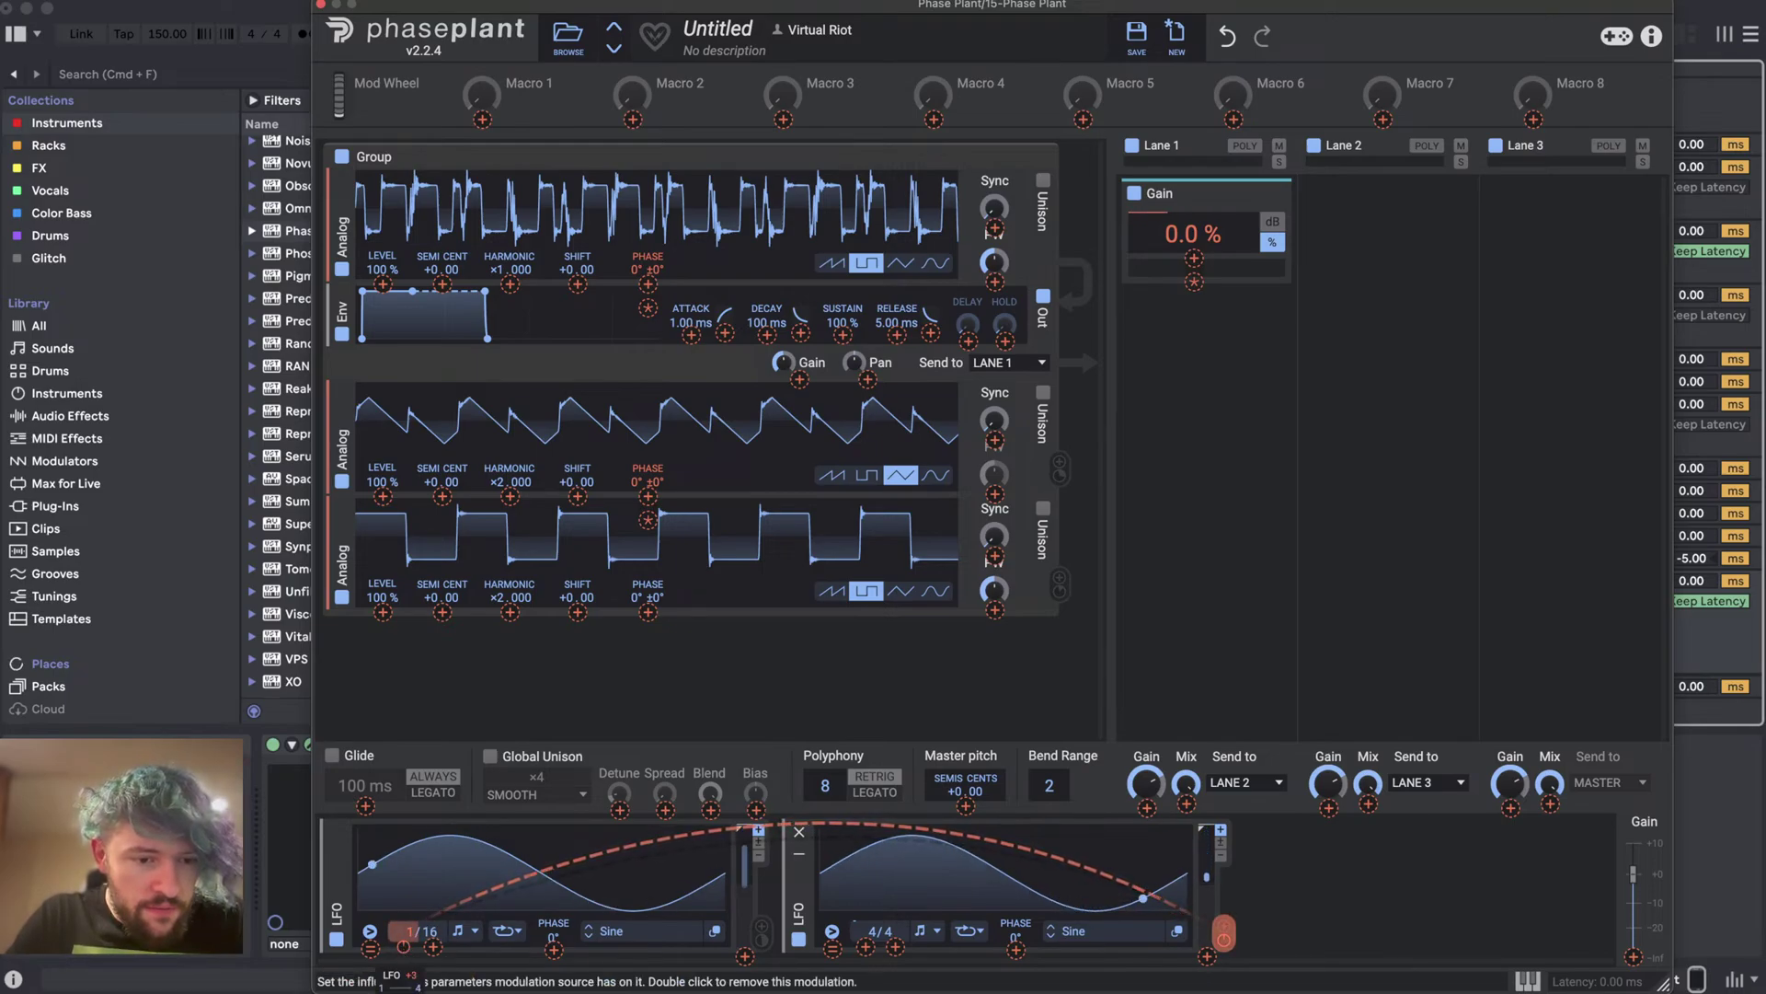
pyautogui.click(1224, 934)
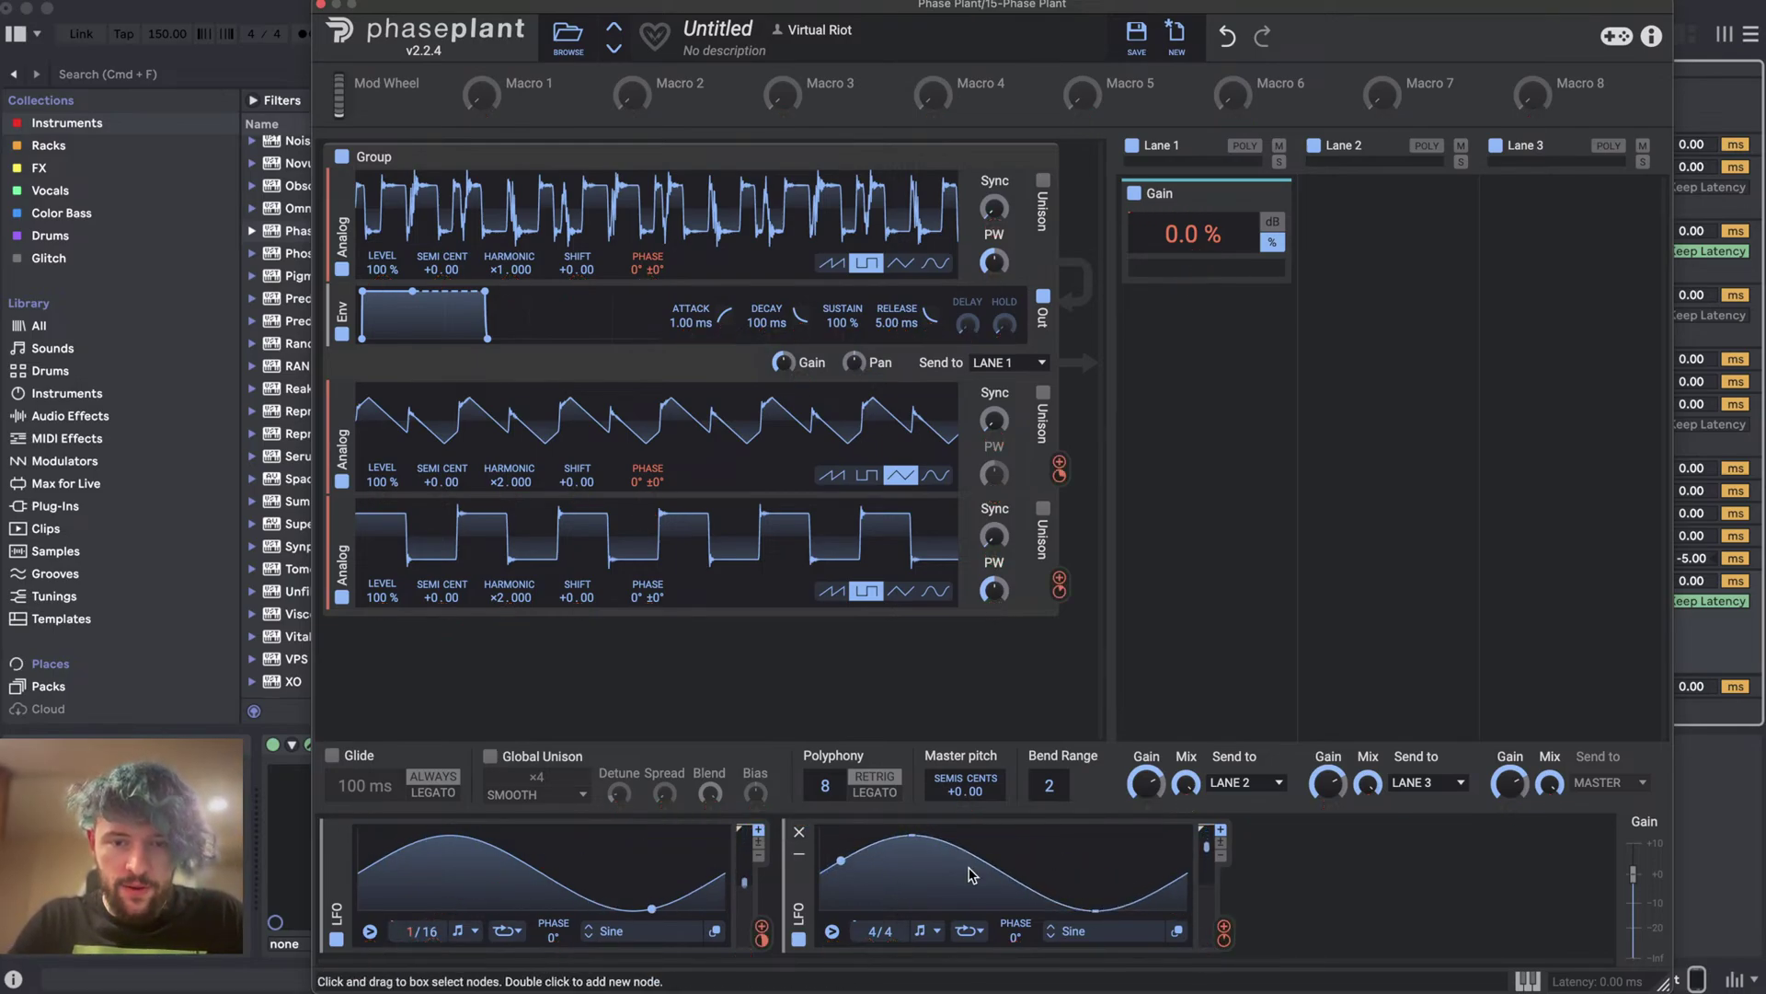
# - Redraw the second LFO as a step pattern with levels of 100 %, 0 % and about 35 %, and close the LFO Editor
pyautogui.click(1177, 931)
pyautogui.click(379, 174)
pyautogui.moveTo(418, 156)
pyautogui.mouseDown()
pyautogui.moveTo(461, 229)
pyautogui.moveTo(450, 218)
pyautogui.moveTo(778, 371)
pyautogui.moveTo(761, 671)
pyautogui.mouseUp()
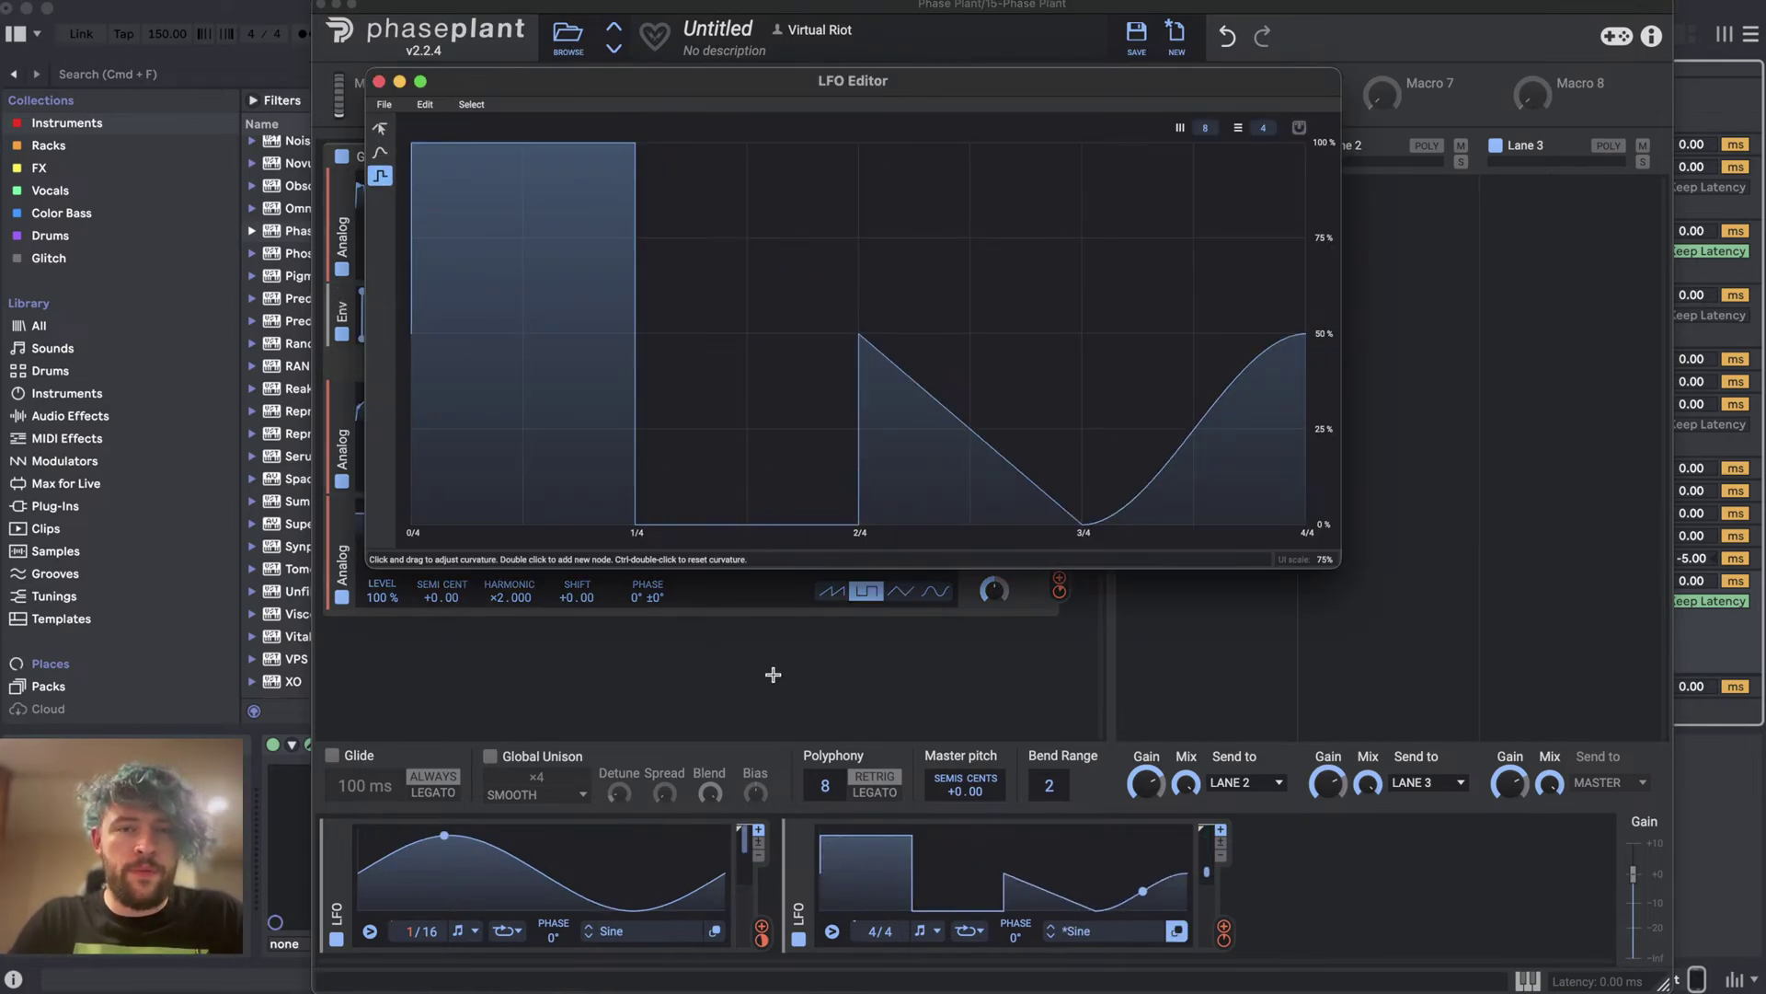
pyautogui.moveTo(848, 343)
pyautogui.mouseDown()
pyautogui.moveTo(1057, 343)
pyautogui.moveTo(1116, 493)
pyautogui.moveTo(1218, 394)
pyautogui.moveTo(1245, 332)
pyautogui.mouseUp()
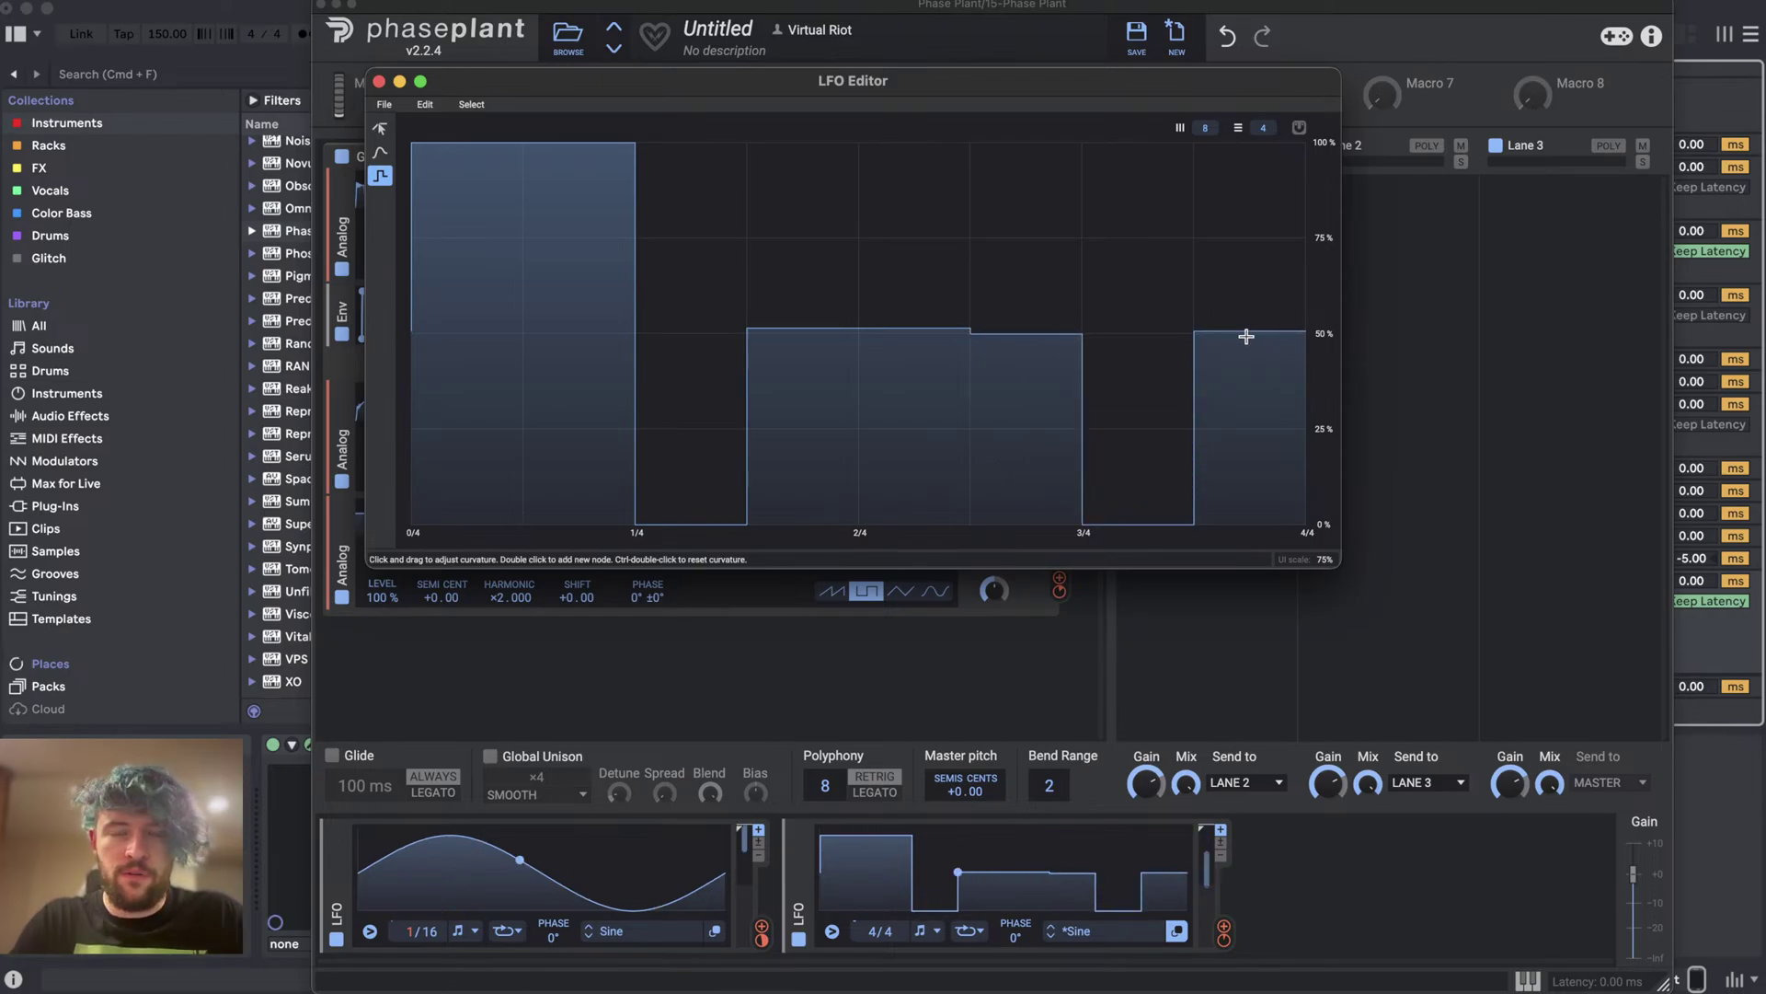
pyautogui.moveTo(793, 338)
pyautogui.mouseDown()
pyautogui.moveTo(958, 343)
pyautogui.moveTo(974, 390)
pyautogui.moveTo(811, 392)
pyautogui.mouseUp()
pyautogui.moveTo(1213, 391); pyautogui.dragTo(1264, 396)
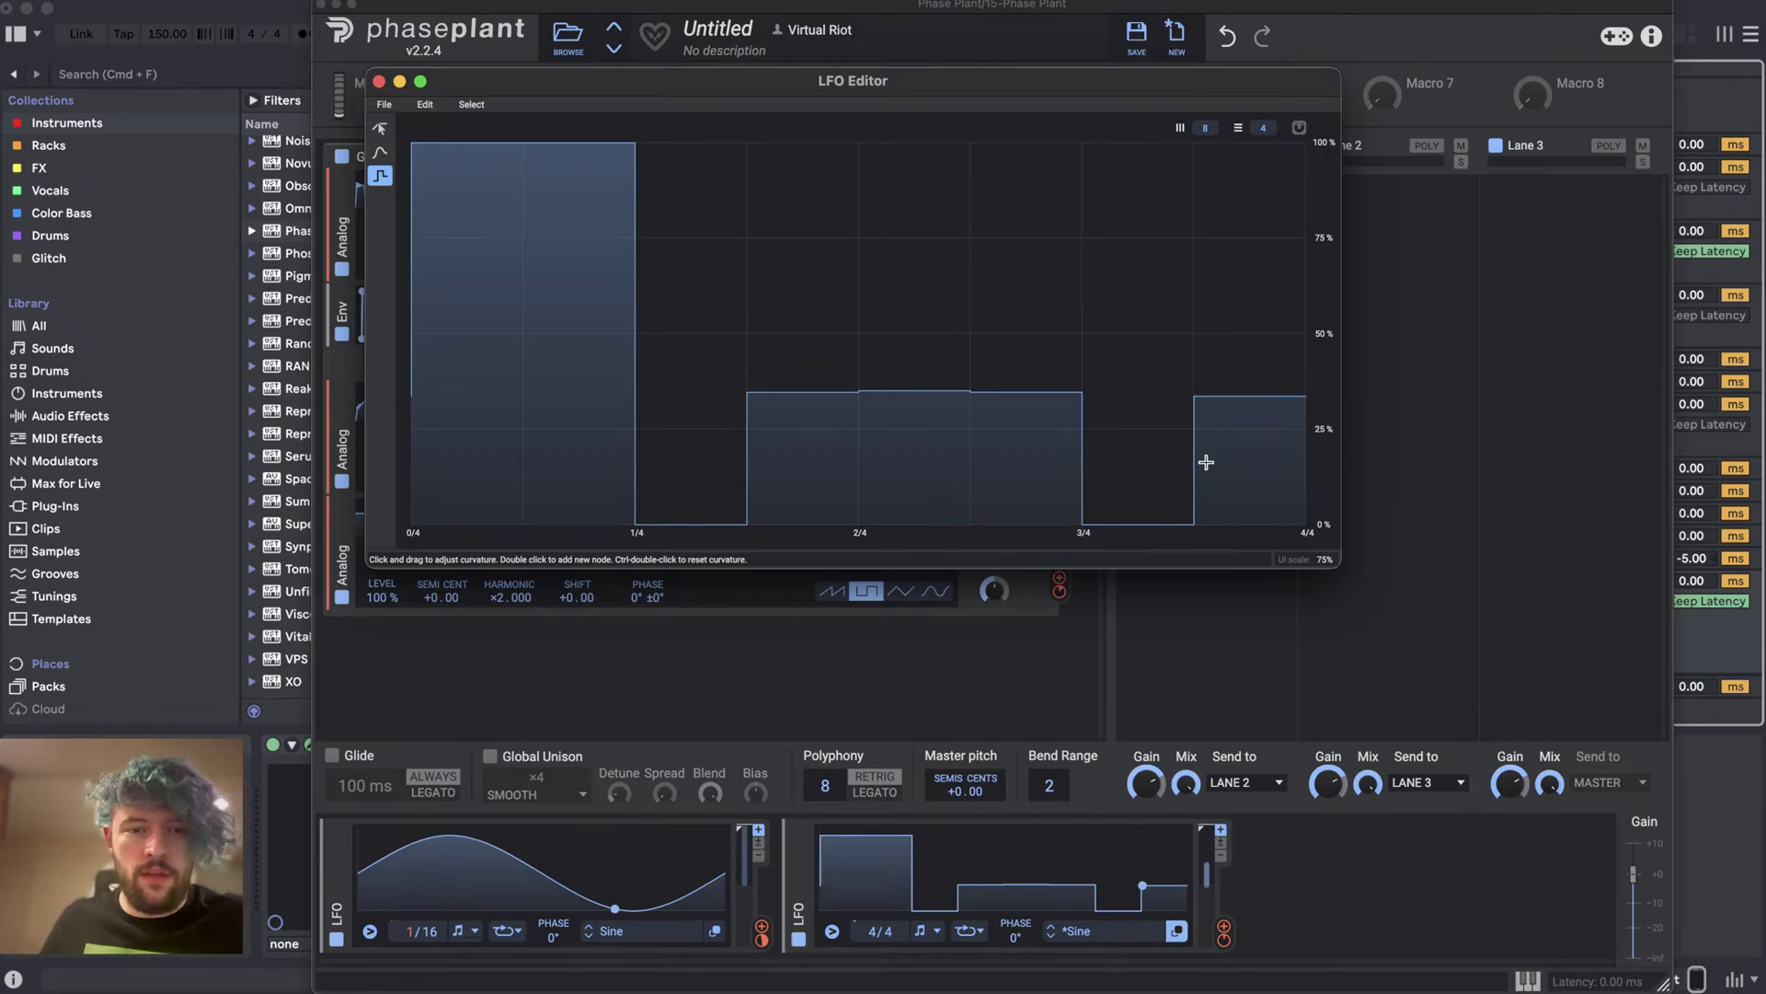
pyautogui.click(379, 82)
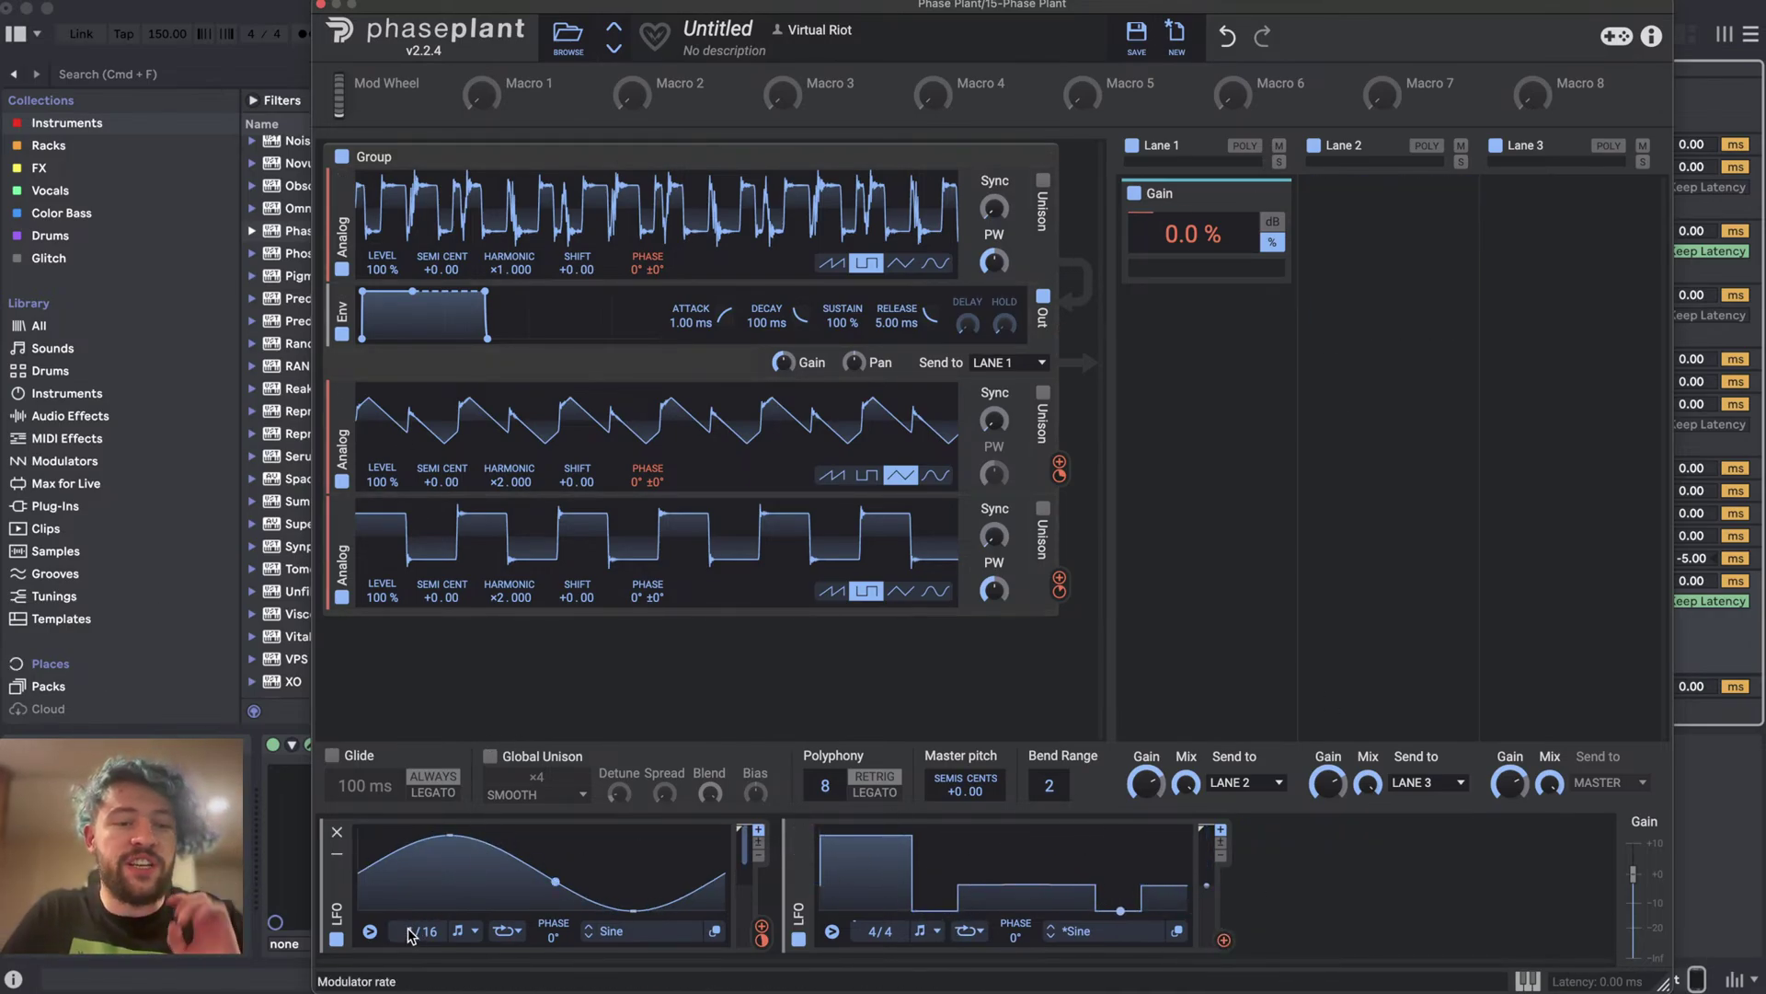
# - Open the second LFO's modulation of the first LFO's rate numerator and adjust its amount
pyautogui.click(1224, 943)
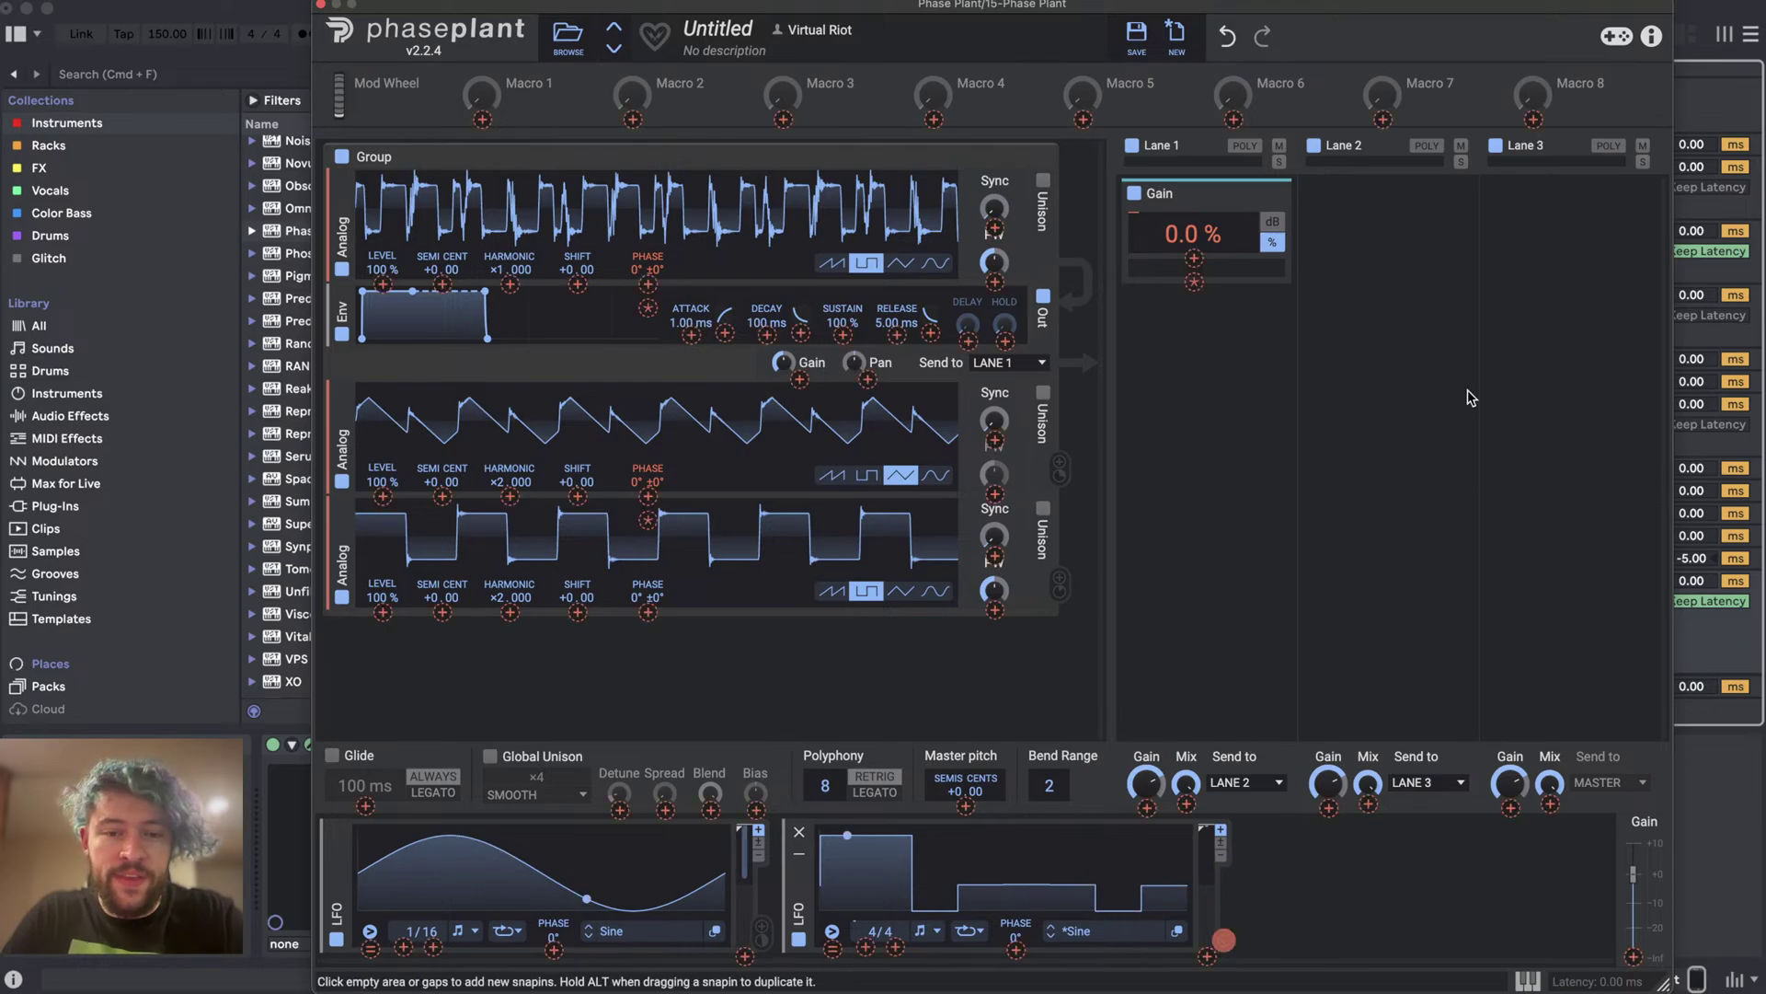
pyautogui.click(402, 951)
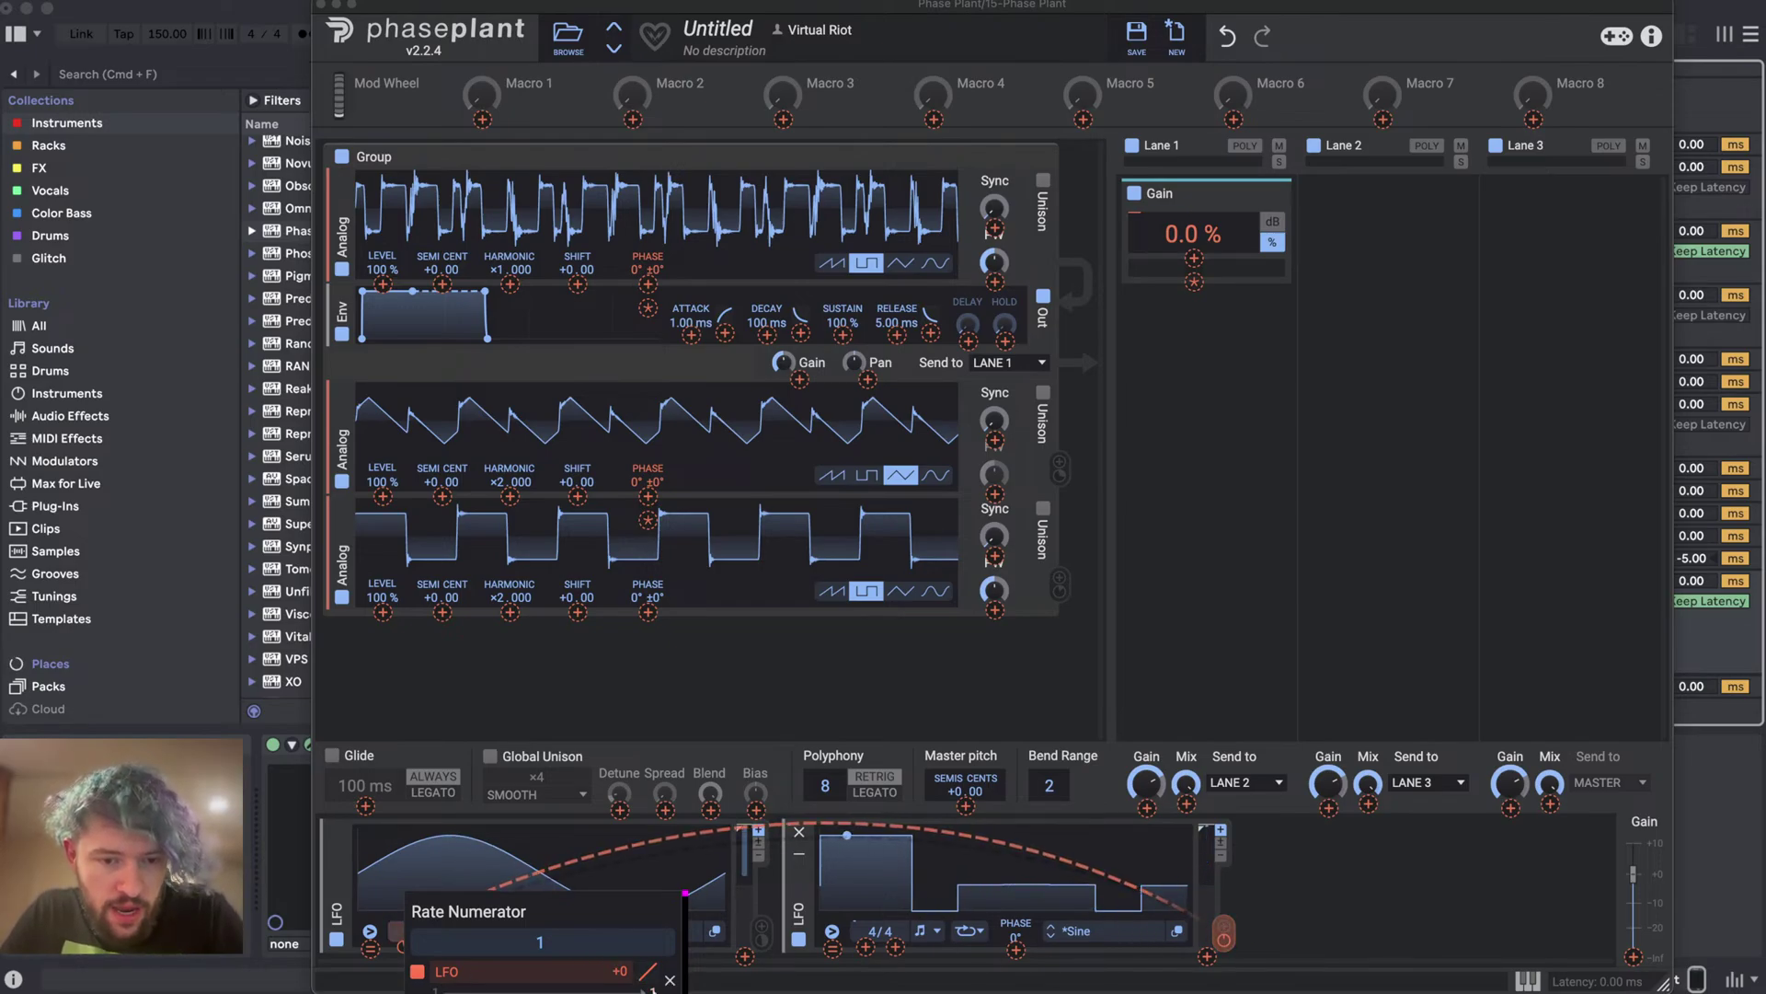
pyautogui.moveTo(652, 989); pyautogui.dragTo(651, 989)
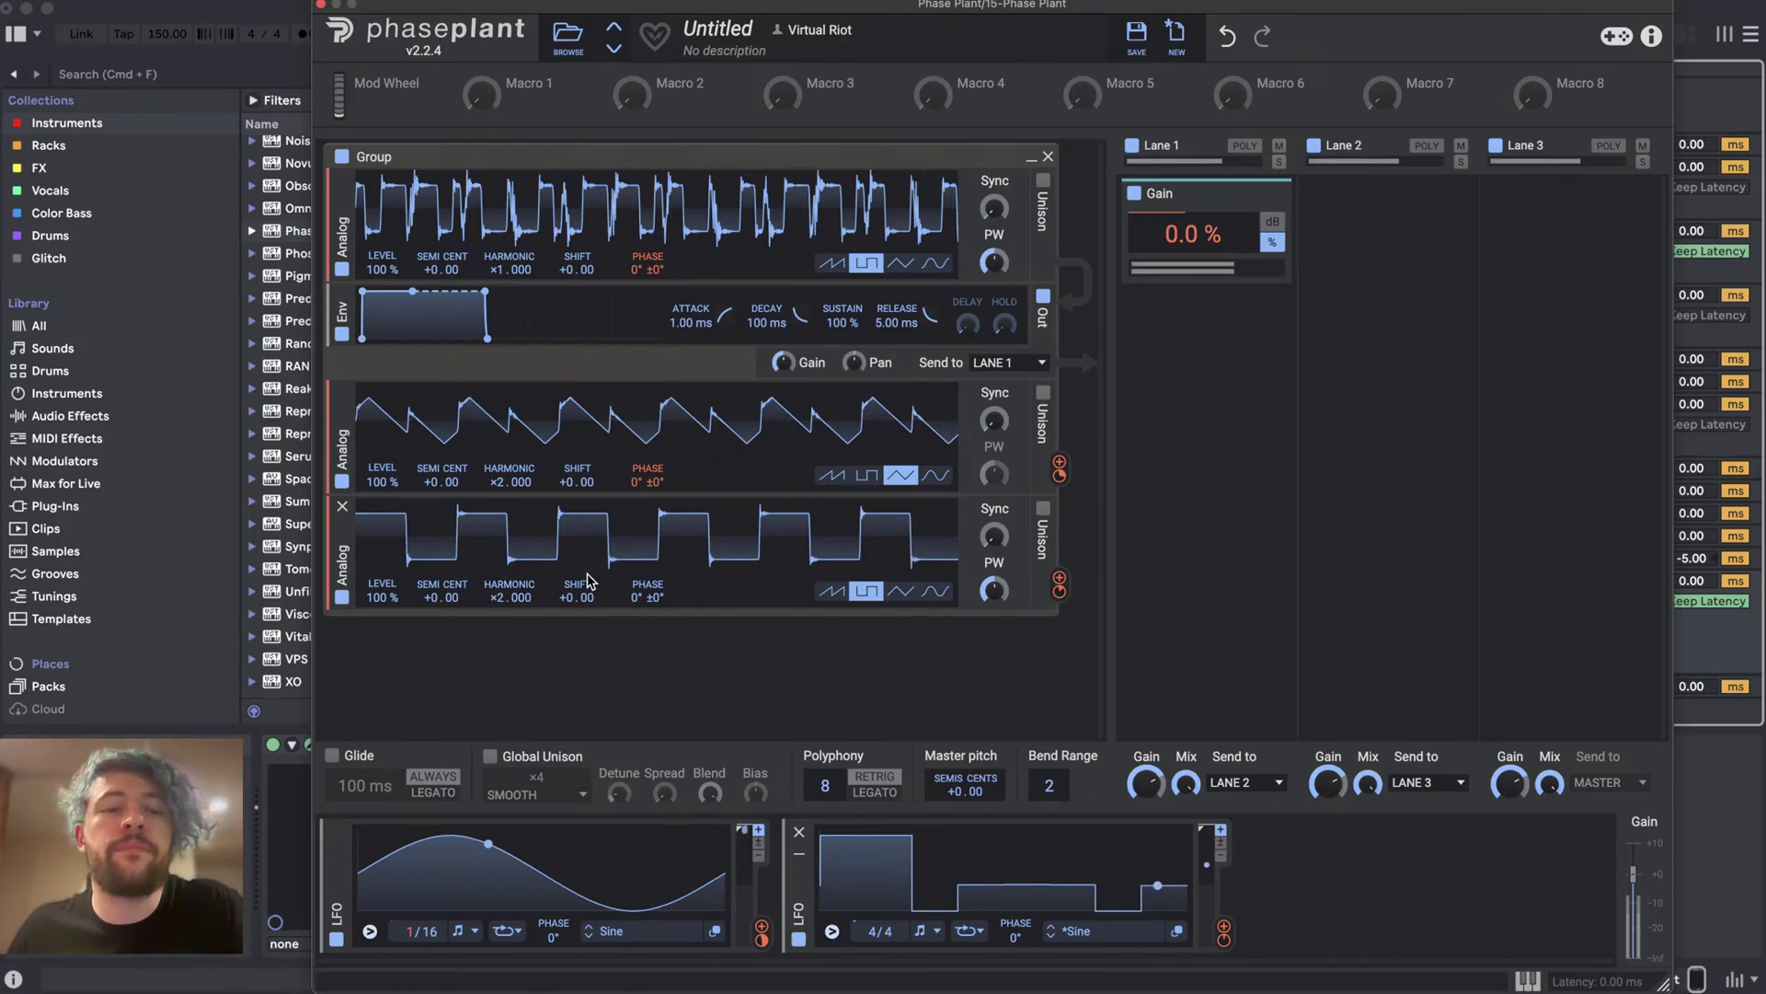
# - Inspect the trigger settings of the existing LFOs
pyautogui.click(833, 933)
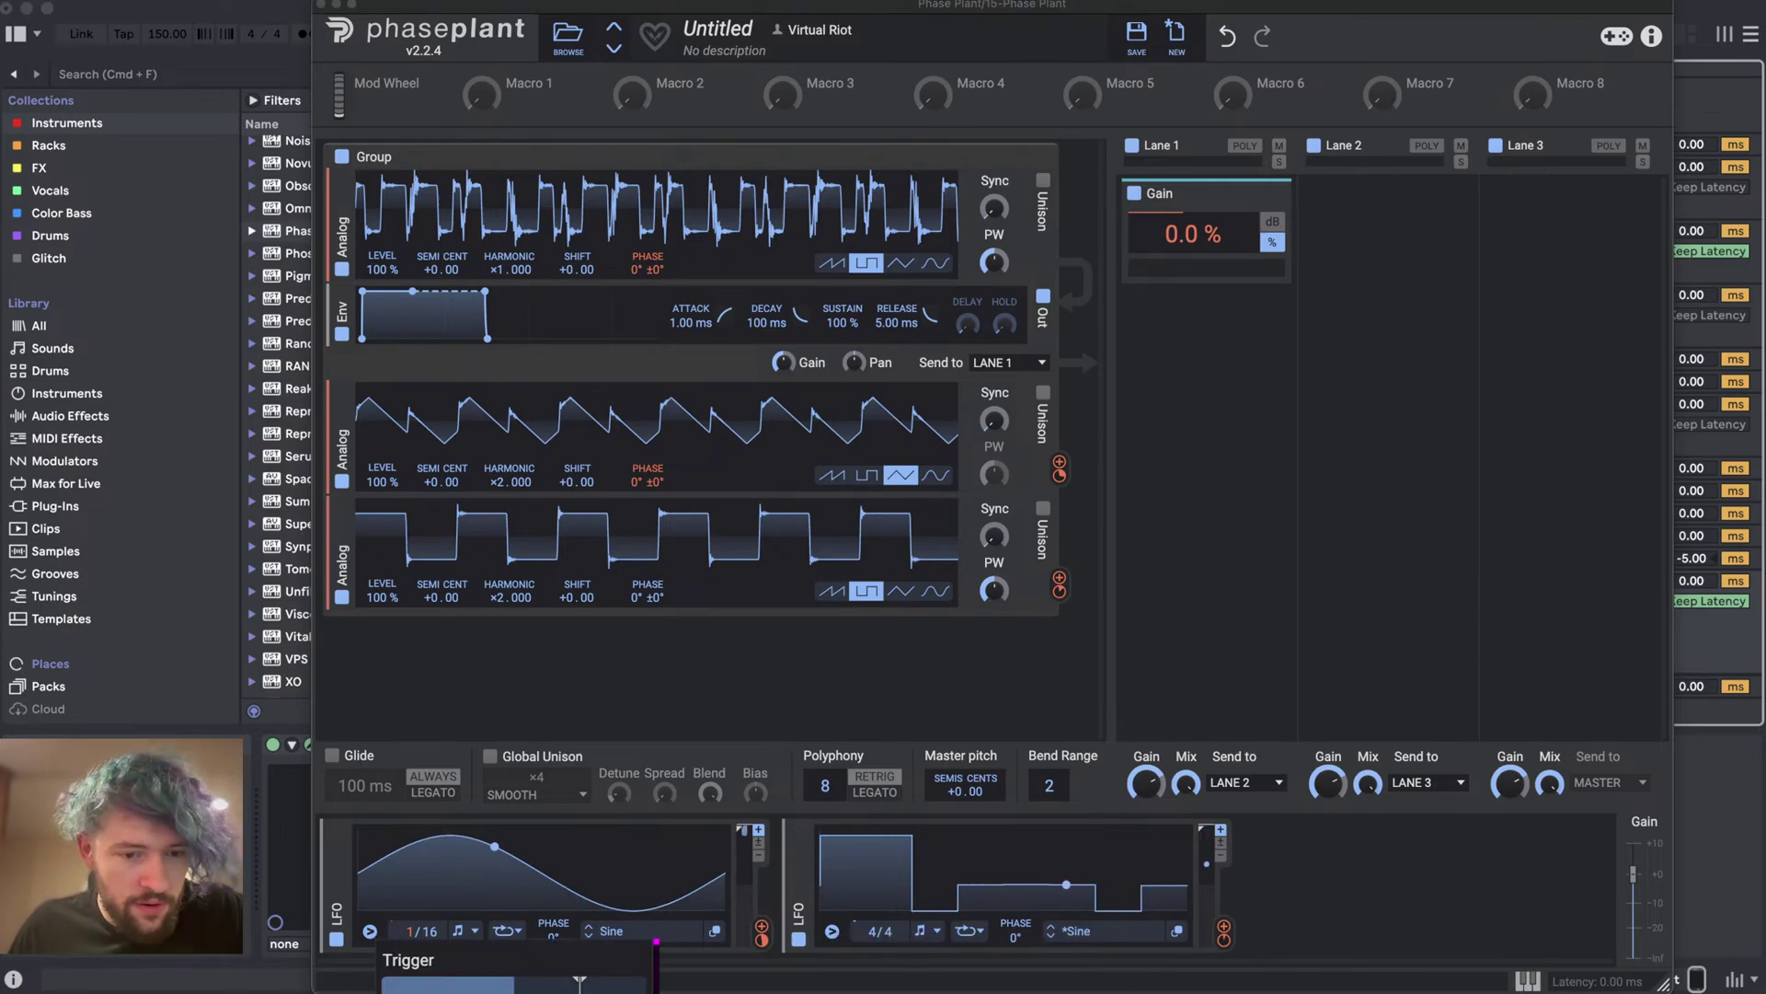
pyautogui.click(951, 649)
pyautogui.click(1441, 557)
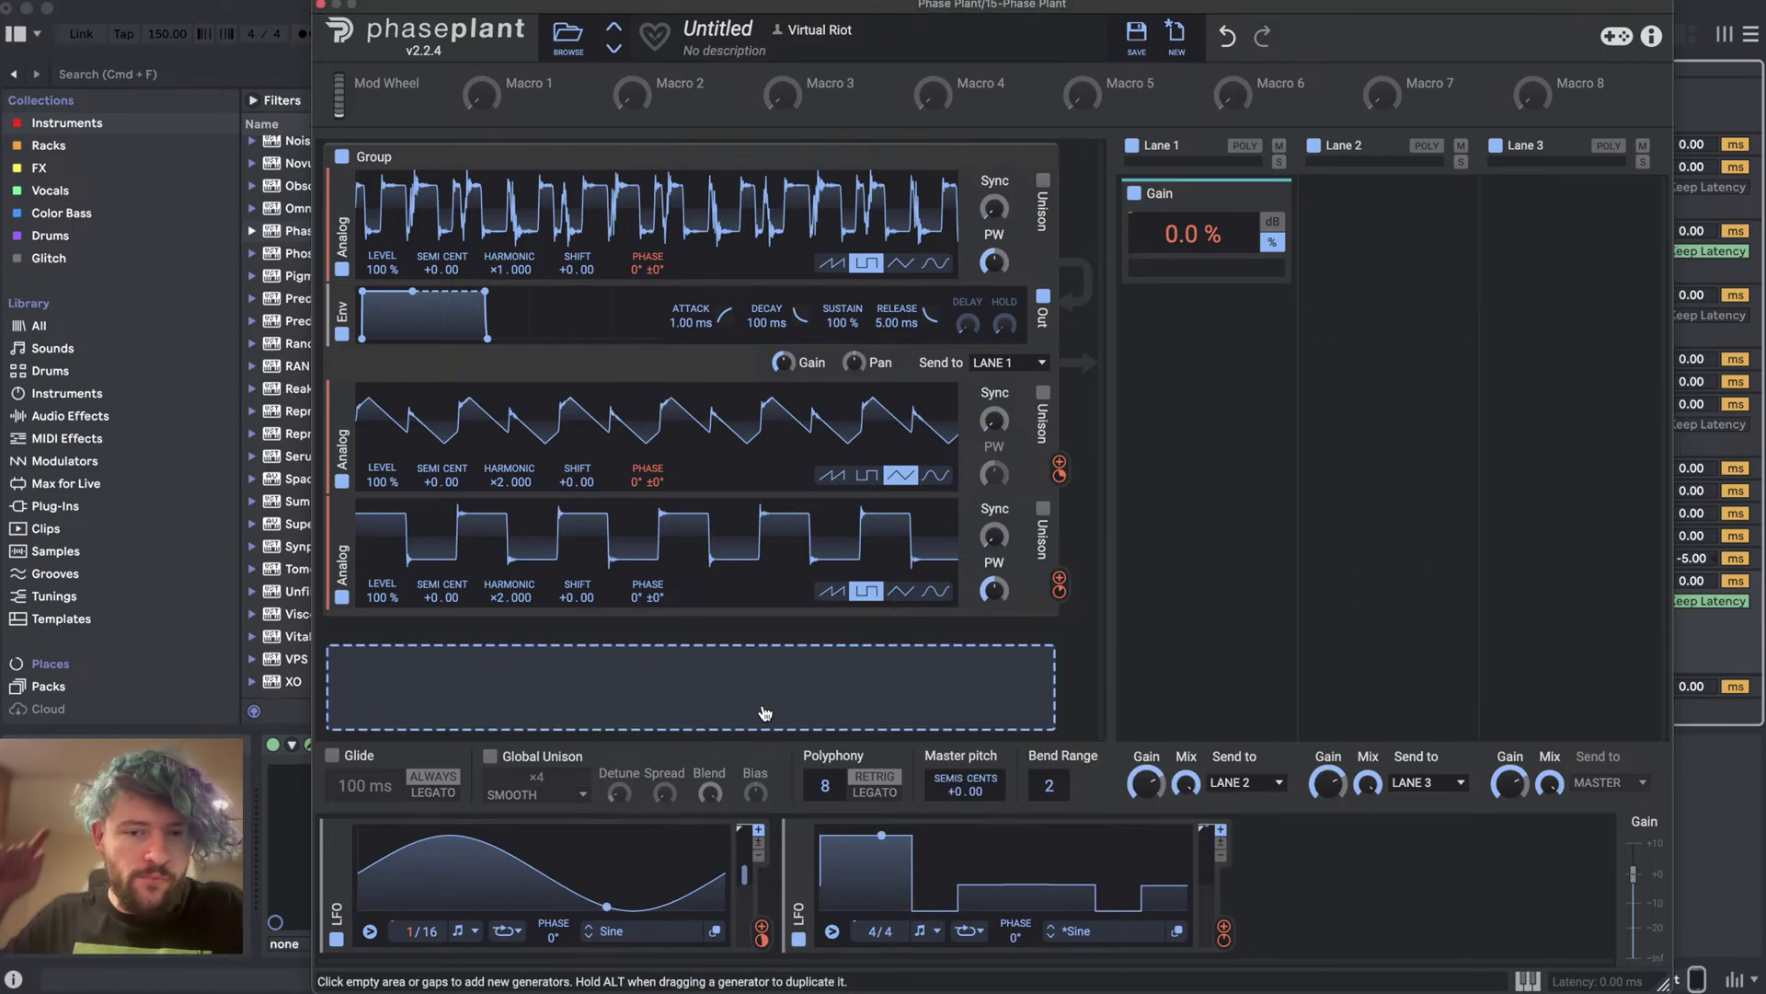
# - Switch to the browser, read the live chat in YouTube Studio, and return to Phase Plant
pyautogui.press('super+Tab')
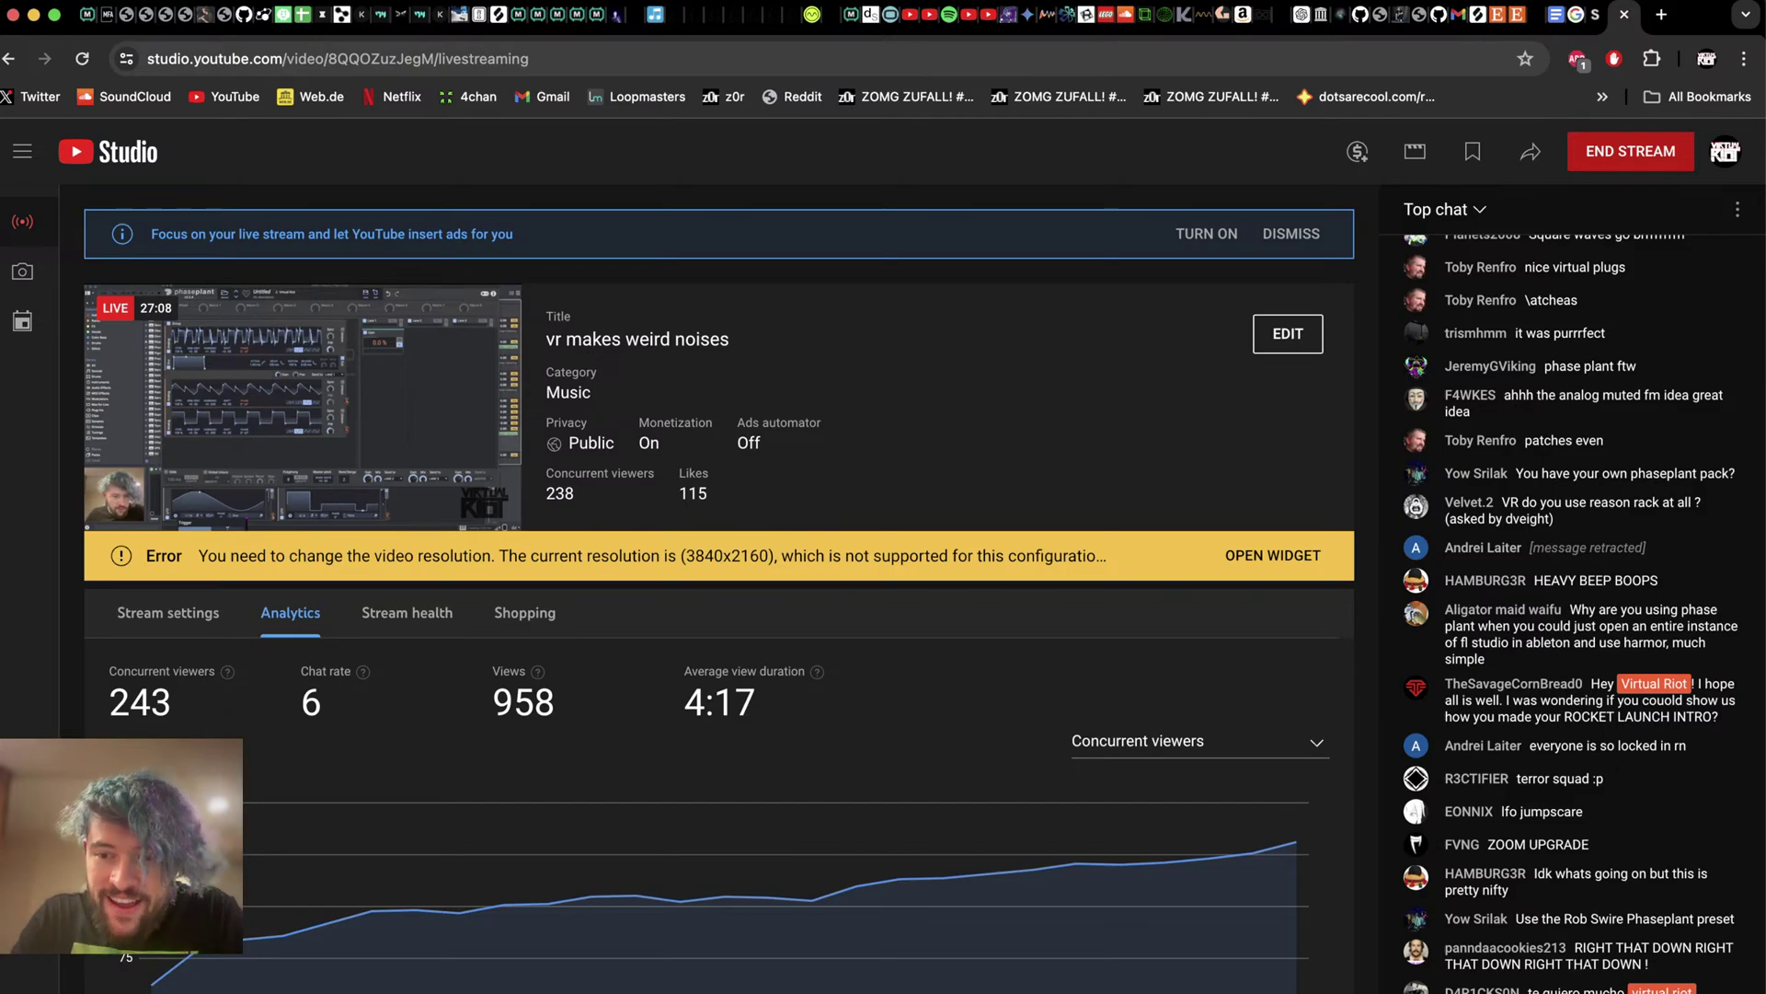
pyautogui.press('super+Tab')
pyautogui.press('super+Tab')
pyautogui.press('super+Tab')
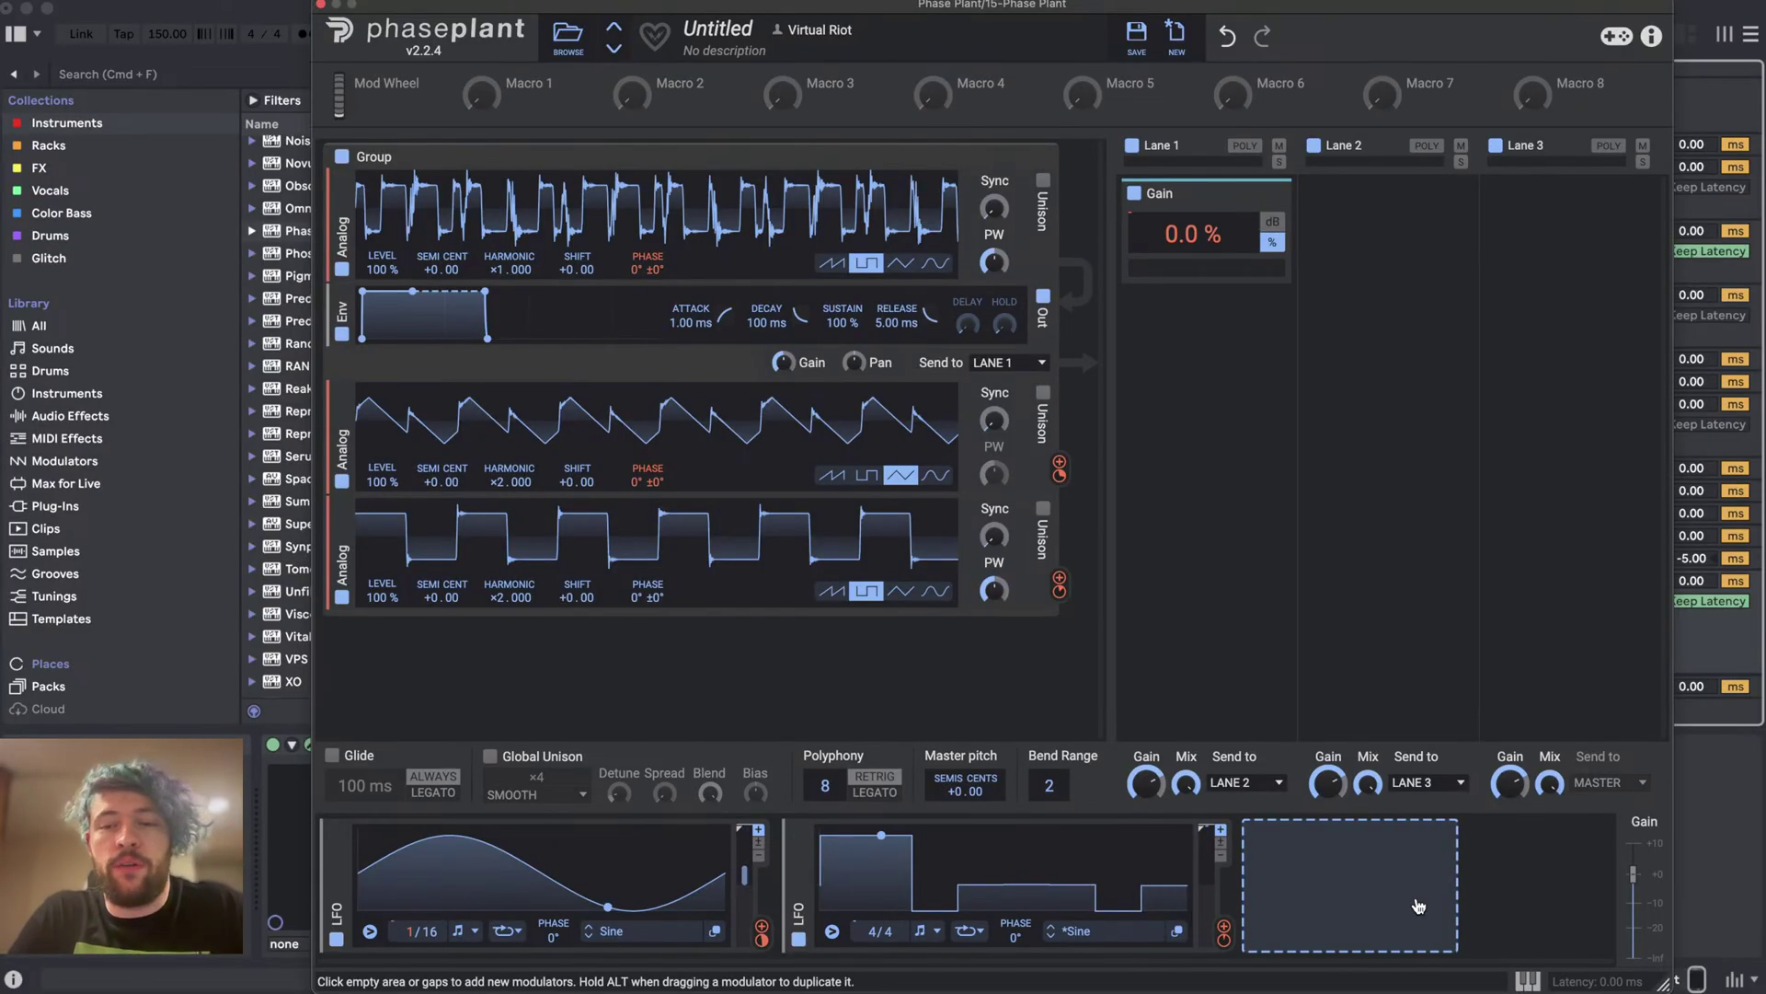
# - Add a third LFO and redraw its wave as a falling start, a flat section, a small peak, a deep dip and a tall peak
pyautogui.click(1354, 874)
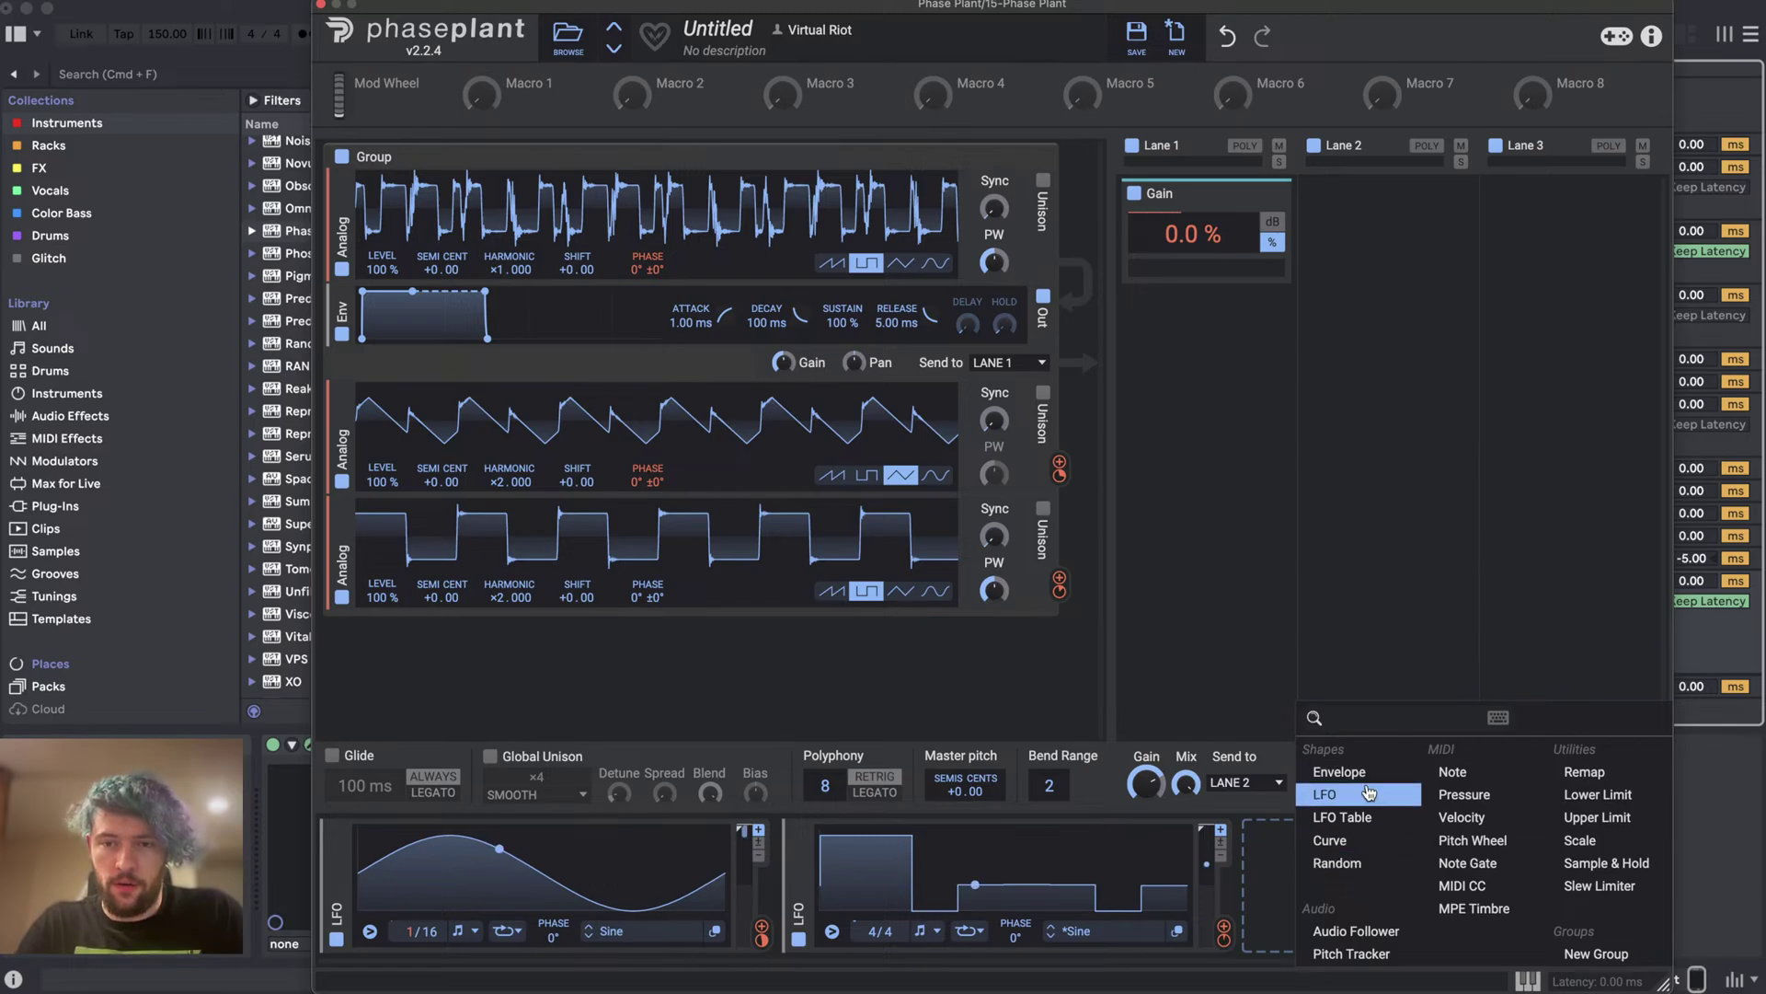
pyautogui.click(1341, 796)
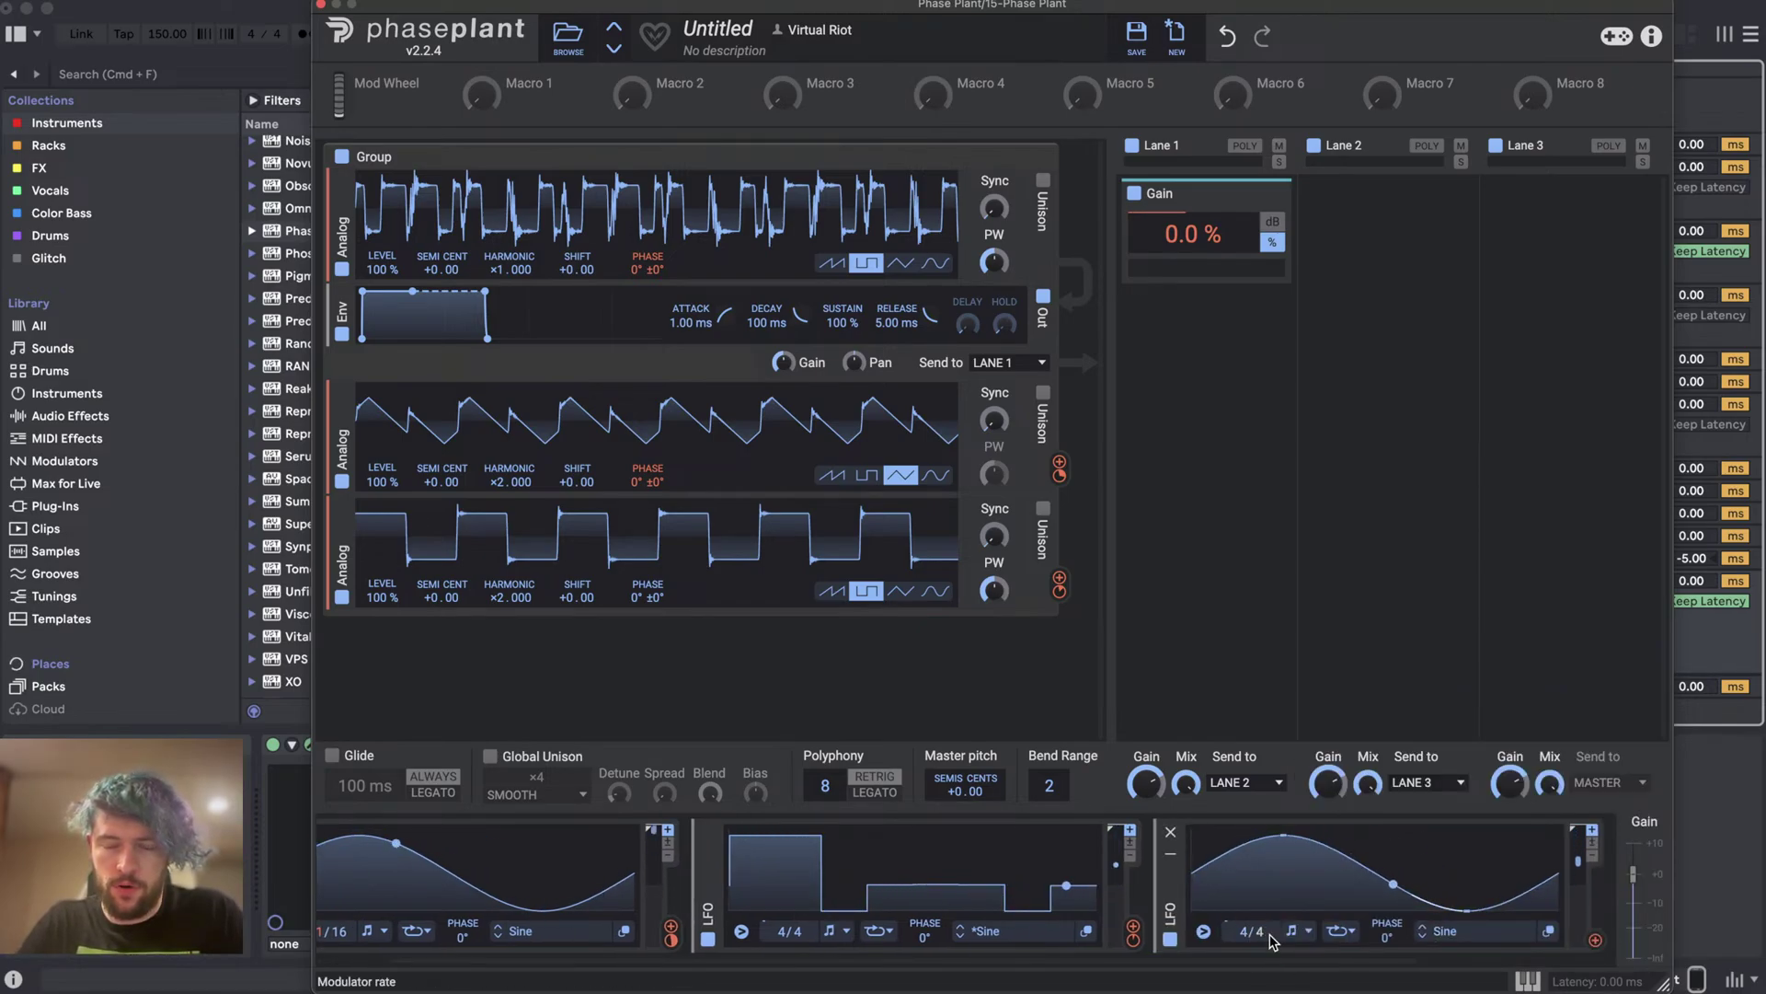
pyautogui.moveTo(1284, 840); pyautogui.dragTo(1285, 904)
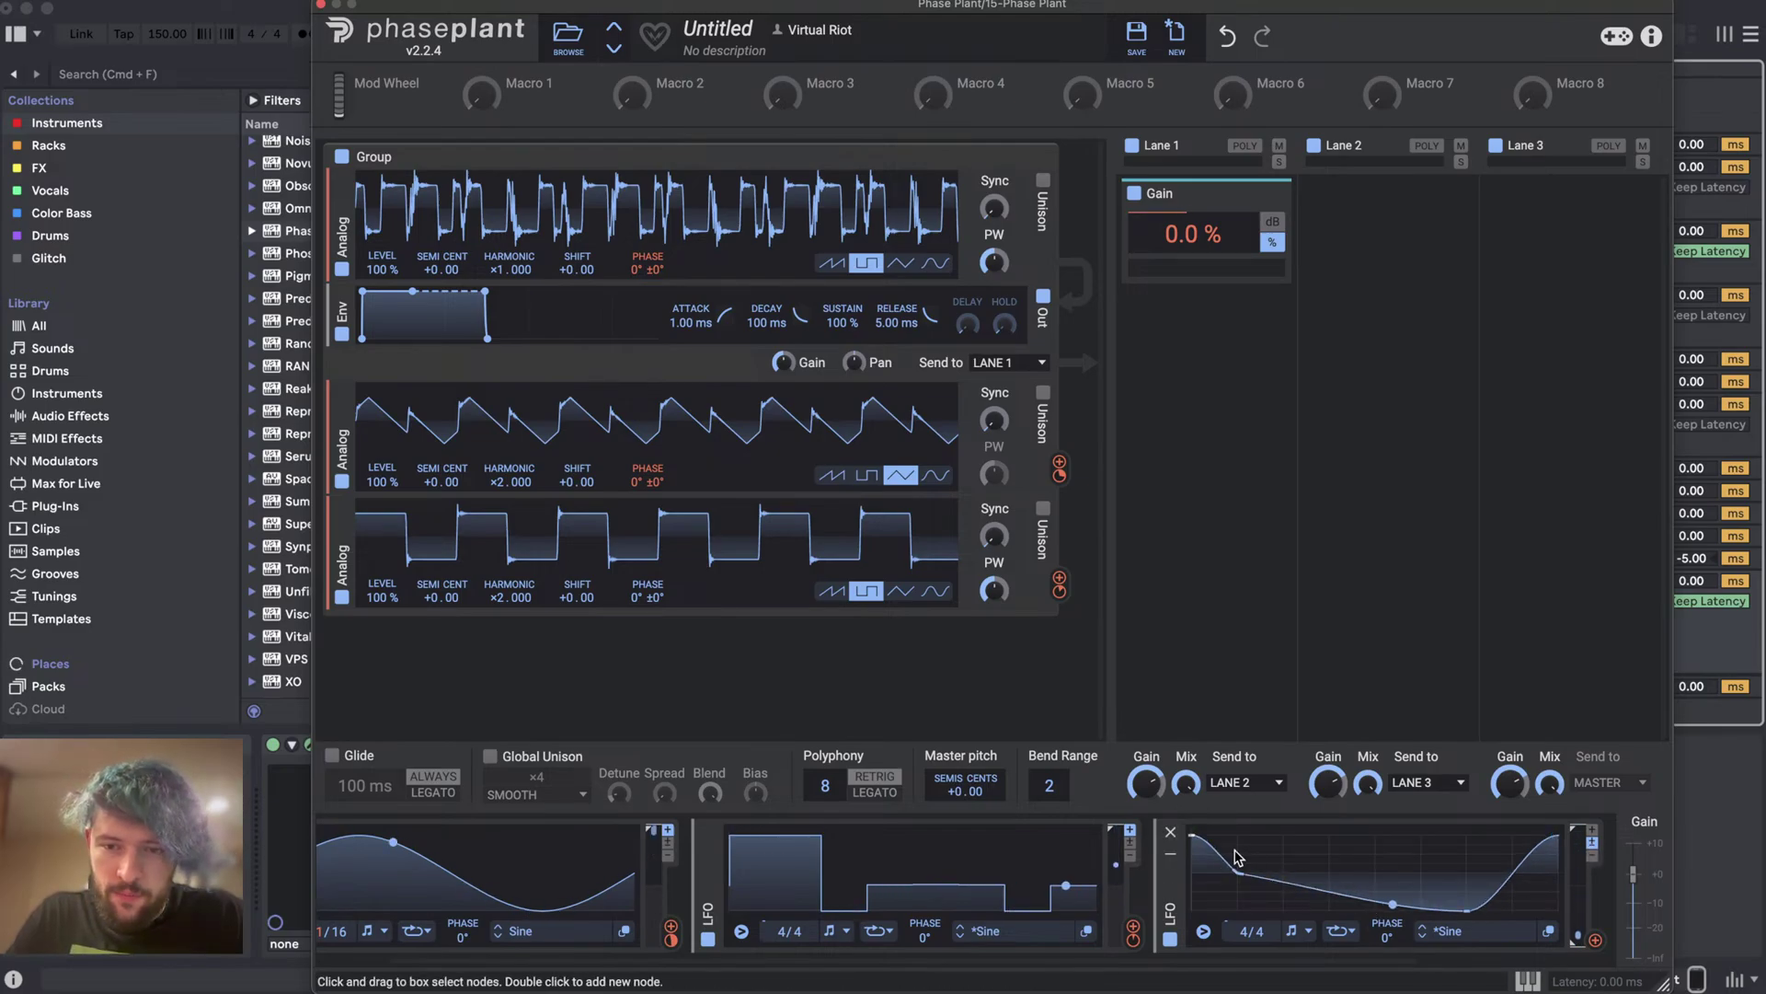
pyautogui.doubleClick(1323, 882)
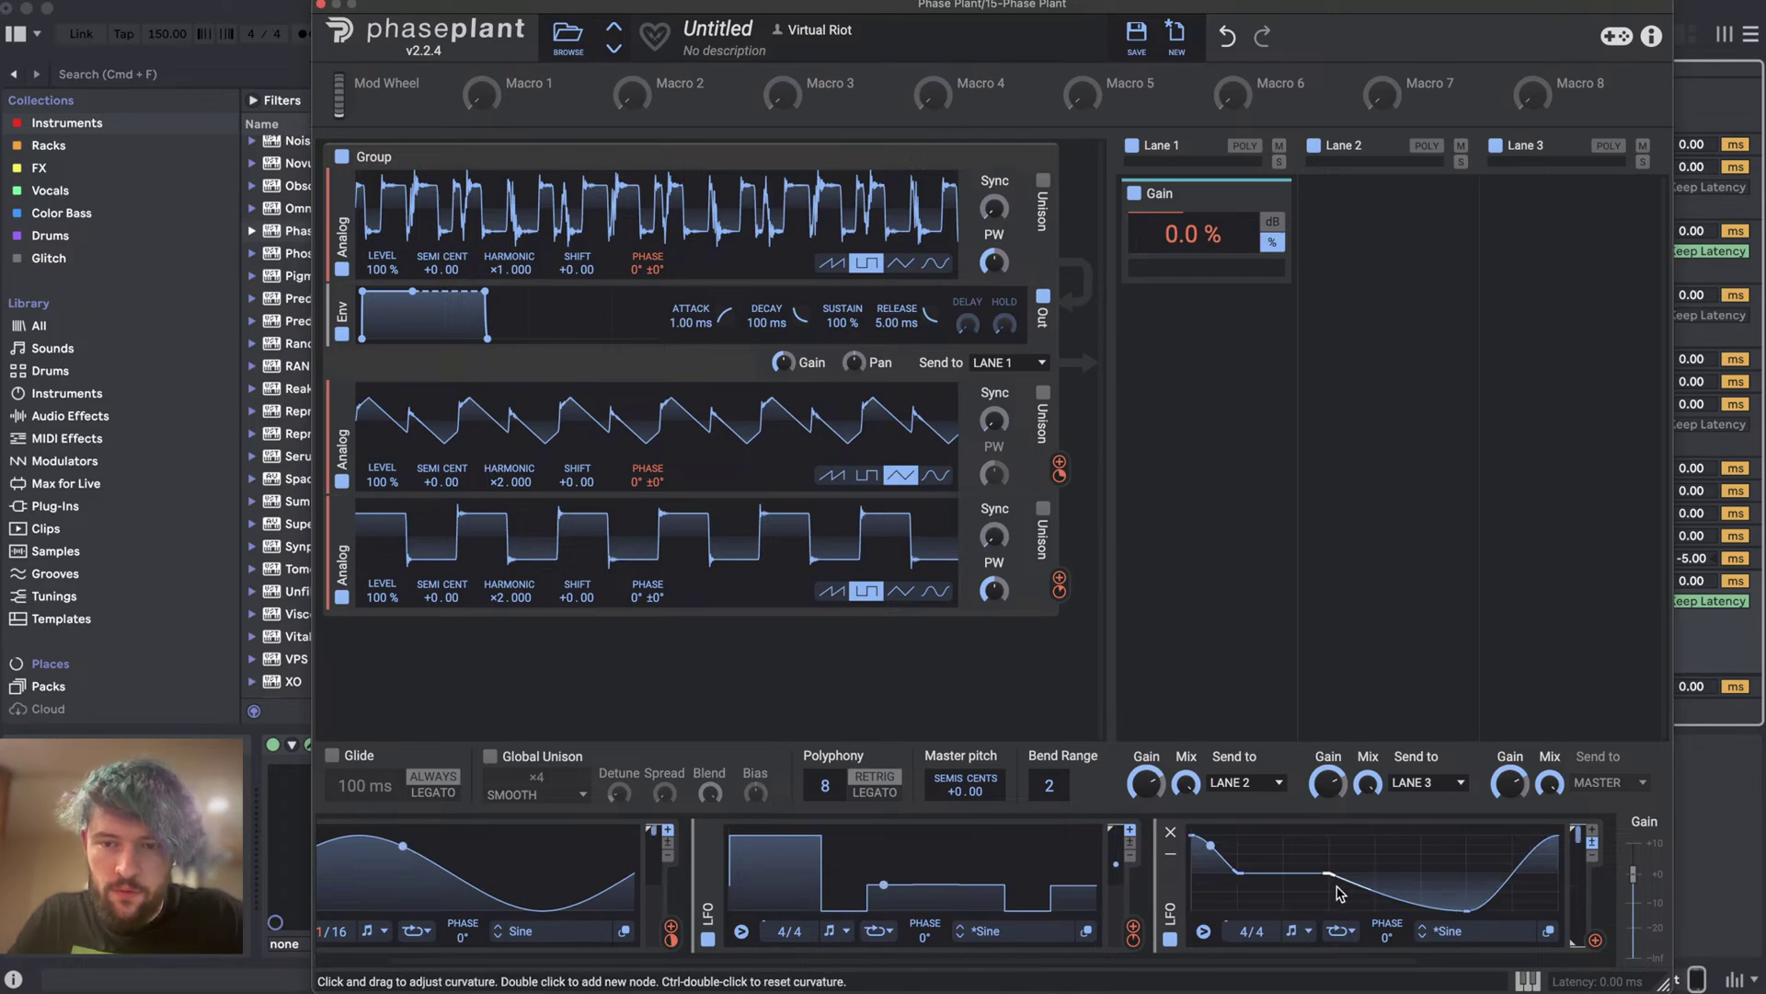
pyautogui.moveTo(1327, 874); pyautogui.dragTo(1319, 851)
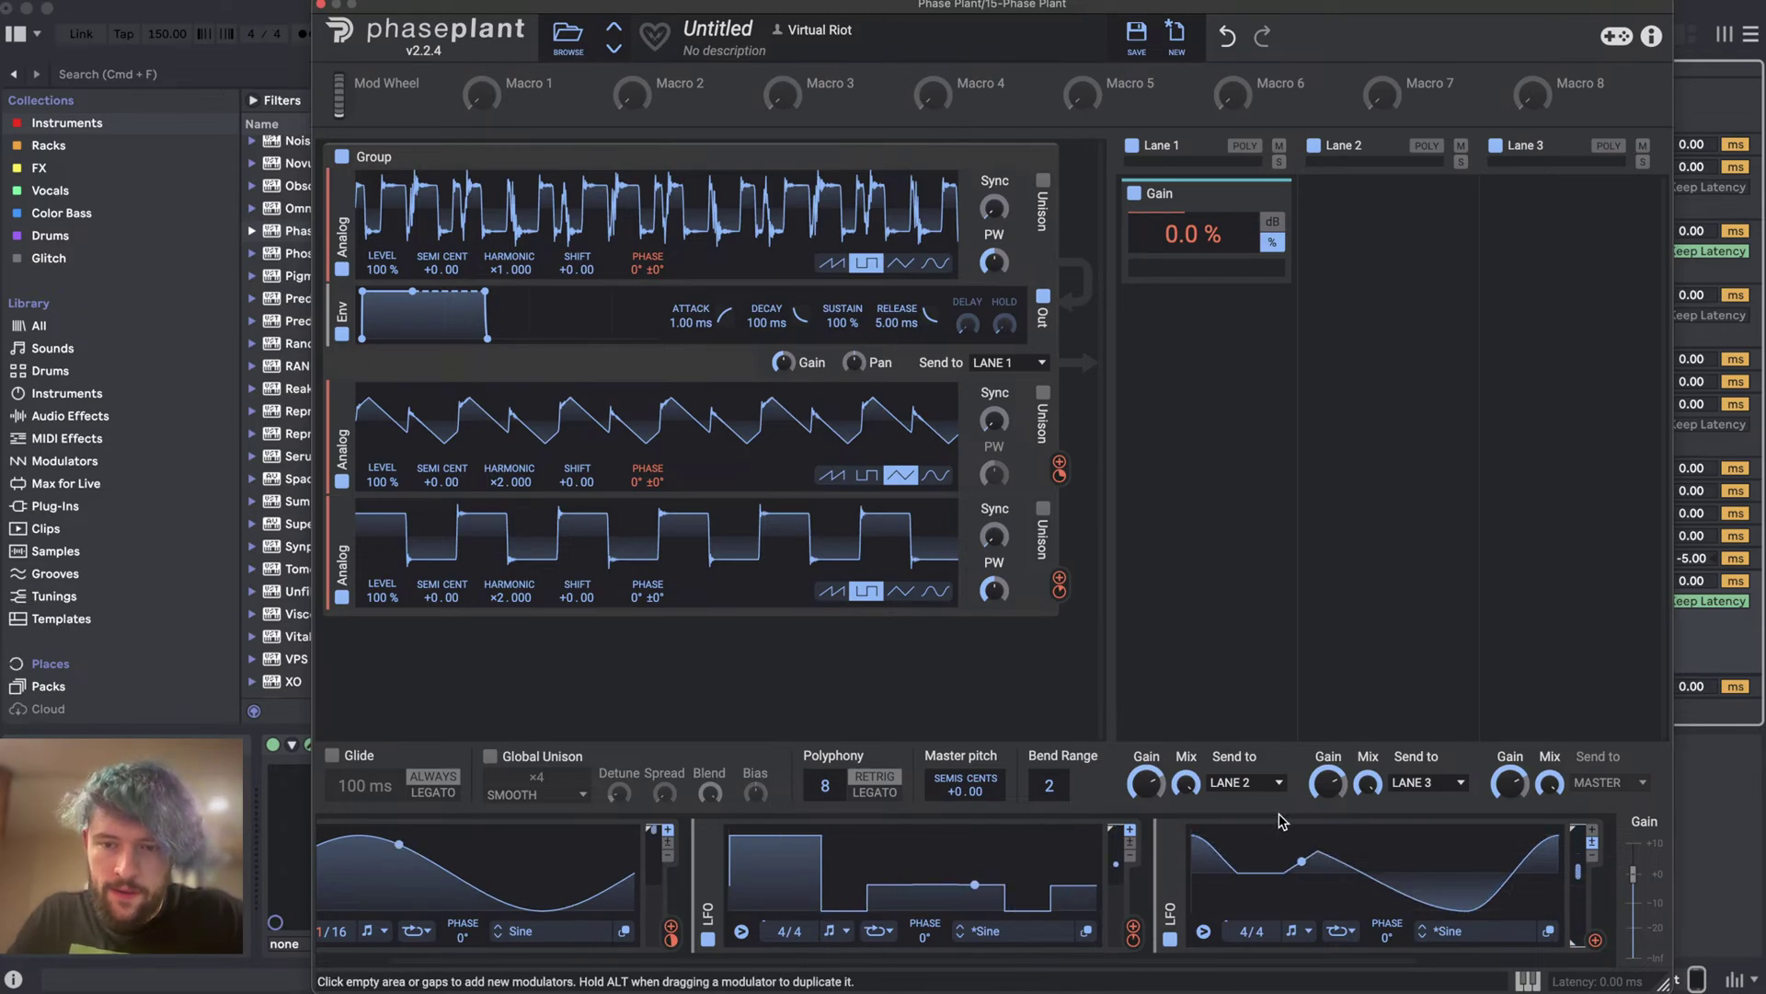
pyautogui.doubleClick(1394, 906)
pyautogui.moveTo(1394, 906); pyautogui.dragTo(1421, 862)
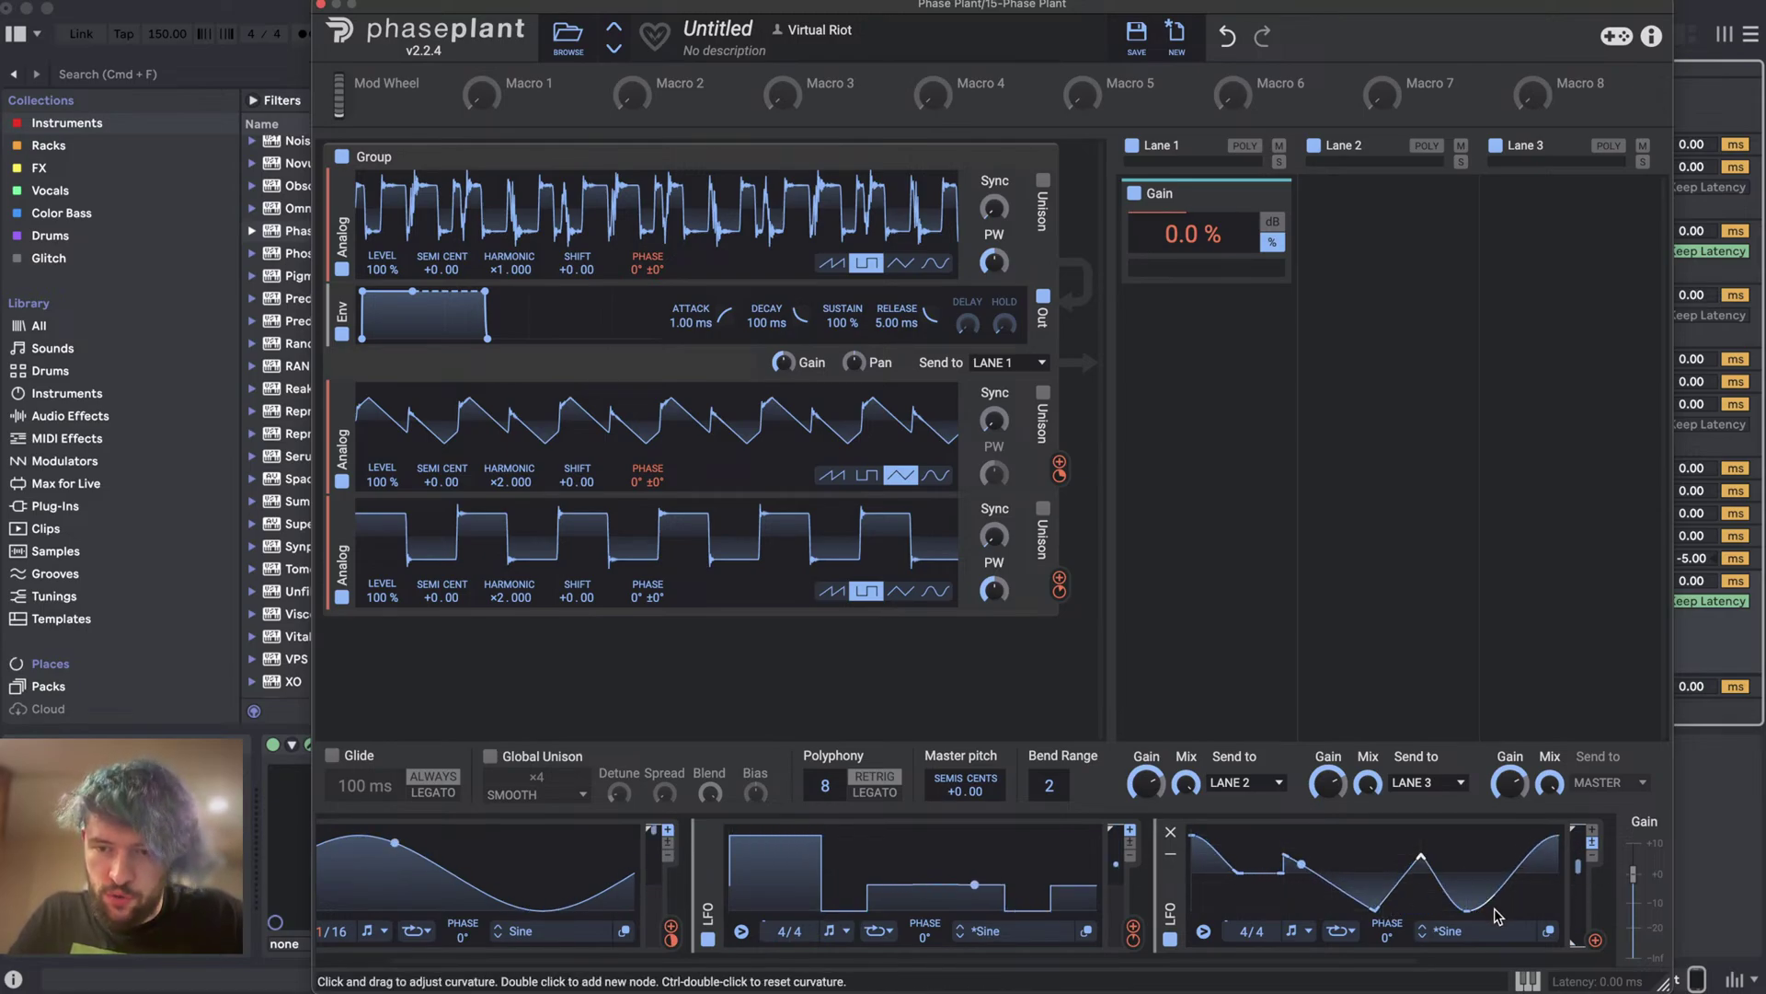
pyautogui.doubleClick(1510, 897)
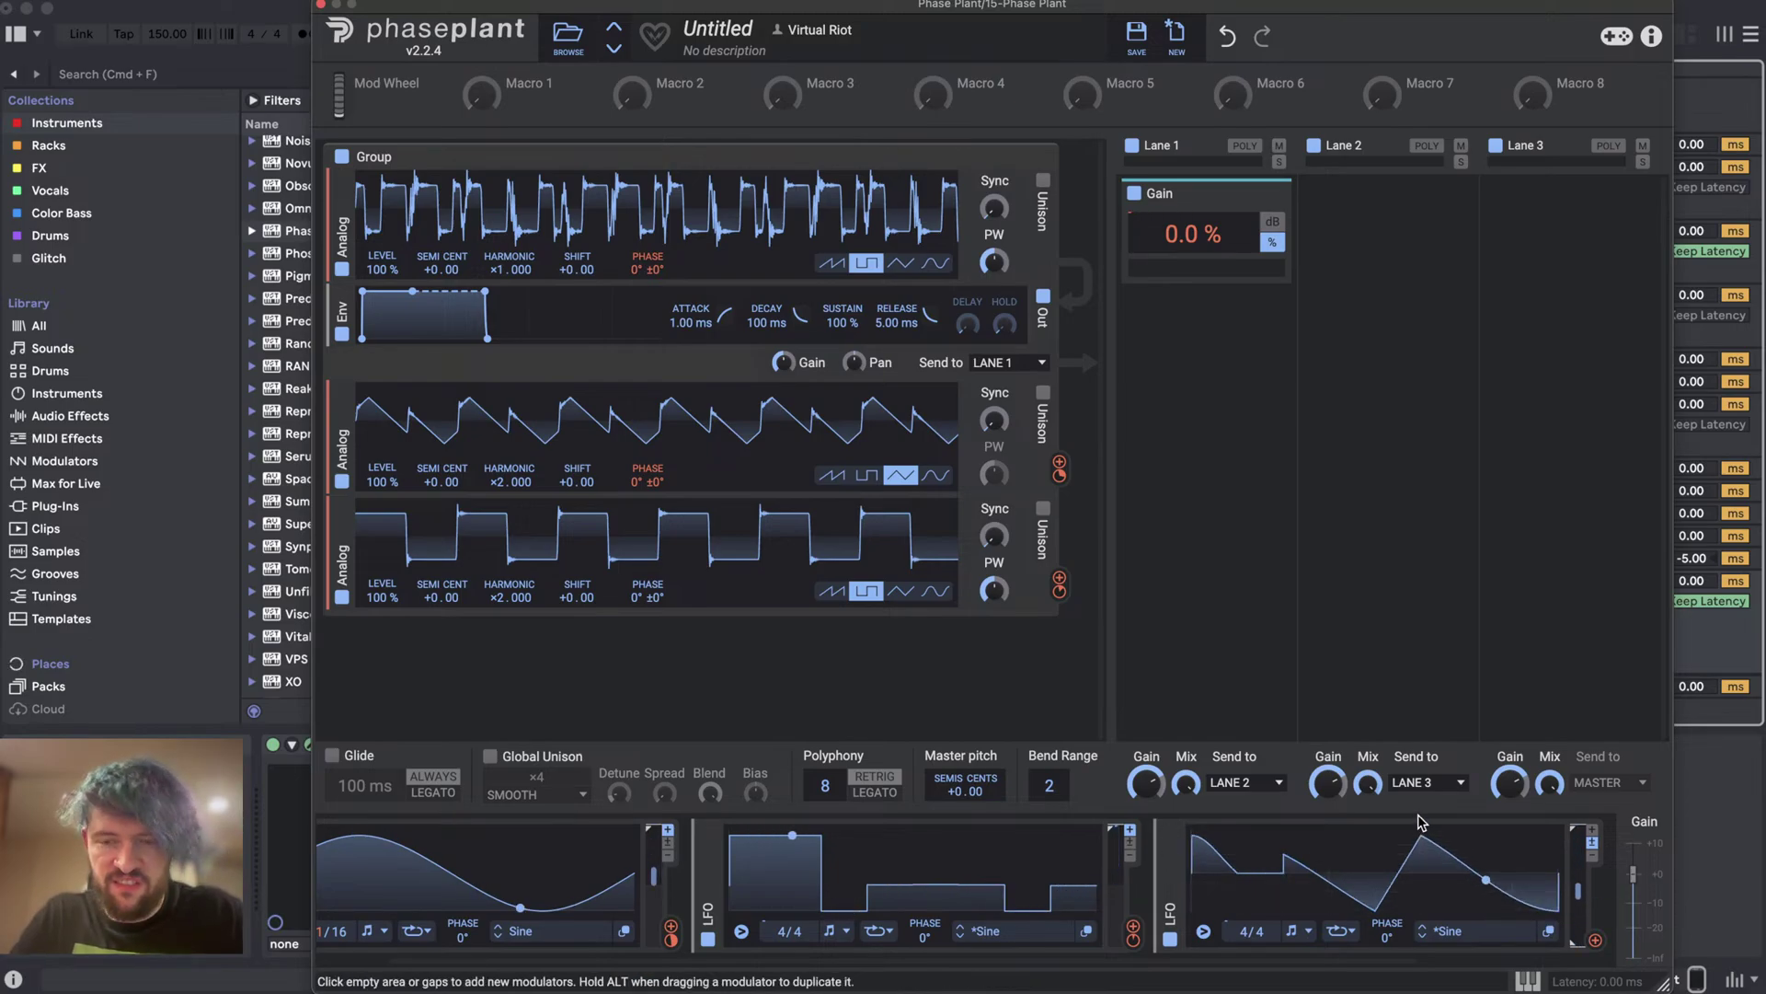
# - Modulate the Master Pitch with the third LFO by an amount of +1.00
pyautogui.moveTo(1596, 941); pyautogui.dragTo(1380, 846)
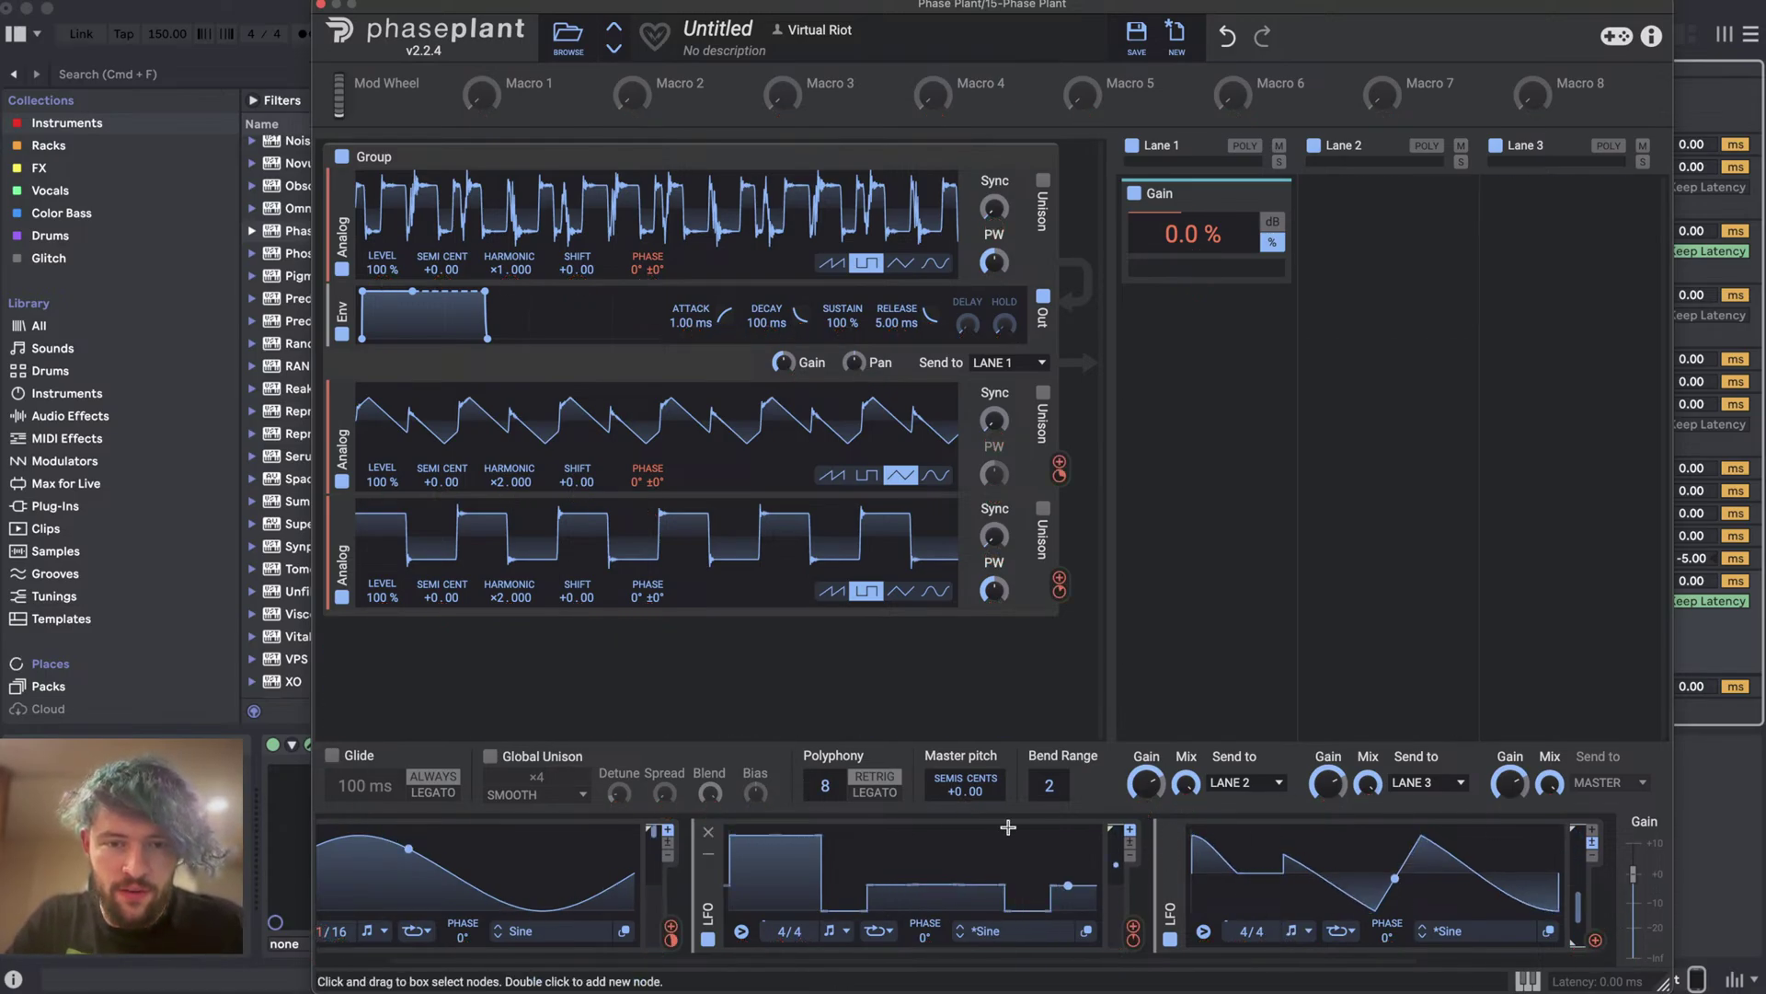
pyautogui.moveTo(1597, 937); pyautogui.dragTo(1598, 938)
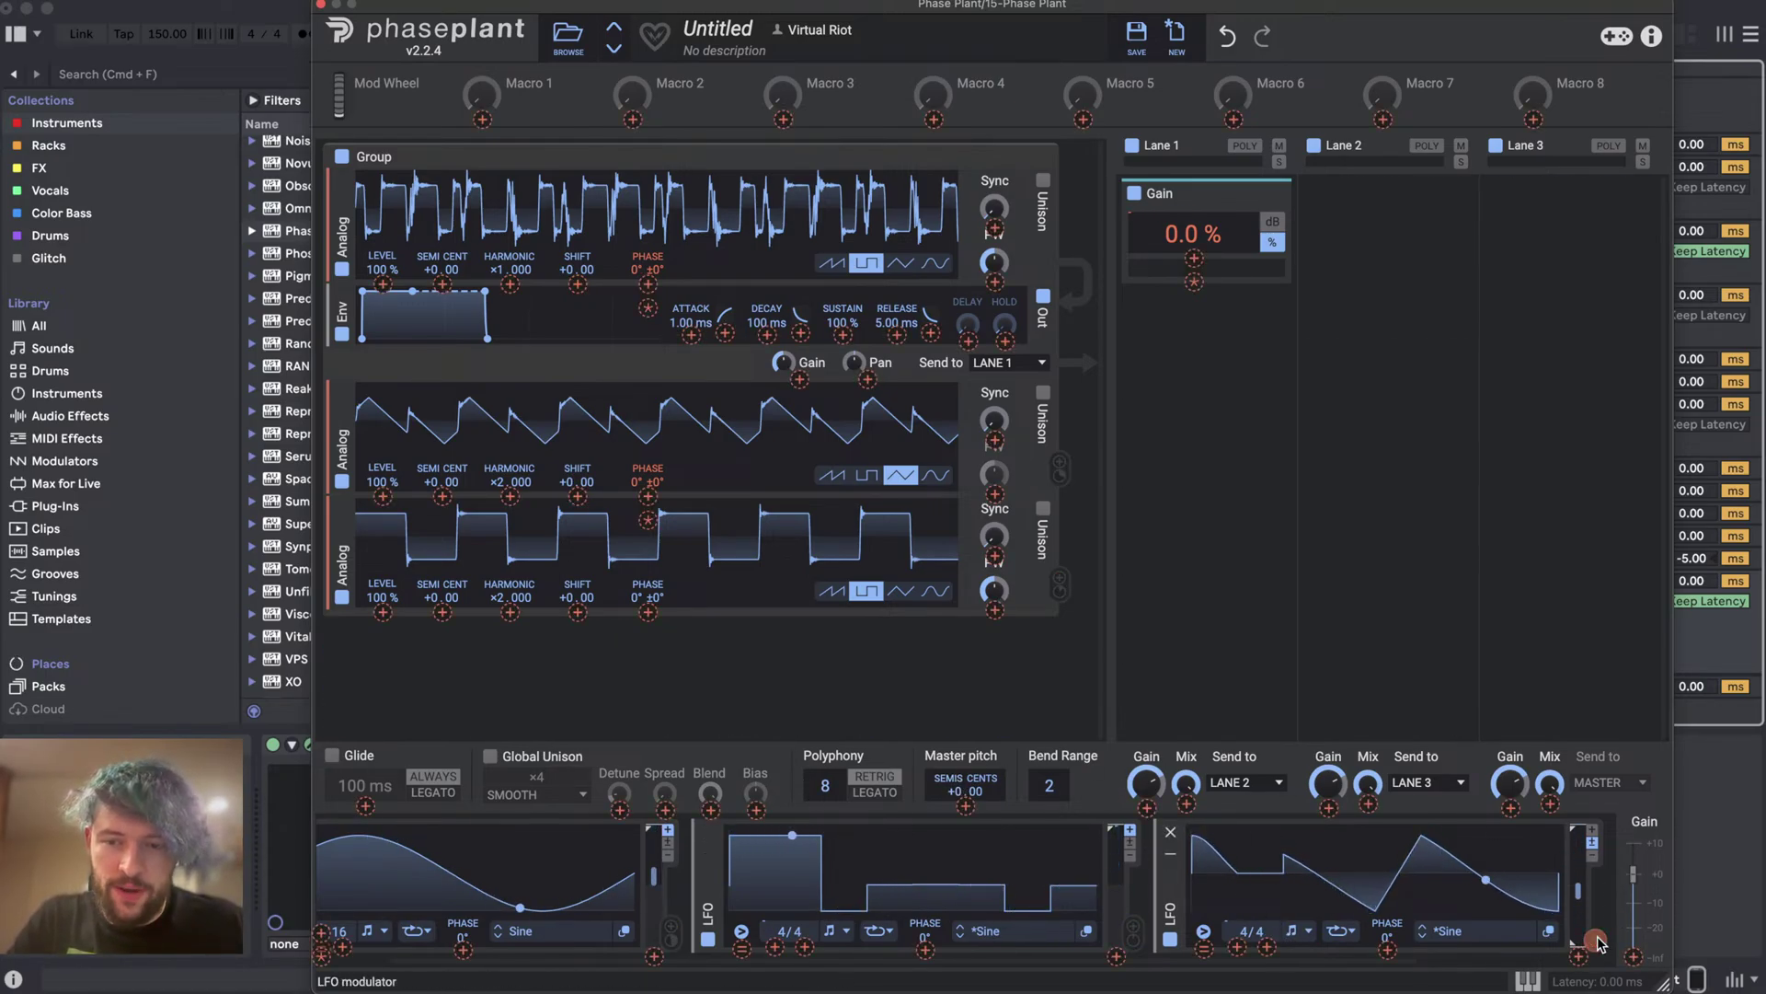
pyautogui.moveTo(1051, 603); pyautogui.dragTo(964, 809)
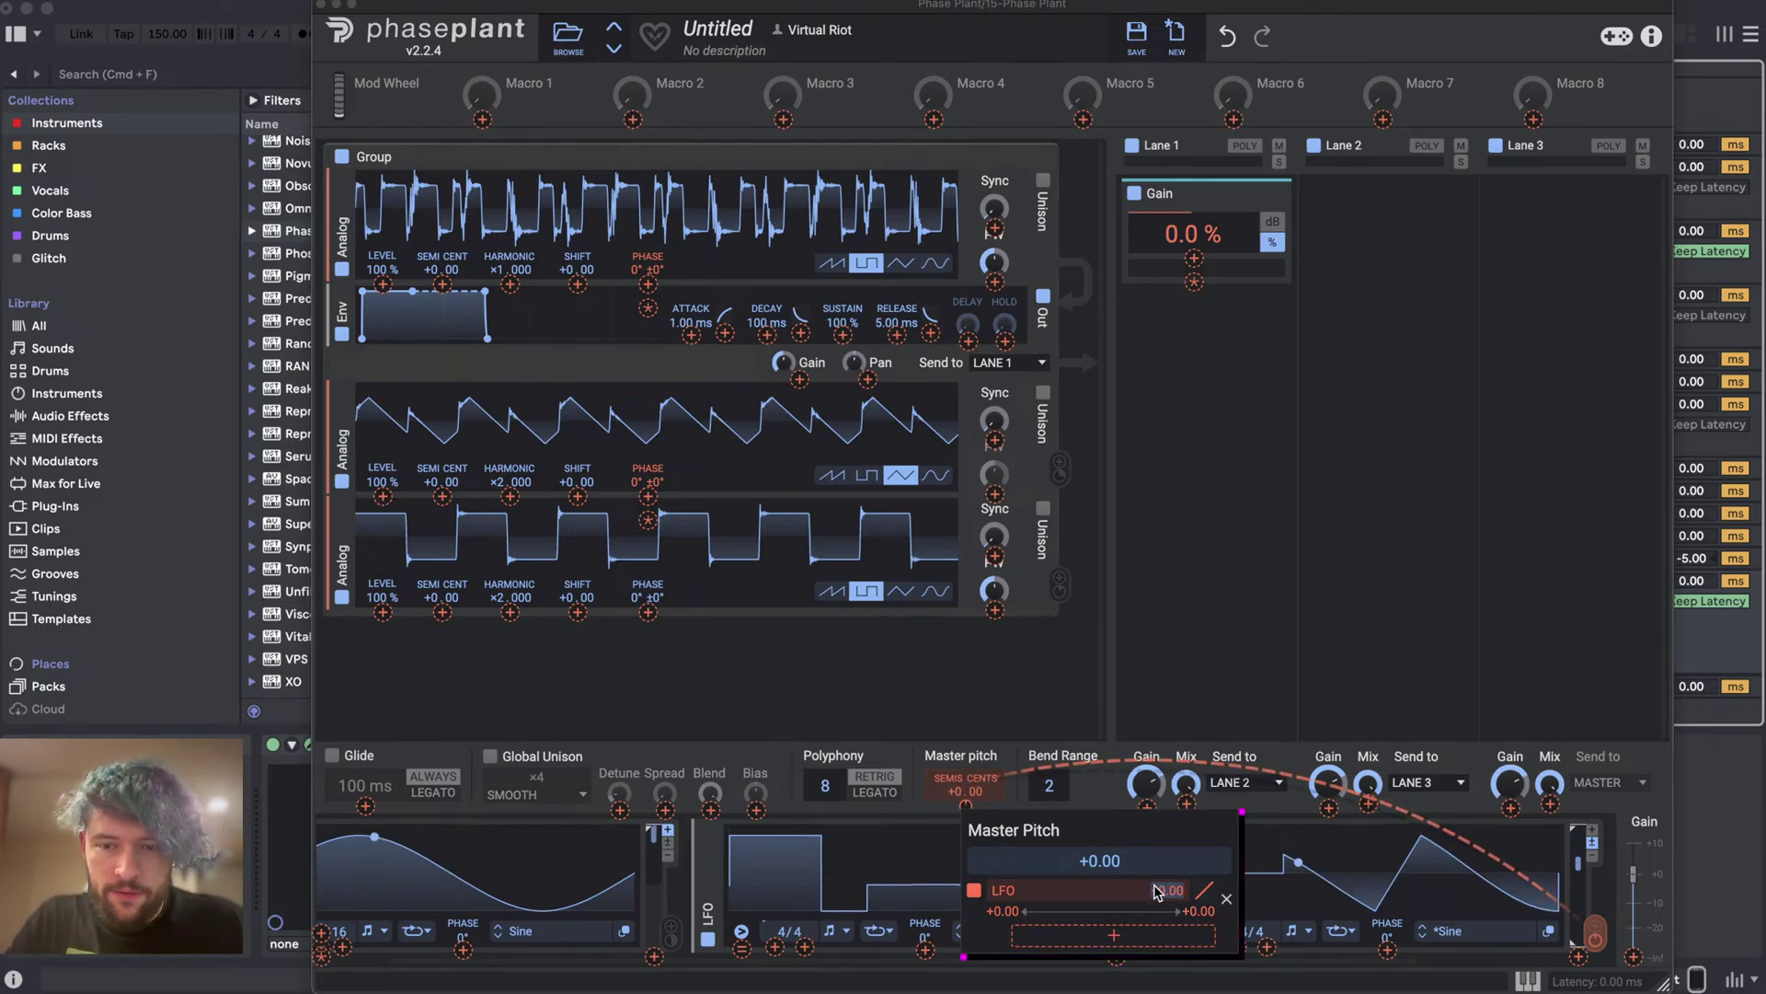
pyautogui.moveTo(1104, 888); pyautogui.dragTo(1095, 888)
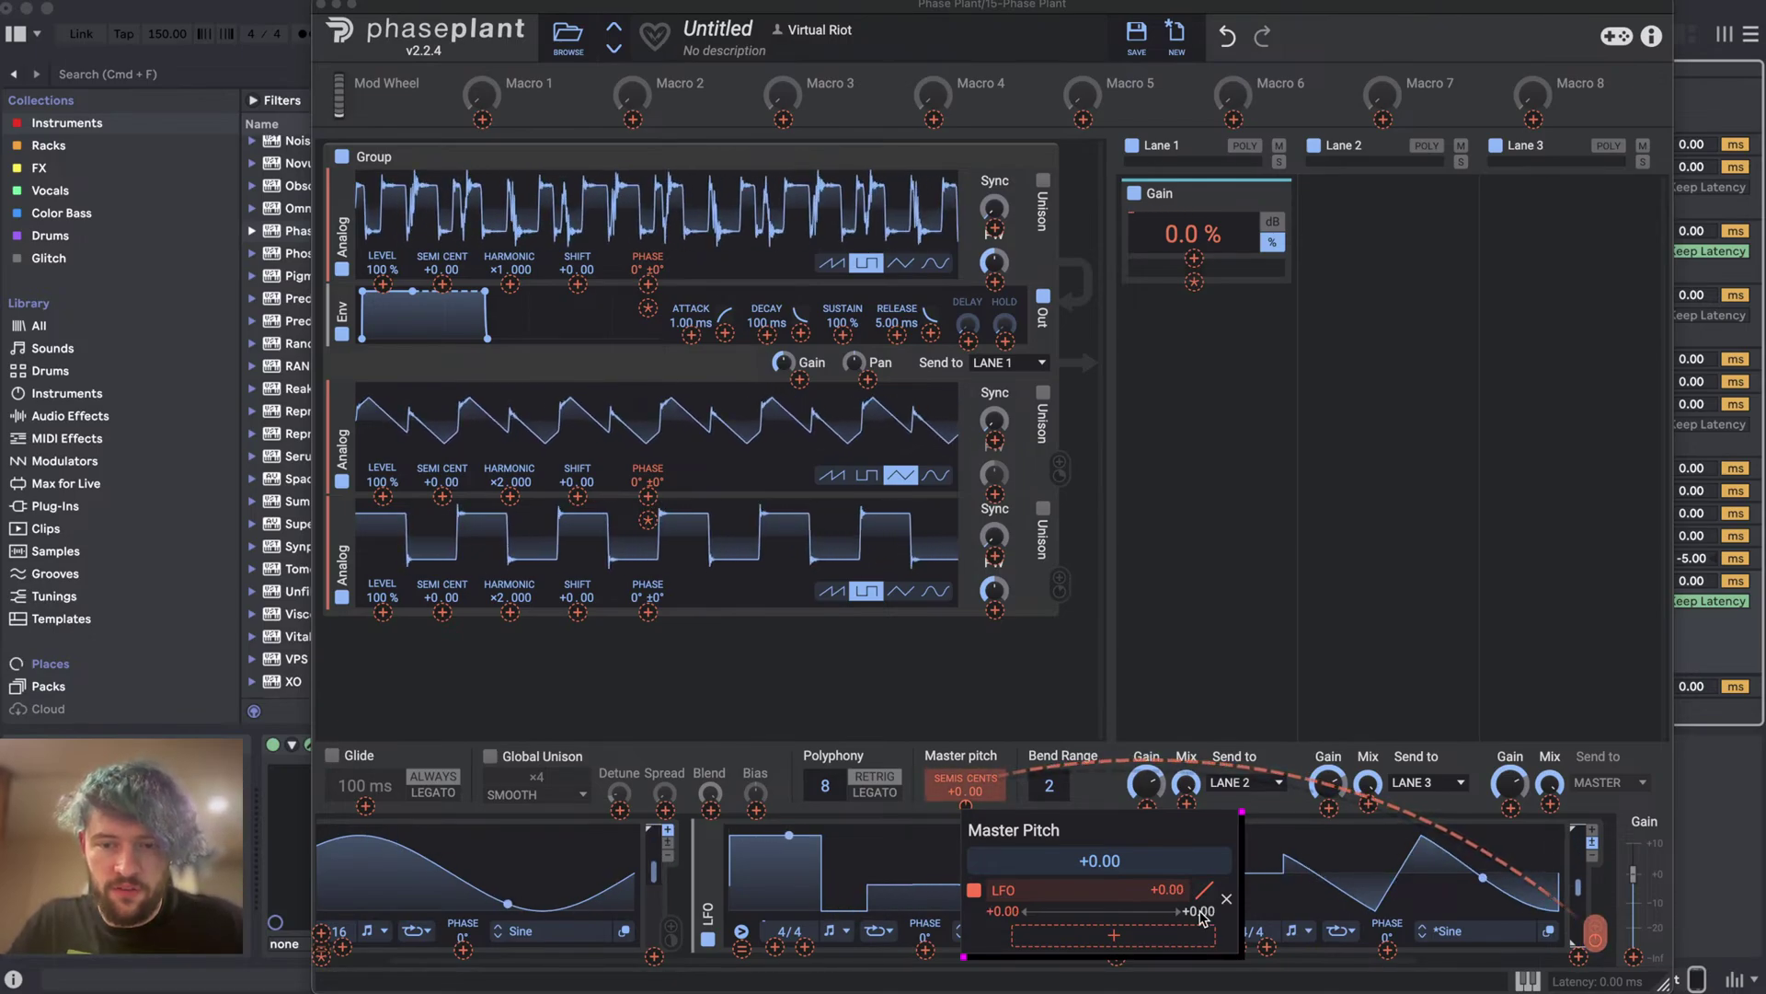
pyautogui.click(1204, 916)
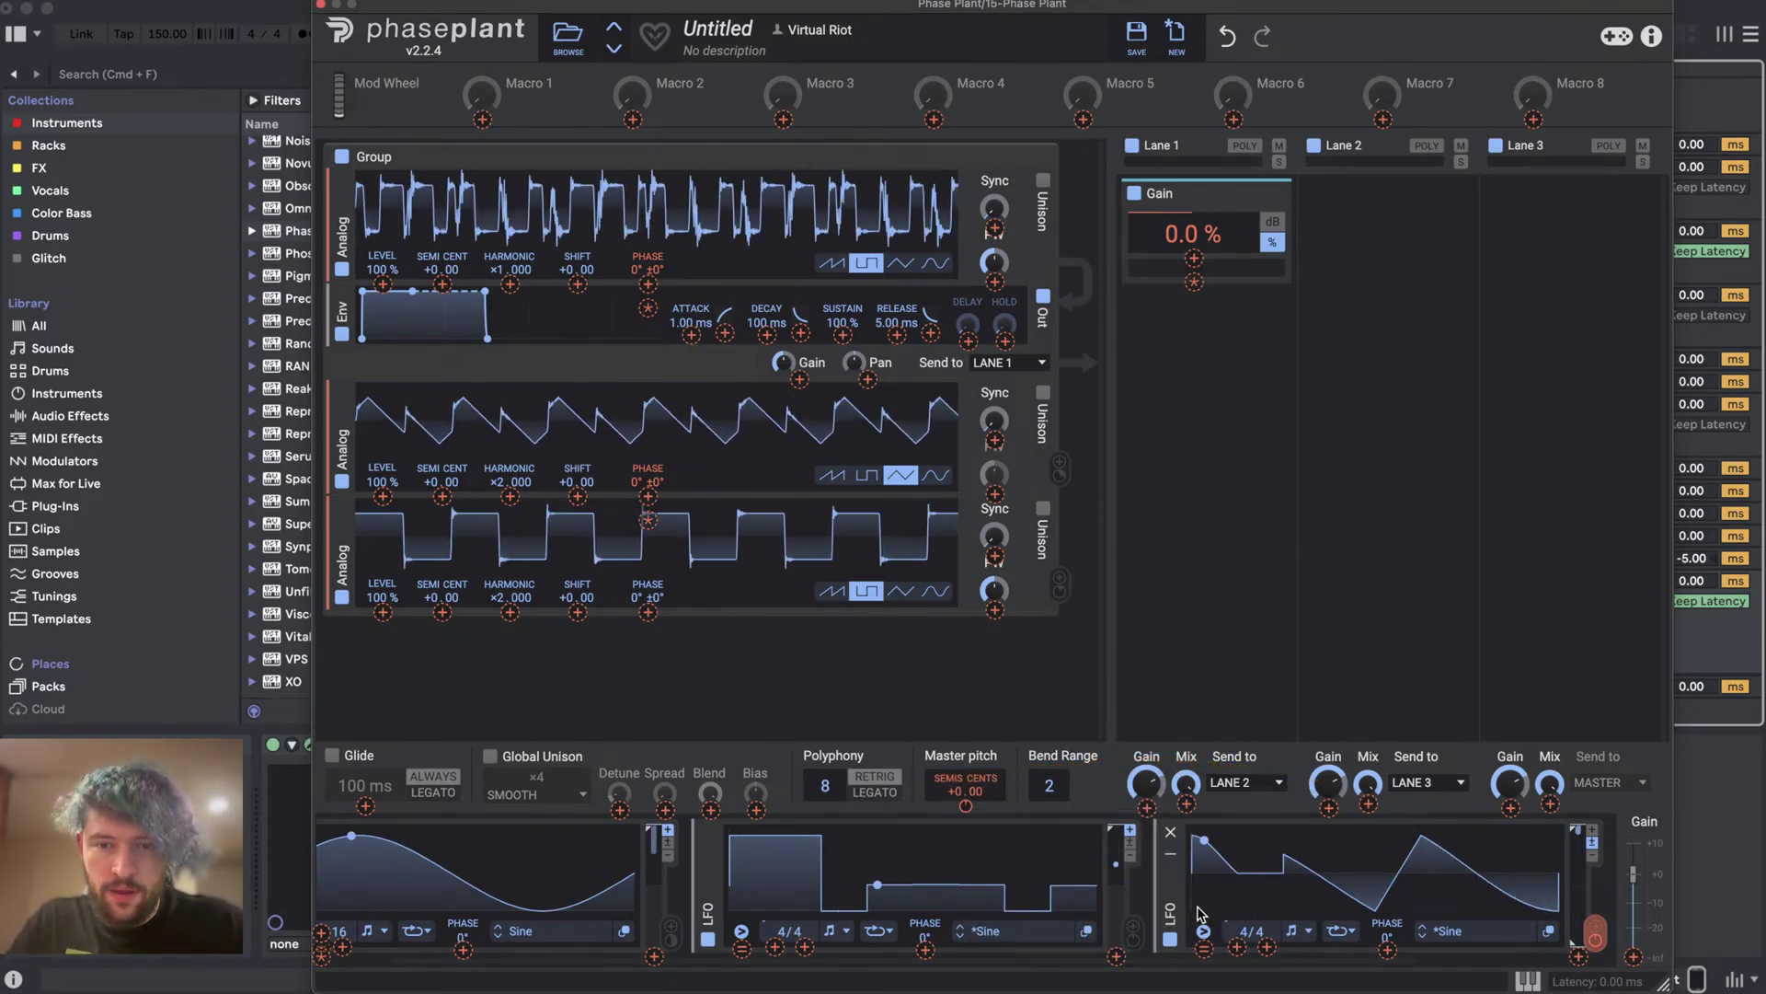
pyautogui.click(968, 802)
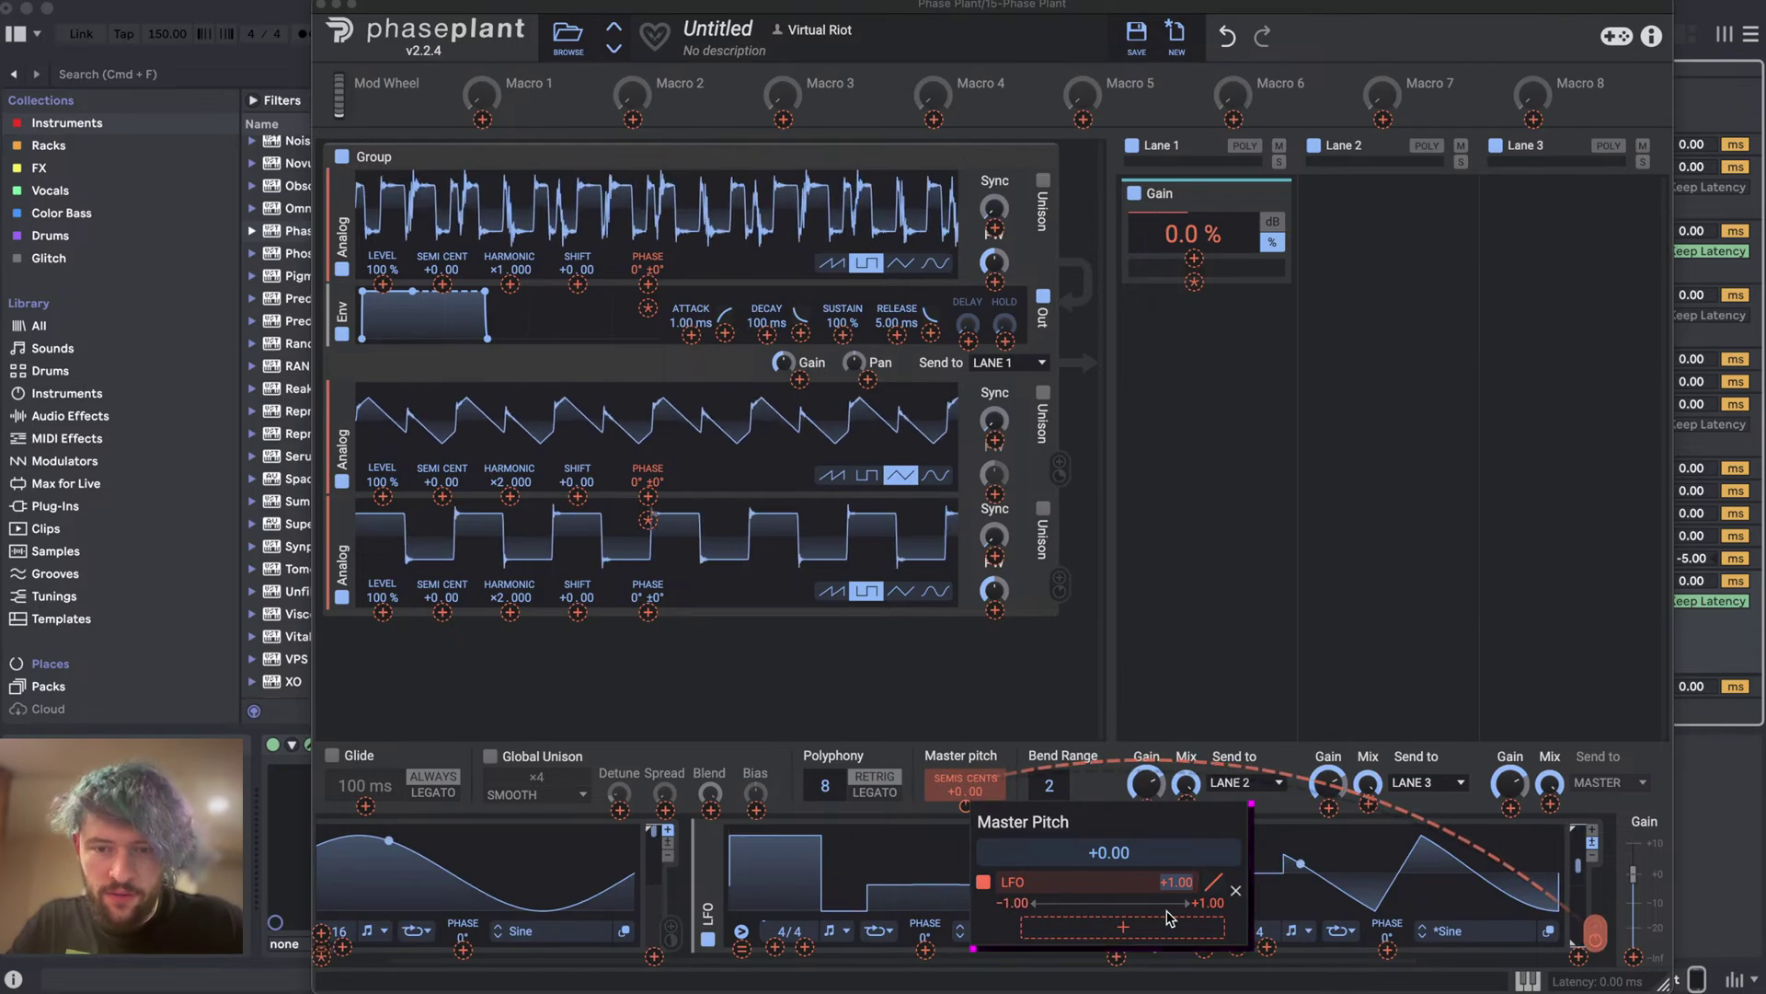
pyautogui.click(1243, 589)
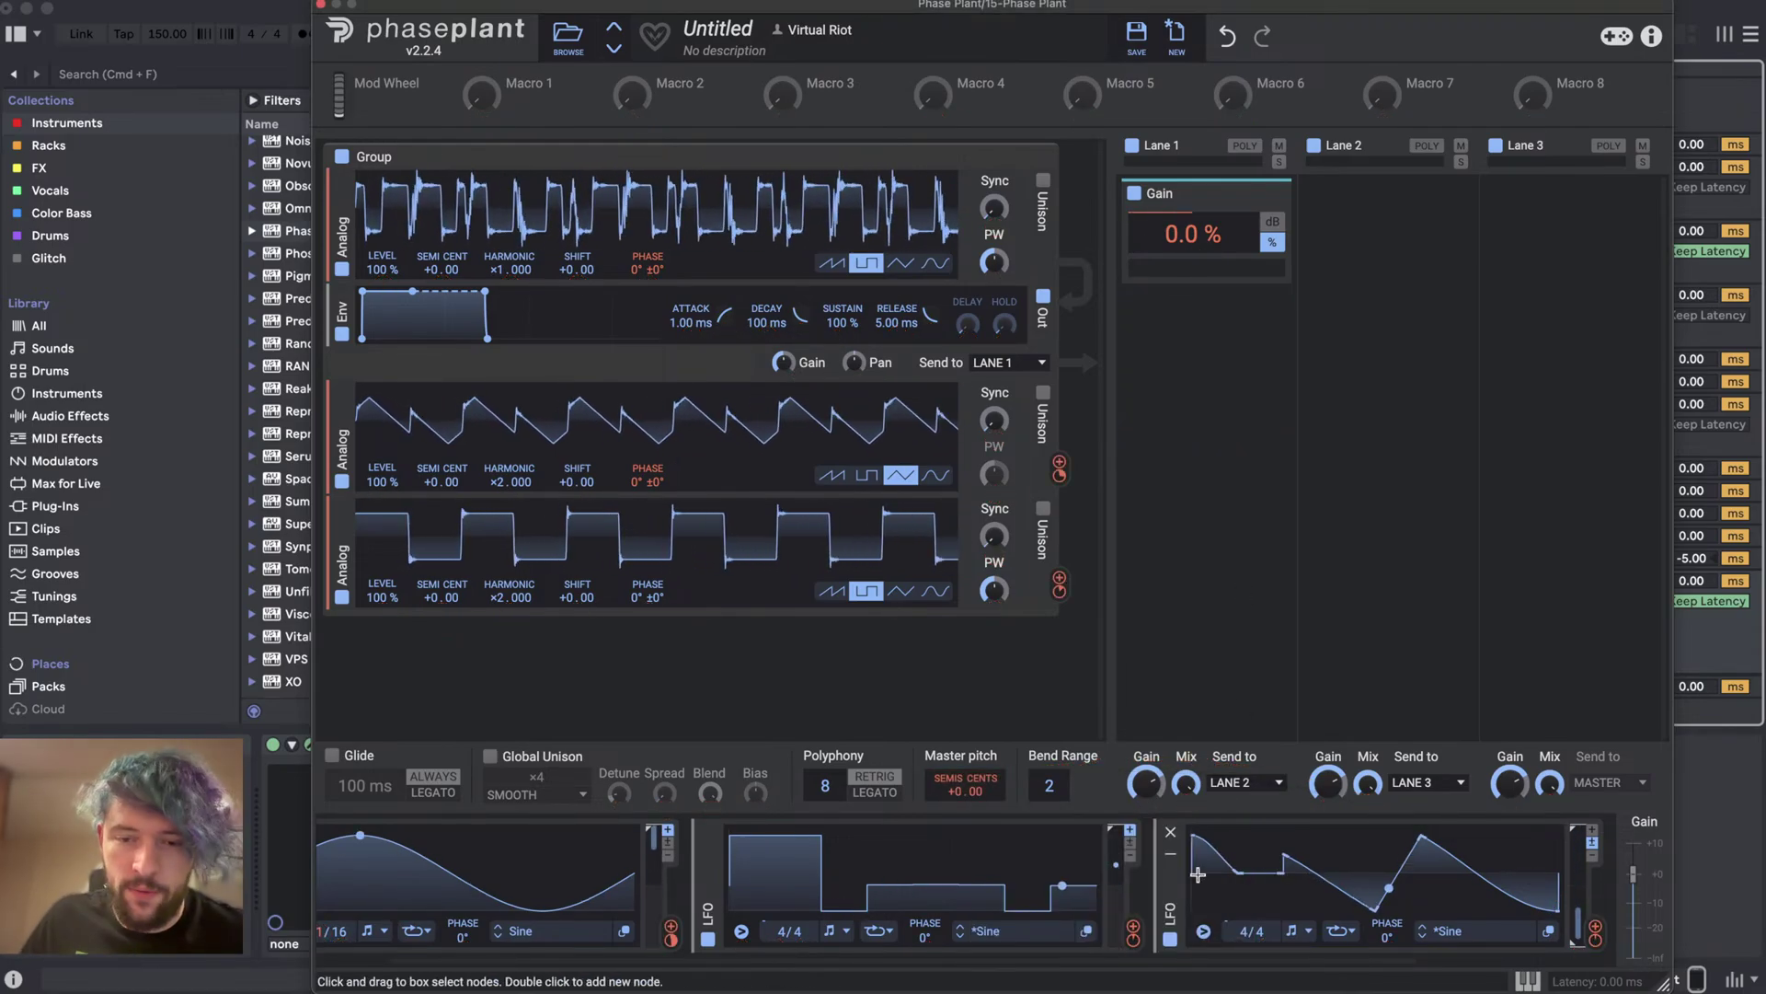
# - Reshape the third LFO's curve into a gently falling start followed by two peaks with shallower dips between them
pyautogui.click(1205, 932)
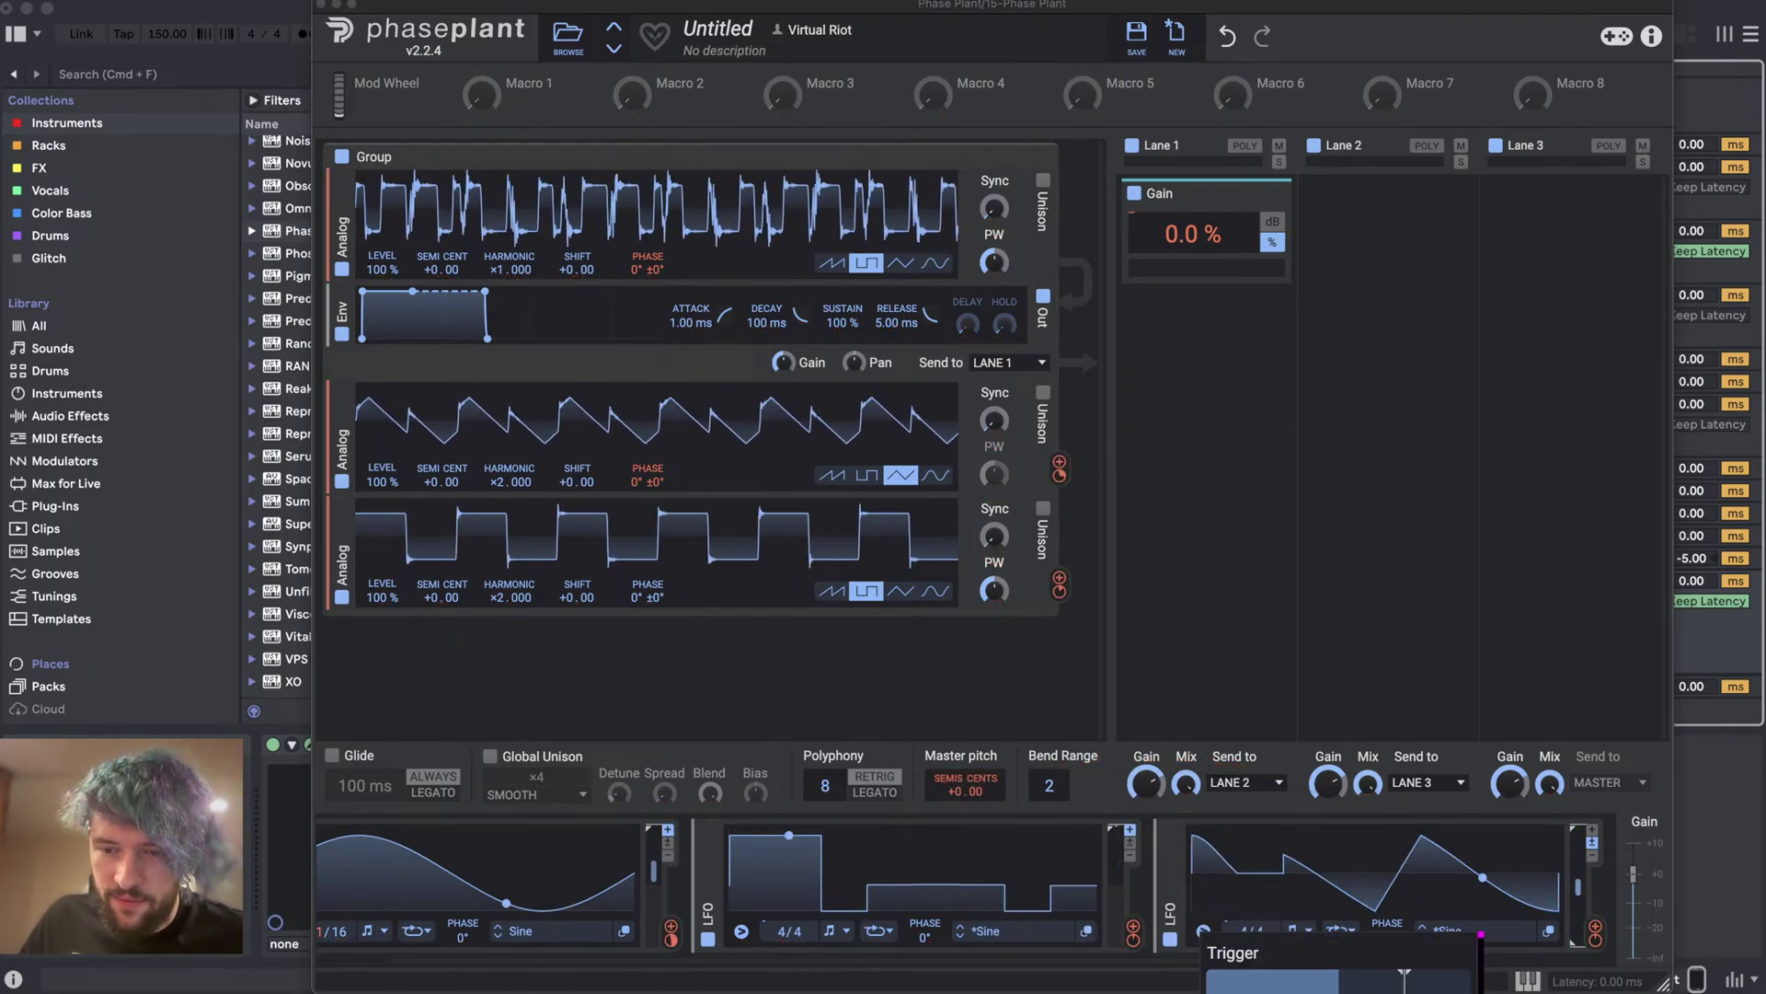
pyautogui.click(1324, 564)
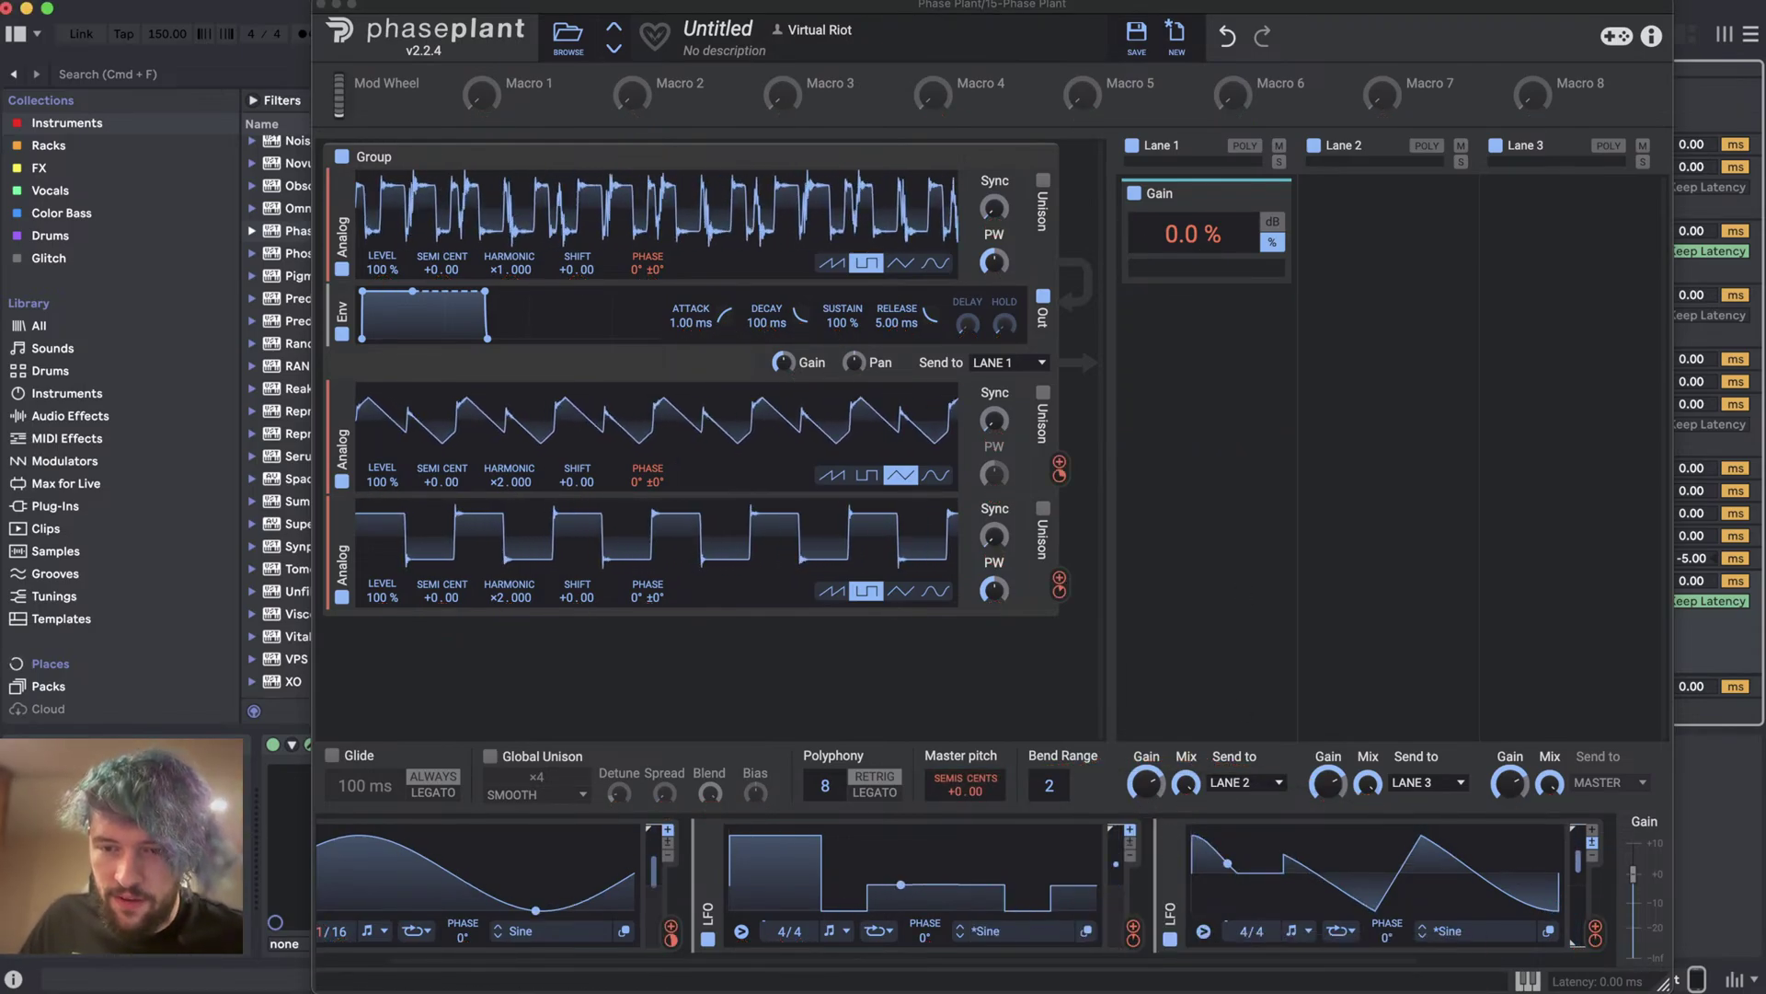
pyautogui.click(1286, 839)
pyautogui.moveTo(1595, 931); pyautogui.dragTo(964, 807)
pyautogui.hscroll(1, 964, 874)
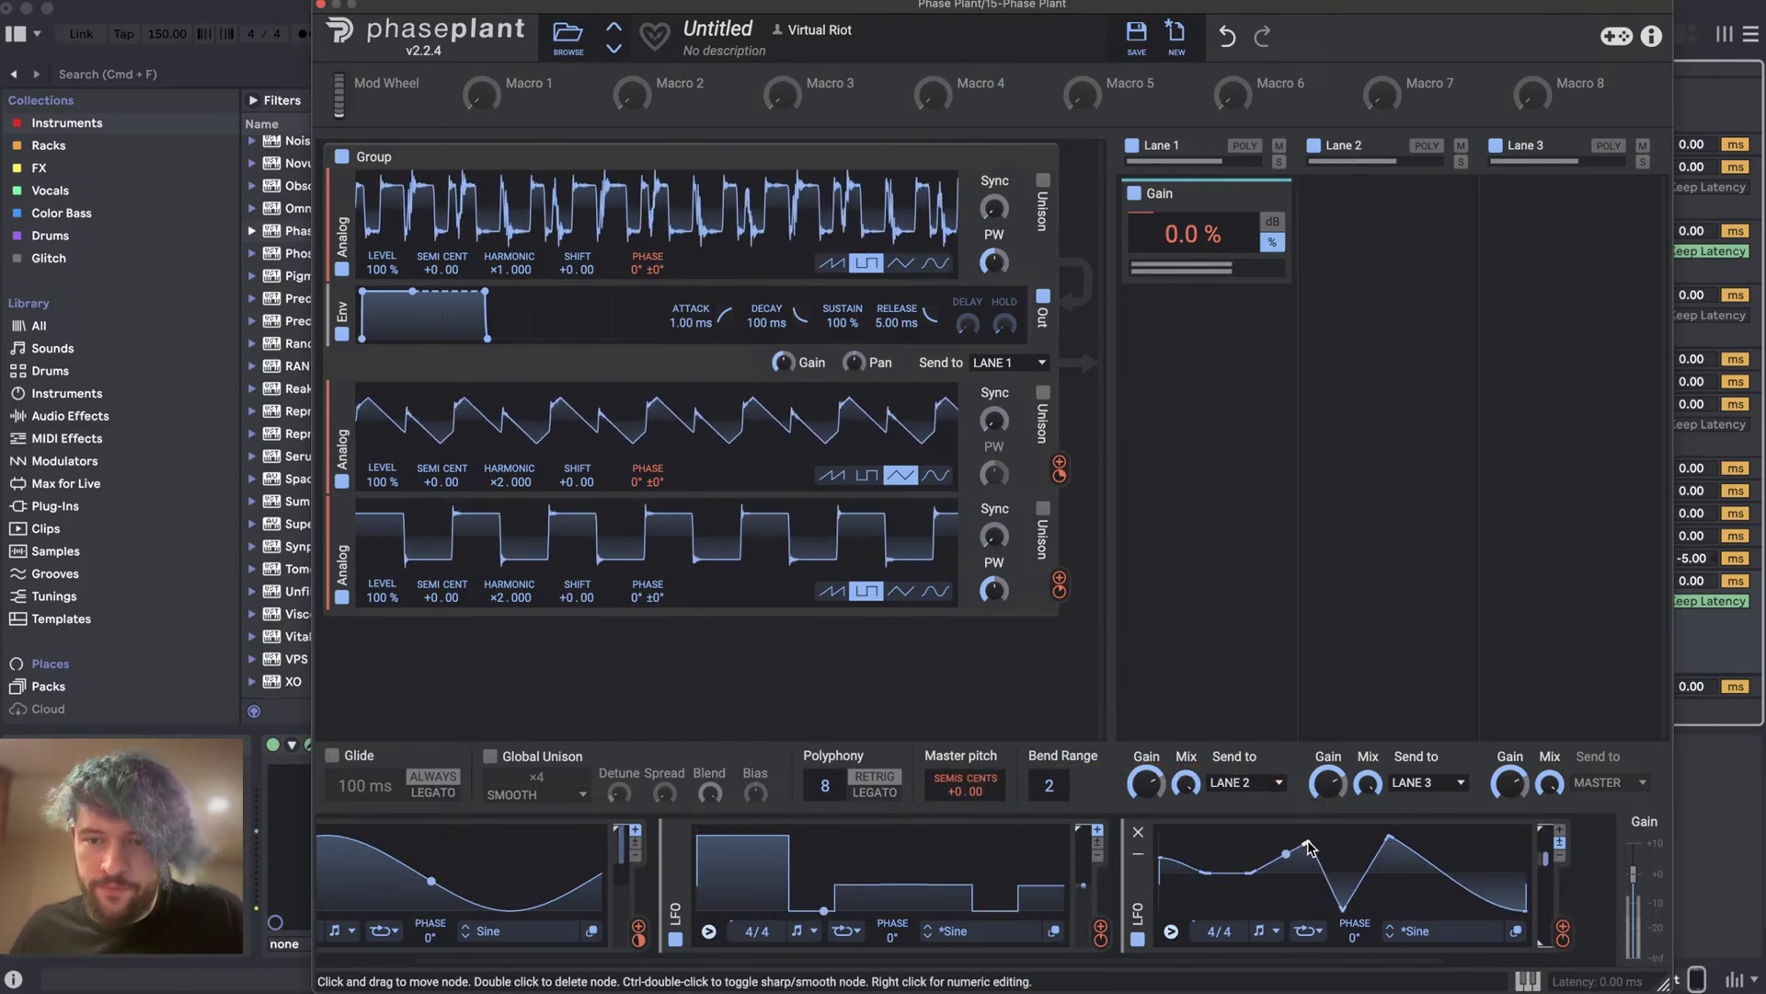
pyautogui.moveTo(1343, 911); pyautogui.dragTo(1389, 909)
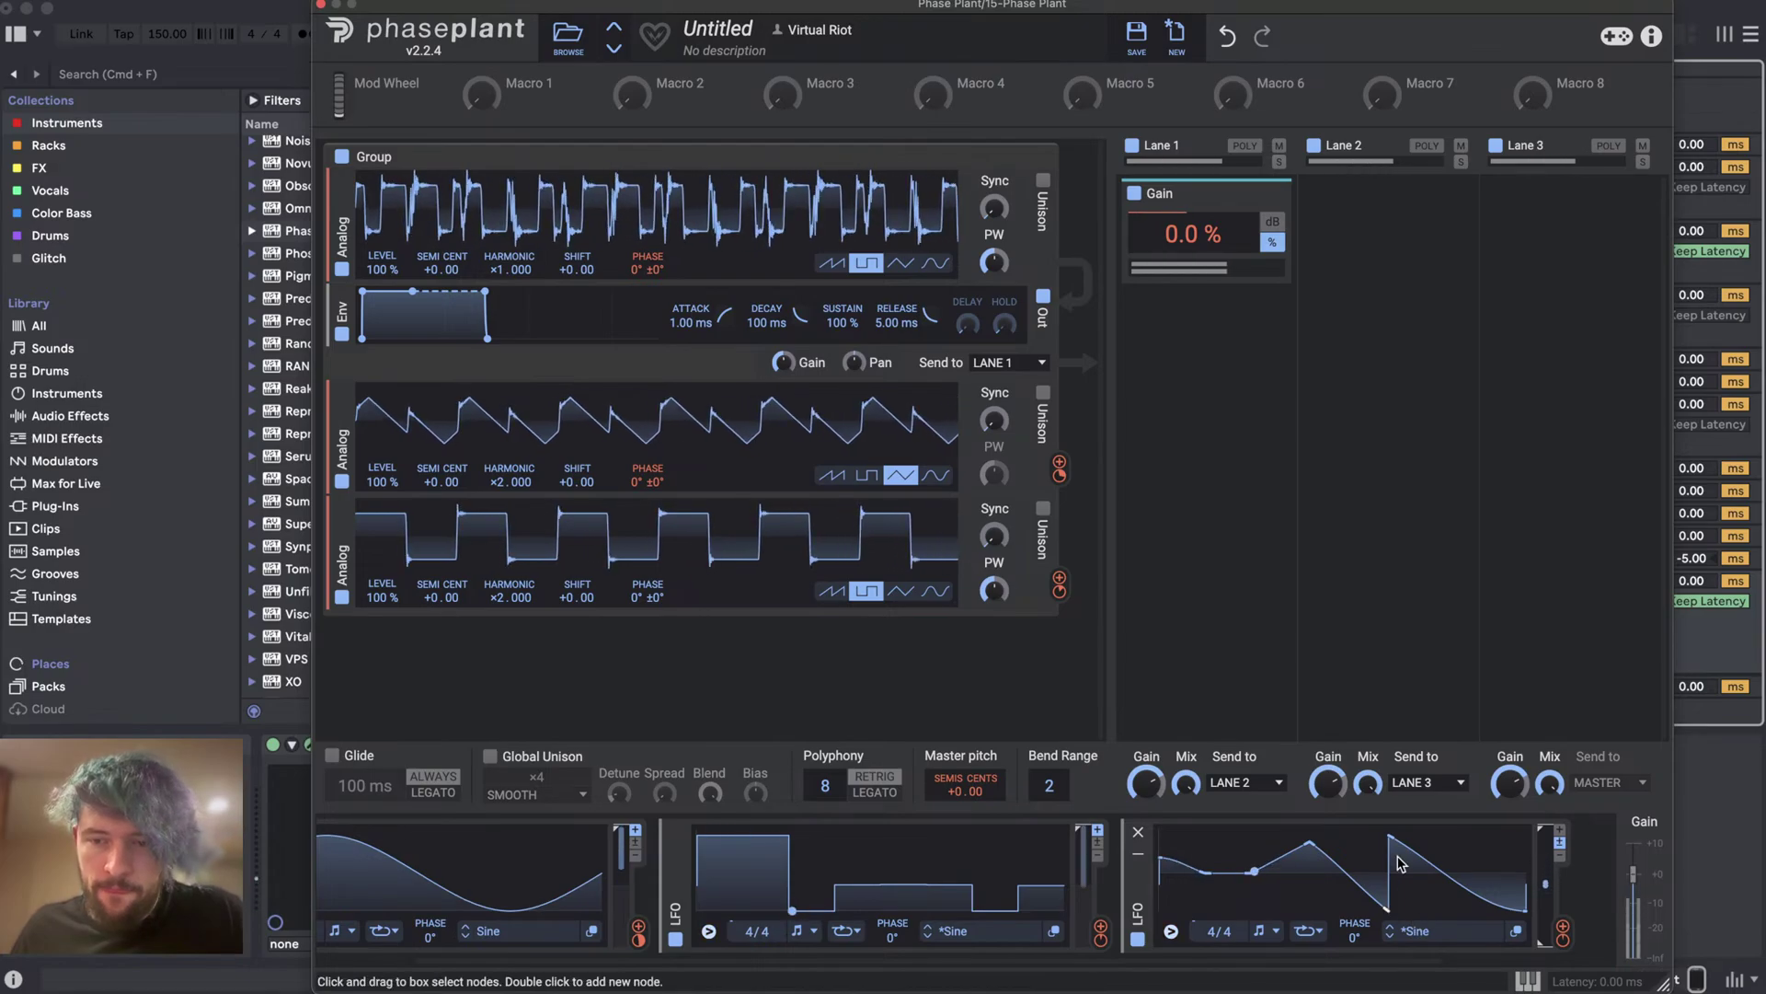
pyautogui.moveTo(1389, 835); pyautogui.dragTo(1438, 839)
pyautogui.moveTo(1390, 909); pyautogui.dragTo(1394, 897)
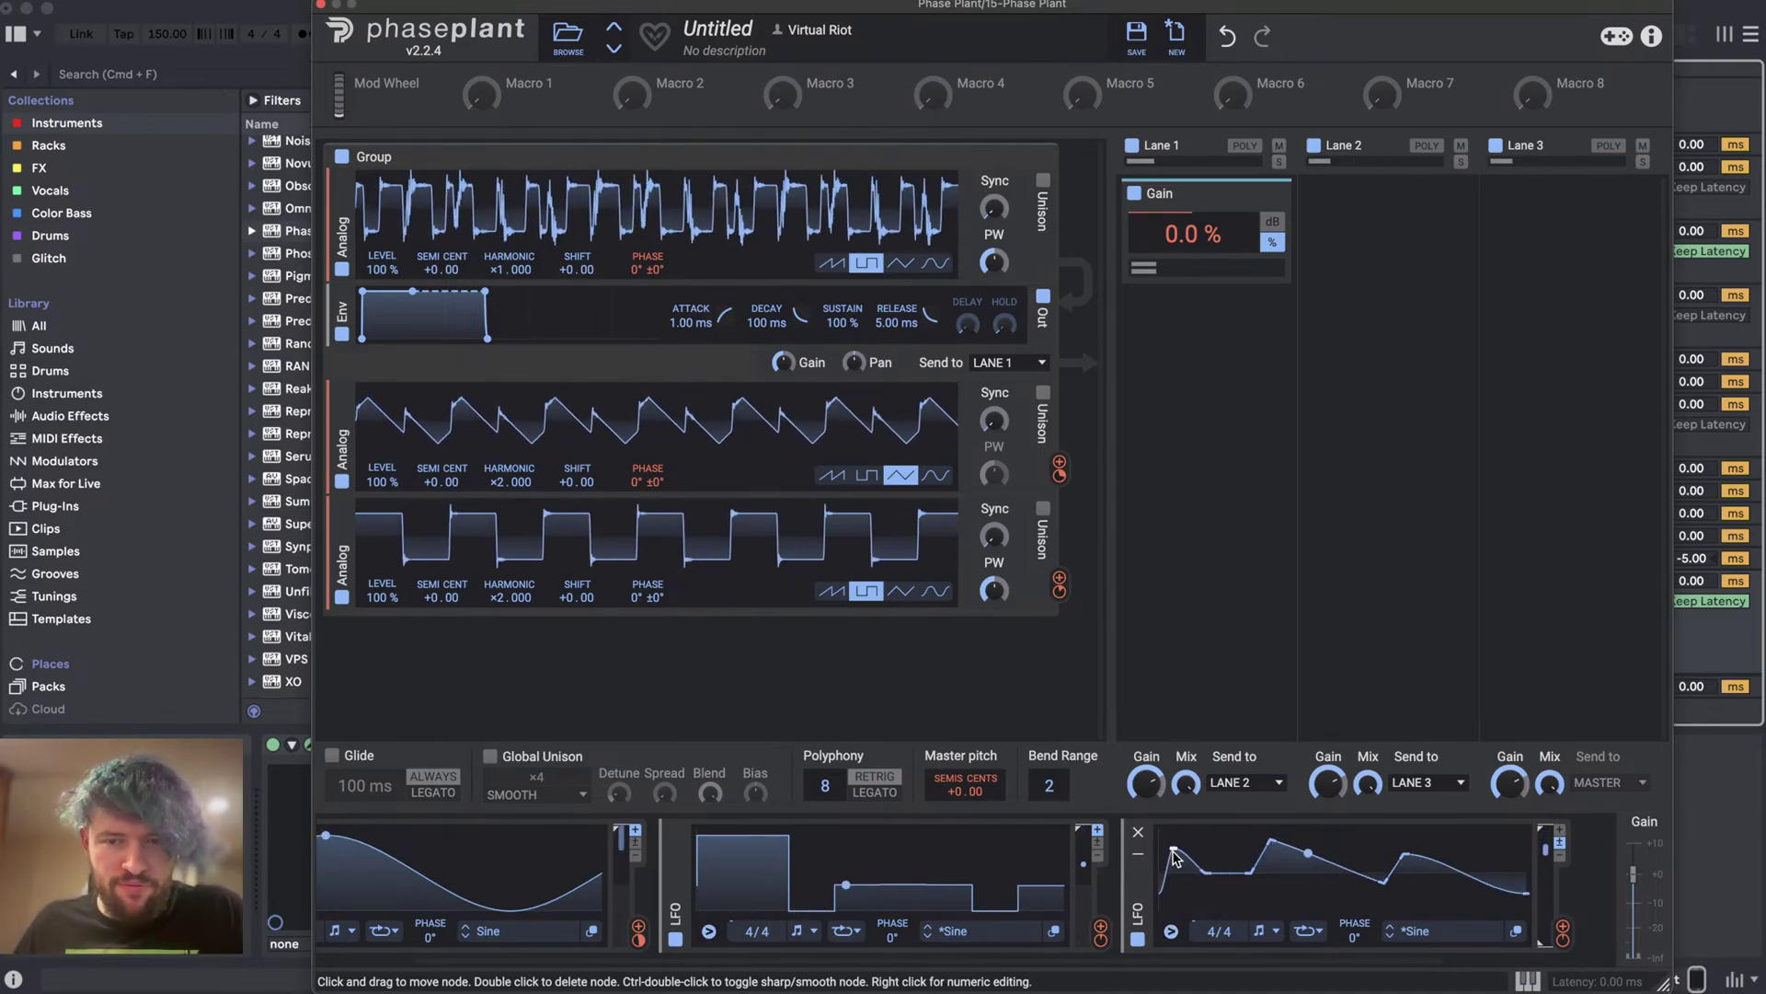
pyautogui.rightClick(1210, 877)
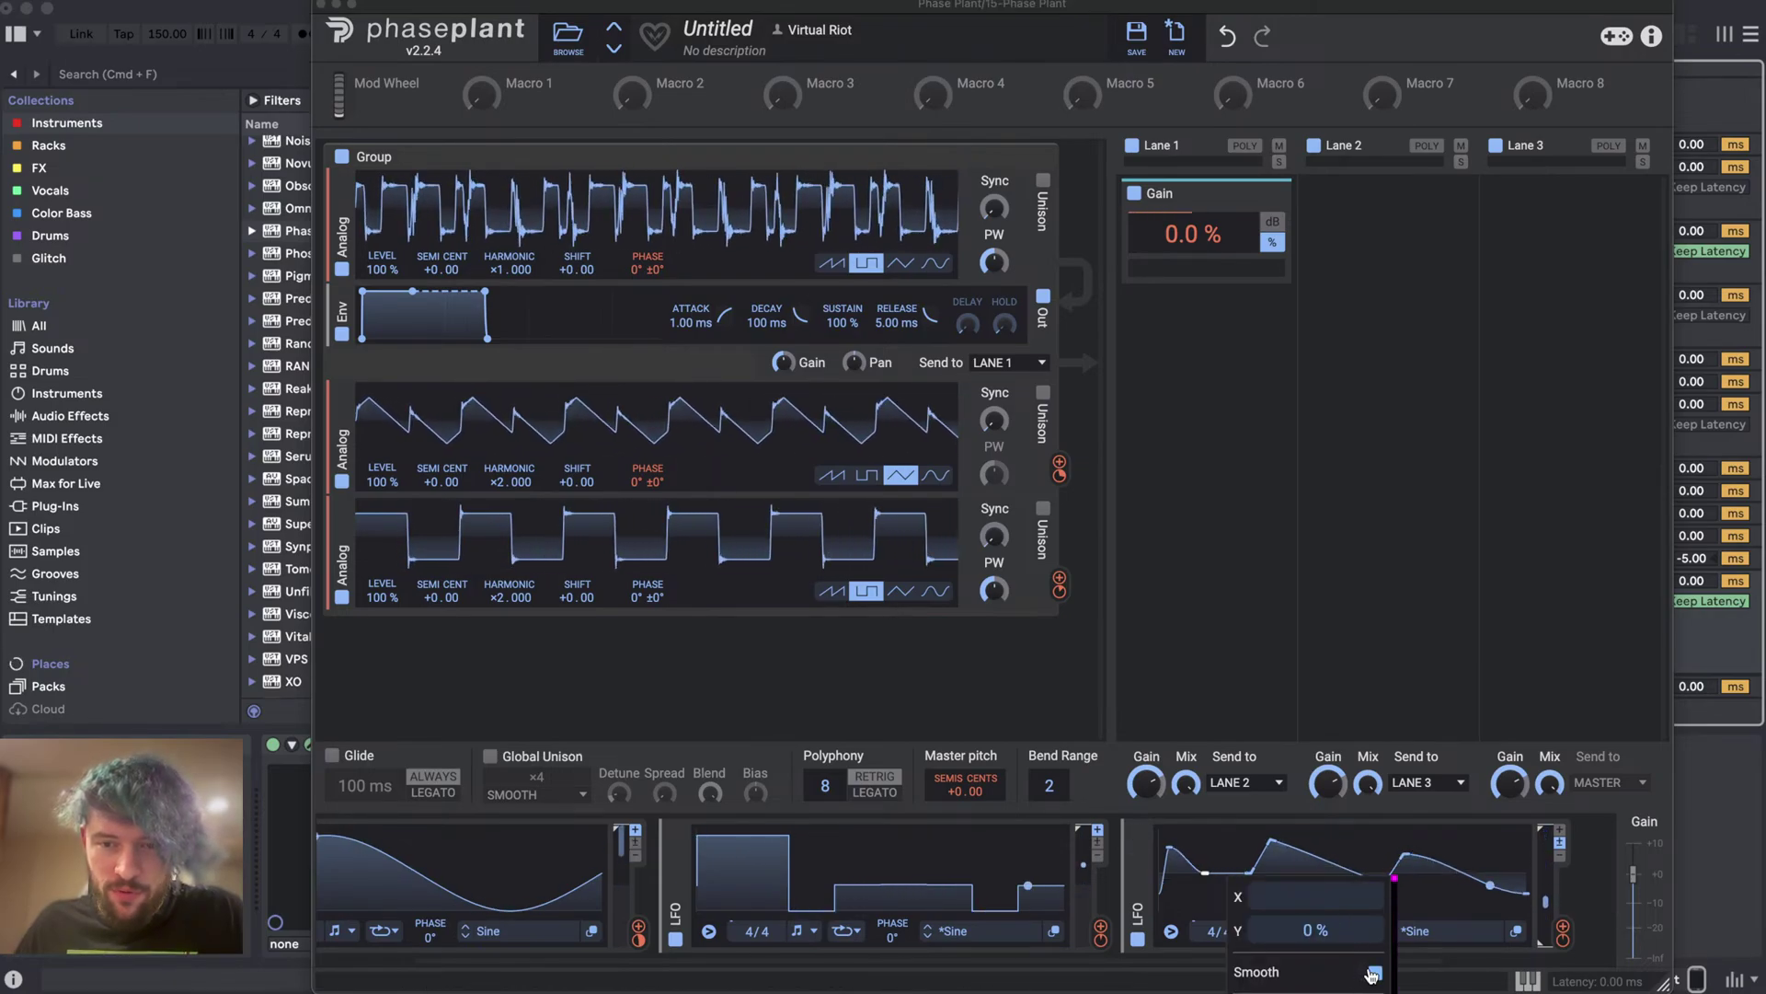
pyautogui.click(1211, 932)
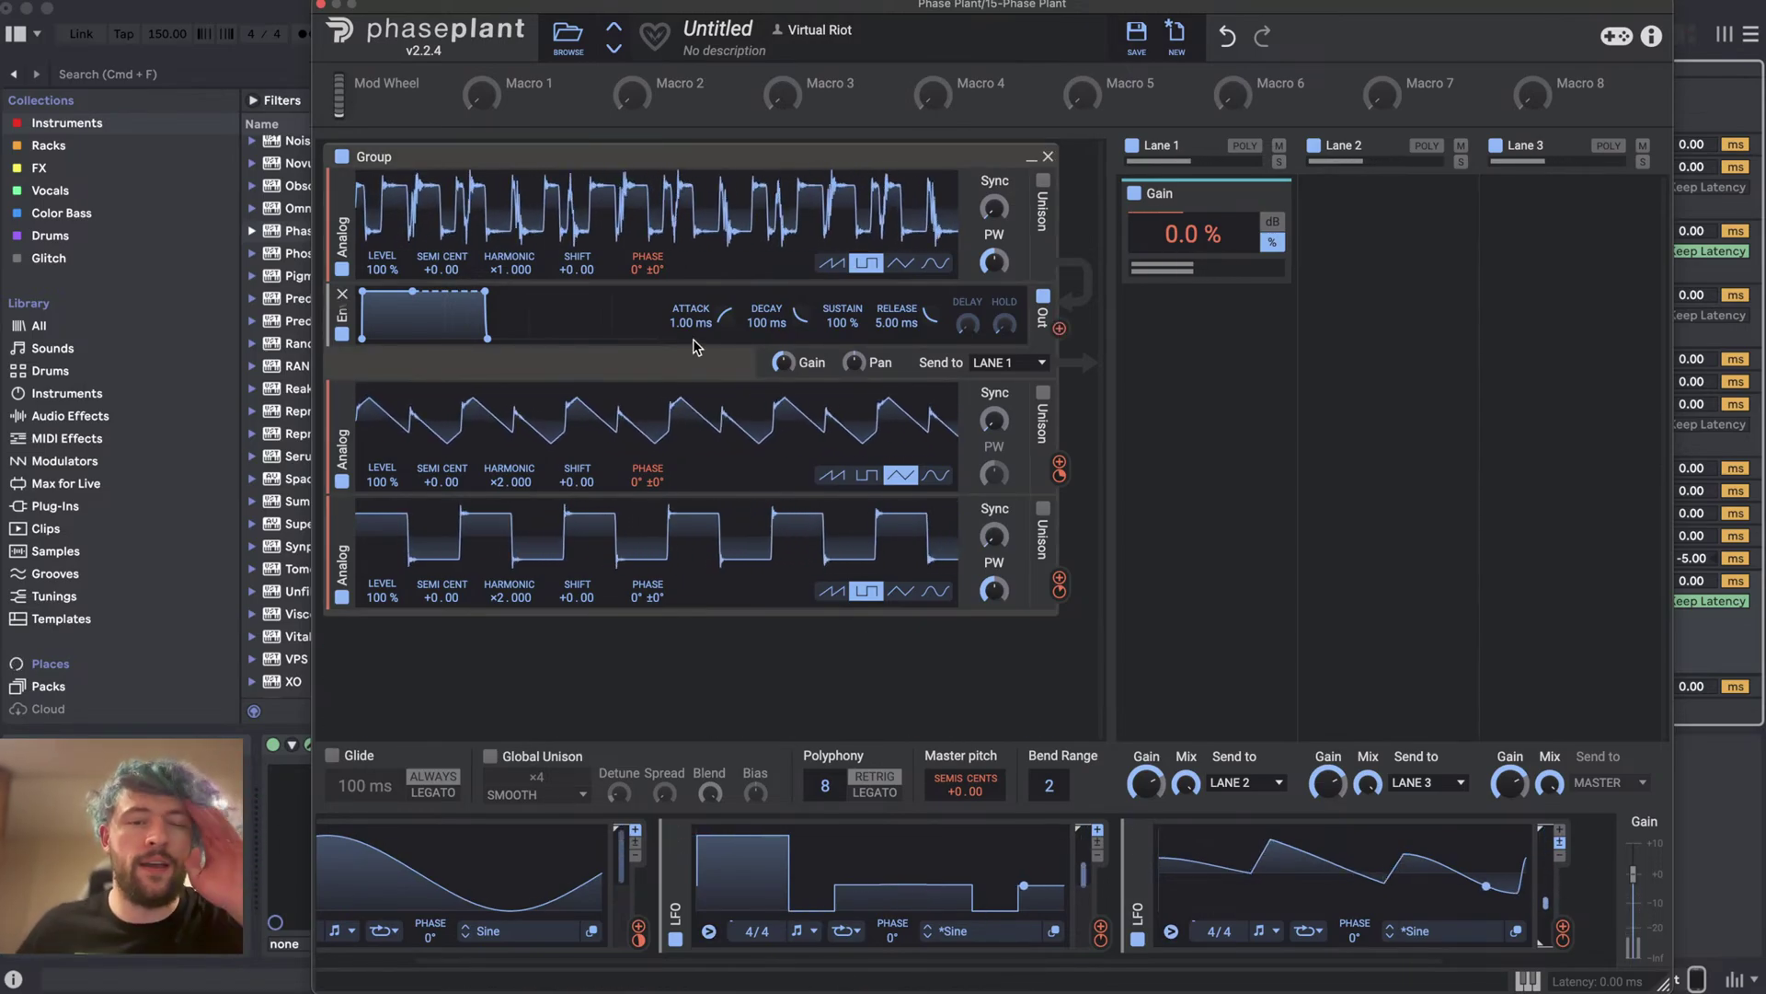
# - Check the newest live chat messages in YouTube Studio in the browser and switch back to Phase Plant
pyautogui.press('super+Tab')
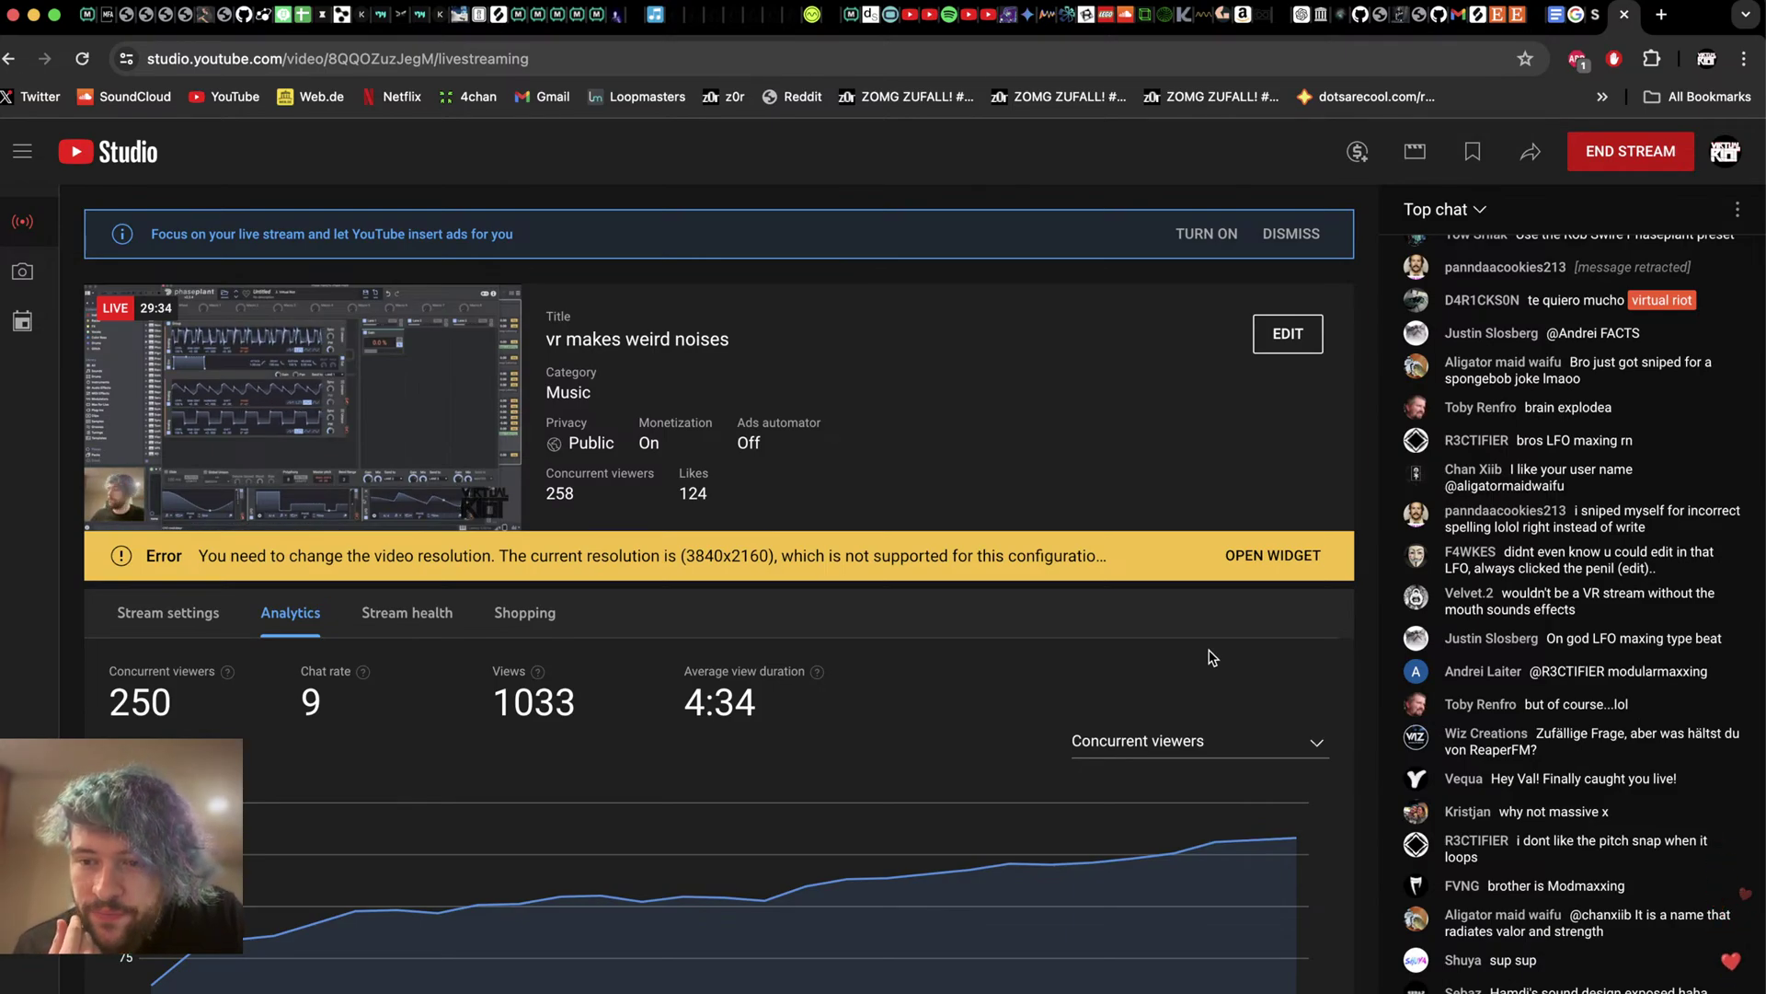
pyautogui.press('super+Tab')
pyautogui.press('super+Tab')
pyautogui.press('super+Tab')
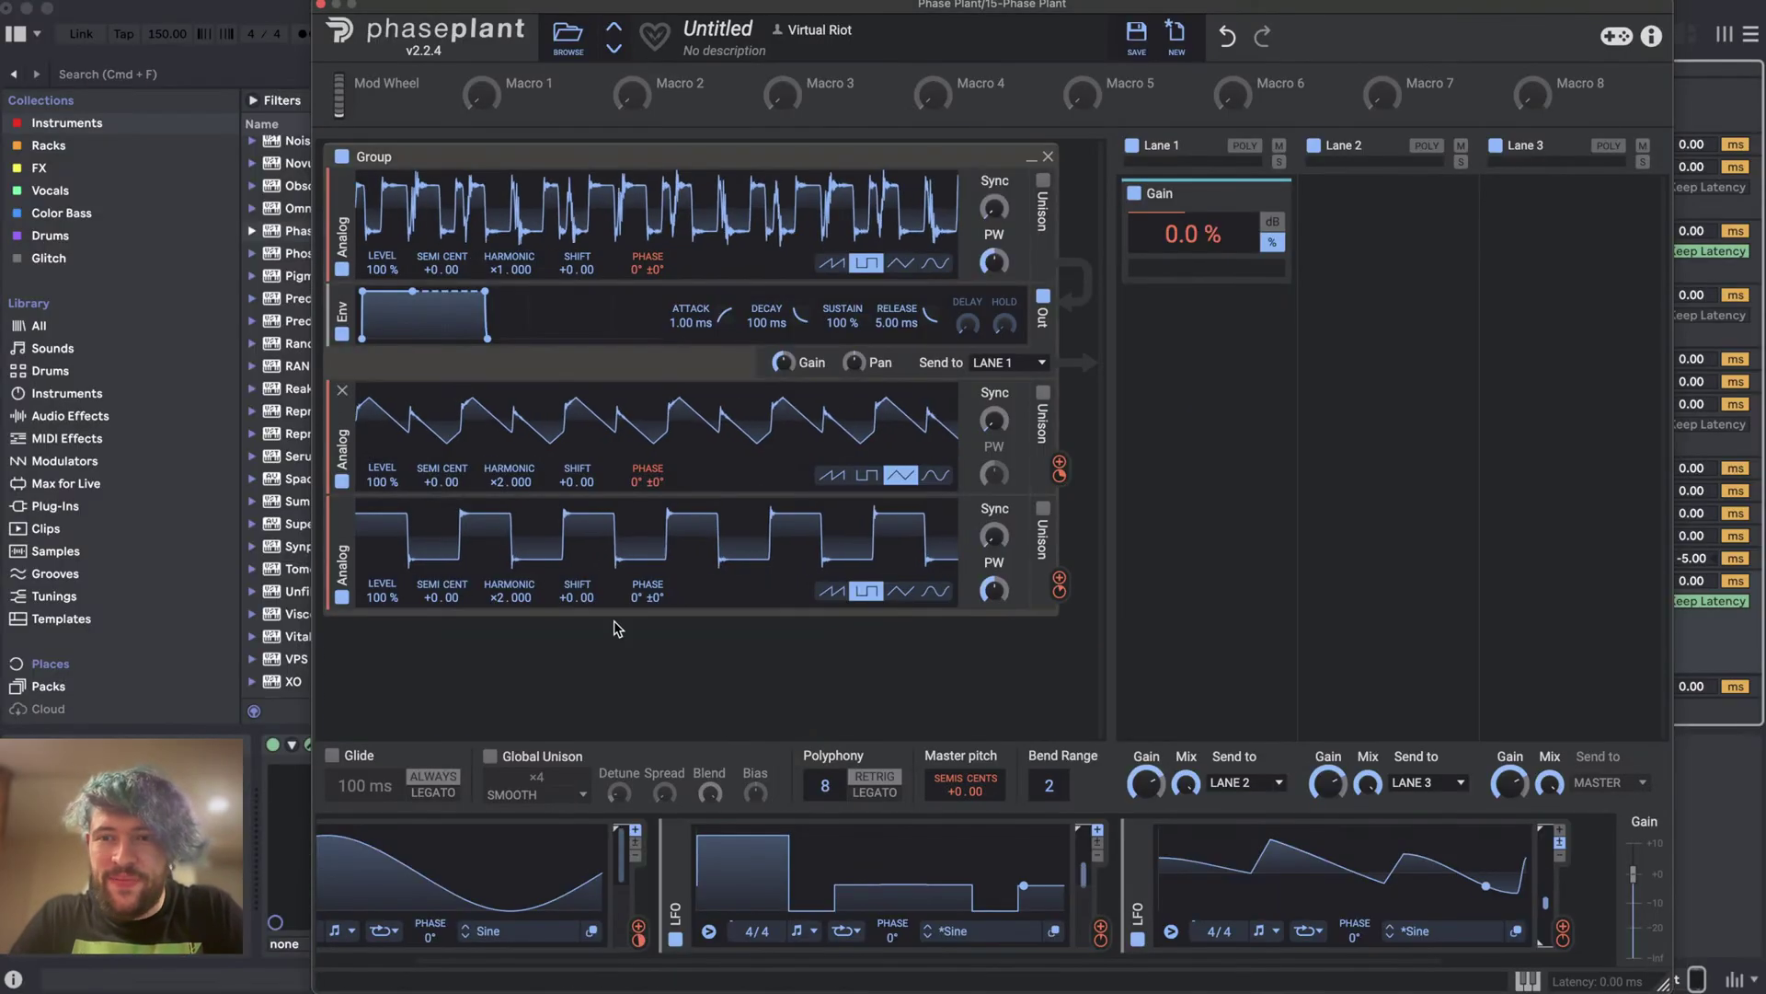
# - Add an Analog oscillator in a new group below the existing one, set it to a sine wave, and send its output to Lane 2
pyautogui.click(546, 664)
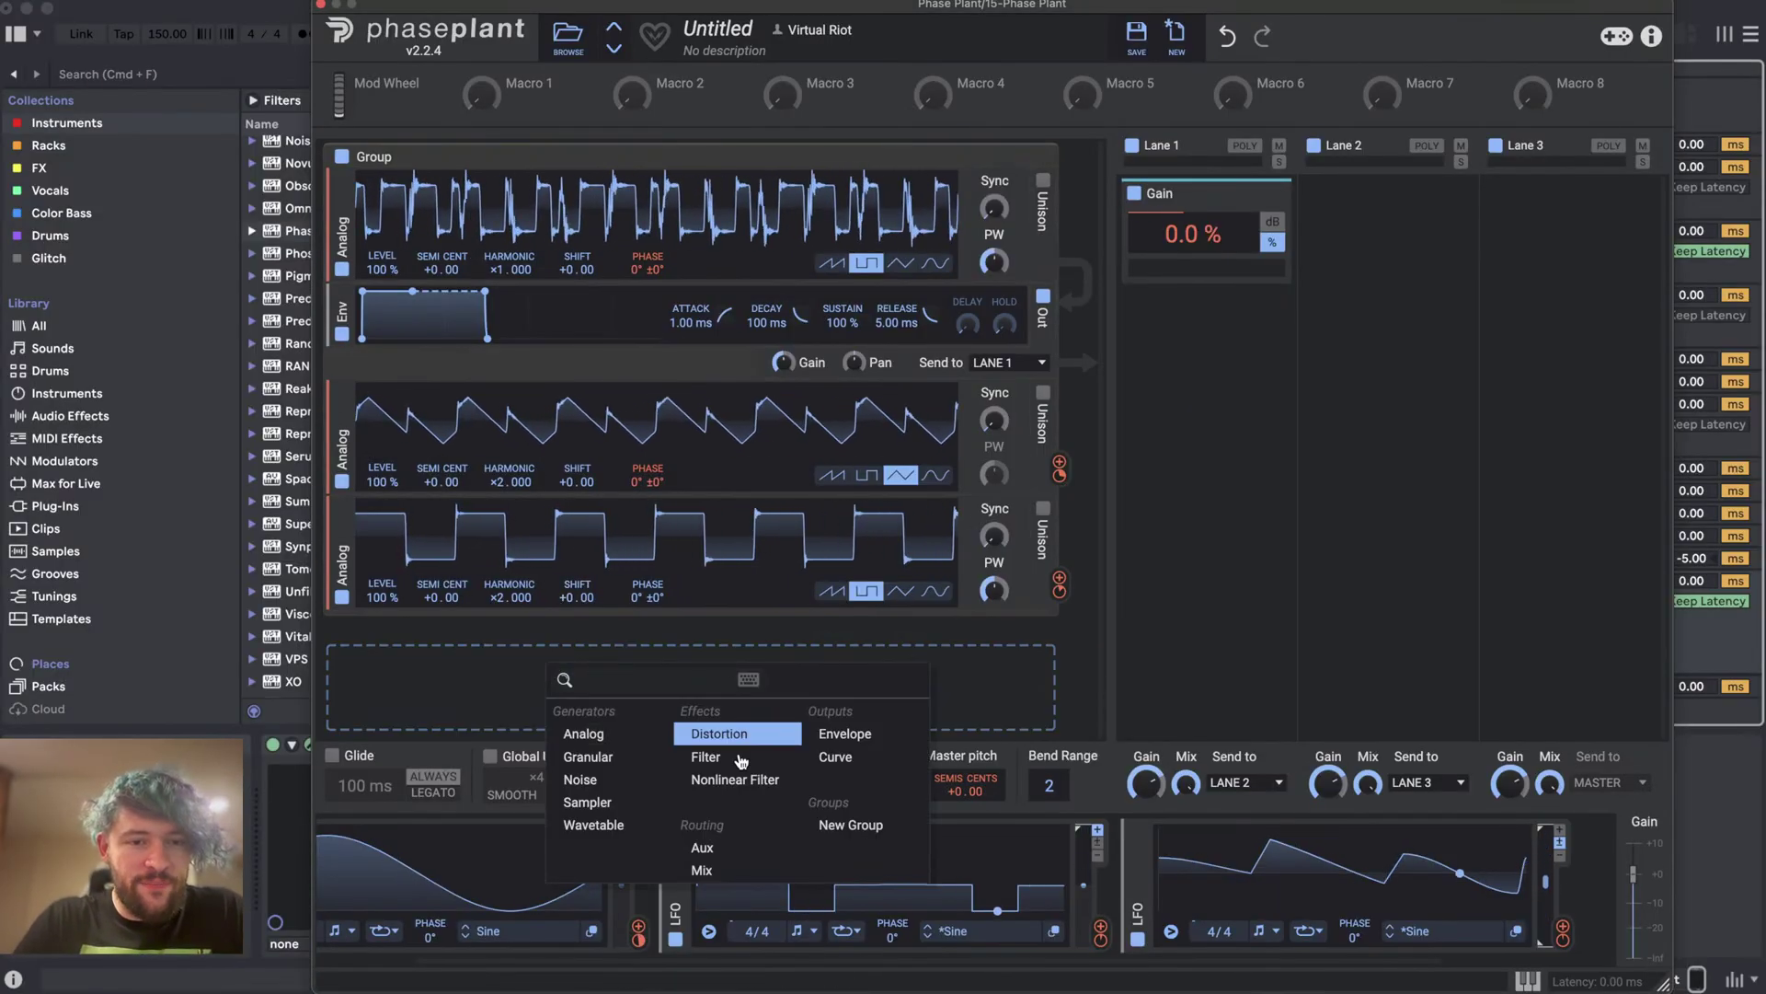
pyautogui.click(584, 734)
pyautogui.click(937, 499)
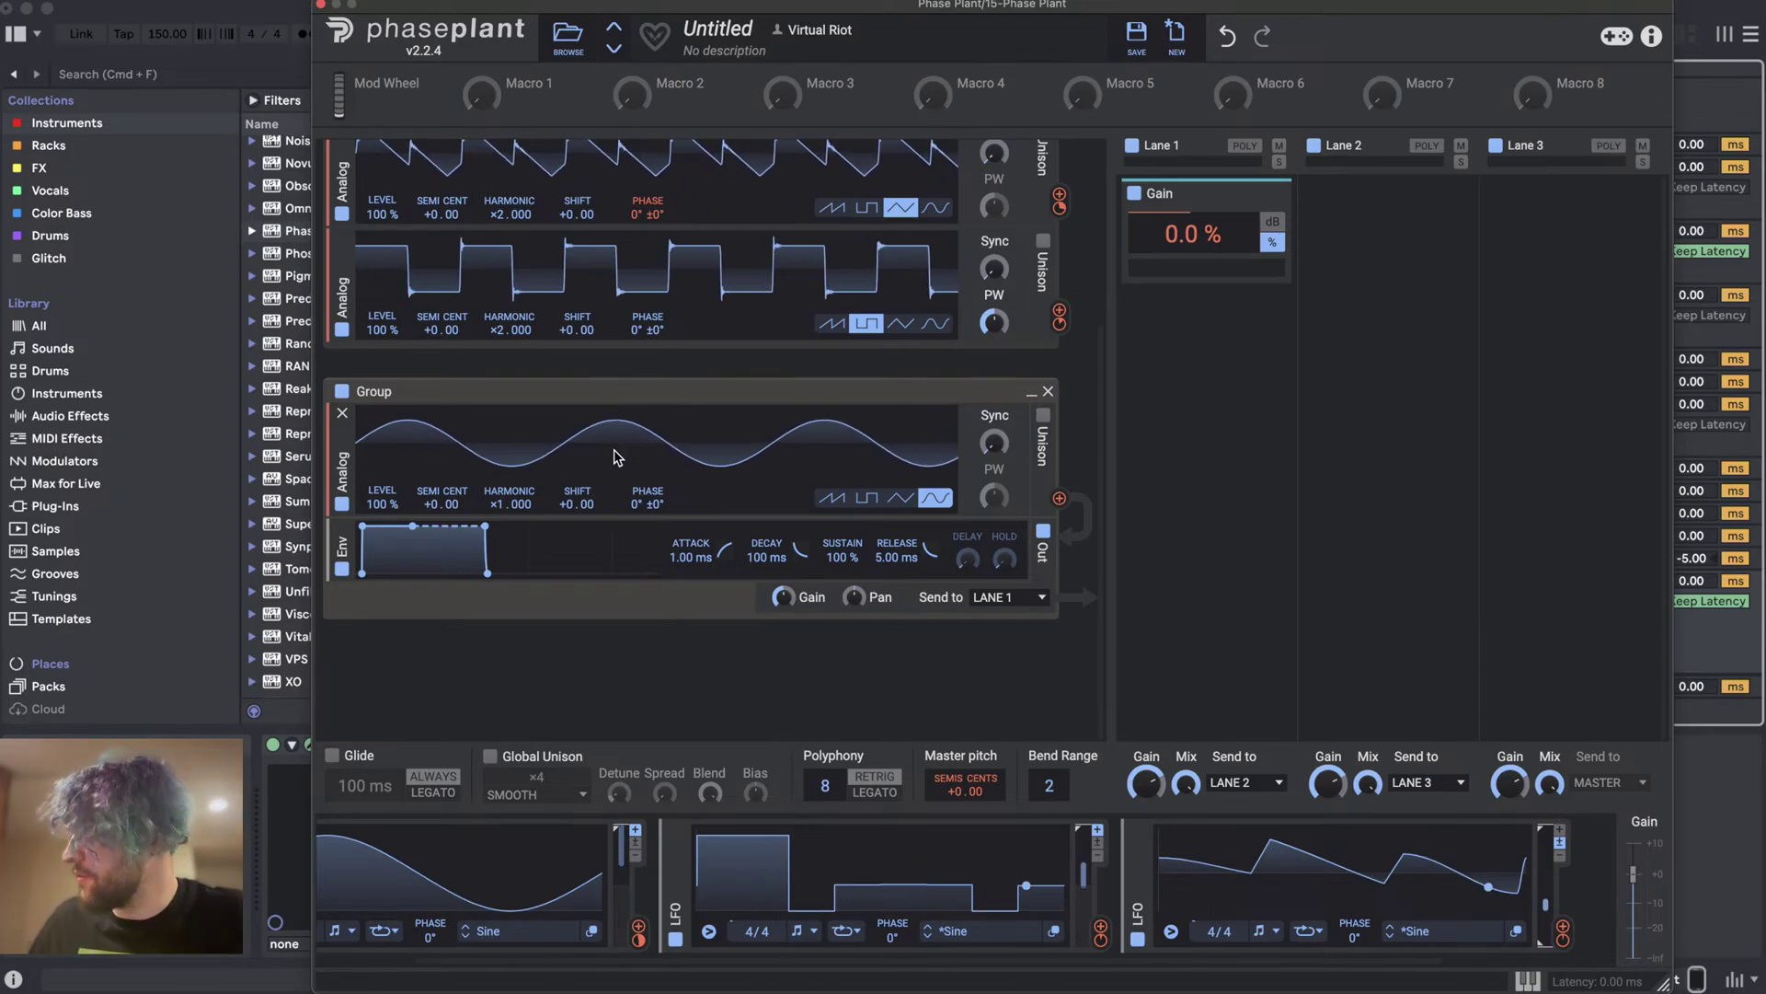
pyautogui.scroll(2, 816, 423)
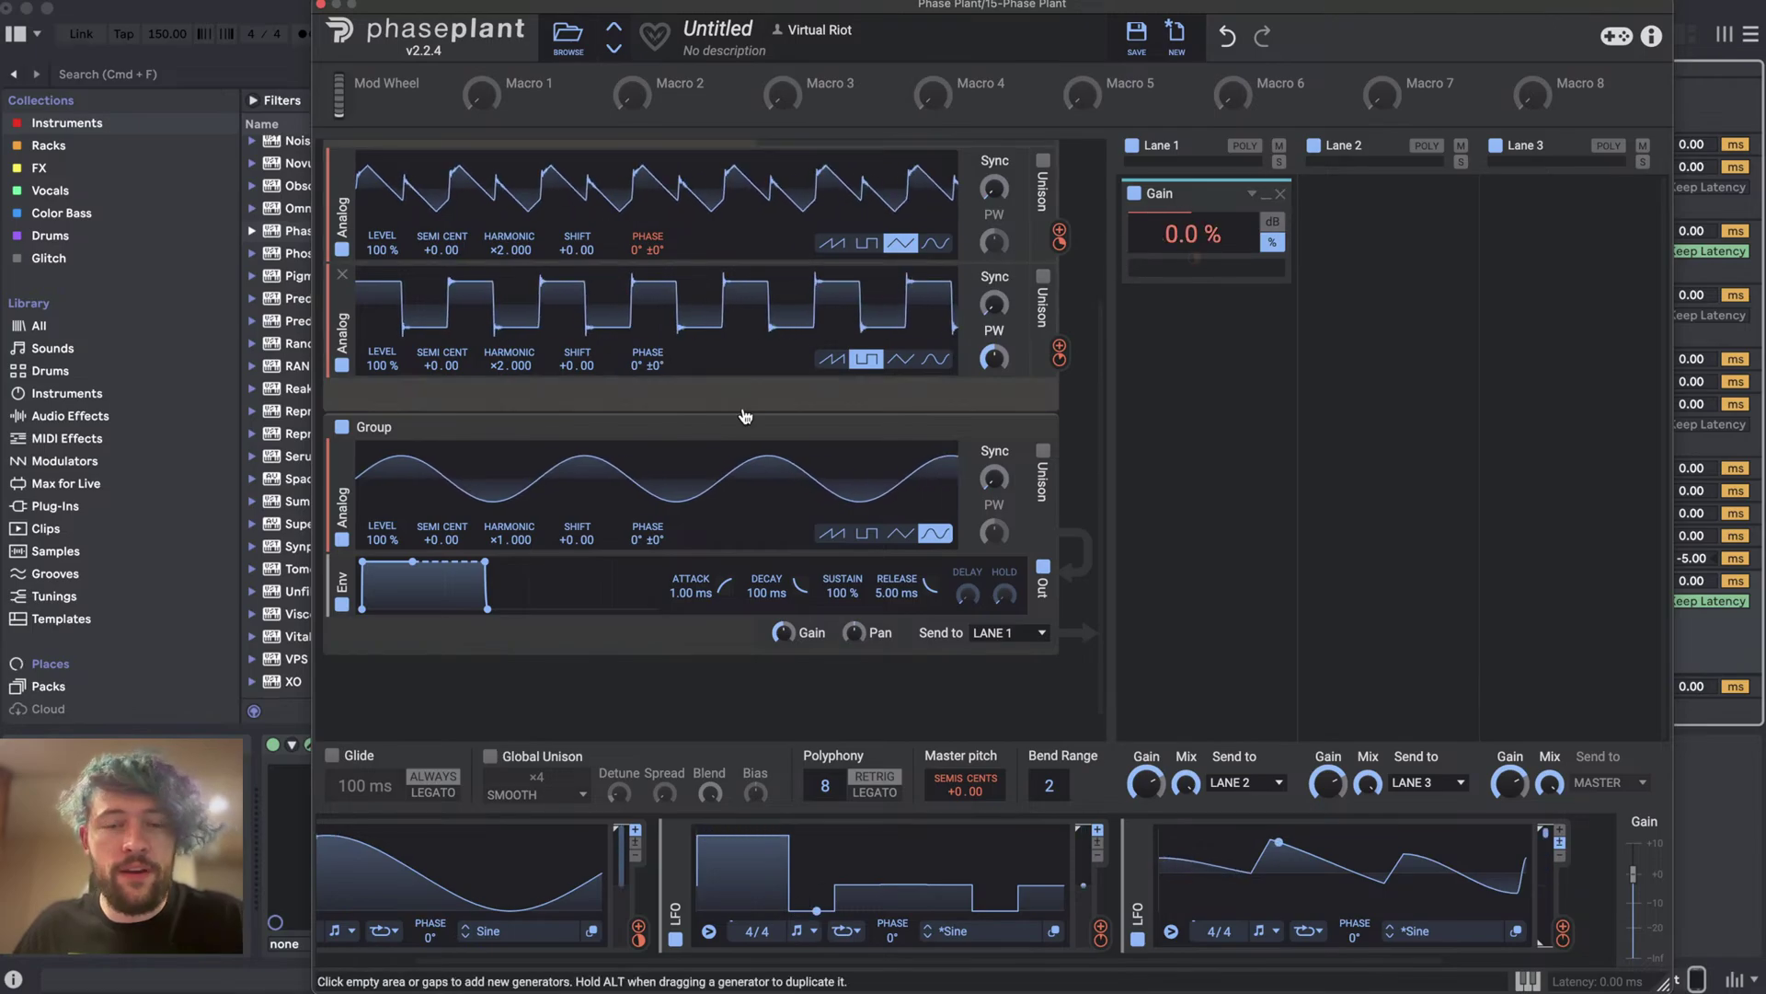
pyautogui.click(1006, 635)
pyautogui.click(996, 654)
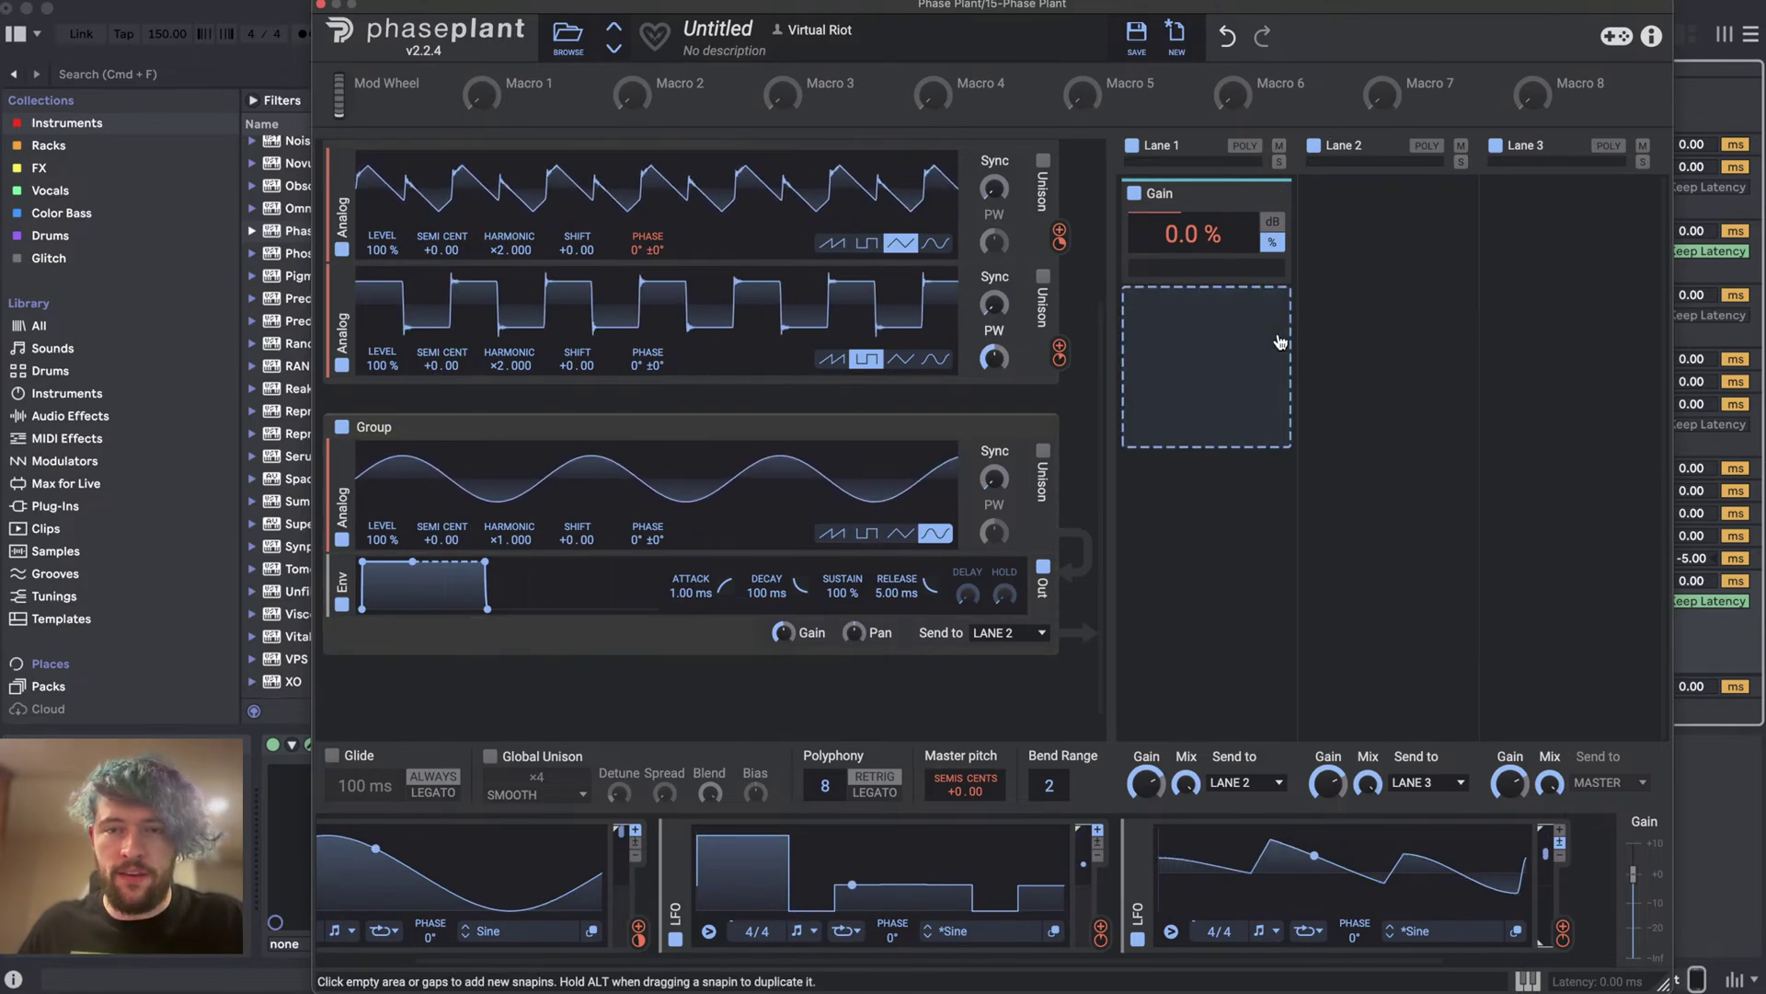
pyautogui.scroll(5, 400, 271)
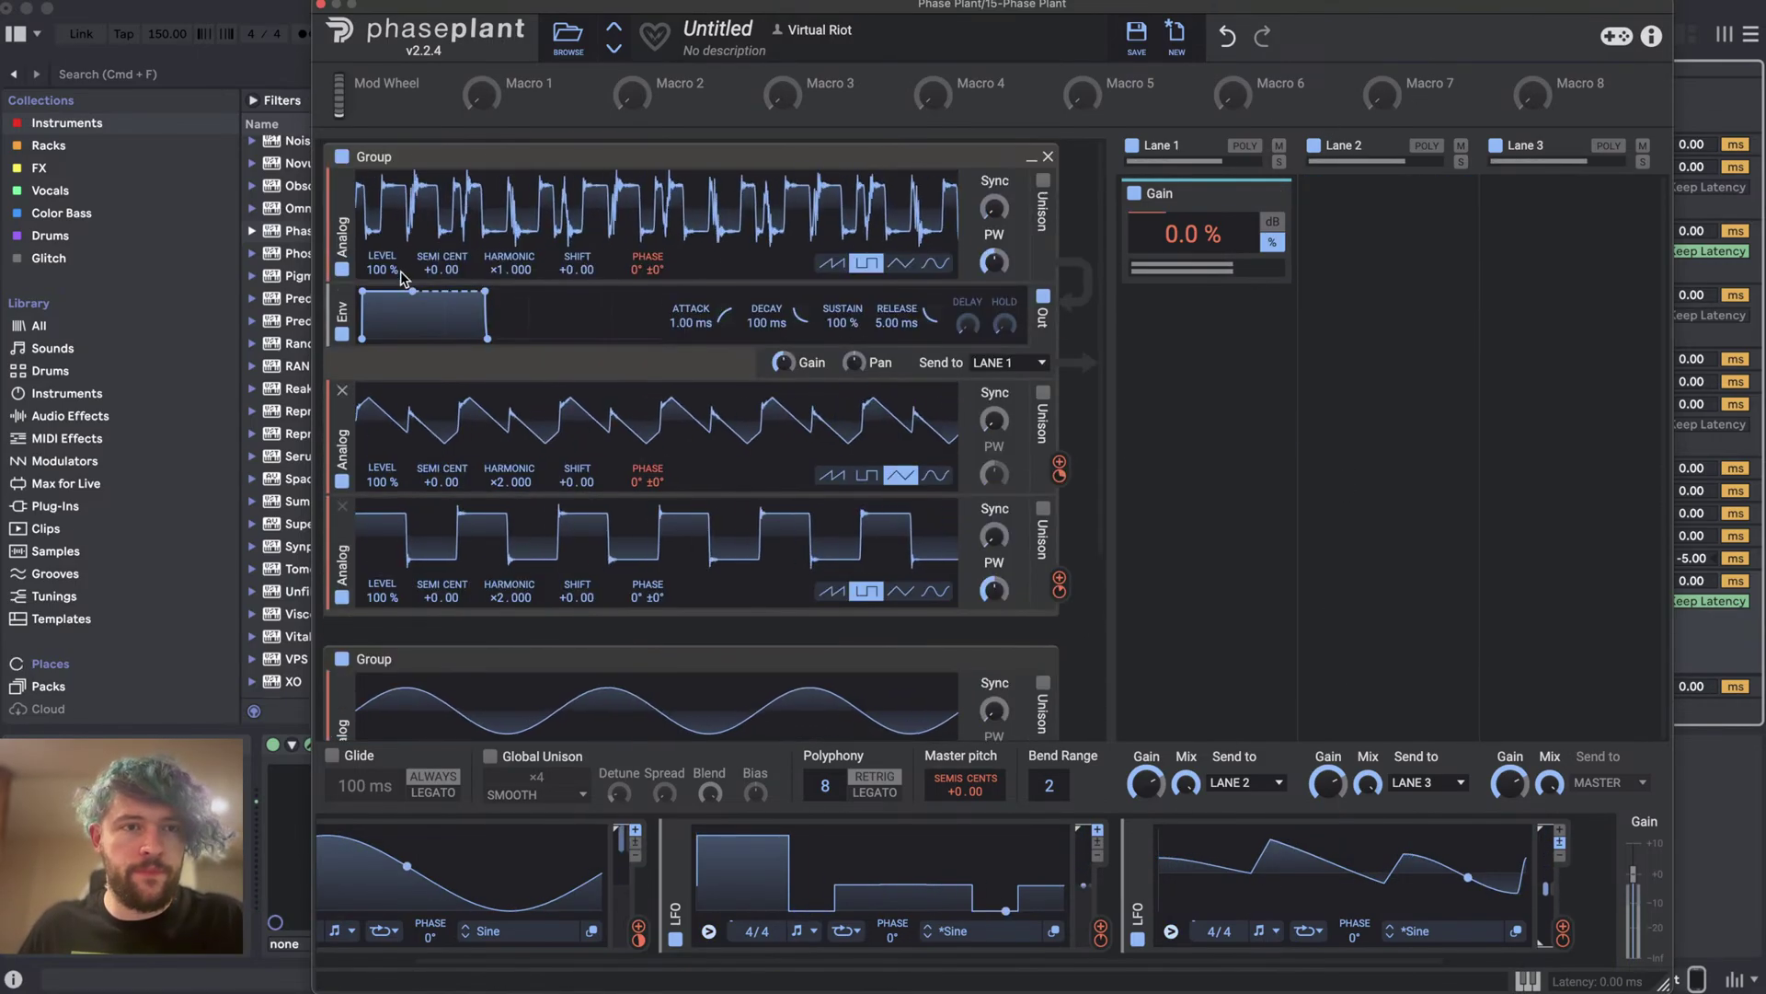
# - Bypass the first oscillator group temporarily to audition the sine group on its own, and re-enable it
pyautogui.click(340, 157)
pyautogui.scroll(-6, 598, 543)
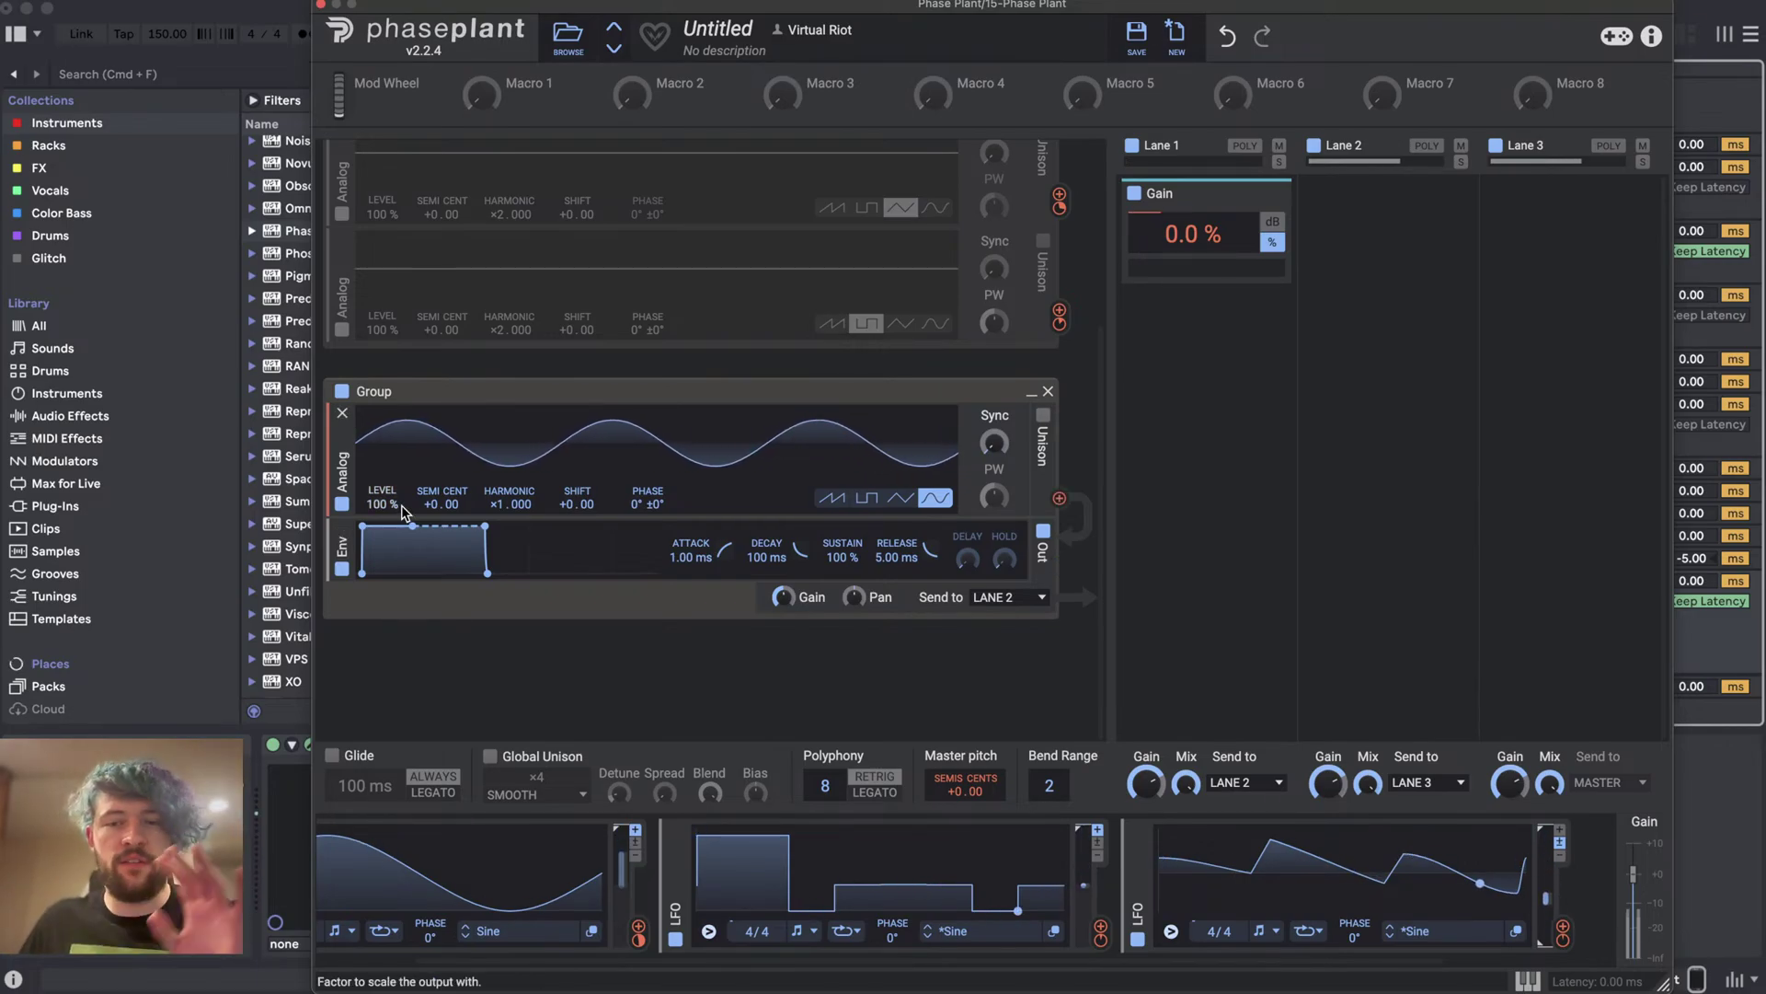
pyautogui.scroll(6, 402, 512)
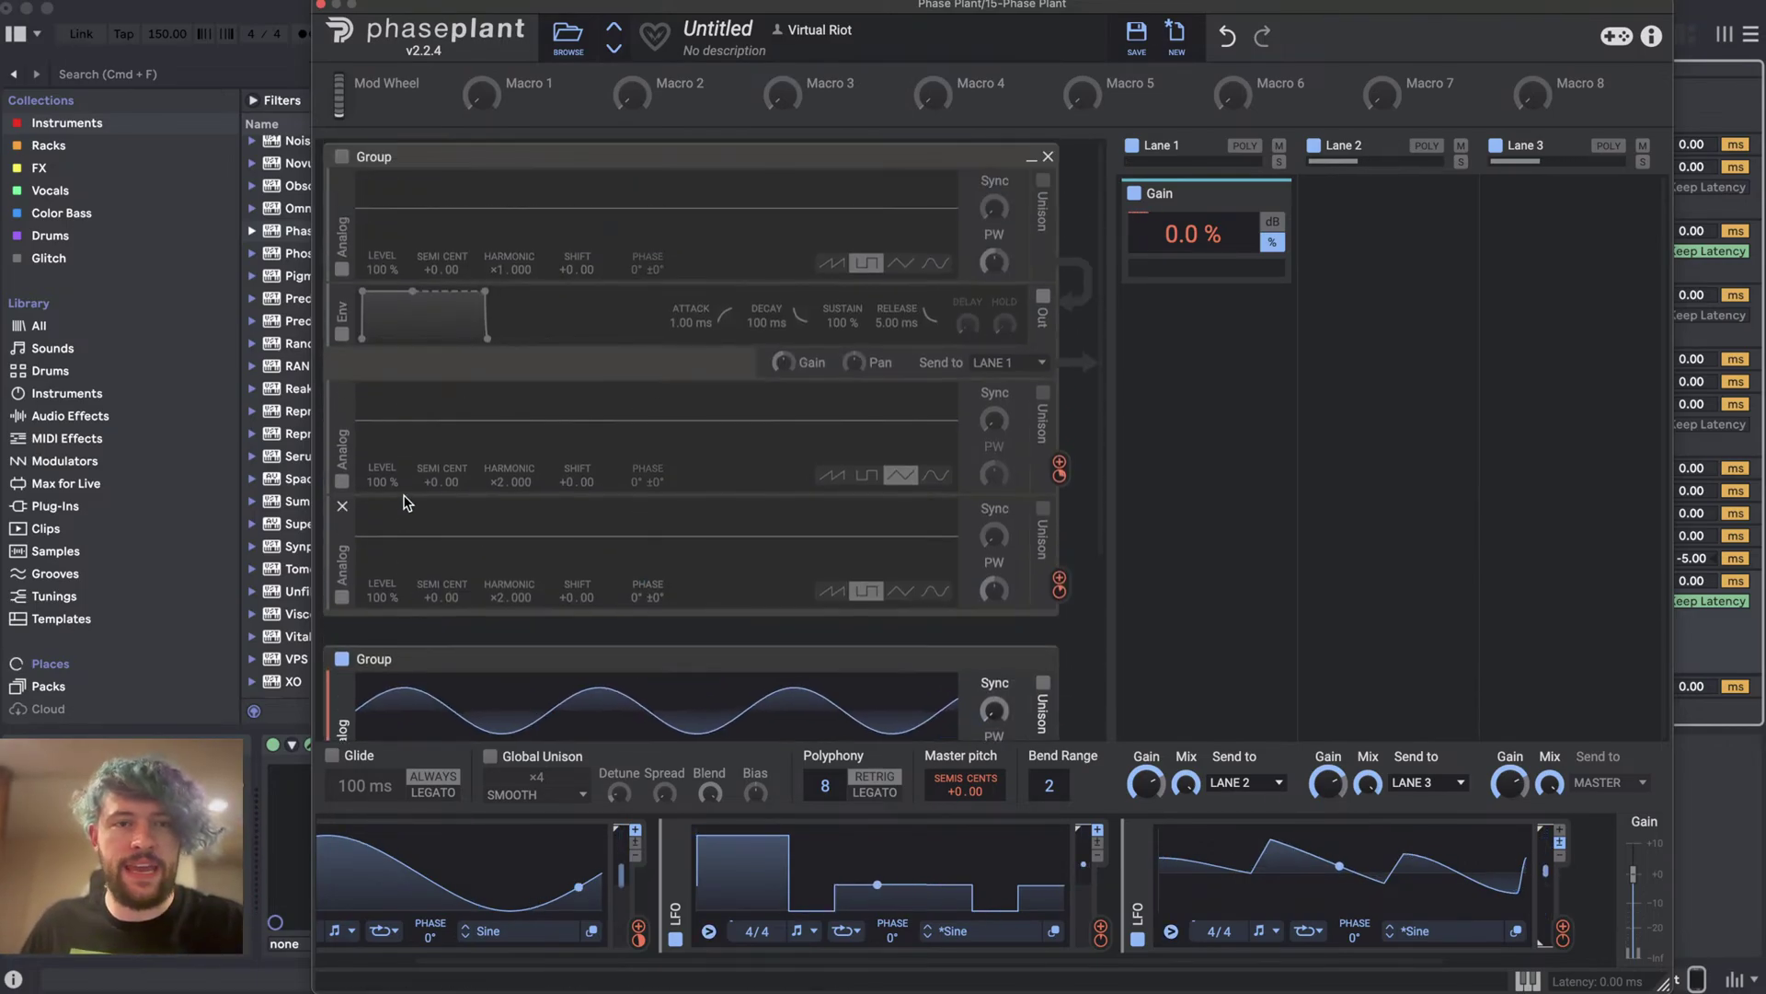
pyautogui.click(342, 156)
pyautogui.scroll(-6, 561, 354)
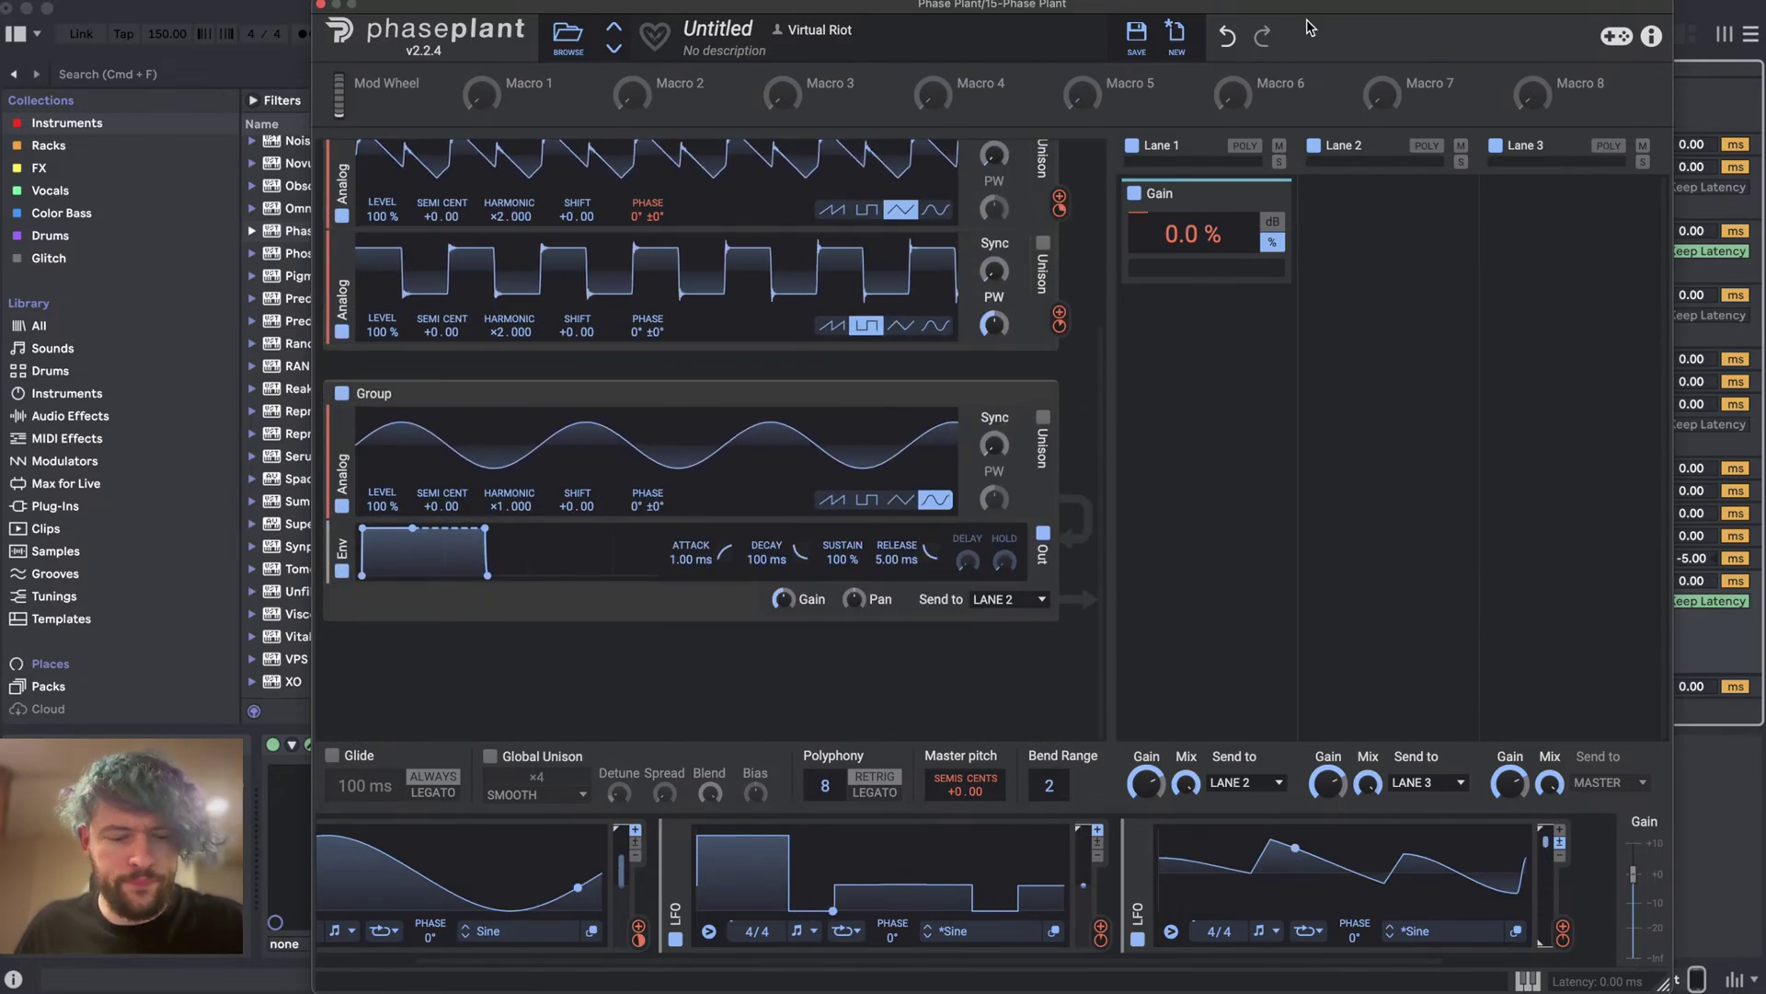
# - Duplicate Lane 1's Gain effect with its modulation into Lane 2, and send Lane 1's output to Lane 3
pyautogui.moveTo(1196, 195); pyautogui.dragTo(1380, 213)
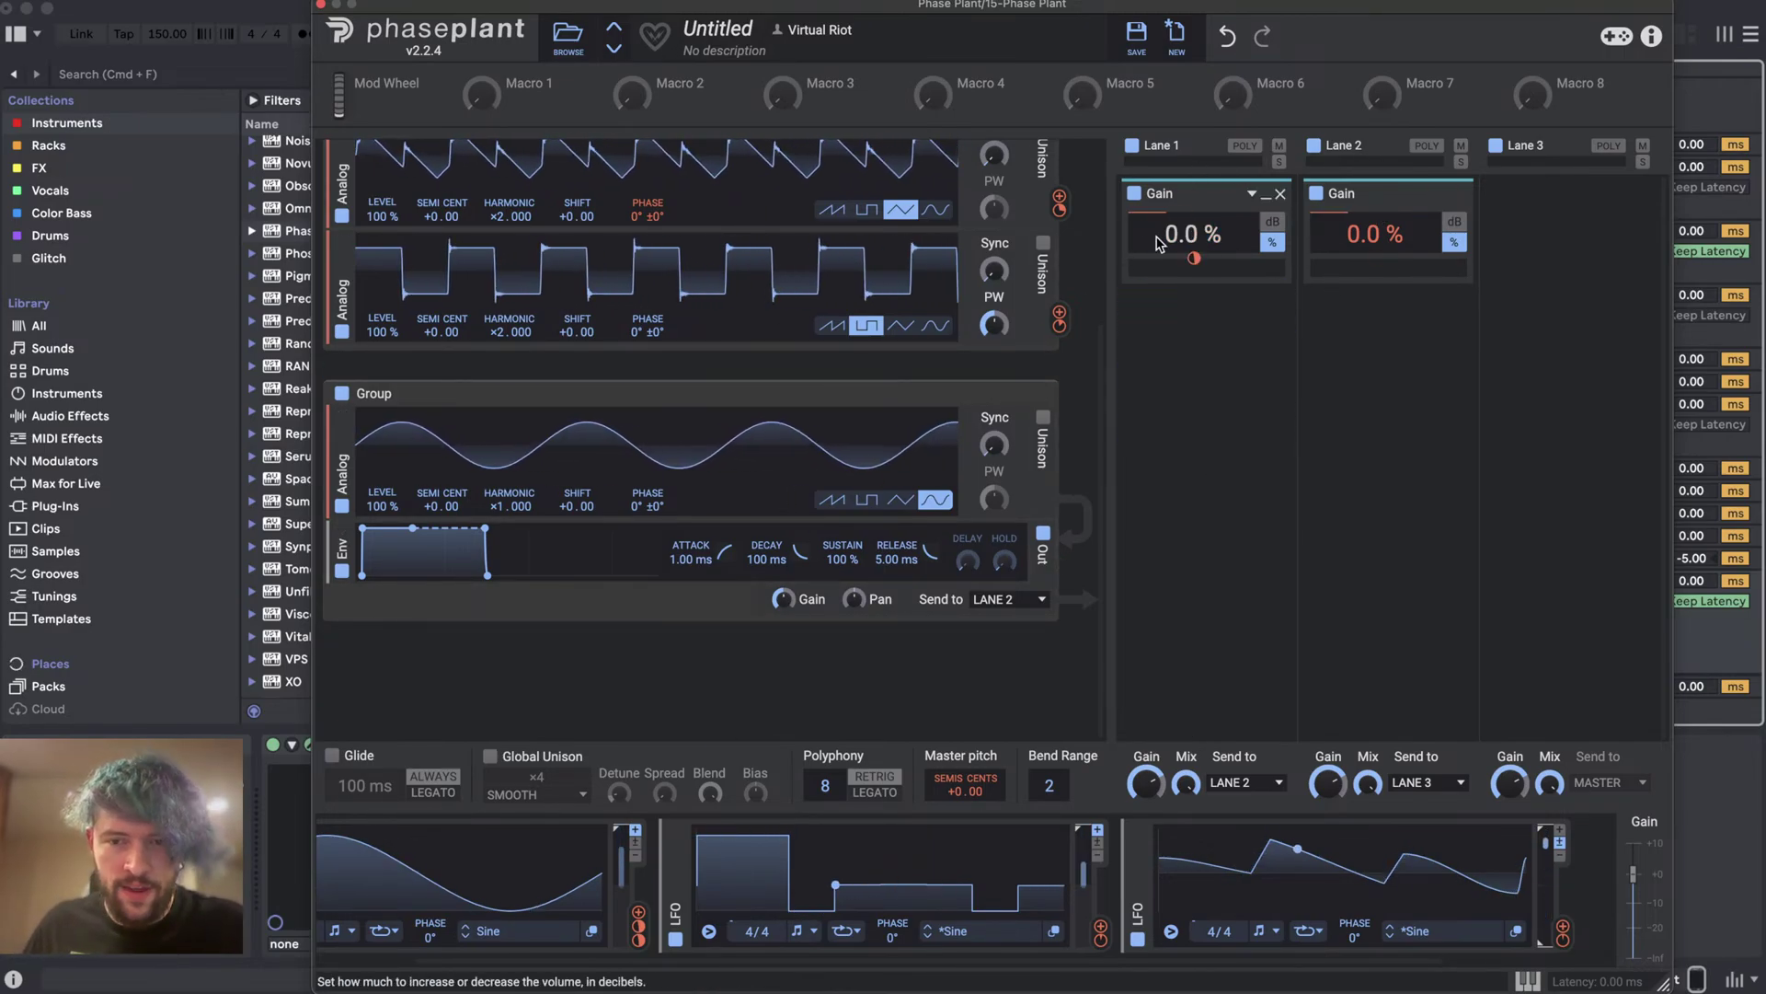
pyautogui.scroll(3, 769, 231)
pyautogui.scroll(1, 769, 237)
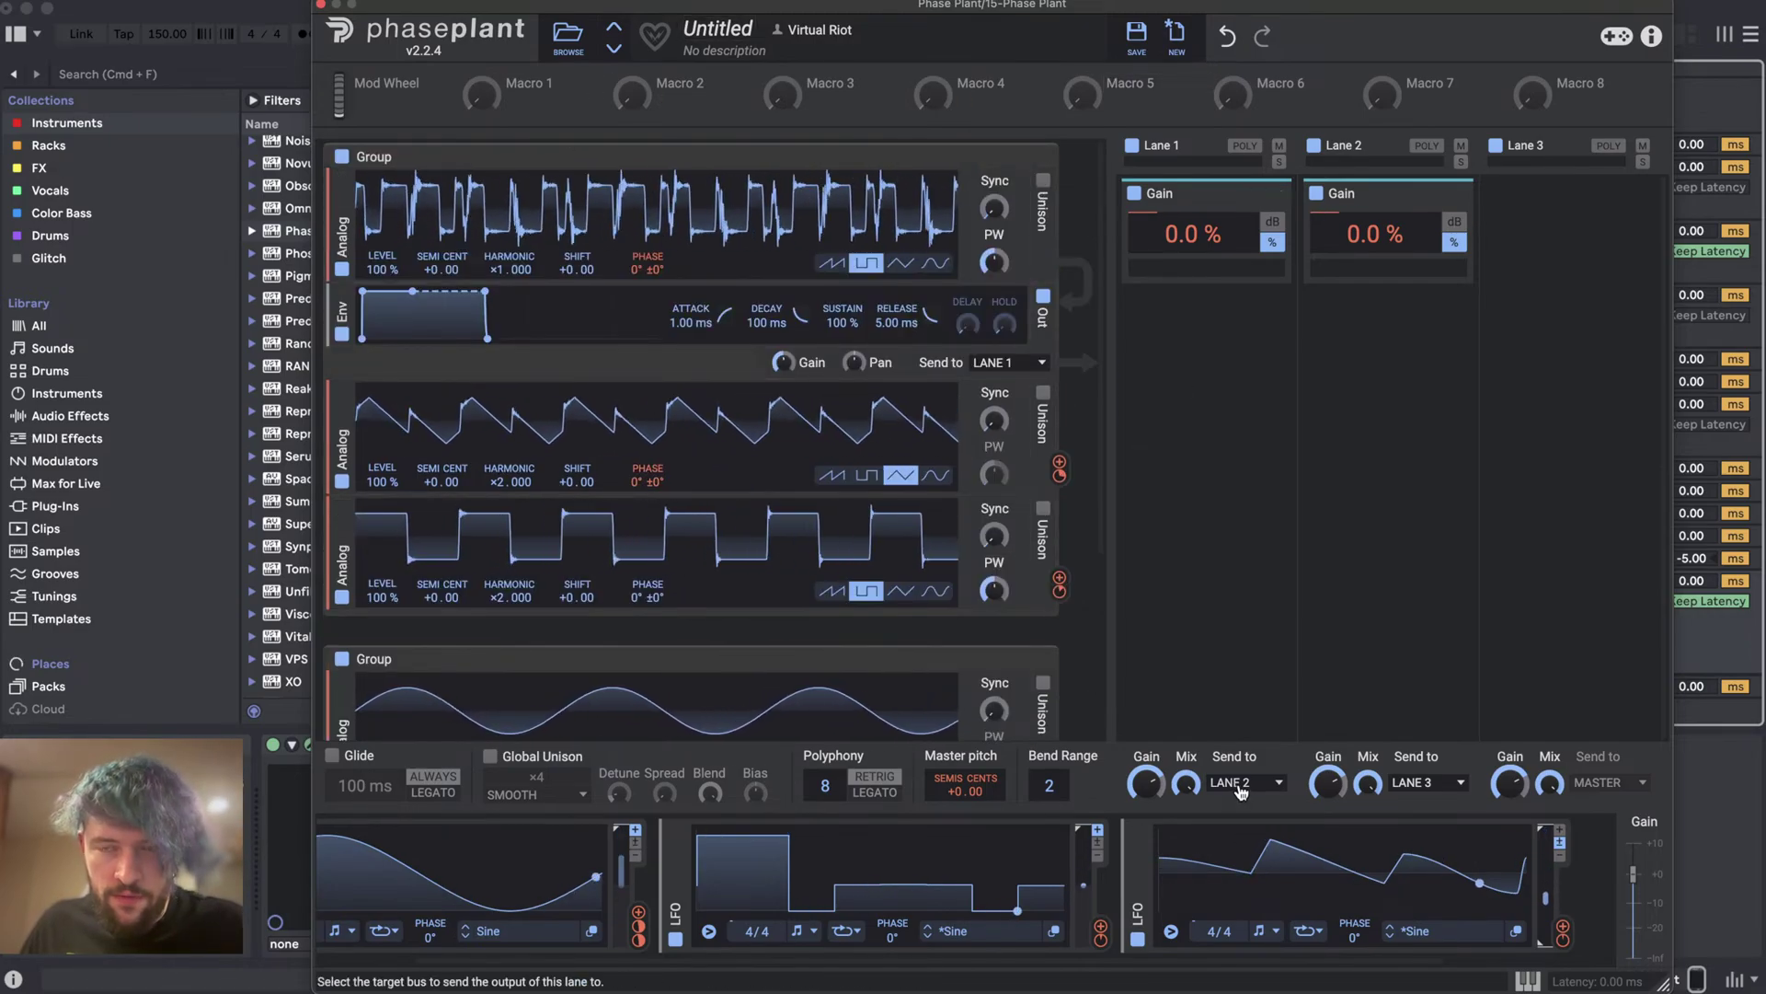
pyautogui.scroll(-1, 1269, 784)
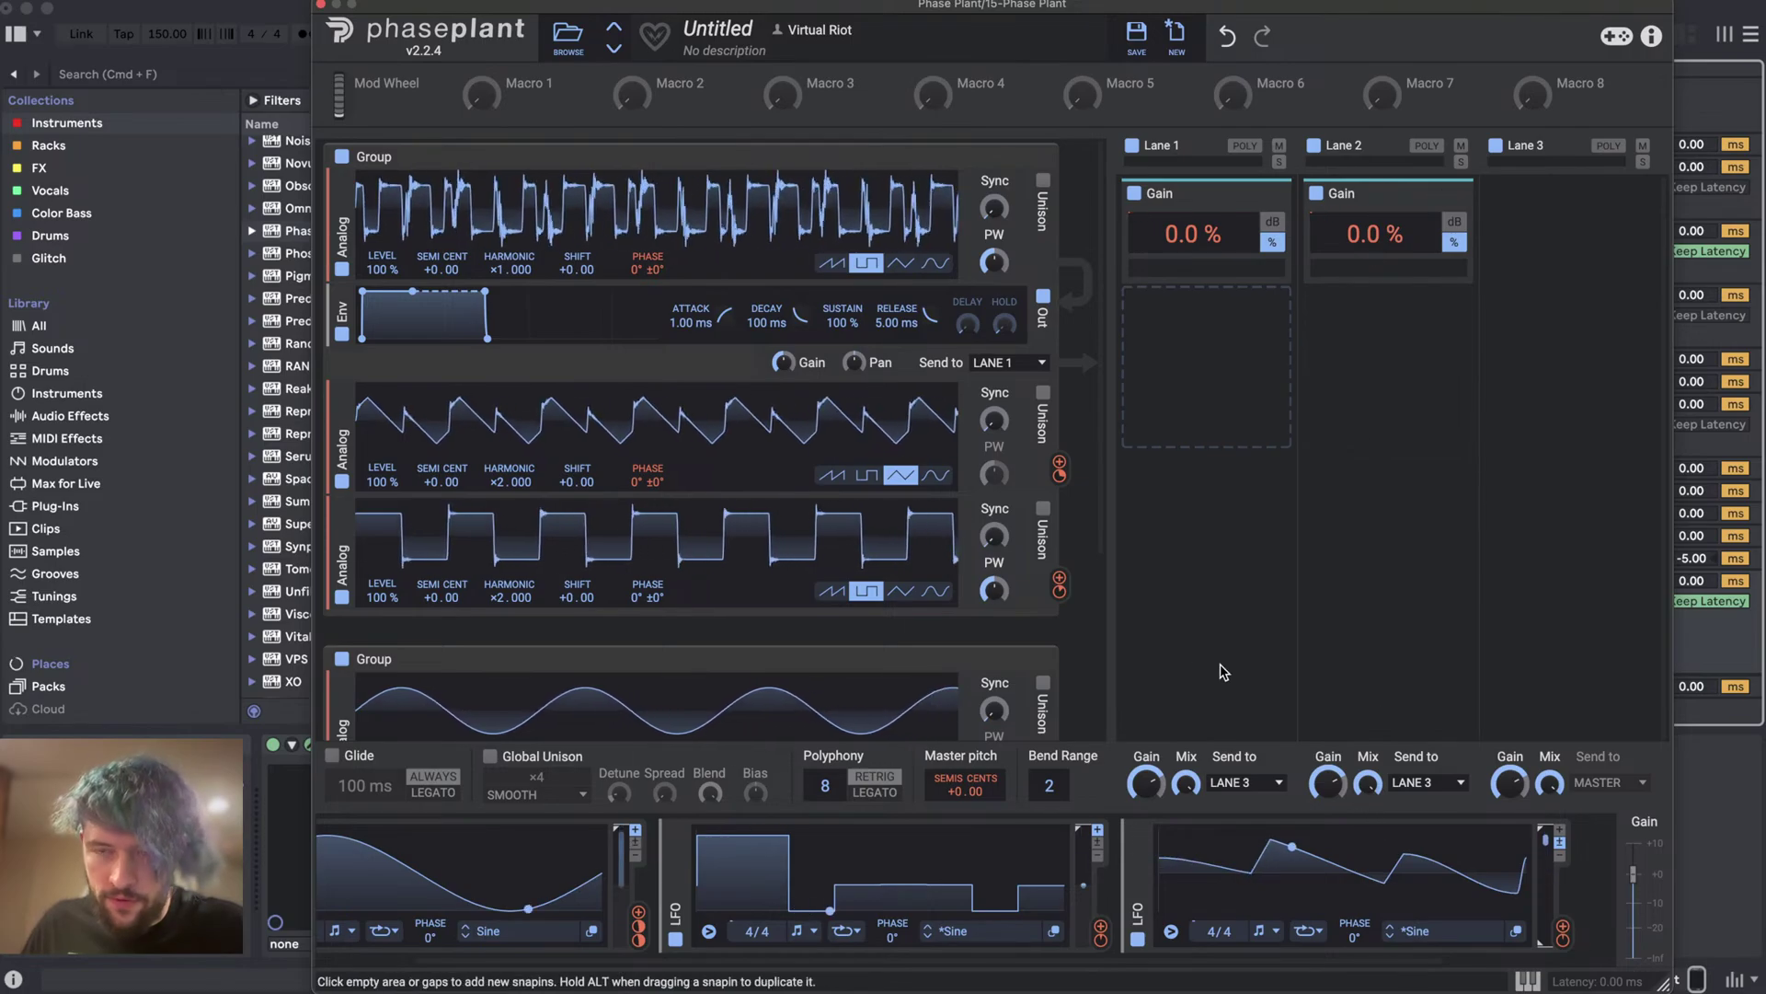
pyautogui.click(1161, 147)
pyautogui.click(1161, 147)
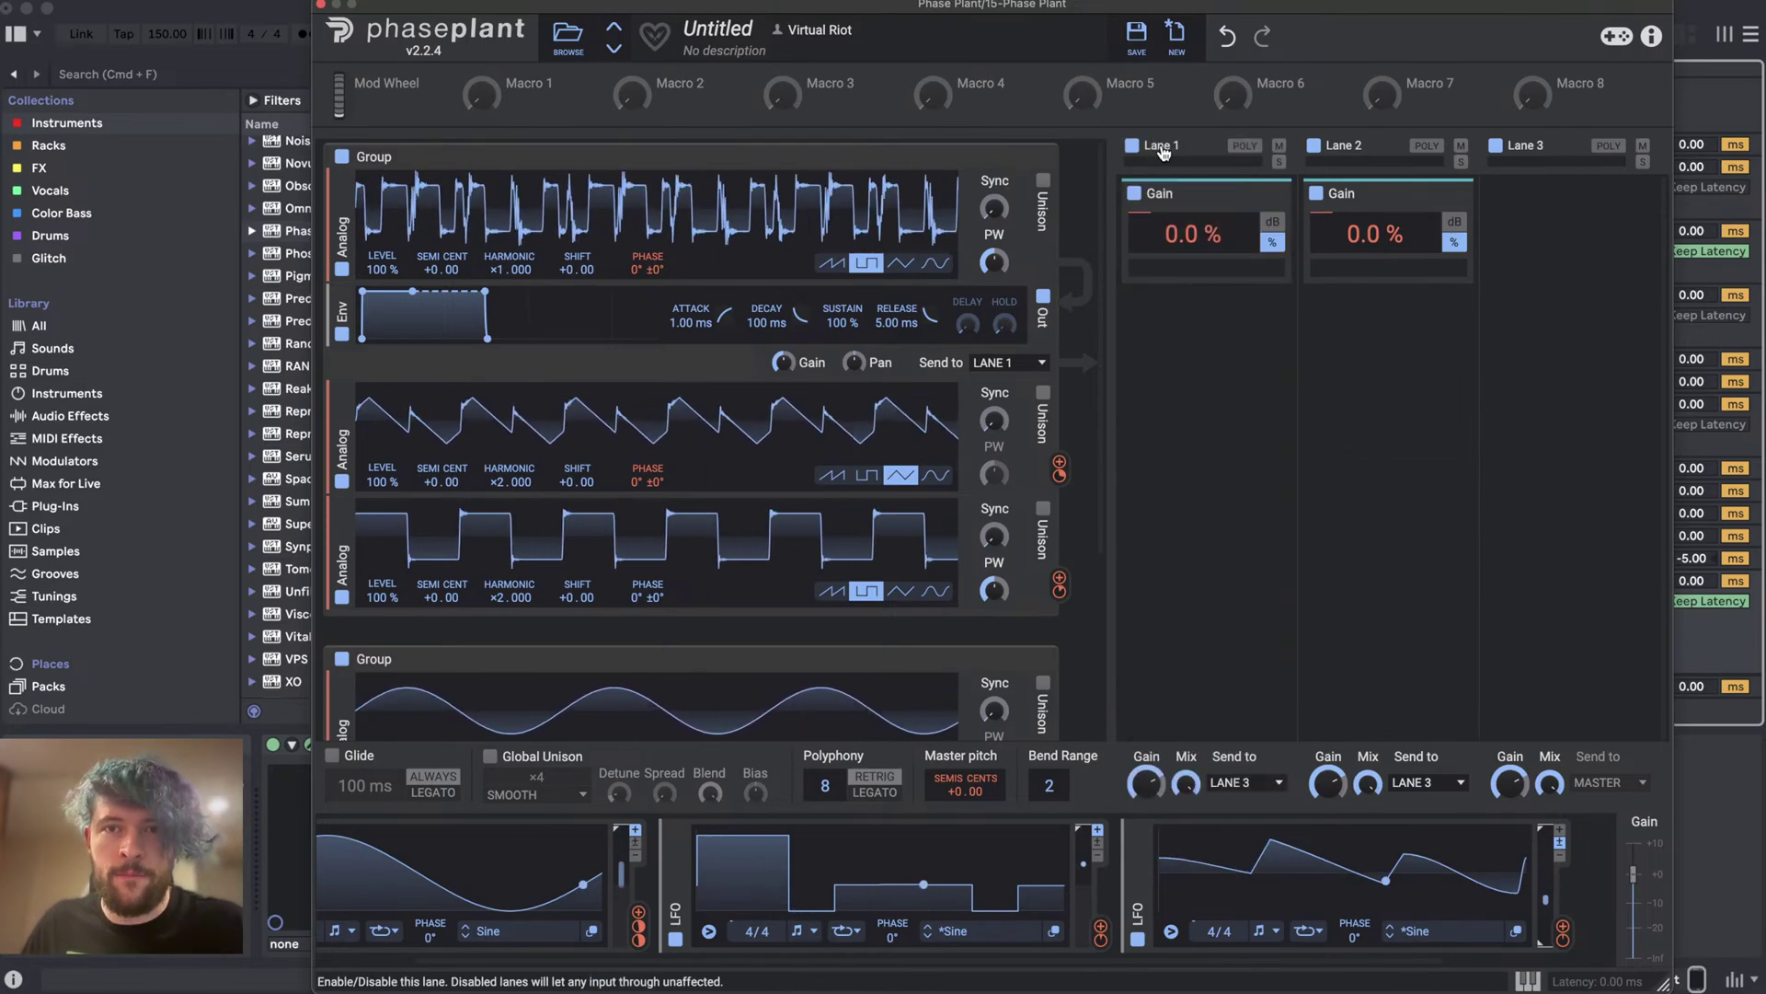
# - Add a Noise generator in a new group below the sine group, with slope 0.0 dB/oct (white), full stereo and a random seed
pyautogui.scroll(-3, 839, 406)
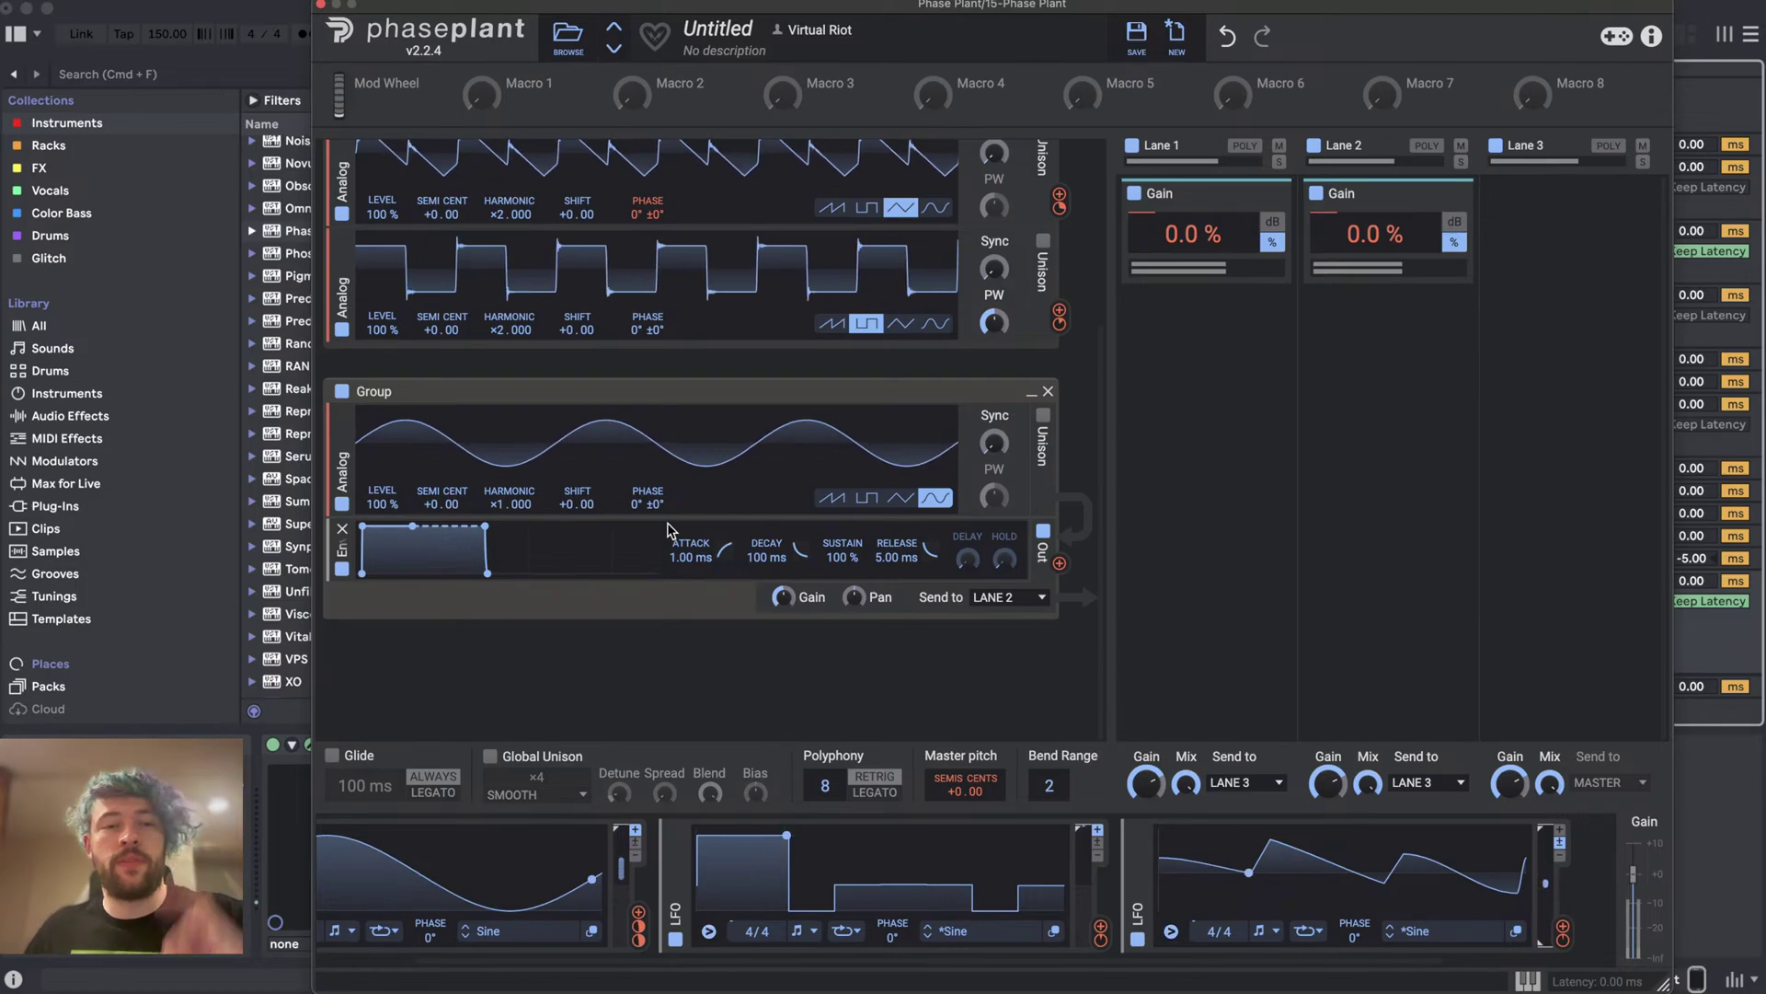
pyautogui.click(597, 659)
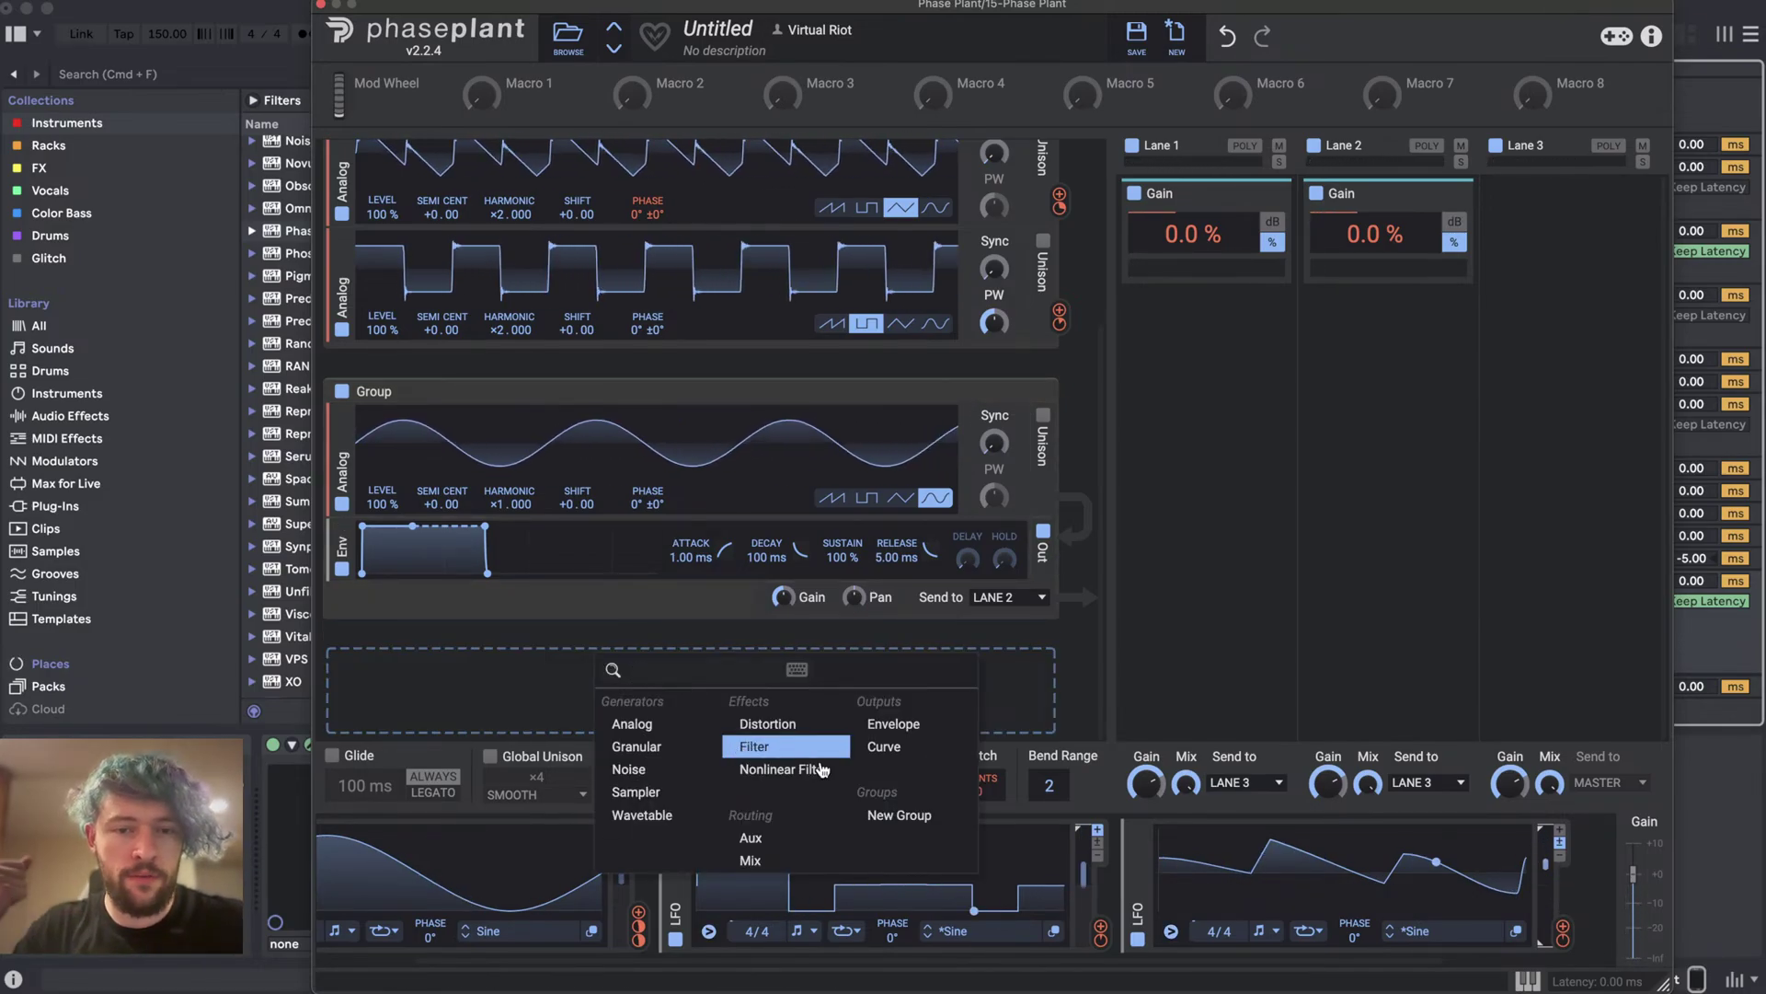
pyautogui.click(630, 768)
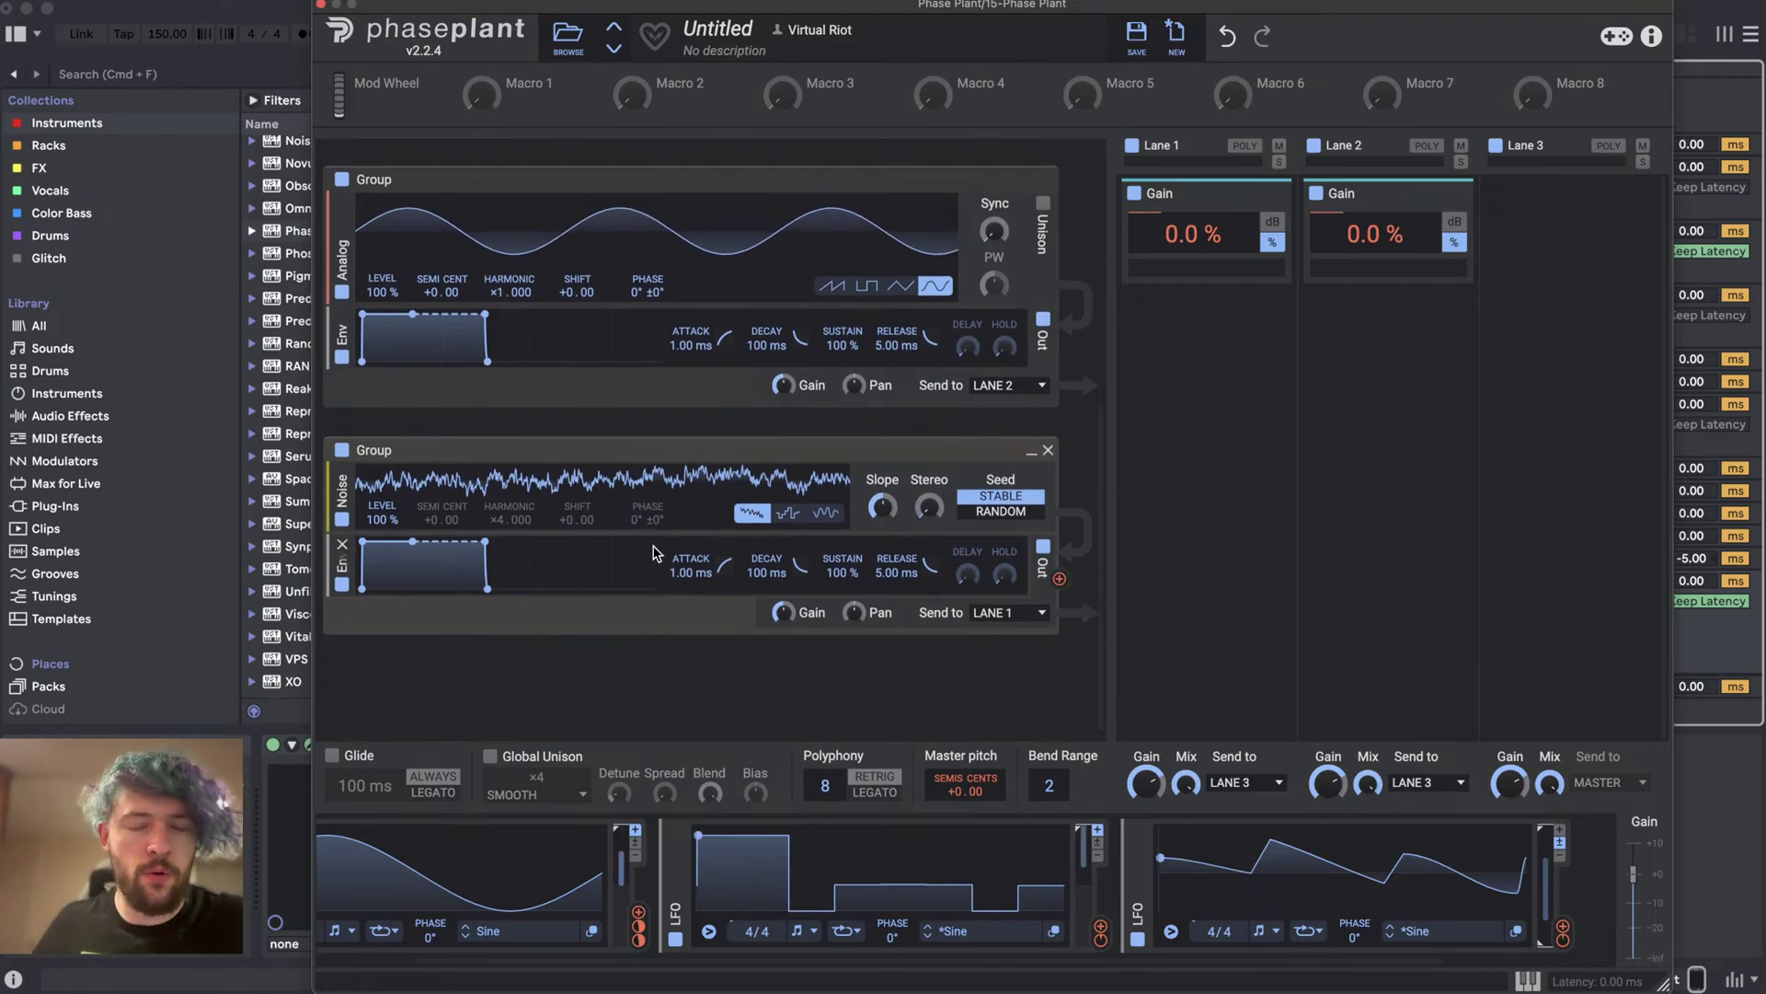
pyautogui.click(883, 504)
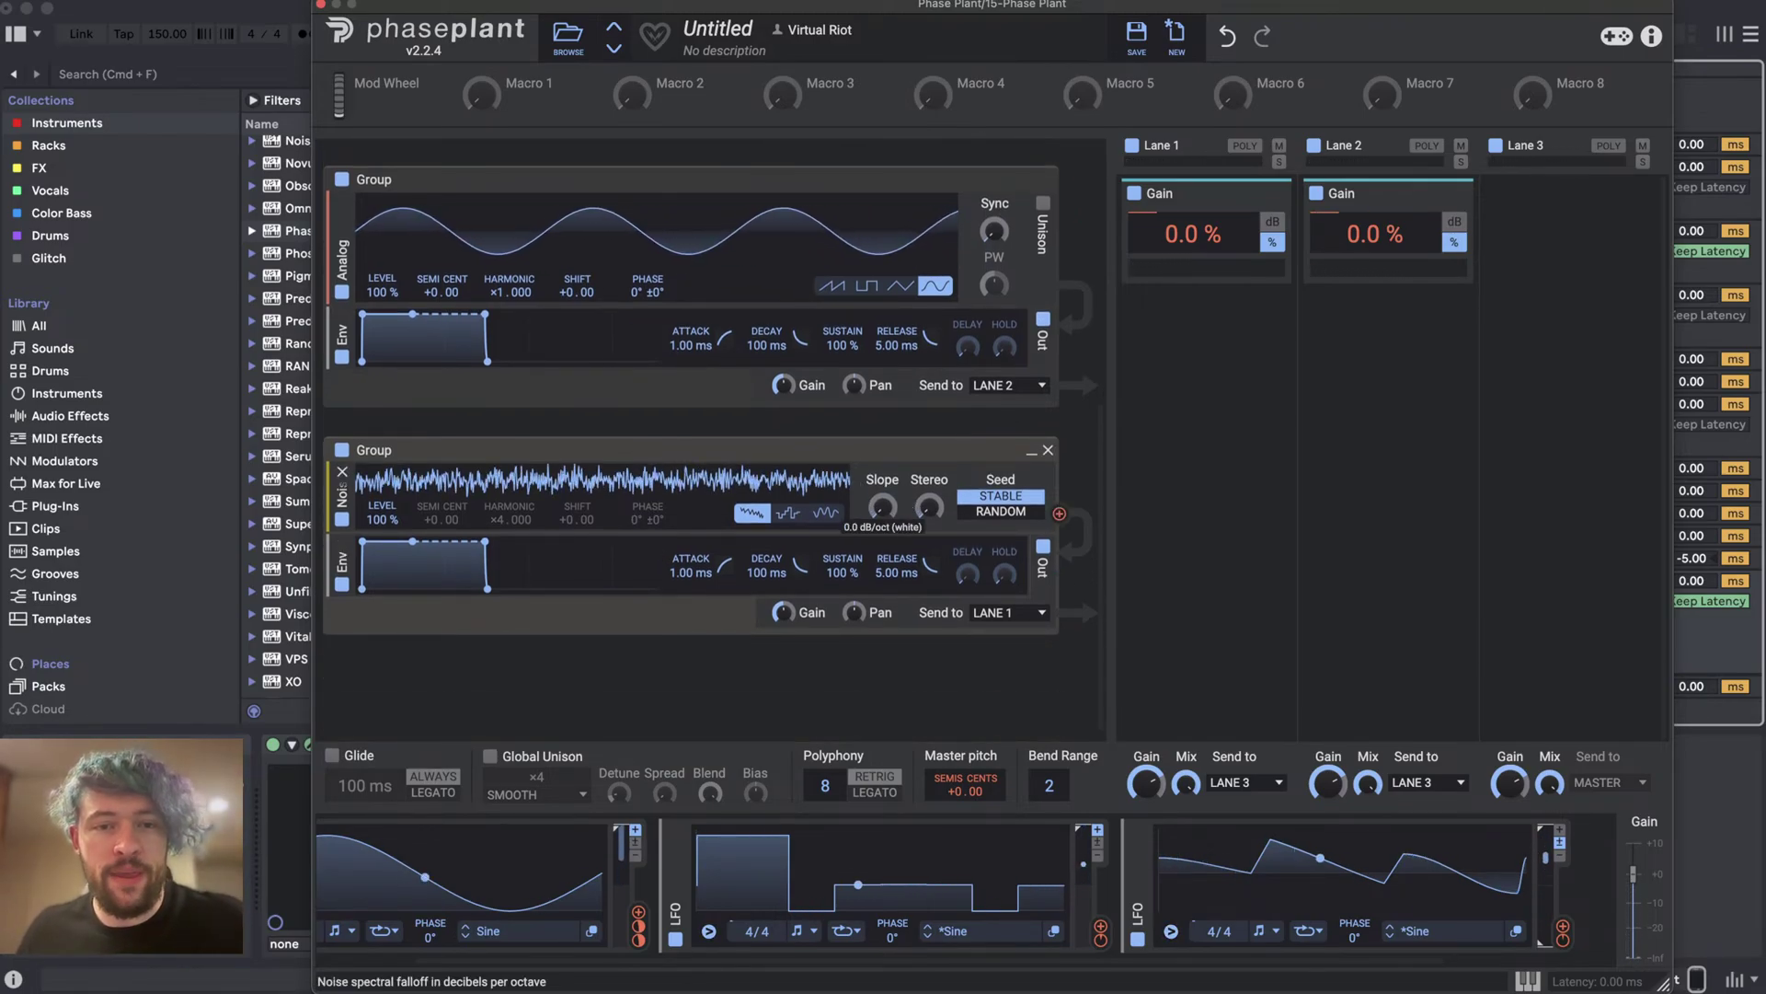
pyautogui.moveTo(932, 505); pyautogui.dragTo(931, 479)
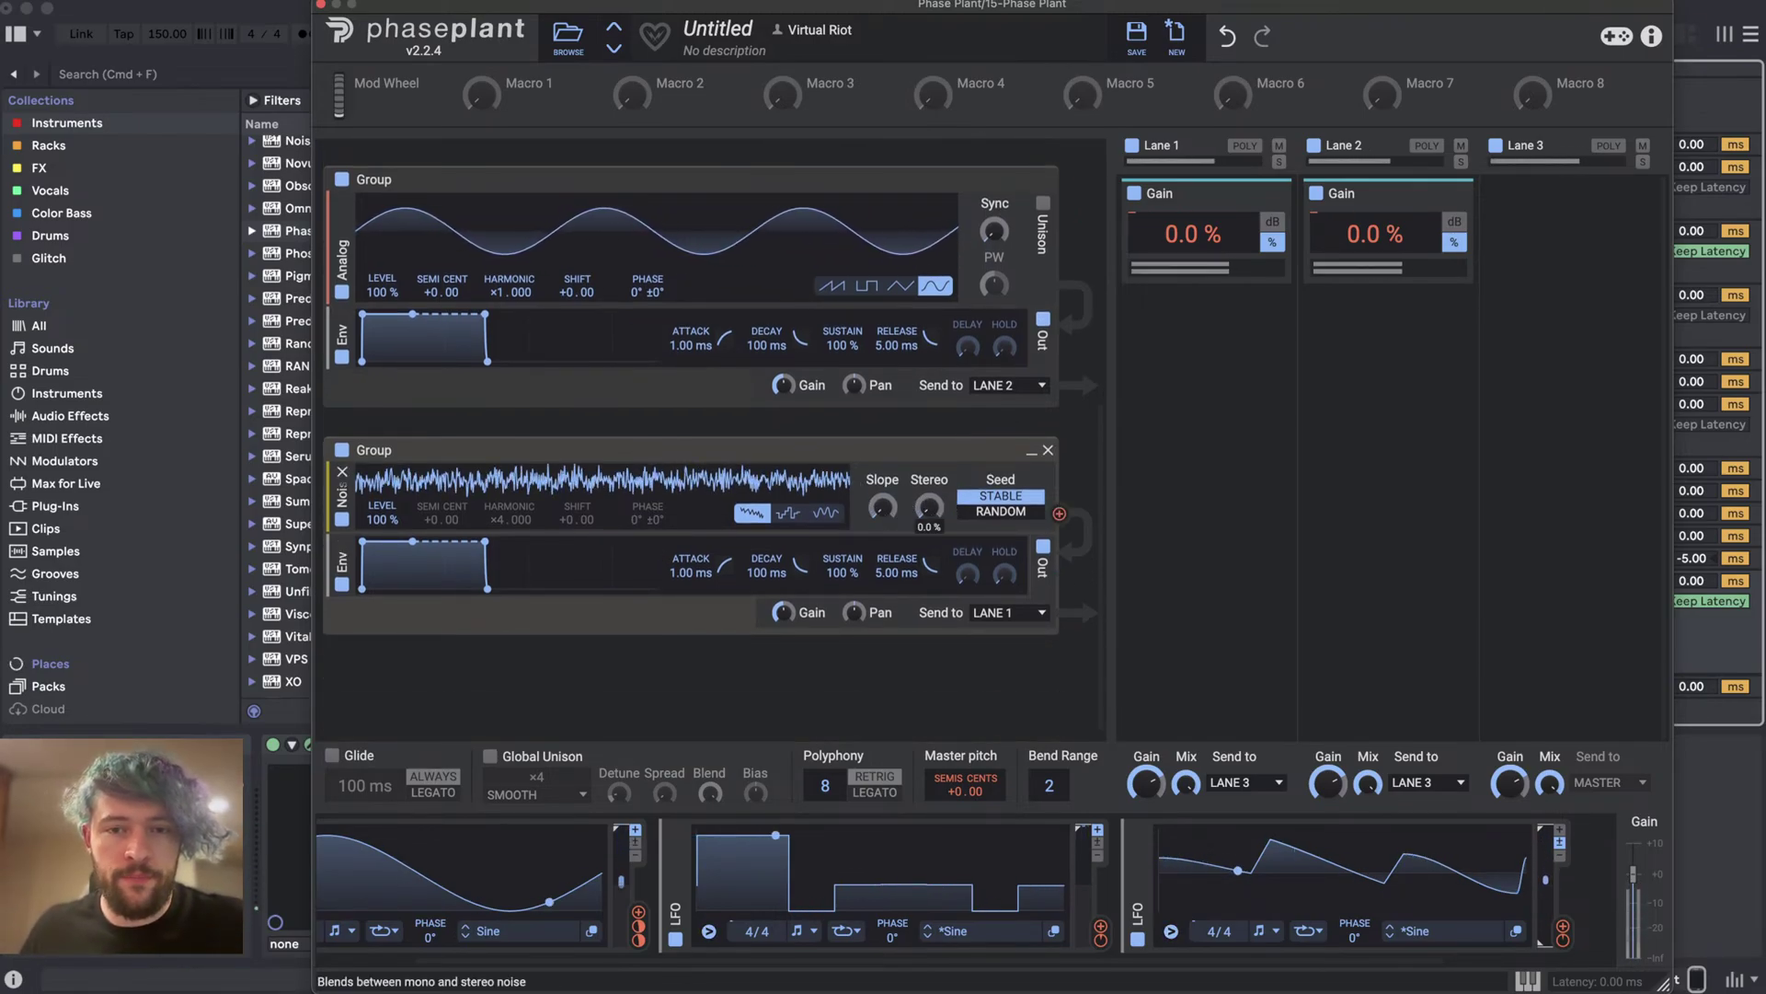
pyautogui.click(998, 510)
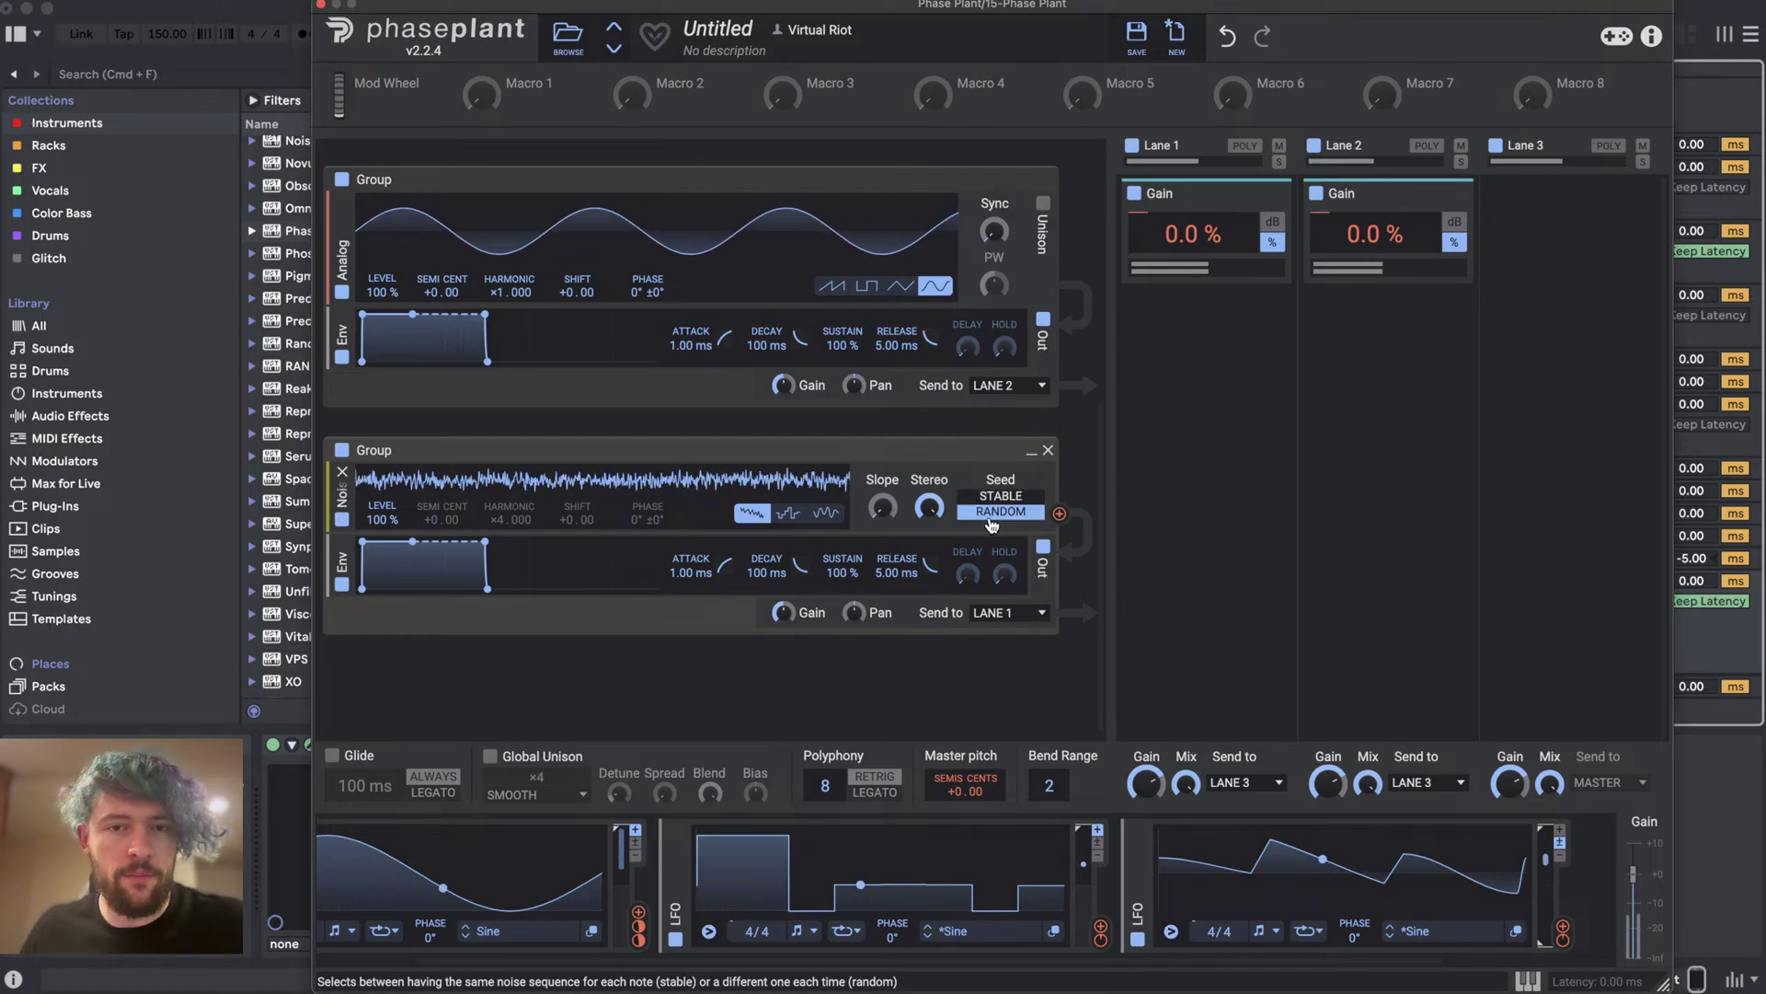
# - Replace the noise group's envelope with a high-pass Filter and raise its cutoff
pyautogui.click(342, 551)
pyautogui.click(554, 623)
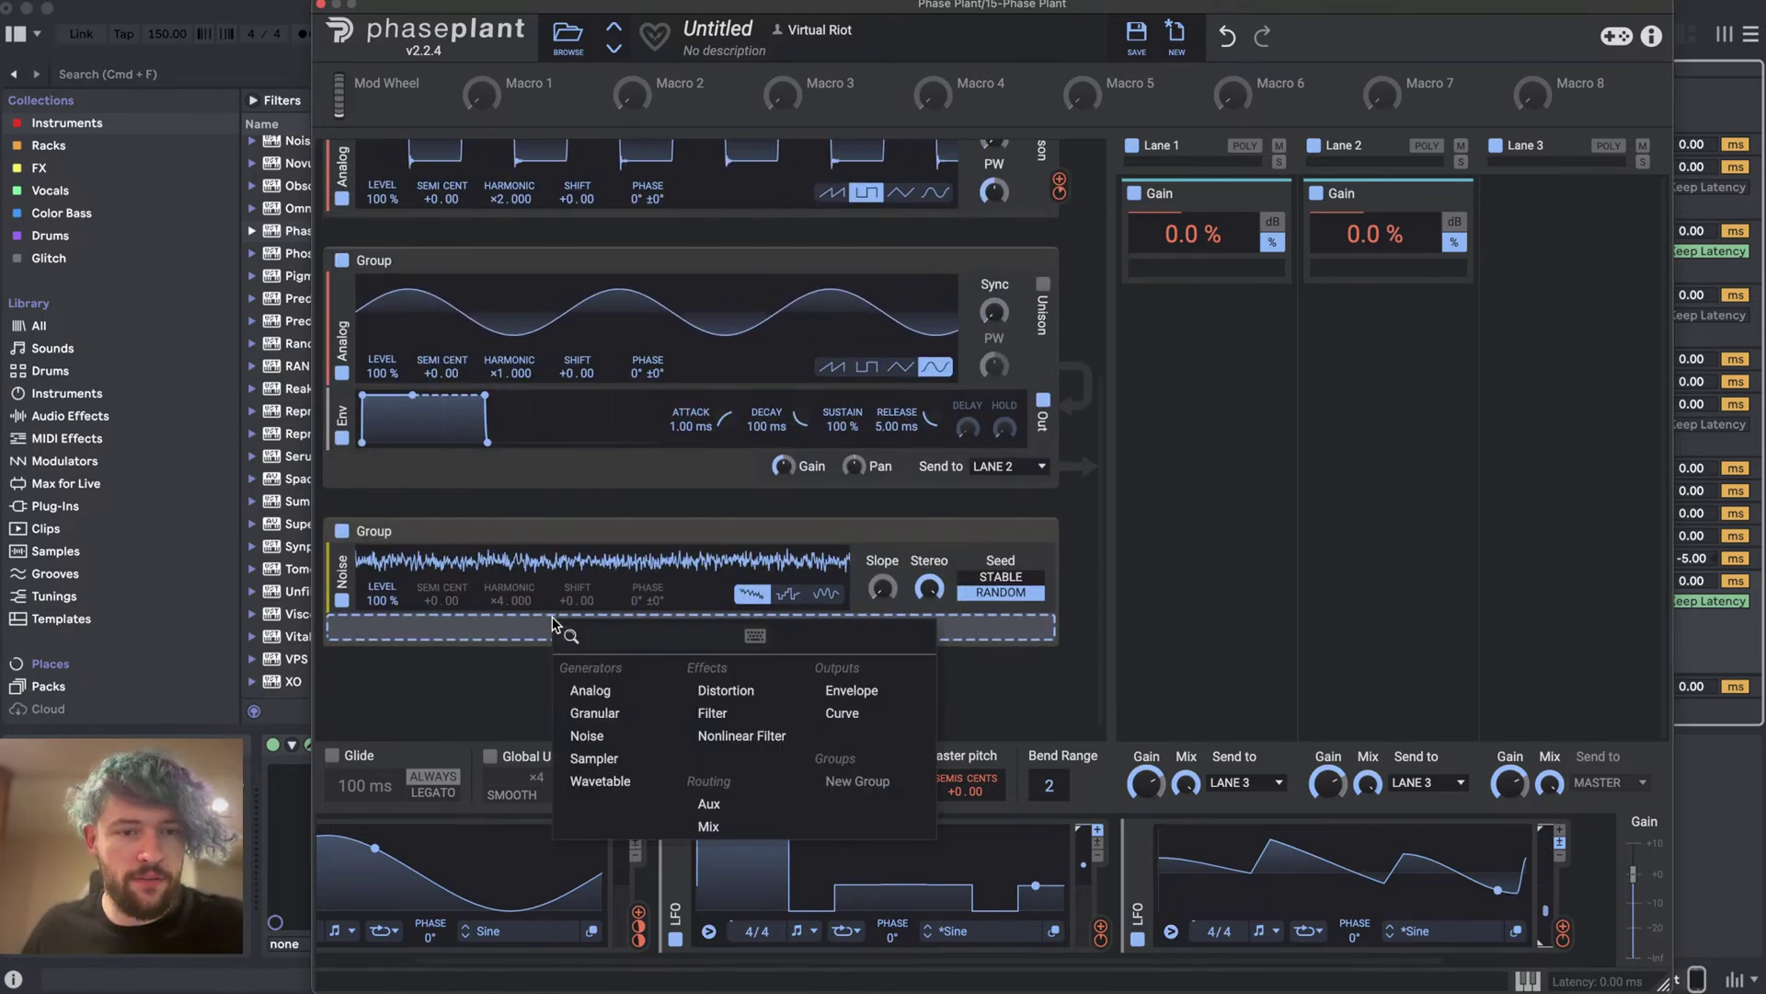
pyautogui.click(712, 713)
pyautogui.scroll(-2, 727, 644)
pyautogui.click(734, 596)
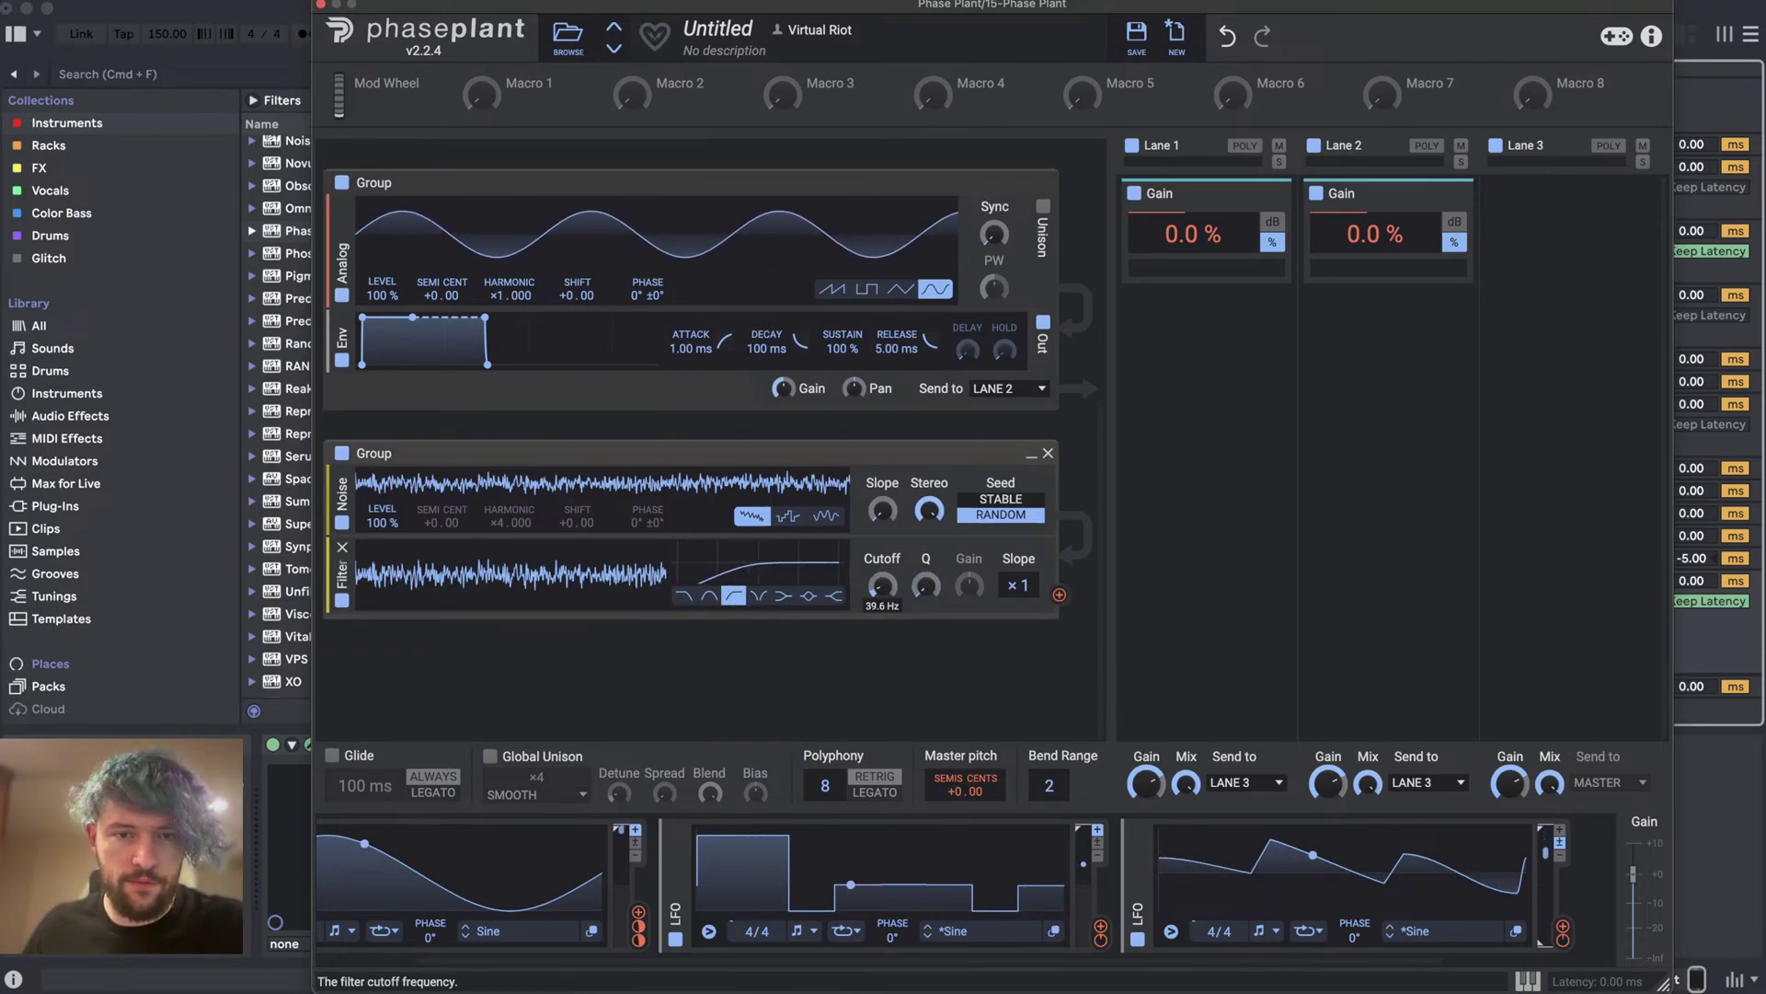
pyautogui.moveTo(882, 585); pyautogui.dragTo(882, 609)
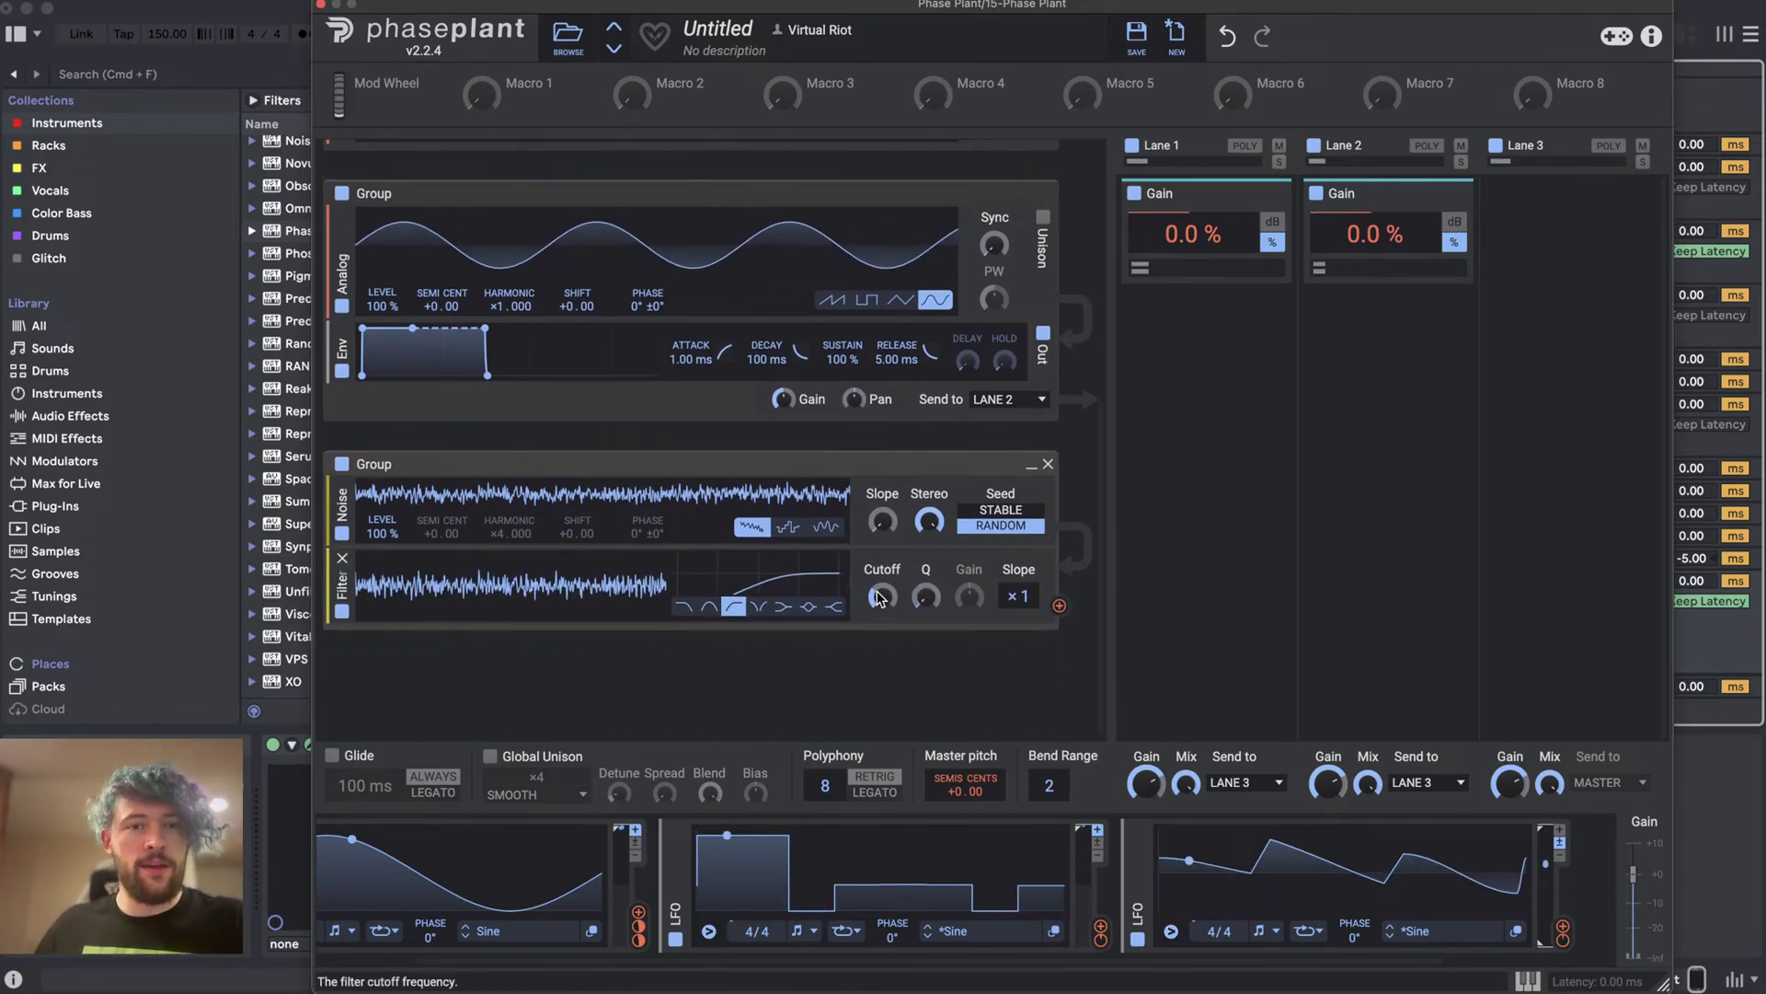
# - Rename the sine oscillator's group as SUB
pyautogui.scroll(2, 658, 371)
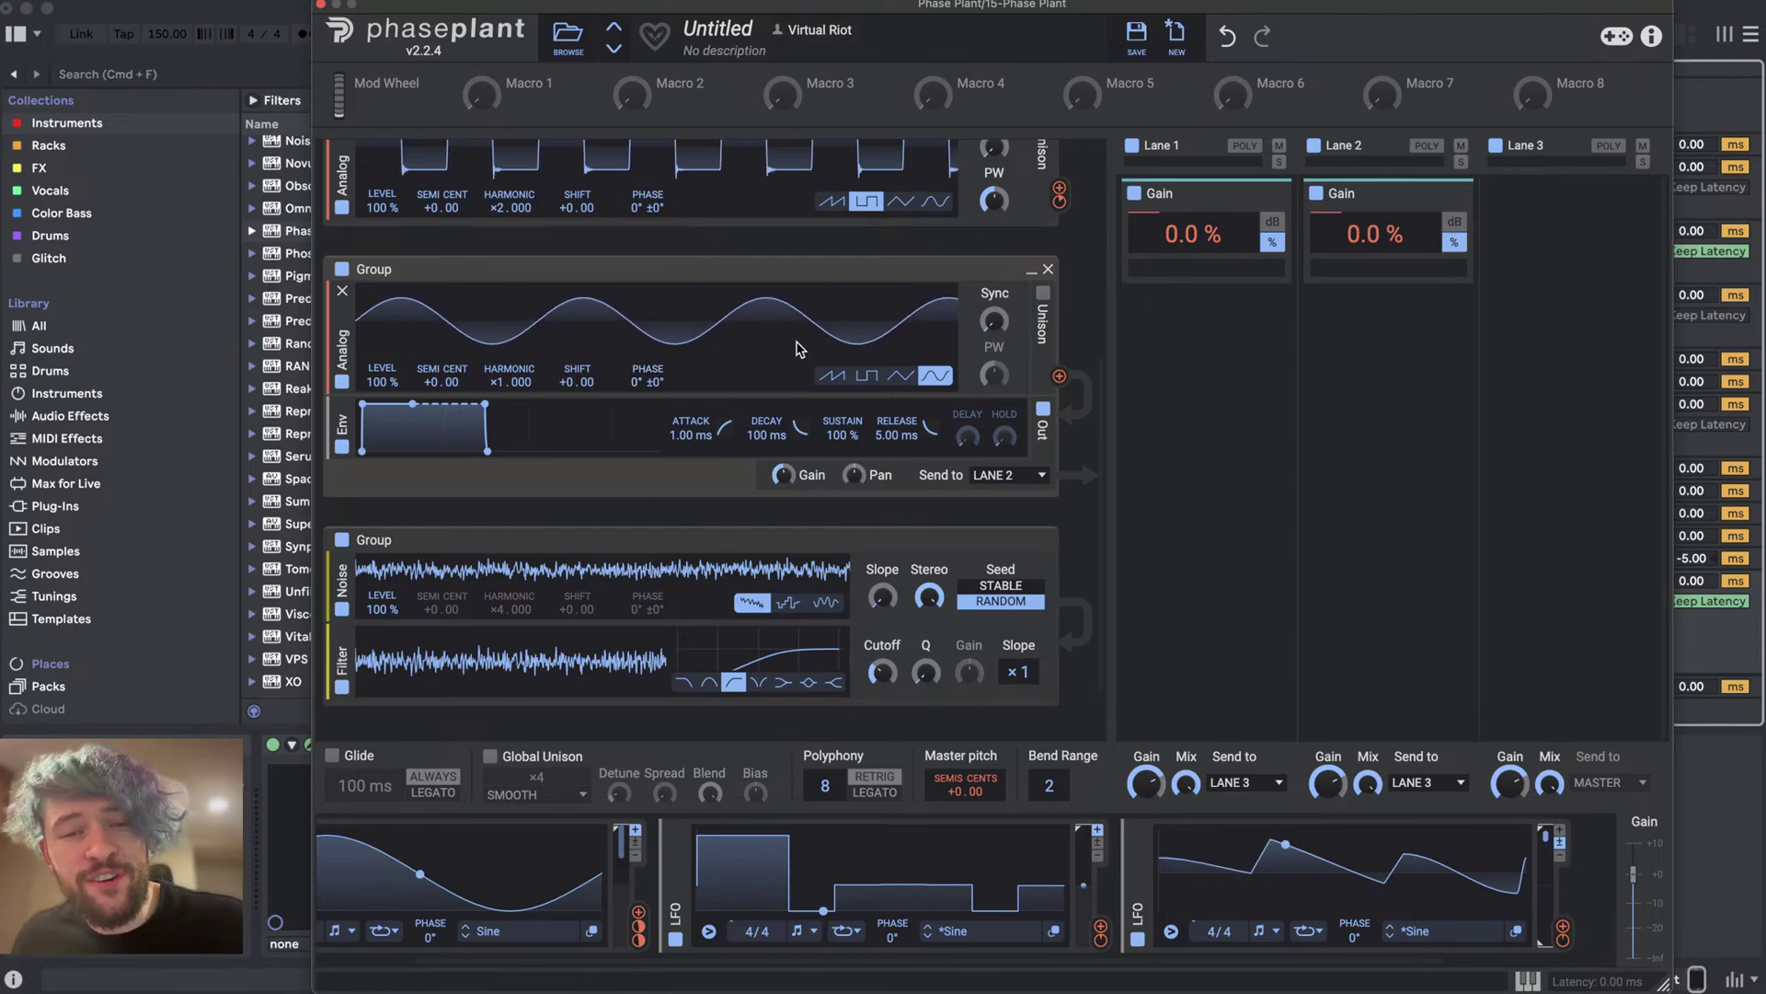
pyautogui.doubleClick(372, 269)
pyautogui.write('SUB')
pyautogui.press('Return')
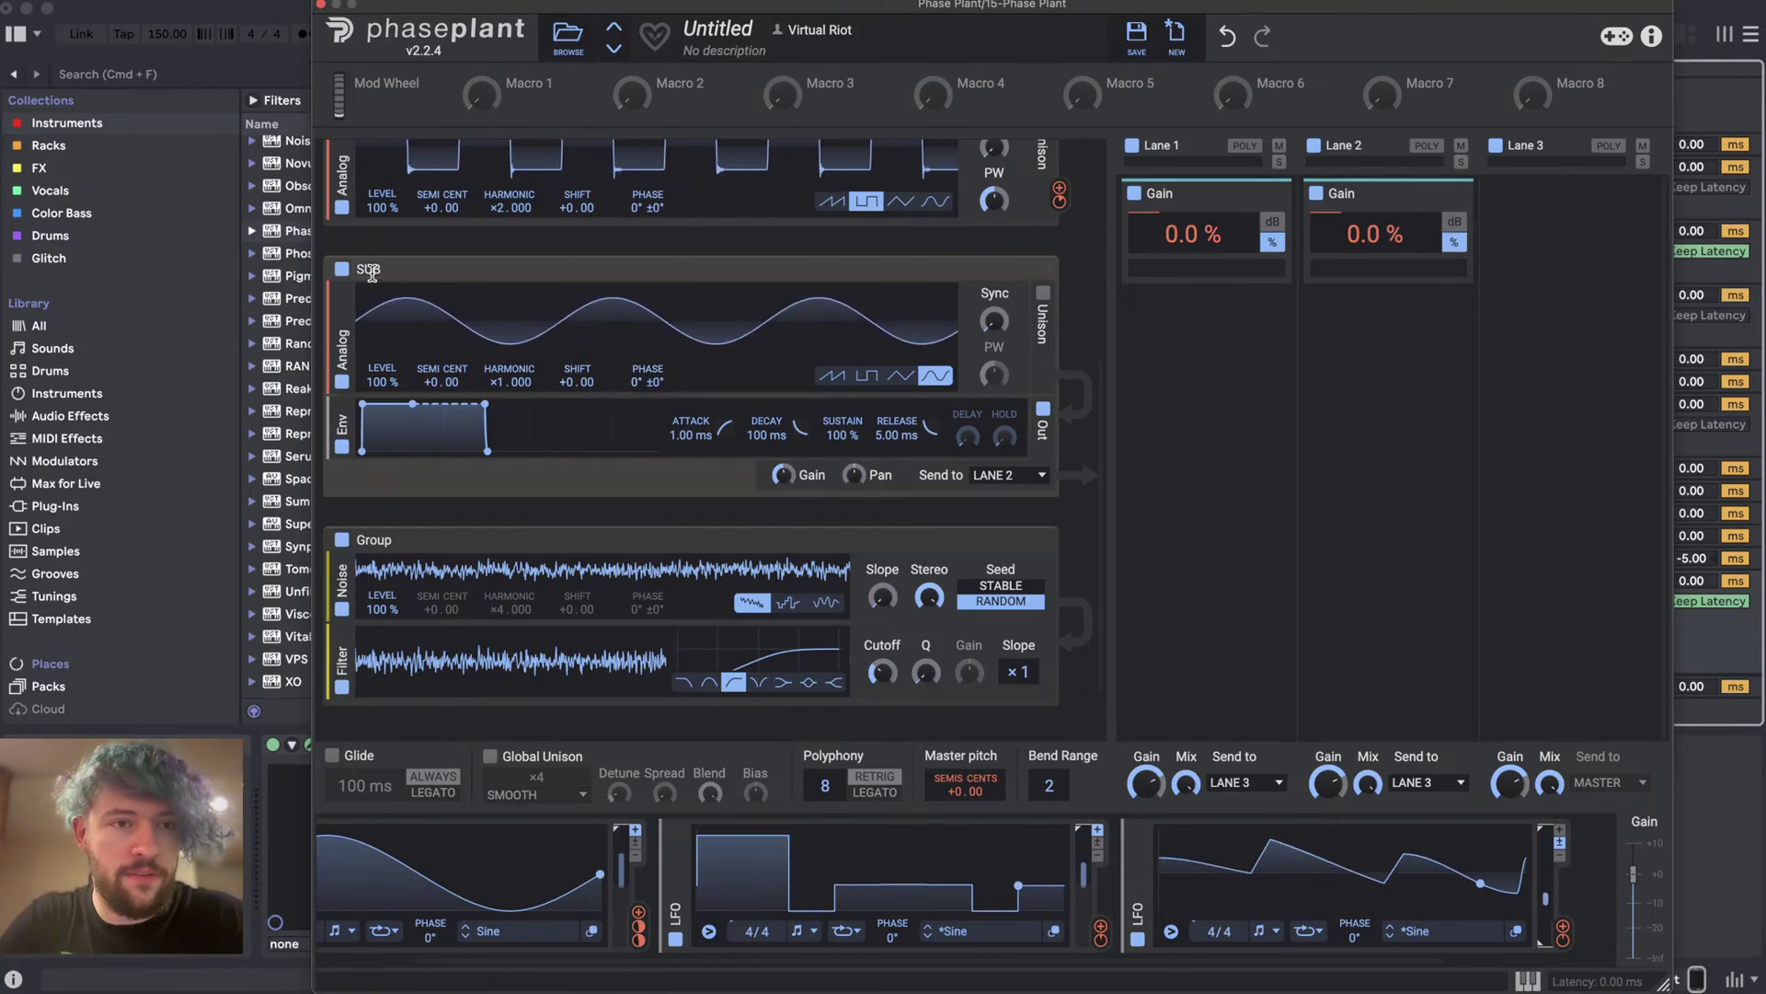
# - Insert an Aux module below the SUB group's sine oscillator and feed the noise filter's output into it at +200 %
pyautogui.click(570, 399)
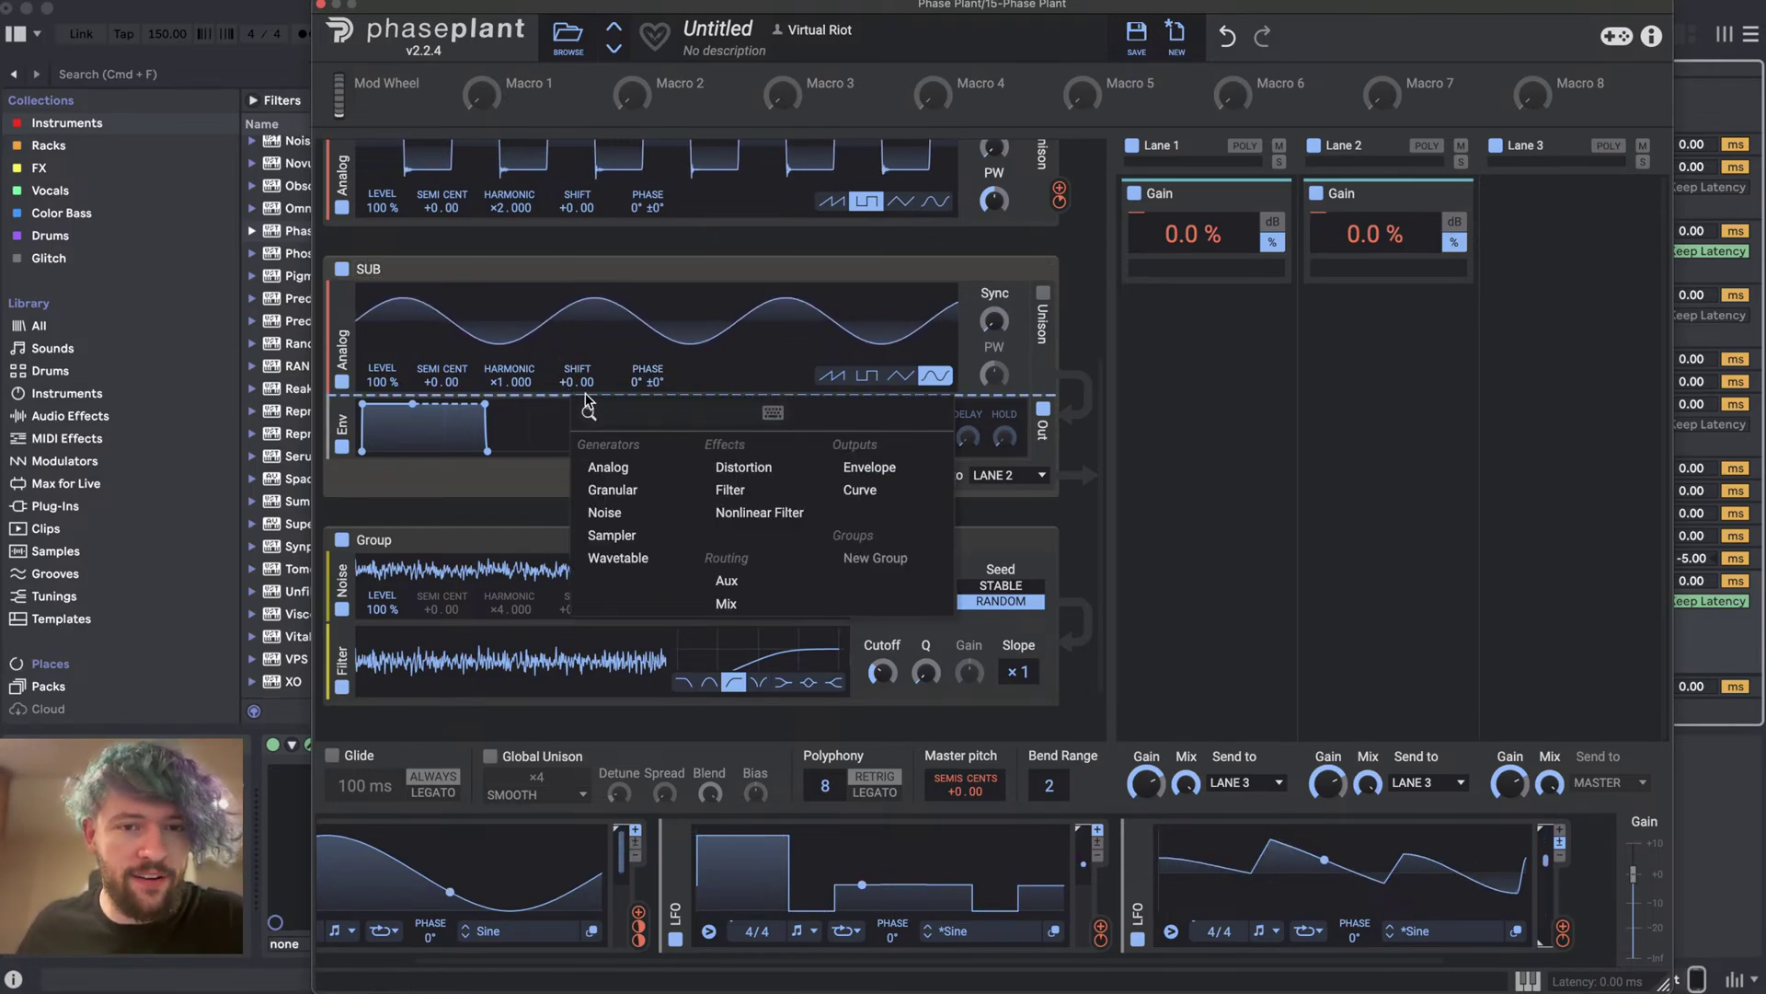
pyautogui.click(745, 581)
pyautogui.scroll(-3, 602, 596)
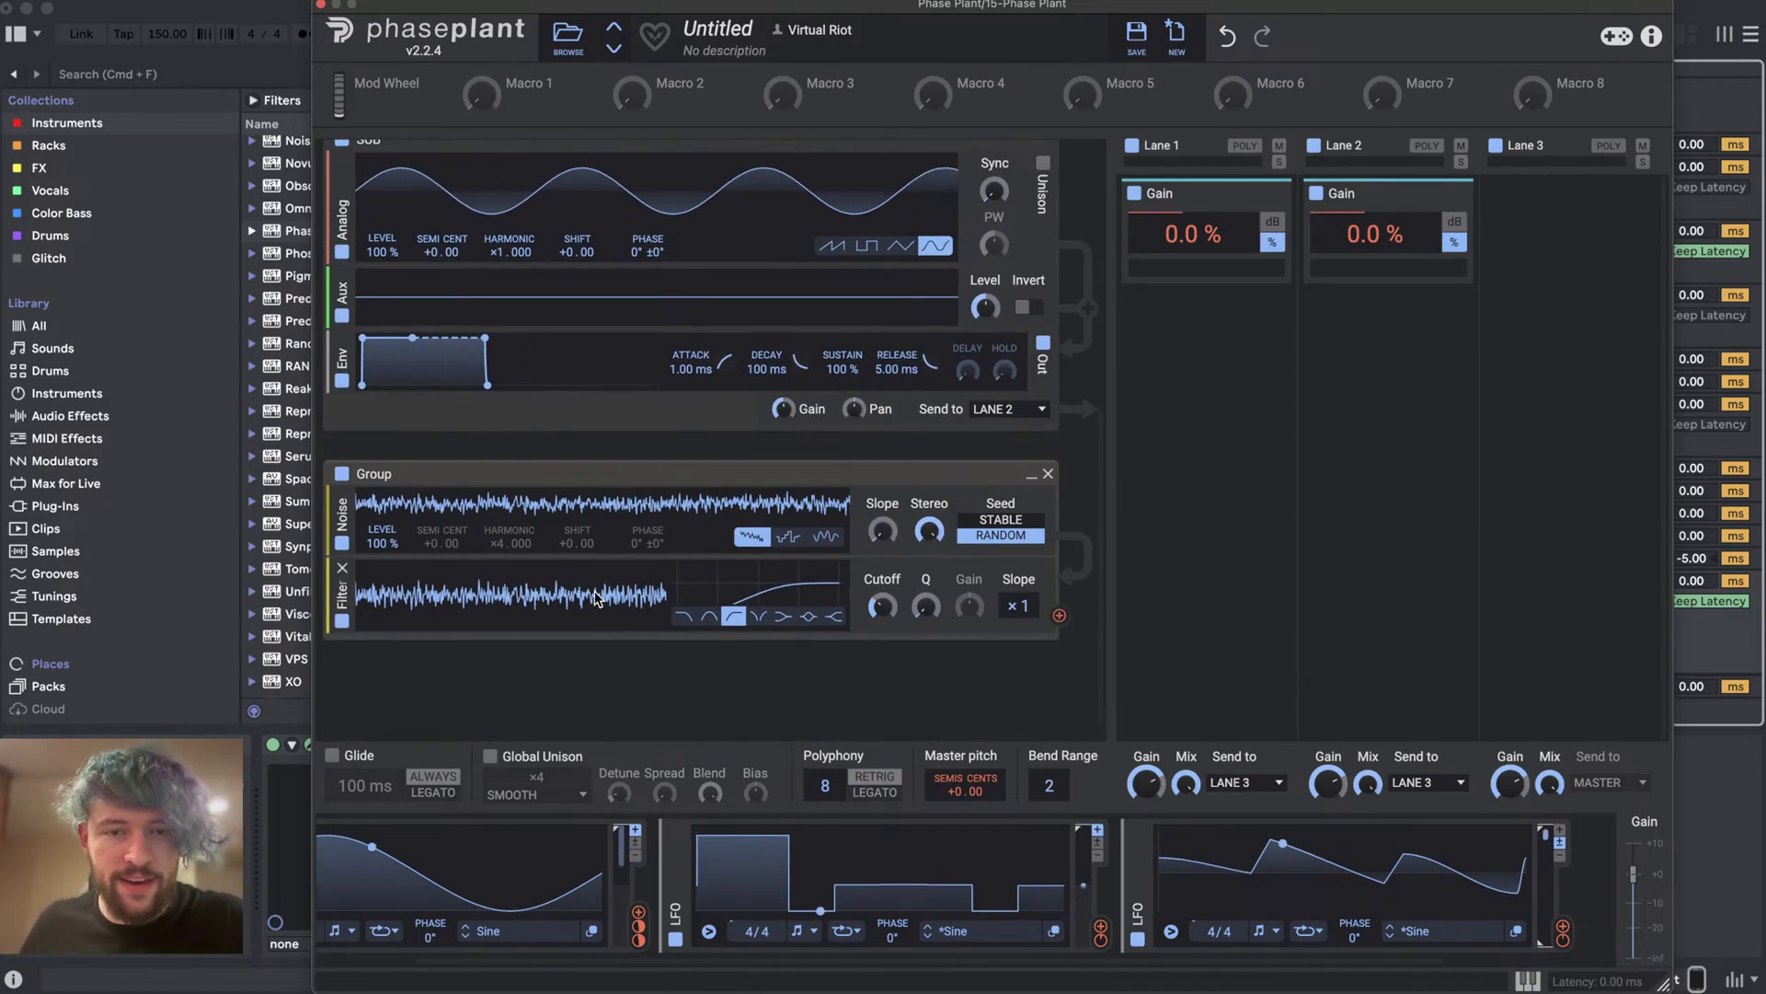
pyautogui.moveTo(1058, 614); pyautogui.dragTo(658, 318)
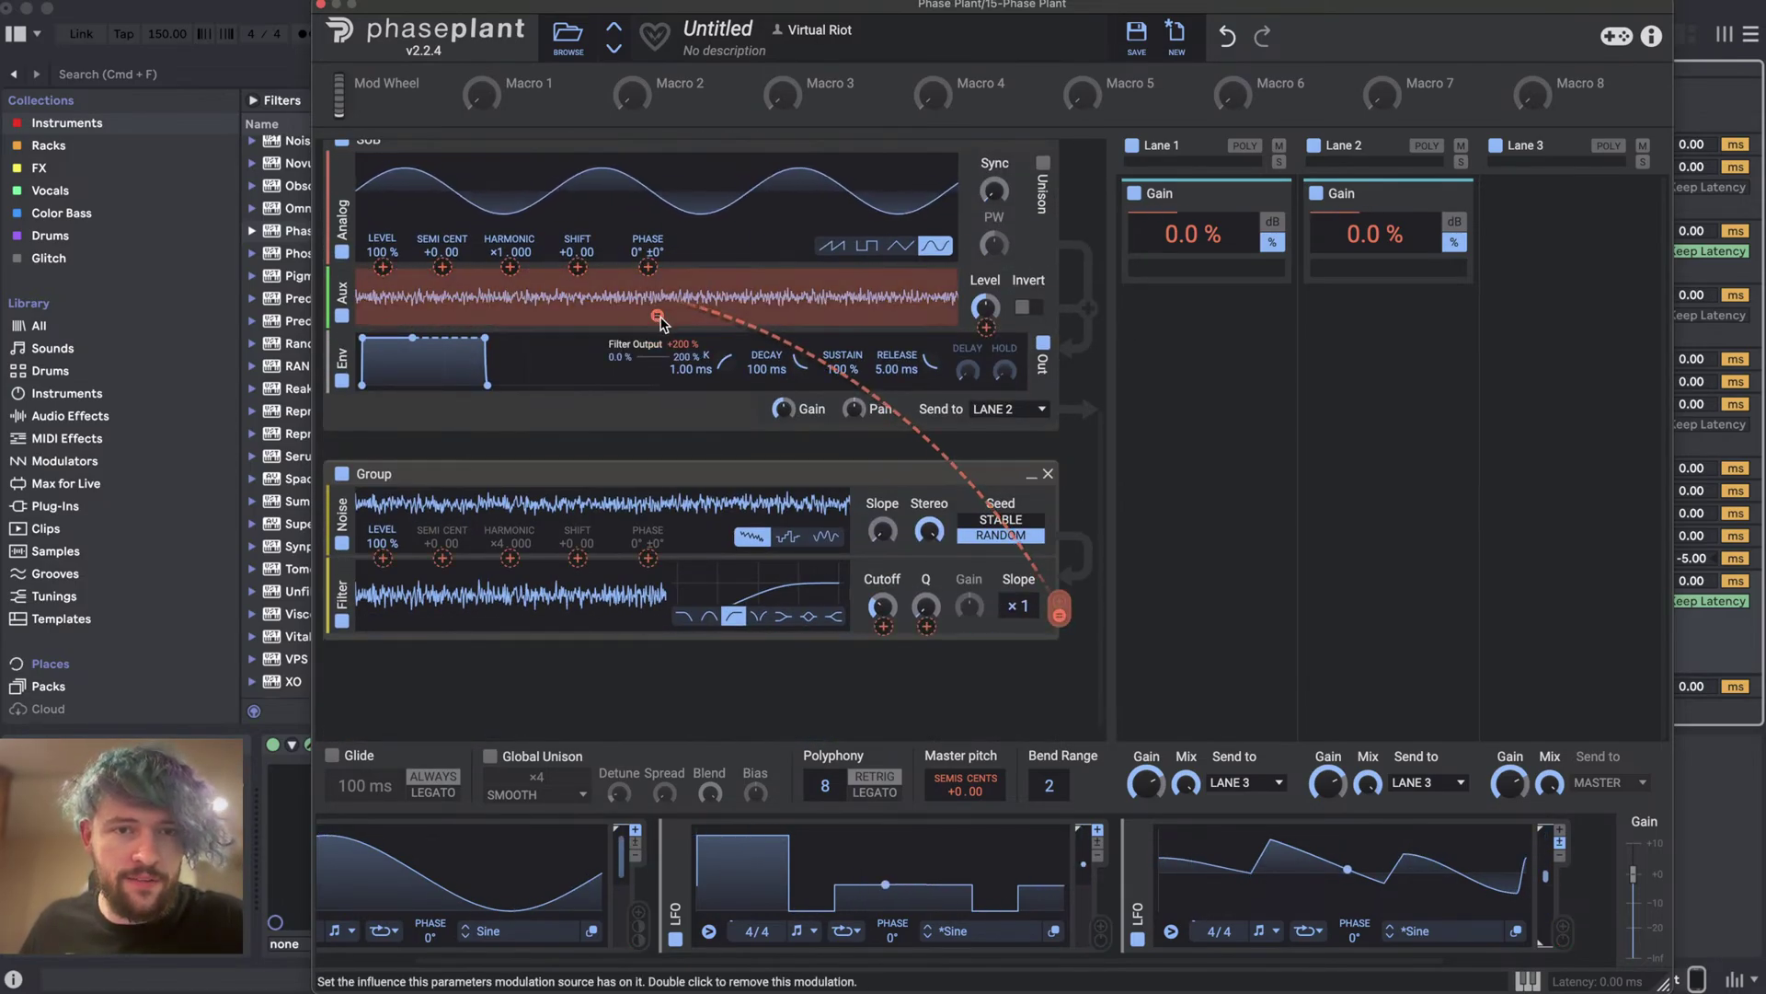
# - Add an Overdrive distortion after the Aux module in the SUB group and lower the Aux level
pyautogui.click(591, 337)
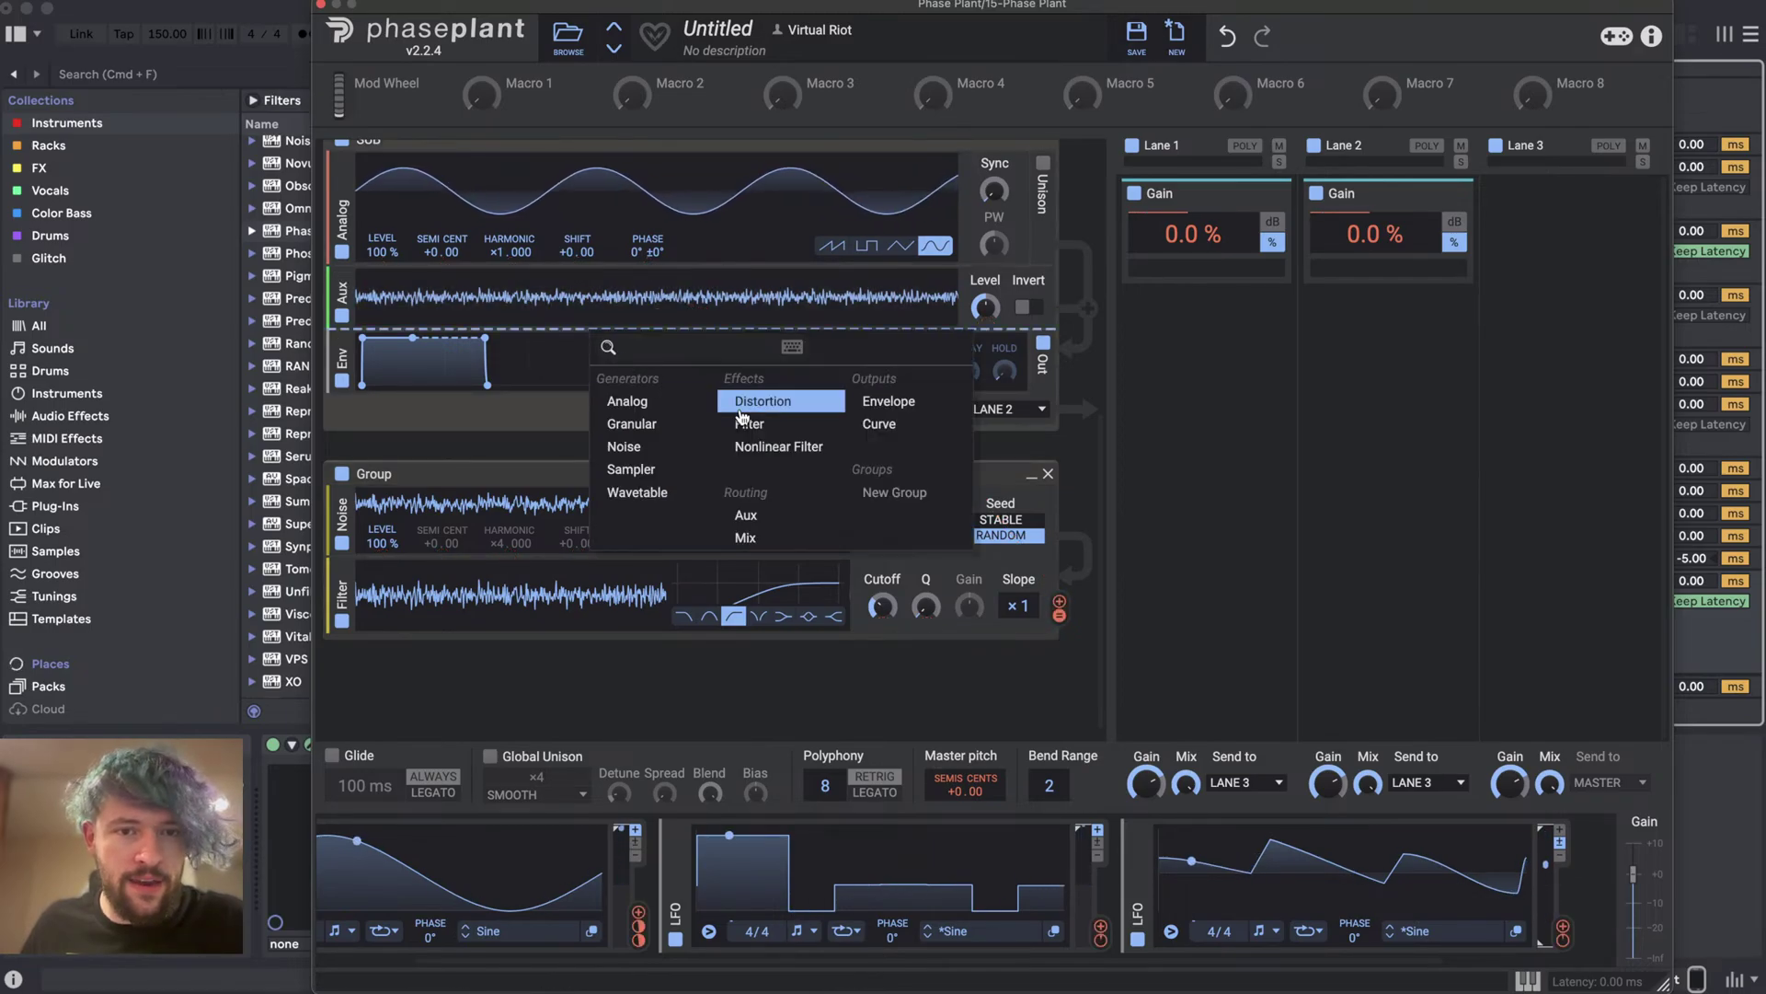
pyautogui.click(778, 401)
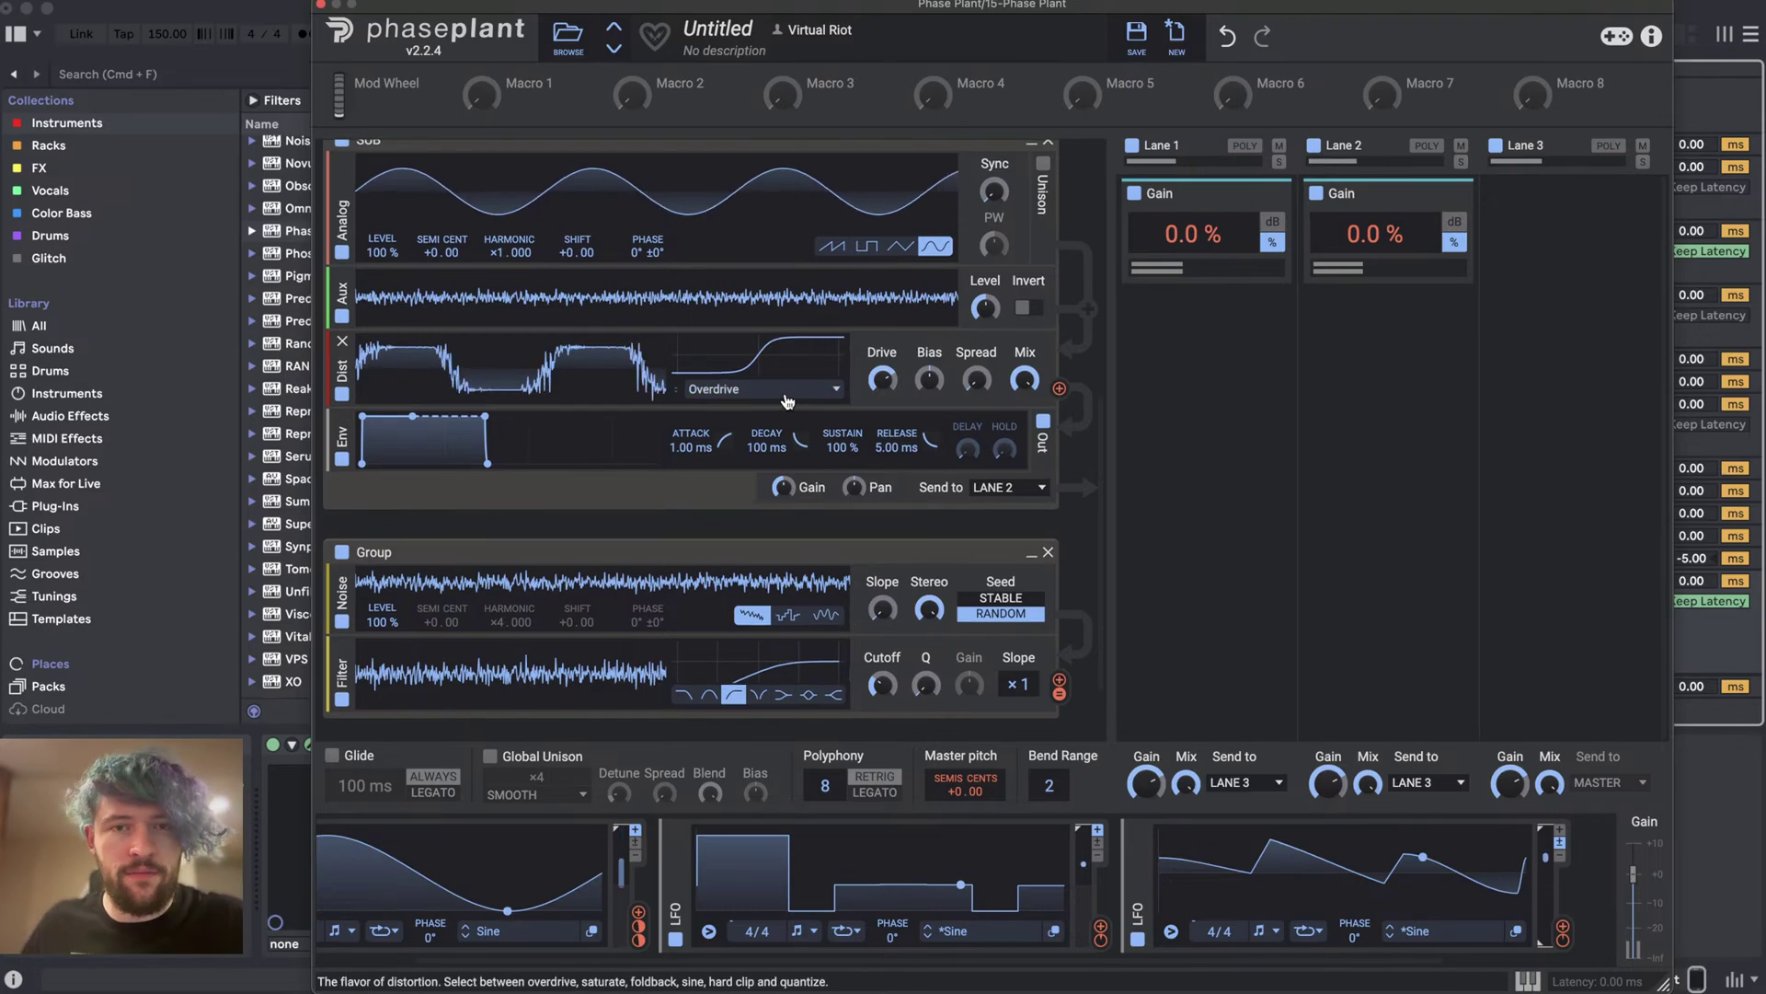
pyautogui.scroll(4, 920, 515)
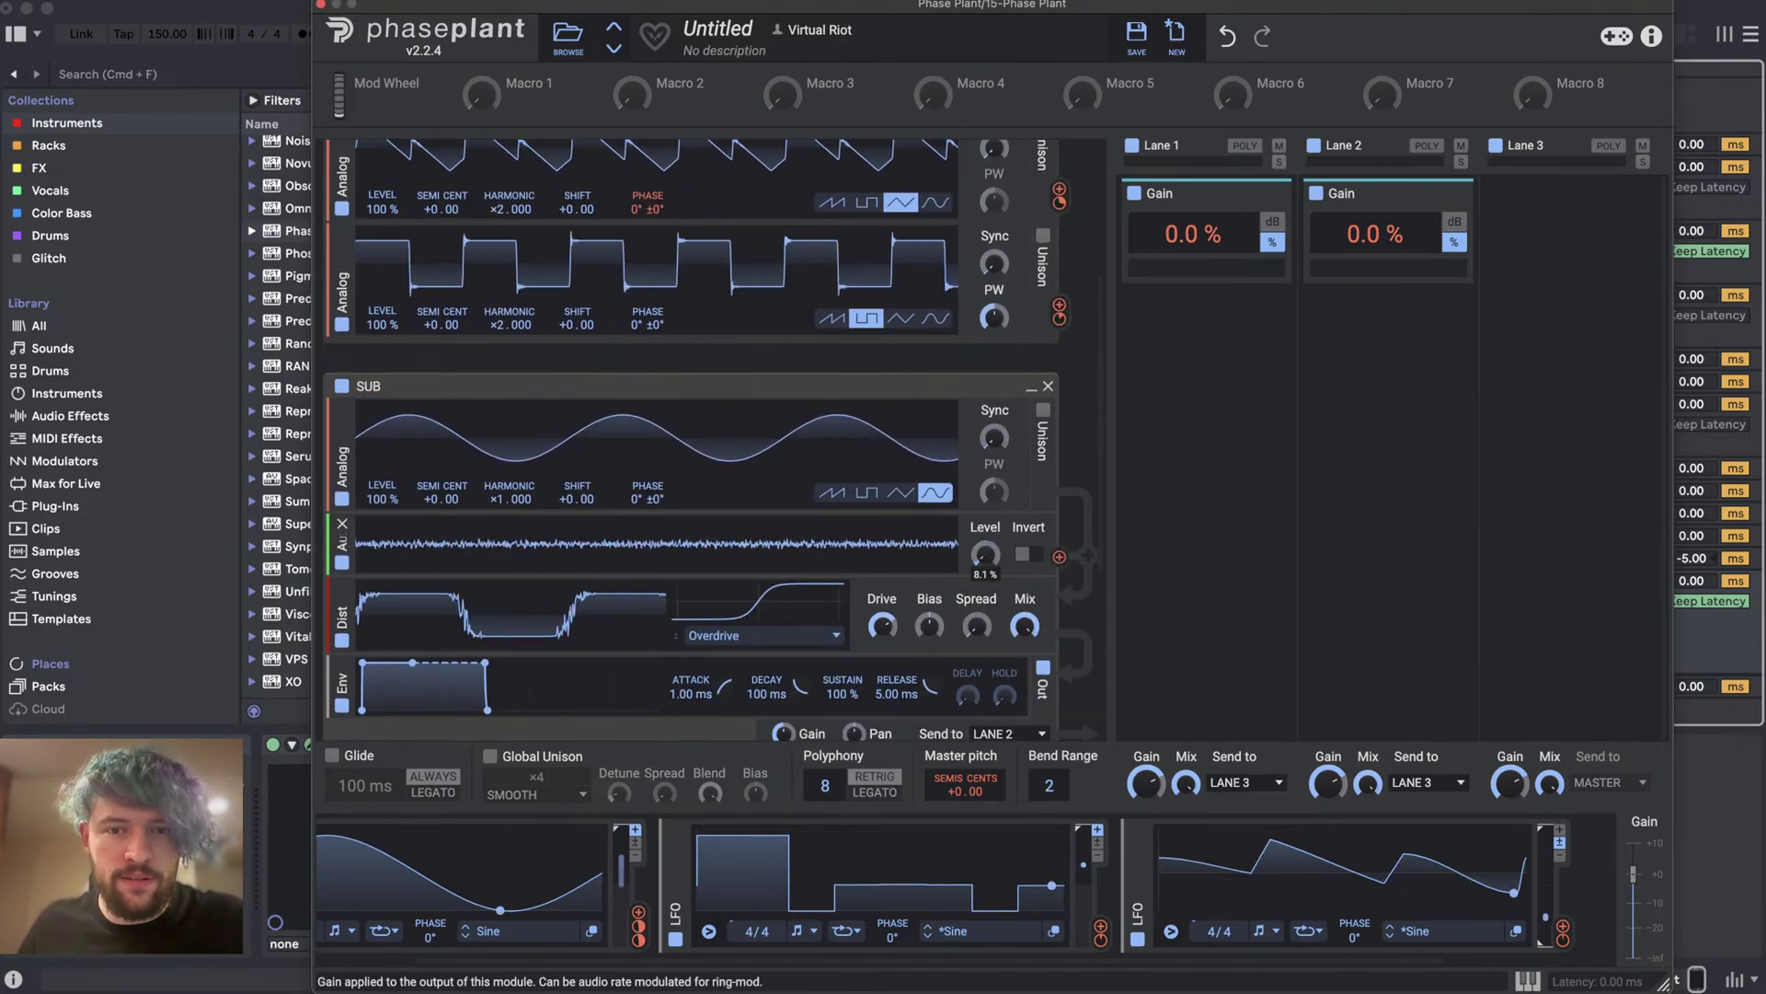
pyautogui.moveTo(985, 553); pyautogui.dragTo(984, 575)
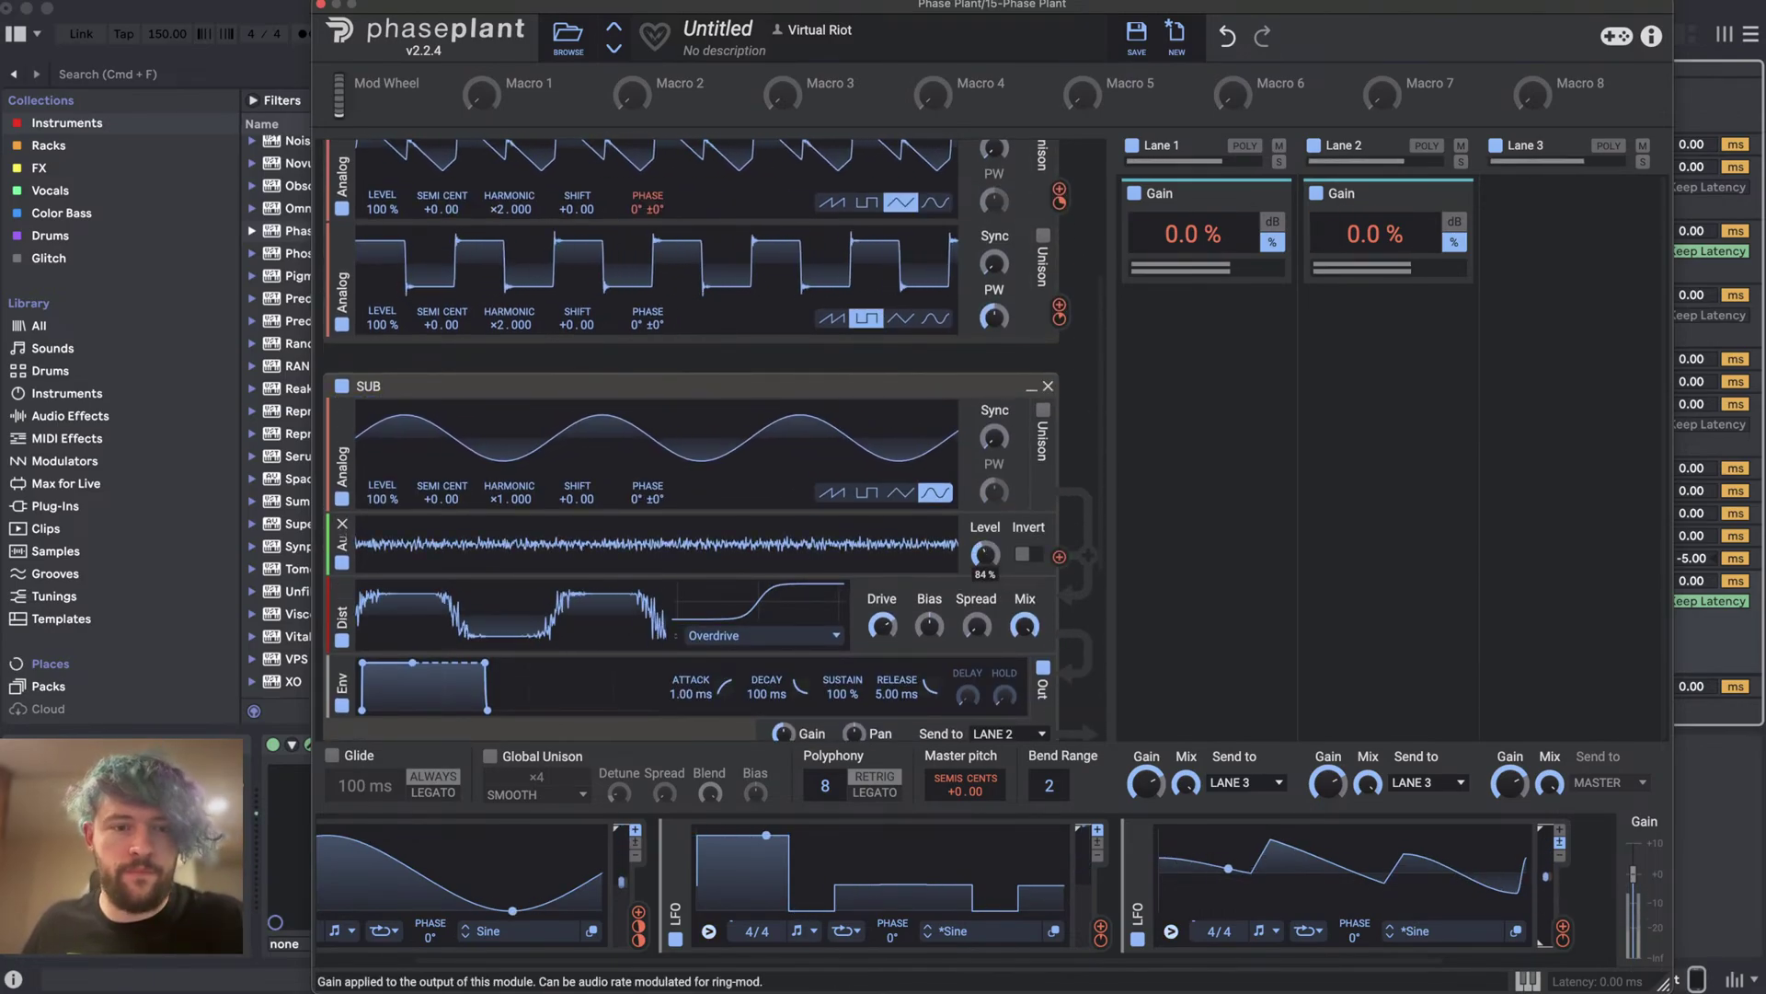
# - Modulate the SUB group's Aux level with the first LFO by about +79 %, from a base level of 0.0 %
pyautogui.scroll(-1, 875, 627)
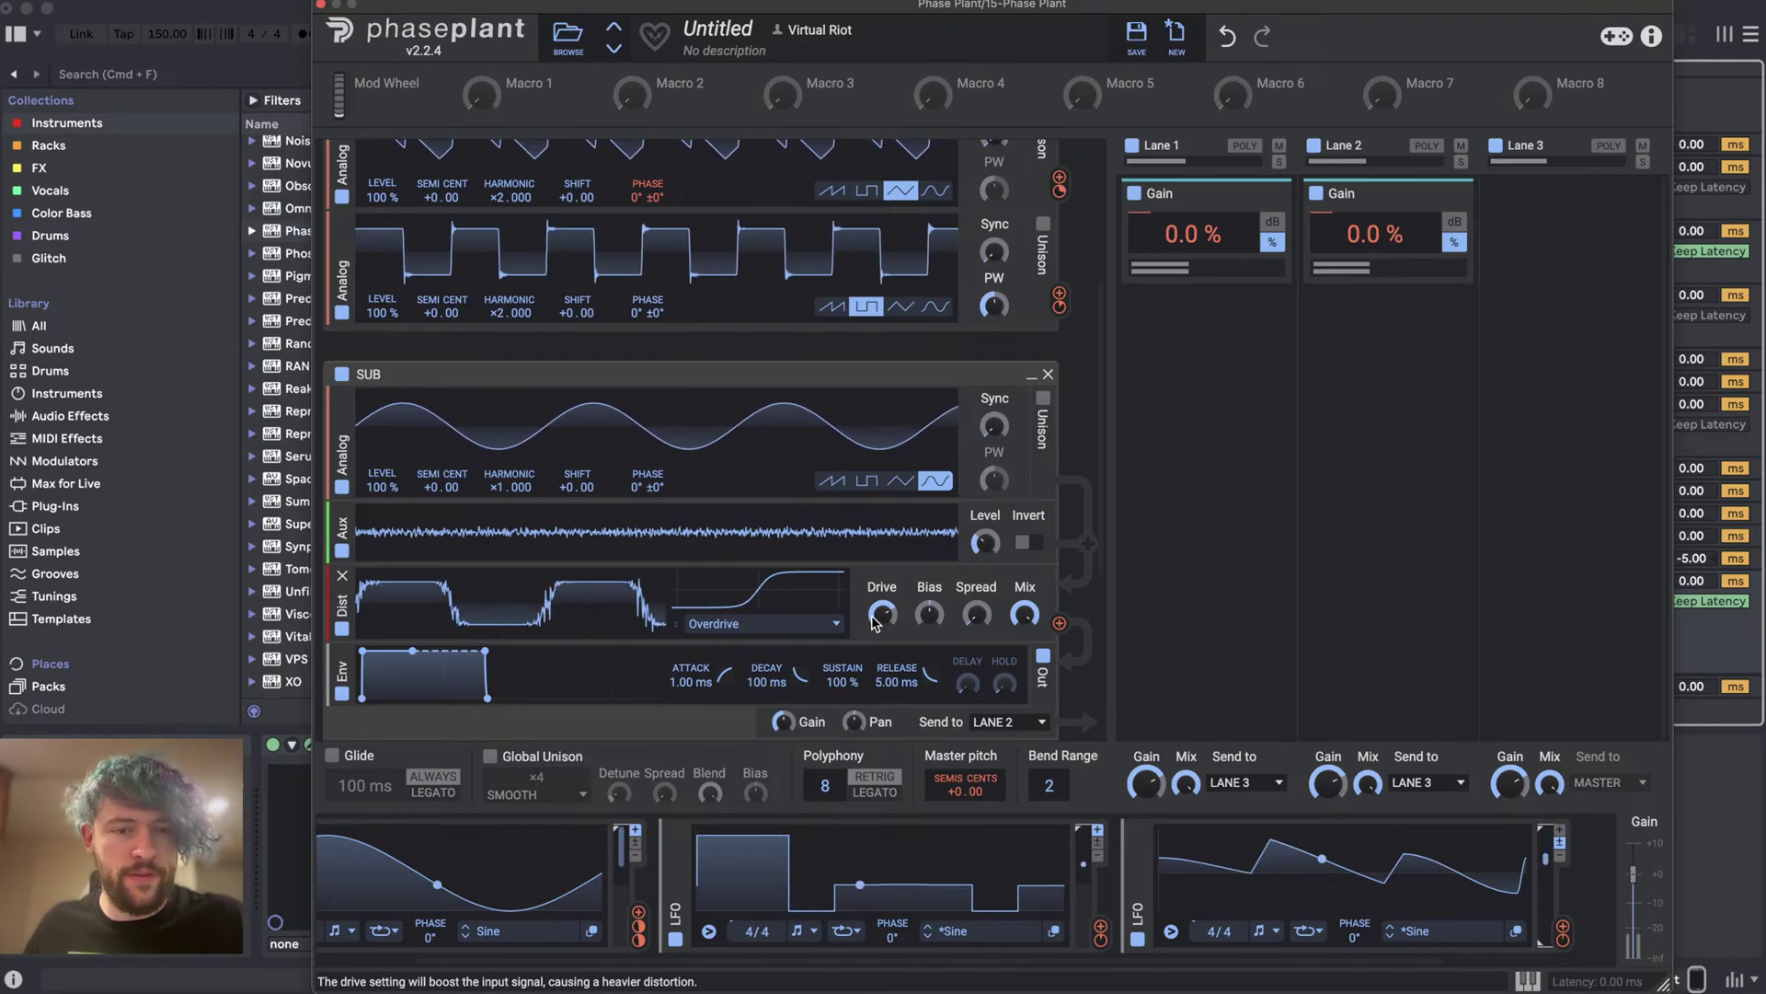
pyautogui.click(638, 917)
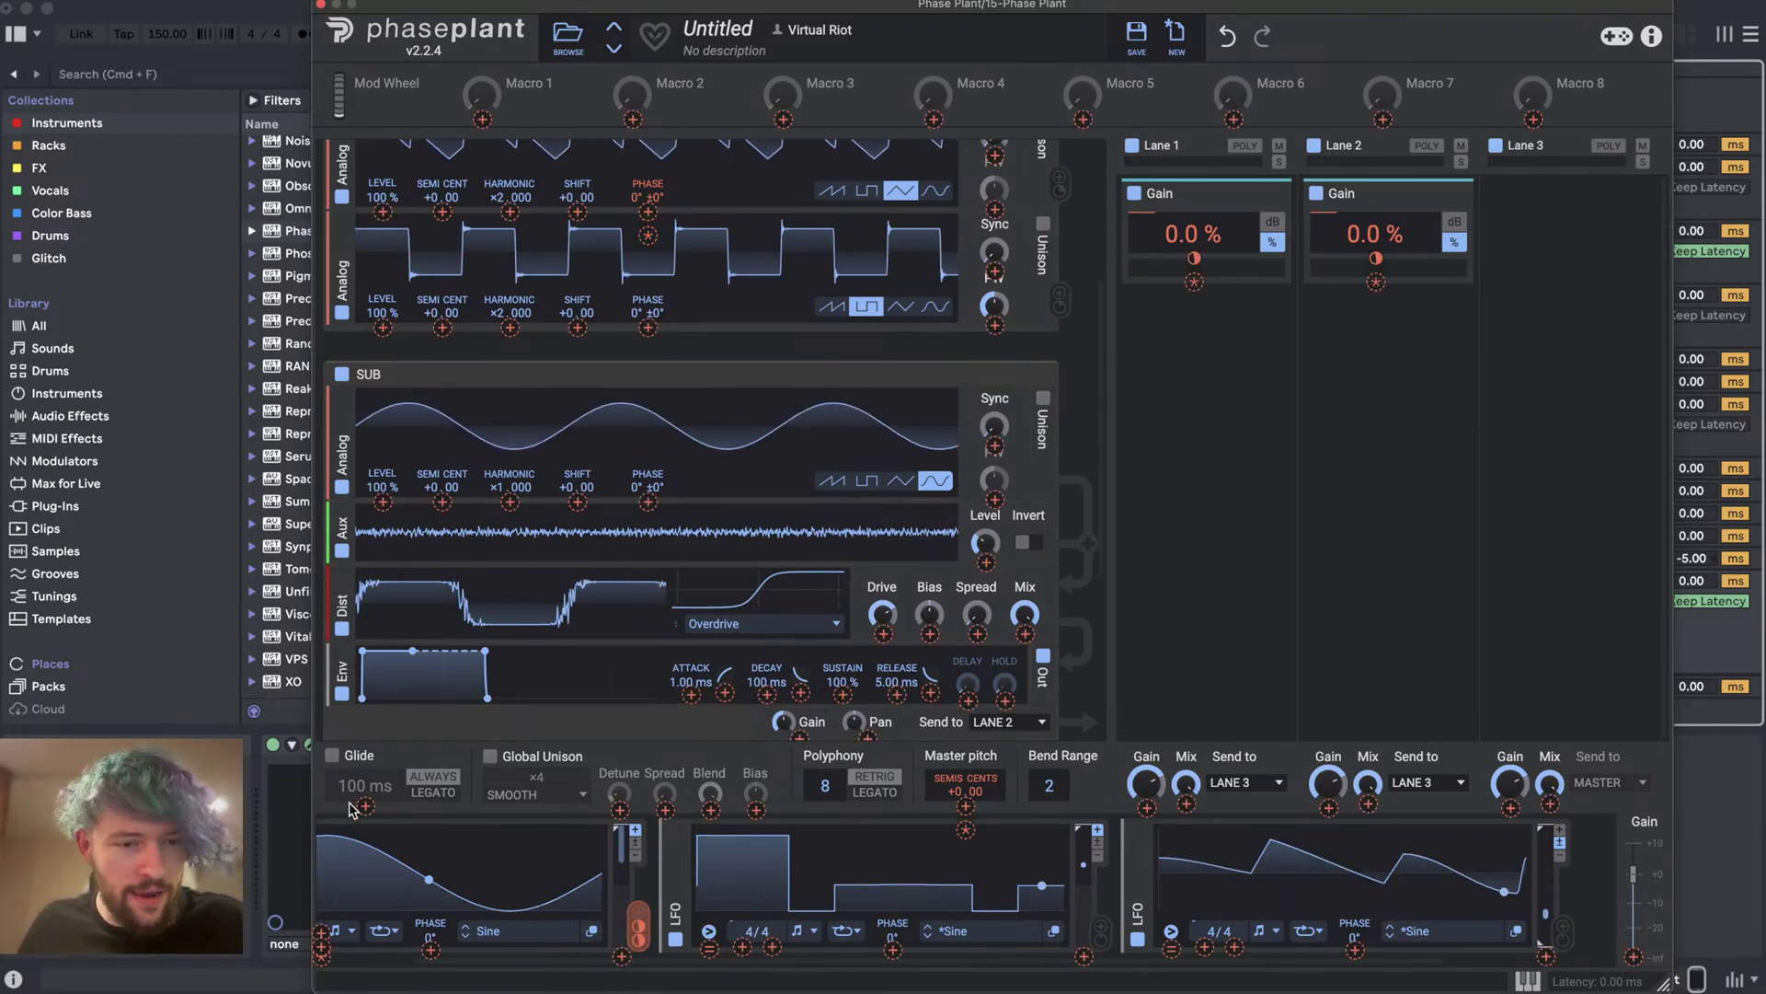
pyautogui.click(931, 609)
pyautogui.moveTo(984, 543)
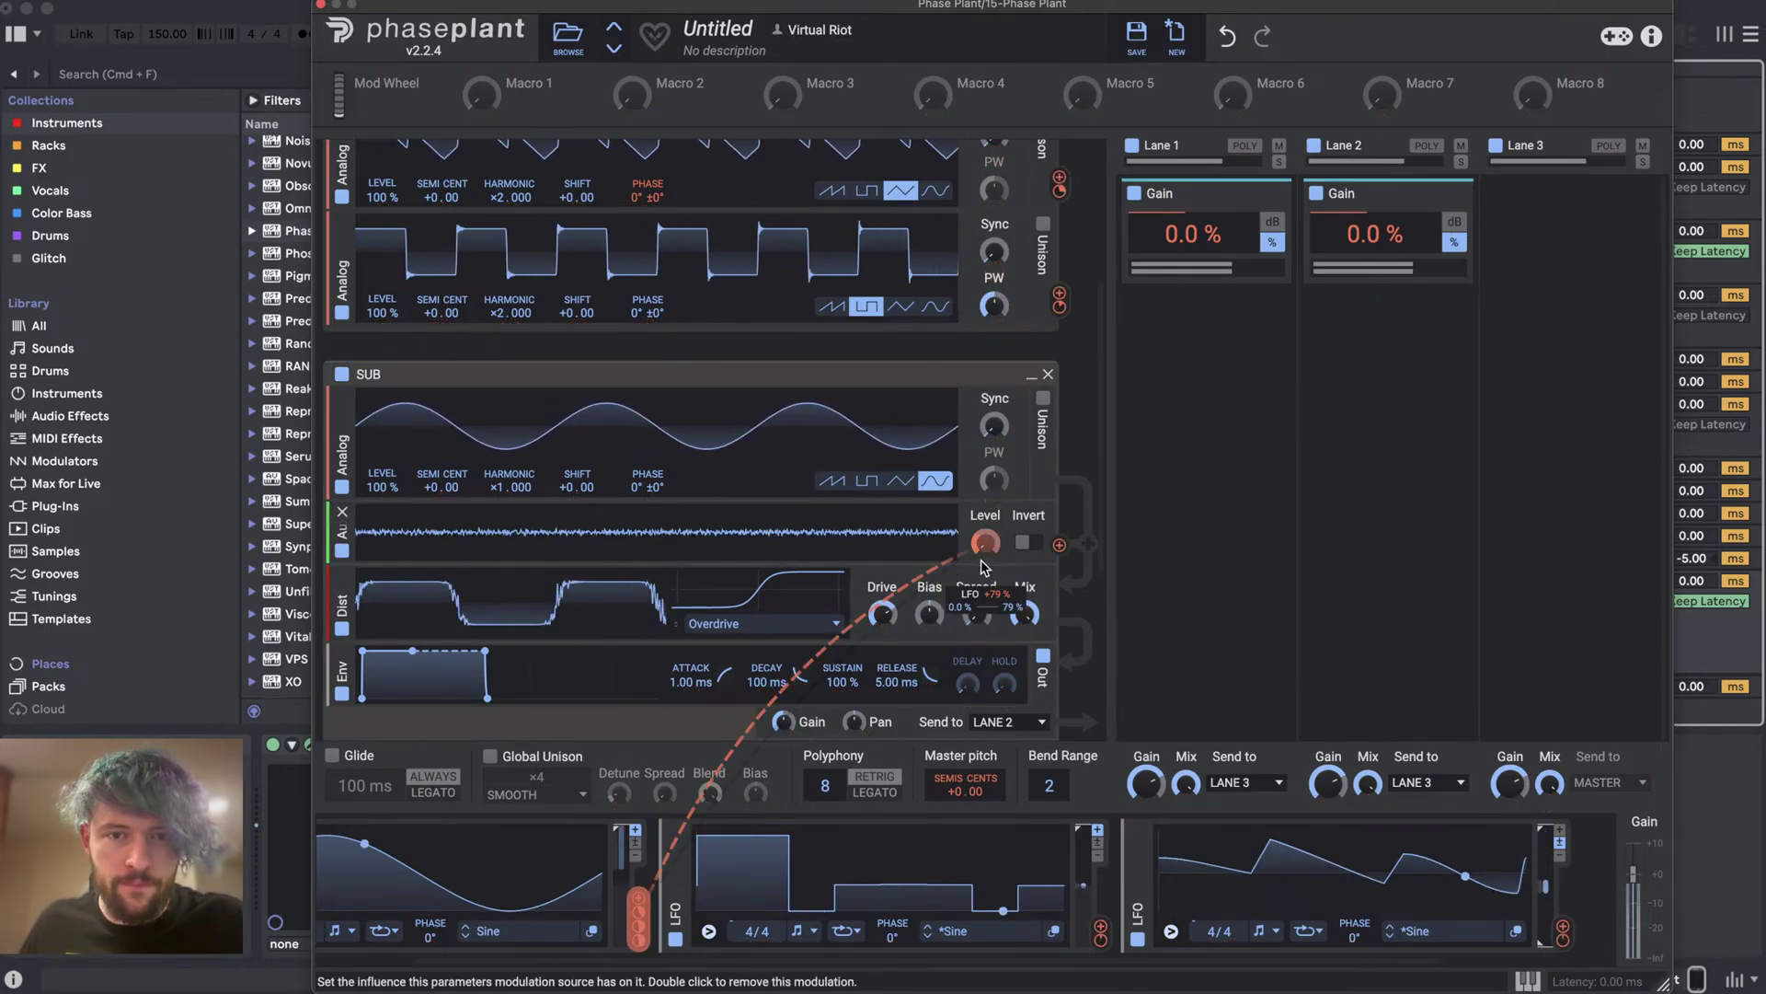
pyautogui.moveTo(984, 564); pyautogui.dragTo(994, 578)
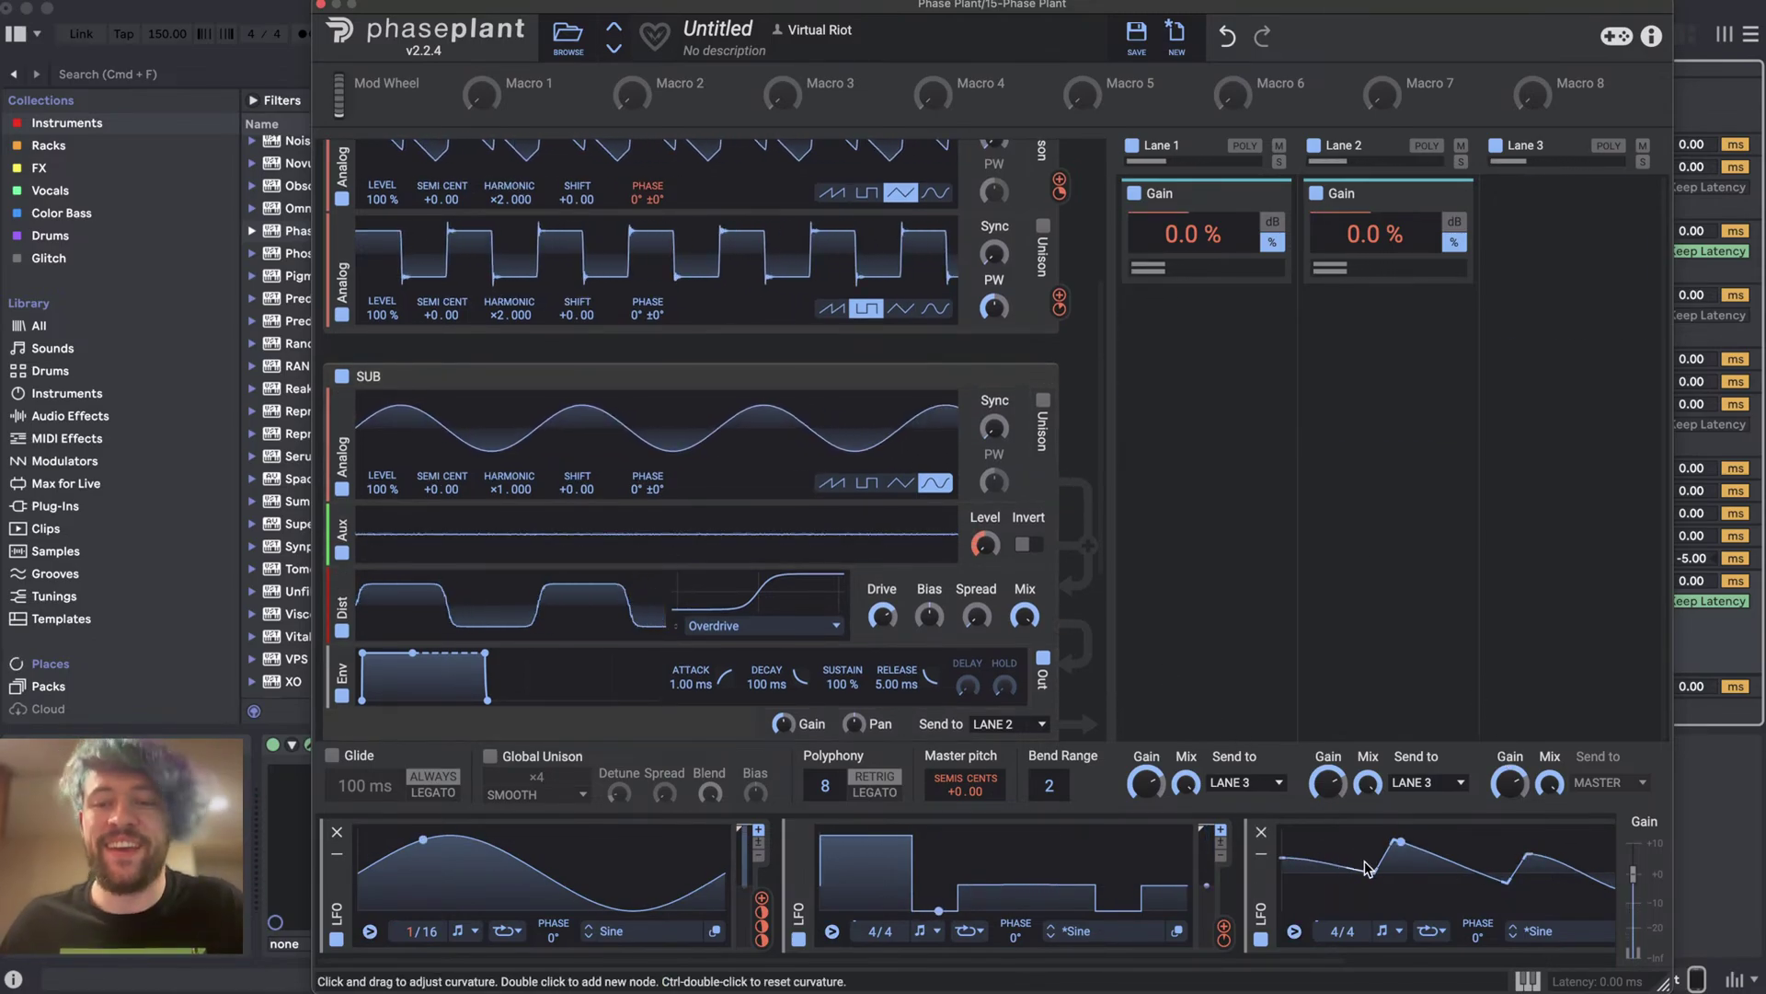
# - Narrow the third LFO's output range and set the triangle oscillator's phase modulation of the first oscillator to +116°
pyautogui.hscroll(5, 1349, 872)
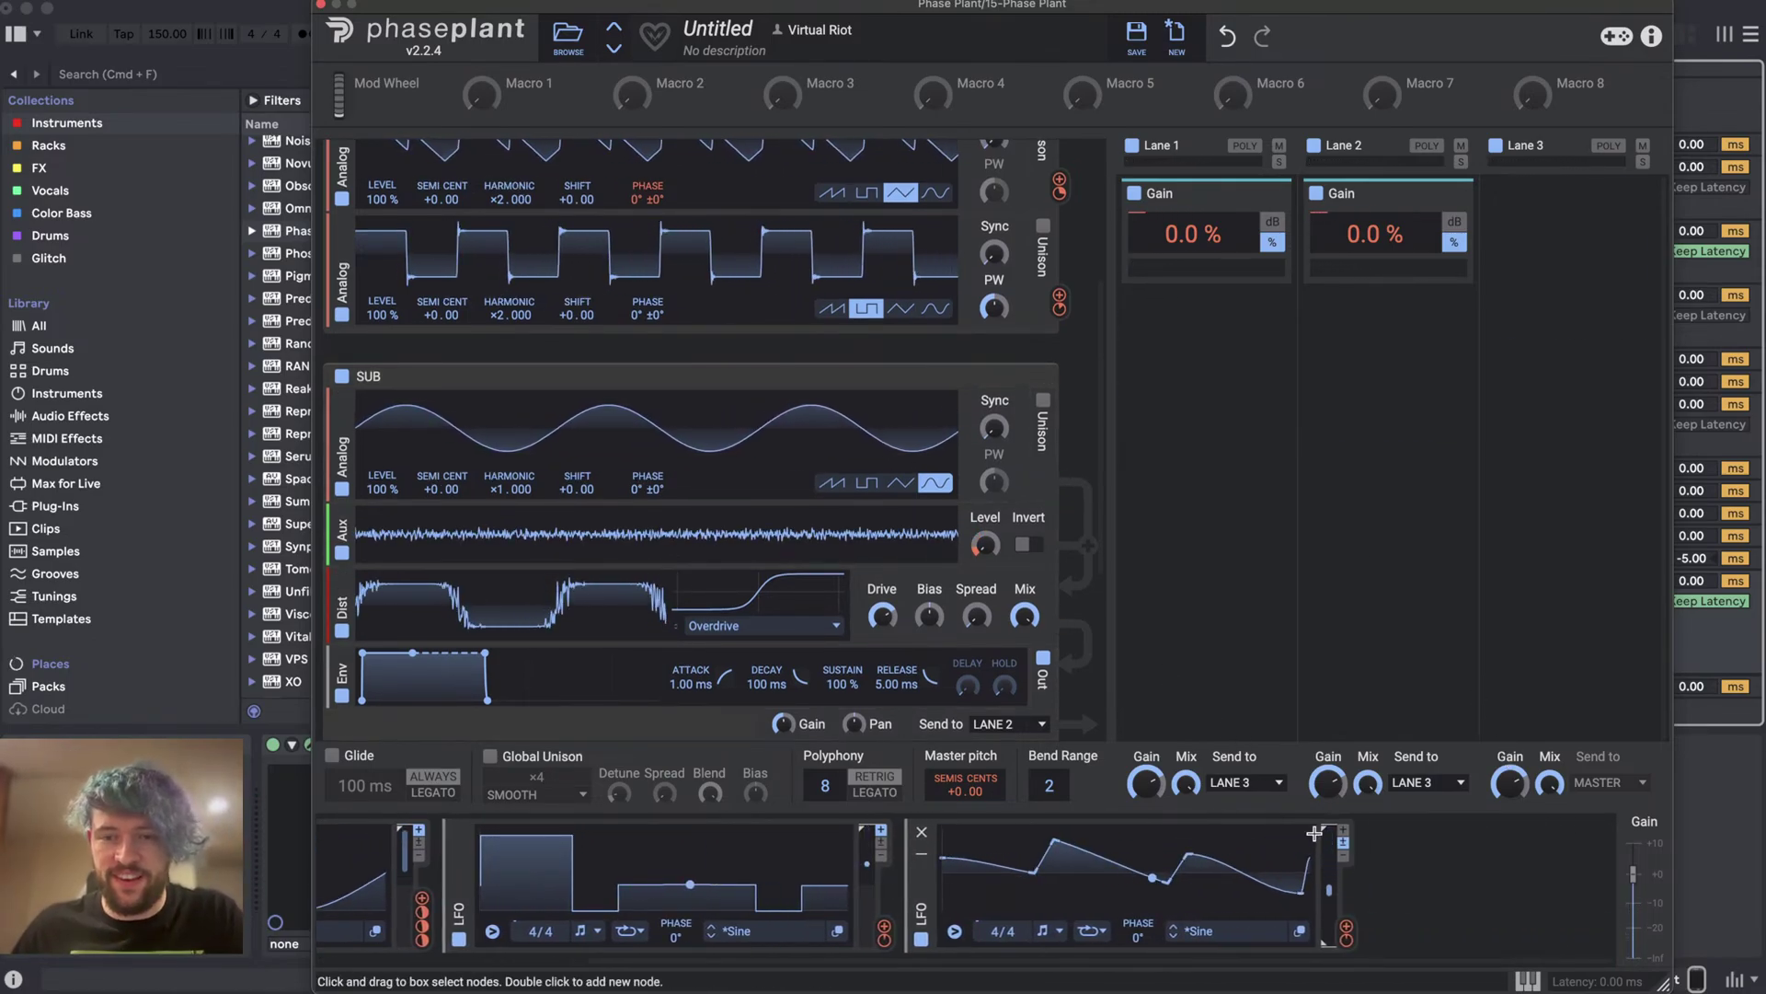
pyautogui.moveTo(1326, 860); pyautogui.dragTo(1325, 865)
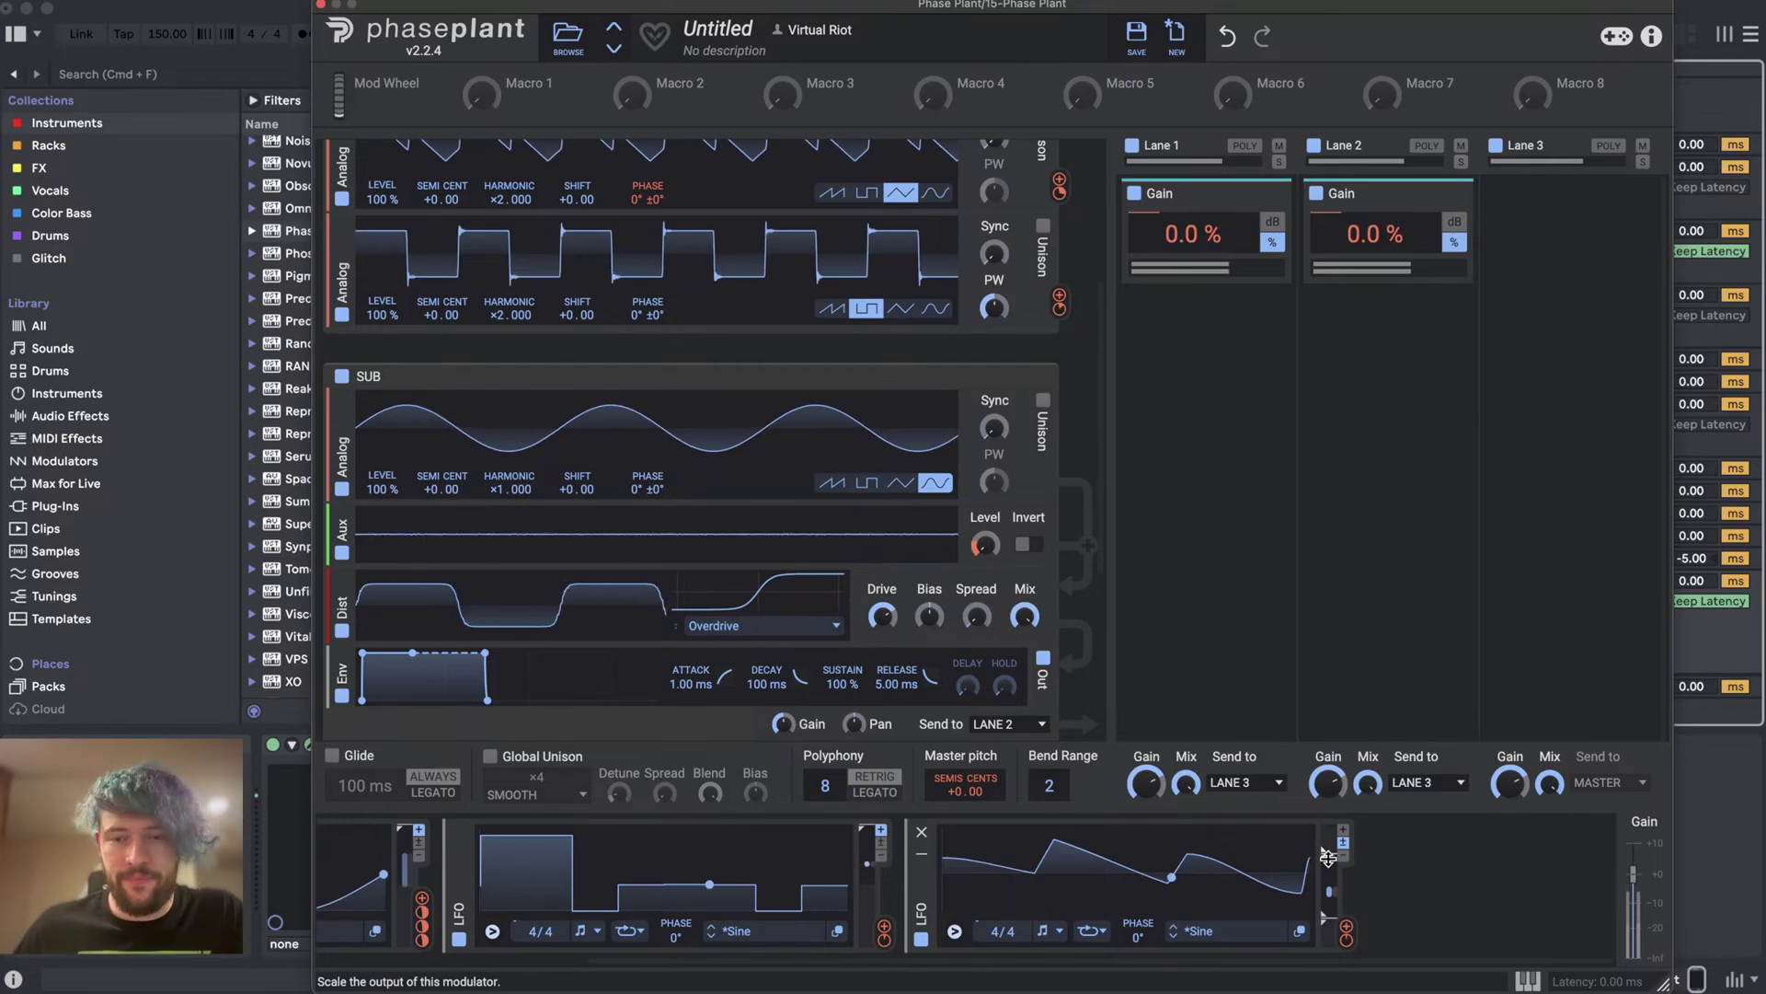
pyautogui.scroll(3, 546, 335)
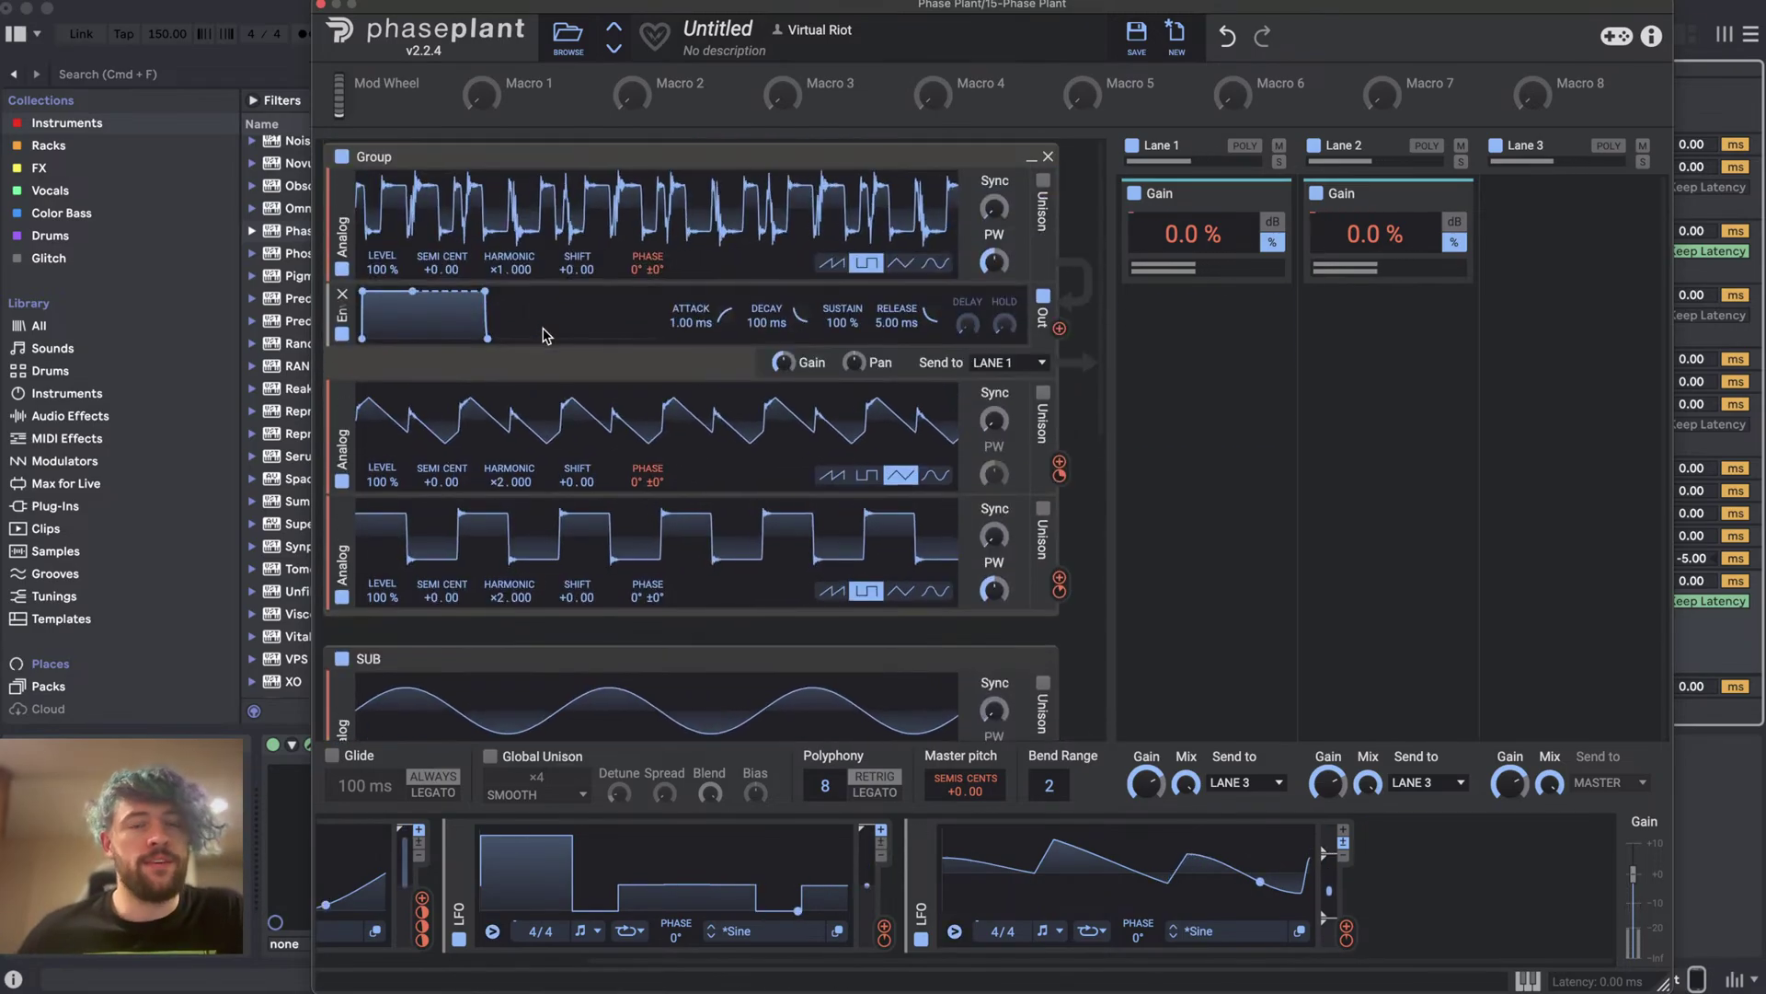
pyautogui.moveTo(1059, 463); pyautogui.dragTo(647, 285)
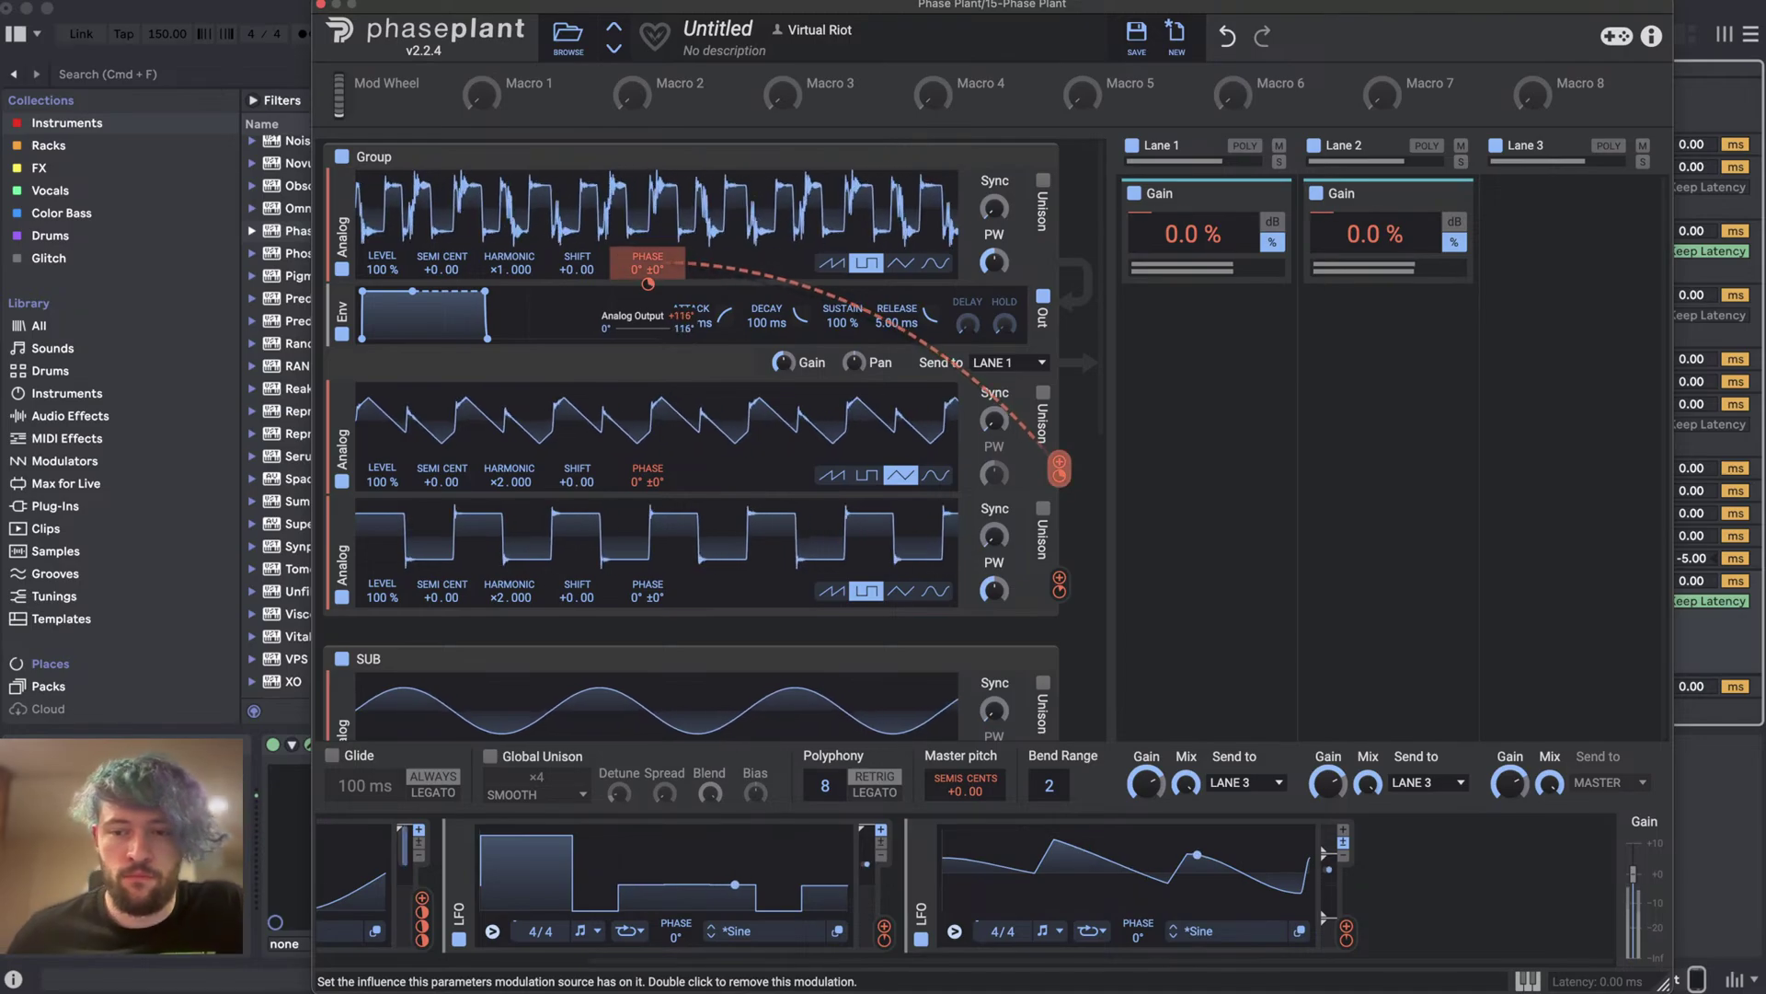
# - Set the first LFO's modulation of the Aux level to +91 % and the Noise generator's level to 16 %
pyautogui.scroll(-2, 657, 476)
pyautogui.scroll(-6, 657, 476)
pyautogui.scroll(4, 1012, 540)
pyautogui.moveTo(423, 911); pyautogui.dragTo(985, 497)
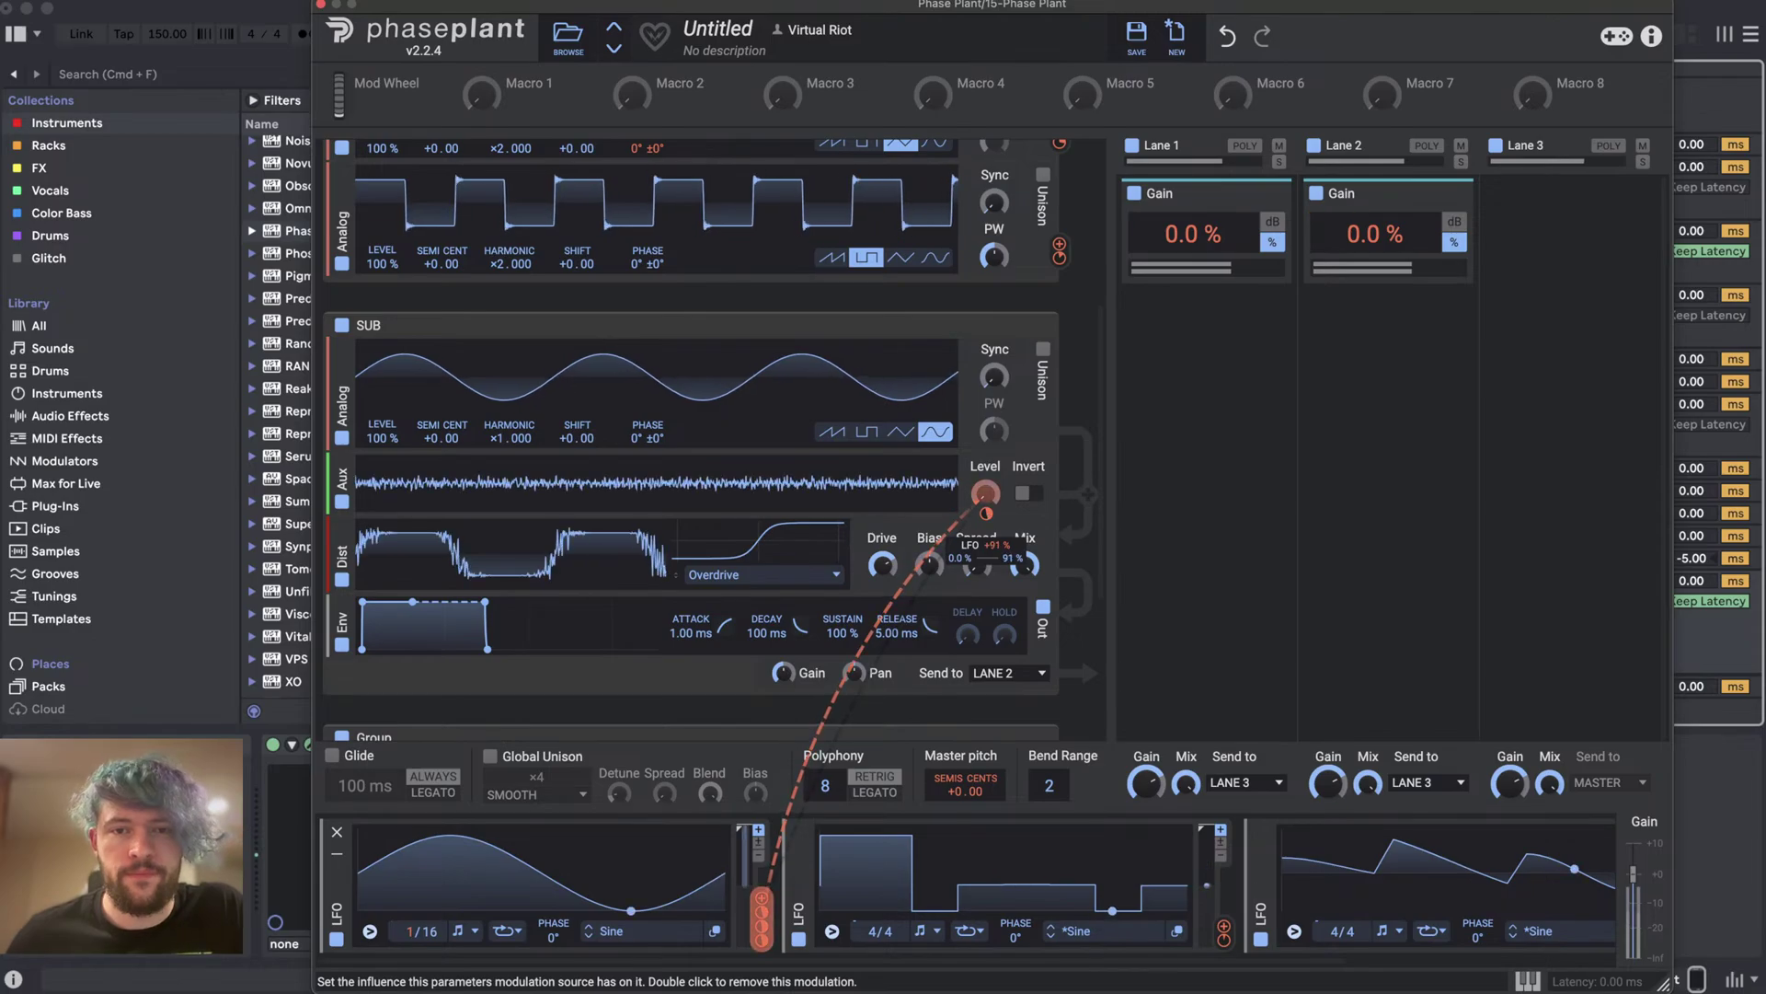
pyautogui.scroll(-4, 699, 460)
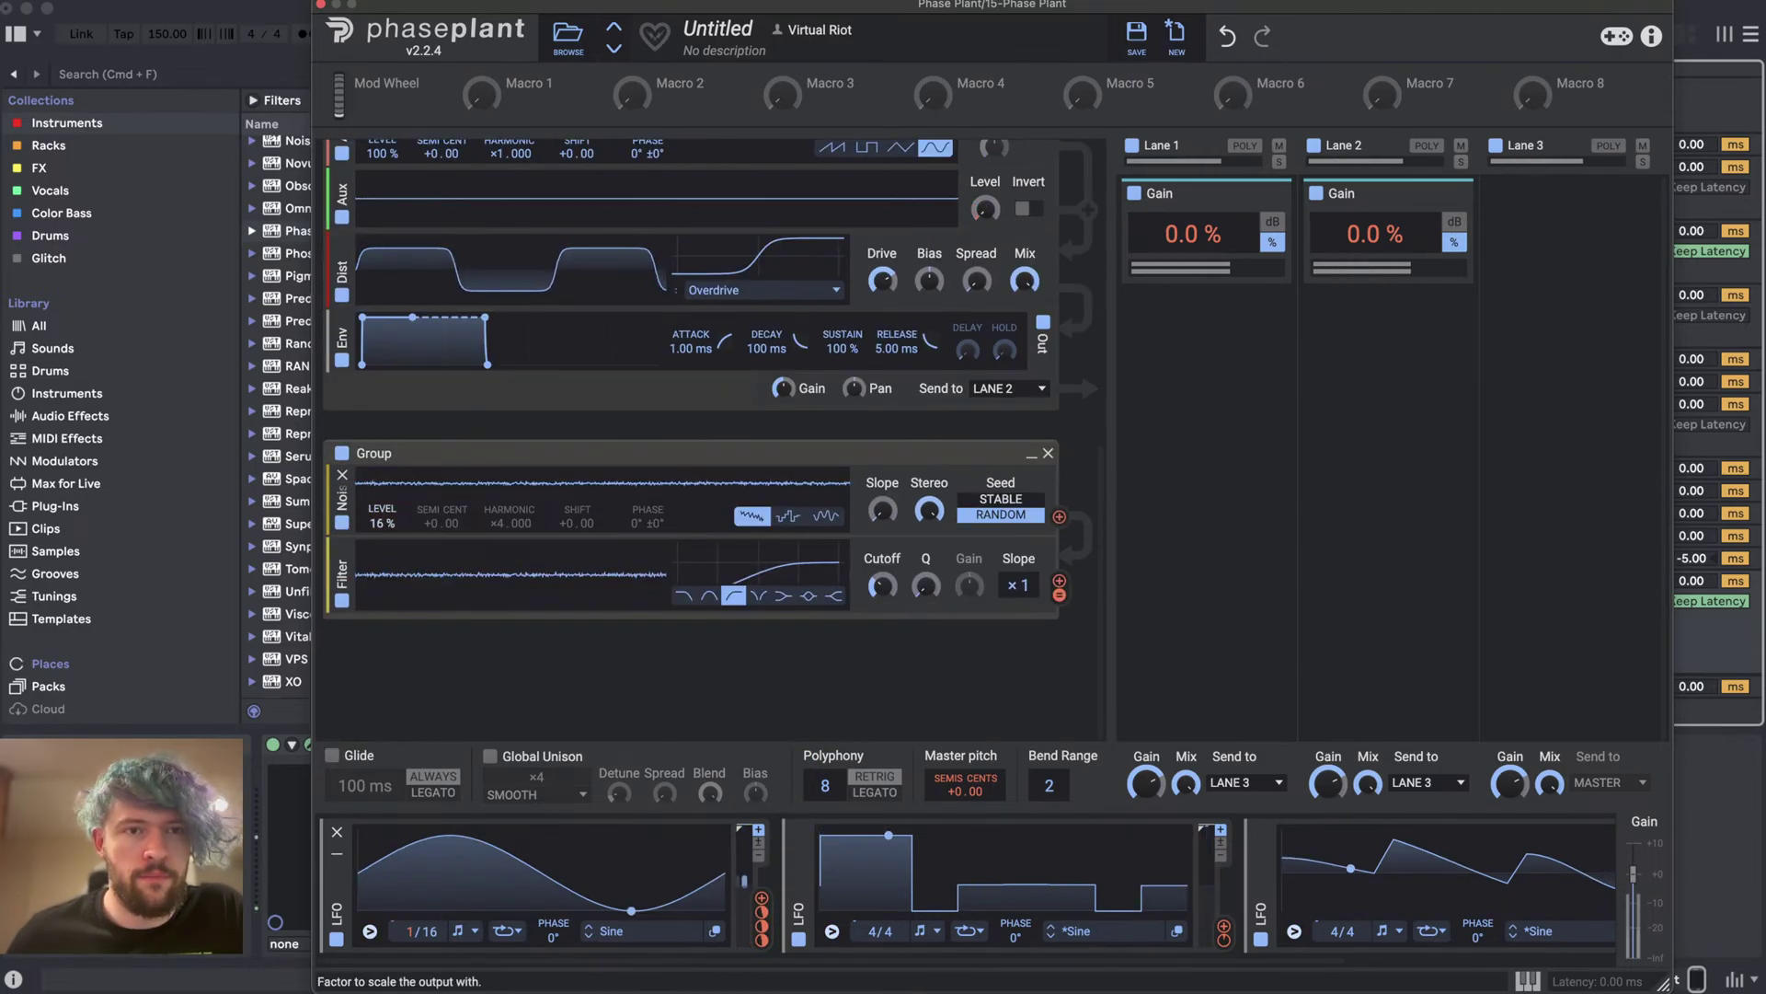
# - Set the triangle oscillator's harmonic to ×2.000 and readjust the phase modulation applied to it
pyautogui.scroll(8, 458, 516)
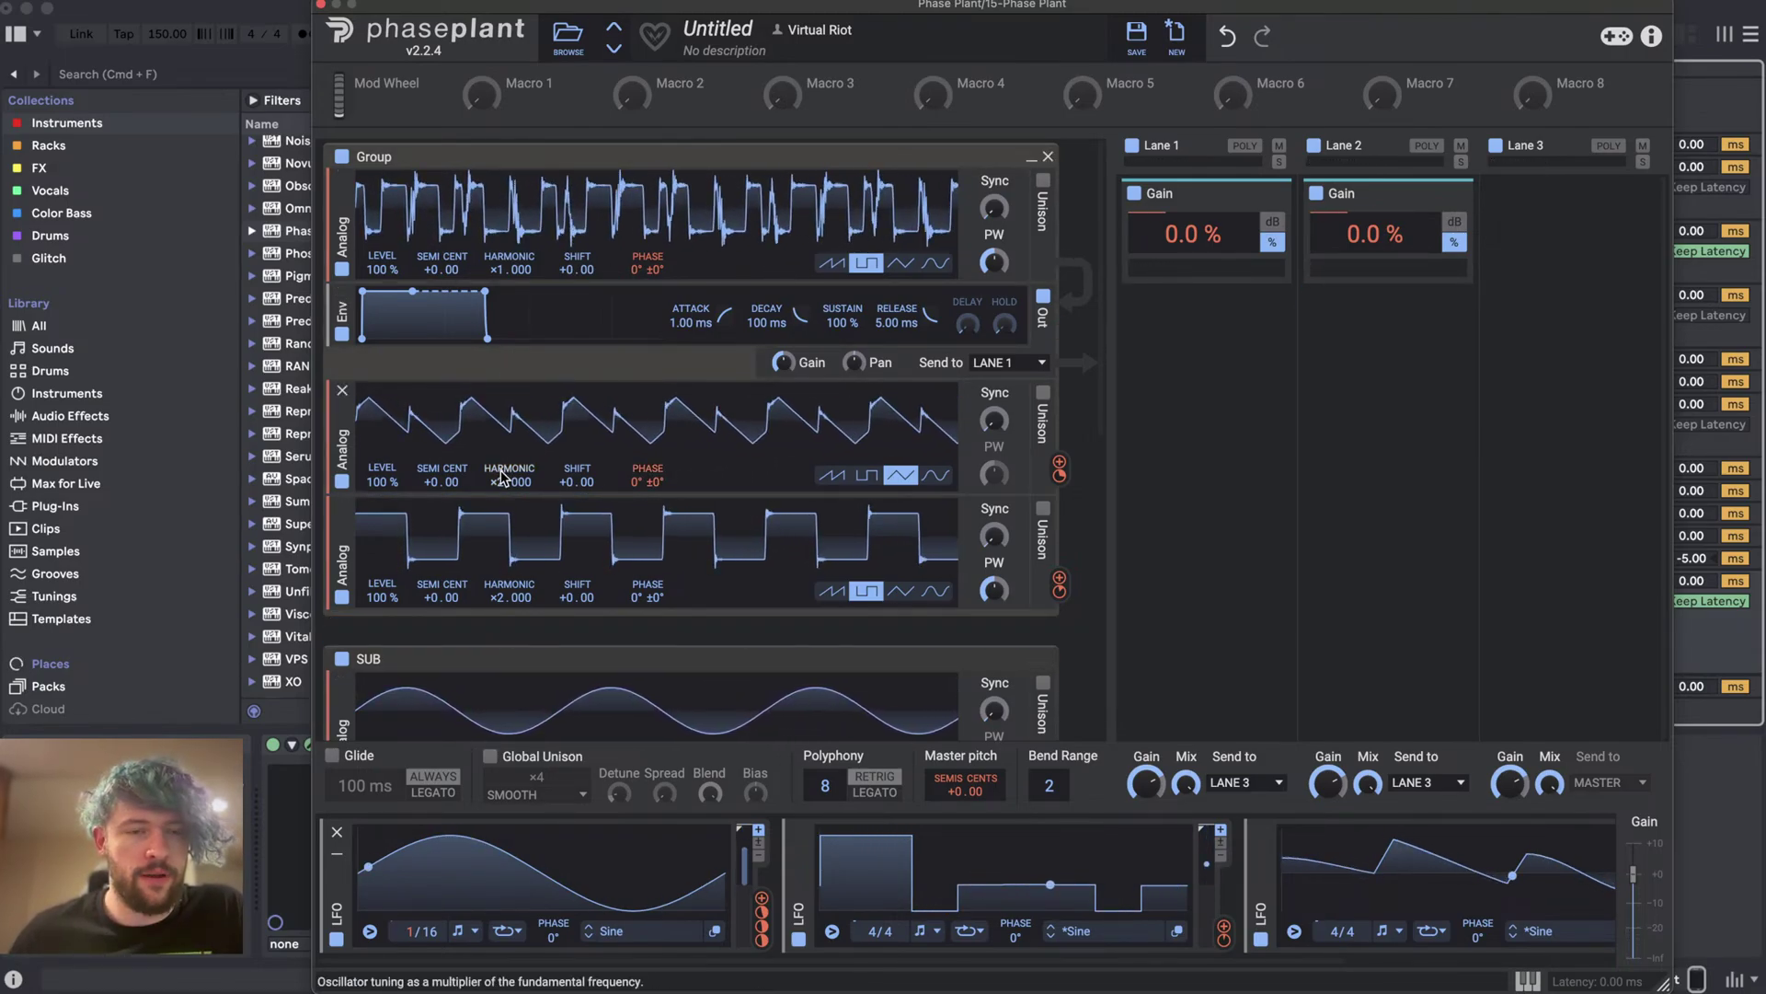
pyautogui.moveTo(510, 475)
pyautogui.mouseDown()
pyautogui.moveTo(510, 427)
pyautogui.moveTo(510, 475)
pyautogui.mouseUp()
pyautogui.moveTo(647, 497); pyautogui.dragTo(648, 423)
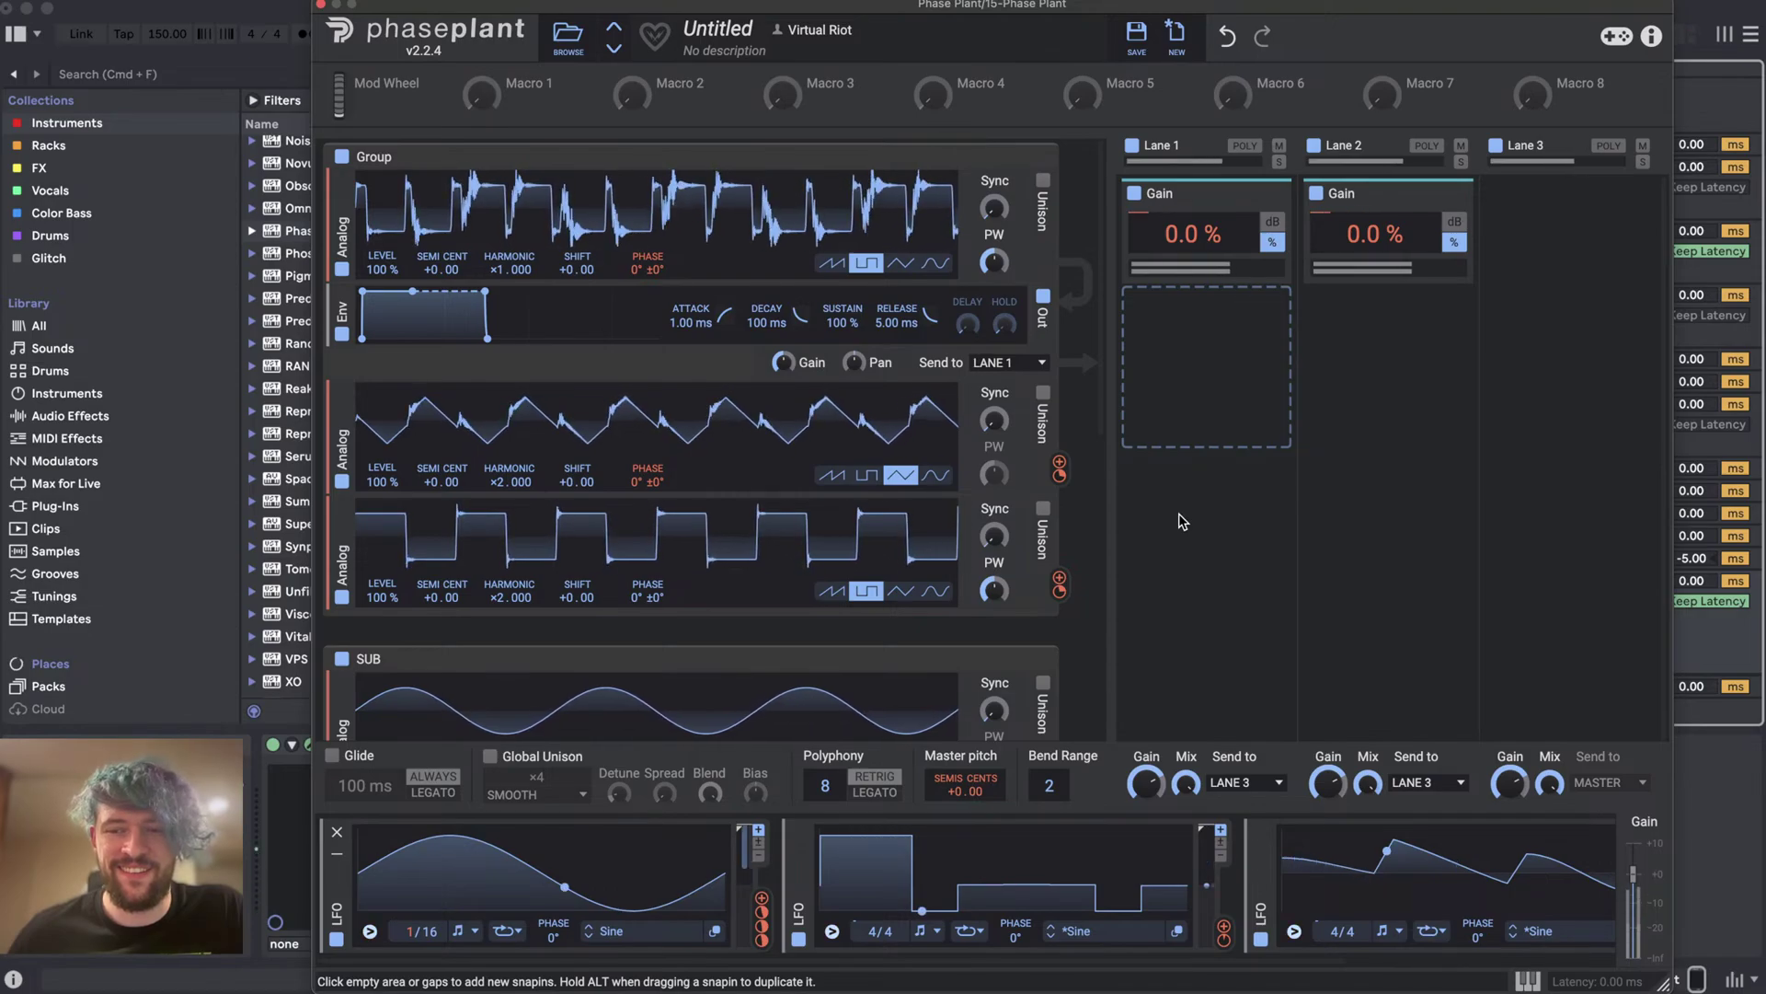
pyautogui.click(202, 6)
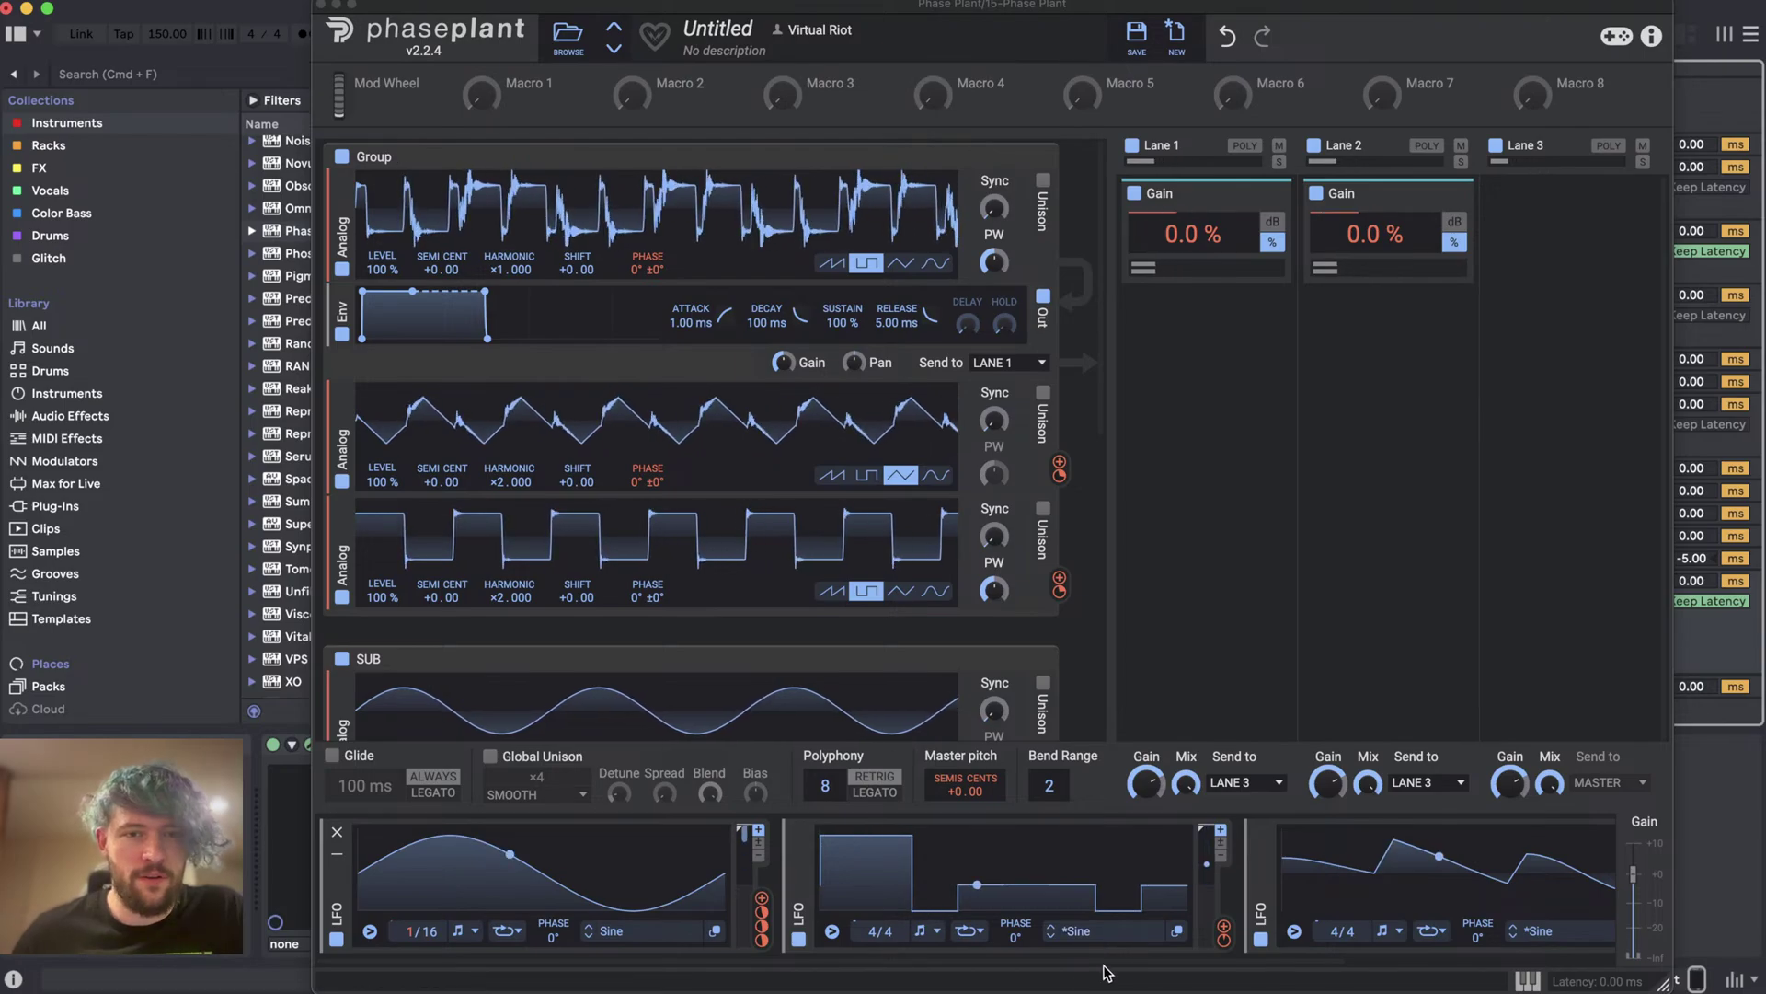
pyautogui.scroll(-5, 668, 505)
pyautogui.scroll(5, 668, 505)
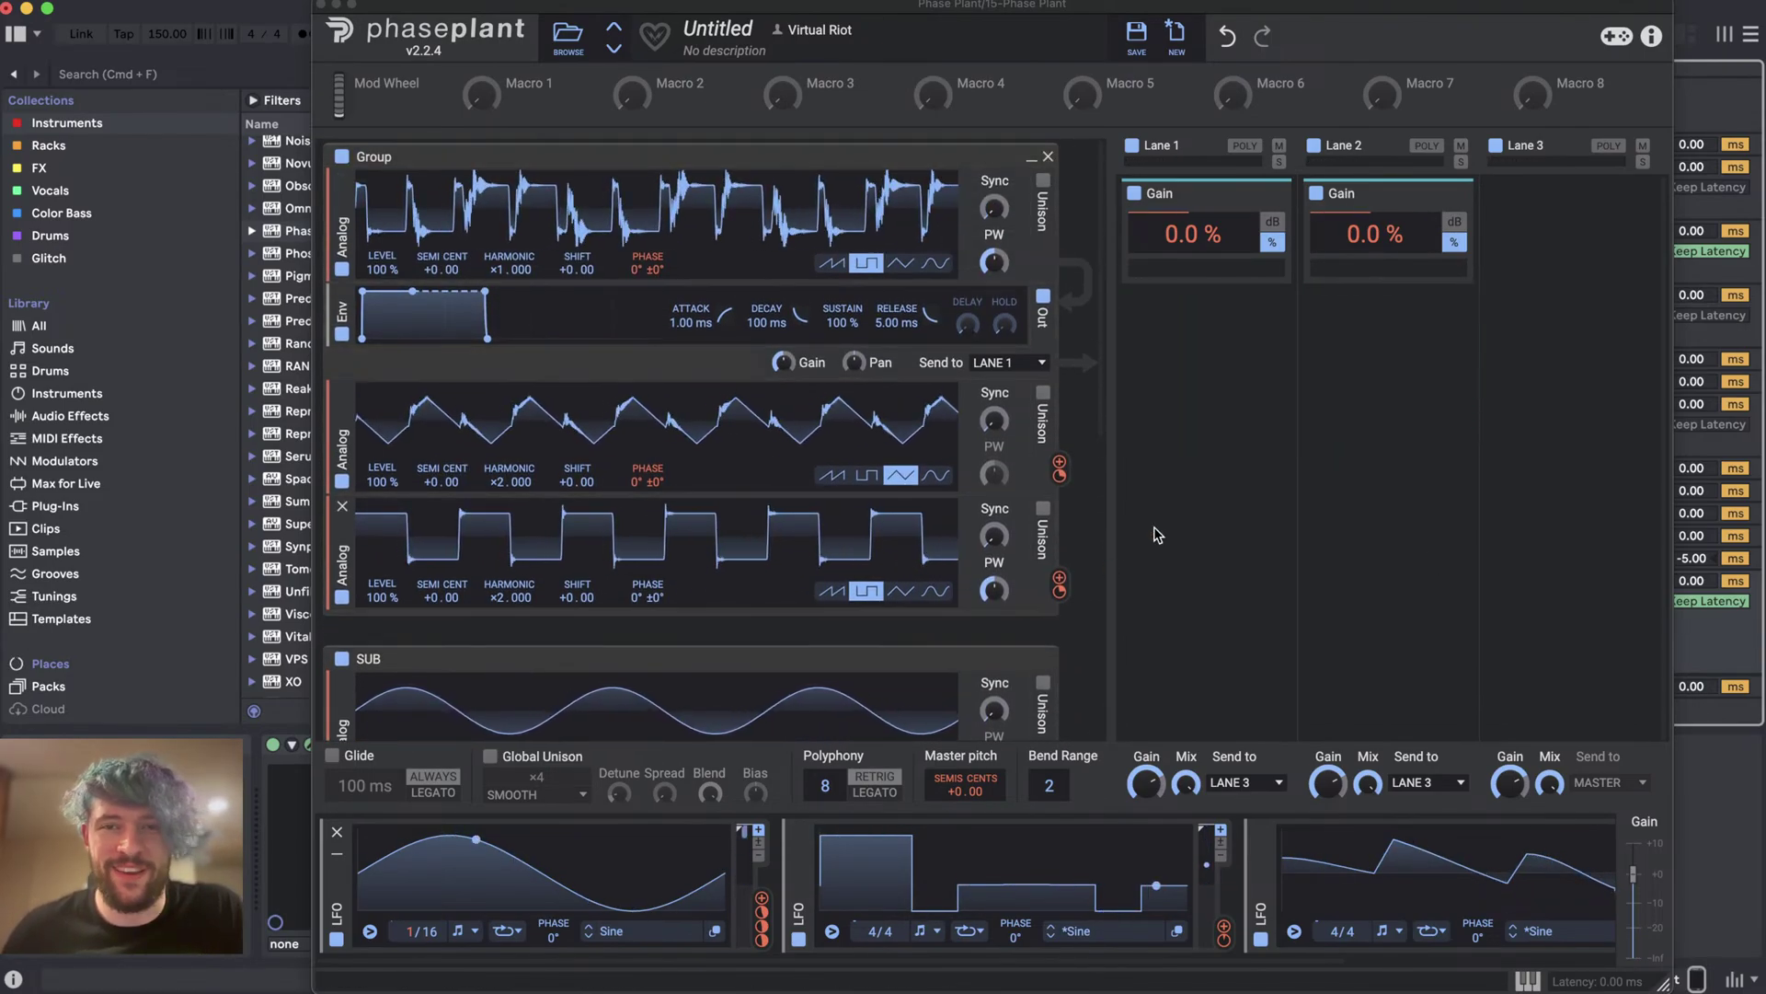
pyautogui.scroll(-4, 835, 546)
pyautogui.scroll(4, 835, 546)
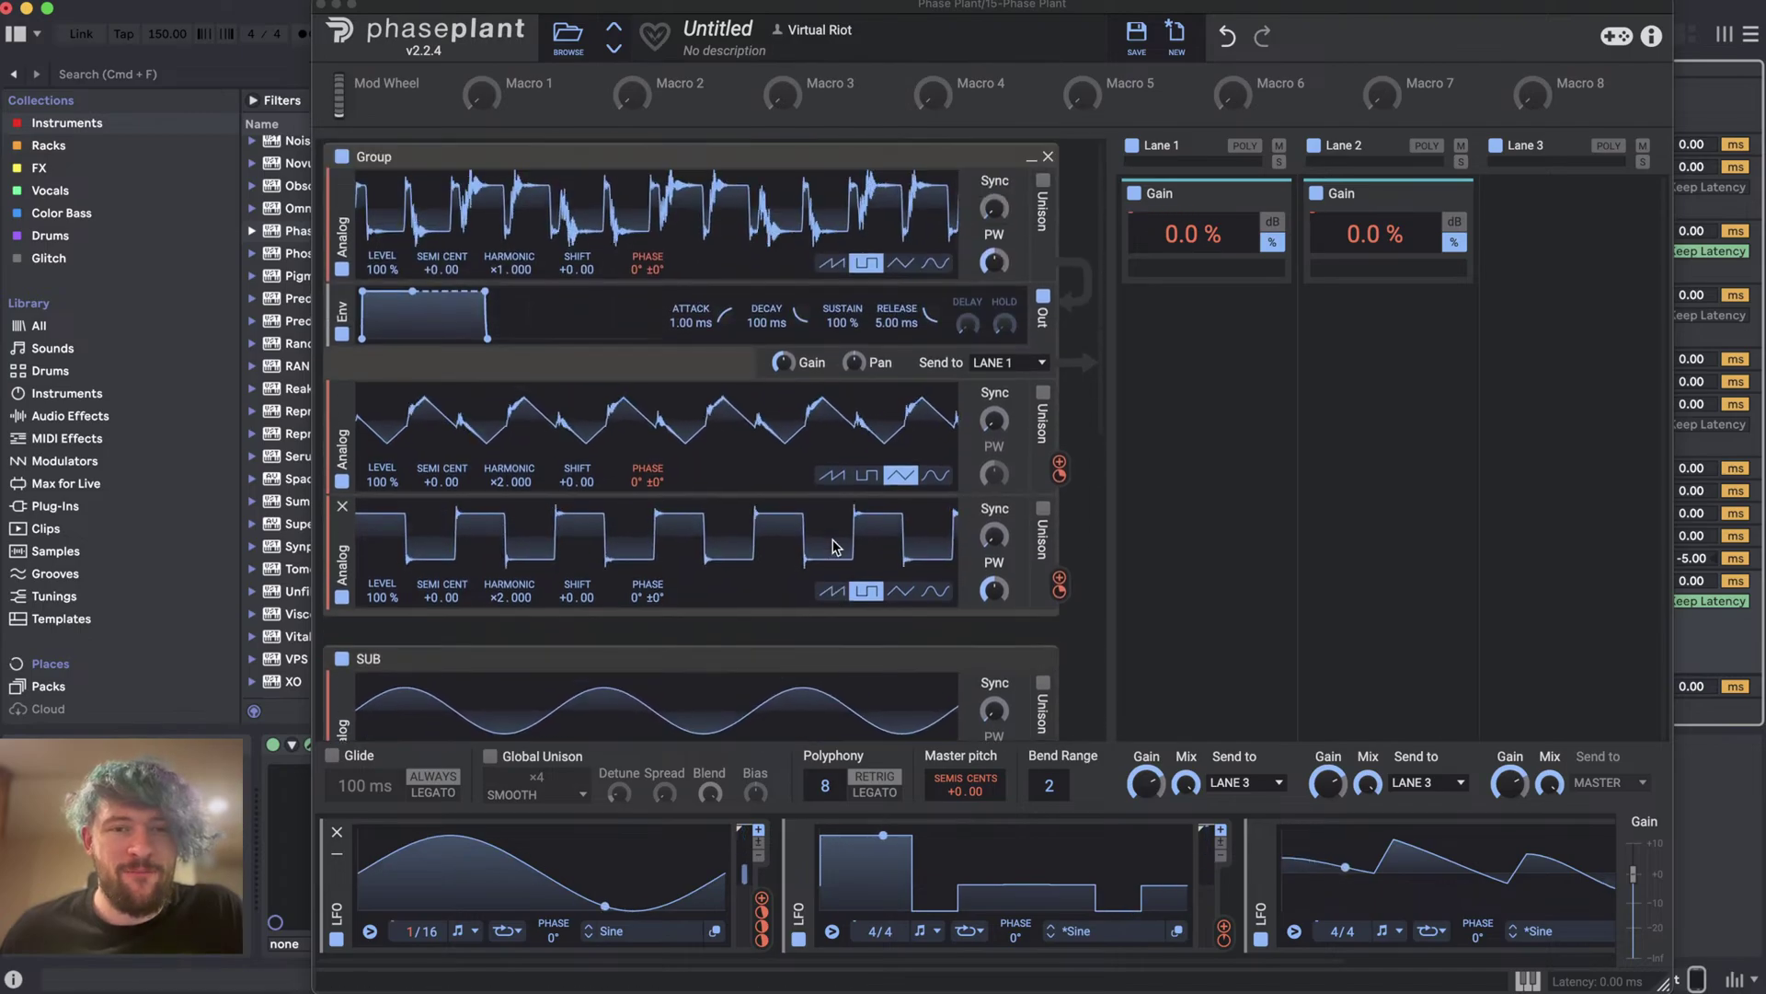
# - Audition lower levels on the triangle and second square oscillators, resetting each level to 100 %
pyautogui.moveTo(382, 481); pyautogui.dragTo(382, 426)
pyautogui.doubleClick(382, 481)
pyautogui.moveTo(381, 597); pyautogui.dragTo(382, 665)
pyautogui.moveTo(382, 592); pyautogui.dragTo(382, 647)
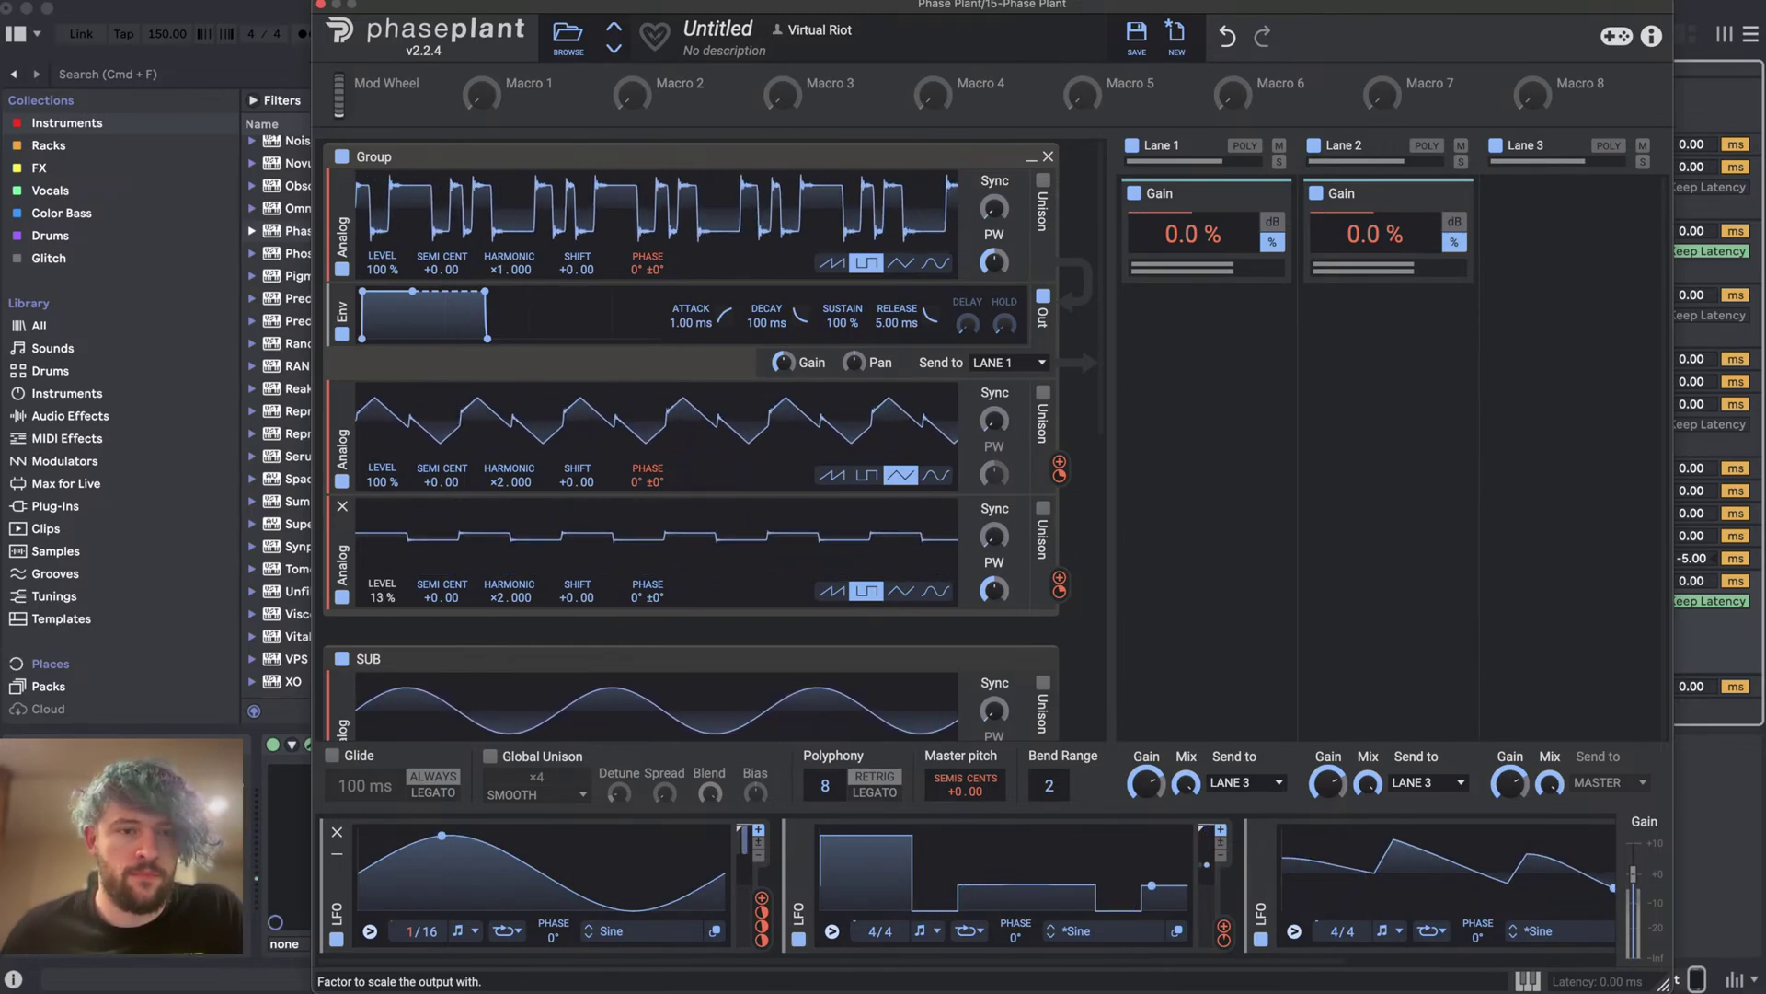
pyautogui.doubleClick(382, 597)
# - Add a fourth LFO with the Ramp Up shape at a 4/16 rate and make its output bipolar
pyautogui.hscroll(4, 1125, 902)
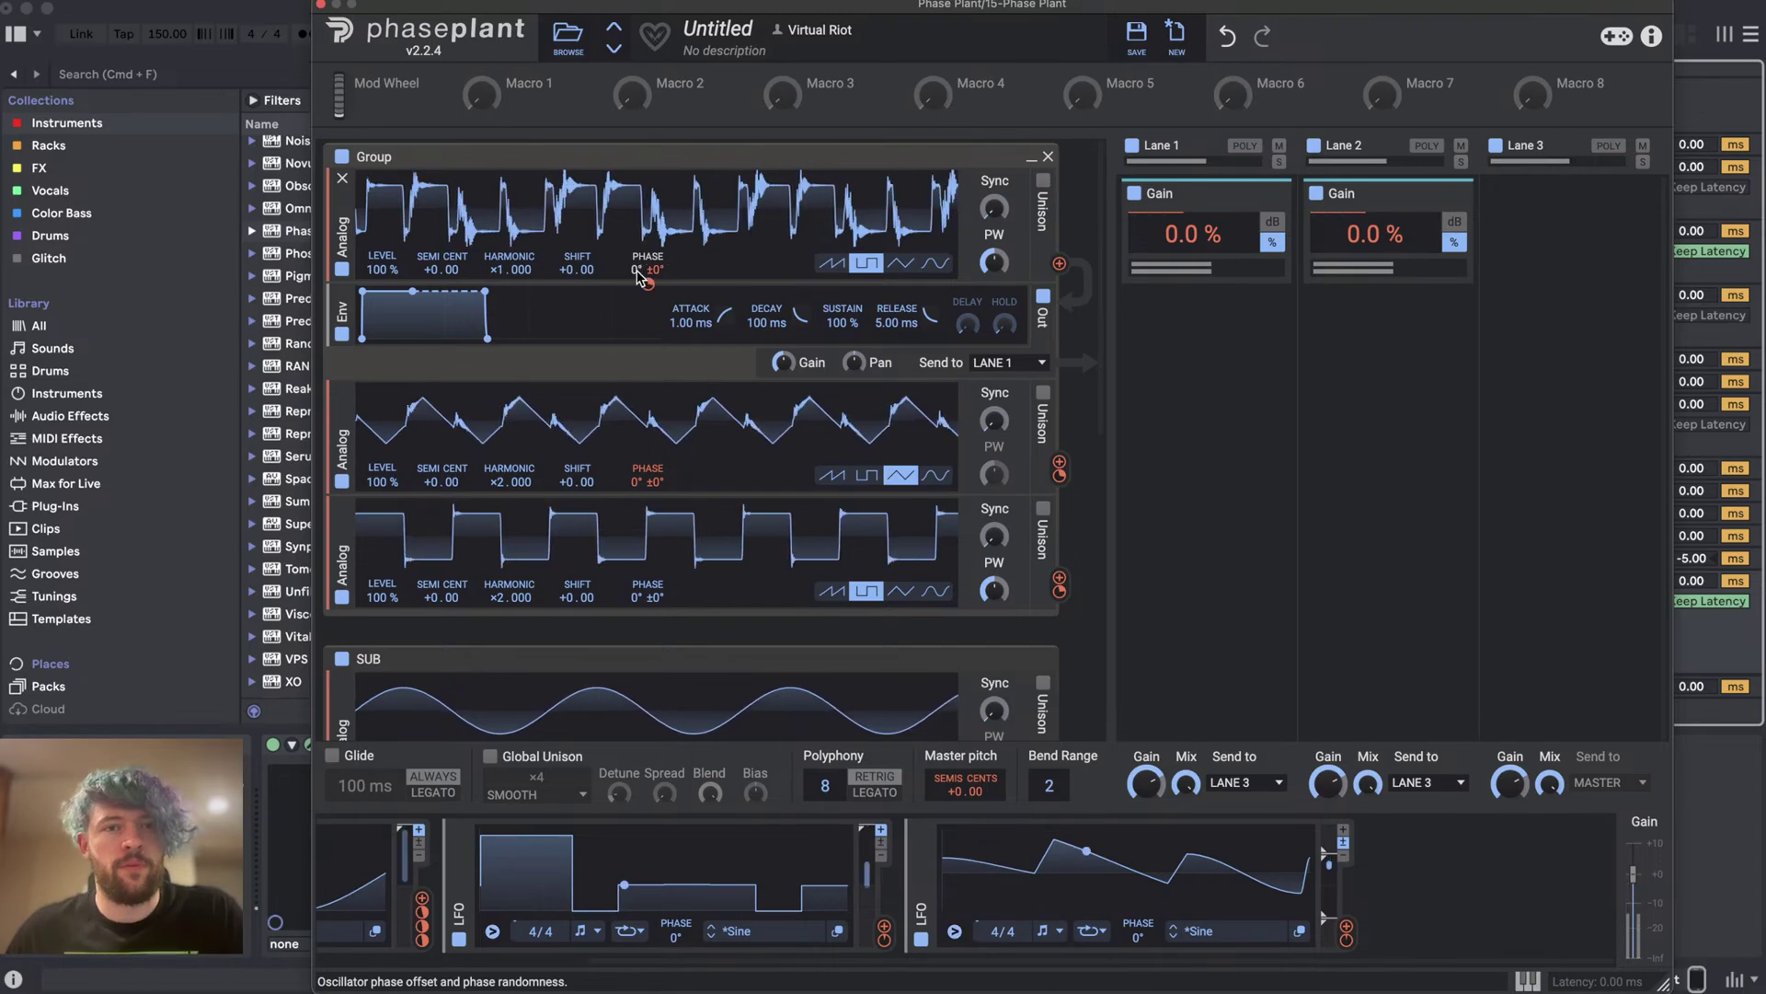
pyautogui.click(1481, 832)
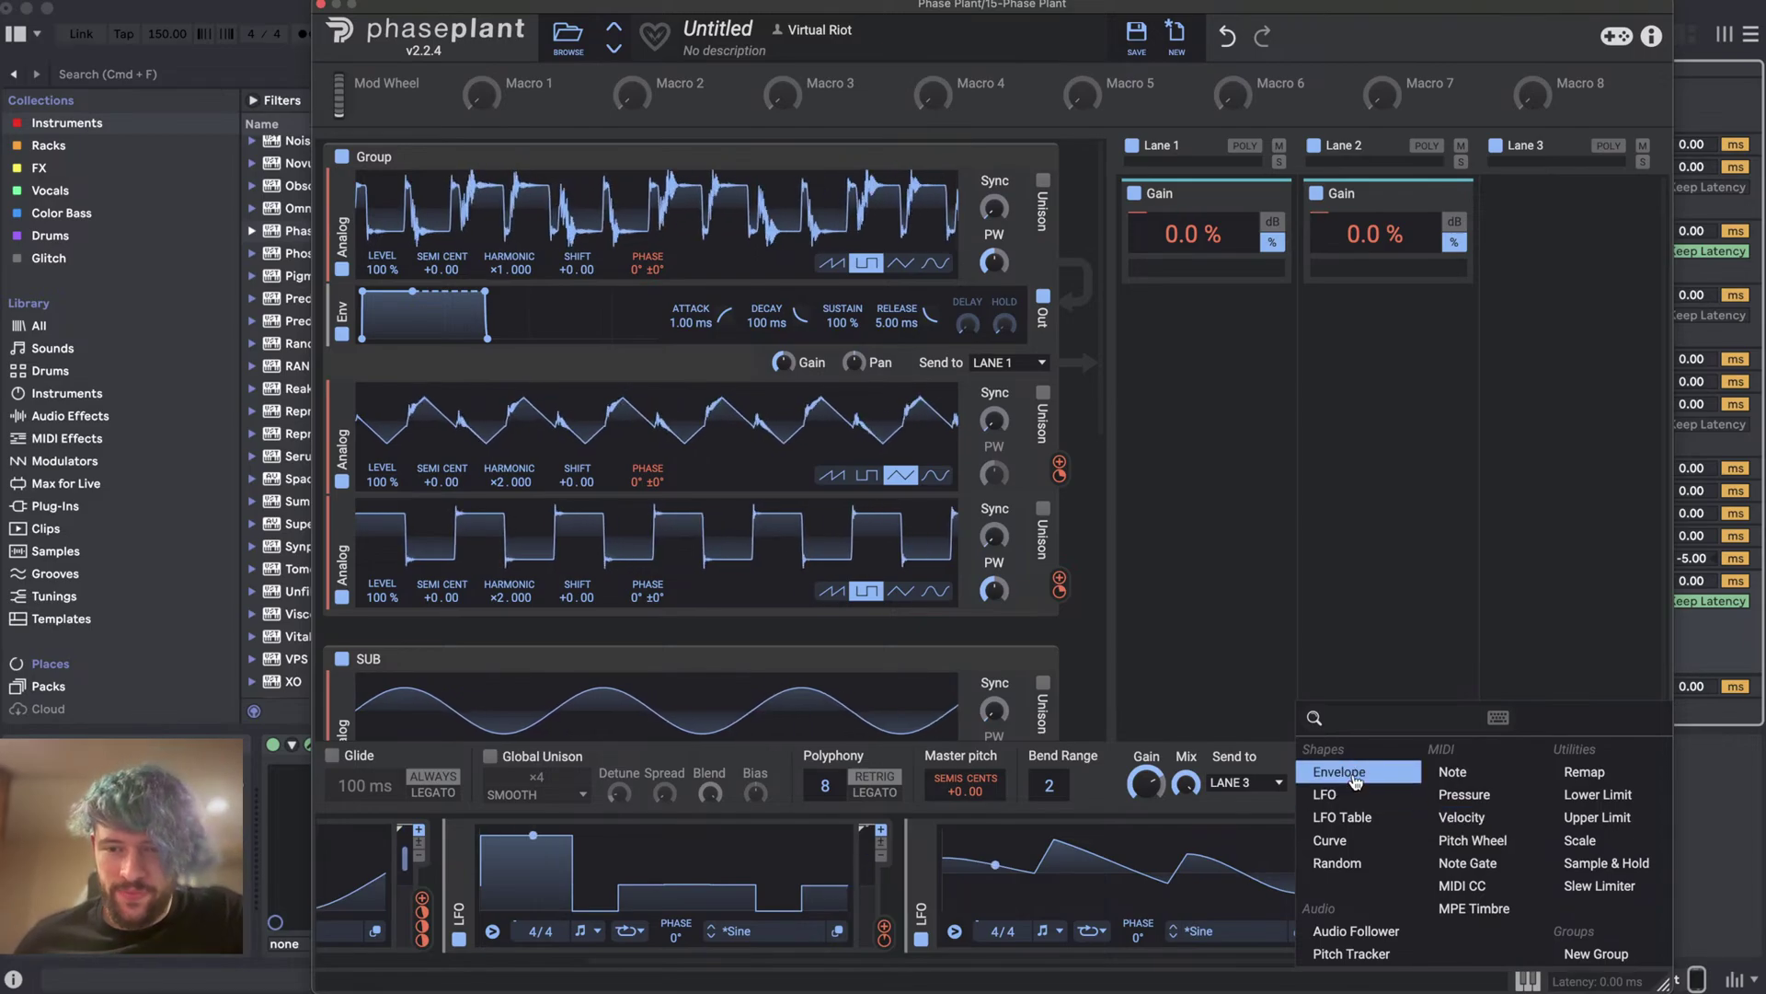
pyautogui.click(1364, 806)
pyautogui.click(1308, 933)
pyautogui.click(1352, 955)
pyautogui.click(1459, 925)
pyautogui.click(1191, 734)
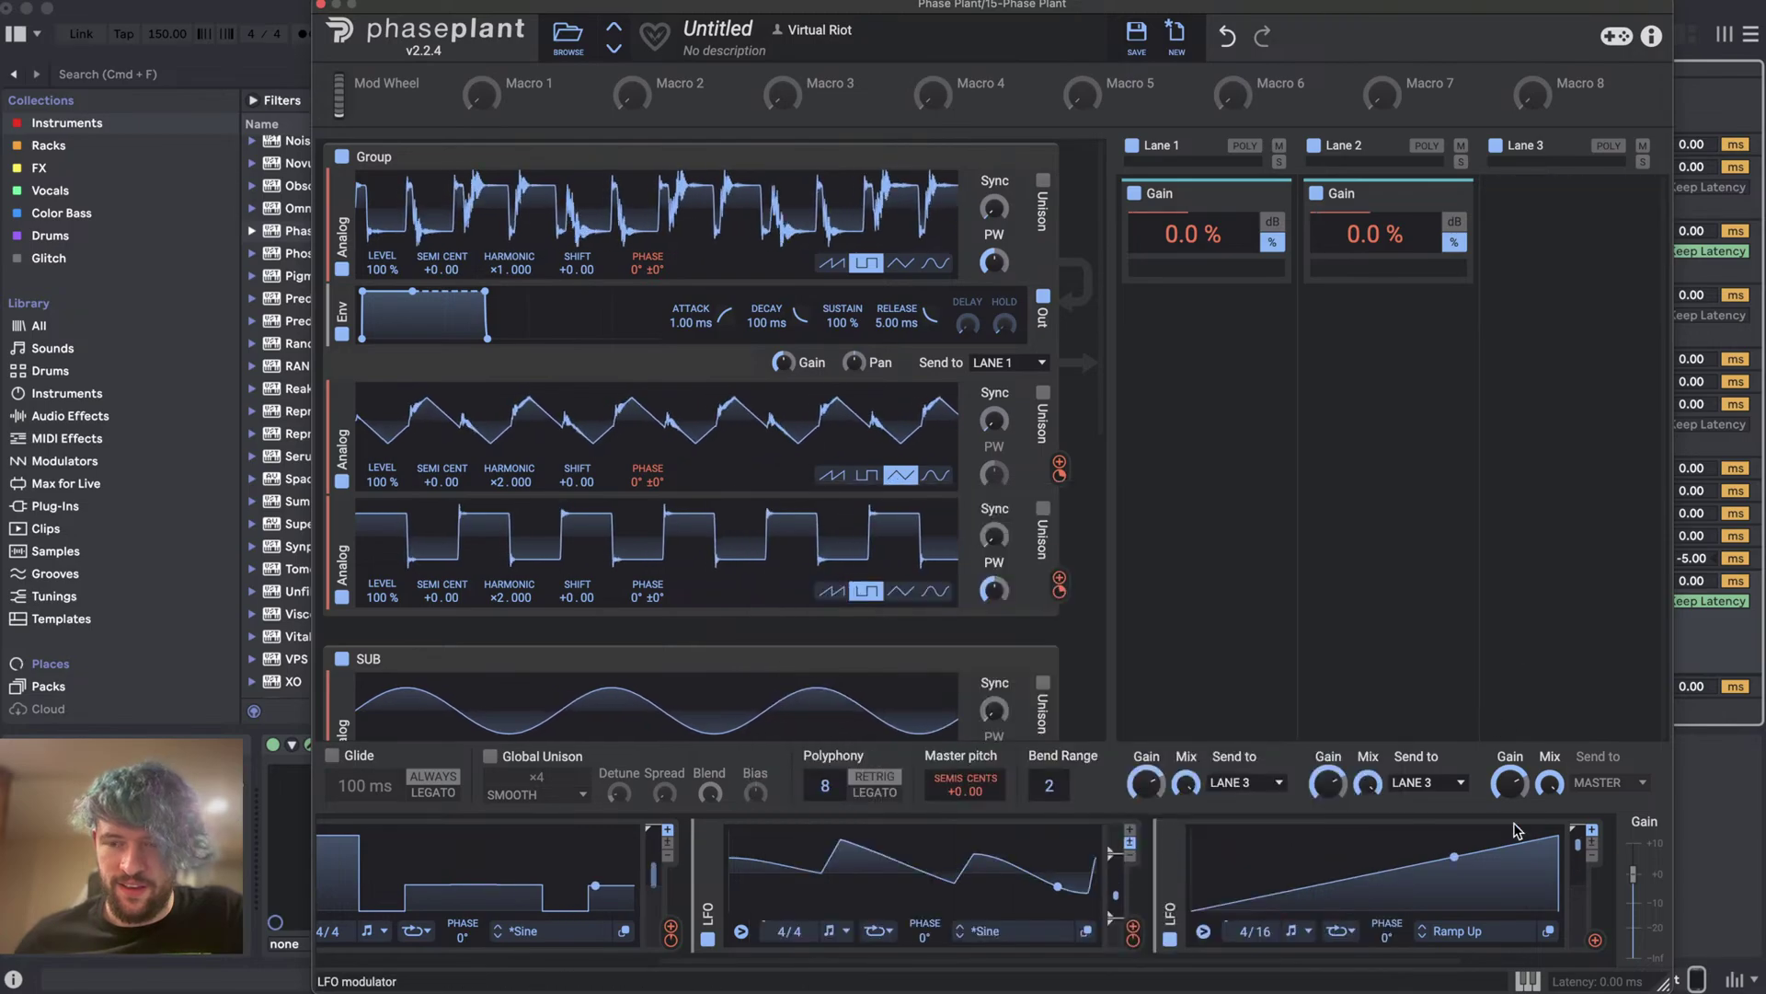
pyautogui.click(1593, 843)
# - Modulate the first square oscillator's phase with the Ramp Up LFO and adjust the modulation amount by ear
pyautogui.moveTo(1596, 946); pyautogui.dragTo(648, 272)
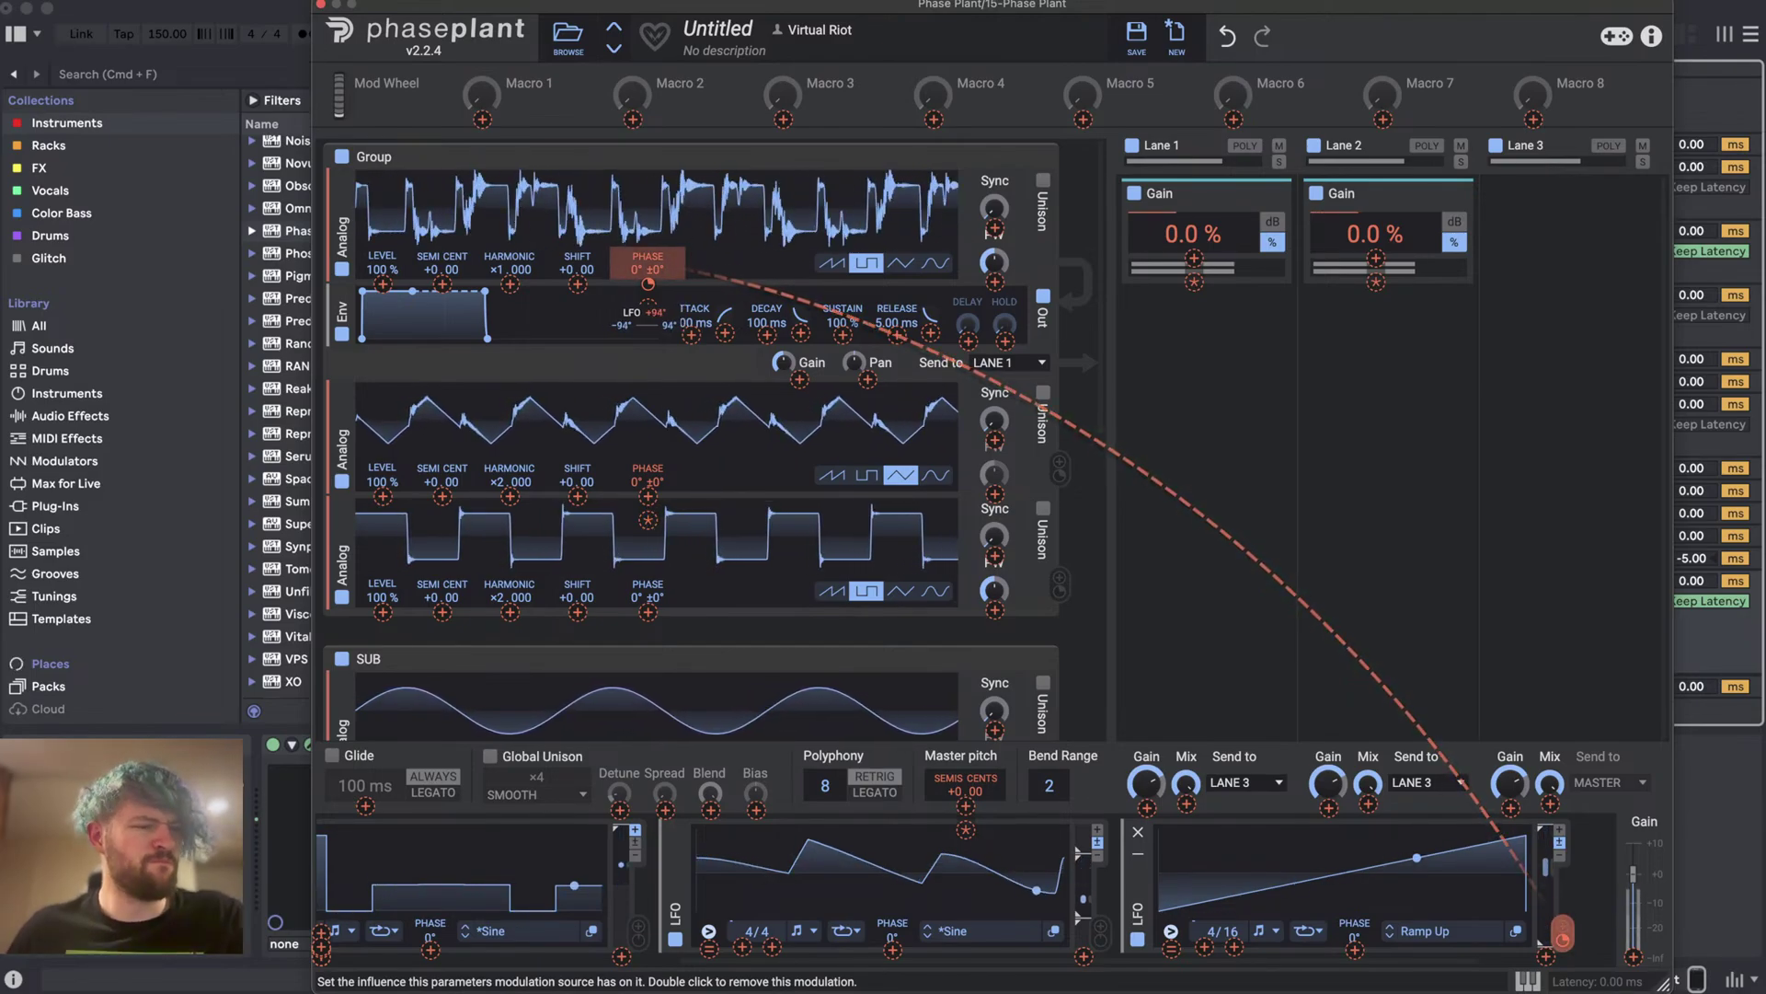
pyautogui.moveTo(649, 291); pyautogui.dragTo(649, 292)
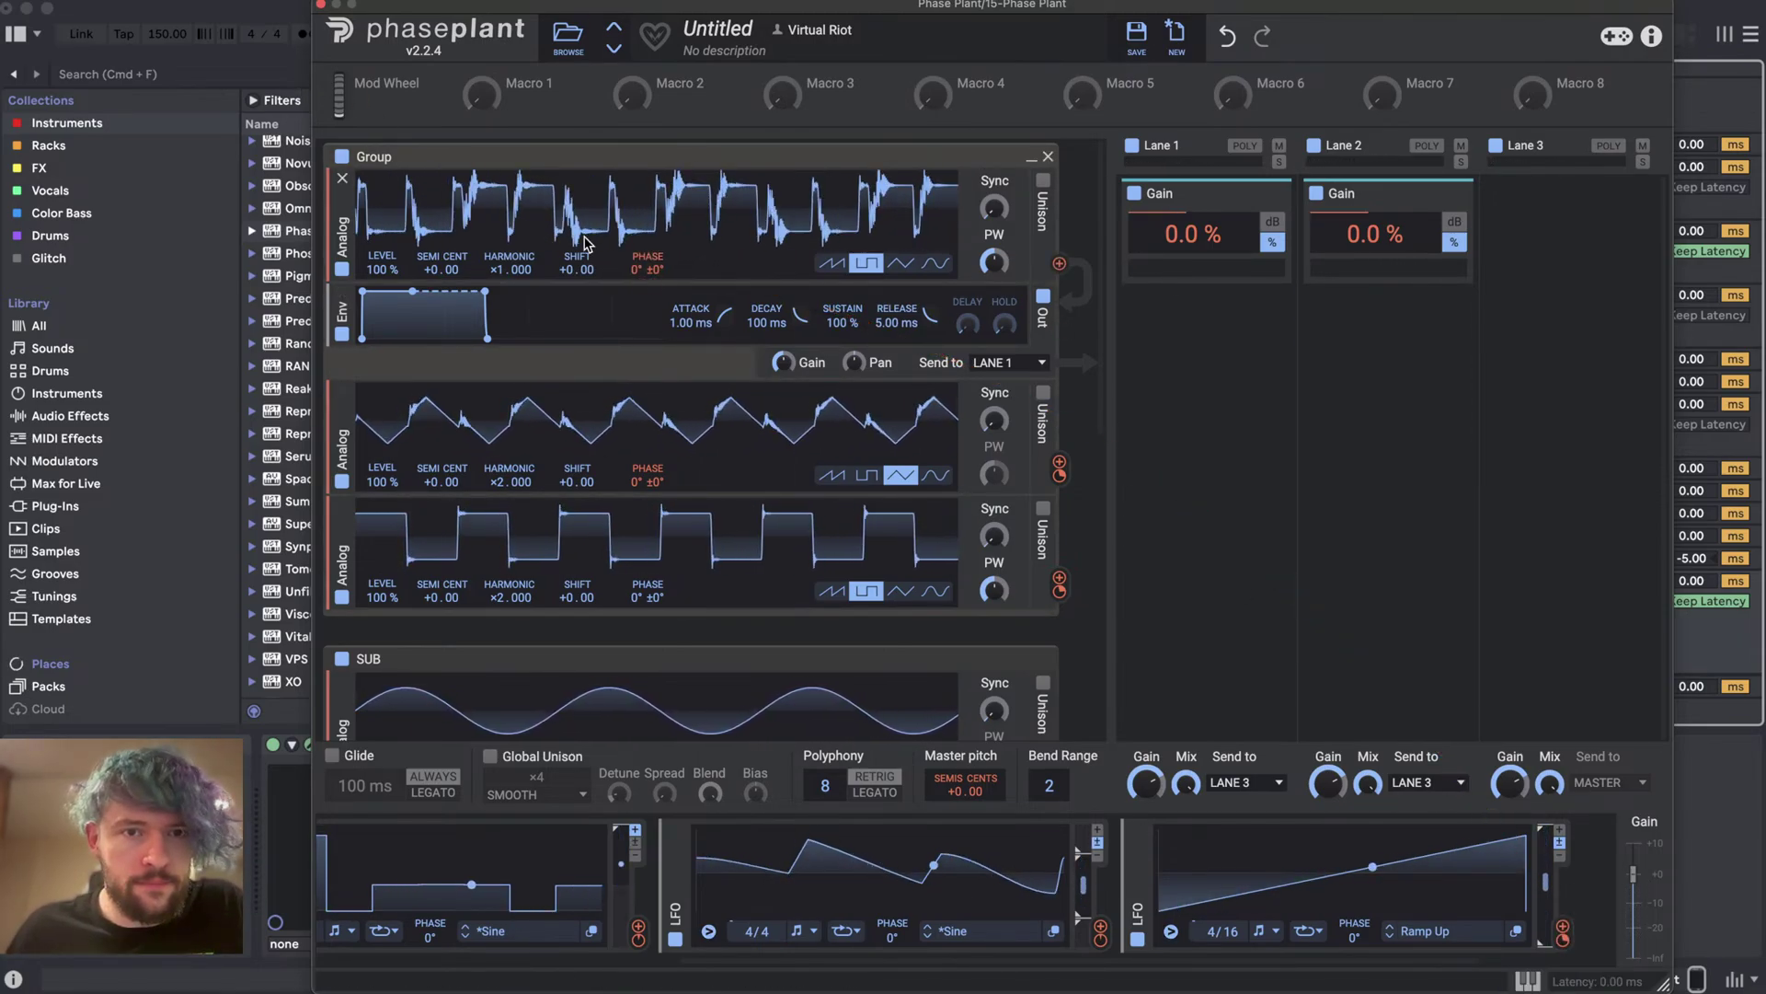
pyautogui.moveTo(641, 284)
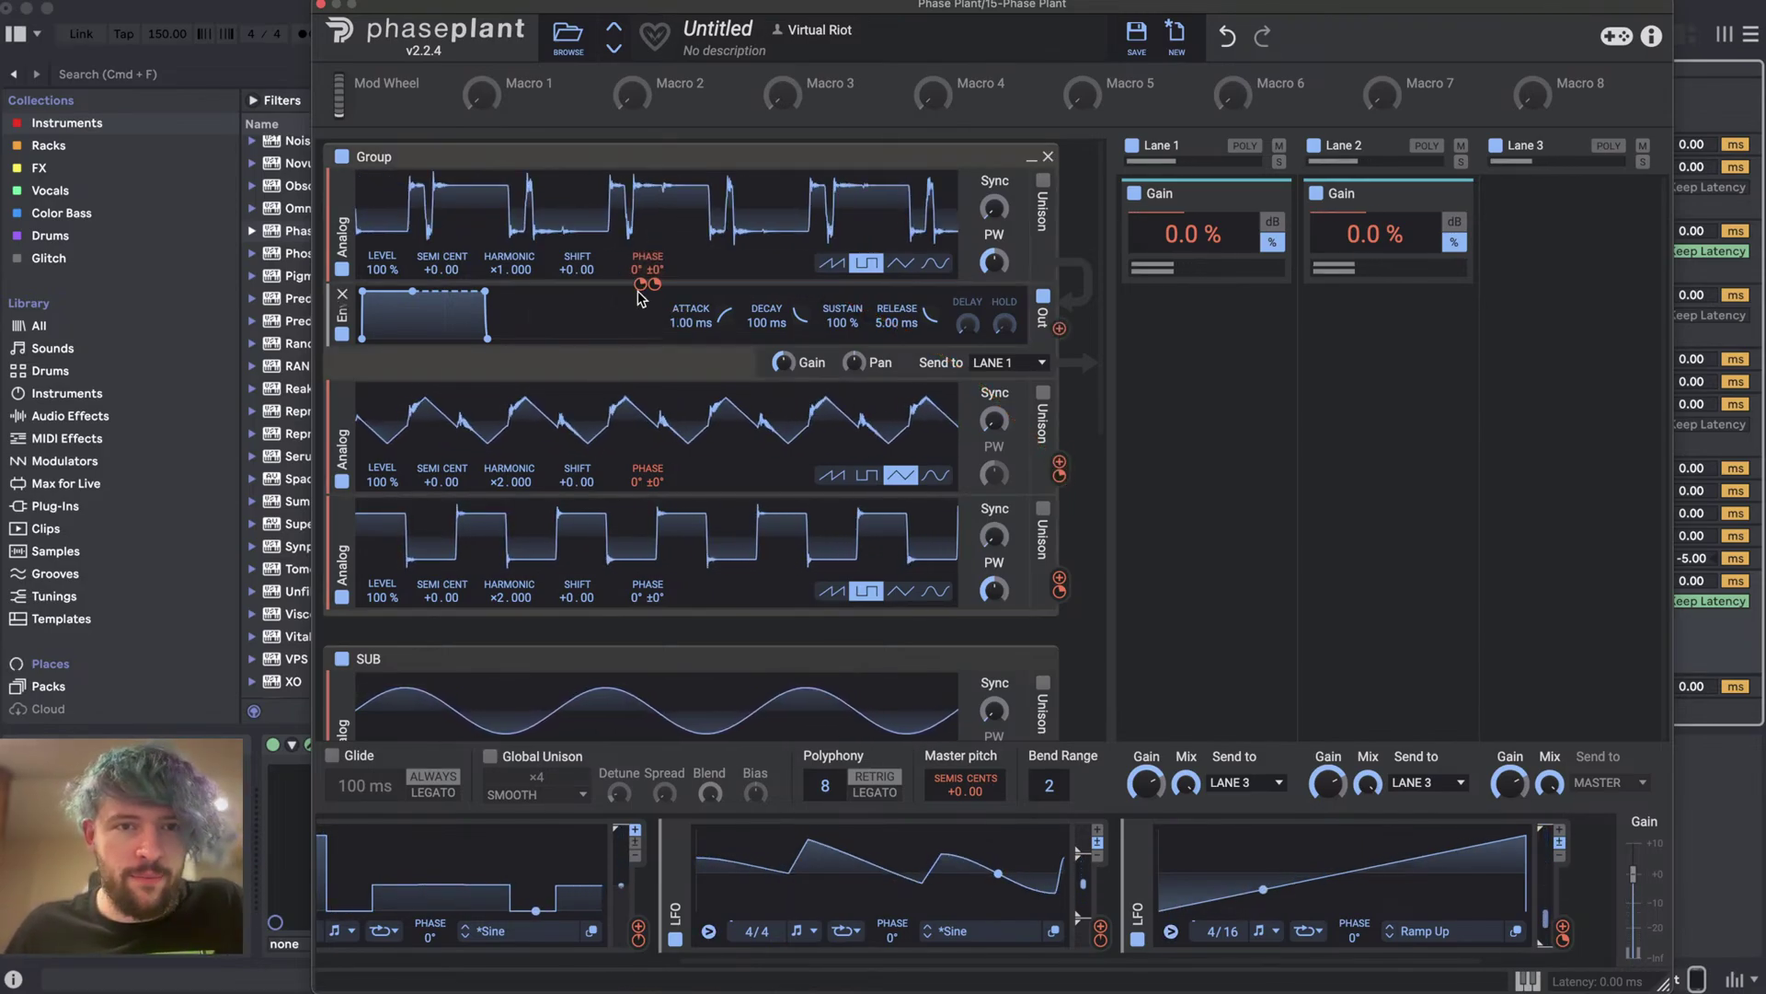
pyautogui.moveTo(1567, 950); pyautogui.dragTo(1566, 957)
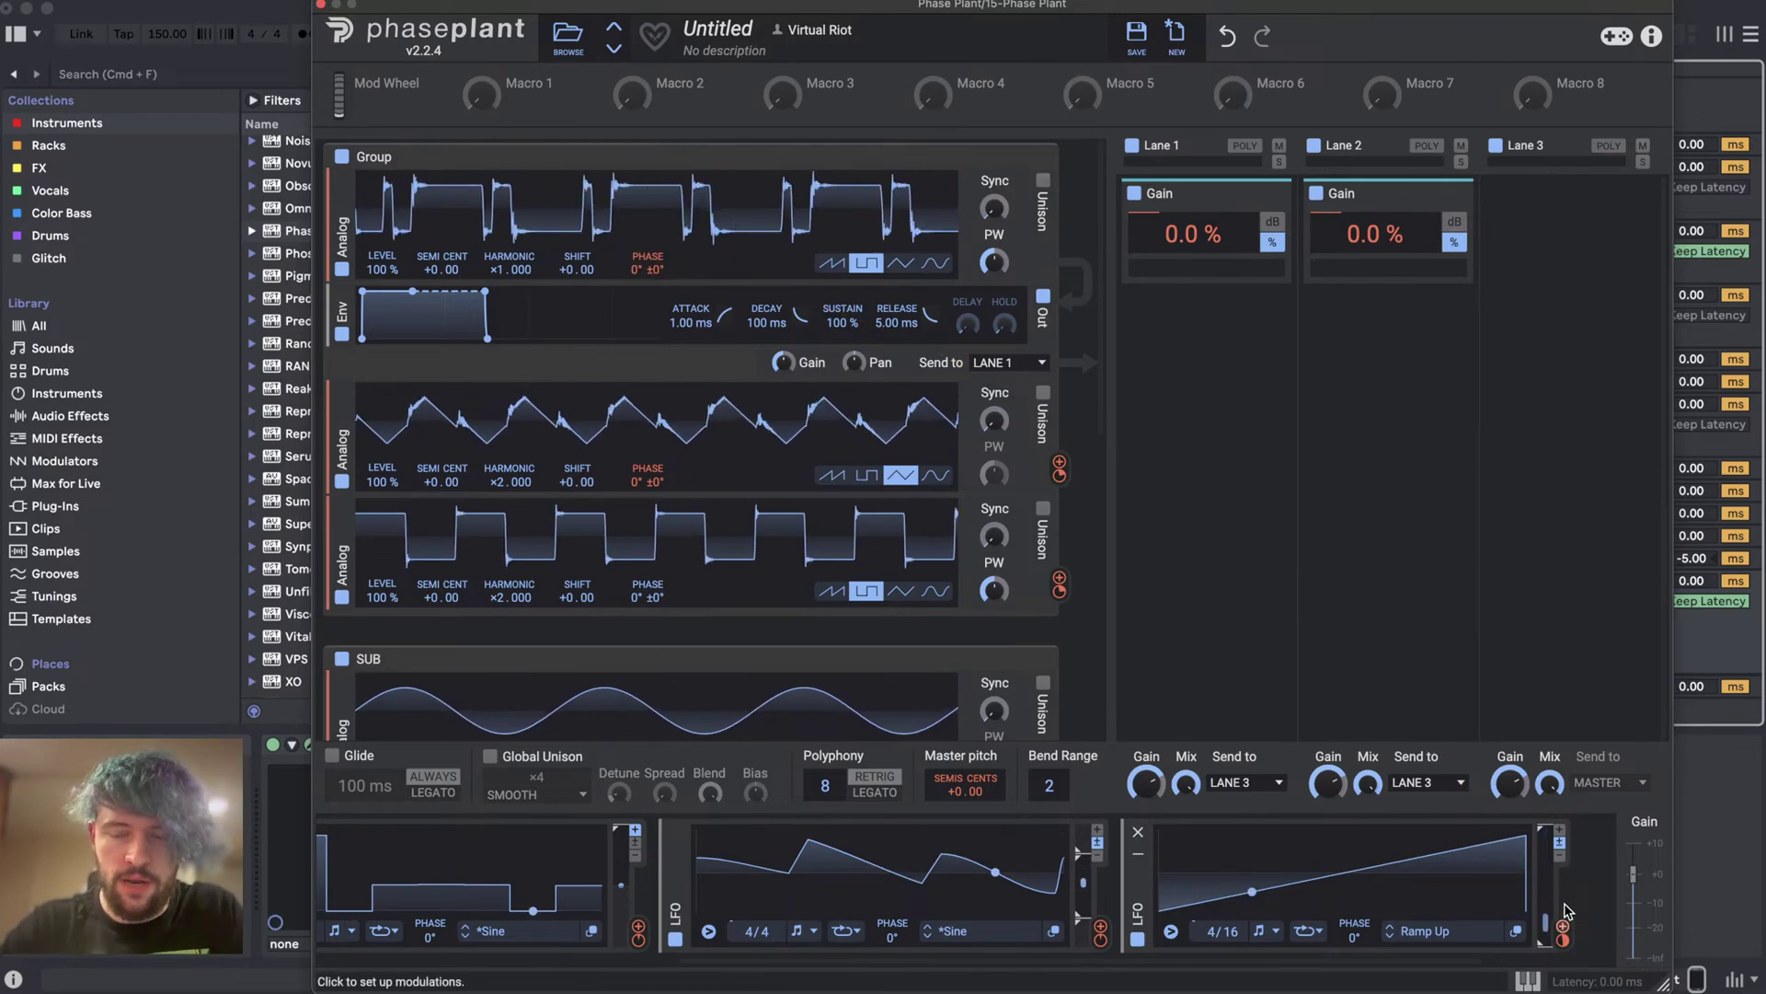
# - Assign Macro 1 to scale the Ramp Up LFO's output from a base of 0.0 %, and set the macro to about halfway
pyautogui.moveTo(512, 102); pyautogui.dragTo(1547, 957)
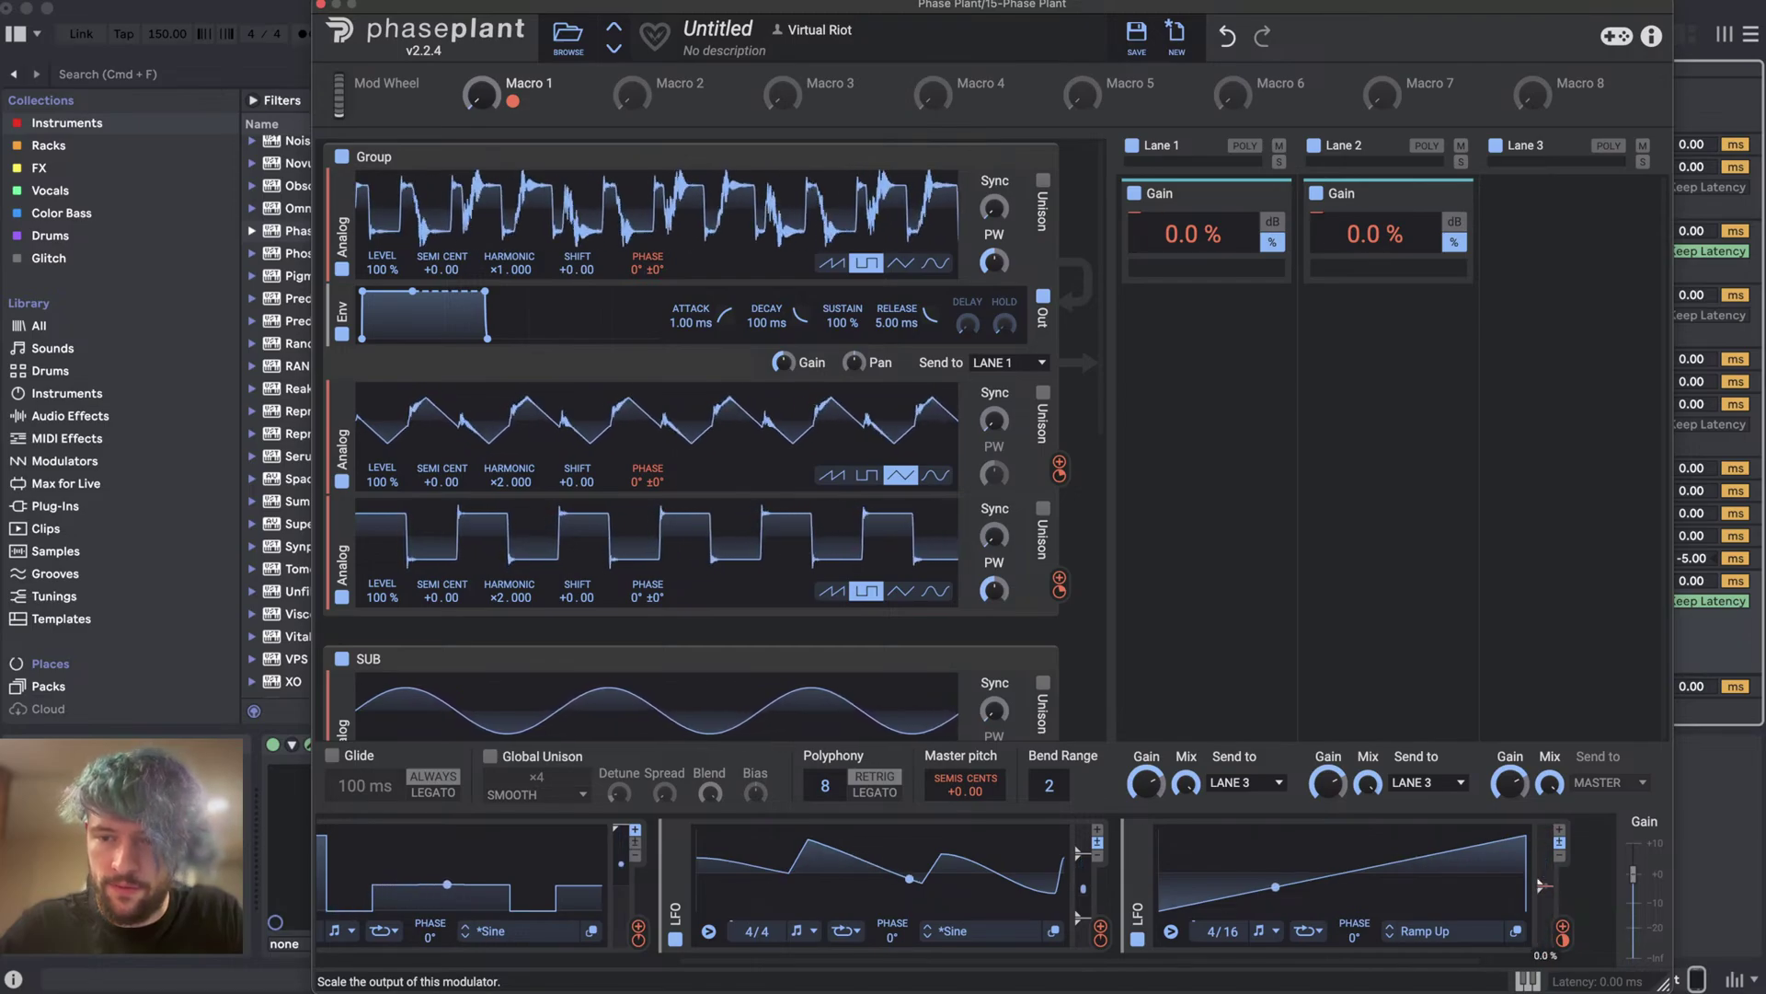
pyautogui.moveTo(482, 95)
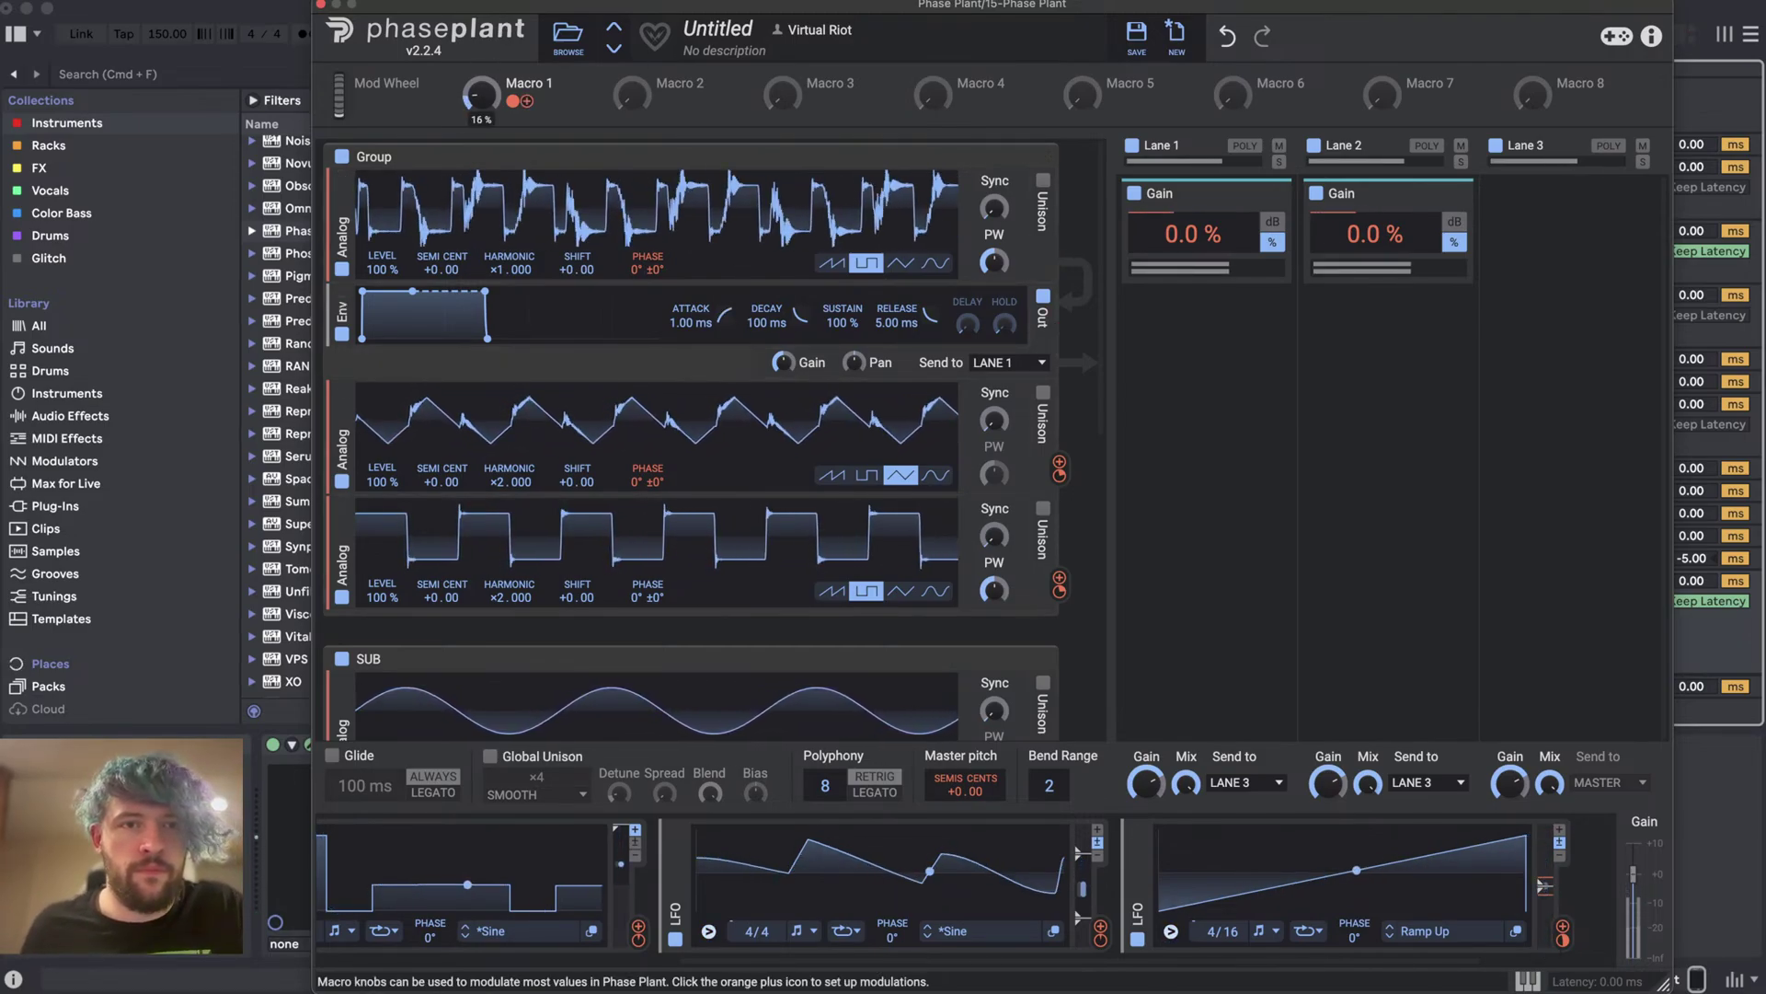
pyautogui.moveTo(481, 95); pyautogui.dragTo(482, 83)
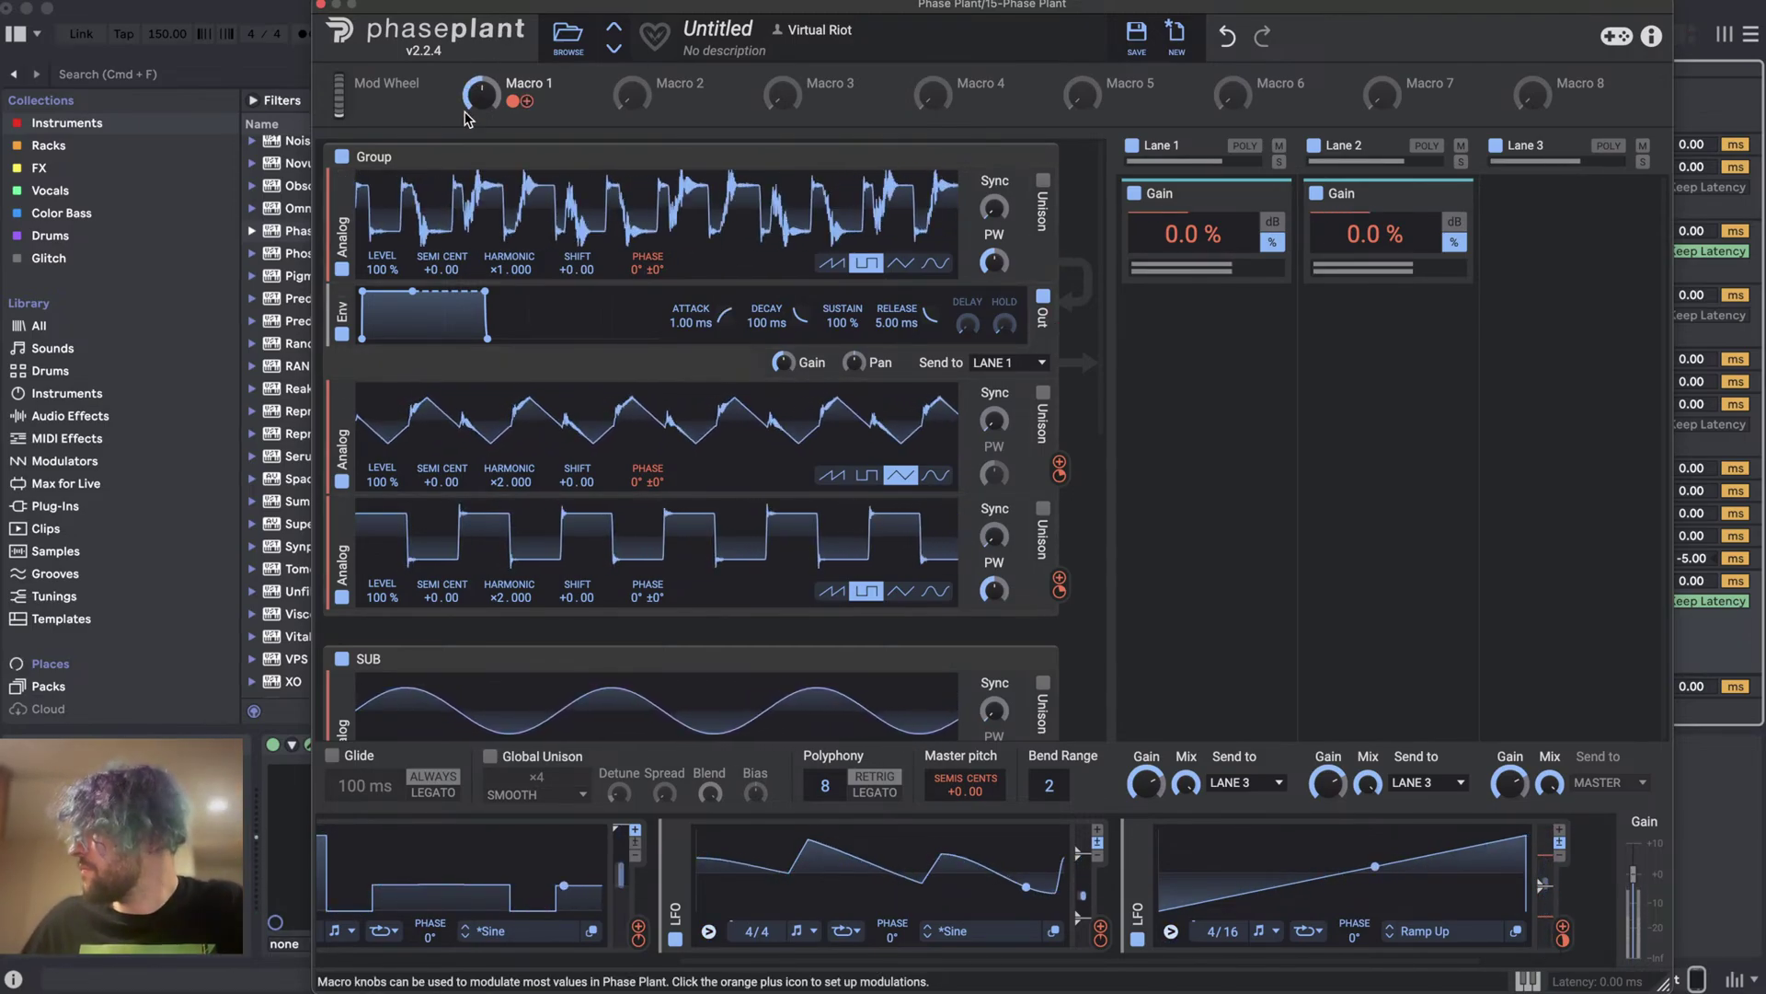
pyautogui.moveTo(481, 95); pyautogui.dragTo(482, 55)
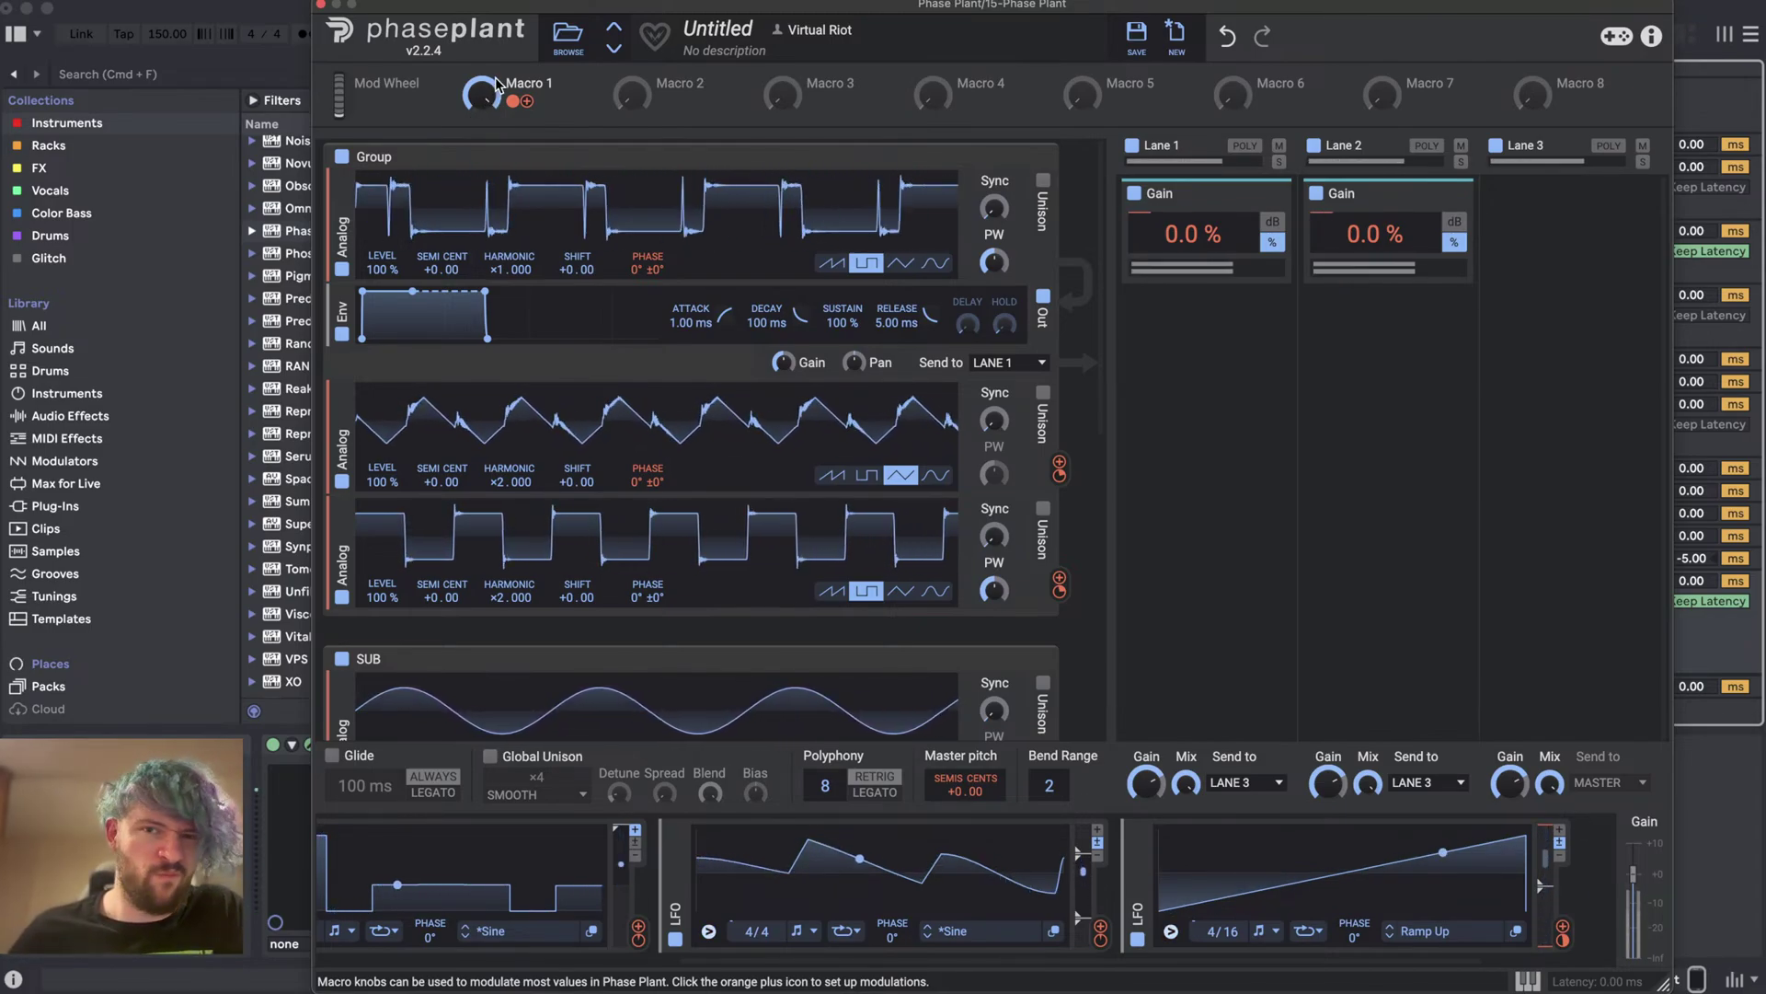
pyautogui.moveTo(481, 95); pyautogui.dragTo(481, 116)
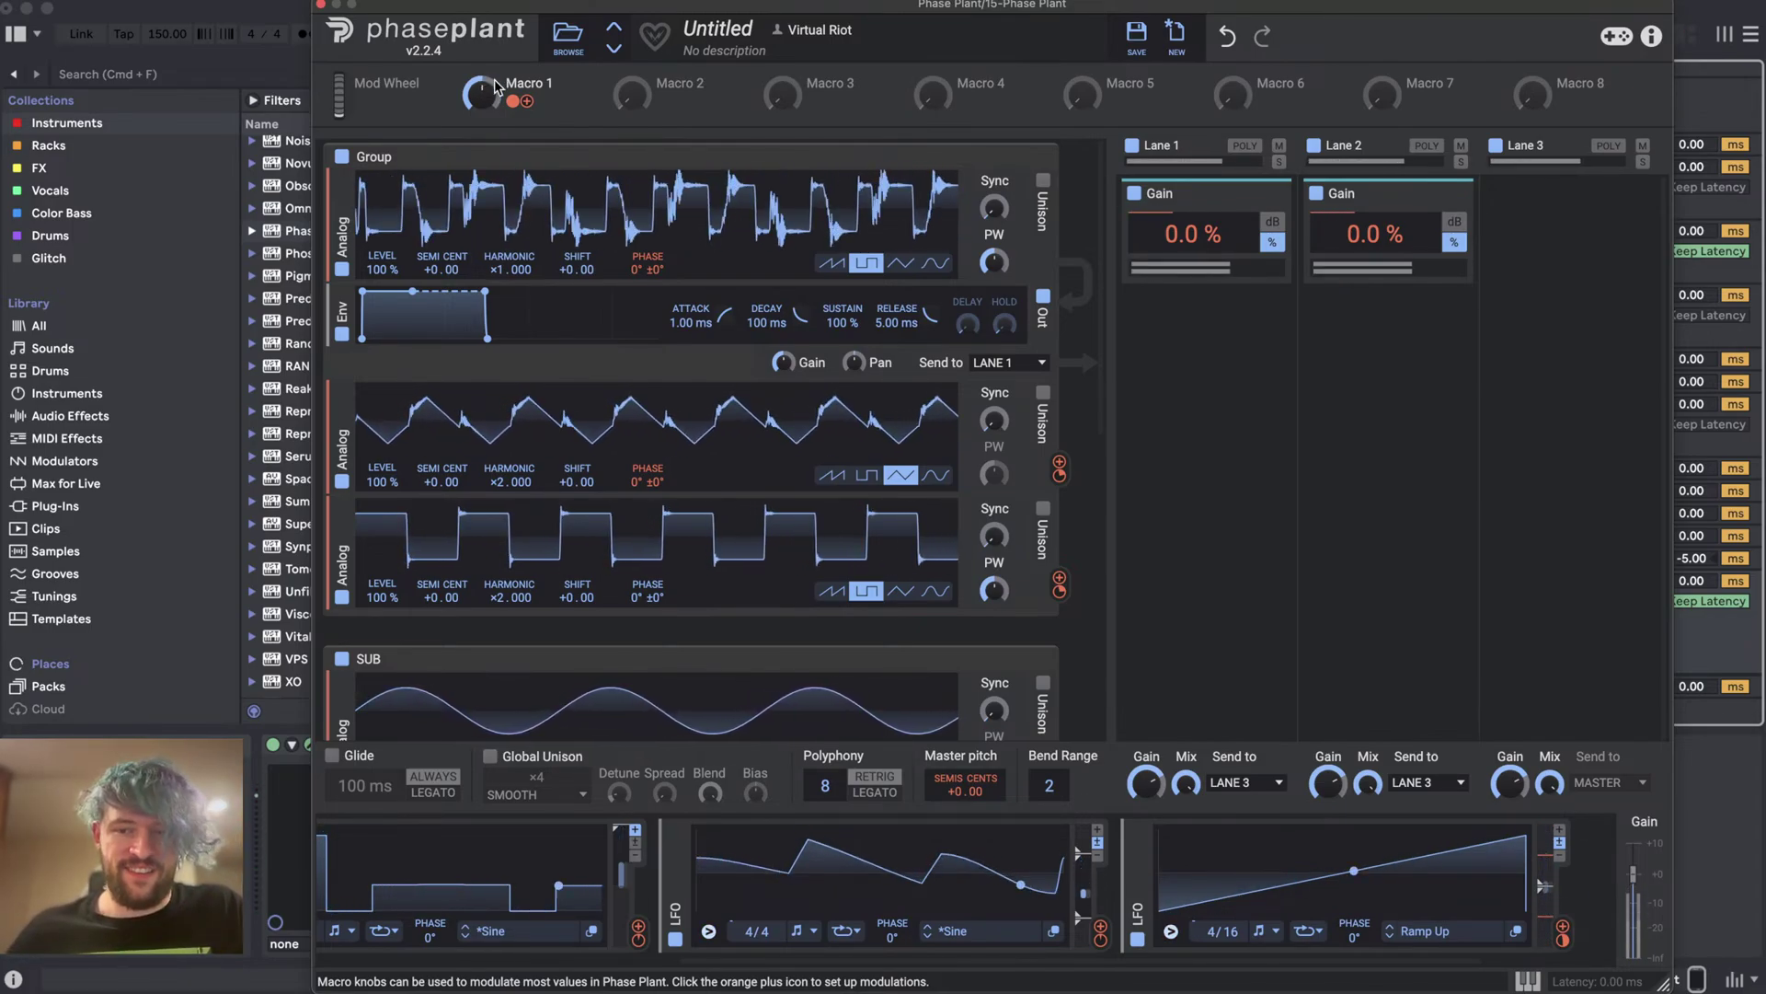
# - Switch to YouTube Studio to read the live chat, and return to Phase Plant
pyautogui.press('super+Tab')
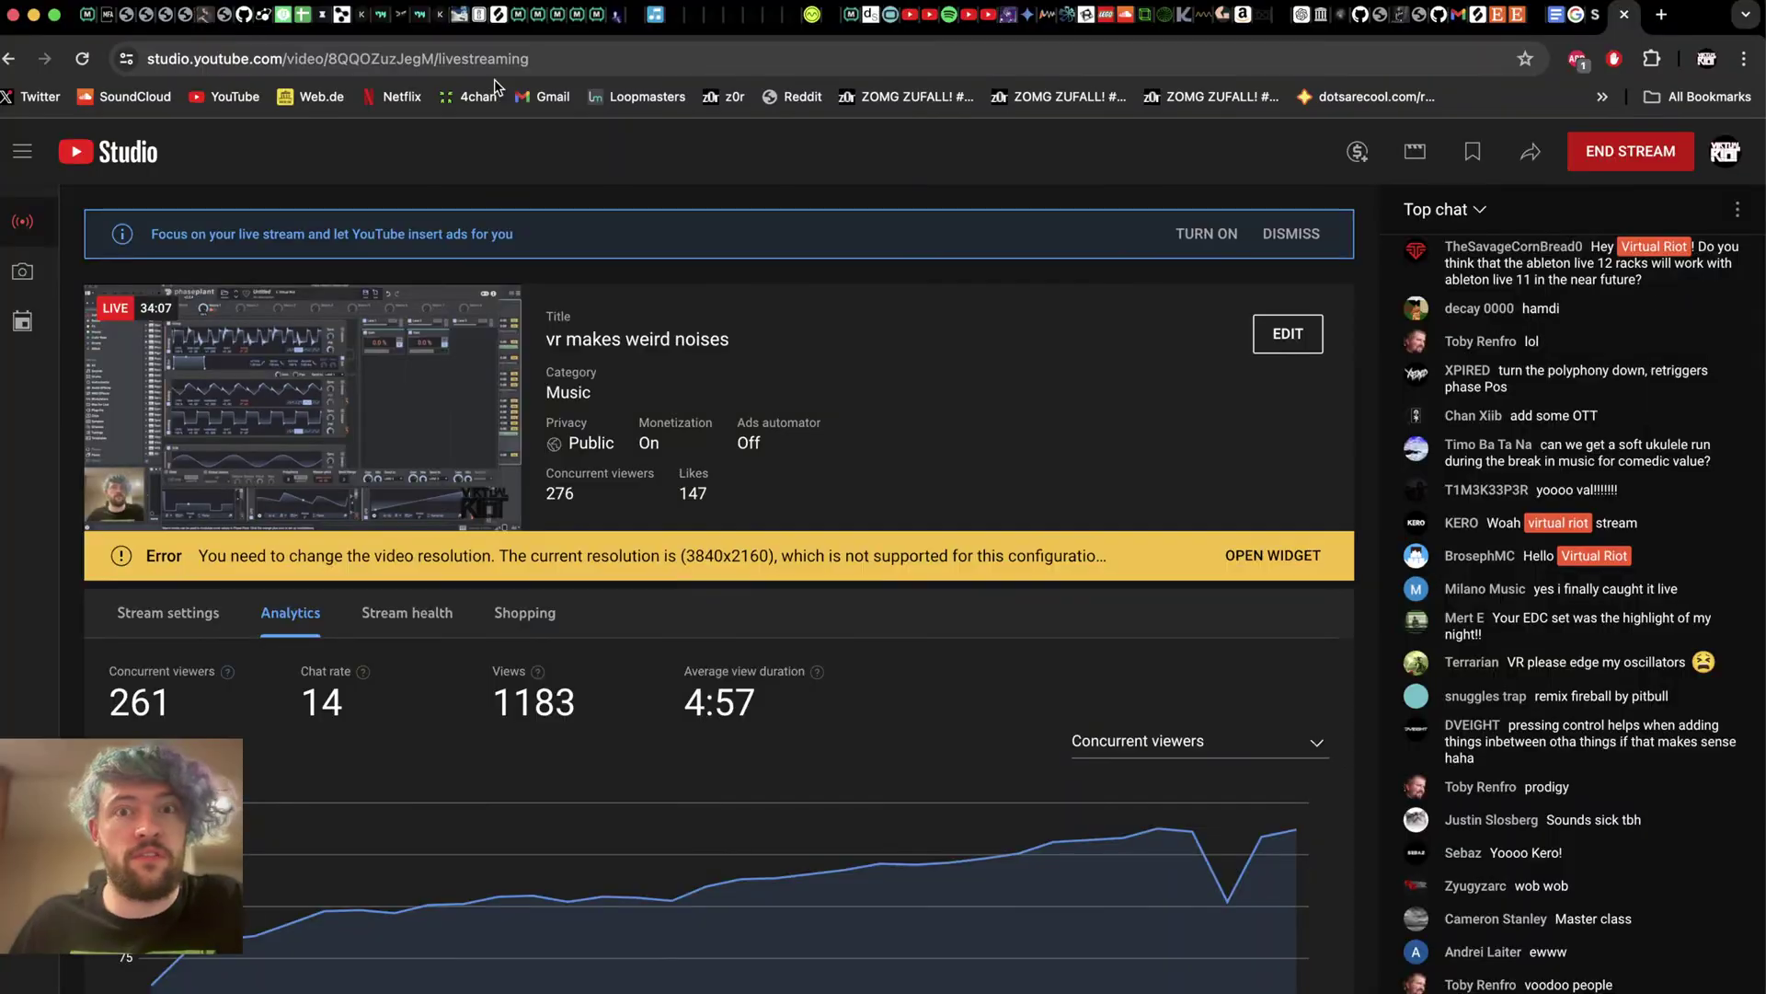
pyautogui.press('super+Tab')
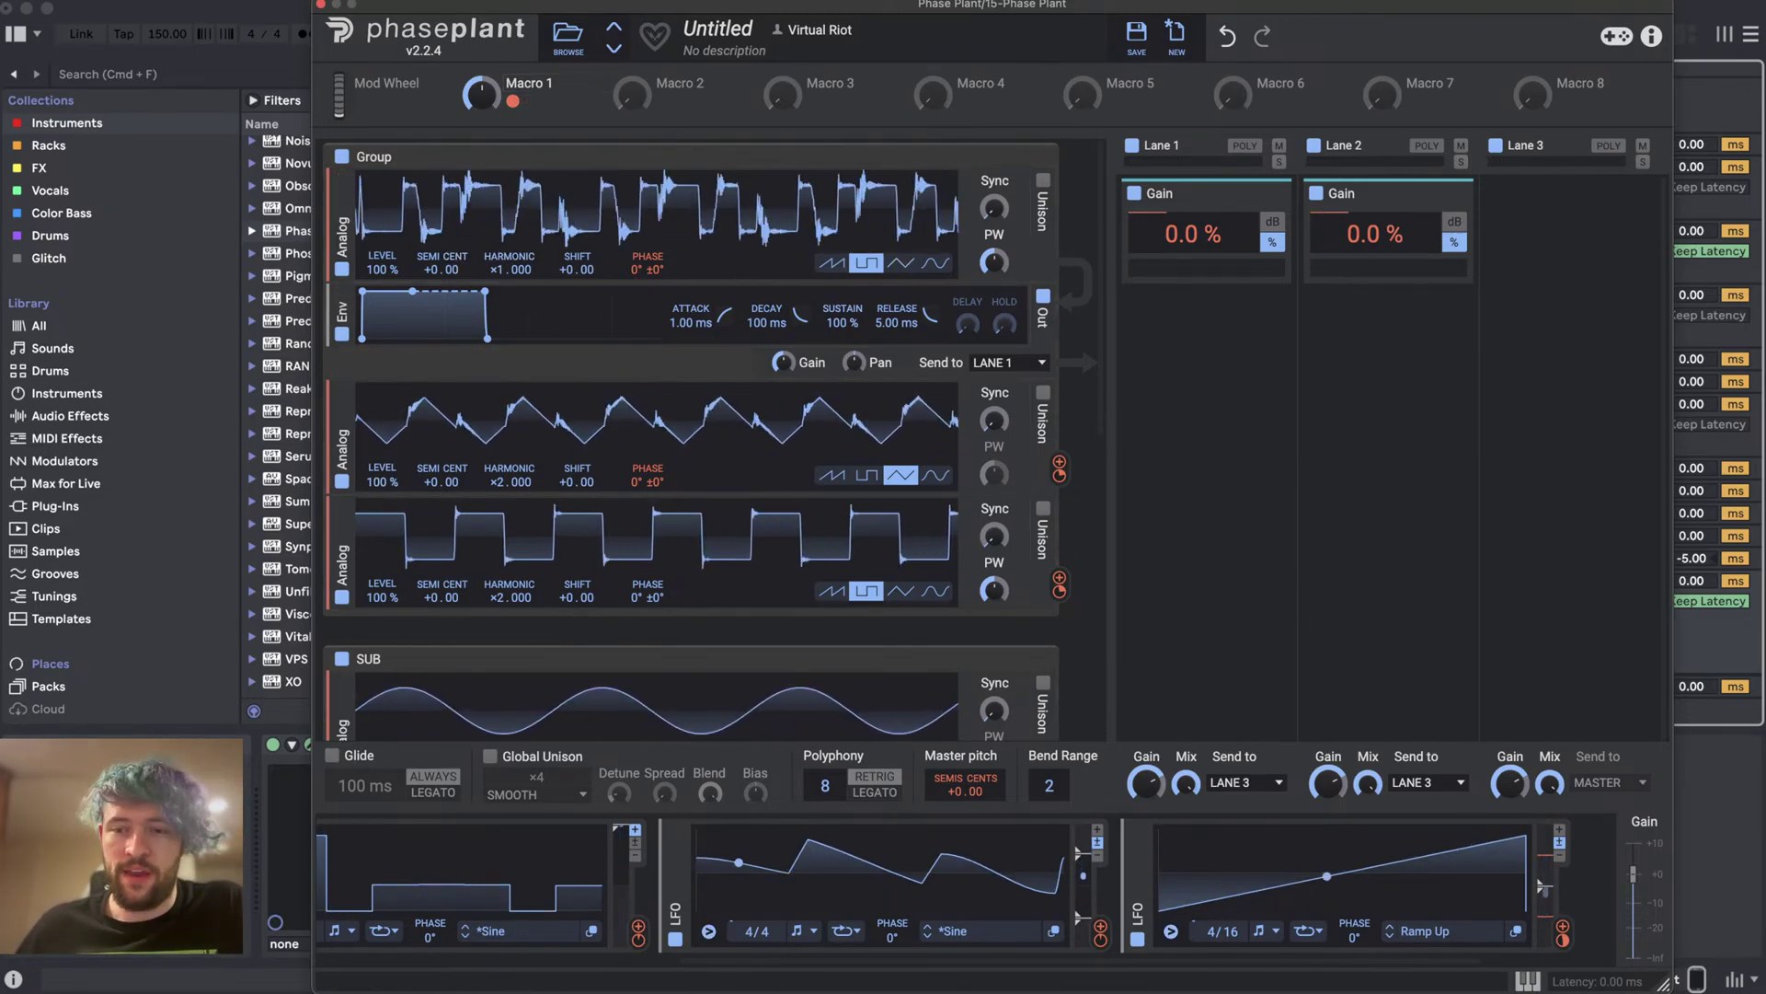
# - Modulate the triangle oscillator's phase with the Ramp Up LFO by about +162° and turn Macro 1 down to below halfway
pyautogui.moveTo(1562, 934); pyautogui.dragTo(572, 436)
pyautogui.moveTo(357, 497); pyautogui.dragTo(648, 493)
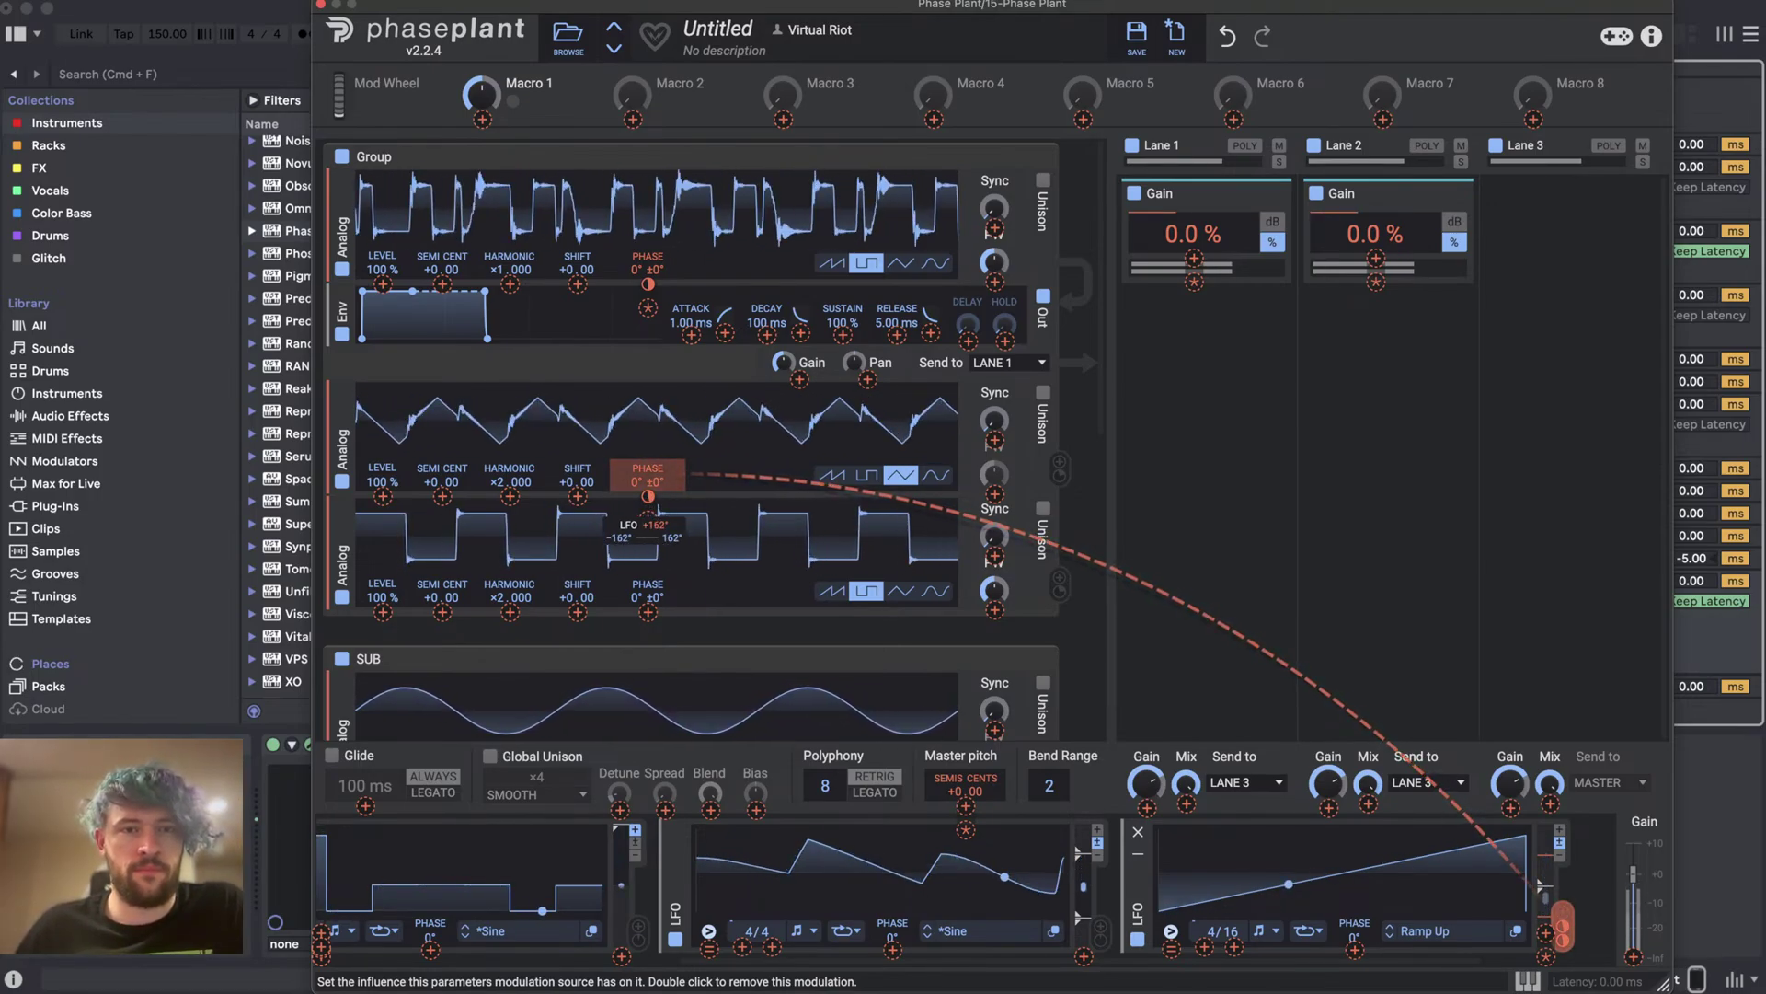
pyautogui.moveTo(648, 496); pyautogui.dragTo(648, 475)
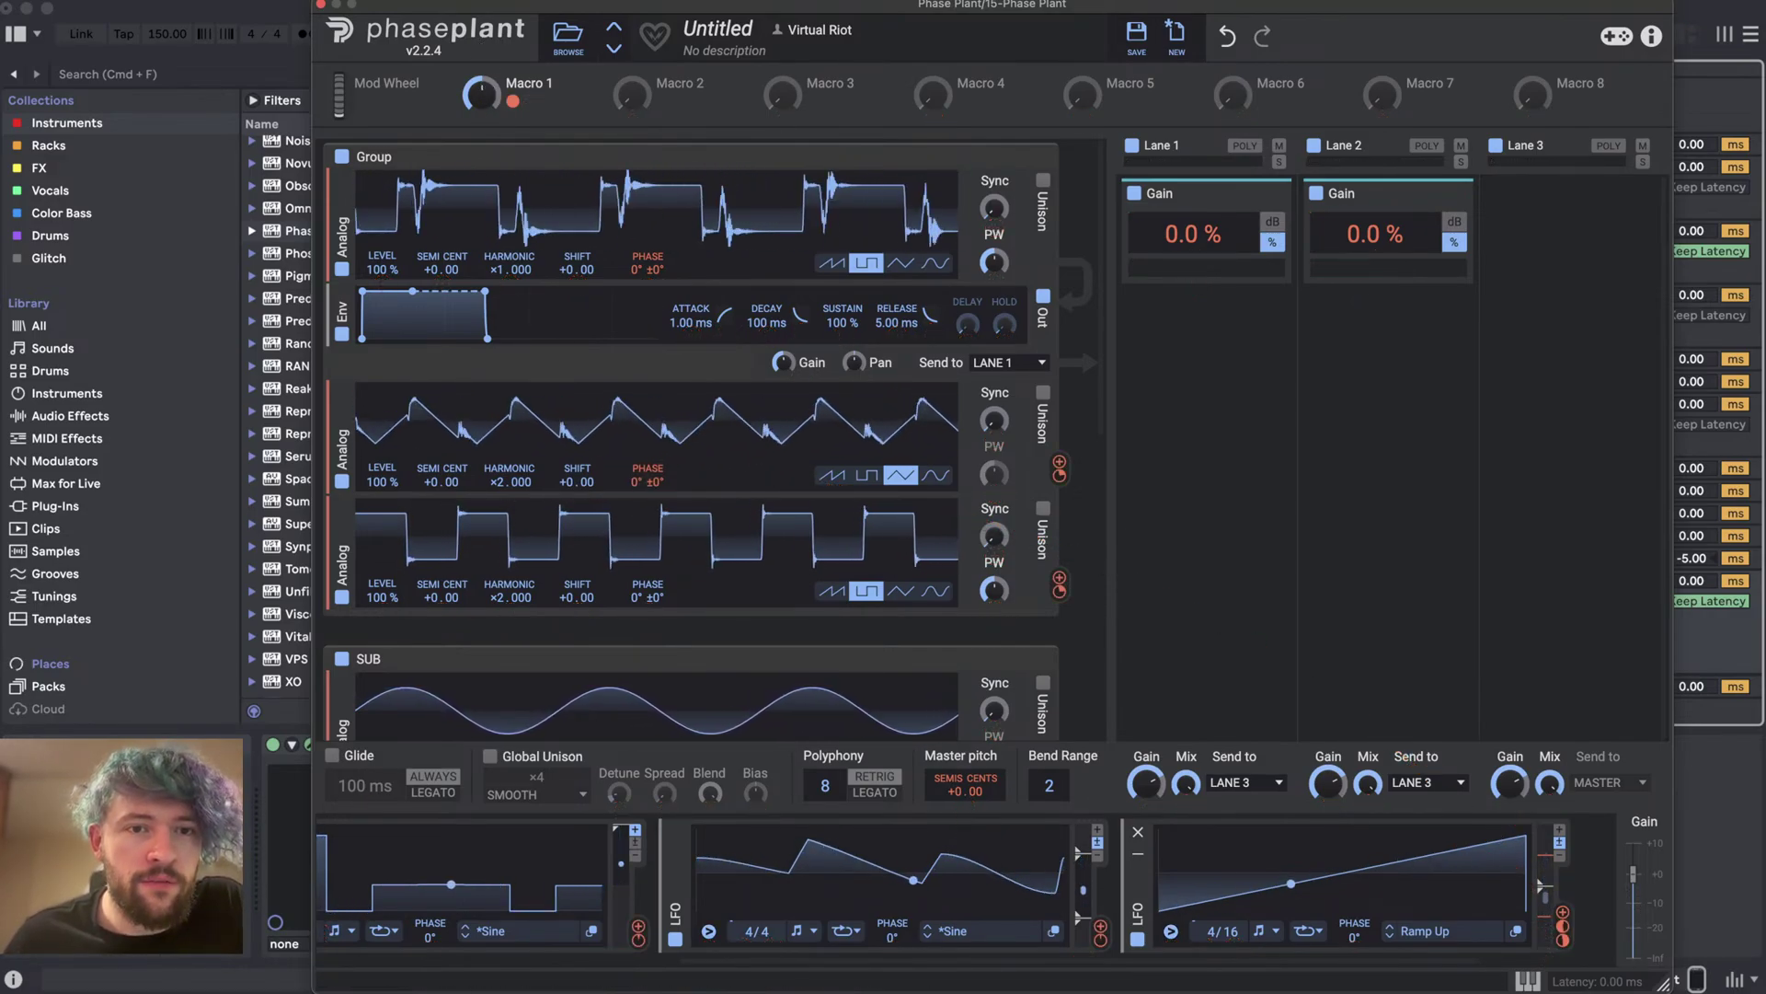
pyautogui.moveTo(480, 94)
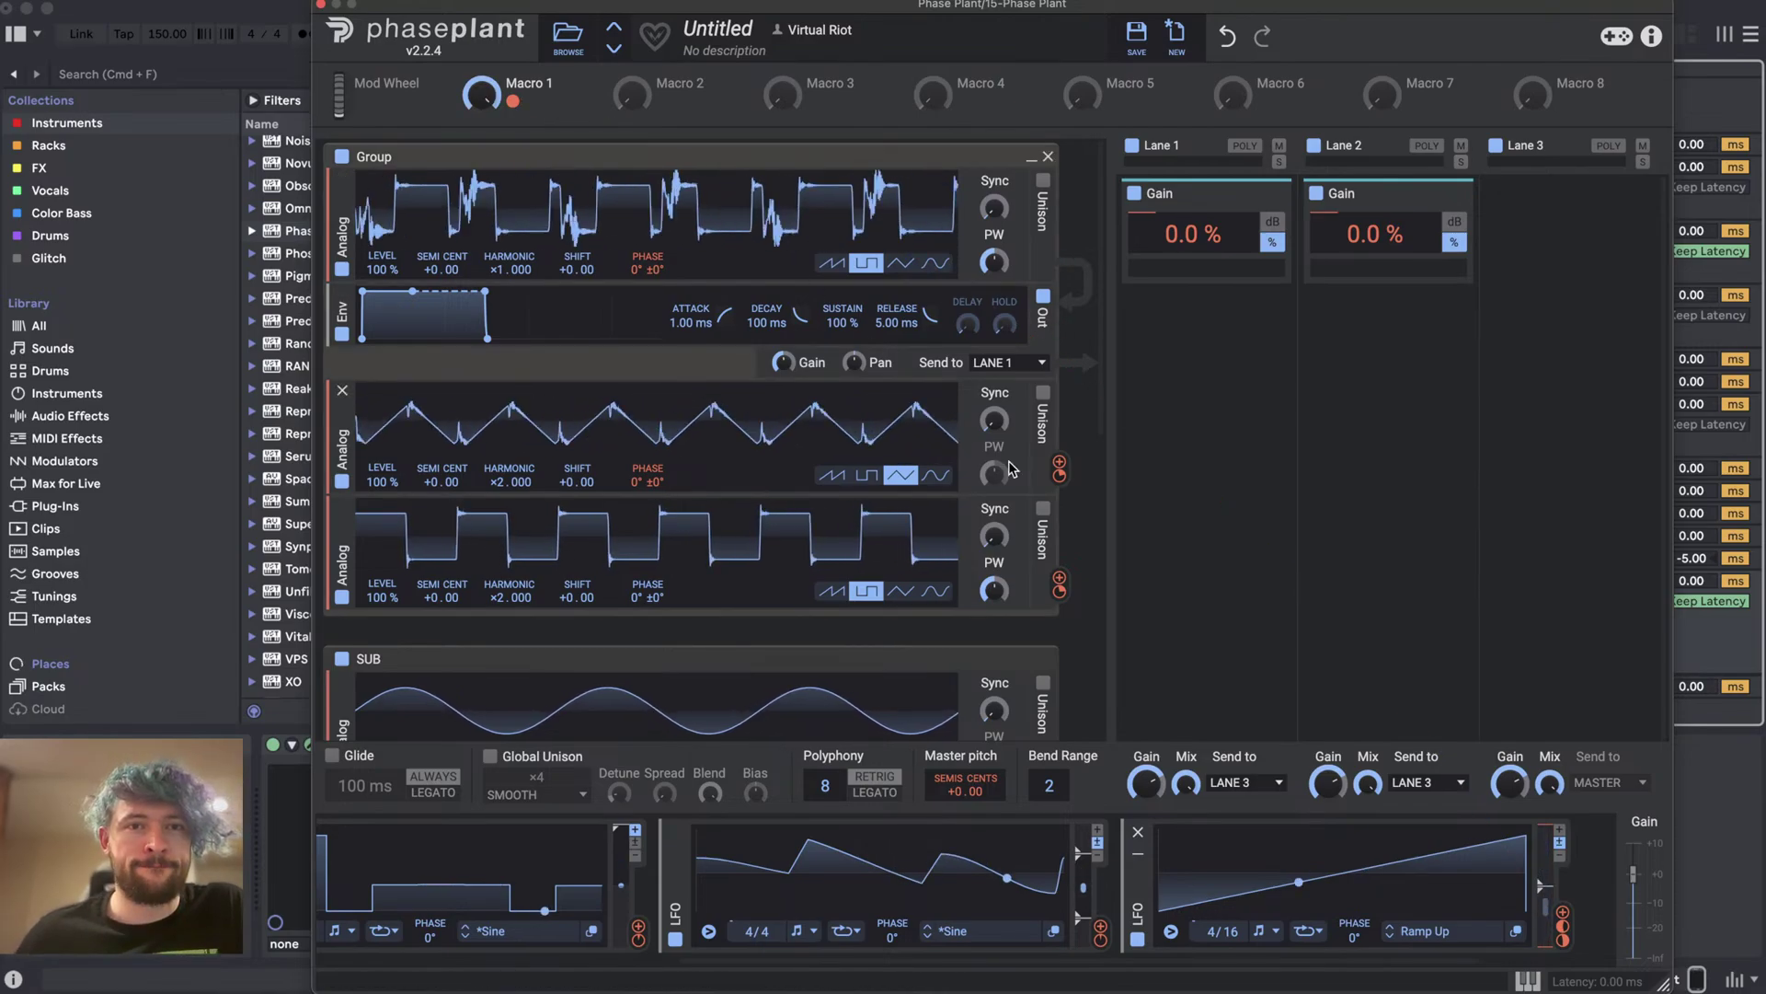
pyautogui.moveTo(658, 501)
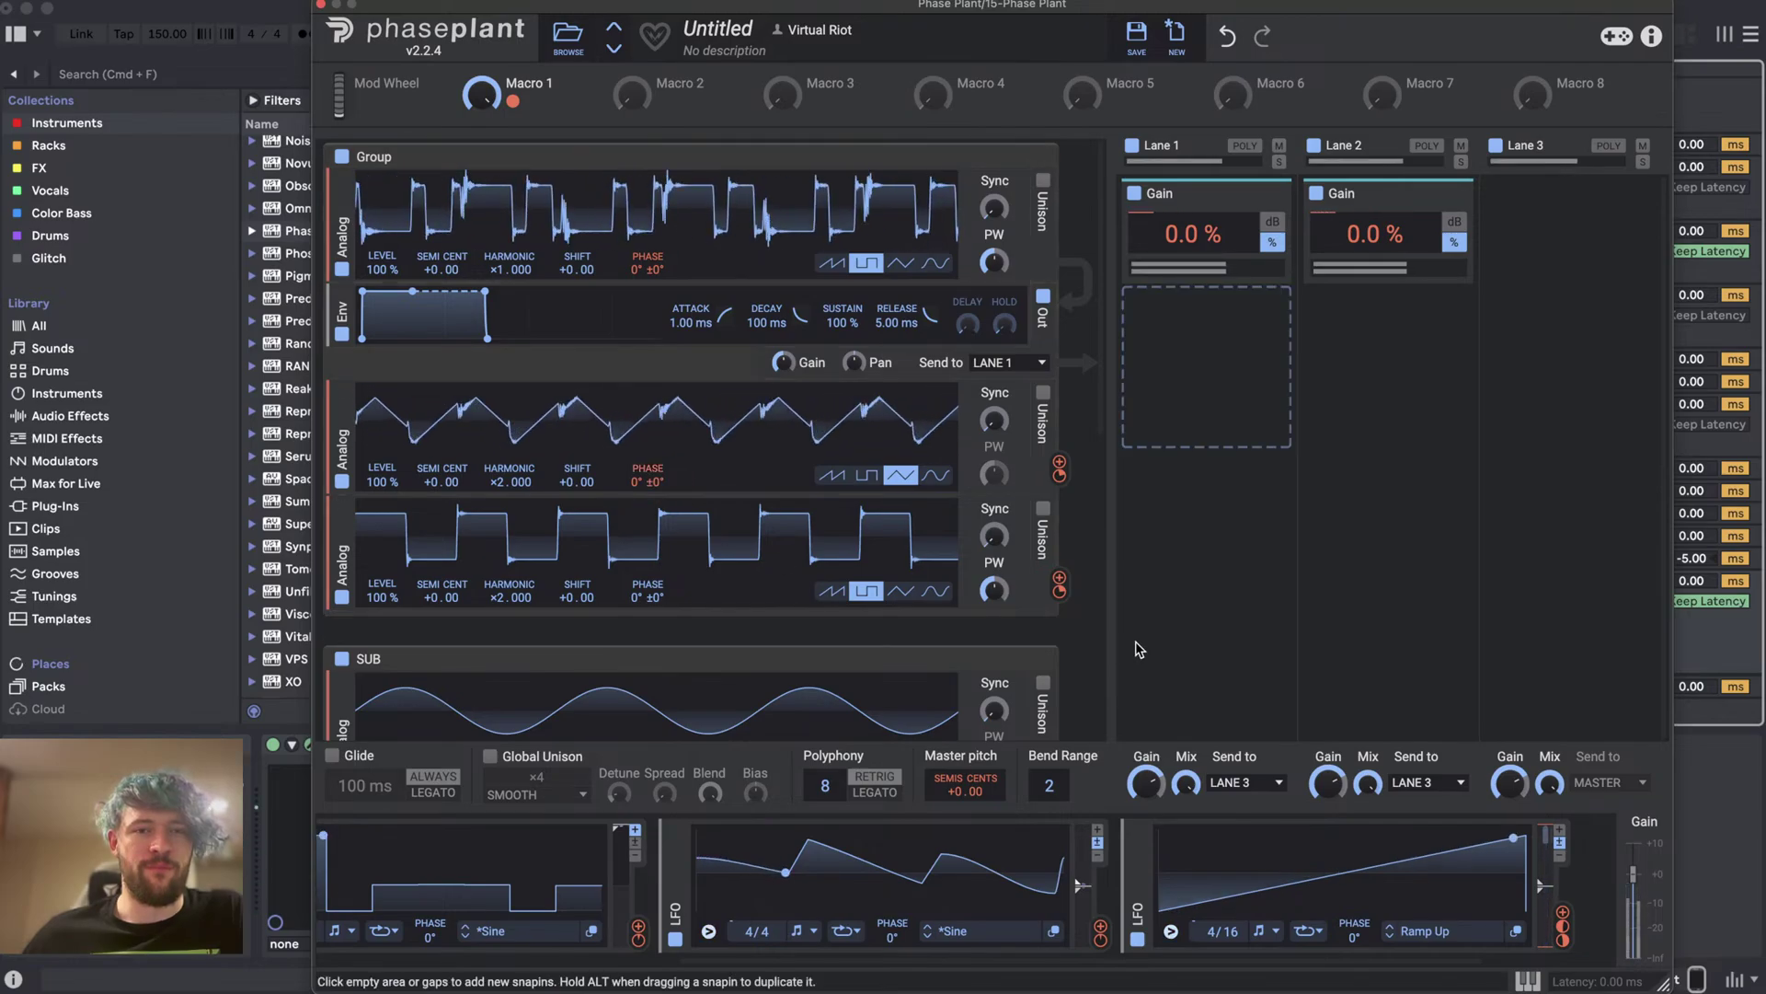
pyautogui.moveTo(480, 95); pyautogui.dragTo(481, 184)
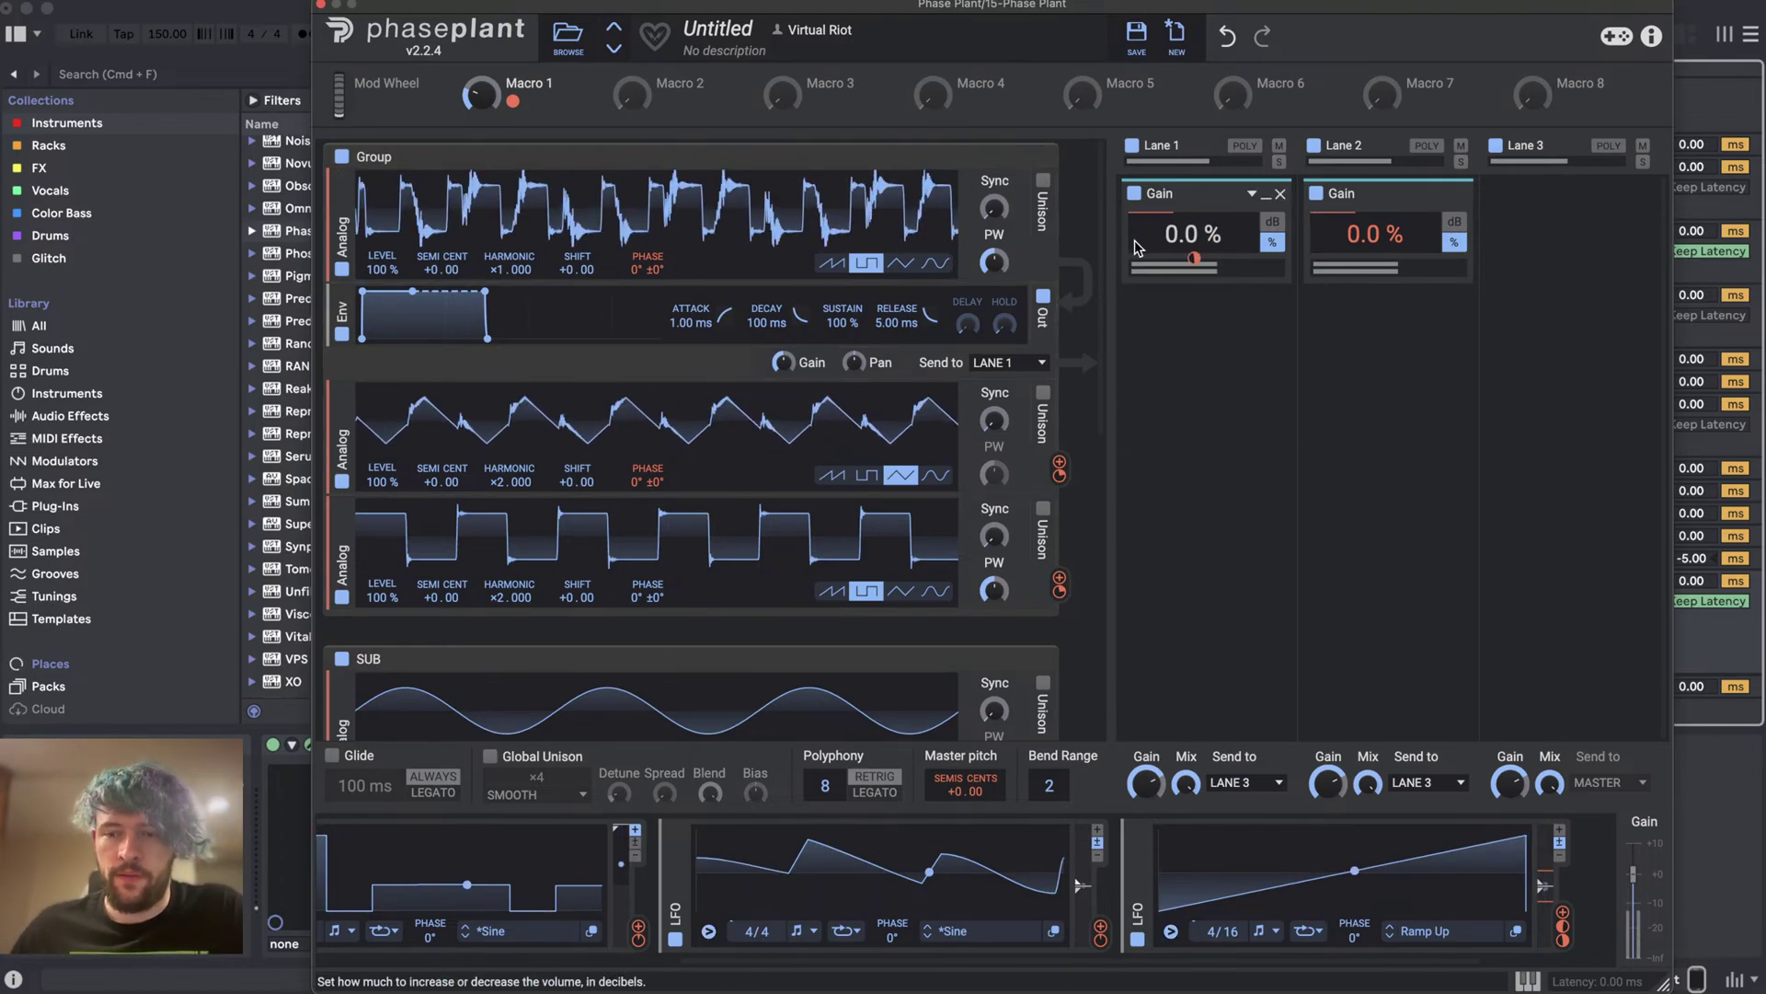
# - Add an Overdrive Distortion below the Gain in Lane 1, adjust its drive and turn off its DC filter
pyautogui.moveTo(1283, 9); pyautogui.dragTo(1111, 24)
pyautogui.scroll(-5, 825, 455)
pyautogui.moveTo(825, 454); pyautogui.dragTo(1012, 378)
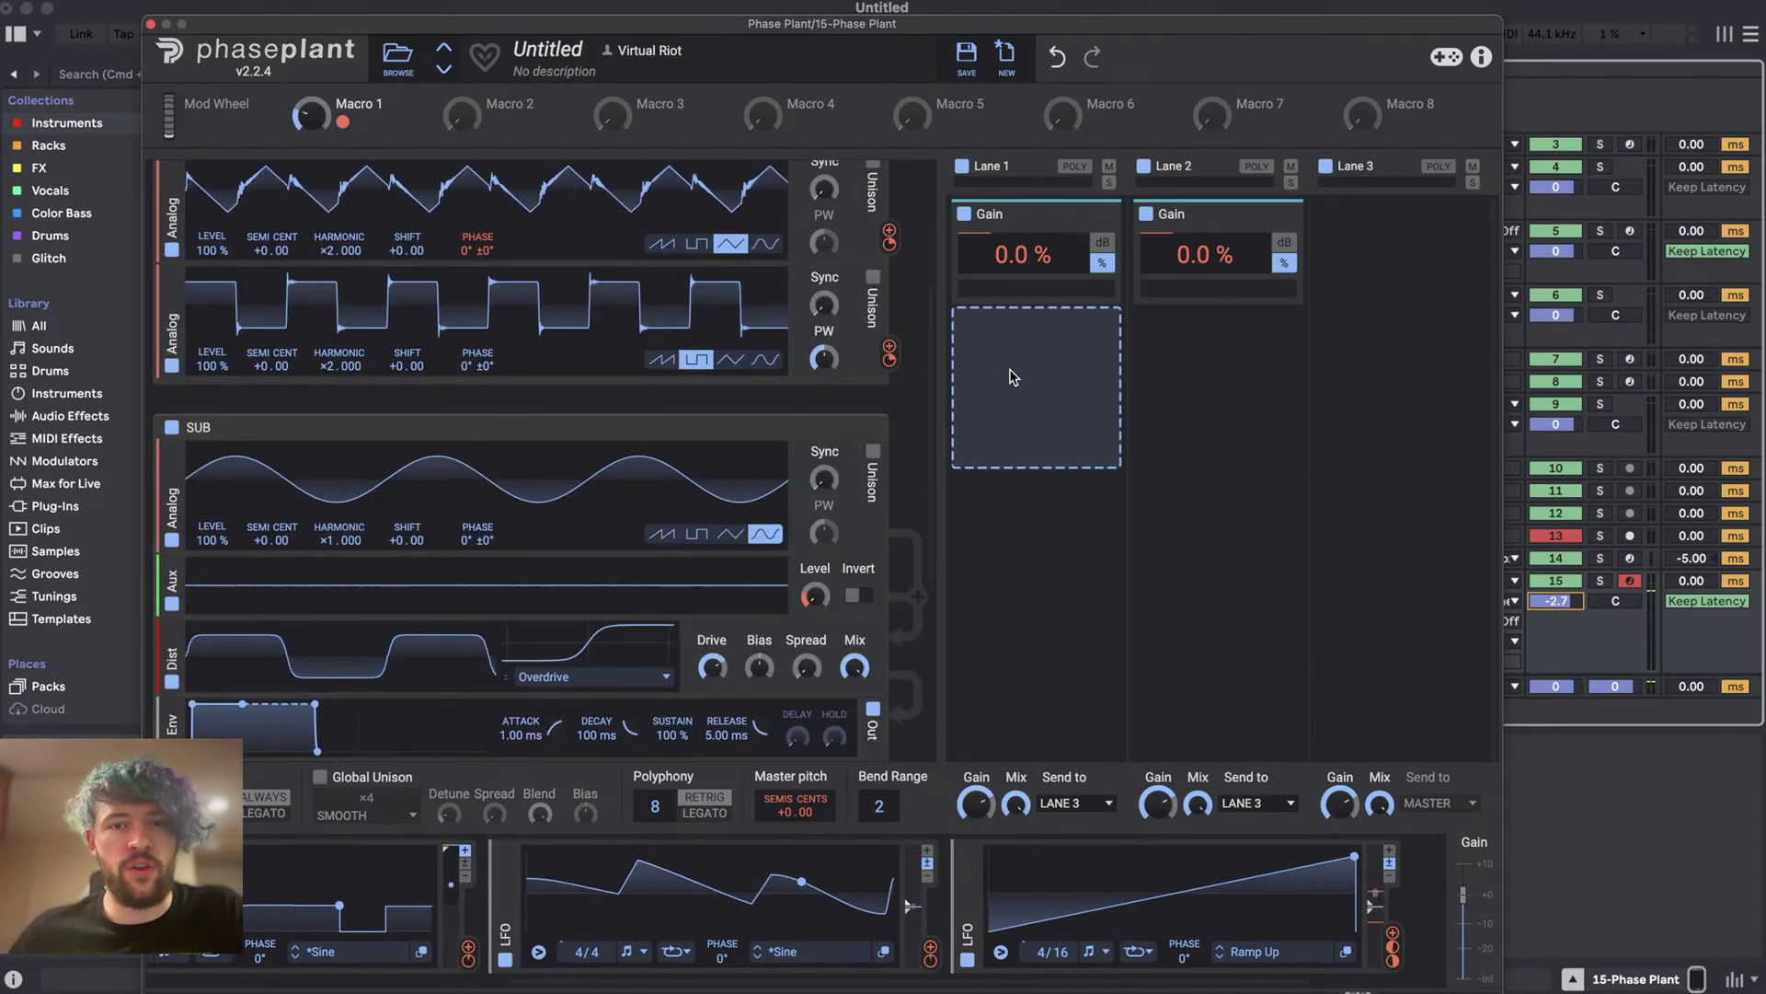
pyautogui.click(1012, 377)
pyautogui.click(1009, 607)
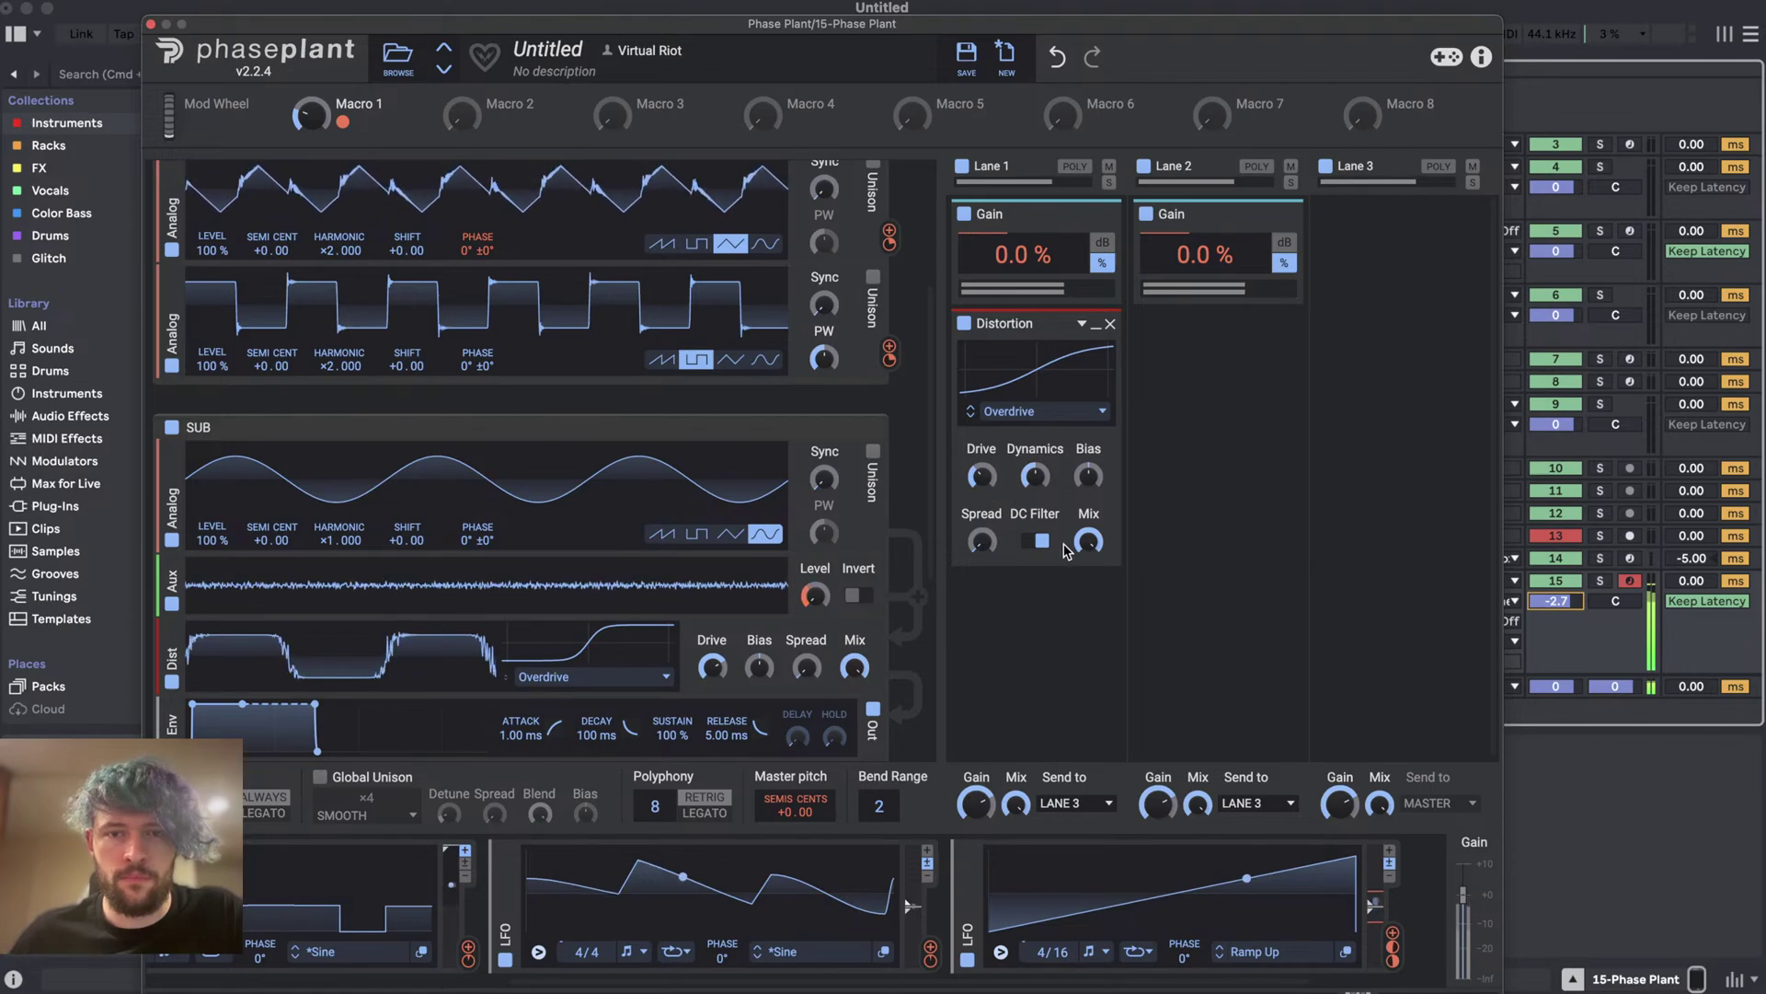
pyautogui.moveTo(982, 476)
pyautogui.mouseDown()
pyautogui.moveTo(982, 450)
pyautogui.moveTo(982, 496)
pyautogui.mouseUp()
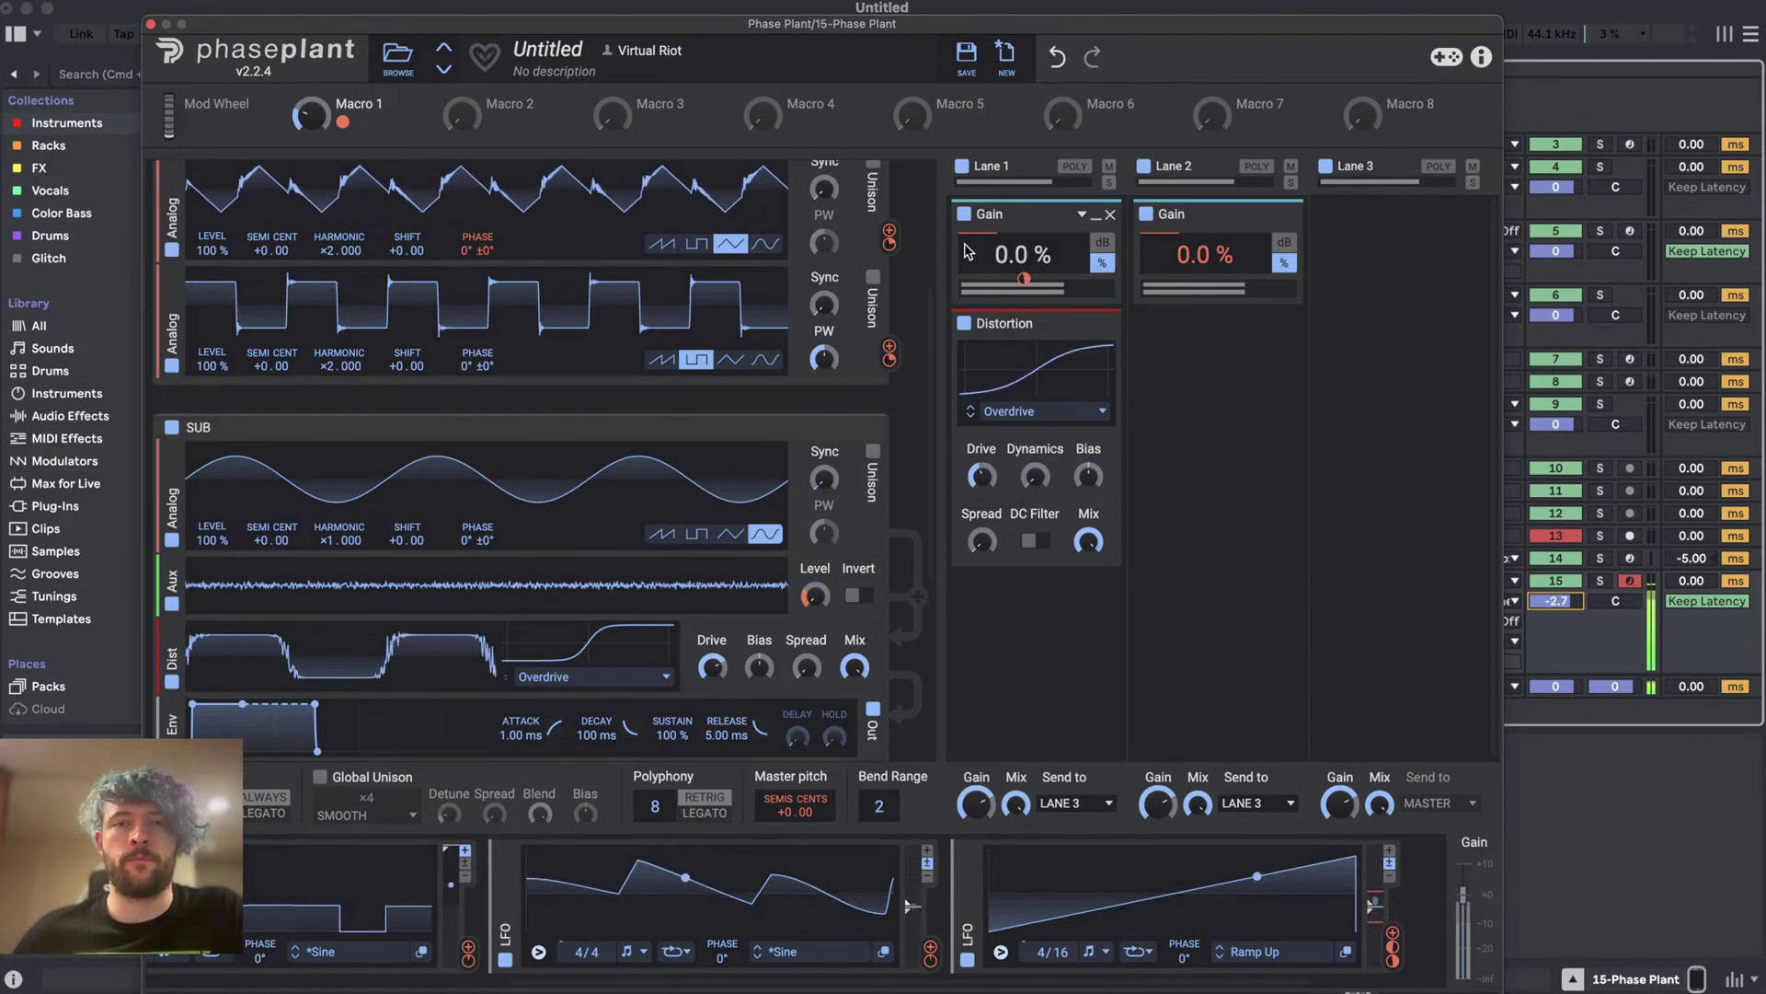
# - Add a Snap Heap below the Distortion in Lane 1, load the RIDDIM COMPANION favorite and open its editor
pyautogui.moveTo(1020, 612)
pyautogui.click(1033, 611)
pyautogui.click(1435, 885)
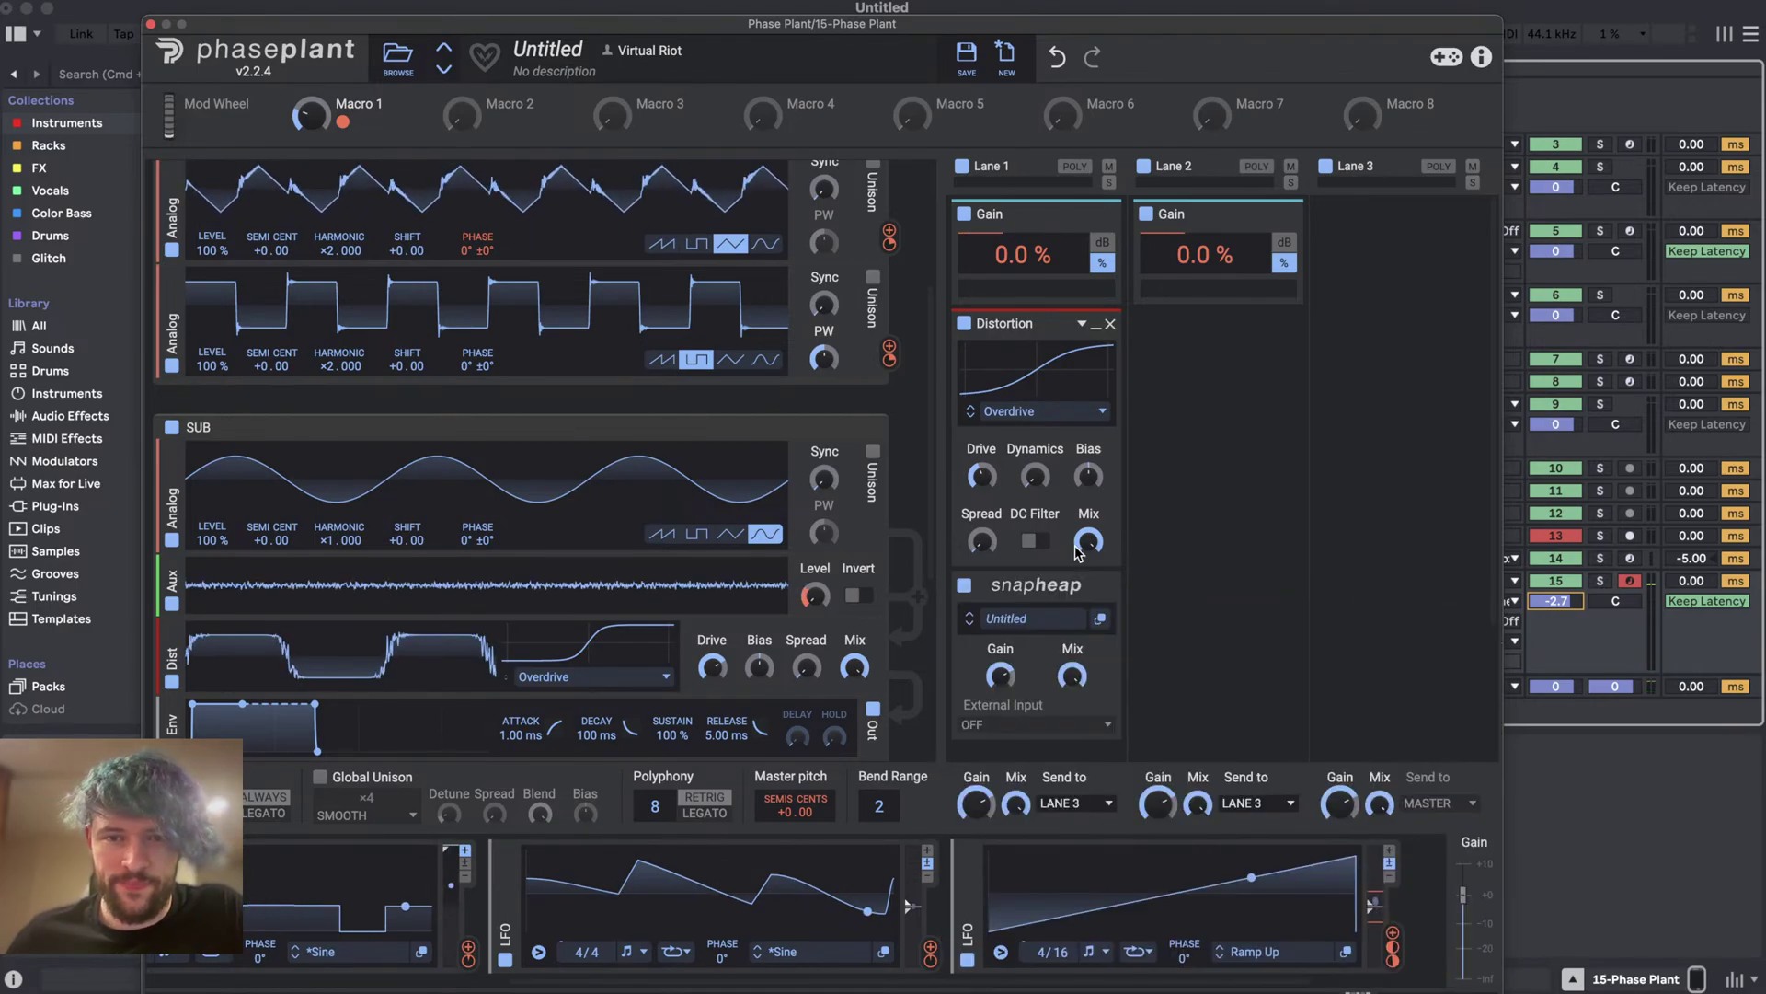
pyautogui.click(1021, 618)
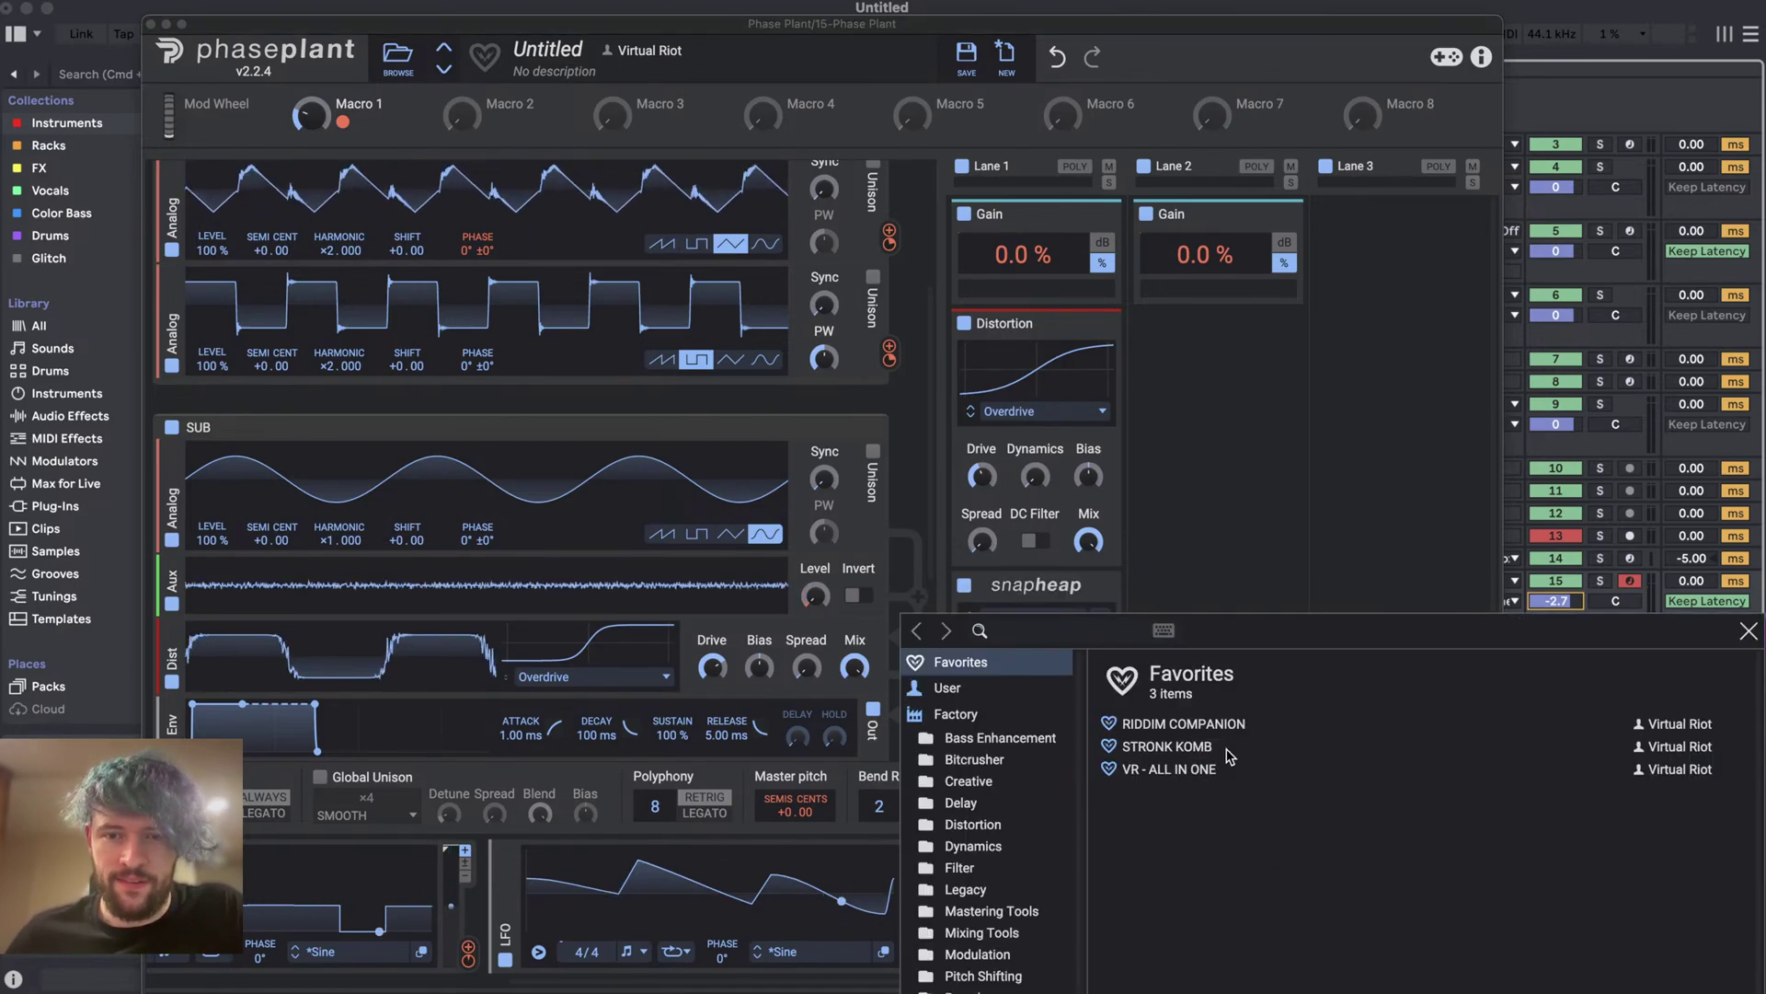
pyautogui.doubleClick(1178, 724)
pyautogui.click(1101, 623)
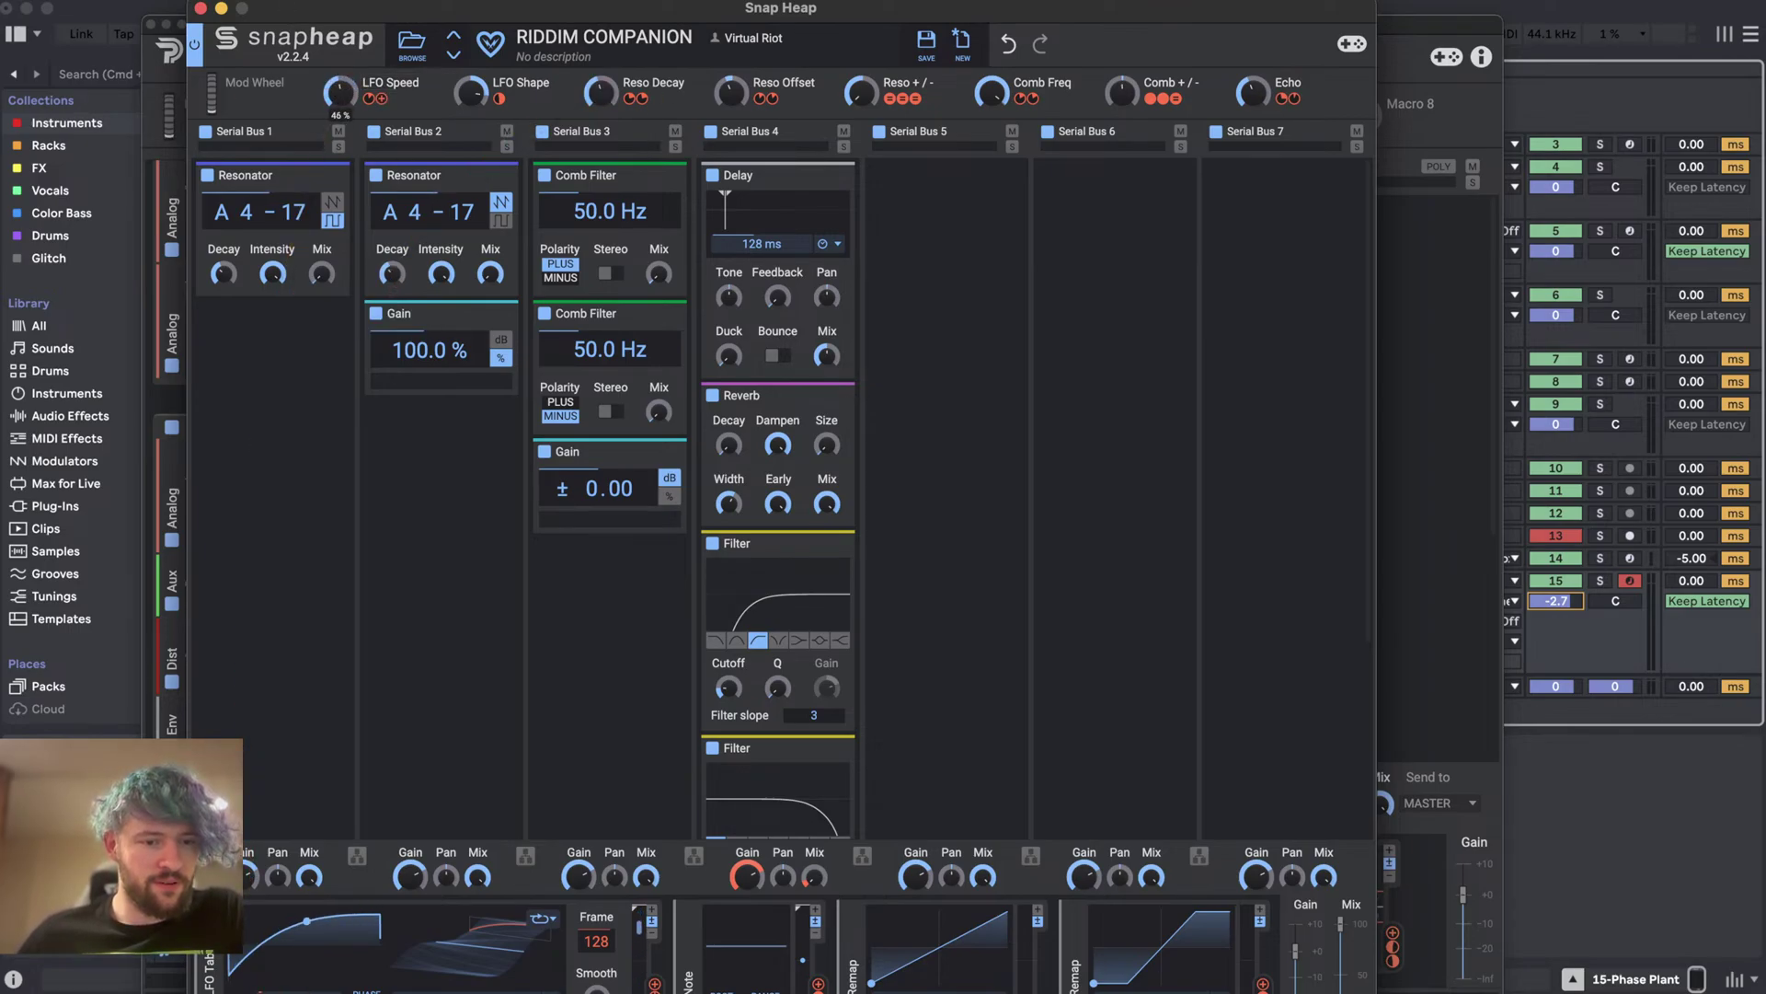
# - Set RIDDIM COMPANION's Reso +/- macro to 100 %, raise Reso Decay and adjust Reso Offset while auditioning the sound
pyautogui.press('space')
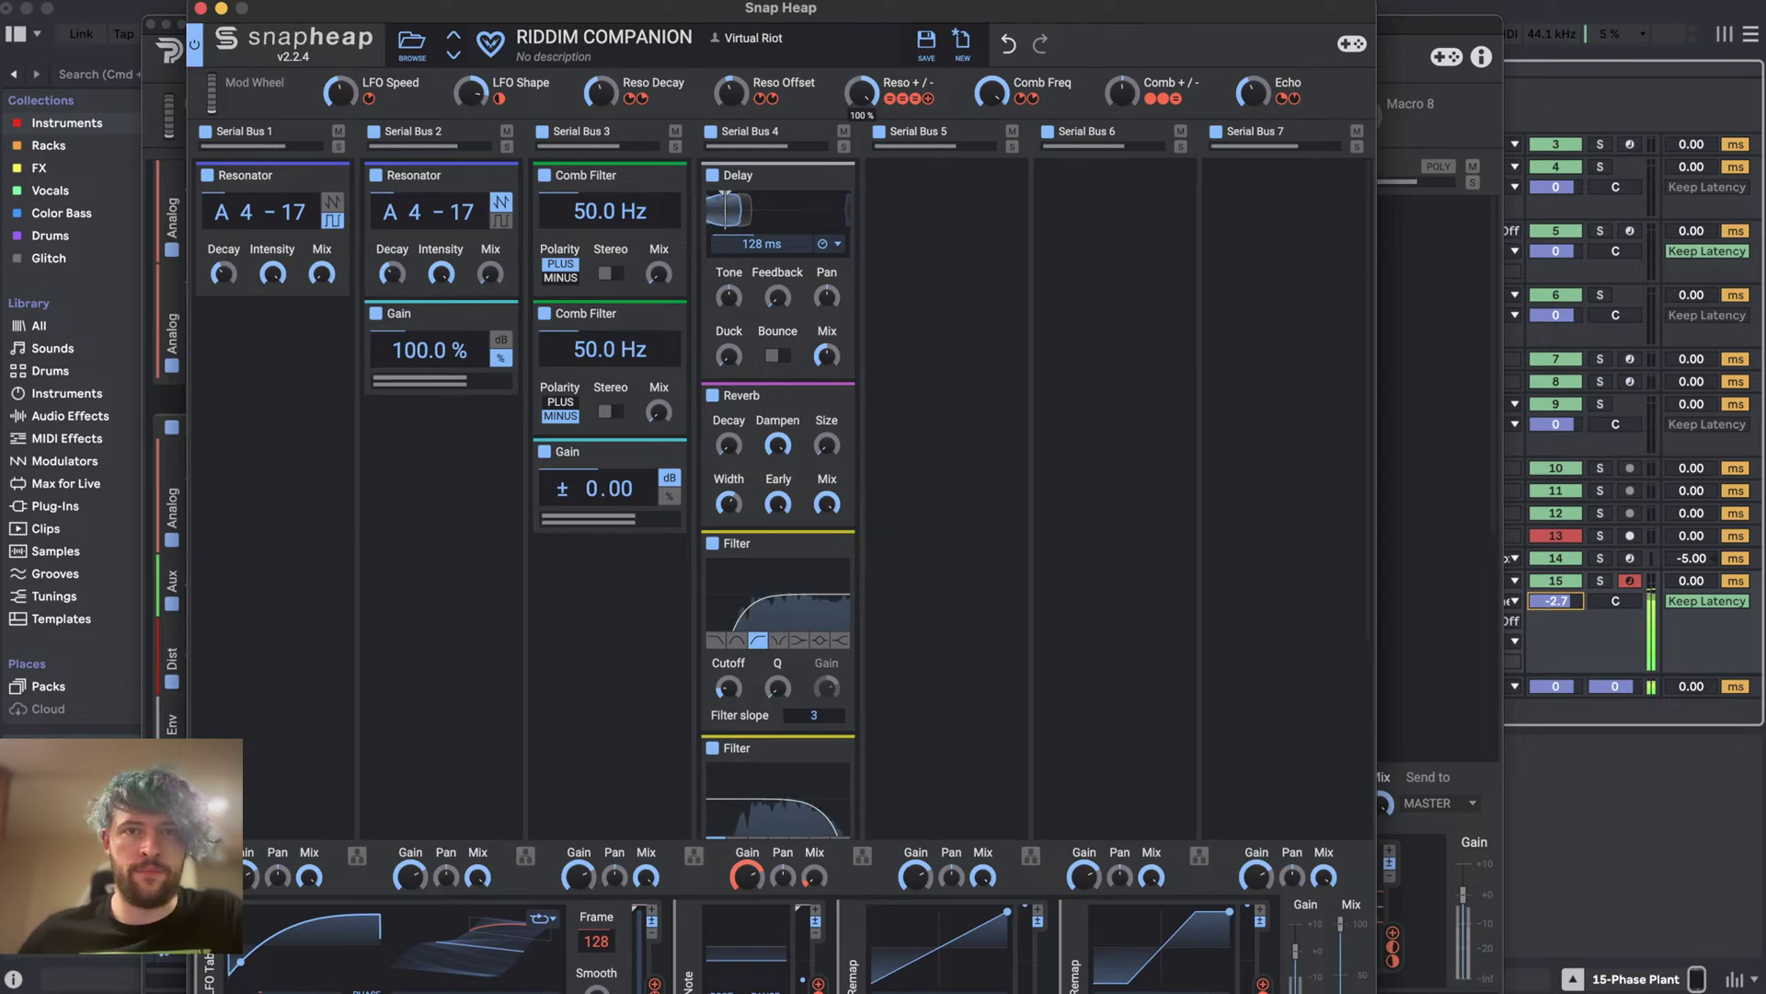
pyautogui.click(601, 92)
pyautogui.moveTo(600, 92); pyautogui.dragTo(601, 64)
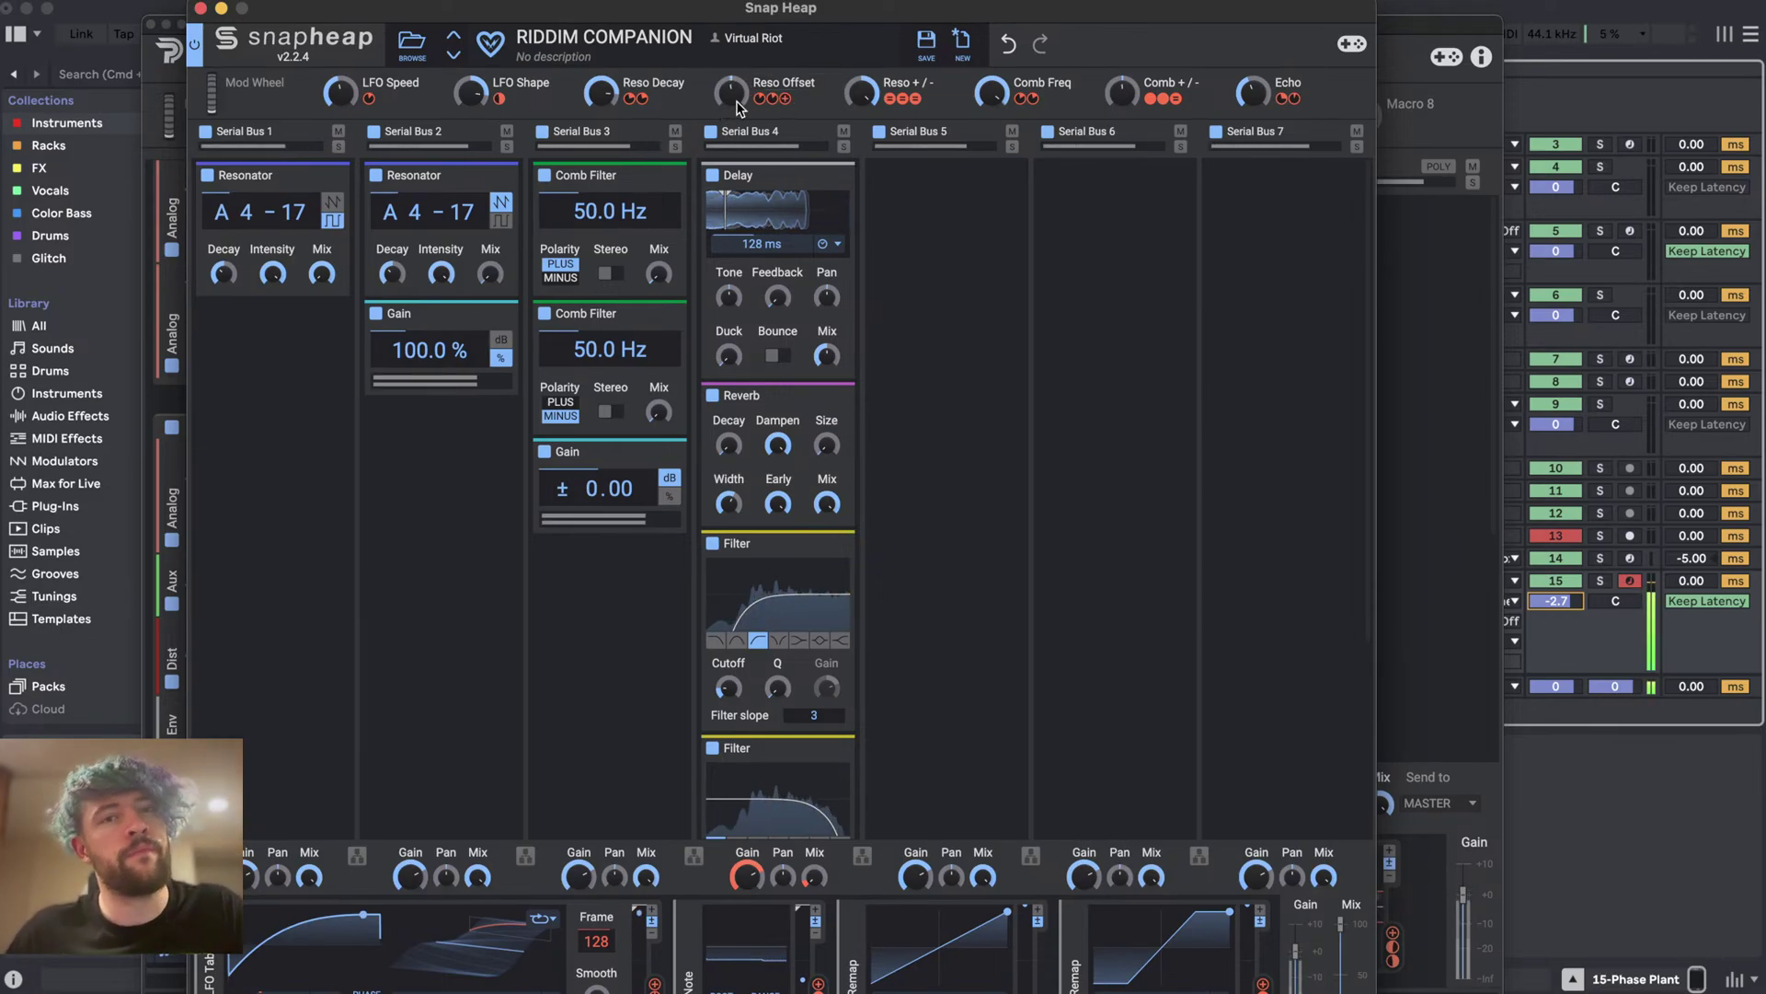
pyautogui.moveTo(737, 107); pyautogui.dragTo(737, 102)
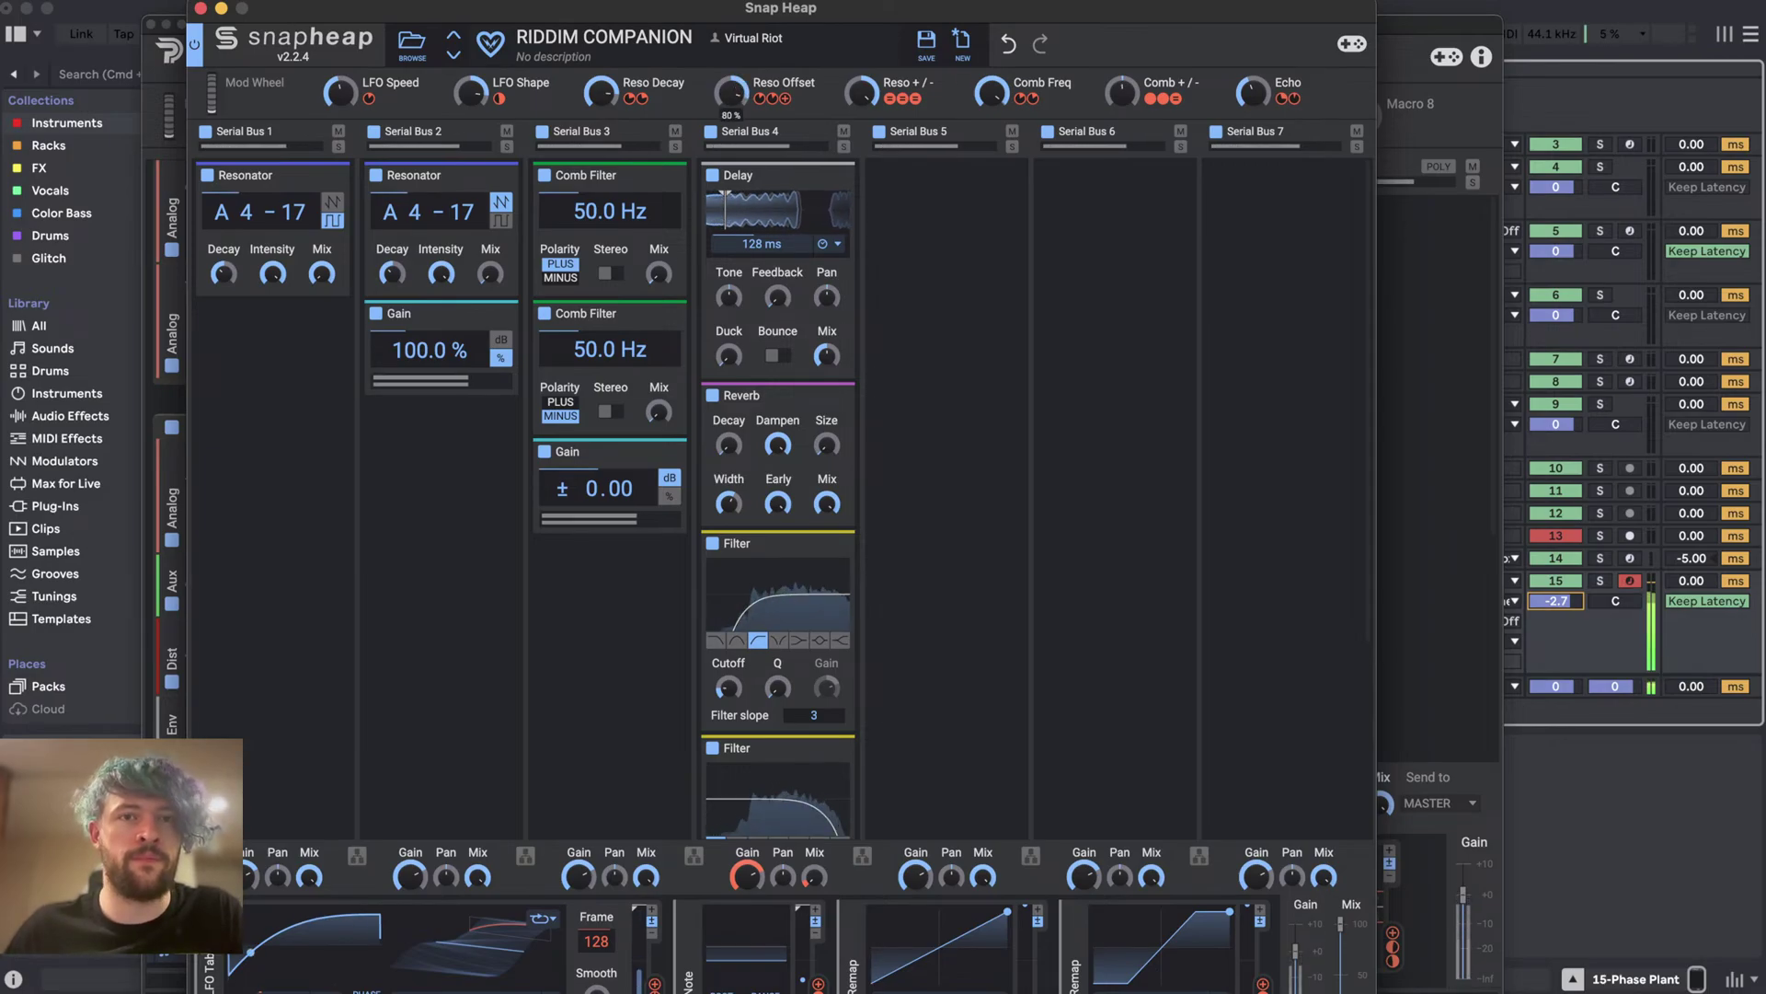
pyautogui.moveTo(737, 103); pyautogui.dragTo(737, 98)
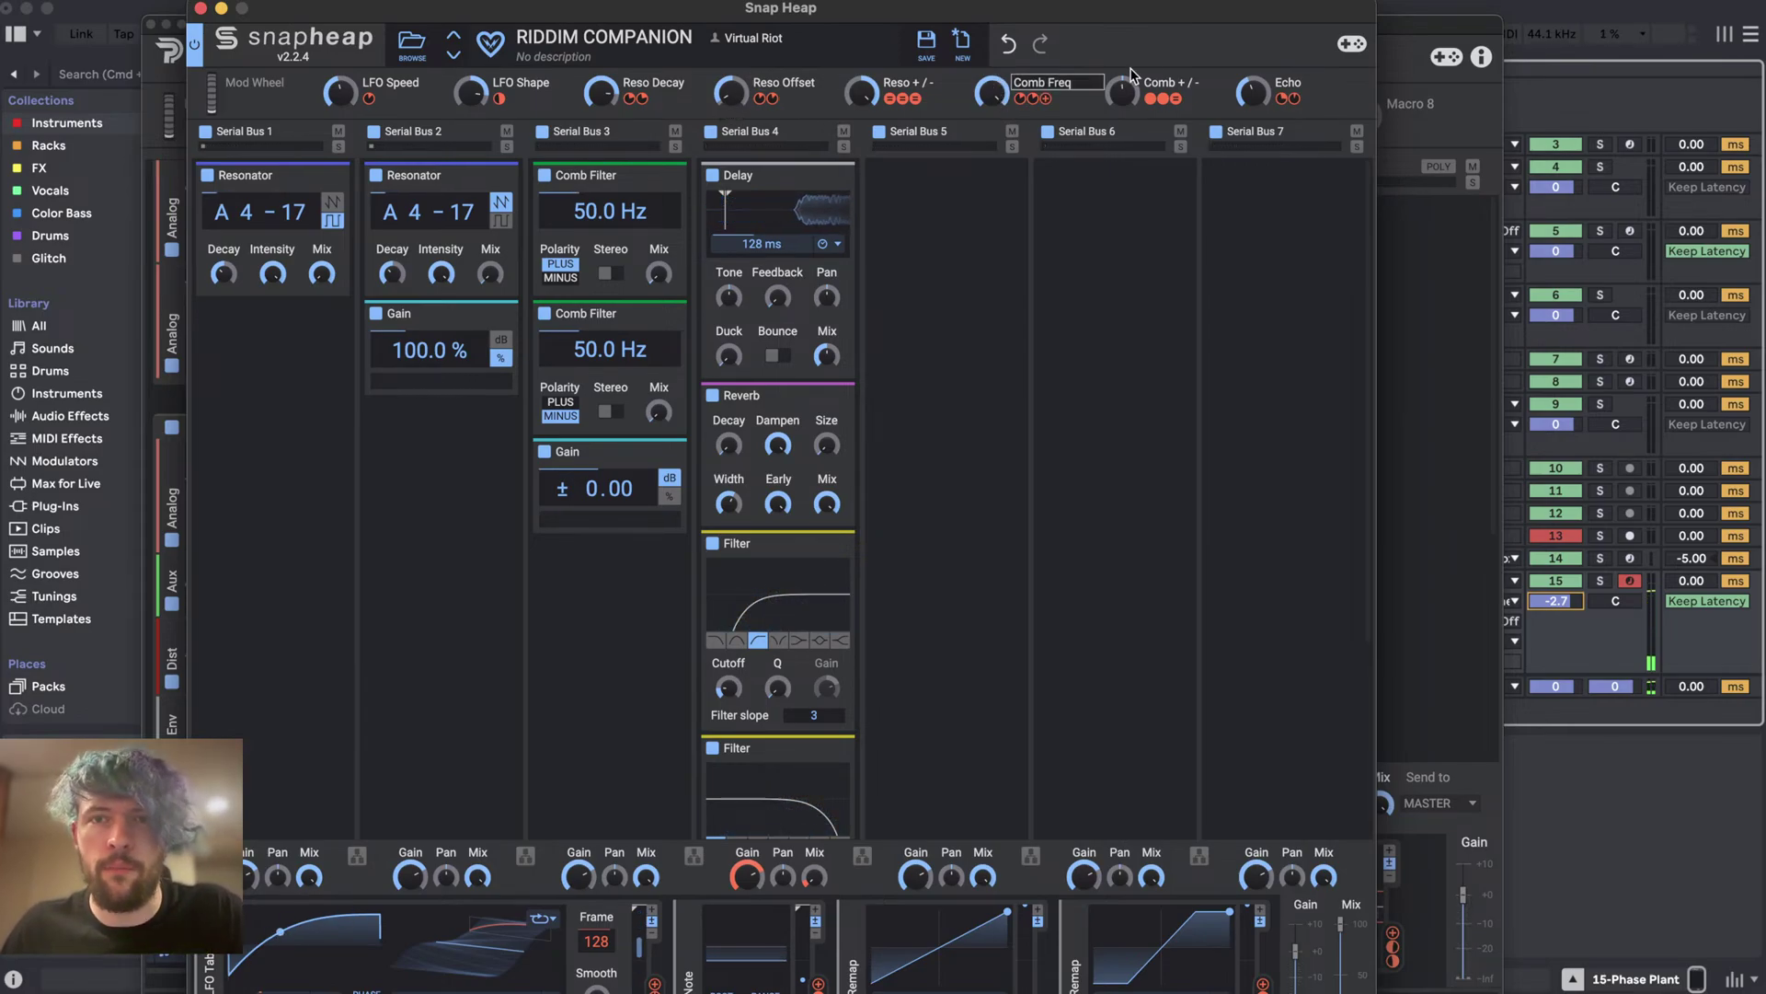
# - Raise RIDDIM COMPANION's Comb +/- macro, set Reso +/- to -100 %, and close the Snap Heap editor
pyautogui.moveTo(1122, 96)
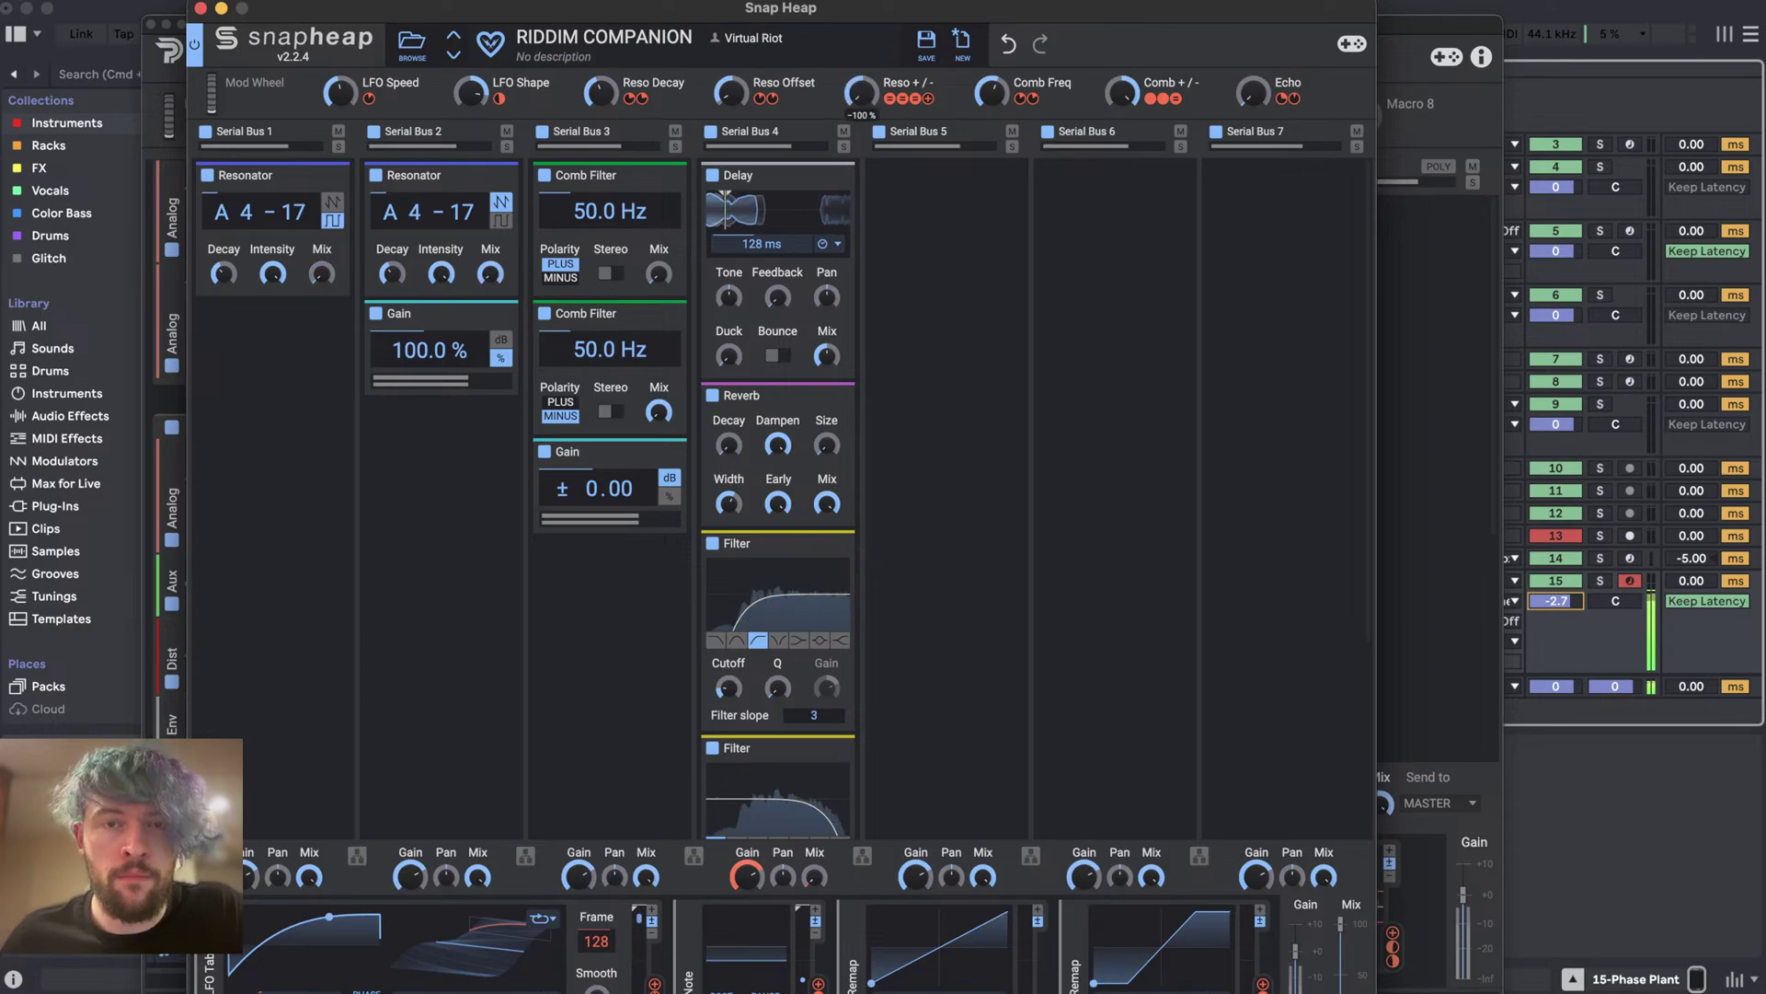
pyautogui.click(733, 92)
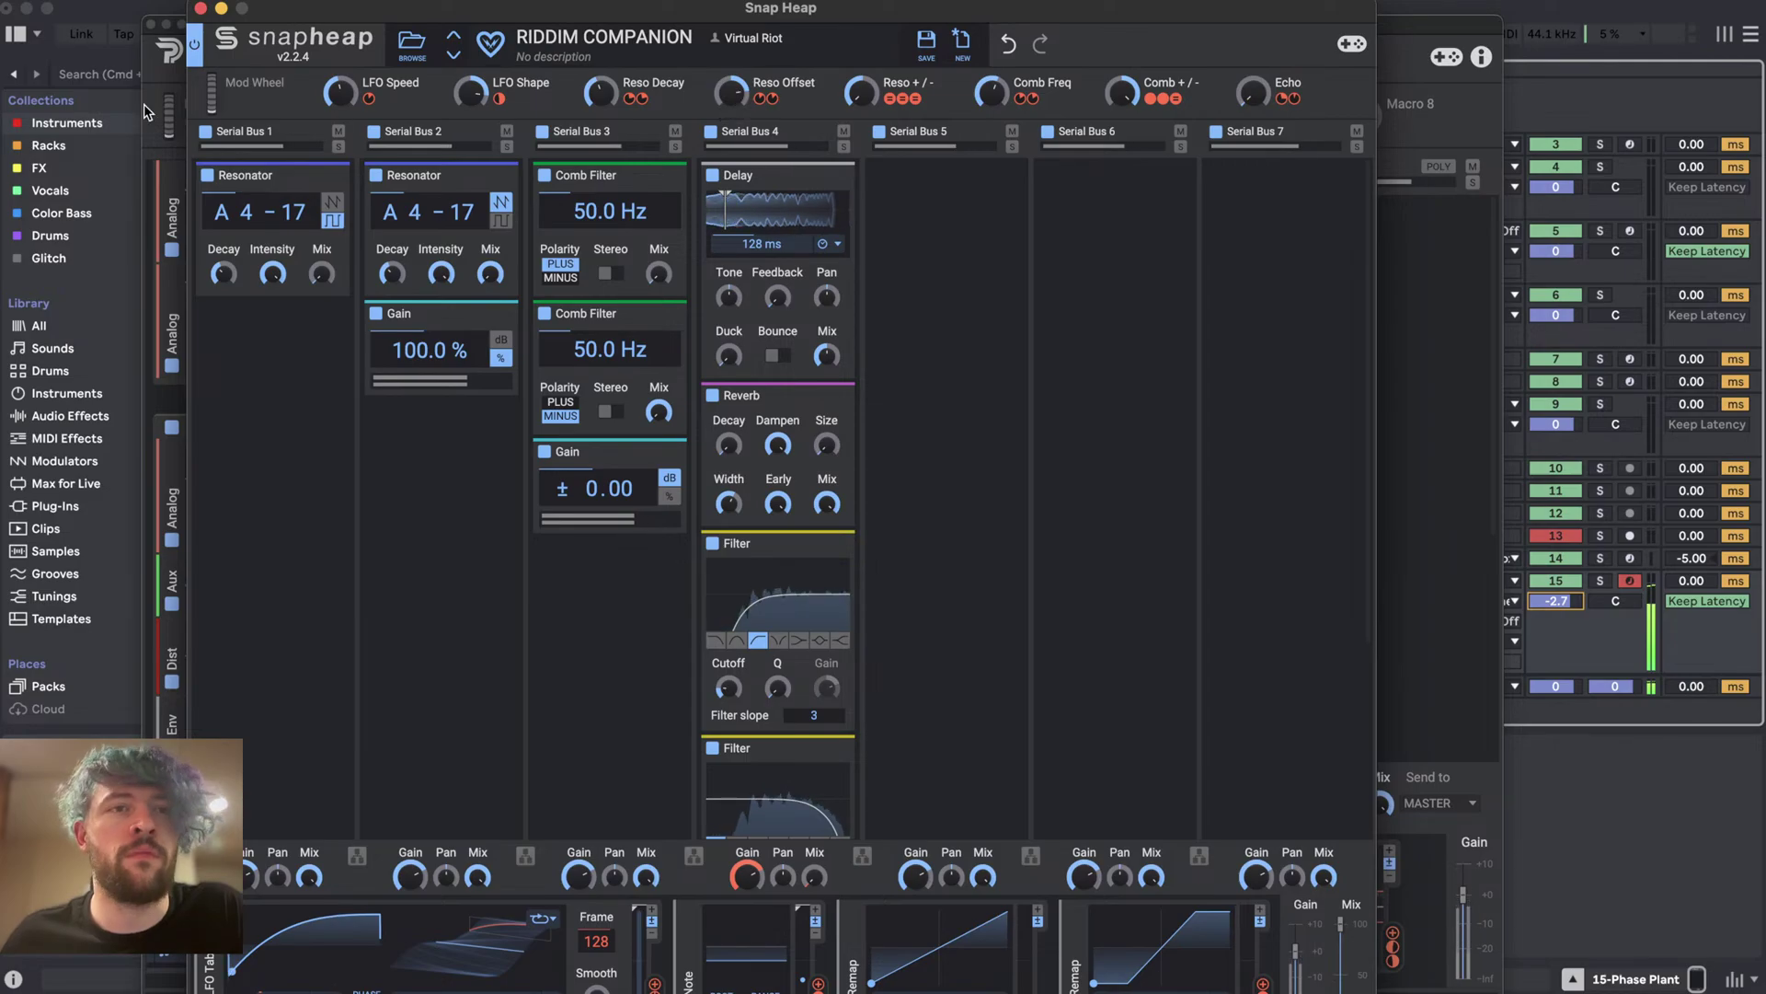
pyautogui.click(200, 9)
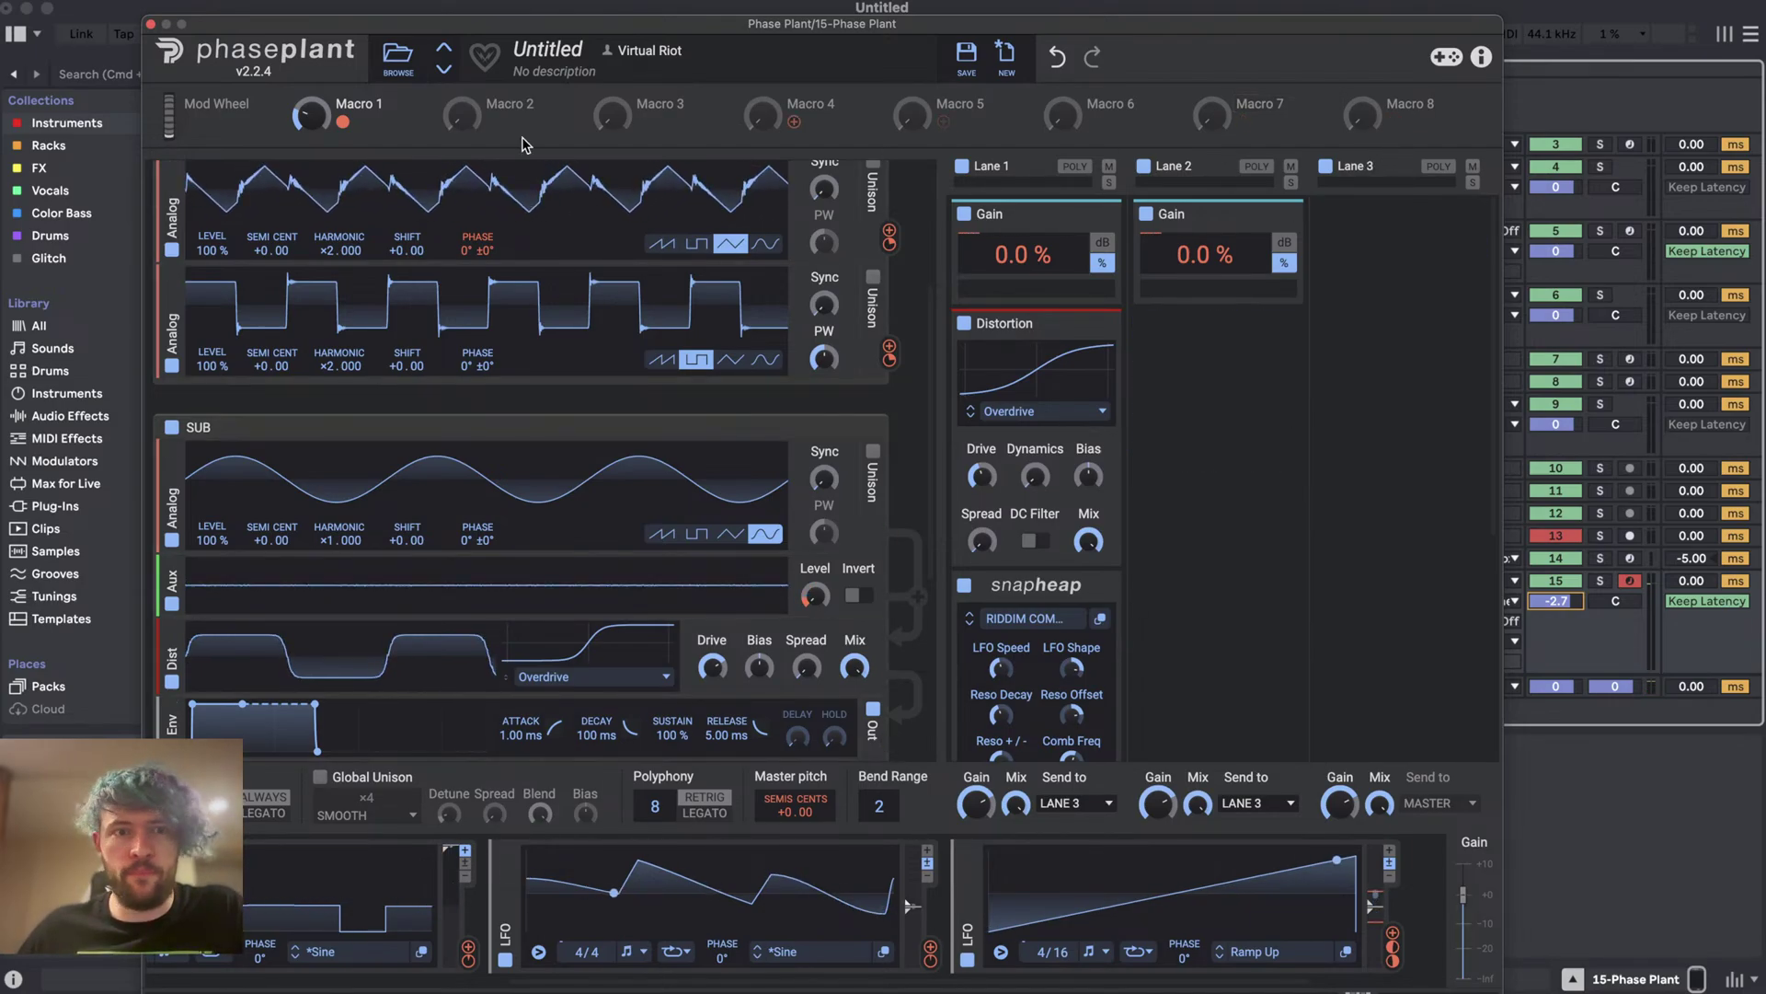
# - Add a Snap Heap to Lane 3 and load the VR - ALL IN ONE favorite
pyautogui.click(1380, 264)
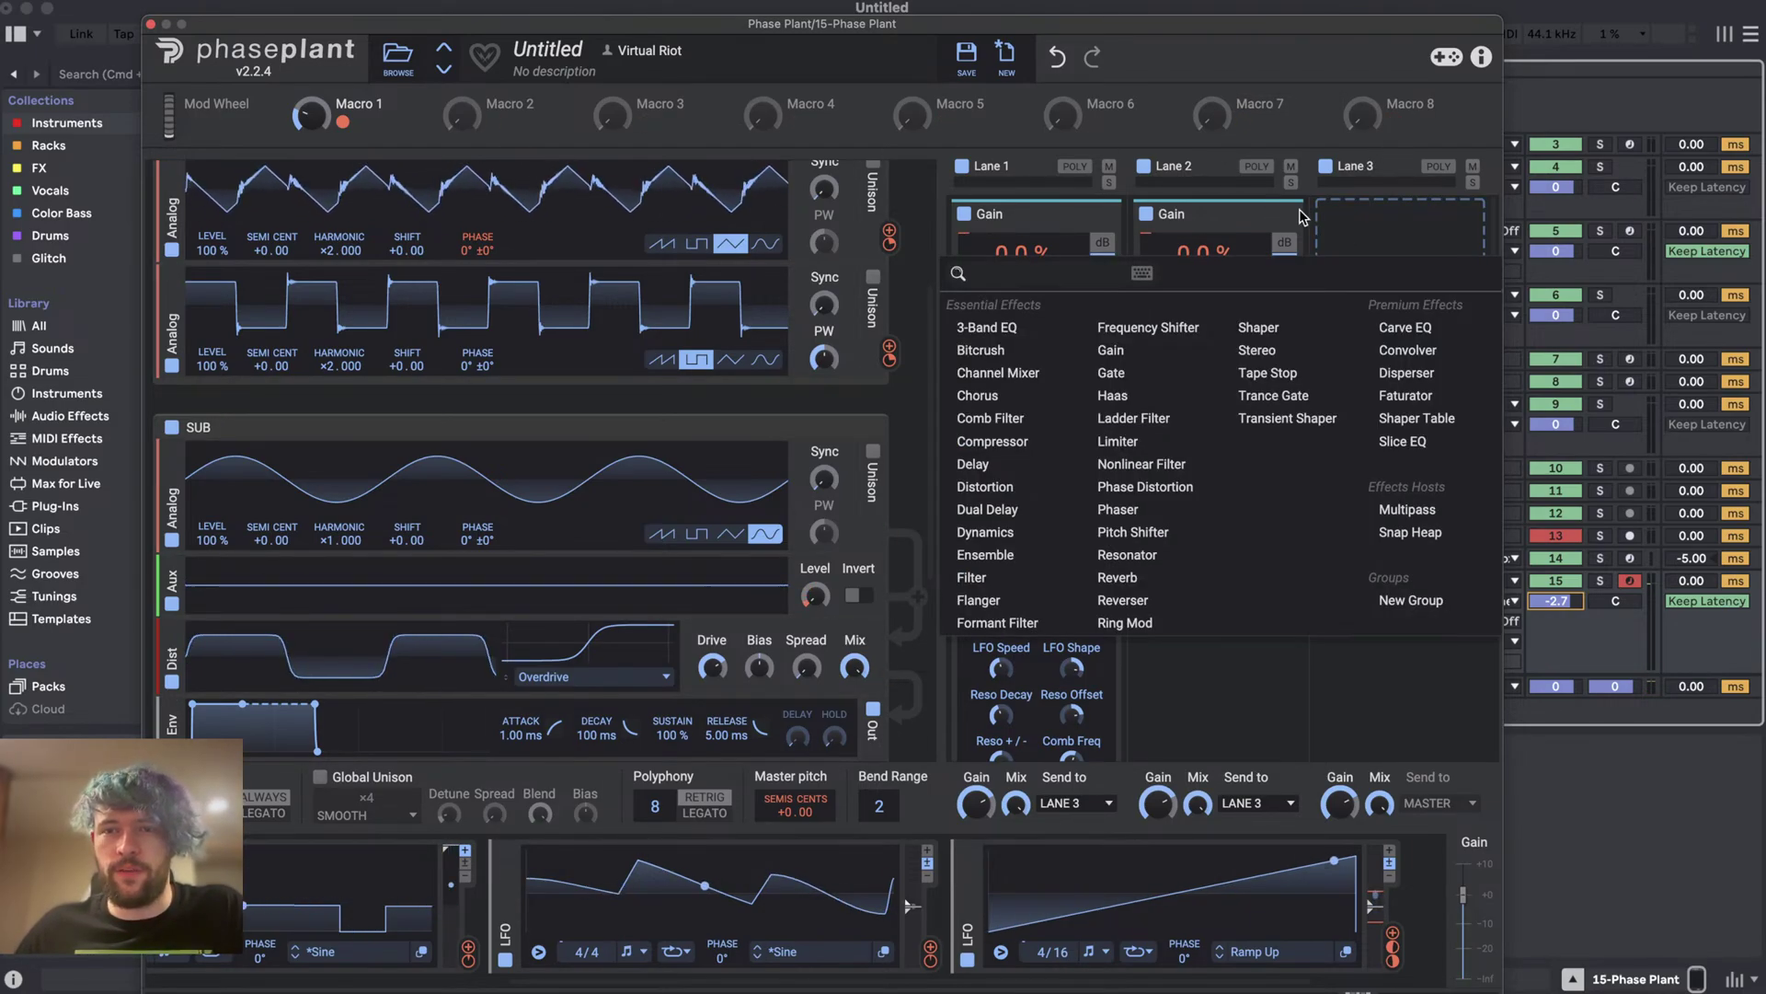
pyautogui.click(1415, 534)
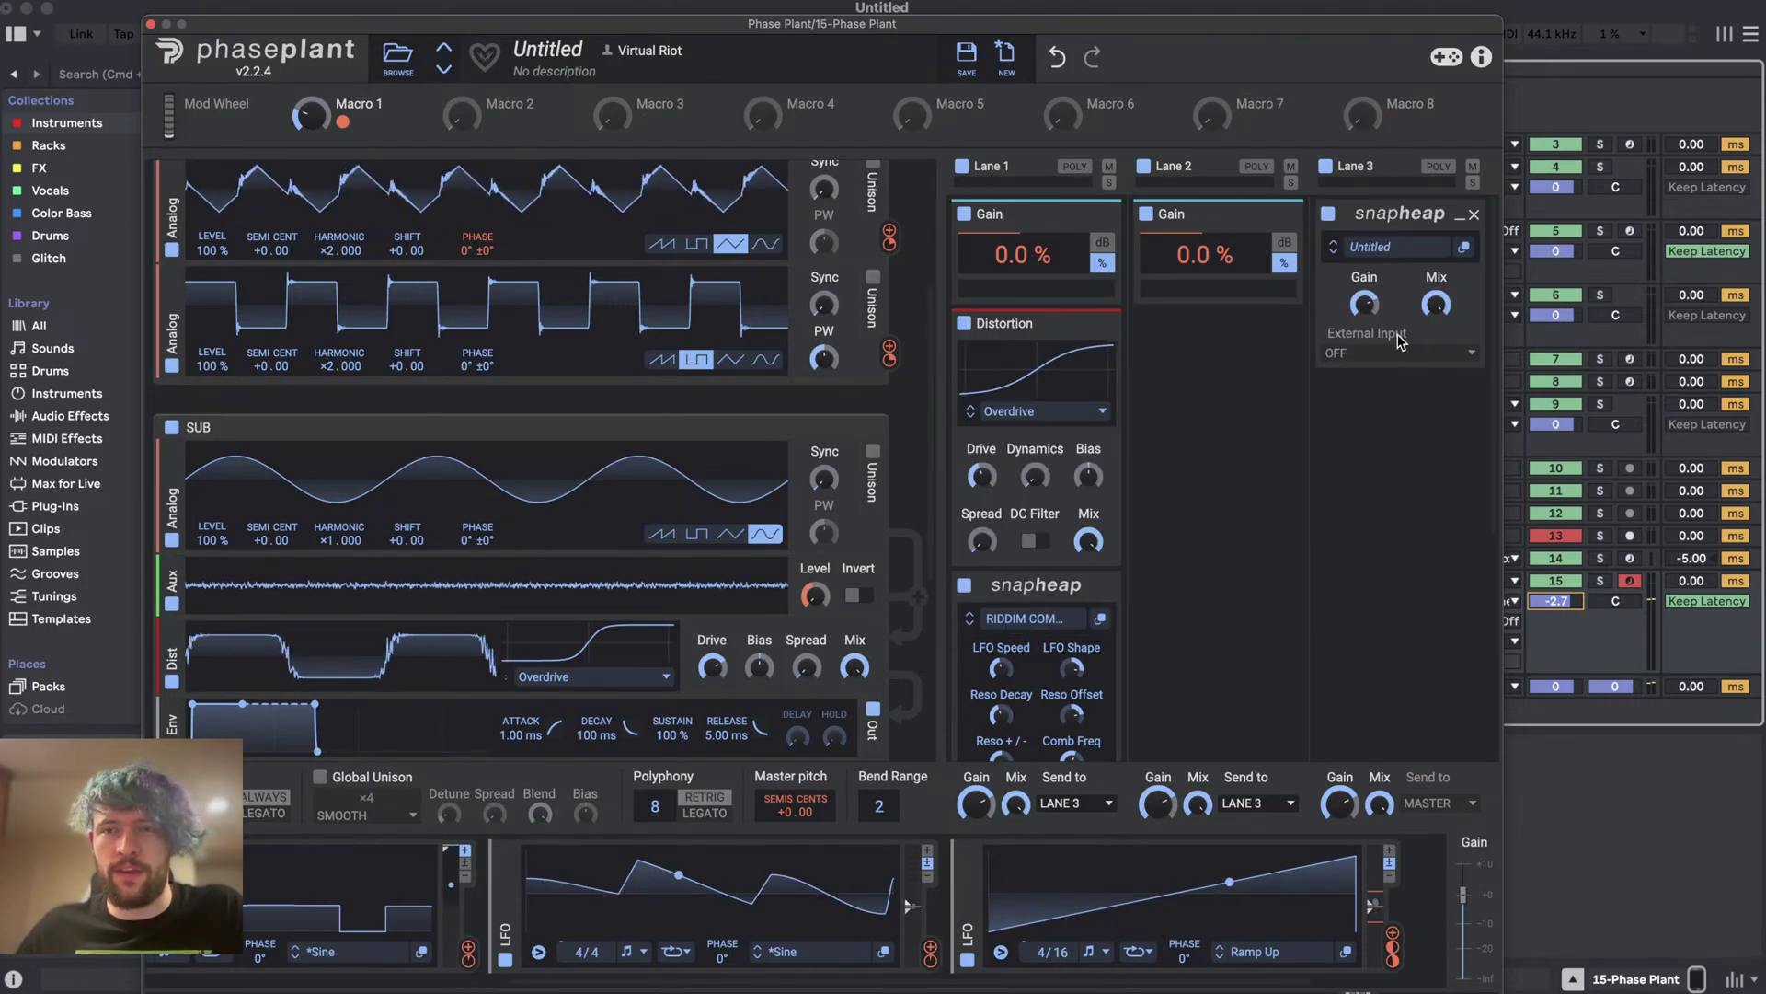
pyautogui.click(1380, 248)
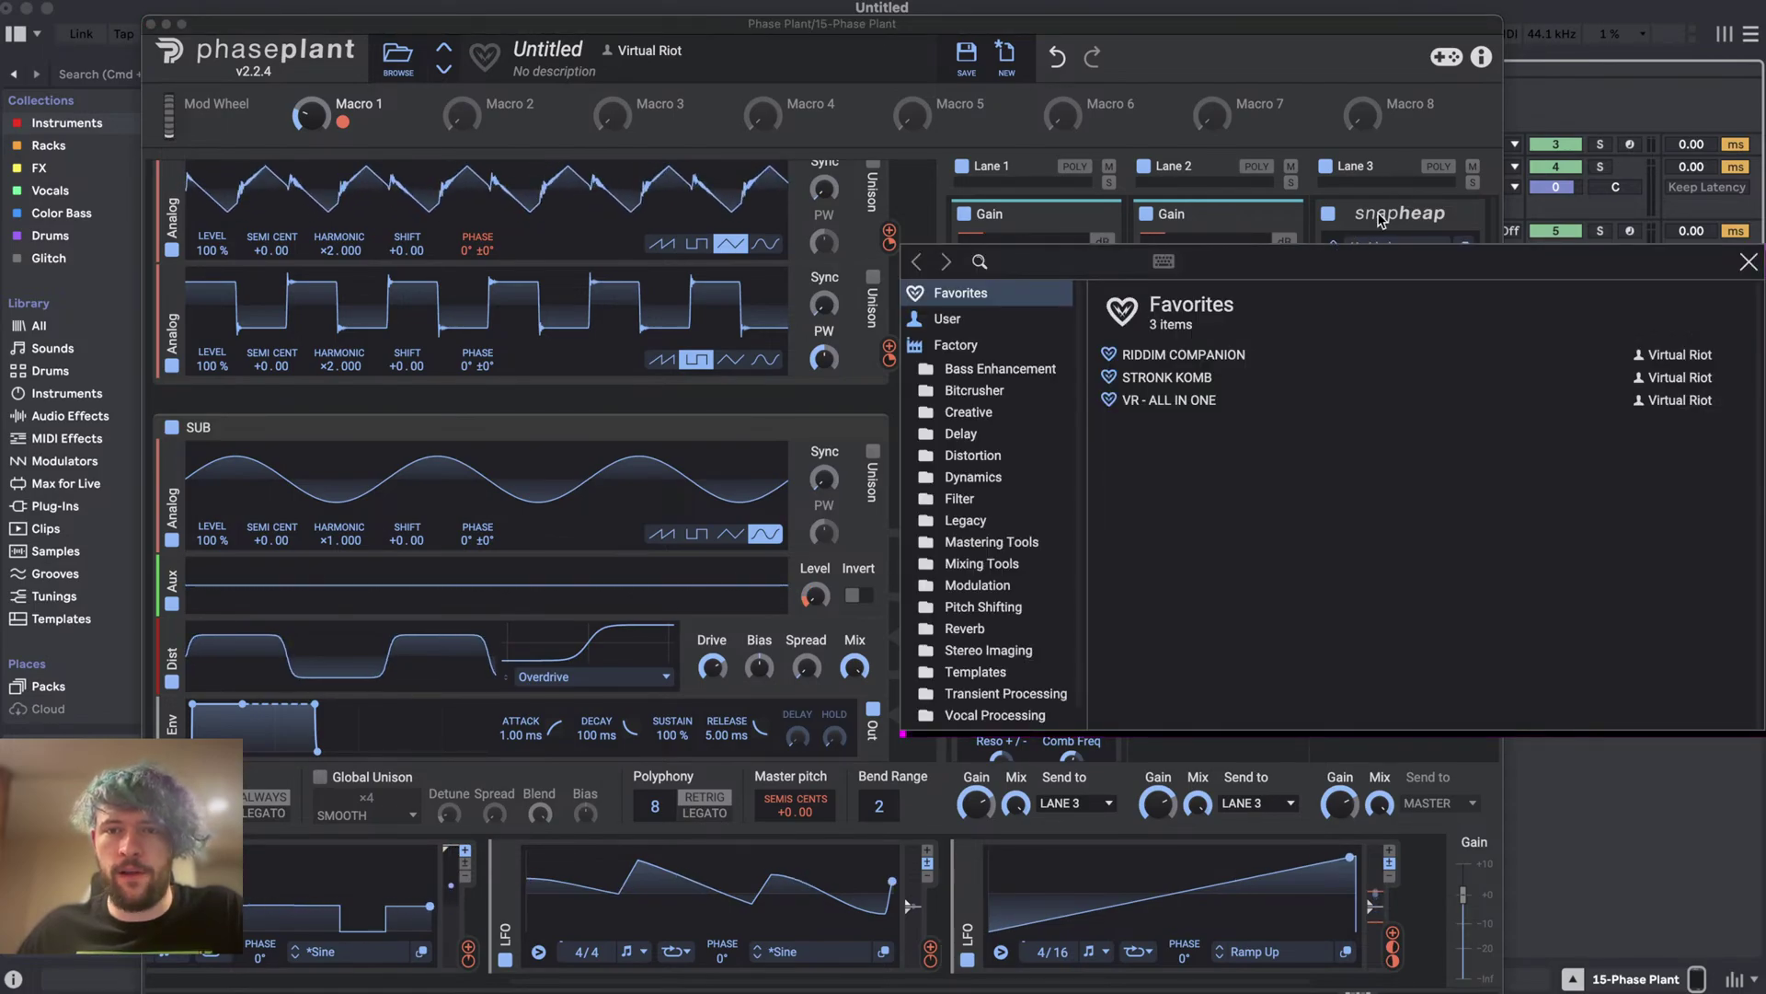
pyautogui.click(1167, 402)
pyautogui.doubleClick(1164, 401)
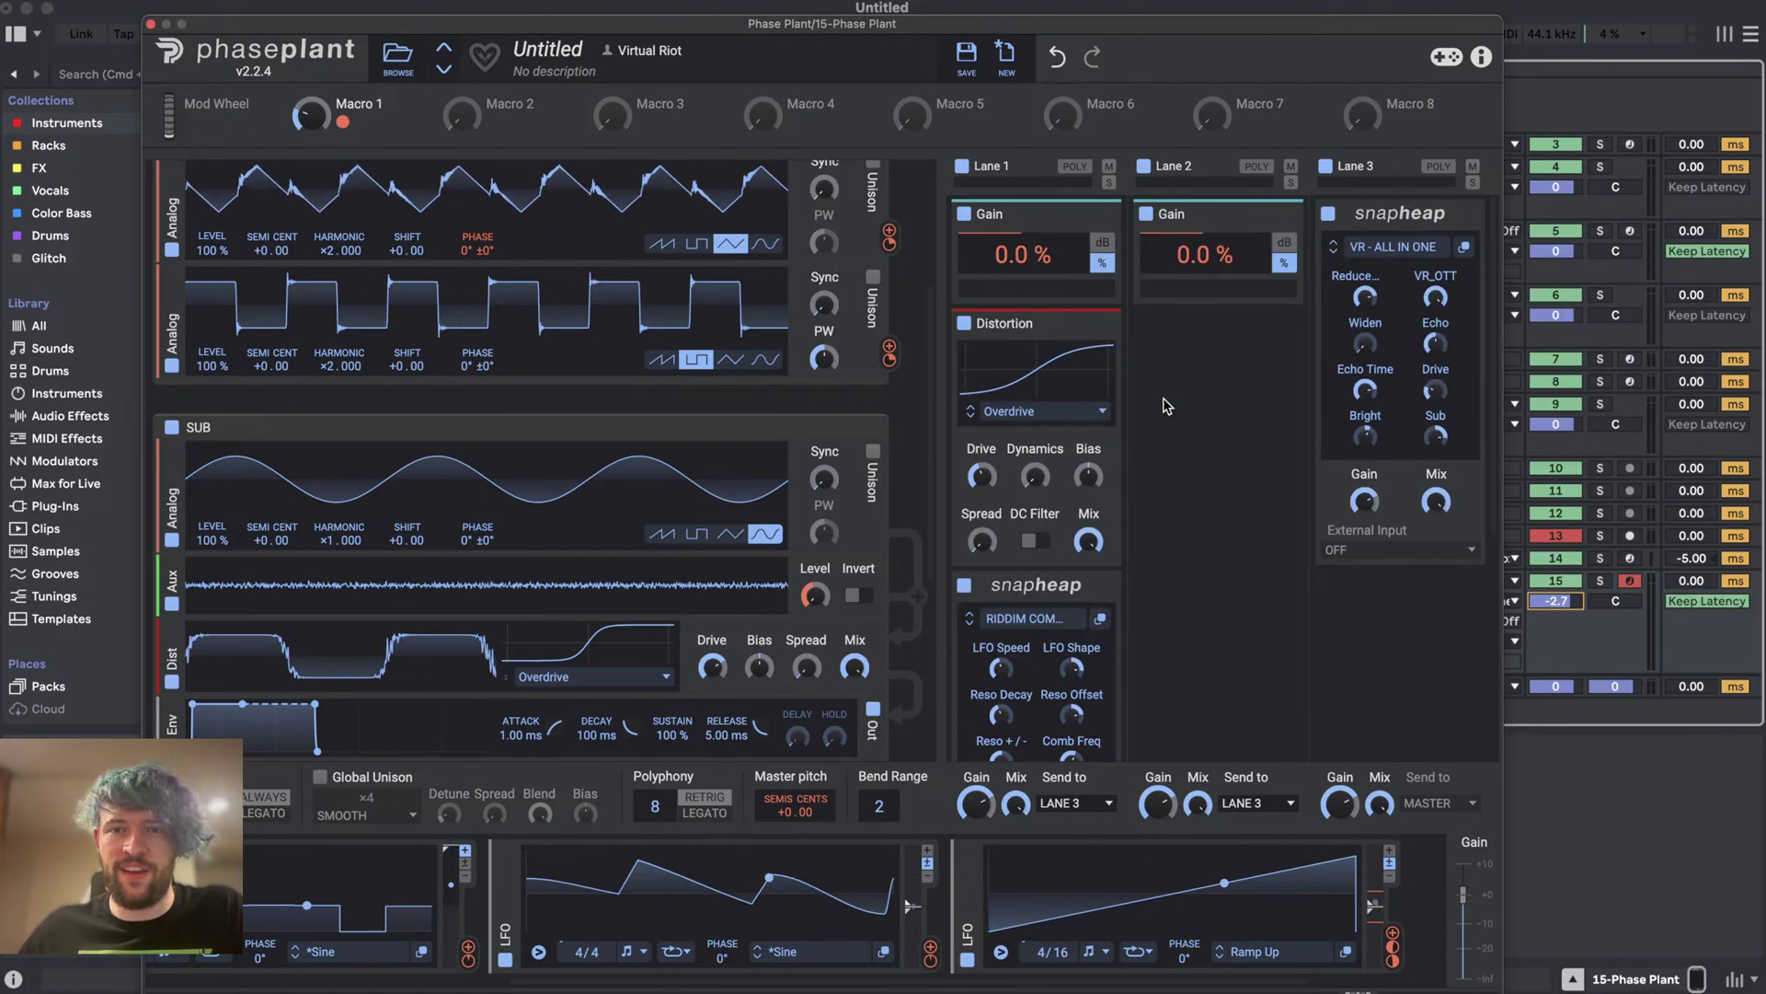
# - Inspect VR - ALL IN ONE's effect chain, including its VR Reduce Ambience and VR Kinda OTT Multipass modules on Parallel Bus 2a
pyautogui.click(1466, 250)
pyautogui.moveTo(902, 271); pyautogui.dragTo(753, 4)
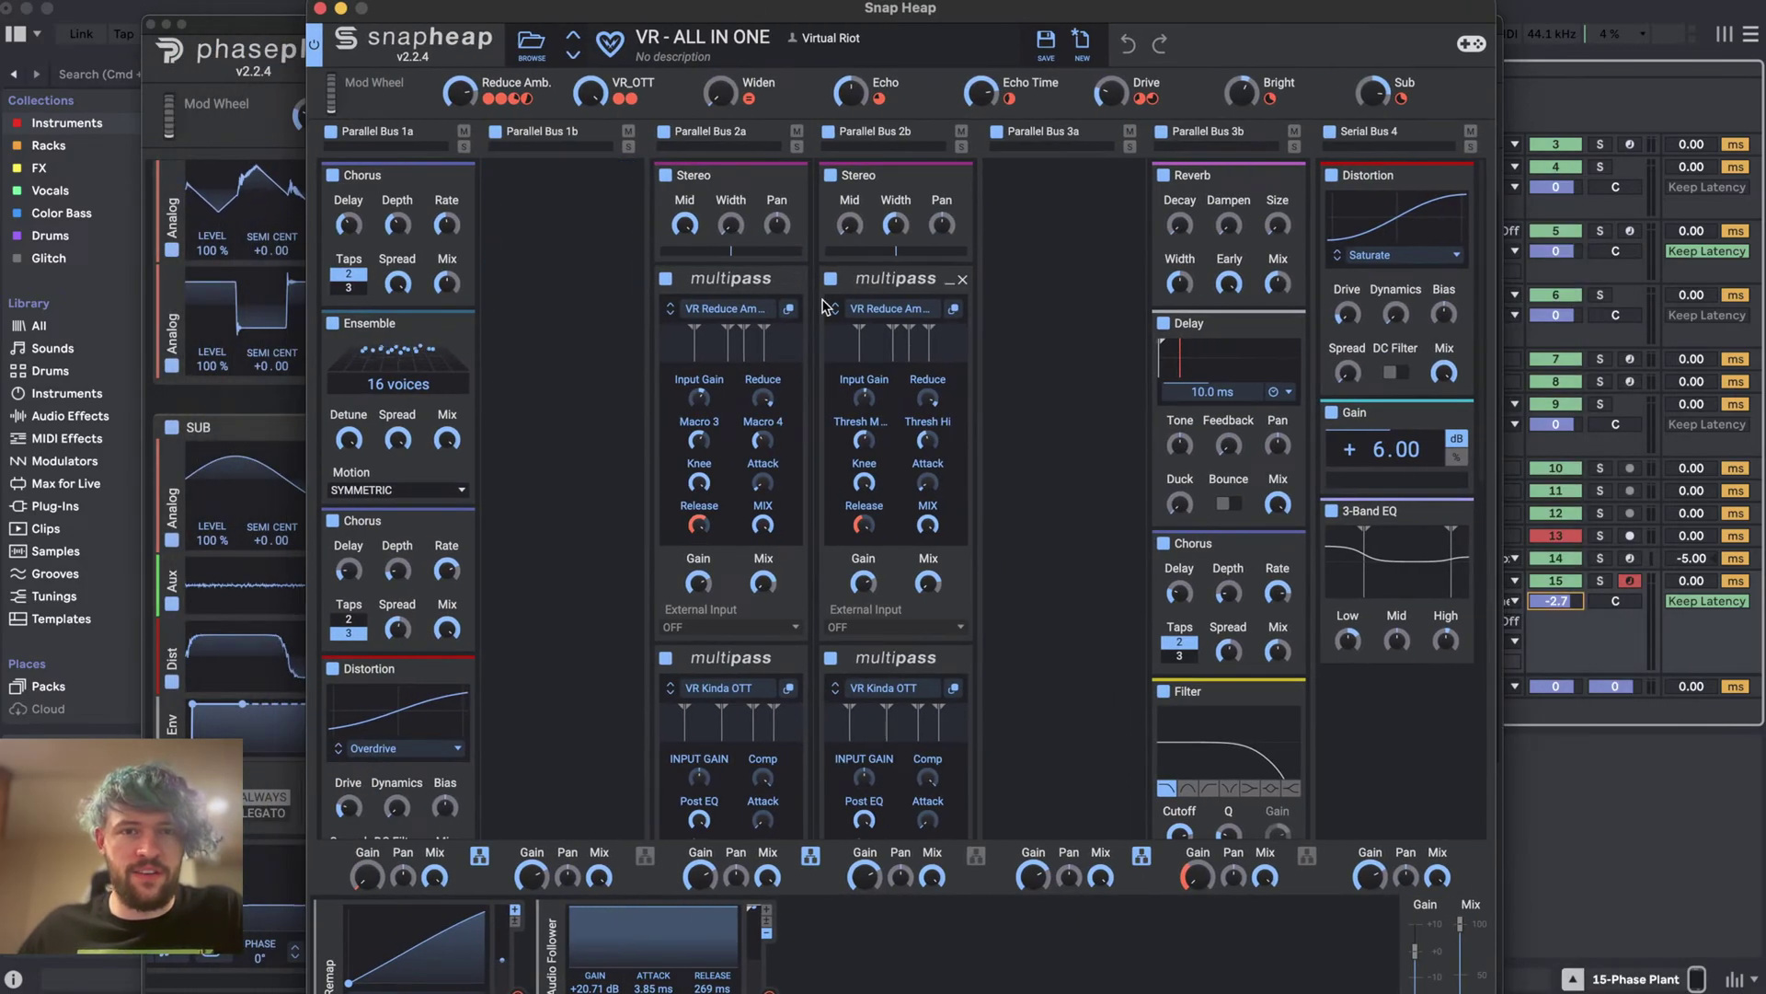
pyautogui.click(727, 308)
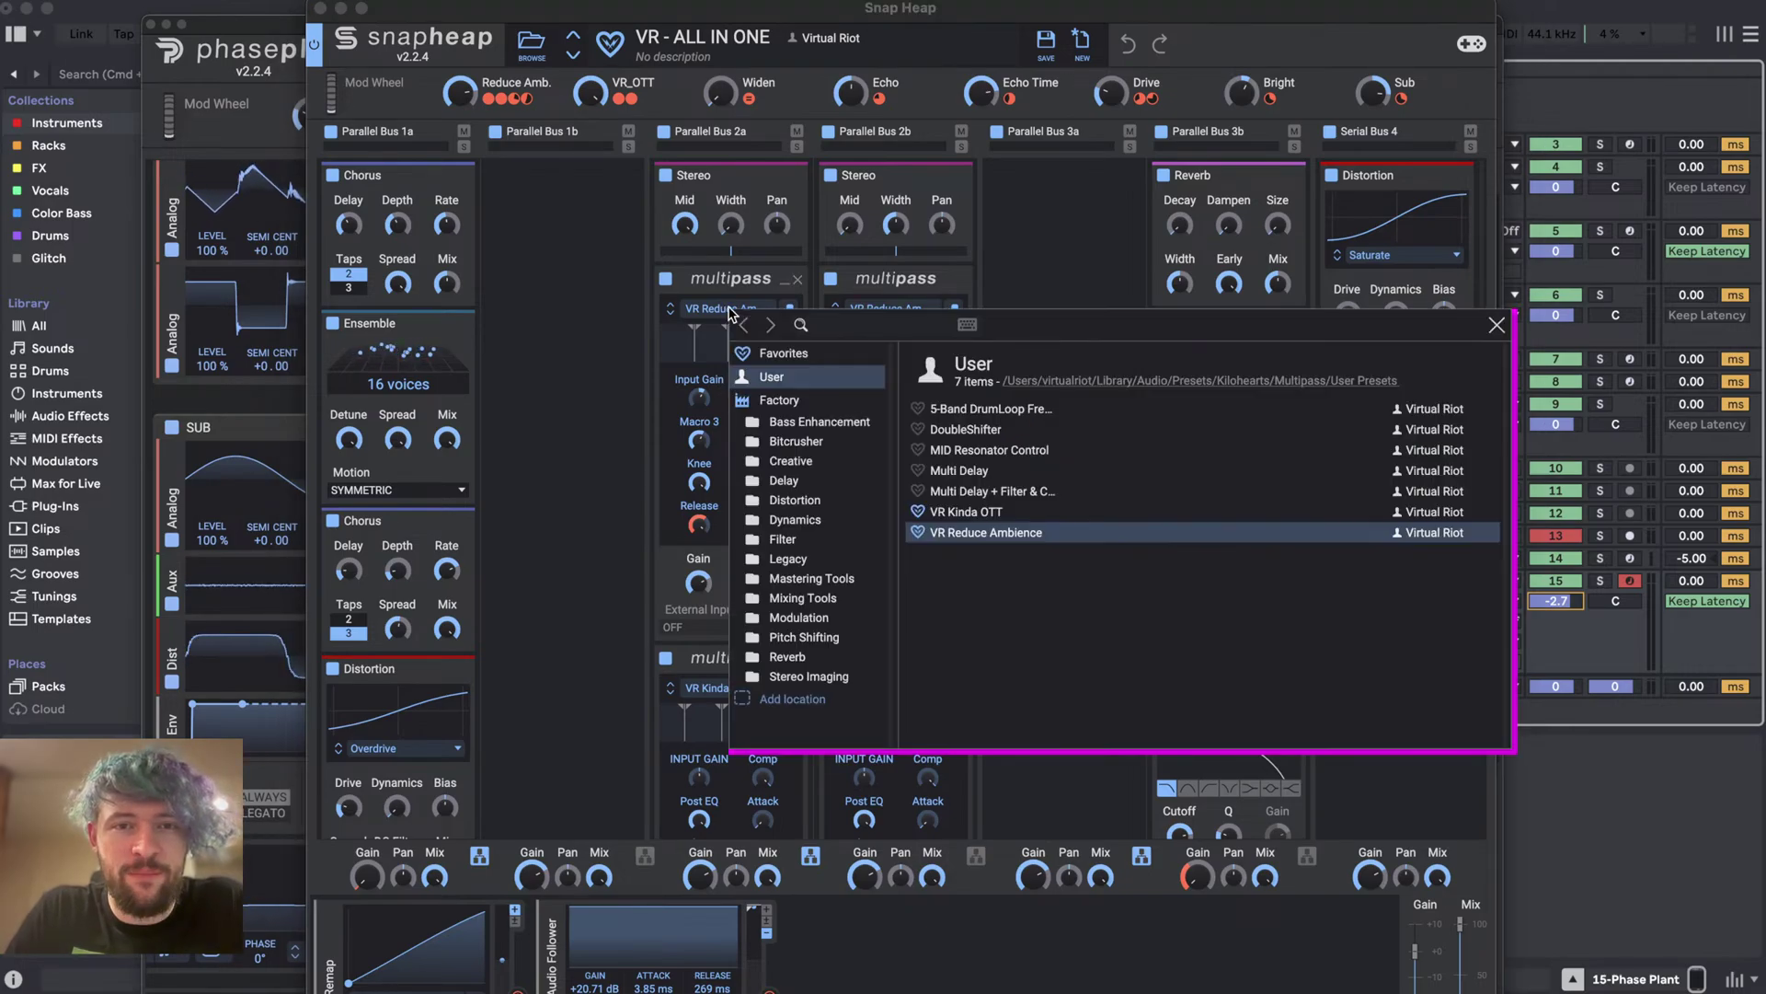
pyautogui.click(608, 410)
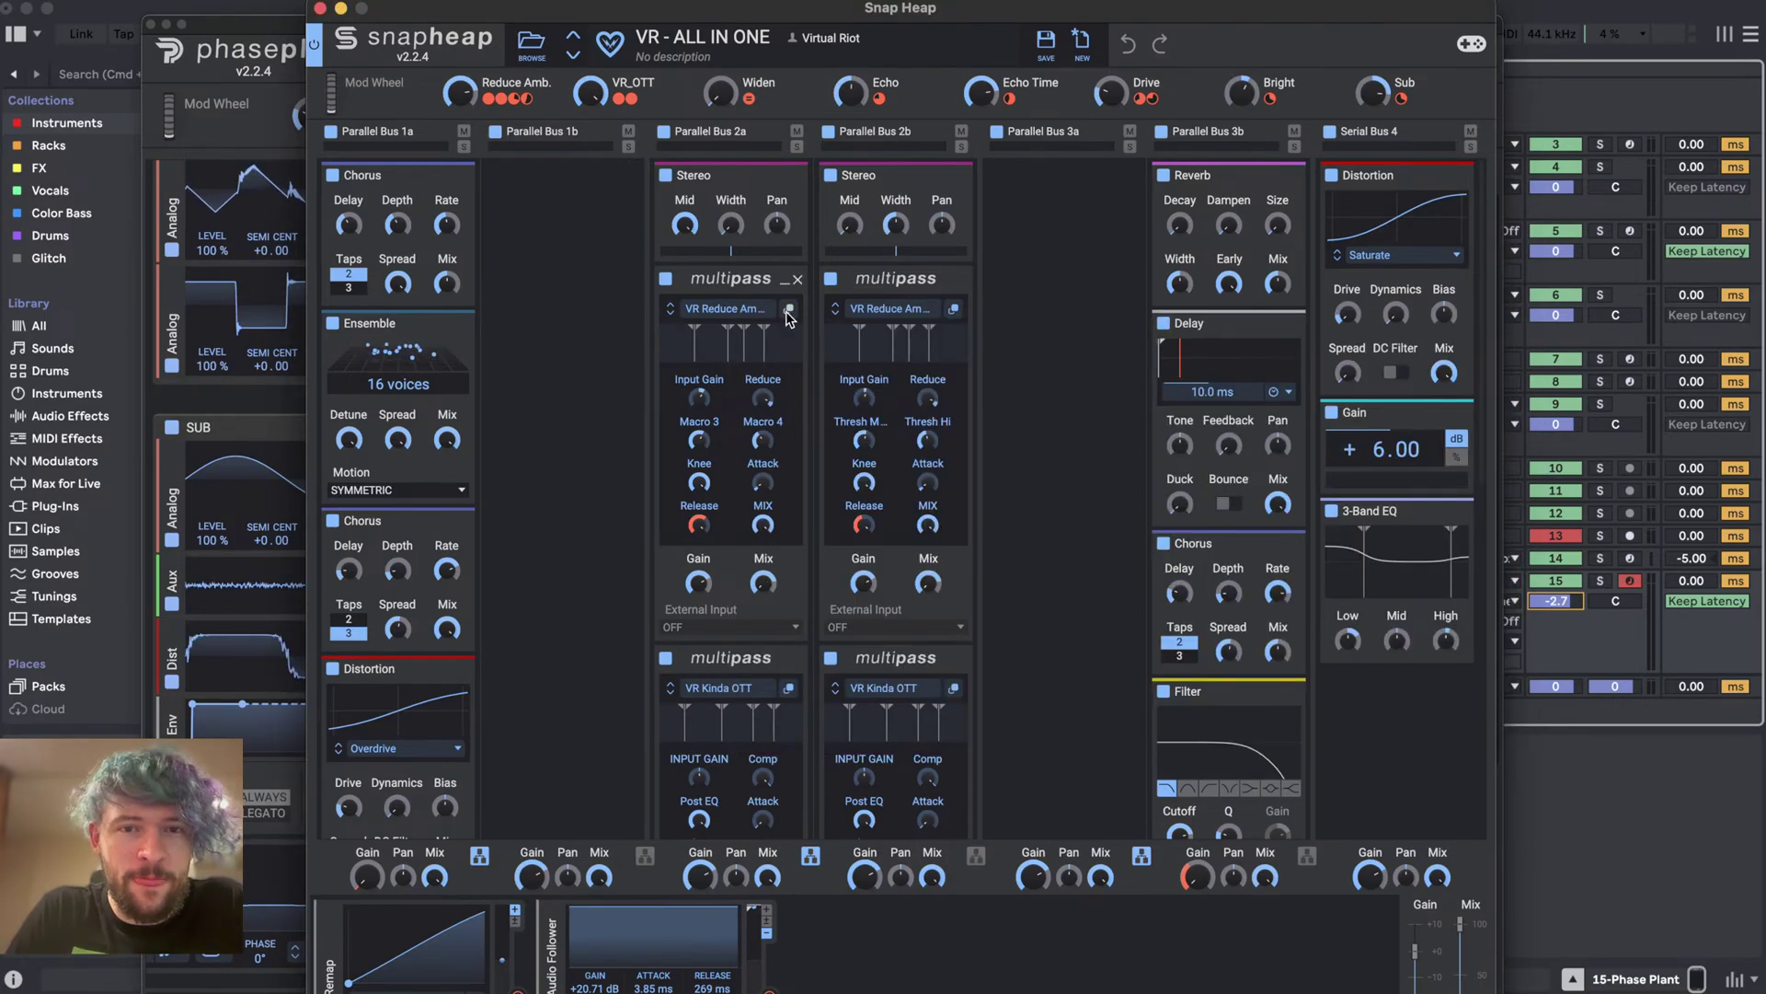
pyautogui.click(789, 310)
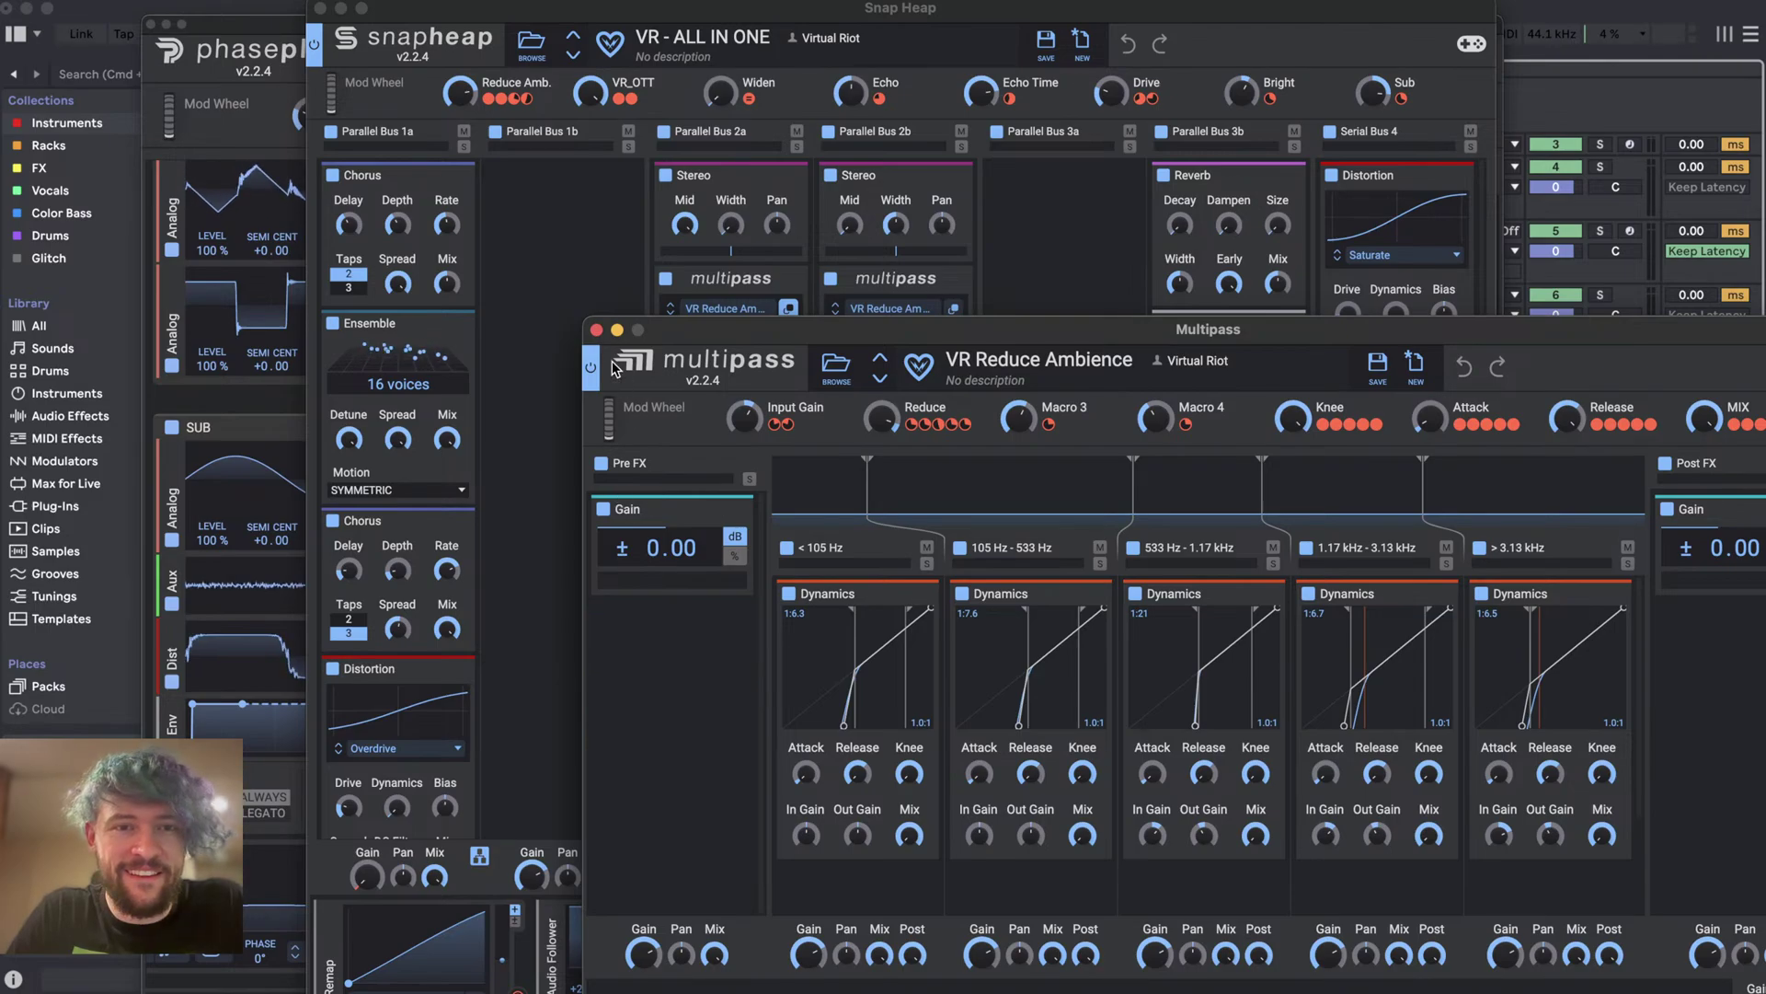
pyautogui.click(596, 330)
pyautogui.click(789, 688)
pyautogui.moveTo(1016, 659); pyautogui.dragTo(588, 145)
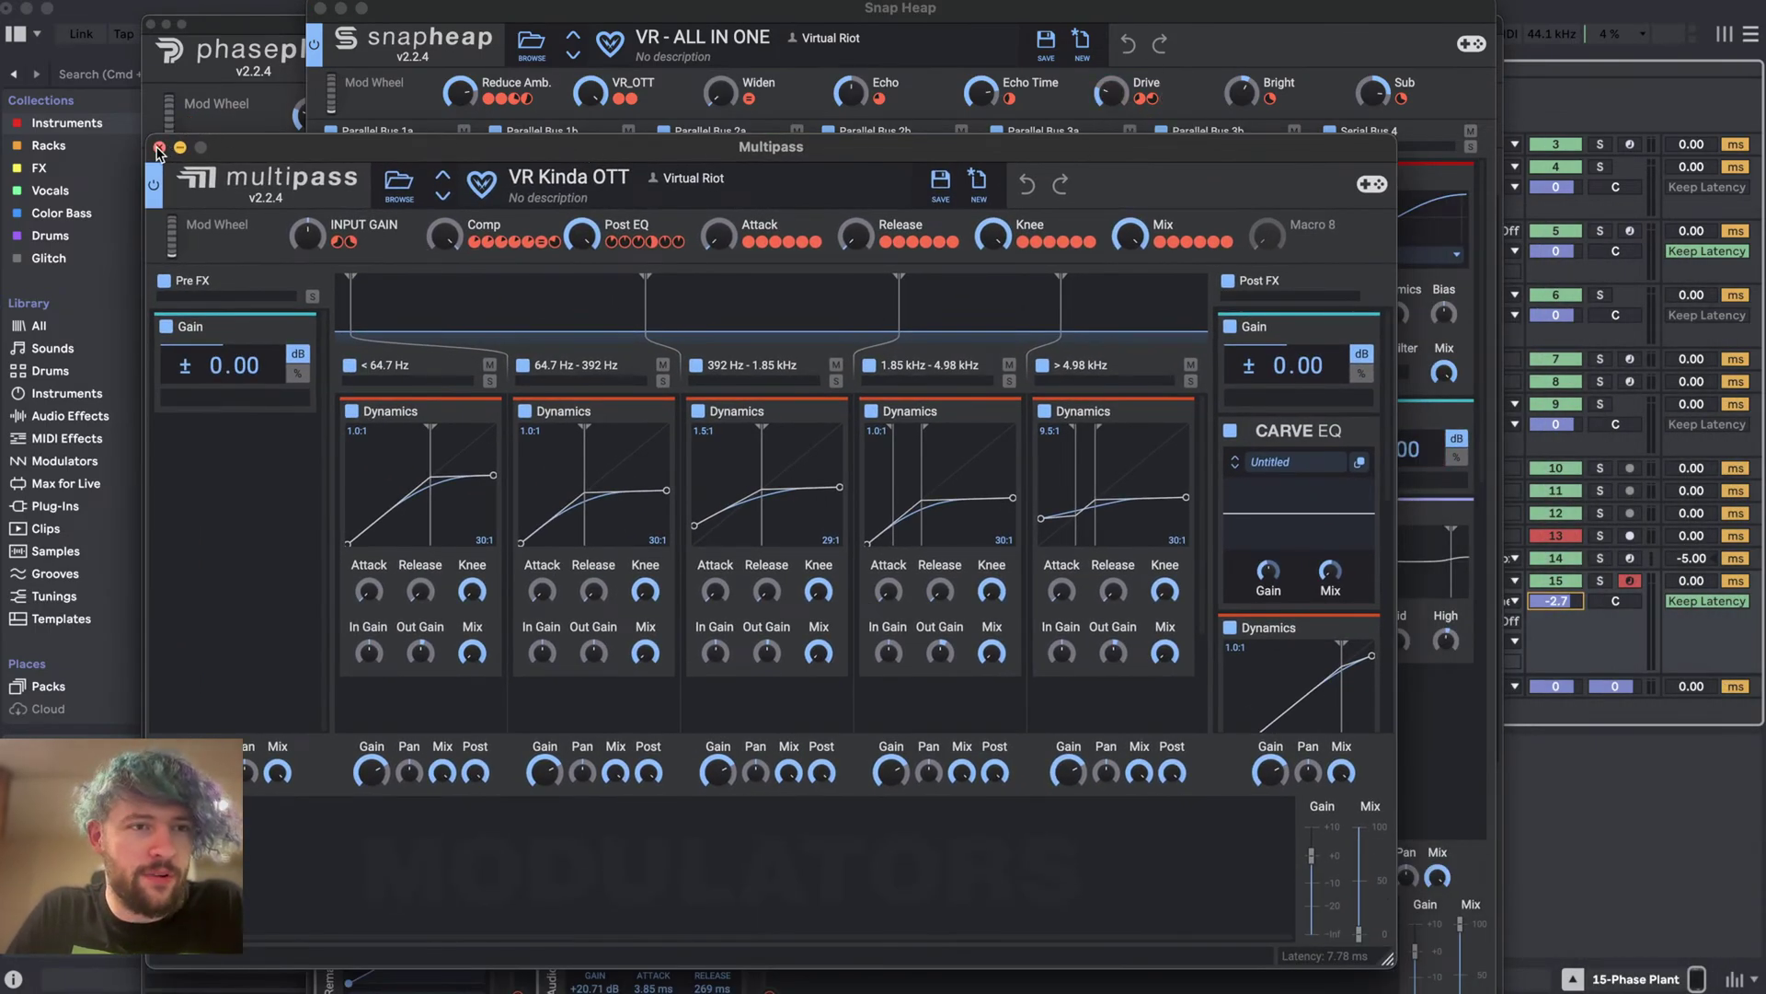
pyautogui.click(159, 148)
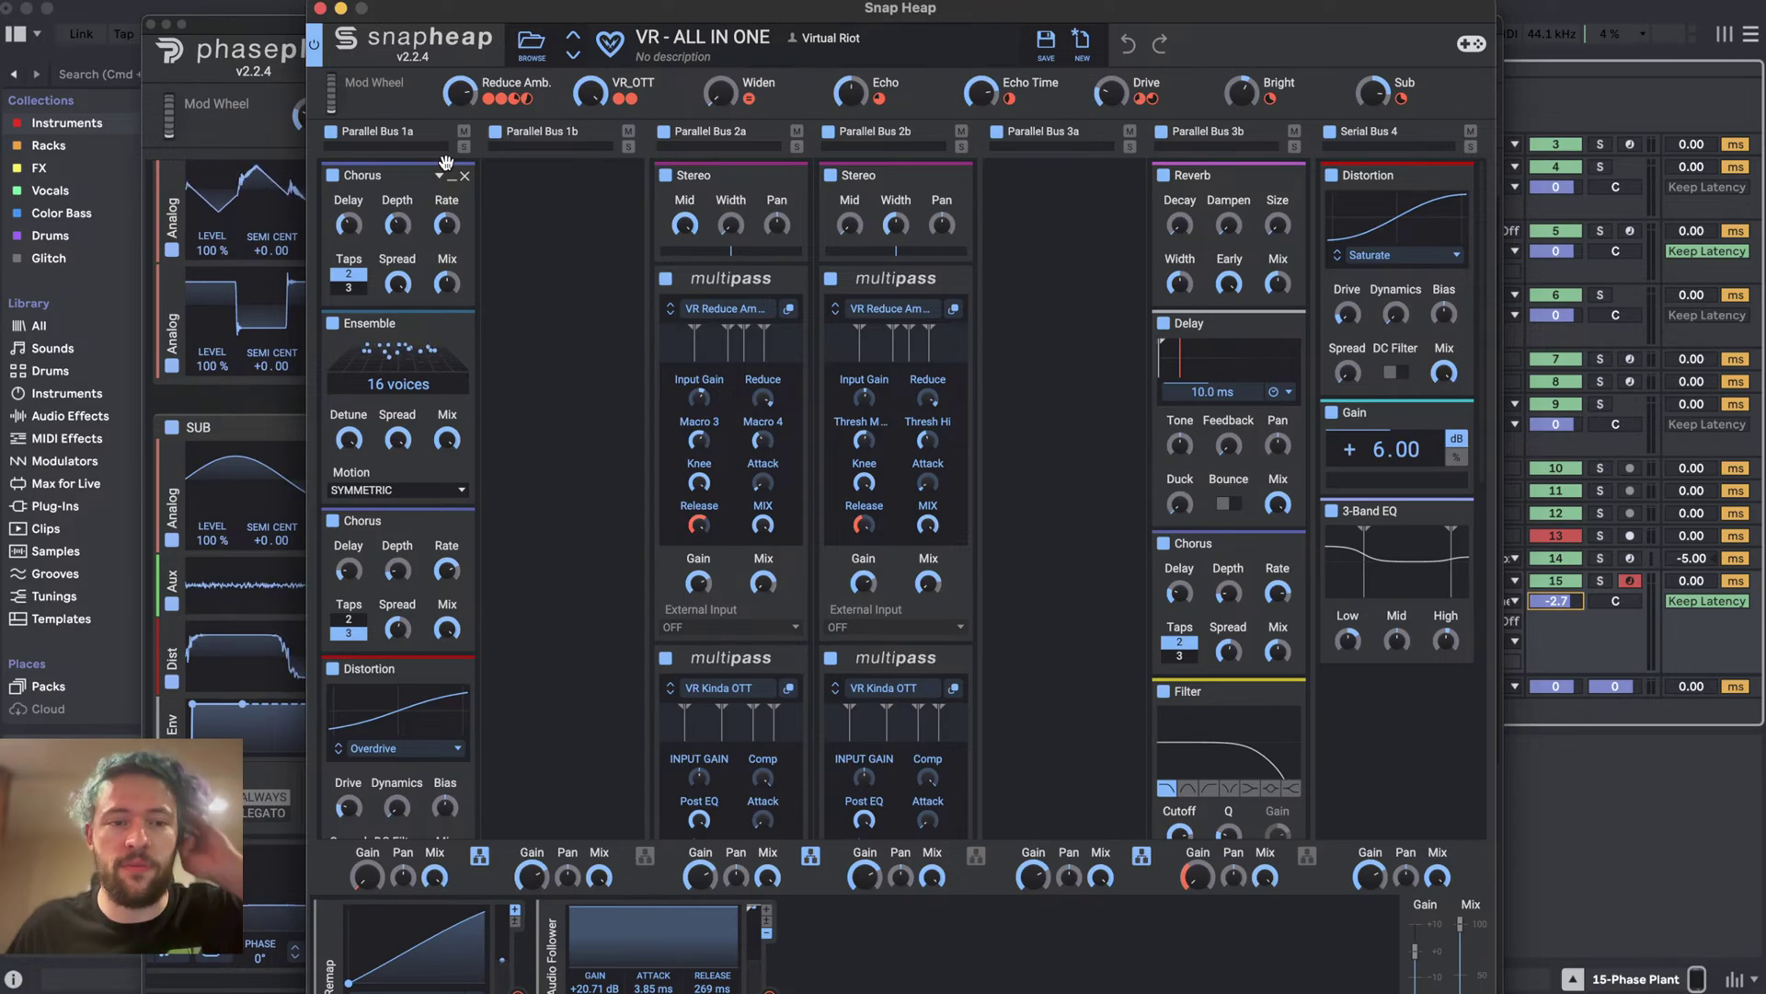
pyautogui.click(299, 18)
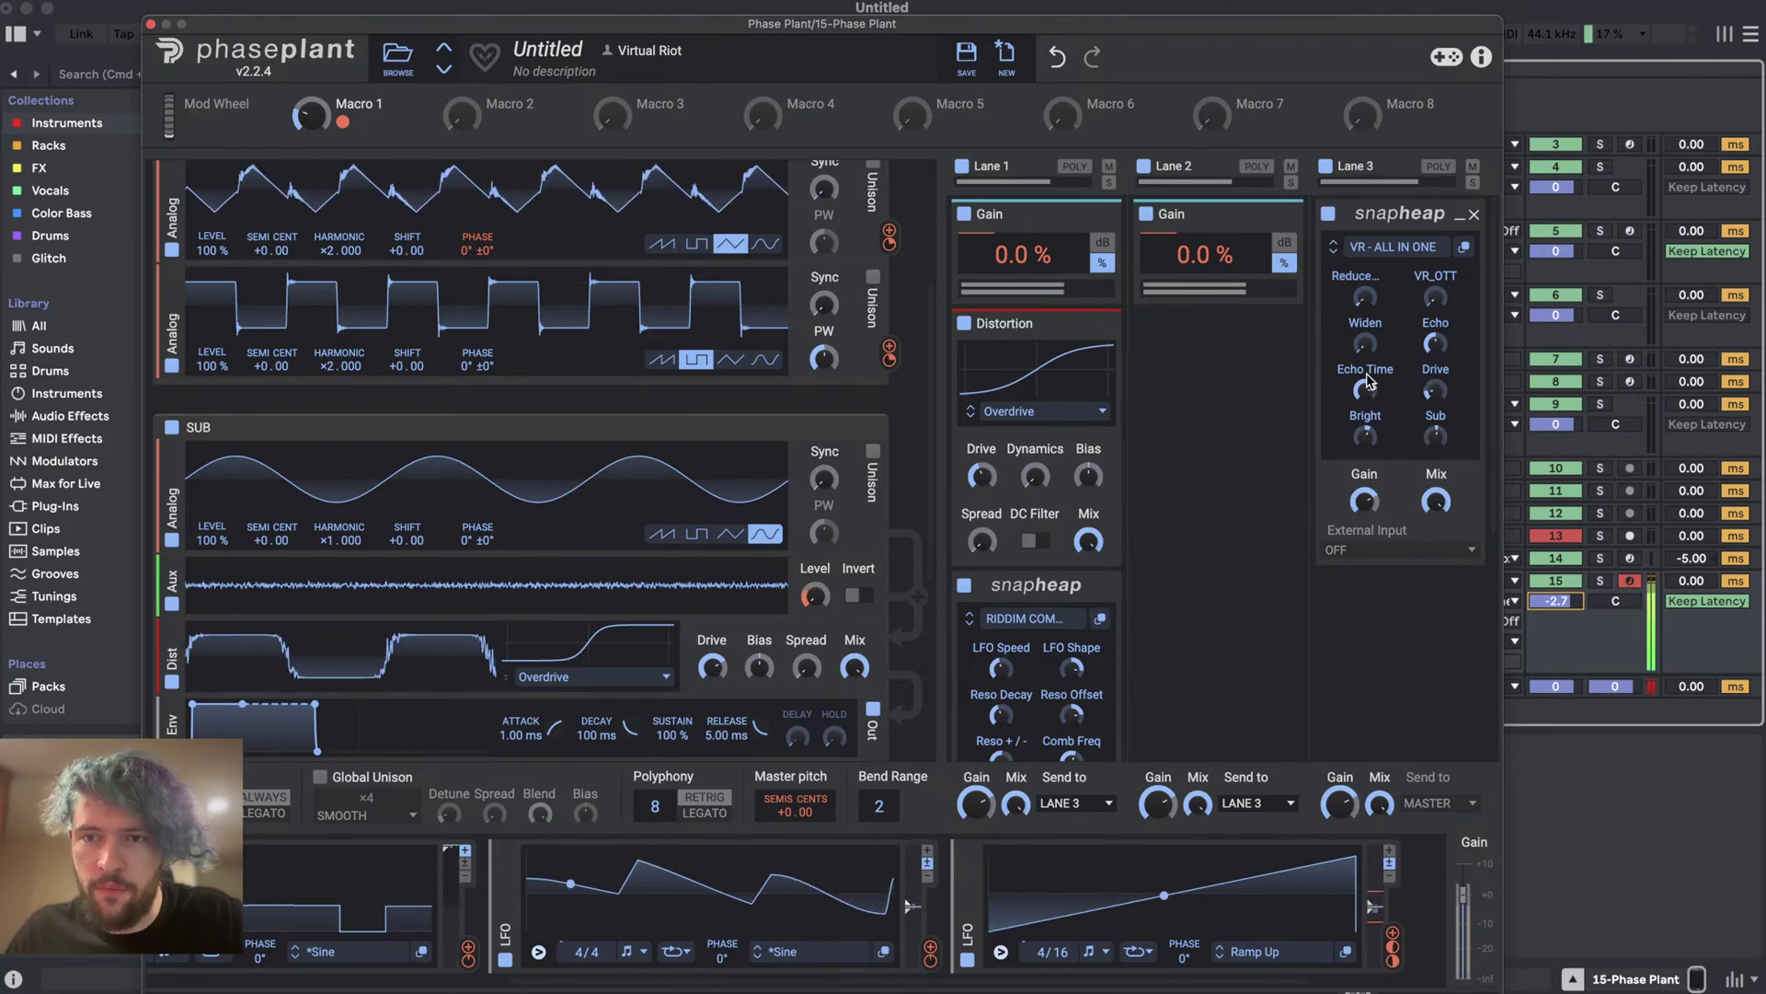
# - Turn VR - ALL IN ONE's Echo macro fully down and raise Reduce Ambience while auditioning the sound
pyautogui.moveTo(1365, 390)
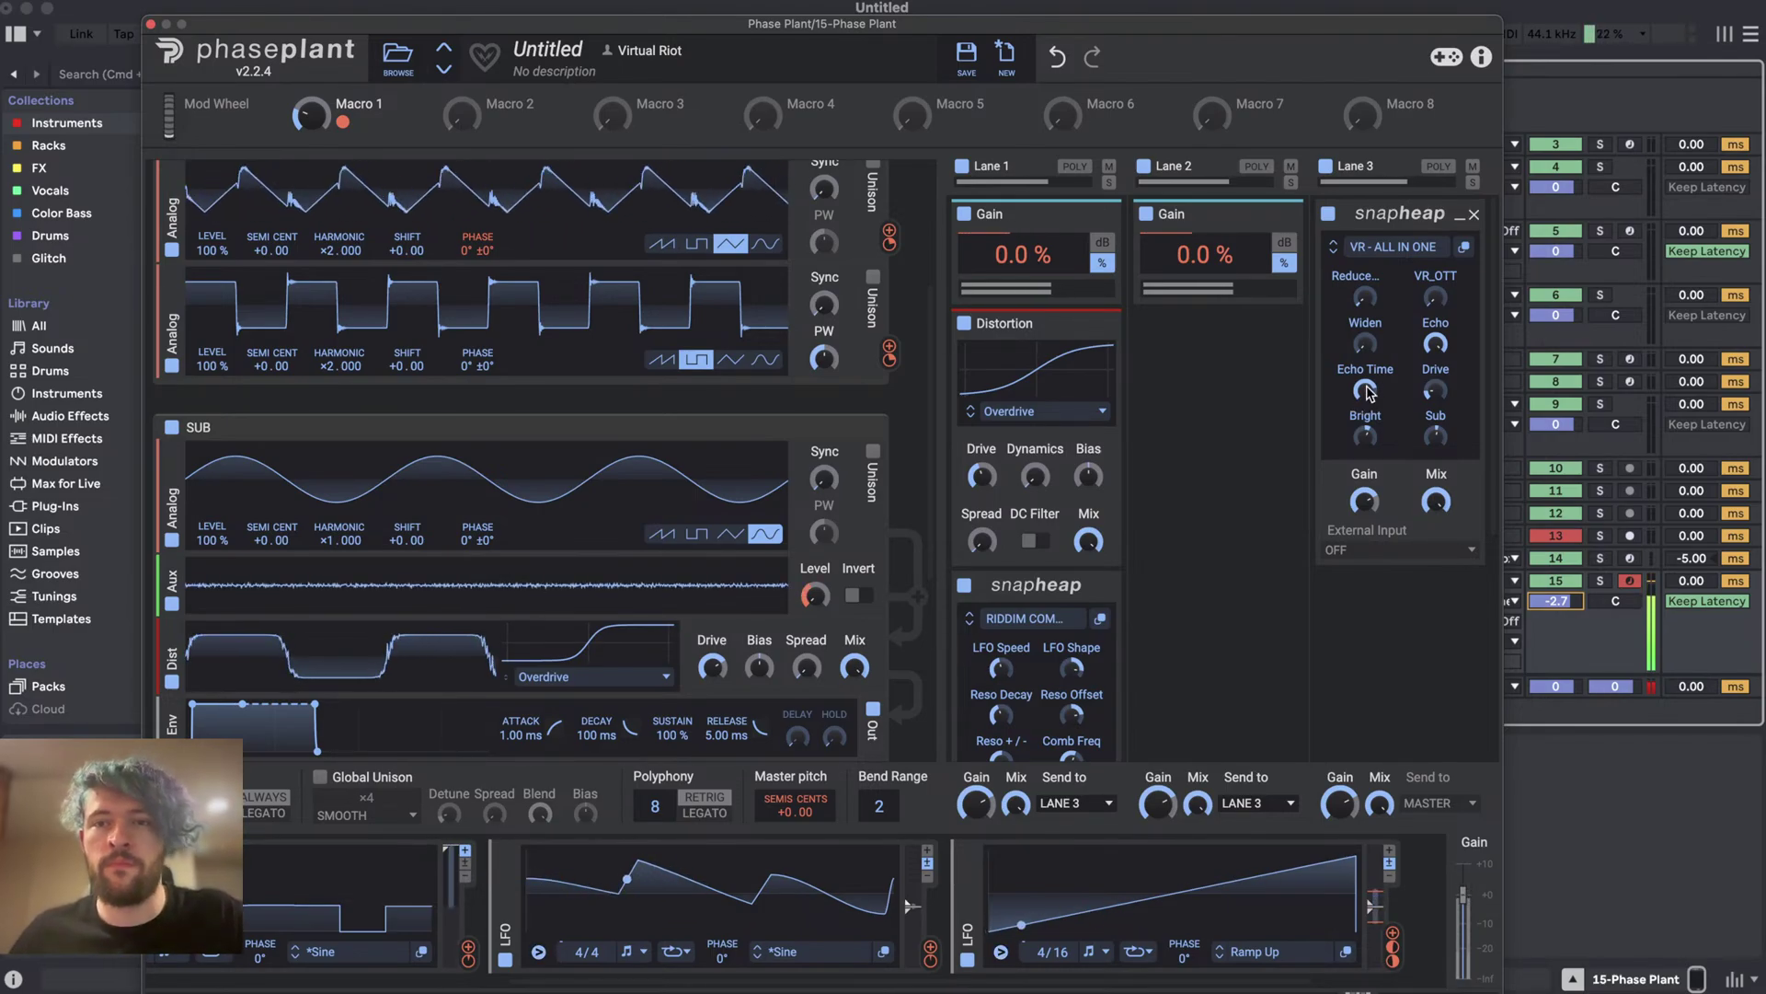
pyautogui.moveTo(1411, 212); pyautogui.dragTo(1367, 306)
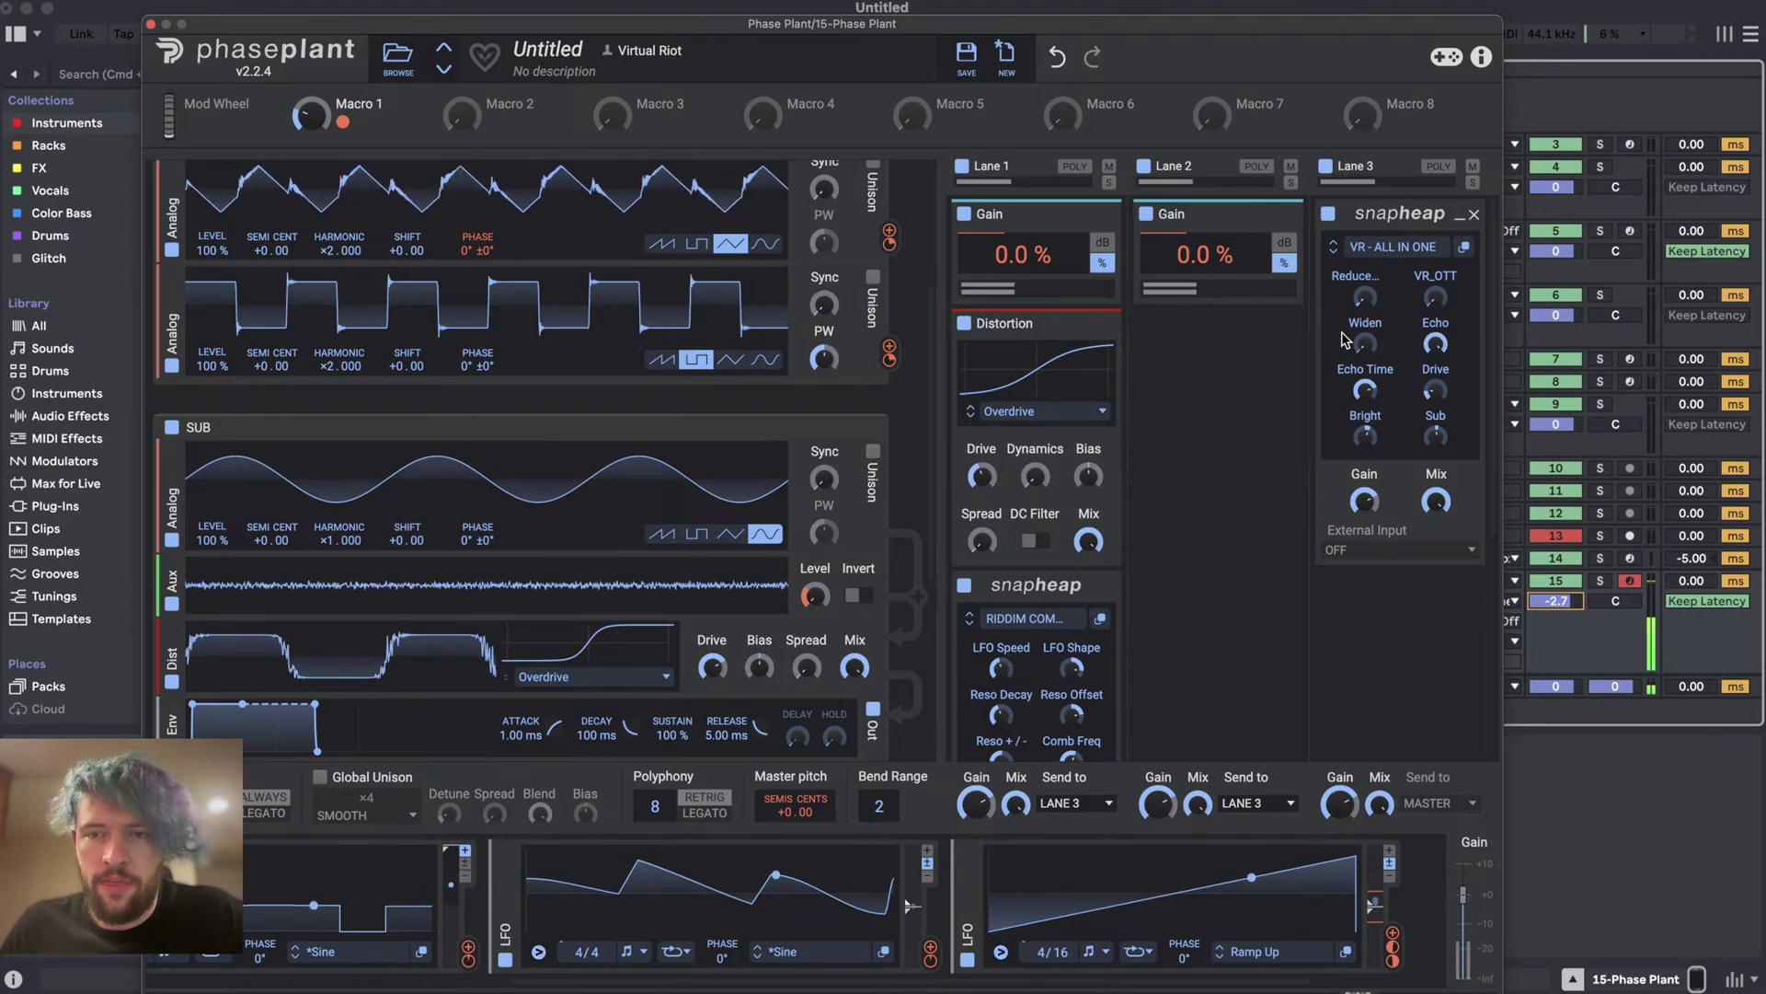
pyautogui.scroll(-3, 1224, 579)
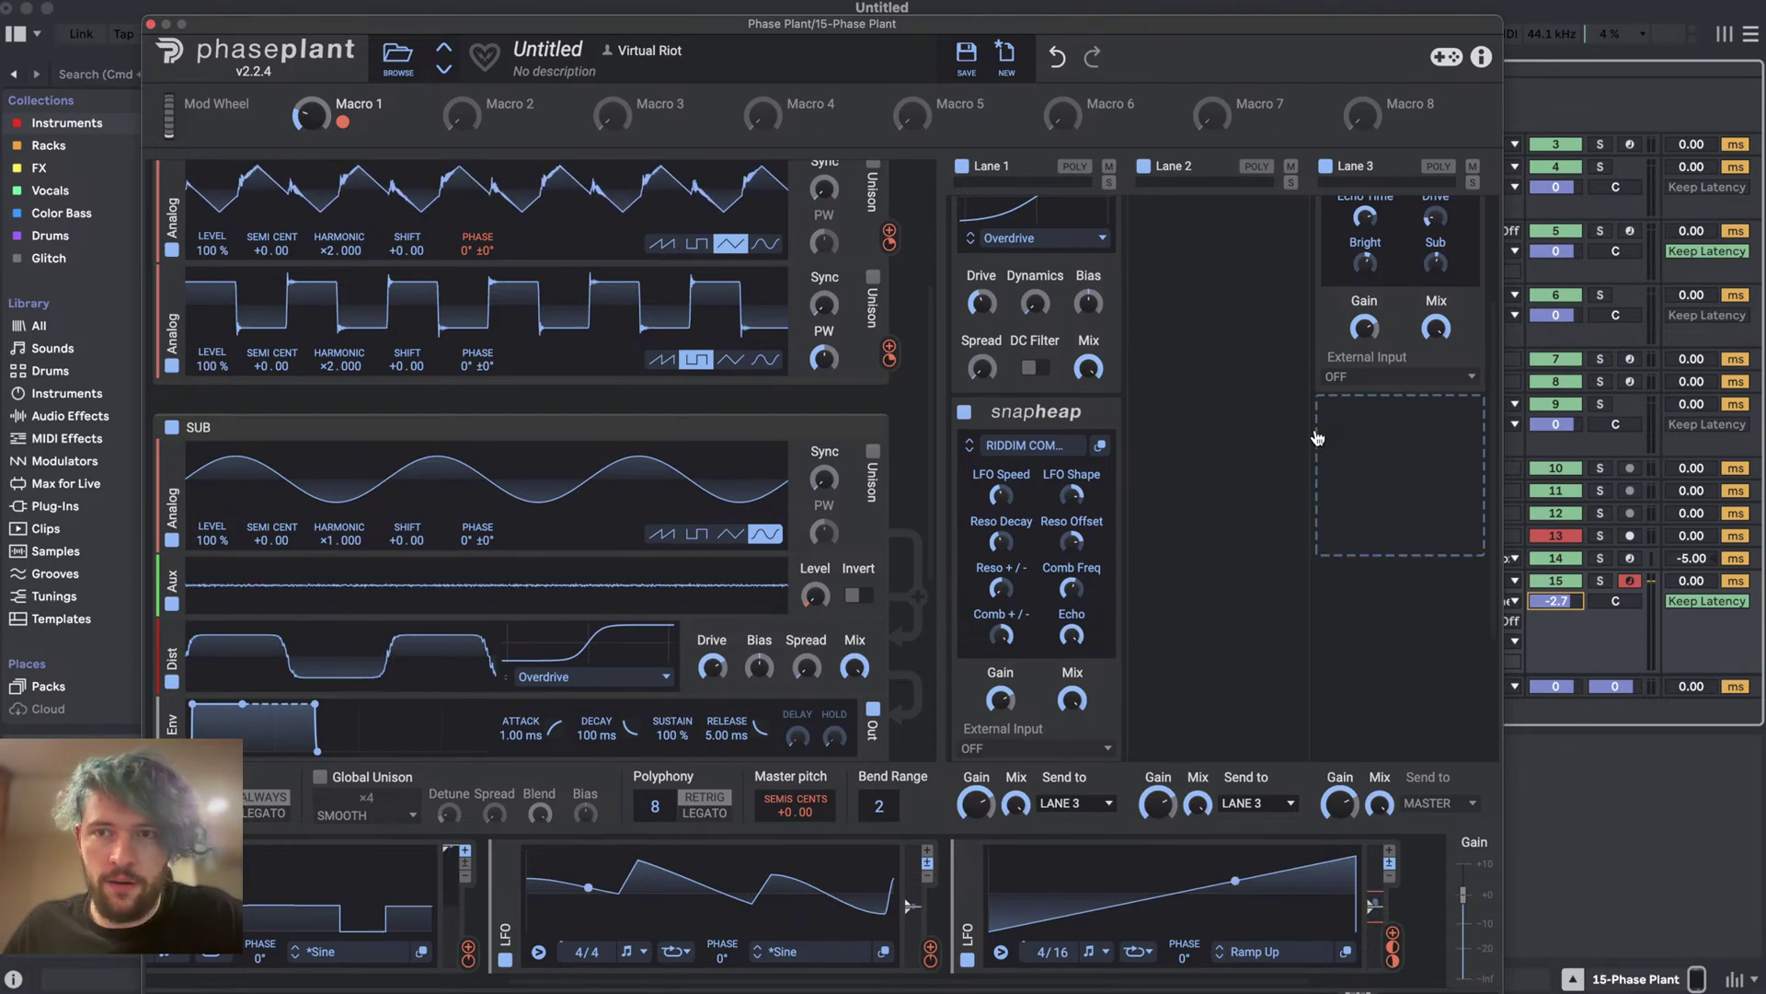
pyautogui.scroll(3, 1317, 438)
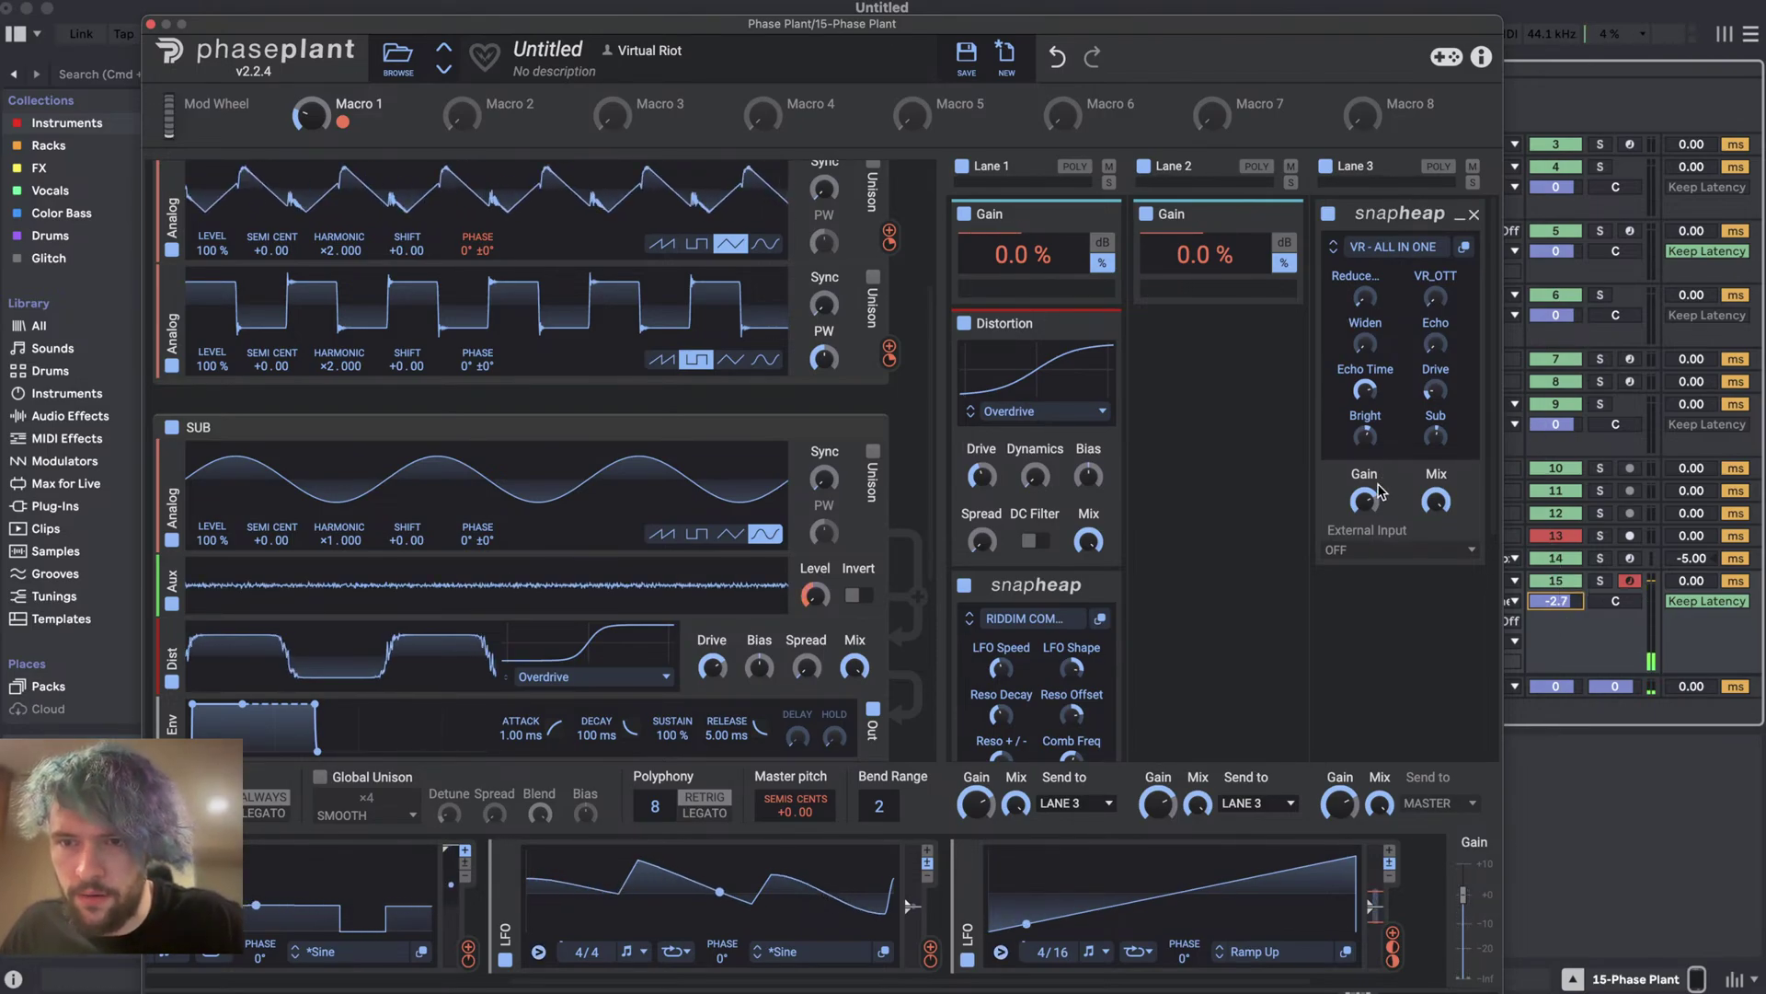
pyautogui.moveTo(1385, 485); pyautogui.dragTo(1385, 506)
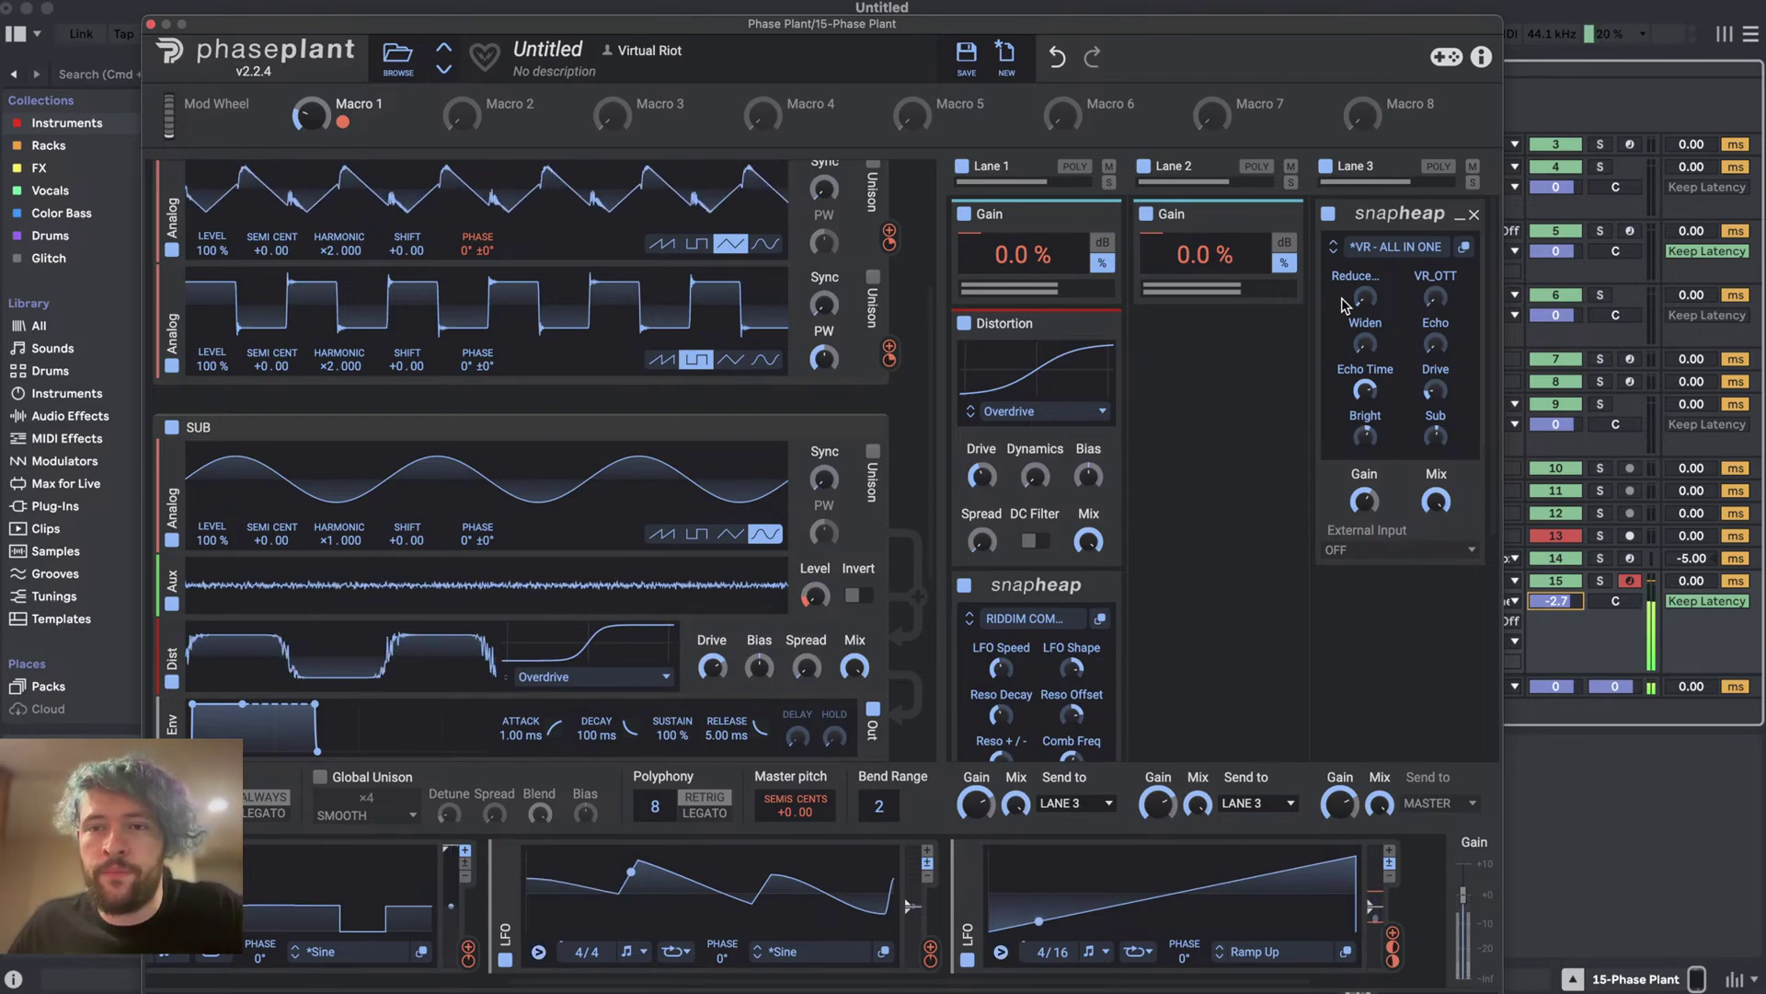
pyautogui.moveTo(1361, 308); pyautogui.dragTo(1366, 311)
# - Reopen VR - ALL IN ONE's editor and briefly solo Parallel Bus 2a to audition it
pyautogui.click(1465, 248)
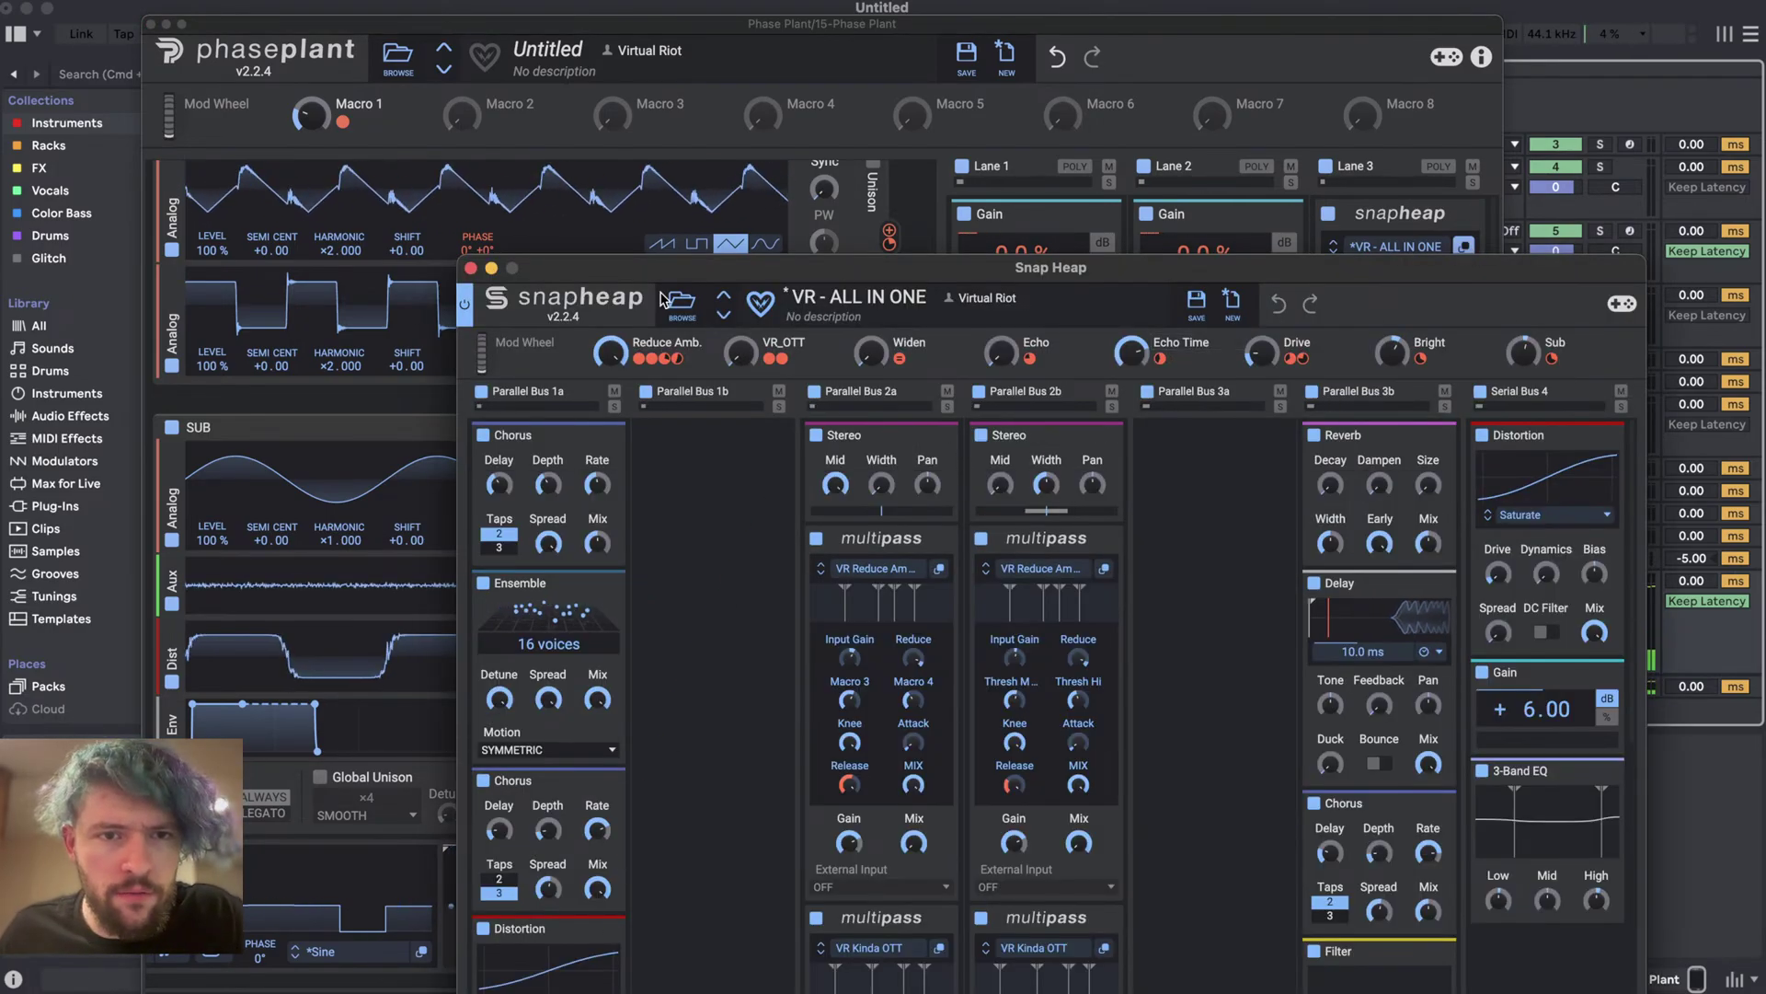
pyautogui.moveTo(639, 365)
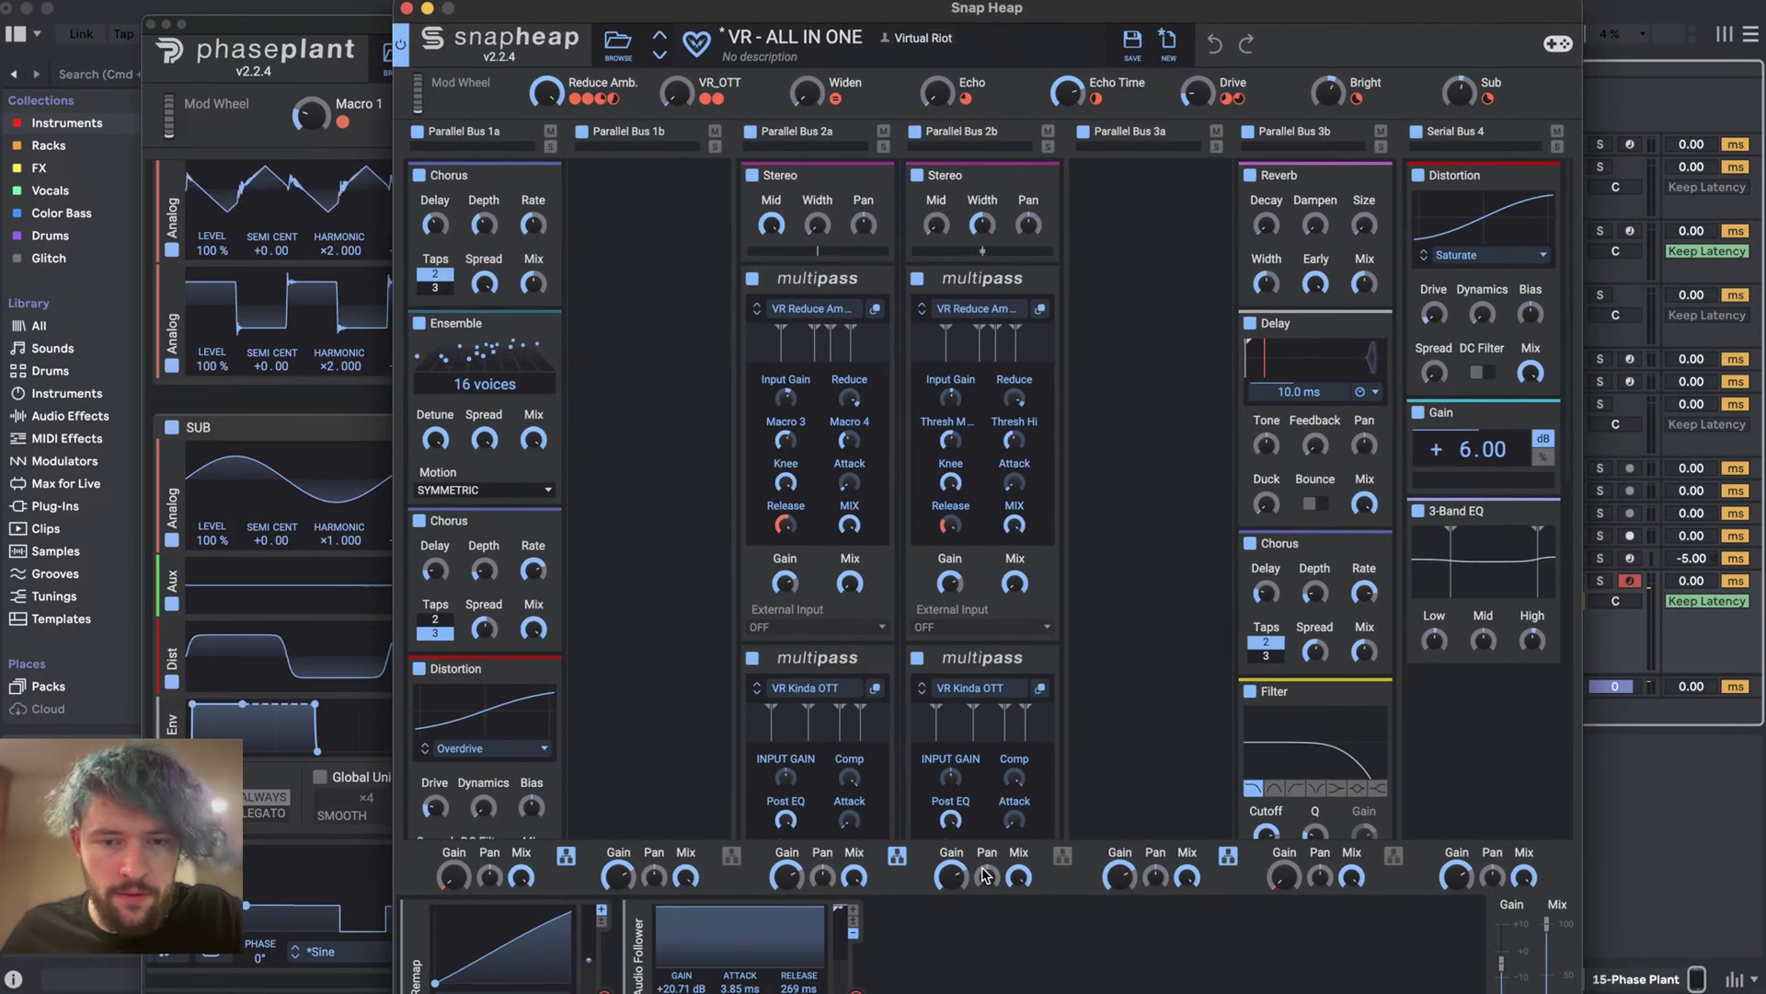
pyautogui.click(884, 147)
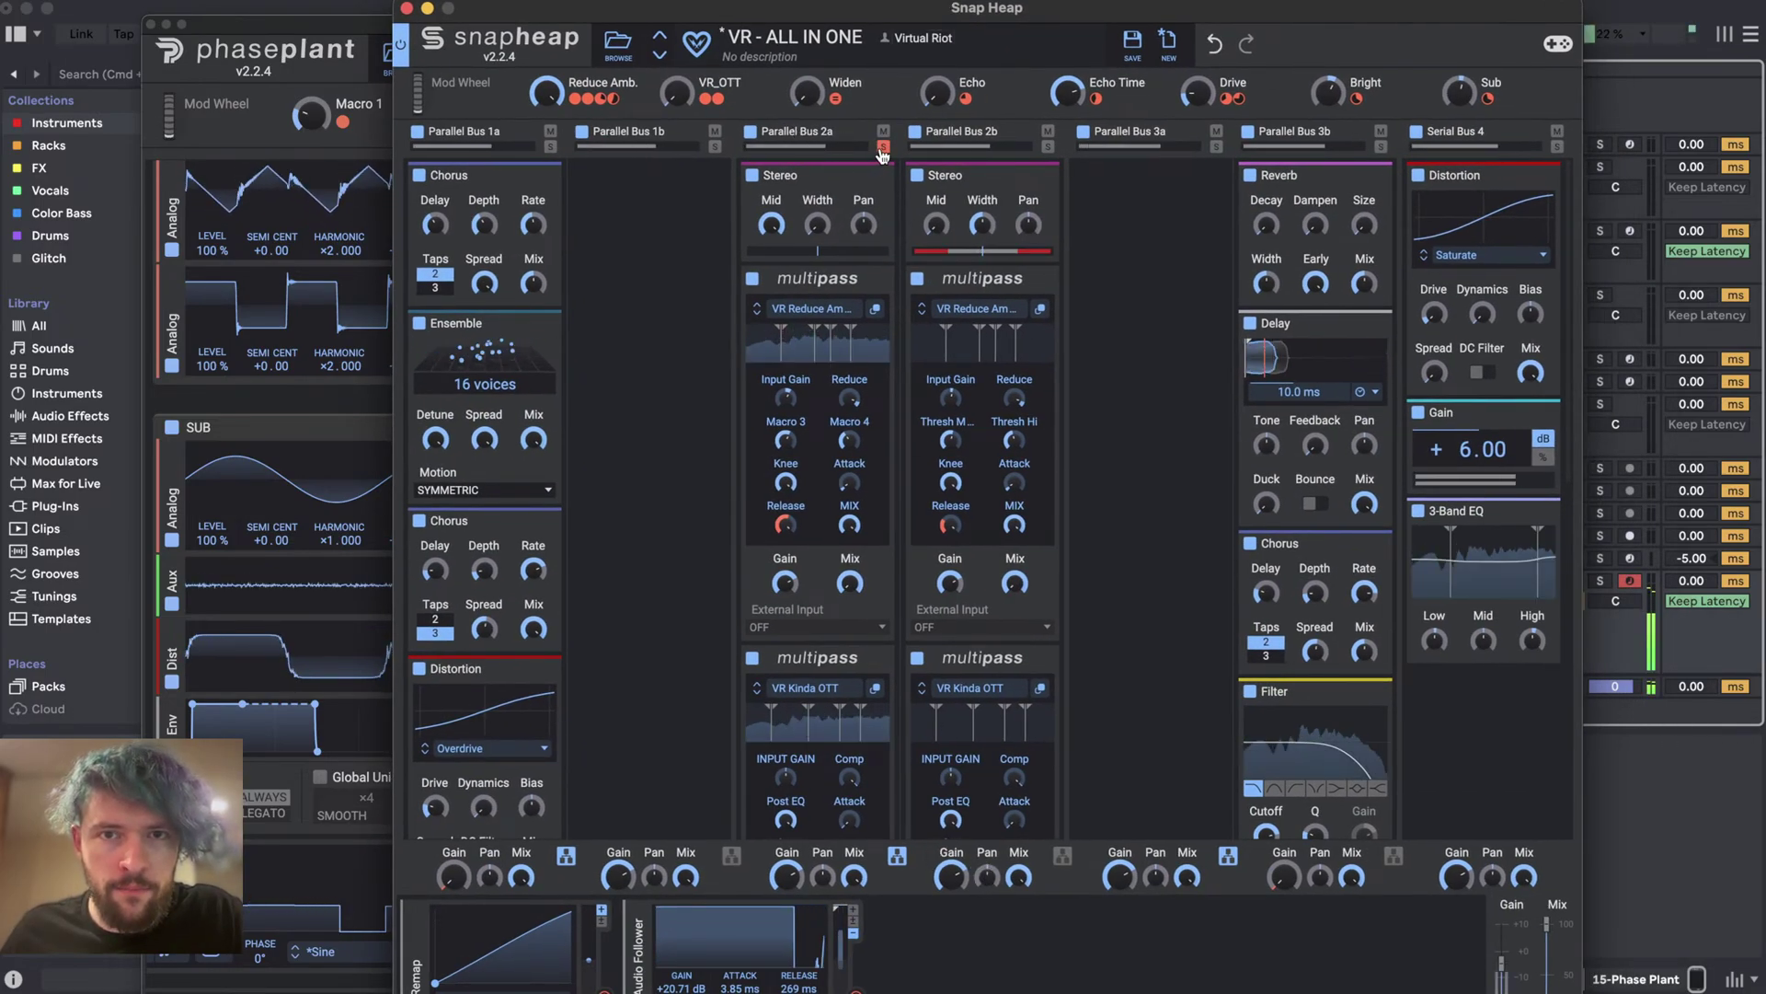
pyautogui.click(883, 148)
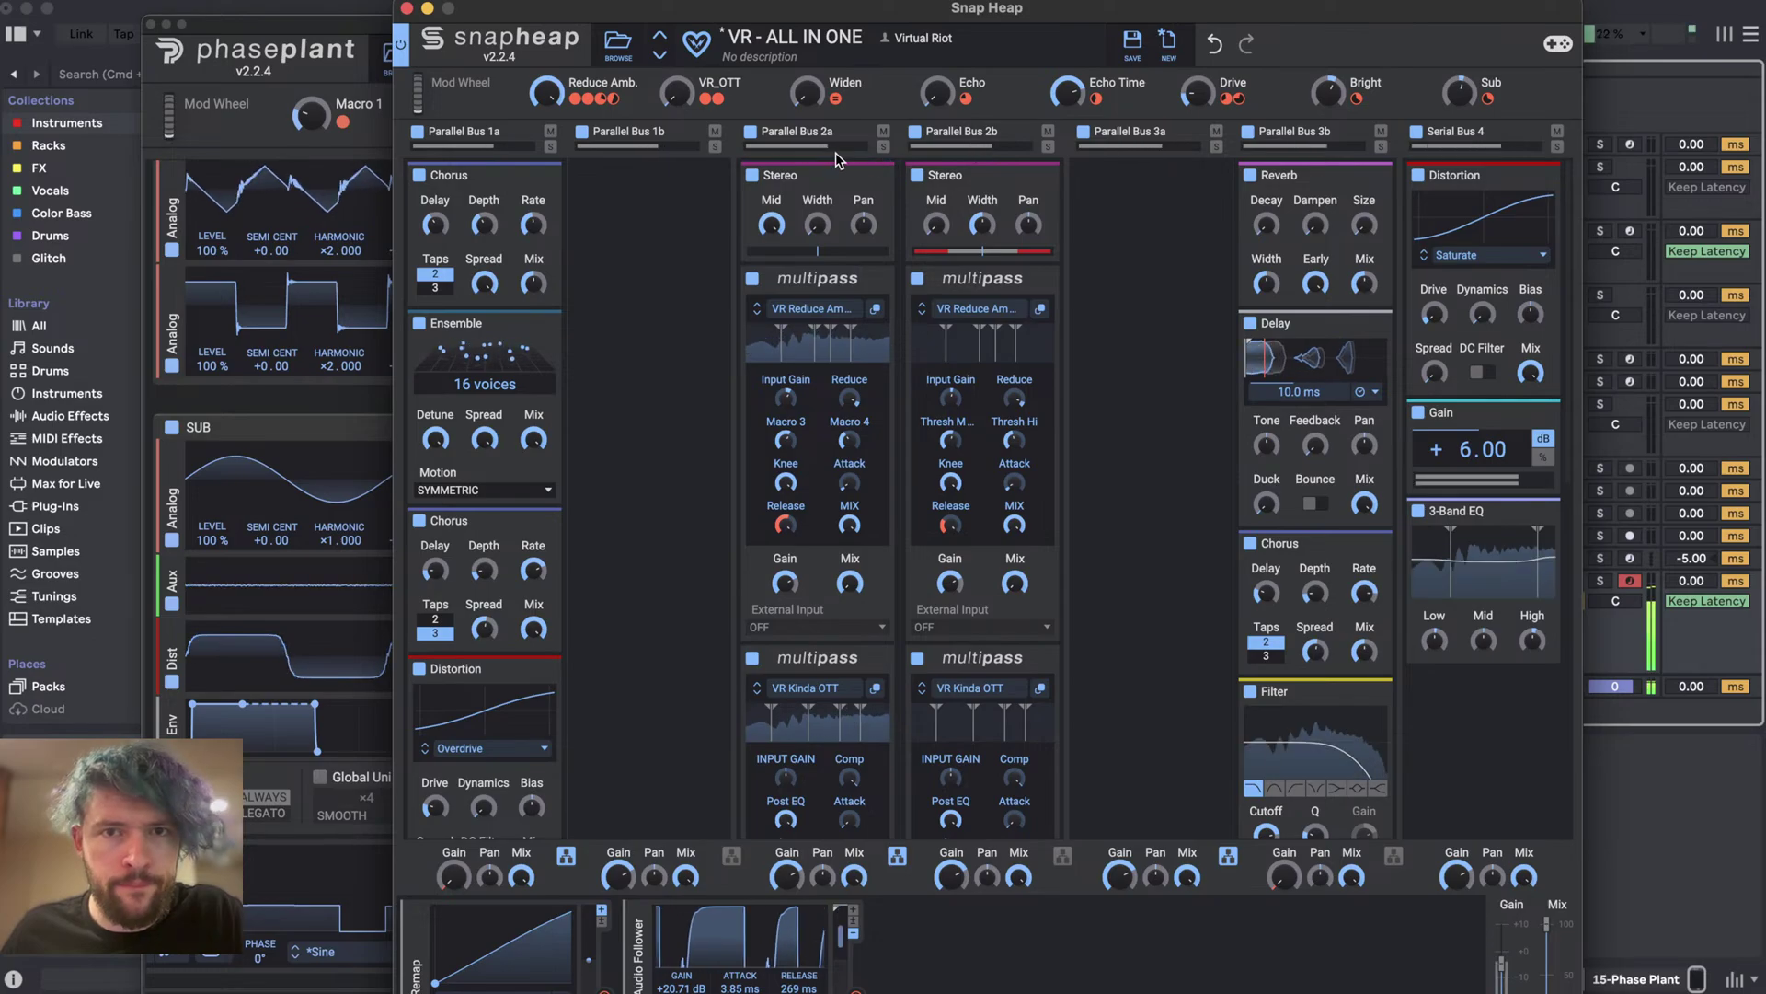
# - Examine the per-band Dynamics of the VR Reduce Ambience Multipass on Parallel Bus 2a during playback, and close both editors
pyautogui.click(876, 310)
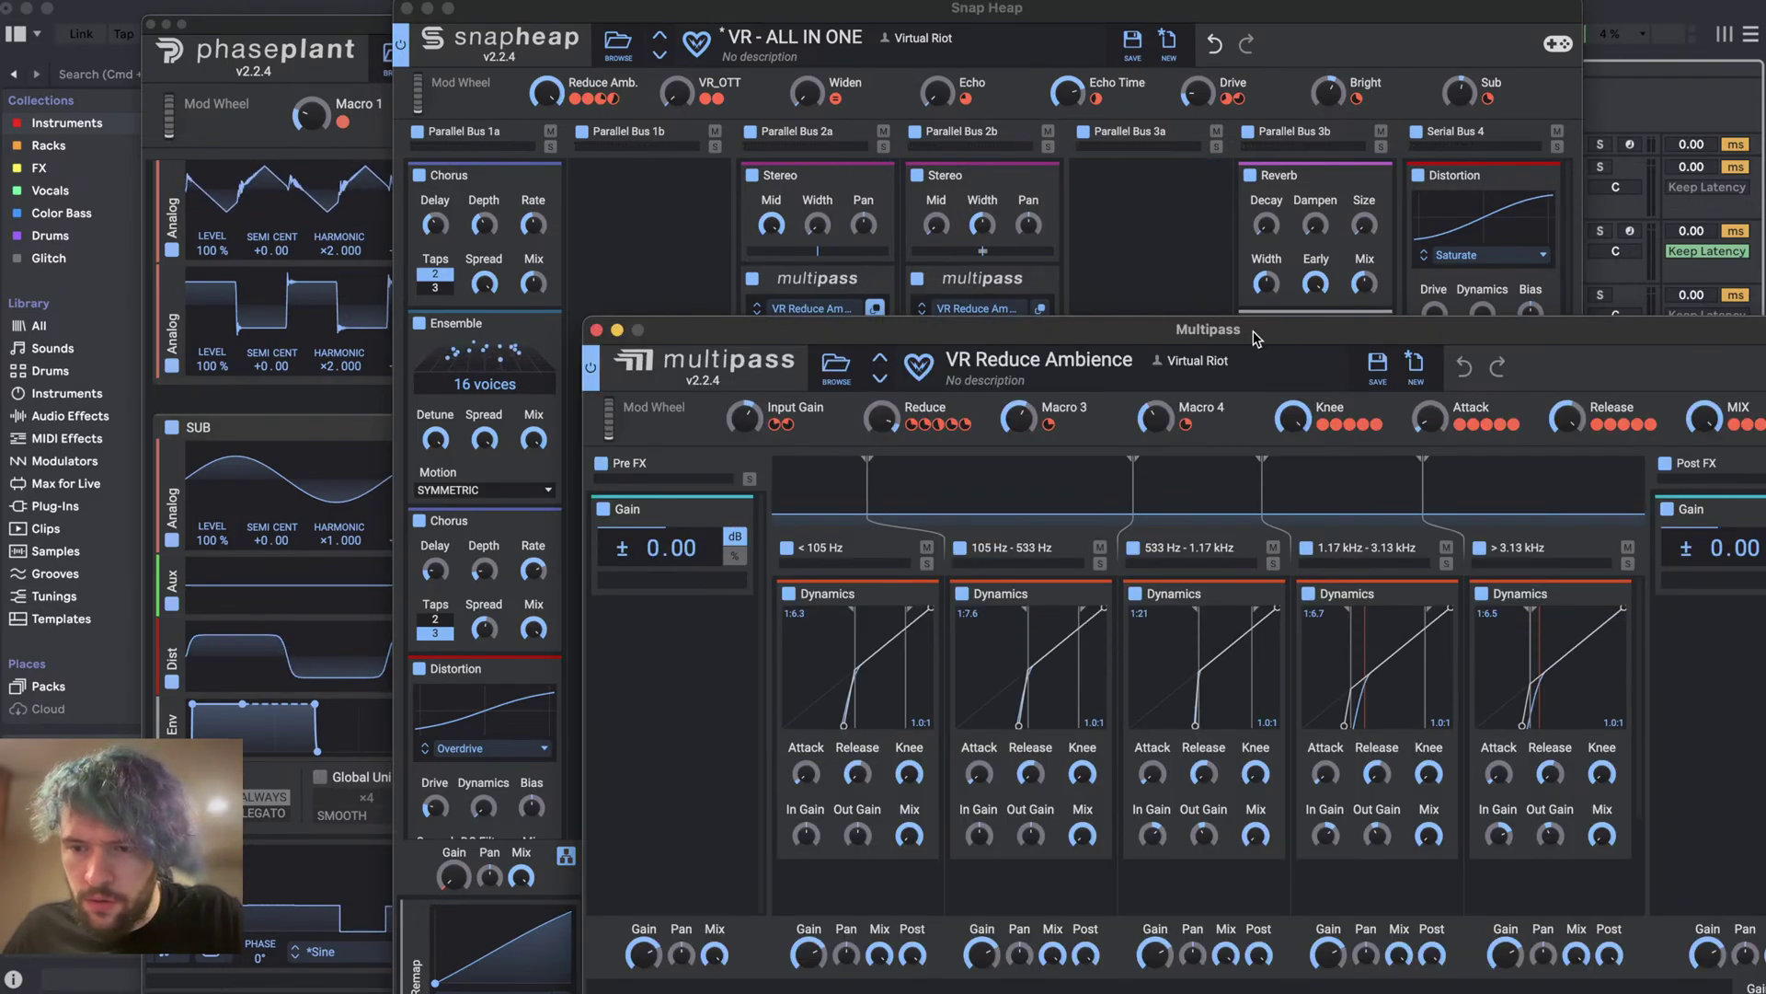
pyautogui.moveTo(1256, 338); pyautogui.dragTo(859, 91)
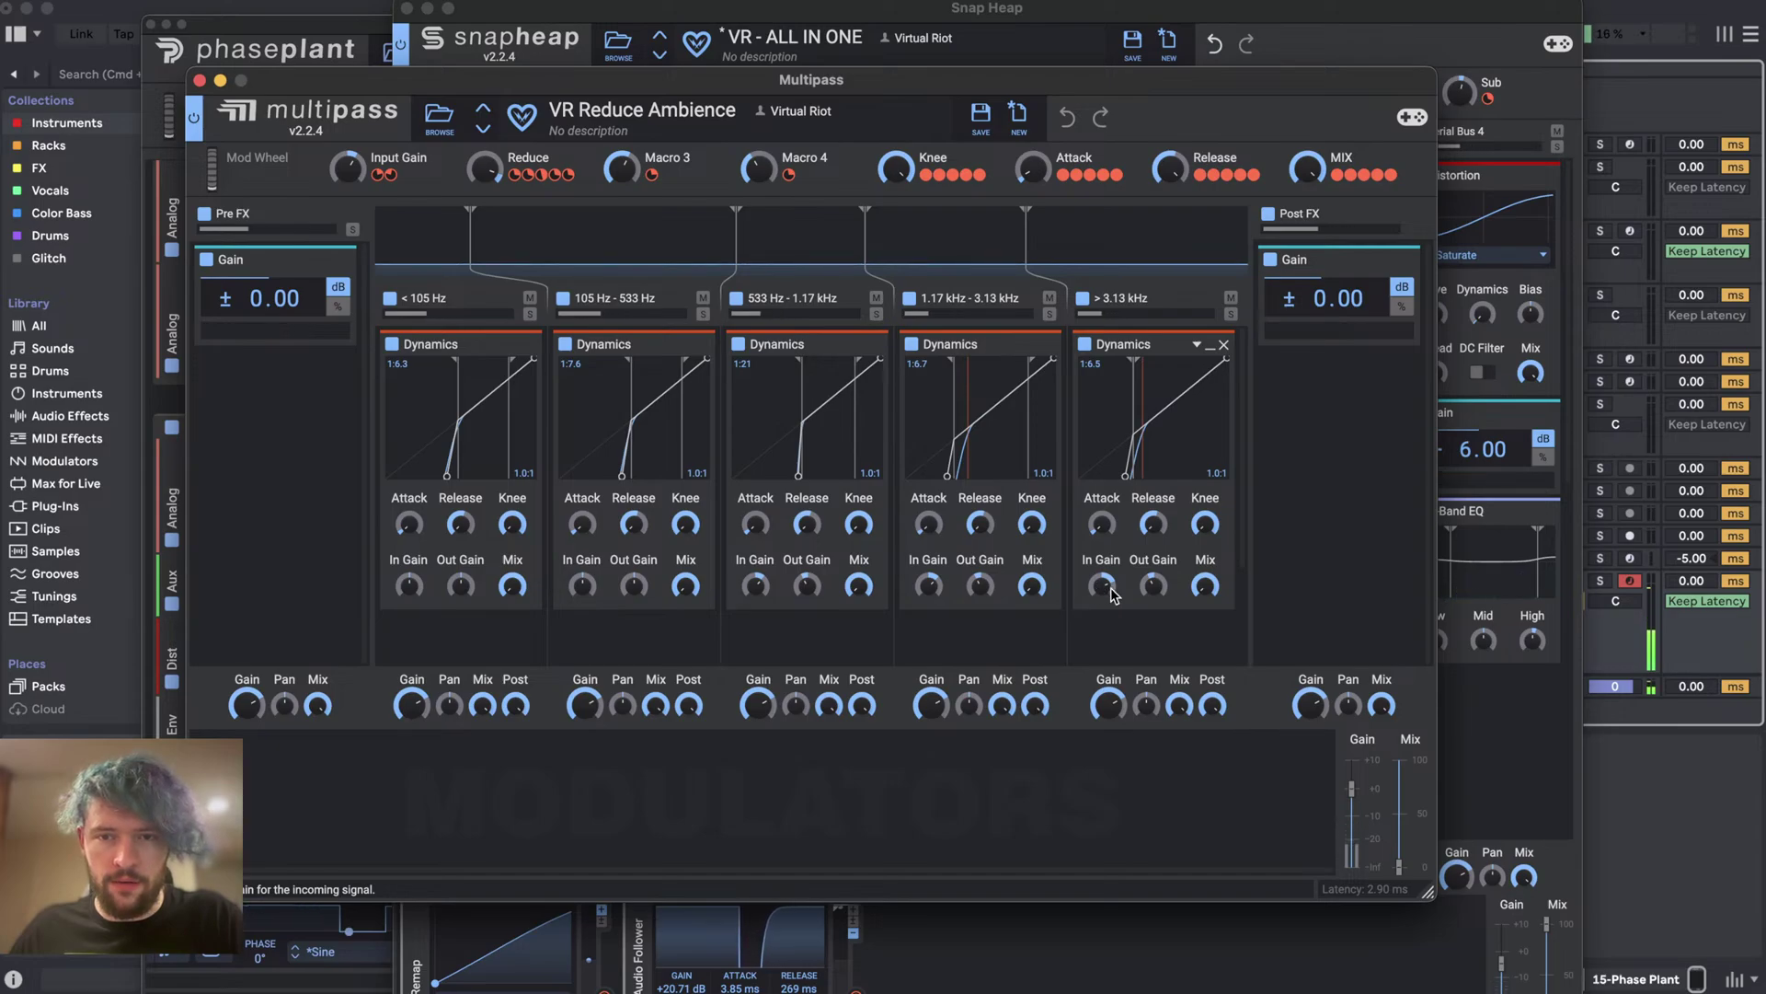
pyautogui.click(1153, 586)
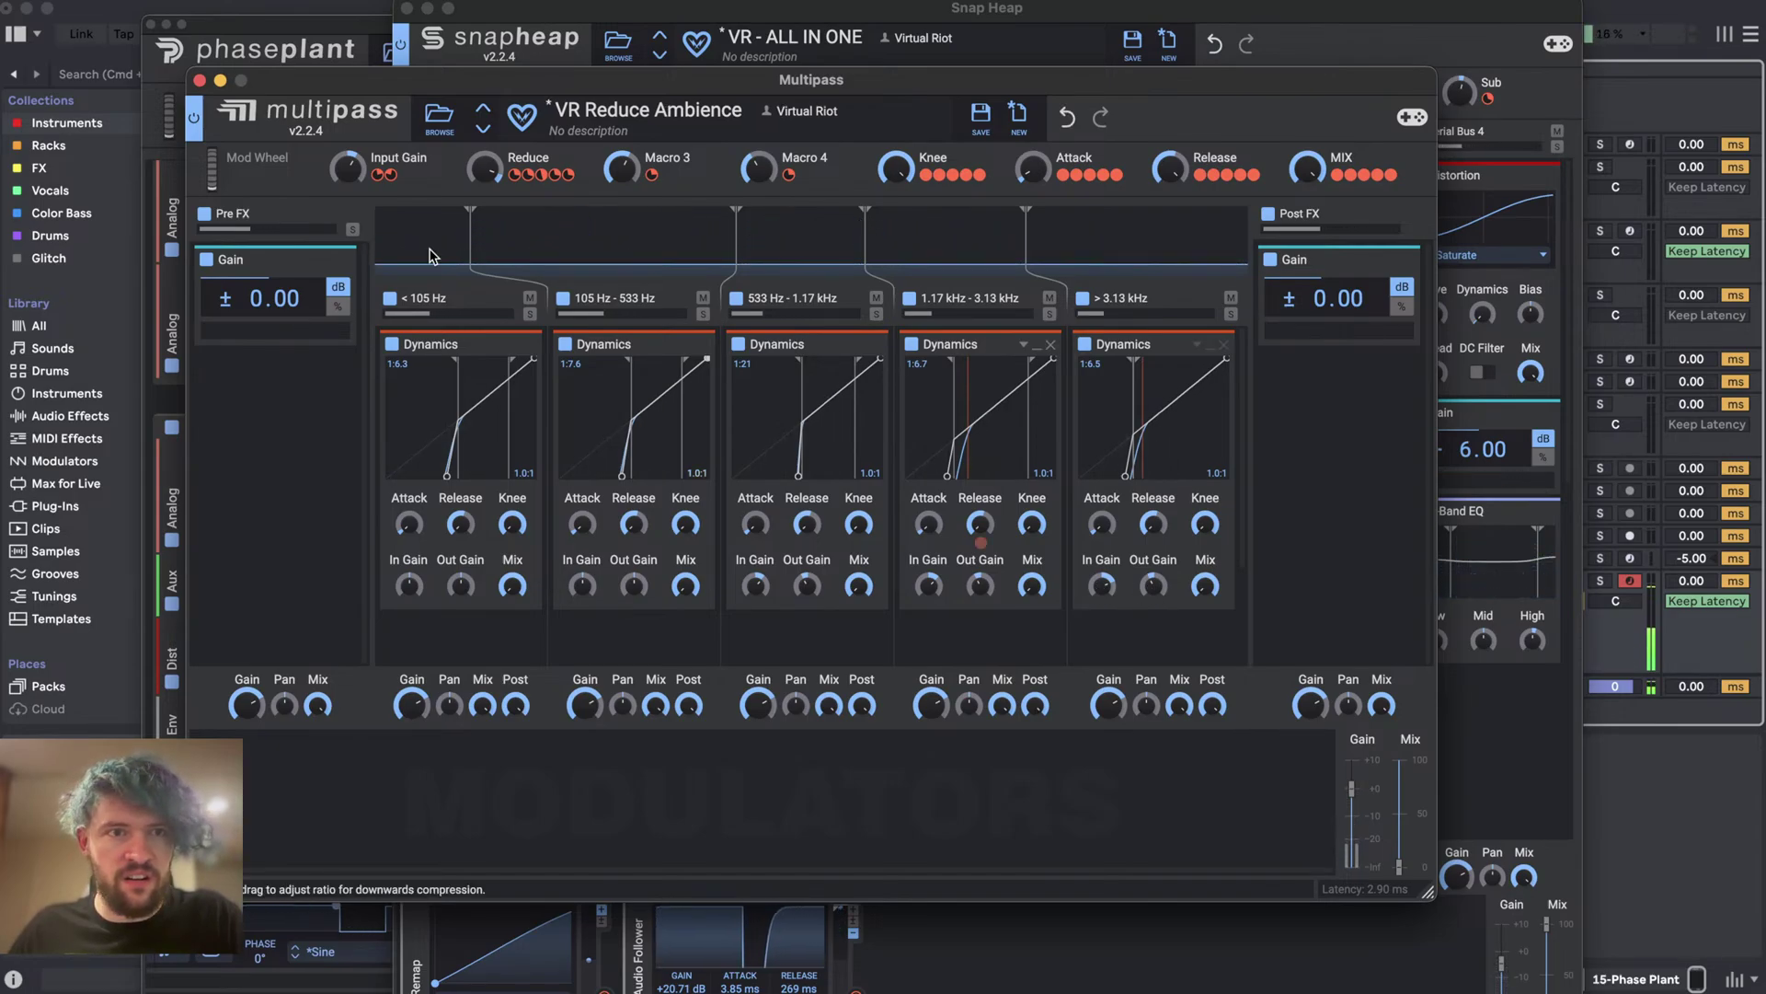
pyautogui.moveTo(405, 175); pyautogui.dragTo(1113, 575)
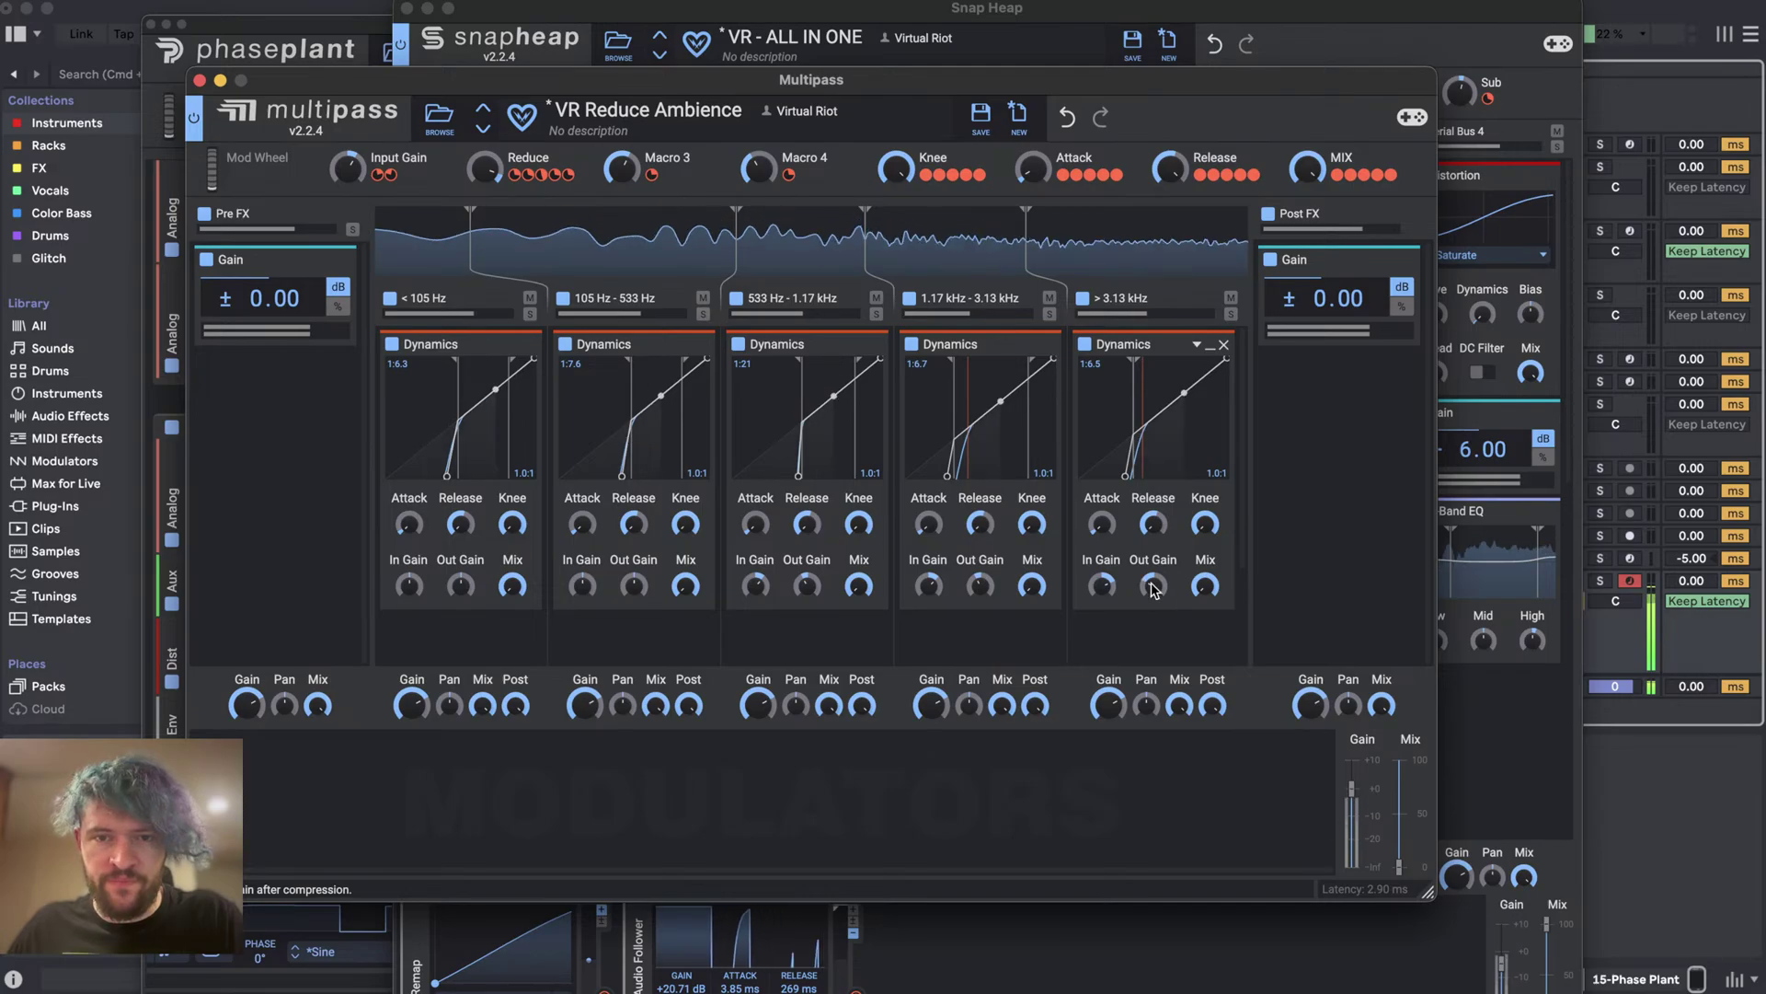
pyautogui.press('space')
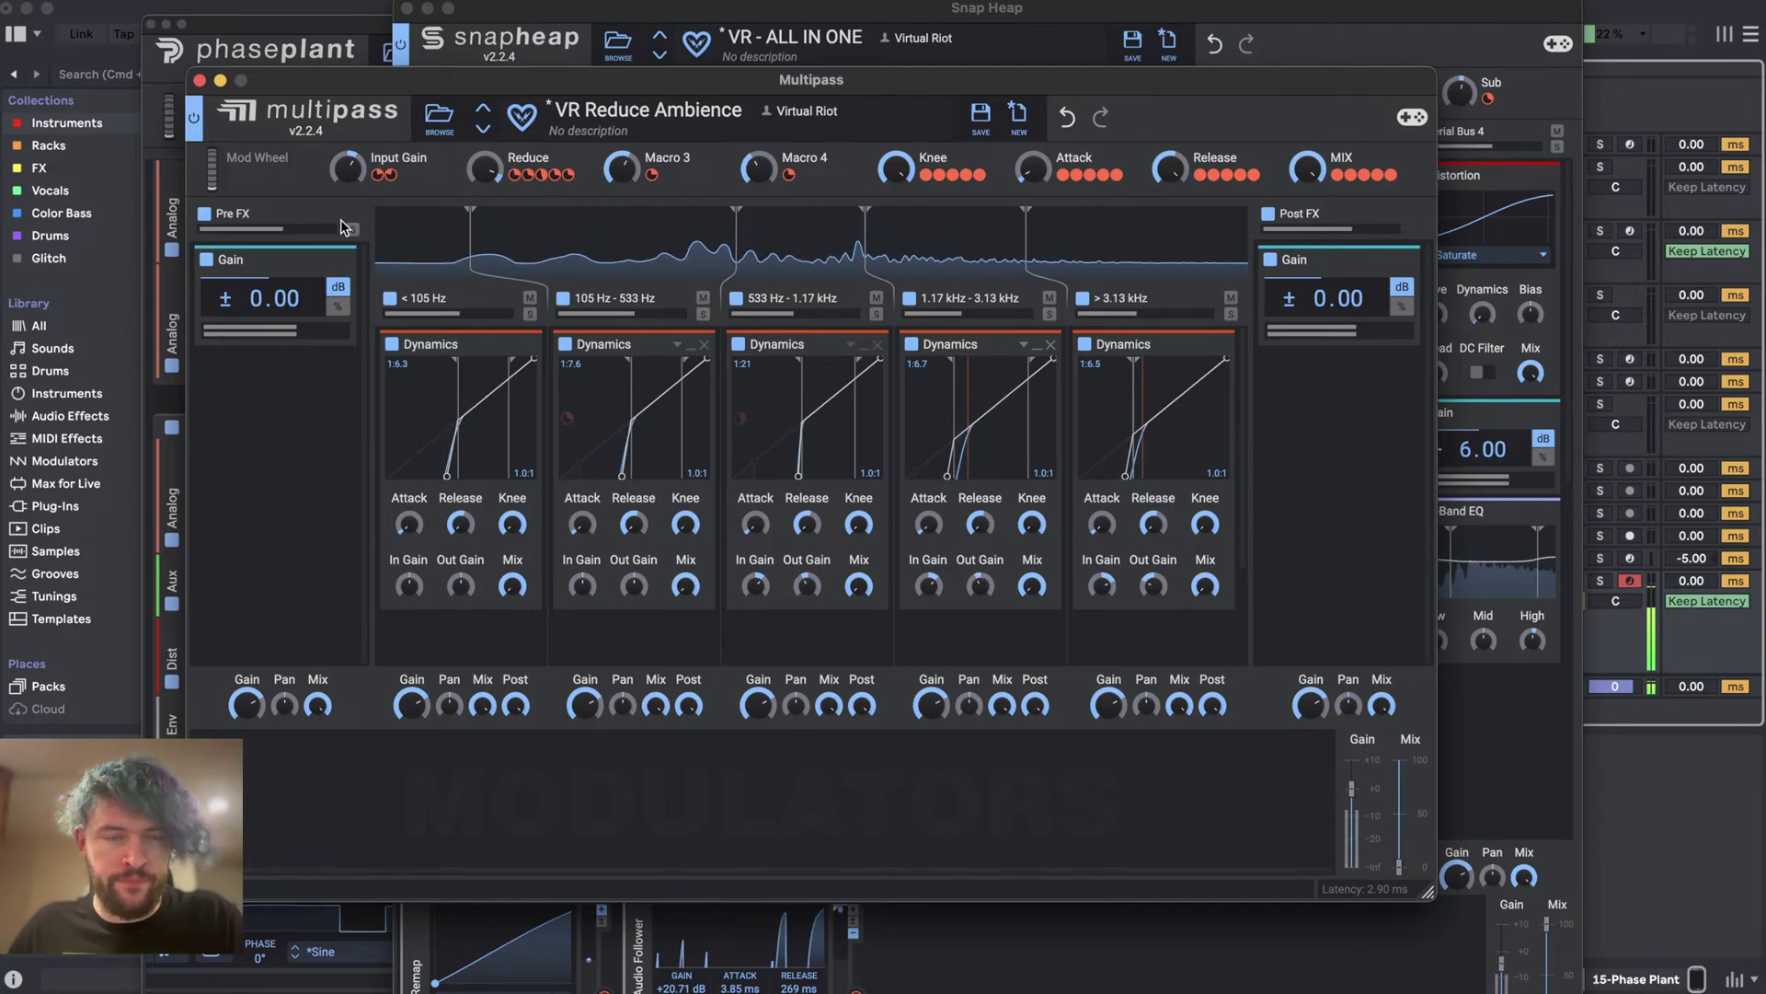
pyautogui.click(221, 82)
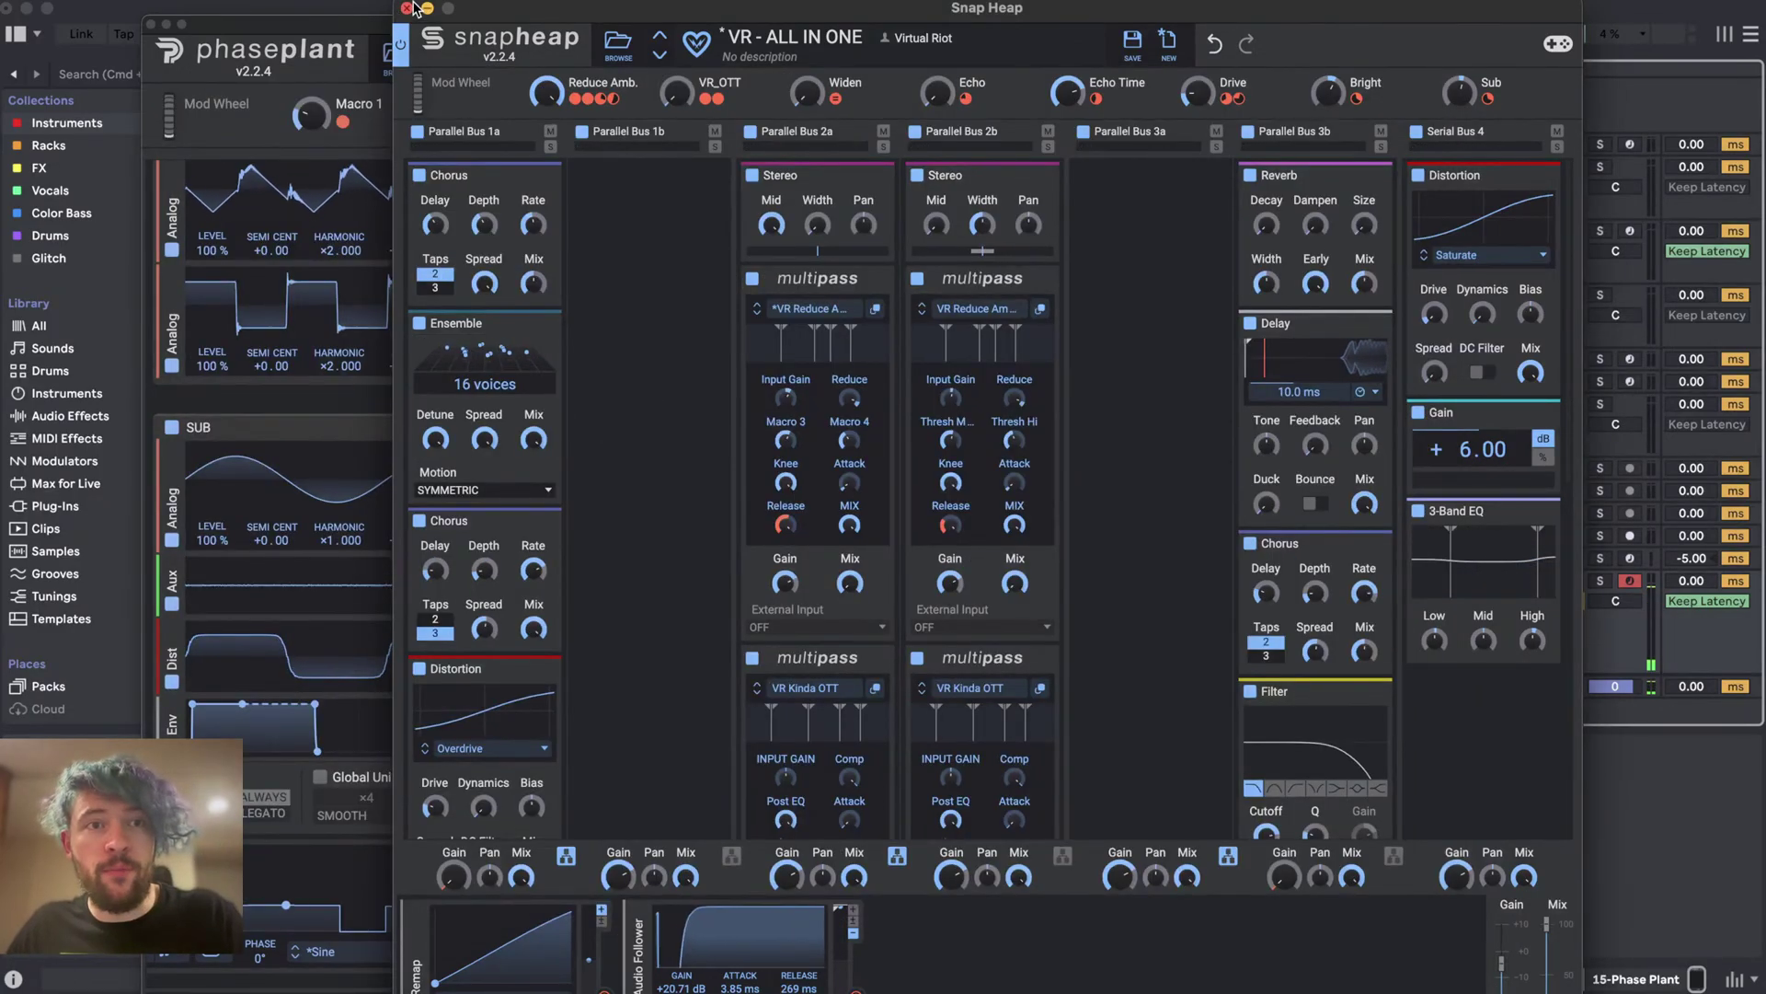
pyautogui.click(408, 9)
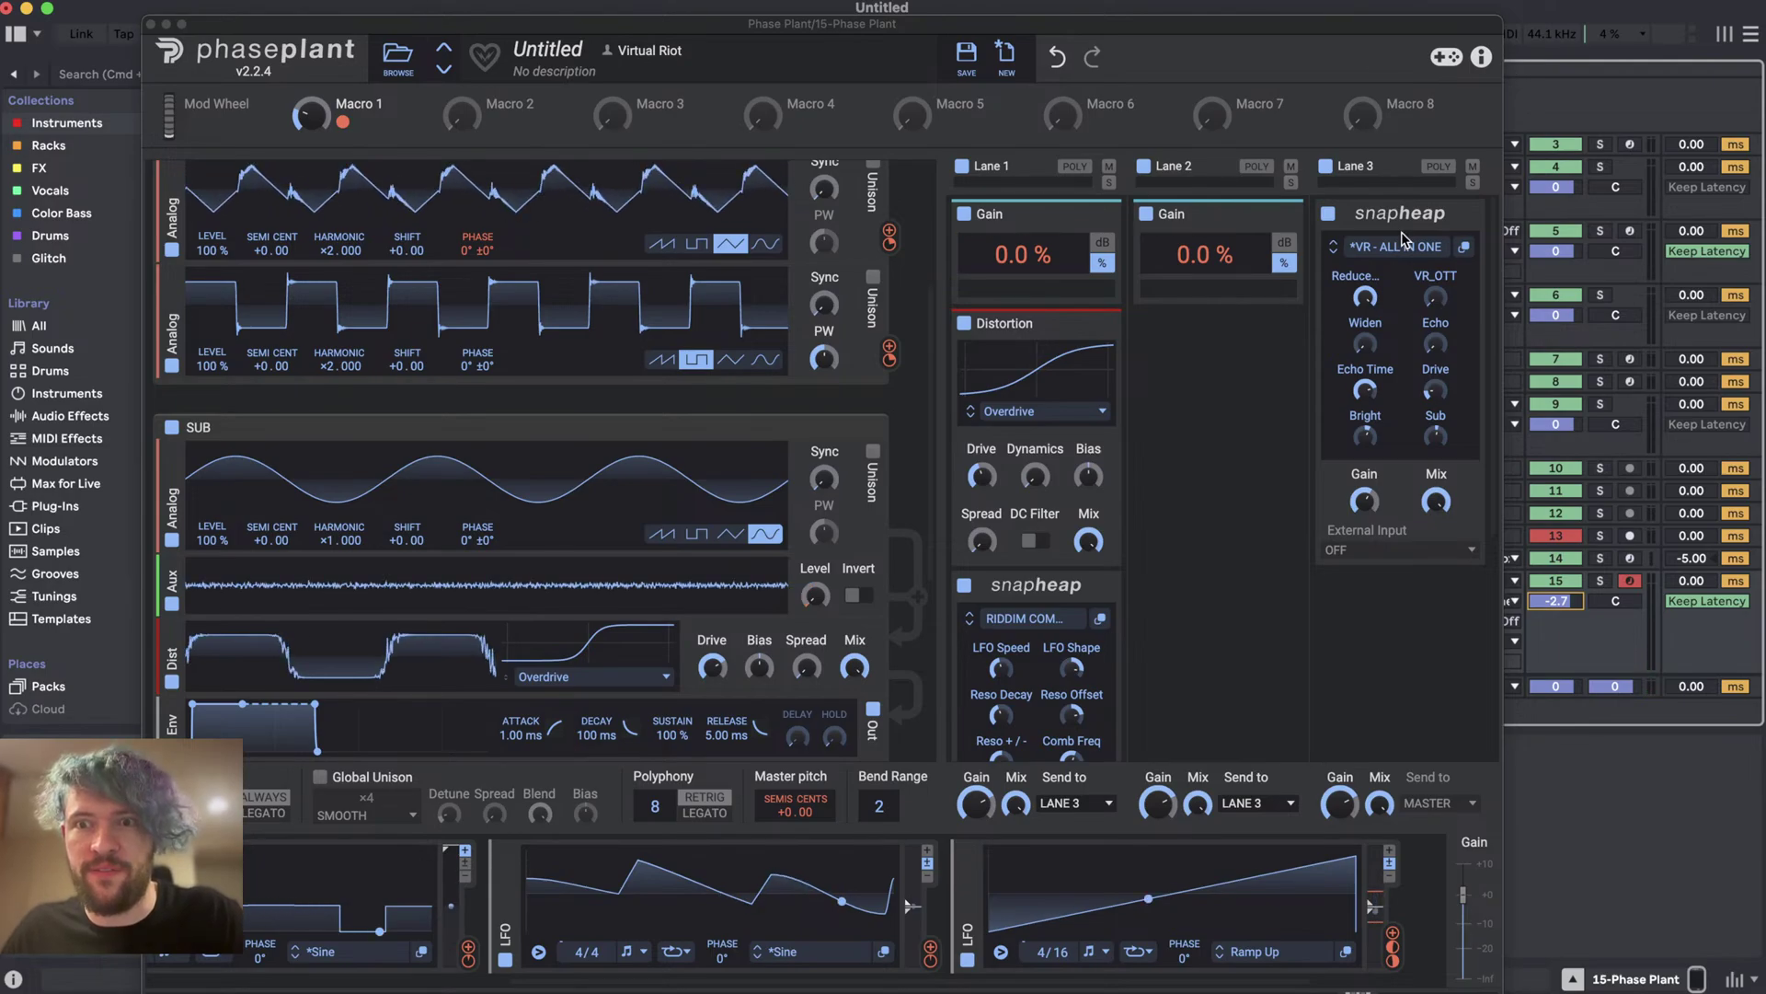
# - Raise VR - ALL IN ONE's VR_OTT to about halfway, keep Widen and Drive low, and set Sub to about 71 %
pyautogui.moveTo(1434, 407)
pyautogui.moveTo(1435, 297); pyautogui.dragTo(1435, 291)
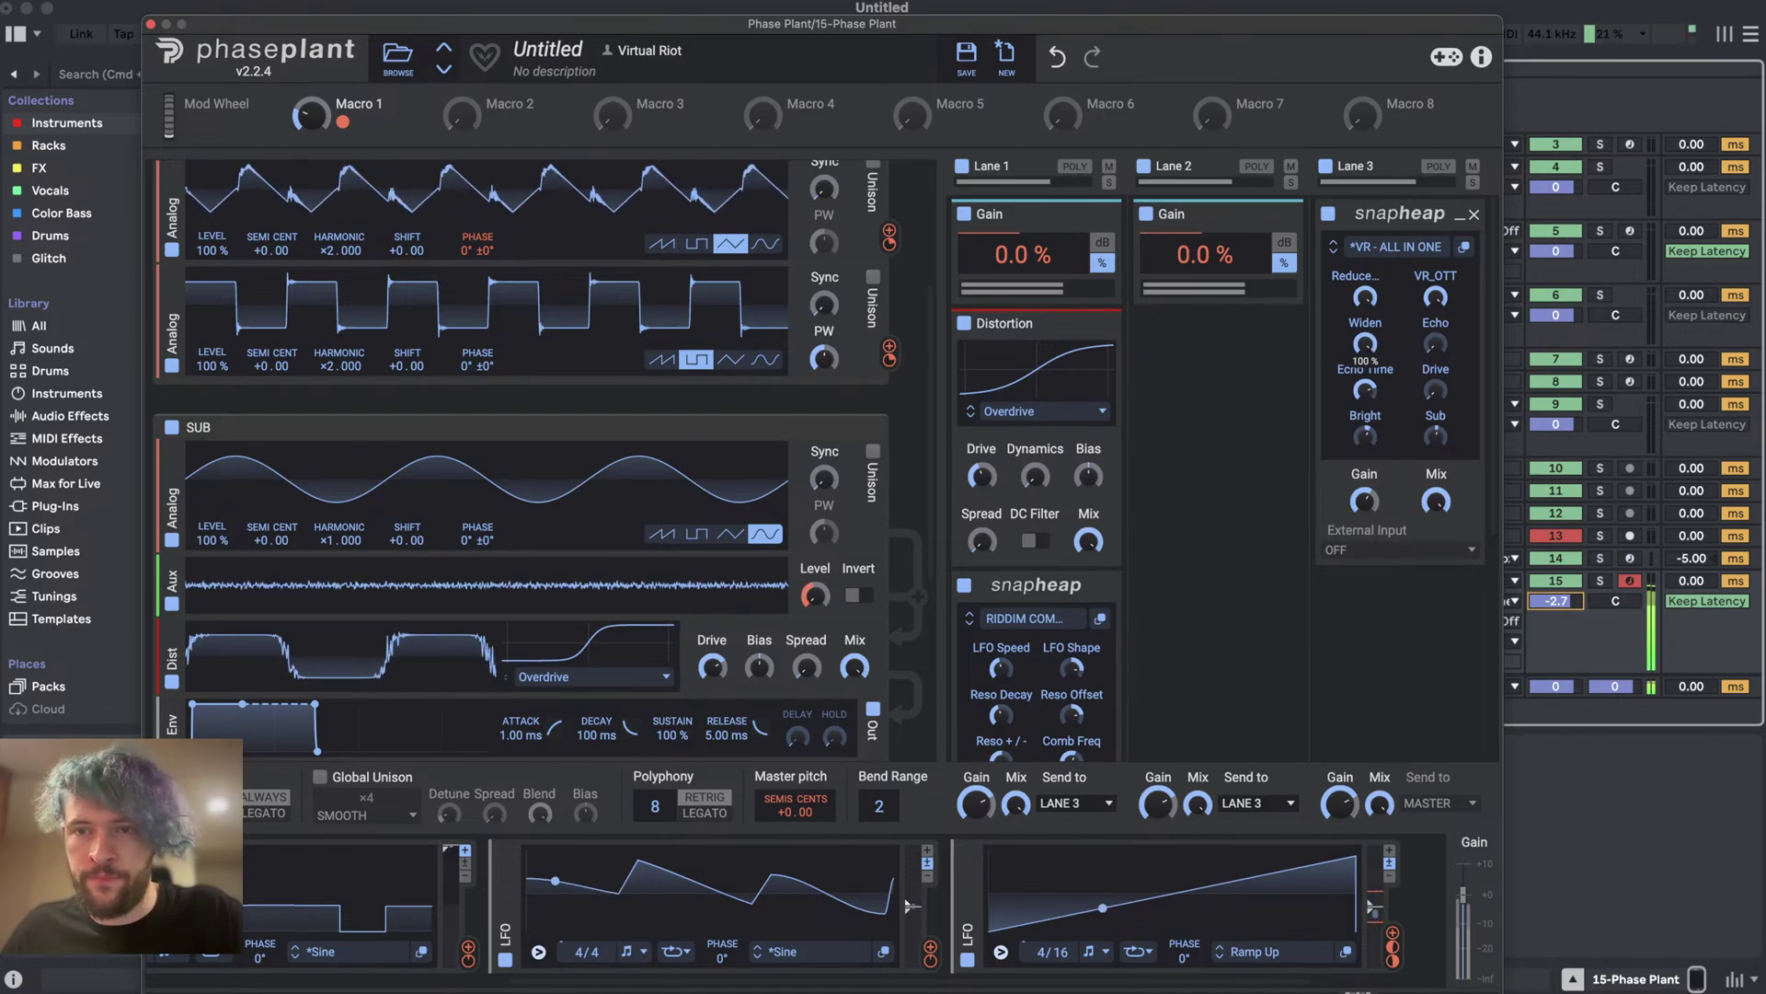
pyautogui.moveTo(1370, 351); pyautogui.dragTo(1370, 354)
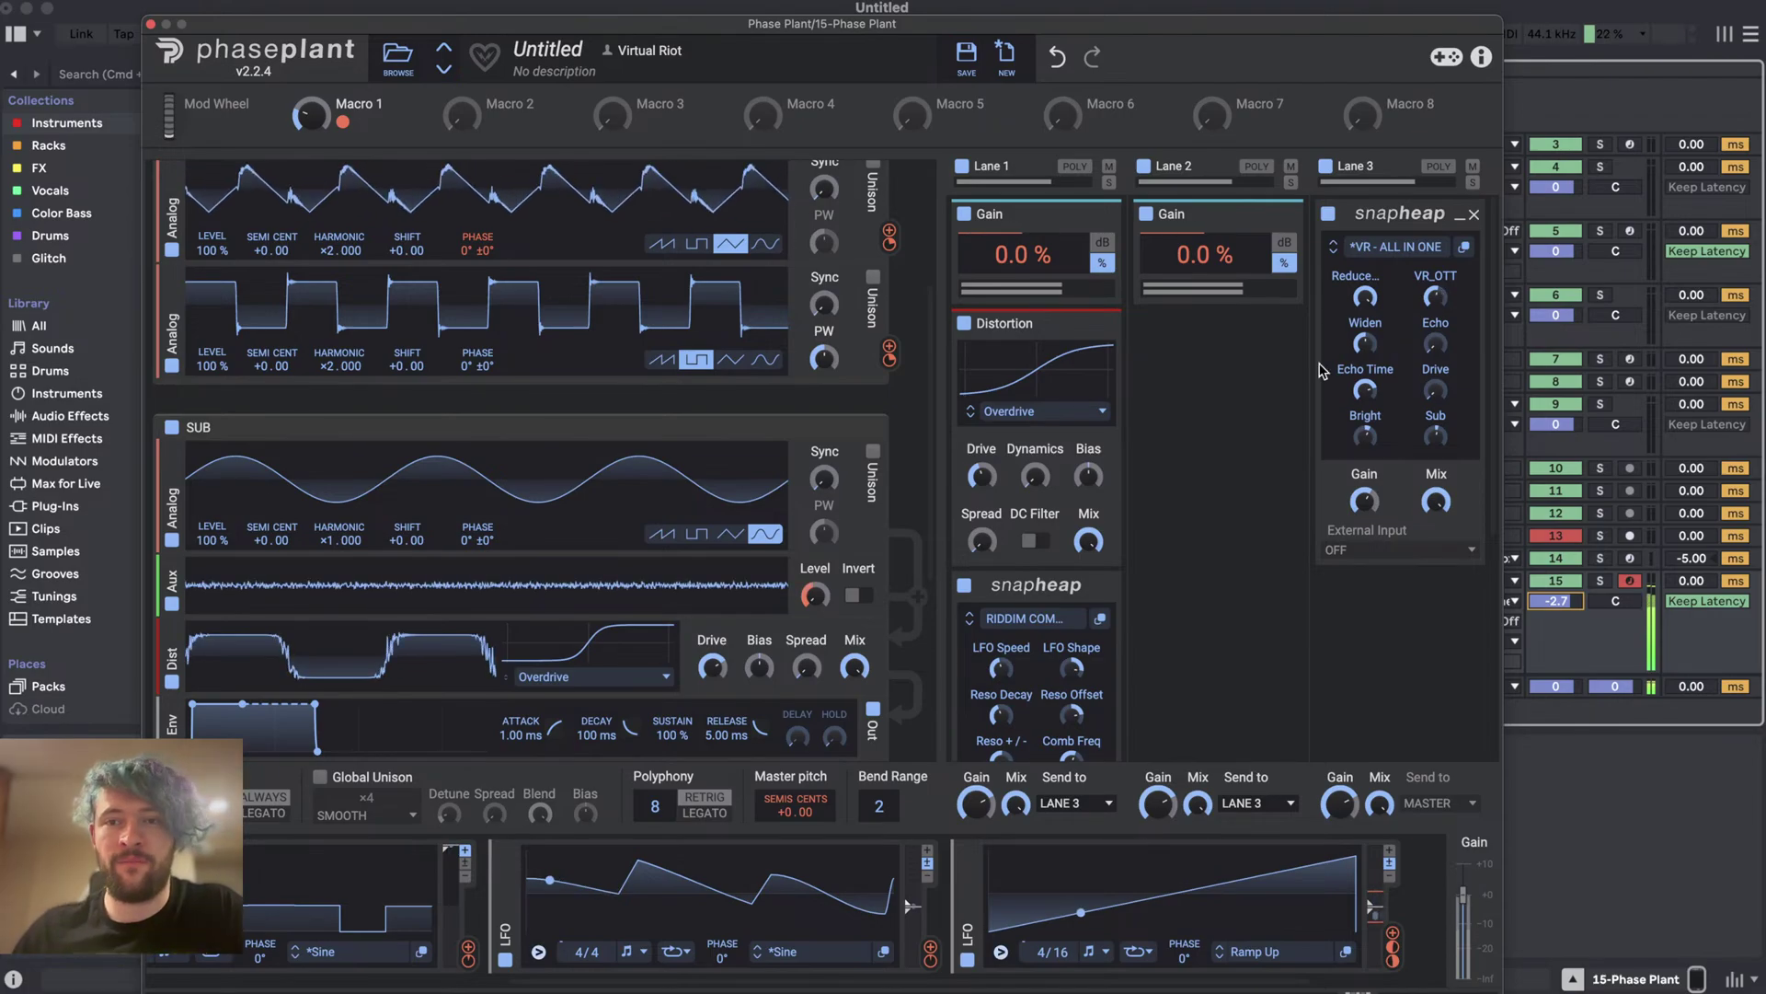
pyautogui.moveTo(1365, 345)
pyautogui.mouseDown()
pyautogui.moveTo(1365, 317)
pyautogui.moveTo(1366, 354)
pyautogui.mouseUp()
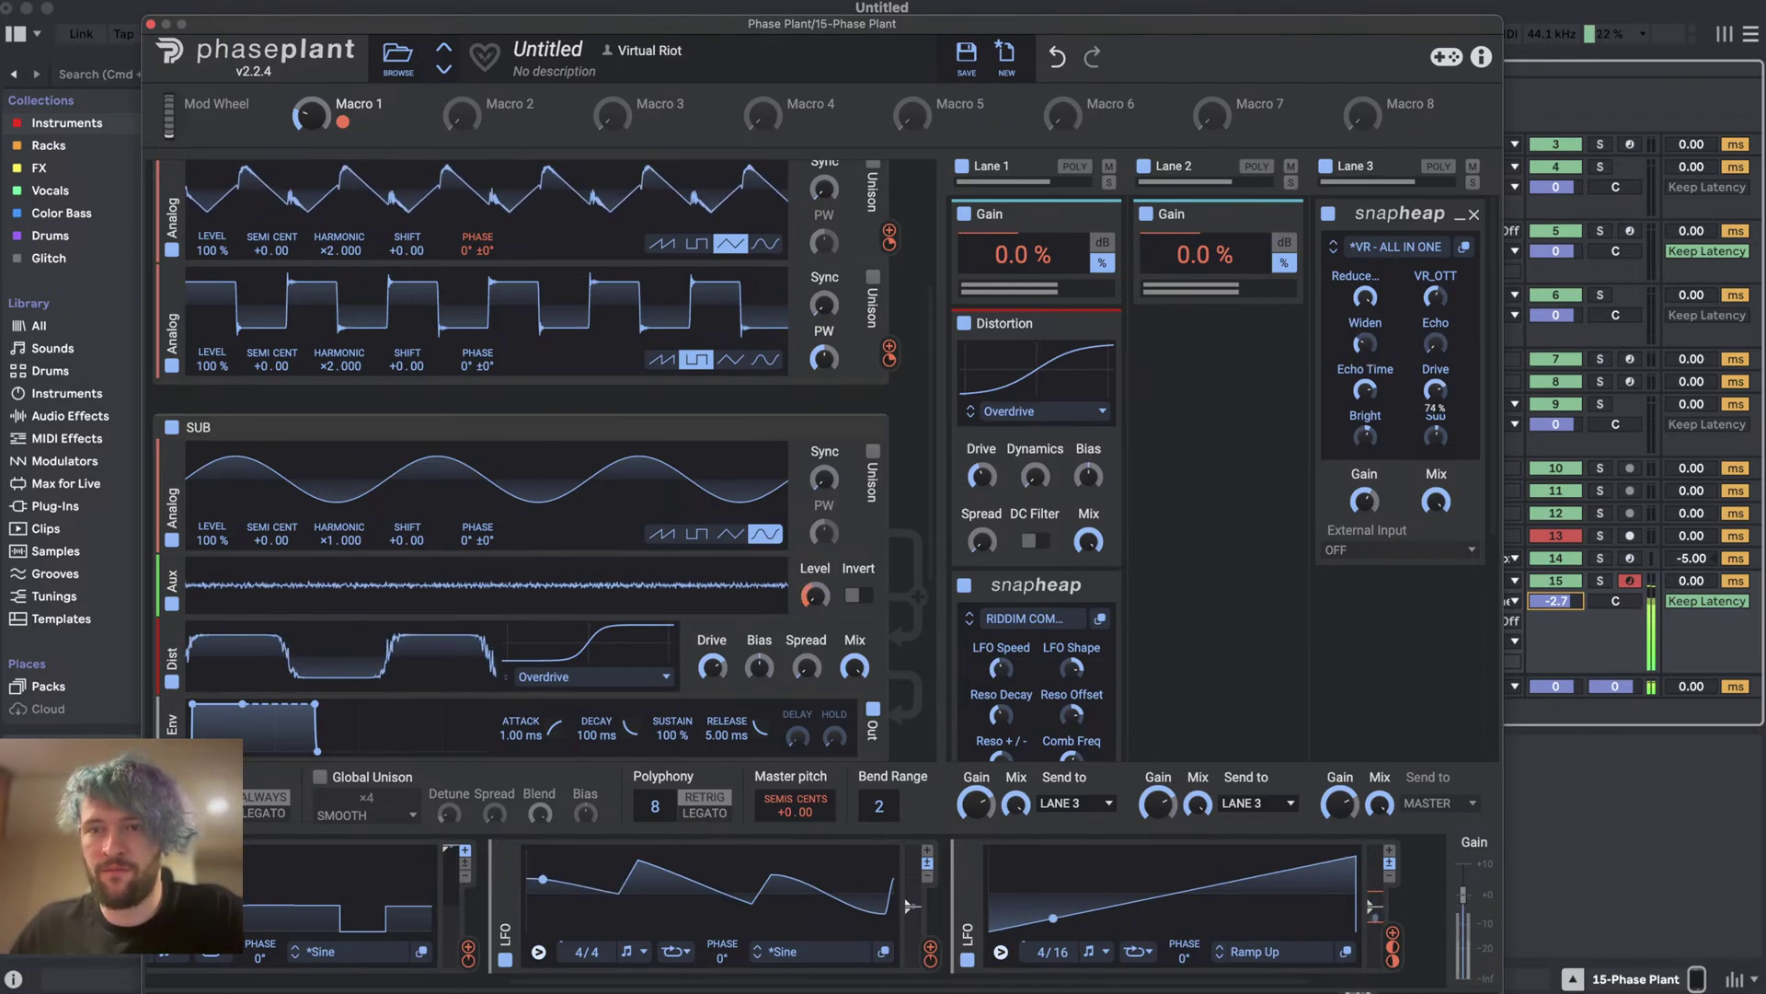
pyautogui.moveTo(1435, 437); pyautogui.dragTo(1435, 392)
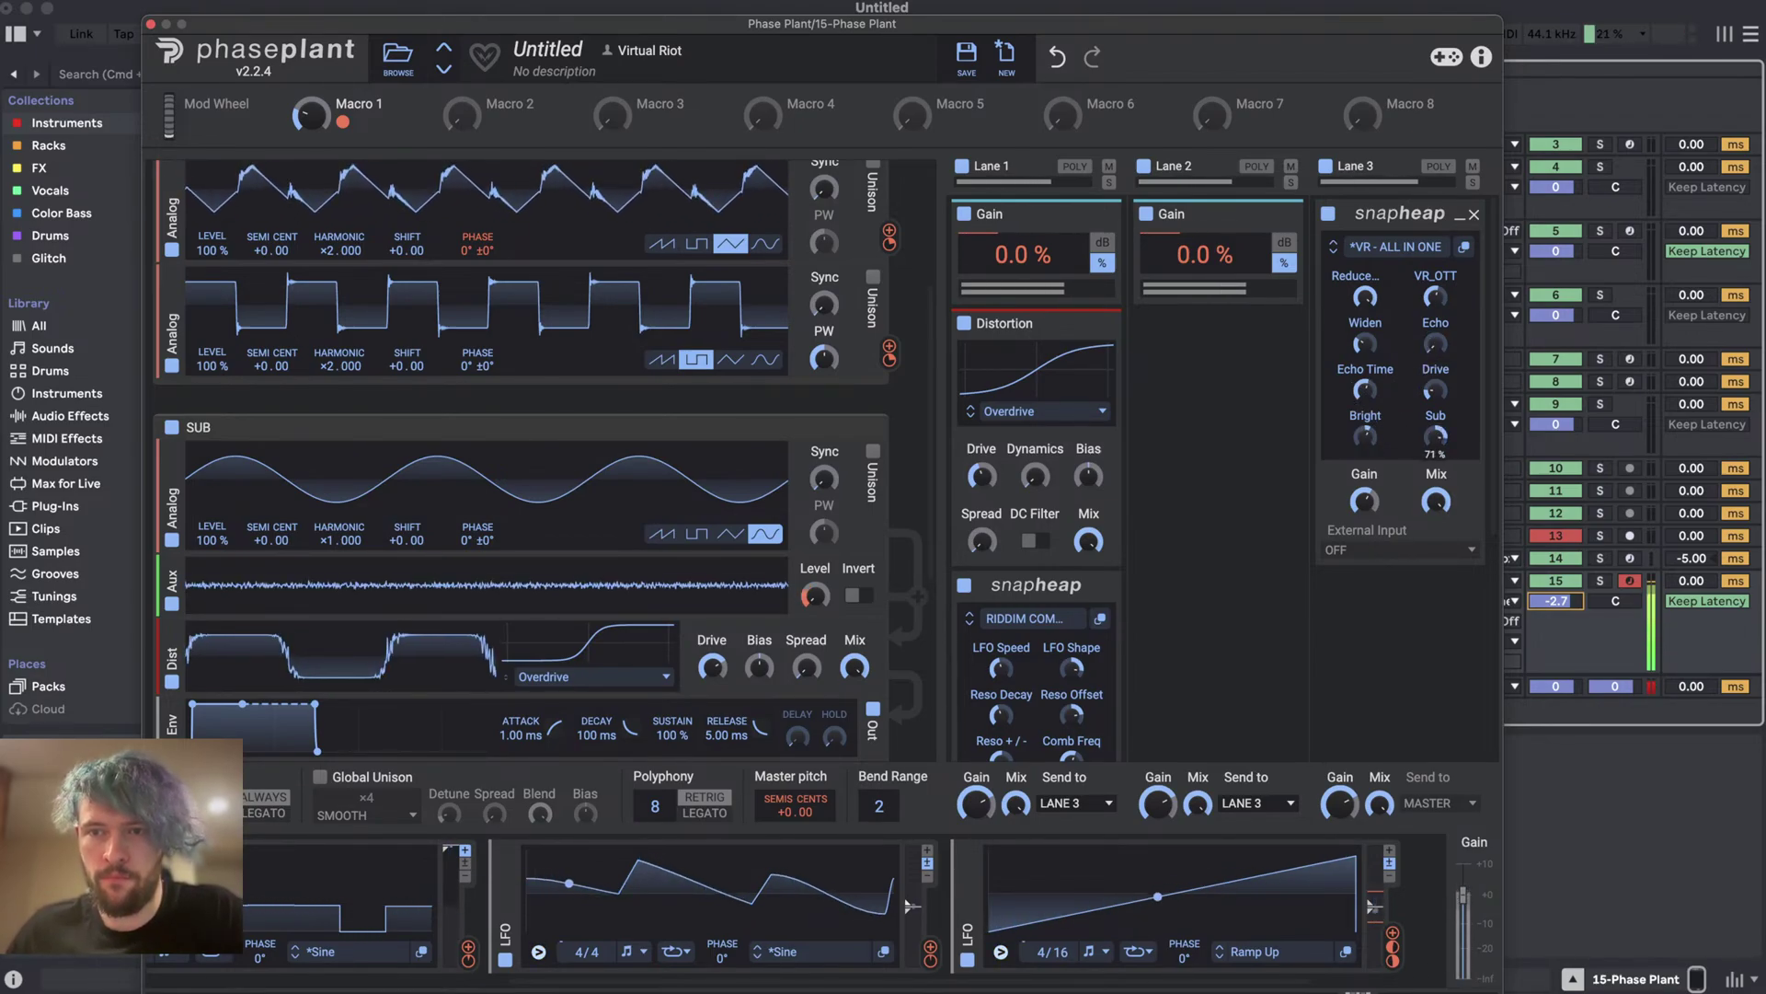
pyautogui.scroll(-5, 1132, 331)
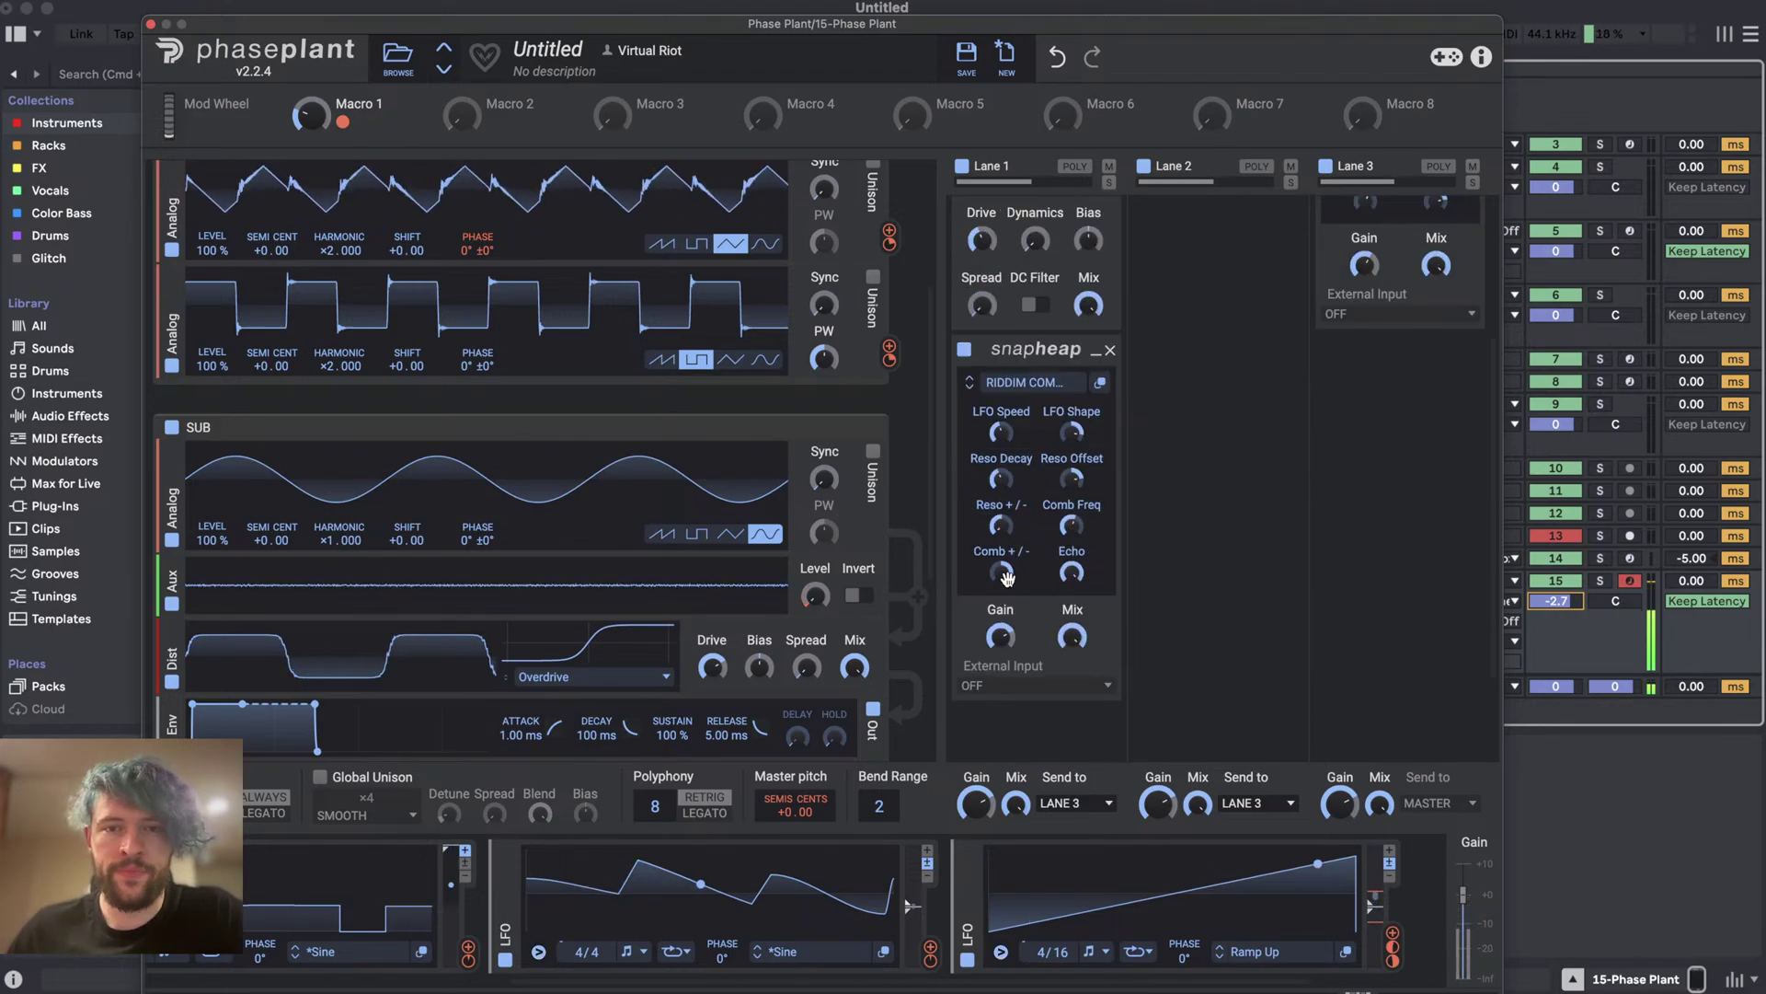
# - Set the third Analog oscillator's harmonic to ×4.000 and switch its waveform to triangle
pyautogui.scroll(5, 475, 419)
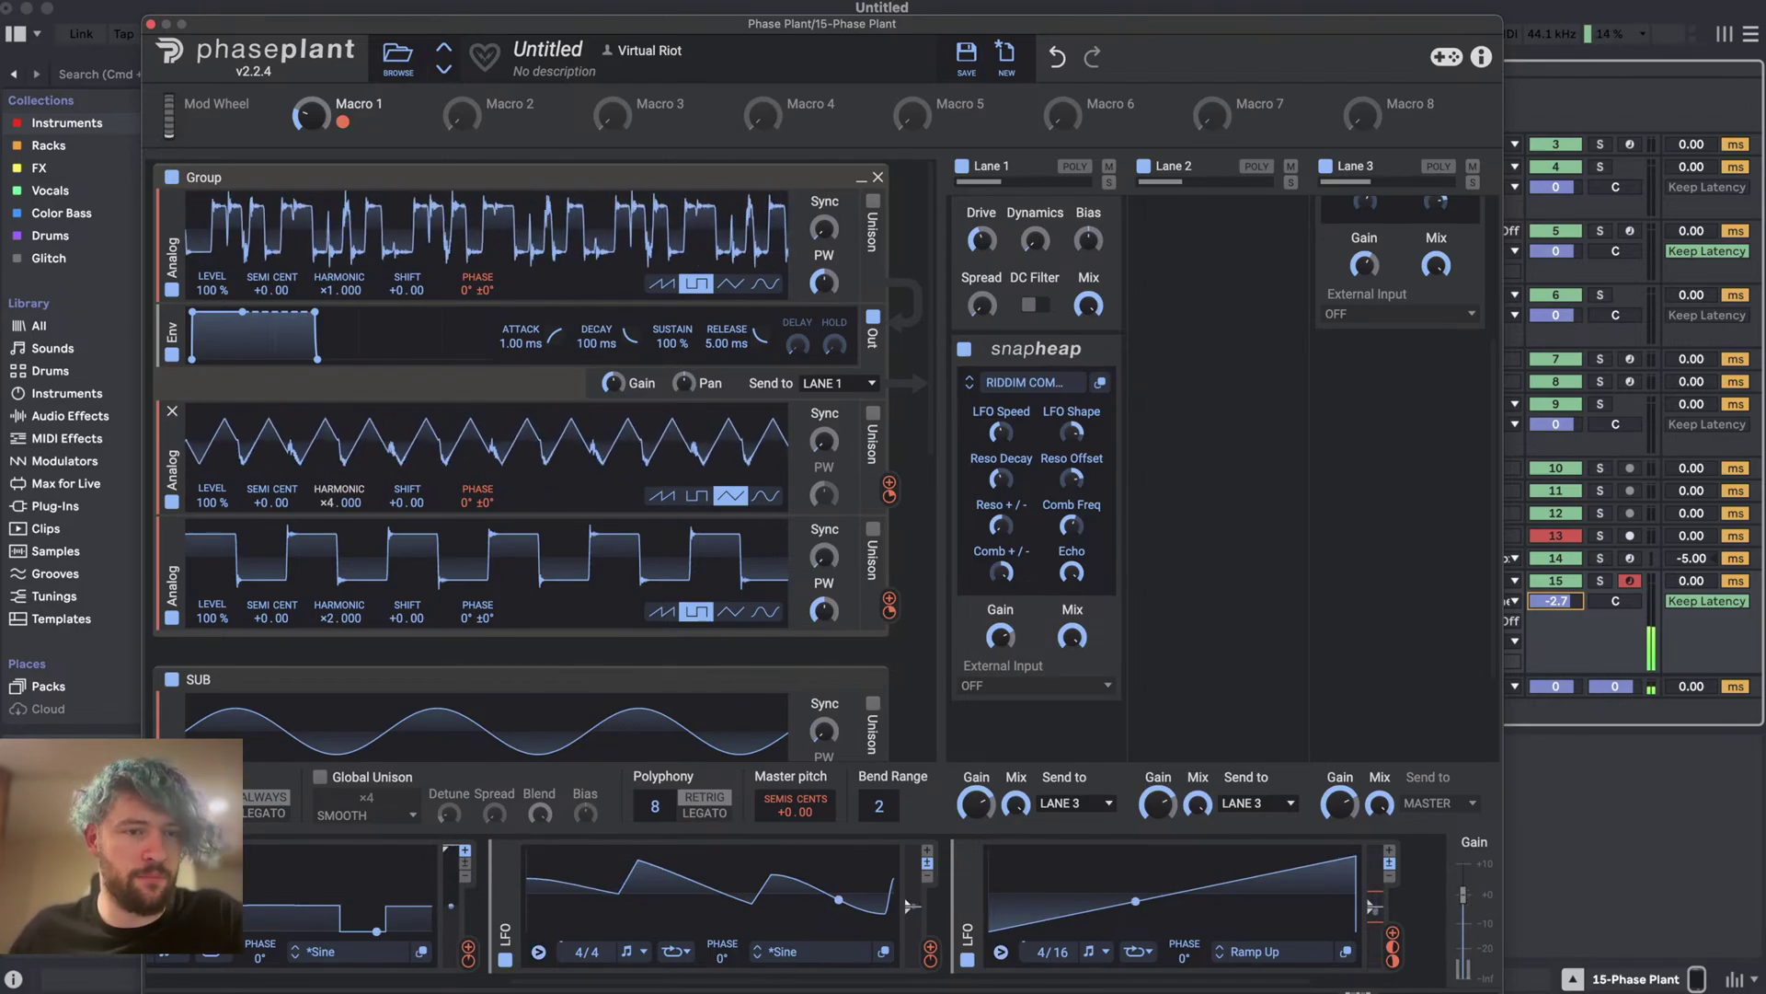
pyautogui.moveTo(331, 618); pyautogui.dragTo(333, 603)
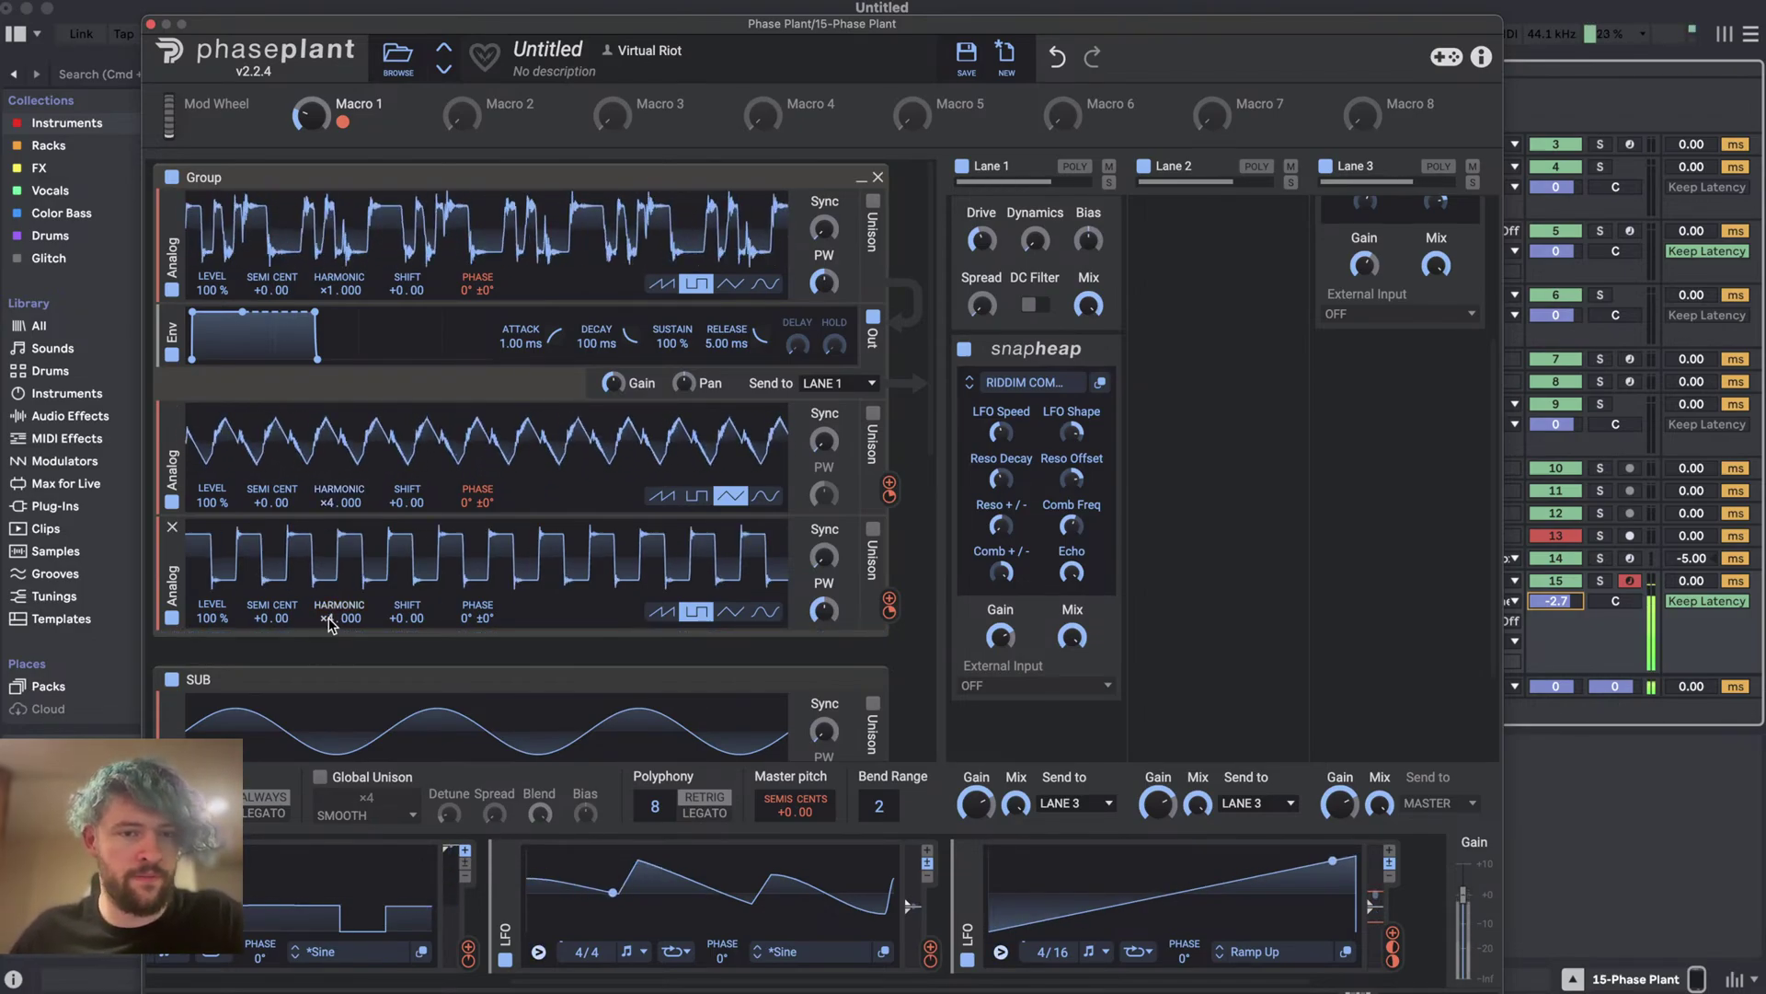
pyautogui.click(730, 611)
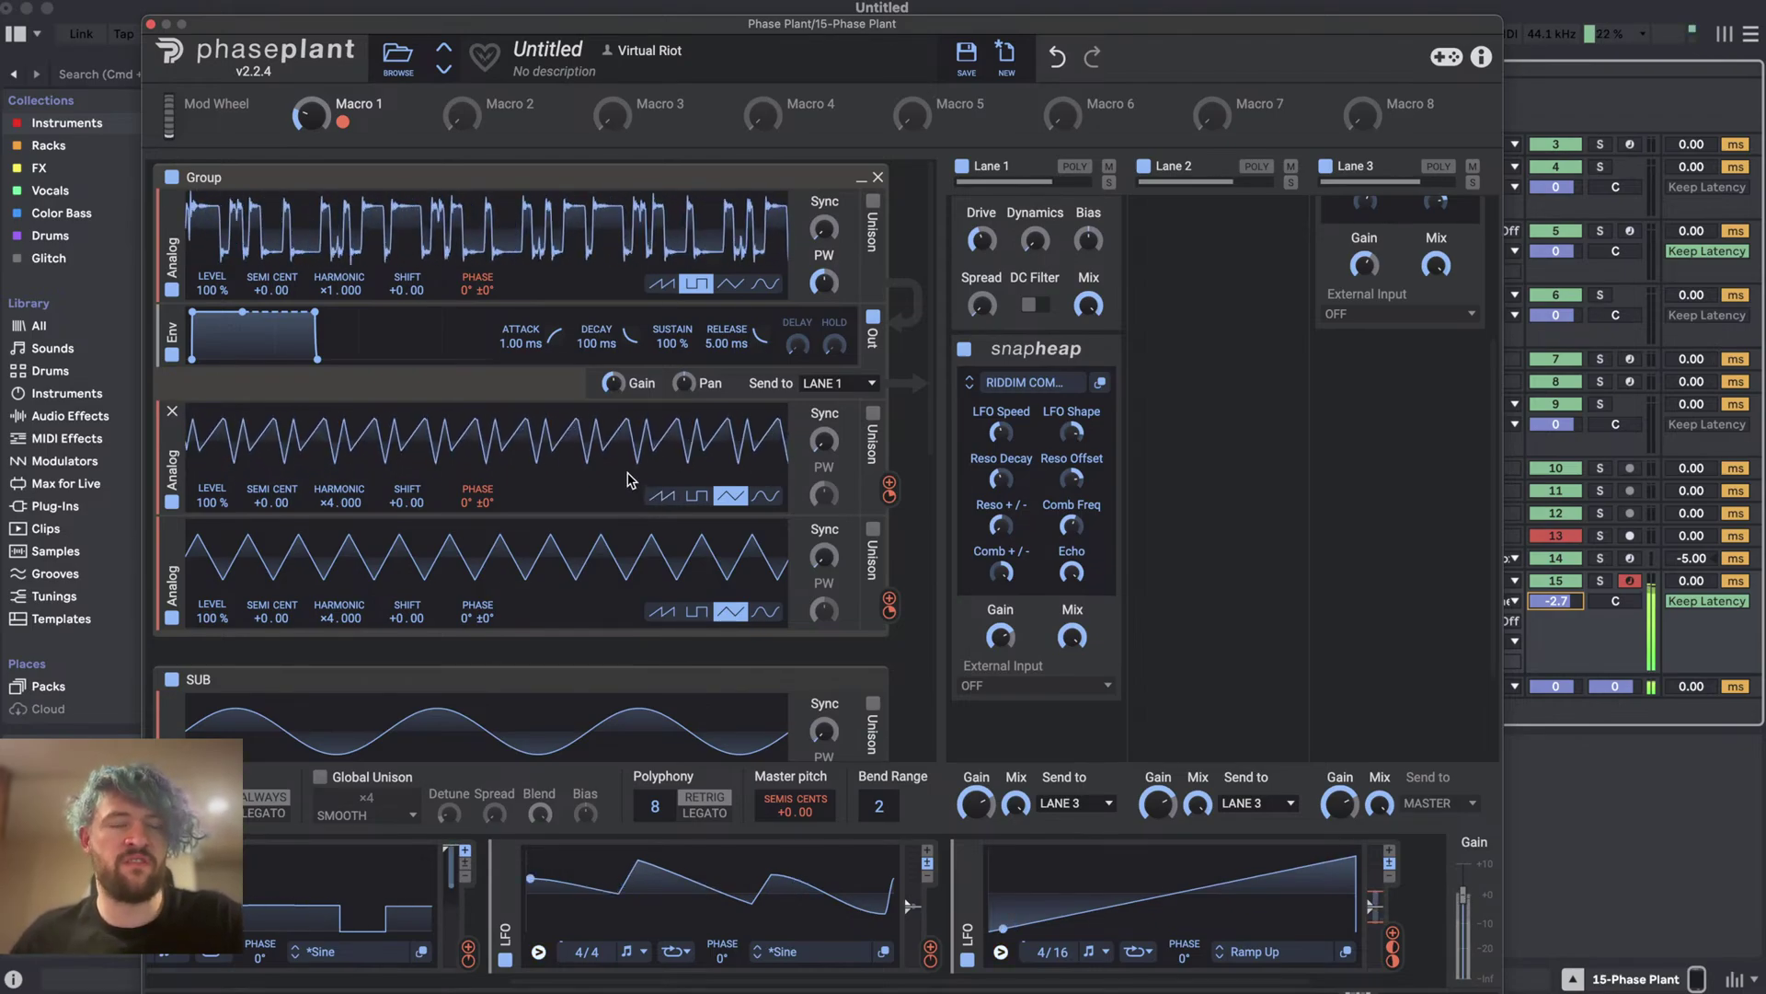
# - Turn Echo down on Lane 1's RIDDIM COMB snapheap and Echo Time down on Lane 3's VR - ALL IN ONE
pyautogui.scroll(3, 1307, 398)
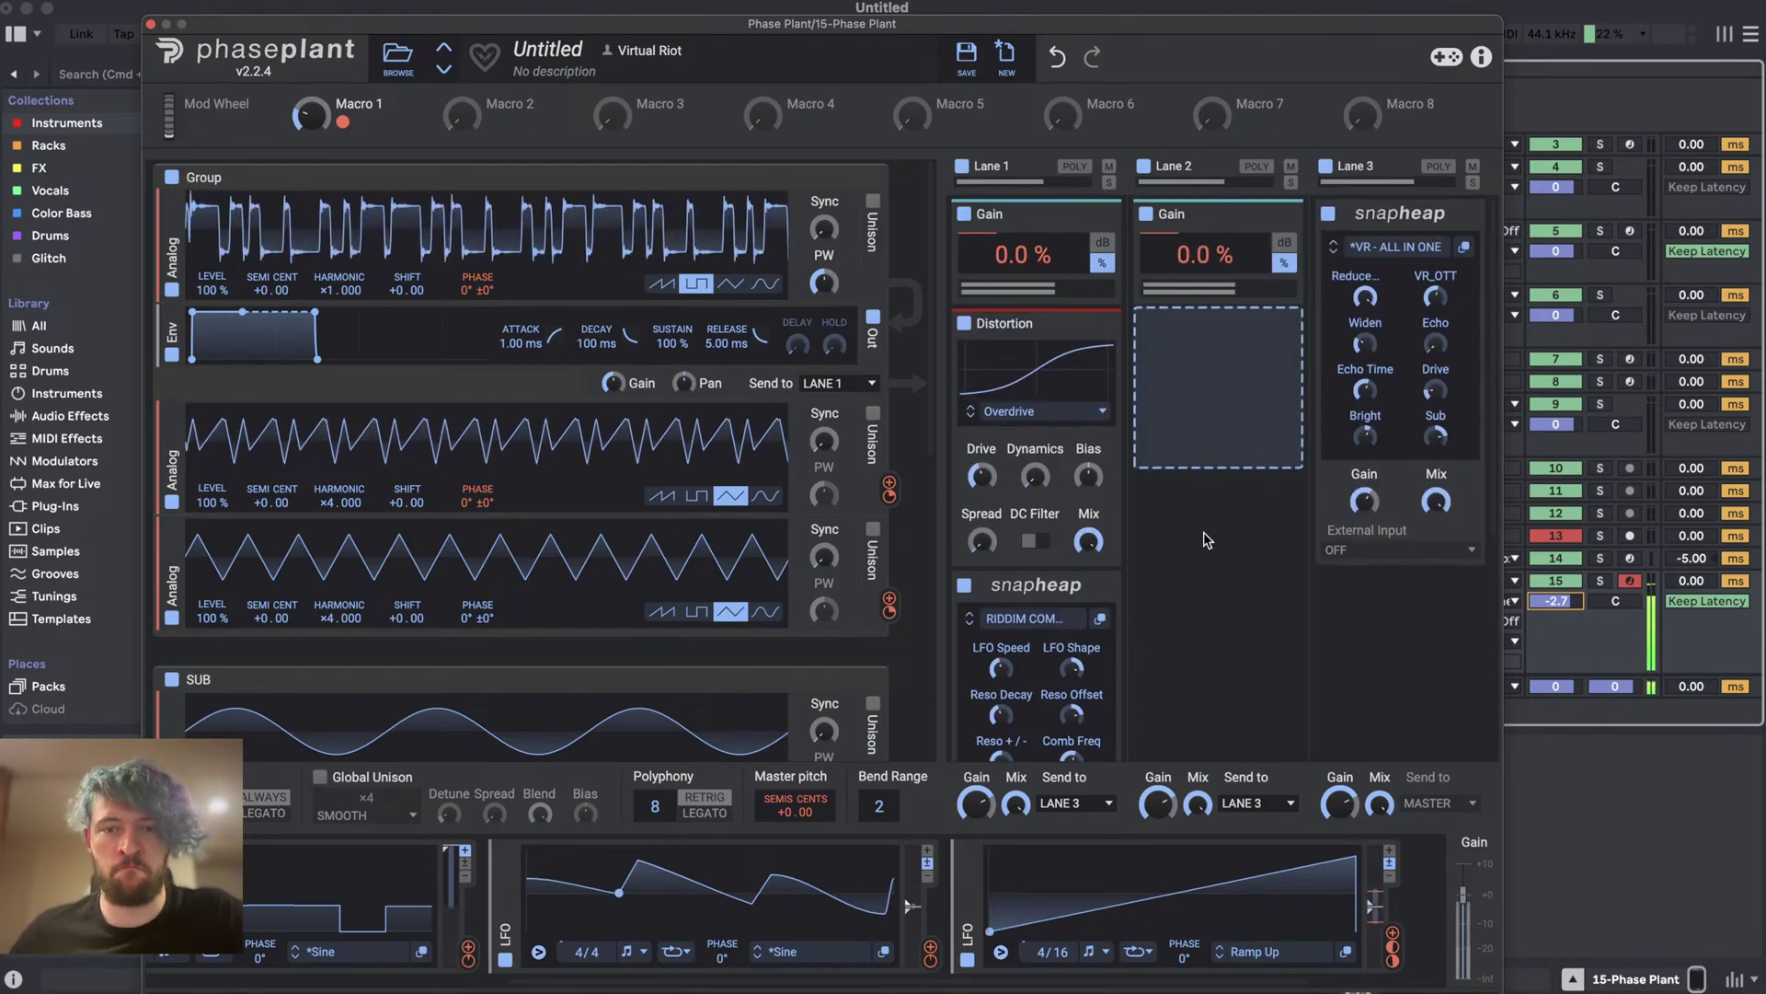
pyautogui.scroll(-3, 1224, 515)
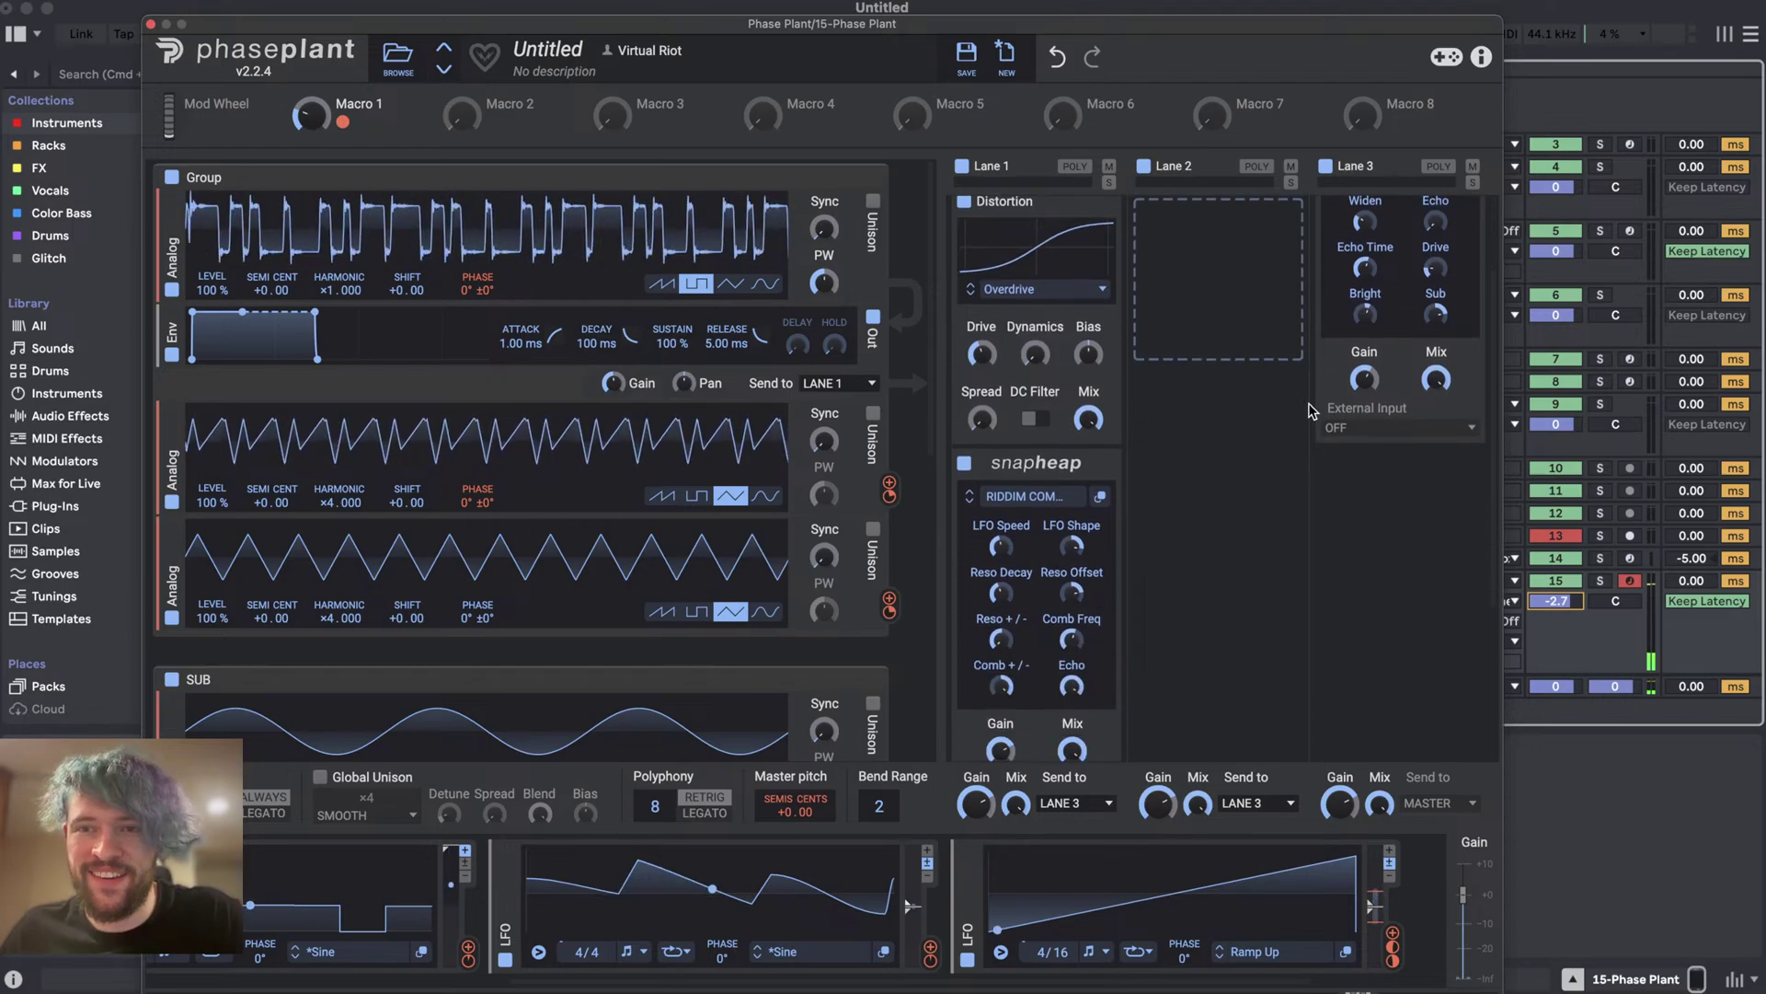
pyautogui.moveTo(1071, 685); pyautogui.dragTo(1071, 679)
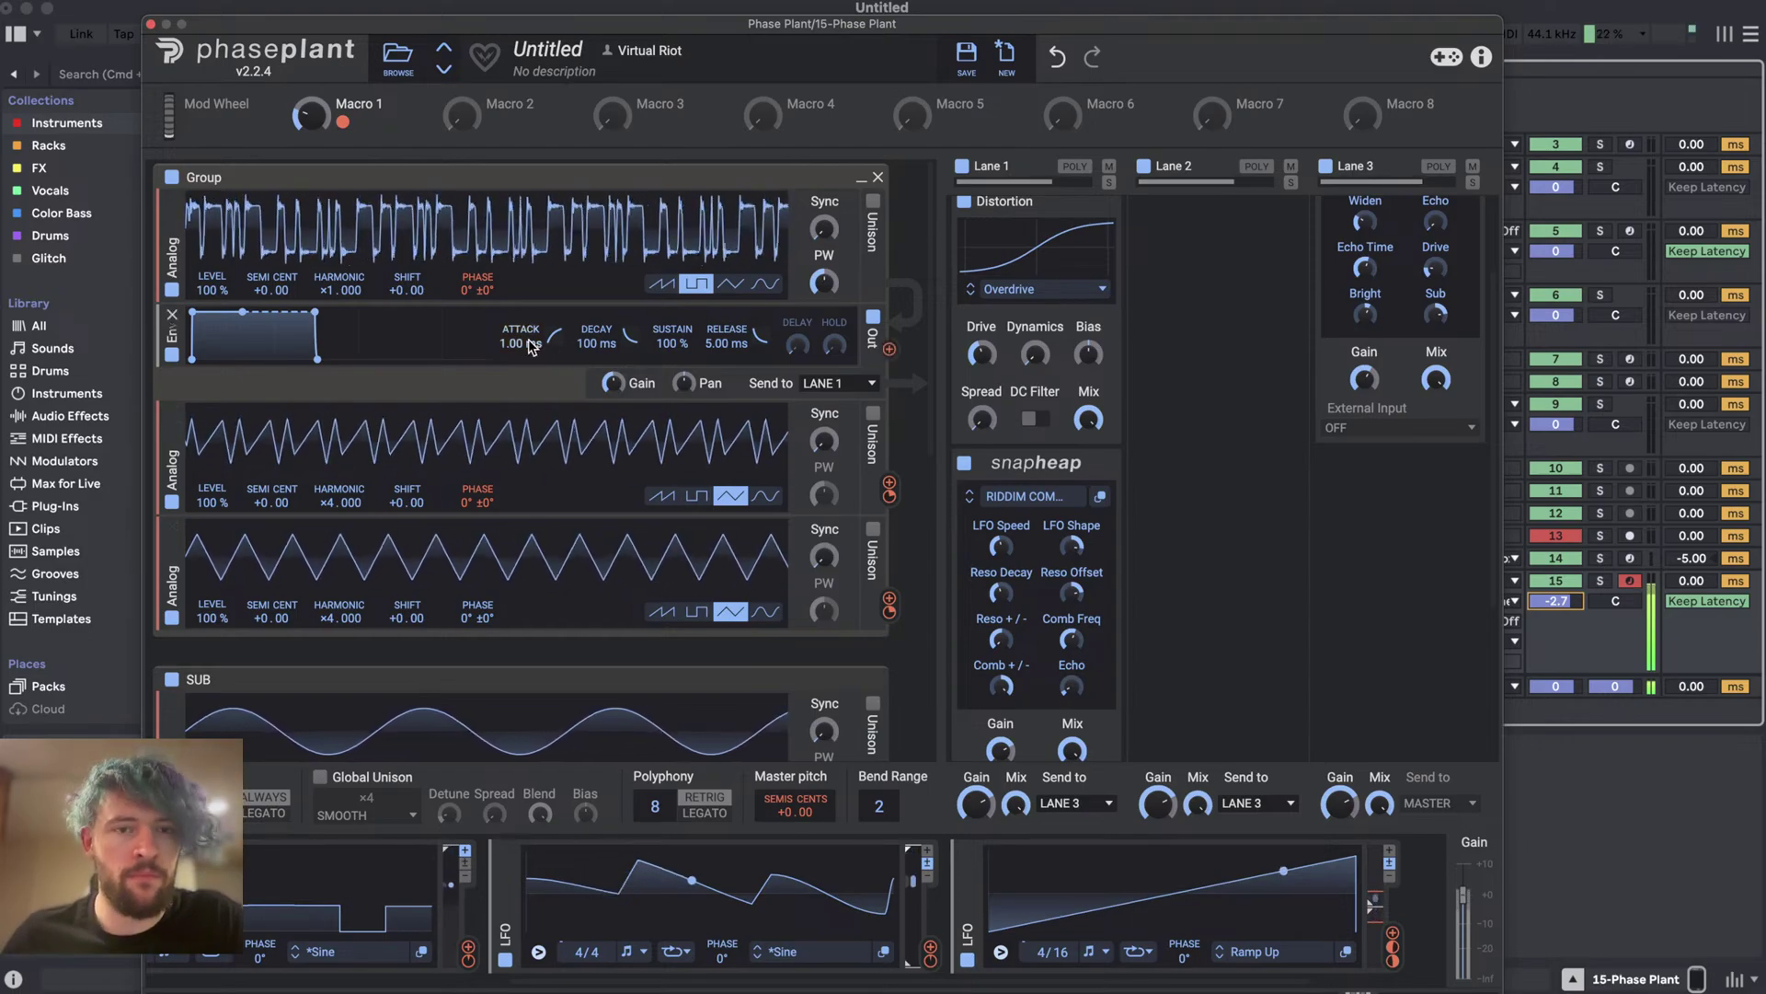
pyautogui.scroll(3, 1215, 358)
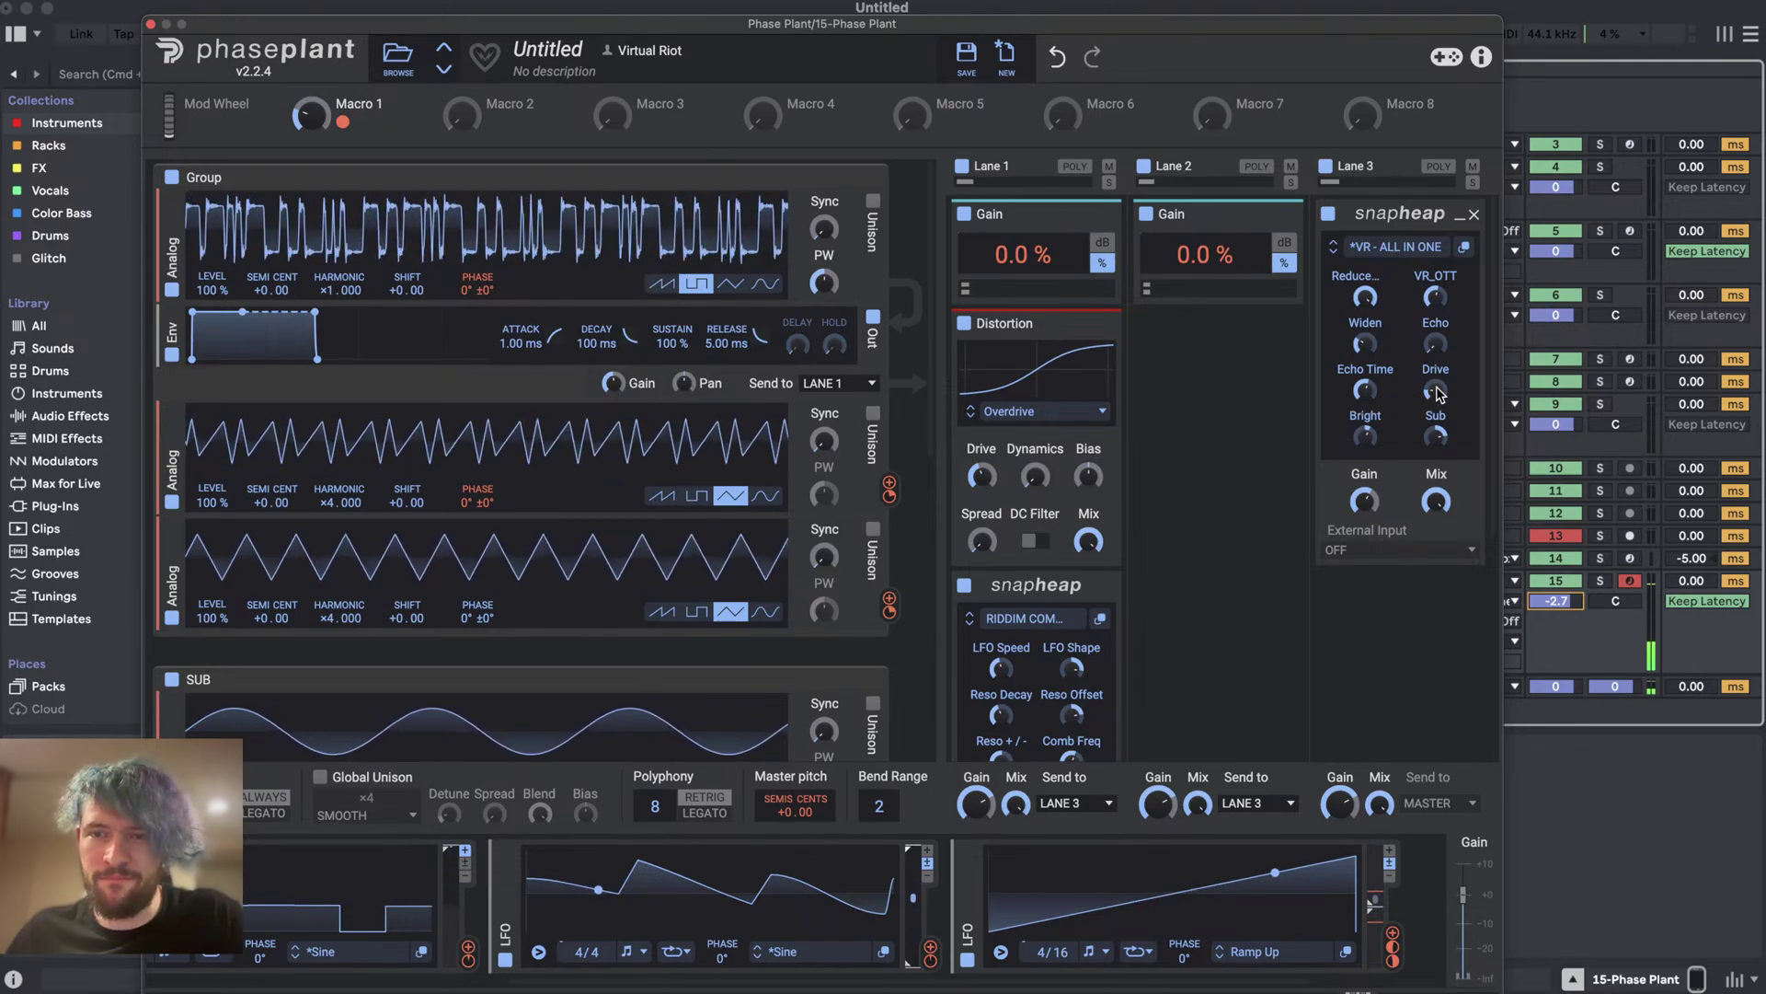
pyautogui.moveTo(1366, 390); pyautogui.dragTo(1366, 396)
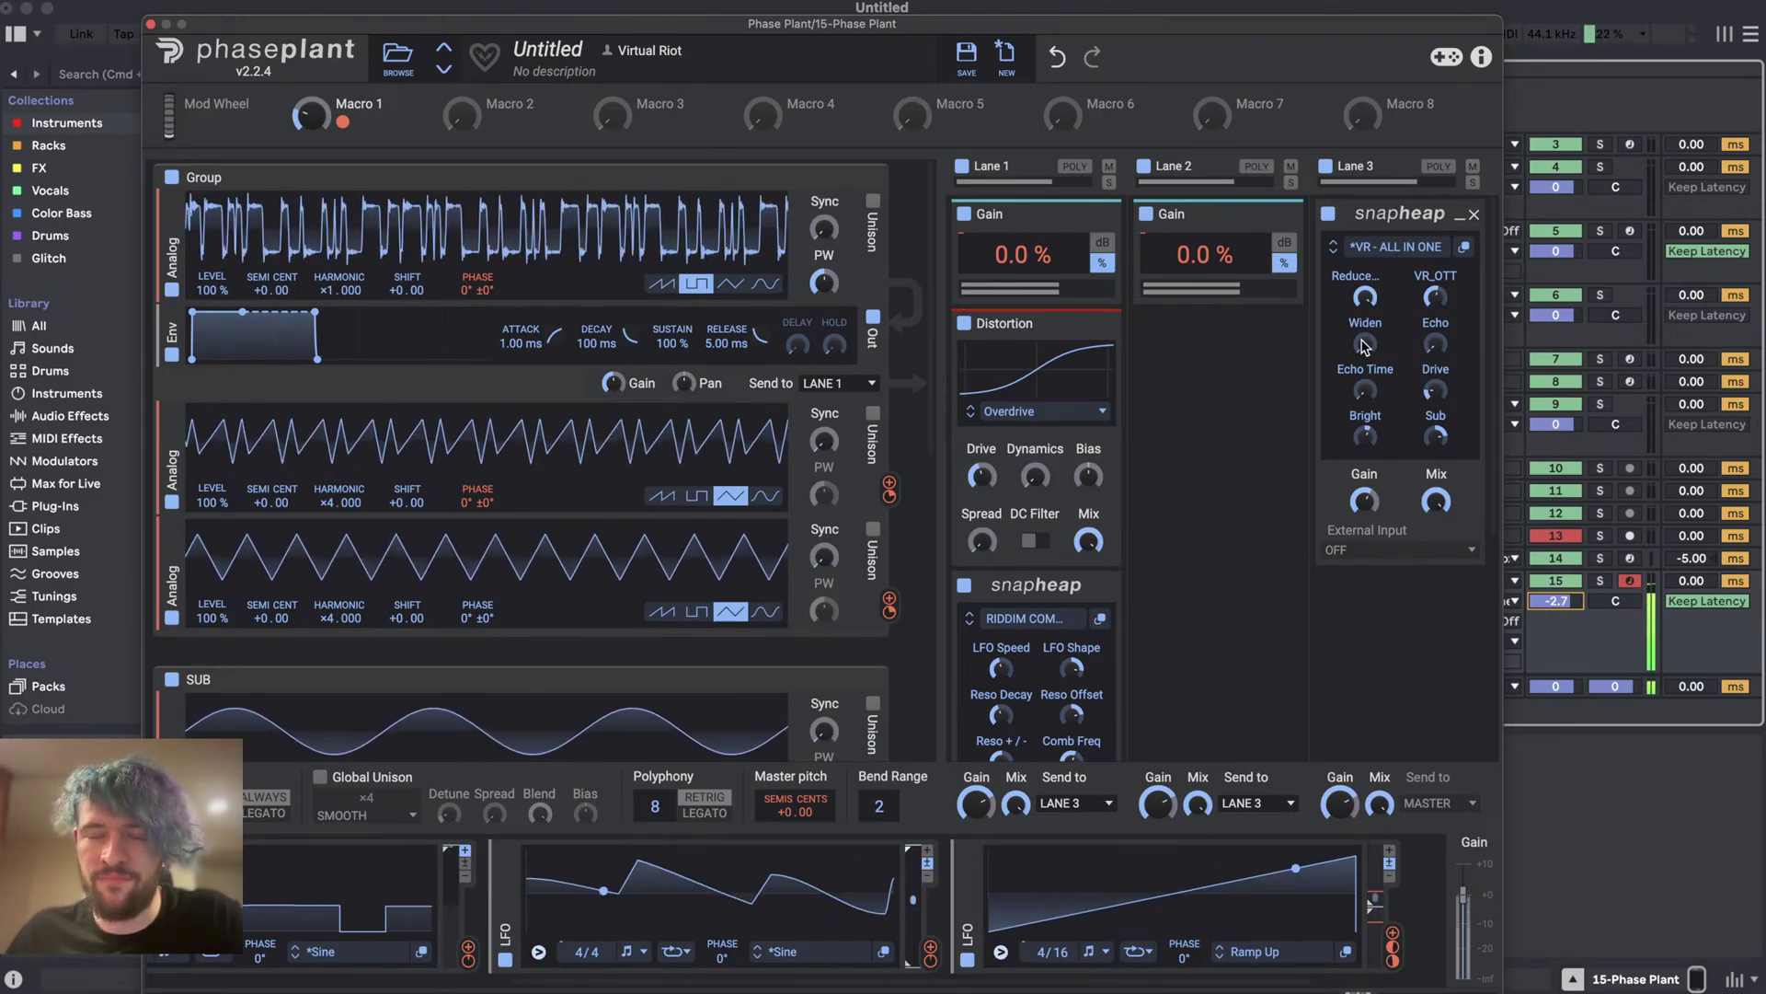
pyautogui.scroll(-3, 1245, 441)
pyautogui.scroll(3, 1288, 432)
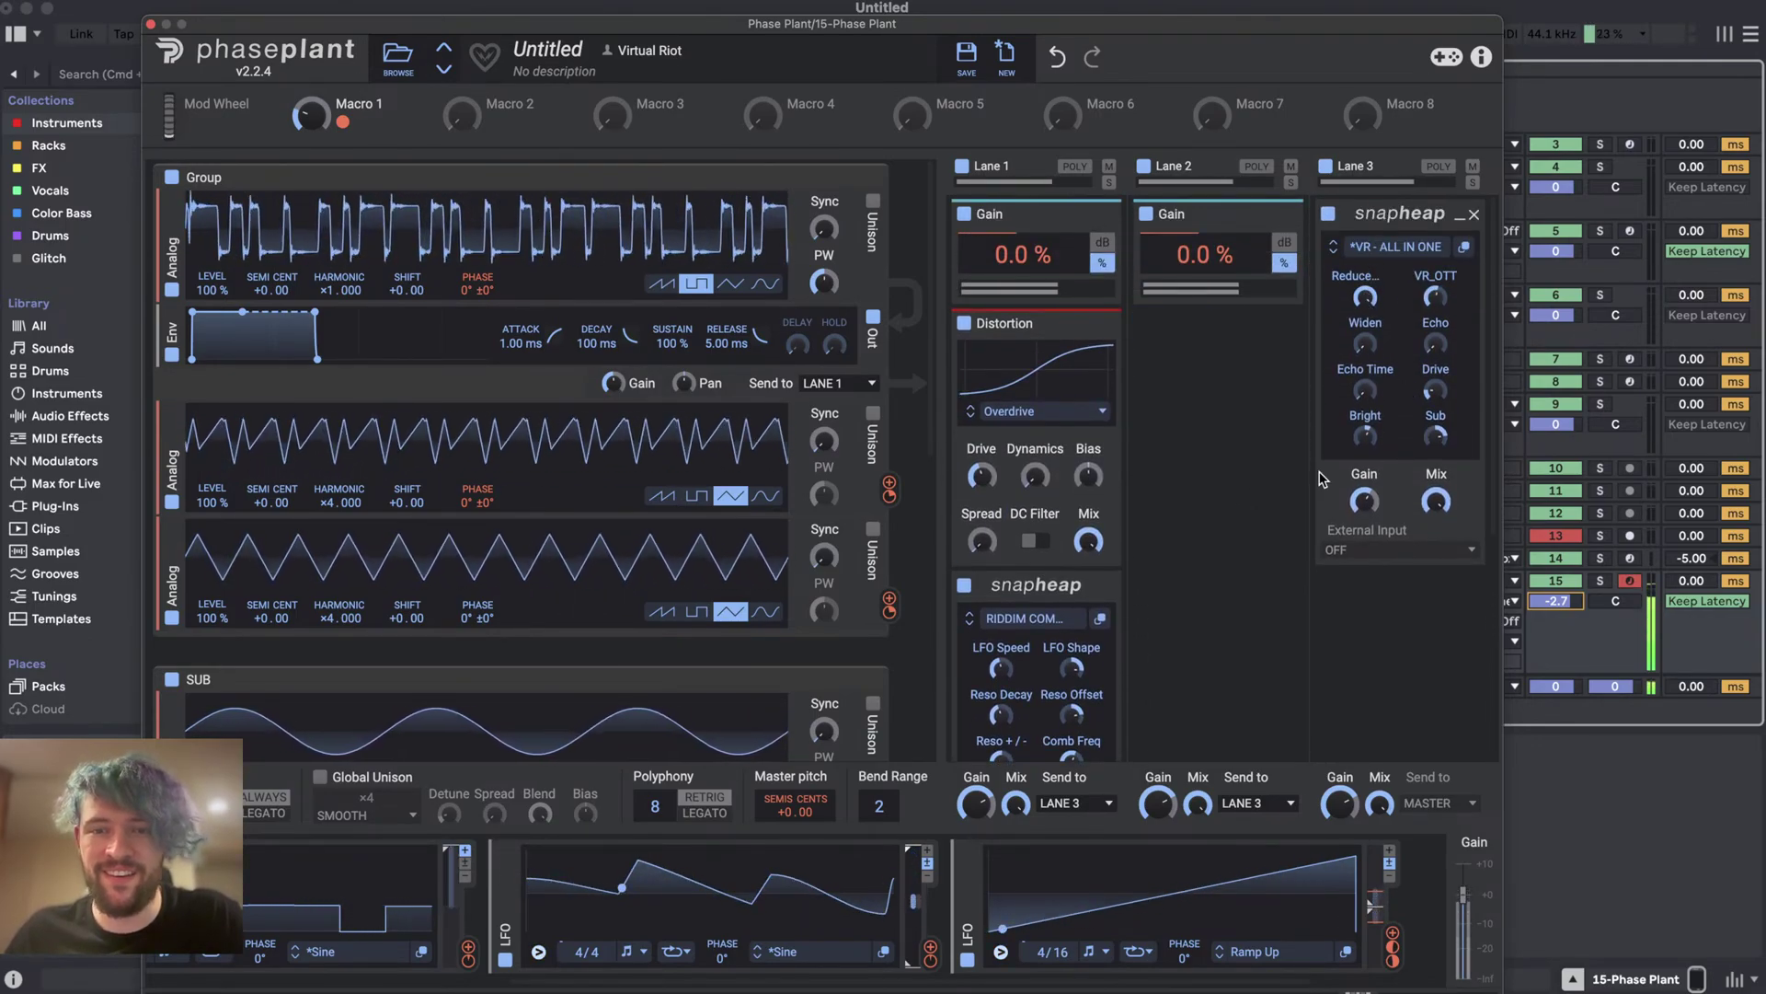
# - Set the Lane 1 RIDDIM COMB snapheap's Reso Decay to 0 % and modulate it with the first Sine LFO
pyautogui.scroll(-3, 1212, 596)
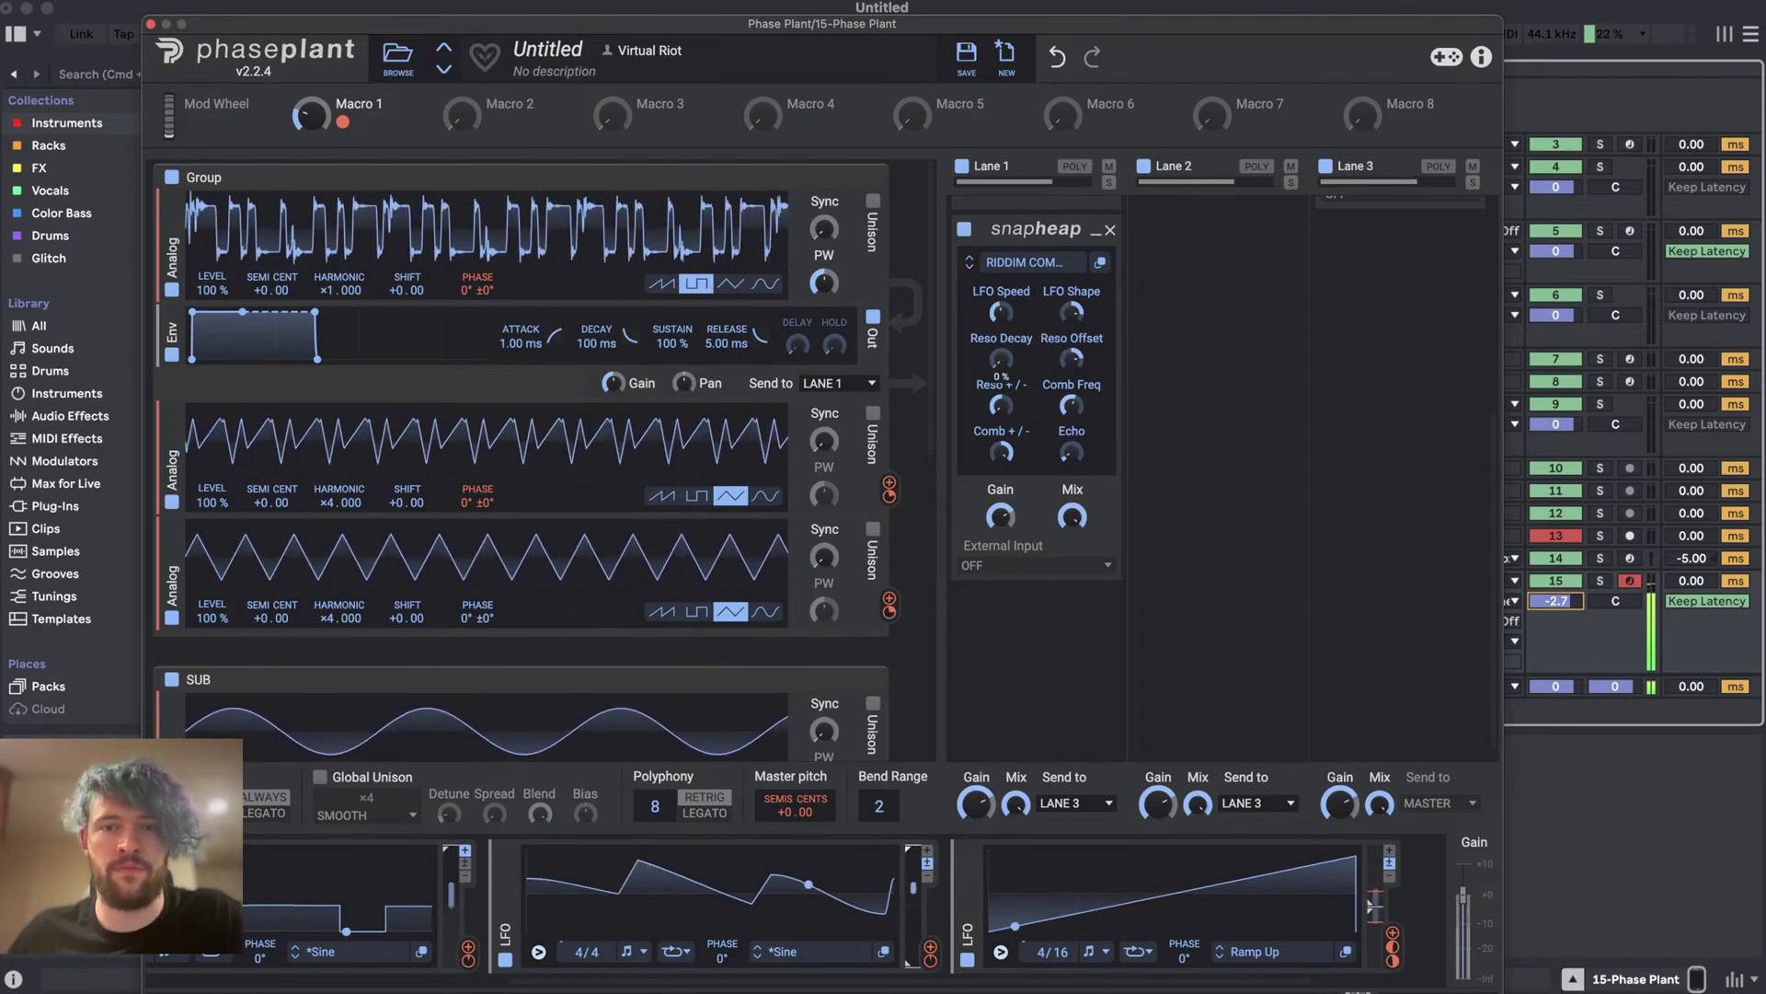
pyautogui.moveTo(1071, 516); pyautogui.dragTo(1072, 492)
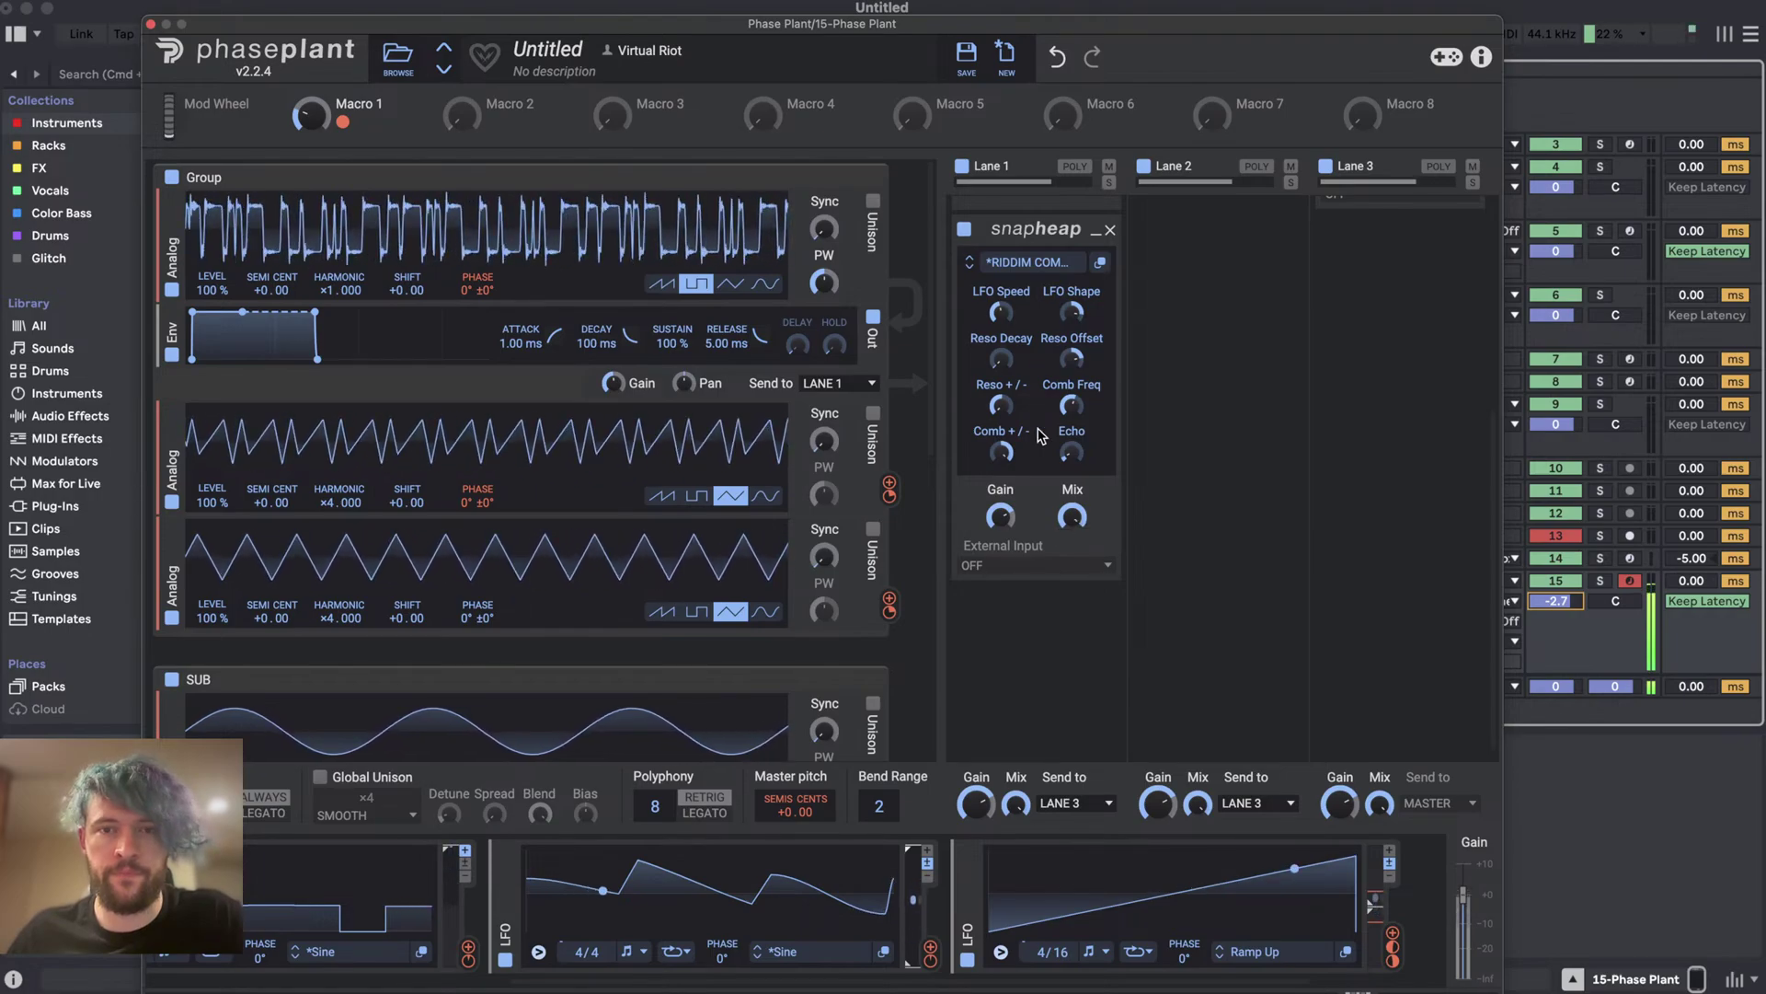
pyautogui.hscroll(-5, 581, 883)
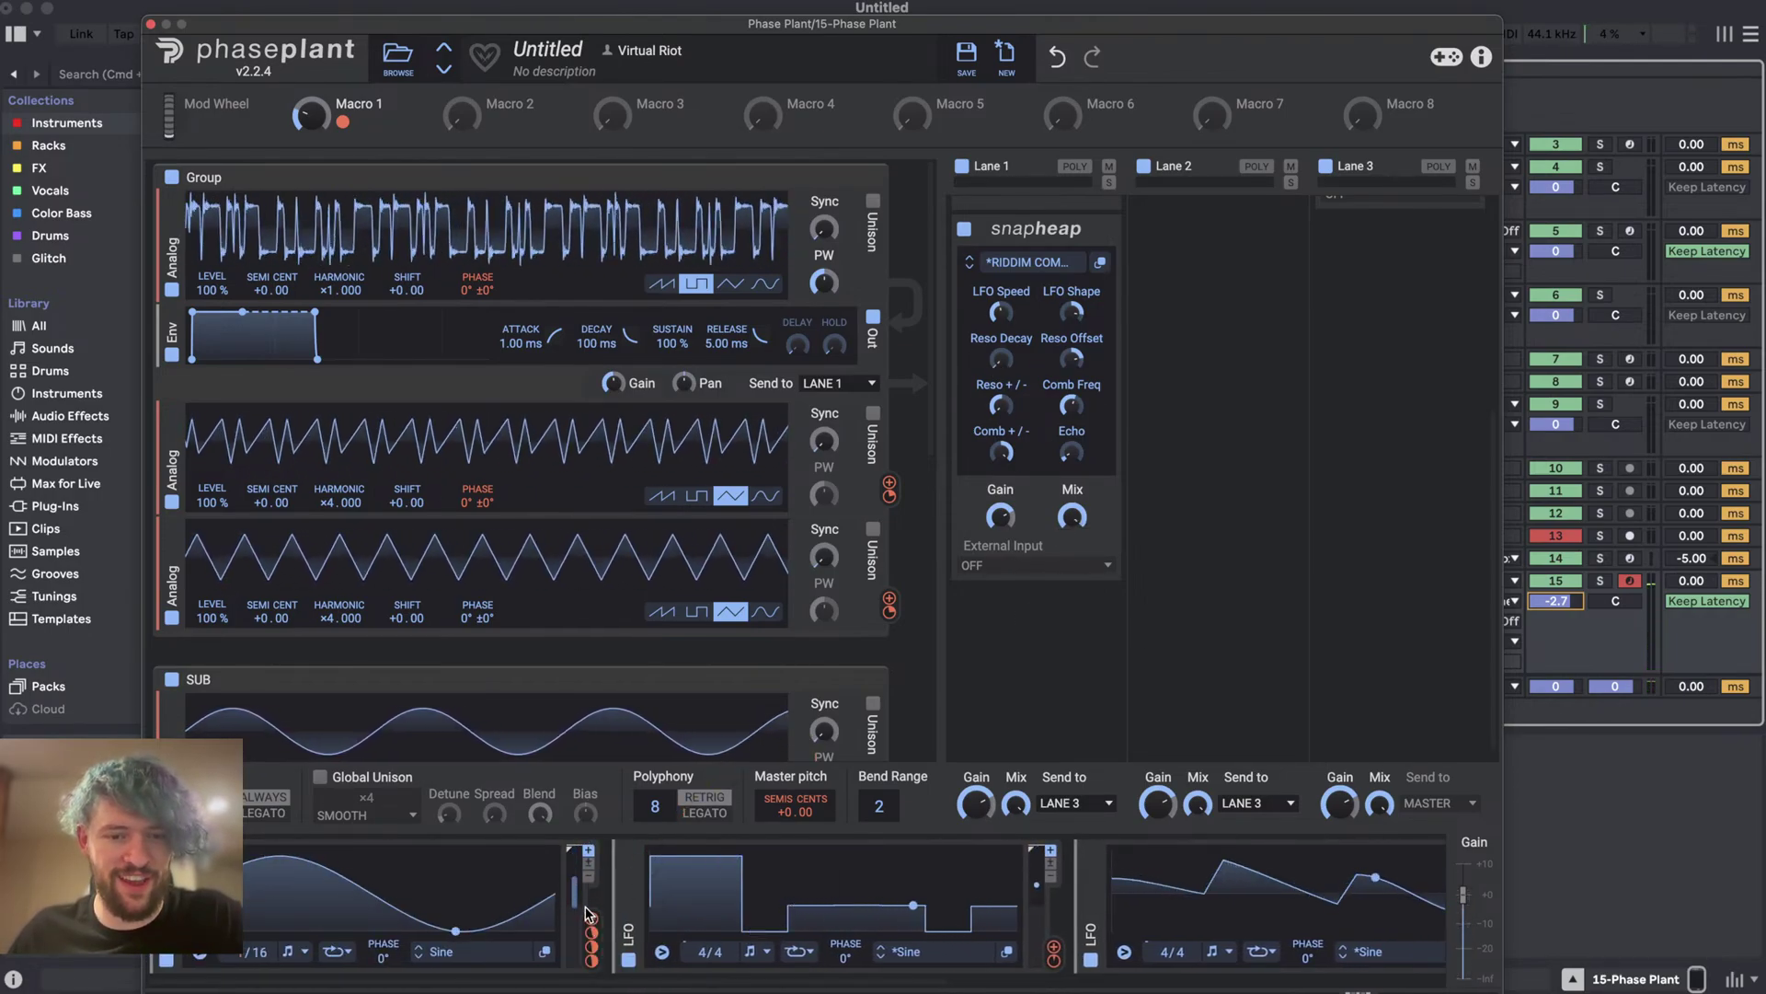
pyautogui.moveTo(587, 920); pyautogui.dragTo(1001, 359)
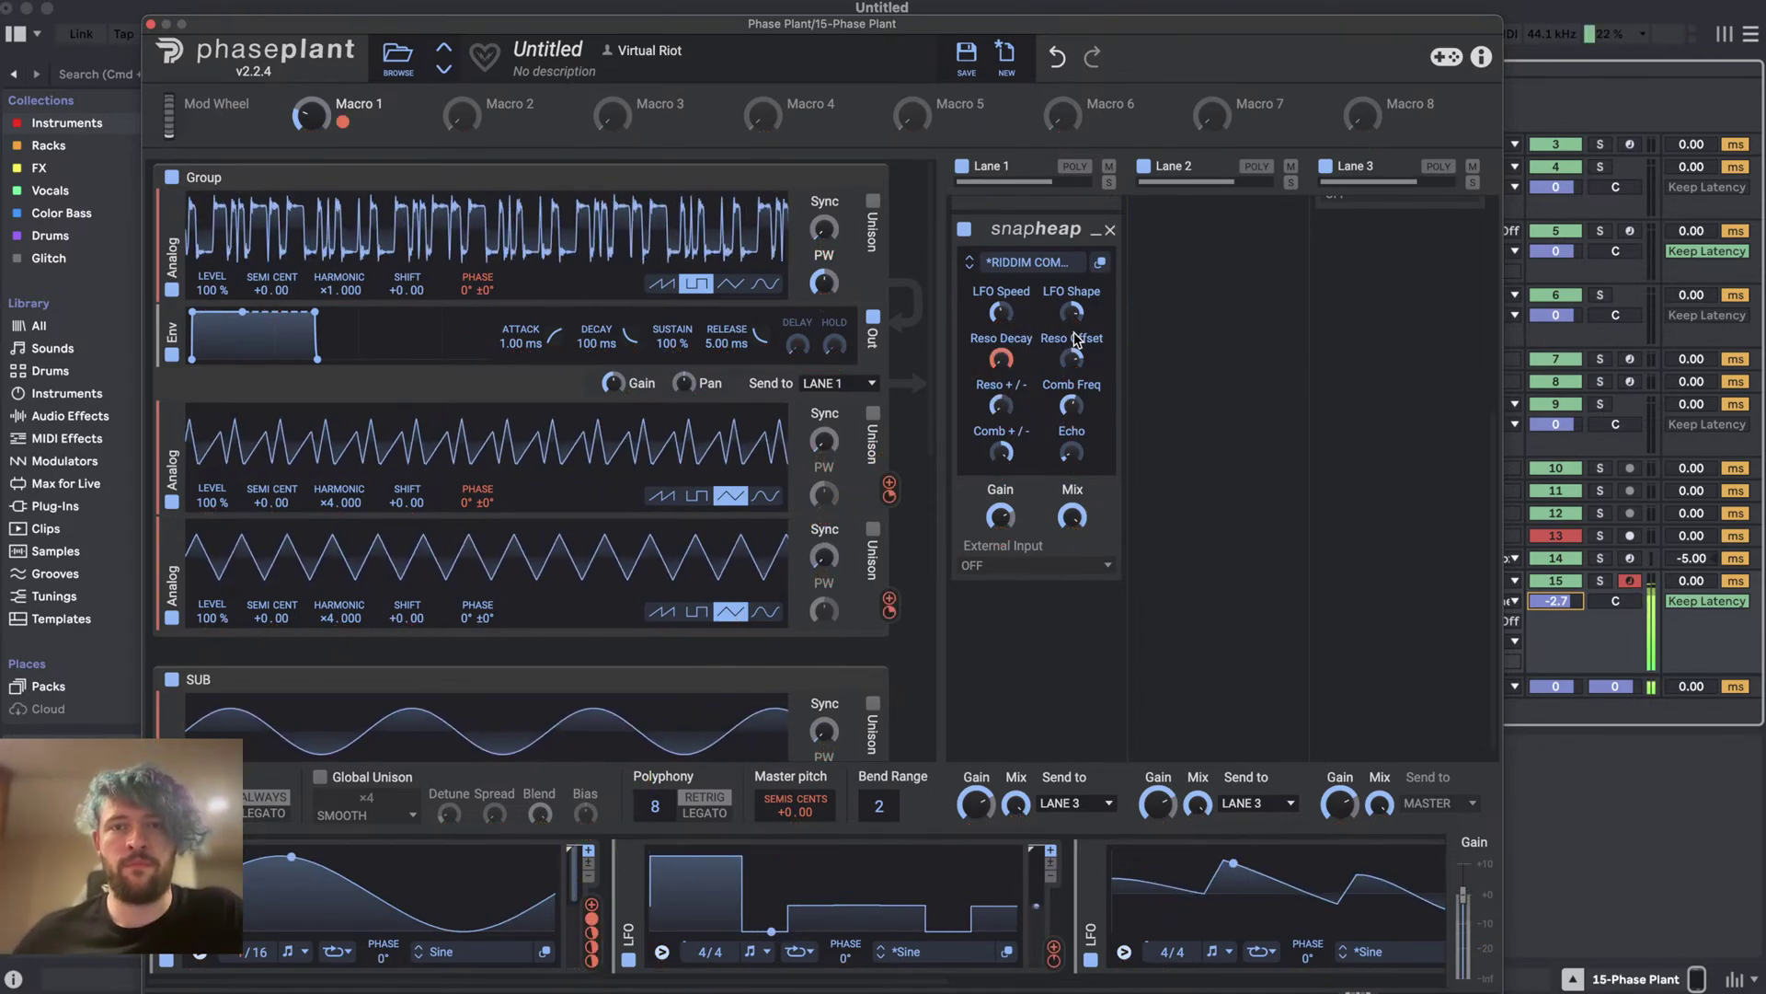
# - Adjust LFO Shape on the Lane 1 RIDDIM COMB snapheap and raise its Reso Offset while auditioning the sound
pyautogui.moveTo(1071, 313); pyautogui.dragTo(1072, 267)
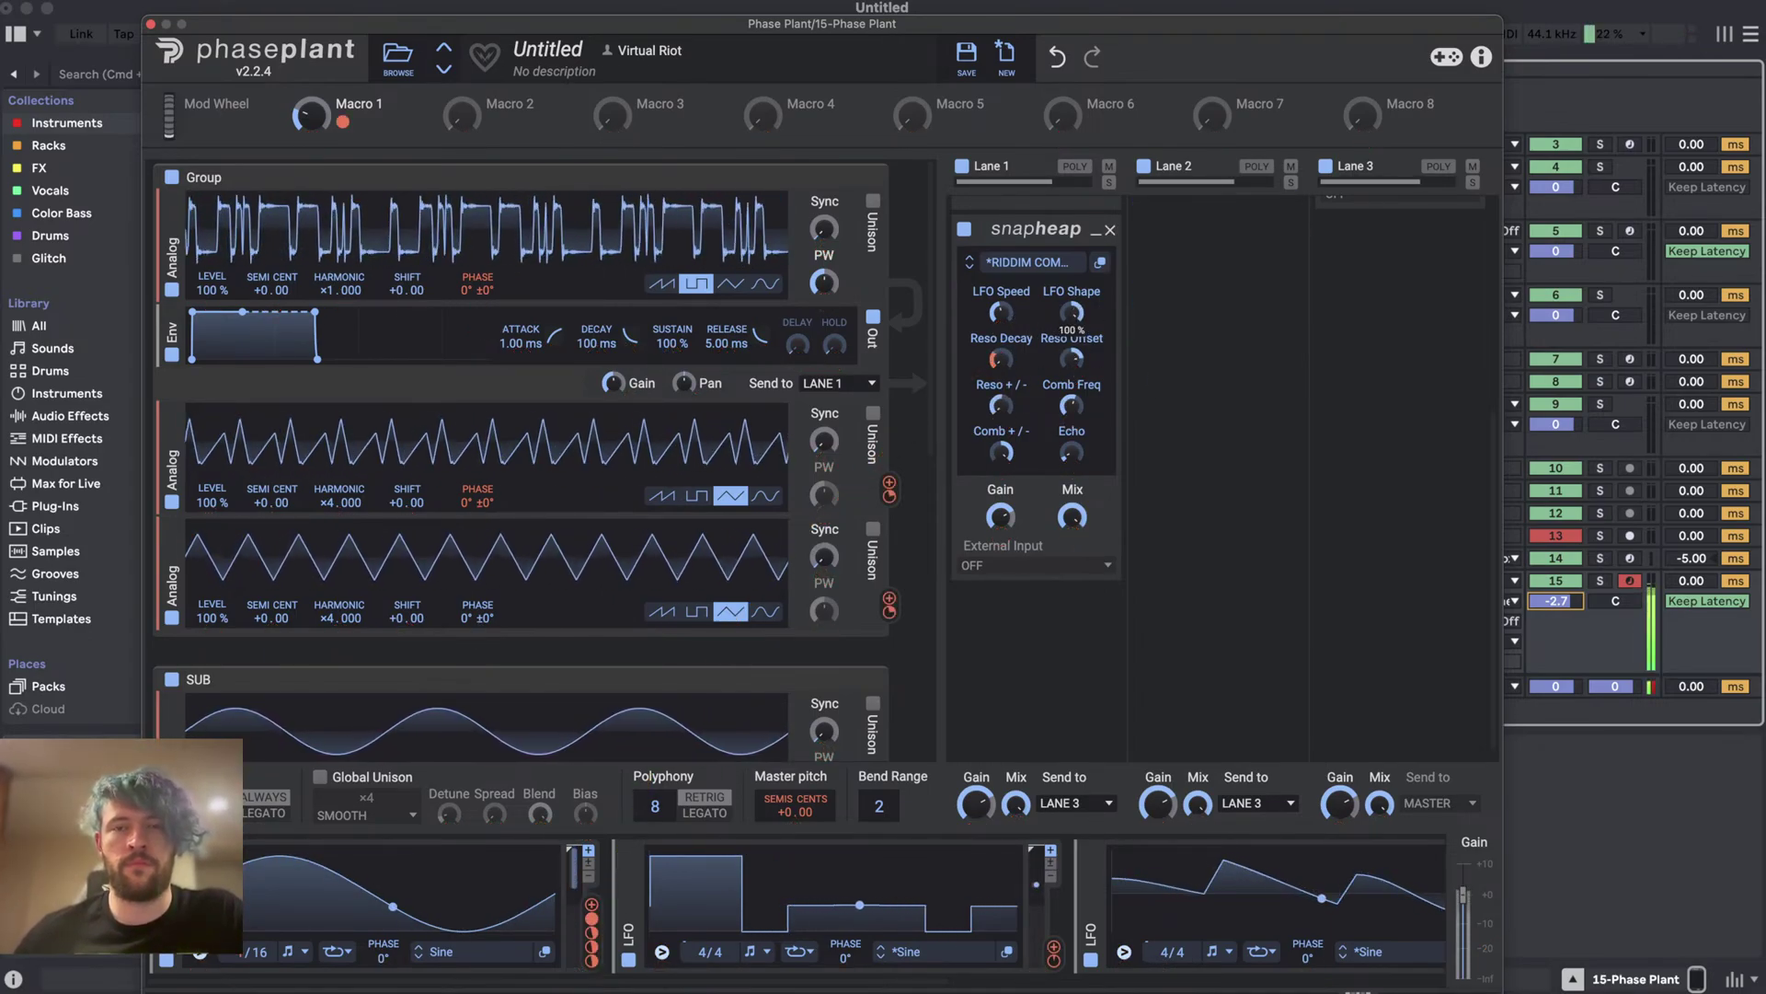
pyautogui.moveTo(1072, 359); pyautogui.dragTo(1072, 340)
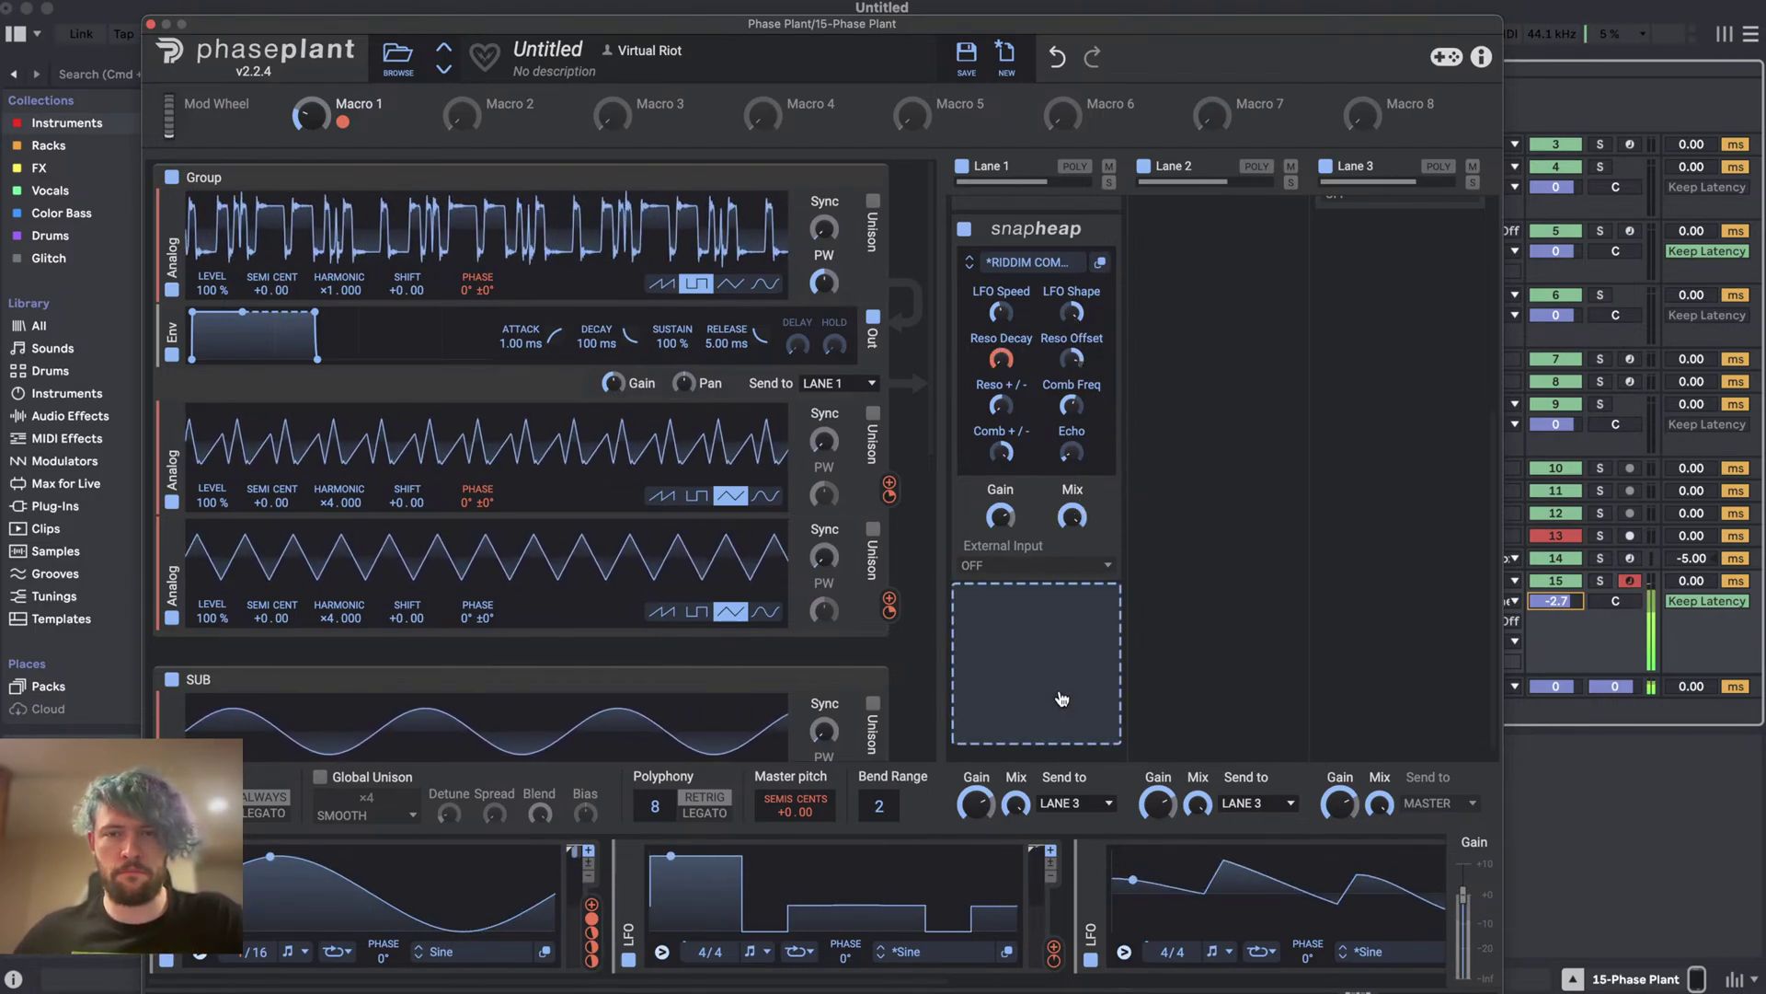
pyautogui.moveTo(1072, 516); pyautogui.dragTo(1072, 518)
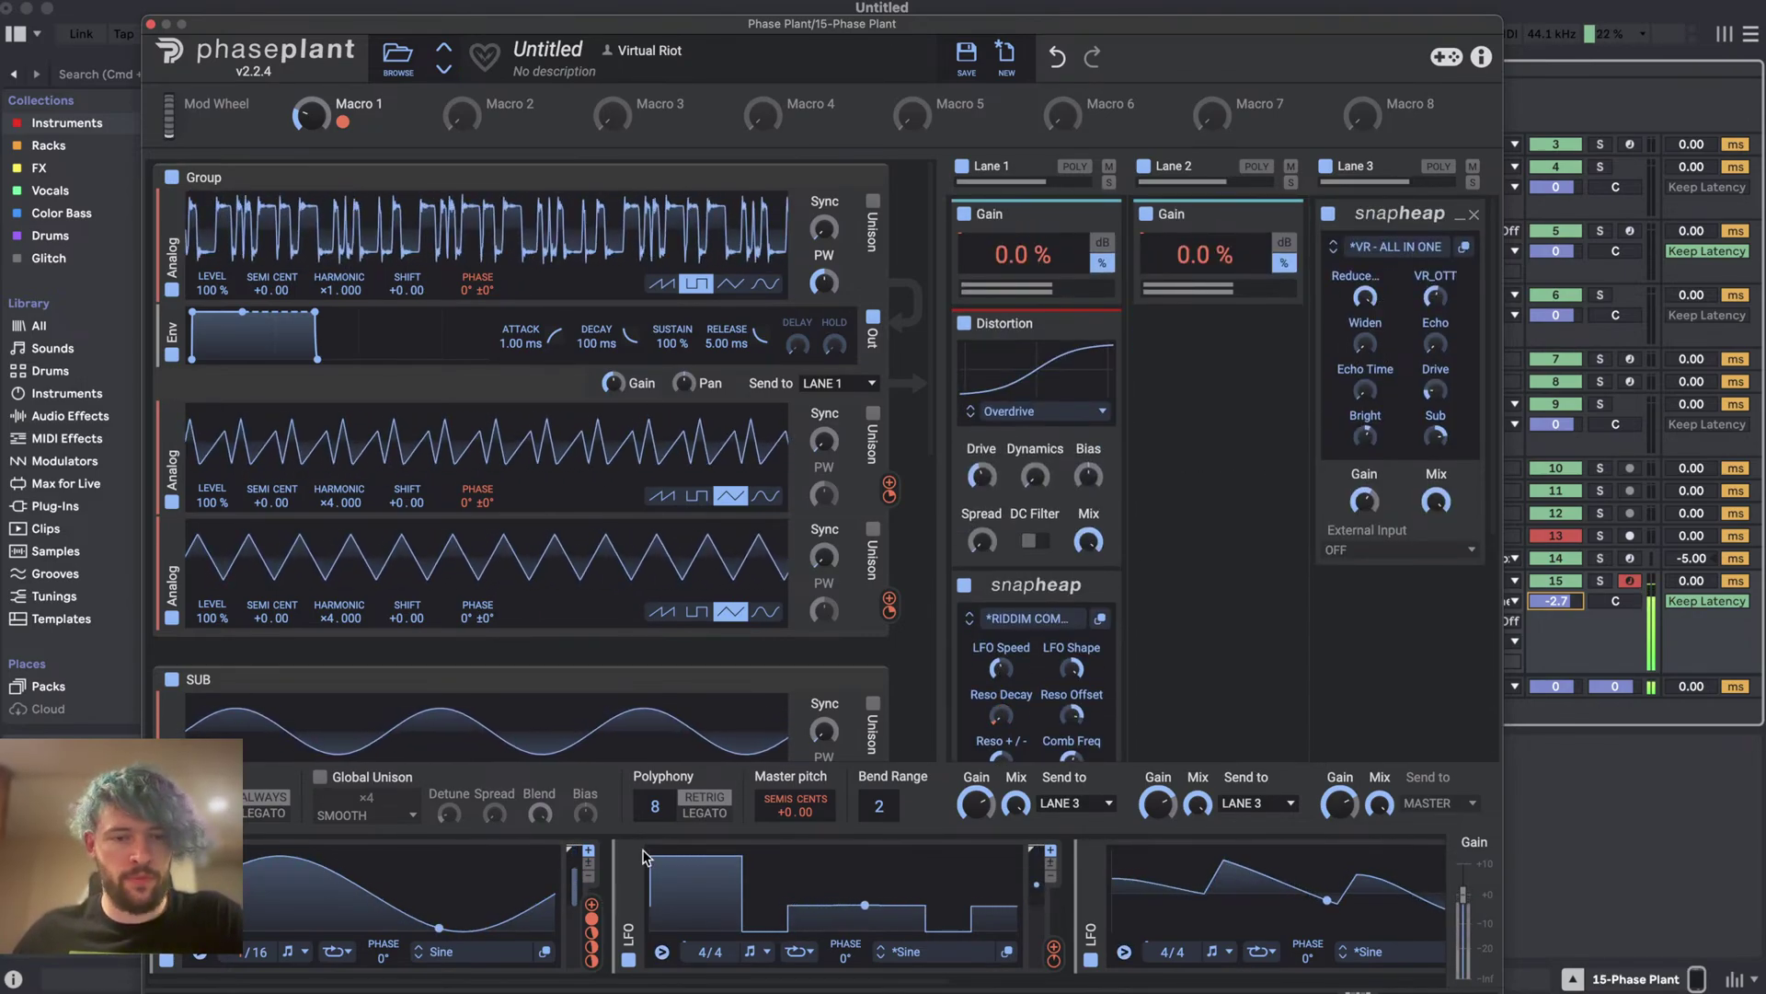
# - Modulate Widen and Drive on Lane 3's VR - ALL IN ONE with the first Sine LFO and turn its Echo up
pyautogui.moveTo(593, 910); pyautogui.dragTo(1435, 390)
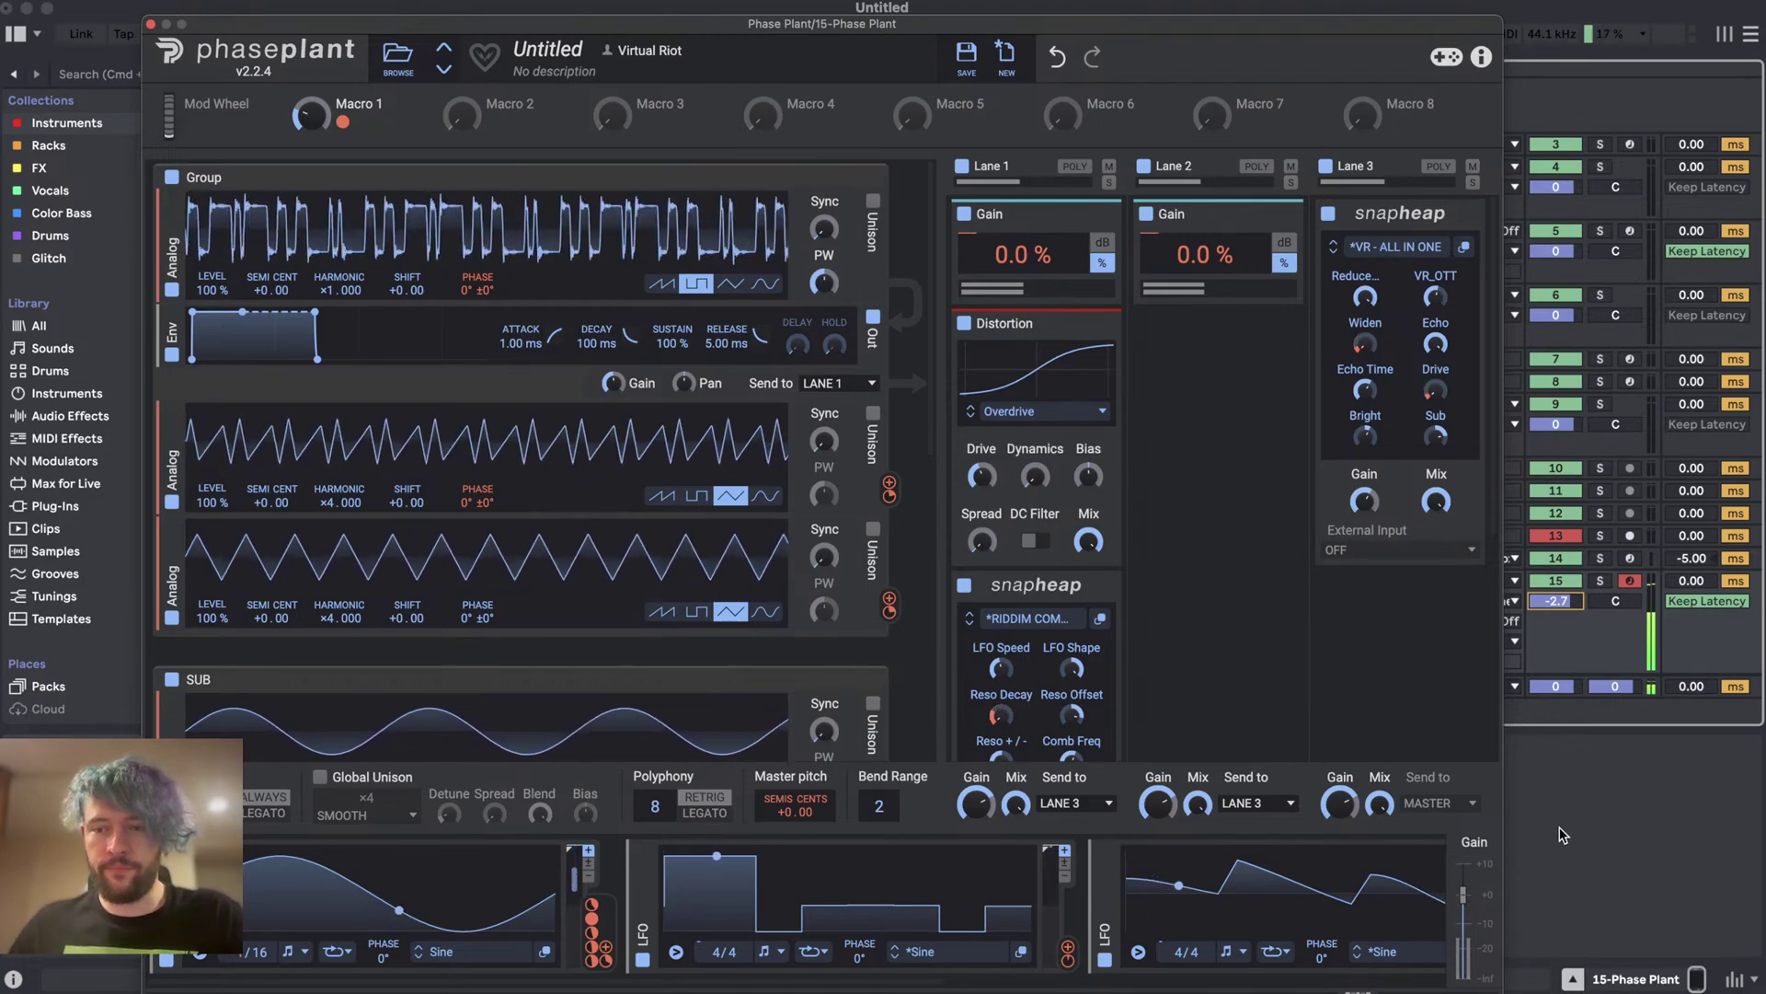
# - Check the live stream's chat in YouTube Studio, and switch to Streamlabs Desktop
pyautogui.click(1537, 899)
pyautogui.press('super+Tab')
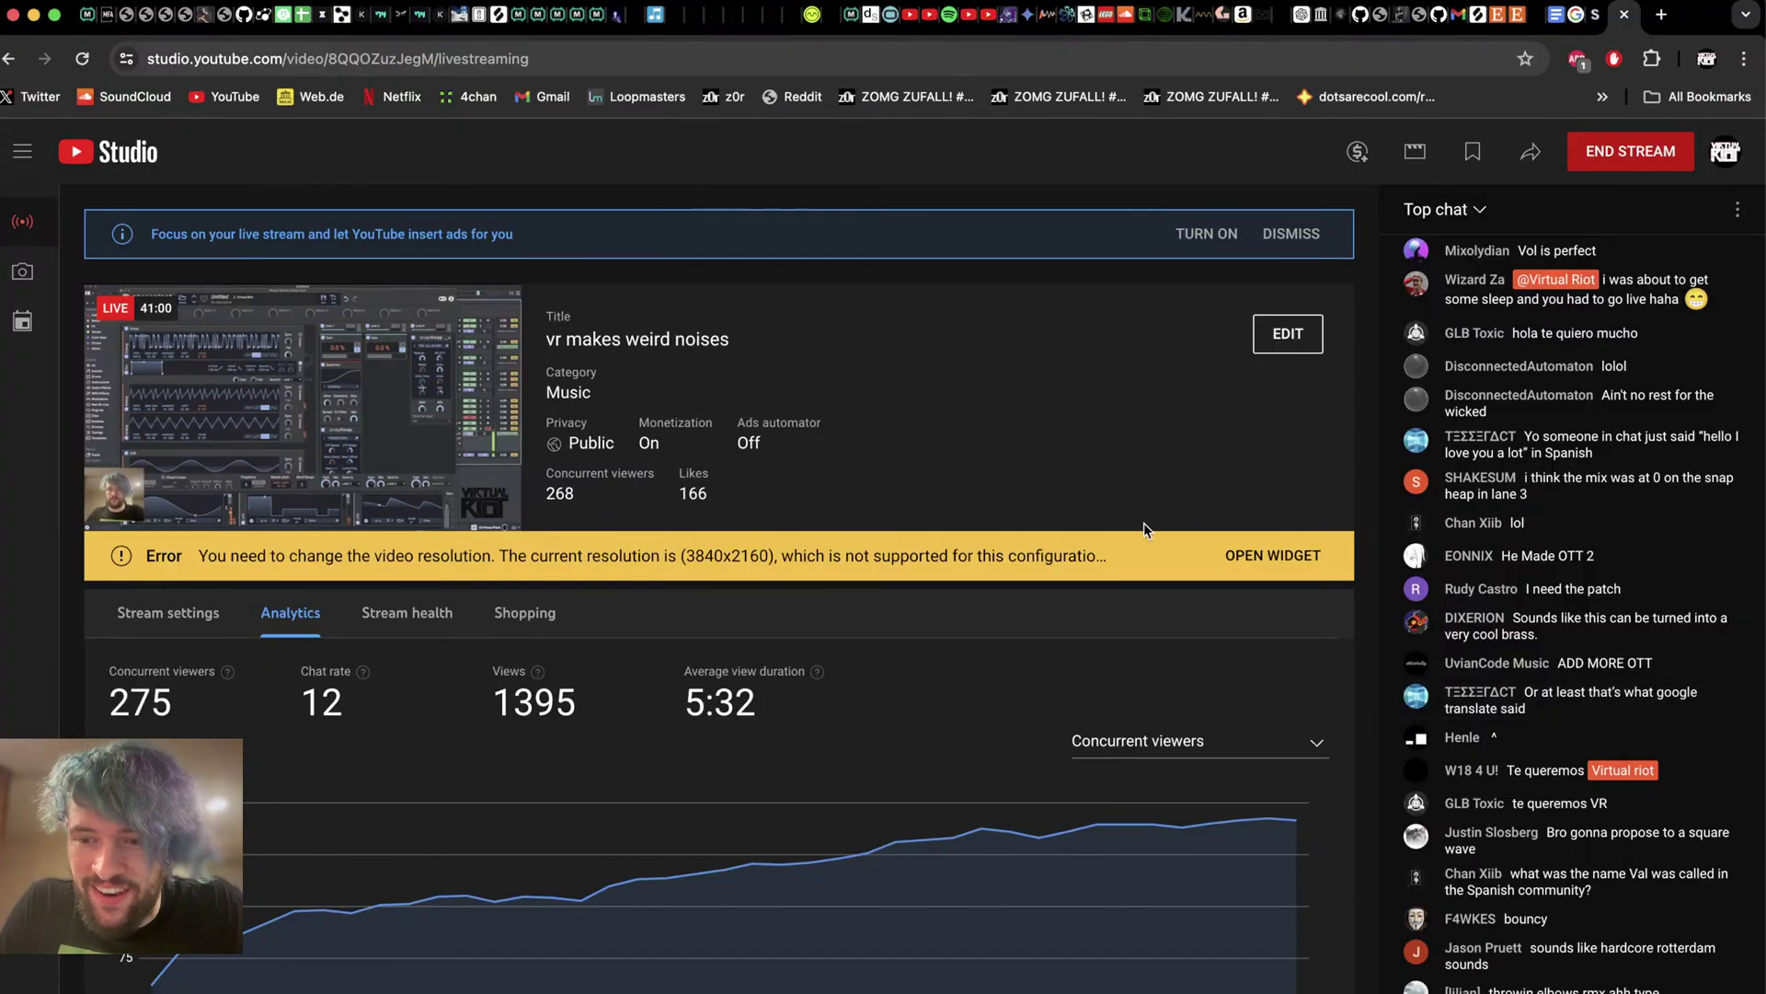
pyautogui.press('super+Tab')
pyautogui.press('super+Tab')
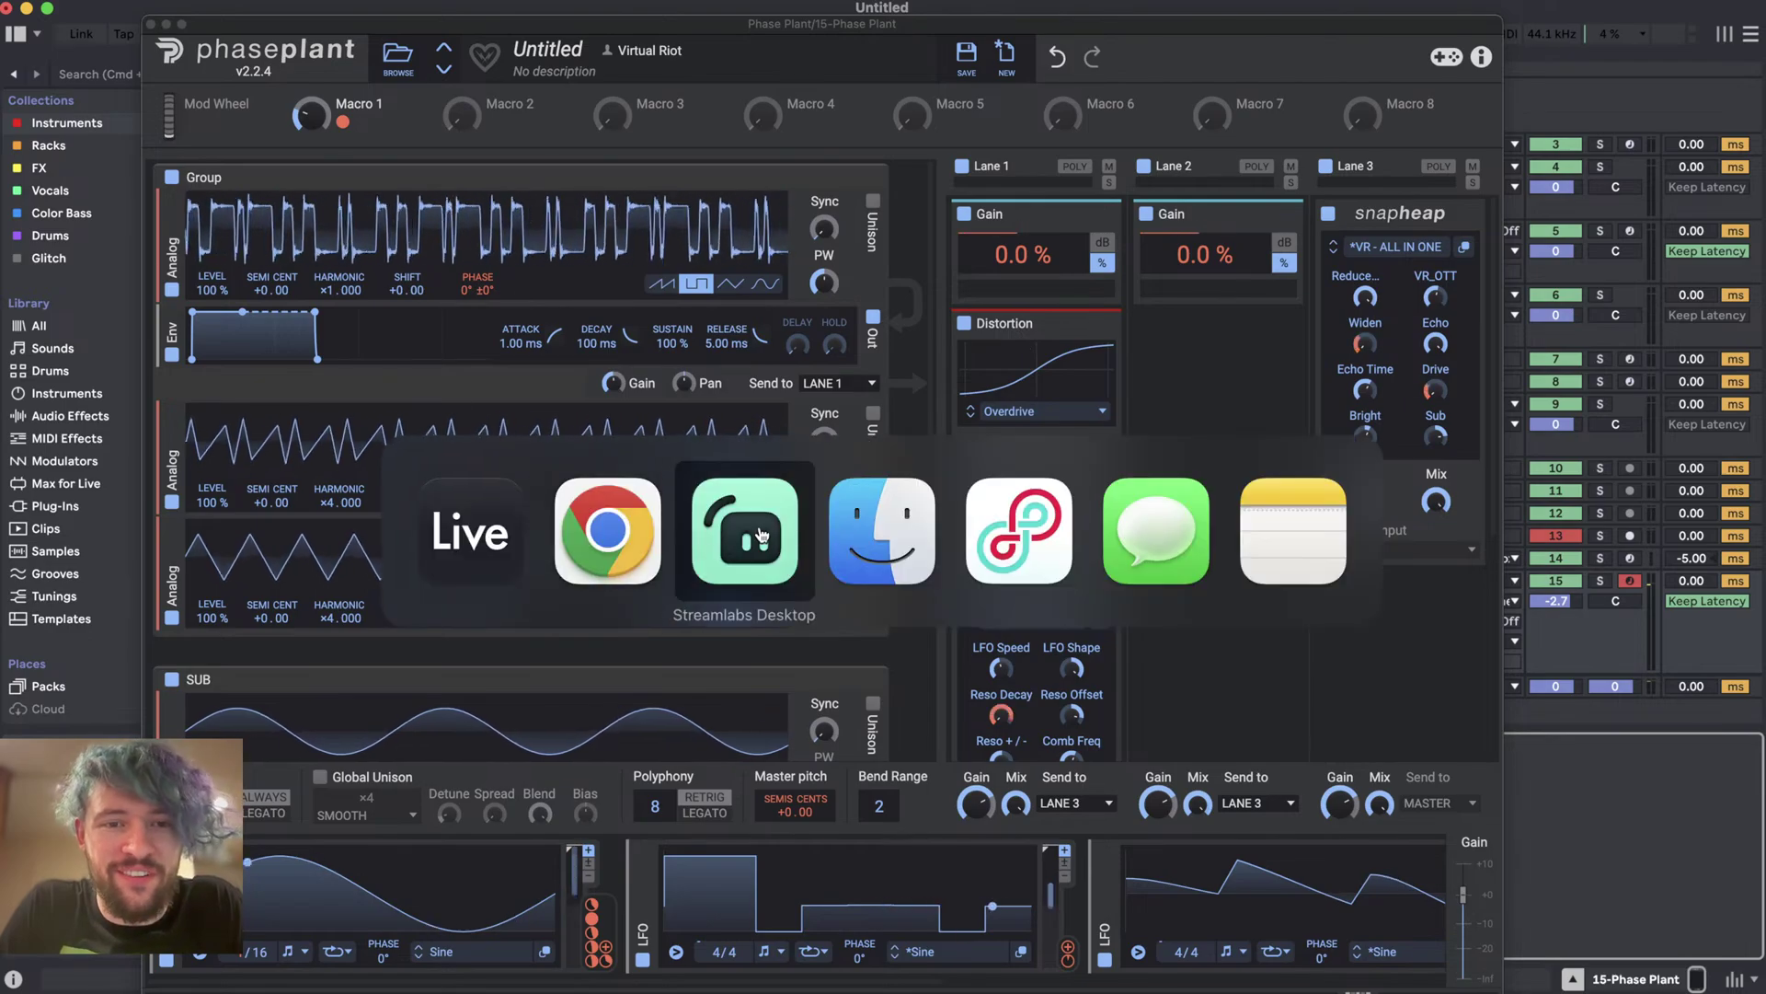
pyautogui.click(701, 531)
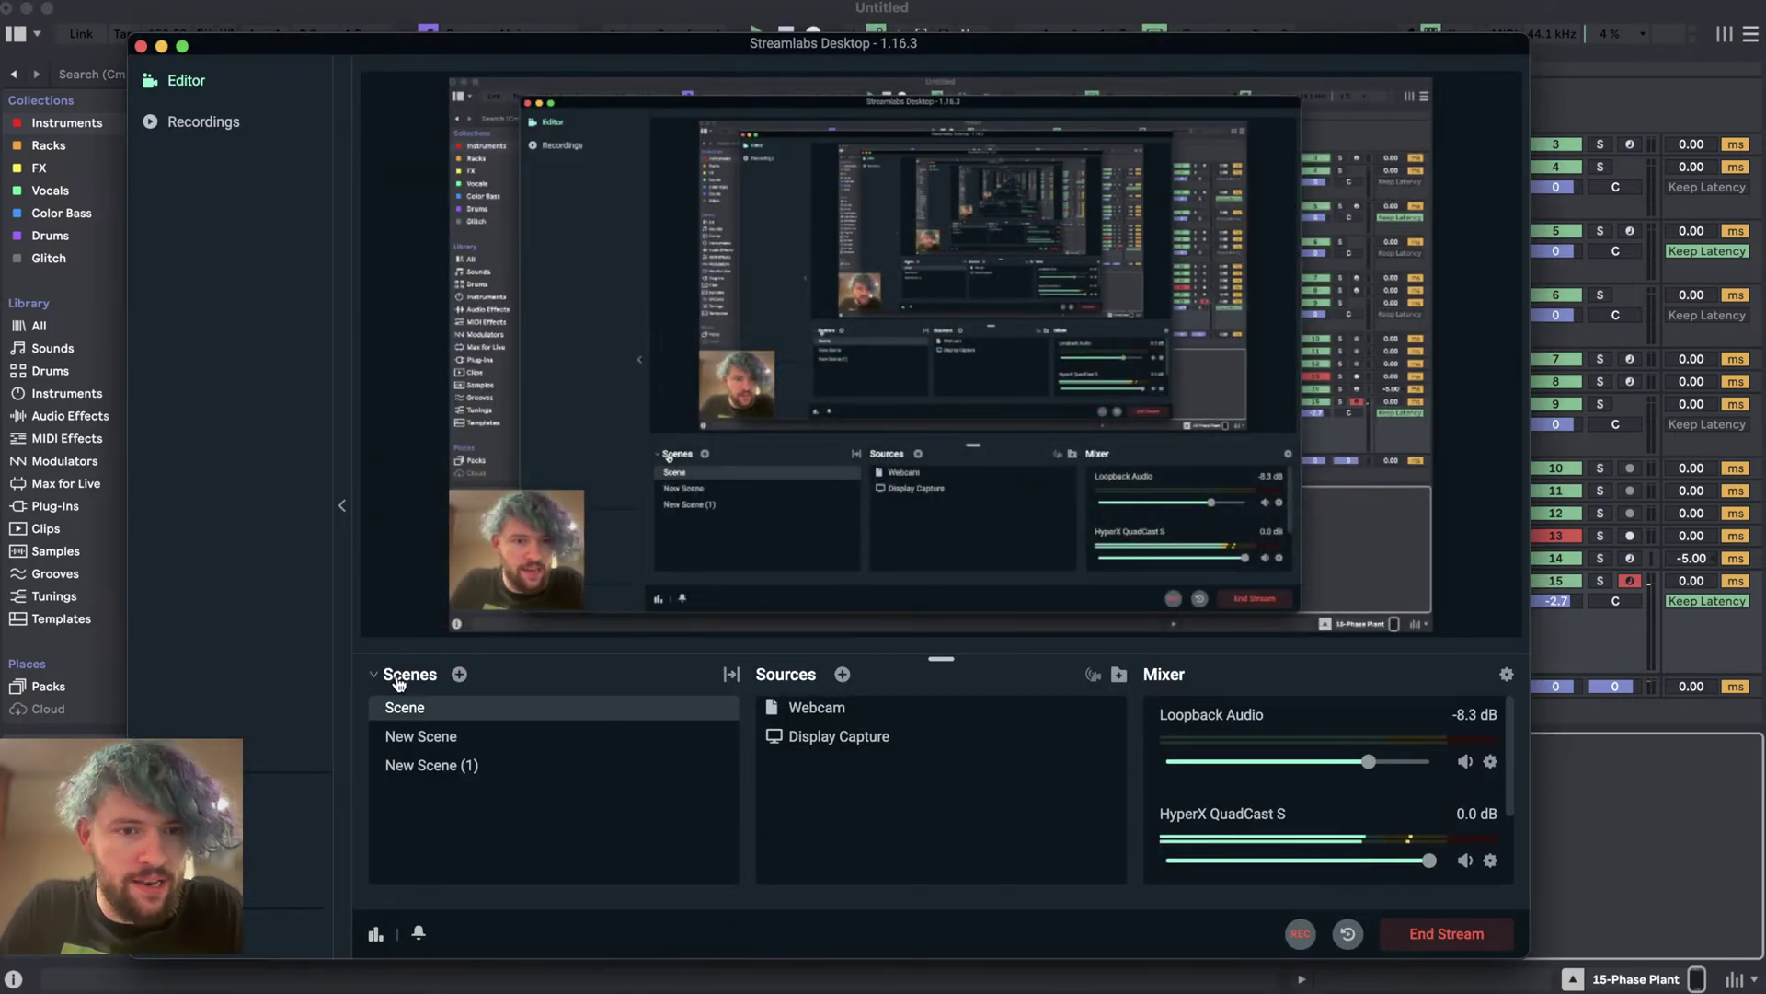
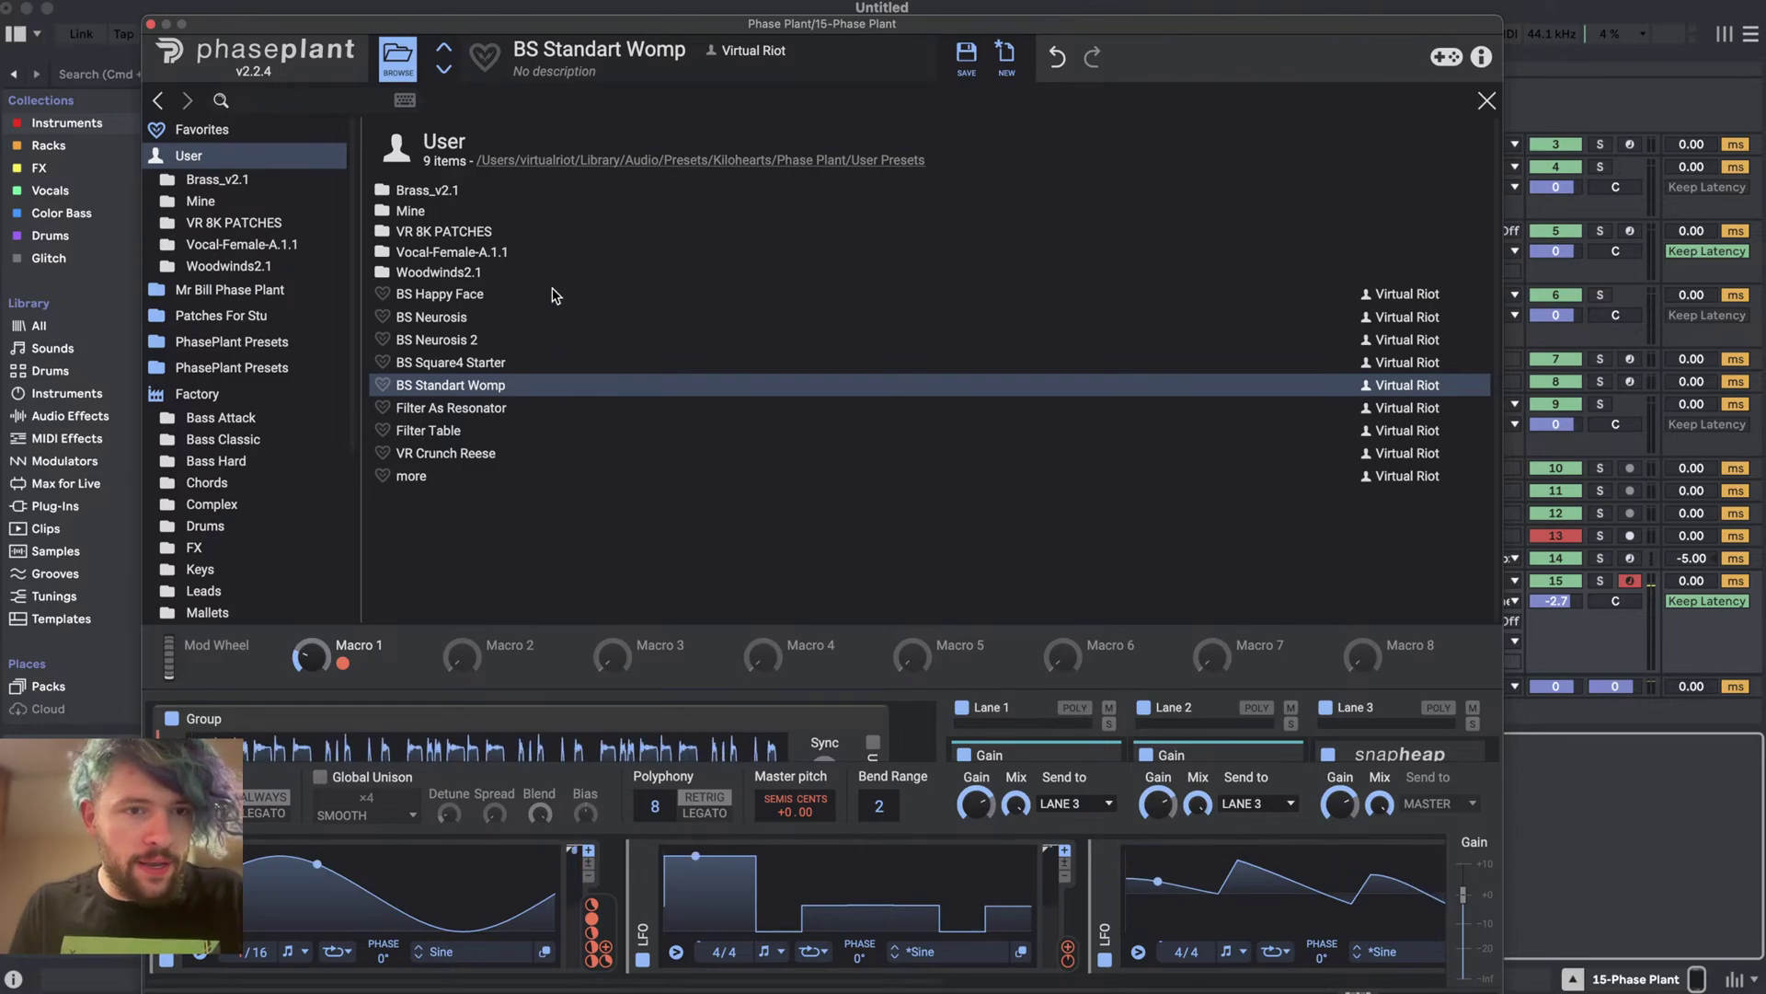
# - Load the user preset BS Square4 Starter into Phase Plant and hide the plug-in window
pyautogui.doubleClick(635, 362)
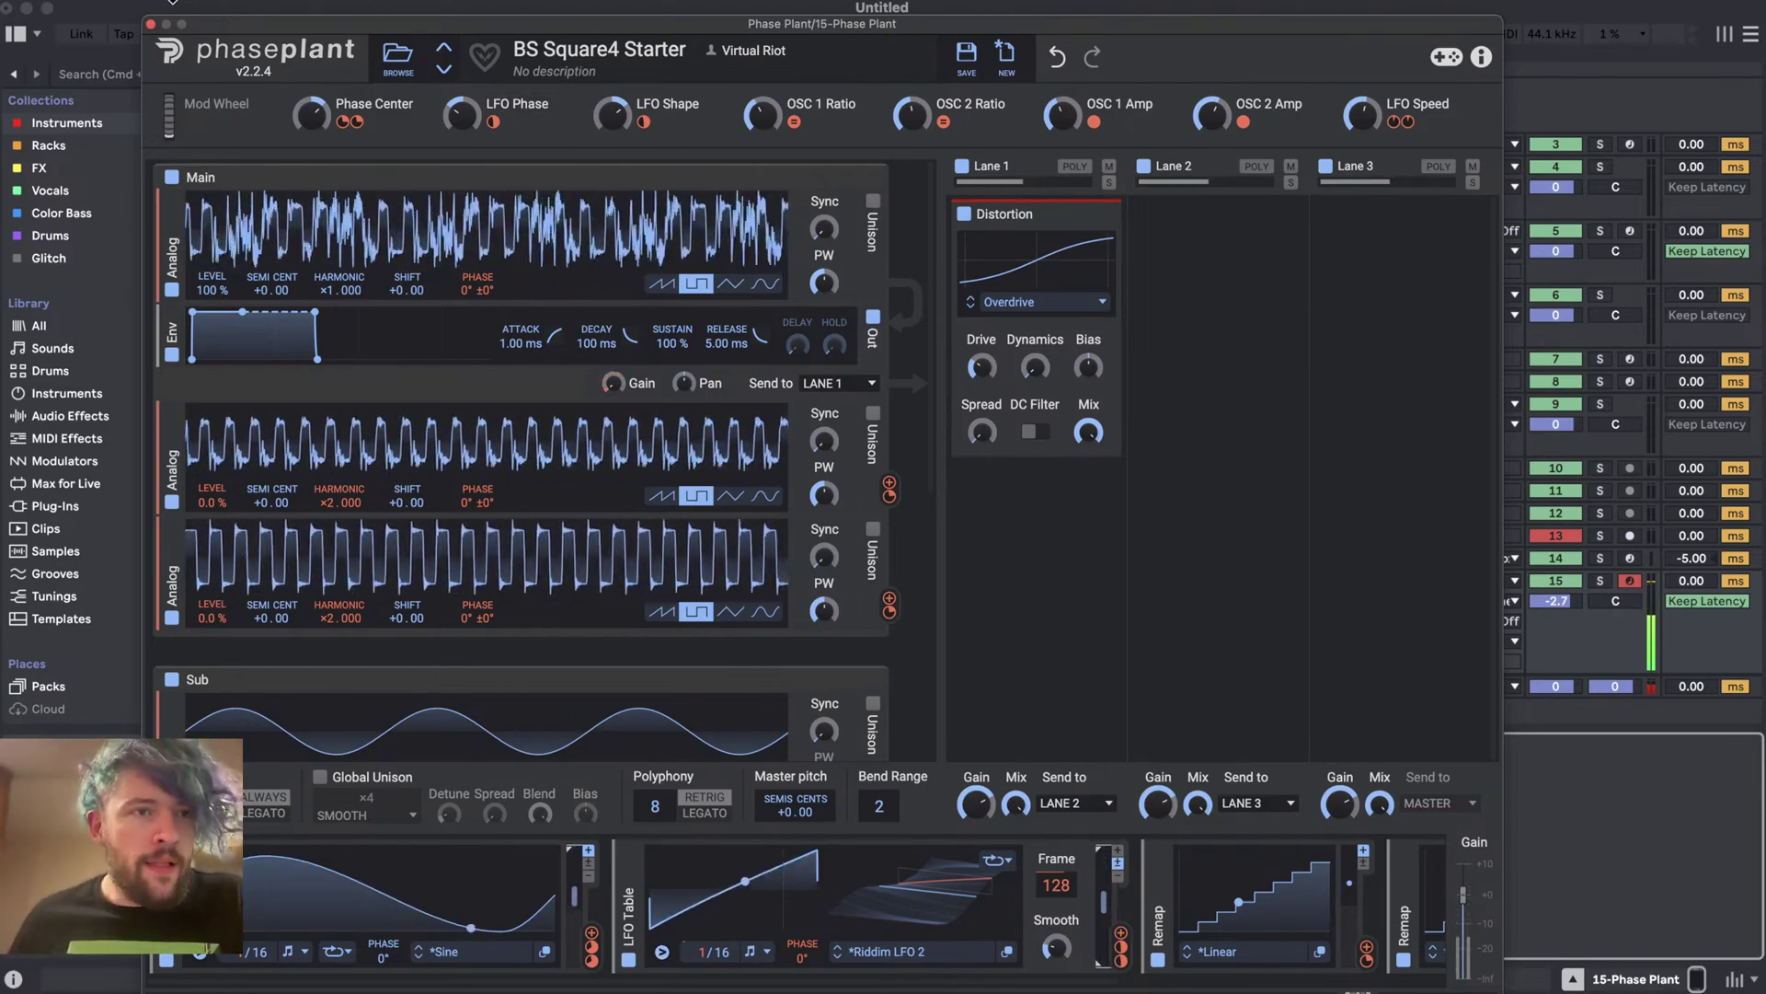
pyautogui.press('super+alt+p')
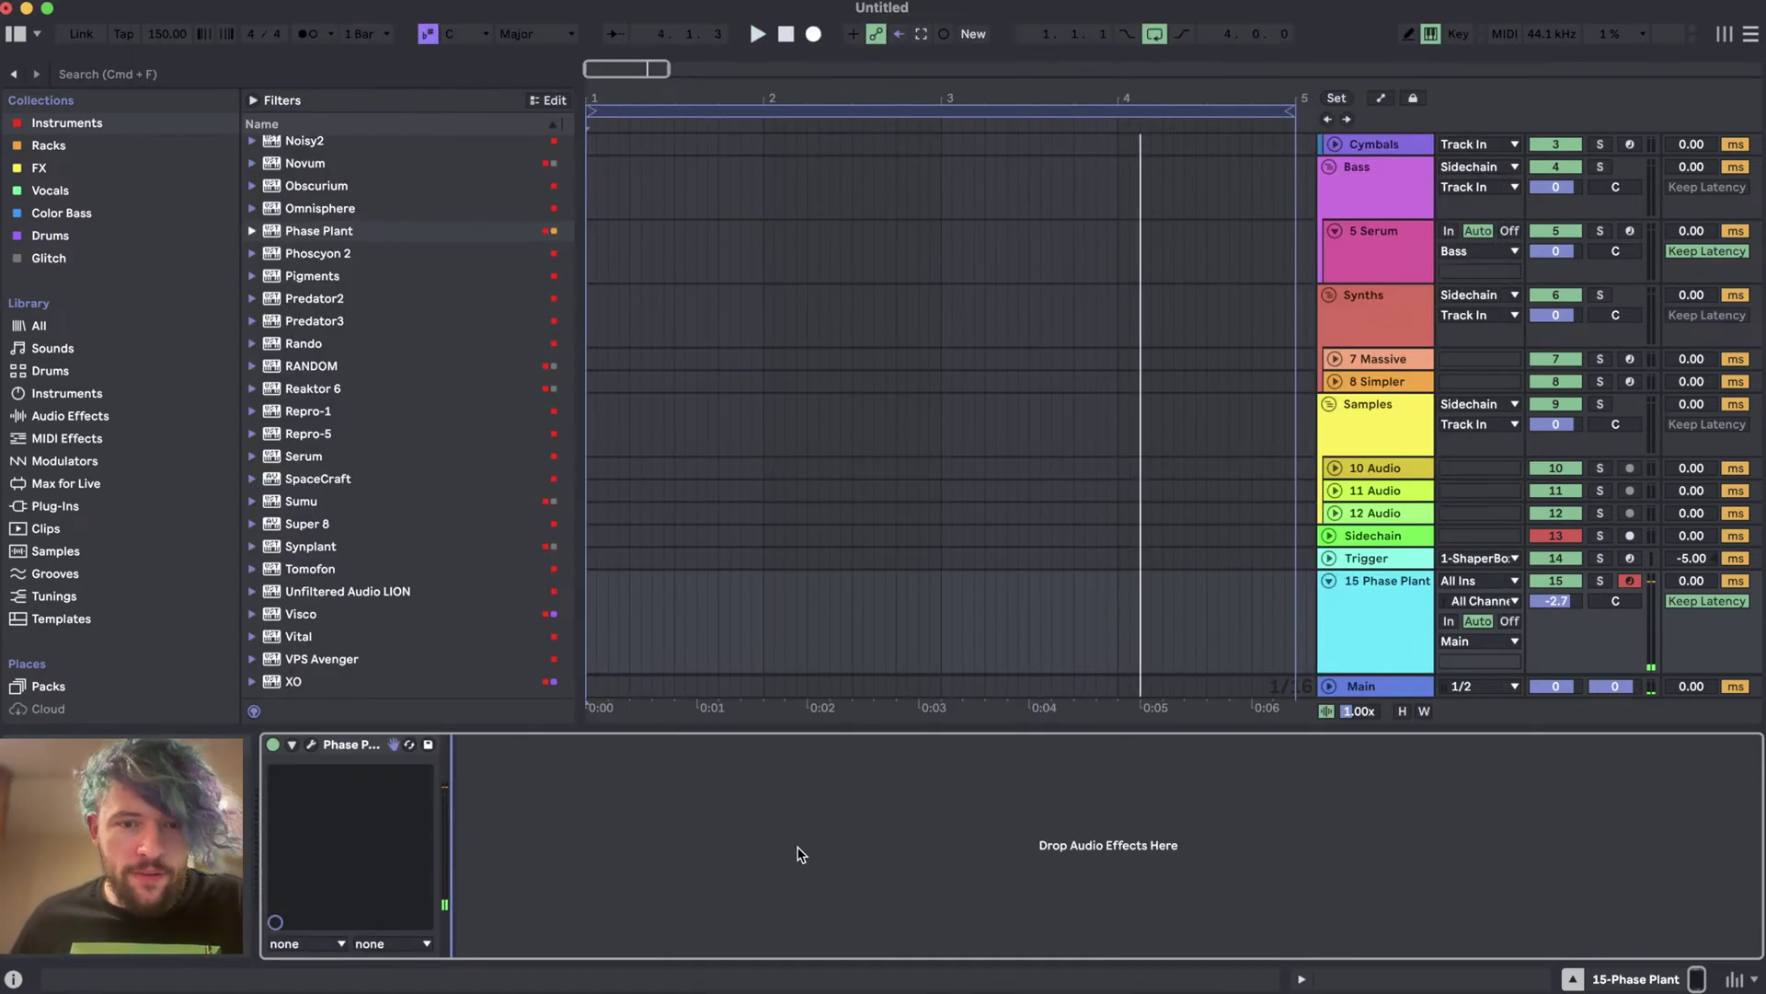
# - Open the recent Live set PhasePlant Square4.als from the Eiriel project
pyautogui.click(103, 9)
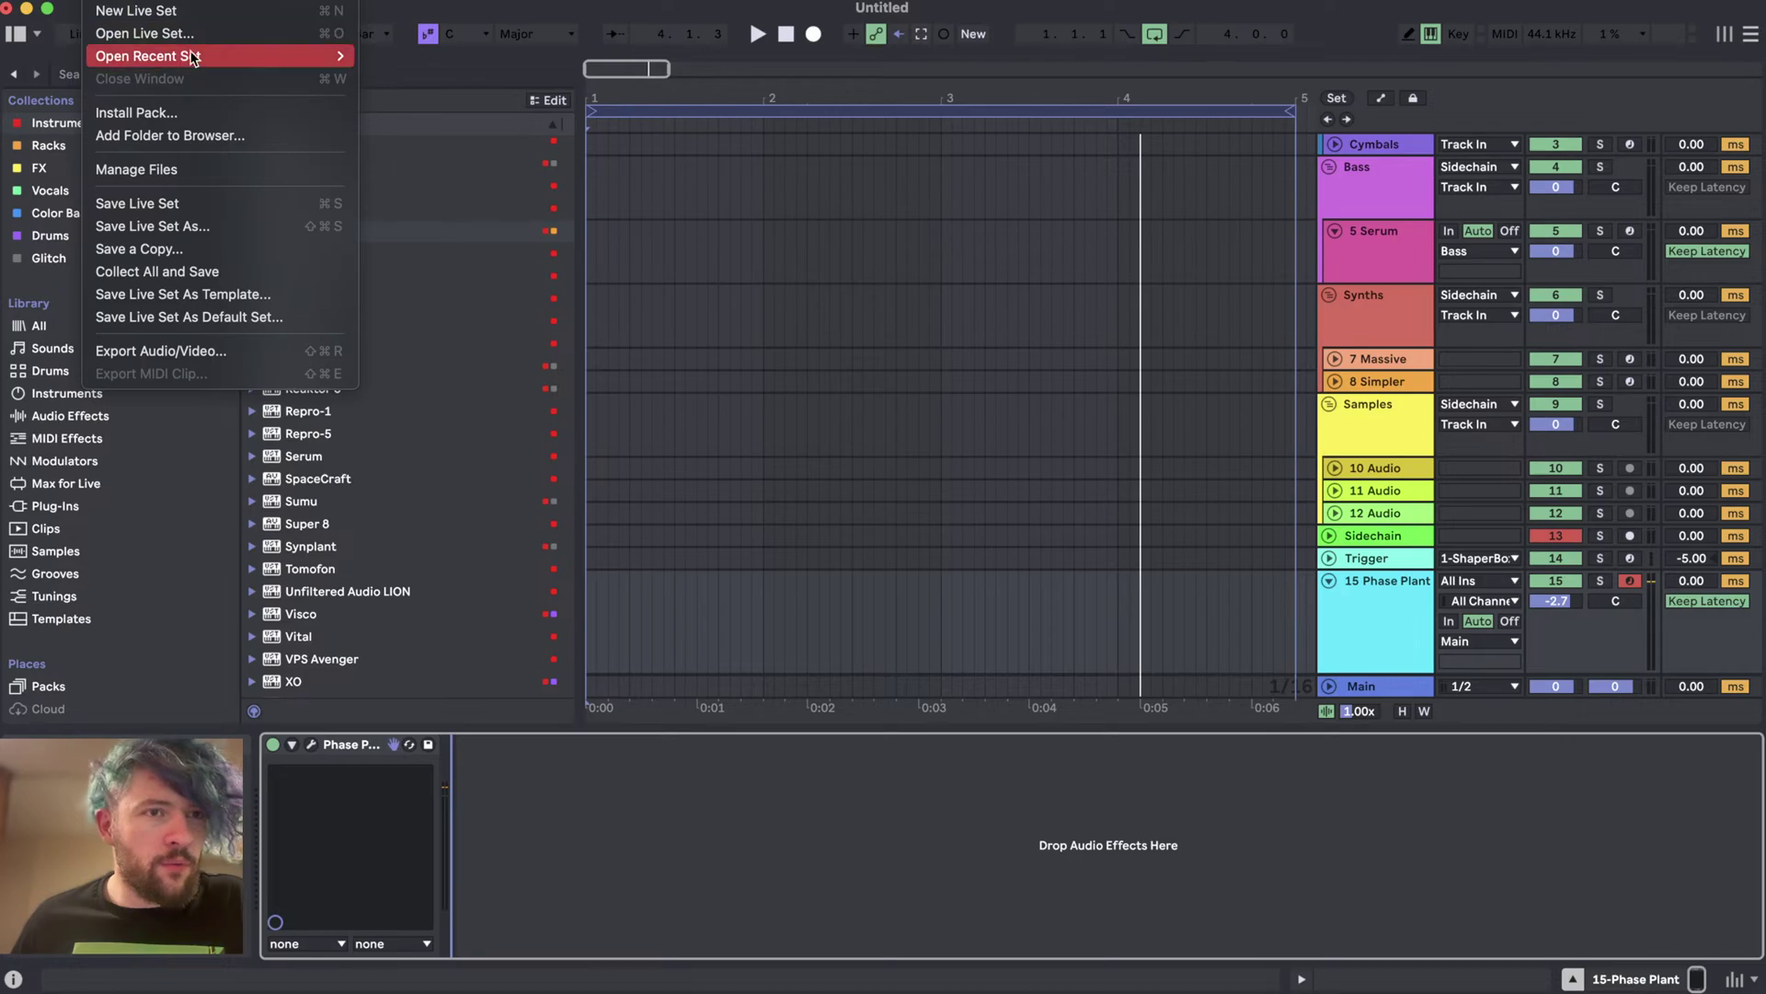
pyautogui.moveTo(228, 61)
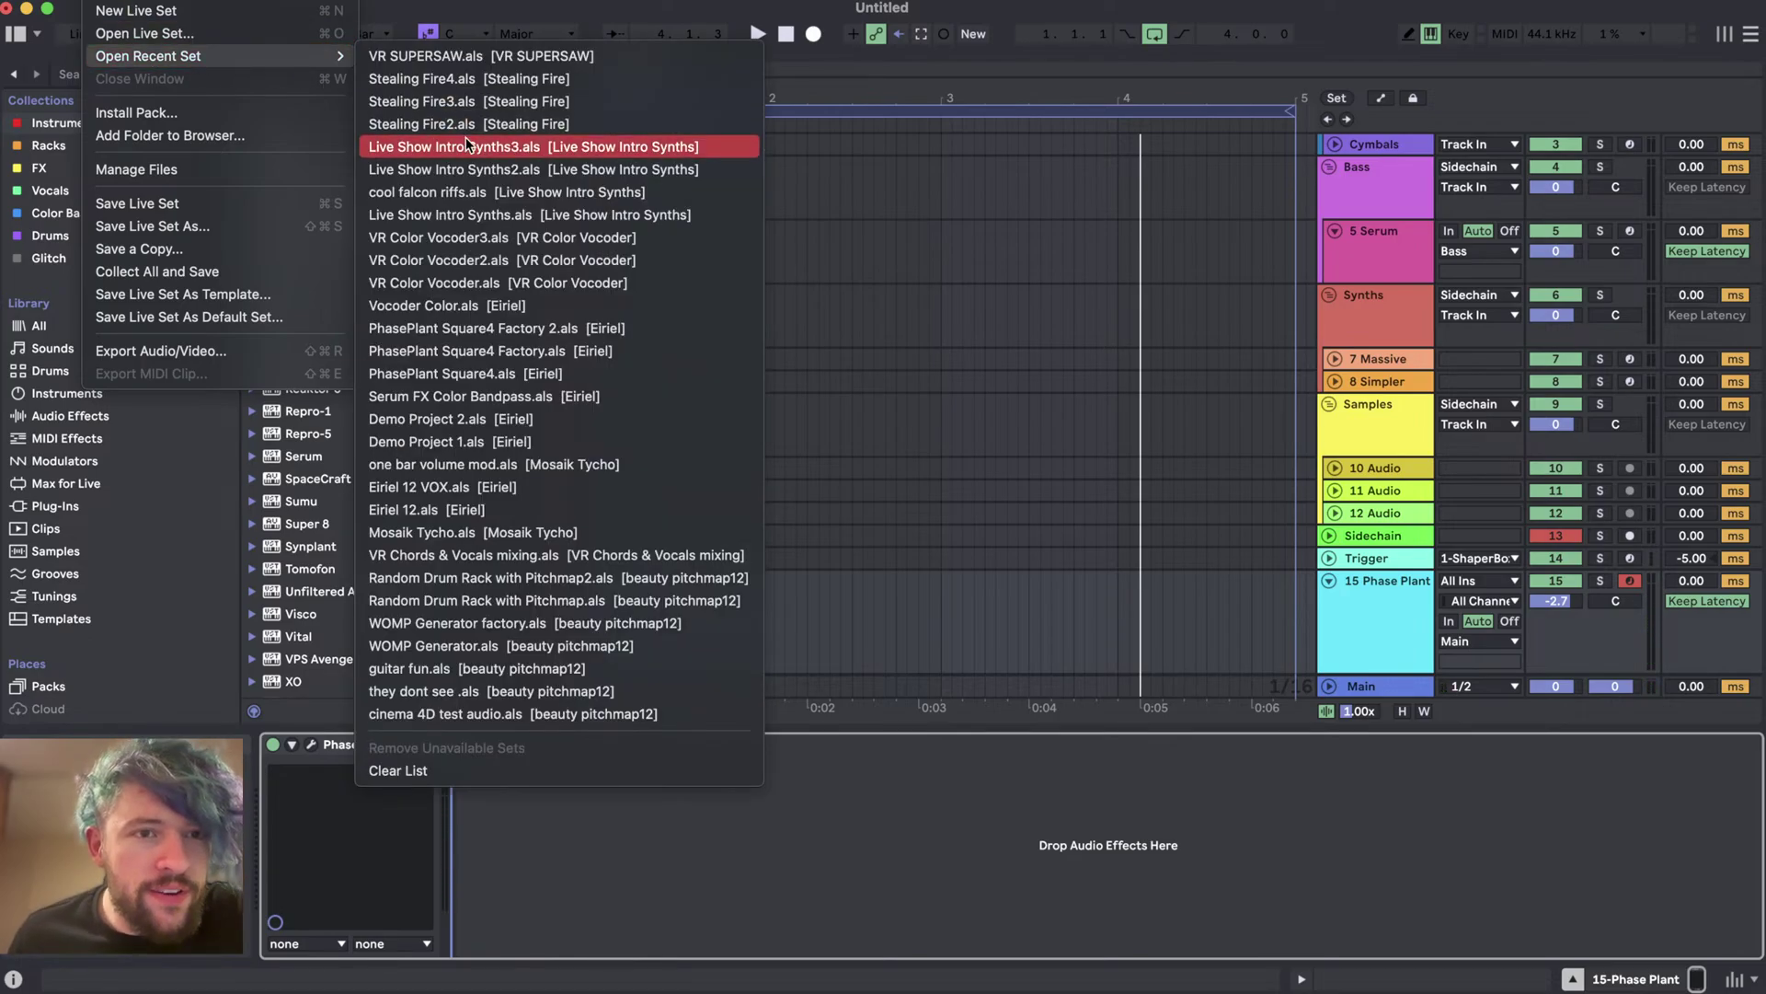
pyautogui.click(511, 373)
pyautogui.click(708, 549)
# - Read the live chat in YouTube Studio while the set loads, and return to Ableton Live
pyautogui.press('super+Tab')
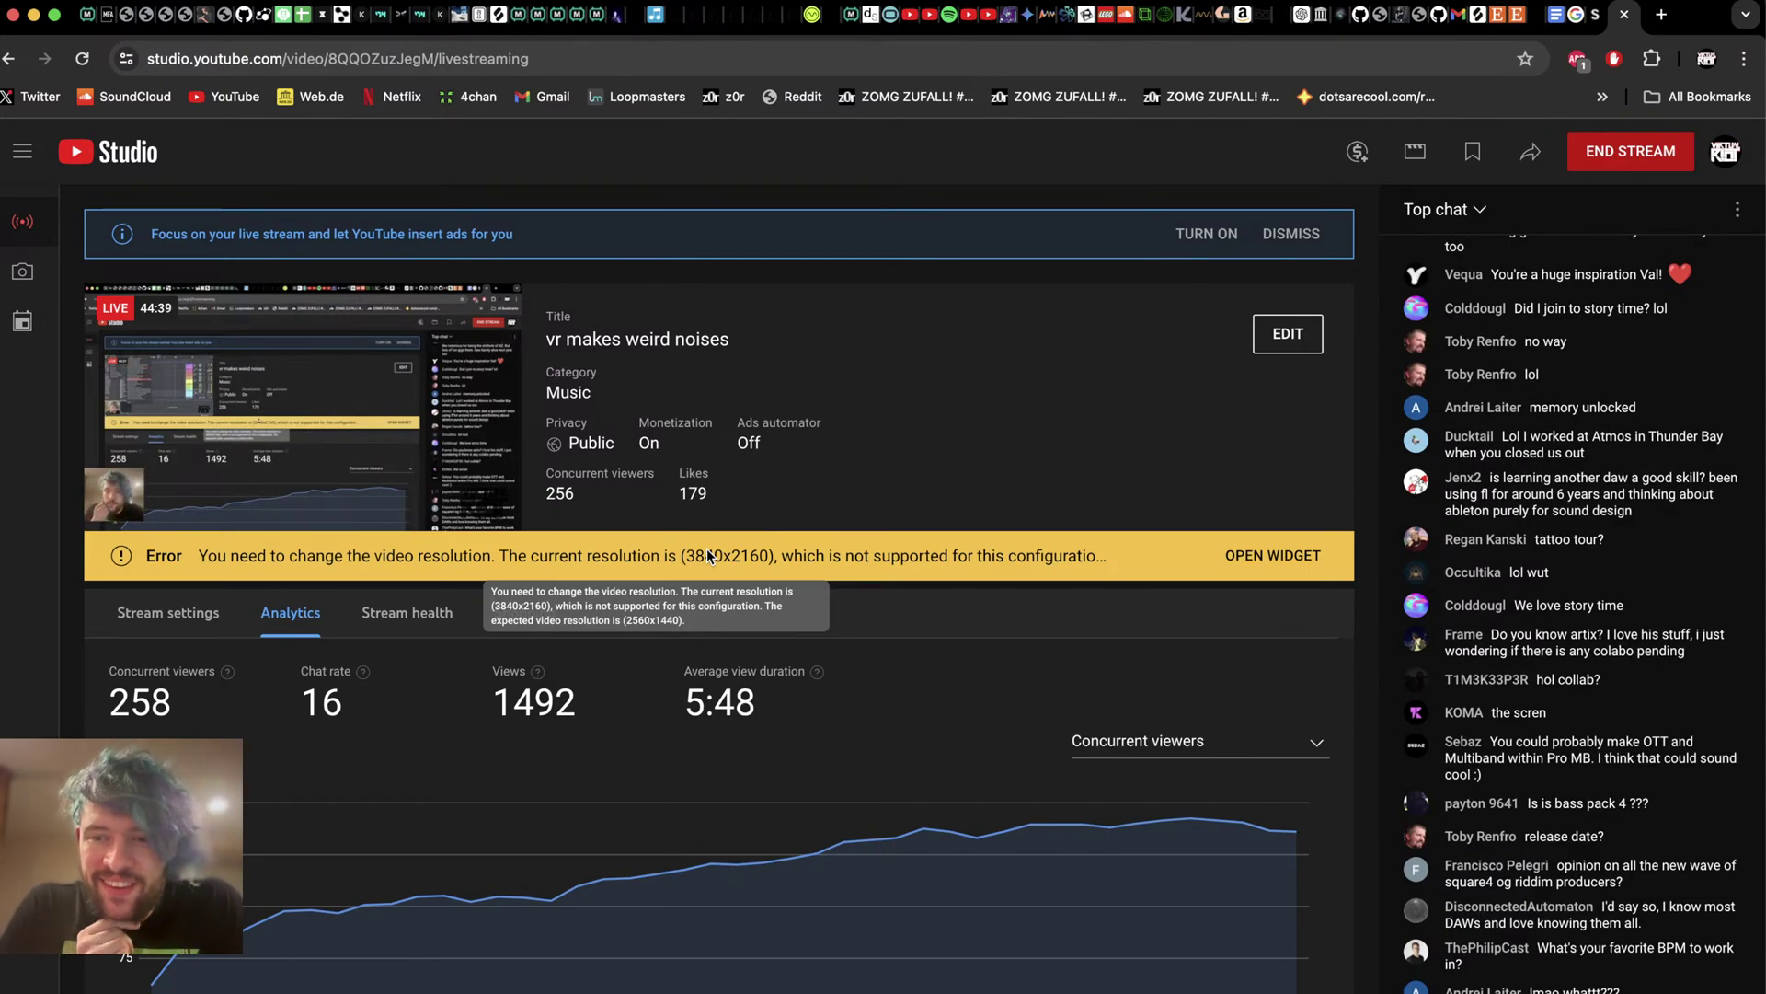
pyautogui.press('super+Tab')
pyautogui.press('super+Tab')
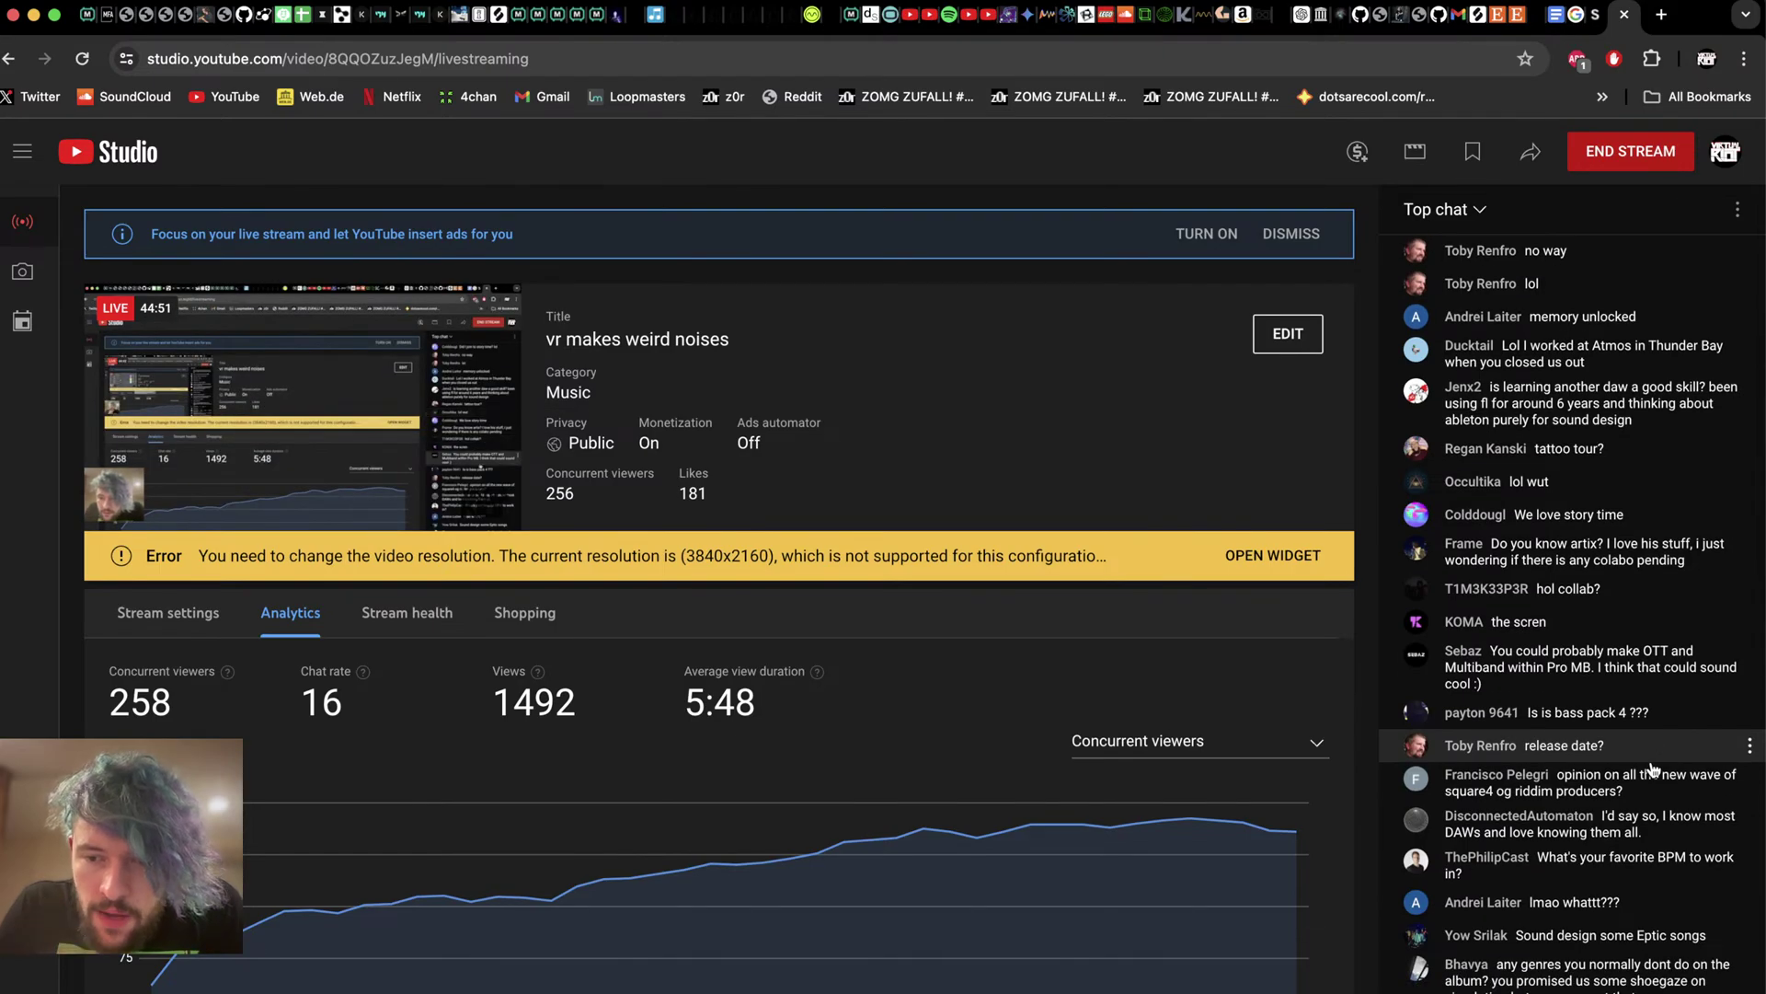
pyautogui.press('super+Tab')
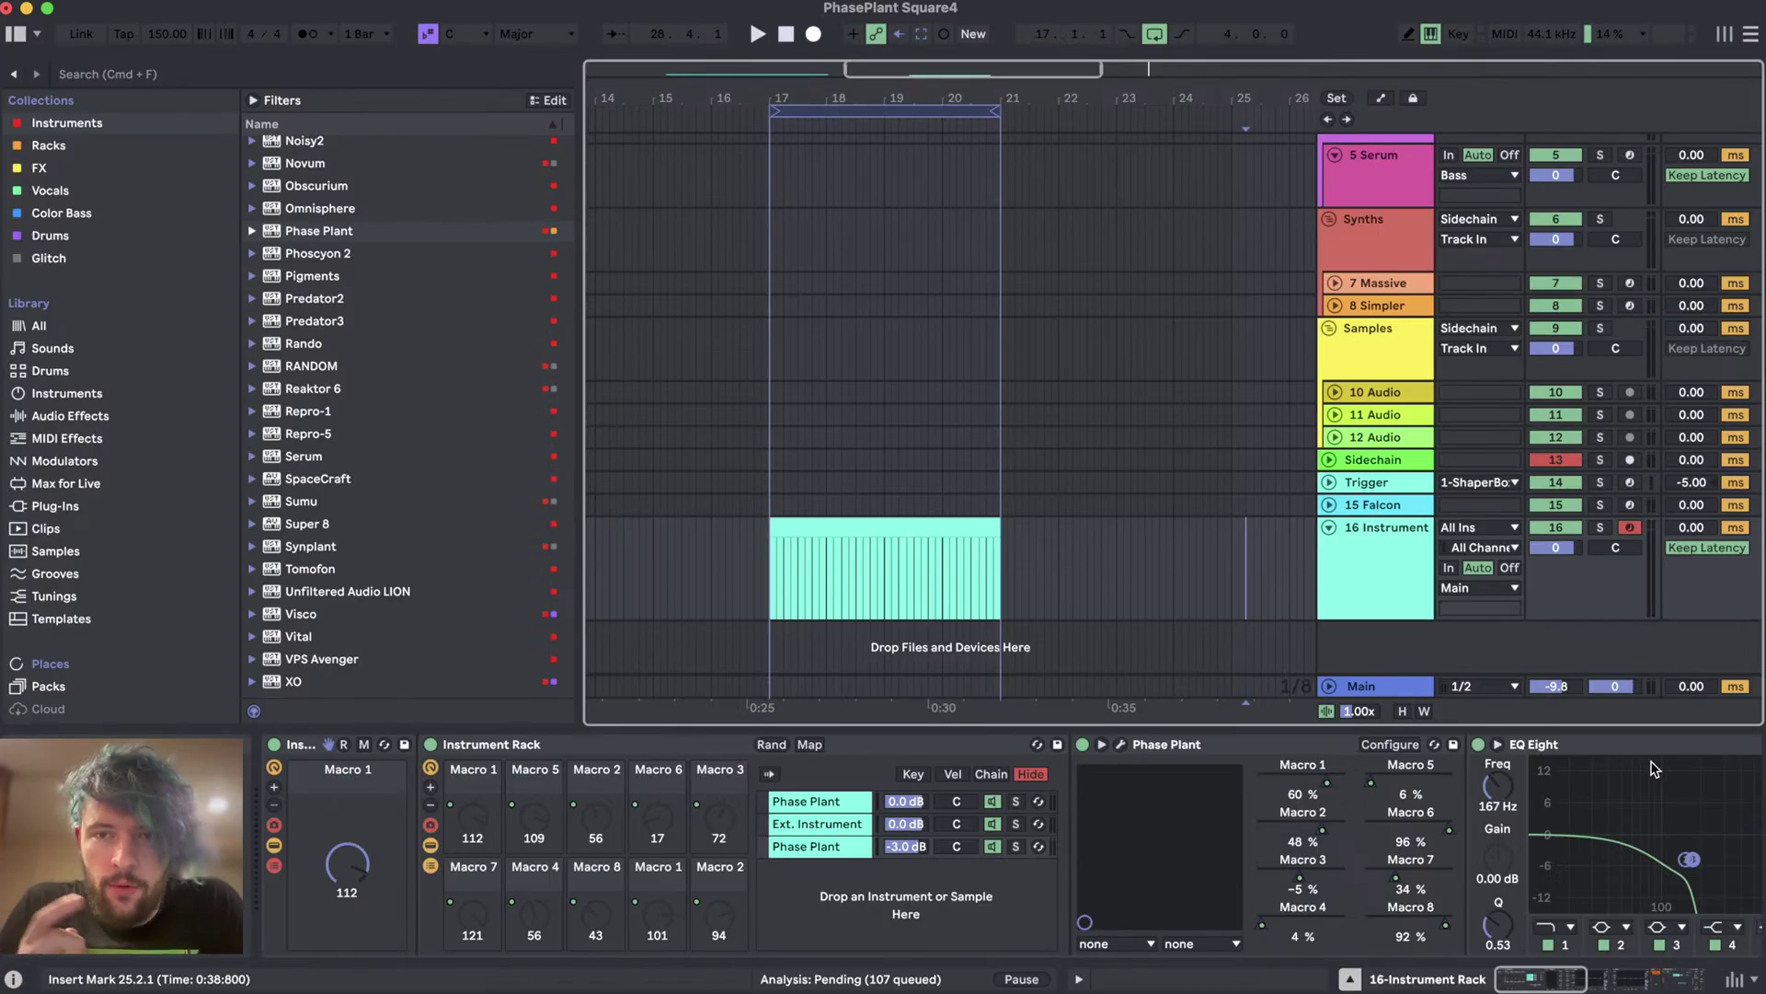
pyautogui.press('super+Tab')
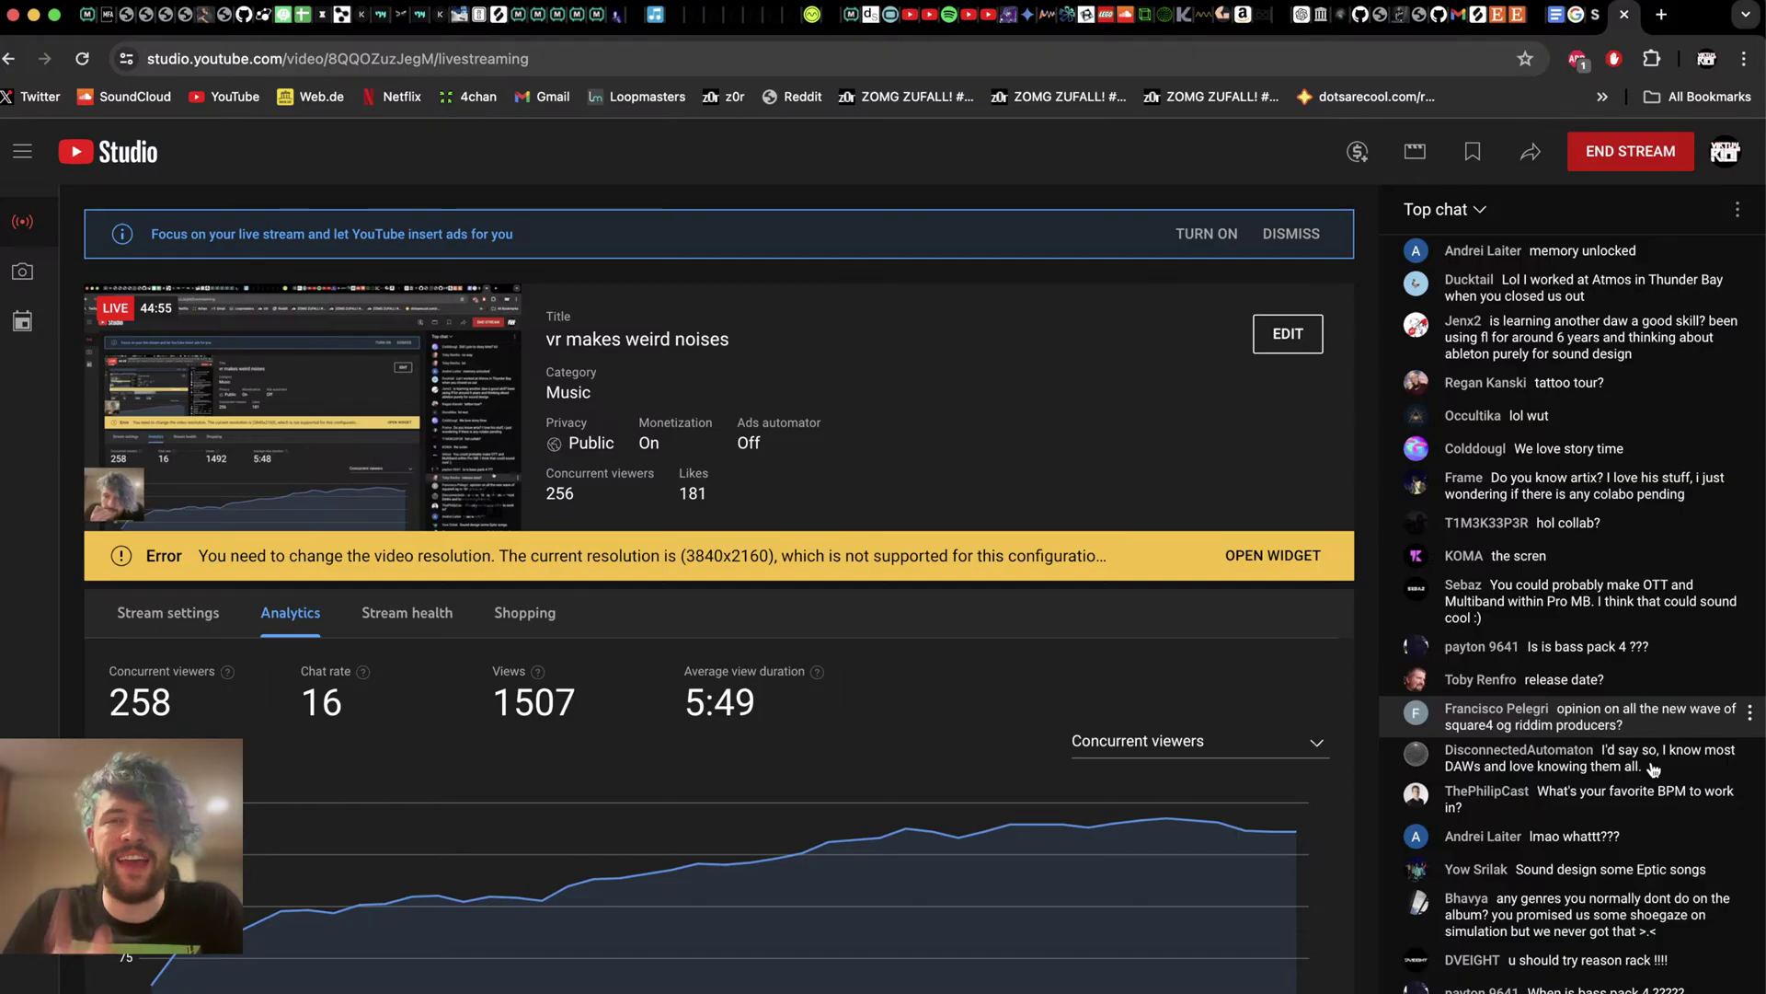
pyautogui.press('super+Tab')
pyautogui.press('super+Tab')
pyautogui.press('super+Tab')
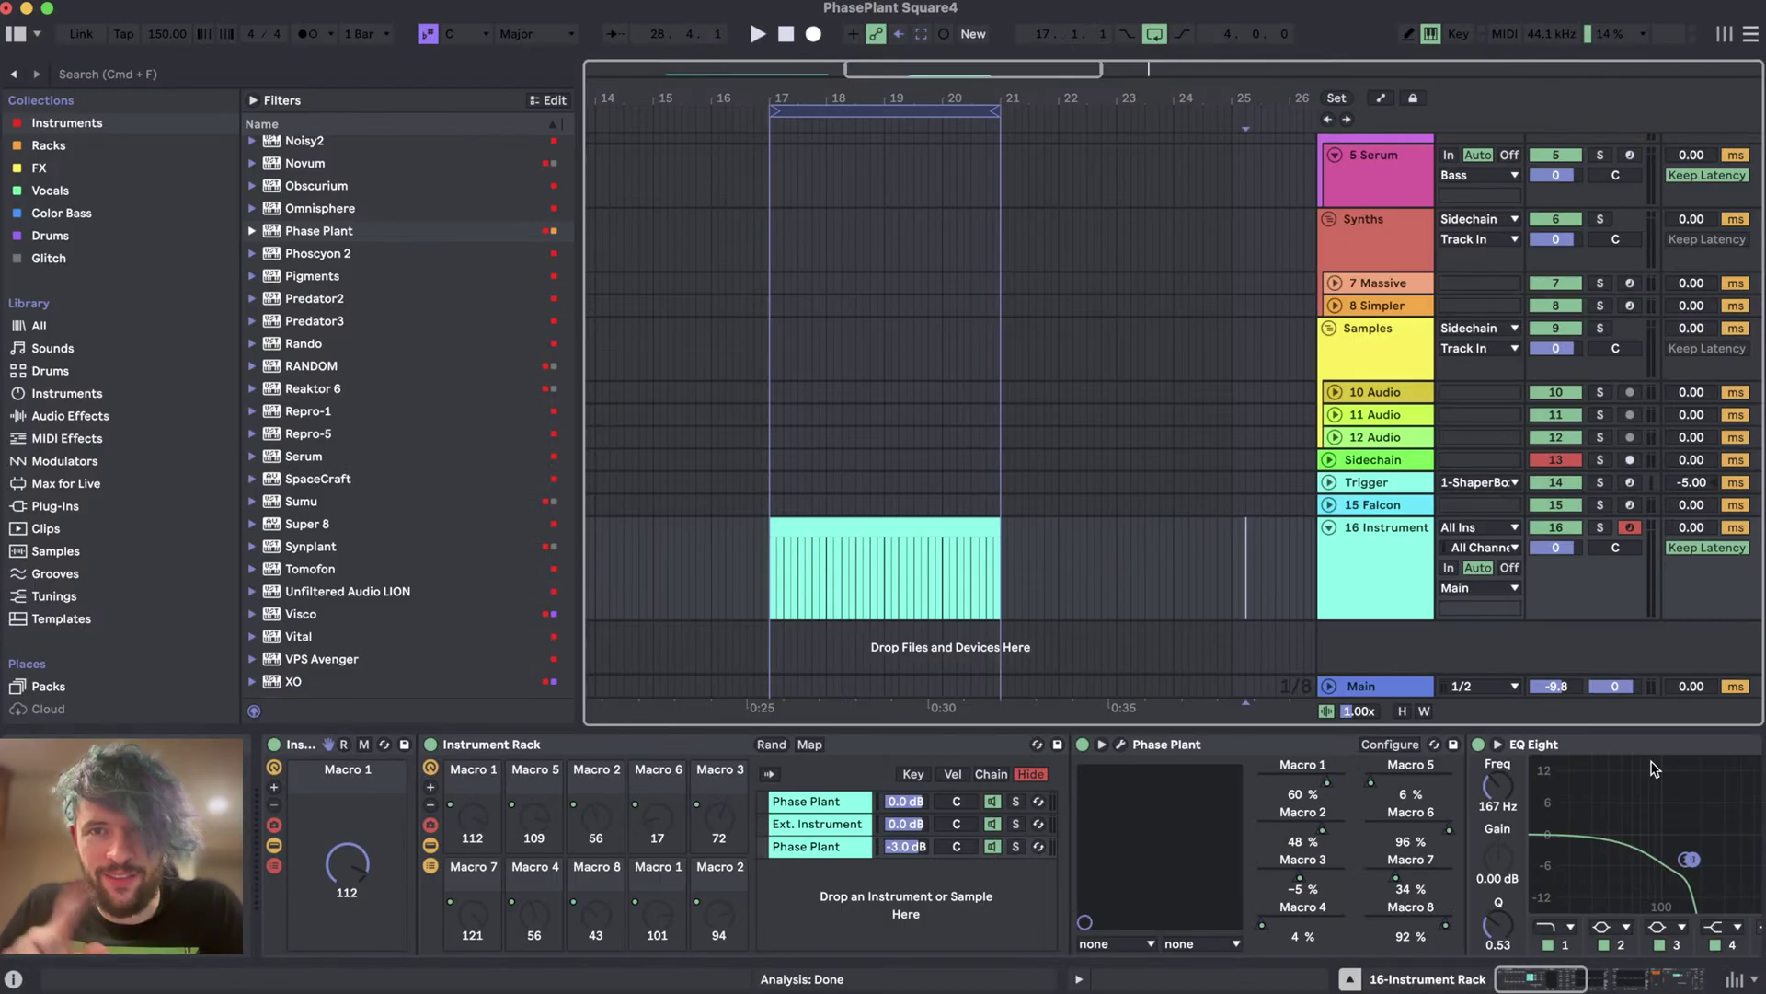
pyautogui.press('super+Tab')
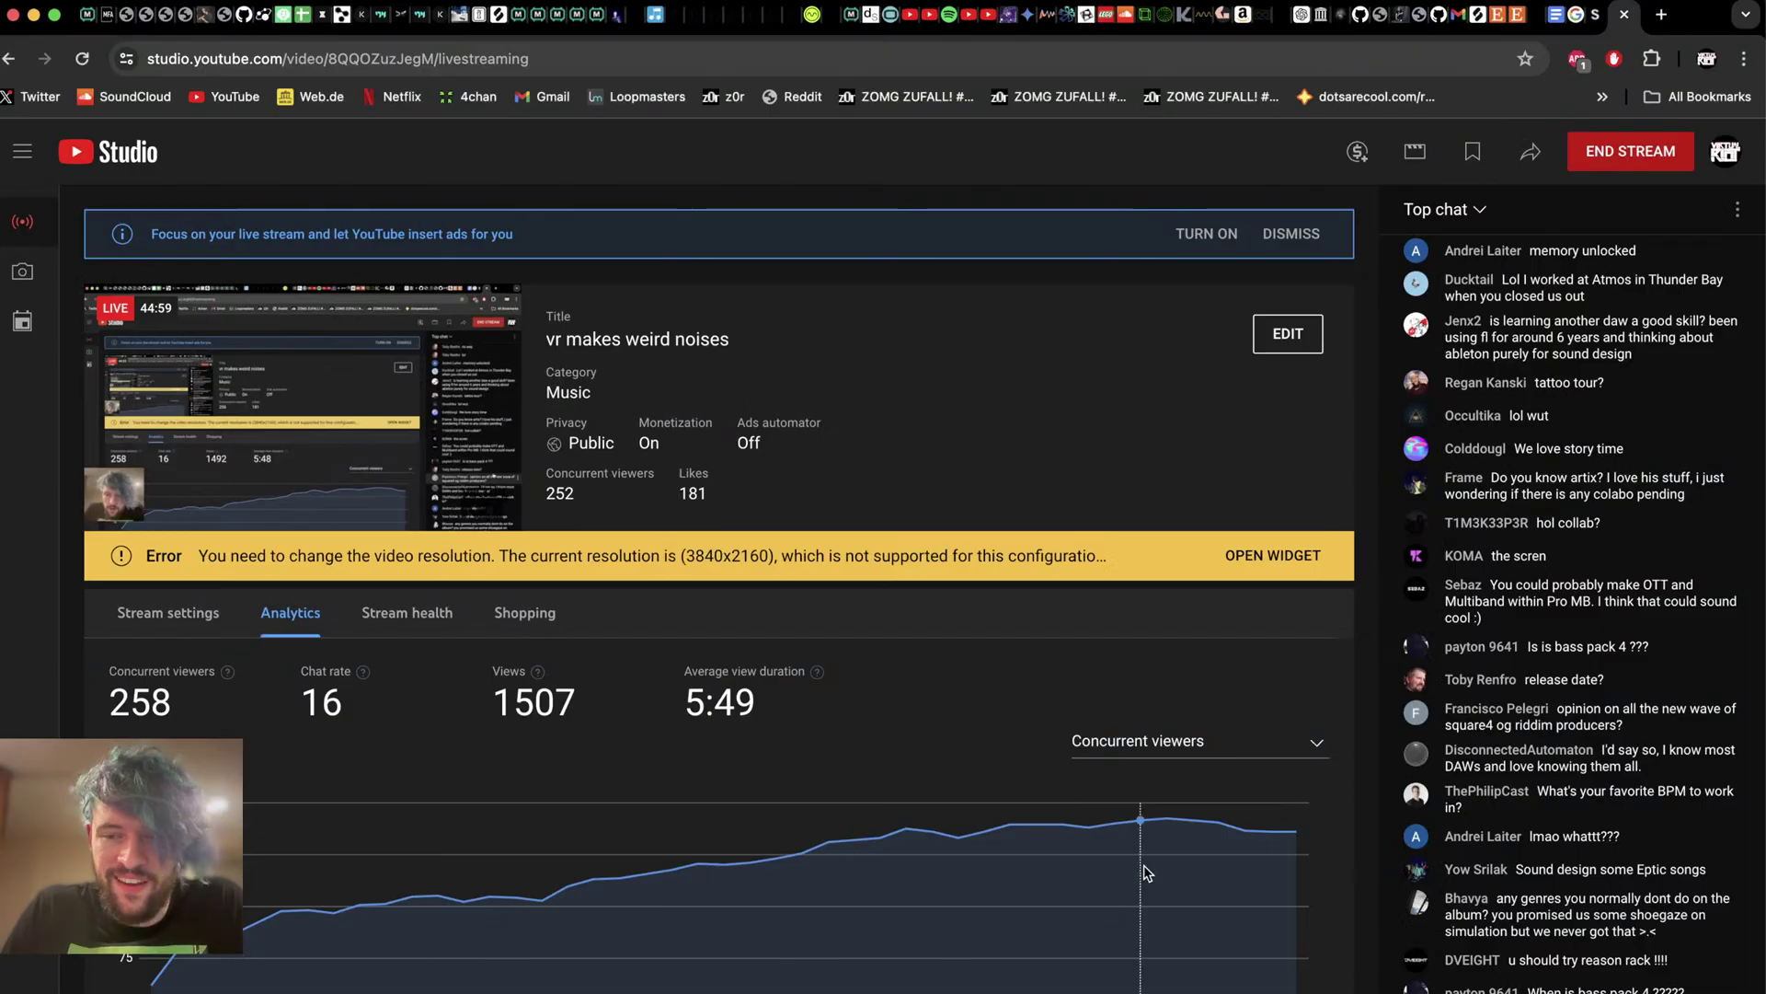
pyautogui.press('super+Tab')
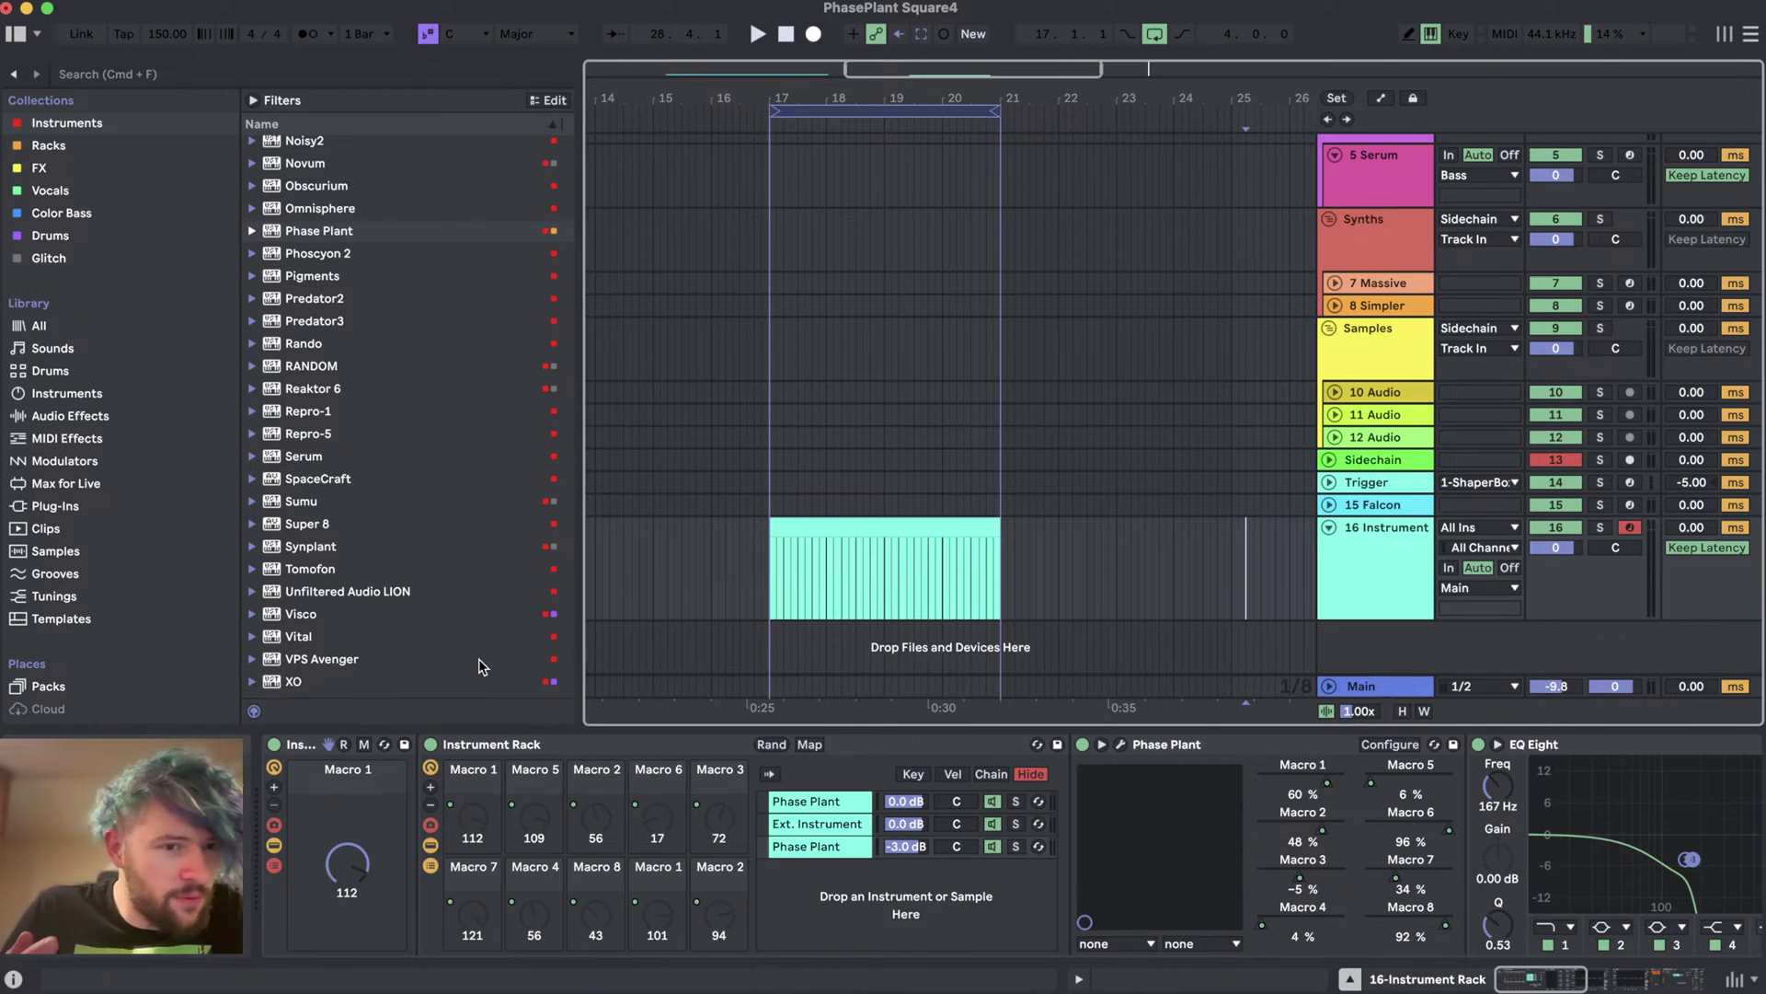
pyautogui.scroll(-8, 136, 492)
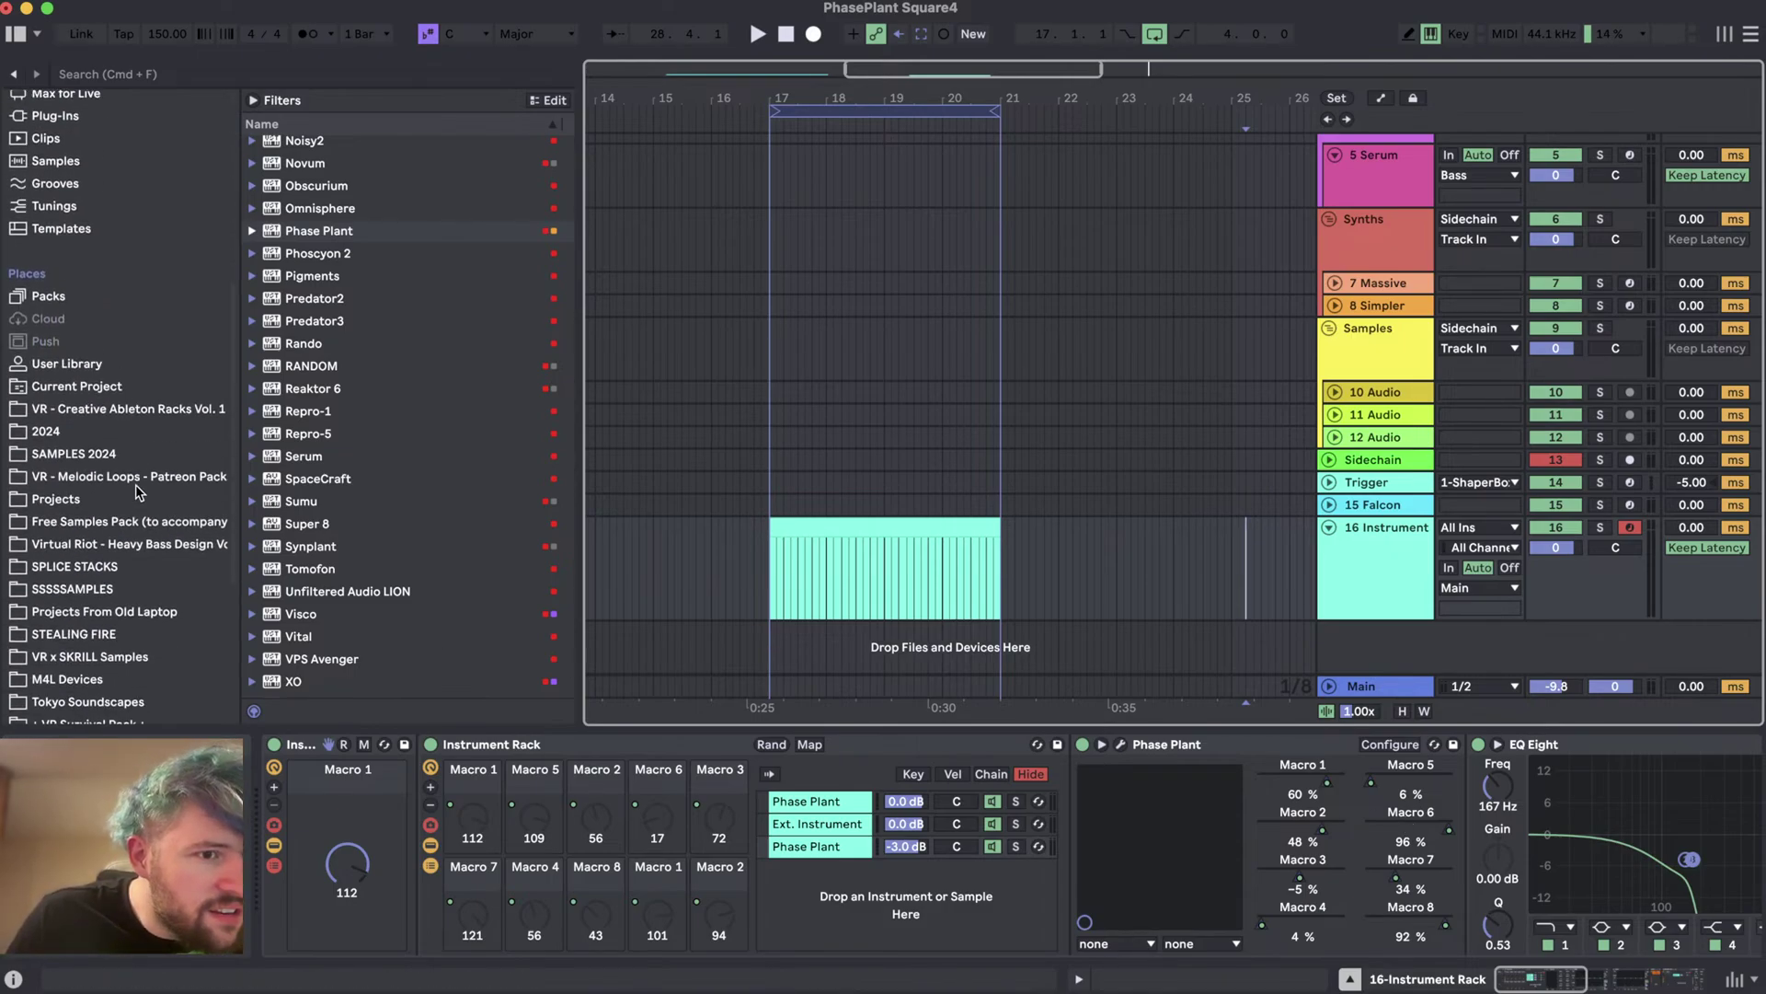
pyautogui.scroll(-6, 136, 493)
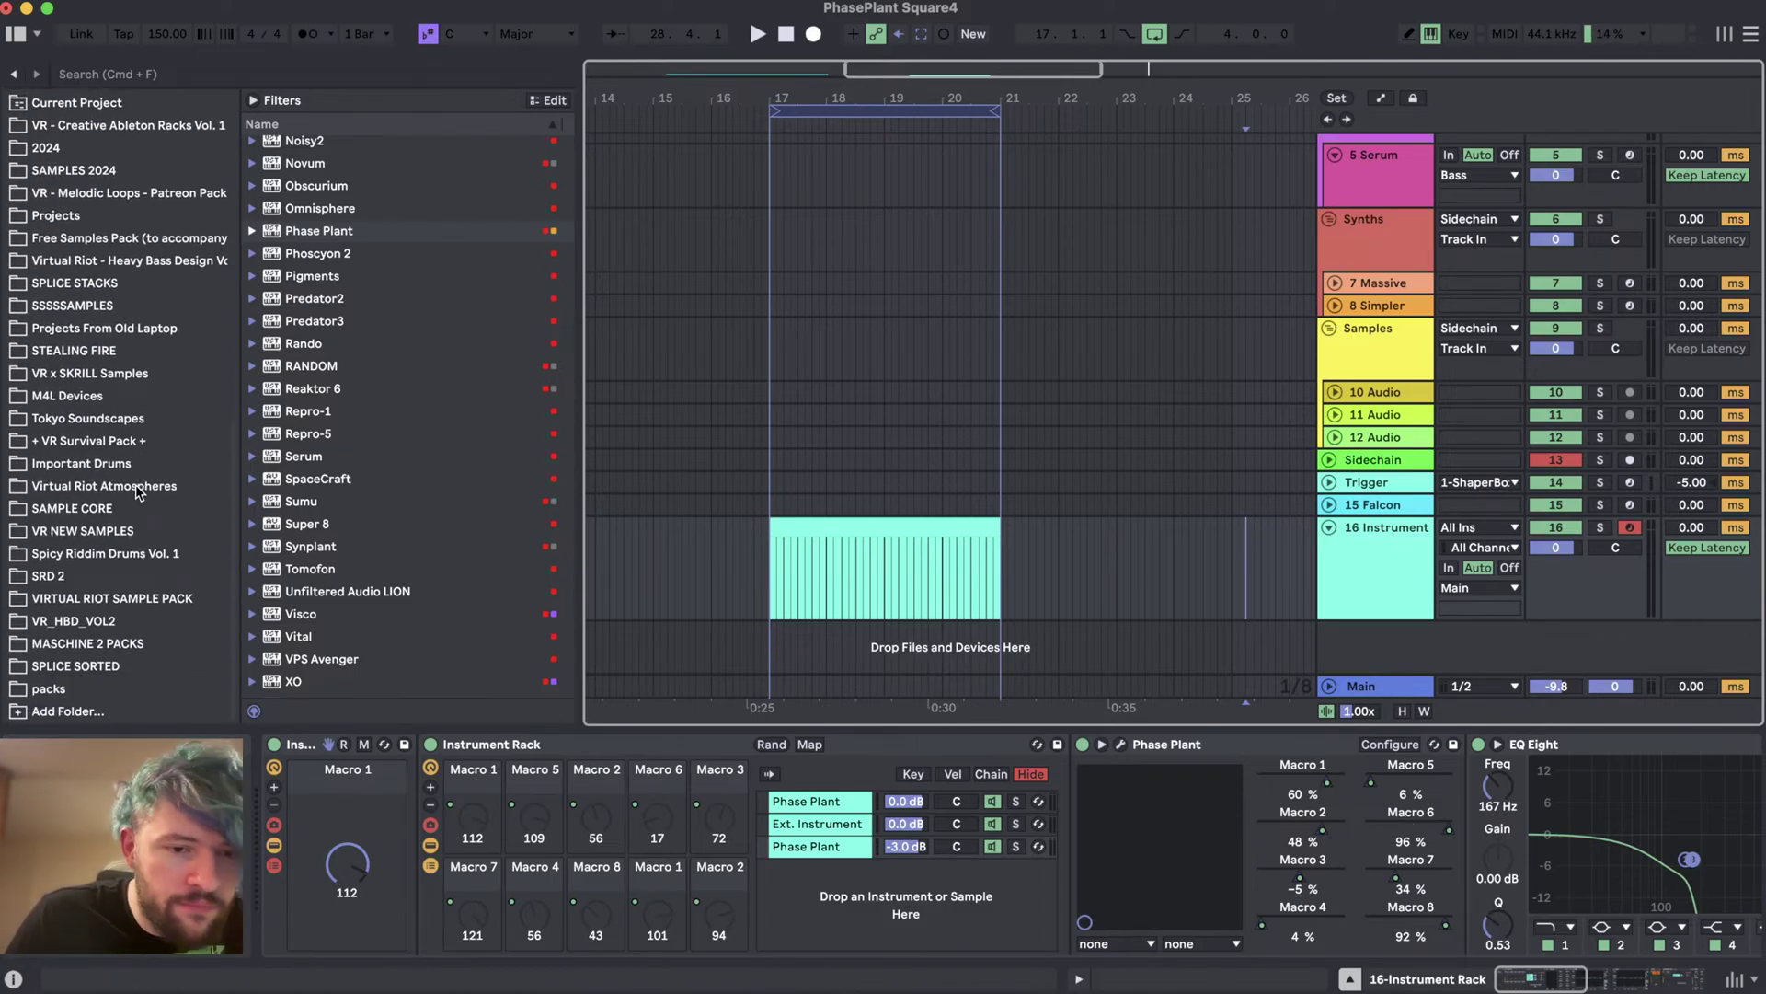
pyautogui.click(102, 9)
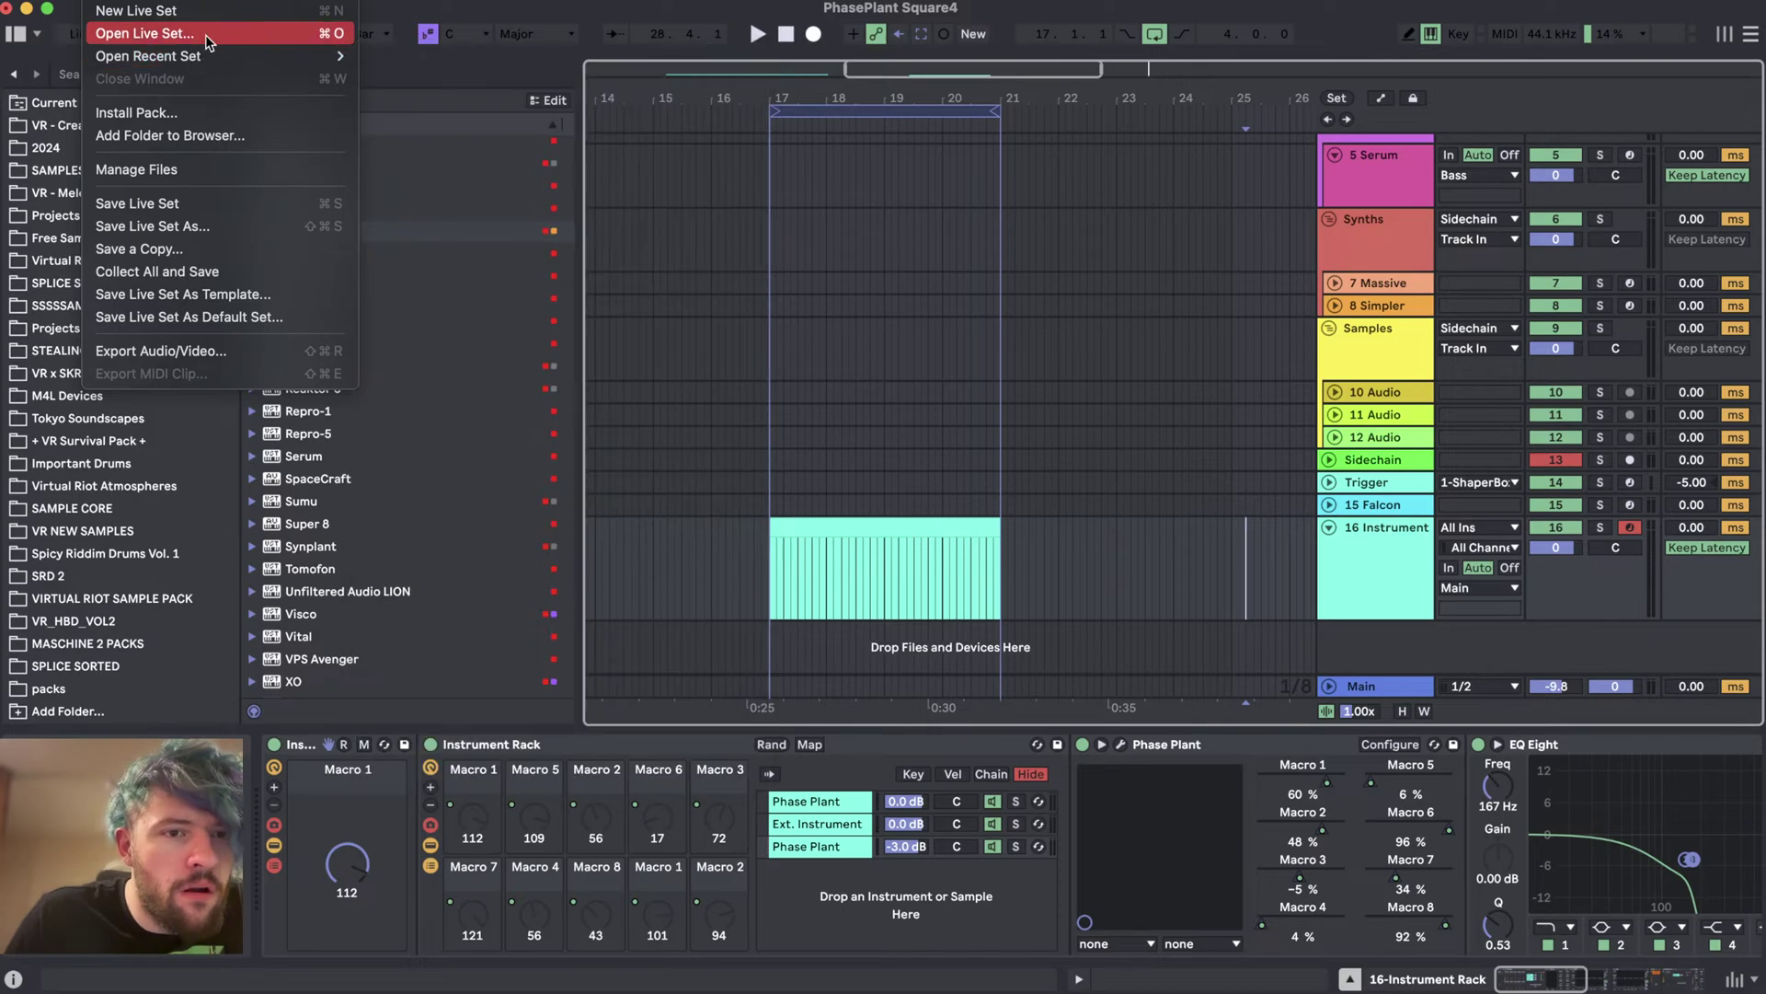
pyautogui.moveTo(285, 57)
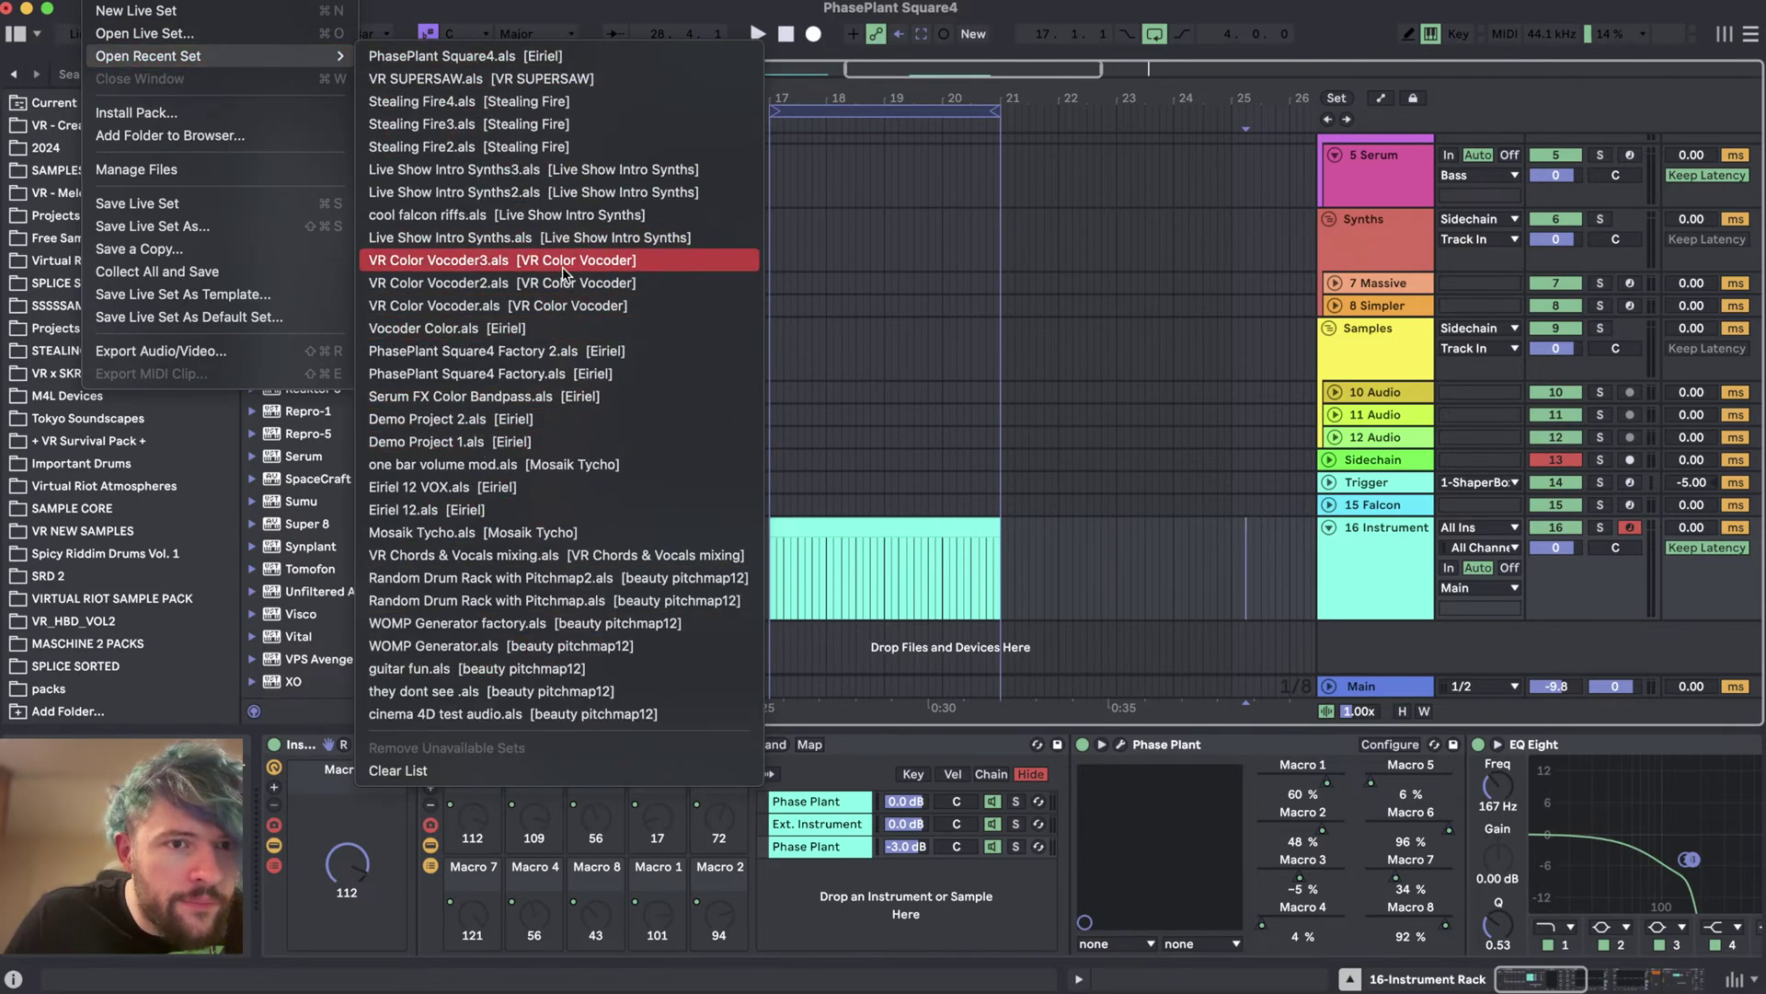
pyautogui.click(872, 492)
# - Select the clip on the 16 Instrument track and the second Phase Plant chain in the Instrument Rack
pyautogui.click(858, 527)
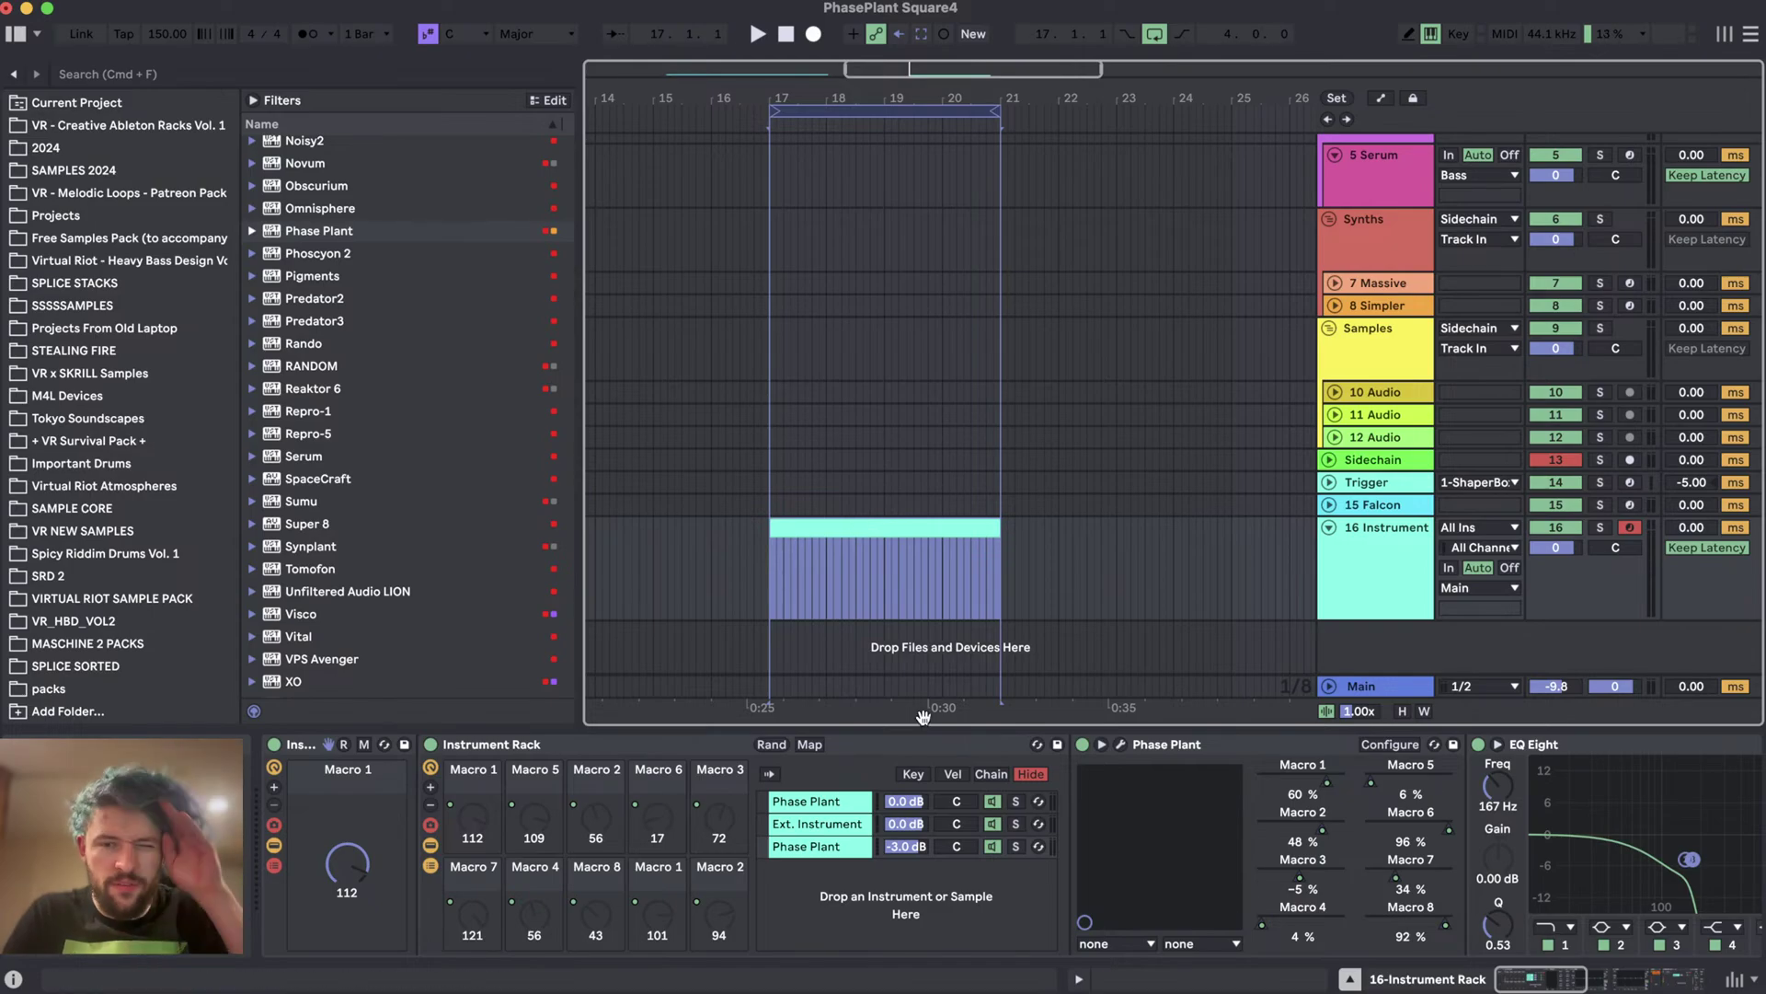
pyautogui.click(832, 823)
pyautogui.click(836, 849)
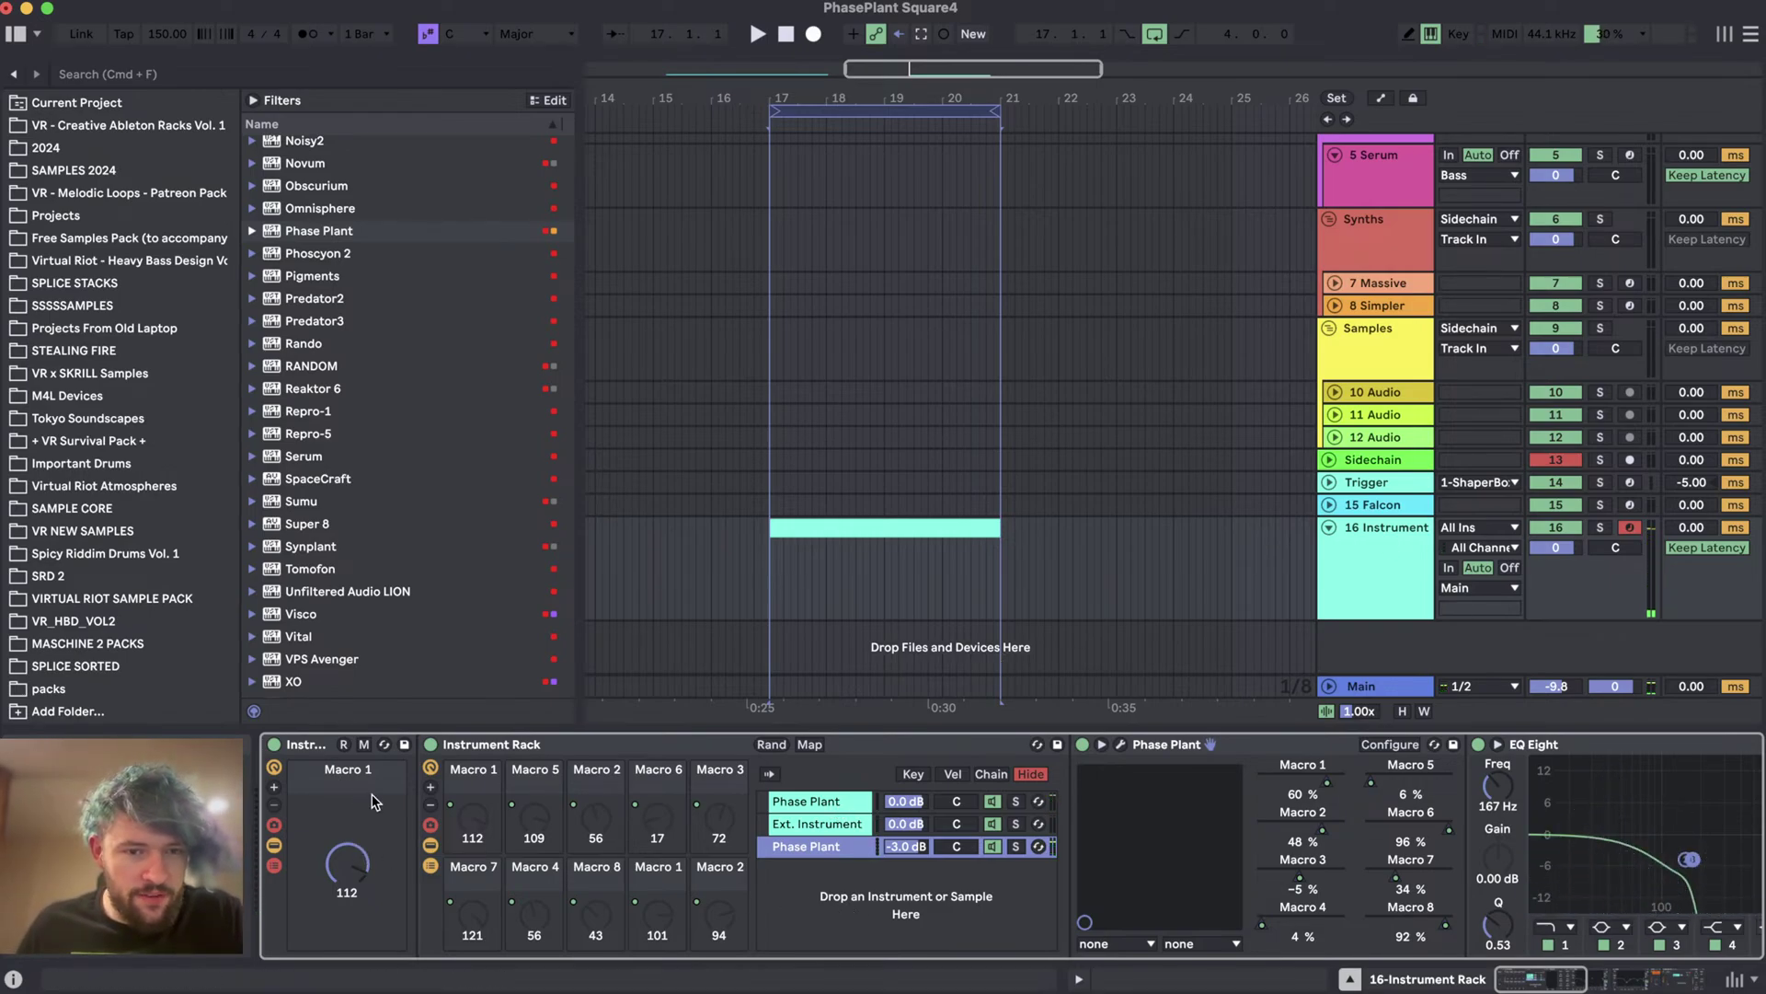
pyautogui.press('super+k')
pyautogui.press('super+k')
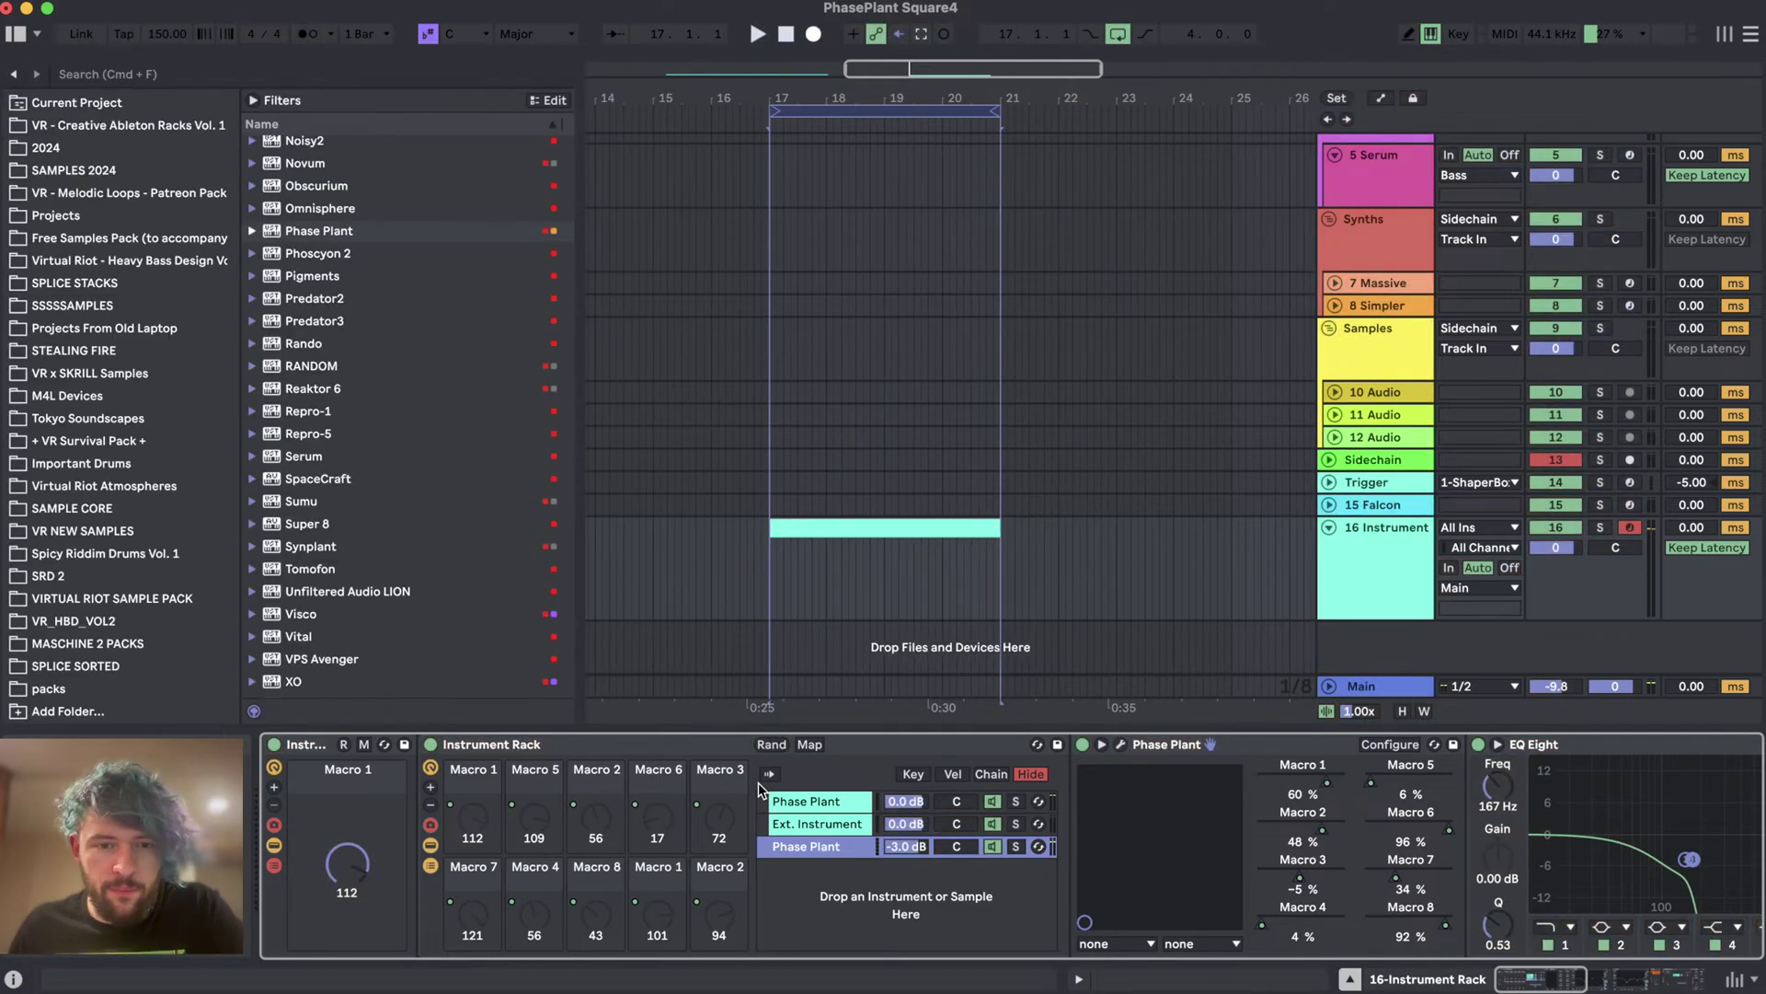
# - Open the plugdata-fx N-SPEC COMP plug-in near the end of the device chain to view it, and close its window
pyautogui.hscroll(5, 832, 906)
pyautogui.hscroll(6, 835, 909)
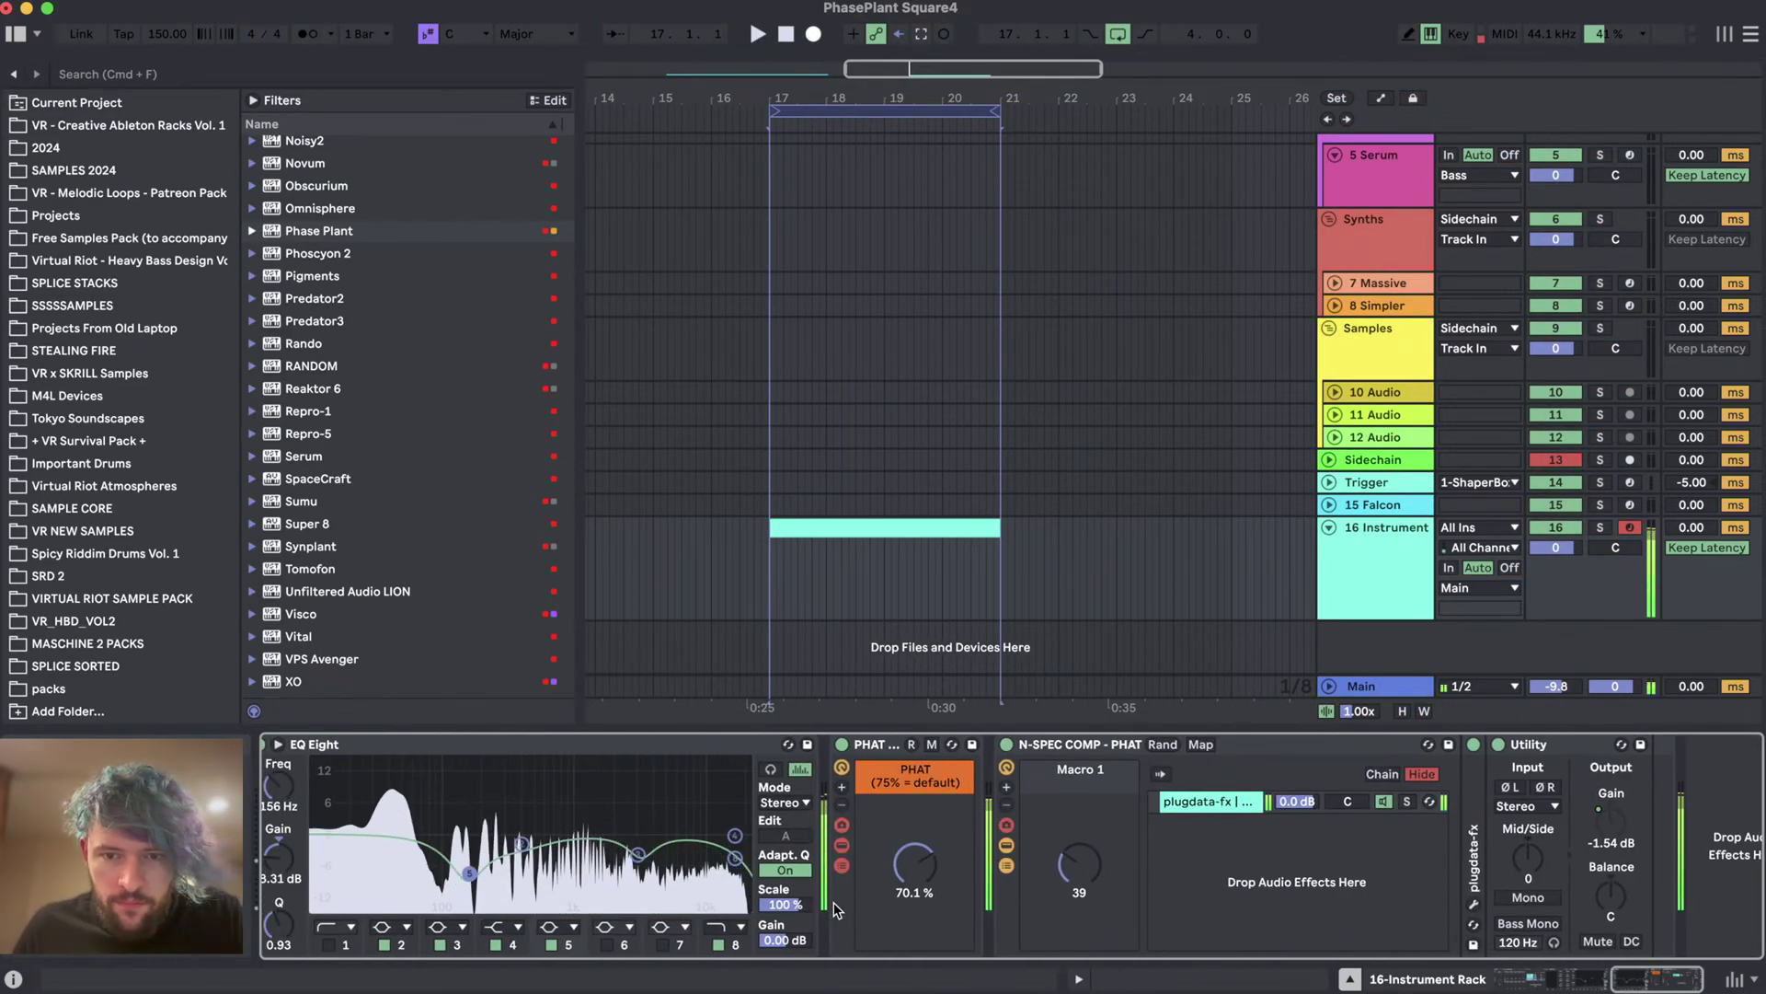
pyautogui.doubleClick(1475, 810)
pyautogui.click(1512, 745)
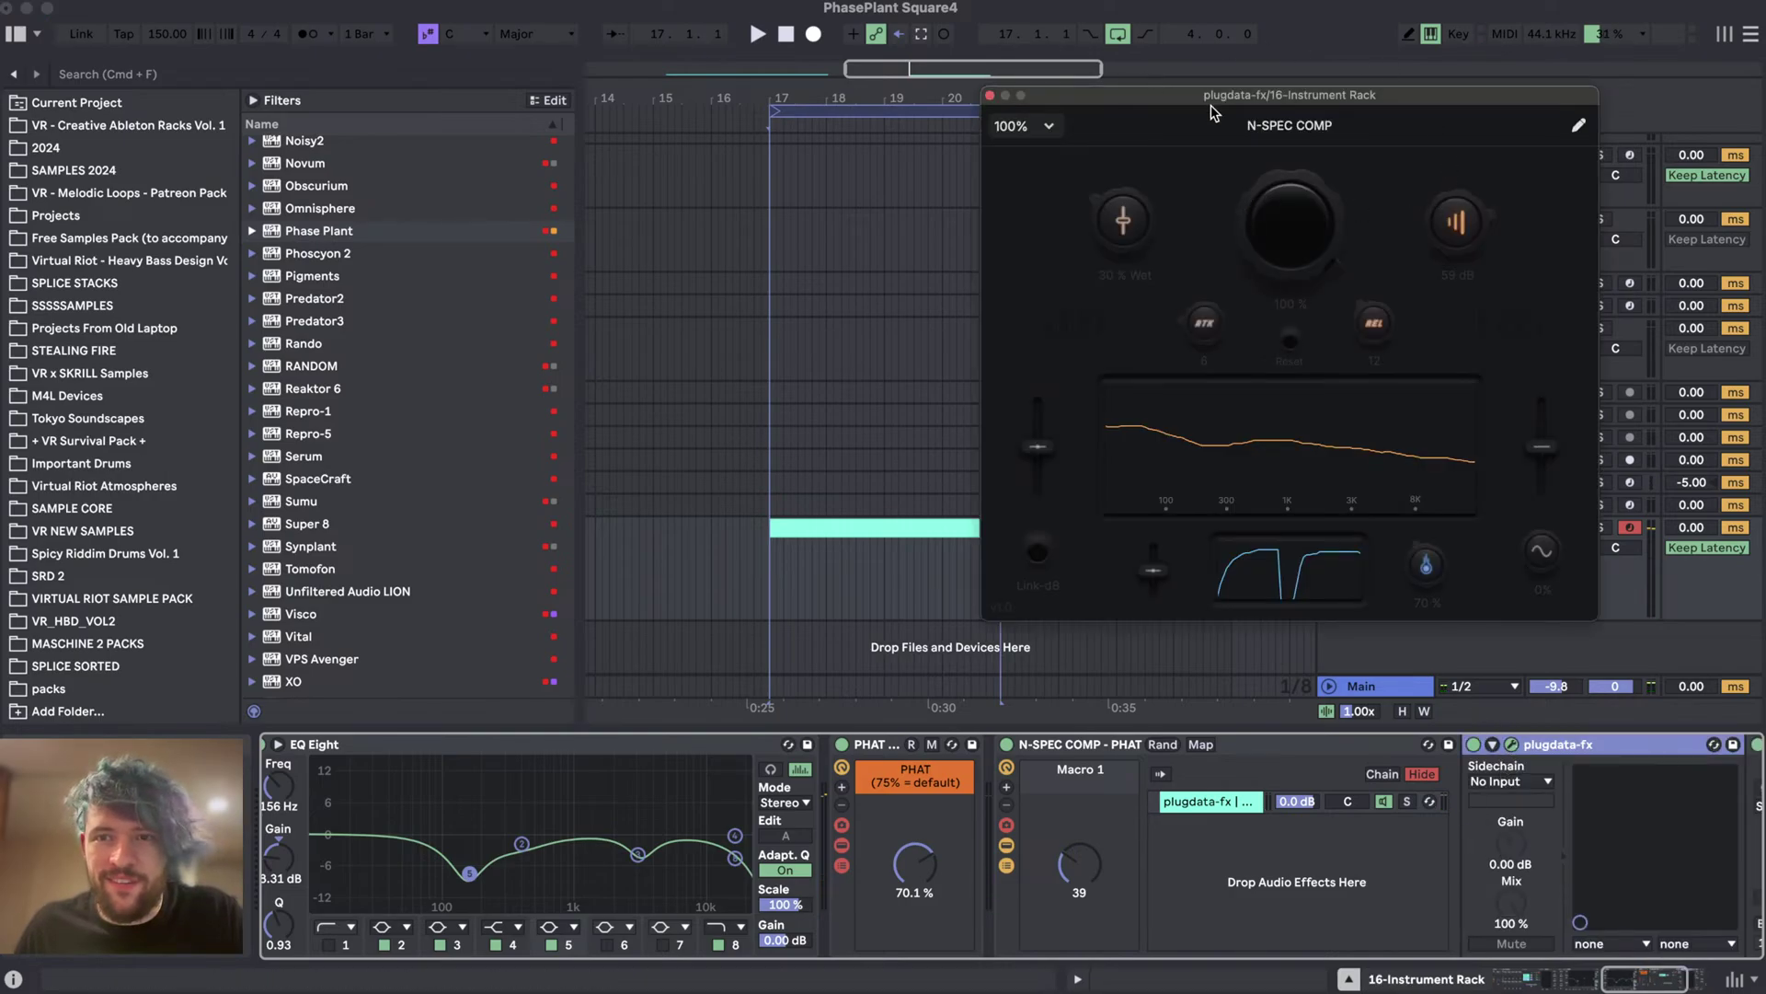
pyautogui.click(991, 96)
pyautogui.hscroll(-5, 920, 847)
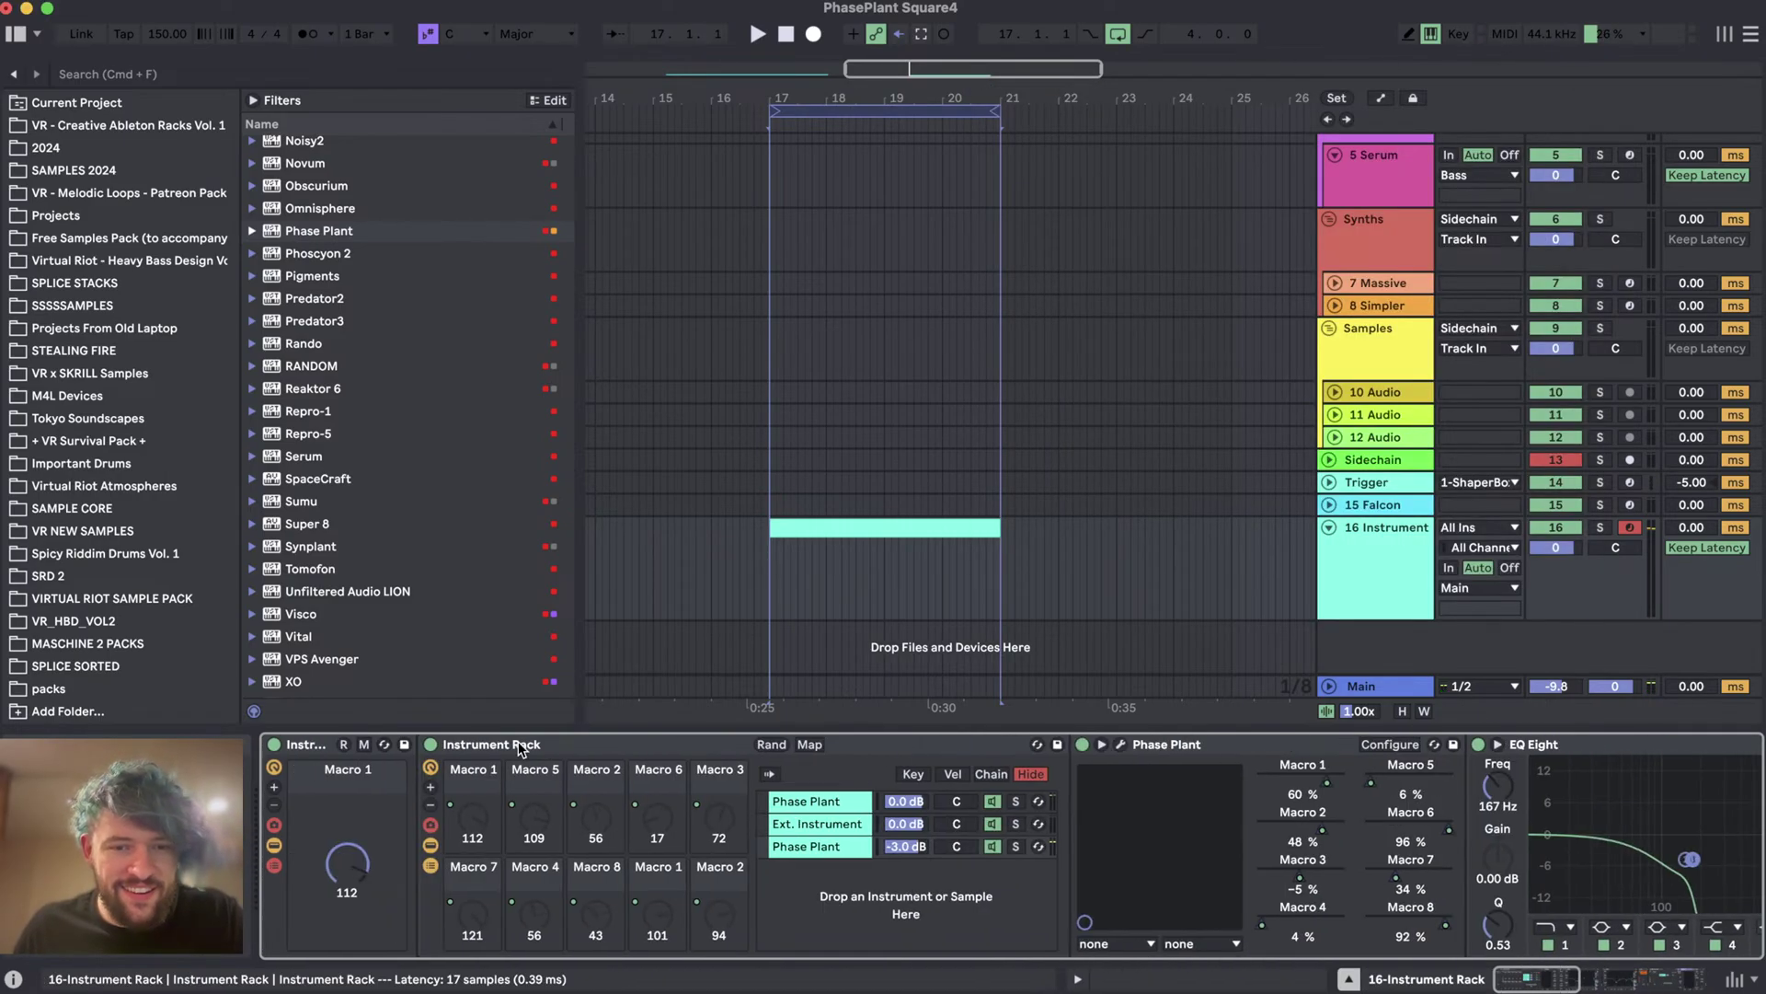
# - Select the first Phase Plant chain and expand the outer Instrument Rack from one macro to all 16
pyautogui.click(810, 801)
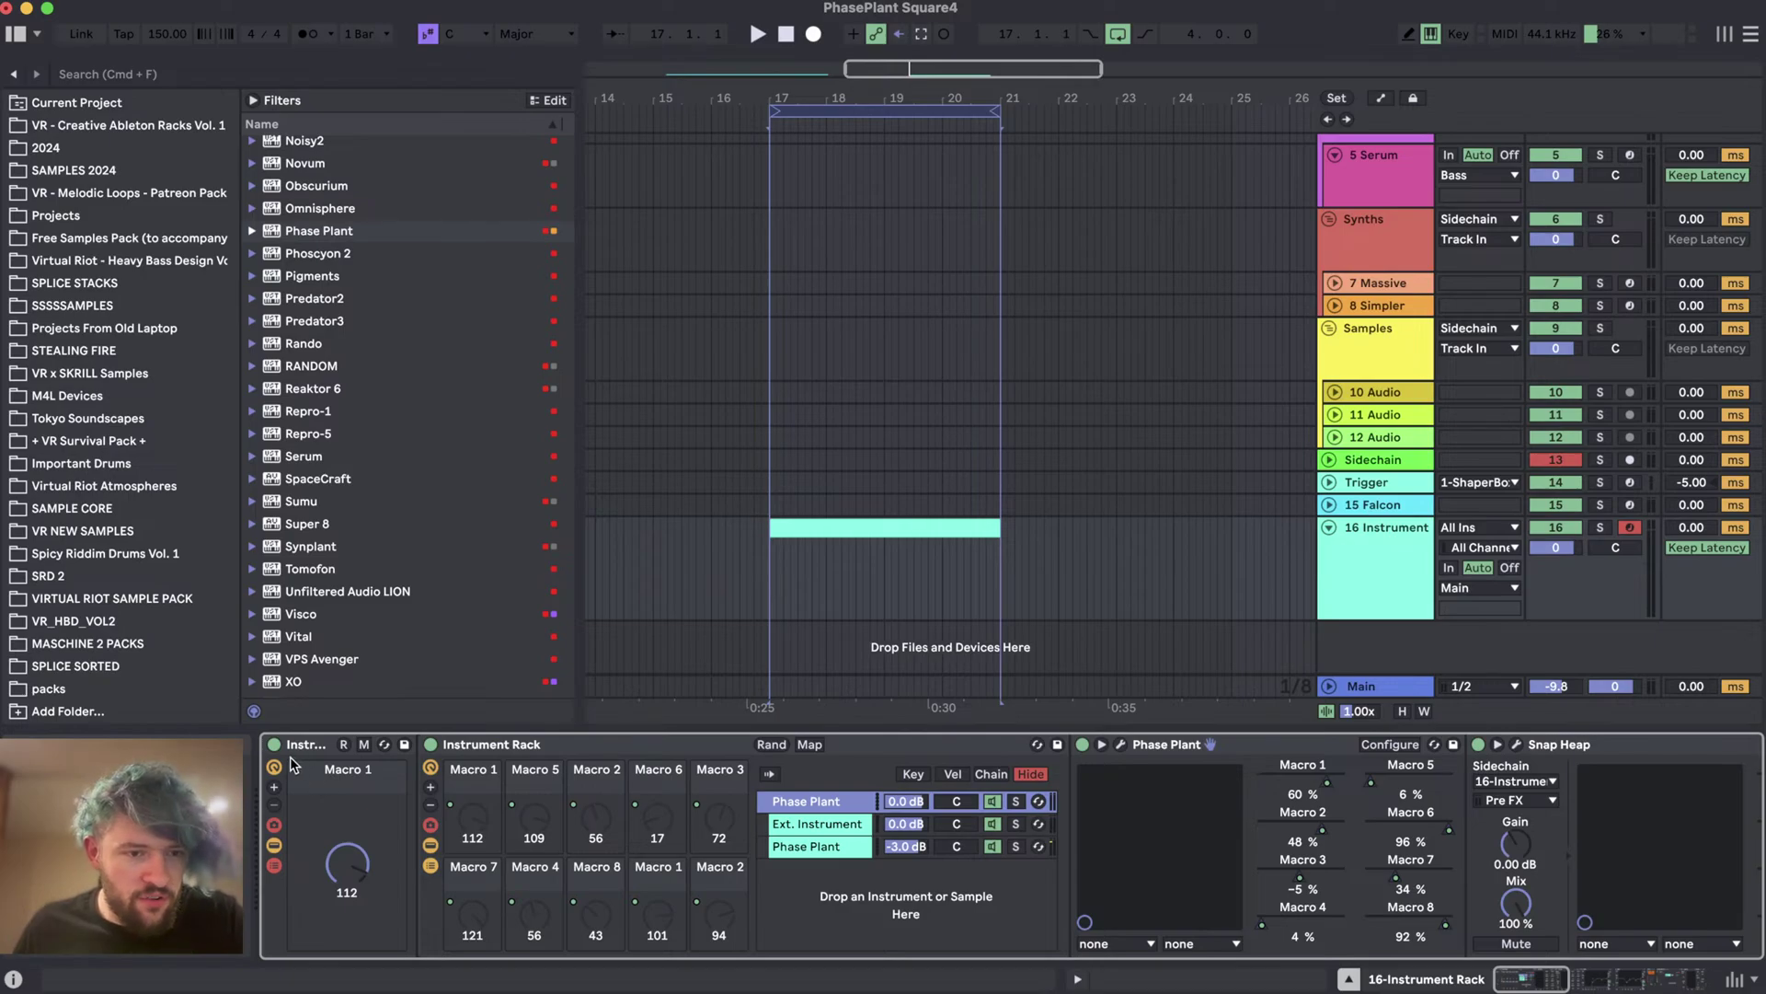
pyautogui.click(273, 787)
pyautogui.click(273, 788)
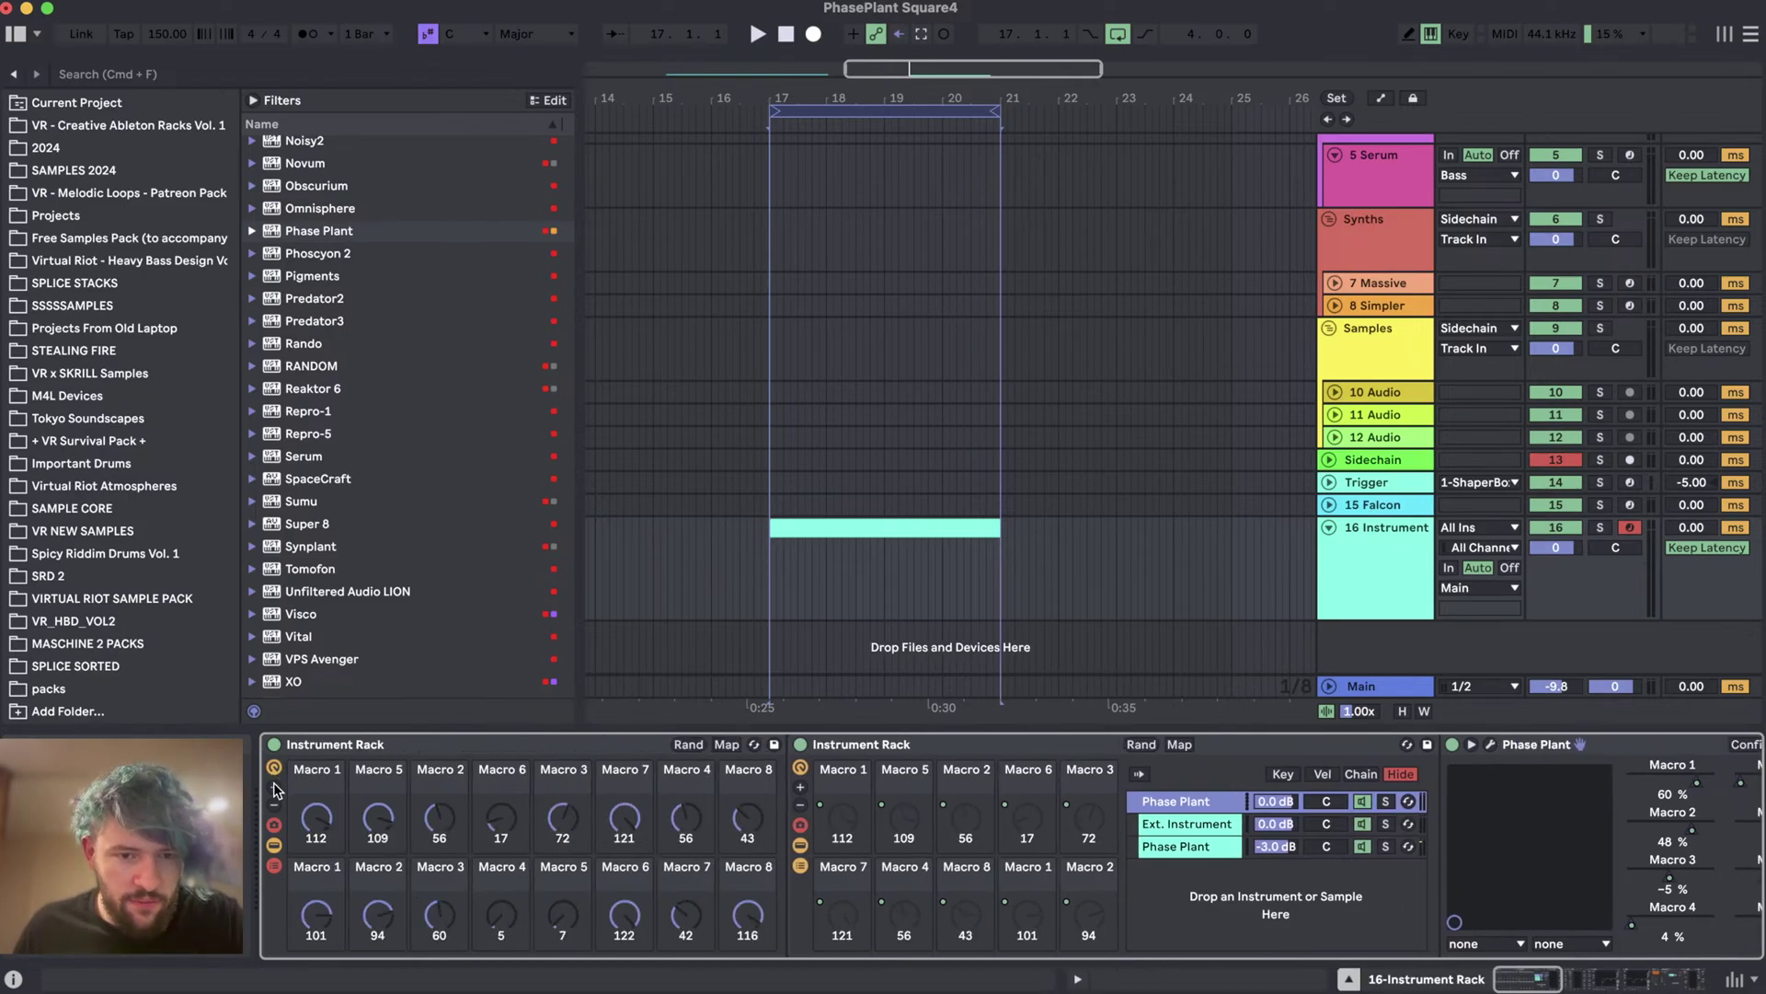
# - Randomize the outer Instrument Rack's 16 macros repeatedly to audition different bass sounds
pyautogui.click(687, 745)
pyautogui.click(685, 745)
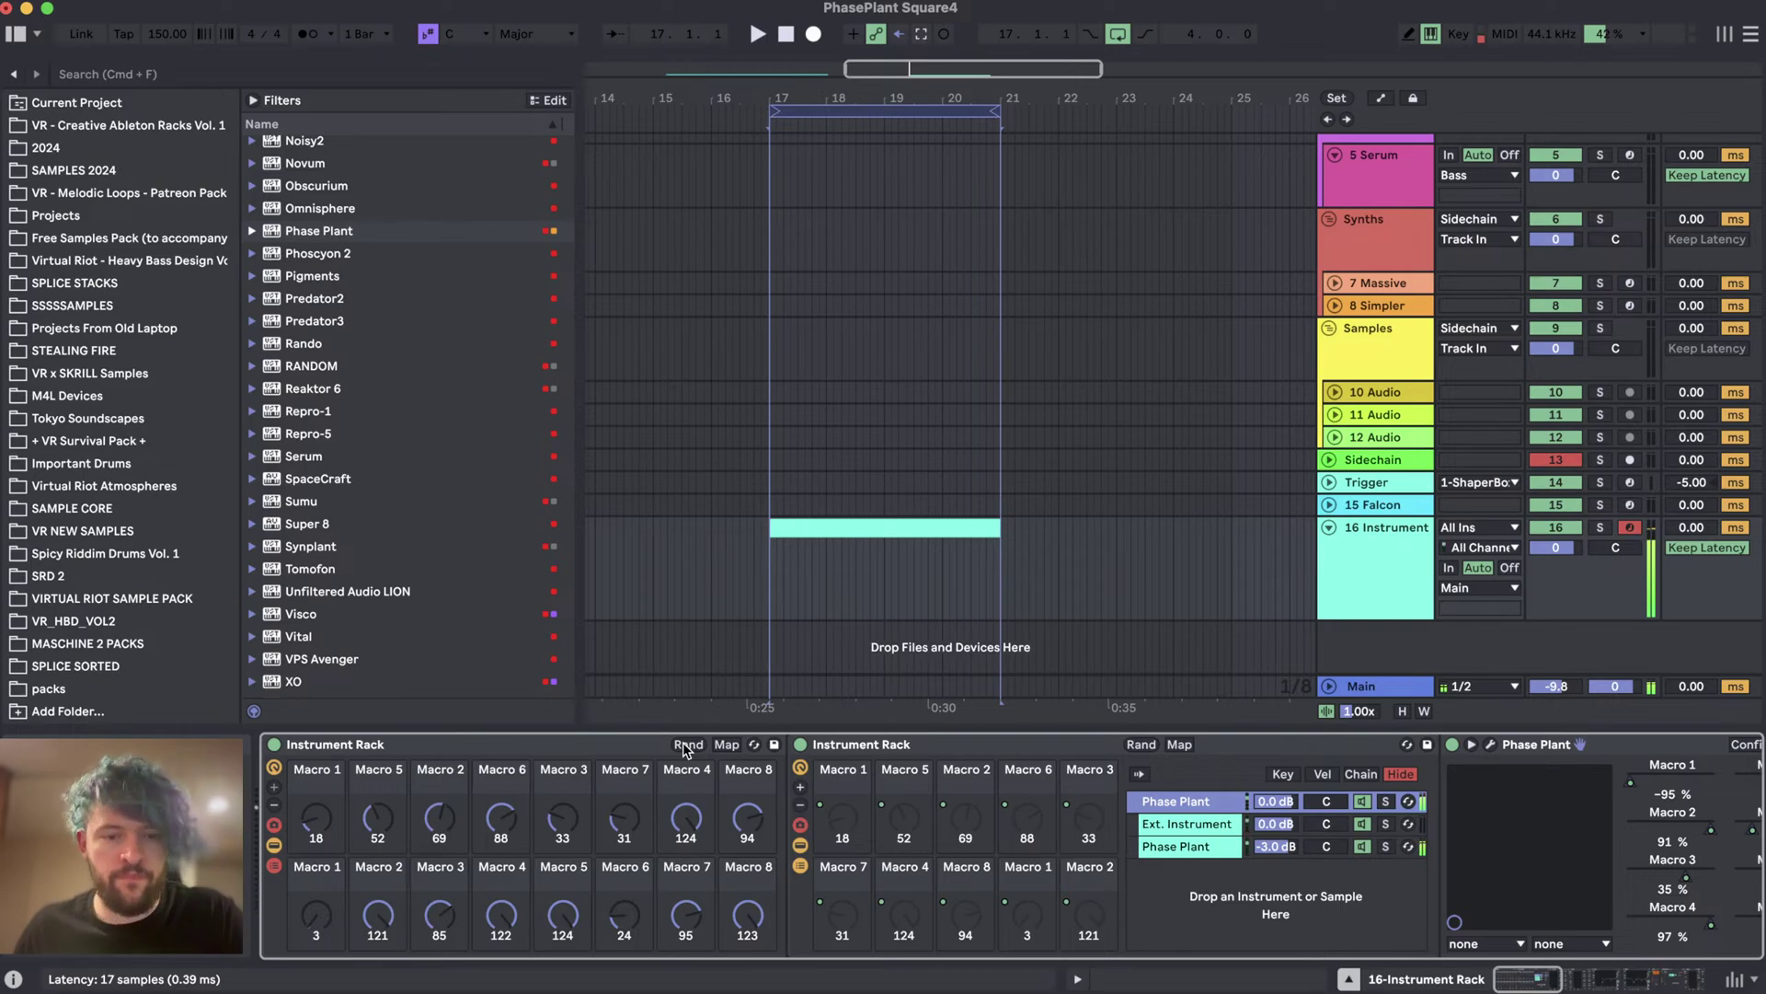
pyautogui.click(686, 745)
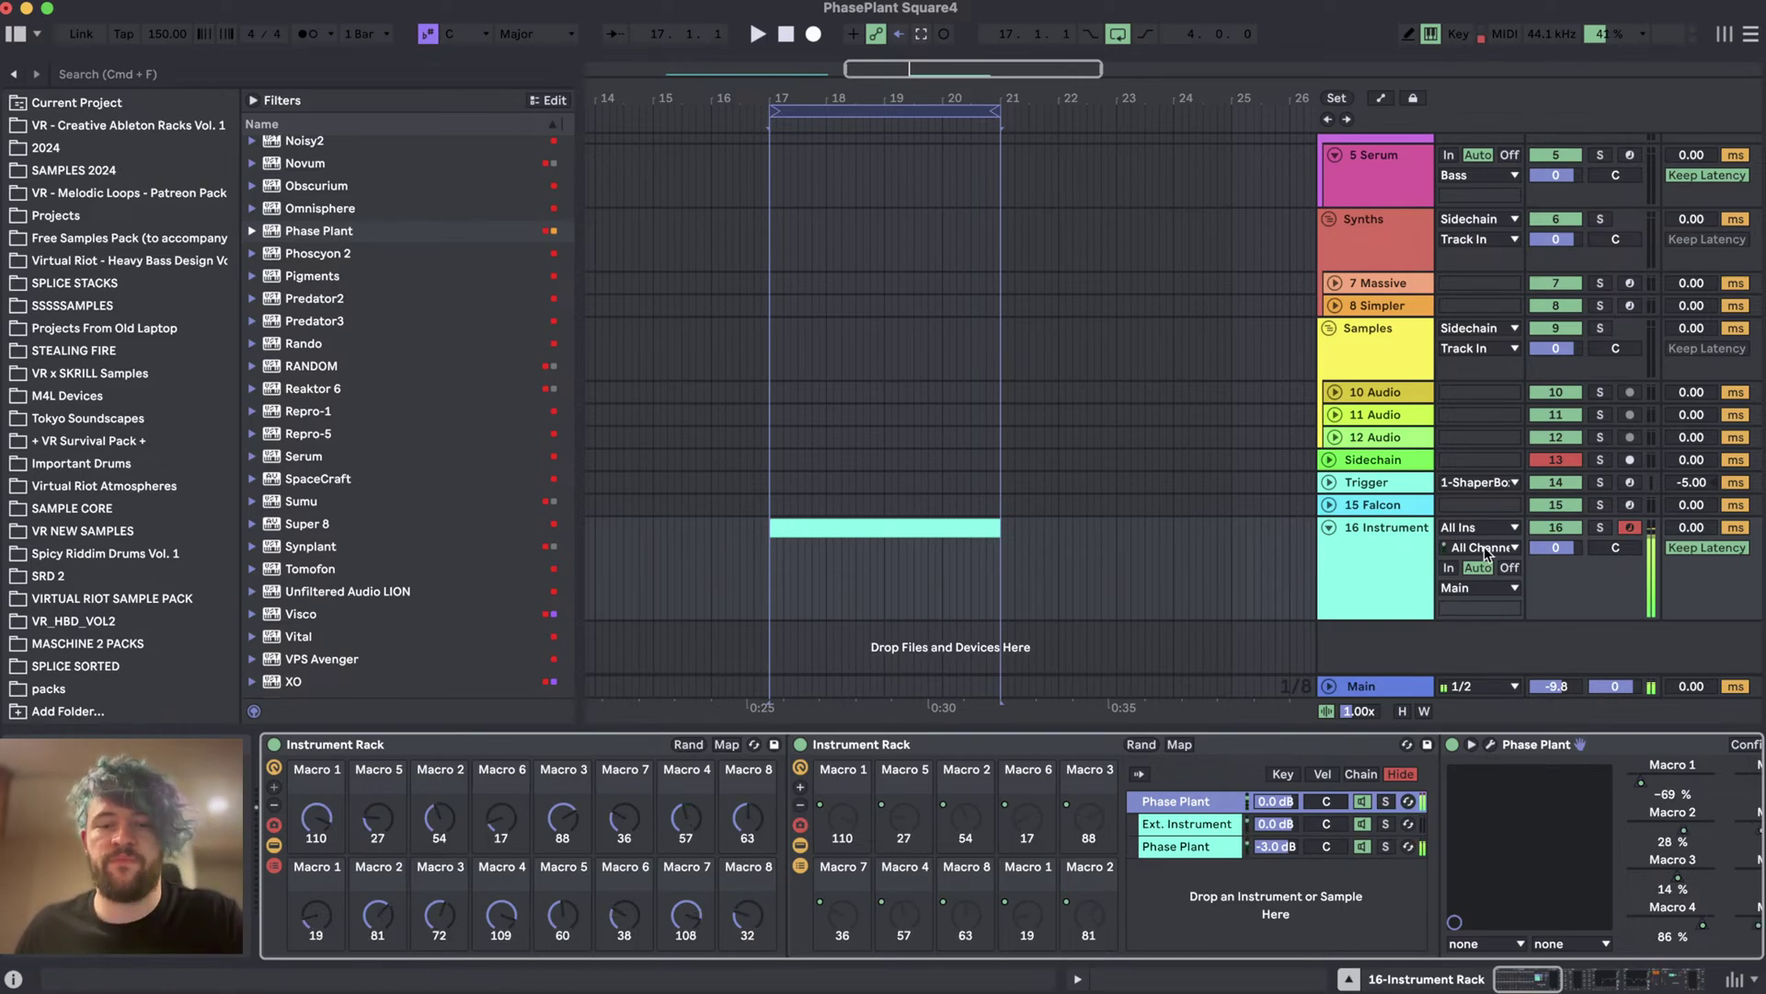
pyautogui.press('r')
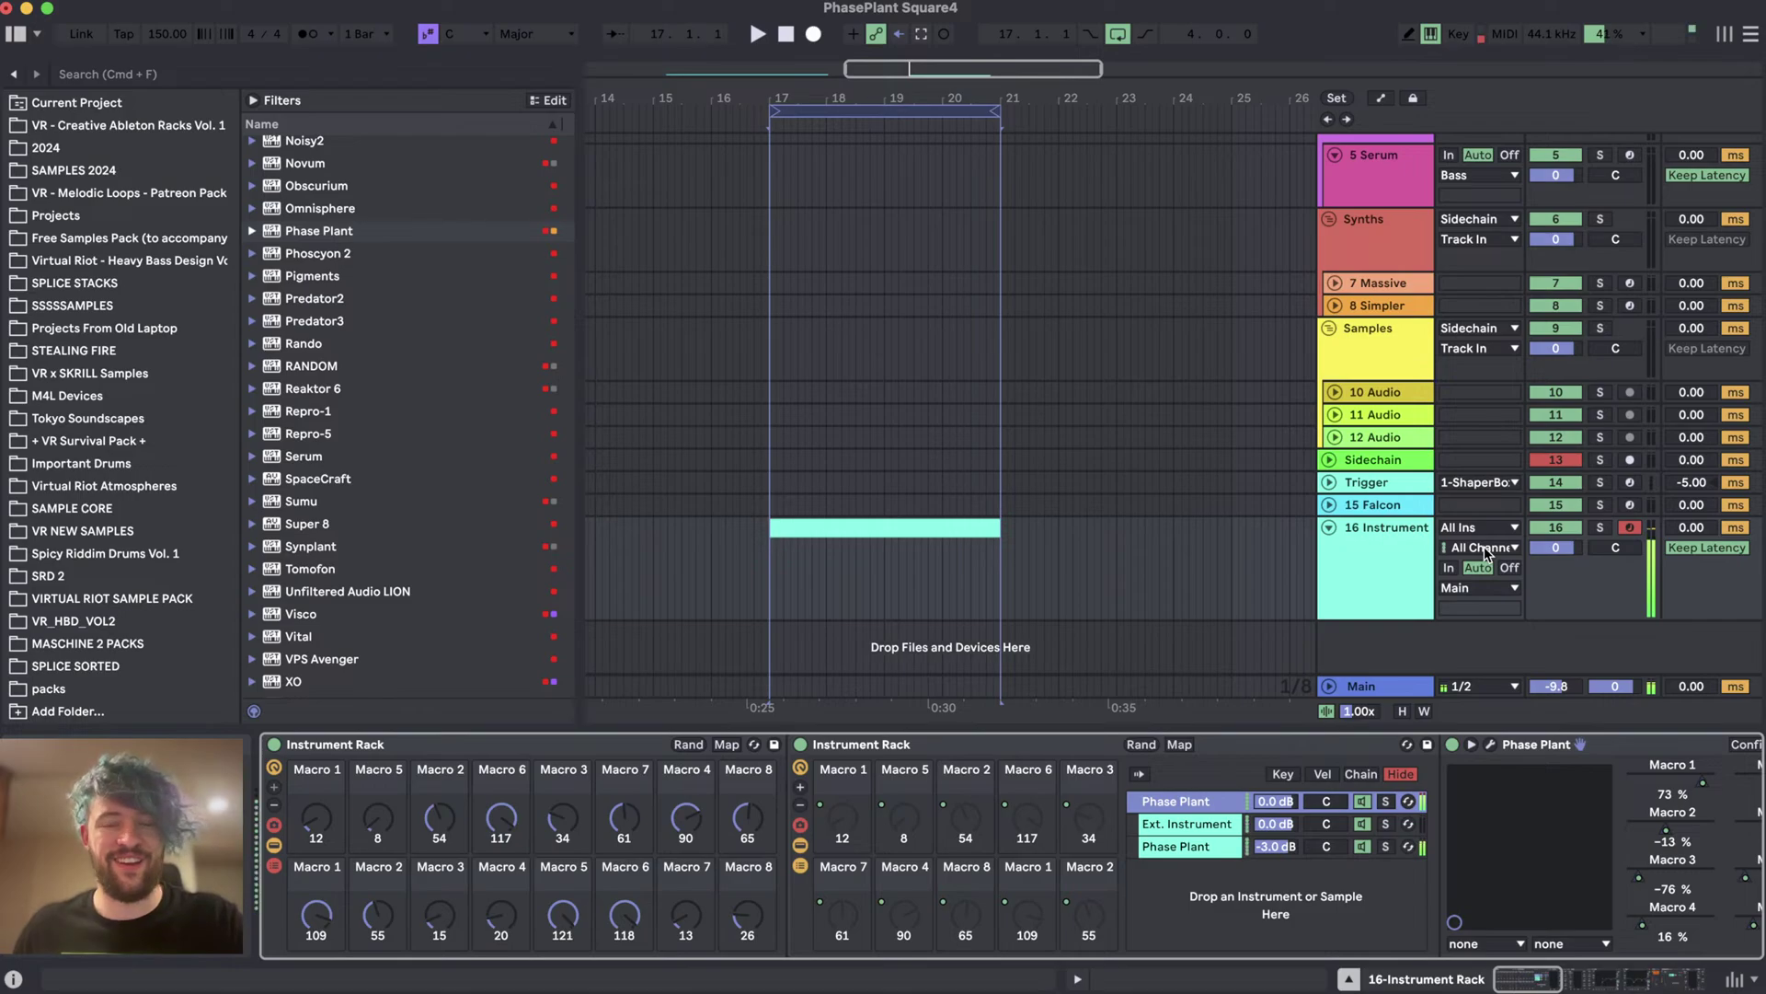
pyautogui.press('r')
pyautogui.press('r')
pyautogui.press('r')
pyautogui.press('r')
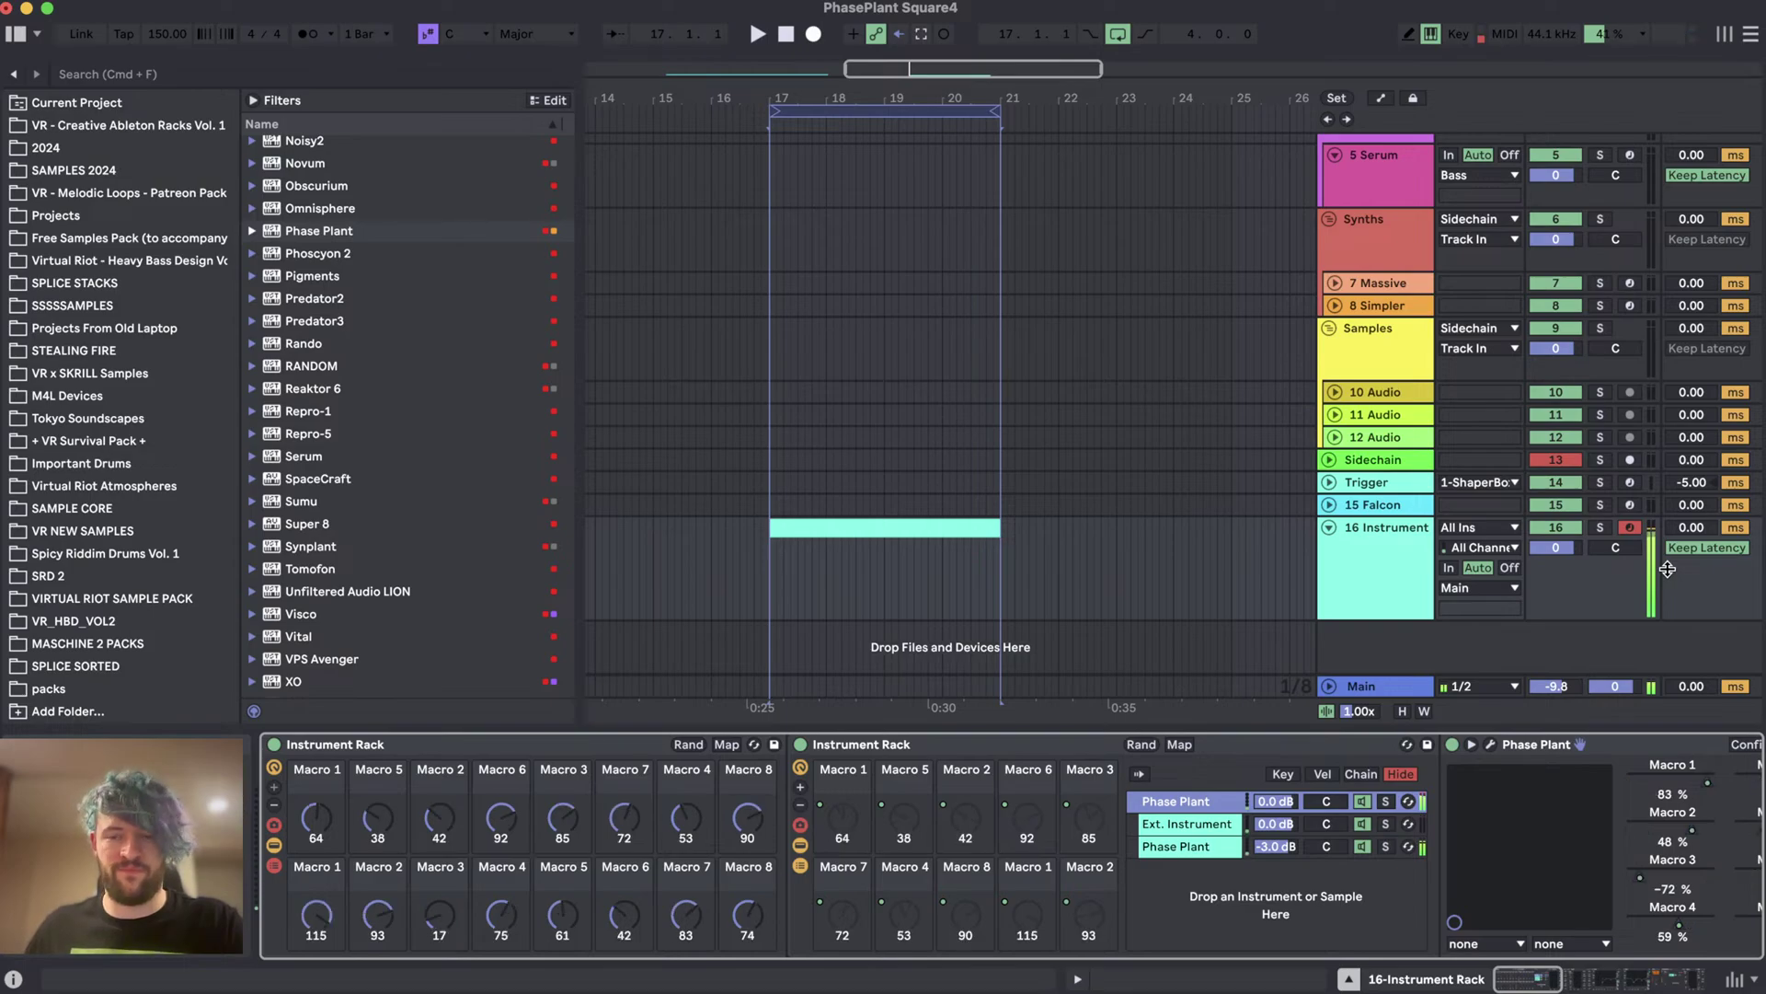
pyautogui.press('r')
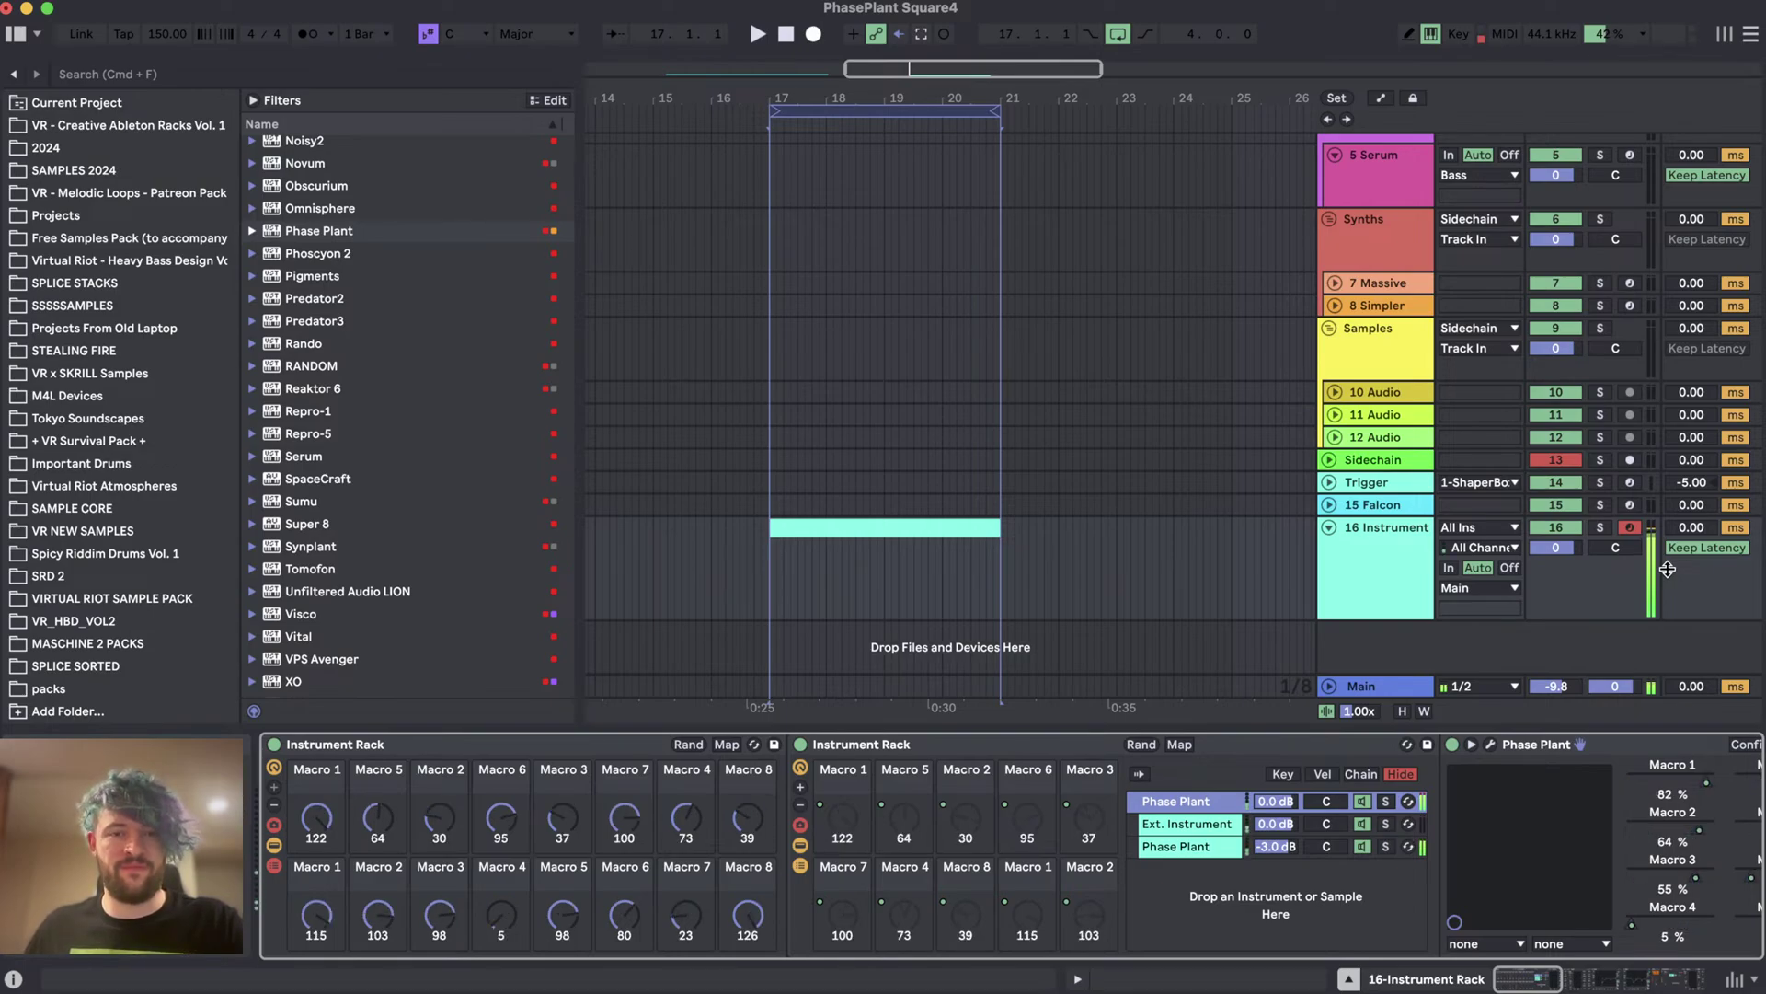
pyautogui.press('r')
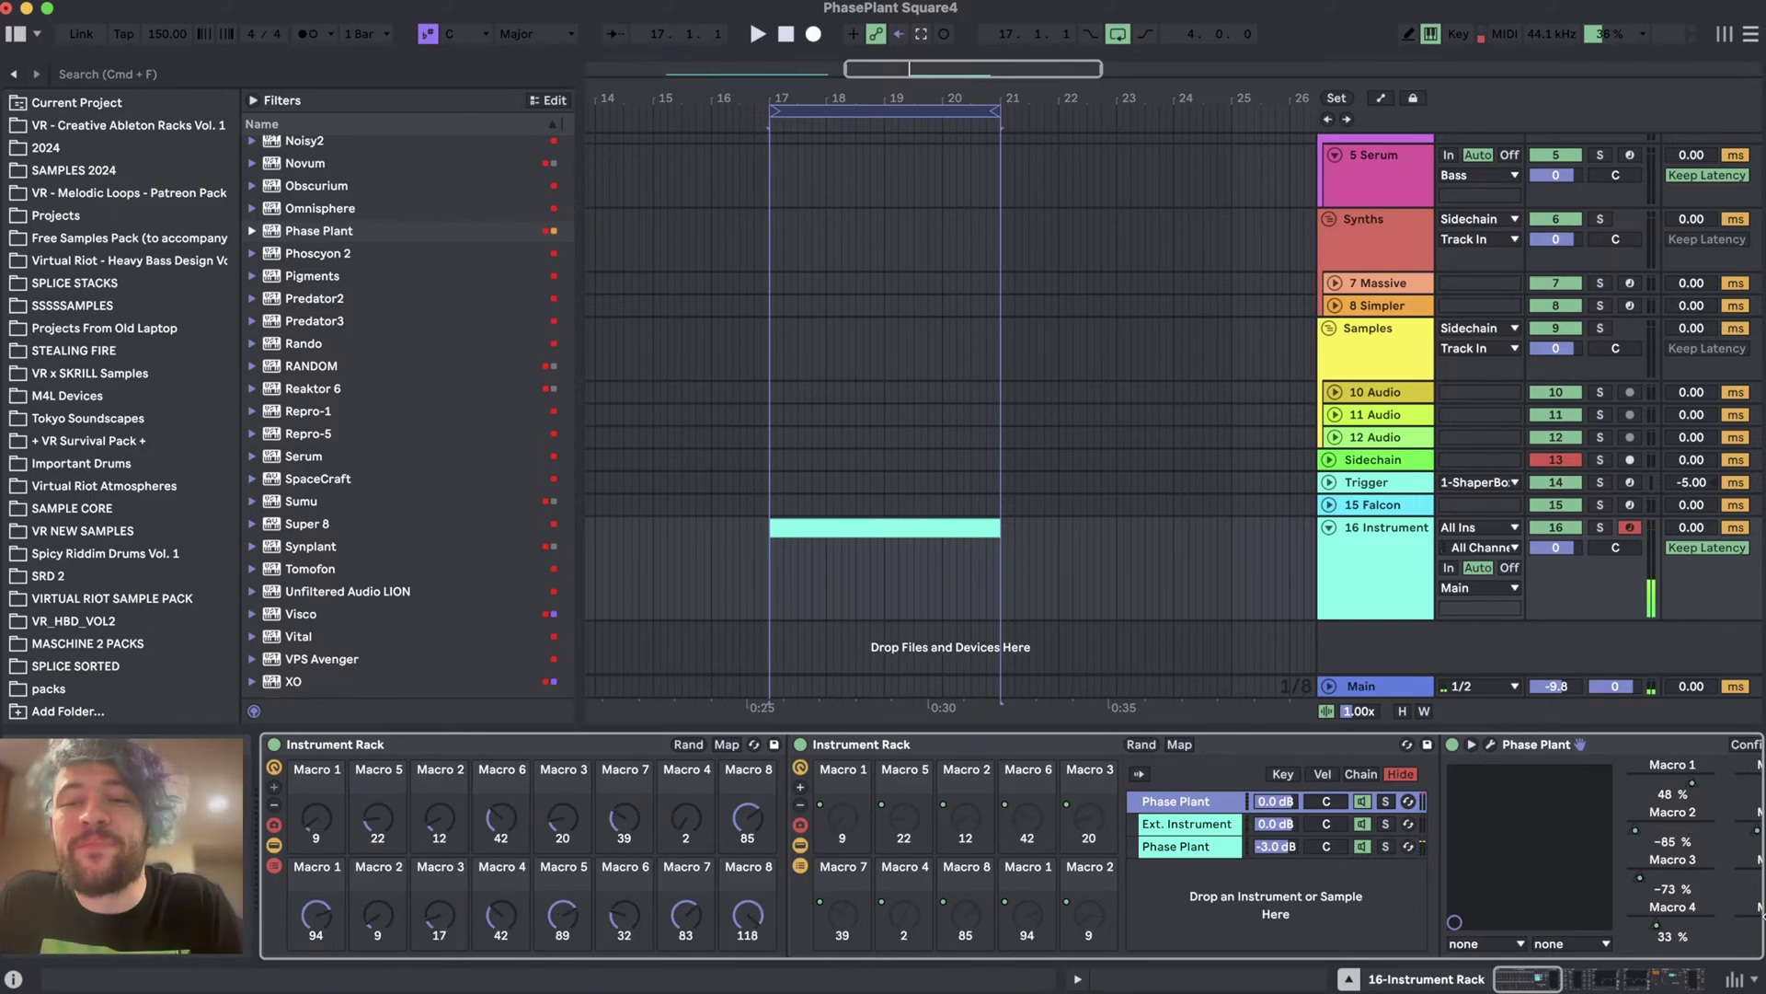
# - Inspect the Remap modulators and the OSC 1 Ratio macro in the first chain's Phase Plant, and close its window
pyautogui.click(1485, 743)
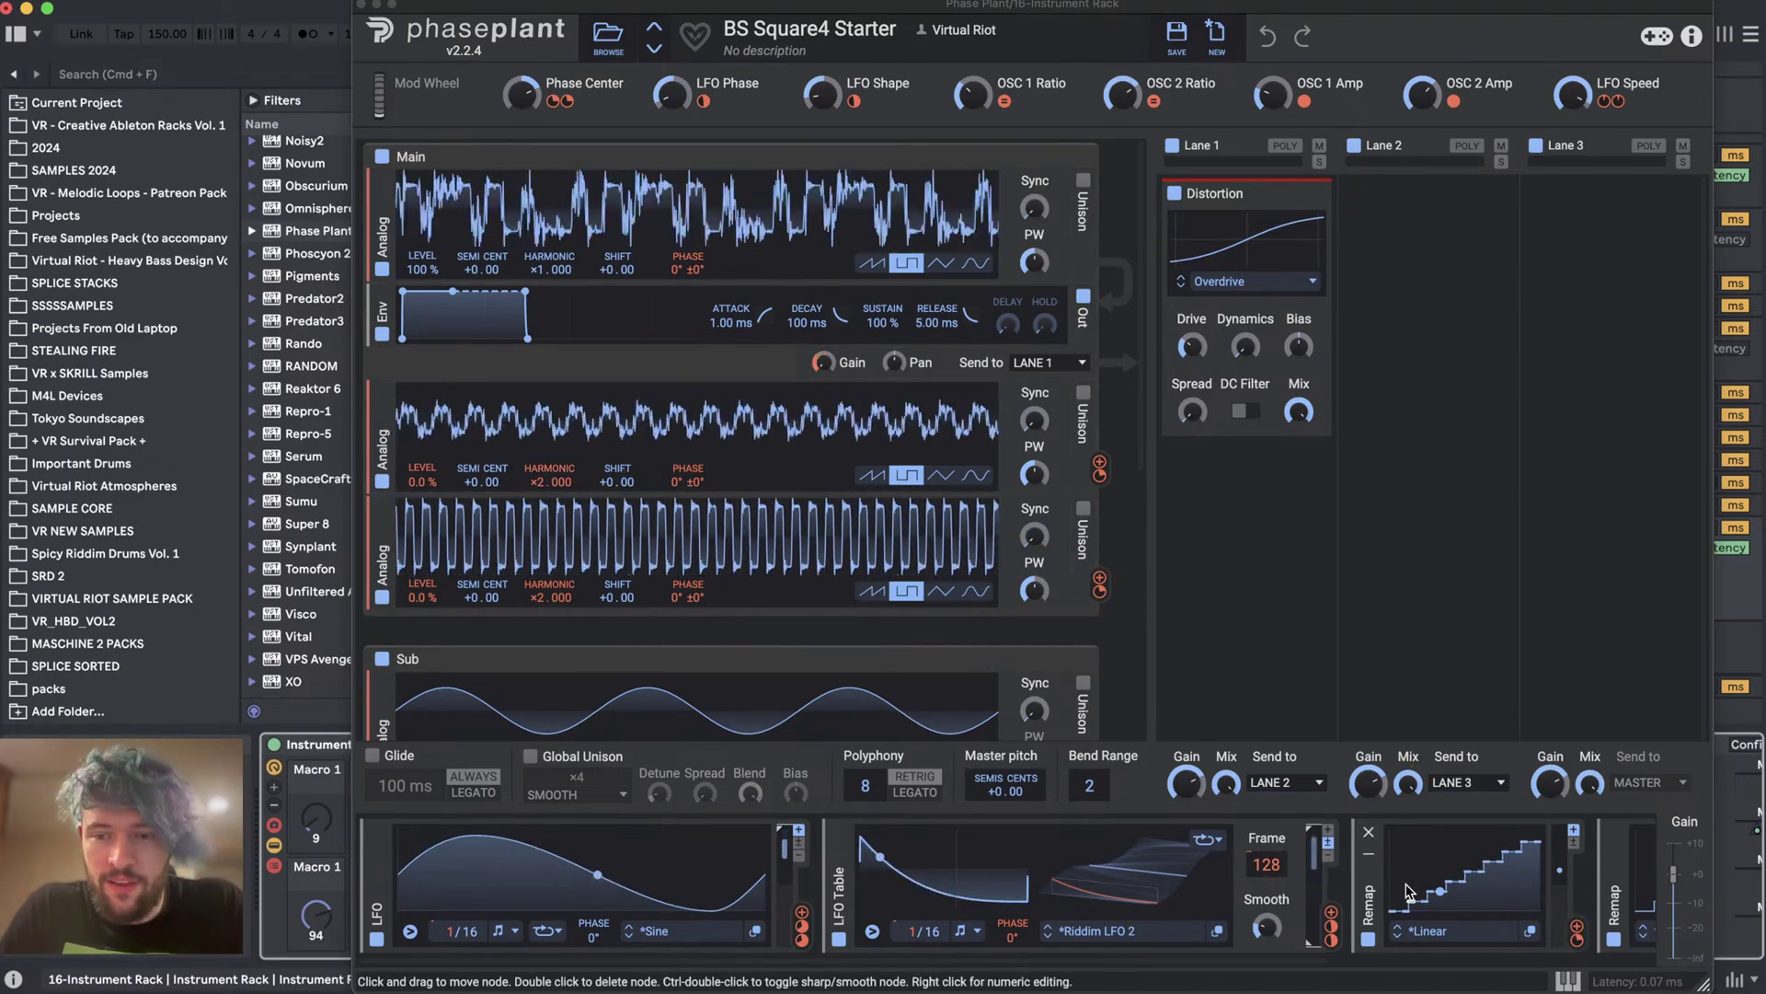
pyautogui.hscroll(8, 1380, 920)
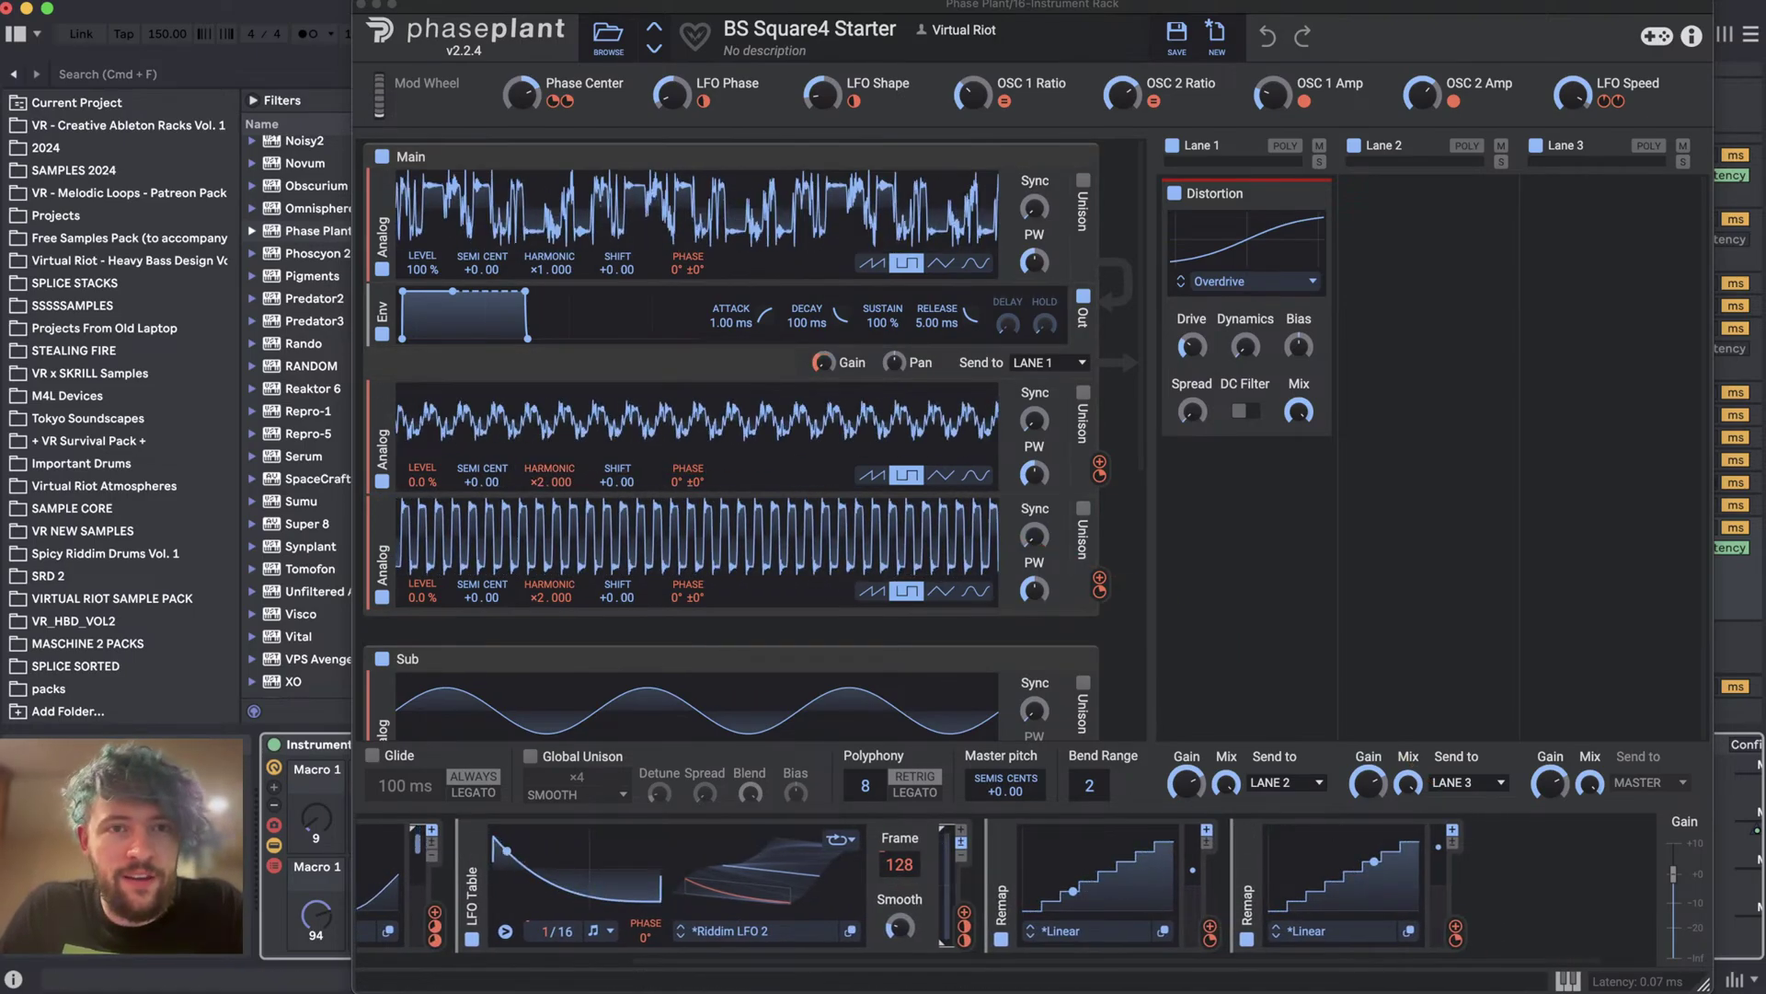
pyautogui.moveTo(972, 93)
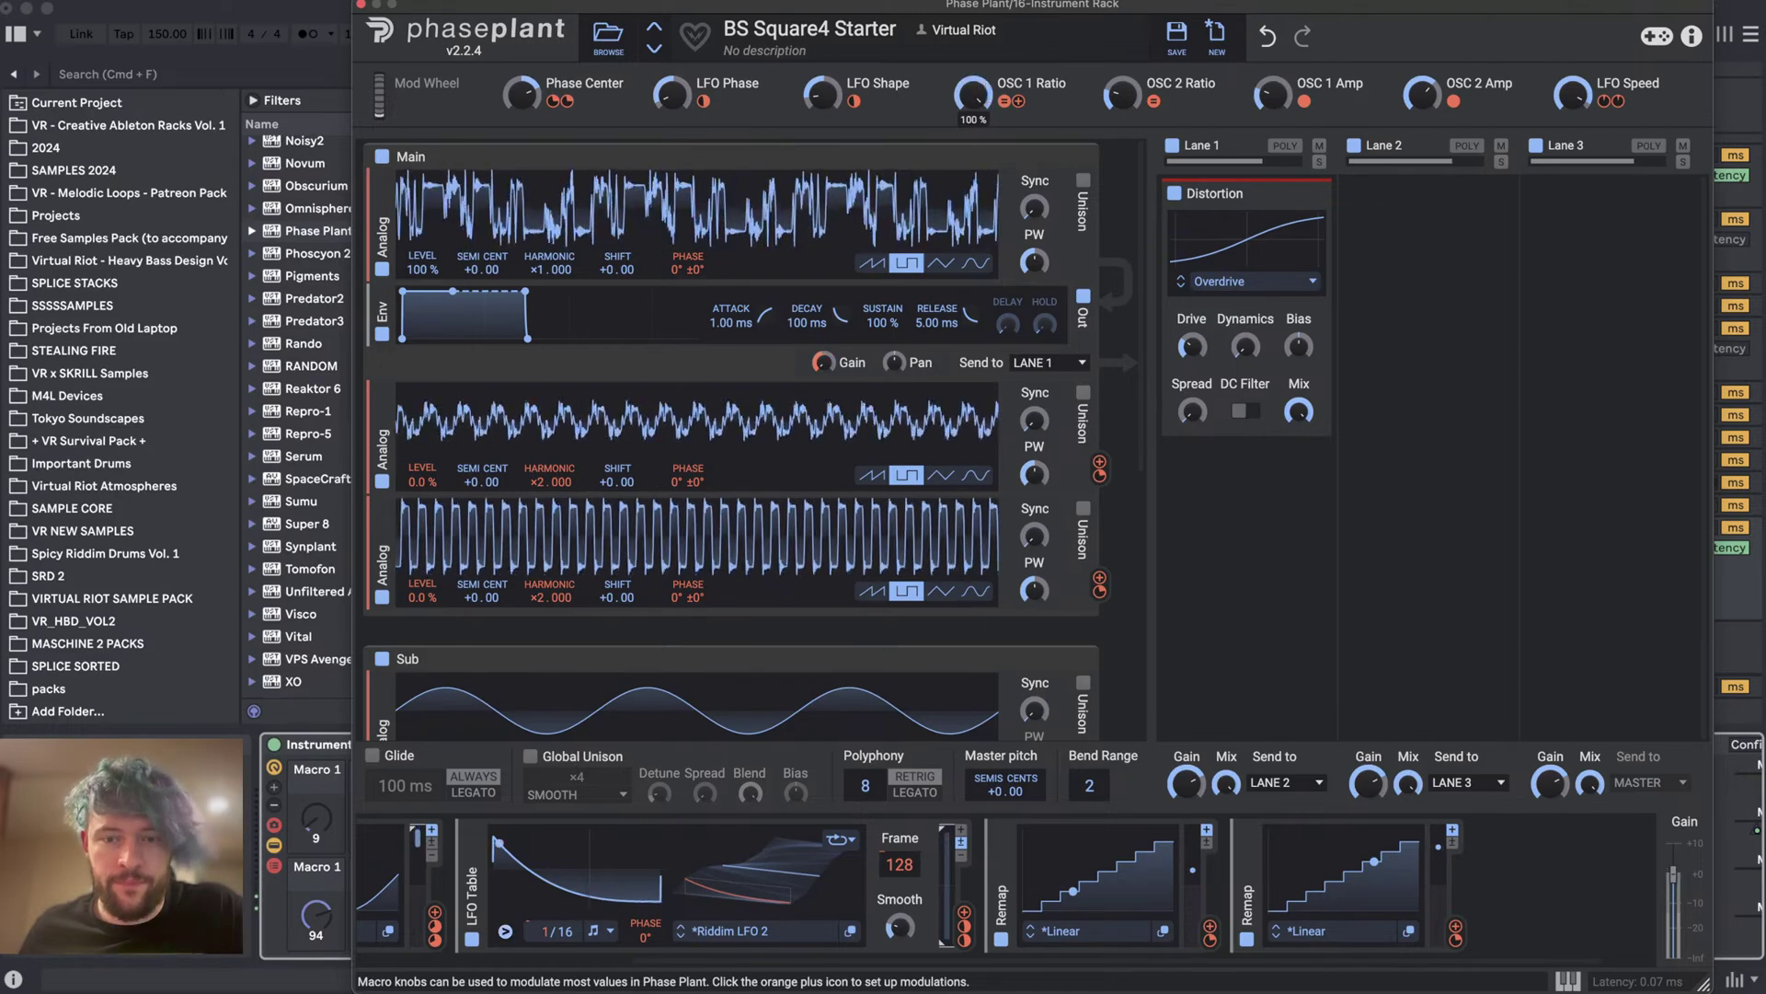
pyautogui.click(361, 5)
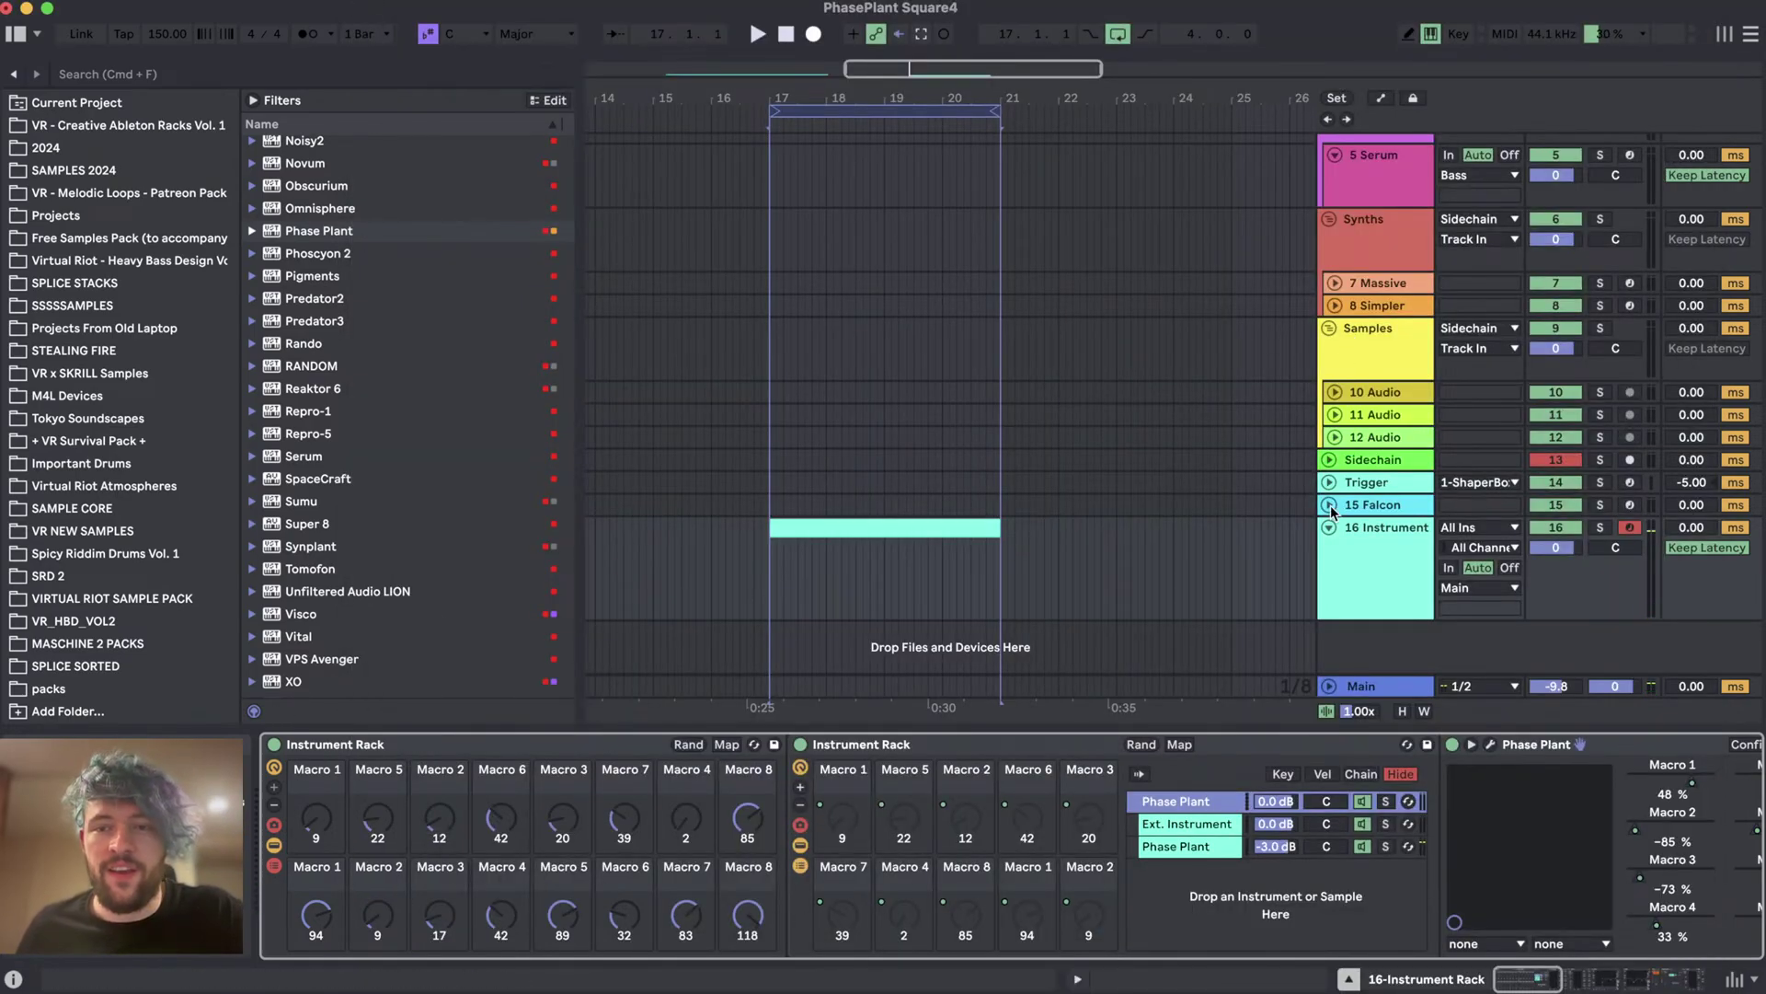
# - Delete the 16 Instrument track from the Live set
pyautogui.click(1351, 543)
pyautogui.press('Delete')
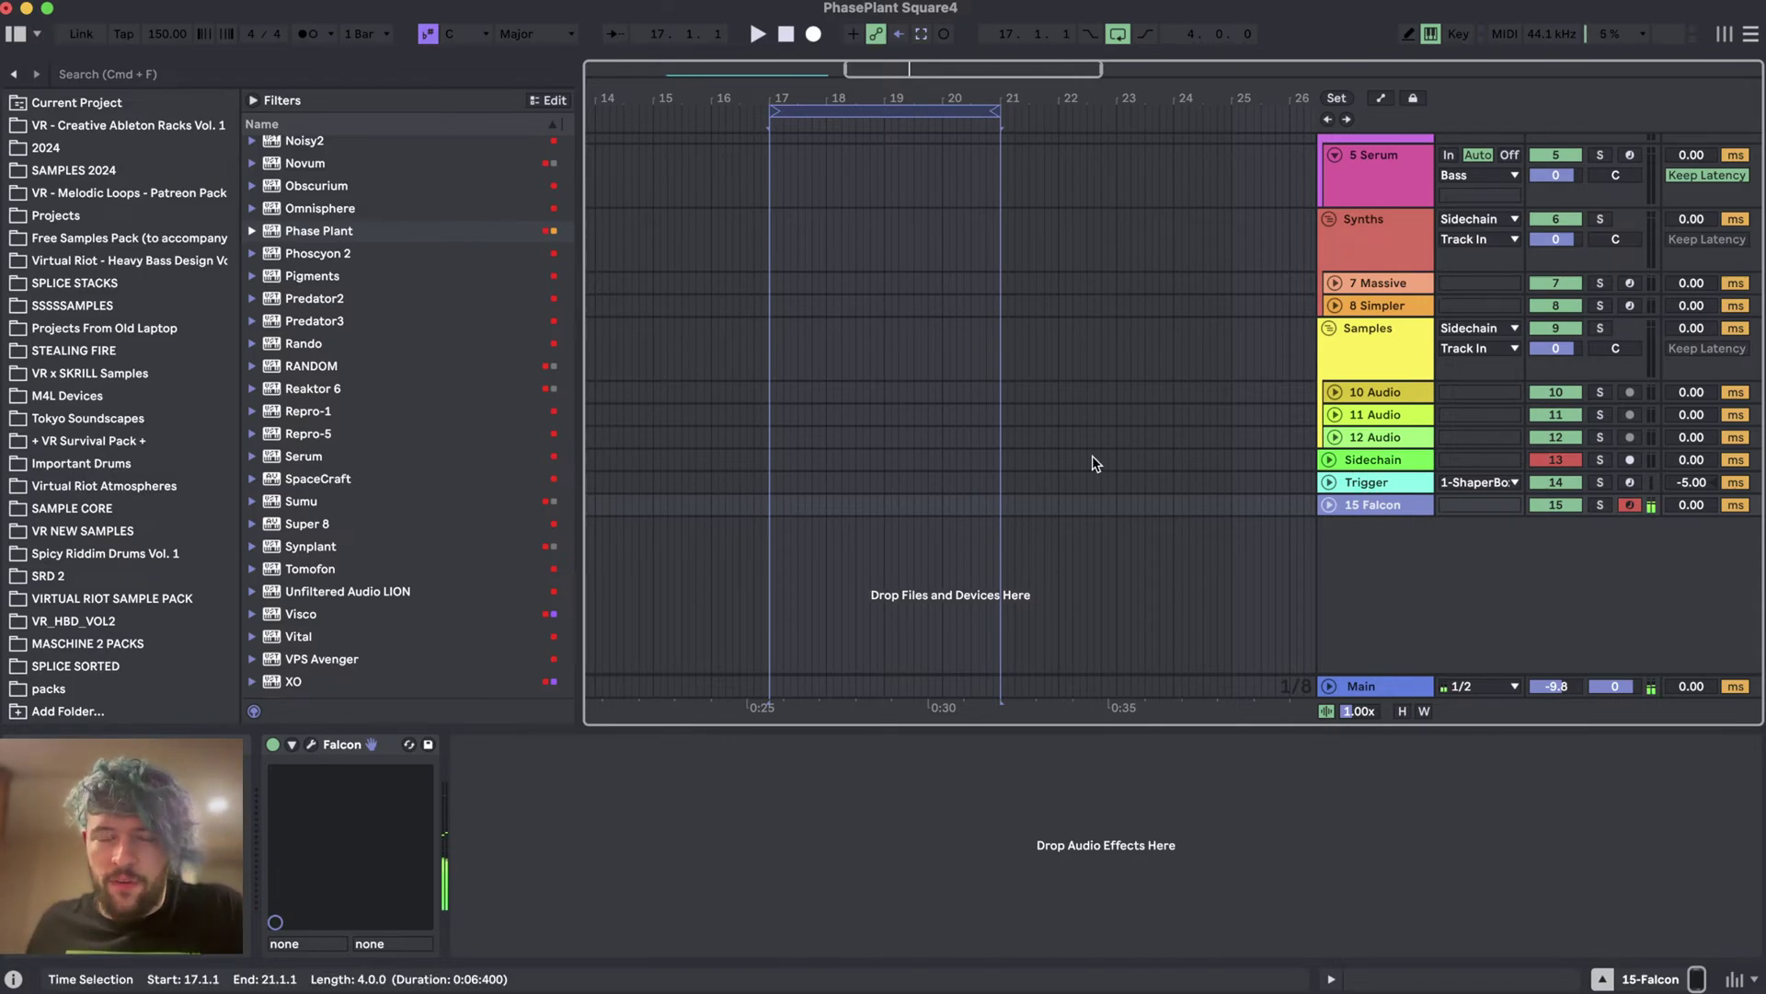
pyautogui.scroll(2, 649, 386)
pyautogui.scroll(3, 649, 387)
pyautogui.scroll(10, 146, 237)
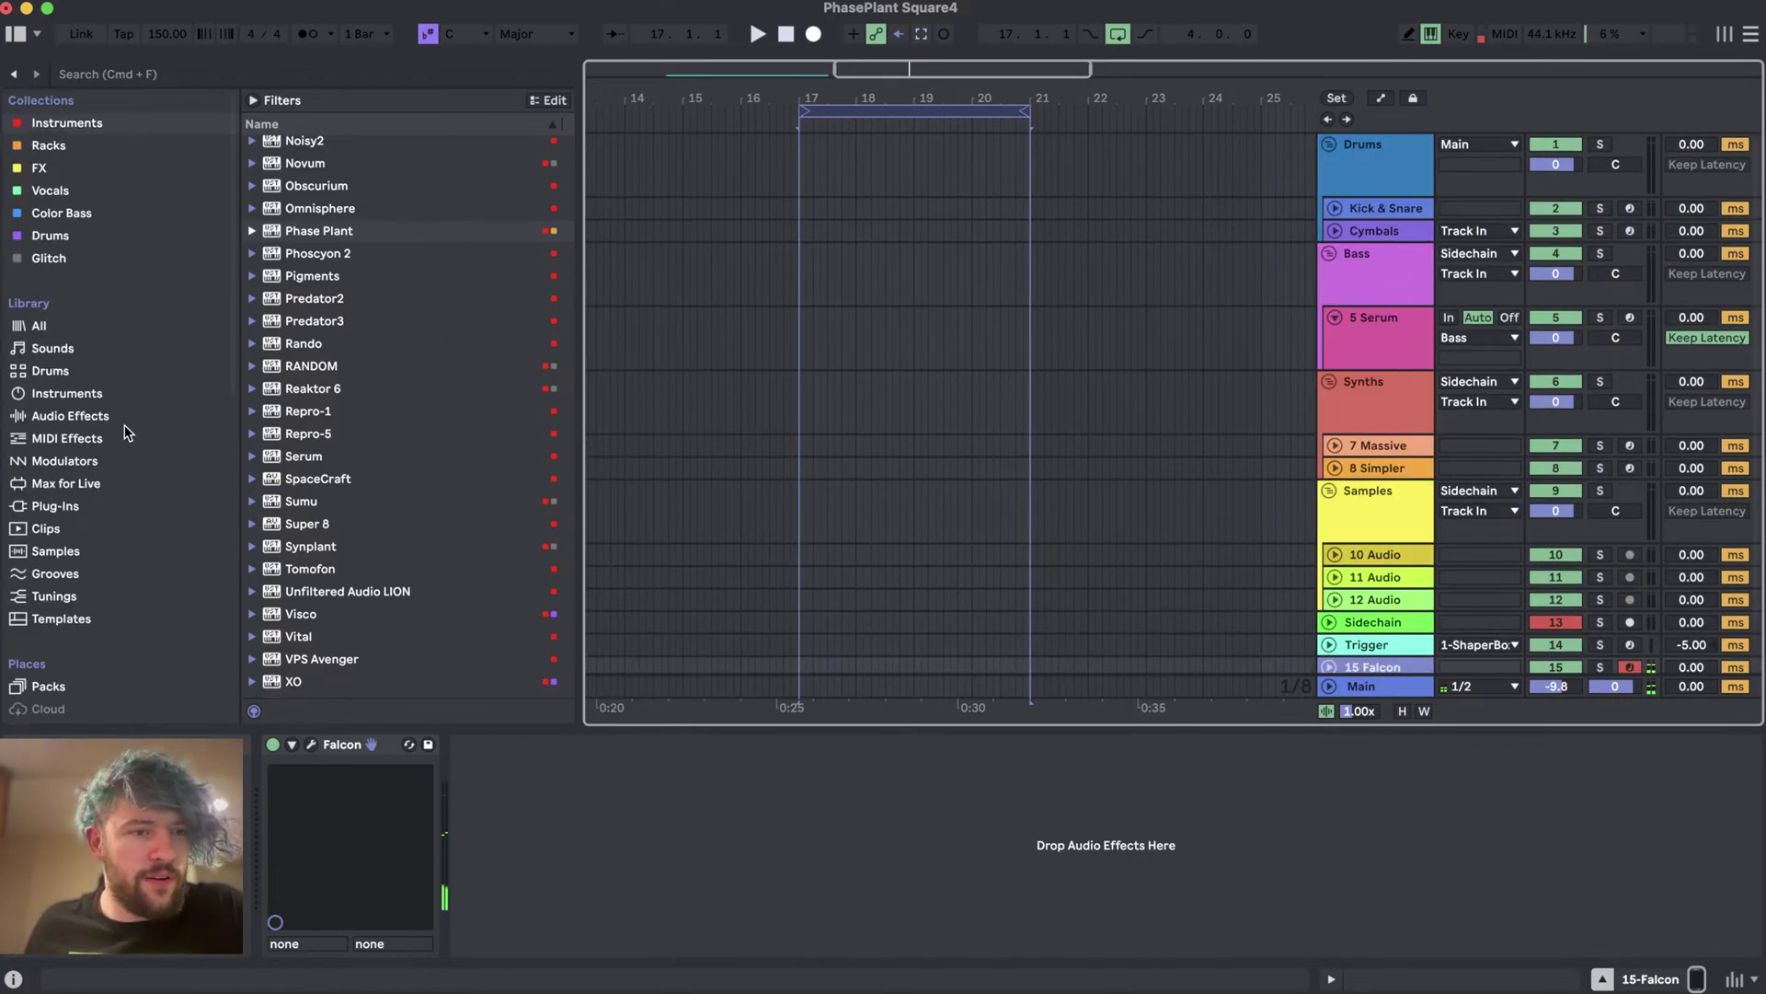
pyautogui.click(101, 0)
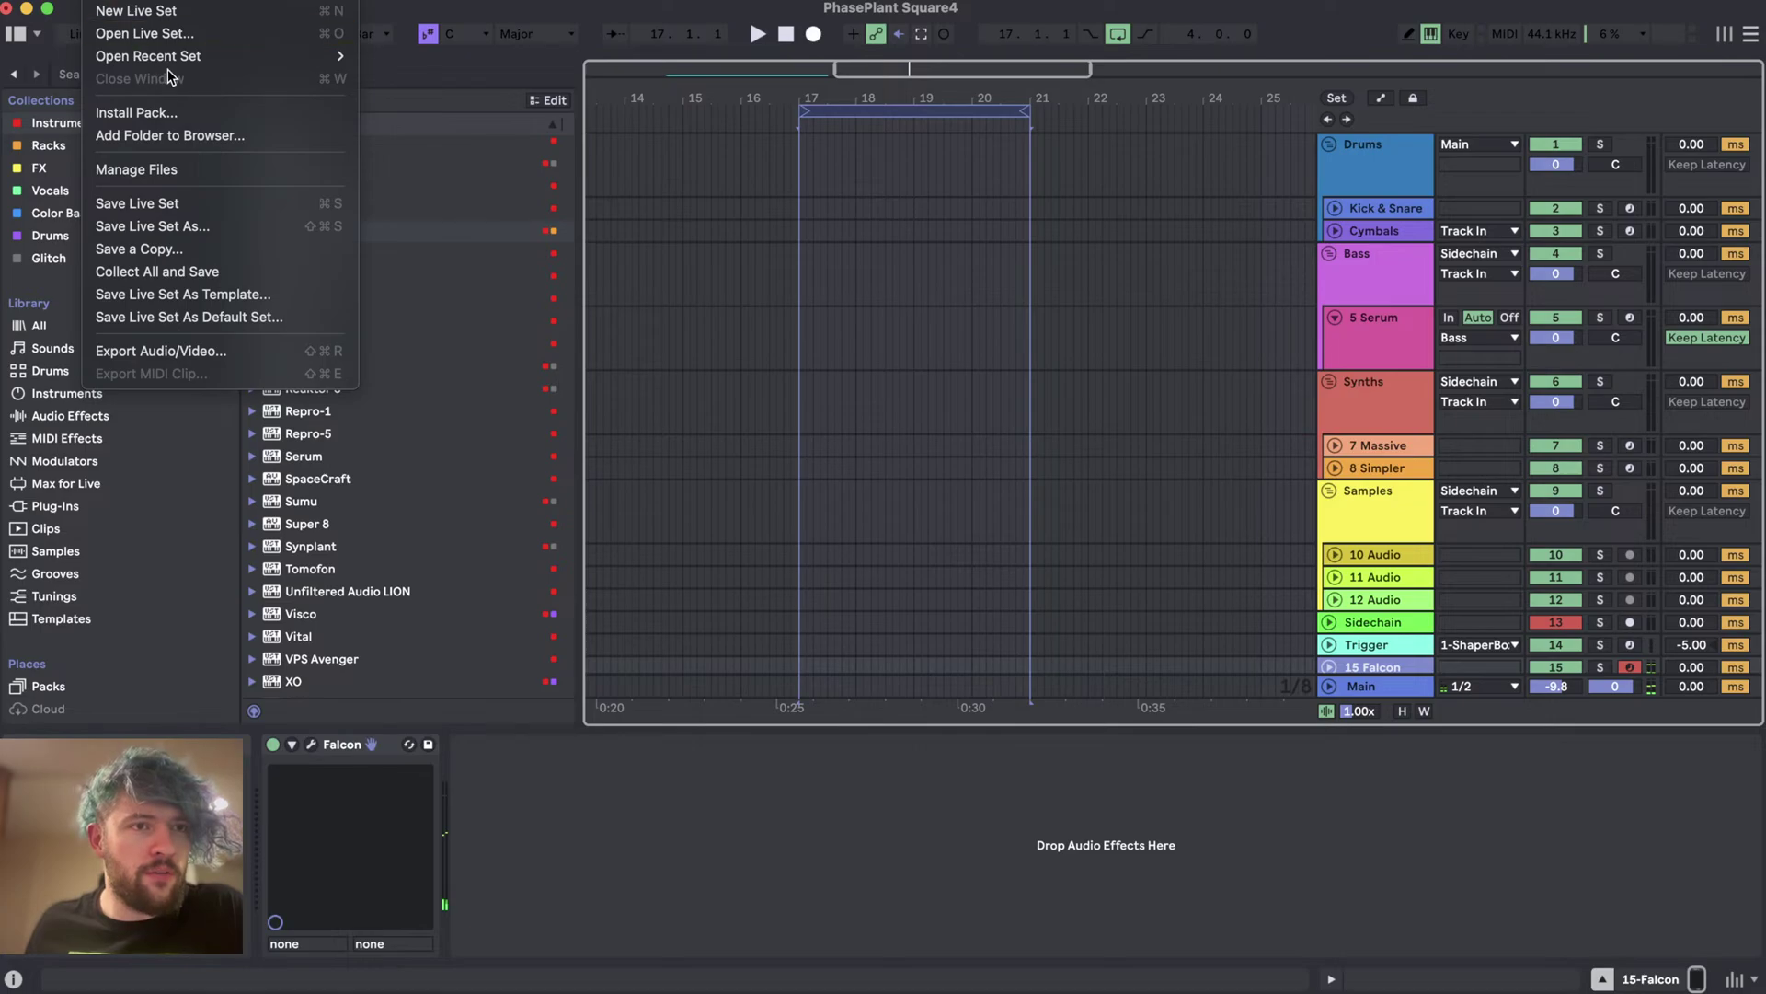
pyautogui.moveTo(179, 54)
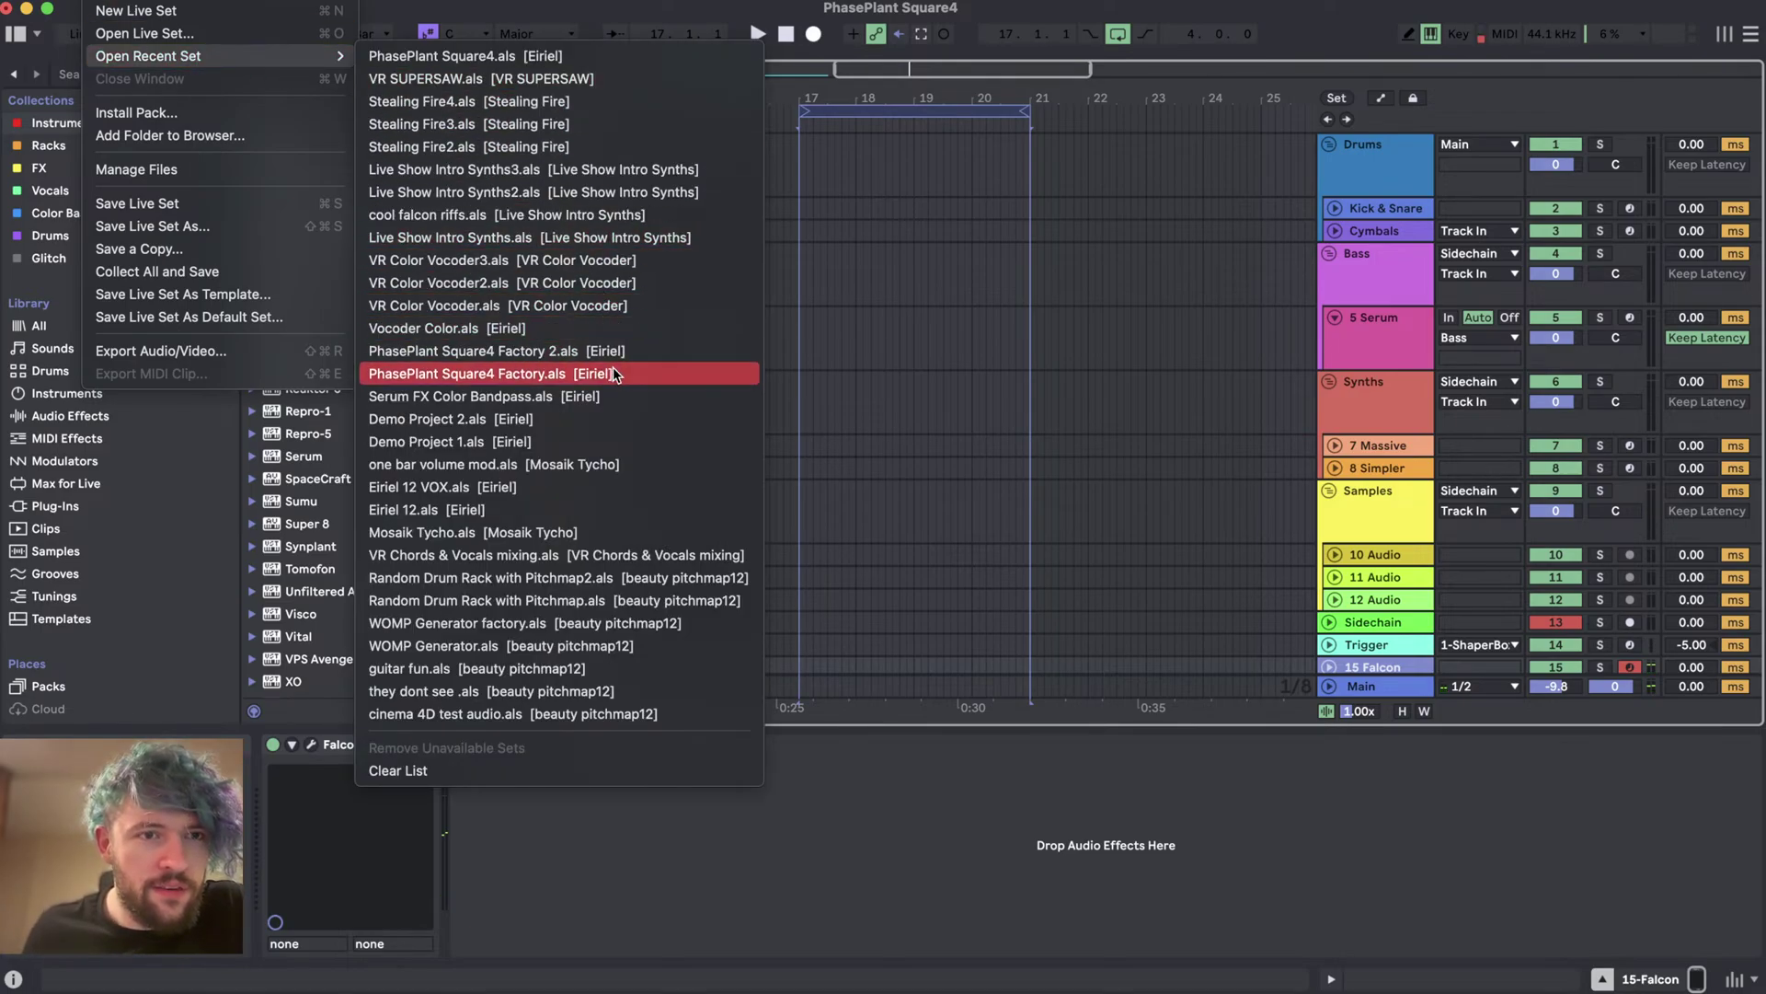
pyautogui.click(956, 536)
# - Show the User Library in the browser and expand its + + + STEALING FIRE + + + folder
pyautogui.scroll(-10, 69, 589)
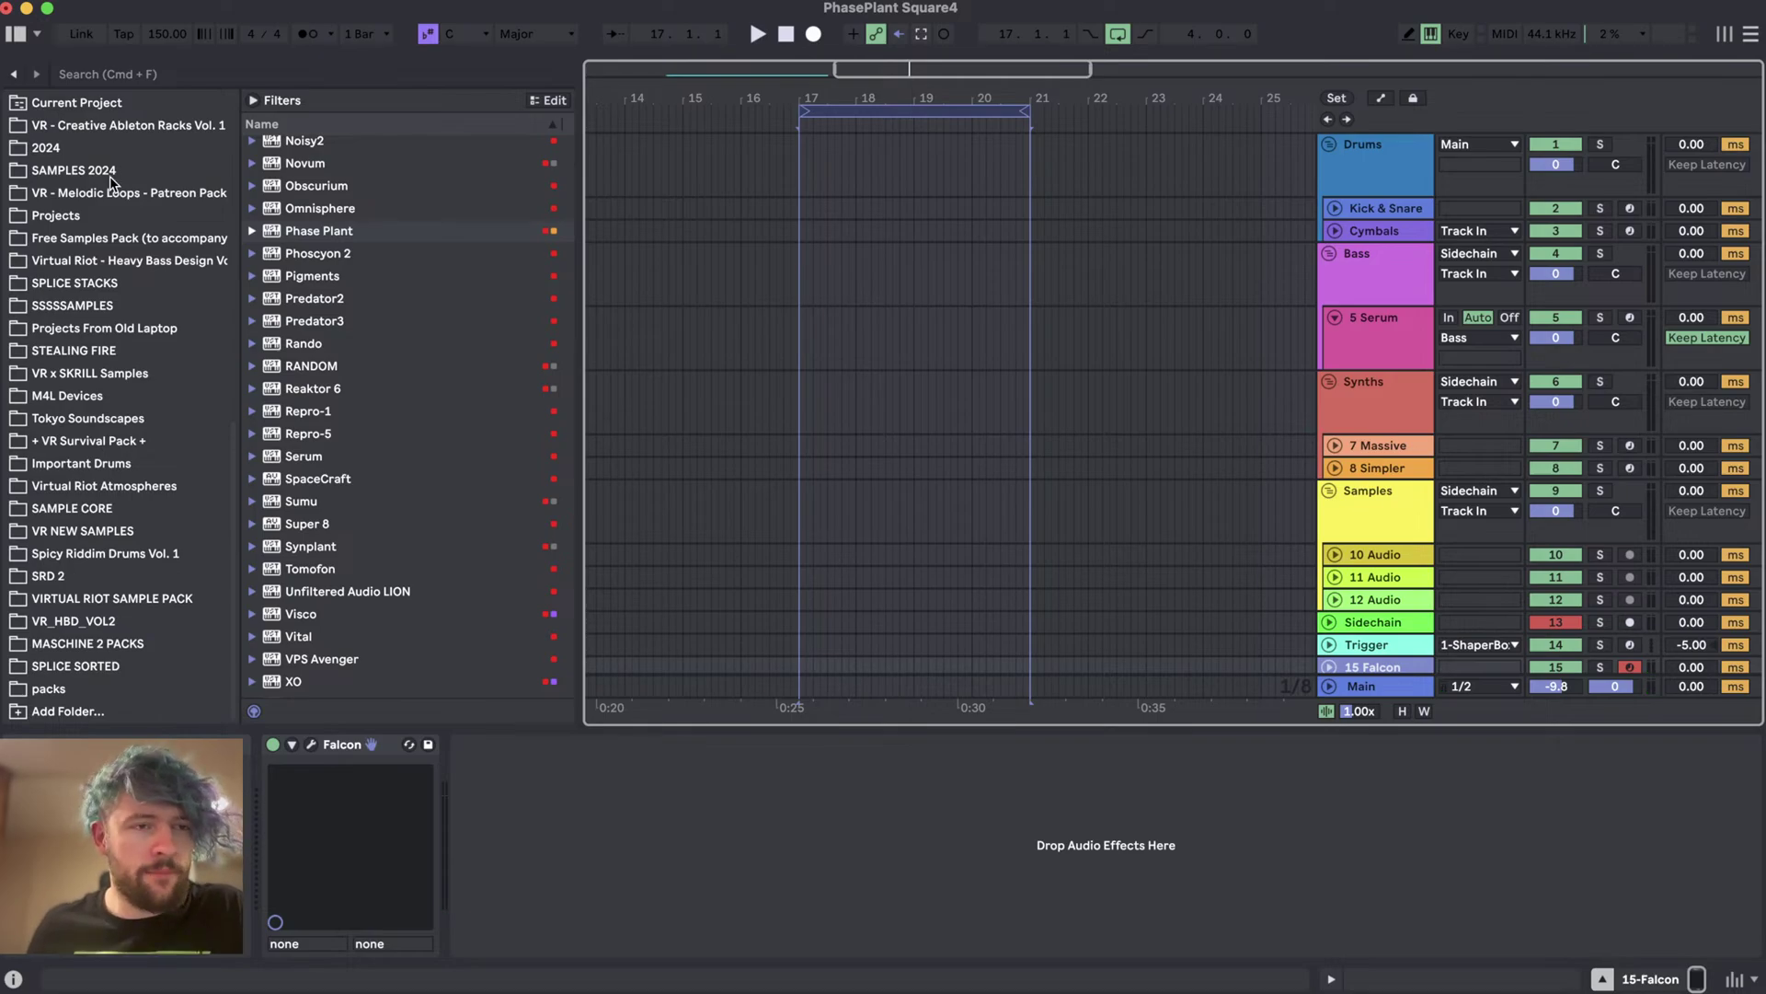
pyautogui.scroll(8, 110, 181)
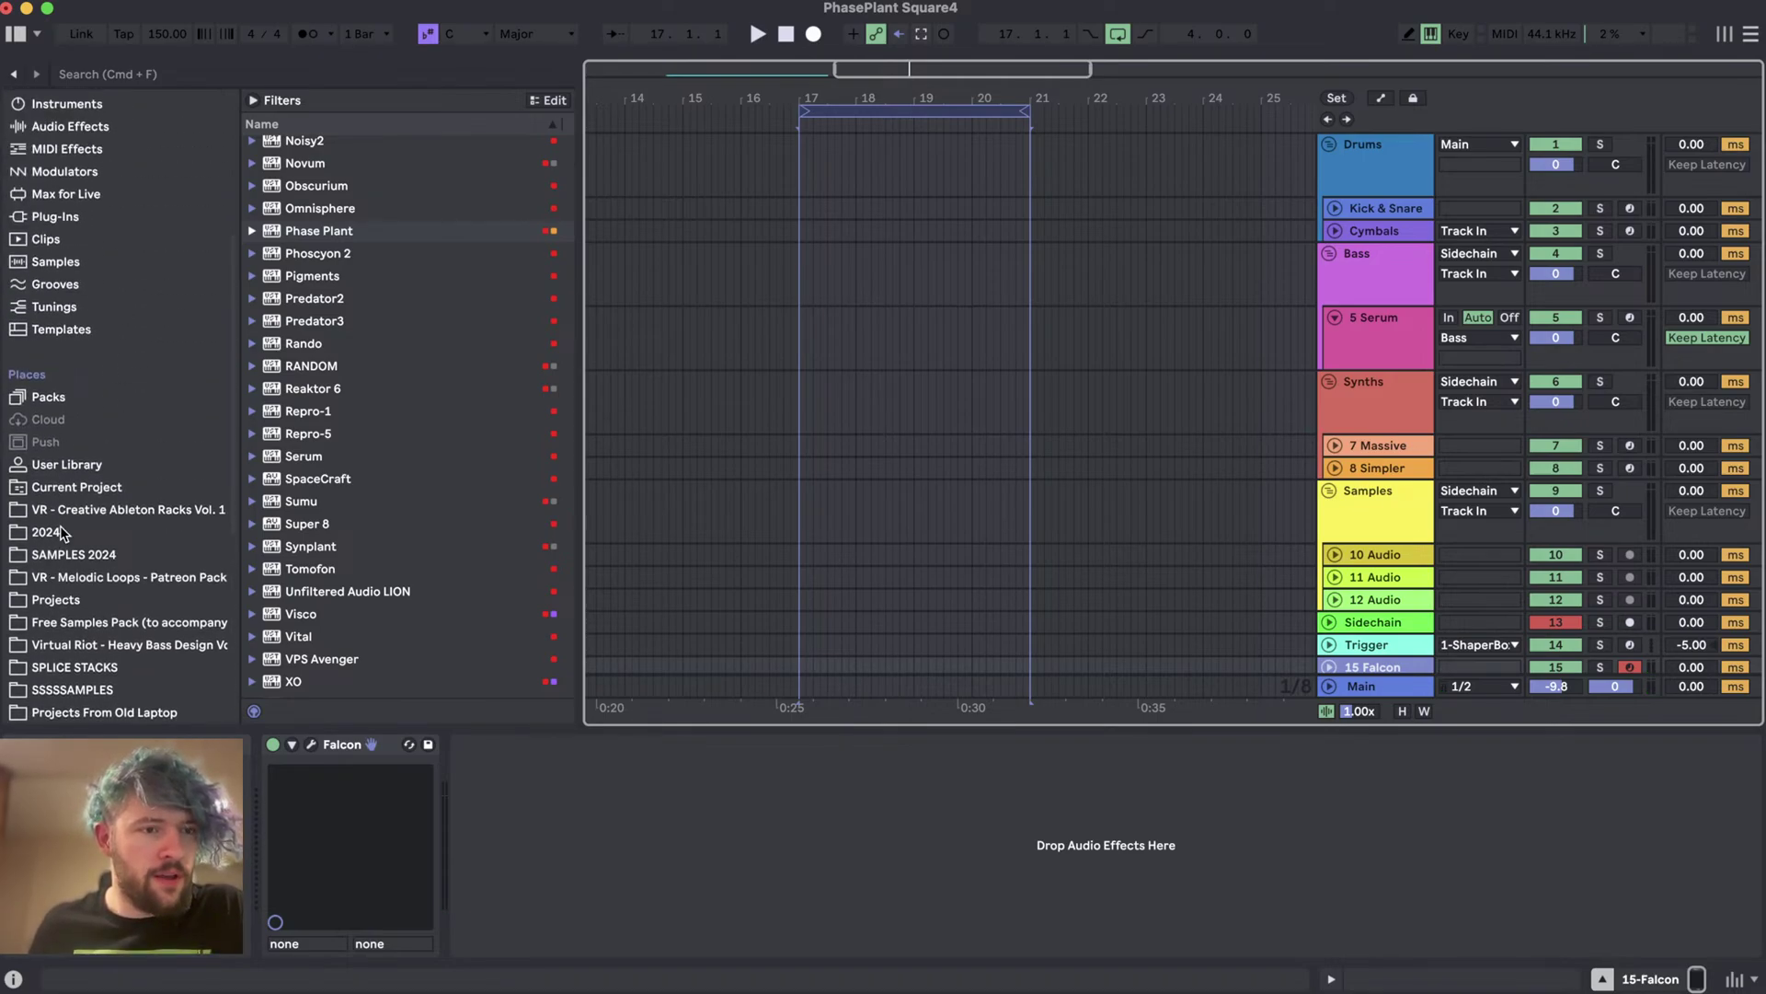
pyautogui.click(51, 465)
pyautogui.doubleClick(313, 146)
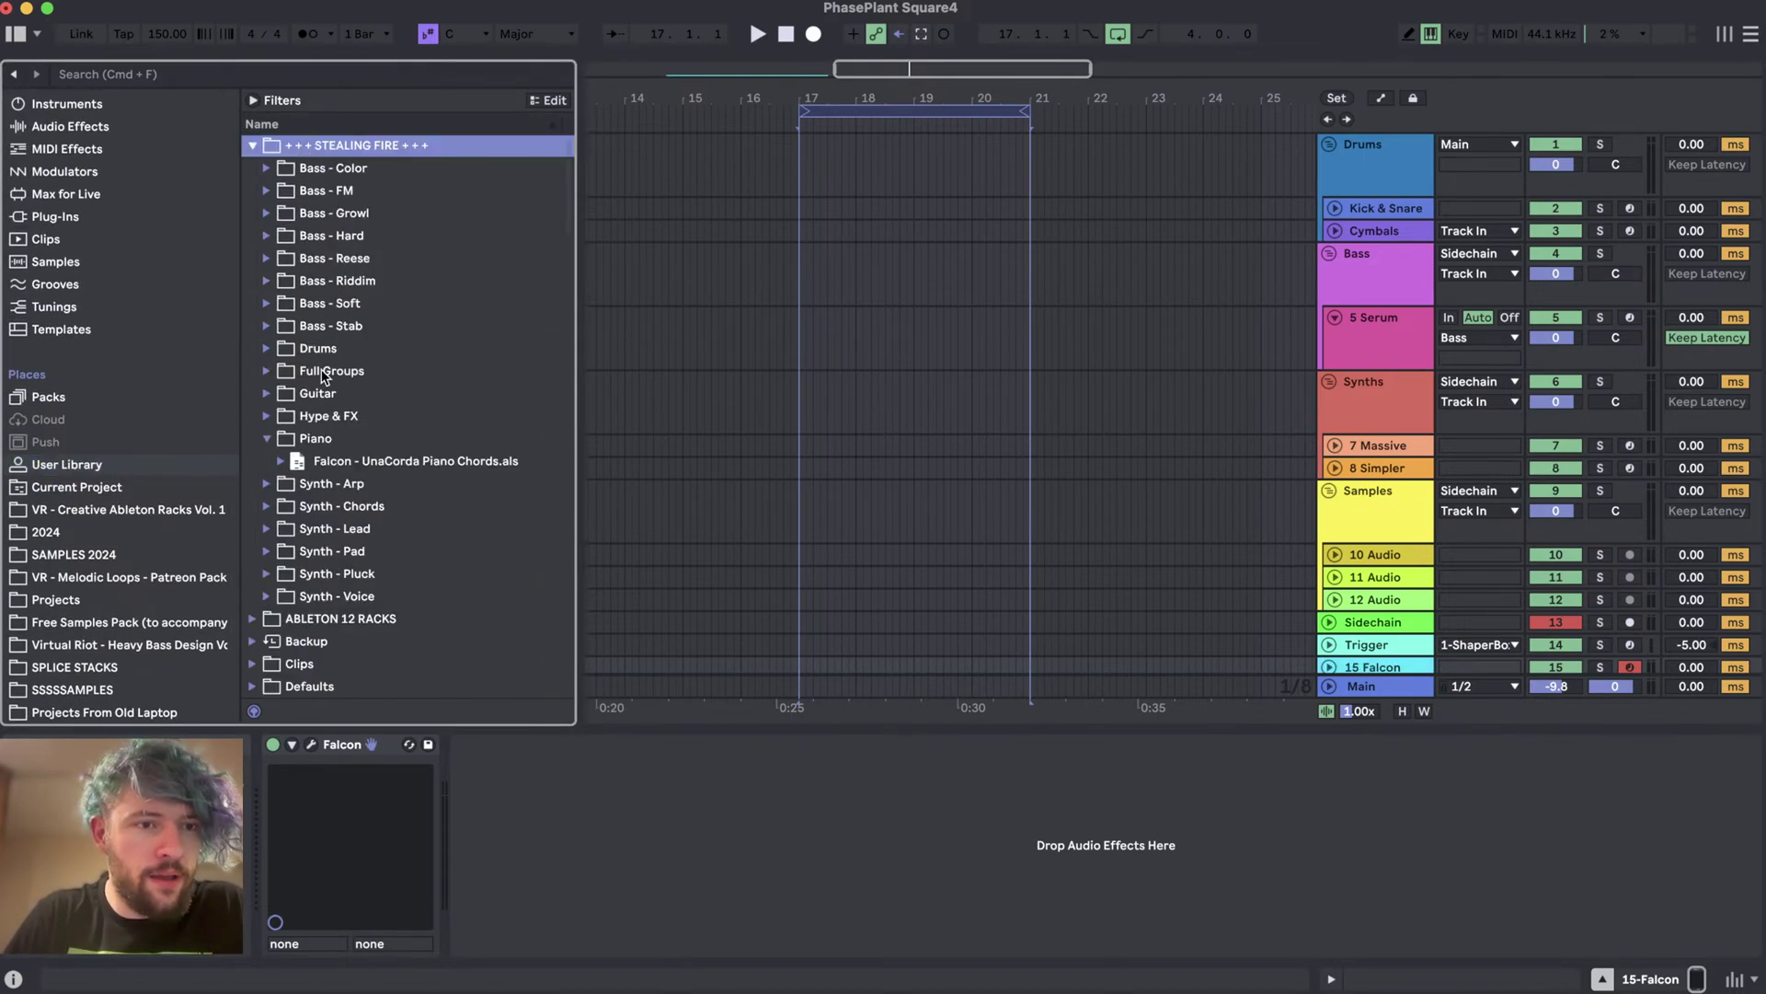
# - Expand the Guitar folder and add Serum - GUITAR 1.als as the first track in the Synths group
pyautogui.click(317, 377)
pyautogui.doubleClick(319, 393)
pyautogui.click(379, 438)
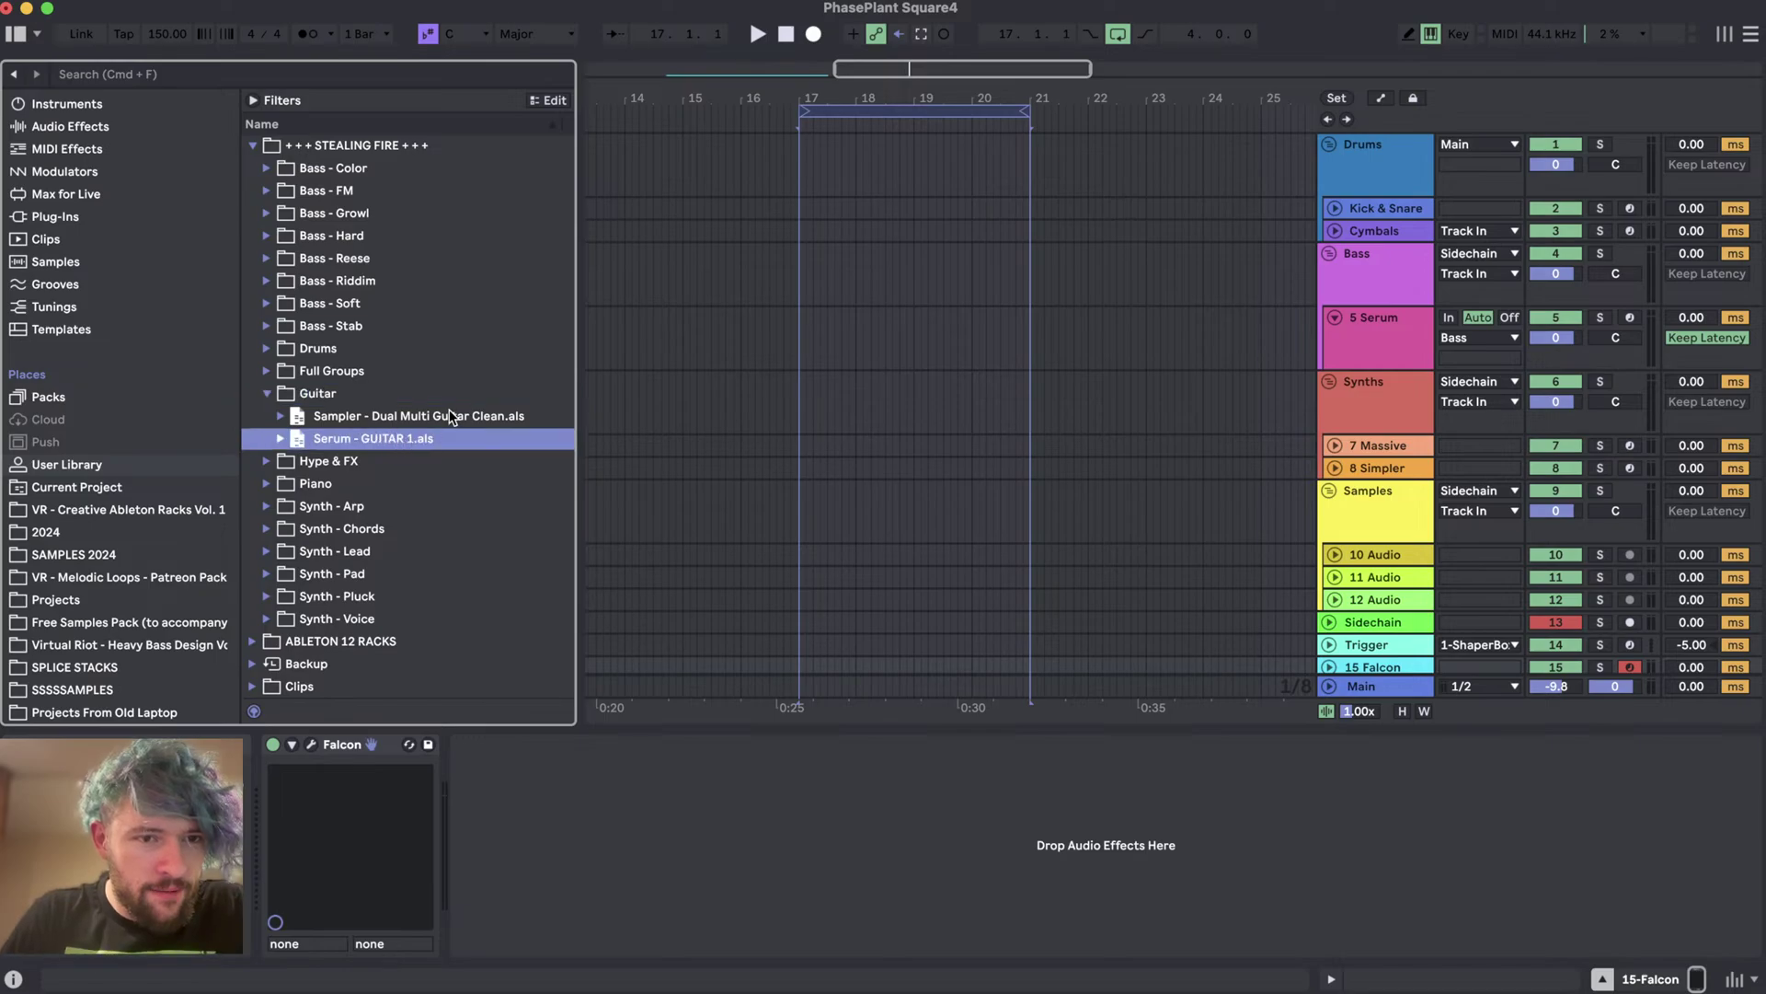
pyautogui.moveTo(697, 523); pyautogui.dragTo(1375, 418)
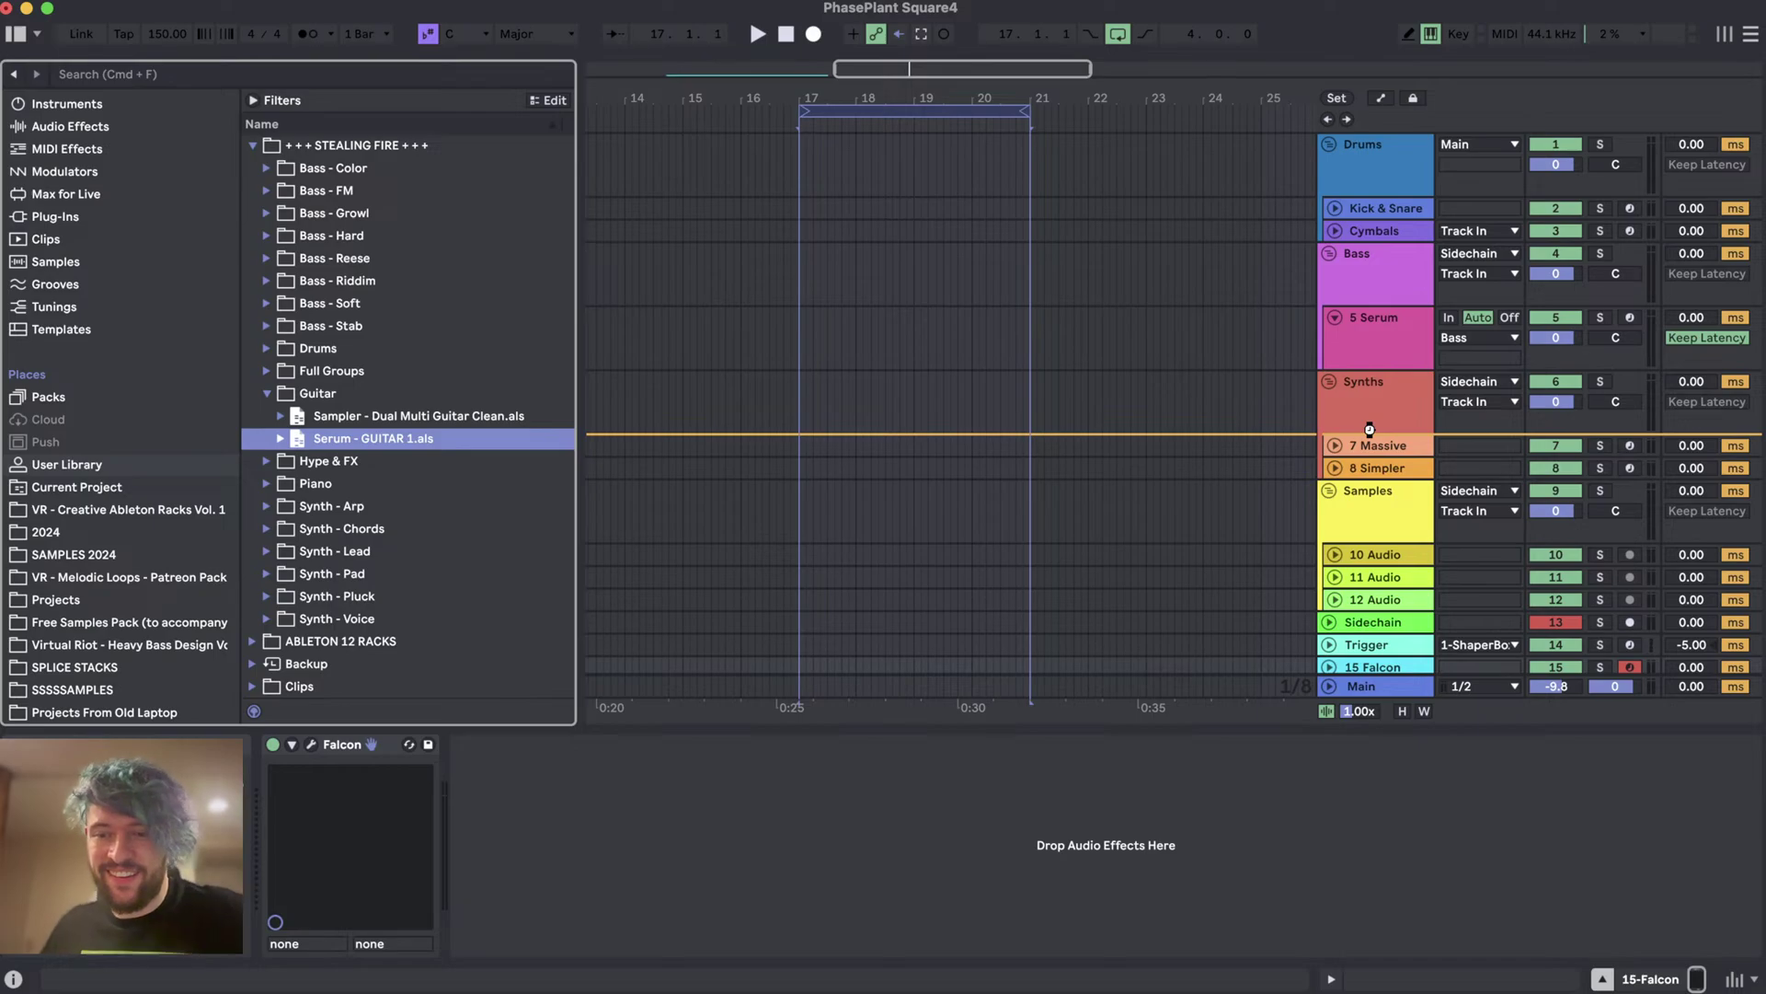
pyautogui.moveTo(1370, 430); pyautogui.dragTo(1371, 429)
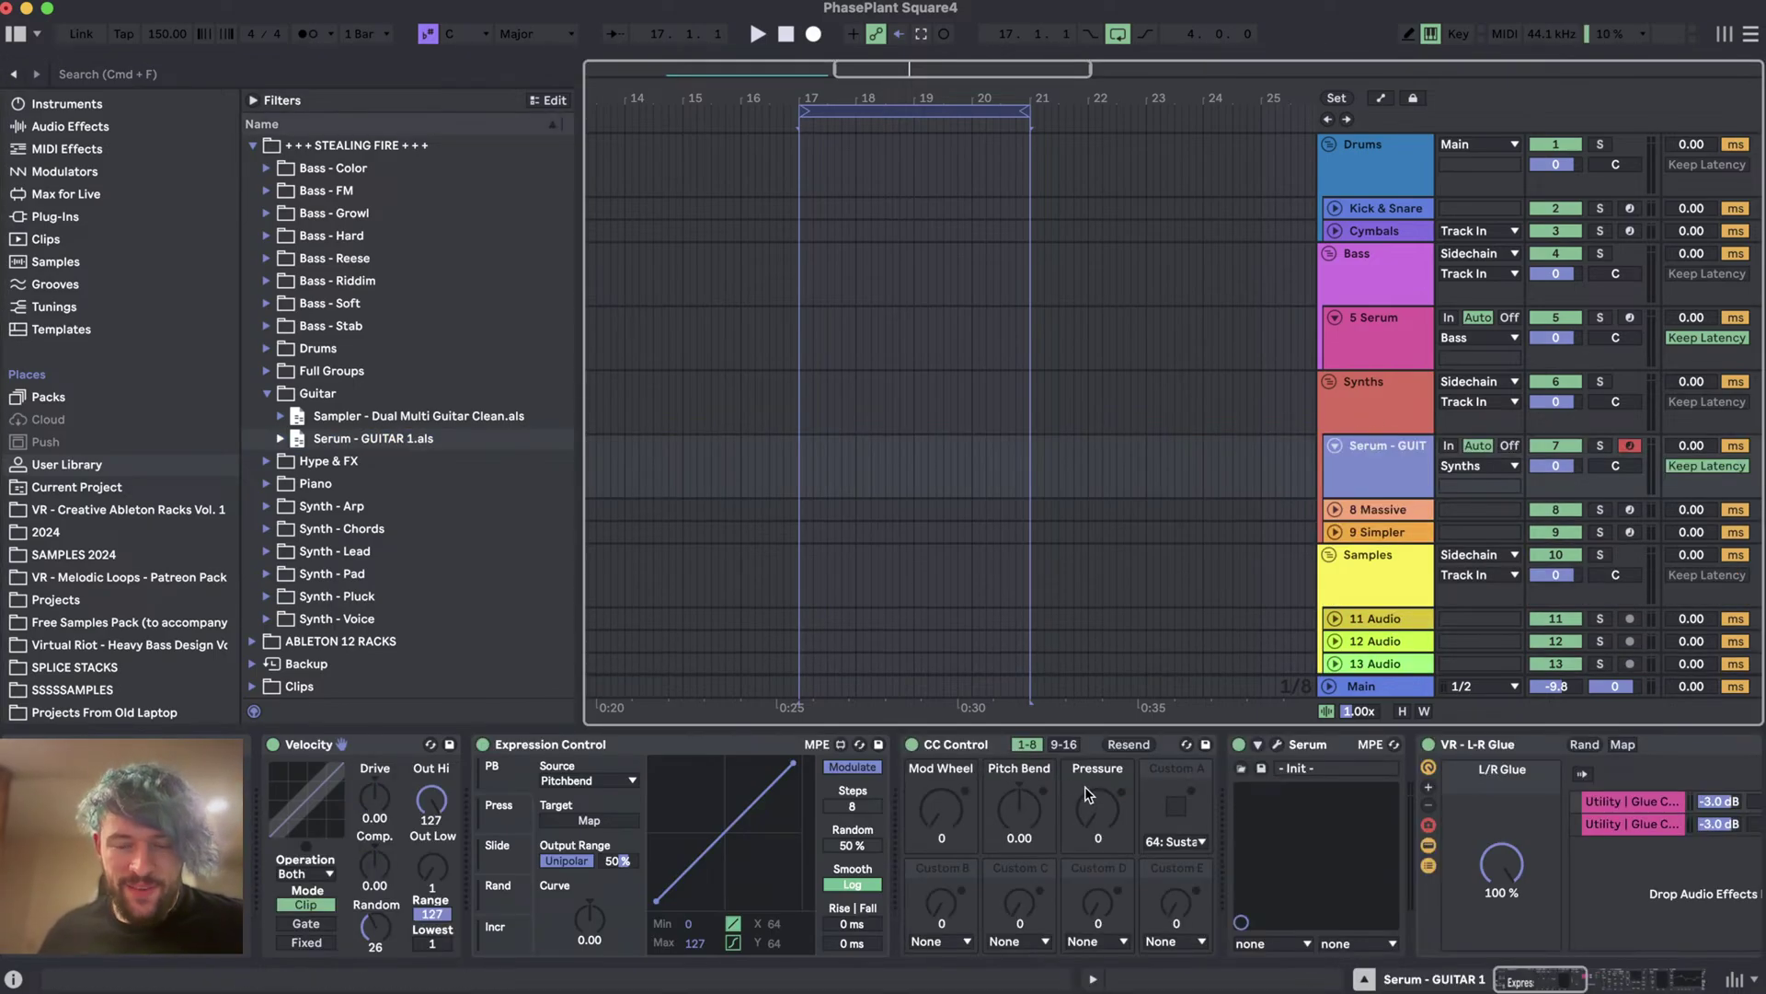
# - Examine the guitar track's device chain, including the second chain of the L/R Glue rack with its Utility and Glue Compressor
pyautogui.hscroll(10, 1088, 793)
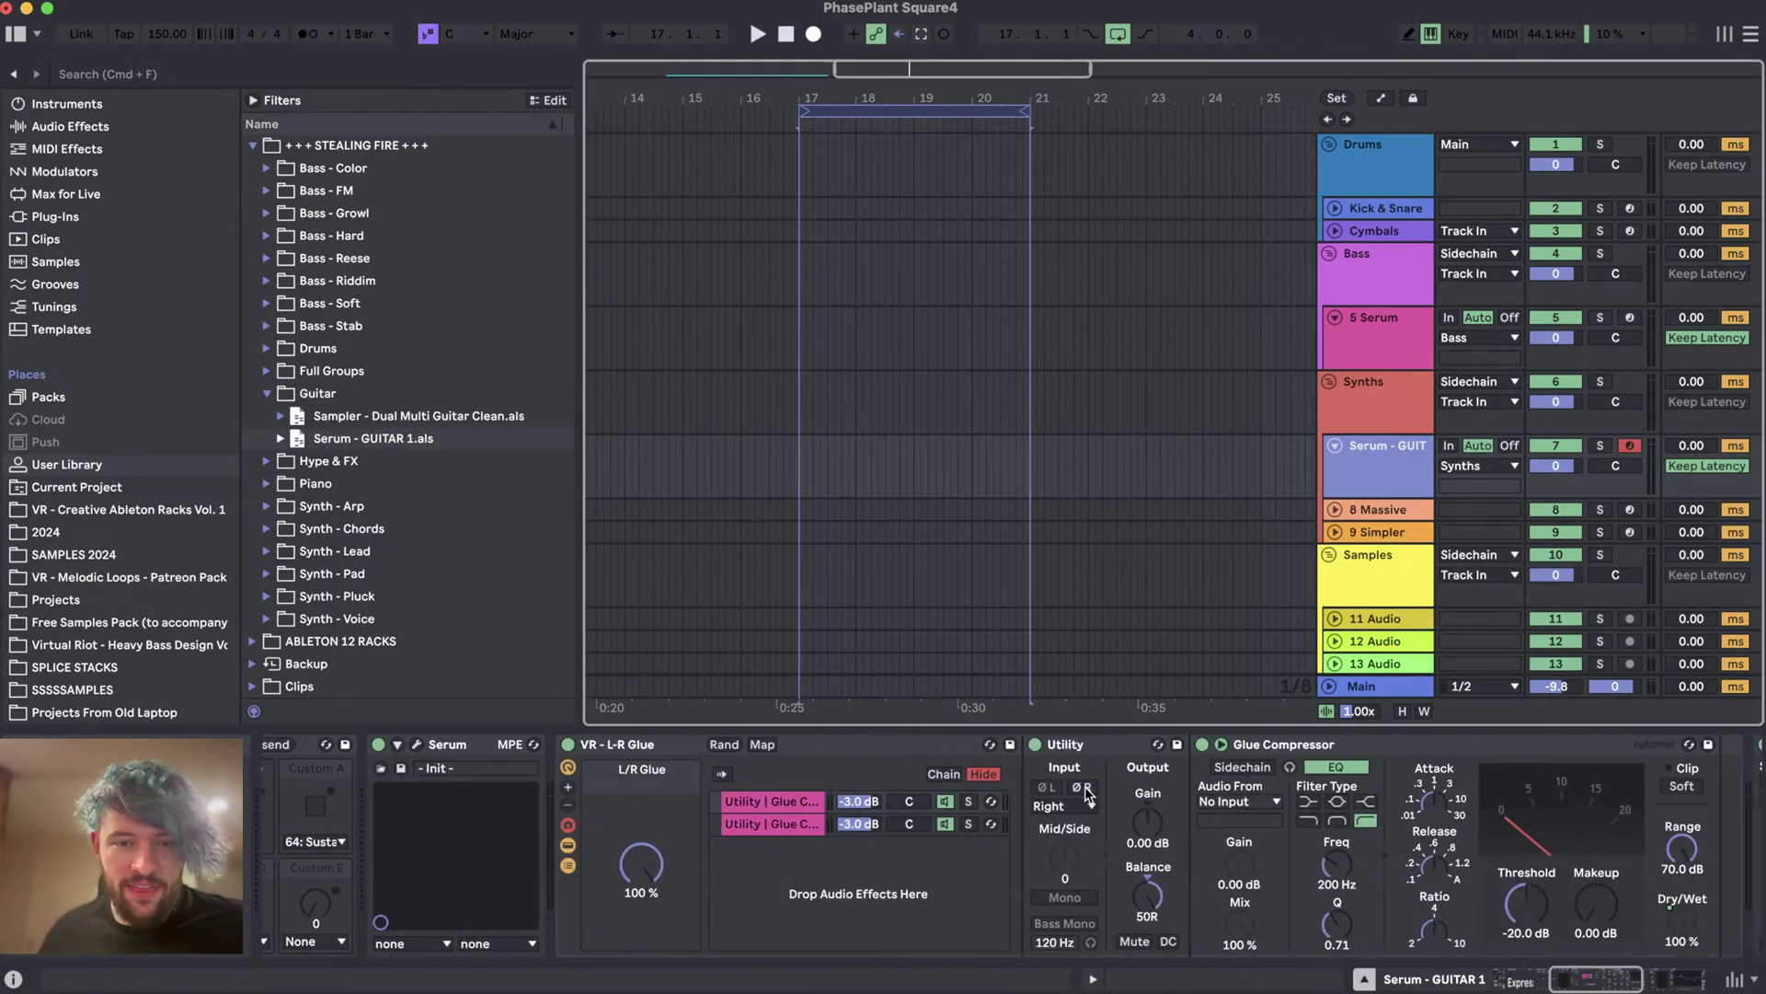
pyautogui.click(782, 822)
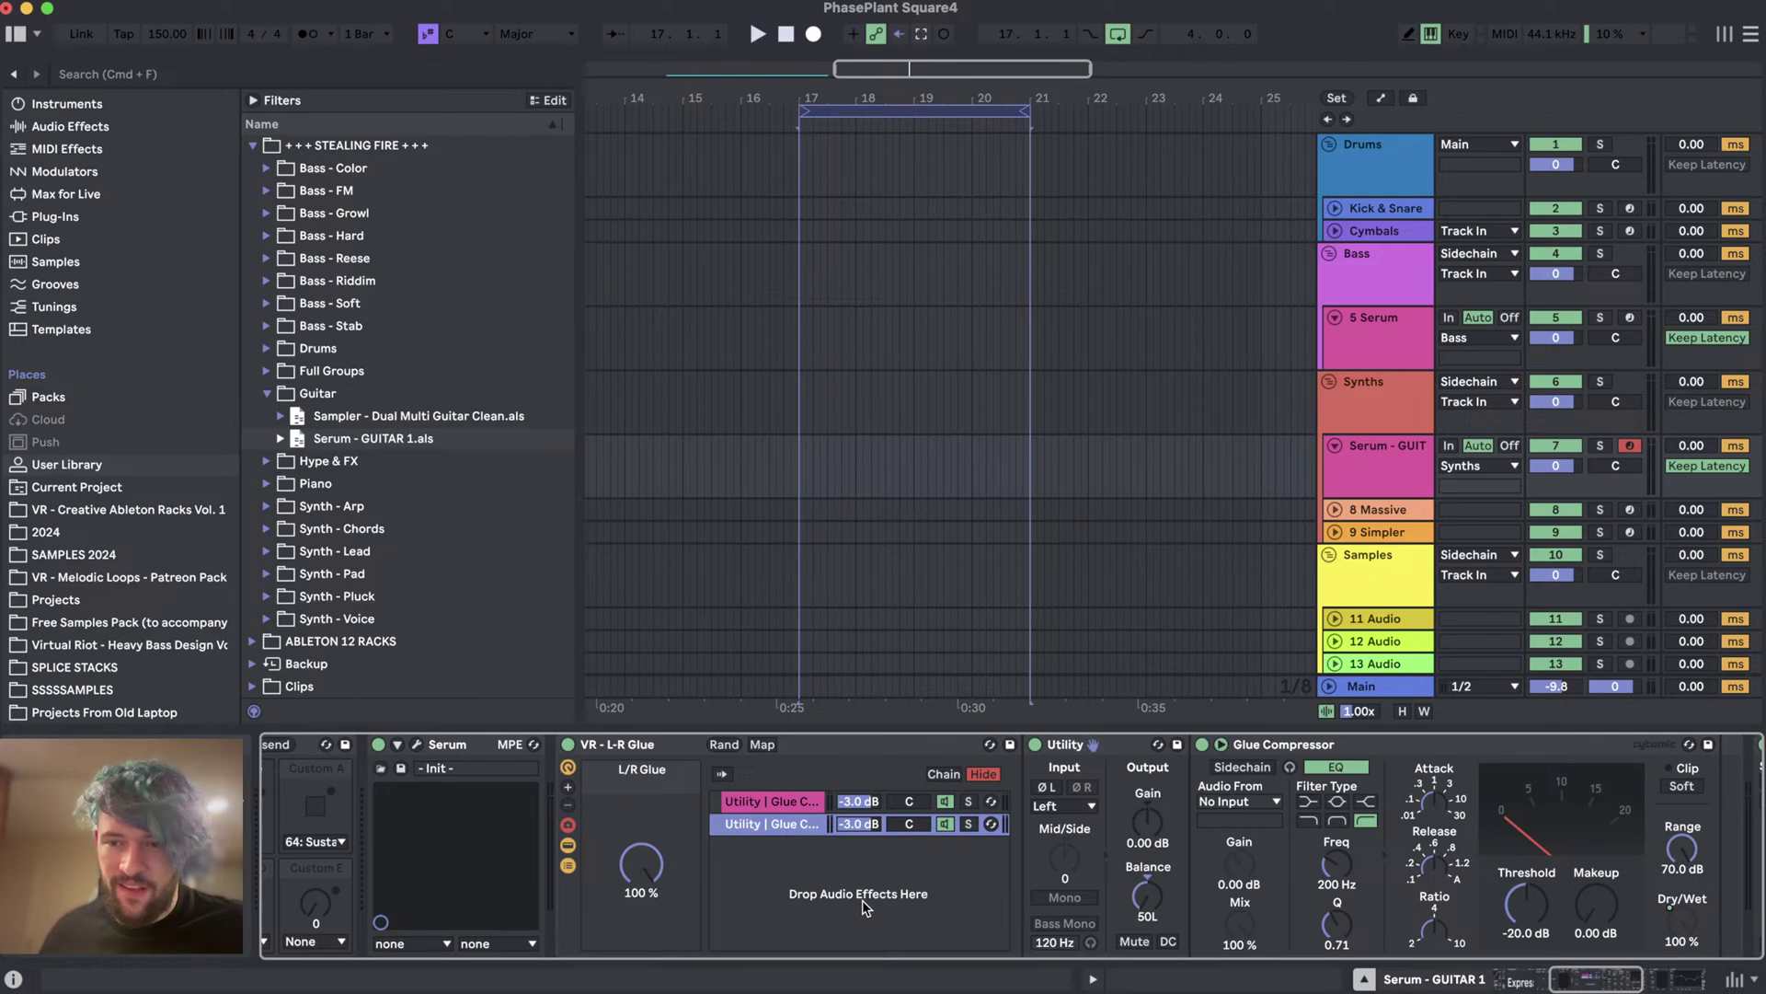
pyautogui.hscroll(3, 863, 900)
pyautogui.hscroll(5, 863, 906)
pyautogui.hscroll(-5, 1217, 766)
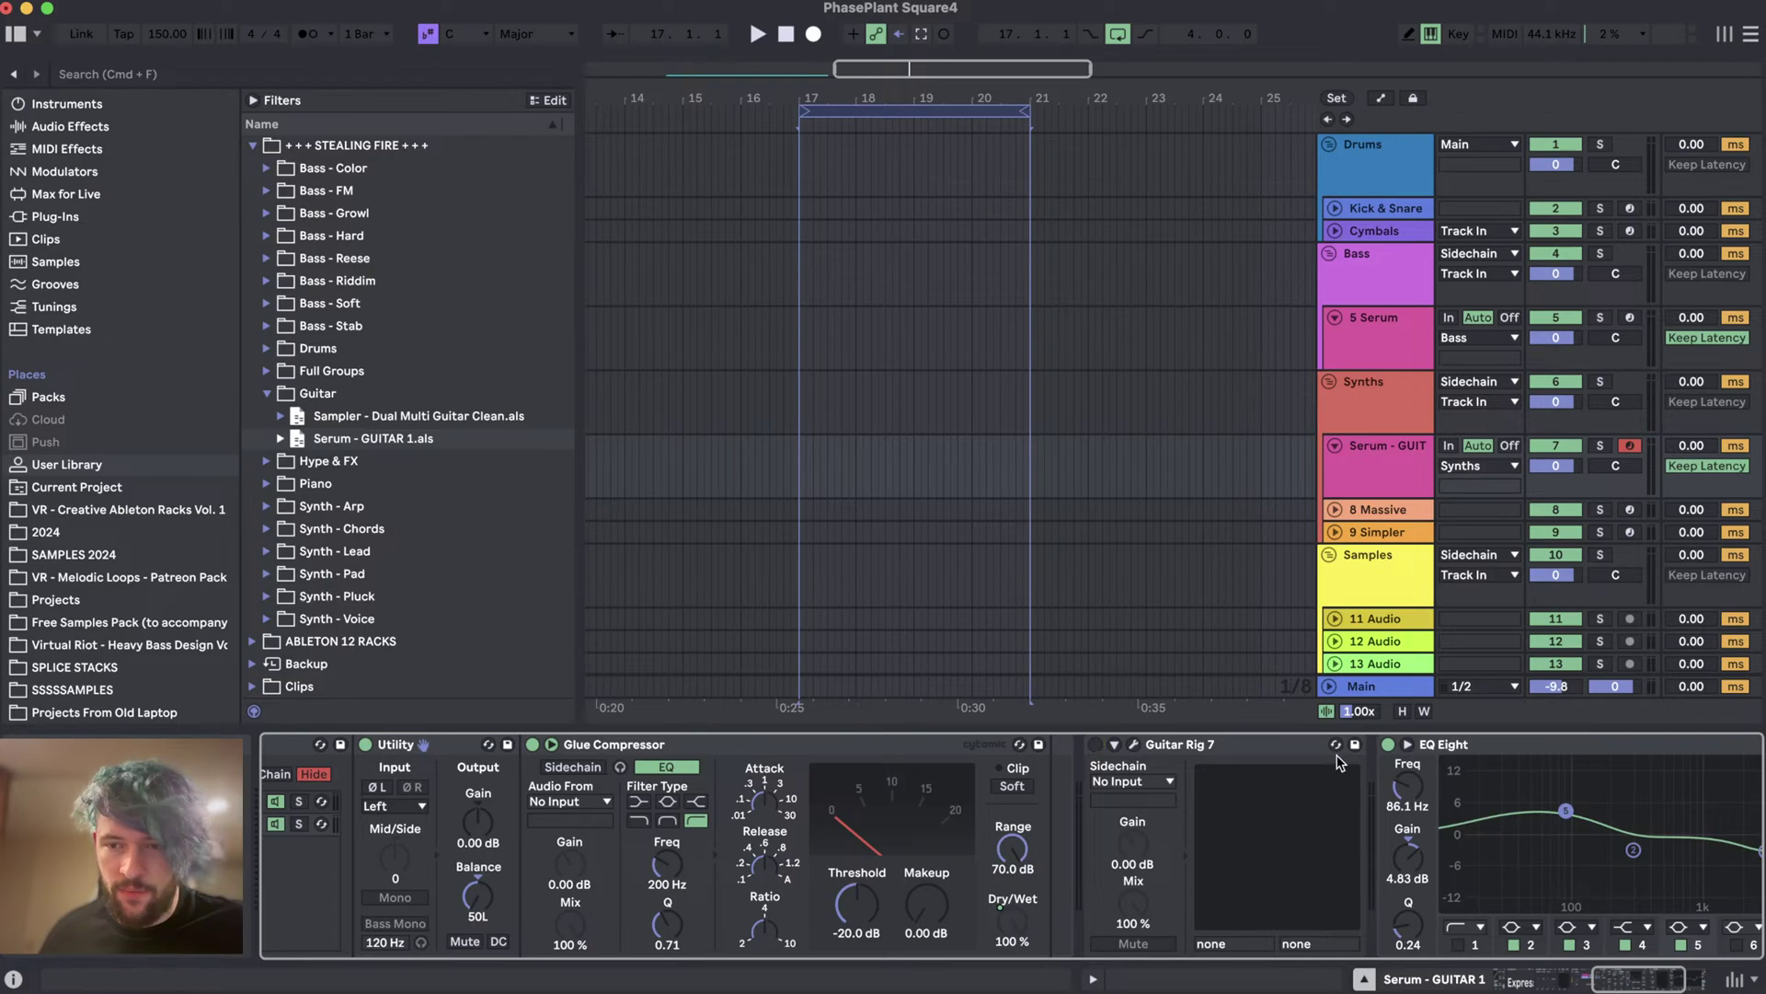
pyautogui.hscroll(-10, 1380, 764)
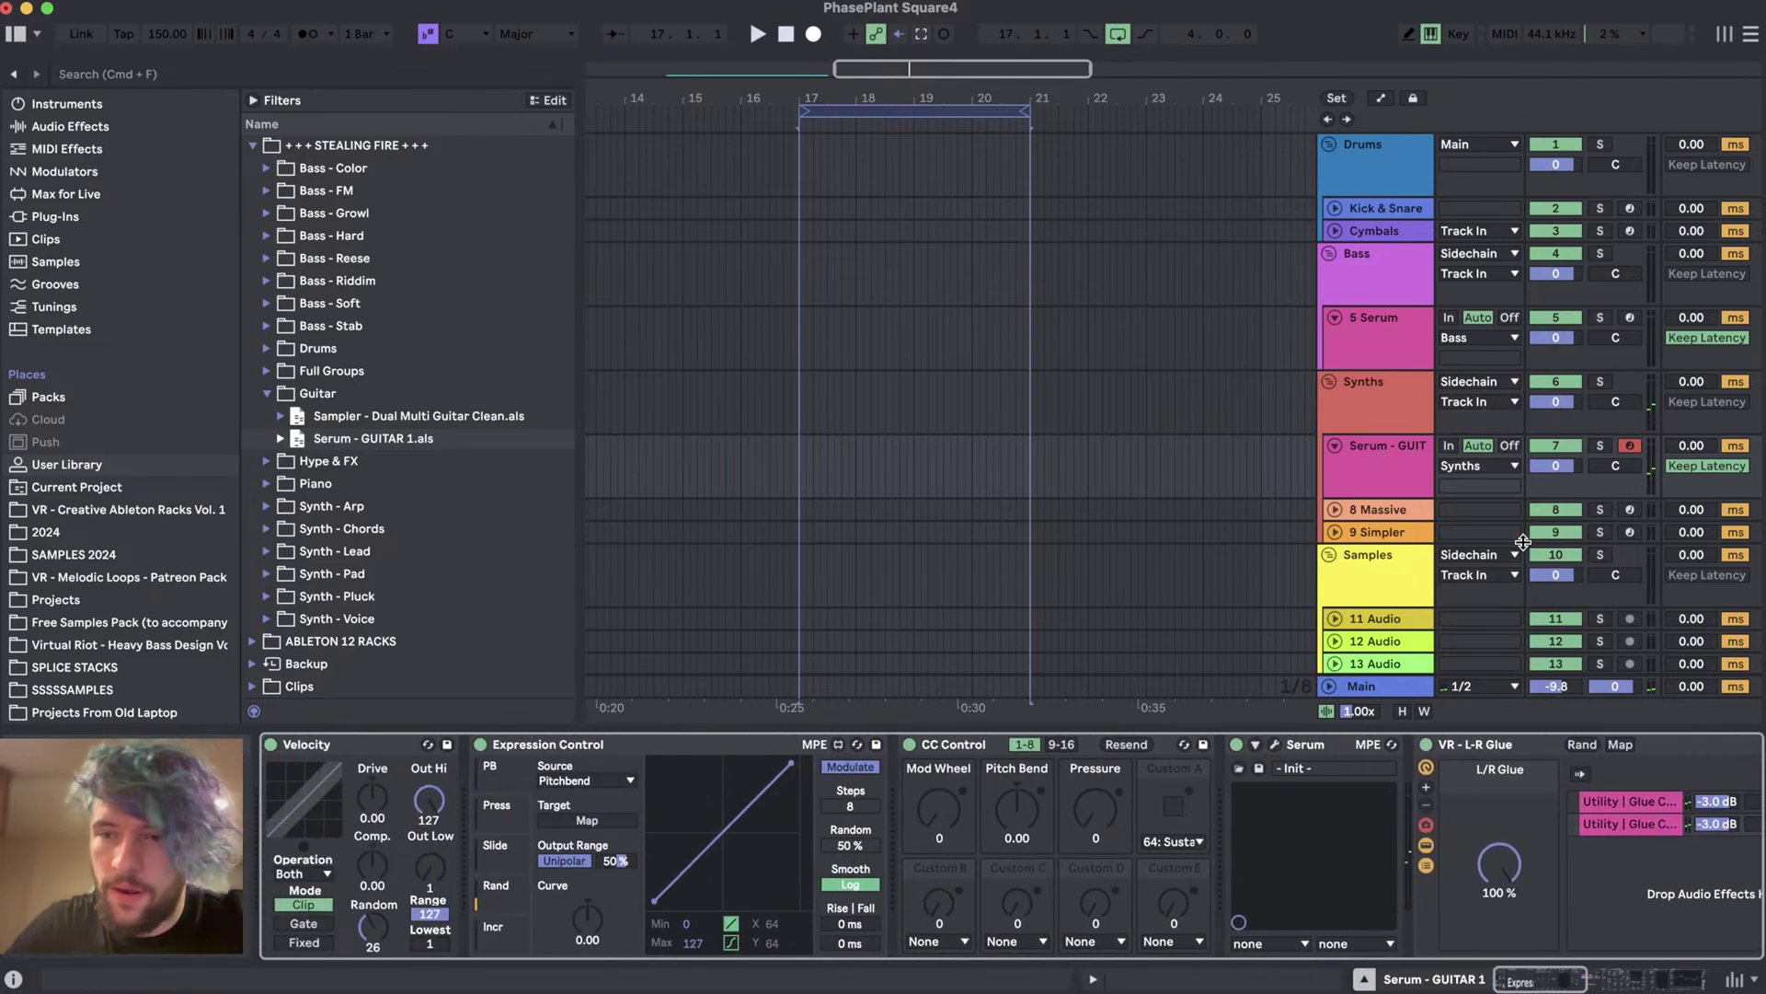
# - Reset the Main track's volume to 0 dB and open the guitar track's Serum window, placing it higher on the screen
pyautogui.click(1556, 686)
pyautogui.press('Delete')
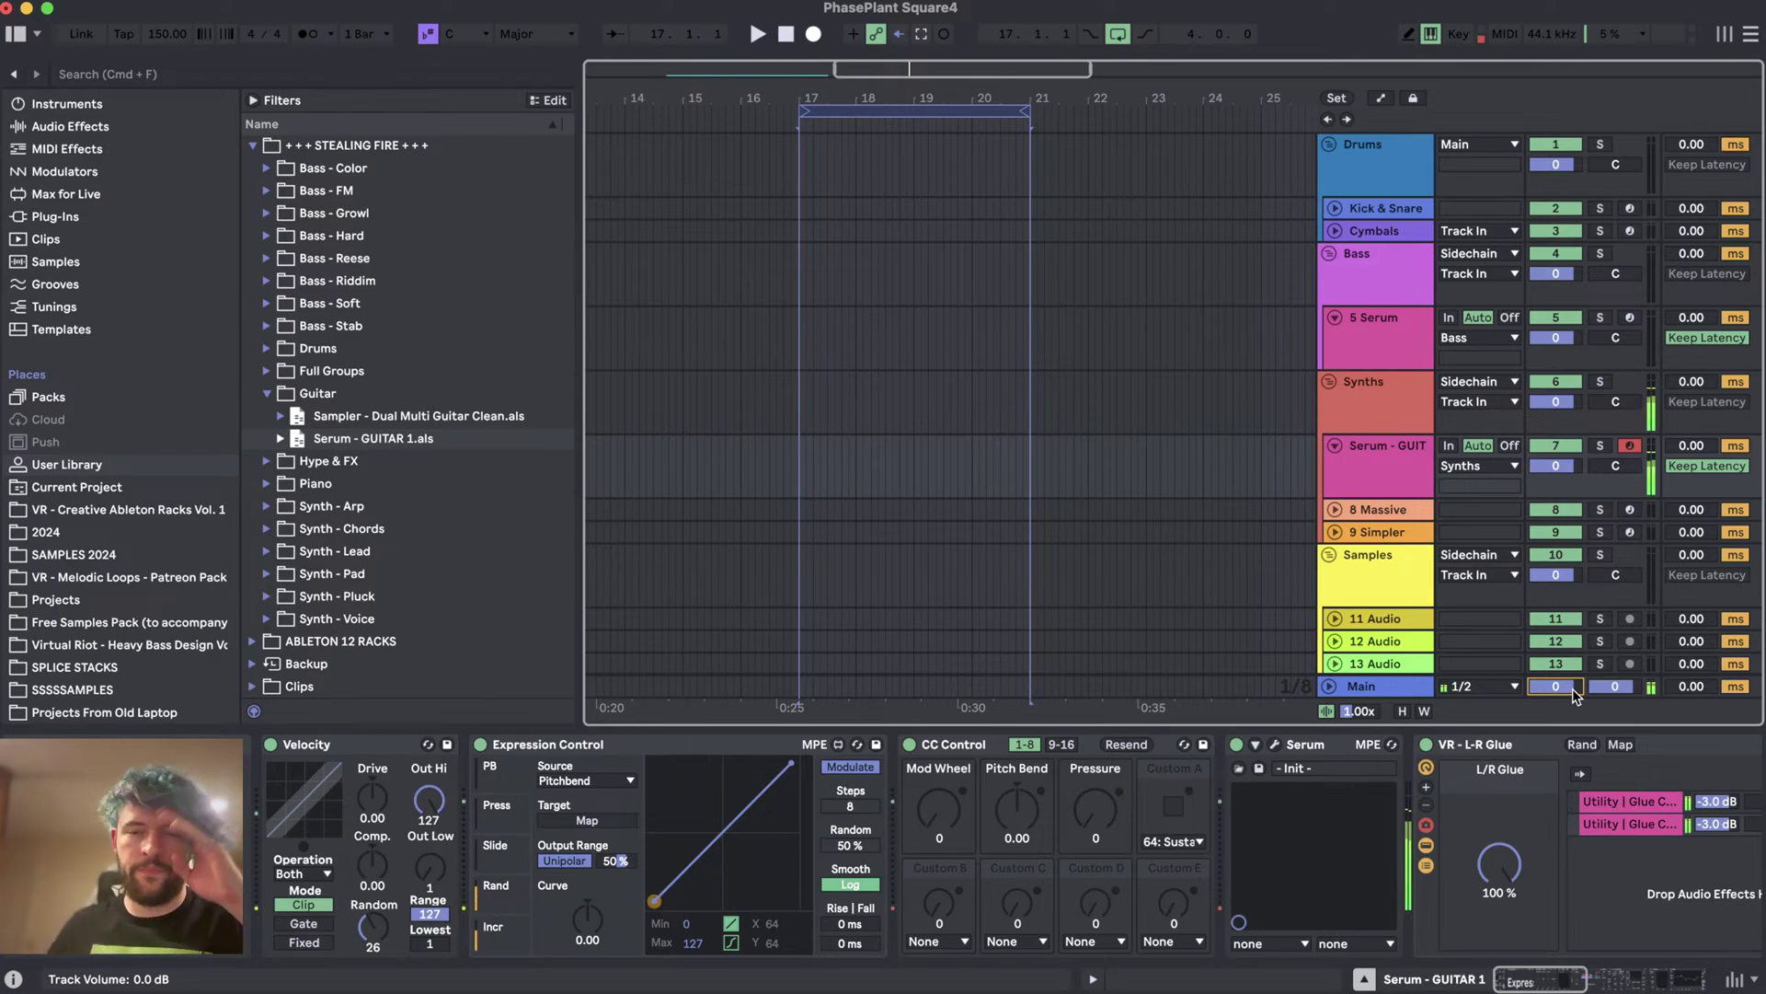
pyautogui.click(1279, 747)
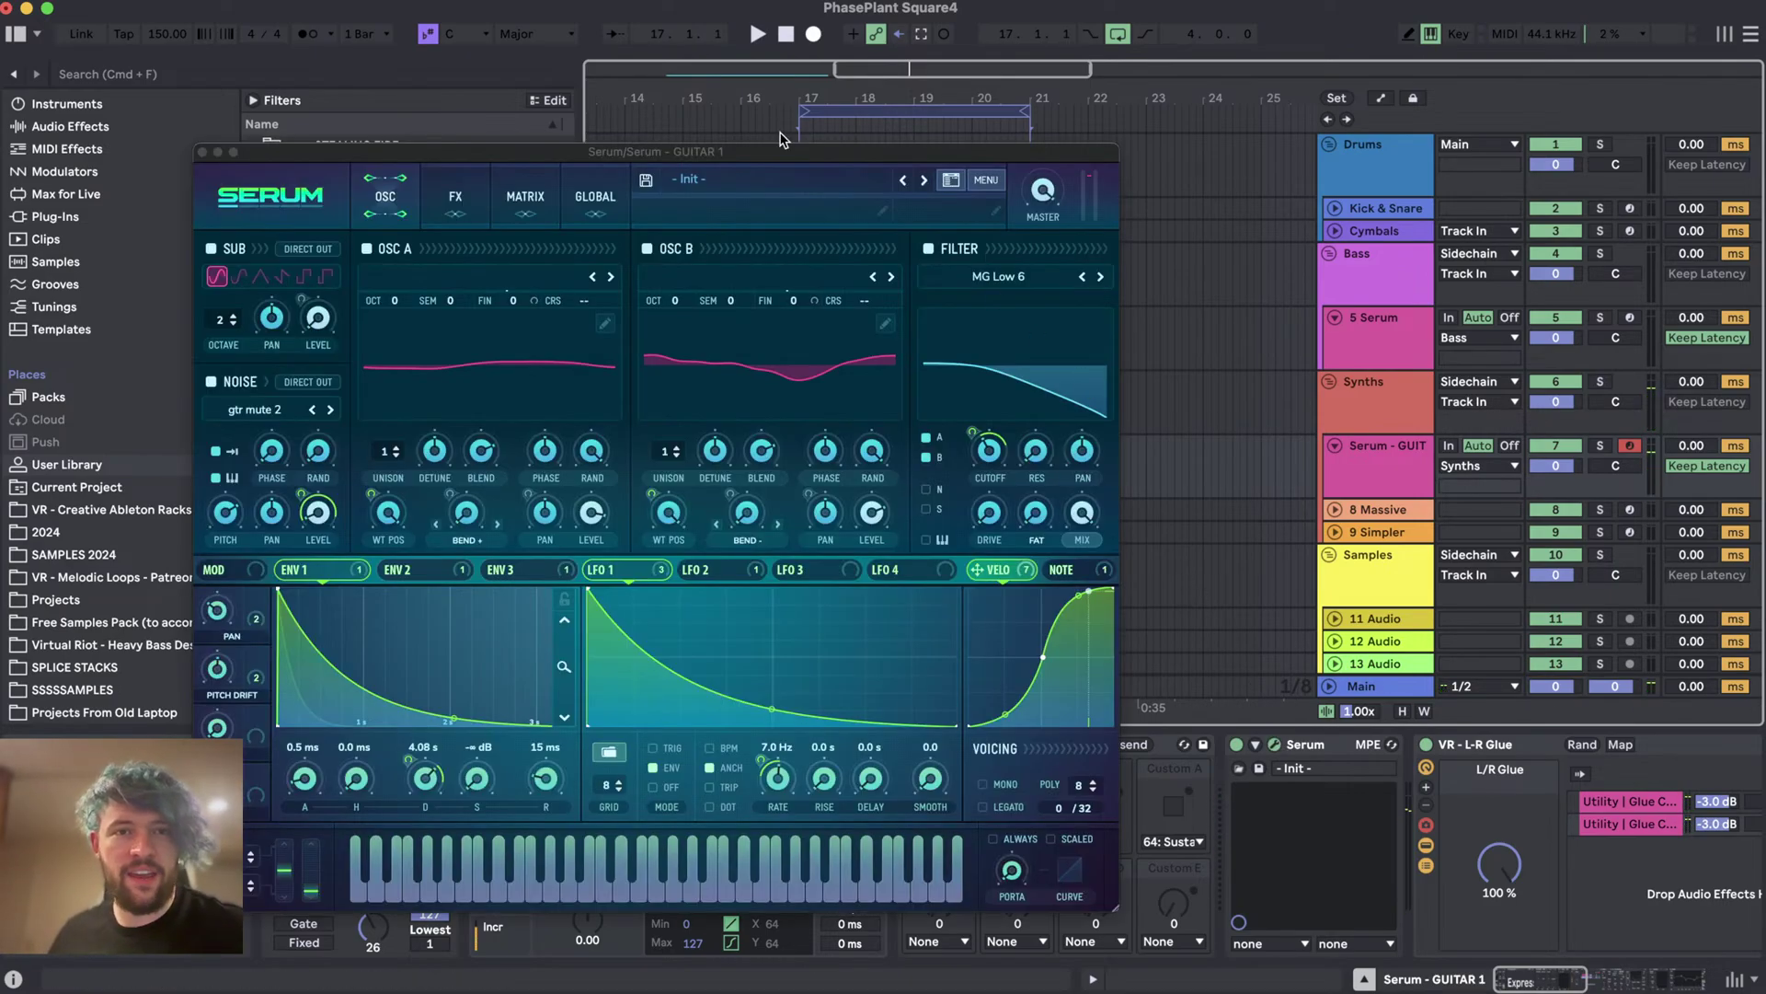
pyautogui.moveTo(782, 145); pyautogui.dragTo(689, 3)
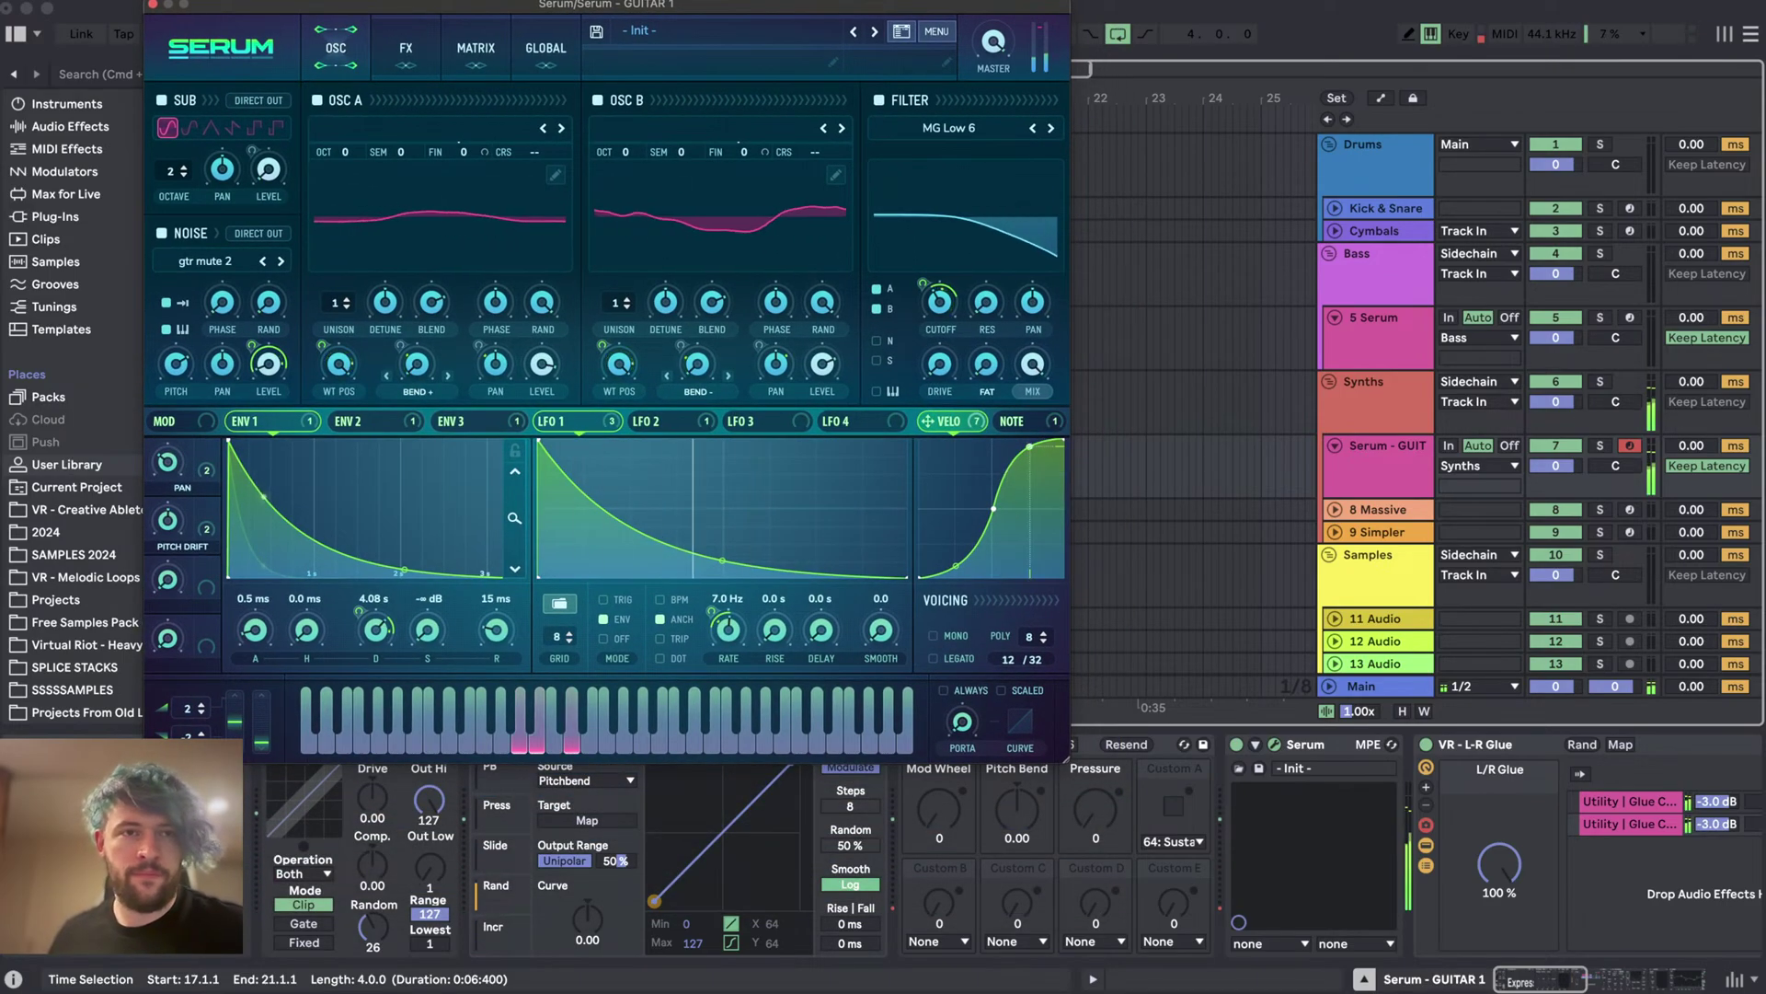
# - Compare the guitar patch with Serum's Tube distortion bypassed and re-enabled in the effects section
pyautogui.click(422, 51)
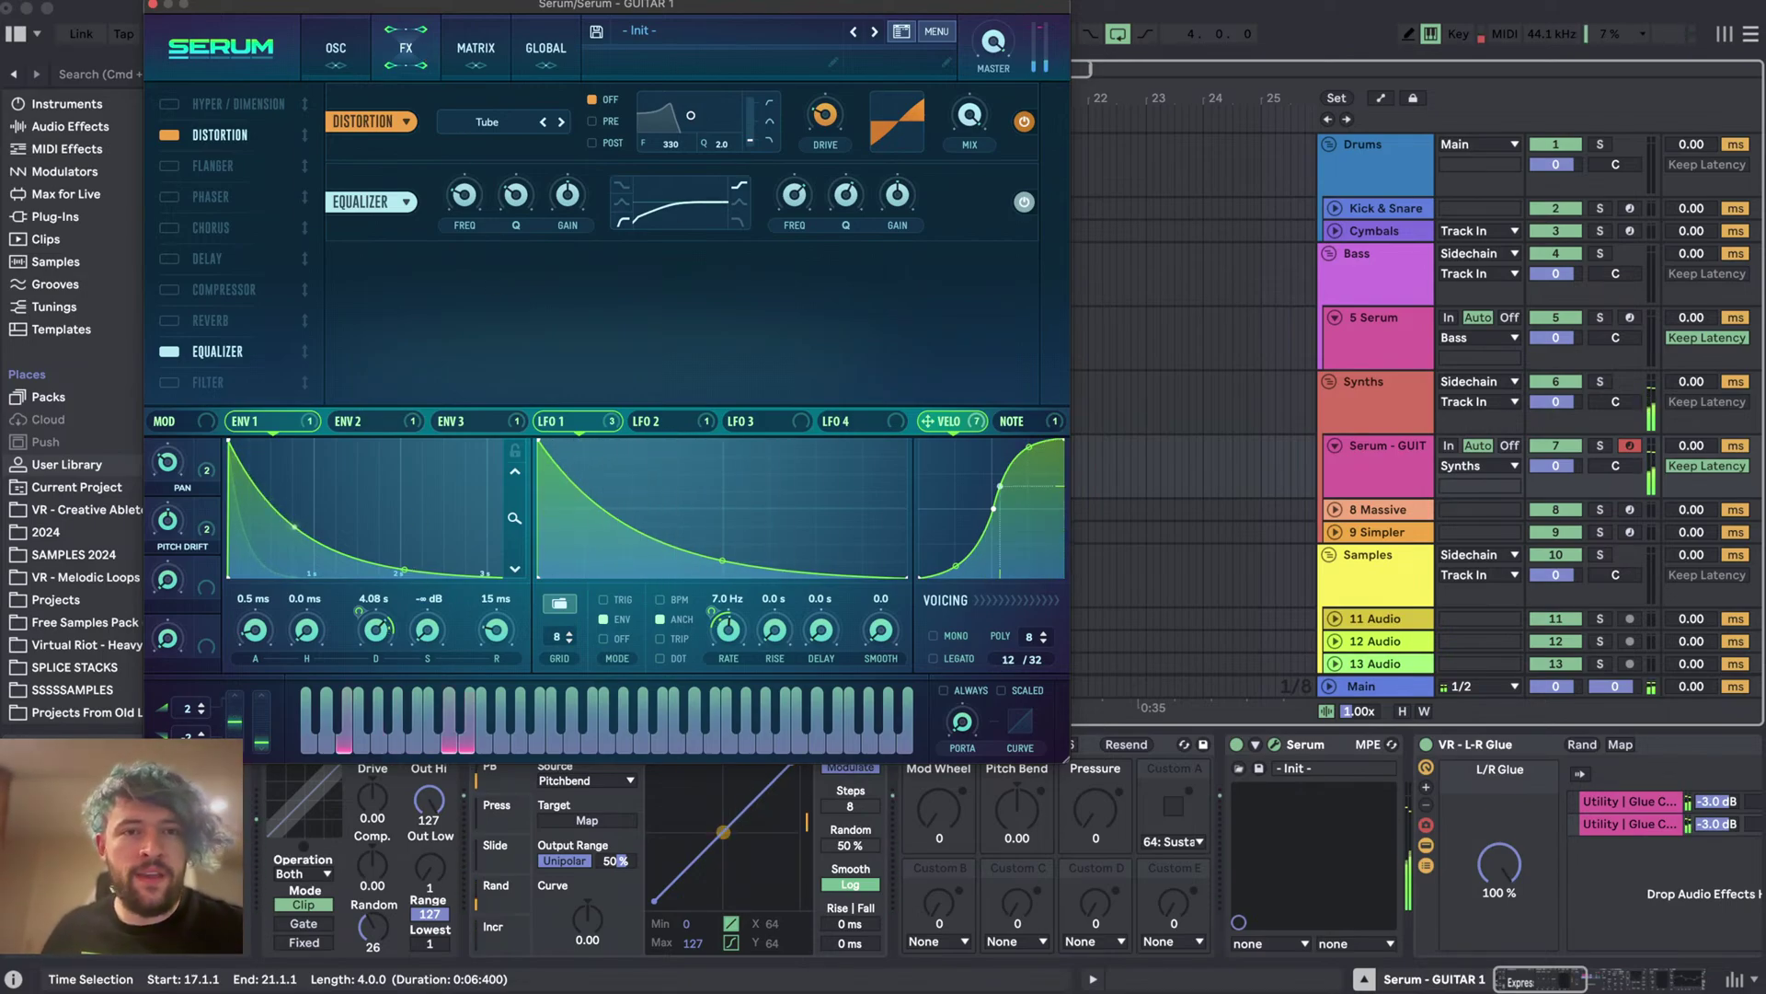
pyautogui.click(168, 136)
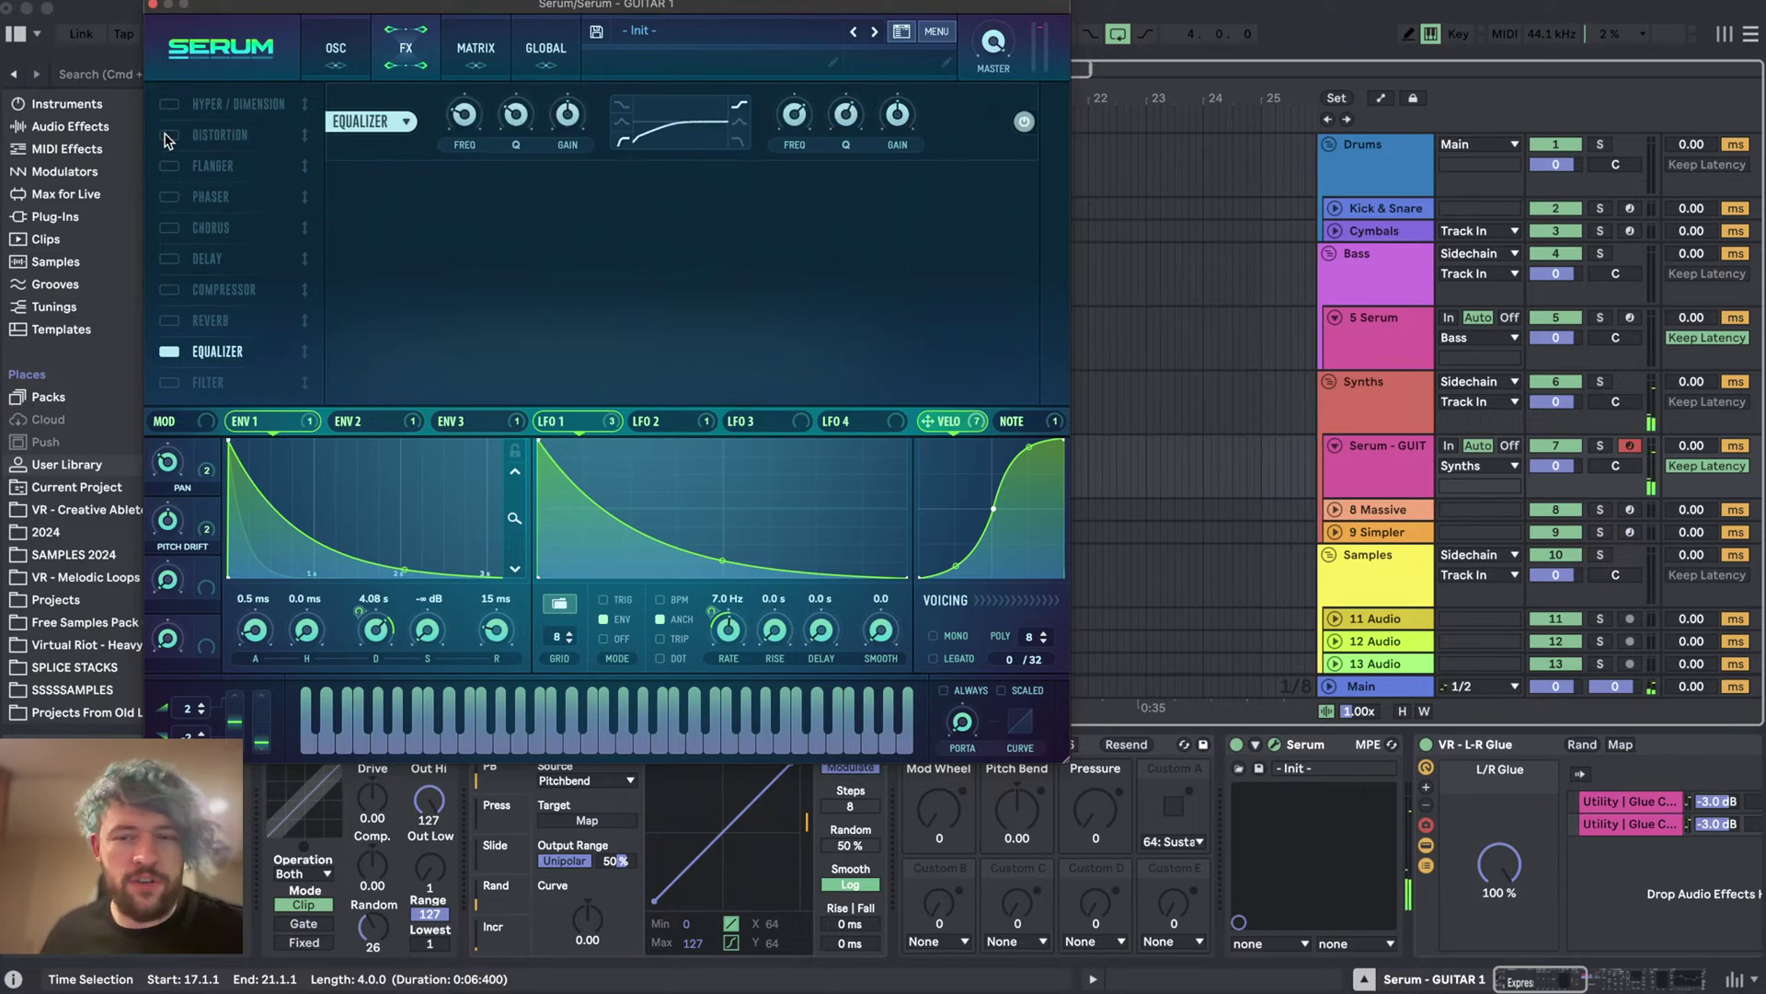
pyautogui.click(168, 136)
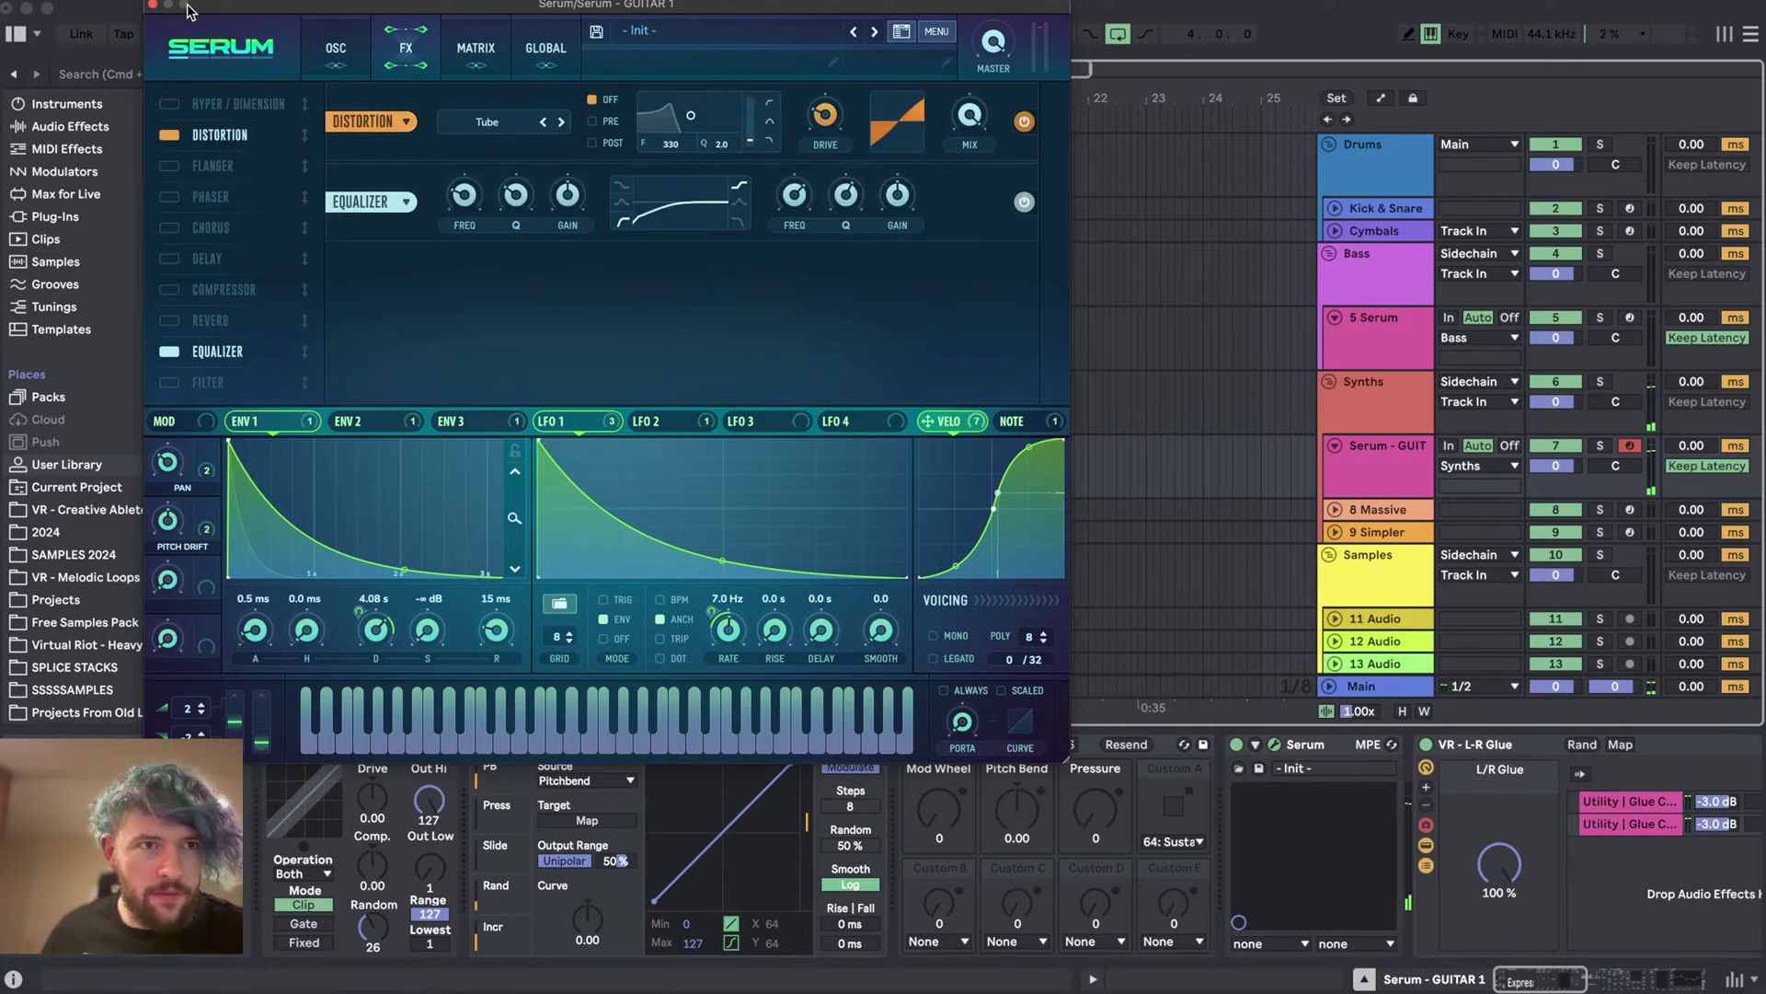
# - Return to Serum's oscillator view and display the OSC A and OSC B wavetables in 3D
pyautogui.click(336, 47)
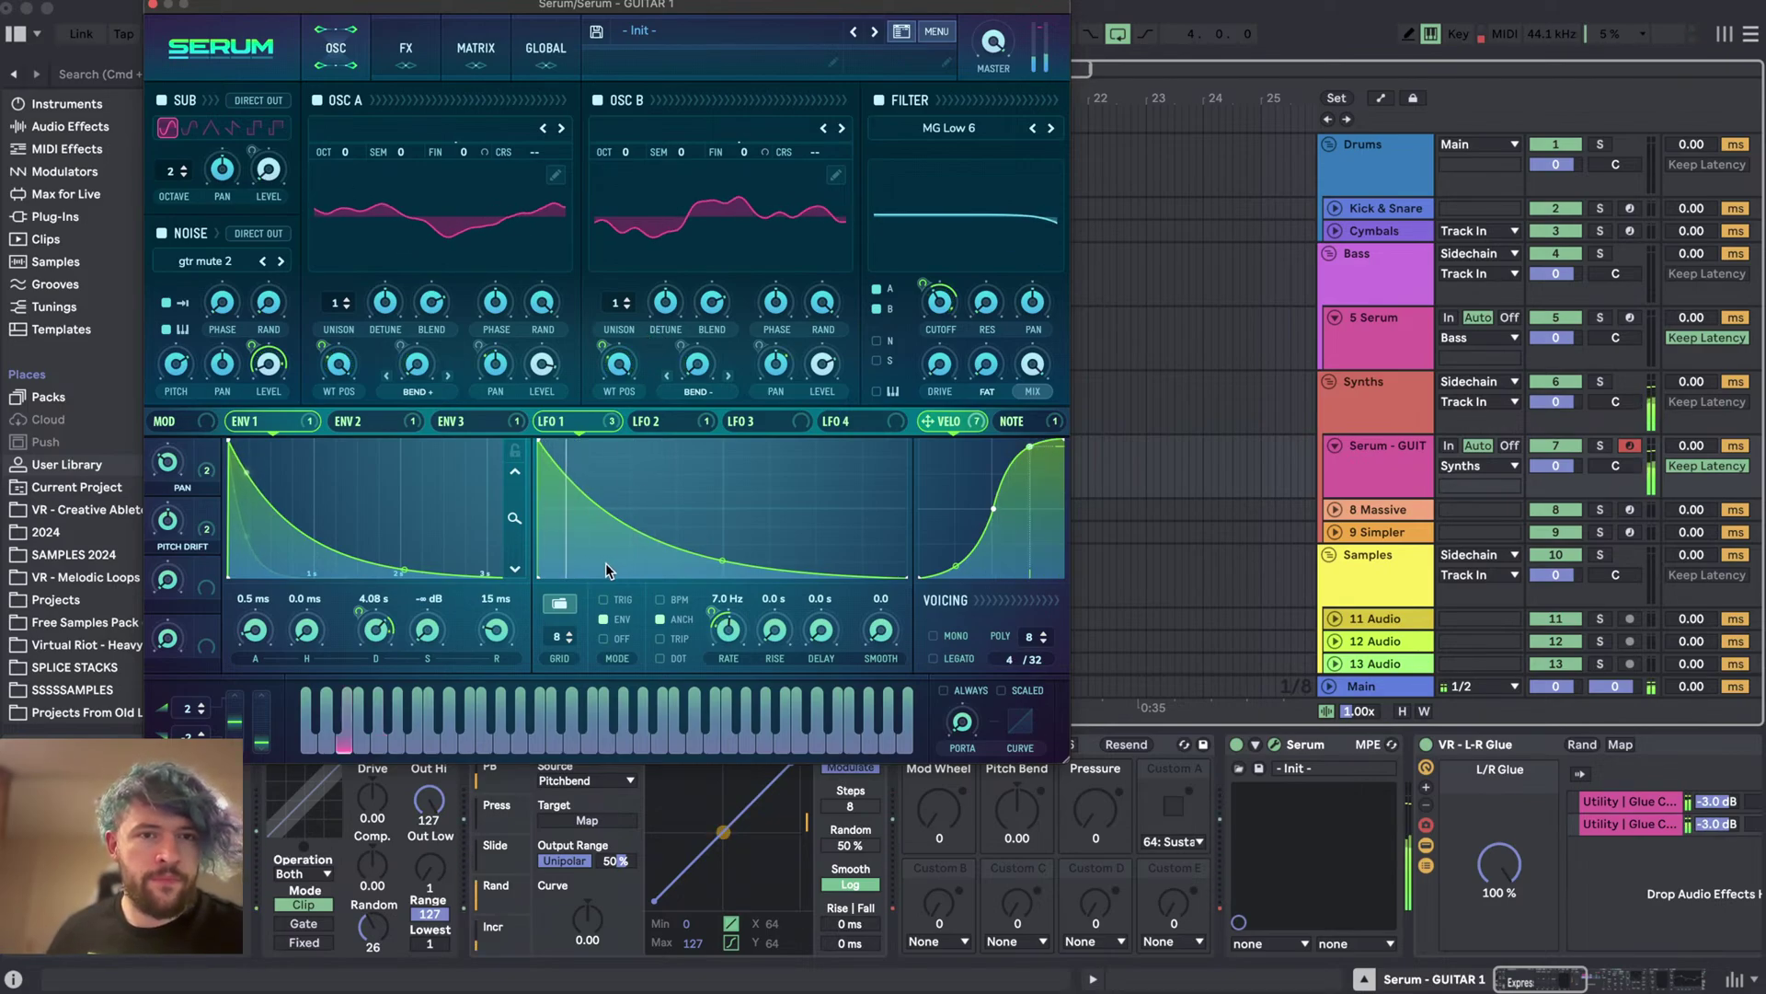
pyautogui.click(476, 204)
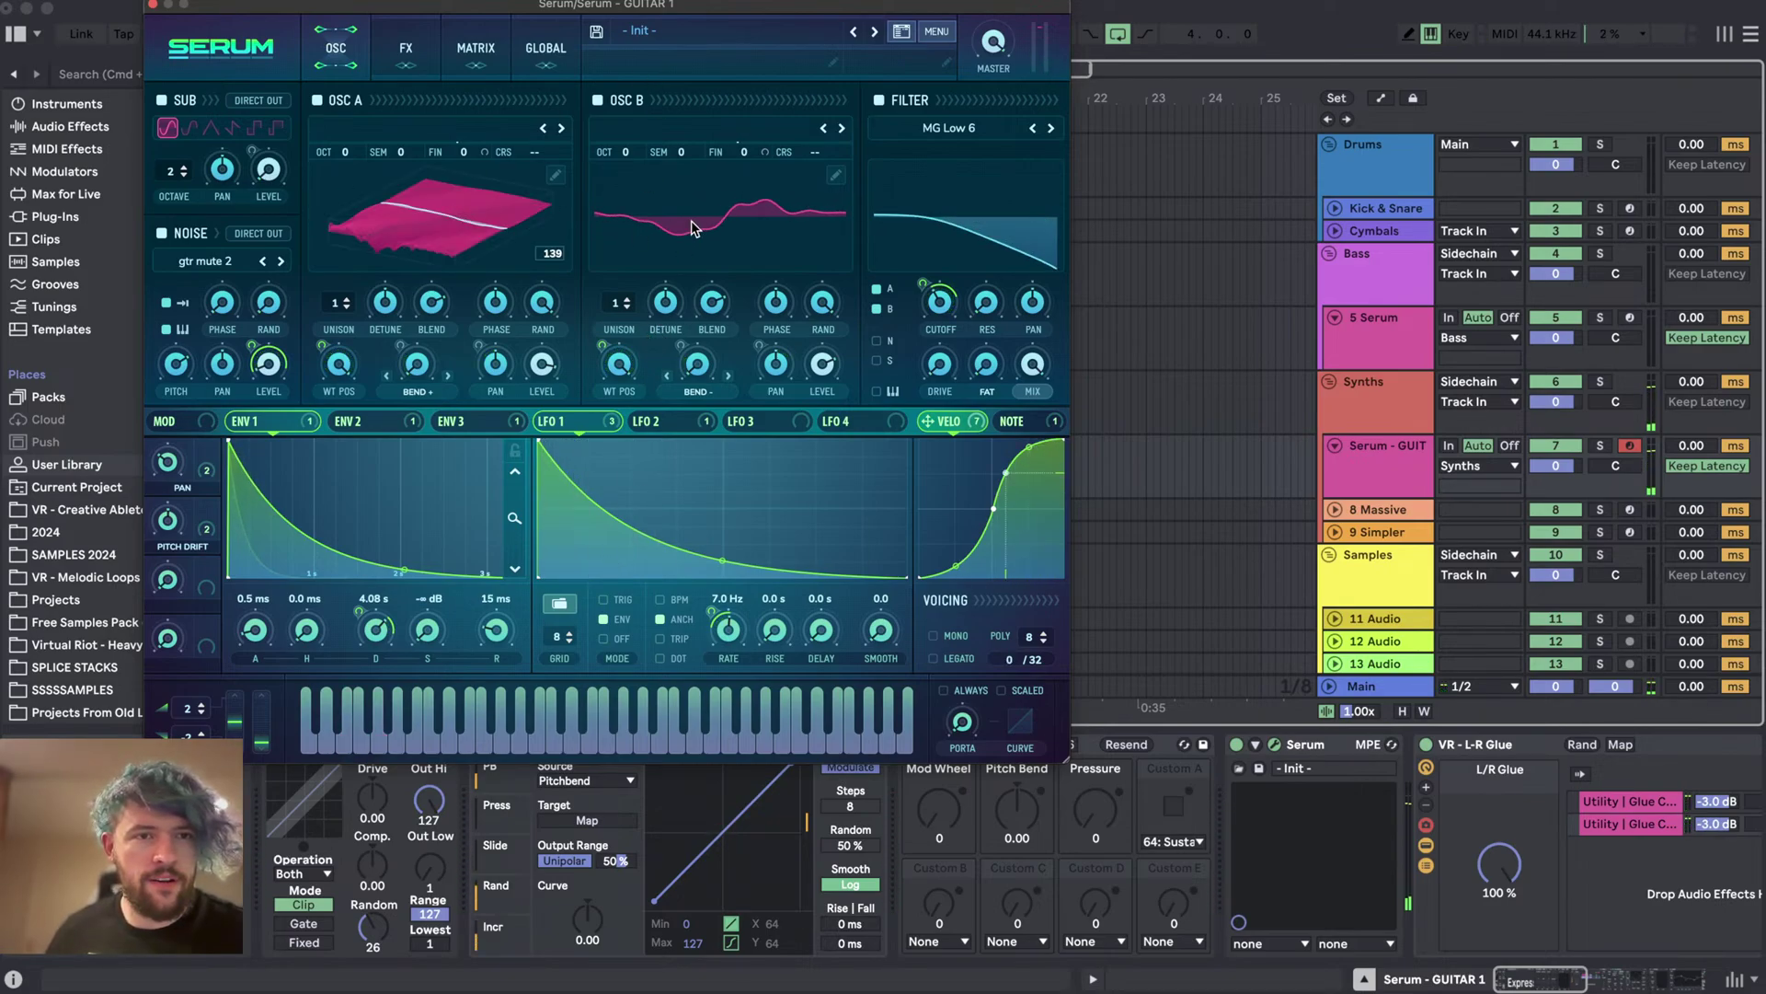
pyautogui.click(696, 229)
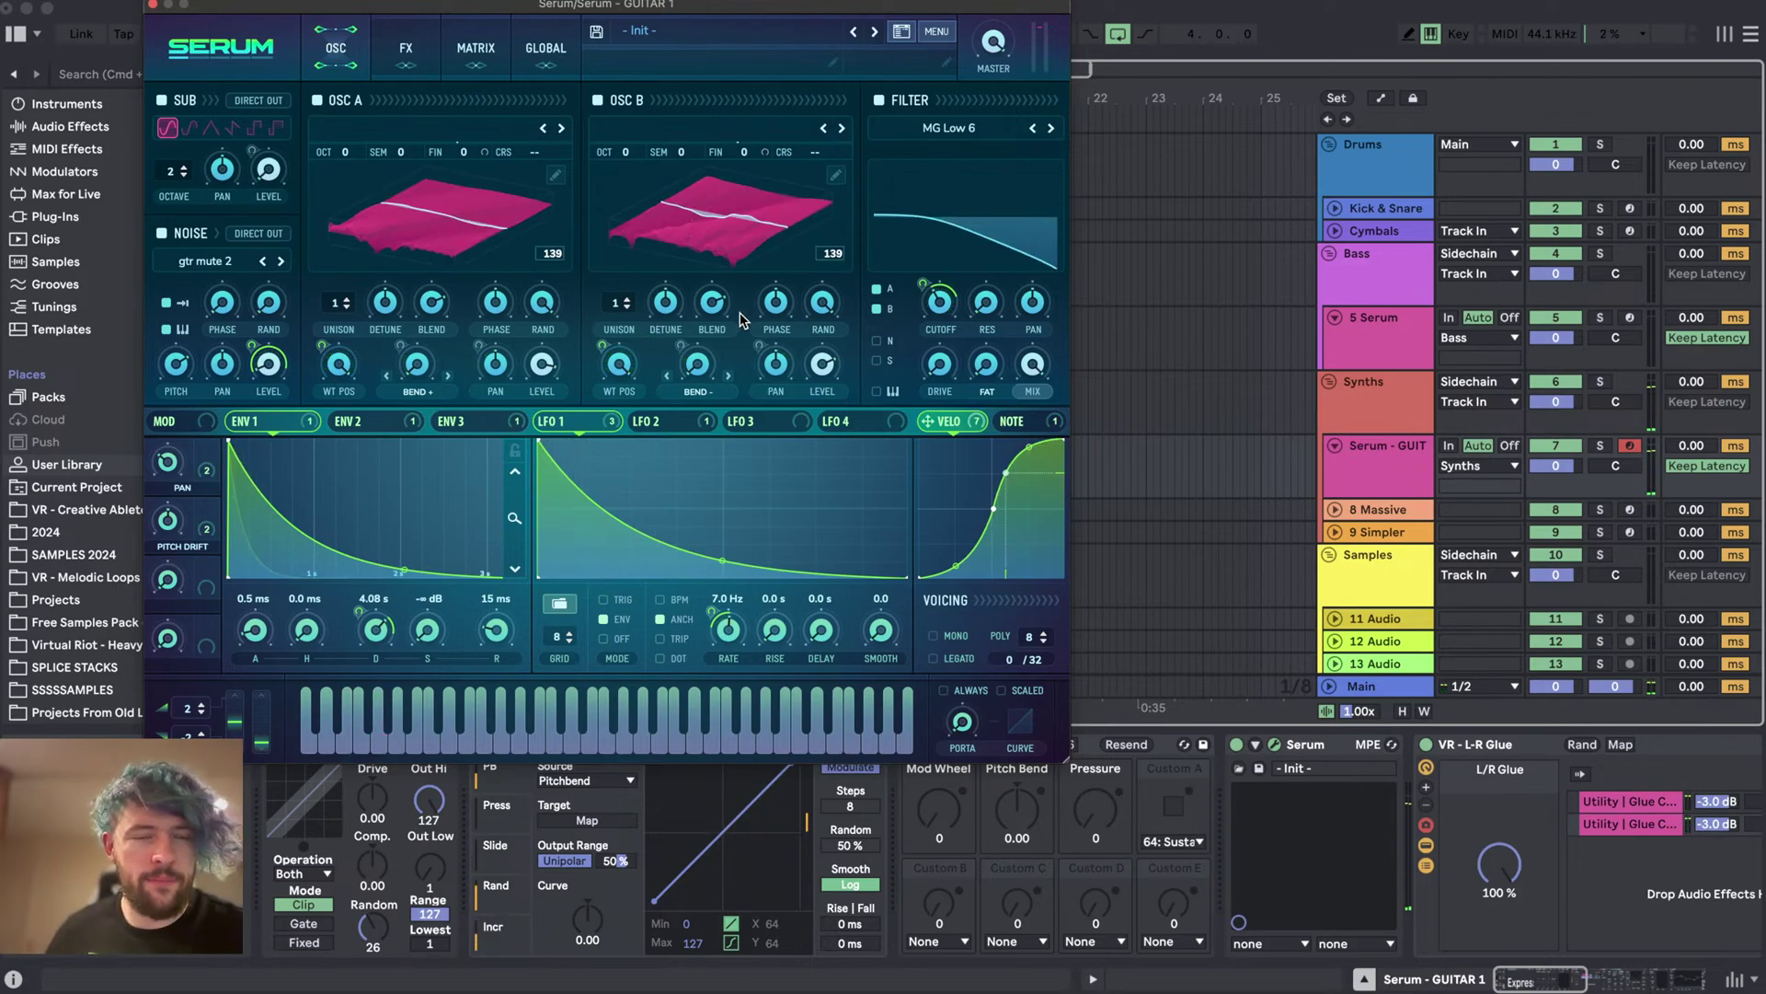
# - Close and reopen the Serum window, and place it clear of the browser
pyautogui.click(154, 6)
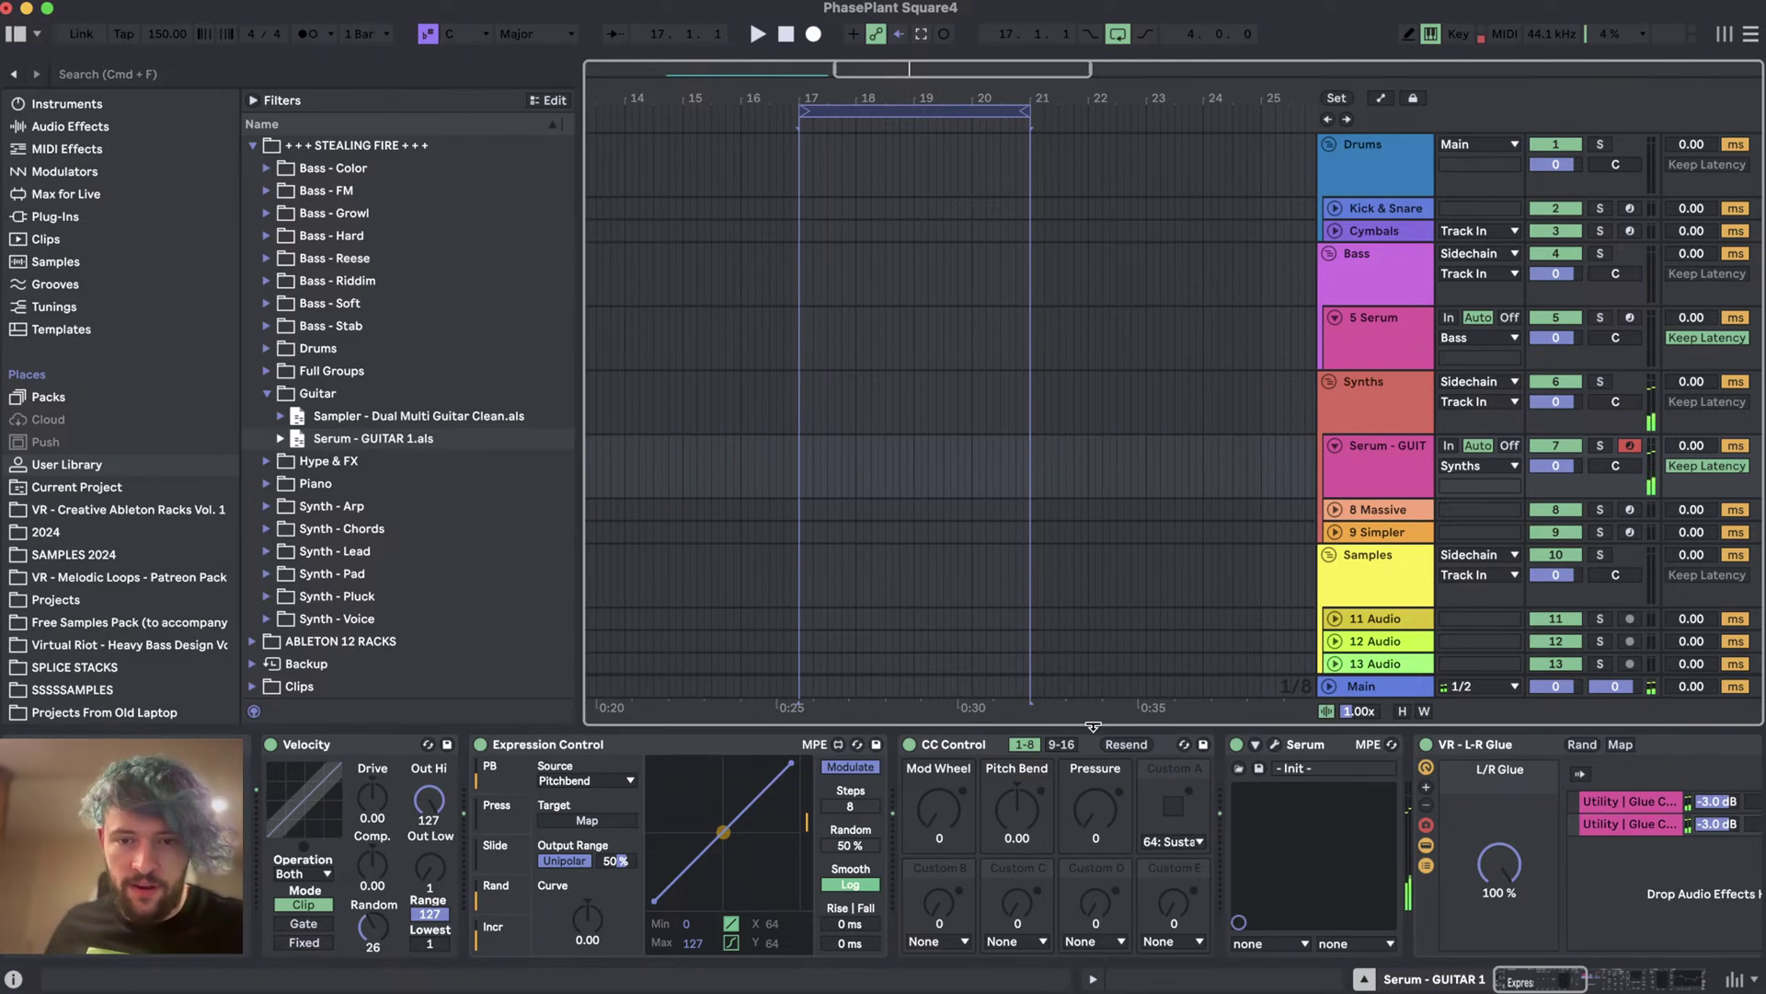
pyautogui.click(1274, 744)
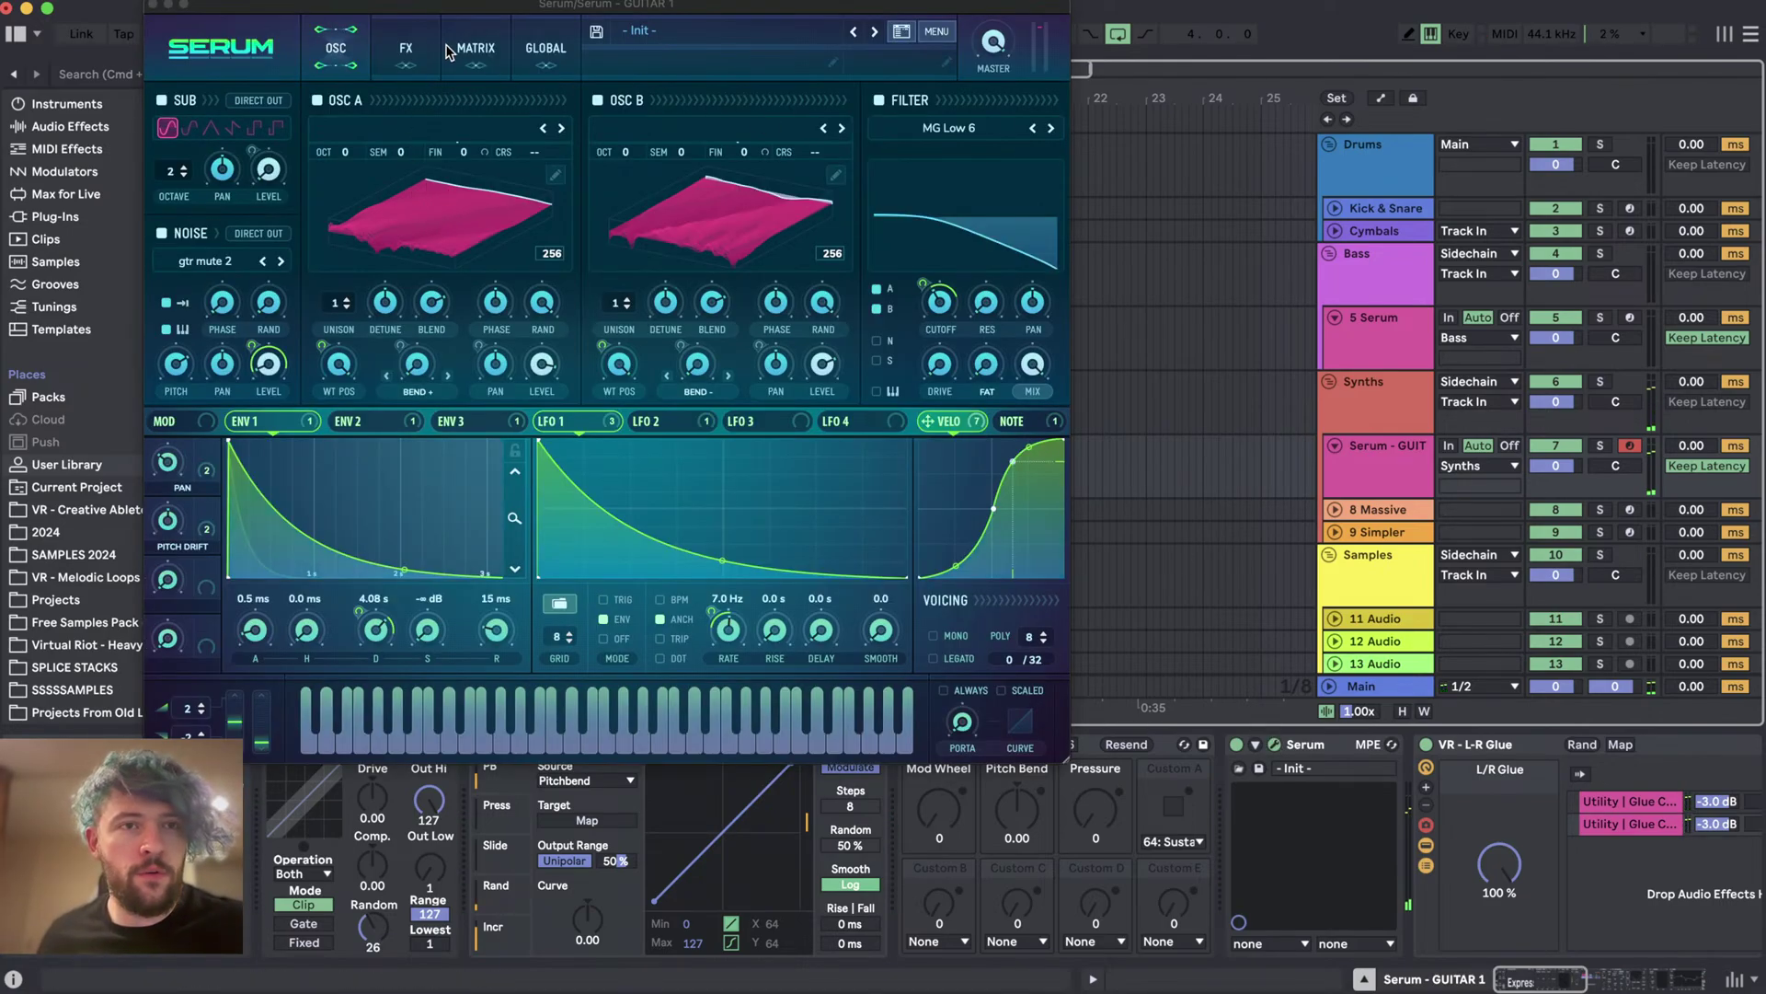
pyautogui.moveTo(435, 15); pyautogui.dragTo(1174, 63)
# - Search the entire browser library for "guitar"
pyautogui.scroll(5, 85, 311)
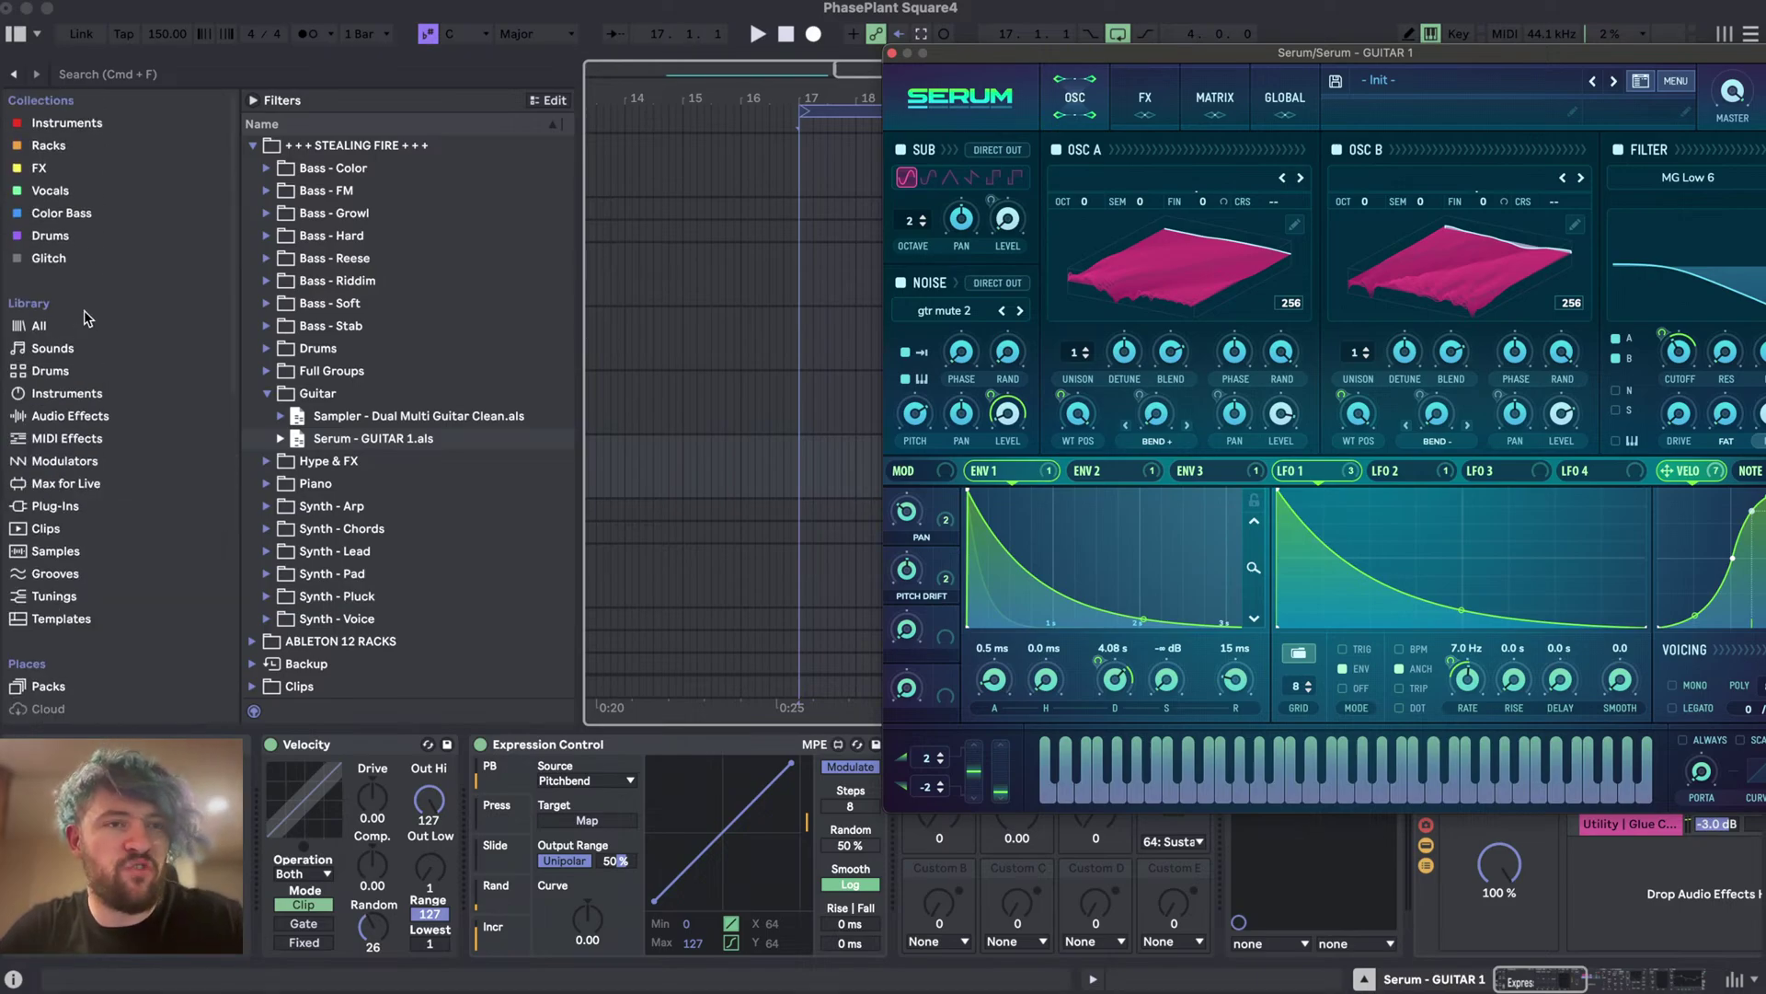
pyautogui.click(92, 421)
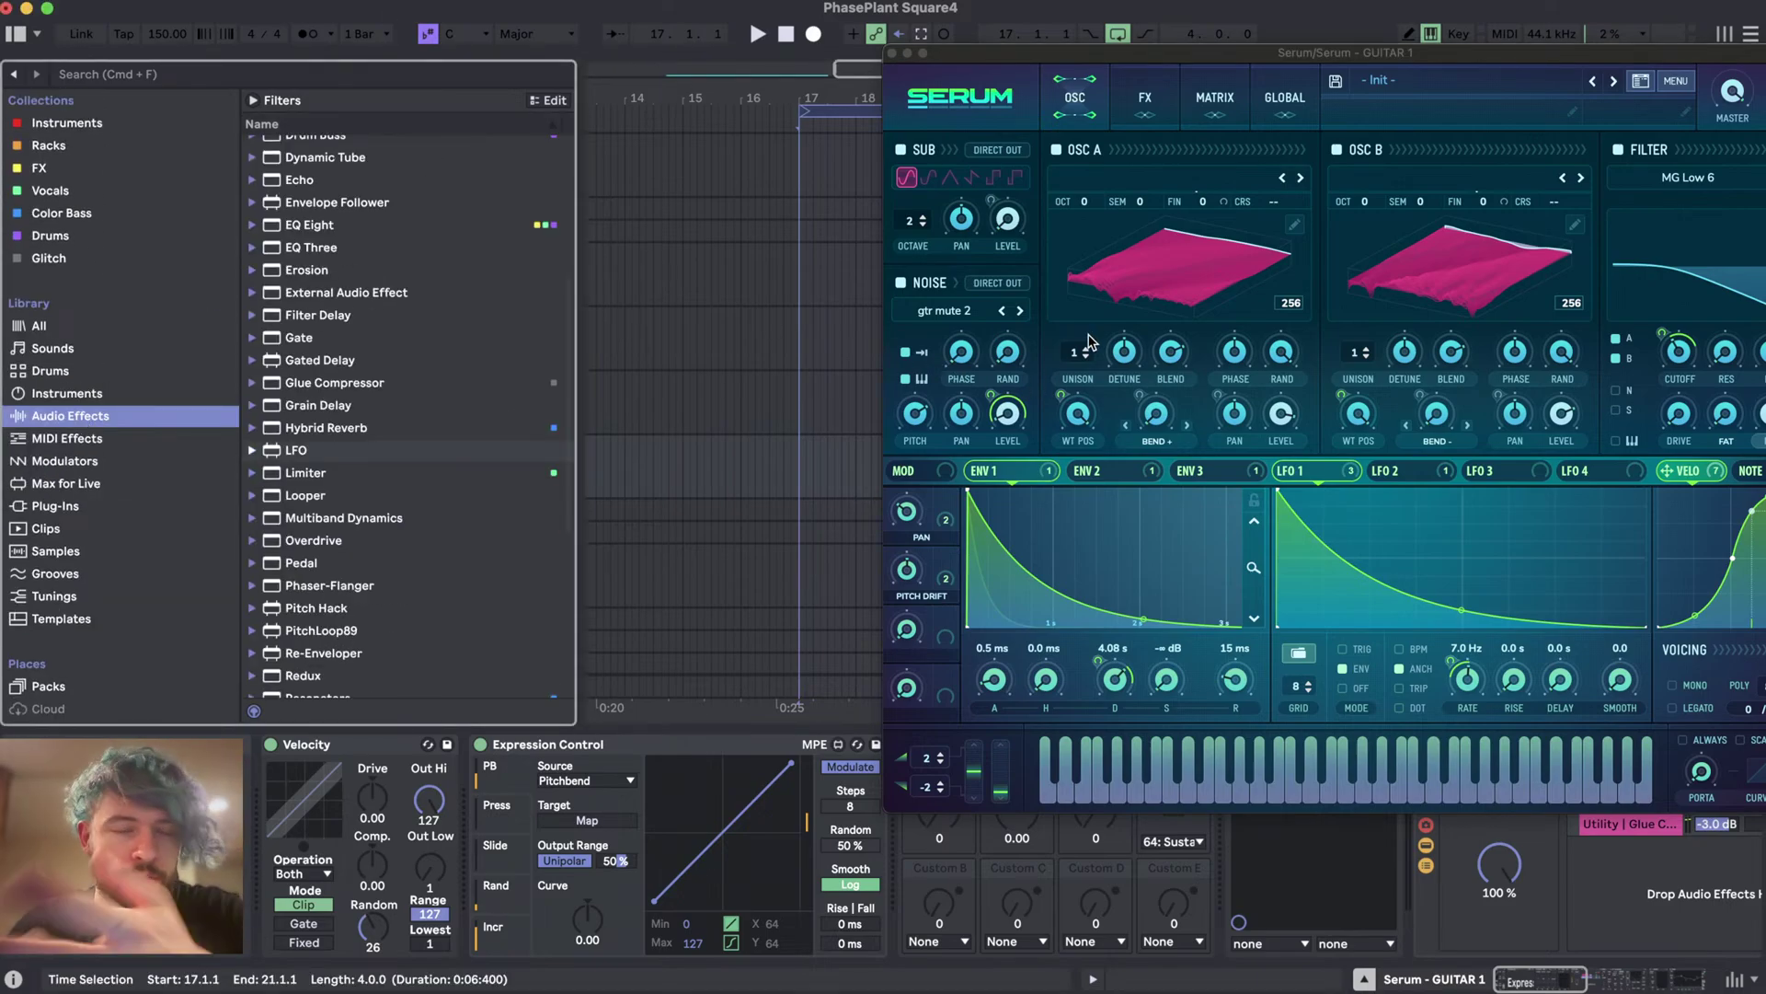
pyautogui.click(35, 325)
pyautogui.click(381, 81)
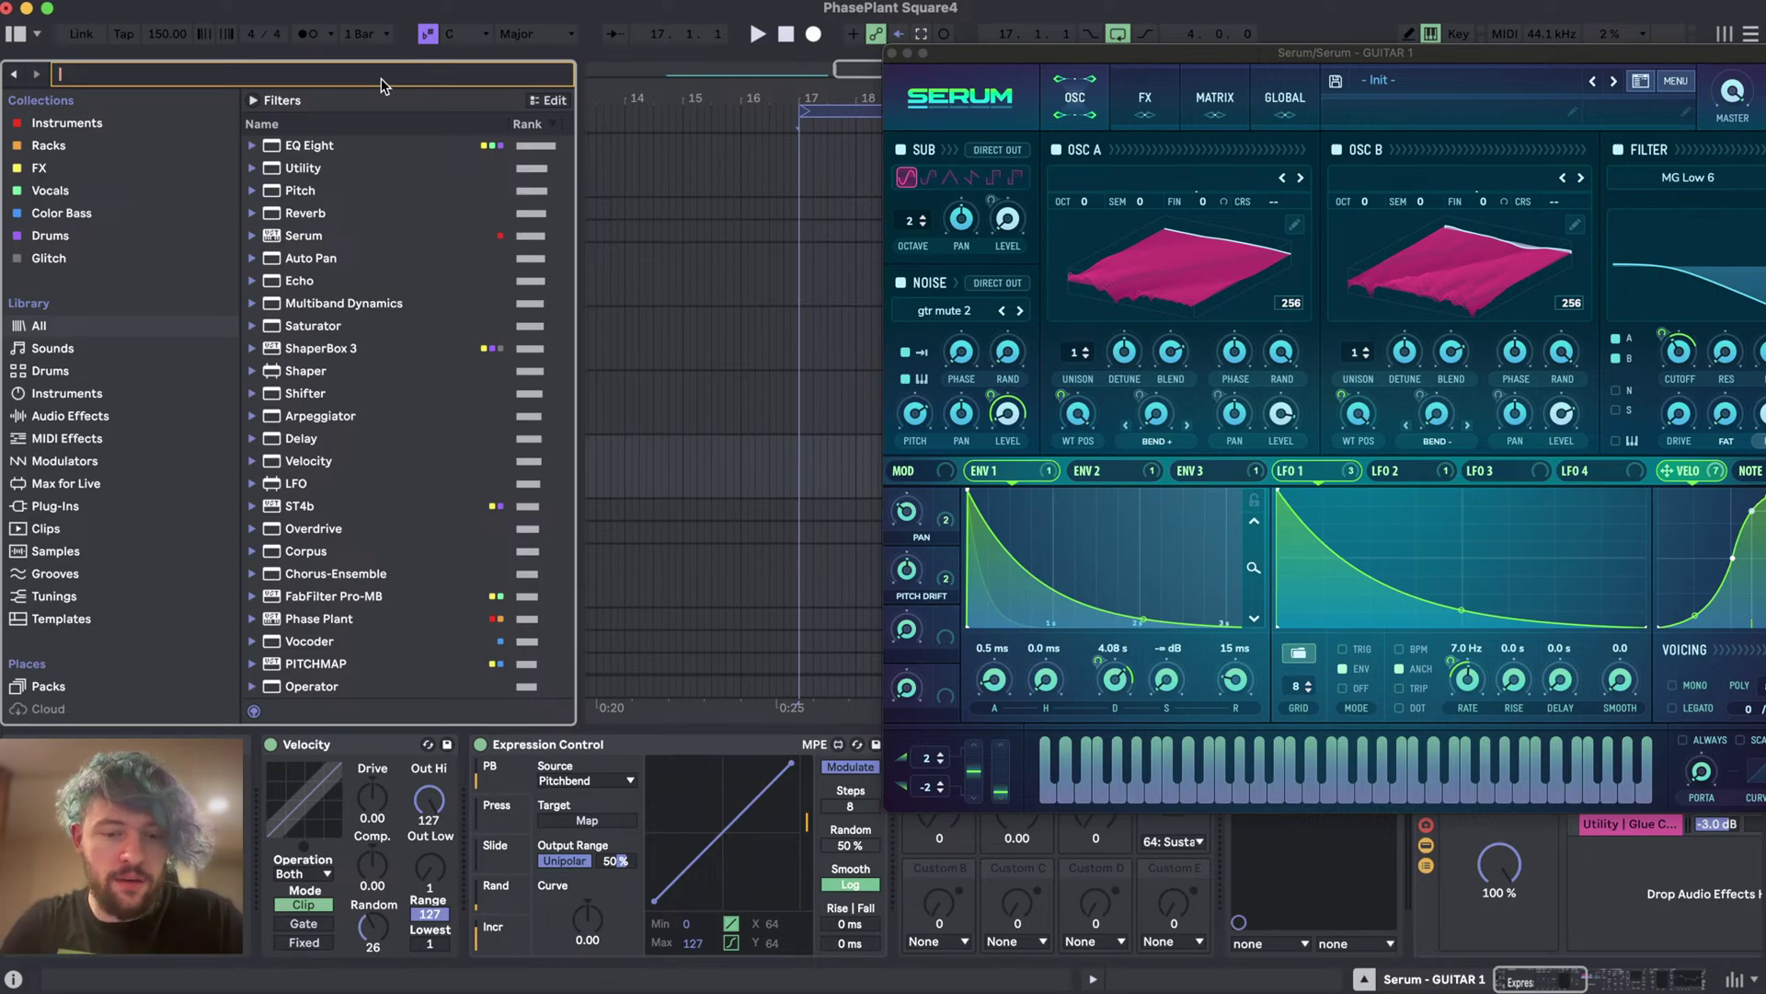
pyautogui.write('guitar')
# - Filter the guitar results to one-shot samples and show the sounds similar to Guitar Electric Bend C3.aif
pyautogui.click(266, 99)
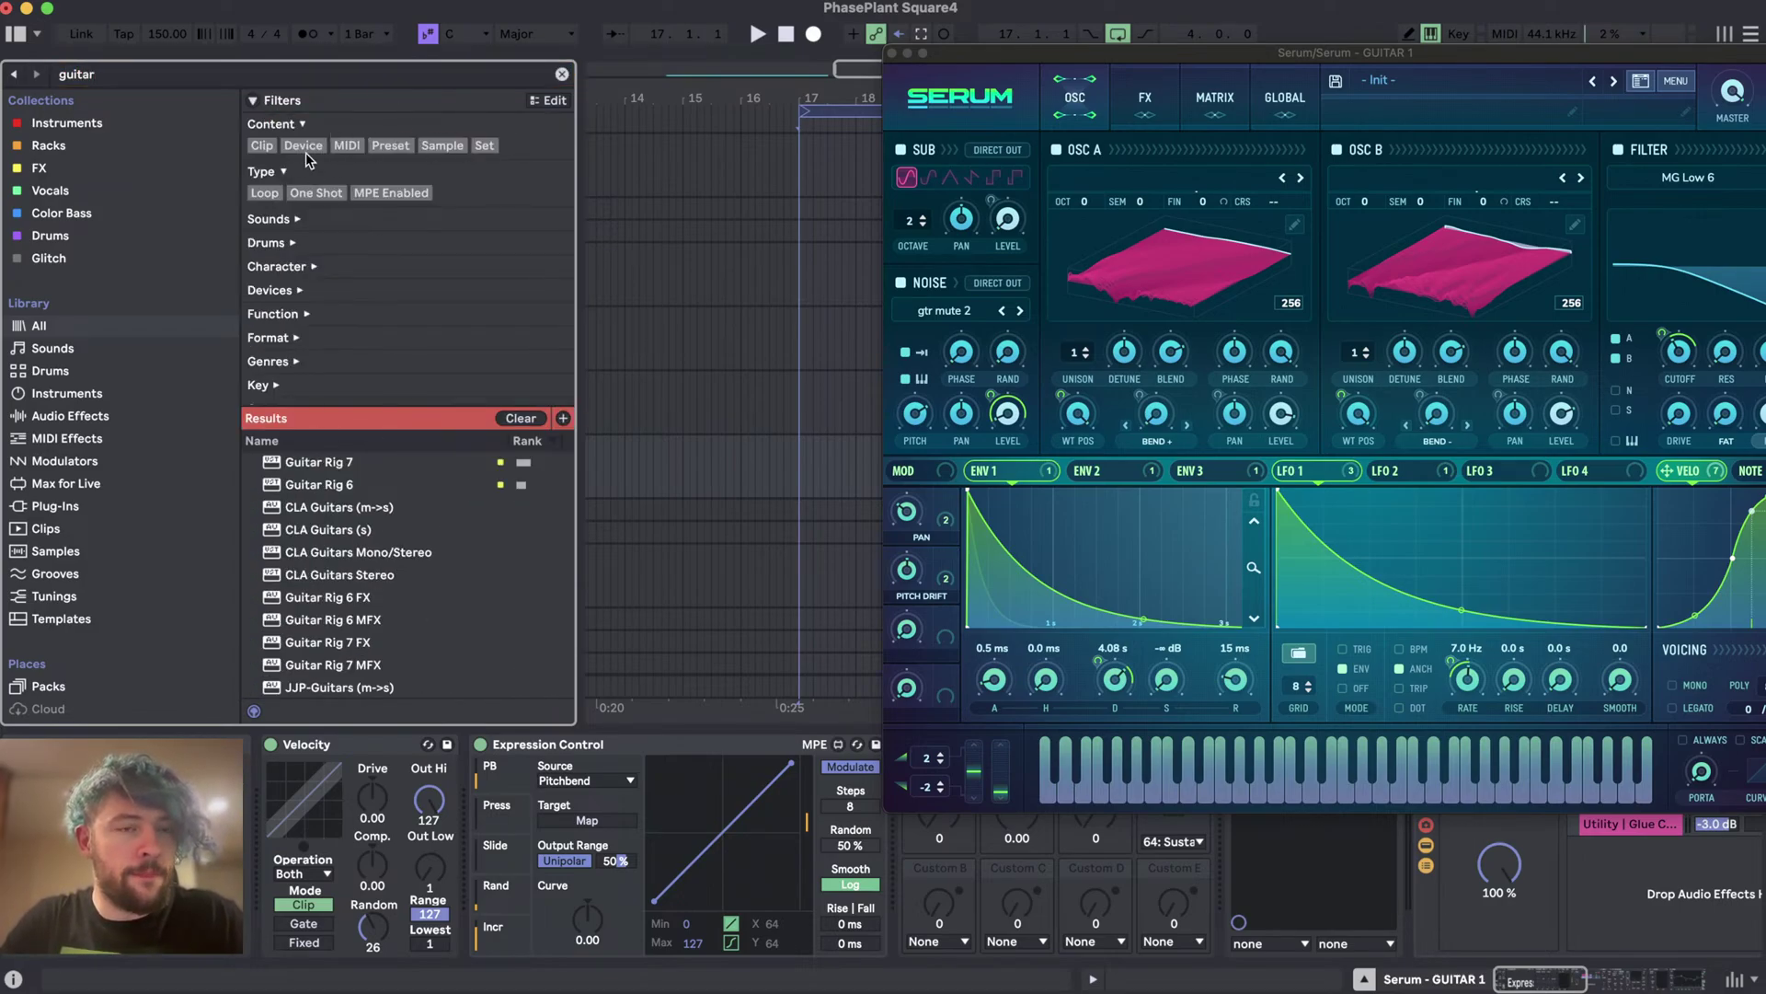
pyautogui.click(436, 145)
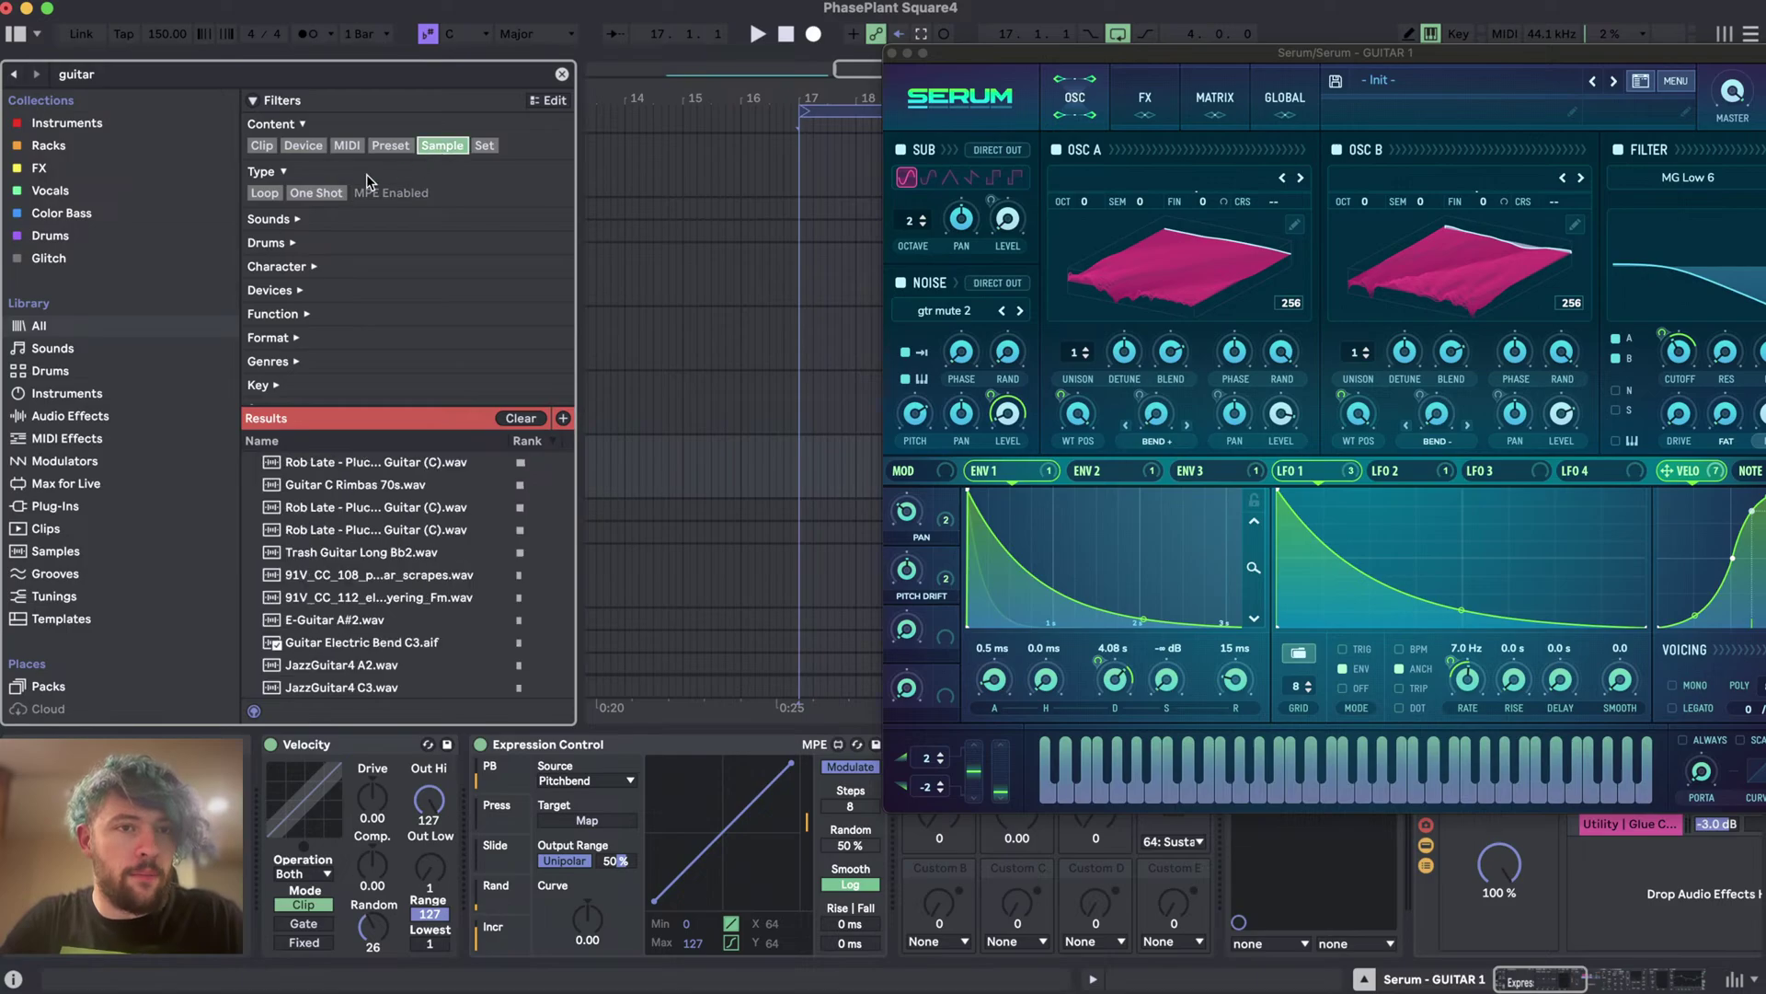
pyautogui.click(329, 192)
pyautogui.click(373, 462)
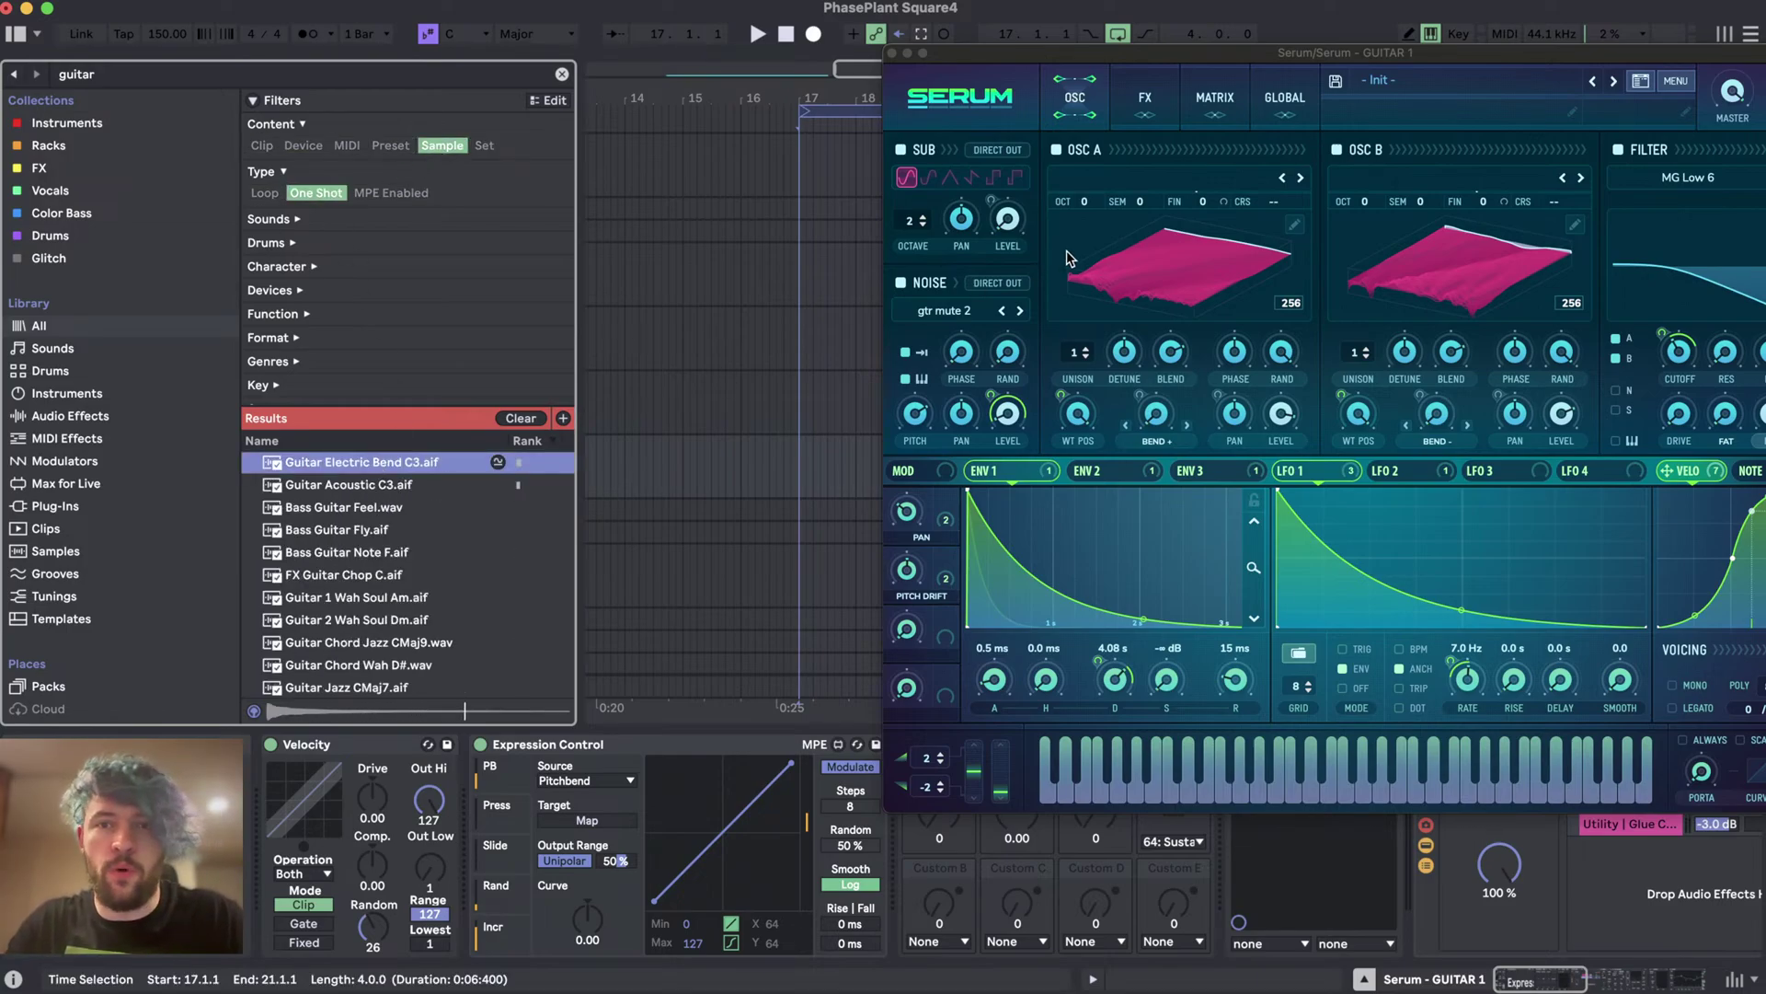
pyautogui.click(501, 461)
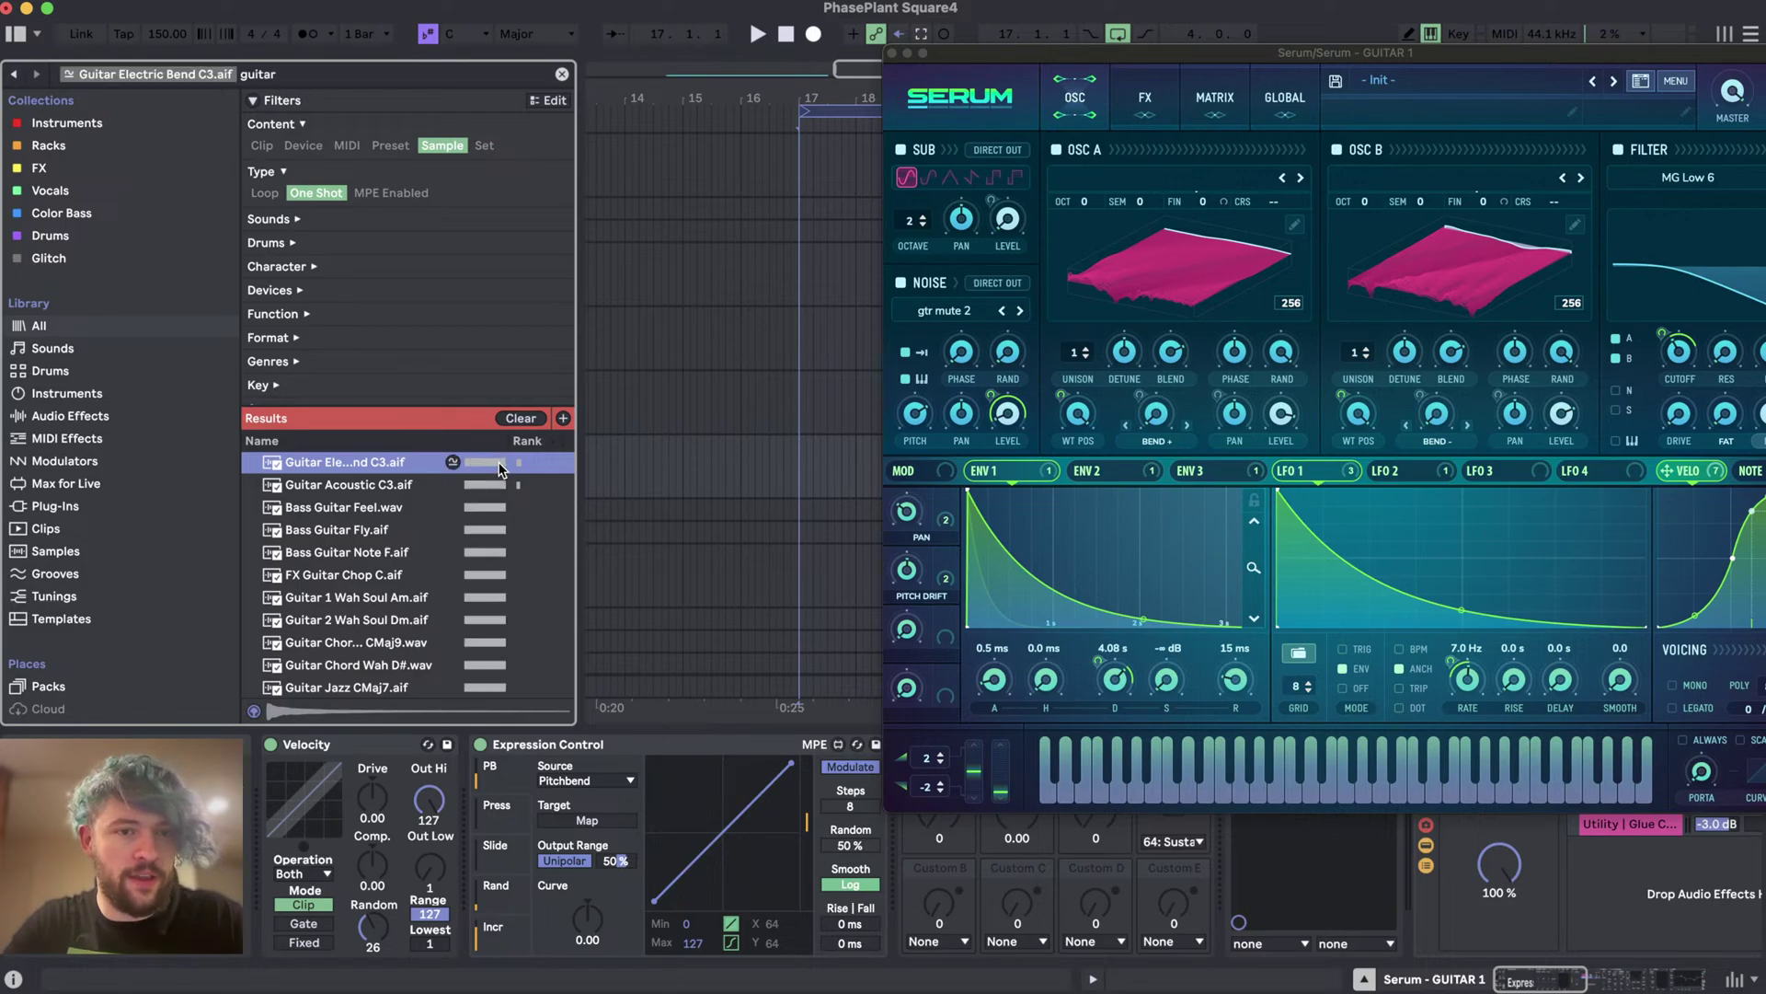
# - Audition the similar guitar one-shots down the results list, including the jazz chords, stabs, wah and muted samples
pyautogui.scroll(-5, 362, 512)
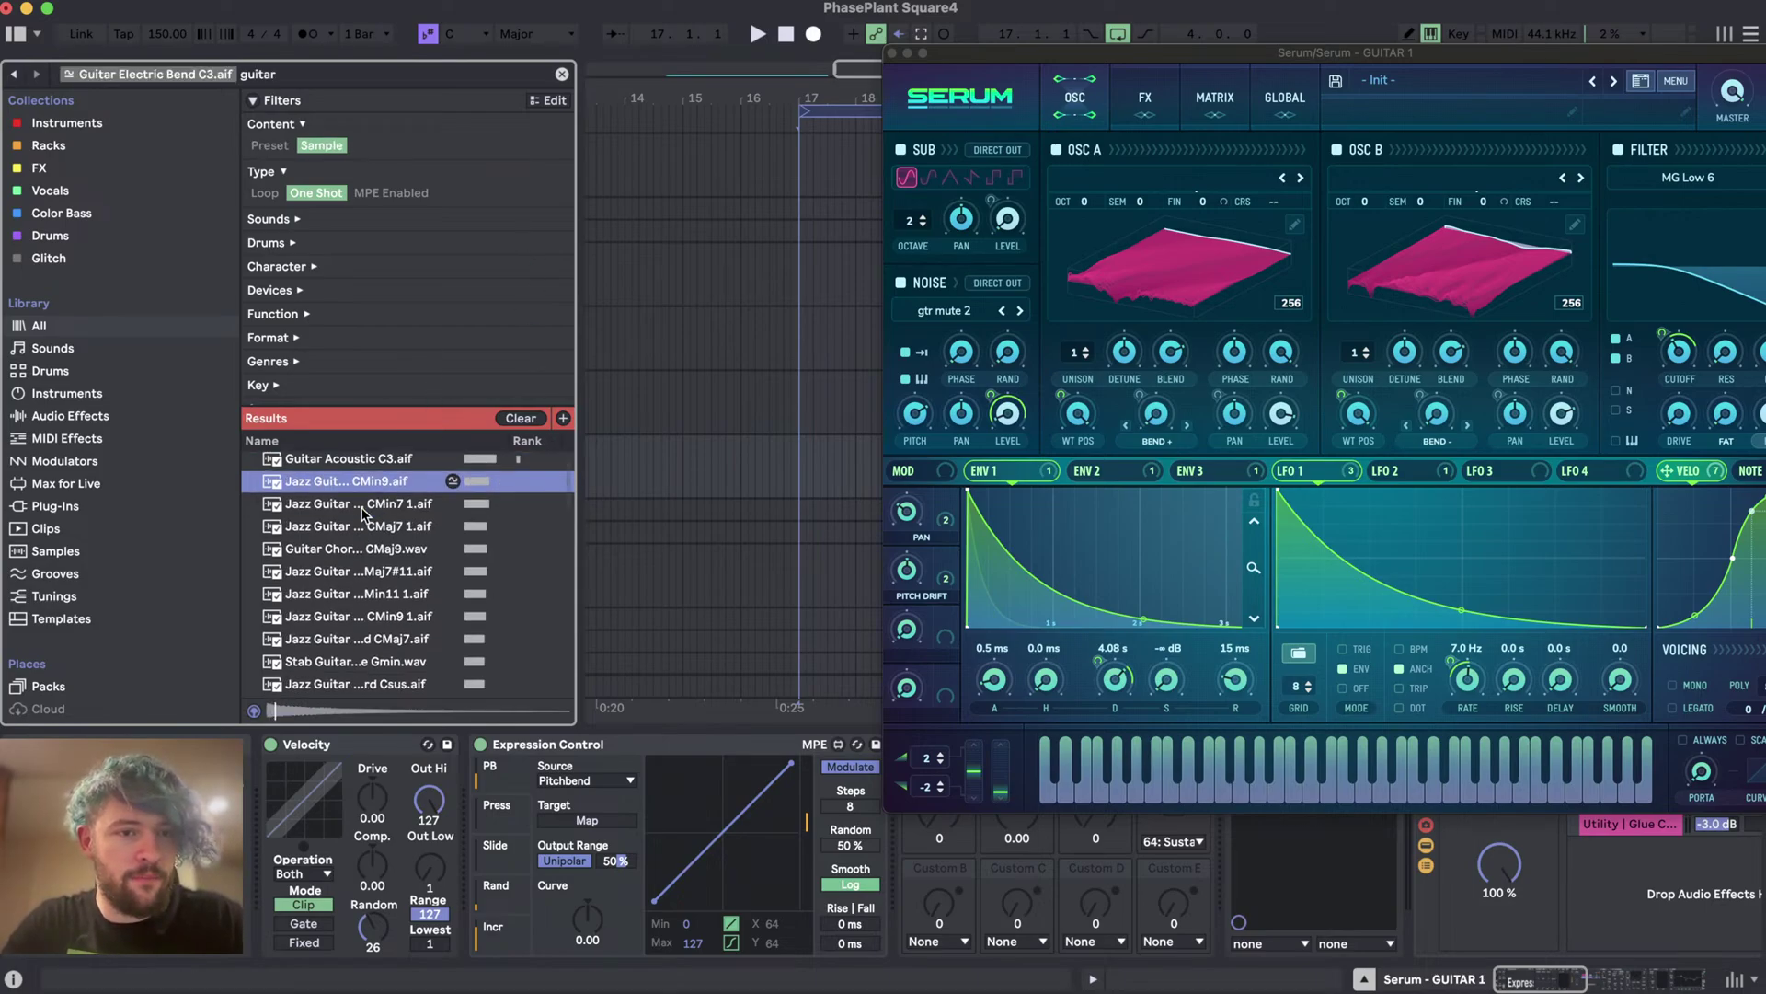
pyautogui.click(373, 570)
pyautogui.press('Up')
pyautogui.press('Up')
pyautogui.press('Up')
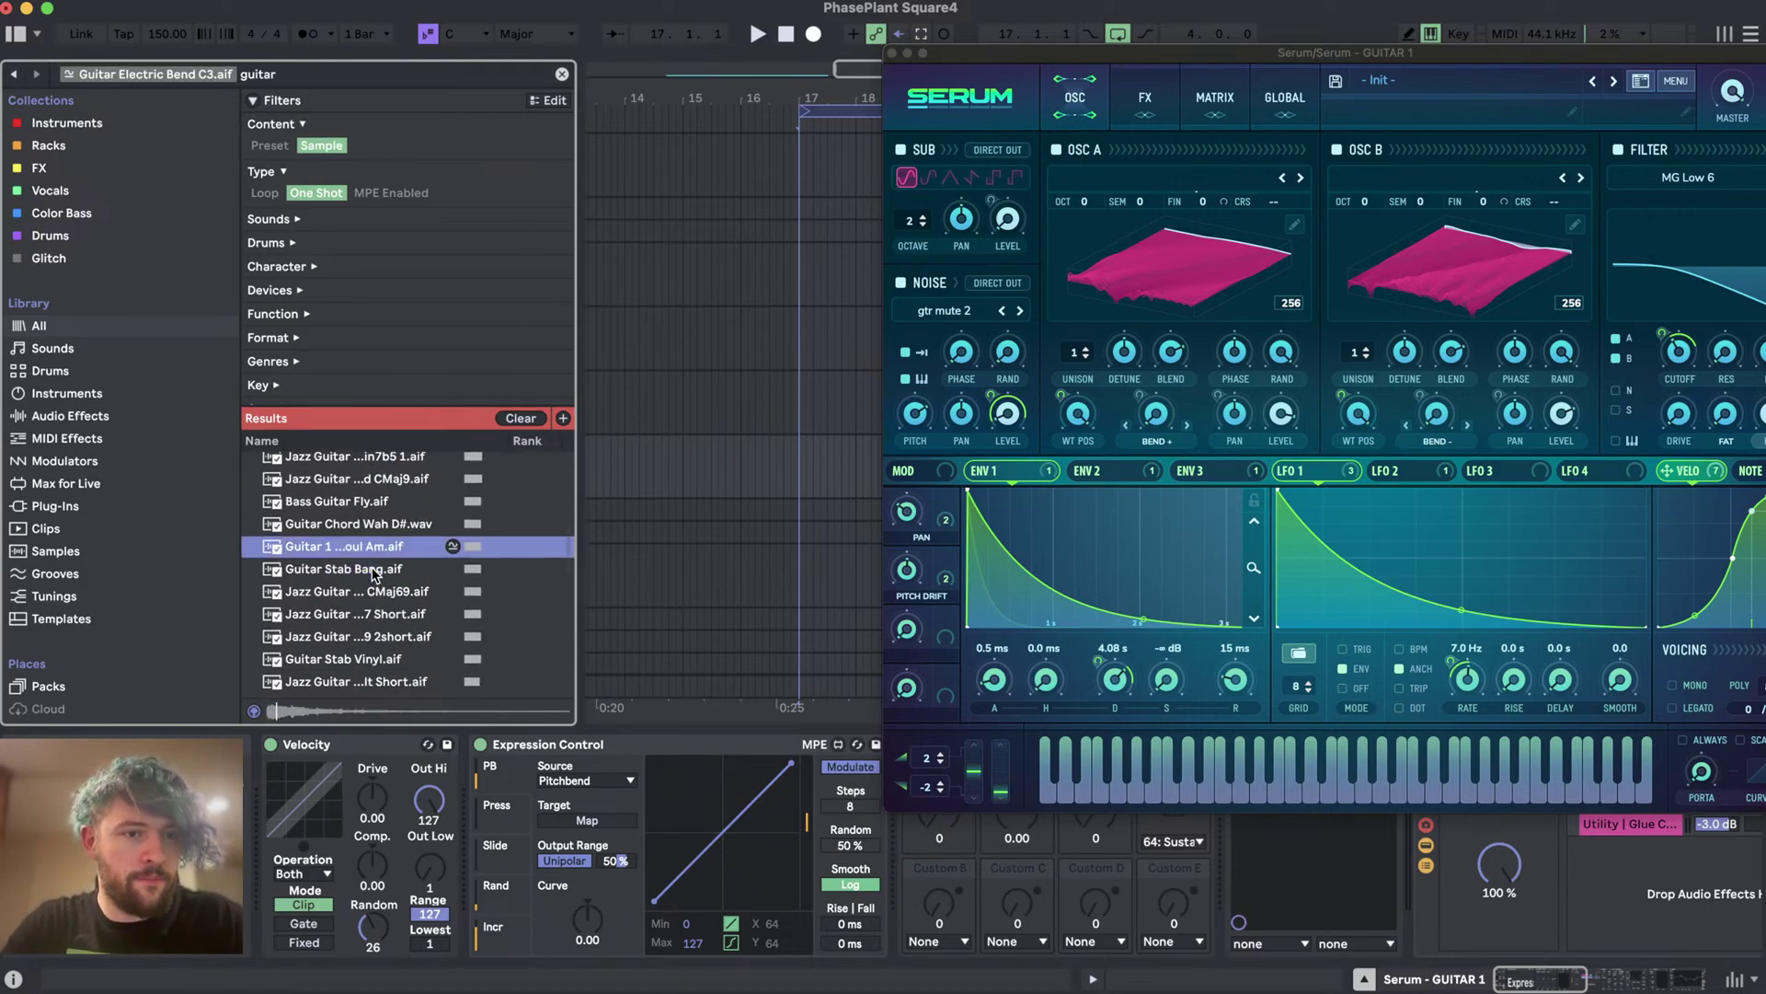
pyautogui.click(366, 664)
pyautogui.scroll(-5, 366, 667)
pyautogui.press('Down')
pyautogui.press('Down')
pyautogui.press('Down')
pyautogui.press('Down')
pyautogui.press('Down')
pyautogui.press('Down')
pyautogui.press('Down')
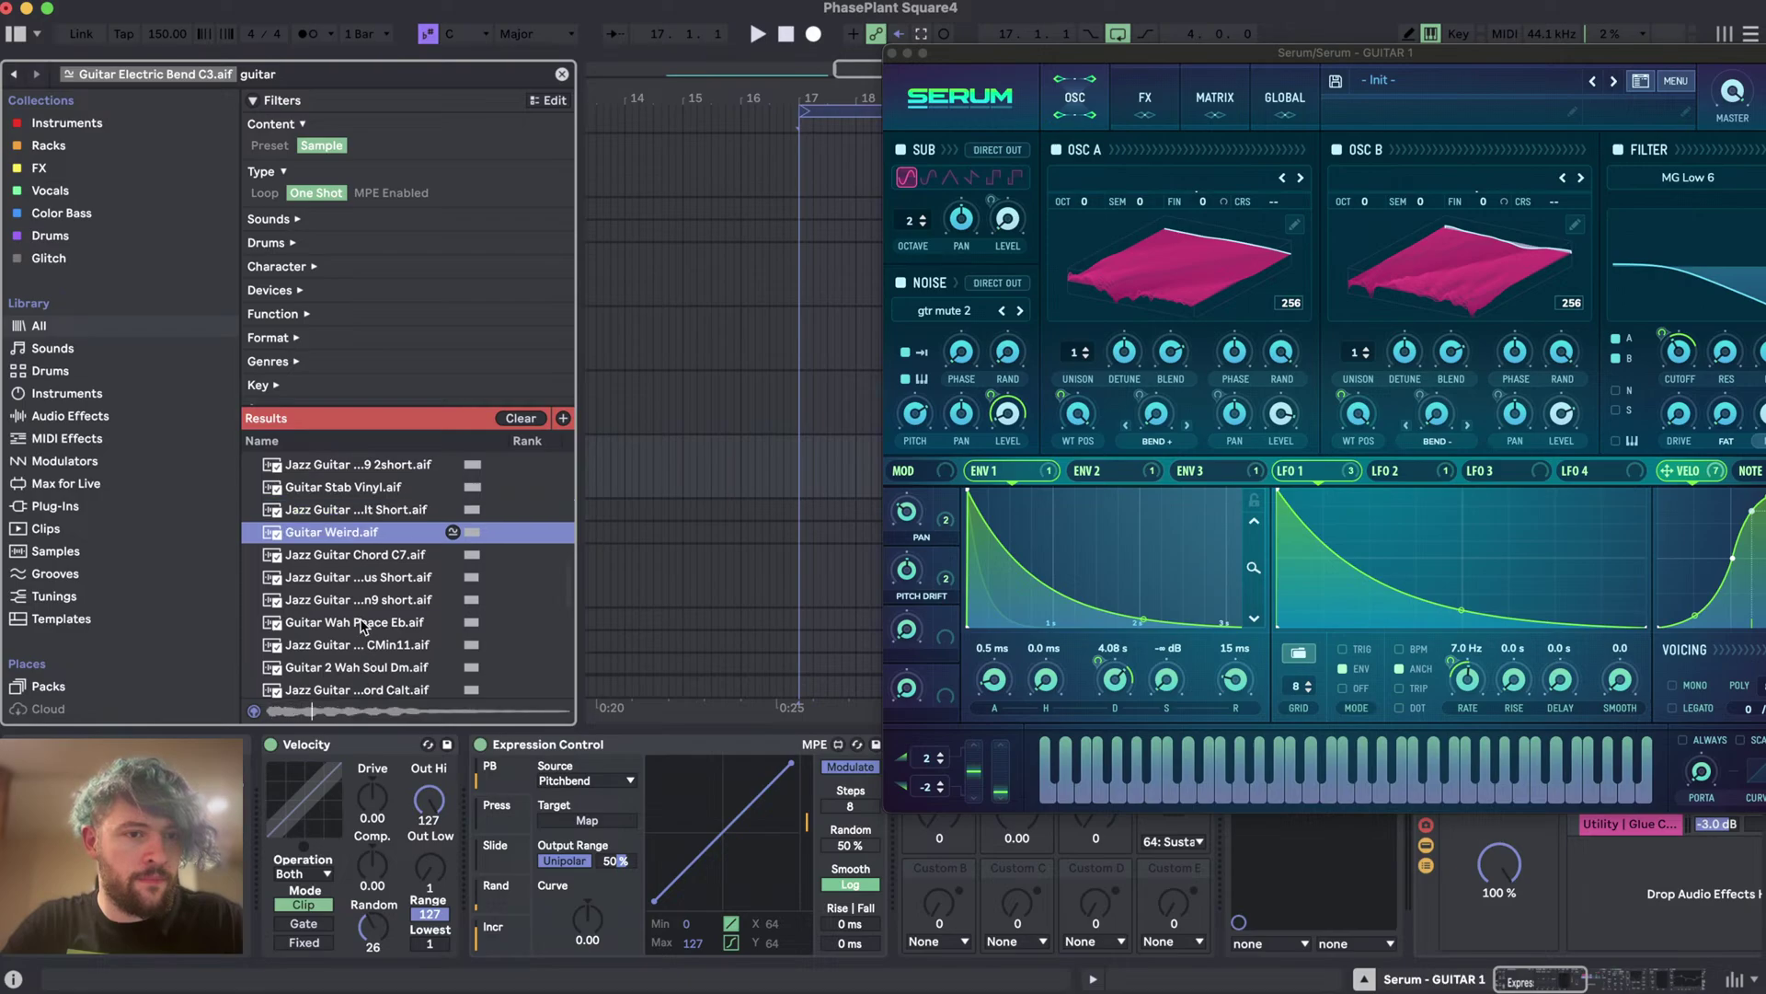
pyautogui.scroll(-5, 359, 626)
pyautogui.press('Down')
pyautogui.press('Down')
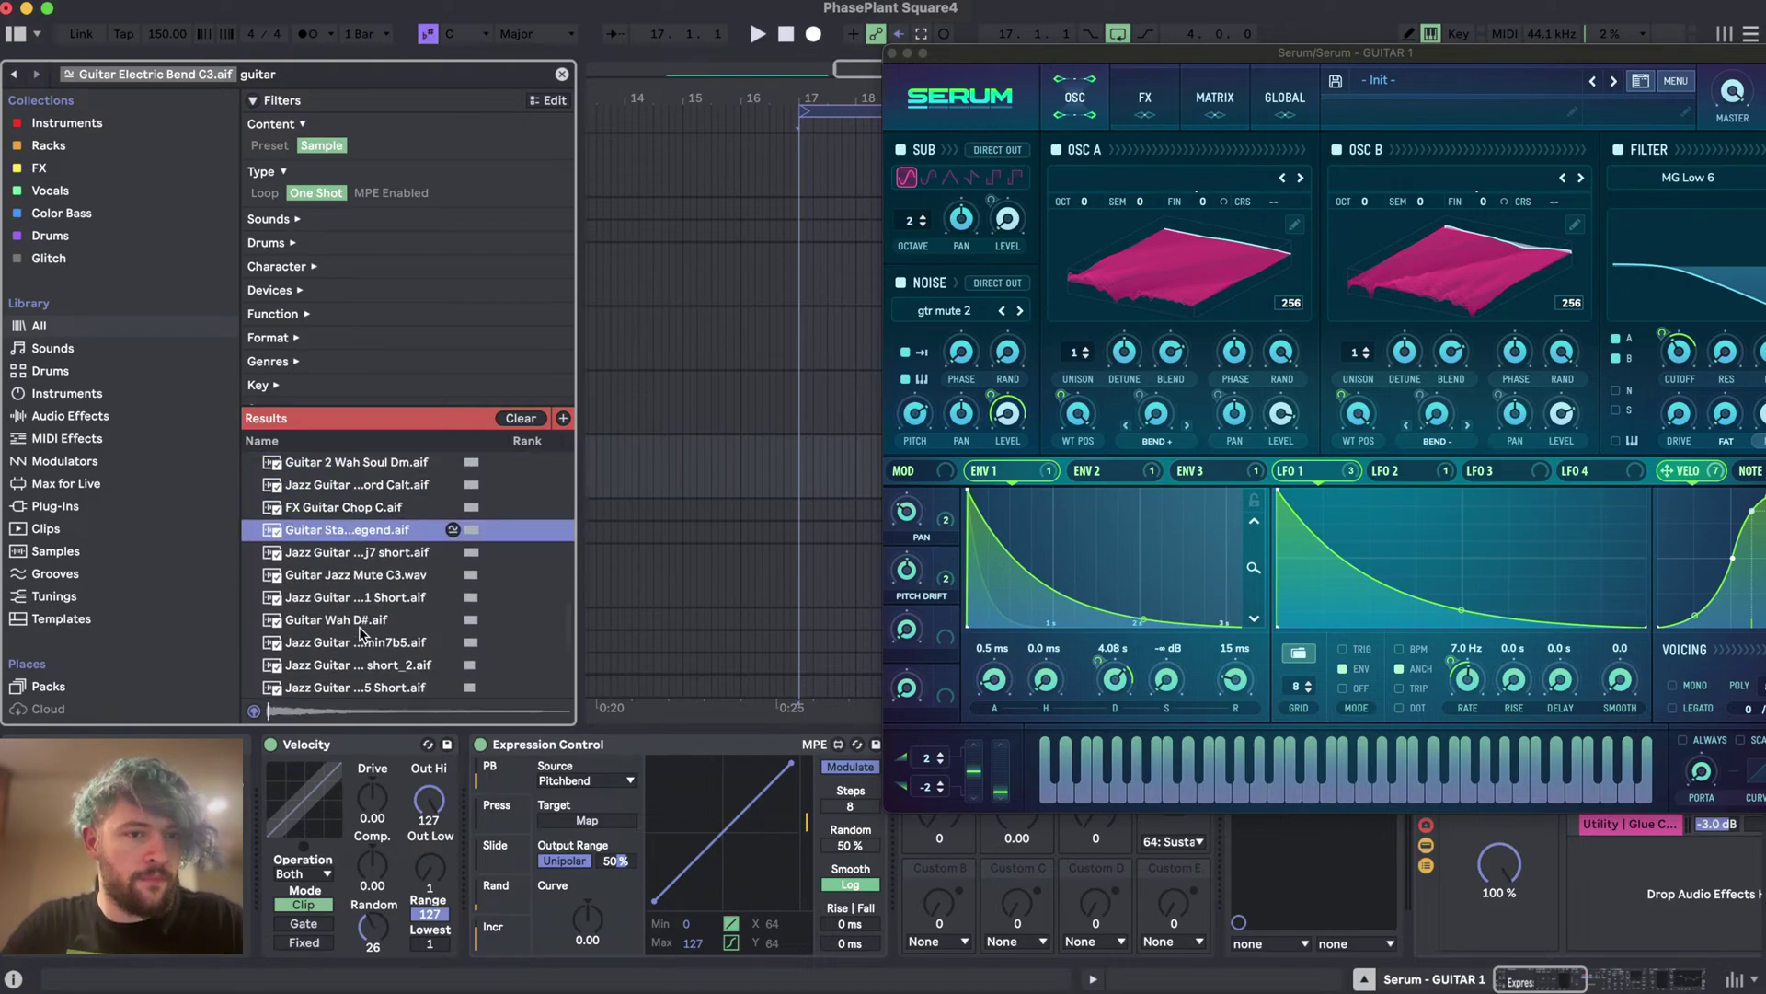
pyautogui.click(359, 626)
pyautogui.scroll(-3, 361, 623)
pyautogui.press('Down')
pyautogui.press('Down')
pyautogui.press('Down')
pyautogui.press('Down')
pyautogui.press('Down')
pyautogui.press('Down')
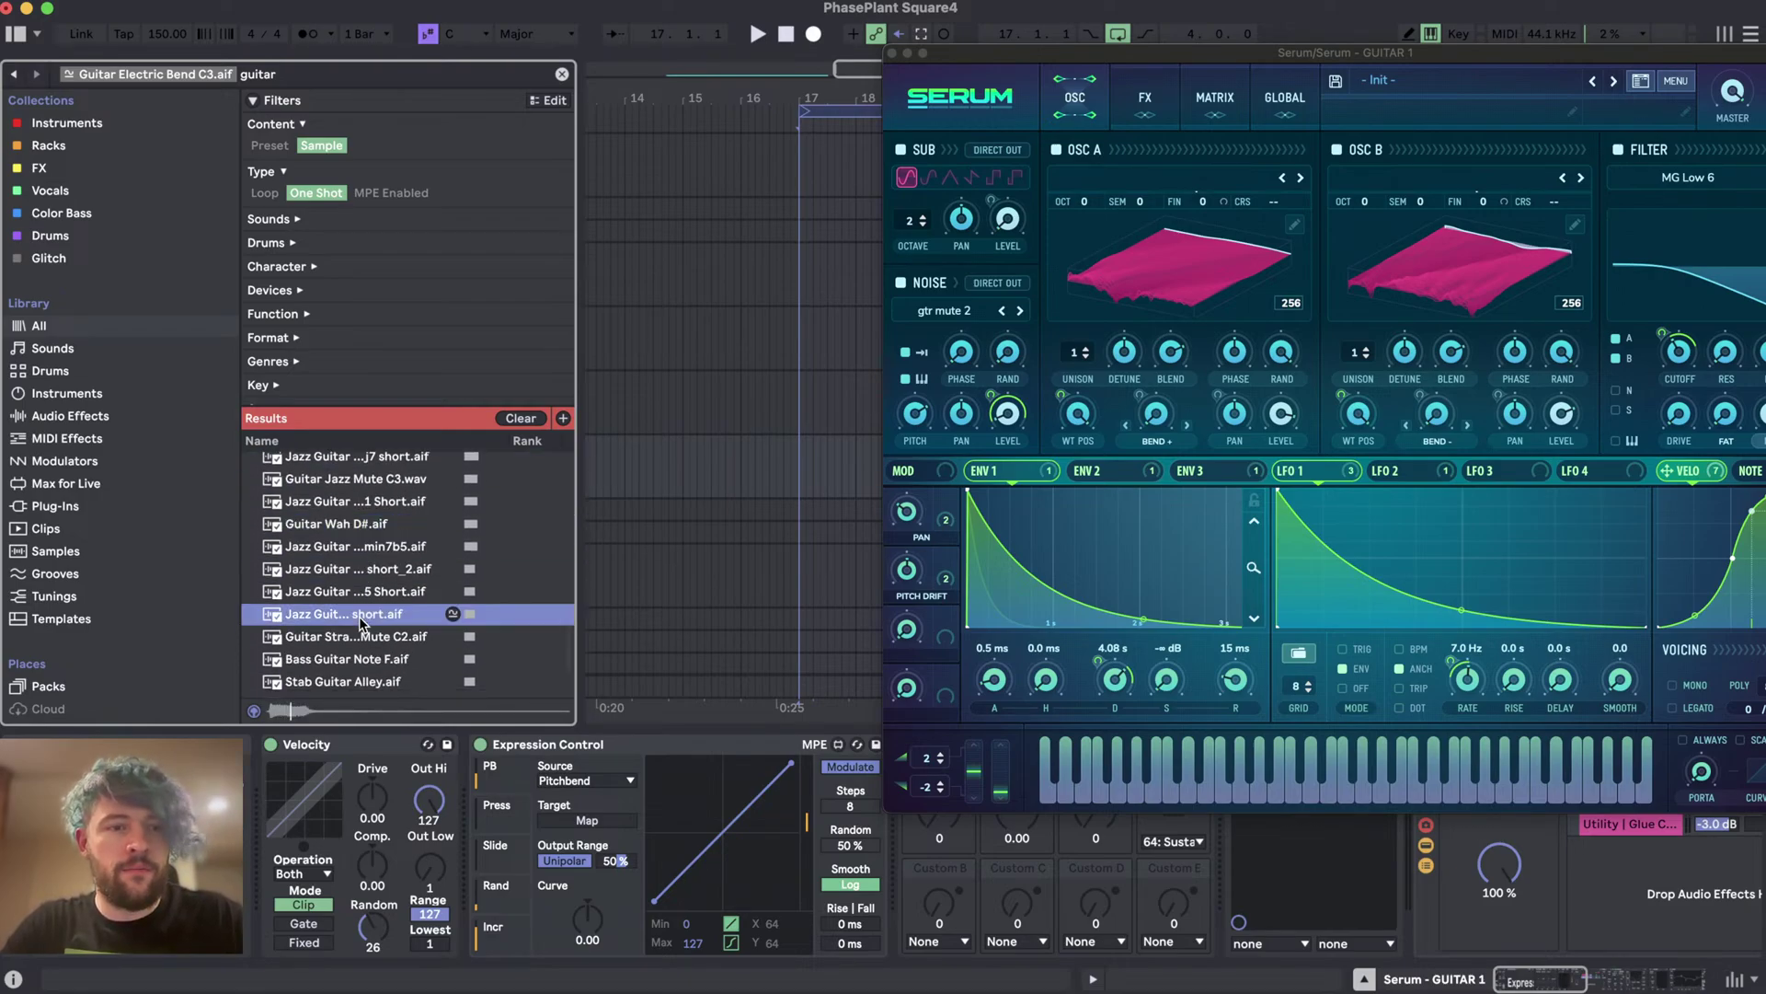
pyautogui.scroll(-3, 350, 661)
pyautogui.press('Down')
pyautogui.press('Down')
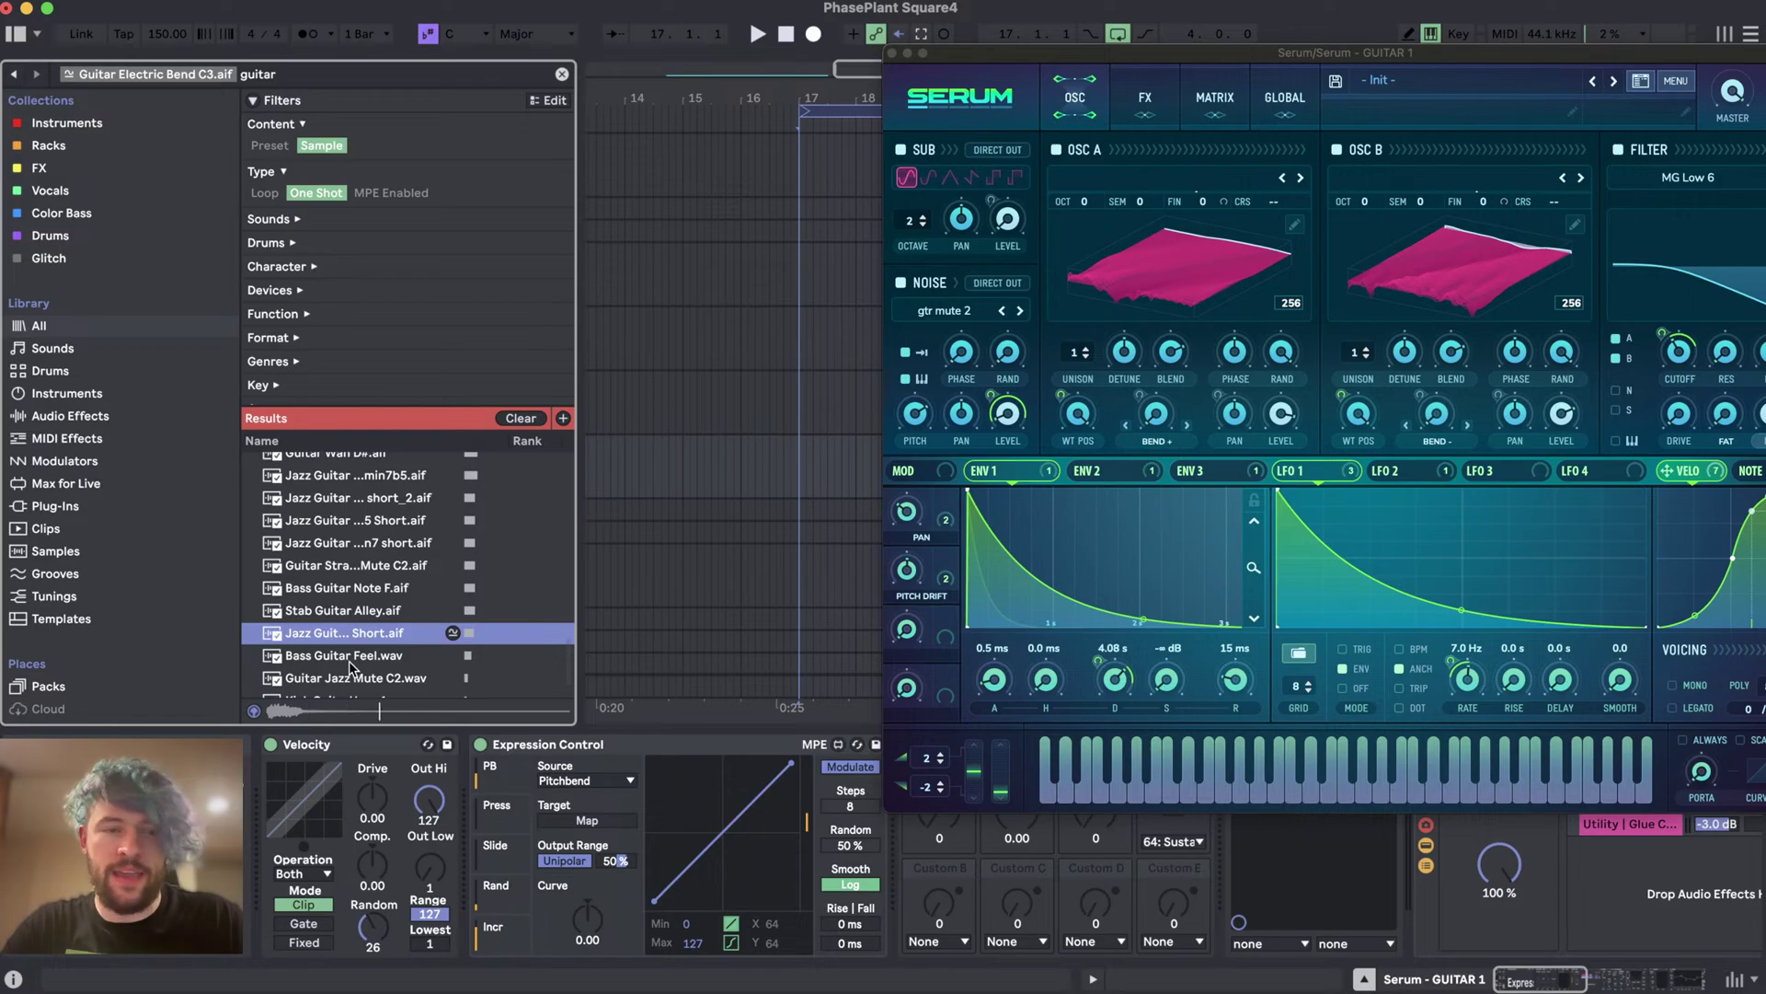
# - Clear the guitar search and collapse the browser's filter section
pyautogui.scroll(10, 348, 589)
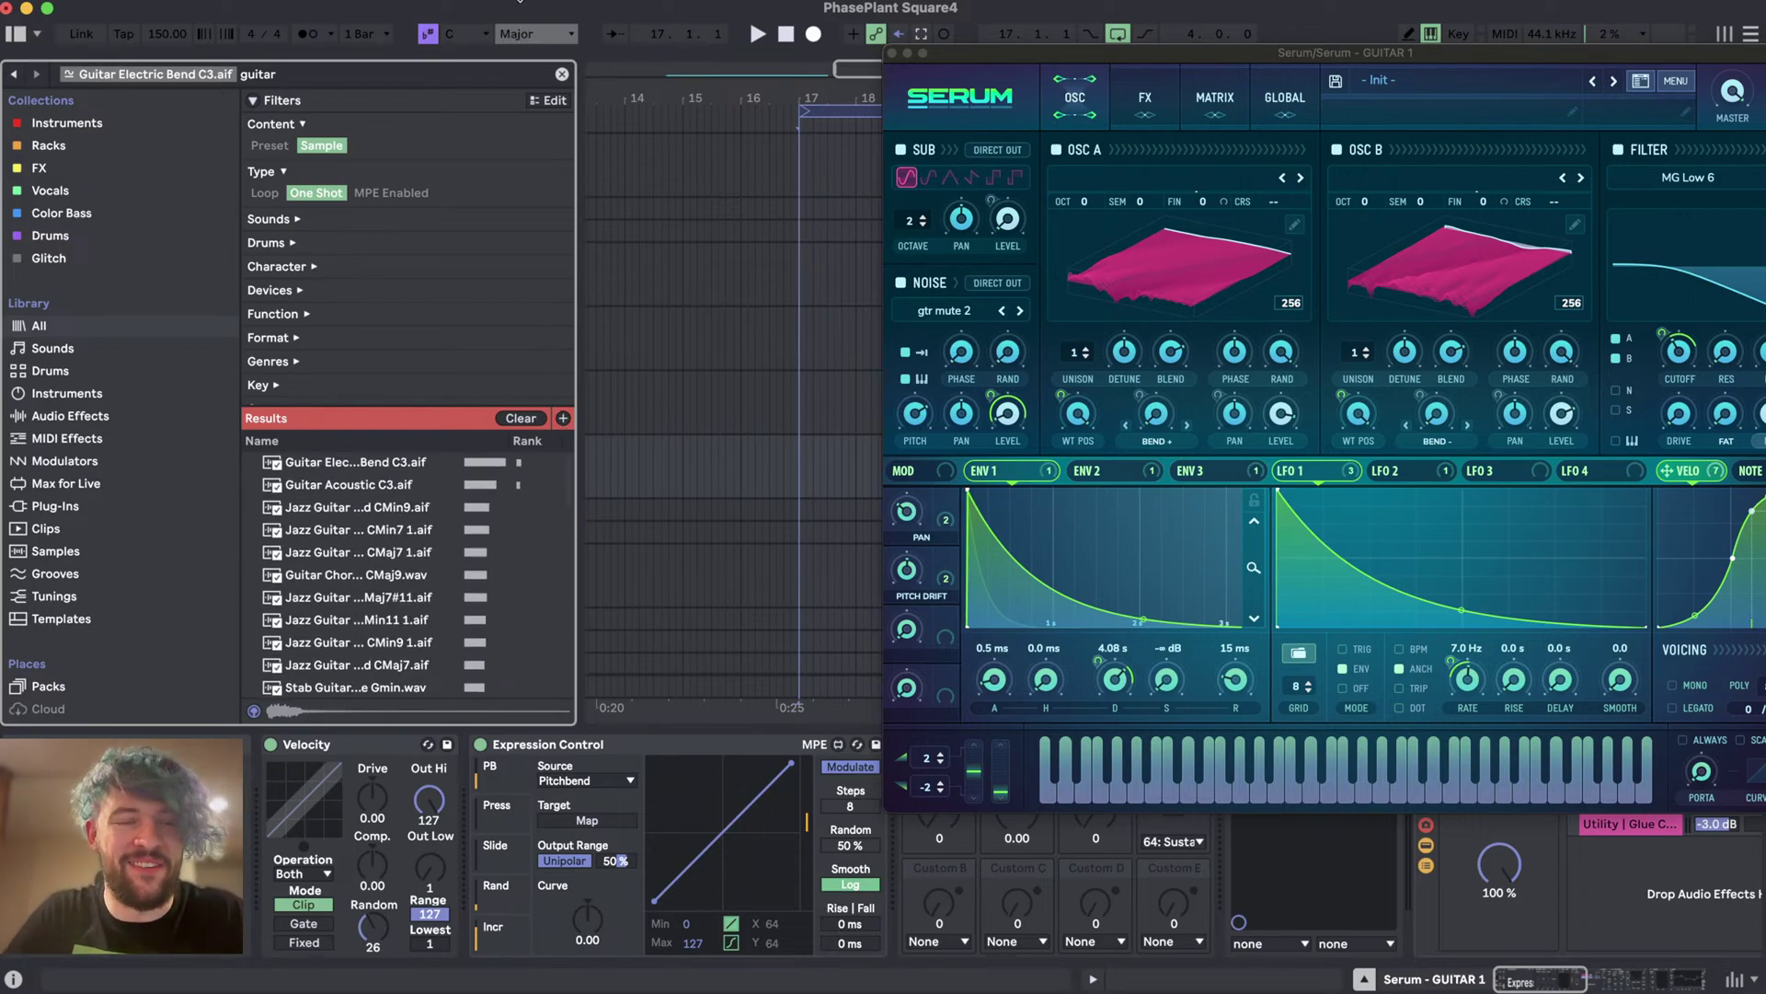
pyautogui.click(562, 74)
pyautogui.click(252, 100)
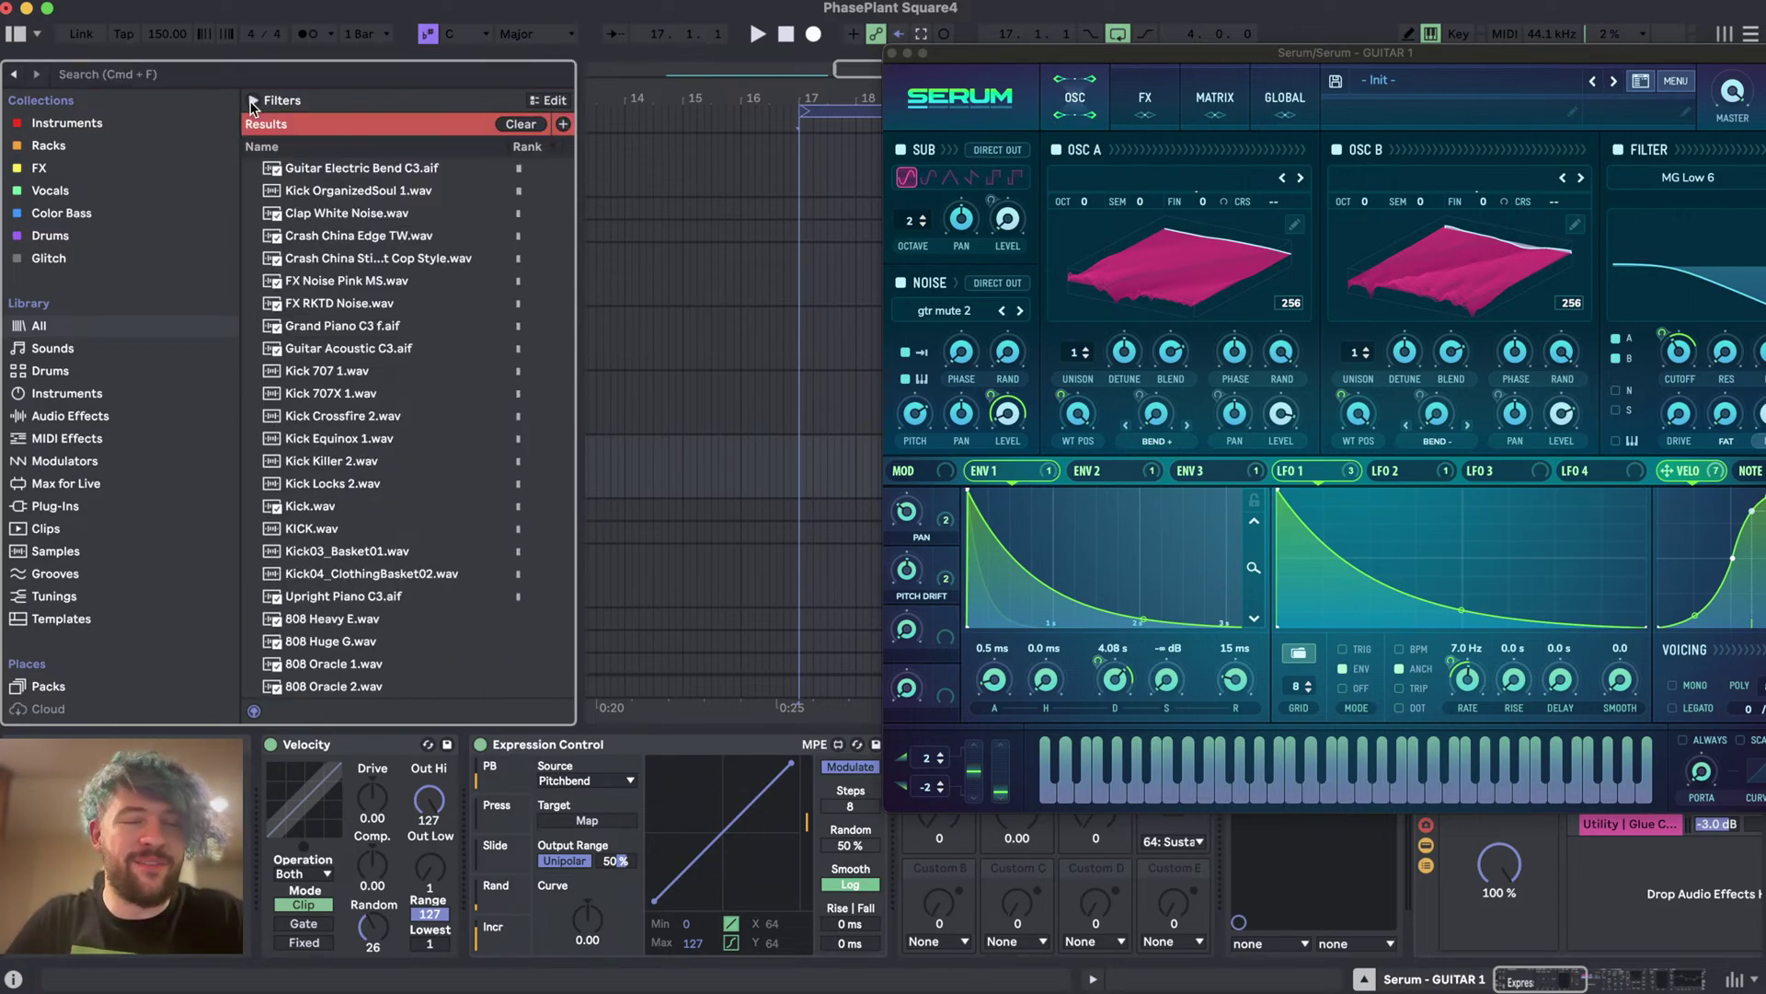
# - Switch Serum's OSC A and OSC B displays back to 2D waveforms and close the Serum window
pyautogui.moveTo(965, 53); pyautogui.dragTo(424, 86)
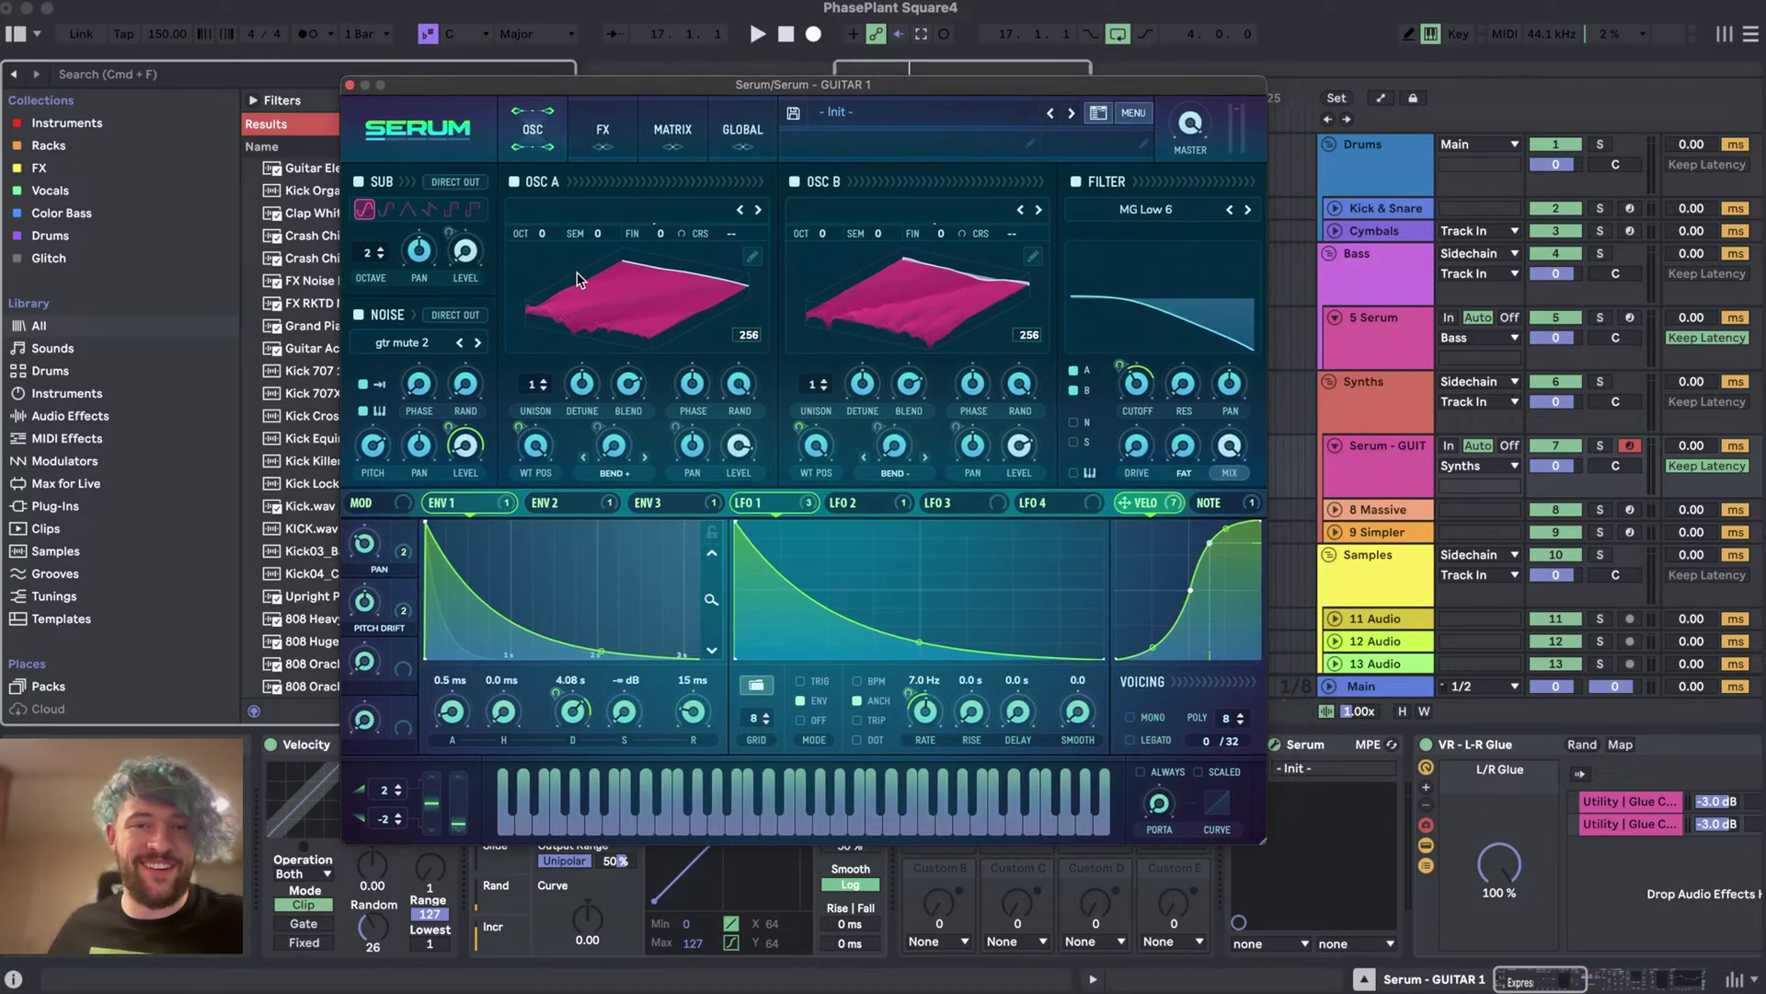
pyautogui.click(862, 278)
pyautogui.click(699, 282)
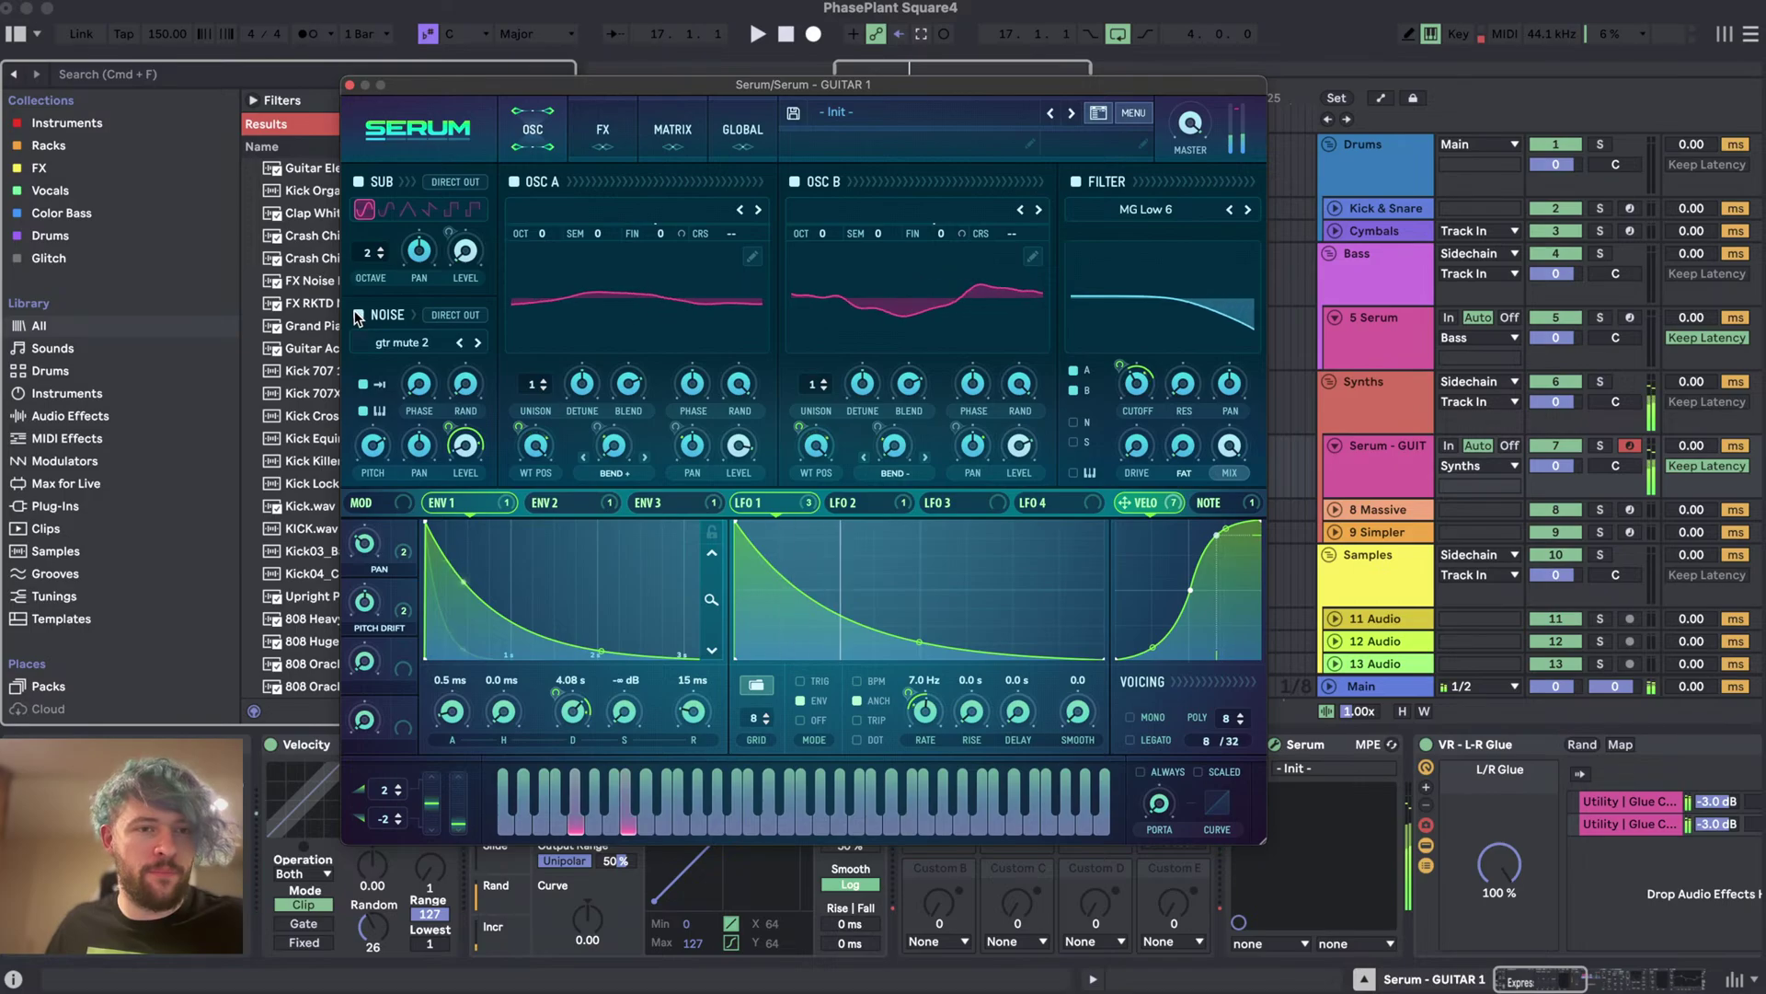
pyautogui.click(348, 86)
# - Lower the Serum guitar track's volume to -7.1 dB, then enable Guitar Rig 7 and open its window
pyautogui.hscroll(10, 1247, 797)
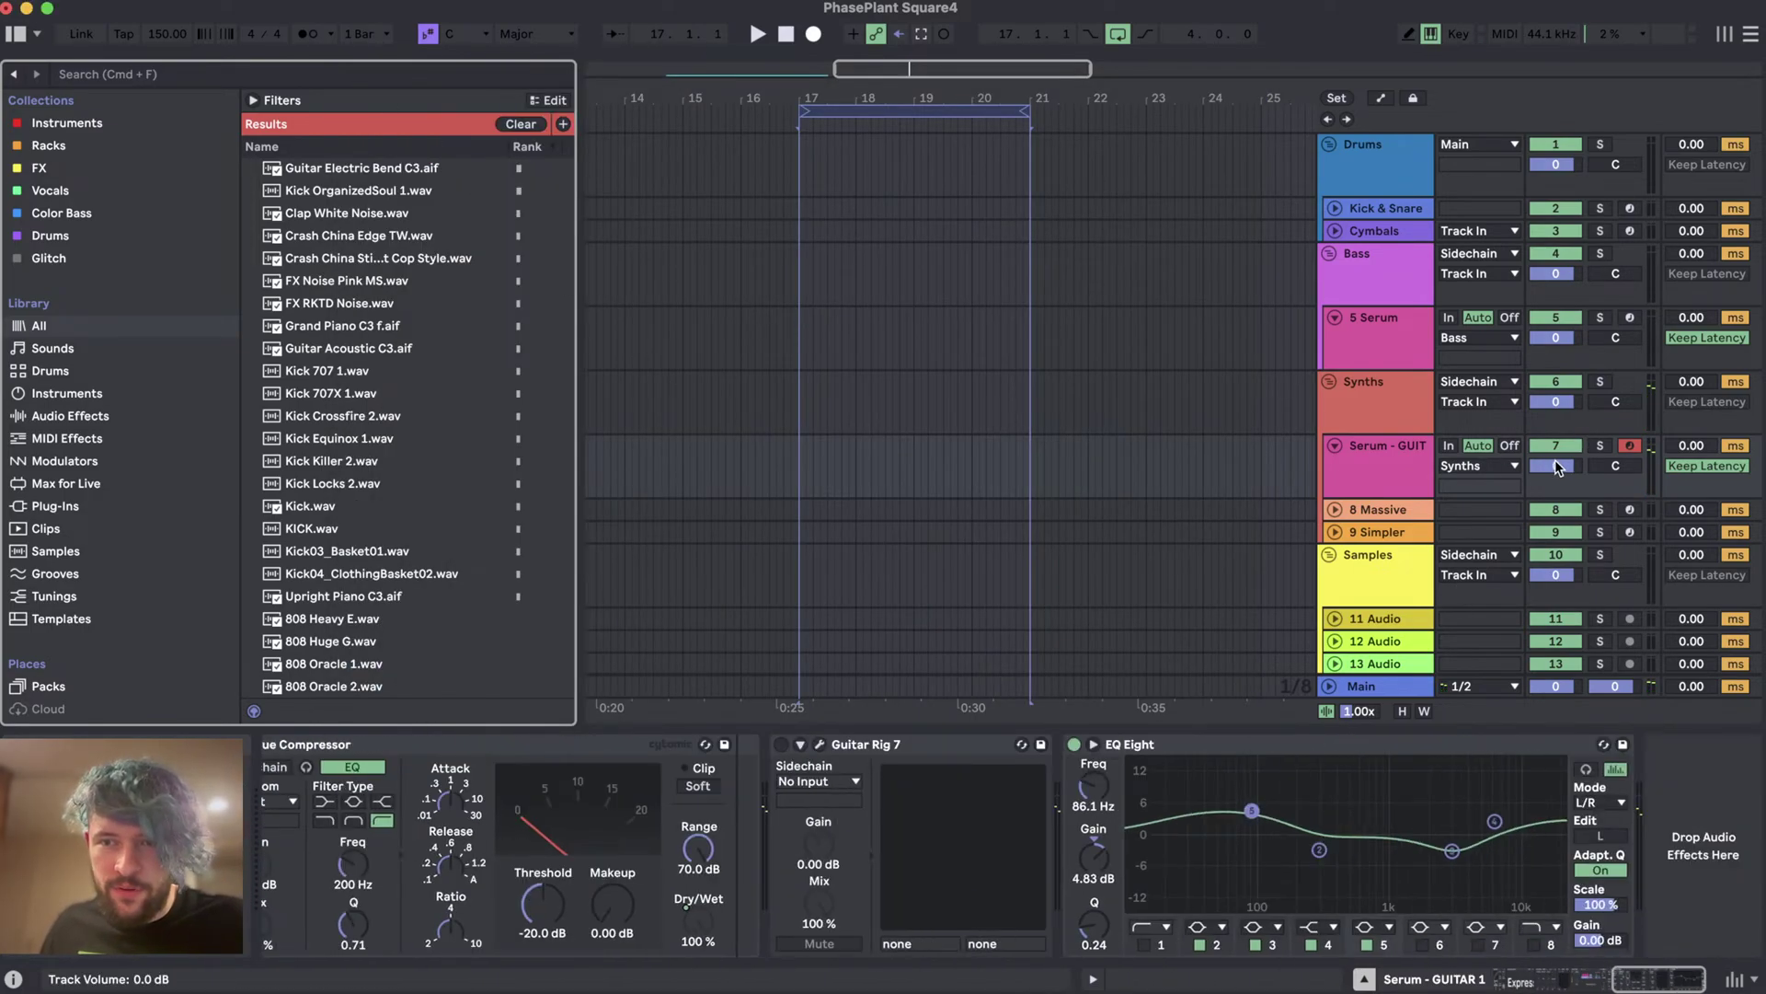
pyautogui.moveTo(1559, 467); pyautogui.dragTo(1558, 487)
pyautogui.click(782, 744)
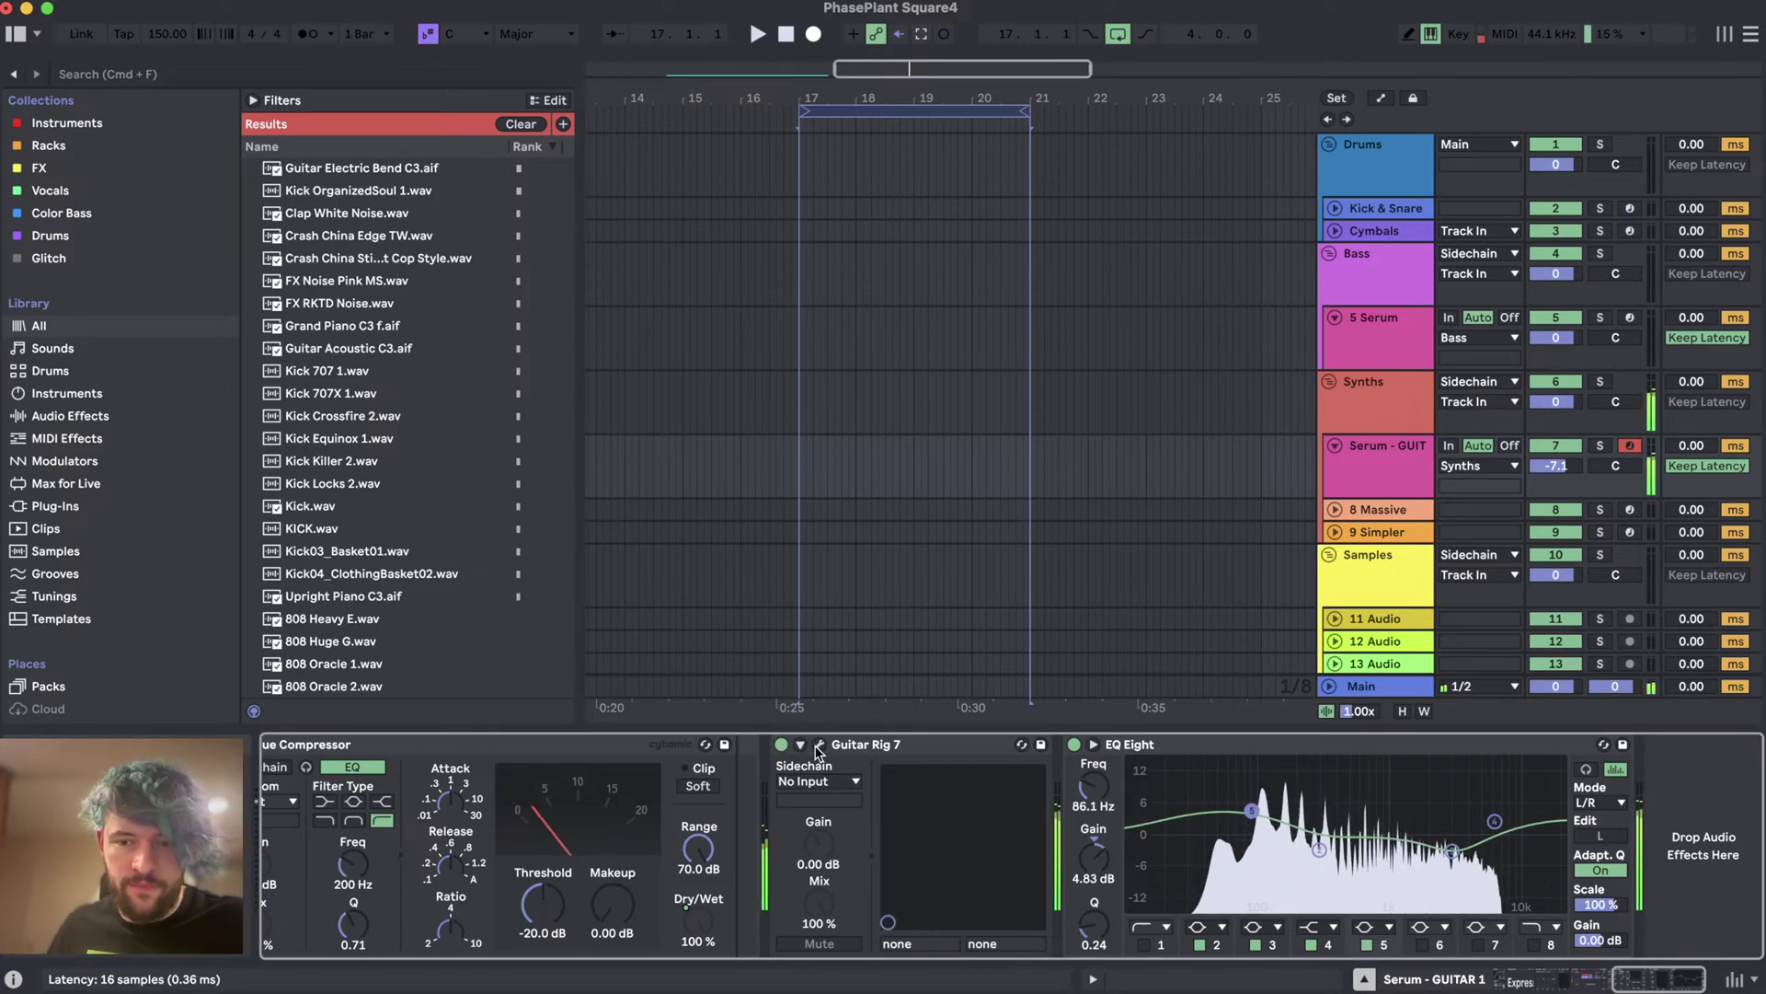
pyautogui.click(819, 745)
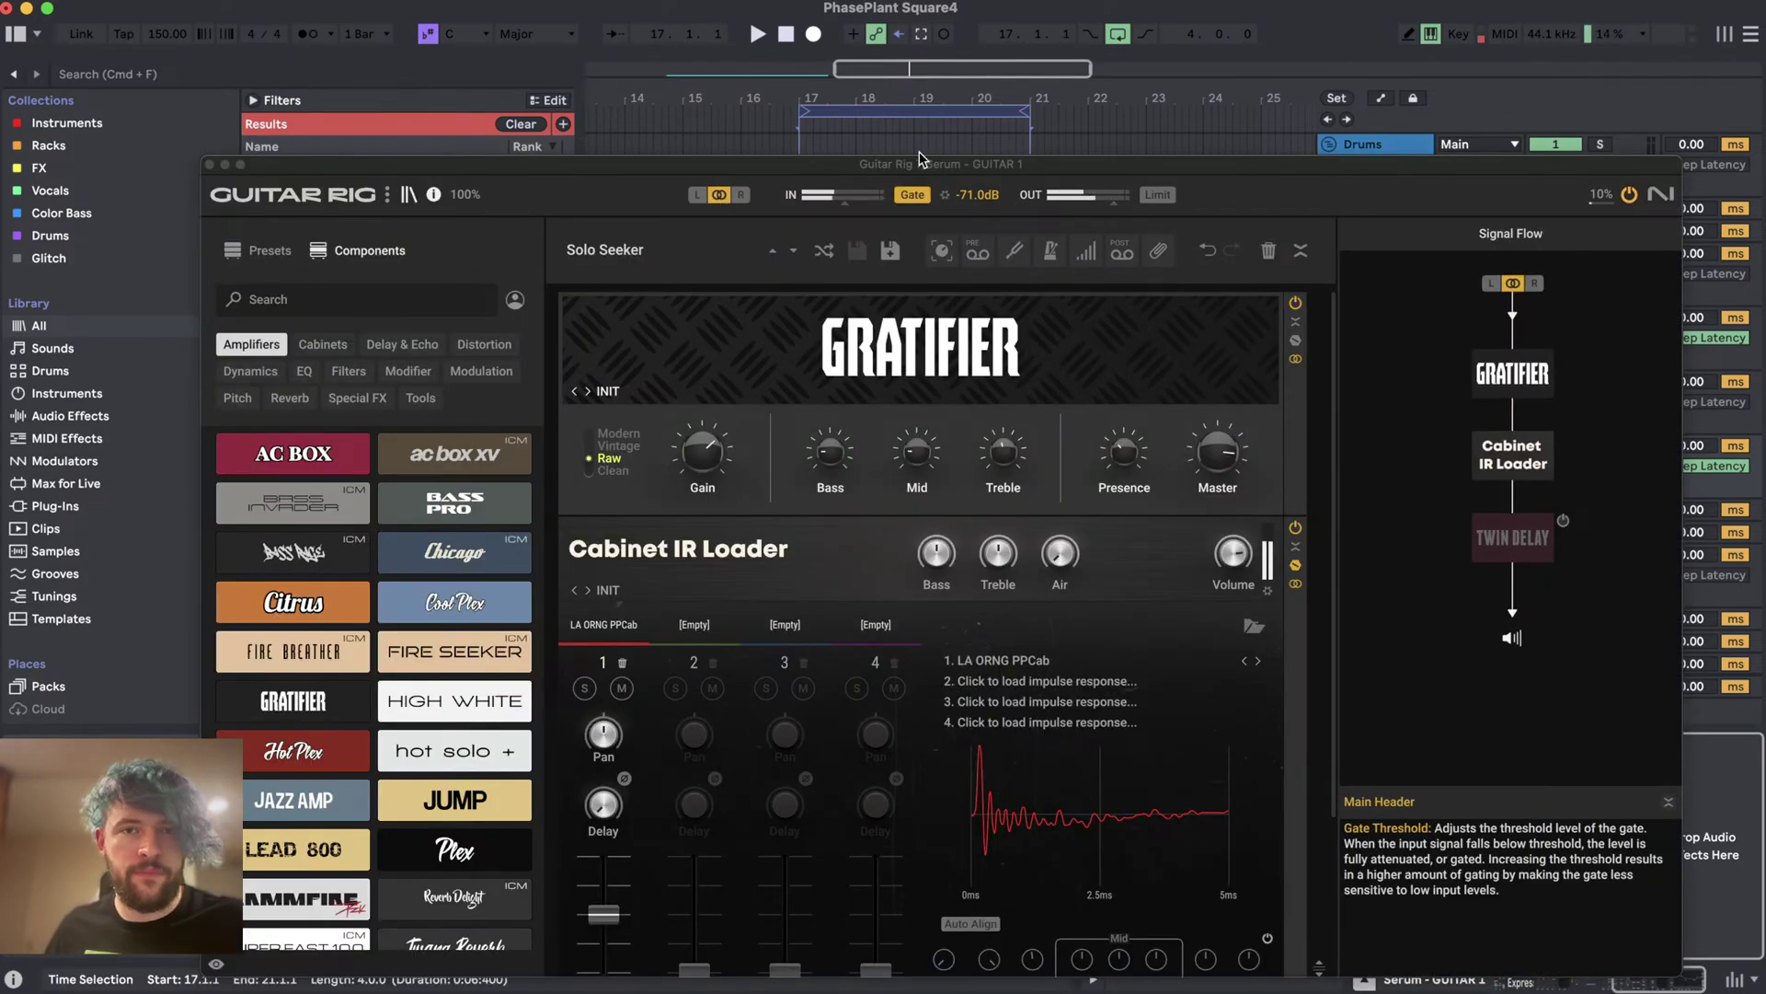
# - Bring up Guitar Rig for the Serum guitar track and set the Gratifier amp to Vintage mode with its gain at 7.75
pyautogui.moveTo(872, 143); pyautogui.dragTo(920, 143)
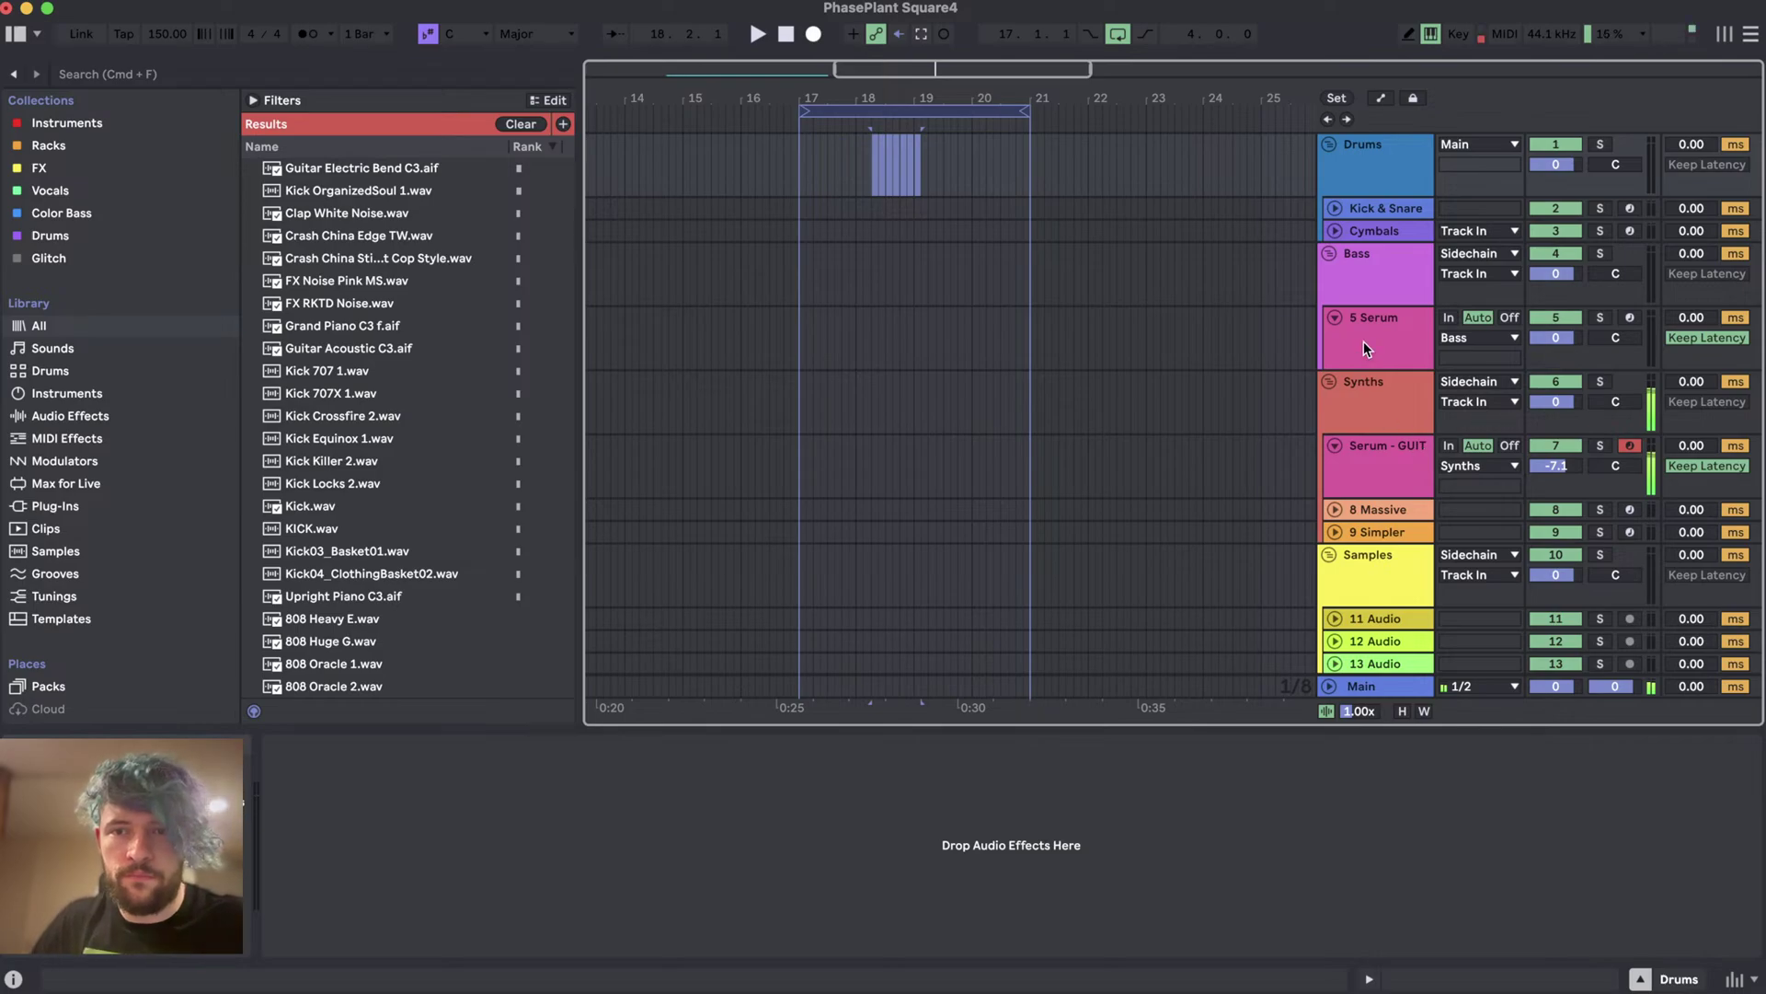
pyautogui.click(1380, 460)
pyautogui.moveTo(957, 57); pyautogui.dragTo(839, 46)
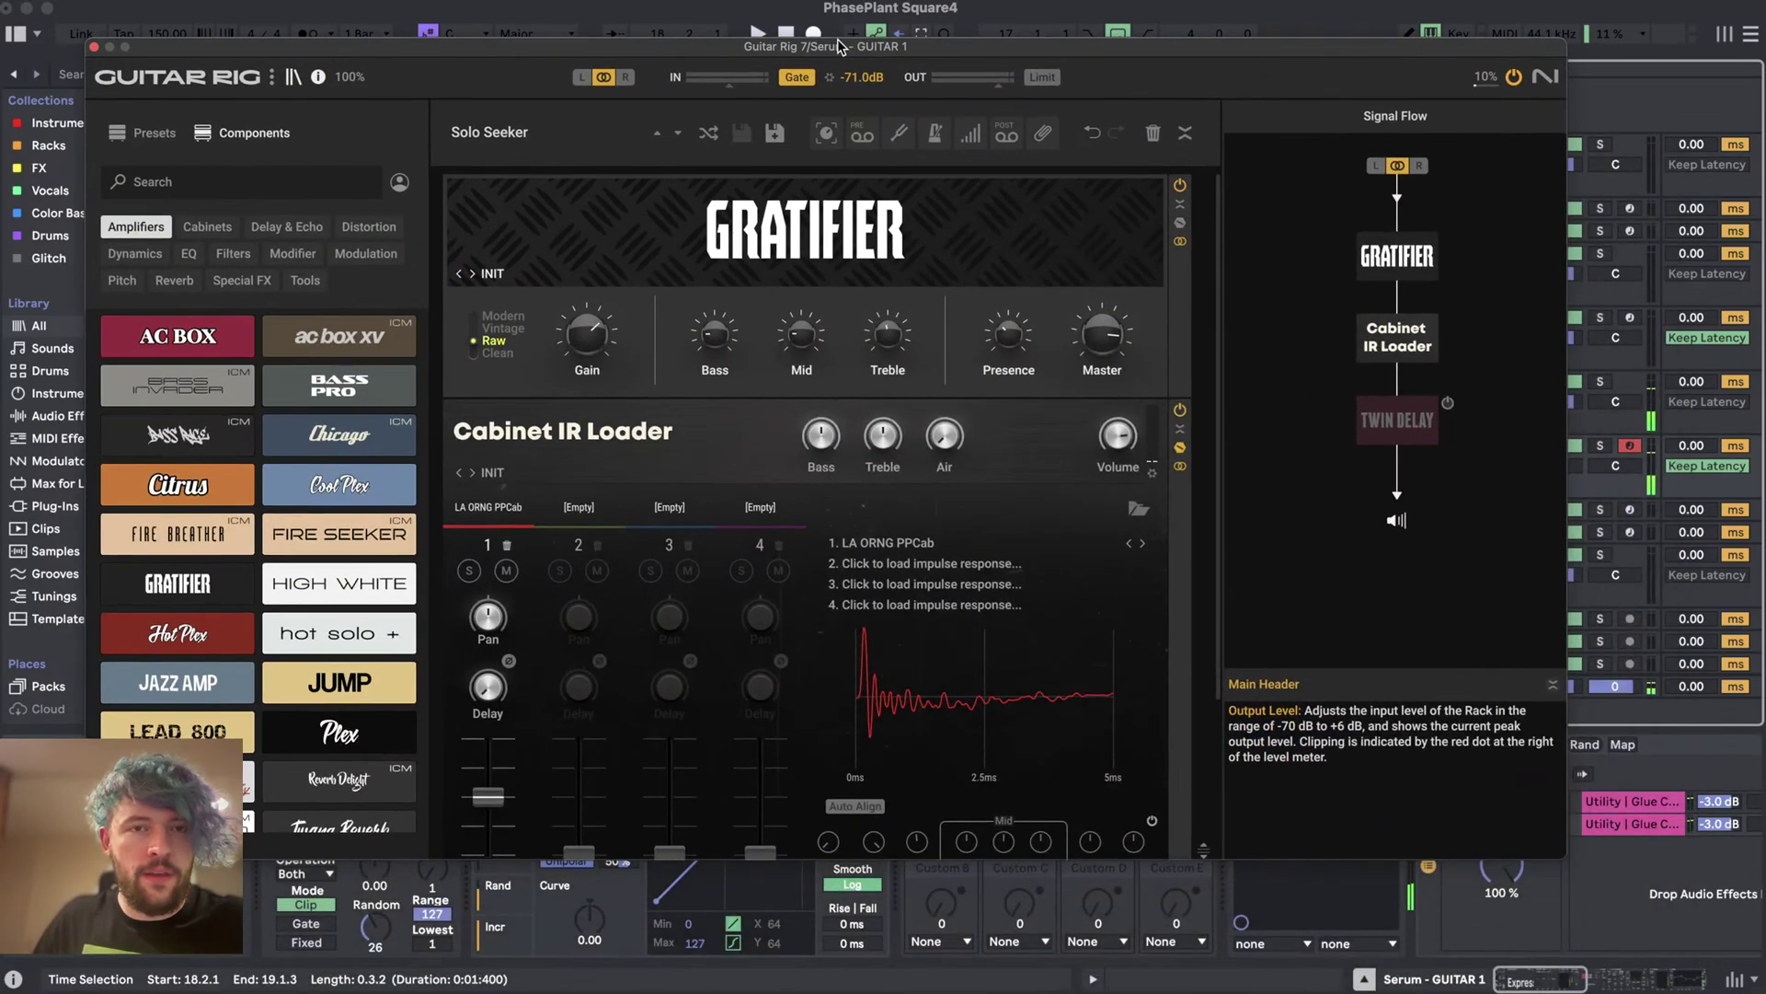
pyautogui.moveTo(593, 340); pyautogui.dragTo(586, 326)
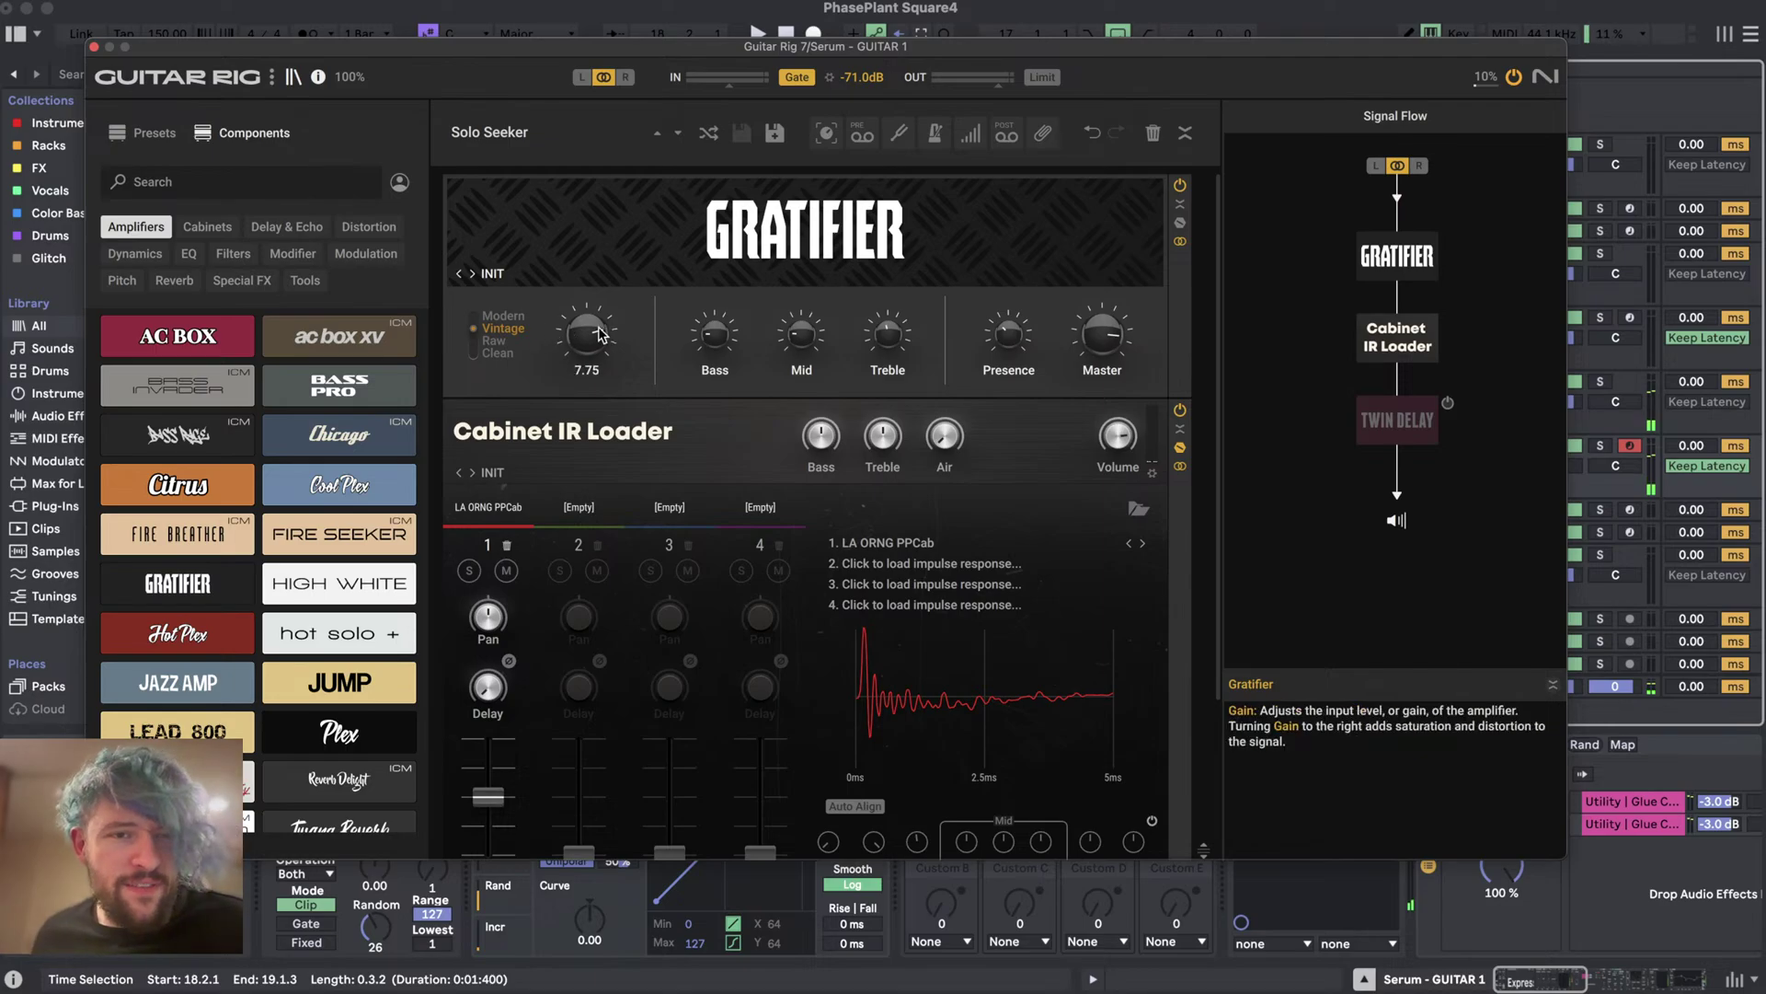
# - Close the Guitar Rig window and delete the Serum - GUITAR 1 track
pyautogui.scroll(-5, 1101, 347)
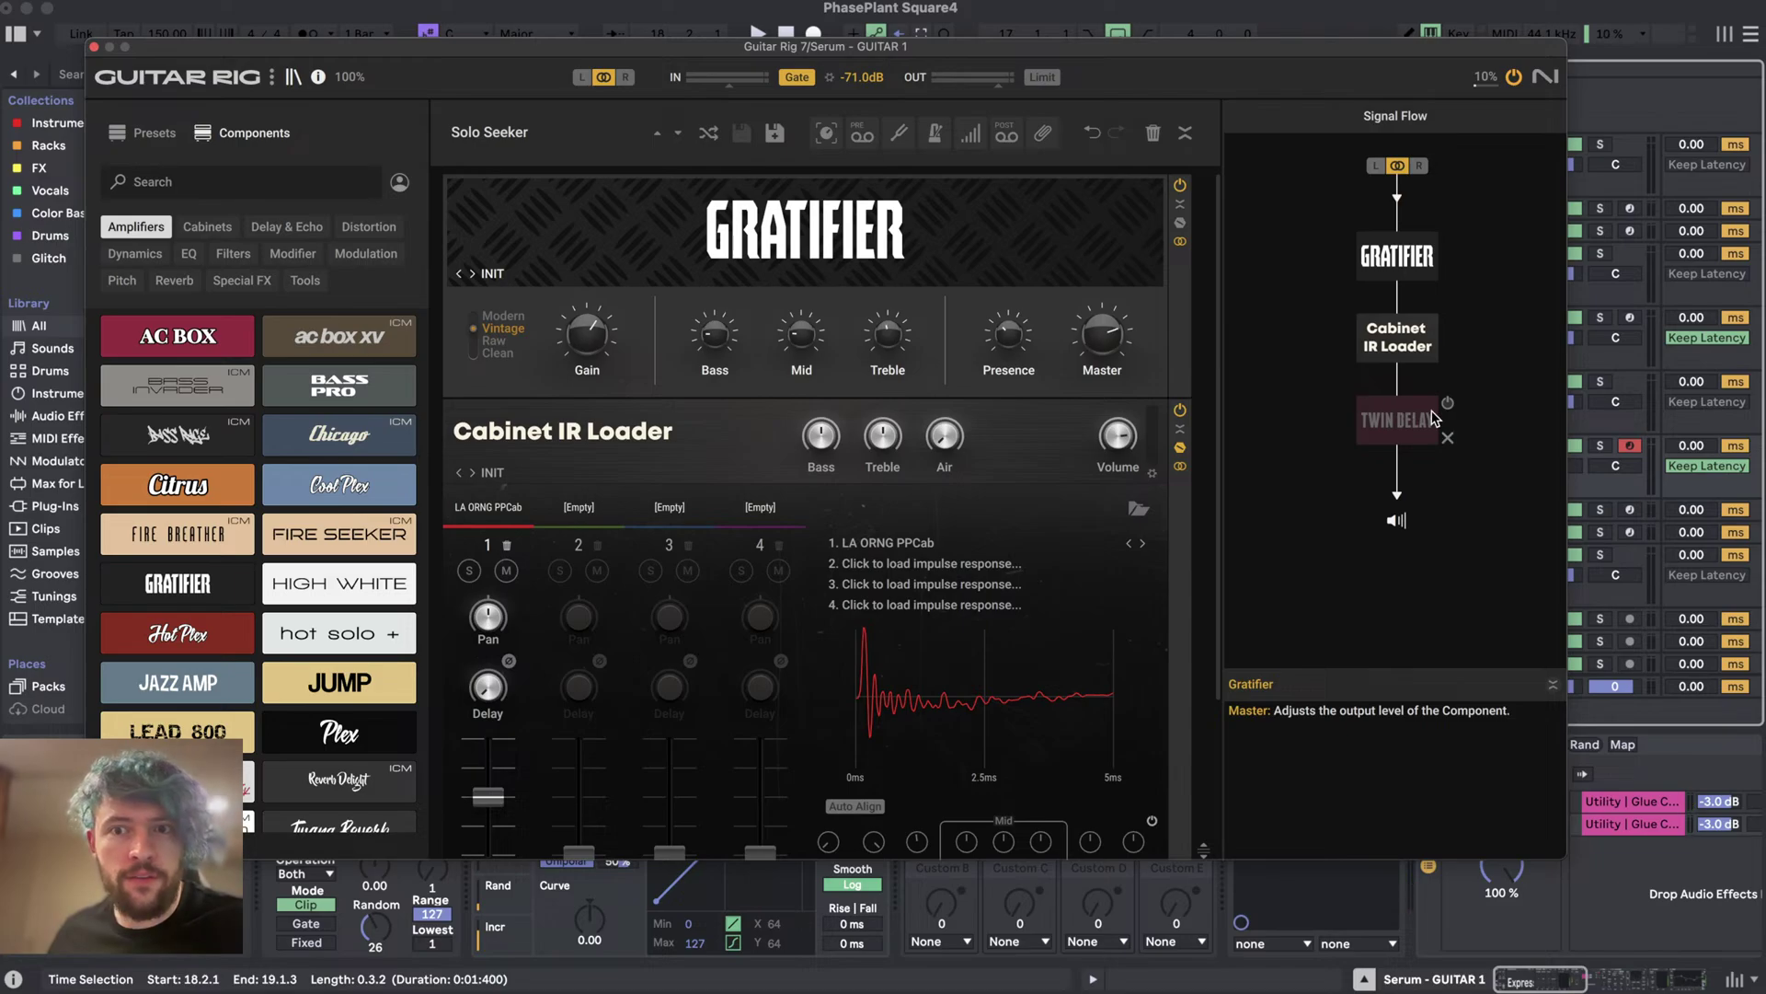
pyautogui.scroll(-3, 906, 474)
pyautogui.scroll(2, 906, 474)
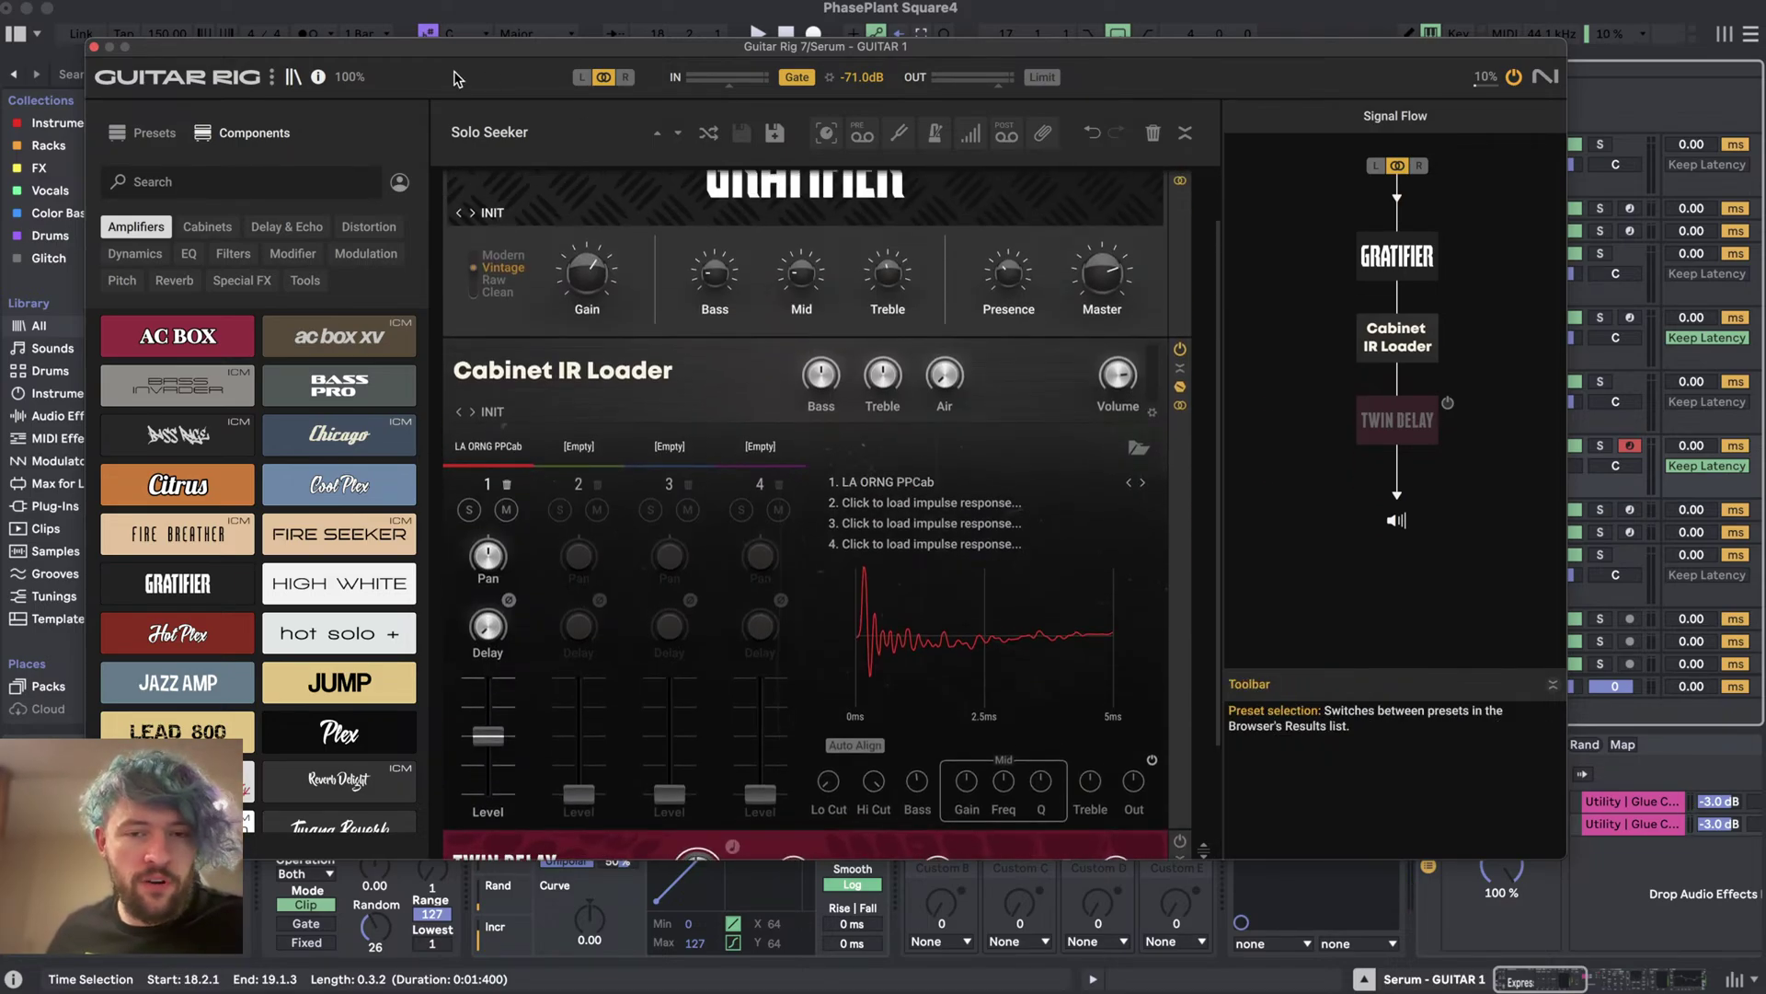
pyautogui.click(93, 47)
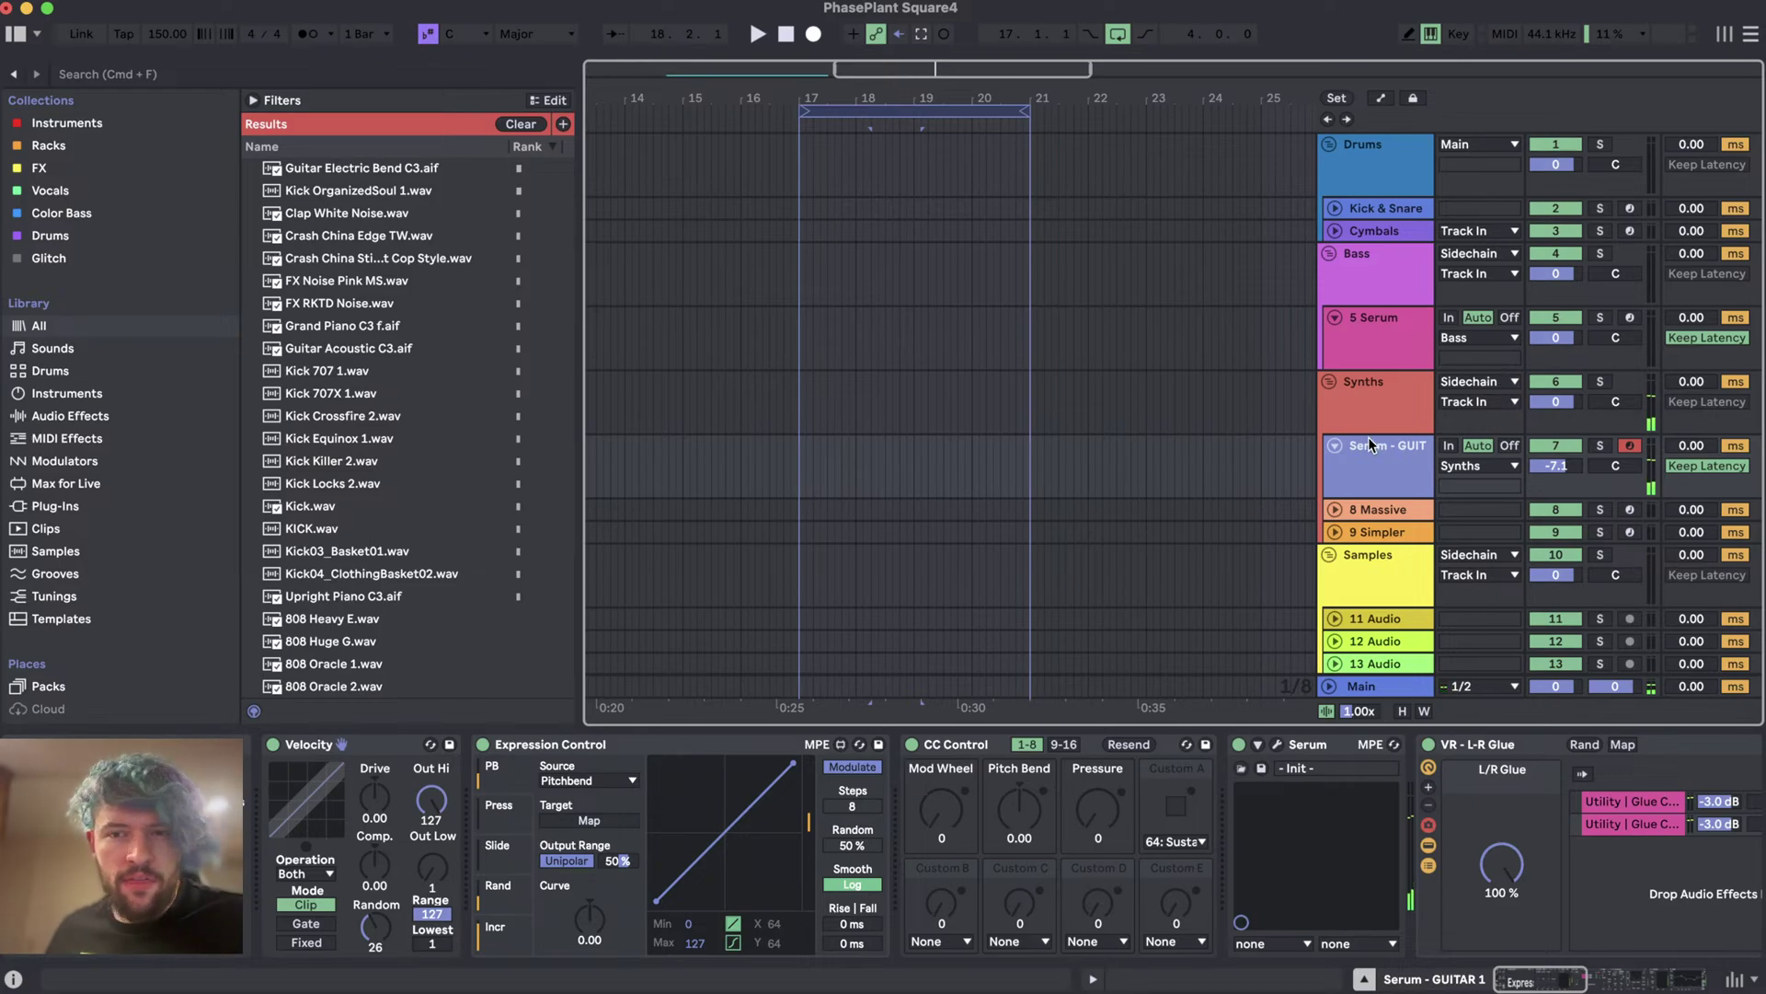
pyautogui.click(1336, 447)
pyautogui.press('Delete')
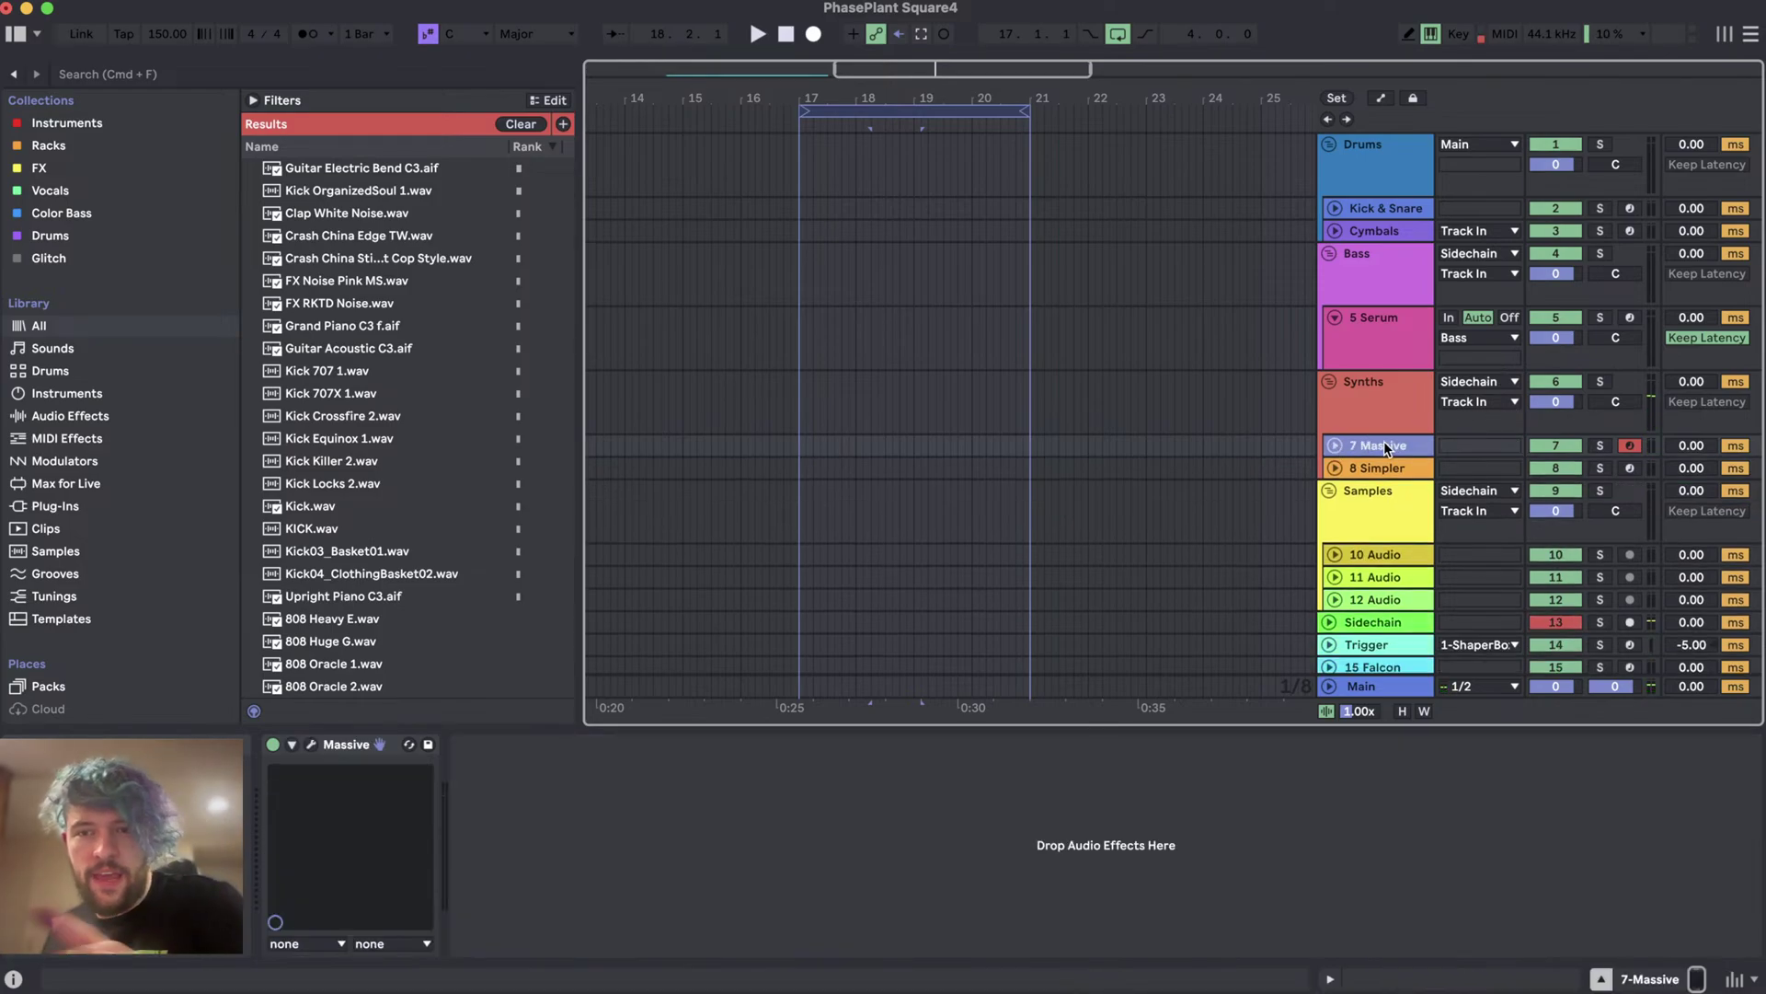
# - Load Sampler - Dual Multi Guitar Clean.als from the User Library's Guitar folder as a new track in the Samples group
pyautogui.scroll(-8, 101, 333)
pyautogui.scroll(4, 78, 386)
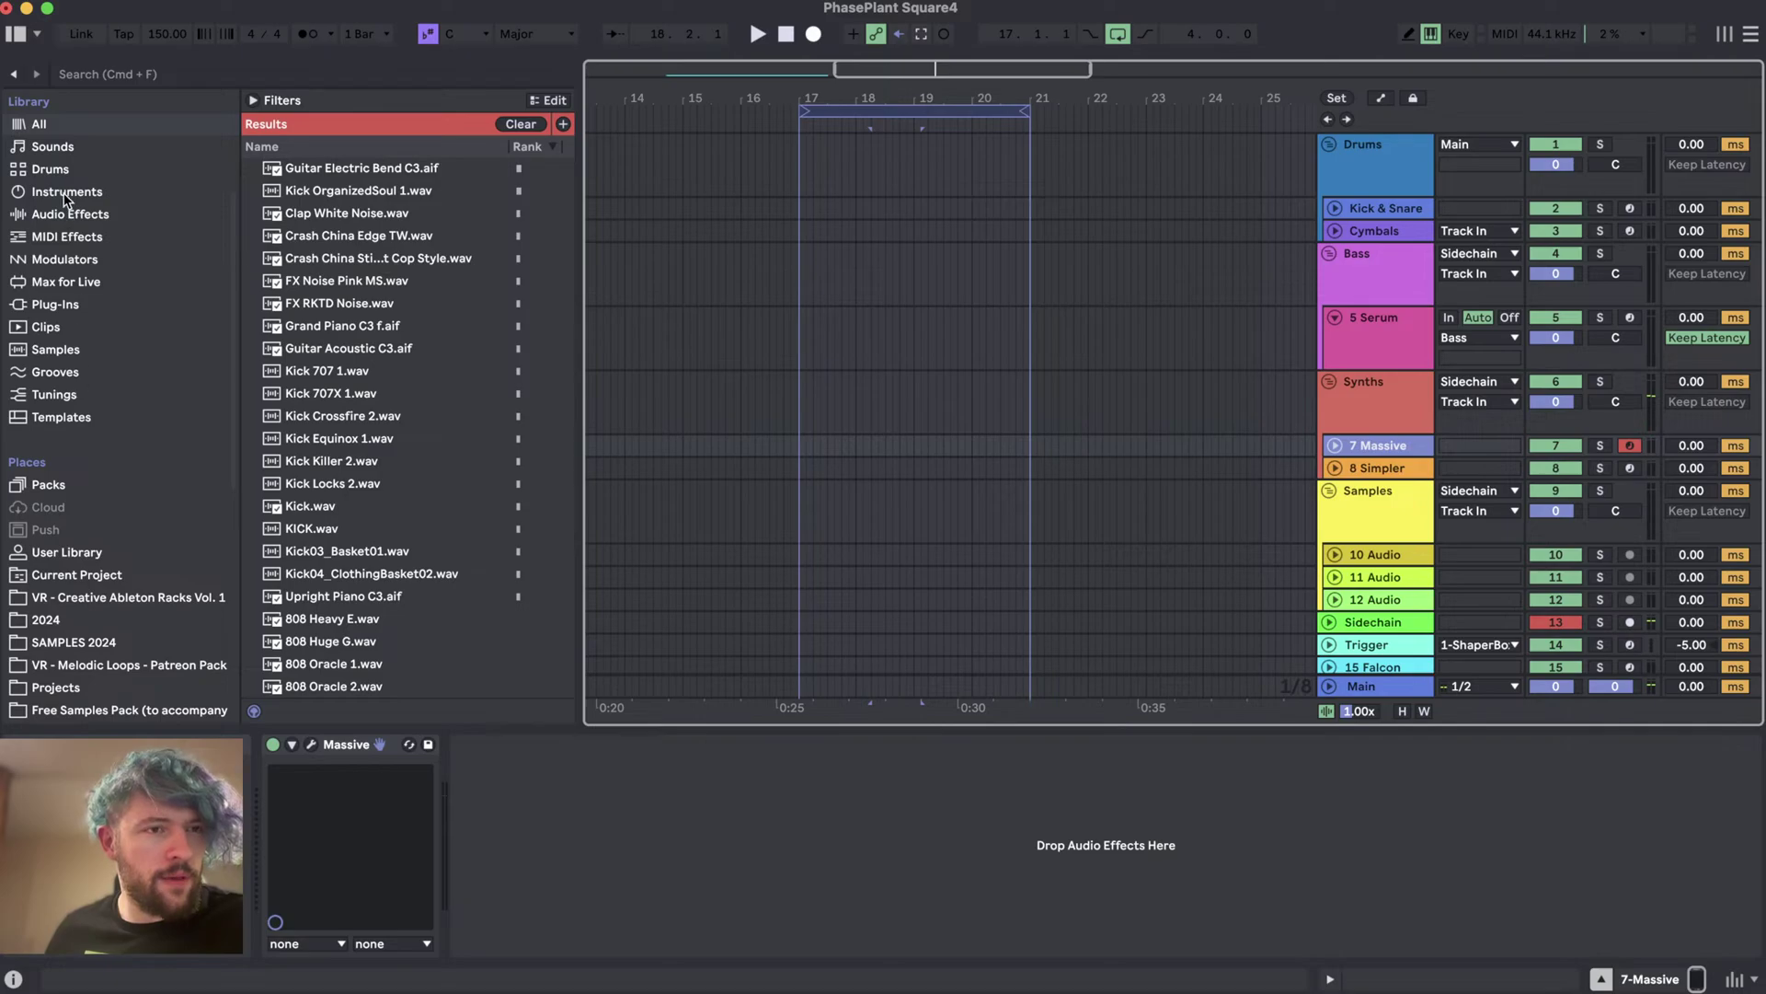
pyautogui.scroll(4, 82, 239)
pyautogui.scroll(-5, 103, 276)
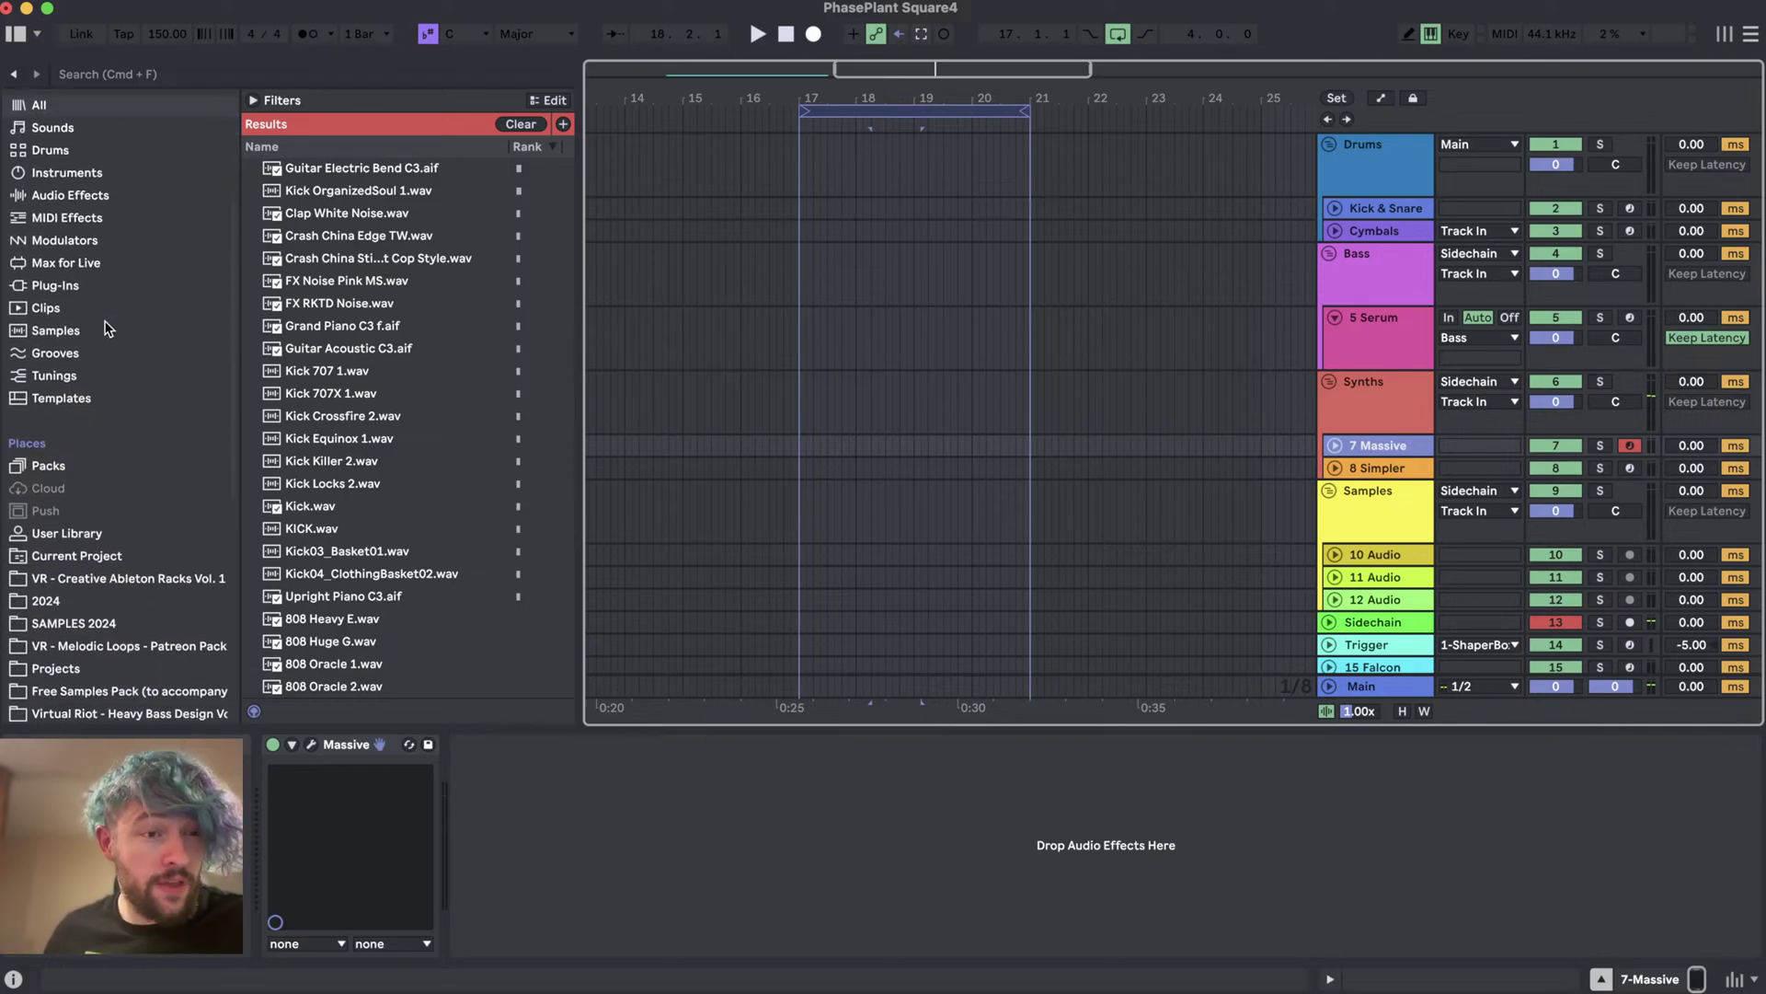
pyautogui.click(71, 558)
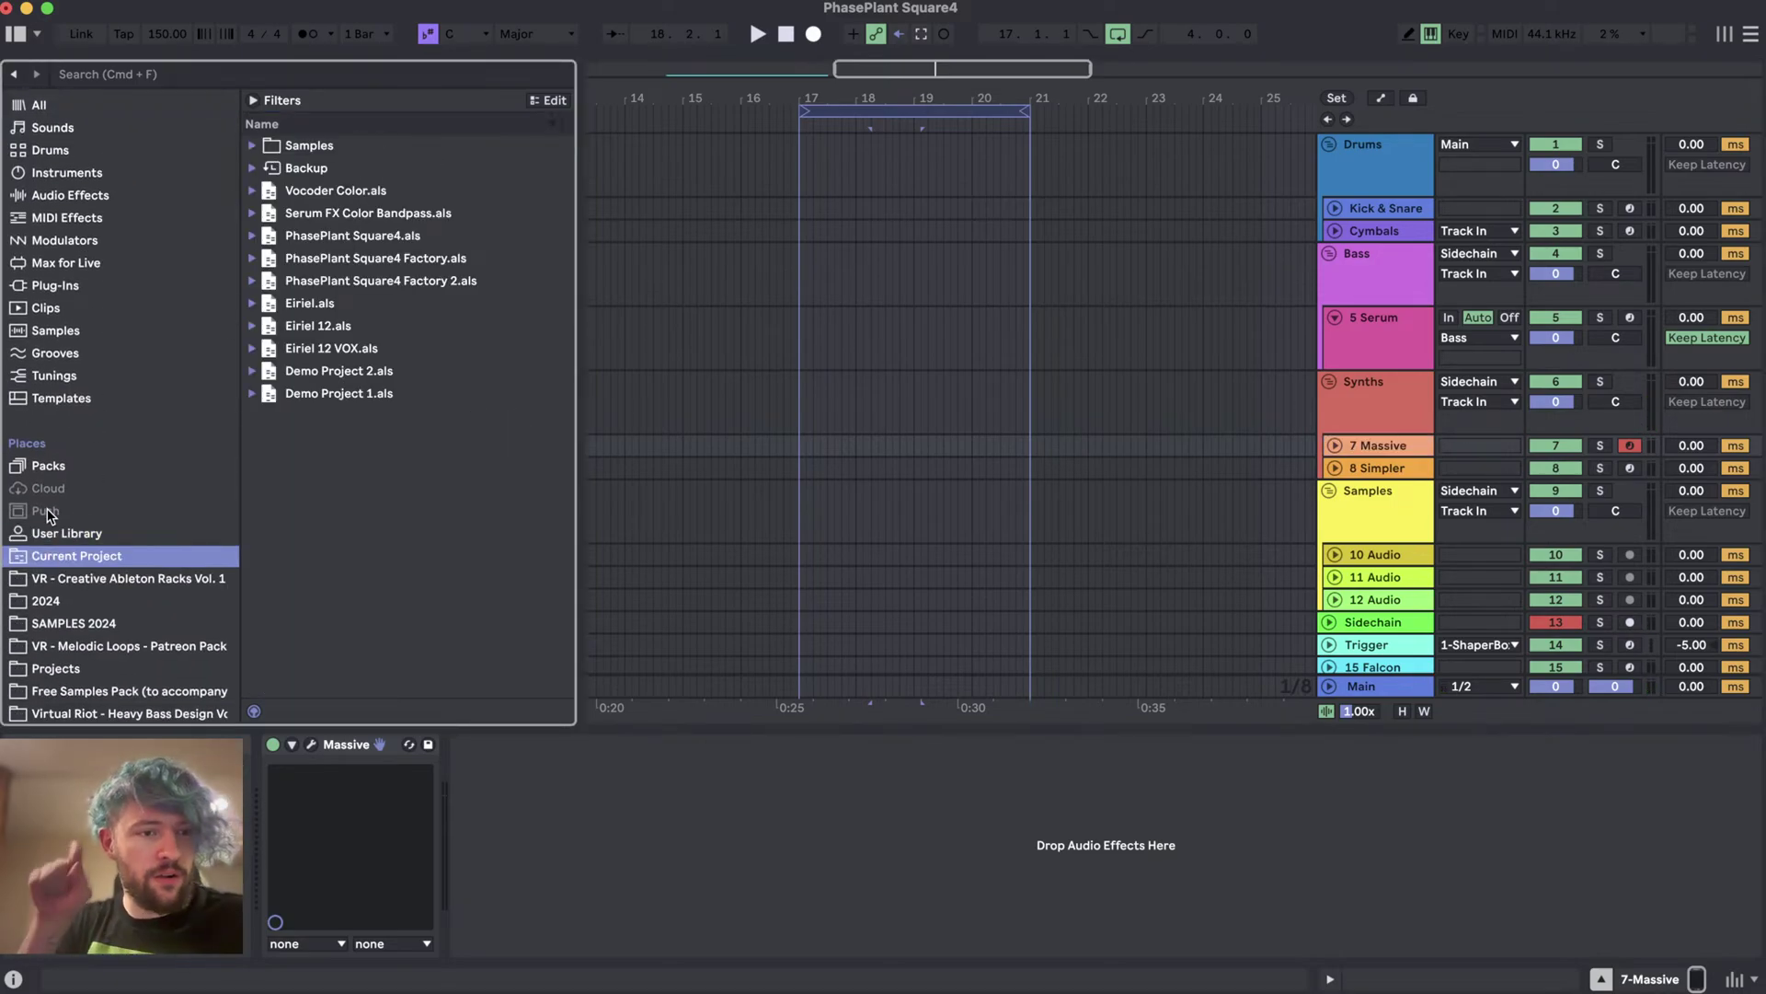
pyautogui.click(50, 537)
pyautogui.moveTo(377, 423); pyautogui.dragTo(1111, 556)
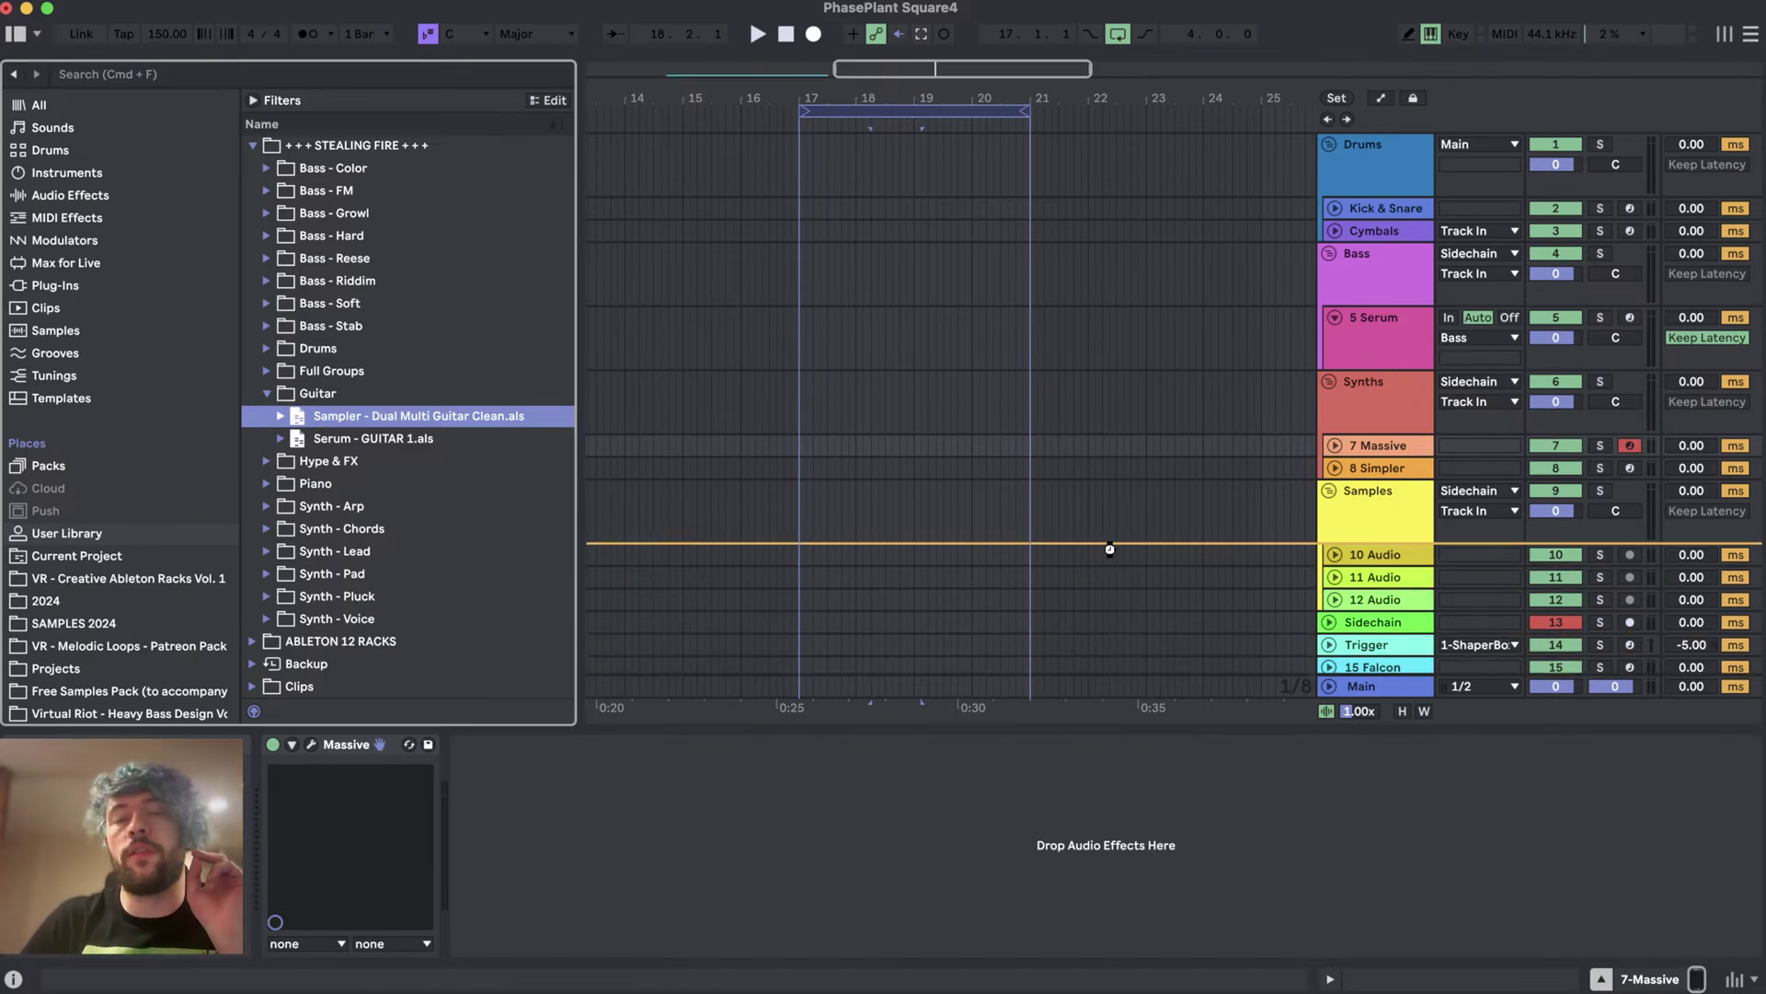
pyautogui.moveTo(1110, 550); pyautogui.dragTo(1111, 550)
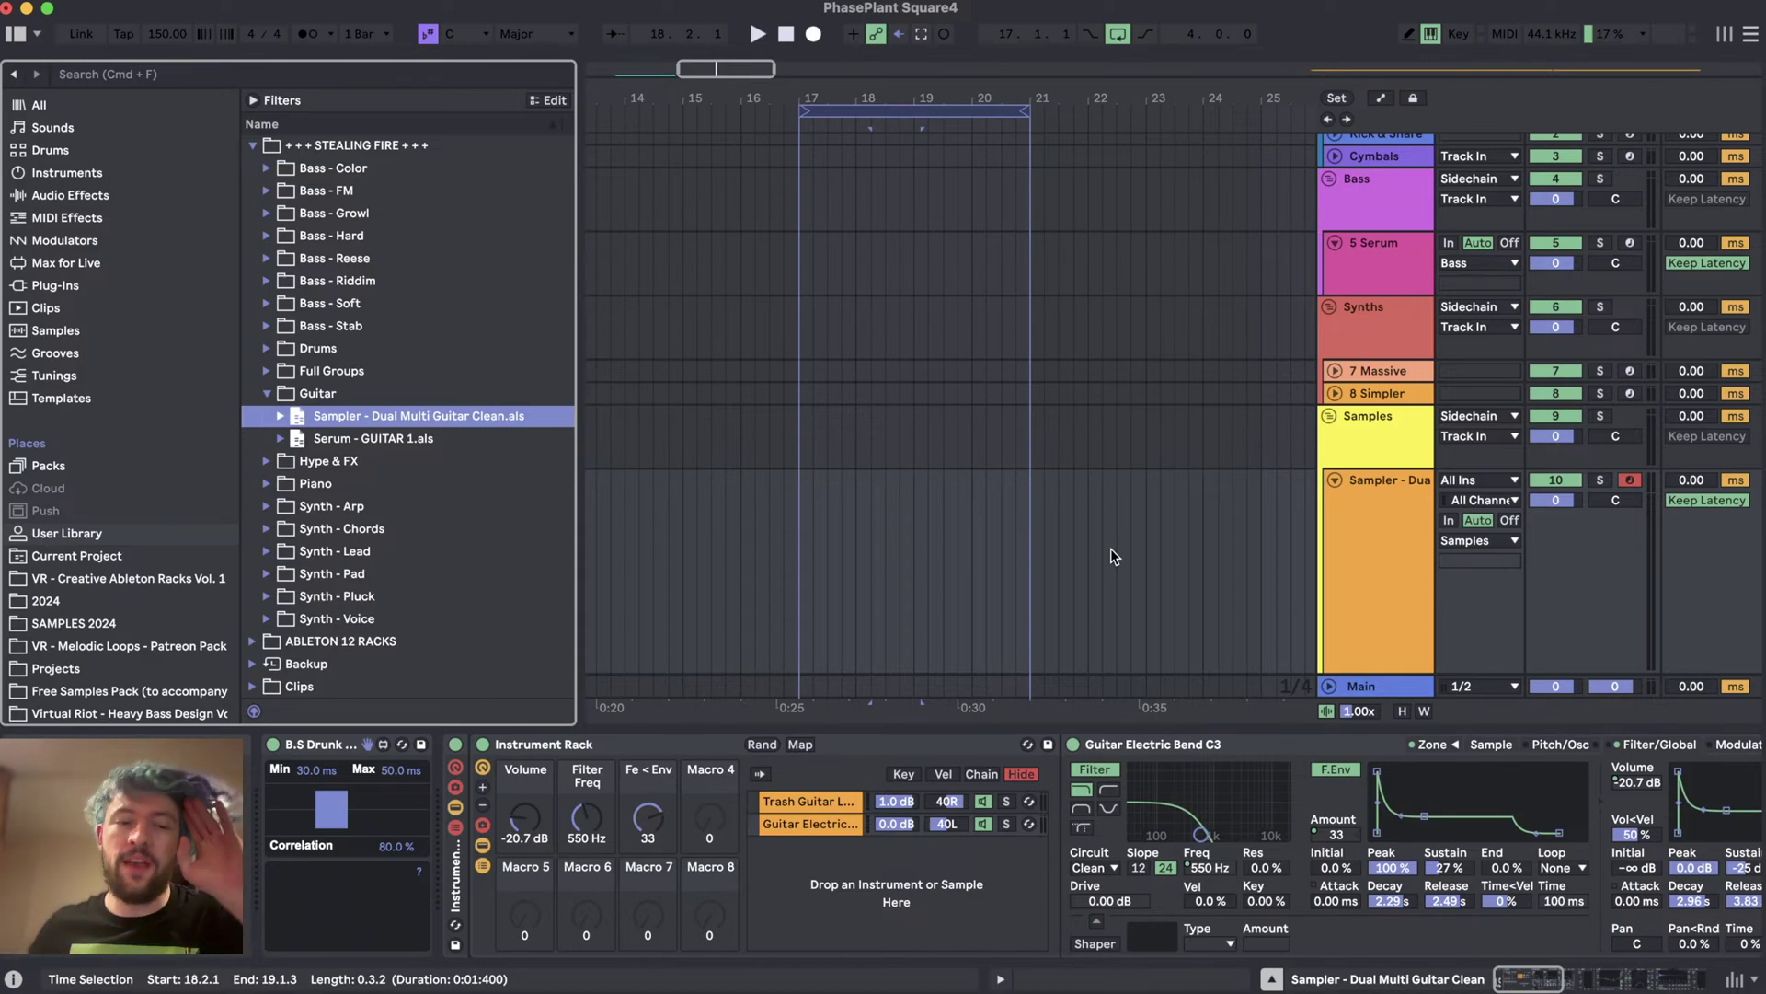
# - Set the B.S Drunk device's minimum delay to 0 ms on the Sampler guitar track
pyautogui.click(309, 787)
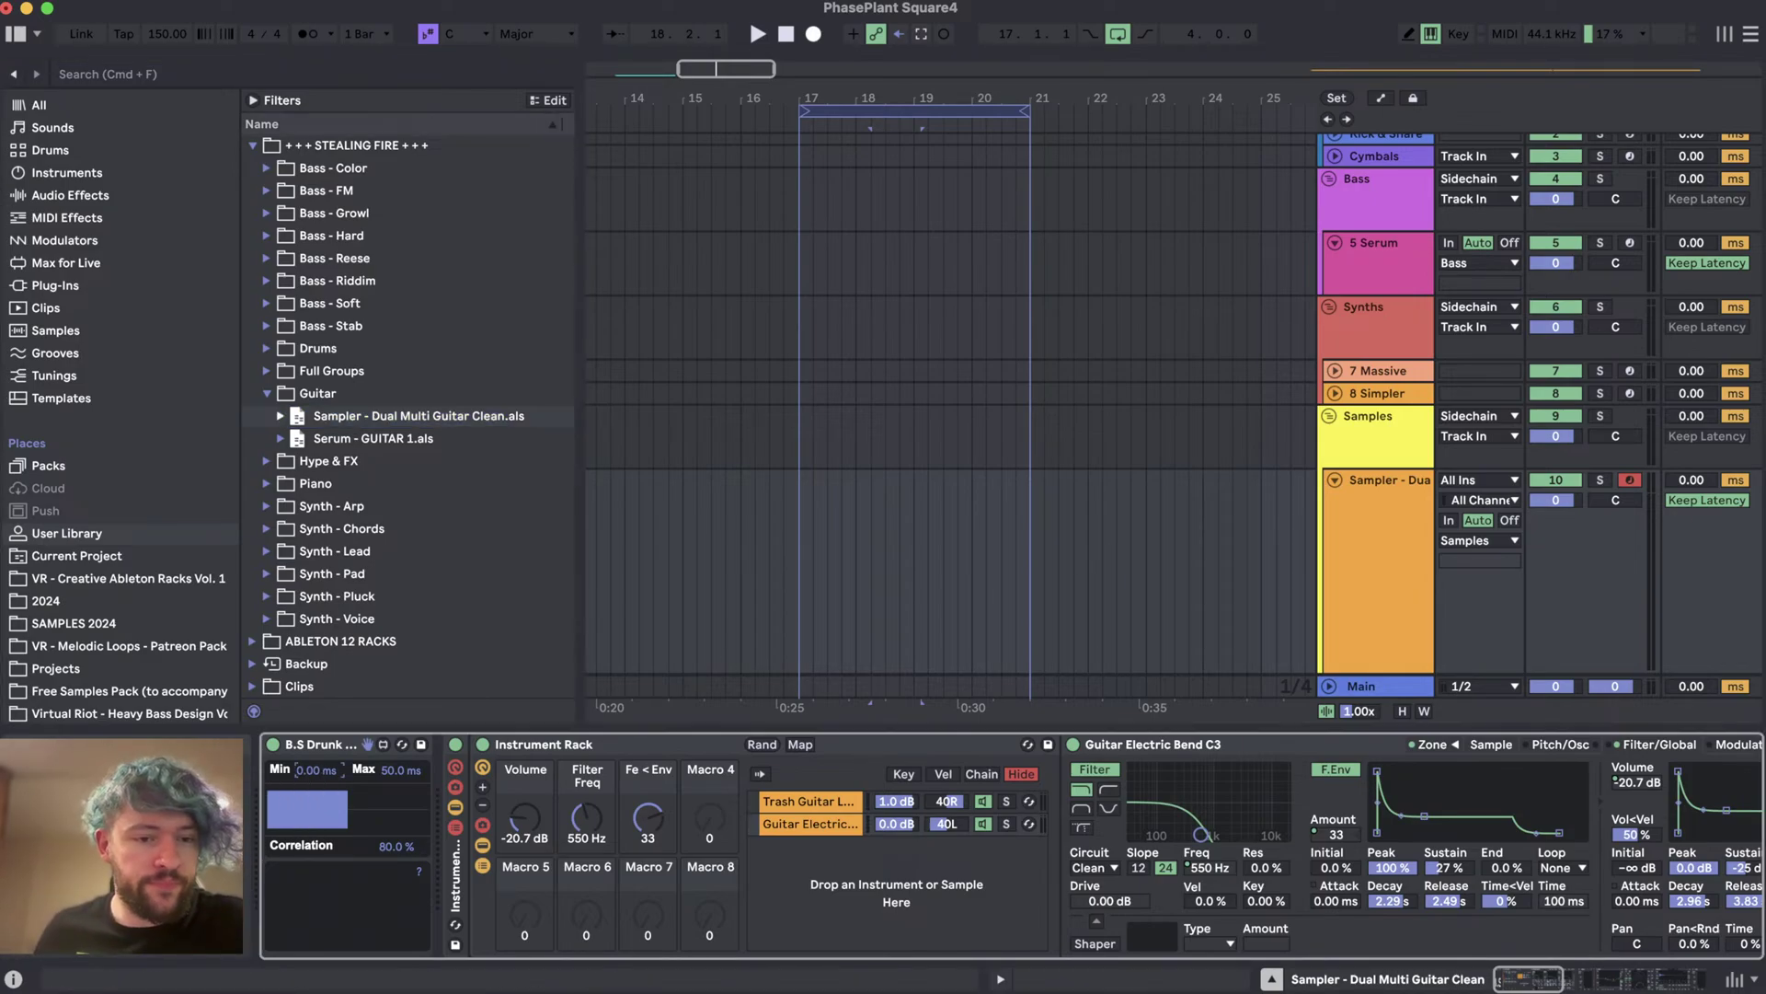
pyautogui.click(1400, 495)
pyautogui.click(1203, 508)
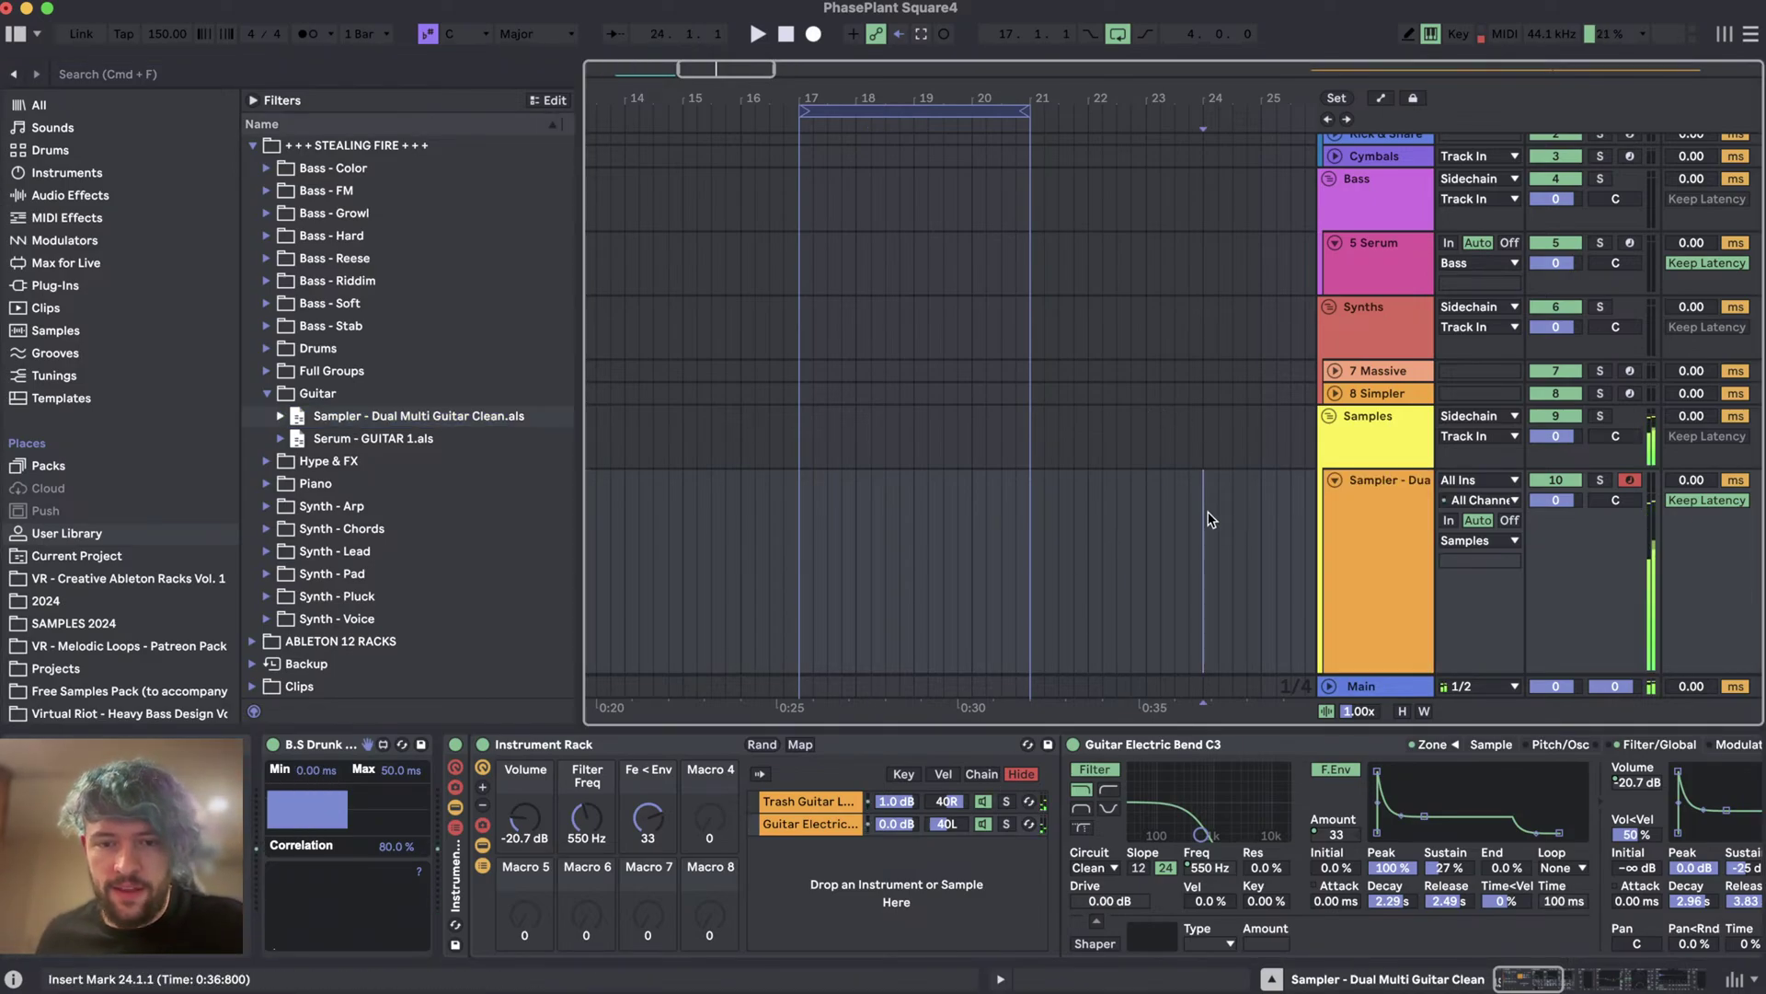
# - Look through the Sampler guitar track's effects chain and lower its track volume to -3.4 dB
pyautogui.hscroll(5, 1141, 835)
pyautogui.hscroll(5, 1141, 836)
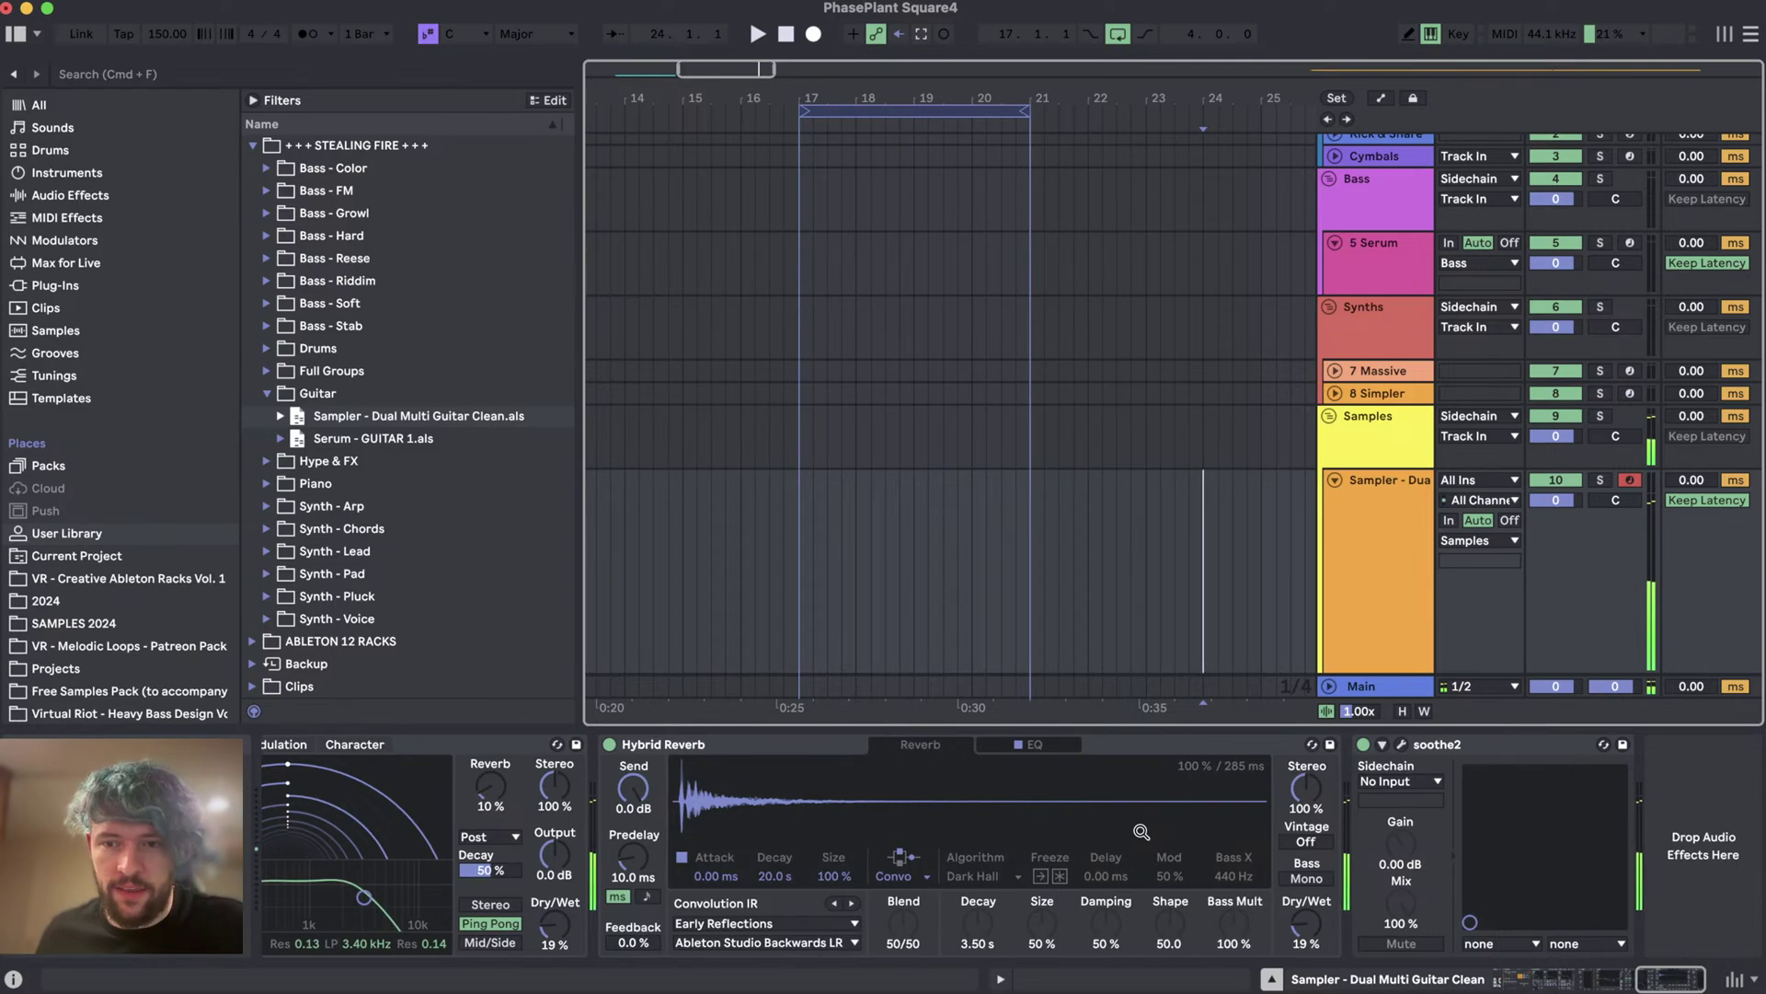
pyautogui.hscroll(-3, 908, 828)
pyautogui.hscroll(-5, 908, 828)
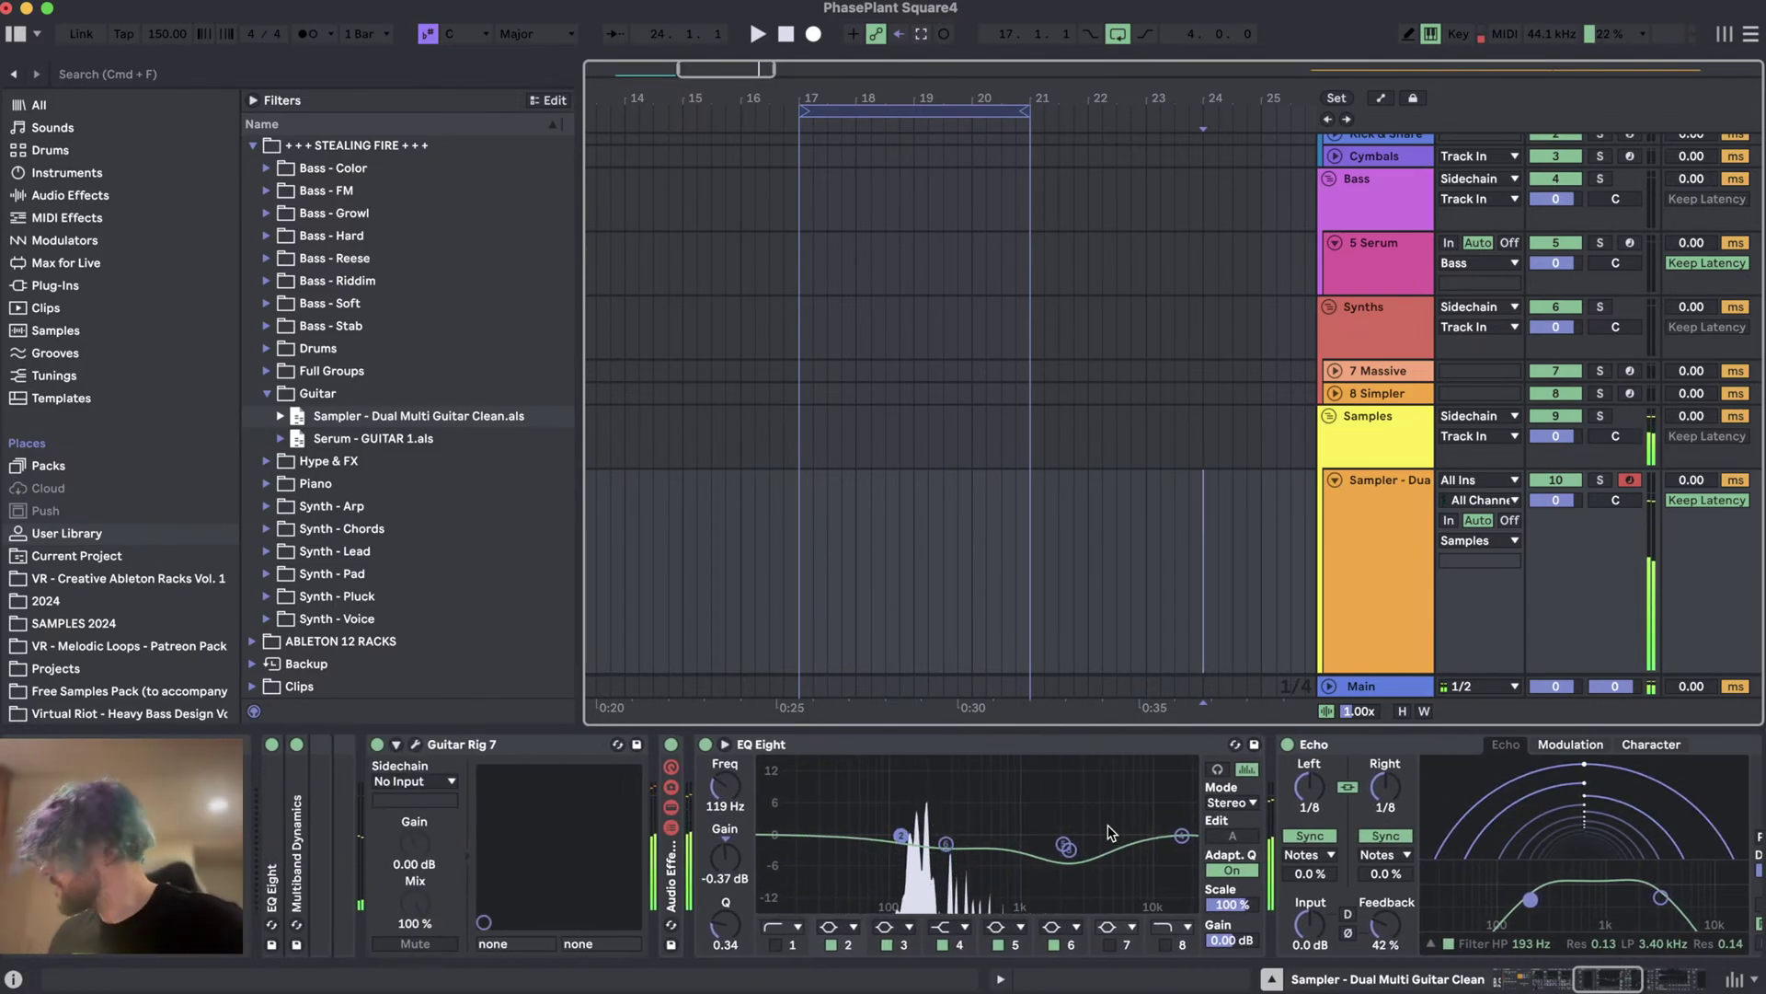
pyautogui.moveTo(1561, 501)
pyautogui.mouseDown()
pyautogui.moveTo(1562, 520)
pyautogui.moveTo(1561, 501)
pyautogui.mouseUp()
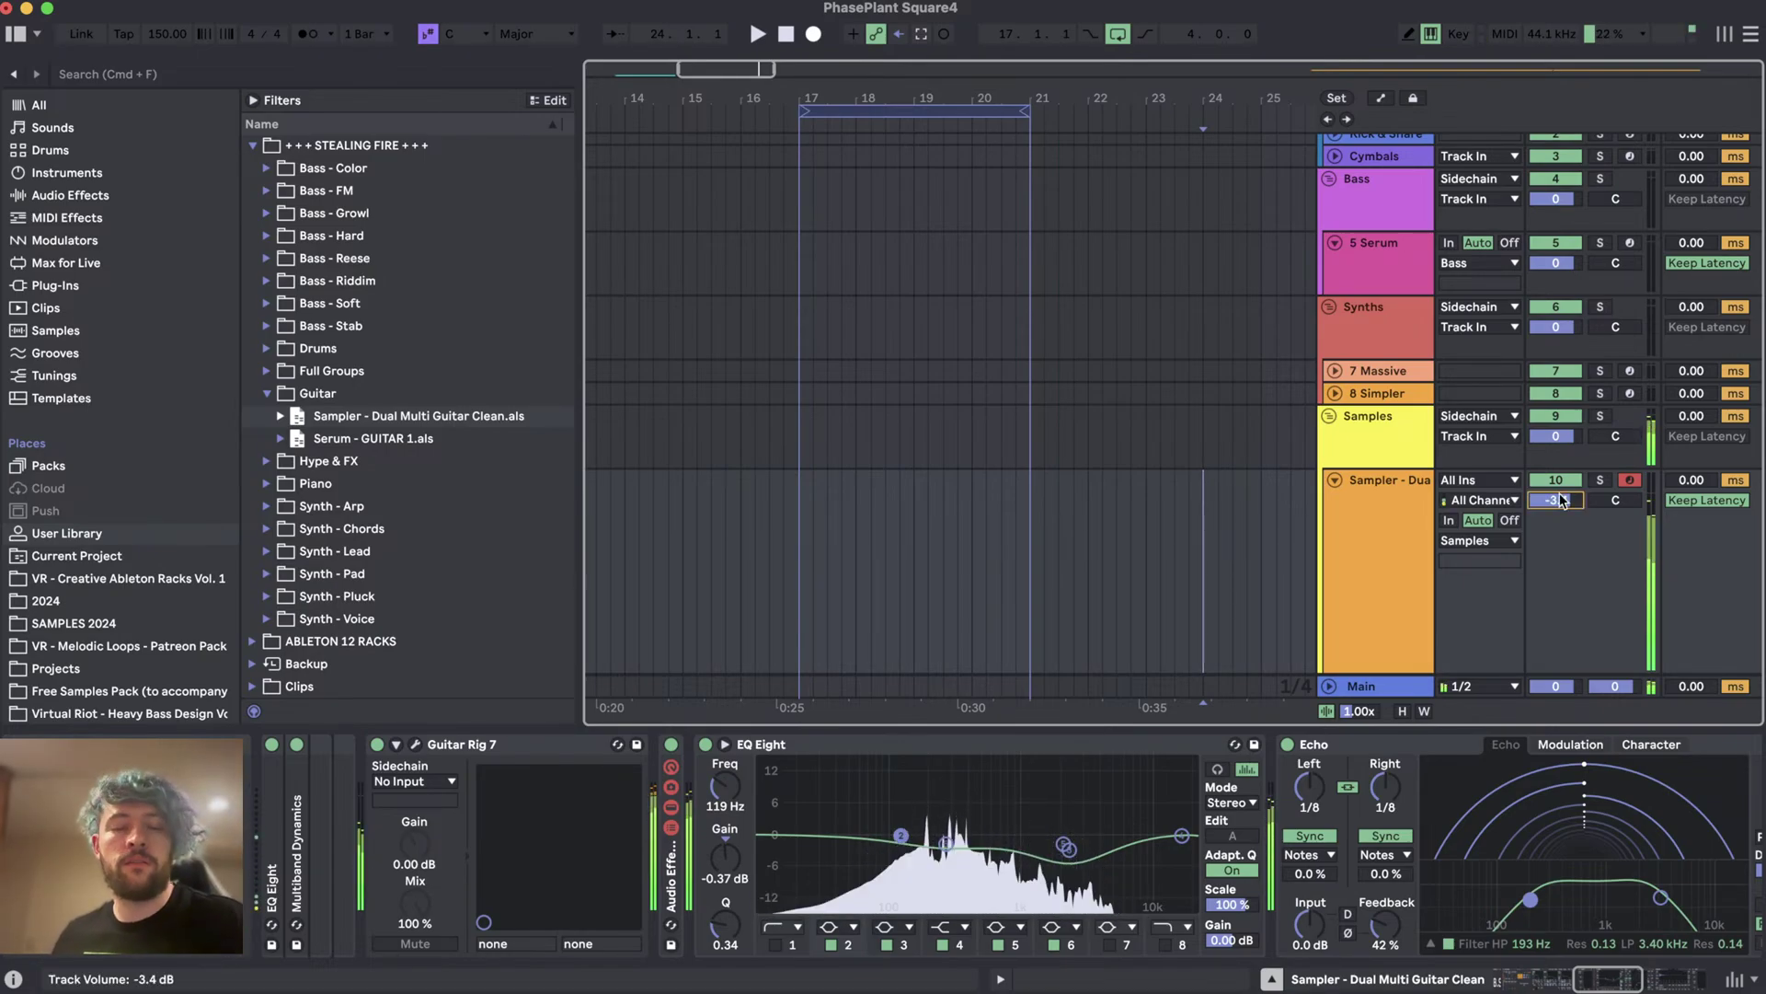
# - Examine the guitar samples in the Trash Guitar chain's Sampler zone list, including their key ranges and round-robin setting, and close the list
pyautogui.hscroll(-3, 1019, 827)
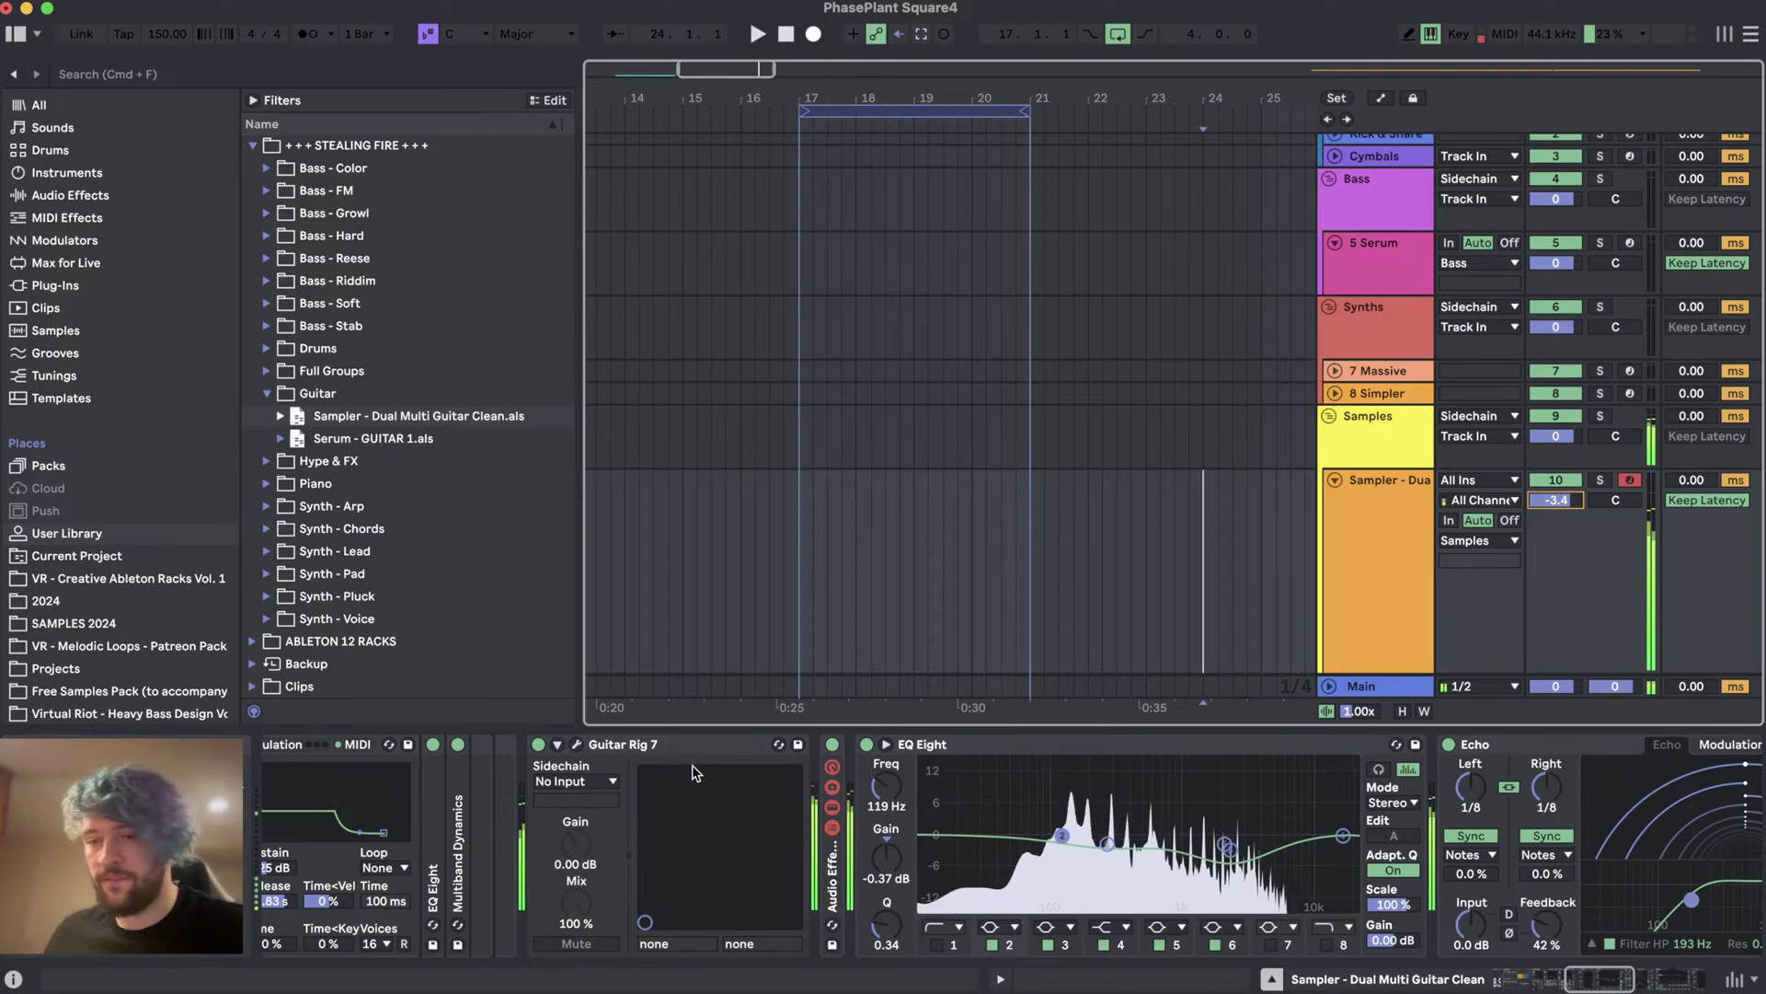
pyautogui.hscroll(-10, 667, 847)
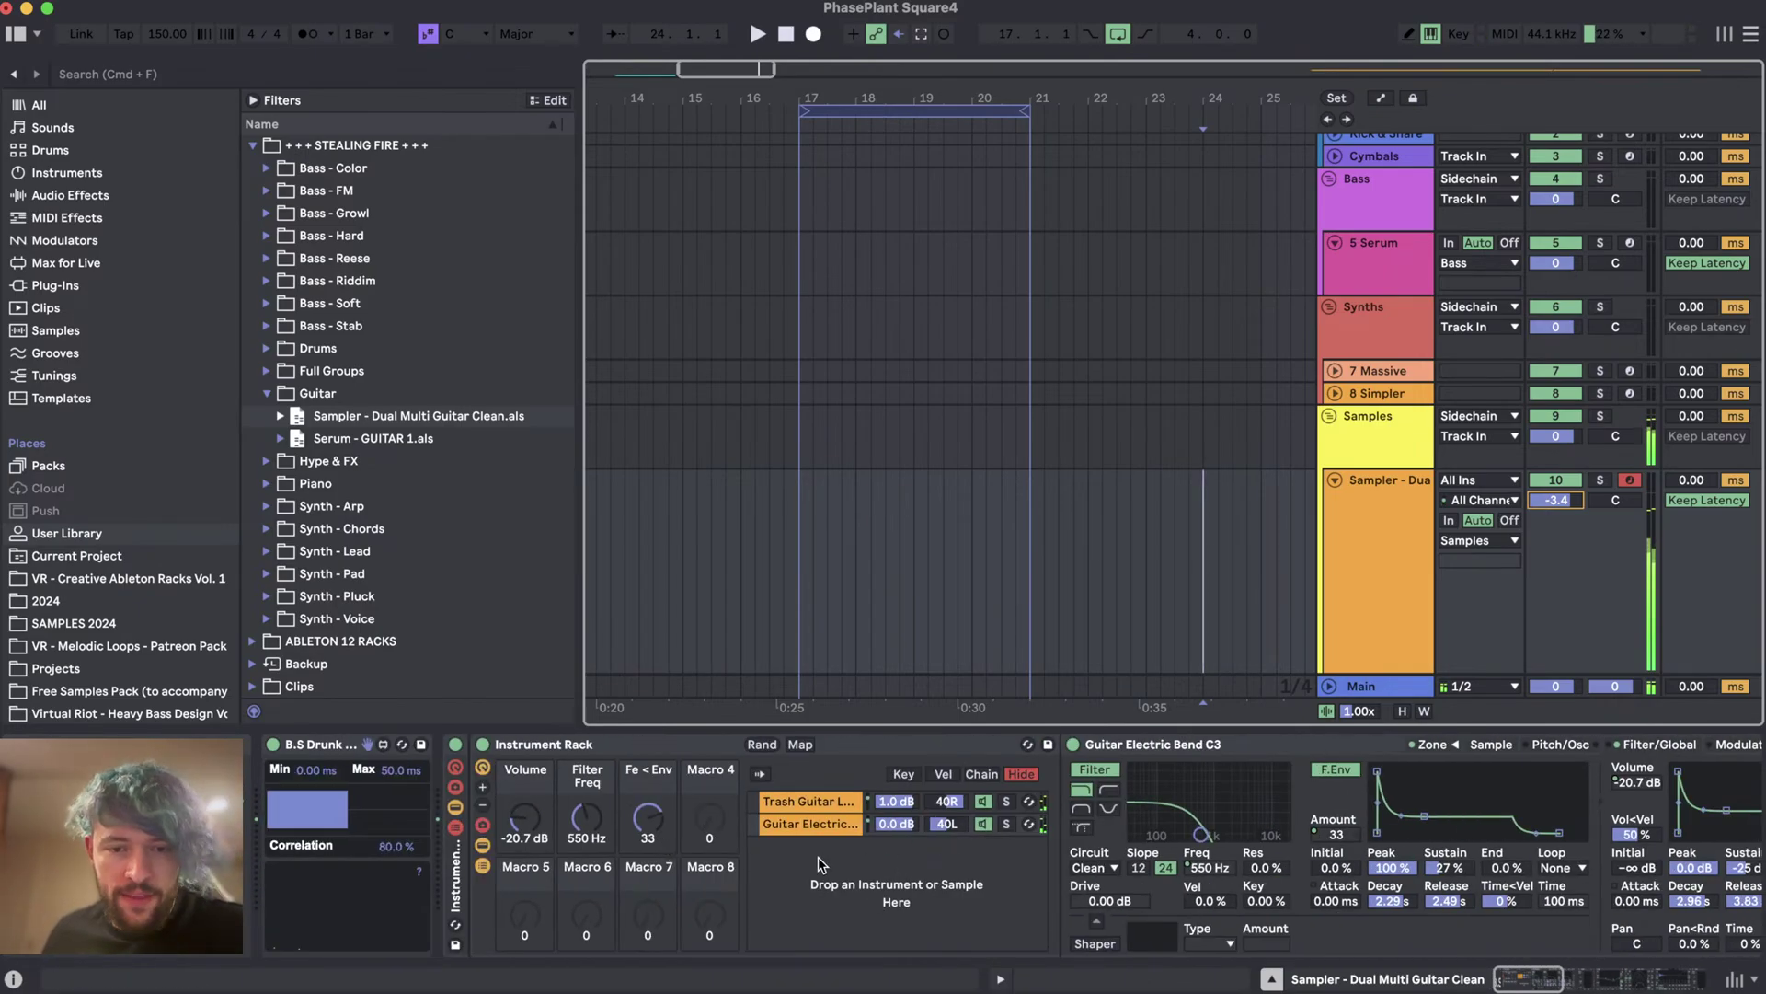
pyautogui.click(810, 800)
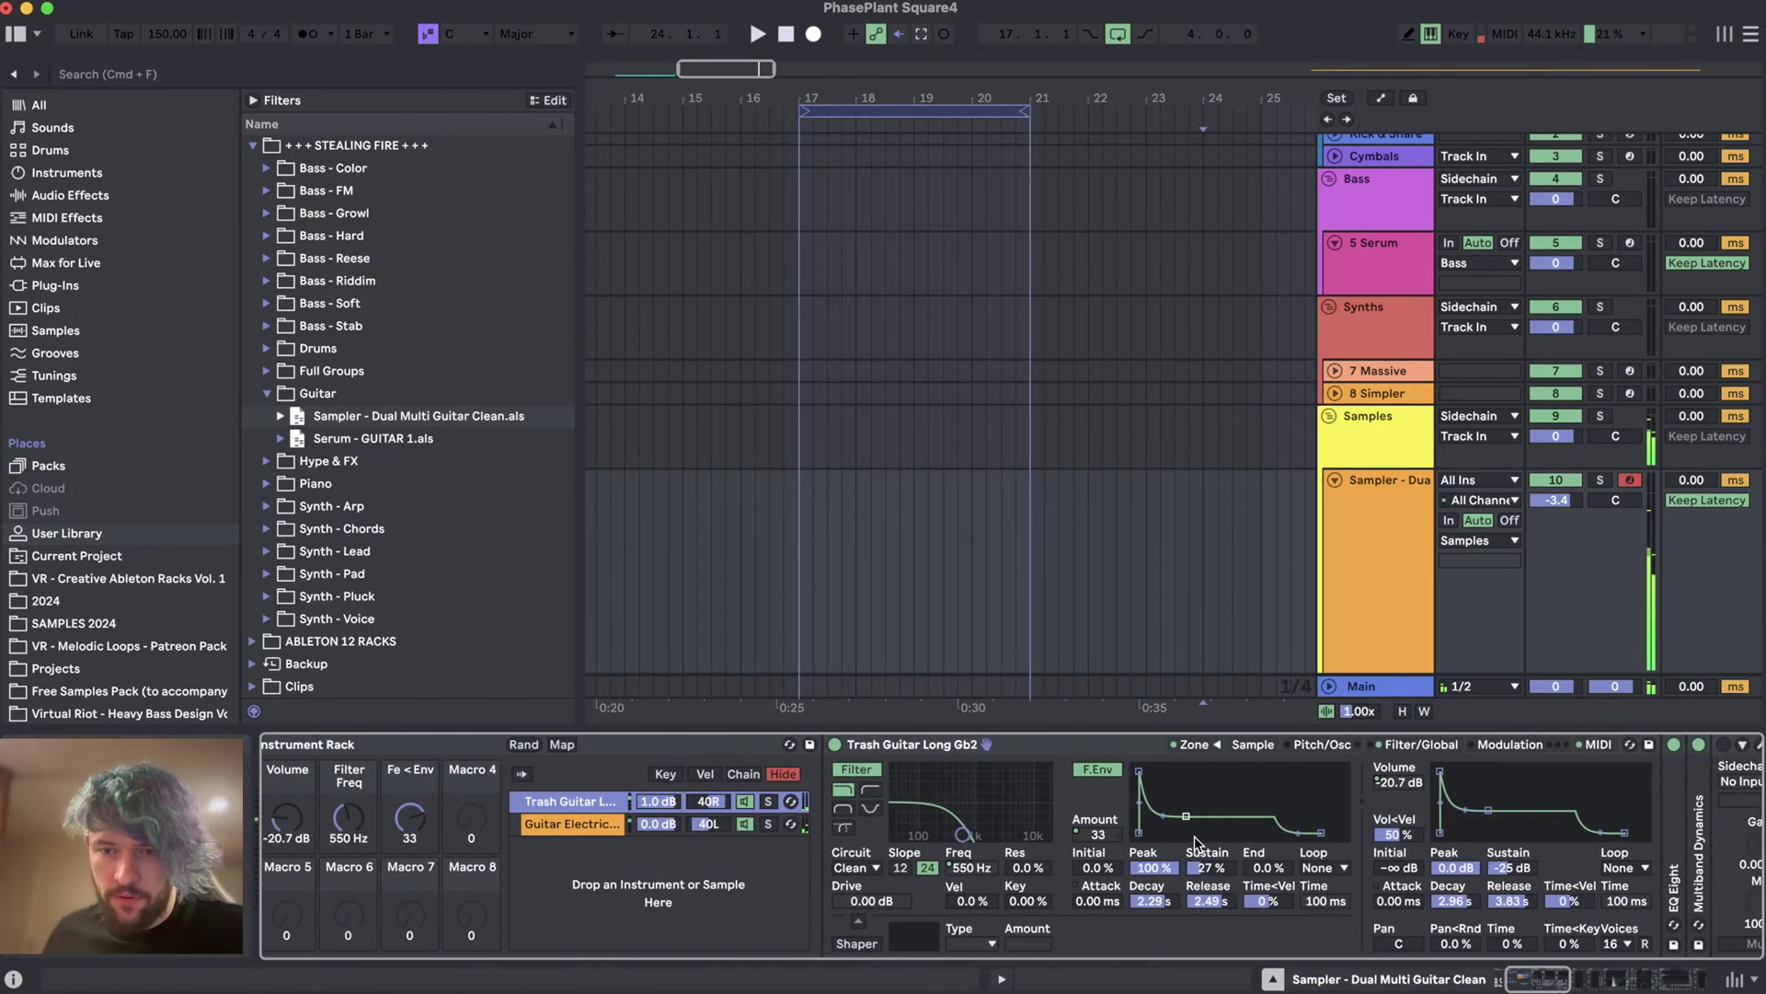
pyautogui.click(1196, 745)
pyautogui.scroll(5, 833, 513)
pyautogui.scroll(-5, 835, 517)
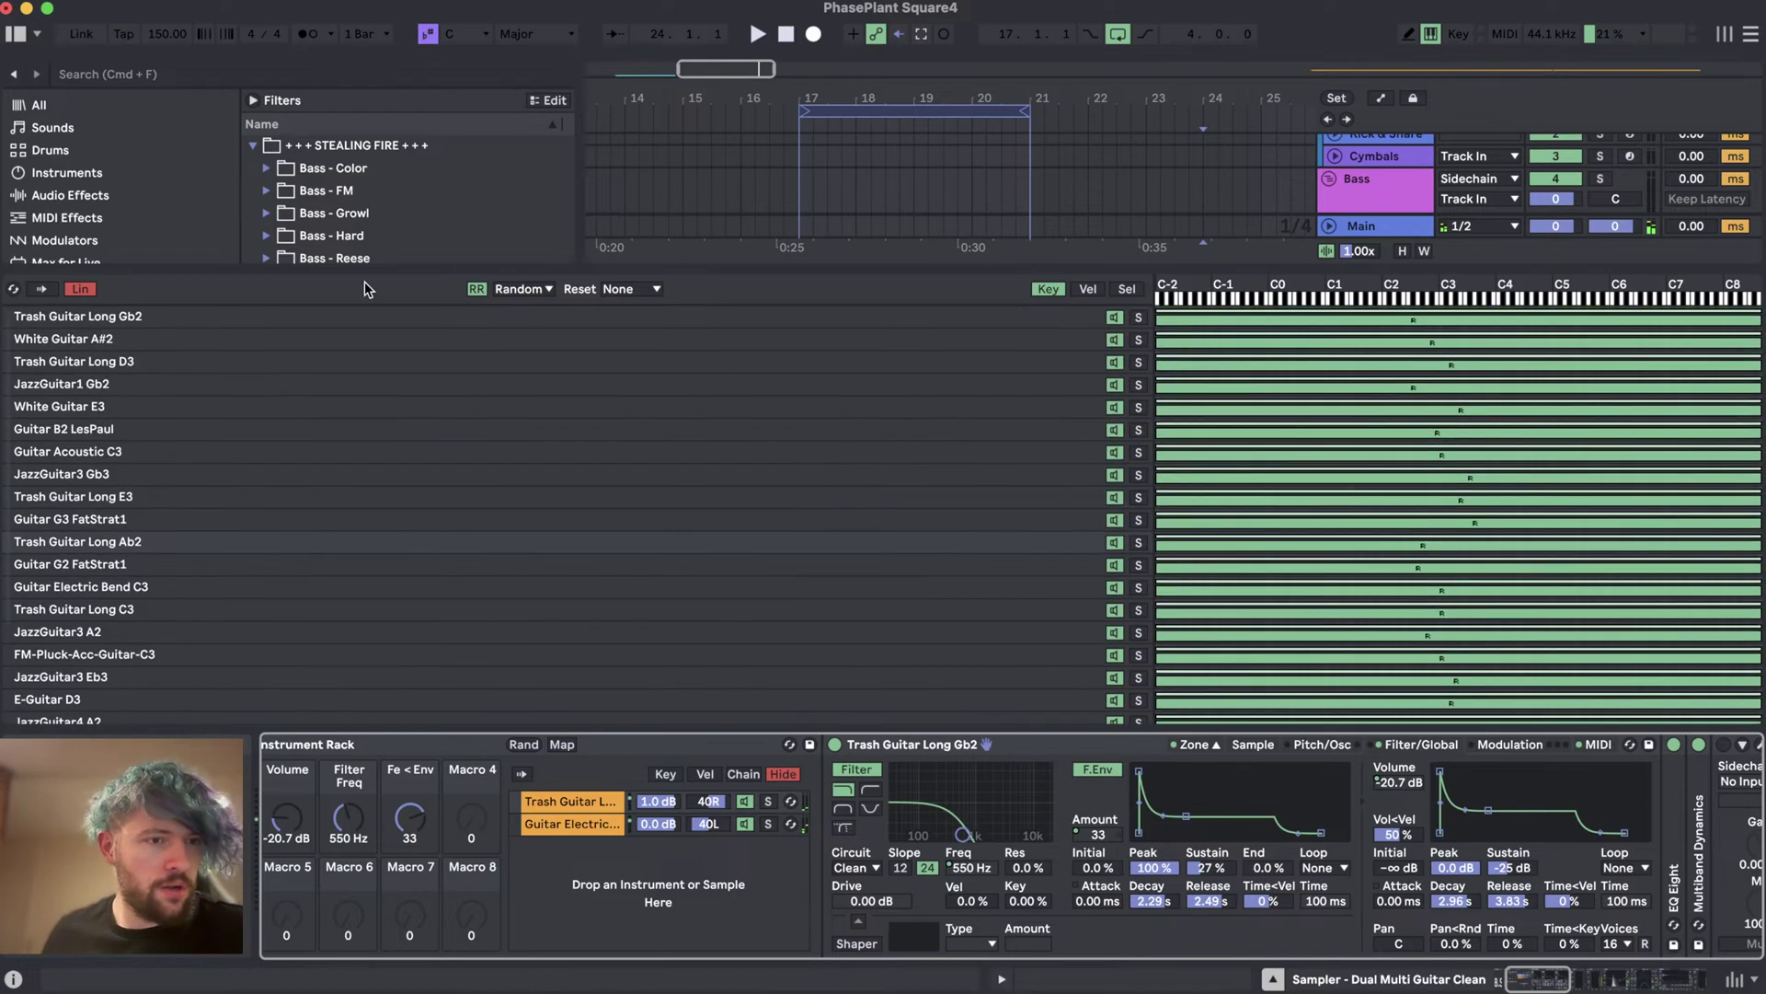
pyautogui.click(276, 404)
pyautogui.scroll(5, 649, 481)
pyautogui.scroll(5, 649, 480)
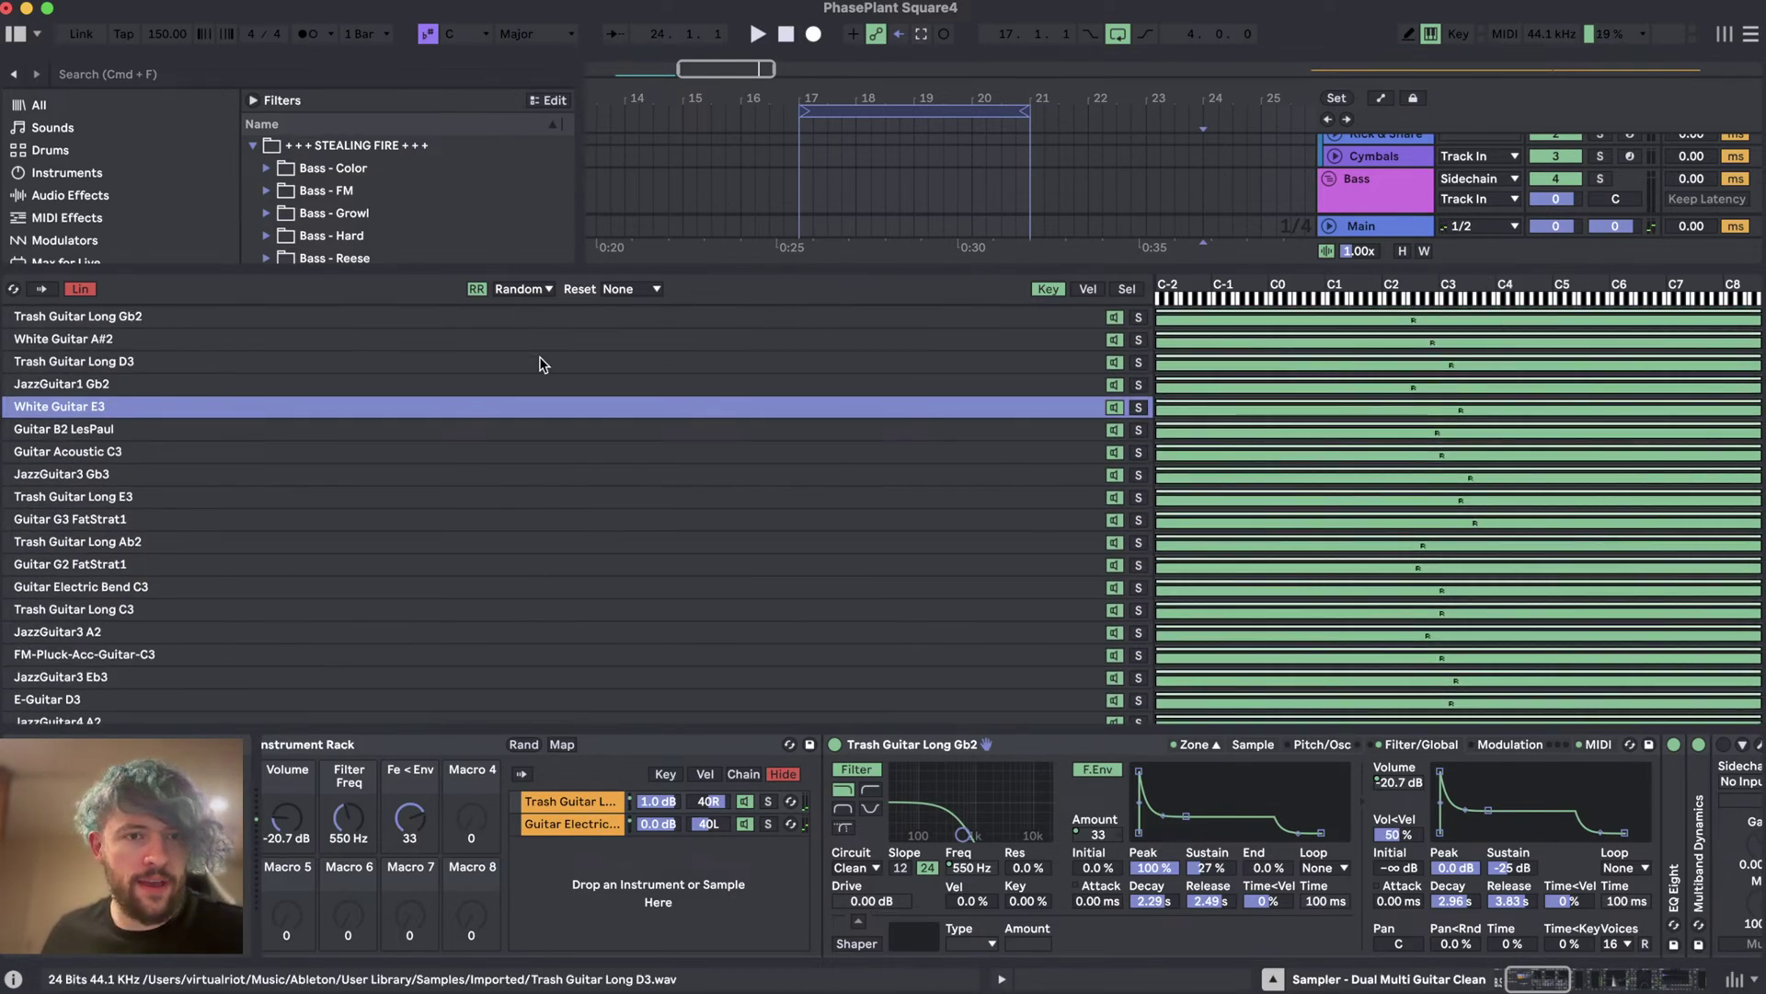
pyautogui.click(1195, 745)
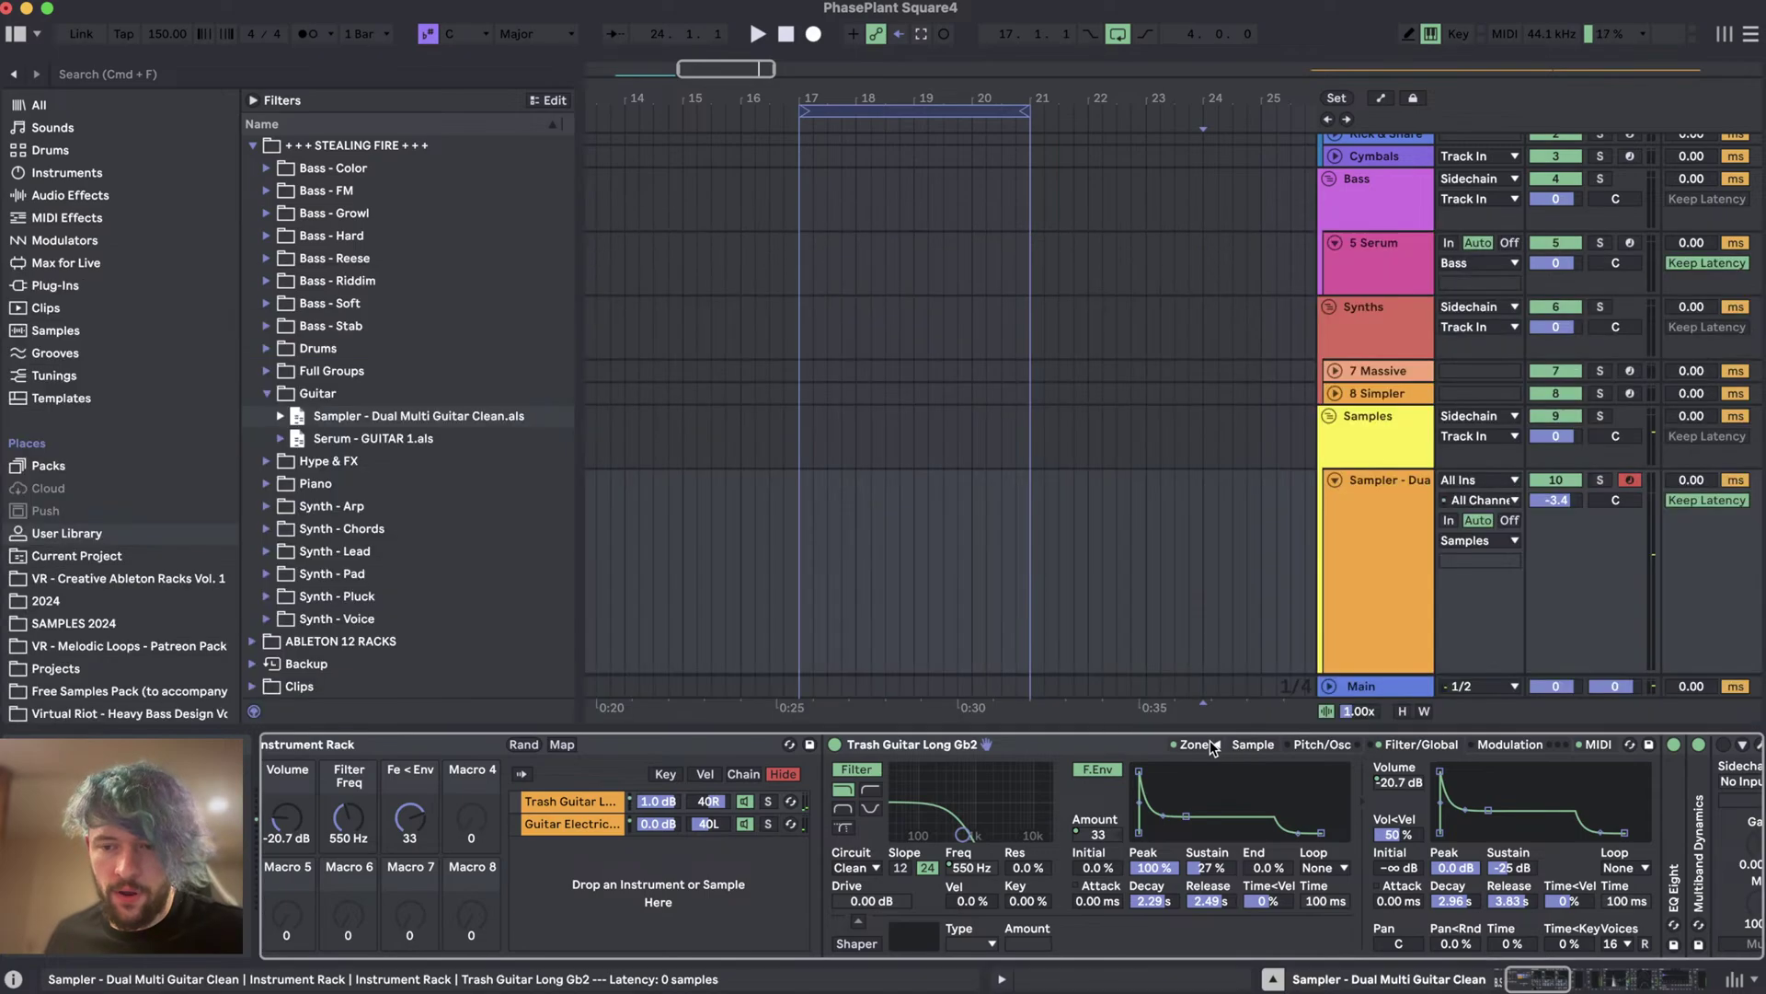
# - Select the Guitar Electric Bend chain in the Instrument Rack and open the track's Guitar Rig 7 window
pyautogui.hscroll(10, 789, 905)
pyautogui.hscroll(-15, 789, 905)
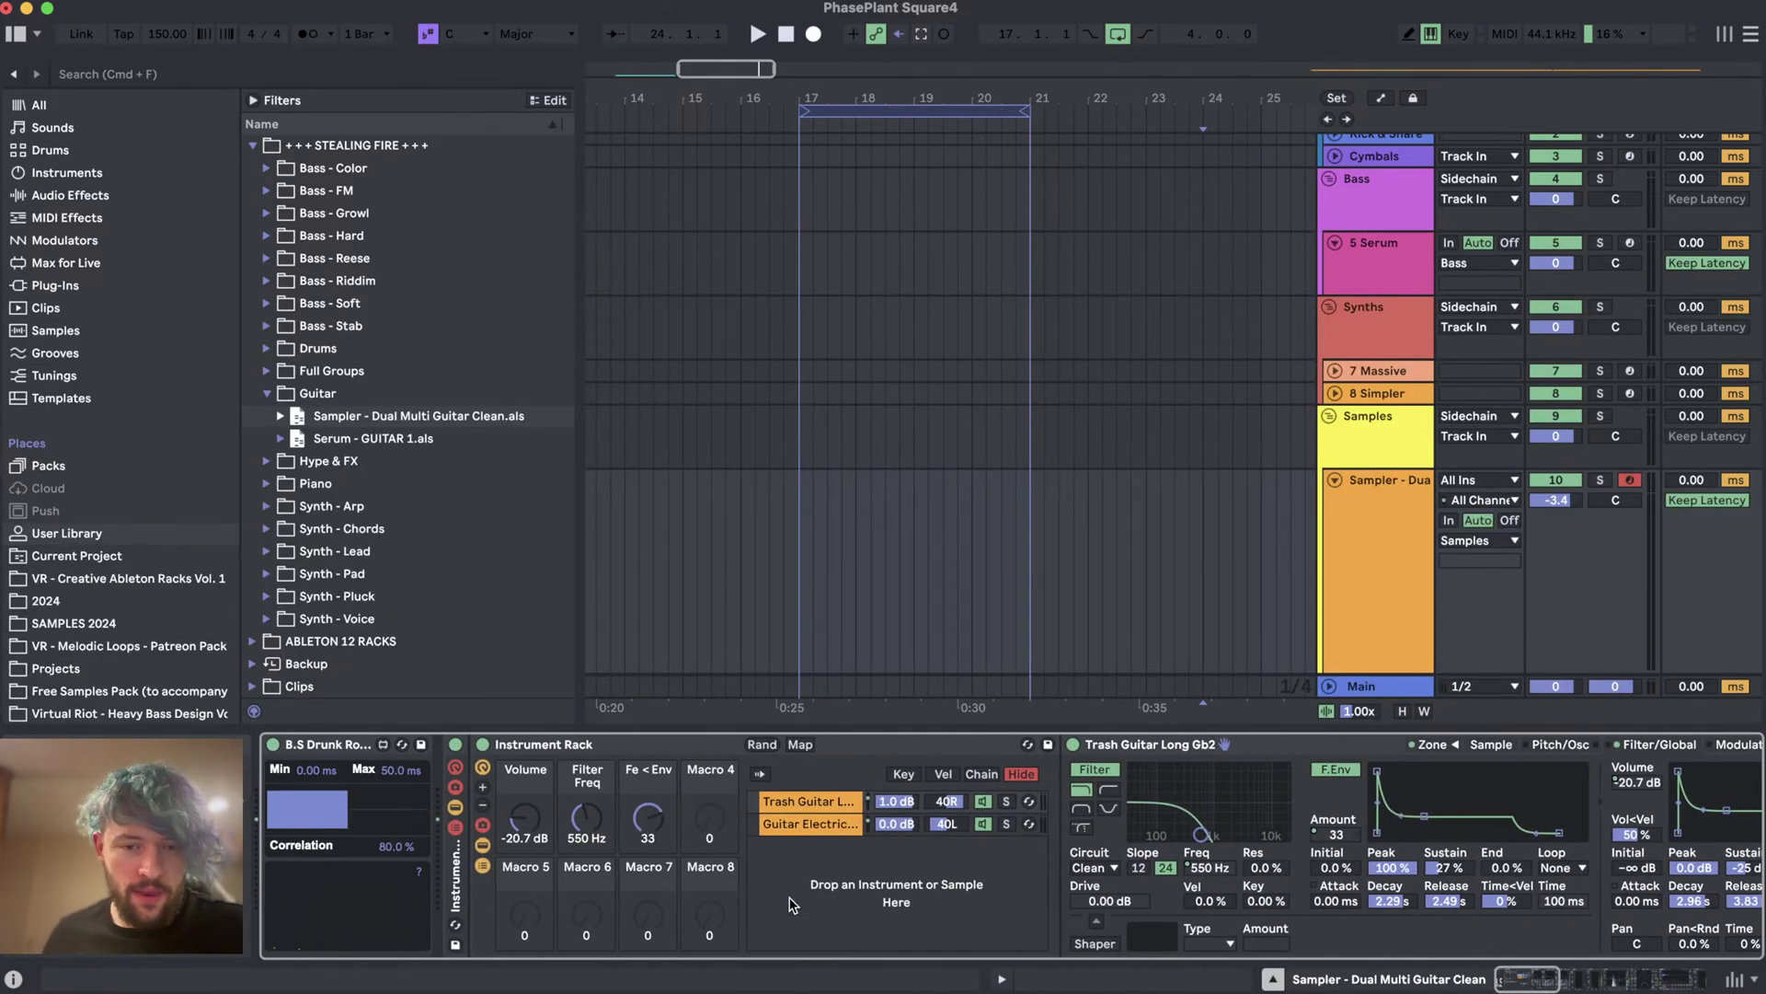
pyautogui.click(815, 824)
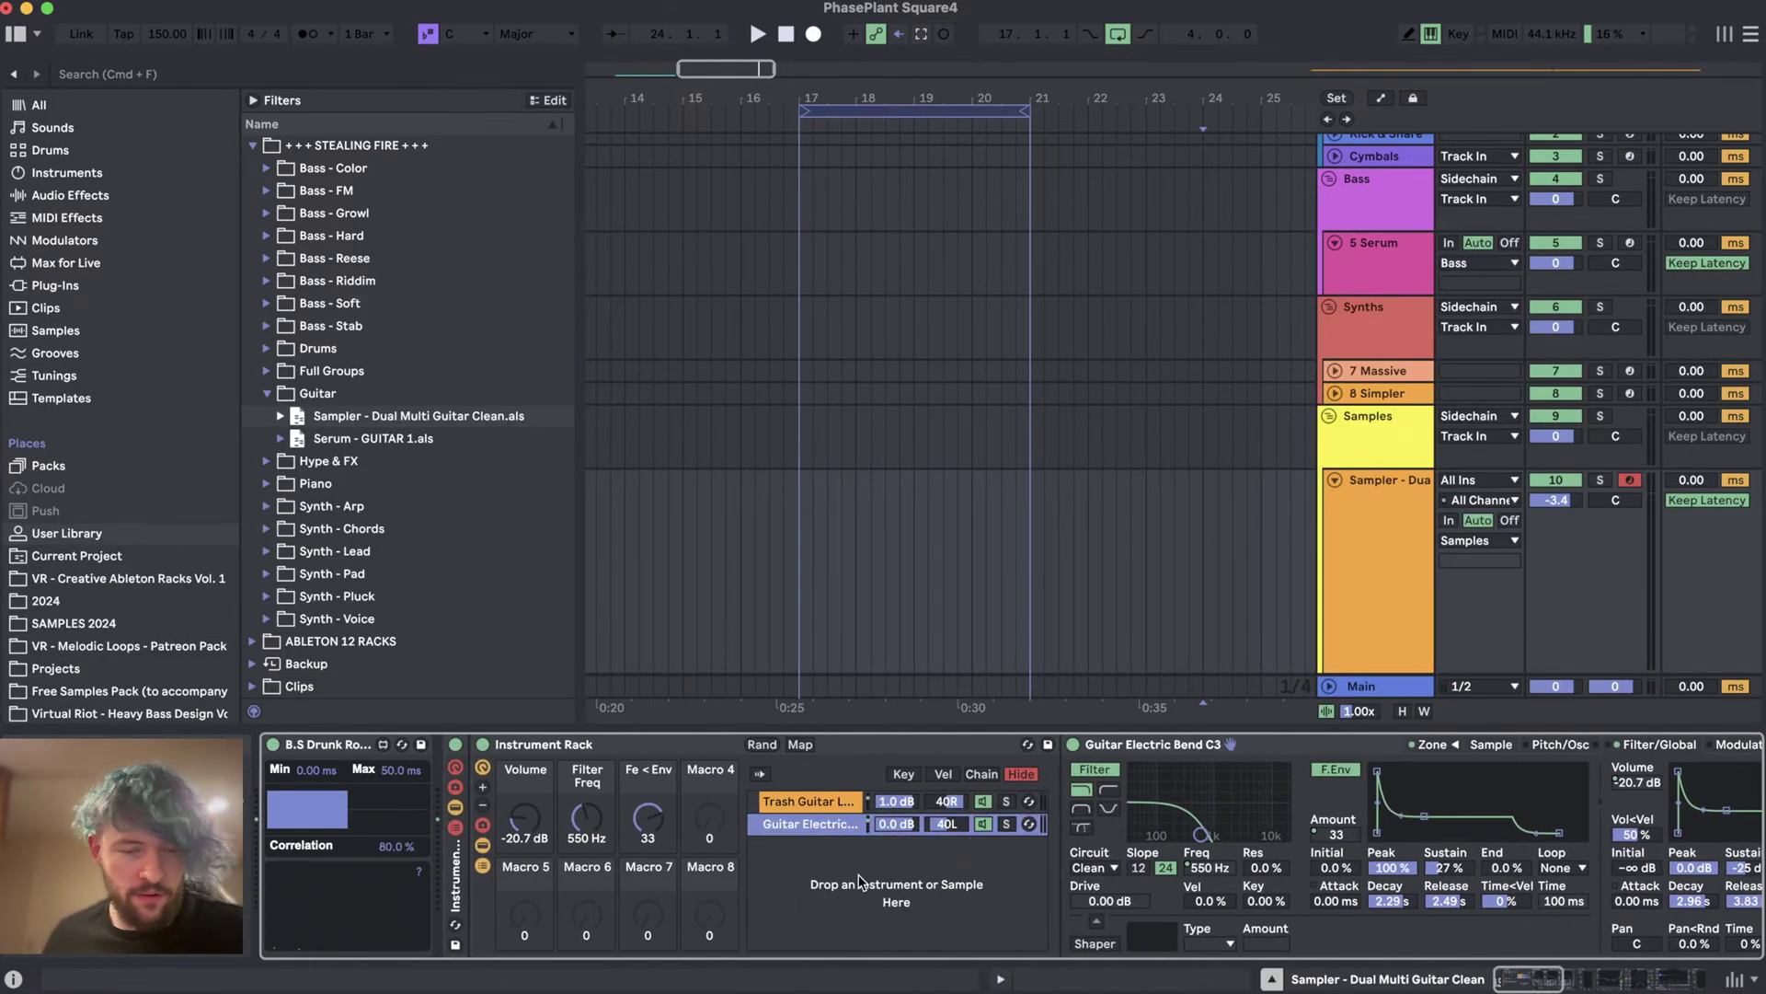
pyautogui.hscroll(15, 860, 881)
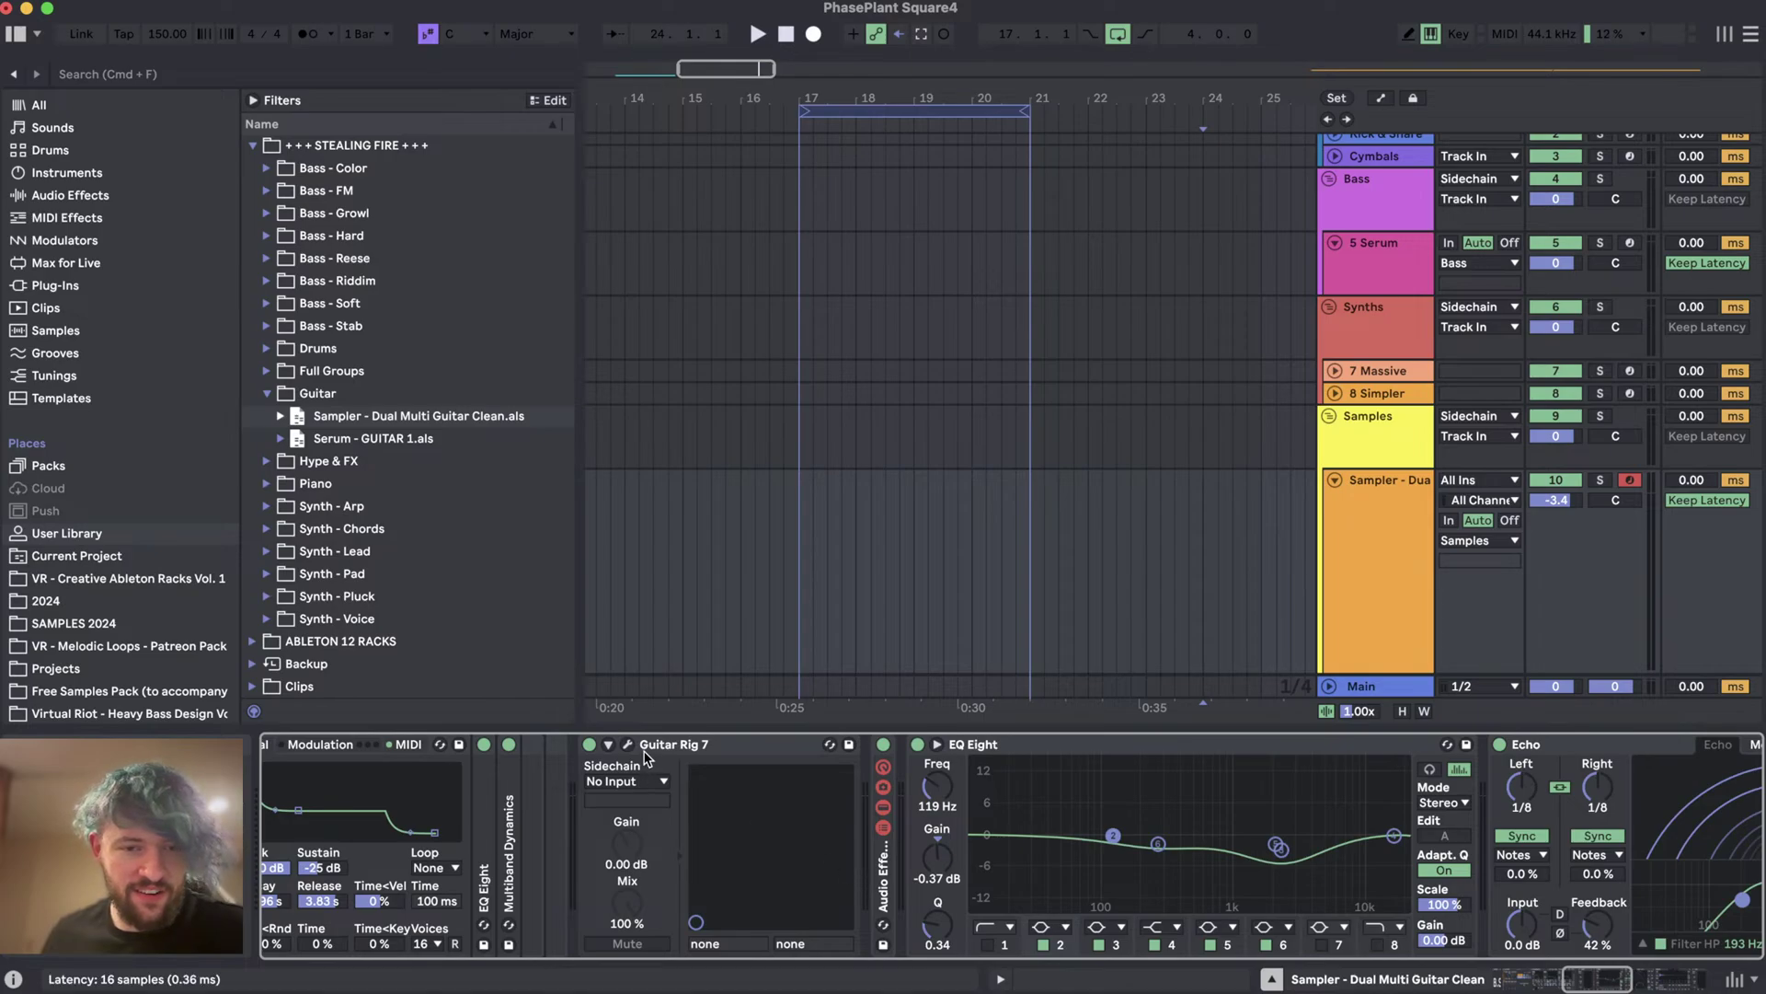
pyautogui.click(627, 746)
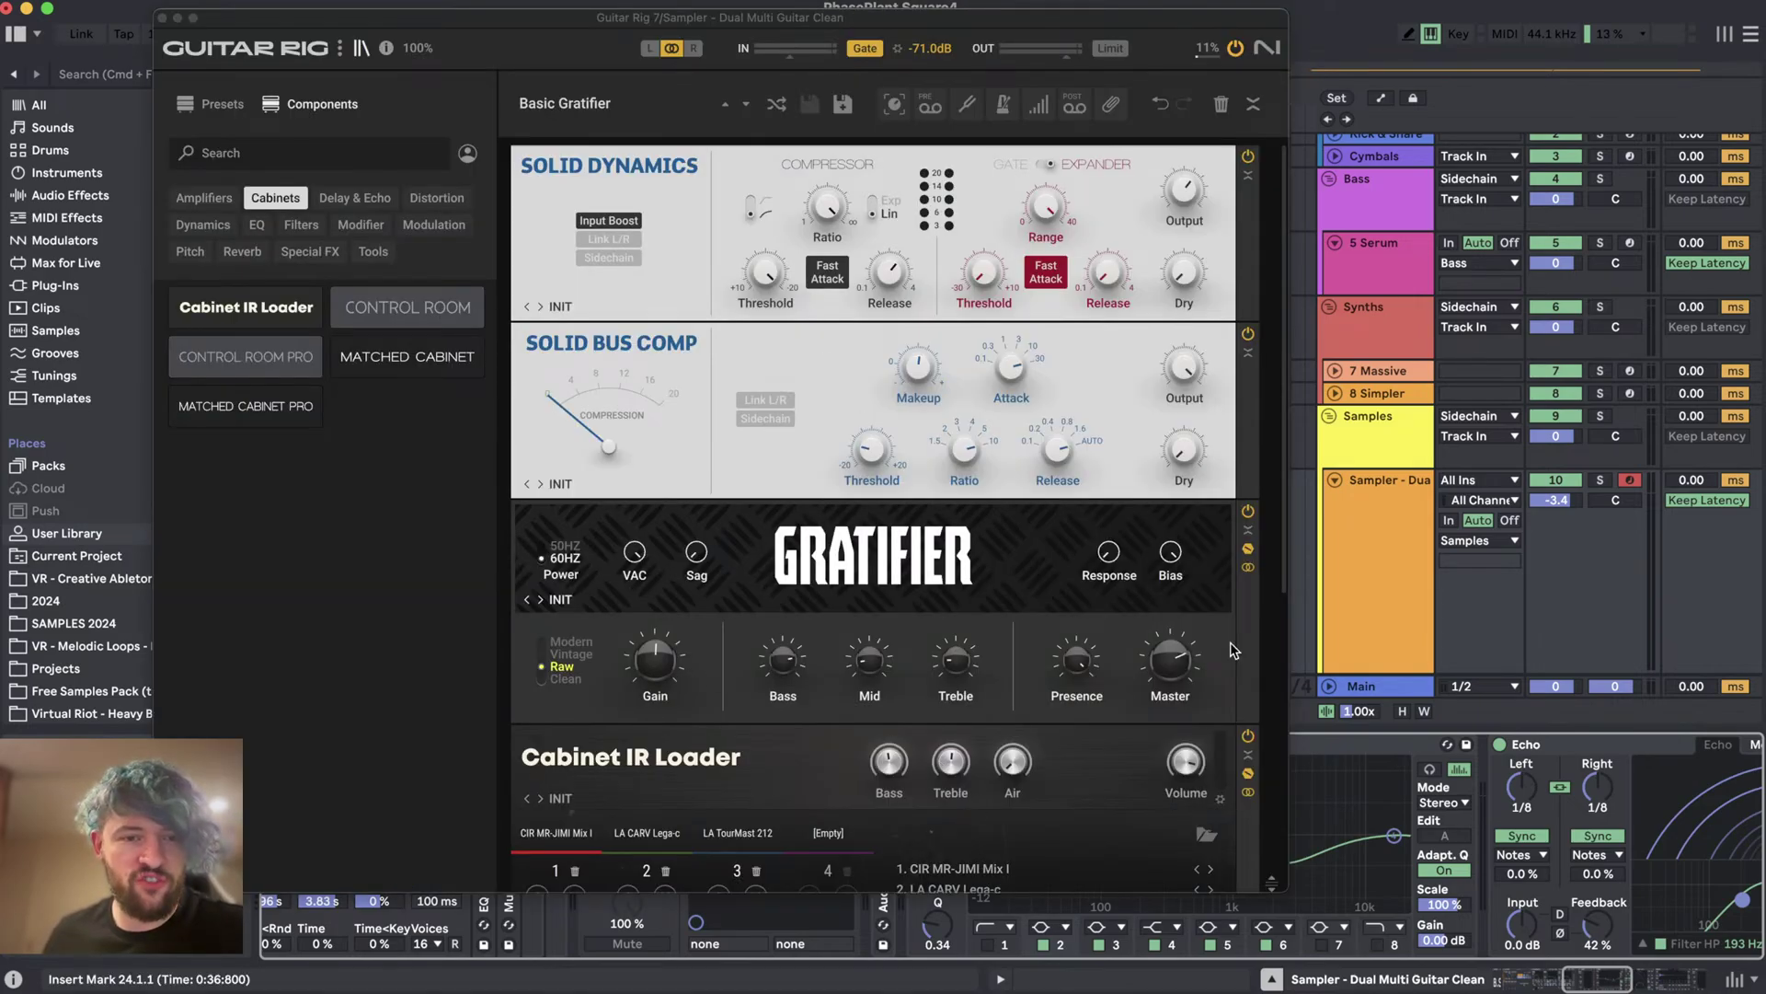
# - Set the Dry/Wet of both Echo and Hybrid Reverb to 0% and move the Guitar Rig window aside
pyautogui.hscroll(5, 1518, 828)
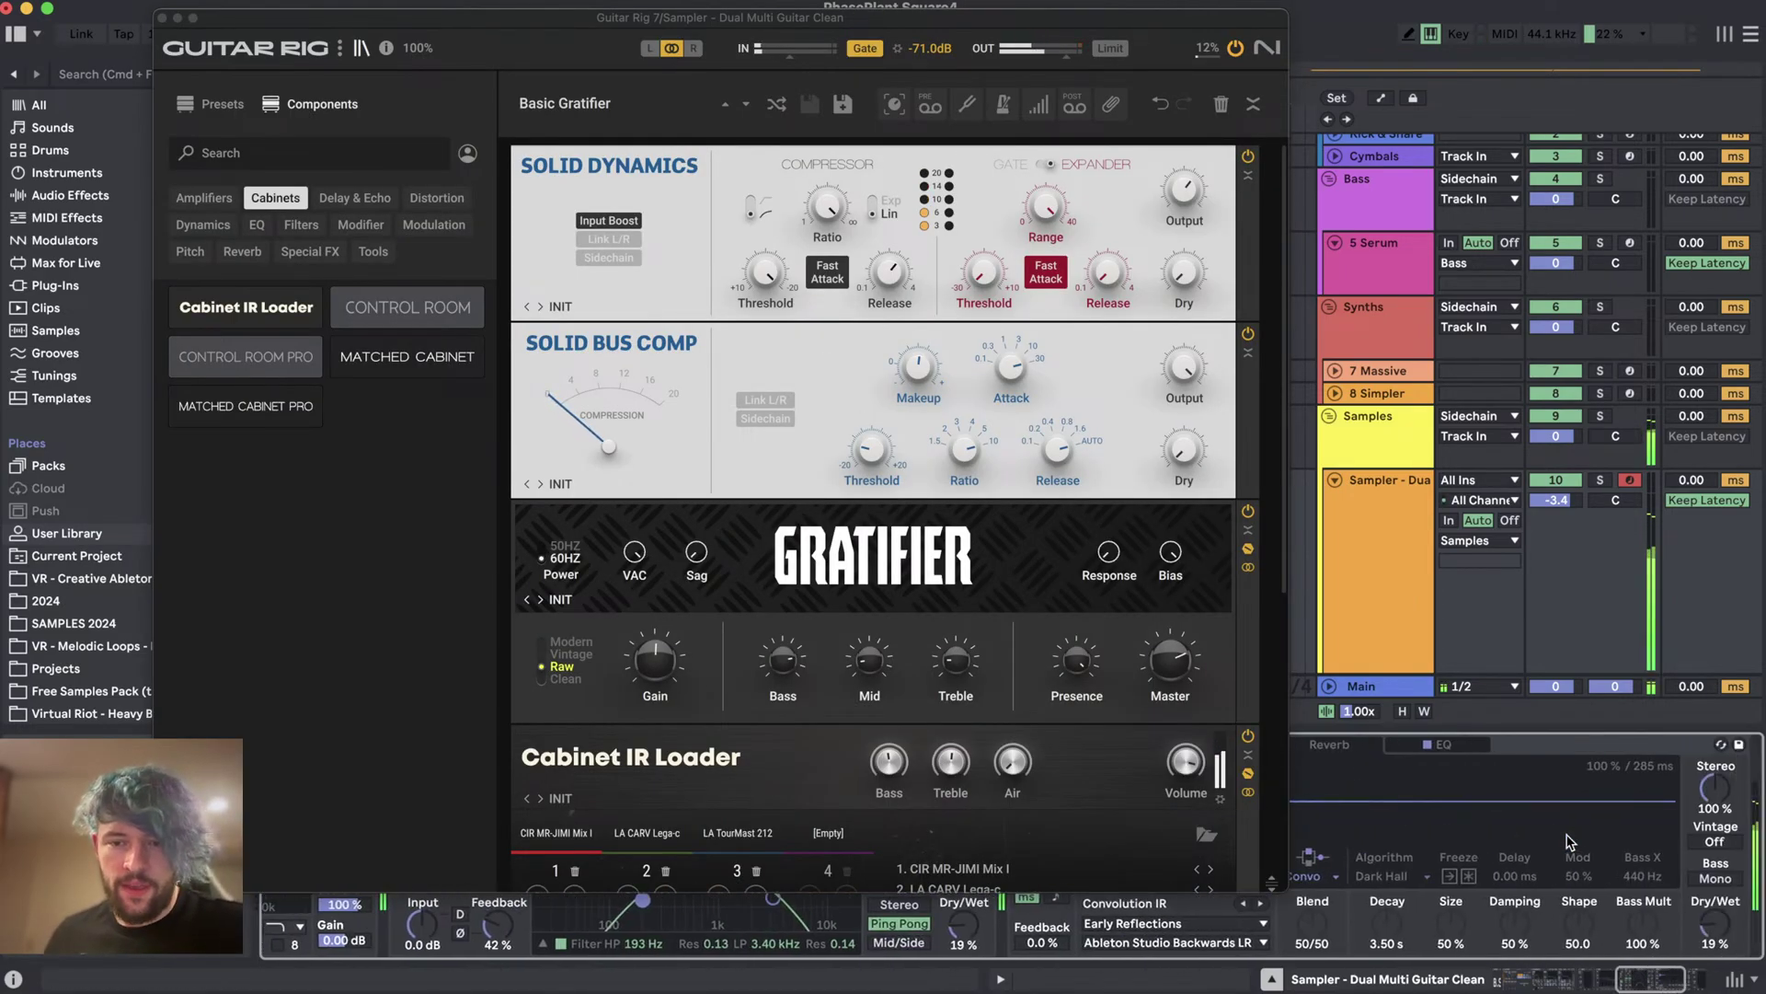
pyautogui.hscroll(3, 1569, 856)
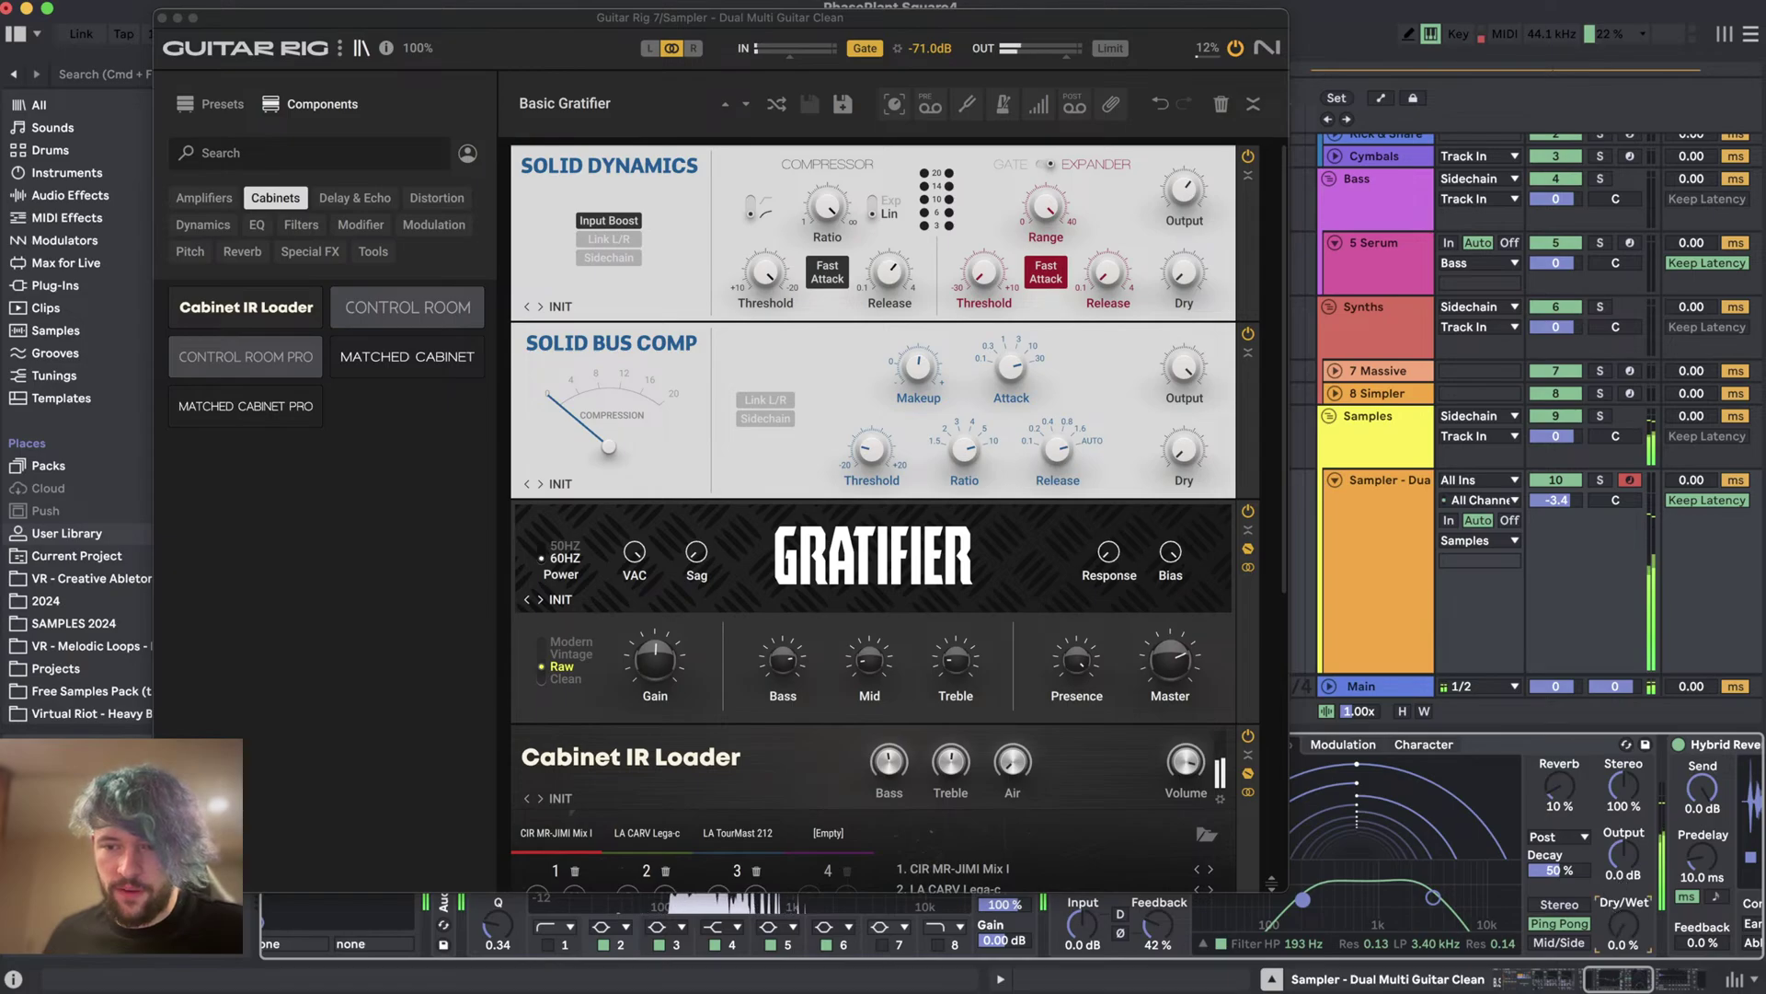
pyautogui.hscroll(5, 1566, 884)
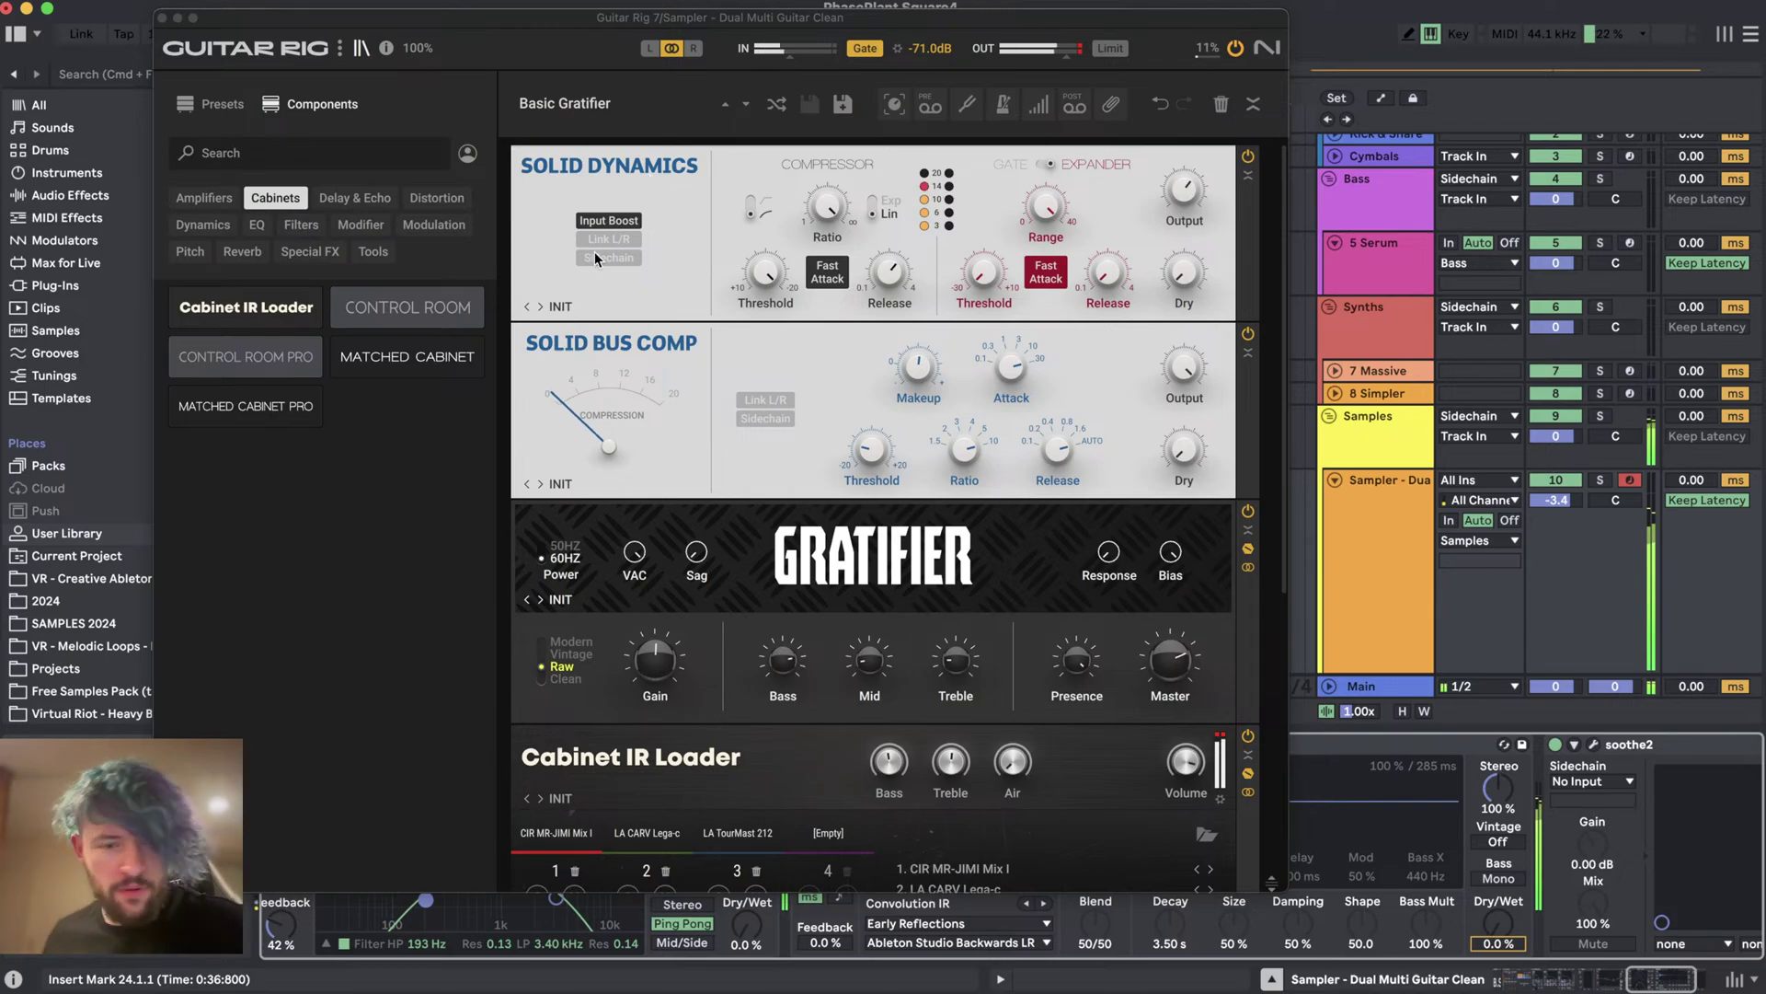
pyautogui.moveTo(920, 16); pyautogui.dragTo(1752, 3)
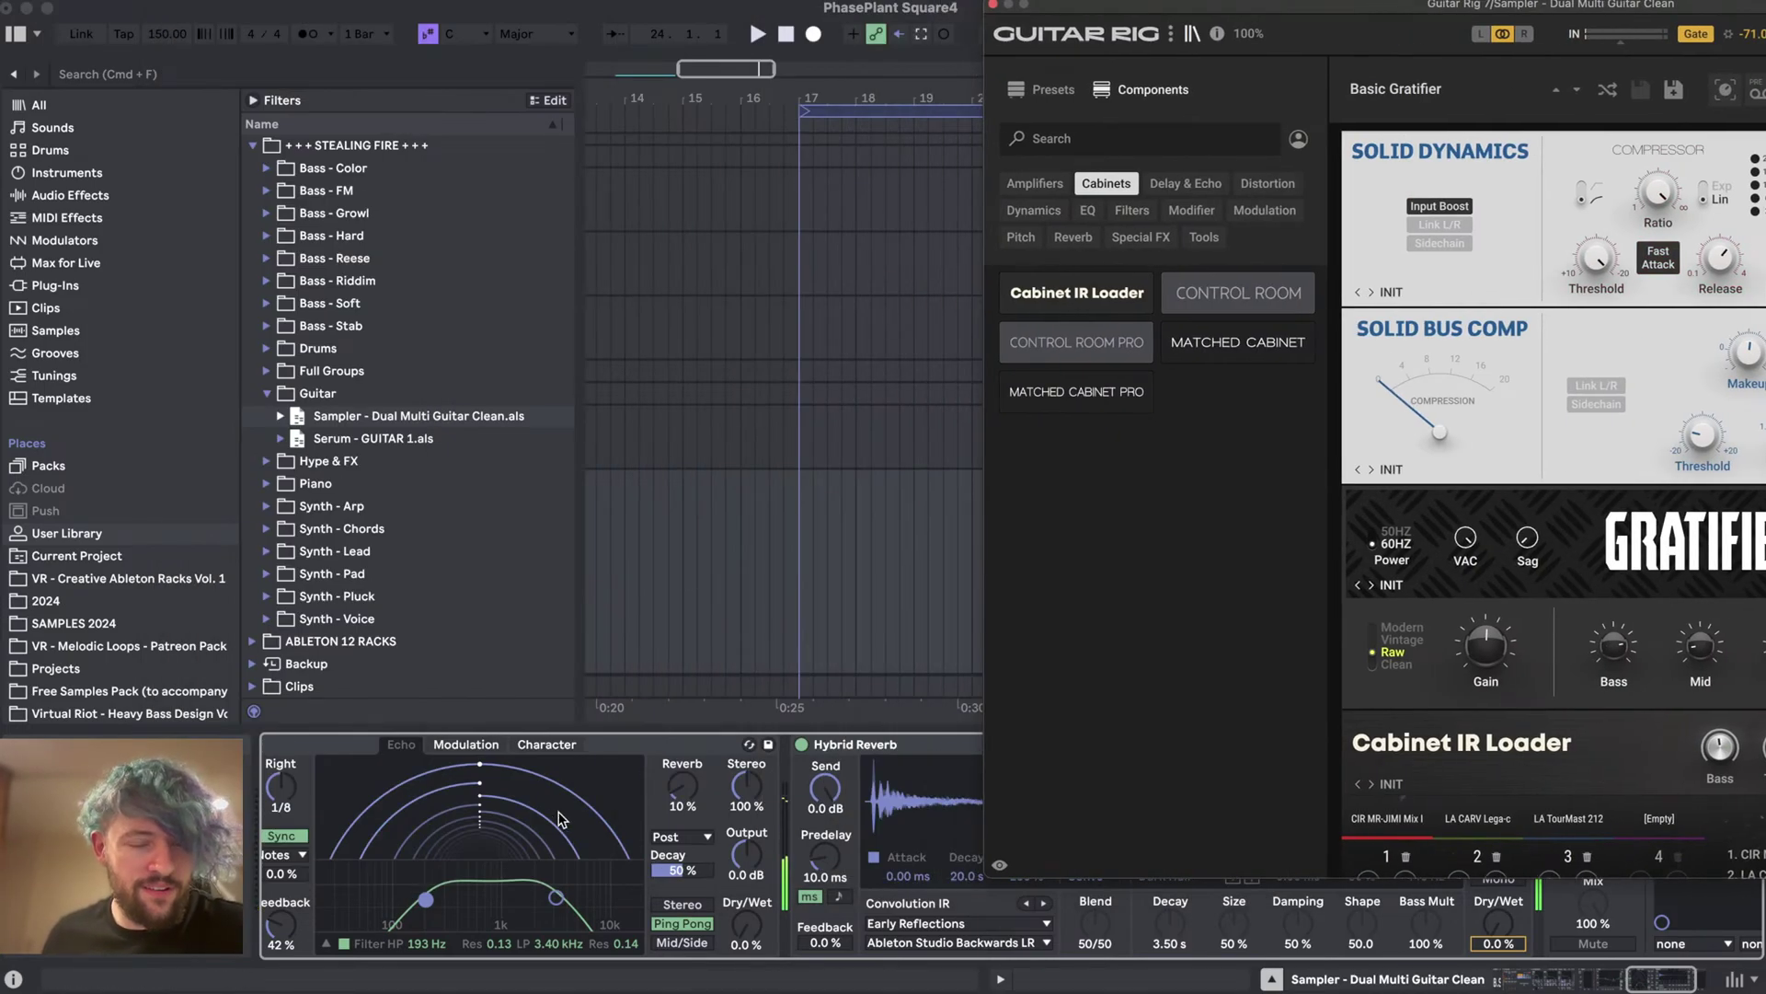
# - Shorten the Guitar Electric Bend Sampler's volume envelope release to 104 ms and copy the value to its sibling Sampler
pyautogui.hscroll(-10, 561, 818)
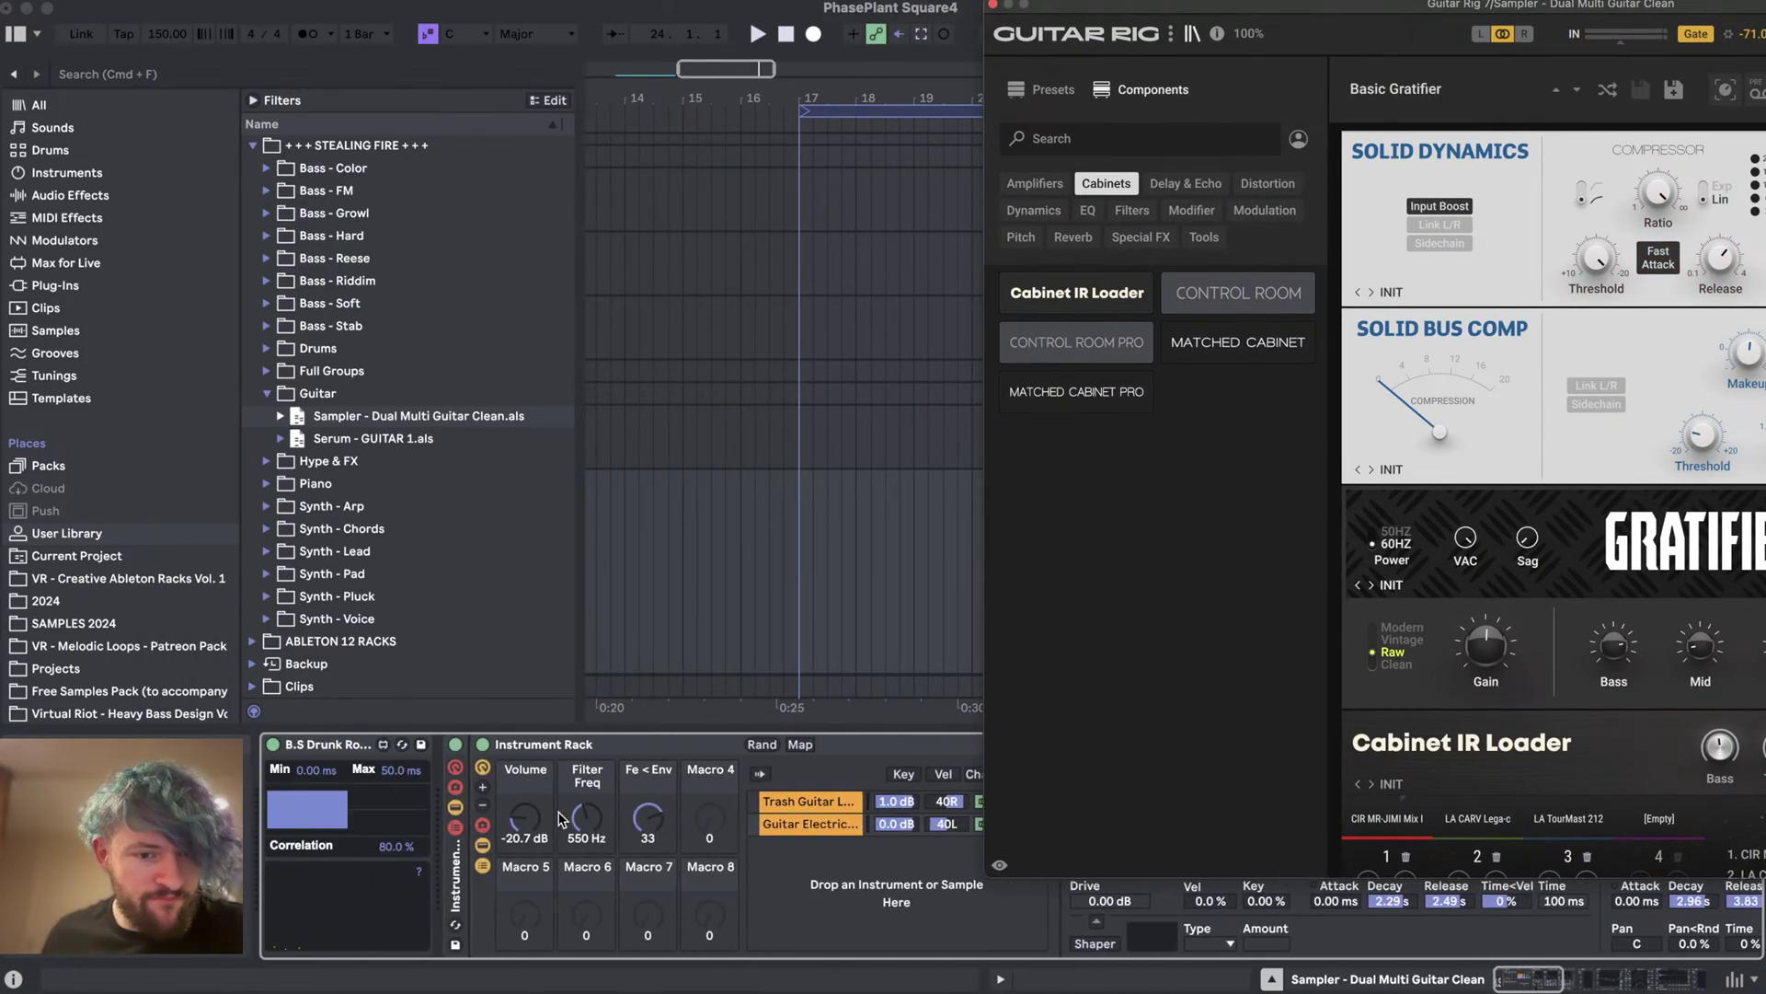
pyautogui.hscroll(6, 898, 892)
pyautogui.moveTo(902, 895)
pyautogui.mouseDown()
pyautogui.moveTo(901, 929)
pyautogui.moveTo(901, 911)
pyautogui.mouseUp()
pyautogui.rightClick(902, 901)
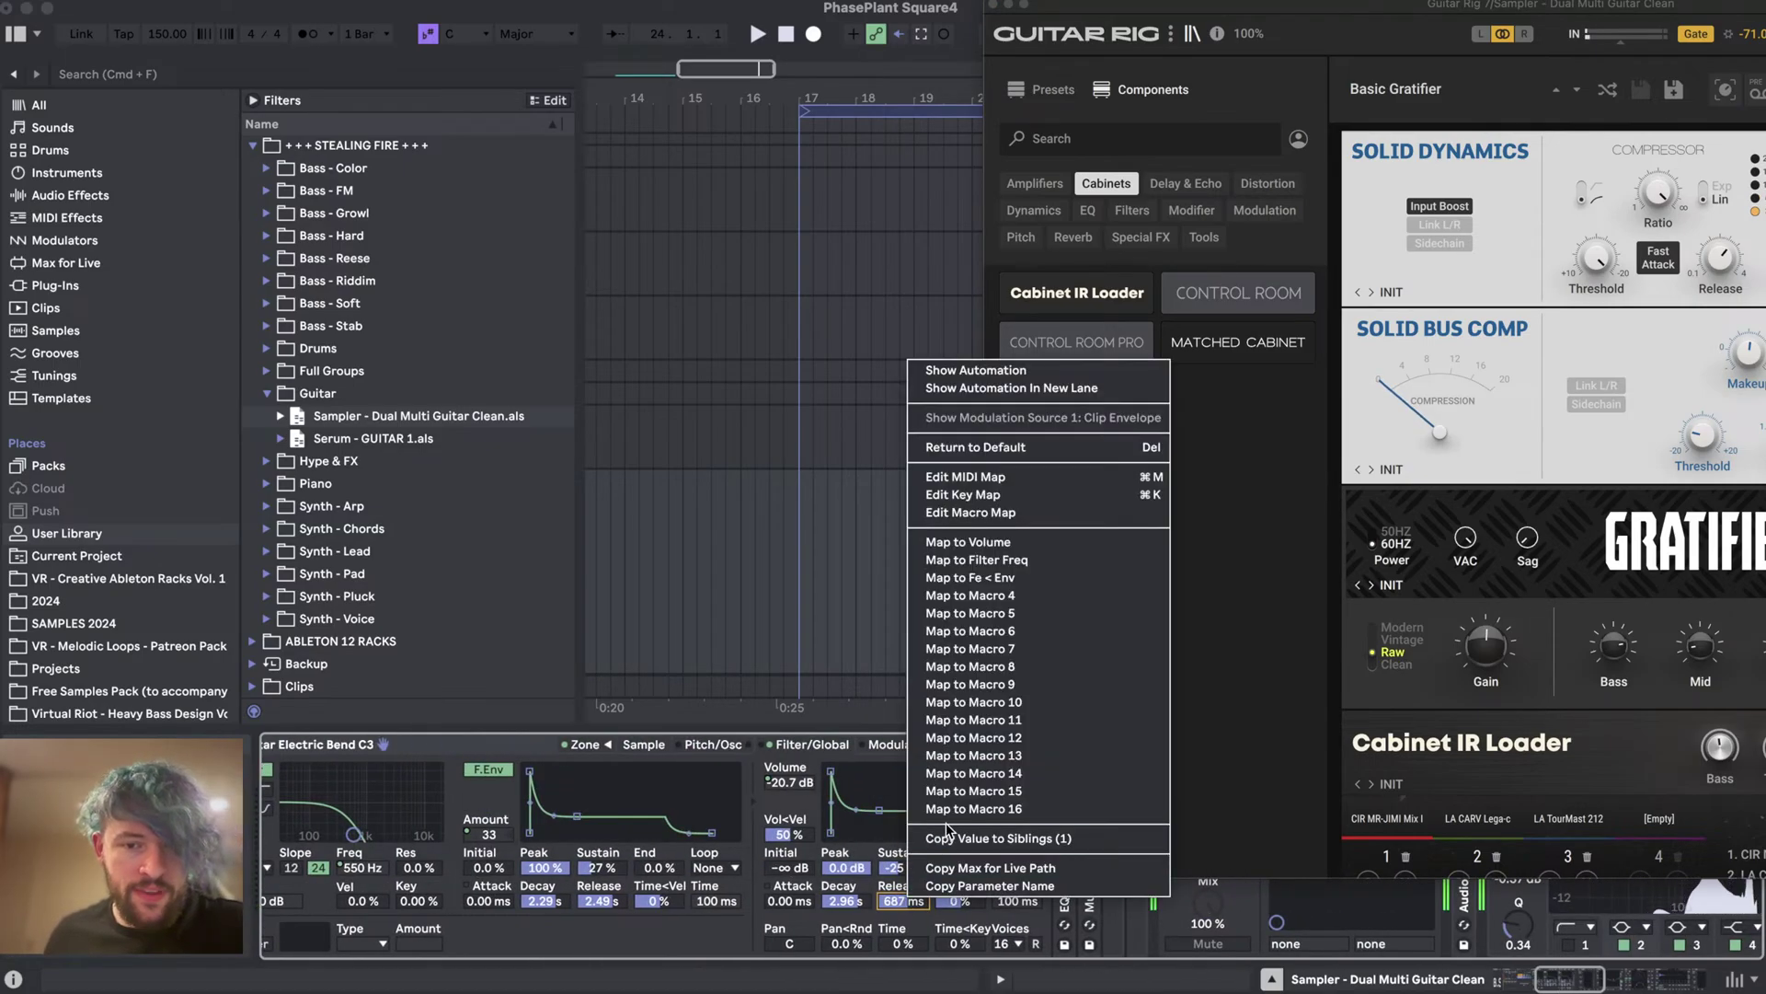
pyautogui.click(957, 839)
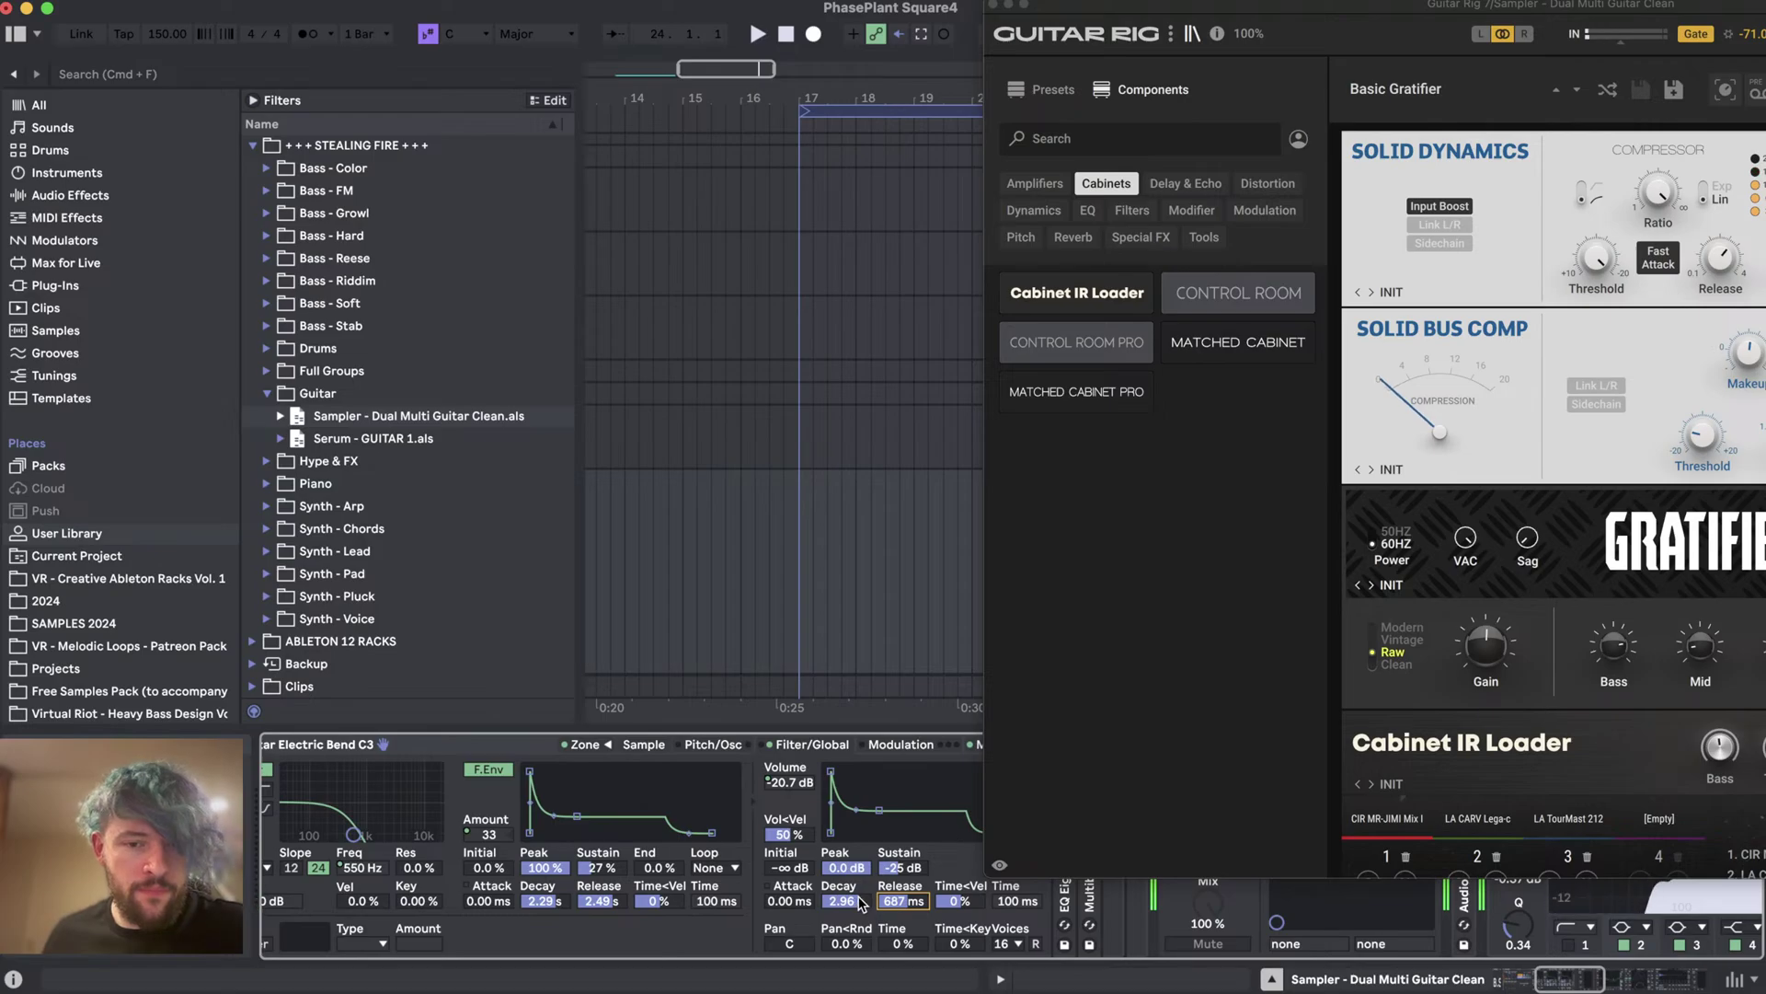
pyautogui.moveTo(918, 900); pyautogui.dragTo(923, 909)
pyautogui.rightClick(923, 909)
pyautogui.click(942, 843)
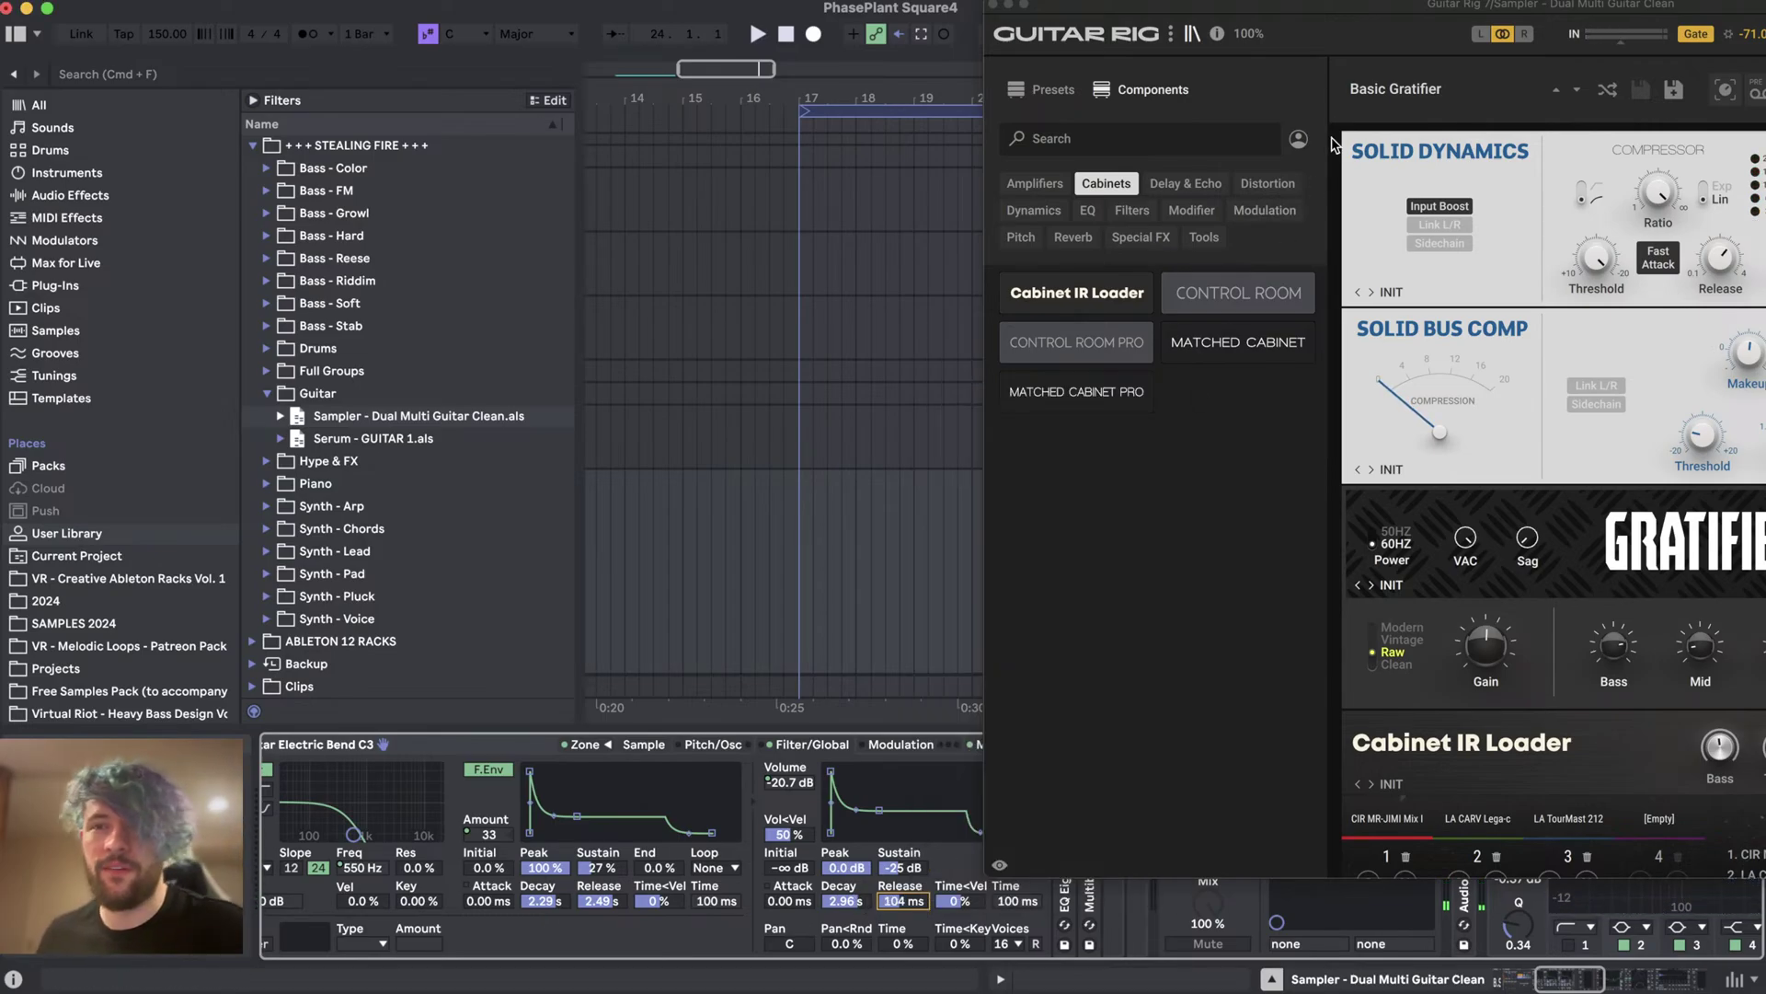
# - Bring the Guitar Rig window back into full view and load the Basic Gratifier preset from the curated Metal presets
pyautogui.moveTo(1337, 36); pyautogui.dragTo(740, 44)
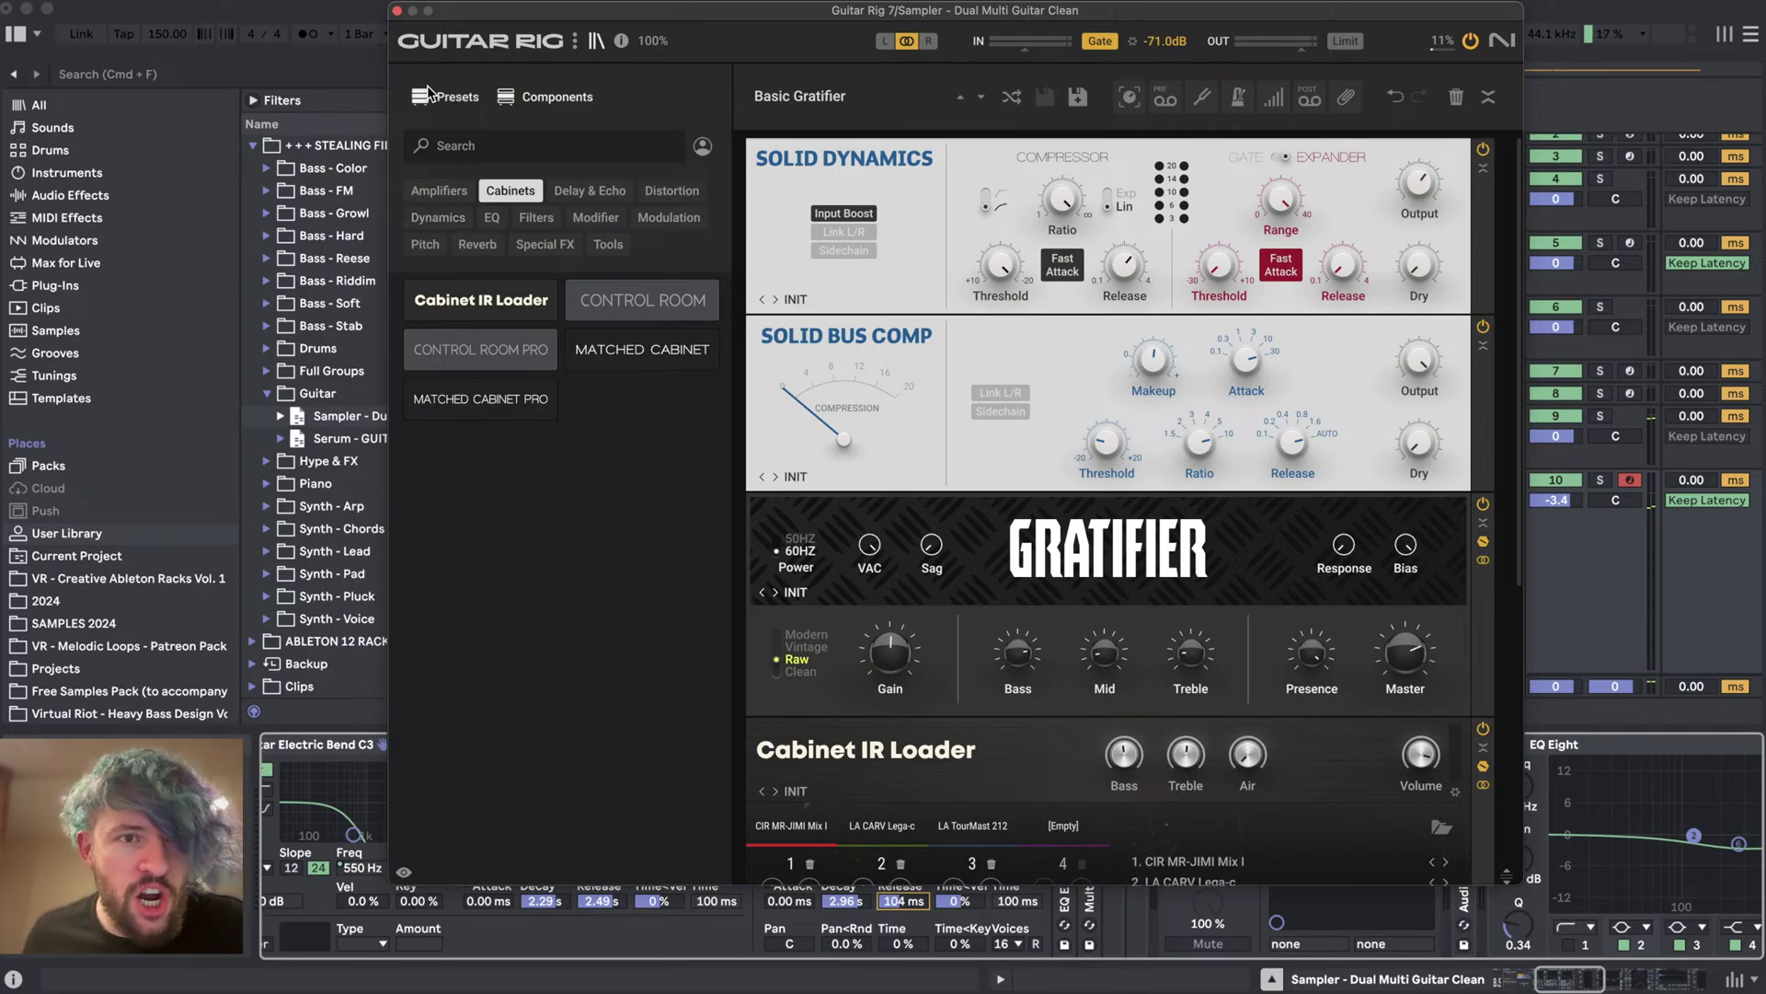
pyautogui.click(429, 96)
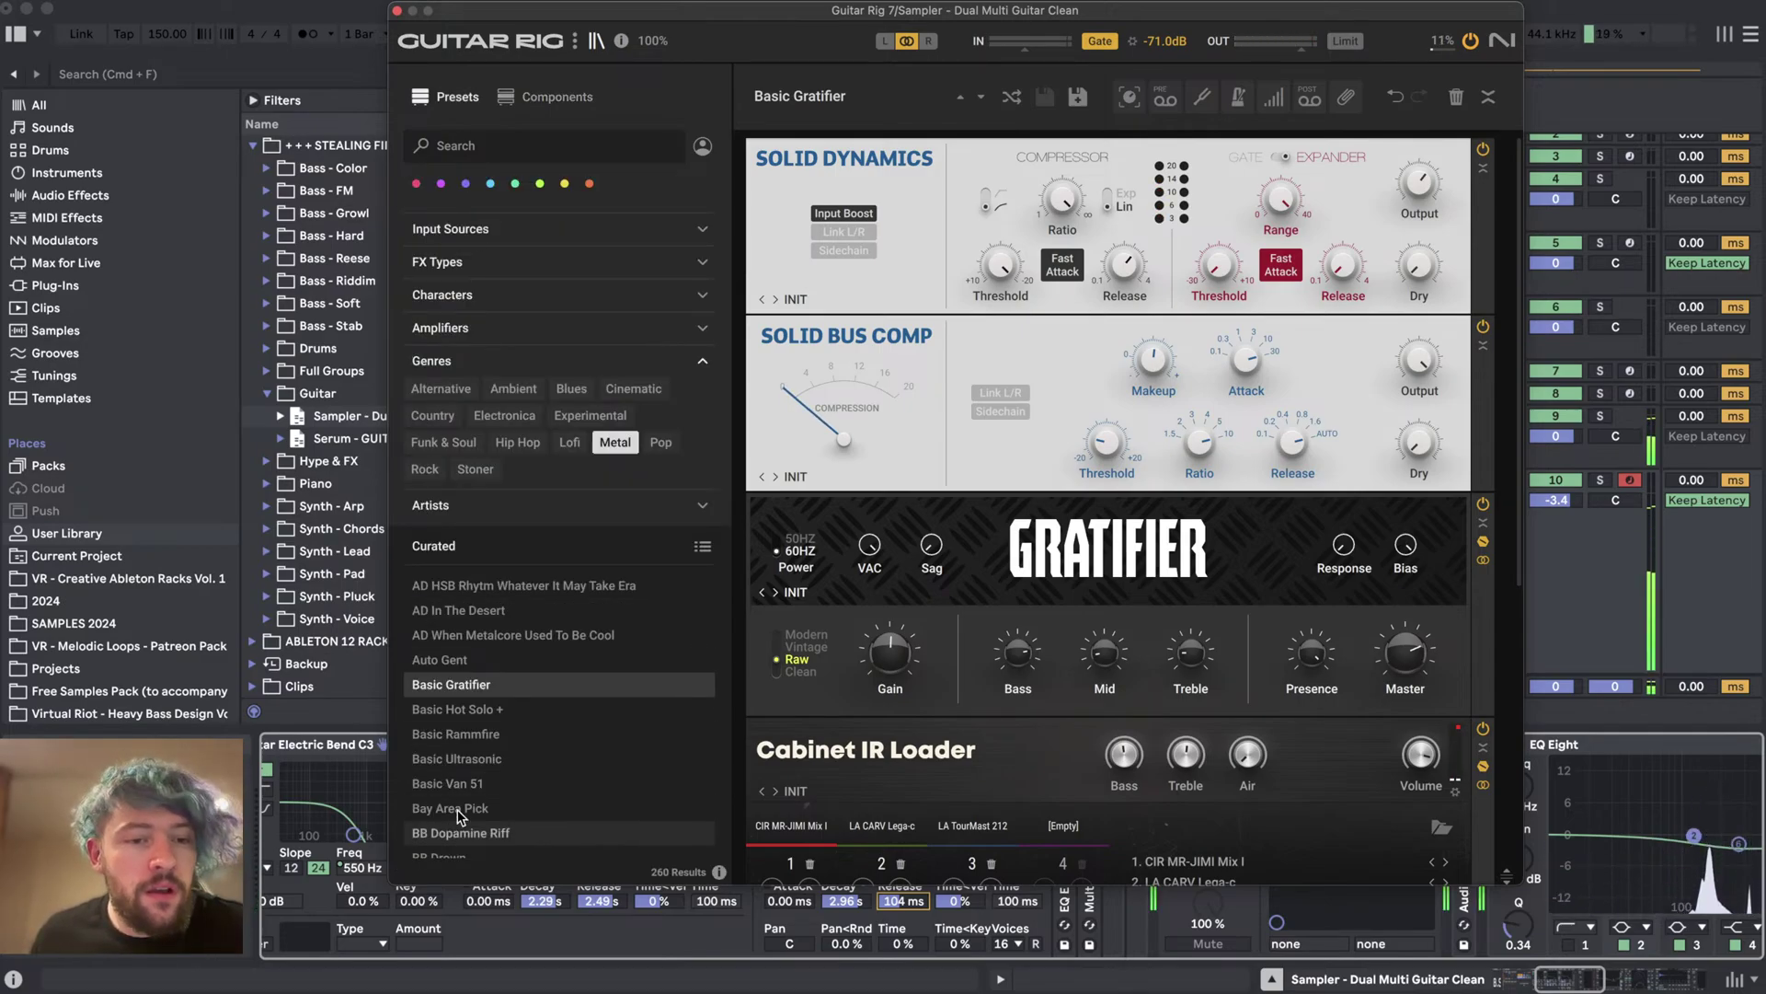
pyautogui.click(461, 681)
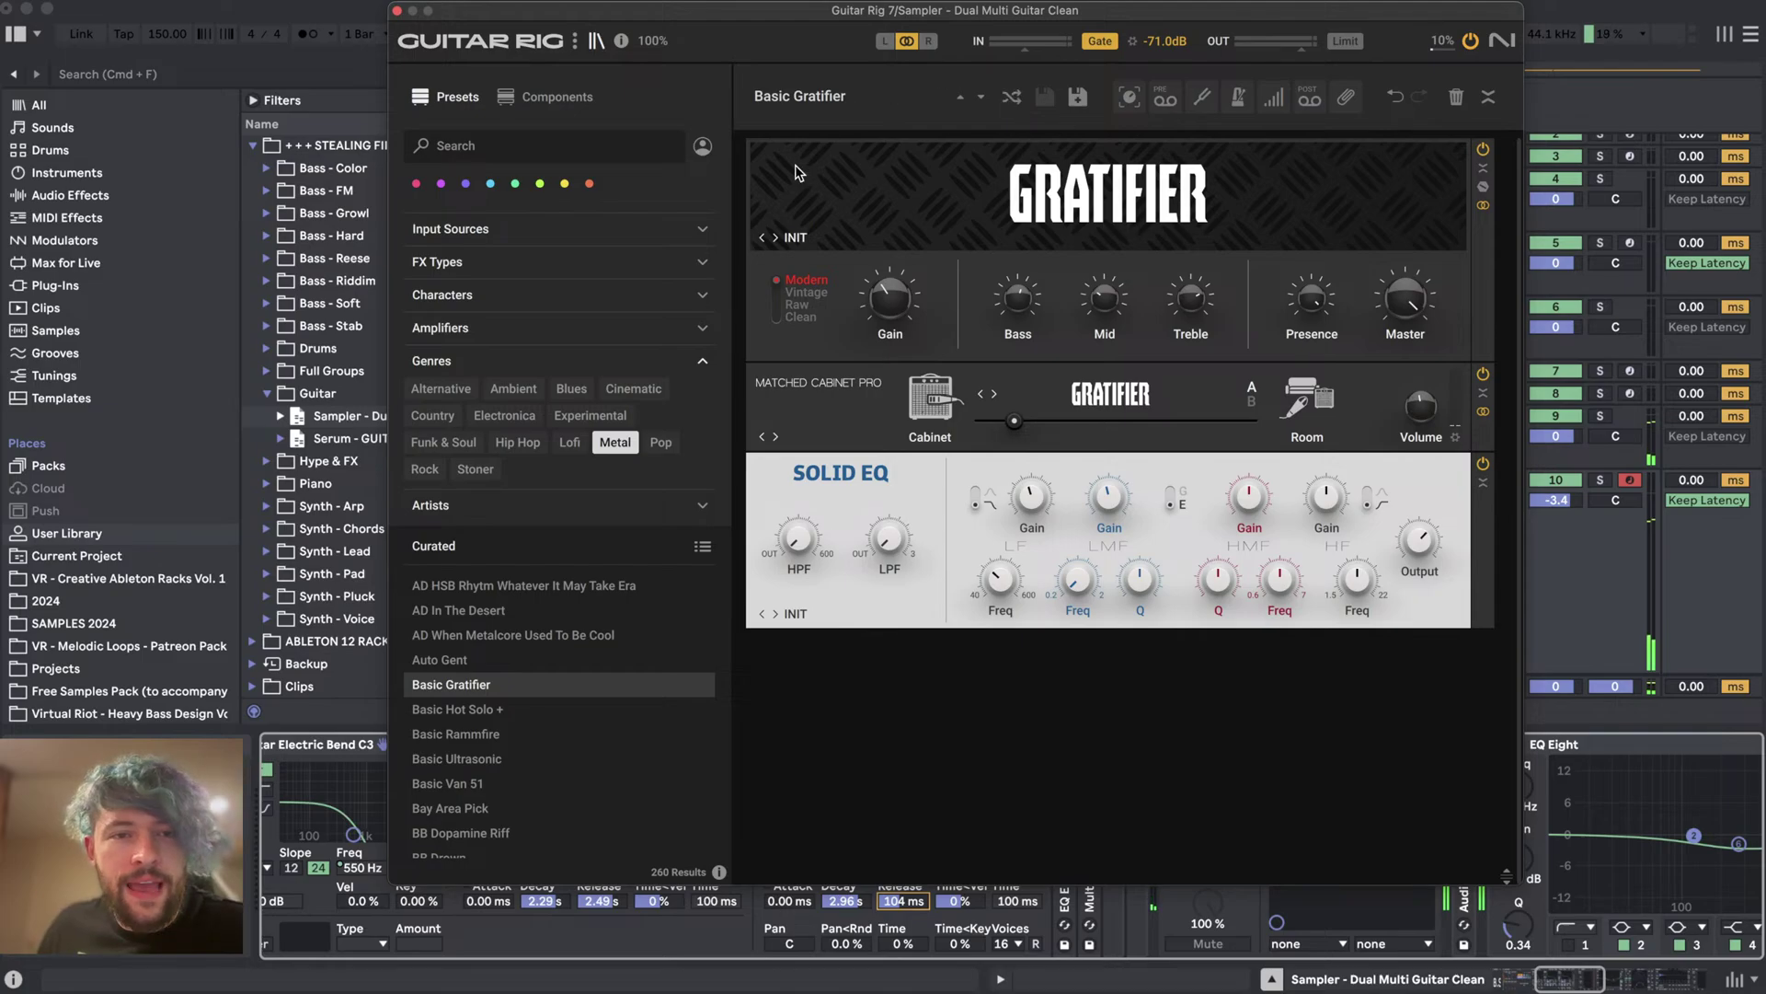
# - Audition a random Metal preset, followed by Rammfire Sun, Raw but Defined and Rock Hard, No Frills!
pyautogui.click(1012, 98)
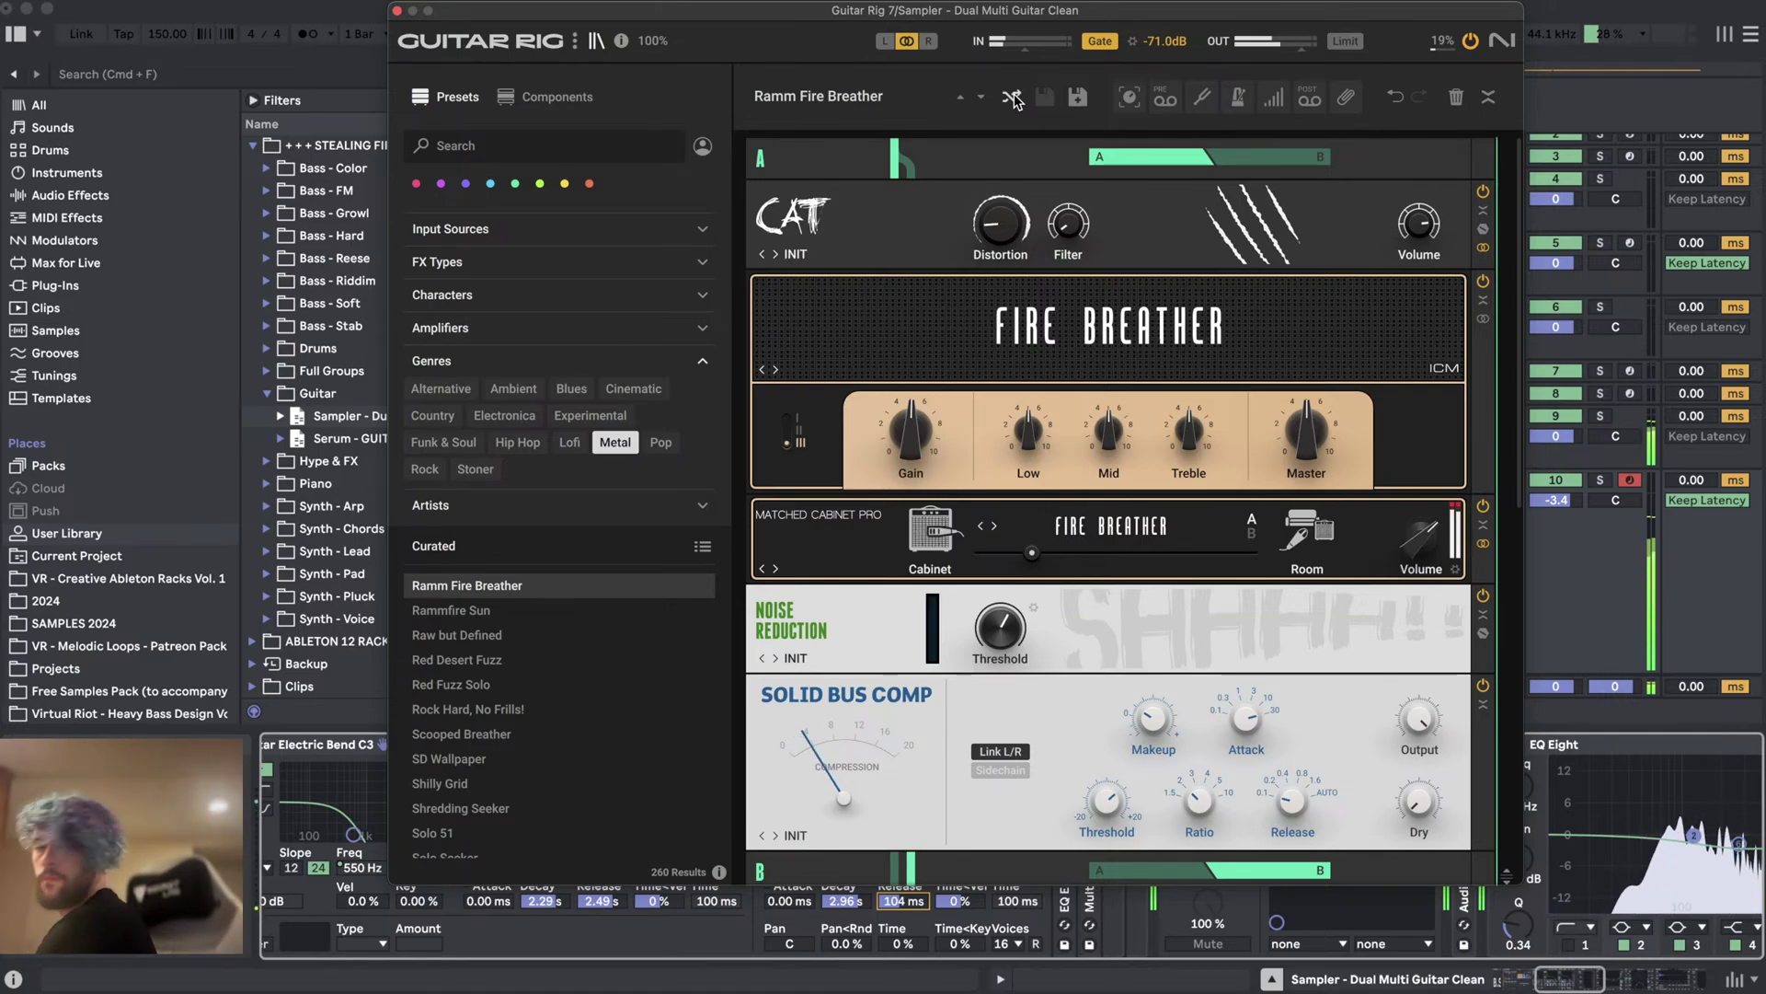
pyautogui.click(427, 610)
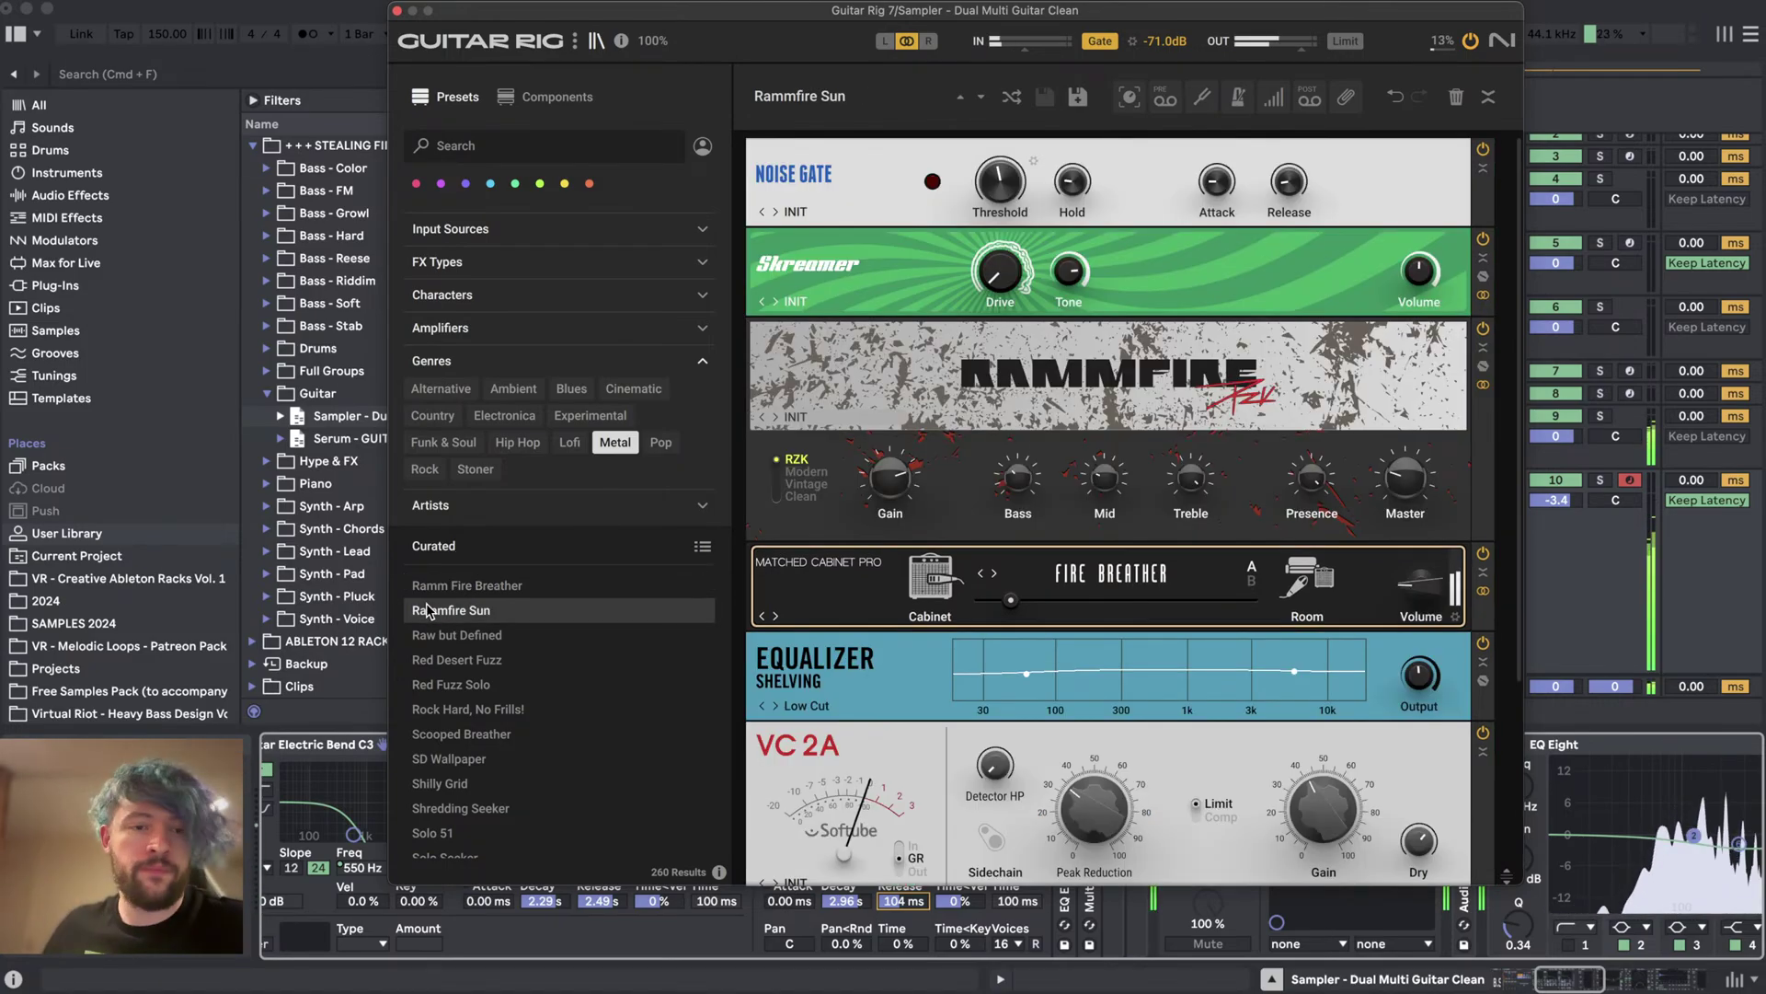
pyautogui.click(443, 635)
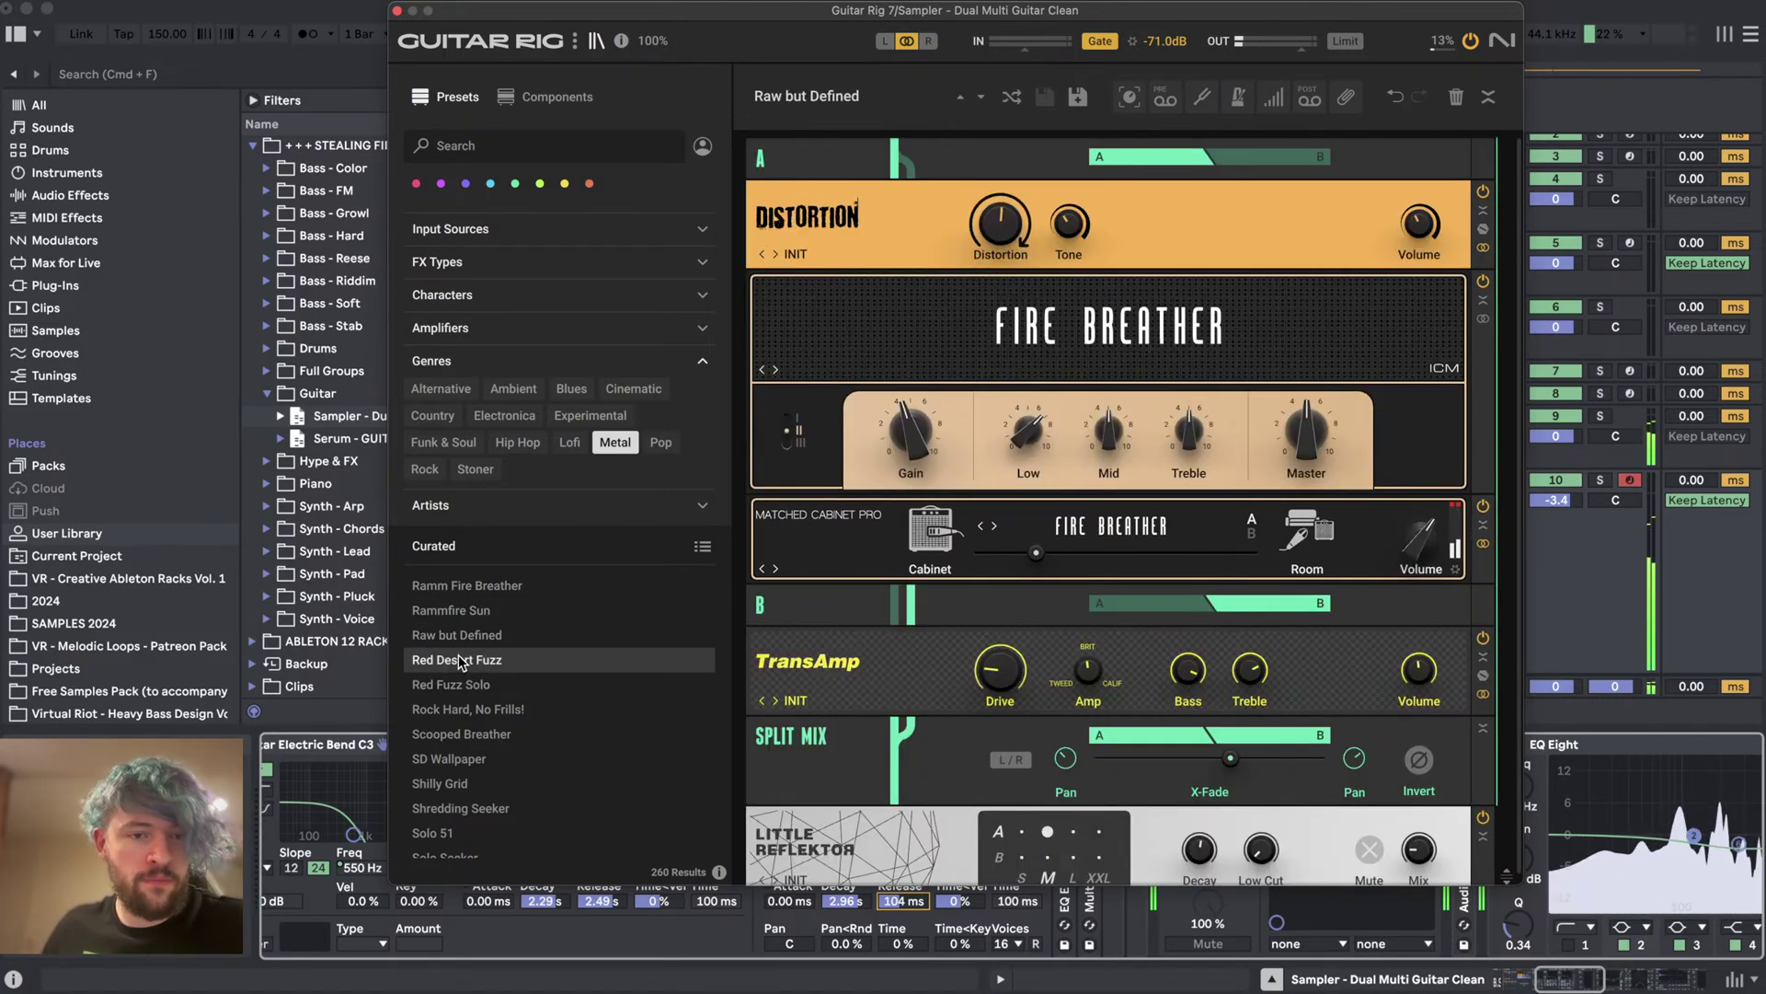
pyautogui.click(451, 708)
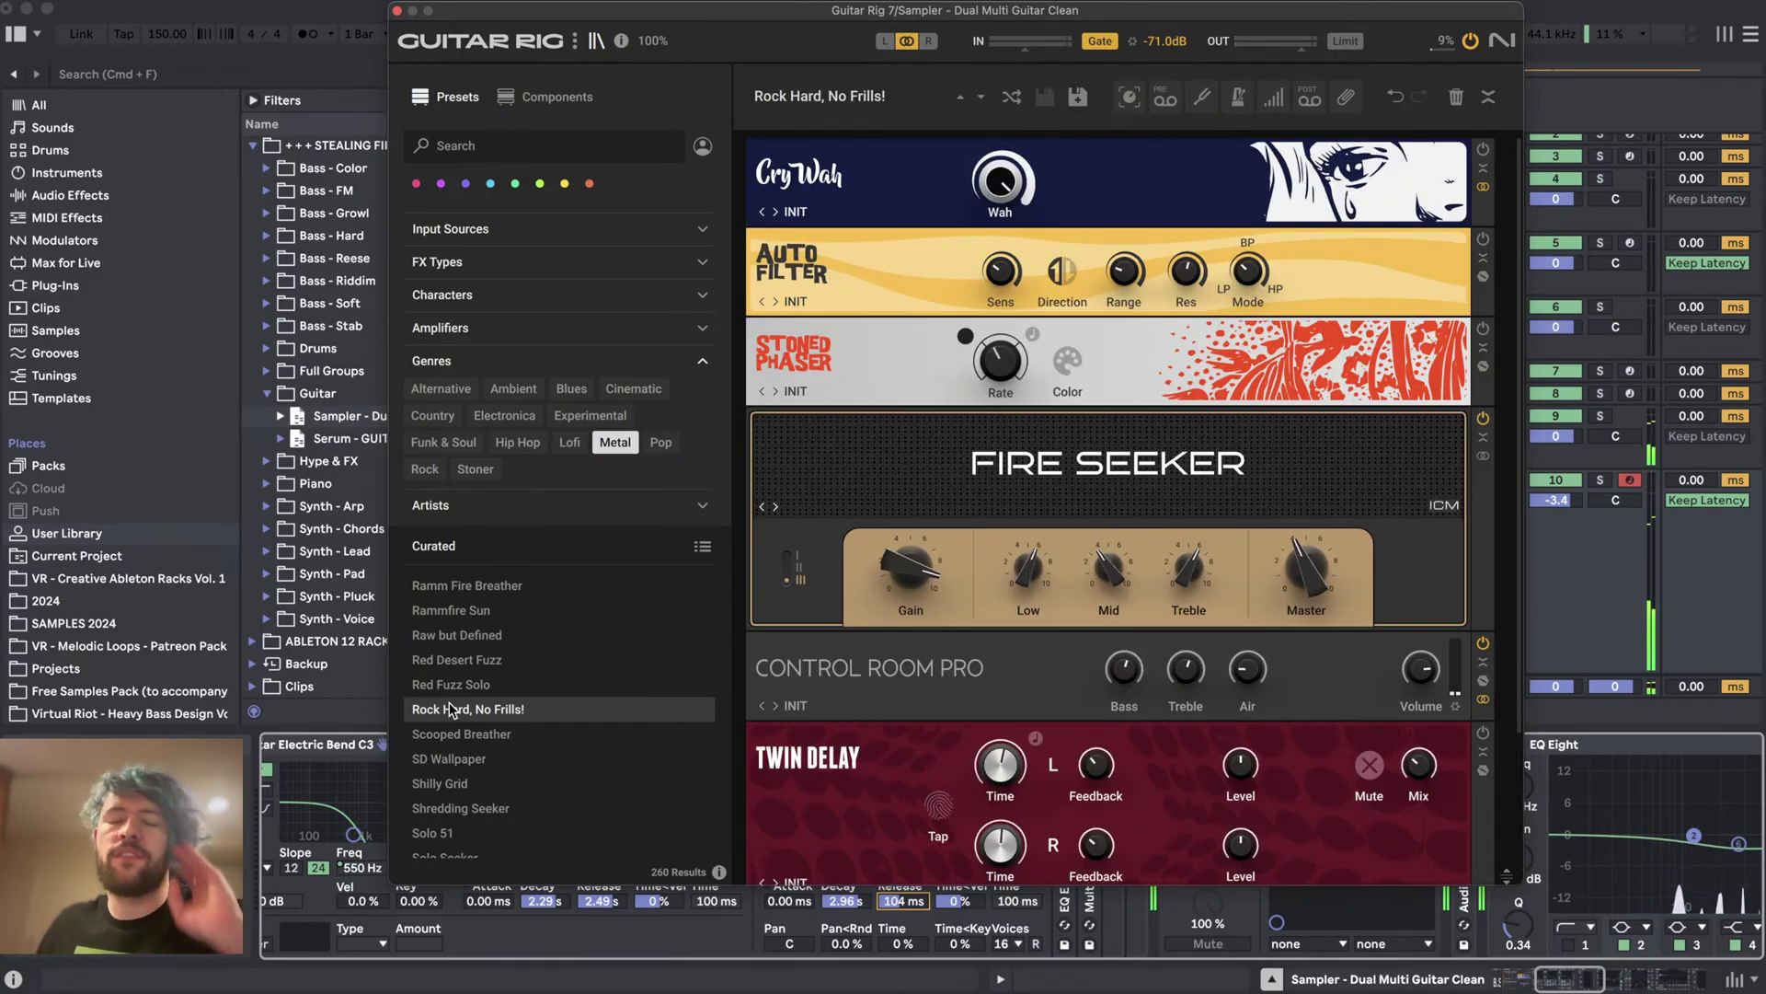
# - Load several random presets in succession in Guitar Rig, including FD Police Dog and Supertight Fire Seeker
pyautogui.click(1016, 99)
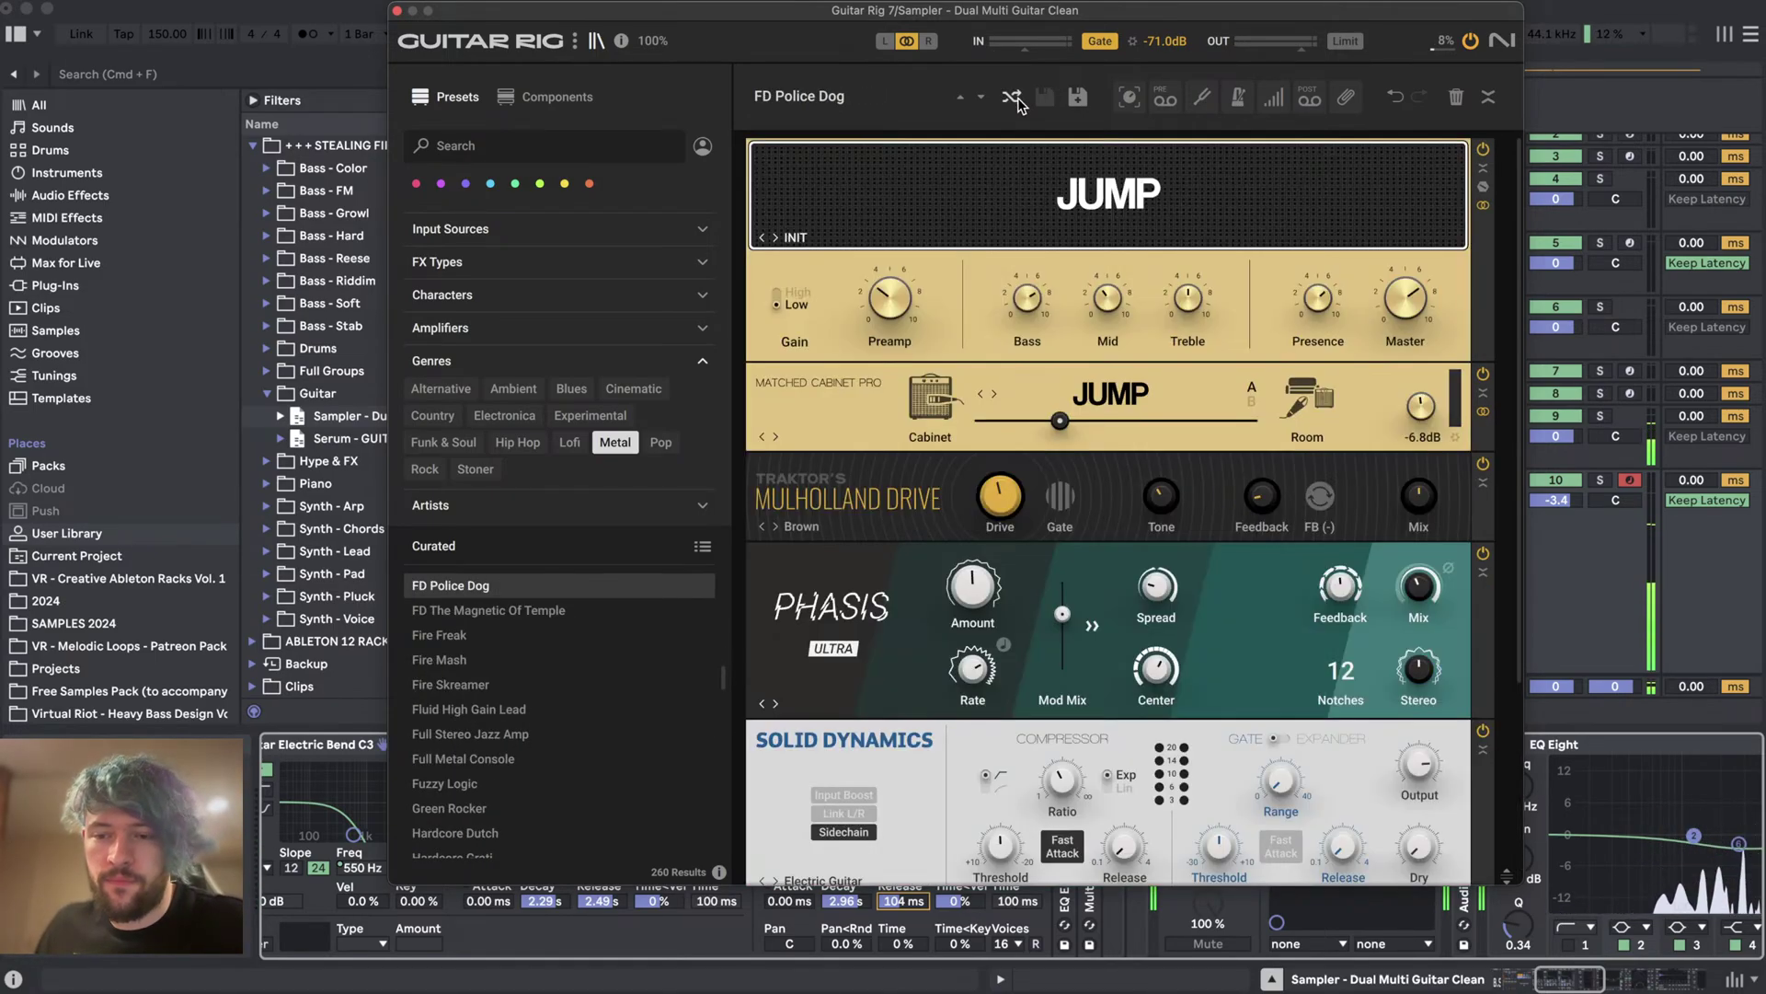
pyautogui.click(1016, 99)
pyautogui.click(1015, 99)
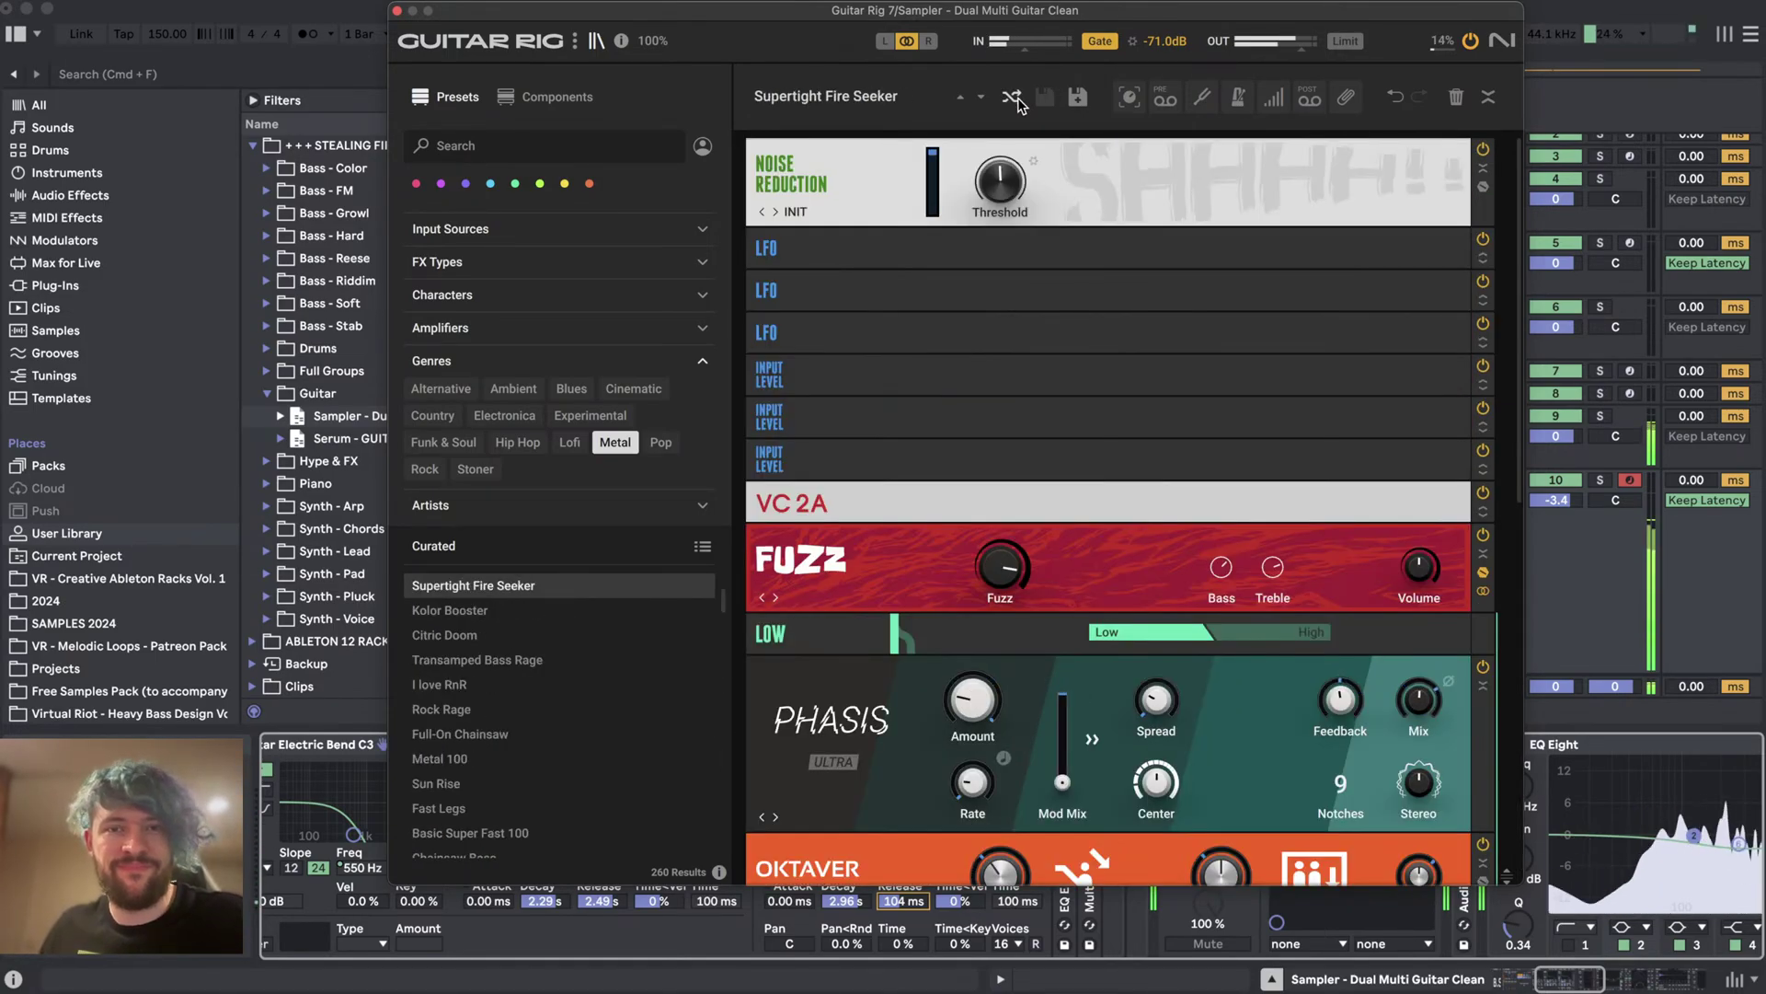
pyautogui.click(1016, 99)
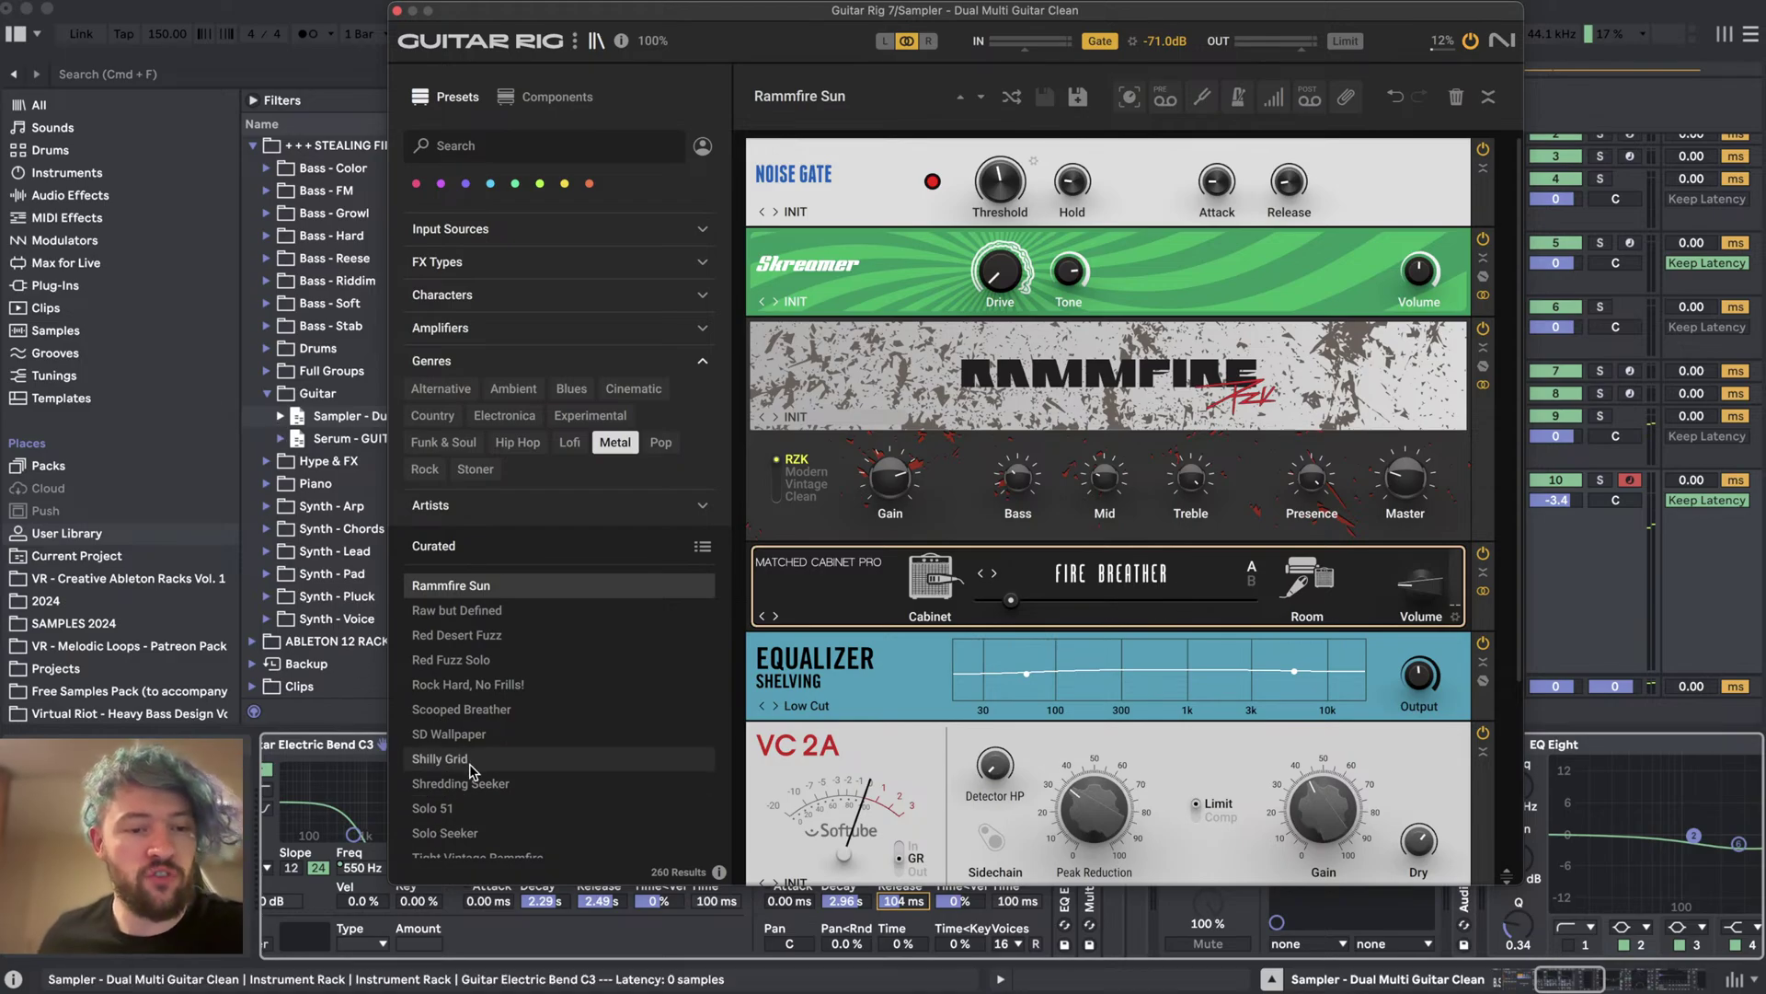
# - Randomize the Guitar Rig preset until PT Fire Breather Lead is loaded and close the plug-in window
pyautogui.click(1018, 98)
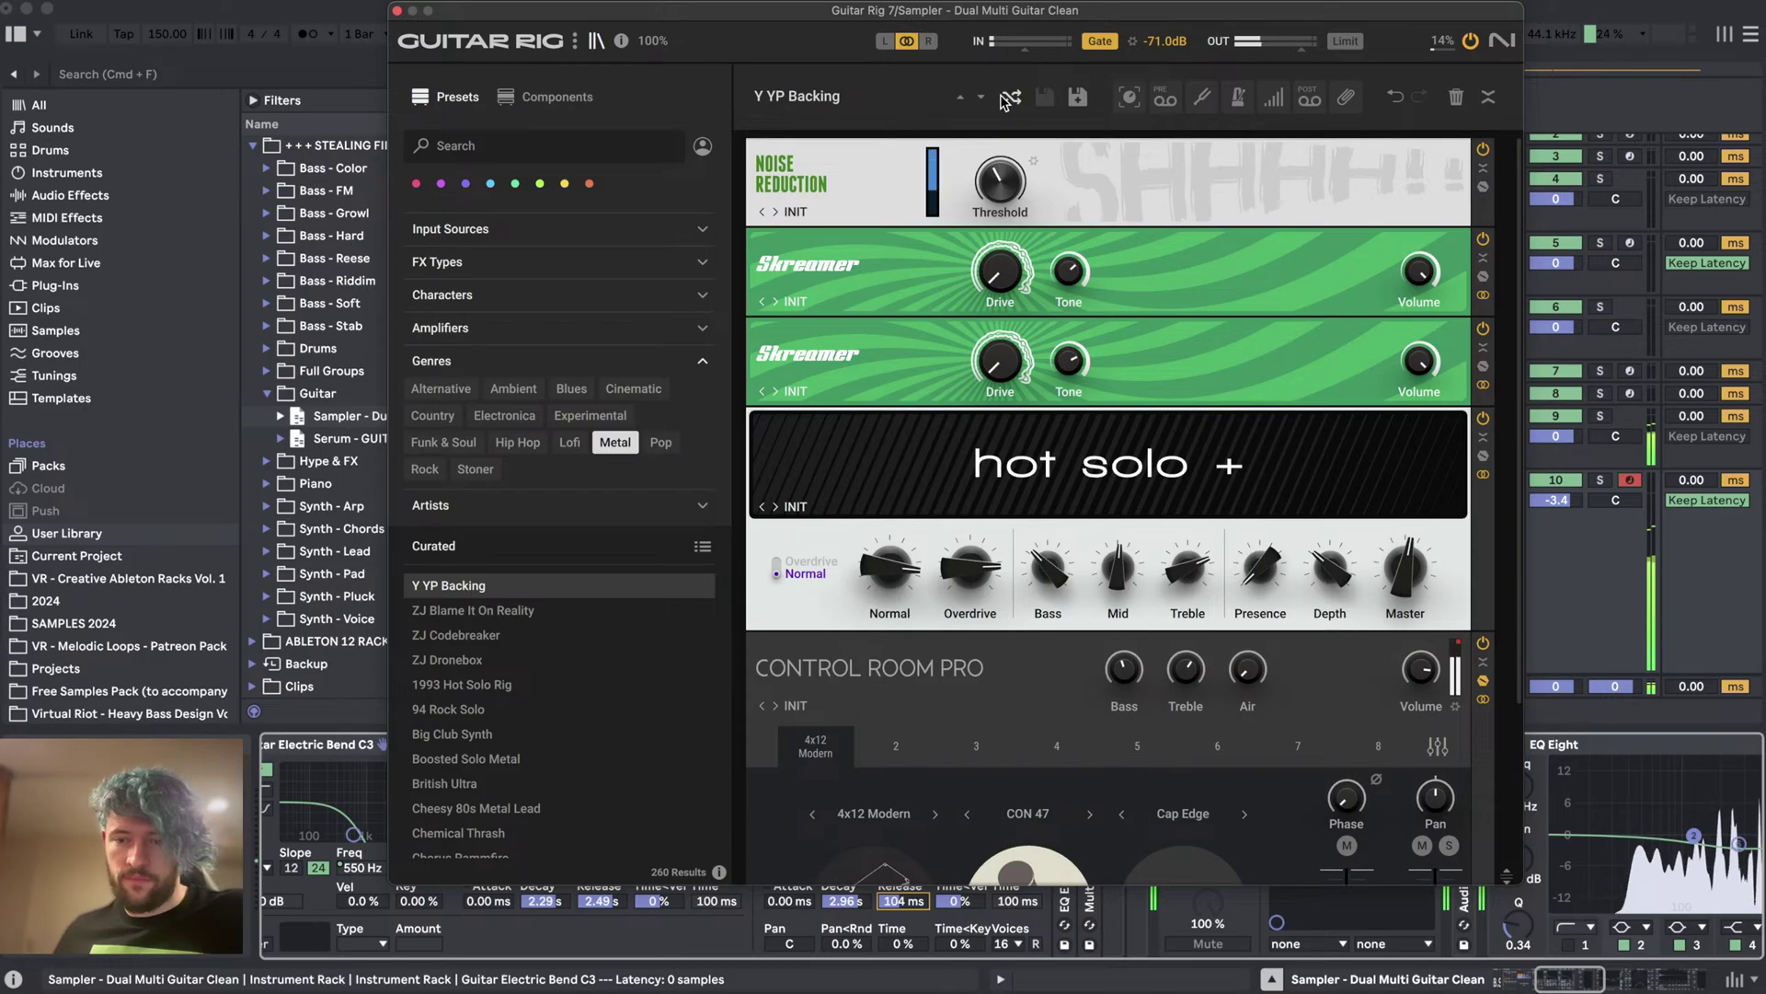
pyautogui.click(1012, 97)
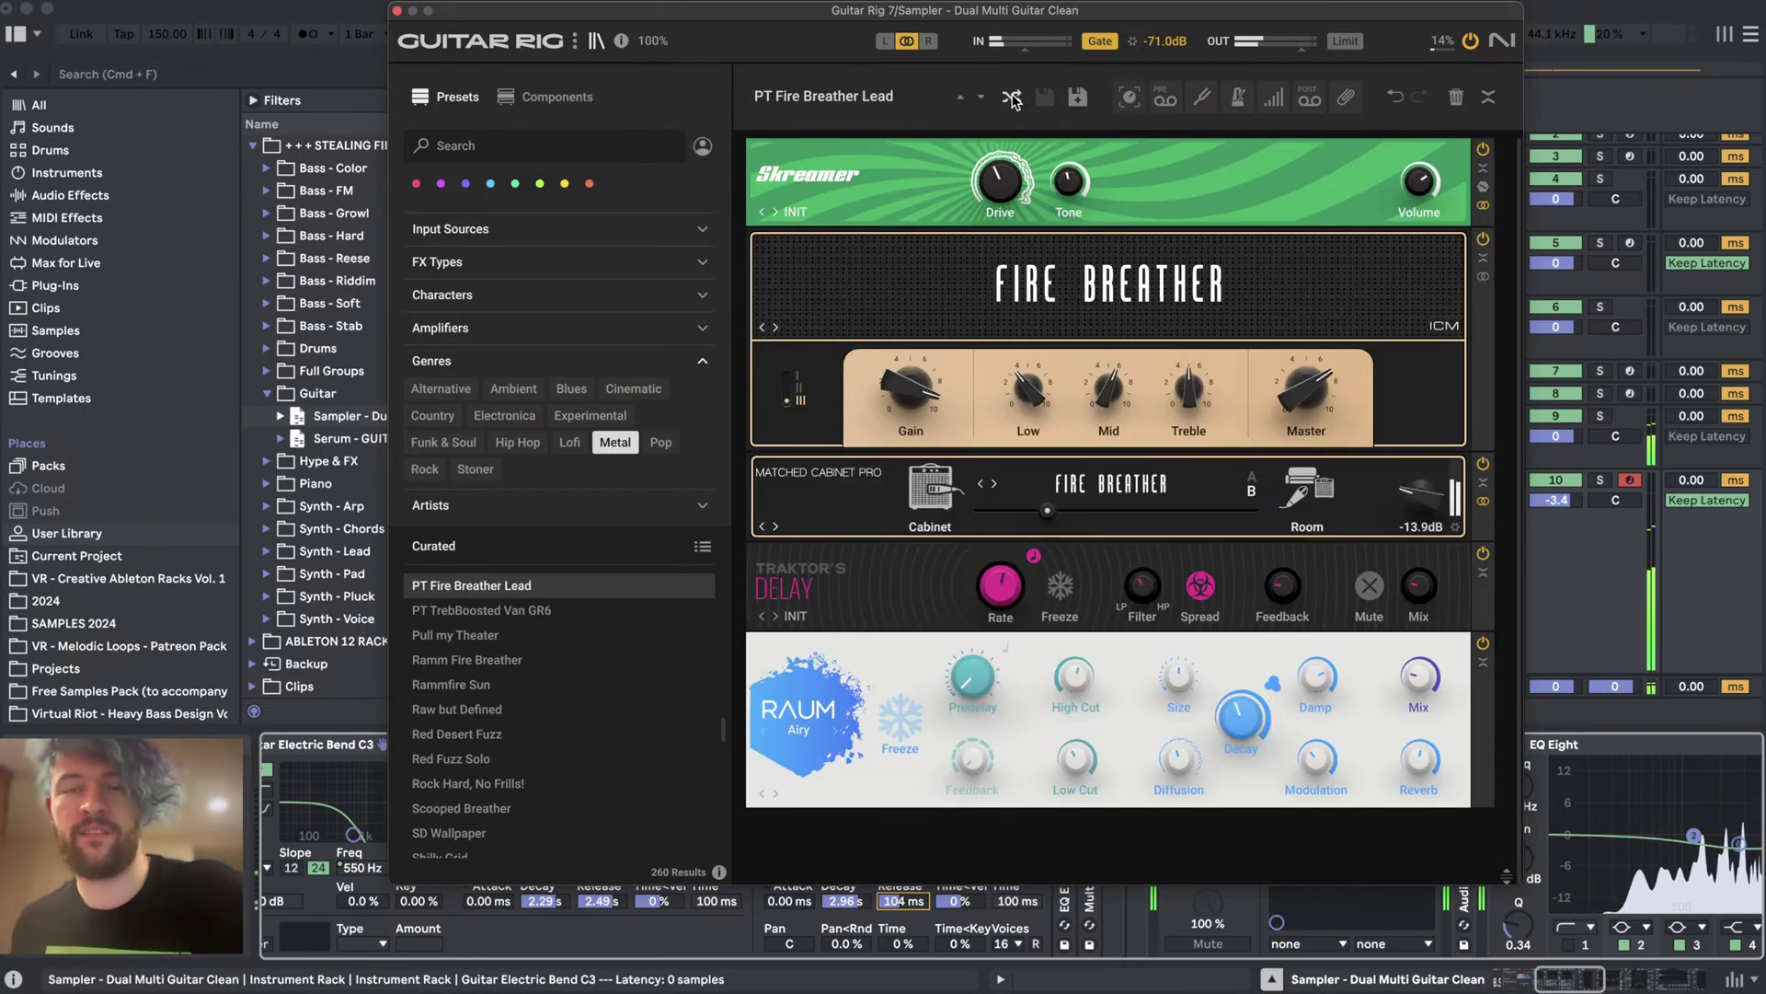
pyautogui.click(396, 10)
# - Look through the list of recent Live sets, dismiss it and switch to Streamlabs Desktop
pyautogui.click(100, 10)
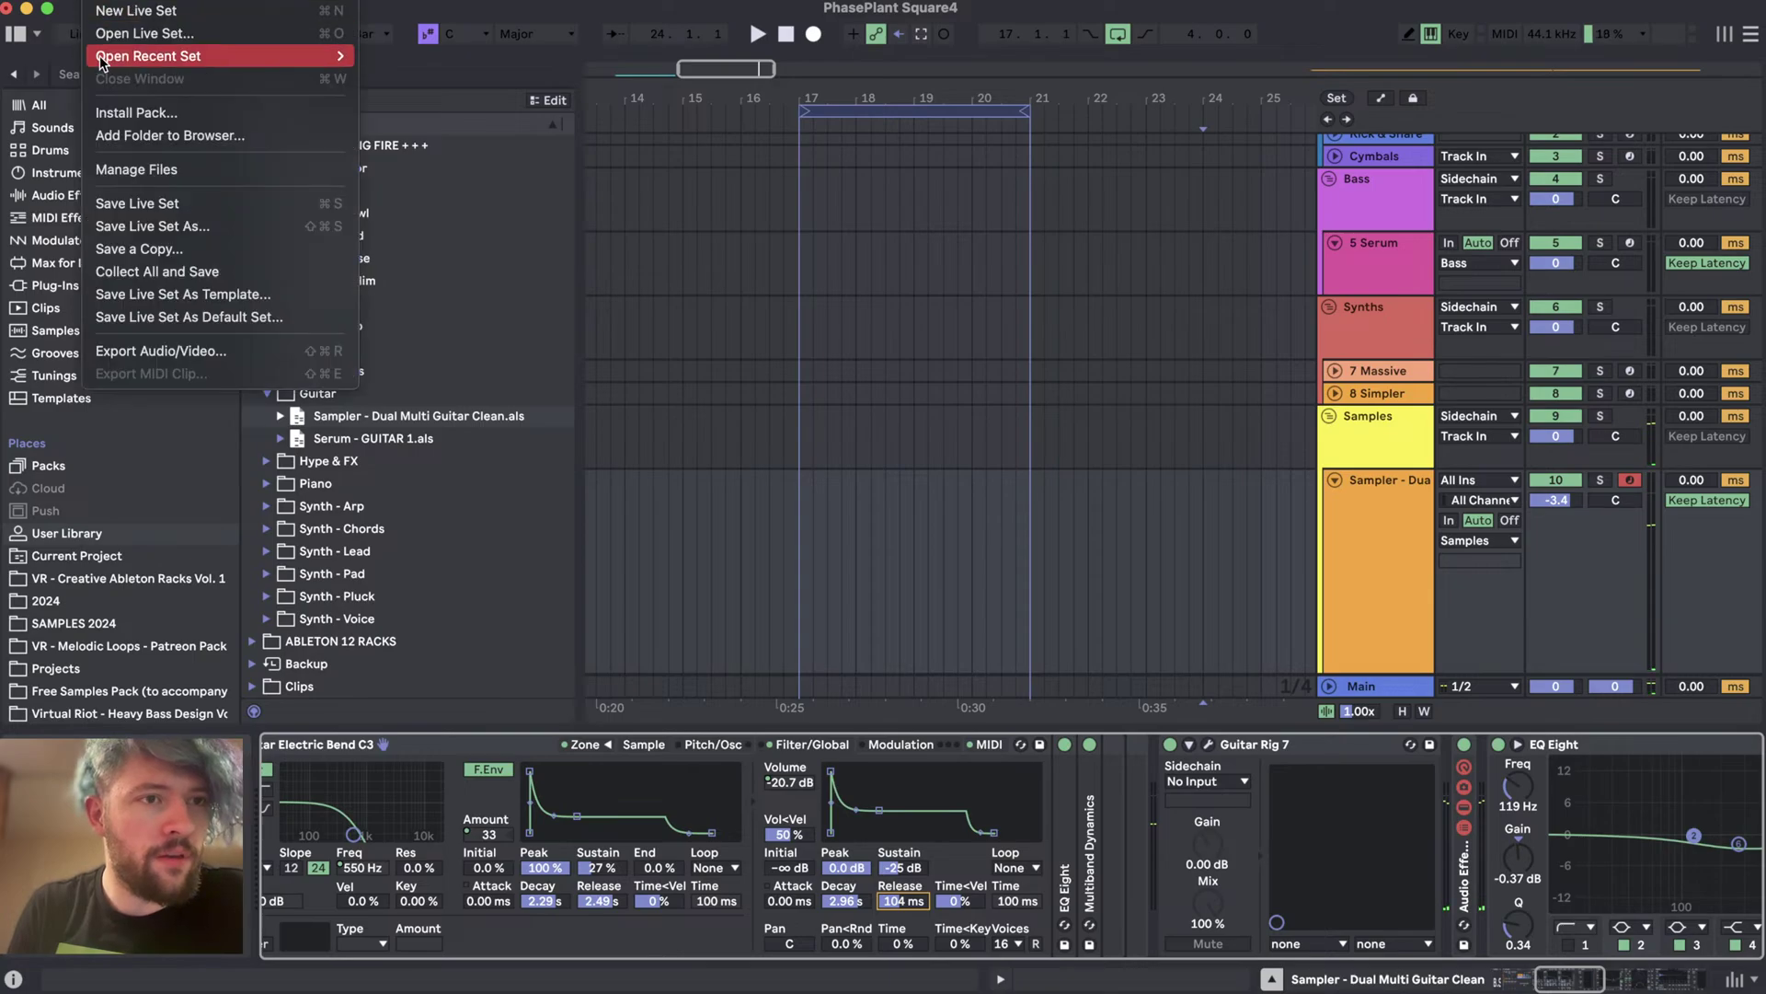
pyautogui.moveTo(148, 56)
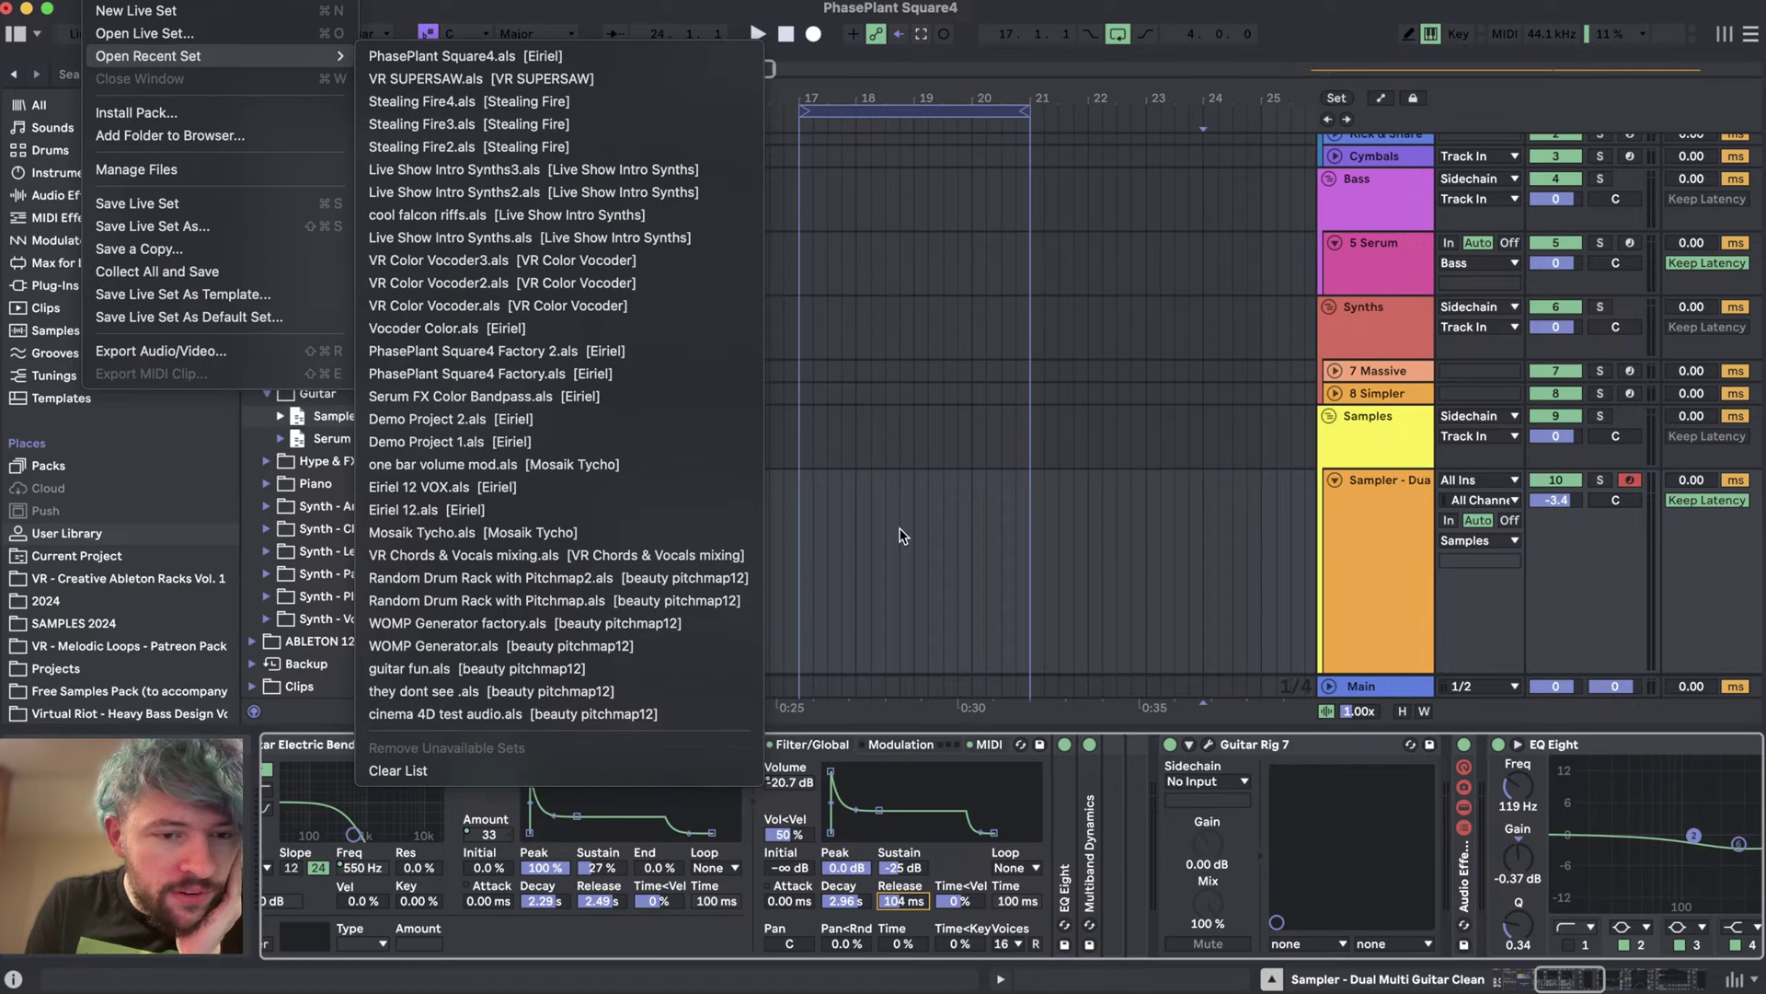
pyautogui.press('Escape')
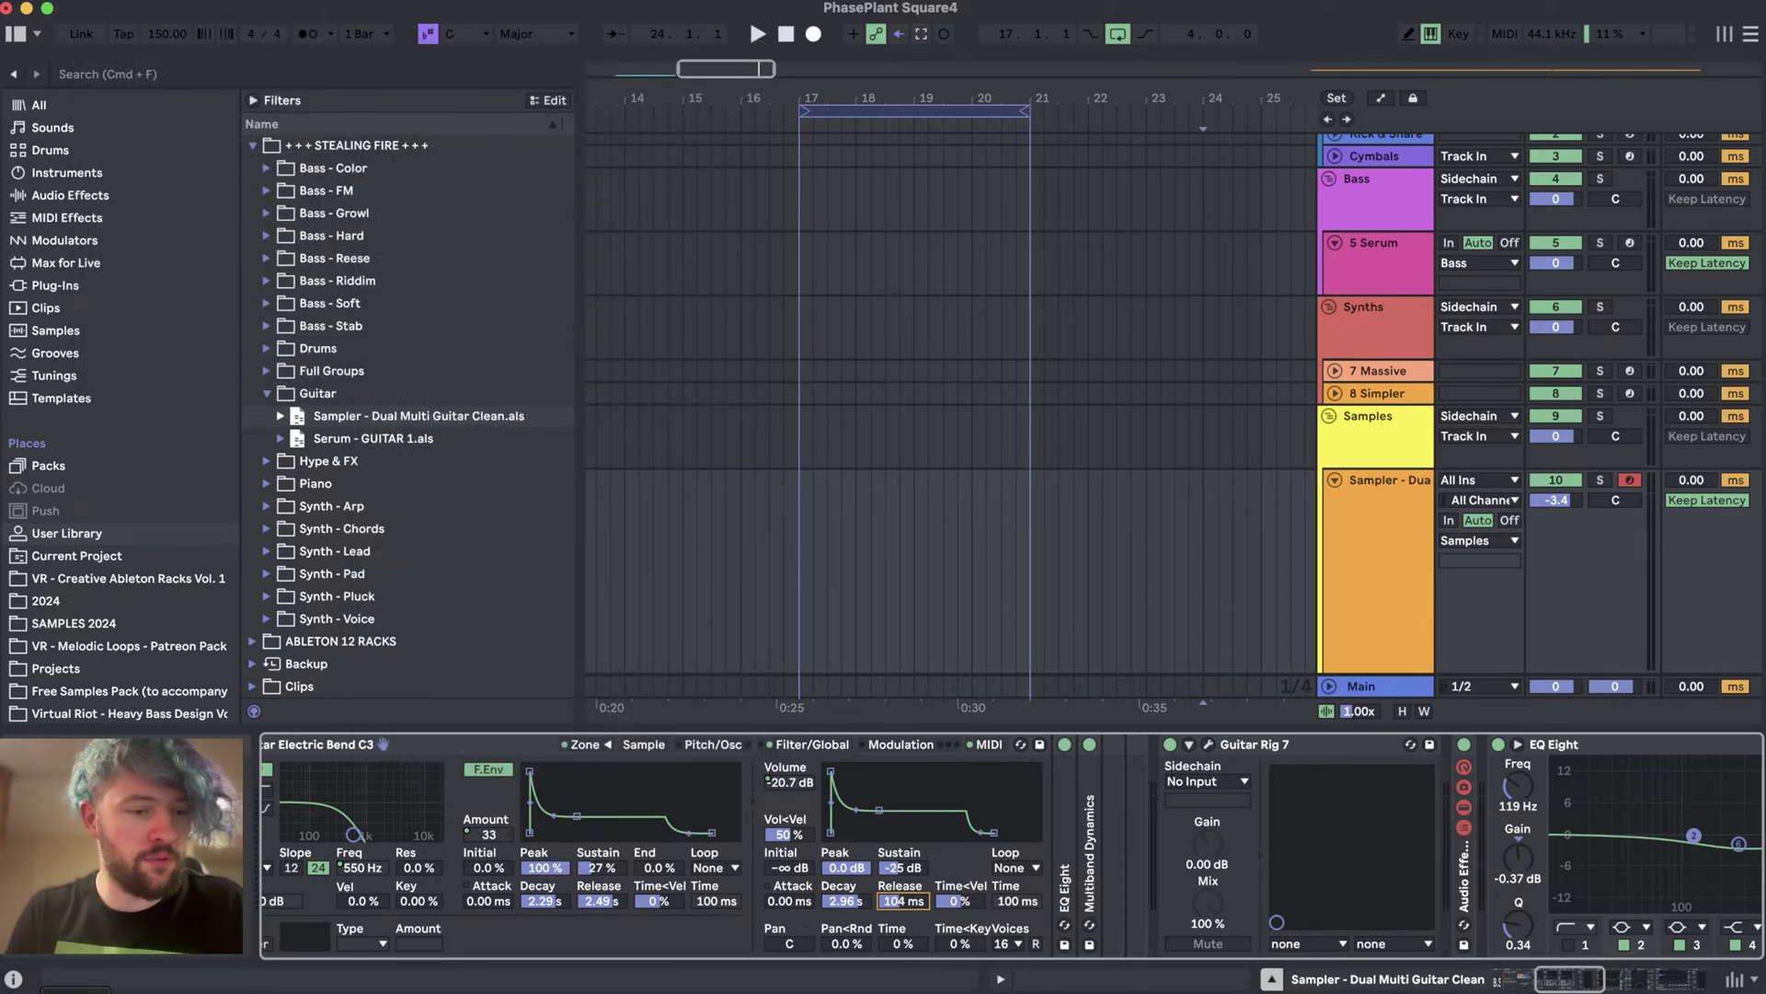
pyautogui.press('super+Tab')
pyautogui.click(705, 498)
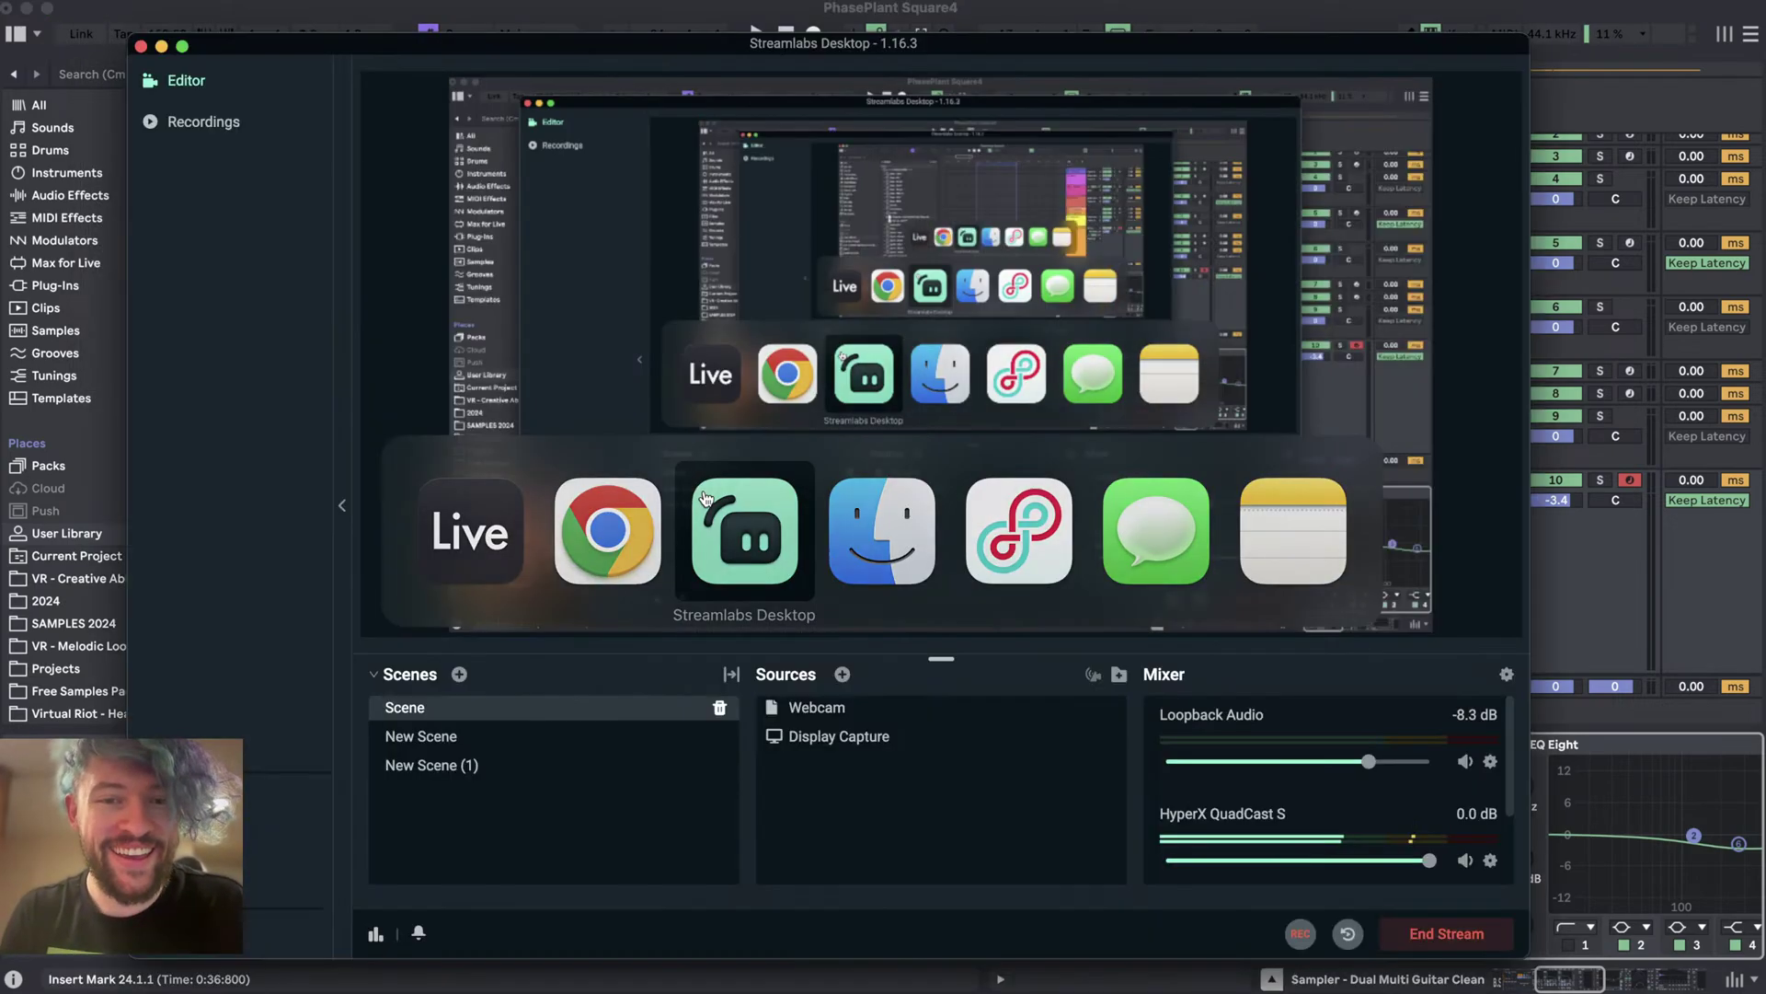
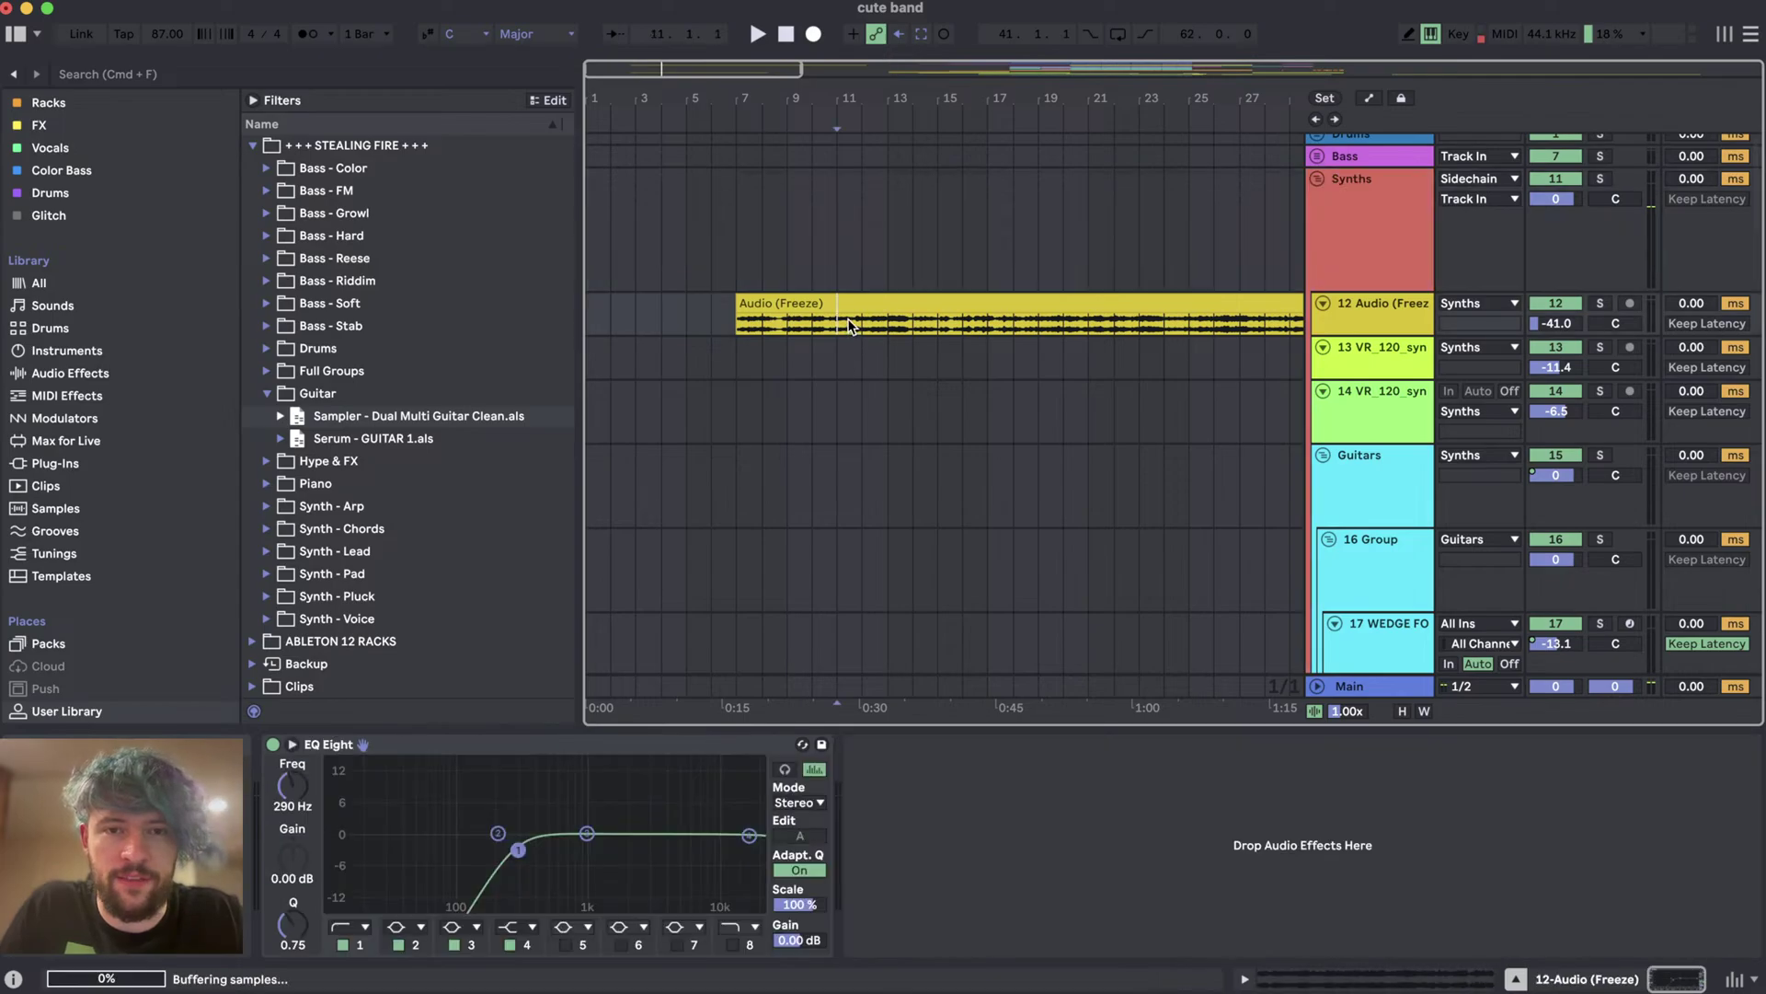
# - Remove the Ozone 11 plug-in from the Main track of the cute band set
pyautogui.press('super+a')
pyautogui.click(1365, 689)
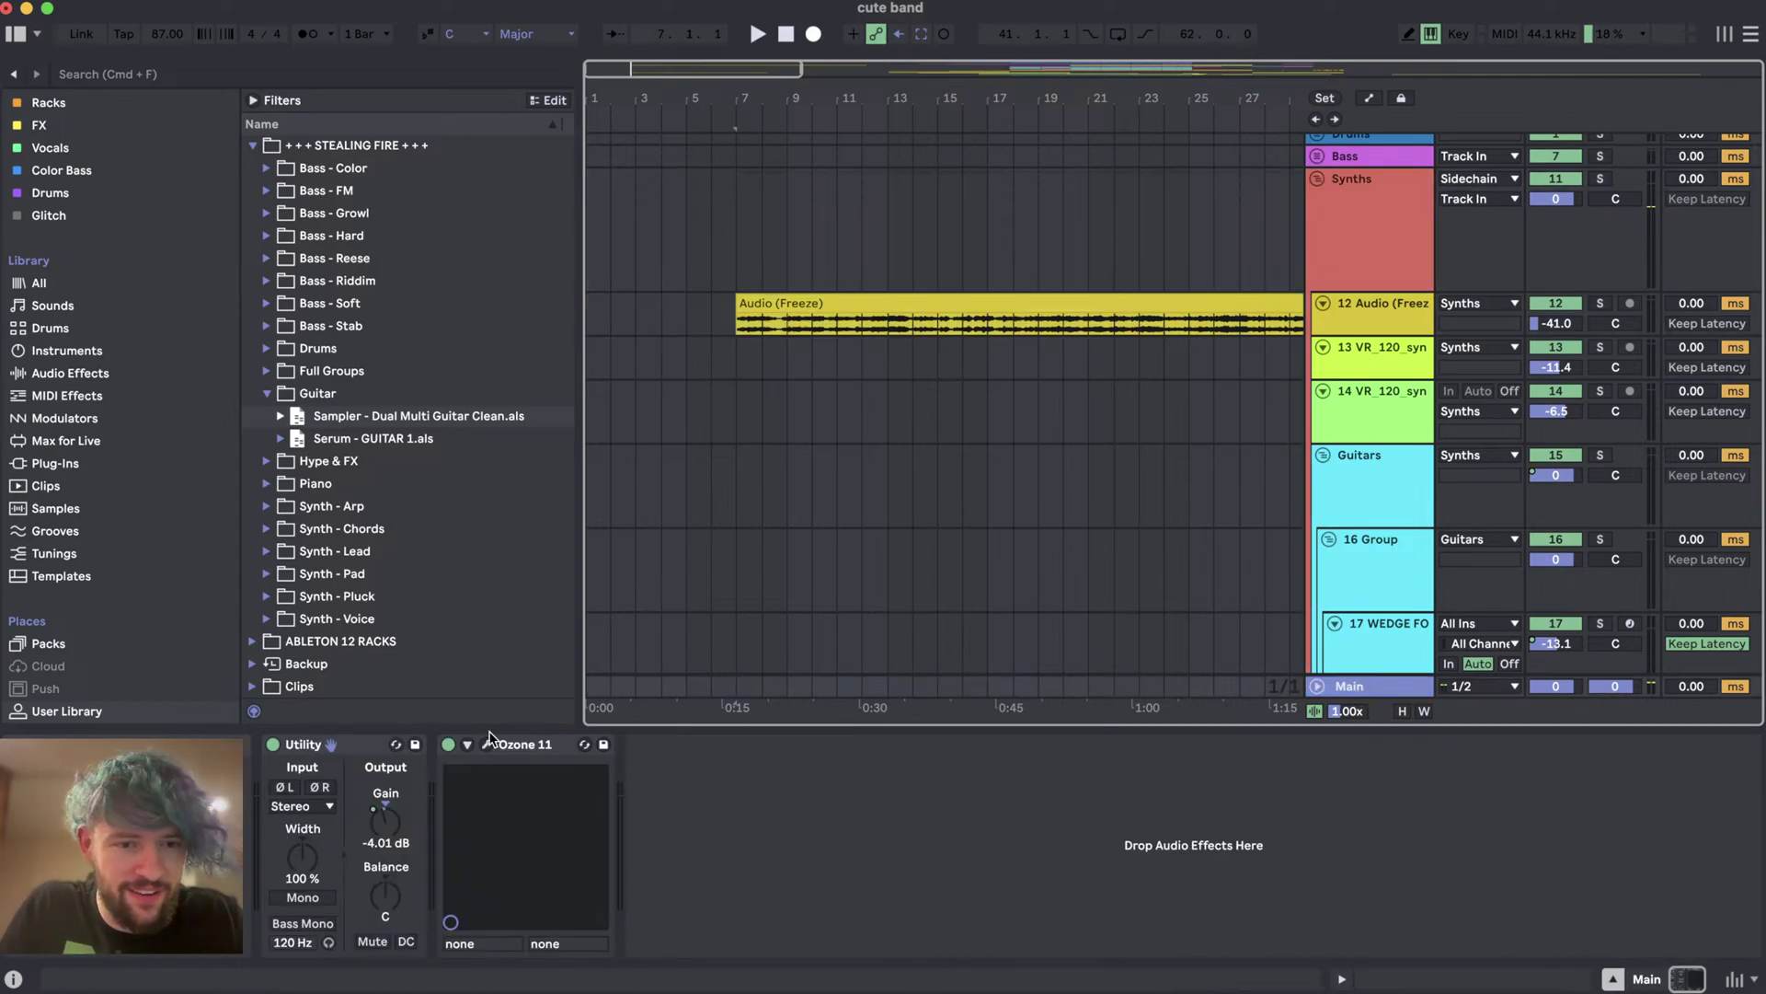
pyautogui.click(507, 745)
pyautogui.press('Delete')
# - Turn off Warp for the Audio (Freeze) clip on track 12 and play the clip from its start
pyautogui.click(813, 295)
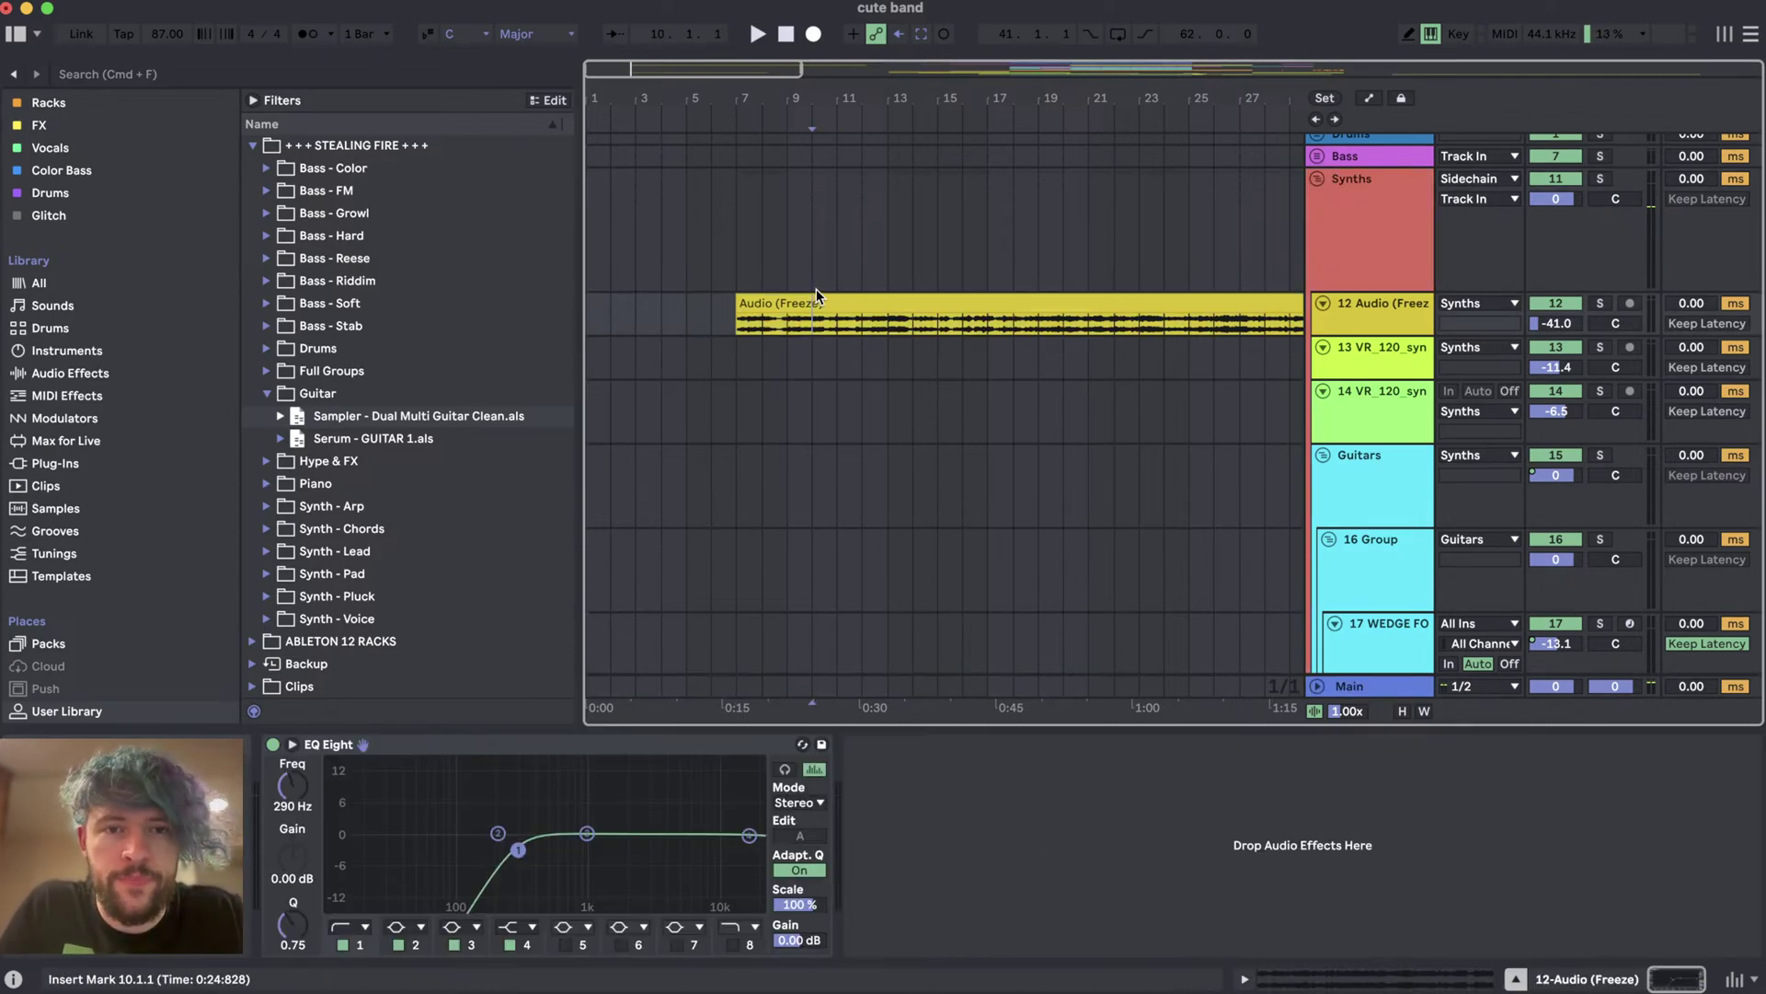
pyautogui.doubleClick(812, 294)
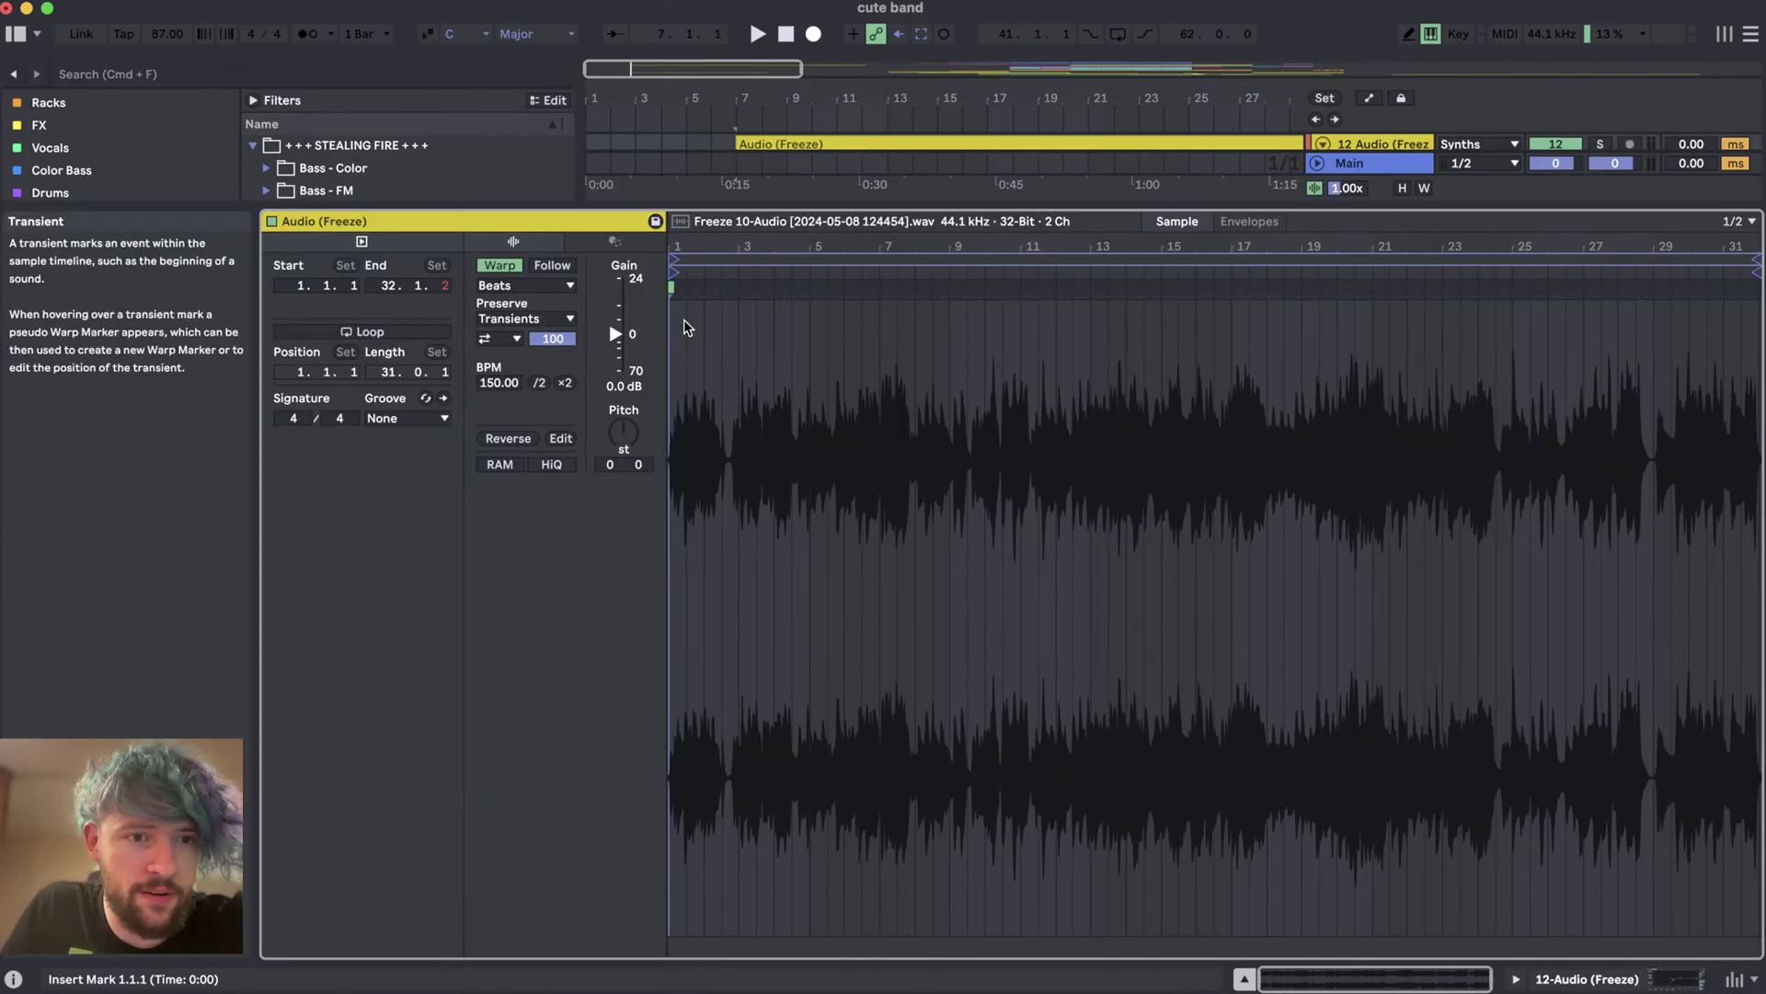
pyautogui.click(497, 267)
pyautogui.hotkey('shift', 'Tab')
pyautogui.press('space')
pyautogui.scroll(3, 853, 347)
pyautogui.scroll(-8, 810, 346)
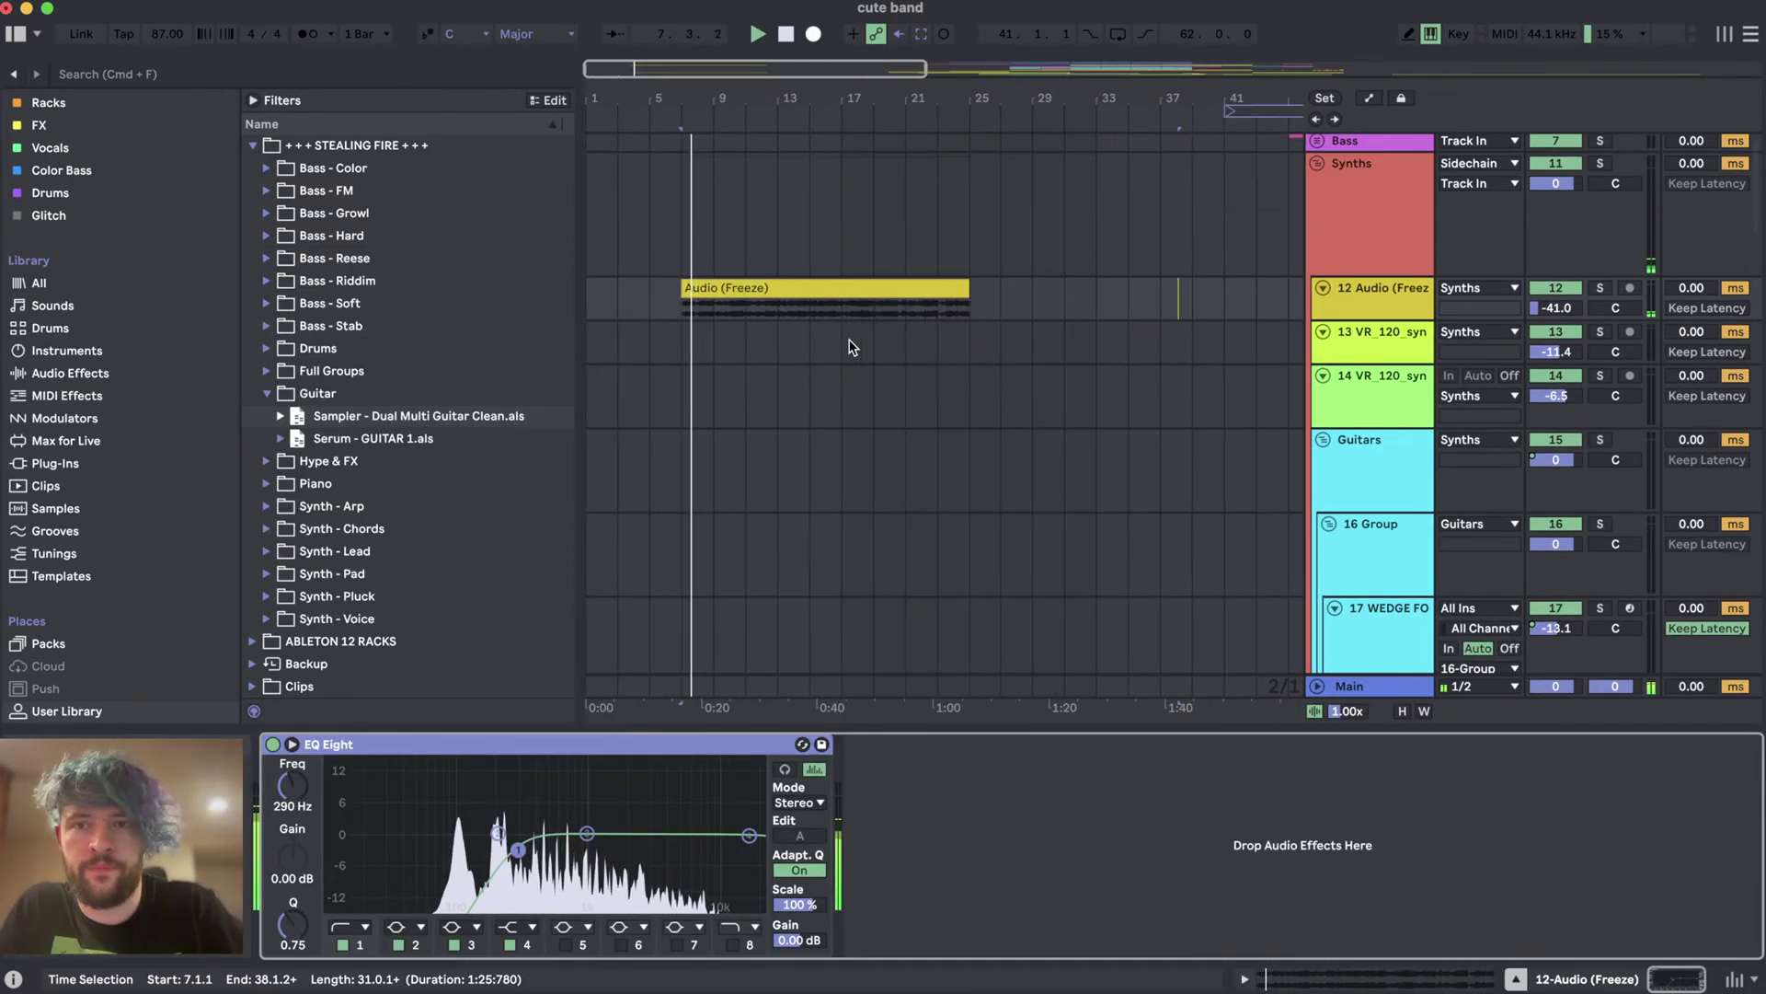
pyautogui.scroll(6, 607, 346)
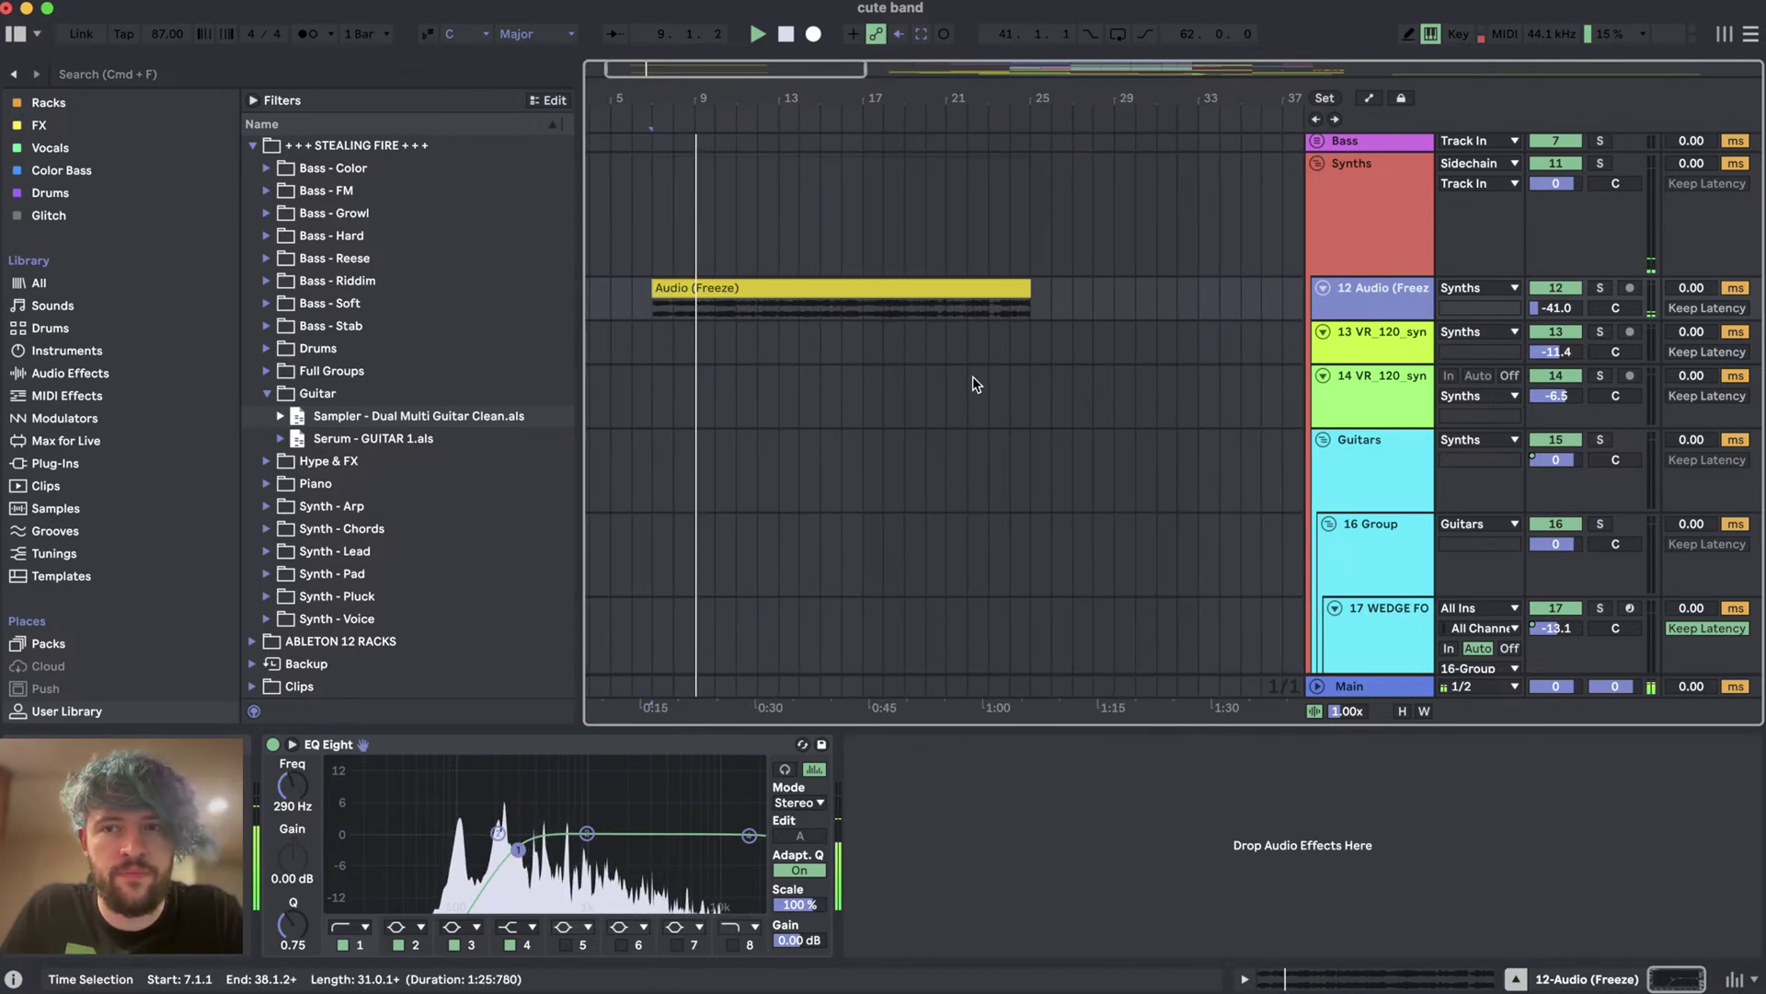
# - Check the Synths group's devices, bypass the EQ Eight on track 12 and stop playback
pyautogui.click(736, 313)
pyautogui.click(1395, 191)
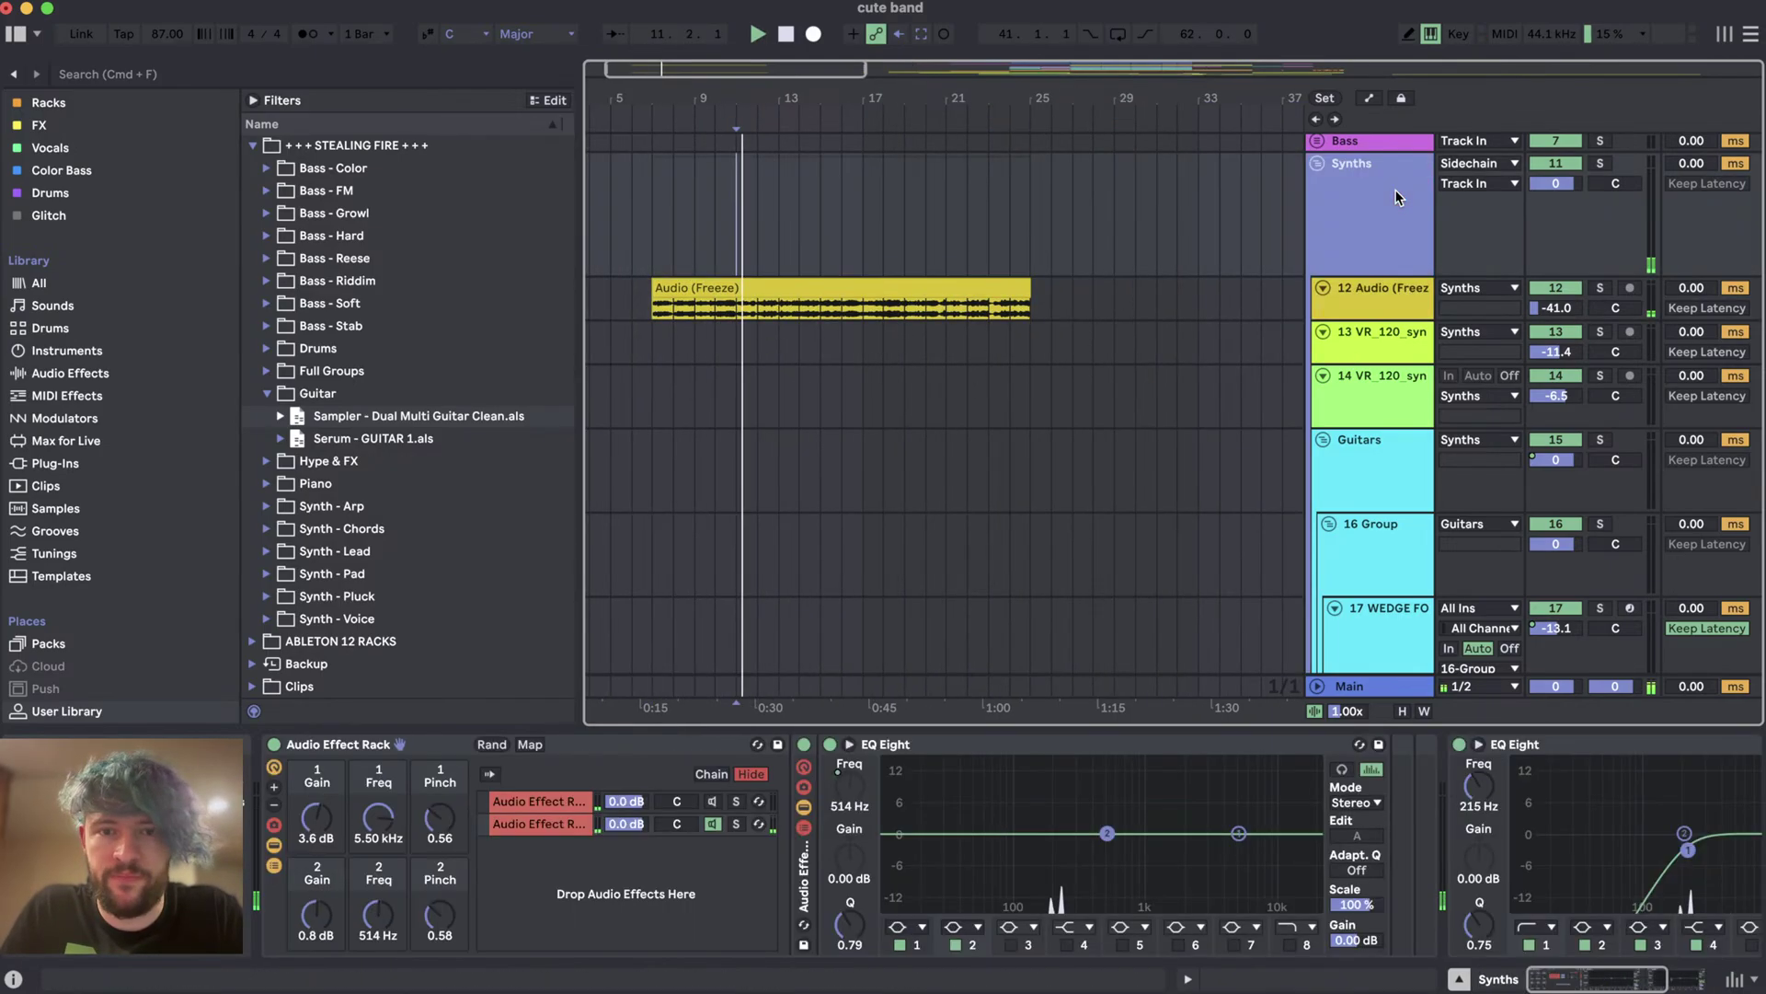
pyautogui.click(1389, 295)
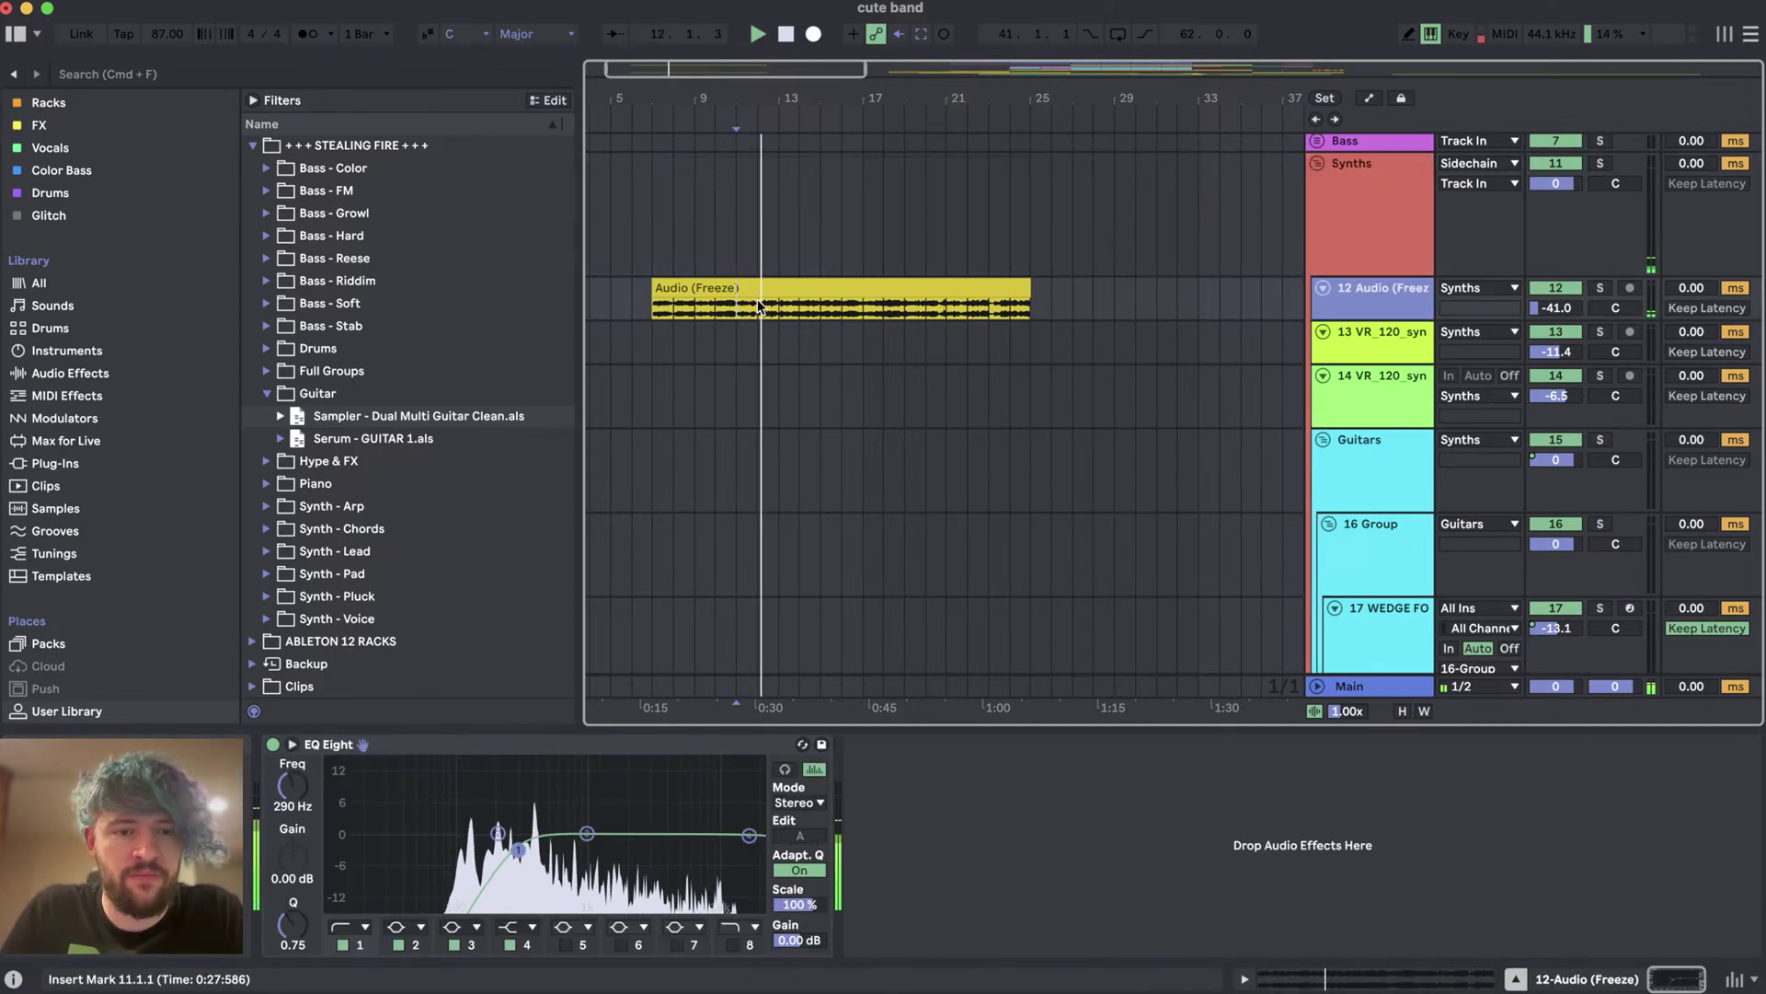
pyautogui.click(273, 743)
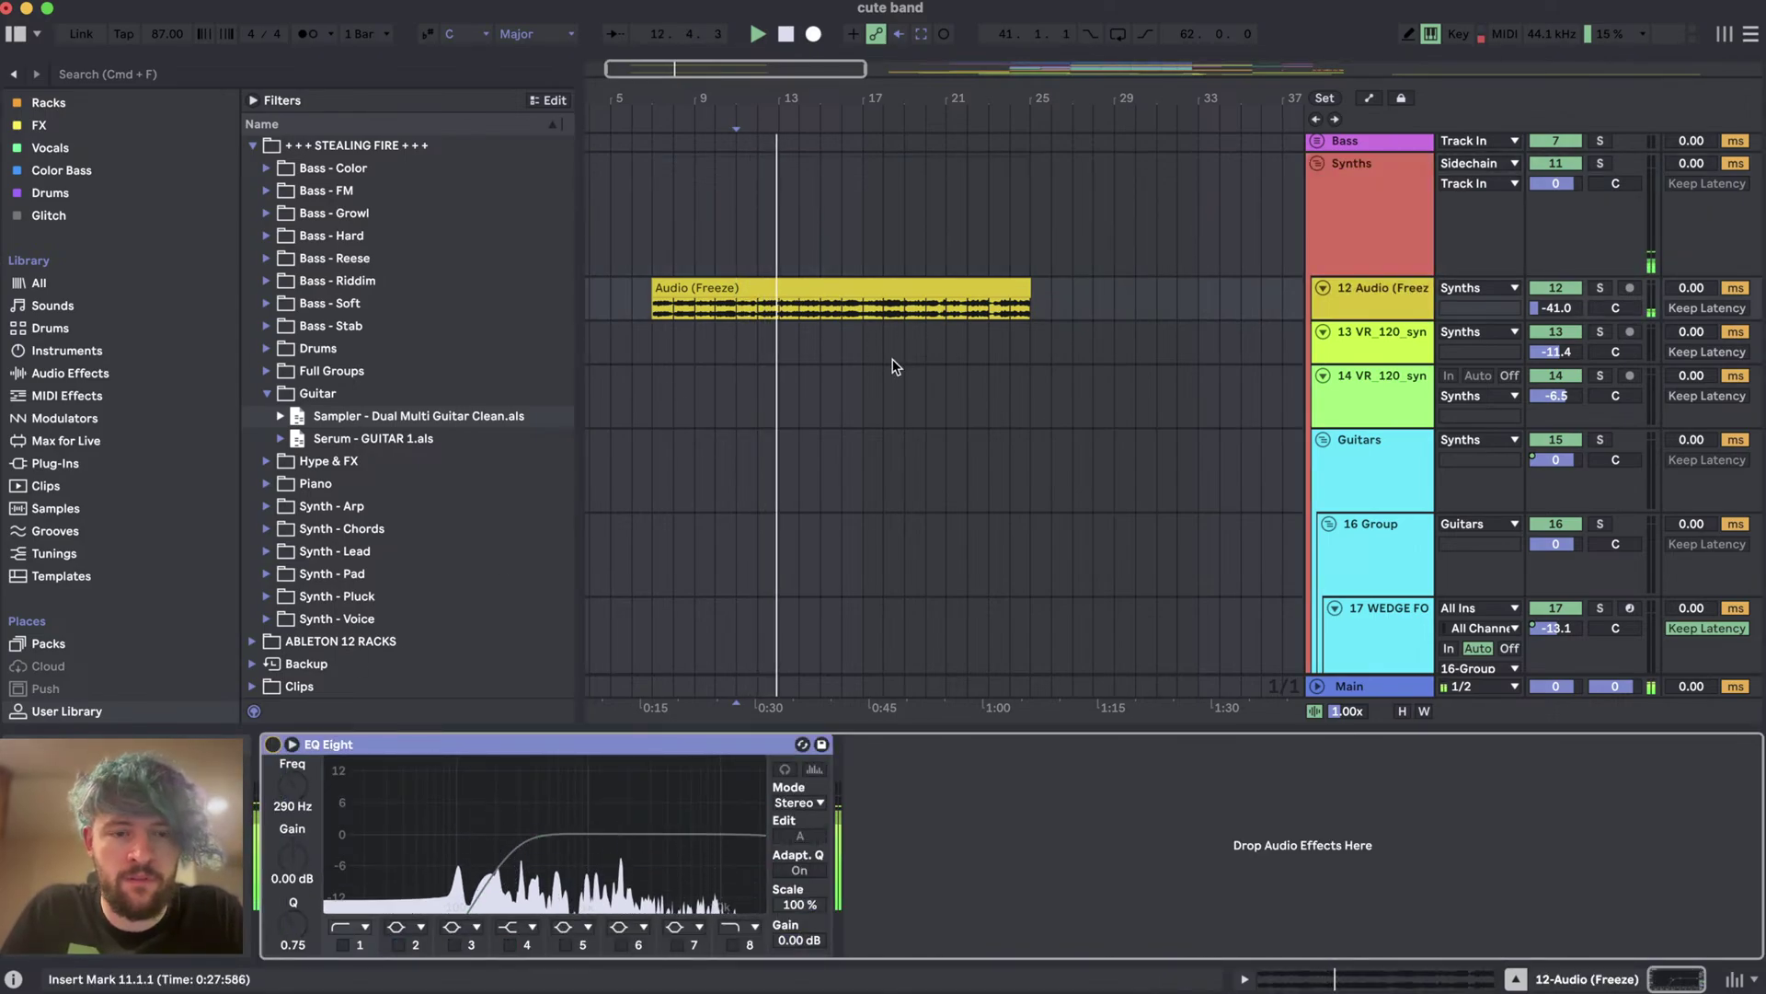
pyautogui.press('space')
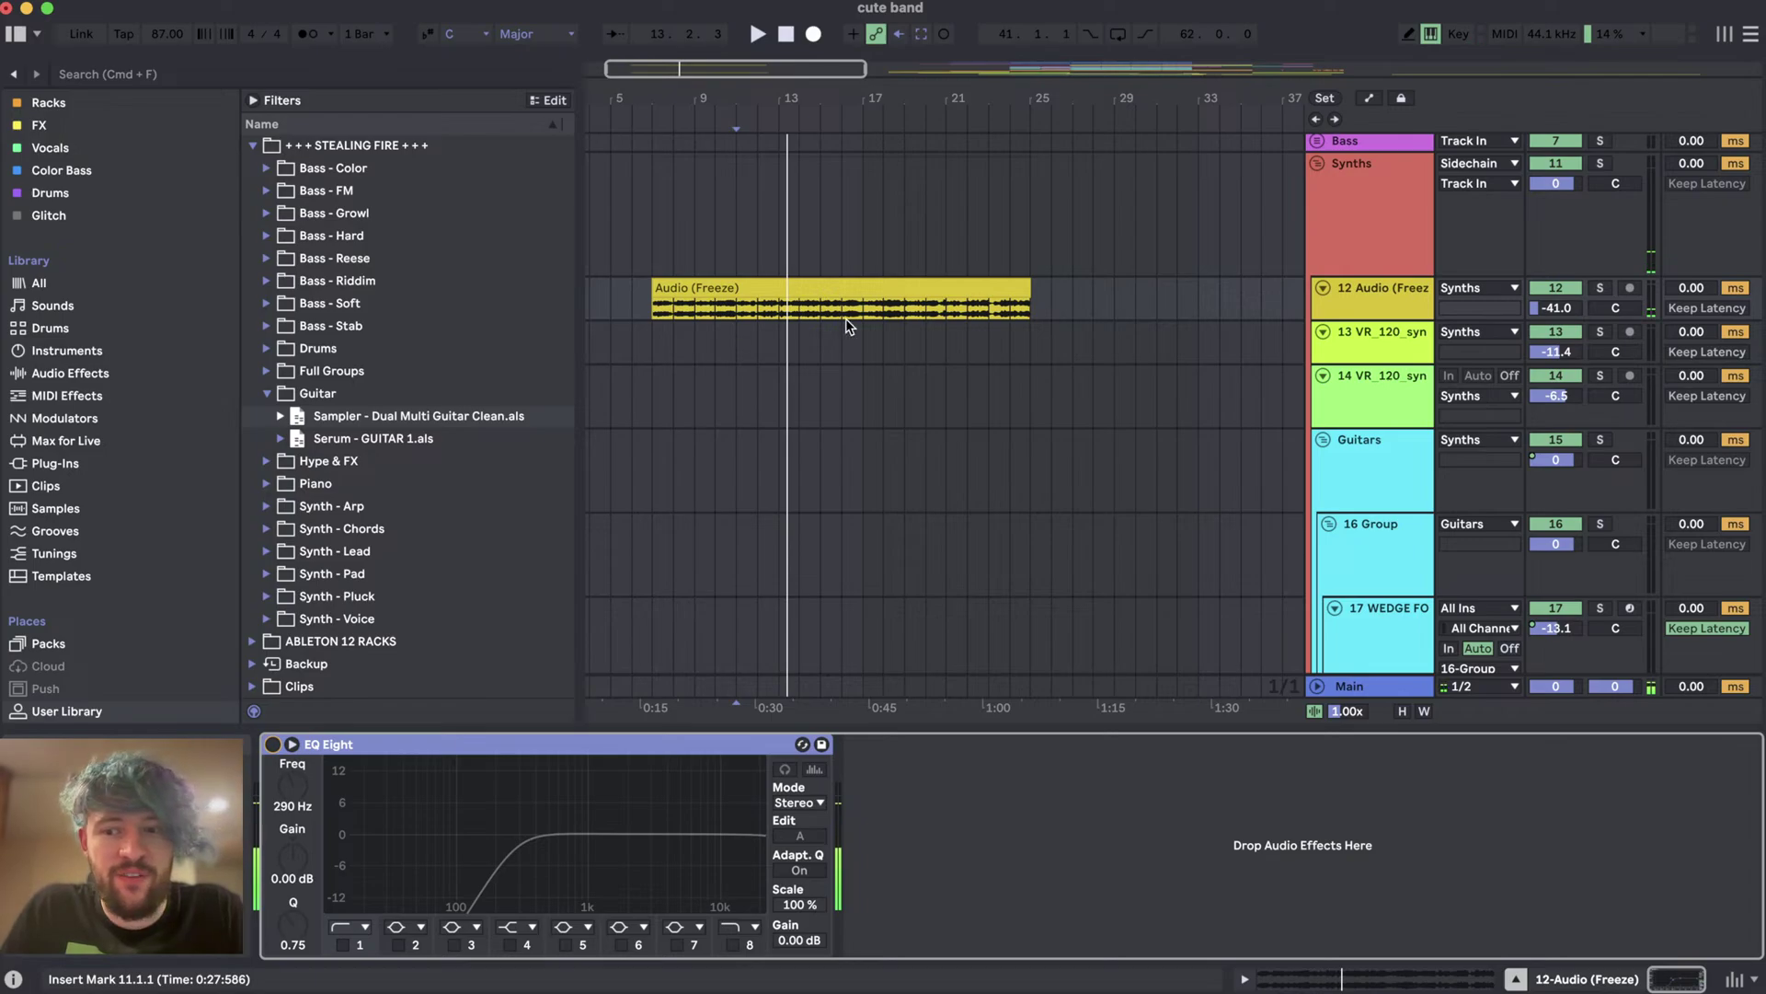
# - Play the Audio (Freeze) clip from position 15.3.1
pyautogui.press('-')
pyautogui.press('-')
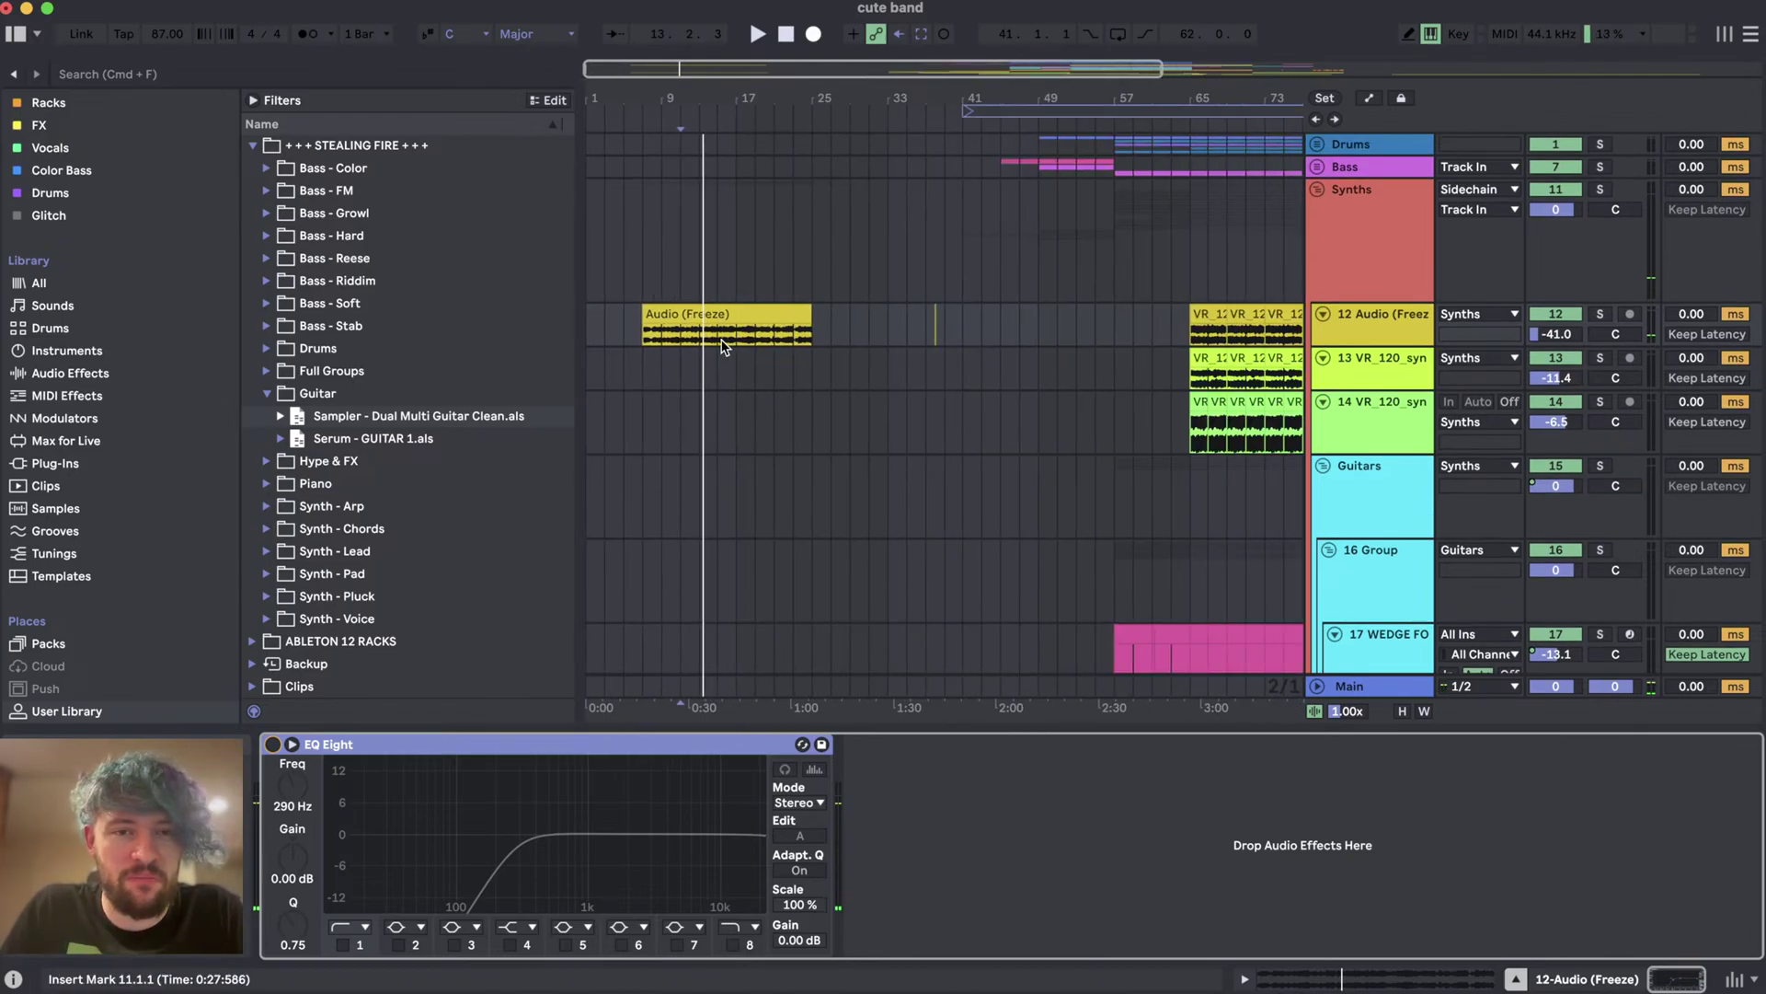
pyautogui.press('+')
pyautogui.click(759, 328)
pyautogui.press('space')
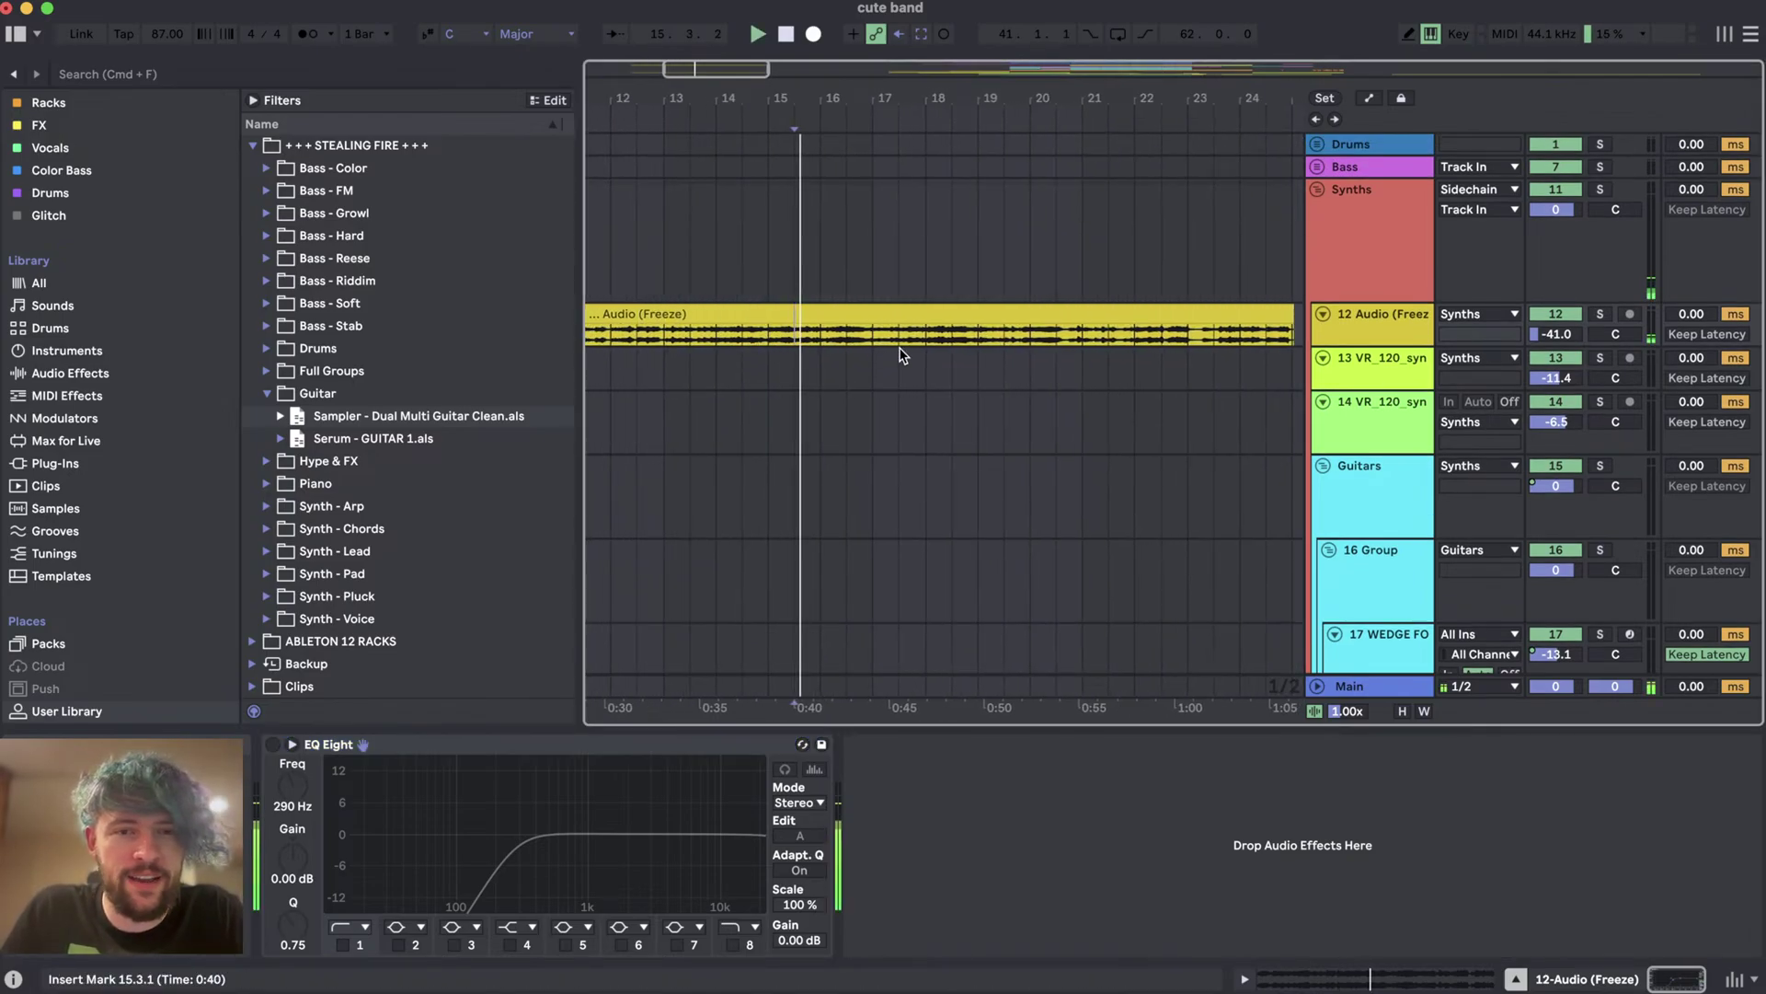
# - Survey the arrangement beyond the Audio (Freeze) clip, including the VR_120 synth loops starting at bar 65
pyautogui.press('-')
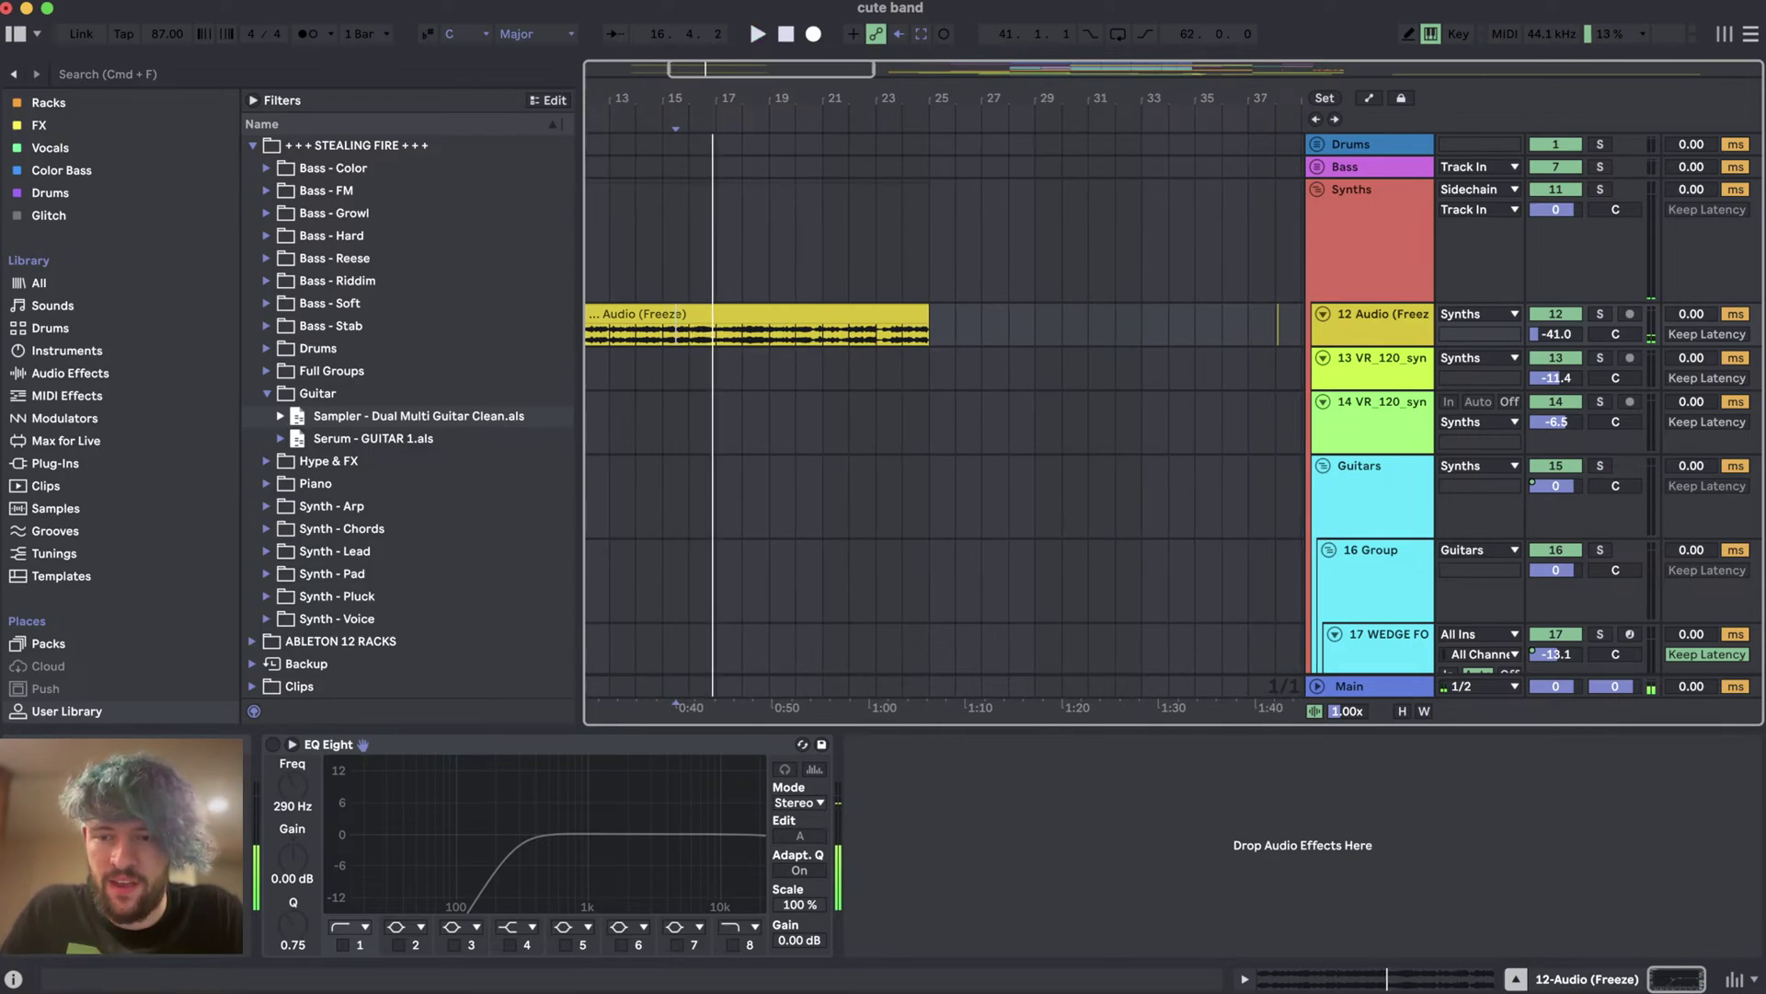
pyautogui.press('+')
pyautogui.press('-')
pyautogui.press('-')
pyautogui.press('-')
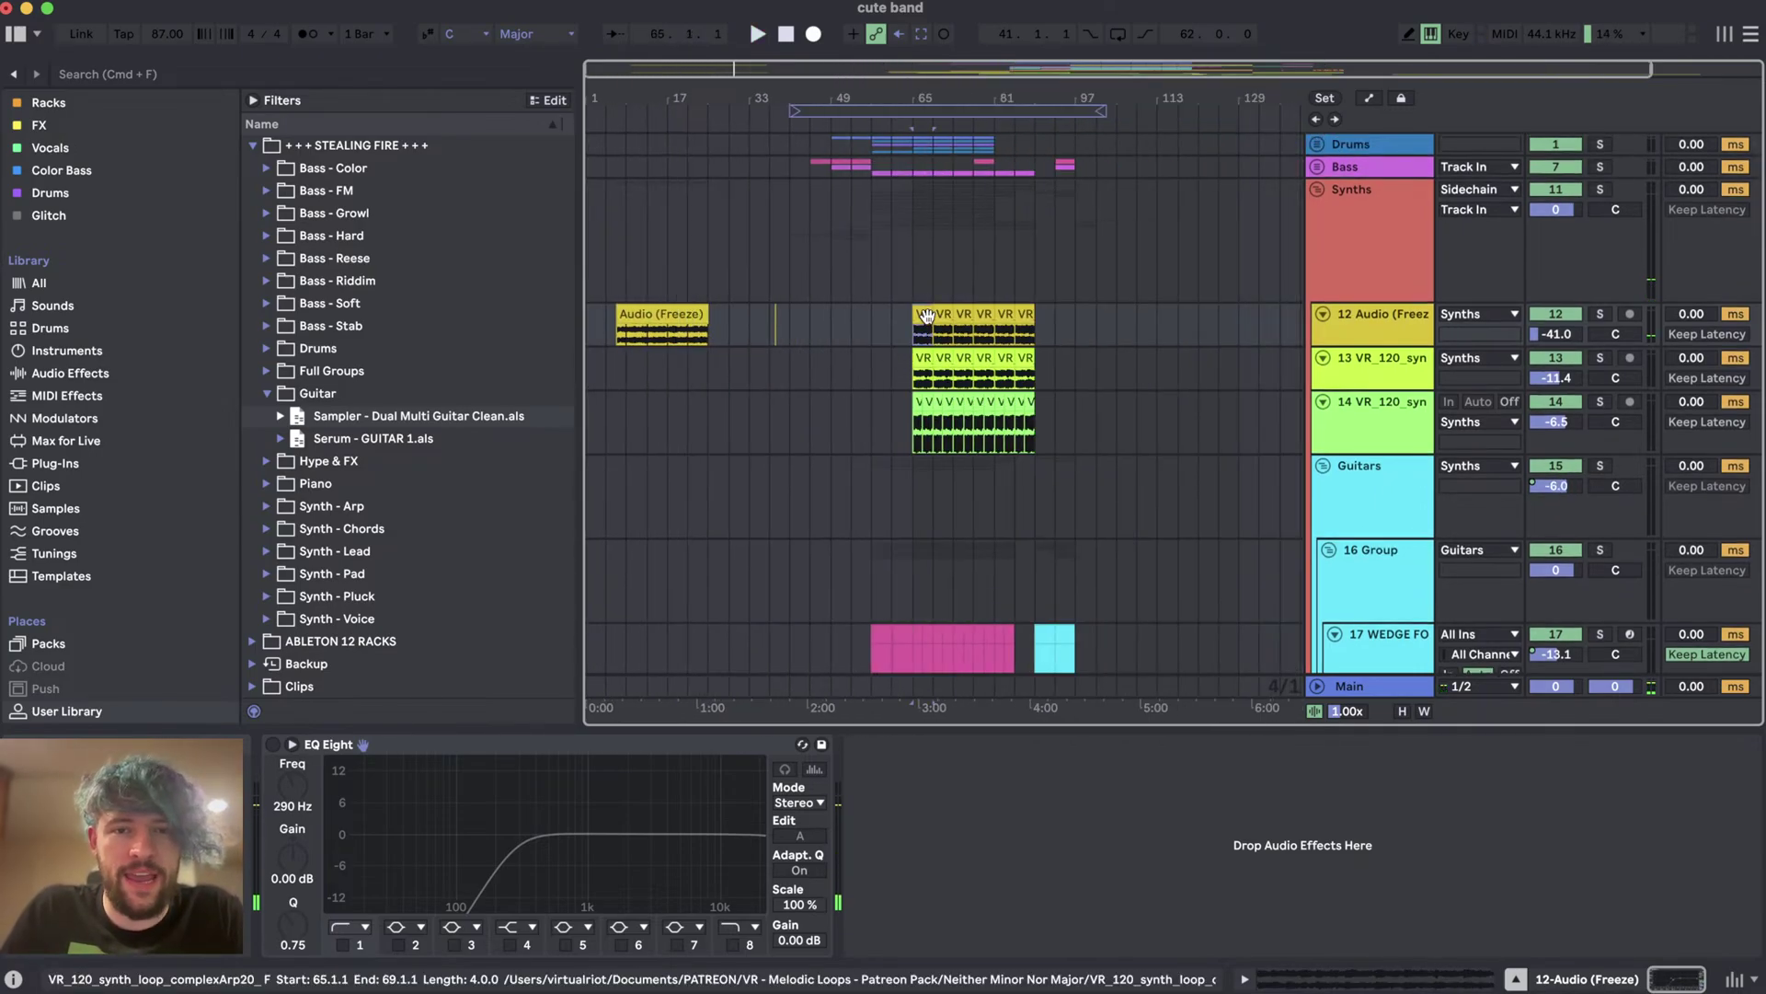
pyautogui.press('+')
pyautogui.press('-')
pyautogui.press('-')
pyautogui.press('-')
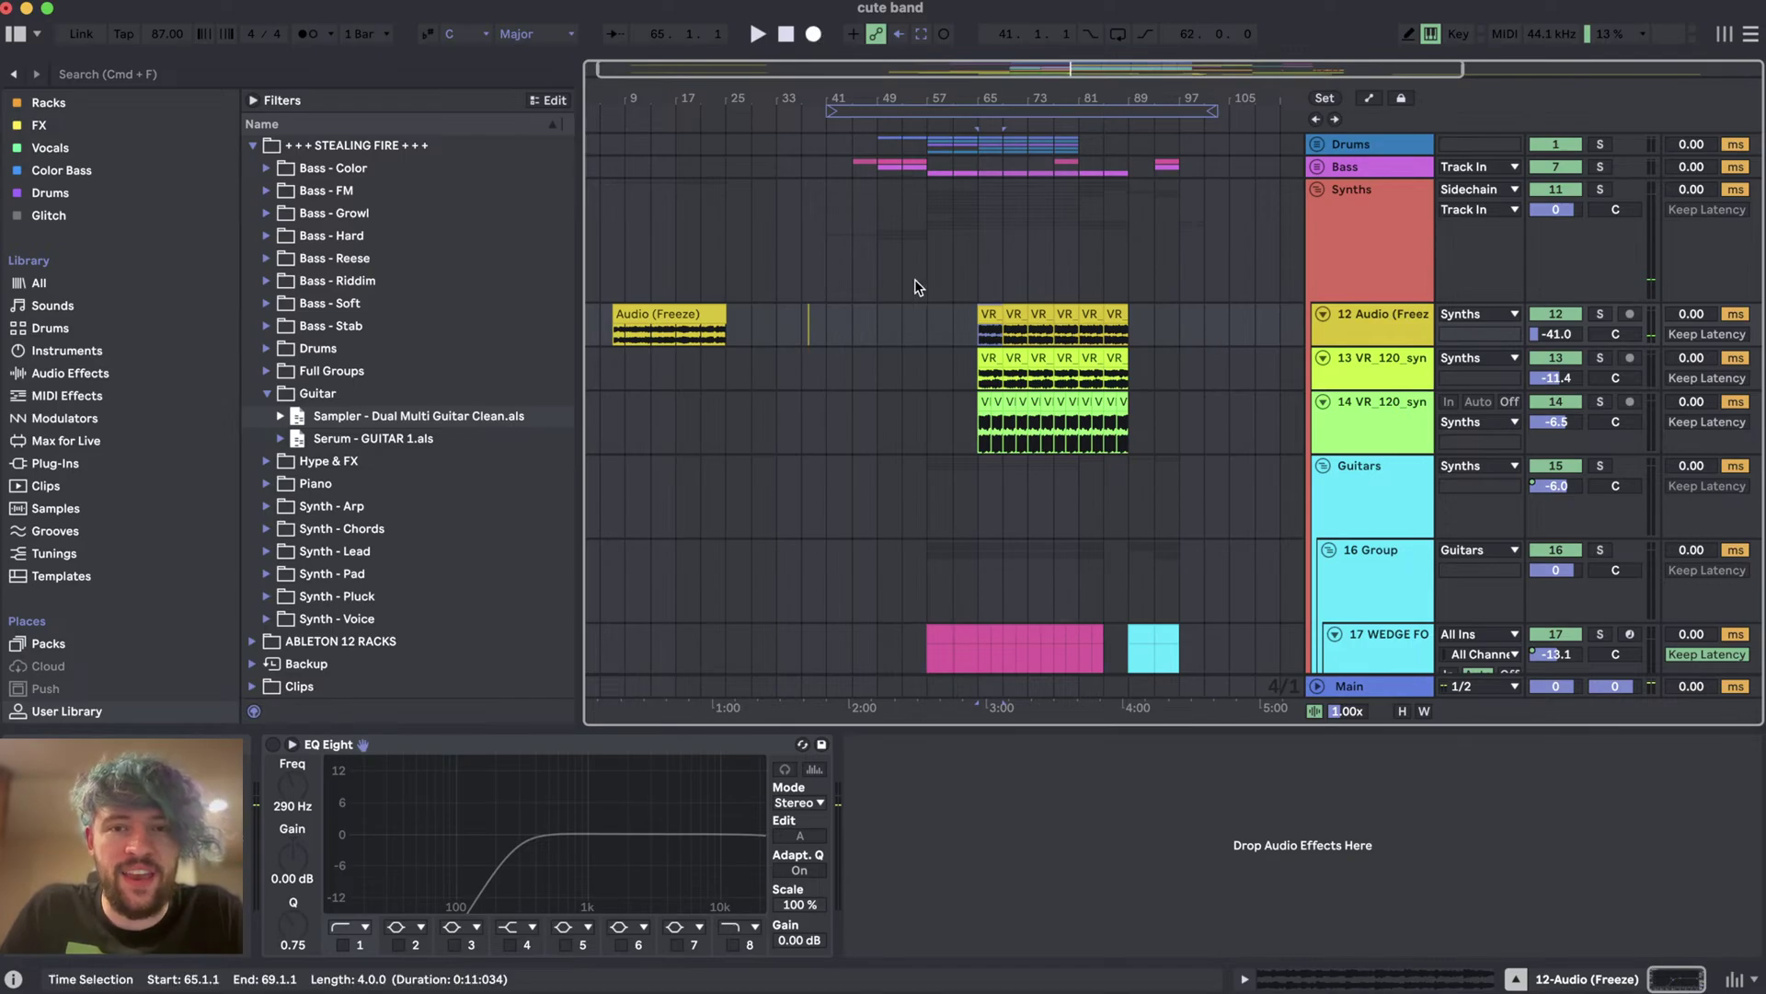
# - Unfold the Bass group, place the insert marker at bar 45 and look through the tracks below down to 32 Group
pyautogui.click(852, 267)
pyautogui.click(1353, 175)
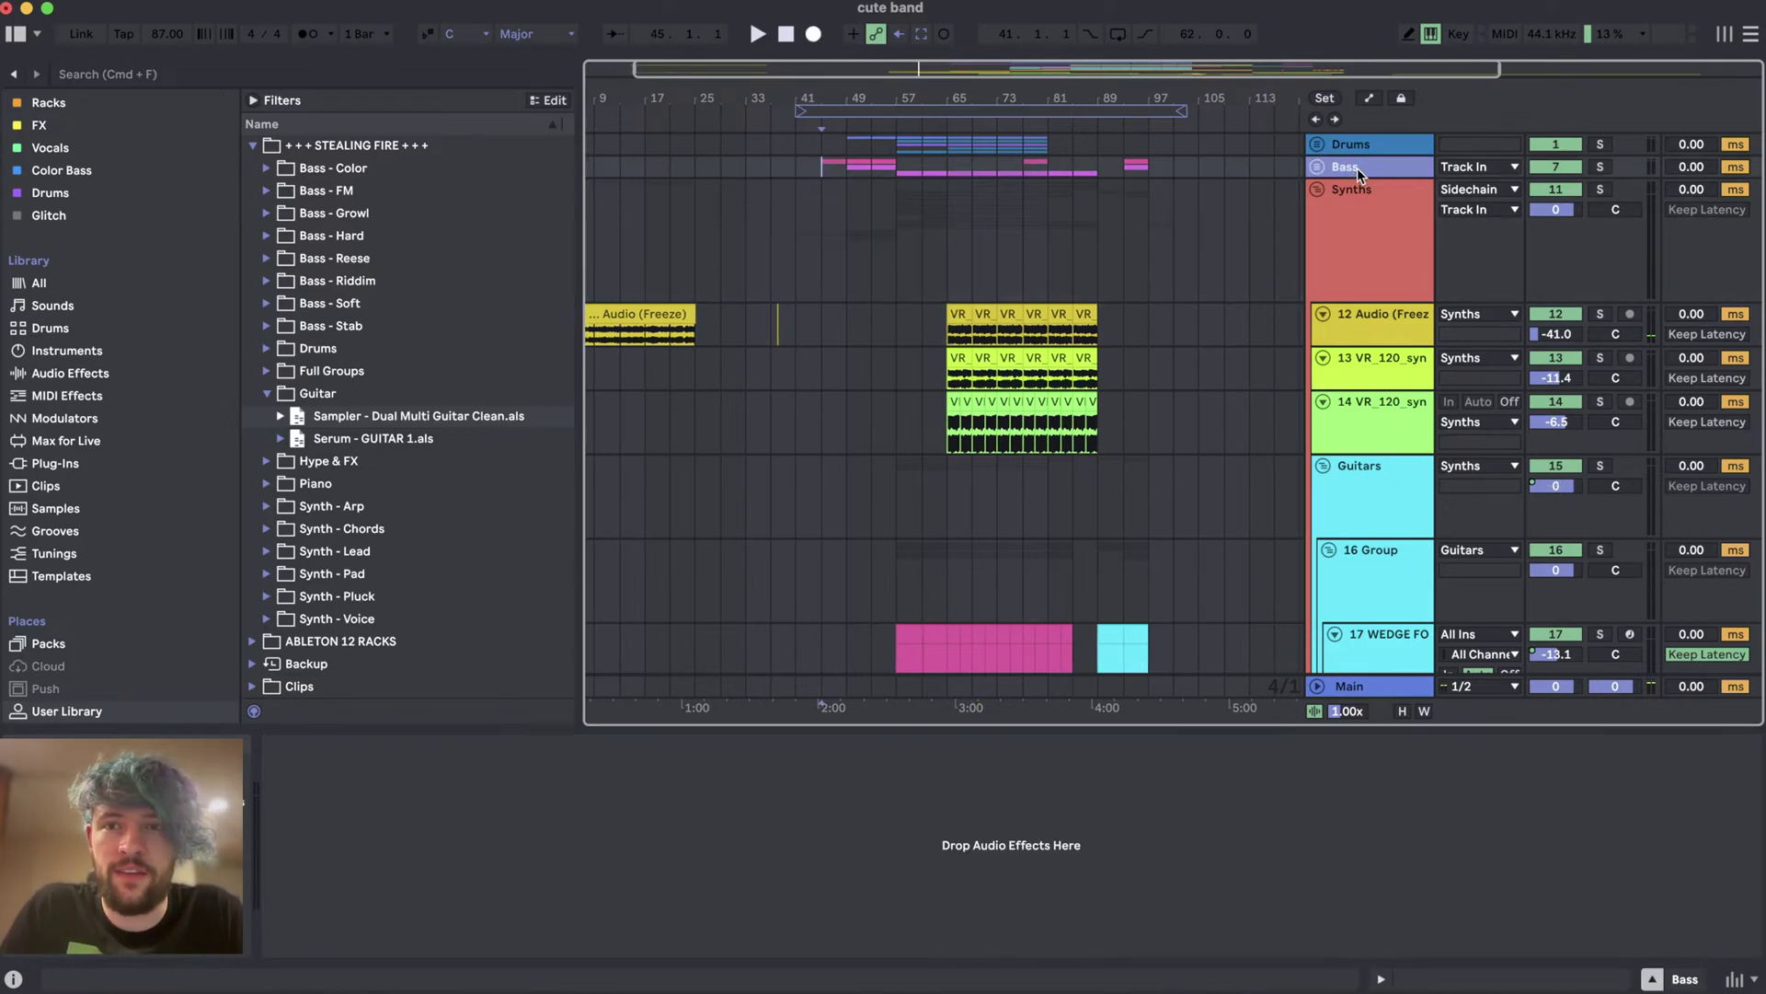
pyautogui.press('u')
pyautogui.click(819, 258)
pyautogui.press('+')
pyautogui.scroll(-5, 844, 426)
pyautogui.scroll(-15, 844, 425)
pyautogui.scroll(10, 844, 425)
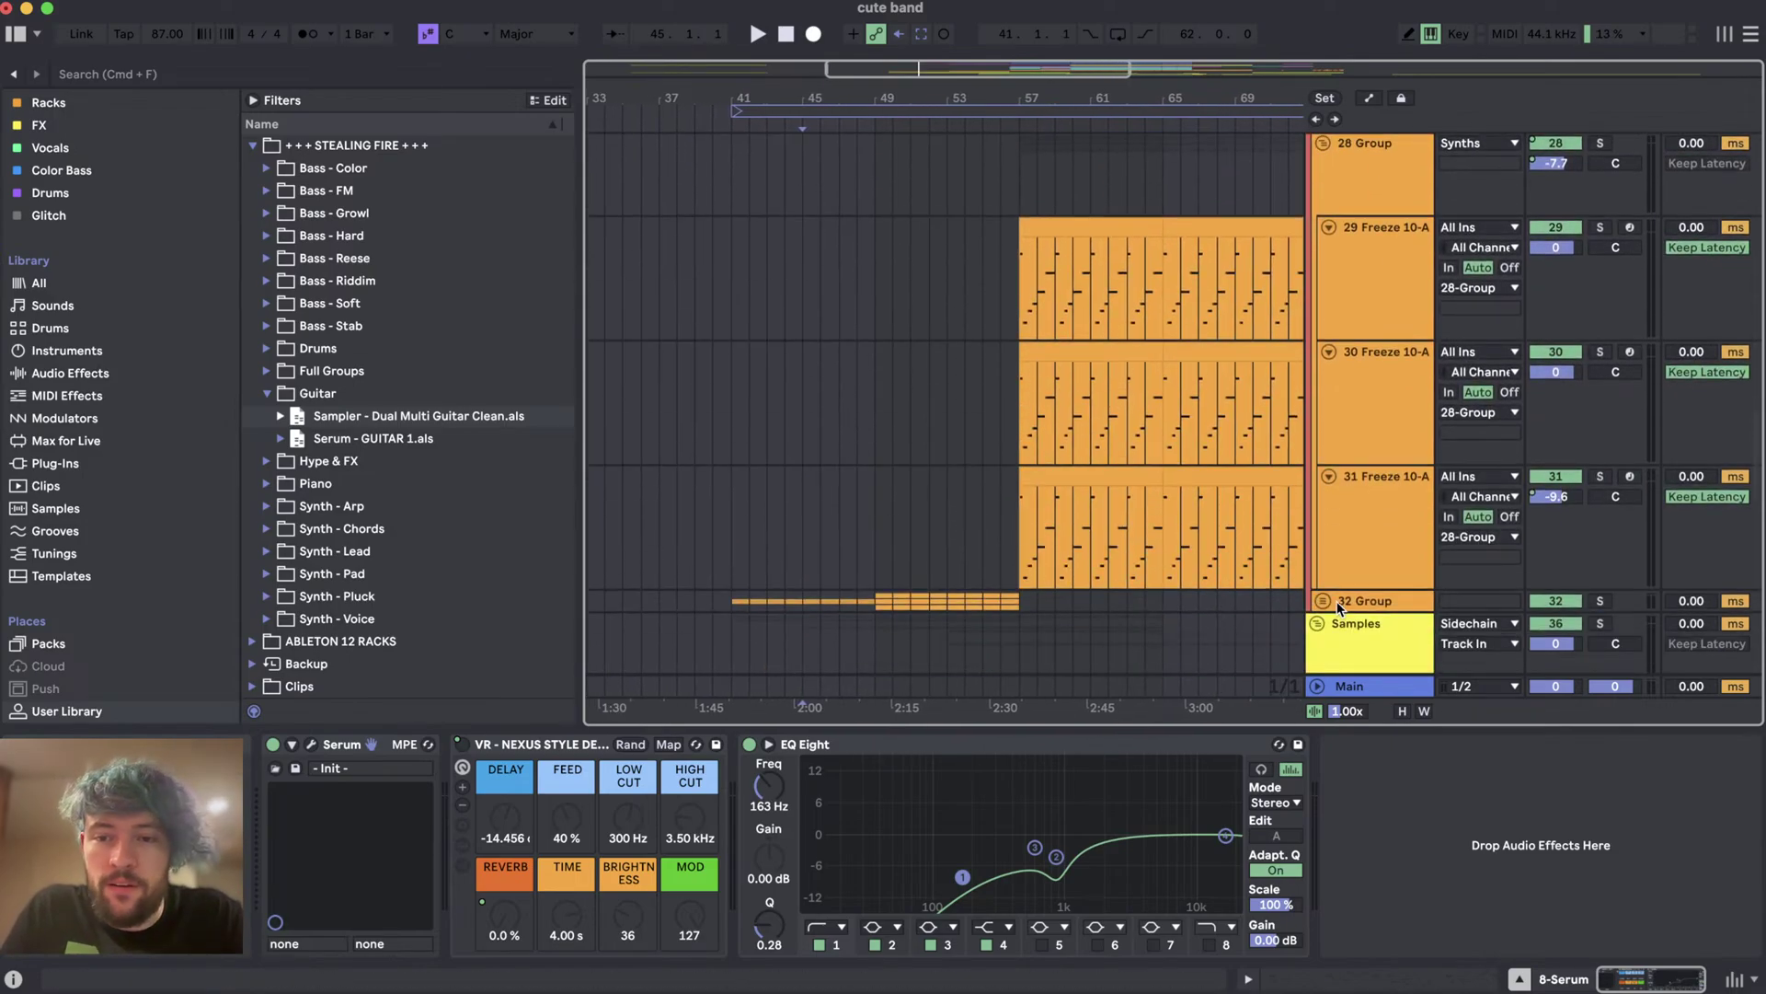
# - Unfold 32 Group and select the clip starting at bar 41 on track 34
pyautogui.click(1367, 600)
pyautogui.press('u')
pyautogui.scroll(5, 777, 340)
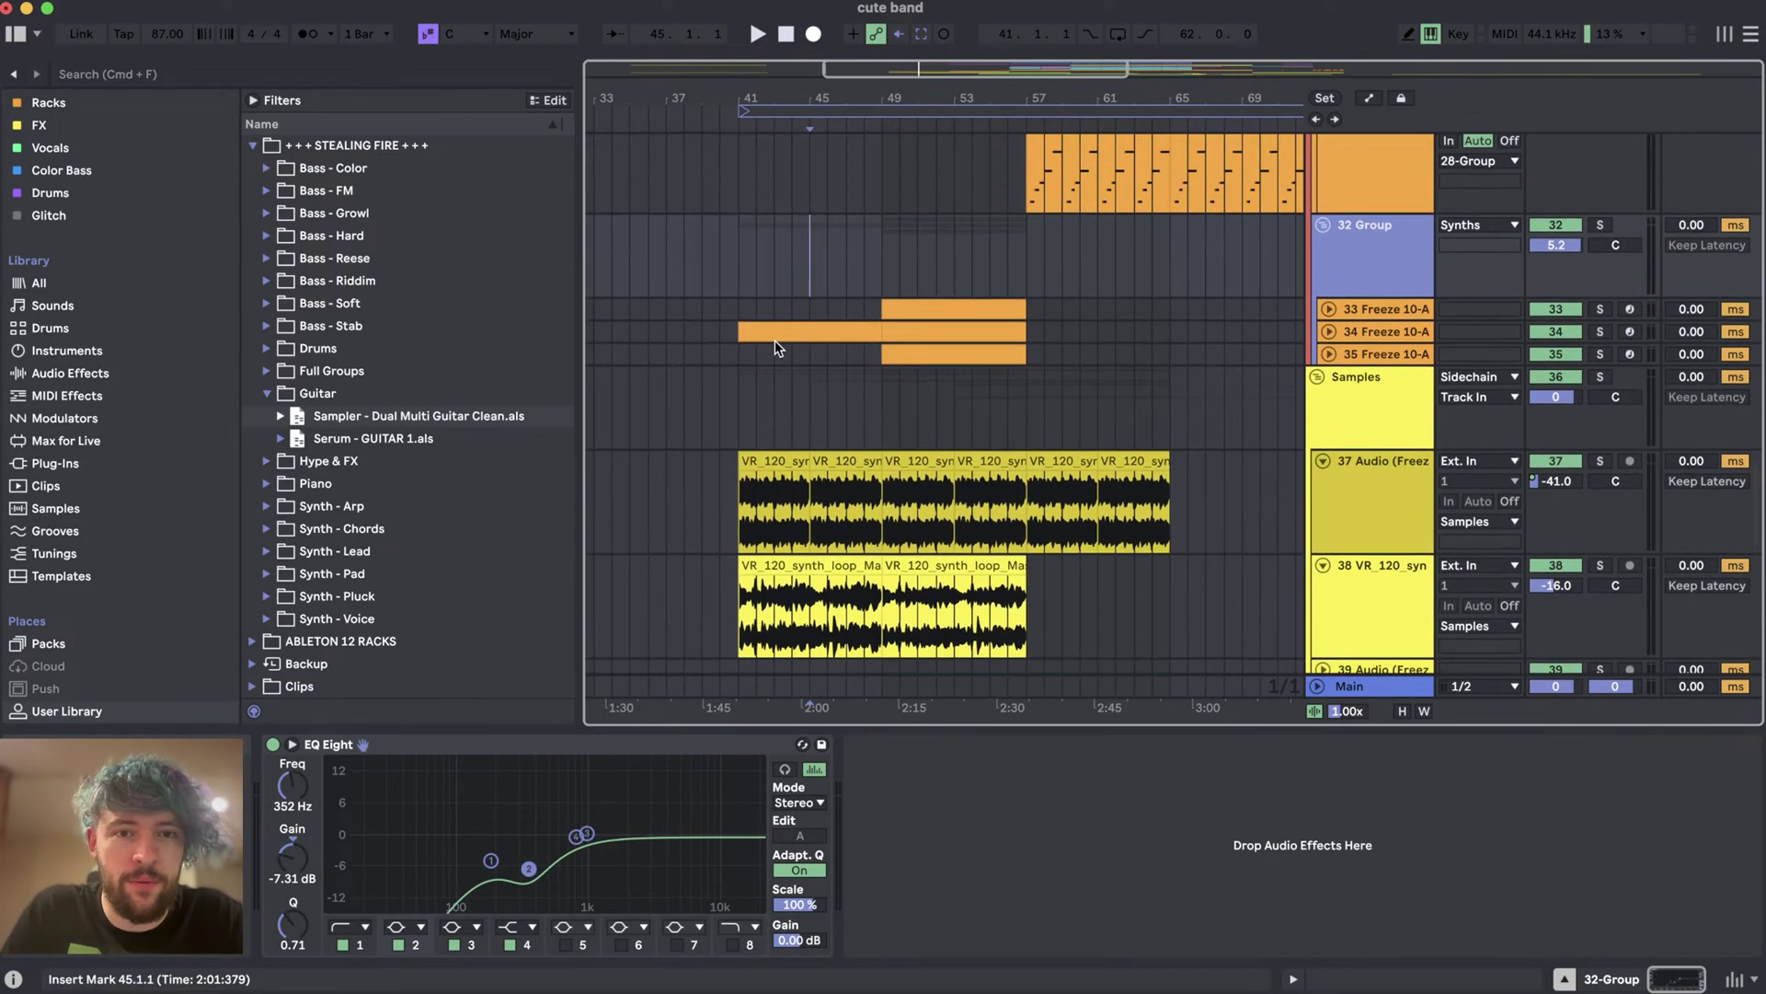
pyautogui.click(777, 340)
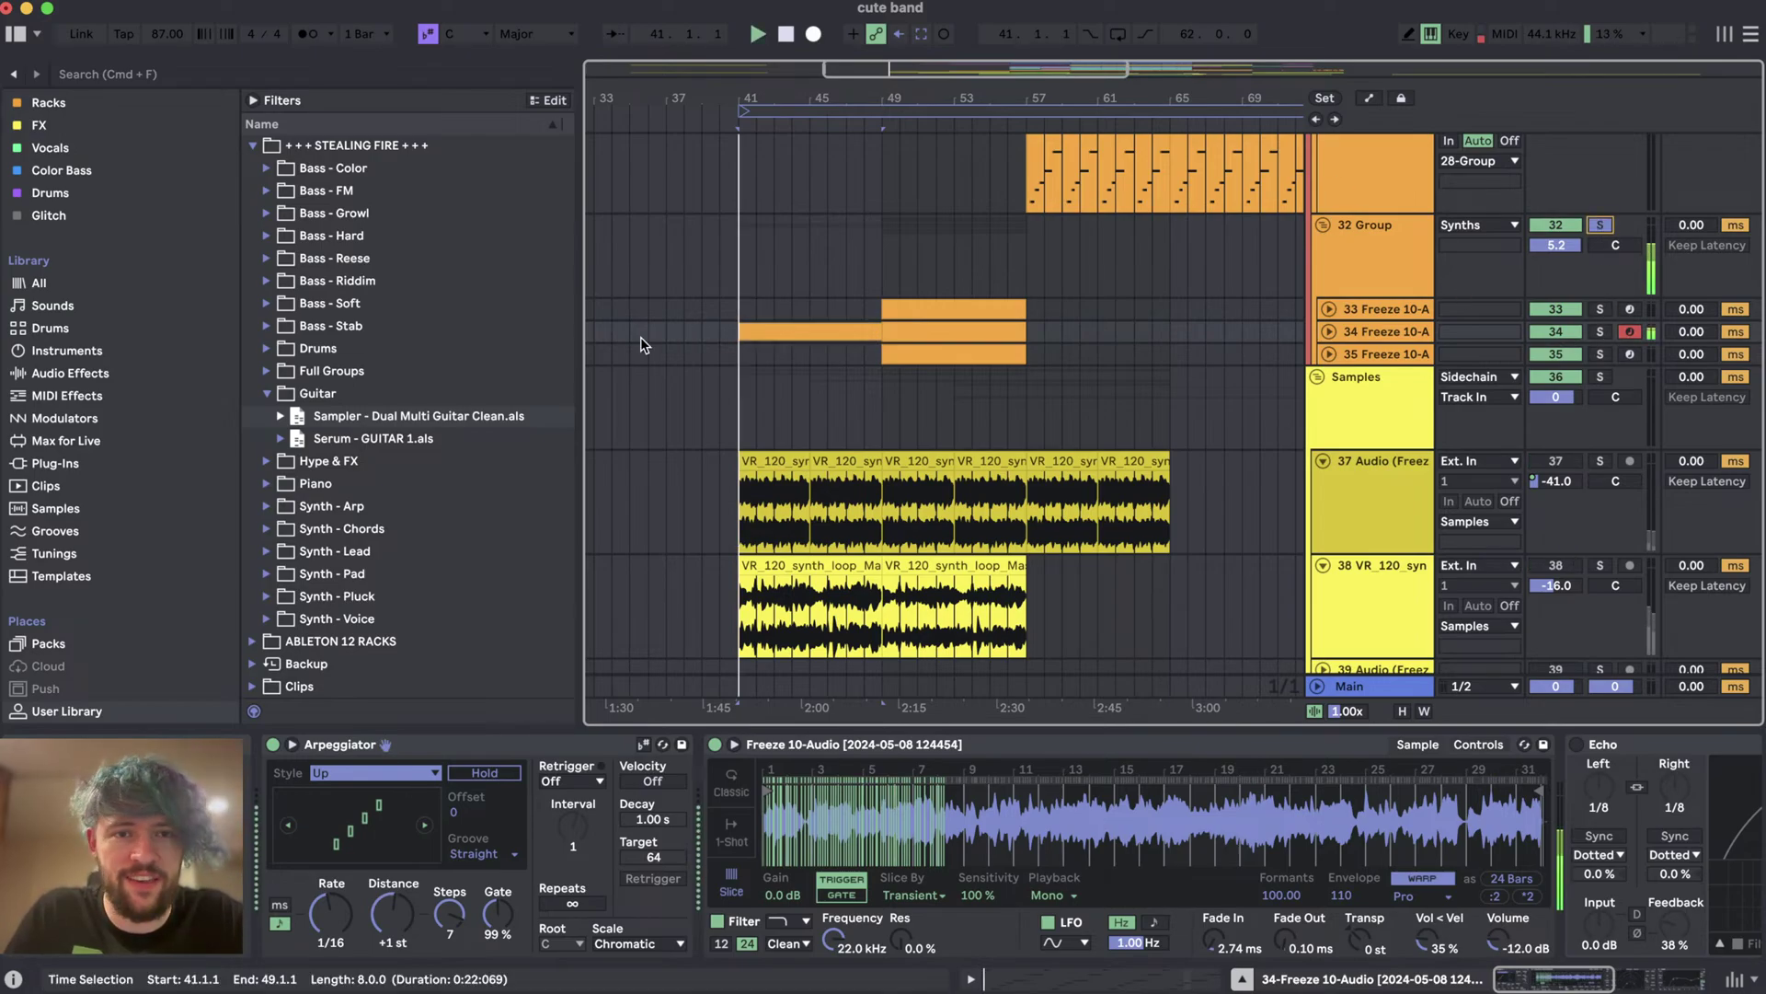
# - Play the soloed 32 Group from bar 41 and examine the sliced sample waveform in track 34's sampler
pyautogui.press('space')
pyautogui.press('z')
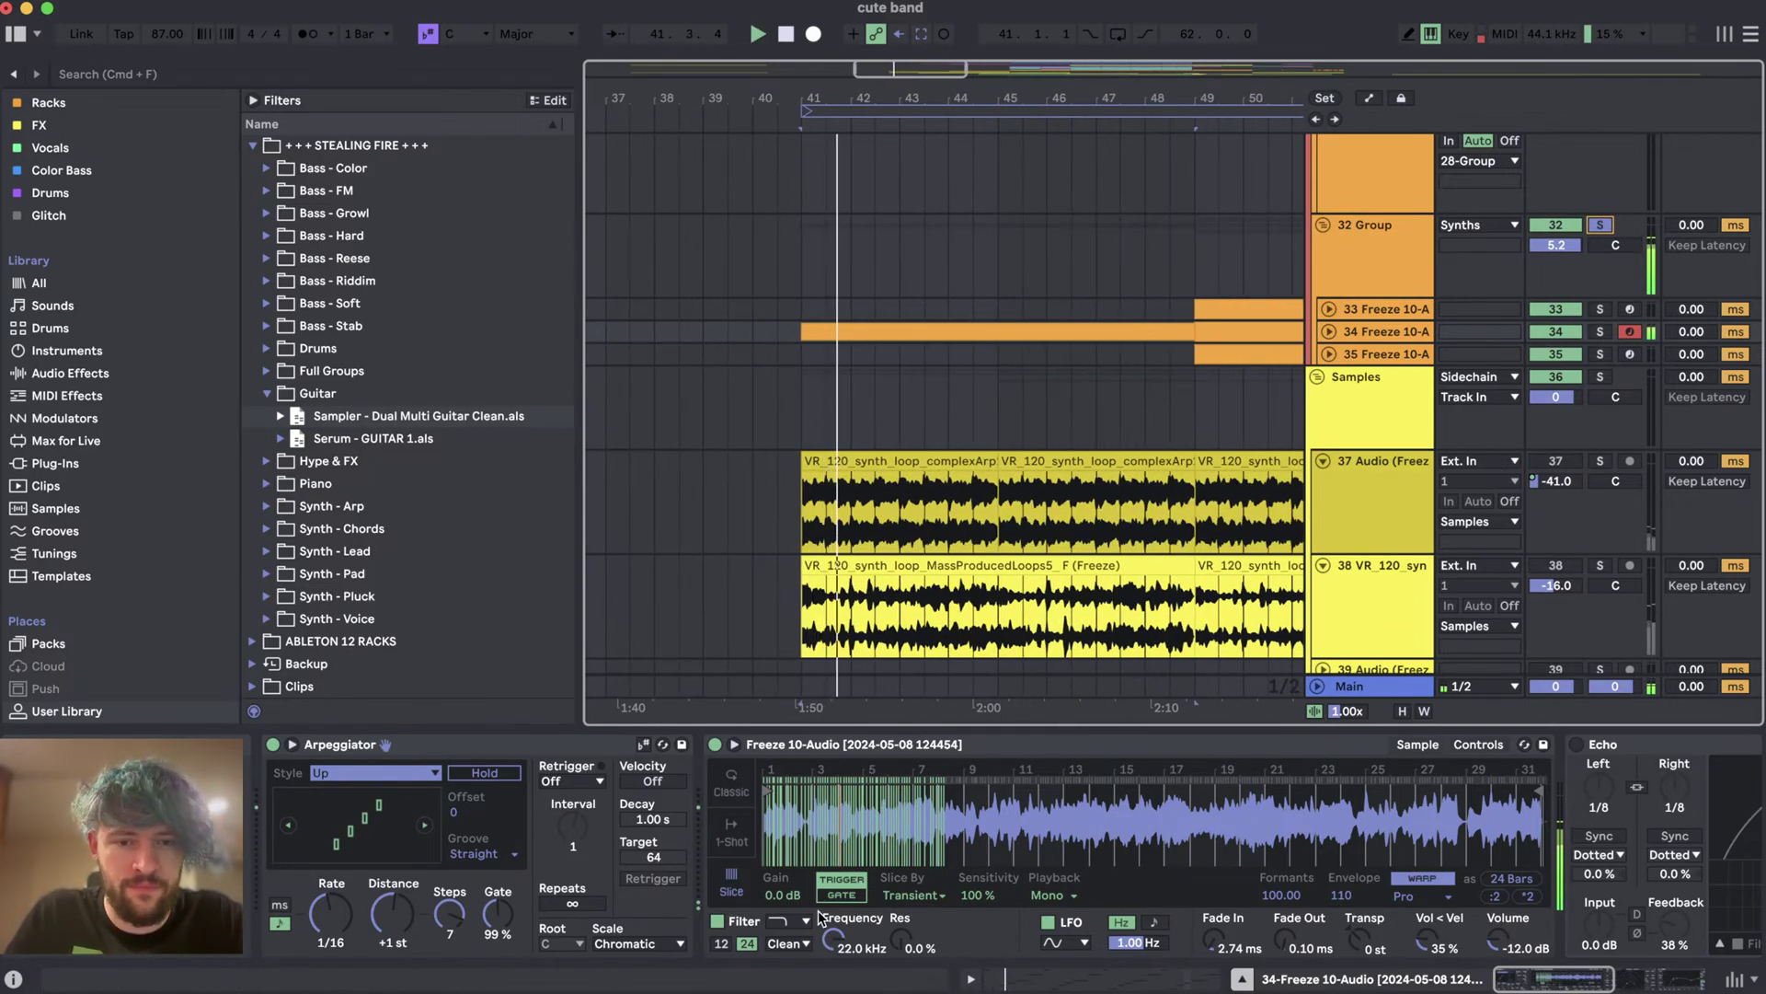
pyautogui.scroll(5, 805, 814)
pyautogui.scroll(-2, 1150, 818)
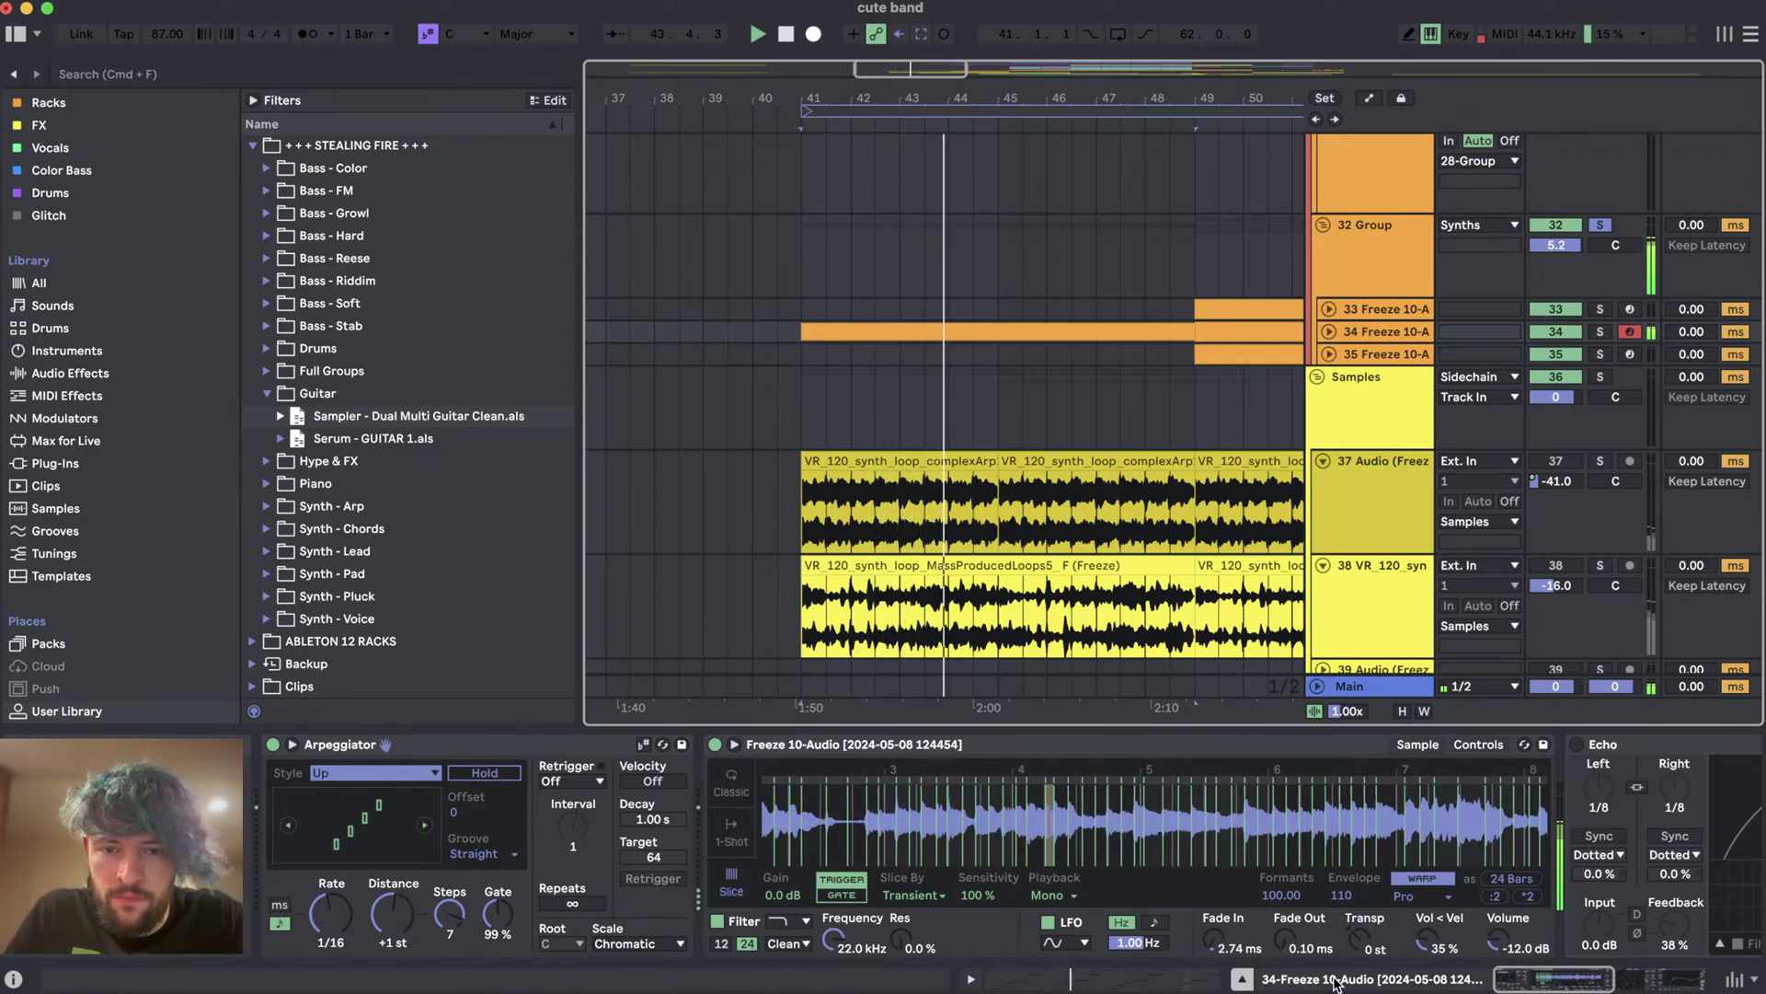
pyautogui.scroll(1, 1343, 364)
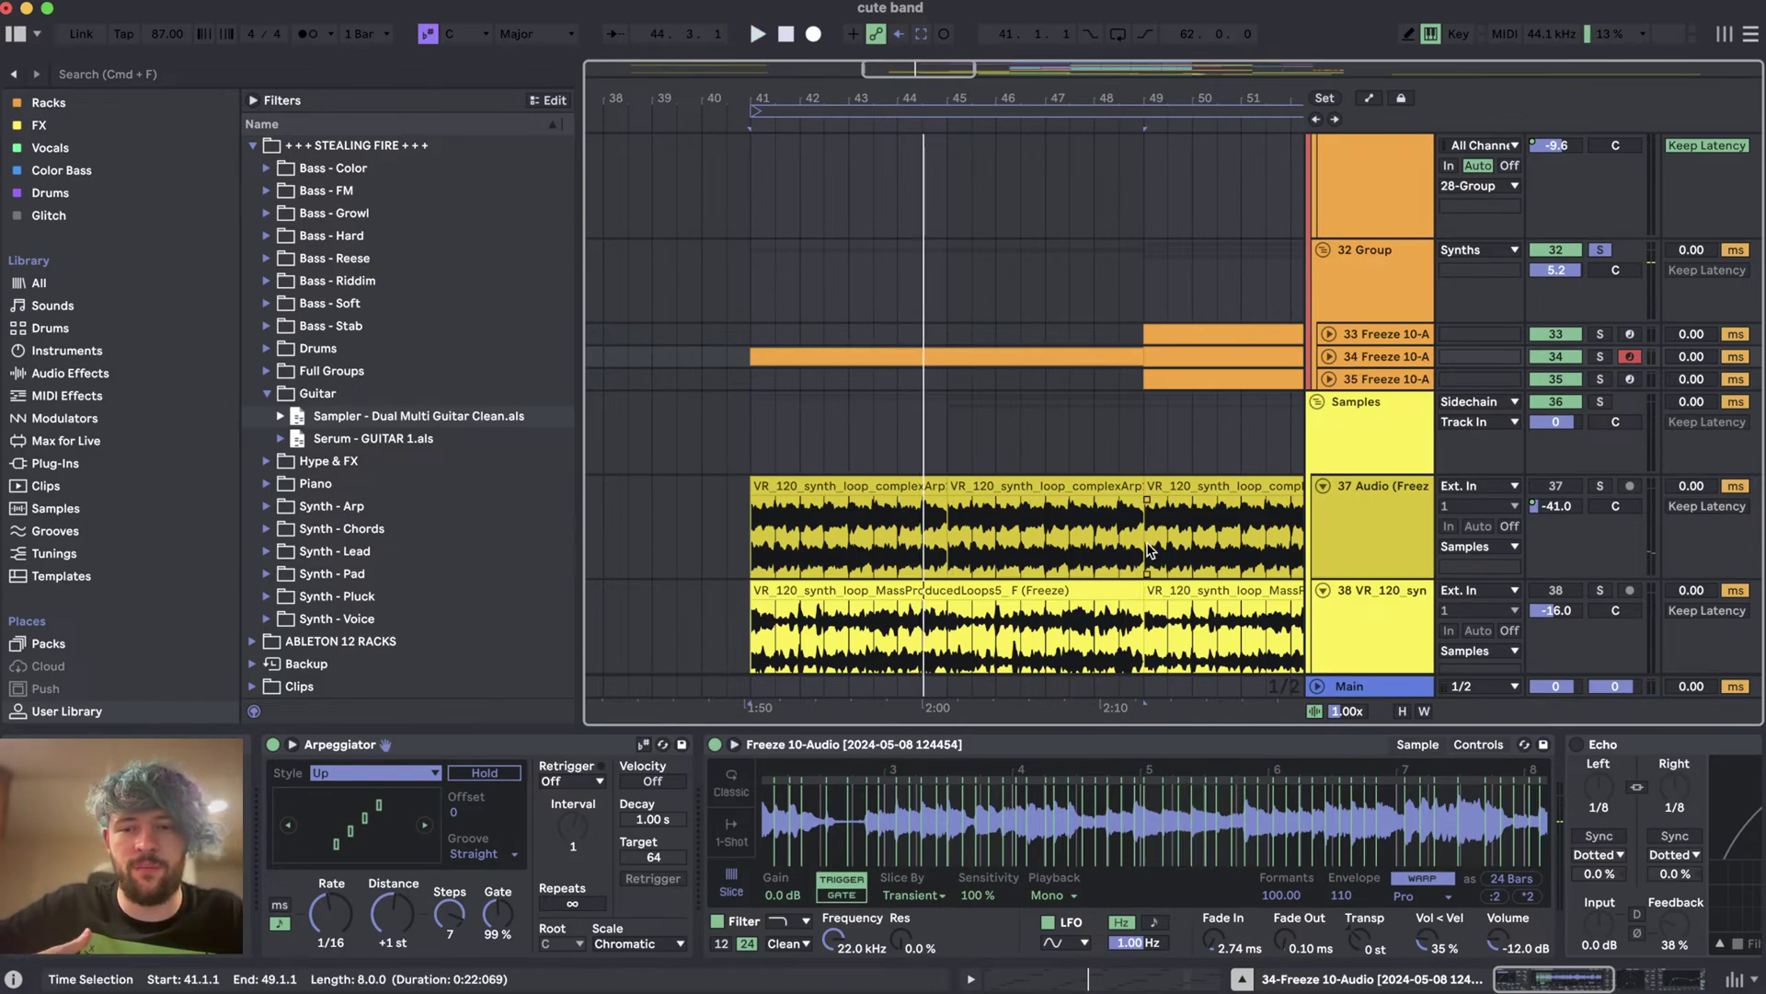
# - Unfold tracks 33, 34 and 35 inside 32 Group and play them together from bar 49
pyautogui.click(1325, 377)
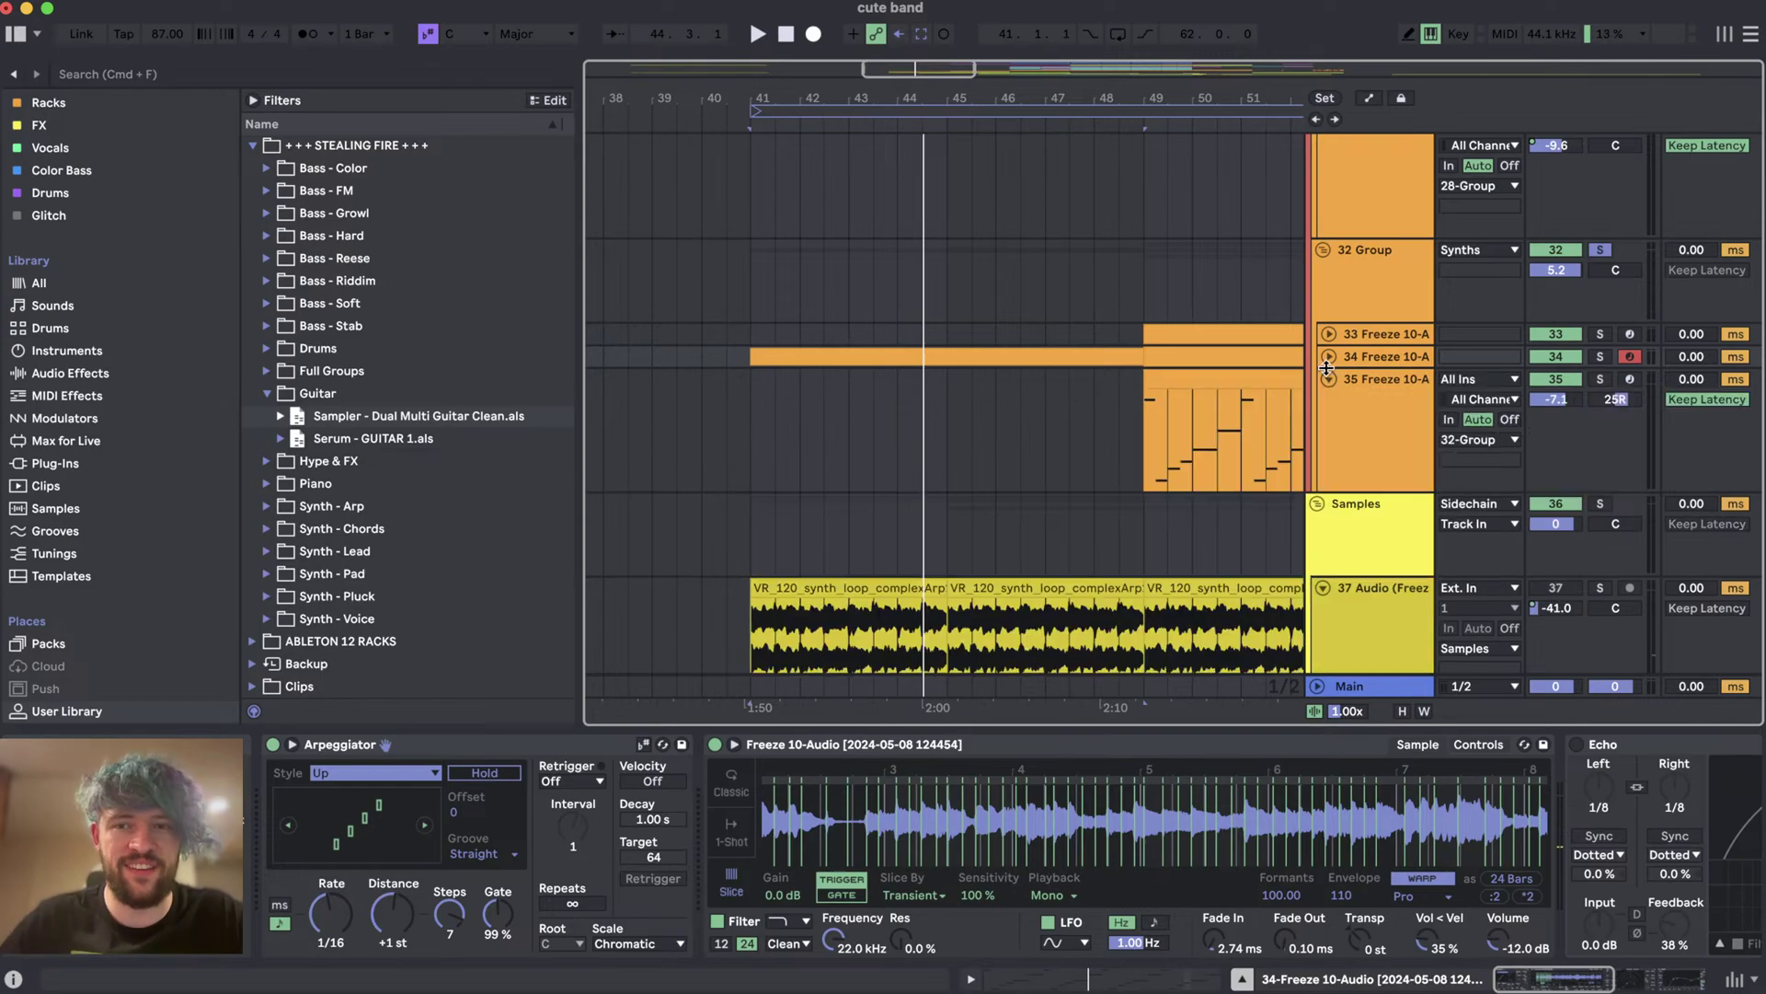
pyautogui.click(1329, 356)
pyautogui.click(1329, 334)
pyautogui.scroll(-2, 1321, 348)
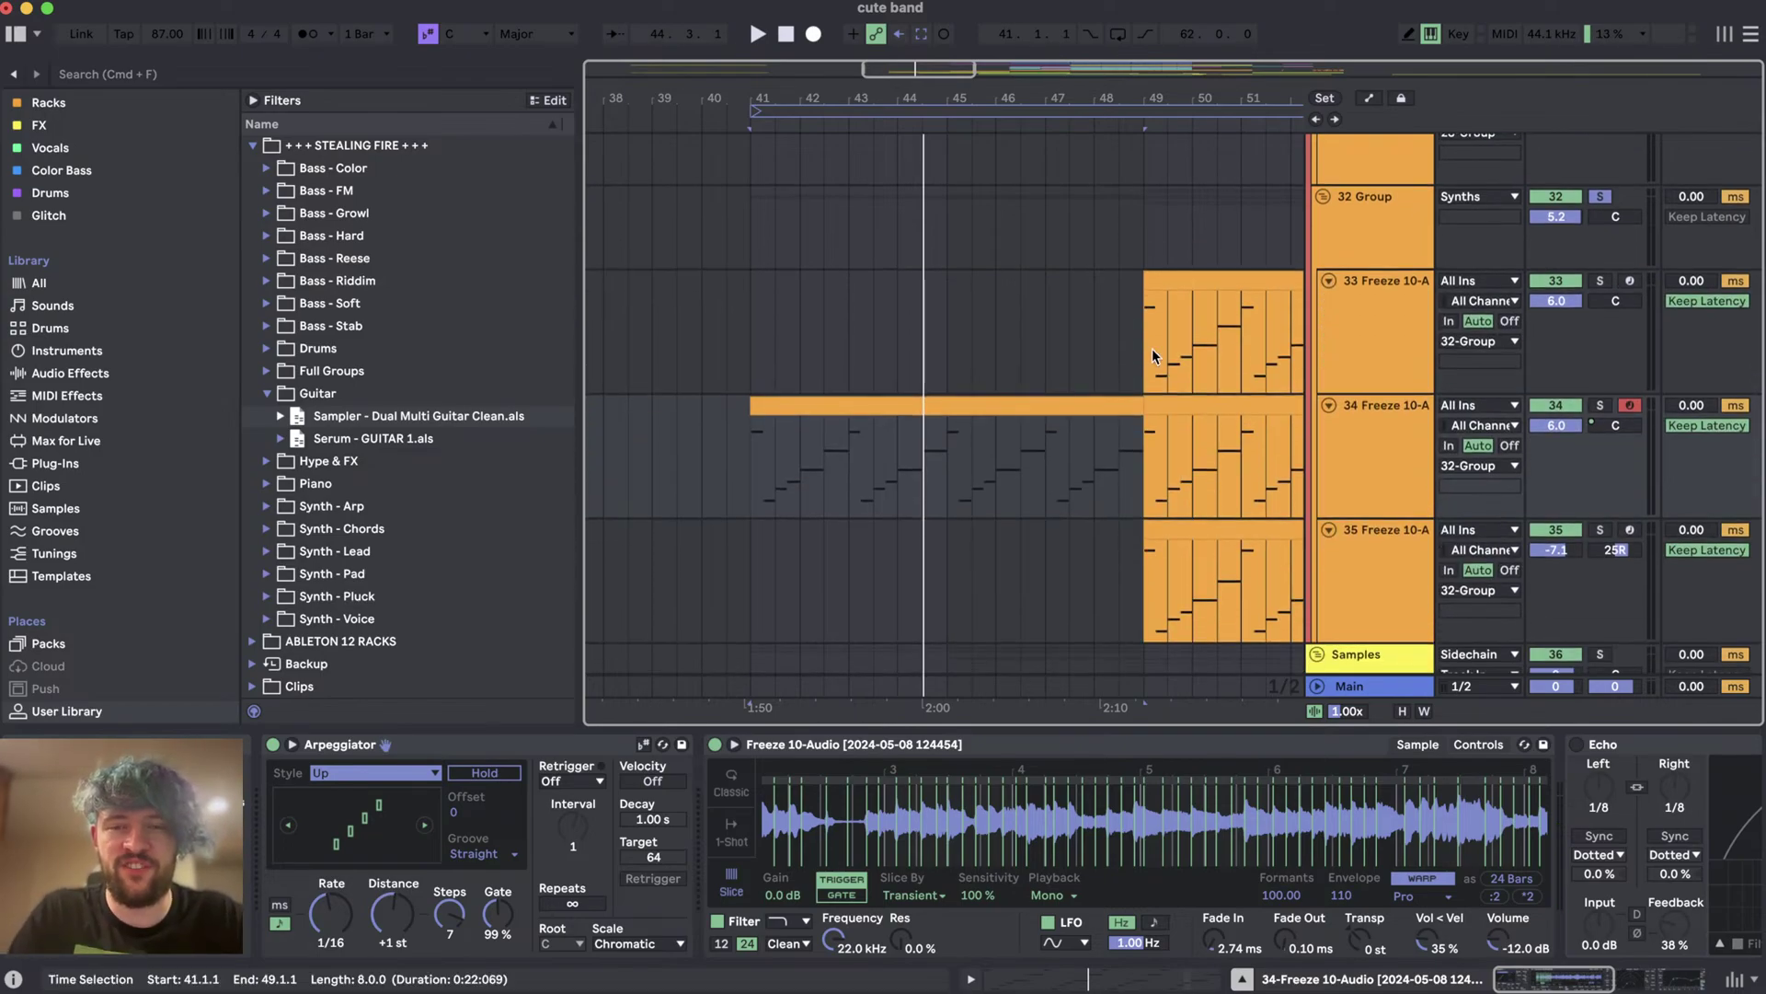
pyautogui.click(1141, 337)
pyautogui.press('space')
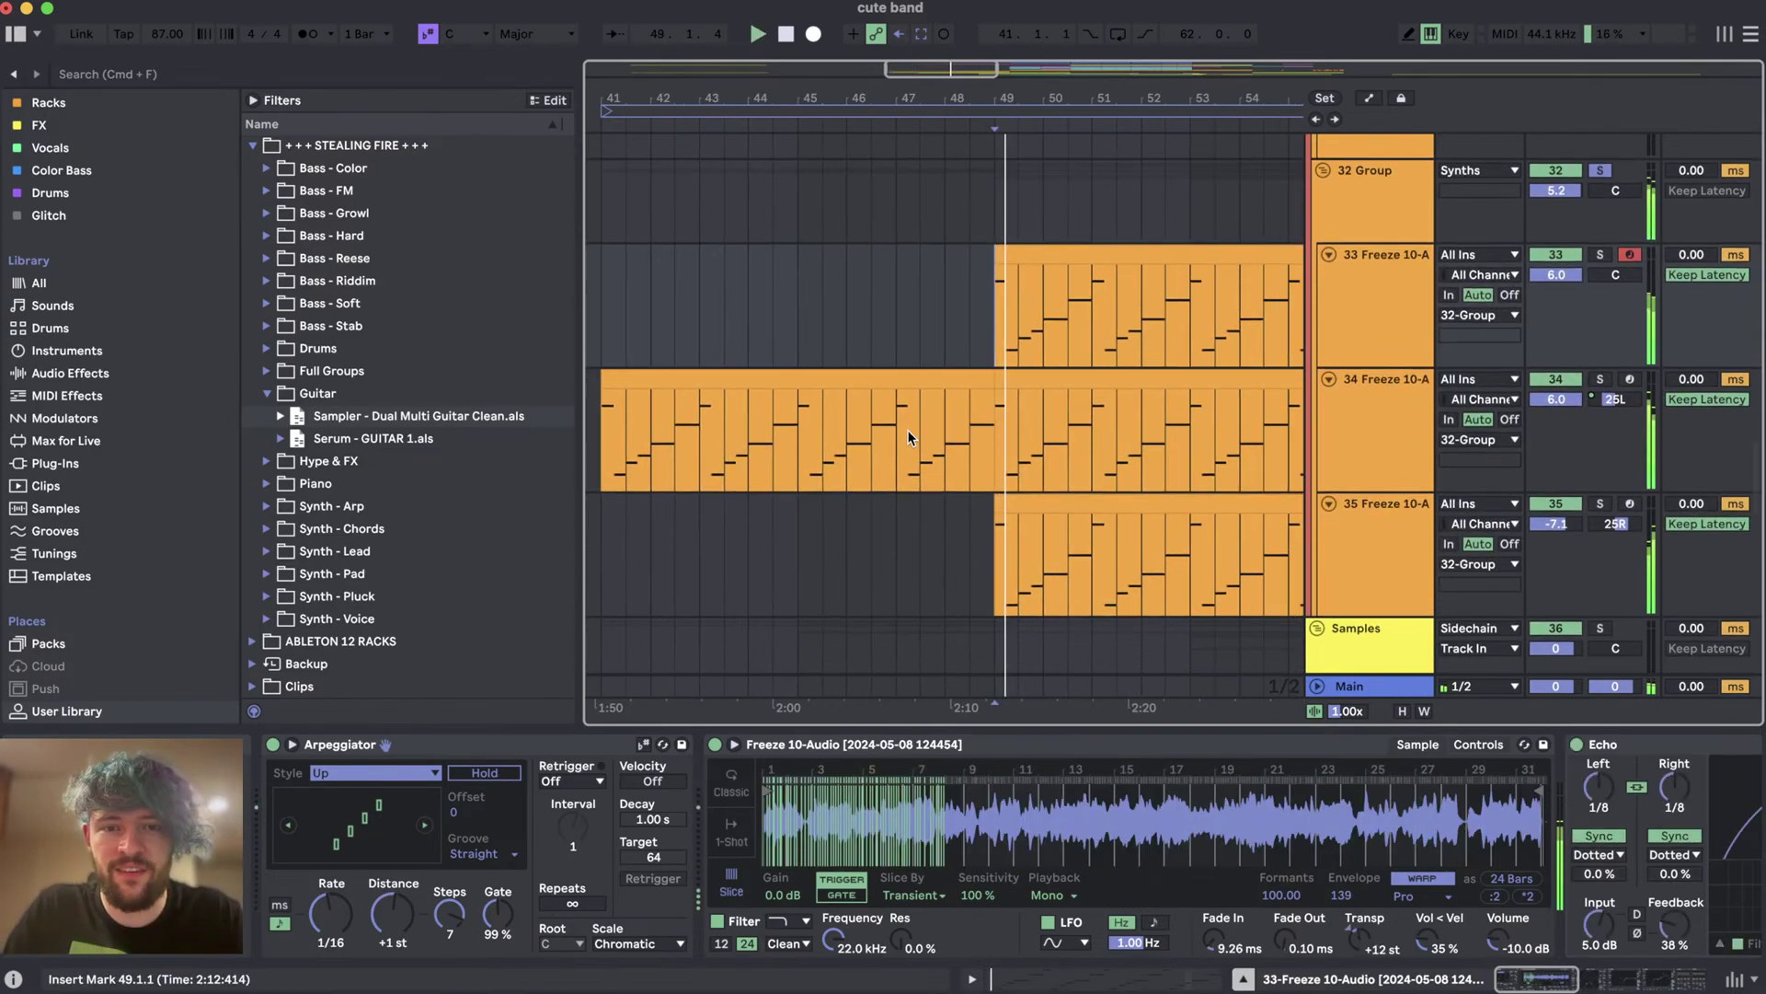
# - Select track 35, audition the 32 Group layers by soloing them individually from bar 49, and clear the solos
pyautogui.click(1387, 600)
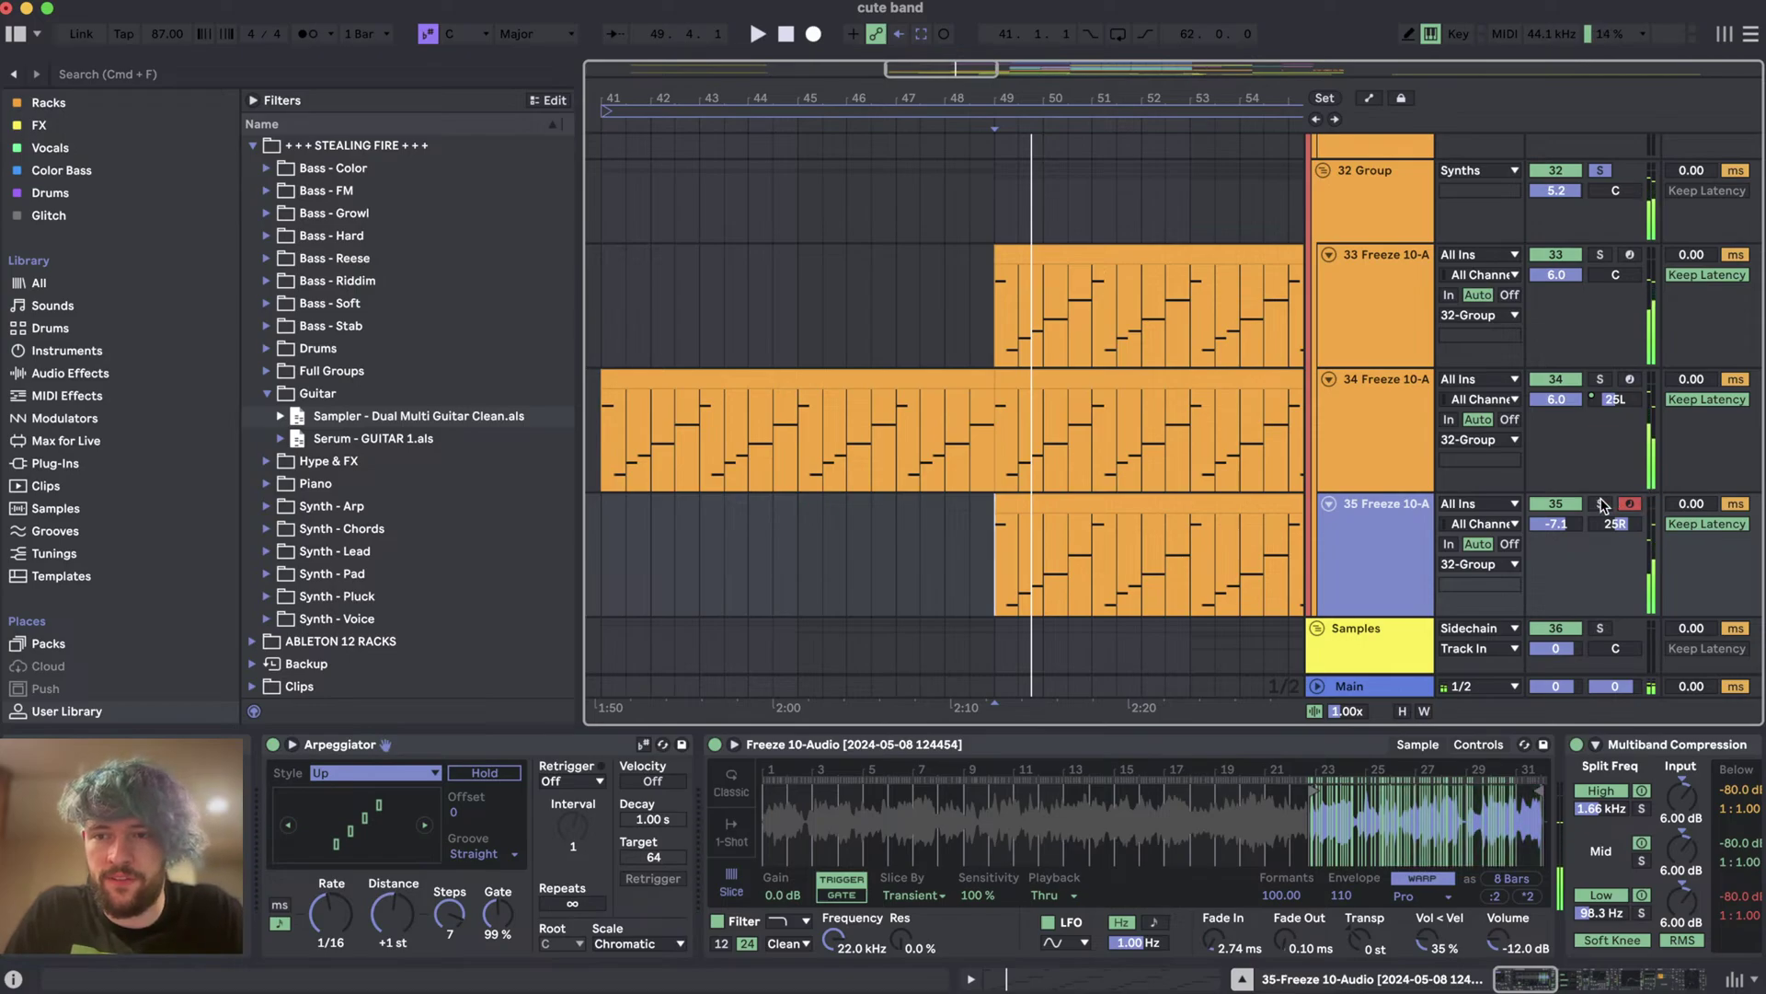
pyautogui.click(1601, 505)
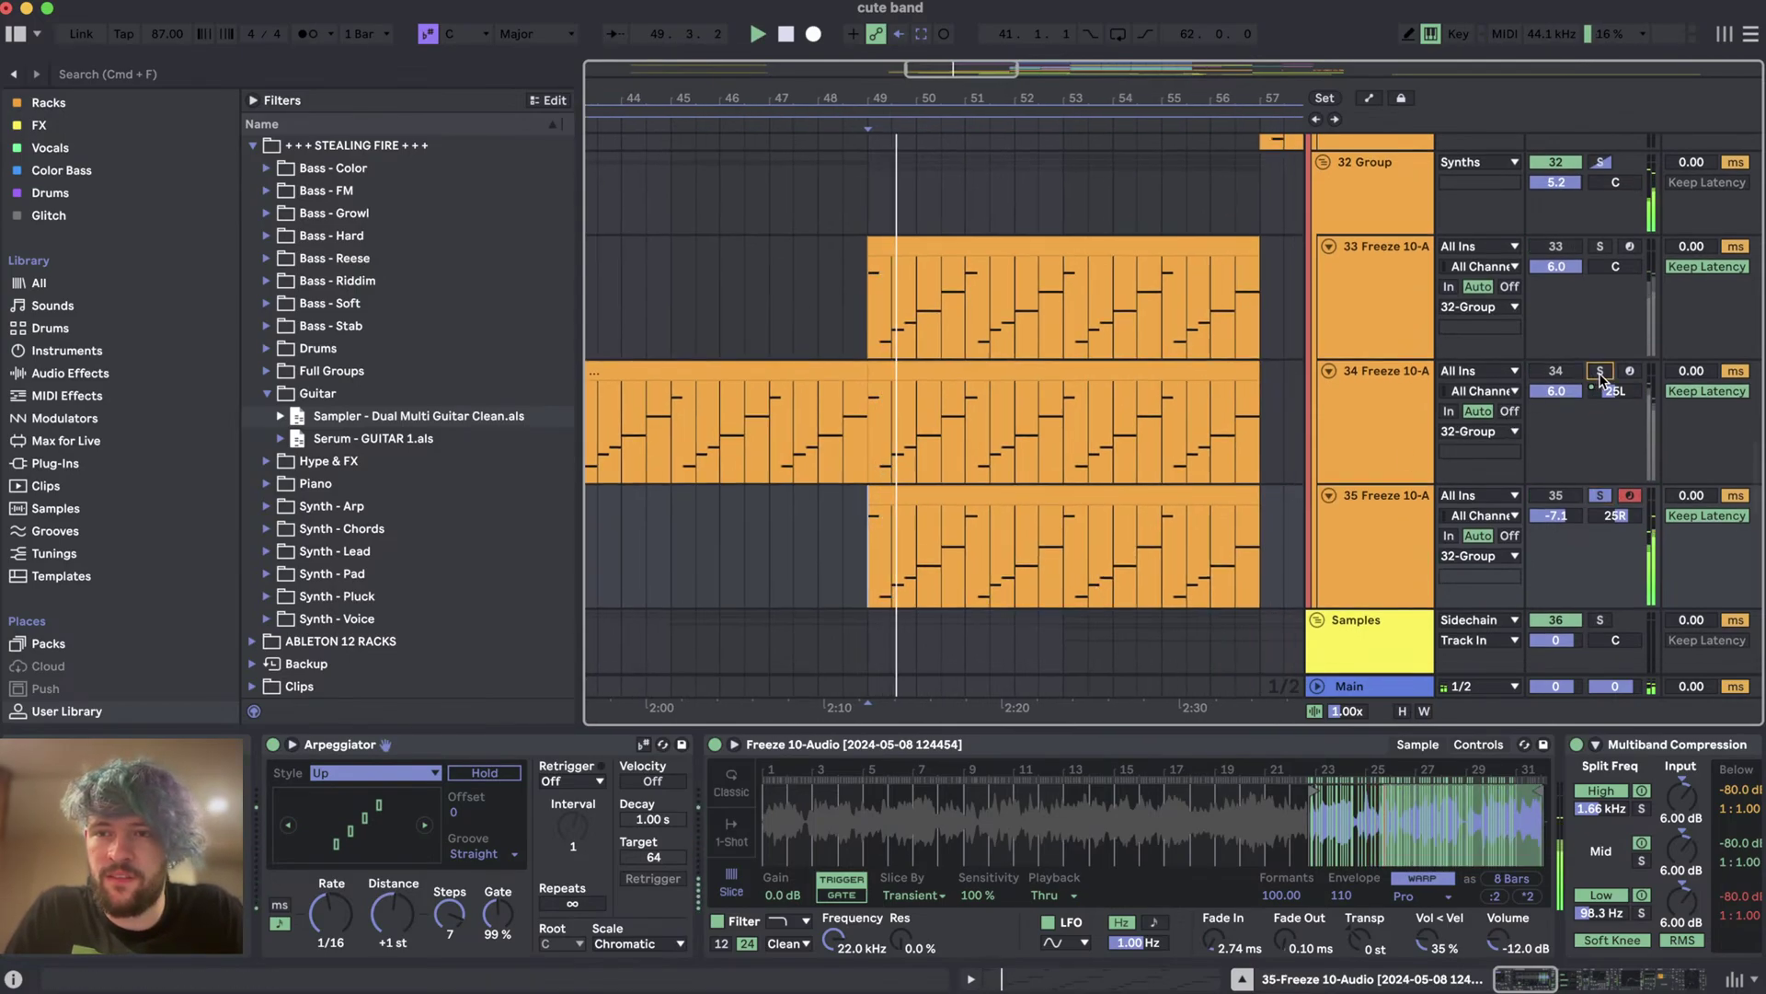
pyautogui.click(1601, 246)
pyautogui.click(1602, 249)
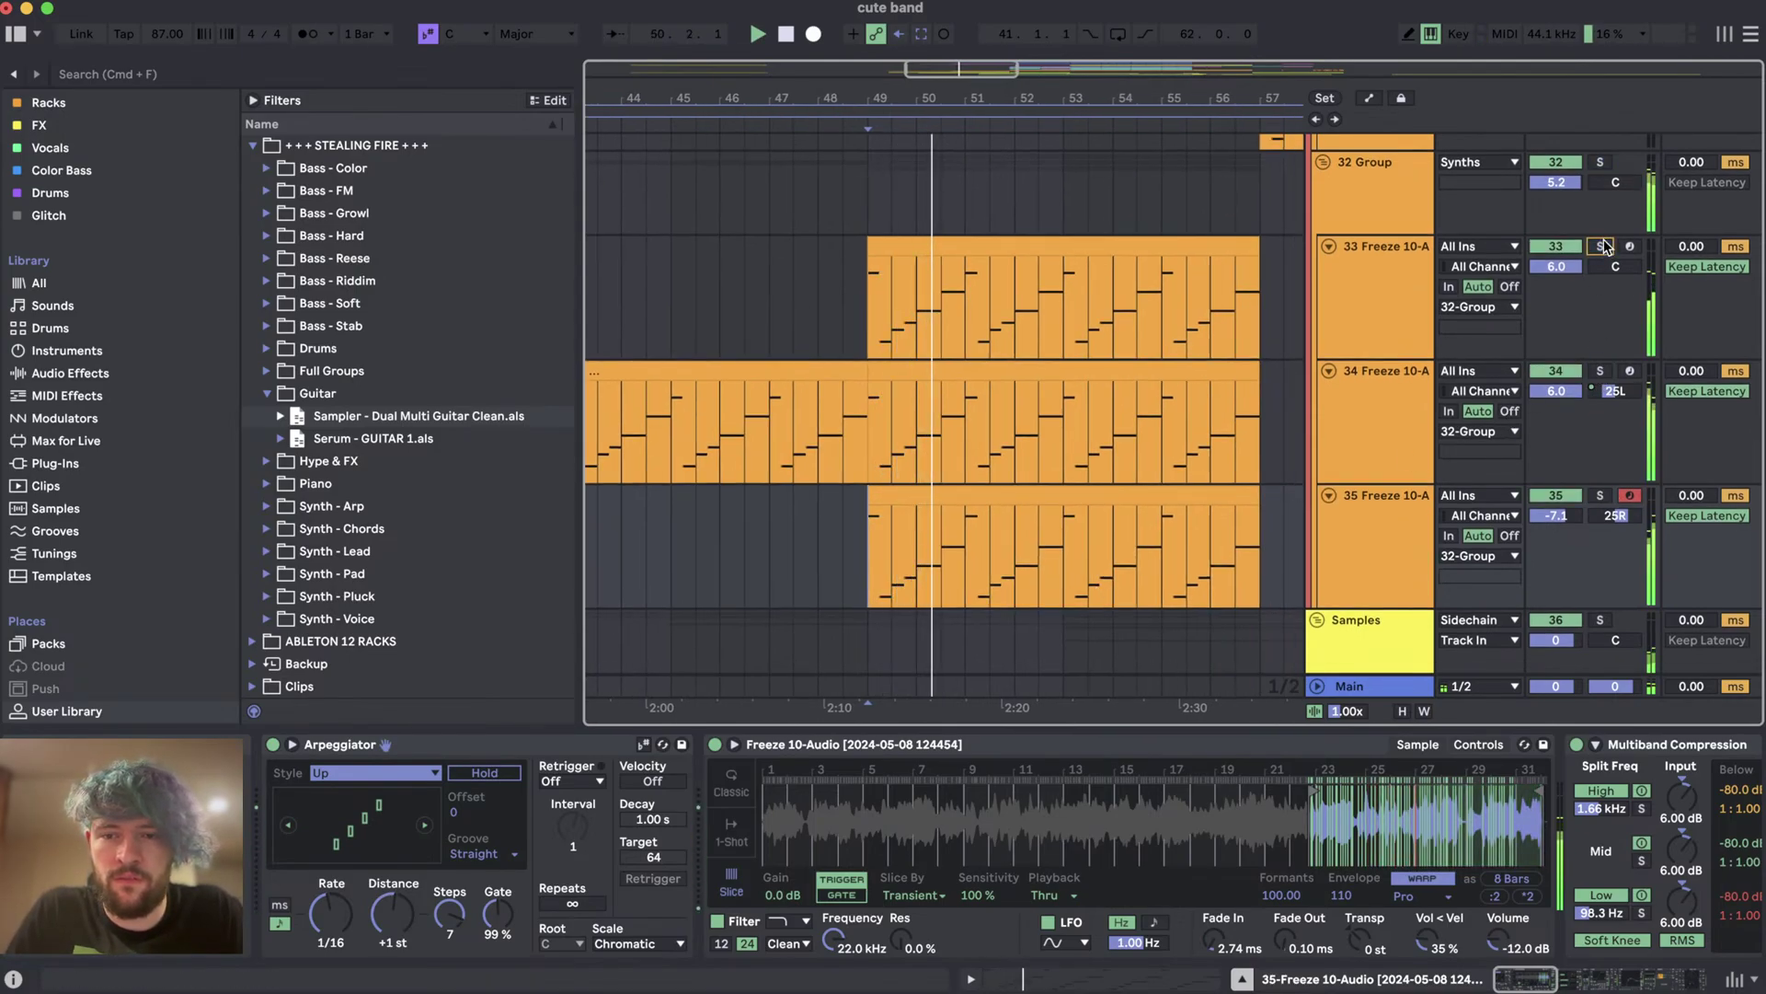
# - Survey the synth and sample tracks around bars 49 to 65 during full playback, from track 31 down to track 47
pyautogui.scroll(-2, 1108, 412)
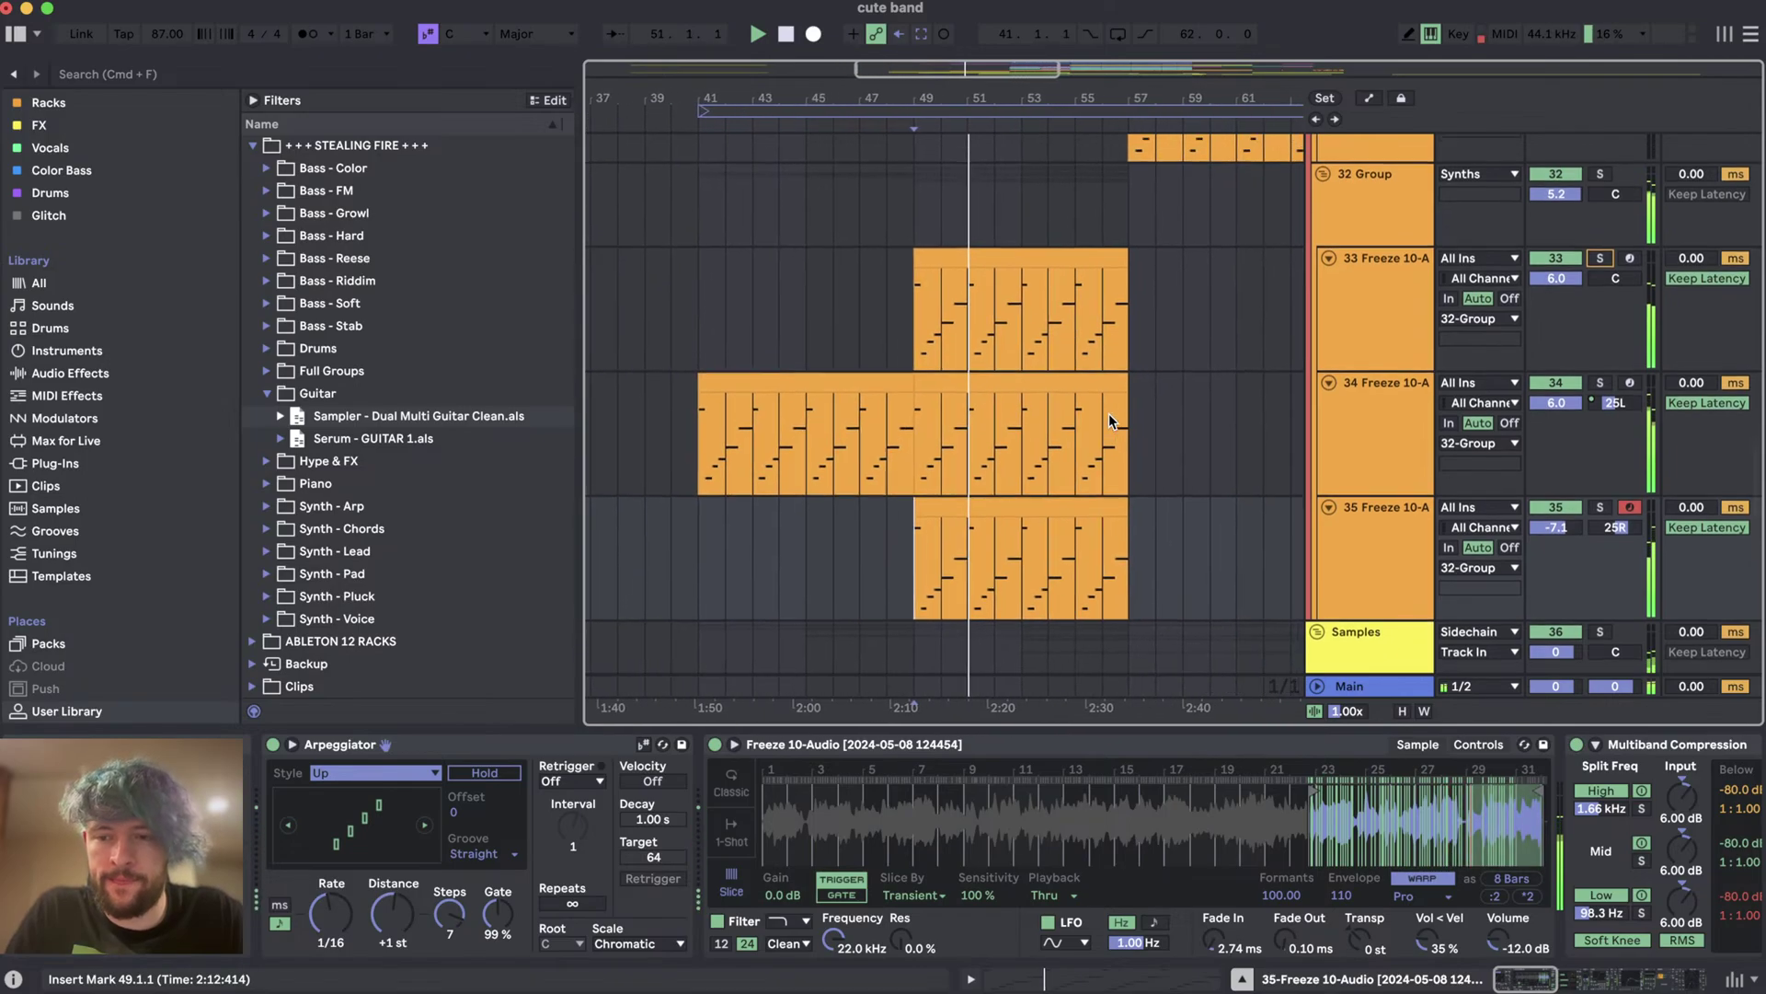
pyautogui.scroll(5, 1113, 395)
pyautogui.scroll(-4, 1124, 377)
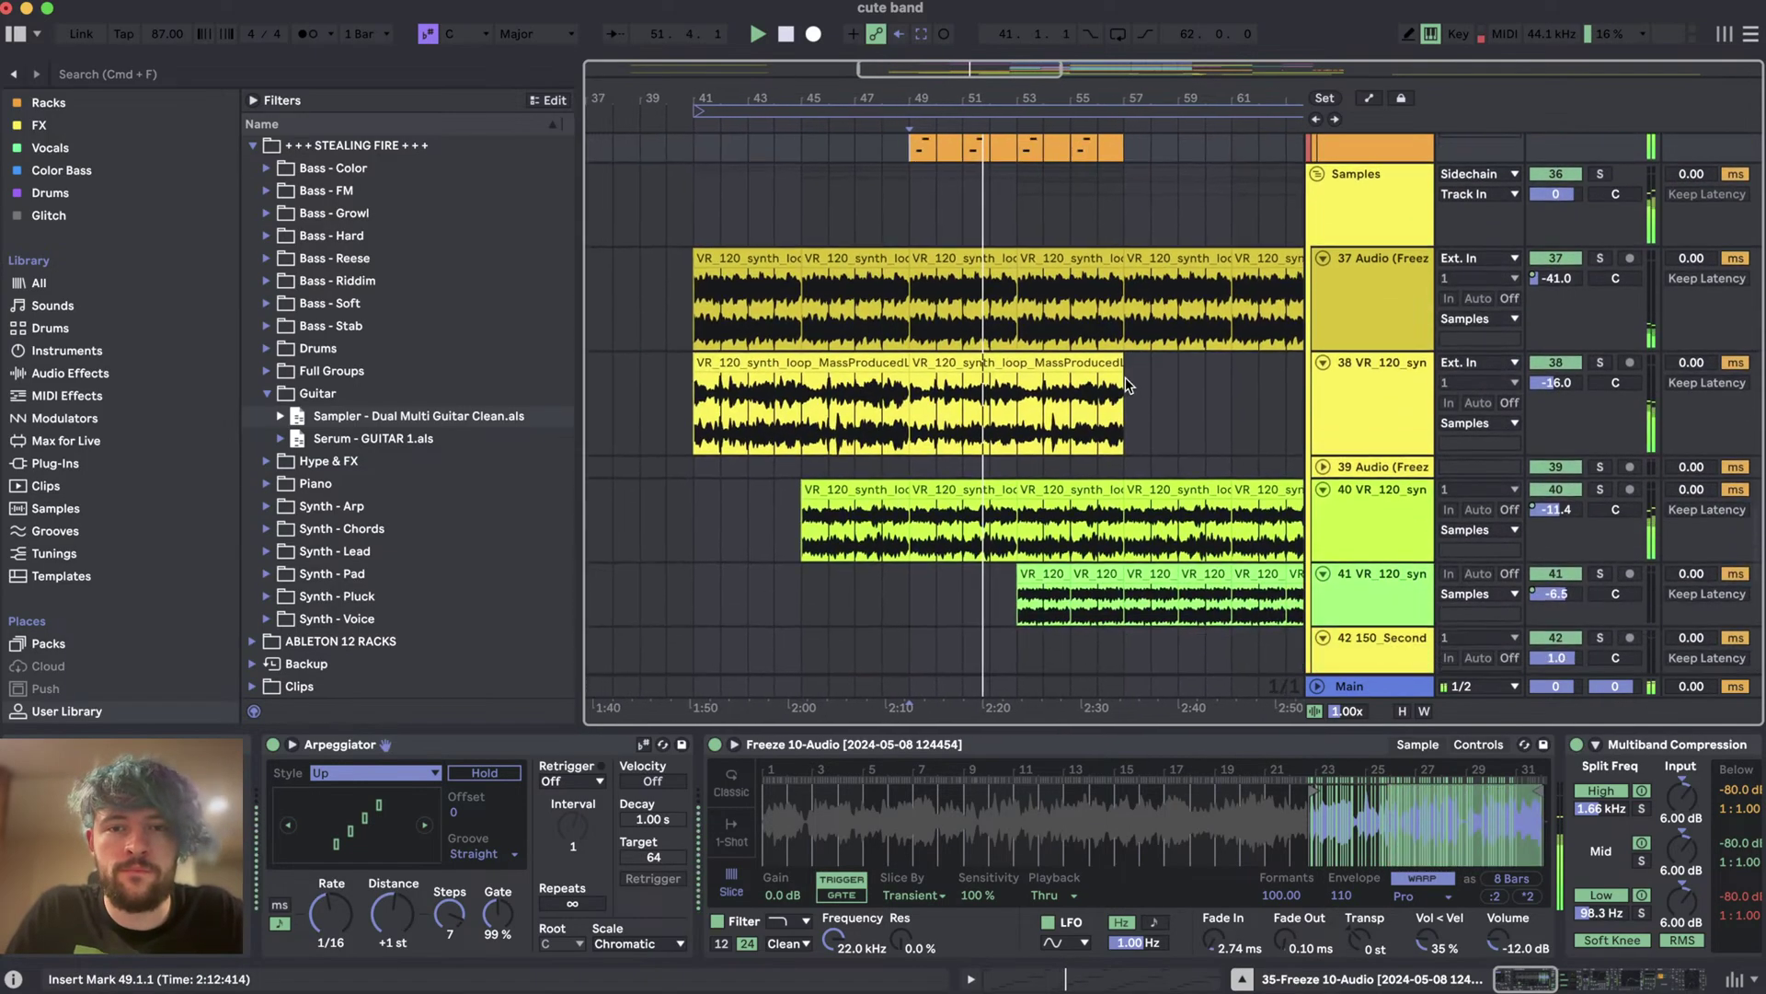
pyautogui.scroll(2, 1125, 377)
pyautogui.scroll(-6, 1124, 378)
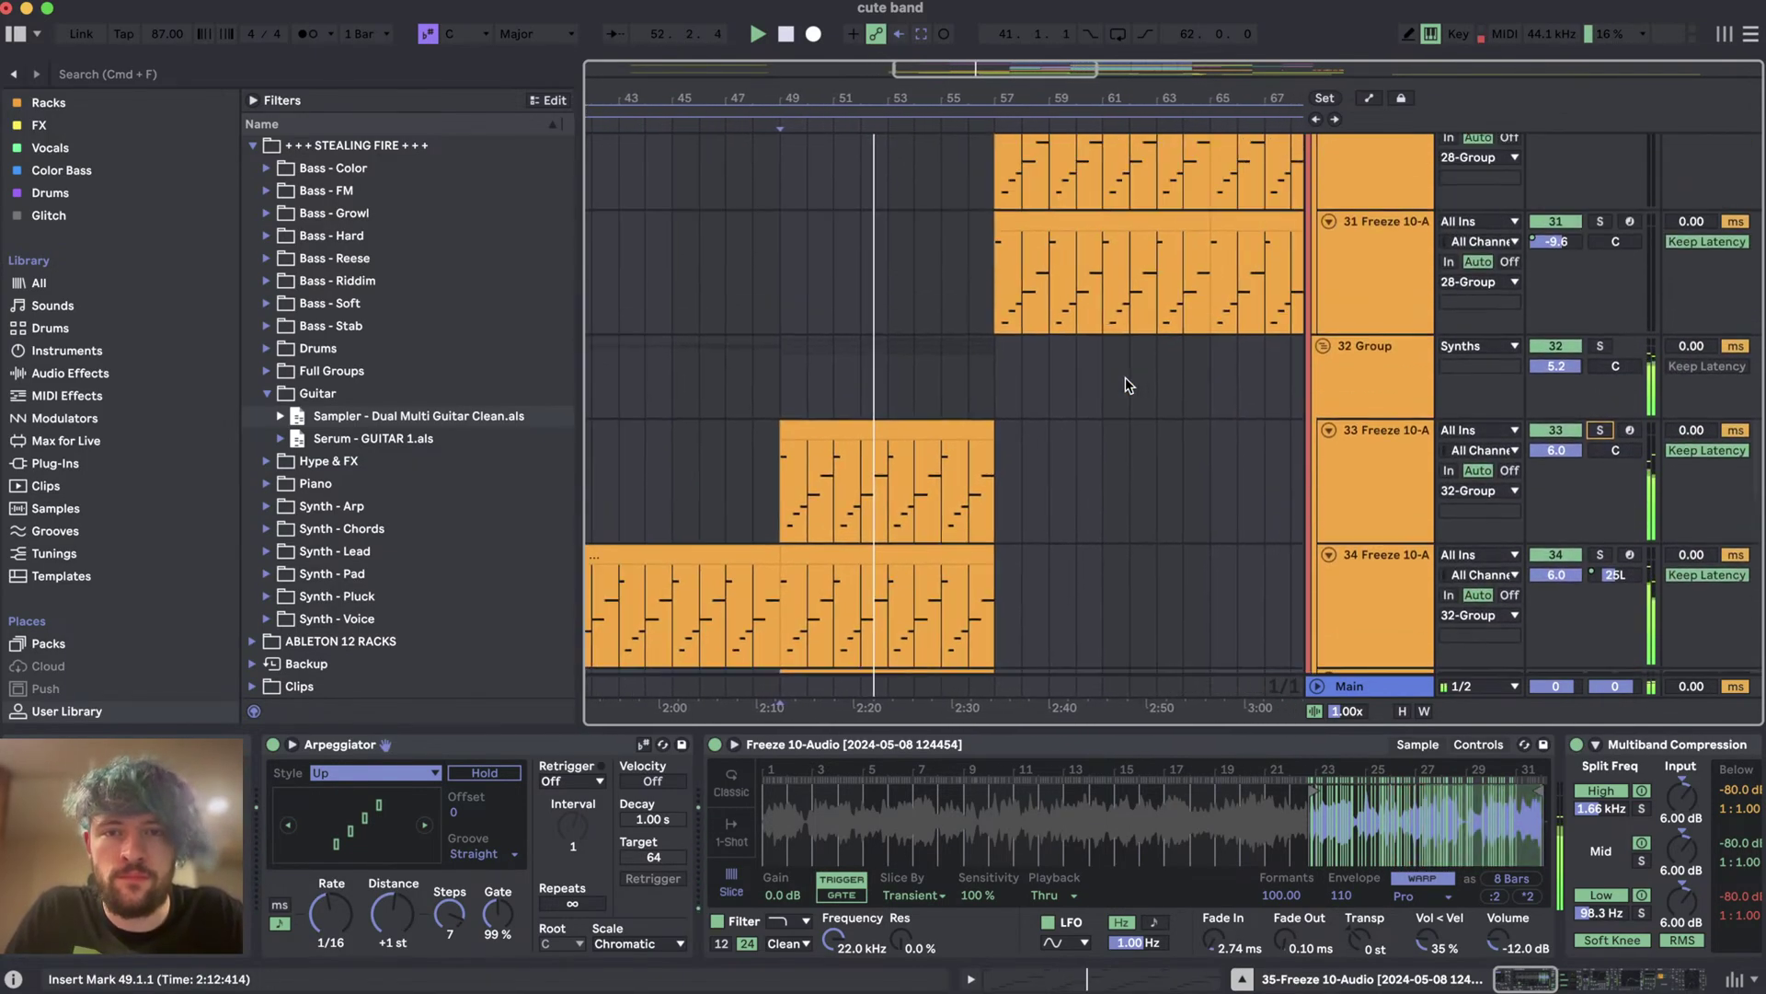
pyautogui.scroll(-2, 1123, 377)
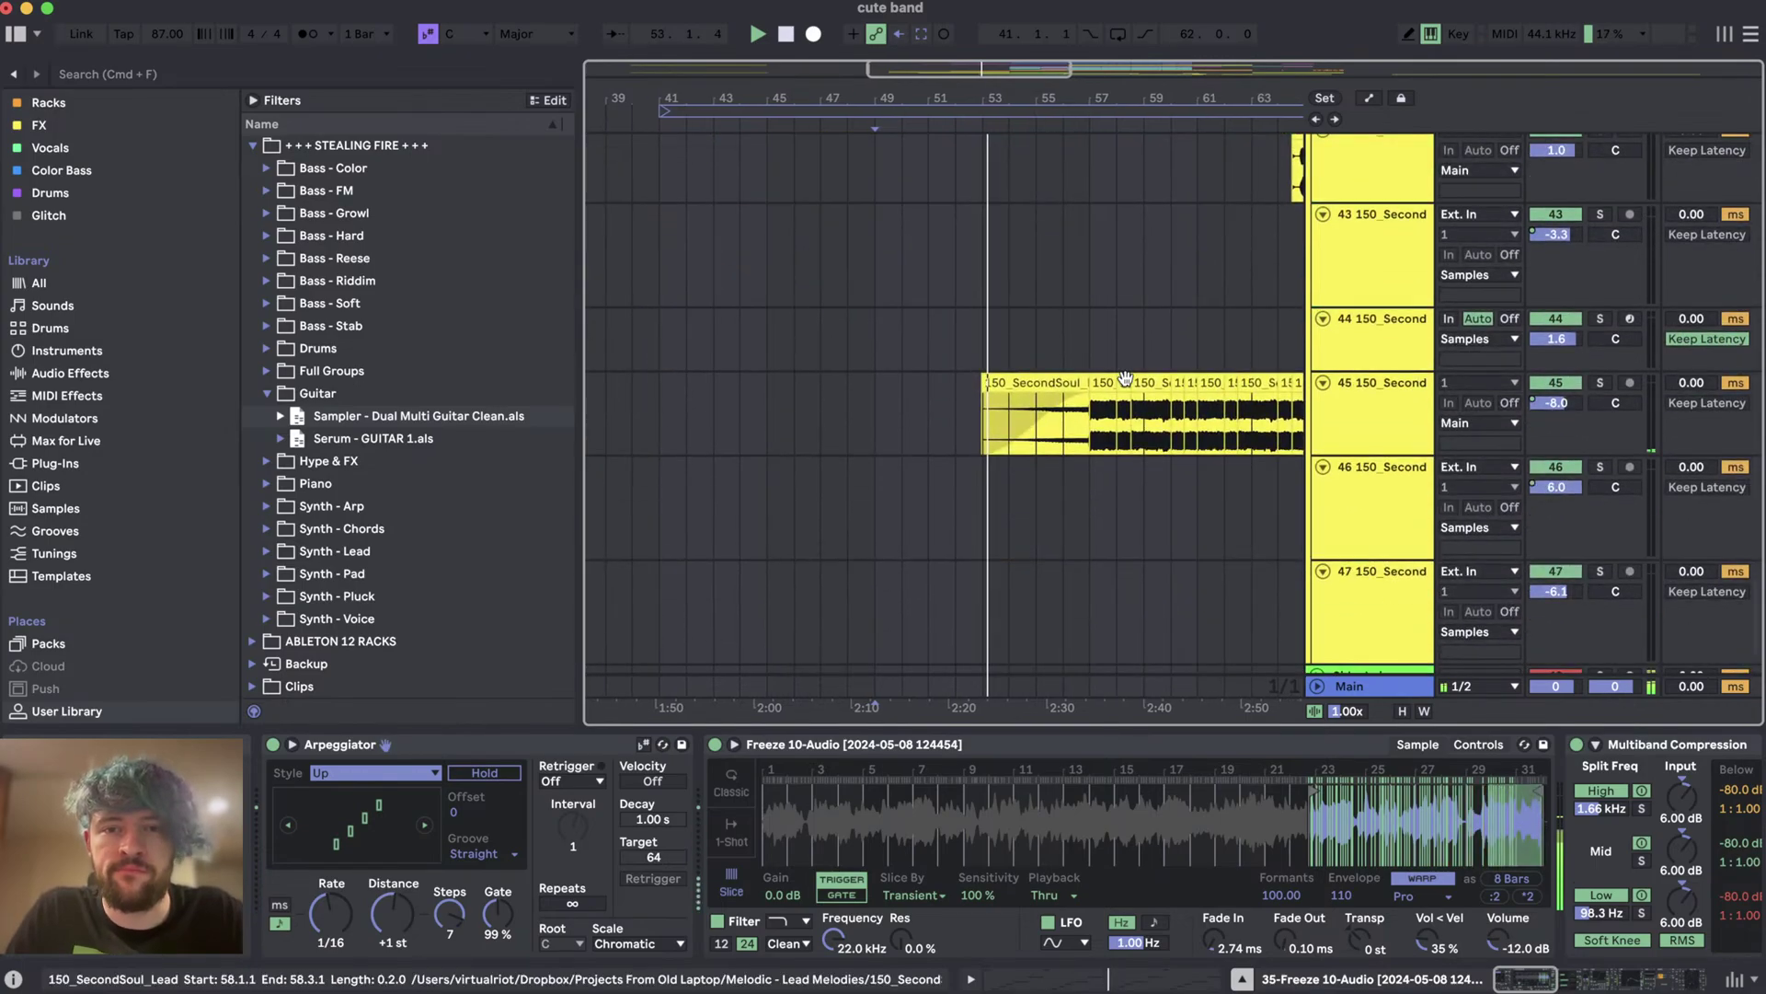
pyautogui.scroll(7, 1123, 377)
pyautogui.scroll(-3, 1095, 389)
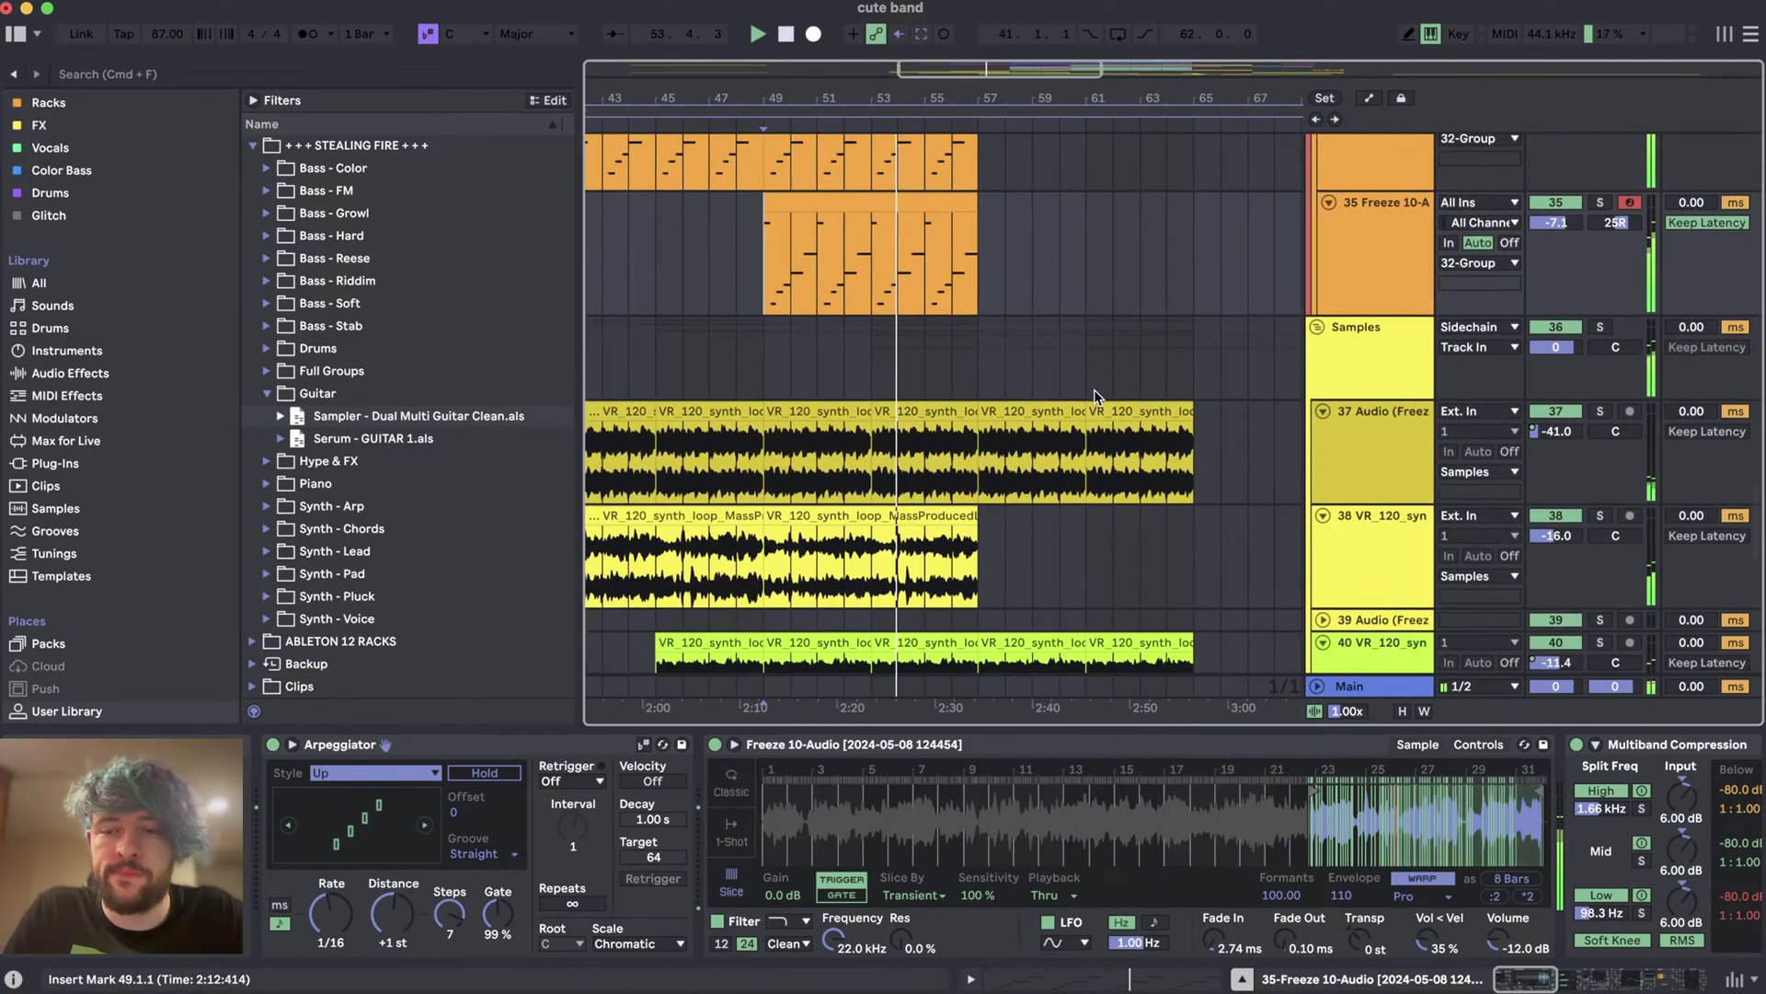
pyautogui.scroll(-4, 1095, 390)
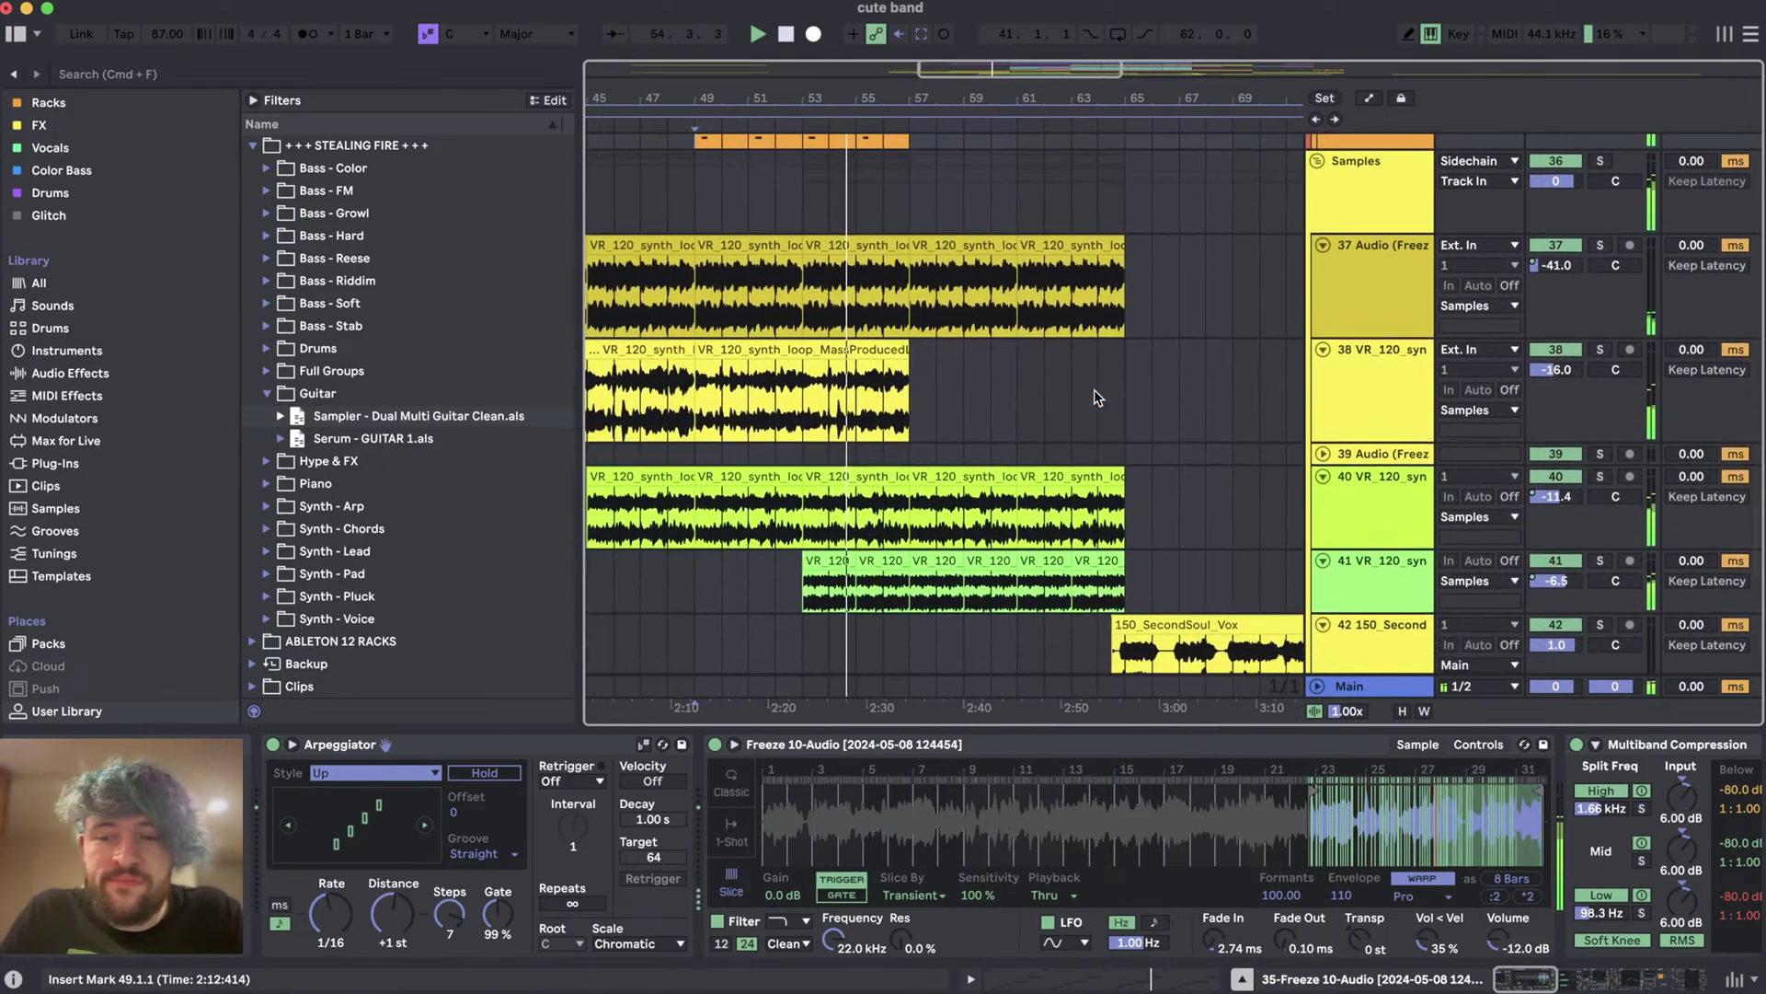
pyautogui.scroll(2, 1095, 389)
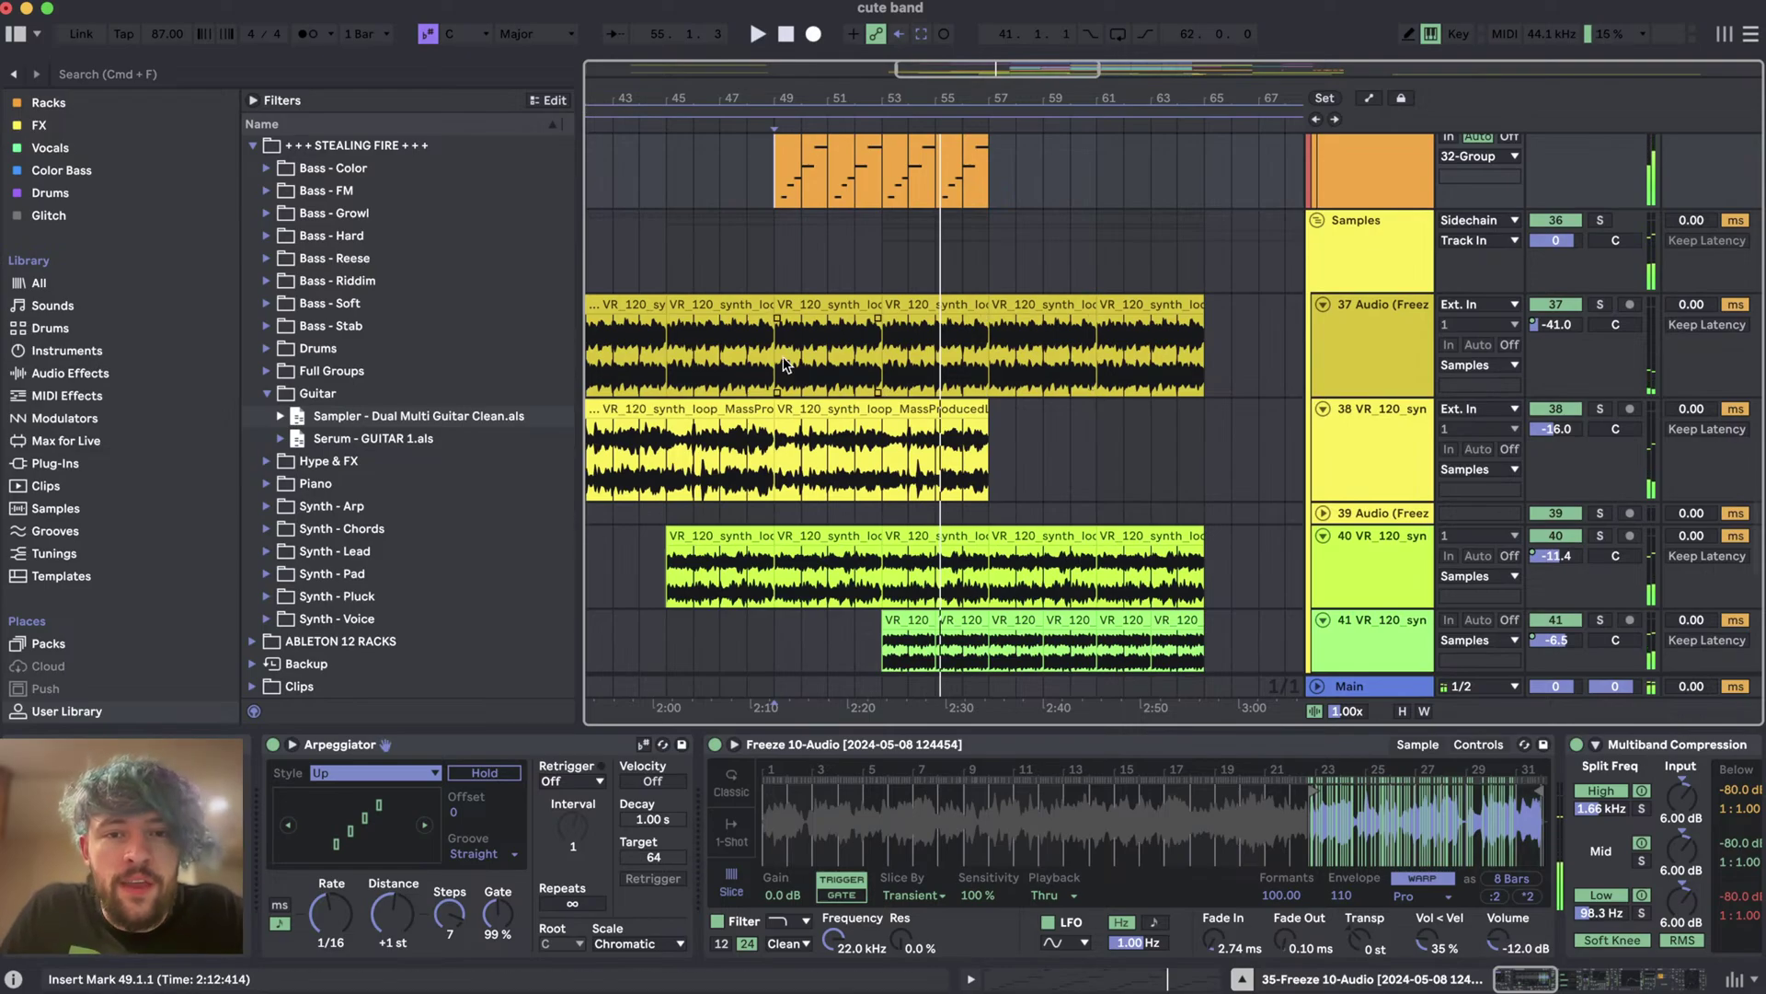
# - Select the MassProducedLoops clip at bar 49 on track 38, solo tracks 37 and 38, and play them
pyautogui.click(828, 408)
pyautogui.scroll(3, 768, 571)
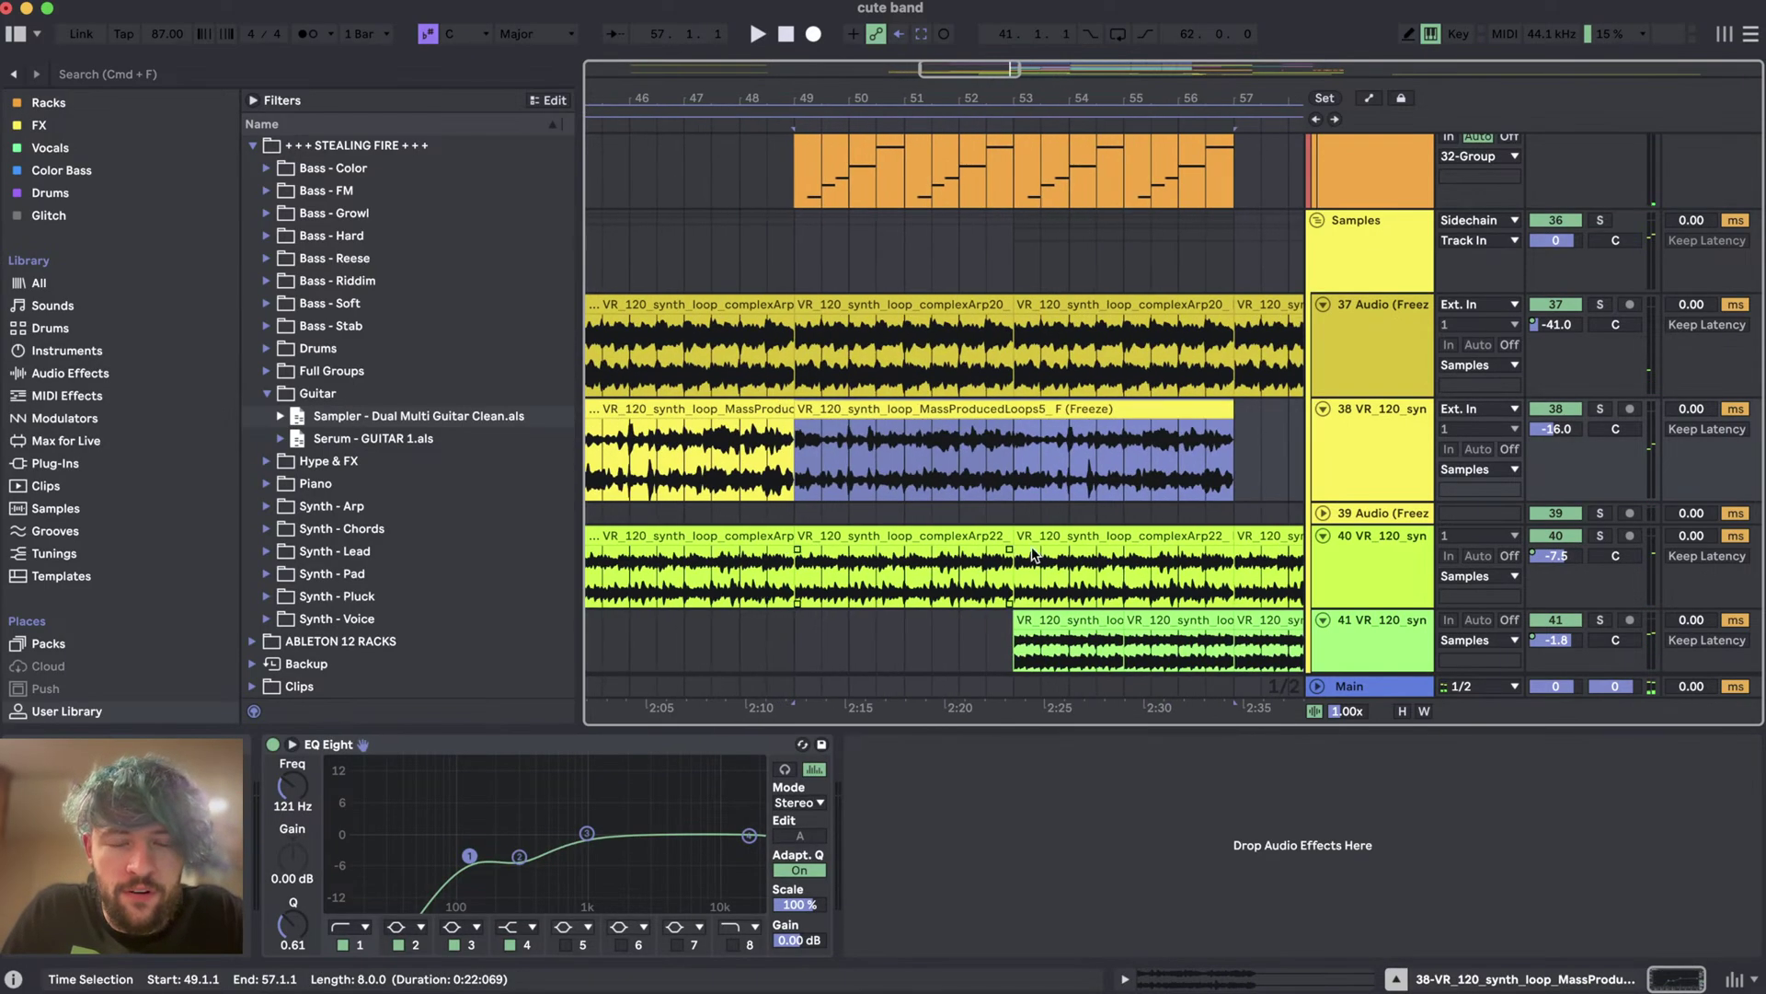
pyautogui.click(1602, 304)
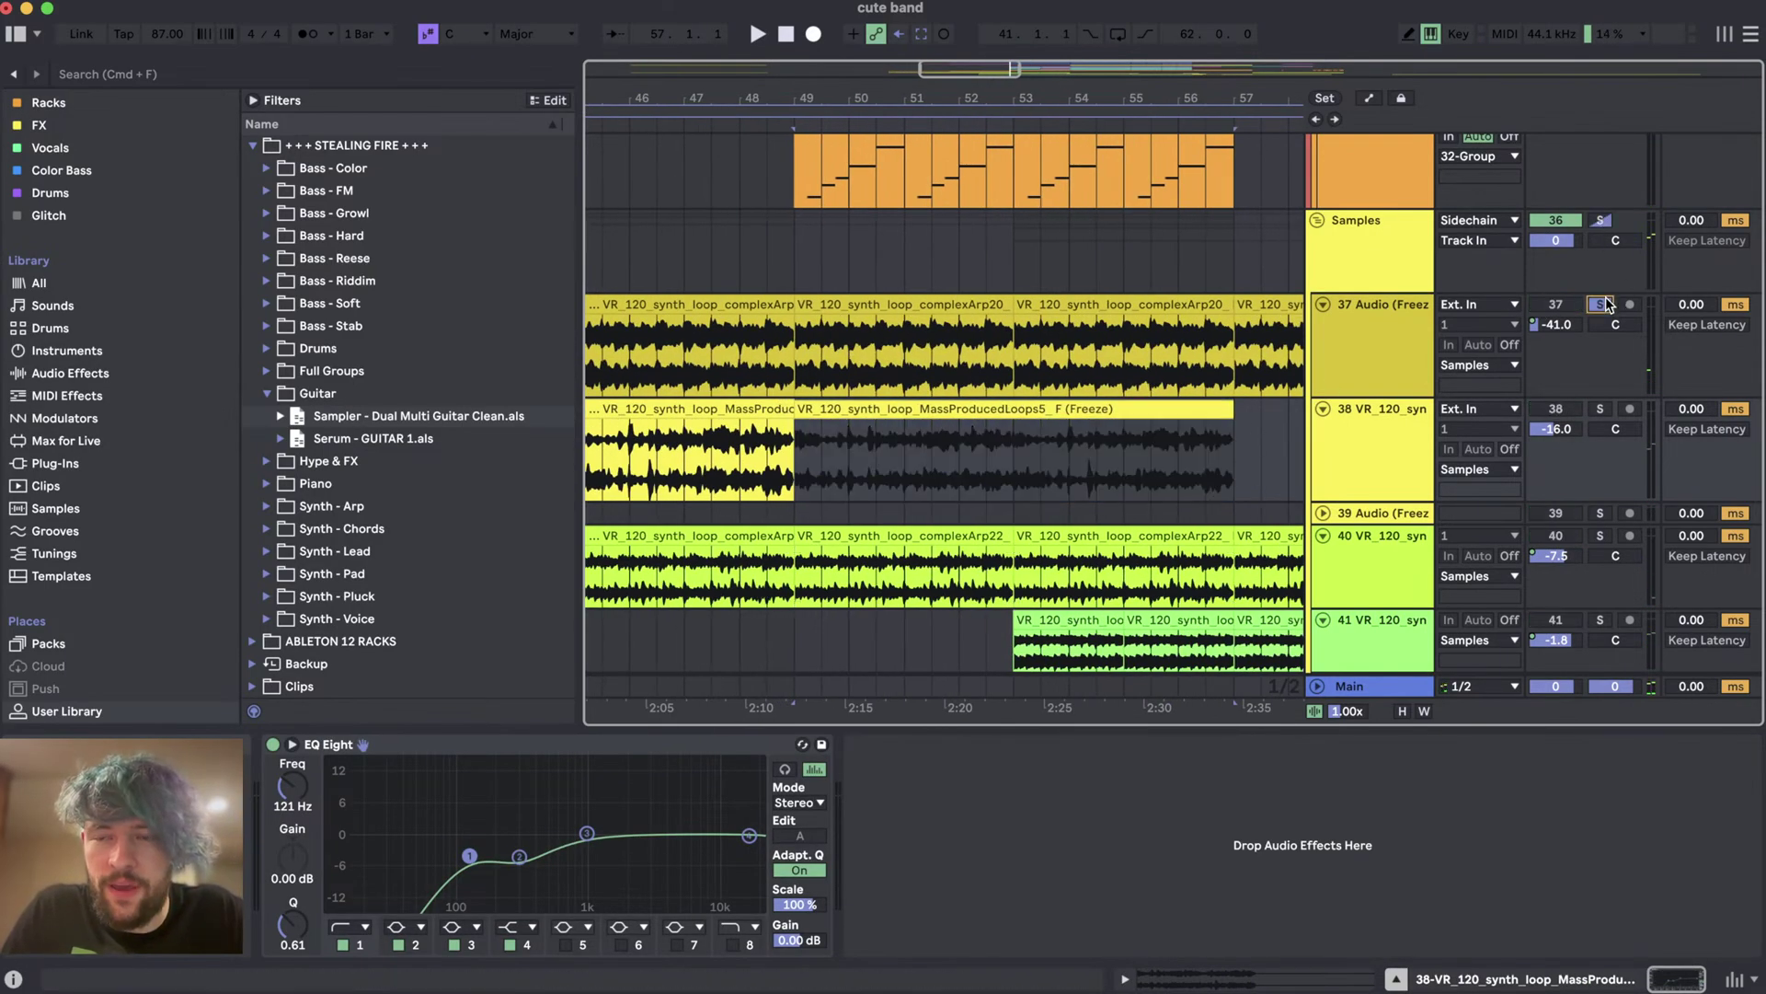
pyautogui.click(1601, 408)
pyautogui.press('space')
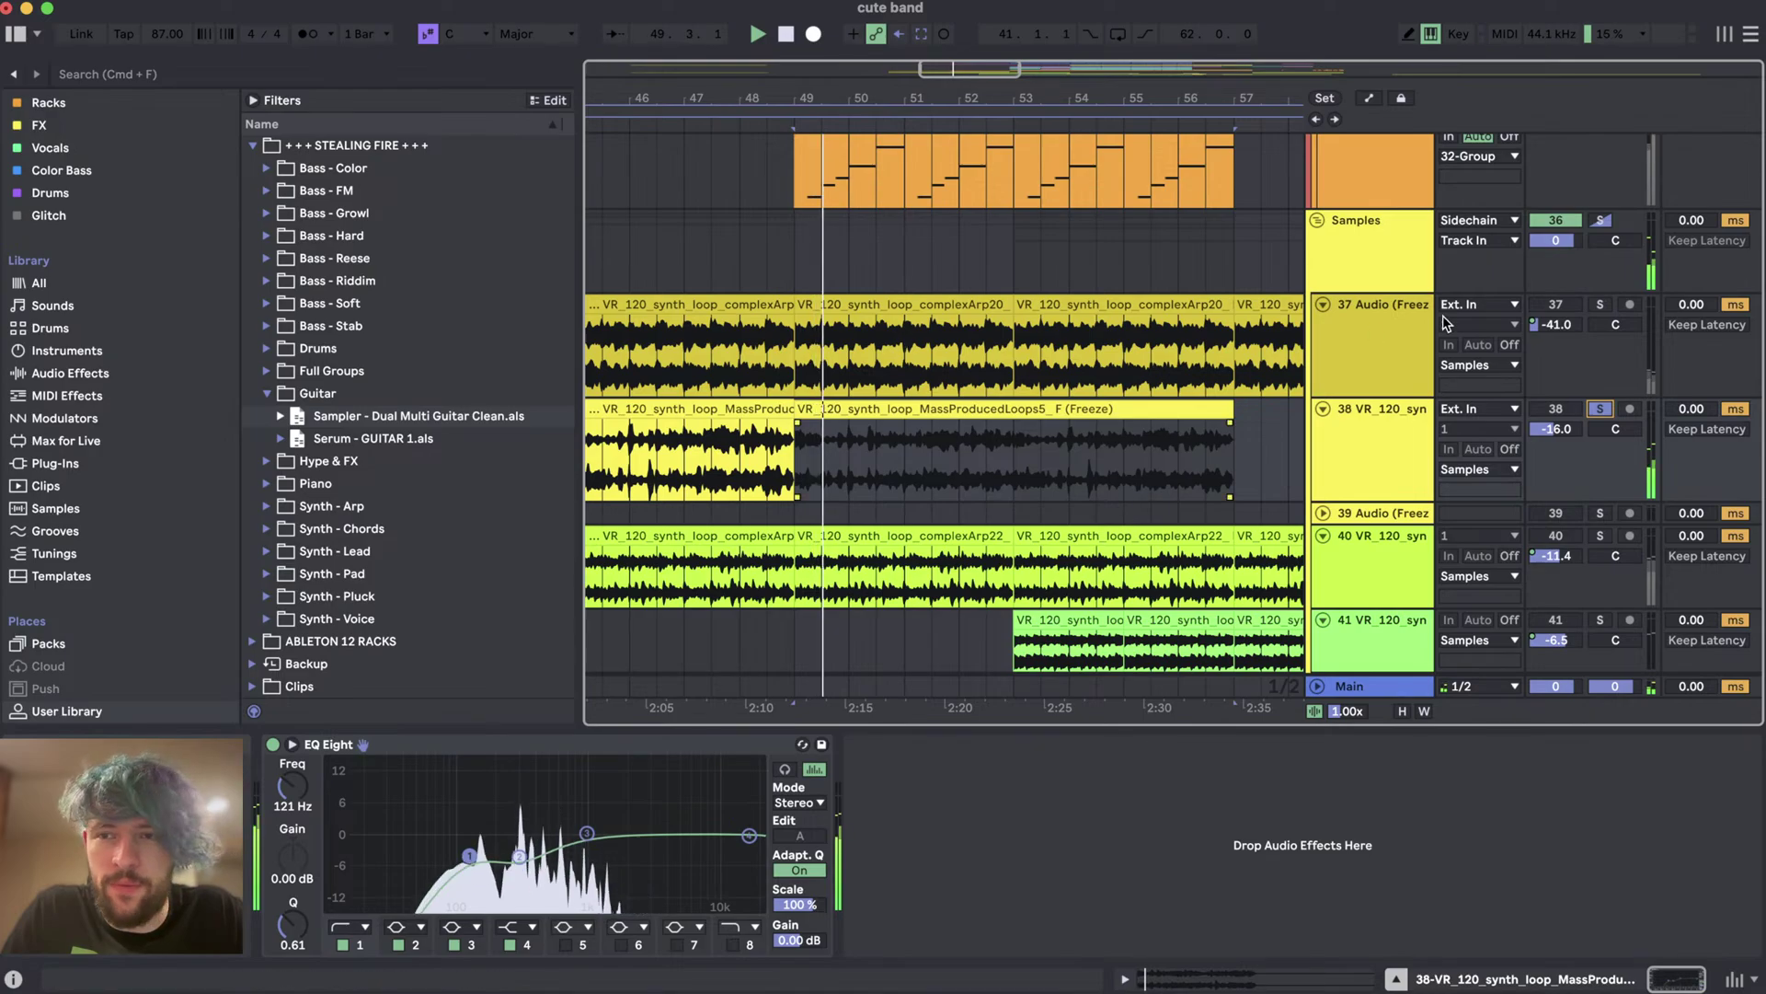
# - Add the VR_120 synth tracks 40 and 41 to the soloed tracks and select track 41's clip at bar 53
pyautogui.click(1601, 535)
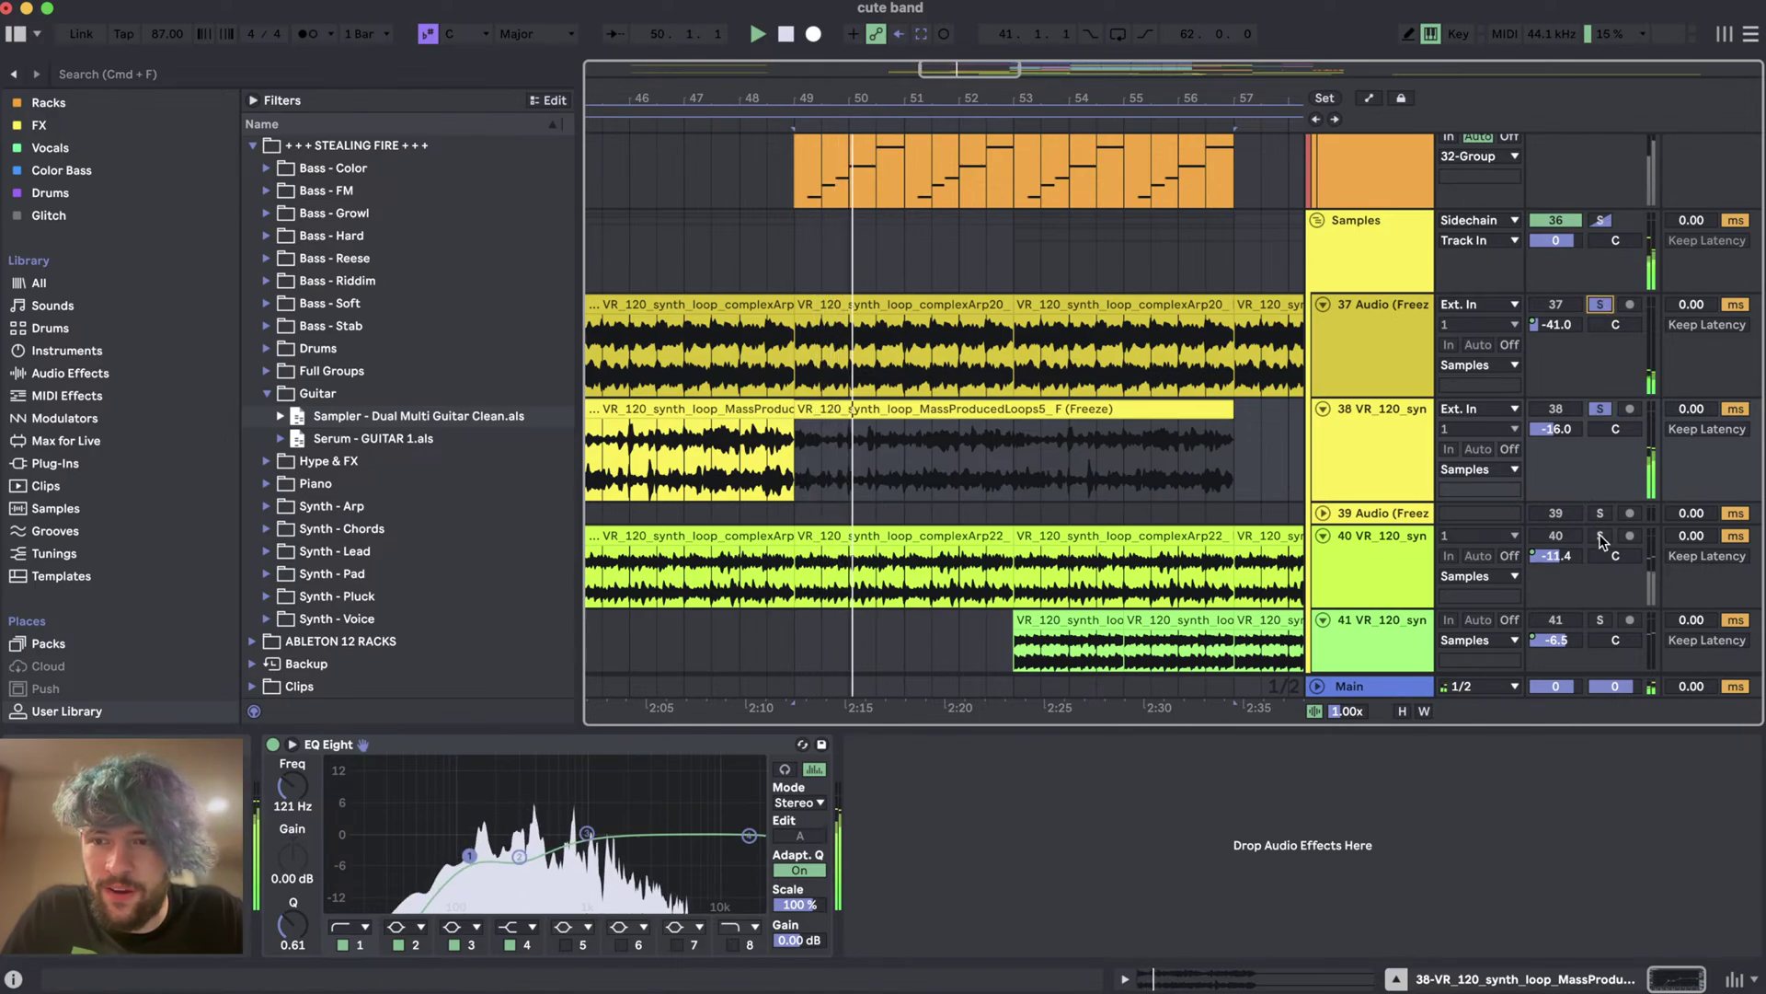
pyautogui.click(1601, 619)
pyautogui.click(1040, 649)
pyautogui.scroll(-2, 1168, 571)
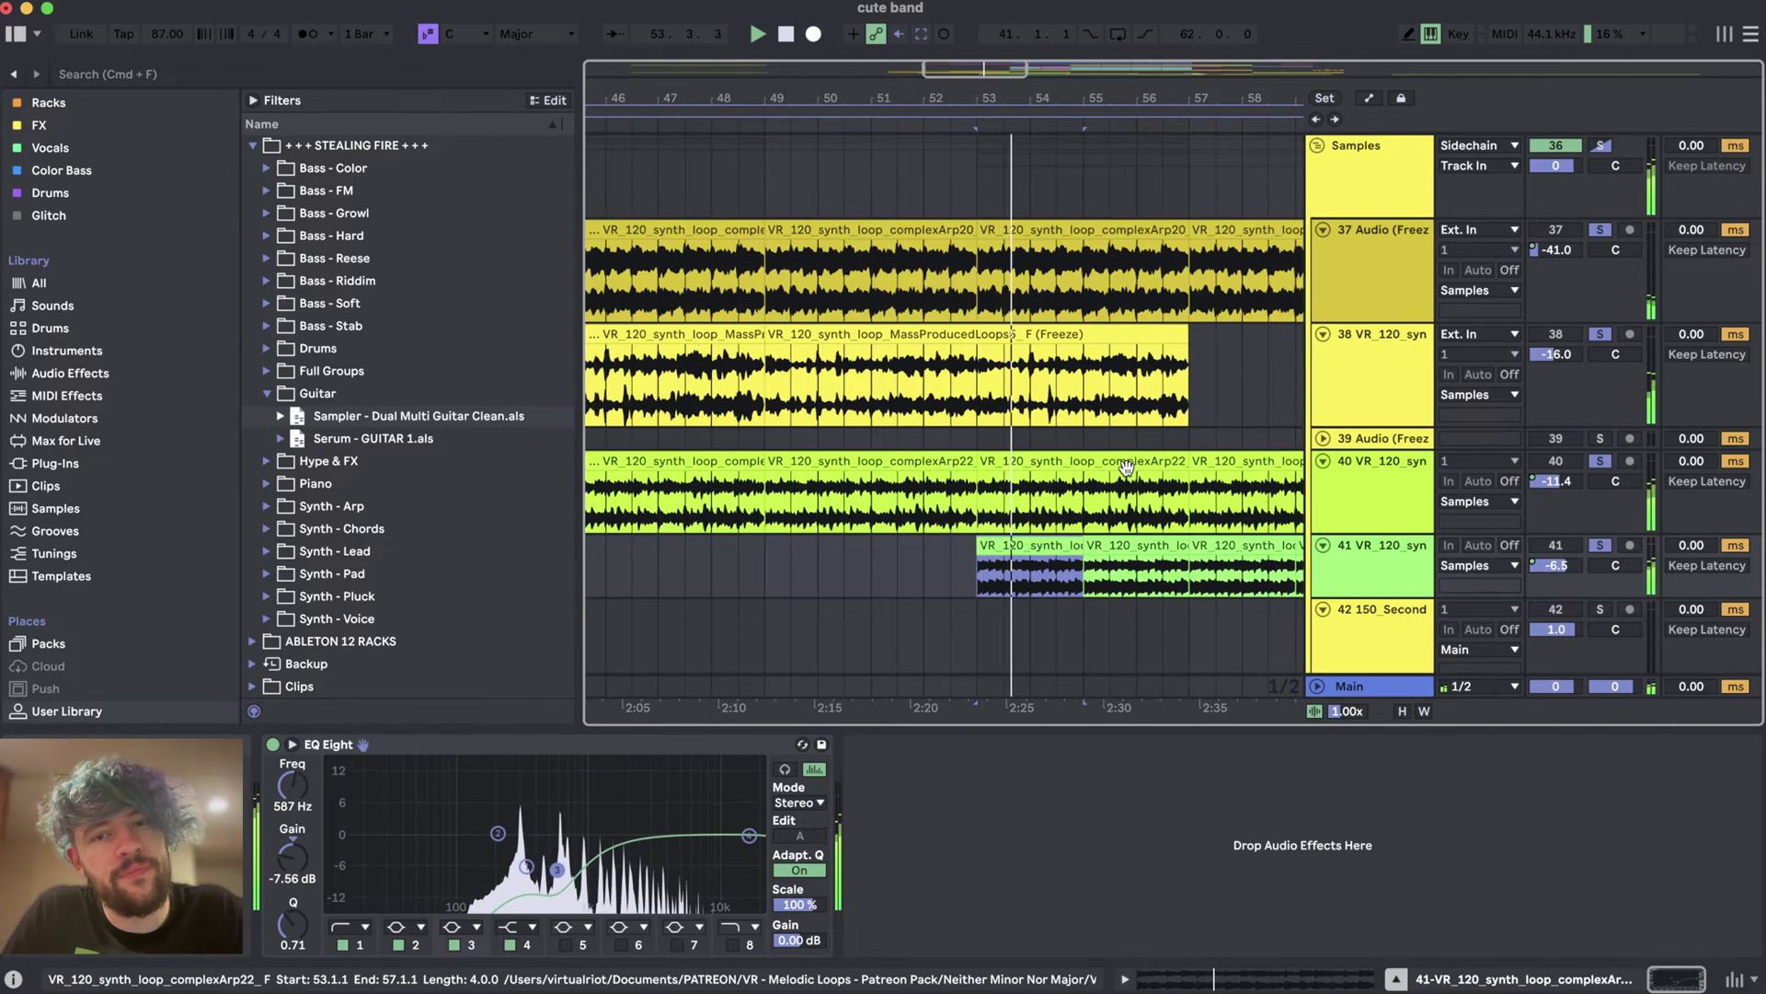
# - Audition the 8 Serum and 9 Serum bass tracks soloed from bar 53, and return to the full mix
pyautogui.scroll(5, 1130, 475)
pyautogui.scroll(15, 1127, 468)
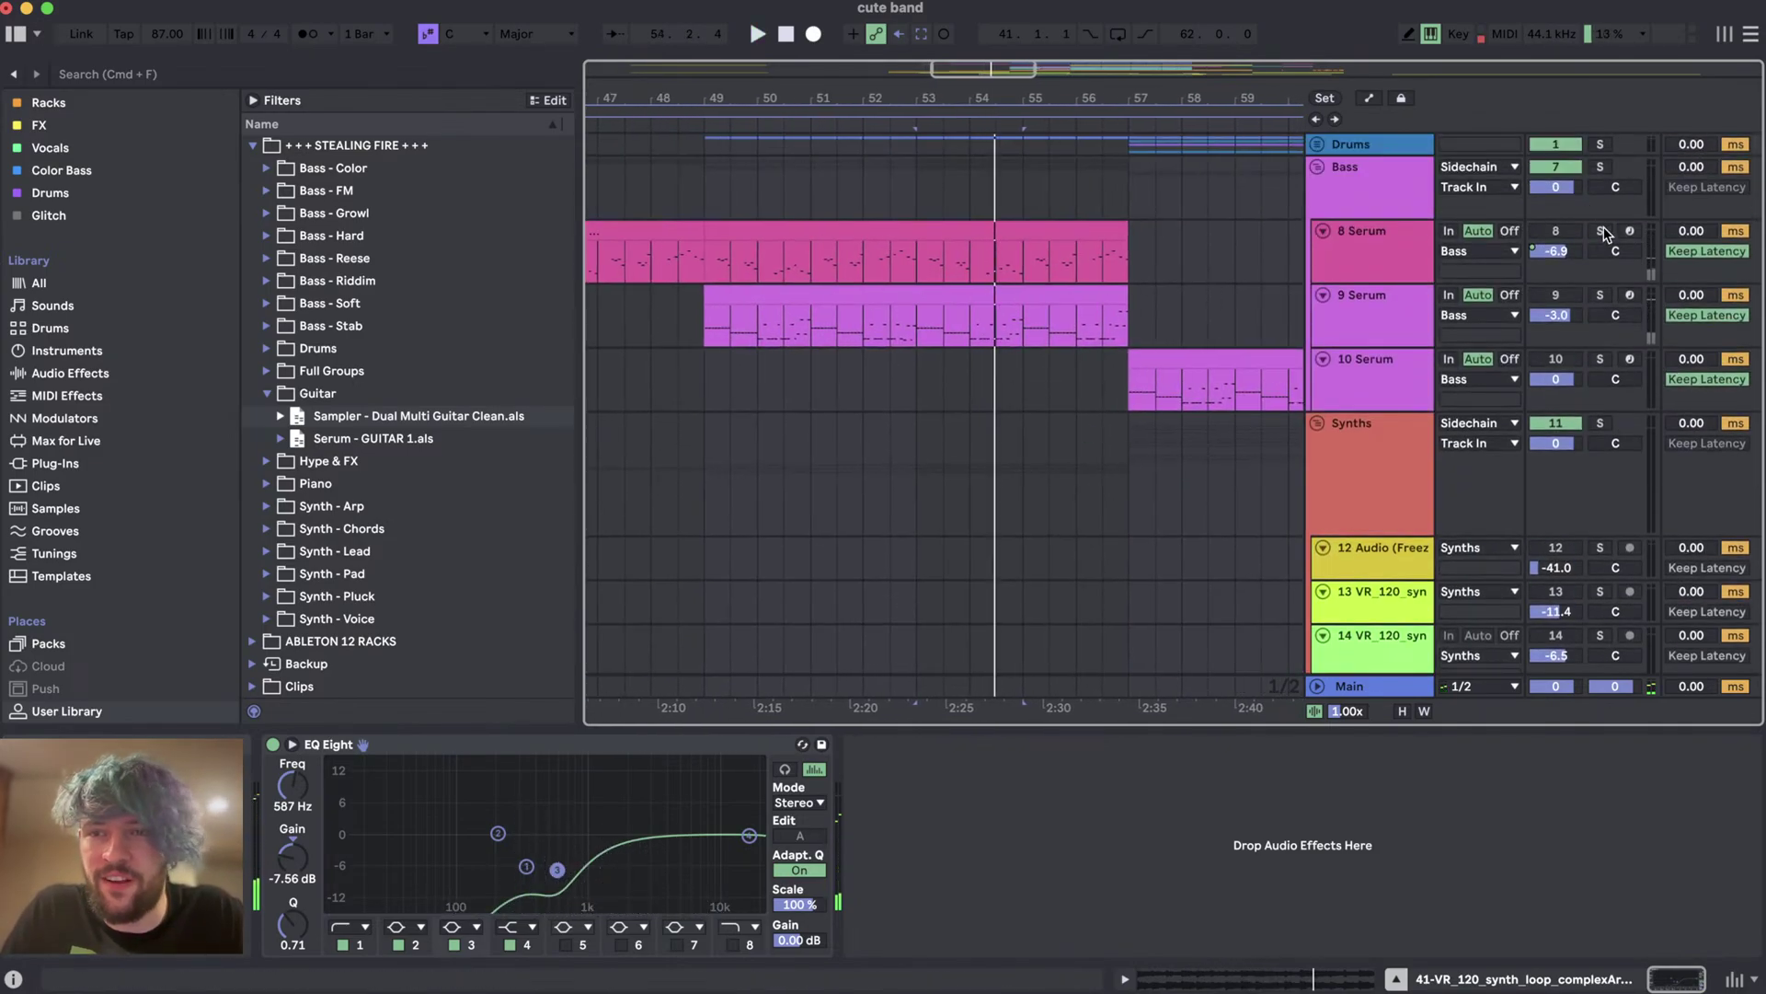
pyautogui.click(916, 253)
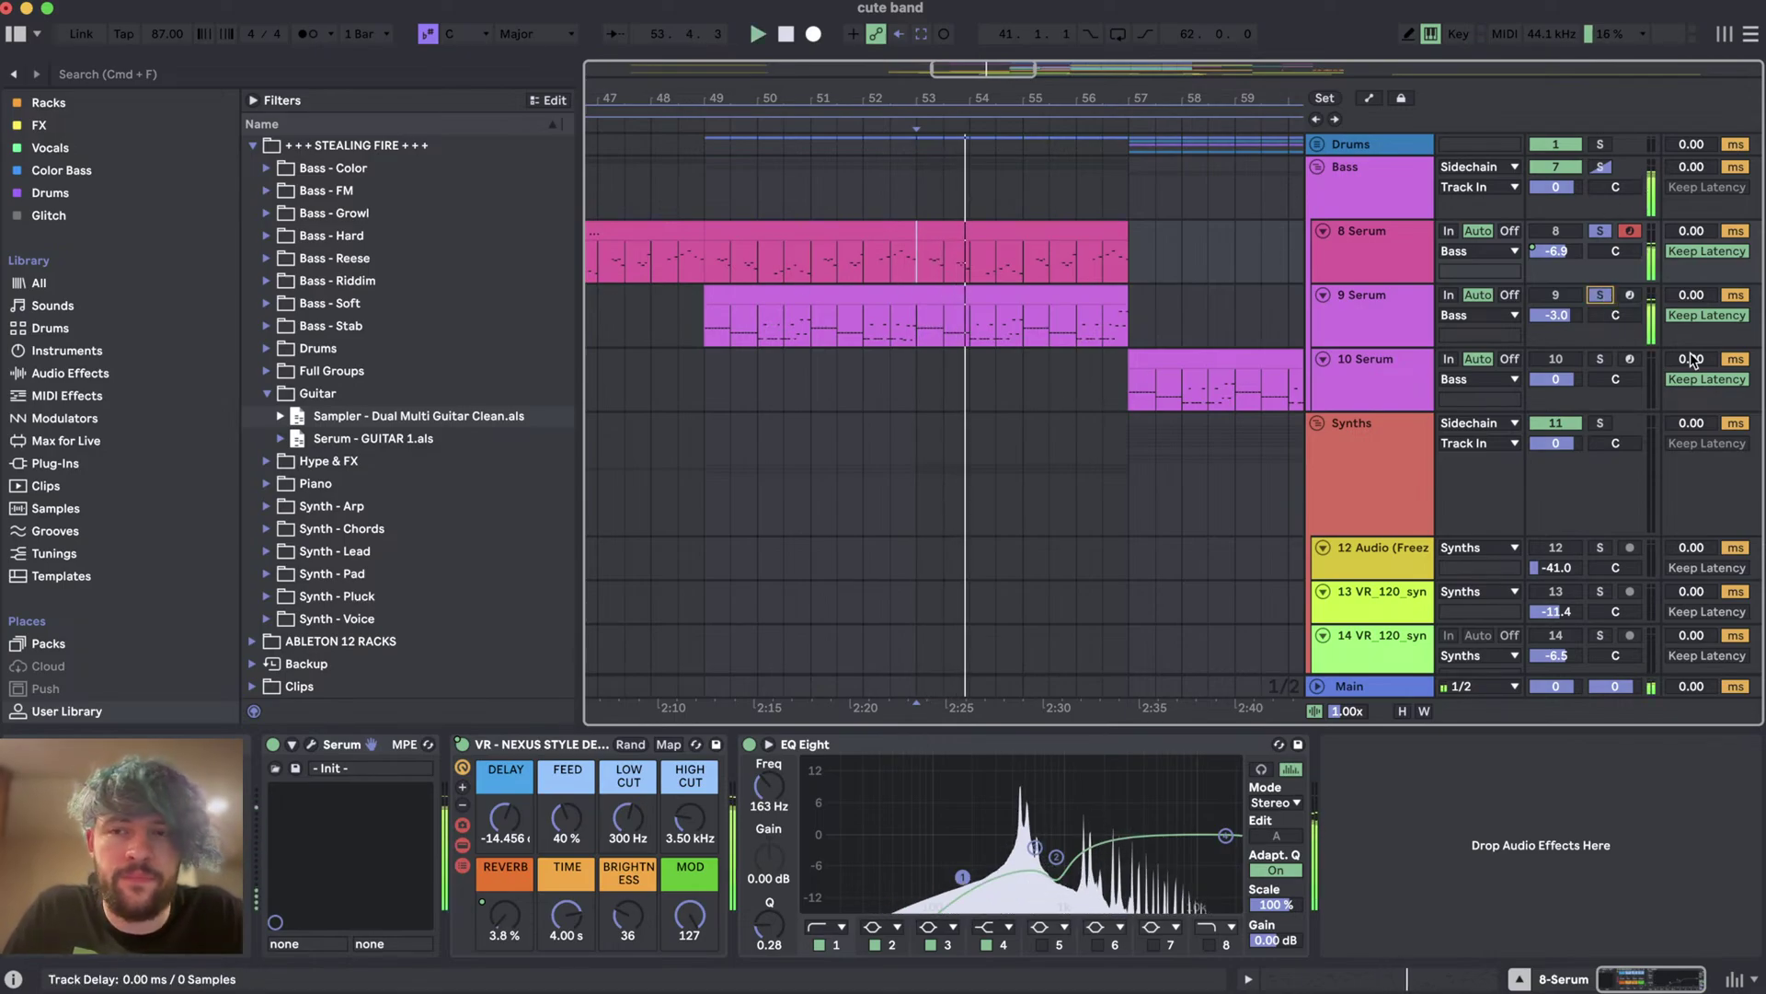
pyautogui.click(1383, 320)
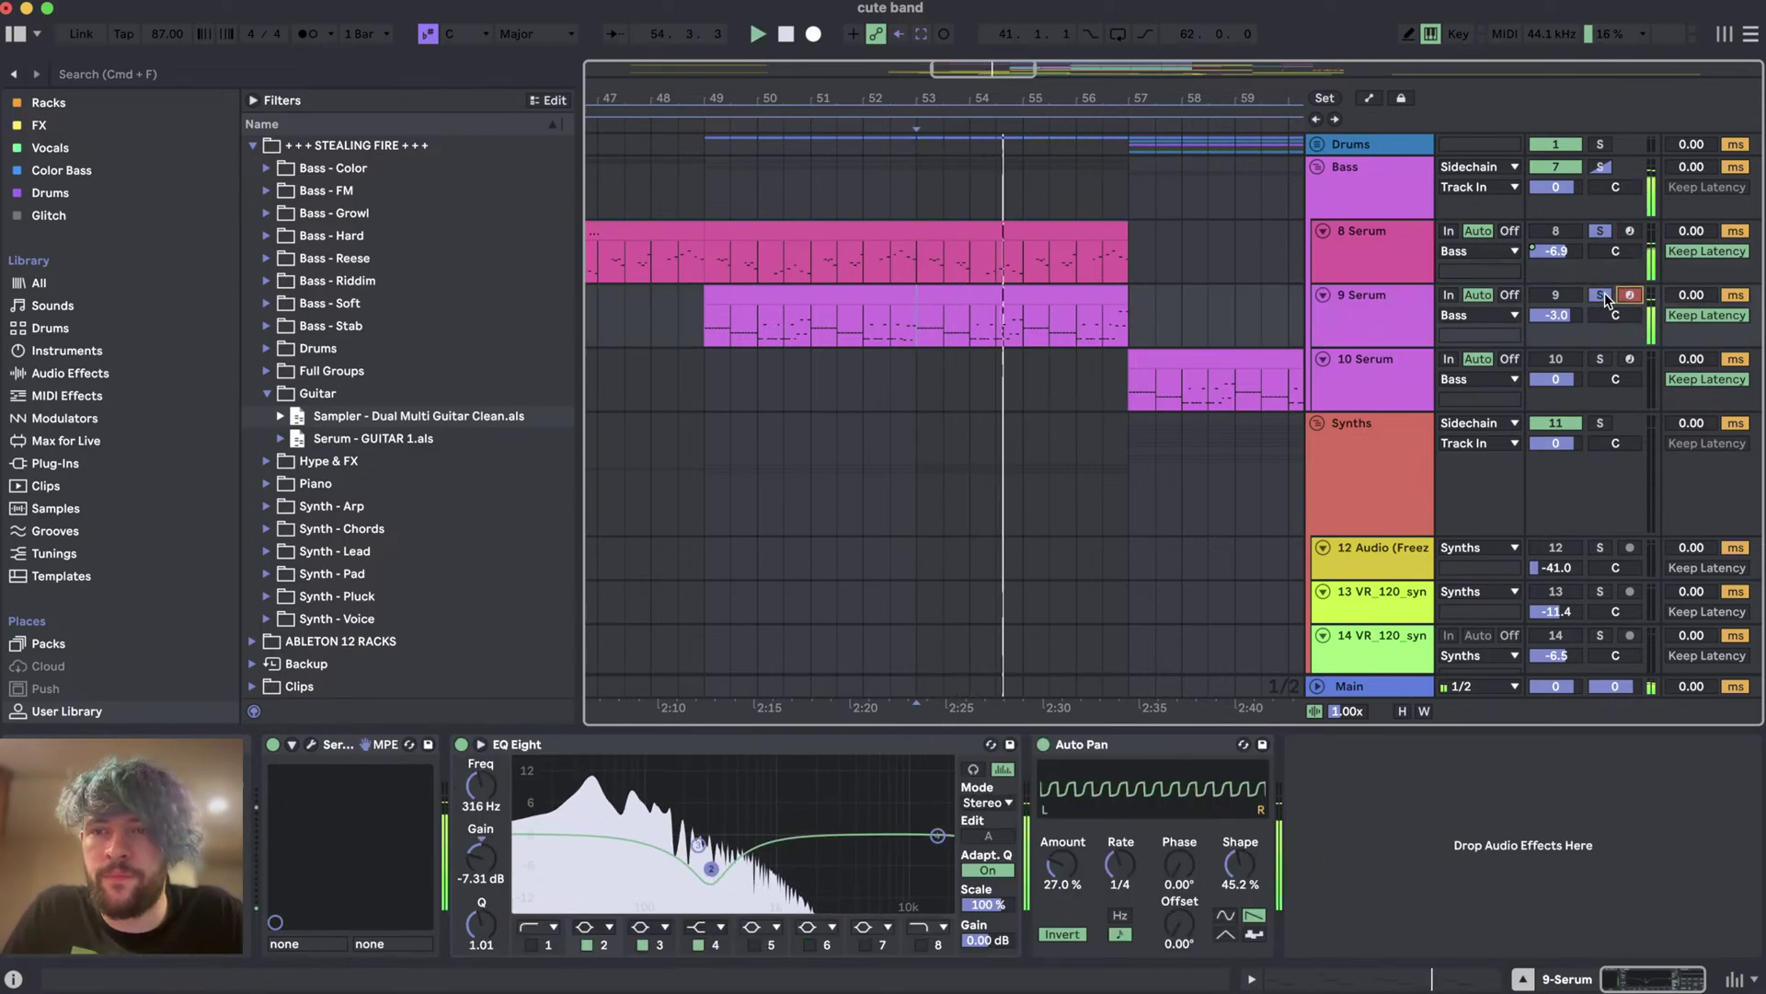
pyautogui.click(1058, 297)
pyautogui.scroll(-4, 1074, 329)
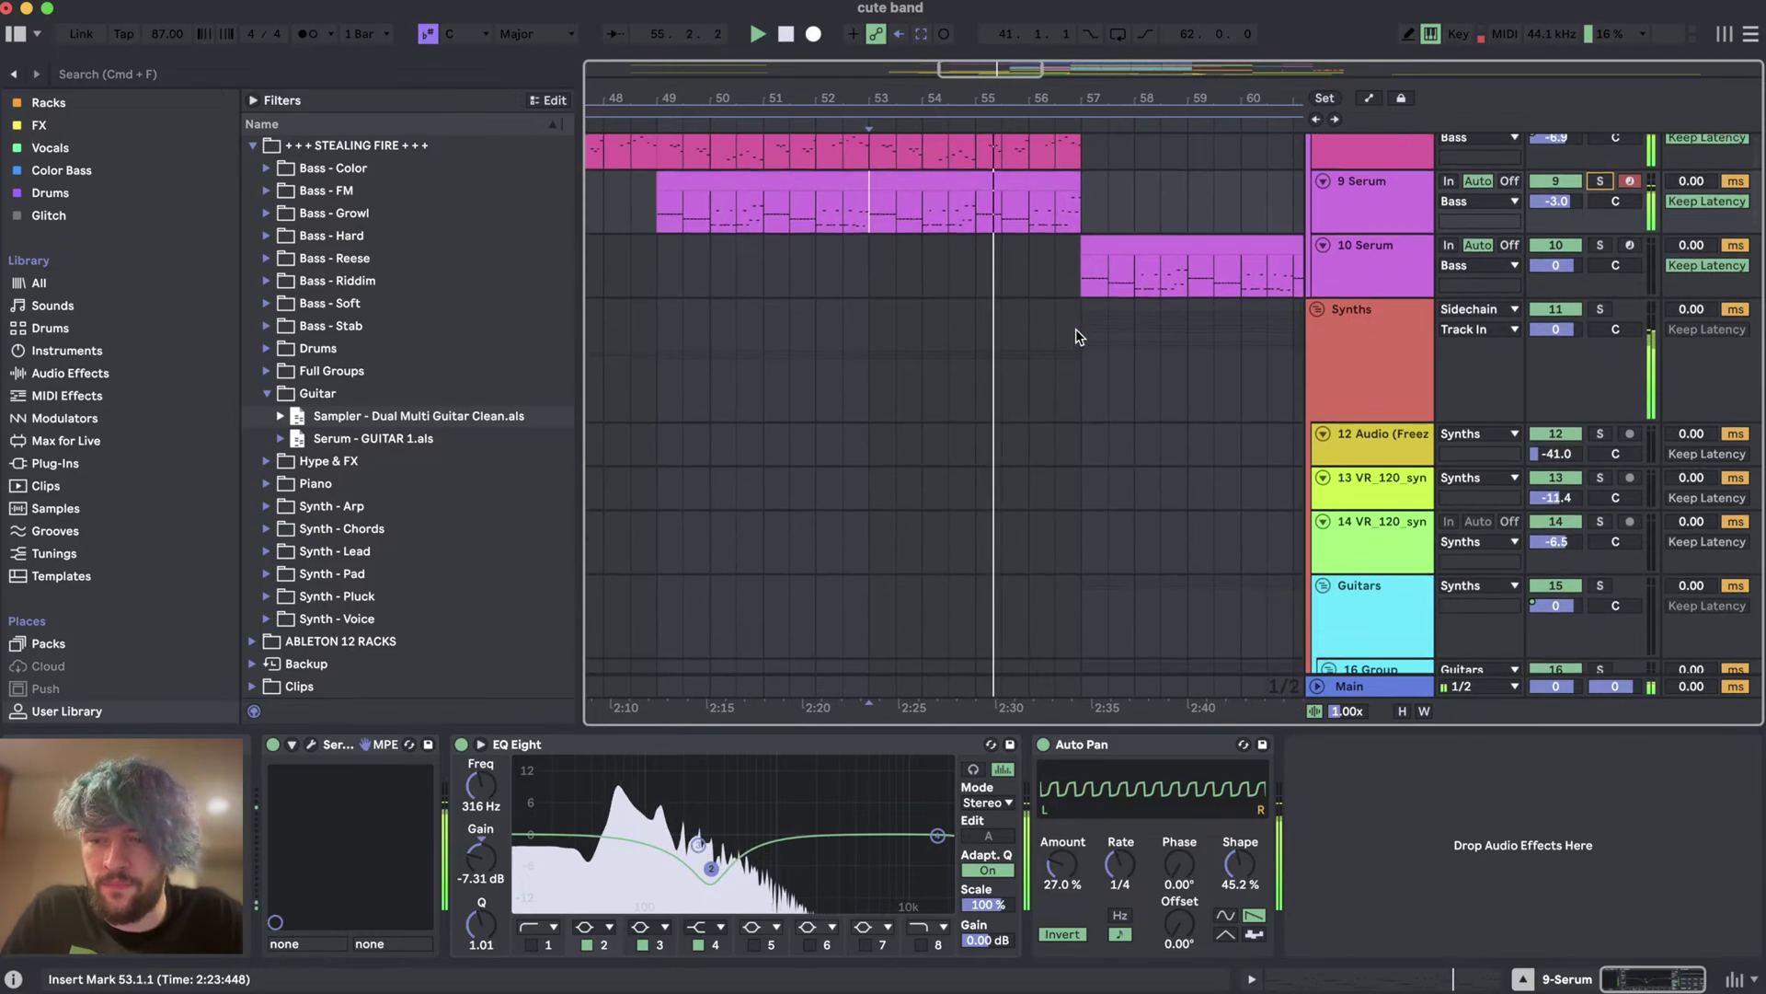
pyautogui.scroll(4, 1082, 294)
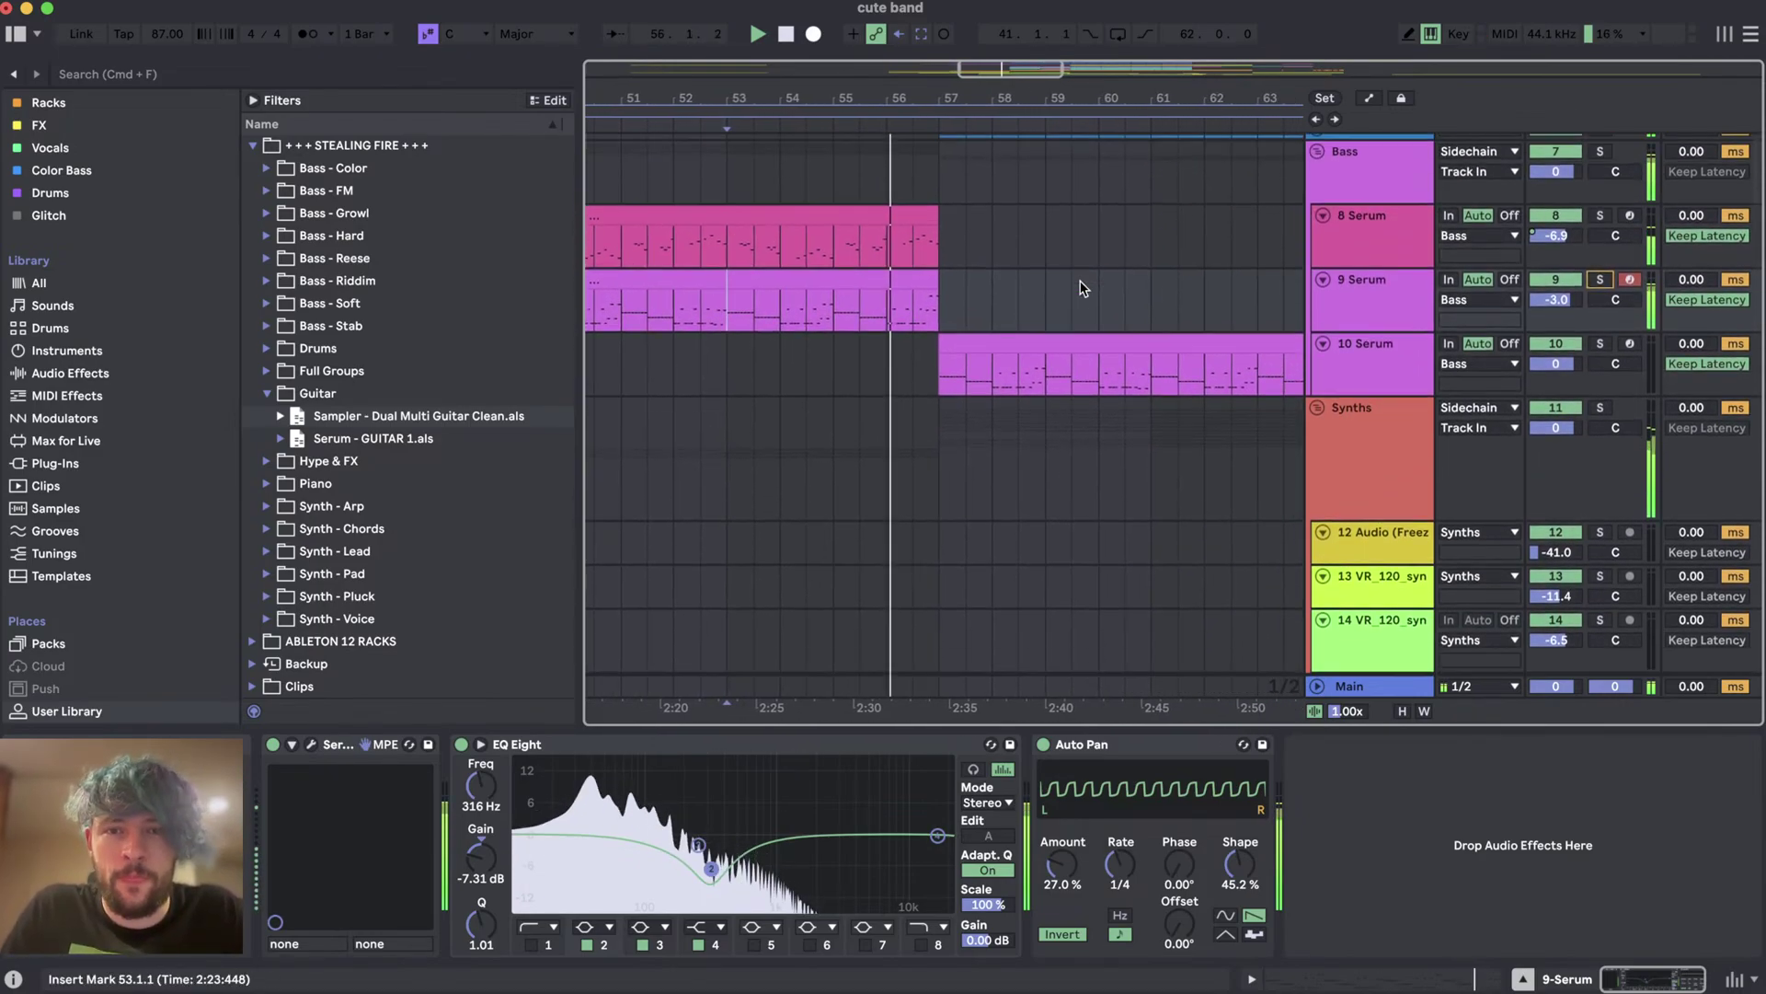
# - Select the 10 Serum clip at bar 57 and look through the guitar and synth groups below it
pyautogui.click(961, 356)
pyautogui.scroll(-10, 990, 506)
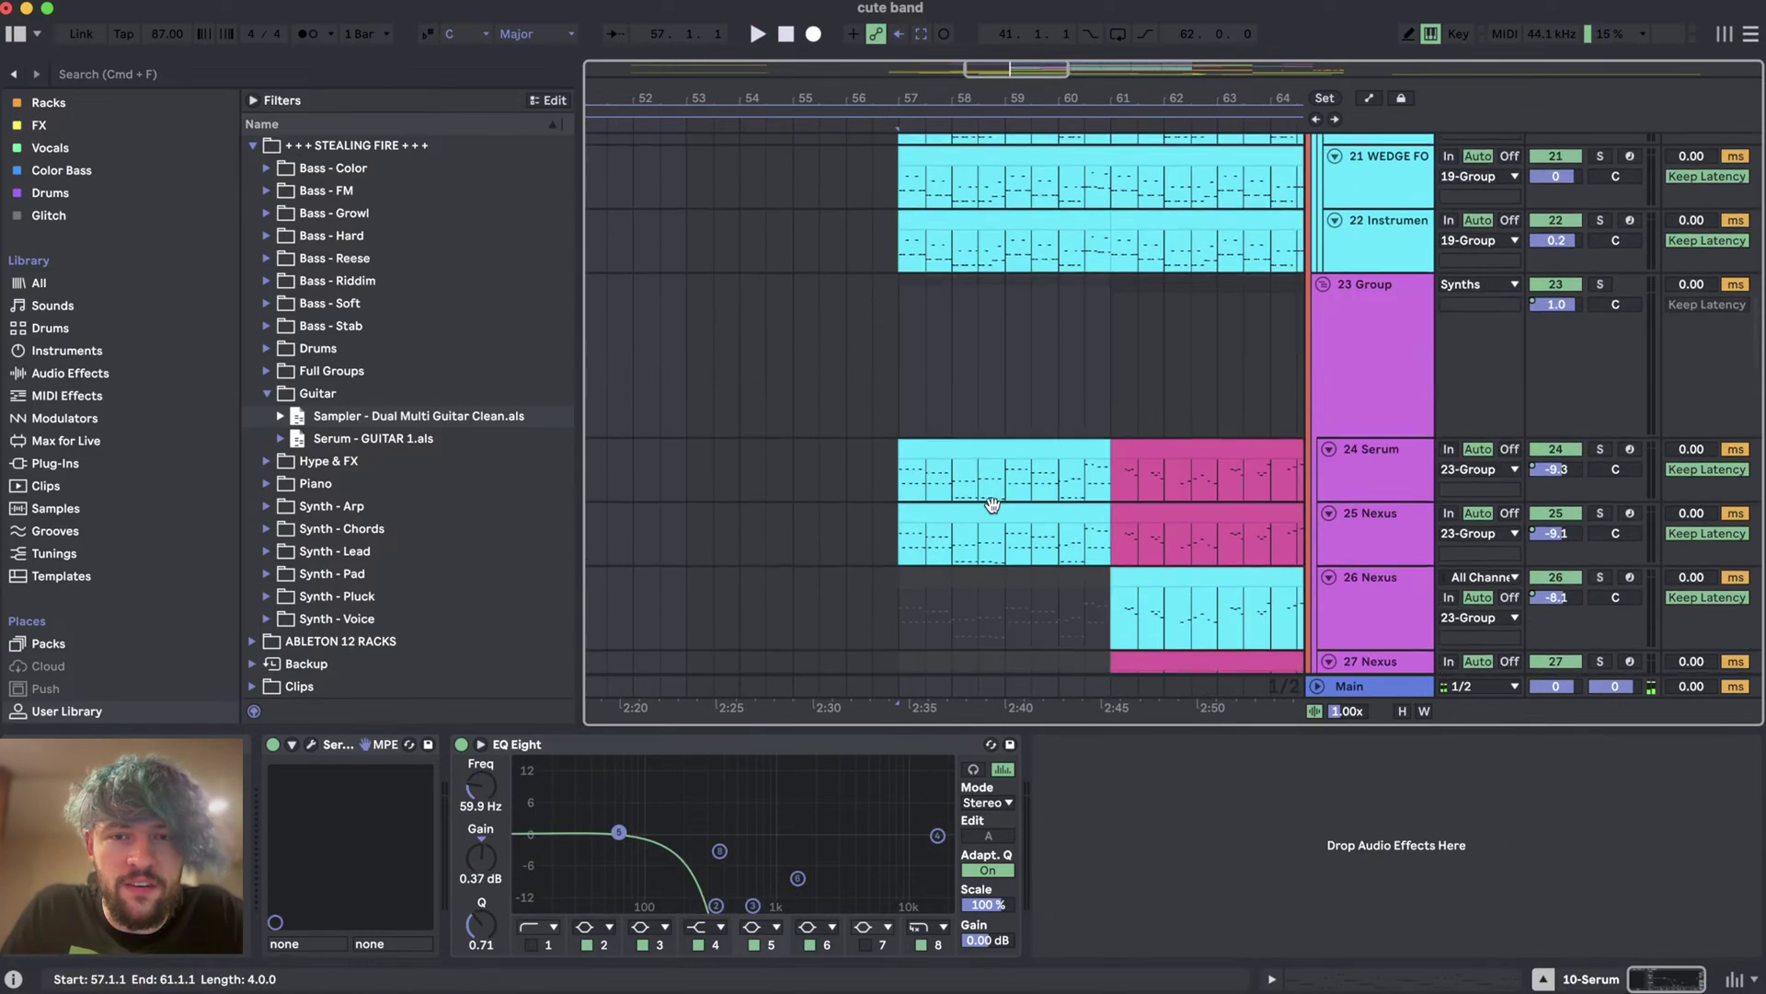
pyautogui.scroll(2, 1023, 449)
# - Select track 17 and open its WEDGE FORCE Matcha instrument to examine the guitar settings, and close its window
pyautogui.click(1347, 328)
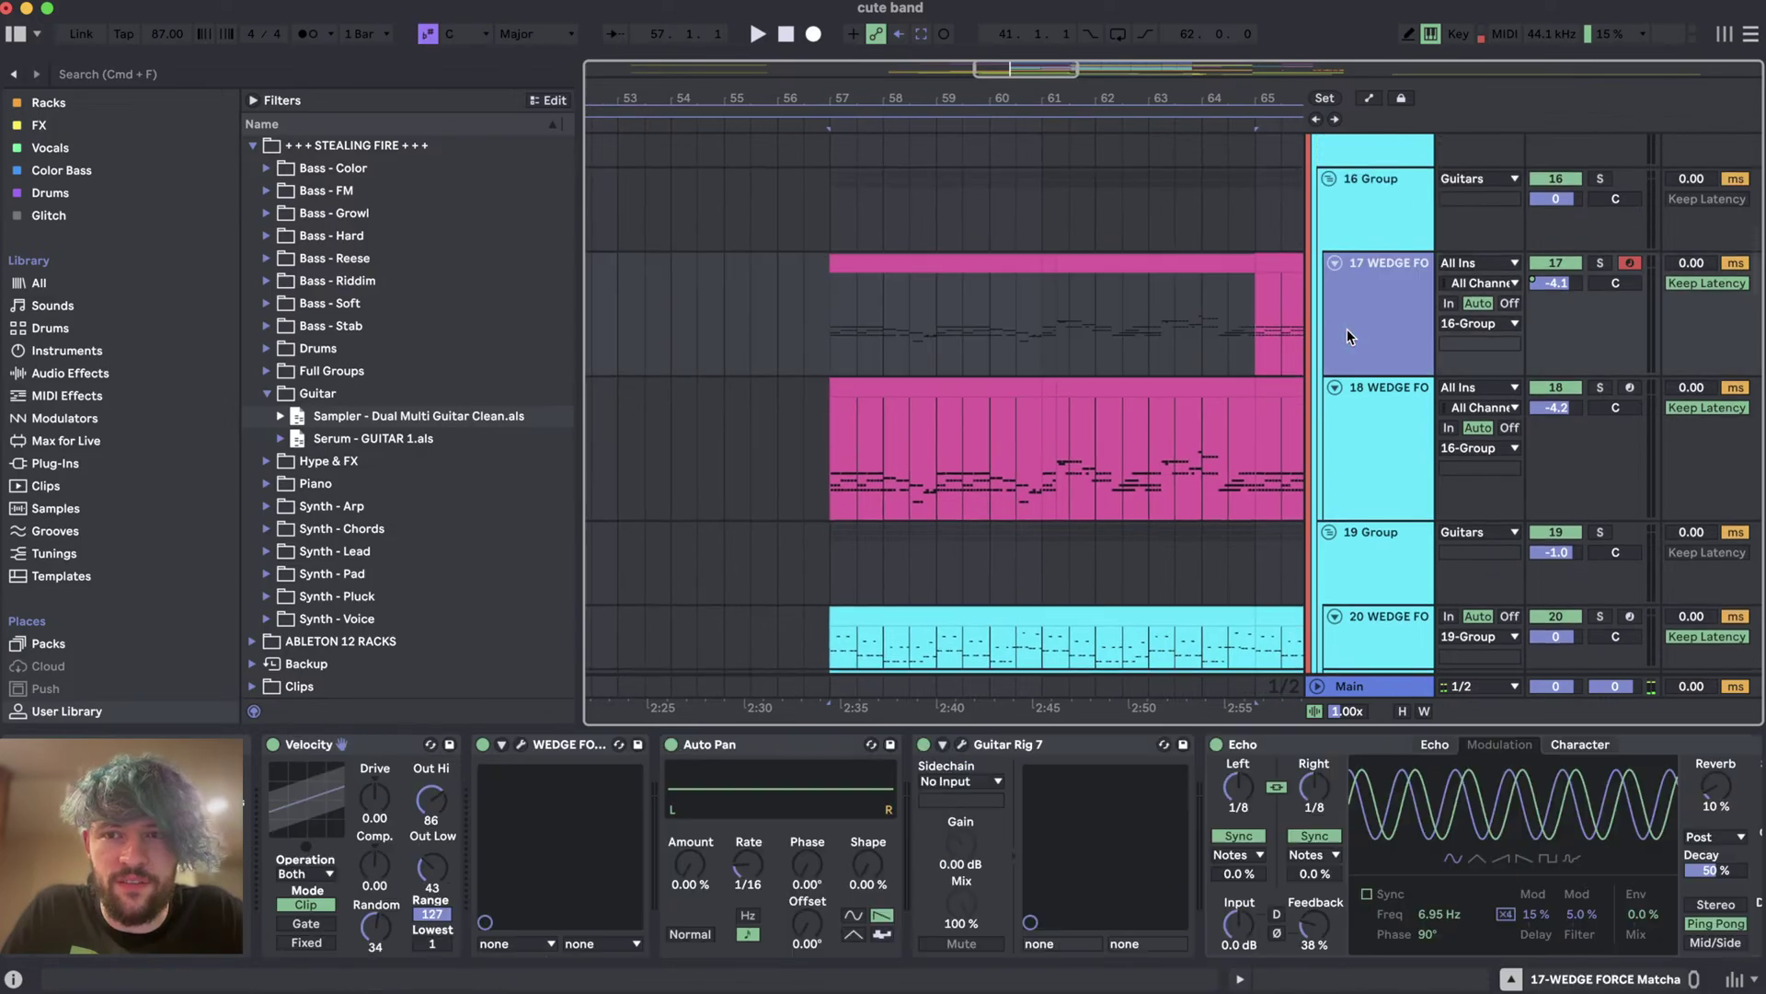
pyautogui.click(520, 744)
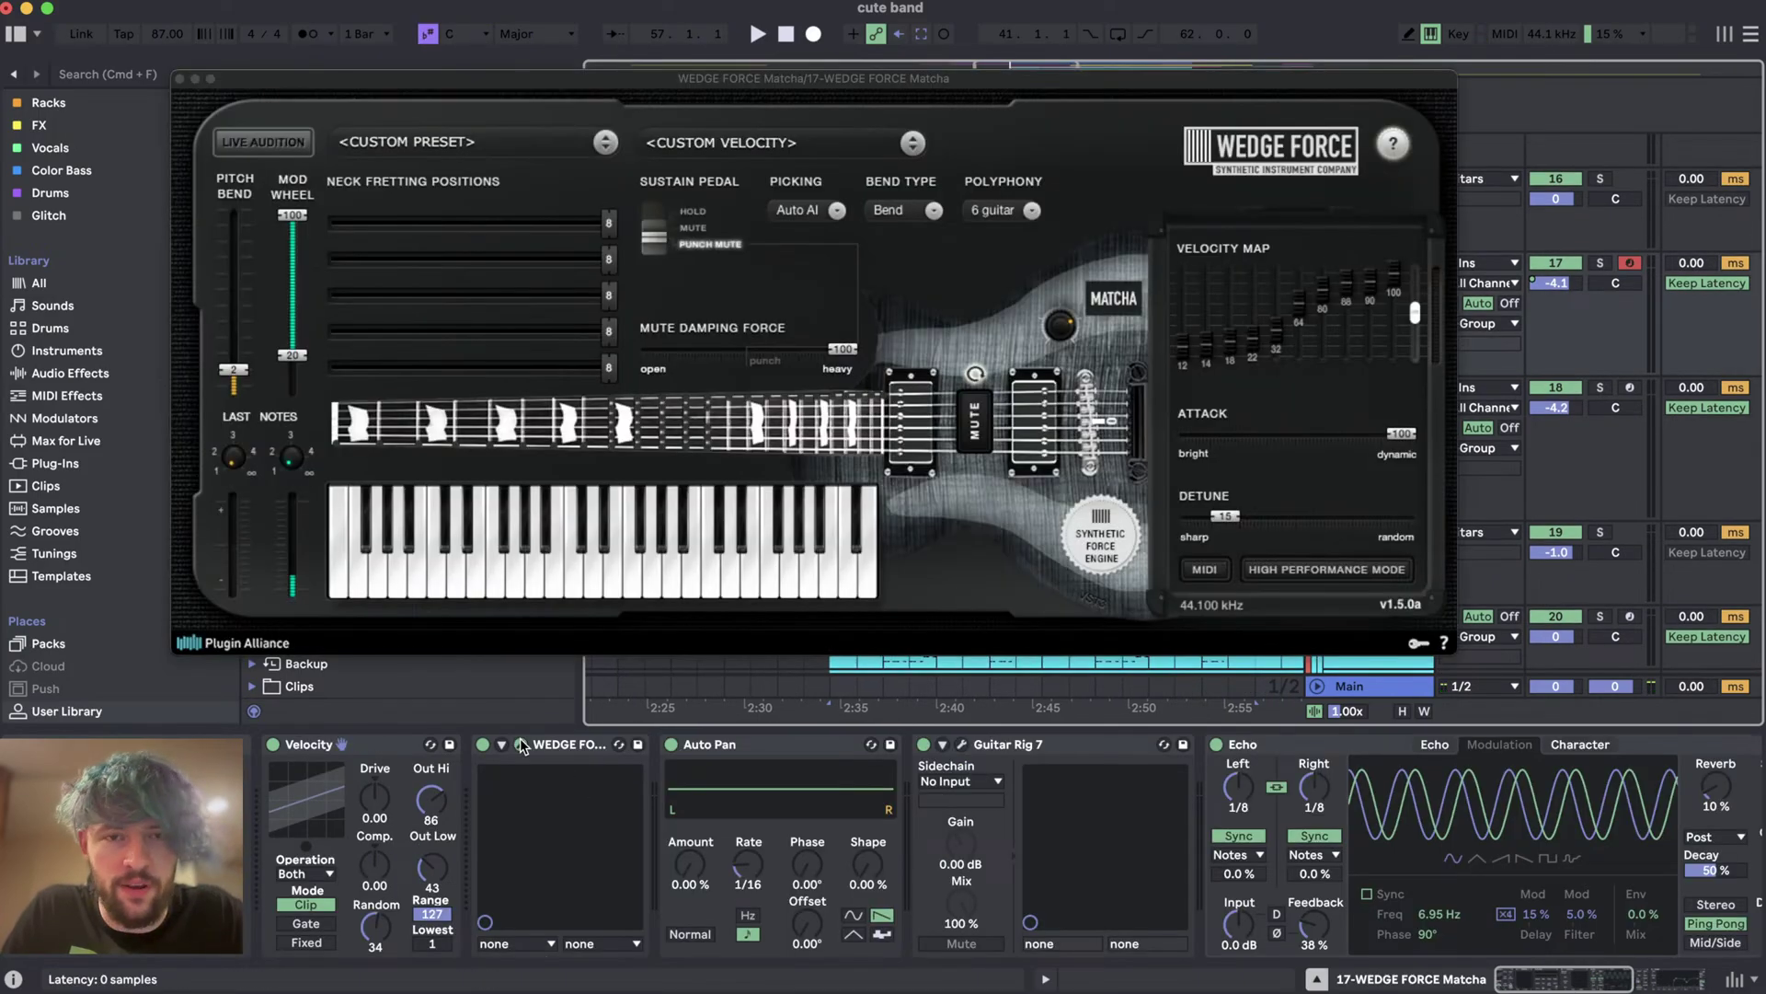
pyautogui.click(589, 578)
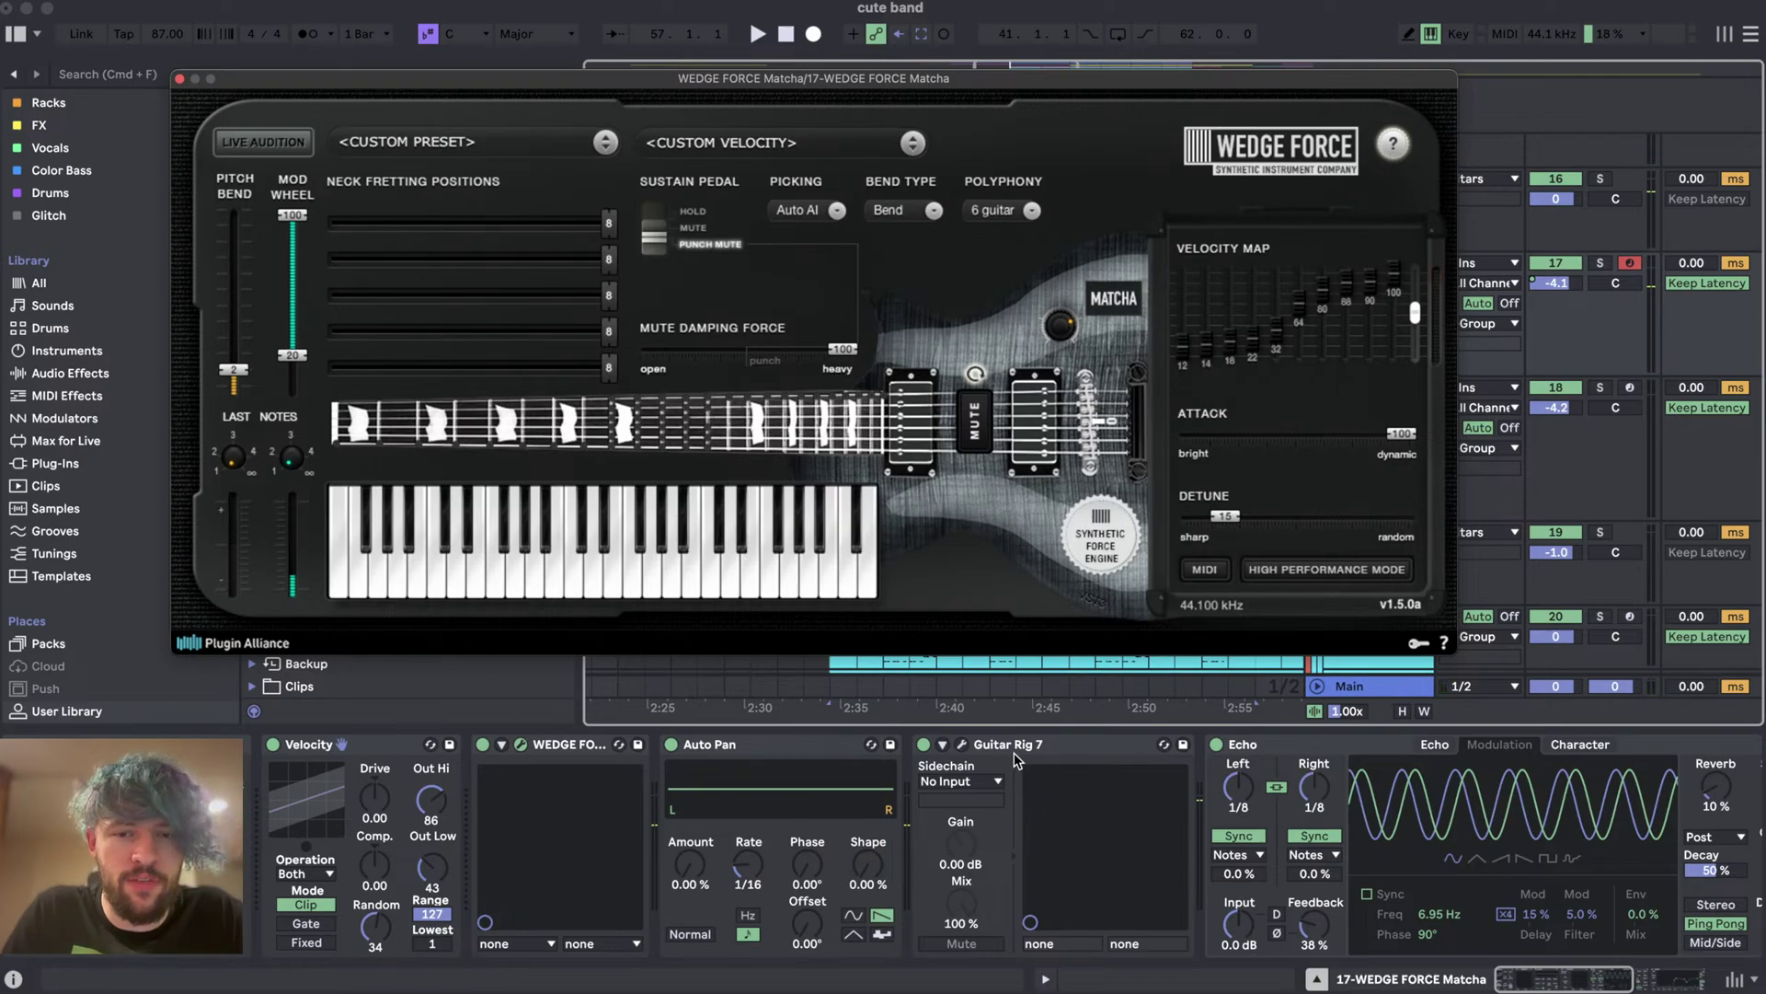
pyautogui.click(180, 79)
# - Inspect the device chains of tracks 18 WEDGE FORCE, 22 Instrument Rack and 24 Serum
pyautogui.click(1016, 434)
pyautogui.scroll(-5, 1016, 434)
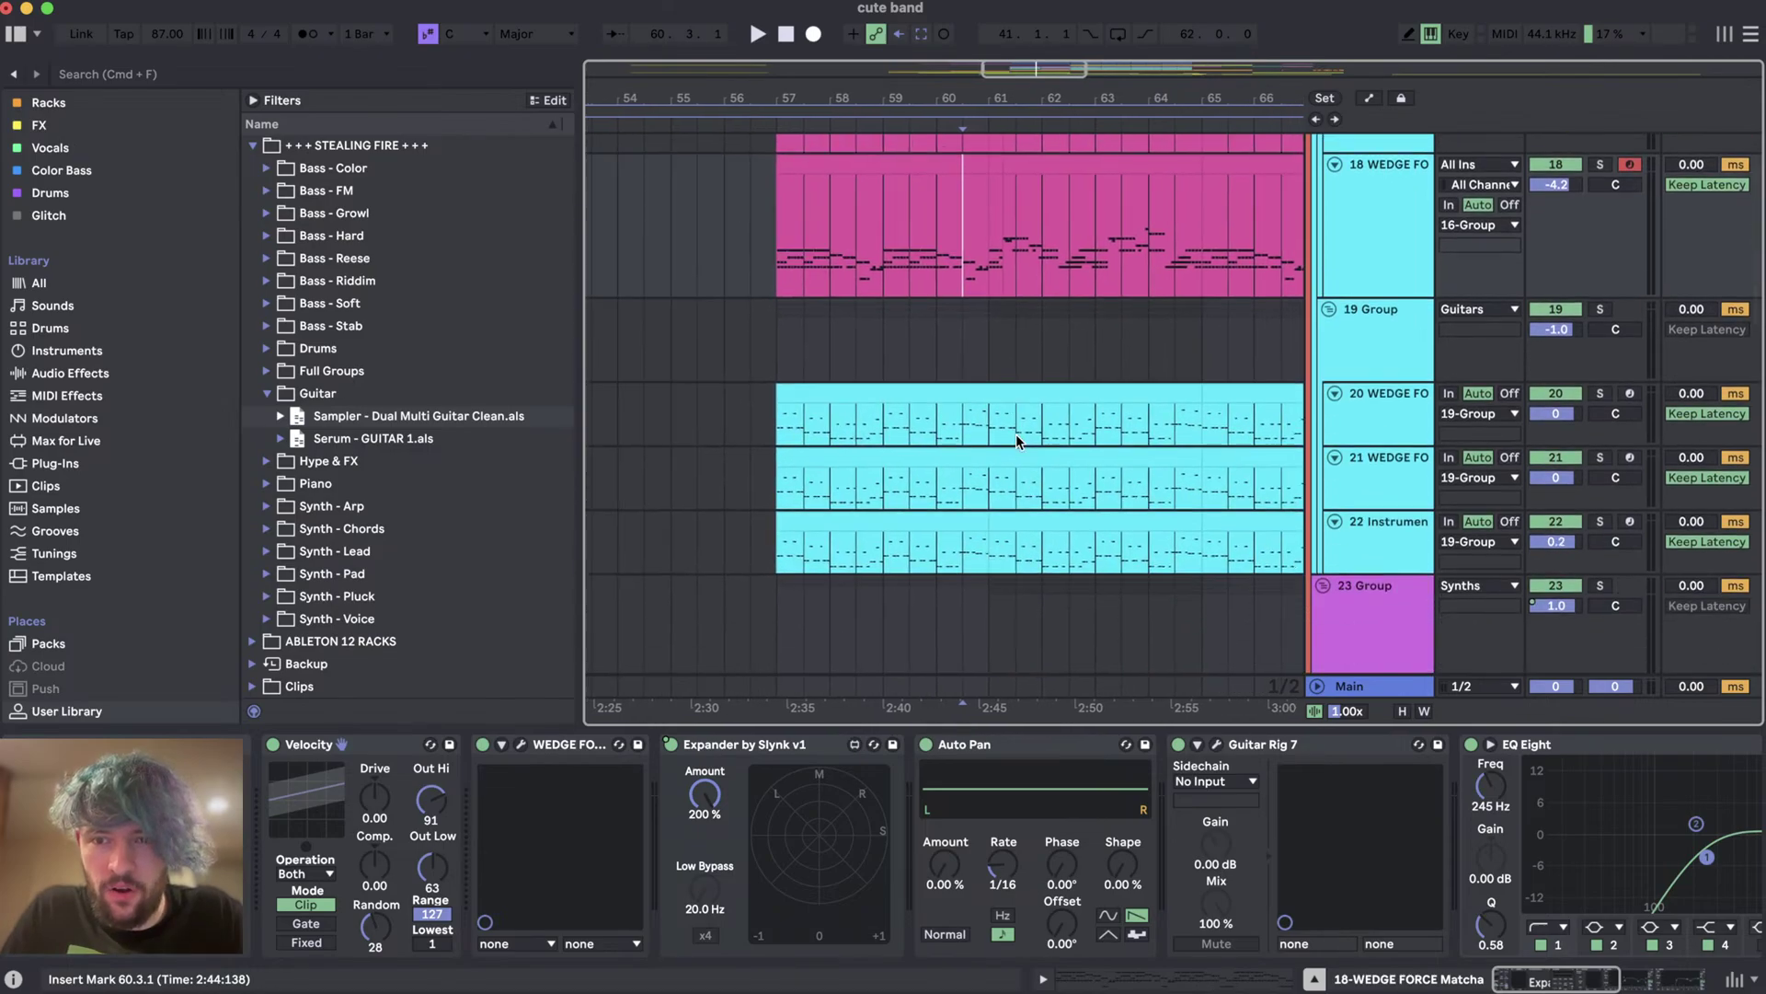
pyautogui.click(1391, 441)
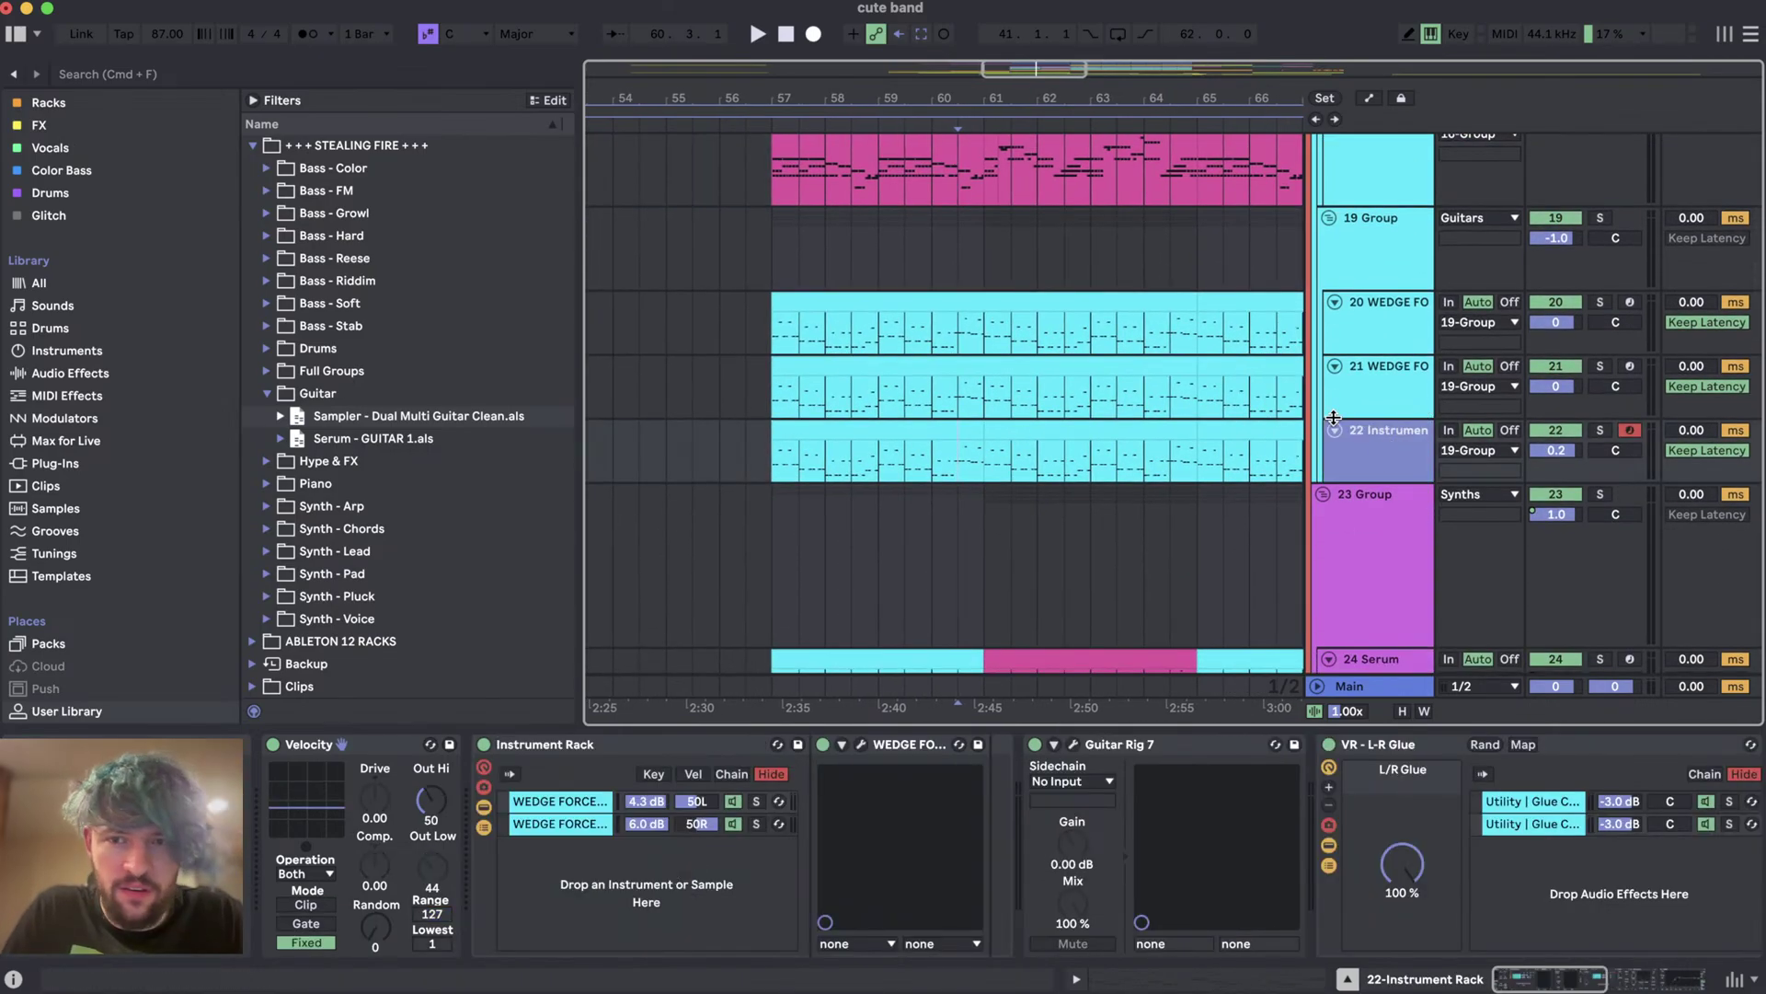
pyautogui.click(1356, 393)
pyautogui.scroll(-3, 1111, 489)
pyautogui.click(1372, 472)
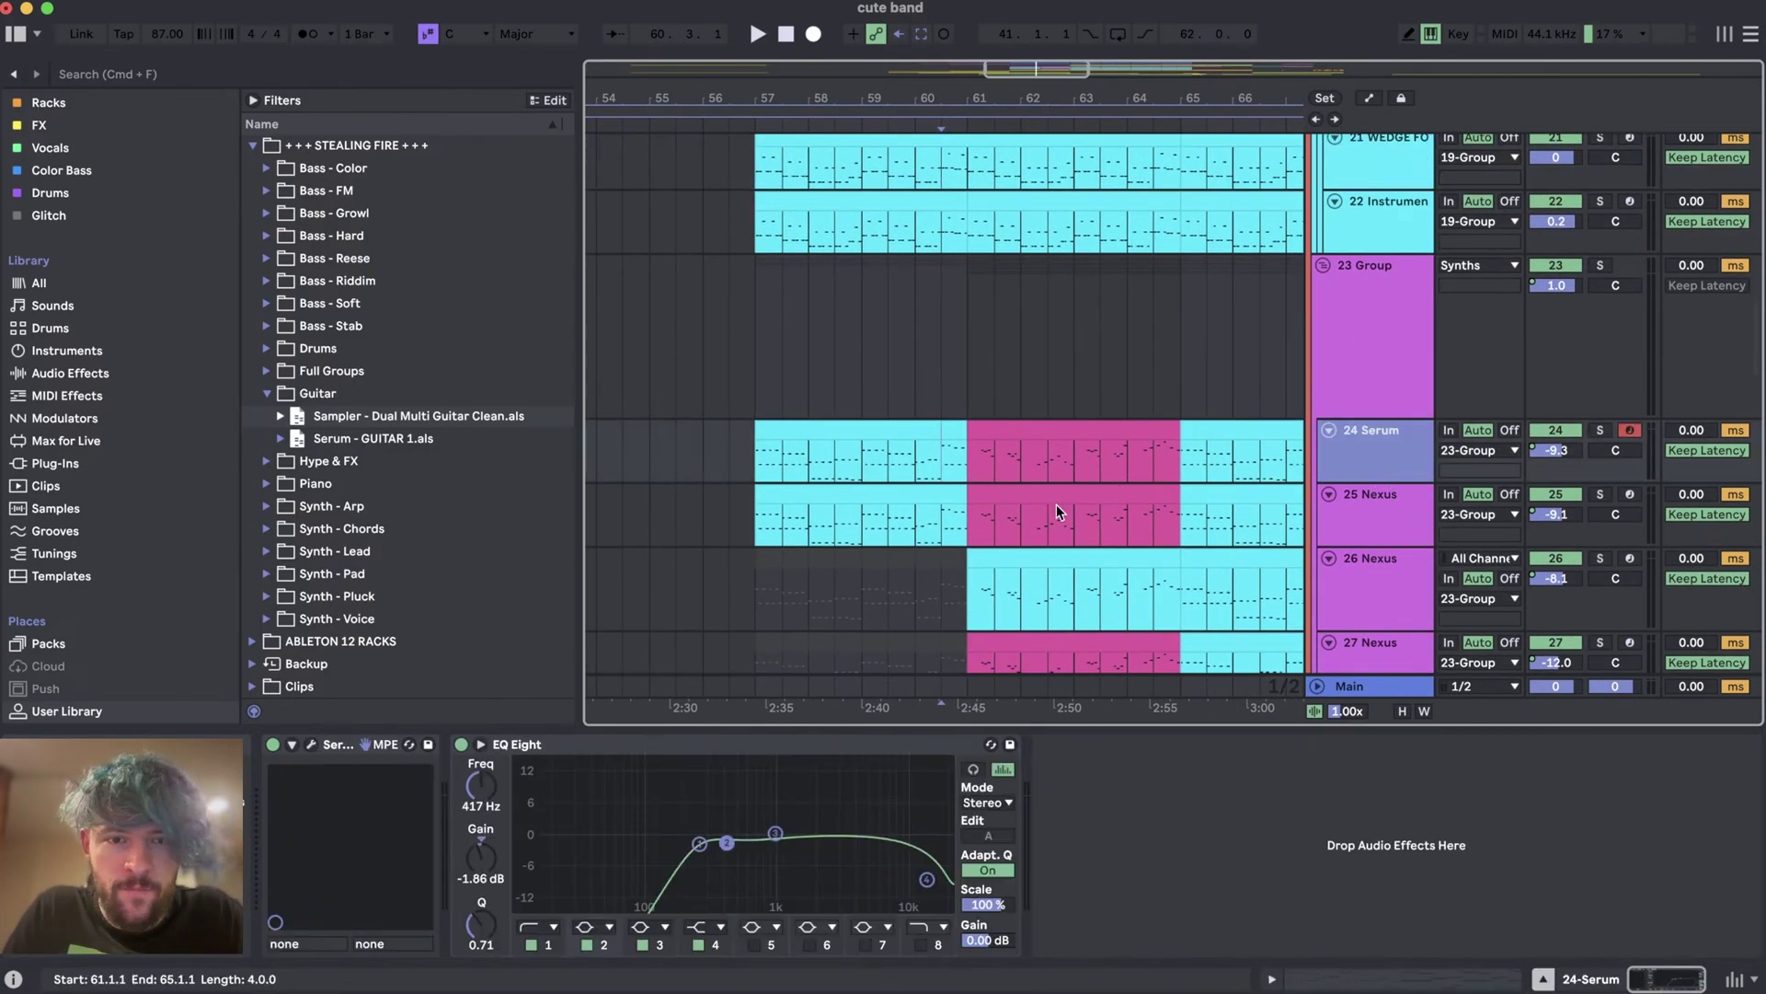
# - Place the insert marker at bar 57 on track 25 Nexus and play the 23 Group layers from there
pyautogui.scroll(-2, 1137, 489)
pyautogui.click(904, 421)
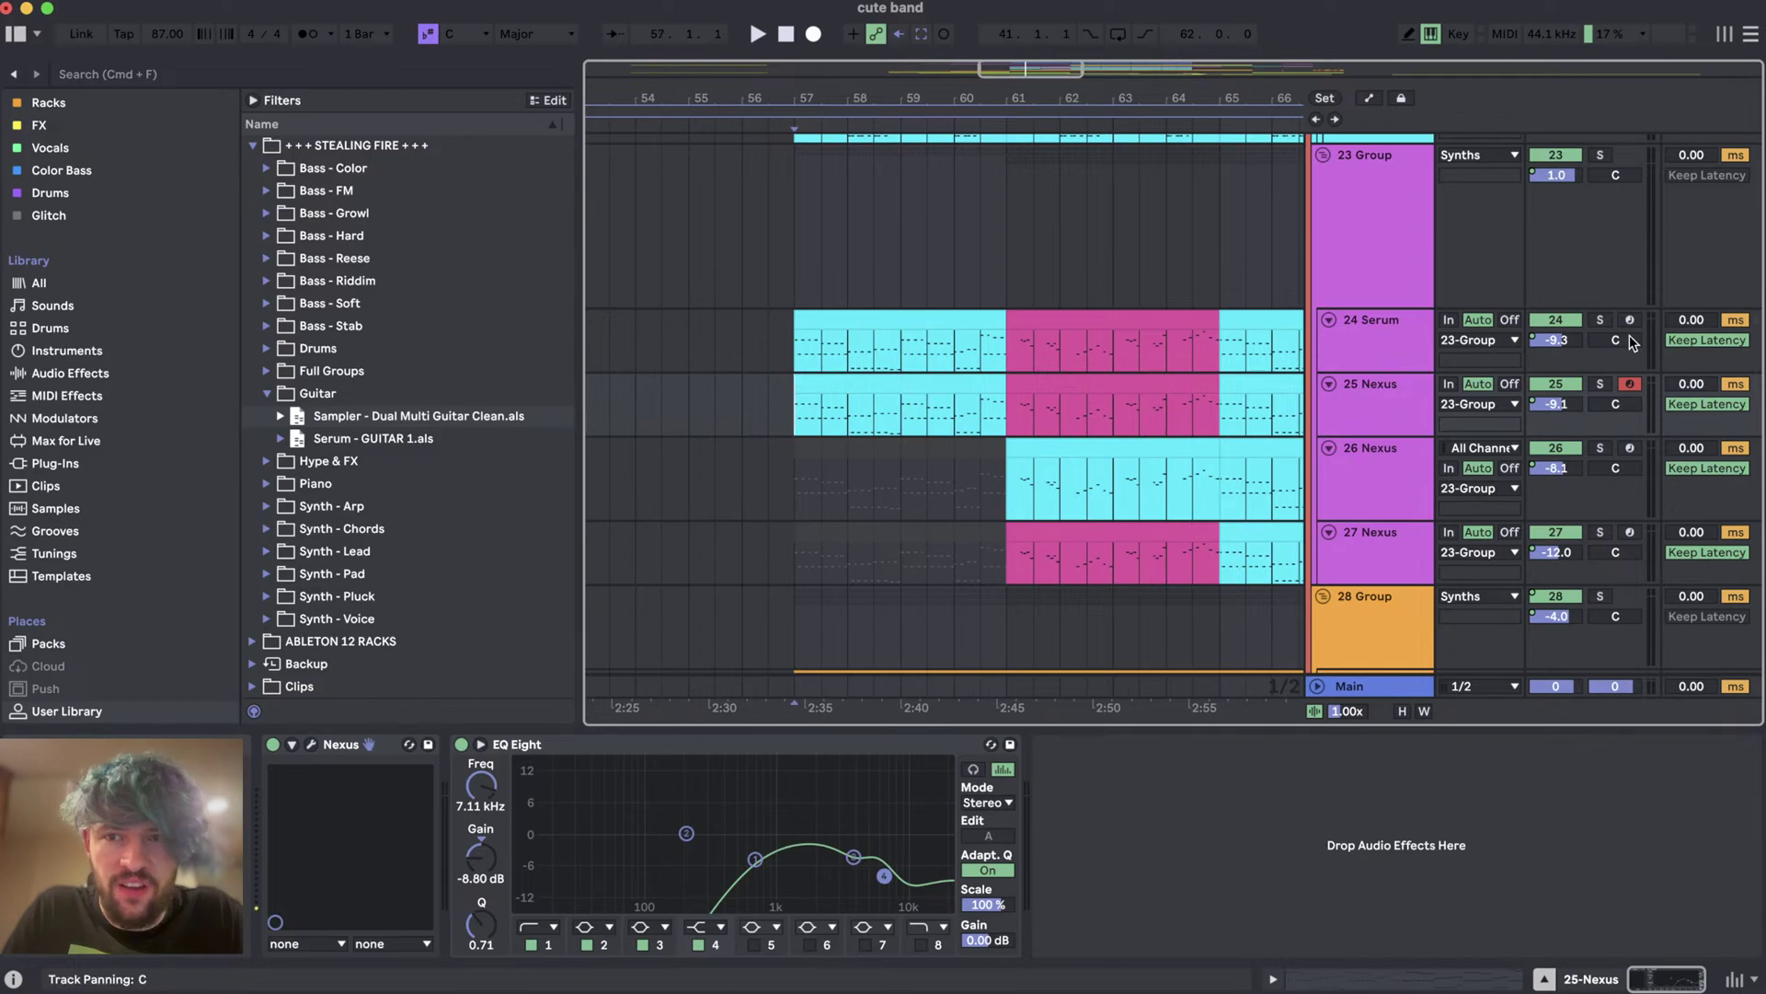
pyautogui.press('space')
pyautogui.scroll(-5, 1123, 378)
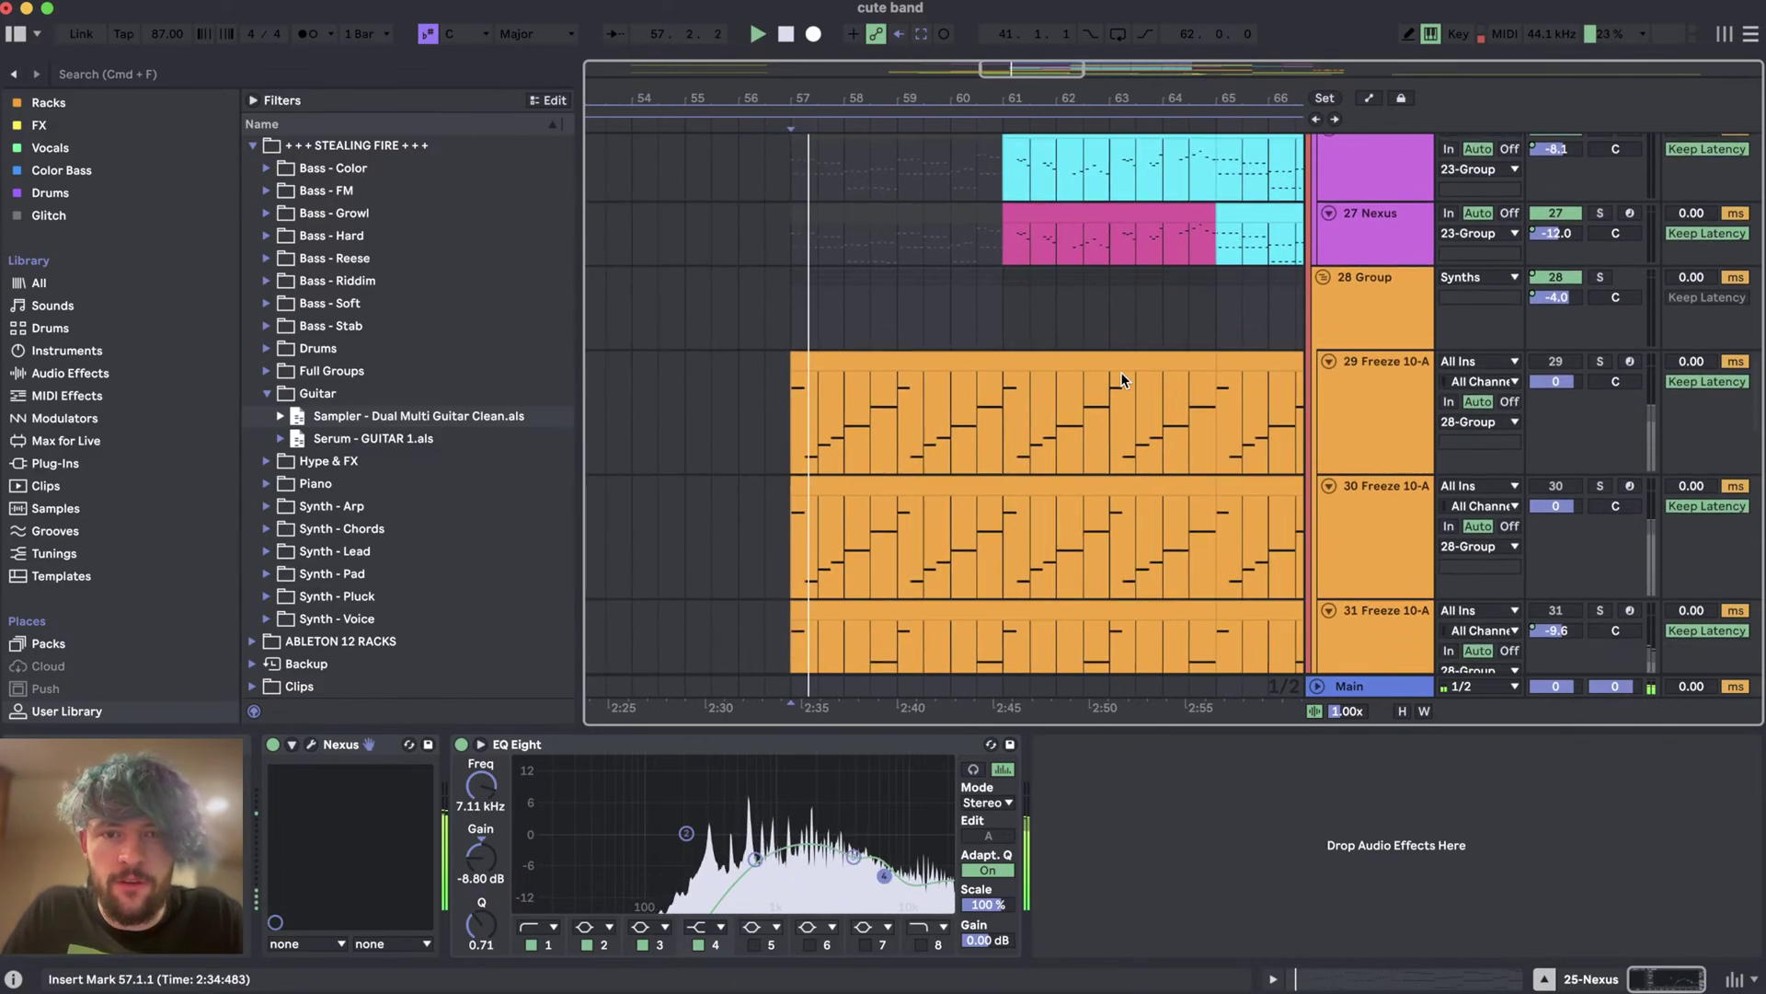
# - Place the insert marker at bar 54 on track 10 Serum and play the transition into bar 57
pyautogui.scroll(-15, 957, 448)
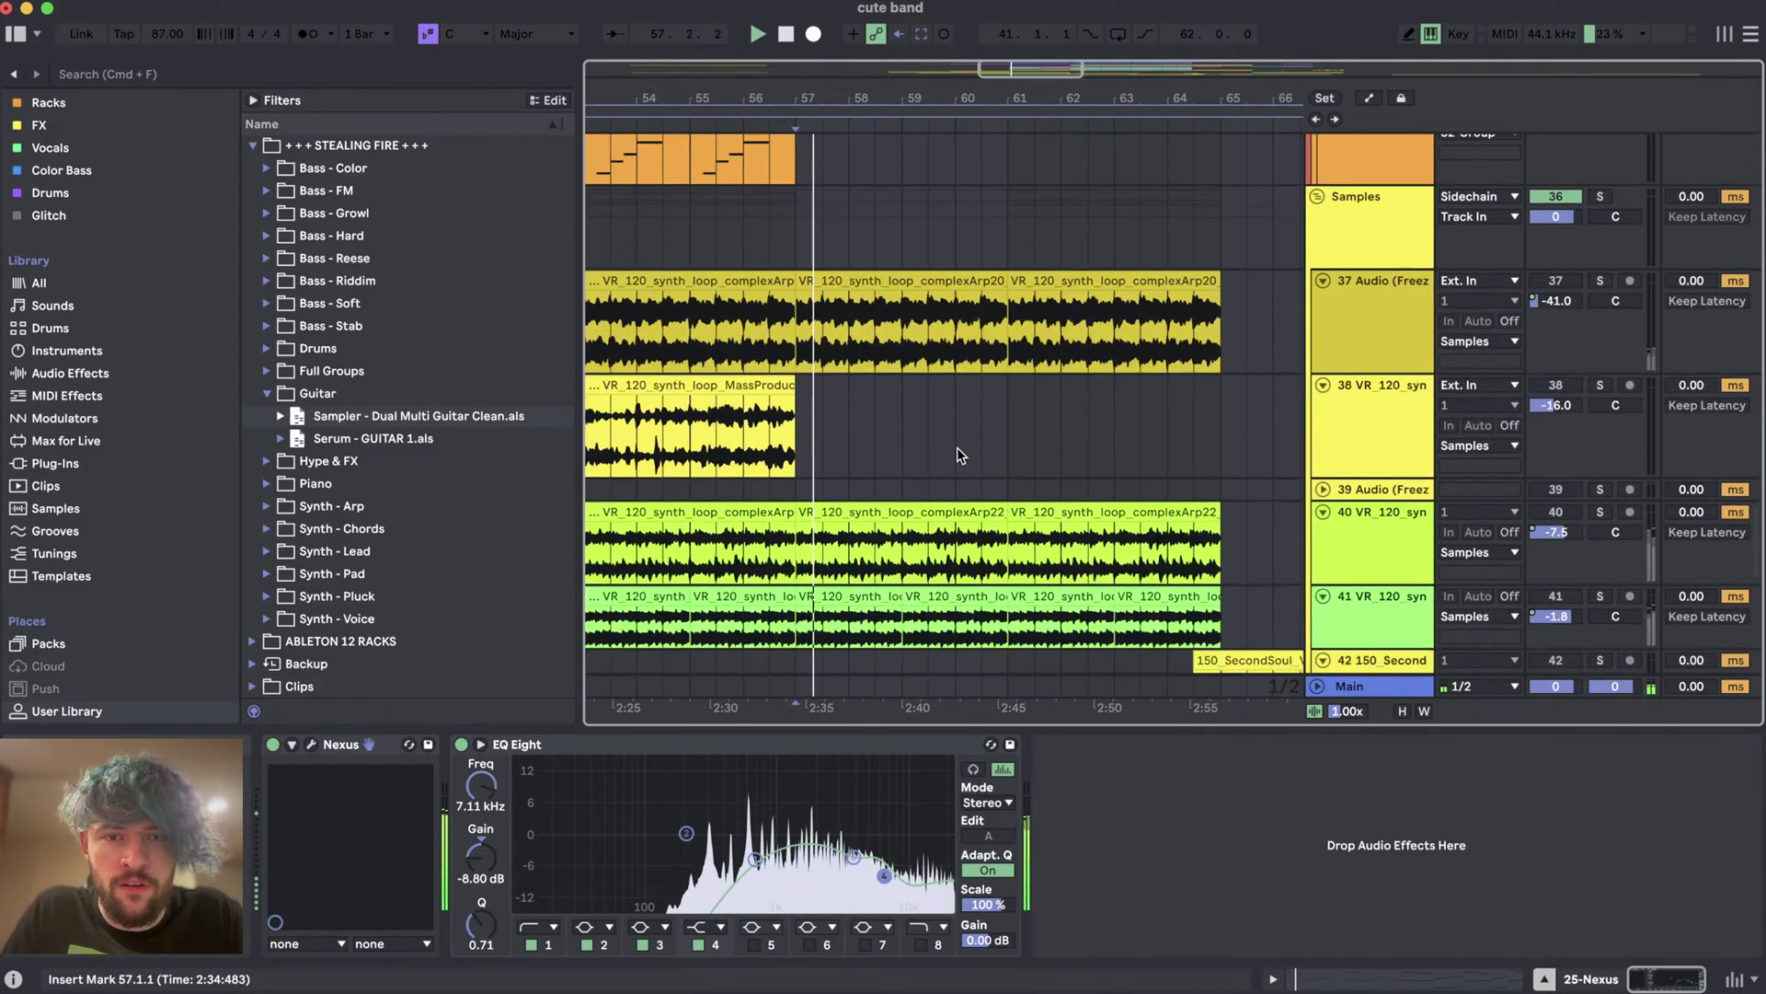
pyautogui.scroll(15, 957, 447)
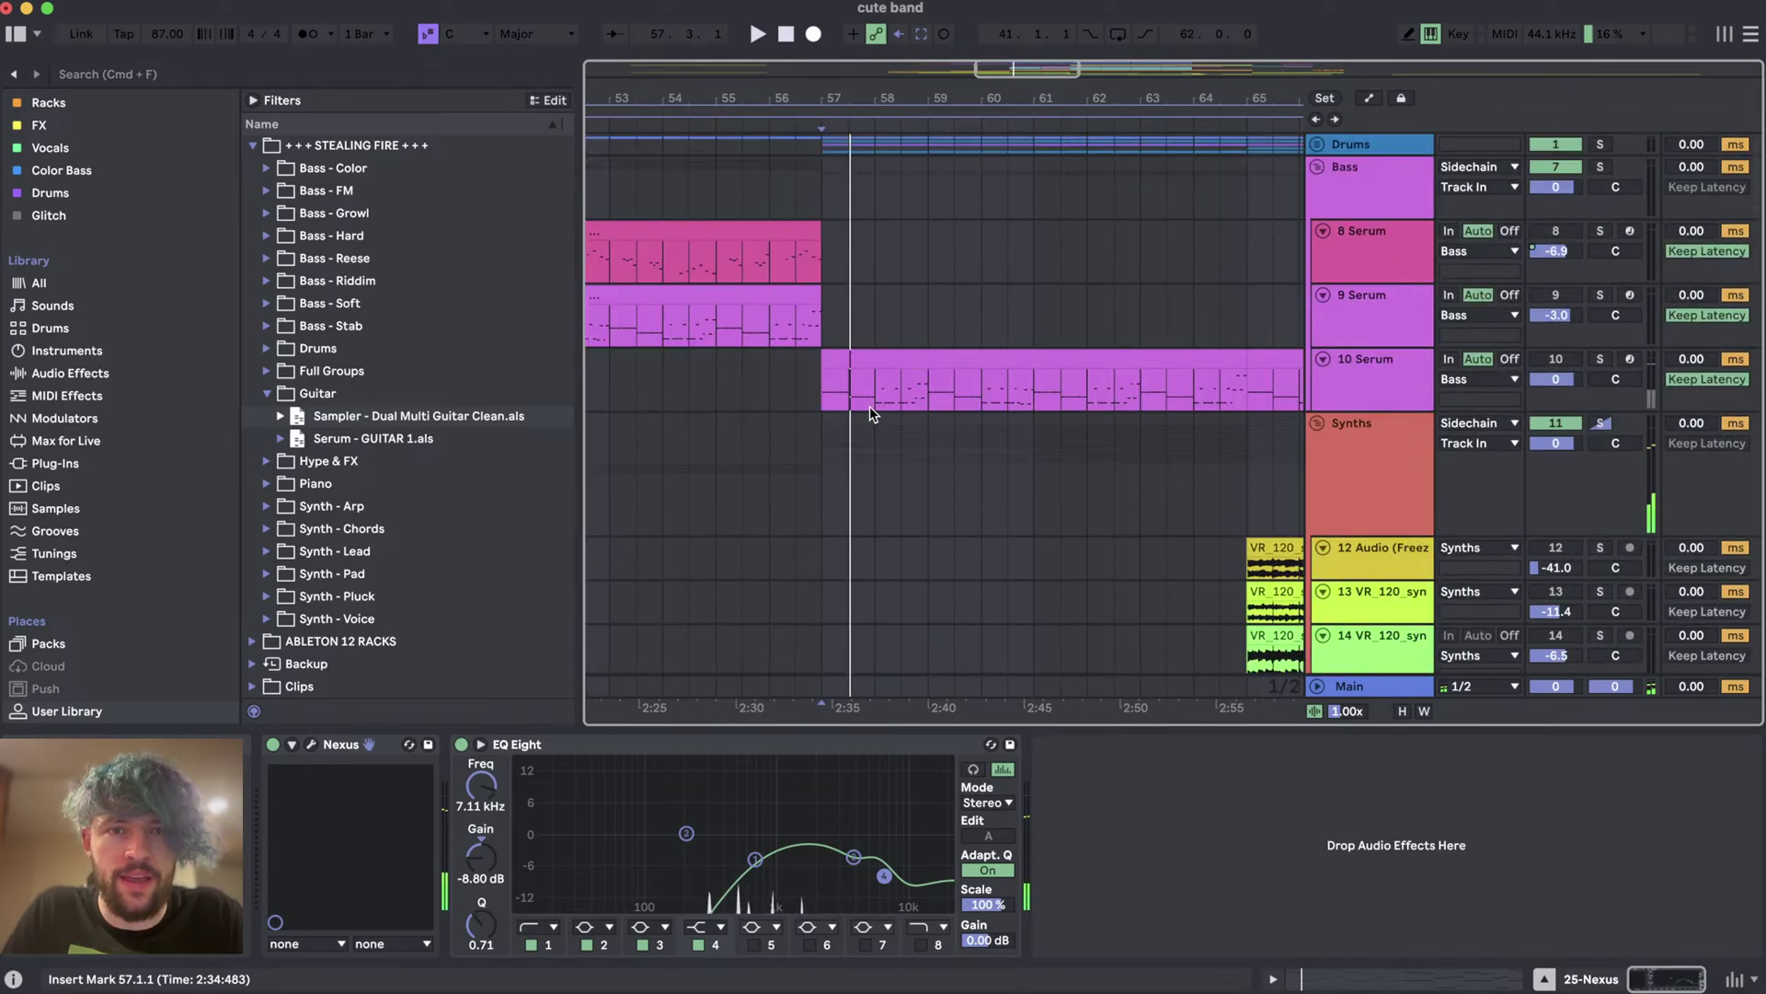
pyautogui.click(1199, 358)
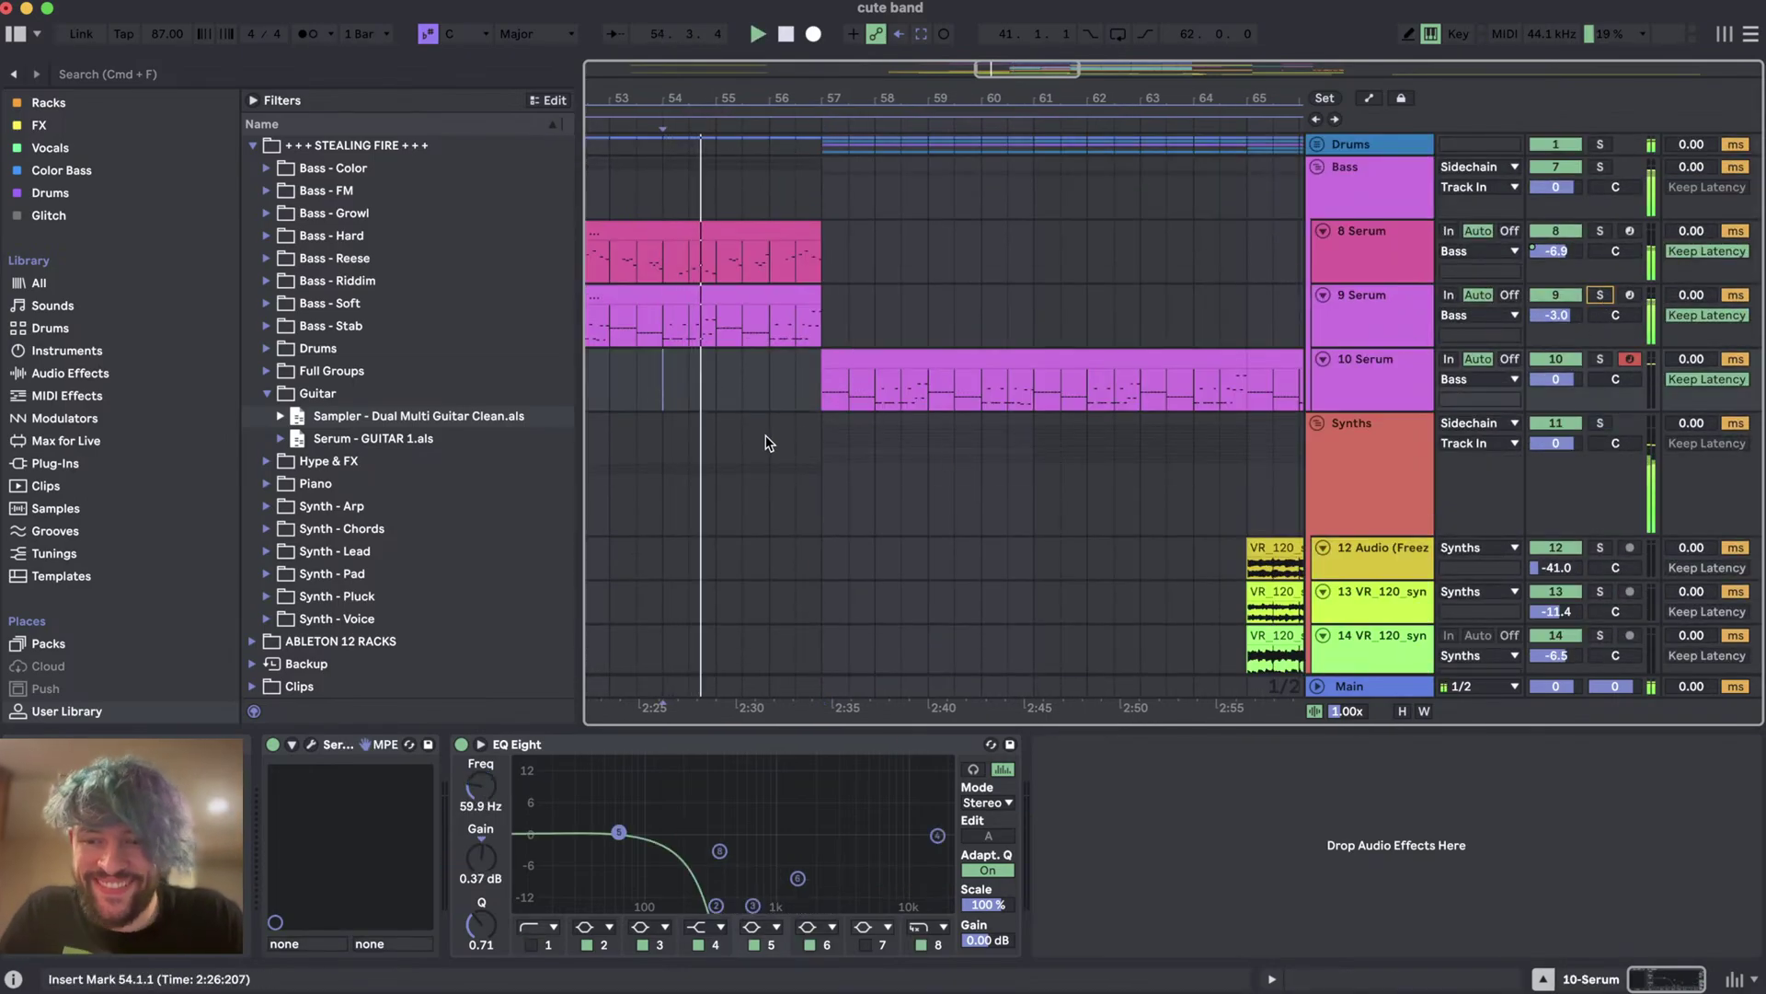
# - Look through the bass, guitar and synth groups during playback and select the Main track to show its Utility device
pyautogui.scroll(-10, 765, 438)
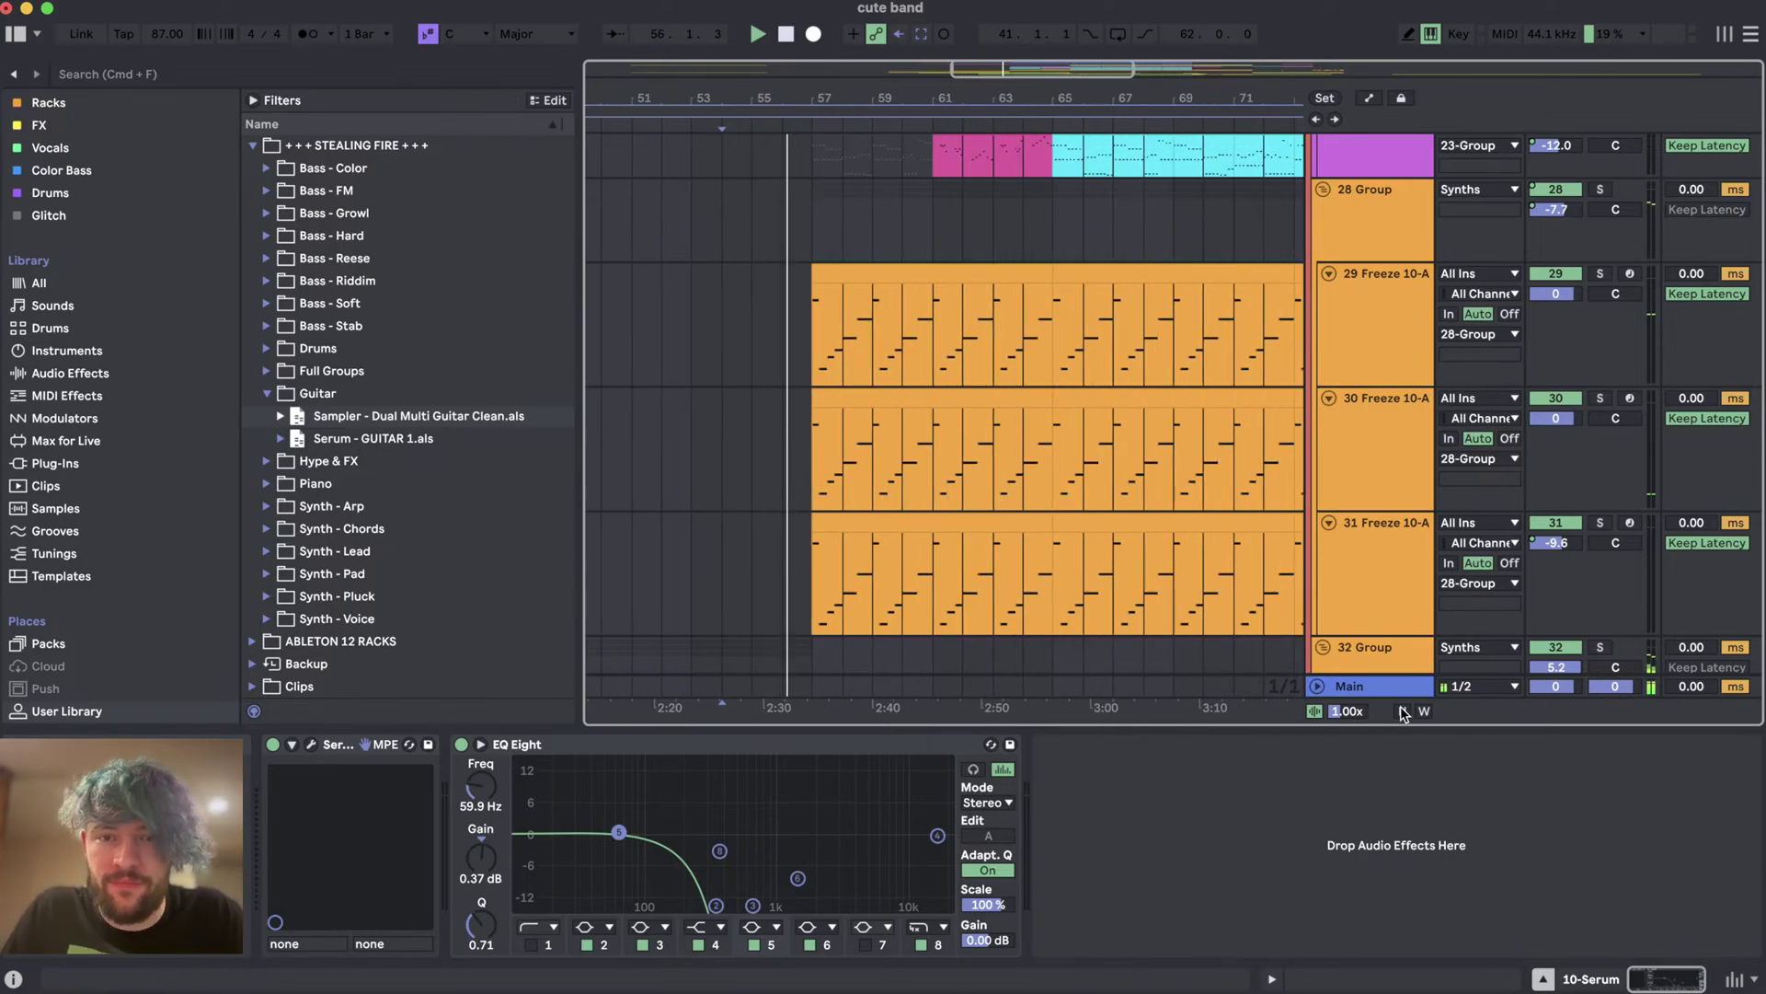
pyautogui.scroll(15, 1014, 377)
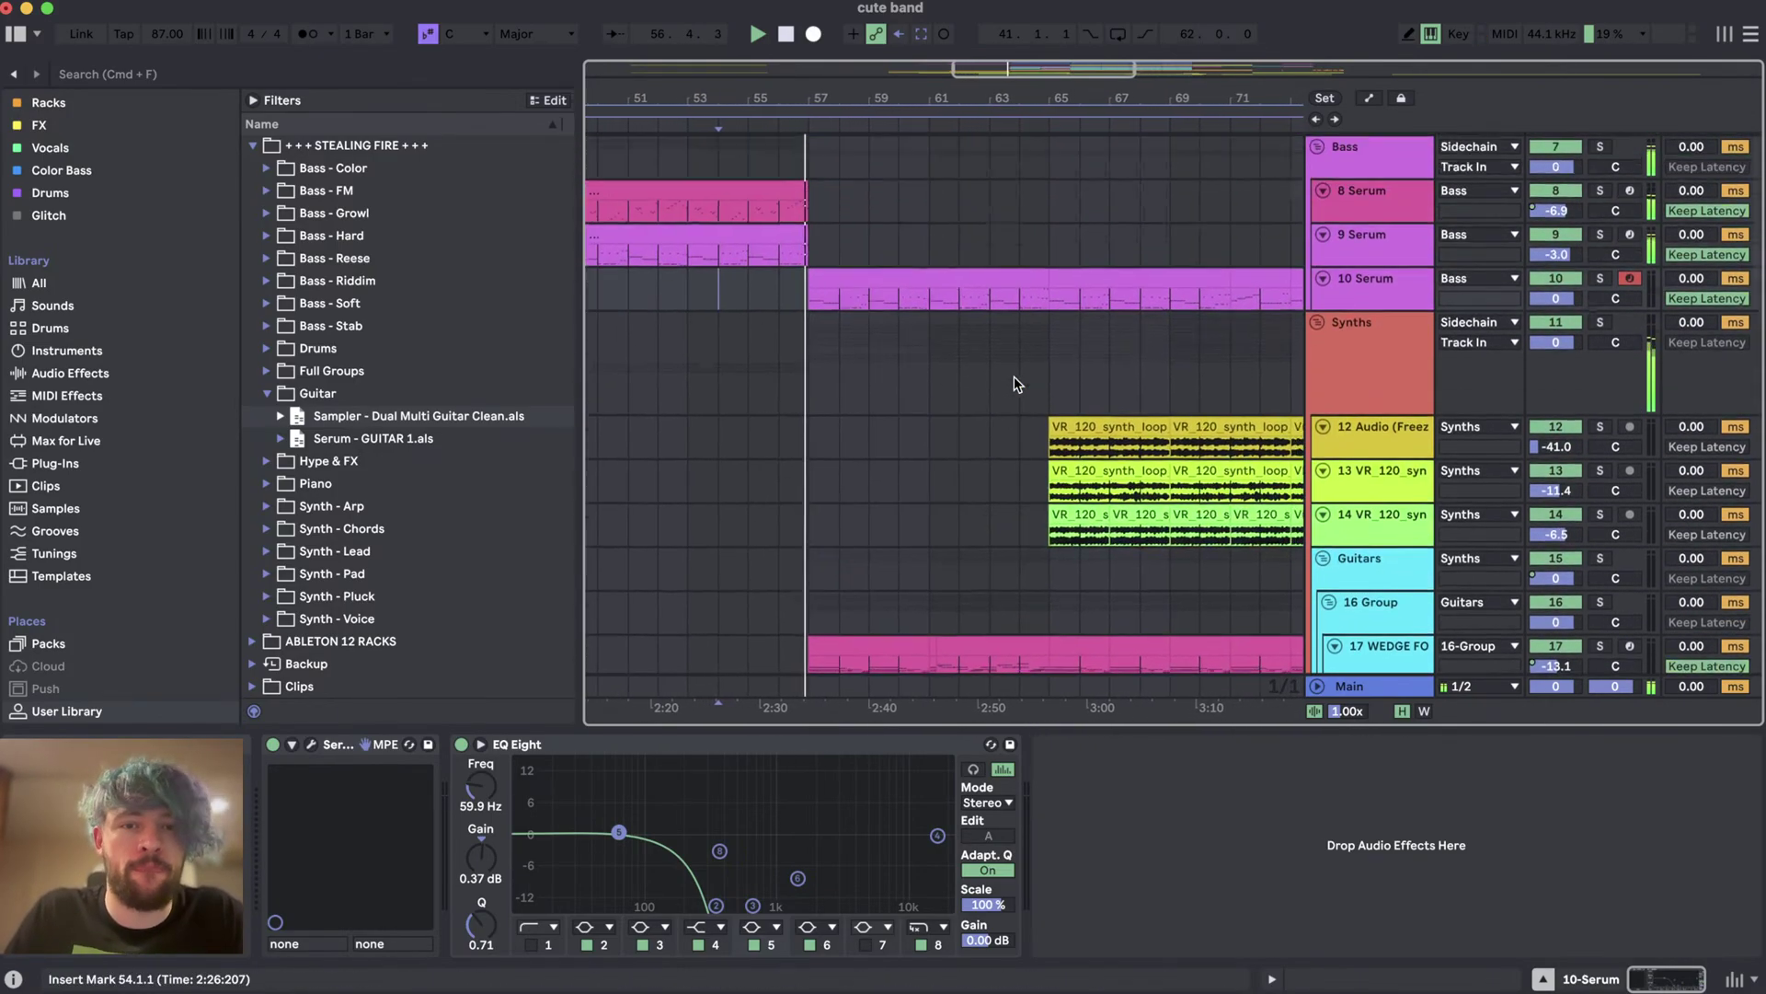
pyautogui.scroll(-5, 984, 467)
pyautogui.scroll(-5, 1296, 593)
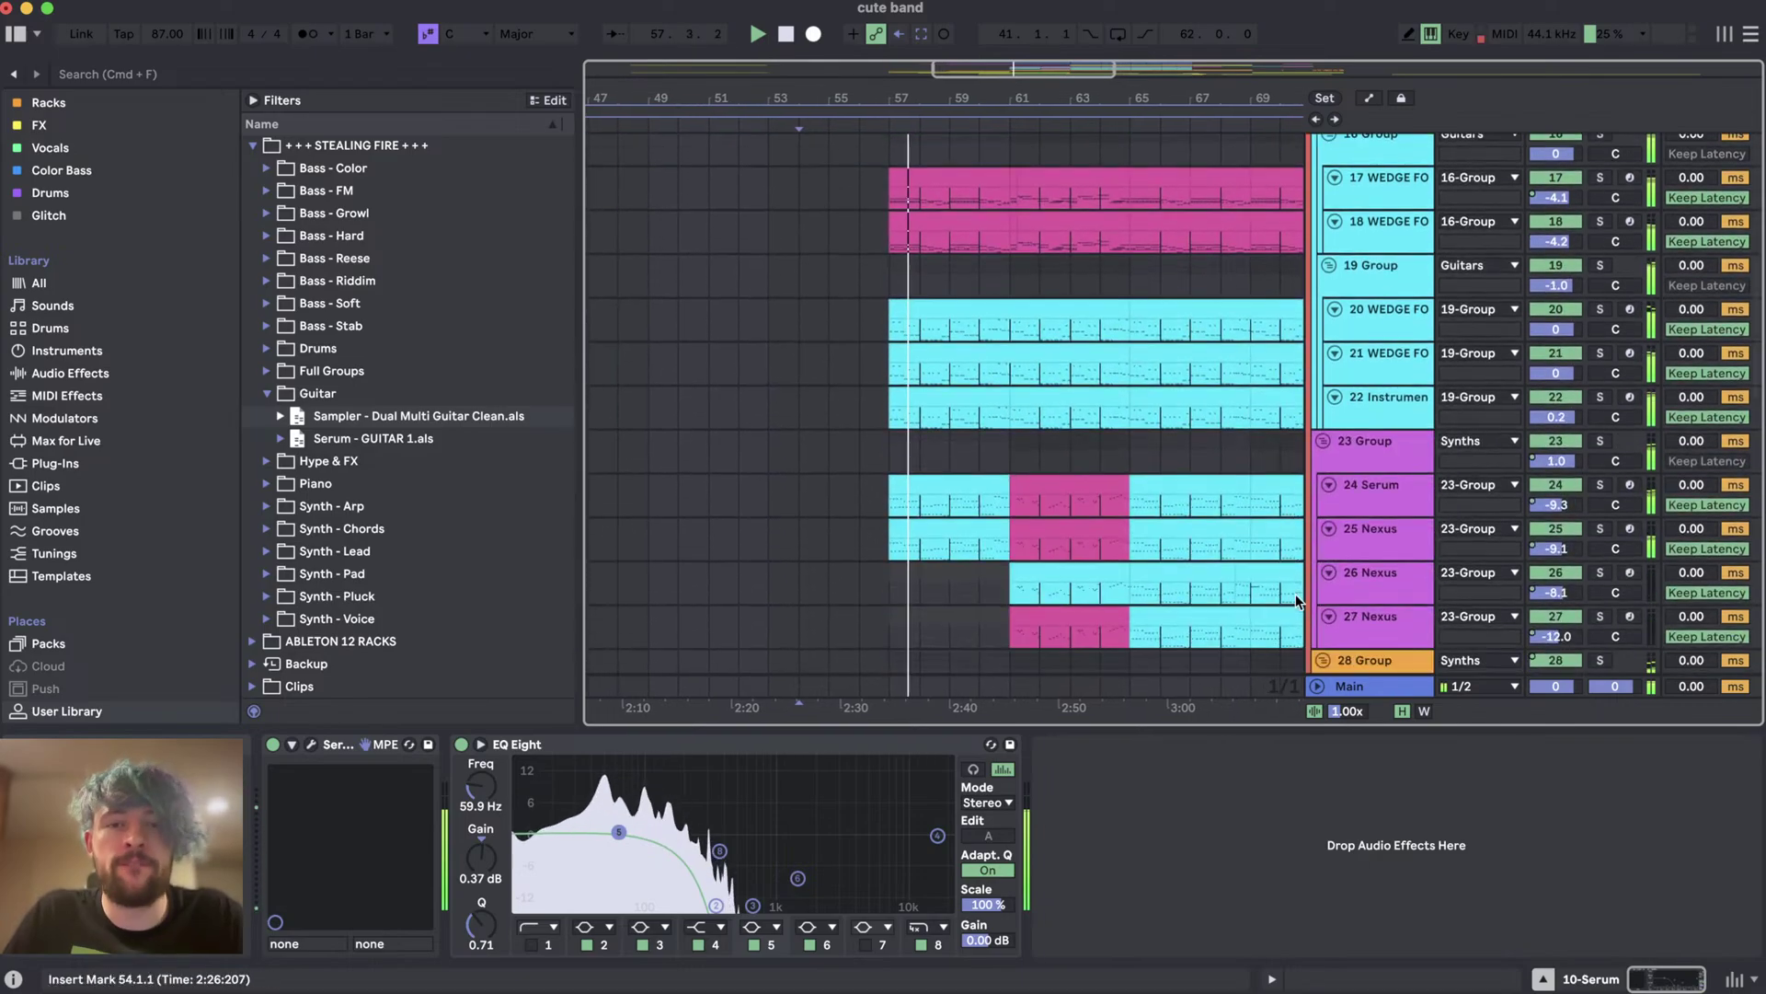
pyautogui.scroll(-3, 1296, 594)
pyautogui.click(1388, 687)
pyautogui.scroll(-1, 882, 575)
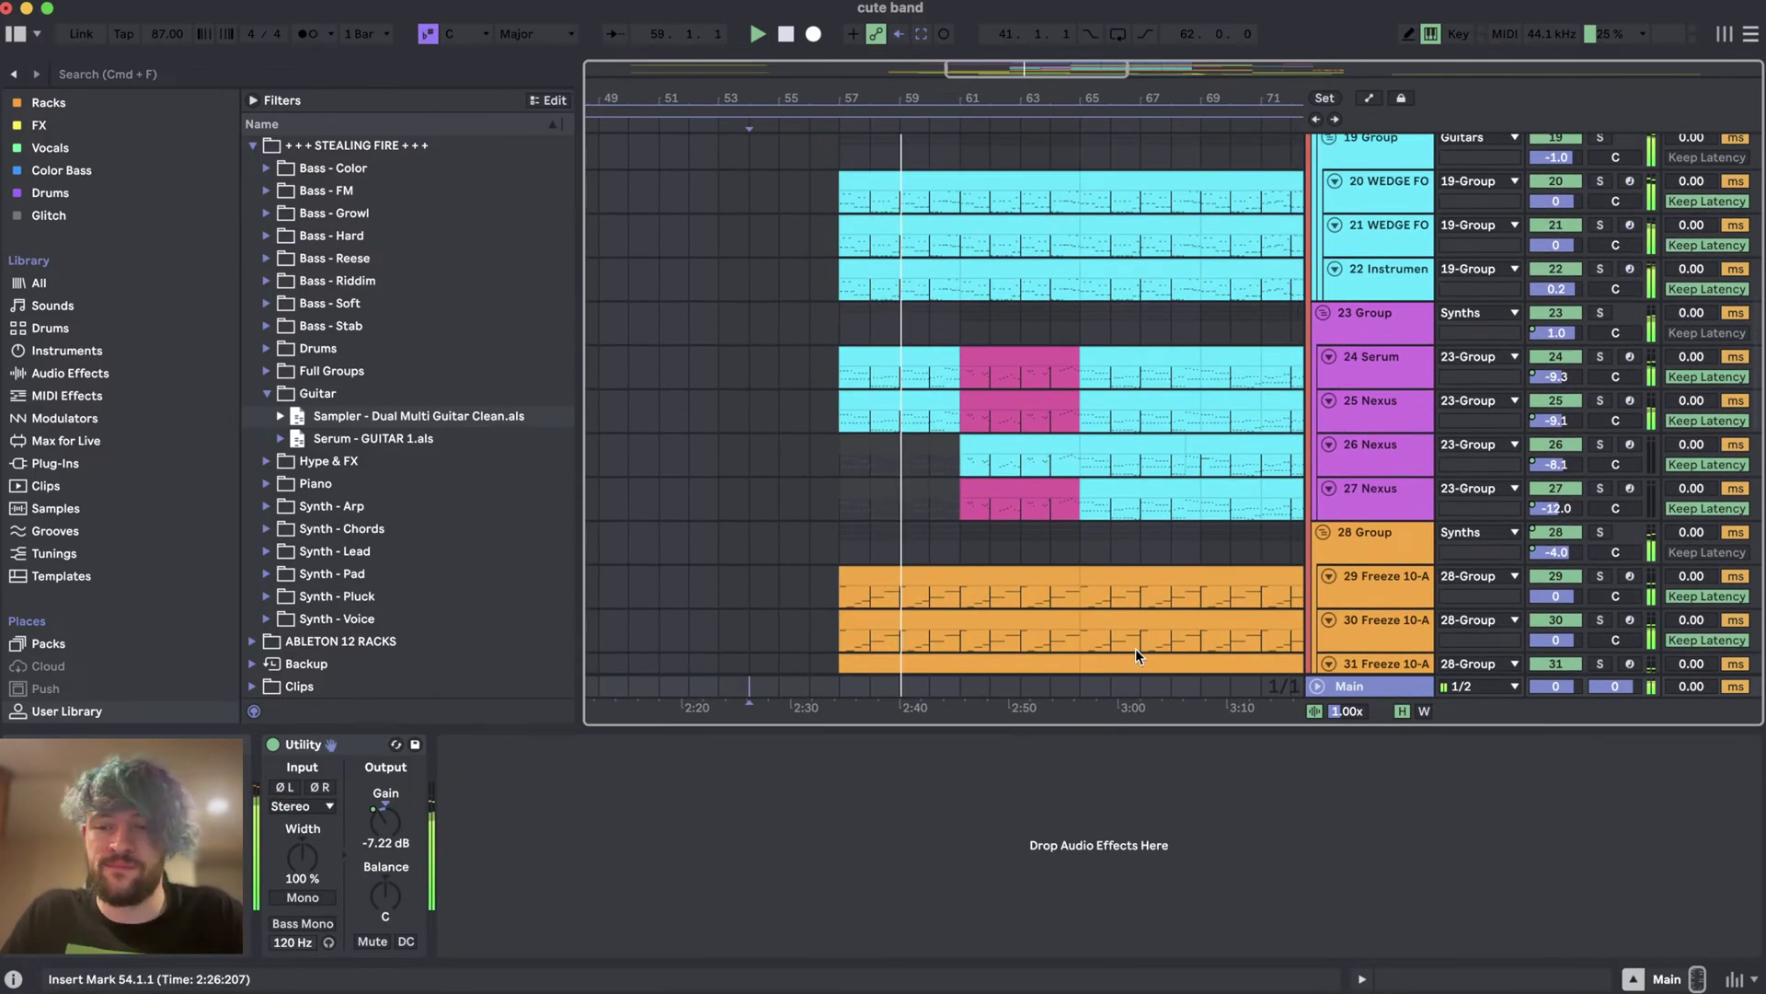
# - Look over the sample, guitar and synth tracks, and mute the vocal track 42 150_SecondSoul_Vox
pyautogui.scroll(-8, 1062, 466)
pyautogui.scroll(-2, 1062, 467)
pyautogui.hscroll(2, 1065, 475)
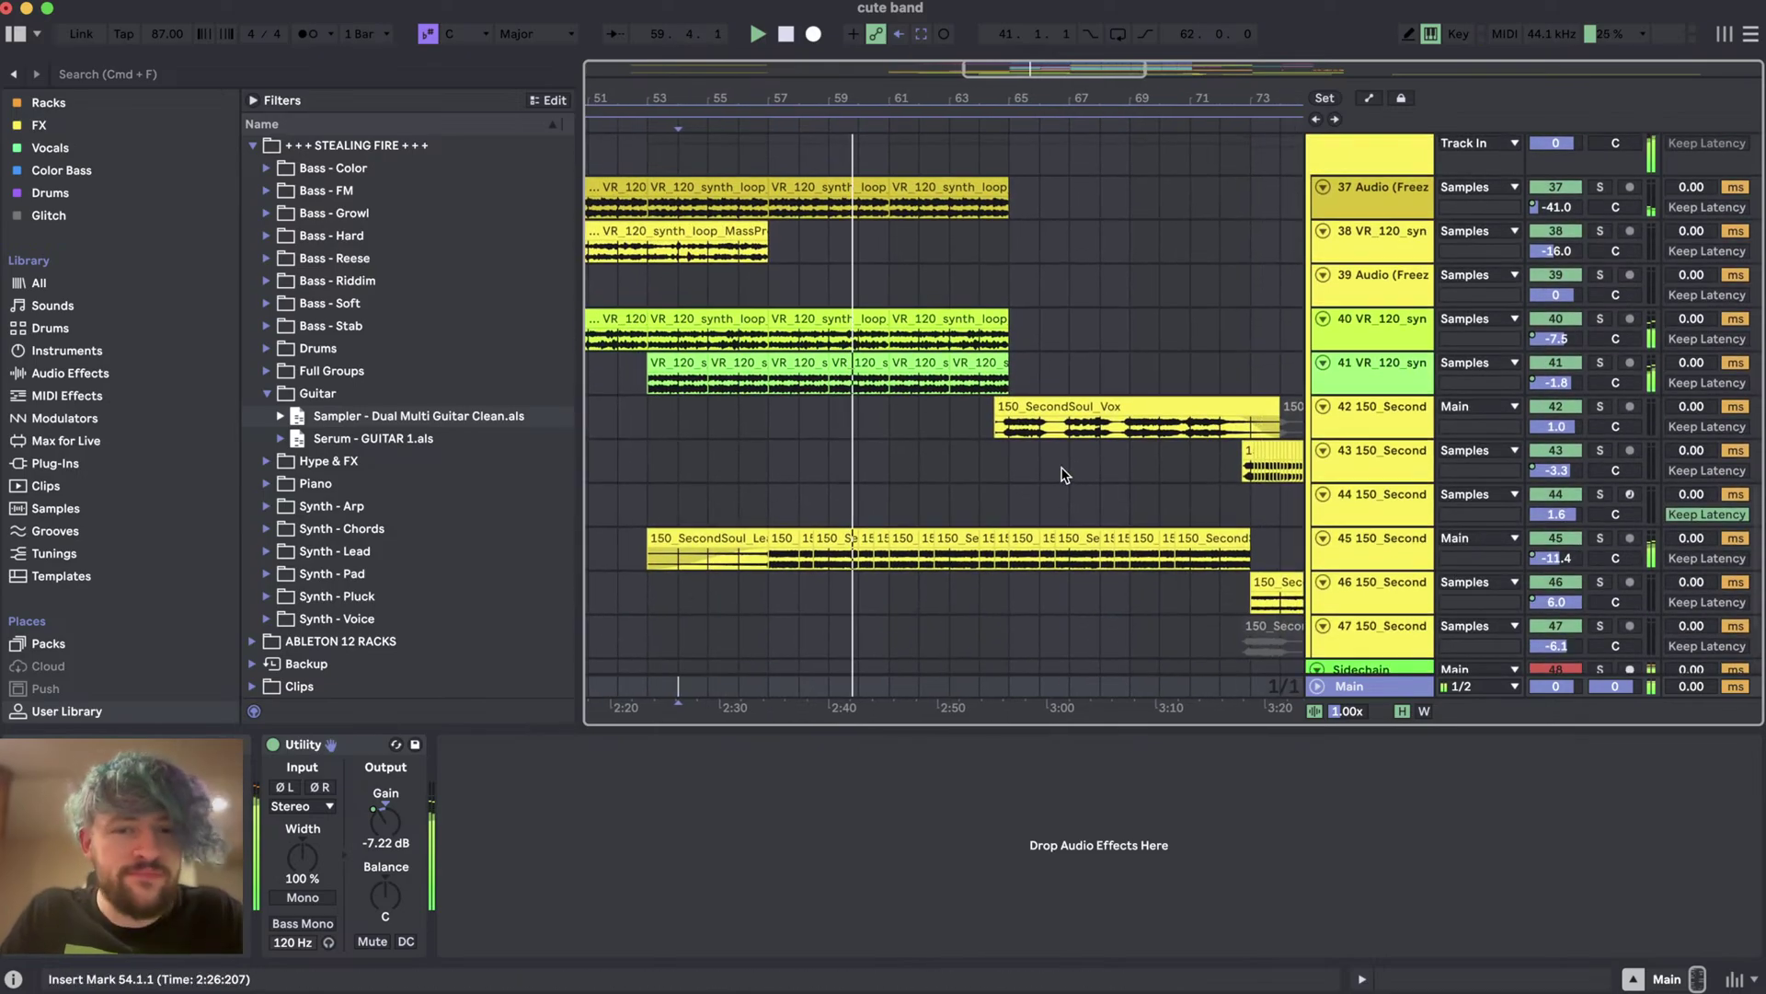
pyautogui.scroll(1, 1058, 473)
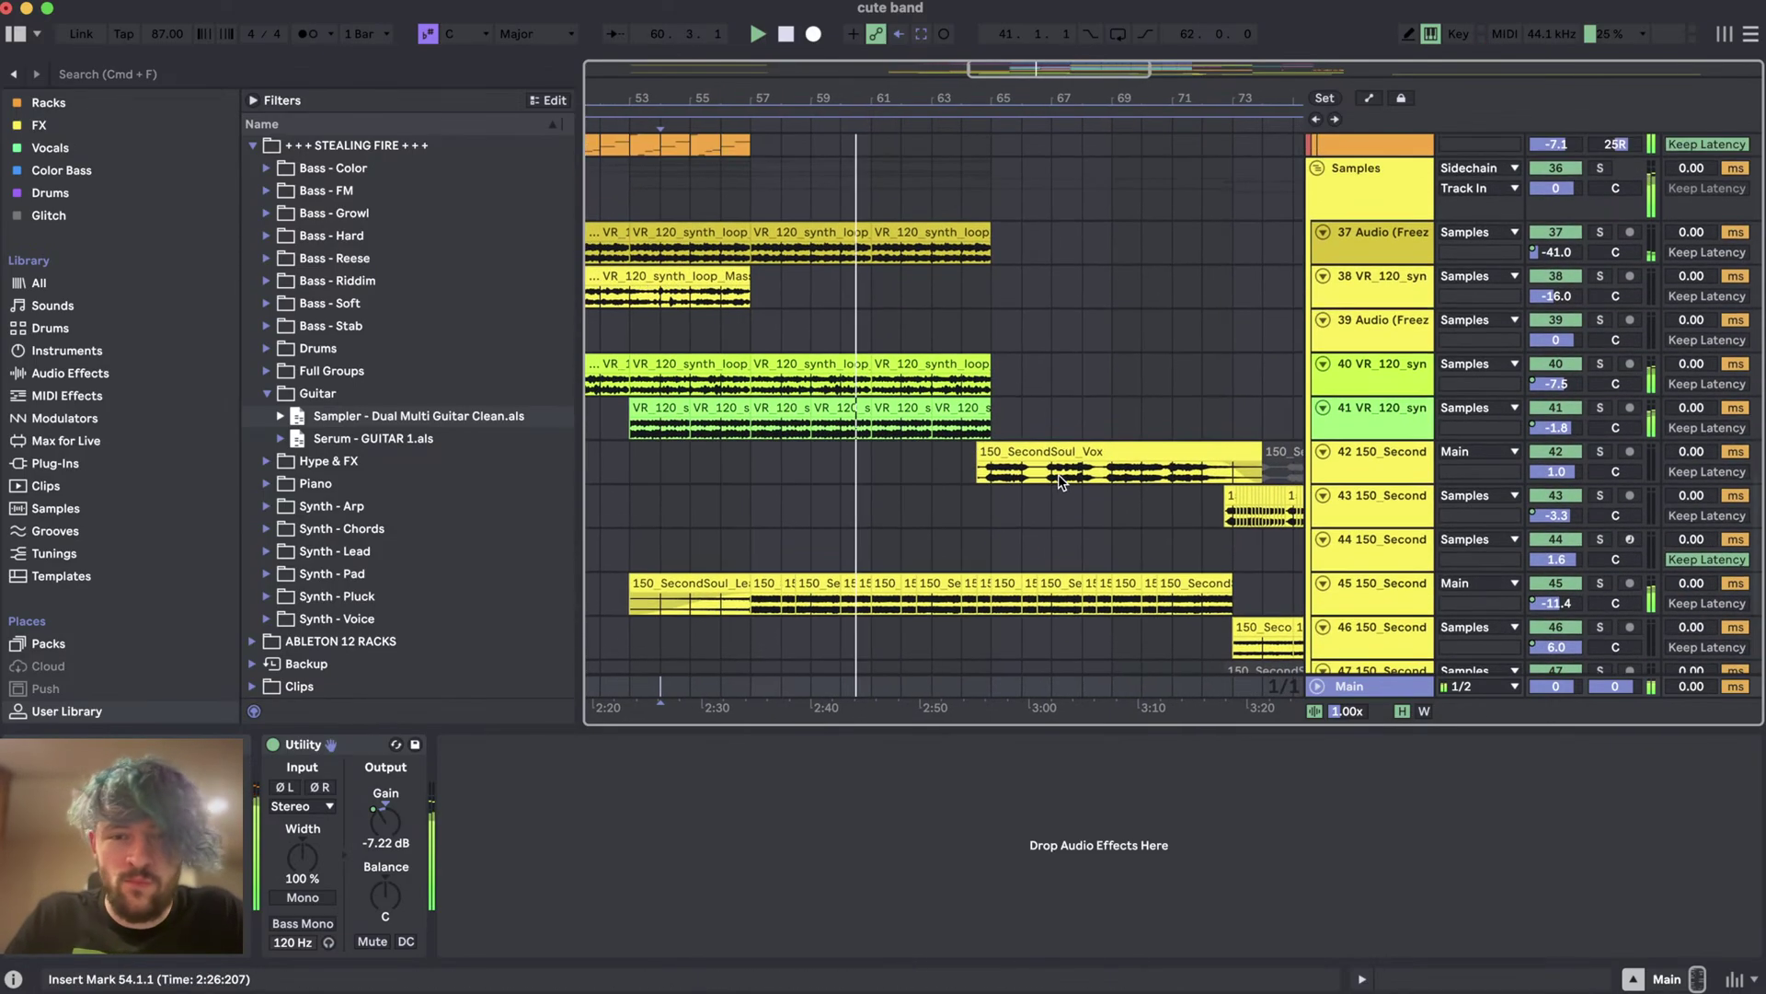
pyautogui.scroll(5, 938, 520)
pyautogui.scroll(7, 938, 517)
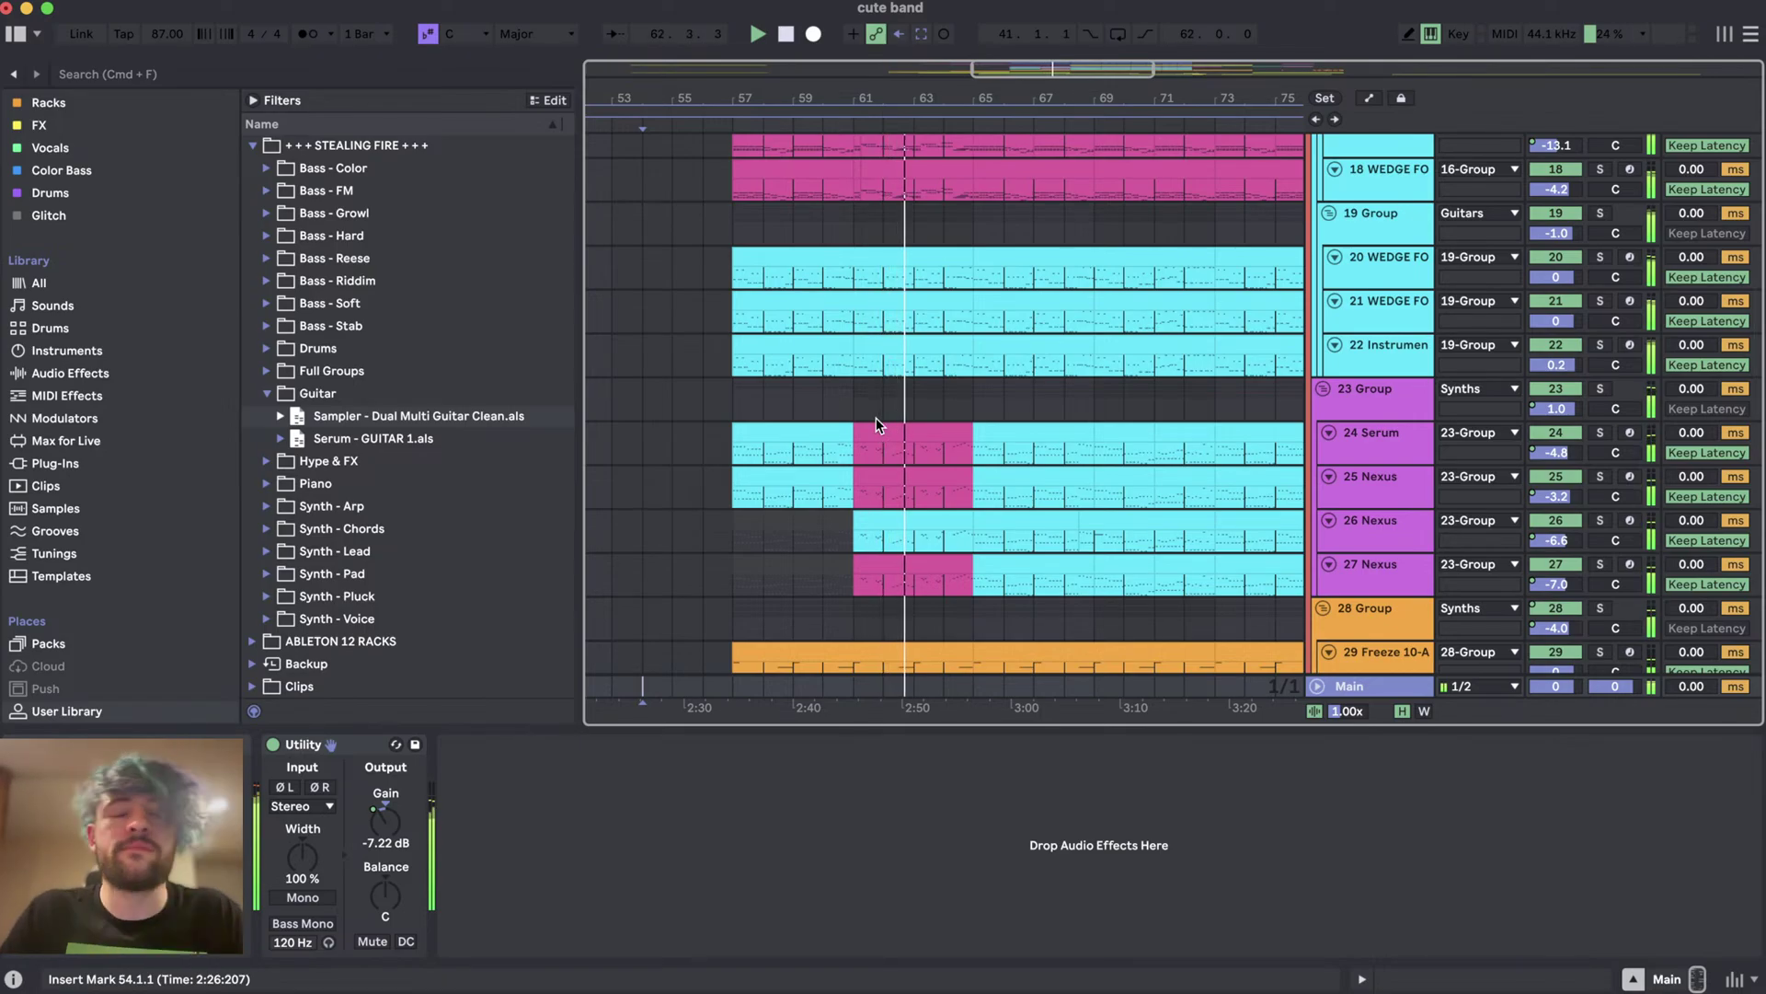
pyautogui.scroll(-14, 876, 418)
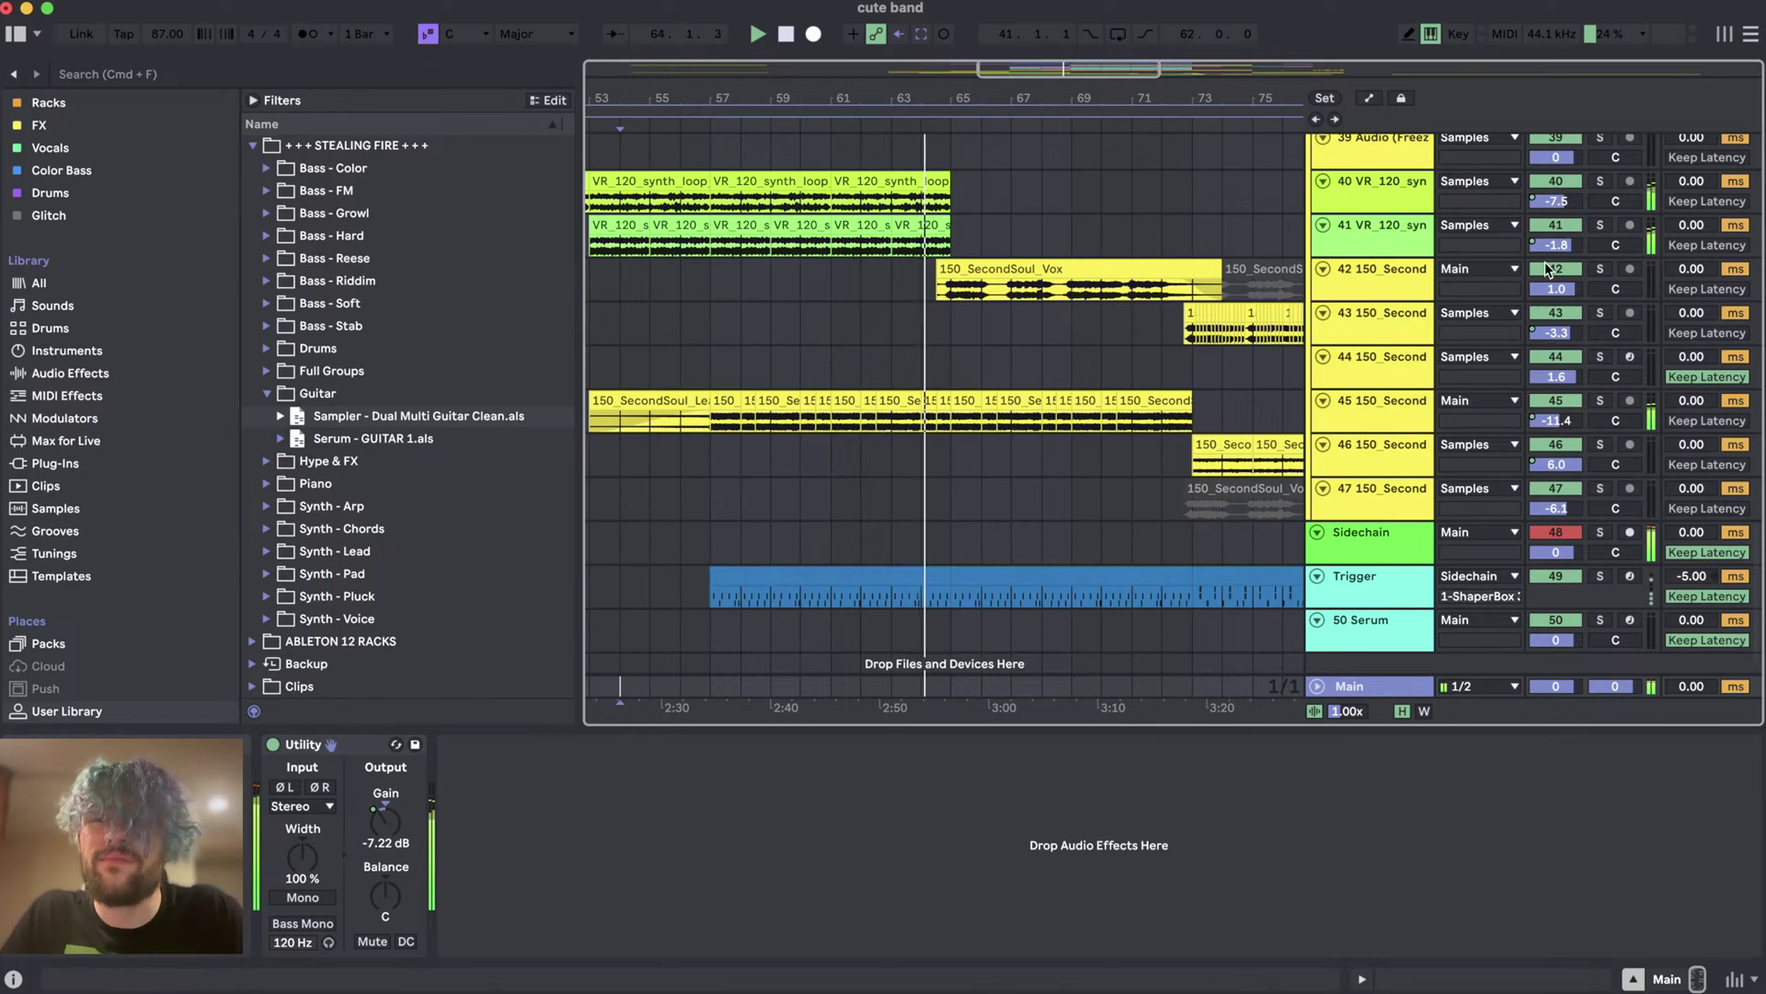
pyautogui.click(1555, 270)
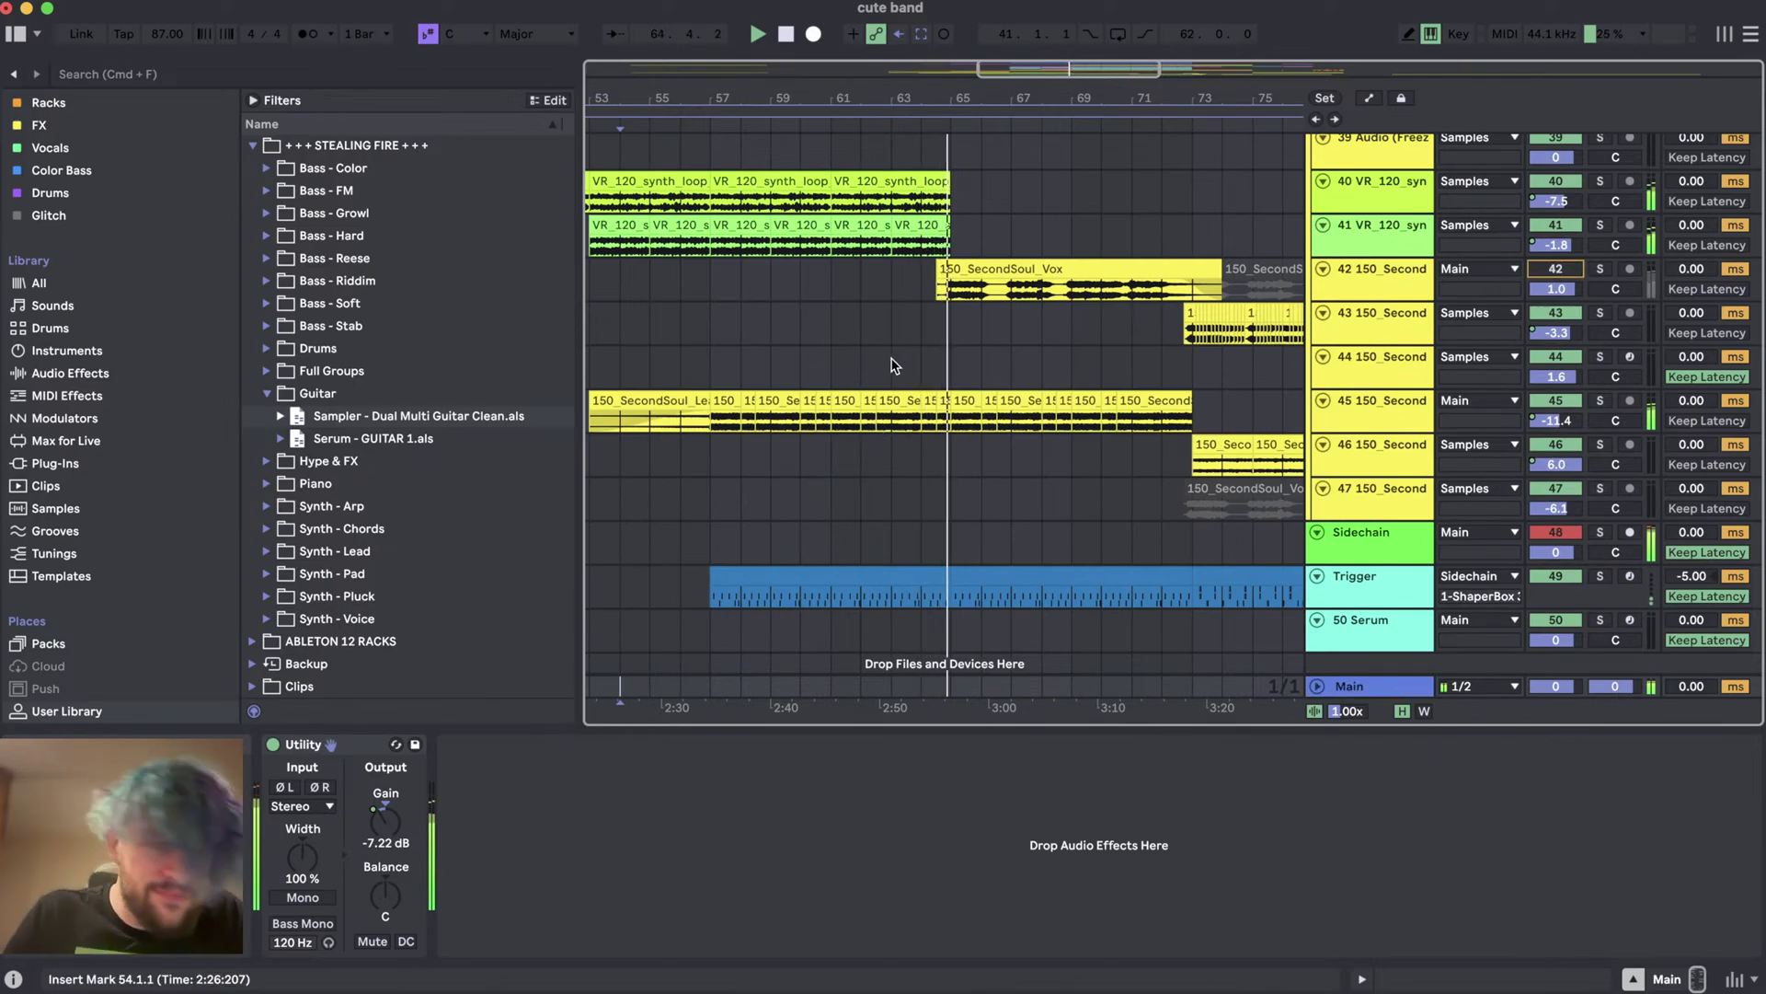
# - Trim the start of the first 150_SecondSoul_Vox clip on track 42 in to about 64.3.2
pyautogui.scroll(7, 890, 366)
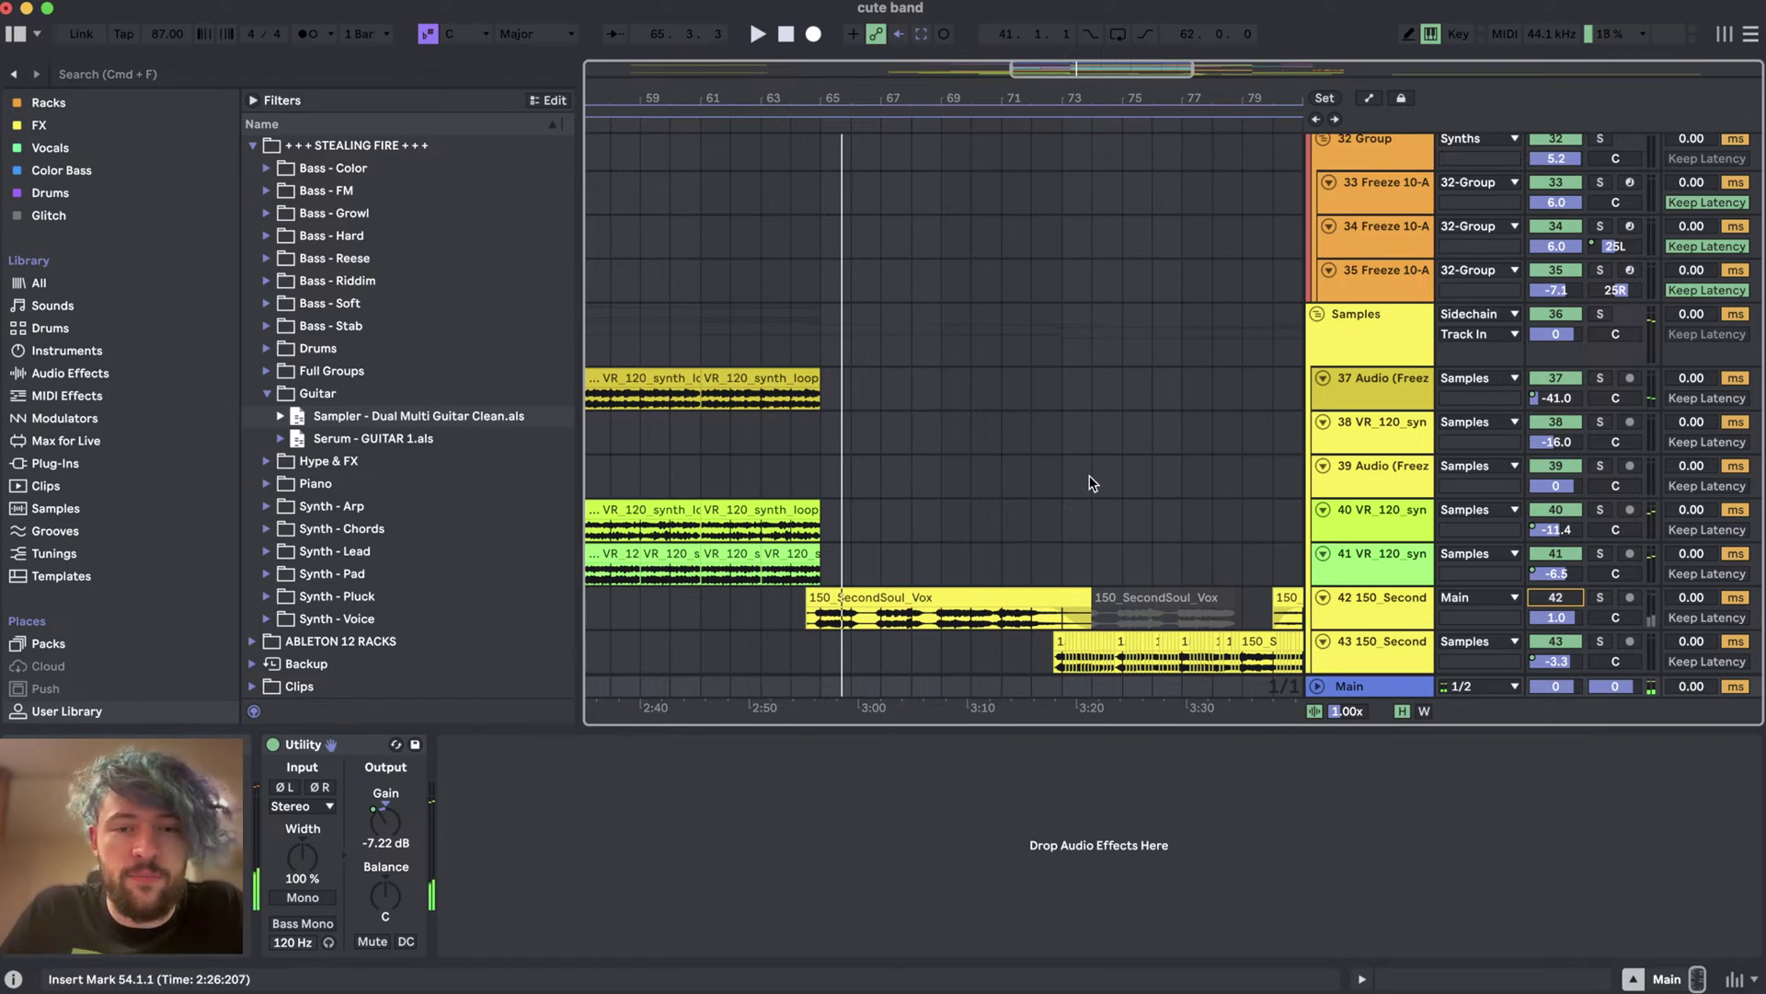
pyautogui.scroll(15, 920, 543)
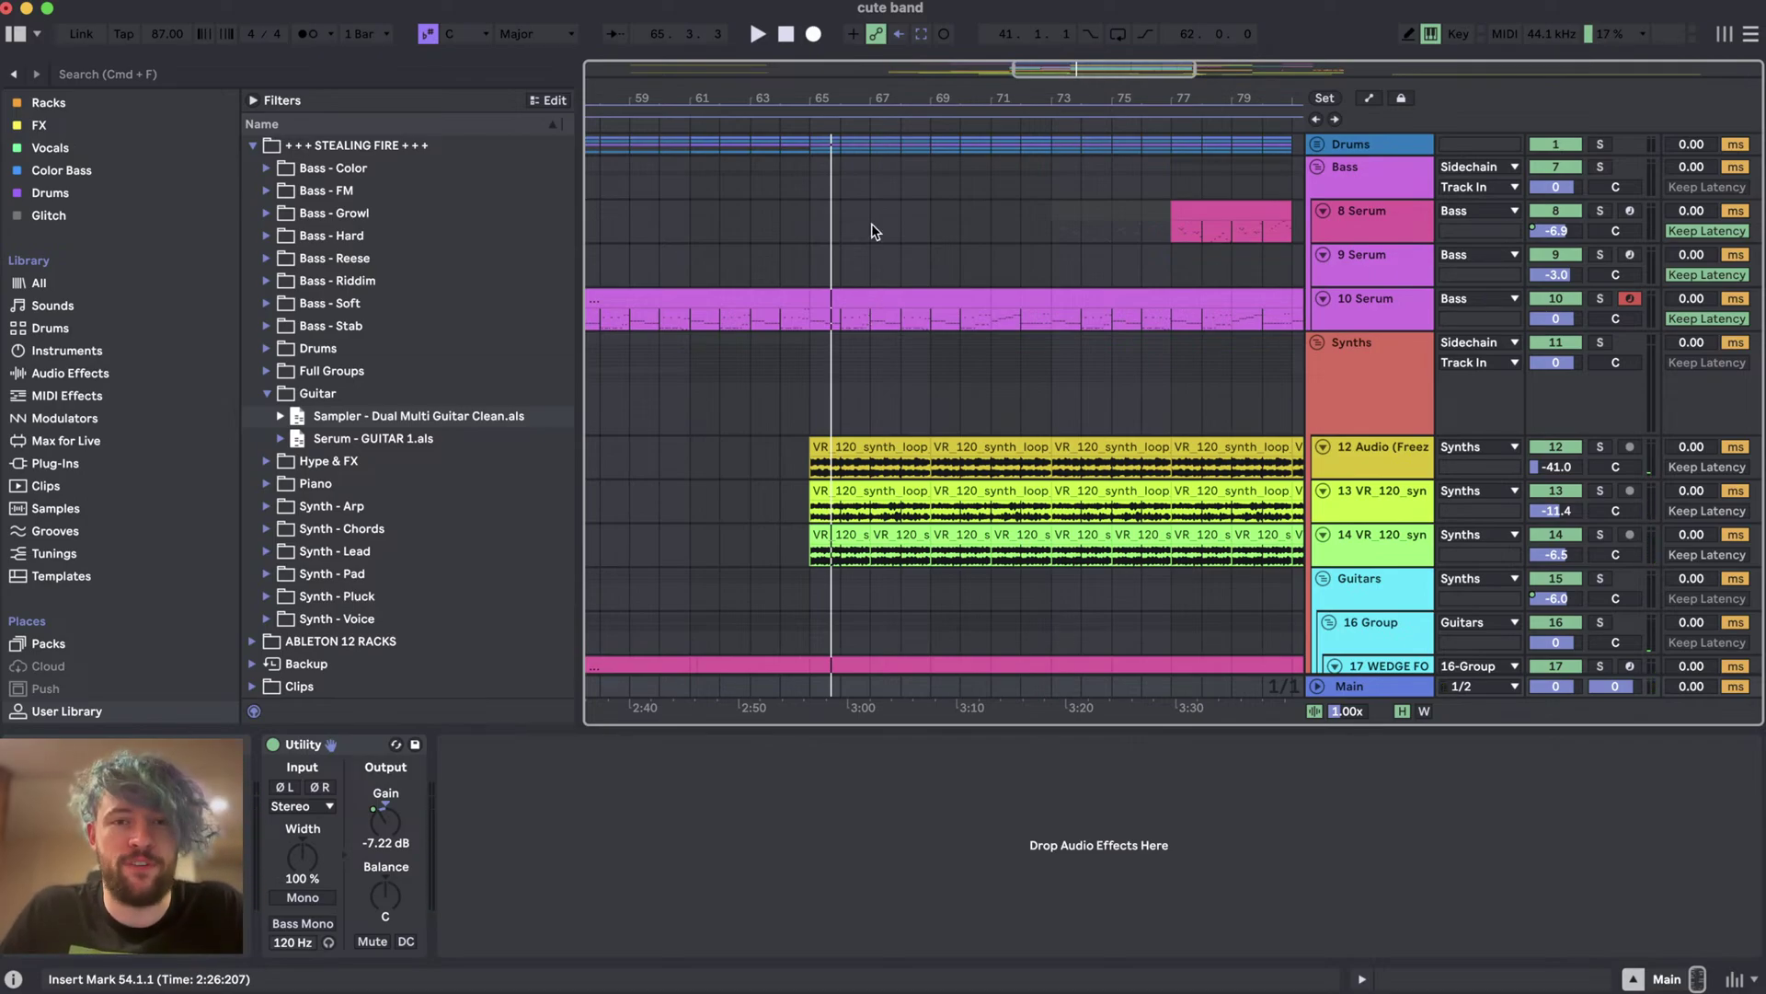
pyautogui.scroll(-15, 875, 231)
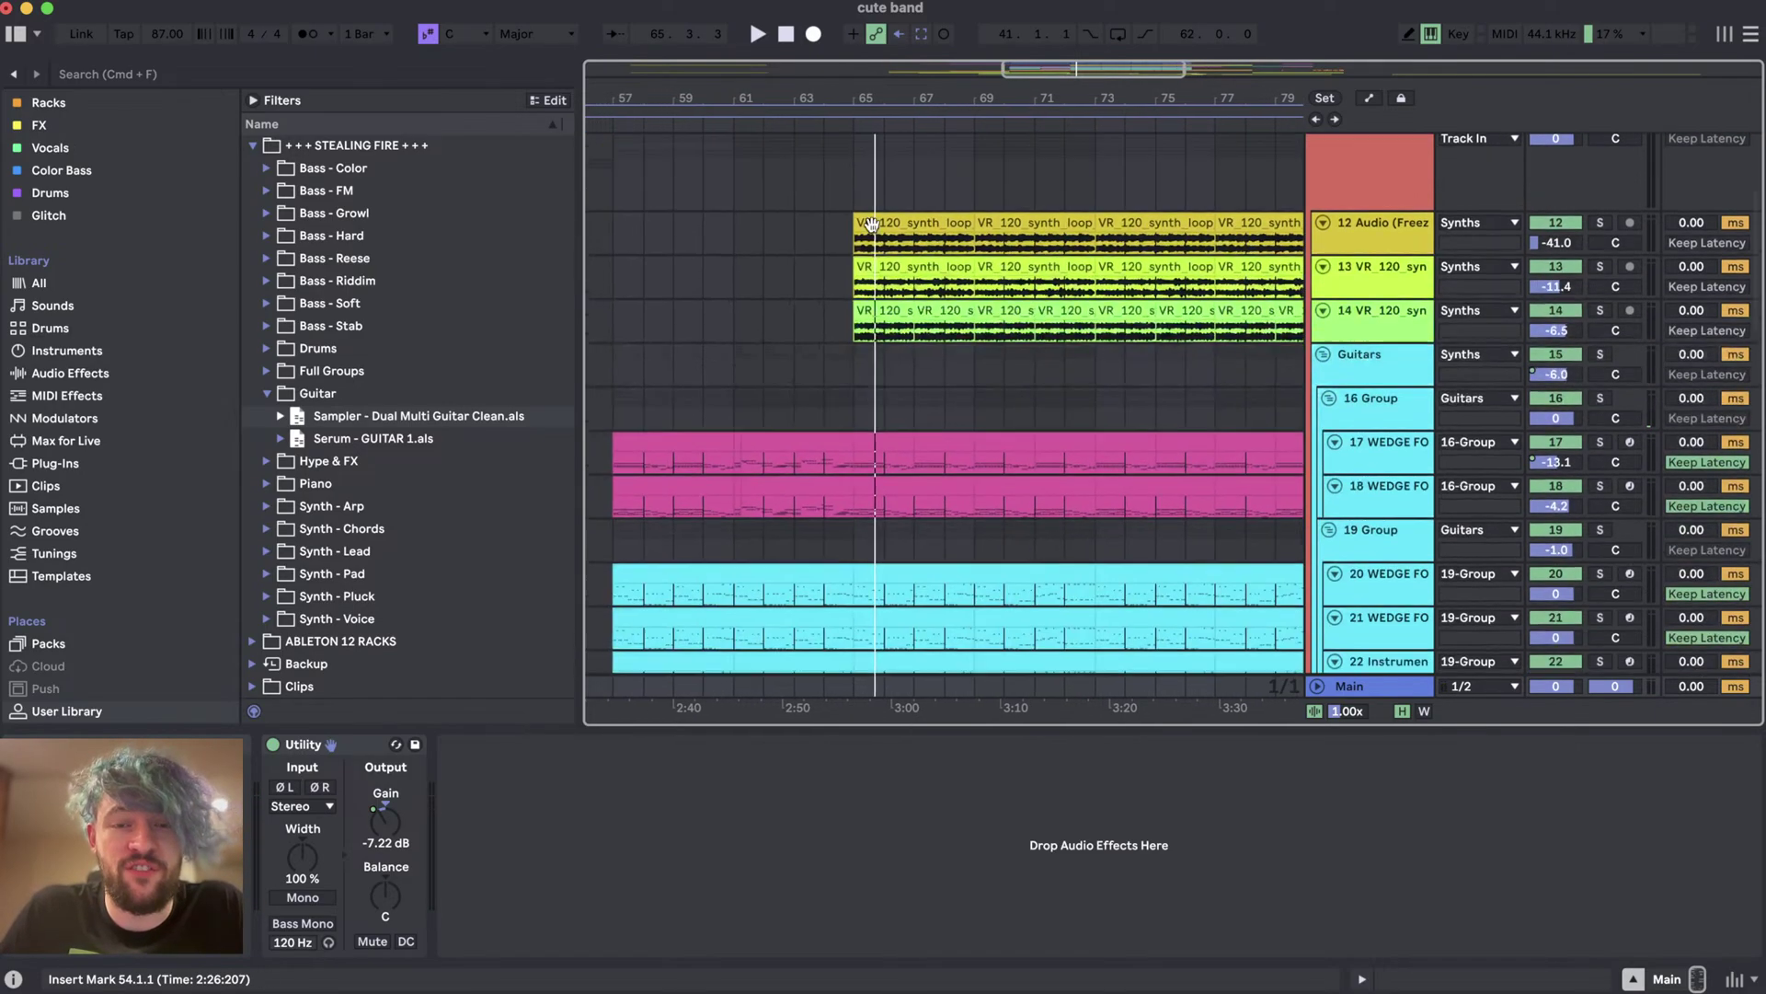
pyautogui.scroll(-10, 851, 485)
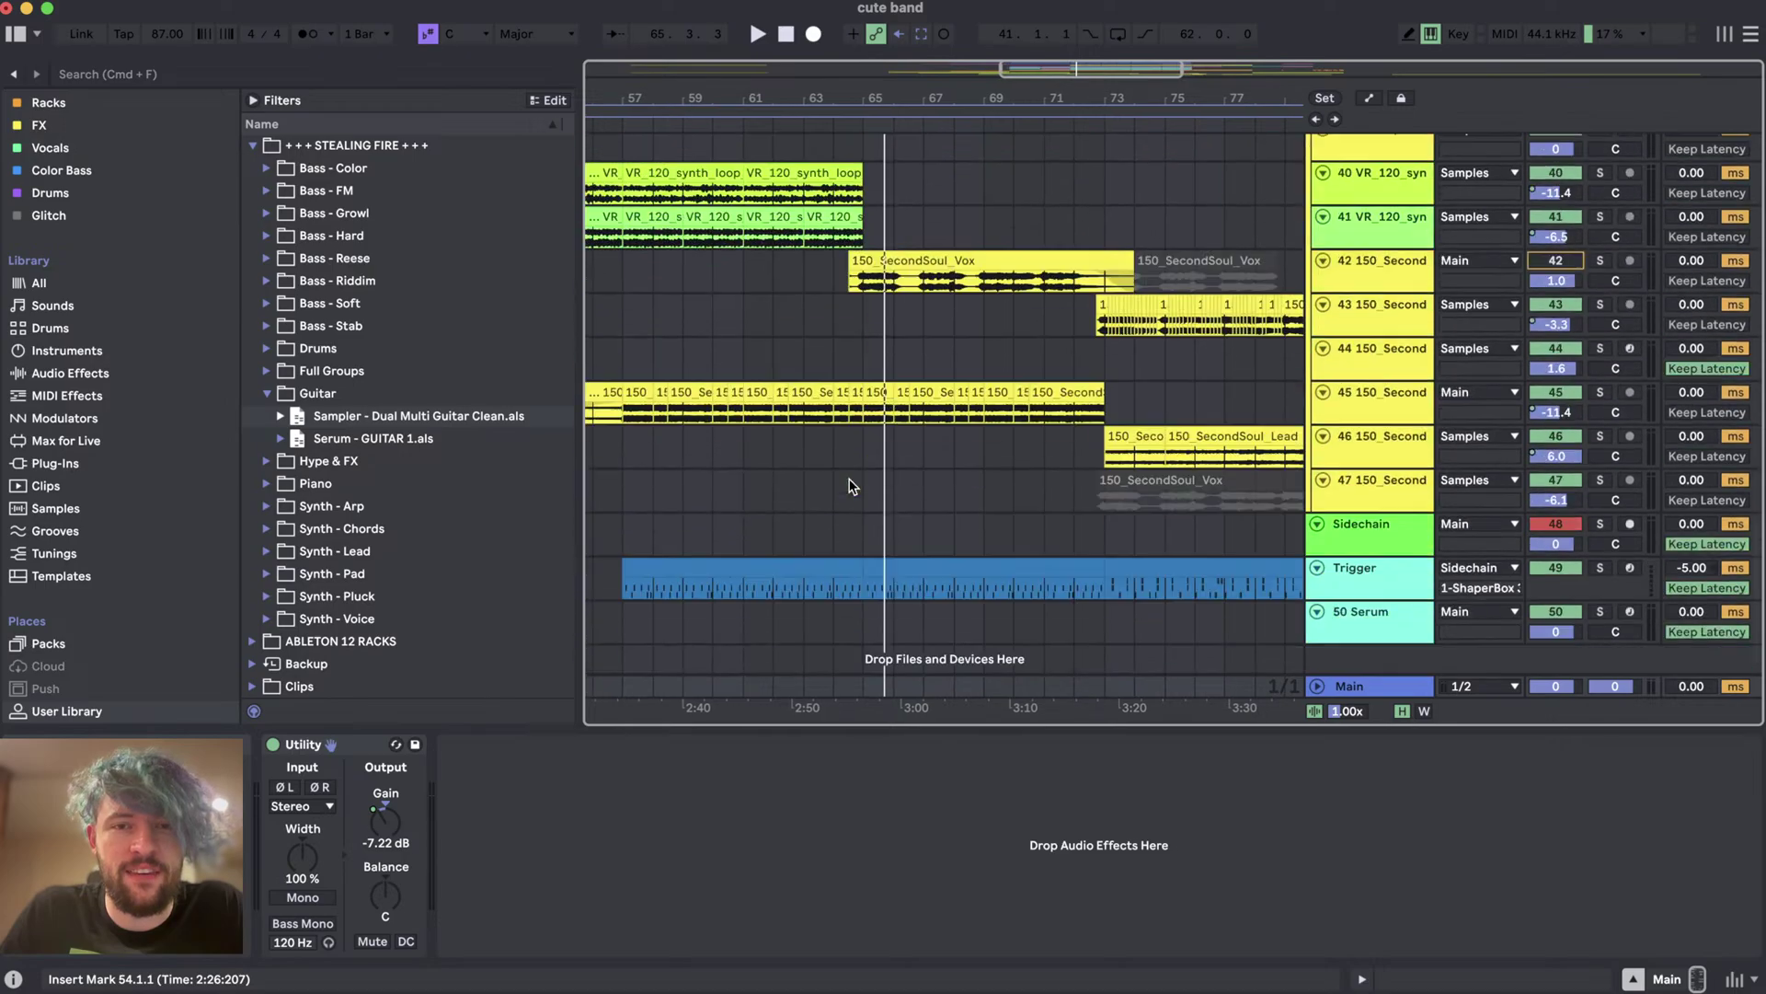
pyautogui.scroll(3, 911, 281)
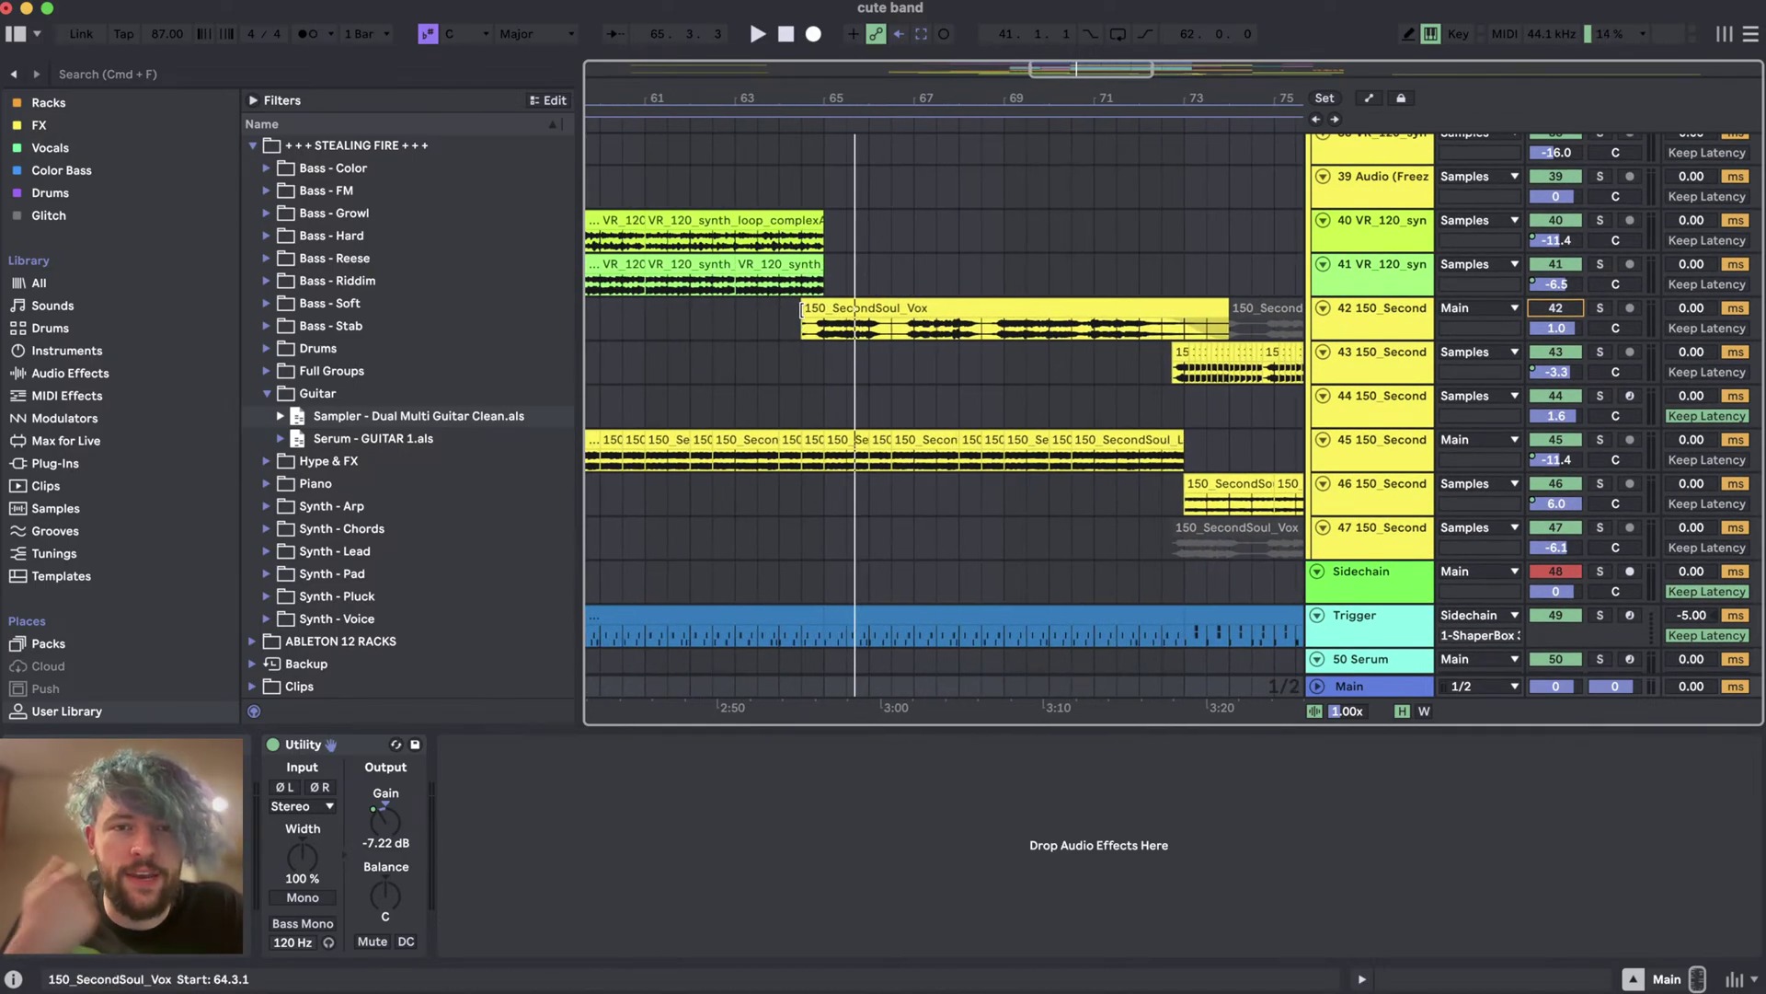
pyautogui.moveTo(802, 309); pyautogui.dragTo(806, 310)
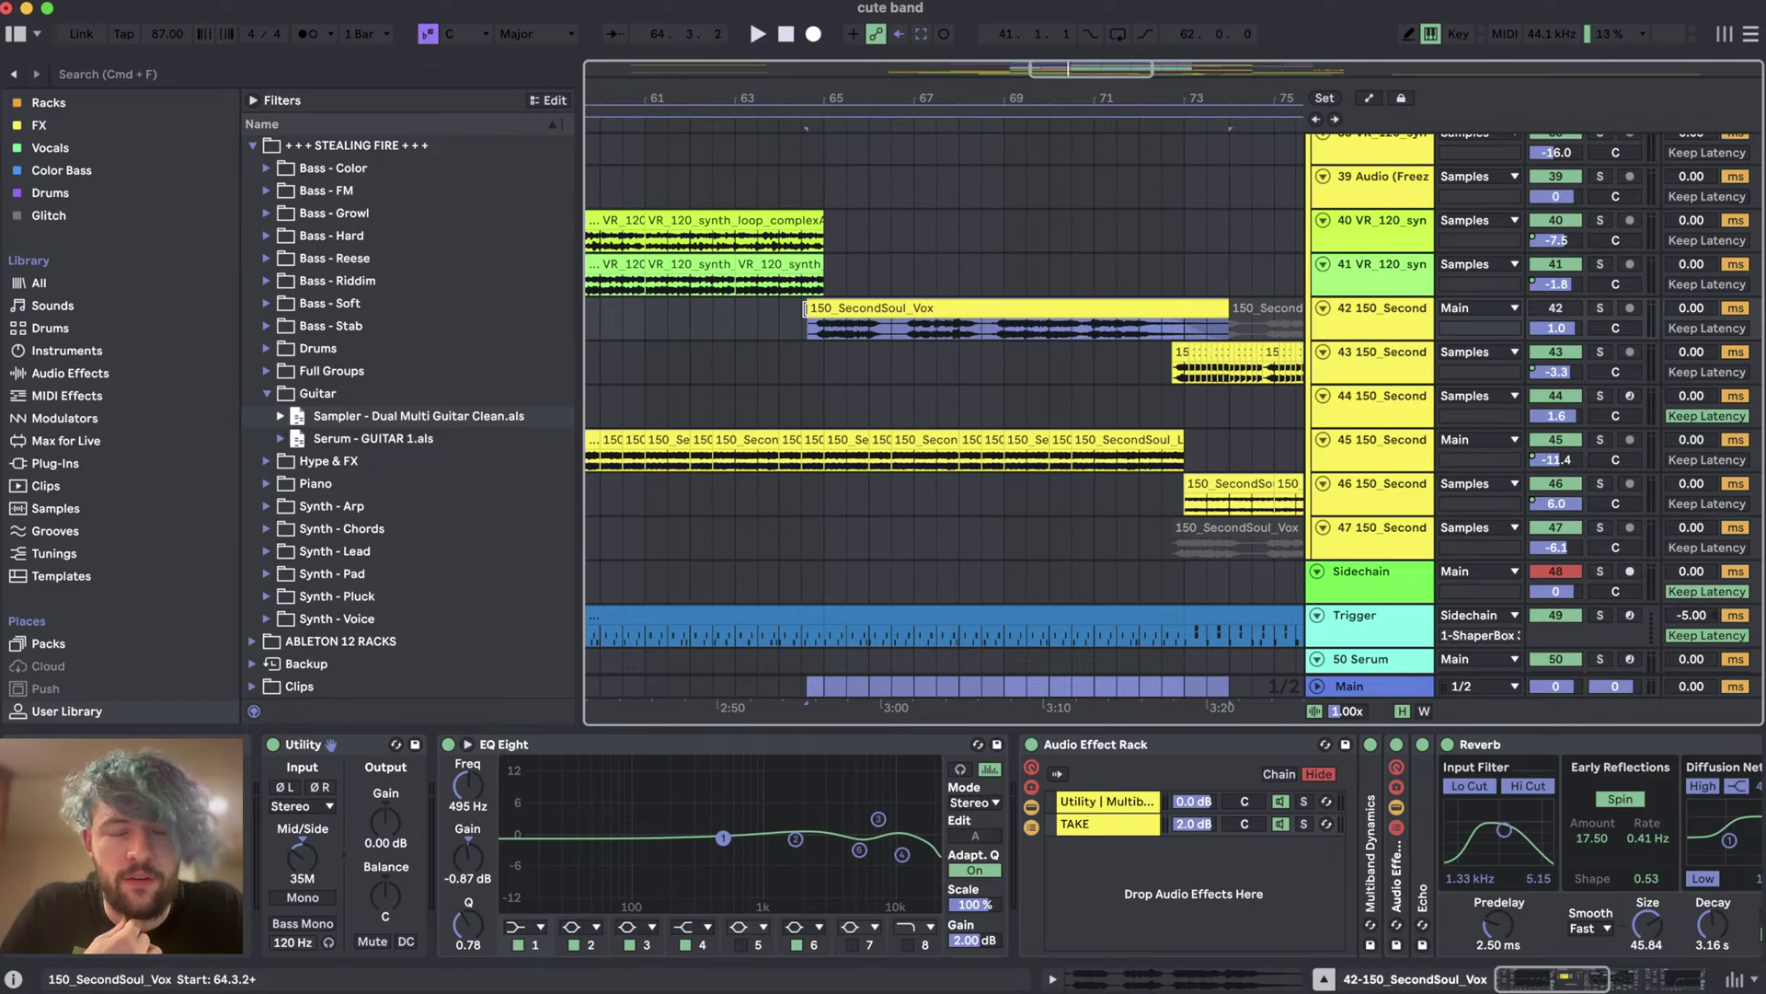
# - Place the insert marker at bar 73 on track 44 150_SecondSoul_Vox and play the arrangement from there
pyautogui.scroll(1, 808, 320)
pyautogui.scroll(1, 815, 315)
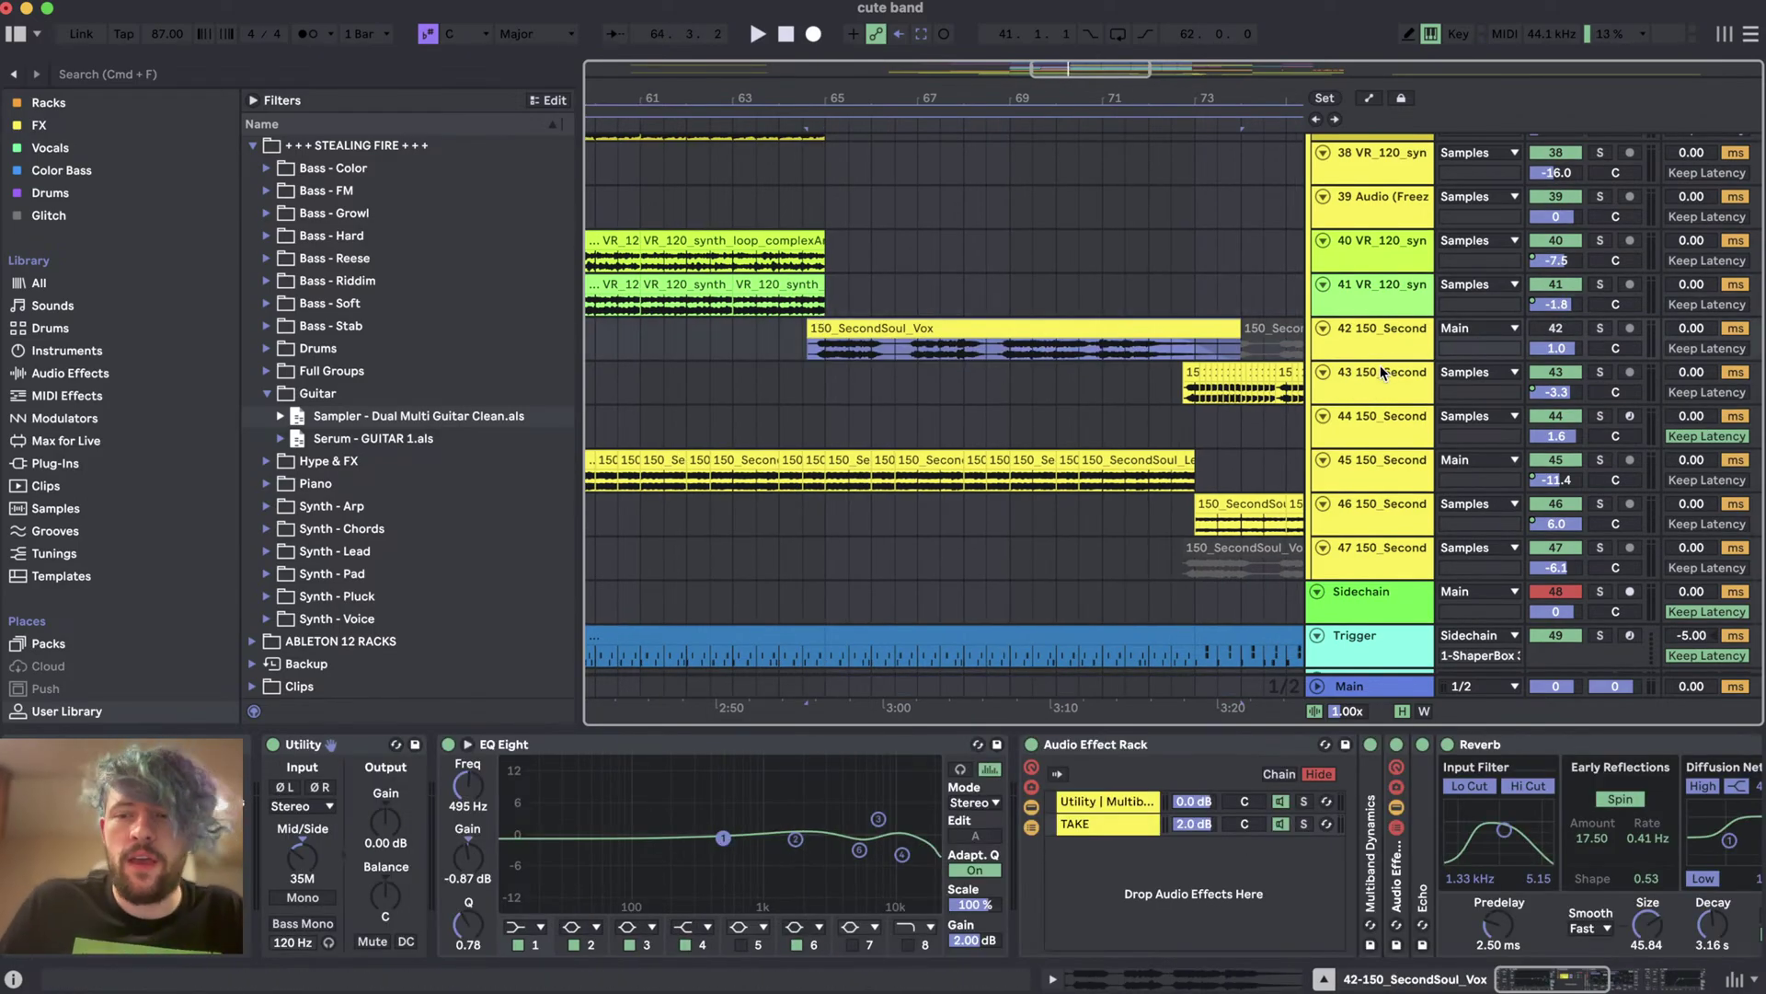
pyautogui.click(1185, 242)
pyautogui.hscroll(4, 1150, 257)
pyautogui.scroll(2, 1150, 258)
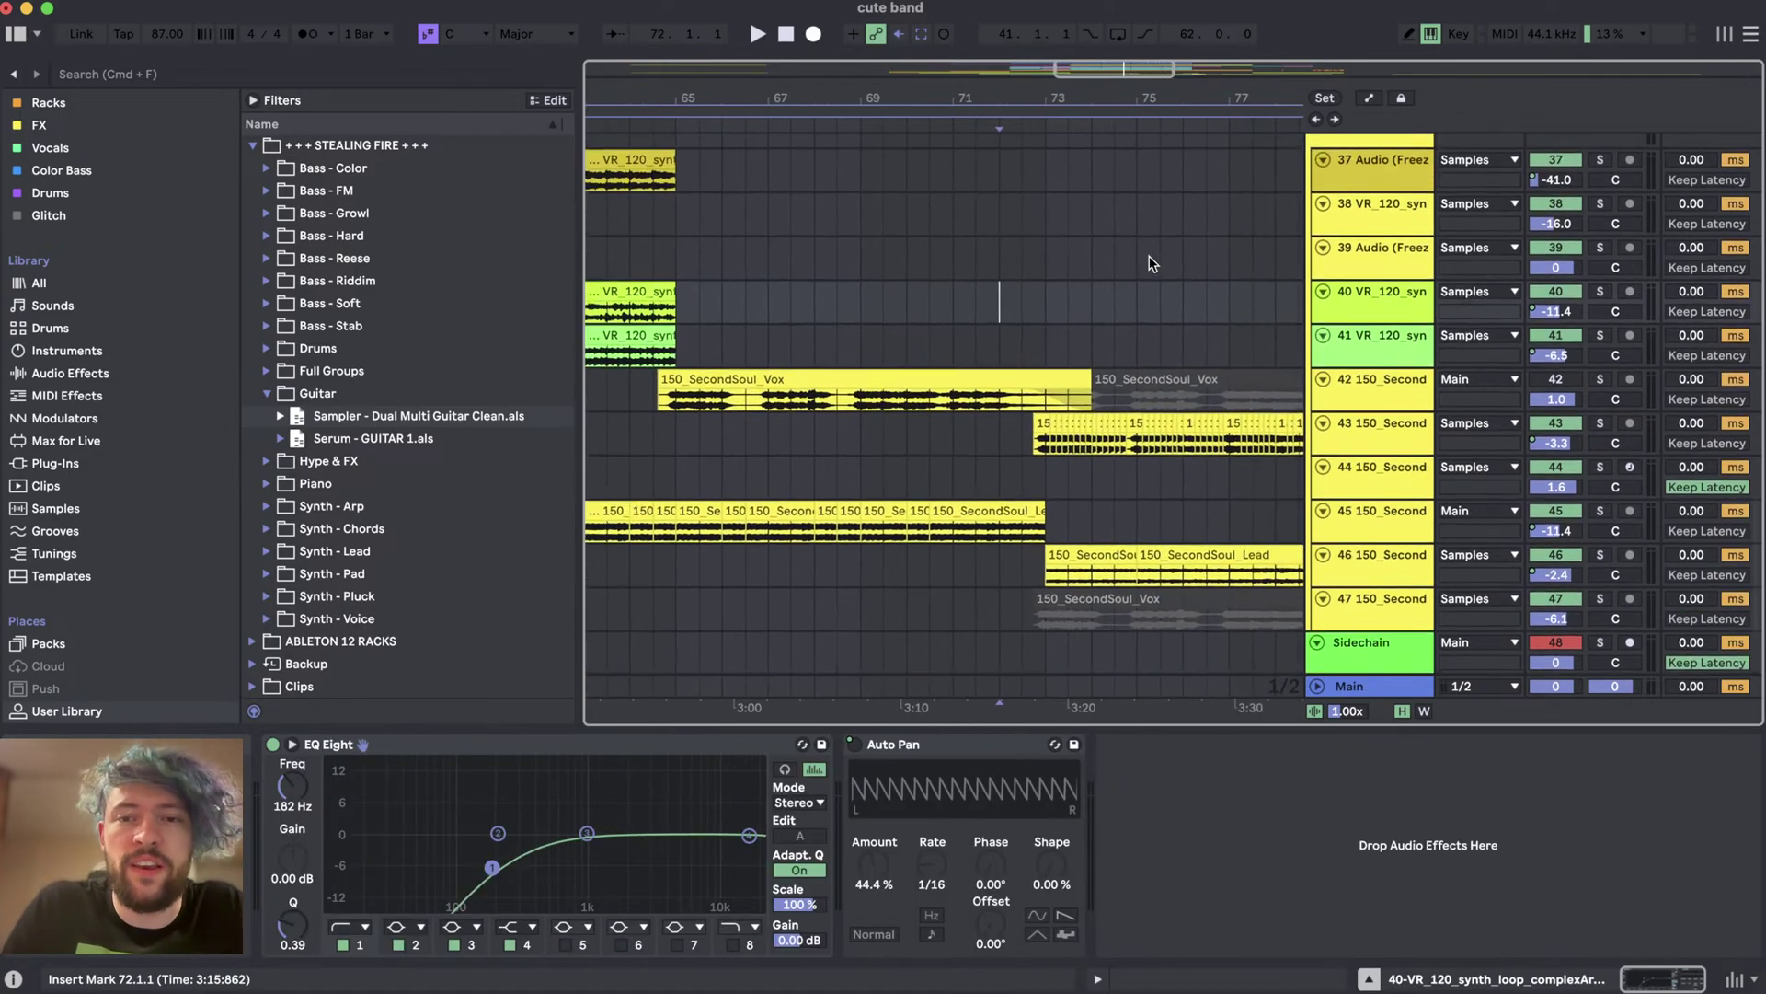
pyautogui.click(966, 473)
pyautogui.scroll(-1, 966, 476)
pyautogui.click(924, 477)
pyautogui.press('space')
pyautogui.scroll(-1, 1095, 391)
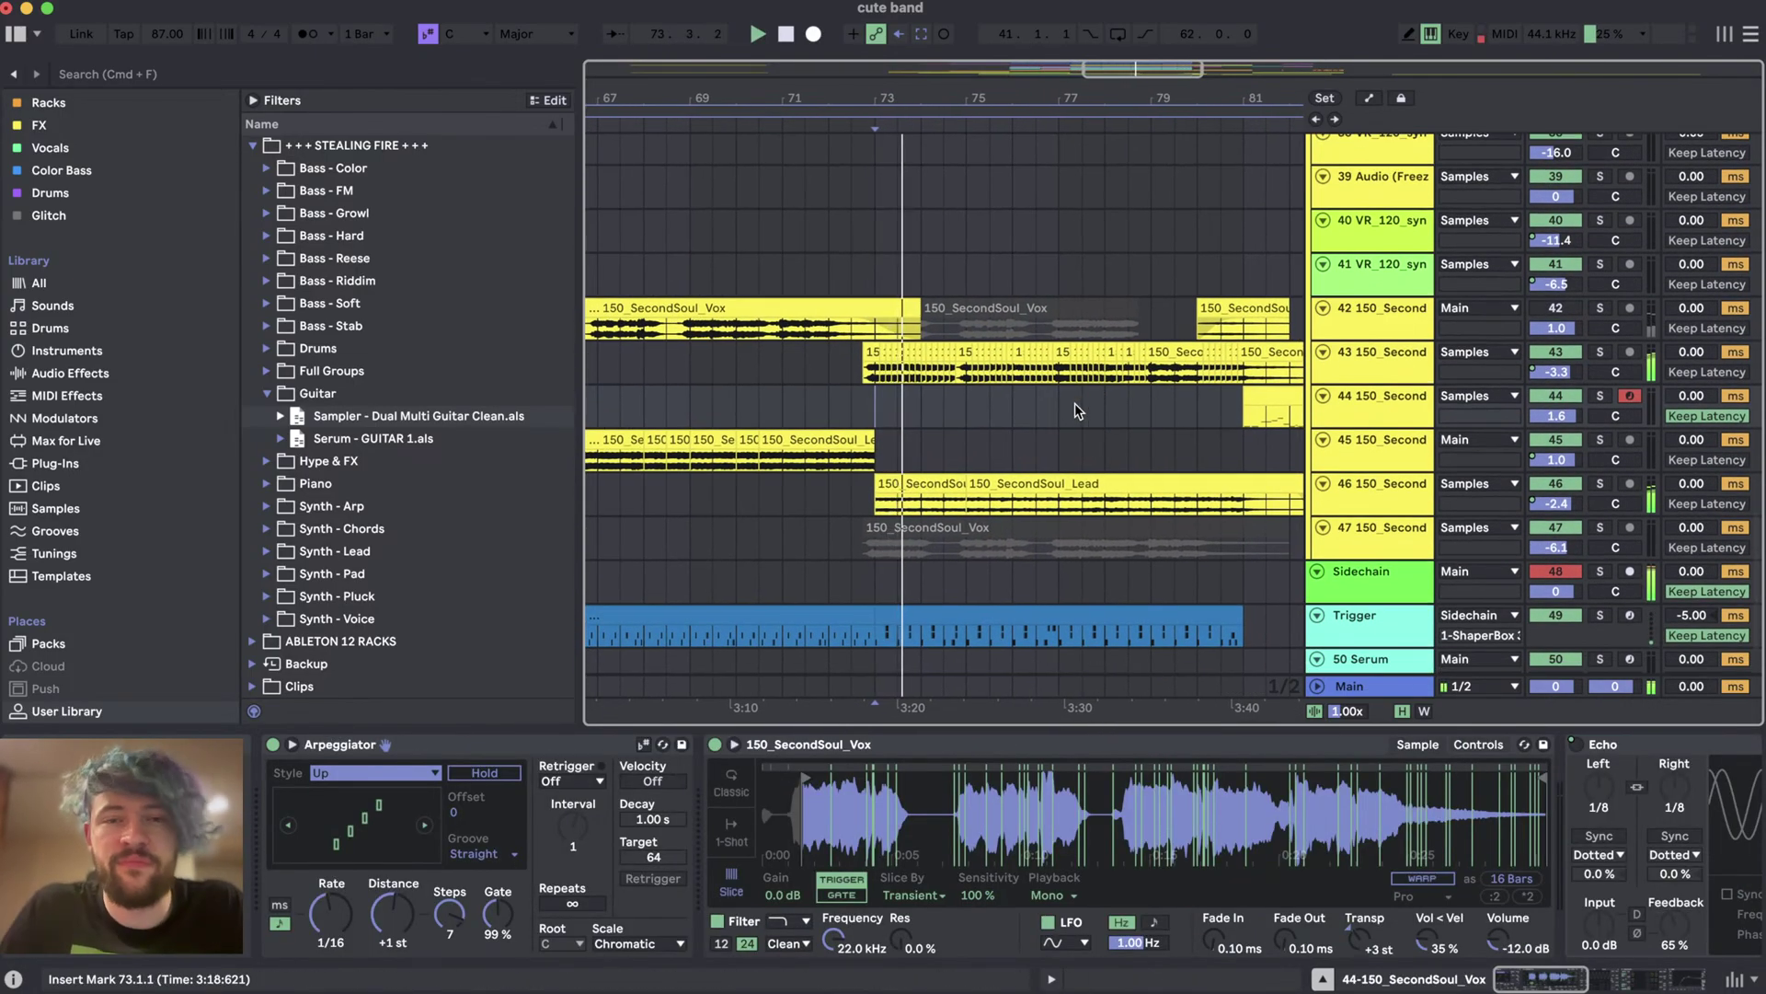
# - Look through the drum, bass, guitar, synth and sample tracks between bars 73 and 81 while the section plays
pyautogui.scroll(5, 1075, 405)
pyautogui.hscroll(4, 1075, 405)
pyautogui.scroll(10, 1075, 405)
pyautogui.hscroll(-4, 1075, 405)
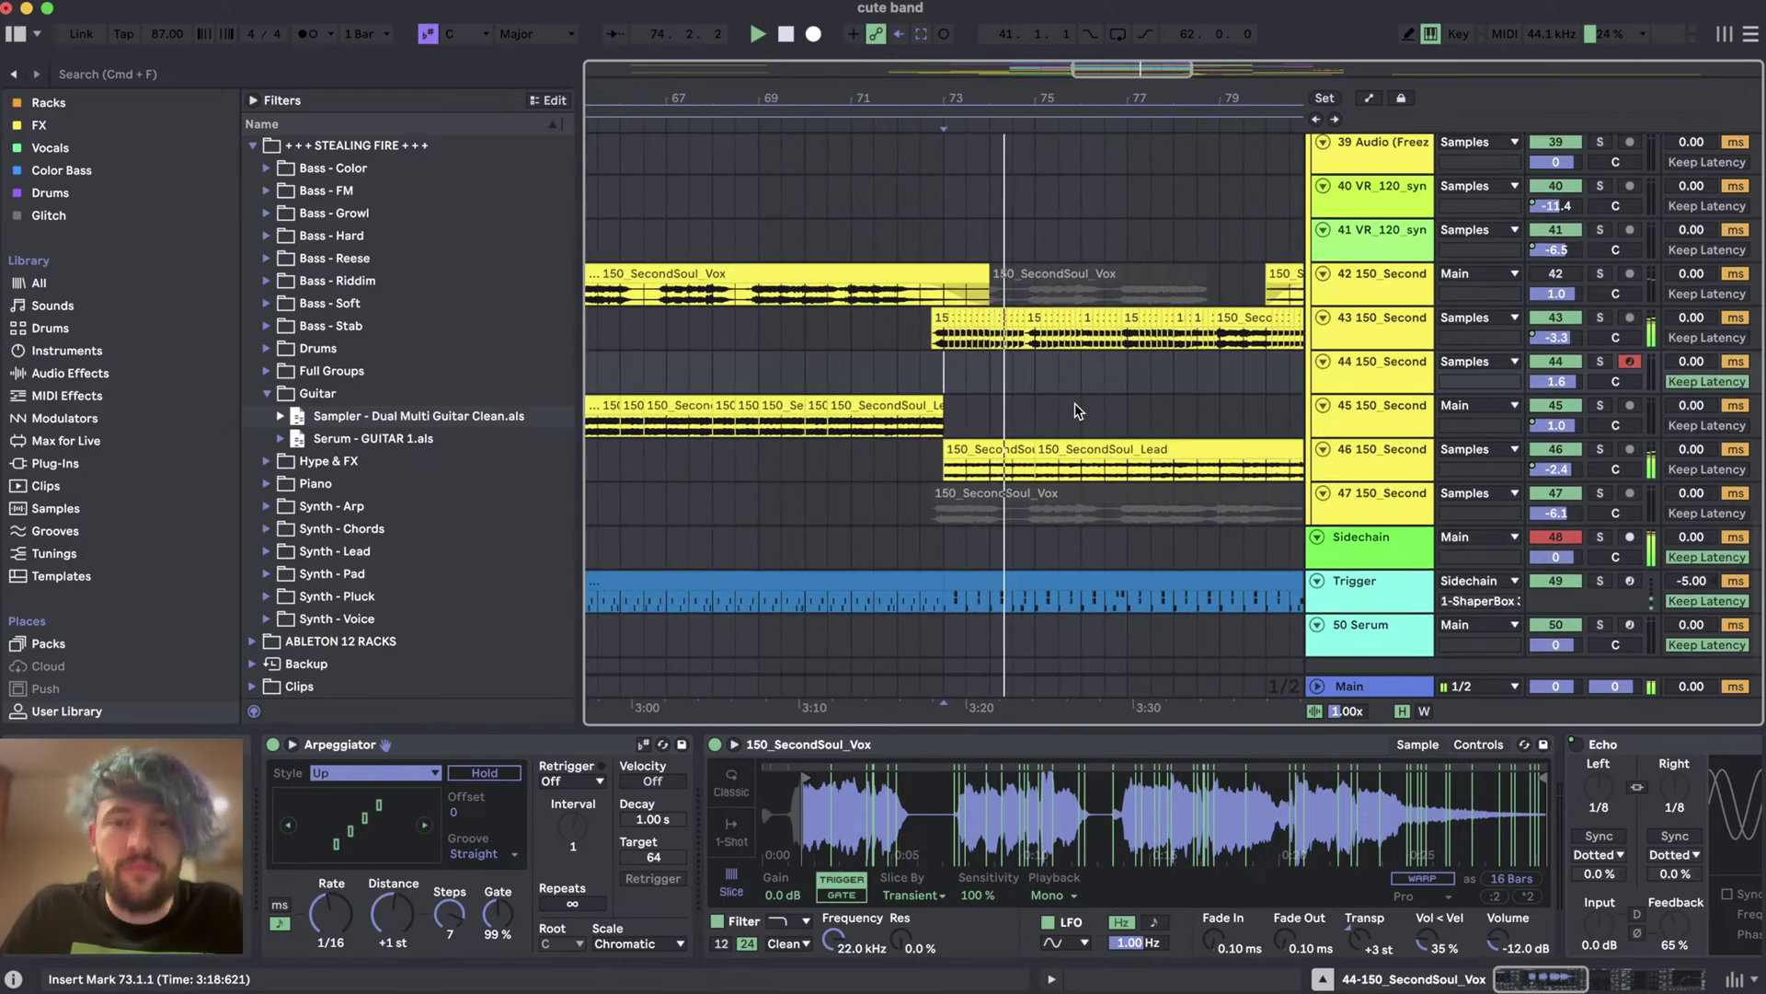
pyautogui.scroll(-6, 1075, 403)
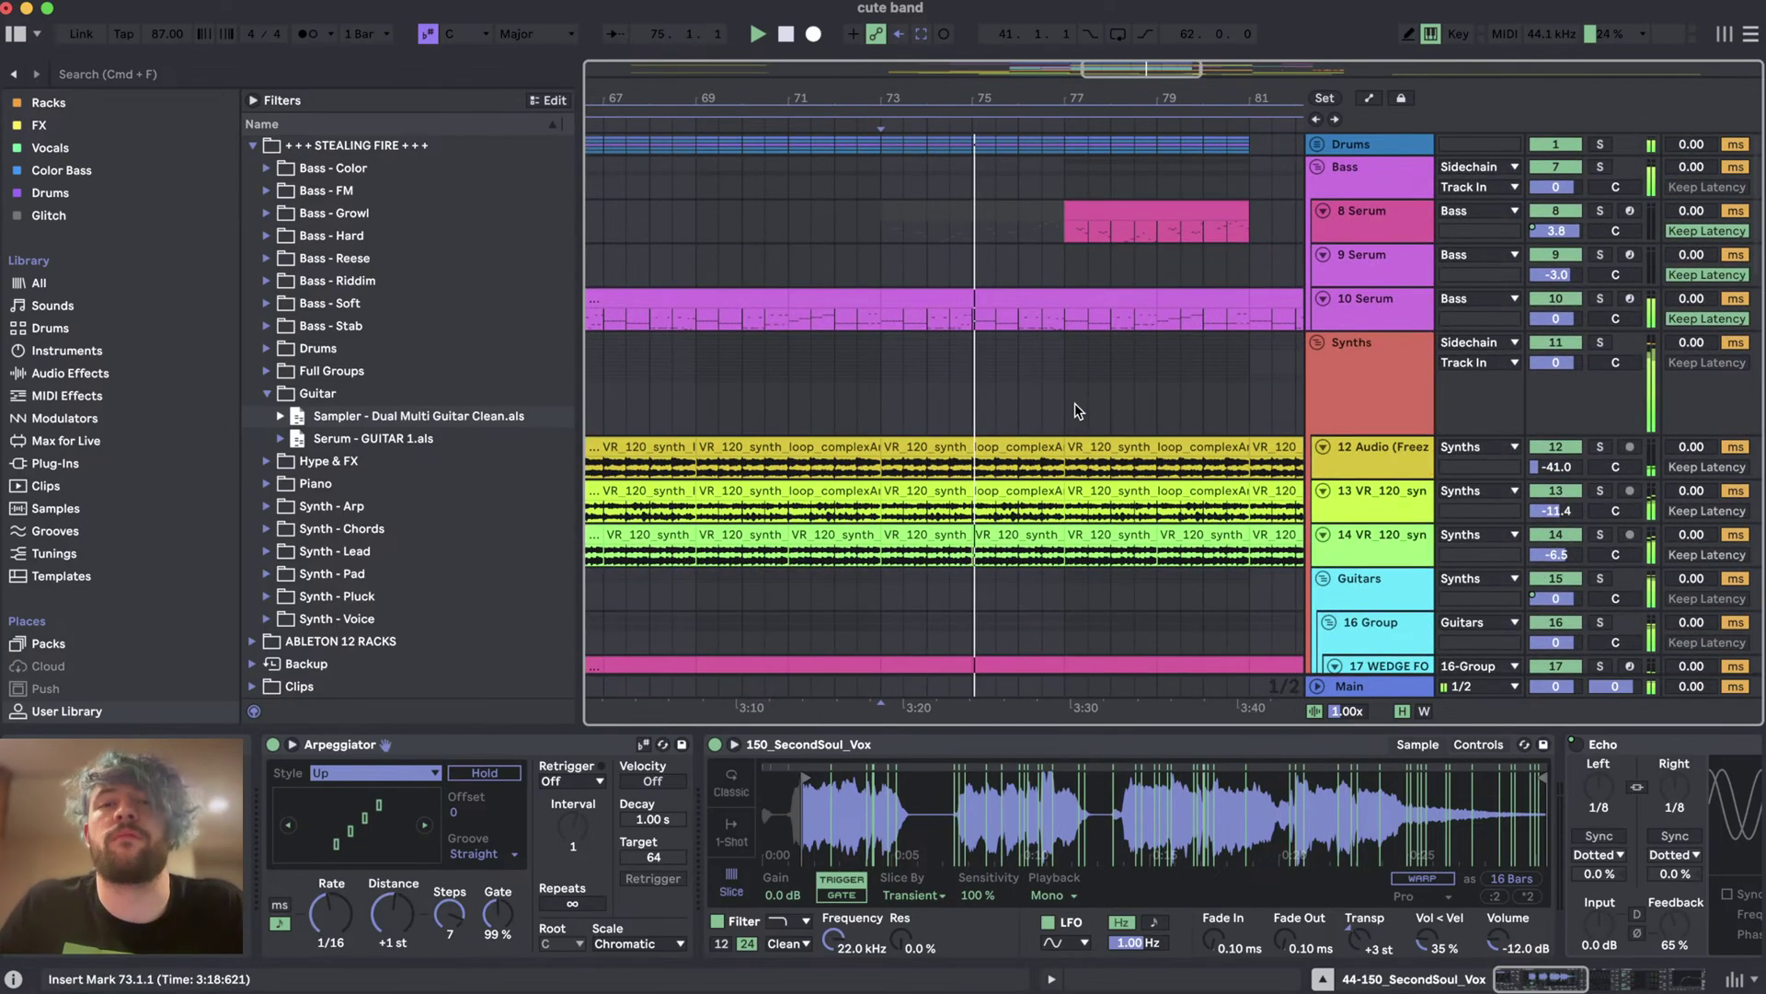
pyautogui.scroll(-3, 1075, 403)
pyautogui.hscroll(2, 1075, 403)
pyautogui.scroll(-5, 1075, 403)
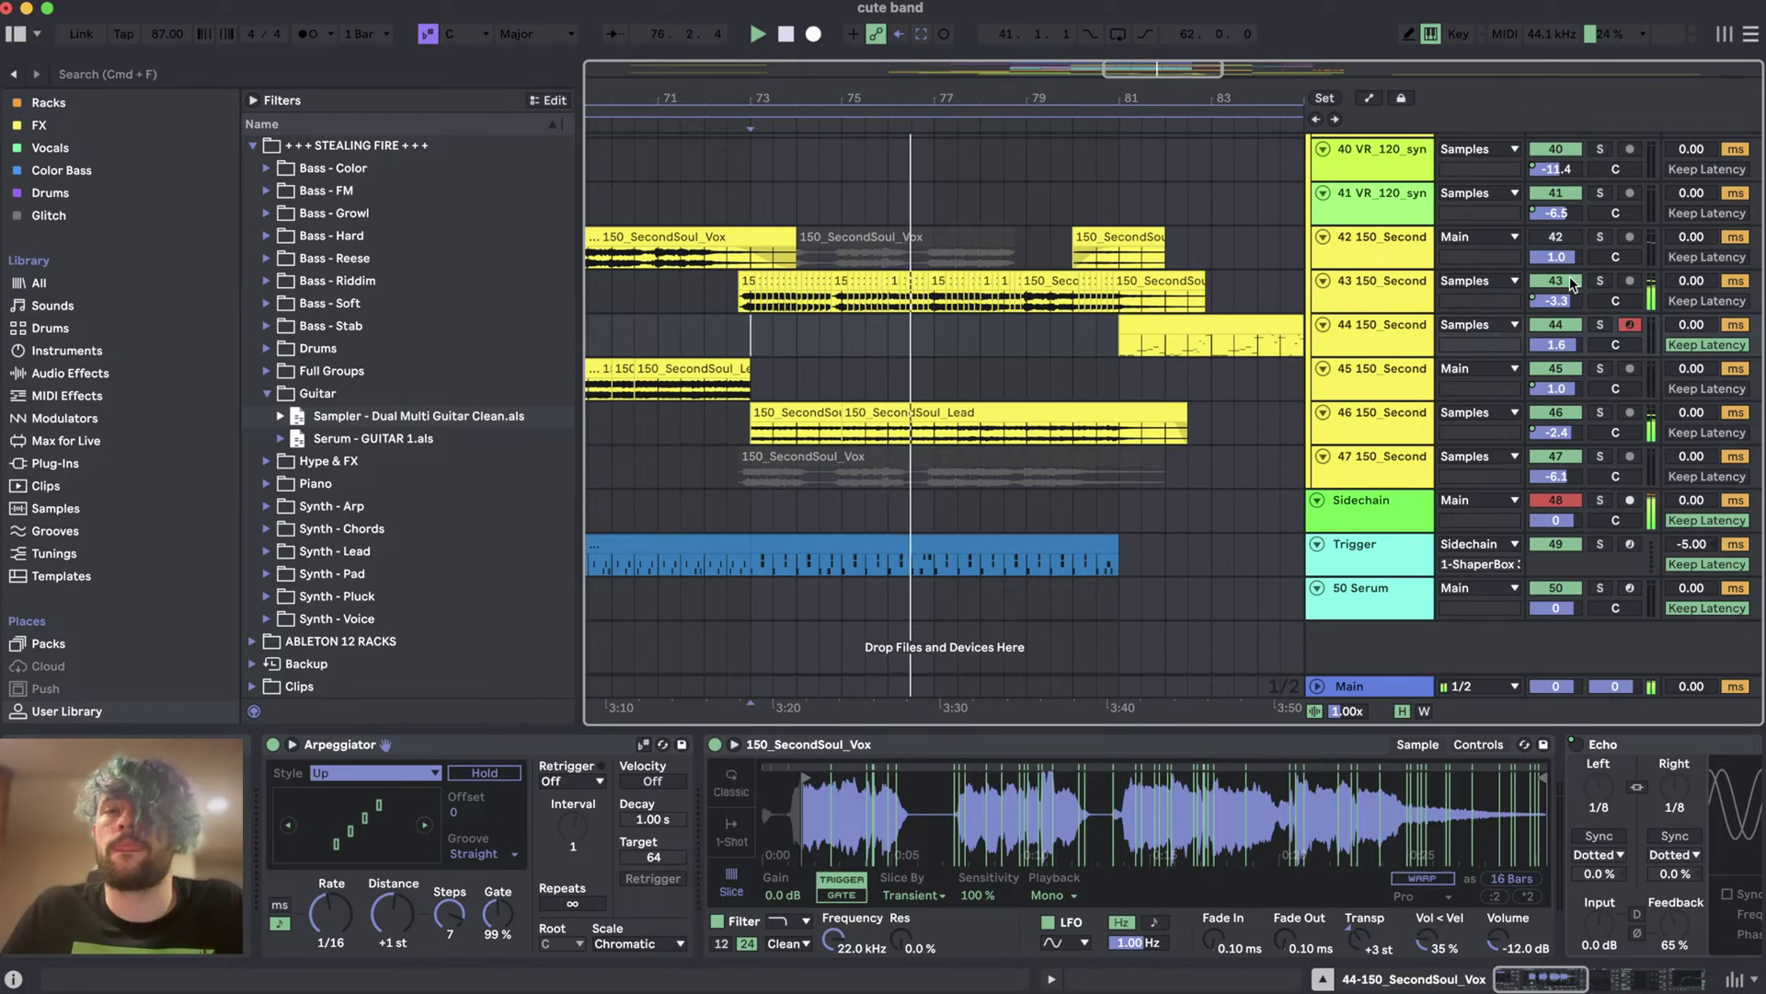
pyautogui.hscroll(2, 979, 347)
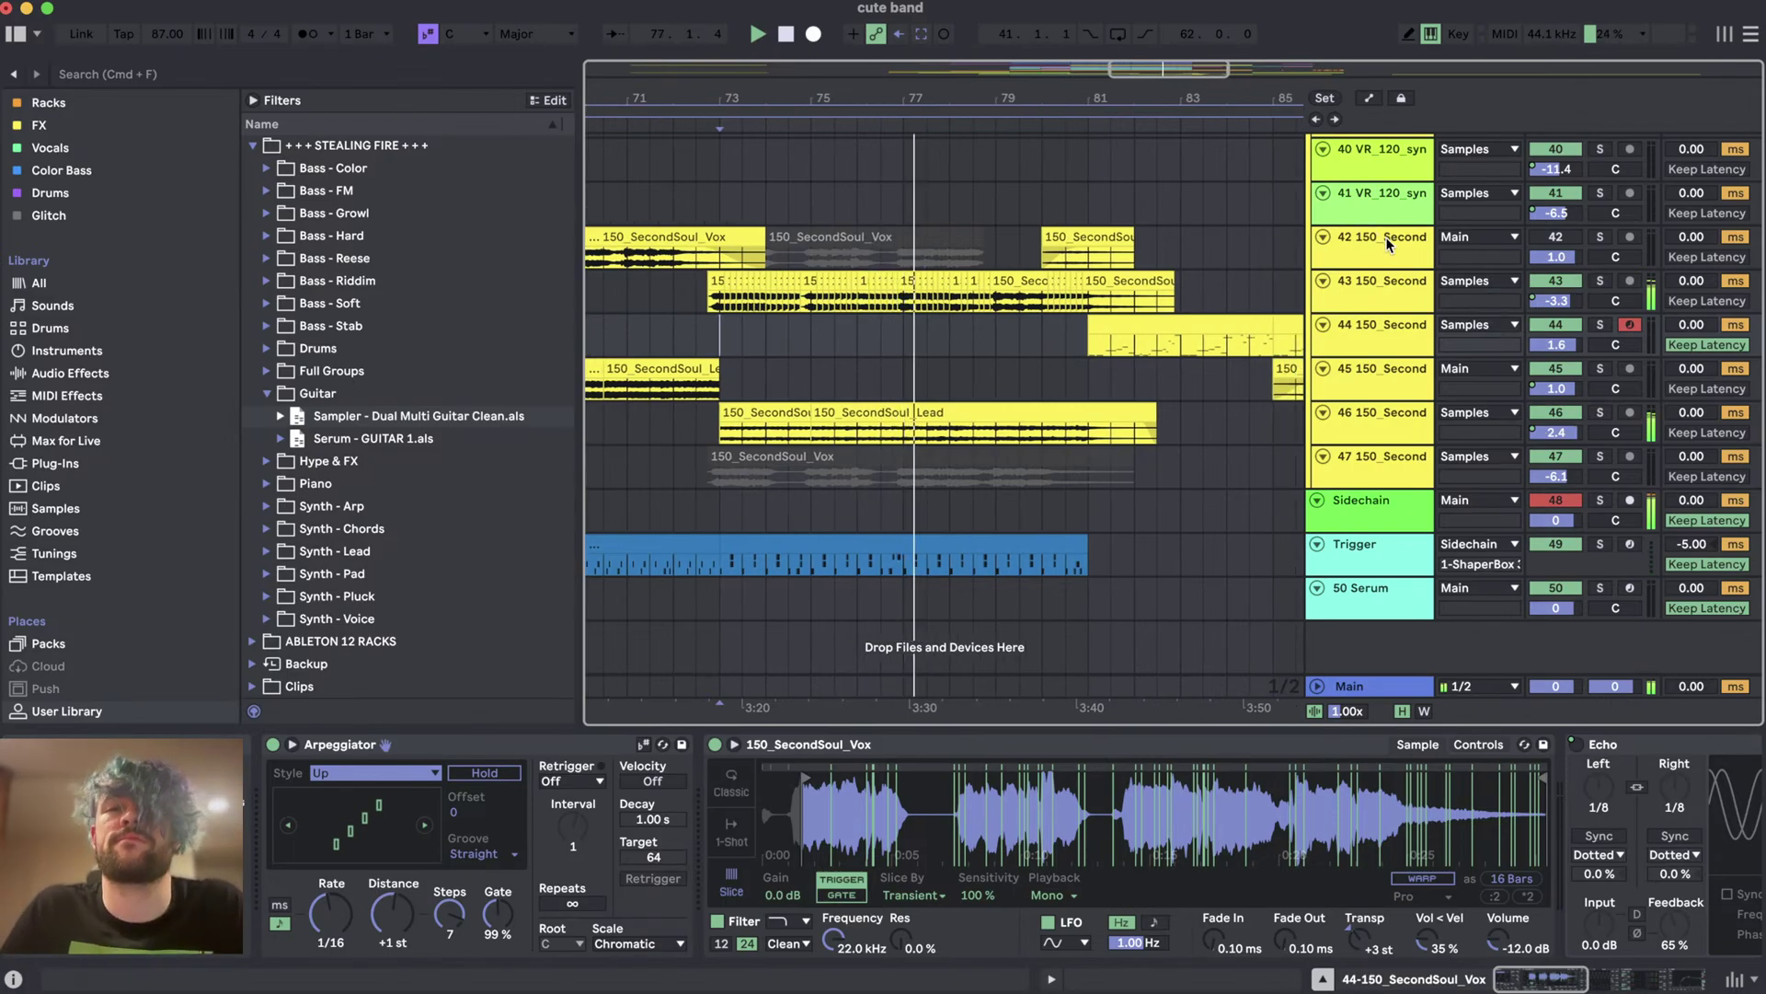
pyautogui.scroll(15, 980, 317)
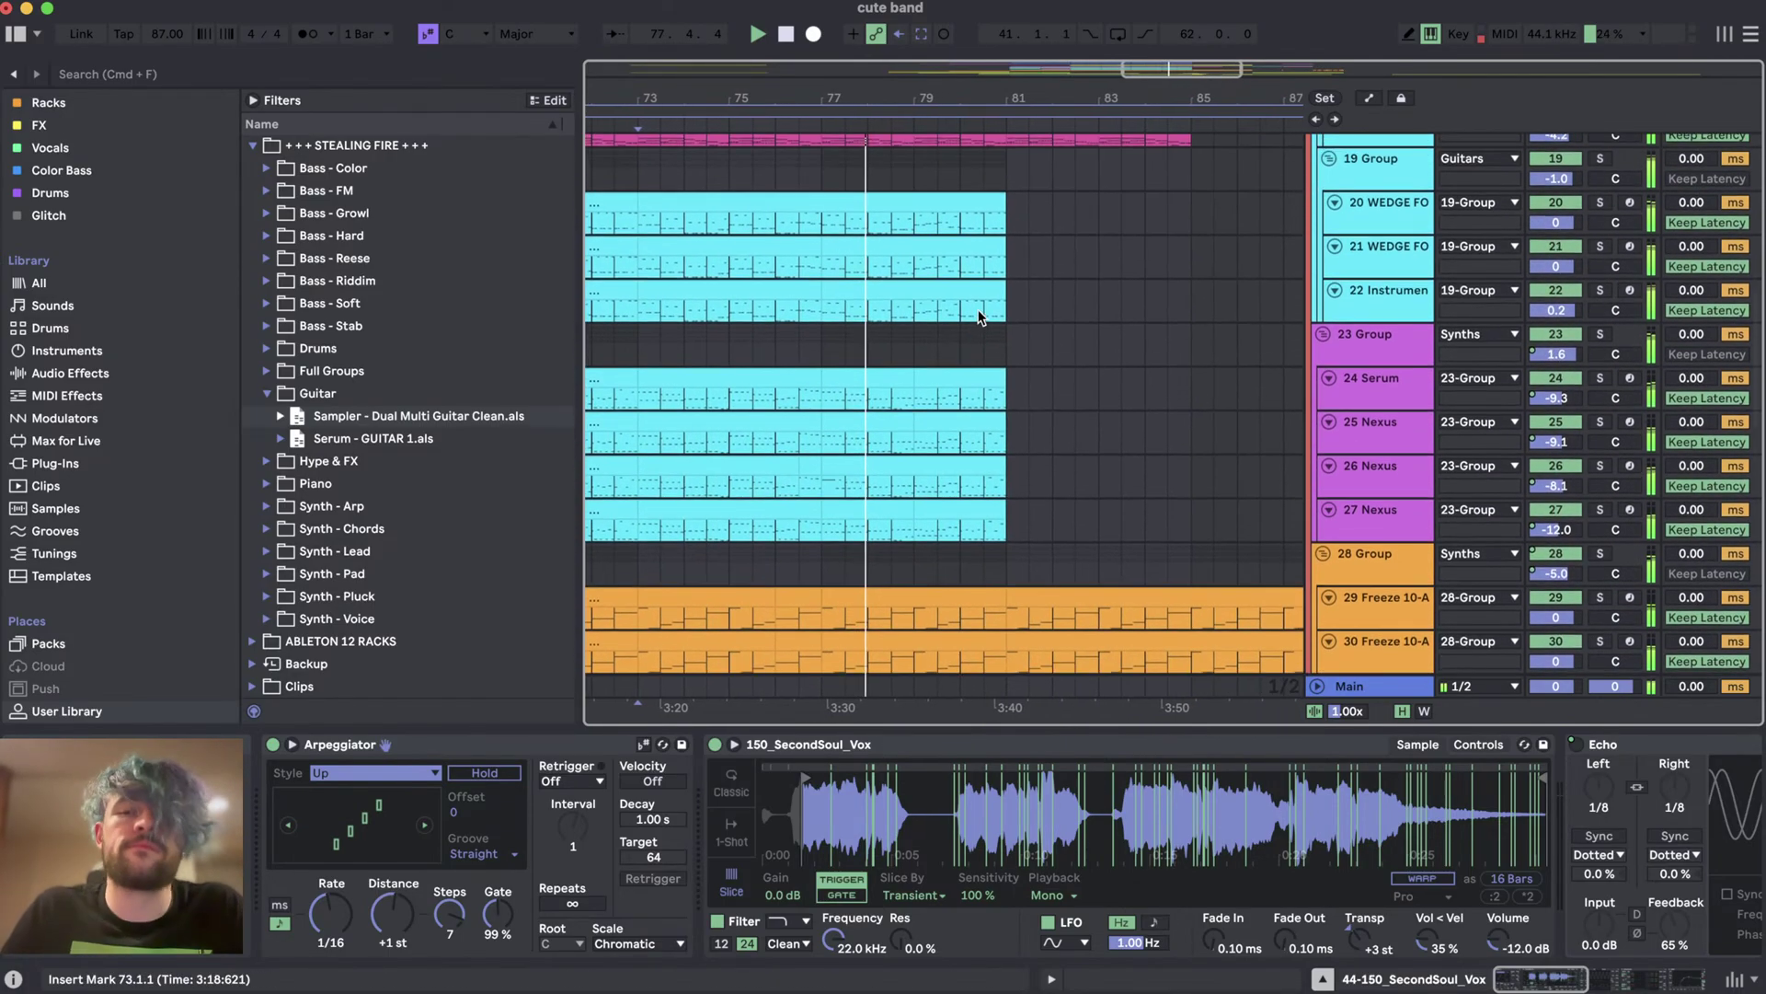
pyautogui.scroll(10, 979, 318)
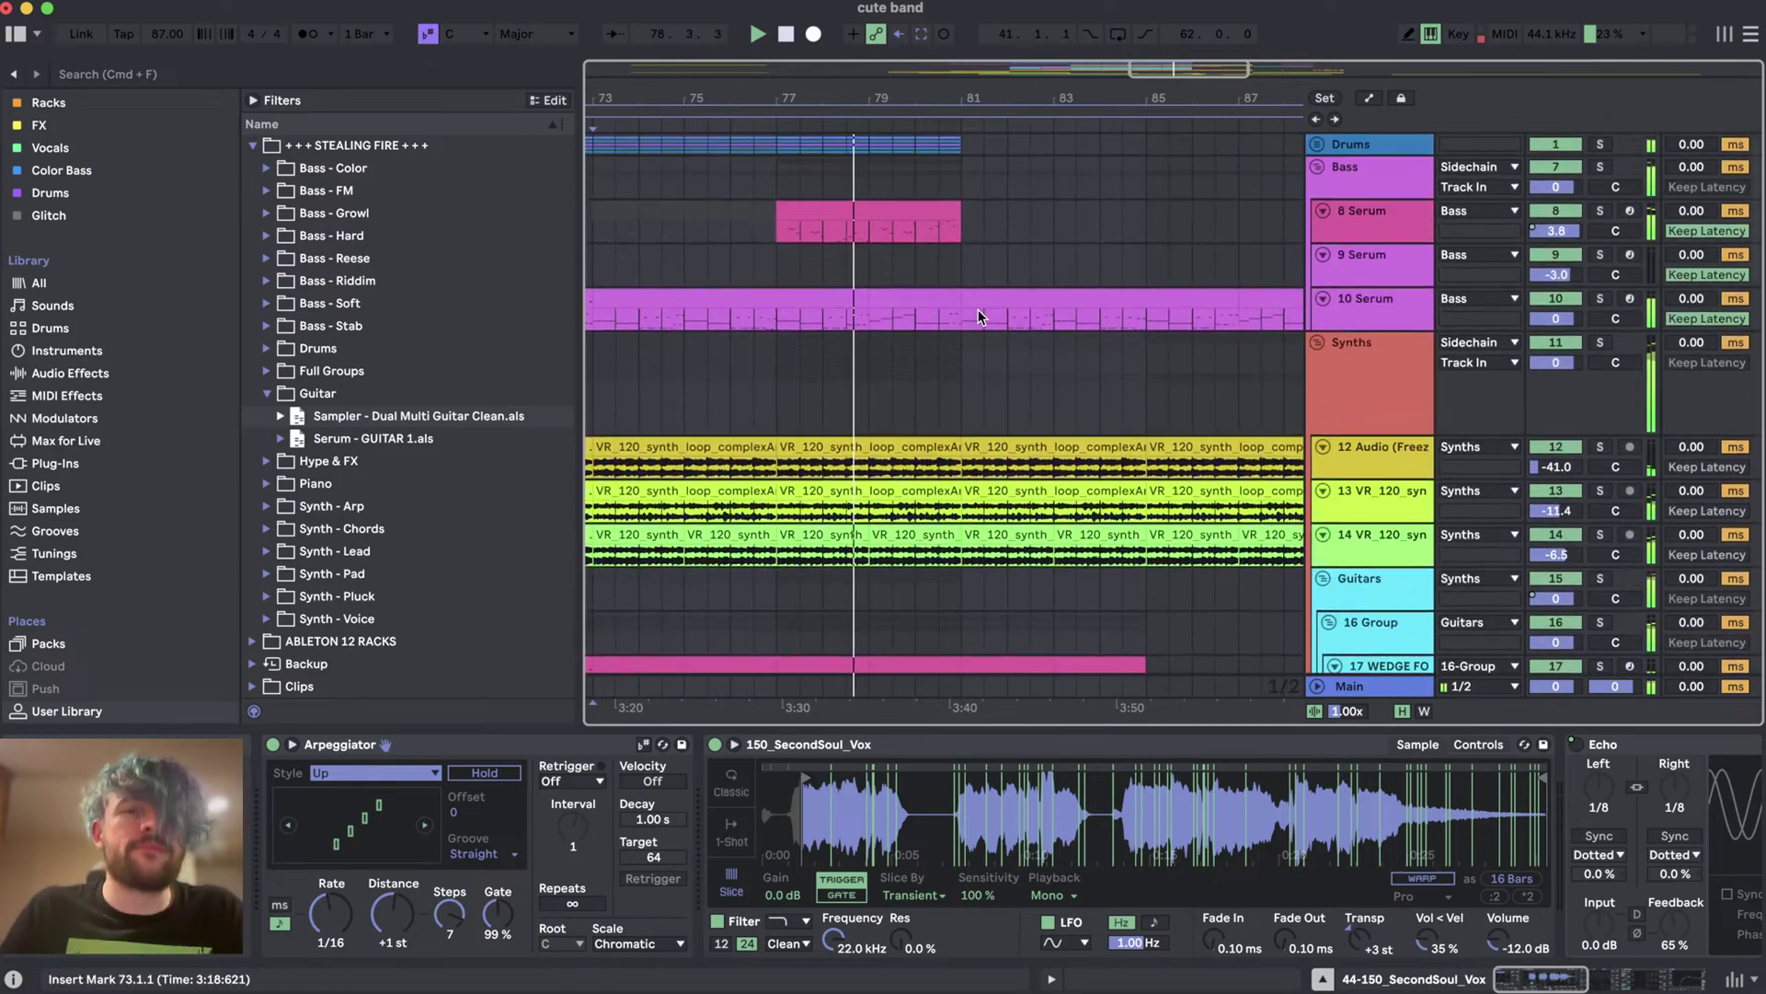
pyautogui.scroll(-20, 979, 309)
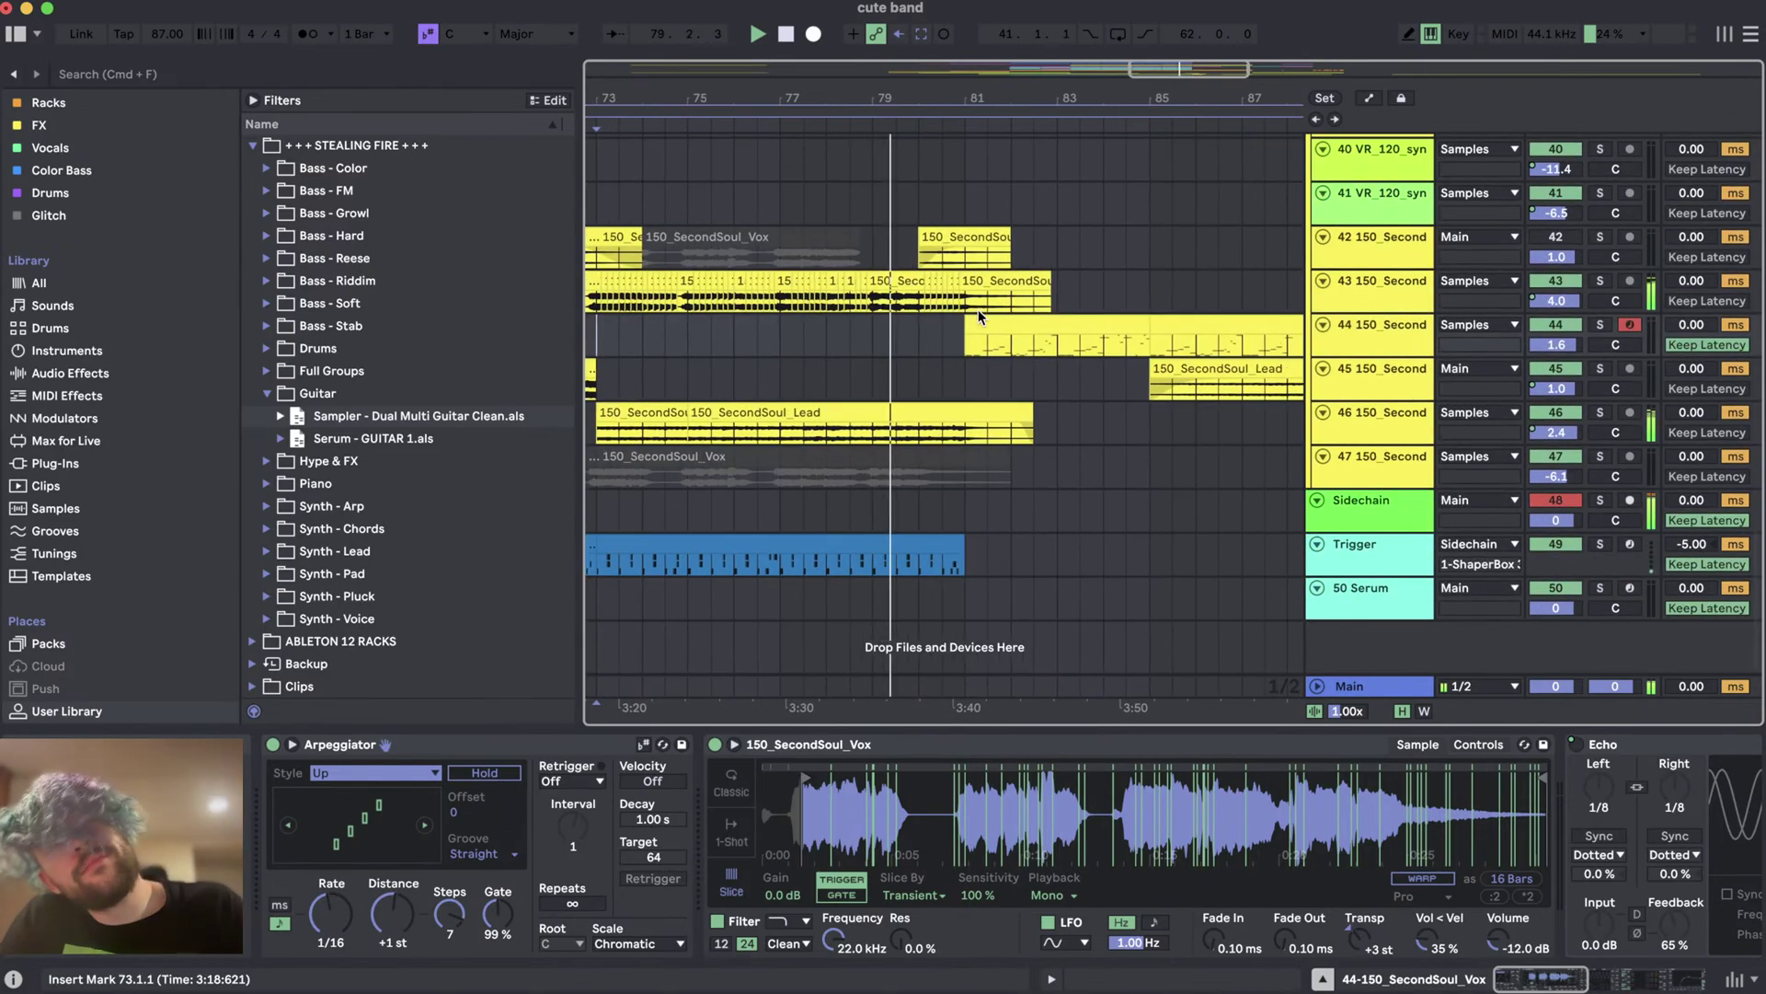
# - Select the clip spanning bars 81 to 85 on track 44 and the track itself to show its Arpeggiator and sliced vocal
pyautogui.click(1068, 322)
pyautogui.scroll(1, 1196, 341)
pyautogui.hscroll(1, 1196, 340)
pyautogui.click(1405, 358)
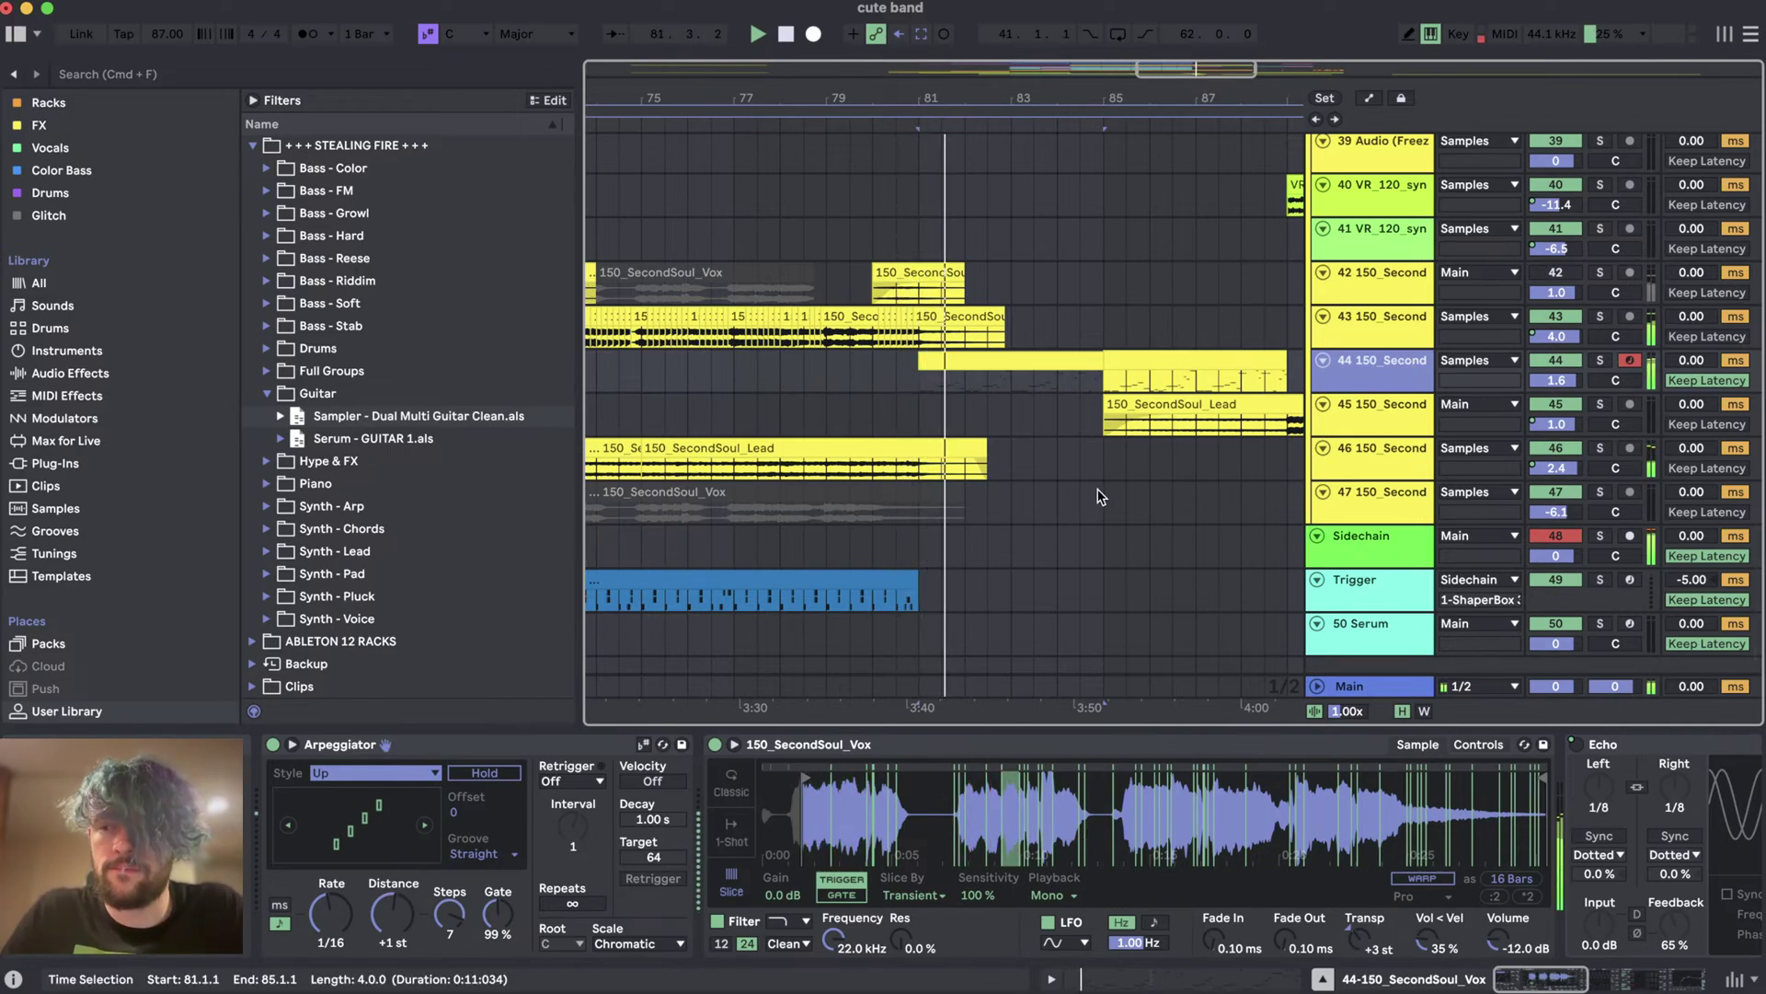
# - Select the sliced vocal clip spanning bars 85 to 89 on track 44 as playback reaches it
pyautogui.scroll(-1, 964, 549)
pyautogui.hscroll(2, 964, 549)
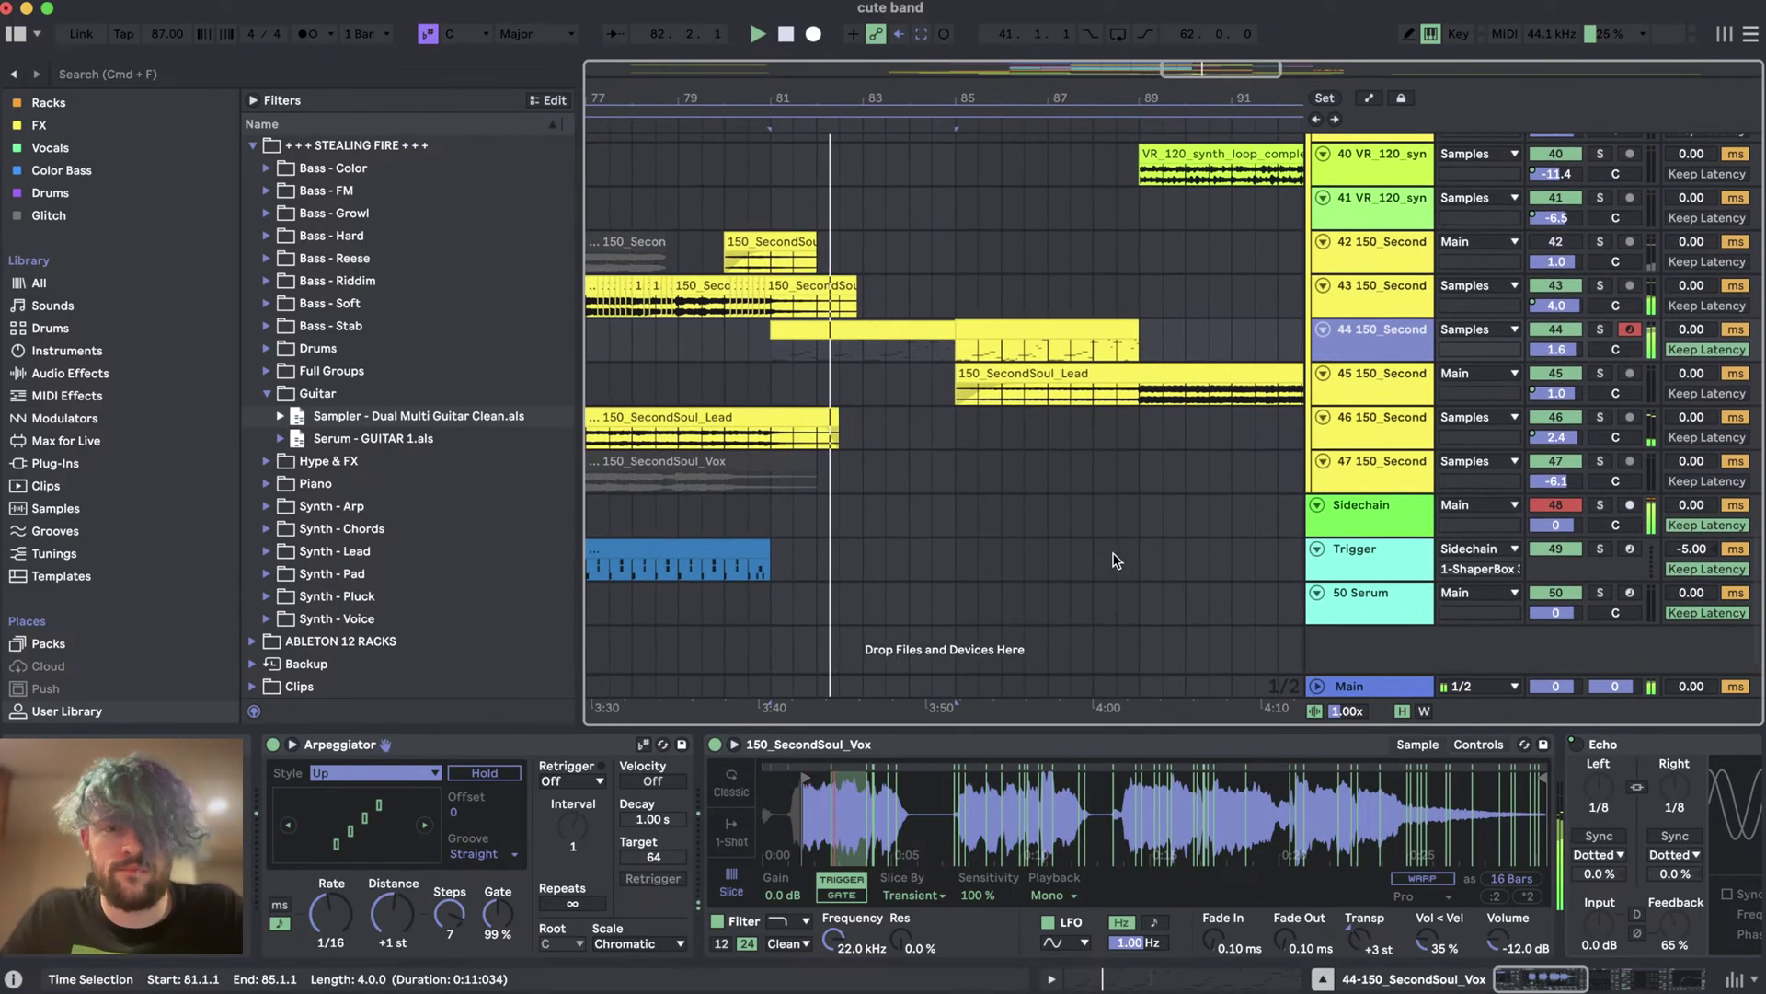
pyautogui.scroll(2, 897, 372)
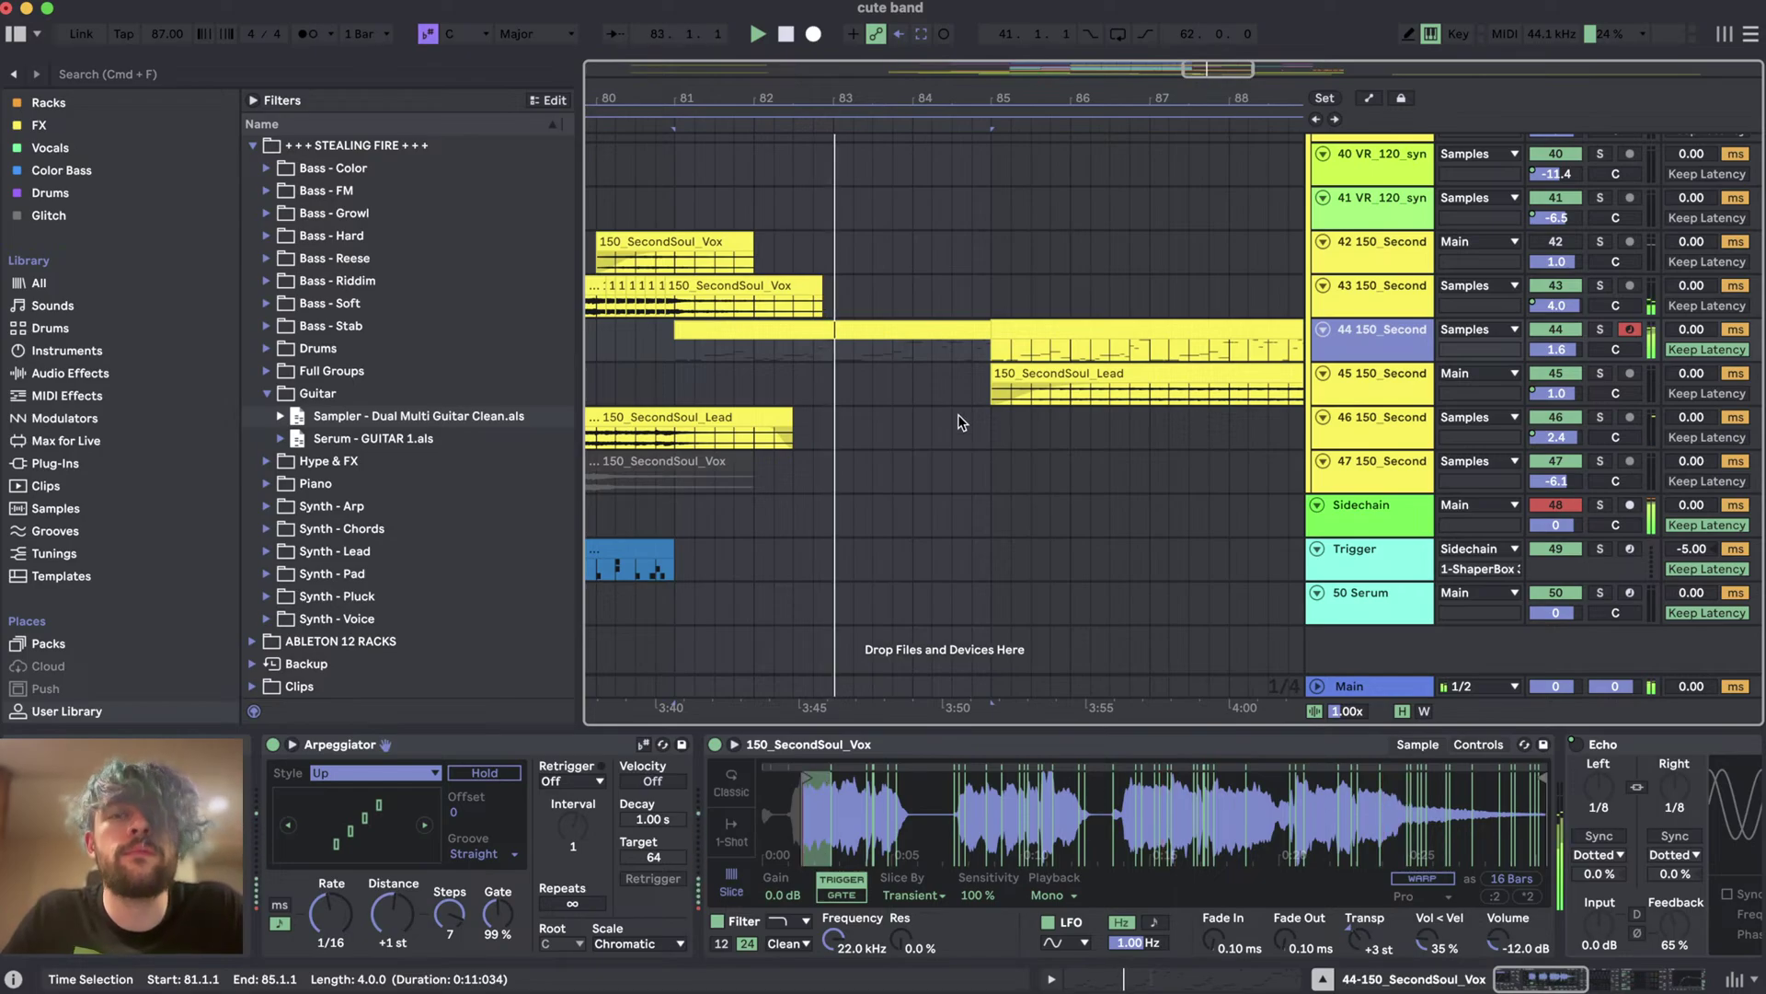
pyautogui.scroll(2, 953, 410)
pyautogui.scroll(1, 954, 416)
pyautogui.hscroll(1, 954, 417)
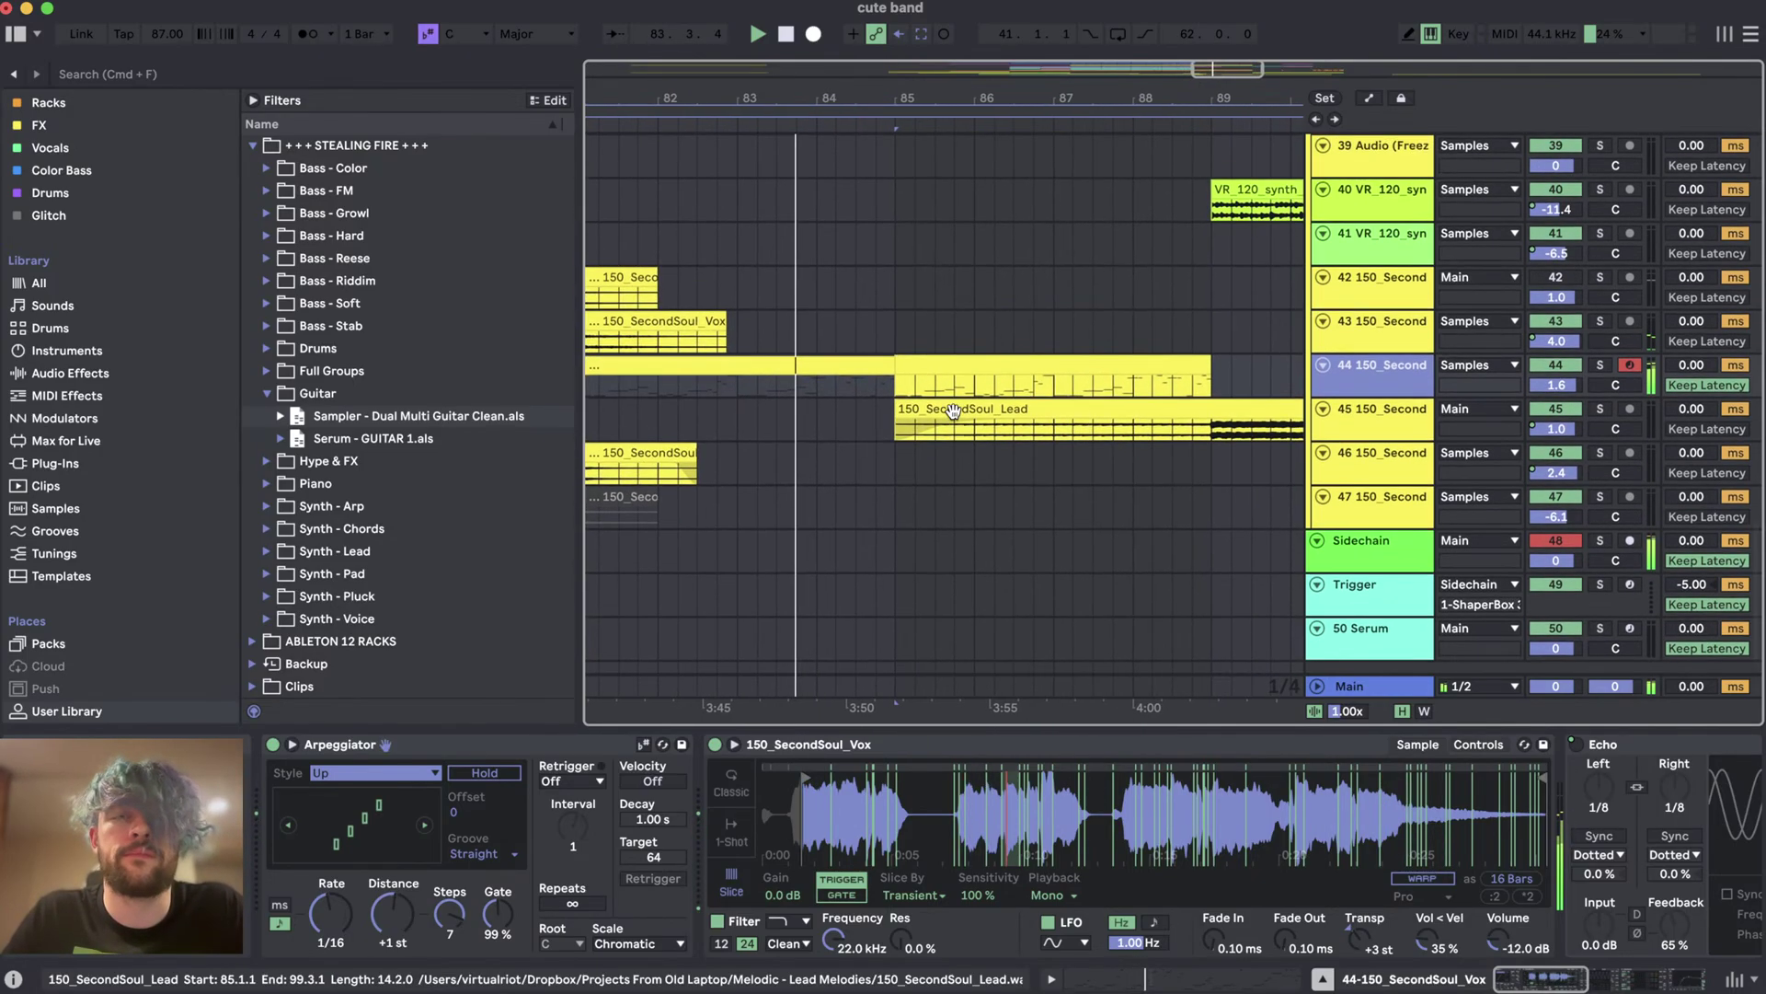
pyautogui.click(833, 414)
pyautogui.click(920, 365)
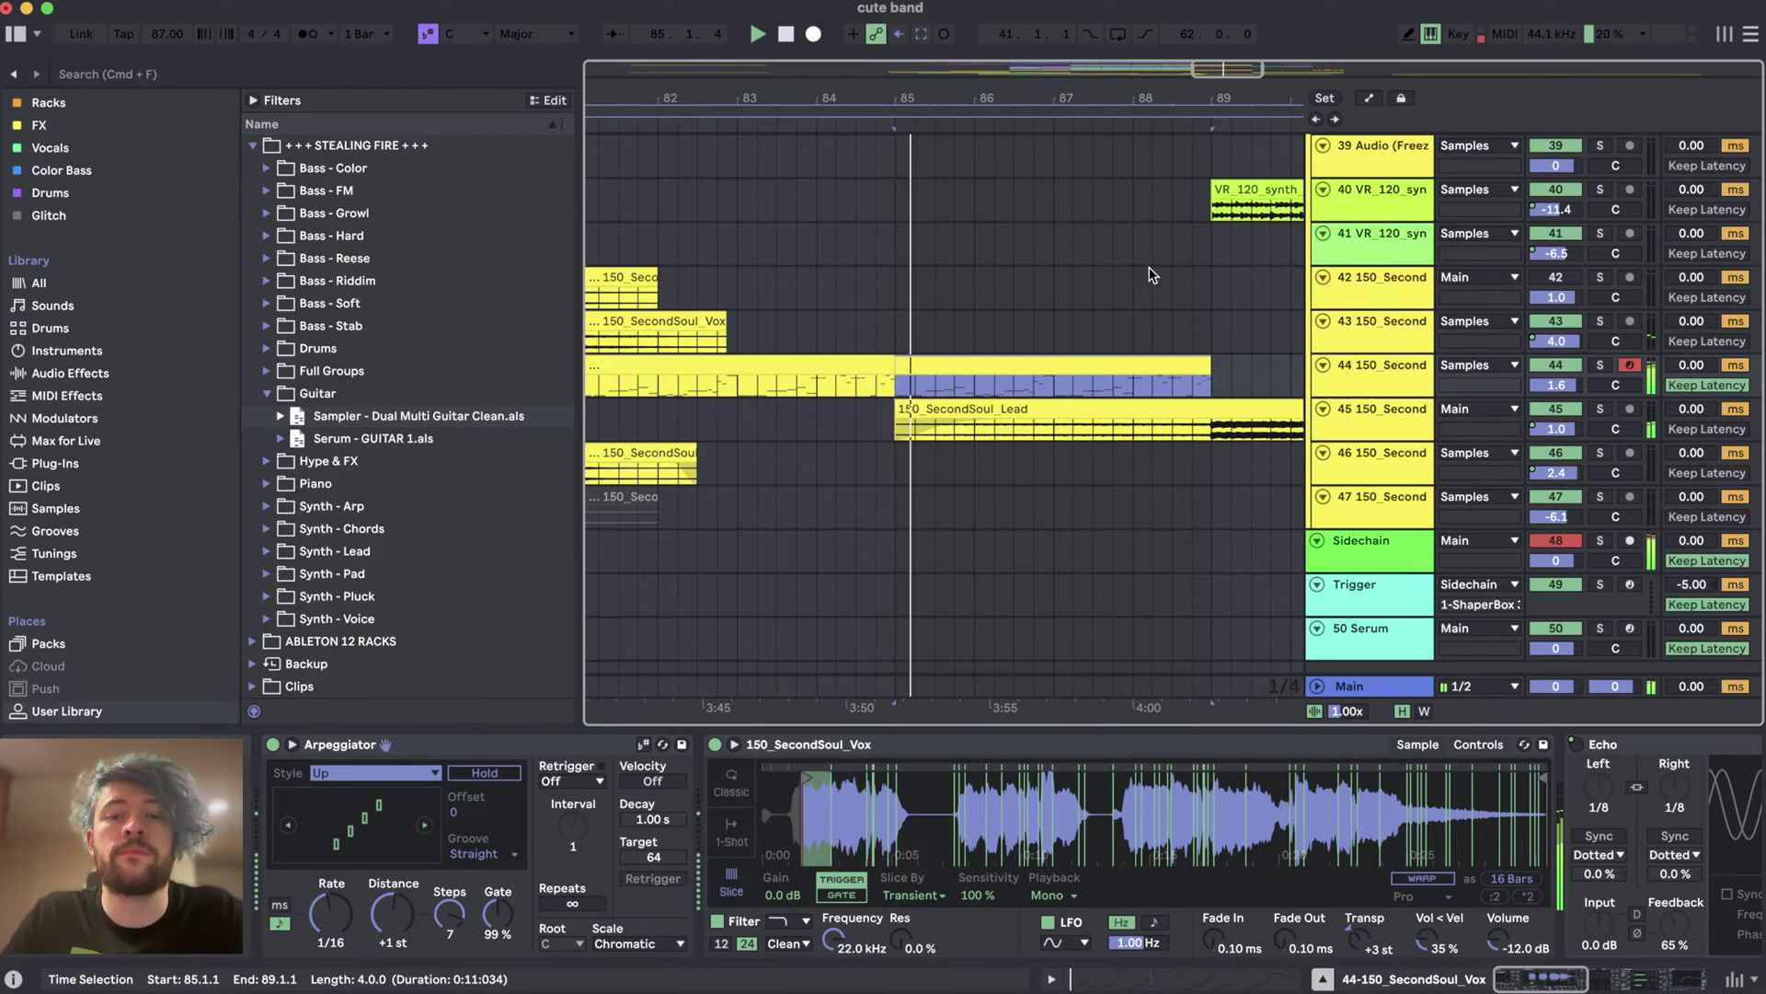
# - Look at the synth loop samples entering at bar 89 on tracks 38 and 40
pyautogui.scroll(1, 1150, 273)
pyautogui.hscroll(1, 1150, 273)
pyautogui.scroll(1, 1150, 273)
pyautogui.hscroll(1, 1150, 274)
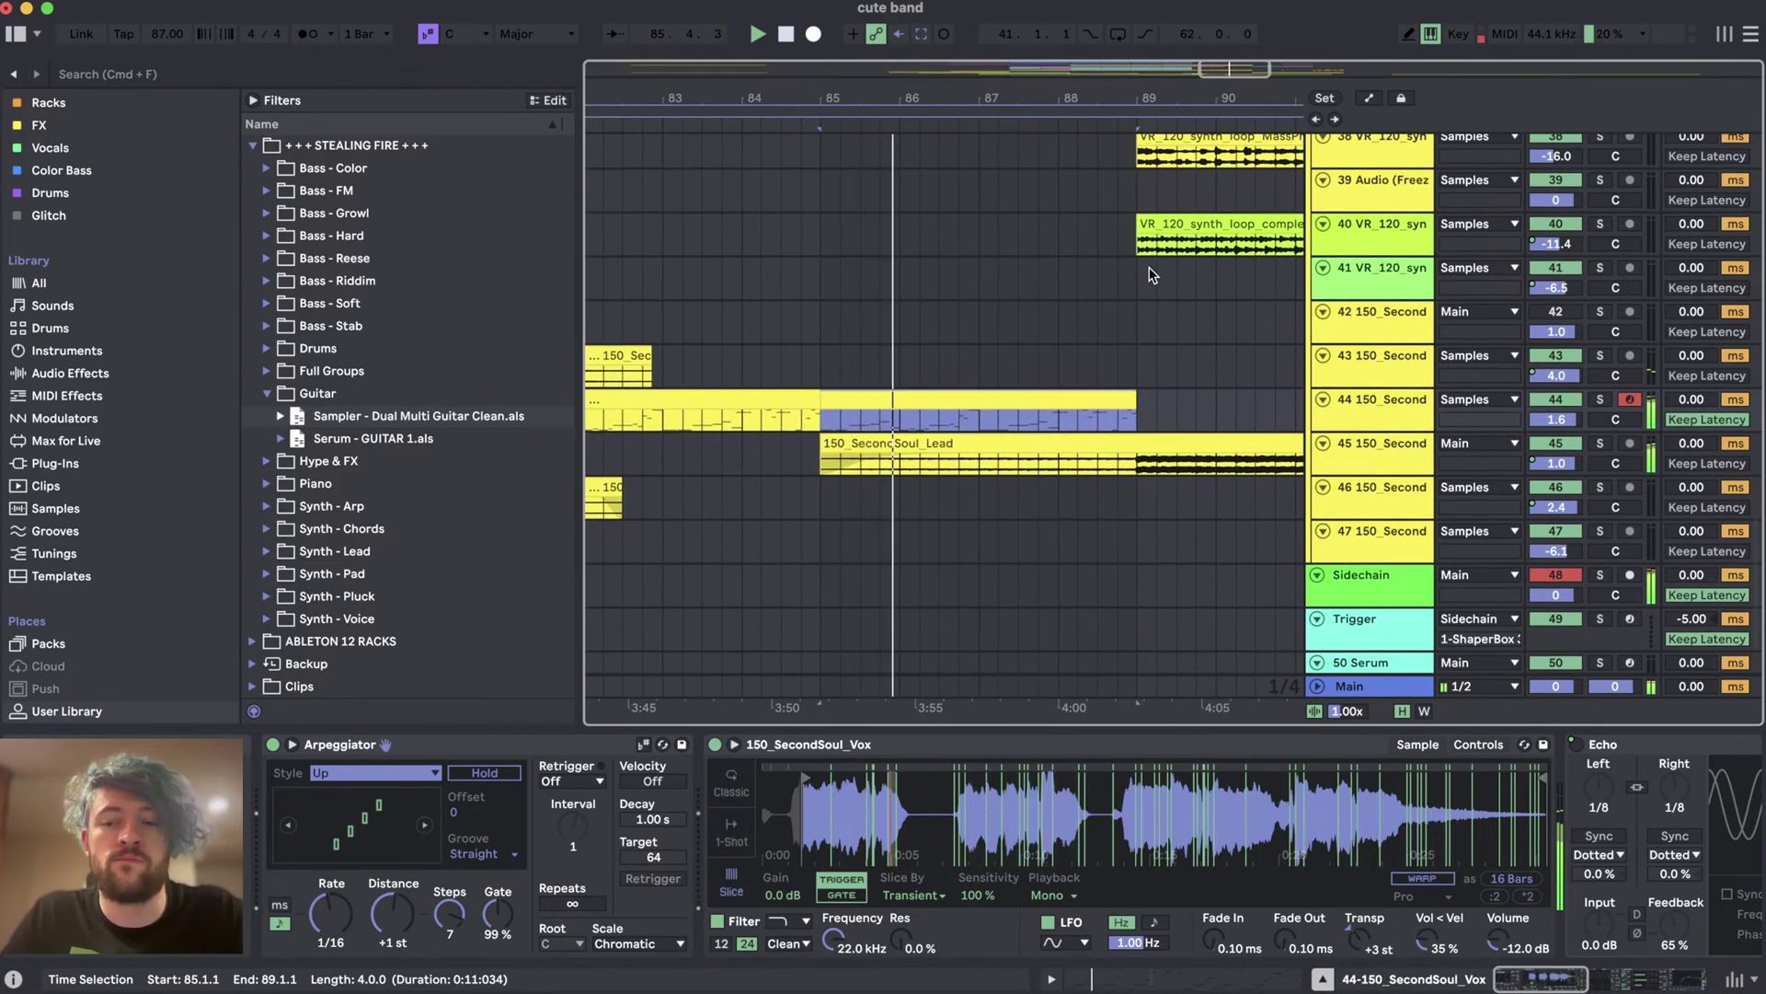
pyautogui.scroll(5, 1150, 273)
pyautogui.scroll(10, 1078, 221)
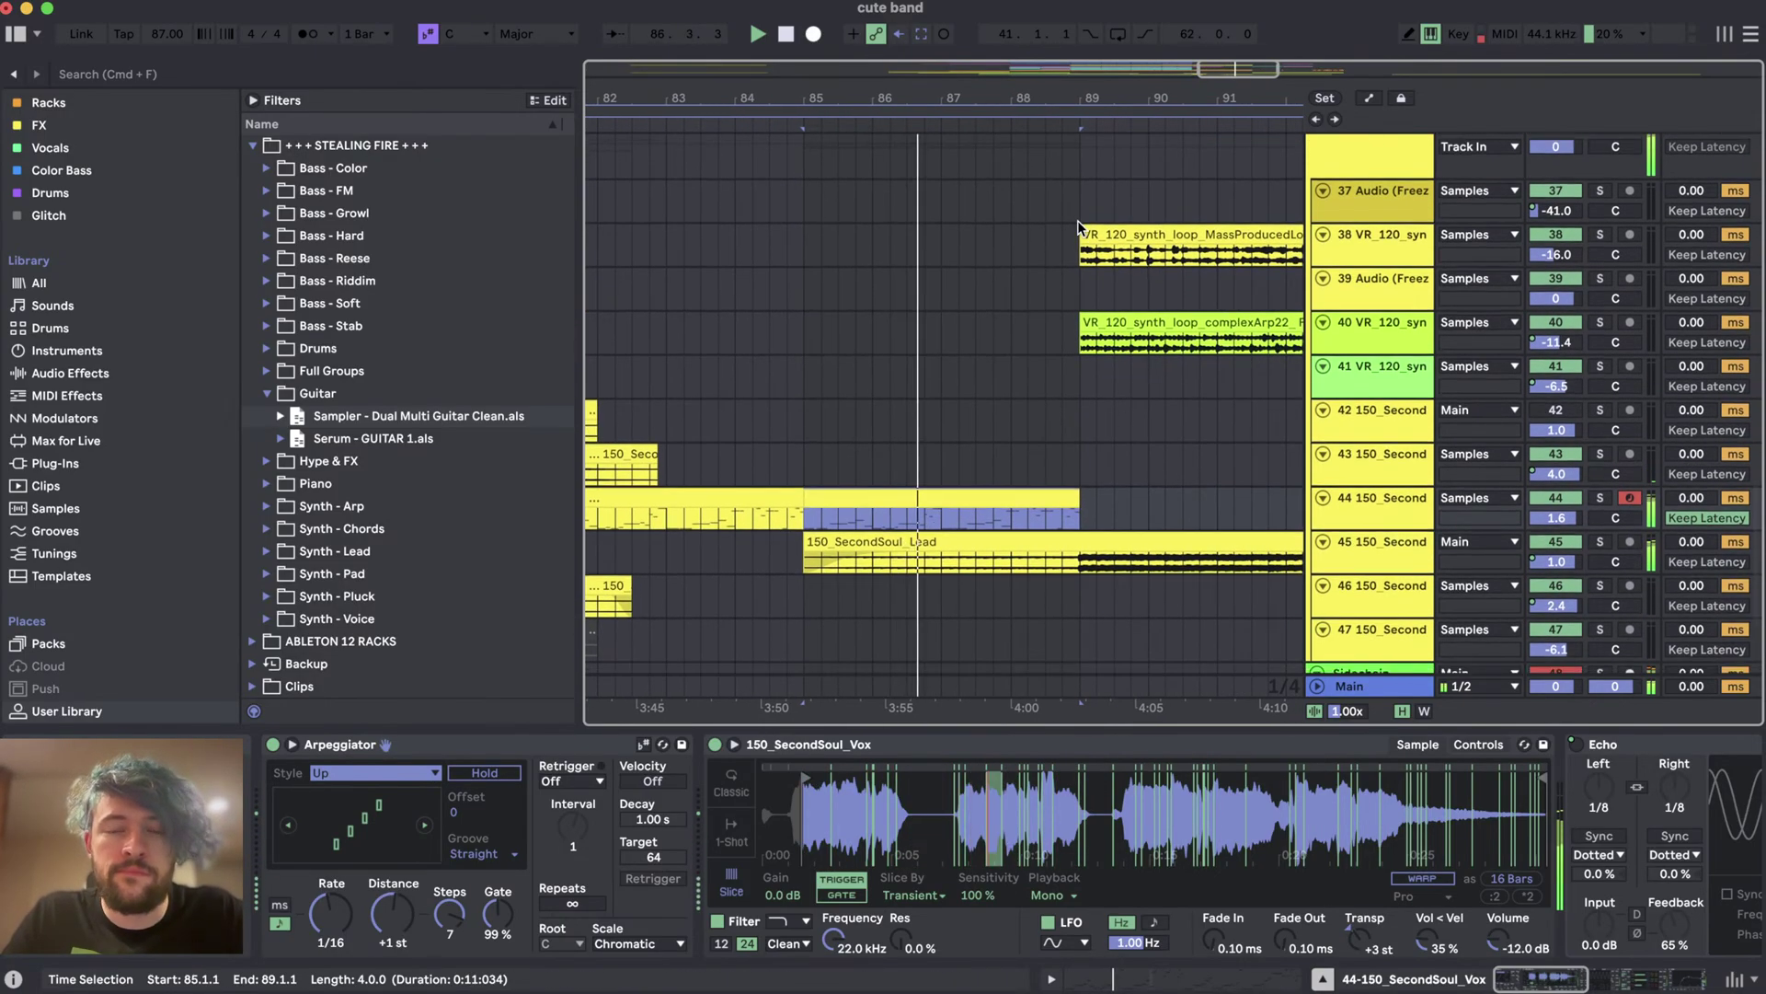
# - Look at the synth loop samples from bar 89 and place the insert mark on track 33 near bar 86
pyautogui.scroll(-10, 1108, 221)
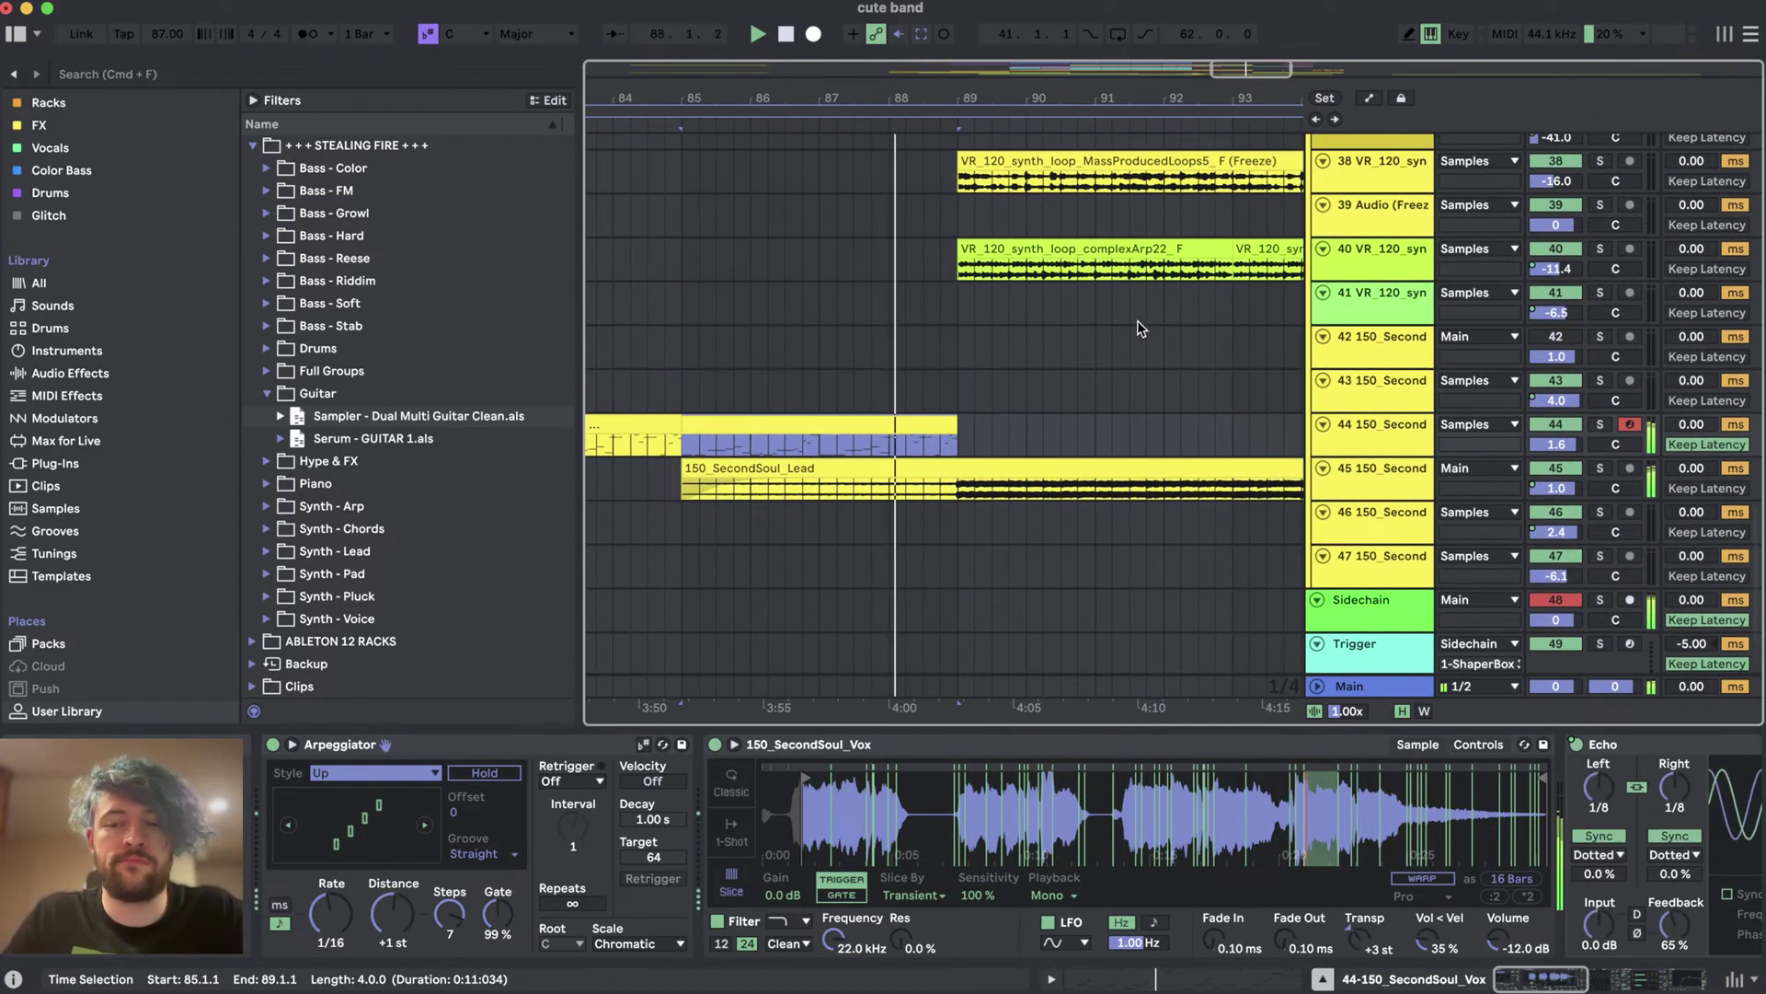
pyautogui.scroll(3, 1137, 320)
pyautogui.scroll(2, 1052, 467)
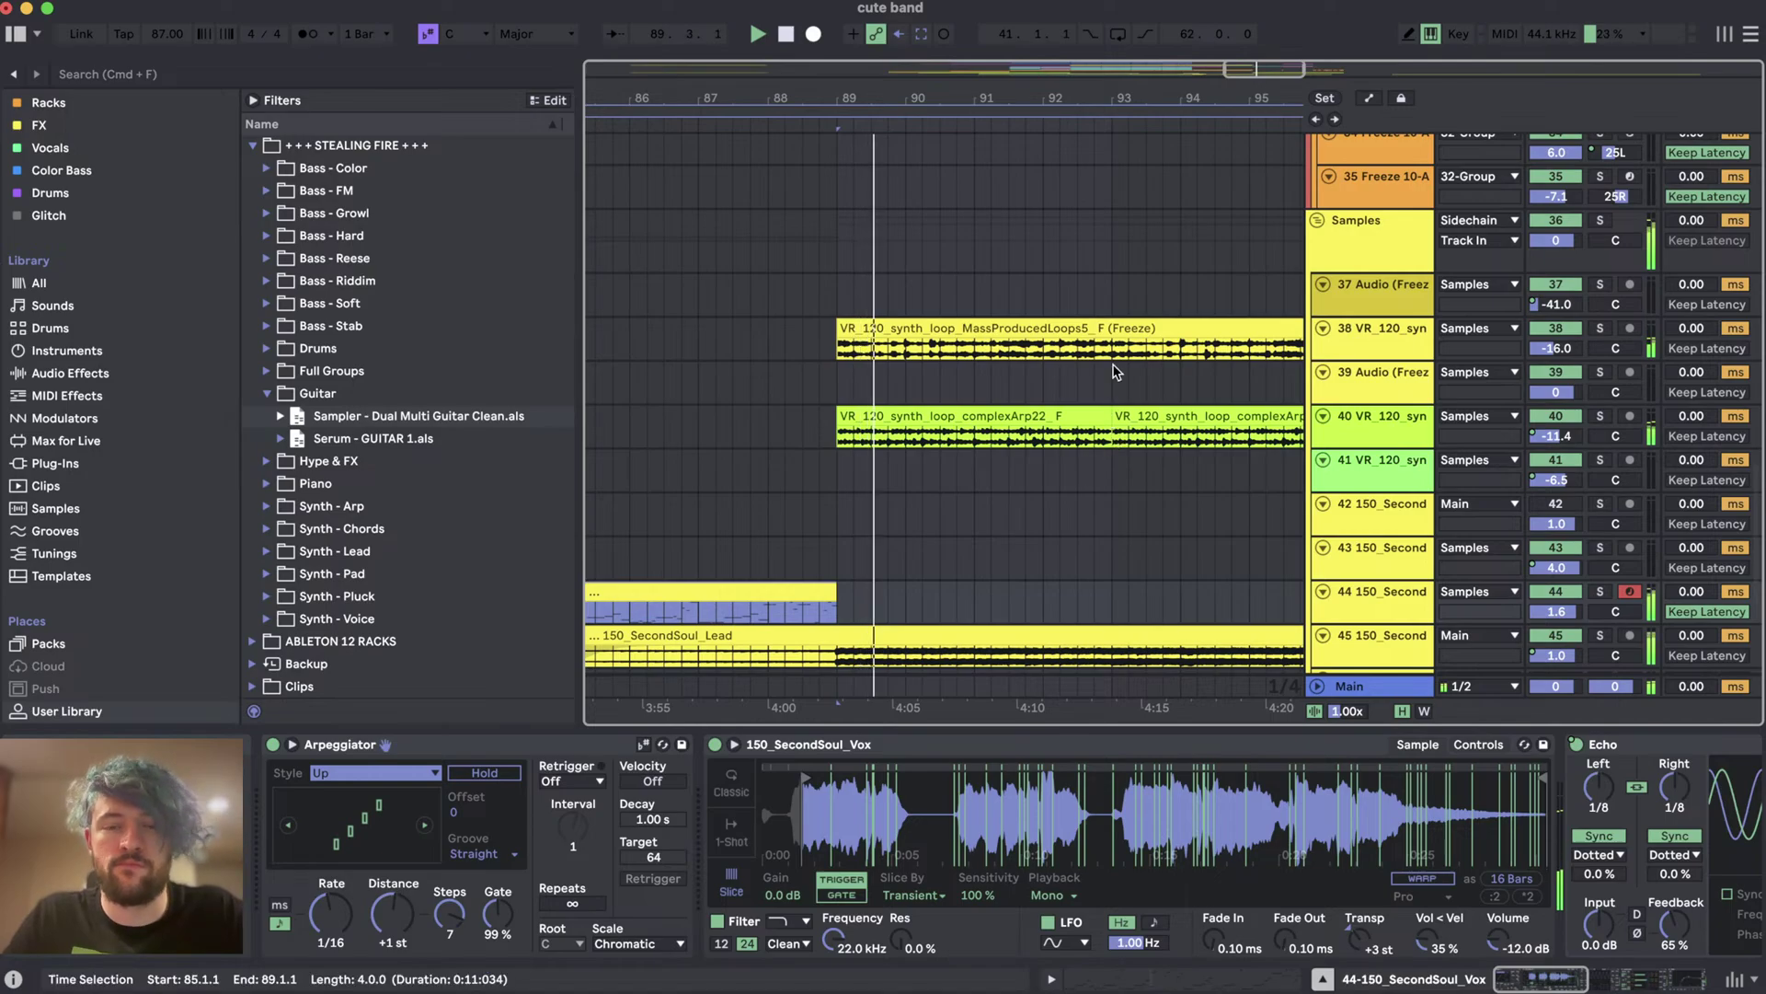
pyautogui.scroll(12, 1104, 414)
pyautogui.scroll(-4, 1115, 374)
pyautogui.click(741, 533)
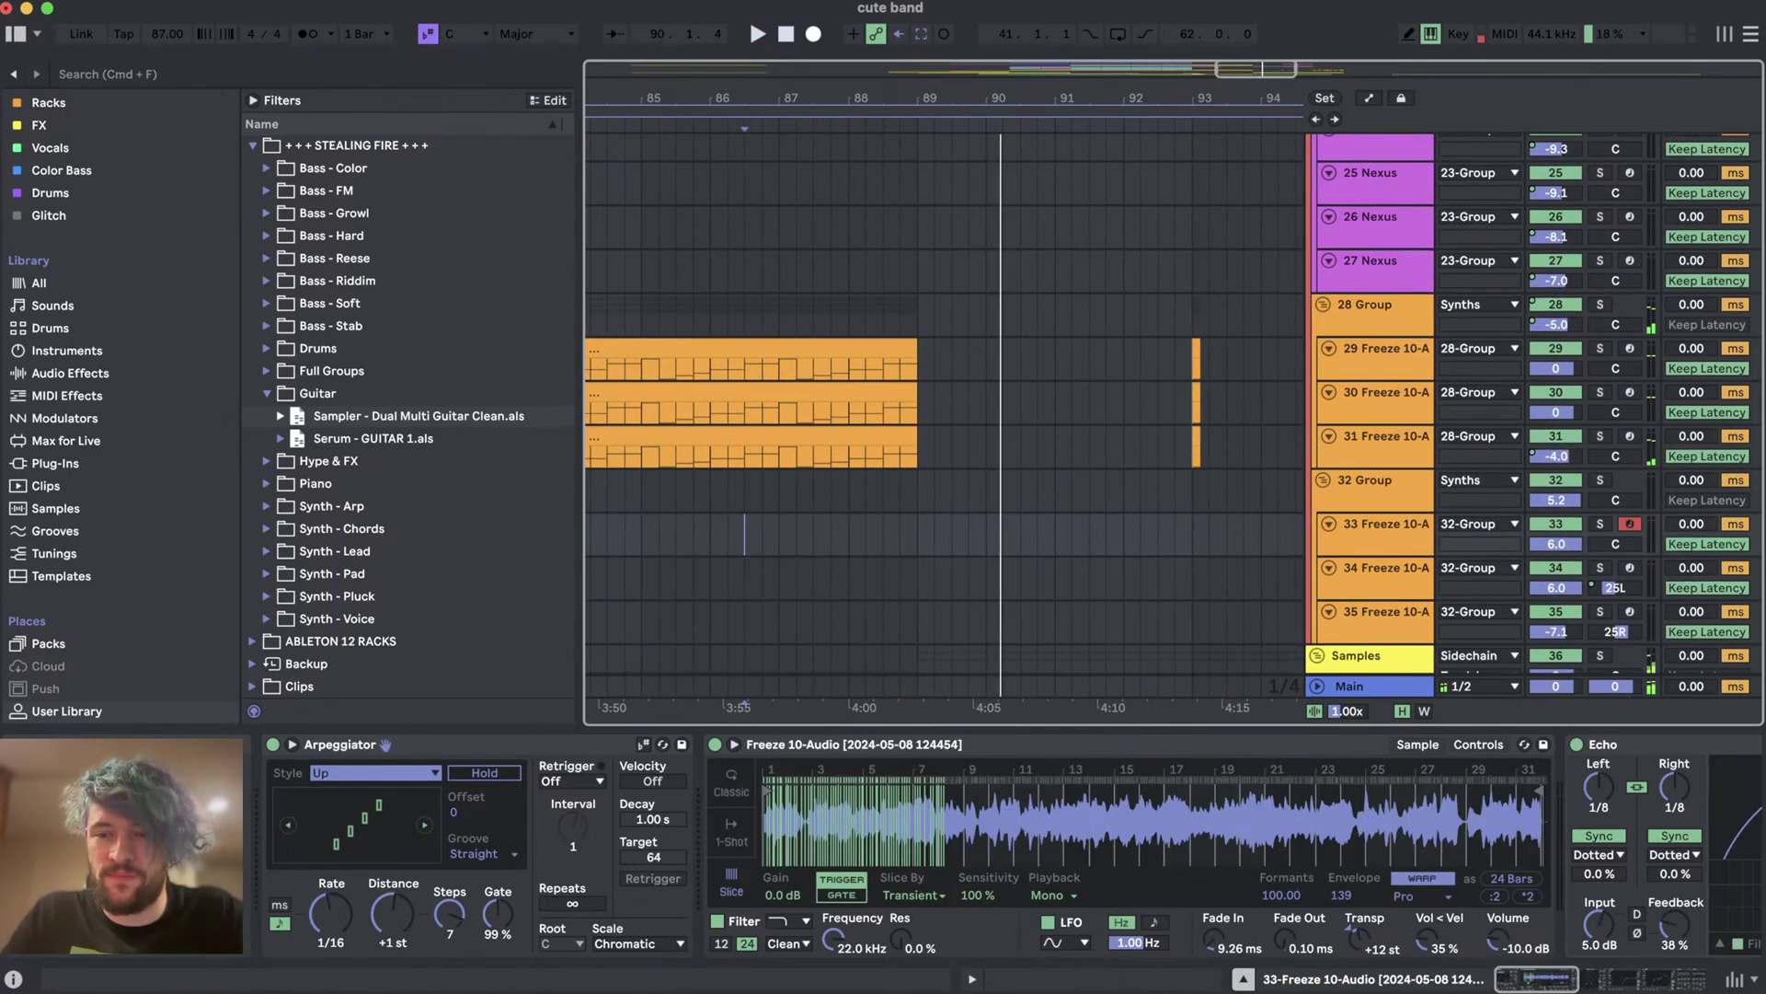
# - Place the insert mark at 81.4.1 on the Sidechain track and switch to YouTube Studio to read the live chat
pyautogui.scroll(-10, 769, 578)
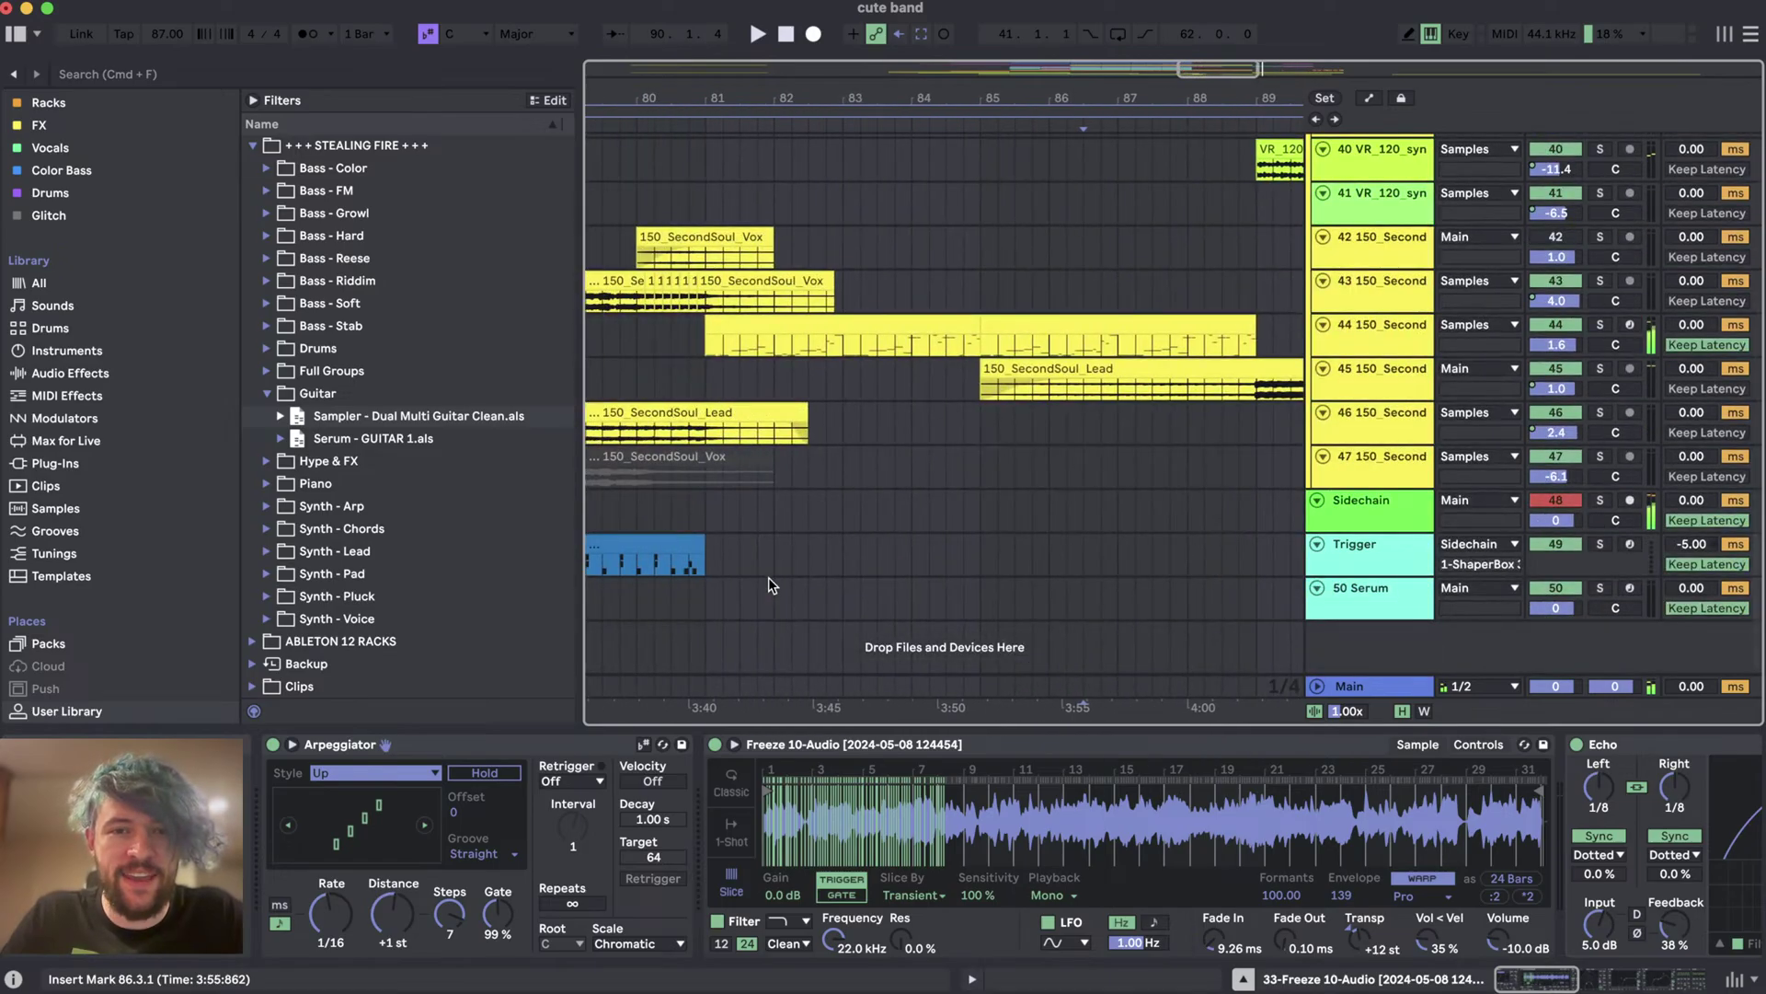
pyautogui.click(757, 512)
pyautogui.press('super+Tab')
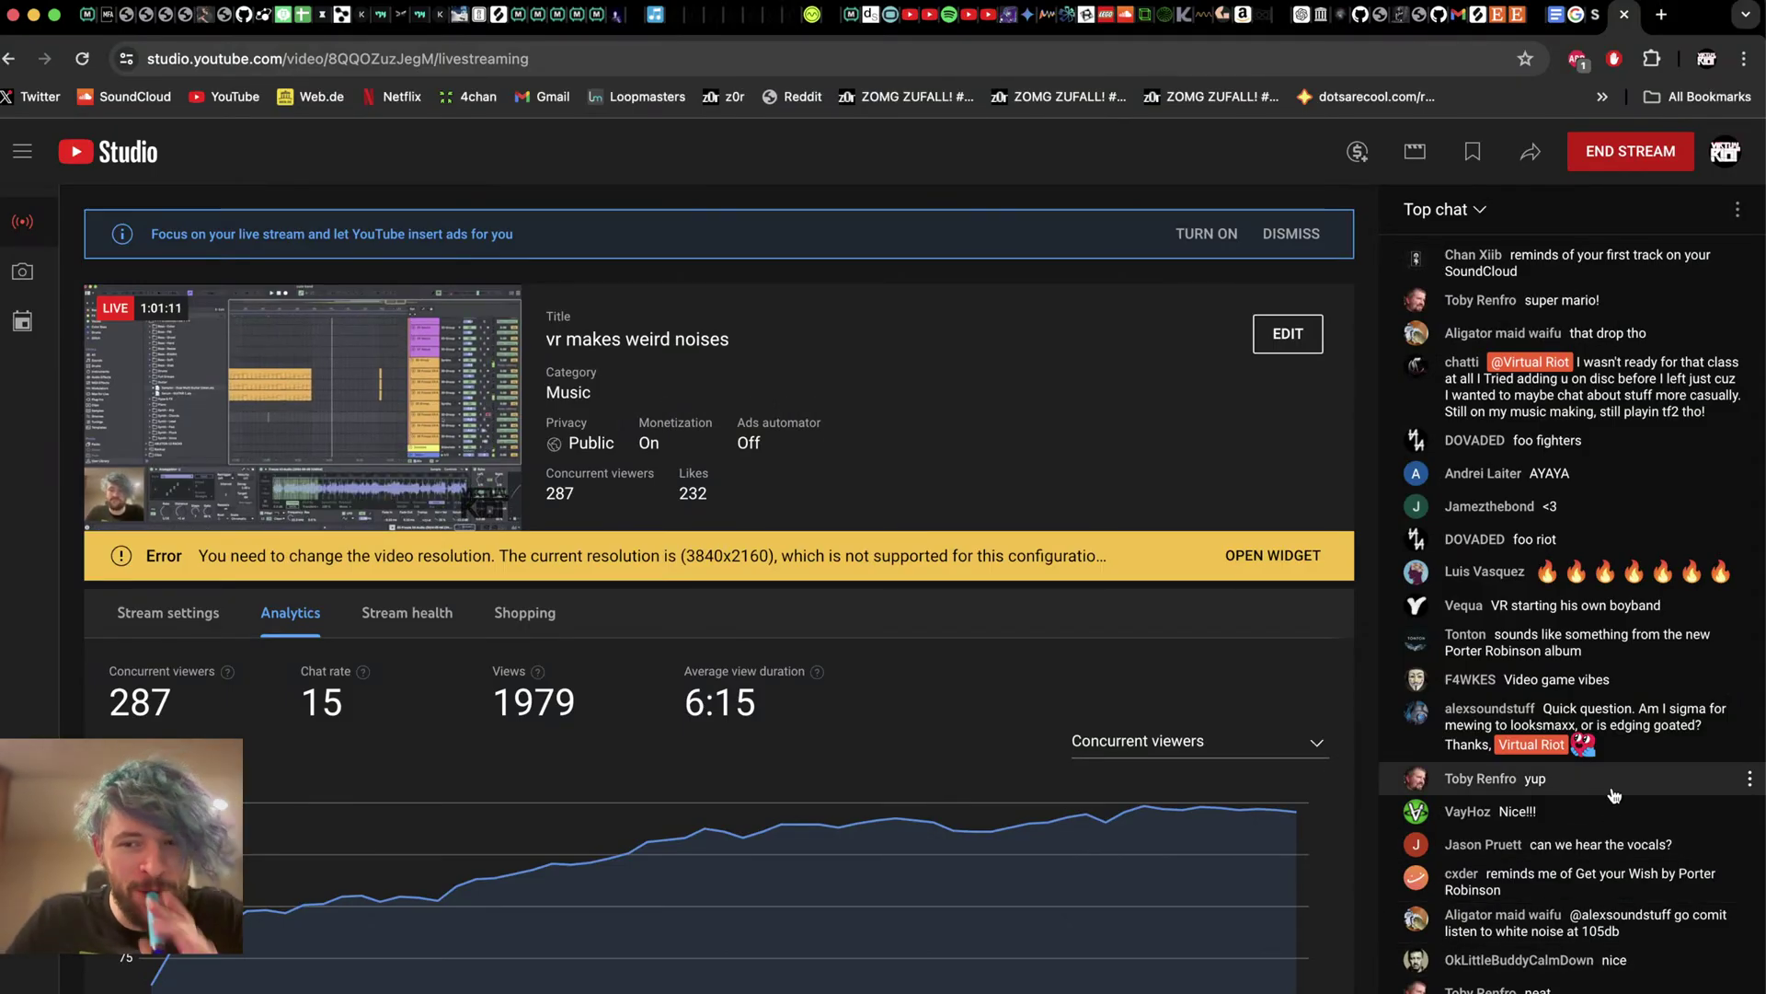
pyautogui.press('super+Tab')
pyautogui.press('super+Tab')
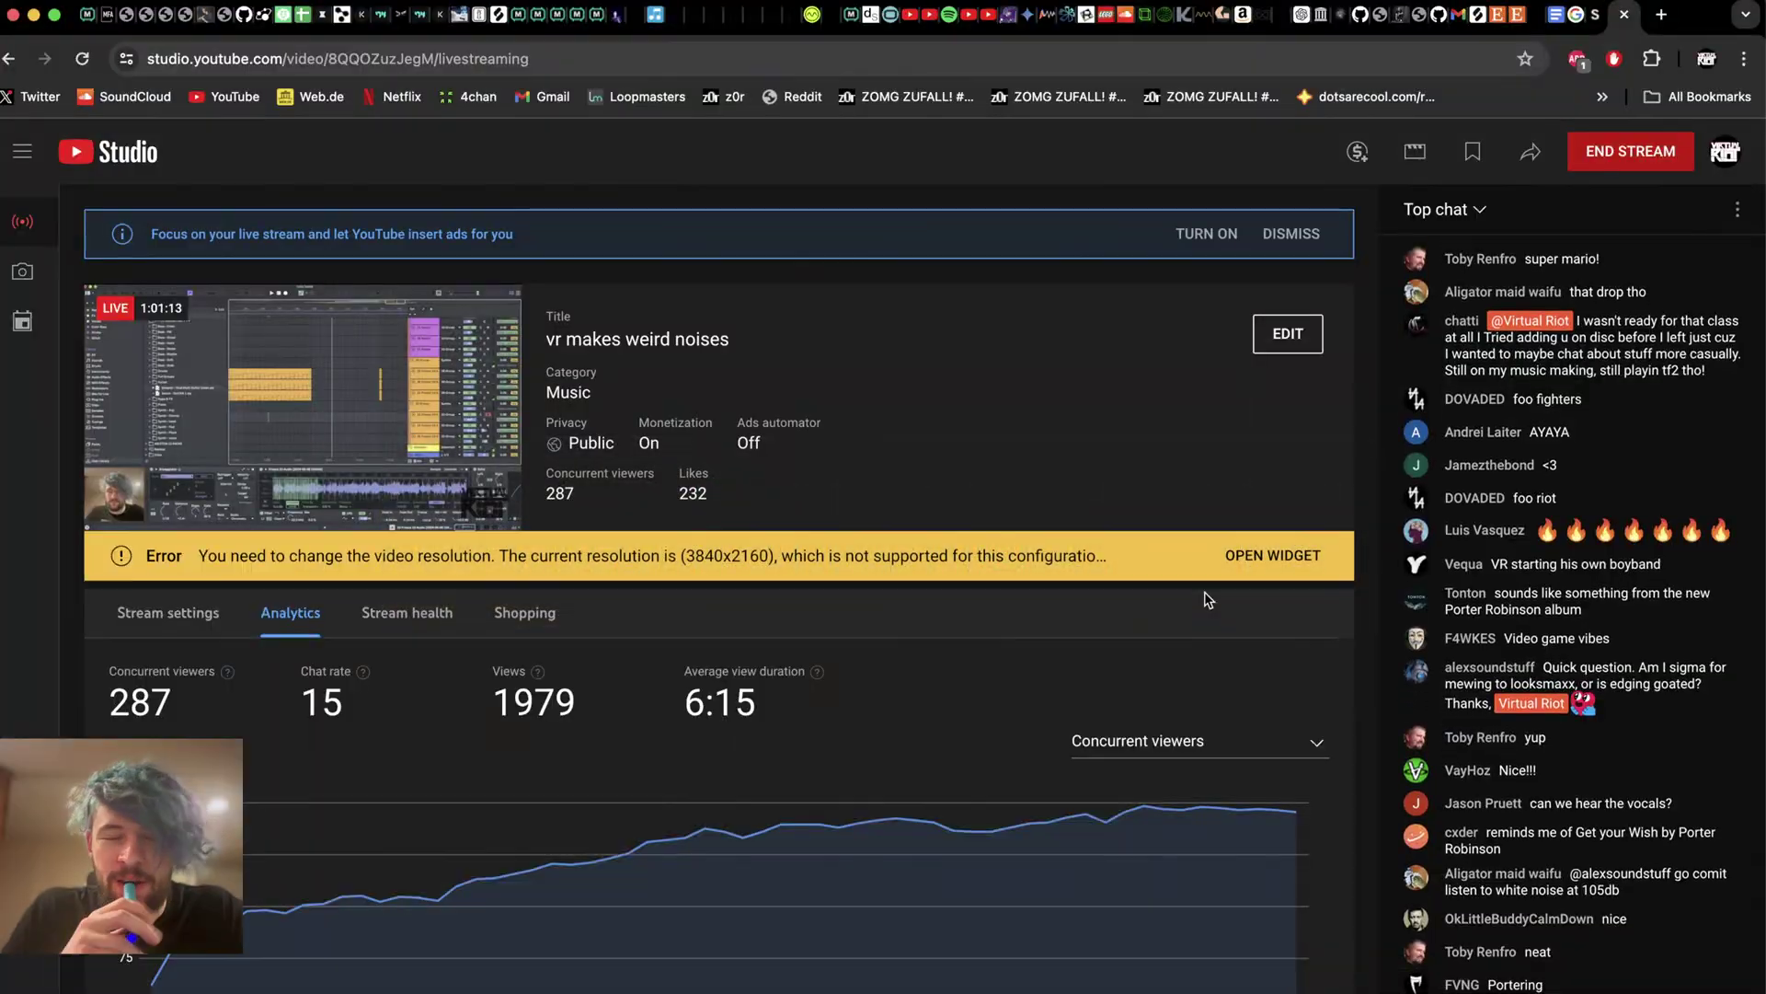
# - Switch to Streamlabs Desktop to check the audio mixer levels, and return to the Ableton Live set
pyautogui.press('super+Tab')
pyautogui.press('super+Tab')
pyautogui.press('super+Tab')
pyautogui.press('super+Tab')
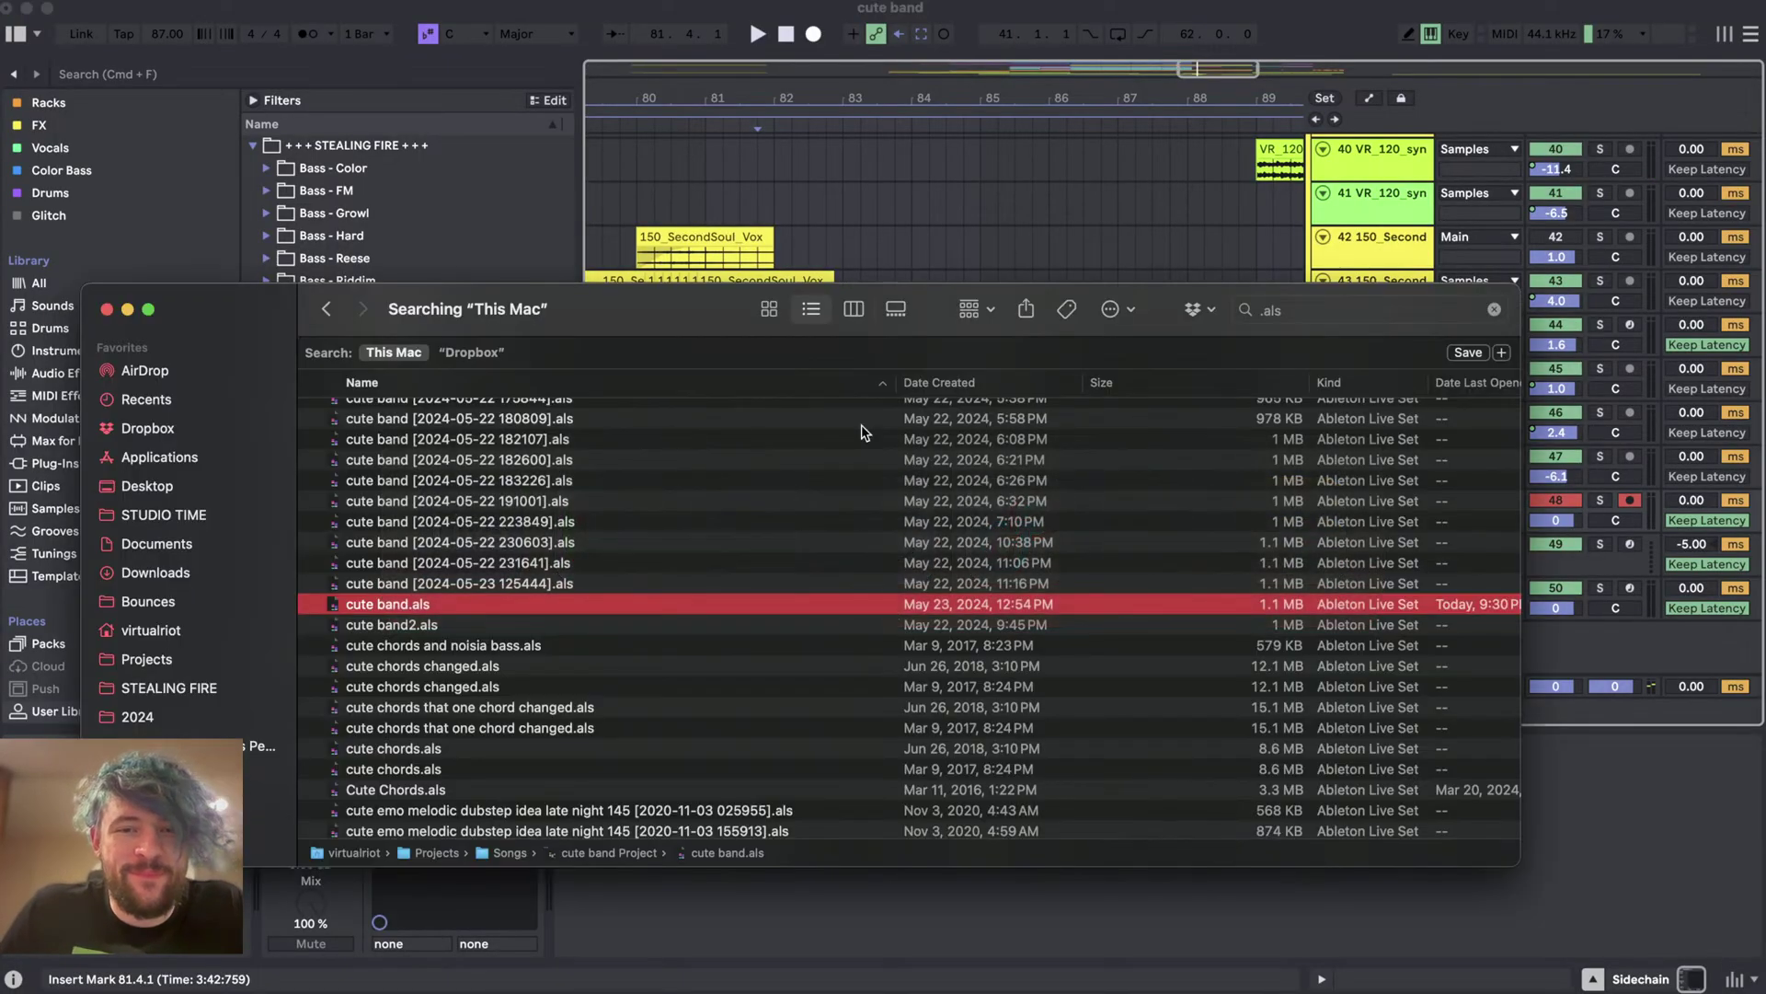
pyautogui.press('super+Tab')
pyautogui.press('super+Tab')
pyautogui.press('super+Tab')
pyautogui.press('super+Tab')
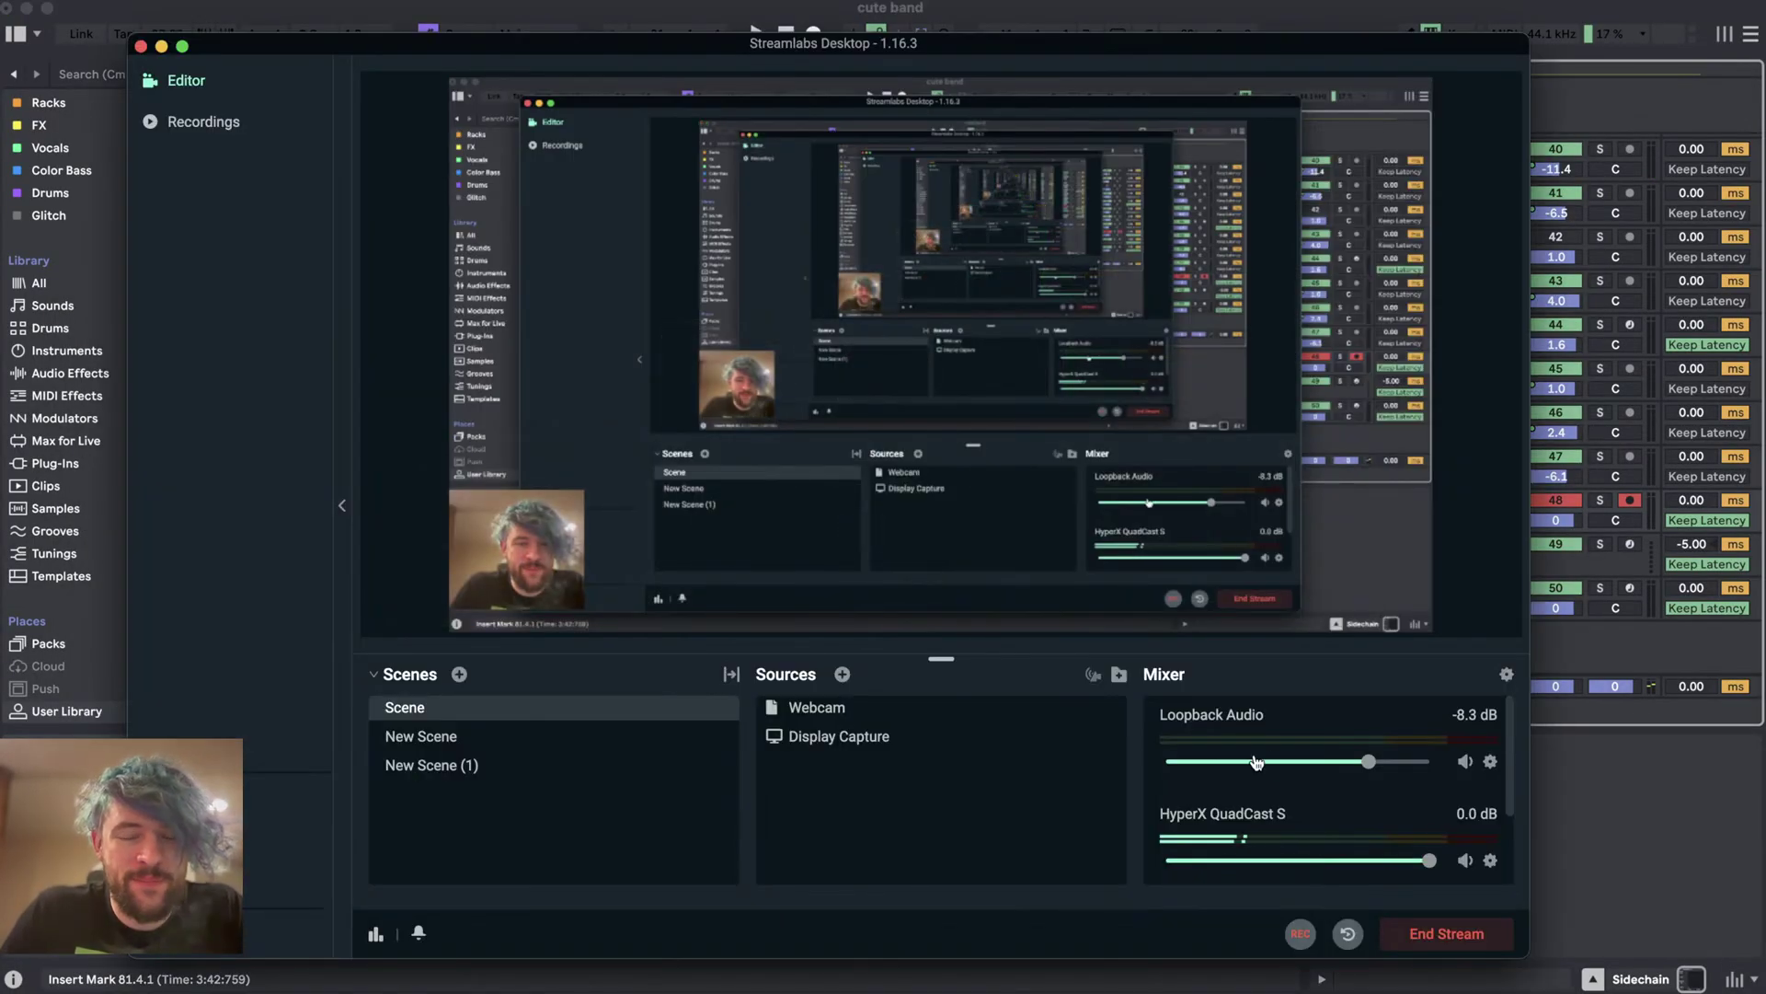
pyautogui.press('super+Tab')
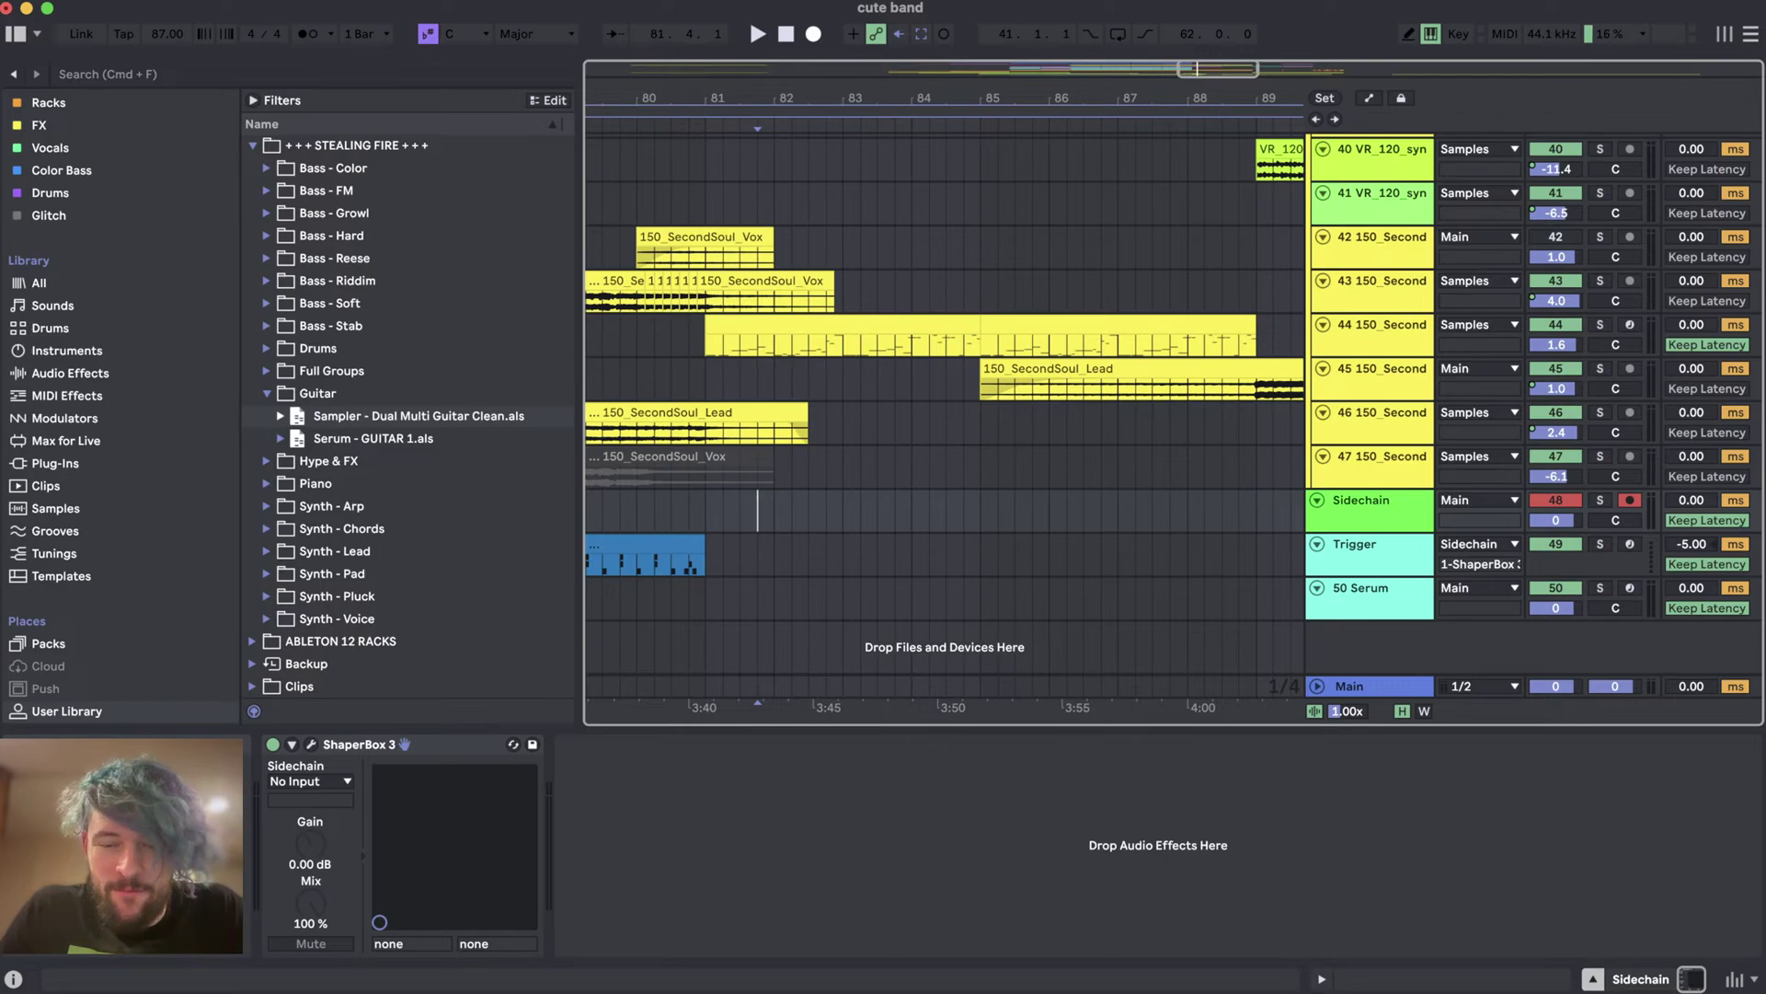
pyautogui.press('super+Tab')
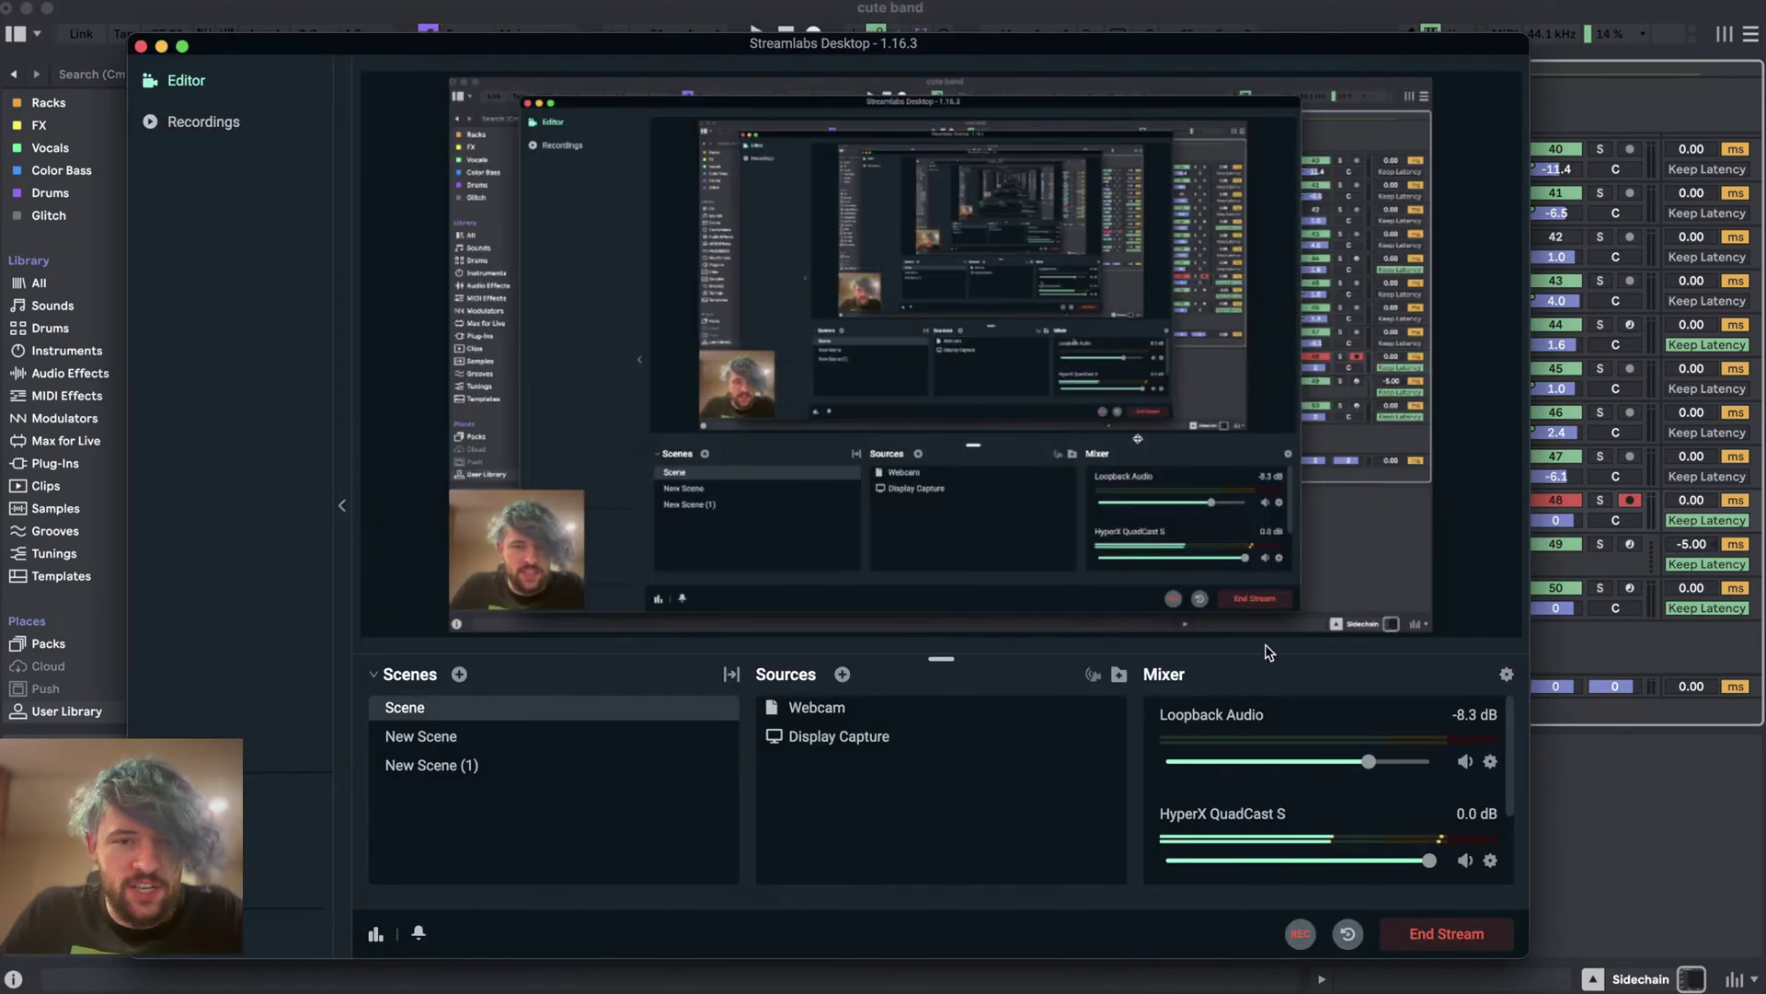
pyautogui.click(1597, 852)
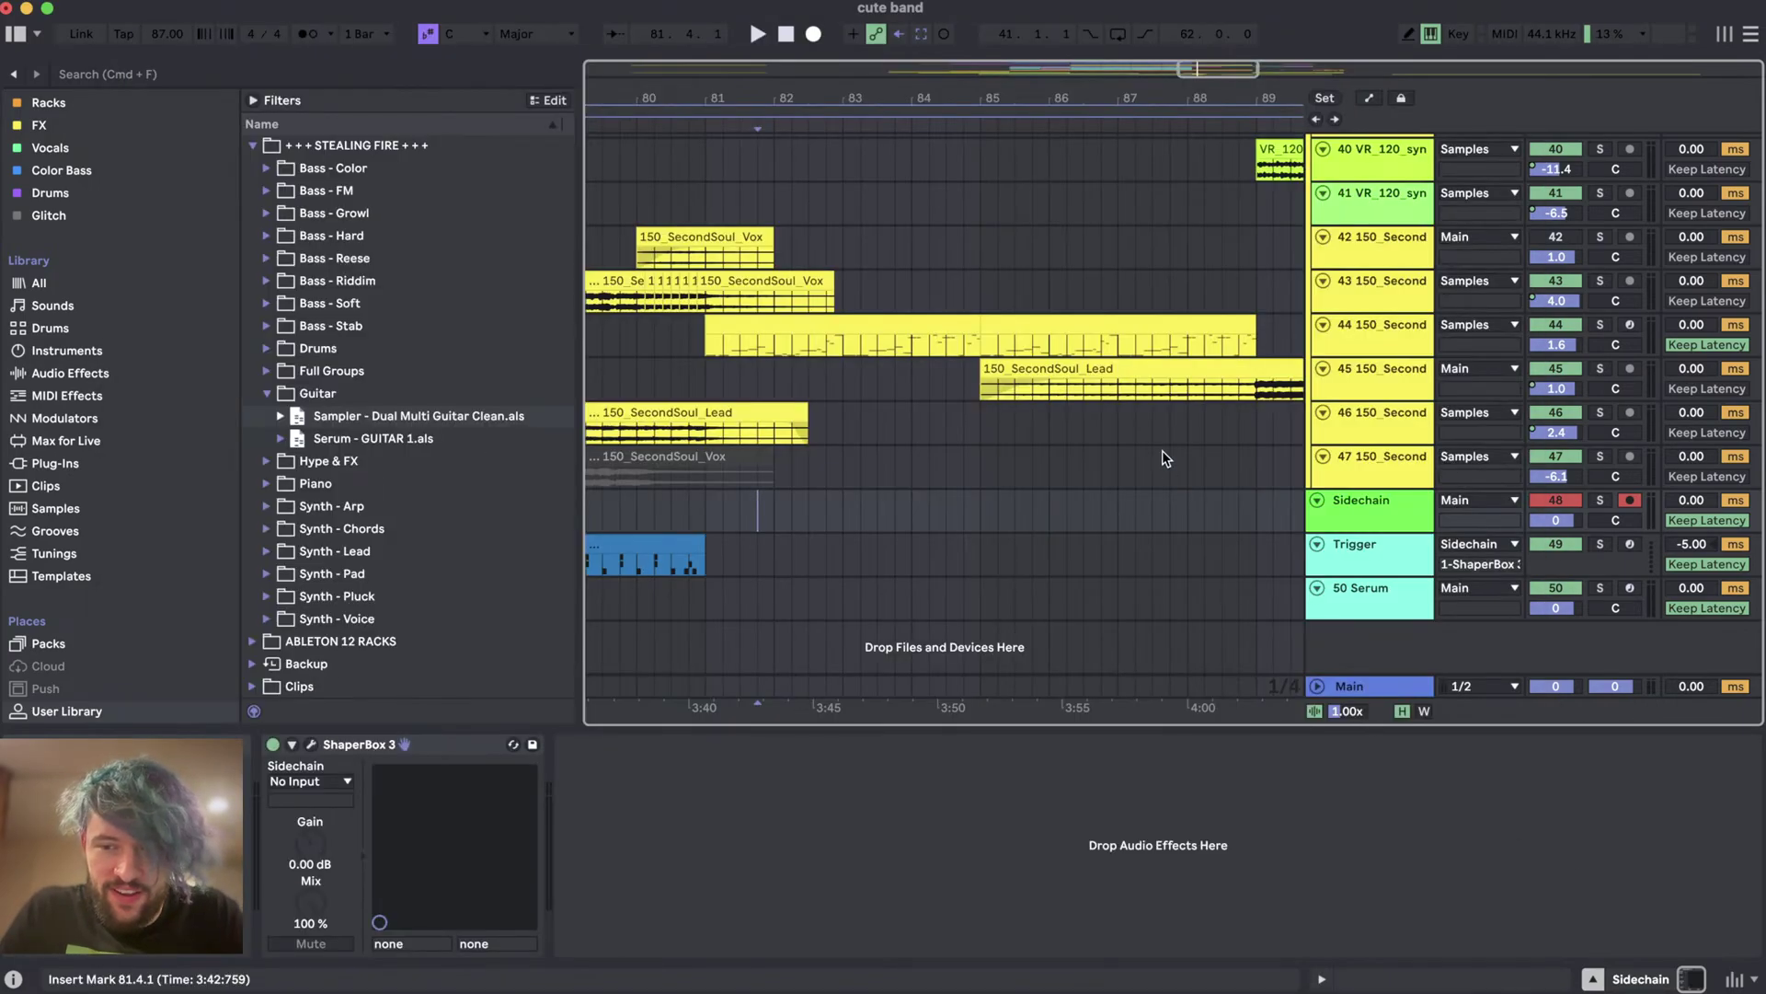
# - Open the sliced Freeze 10-Audio samples on tracks 29 and 31 by placing the insert mark in their clips before bar 89
pyautogui.scroll(15, 1162, 450)
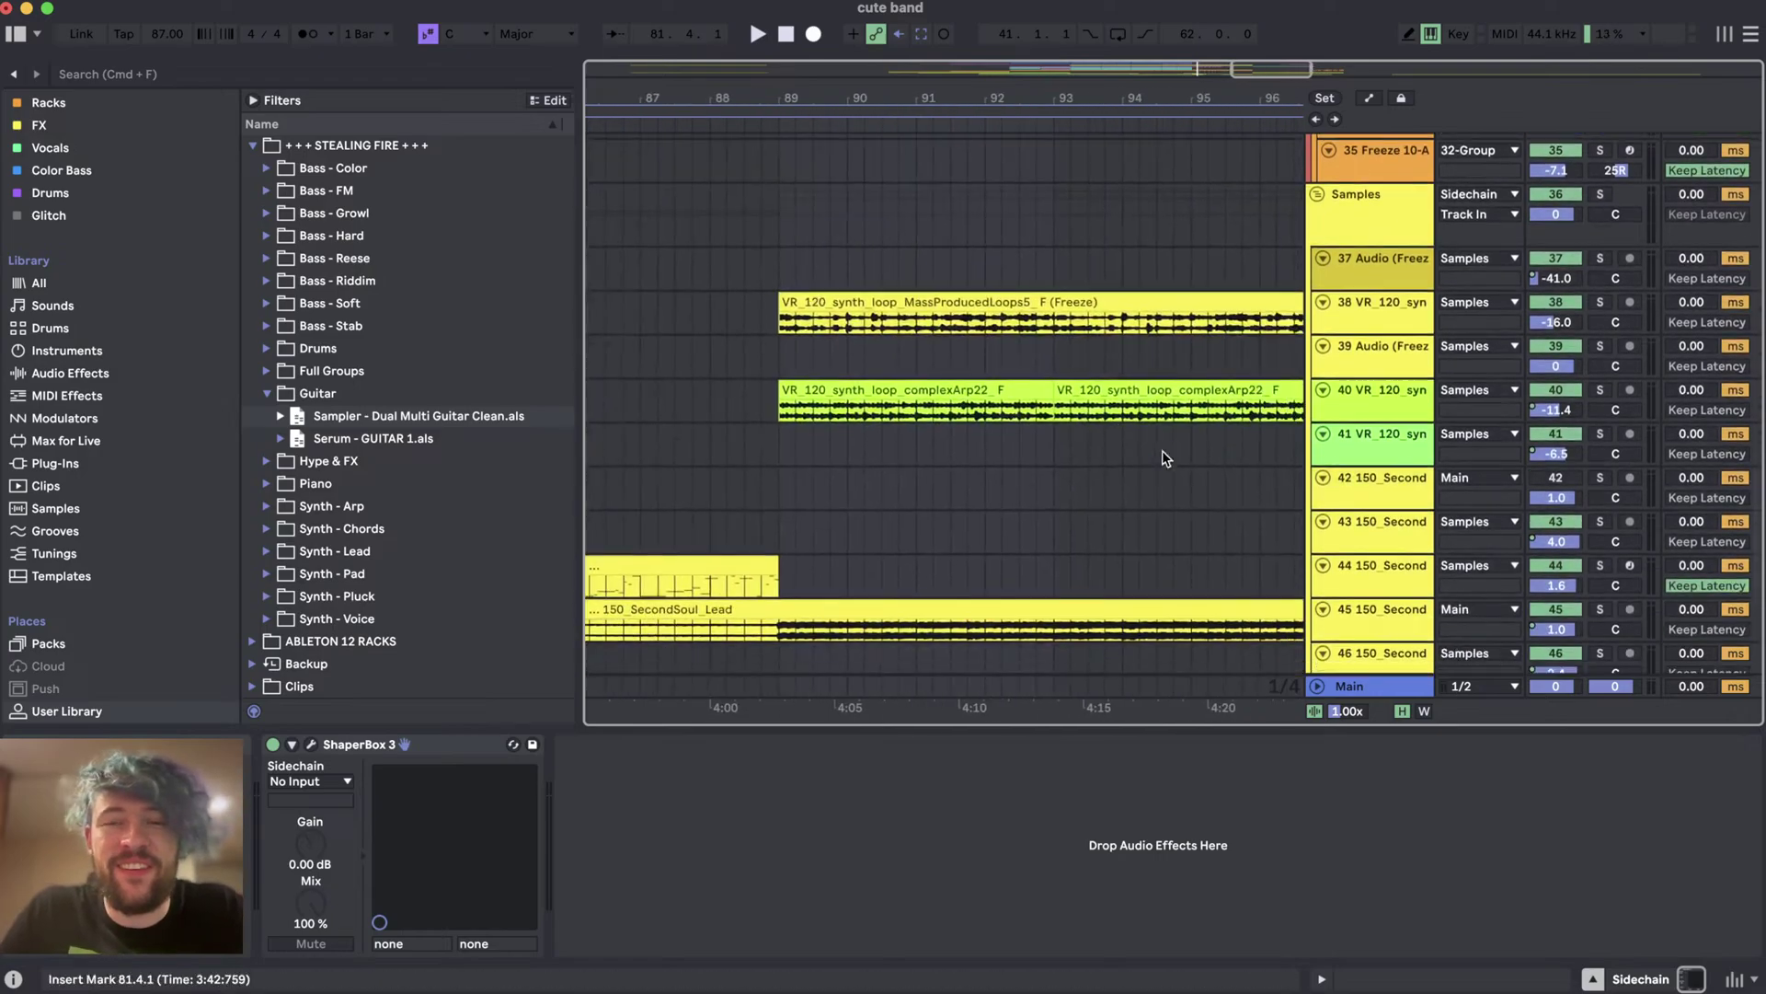
pyautogui.click(776, 538)
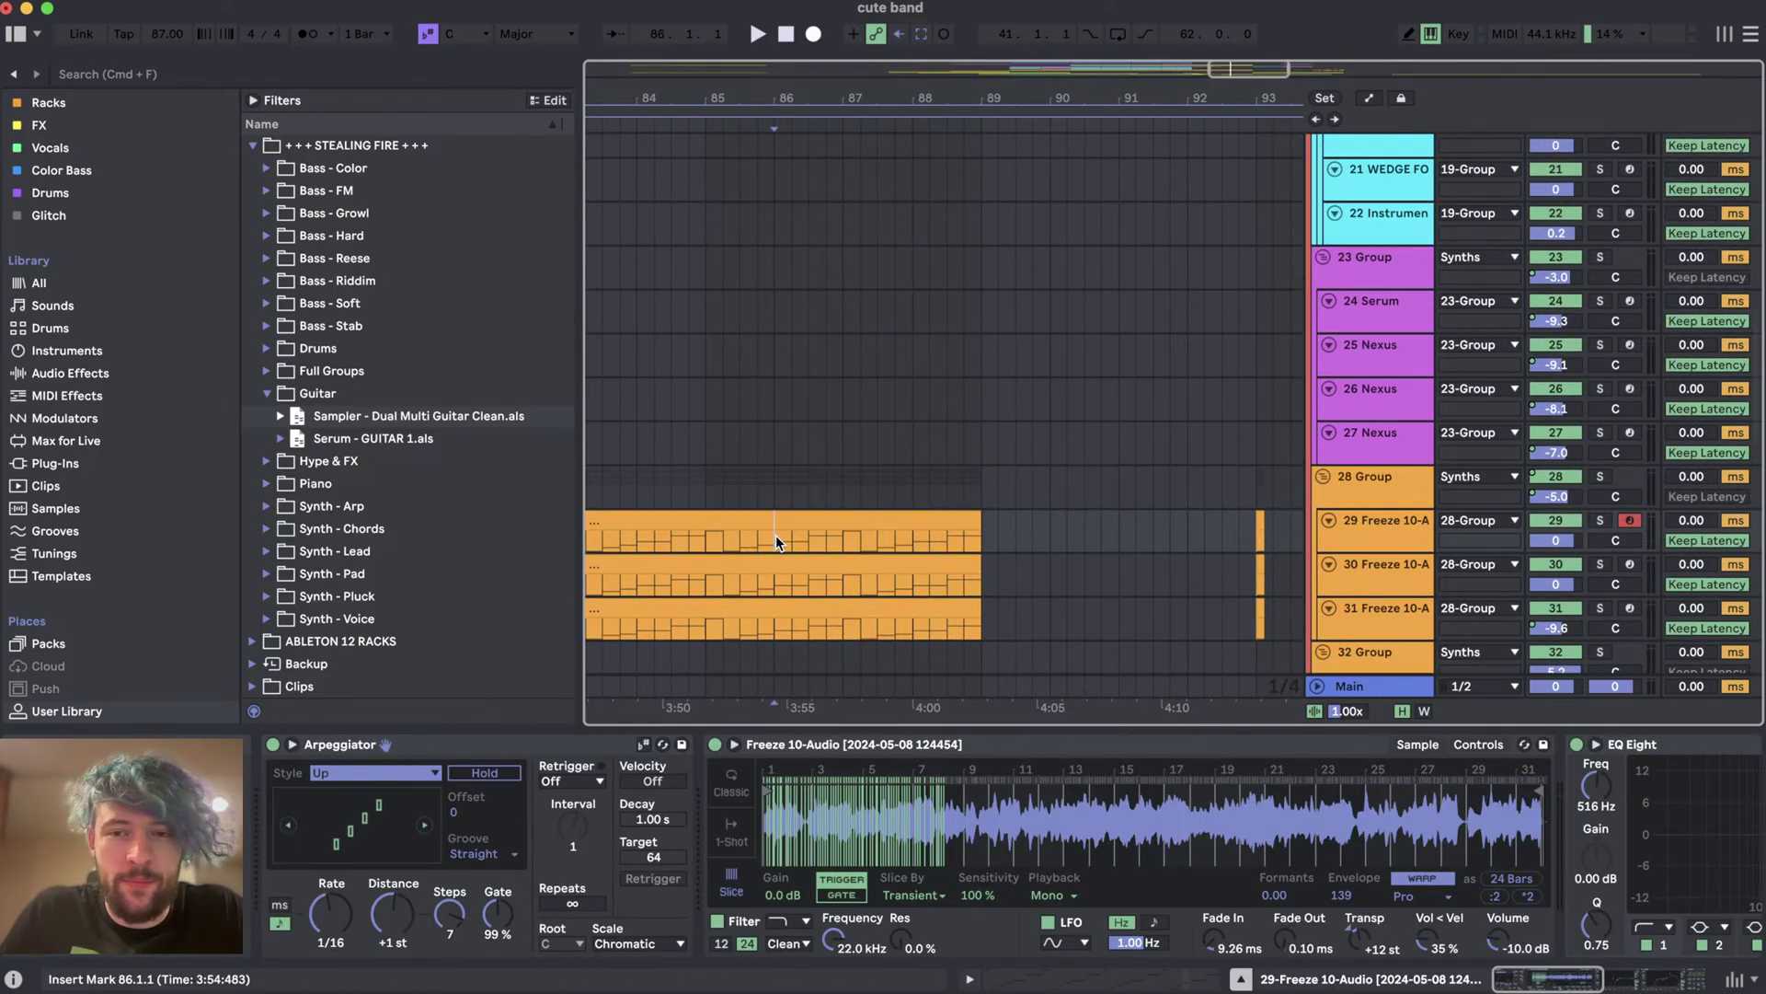
pyautogui.scroll(-2, 985, 580)
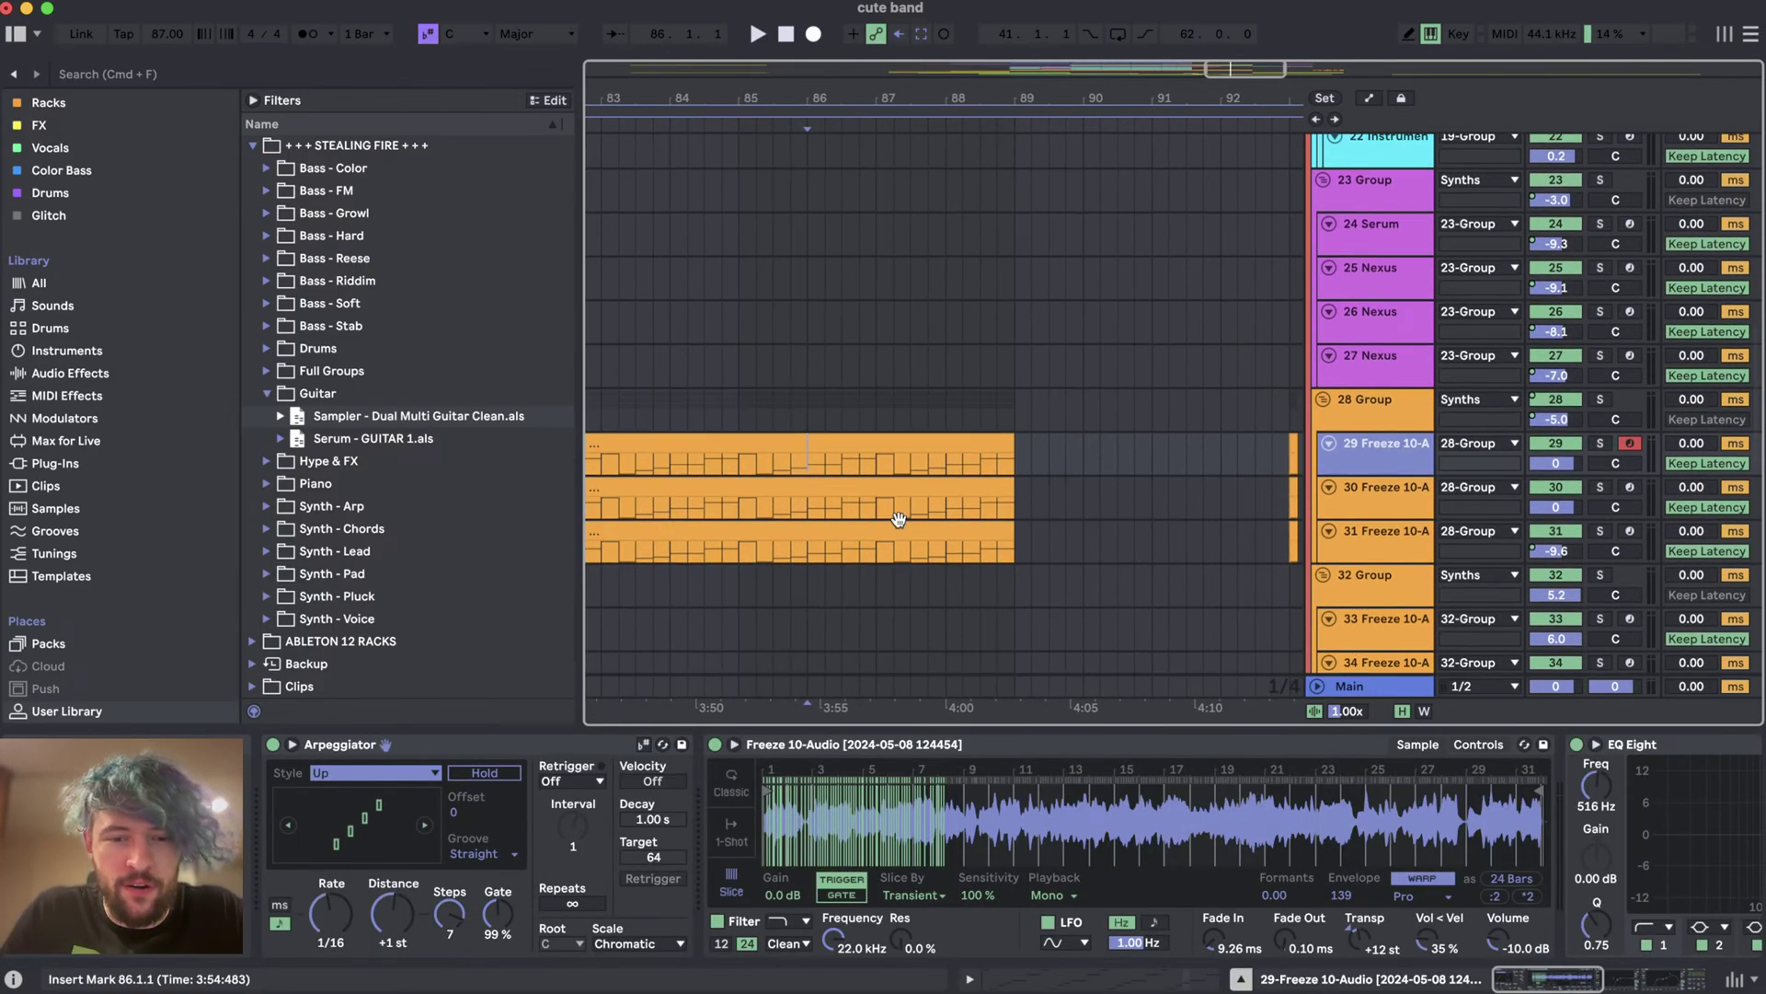
pyautogui.click(896, 543)
pyautogui.scroll(2, 958, 523)
pyautogui.scroll(1, 957, 522)
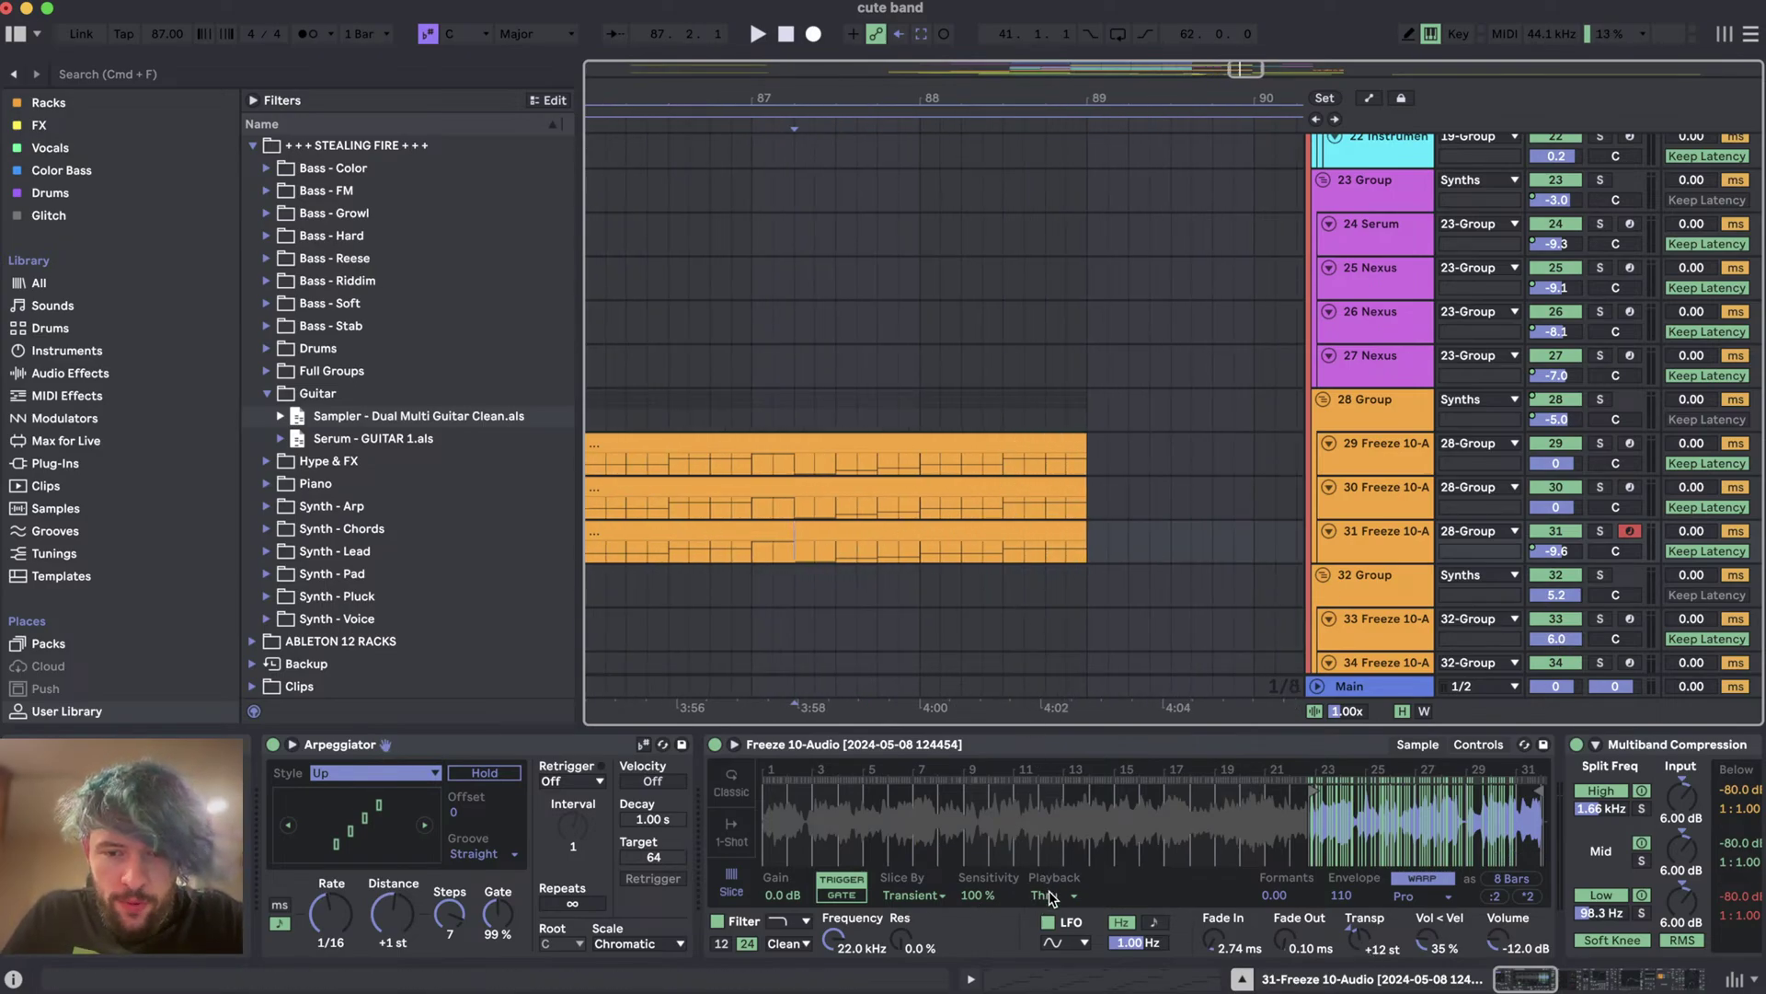
# - Examine the slice markers in the sampler waveform on track 31 close up
pyautogui.moveTo(1331, 826); pyautogui.dragTo(874, 801)
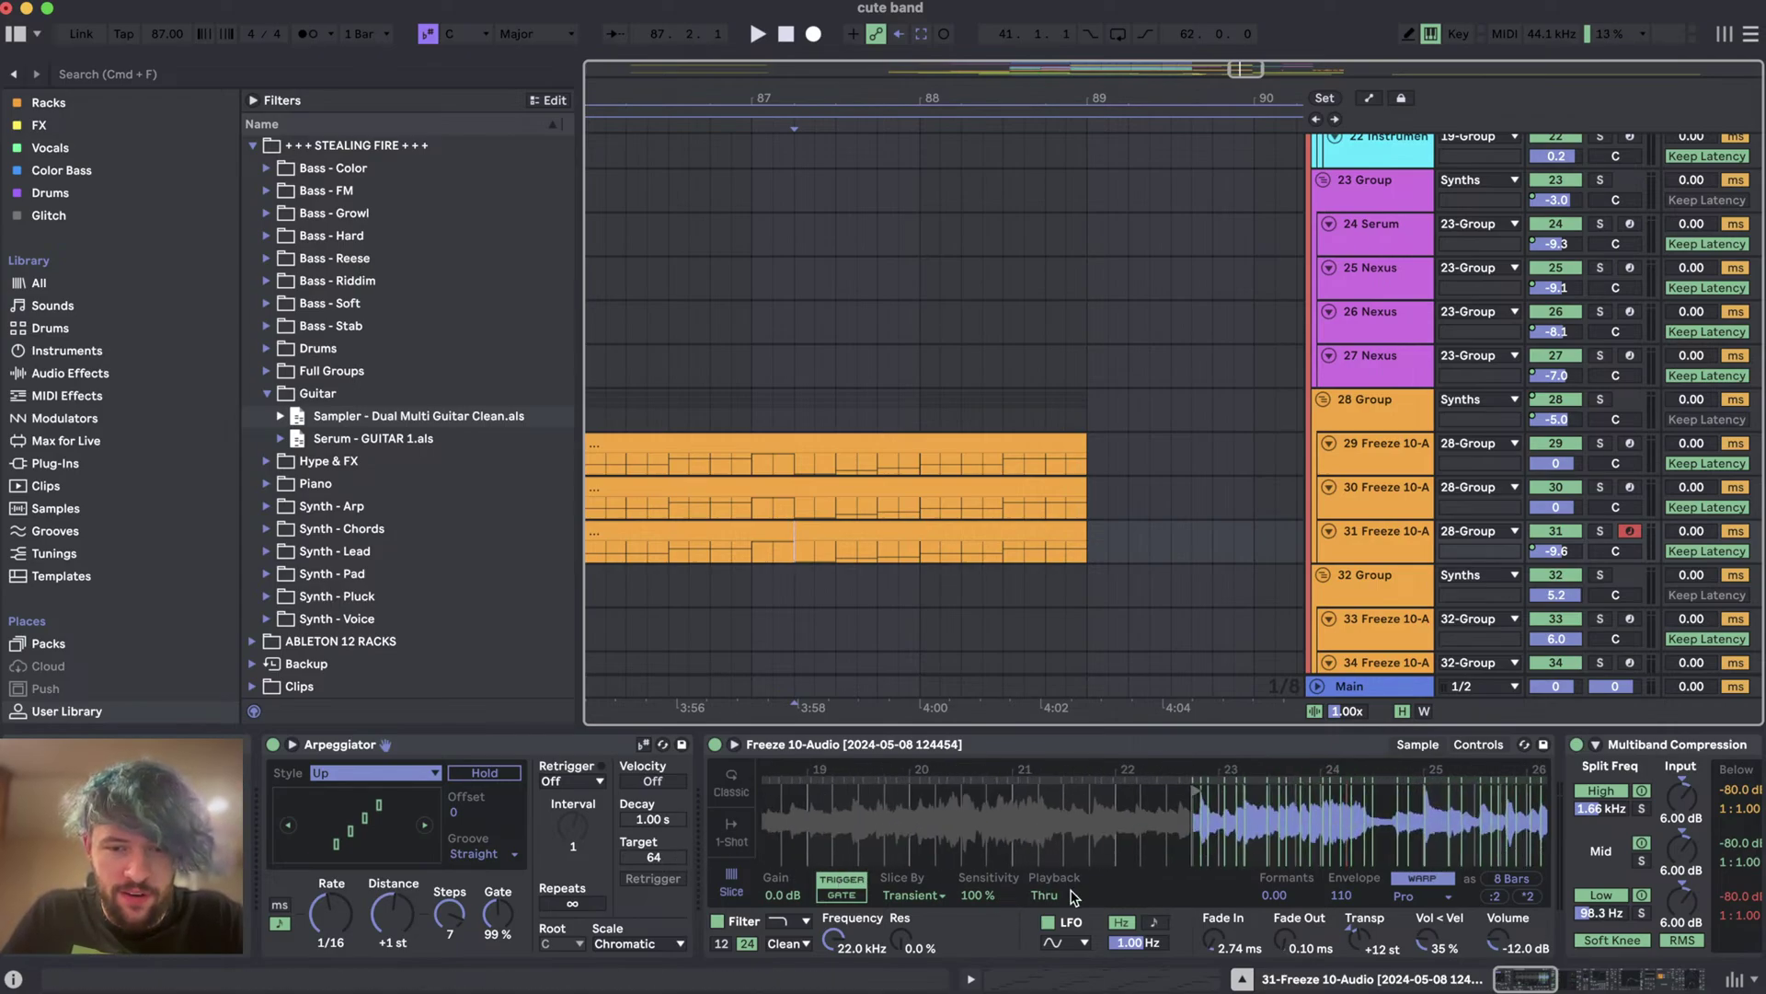
pyautogui.moveTo(1012, 810); pyautogui.dragTo(1012, 777)
pyautogui.scroll(-2, 1227, 581)
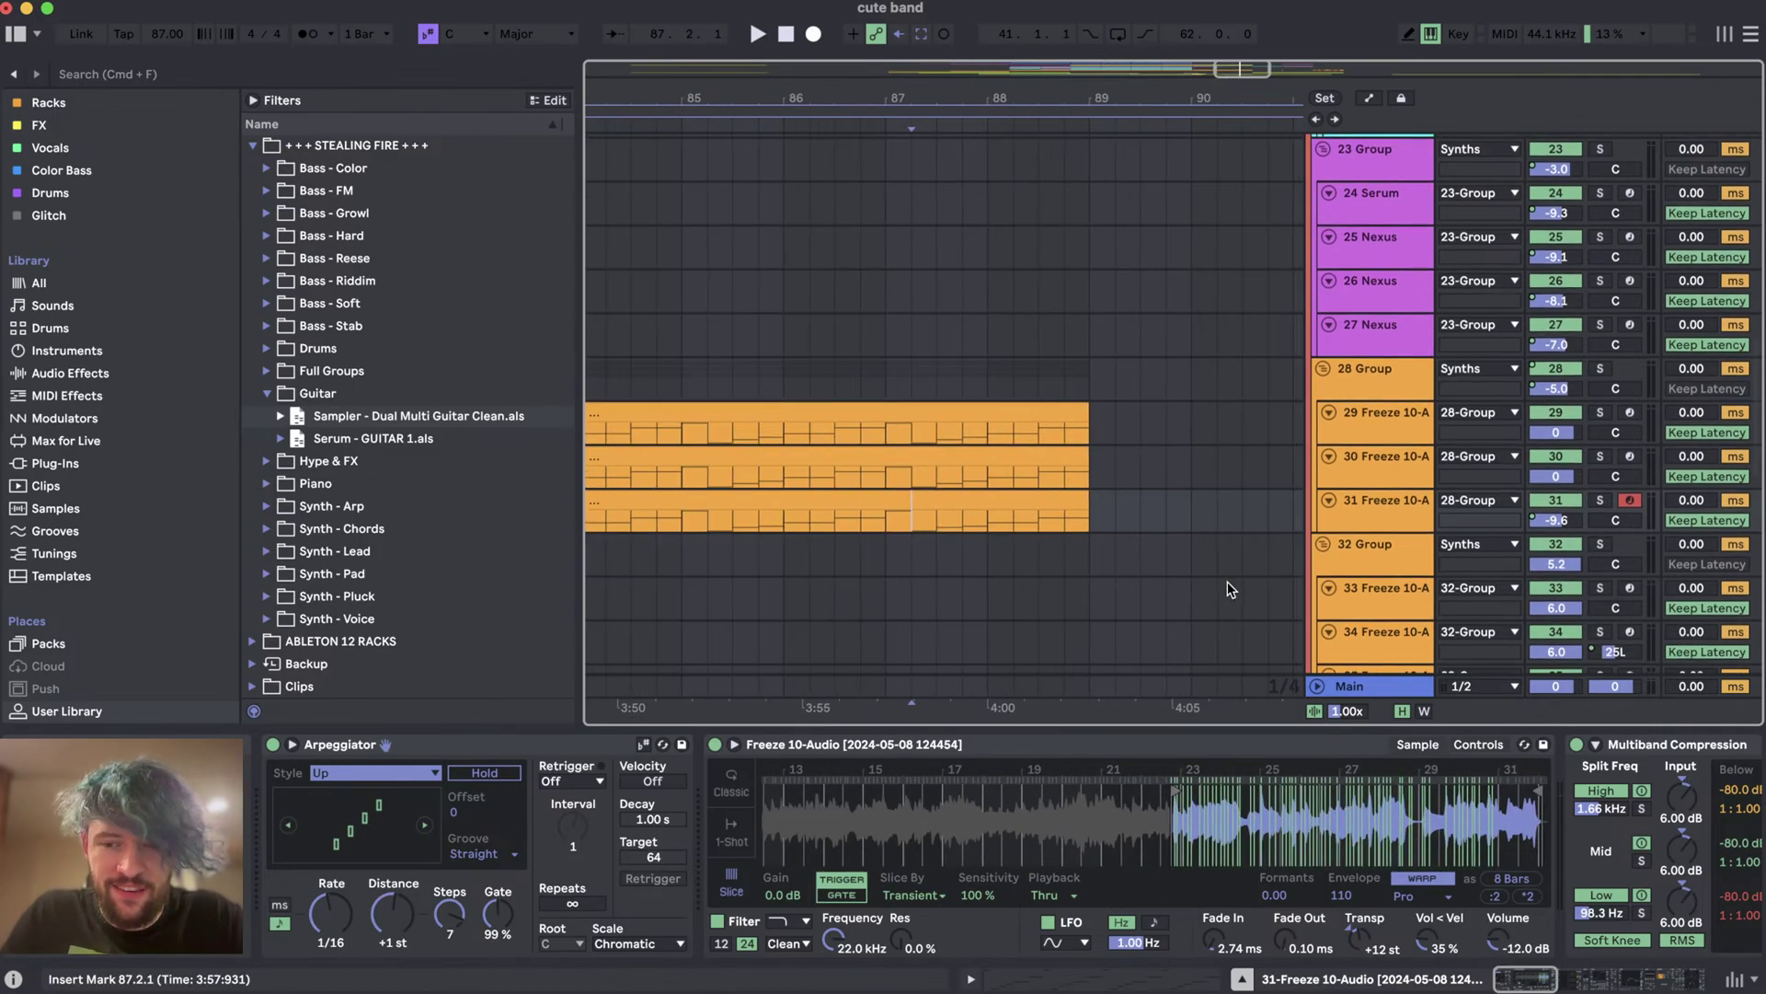
pyautogui.click(915, 512)
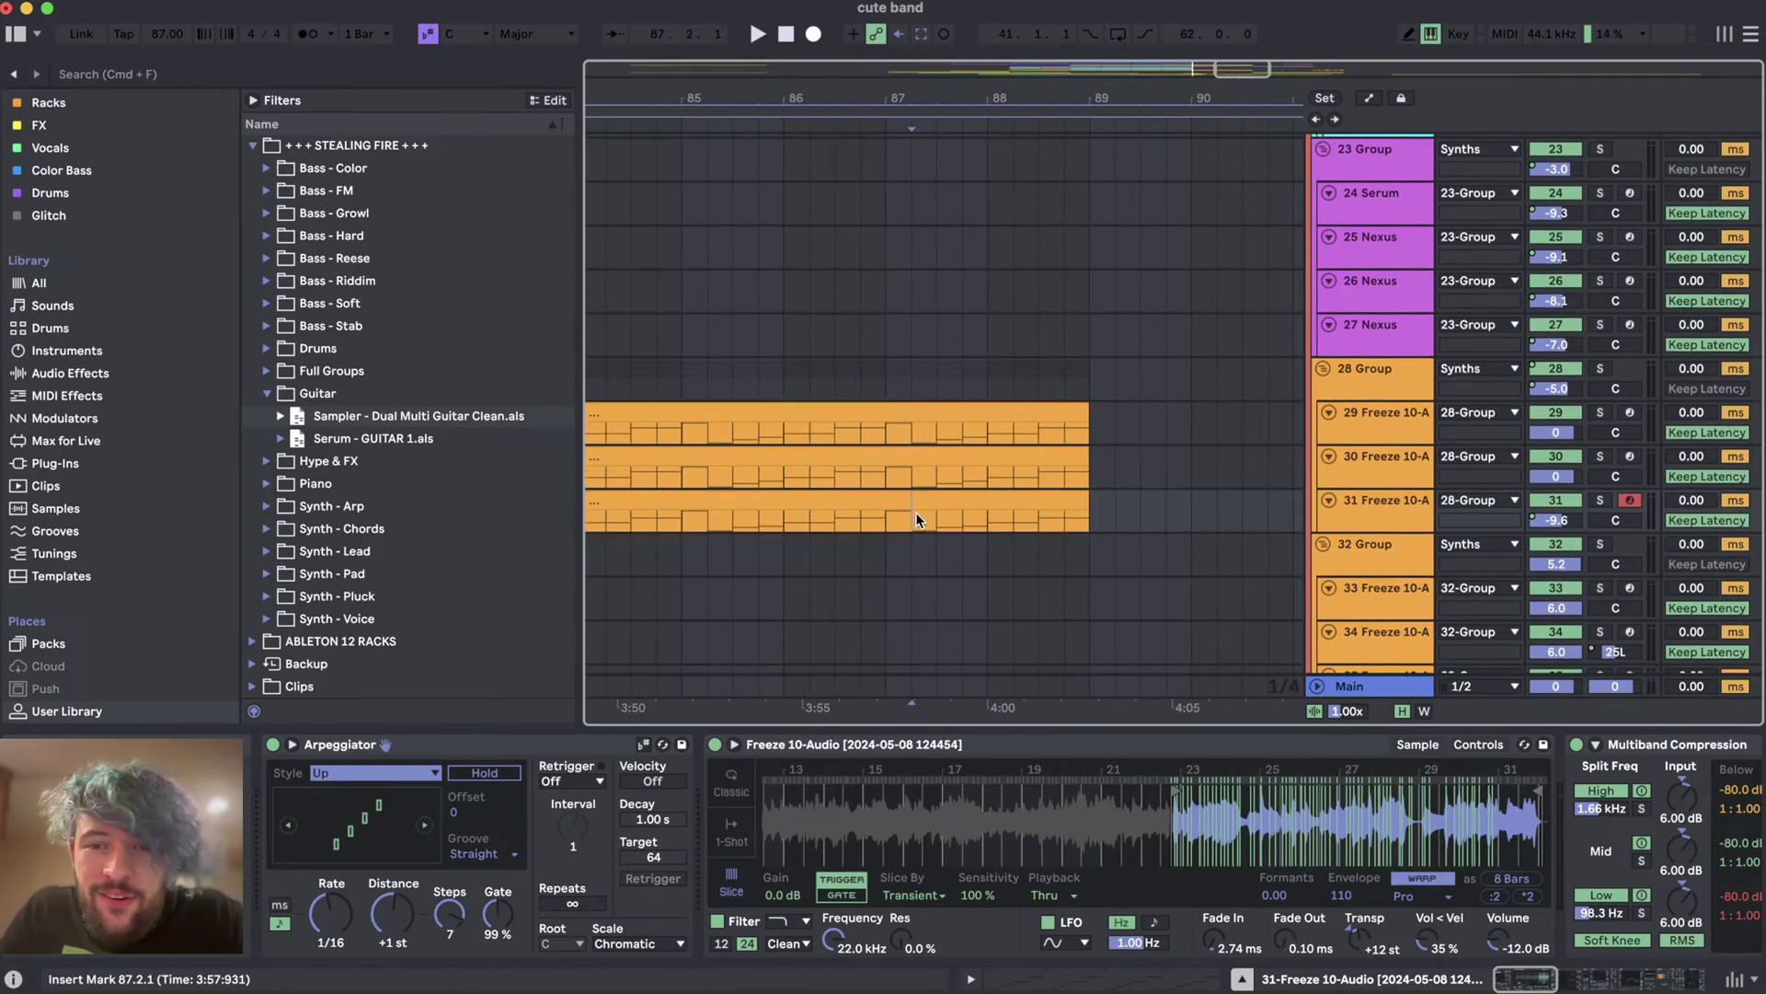
# - Solo track 31 and play its sliced vocal from 88.3.1 past the end of the clip
pyautogui.scroll(-2, 1074, 559)
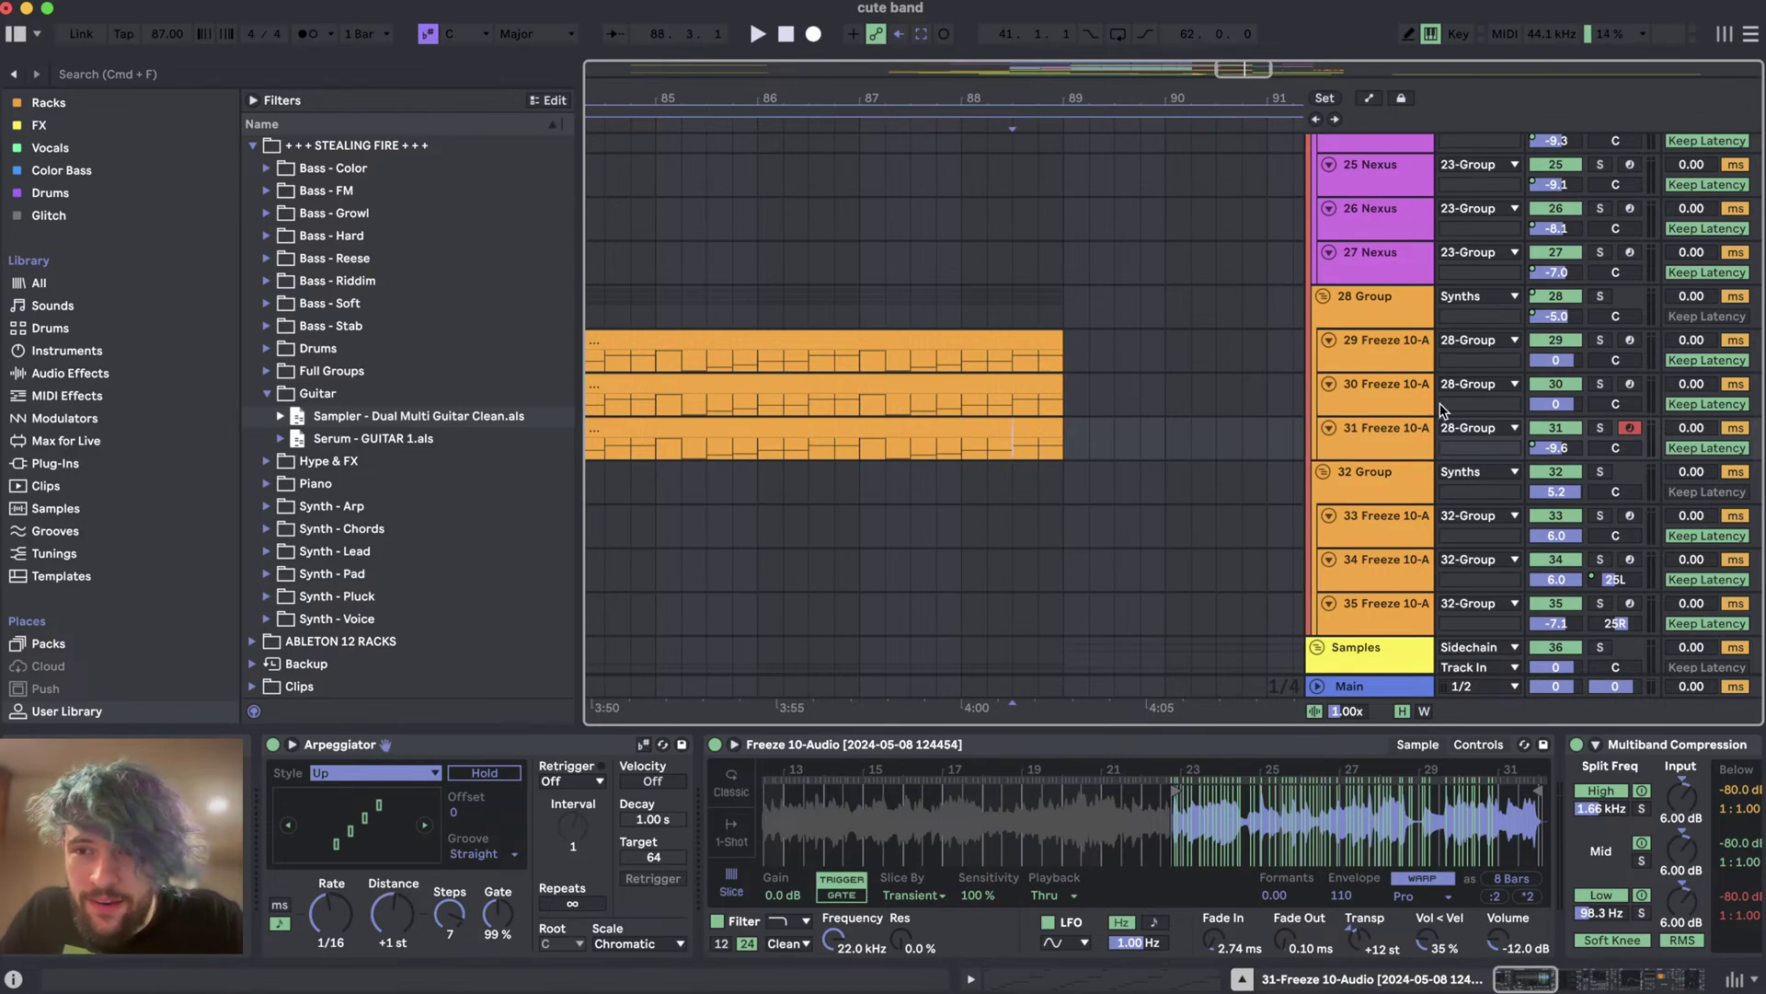
pyautogui.click(1600, 428)
pyautogui.press('space')
pyautogui.scroll(-1, 1152, 461)
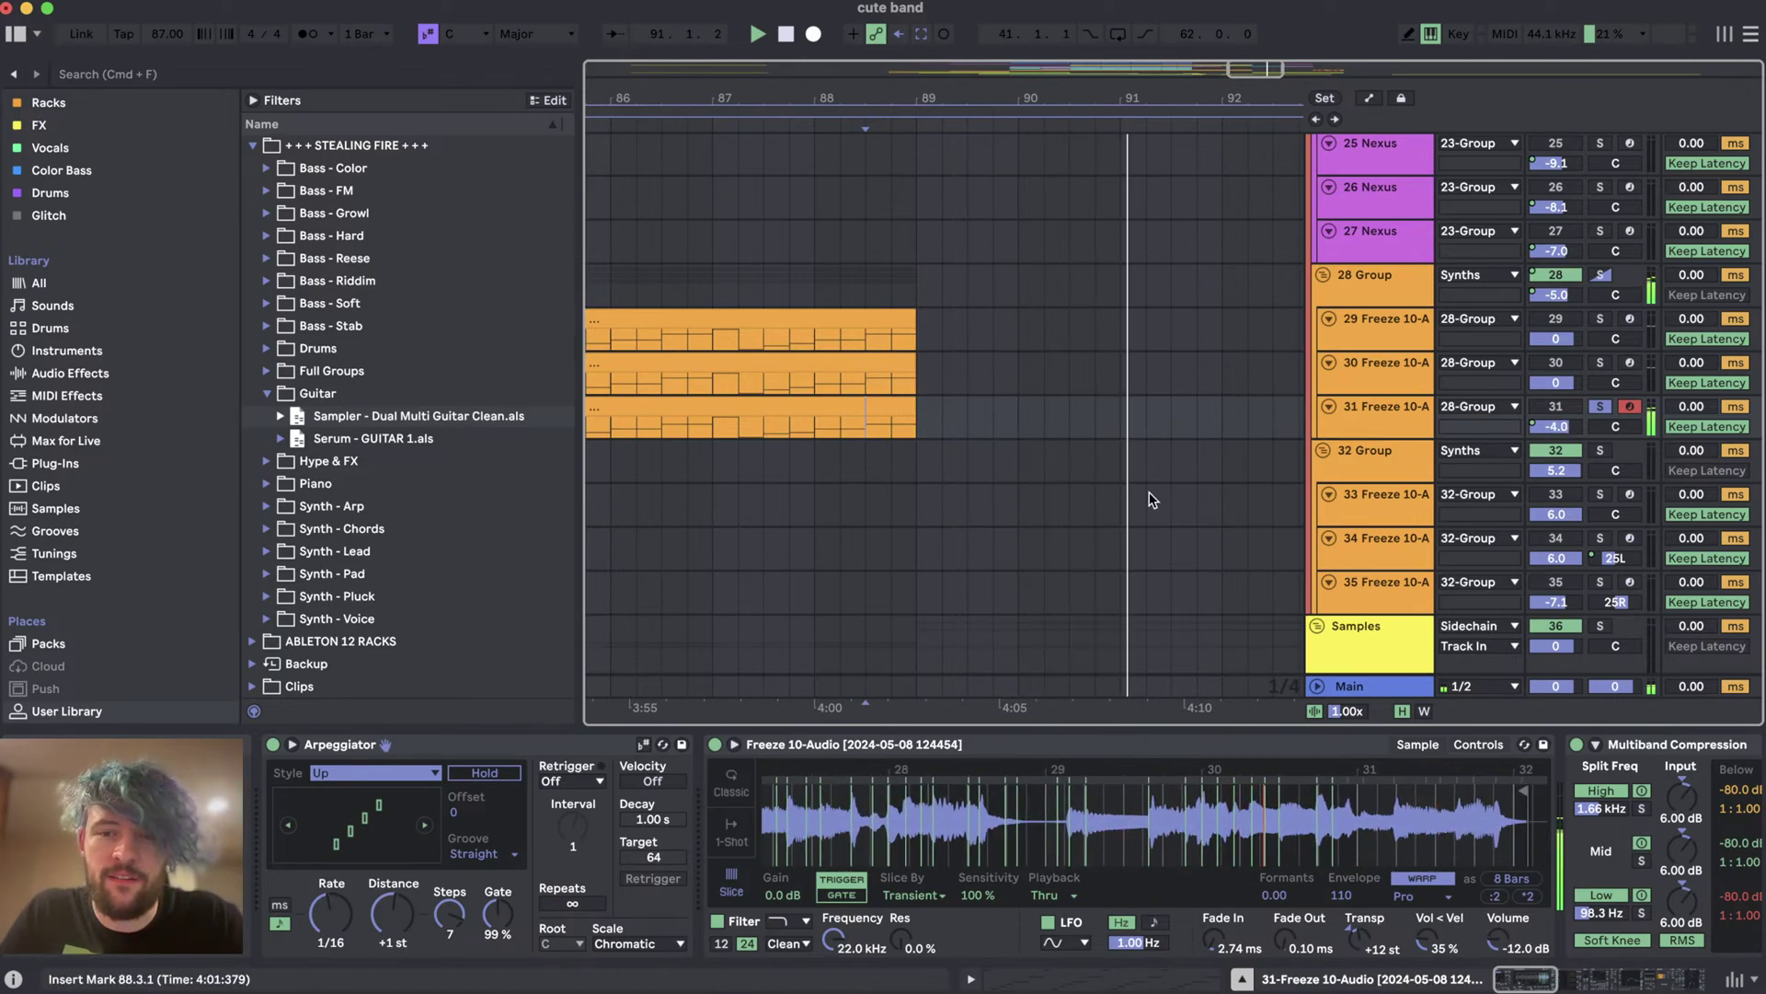
pyautogui.scroll(-2, 1168, 488)
pyautogui.hscroll(5, 1168, 488)
pyautogui.press('space')
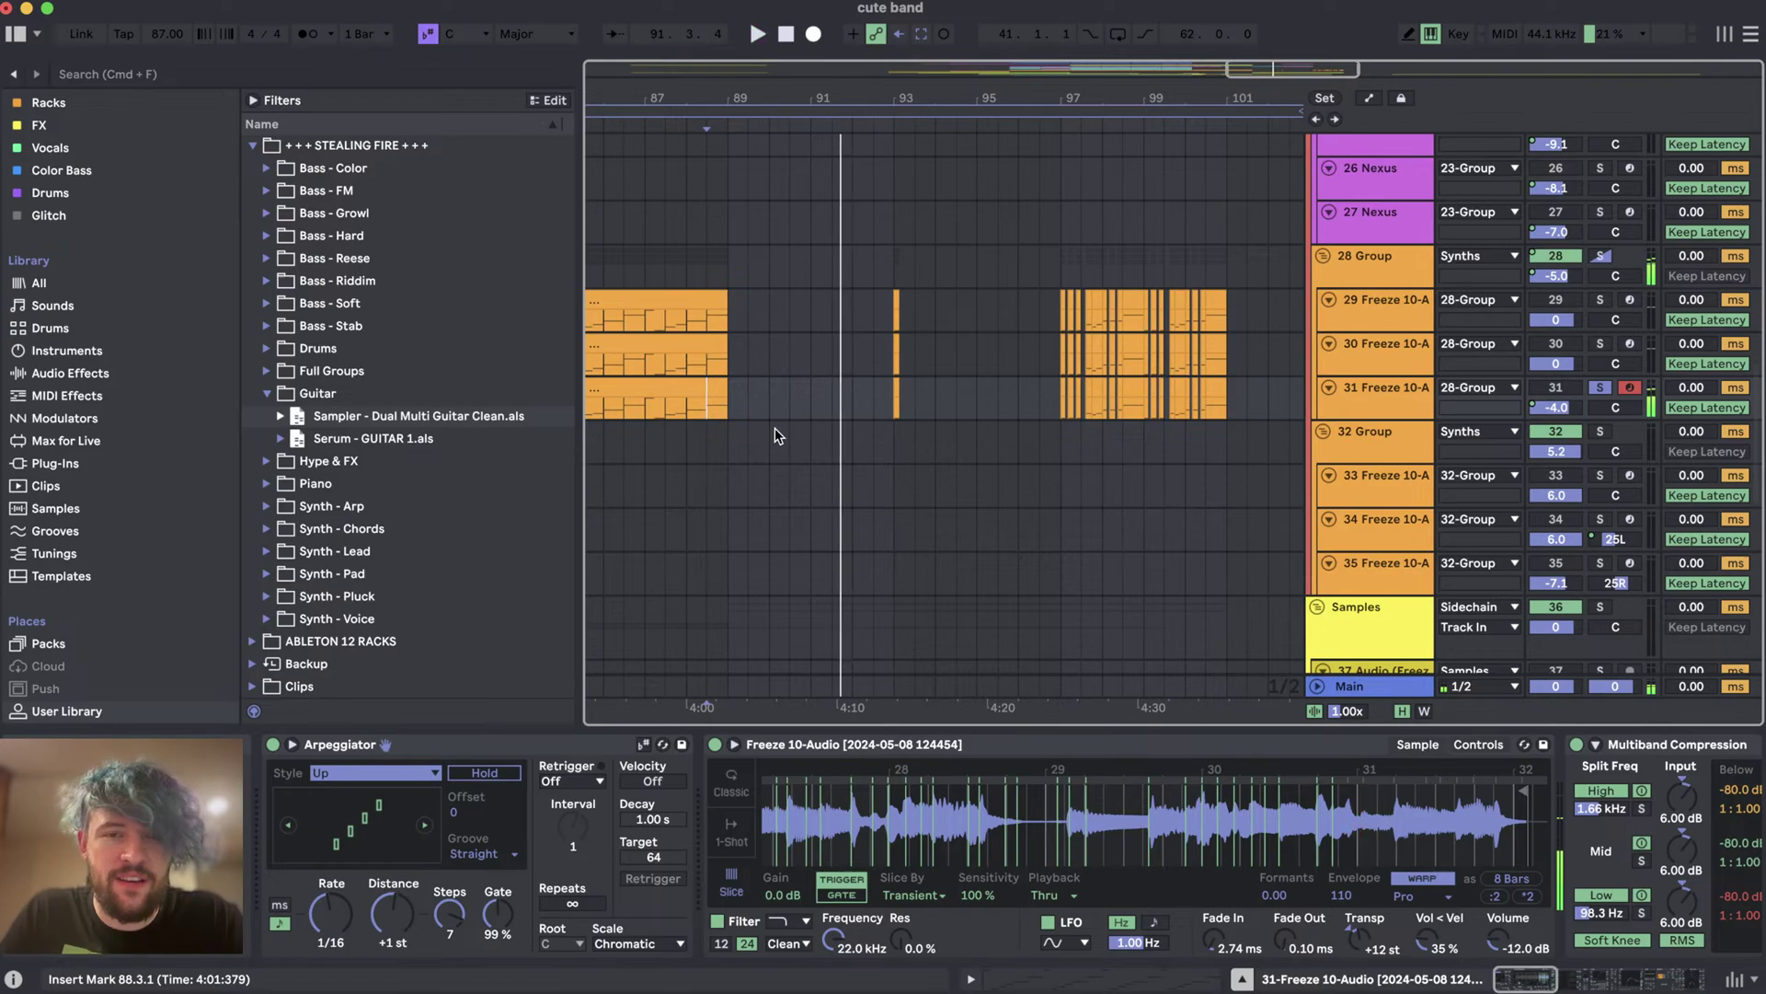
# - Audition the short soloed clip at bar 93 on track 31
pyautogui.scroll(5, 775, 433)
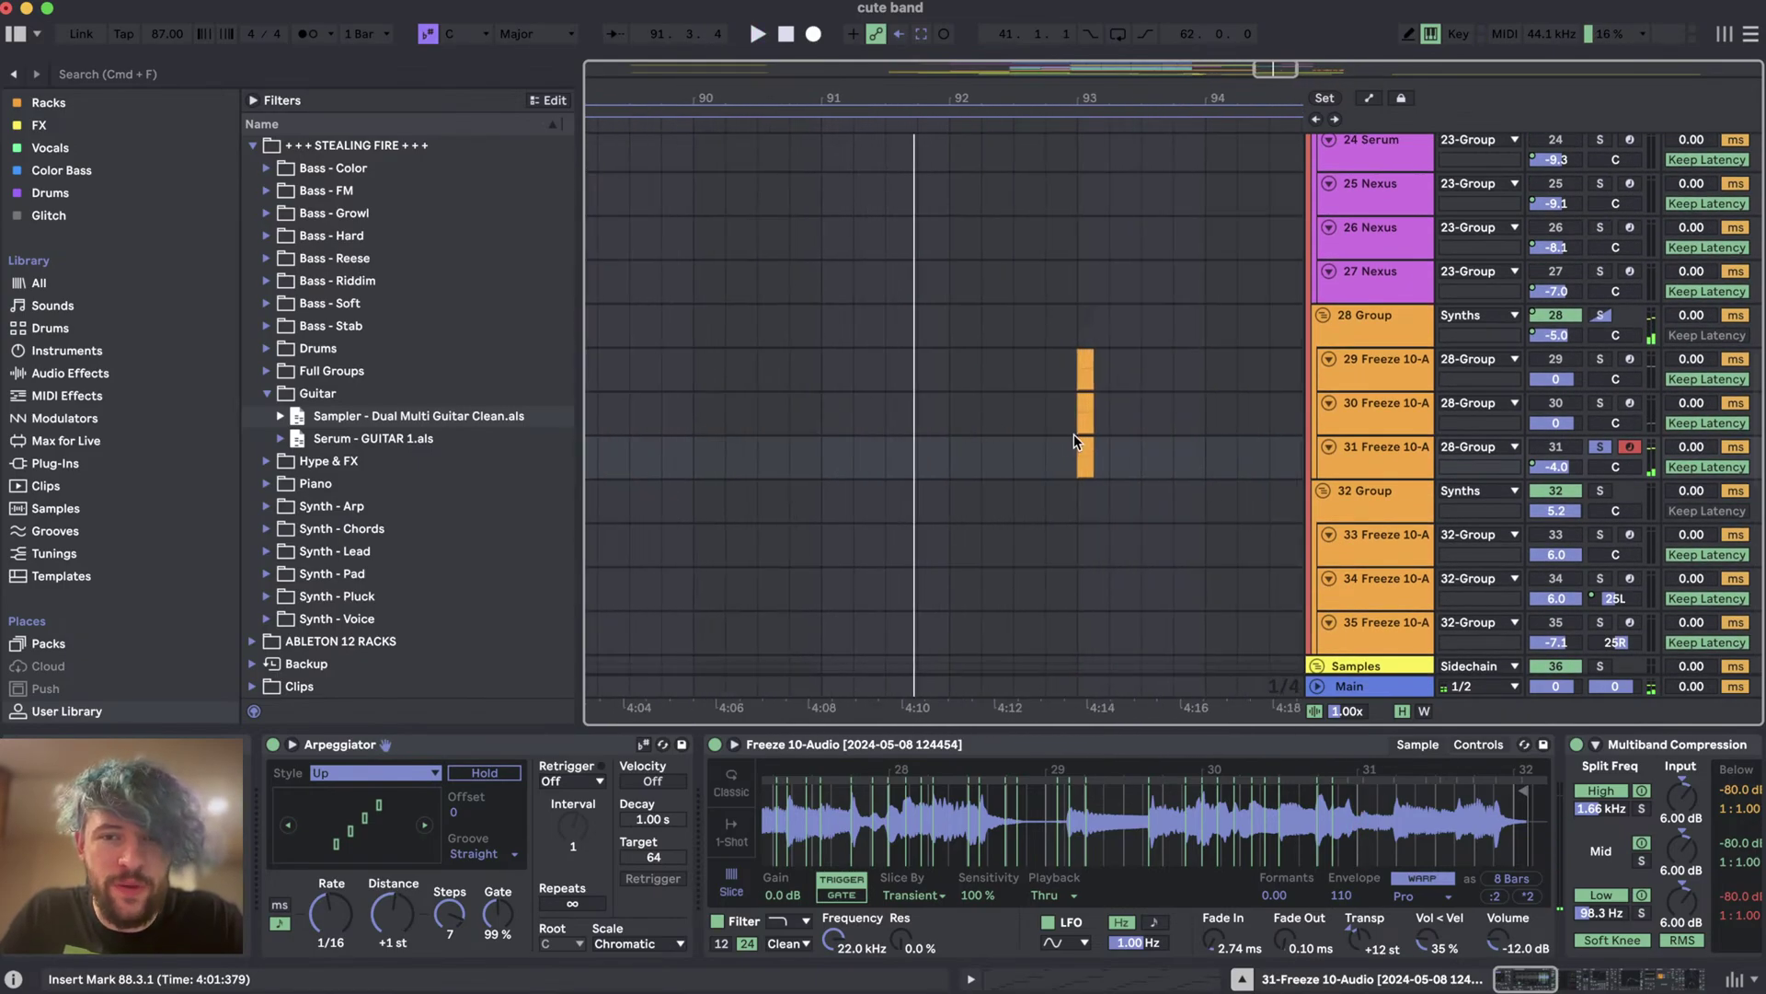
pyautogui.press('space')
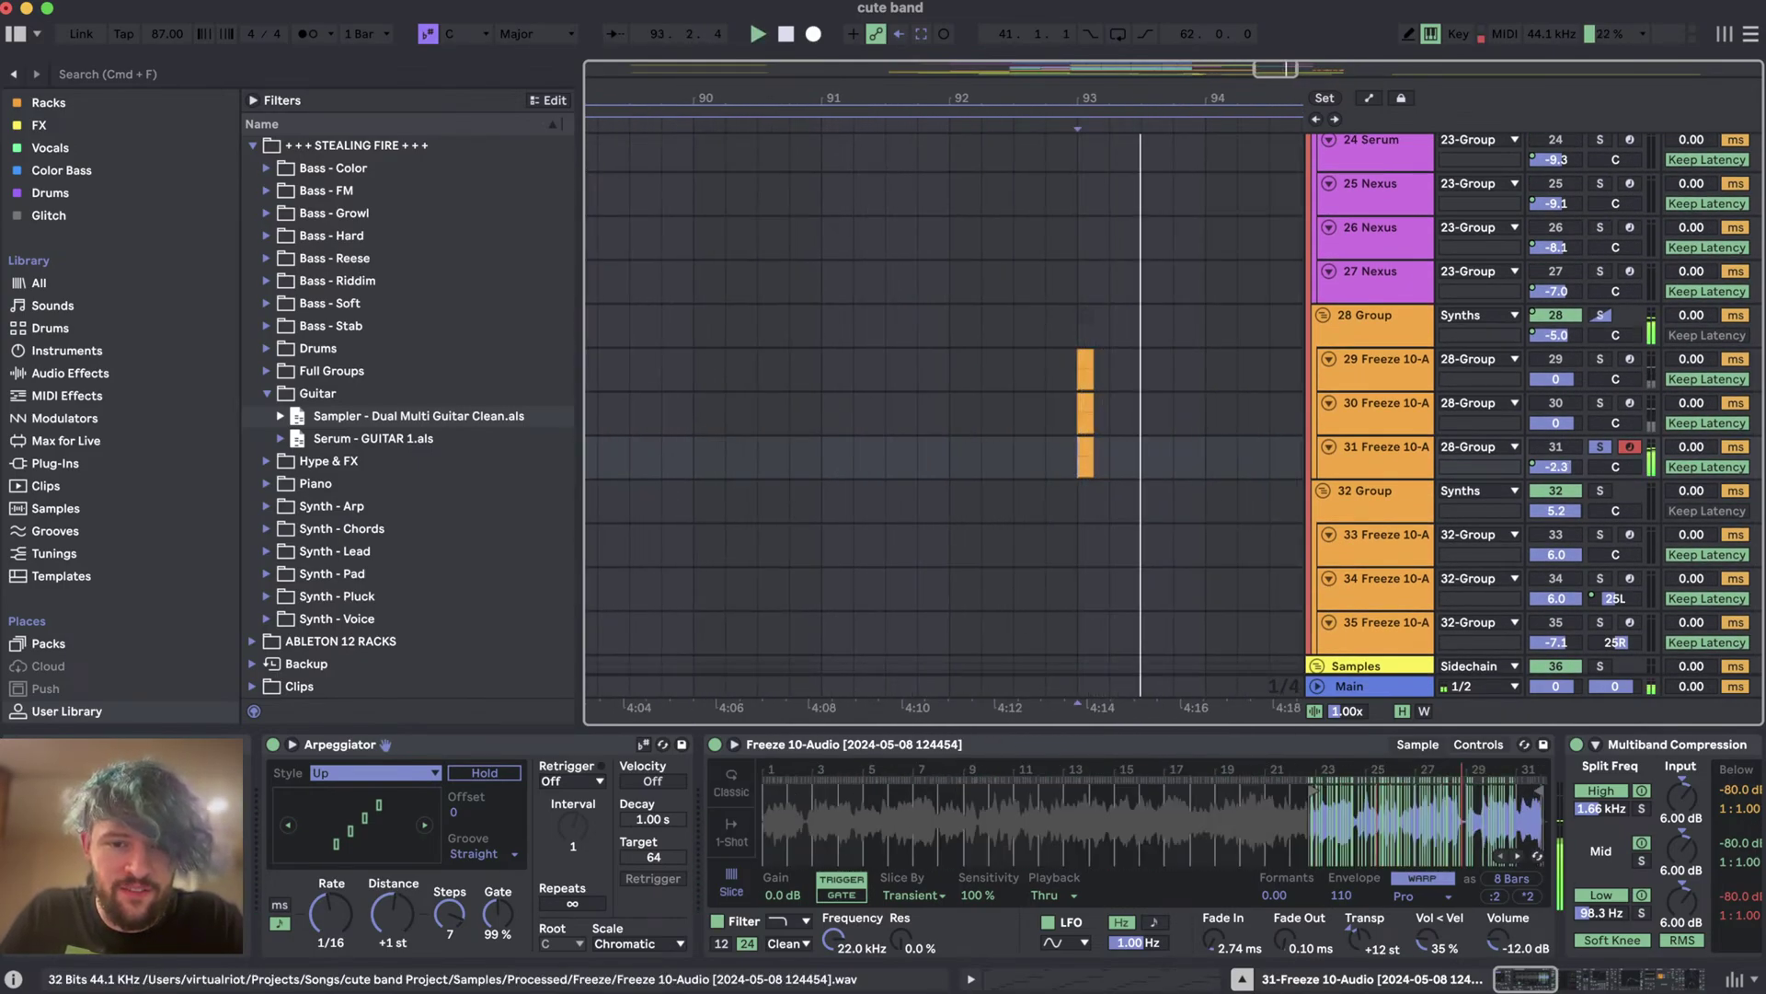
pyautogui.scroll(-5, 1229, 493)
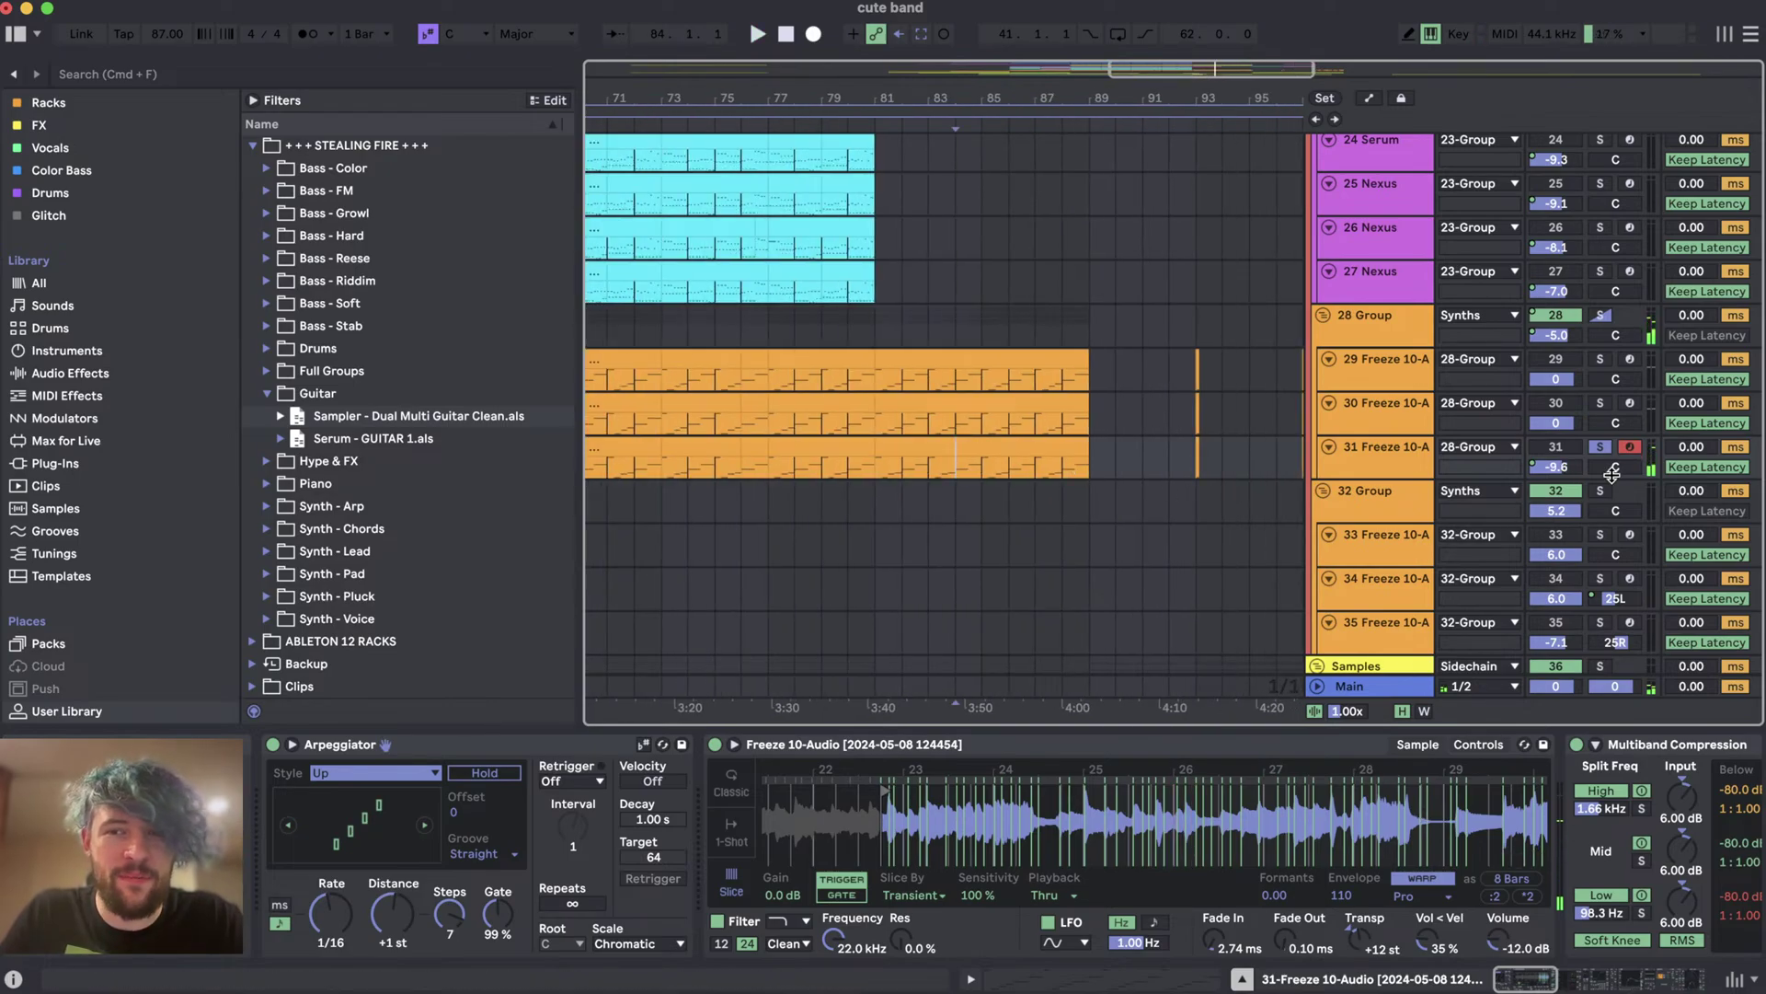
# - Turn off the solo on track 31 and play the full arrangement from bar 87
pyautogui.click(1601, 448)
pyautogui.scroll(-3, 1151, 510)
pyautogui.click(1008, 324)
pyautogui.scroll(-3, 1025, 363)
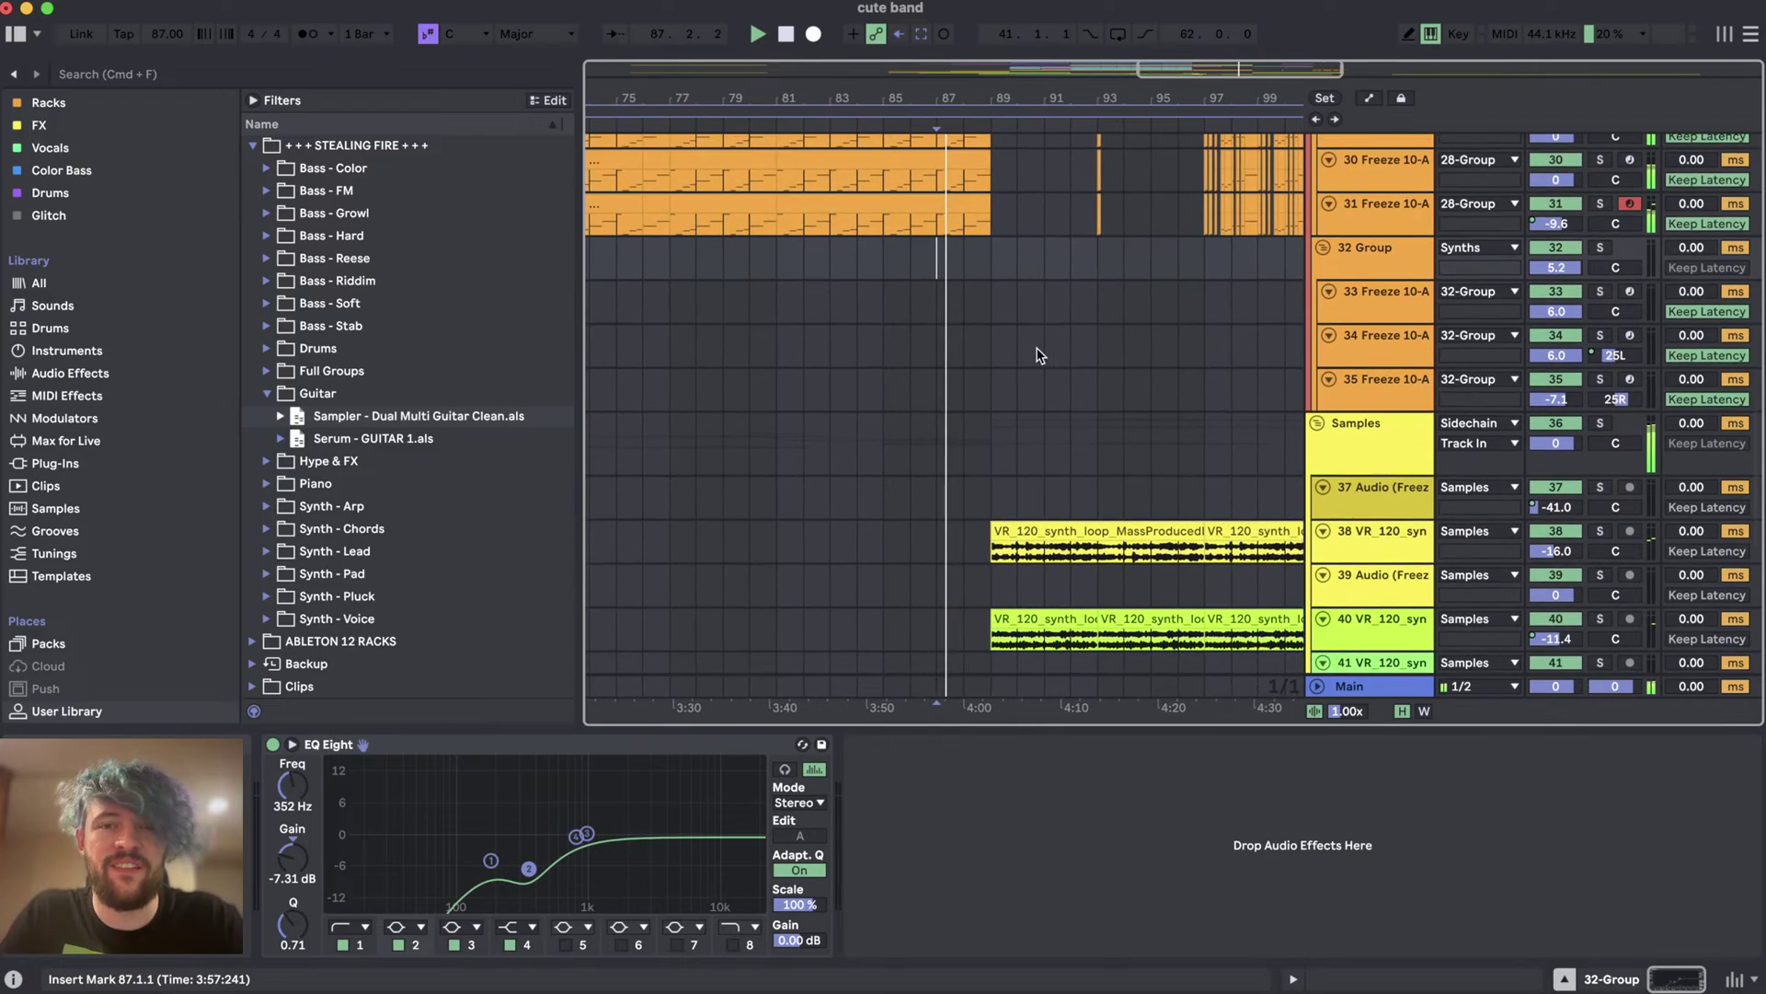
# - Set track 31's sampler volume to -9.71 dB and its Multiband Compression overall output to 0.00 dB
pyautogui.click(980, 228)
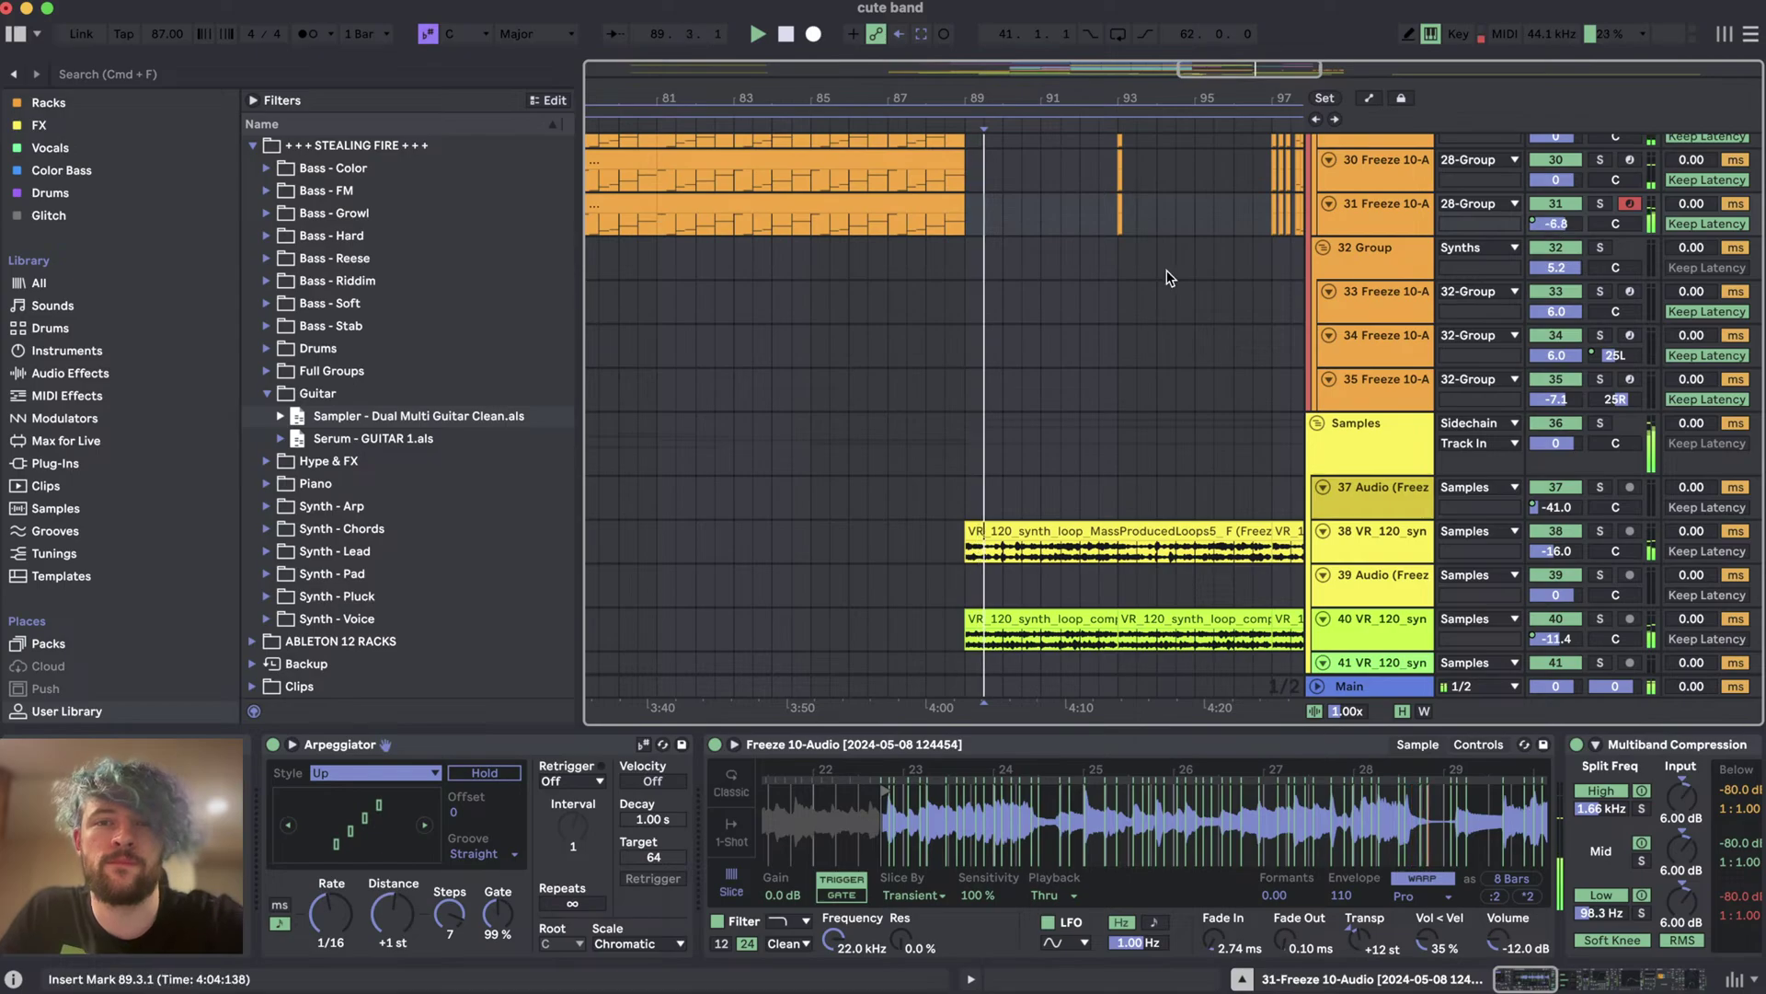
pyautogui.click(1380, 203)
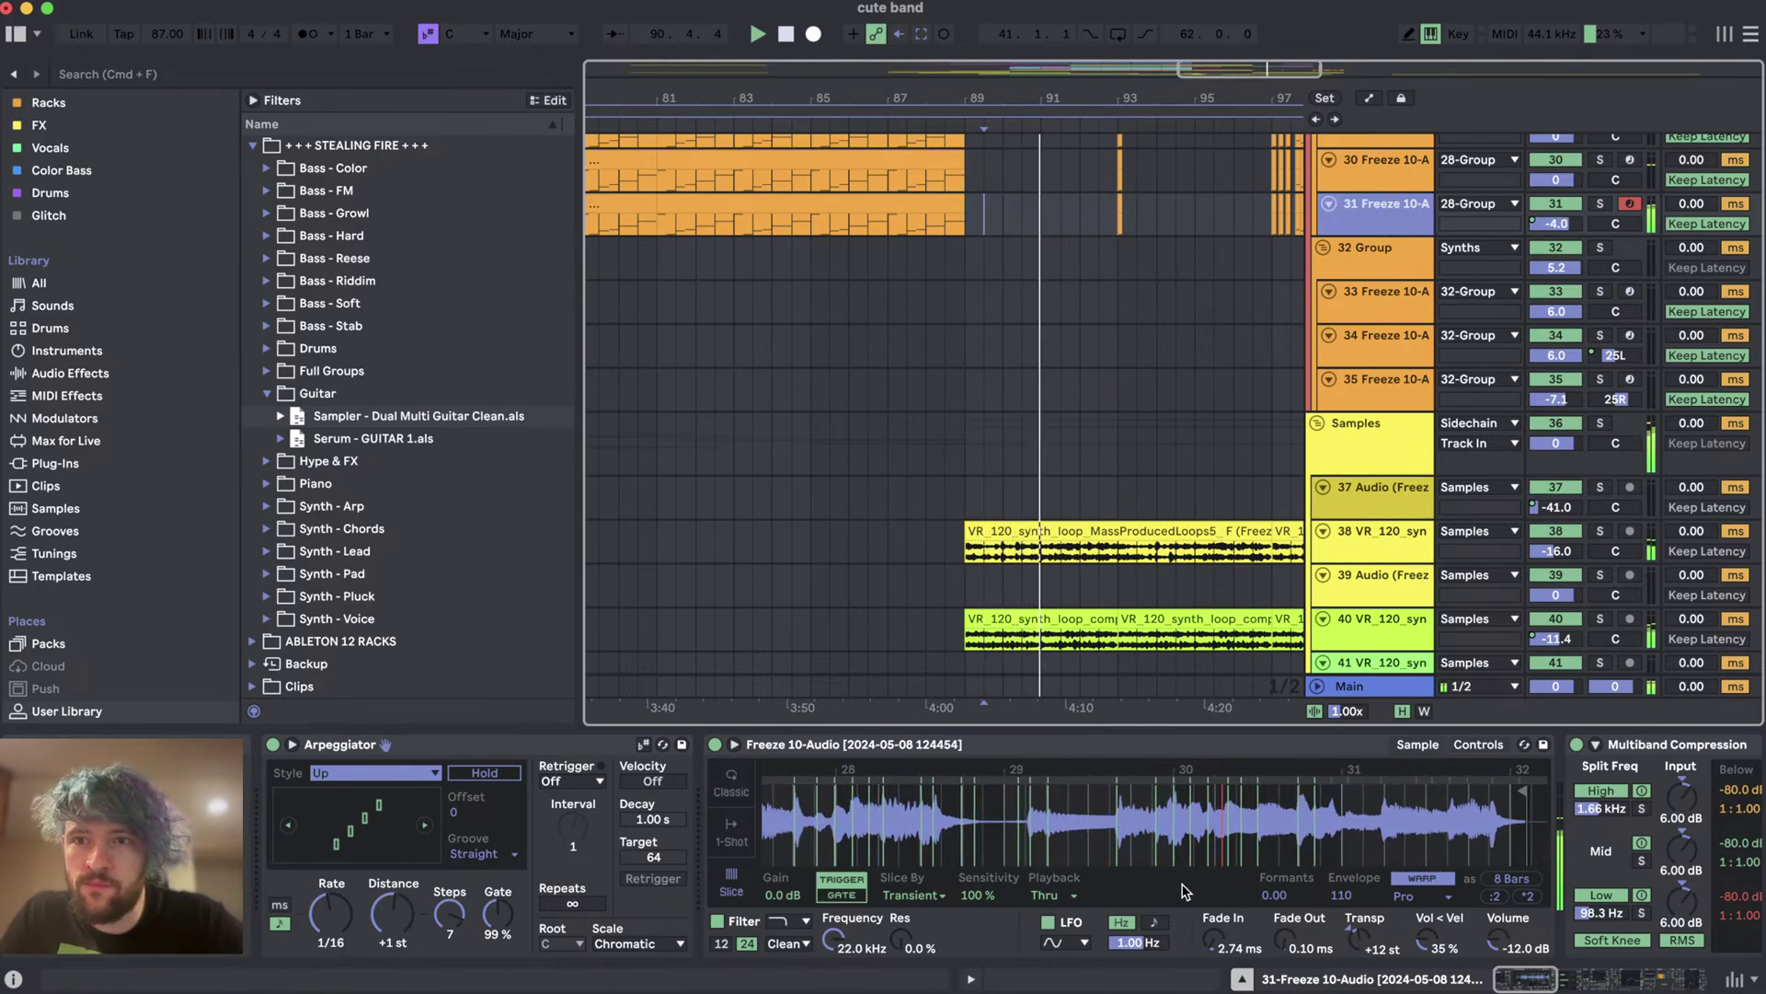
pyautogui.moveTo(1494, 940); pyautogui.dragTo(1493, 933)
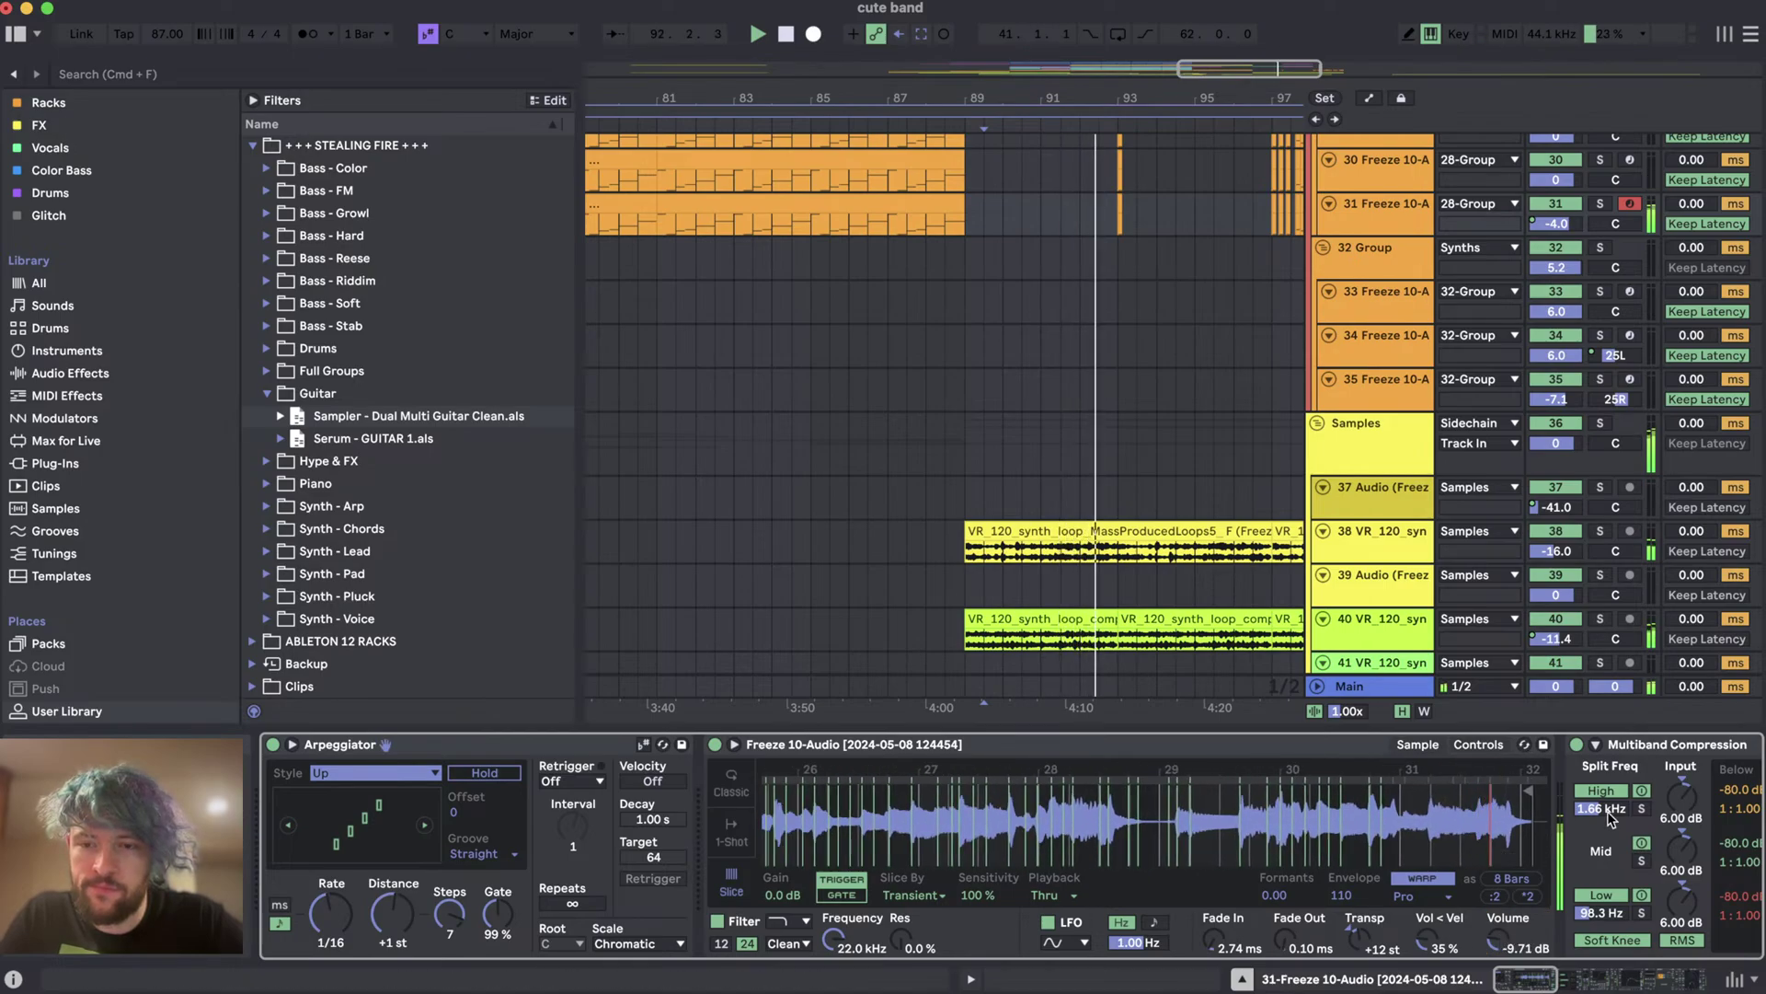
pyautogui.hscroll(6, 1610, 819)
pyautogui.moveTo(801, 799); pyautogui.dragTo(893, 818)
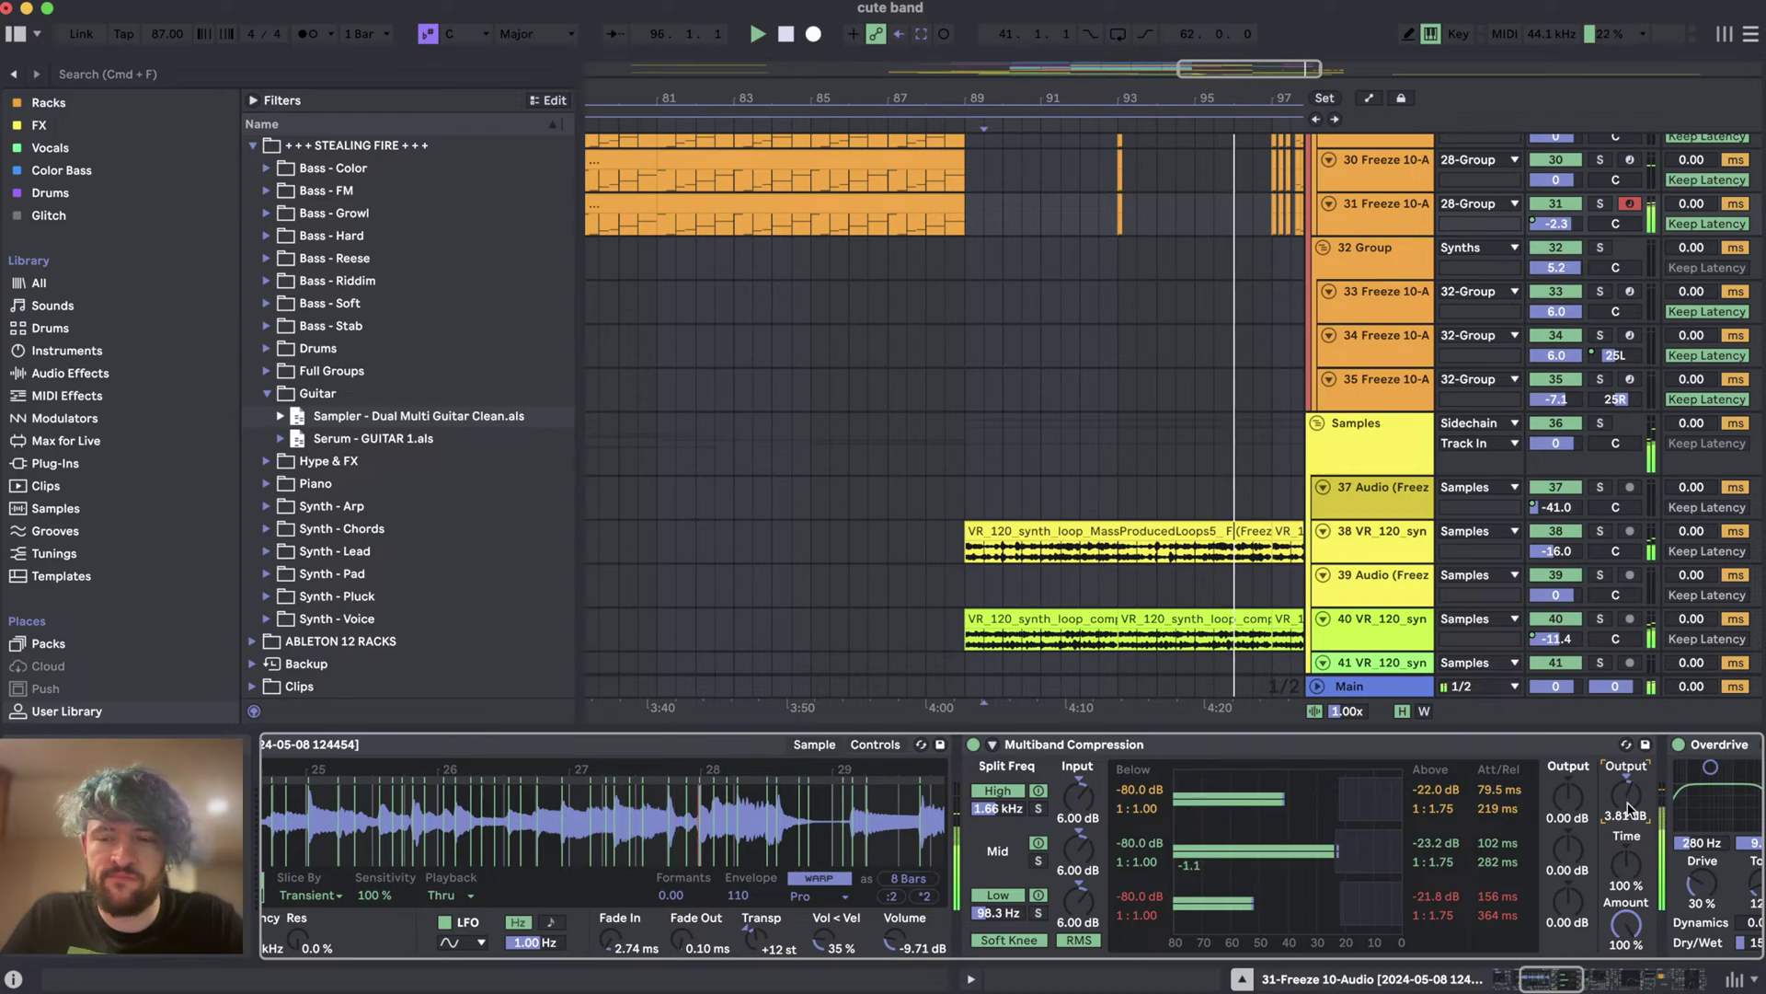
# - Look at the sample loops and the chopped clips from bar 97 on tracks 29 to 31 during playback
pyautogui.scroll(-5, 1134, 432)
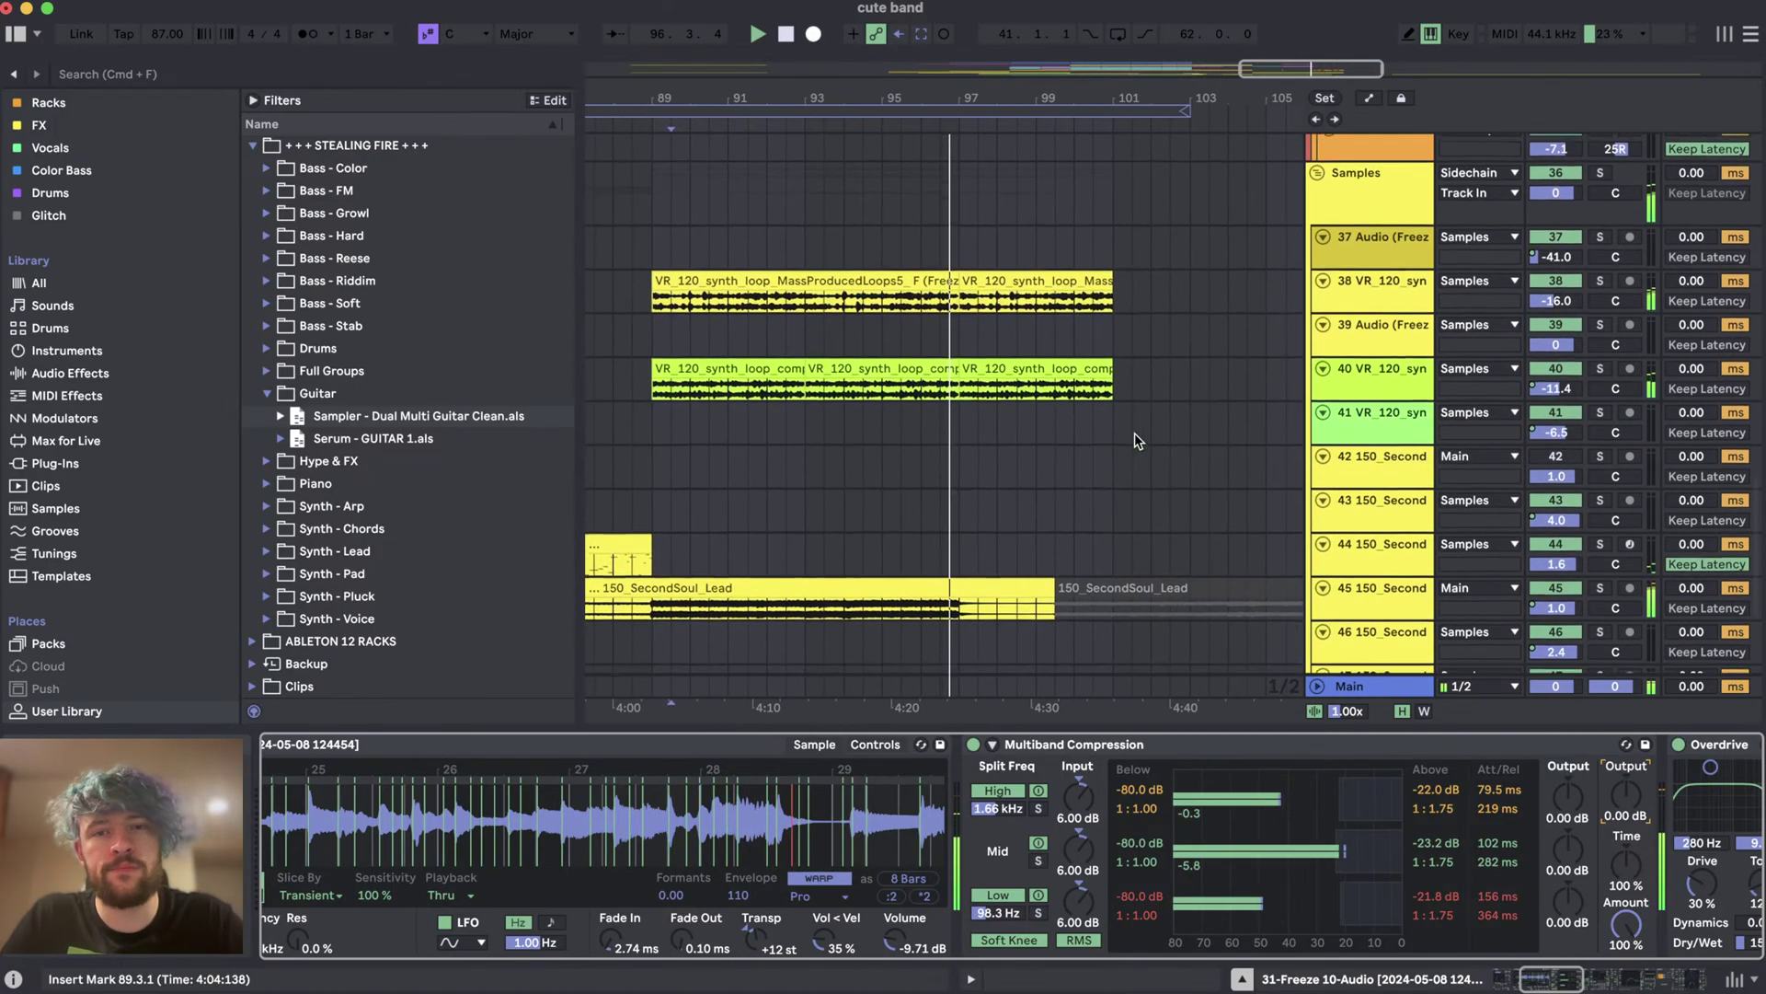
pyautogui.scroll(10, 1135, 433)
pyautogui.scroll(5, 953, 504)
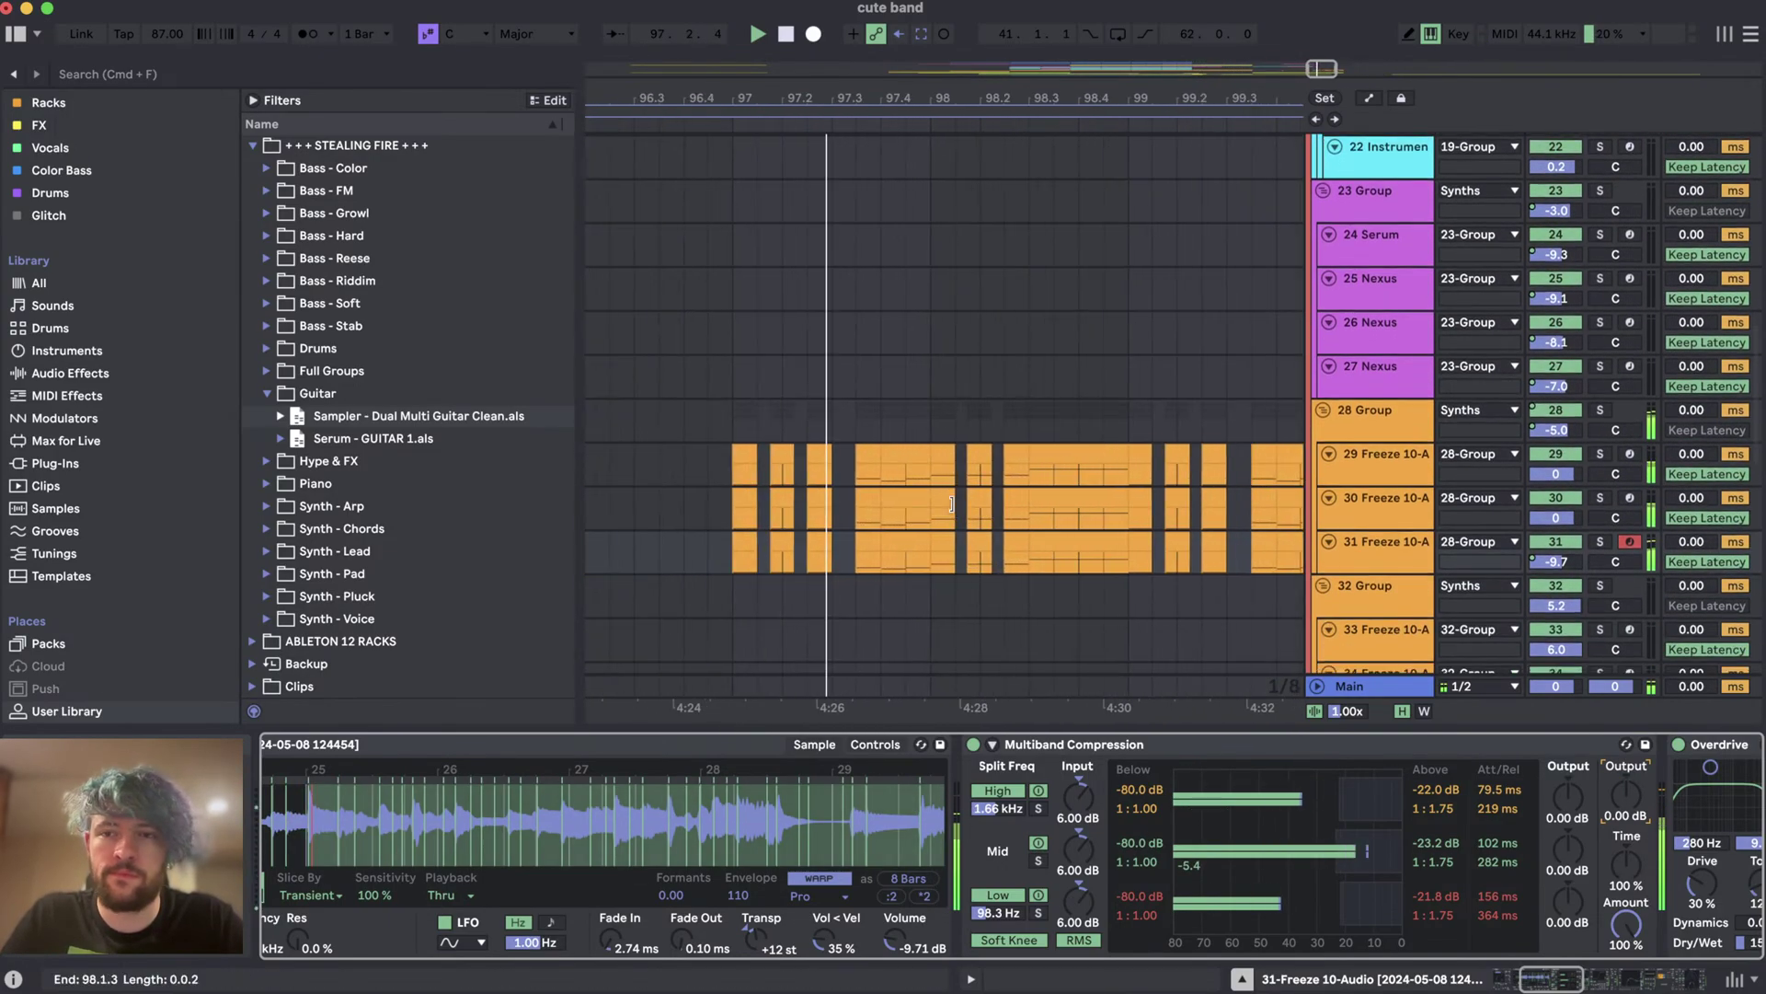
pyautogui.scroll(-3, 953, 504)
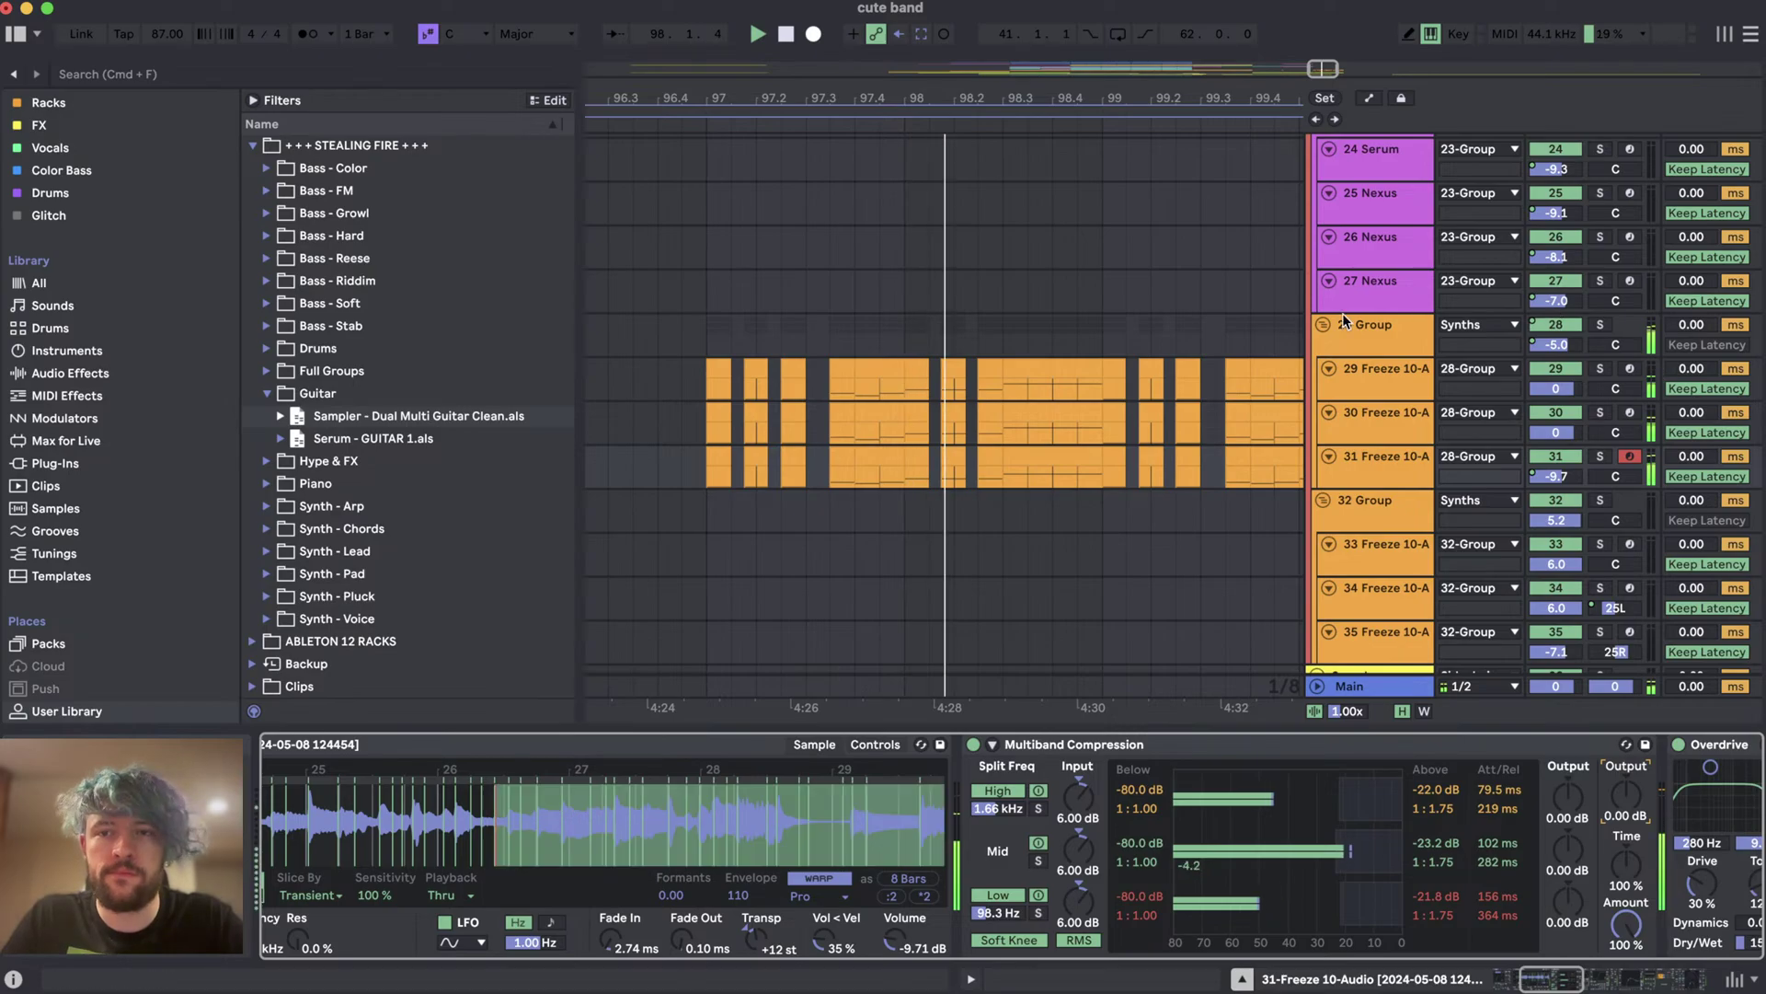
# - Raise the Main track volume to 4.3 dB while the section plays out past bar 101
pyautogui.moveTo(1584, 686); pyautogui.dragTo(1584, 649)
pyautogui.hscroll(1, 1211, 561)
pyautogui.scroll(-2, 1052, 544)
pyautogui.scroll(1, 1055, 544)
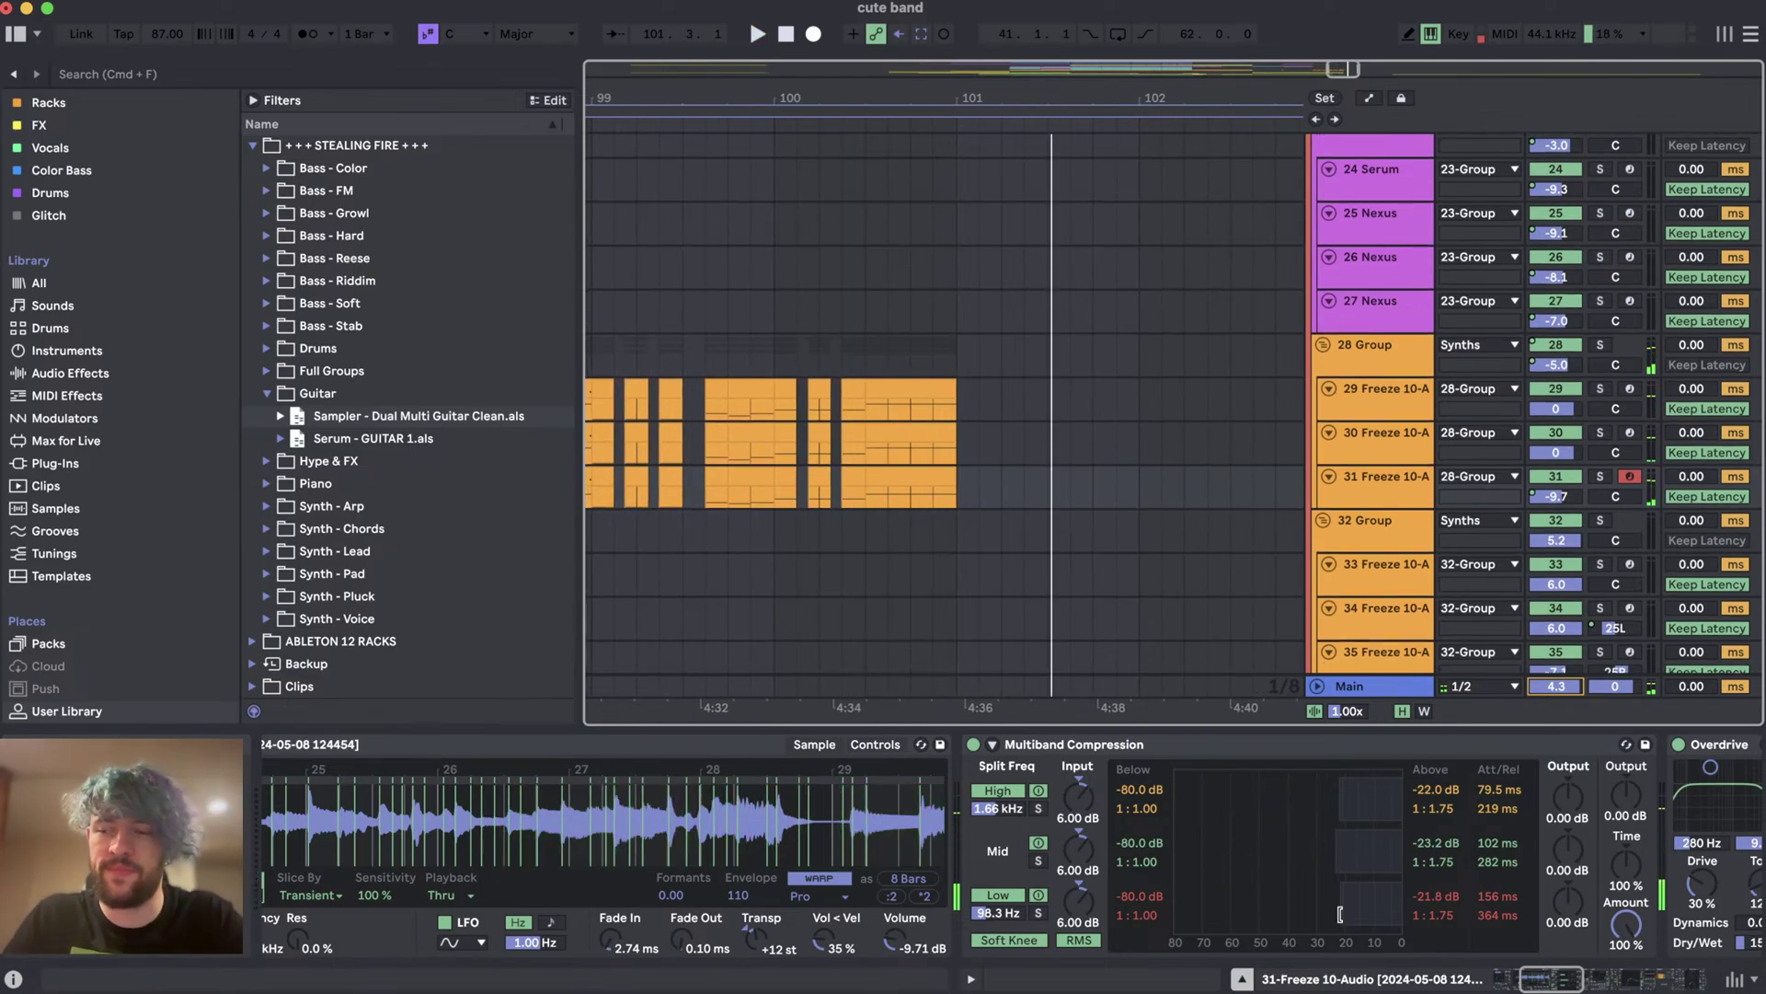
# - Switch to YouTube Studio and read the new live chat messages
pyautogui.press('super+Tab')
pyautogui.press('super+Tab')
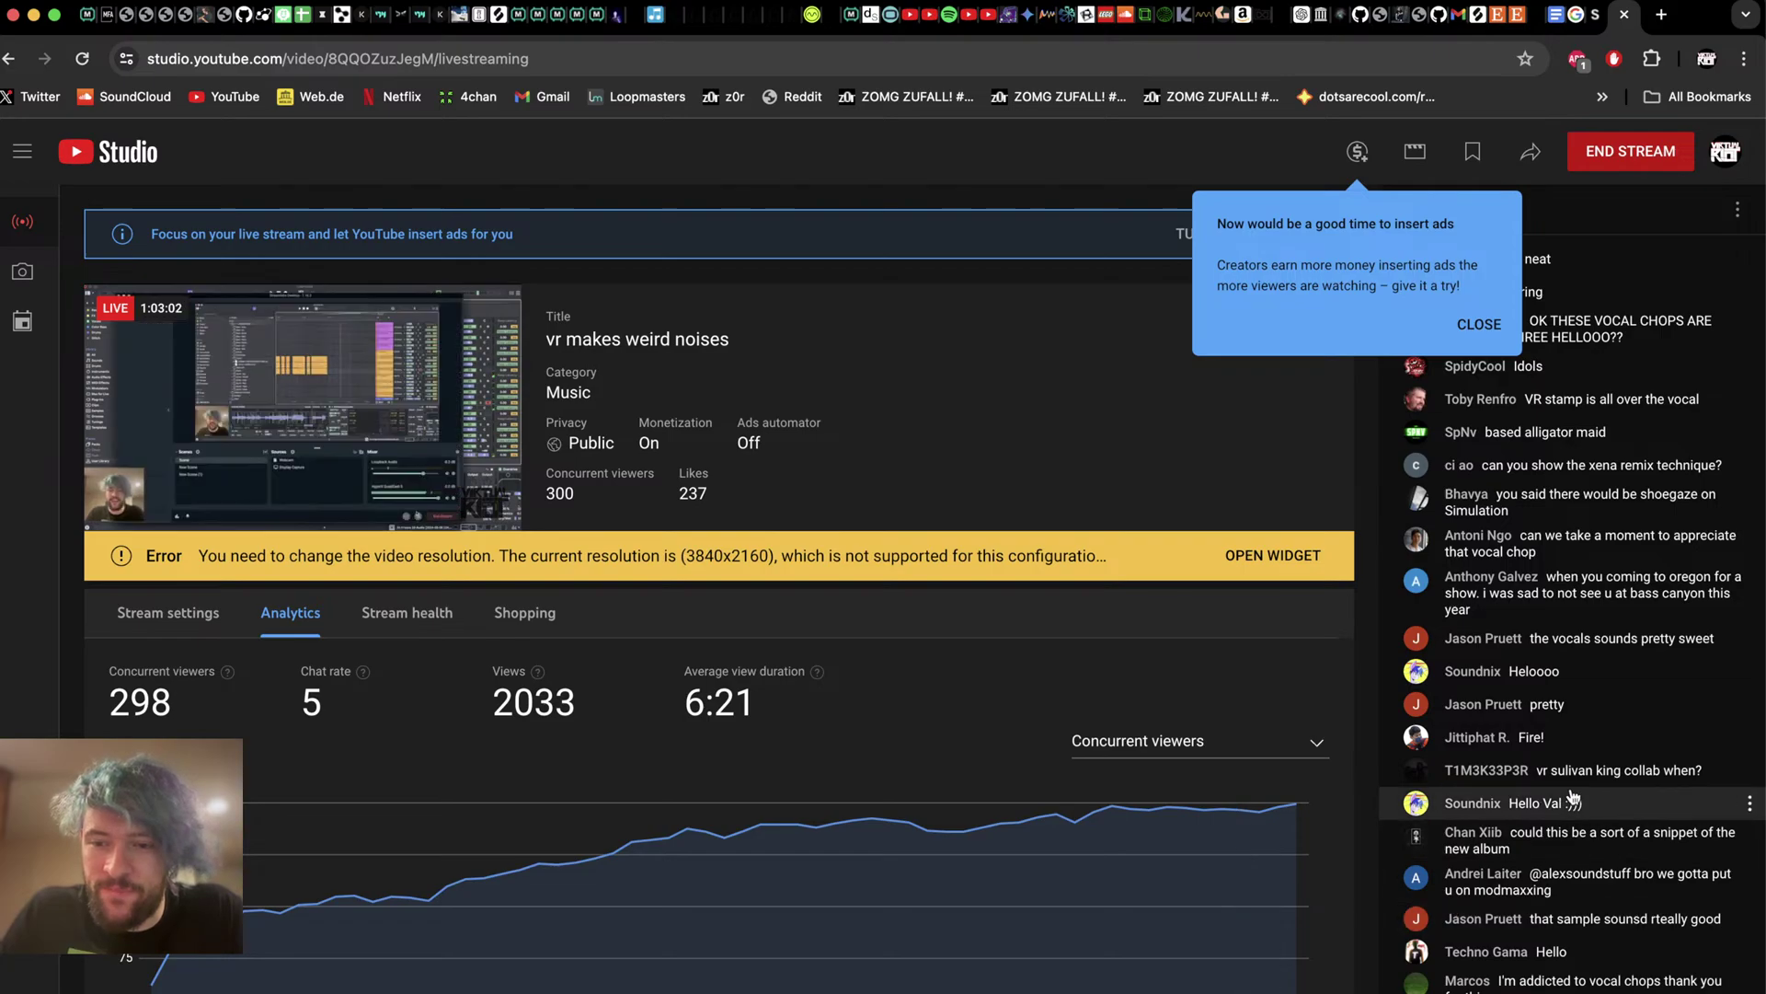
pyautogui.press('super+Tab')
pyautogui.press('super+Tab')
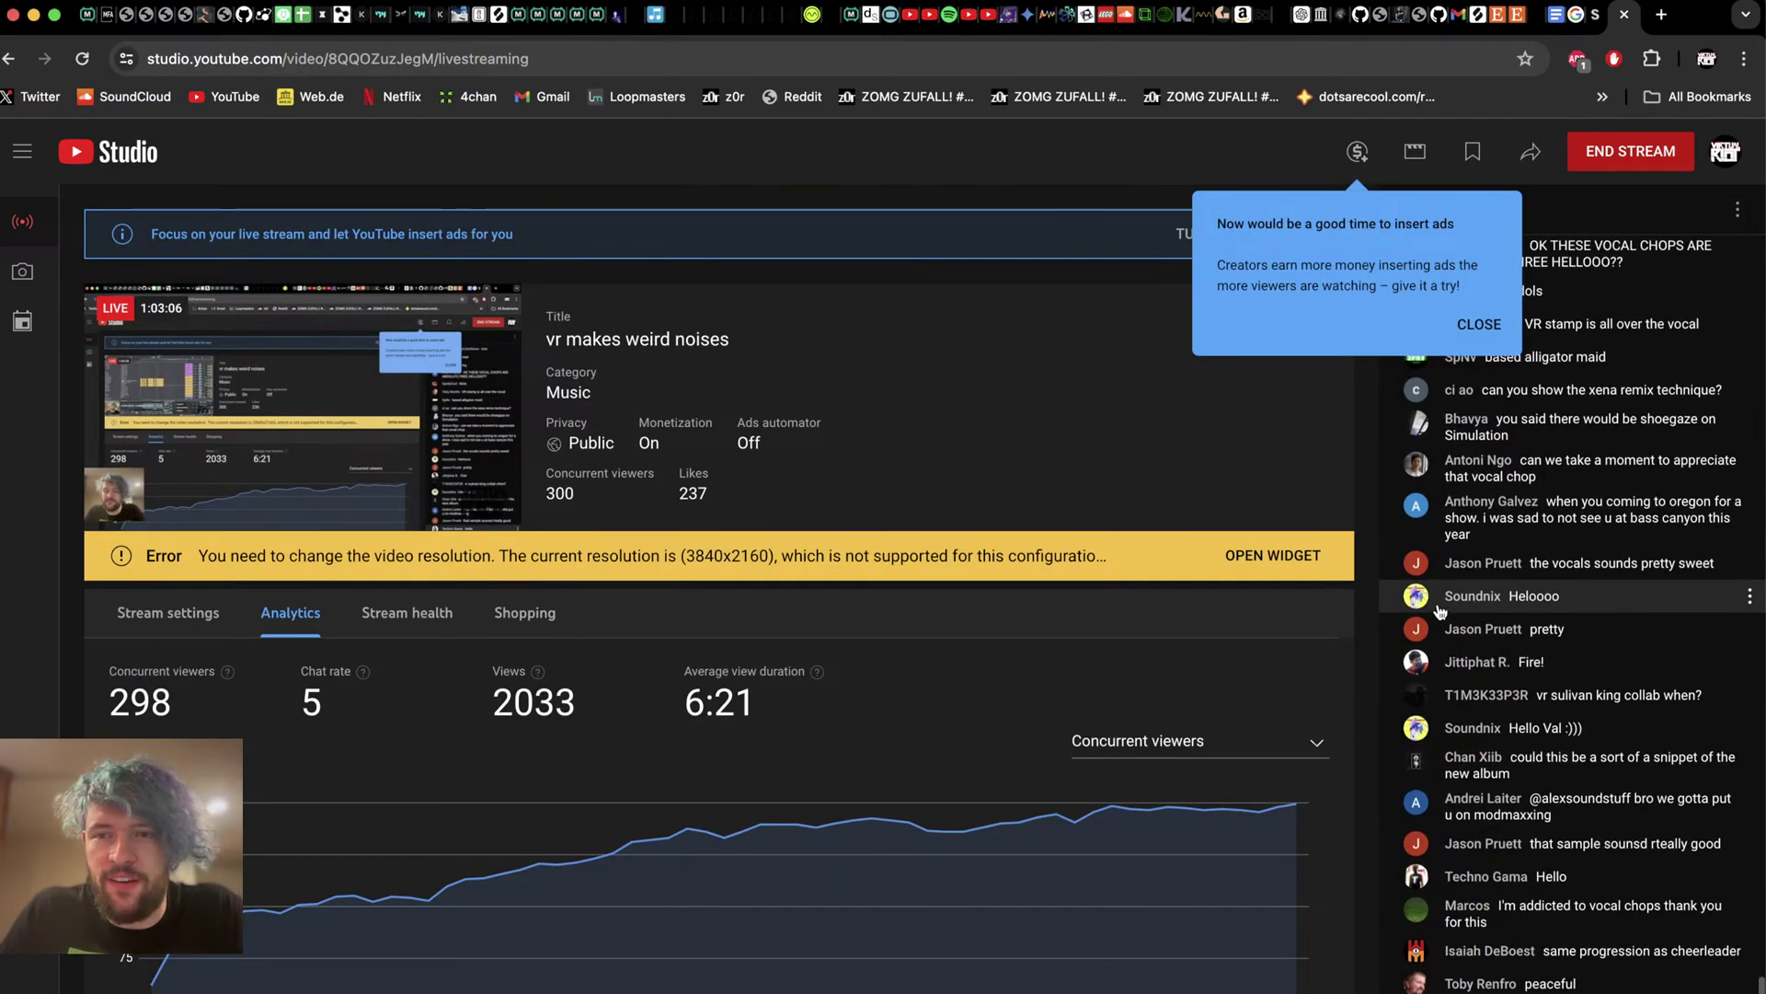
# - Dismiss the suggestion to insert ads in YouTube Studio and check the streaming software and the latest live chat messages
pyautogui.click(1480, 324)
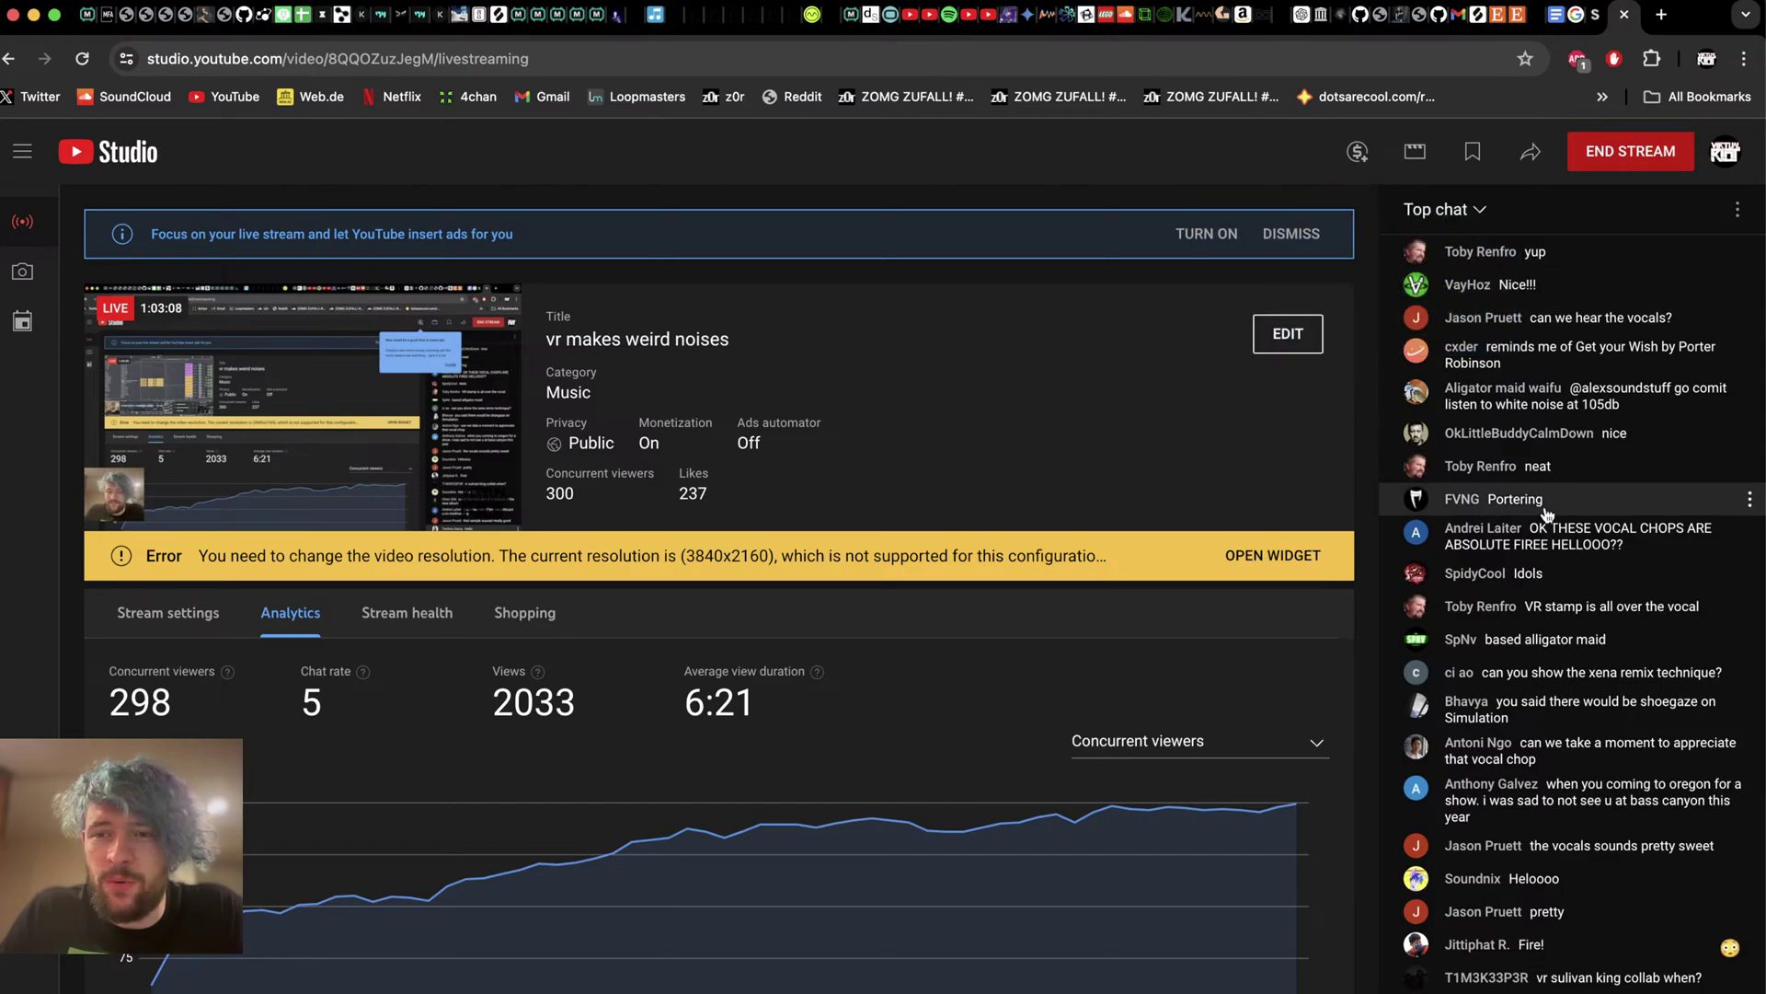
pyautogui.press('super+Tab')
pyautogui.press('super+Tab')
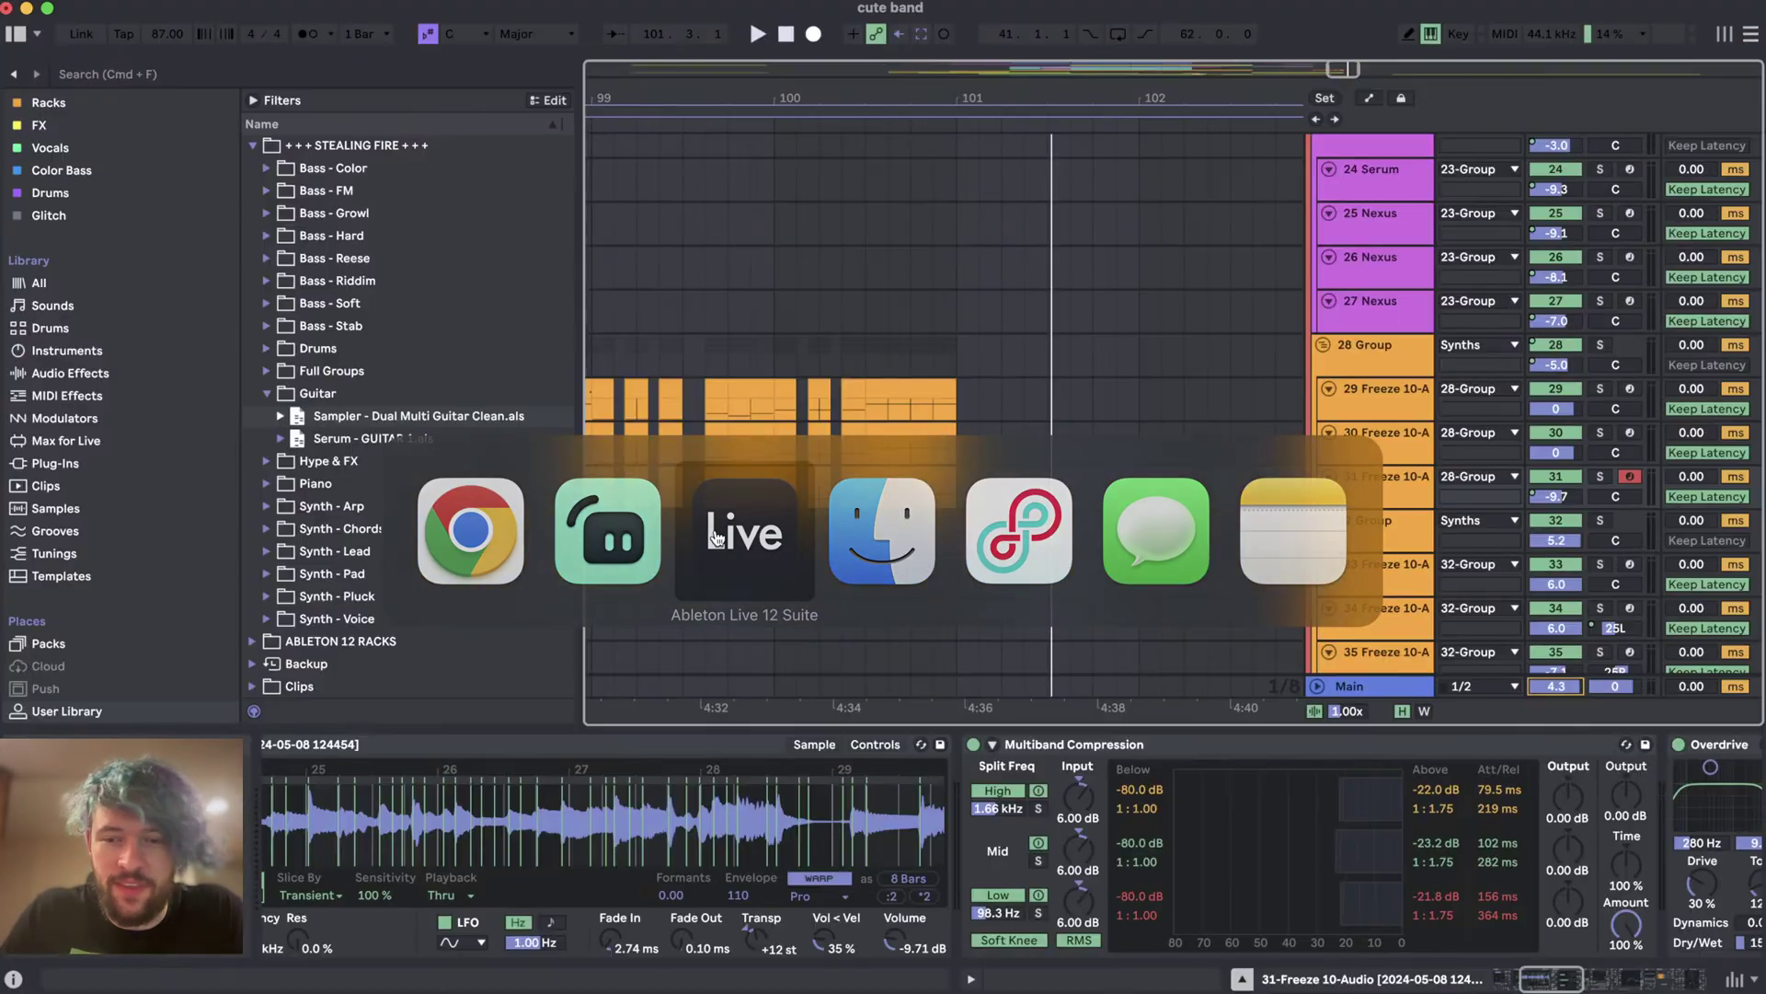
pyautogui.press('super+Tab')
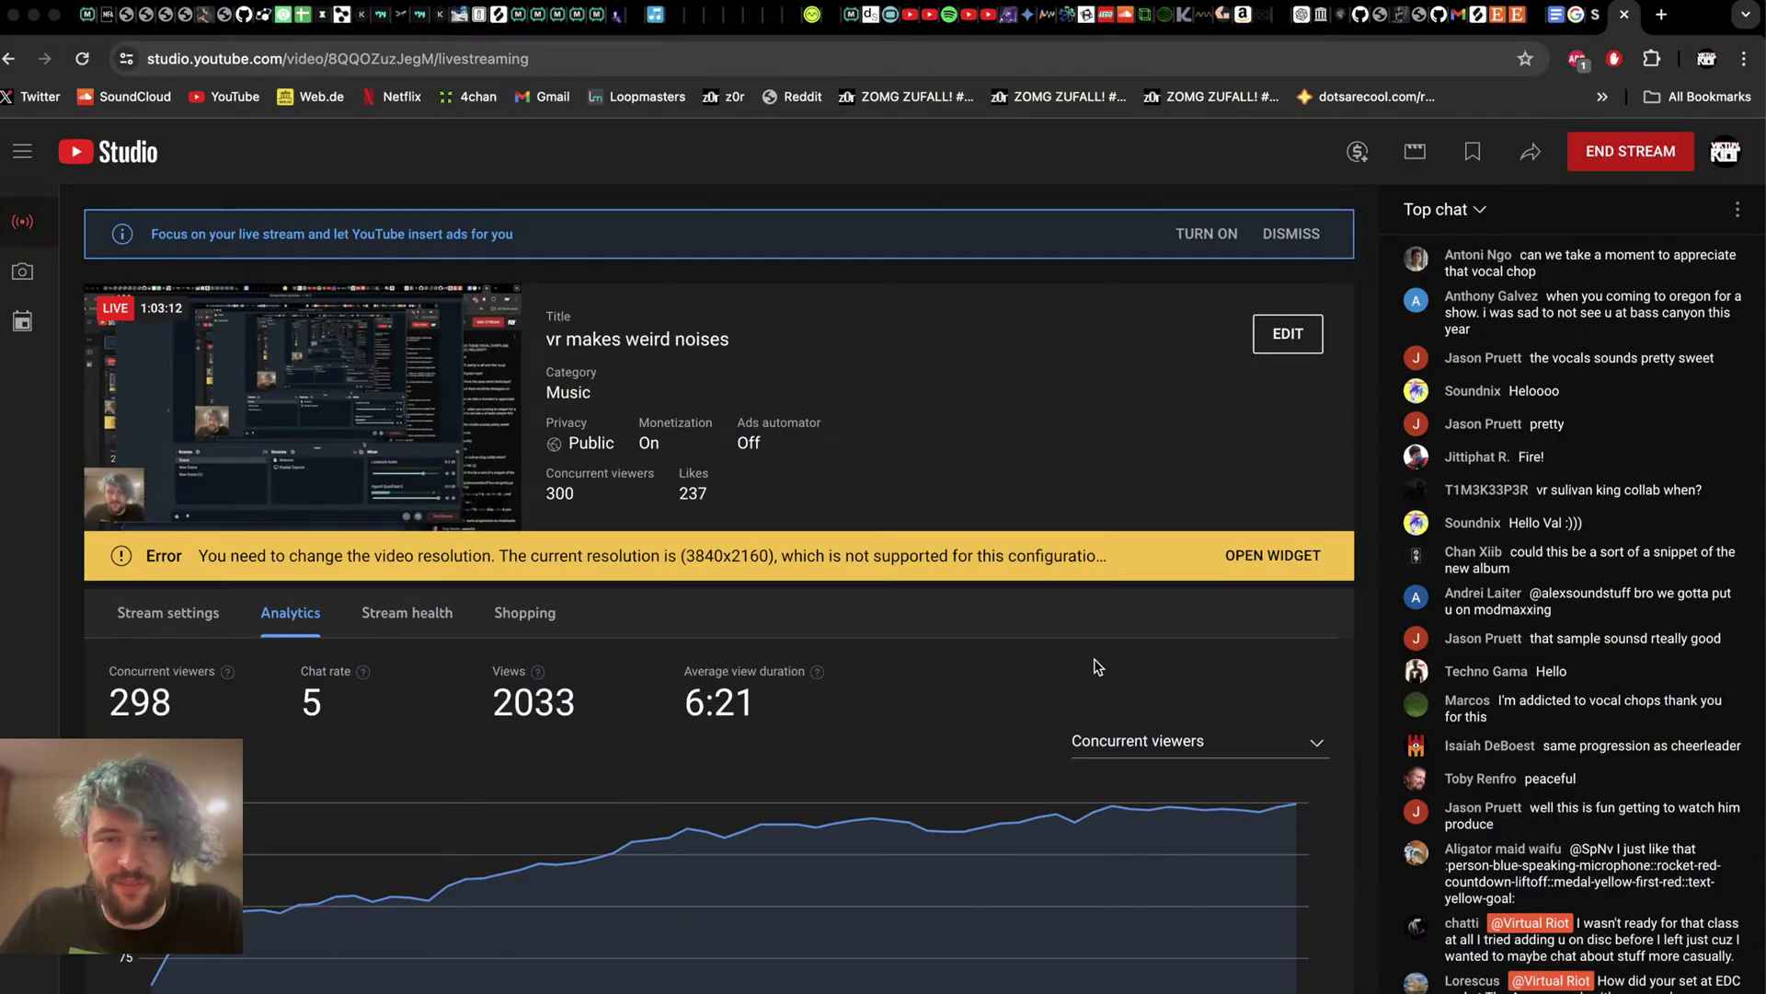
# - Switch to Ableton Live and look over the cute band arrangement from the synth groups down to the lowest tracks
pyautogui.press('super+Tab')
pyautogui.scroll(-10, 1074, 594)
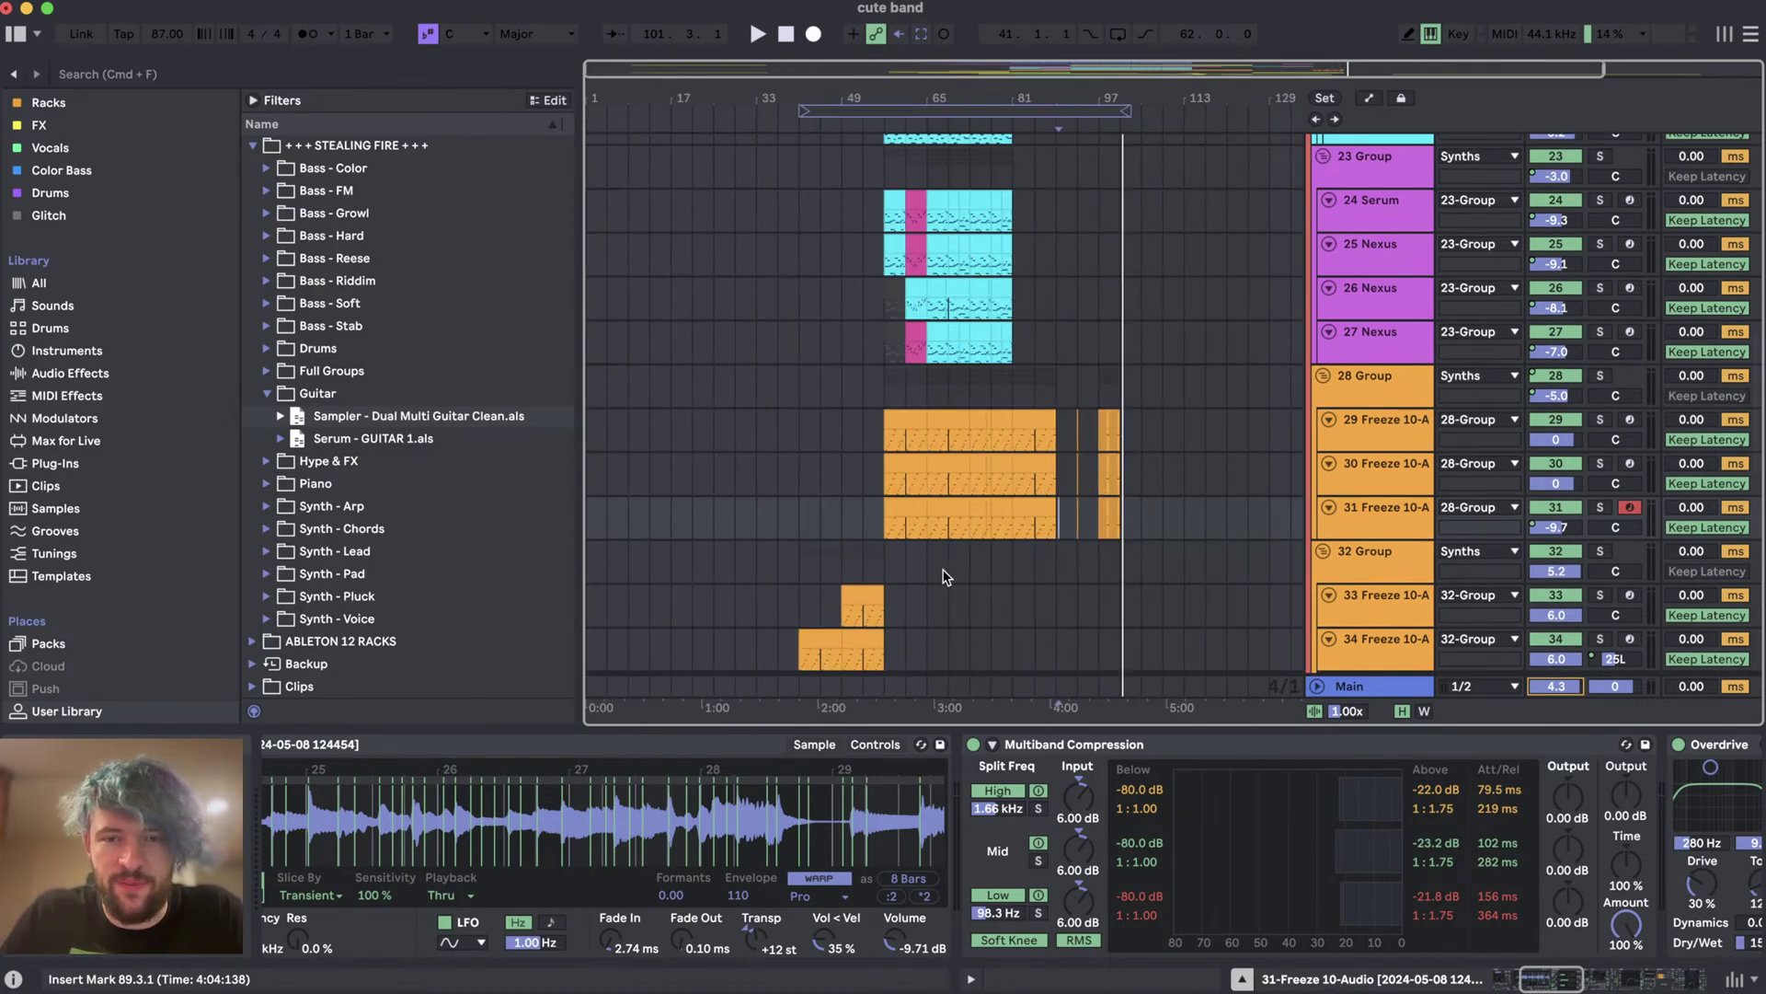
pyautogui.scroll(-10, 946, 577)
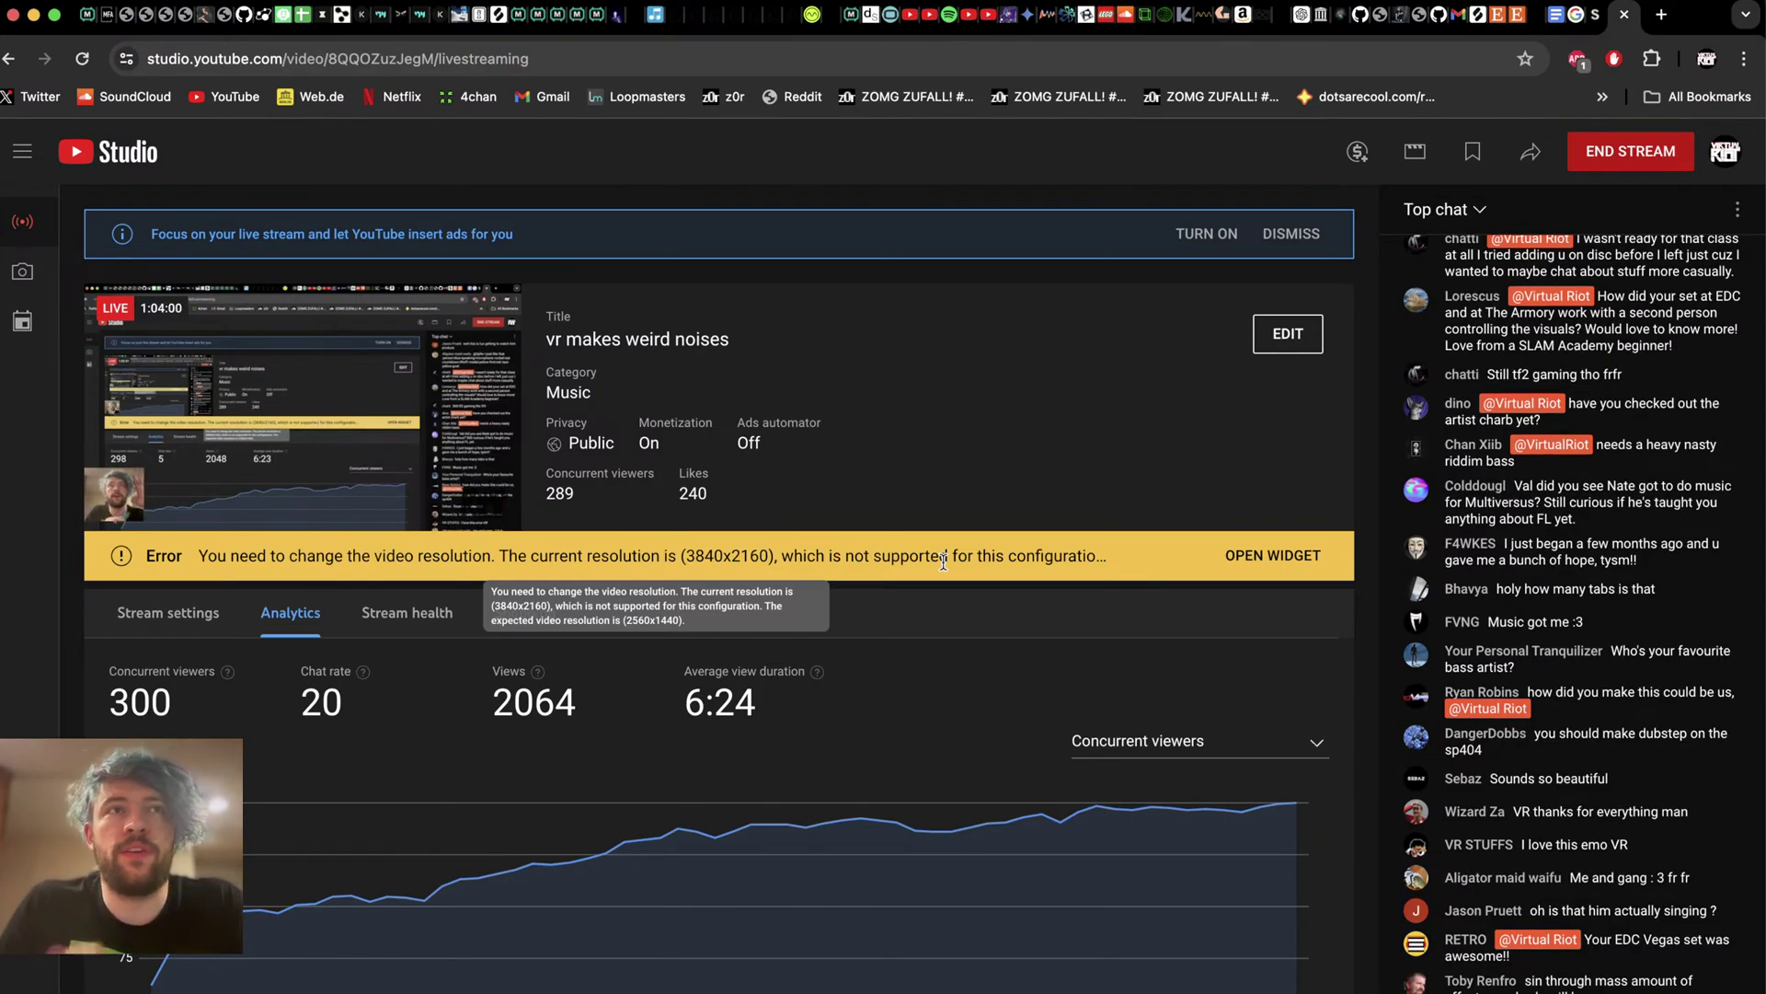
# - Switch from the live chat back to Ableton Live and place the insert marker at bar 53 on track 42
pyautogui.press('super+Tab')
pyautogui.press('super+Tab')
pyautogui.press('super+Tab')
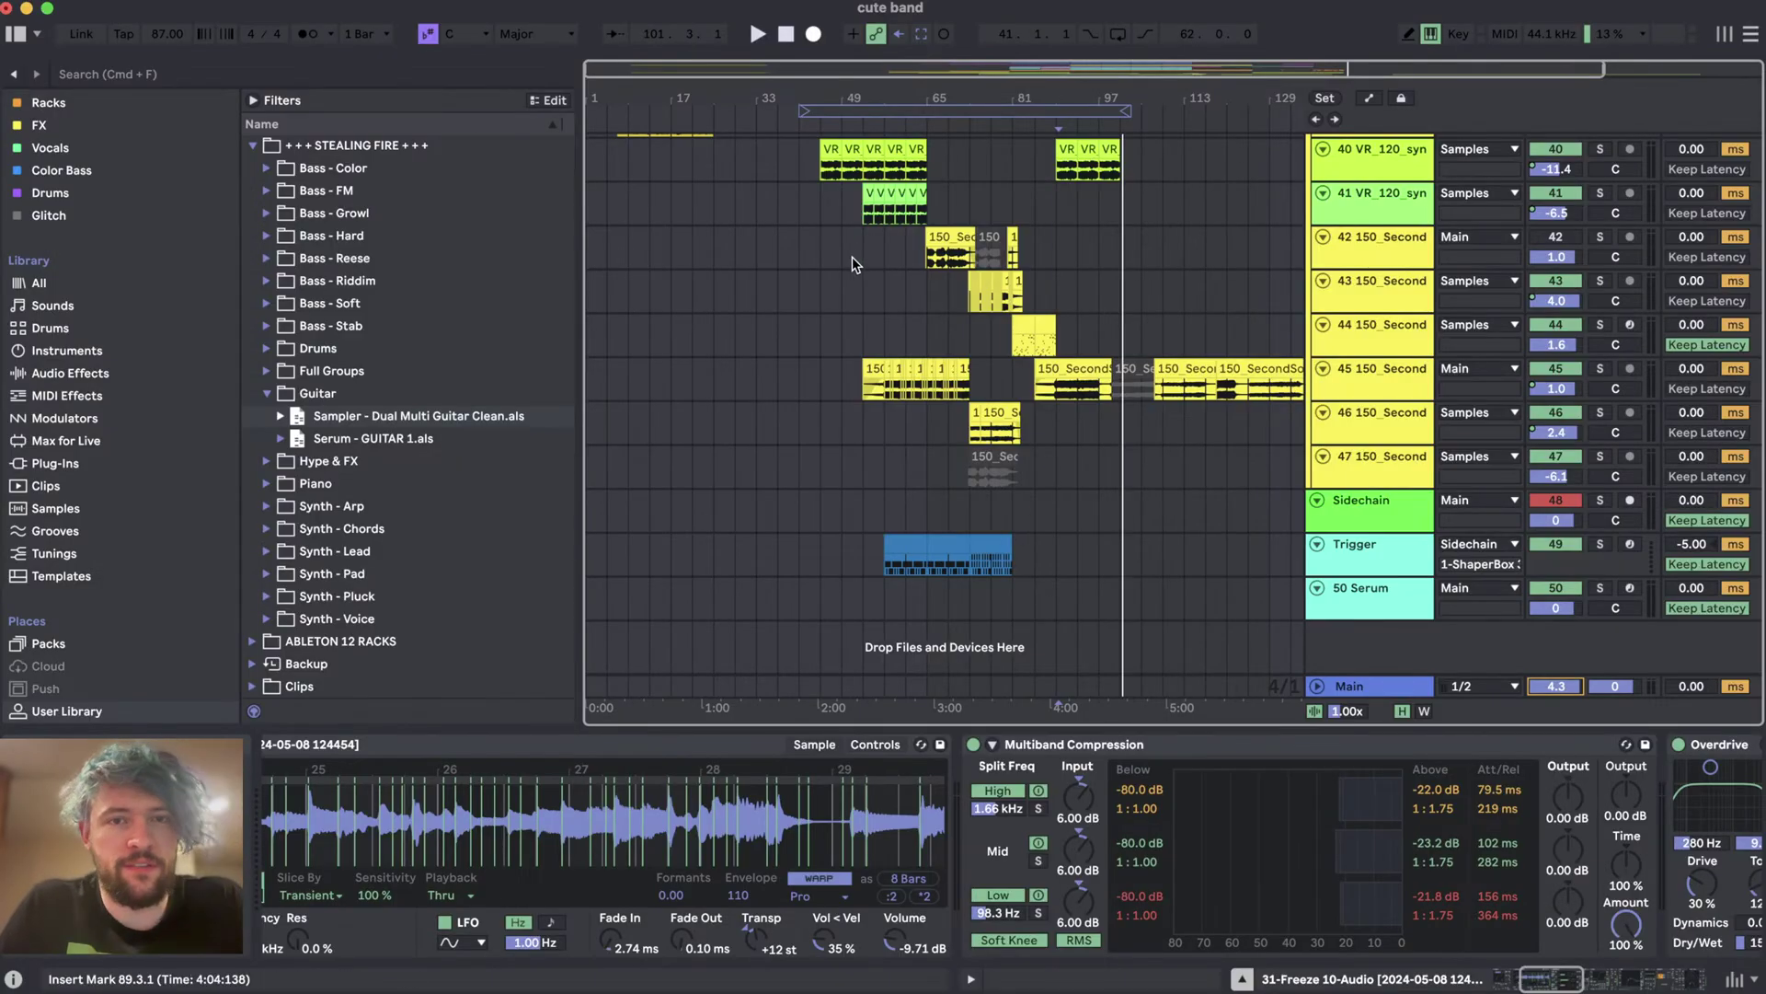
pyautogui.press('super+Tab')
pyautogui.press('super+Tab')
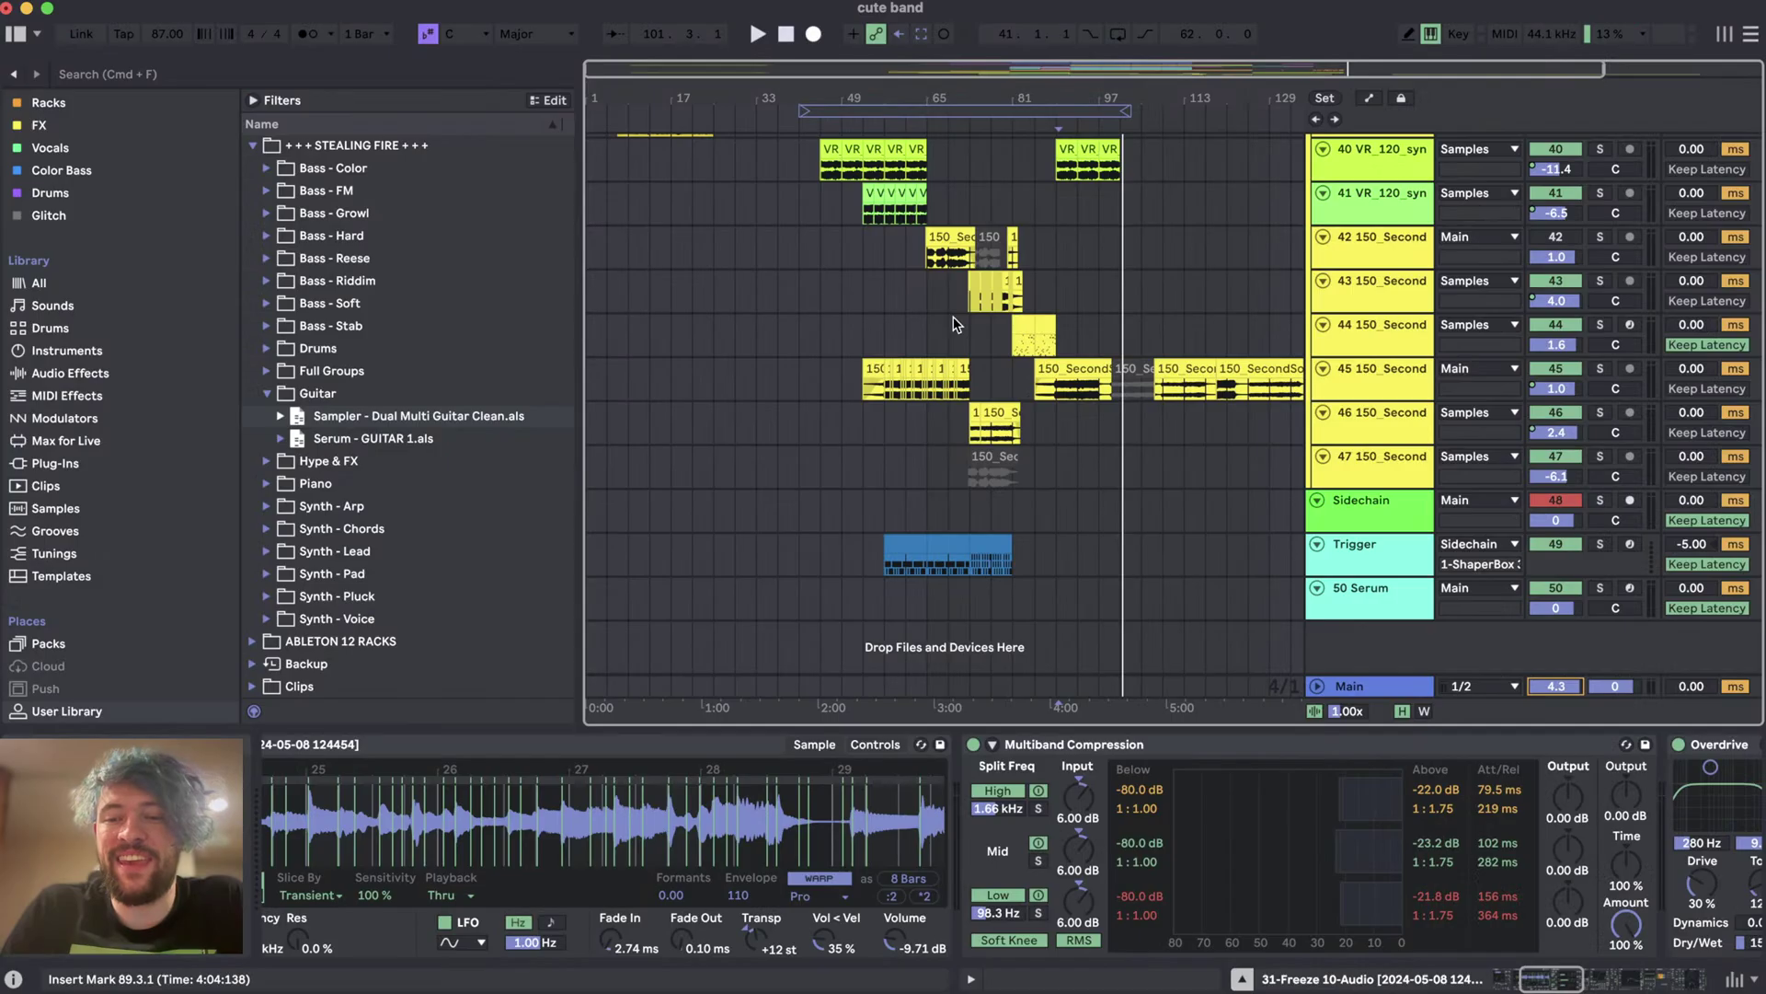
pyautogui.click(854, 252)
pyautogui.scroll(1, 853, 252)
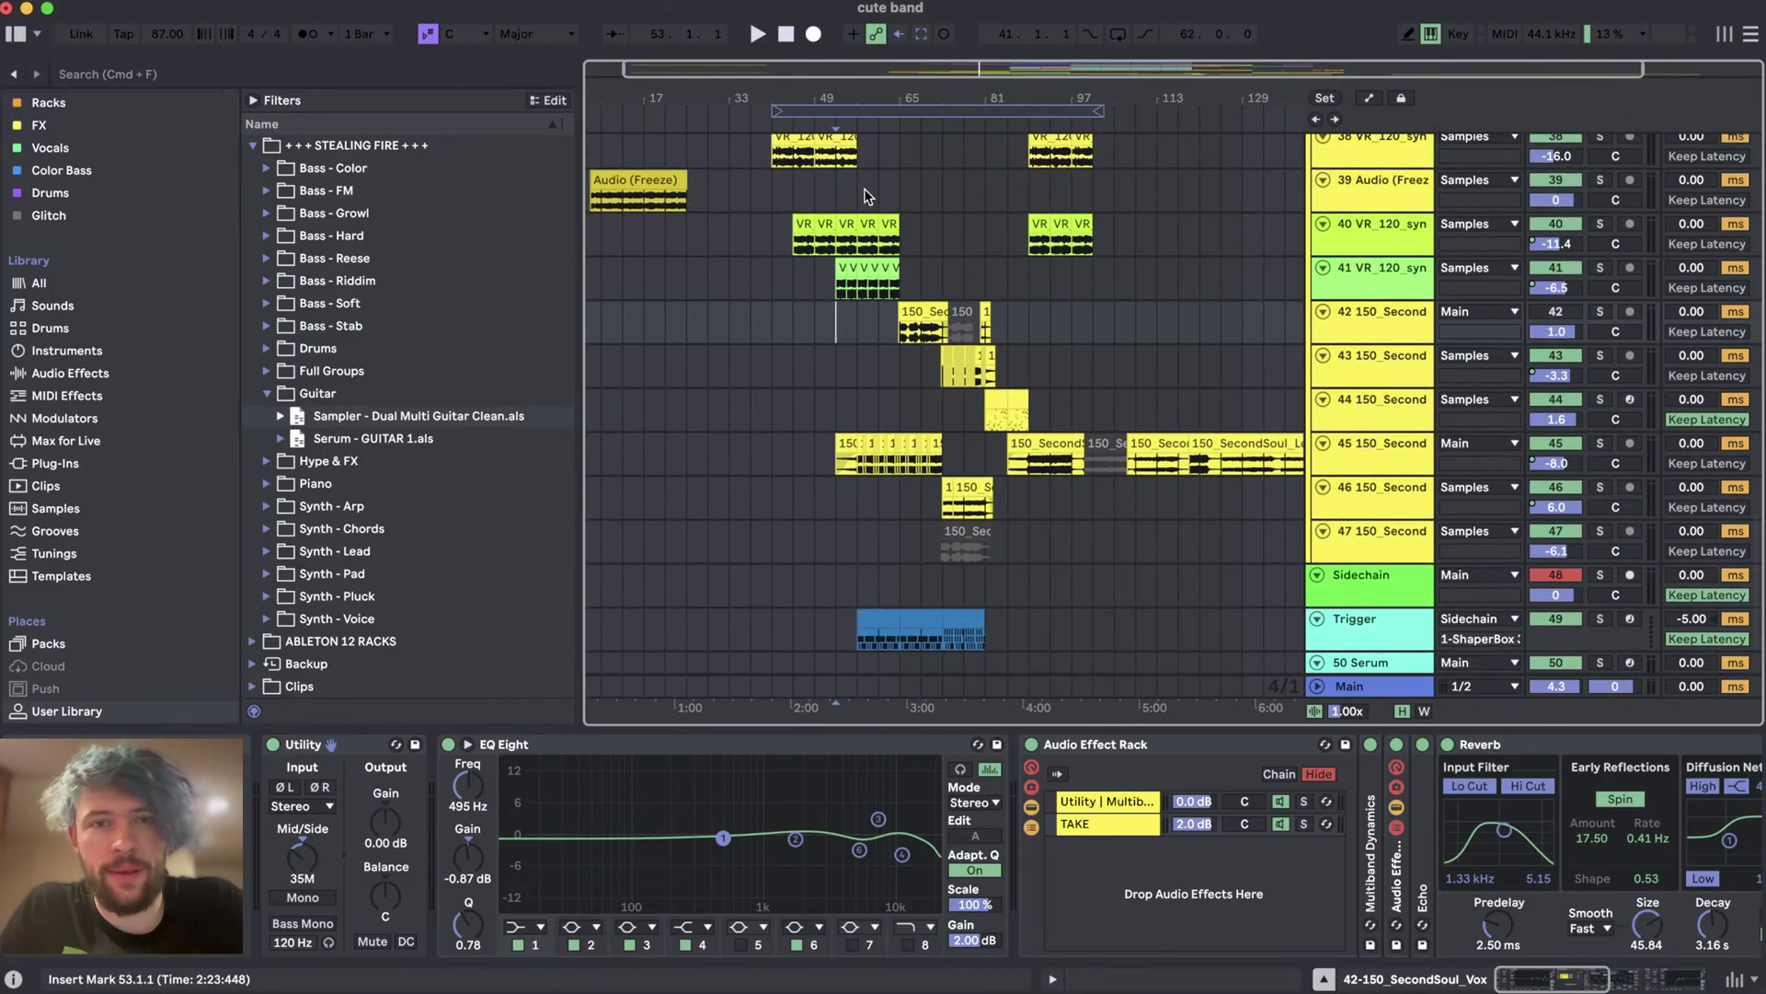
# - Check the live chat in YouTube Studio and the audio mixer levels in Streamlabs Desktop, returning to Ableton Live
pyautogui.press('super+Tab')
pyautogui.press('super+Tab')
pyautogui.press('Tab')
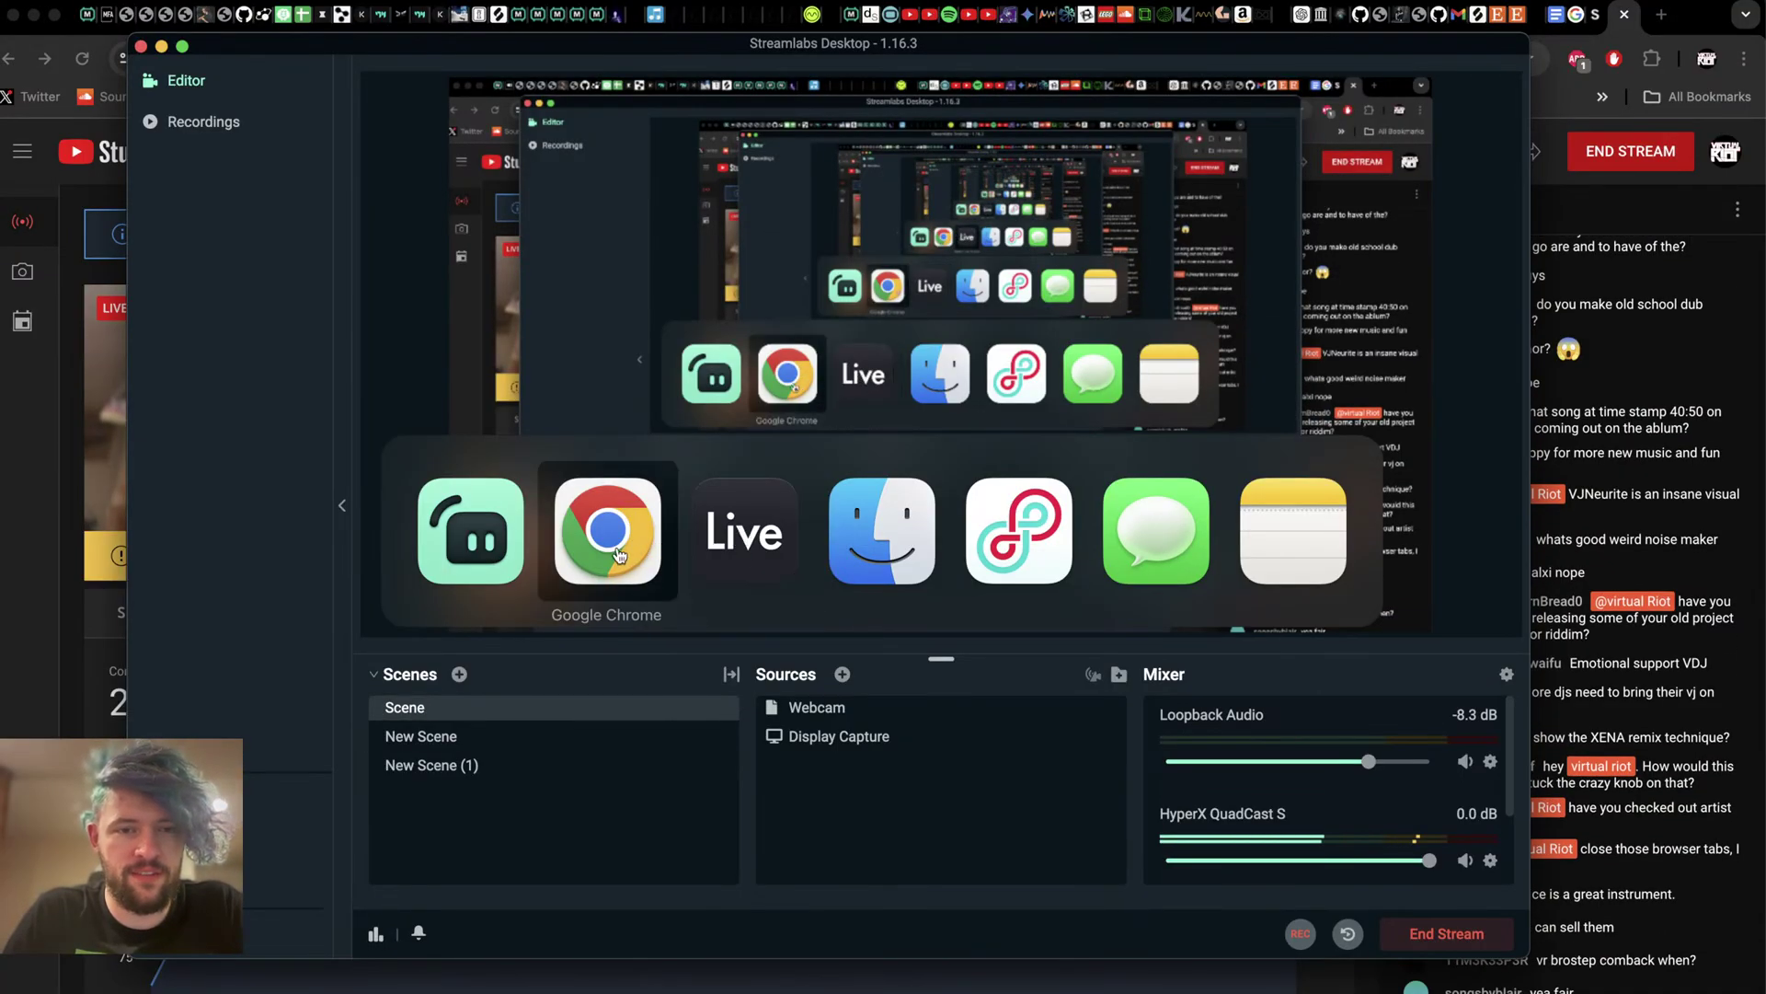
pyautogui.press('super+Tab')
pyautogui.click(755, 558)
pyautogui.press('super+Tab')
pyautogui.press('Tab')
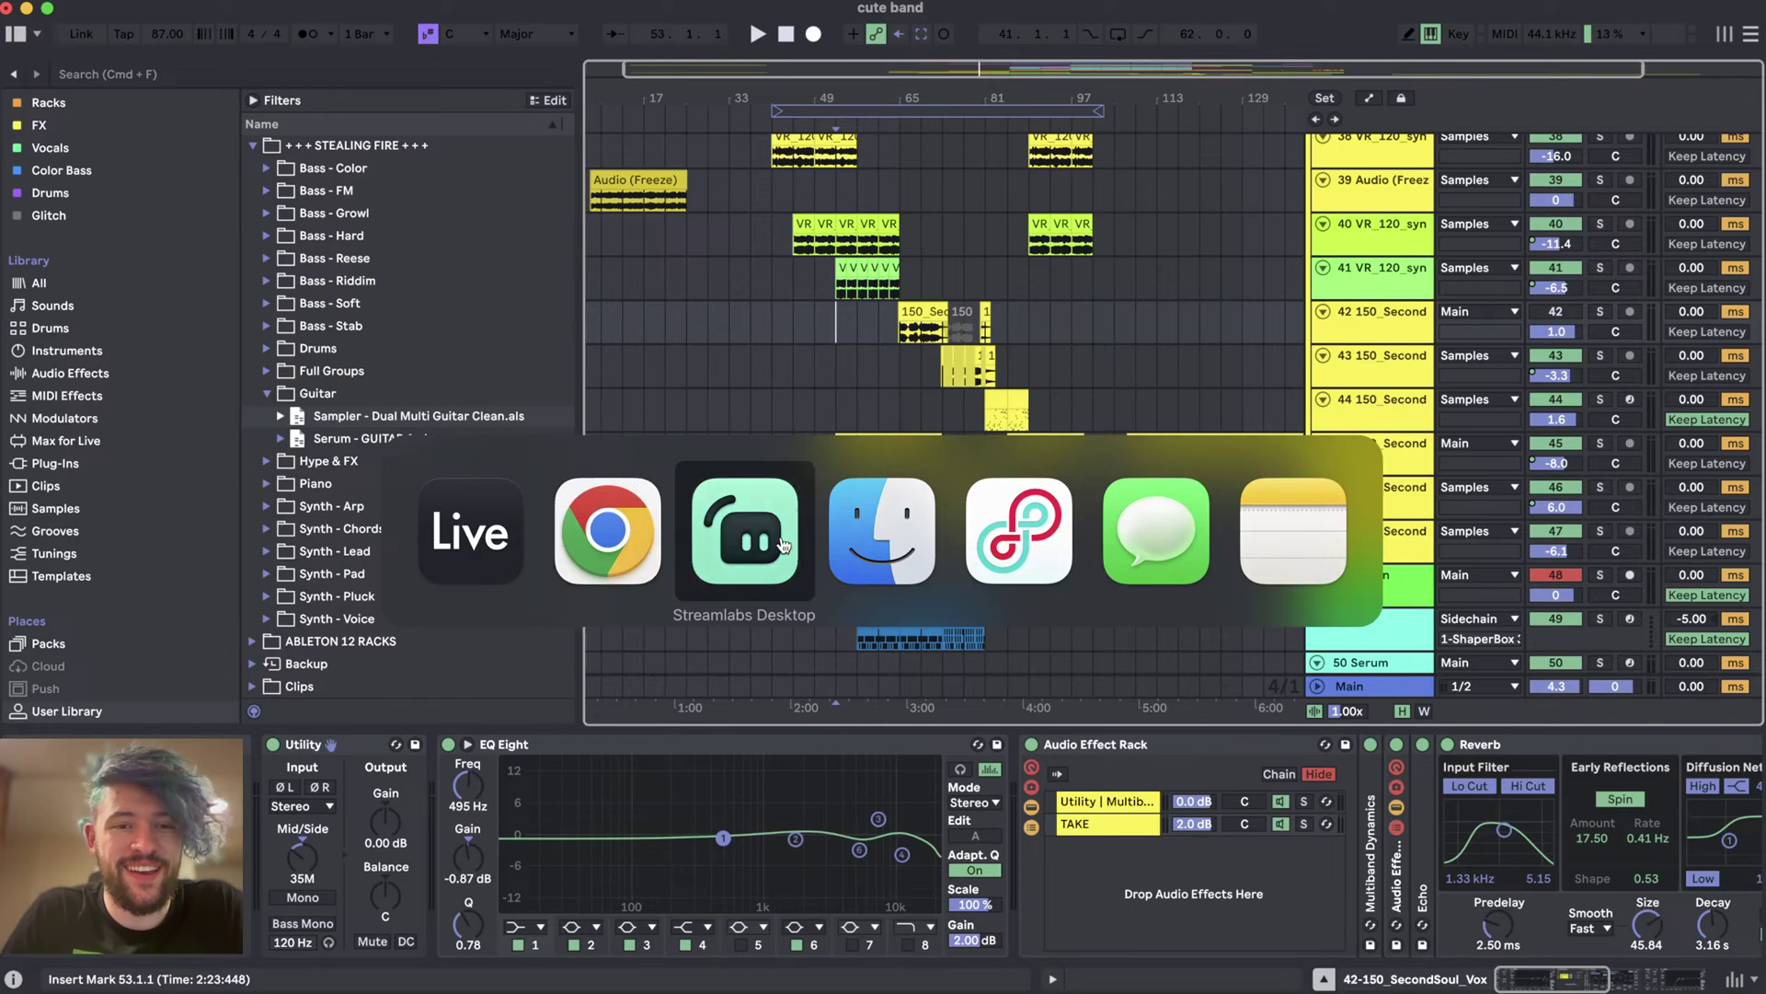
pyautogui.press('super+Tab')
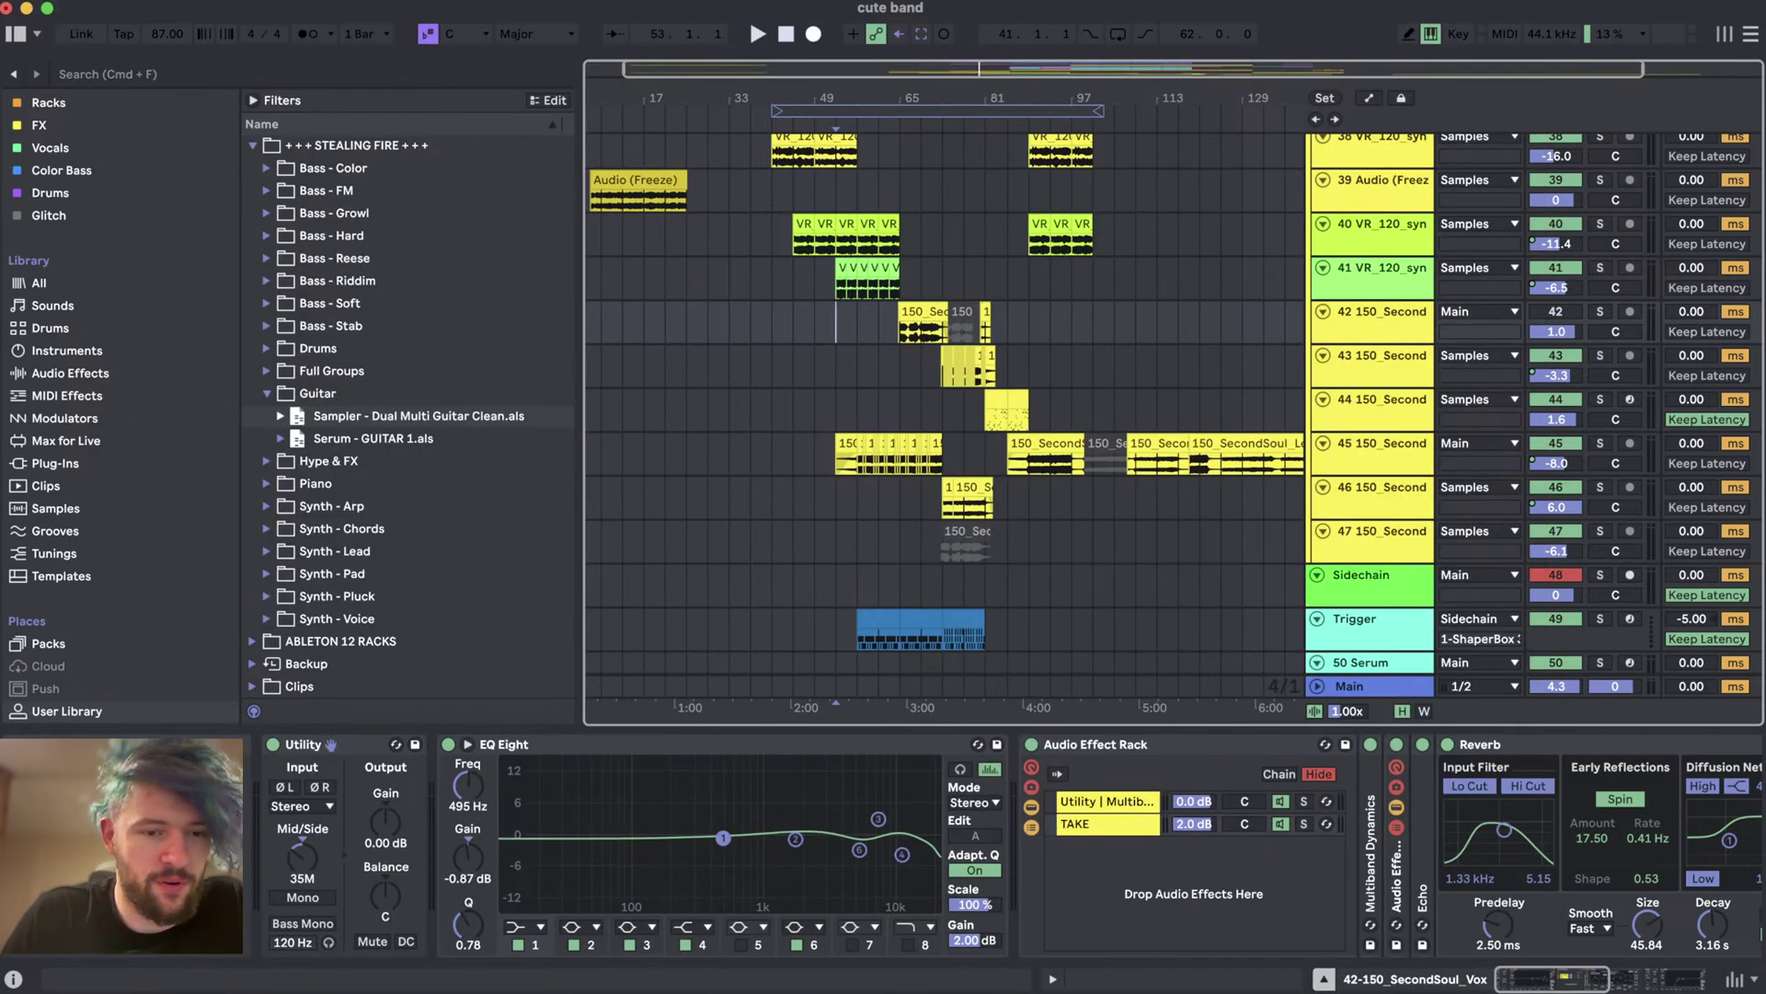
# - Switch to Finder and browse the This Mac search results for project files with names starting with "cute"
pyautogui.press('super+Tab')
pyautogui.moveTo(299, 330); pyautogui.dragTo(881, 579)
pyautogui.scroll(-2, 1111, 870)
pyautogui.scroll(-2, 1110, 870)
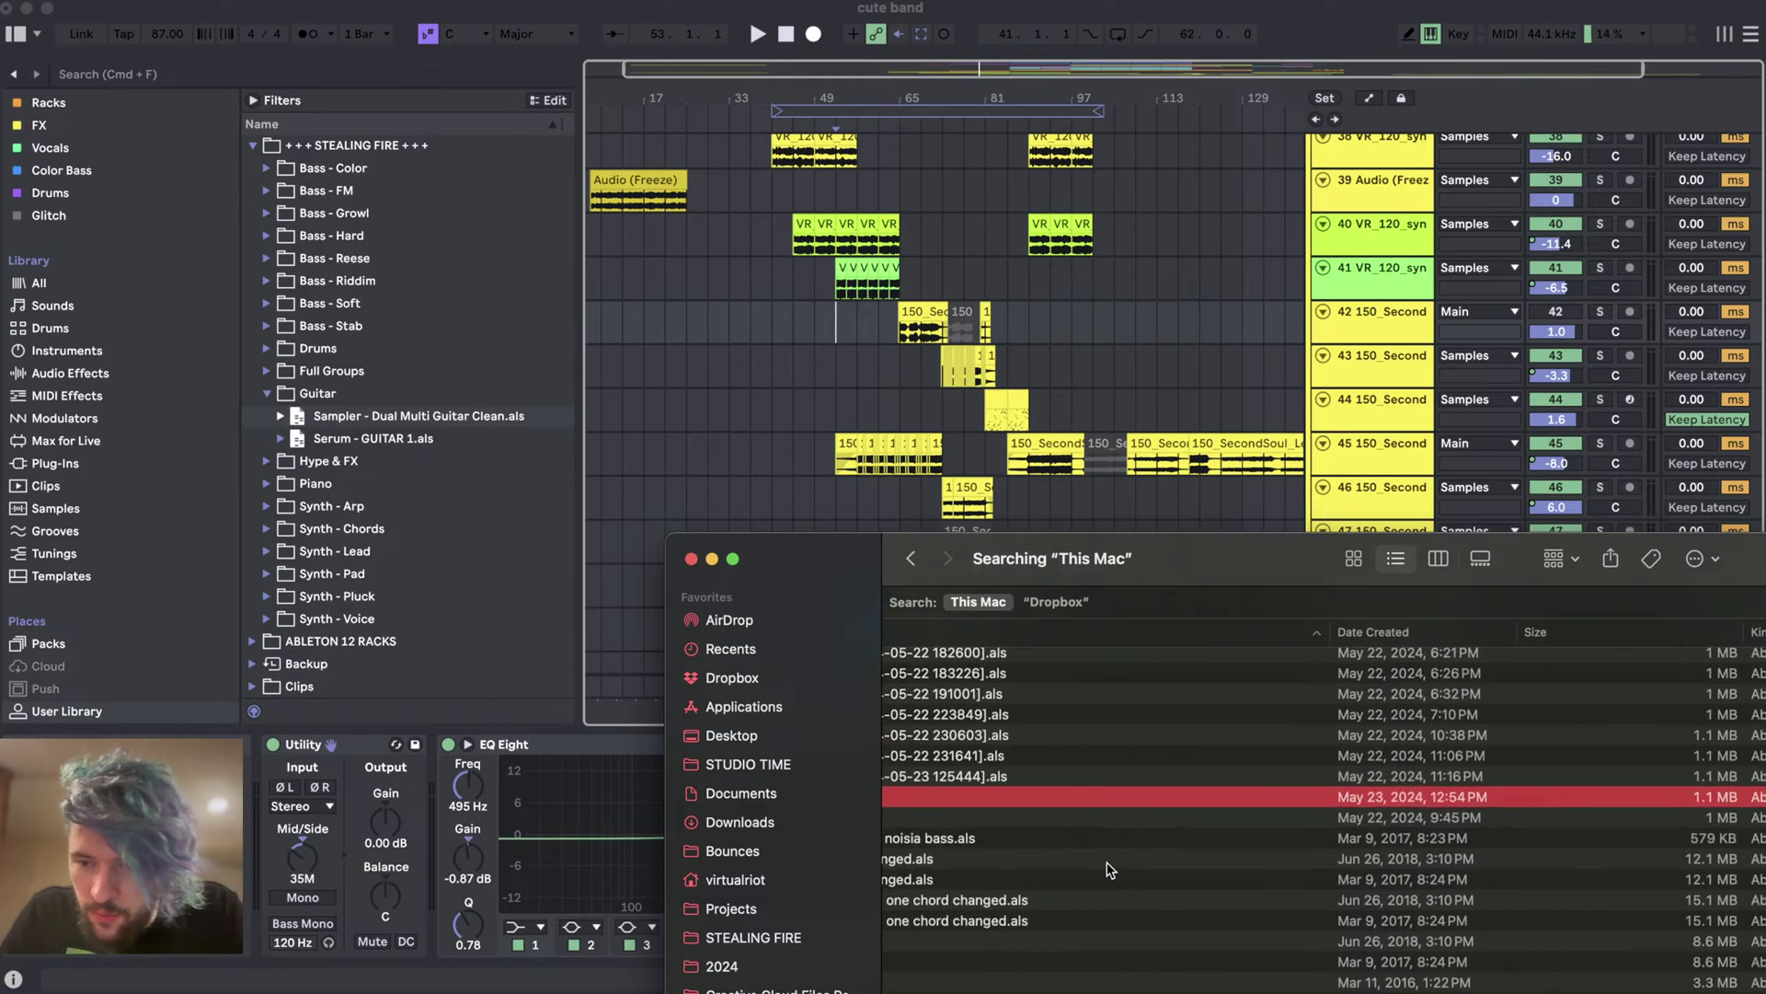
pyautogui.click(961, 910)
pyautogui.click(961, 930)
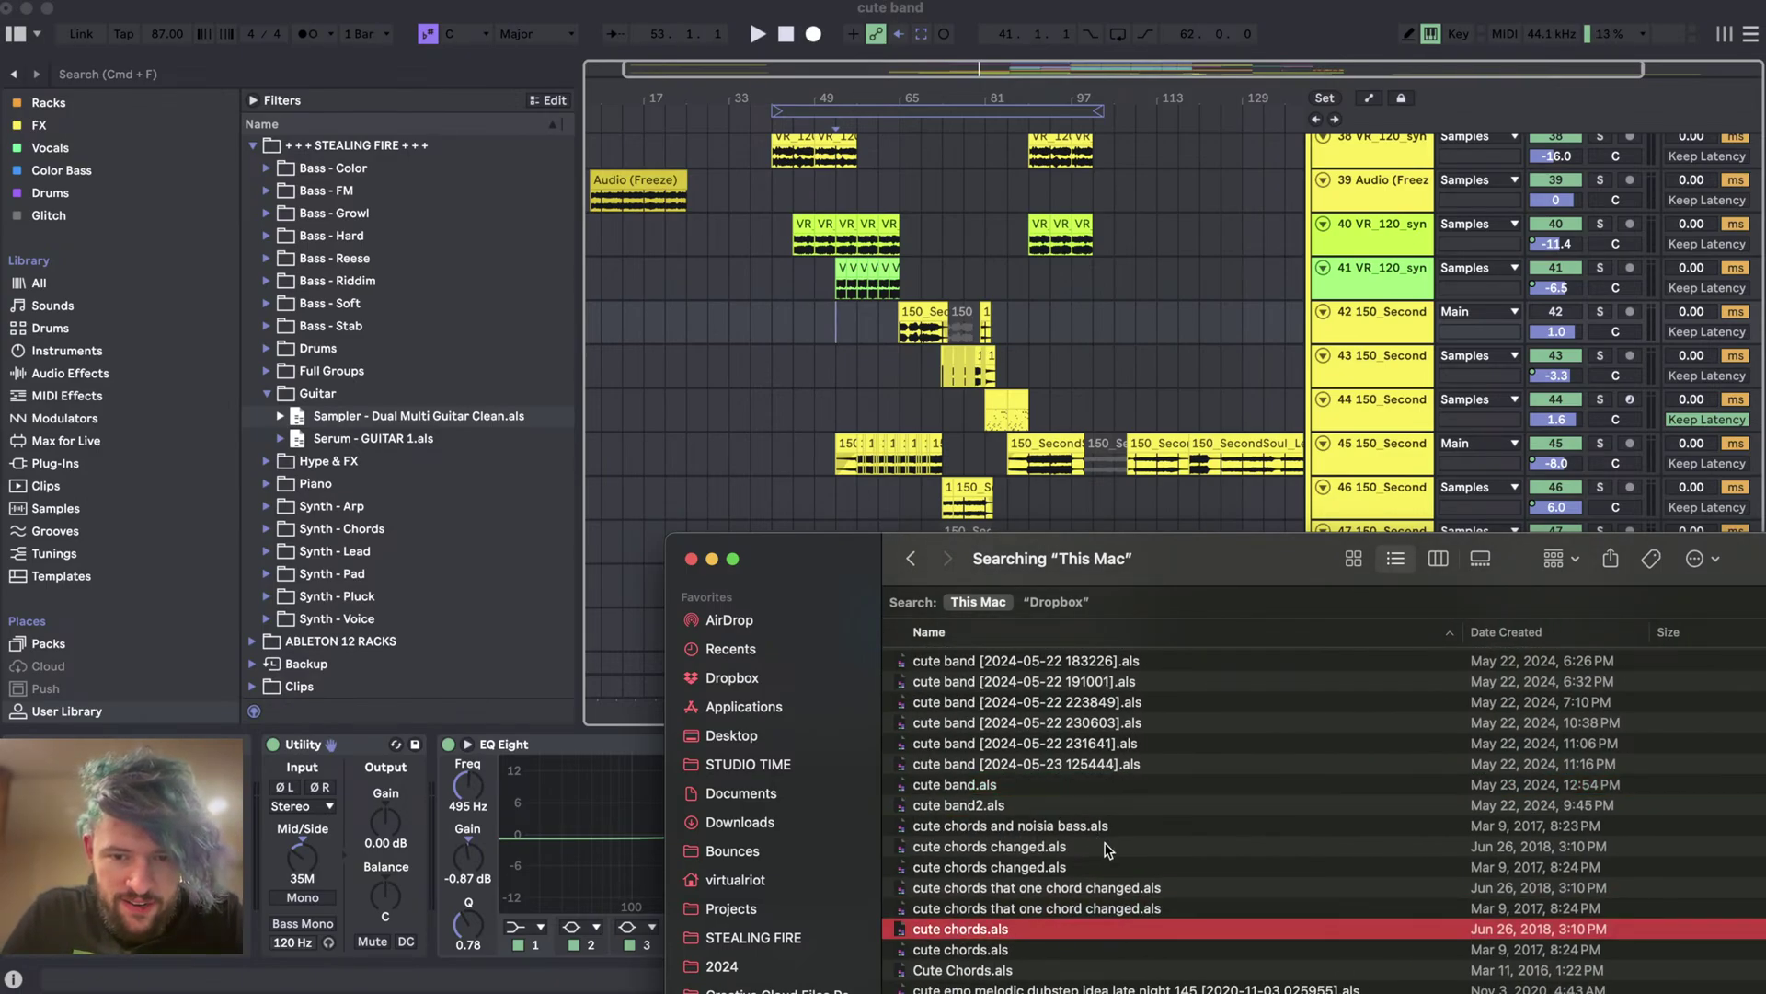
pyautogui.scroll(-4, 975, 883)
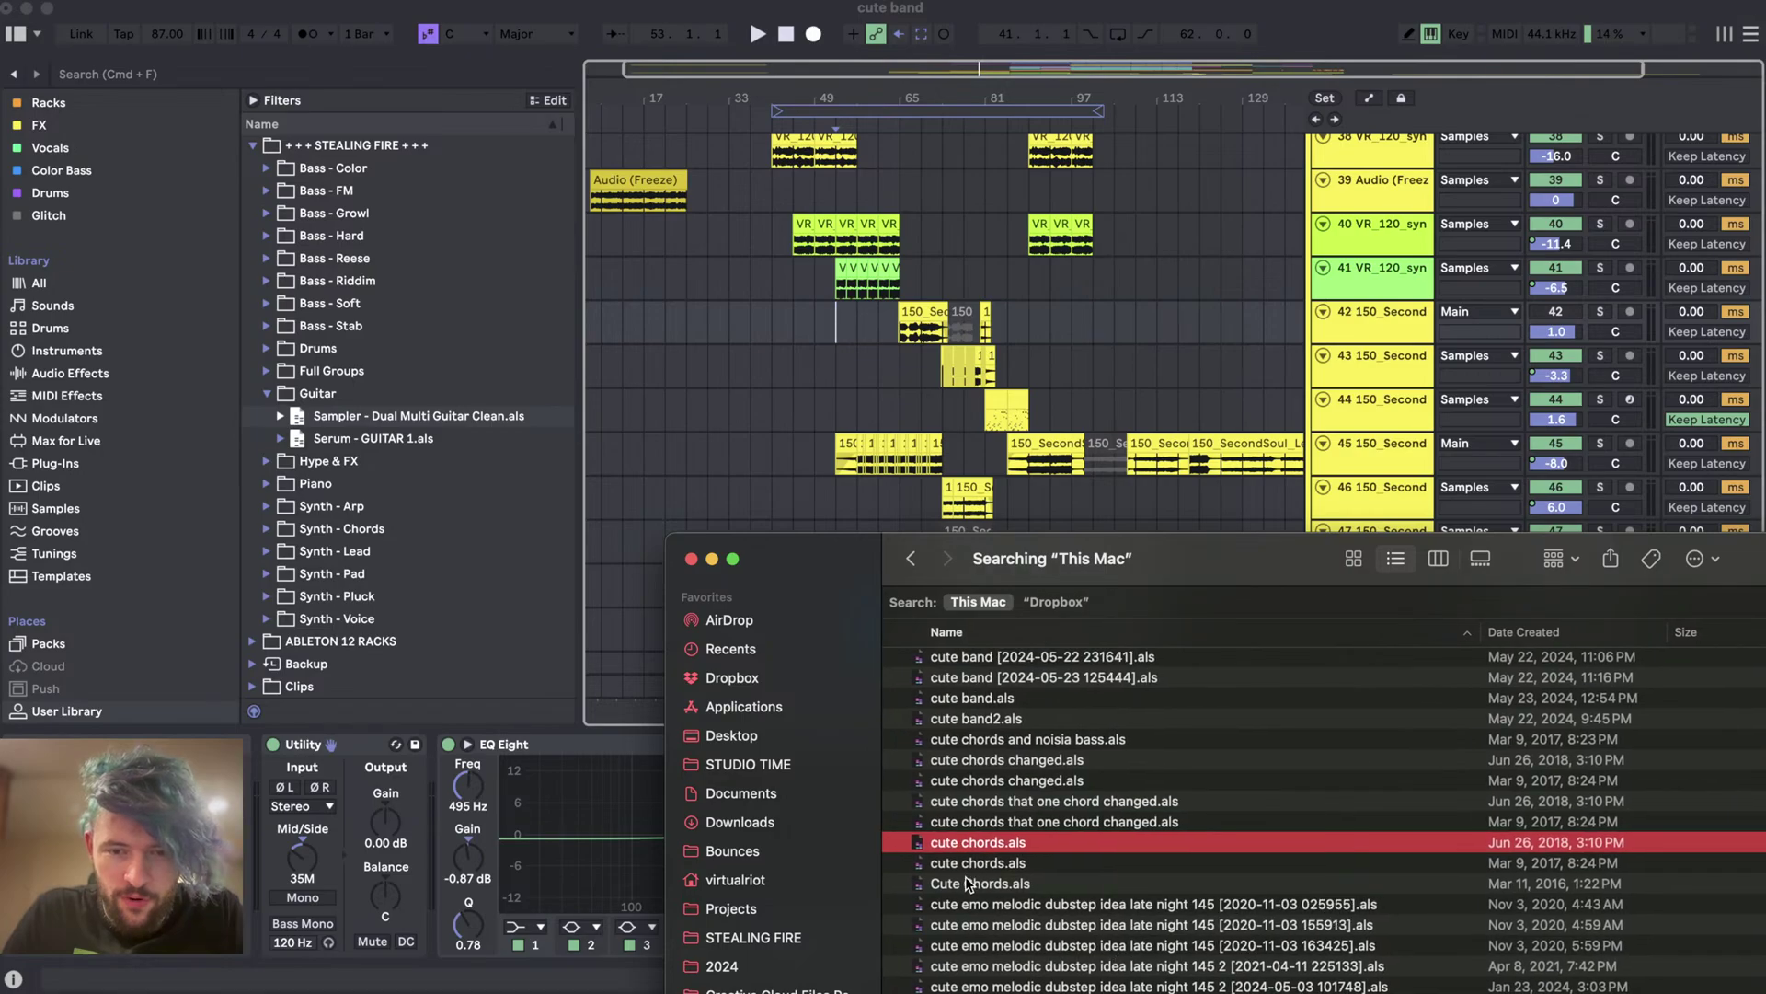
pyautogui.scroll(-5, 1034, 854)
pyautogui.scroll(-4, 1032, 853)
pyautogui.hscroll(5, 1034, 854)
pyautogui.hscroll(-5, 1022, 847)
pyautogui.scroll(-2, 1021, 847)
# - Open cute liquid dnb.als from the search results and close the Finder window
pyautogui.click(1016, 844)
pyautogui.scroll(-1, 1073, 843)
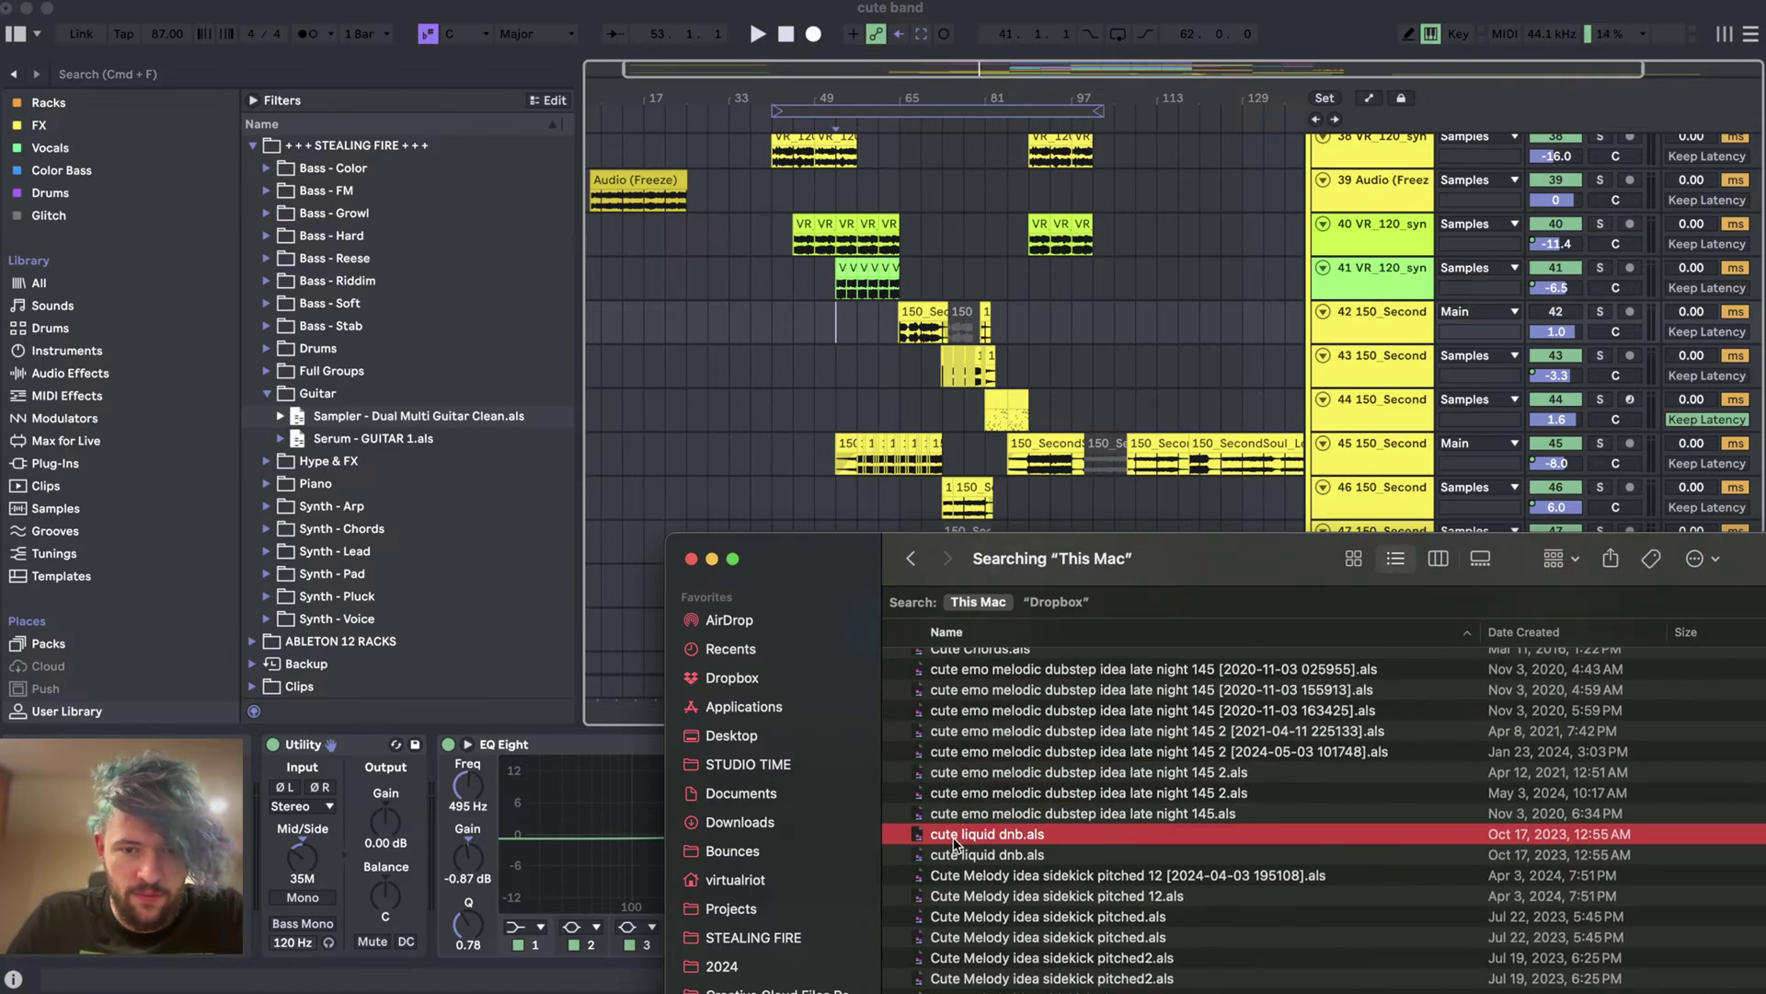
pyautogui.doubleClick(954, 843)
pyautogui.click(733, 553)
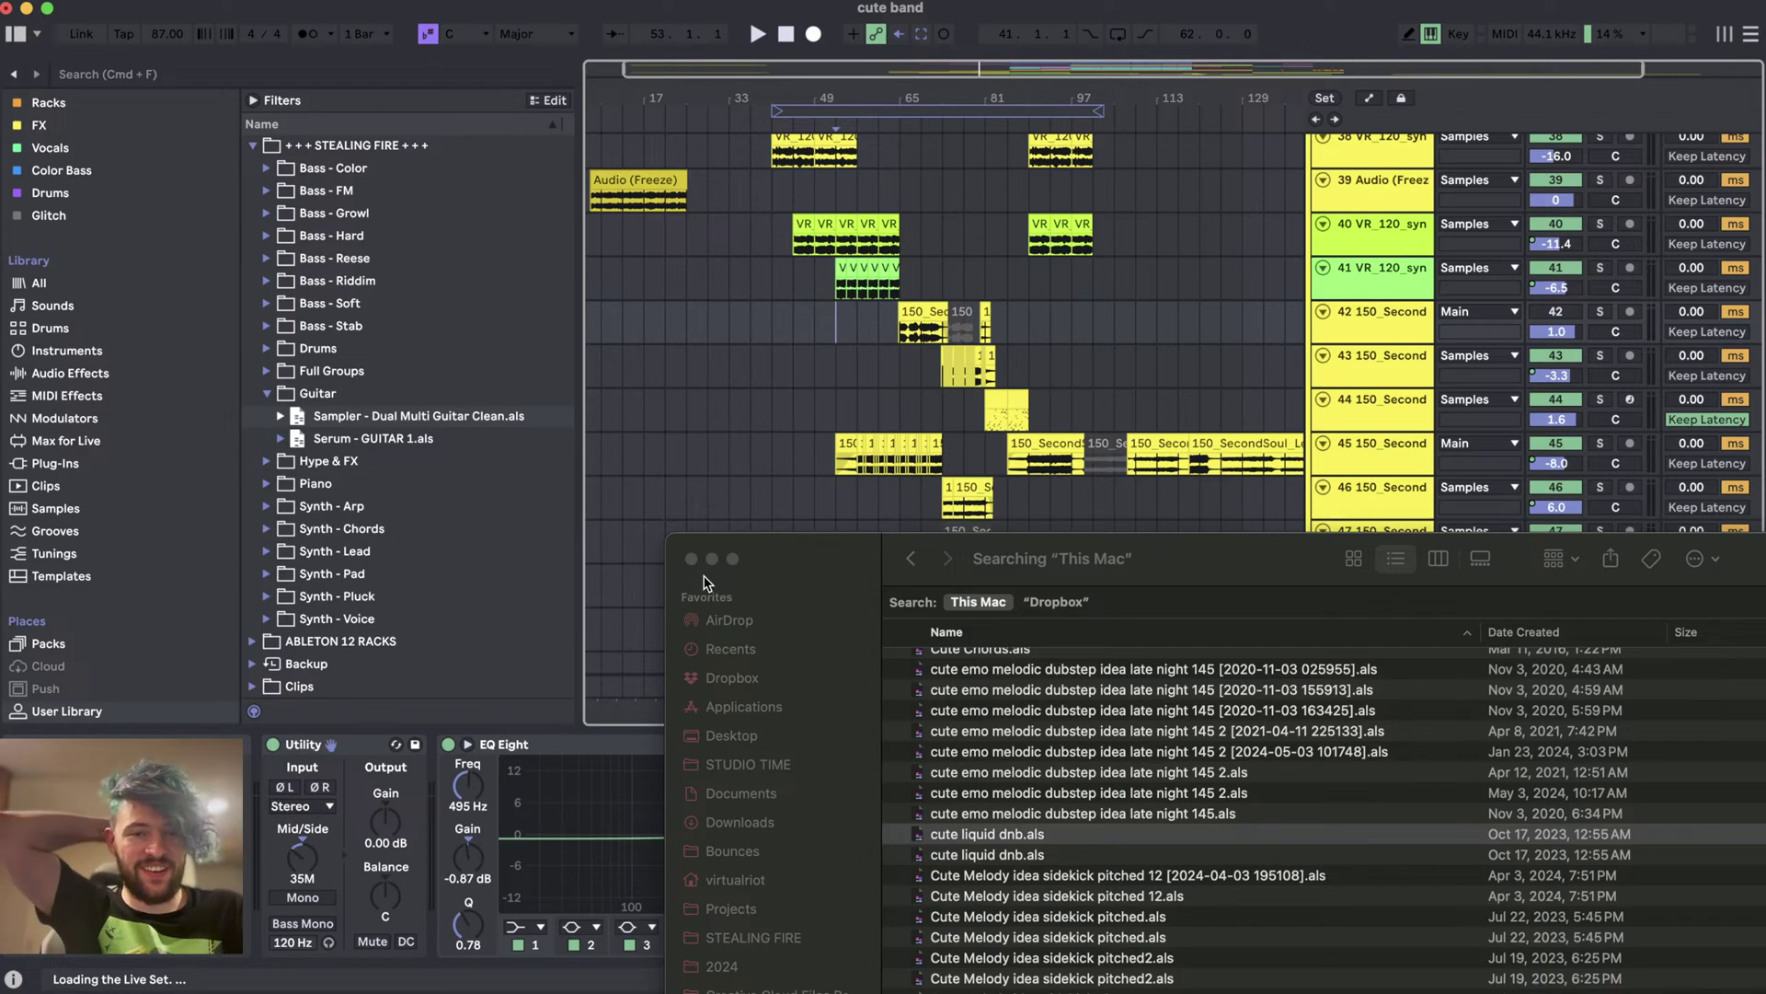
pyautogui.click(693, 561)
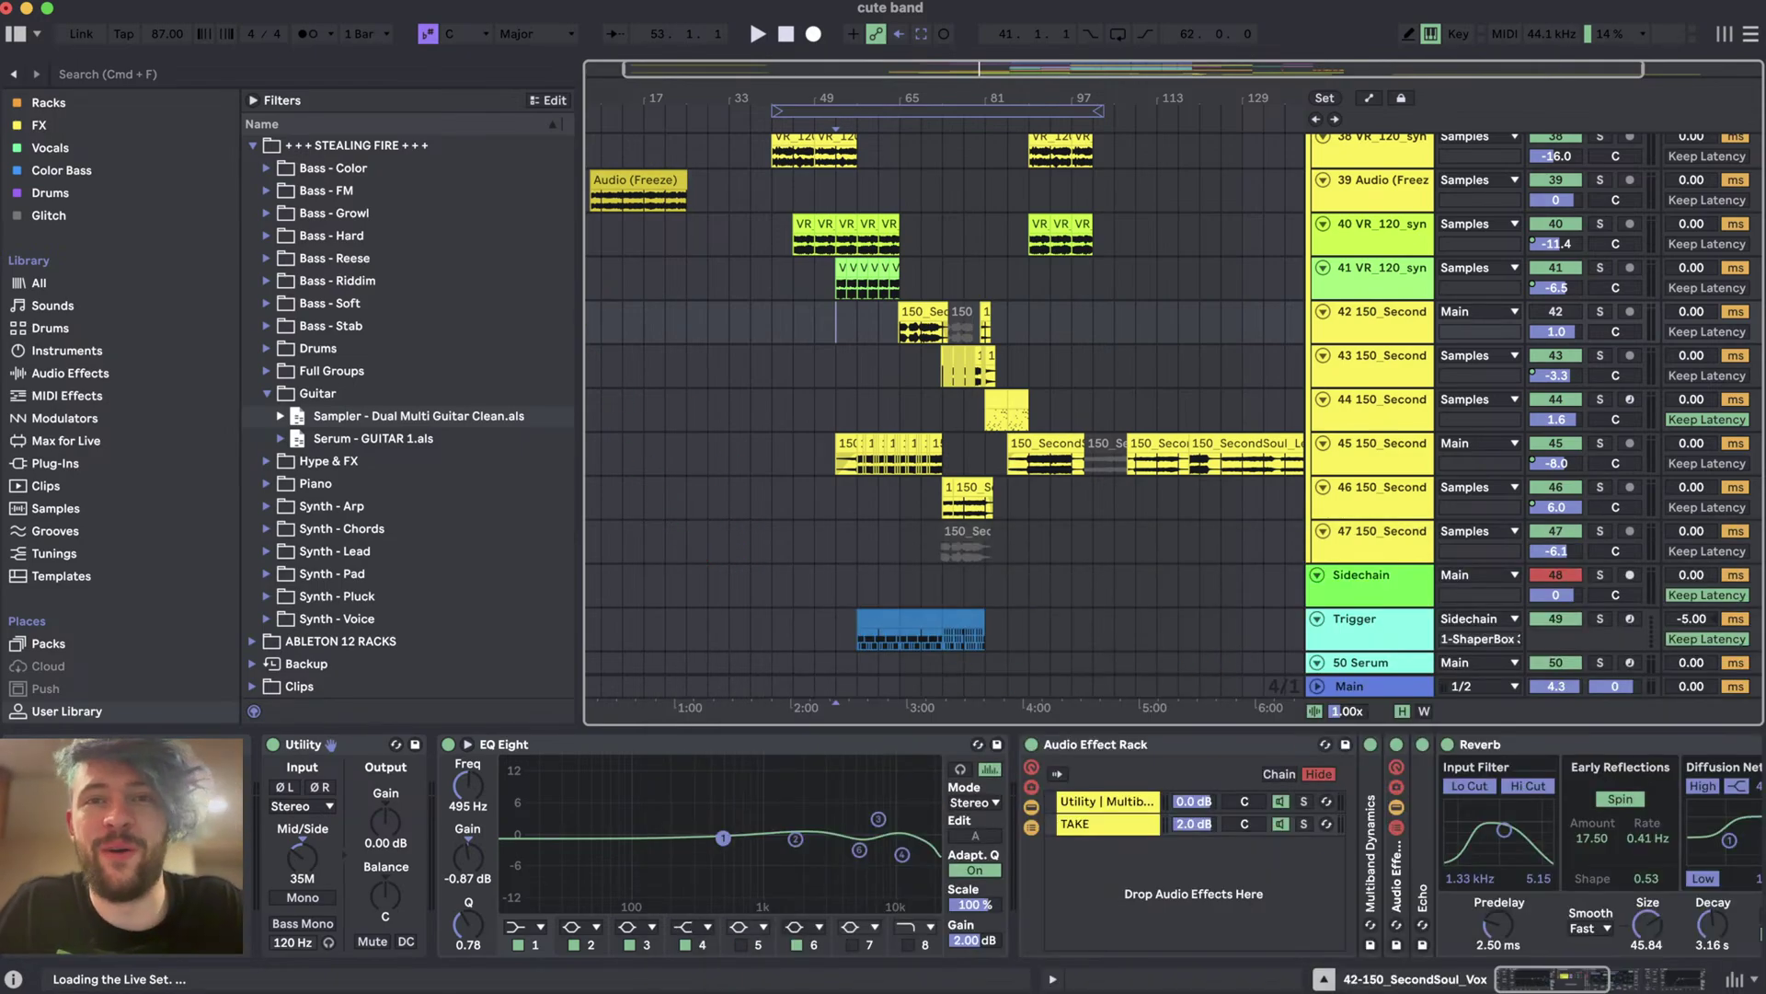
# - Read the live chat while the set loads and look over the cute liquid dnb arrangement around bar 81
pyautogui.press('super+Tab')
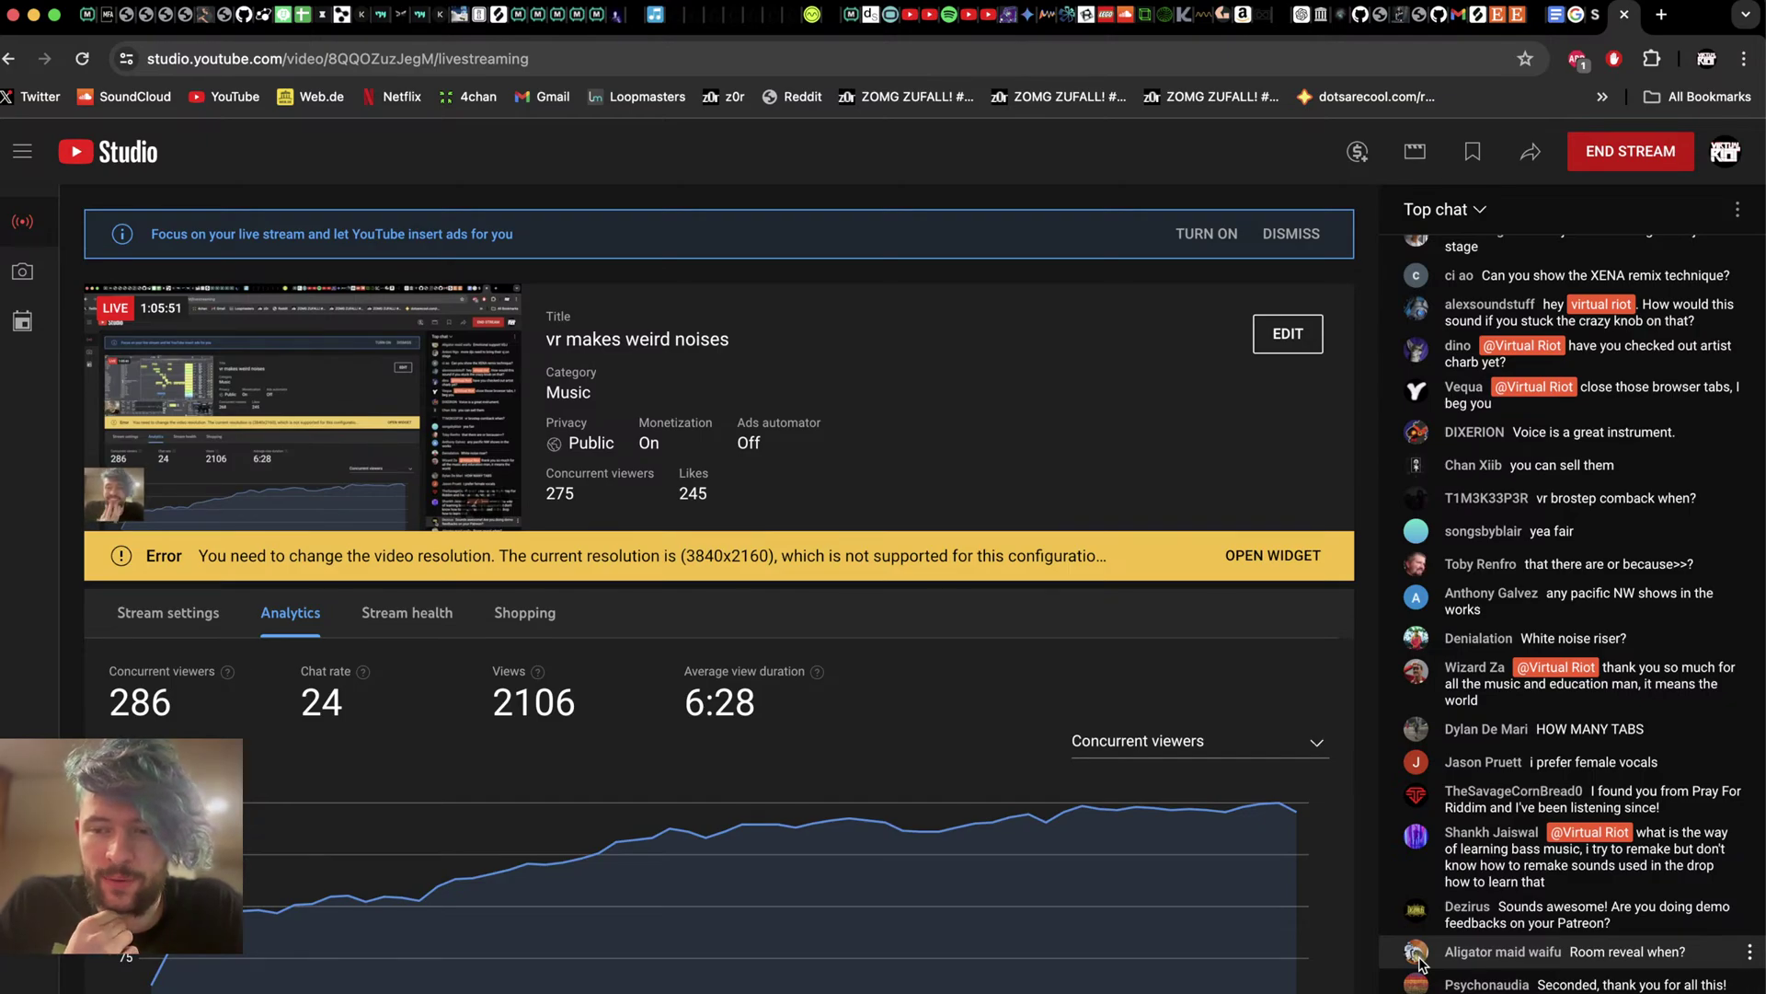
pyautogui.press('super+Tab')
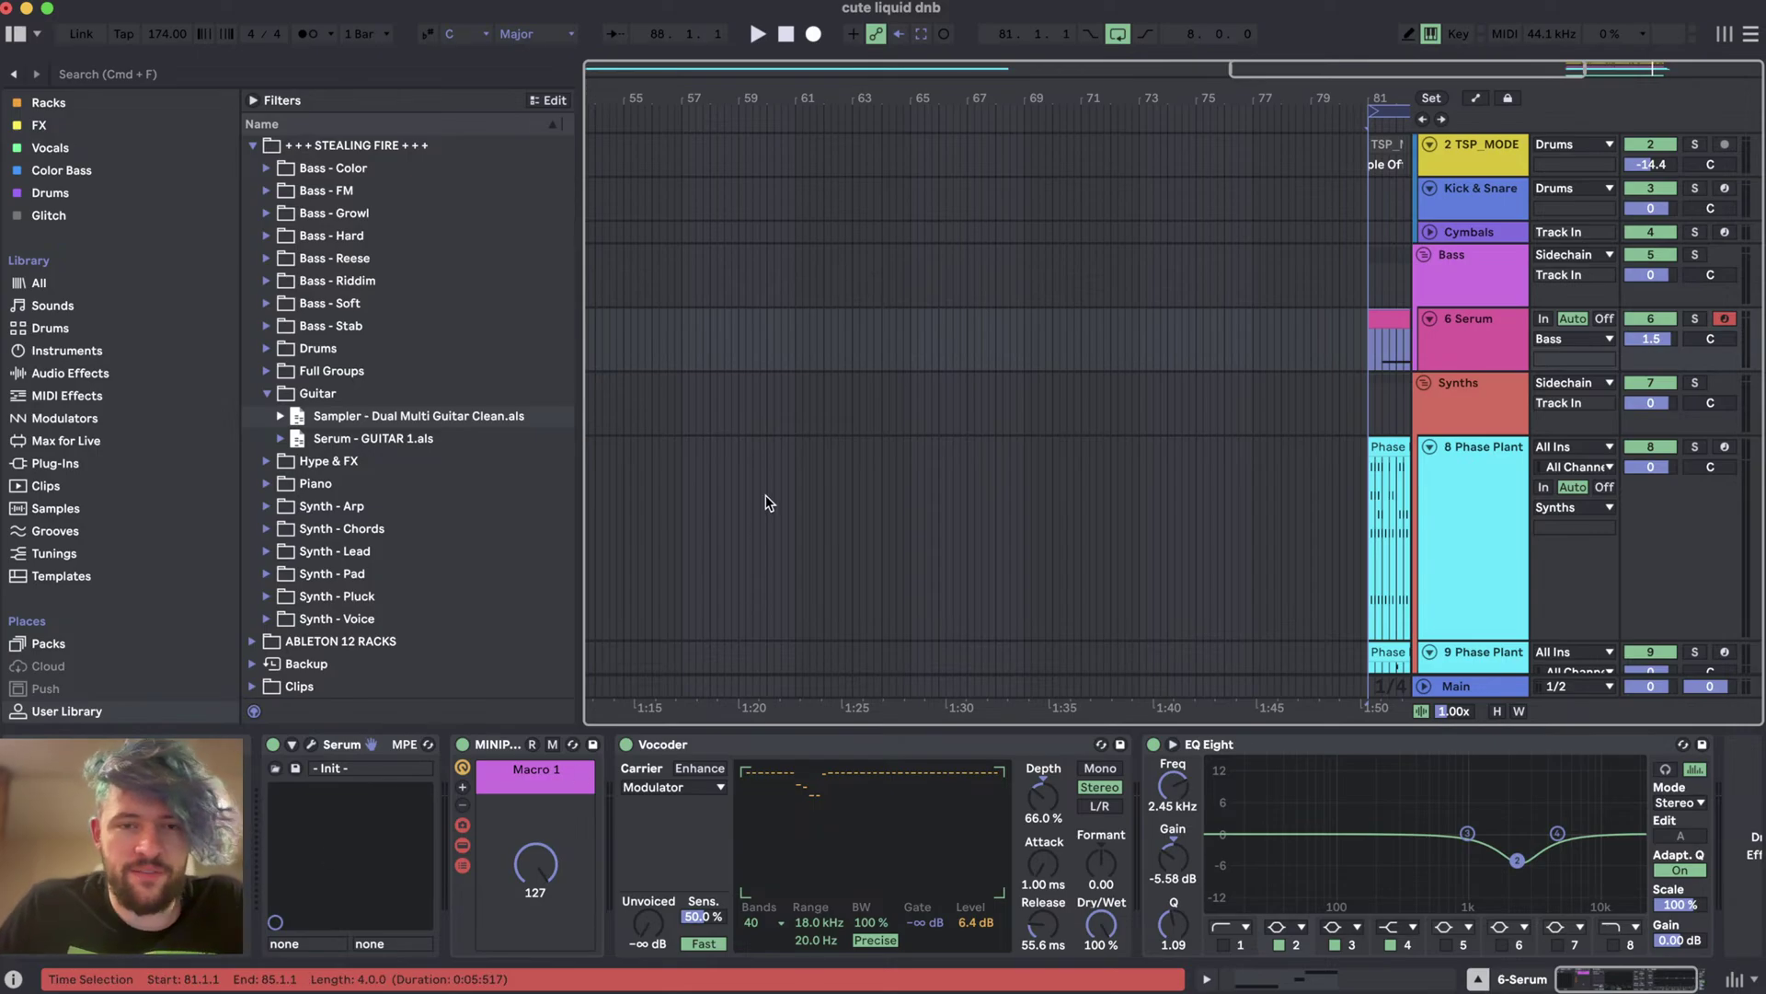
pyautogui.press('-')
pyautogui.press('-')
pyautogui.press('-')
pyautogui.scroll(-5, 973, 405)
pyautogui.scroll(5, 973, 396)
# - Relink the missing drum loop to TSP_MODESTEP_drumloop_174_breakin.wav from the library
pyautogui.click(221, 983)
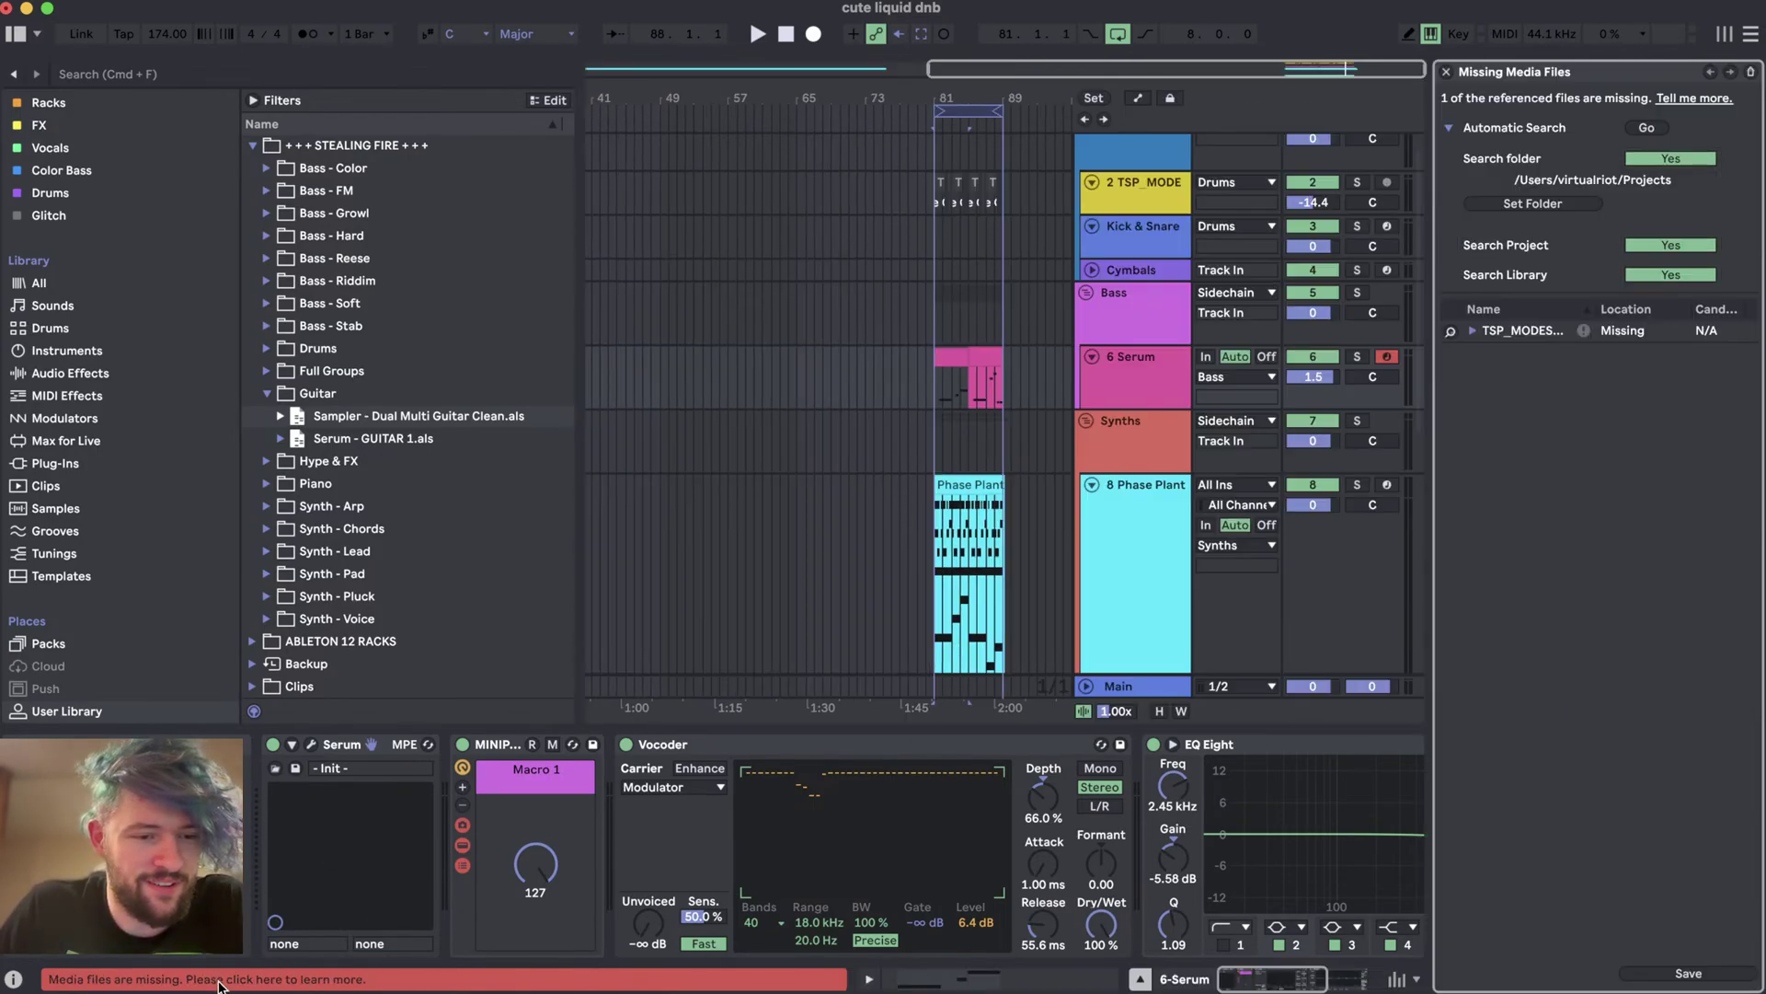
pyautogui.click(1472, 331)
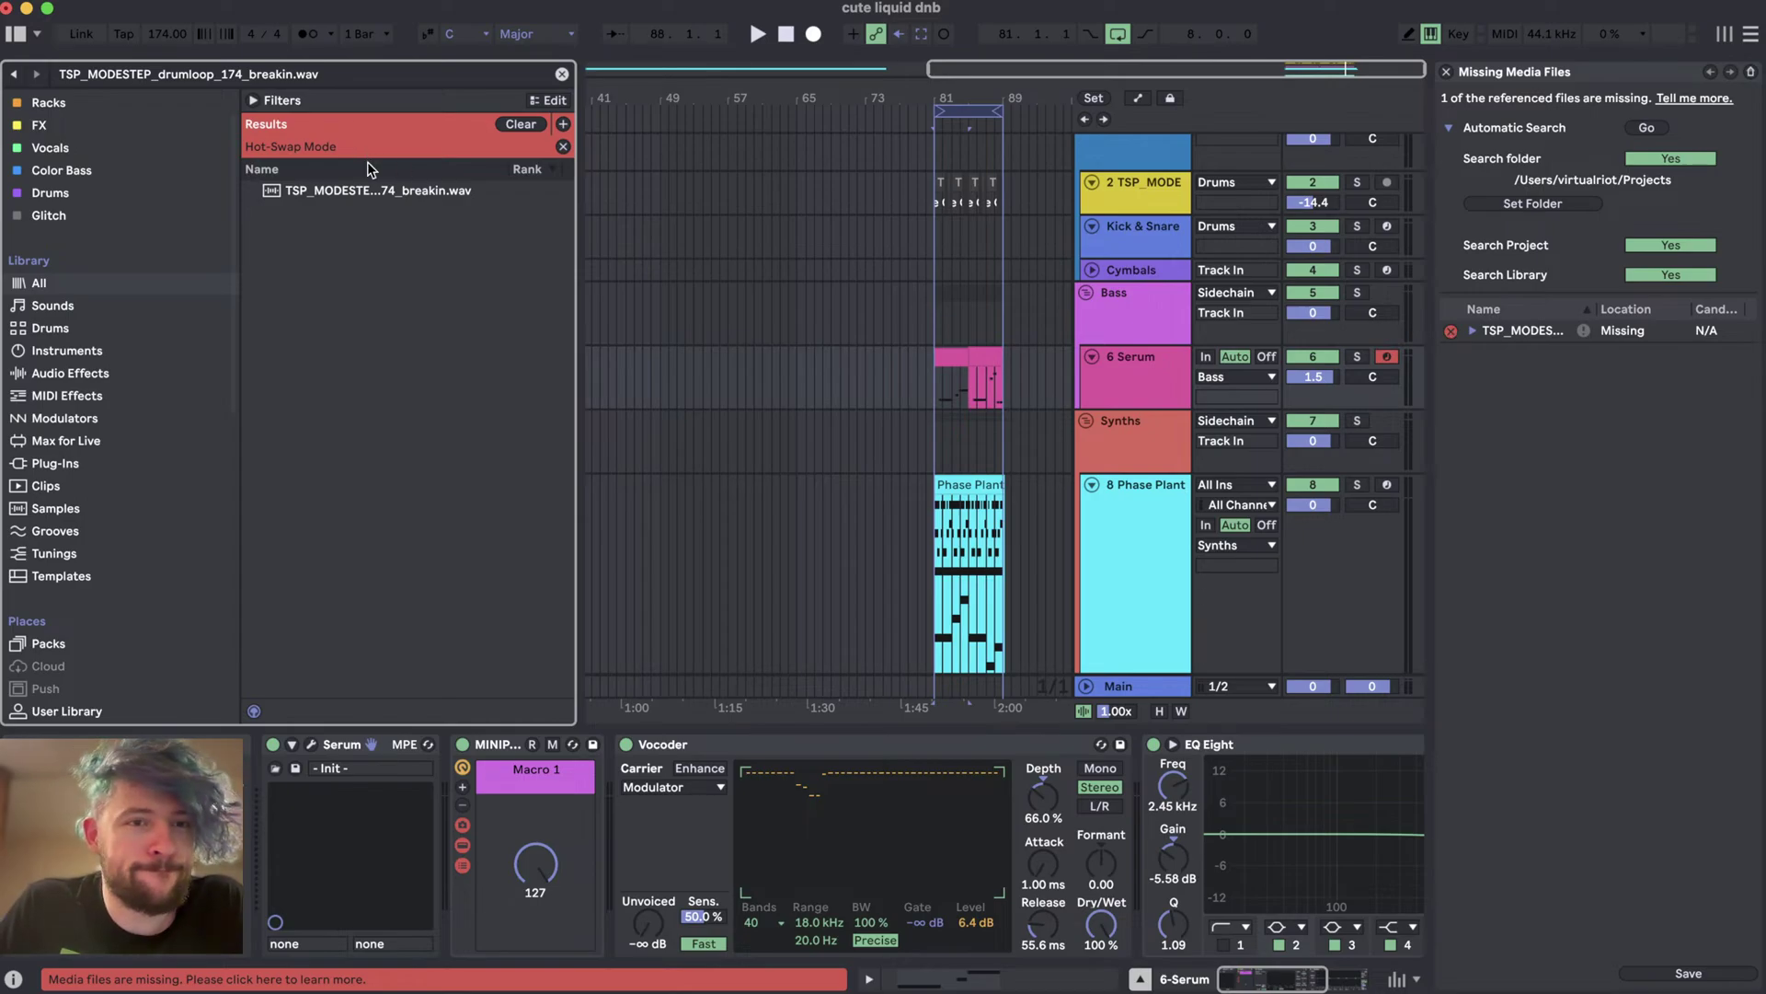
pyautogui.doubleClick(368, 191)
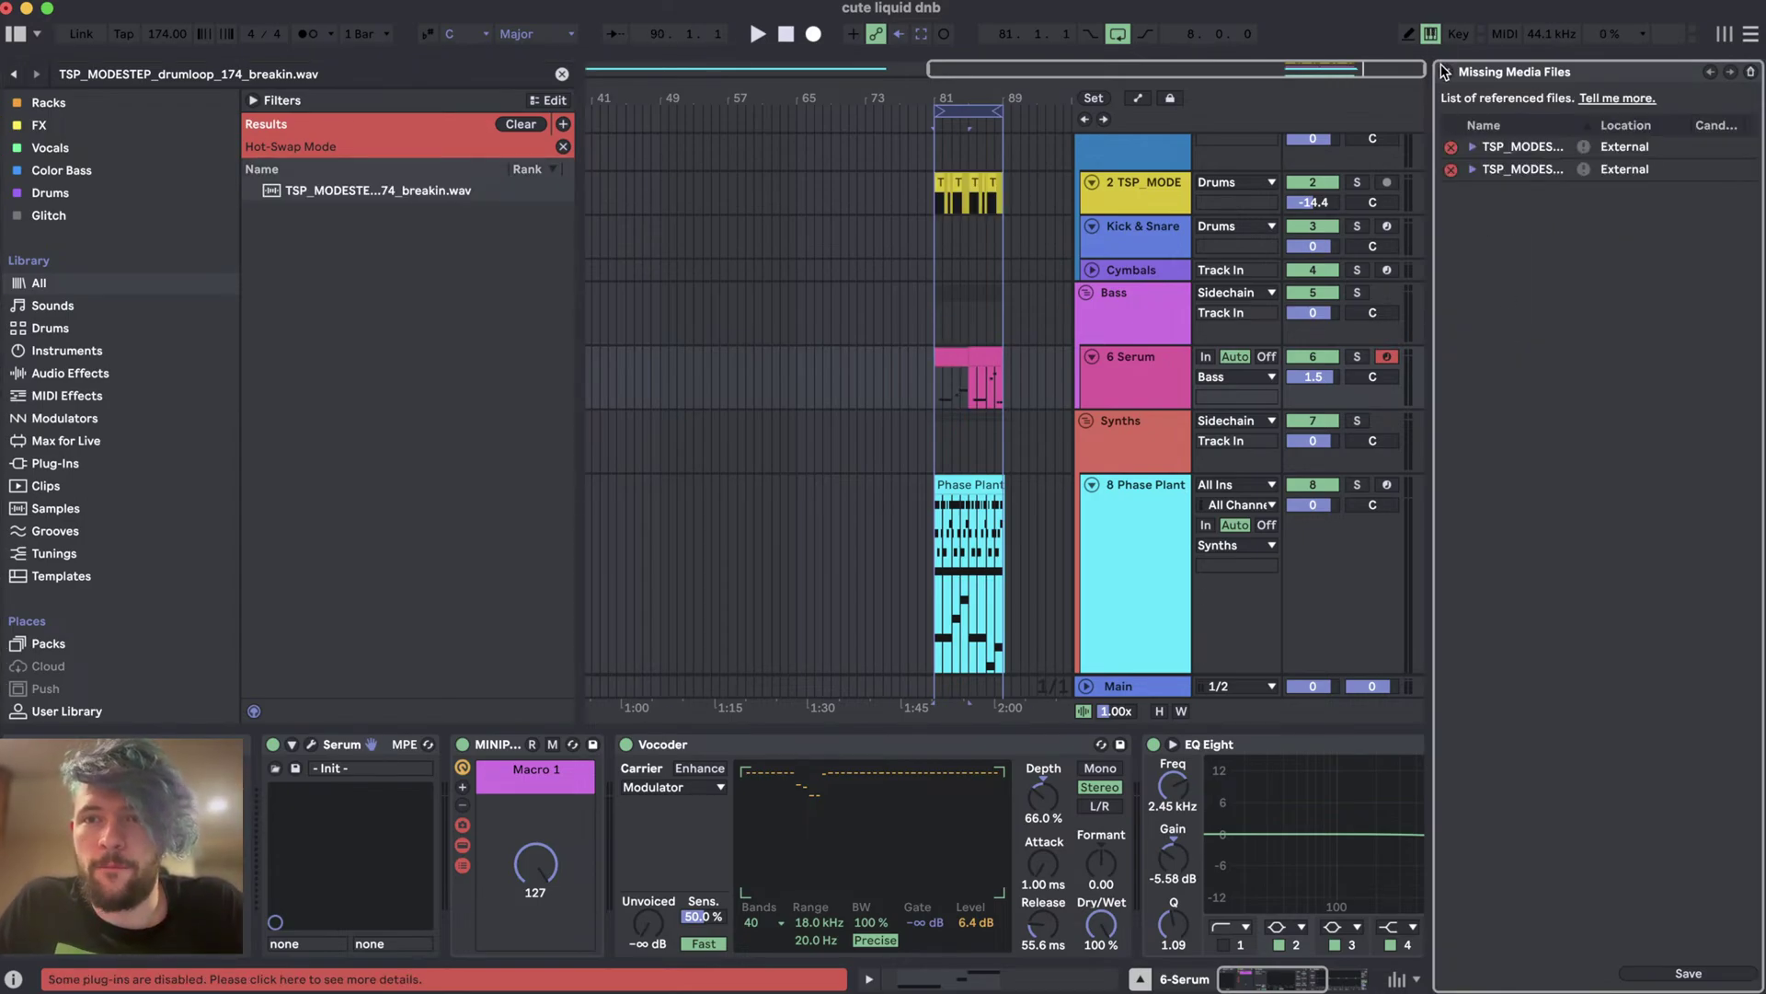
# - Play the long Phase Plant clips on tracks 8 and 9 from bar 1
pyautogui.scroll(-5, 808, 366)
pyautogui.scroll(-6, 808, 366)
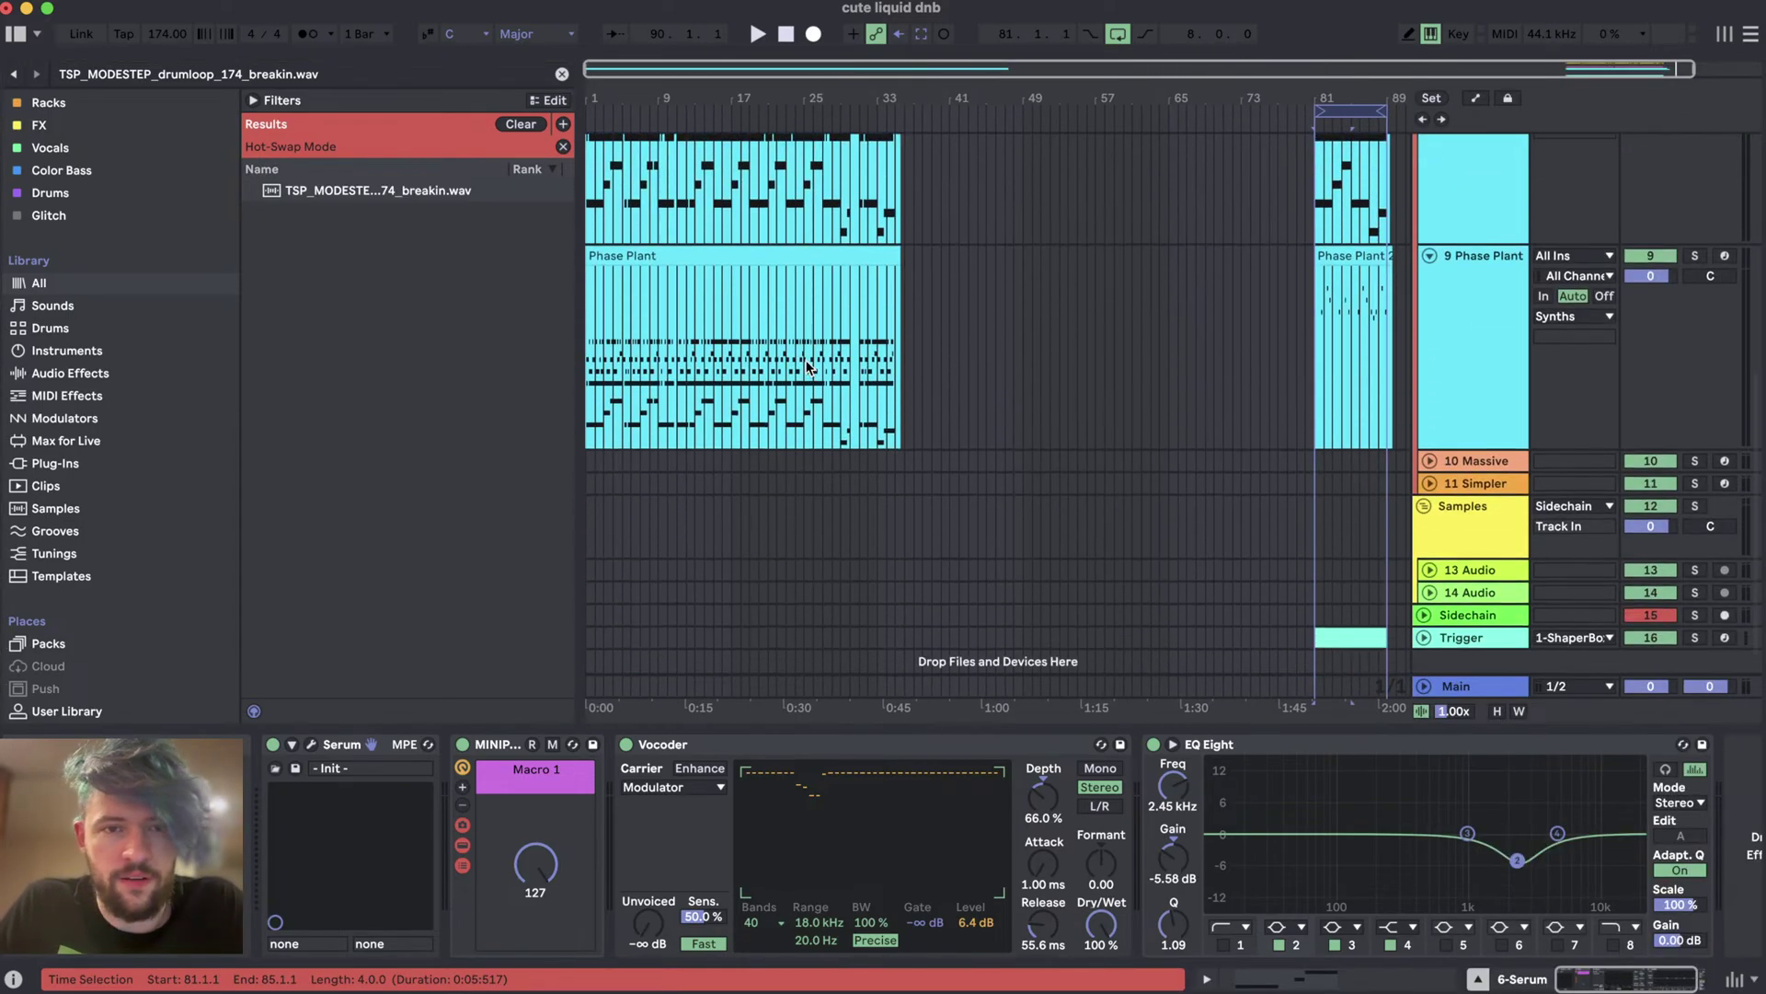
pyautogui.scroll(4, 808, 366)
pyautogui.click(650, 354)
pyautogui.press('space')
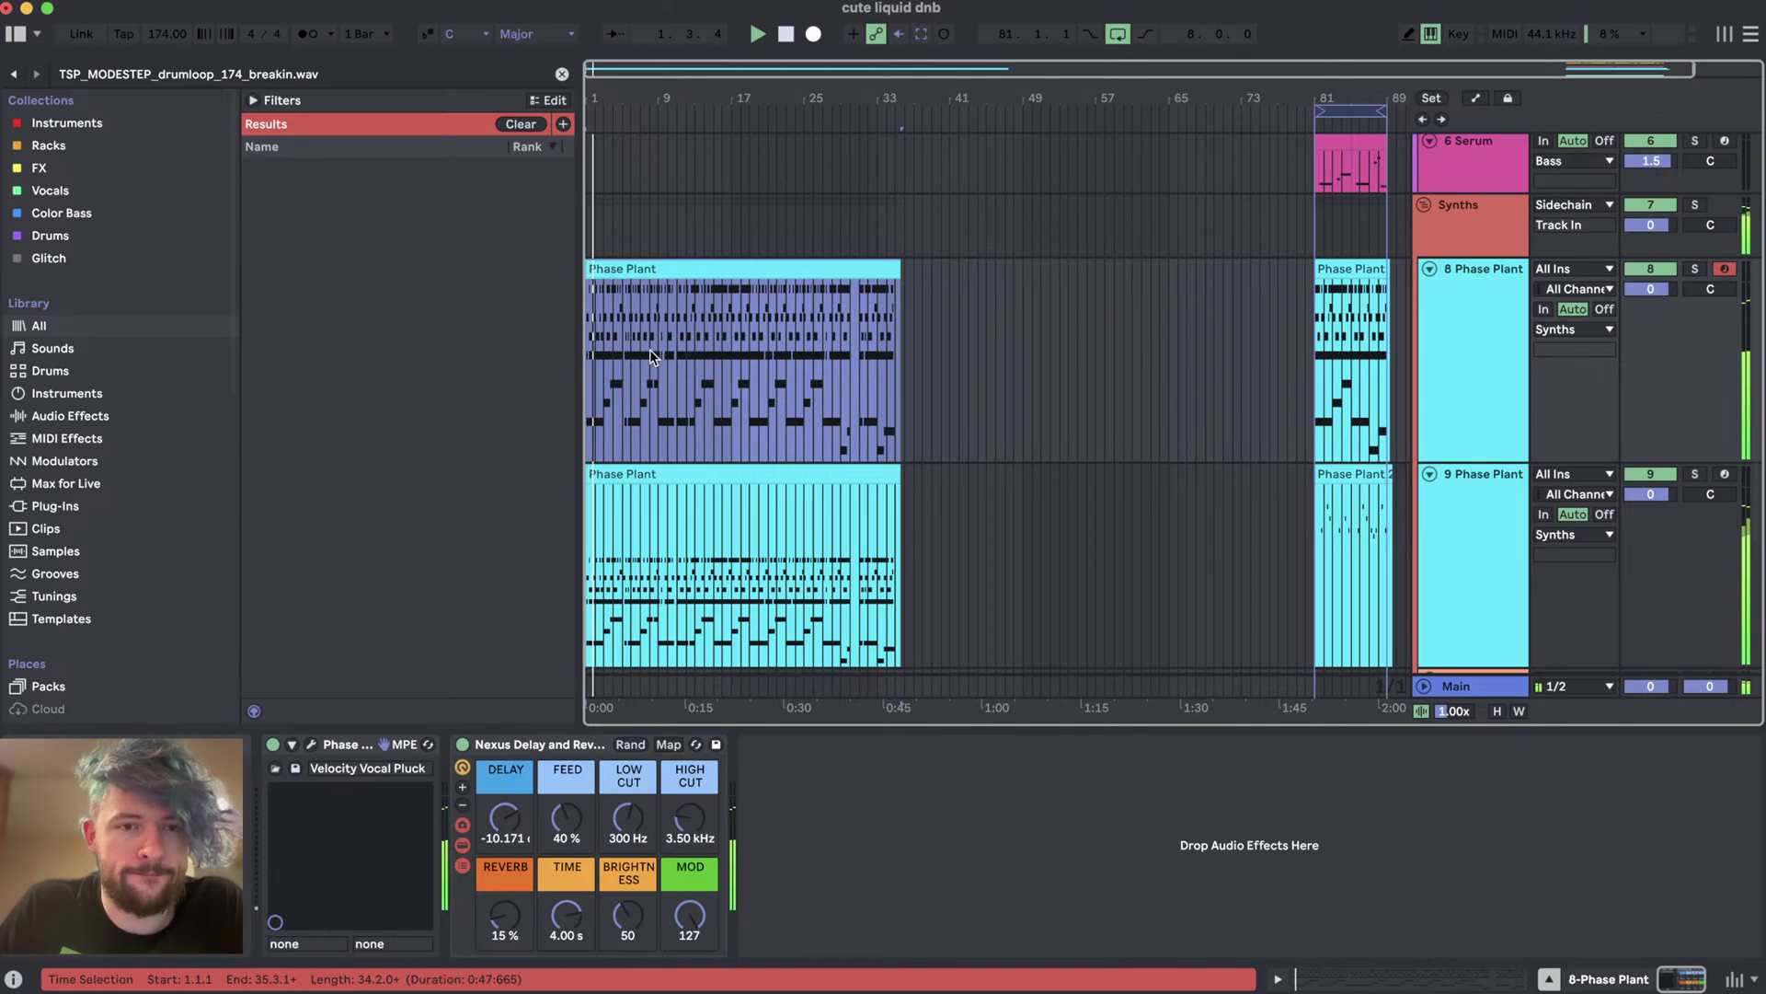
pyautogui.press('z')
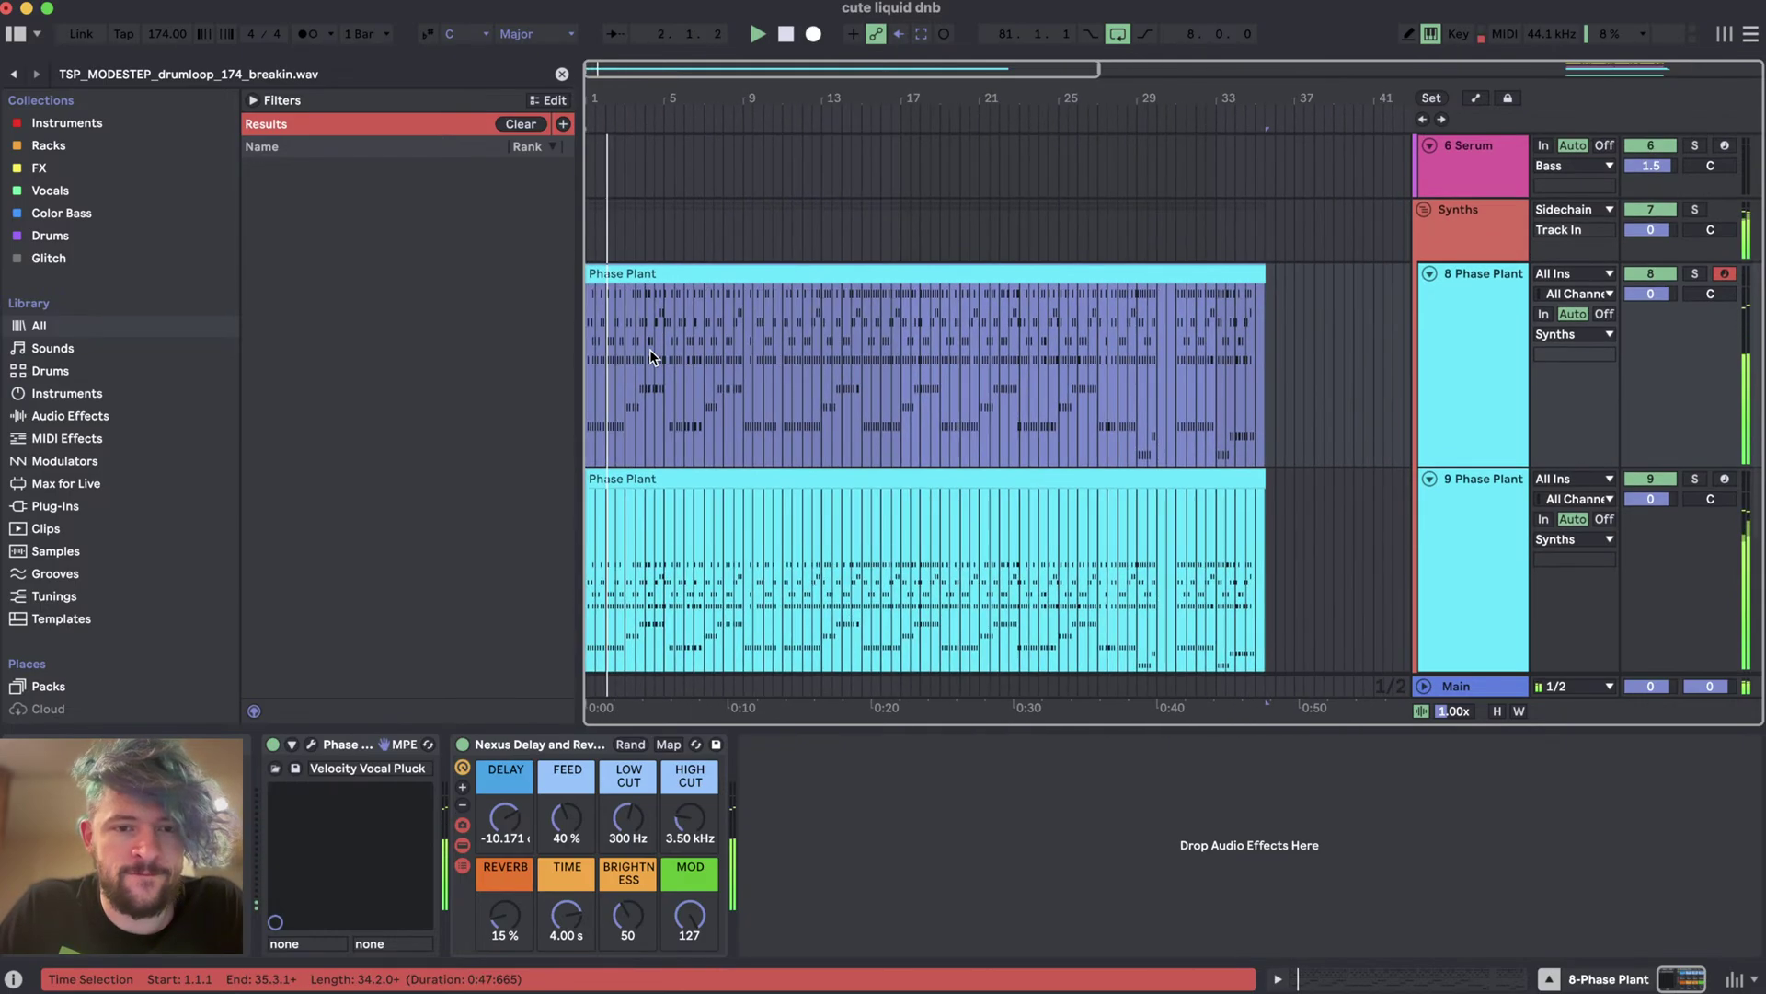
# - Mute track 9 and examine track 8's Velocity Vocal Pluck patch in the Phase Plant window
pyautogui.click(1650, 480)
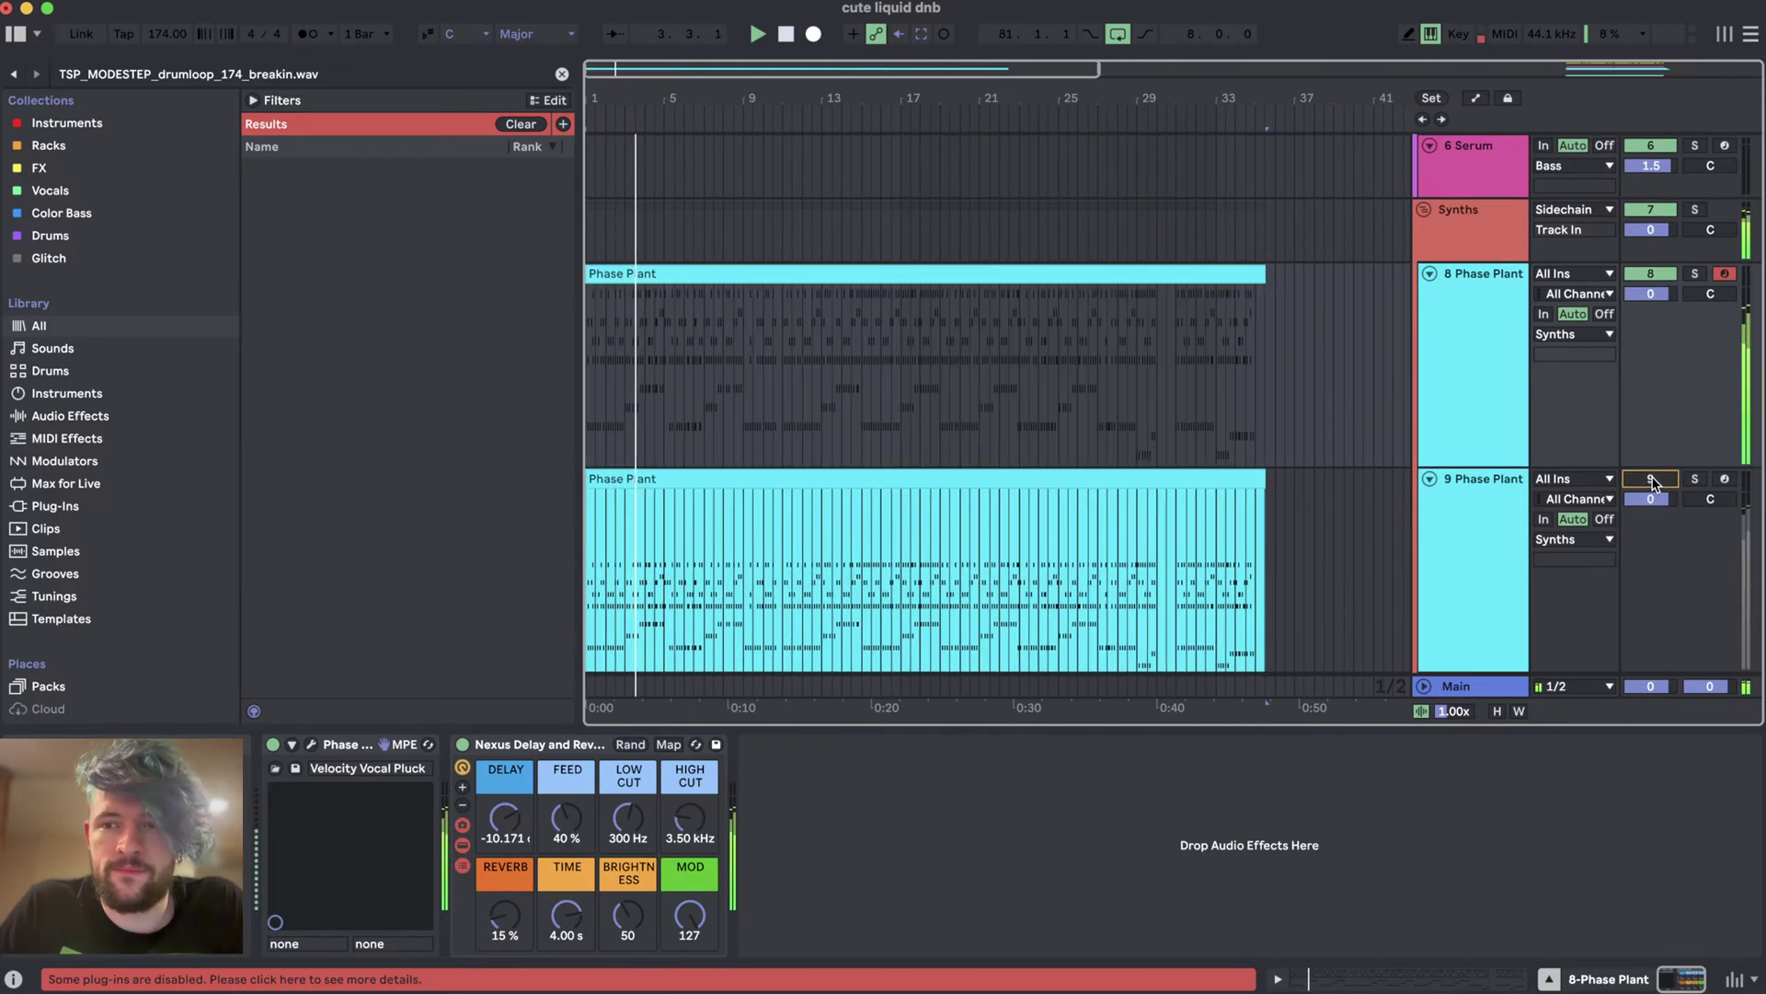
pyautogui.click(691, 477)
pyautogui.click(669, 276)
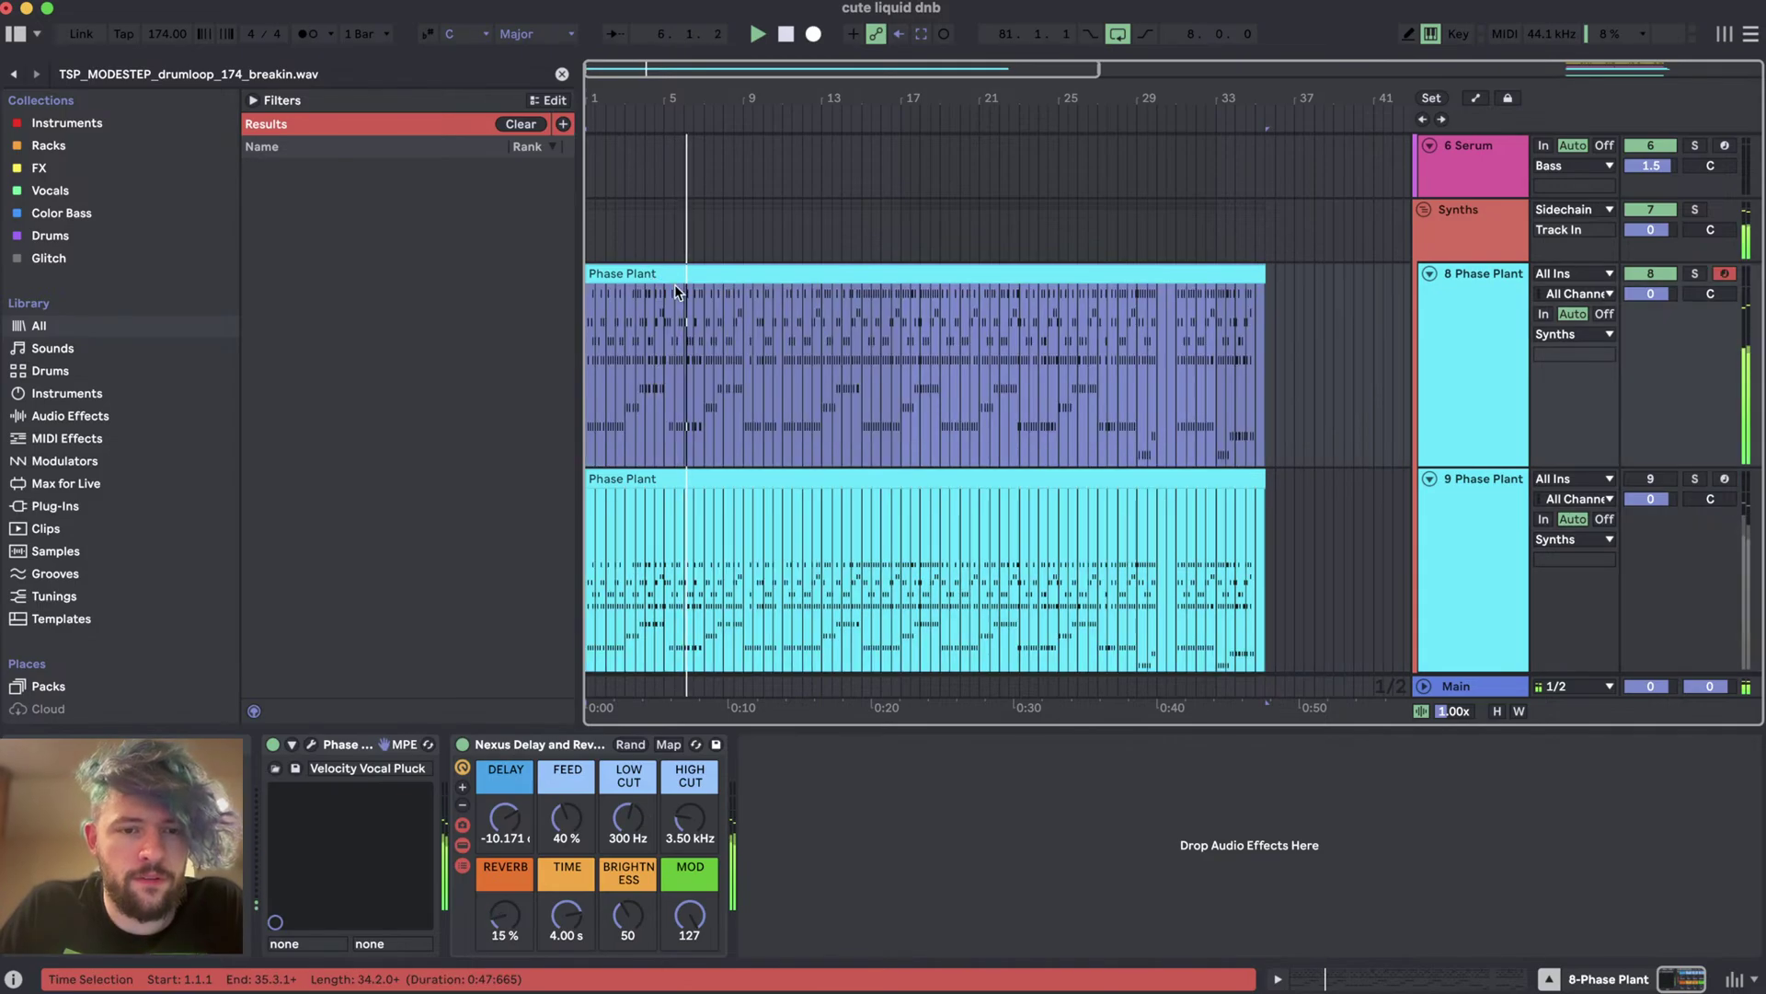
pyautogui.press('super+alt+p')
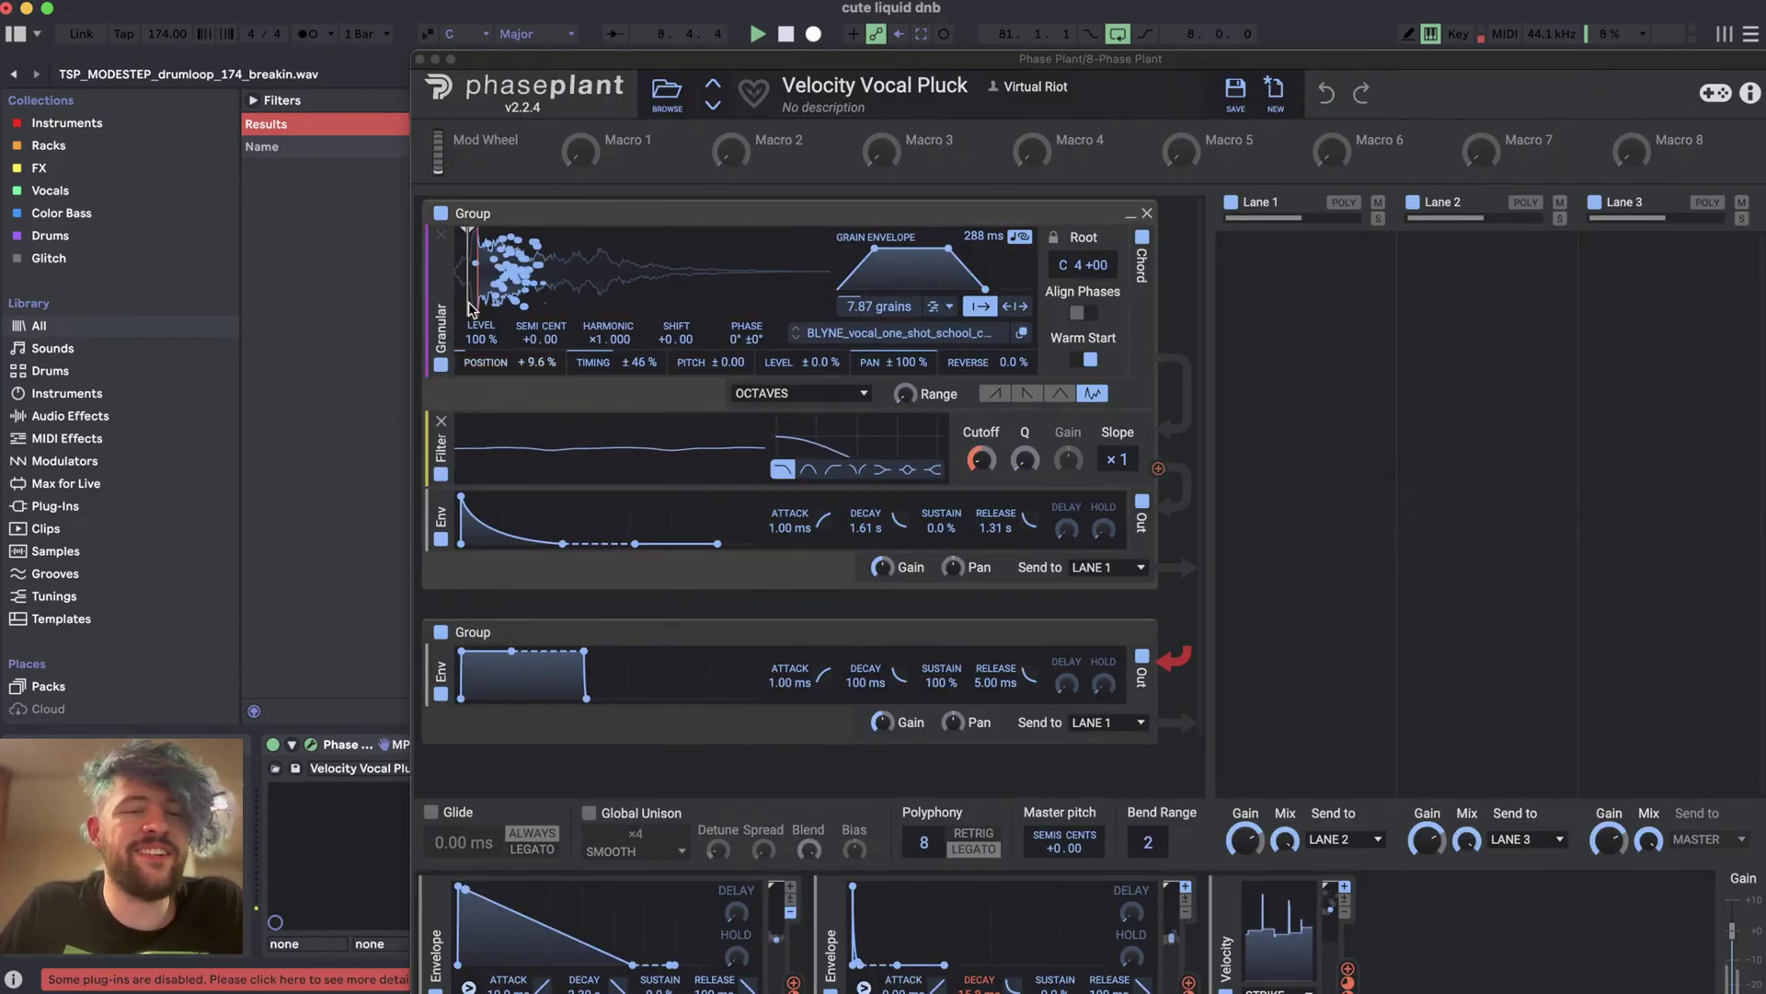
pyautogui.click(420, 60)
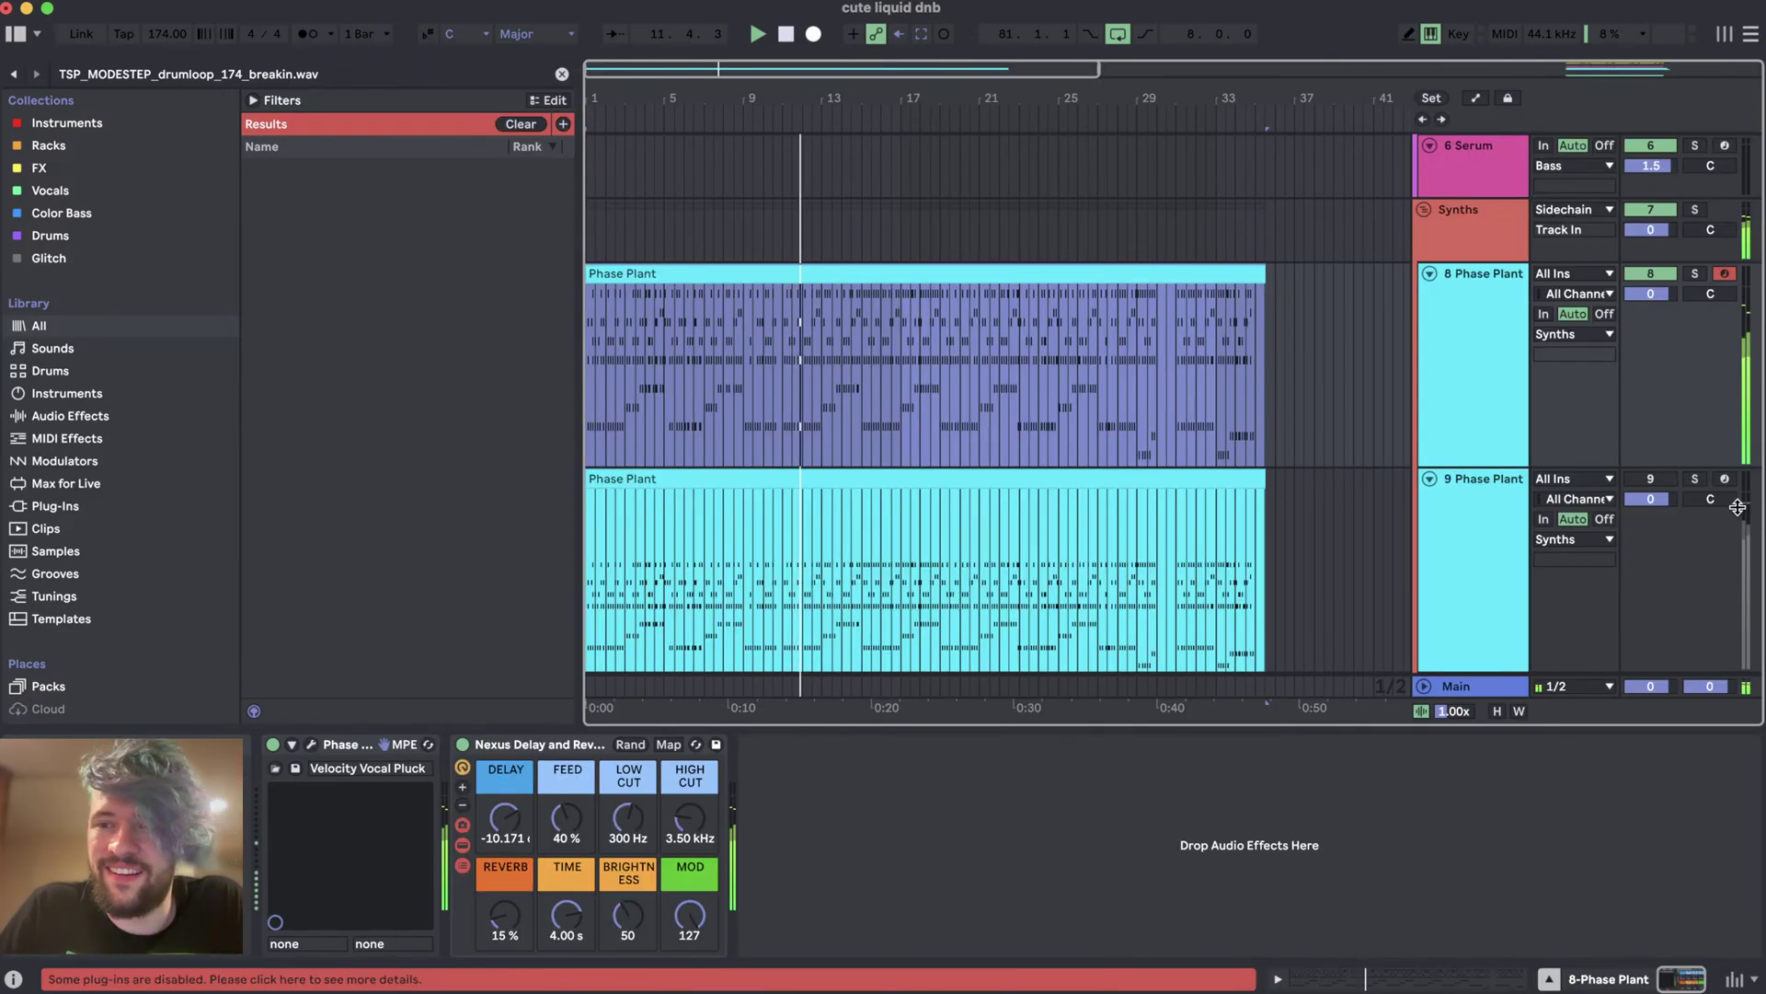
# - Solo track 9 to hear its Phase Plant layer alone while looking over the arrangement
pyautogui.click(1695, 479)
pyautogui.scroll(-3, 867, 516)
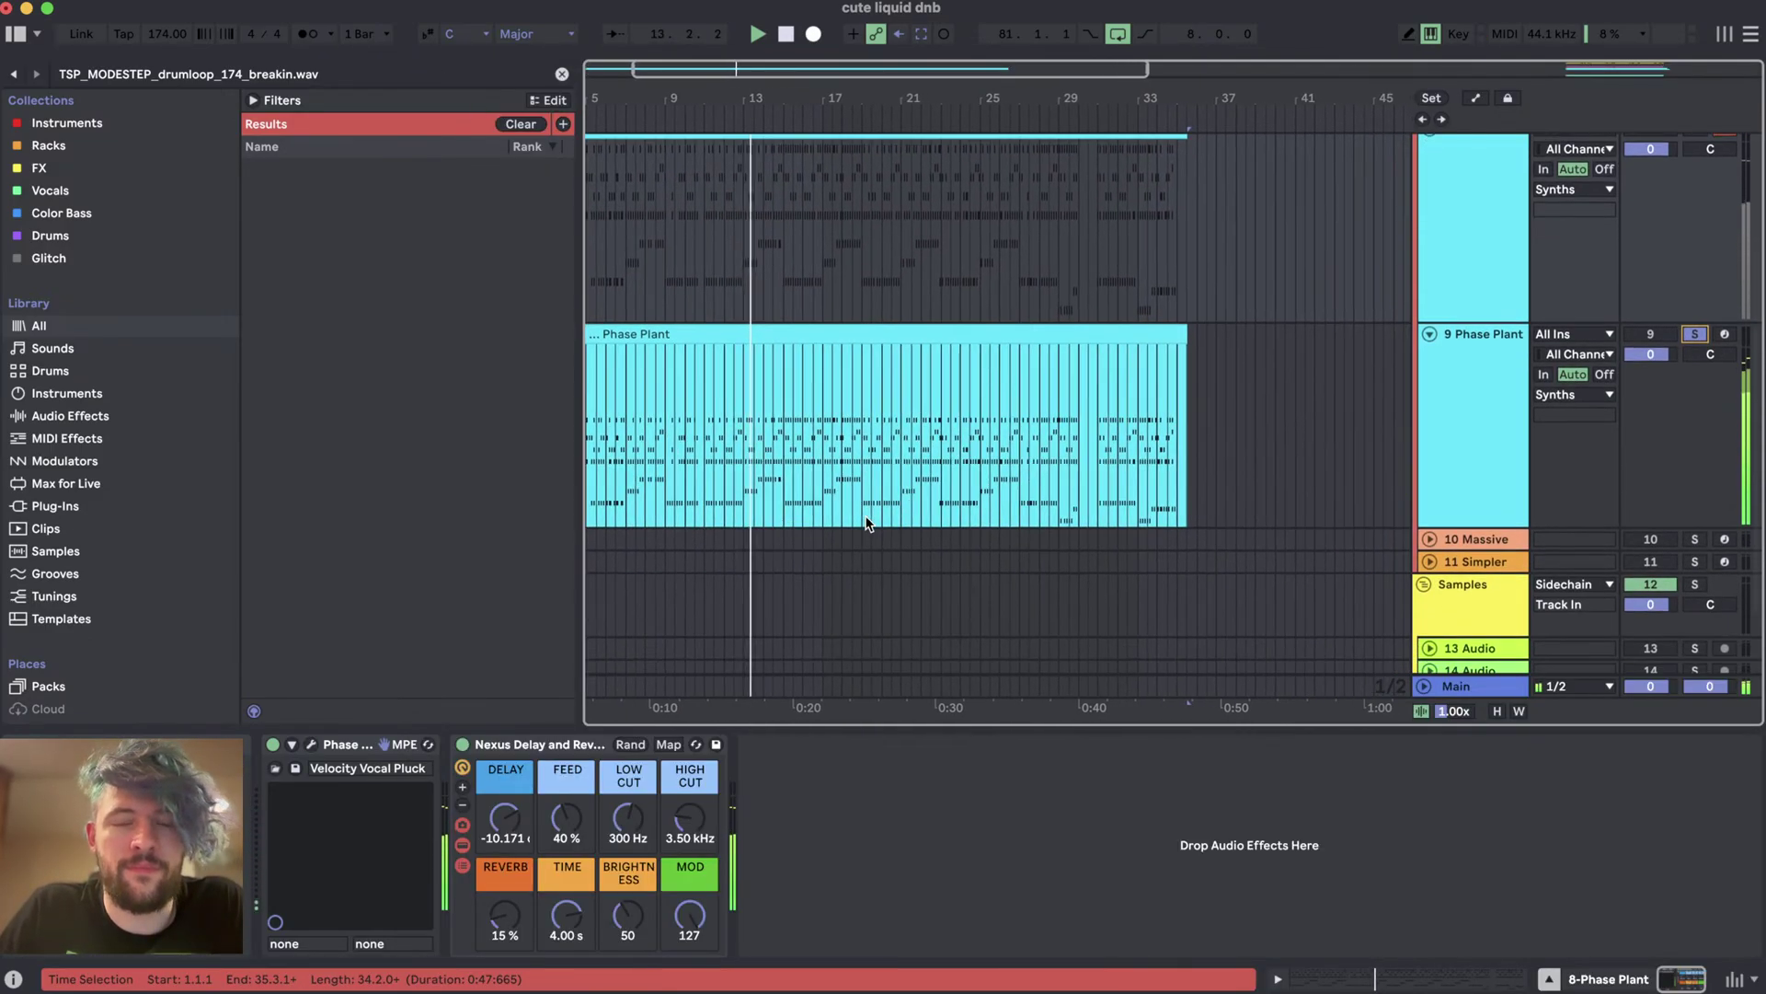
pyautogui.scroll(-3, 867, 524)
pyautogui.scroll(3, 1104, 368)
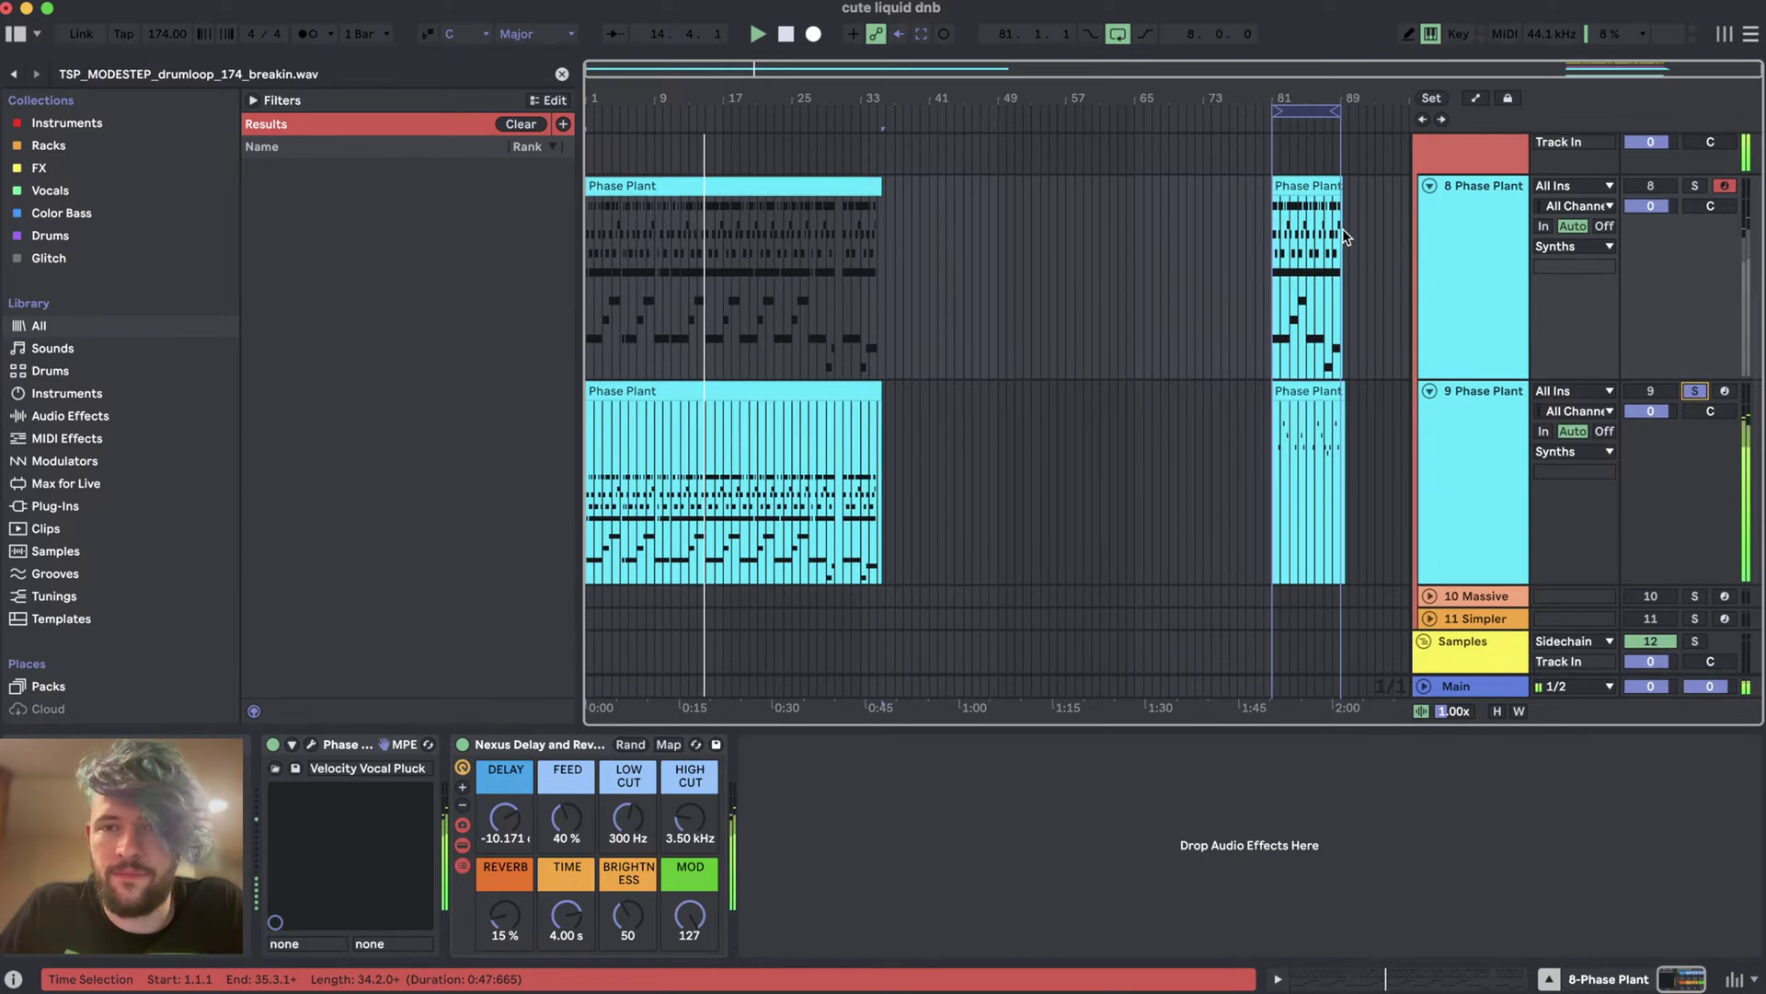
# - Set the insert marker at bar 81 on track 8 and check the live chat in YouTube Studio
pyautogui.click(1274, 238)
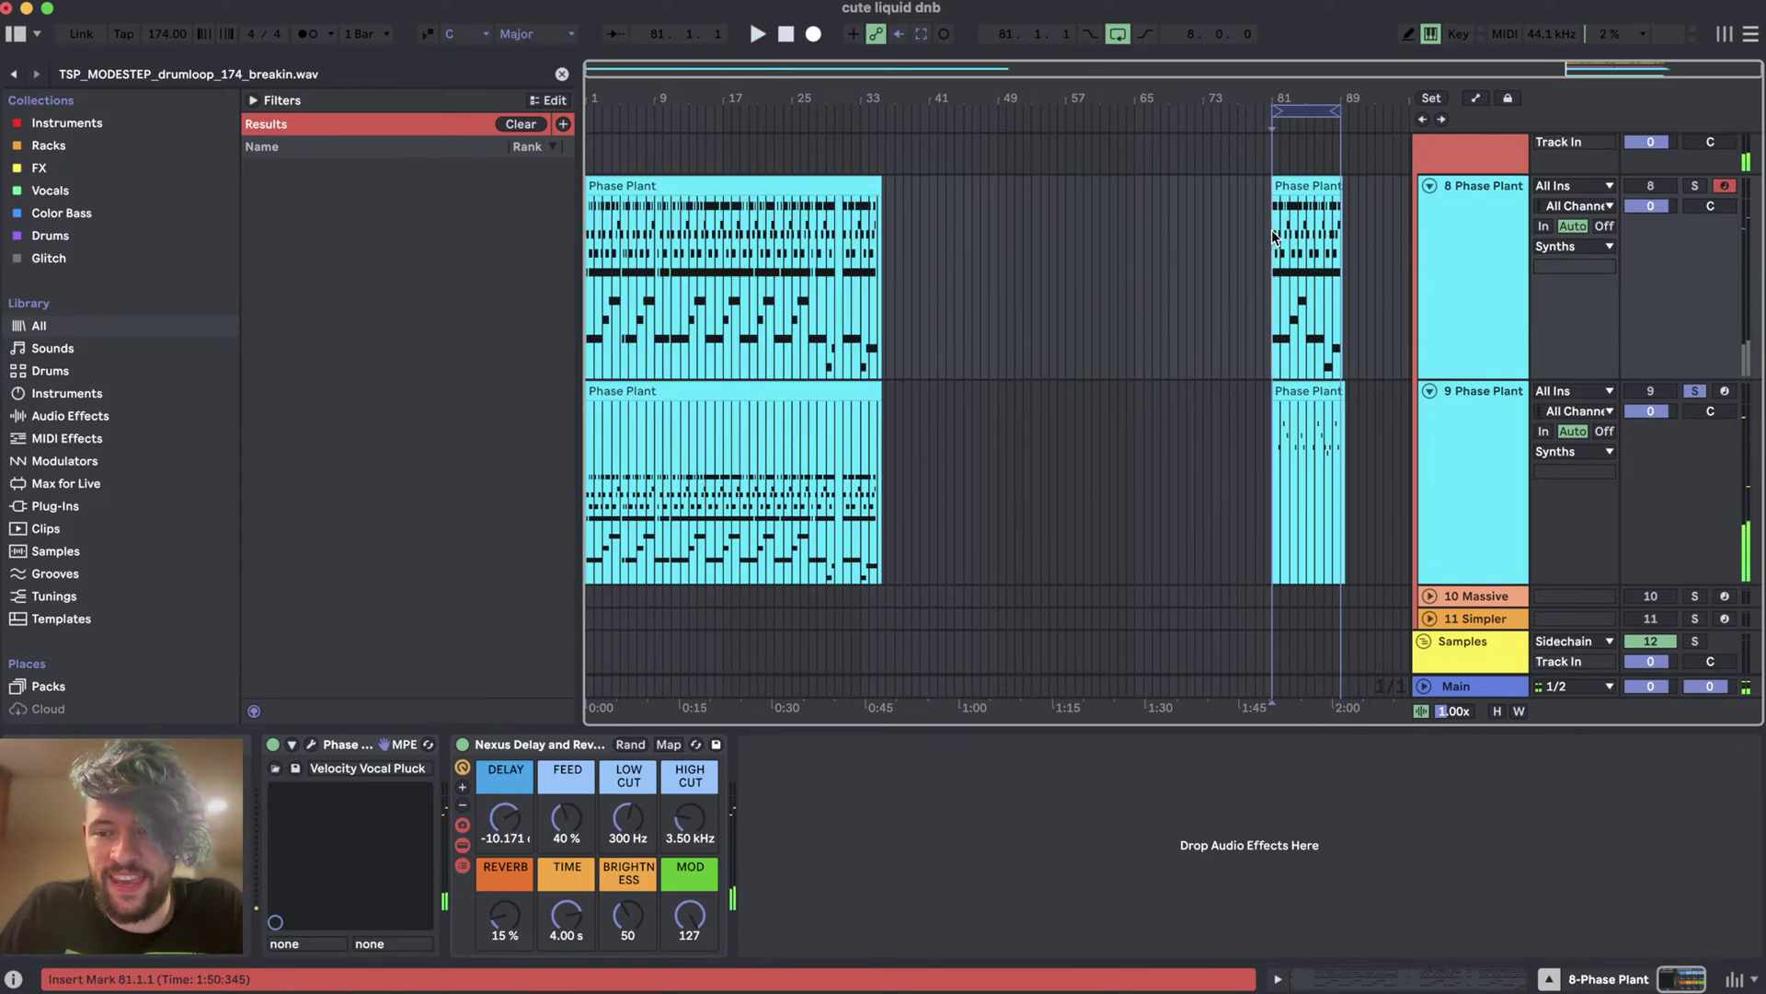
pyautogui.press('z')
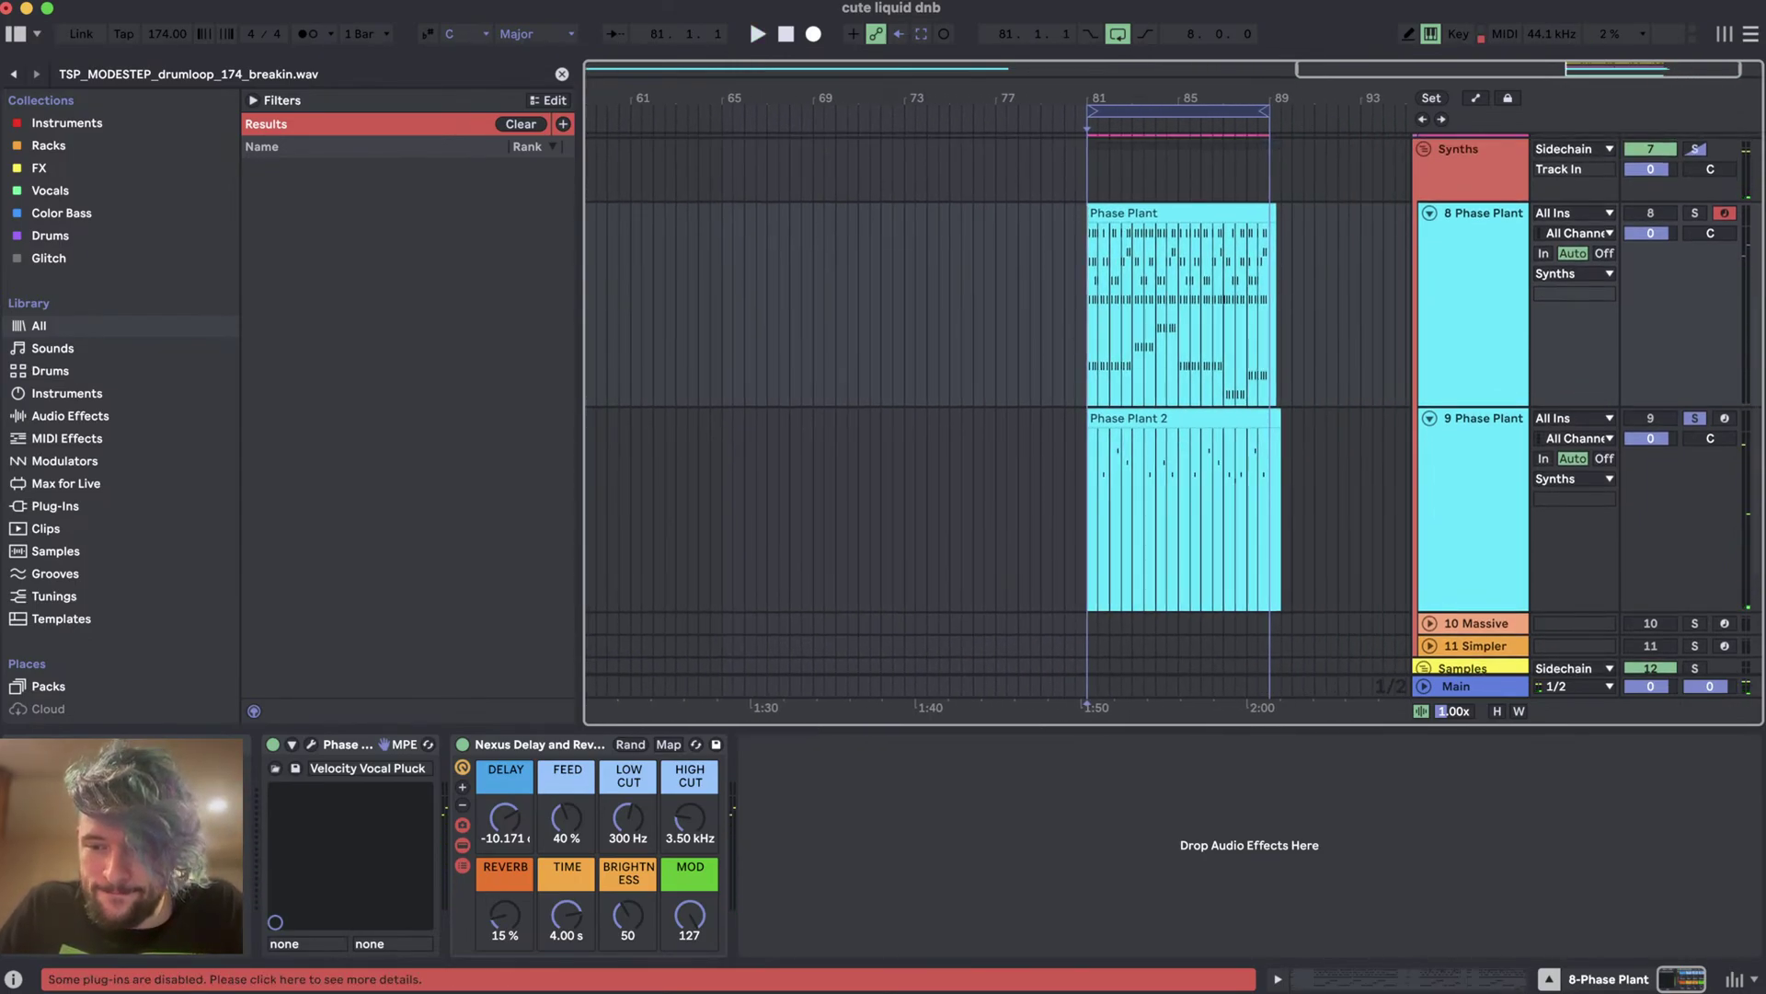
pyautogui.press('super+Tab')
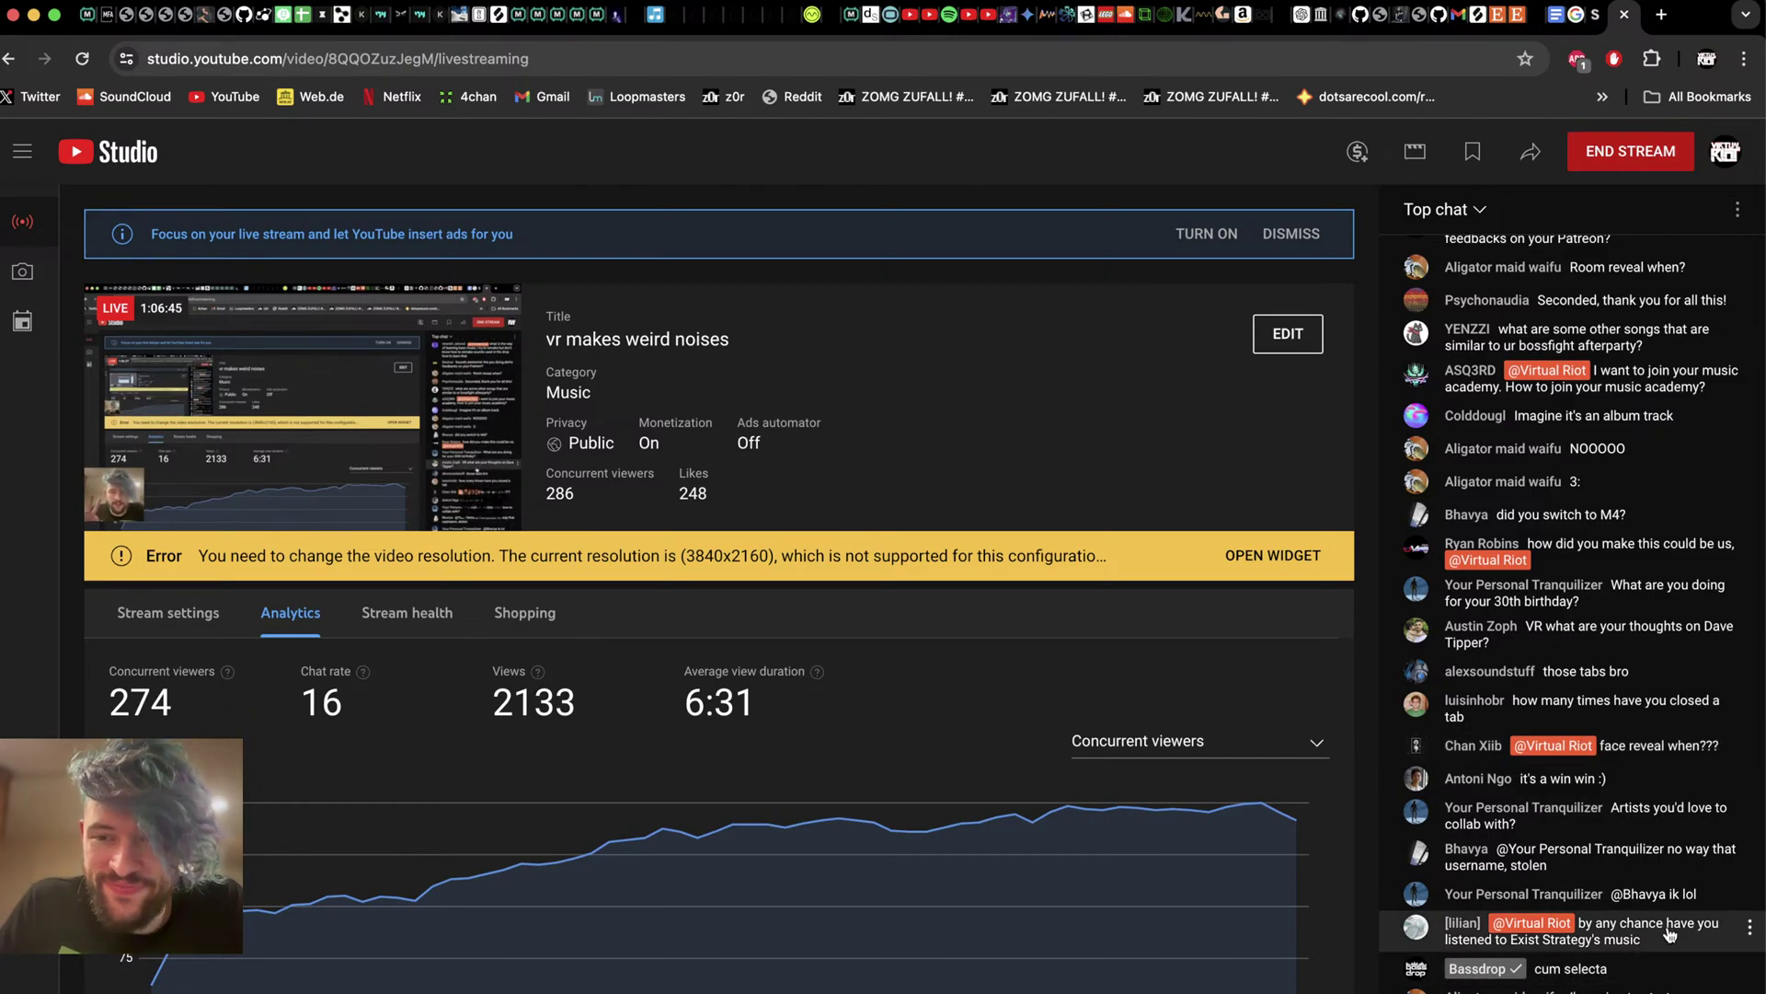
pyautogui.press('super+Tab')
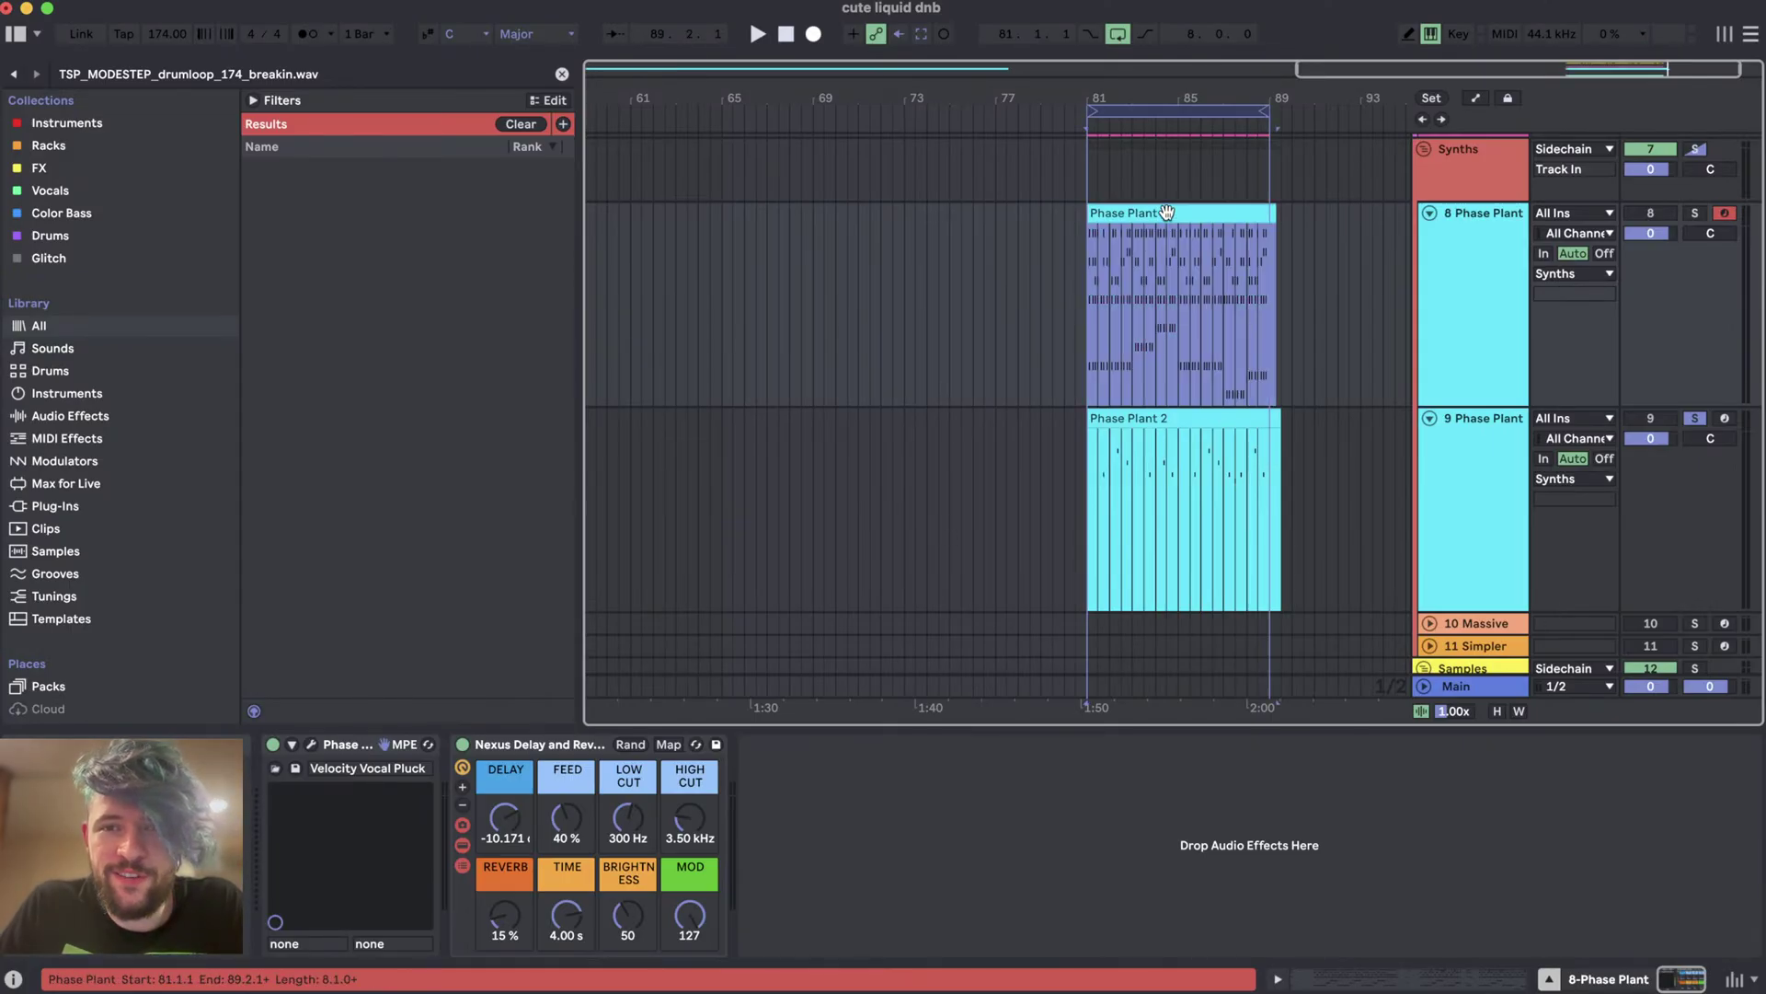
# - Play the liquid dnb loop from bar 81 and set the Main track volume to -0.2 dB
pyautogui.scroll(5, 1167, 217)
pyautogui.press('space')
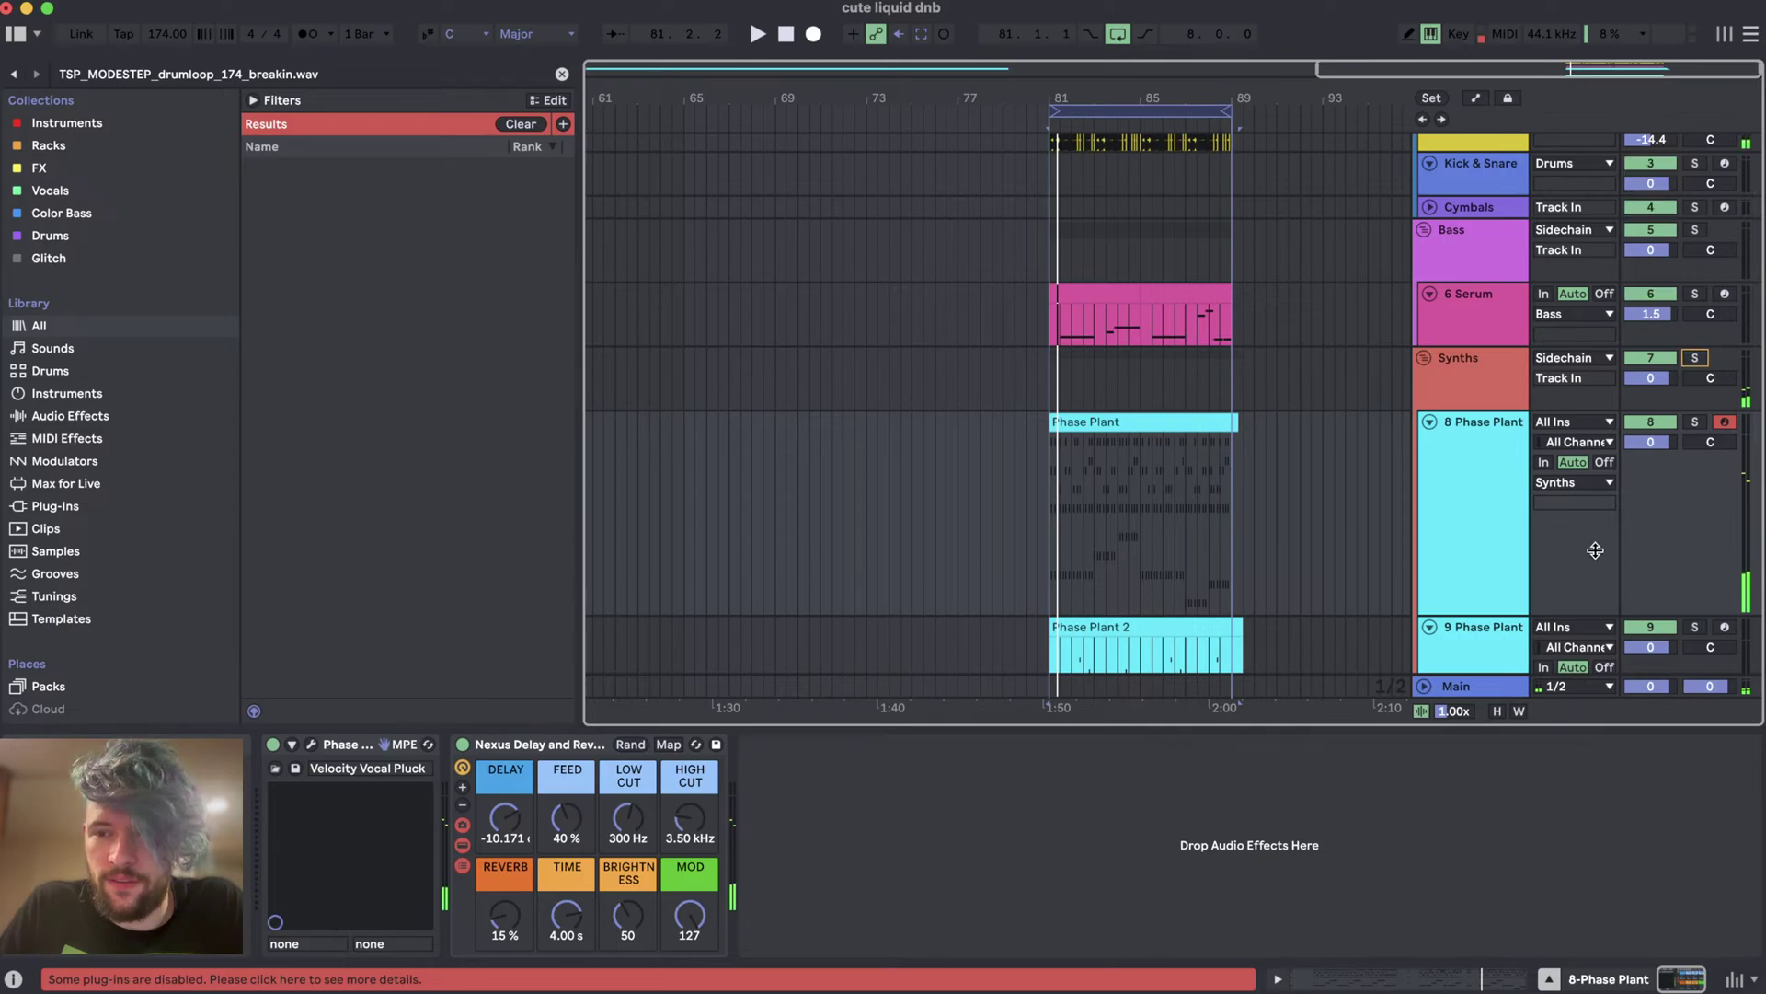
pyautogui.moveTo(1650, 687); pyautogui.dragTo(1650, 687)
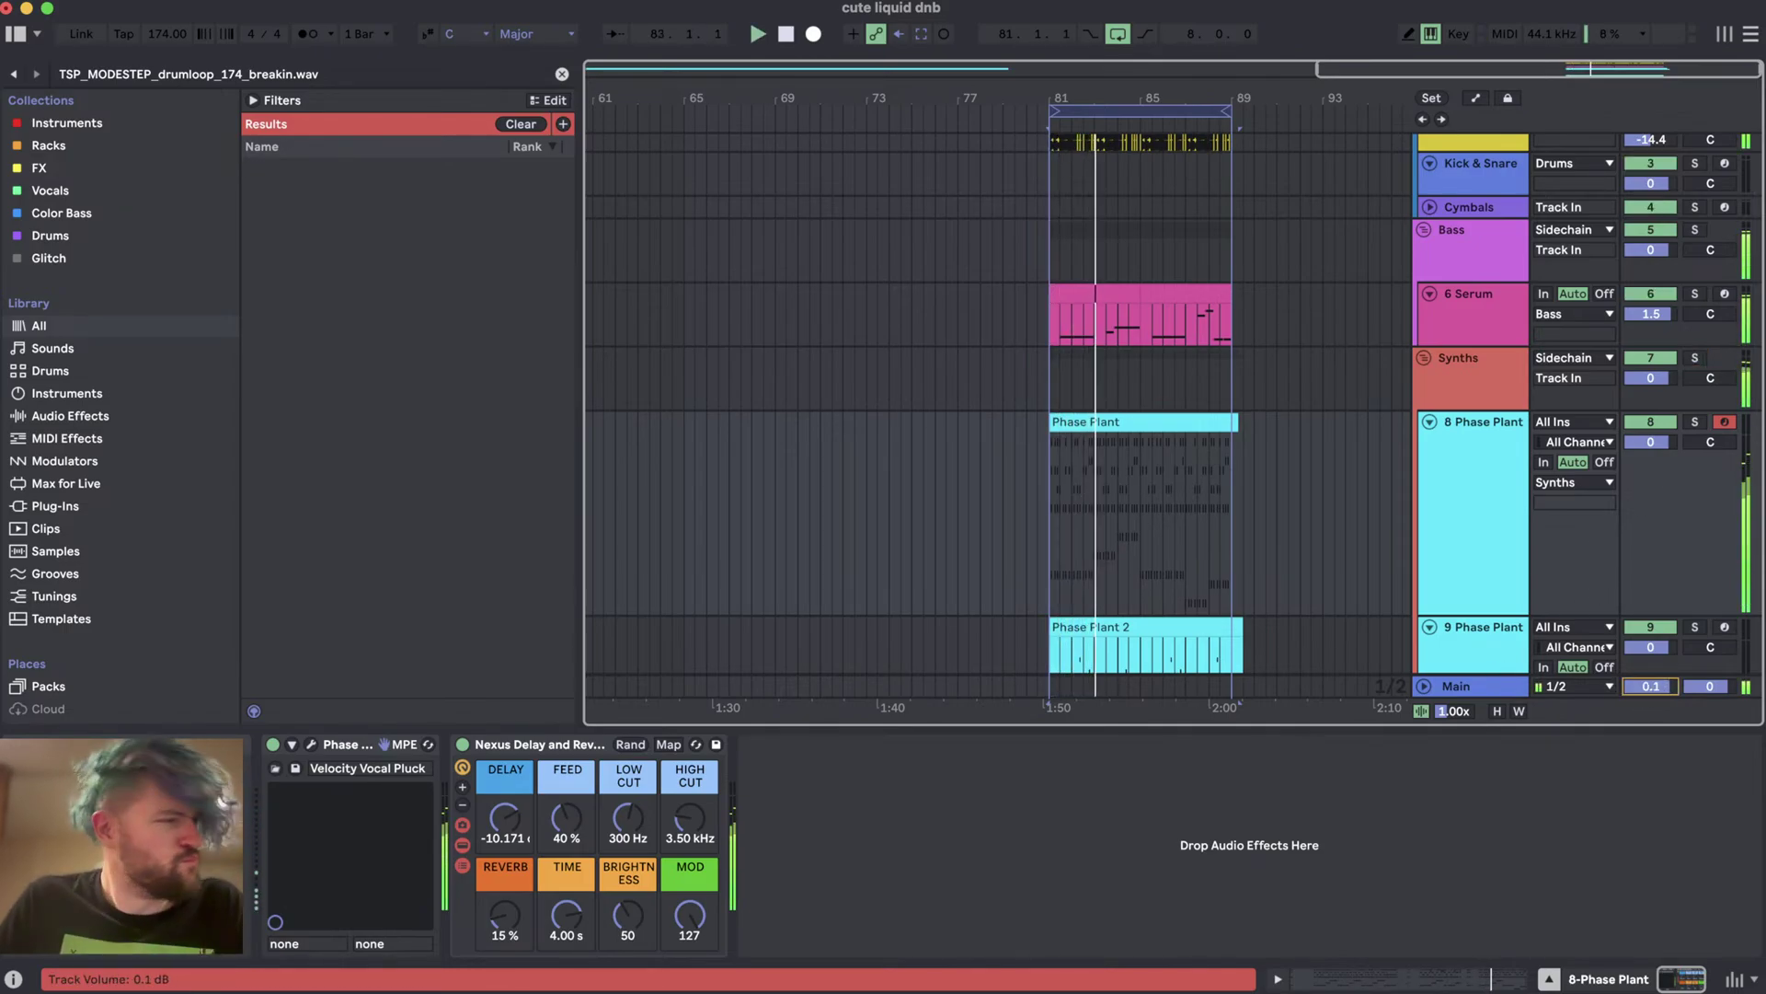
pyautogui.scroll(-2, 1162, 523)
pyautogui.scroll(5, 1162, 523)
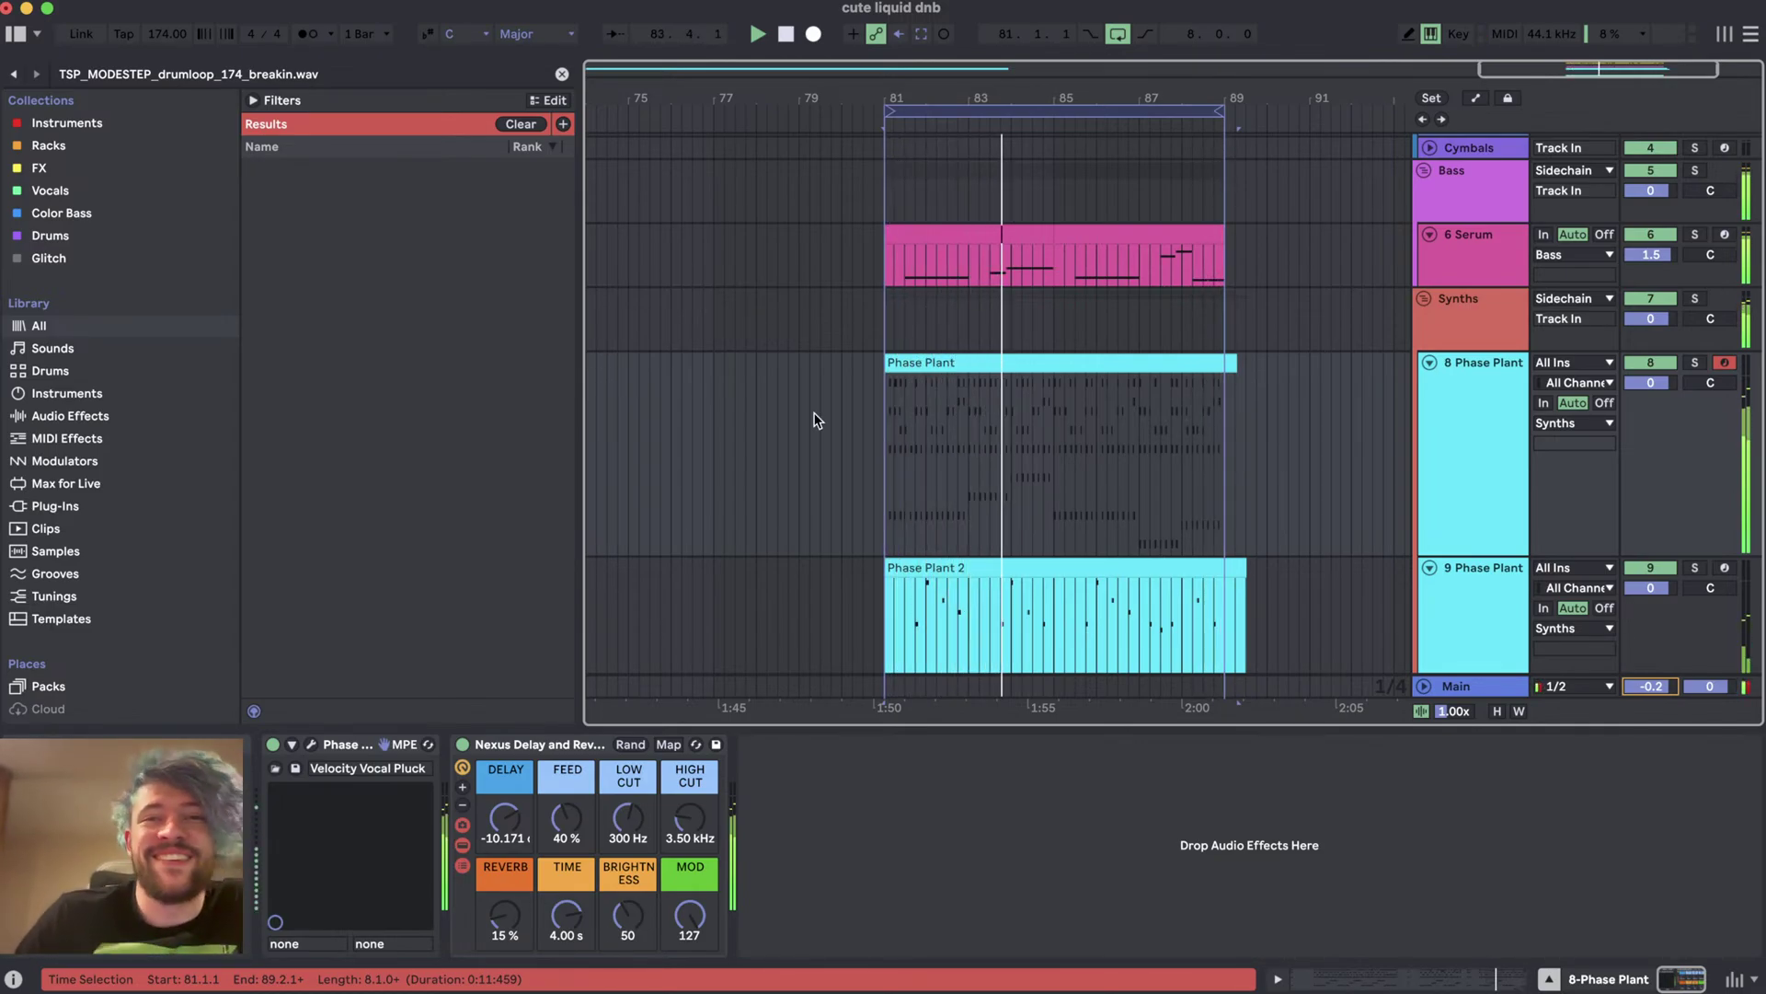
pyautogui.press('space')
# - Switch to Spotify, search for "enter shikari" and open the band's artist page
pyautogui.press('super+Tab')
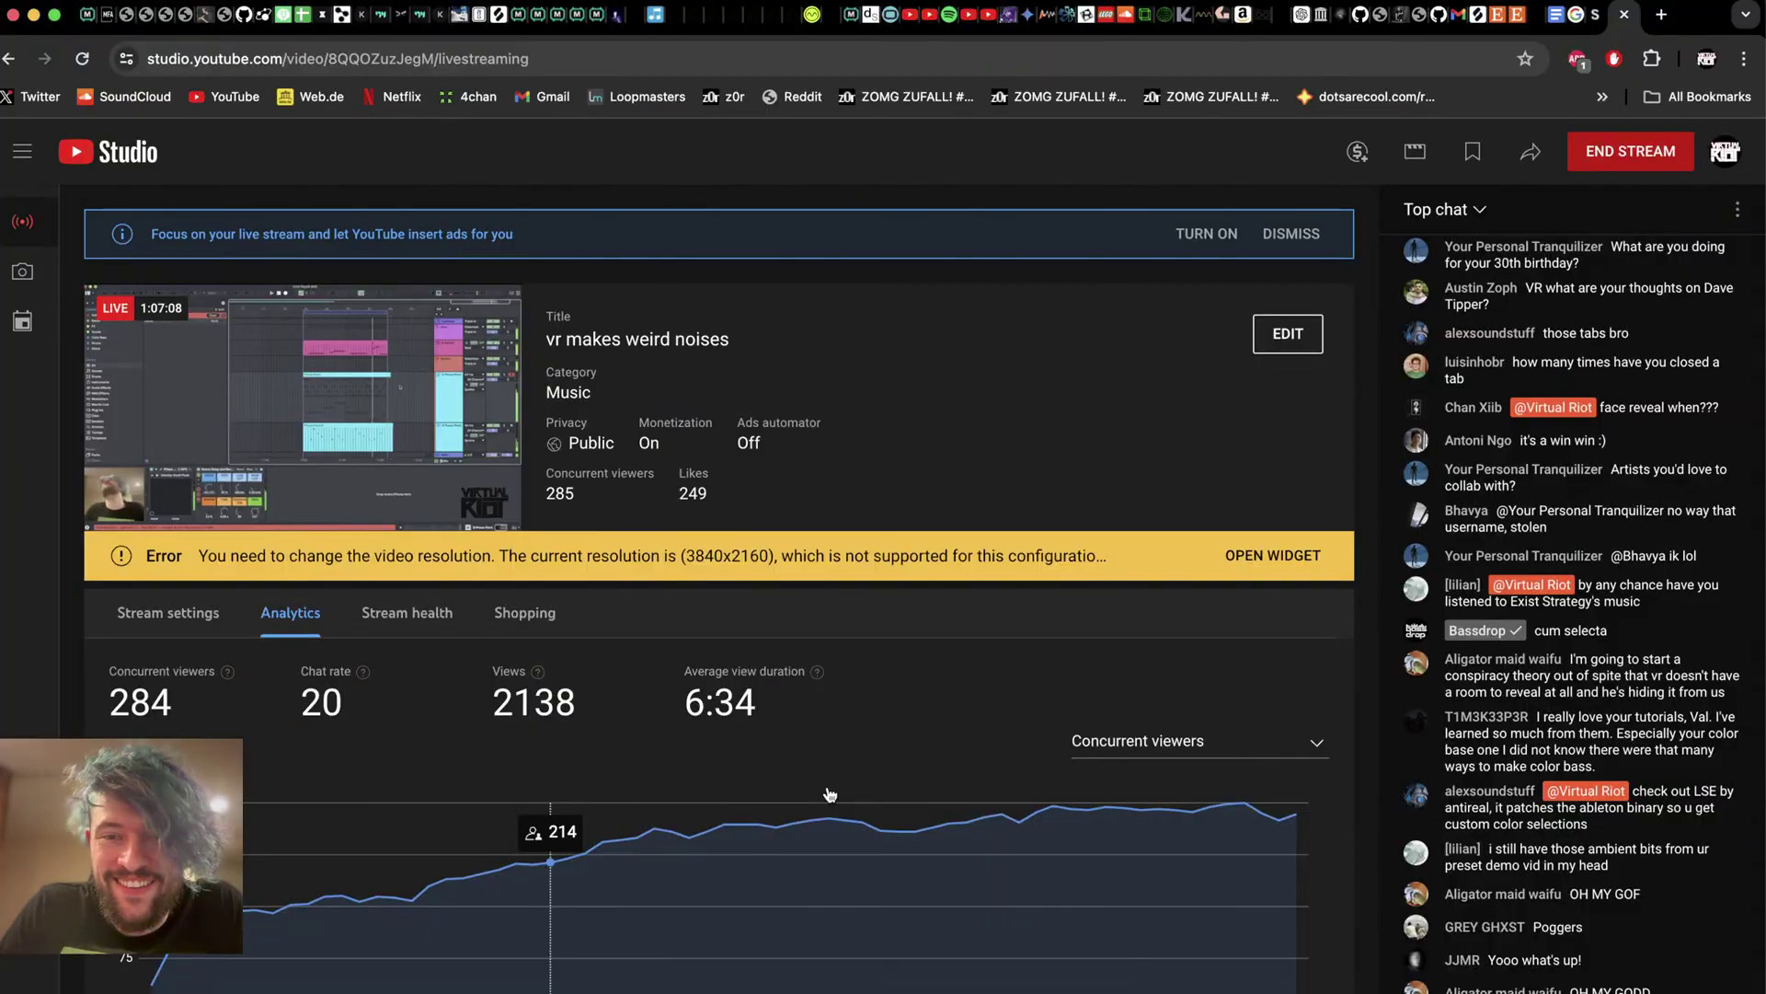
pyautogui.press('super+Tab')
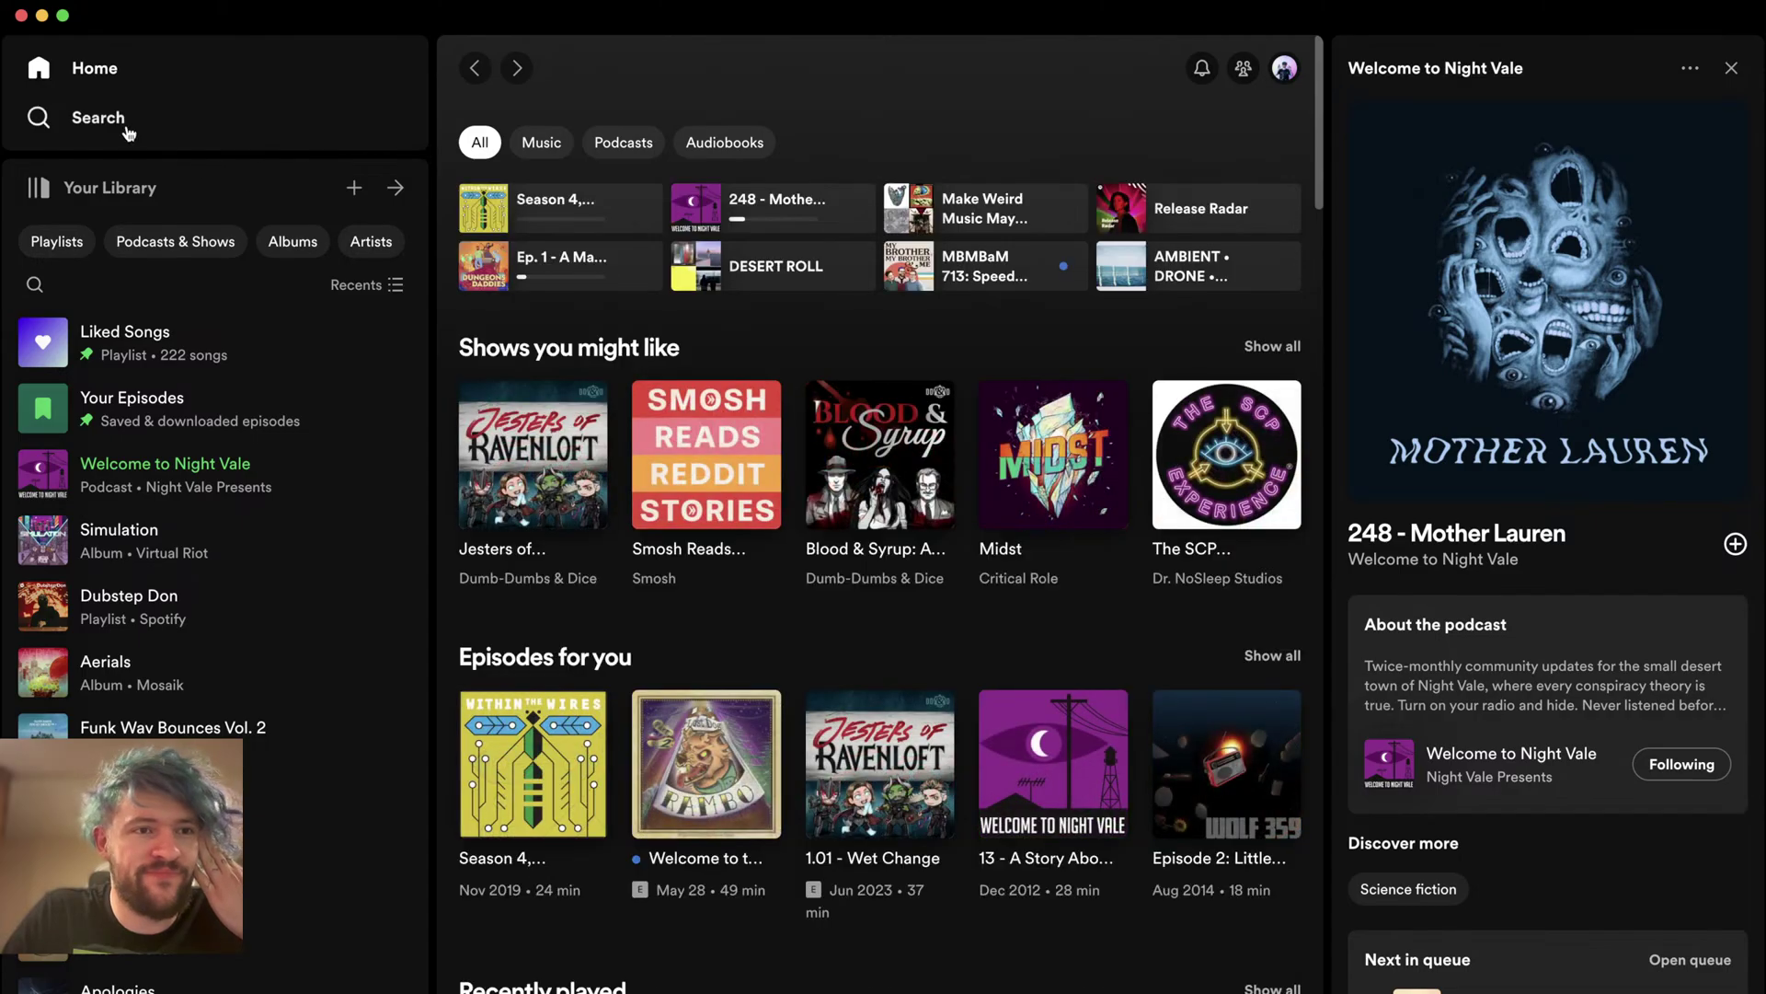
pyautogui.click(115, 121)
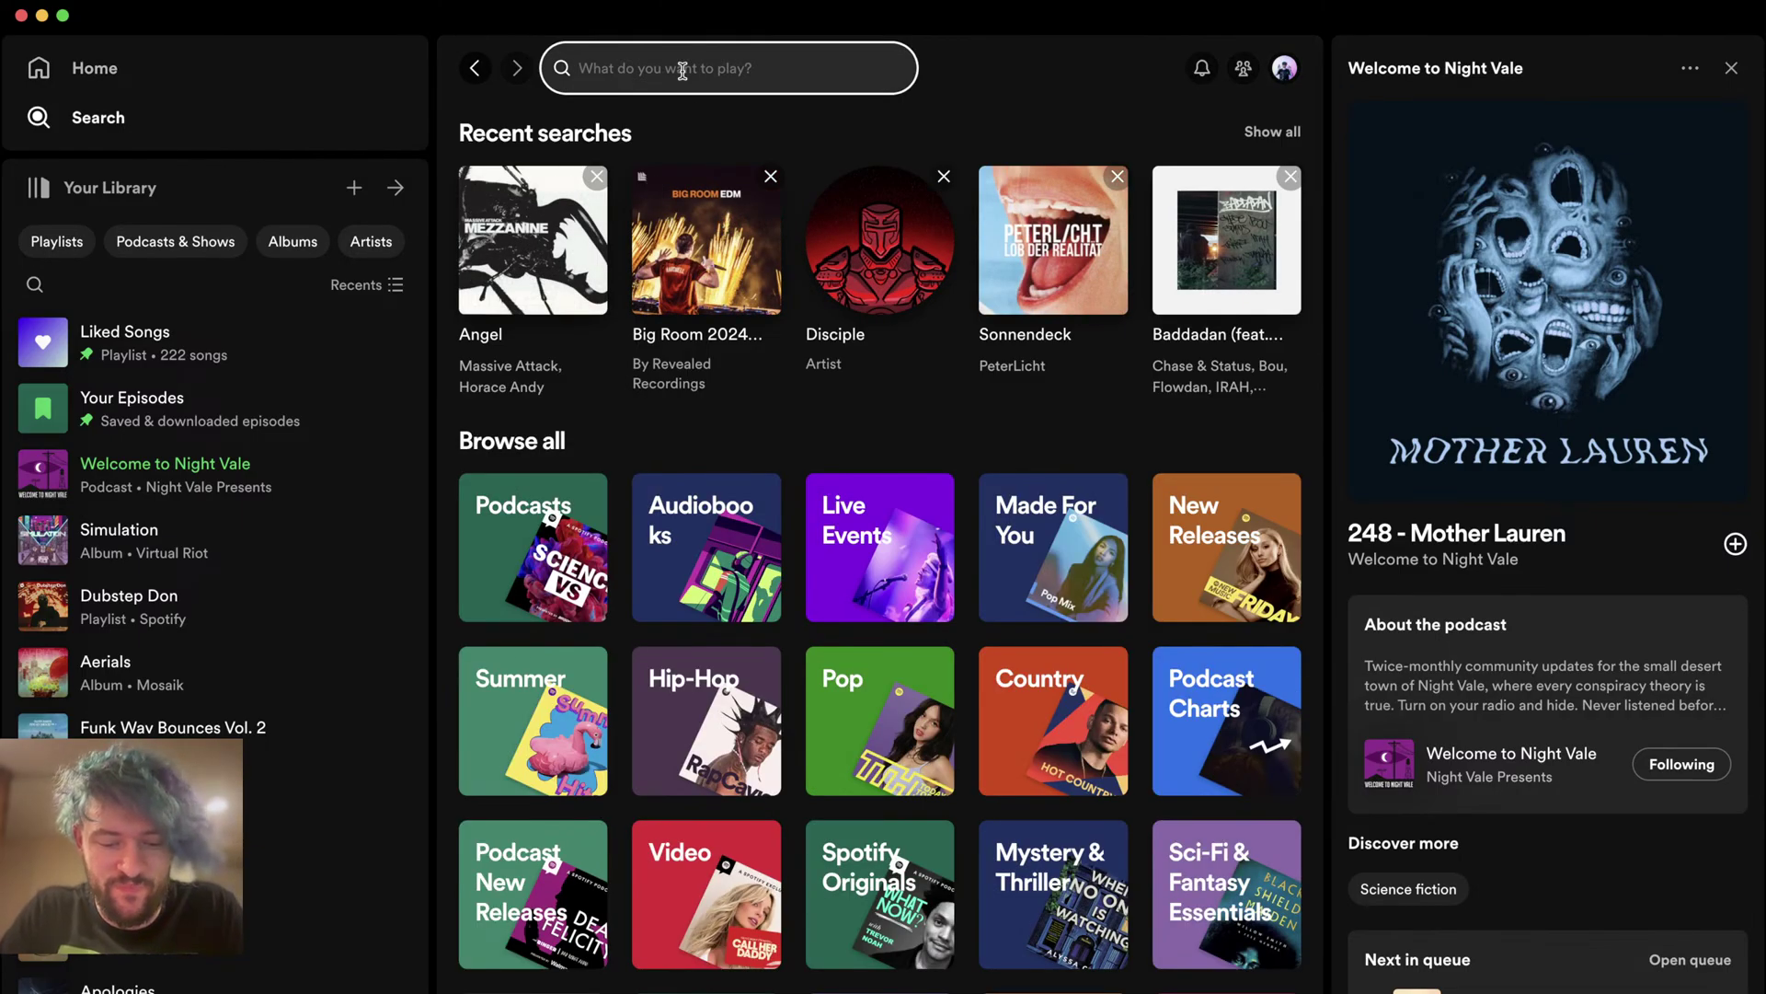
pyautogui.write('enter shikari')
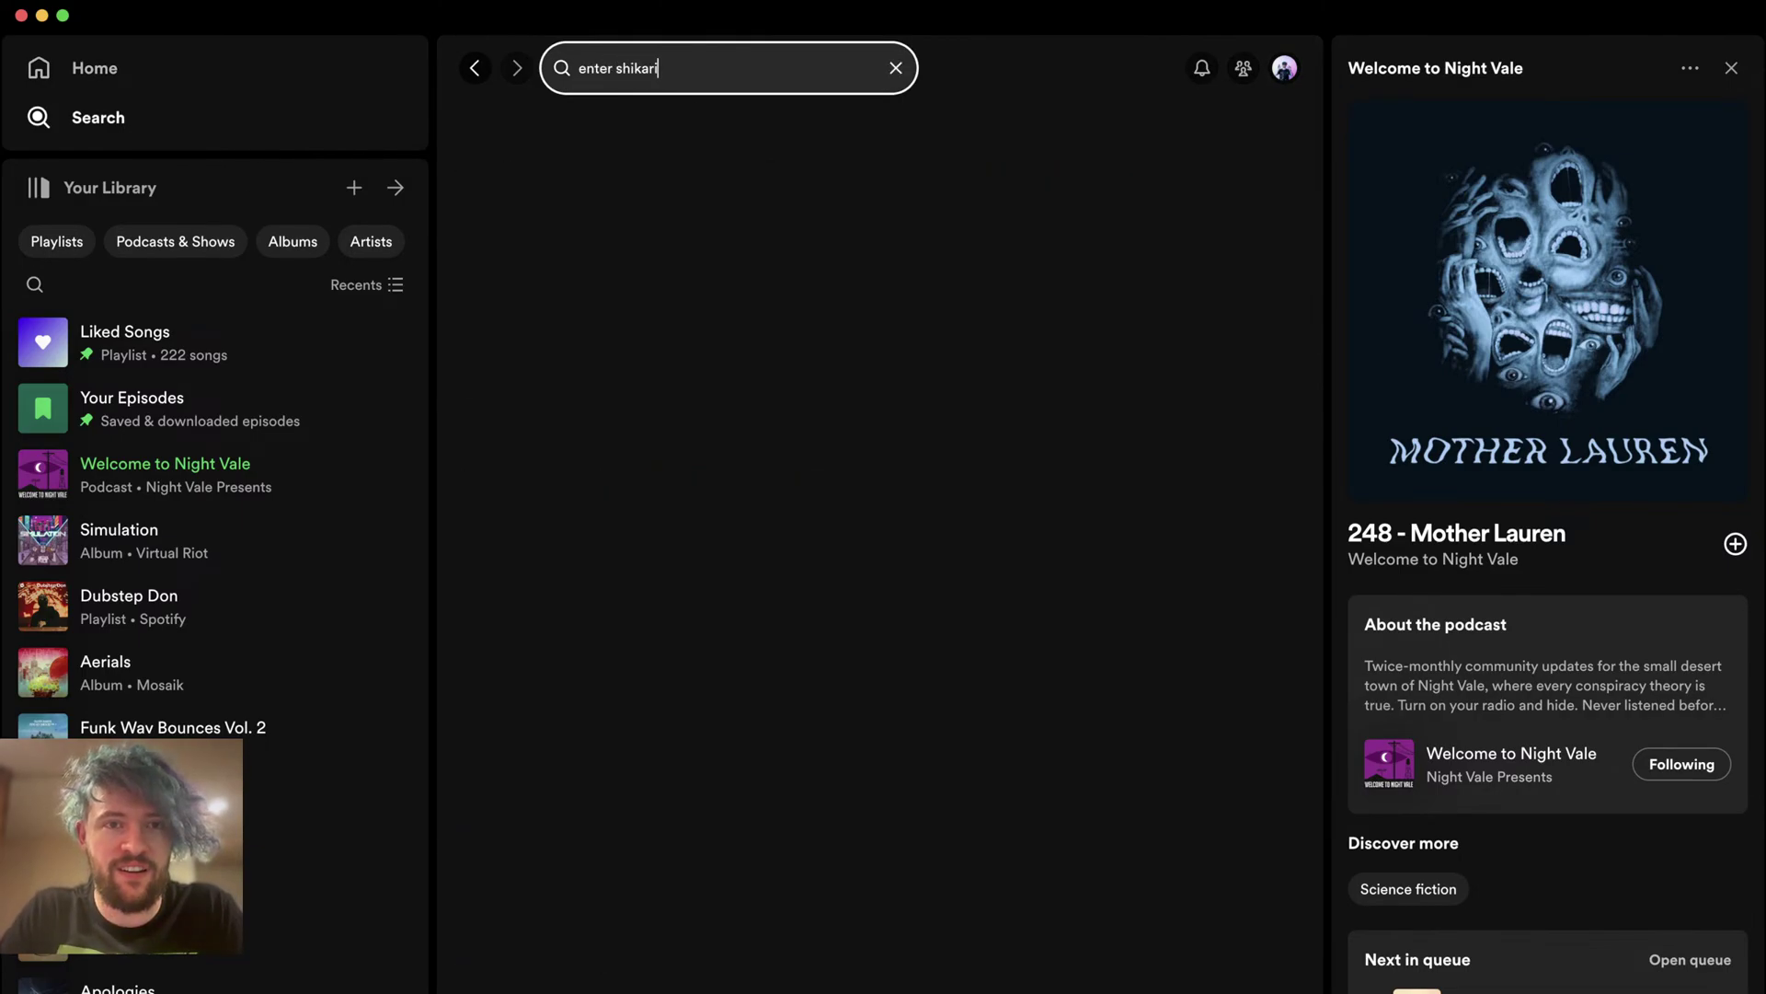
pyautogui.click(549, 389)
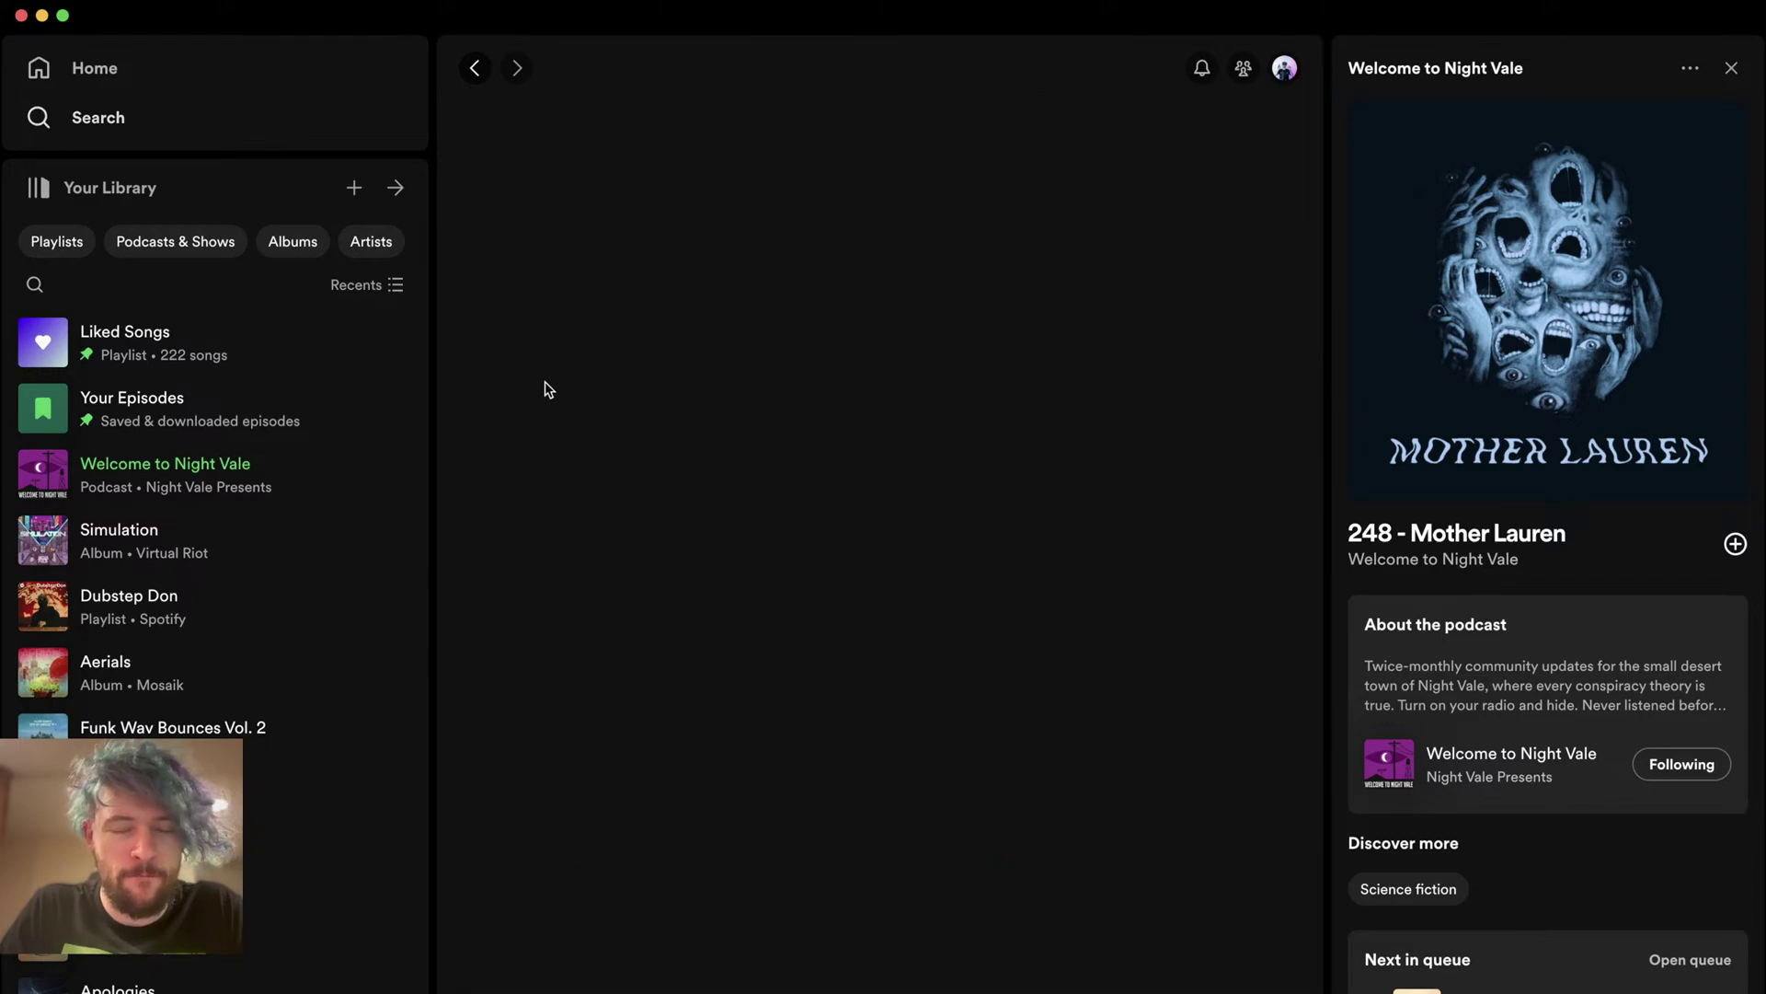
# - Open the album Nothing is True & Everything is Possible and play the track "the pressure's on."
pyautogui.scroll(-6, 683, 736)
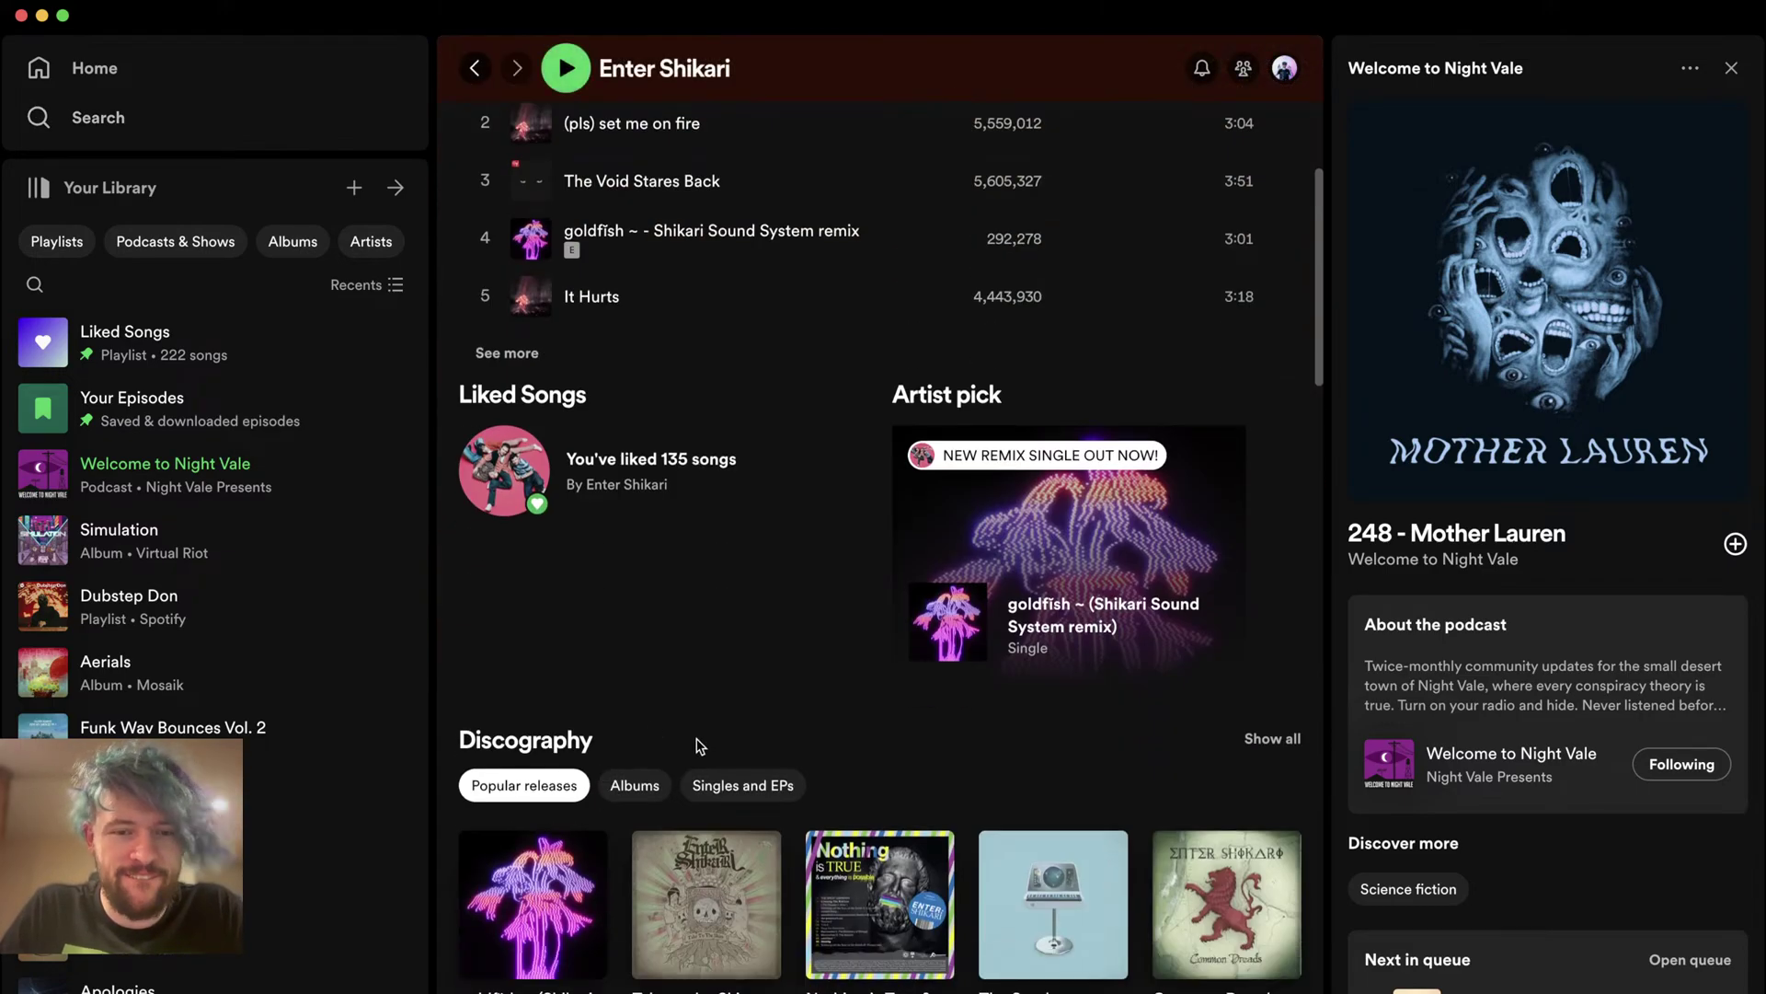
pyautogui.click(865, 731)
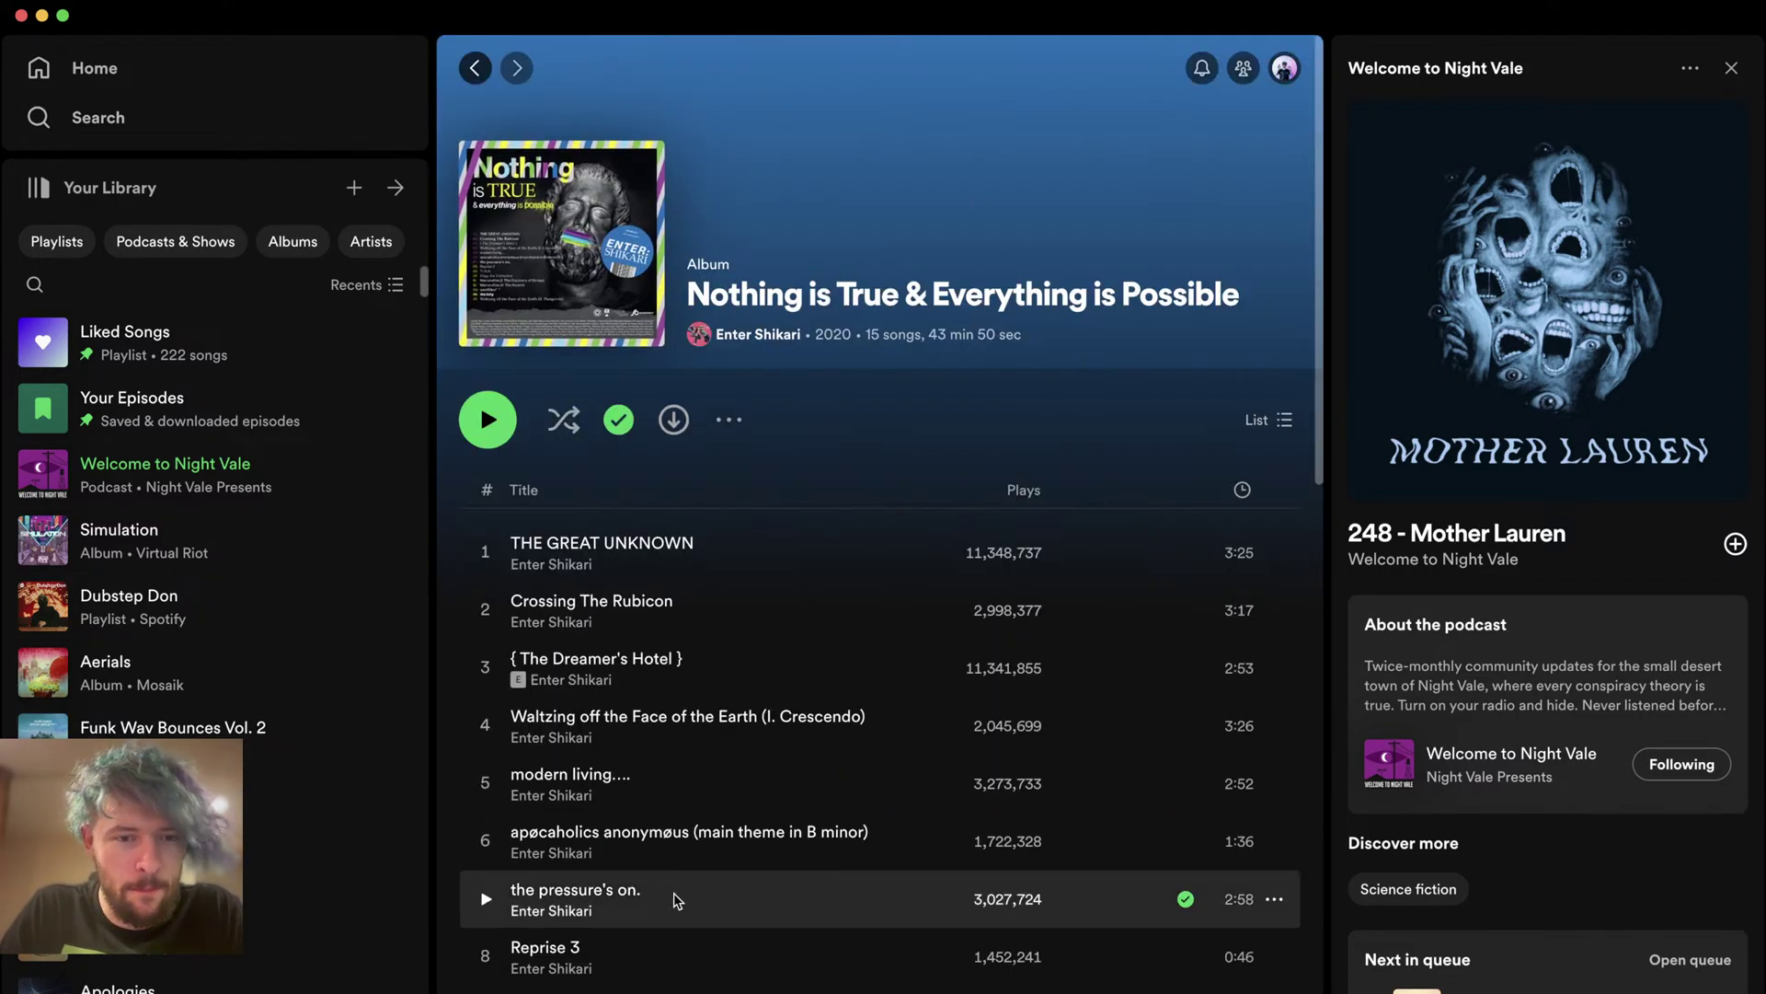
pyautogui.scroll(-2, 669, 906)
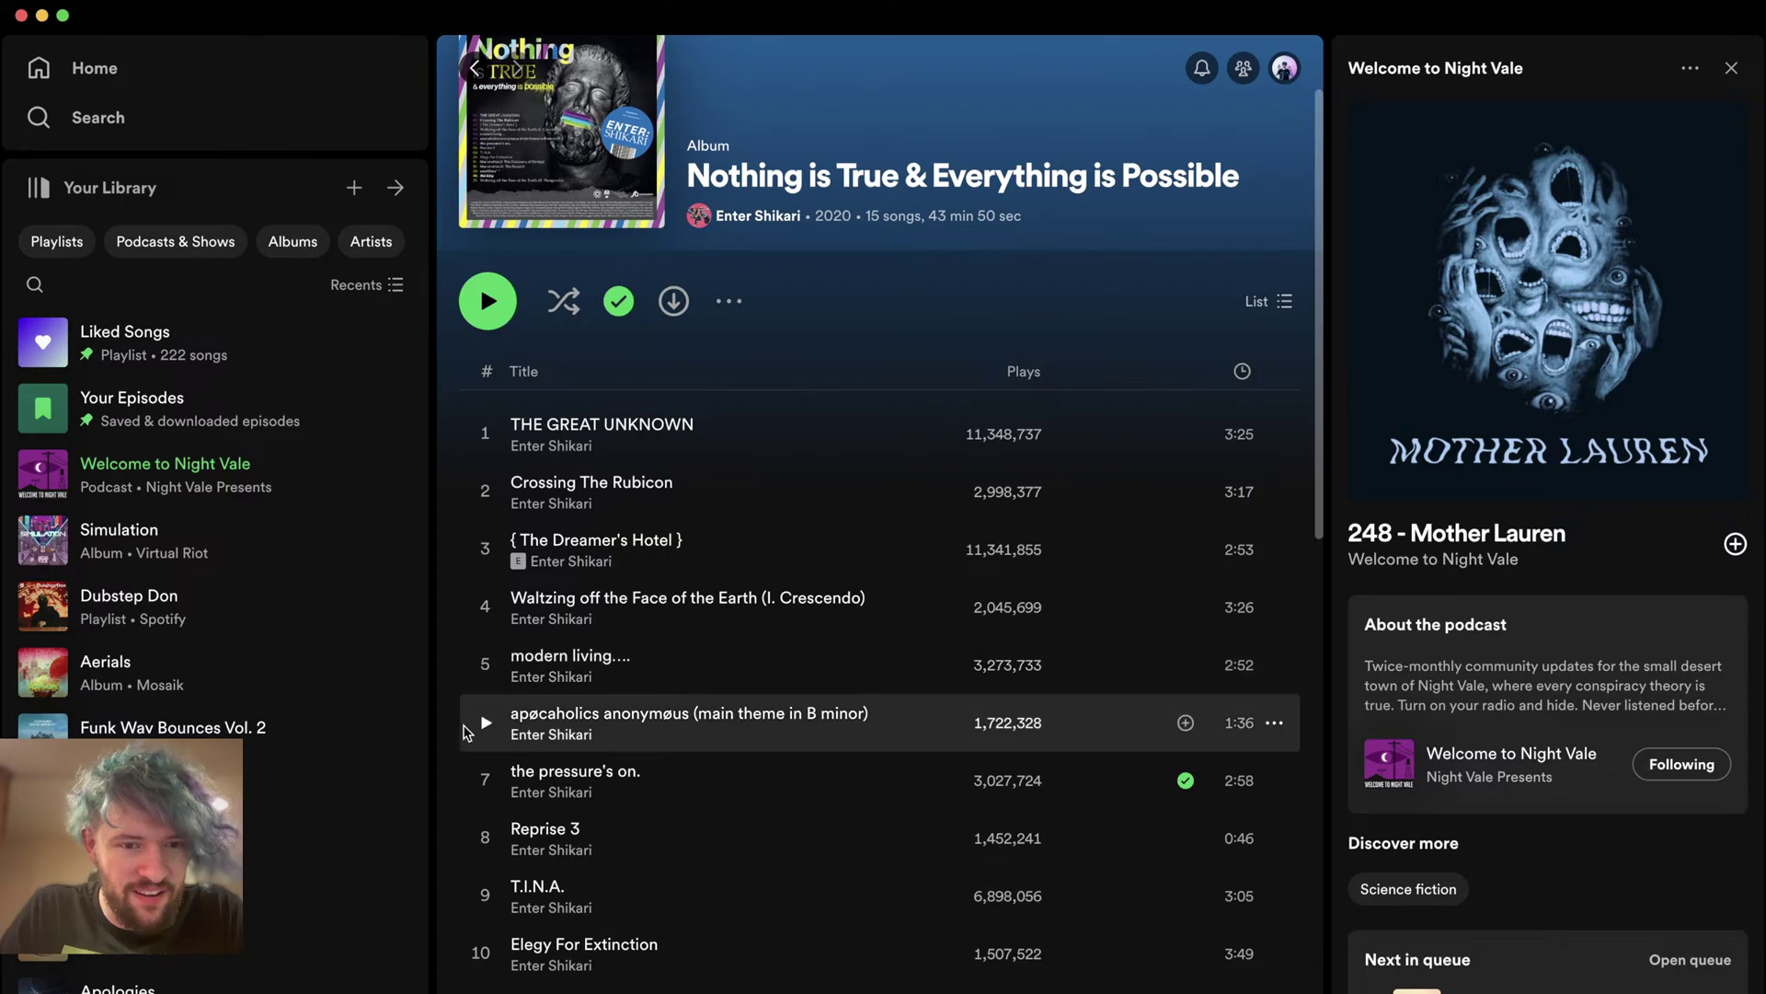
pyautogui.click(487, 780)
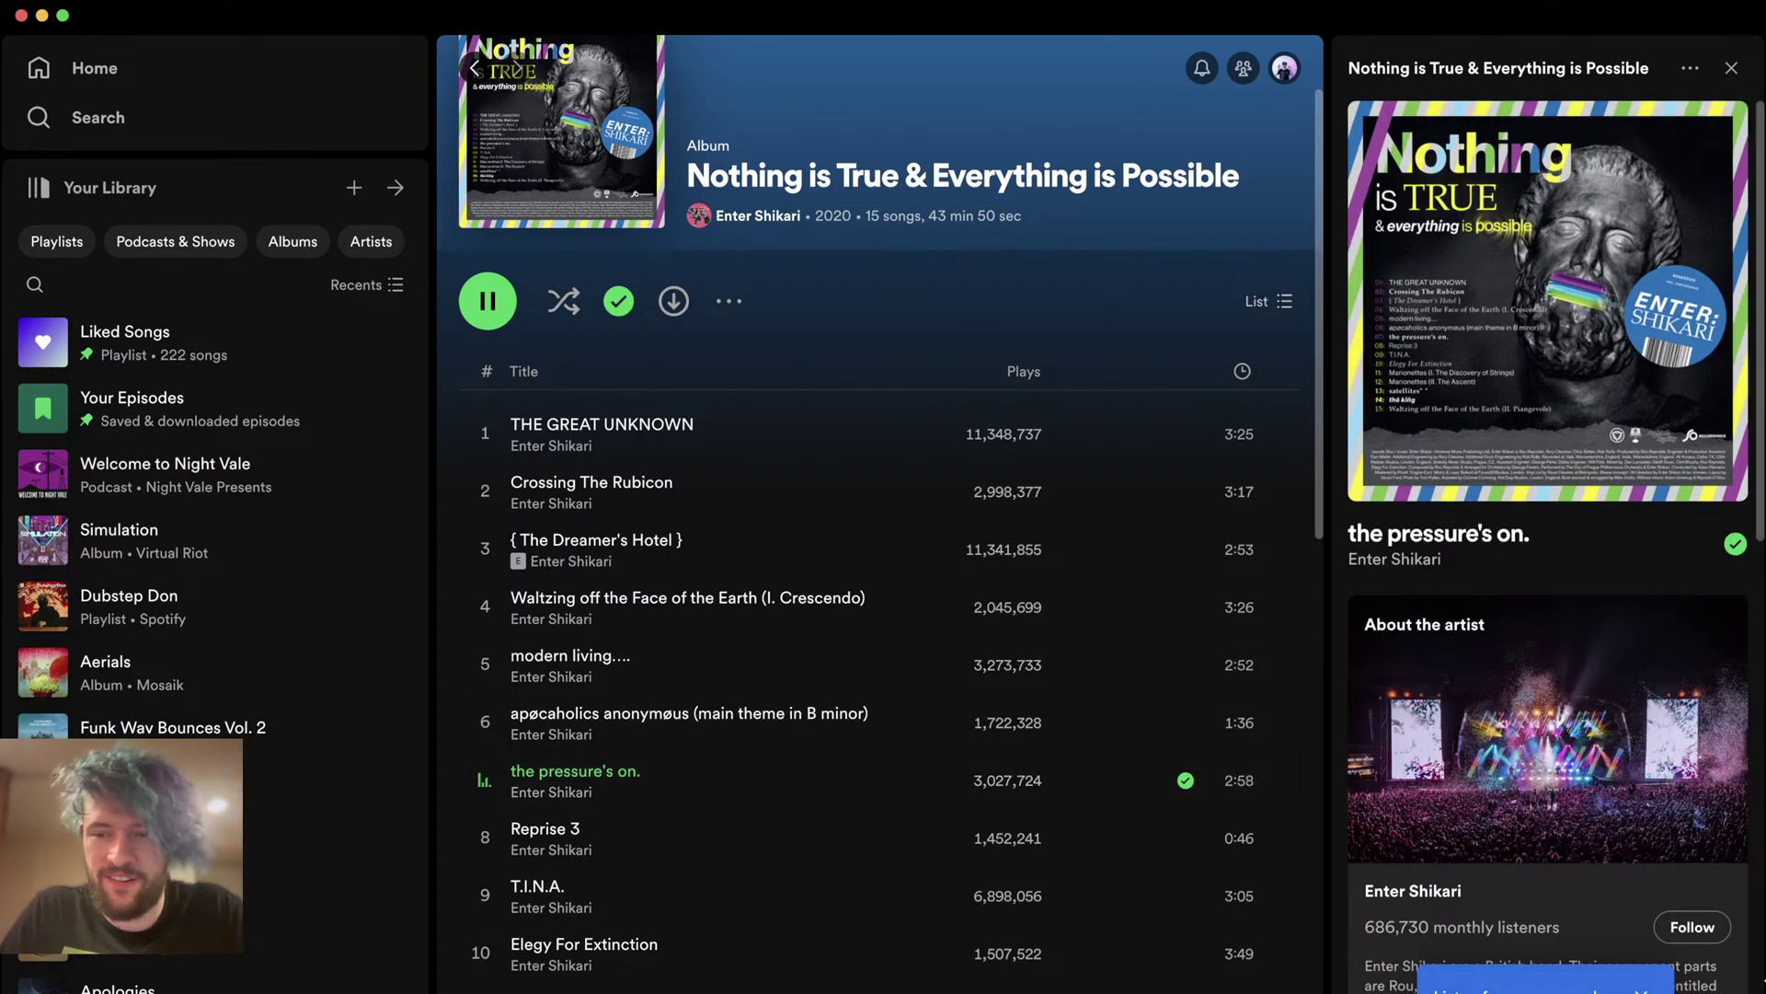
# - Shrink the Spotify window, check the audio mixer in Streamlabs Desktop while the song plays, and pause the song
pyautogui.moveTo(1762, 989); pyautogui.dragTo(1032, 657)
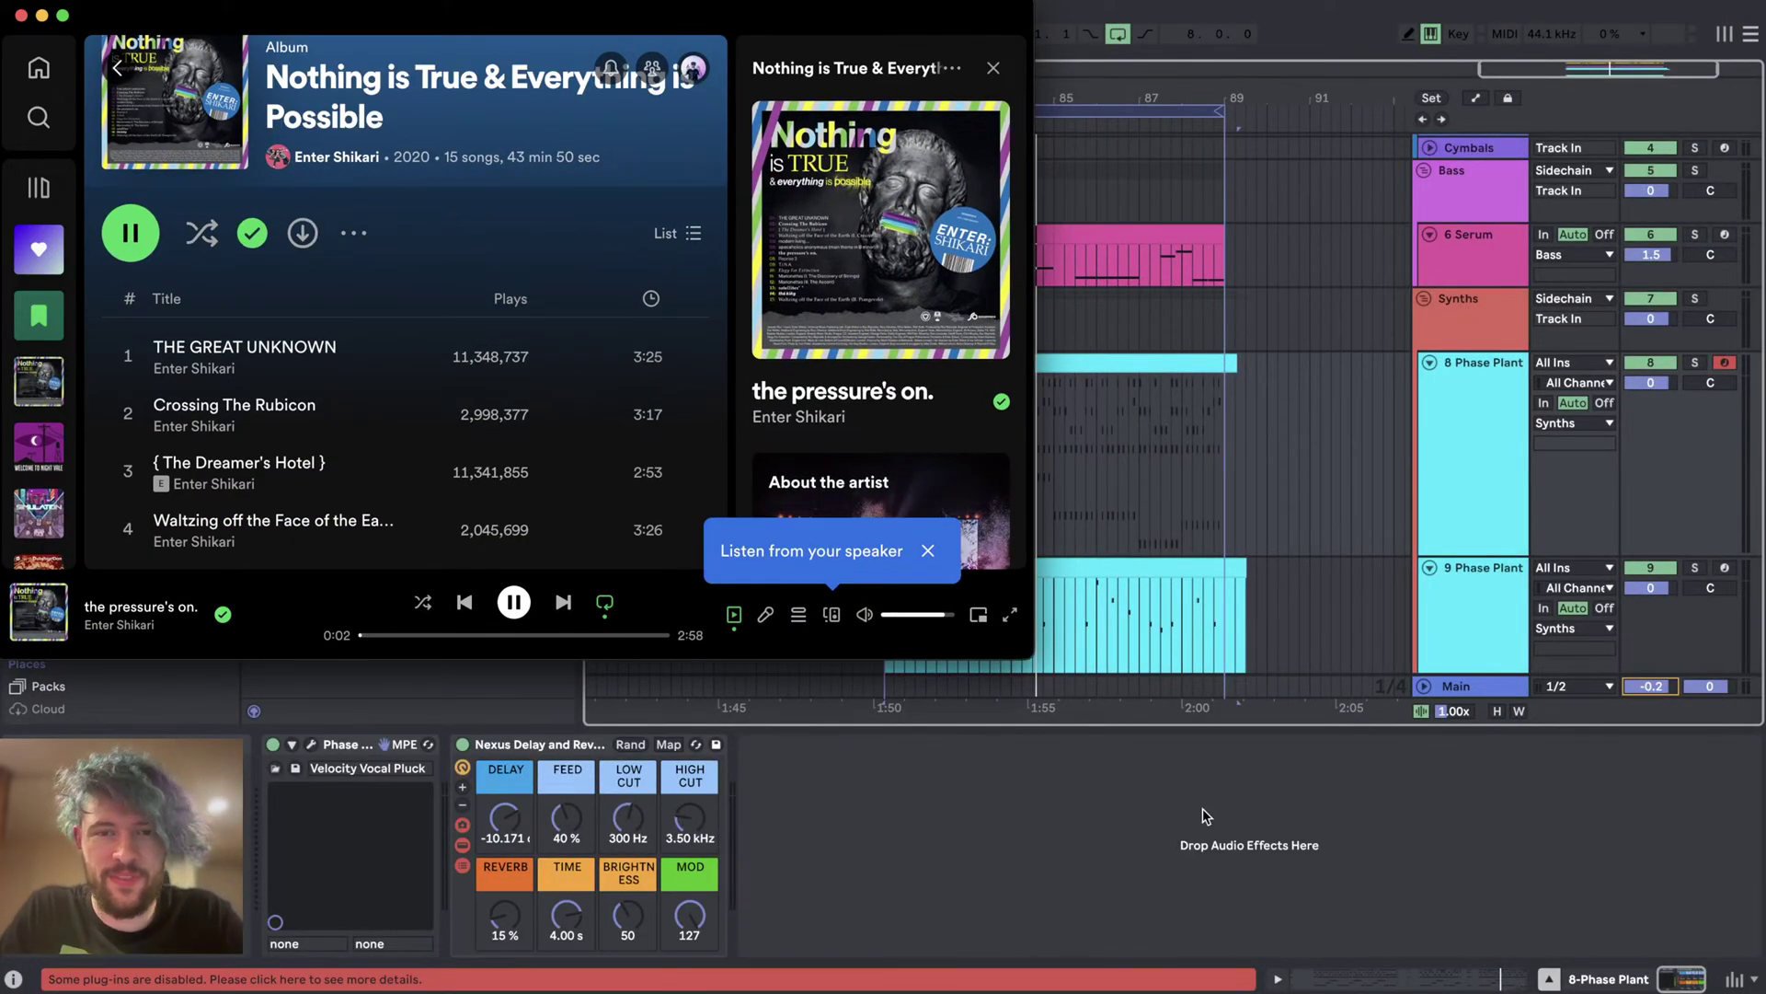
pyautogui.press('super+Tab')
pyautogui.press('super+Tab')
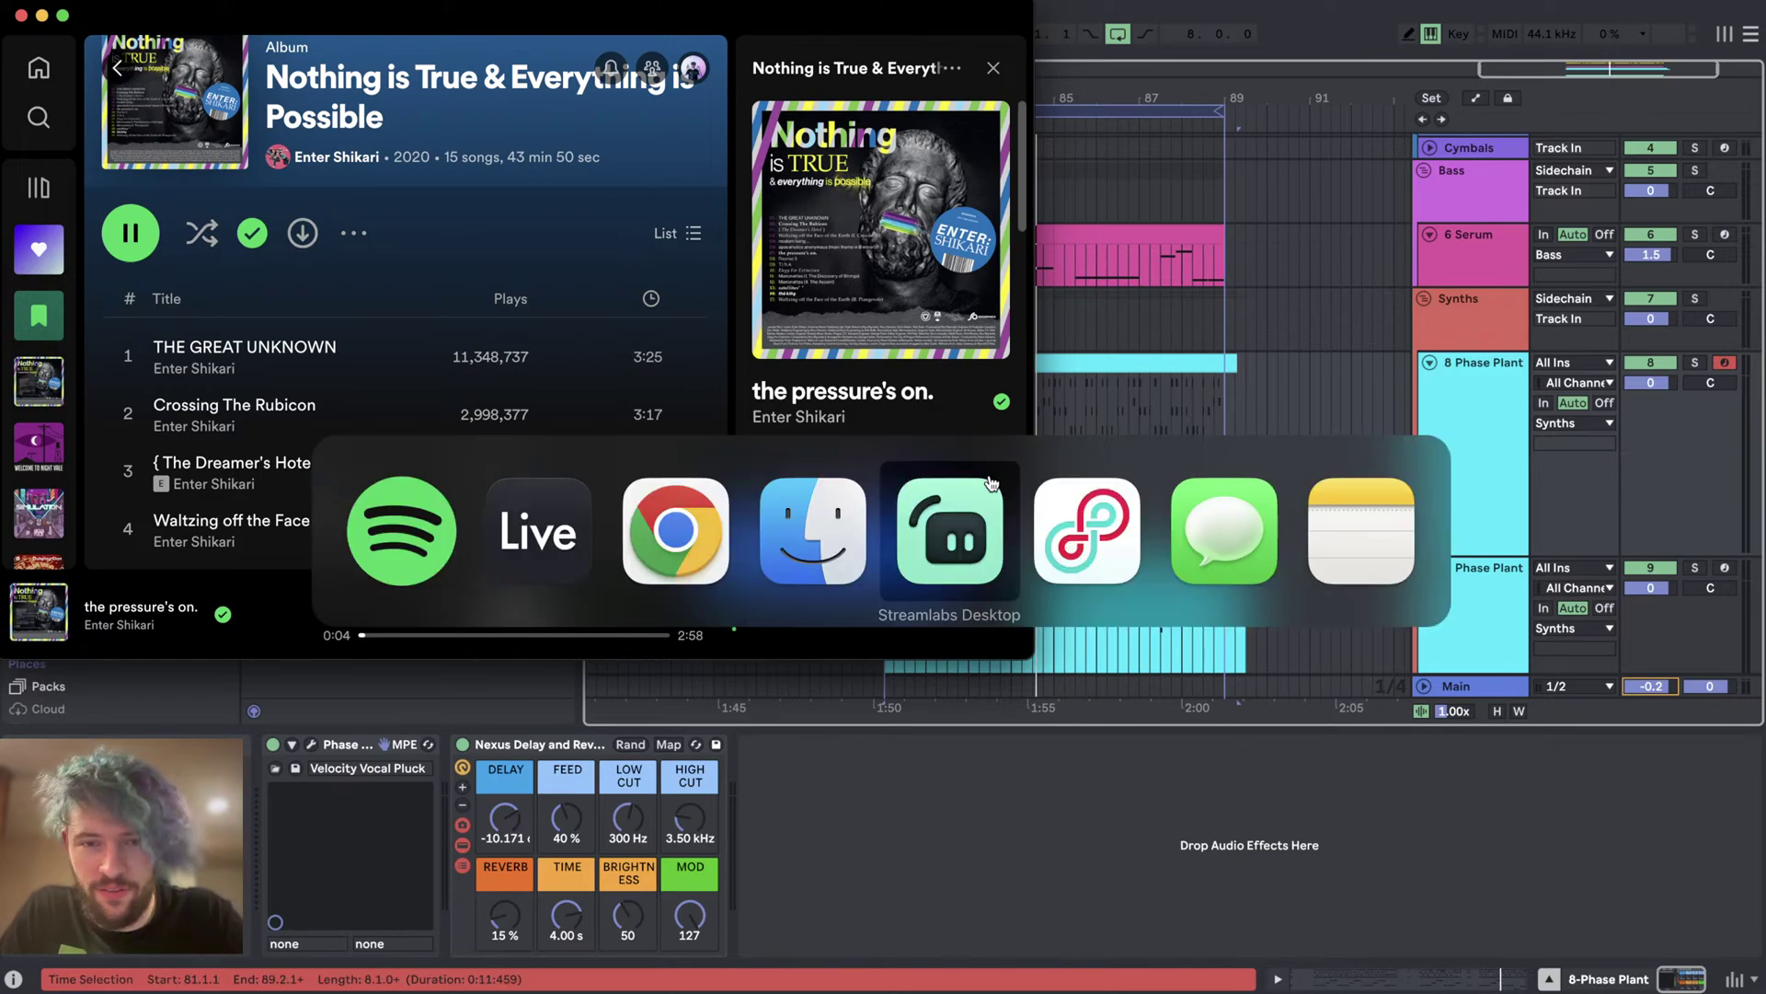
pyautogui.click(945, 546)
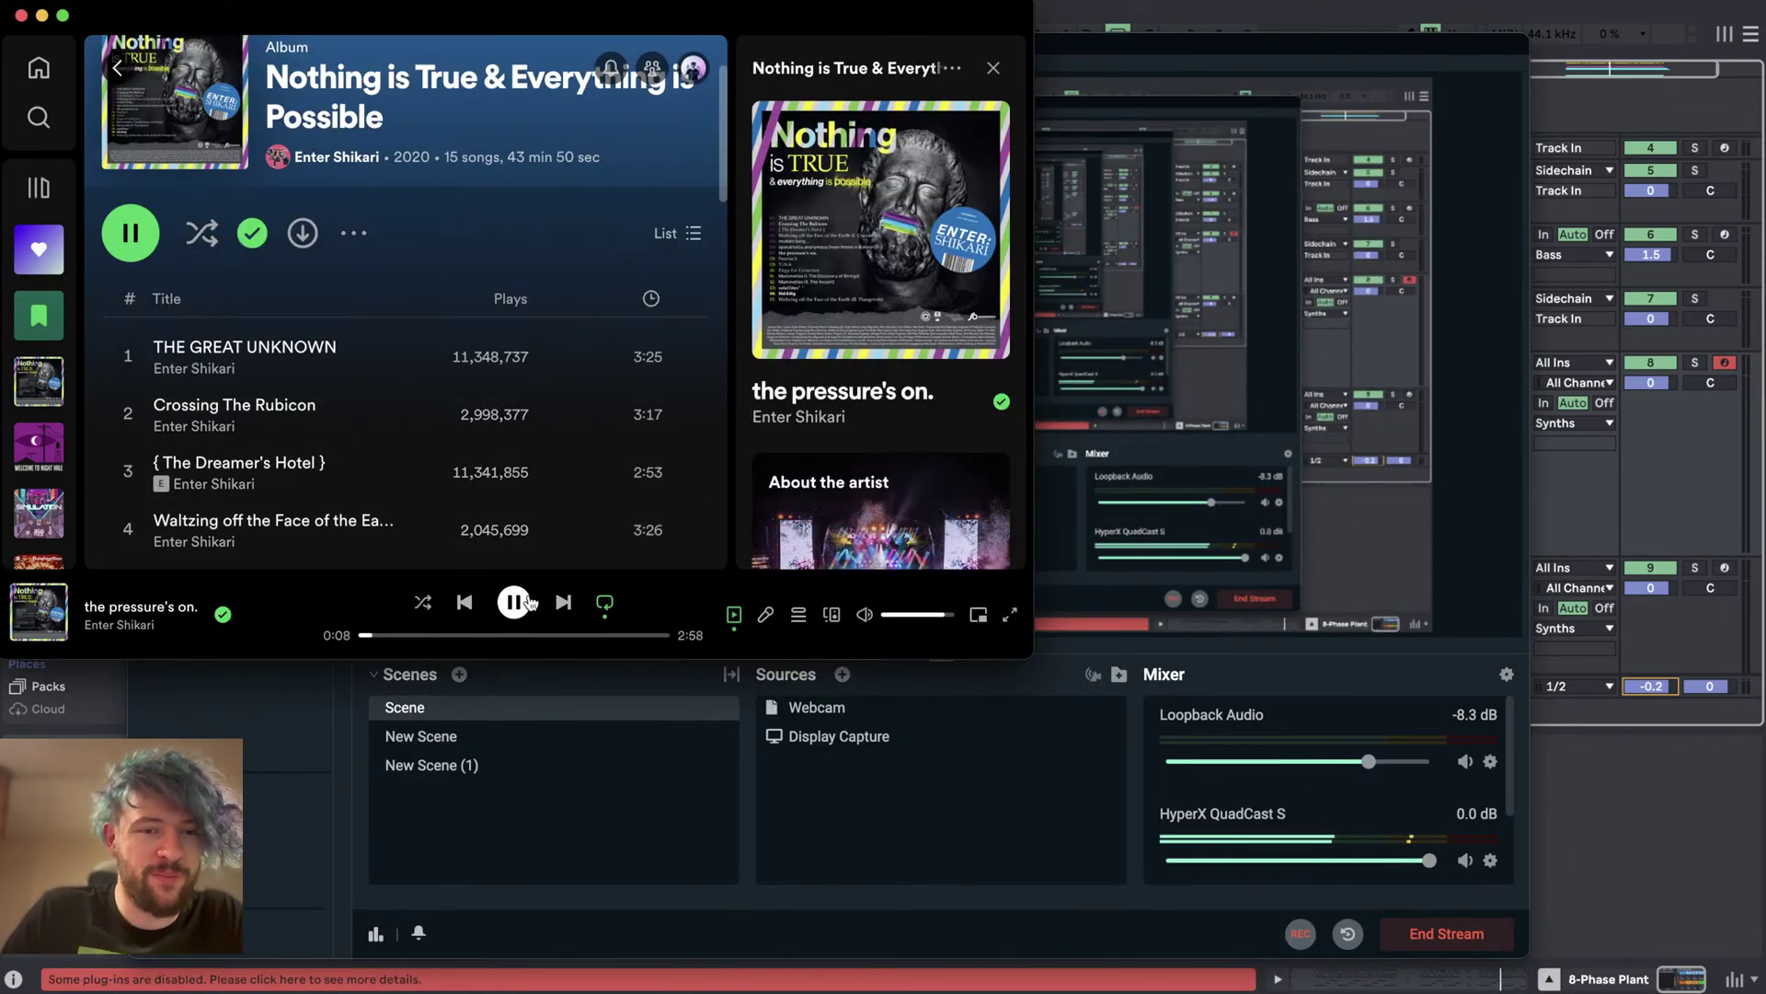
pyautogui.press('super+Tab')
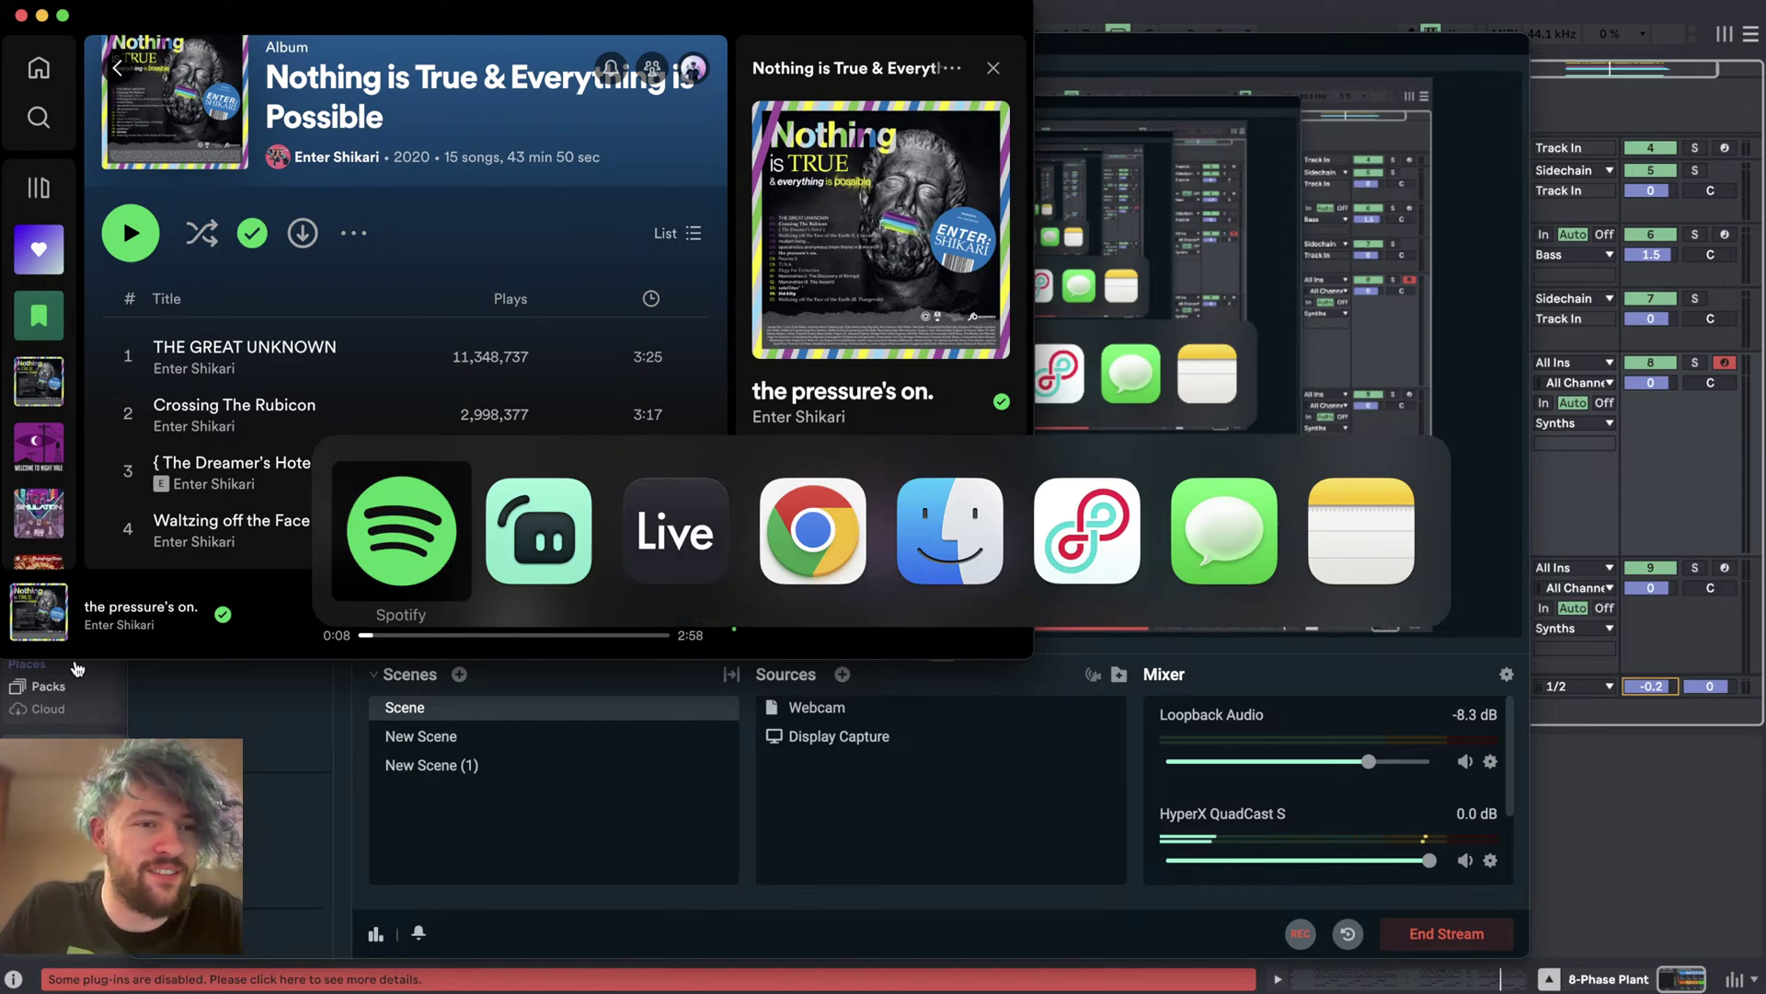
pyautogui.scroll(-1, 462, 255)
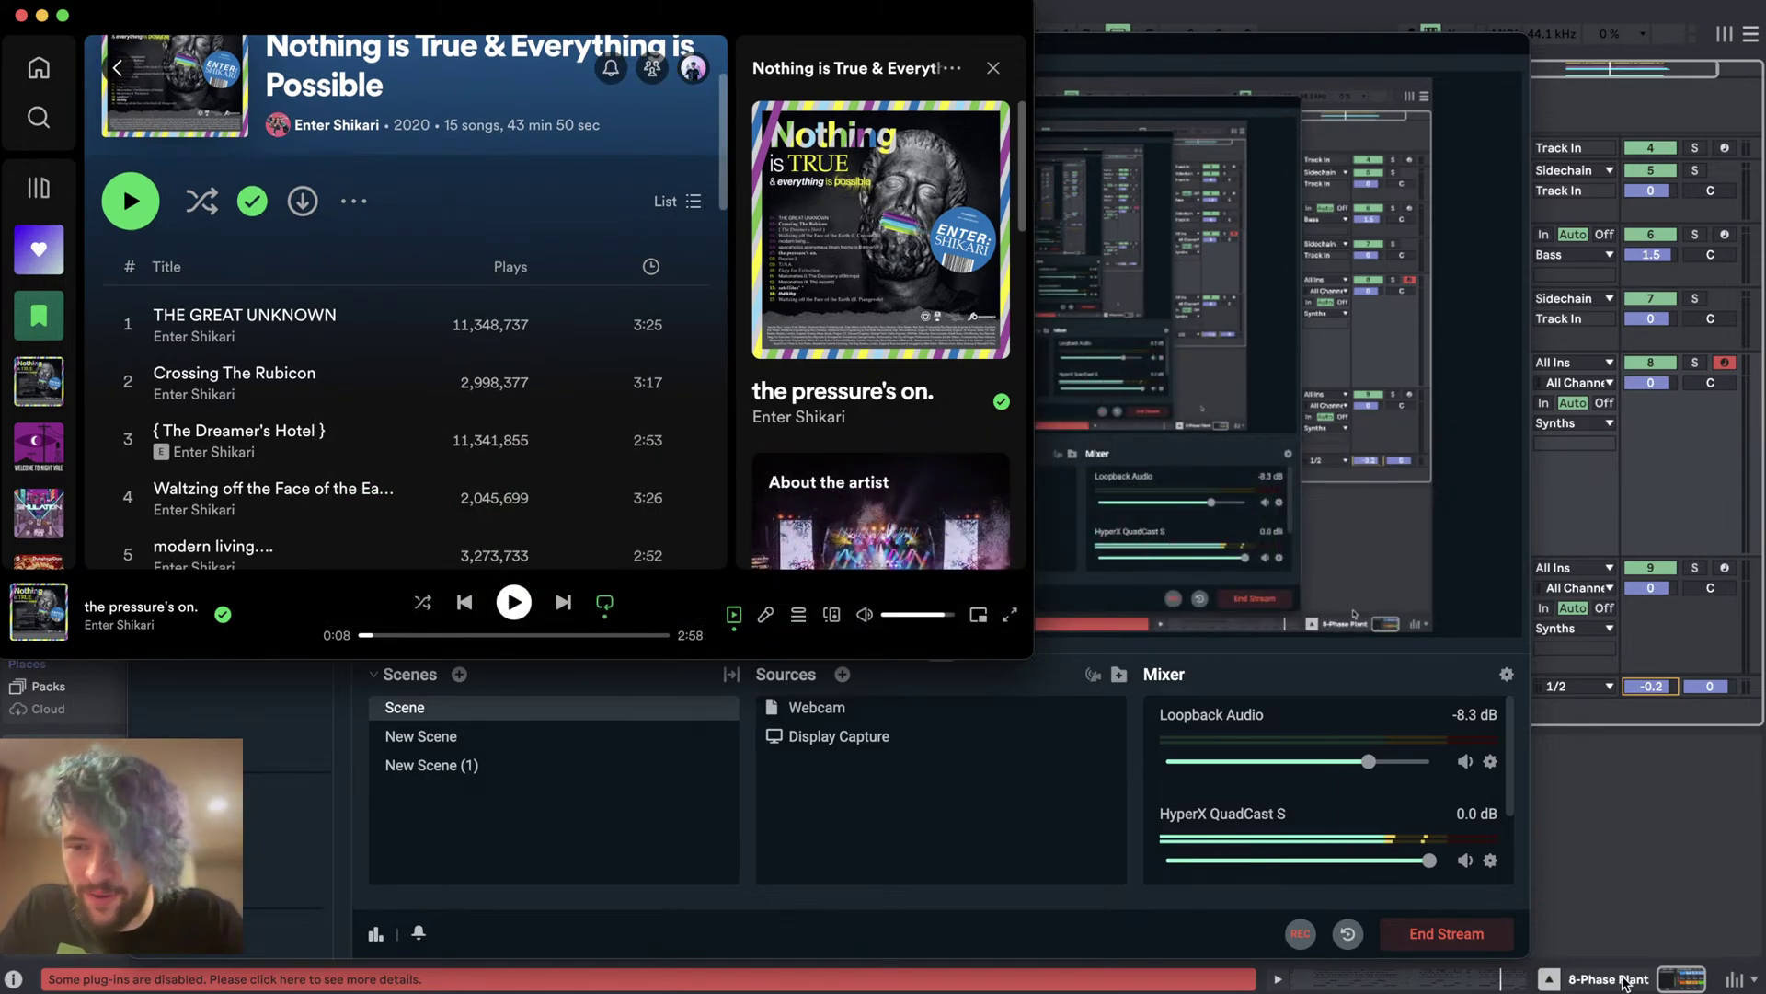
# - Switch to YouTube Studio and read the latest live chat messages
pyautogui.press('super+Tab')
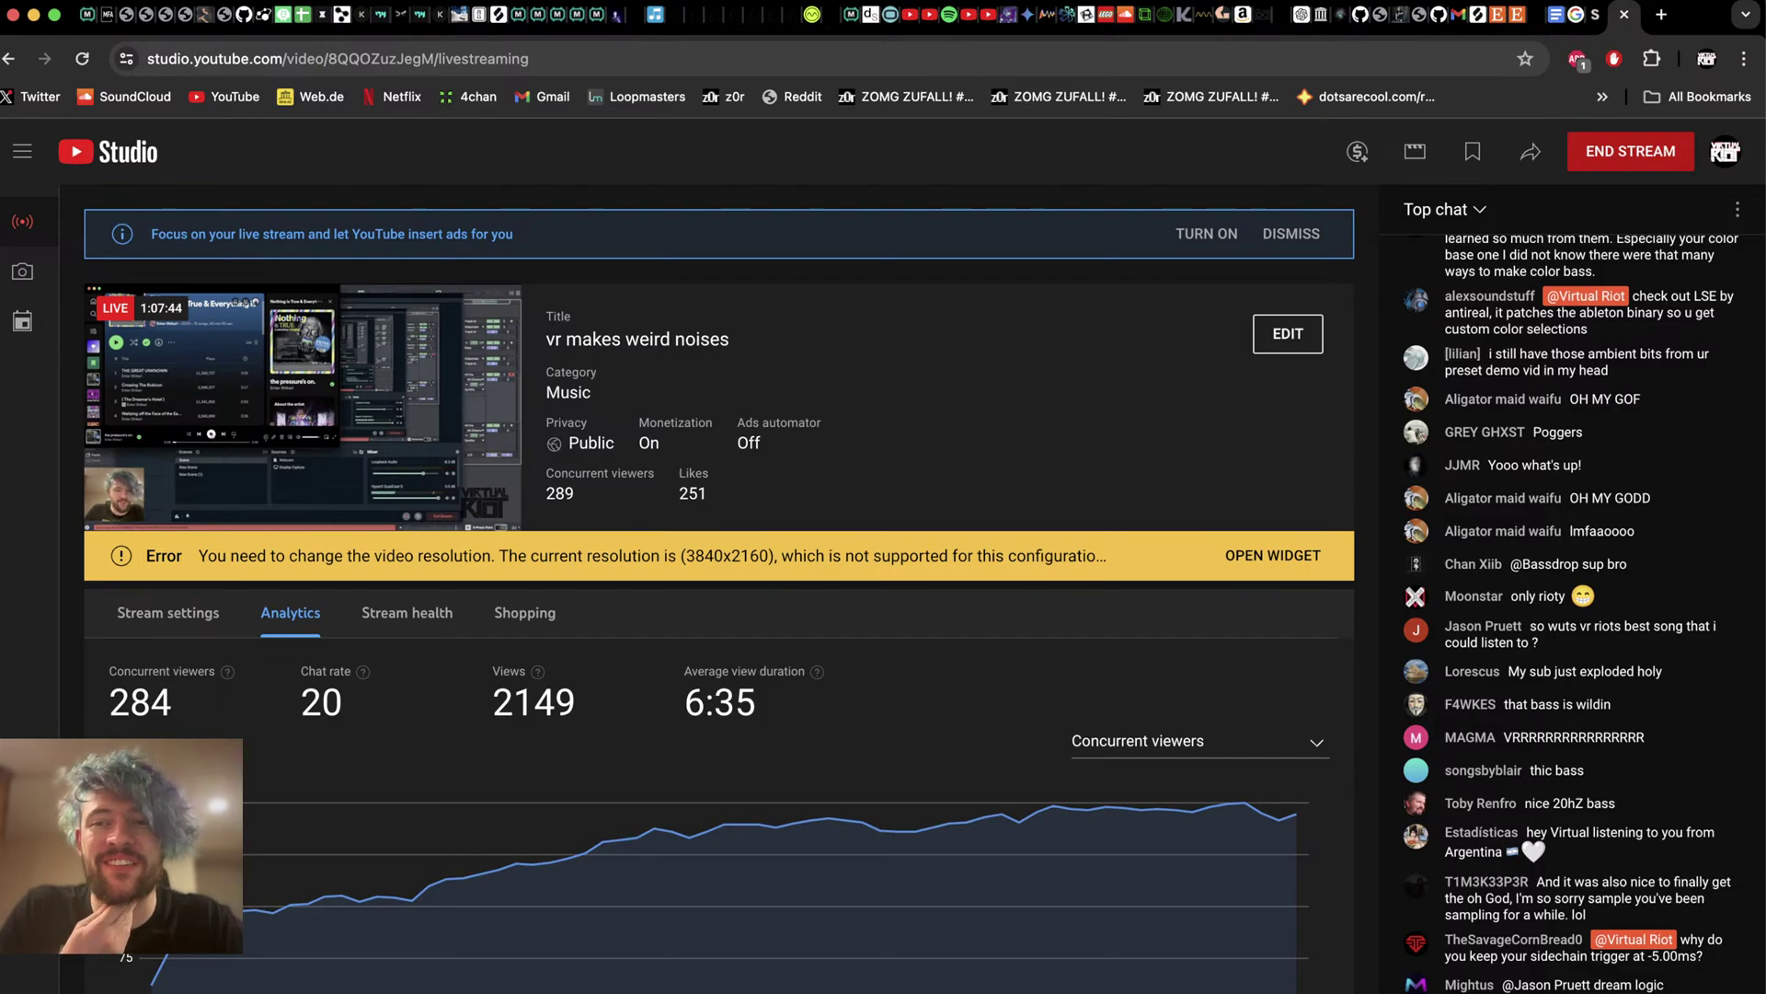
pyautogui.press('super+Tab')
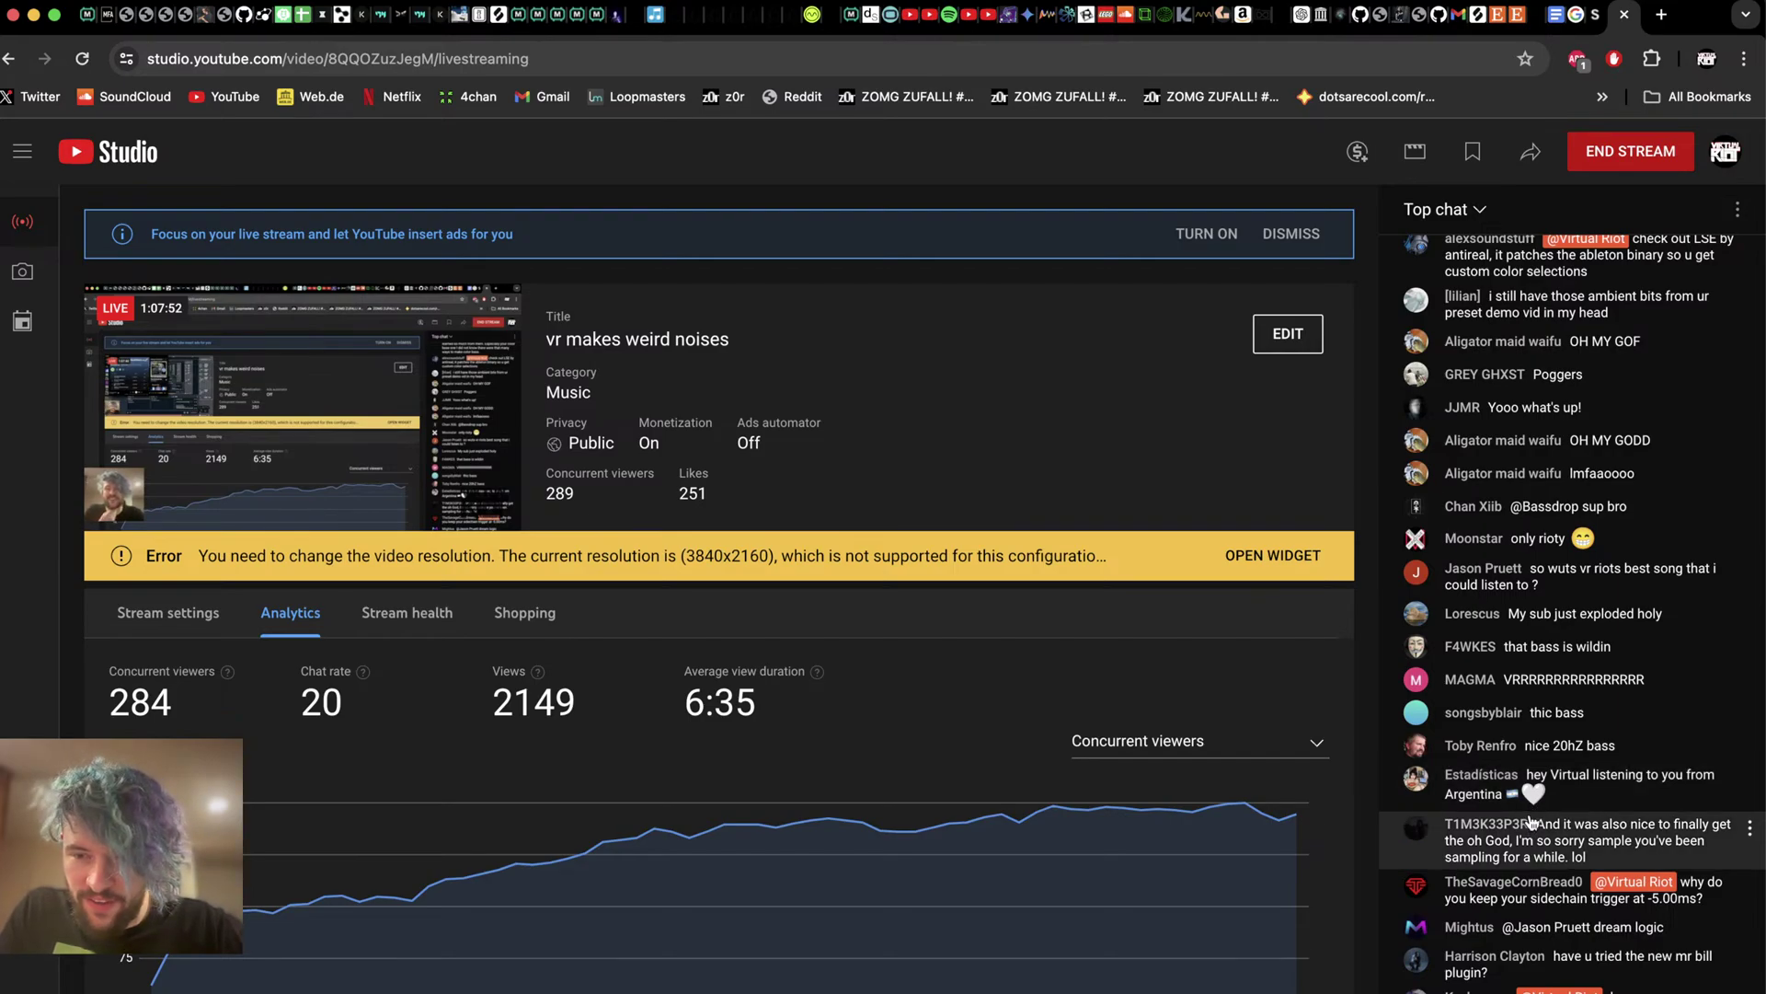
# - Switch back to Ableton Live and unfold the Trigger track below the Sidechain track
pyautogui.press('super+Tab')
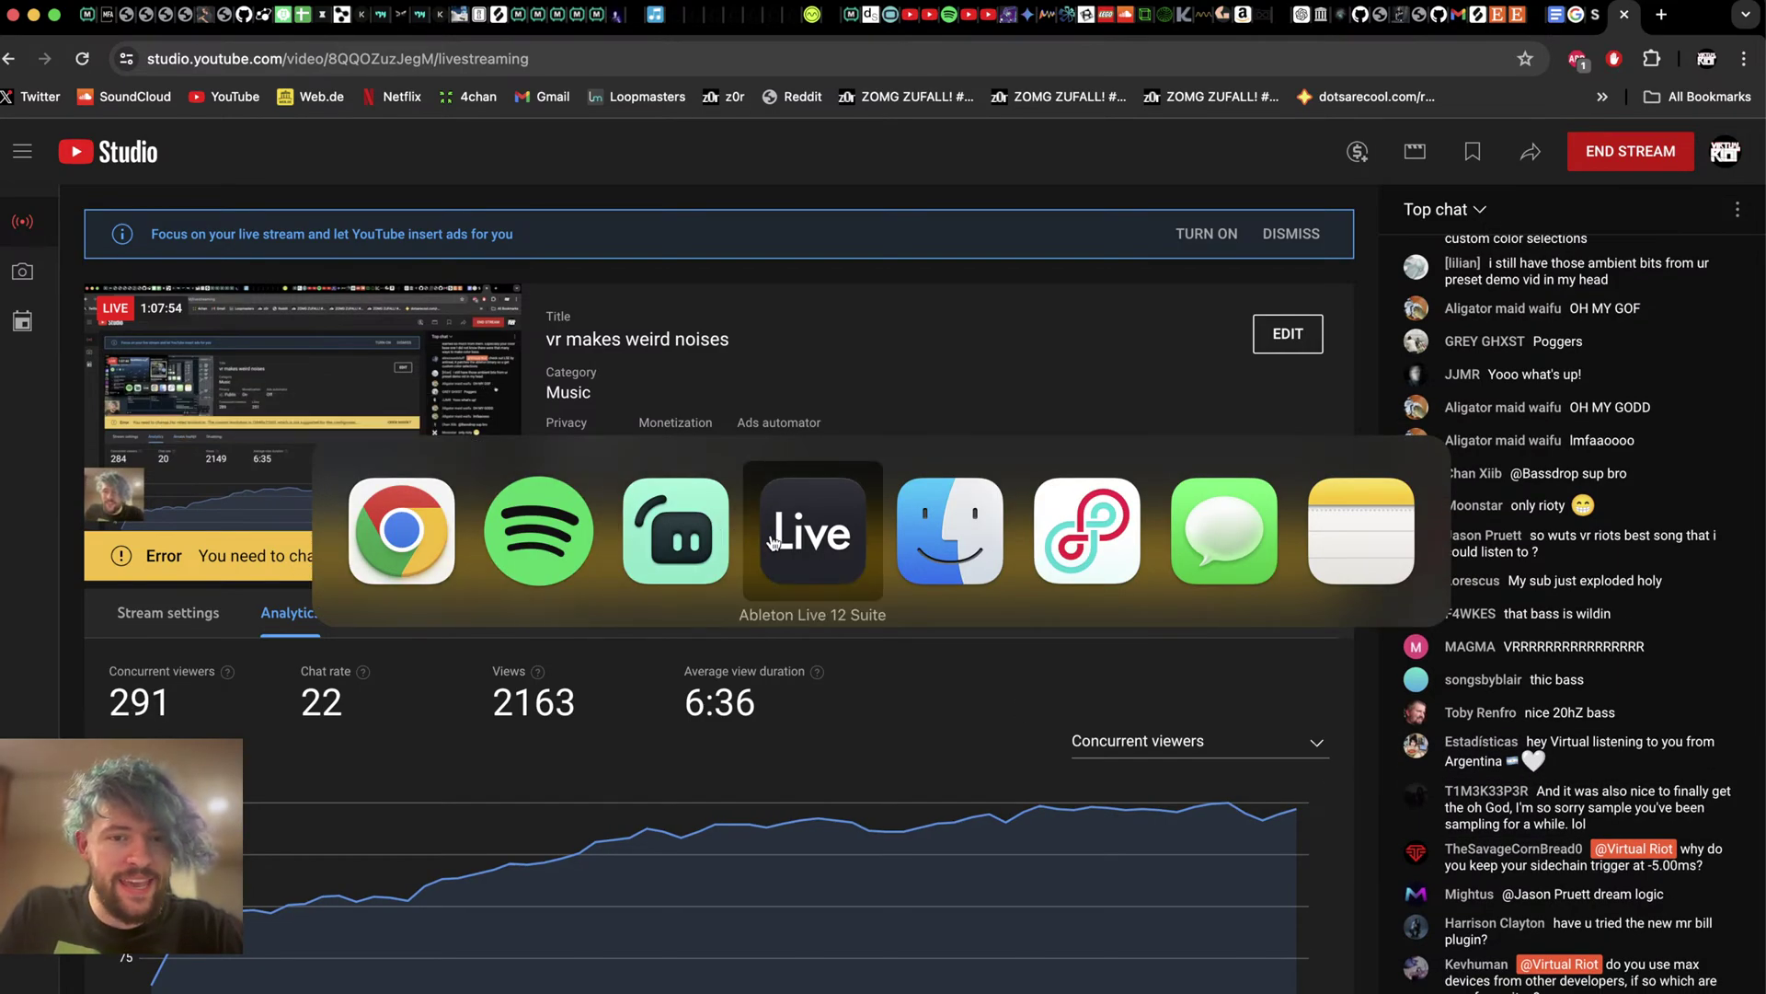
pyautogui.click(785, 542)
pyautogui.scroll(-10, 1030, 460)
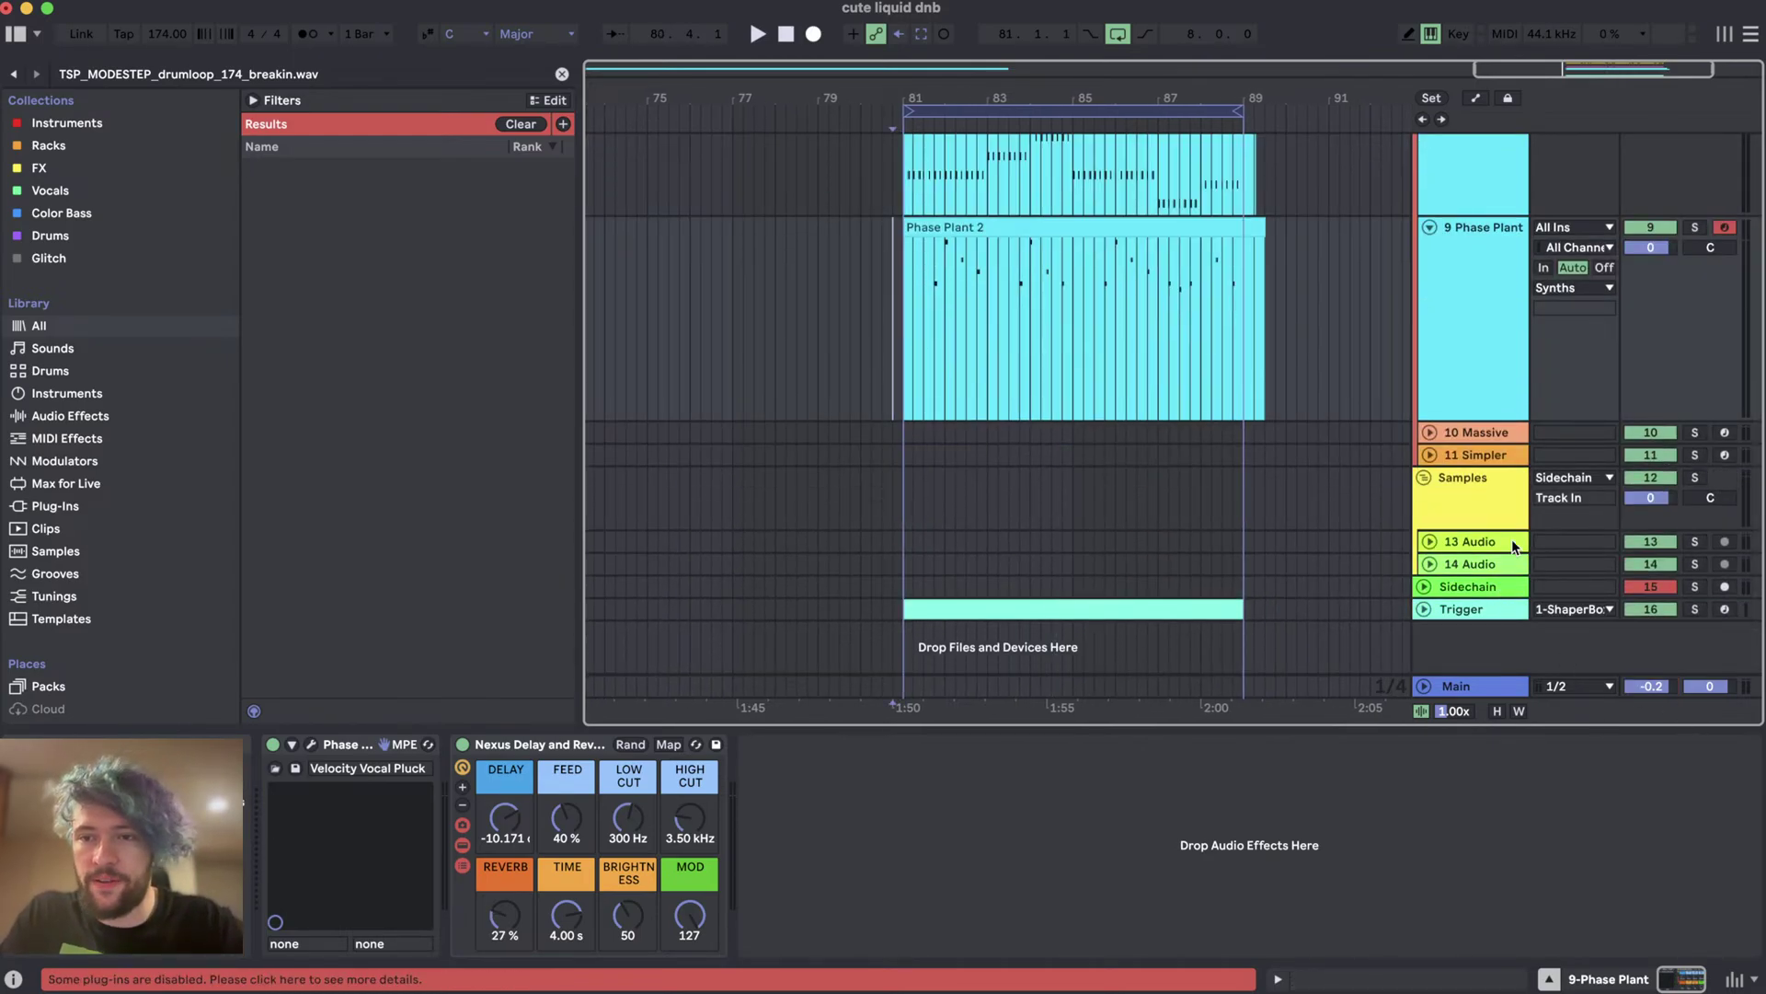
pyautogui.click(1463, 609)
pyautogui.click(1422, 611)
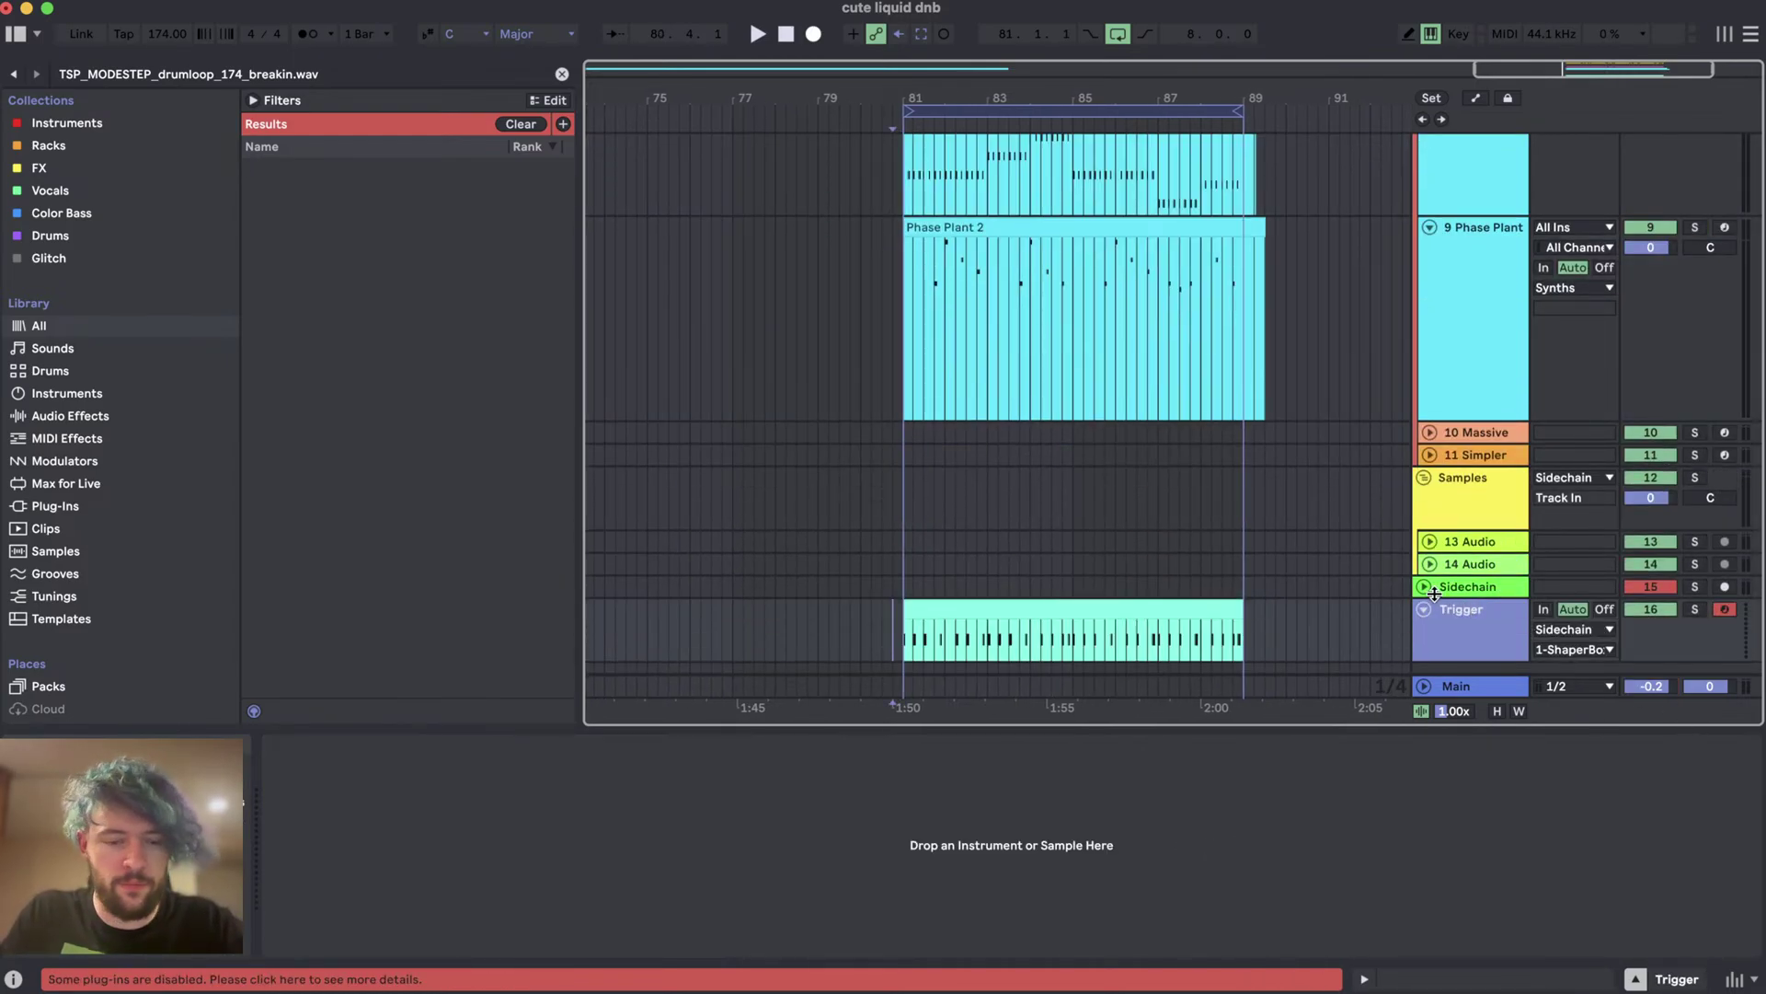
# - Show the track options in the arrangement and set the Trigger track's delay to -5.00 ms
pyautogui.click(267, 5)
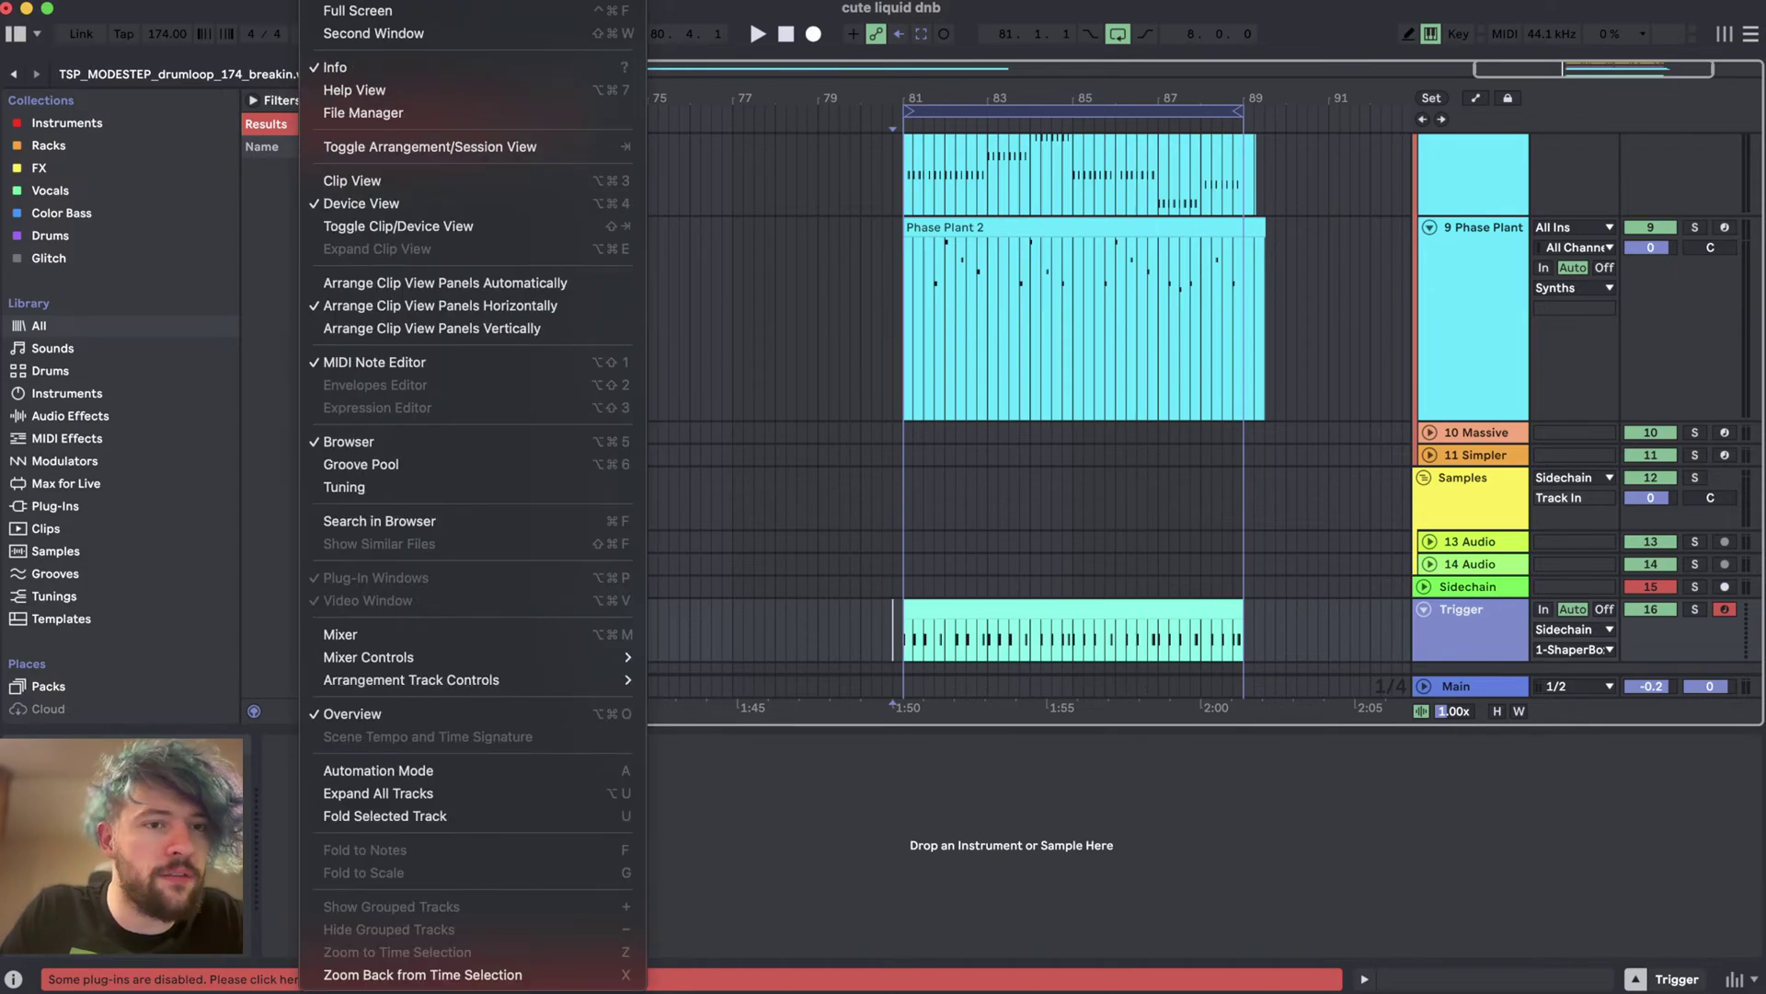
pyautogui.moveTo(464, 679)
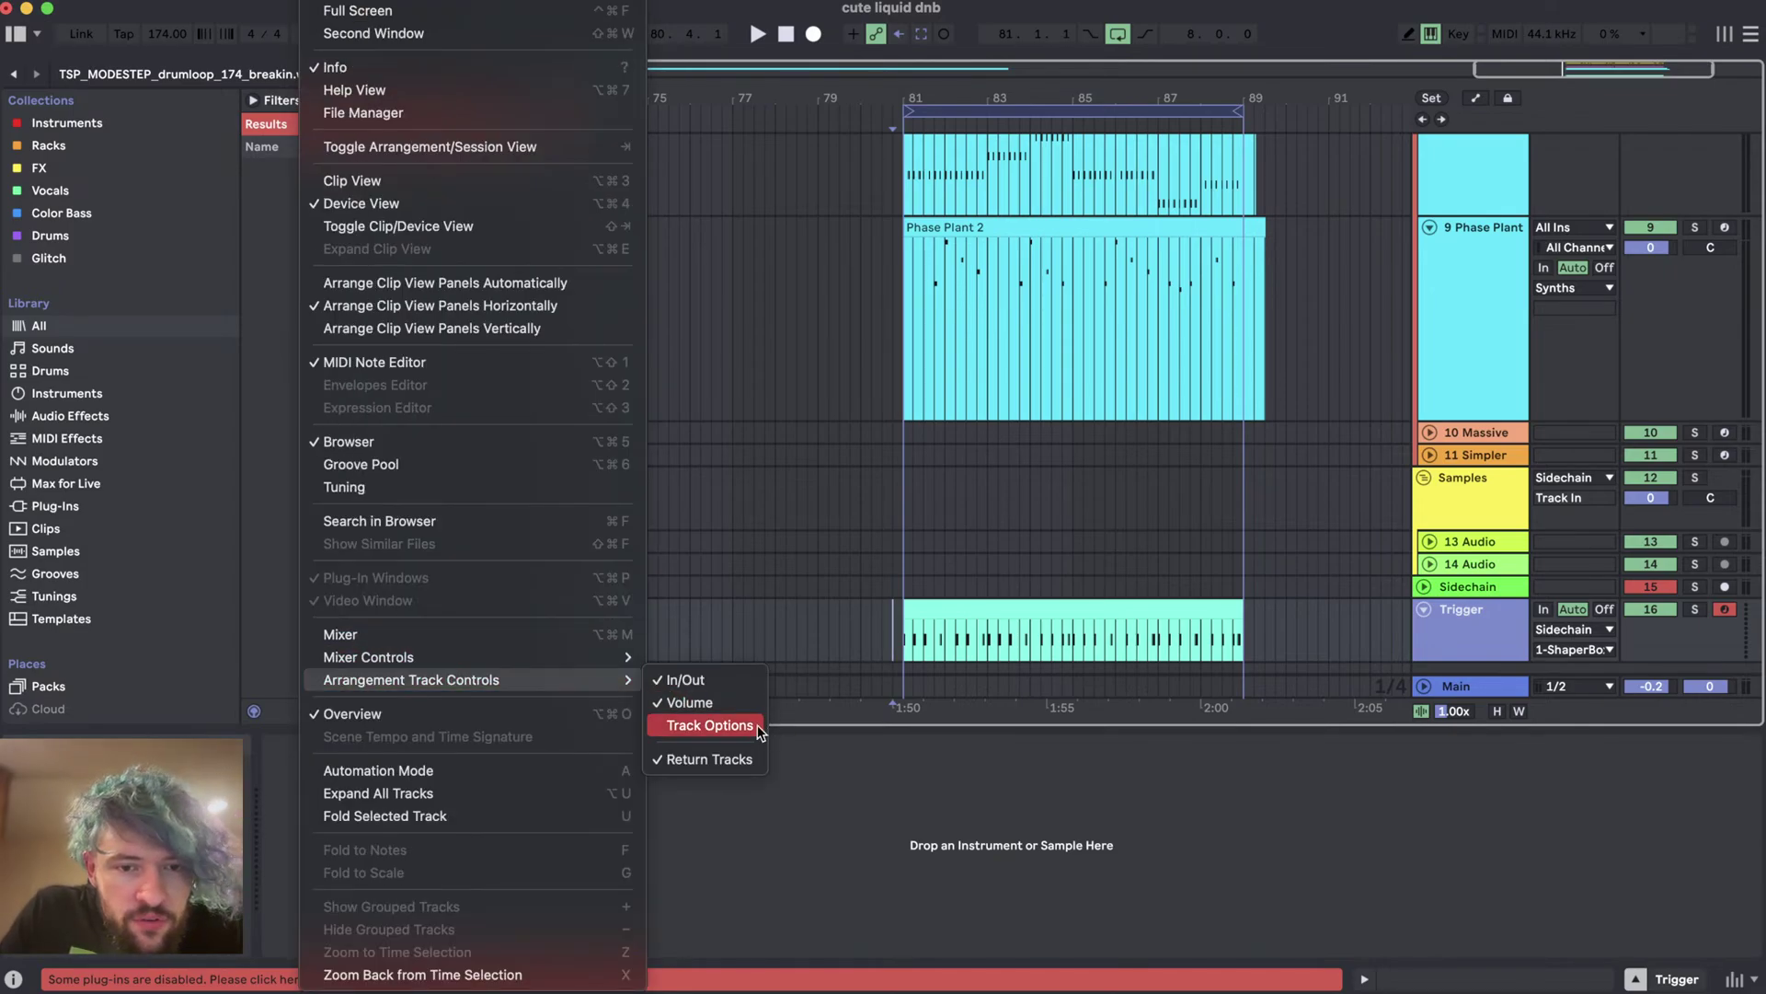
pyautogui.click(710, 725)
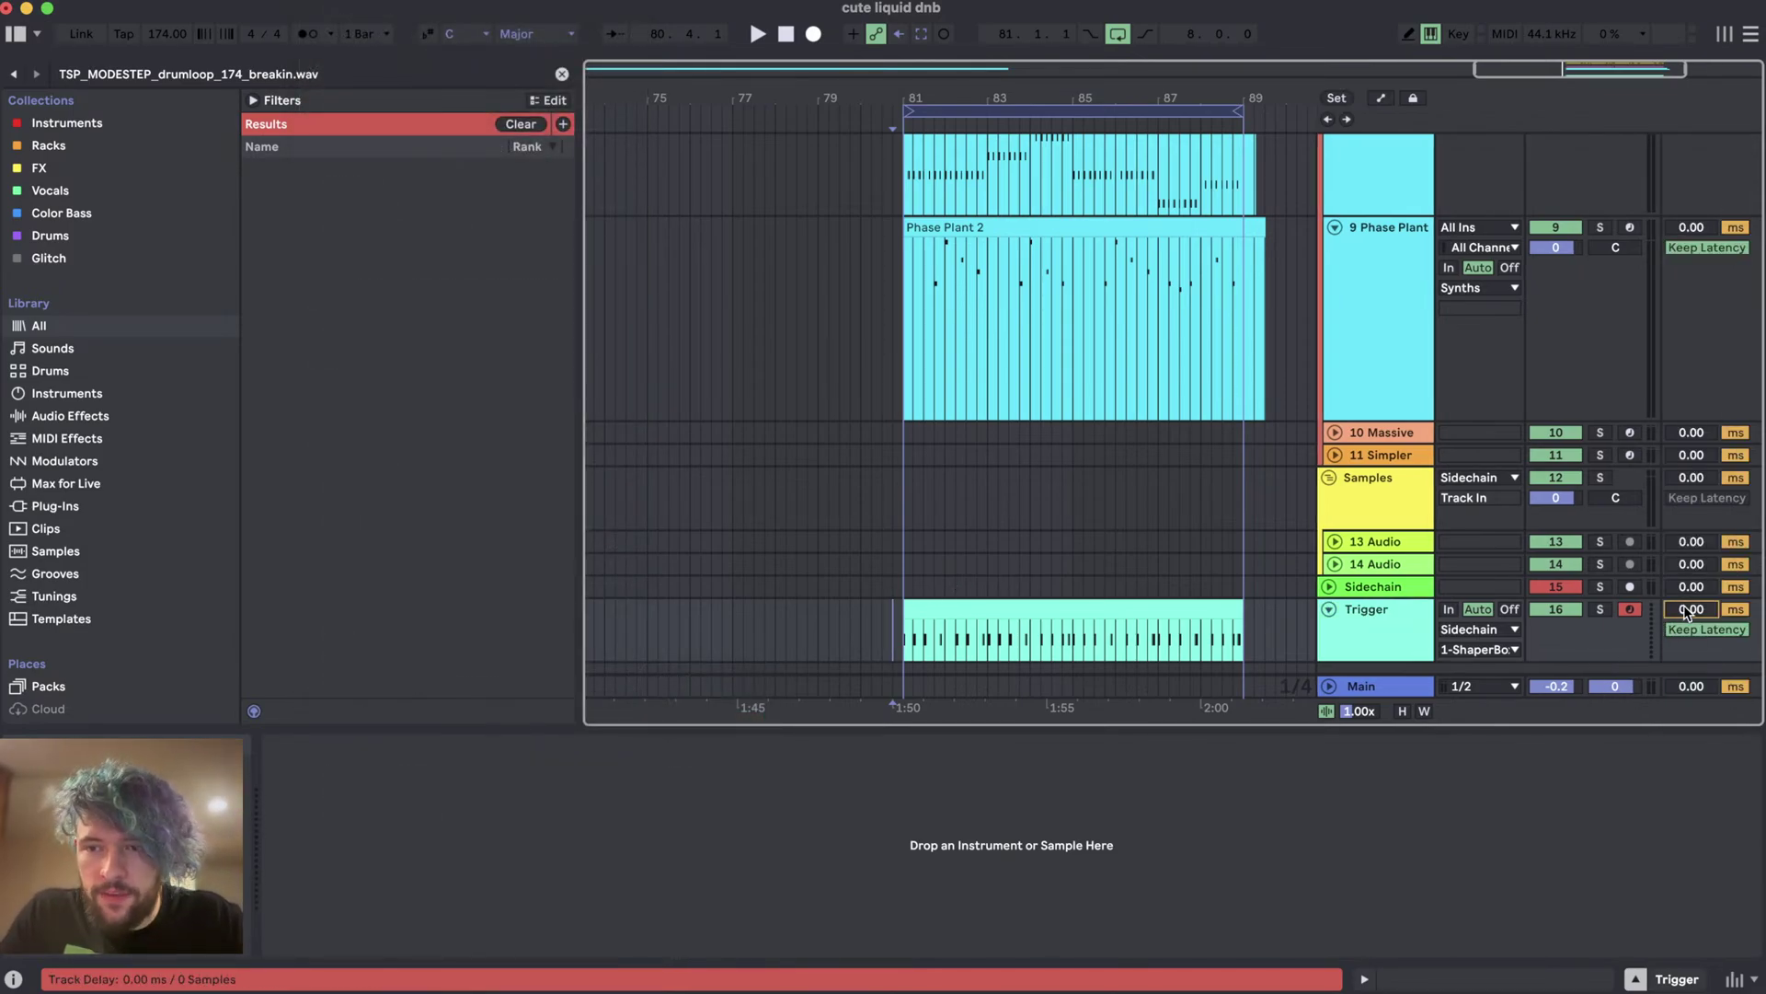
pyautogui.moveTo(1683, 604); pyautogui.dragTo(1705, 630)
pyautogui.scroll(-2, 1192, 628)
pyautogui.scroll(5, 1159, 571)
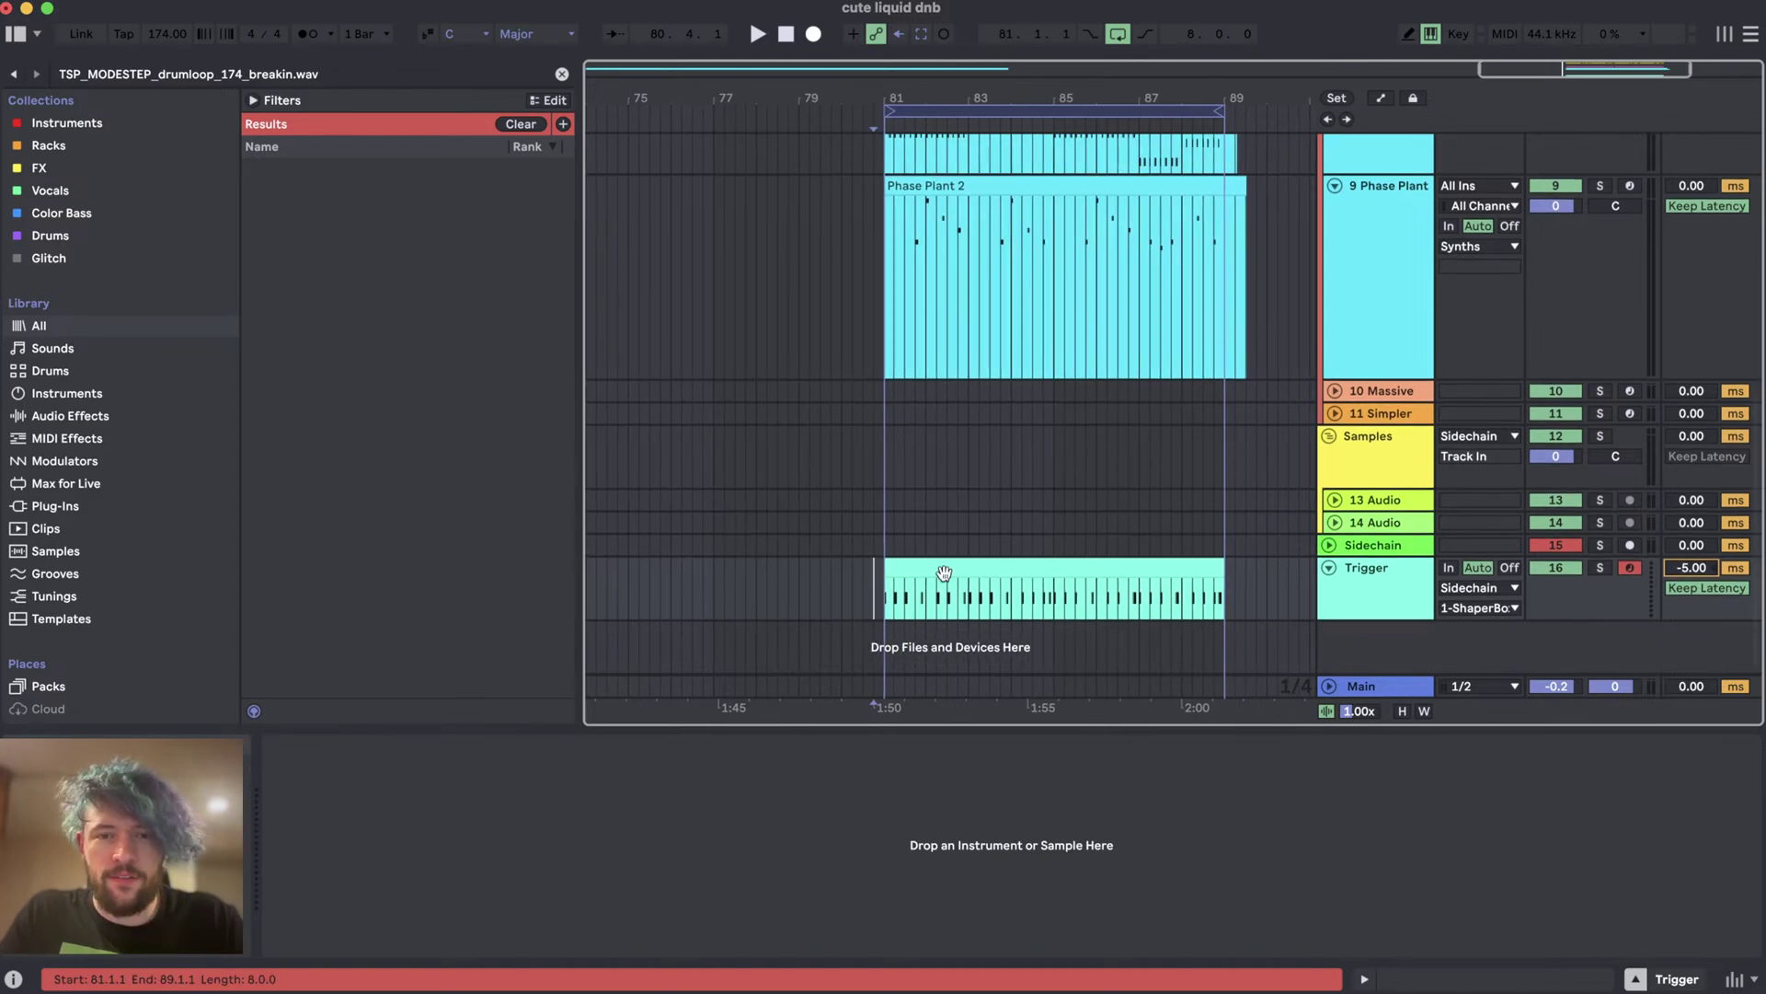
# - Delete the missing ShaperBox plug-in from the Sidechain track
pyautogui.click(1374, 547)
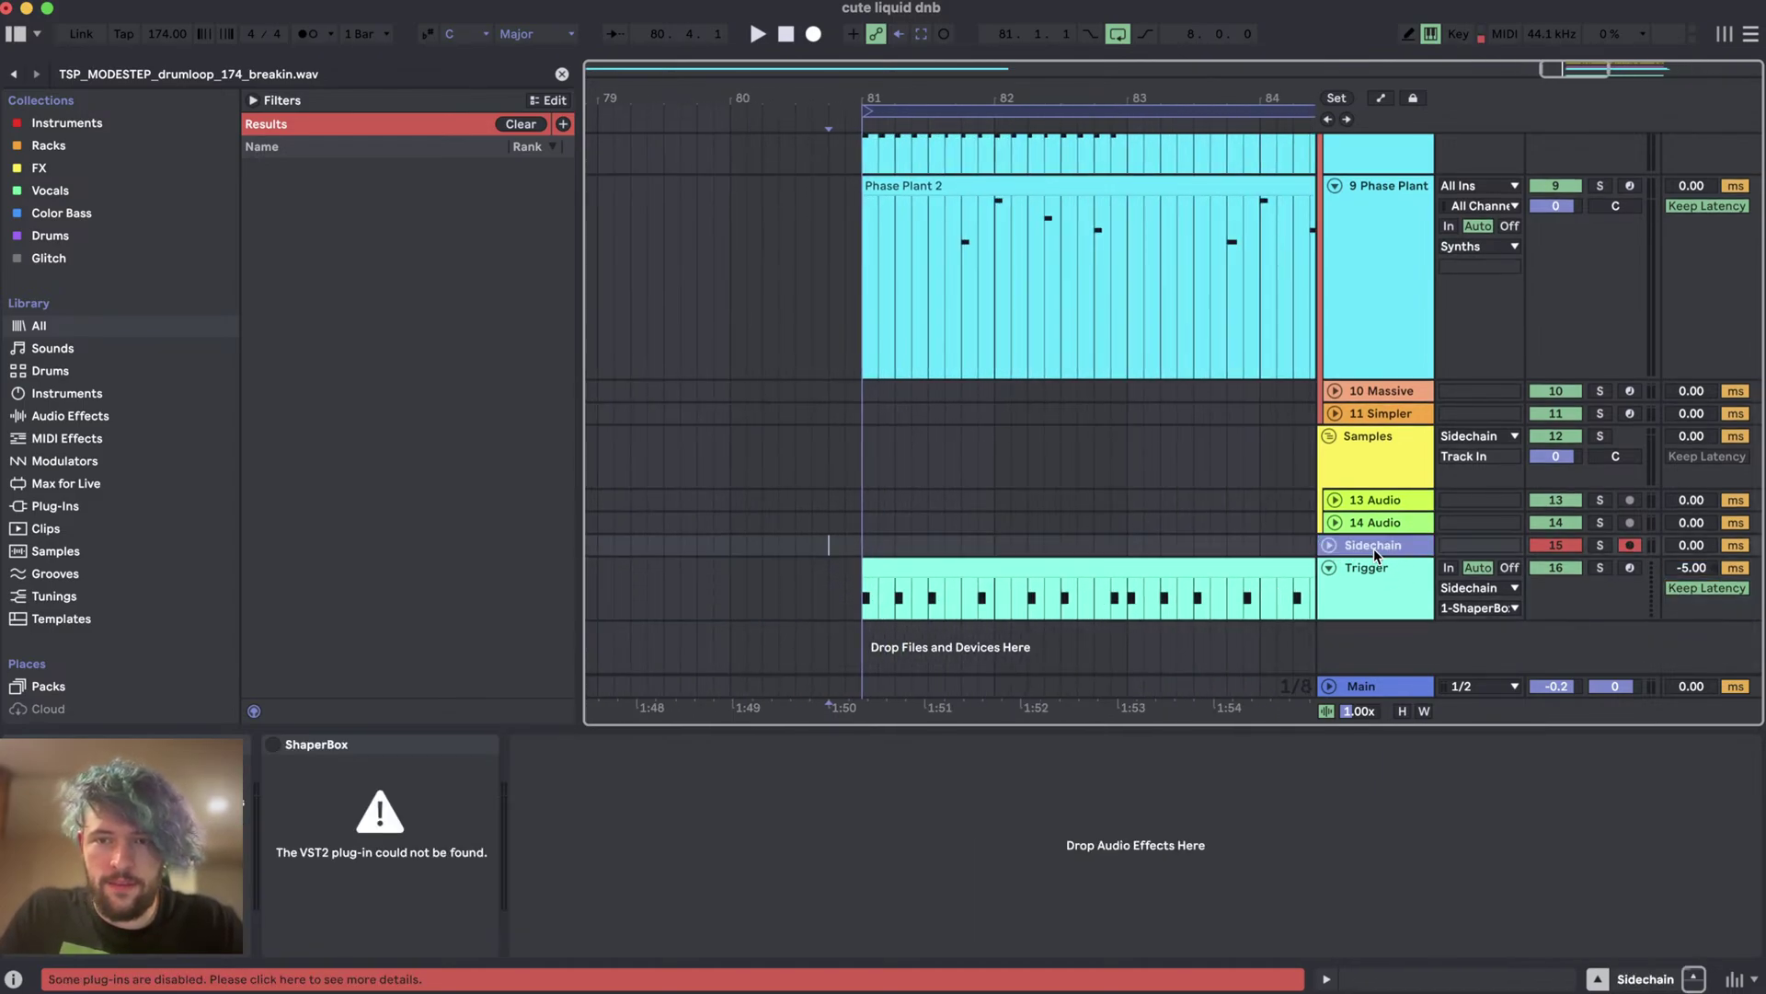
pyautogui.click(373, 753)
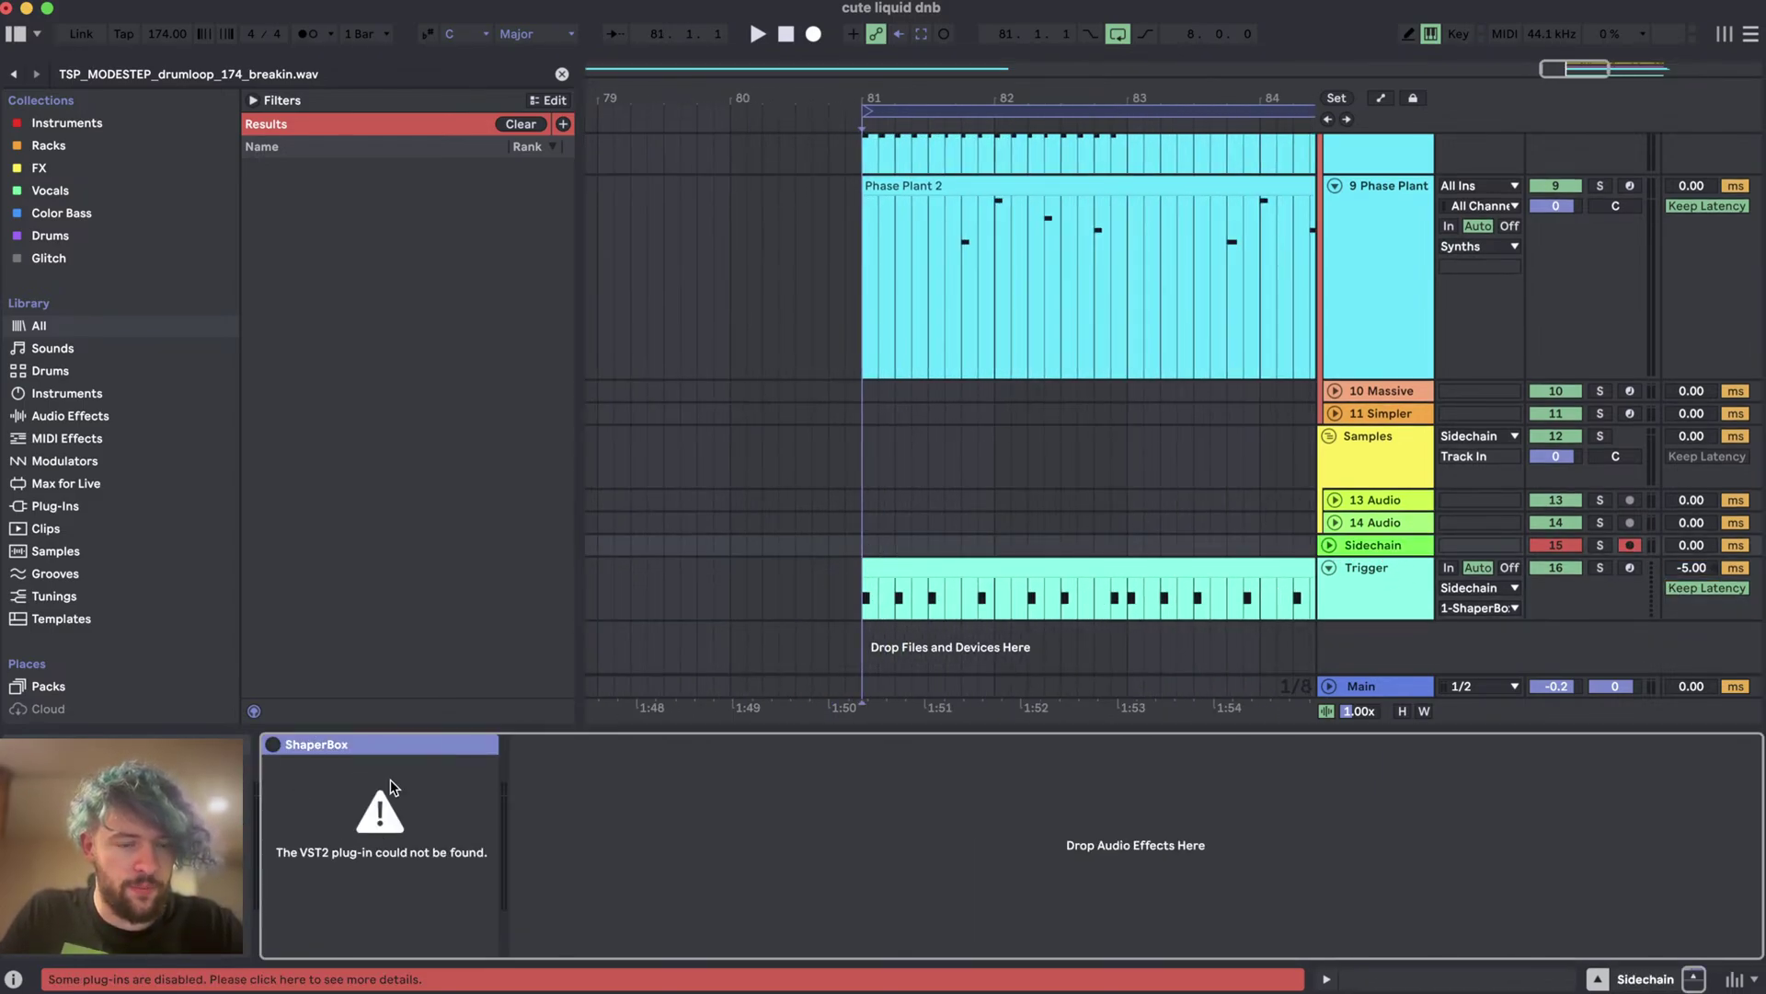
pyautogui.press('Delete')
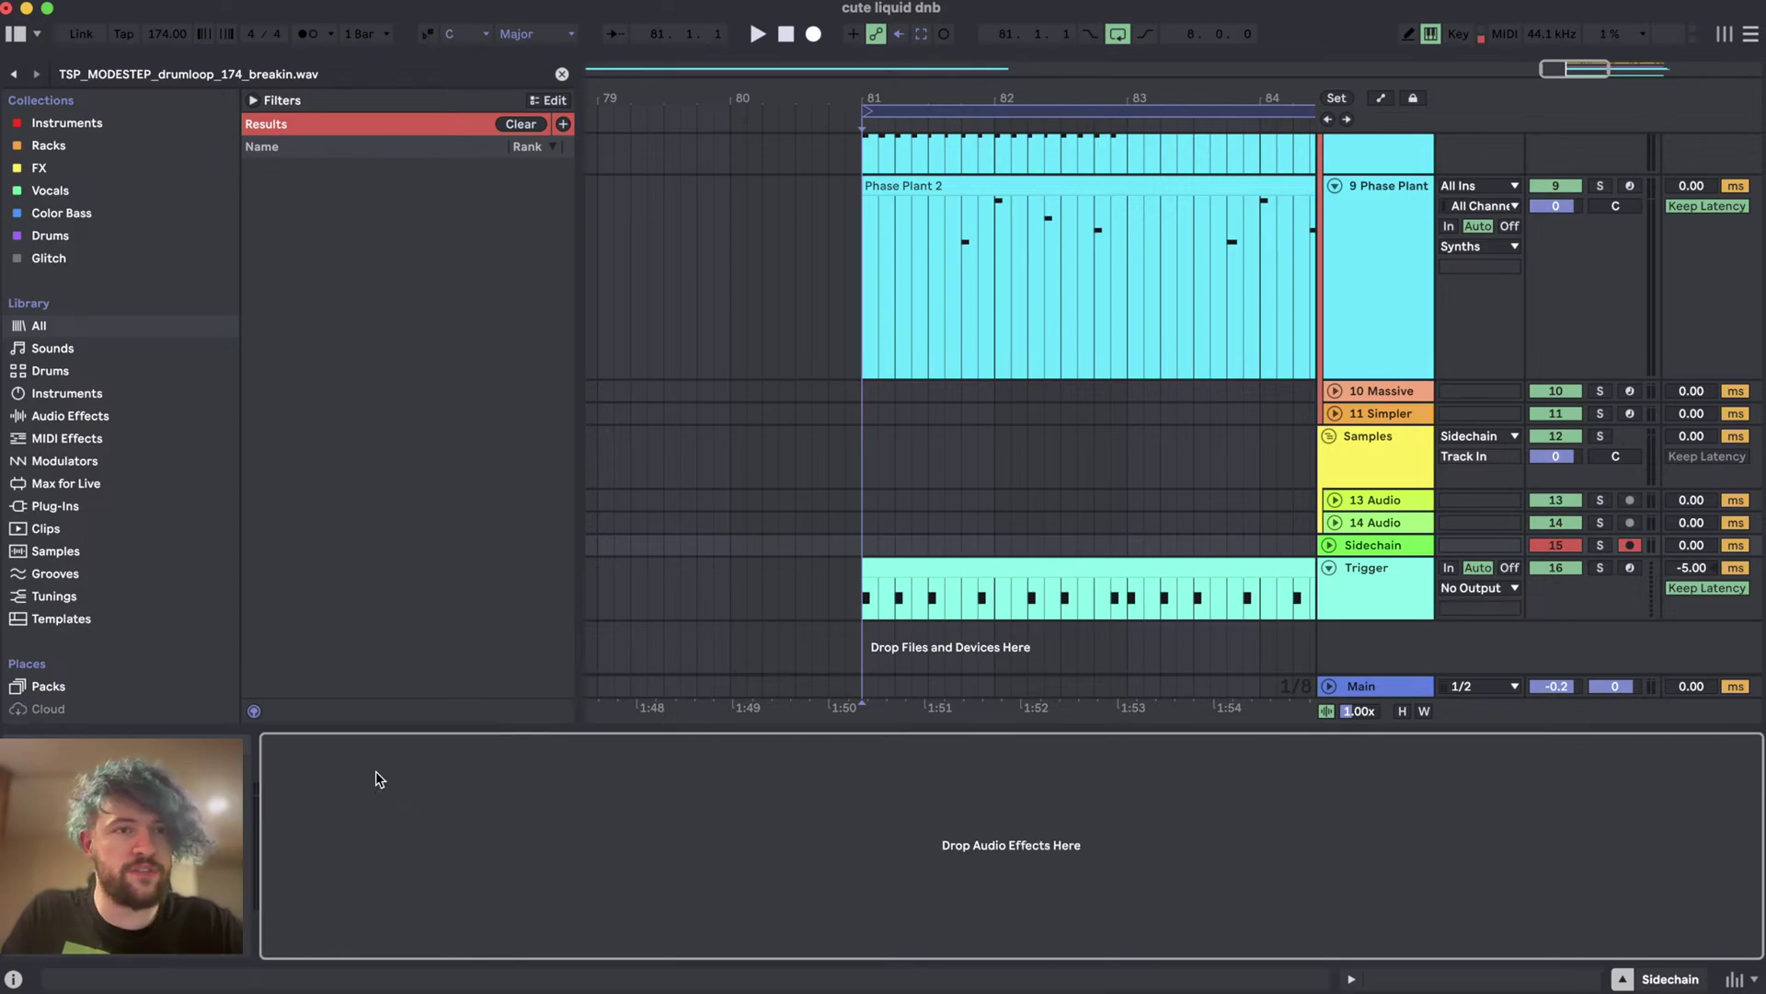
# - Clear the browser search, show the Drums collection and start a new untitled set
pyautogui.click(50, 236)
pyautogui.click(562, 74)
pyautogui.press('super+q')
pyautogui.click(732, 553)
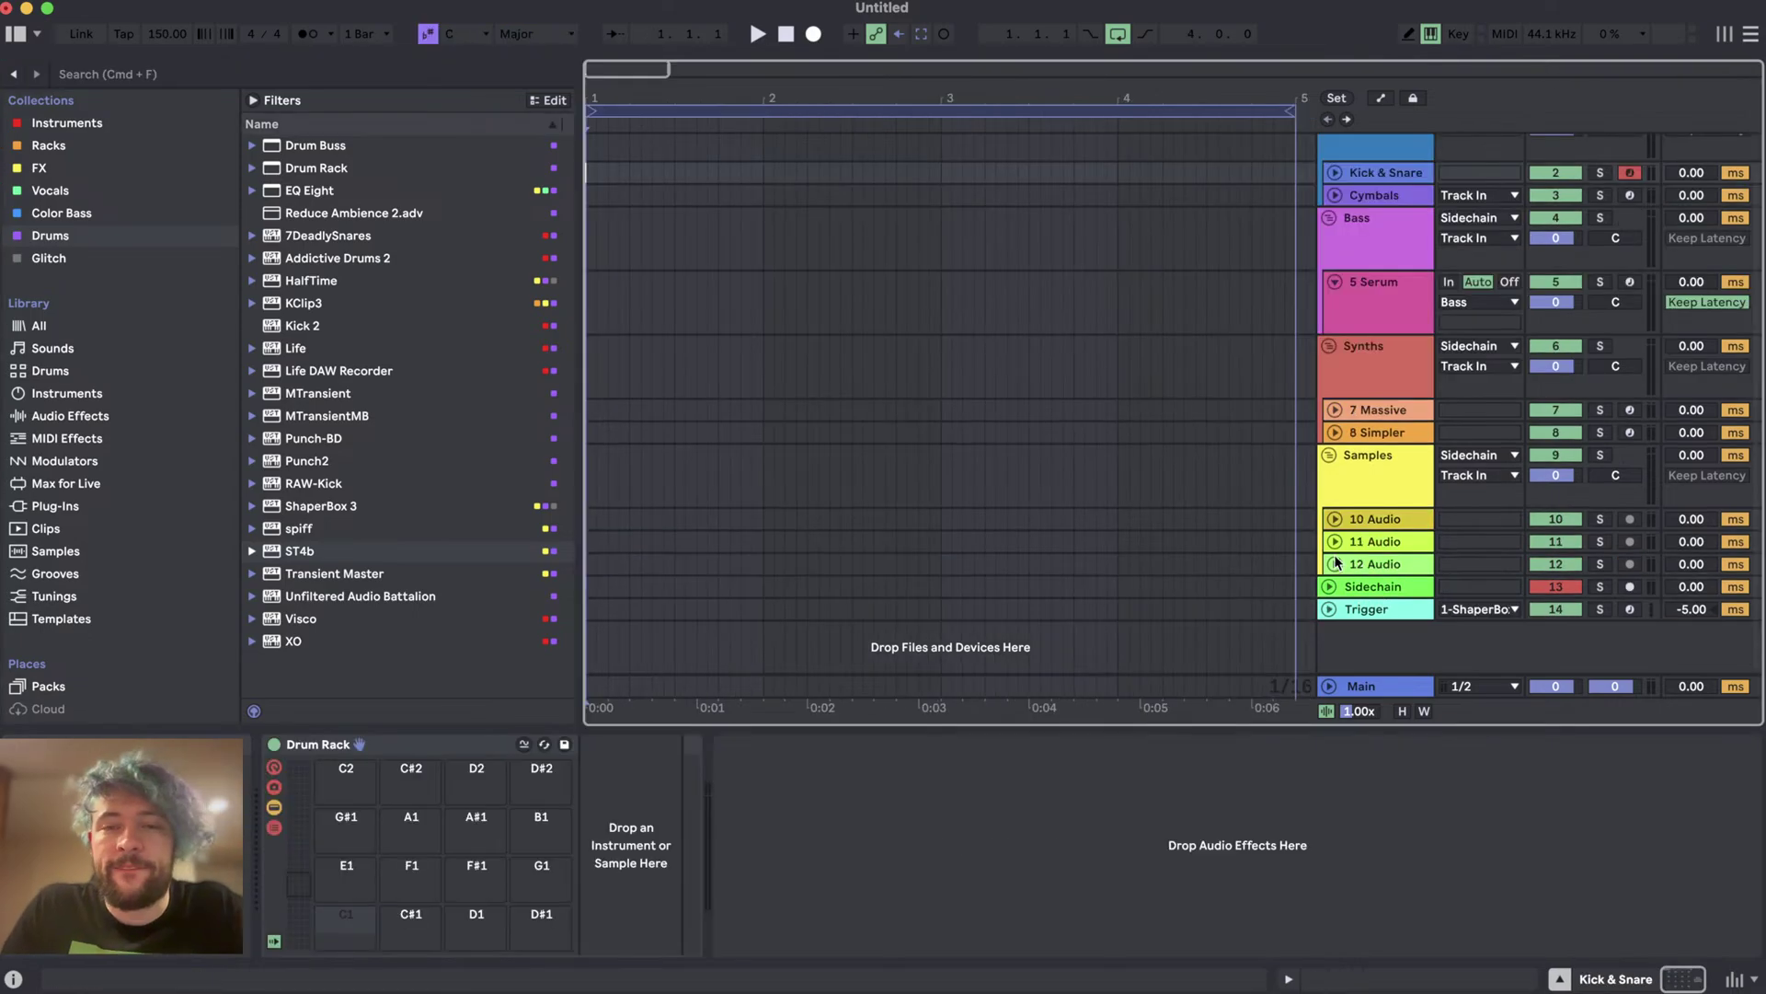
# - Open Serum on track 5, enable its sub oscillator with a triangle wave and switch off oscillator A
pyautogui.click(1399, 309)
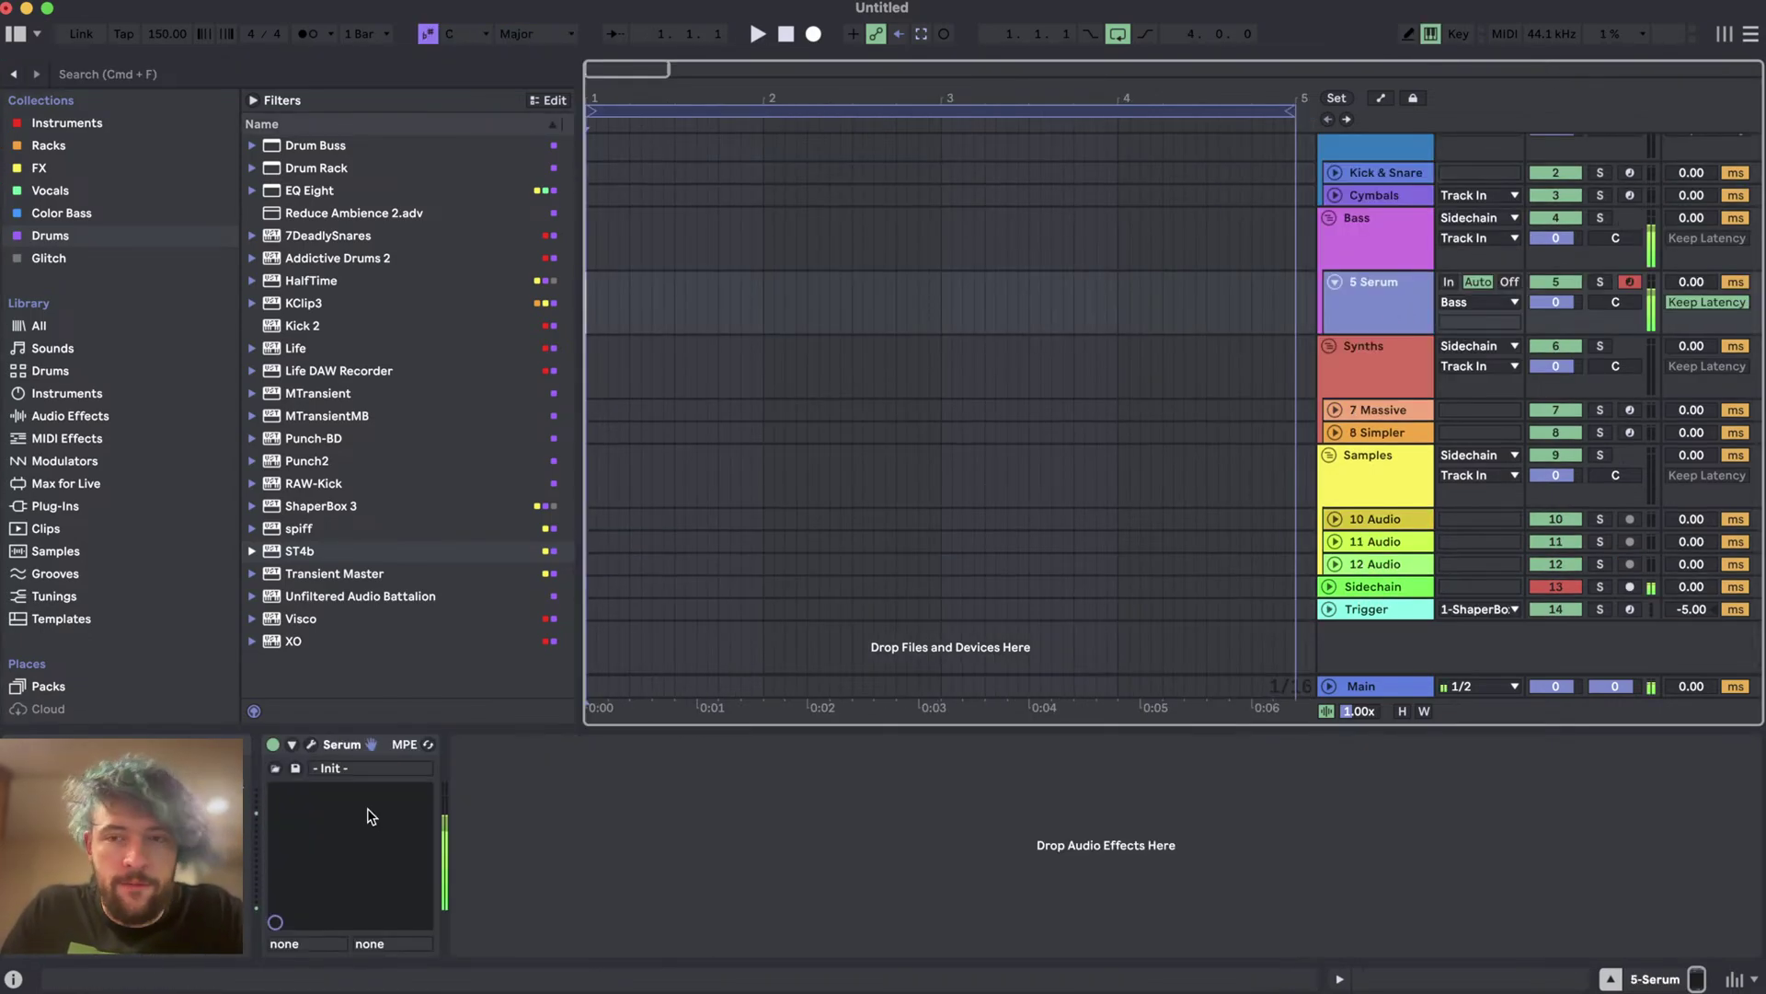
pyautogui.press('super+alt+p')
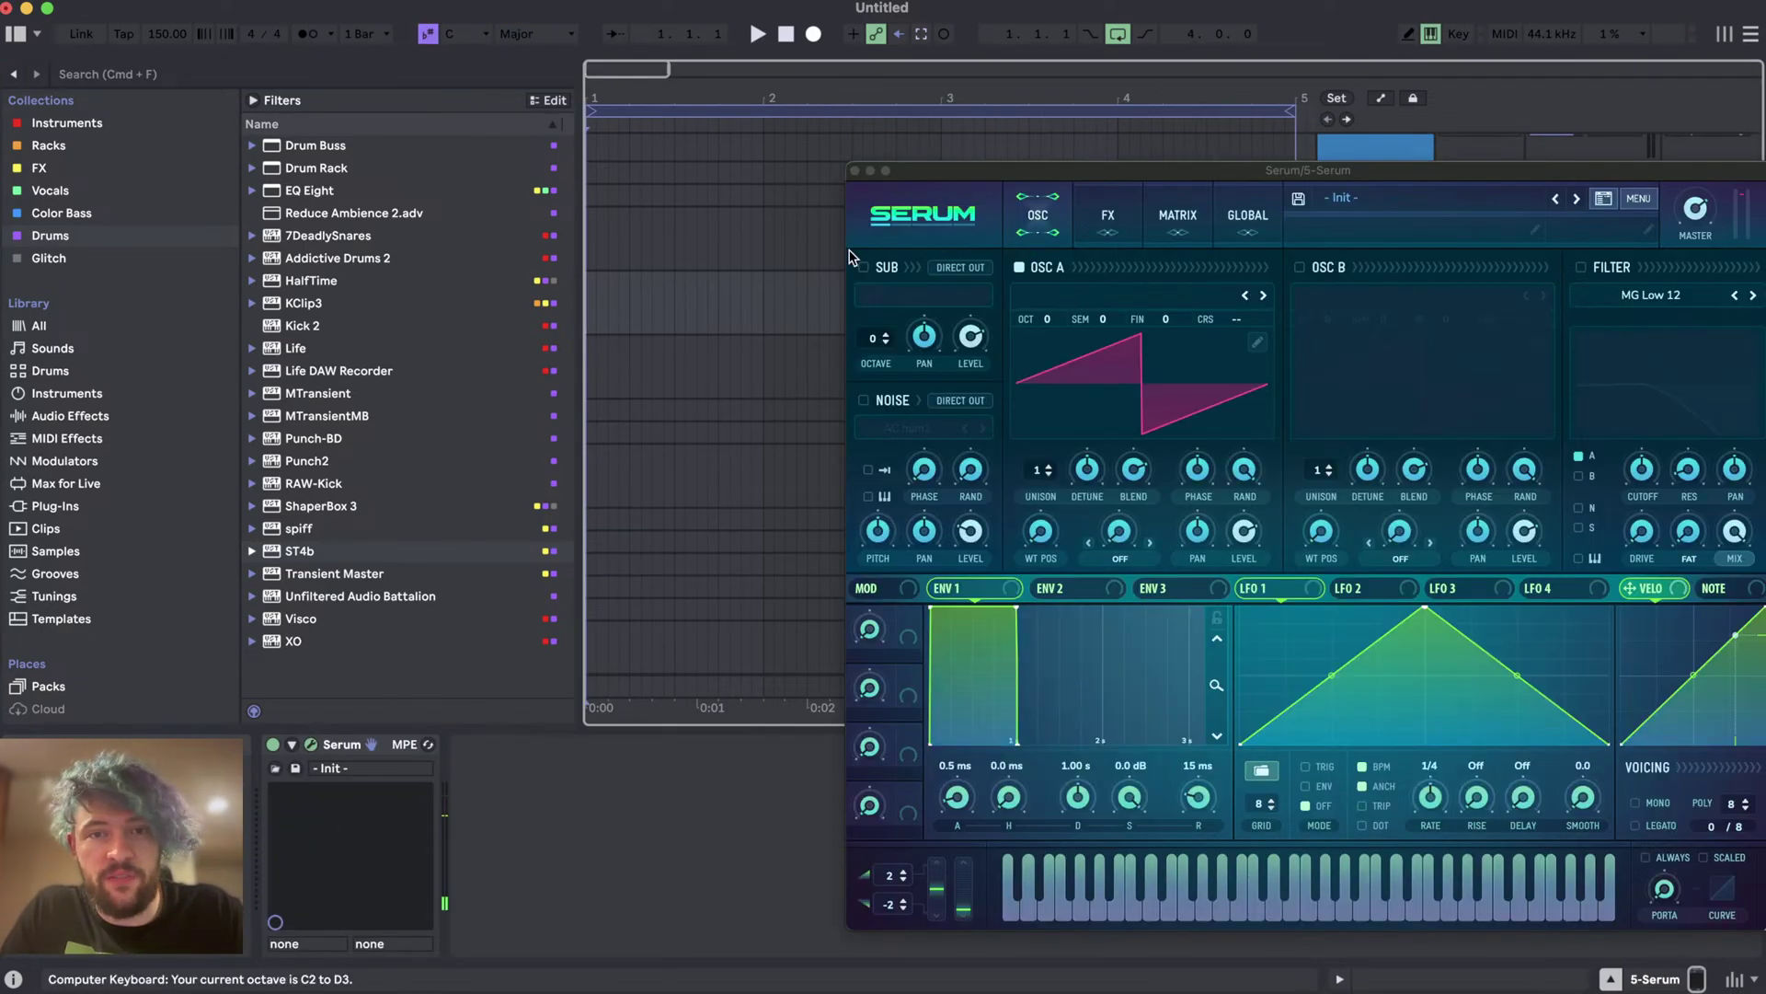
pyautogui.click(907, 268)
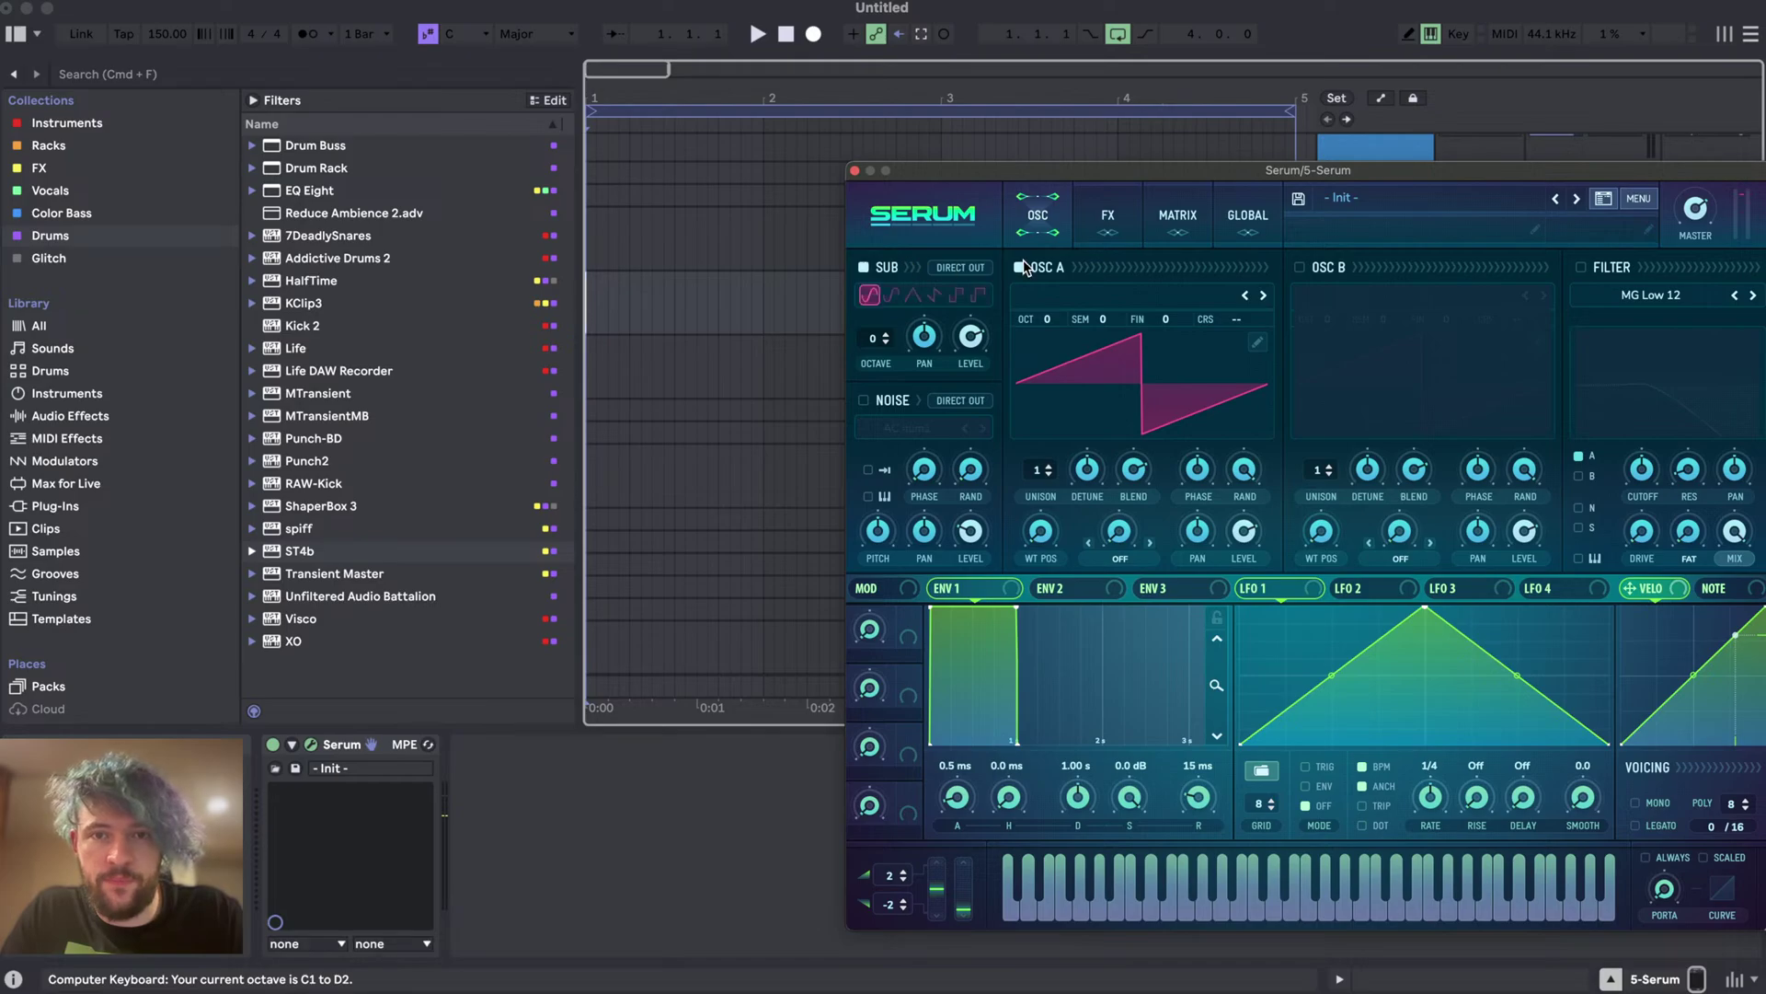
pyautogui.click(1018, 267)
pyautogui.click(913, 294)
pyautogui.press('z')
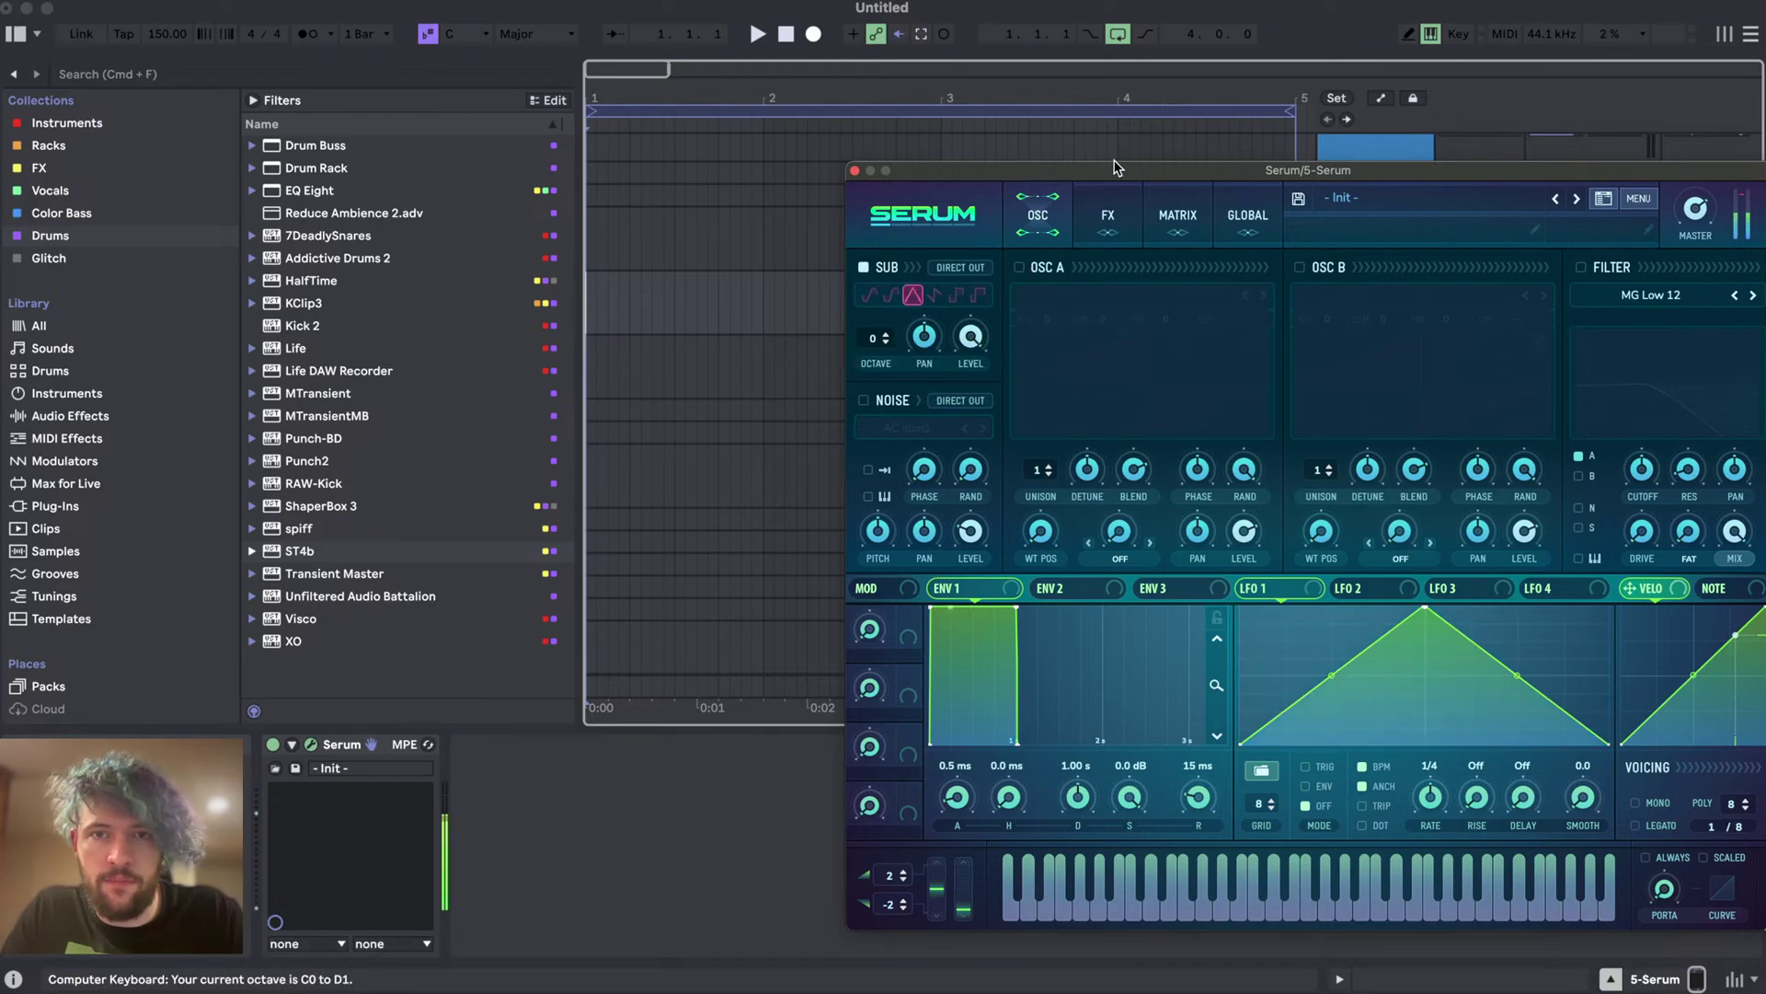
pyautogui.moveTo(1115, 167); pyautogui.dragTo(692, 87)
pyautogui.moveTo(1270, 101)
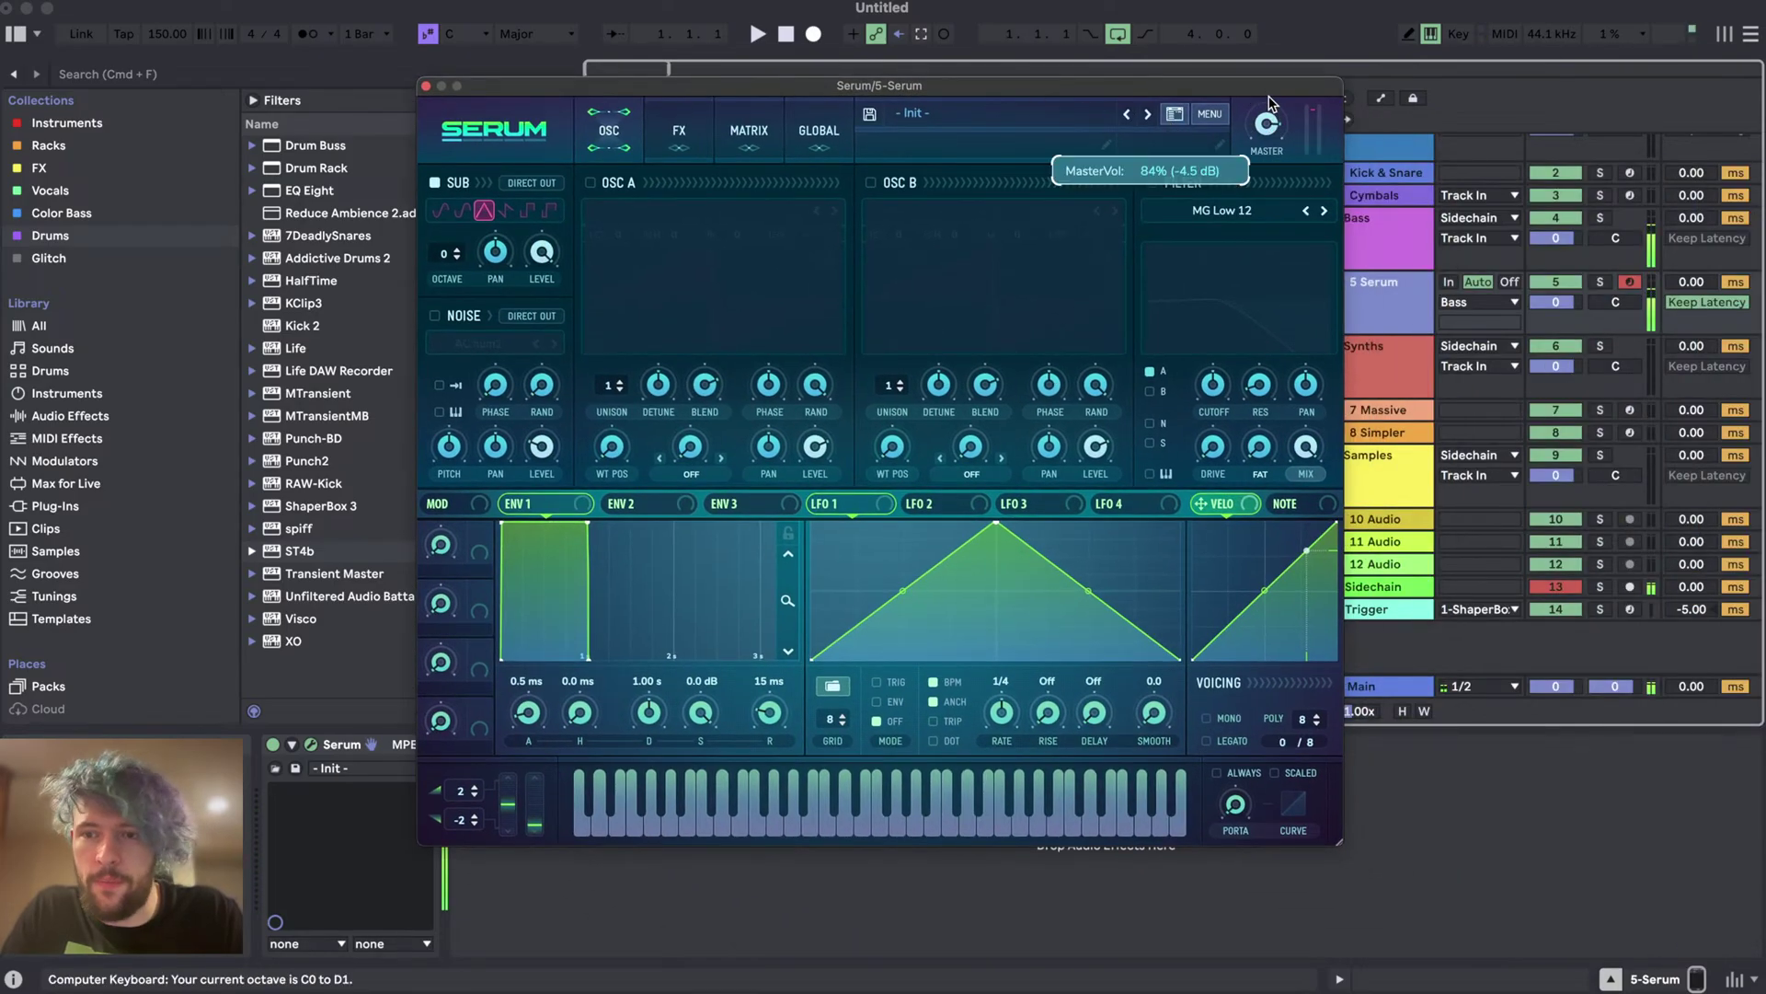
# - Close the Serum window, insert a one-bar MIDI clip on track 5 and fill it with a sustained D0 note
pyautogui.click(442, 87)
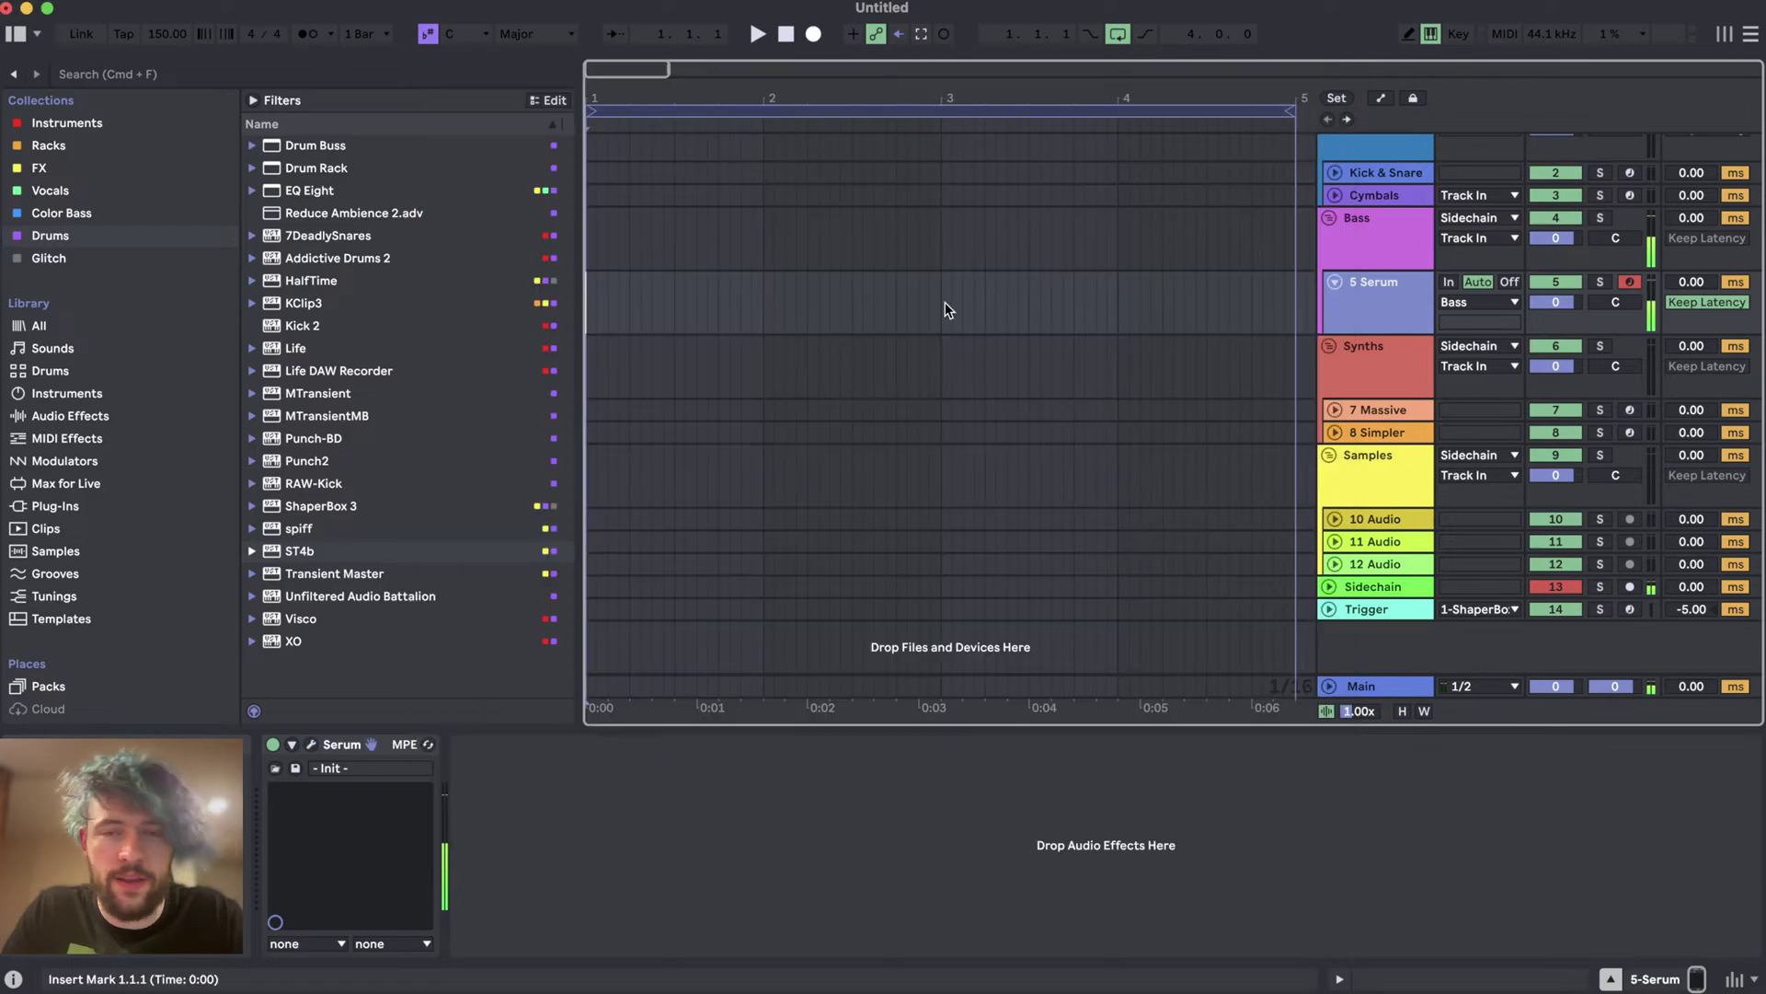
pyautogui.press('super+shift+m')
pyautogui.press('super+alt+e')
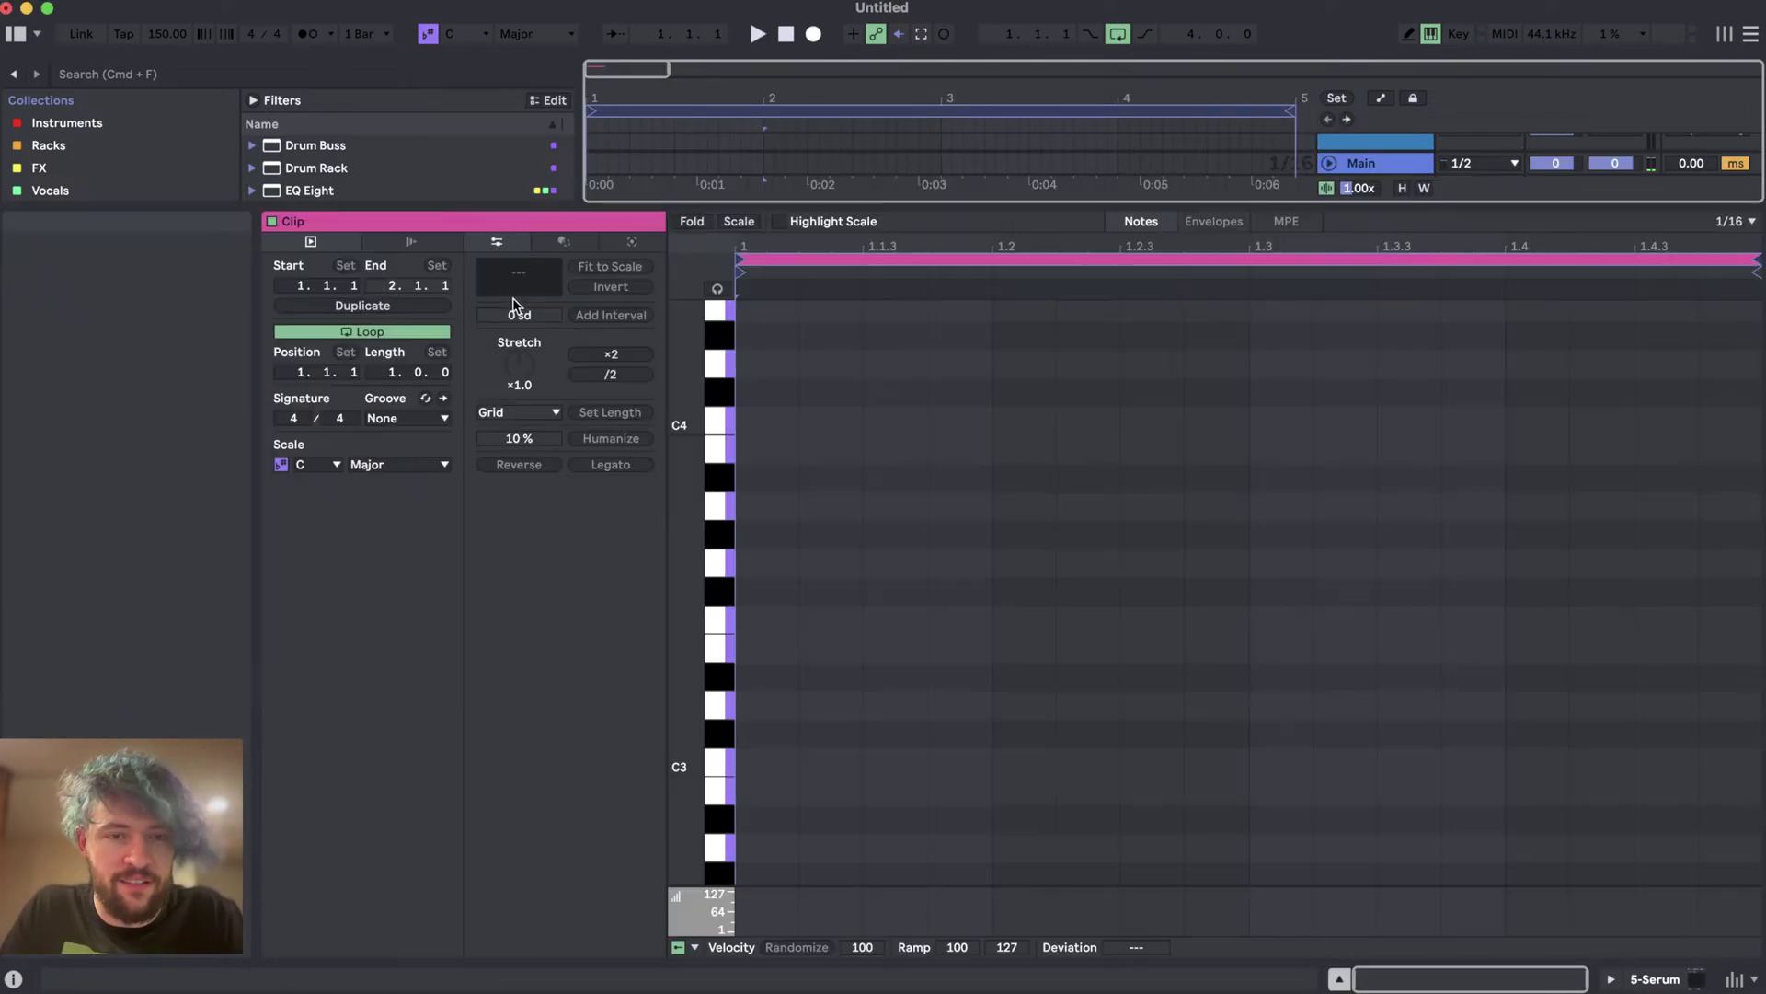
pyautogui.scroll(3, 817, 689)
pyautogui.moveTo(781, 545); pyautogui.dragTo(1722, 553)
pyautogui.press('space')
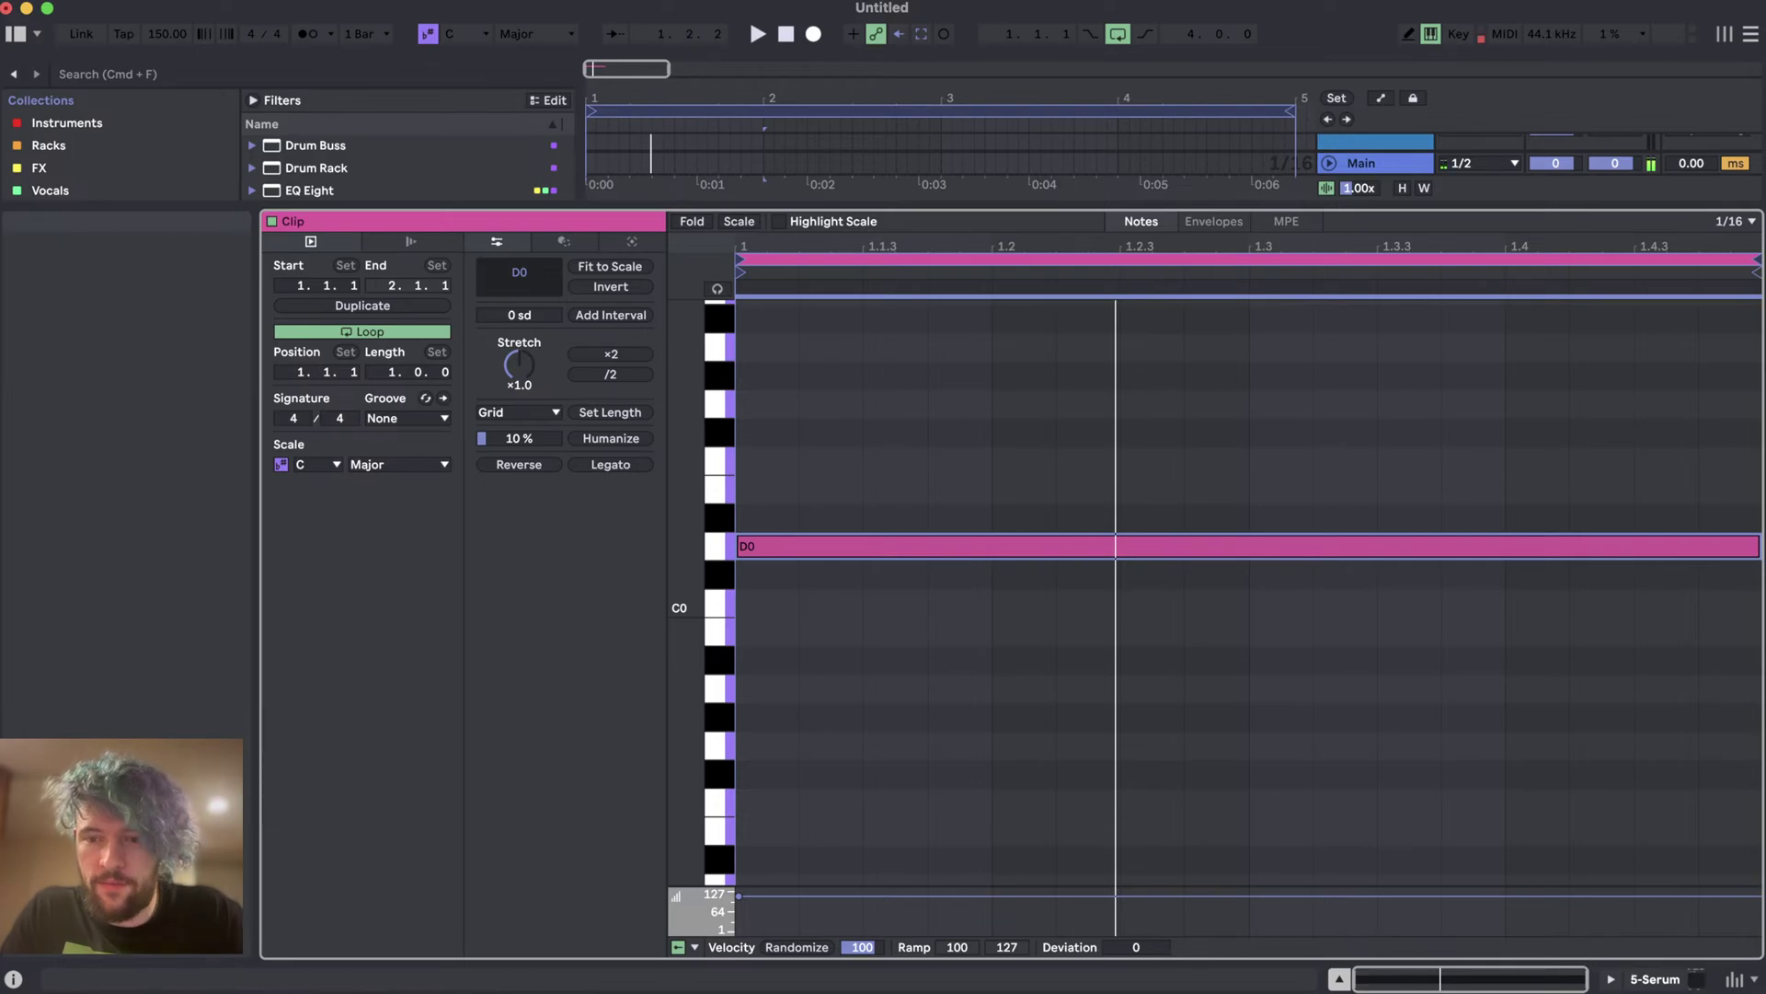
# - Create a one-bar MIDI clip on the Trigger track with a sixteenth-long C3 note on every beat
pyautogui.click(1656, 979)
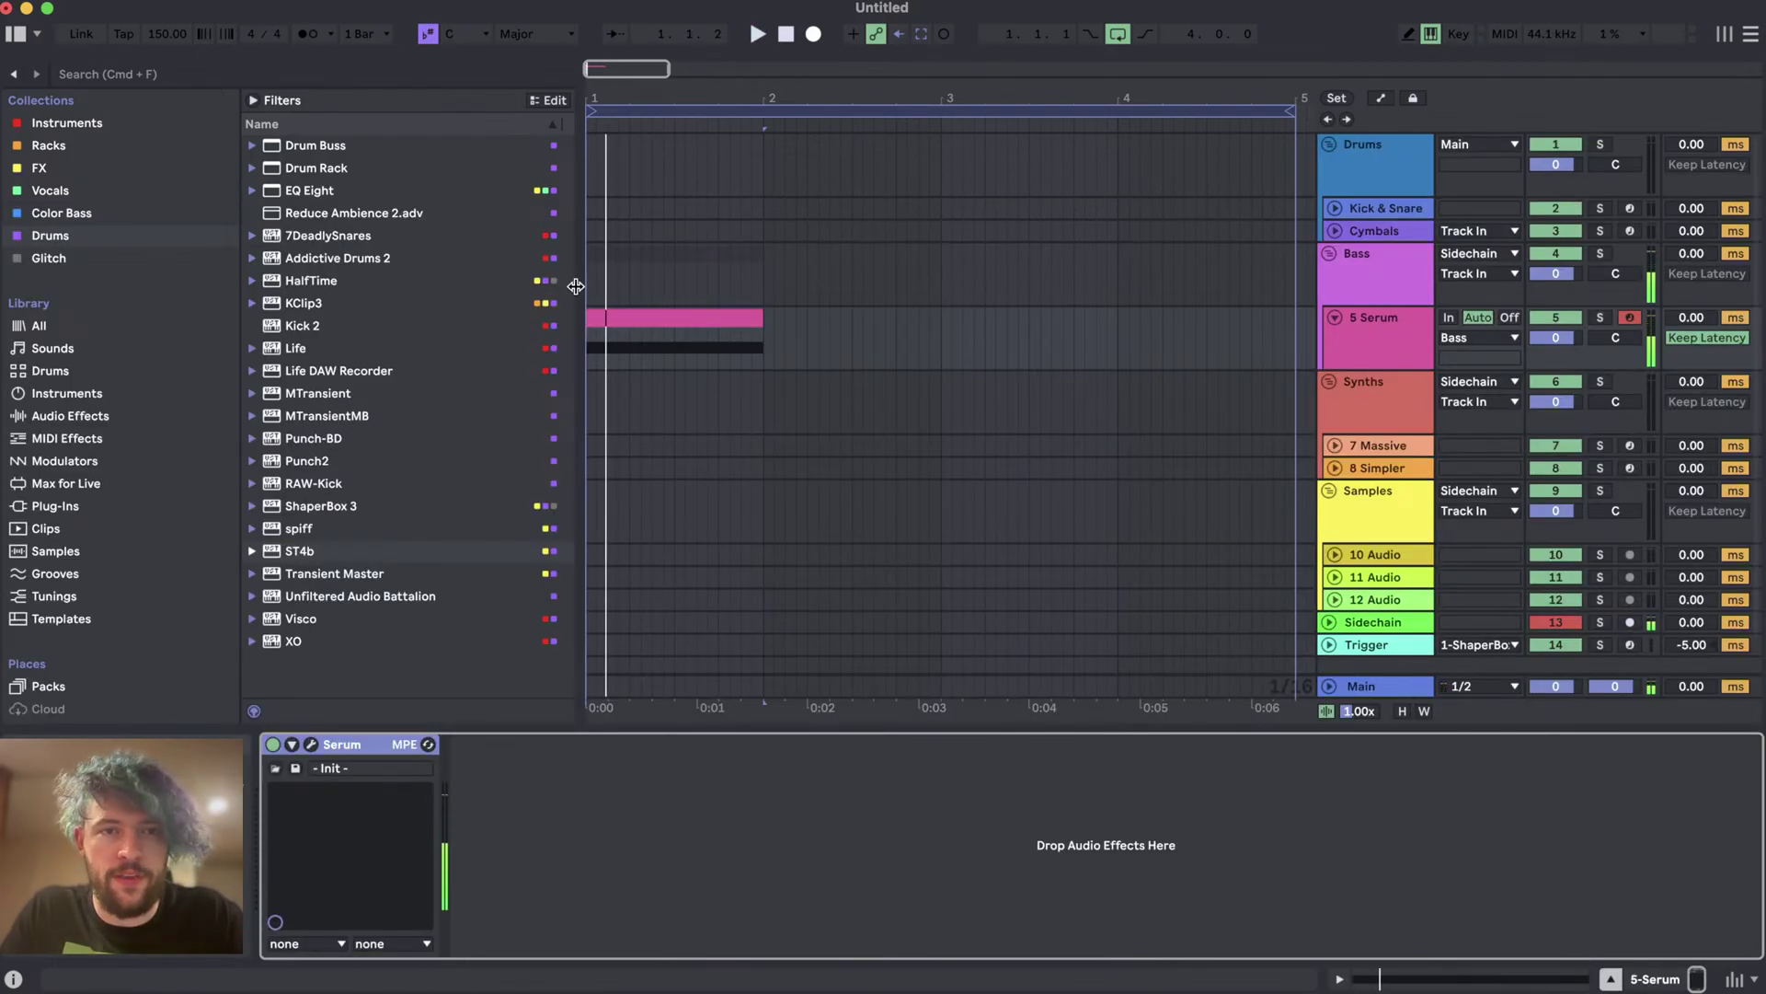
pyautogui.scroll(2, 618, 294)
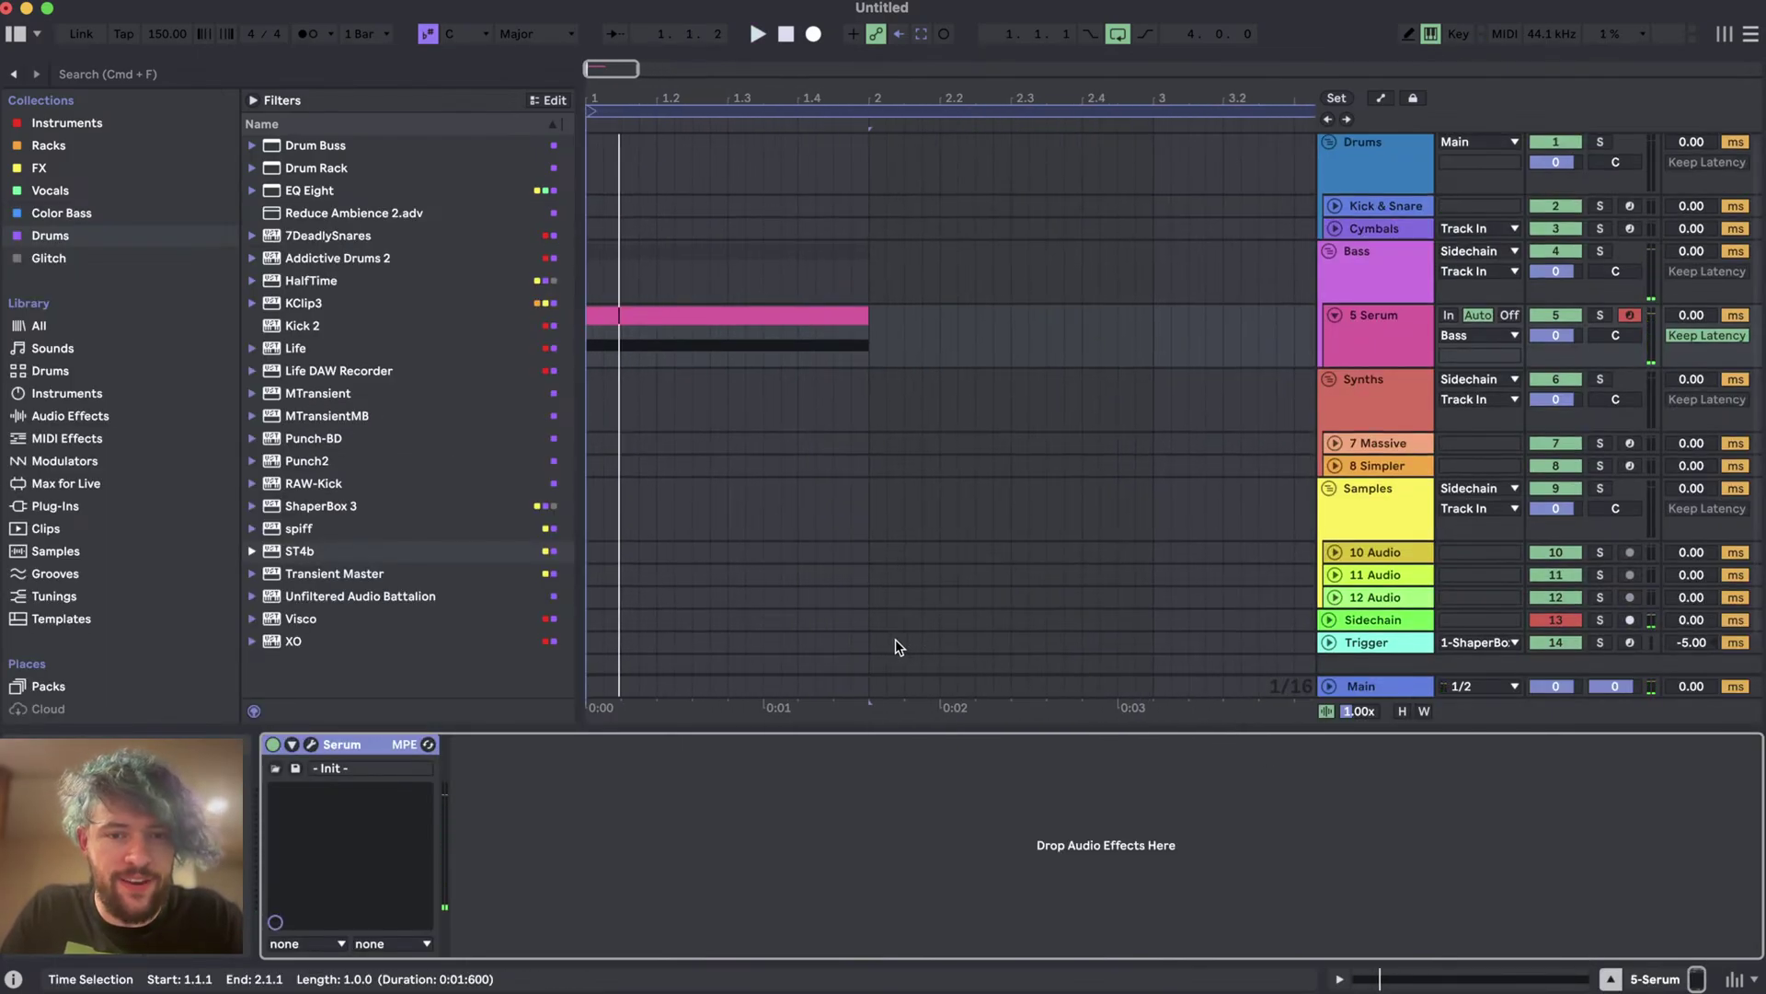
pyautogui.doubleClick(861, 638)
pyautogui.doubleClick(774, 642)
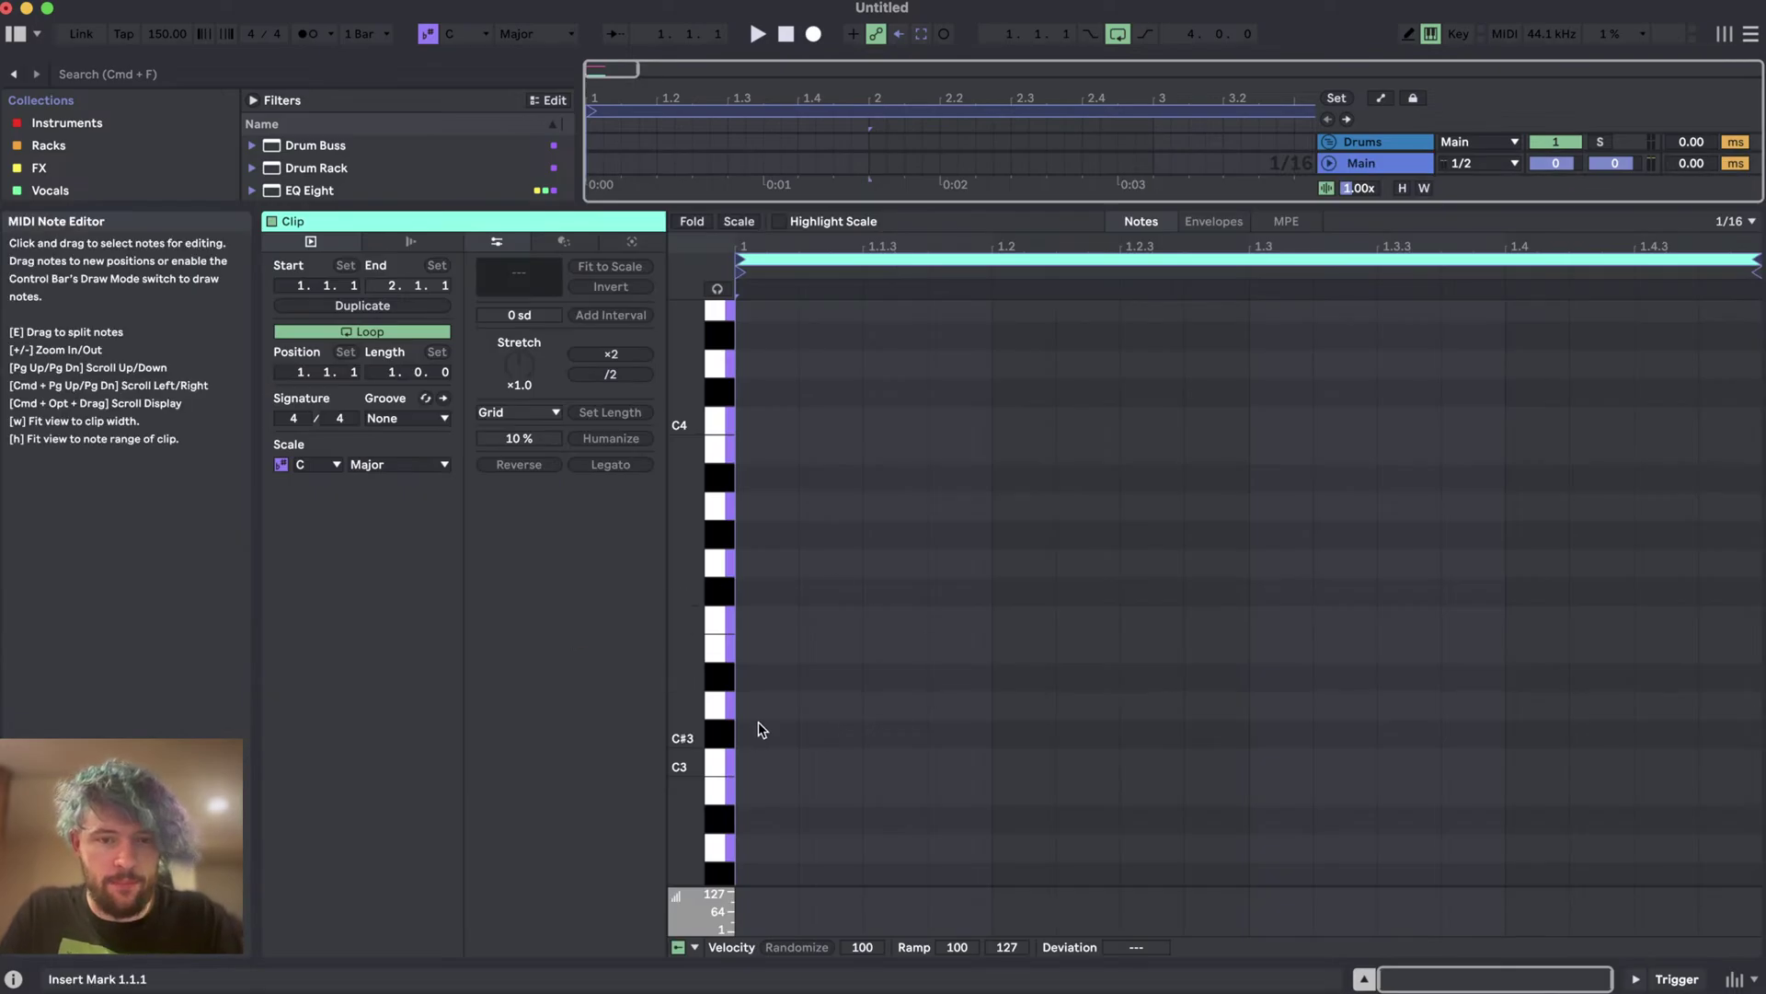
pyautogui.doubleClick(742, 764)
pyautogui.moveTo(1007, 705); pyautogui.dragTo(764, 791)
pyautogui.press('super+d')
pyautogui.press('super+d')
pyautogui.press('super+d')
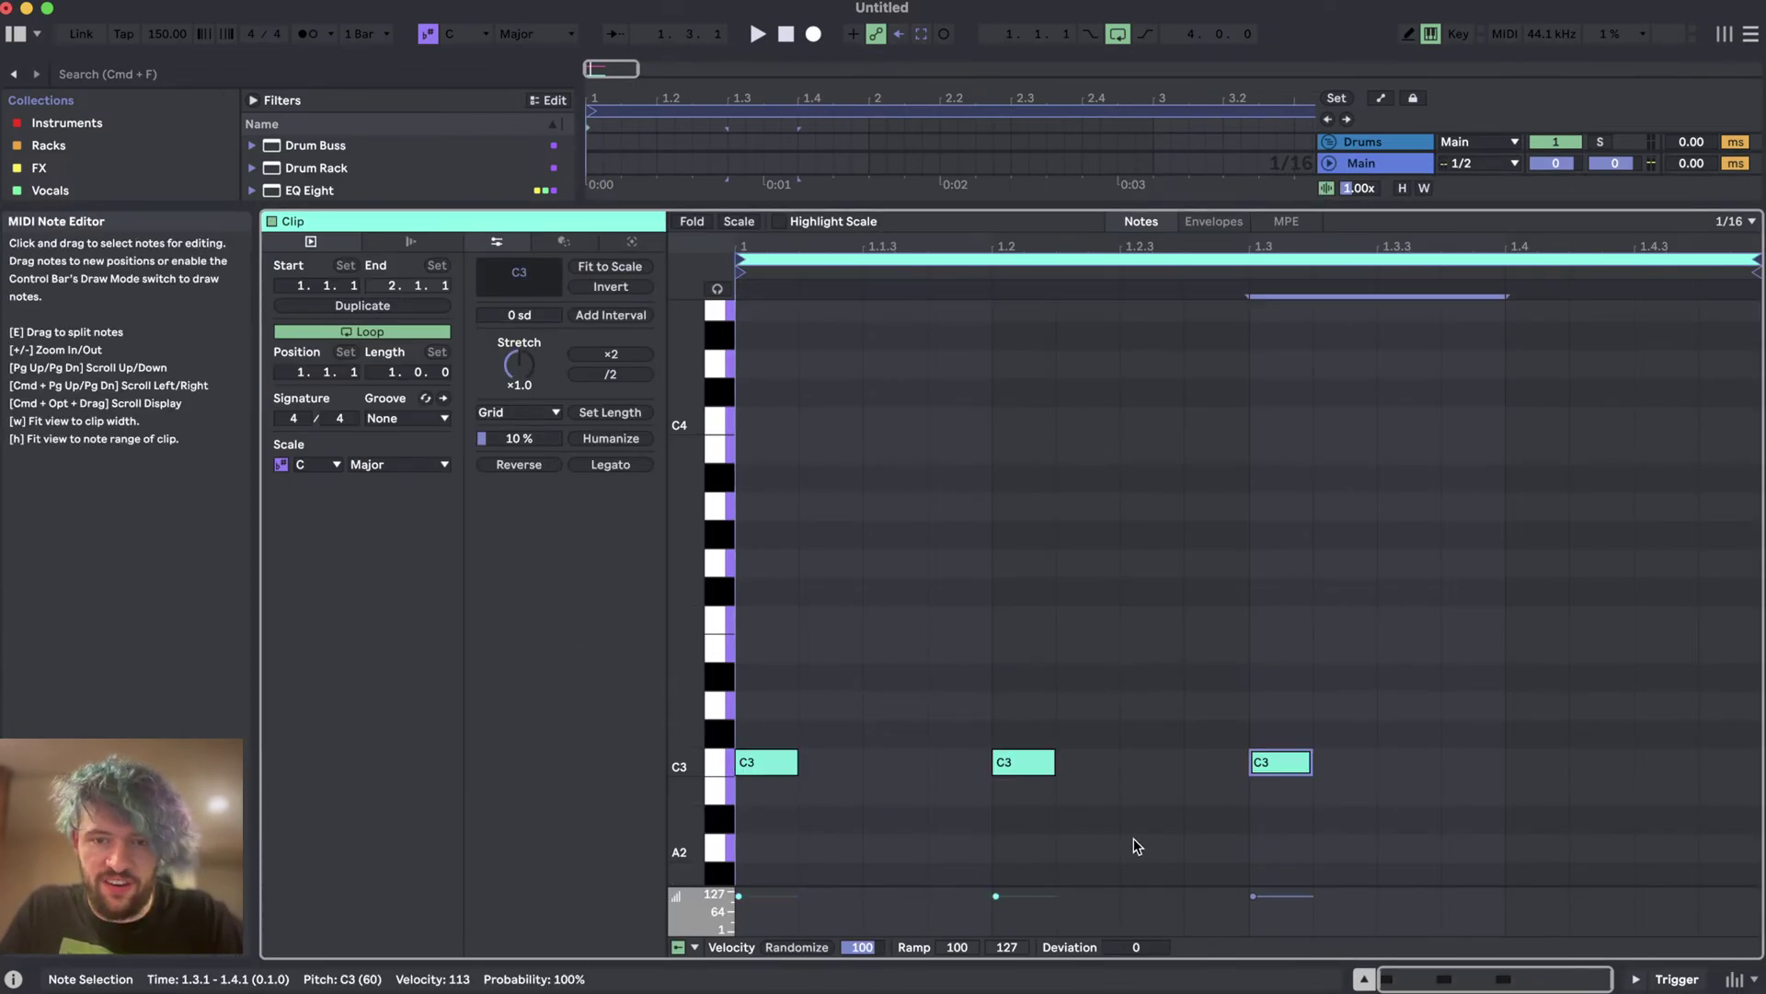
# - Switch off the RingMod Sidechain rack on the Sidechain track and open the ShaperBox 3 window
pyautogui.hotkey('shift', 'Tab')
pyautogui.click(1365, 625)
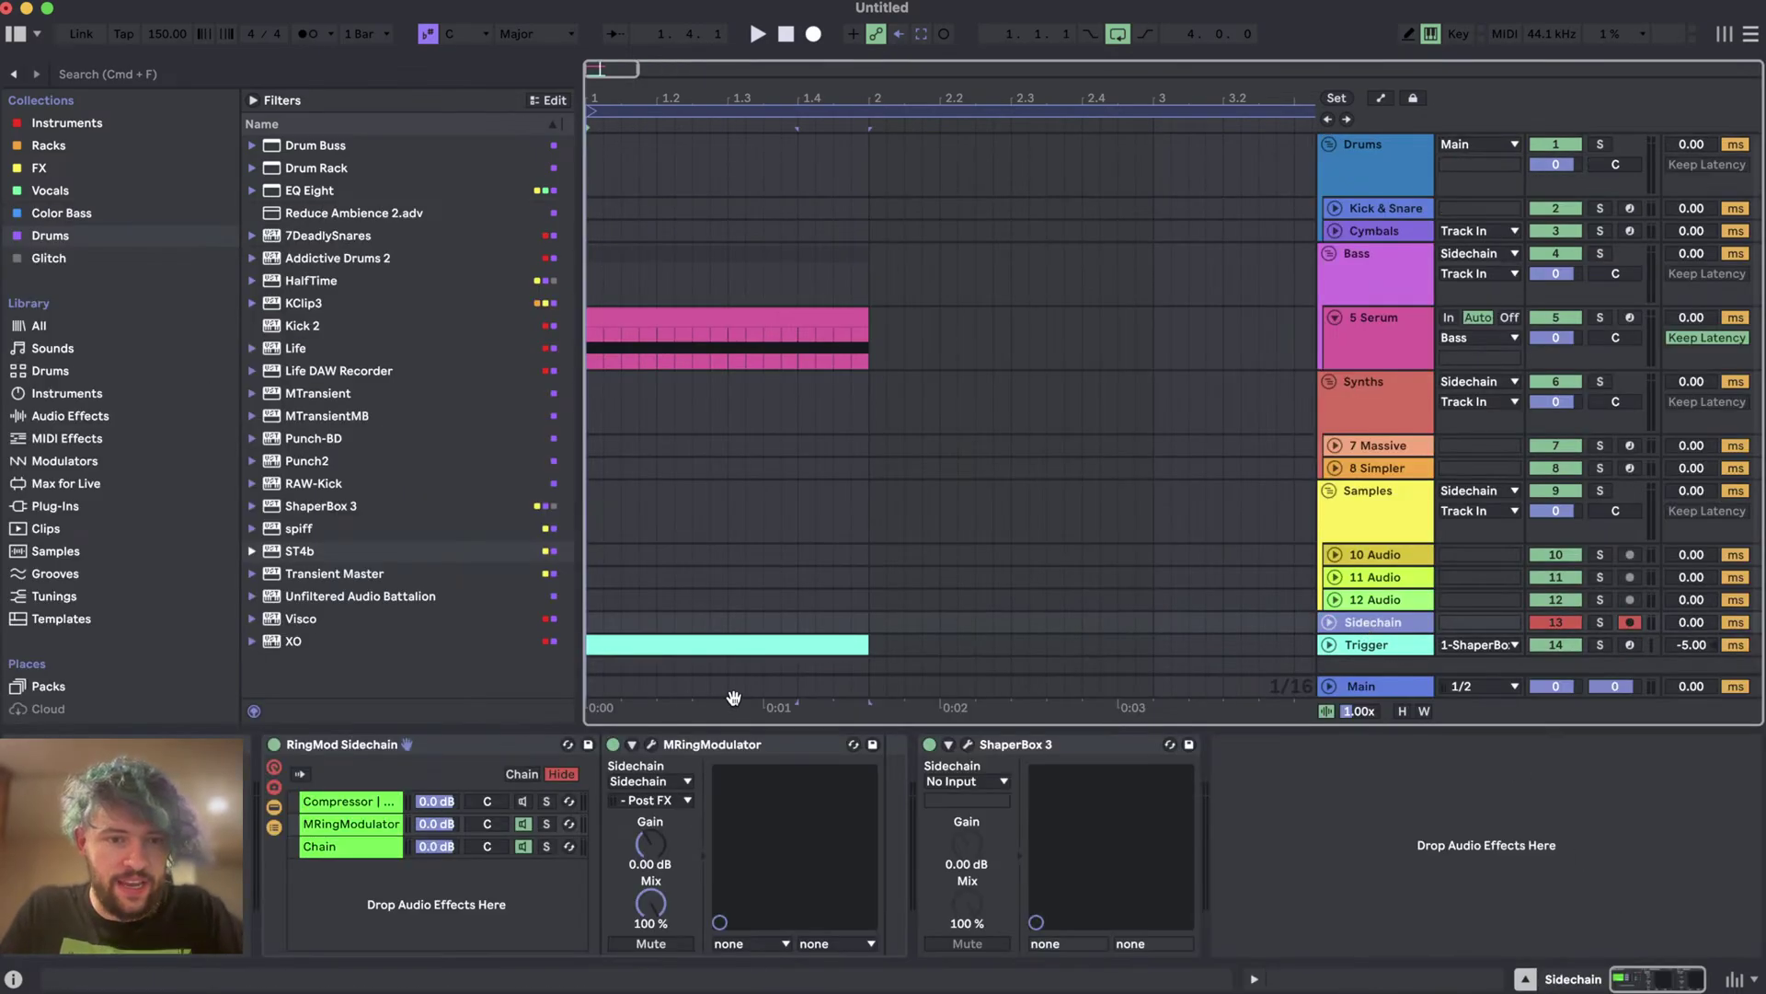
pyautogui.click(273, 745)
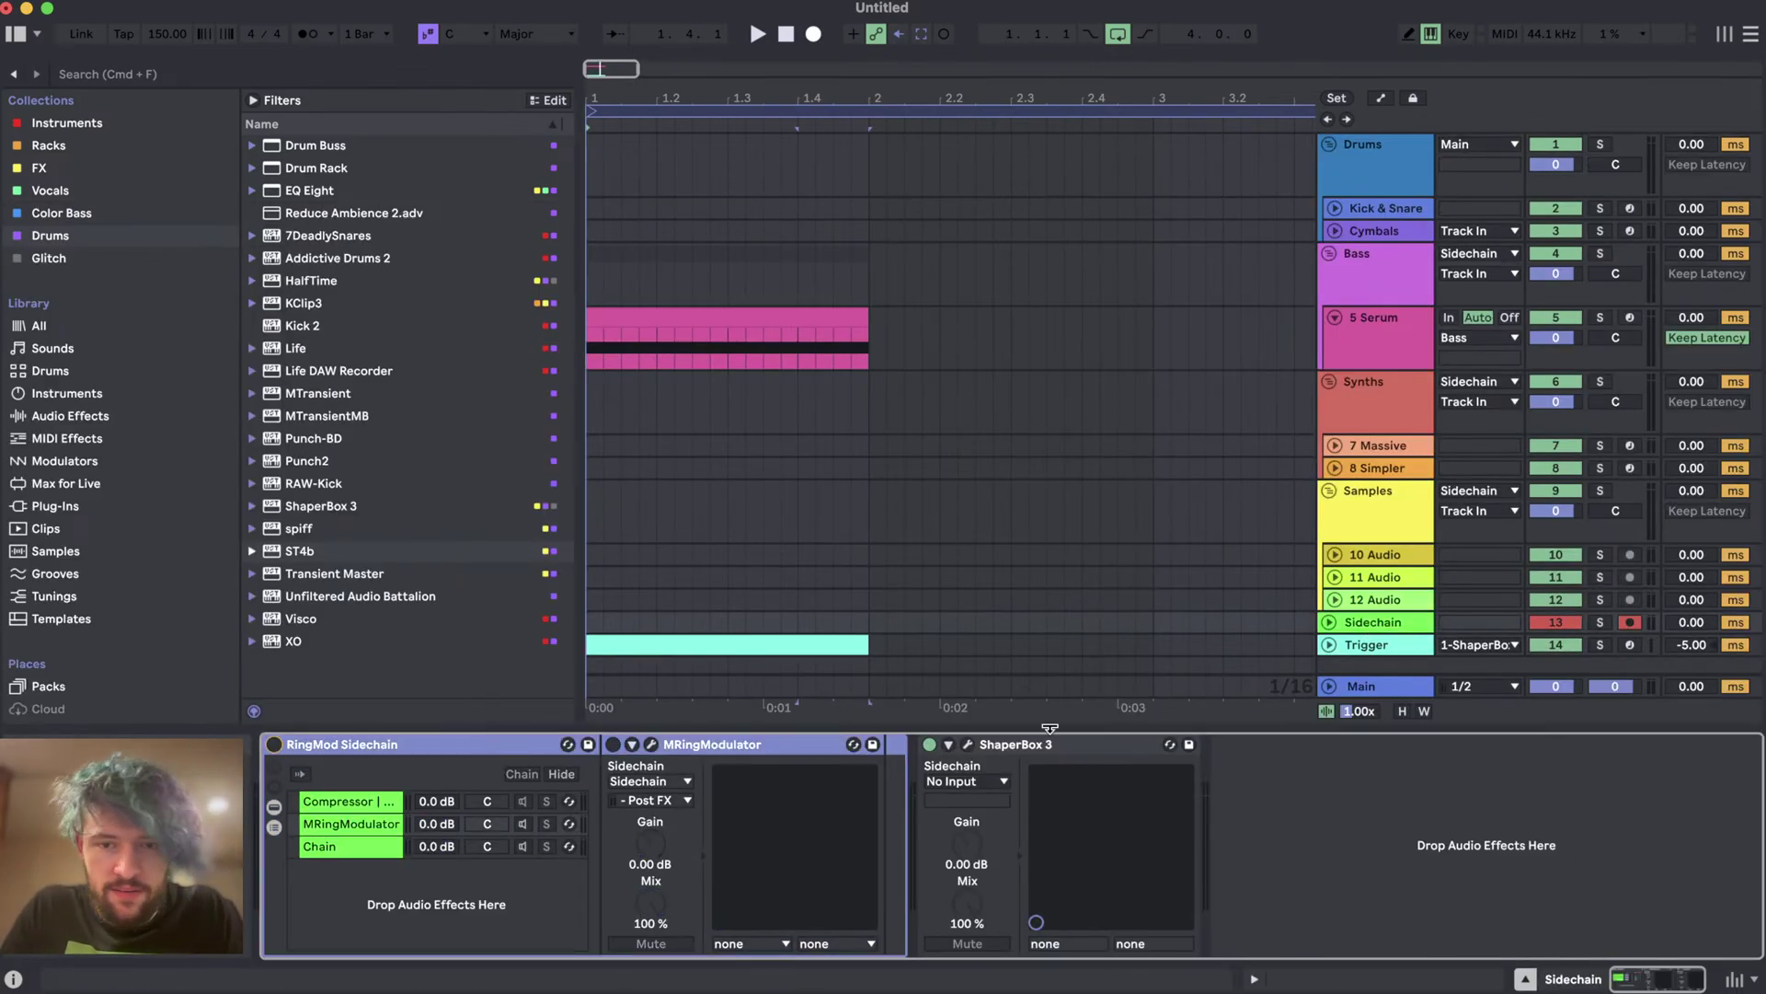
pyautogui.click(970, 747)
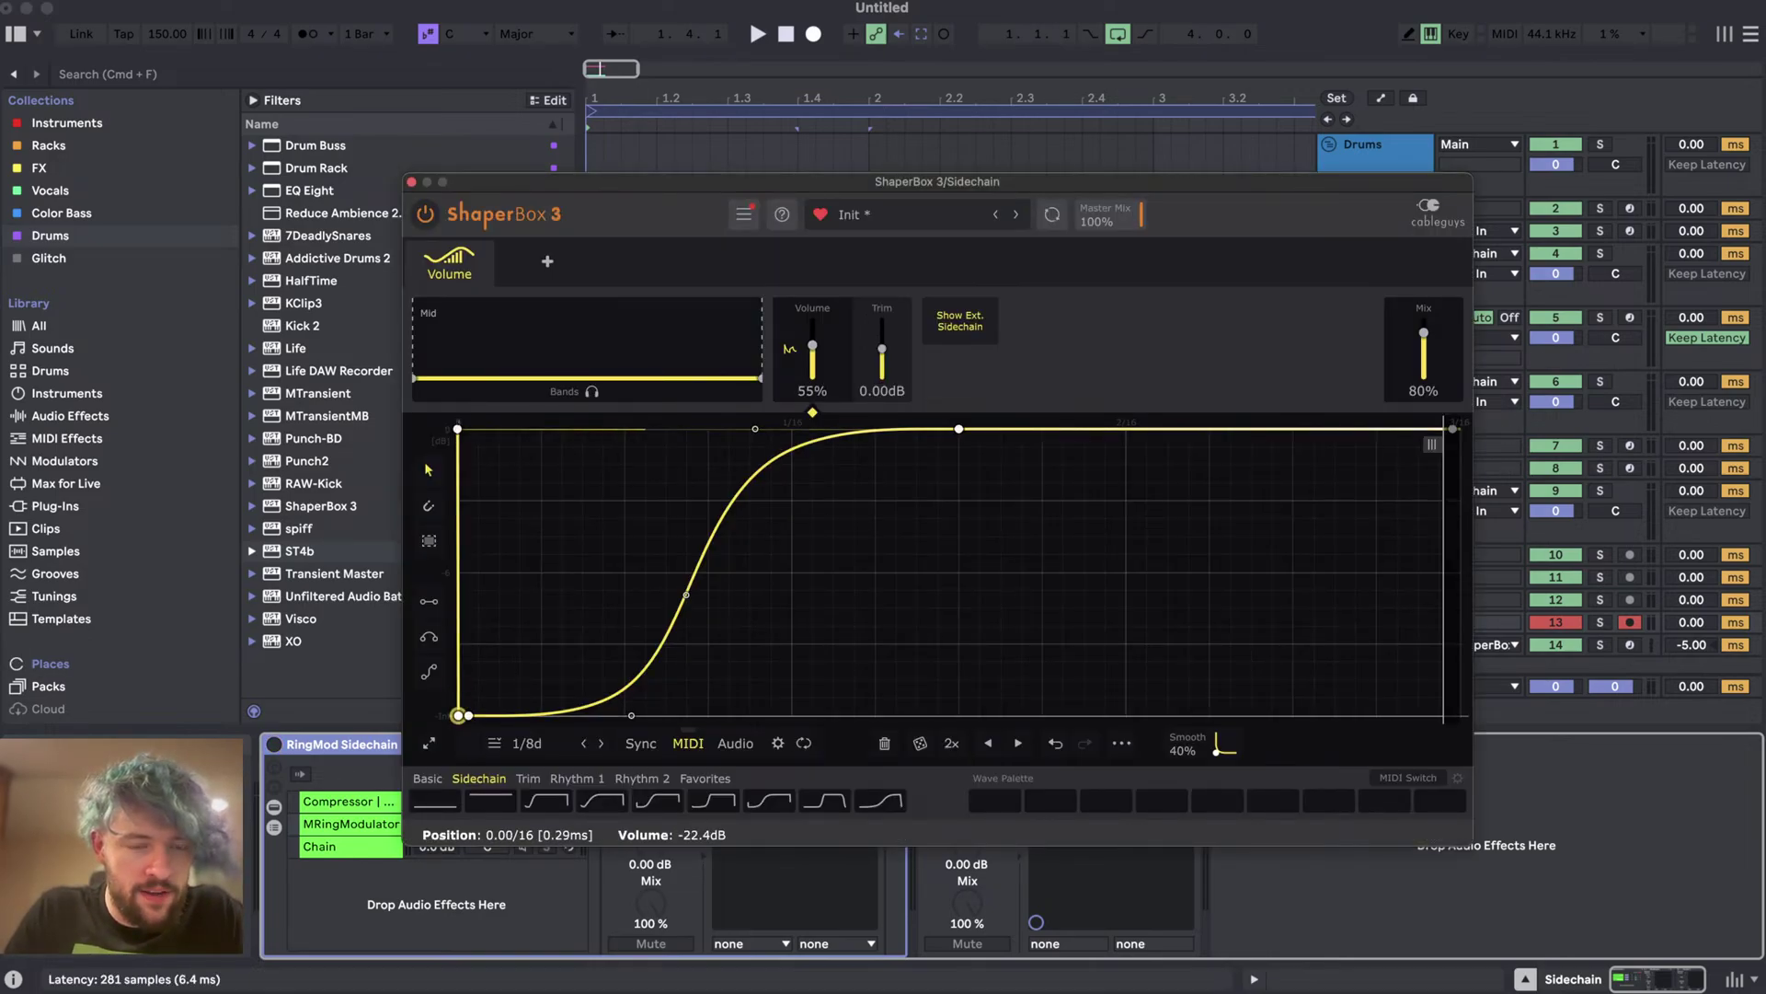
# - Play the loop and set ShaperBox's volume Smooth to Off
pyautogui.press('space')
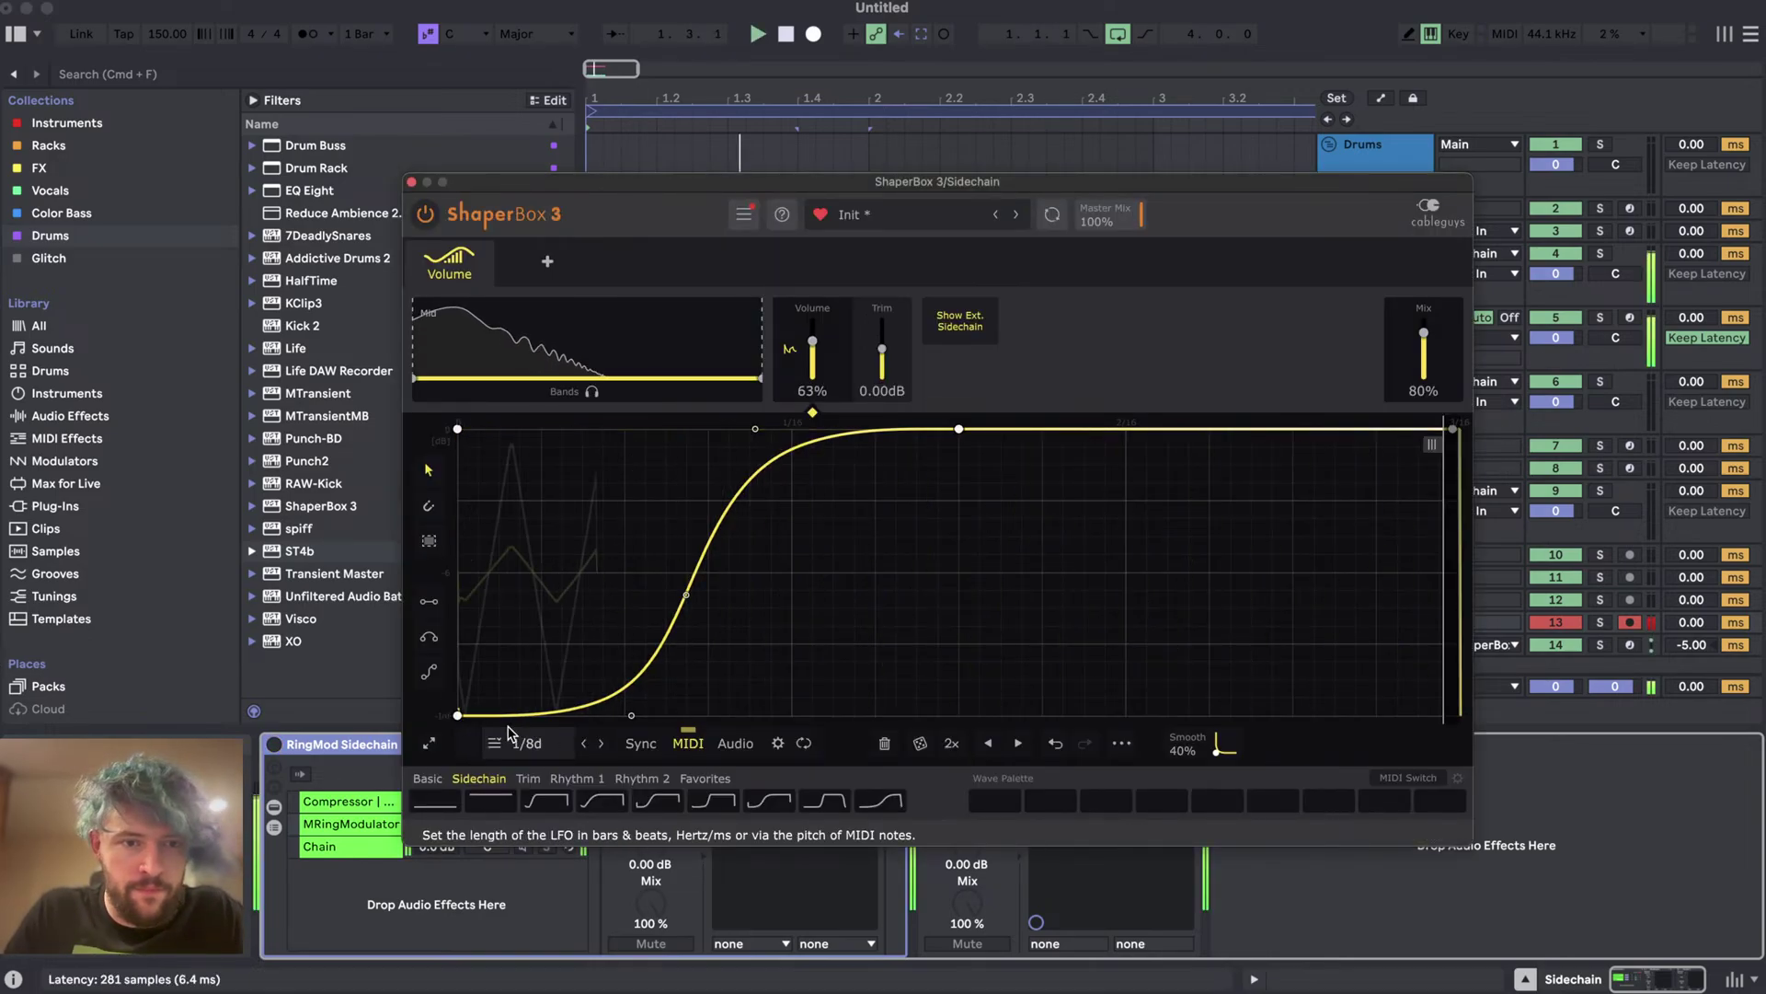
pyautogui.moveTo(1186, 748); pyautogui.dragTo(1186, 702)
pyautogui.doubleClick(1186, 743)
pyautogui.press('space')
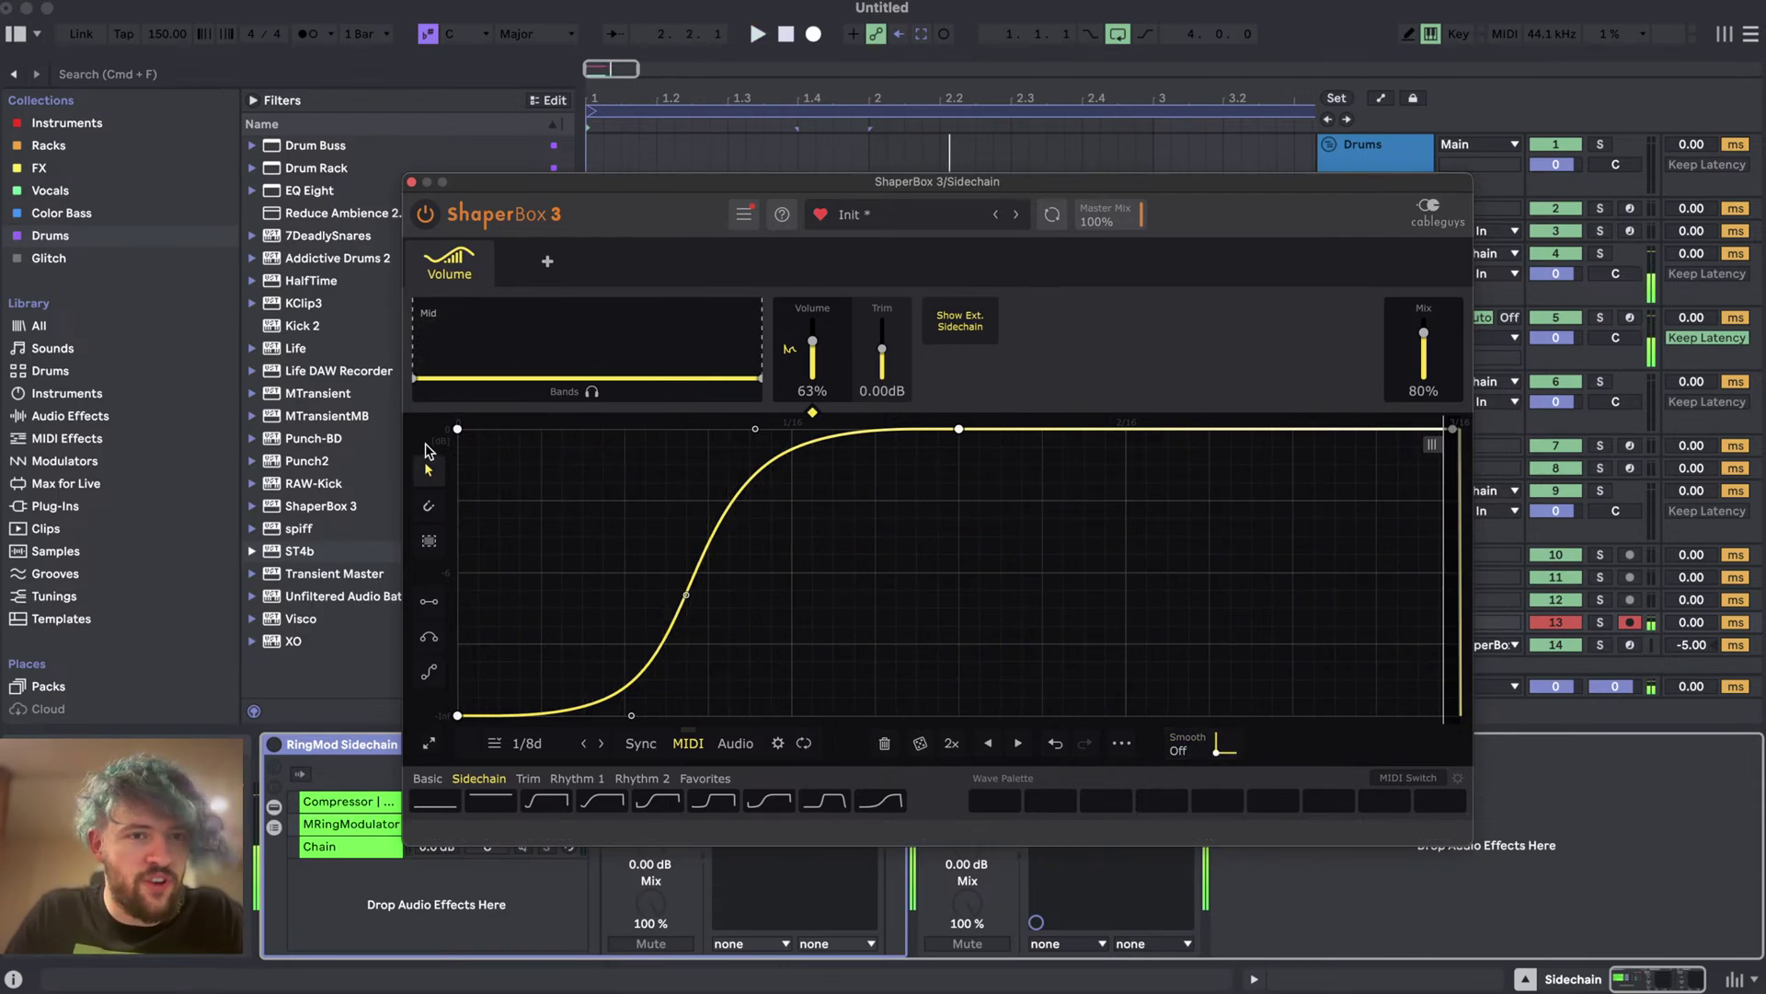
# - Shift the volume curve's first bottom breakpoint slightly later to slope the initial drop, auditioning the loop in between
pyautogui.moveTo(458, 715); pyautogui.dragTo(459, 715)
pyautogui.press('space')
pyautogui.press('space')
pyautogui.press('space')
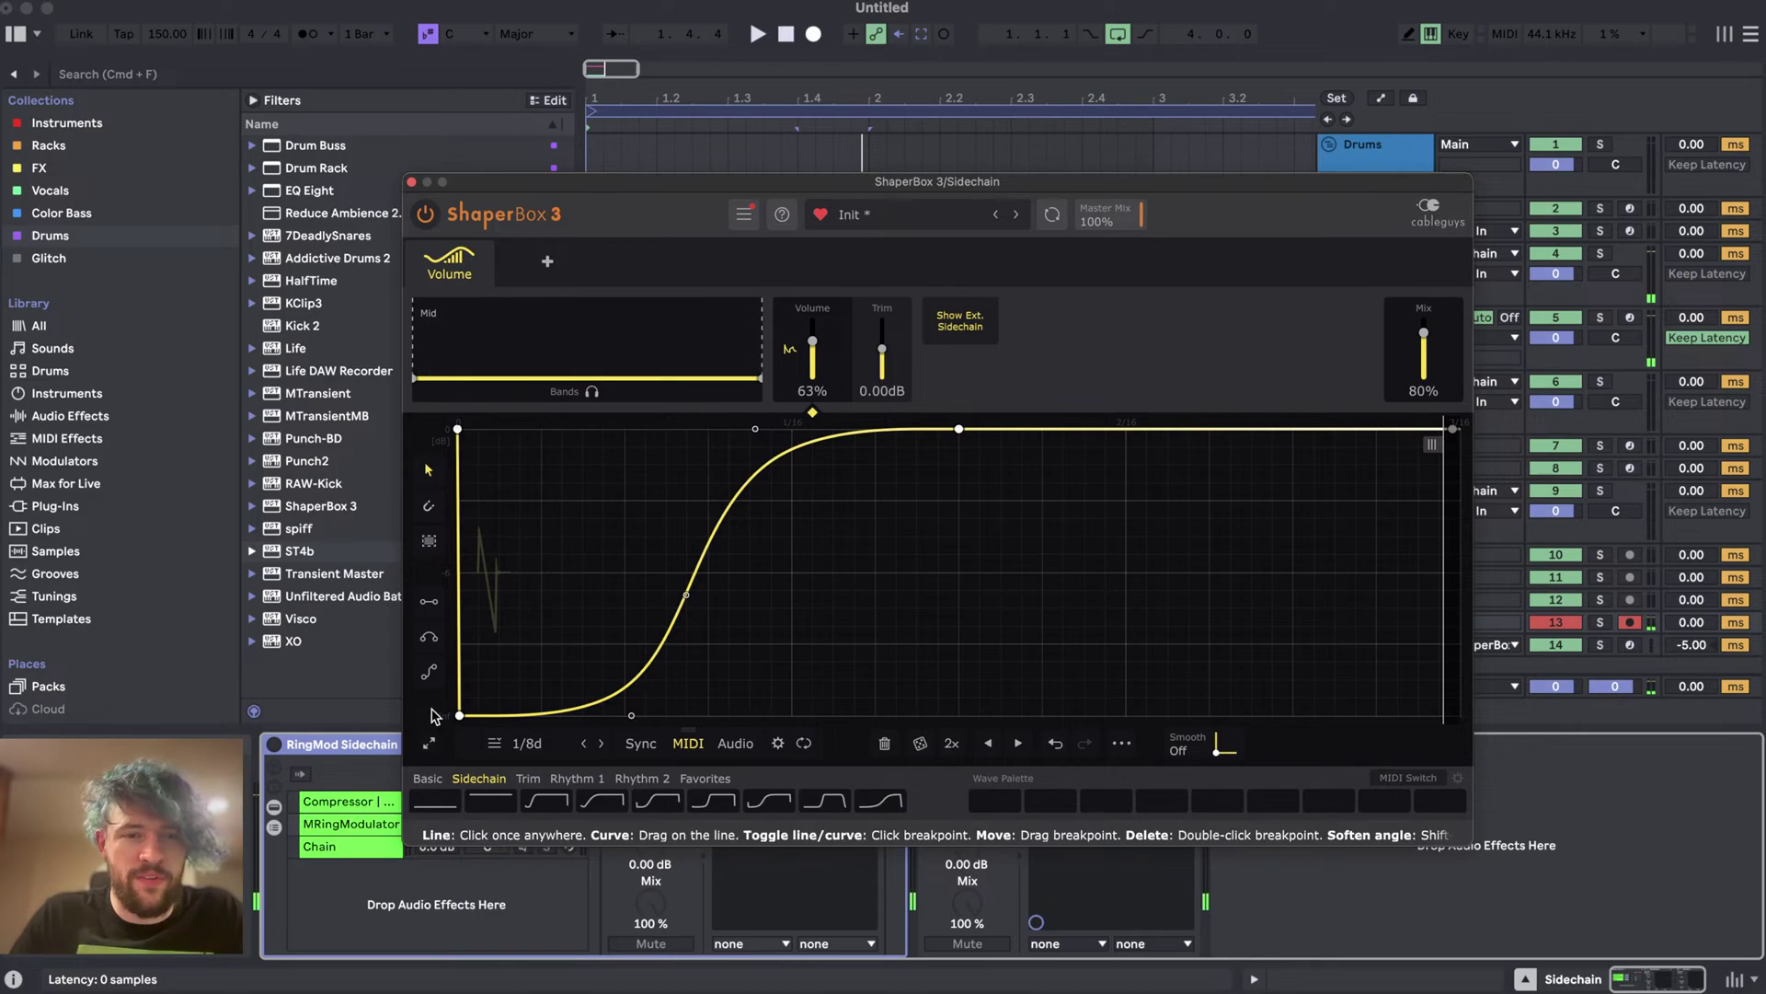
pyautogui.moveTo(460, 715)
pyautogui.mouseDown()
pyautogui.moveTo(521, 715)
pyautogui.moveTo(479, 715)
pyautogui.mouseUp()
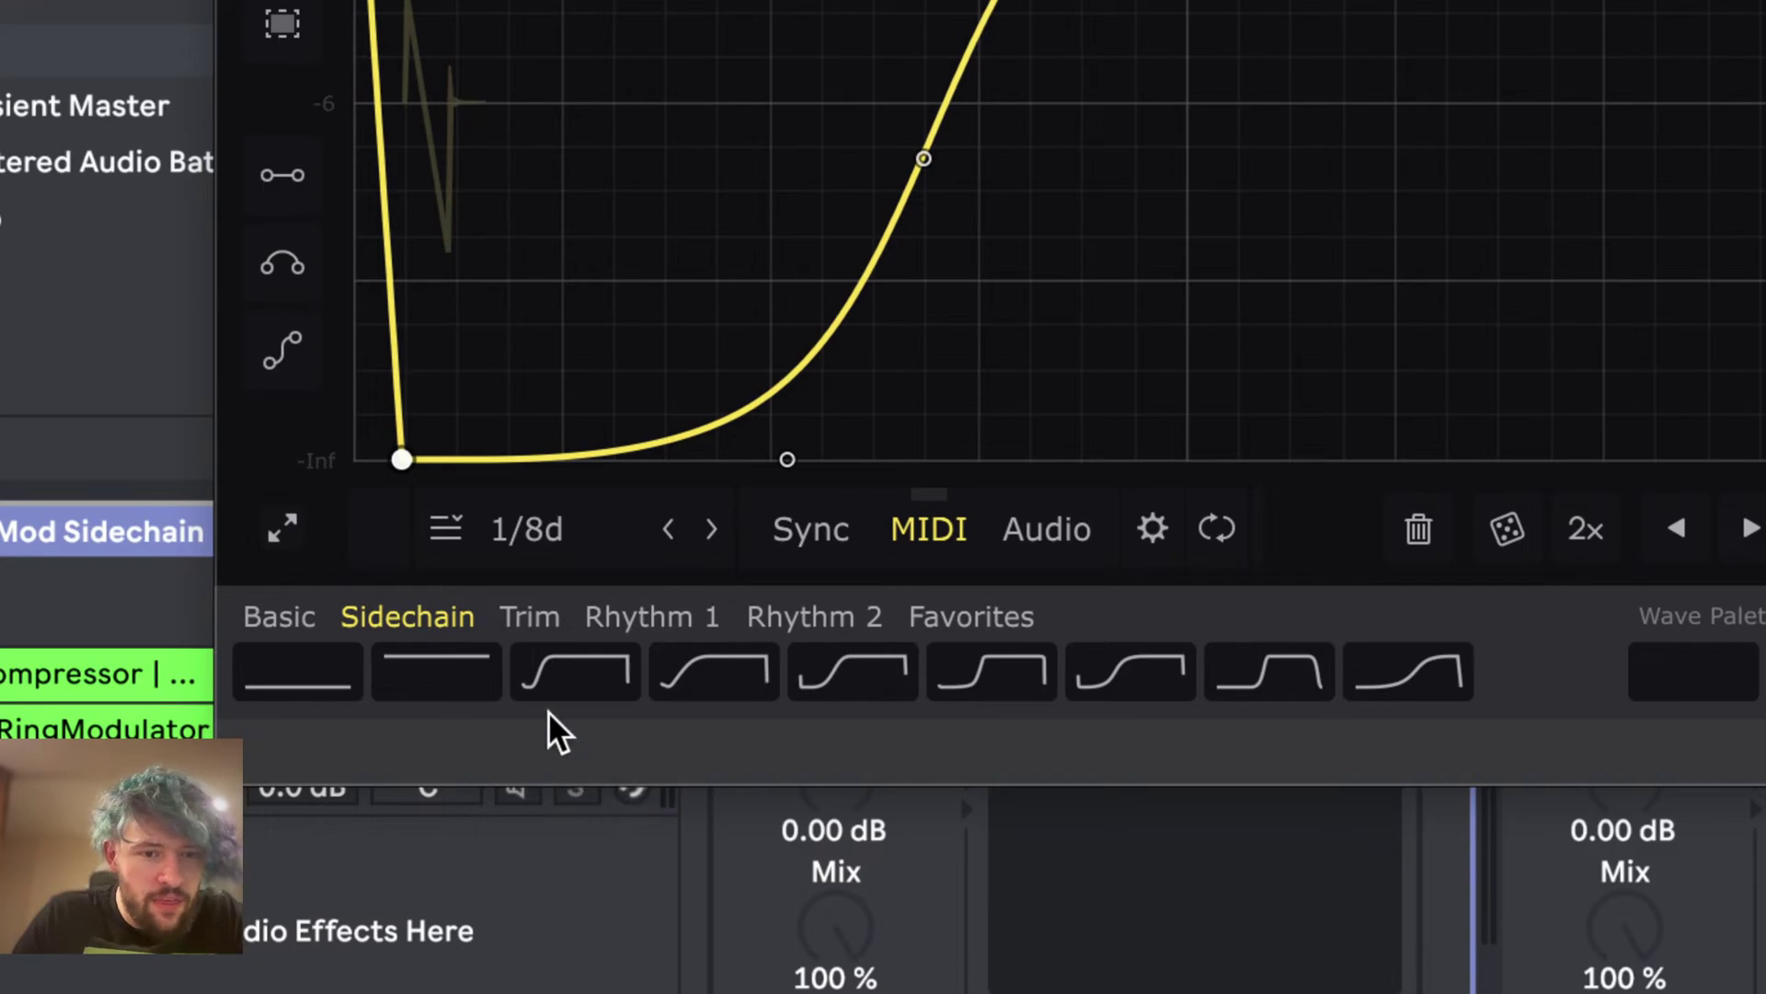
pyautogui.moveTo(402, 459)
pyautogui.mouseDown()
pyautogui.moveTo(442, 432)
pyautogui.moveTo(402, 292)
pyautogui.moveTo(350, 457)
pyautogui.moveTo(521, 457)
pyautogui.moveTo(789, 193)
pyautogui.moveTo(353, 460)
pyautogui.moveTo(441, 457)
pyautogui.moveTo(378, 457)
pyautogui.moveTo(411, 460)
pyautogui.mouseUp()
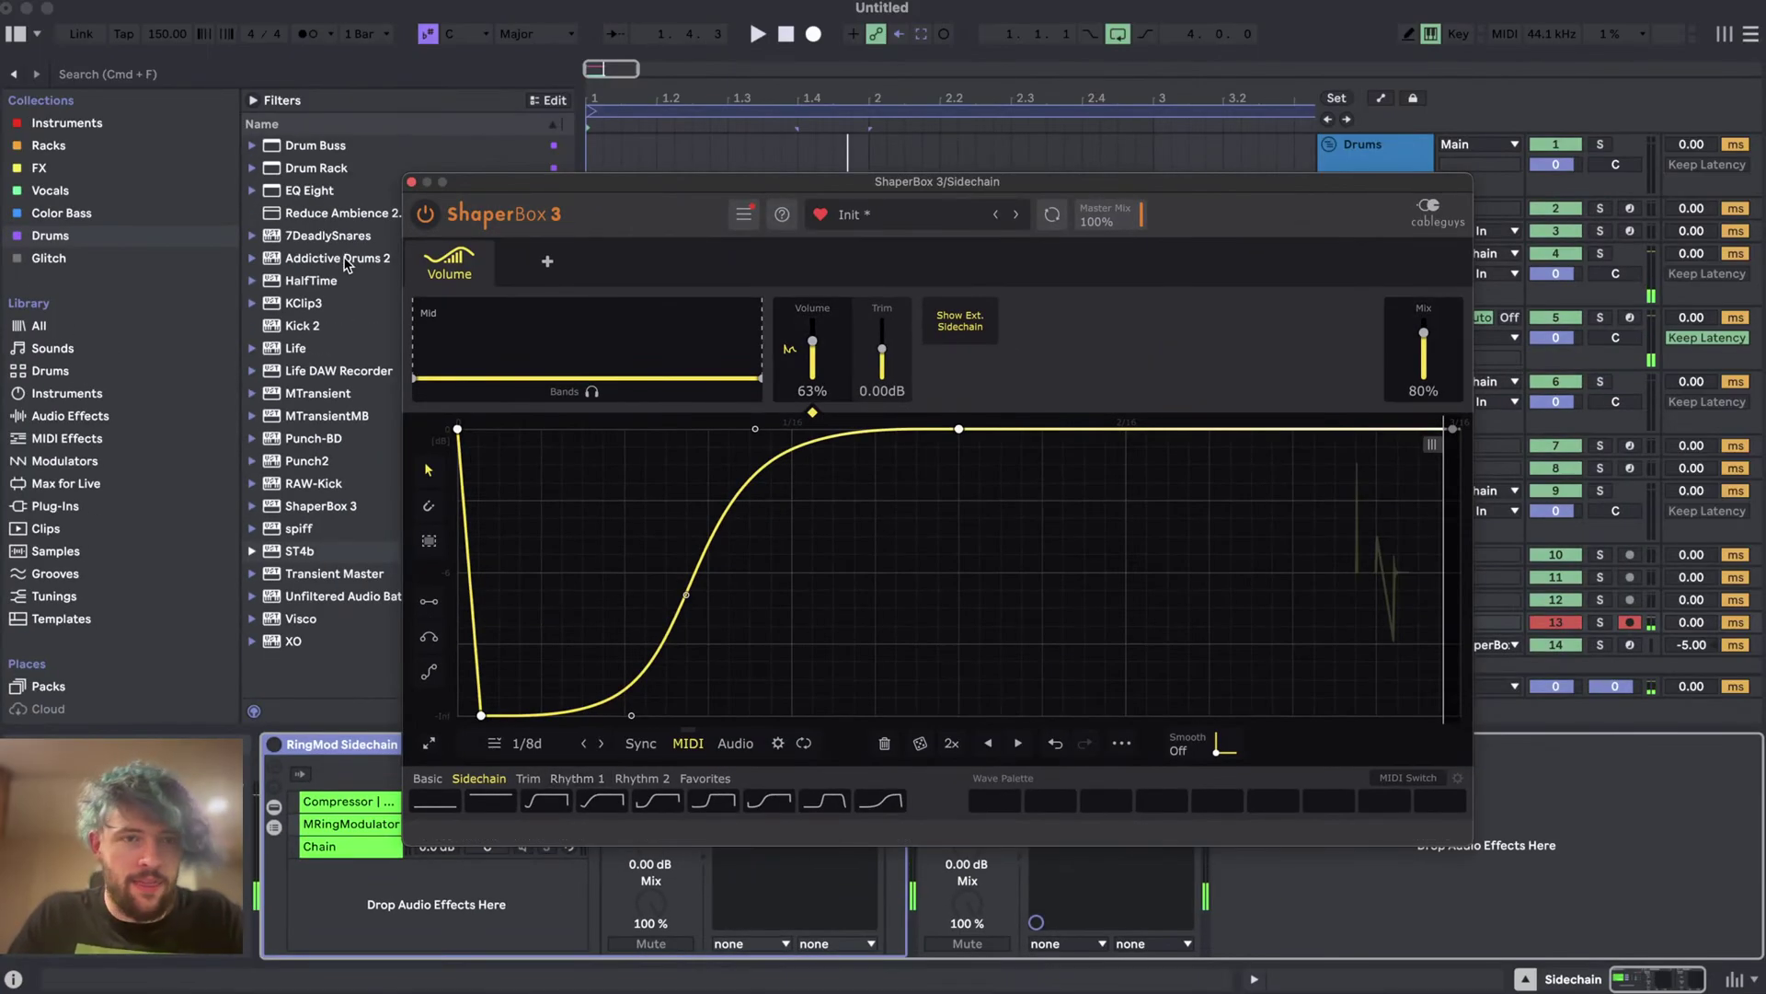
# - Close ShaperBox 3, set the Trigger track's delay to -7.00 ms and select the one-bar trigger clip
pyautogui.click(412, 183)
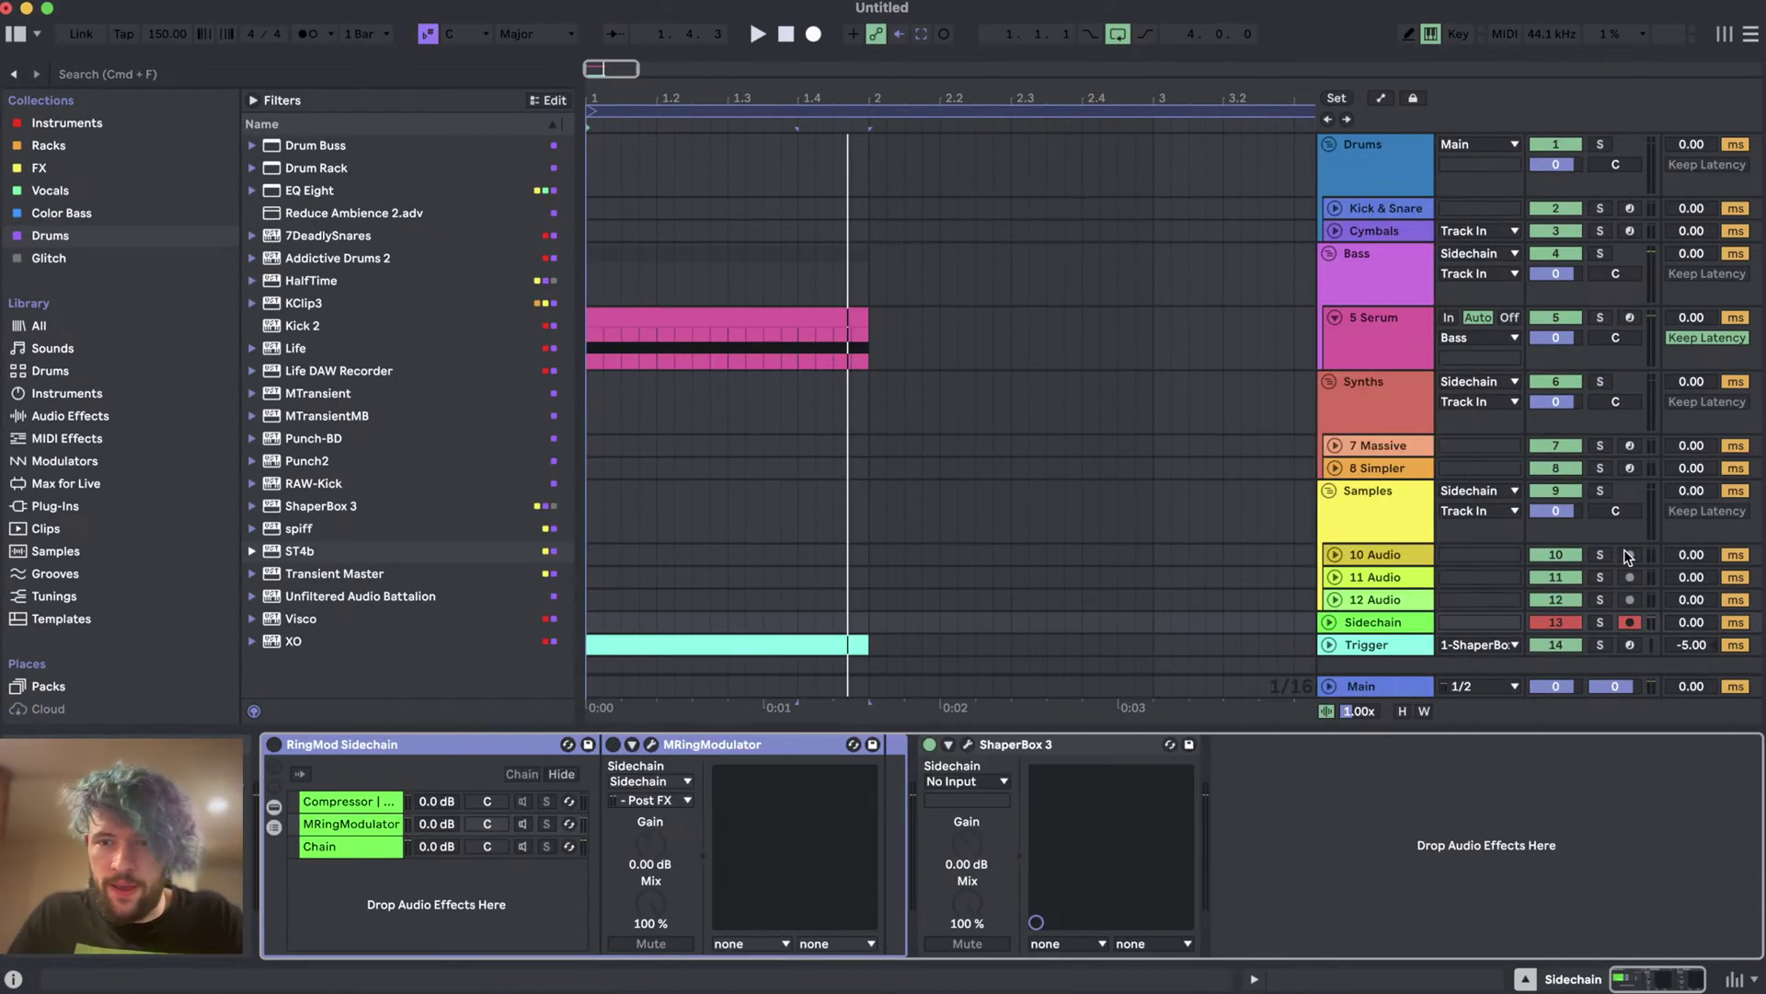
pyautogui.click(1397, 647)
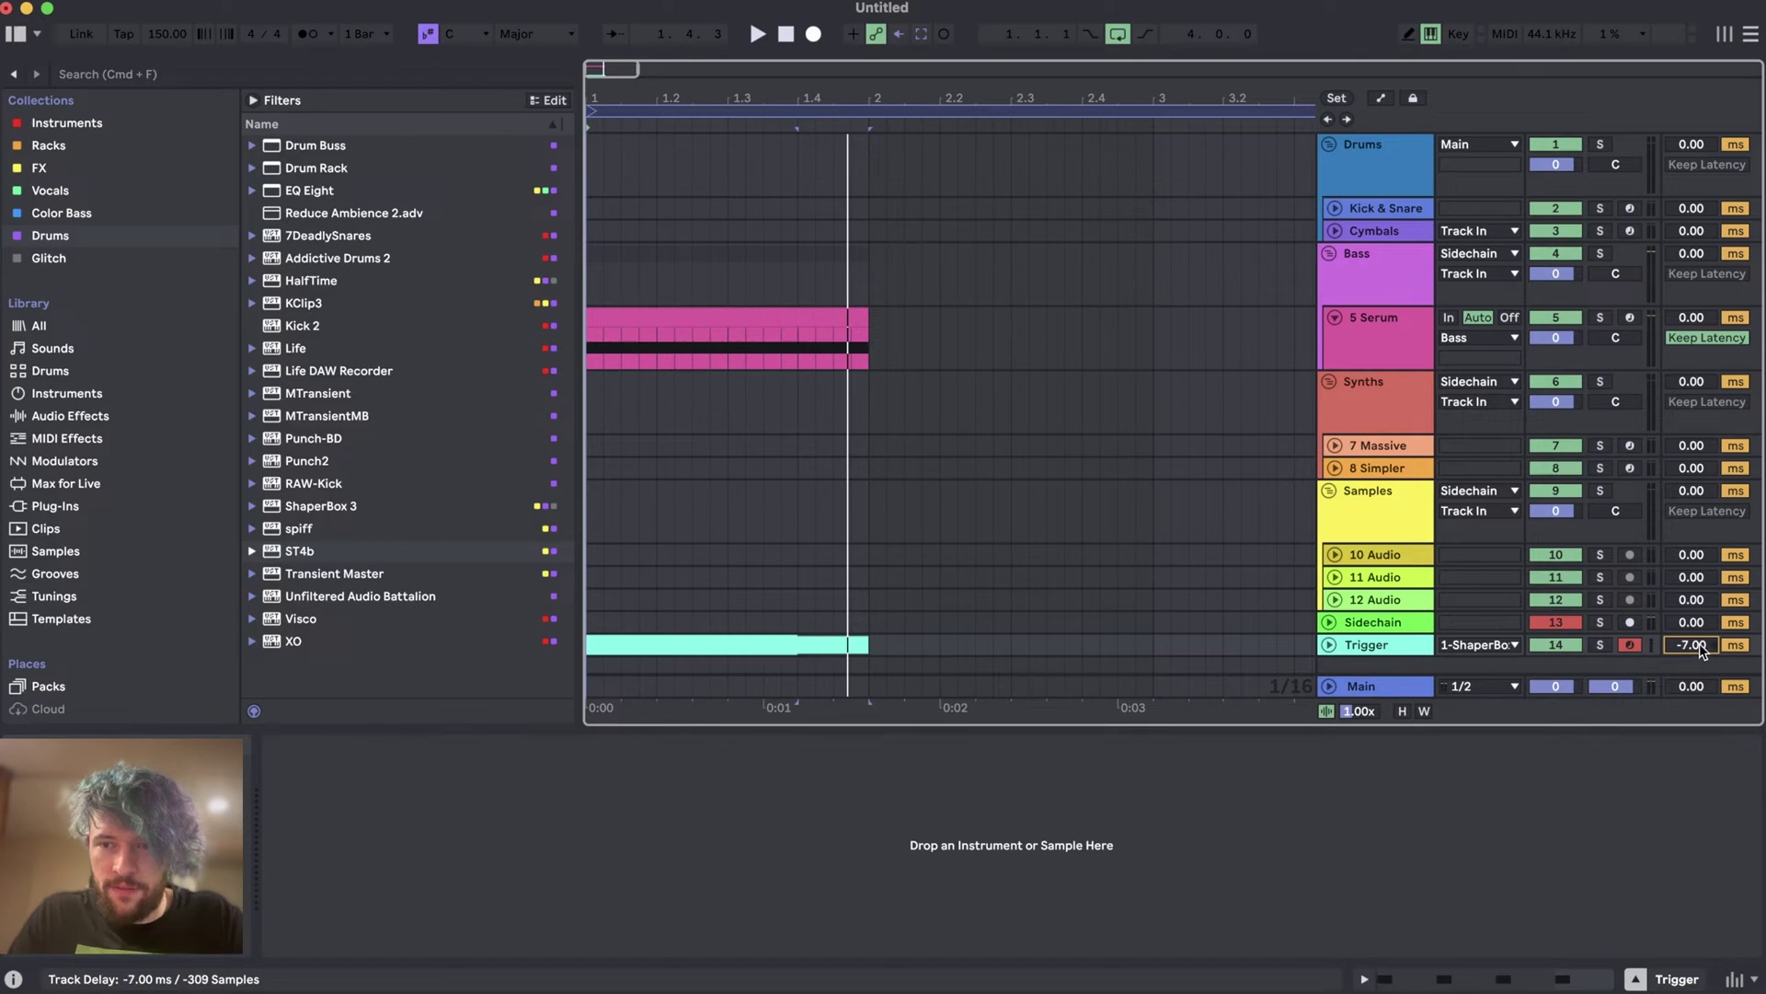
pyautogui.click(780, 635)
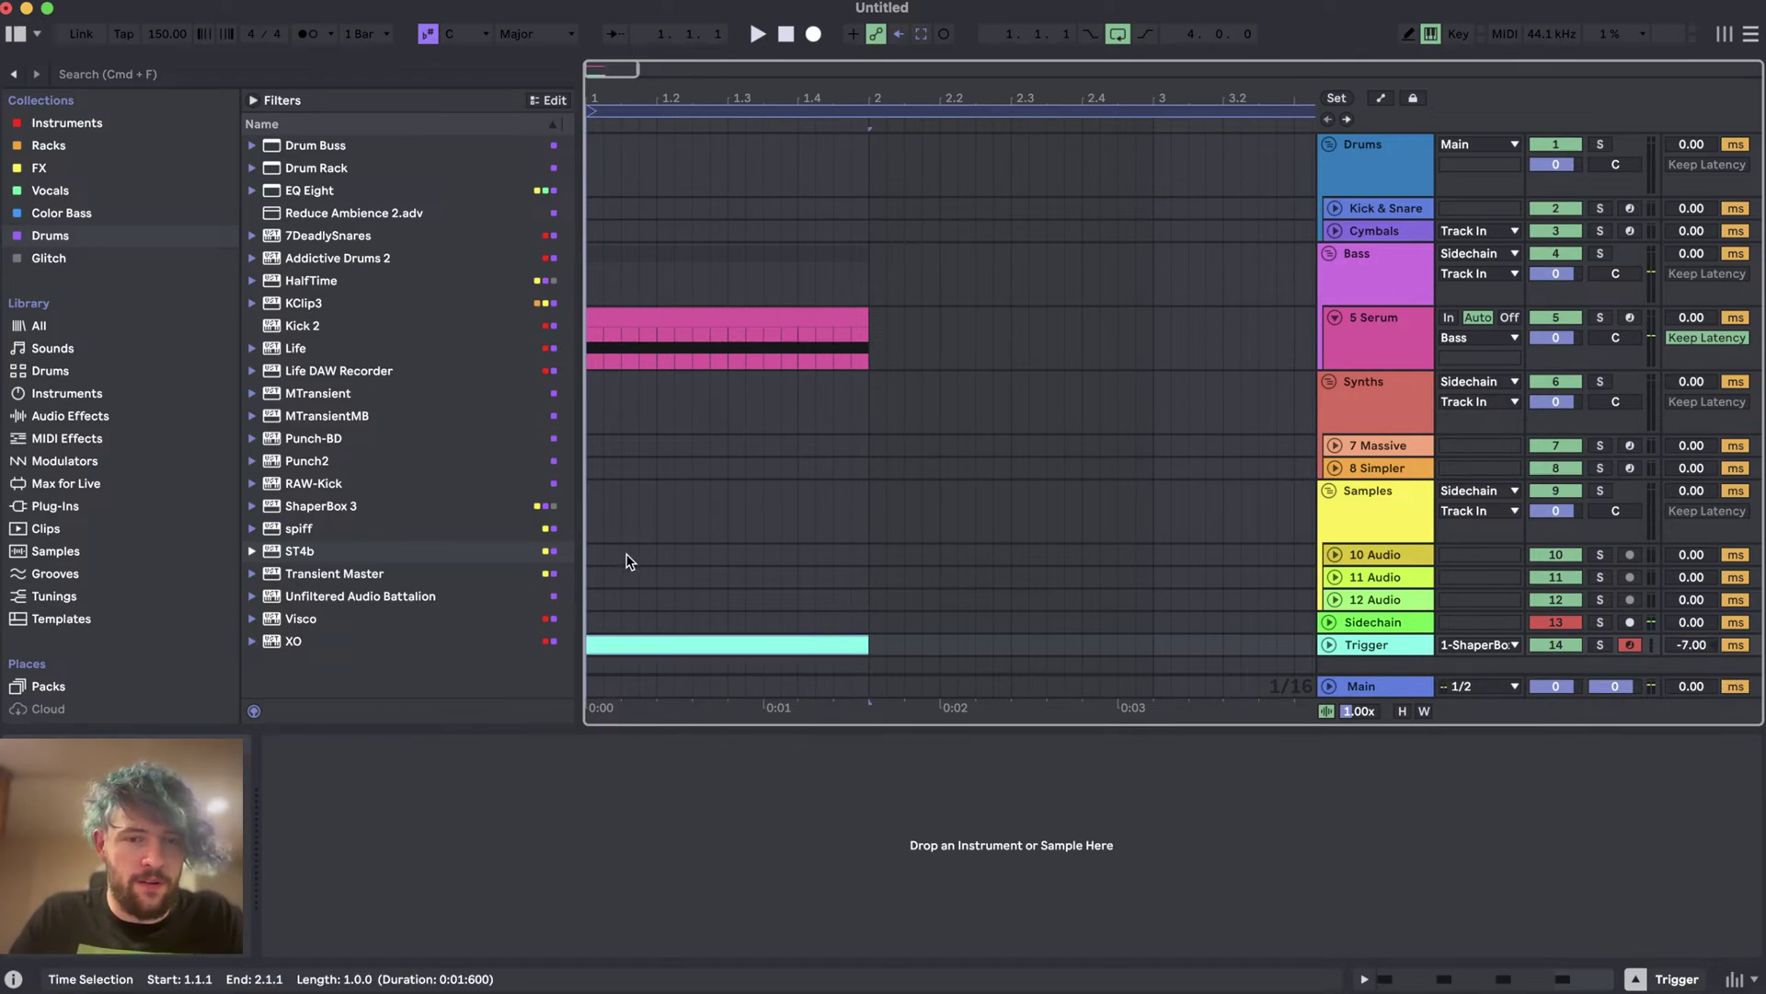
pyautogui.press('z')
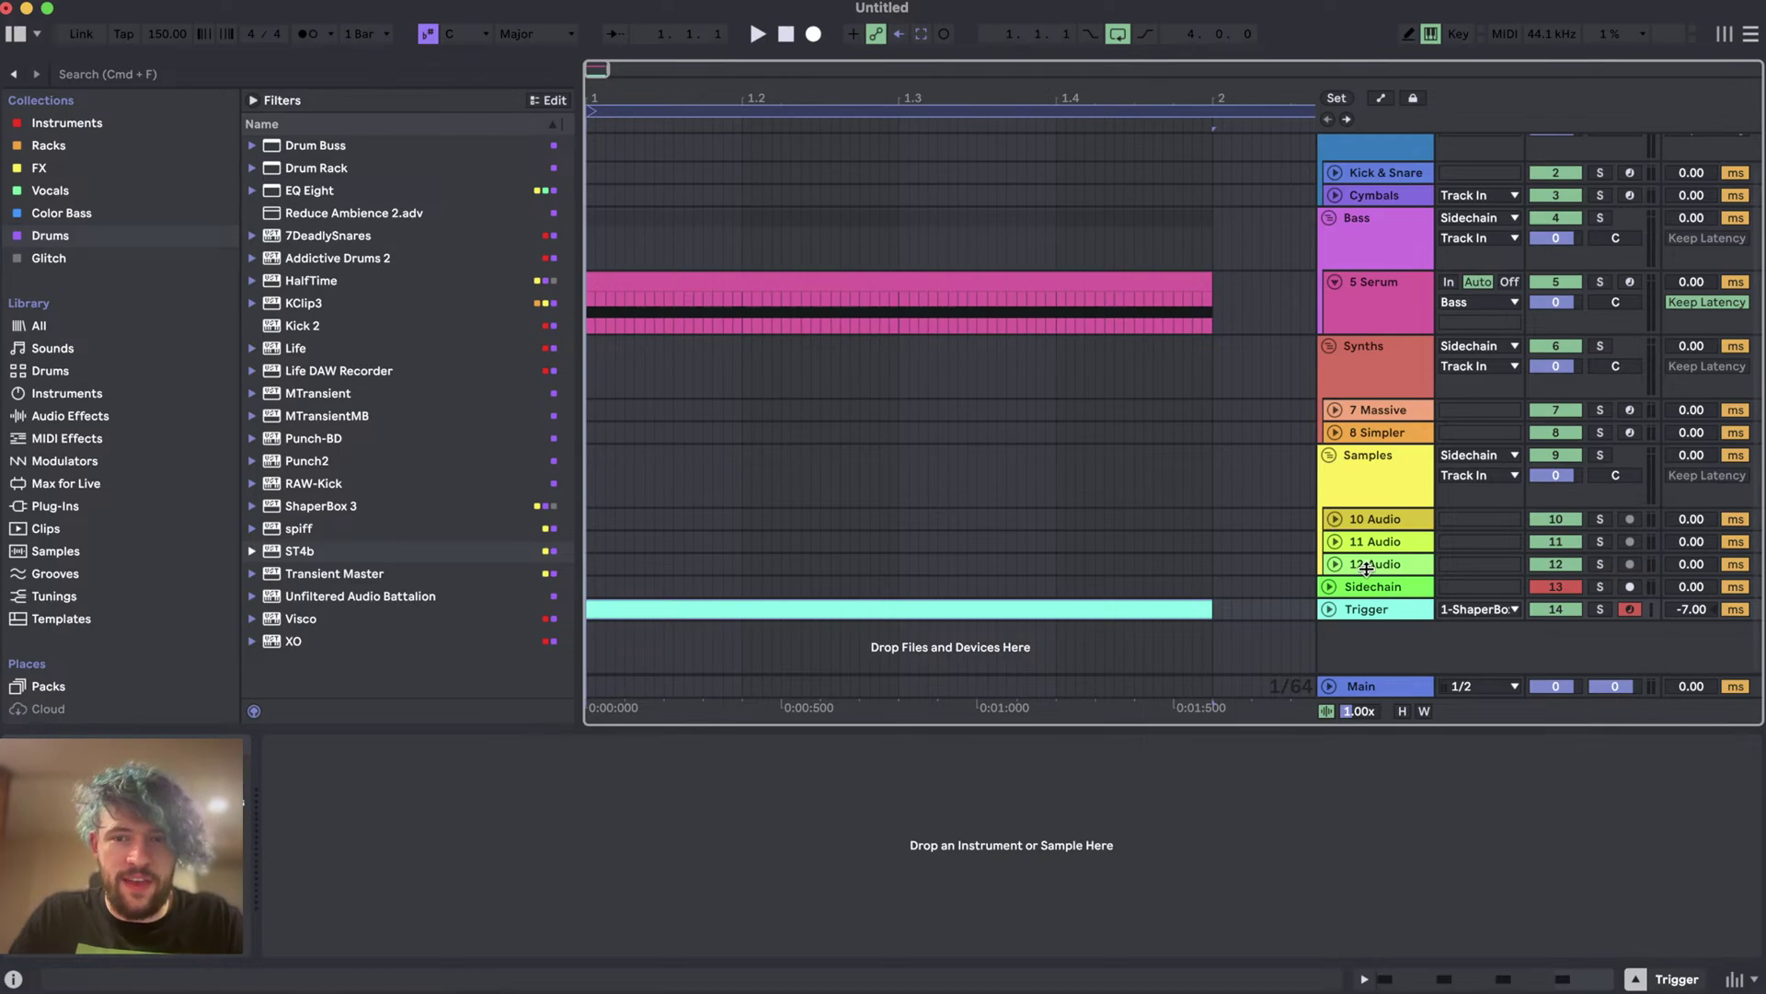
# - Reopen ShaperBox 3 on the Sidechain track to review the volume curve's sloped start, and close it again
pyautogui.click(1374, 587)
pyautogui.click(968, 744)
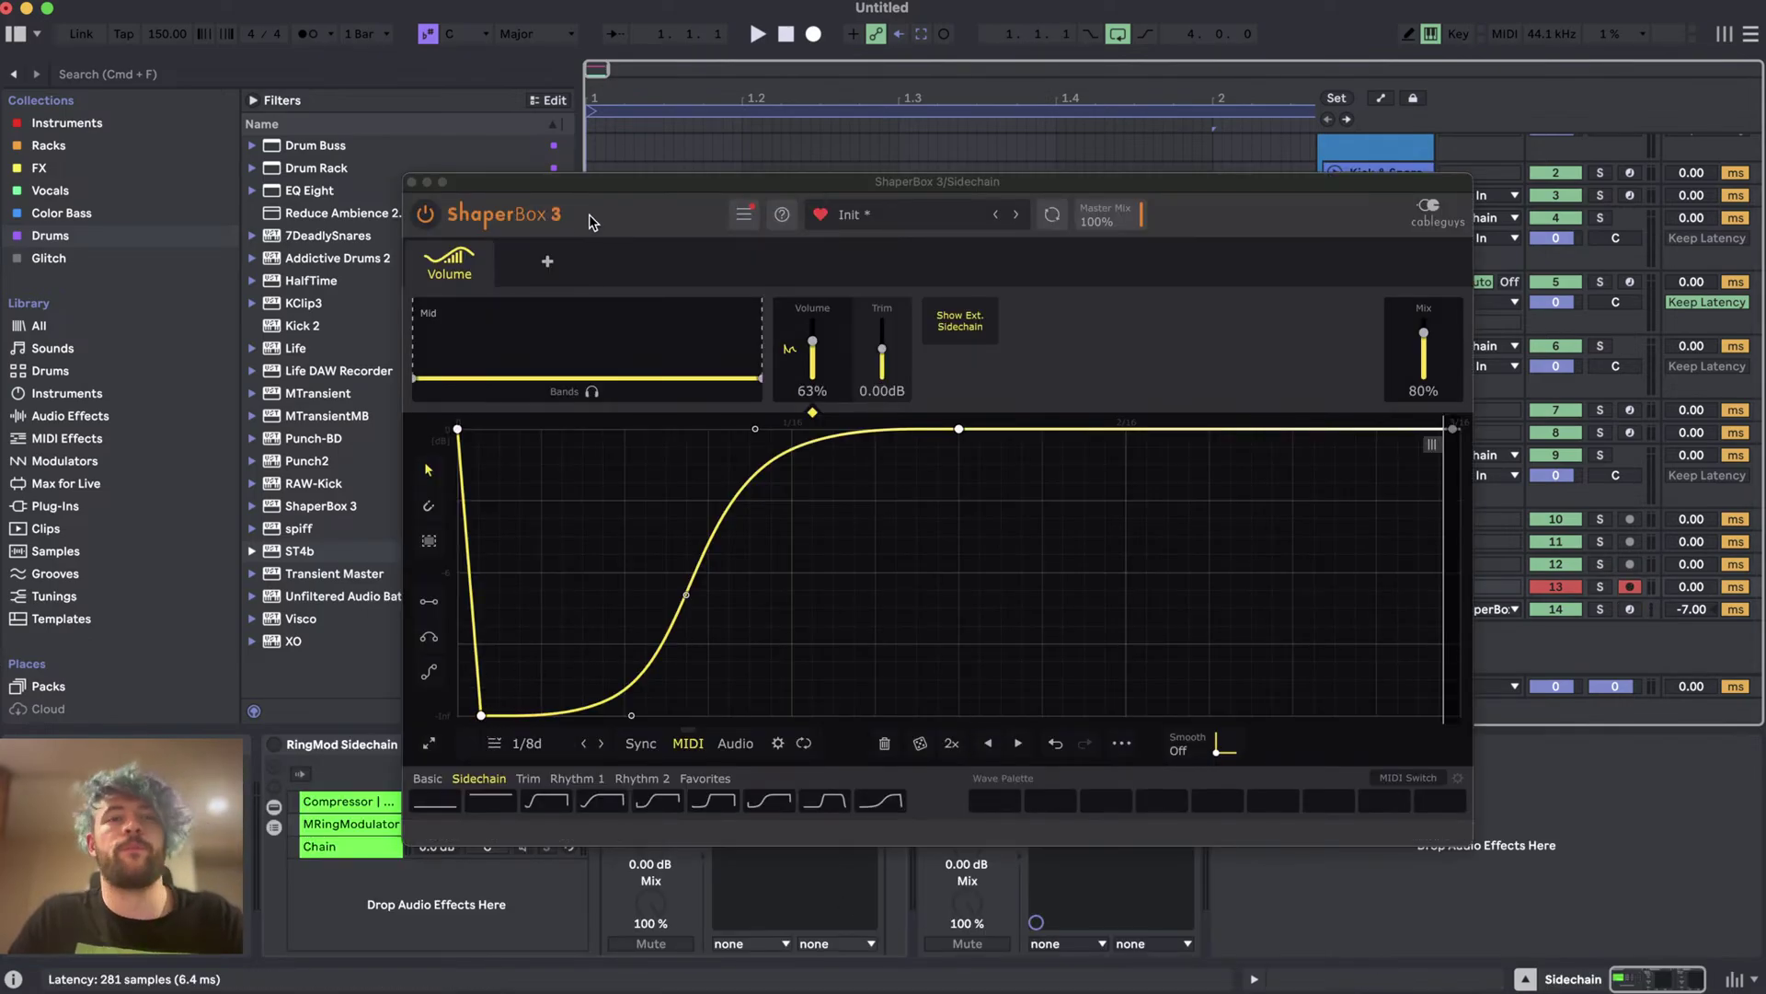
pyautogui.click(412, 184)
# - Check the live chat in YouTube Studio, return to Ableton Live and make the browser slightly narrower
pyautogui.press('super+Tab')
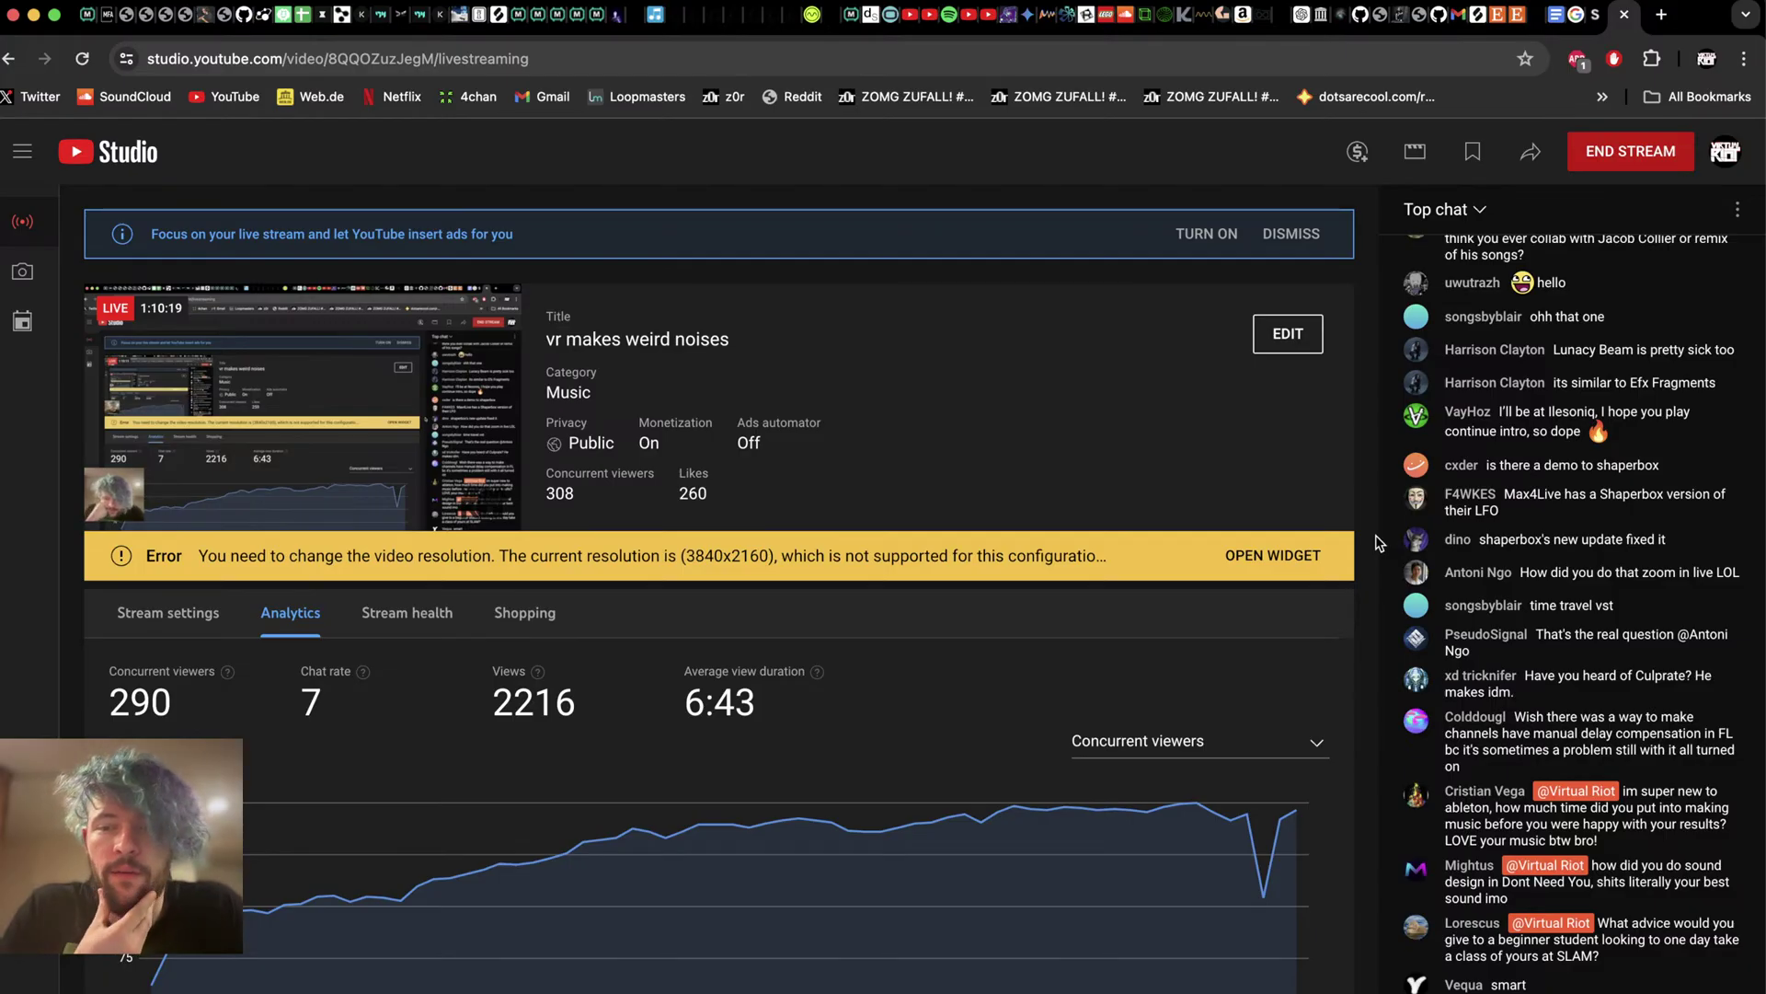
pyautogui.press('super+Tab')
pyautogui.moveTo(847, 97); pyautogui.dragTo(782, 96)
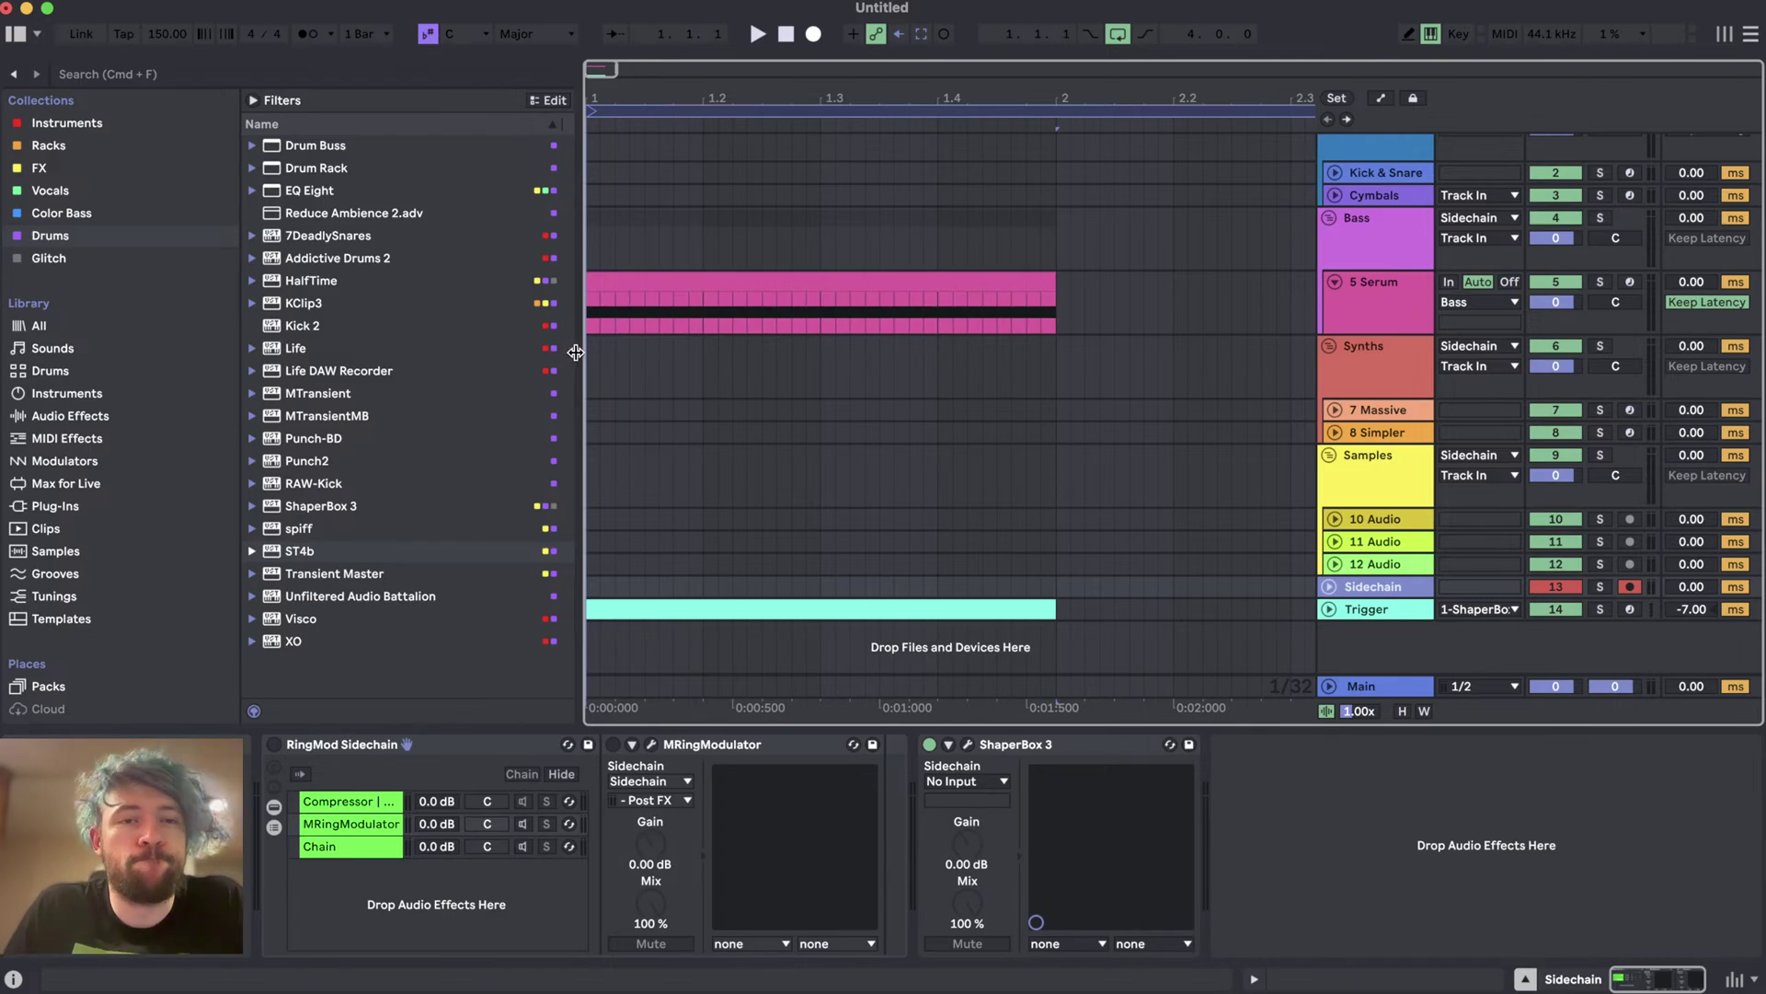
pyautogui.moveTo(576, 357); pyautogui.dragTo(532, 359)
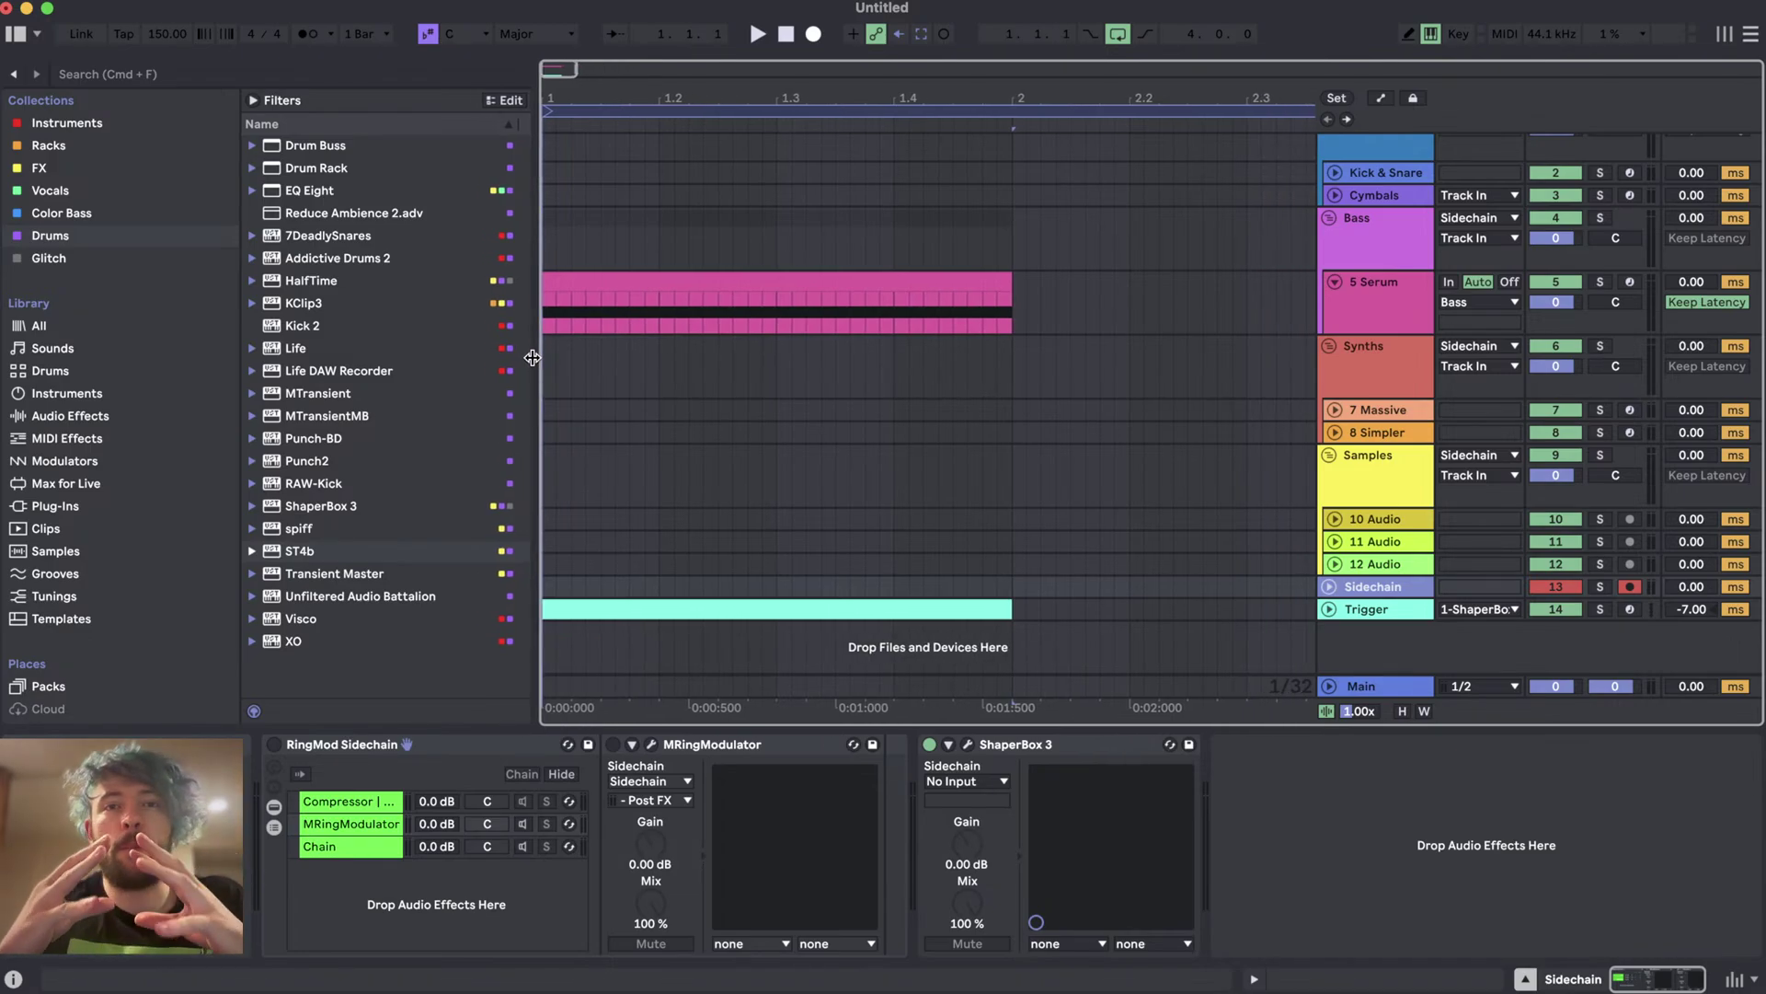
# - Switch to YouTube Studio in the web browser and read the viewers' live chat questions
pyautogui.press('super+Tab')
pyautogui.press('super+Tab')
pyautogui.press('super+Tab')
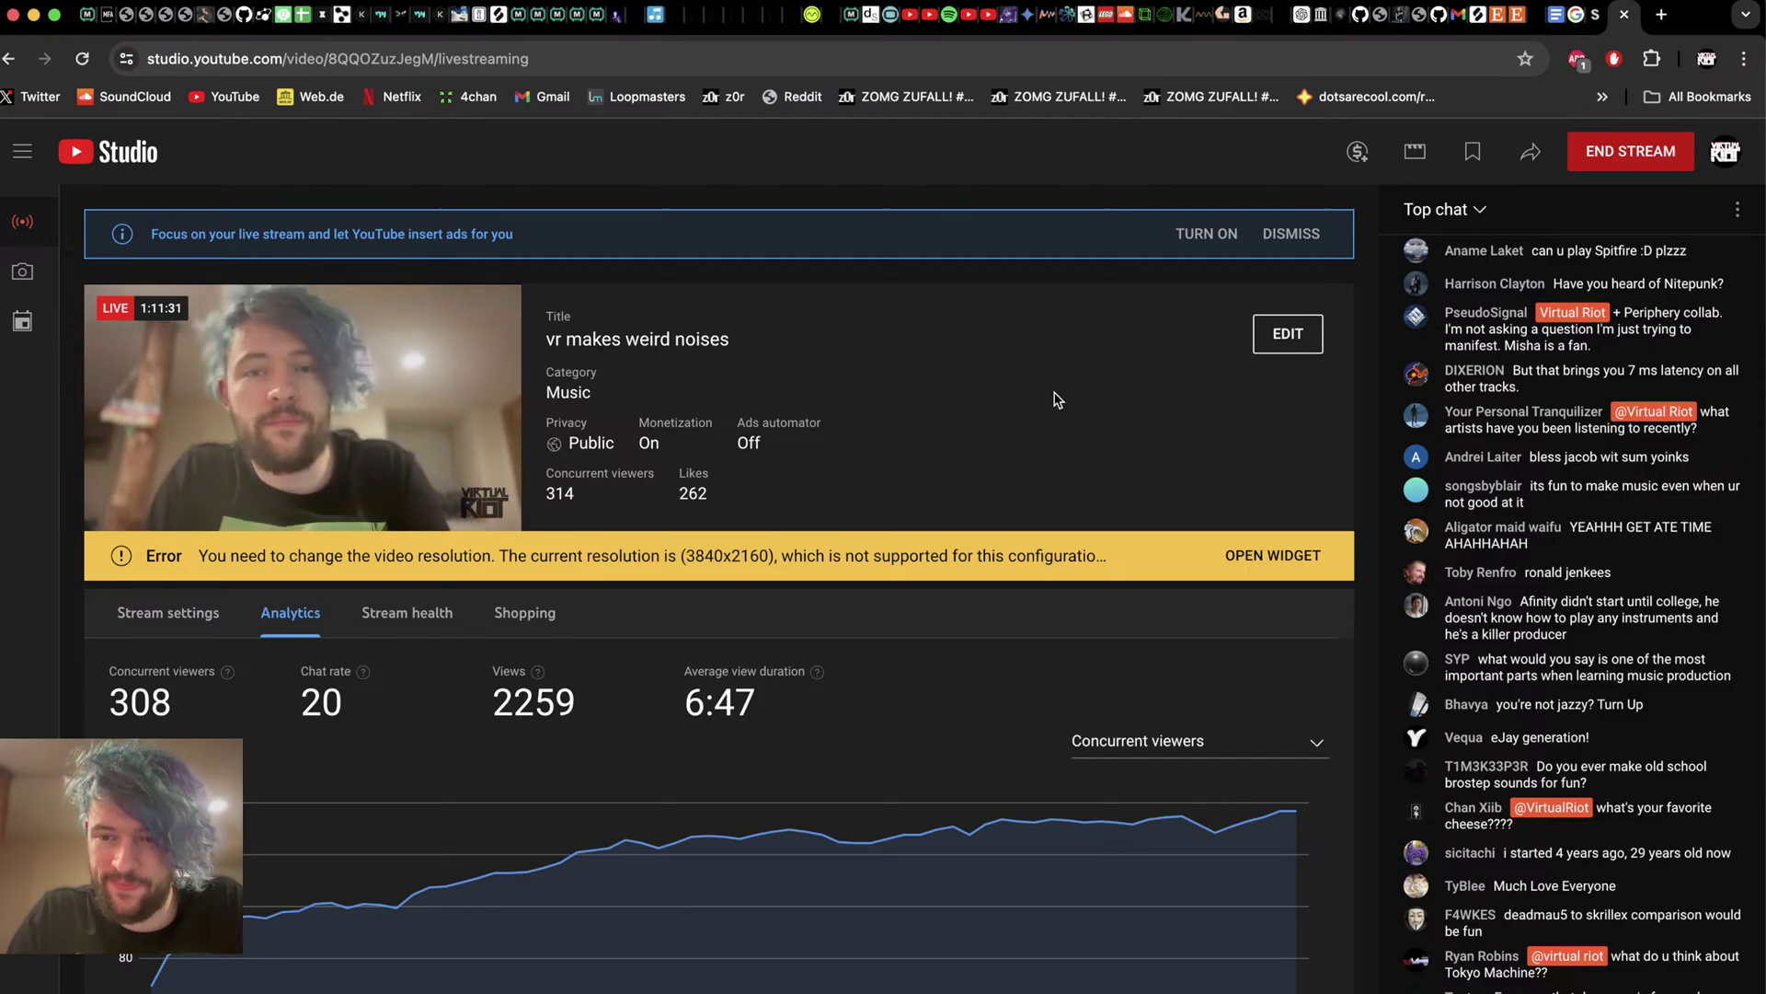
pyautogui.press('super+Tab')
pyautogui.press('super+Tab')
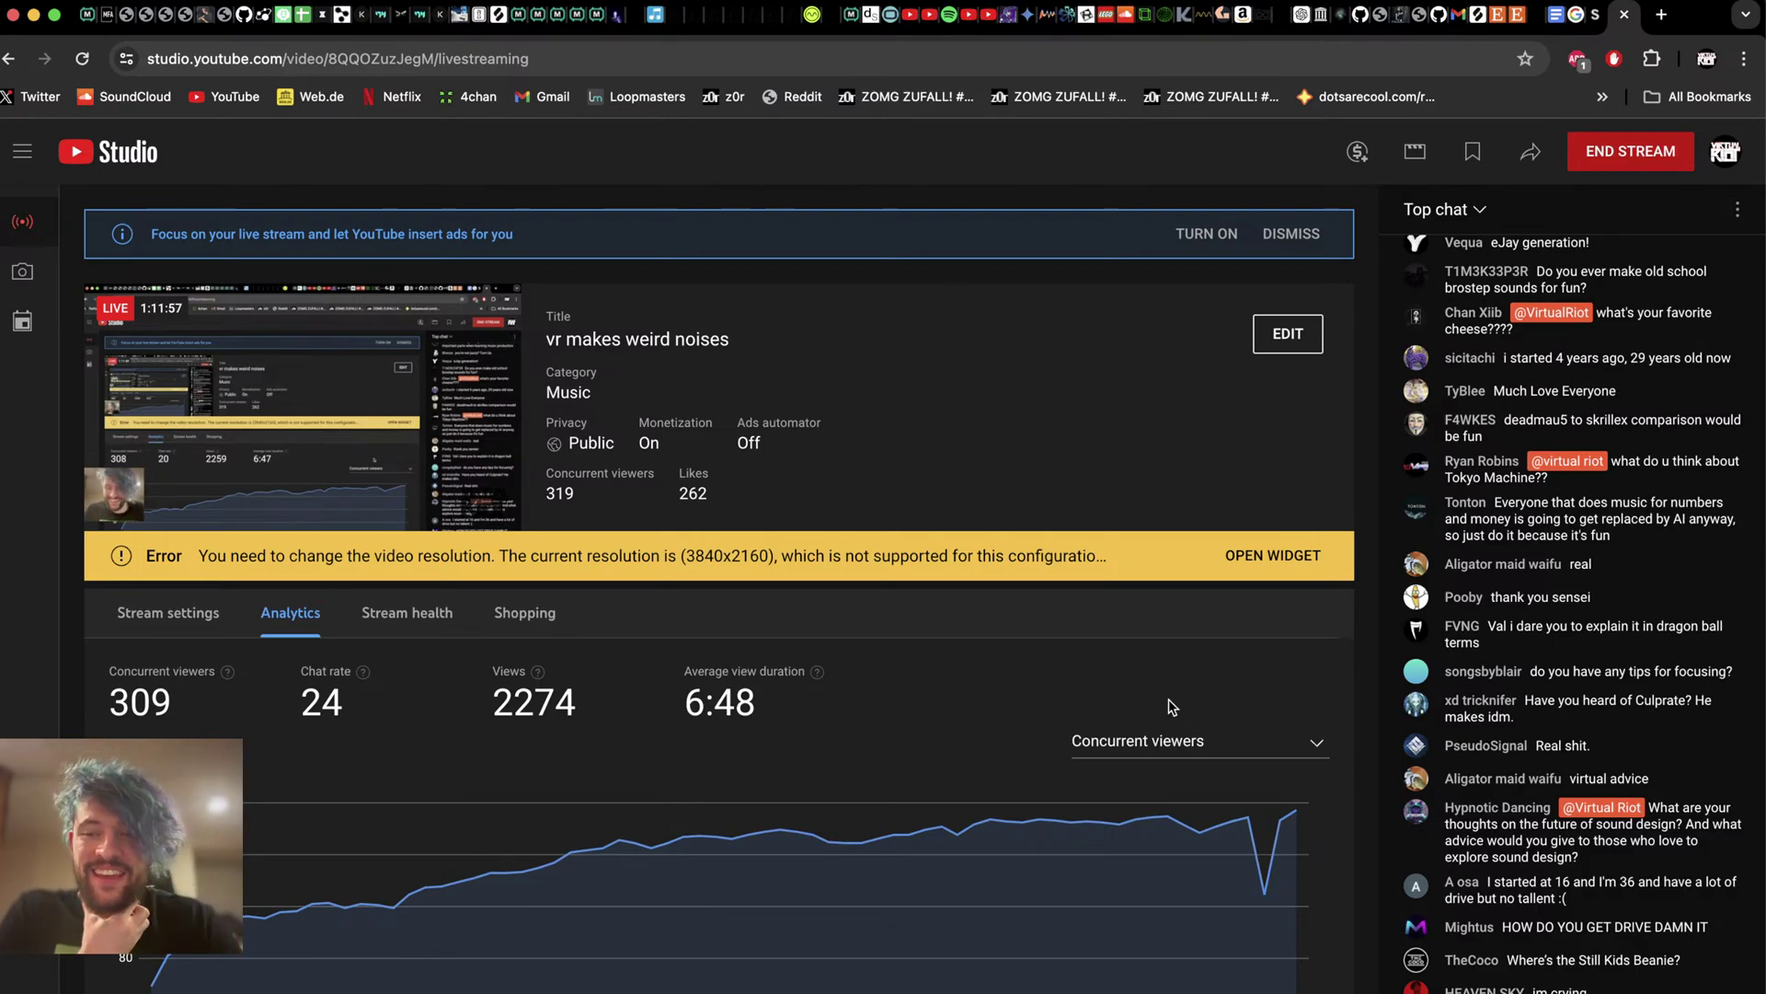
# - Look at the audio mixer in Streamlabs Desktop and return to the Ableton Live set
pyautogui.press('super+Tab')
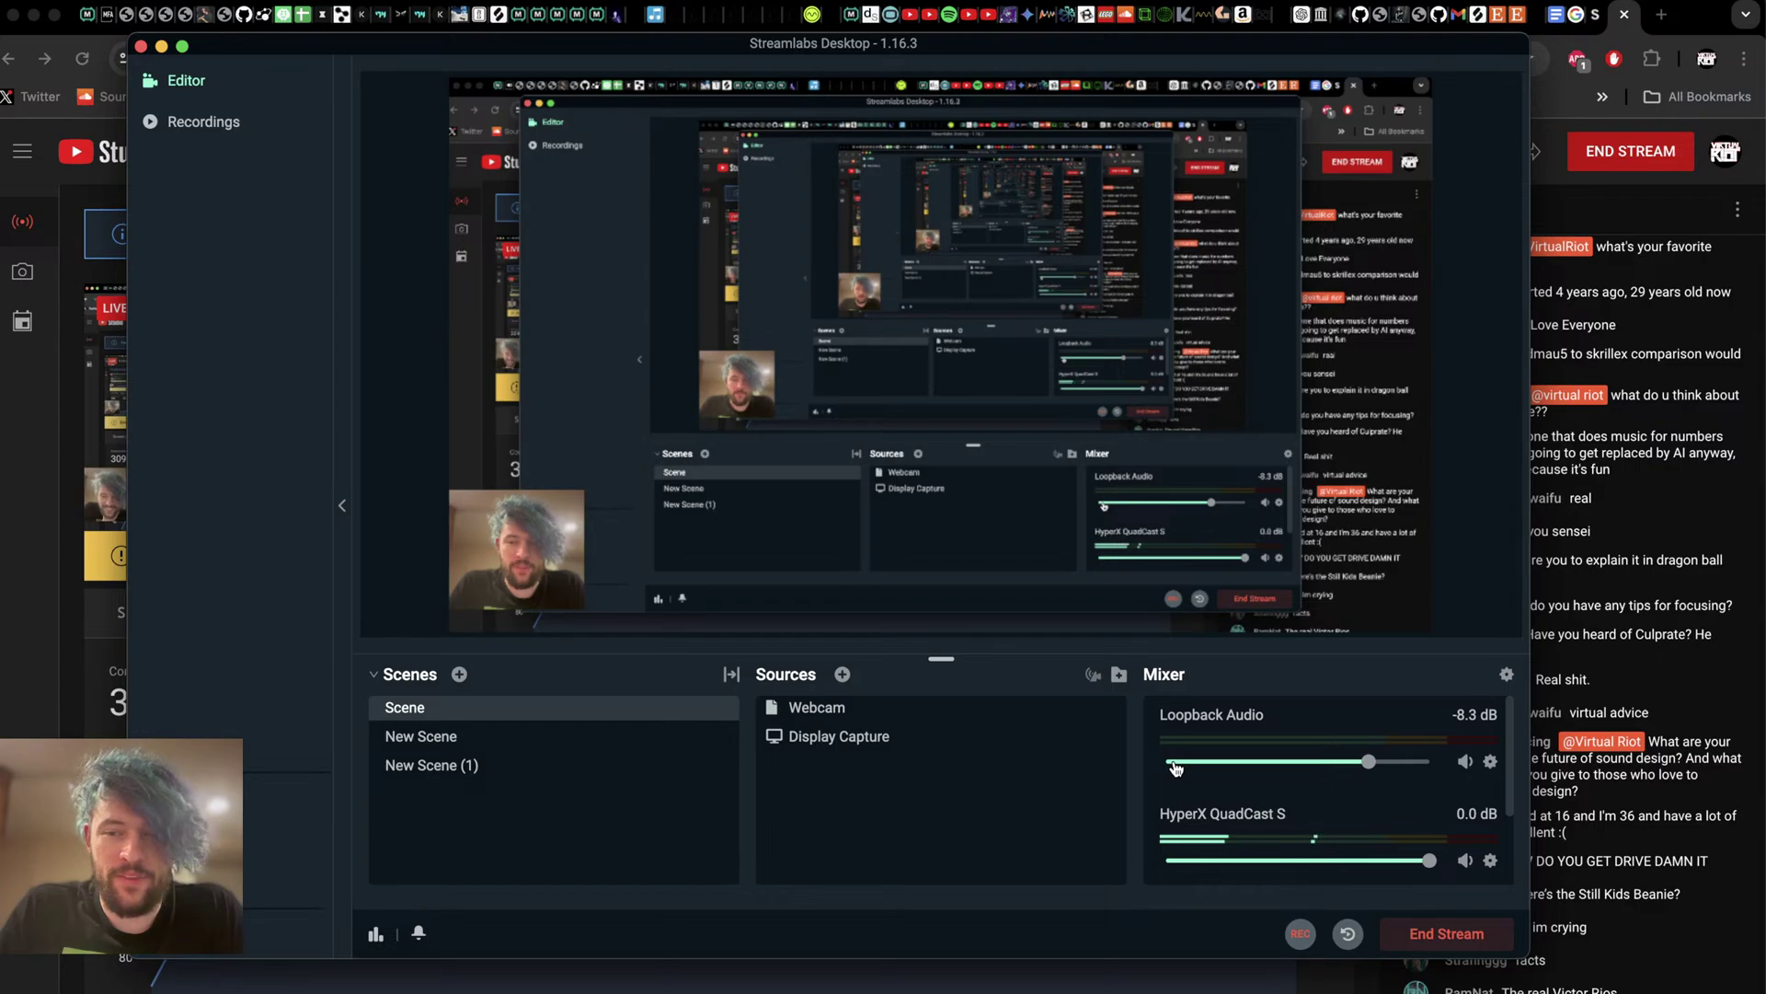
pyautogui.press('super+Tab')
pyautogui.press('super+Tab')
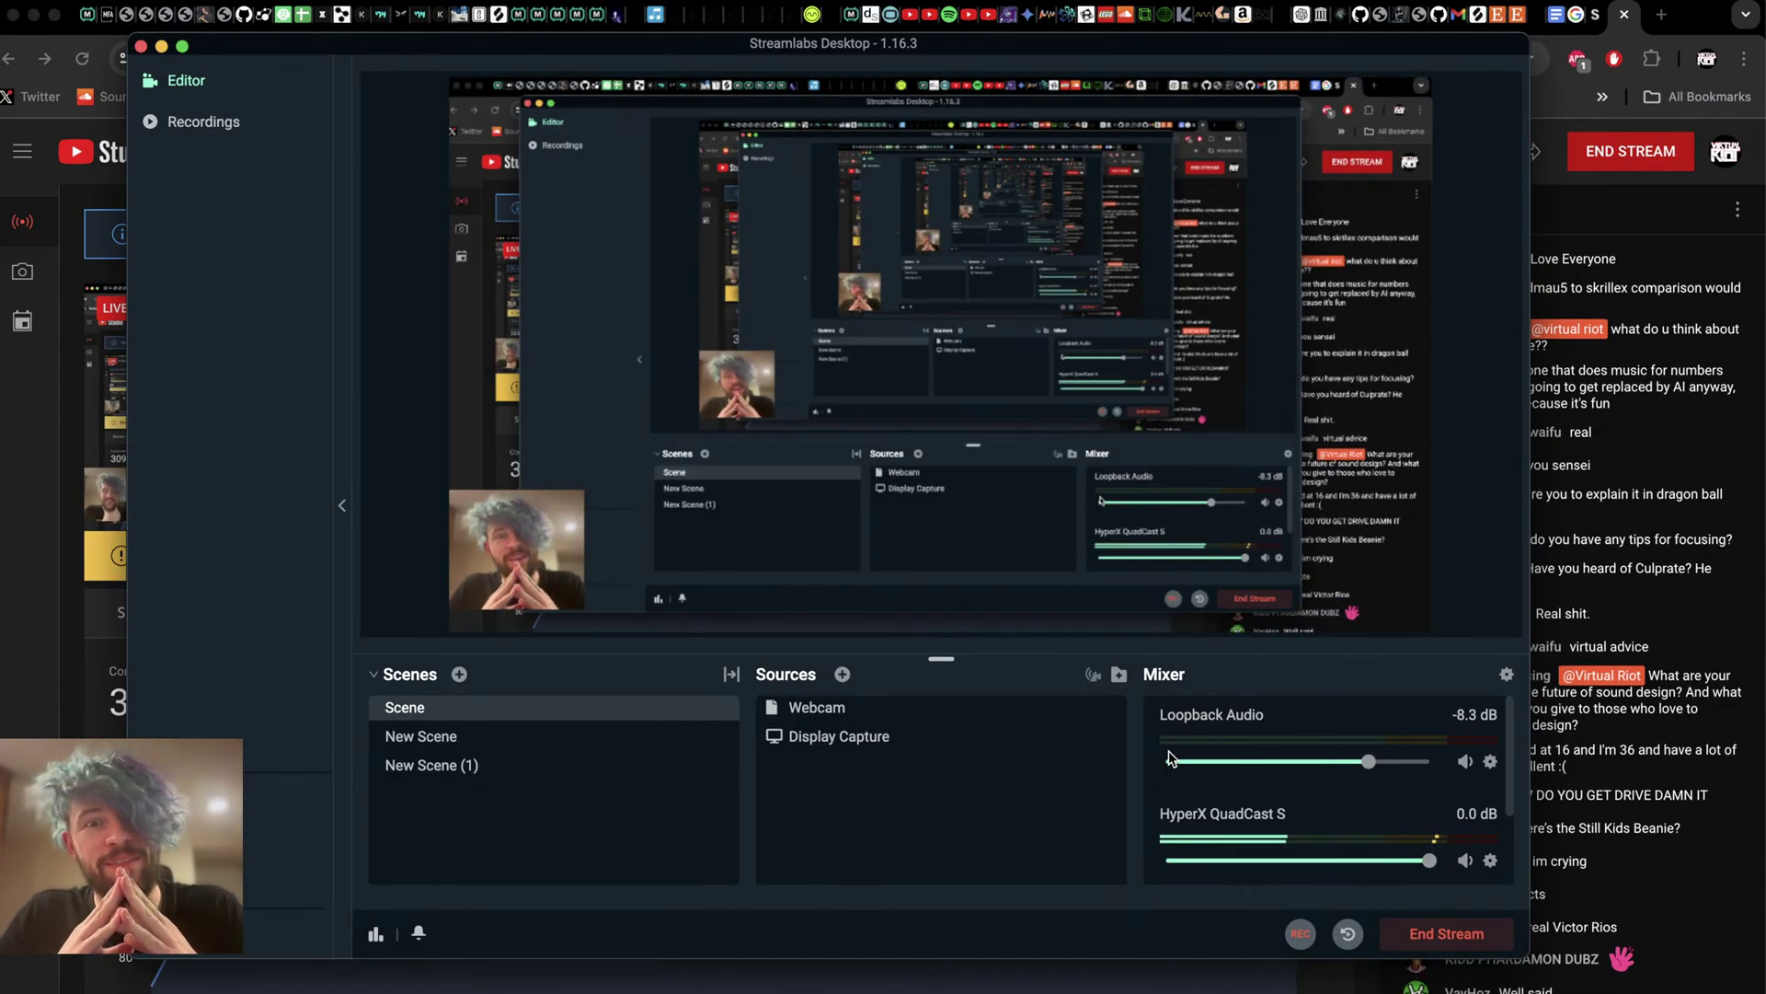
pyautogui.press('super+Tab')
pyautogui.press('super+Tab')
pyautogui.press('super+Tab')
pyautogui.press('super+shift+Tab')
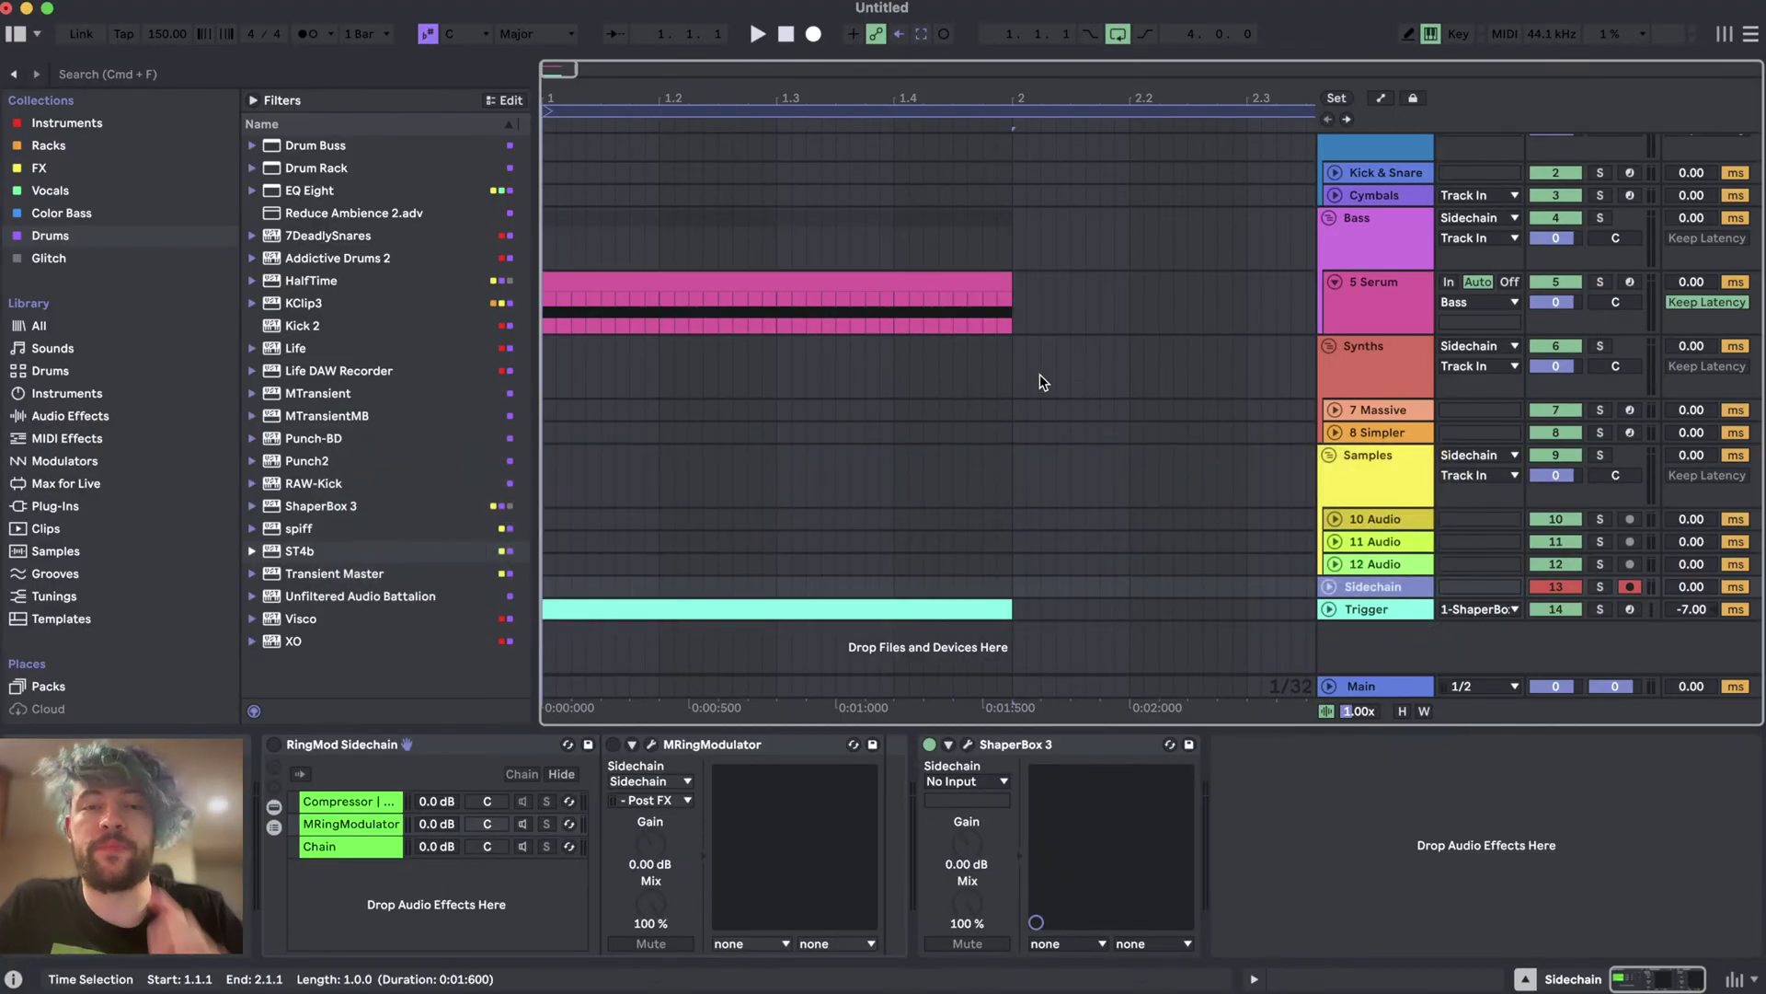
# - Close the opened Preferences and start a new untitled set, discarding the sidechain demonstration
pyautogui.click(1040, 374)
pyautogui.press('super+comma')
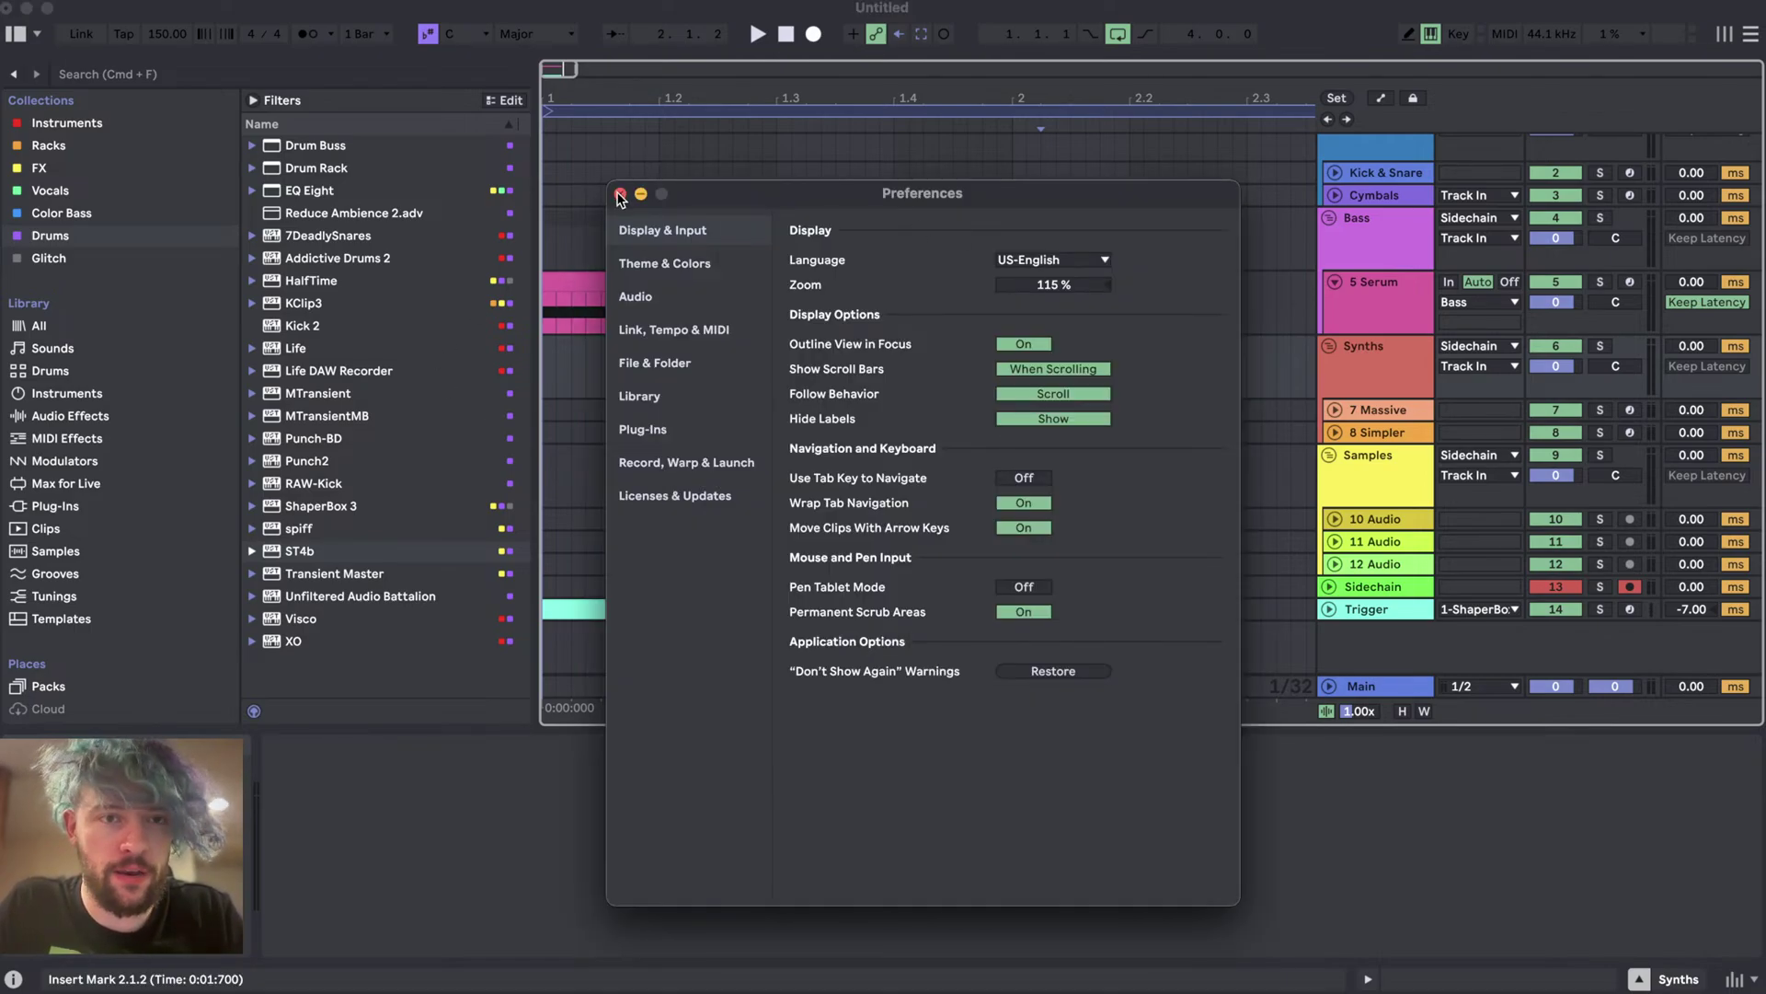
pyautogui.click(620, 196)
pyautogui.press('super+q')
pyautogui.click(749, 552)
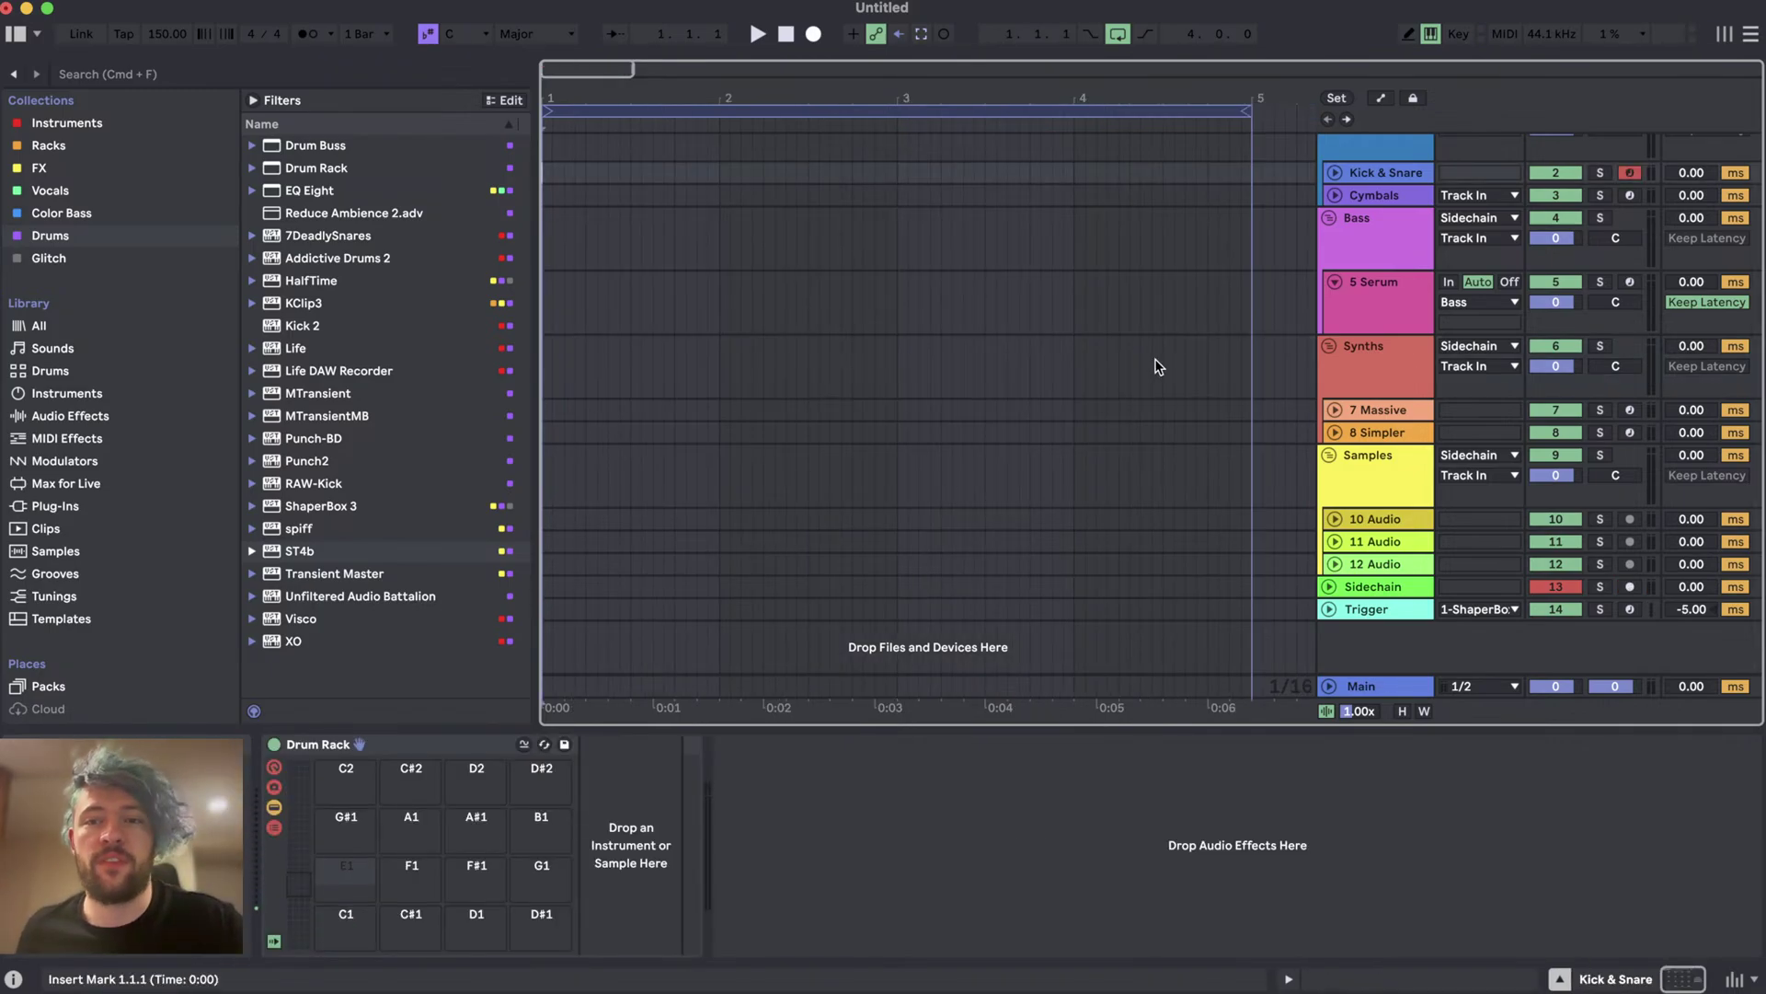
# - Add Phase Plant from the Instruments collection on a new track and move its window into full view
pyautogui.click(1363, 286)
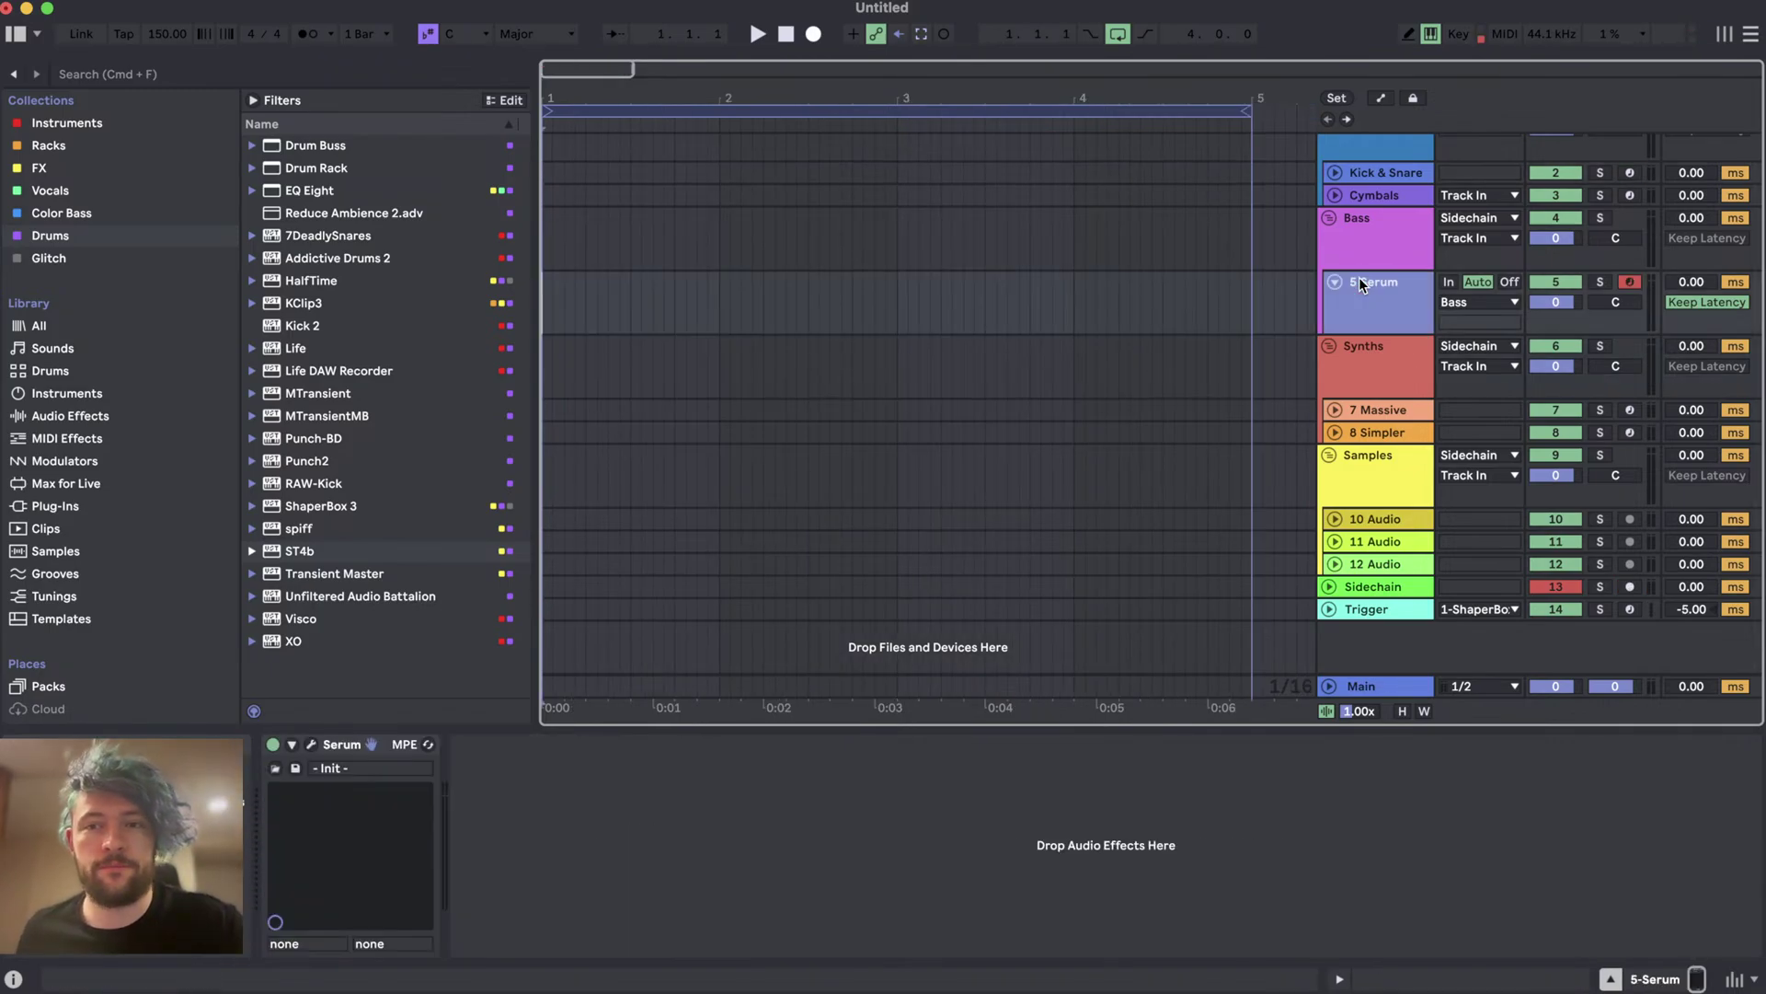
pyautogui.click(51, 123)
pyautogui.scroll(-3, 324, 507)
pyautogui.scroll(3, 324, 507)
pyautogui.moveTo(300, 359); pyautogui.dragTo(755, 641)
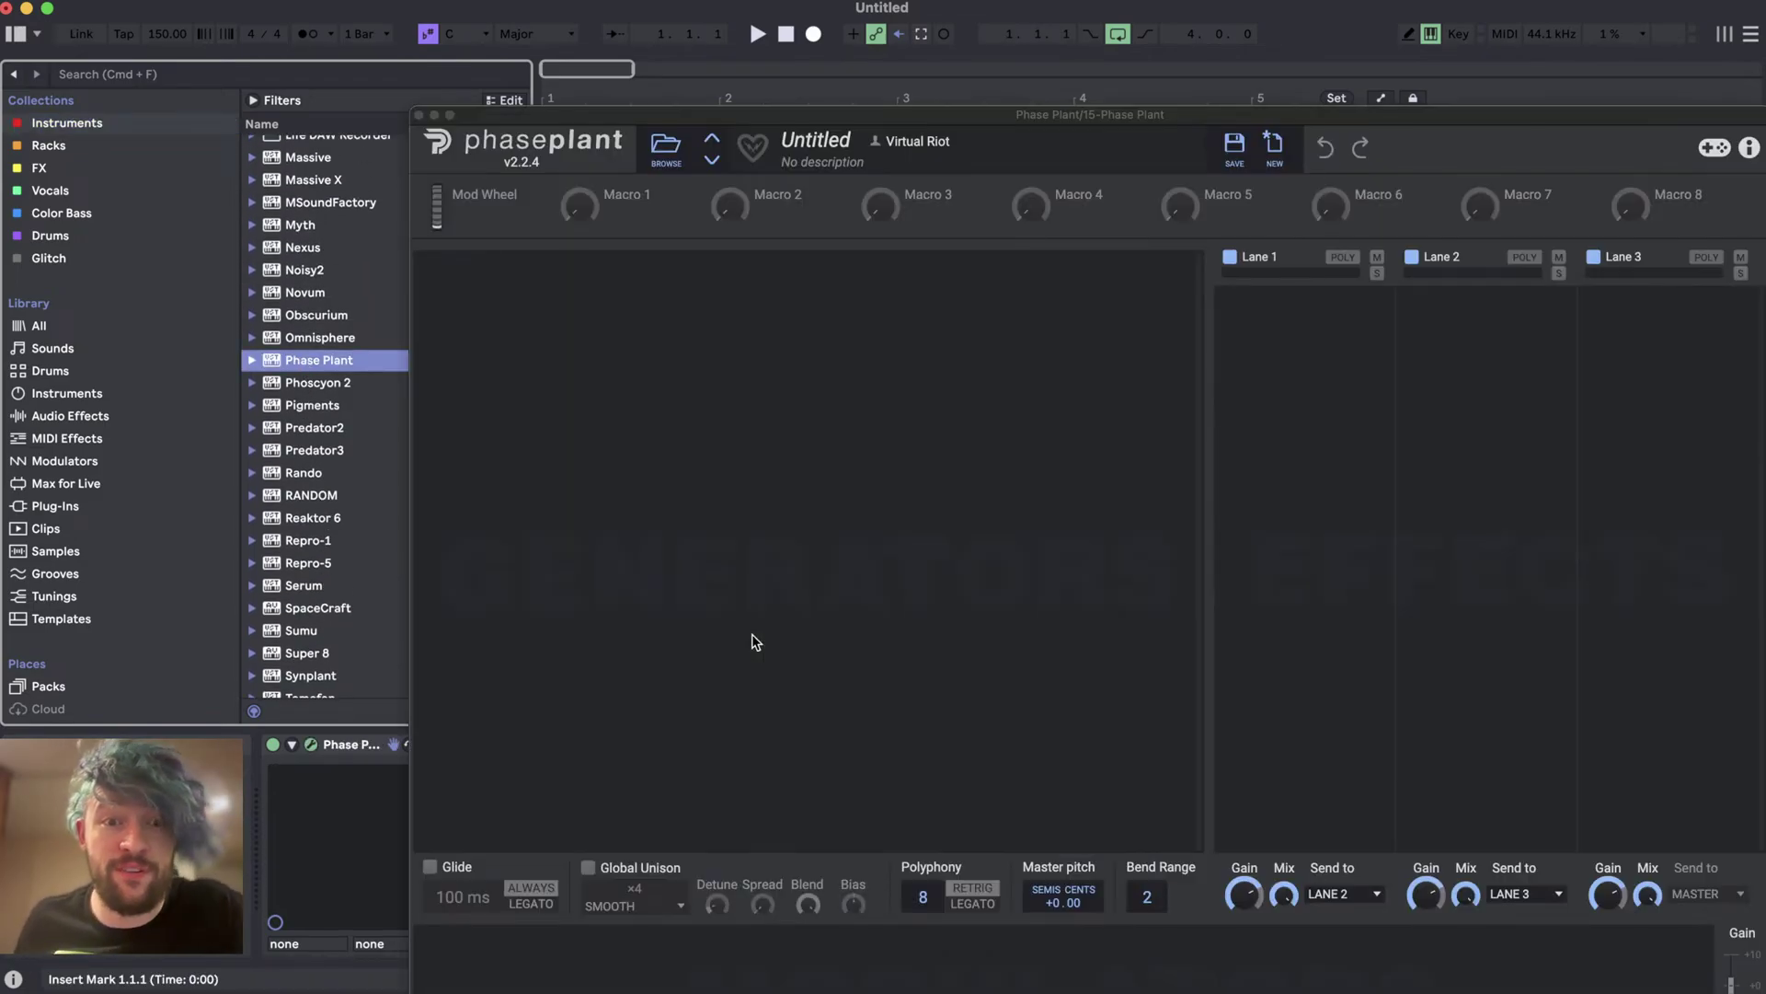
pyautogui.moveTo(773, 115); pyautogui.dragTo(619, 7)
# - Add a Granular generator to Phase Plant and uncover the browser's Places list beside the plug-in window
pyautogui.click(466, 221)
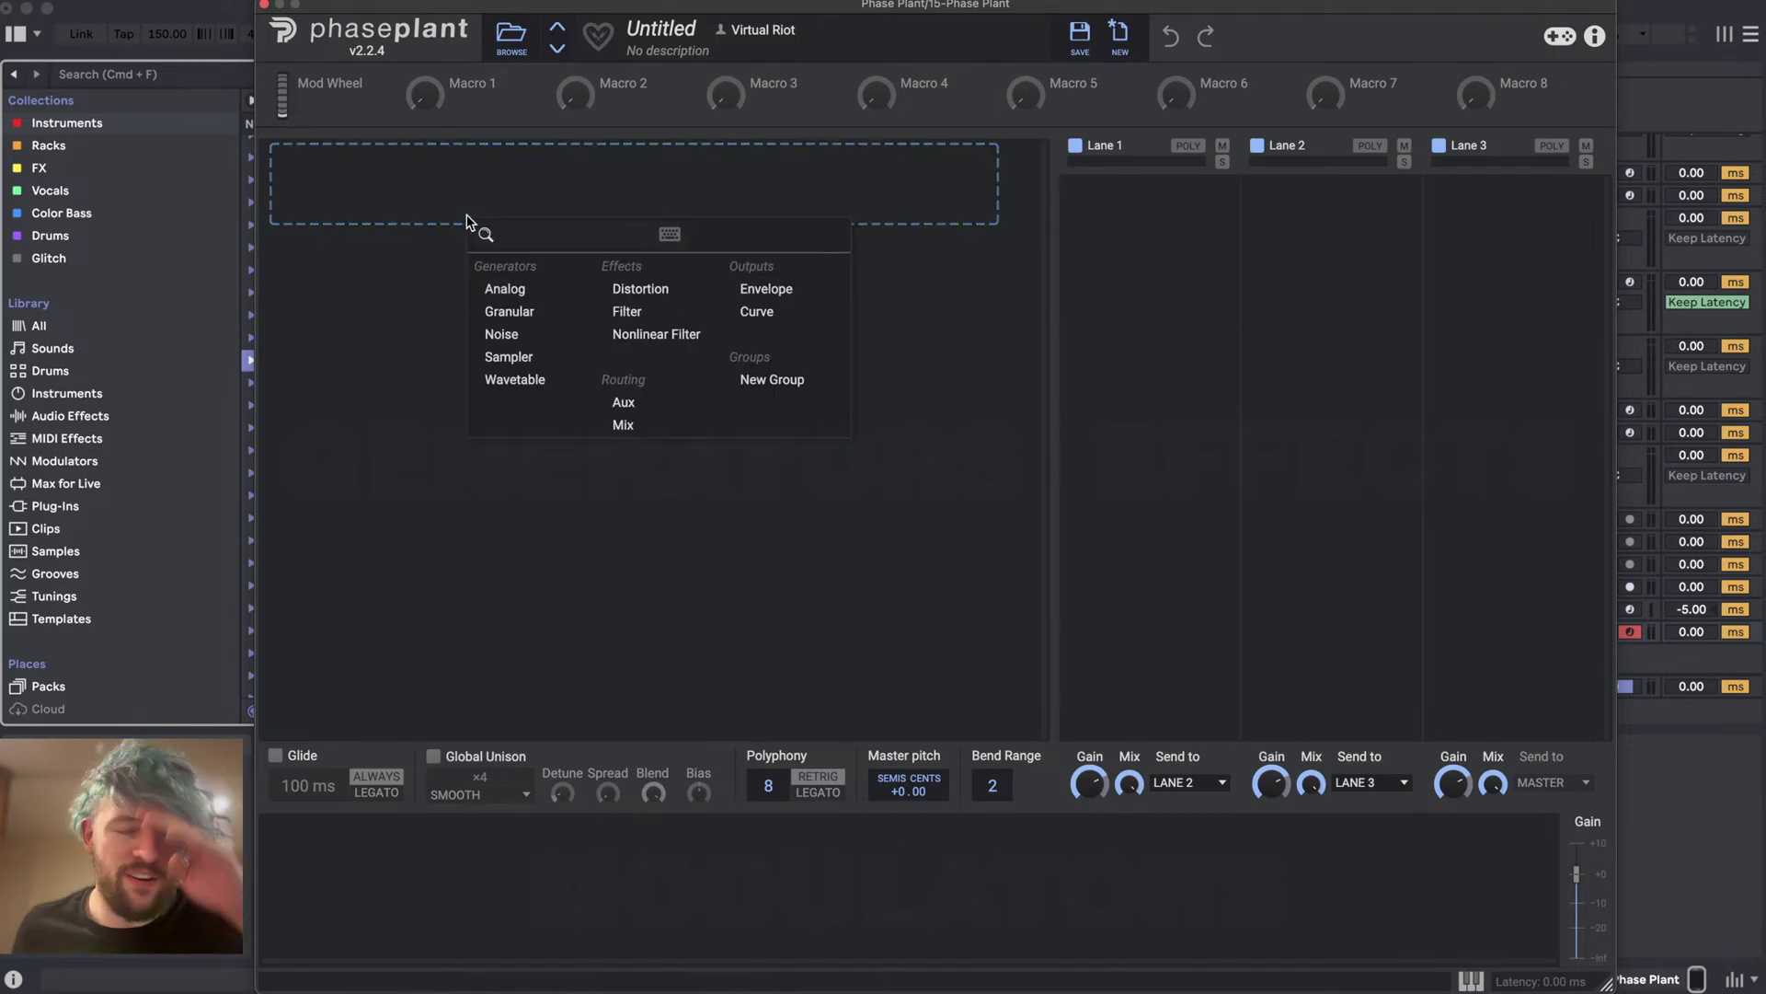
pyautogui.click(509, 311)
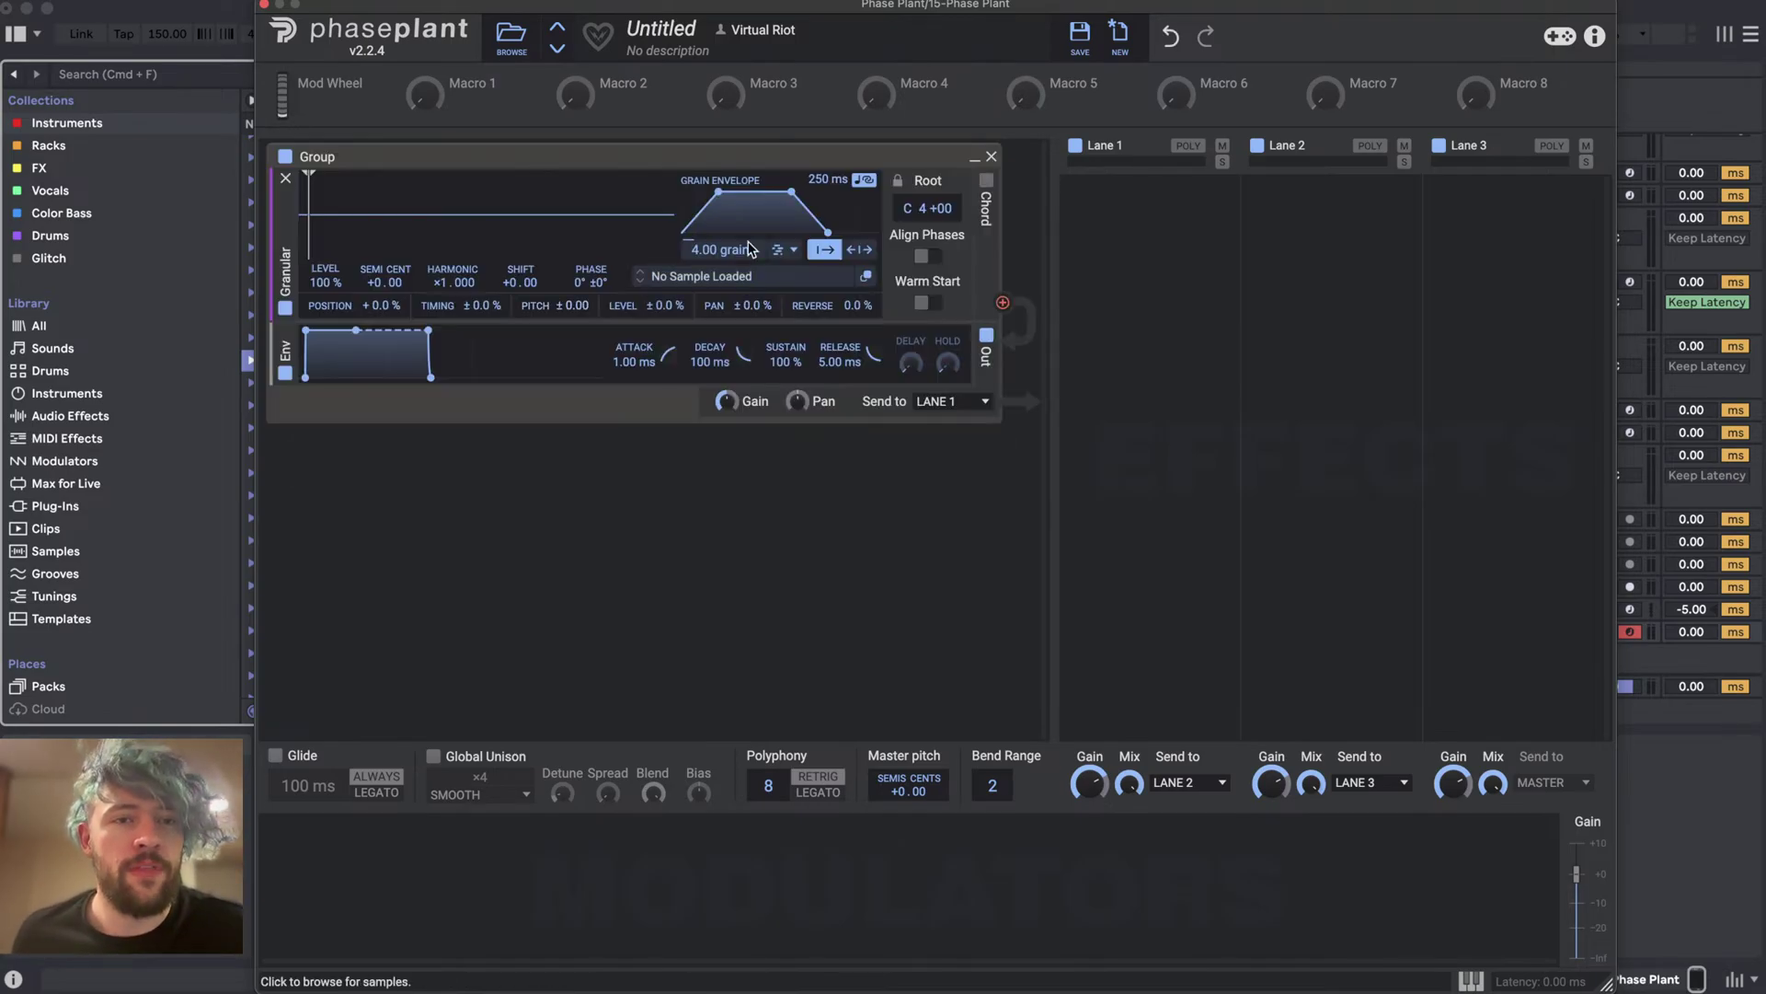
pyautogui.moveTo(409, 6); pyautogui.dragTo(584, 5)
pyautogui.scroll(-10, 129, 587)
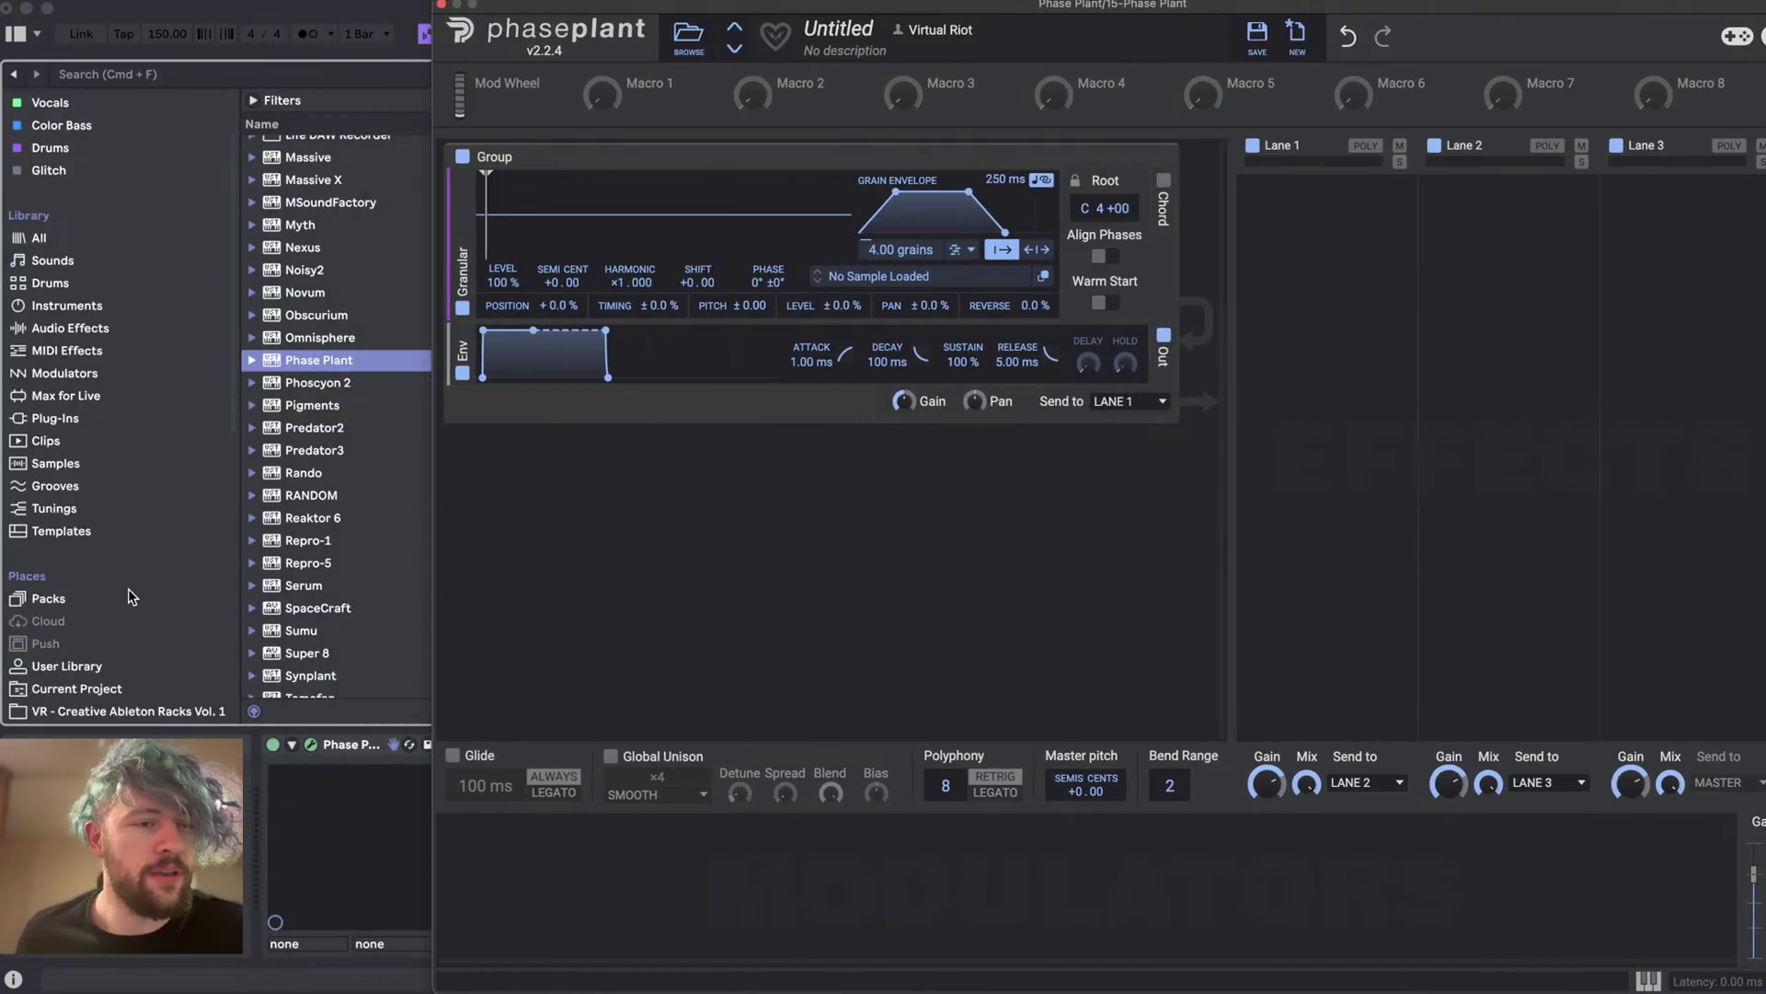
# - Browse the SAMPLES 2024 place and expand the vox - note folder within the oneshots
pyautogui.click(59, 329)
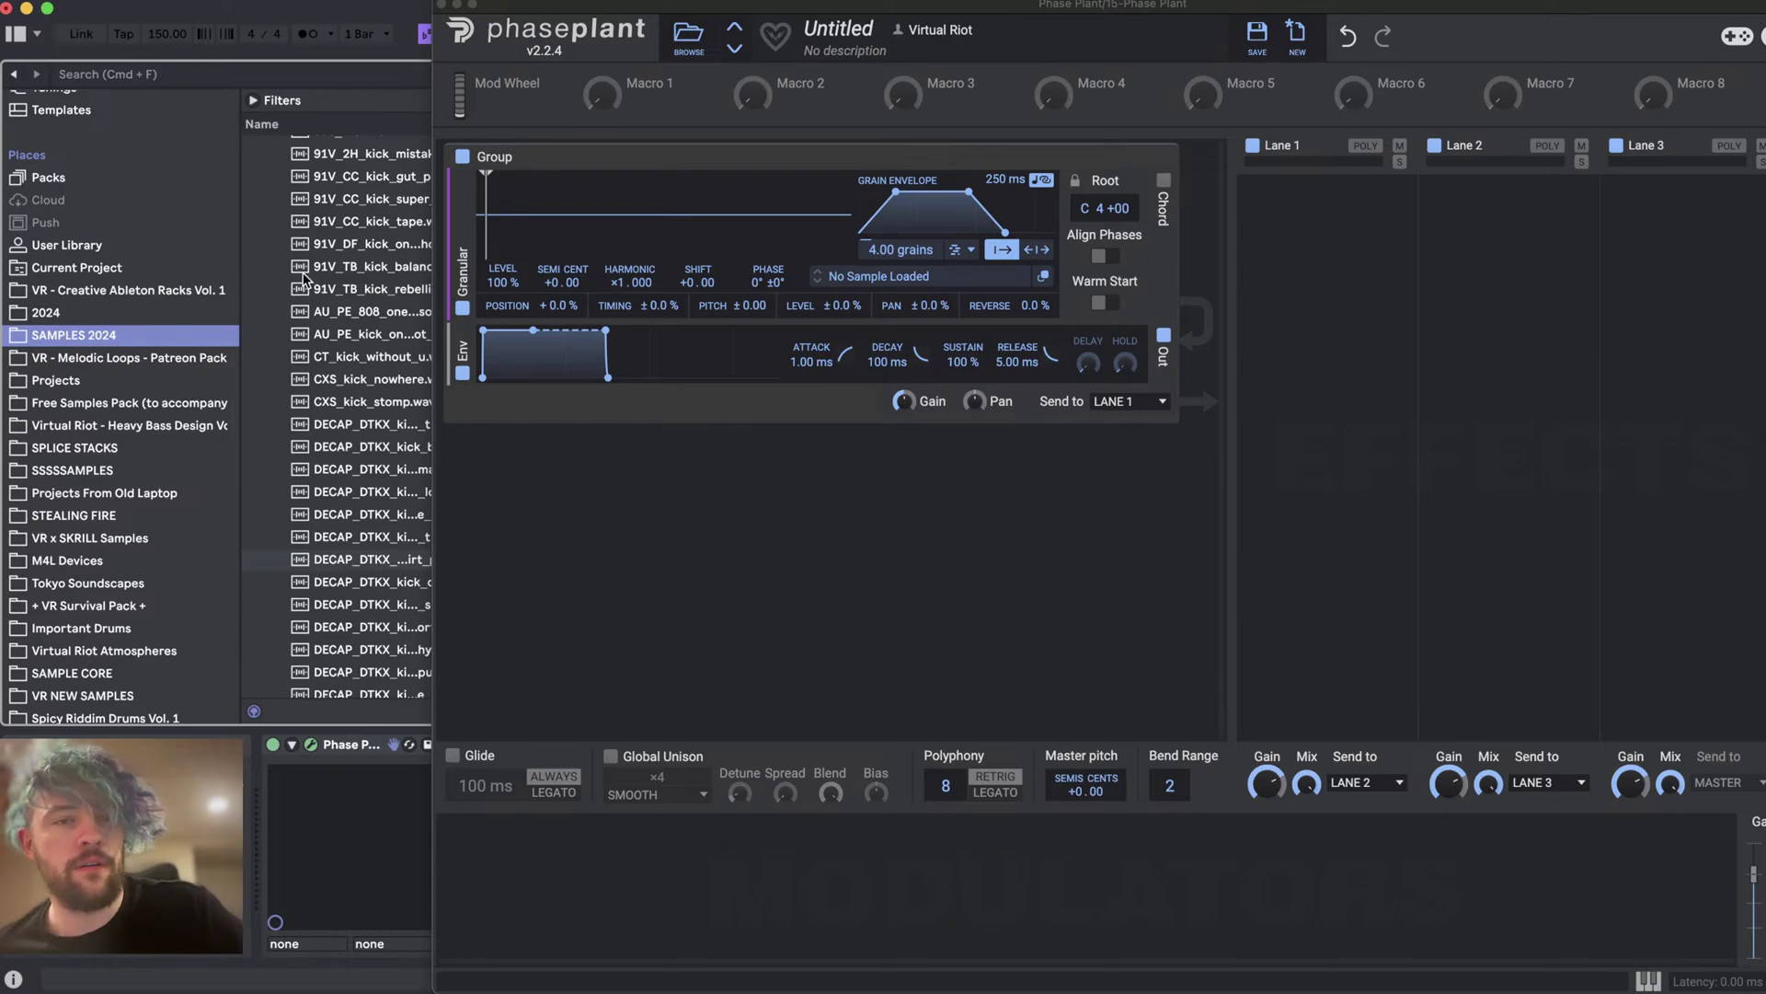
pyautogui.scroll(10, 359, 225)
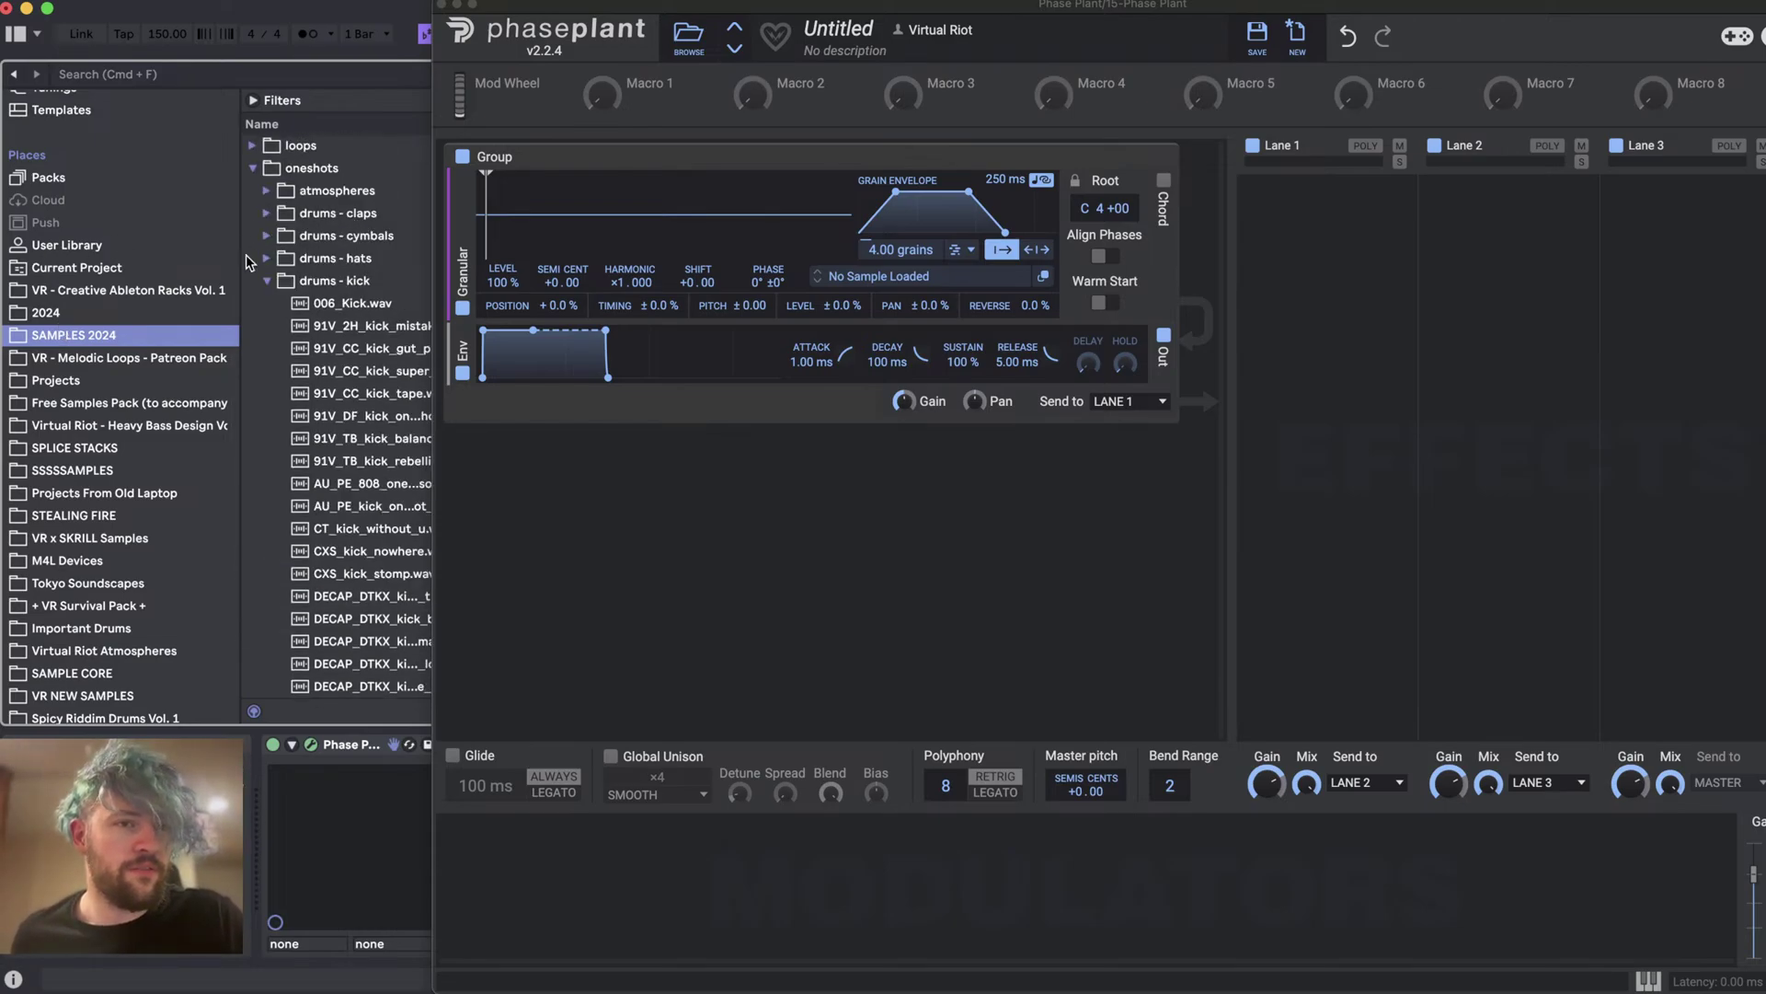
pyautogui.click(267, 281)
pyautogui.click(270, 596)
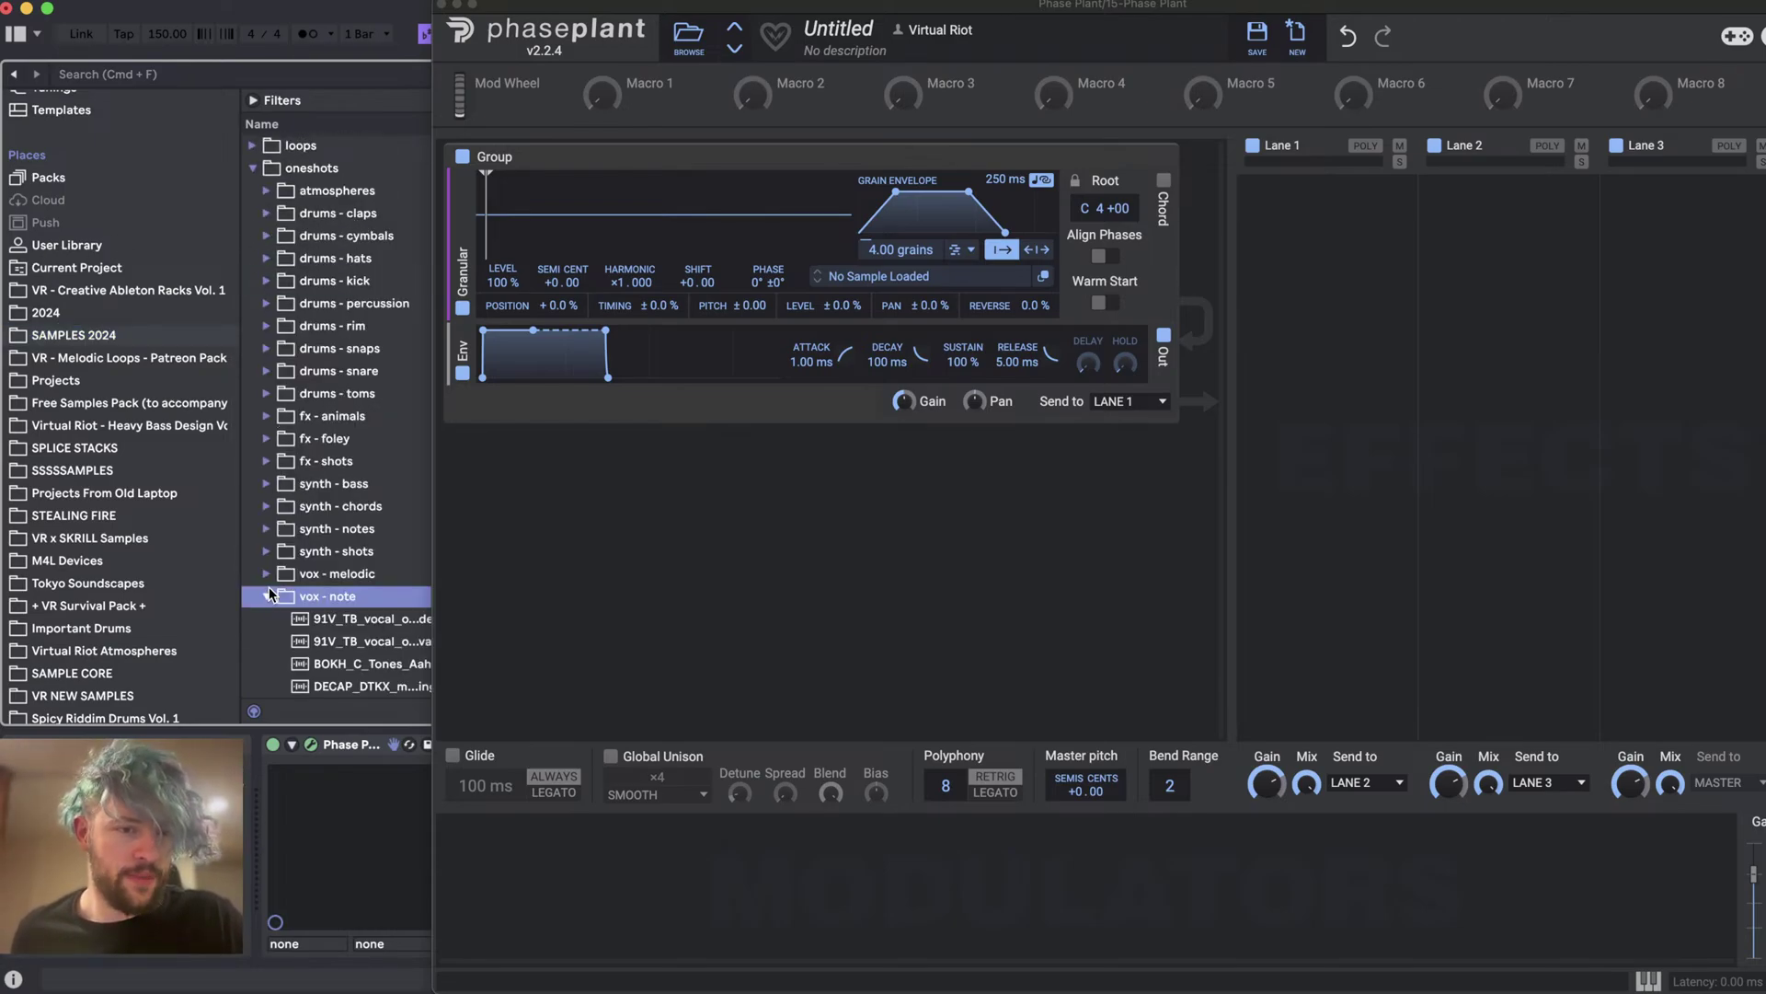
pyautogui.click(267, 572)
pyautogui.scroll(-3, 350, 593)
pyautogui.click(268, 449)
pyautogui.click(267, 594)
# - Audition several vox - note one-shots and load VGP_vocal_note_ohm_D into the Granular generator
pyautogui.click(368, 616)
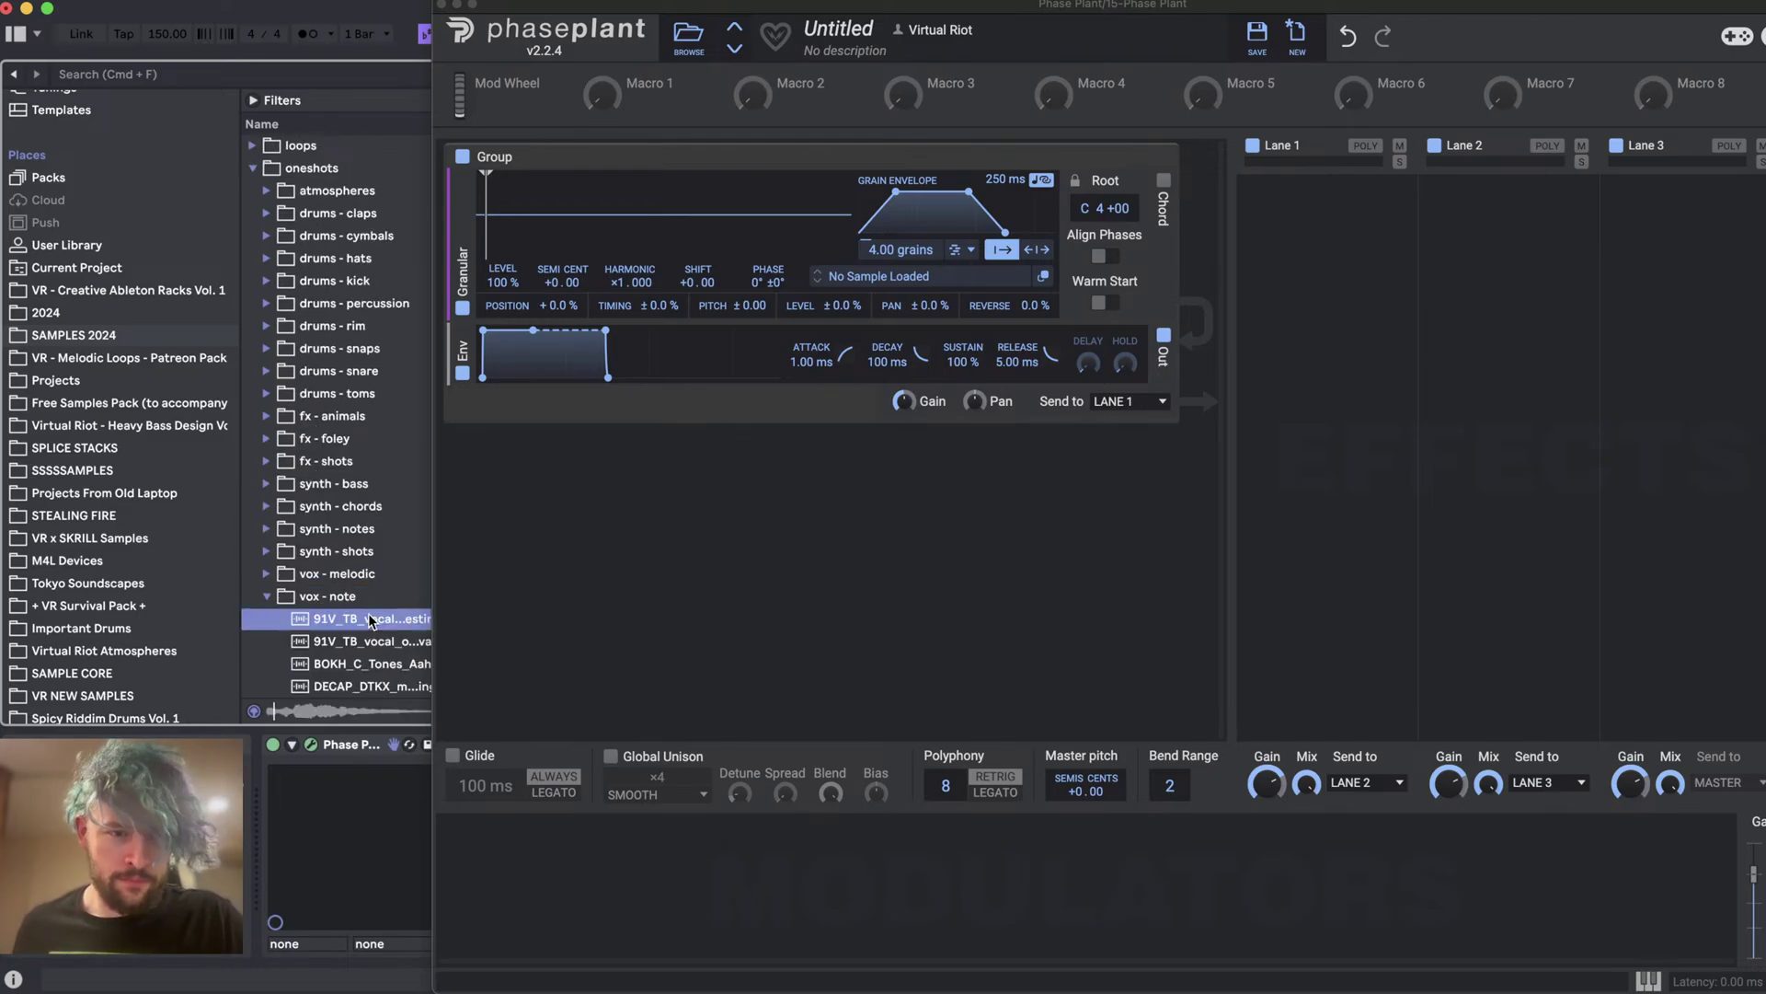
pyautogui.scroll(-1, 368, 612)
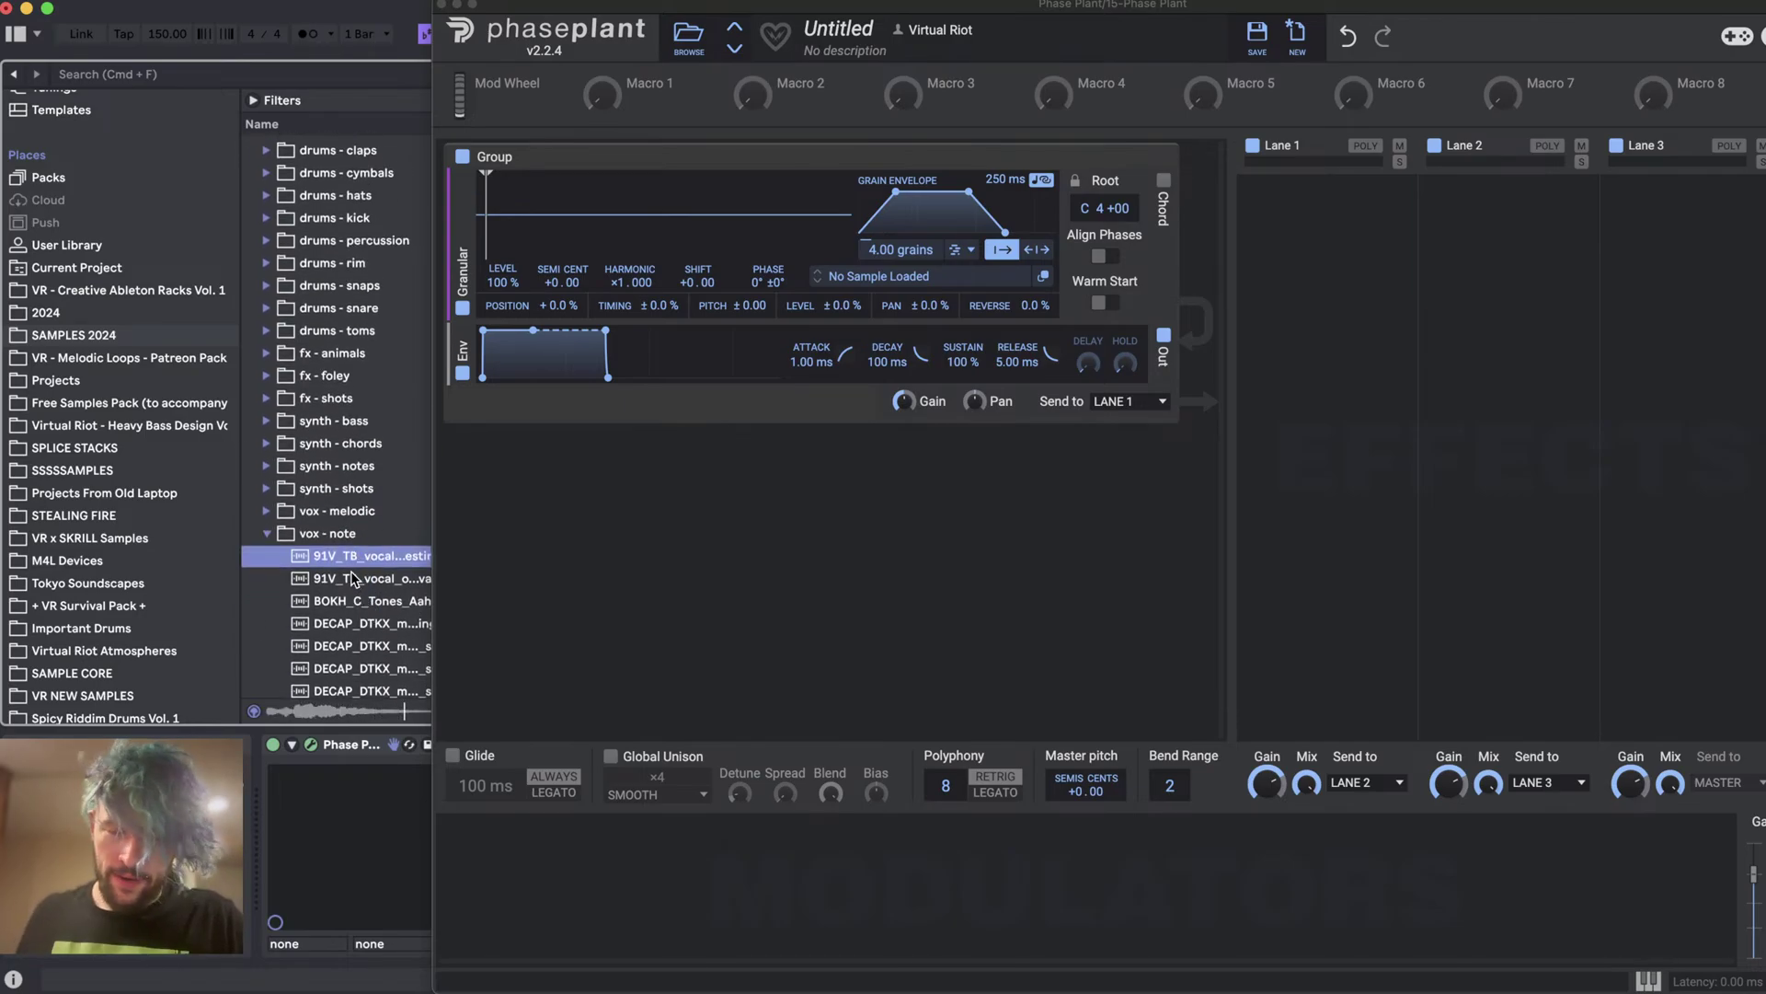
pyautogui.click(351, 576)
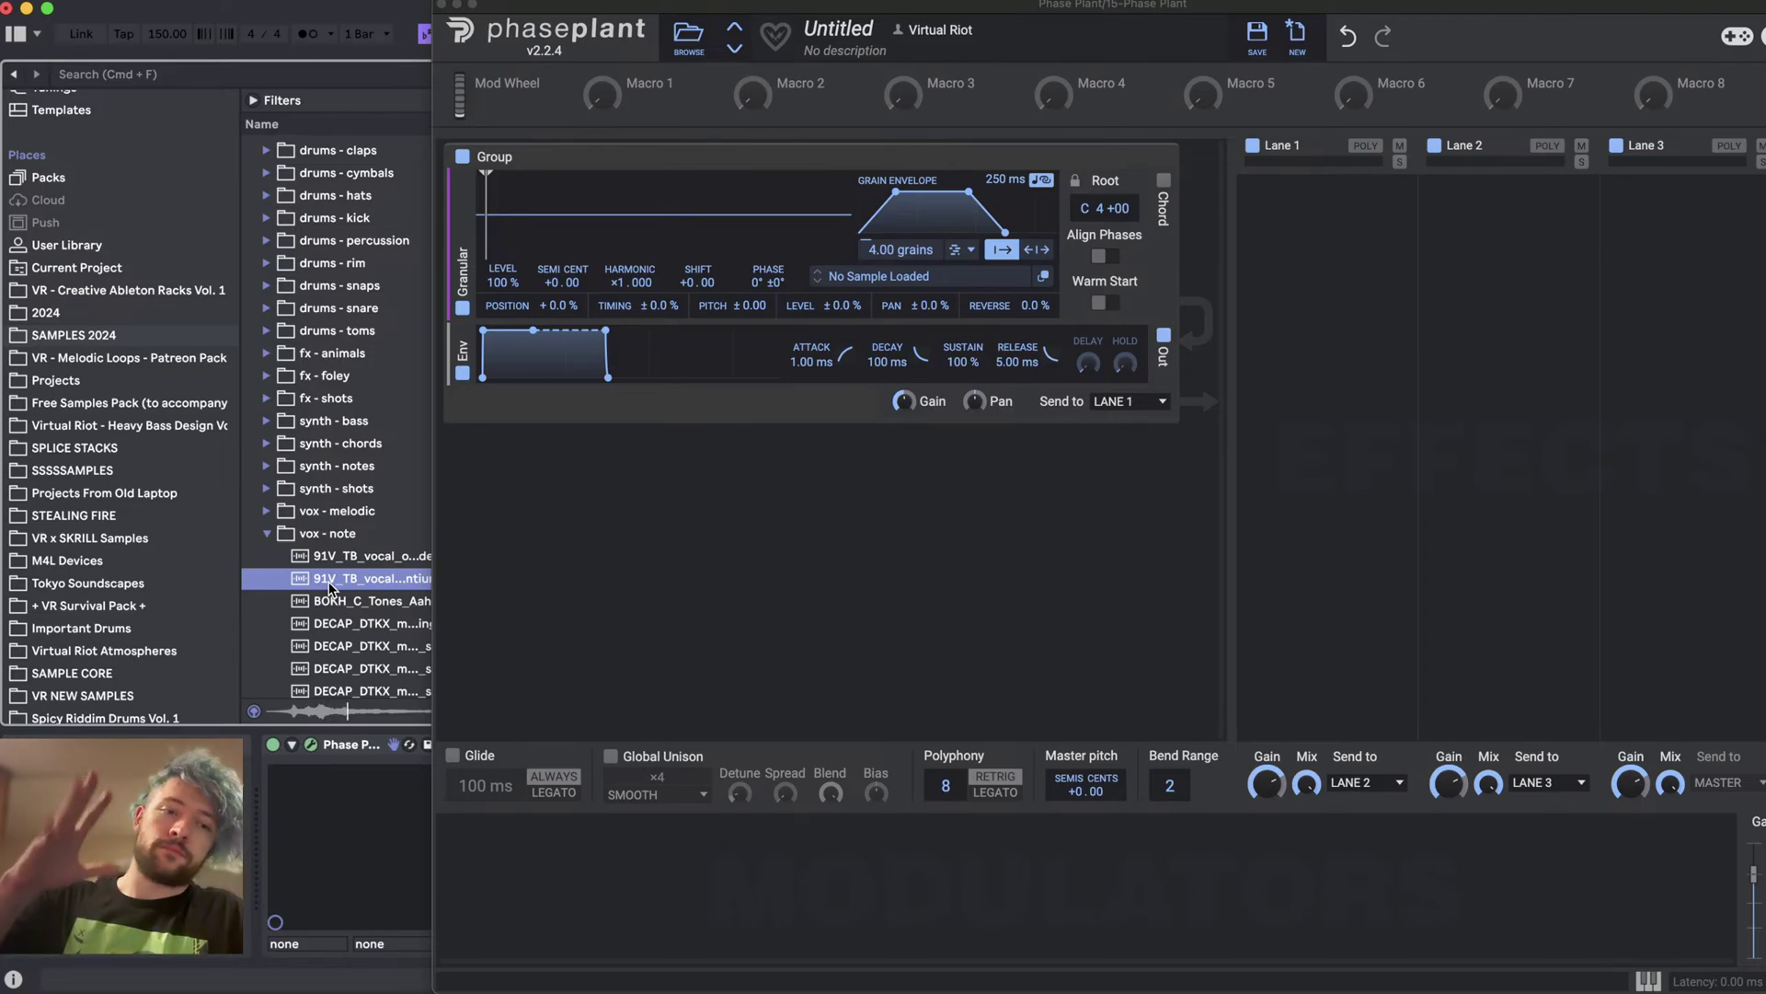
pyautogui.click(371, 604)
pyautogui.scroll(-2, 373, 578)
pyautogui.click(354, 413)
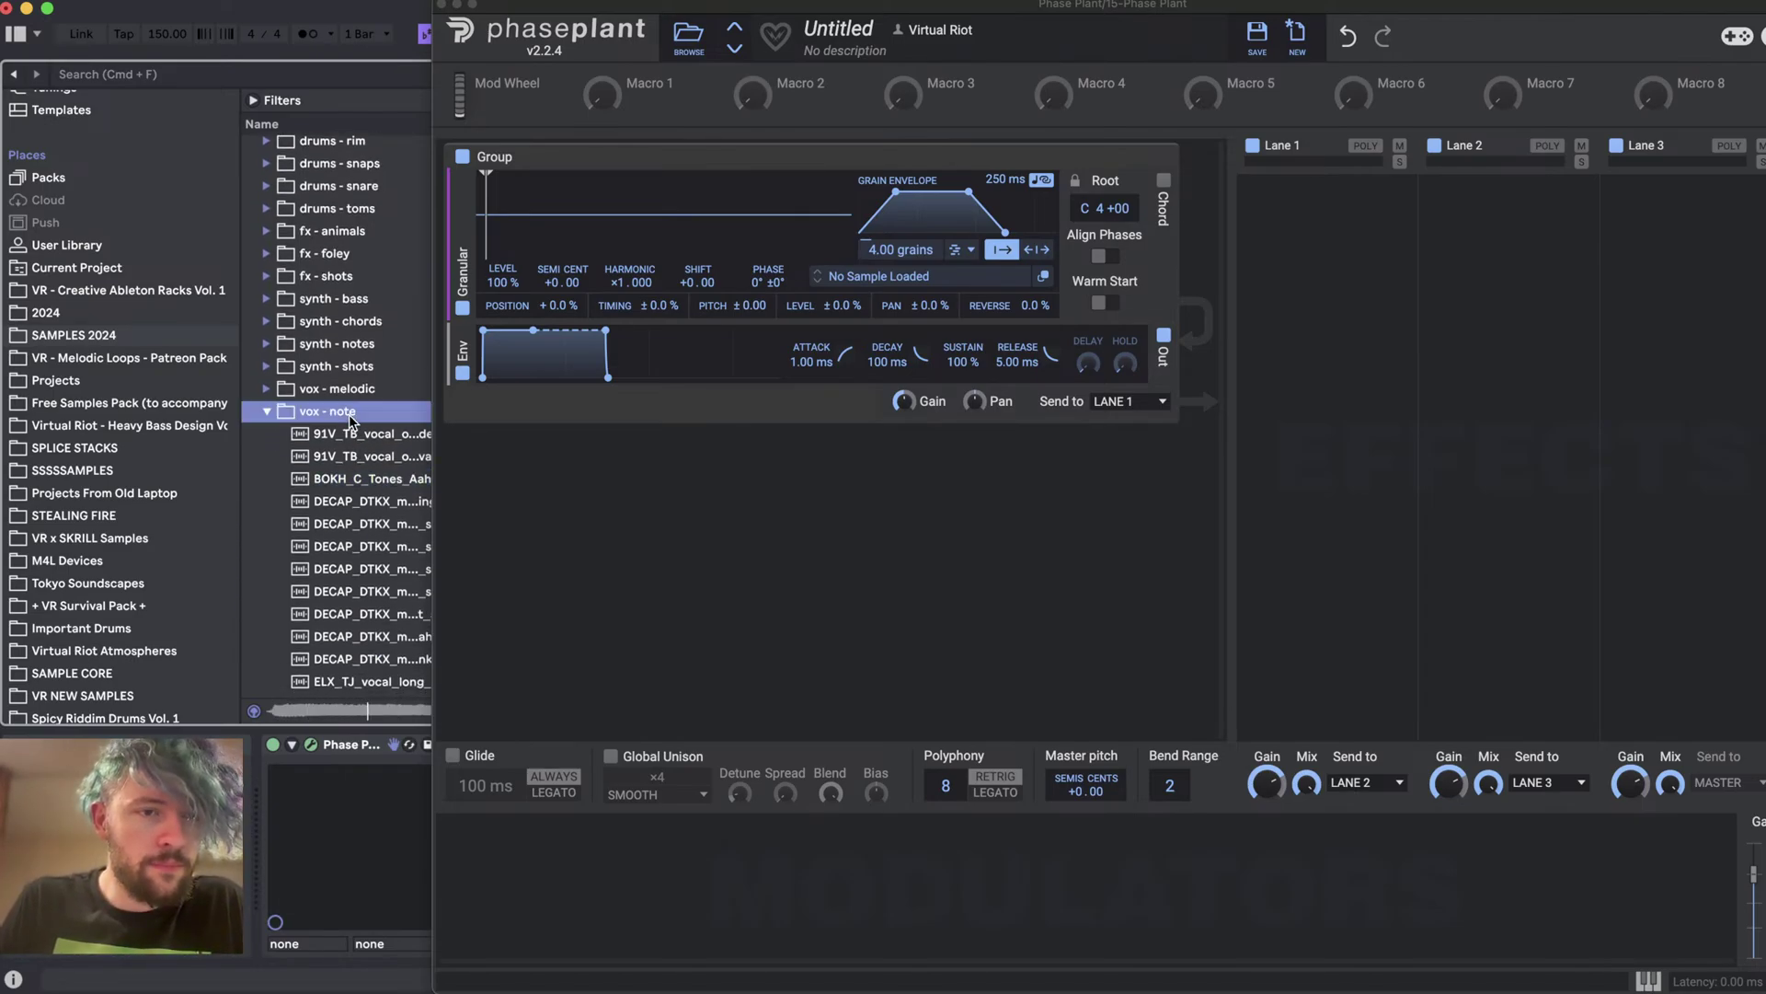
pyautogui.click(363, 546)
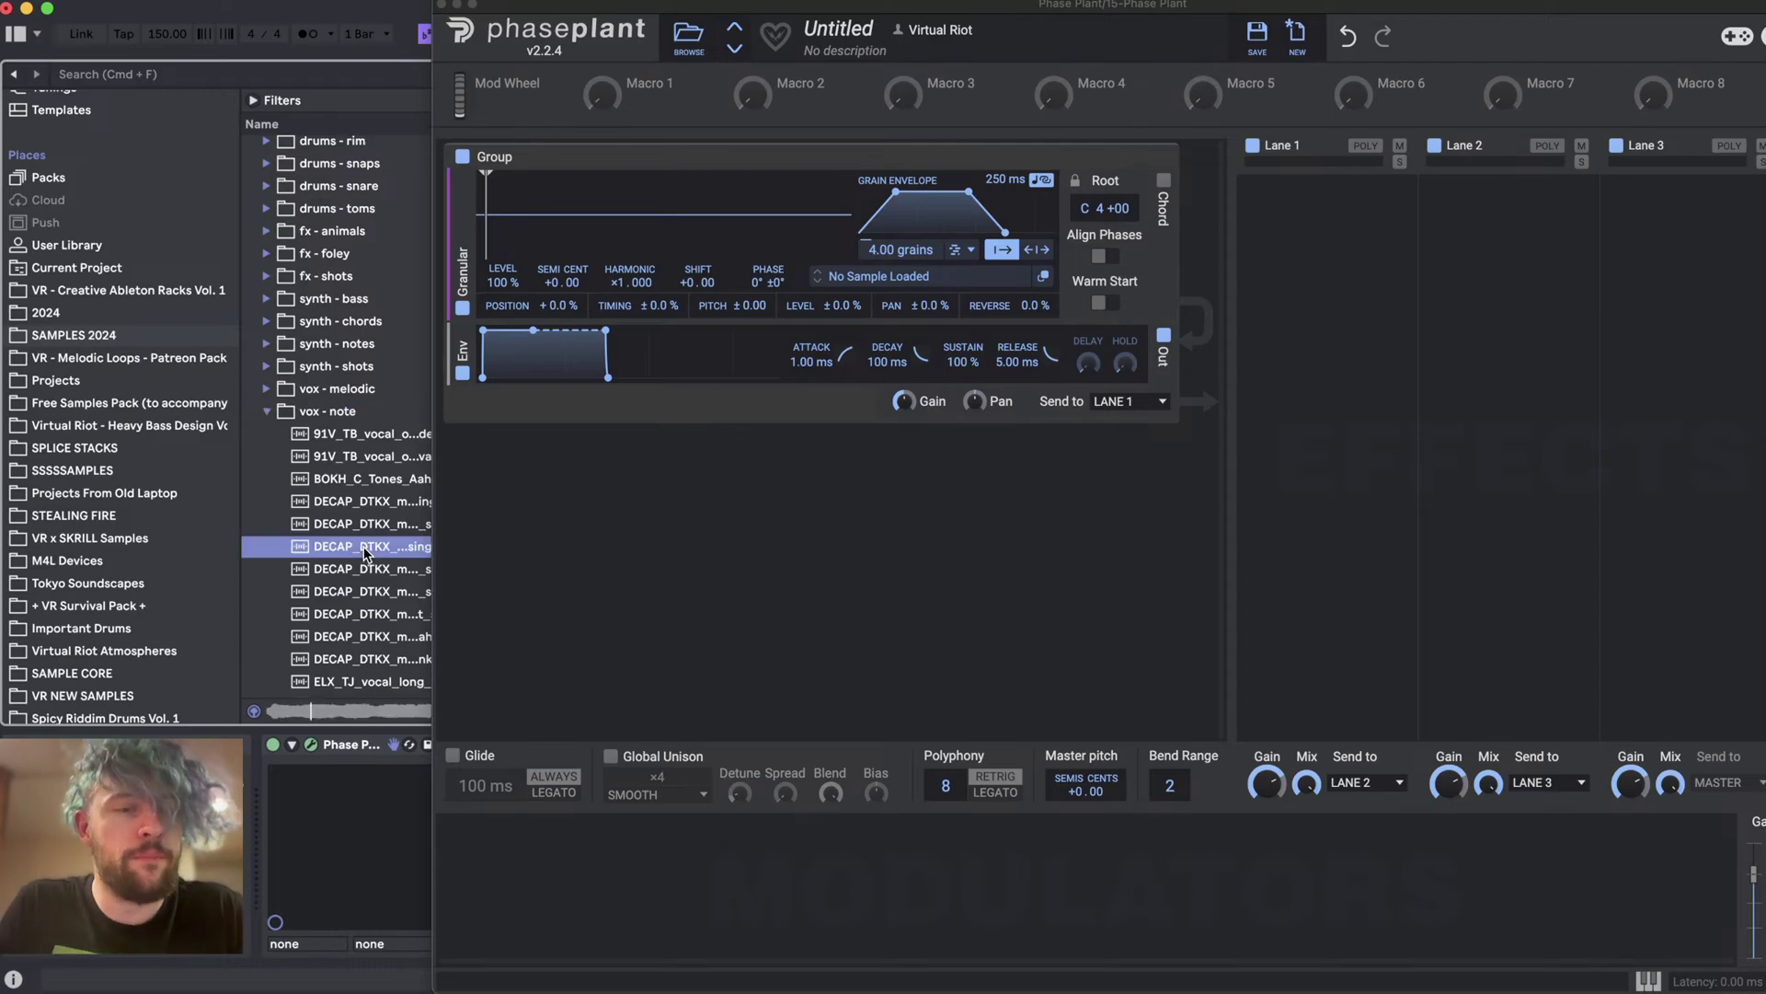
pyautogui.scroll(-3, 363, 547)
pyautogui.click(350, 637)
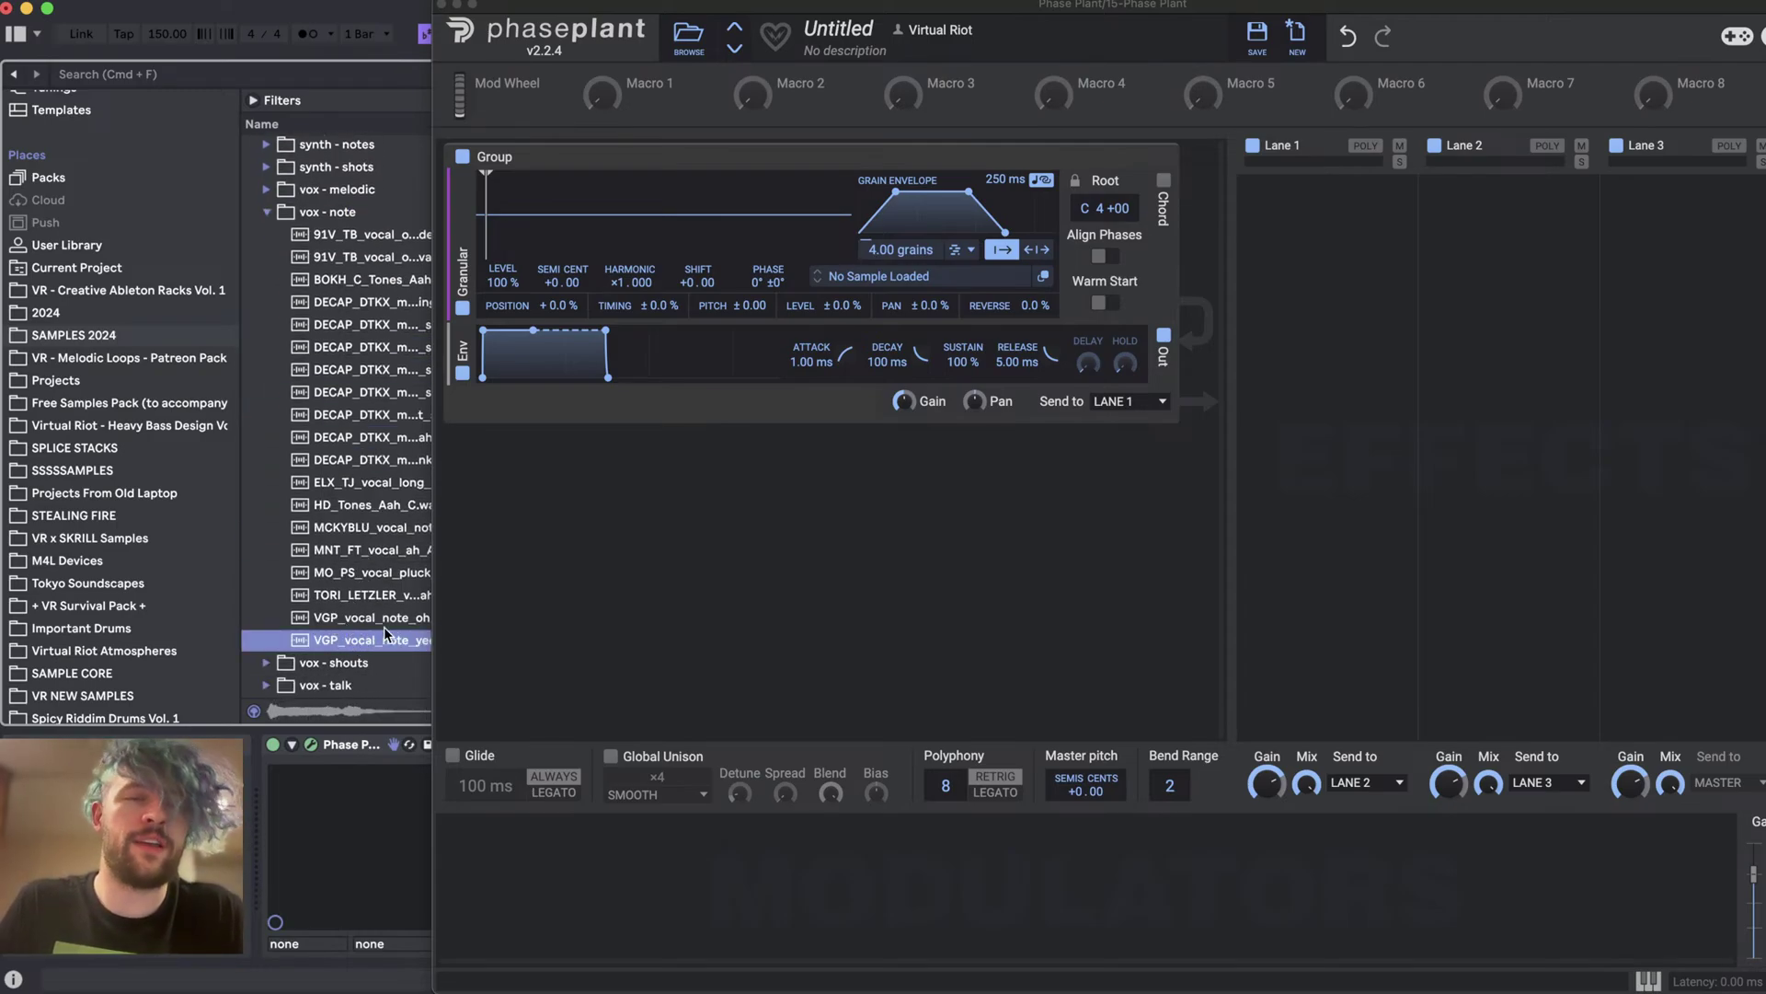
pyautogui.click(372, 624)
pyautogui.moveTo(355, 617); pyautogui.dragTo(678, 214)
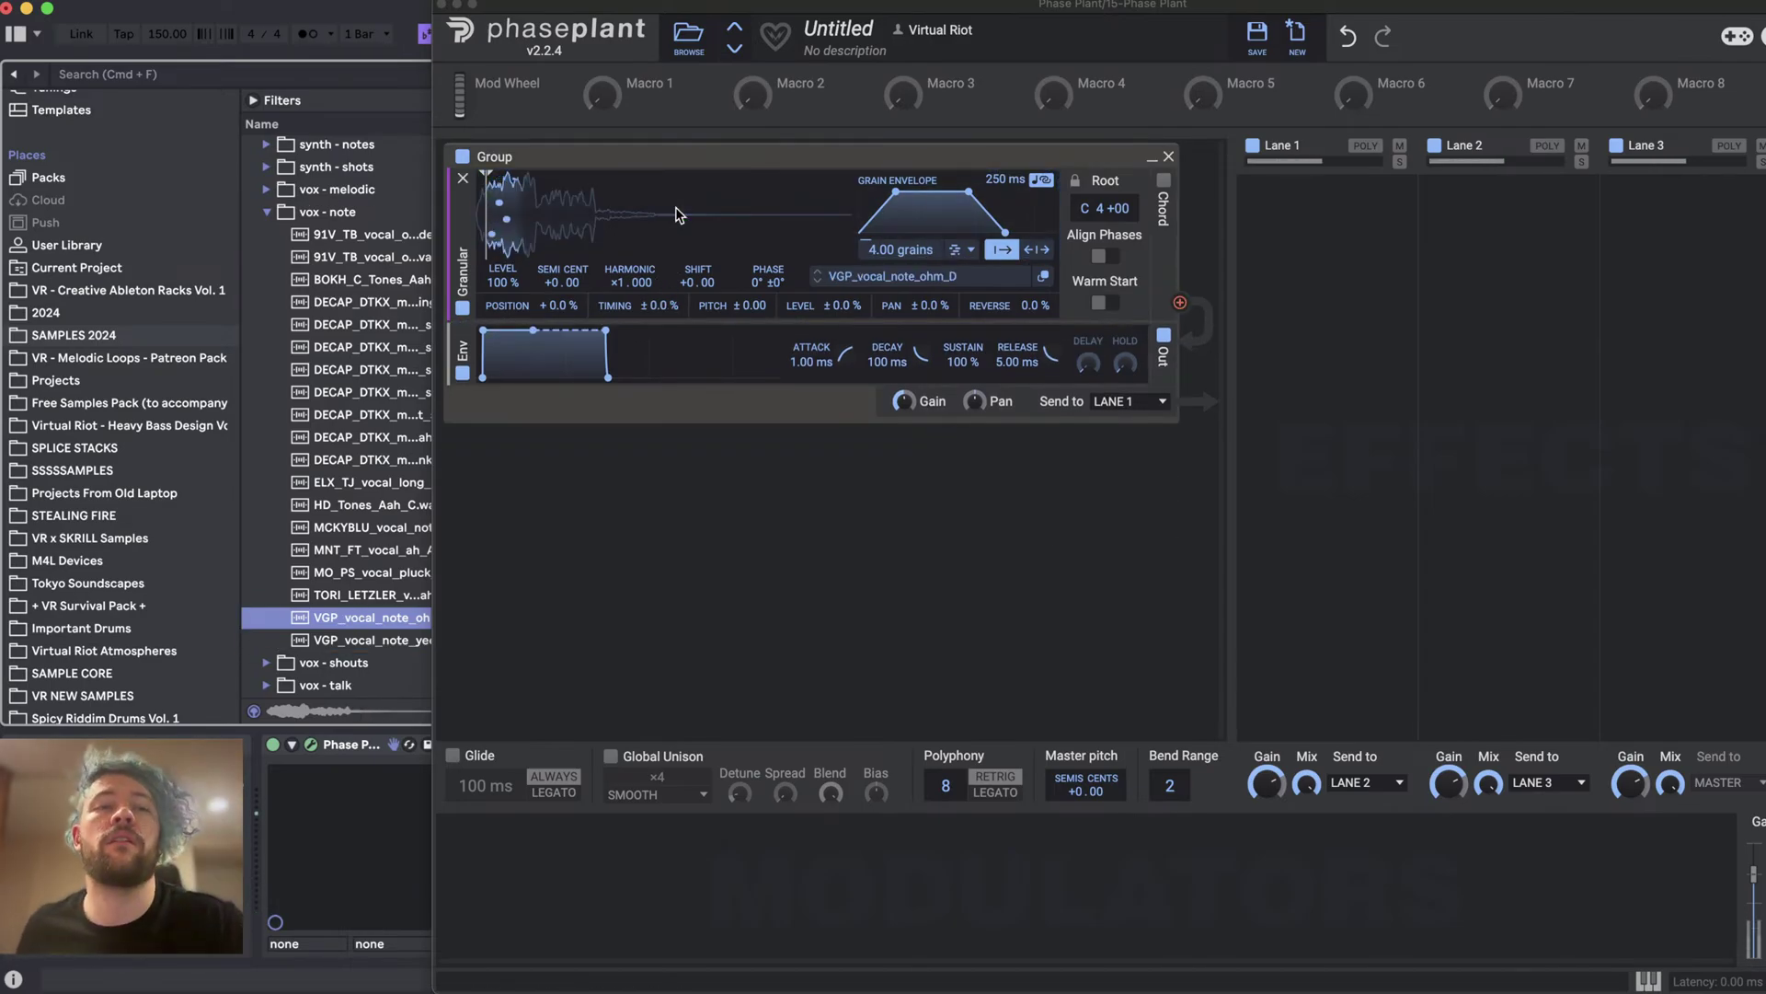
# - Load the long TORI_LETZLER vocal vowel sample into the Granular generator and move the plug-in window into full view
pyautogui.click(322, 574)
pyautogui.click(348, 589)
pyautogui.moveTo(366, 603); pyautogui.dragTo(654, 214)
pyautogui.click(582, 11)
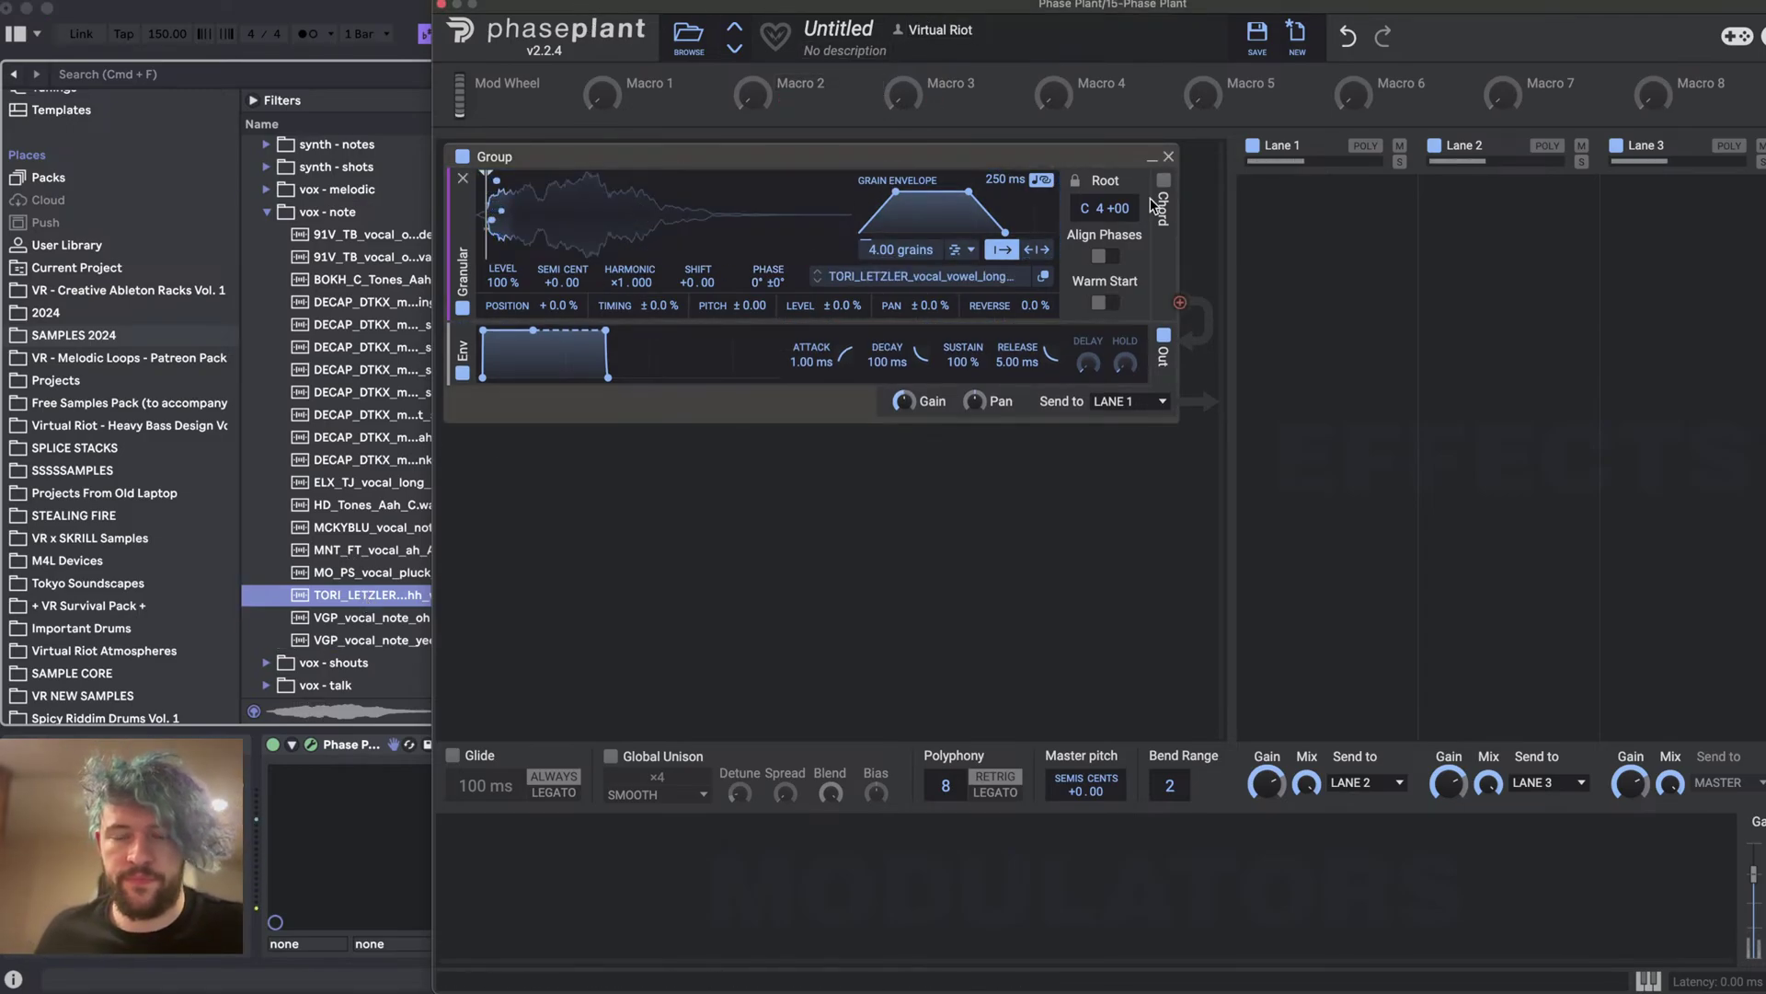
pyautogui.moveTo(993, 7); pyautogui.dragTo(719, 8)
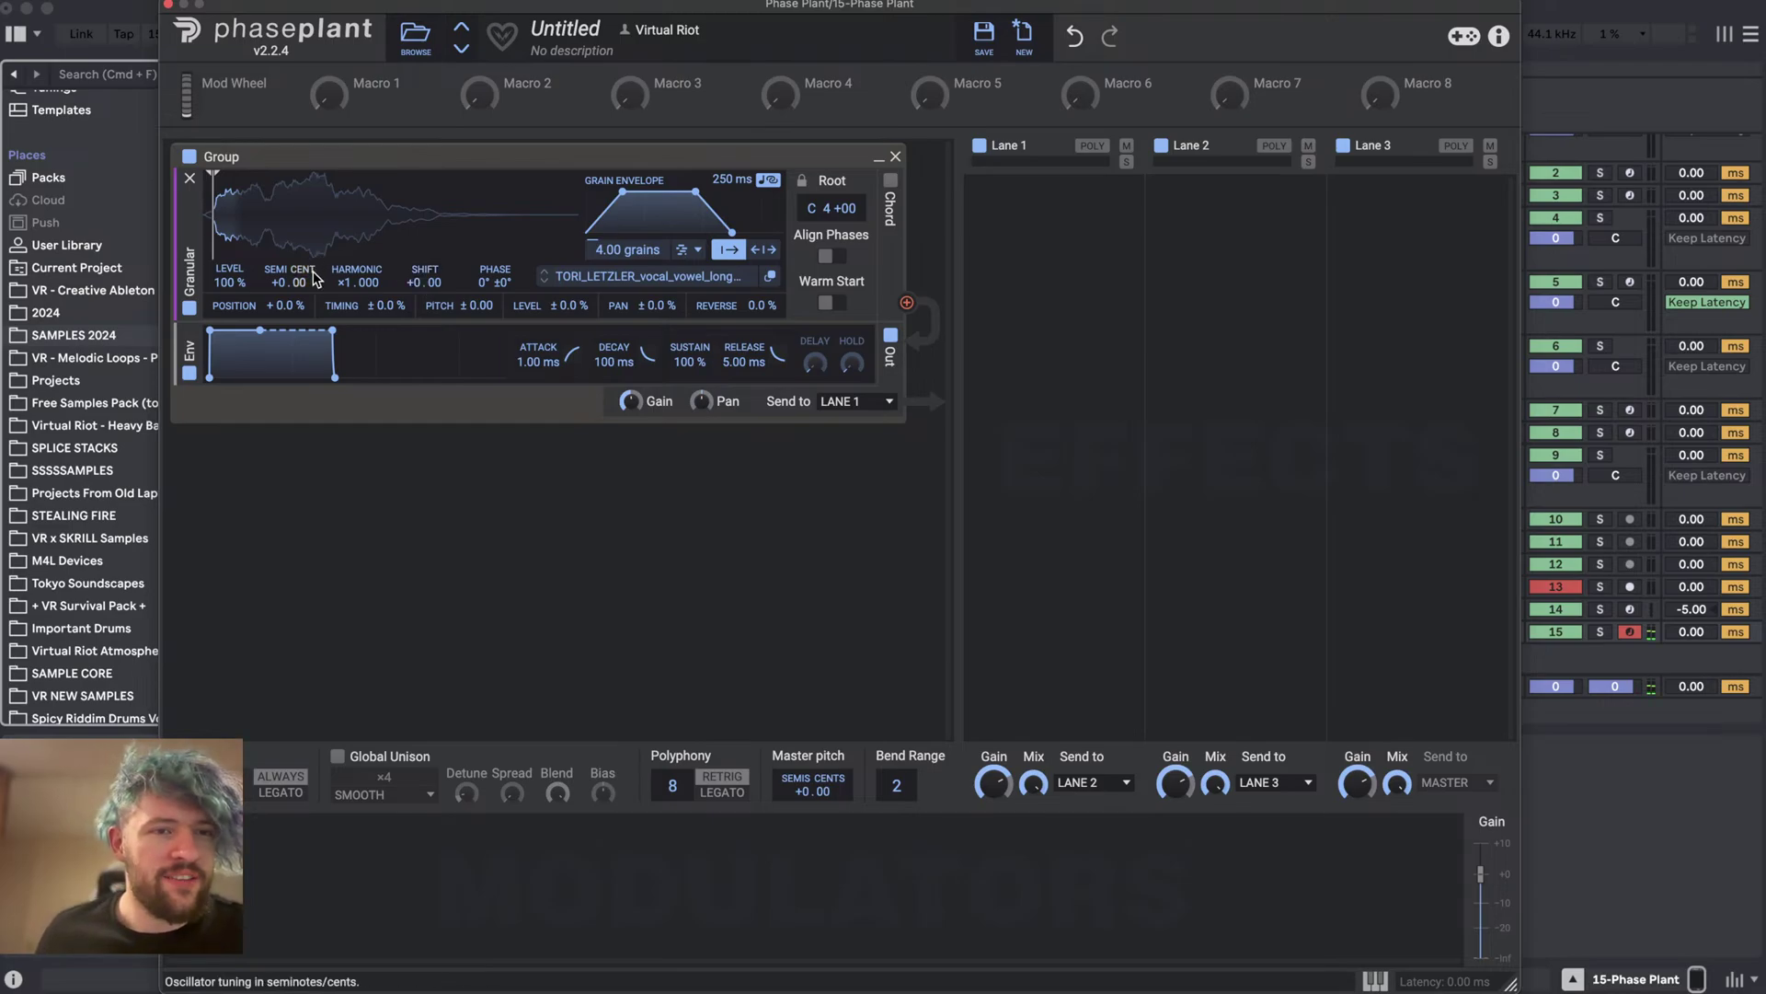
# - Move the grain start further into the sample and set randomization to +24% position, ±19% timing and ±0.16 pitch
pyautogui.moveTo(212, 176); pyautogui.dragTo(252, 178)
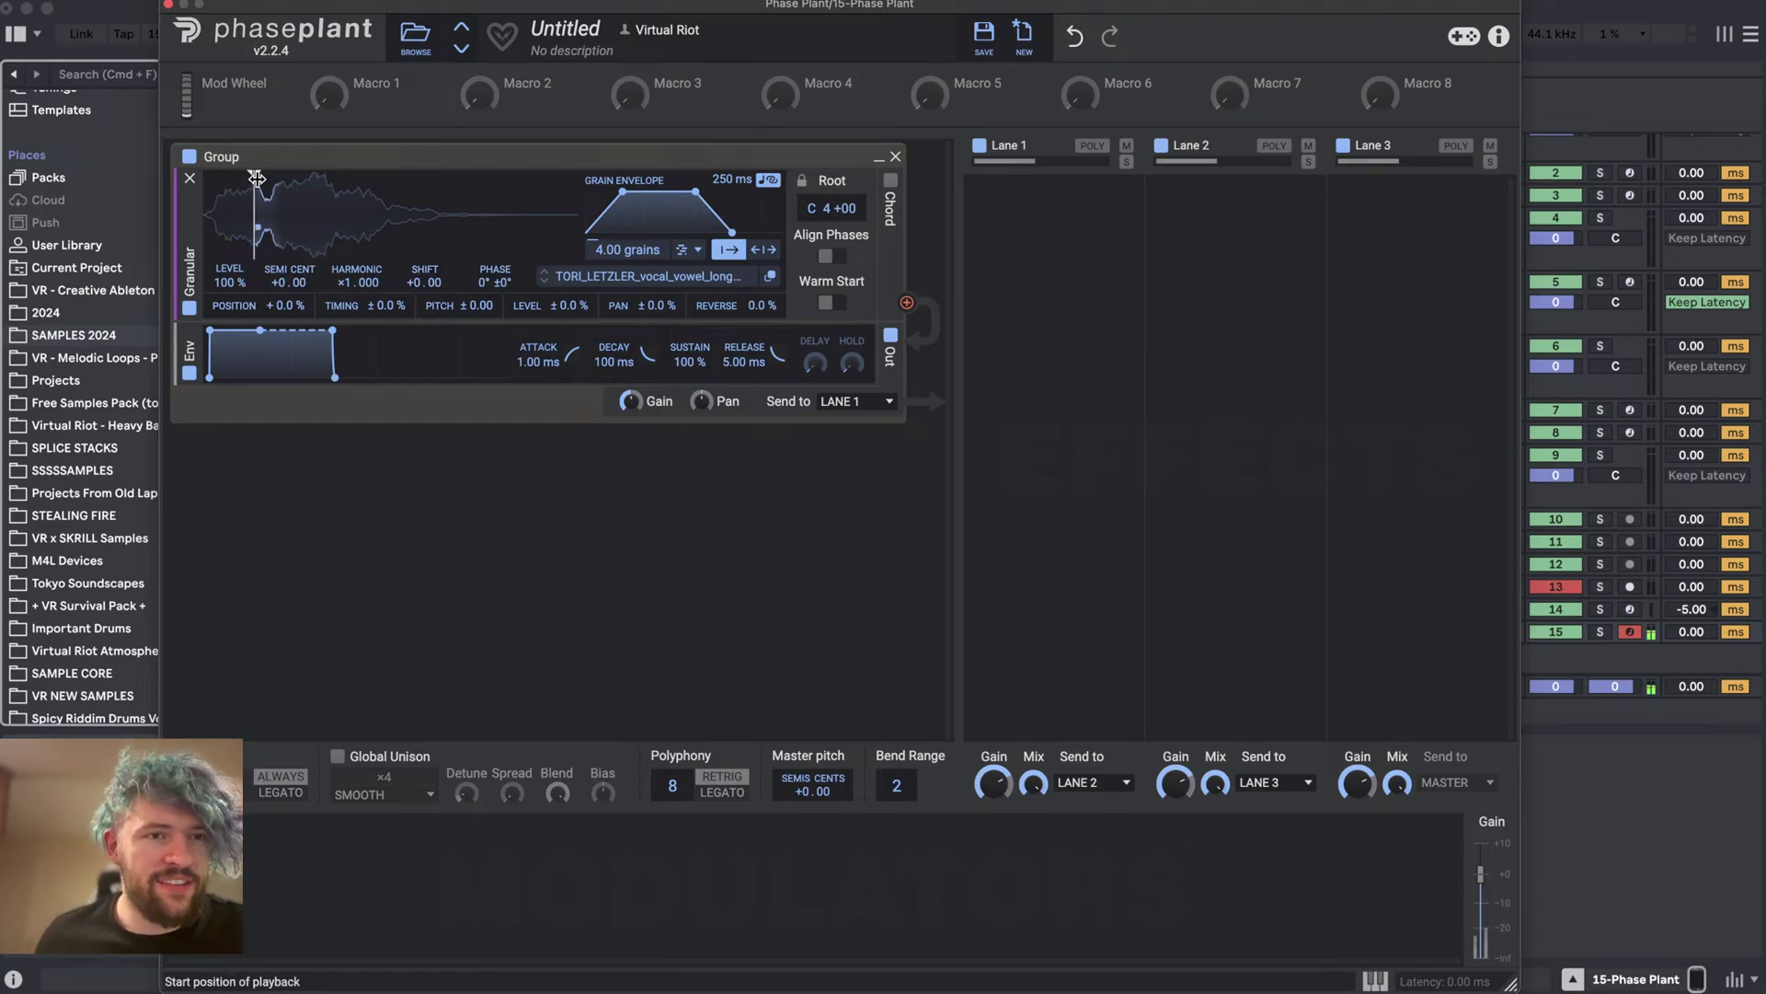
pyautogui.moveTo(286, 304); pyautogui.dragTo(286, 267)
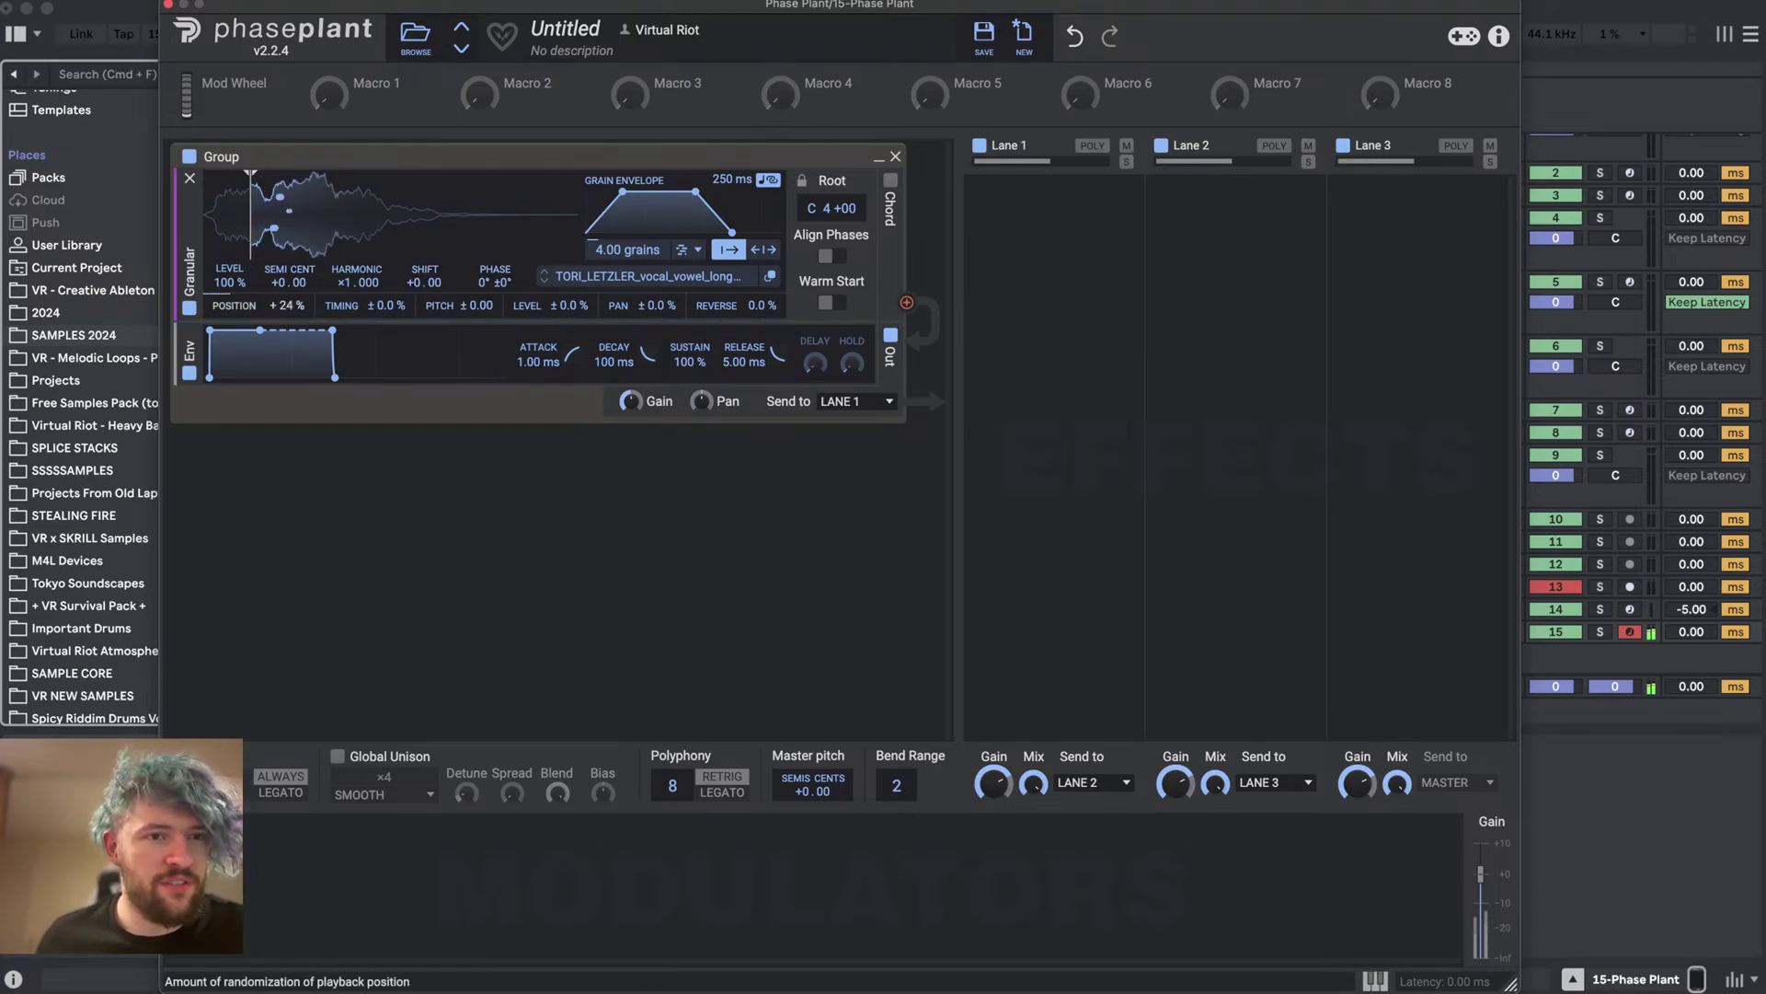
pyautogui.moveTo(386, 304); pyautogui.dragTo(479, 281)
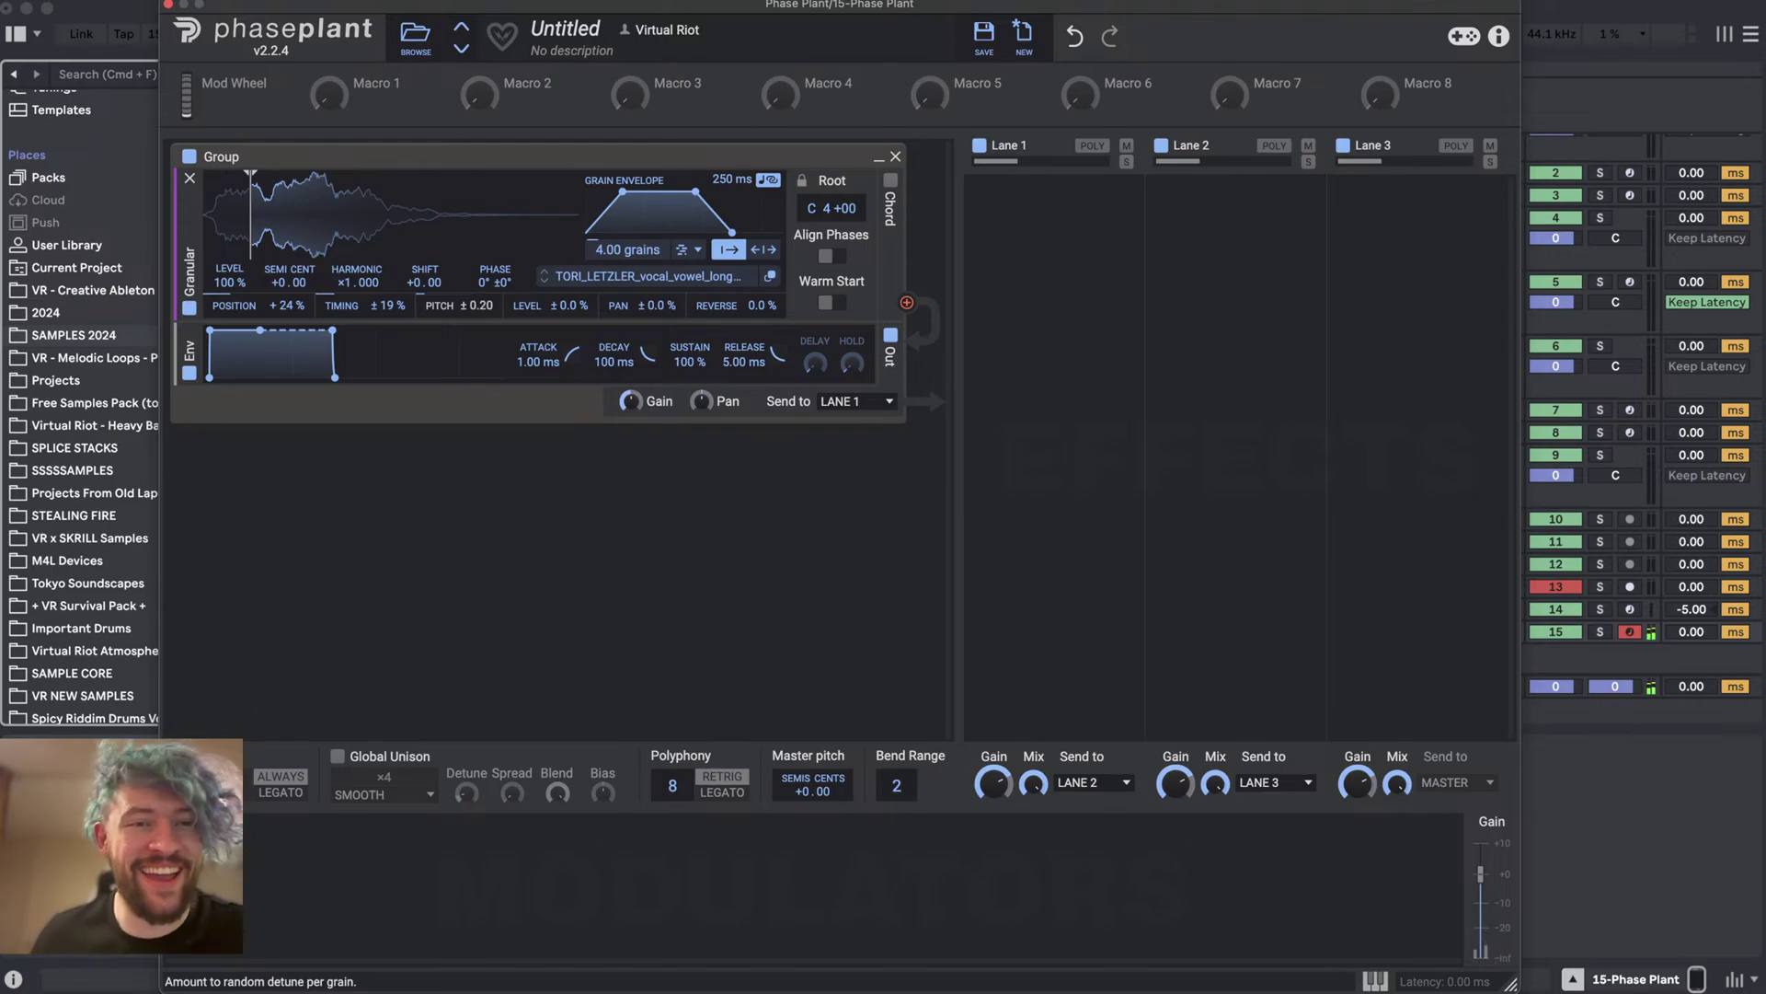
pyautogui.moveTo(459, 305)
pyautogui.mouseDown()
pyautogui.moveTo(459, 287)
pyautogui.moveTo(459, 317)
pyautogui.mouseUp()
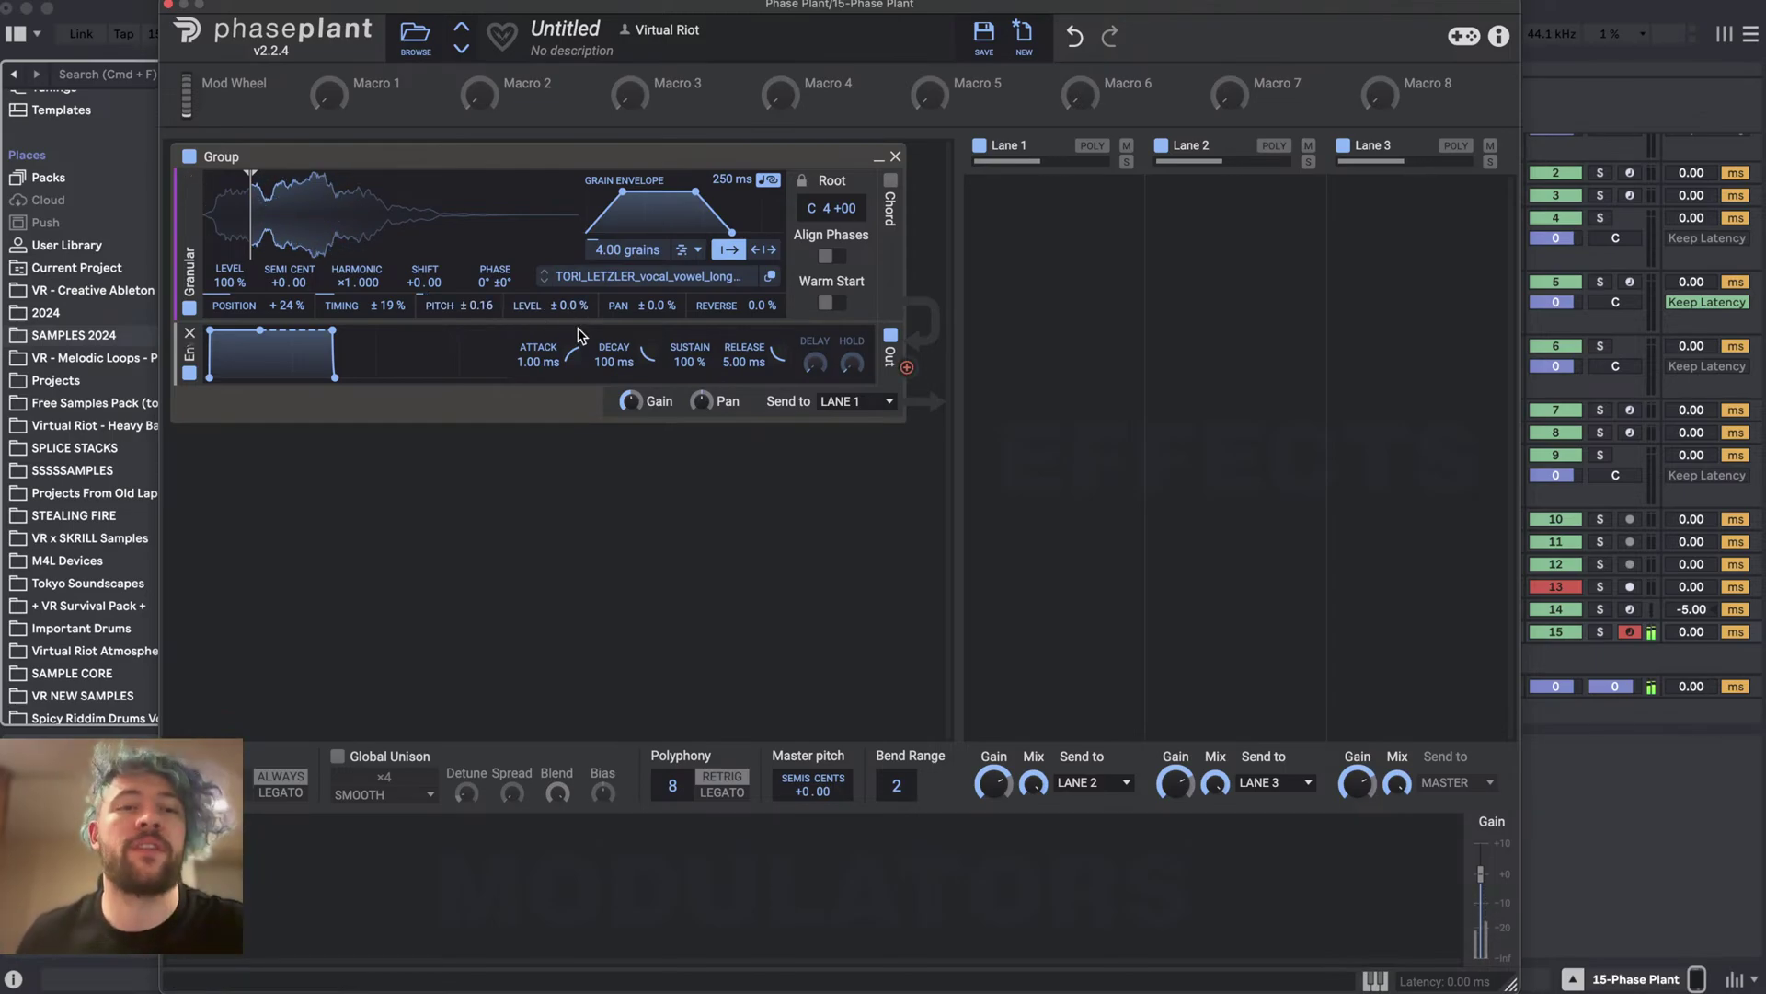
# - Raise the grain density to 9.90 grains with Warm Start enabled, and lengthen the envelope release to 1.64 s
pyautogui.moveTo(743, 362); pyautogui.dragTo(743, 285)
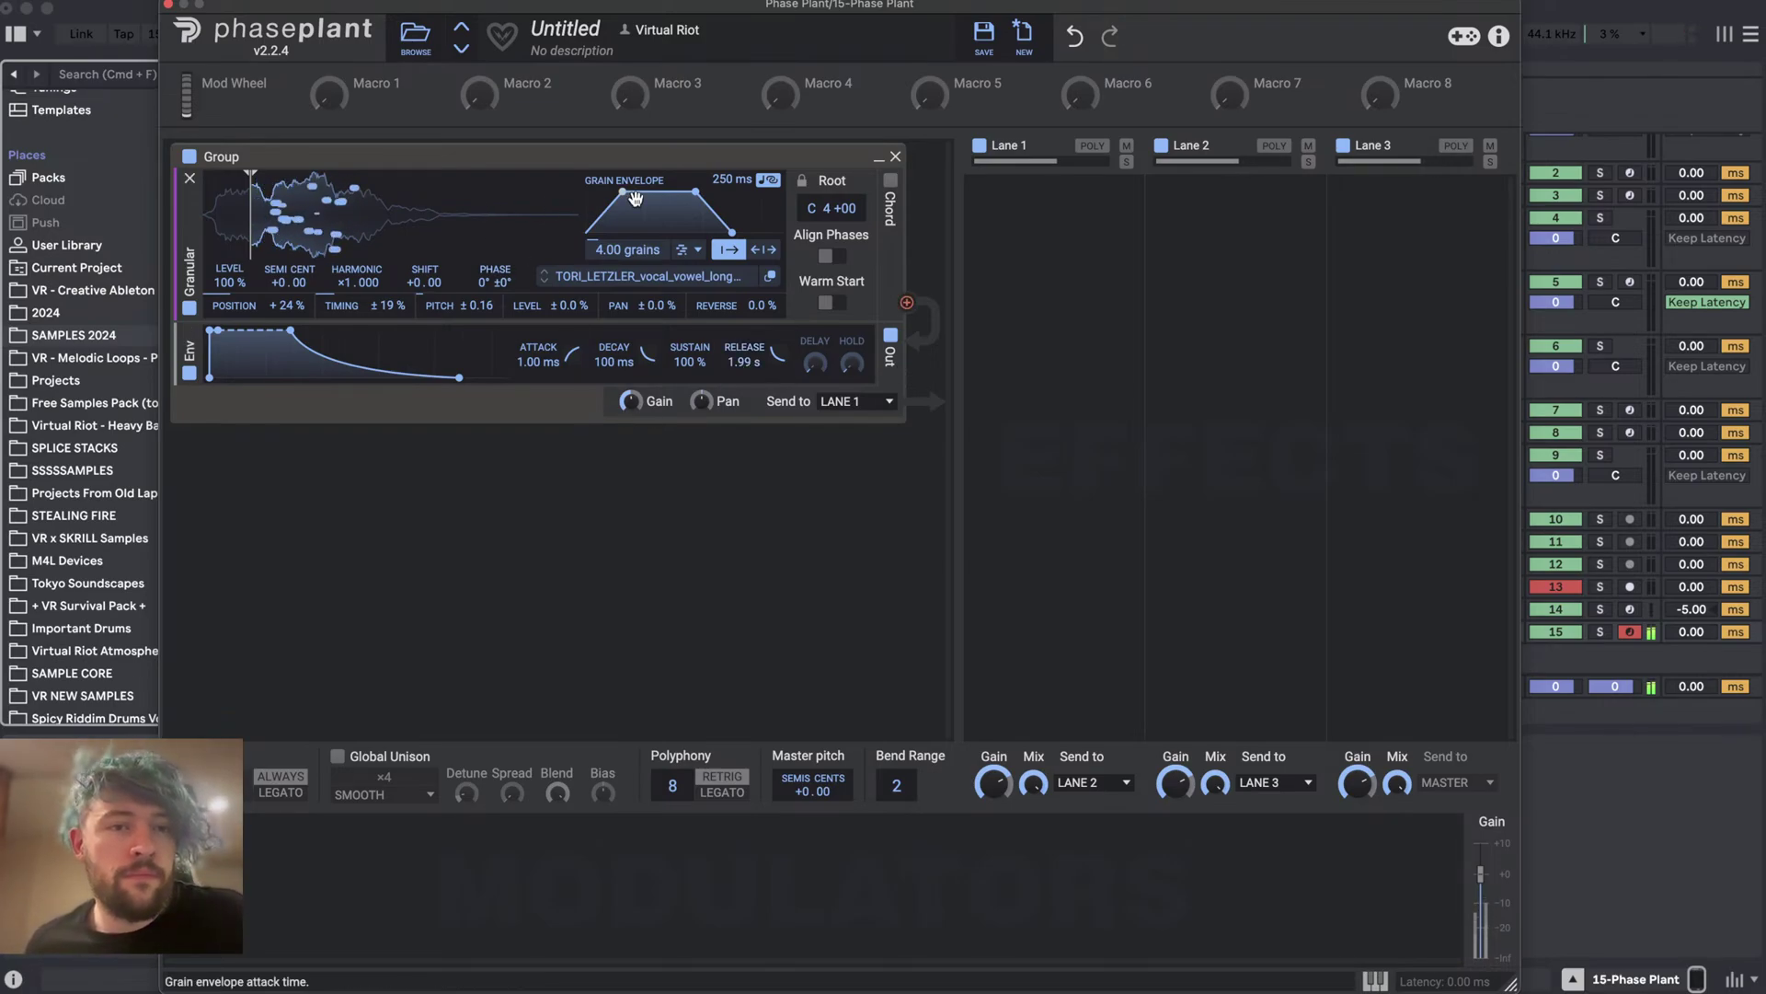
pyautogui.moveTo(641, 247); pyautogui.dragTo(641, 221)
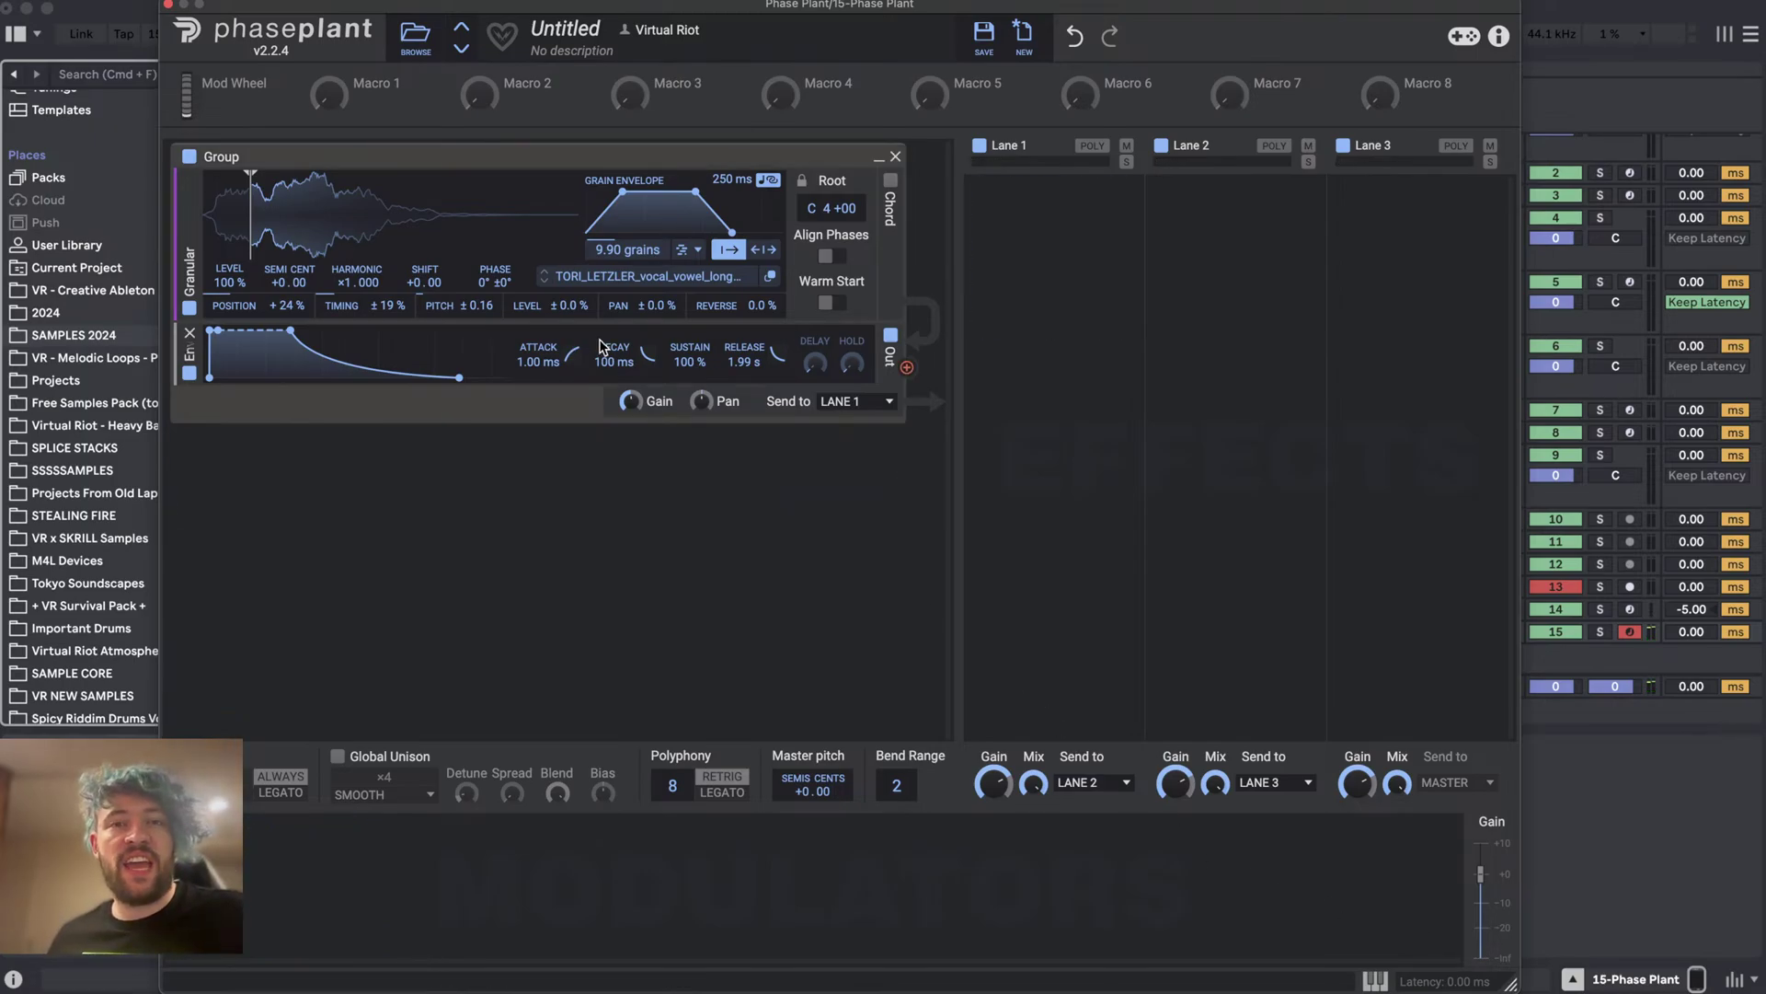
pyautogui.moveTo(630, 401); pyautogui.dragTo(630, 405)
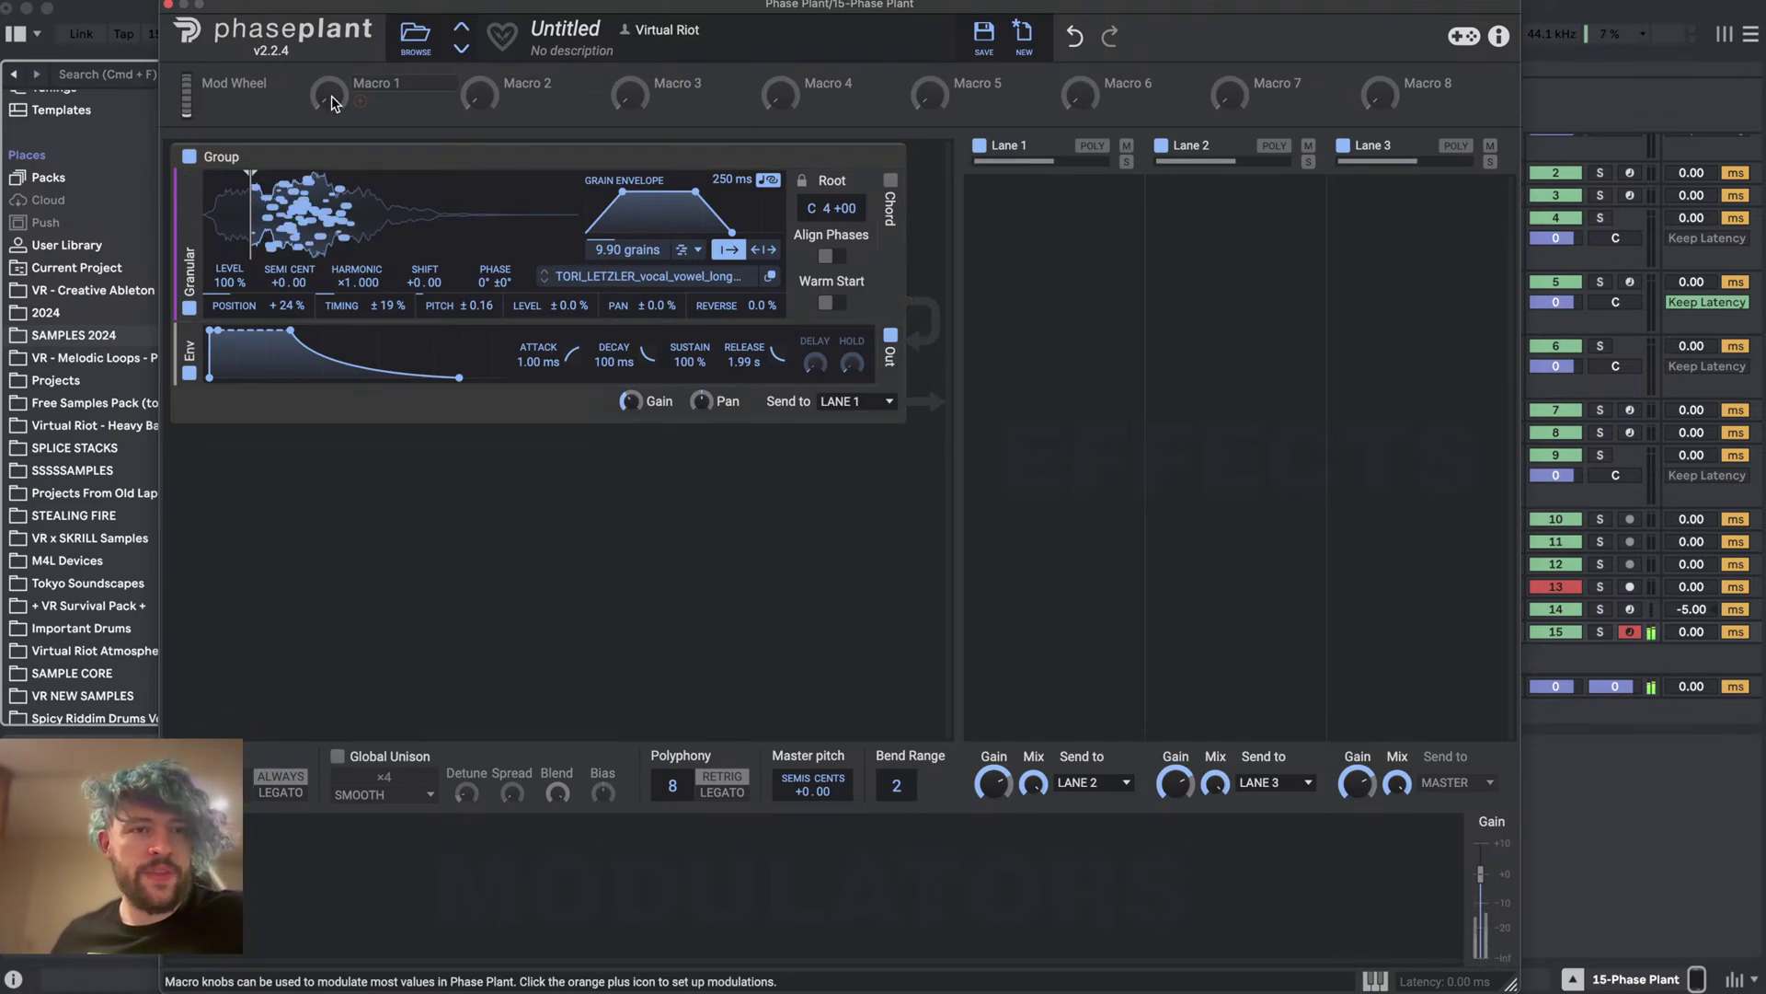
pyautogui.click(826, 303)
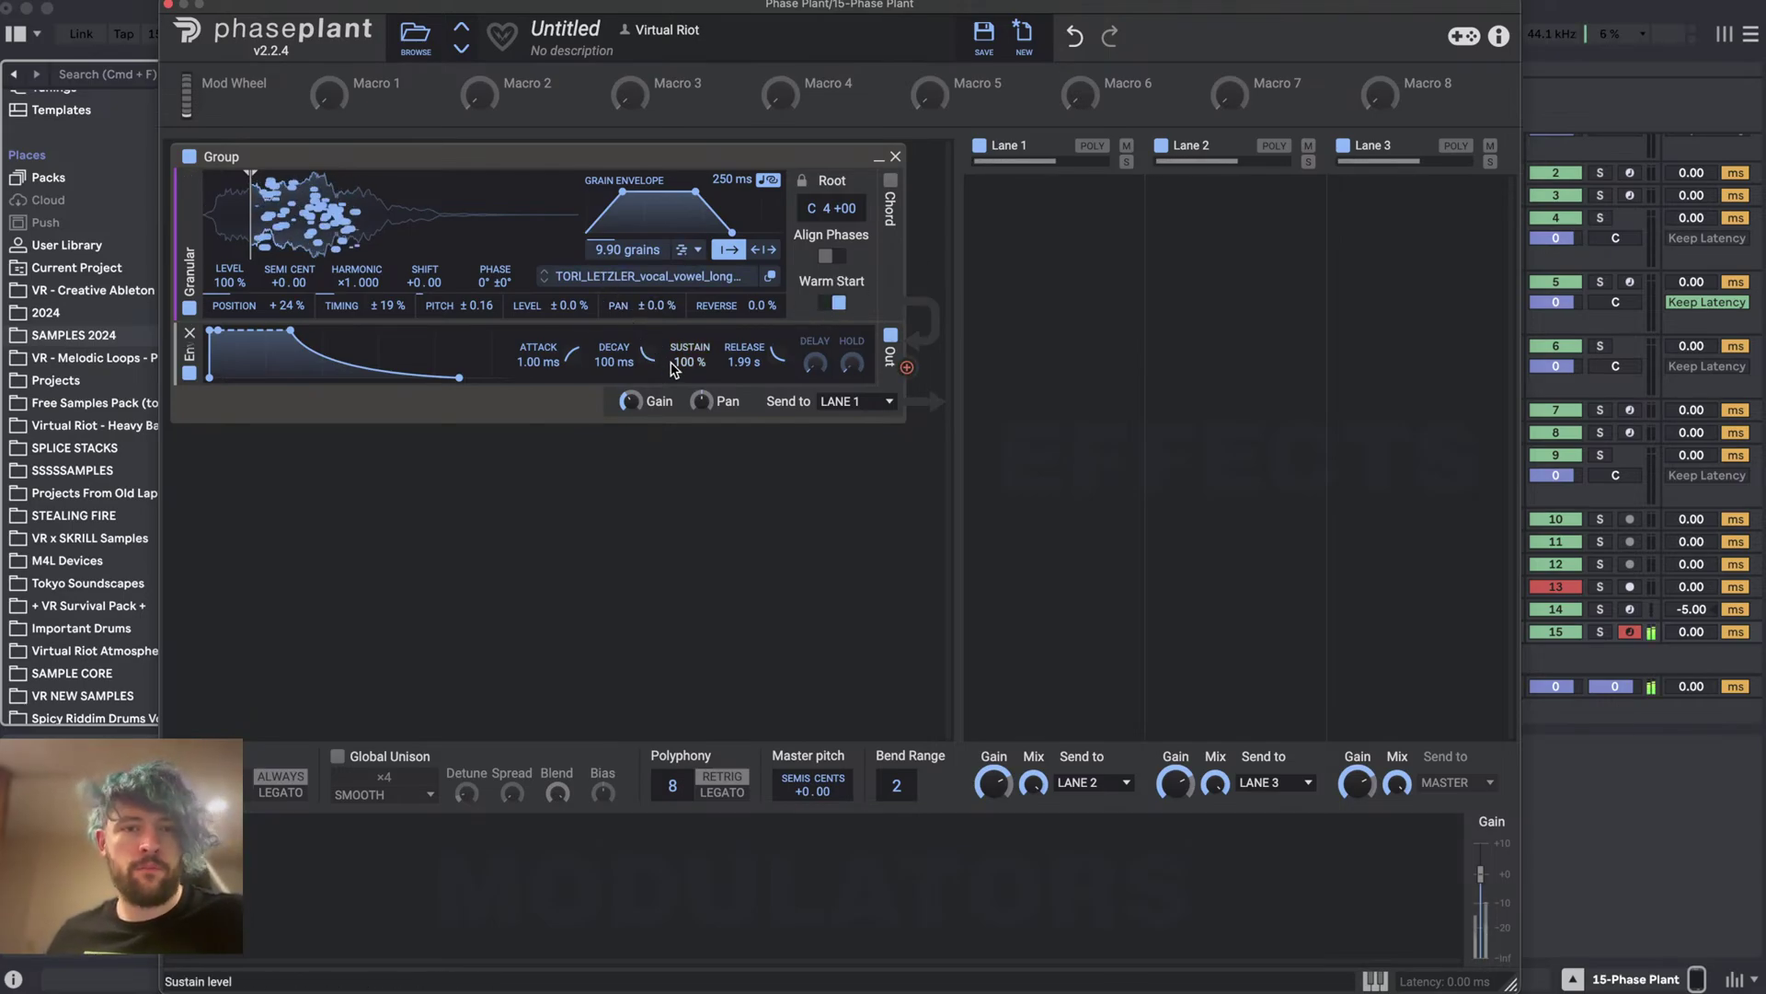
pyautogui.moveTo(752, 366)
pyautogui.mouseDown()
pyautogui.moveTo(752, 396)
pyautogui.moveTo(753, 375)
pyautogui.mouseUp()
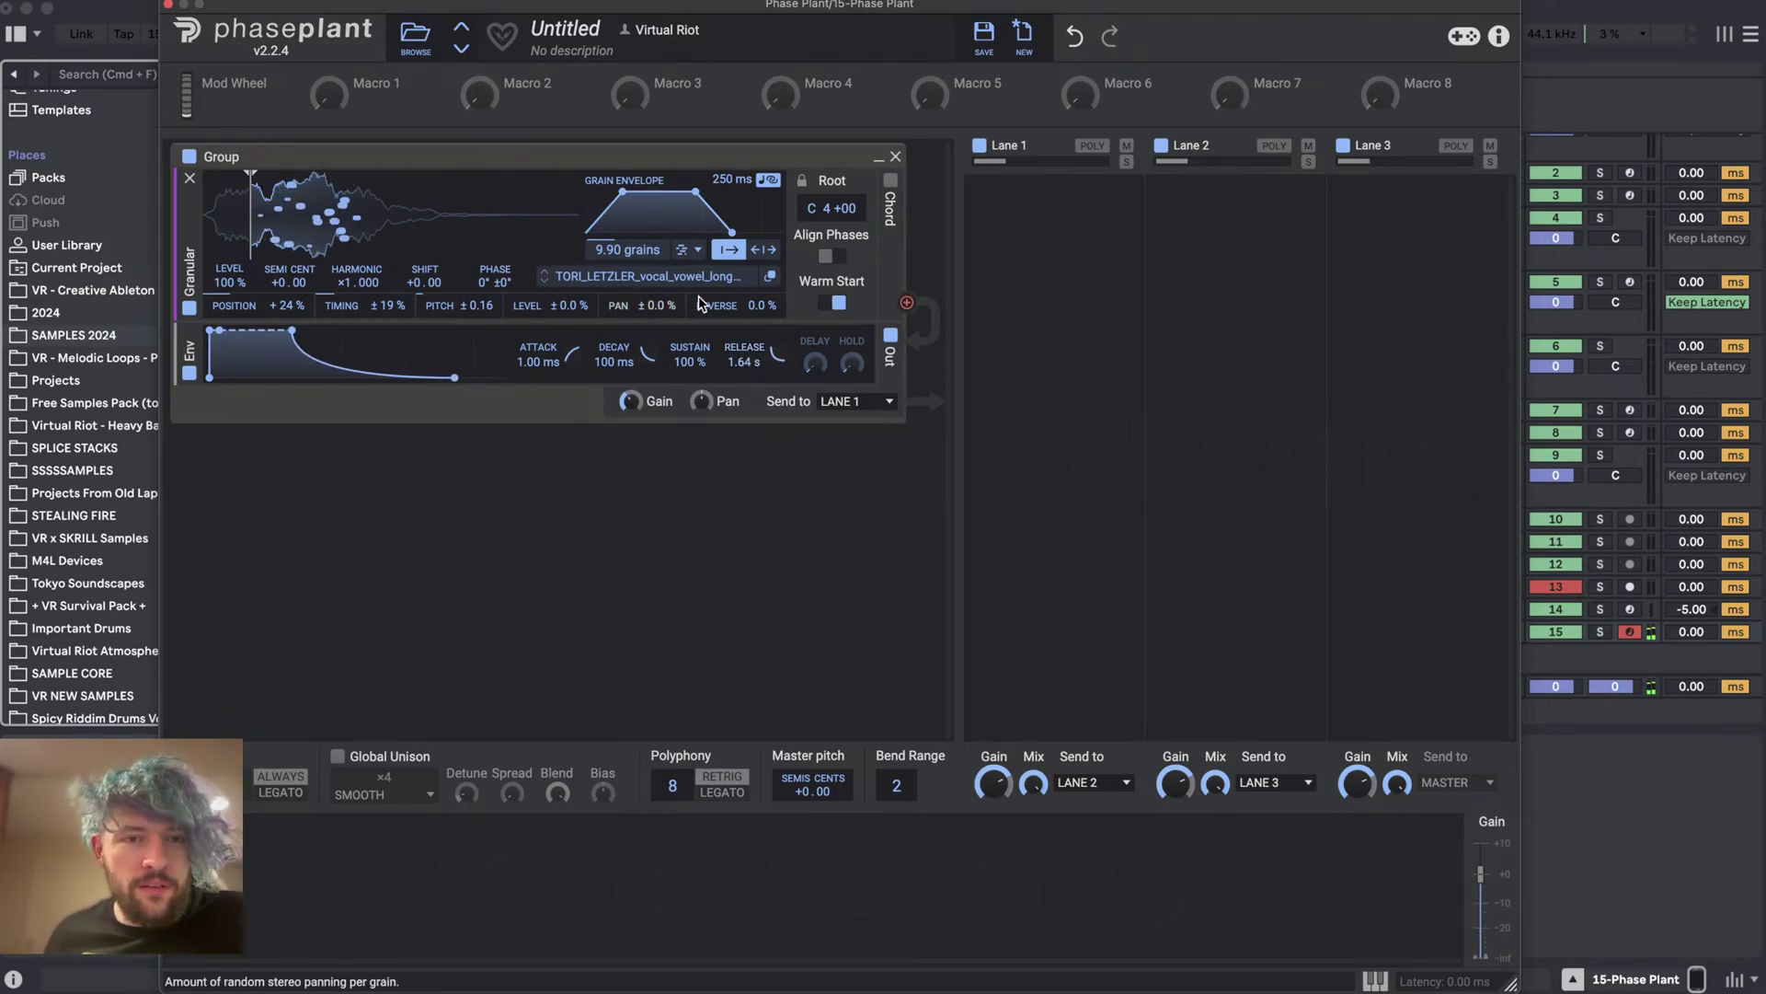
# - Randomize the grains further with 50% reverse, ±100% pan and ±30% level
pyautogui.moveTo(762, 304); pyautogui.dragTo(762, 286)
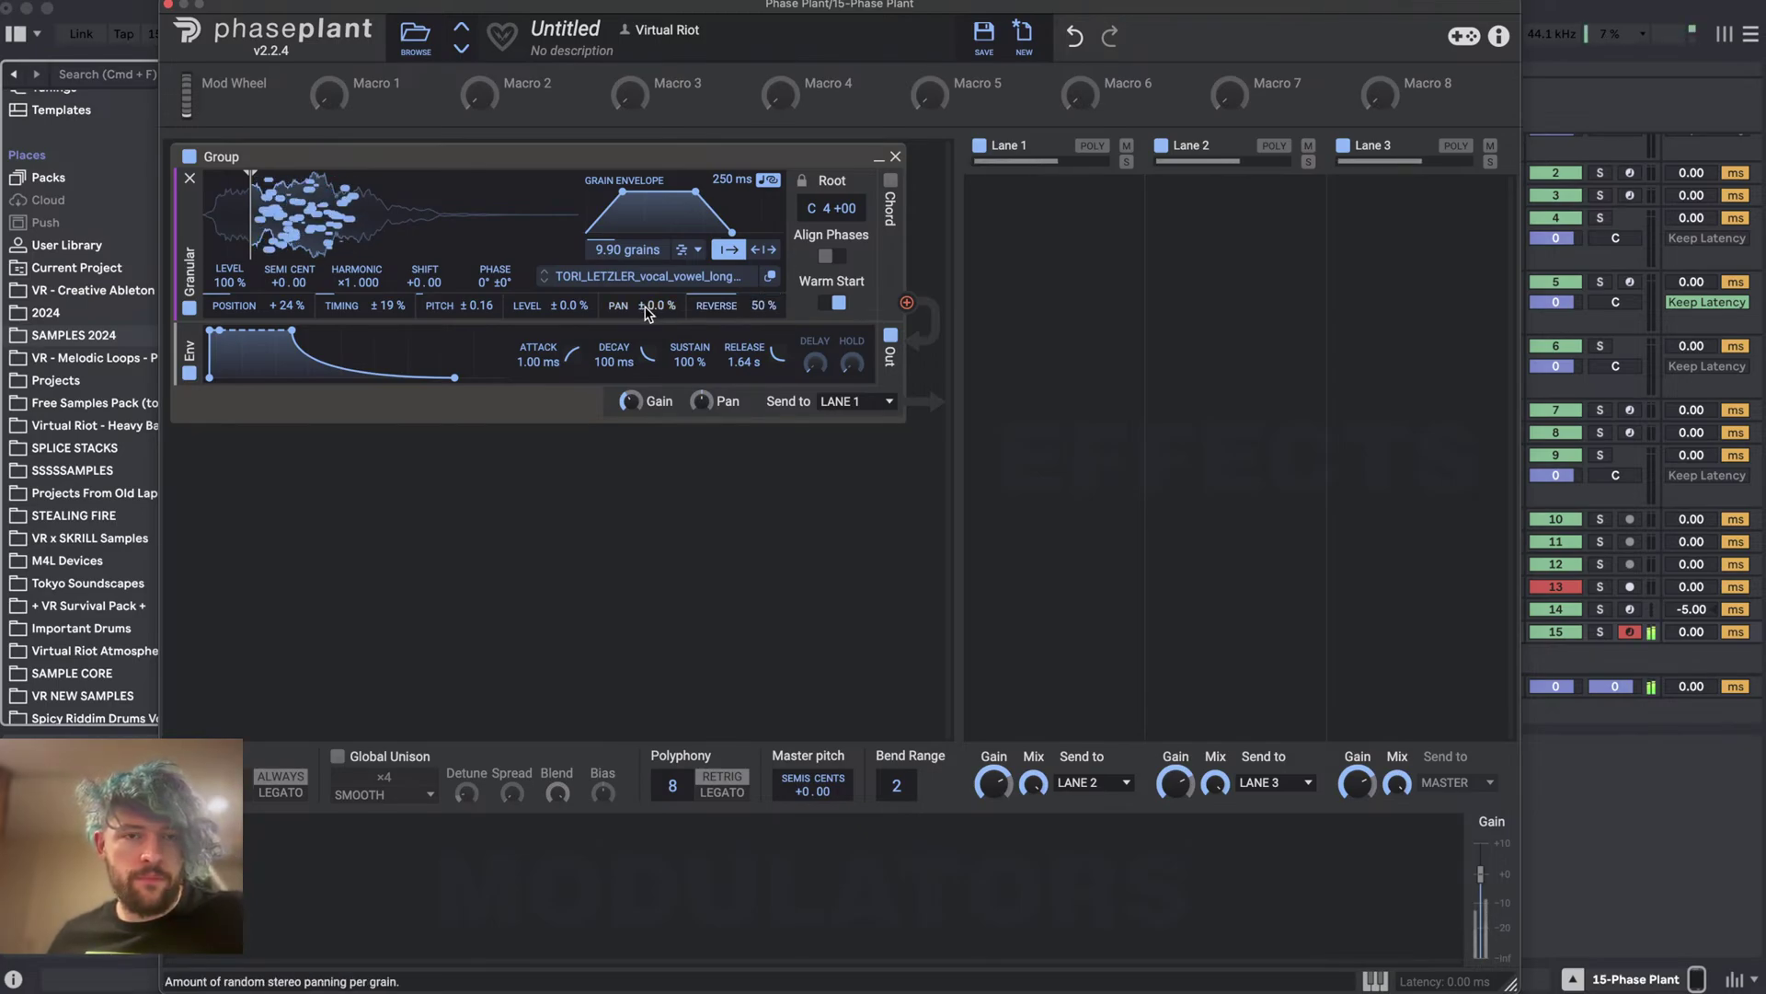
pyautogui.moveTo(651, 308); pyautogui.dragTo(652, 257)
pyautogui.moveTo(568, 305); pyautogui.dragTo(567, 258)
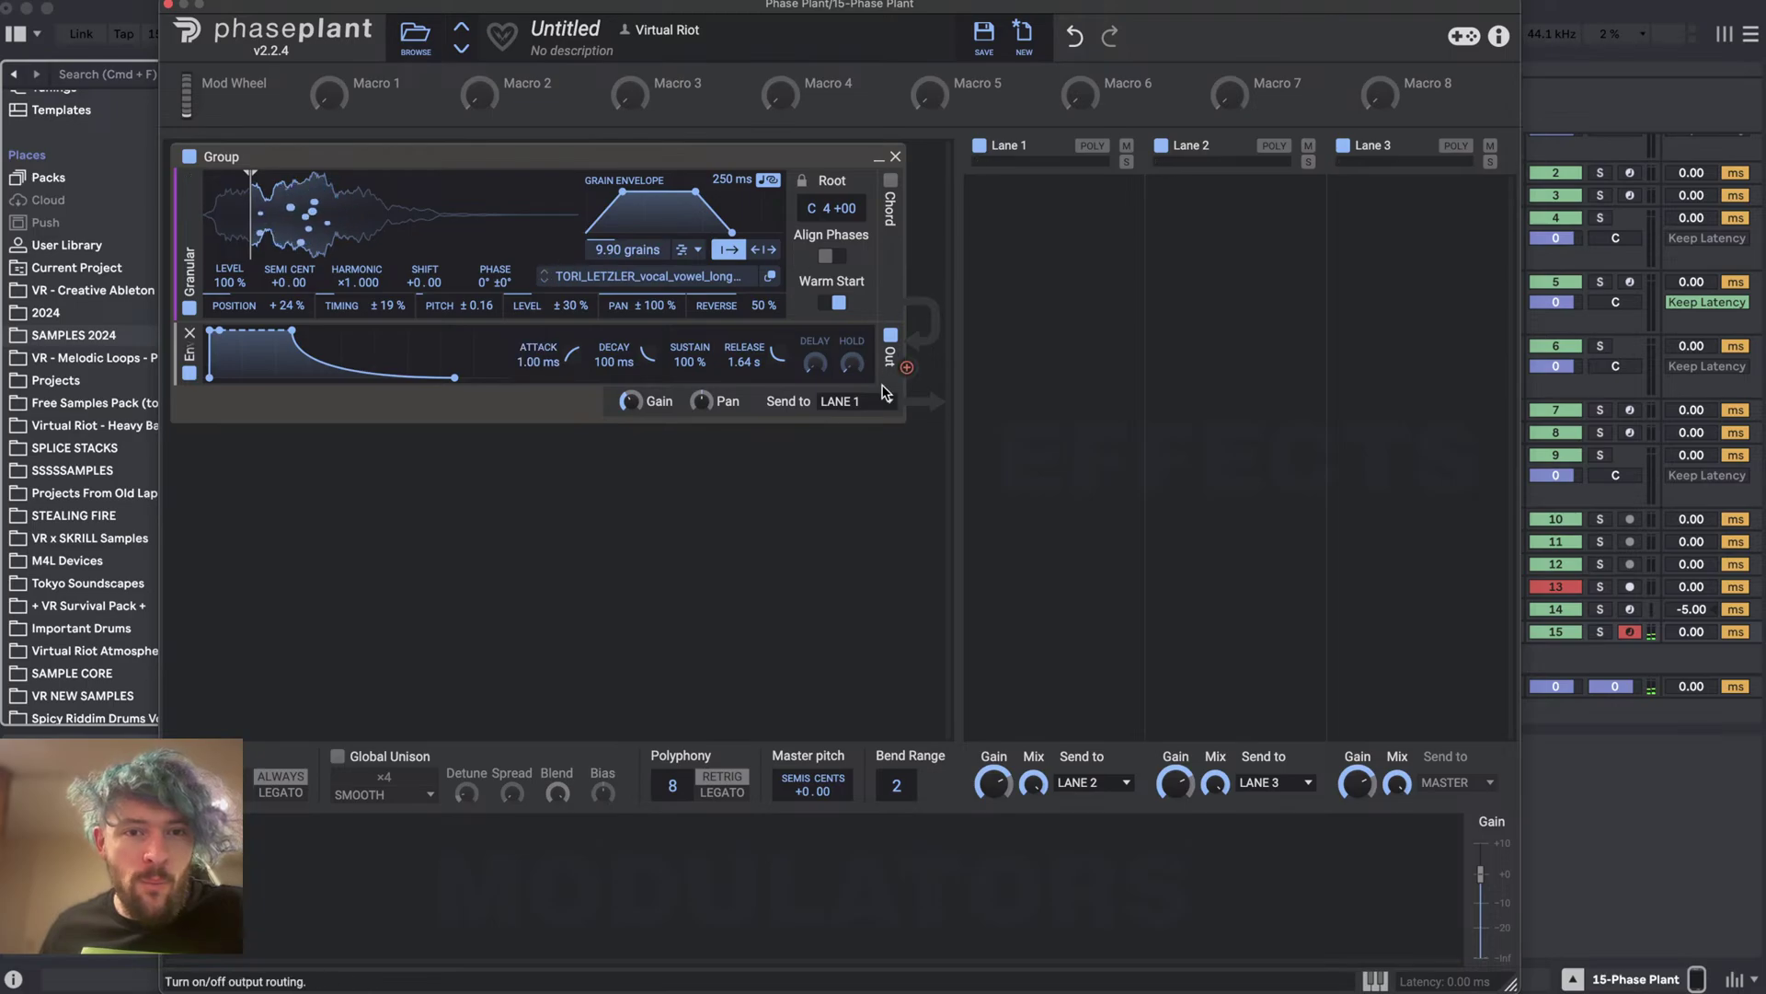
# - Toggle the granular Chord option for comparison, leave it enabled, and set the chord type to Octaves
pyautogui.click(890, 184)
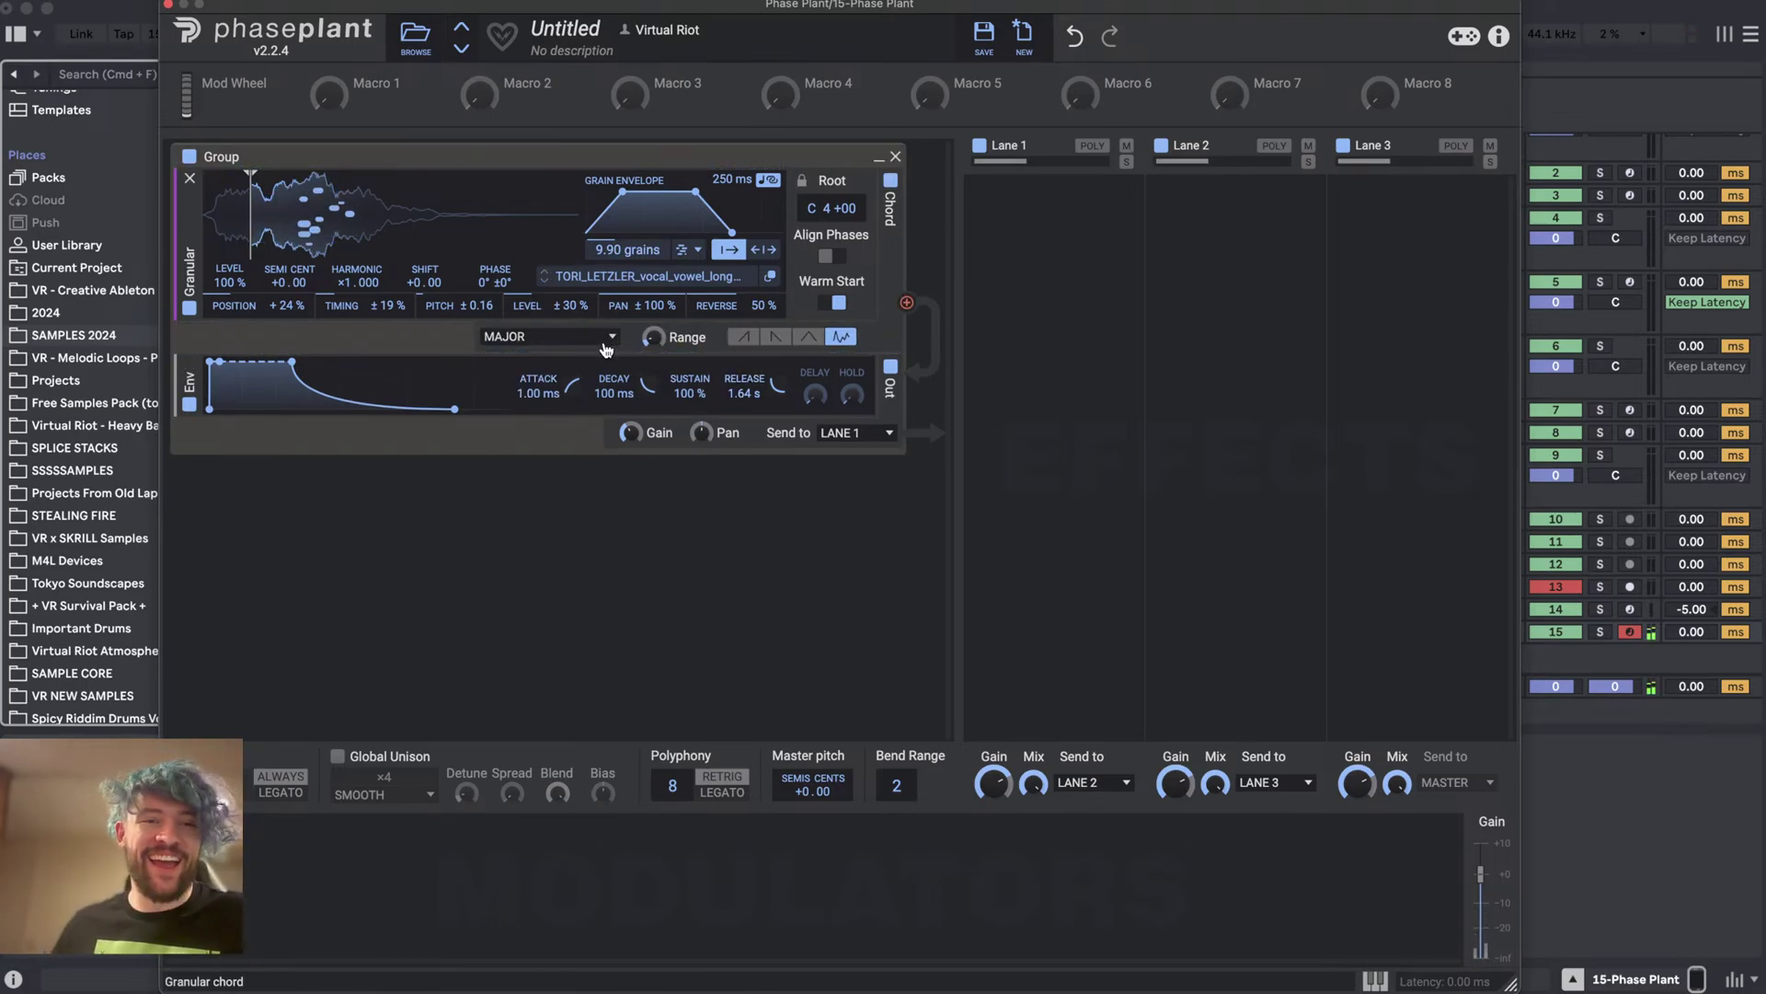
pyautogui.click(890, 184)
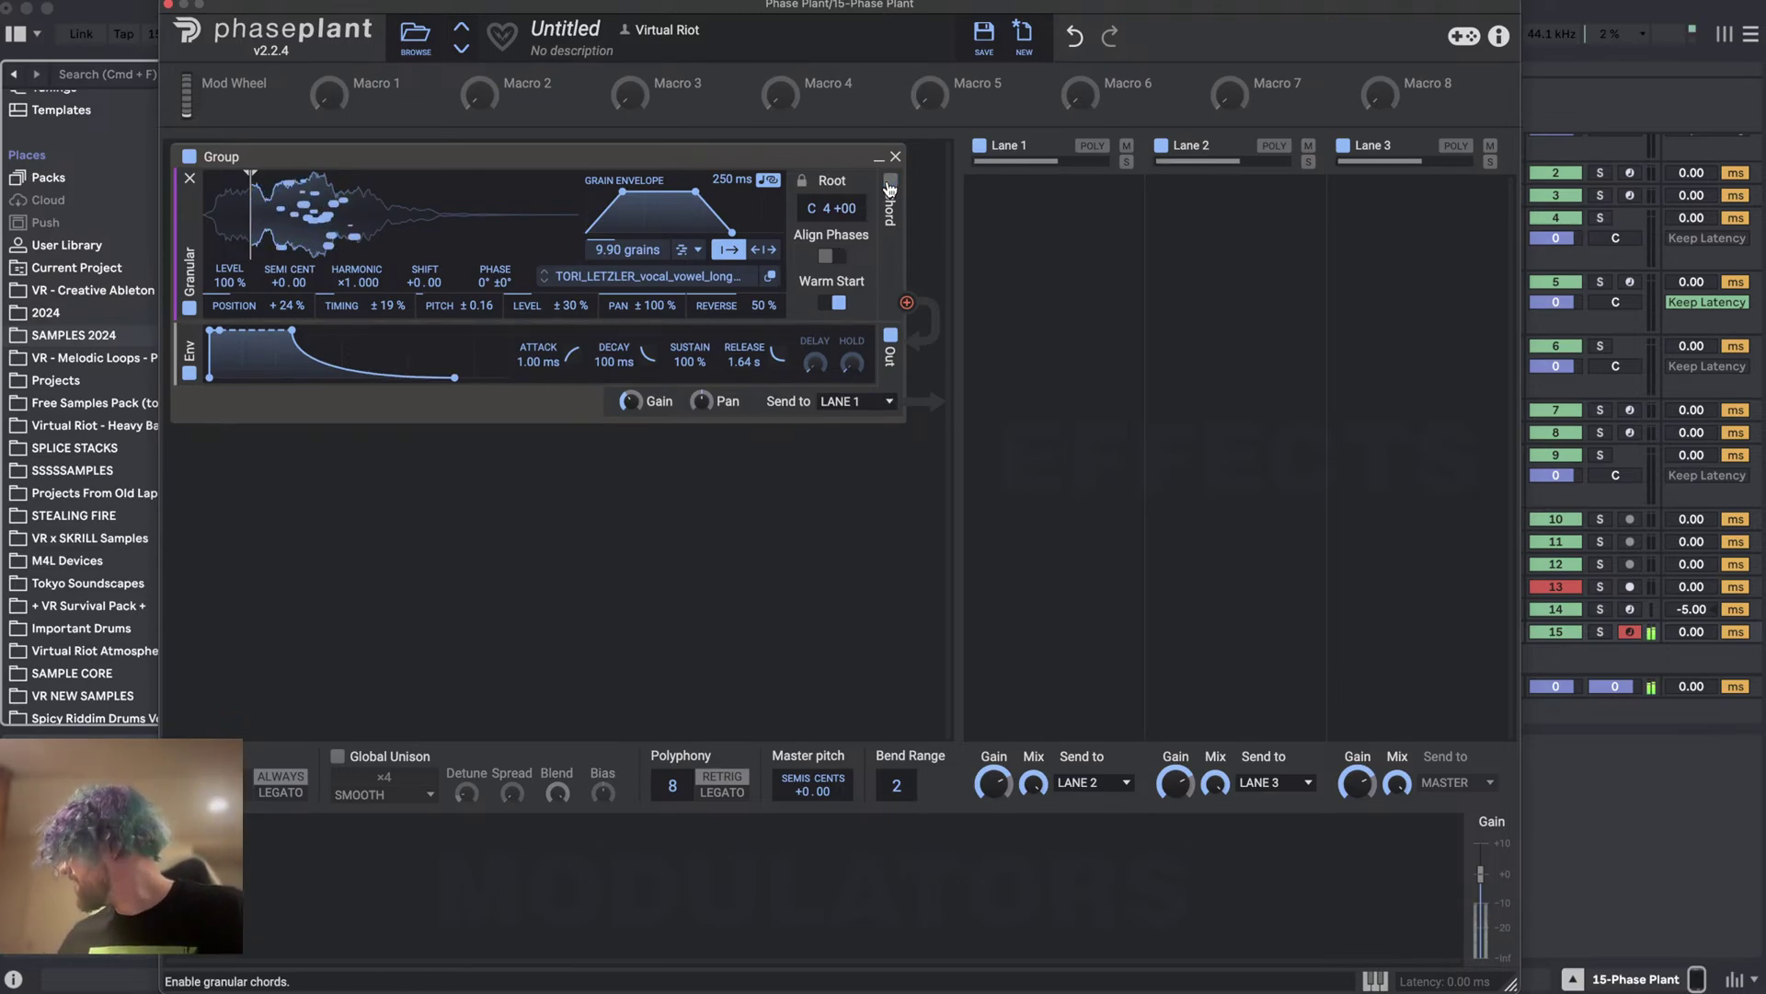
pyautogui.click(891, 184)
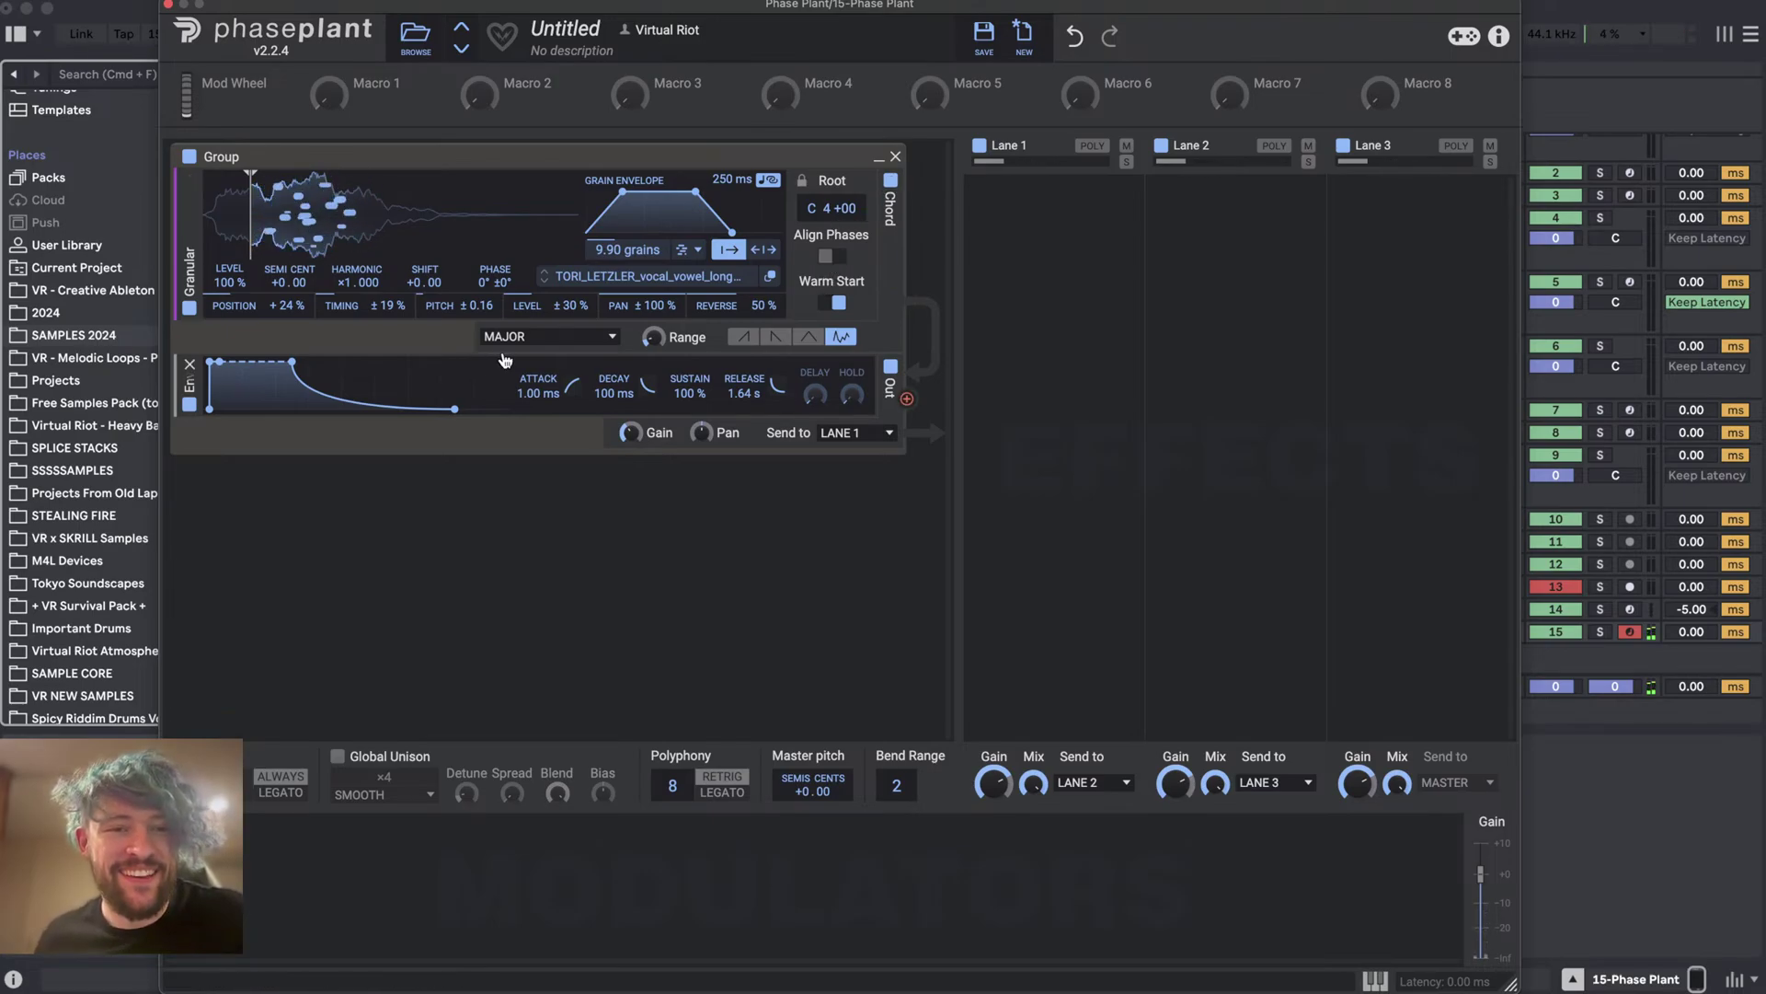
pyautogui.click(531, 349)
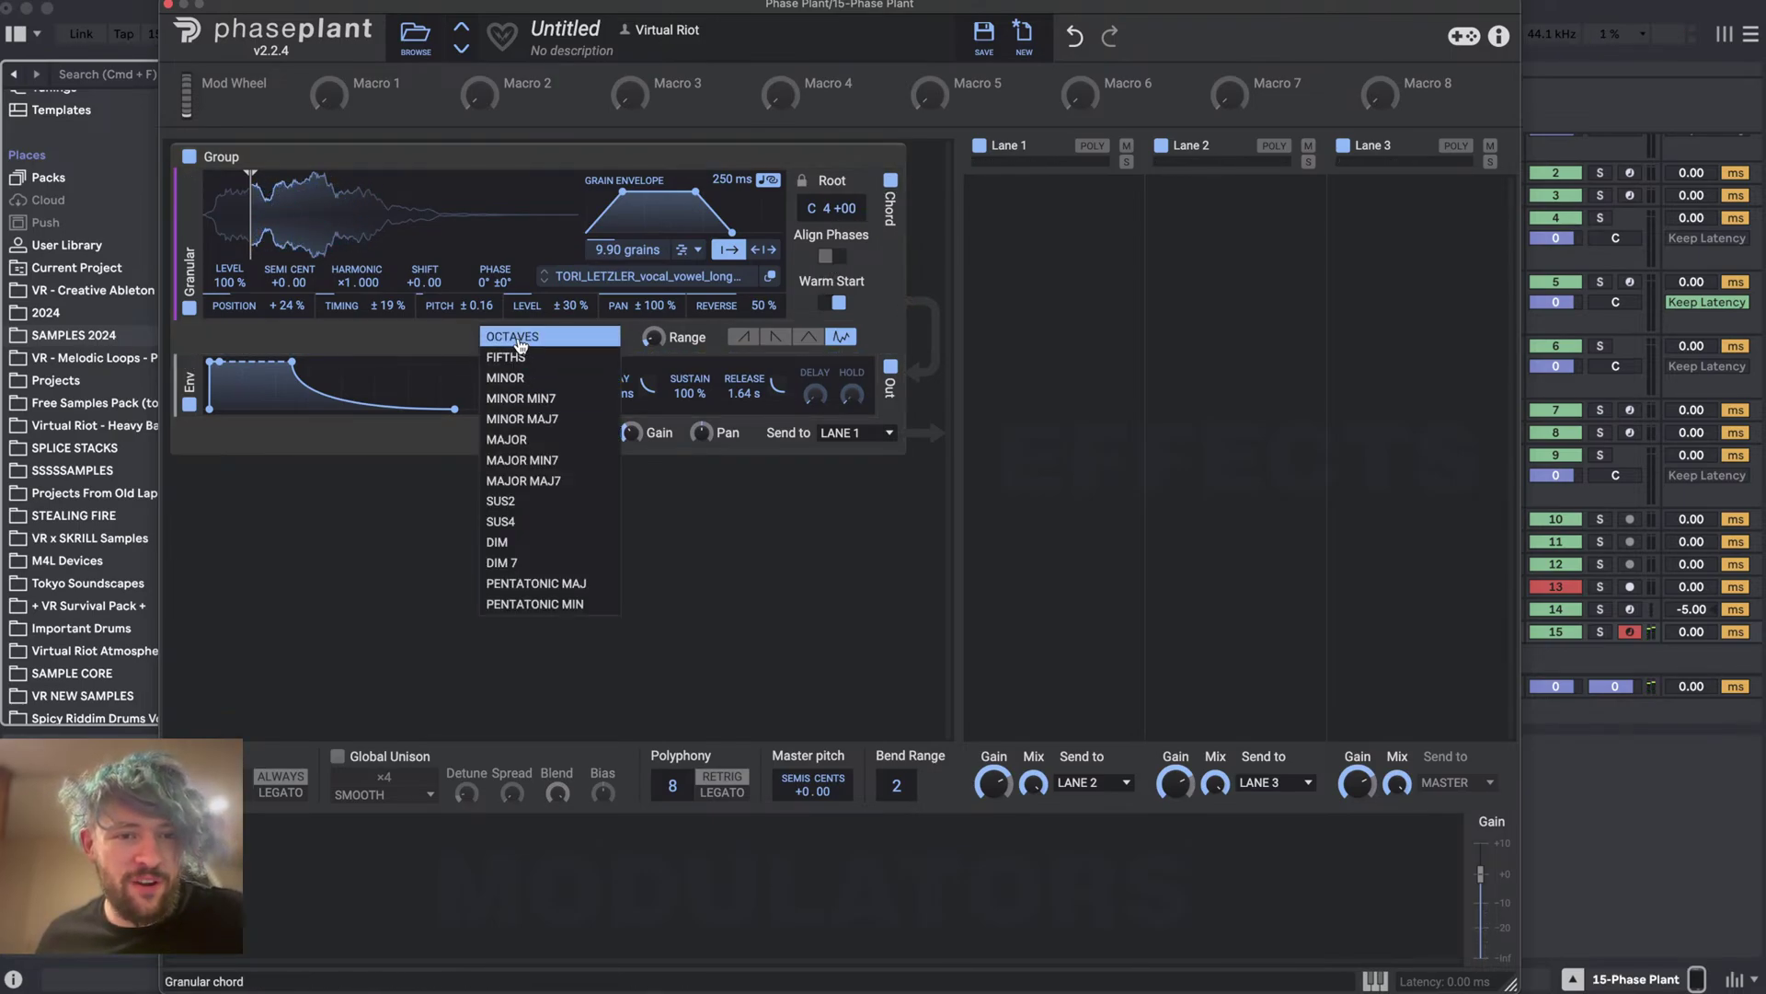
pyautogui.click(589, 345)
pyautogui.moveTo(653, 338)
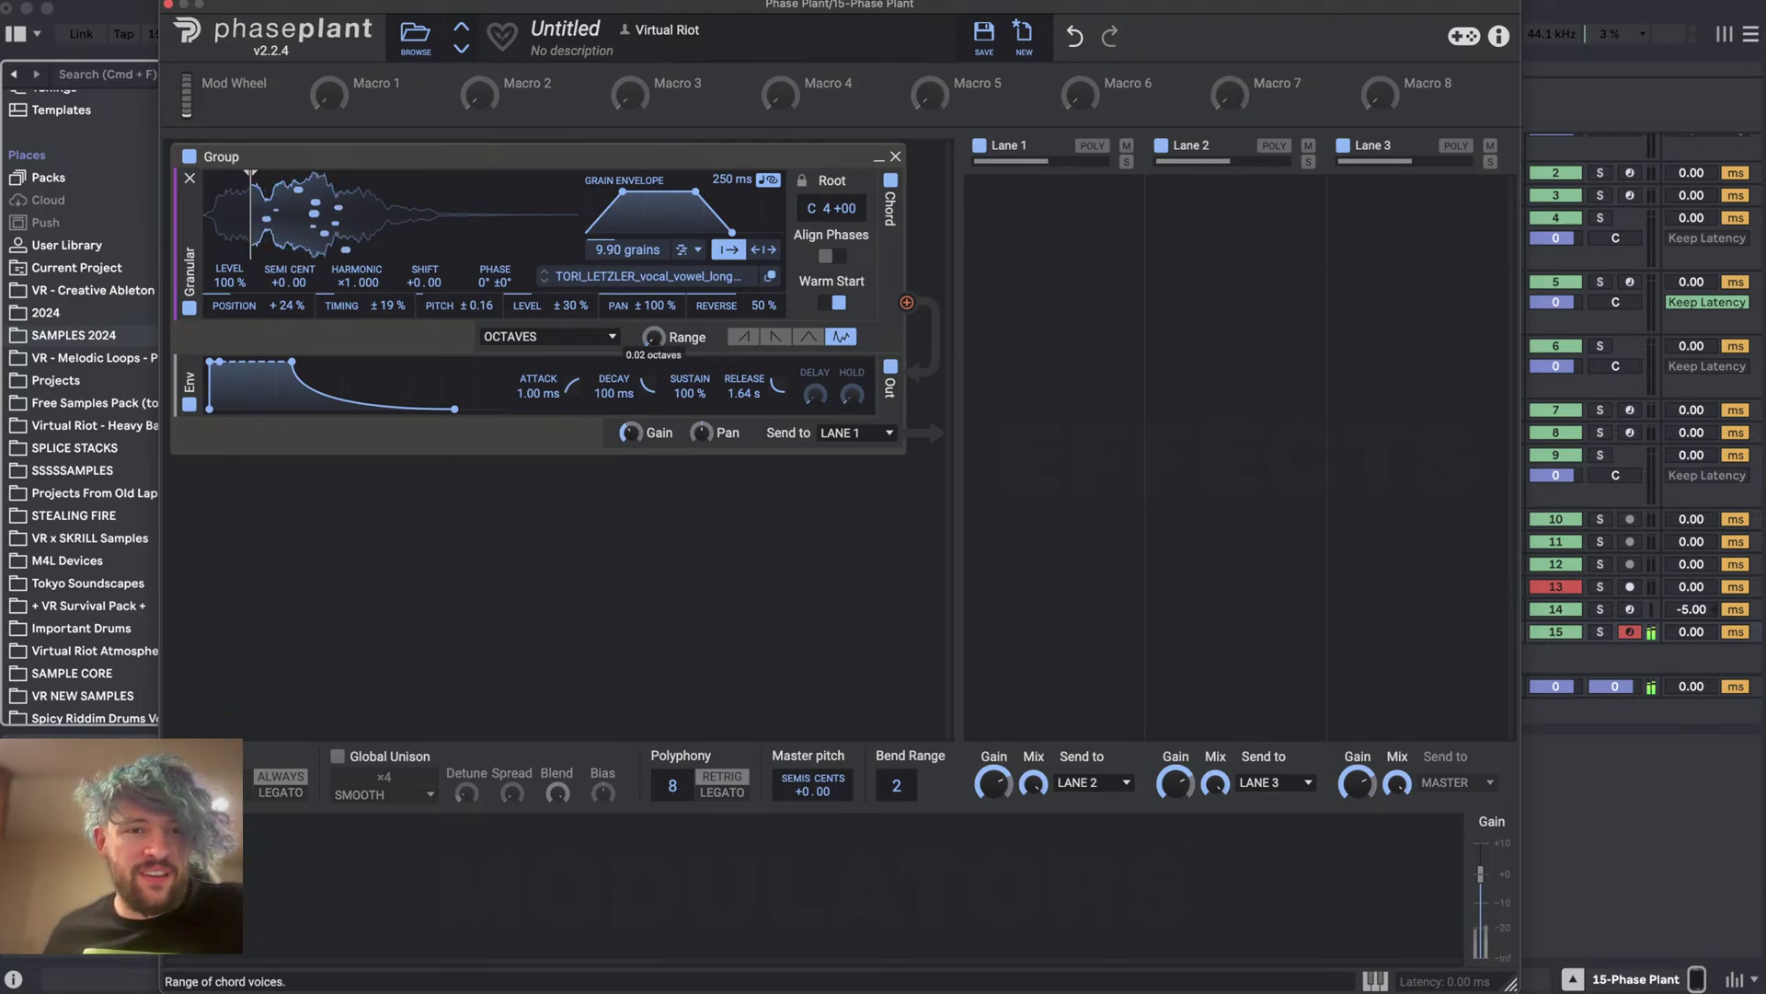
# - Adjust the range of the chord voices and set the output envelope's release to 0 ms
pyautogui.moveTo(653, 337); pyautogui.dragTo(653, 313)
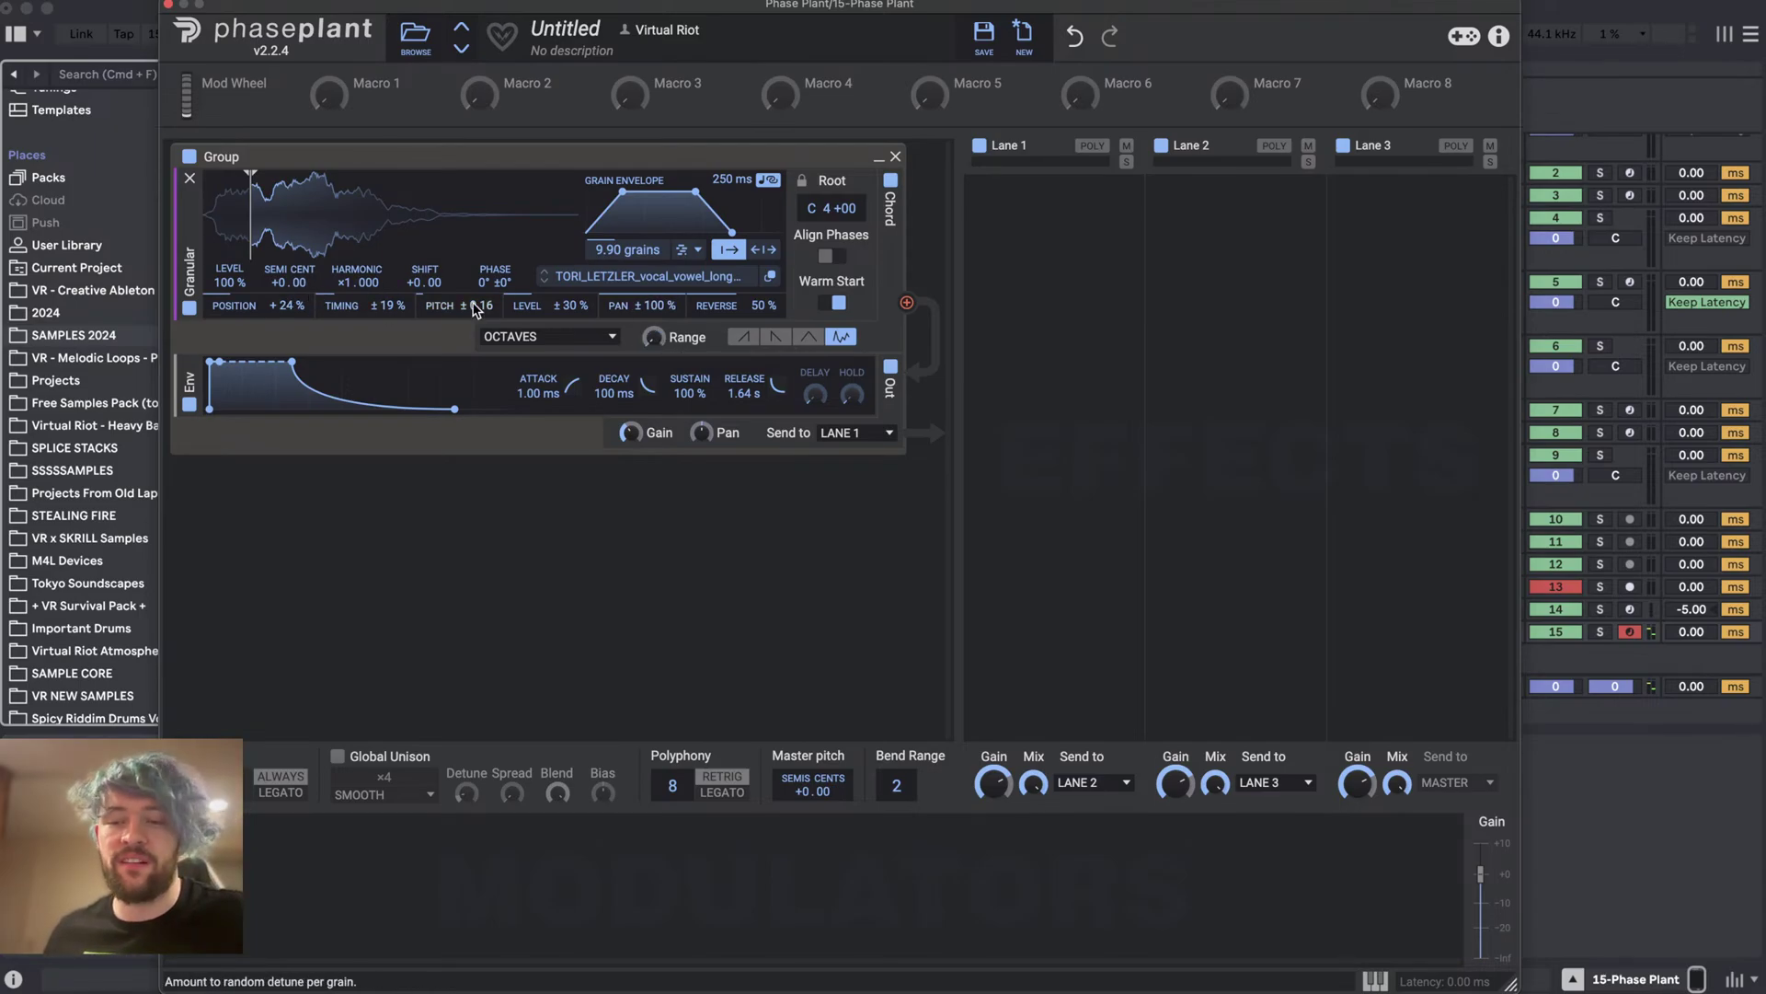
pyautogui.click(653, 338)
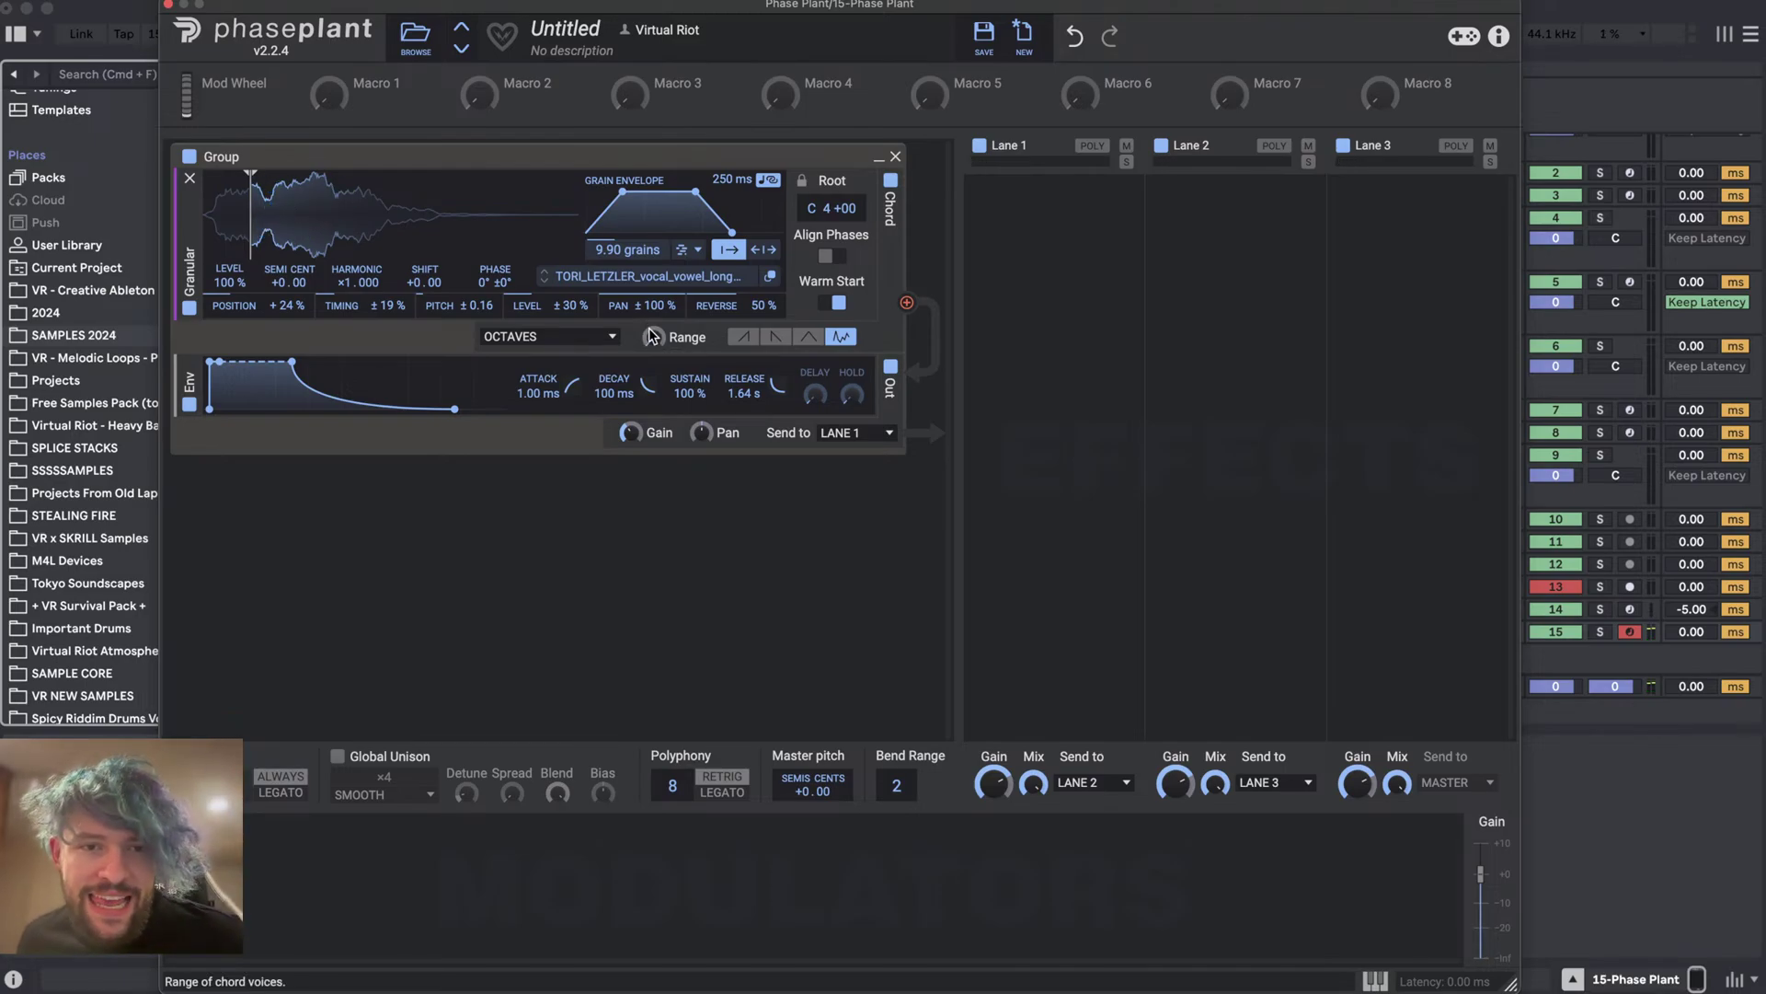
pyautogui.moveTo(653, 338); pyautogui.dragTo(656, 341)
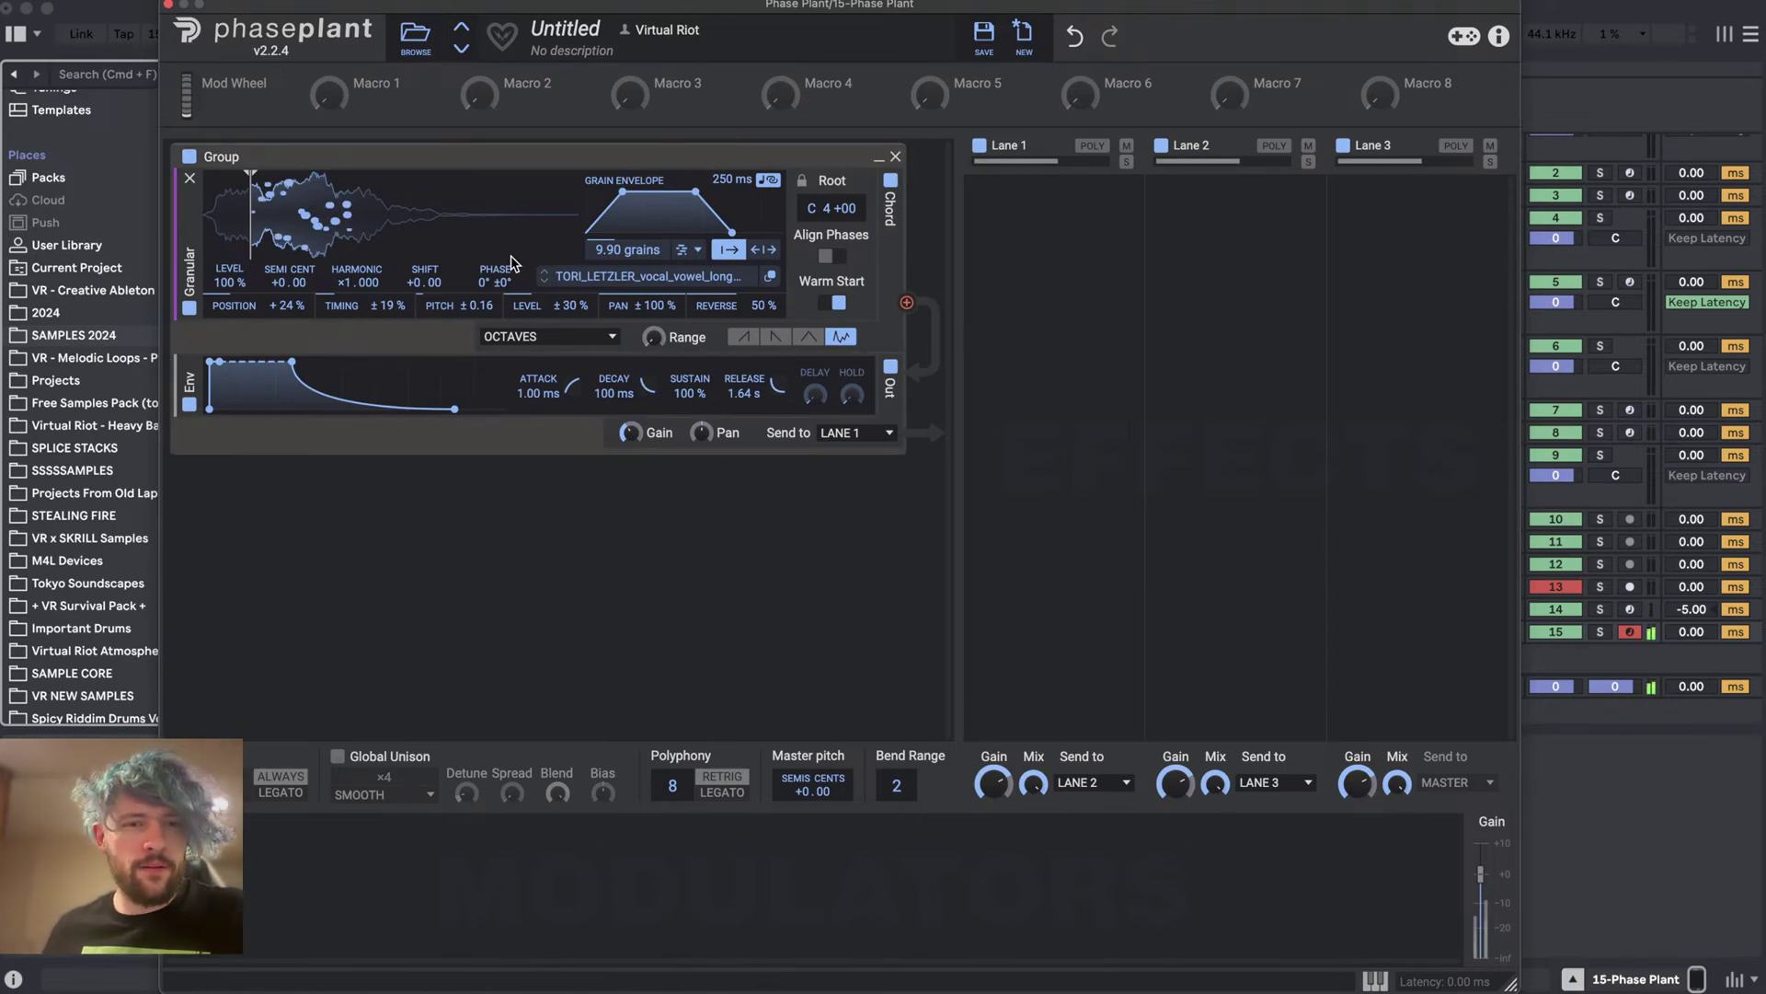
pyautogui.moveTo(747, 393)
pyautogui.mouseDown()
pyautogui.moveTo(751, 441)
pyautogui.moveTo(760, 404)
pyautogui.mouseUp()
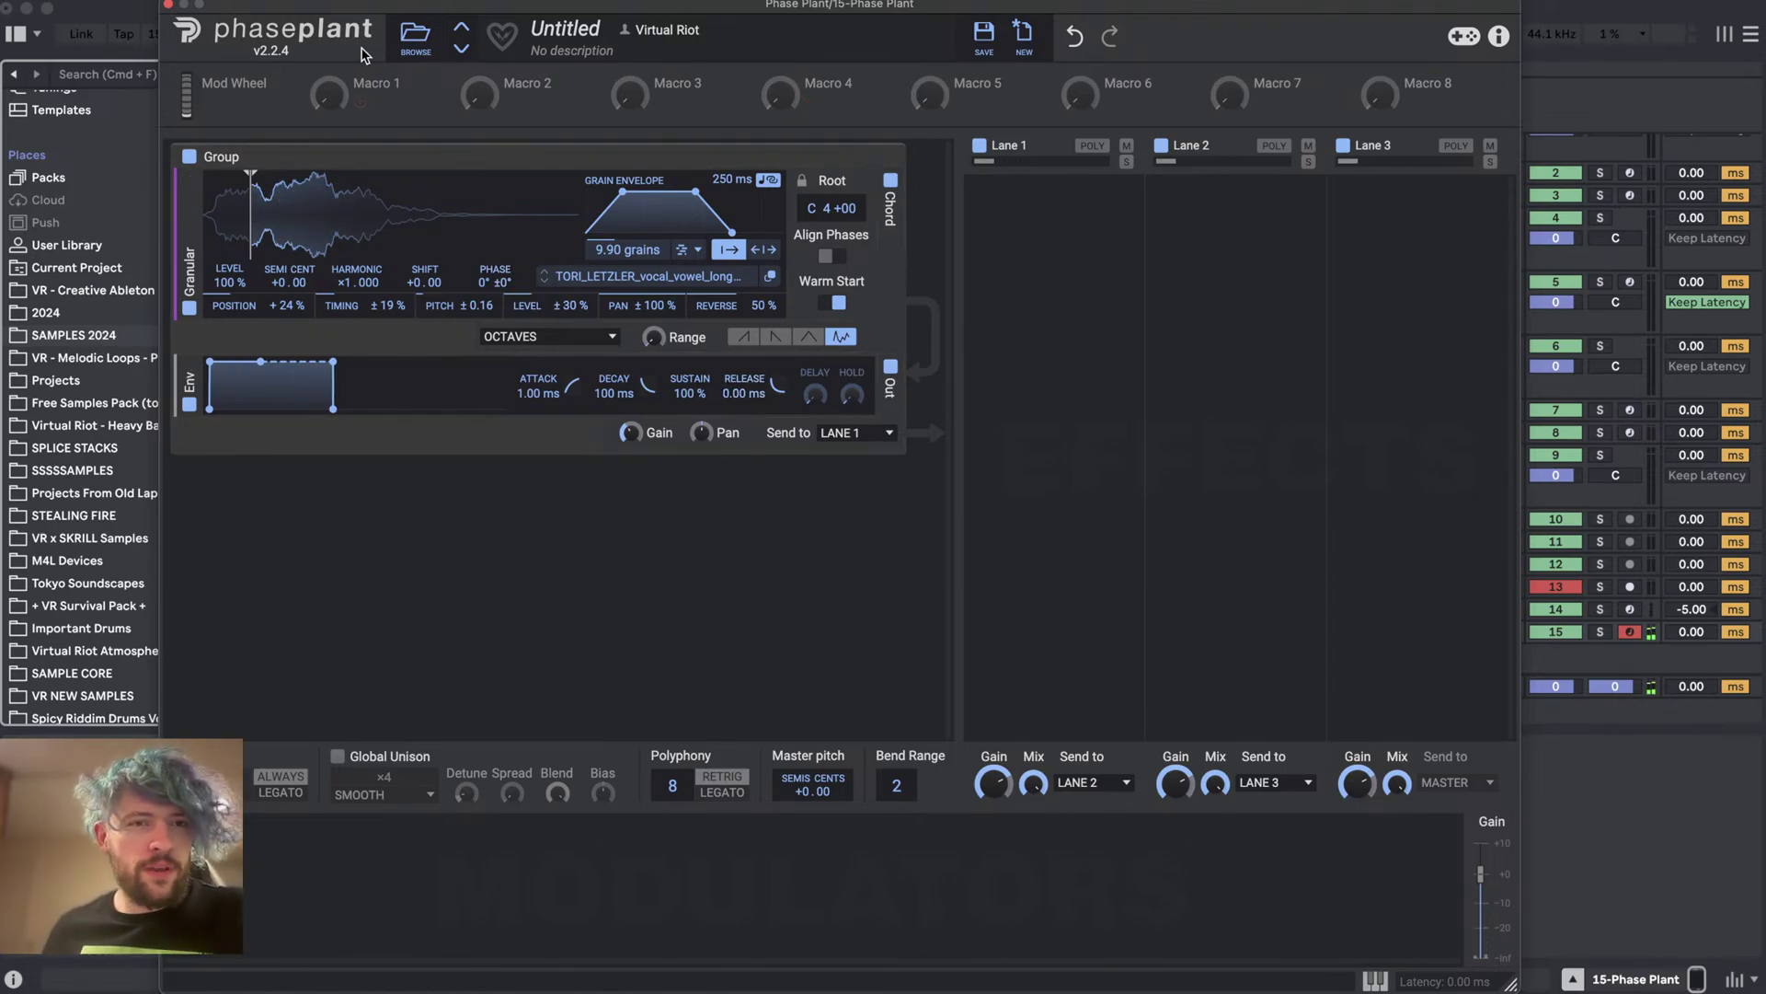
# - Move the synth window off the sample browser, collapse the vox folders and switch to the Virtual Riot - Heavy Bass Design sample pack
pyautogui.moveTo(353, 6); pyautogui.dragTo(961, 68)
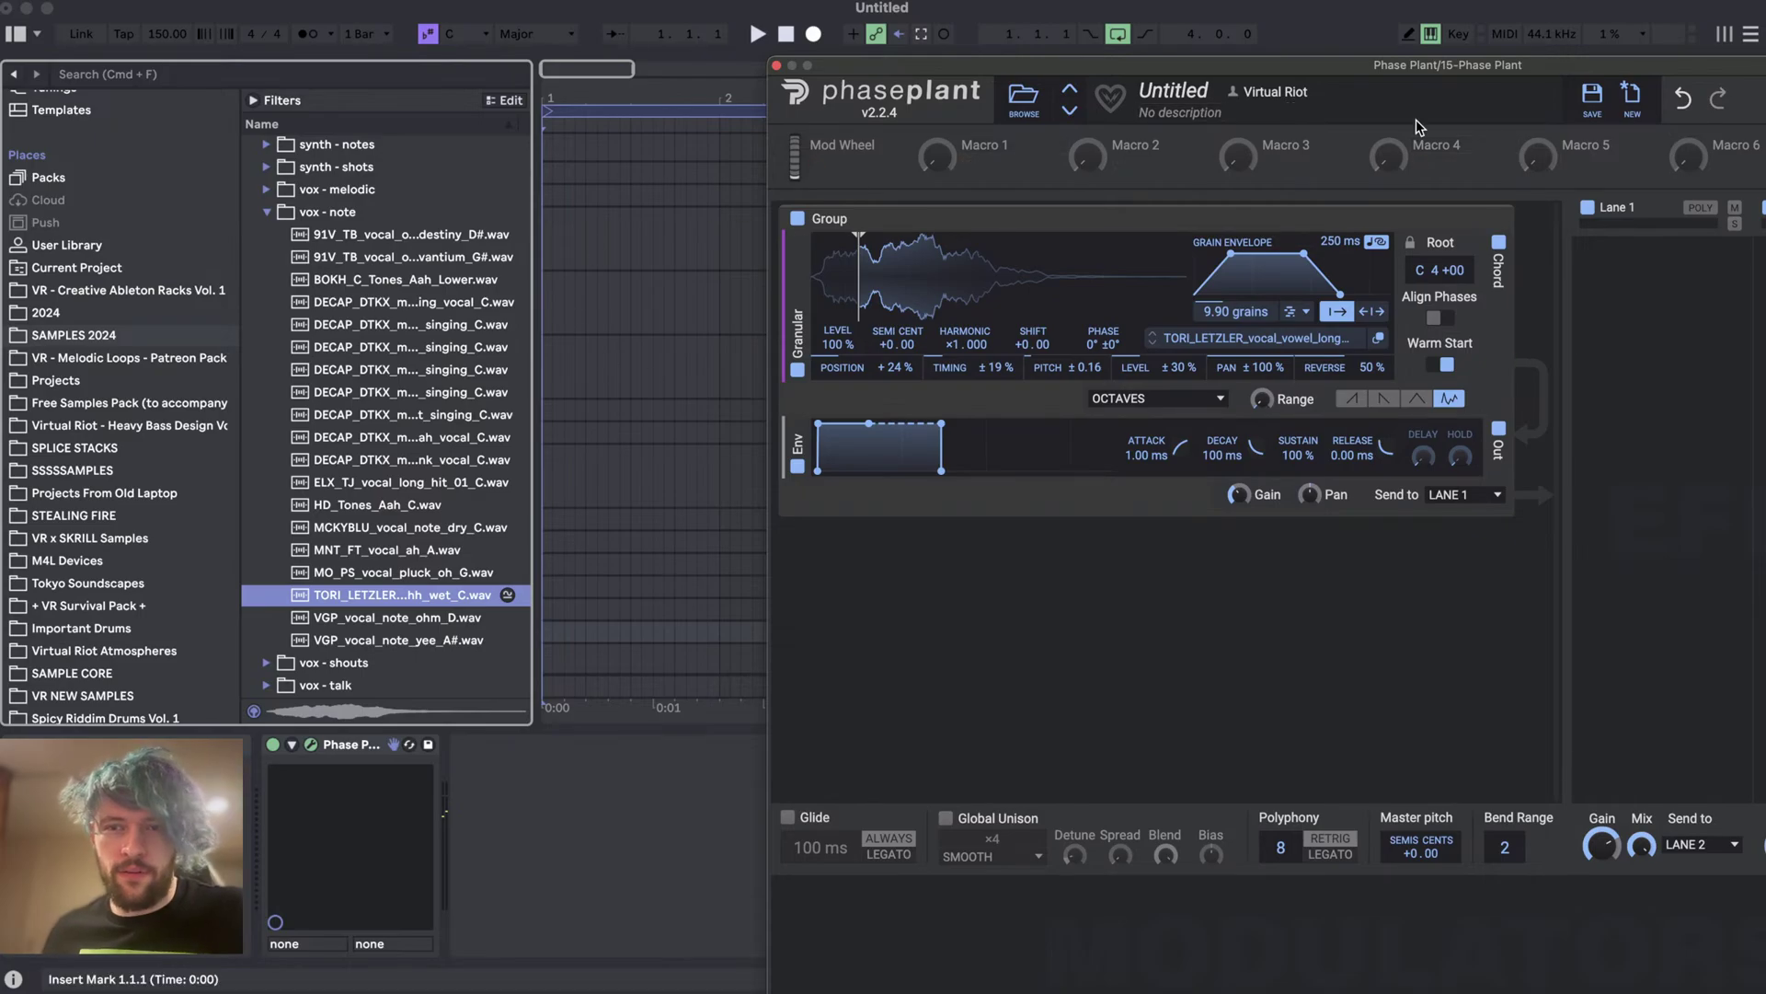
pyautogui.click(286, 219)
pyautogui.press('Left')
pyautogui.scroll(4, 49, 464)
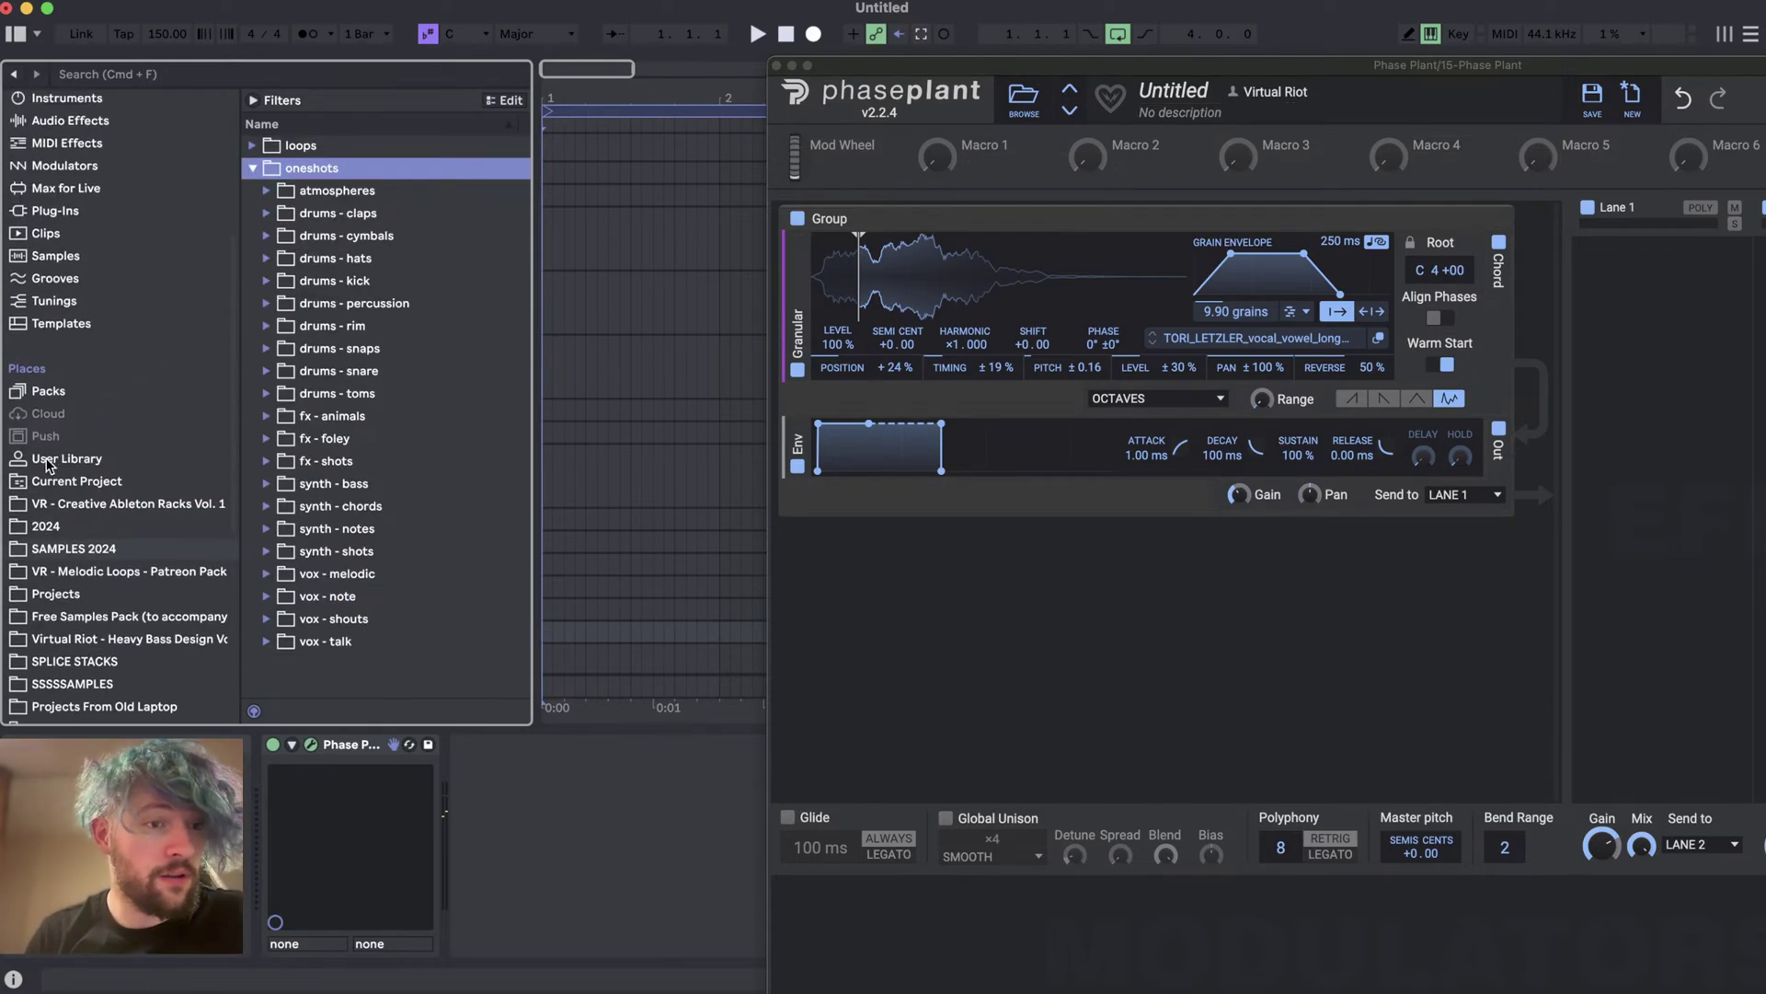
pyautogui.scroll(2, 49, 464)
pyautogui.click(101, 609)
pyautogui.press('Down')
pyautogui.press('Down')
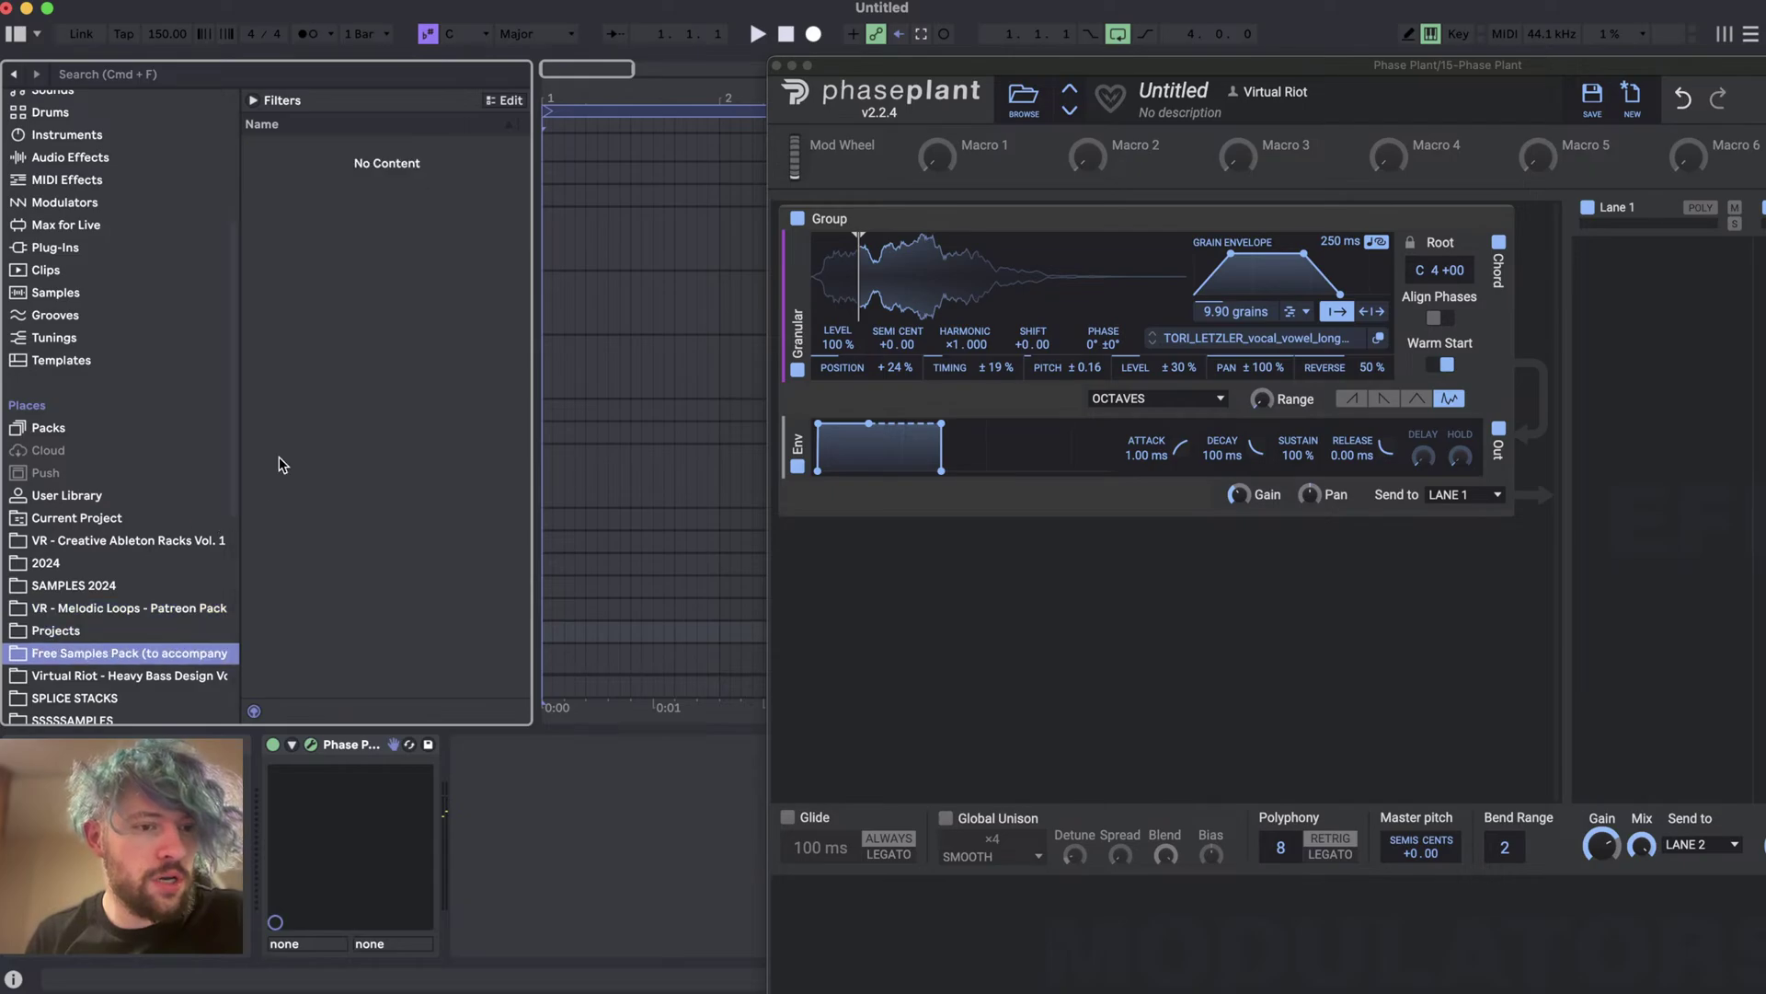
pyautogui.press('Down')
# - Expand the pack's Audio folder down to the bass samples inside one_shots
pyautogui.click(311, 145)
pyautogui.press('Right')
pyautogui.click(319, 169)
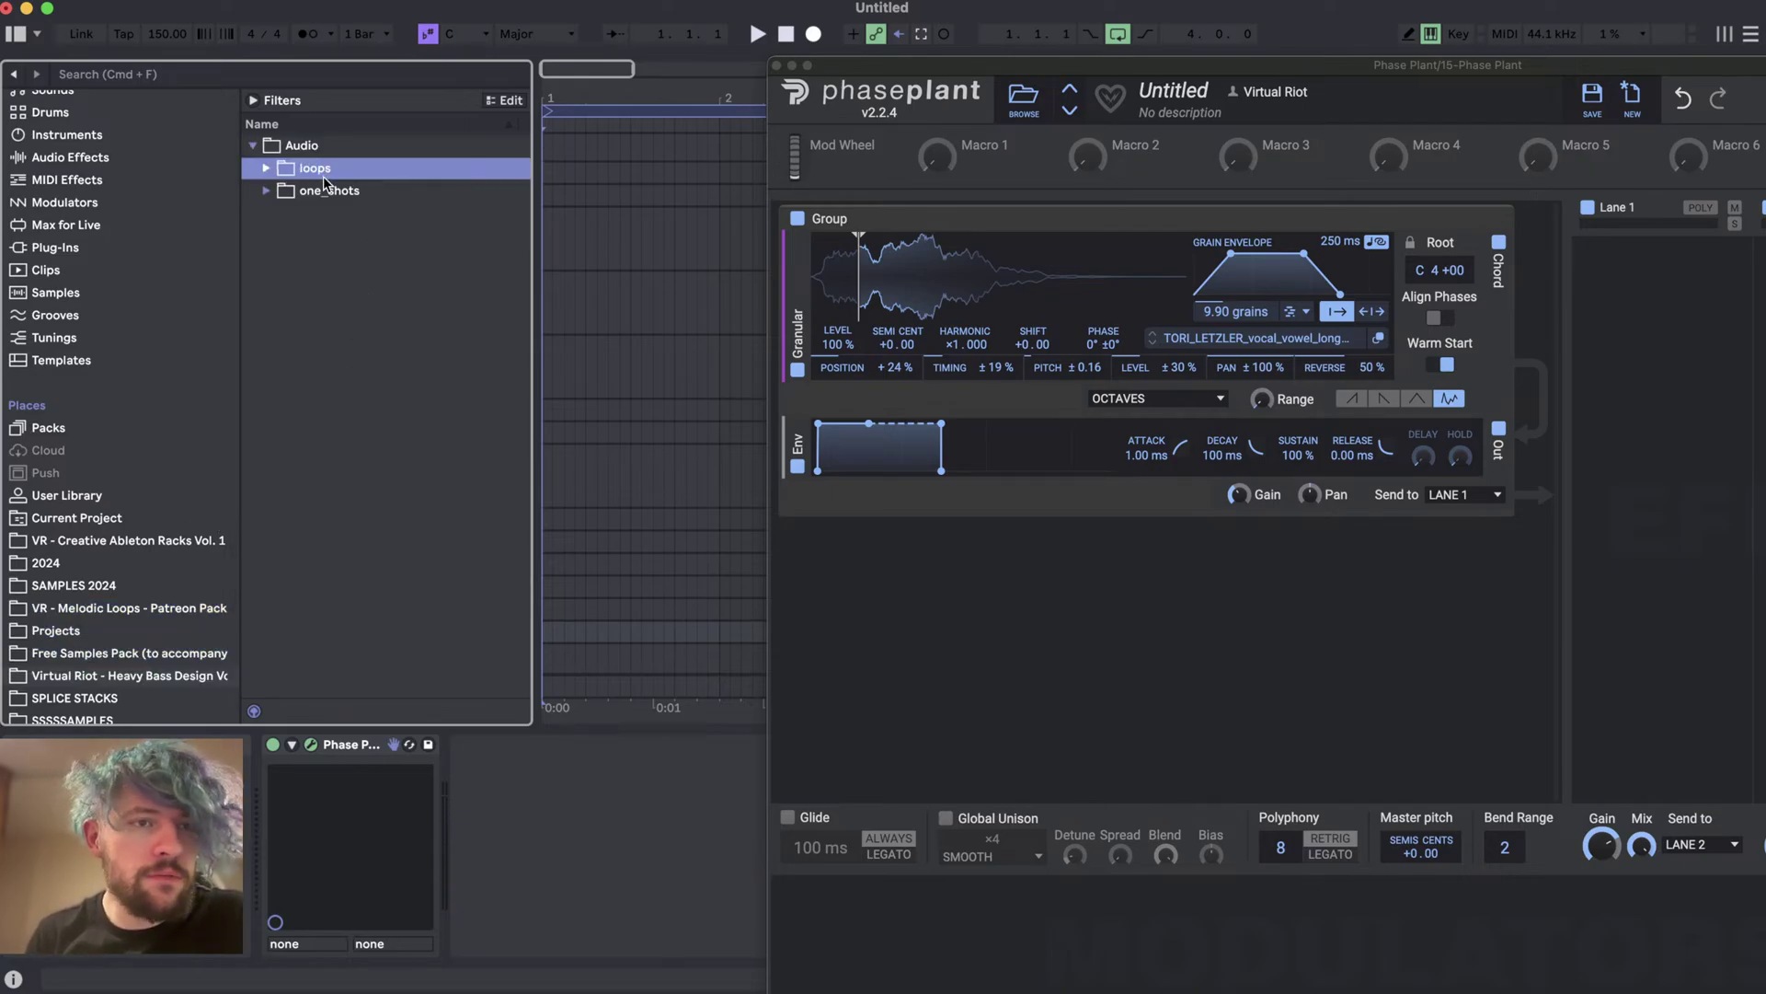
pyautogui.press('Down')
pyautogui.press('Right')
pyautogui.press('Down')
pyautogui.press('Right')
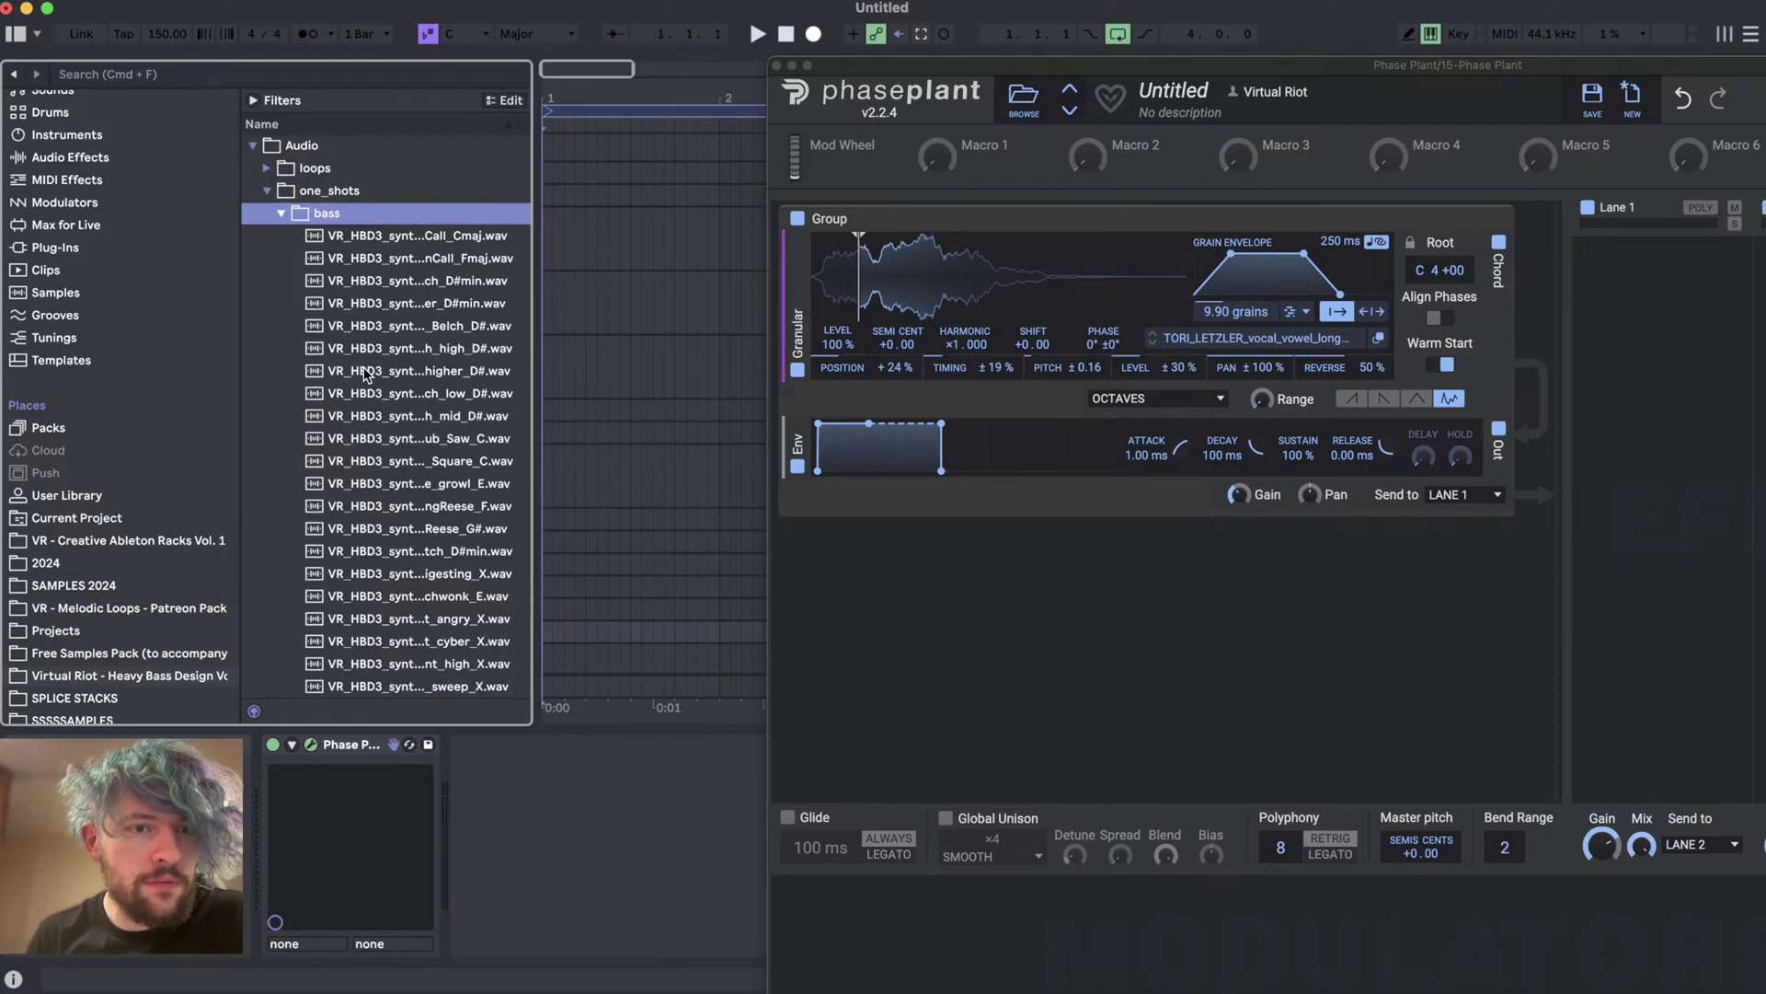
# - Widen the browser, load a VR_HBD3 synth bass one-shot into the granular generator and move the synth window back
pyautogui.scroll(-5, 366, 373)
pyautogui.moveTo(540, 372); pyautogui.dragTo(685, 372)
pyautogui.scroll(-5, 607, 562)
pyautogui.click(605, 561)
pyautogui.scroll(-10, 579, 552)
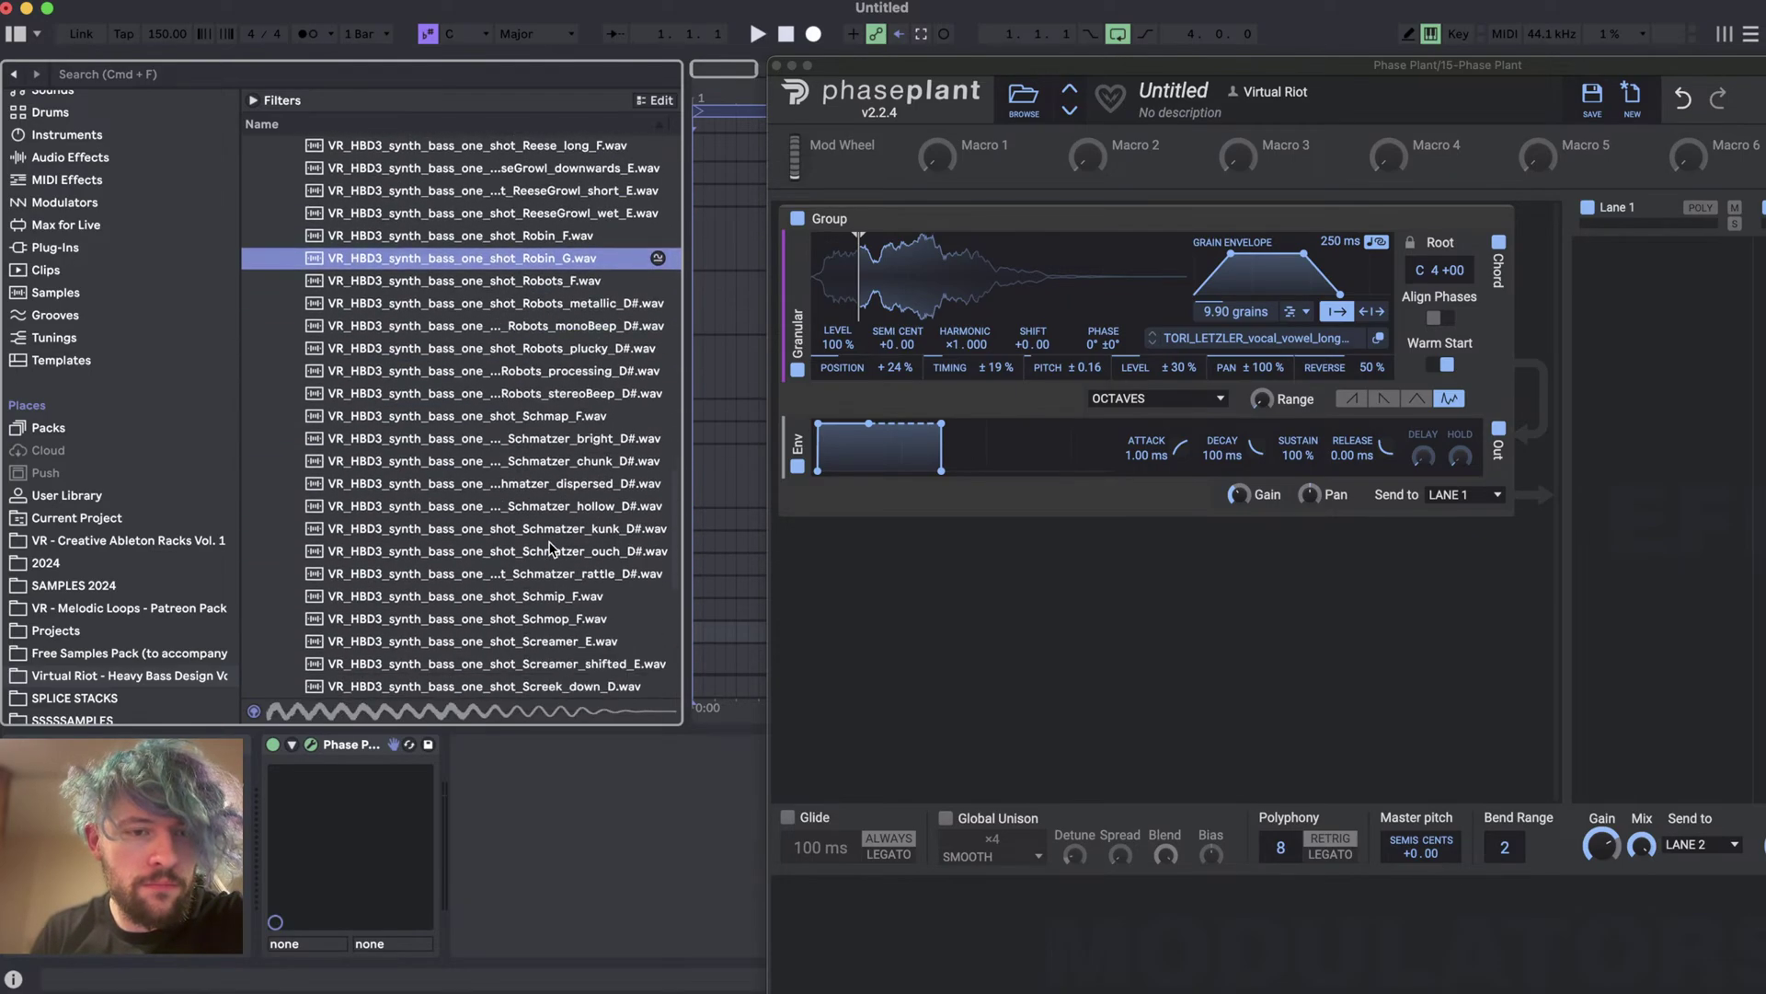
pyautogui.scroll(-3, 580, 548)
pyautogui.click(552, 269)
pyautogui.click(528, 254)
pyautogui.moveTo(529, 258); pyautogui.dragTo(1033, 276)
pyautogui.moveTo(1043, 67); pyautogui.dragTo(570, 9)
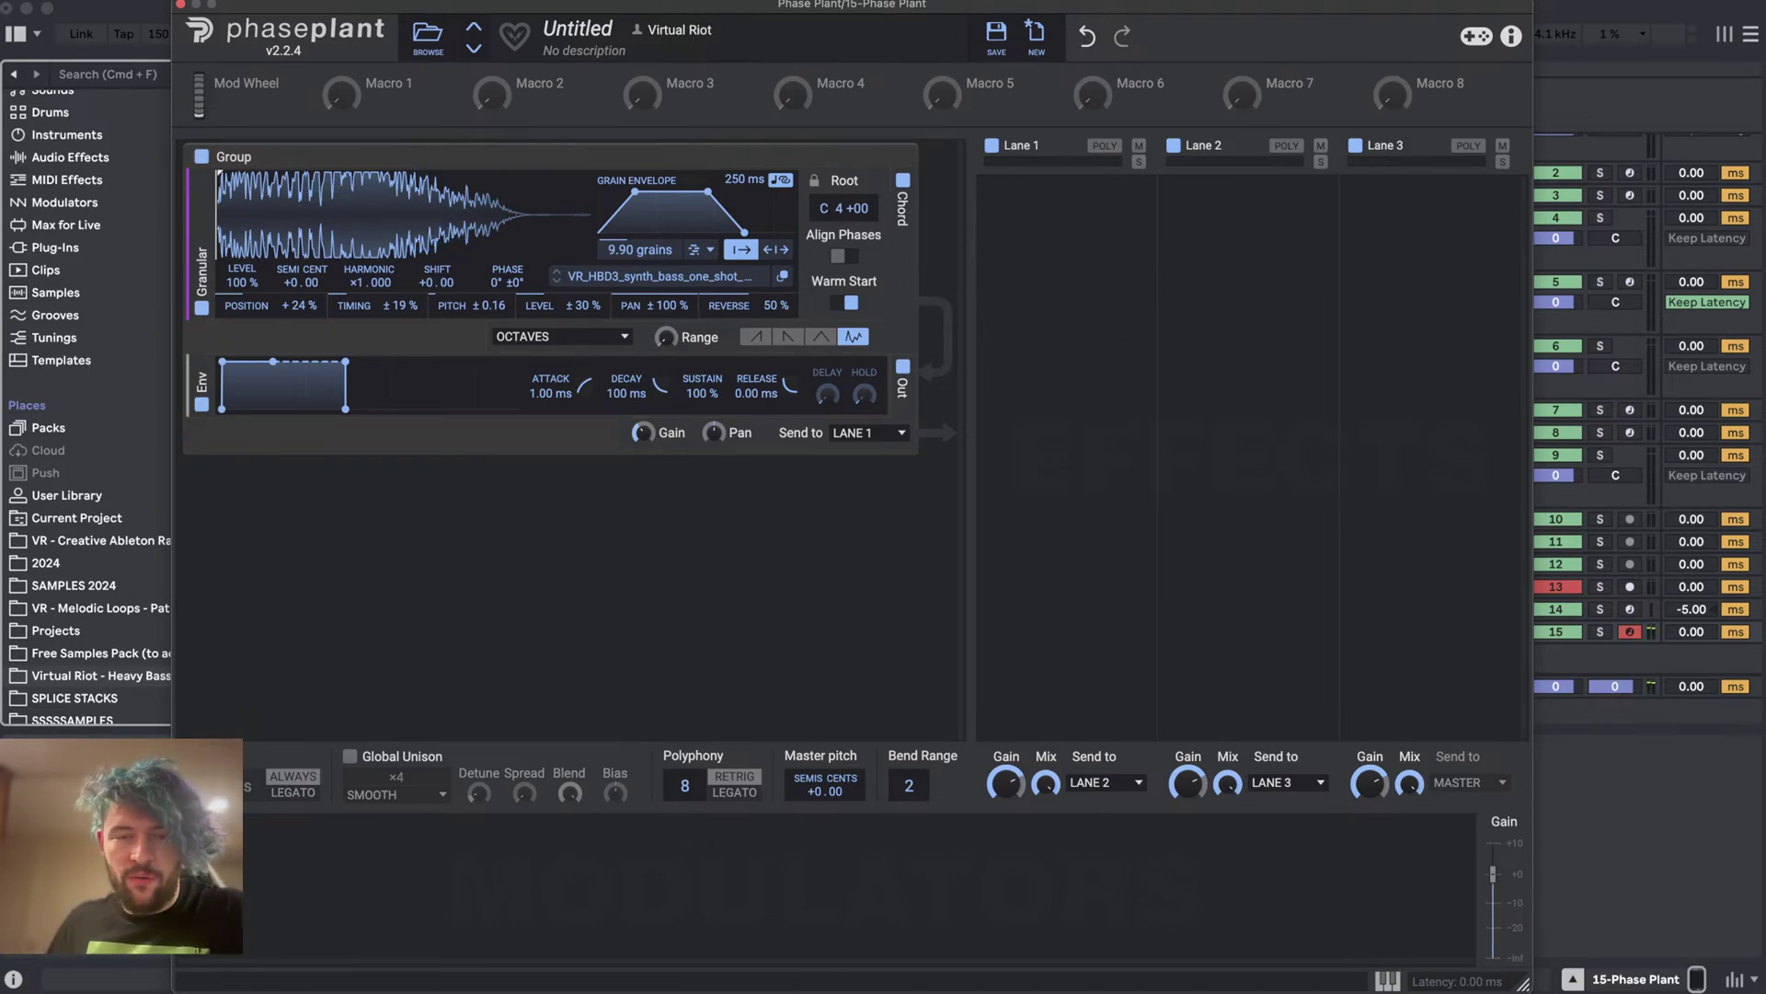
# - Reset the granular position, timing, pitch, level, pan and reverse randomization to zero
pyautogui.doubleClick(299, 305)
pyautogui.doubleClick(400, 305)
pyautogui.doubleClick(488, 305)
pyautogui.doubleClick(583, 306)
pyautogui.doubleClick(655, 306)
pyautogui.doubleClick(775, 305)
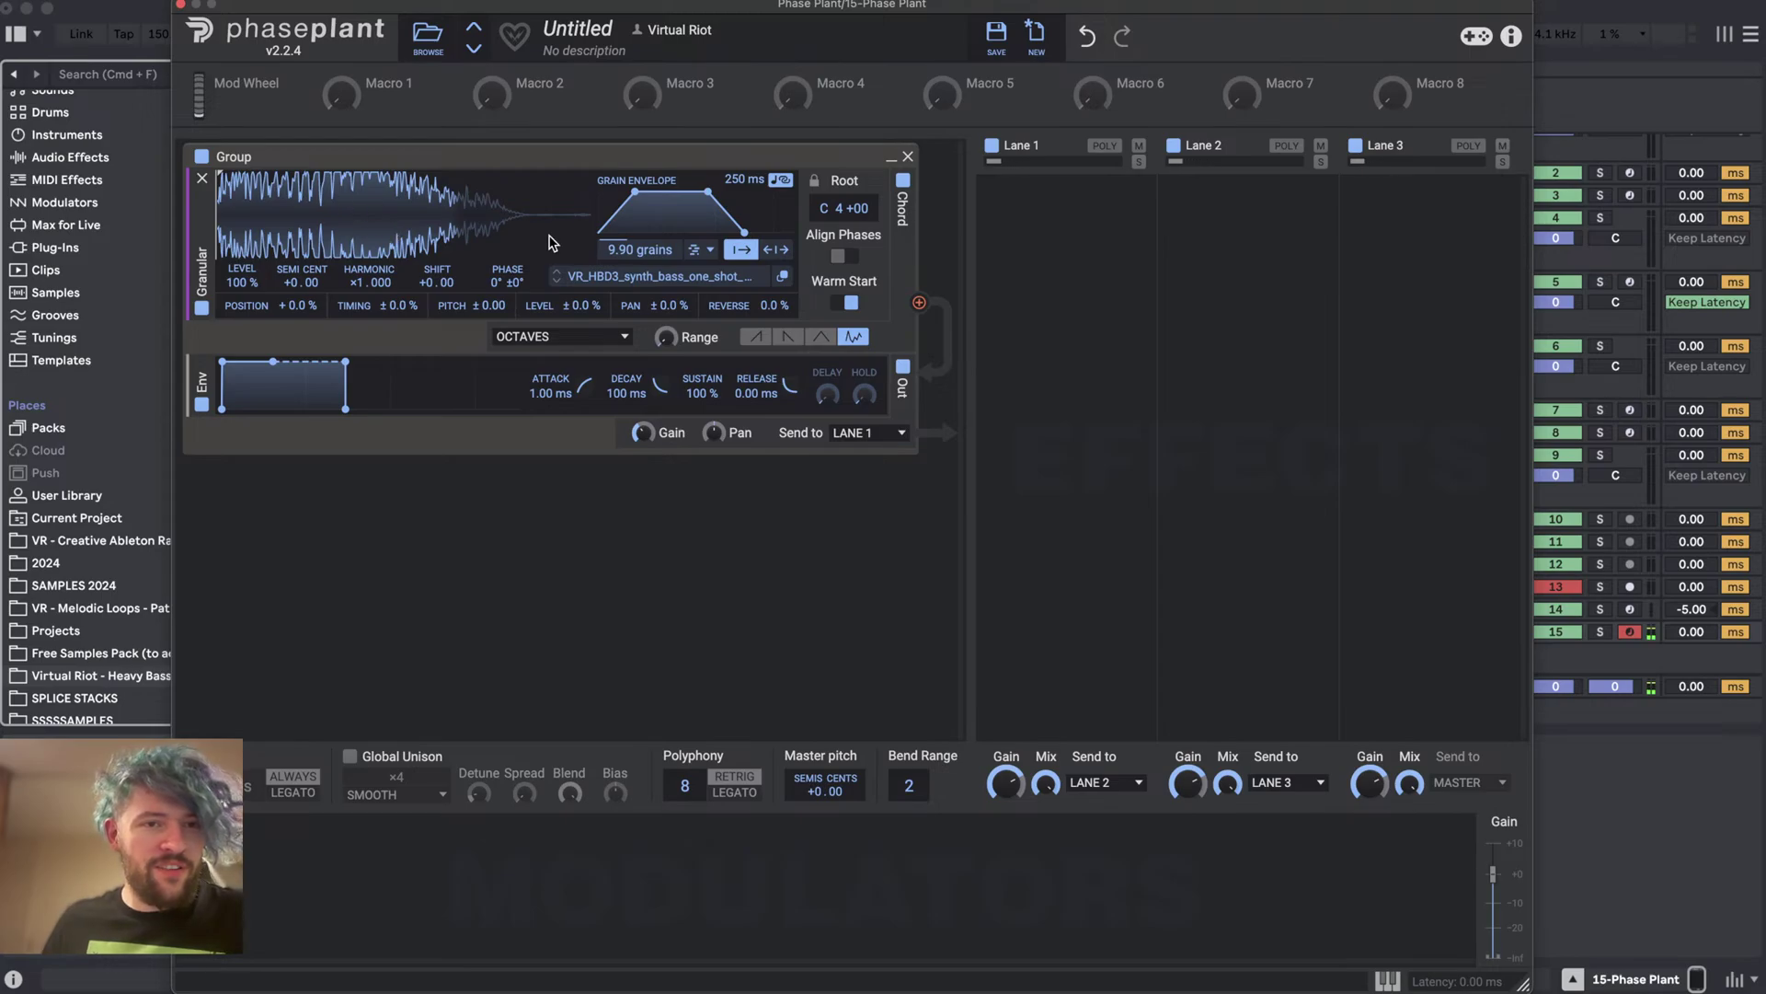
# - Turn off Chord and Warm Start on the granular generator and shorten the grain length to 16.1 ms
pyautogui.moveTo(740, 179); pyautogui.dragTo(740, 234)
pyautogui.click(844, 302)
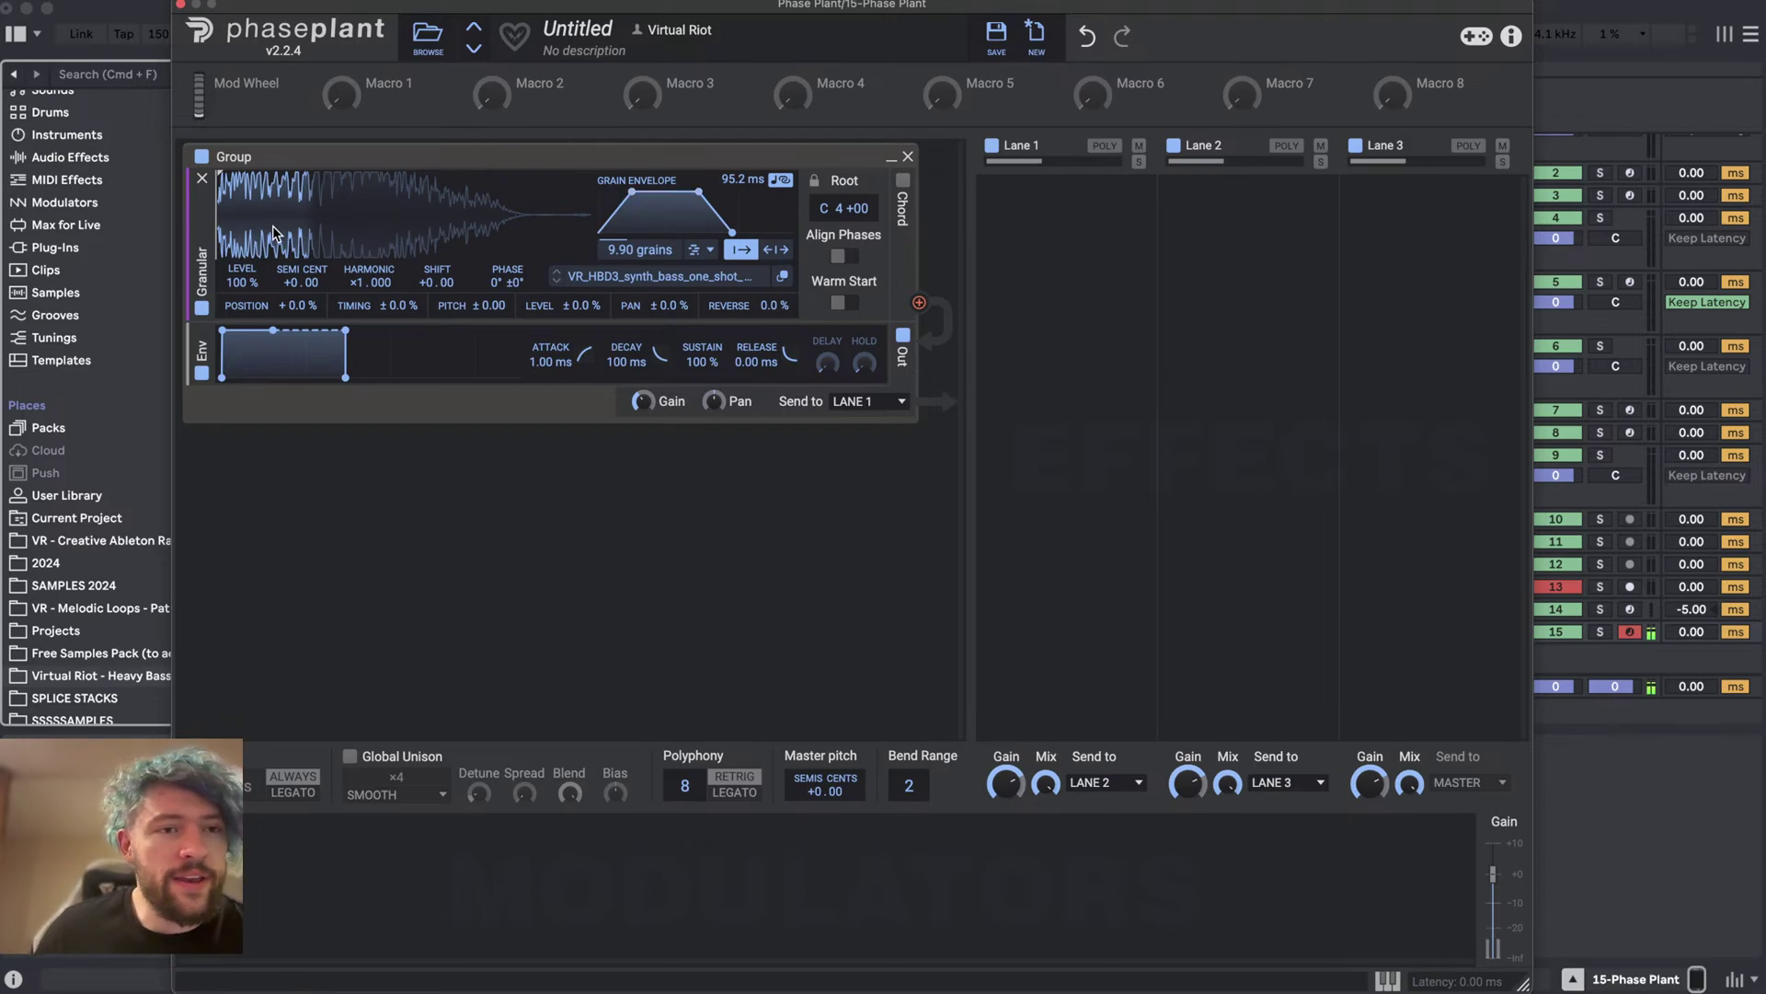
pyautogui.moveTo(732, 232); pyautogui.dragTo(709, 232)
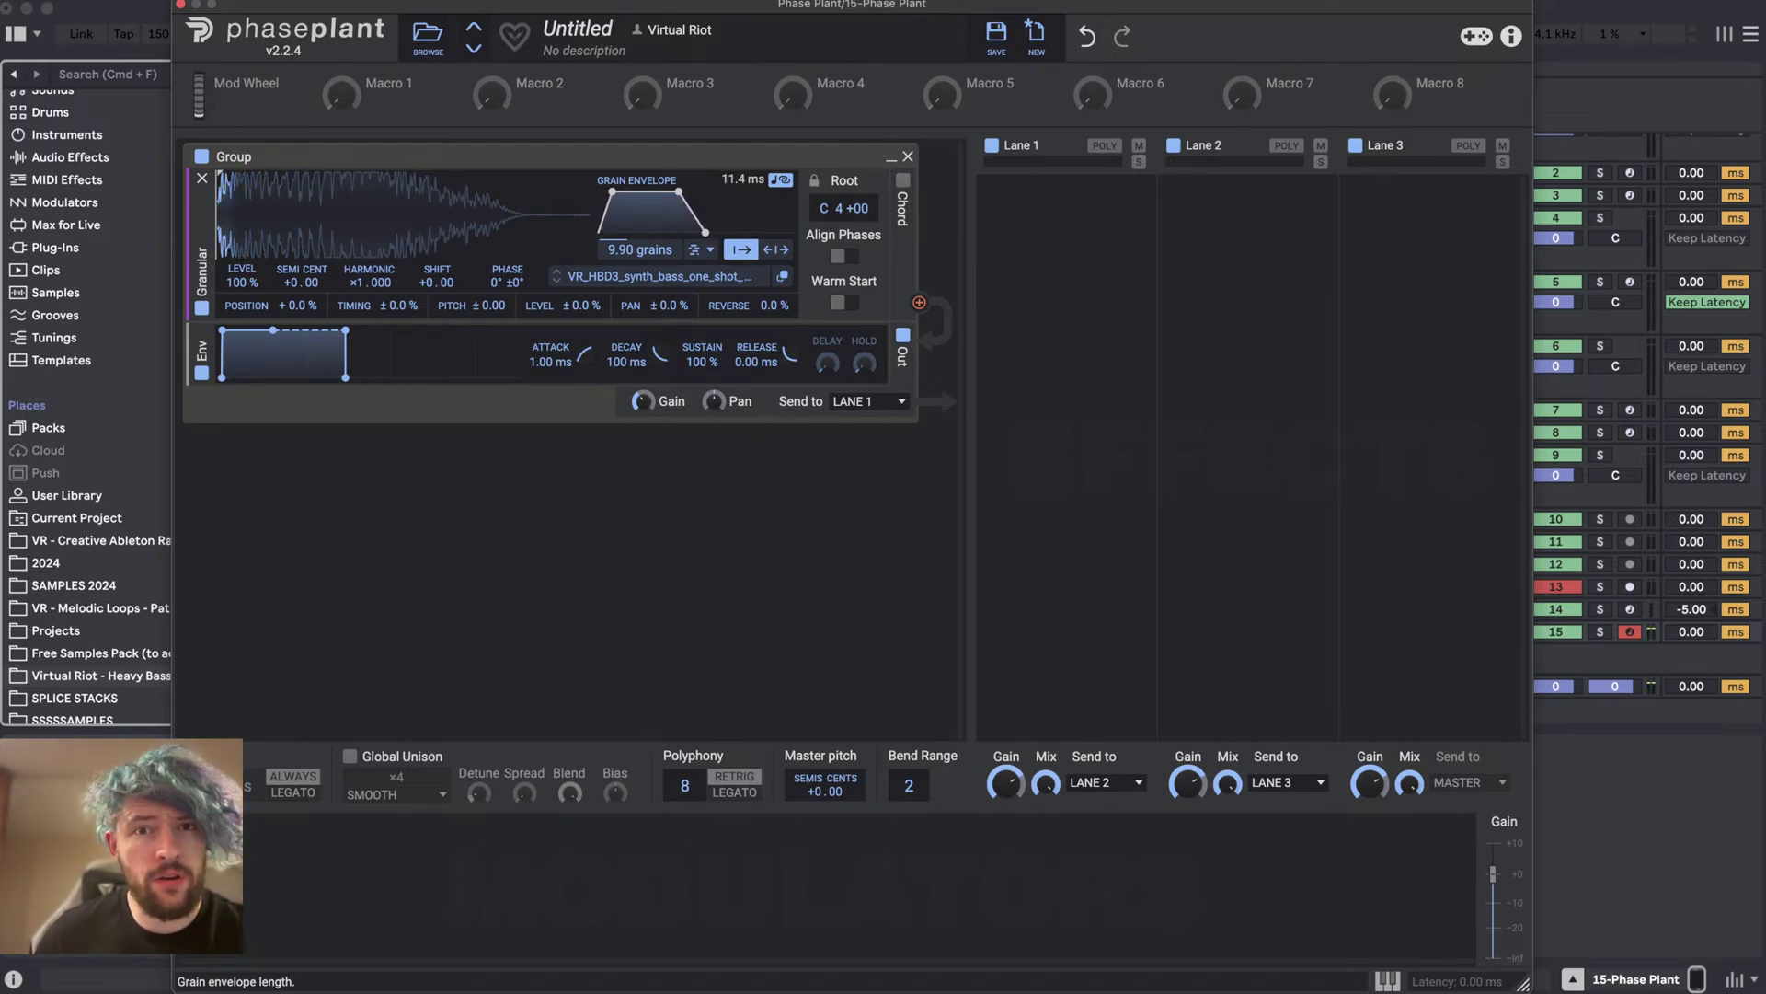
pyautogui.moveTo(705, 232); pyautogui.dragTo(703, 232)
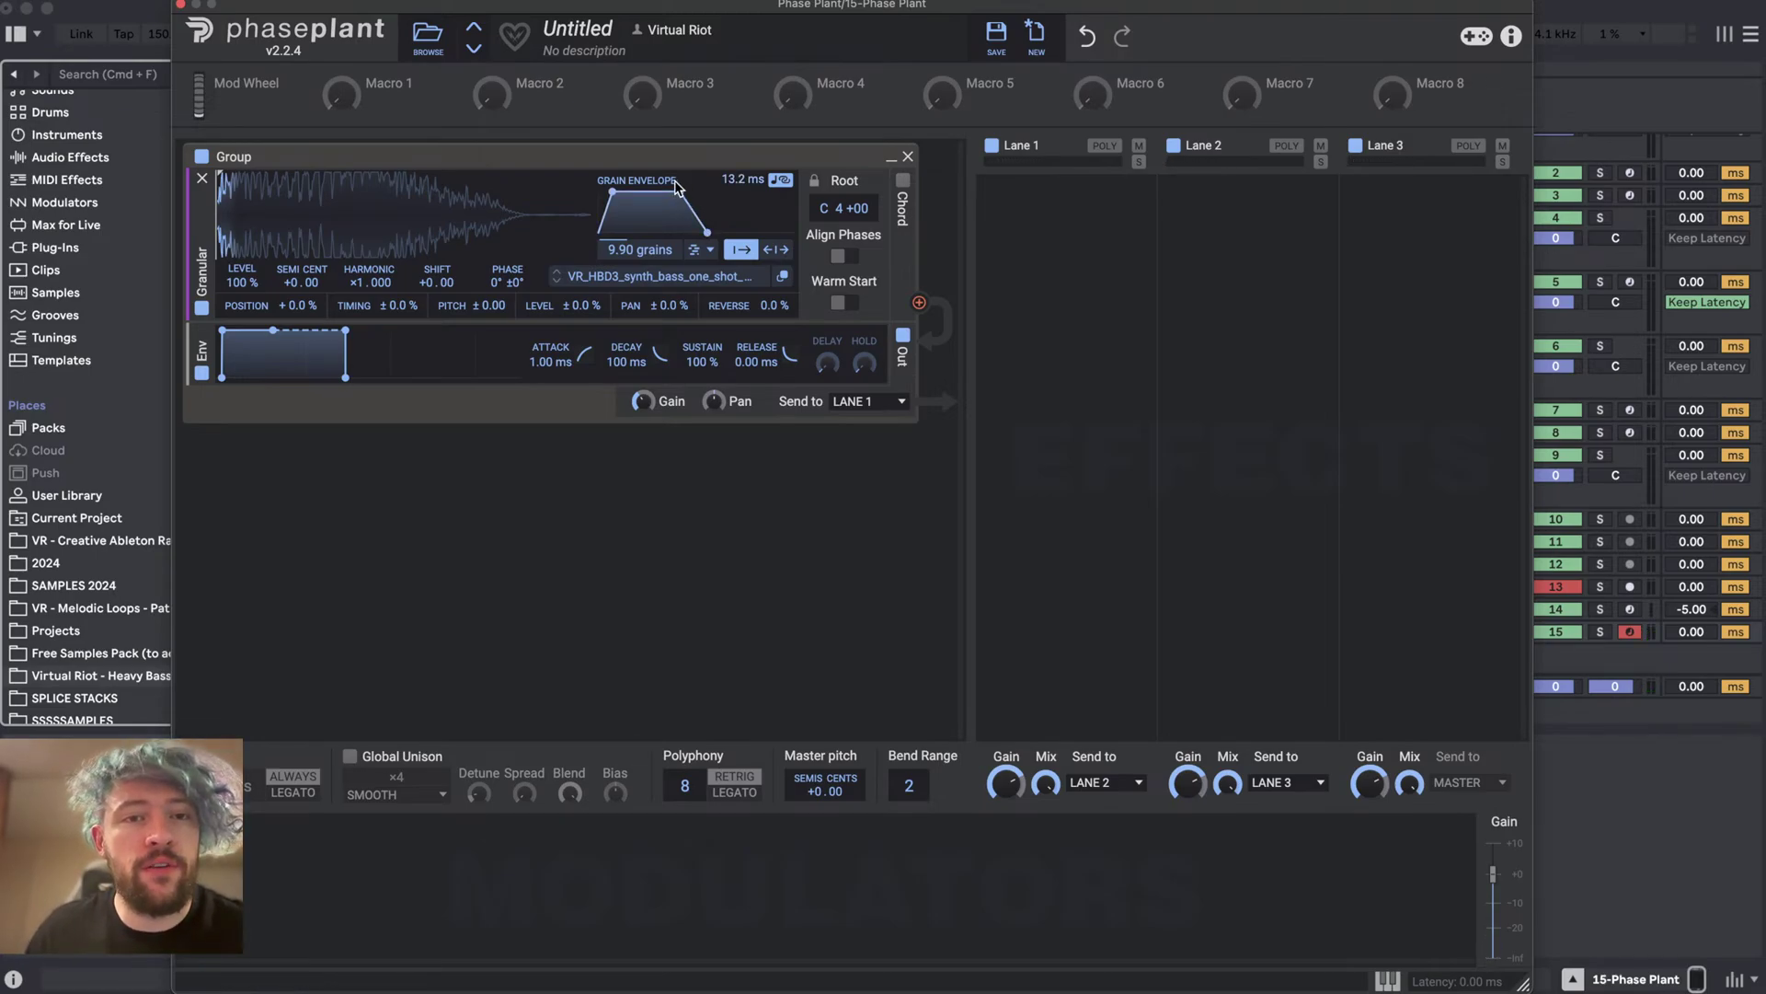
pyautogui.moveTo(676, 187); pyautogui.dragTo(709, 232)
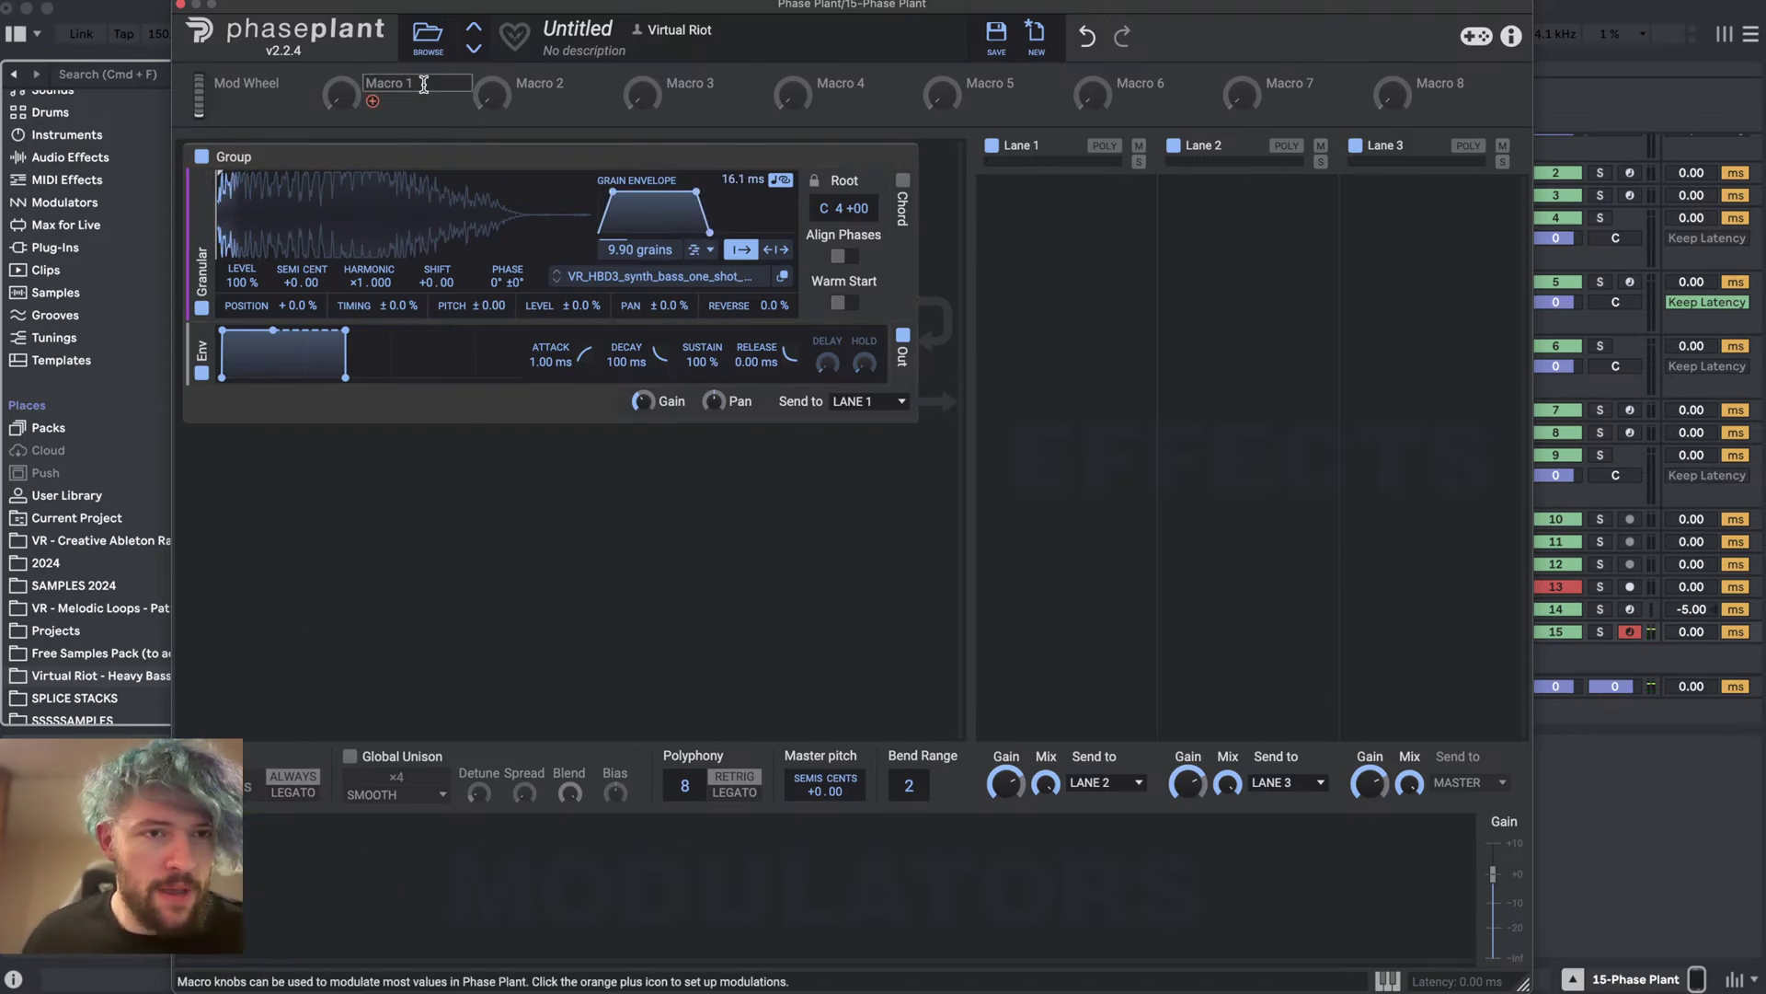
# - Add an Envelope modulator with 0% sustain and a decay of about 402 ms
pyautogui.click(262, 860)
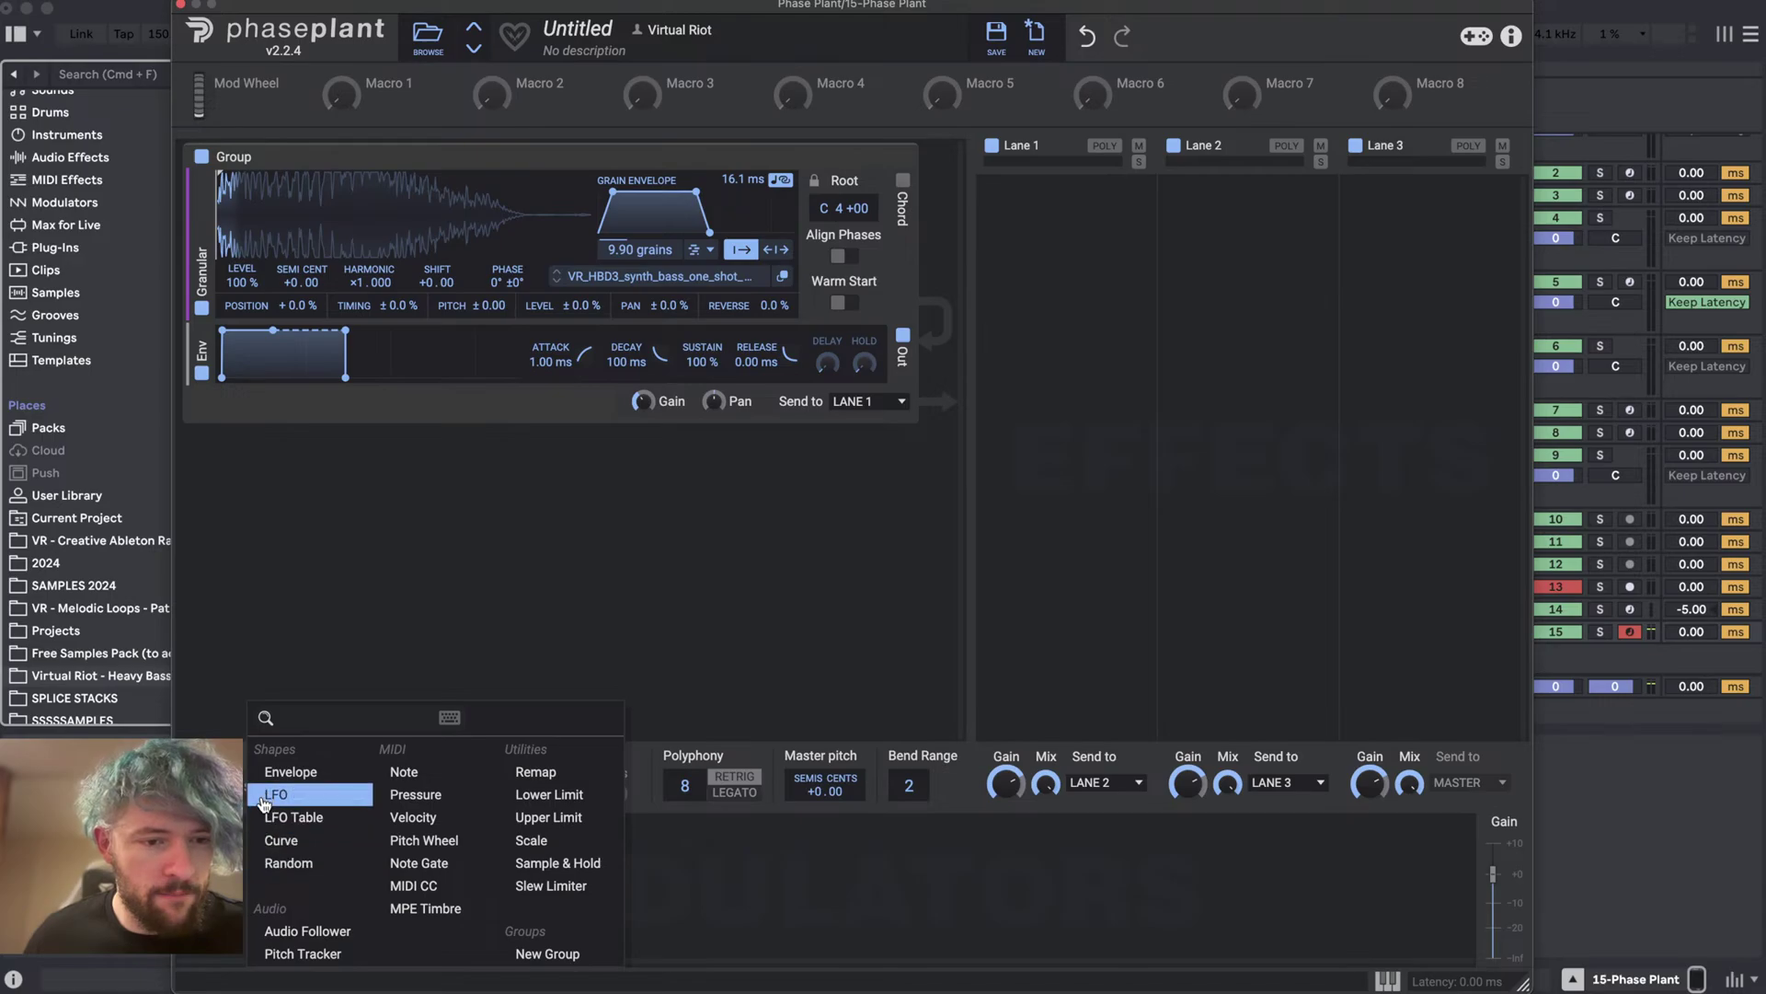
pyautogui.click(281, 772)
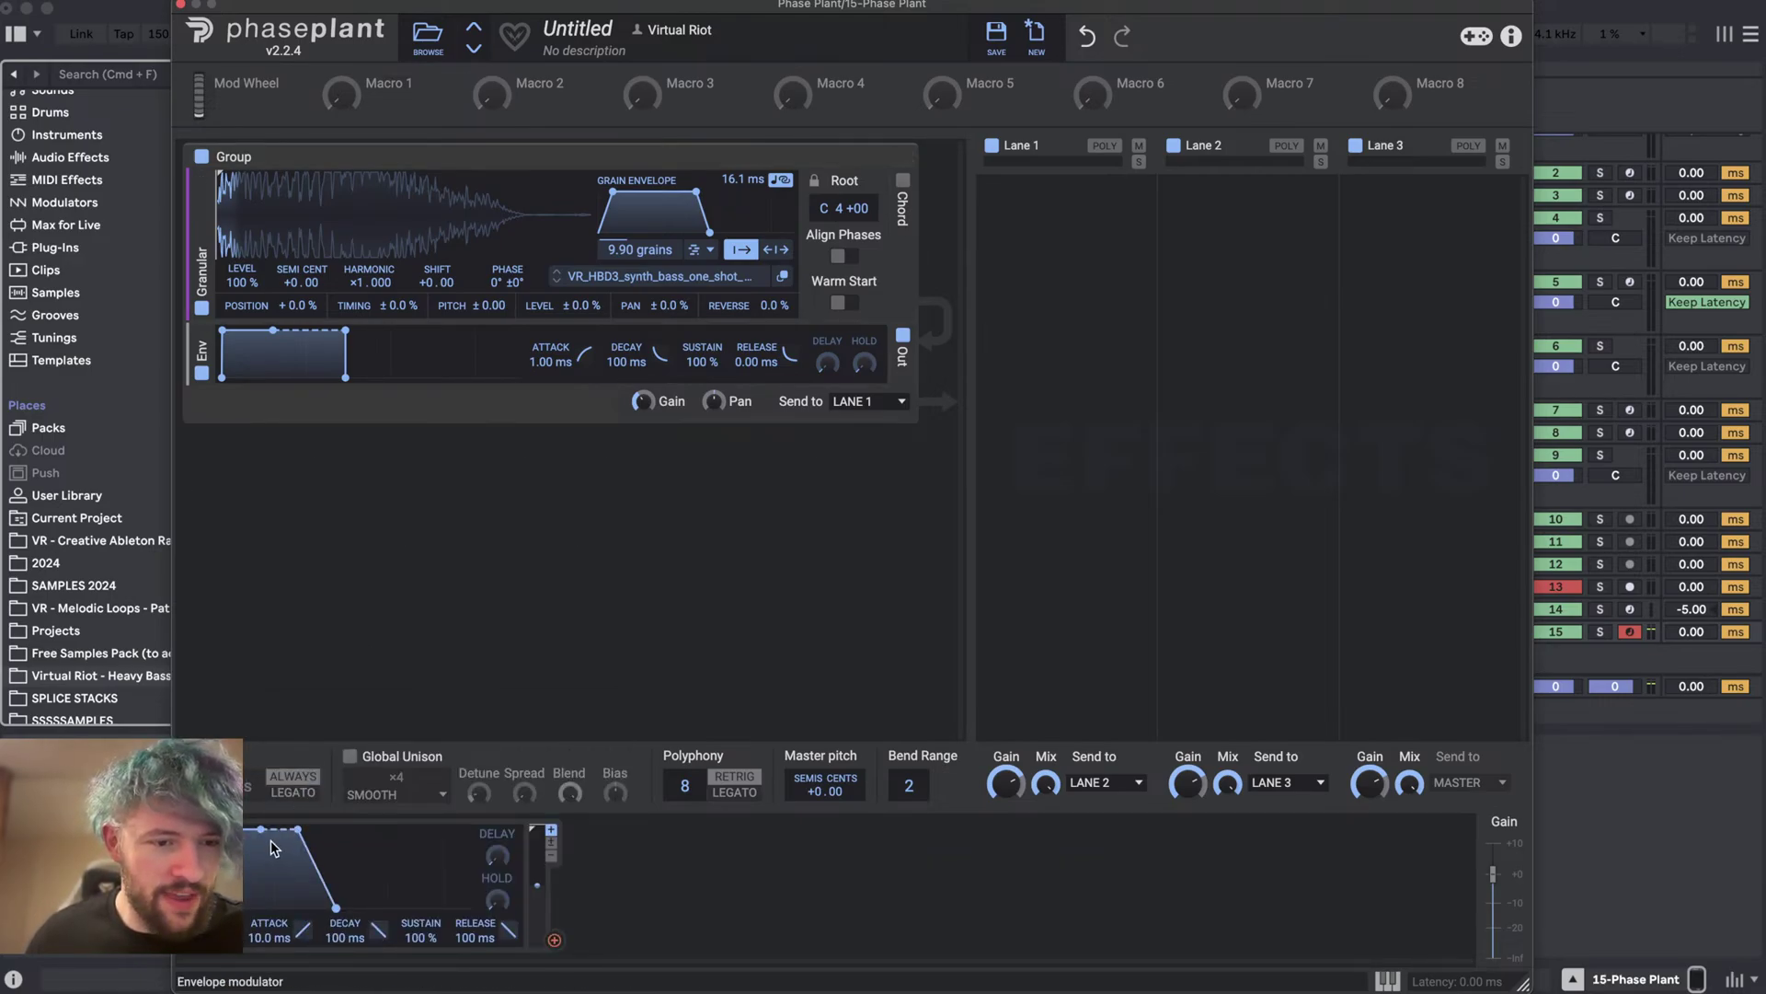
pyautogui.moveTo(297, 829); pyautogui.dragTo(317, 908)
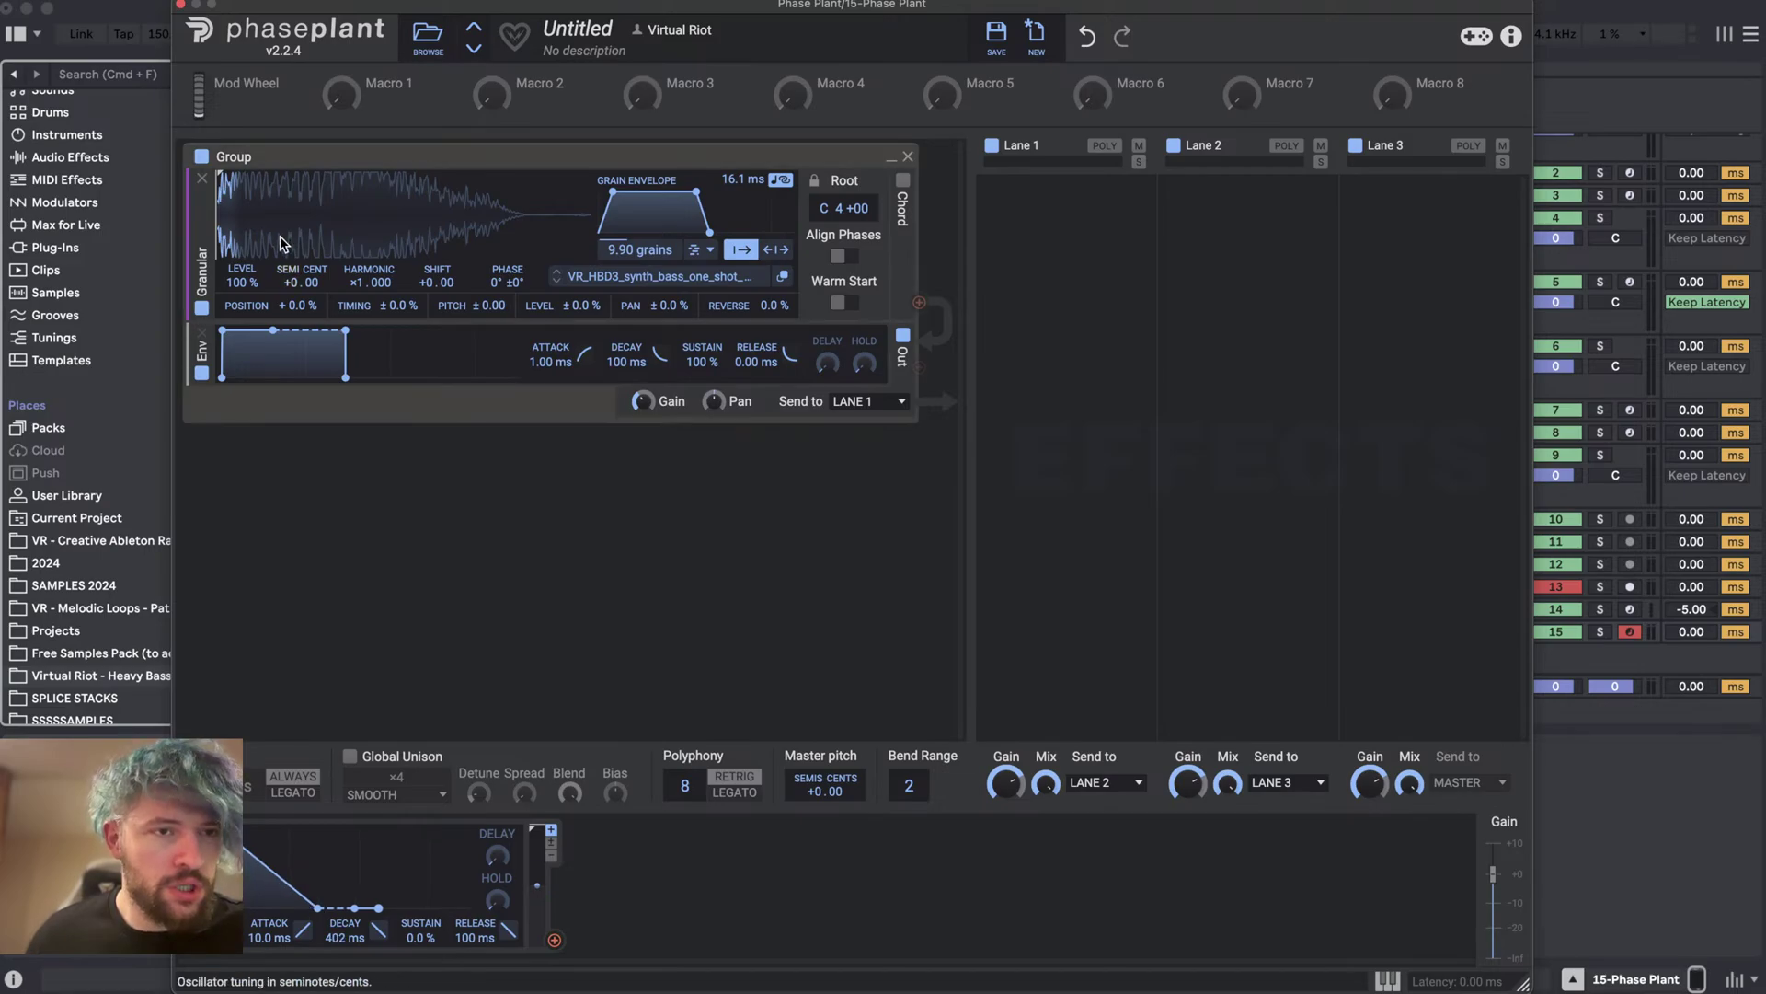
# - Assign the new envelope to the granular sample position, starting at the sample's beginning, and set its output polarity to negative
pyautogui.moveTo(219, 177)
pyautogui.mouseDown()
pyautogui.moveTo(523, 178)
pyautogui.moveTo(194, 187)
pyautogui.mouseUp()
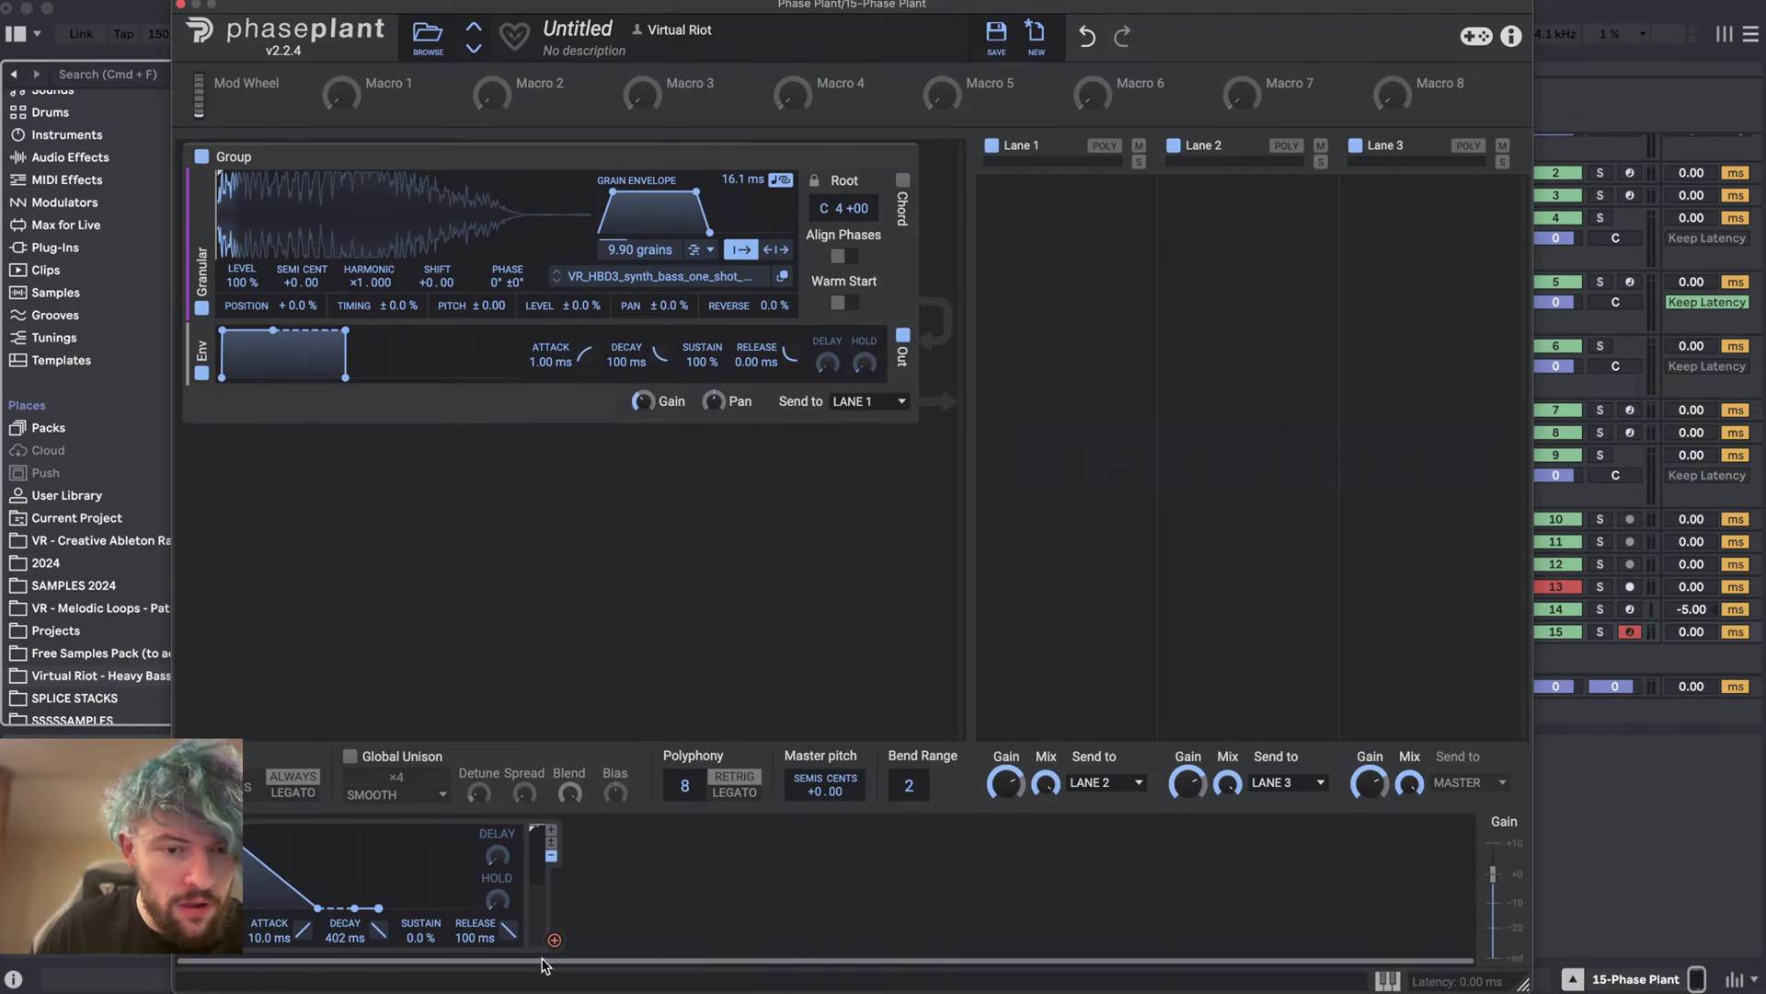
pyautogui.click(551, 830)
pyautogui.moveTo(552, 941); pyautogui.dragTo(219, 184)
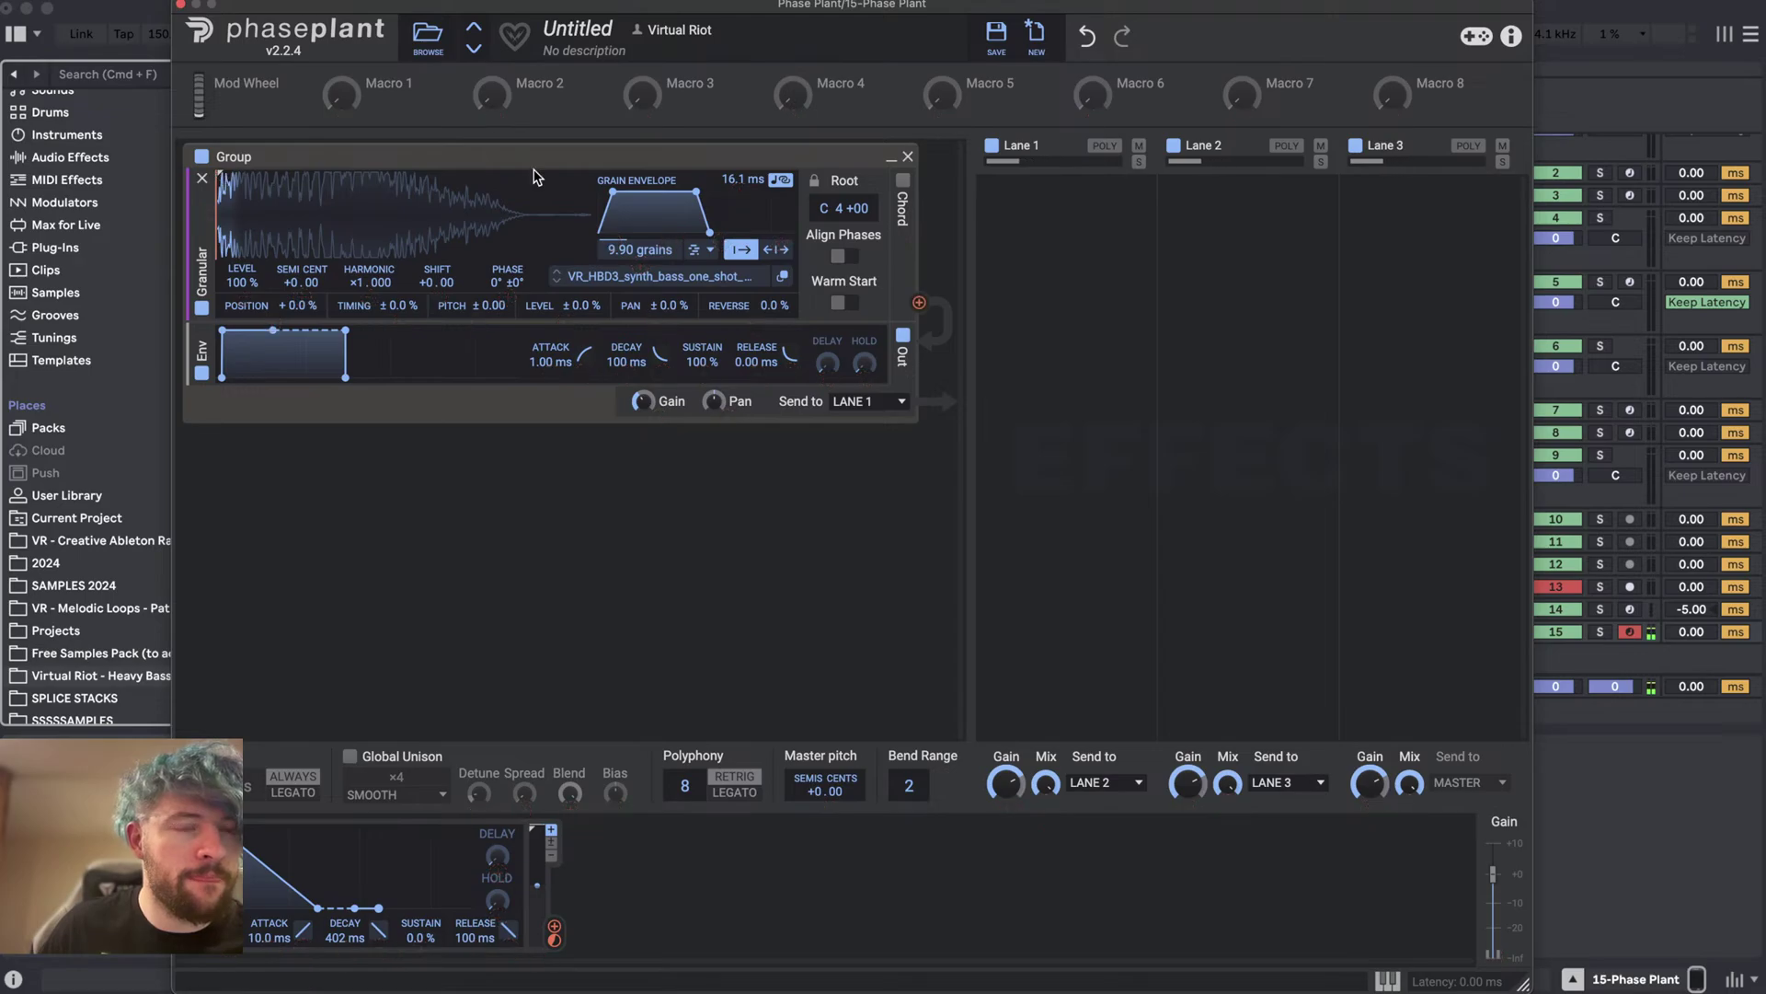
pyautogui.click(550, 853)
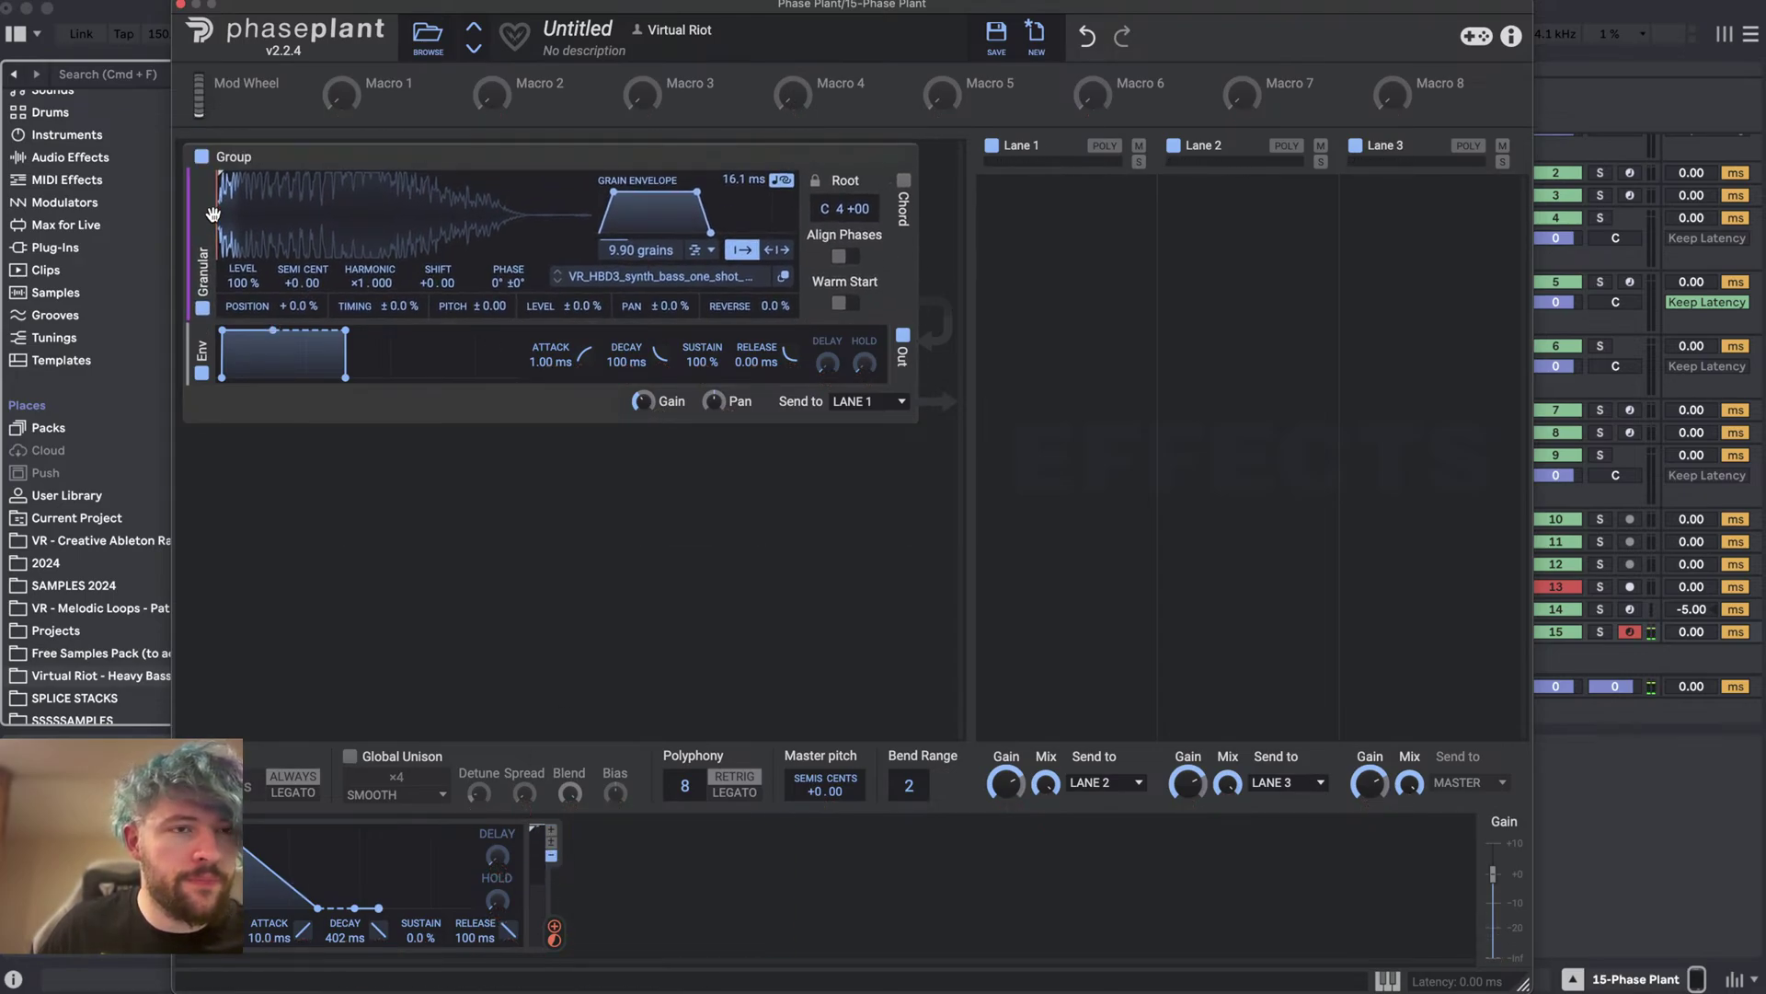
pyautogui.moveTo(203, 220)
pyautogui.mouseDown()
pyautogui.moveTo(202, 184)
pyautogui.moveTo(212, 224)
pyautogui.mouseUp()
# - Raise the envelope's modulation depth so the position sweeps the whole sample, and set its decay to 353 ms
pyautogui.moveTo(318, 908); pyautogui.dragTo(388, 908)
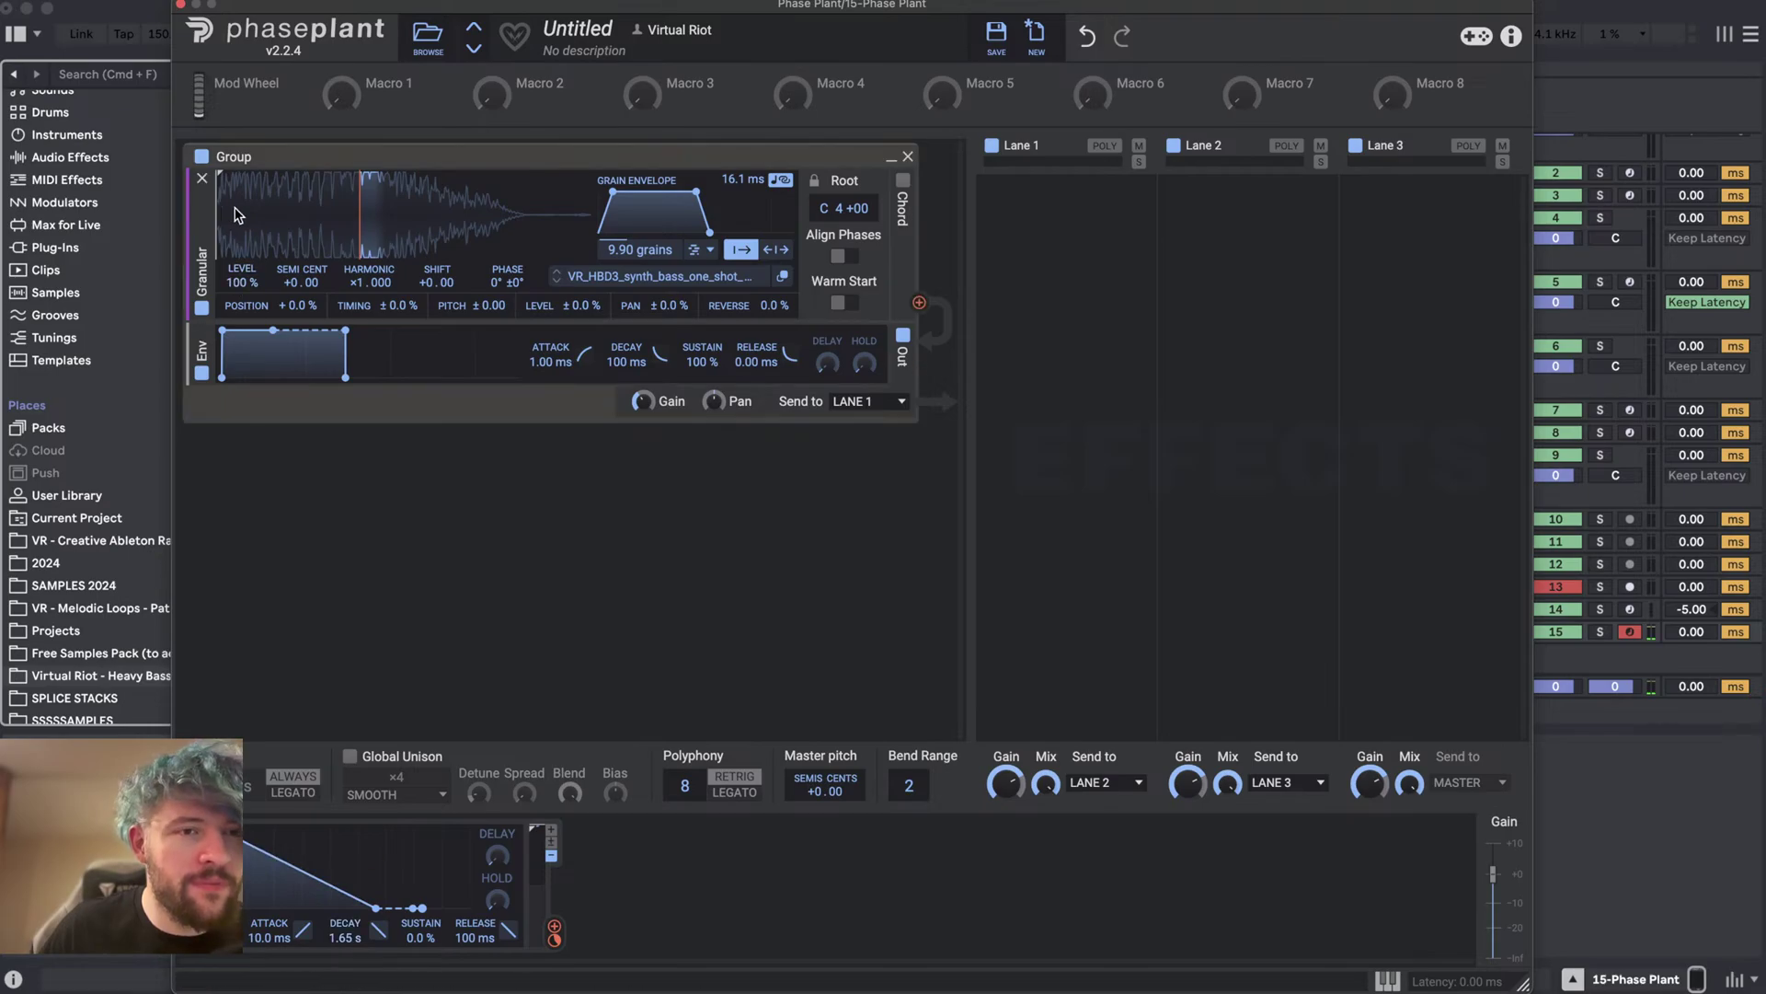
pyautogui.moveTo(555, 927); pyautogui.dragTo(210, 208)
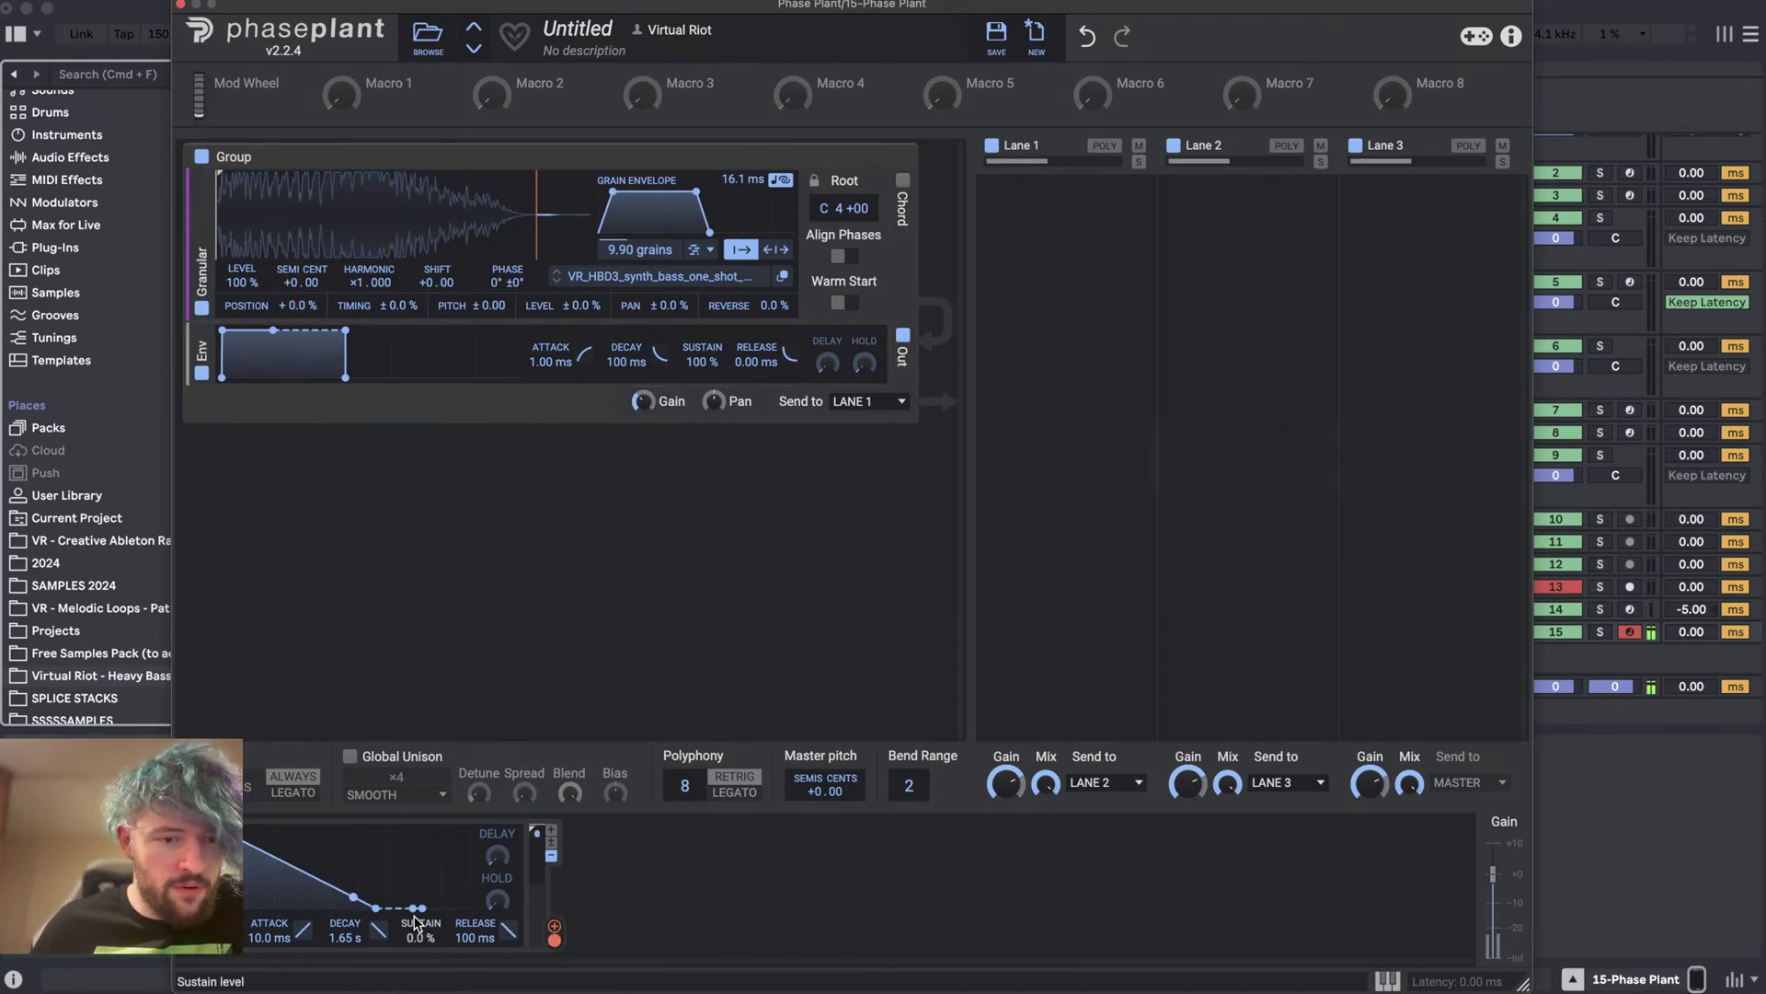
pyautogui.moveTo(377, 929); pyautogui.dragTo(377, 959)
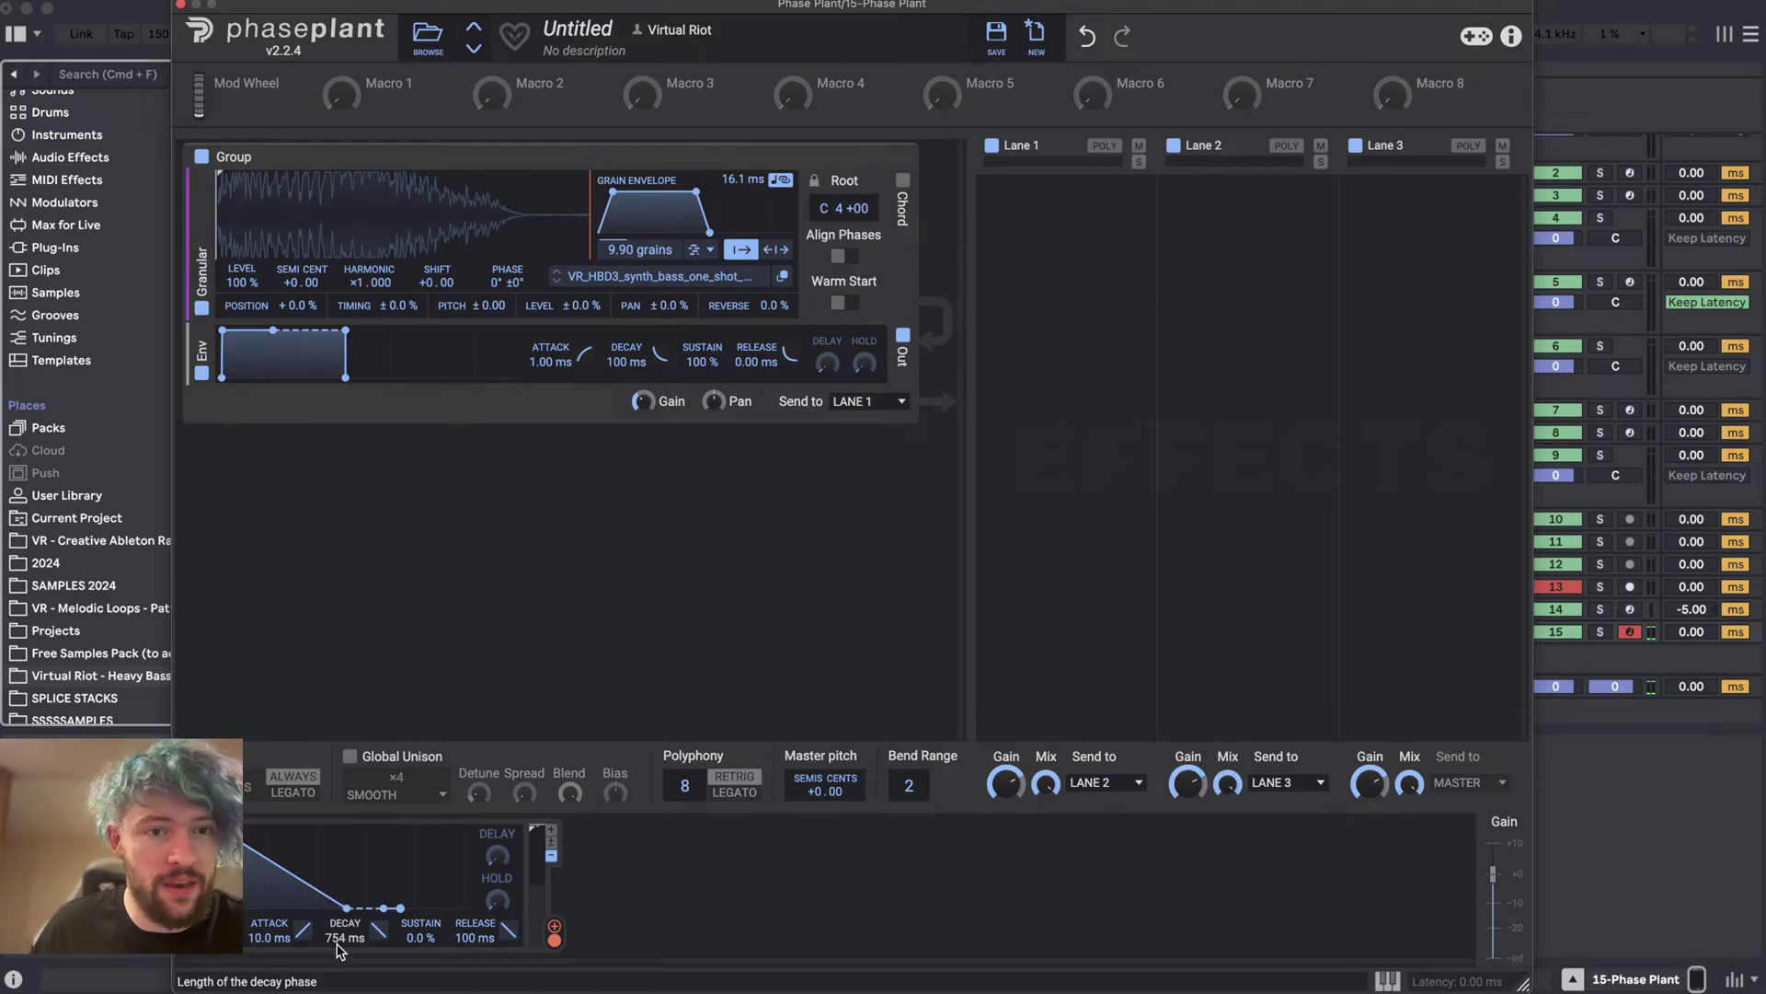
pyautogui.moveTo(341, 937); pyautogui.dragTo(356, 934)
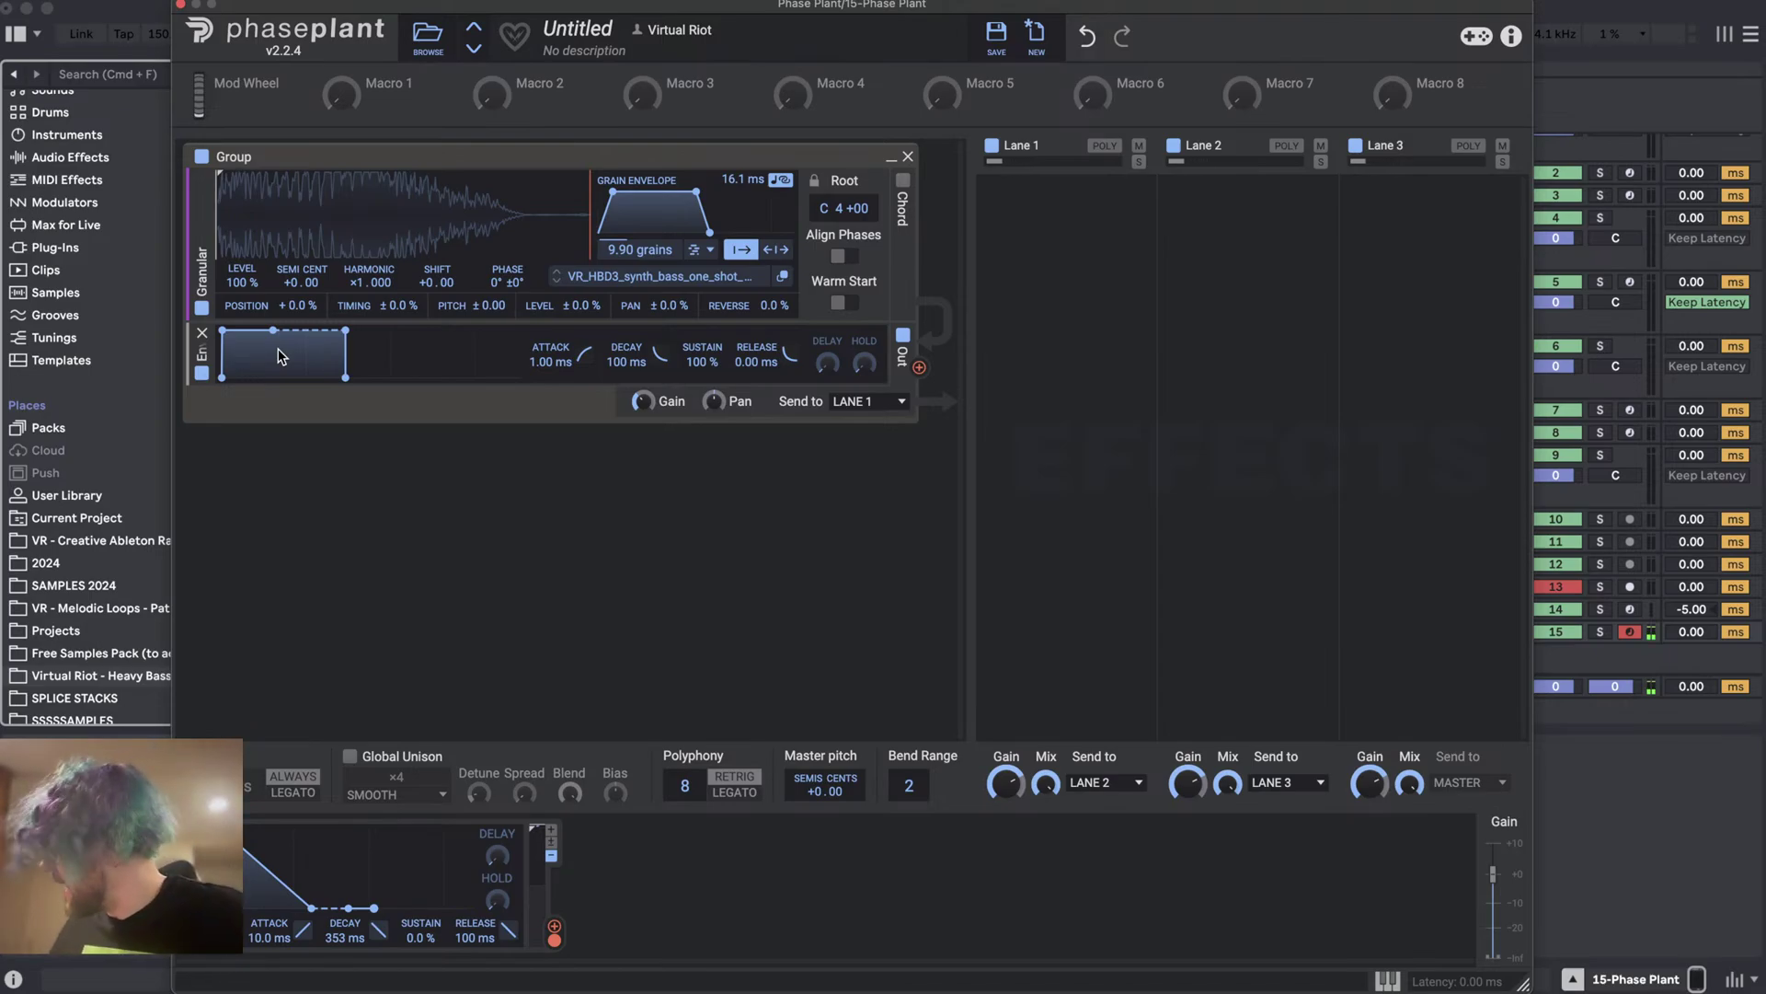
# - Set the granular generator to 11.4 grains with a grain length of 18.2 ms
pyautogui.click(643, 401)
pyautogui.moveTo(744, 178); pyautogui.dragTo(738, 183)
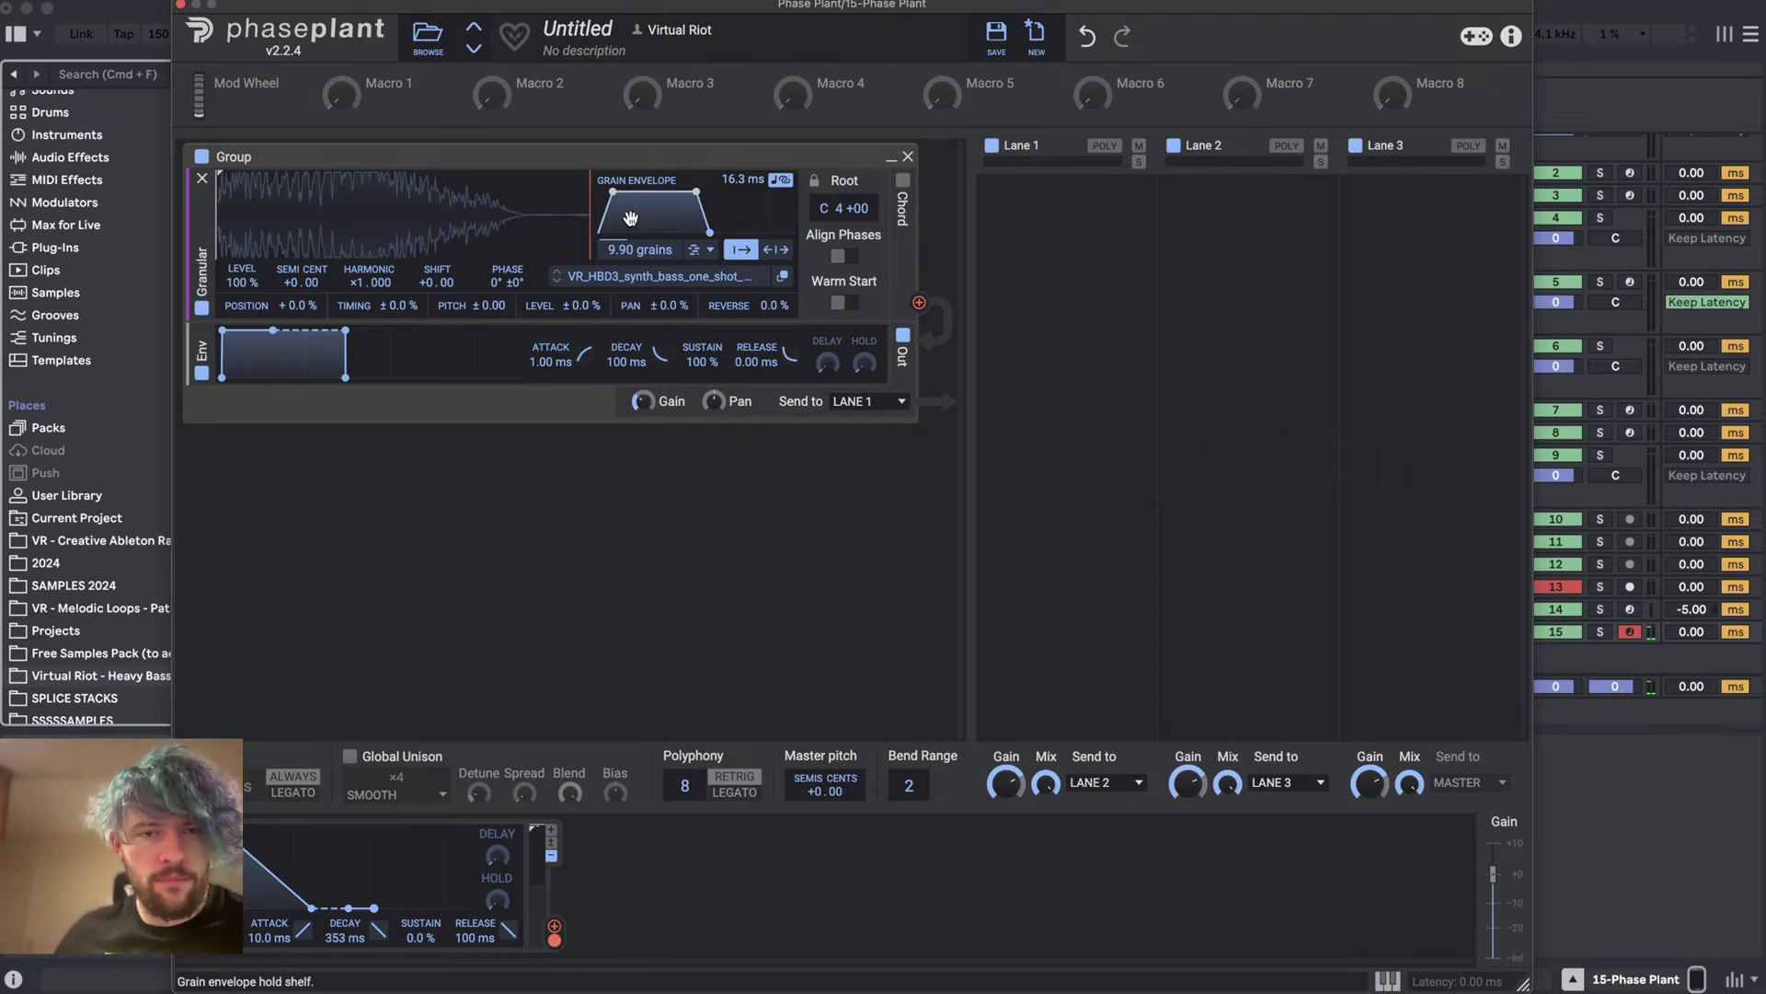
pyautogui.moveTo(628, 254)
pyautogui.mouseDown()
pyautogui.moveTo(629, 235)
pyautogui.moveTo(628, 276)
pyautogui.mouseUp()
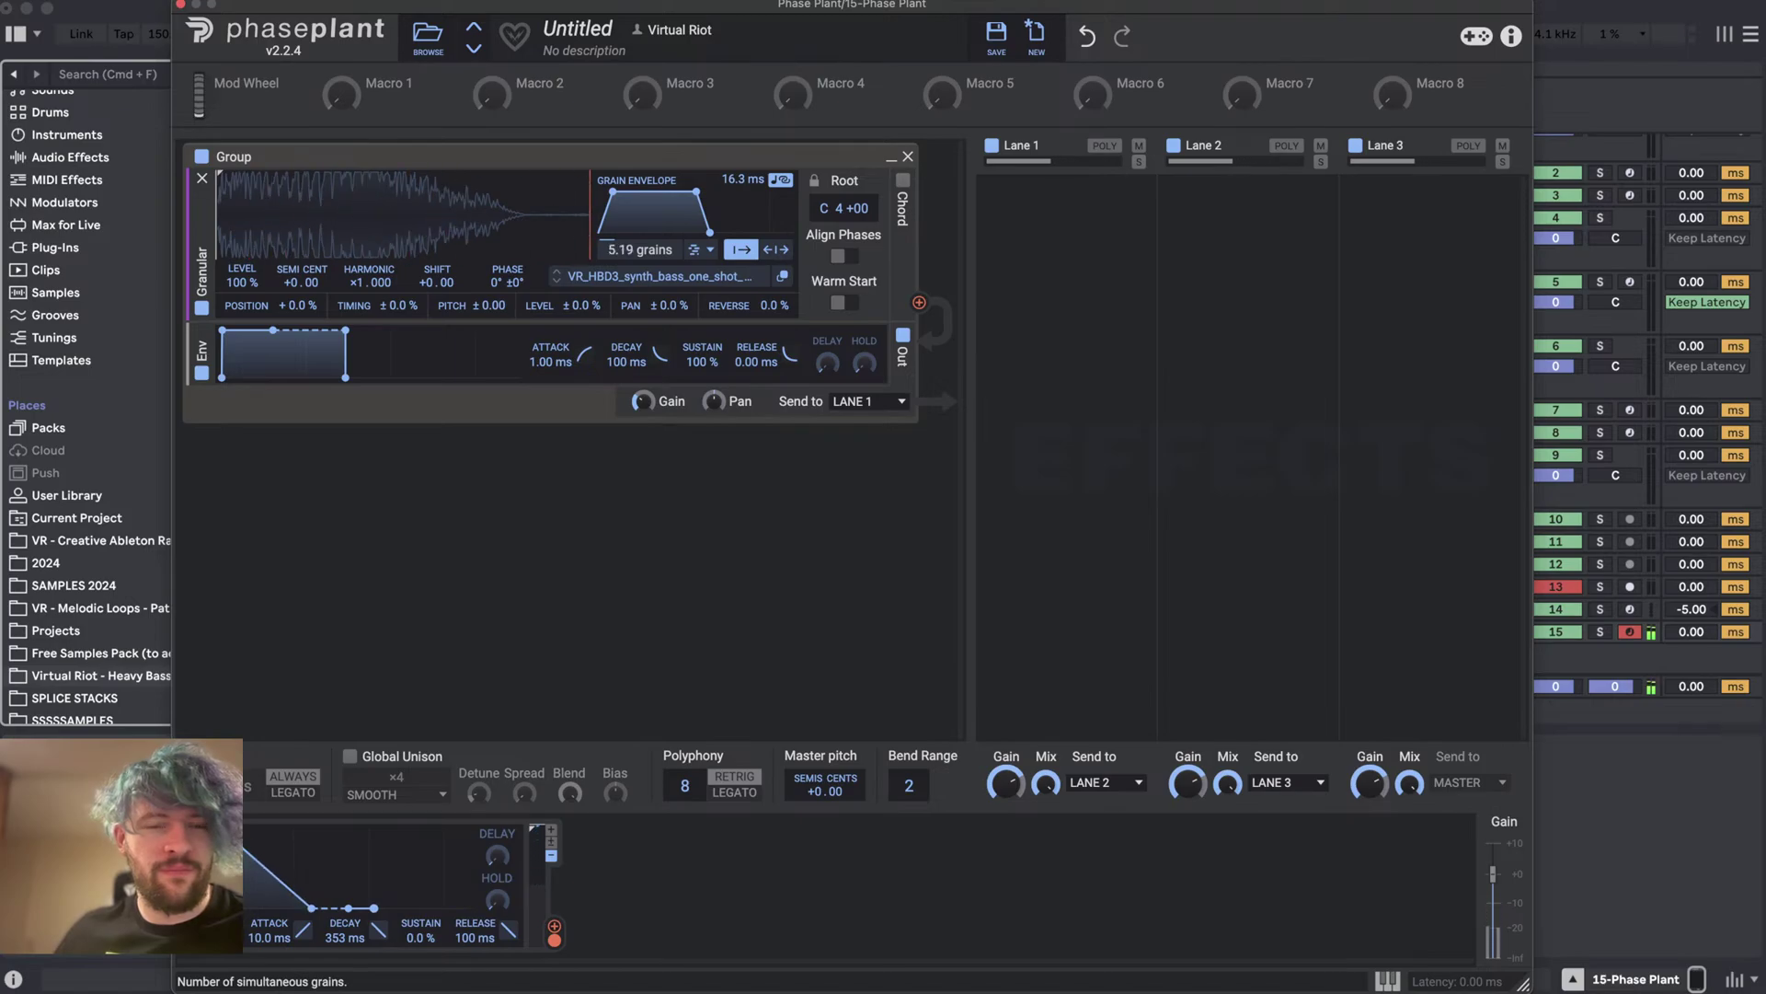
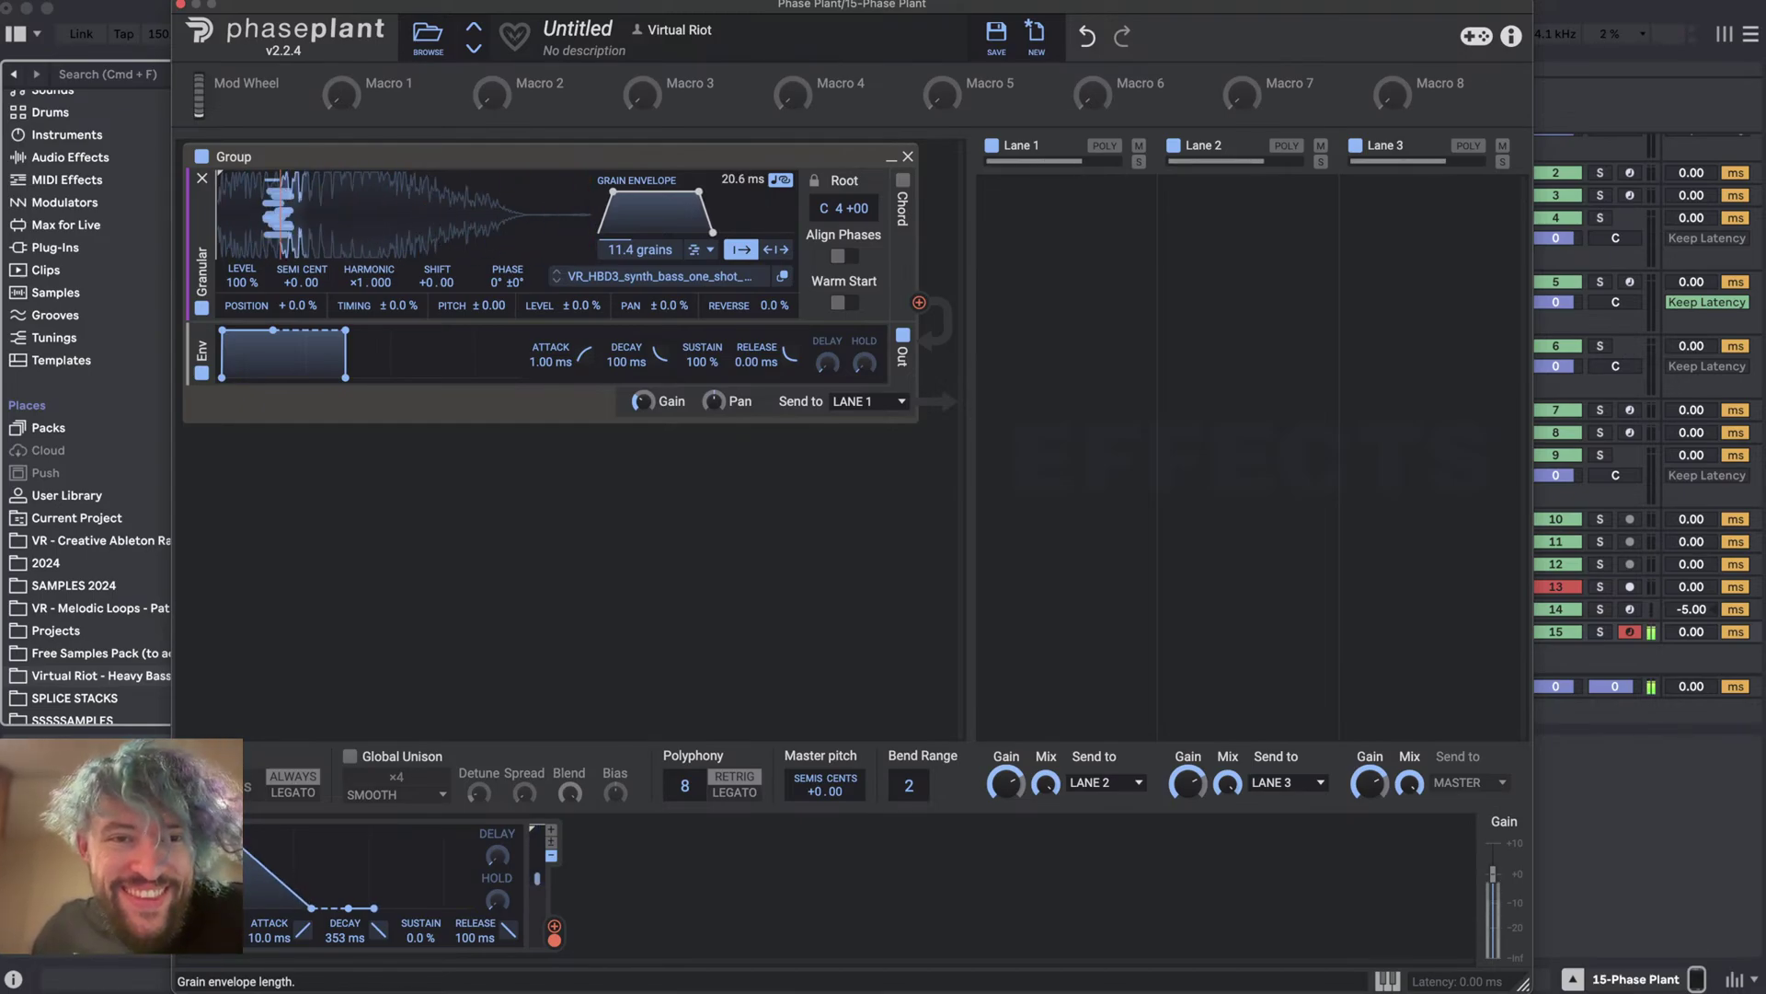
pyautogui.moveTo(754, 180); pyautogui.dragTo(647, 371)
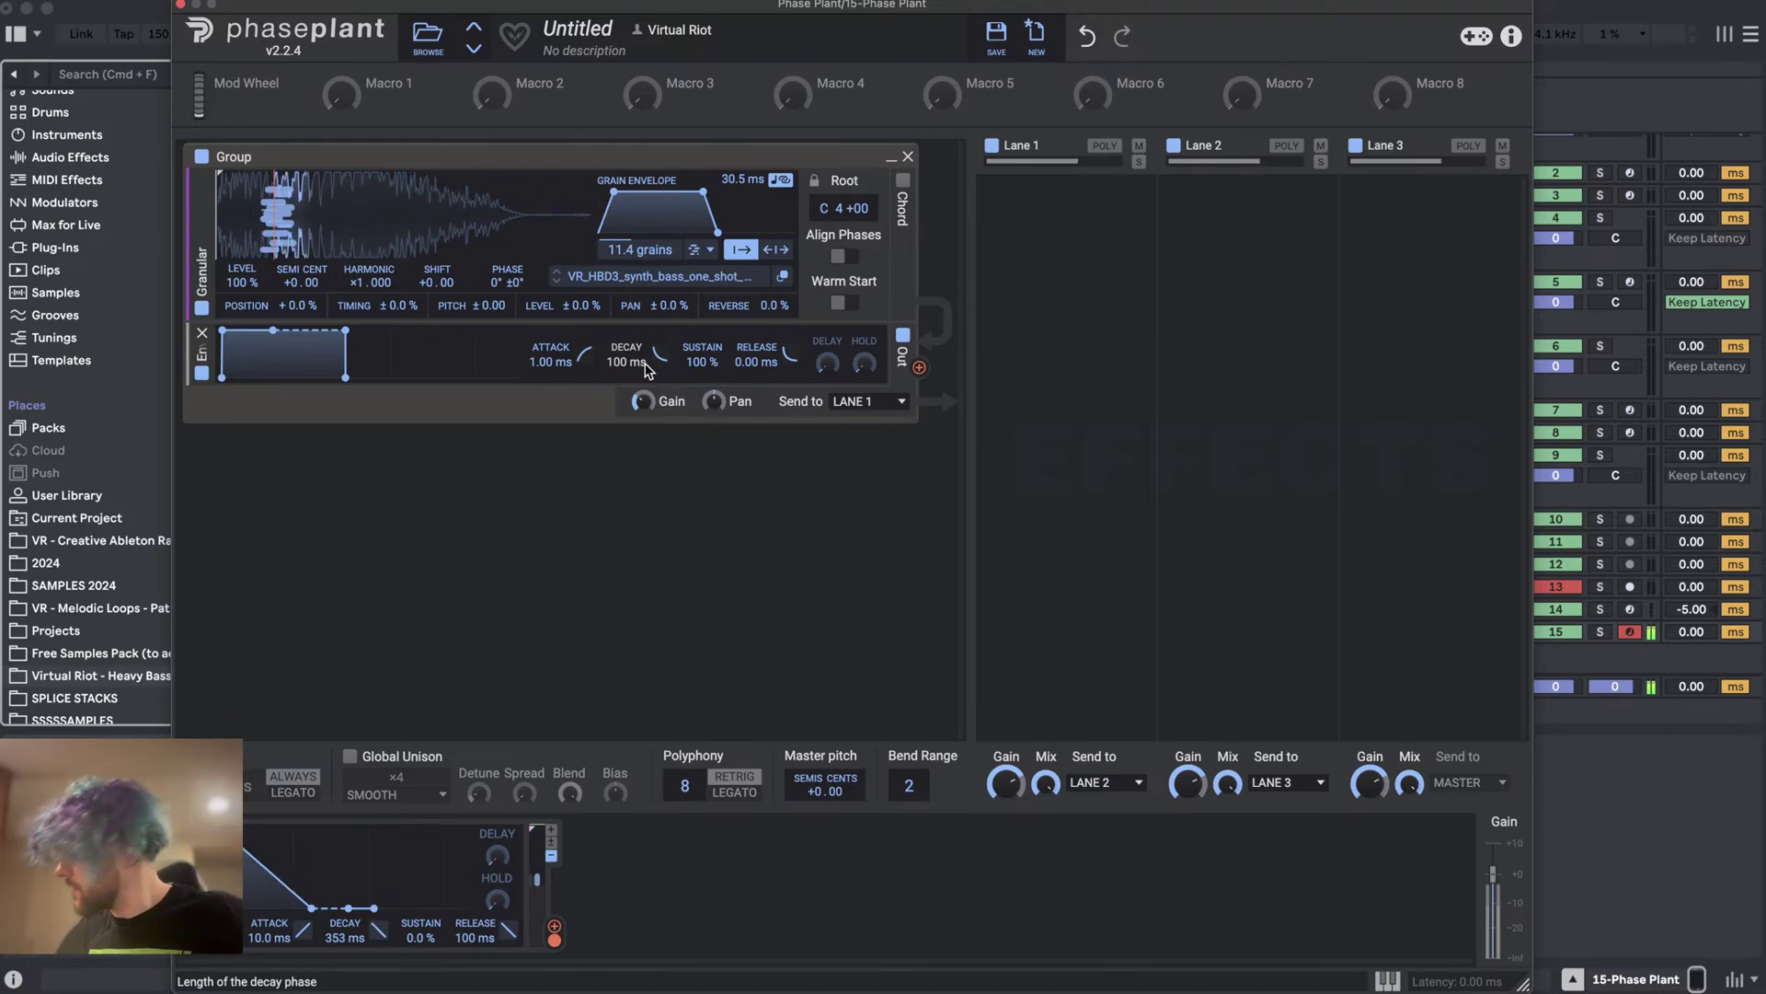
pyautogui.moveTo(741, 180); pyautogui.dragTo(730, 181)
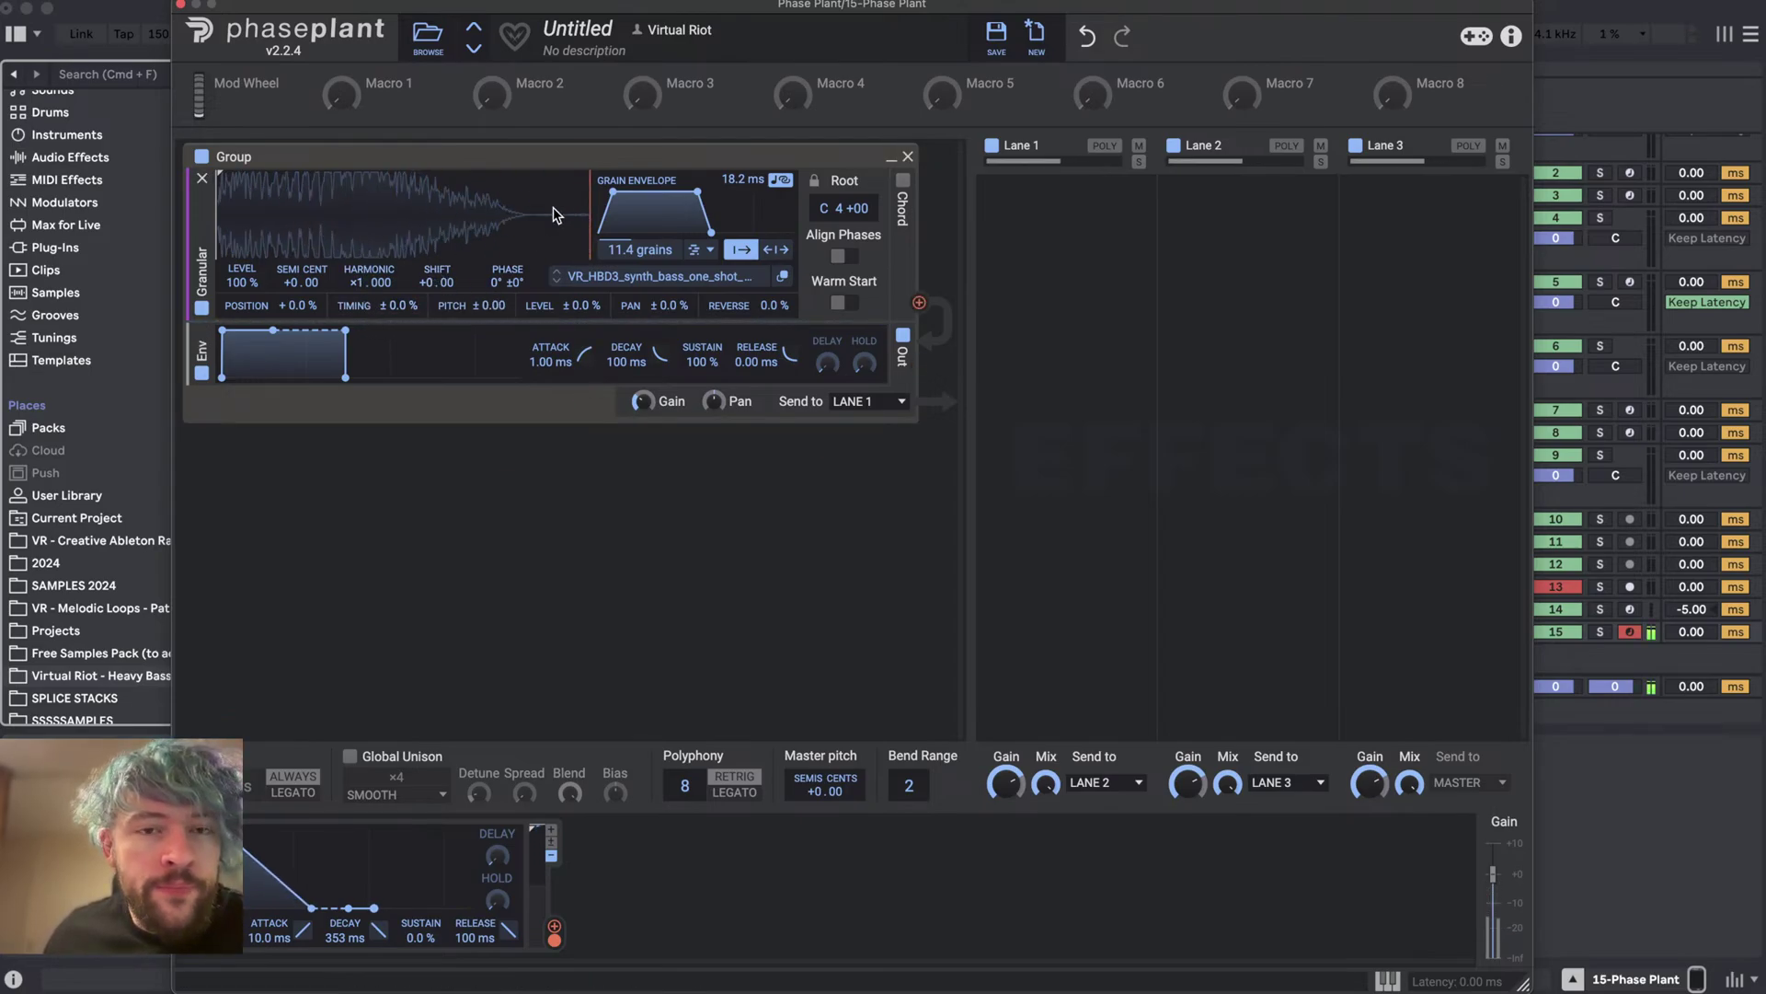
# - Set the grain timing randomization to ±31% and the modulator envelope's decay to 354 ms
pyautogui.doubleClick(299, 305)
pyautogui.moveTo(372, 313)
pyautogui.mouseDown()
pyautogui.moveTo(373, 280)
pyautogui.moveTo(373, 311)
pyautogui.mouseUp()
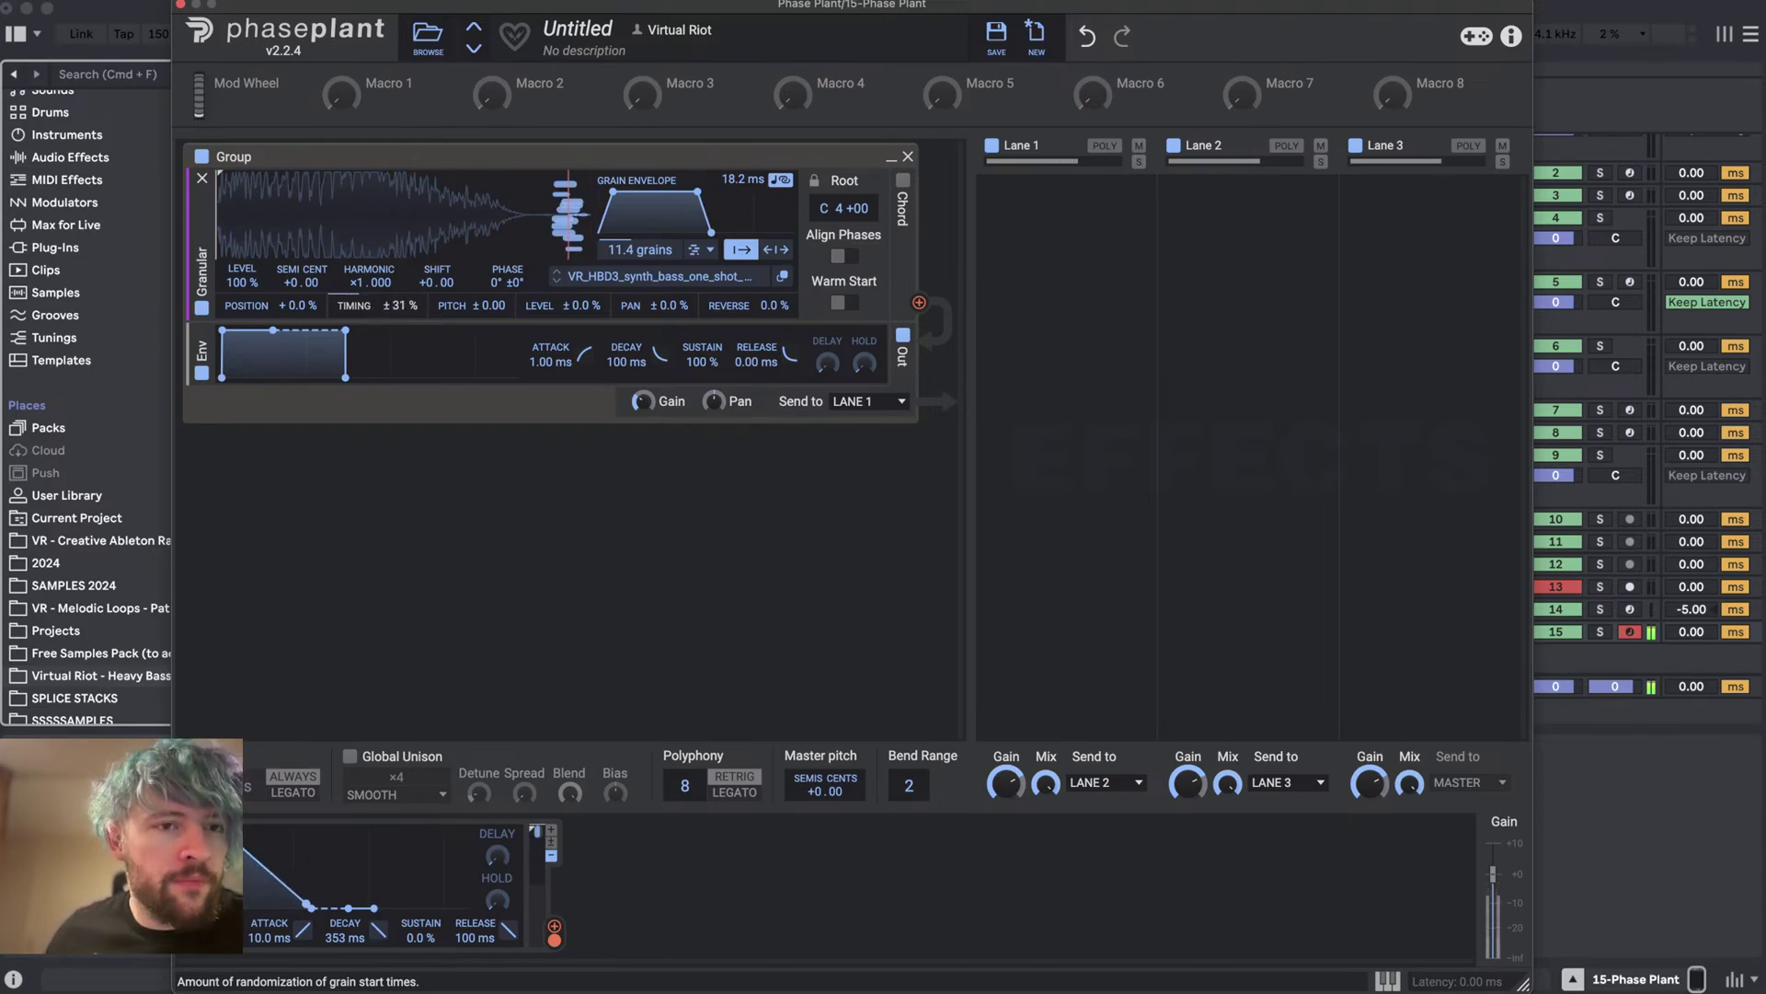
pyautogui.moveTo(350, 931); pyautogui.dragTo(343, 938)
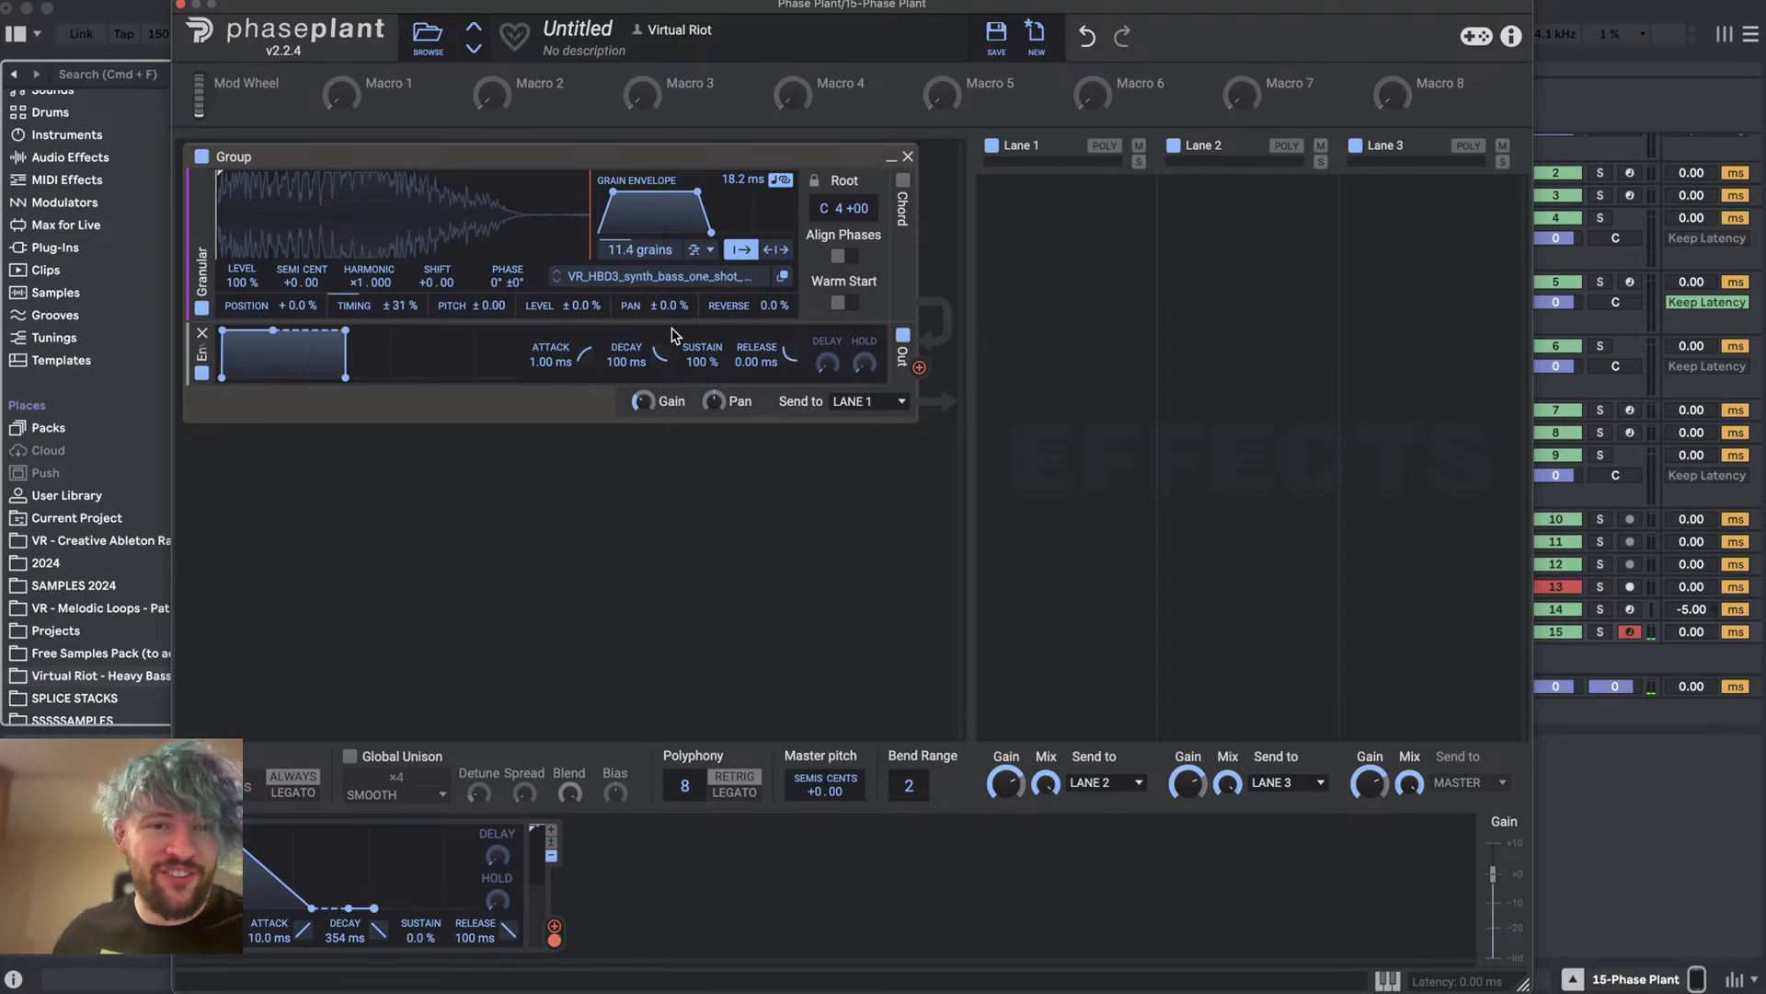
# - Reset the grain timing randomization to 0% and shorten the grain length to 5.77 ms
pyautogui.doubleClick(572, 309)
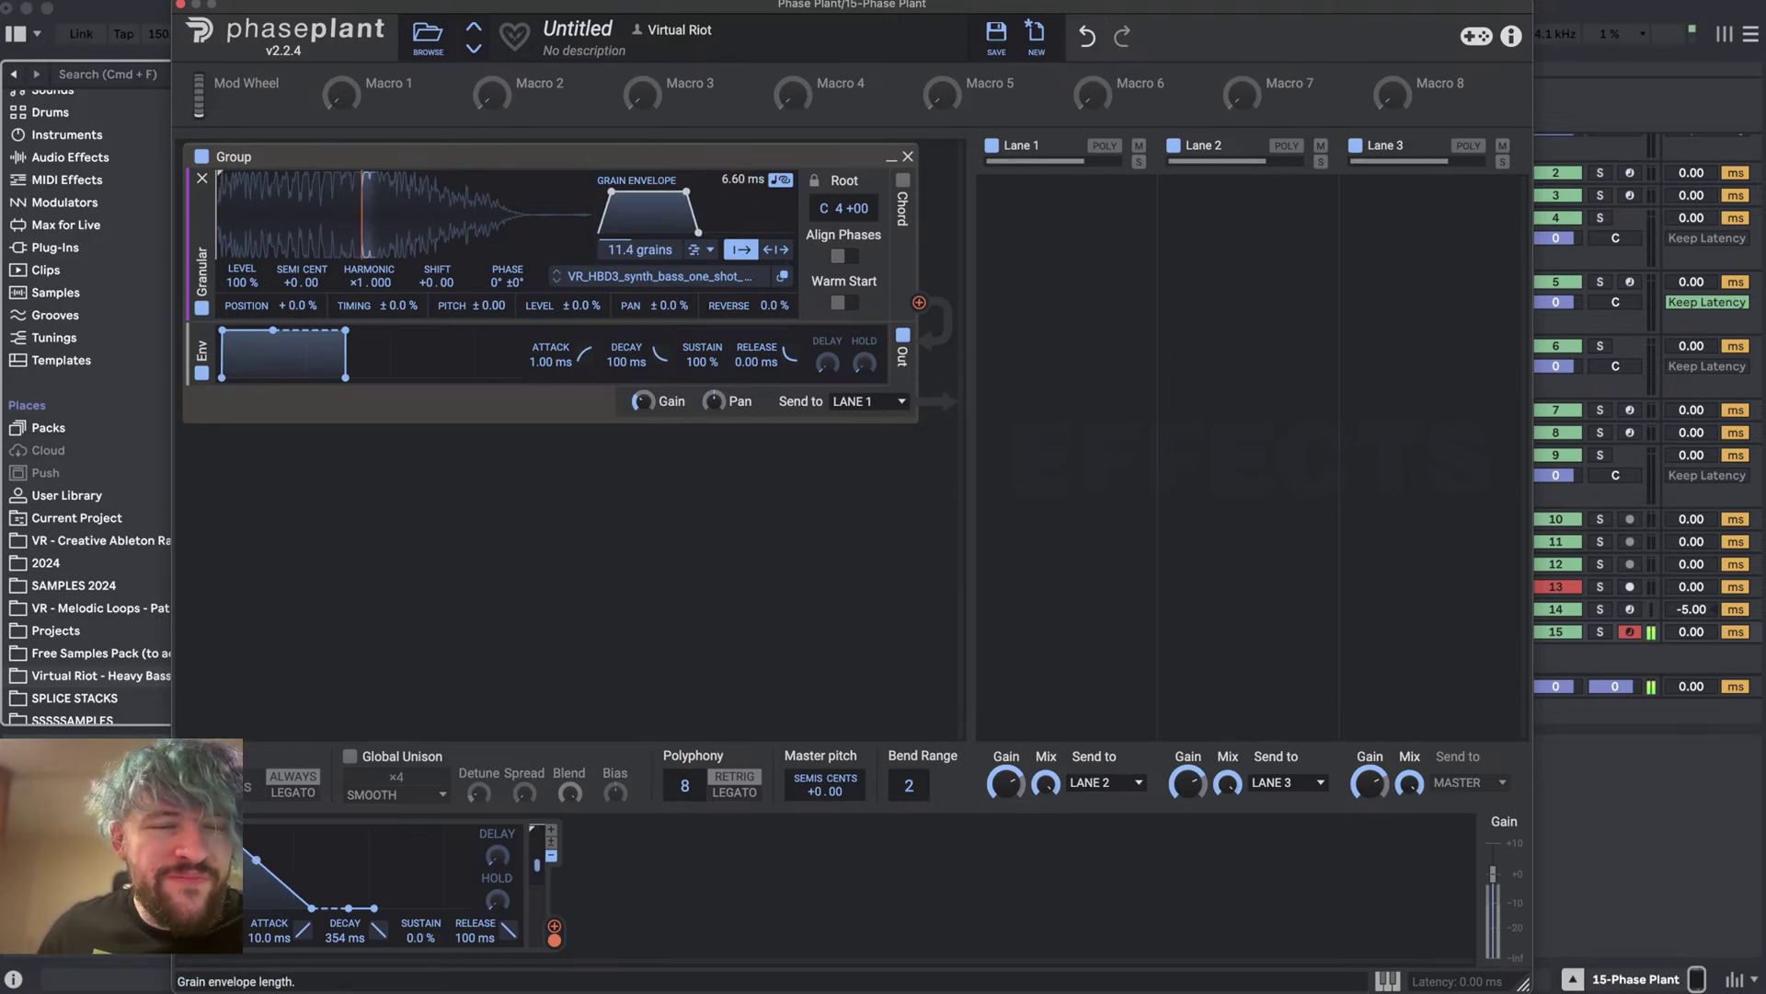
pyautogui.moveTo(741, 181); pyautogui.dragTo(741, 184)
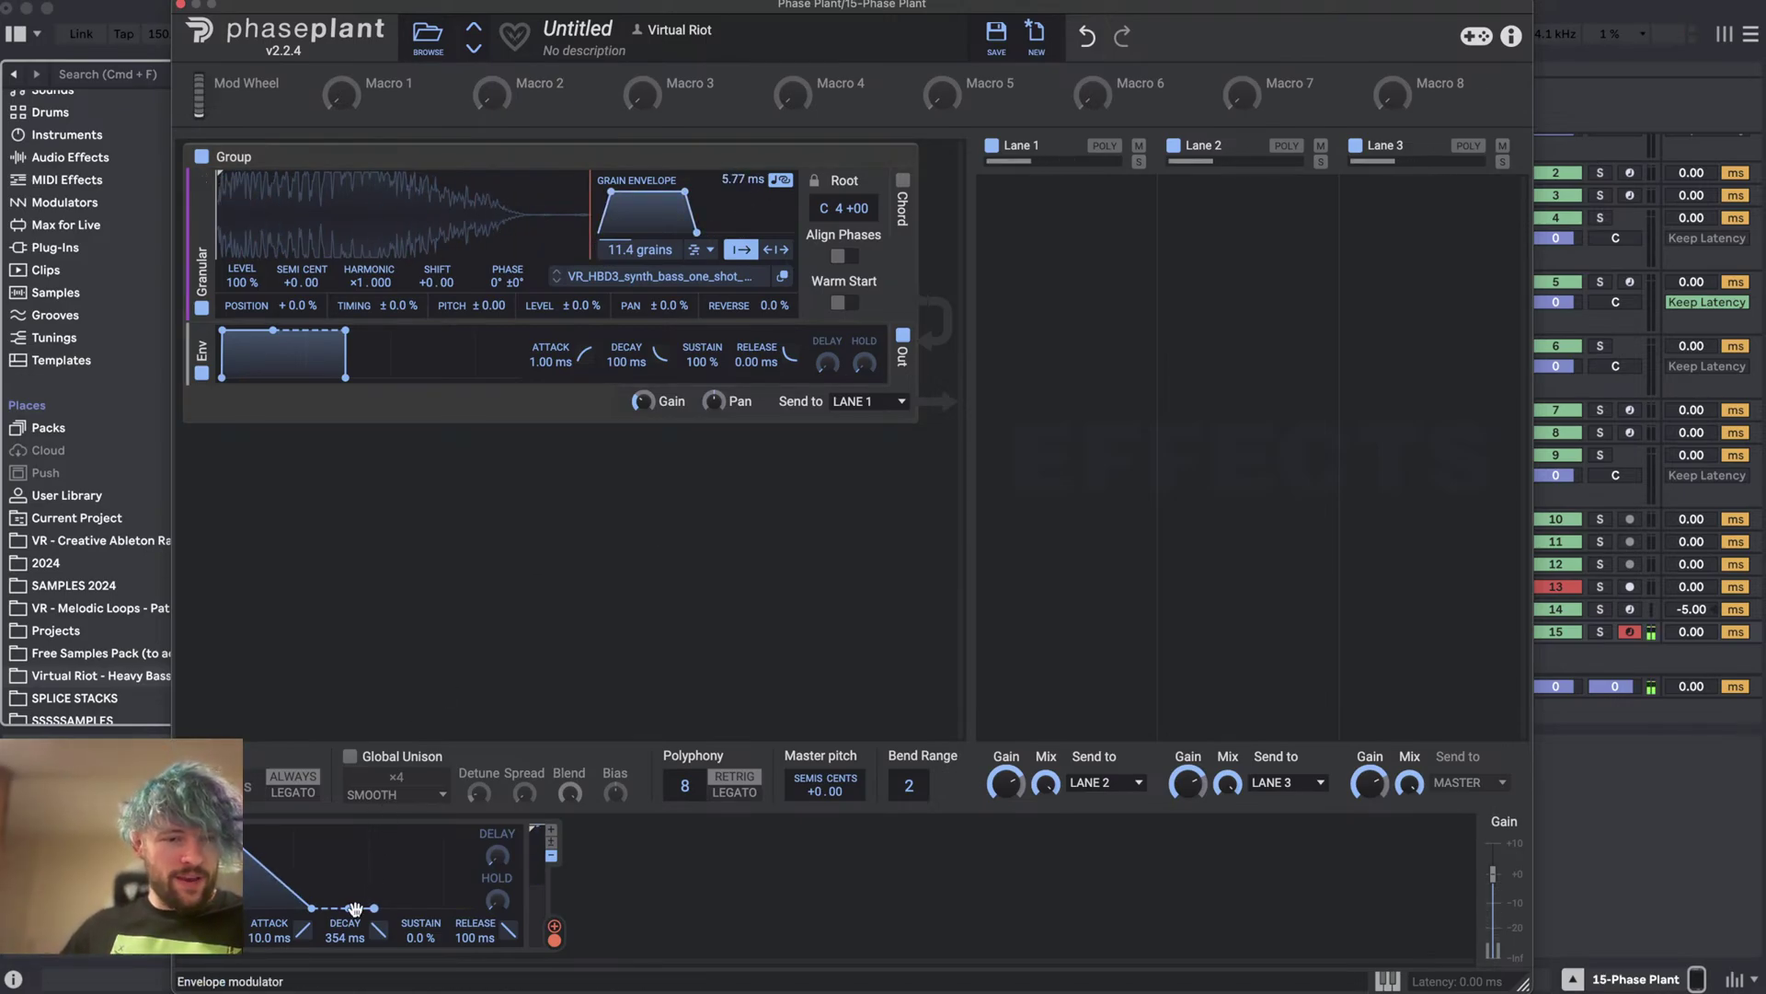
# - Try the Sync and Rate grain spawn timing modes on the granular generator, and return it to Density
pyautogui.moveTo(377, 931); pyautogui.dragTo(378, 905)
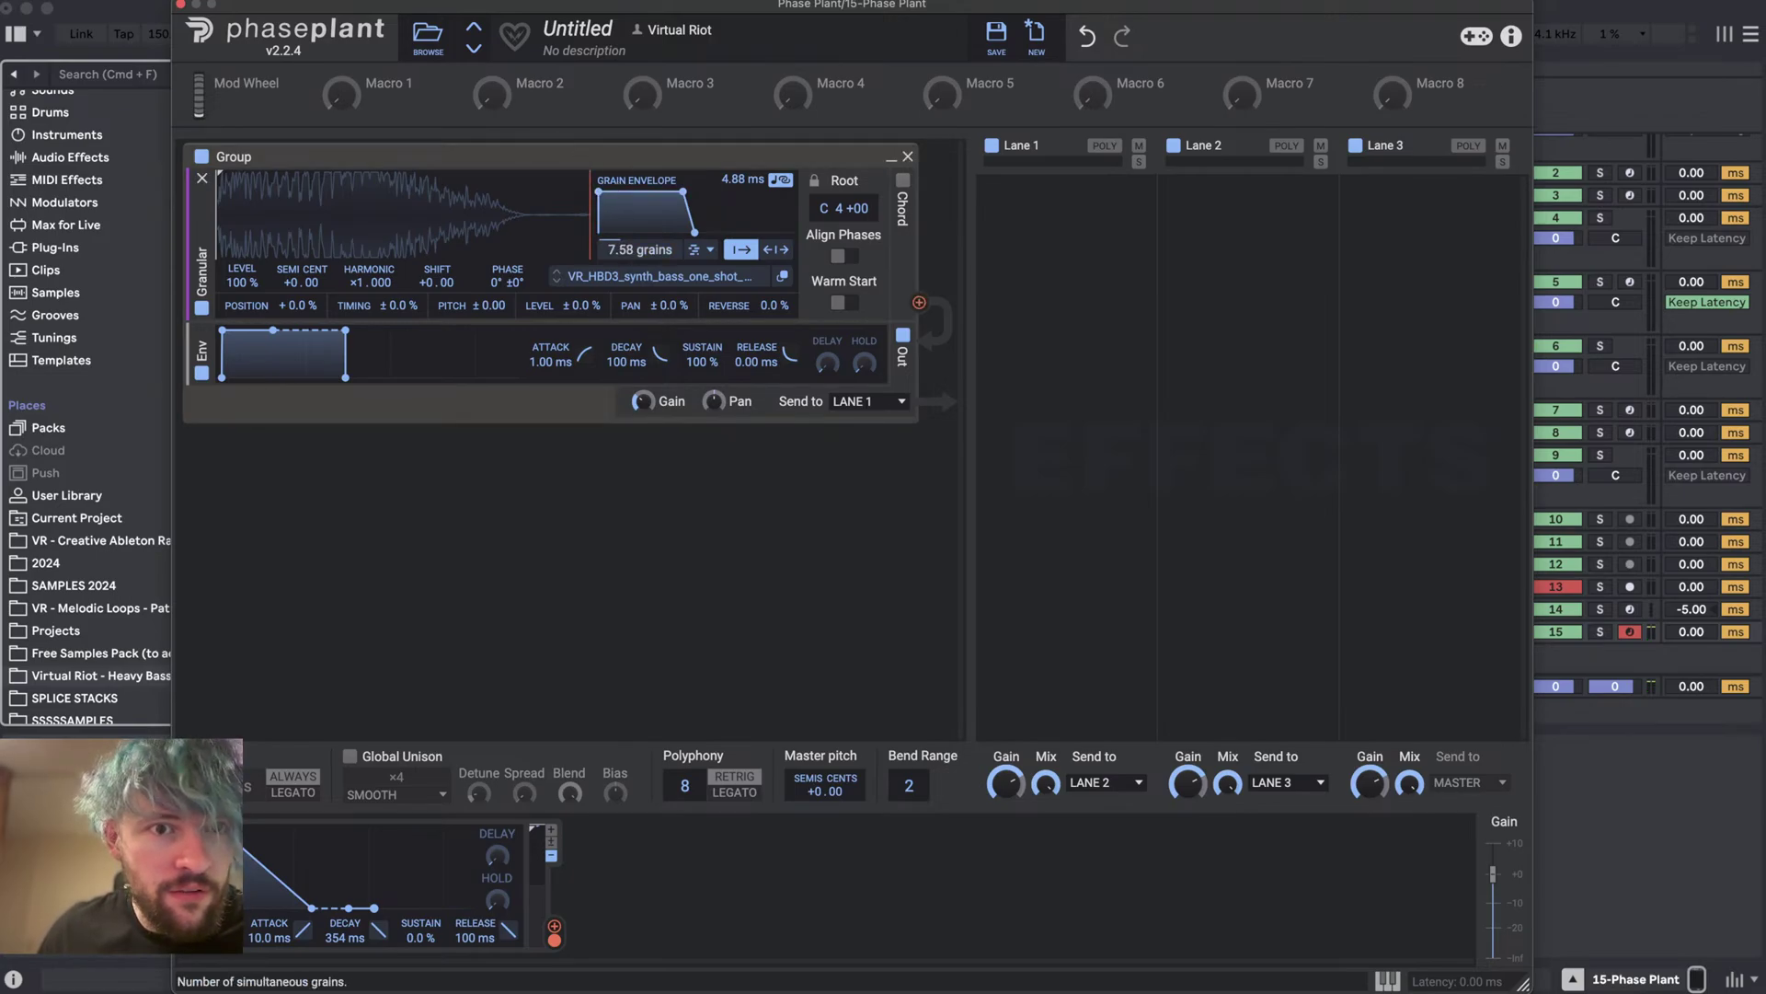
pyautogui.click(707, 252)
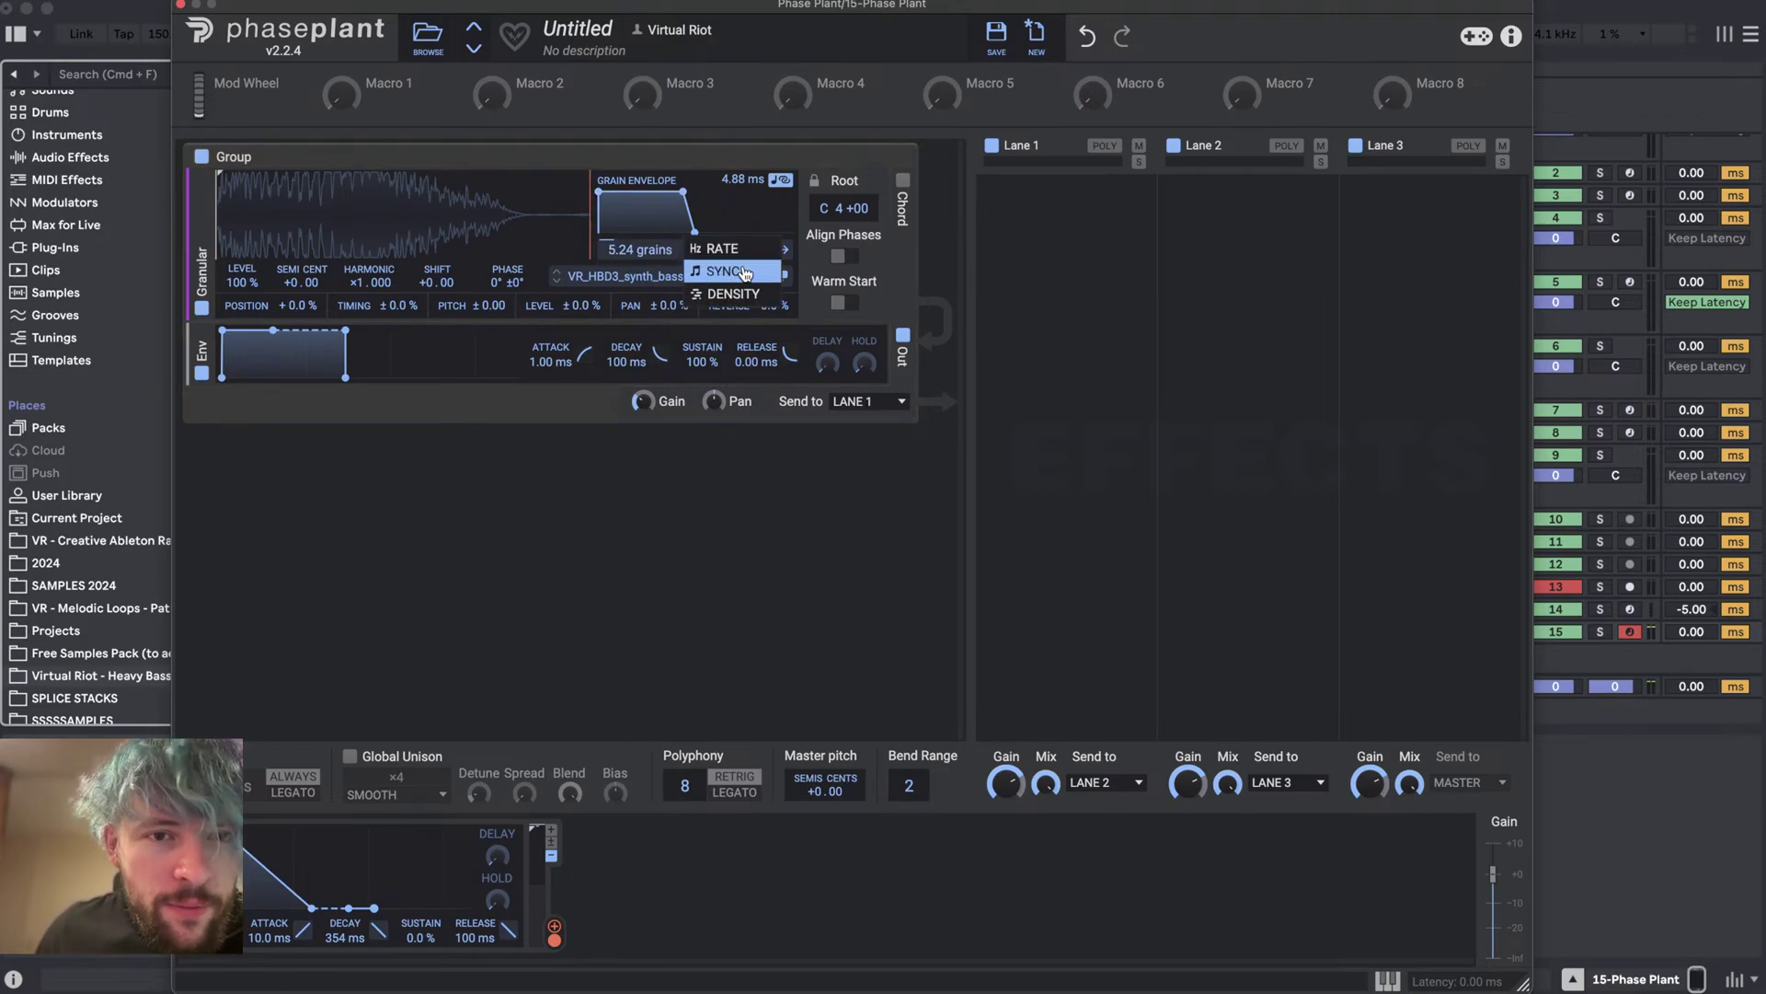
pyautogui.click(743, 272)
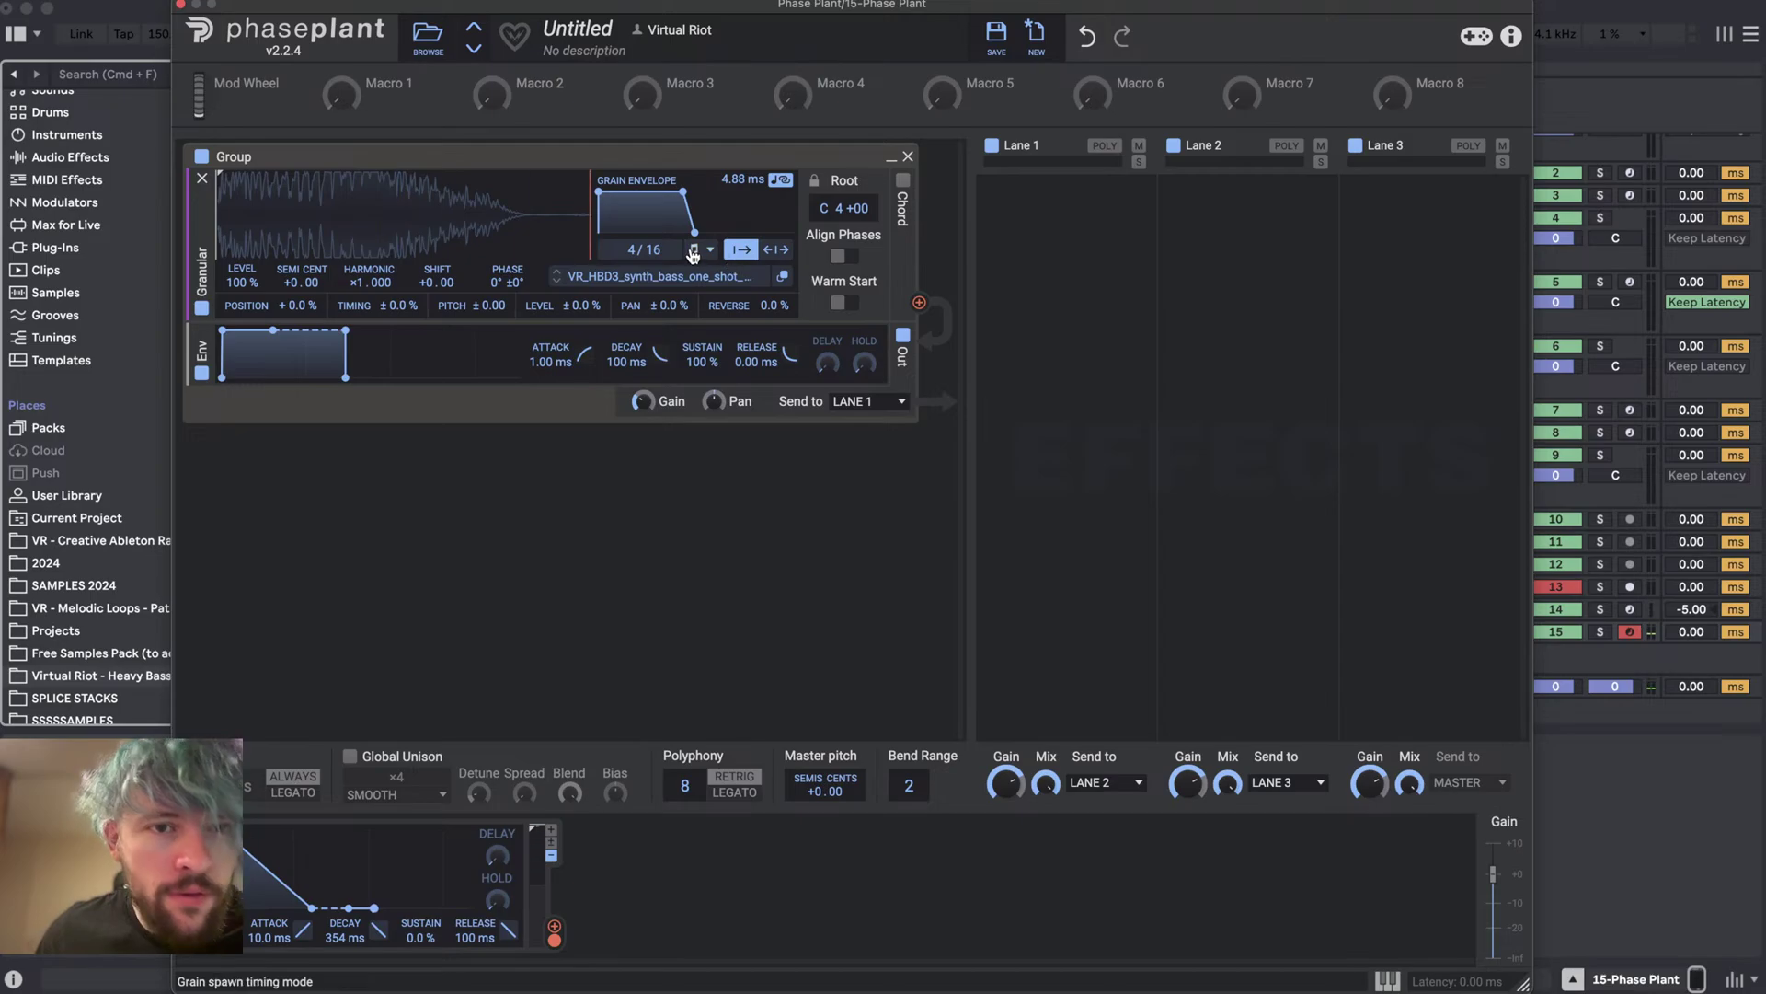
pyautogui.click(705, 257)
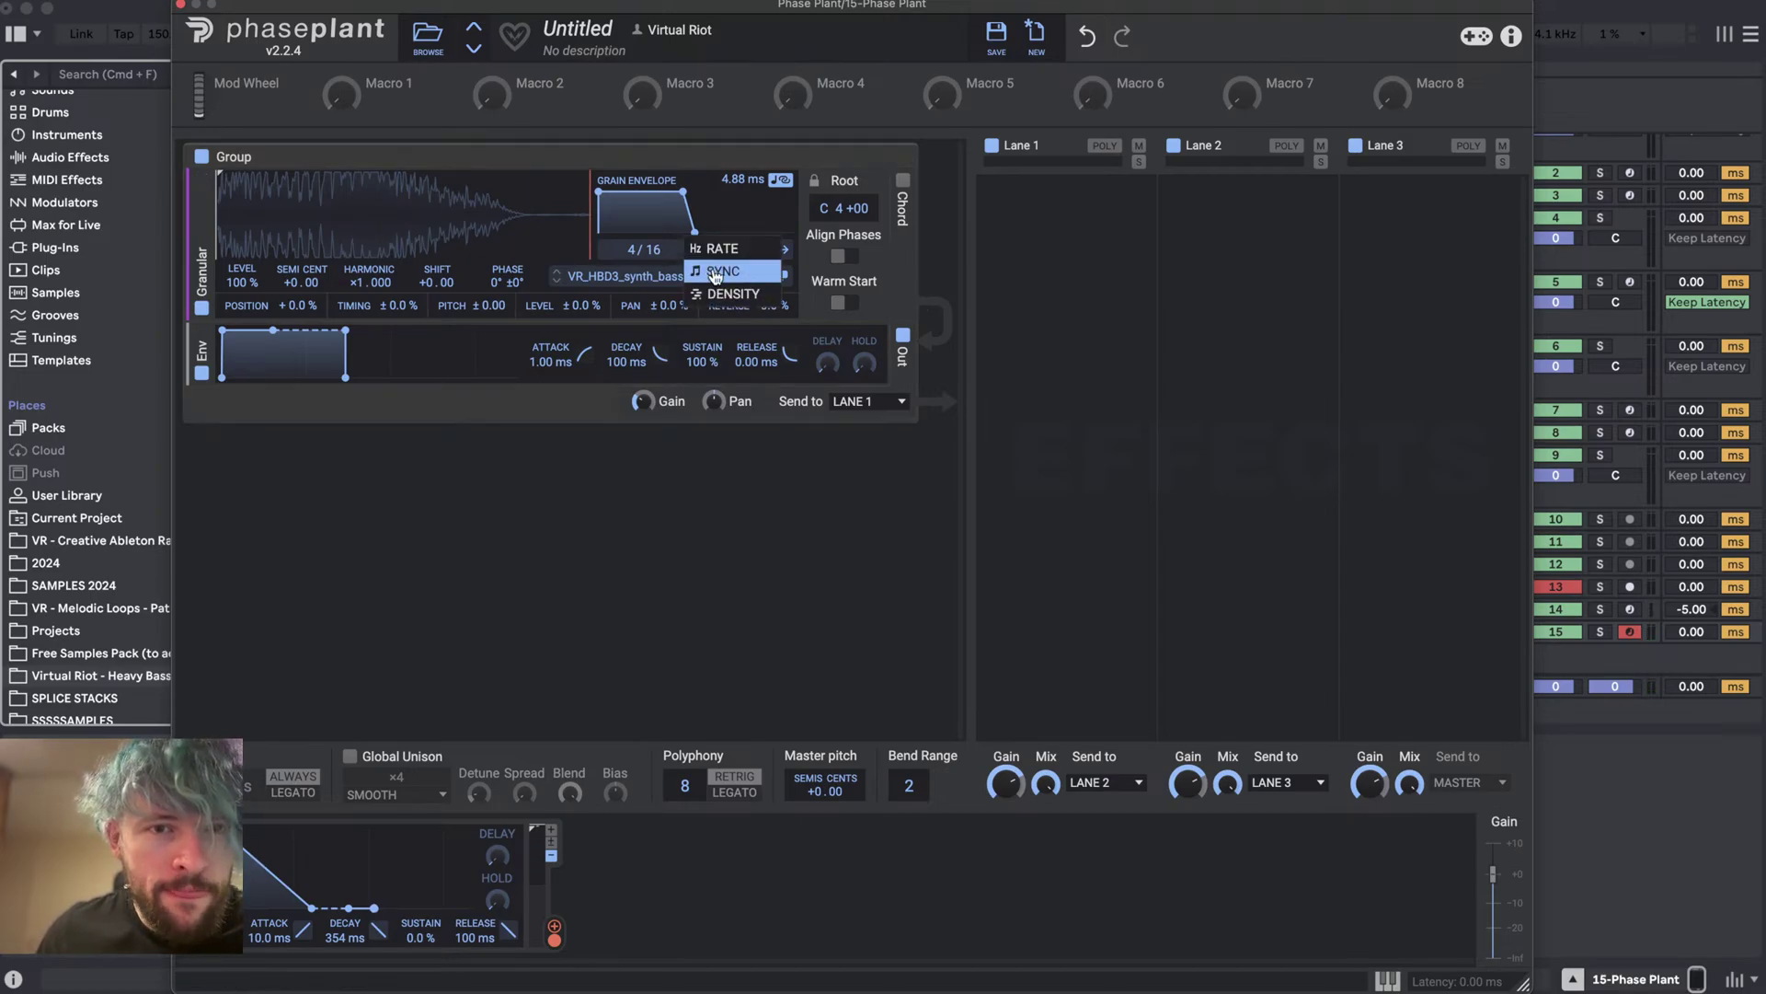
pyautogui.click(727, 246)
pyautogui.click(706, 250)
pyautogui.click(726, 293)
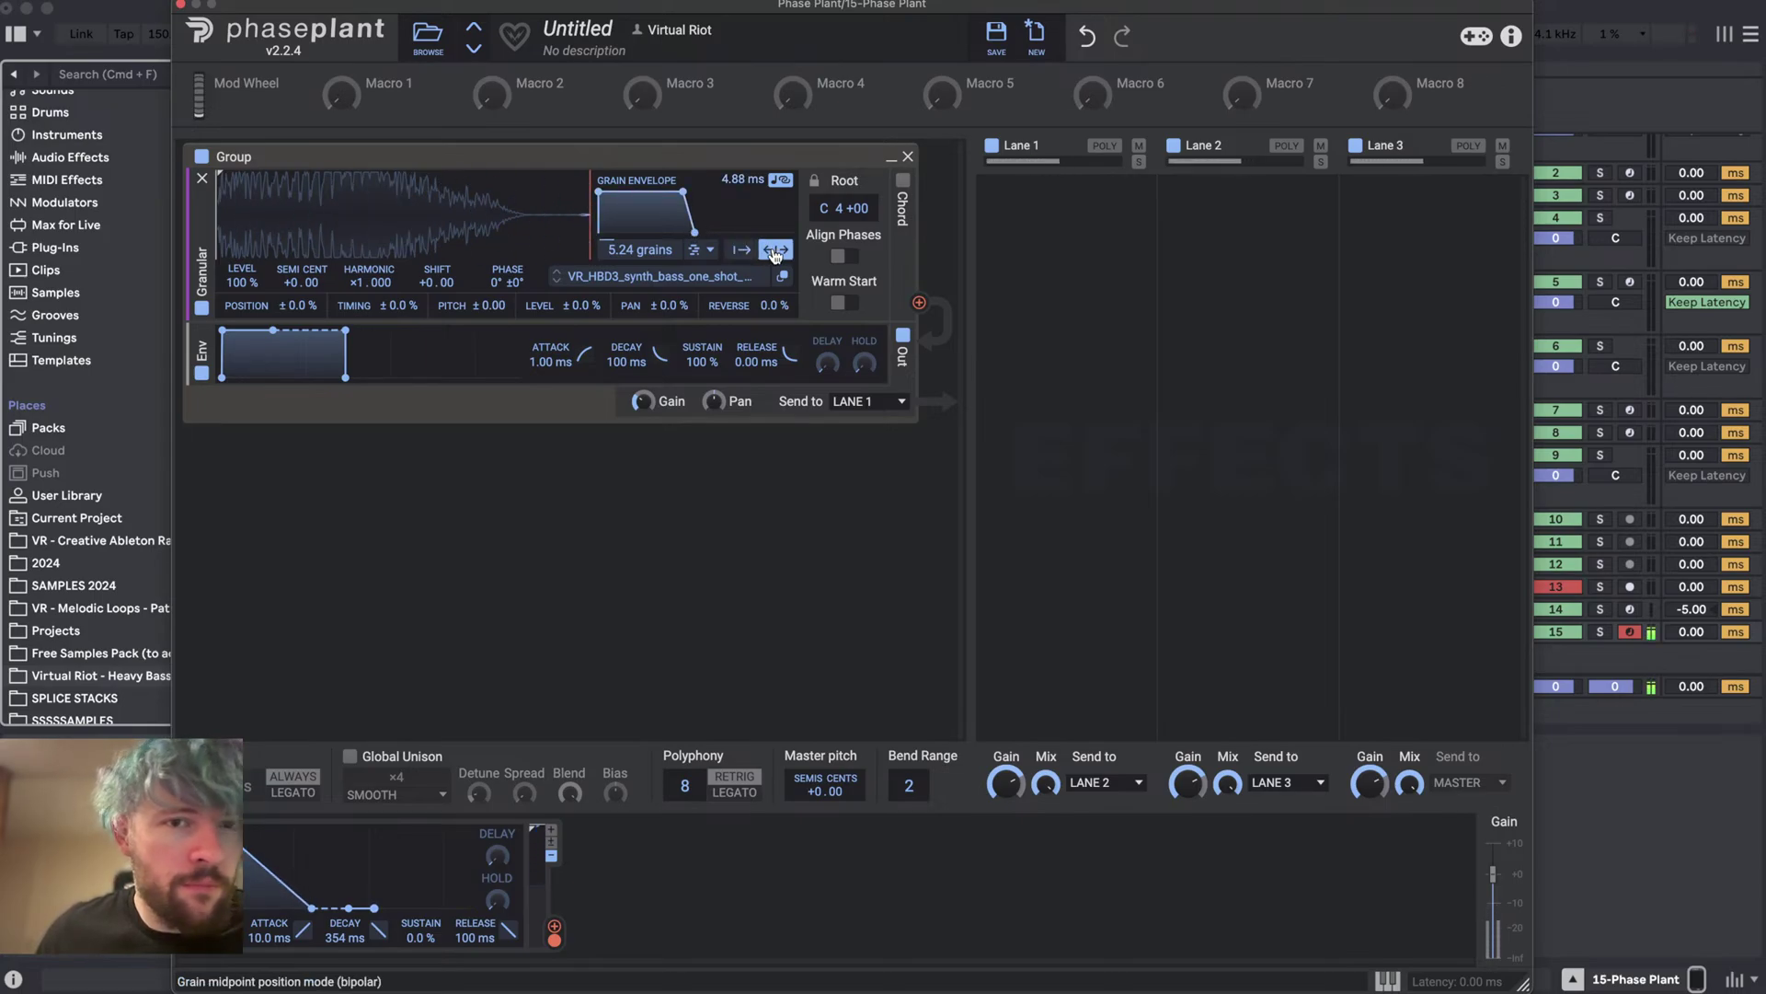
# - Try the forward grain position mode with Align Phases on, an envelope decay of 924 ms and a grain length of 4.88 ms
pyautogui.click(744, 249)
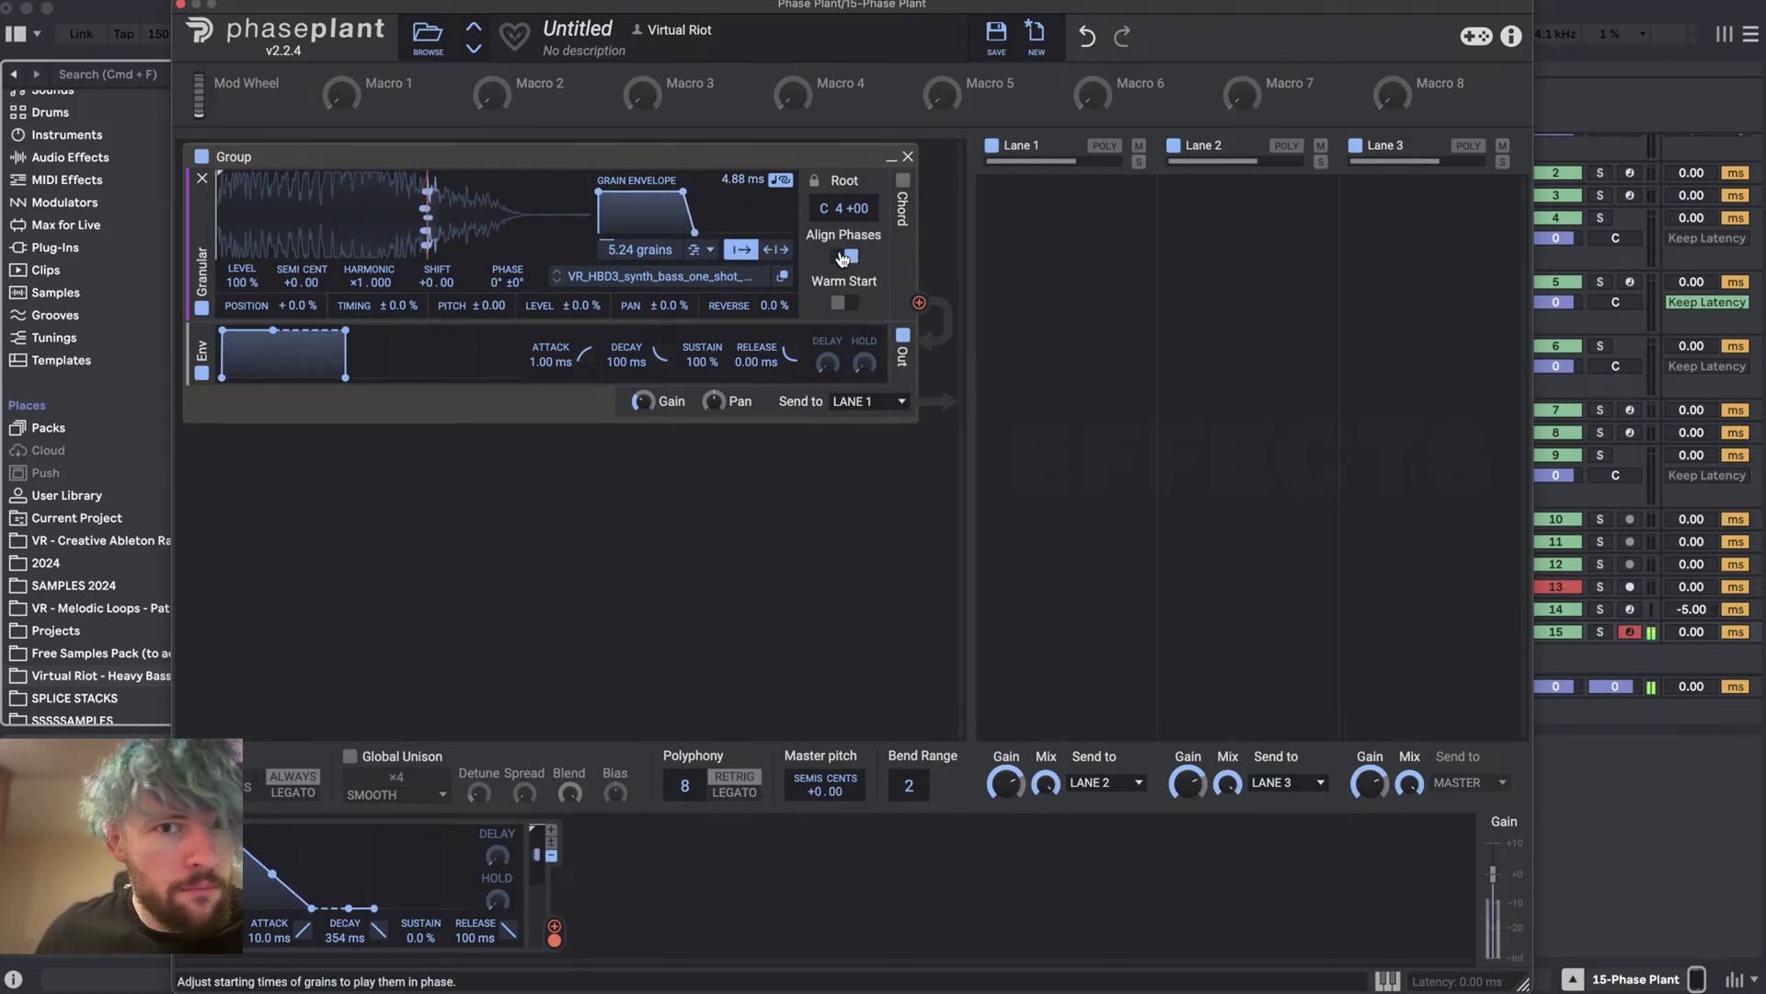
pyautogui.click(841, 257)
pyautogui.moveTo(378, 931); pyautogui.dragTo(357, 953)
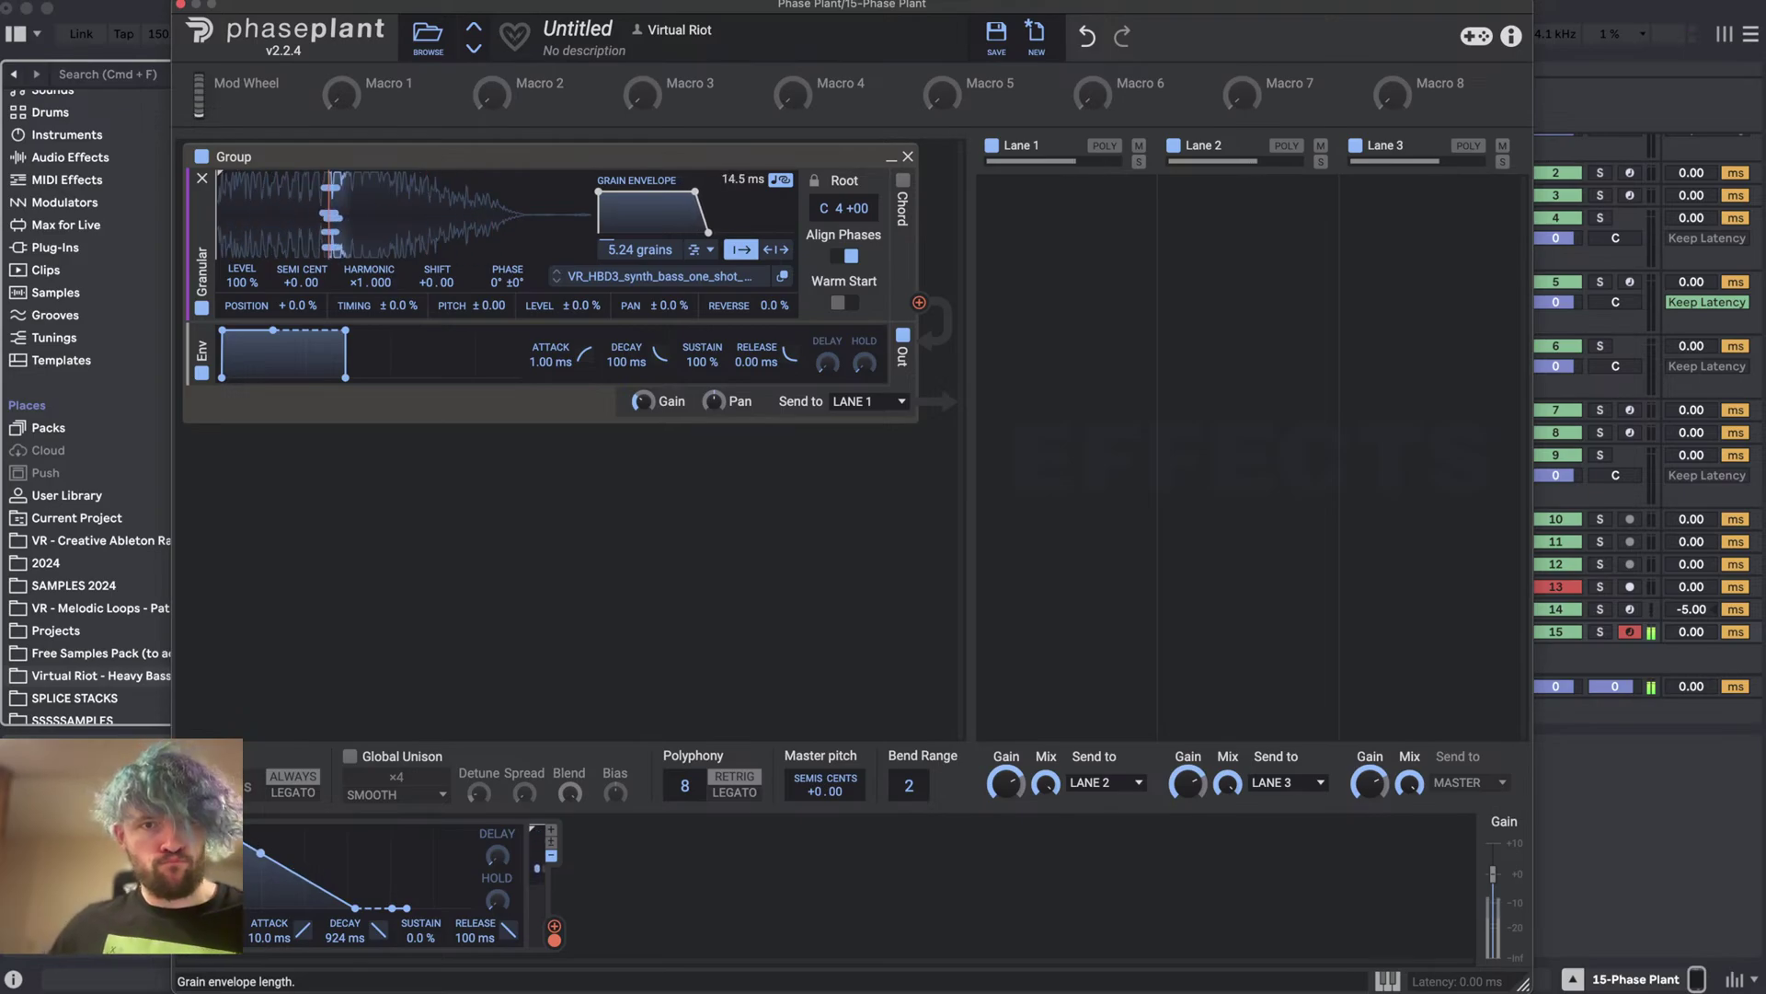
pyautogui.moveTo(743, 178); pyautogui.dragTo(743, 168)
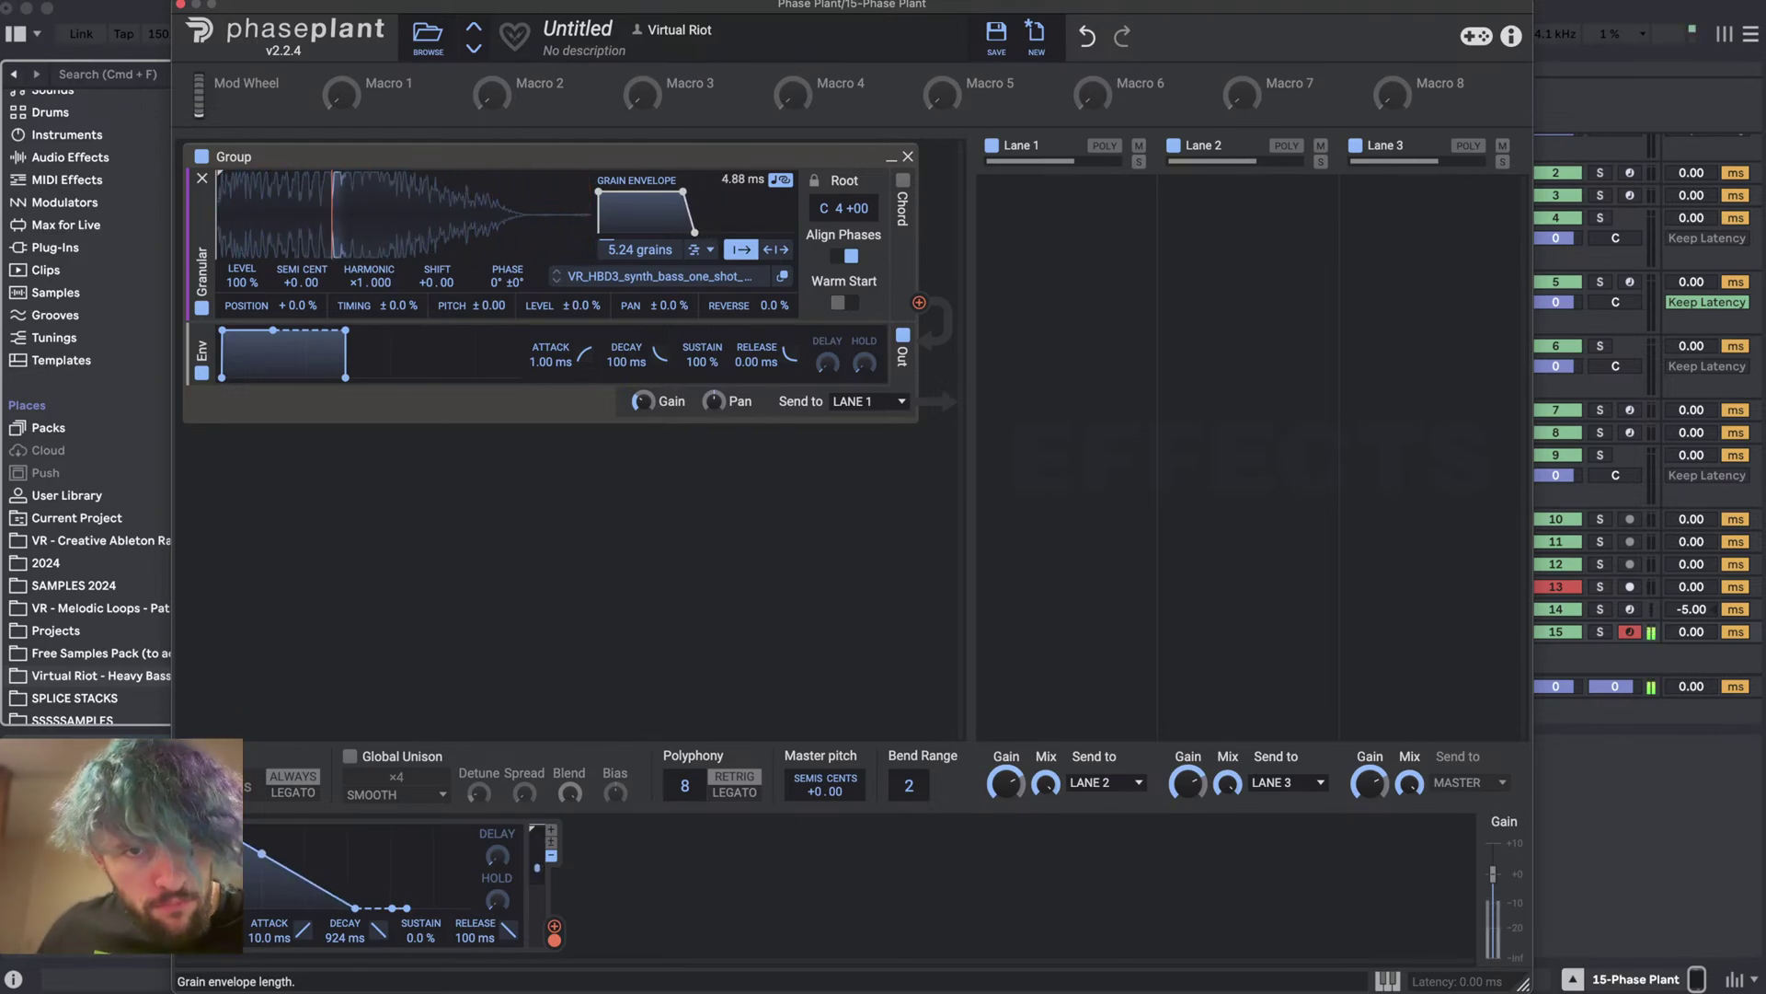
# - Switch the granular generator to the bipolar midpoint position mode and raise the density to 10.8 grains
pyautogui.moveTo(298, 306); pyautogui.dragTo(303, 317)
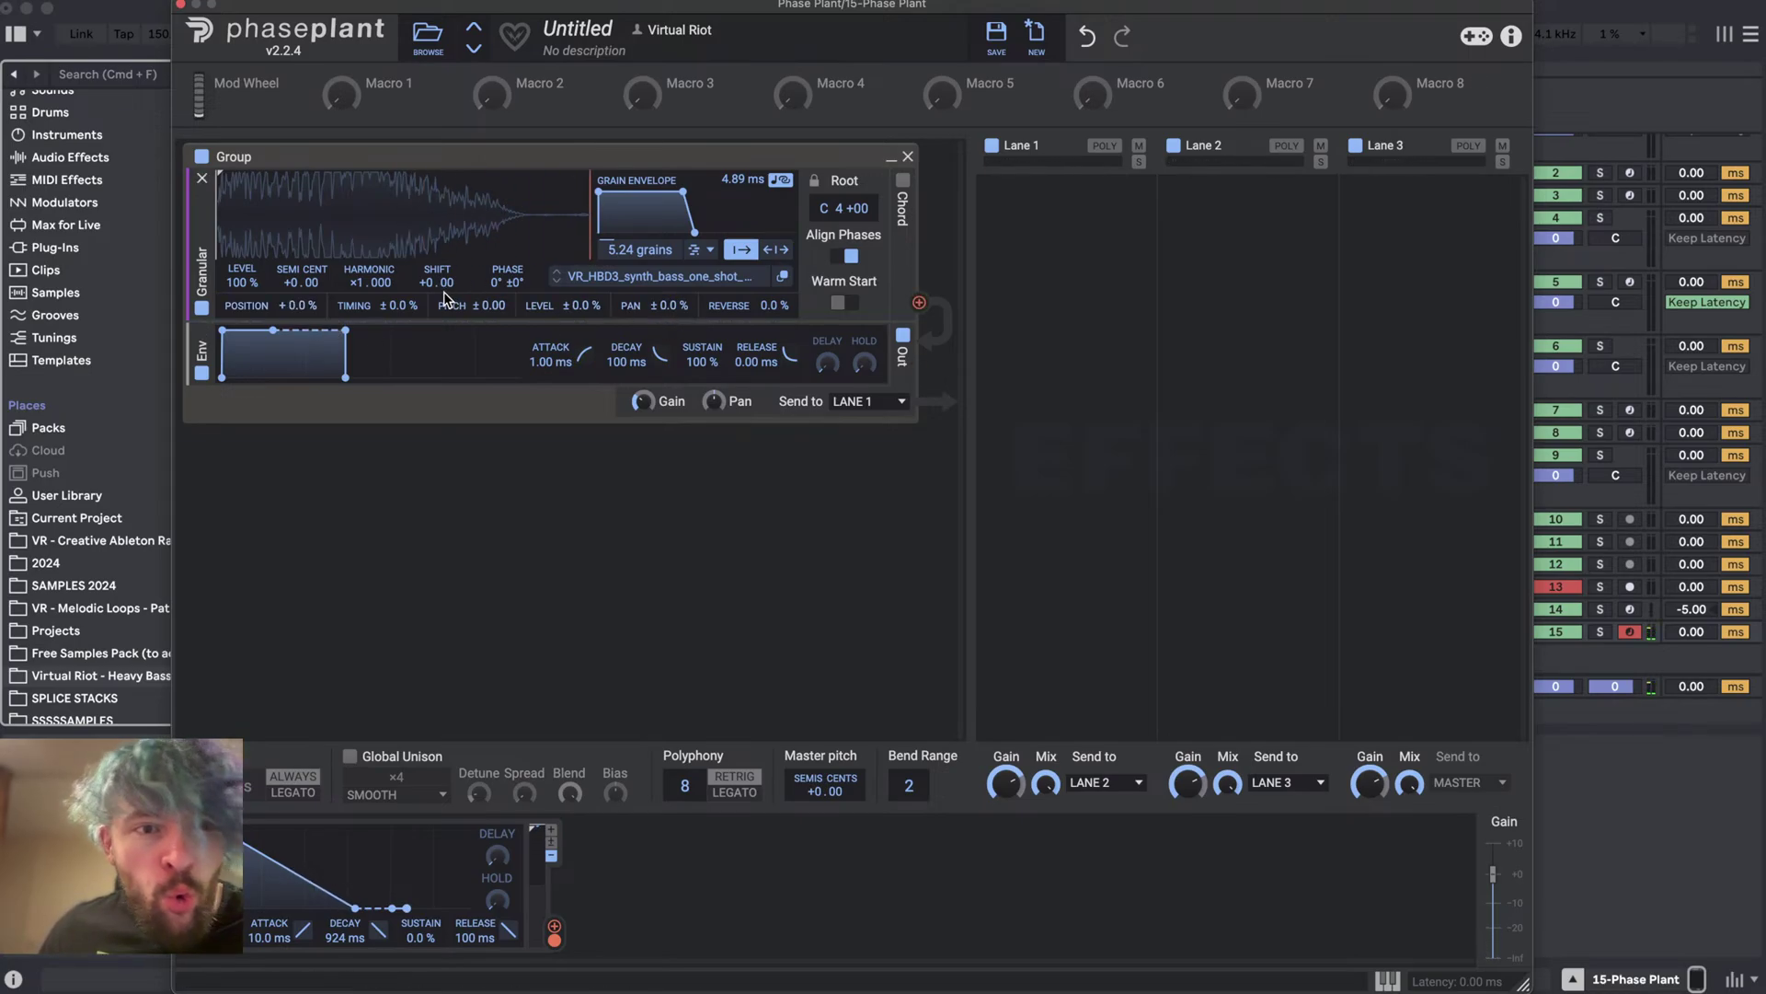
pyautogui.click(776, 250)
pyautogui.moveTo(299, 305)
pyautogui.mouseDown()
pyautogui.moveTo(299, 276)
pyautogui.moveTo(299, 313)
pyautogui.mouseUp()
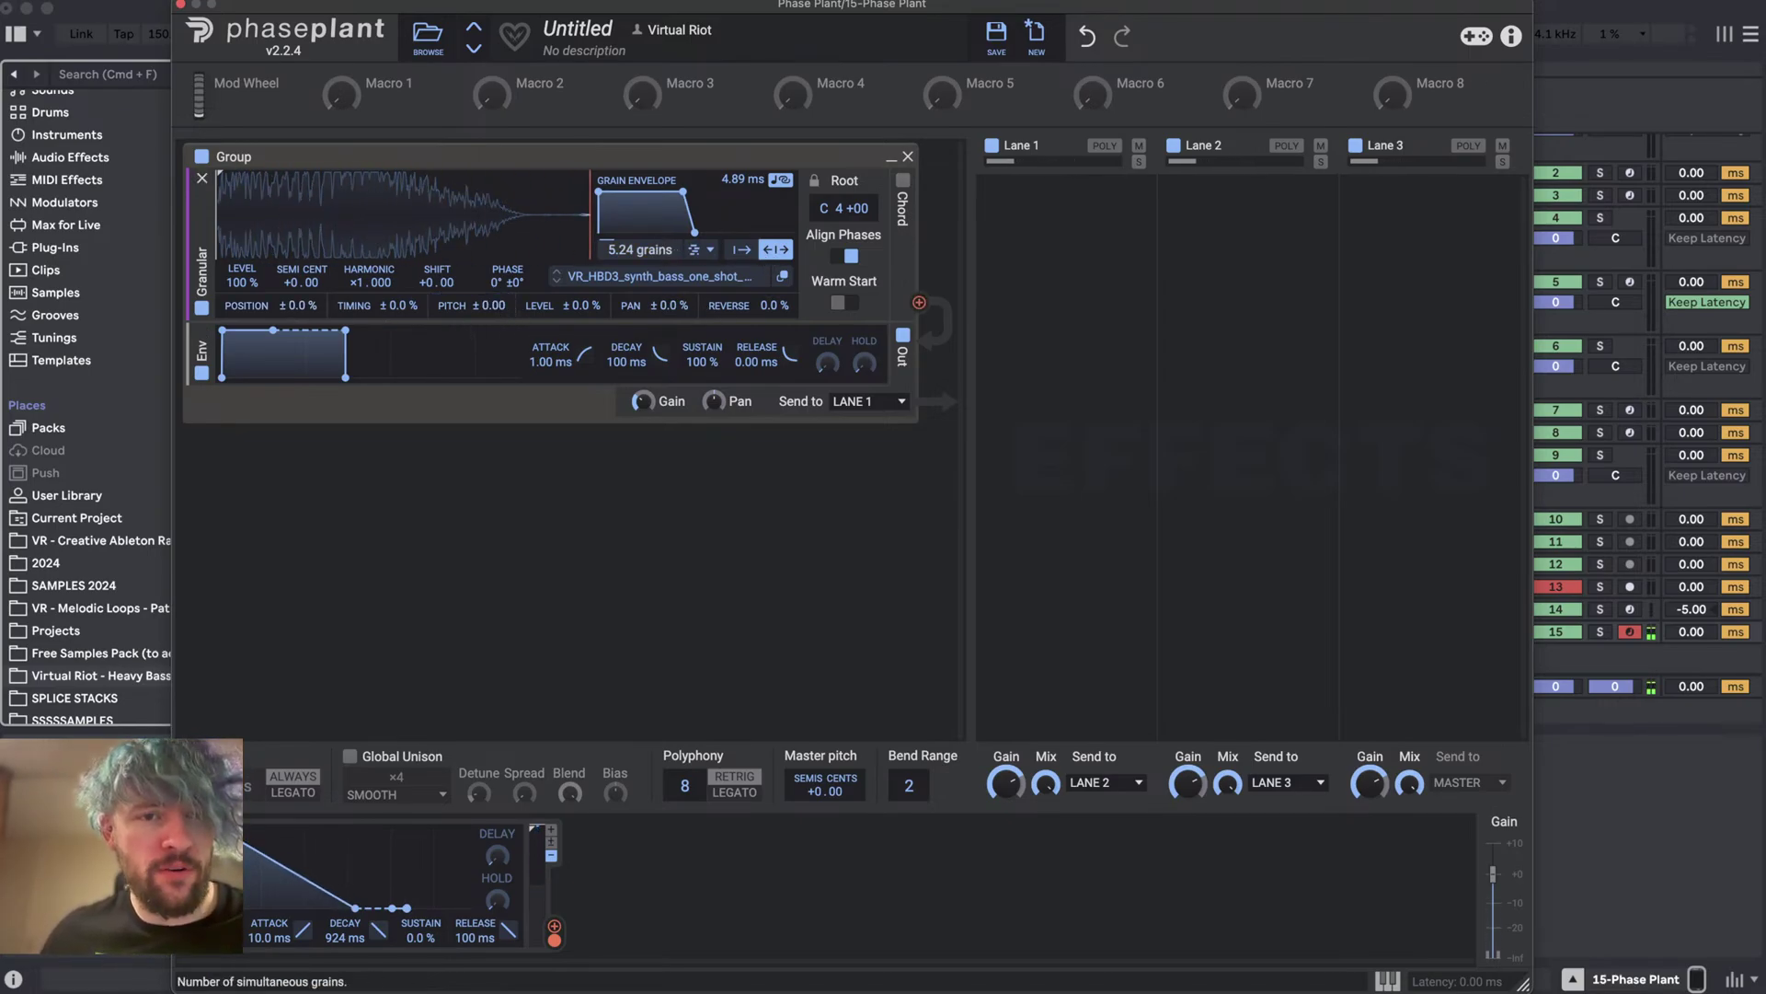
pyautogui.moveTo(639, 250); pyautogui.dragTo(639, 240)
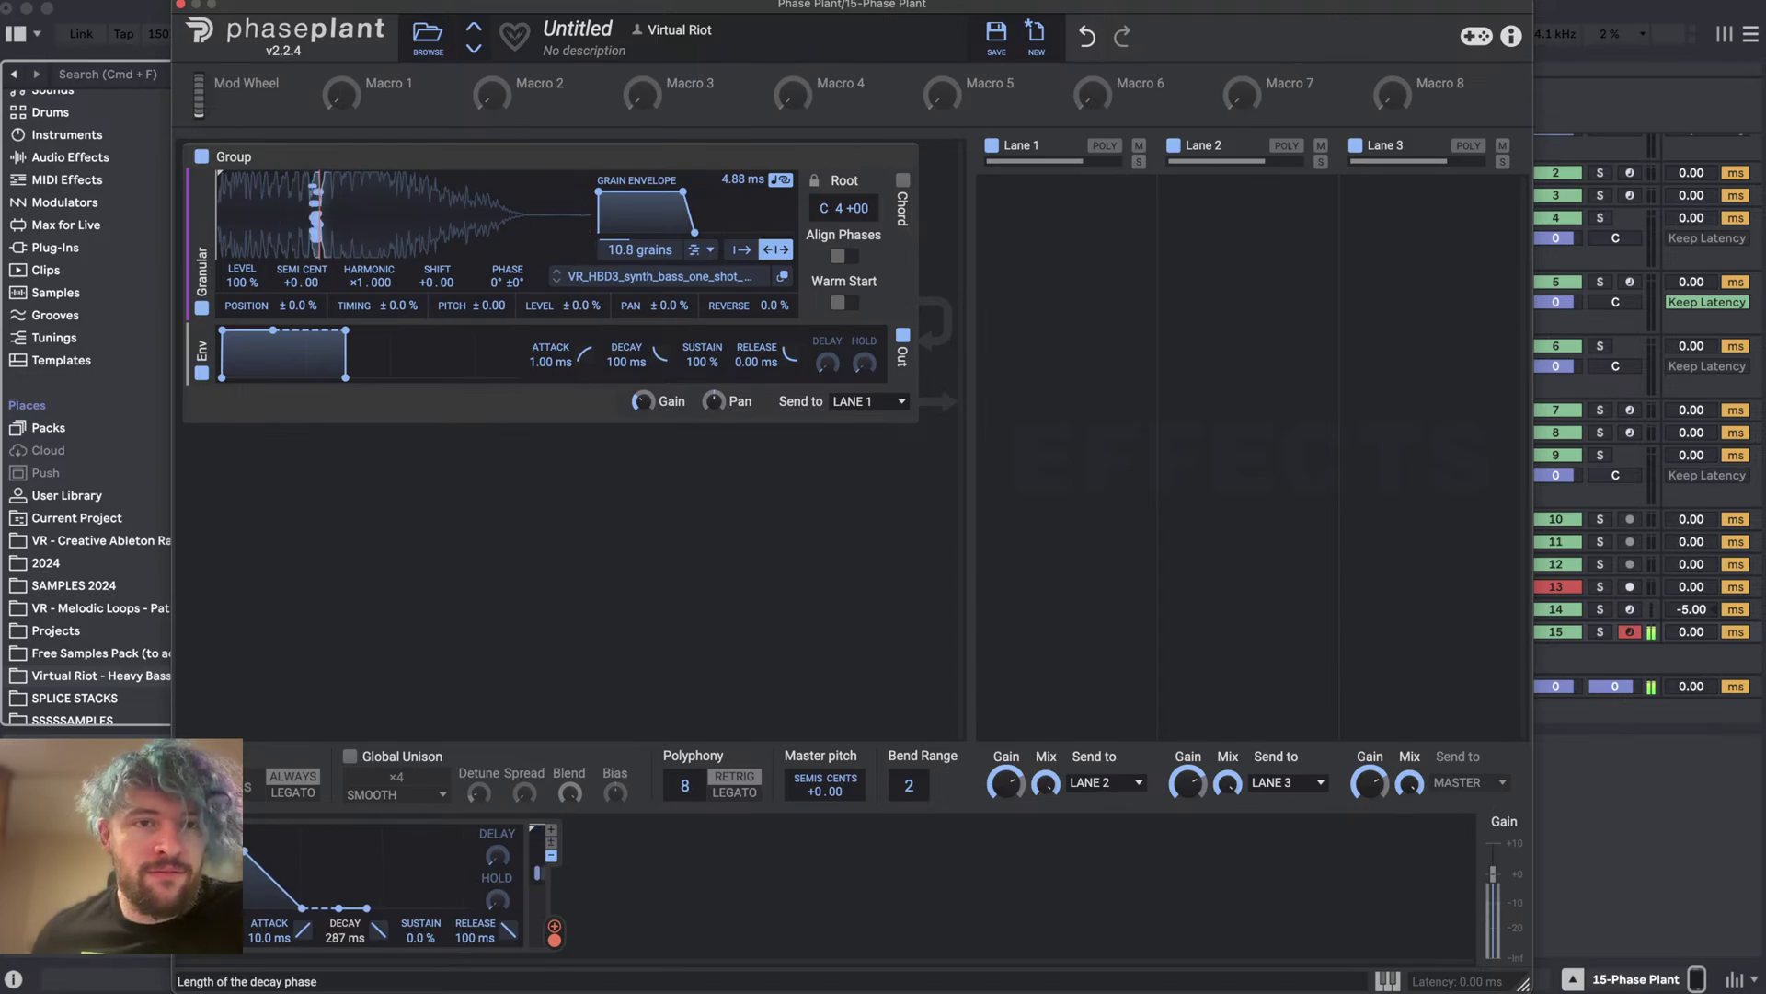
# - Try an envelope decay of 1.11 s and a much shorter one, and delete the envelope modulator
pyautogui.moveTo(301, 906); pyautogui.dragTo(388, 908)
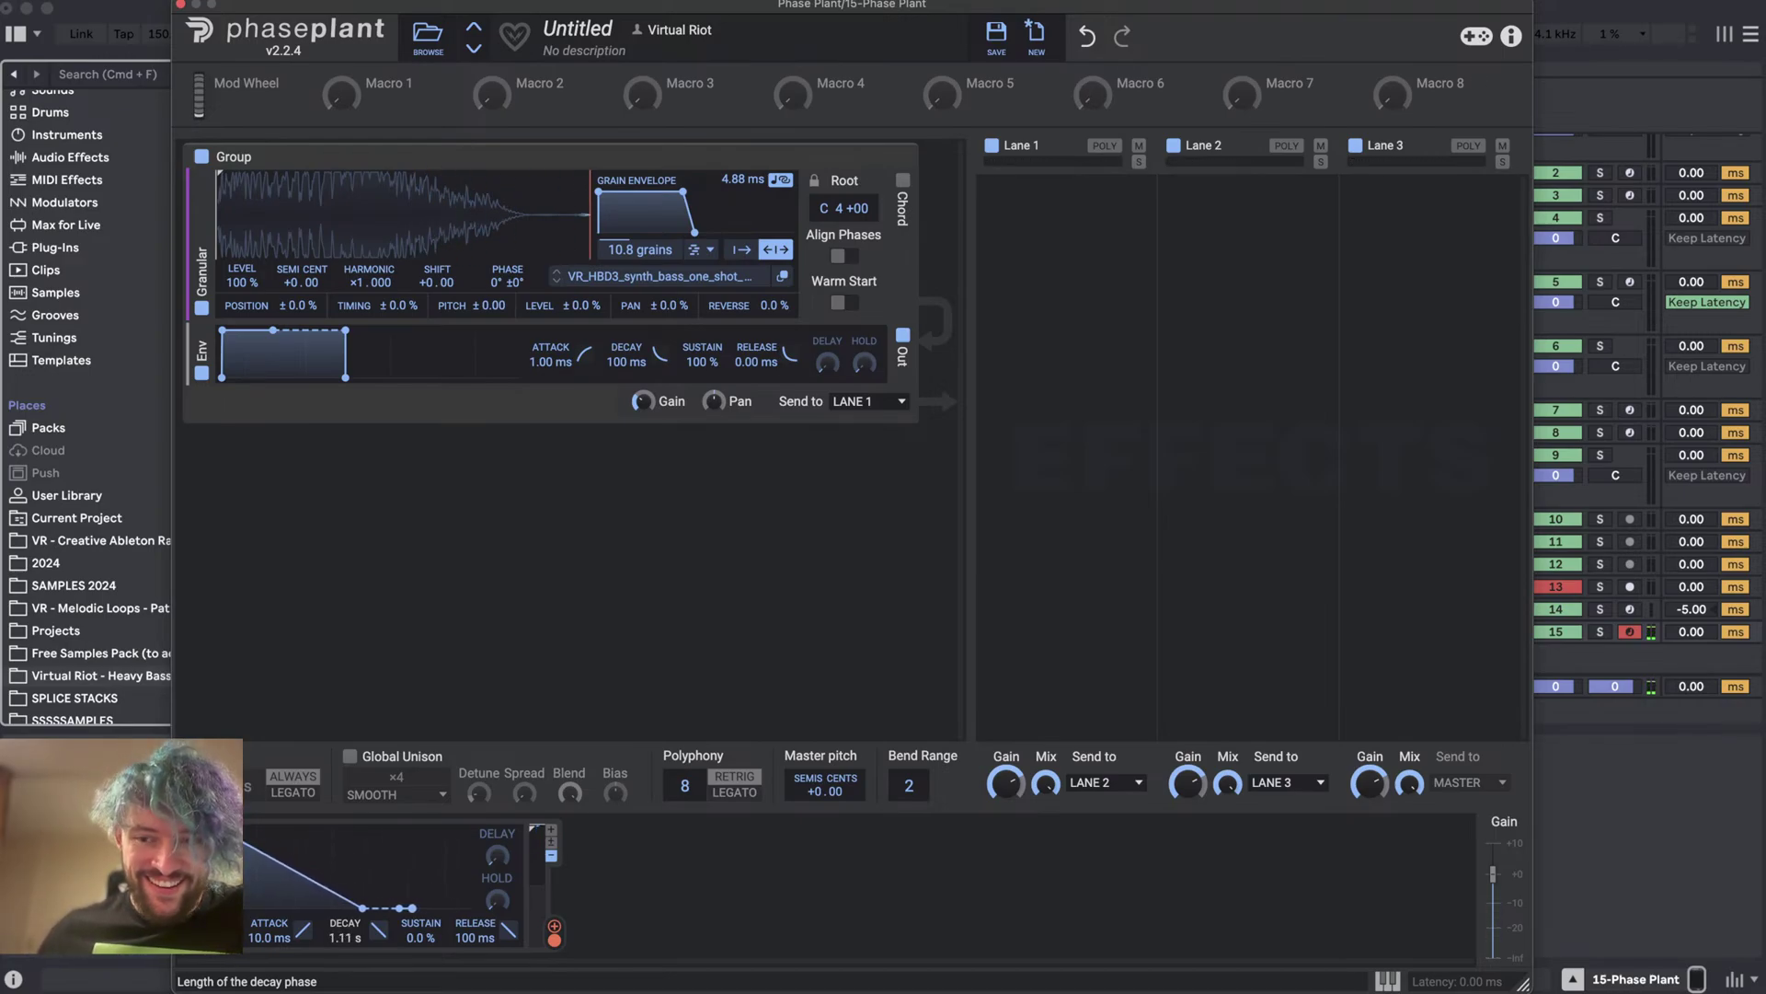
pyautogui.moveTo(339, 938); pyautogui.dragTo(339, 975)
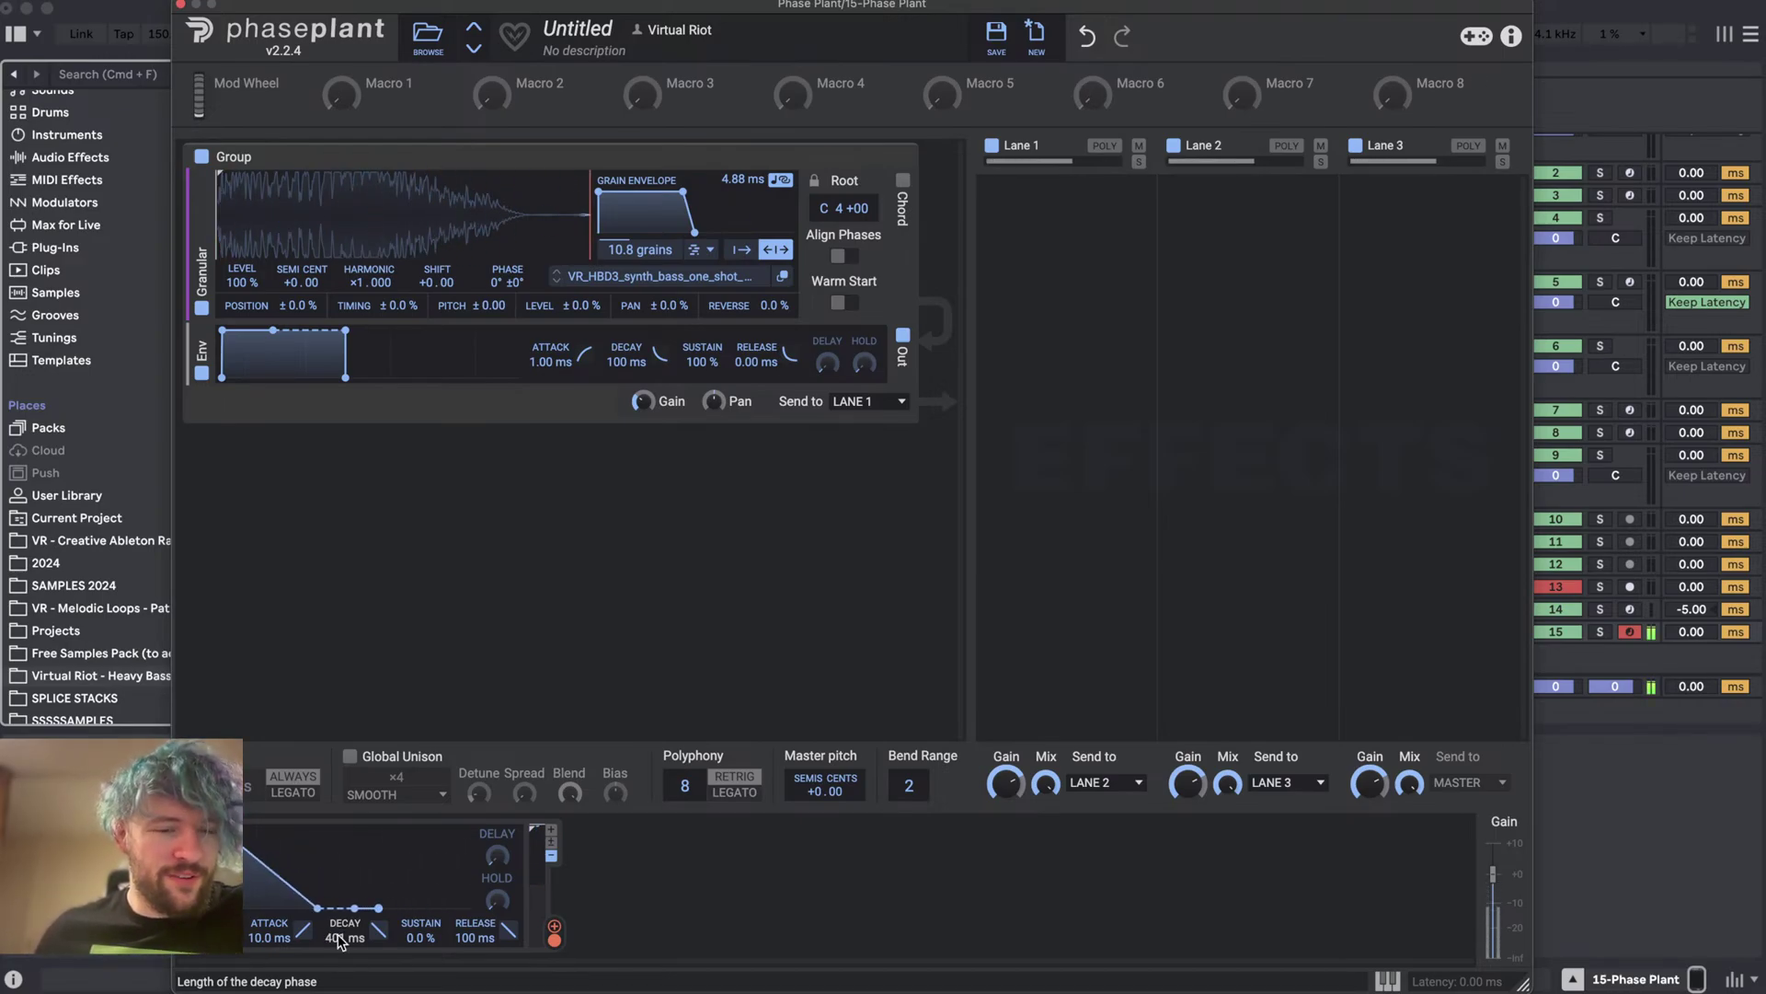
pyautogui.press('Delete')
# - Add a sine LFO modulator, route it to the sample's playback position, and set its rate to 1.508 Hz
pyautogui.click(285, 867)
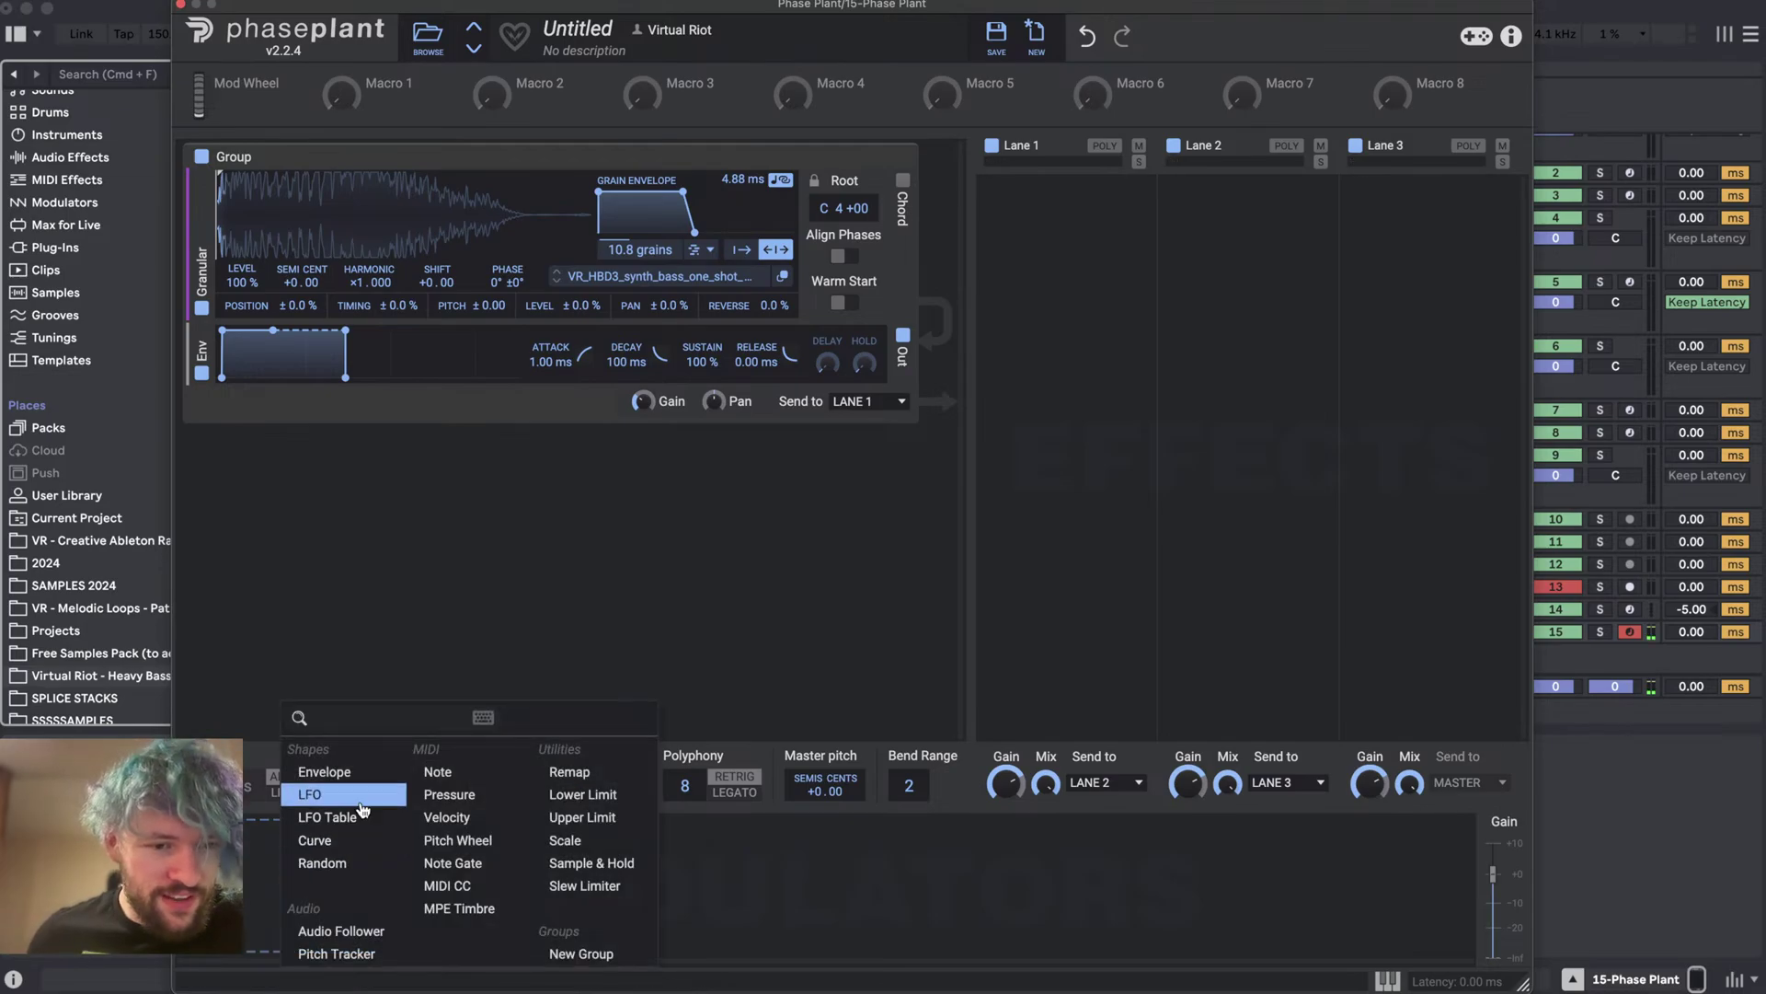
pyautogui.click(339, 797)
pyautogui.moveTo(622, 940); pyautogui.dragTo(214, 188)
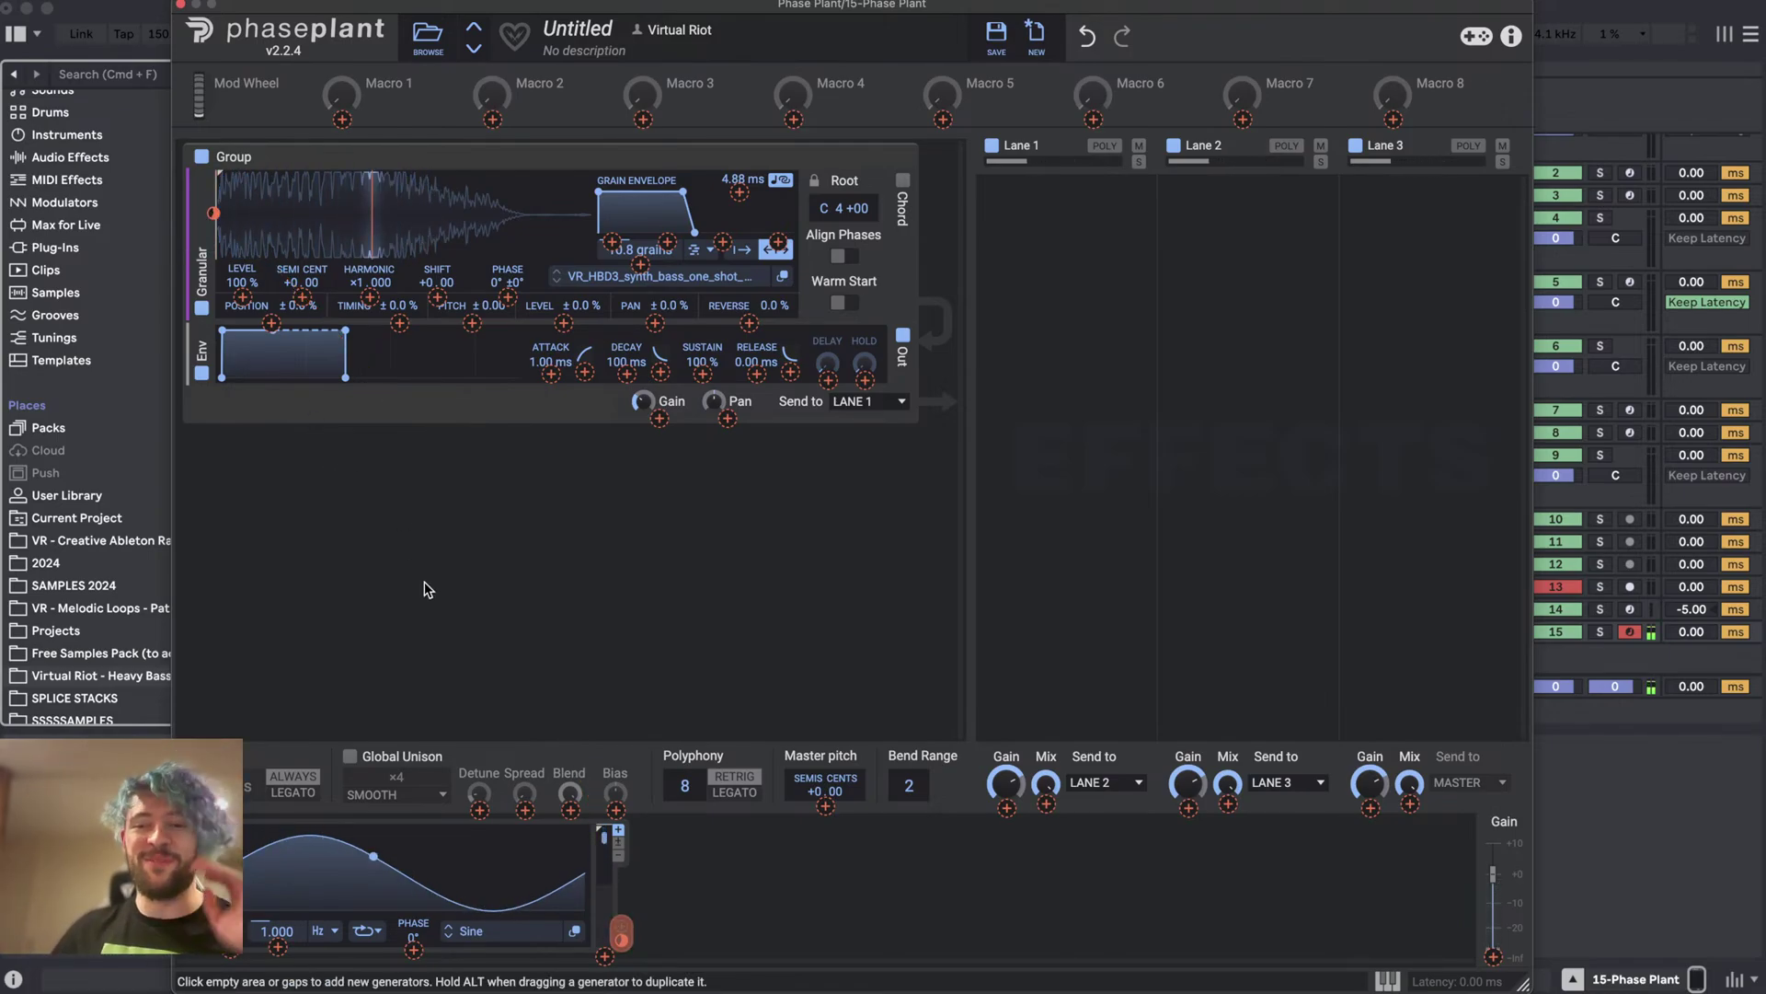
pyautogui.moveTo(214, 213)
pyautogui.moveTo(213, 213); pyautogui.dragTo(213, 201)
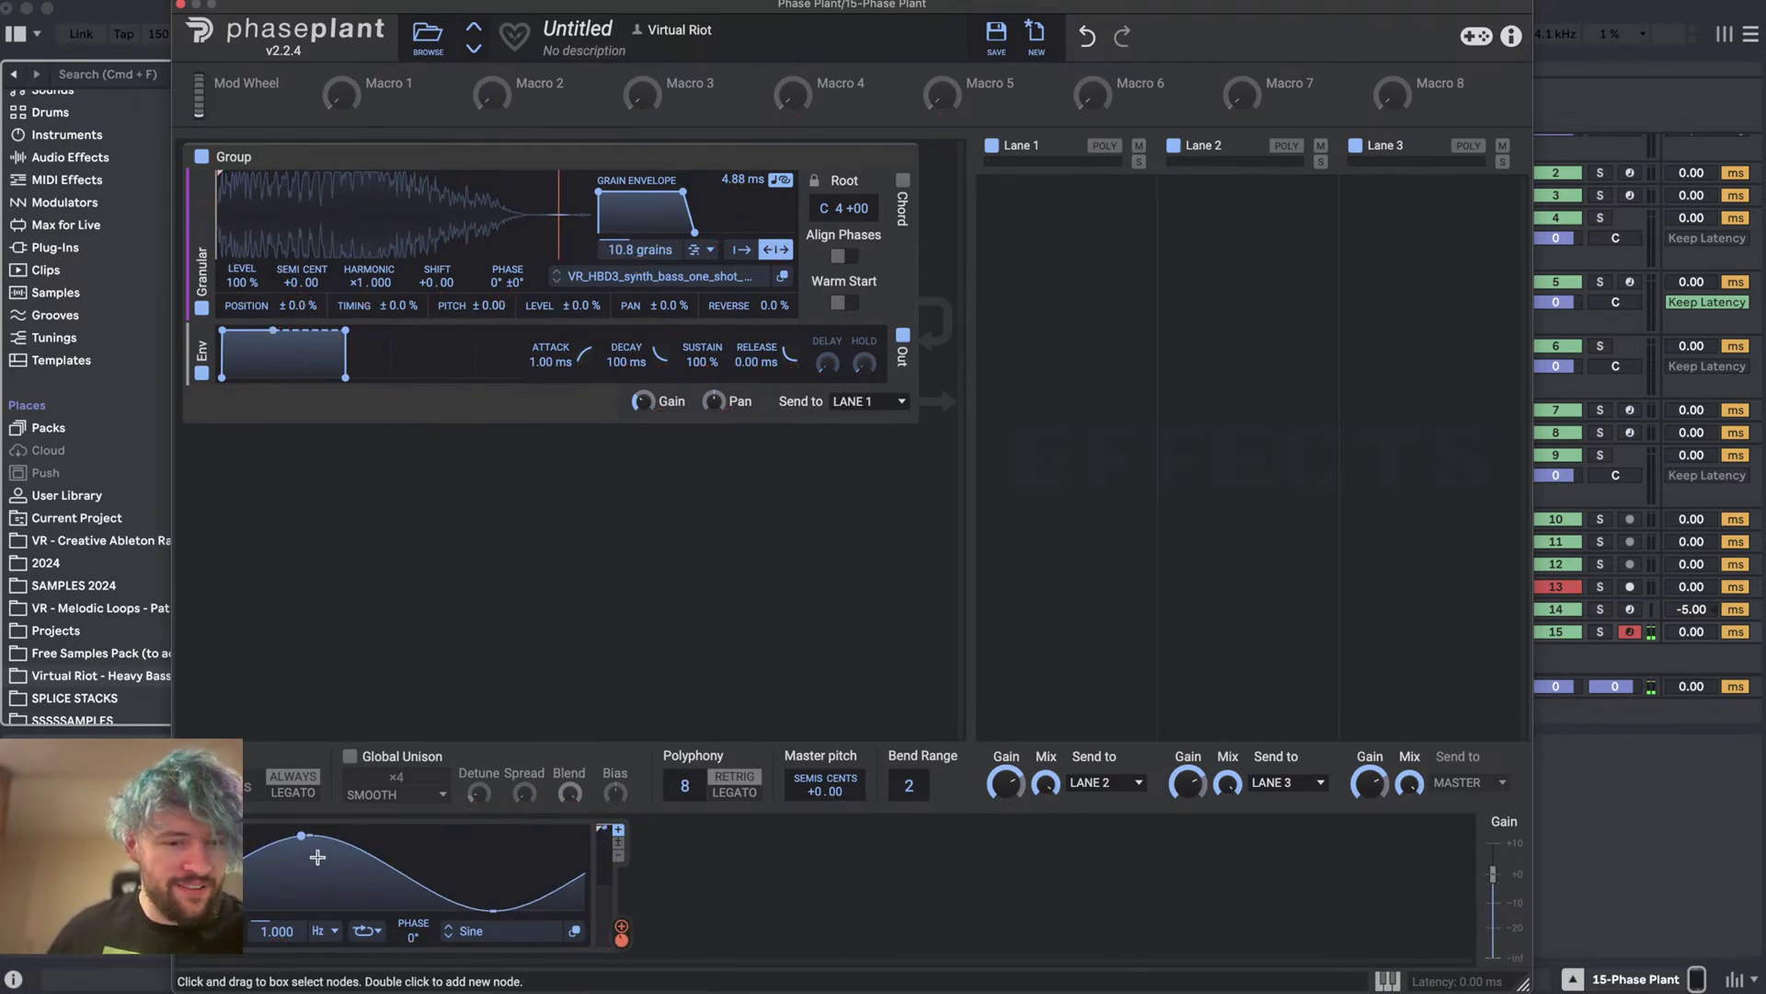
pyautogui.moveTo(276, 931)
pyautogui.mouseDown()
pyautogui.moveTo(276, 909)
pyautogui.moveTo(276, 948)
pyautogui.mouseUp()
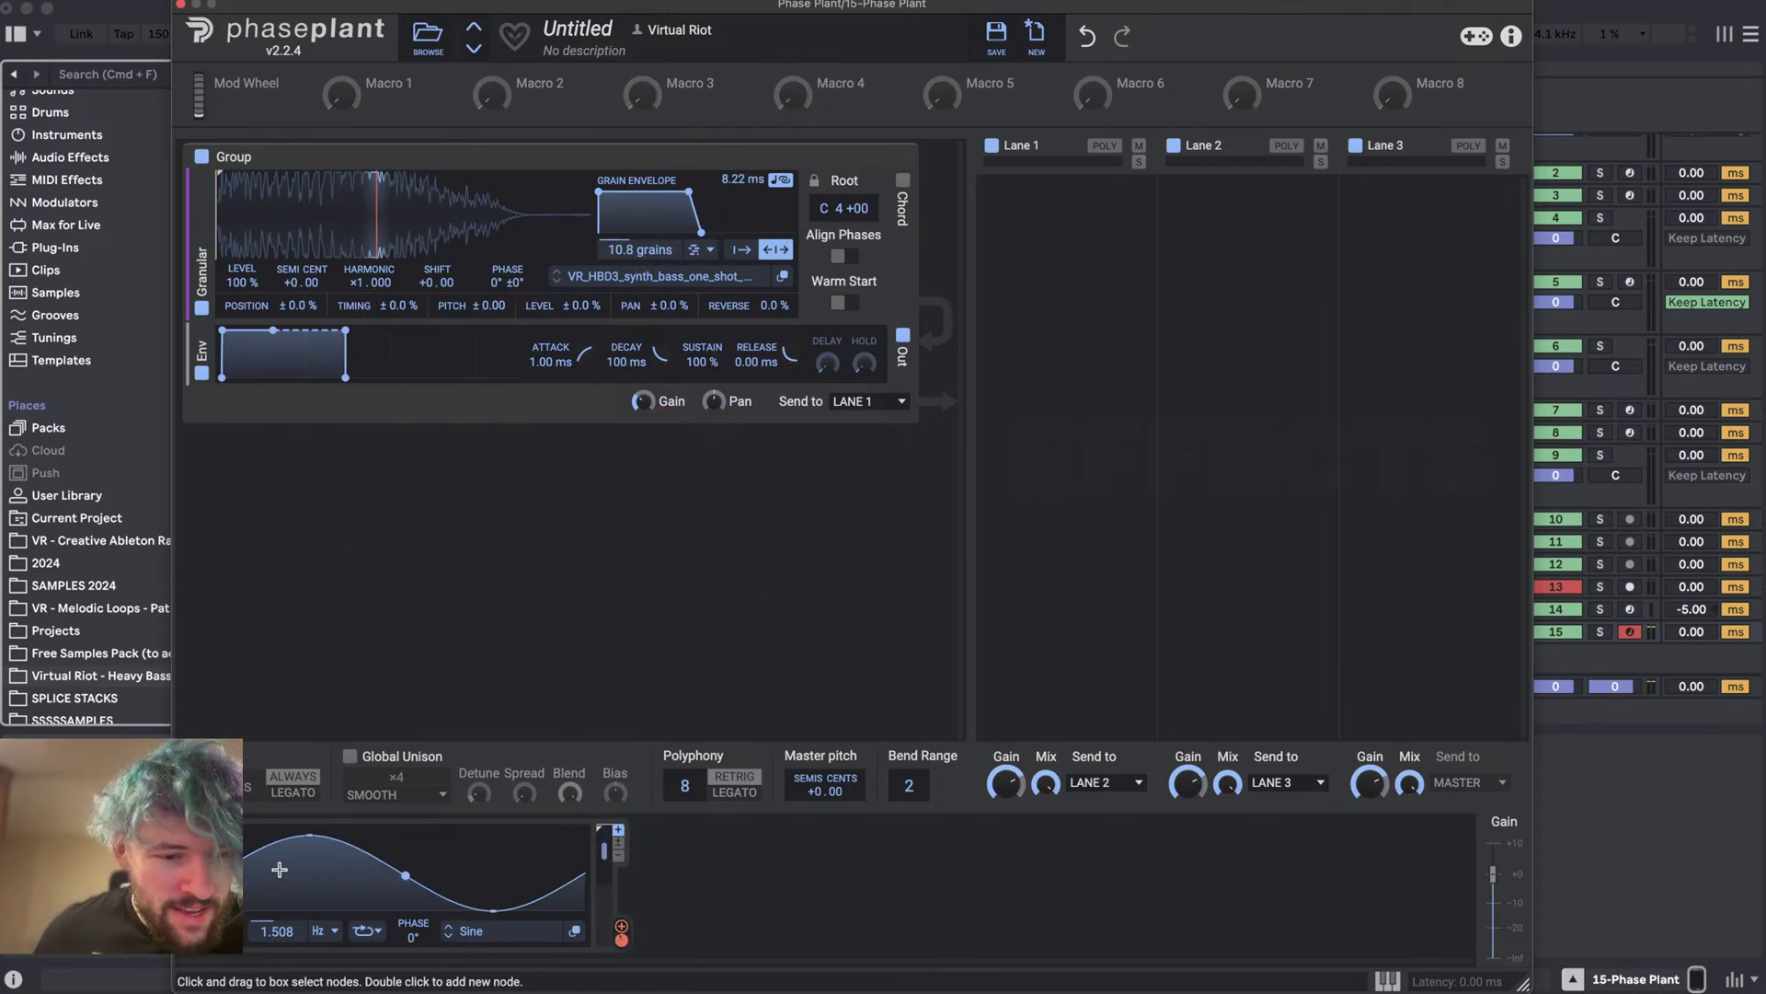
# - Duplicate the LFO, set the copy's rate to 0.648 Hz, and route it to the grain length
pyautogui.click(575, 931)
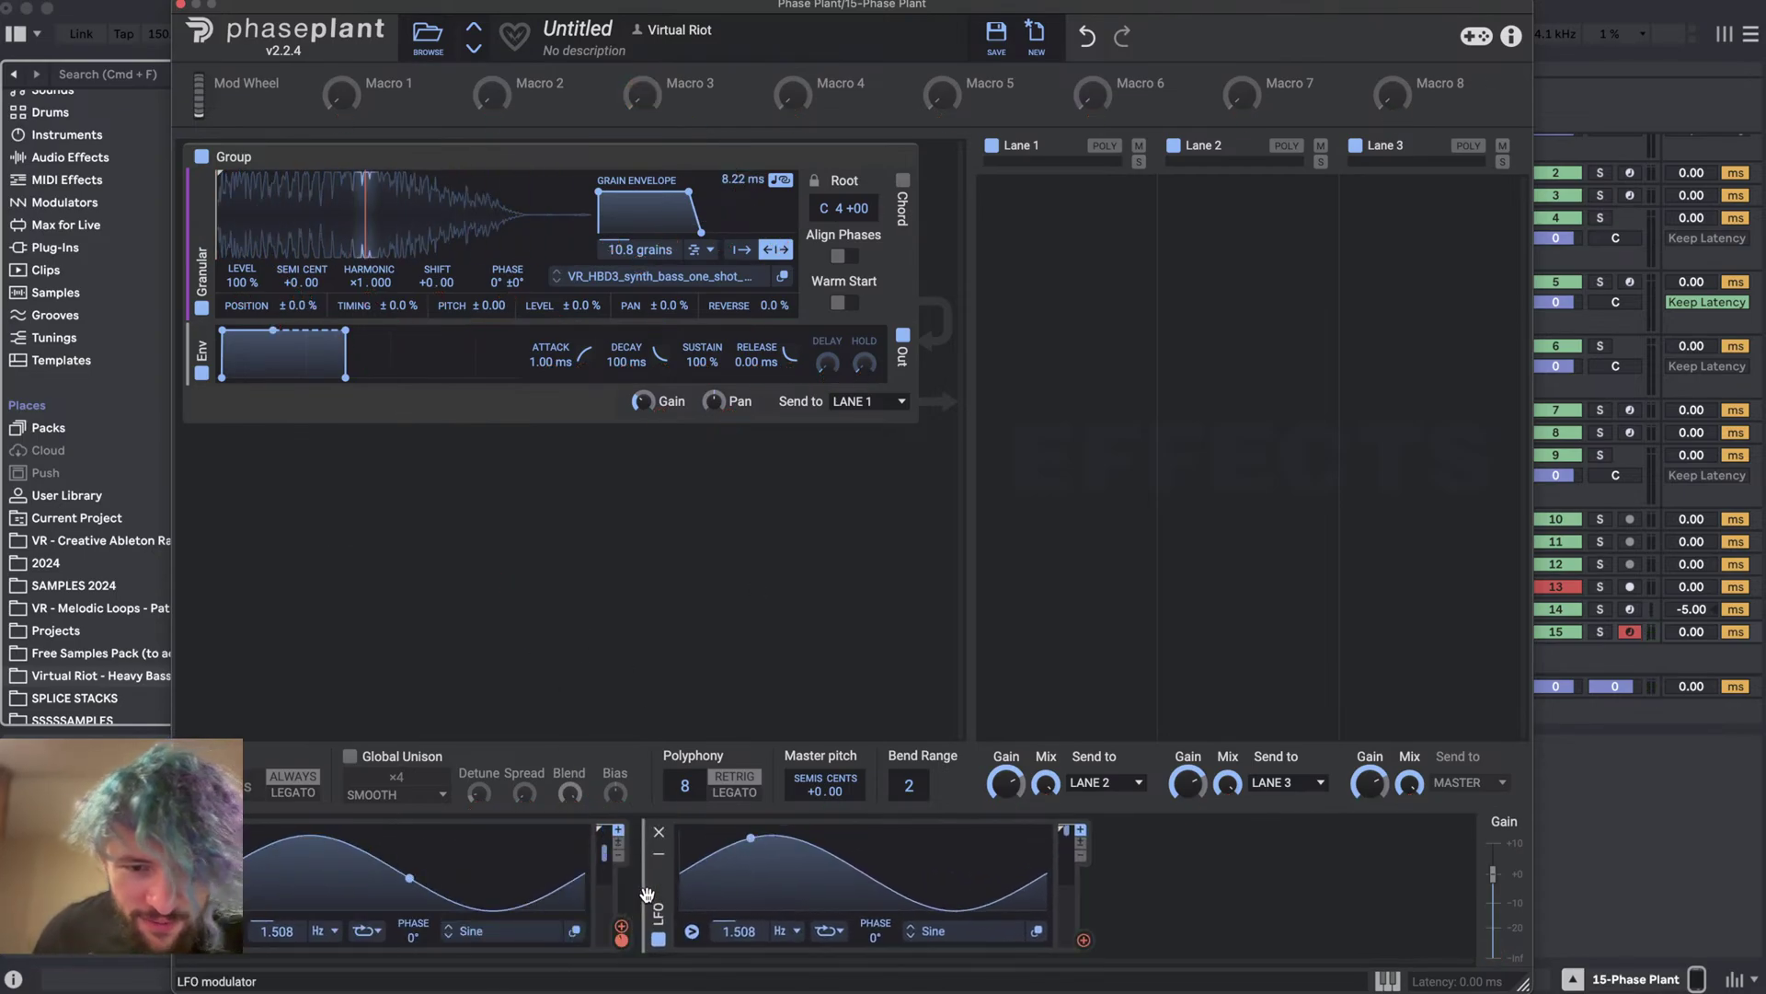
pyautogui.moveTo(758, 925); pyautogui.dragTo(760, 961)
pyautogui.moveTo(1084, 940); pyautogui.dragTo(1086, 940)
pyautogui.click(739, 193)
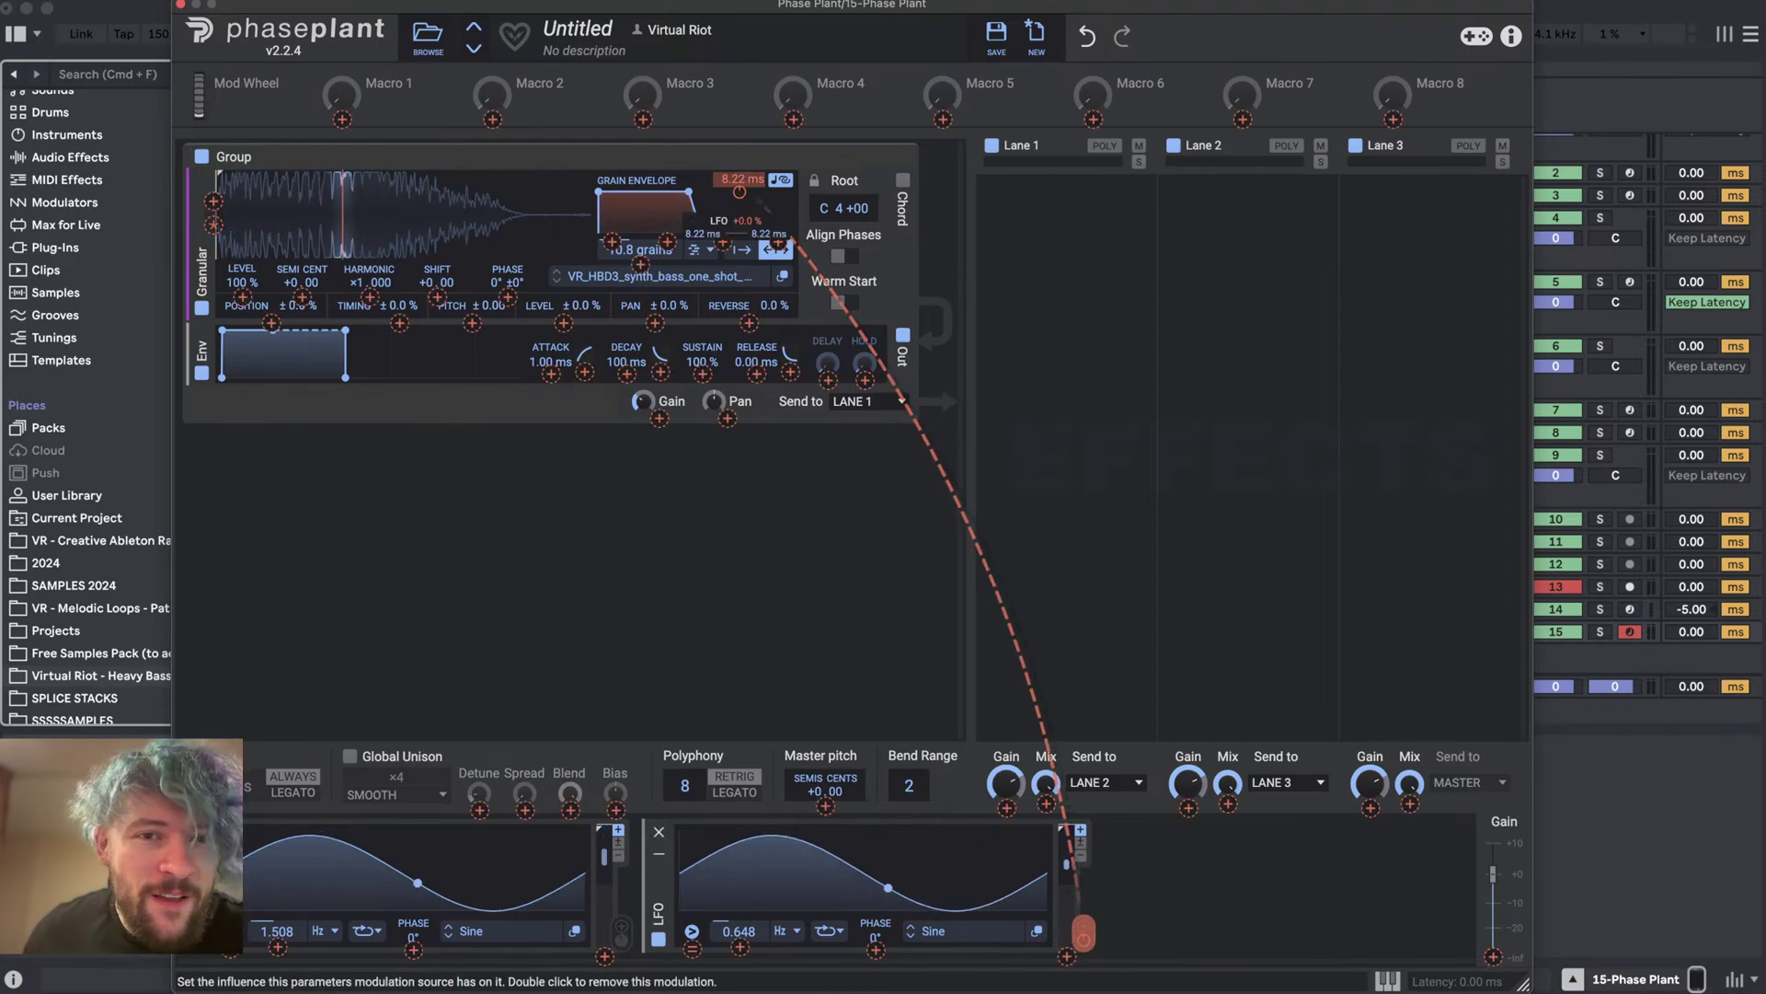
pyautogui.moveTo(738, 192)
pyautogui.mouseDown()
pyautogui.moveTo(739, 216)
pyautogui.moveTo(743, 203)
pyautogui.mouseUp()
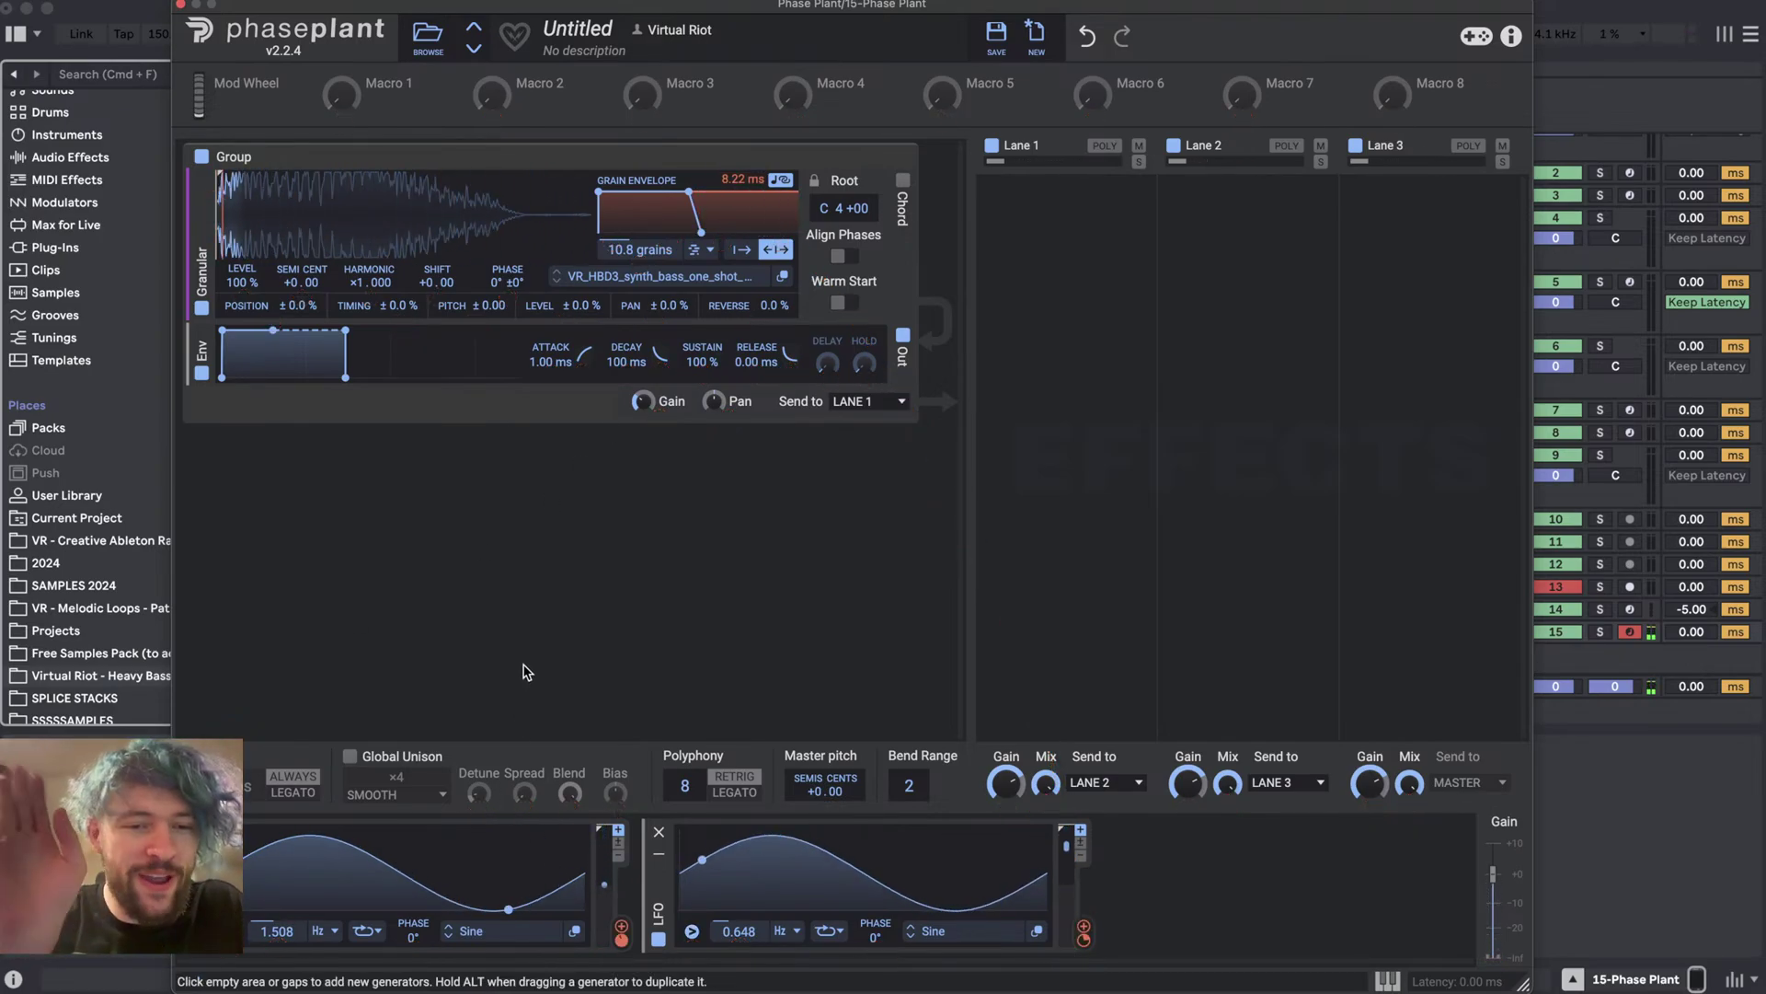
# - Remove both LFO modulators and add a Random modulator in their place
pyautogui.click(197, 832)
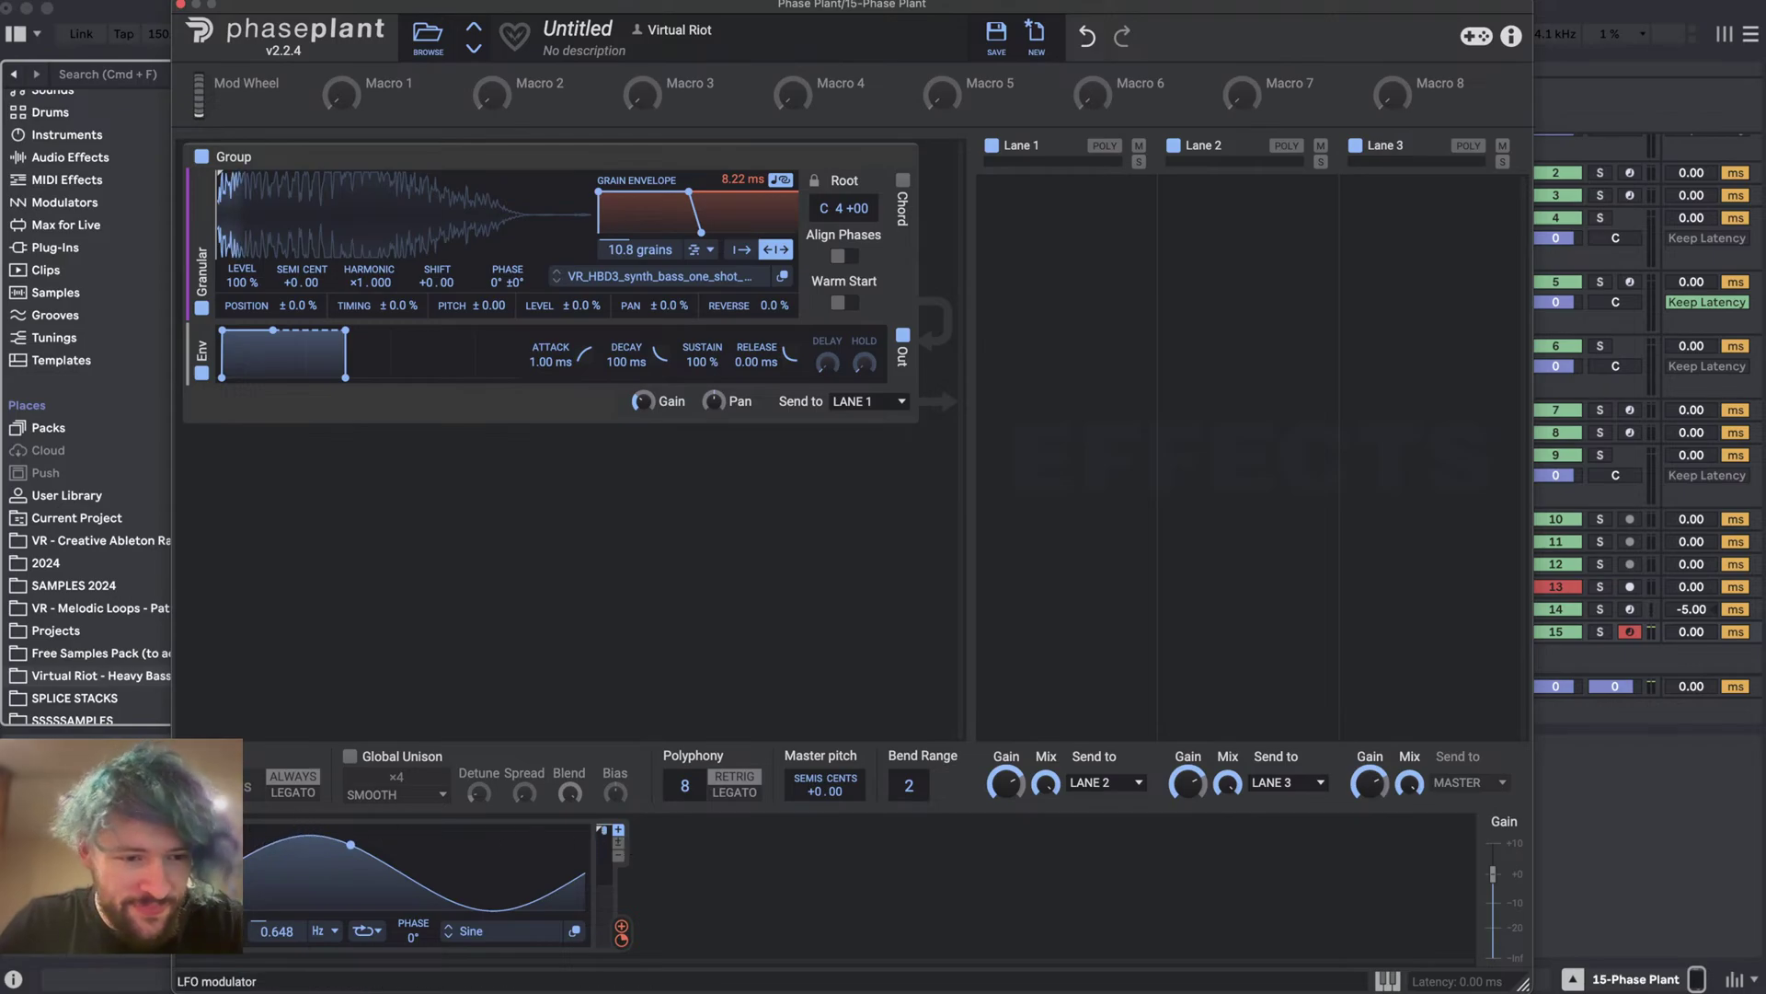
pyautogui.click(197, 831)
pyautogui.click(197, 832)
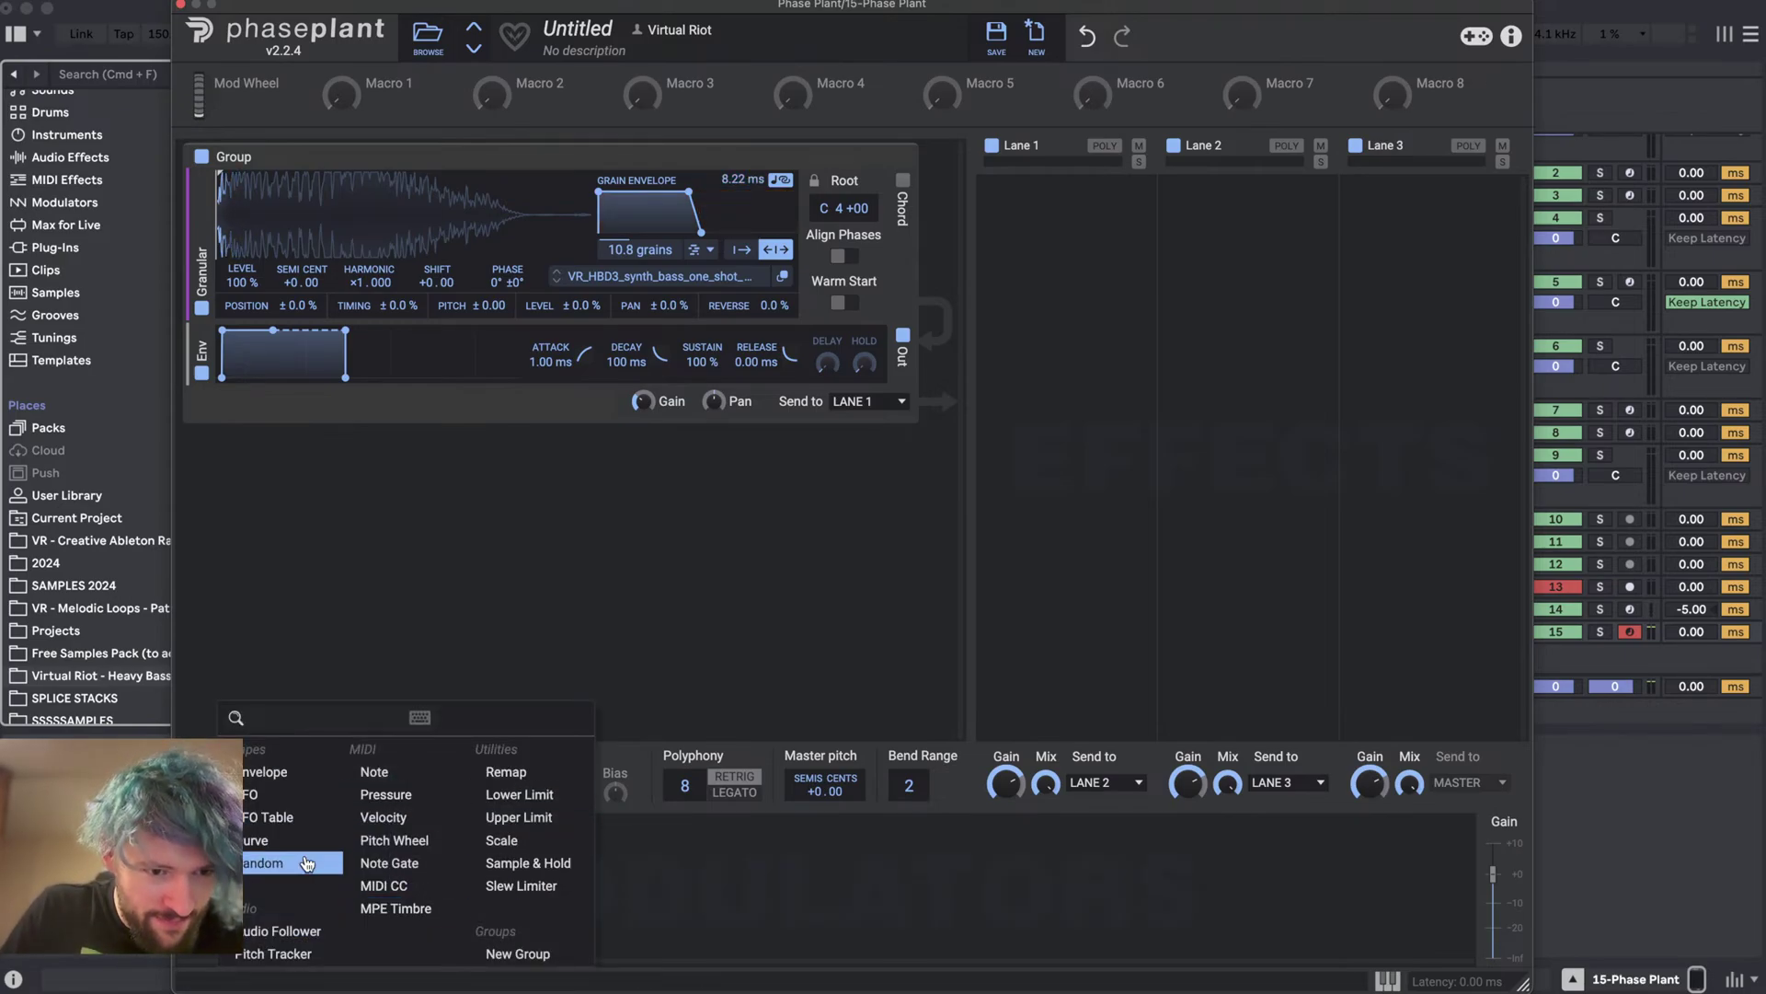
pyautogui.click(266, 863)
# - Give the Random modulator 100% smoothing and a Macro 1-controlled rate of 0.924 Hz, and route it to the playback position at +100%
pyautogui.moveTo(418, 937); pyautogui.dragTo(418, 883)
pyautogui.moveTo(276, 931)
pyautogui.mouseDown()
pyautogui.moveTo(276, 906)
pyautogui.moveTo(276, 947)
pyautogui.mouseUp()
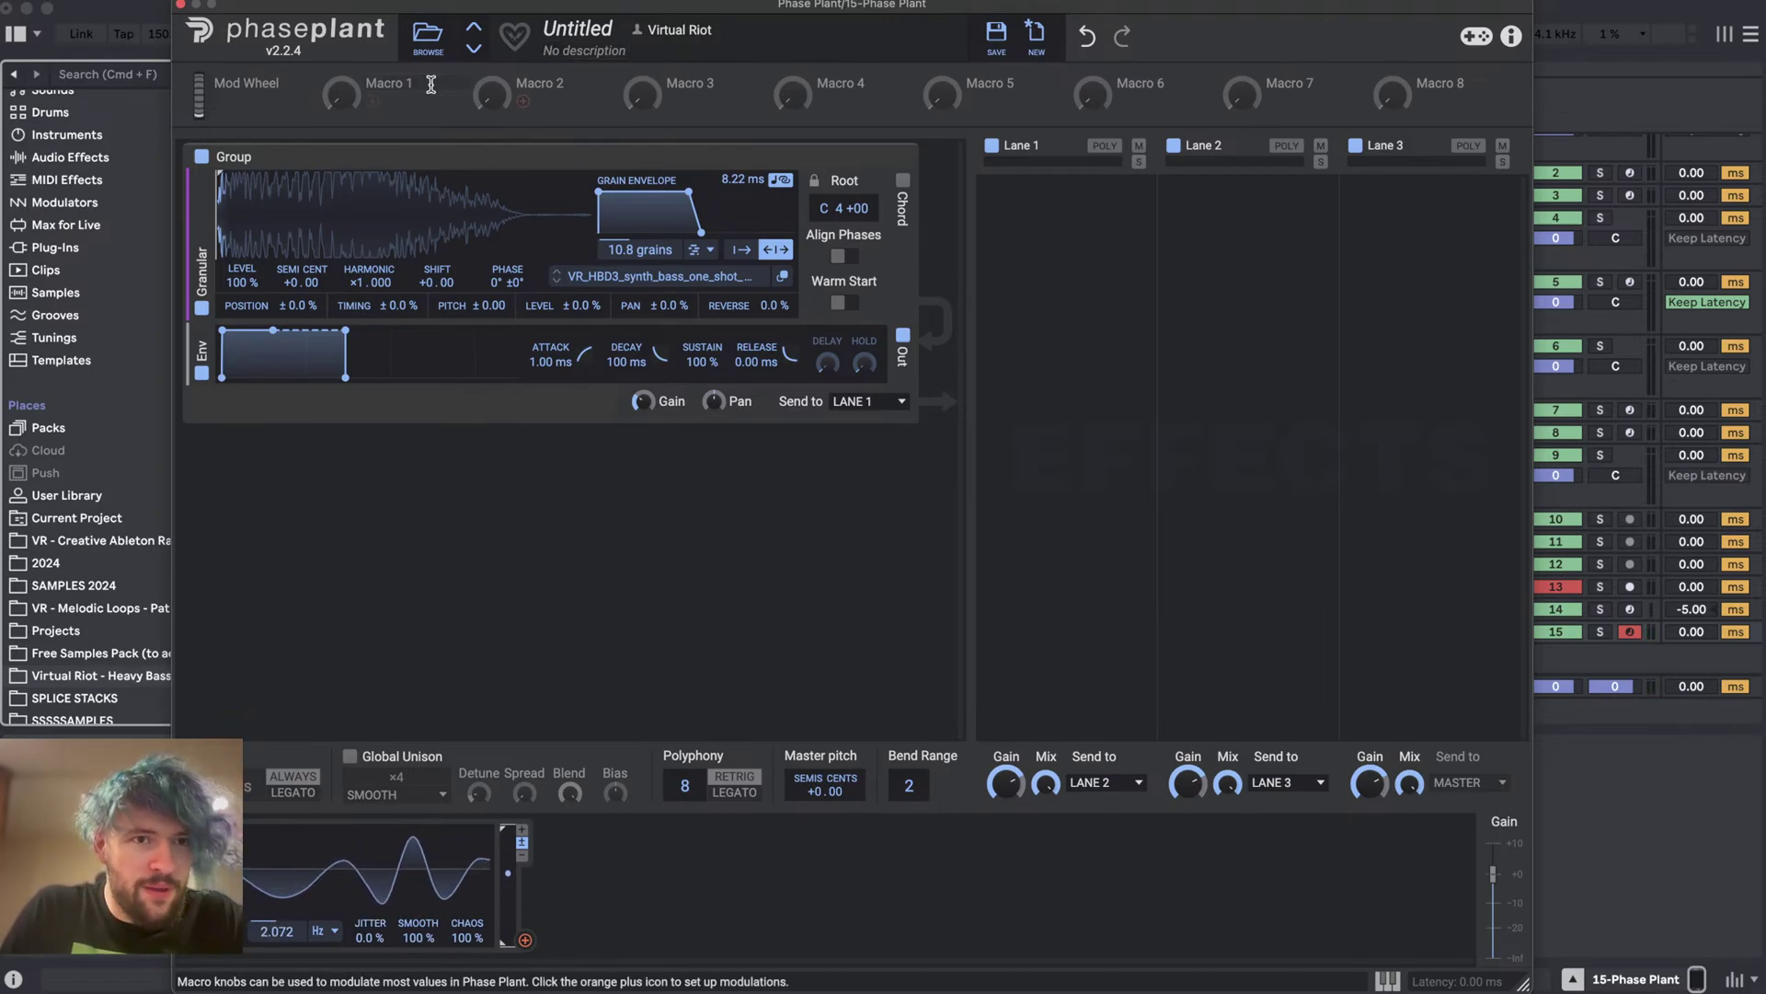
pyautogui.moveTo(374, 103); pyautogui.dragTo(277, 935)
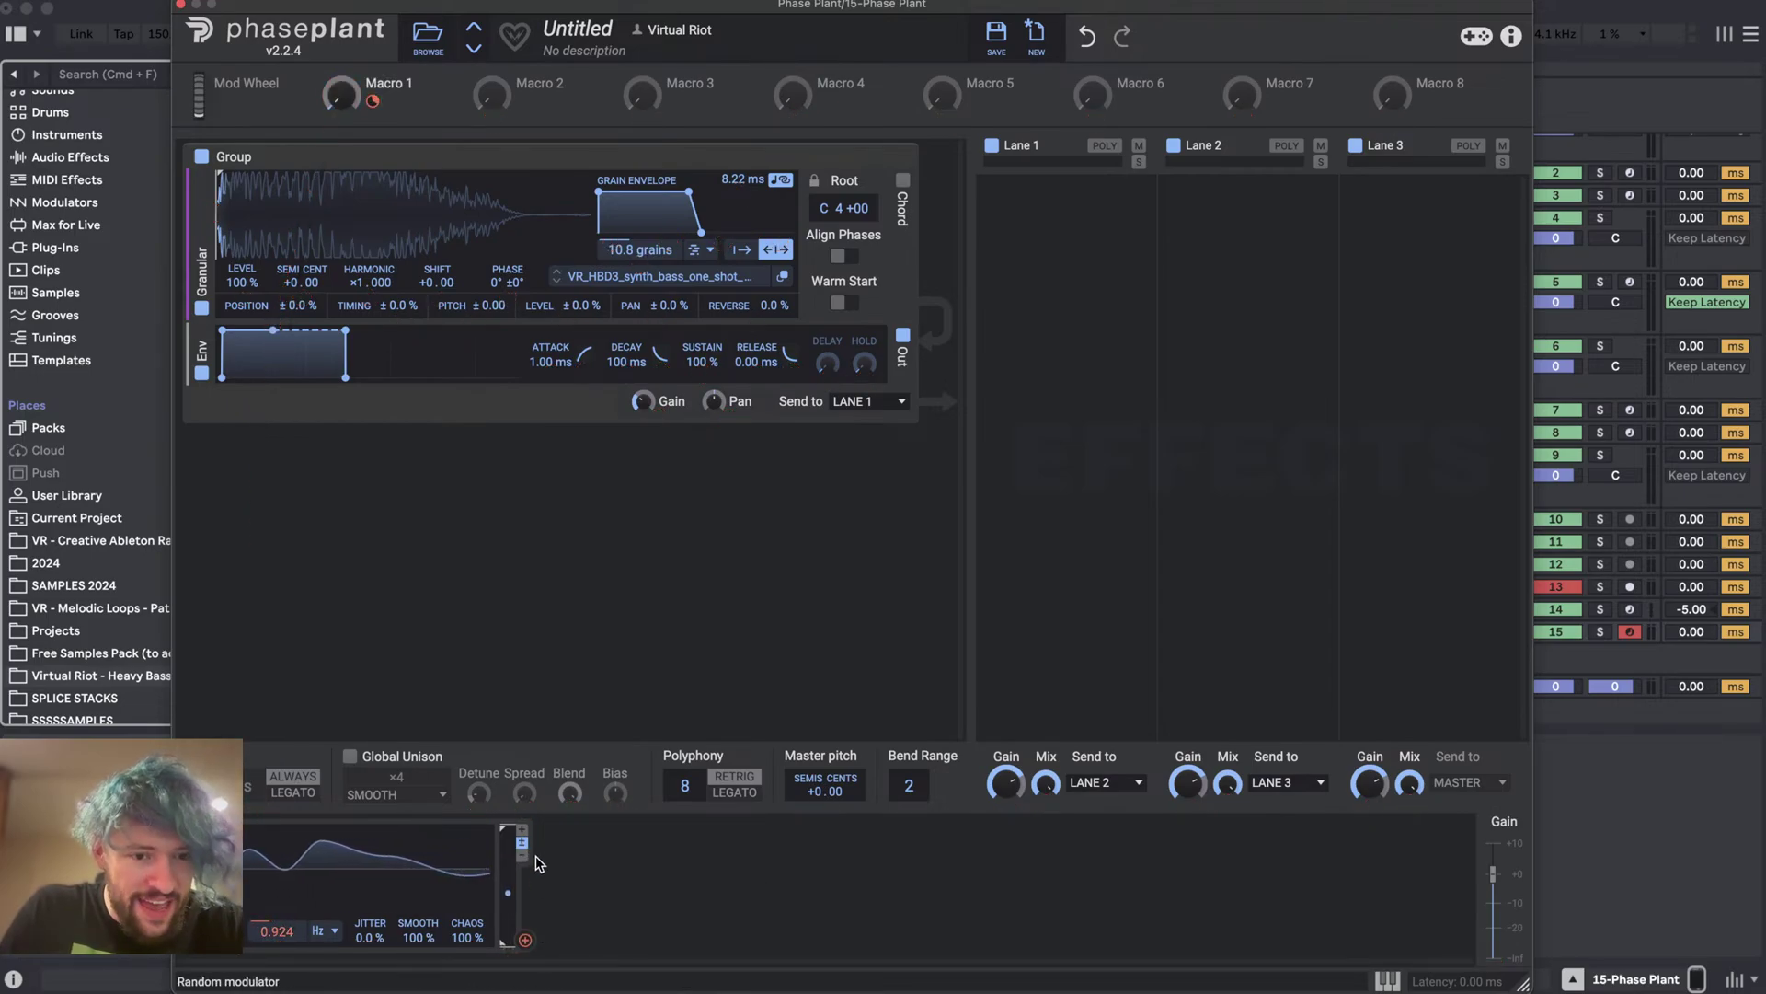
pyautogui.moveTo(526, 939); pyautogui.dragTo(214, 213)
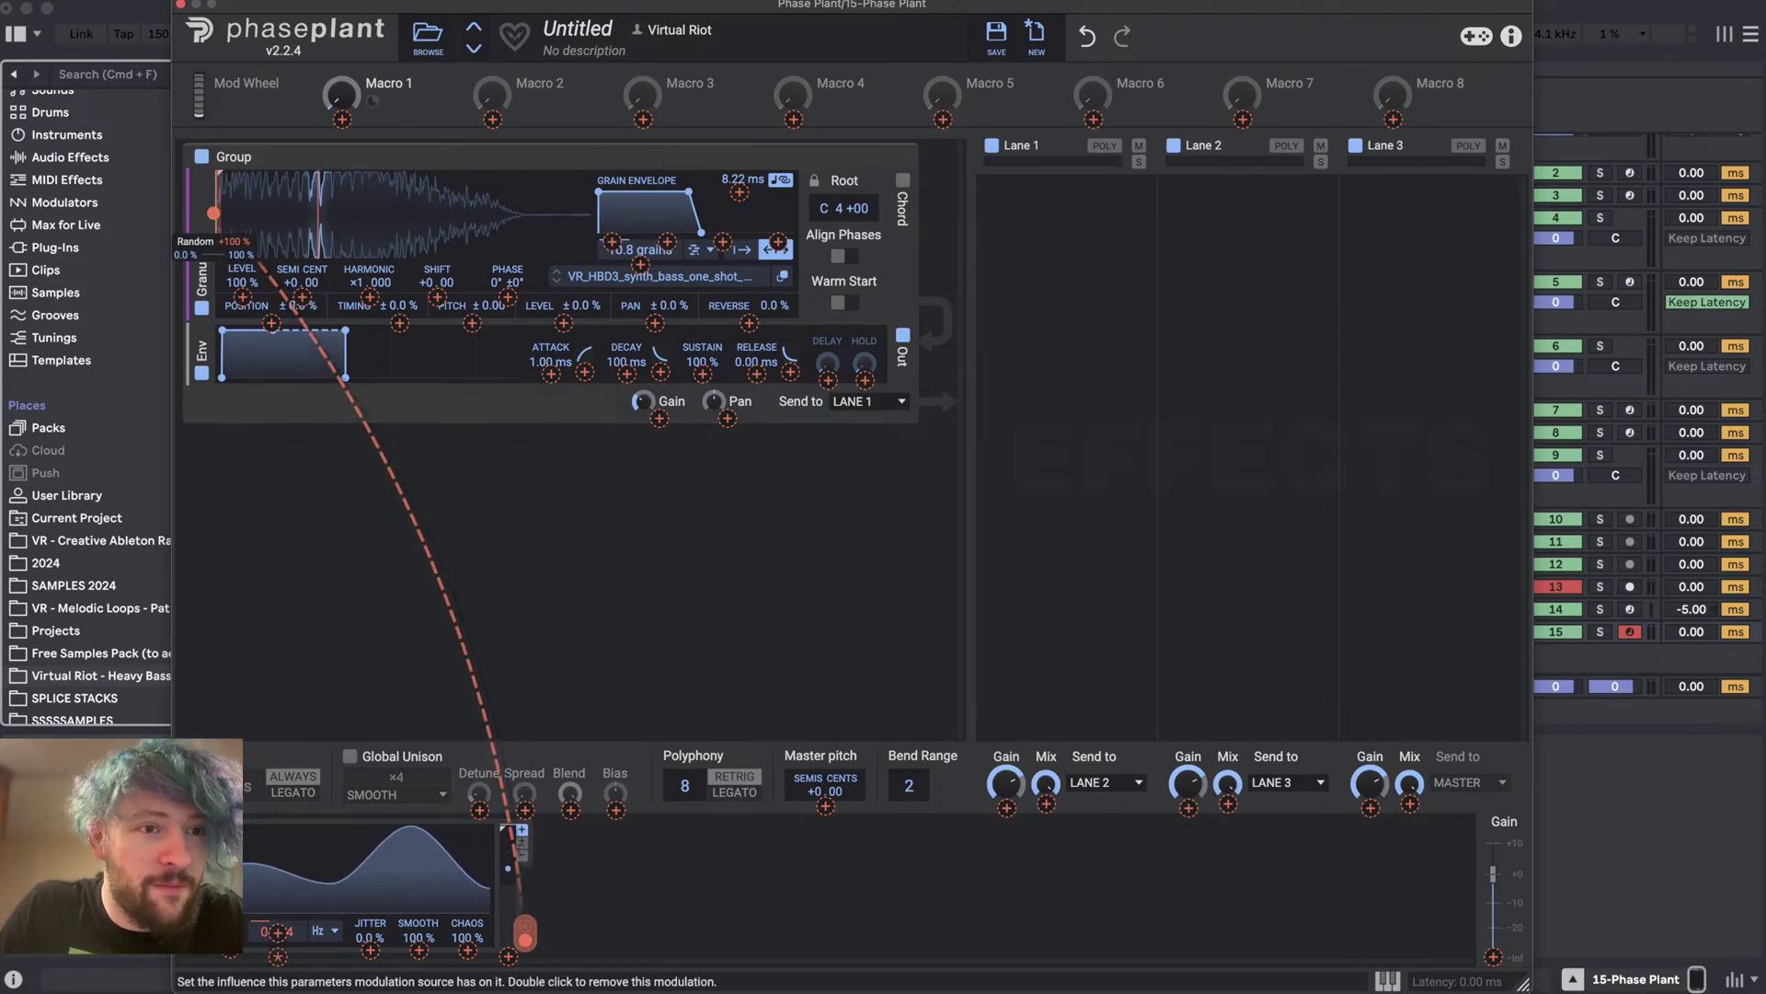
# - Duplicate the Random modulator and route the copy to the grain length, with a base length of 4.88 ms
pyautogui.hscroll(-1, 360, 893)
pyautogui.press('super+d')
pyautogui.moveTo(891, 934); pyautogui.dragTo(740, 192)
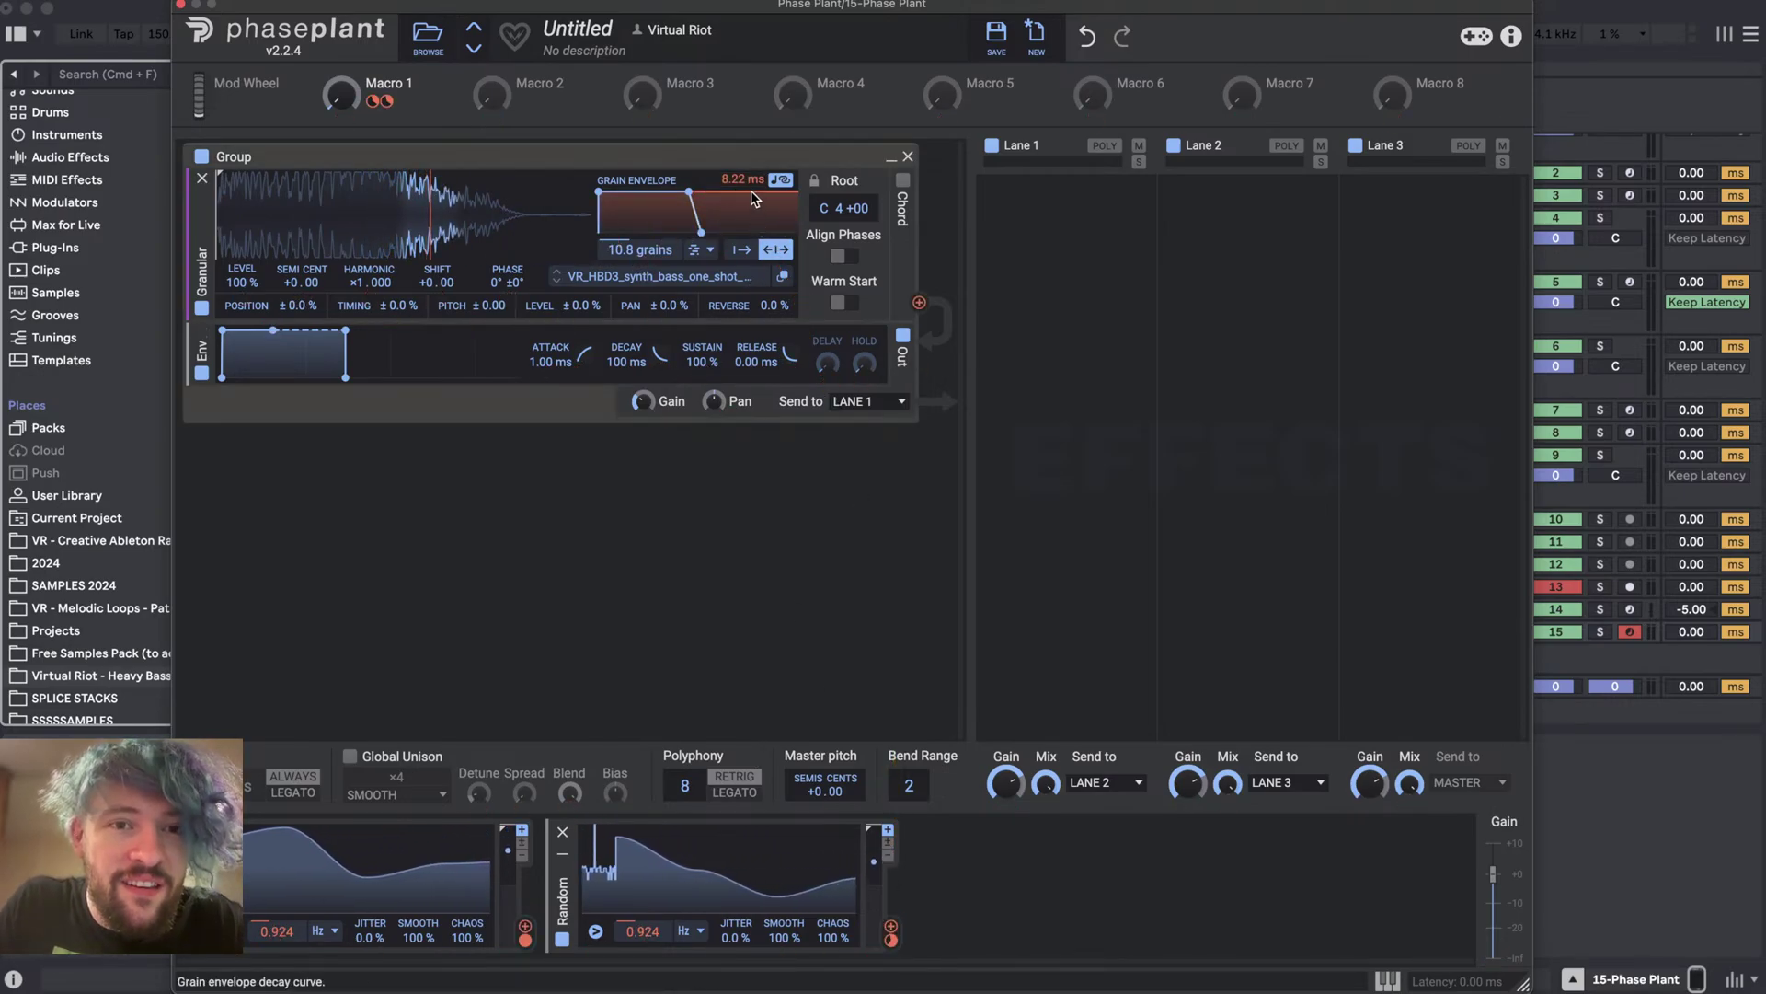
pyautogui.moveTo(739, 191)
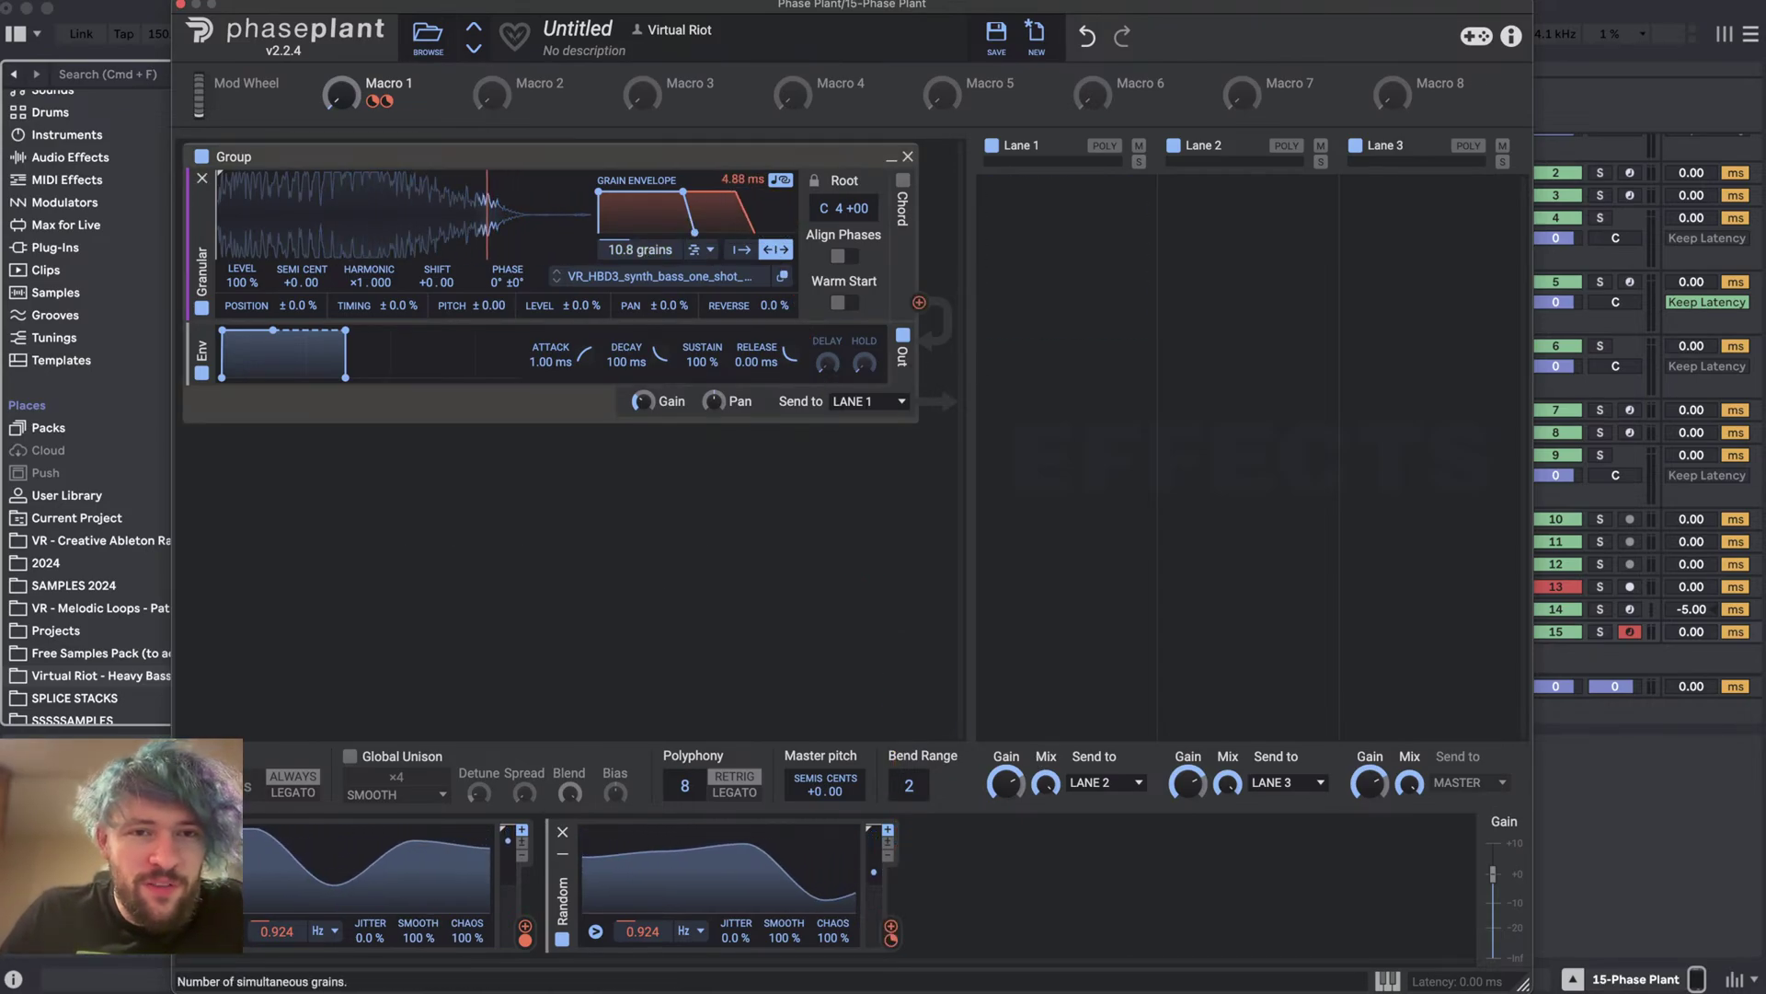
pyautogui.click(523, 103)
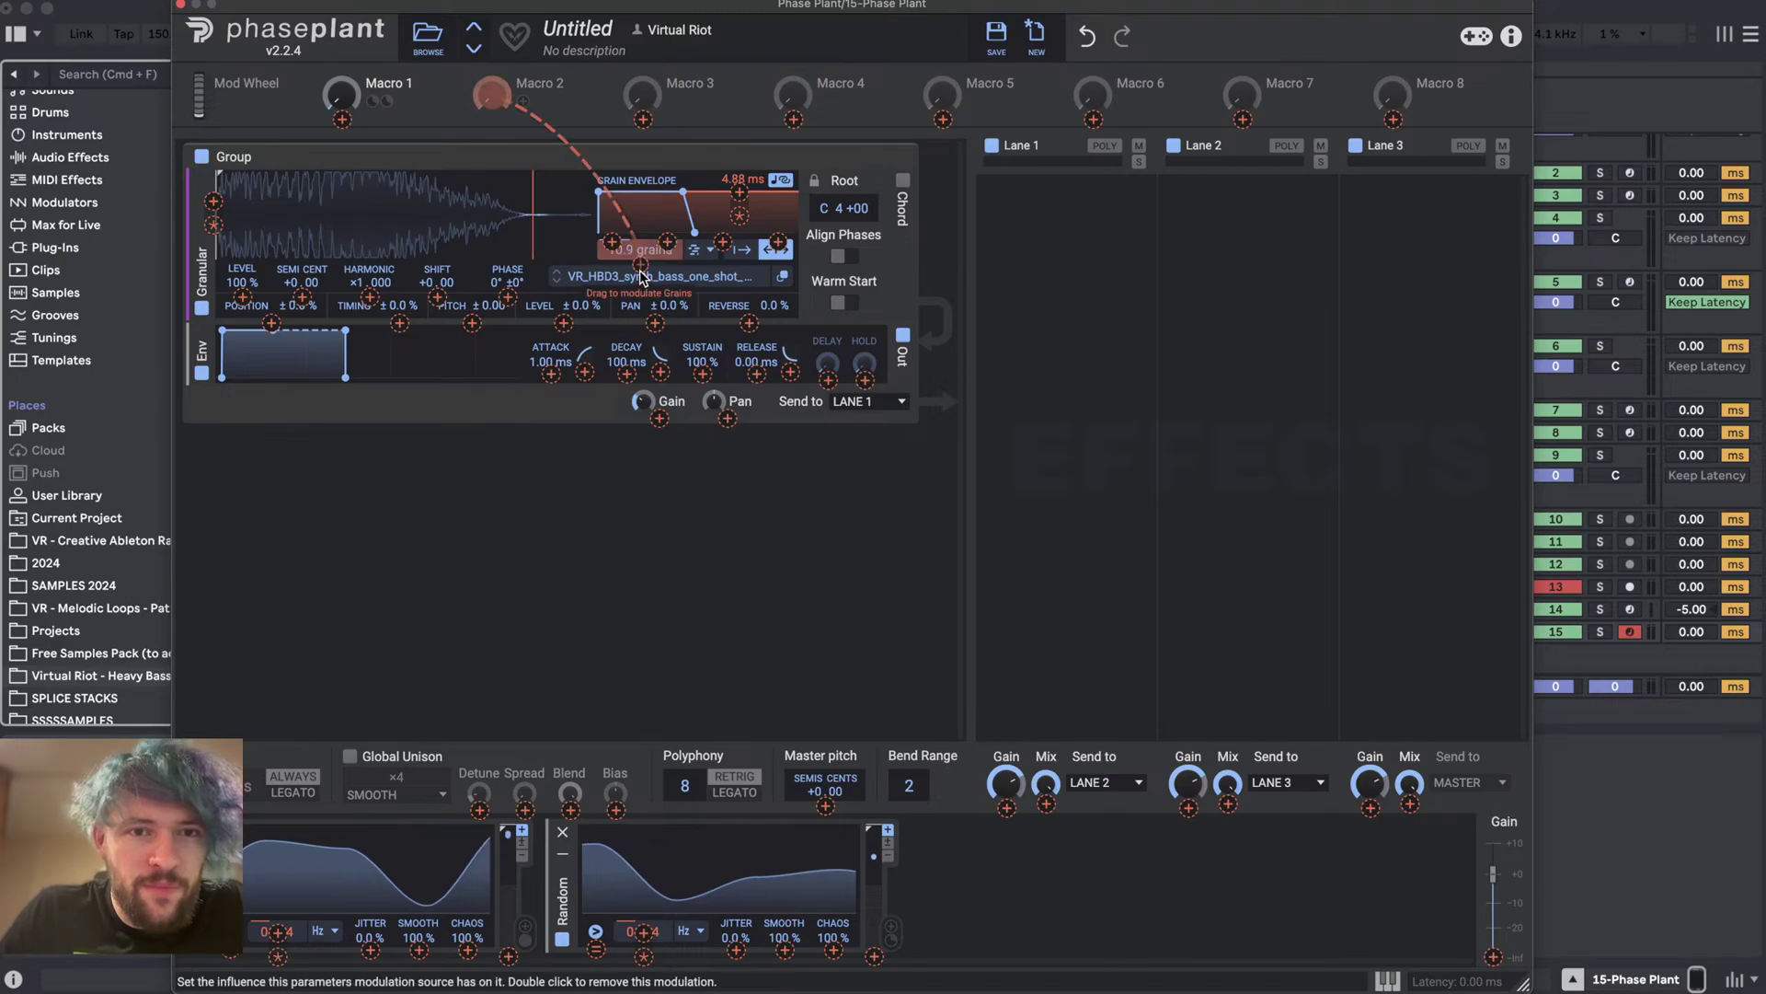
pyautogui.click(1104, 304)
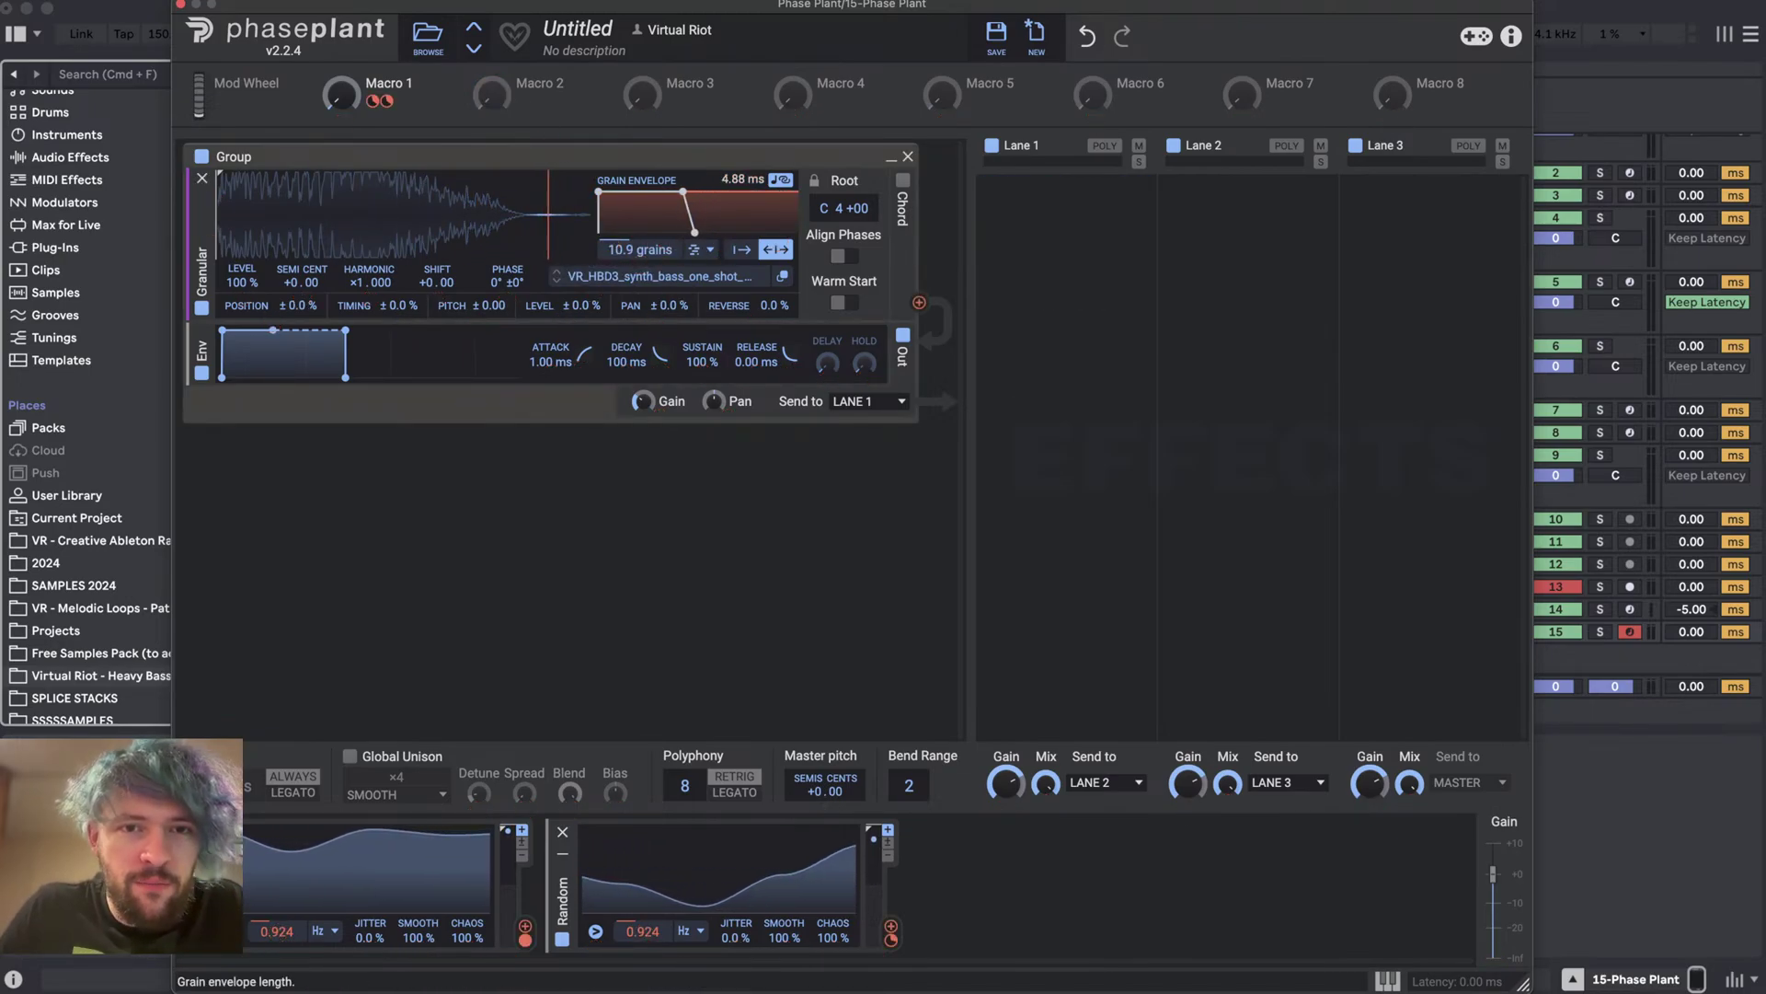
pyautogui.moveTo(202, 304); pyautogui.dragTo(773, 564)
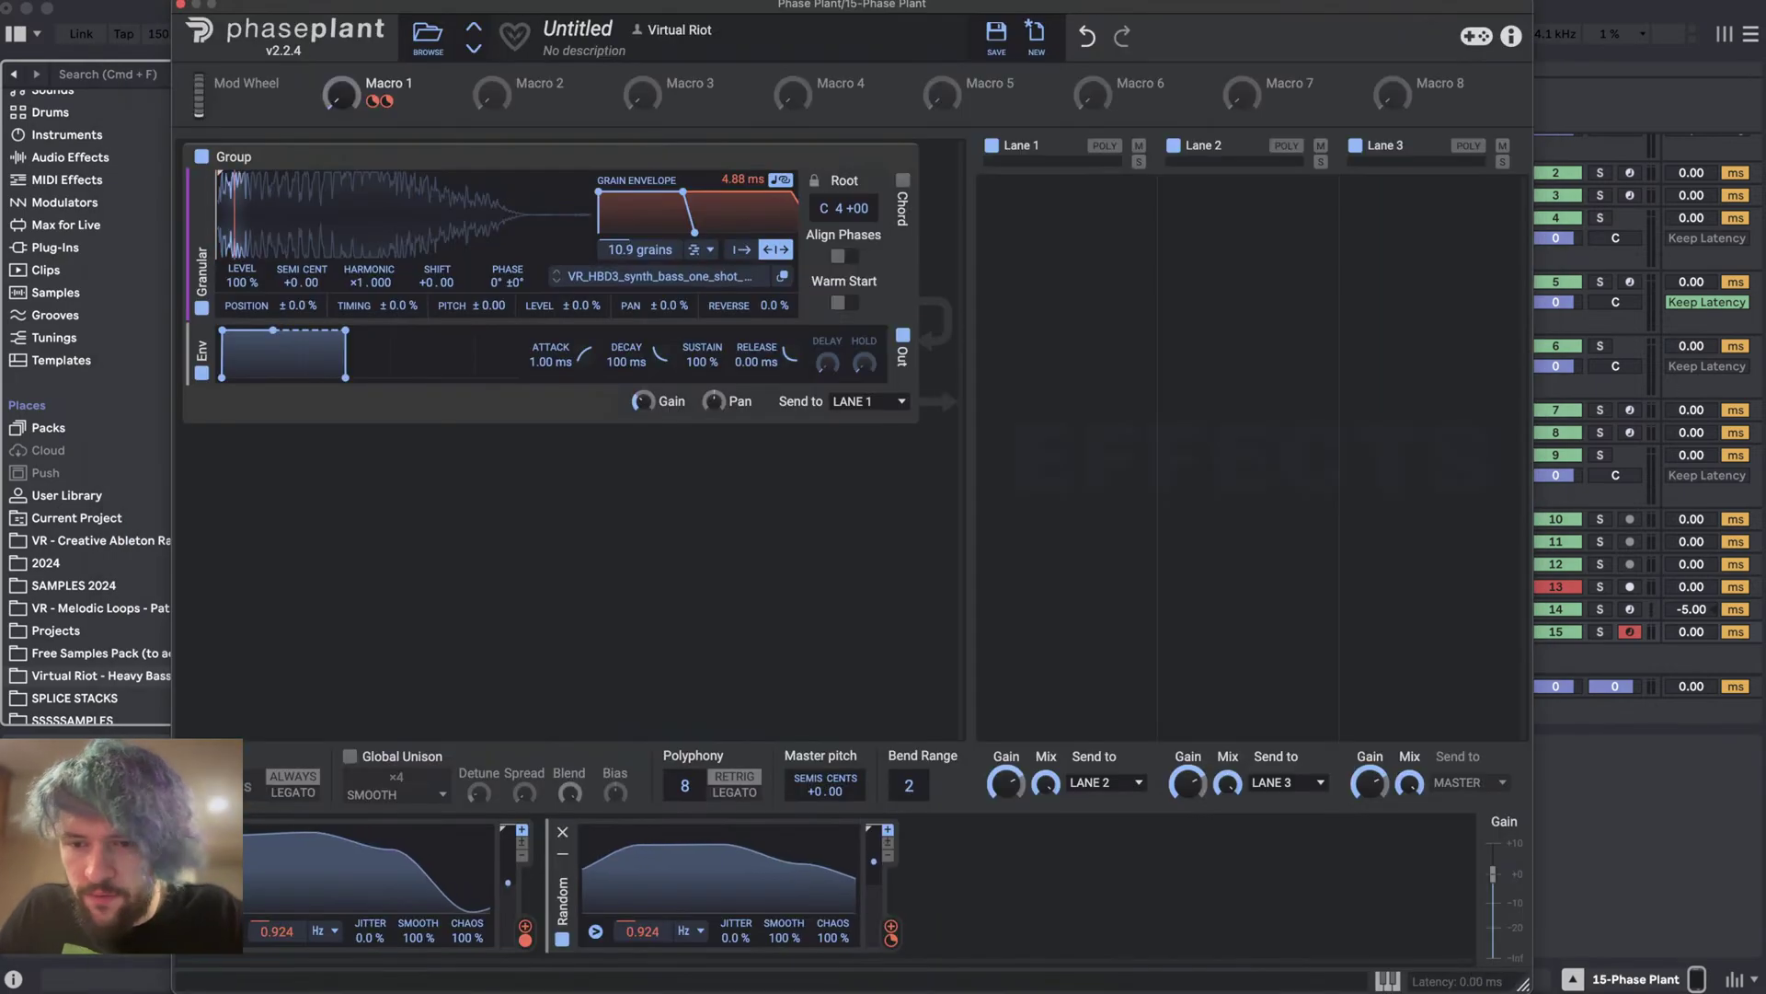
# - Switch to the YouTube Studio live stream page to read the chat, and return to Phase Plant
pyautogui.press('super+Tab')
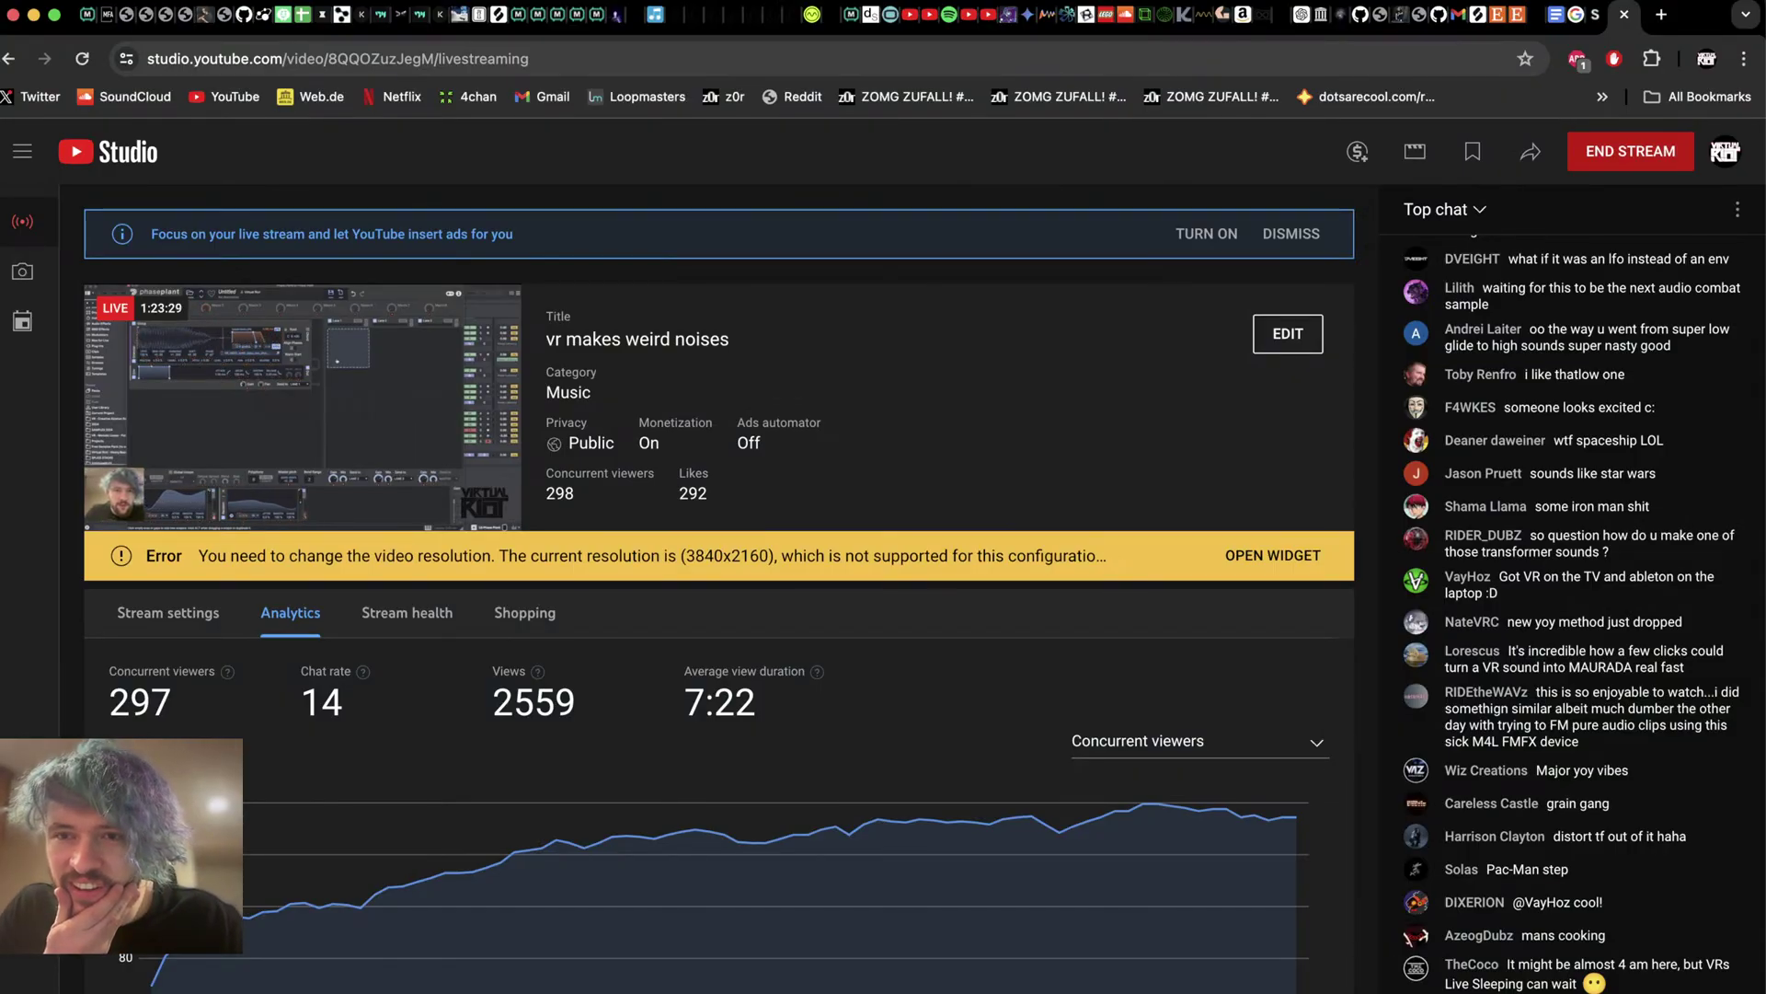
pyautogui.press('super+Tab')
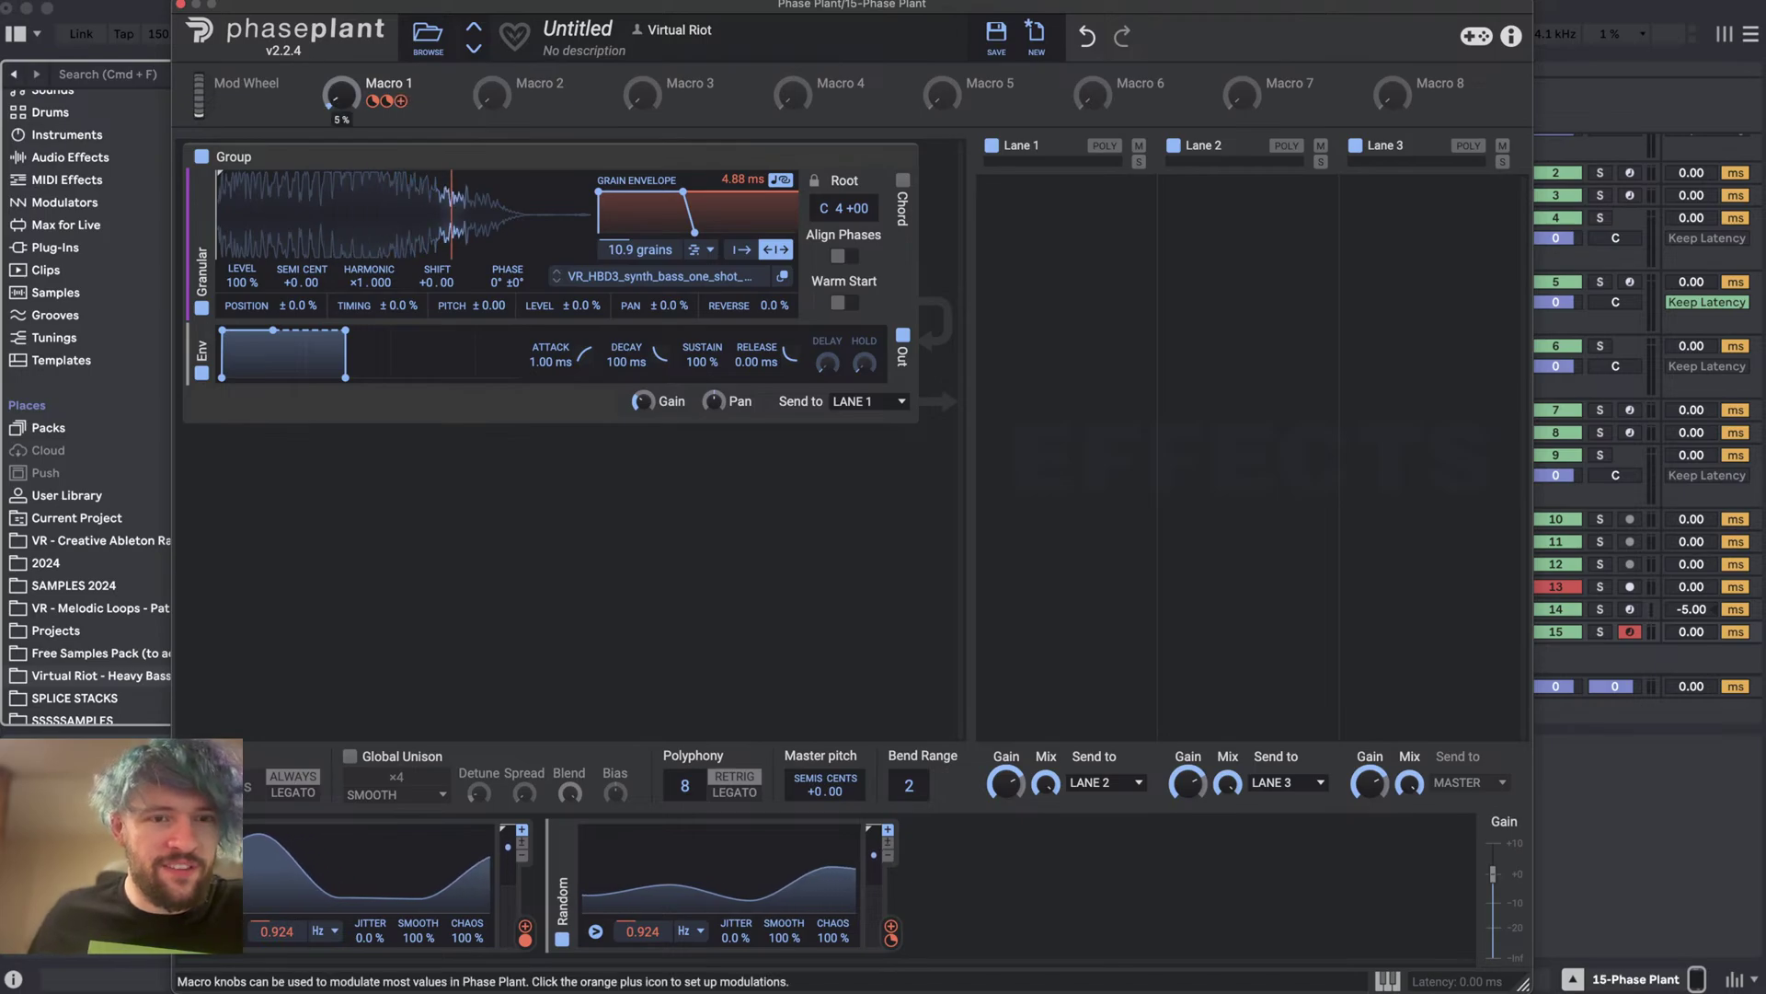
# - Turn up Macro 1 and route a third copy of the Random modulator to the generator's semitone tuning at +13.80
pyautogui.moveTo(342, 99); pyautogui.dragTo(344, 108)
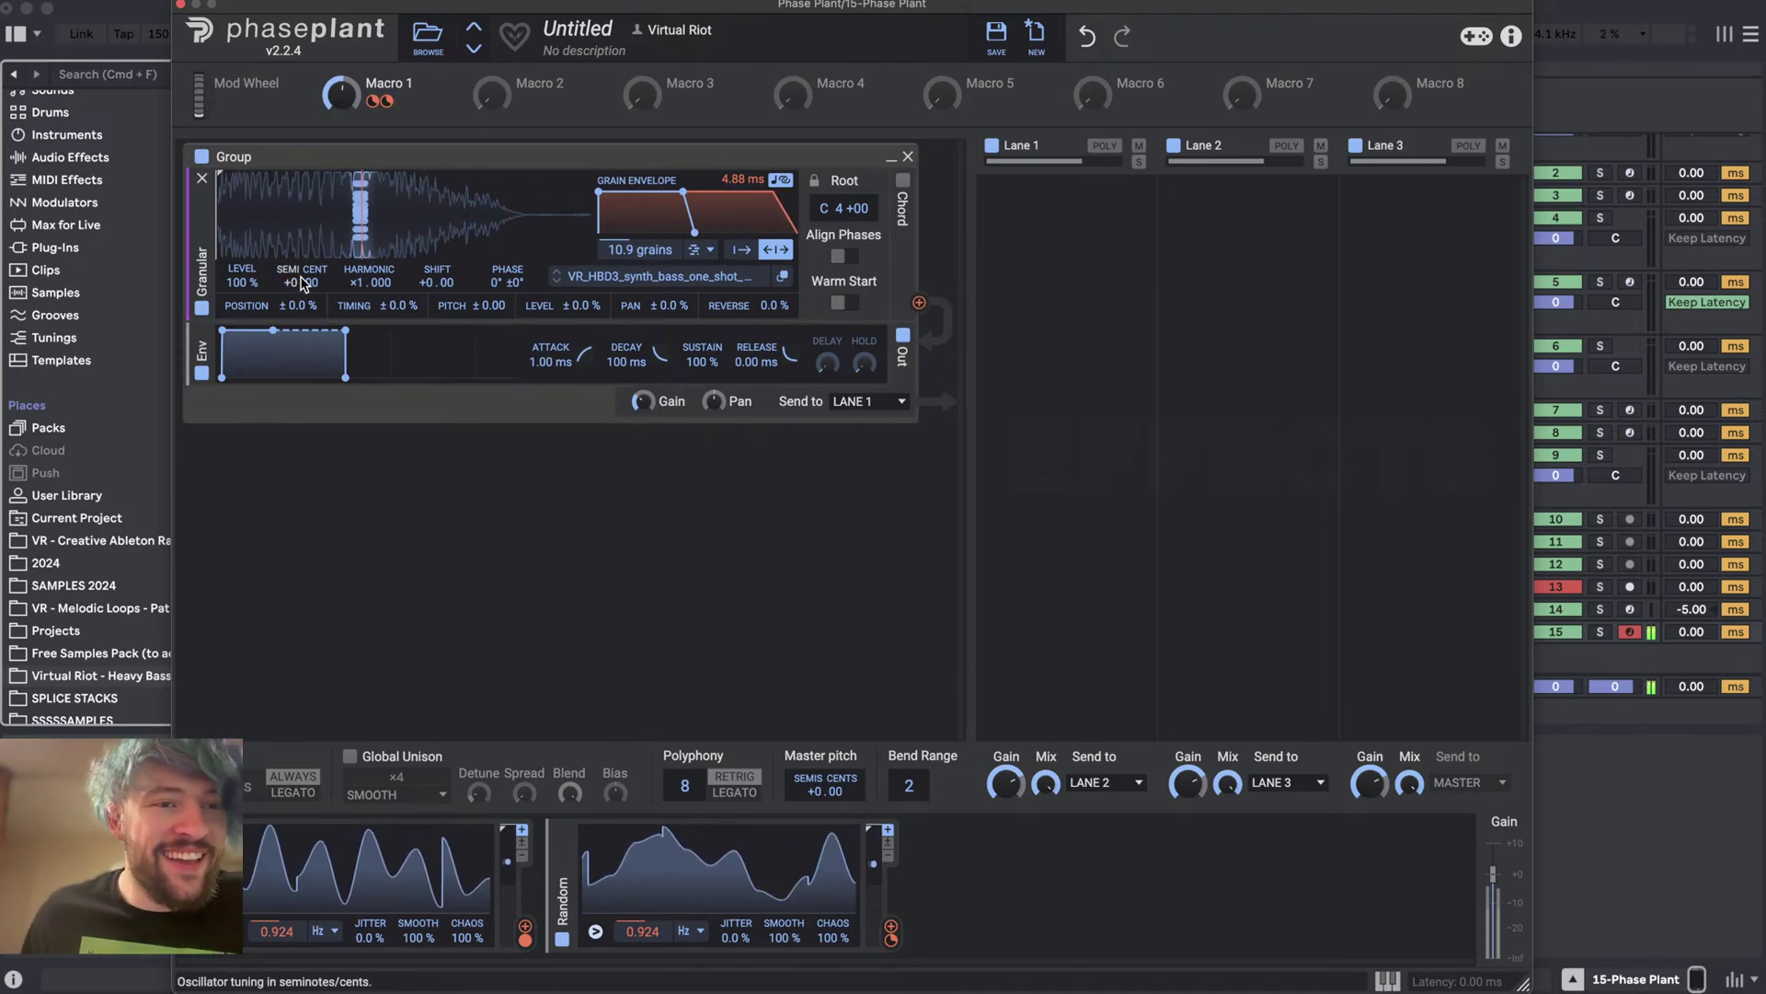
pyautogui.moveTo(300, 282)
pyautogui.mouseDown()
pyautogui.moveTo(301, 313)
pyautogui.moveTo(300, 281)
pyautogui.mouseUp()
pyautogui.moveTo(582, 894); pyautogui.dragTo(1058, 880)
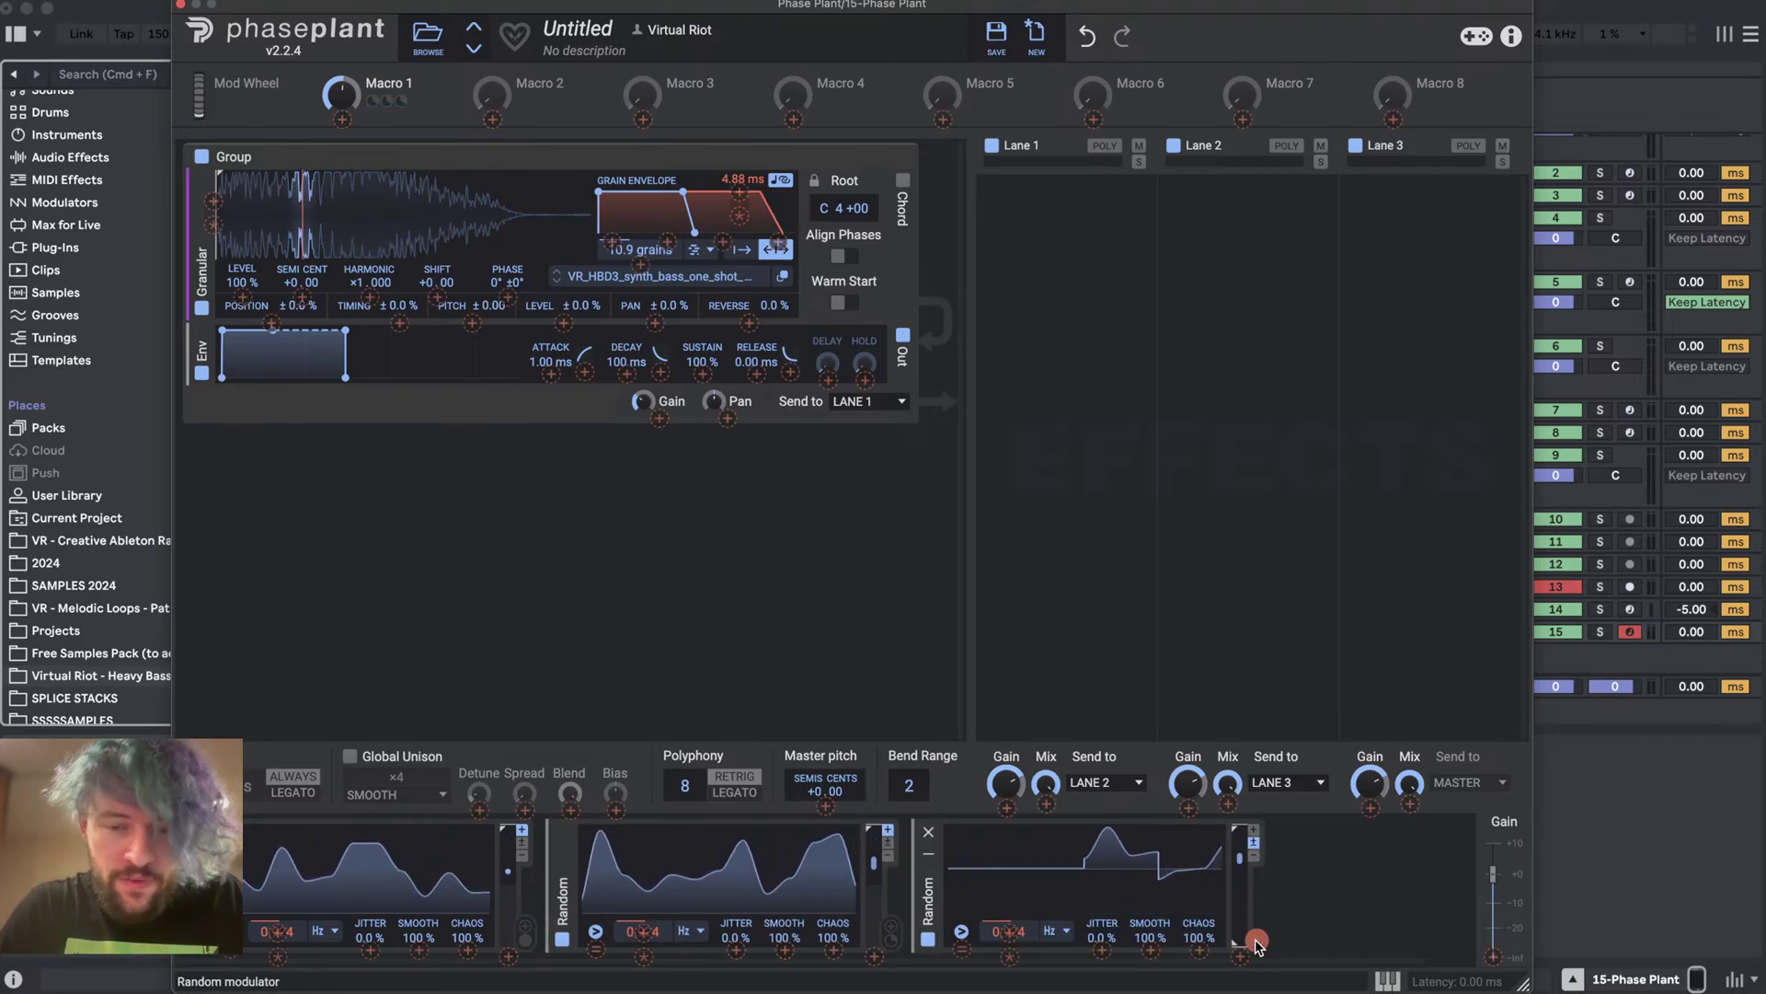
pyautogui.moveTo(1257, 945); pyautogui.dragTo(302, 295)
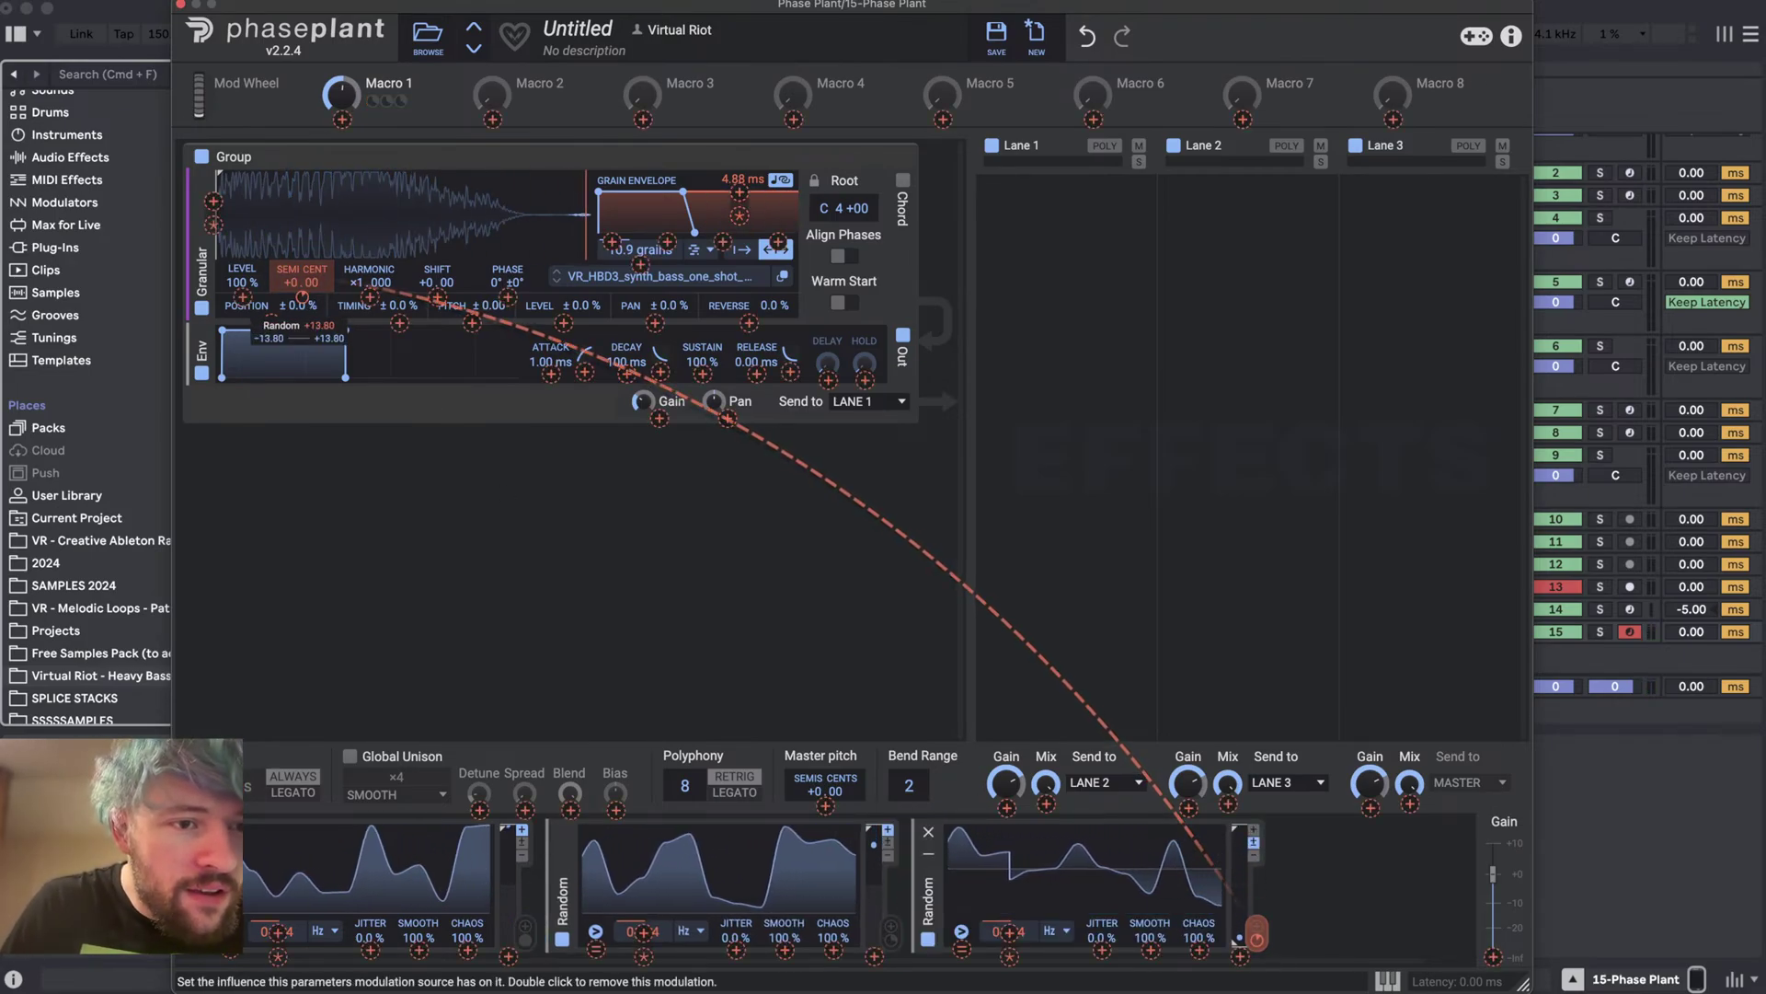
# - Fine-tune the amount of the Random modulation applied to the granular generator's semitone tuning
pyautogui.rightClick(302, 294)
pyautogui.doubleClick(534, 399)
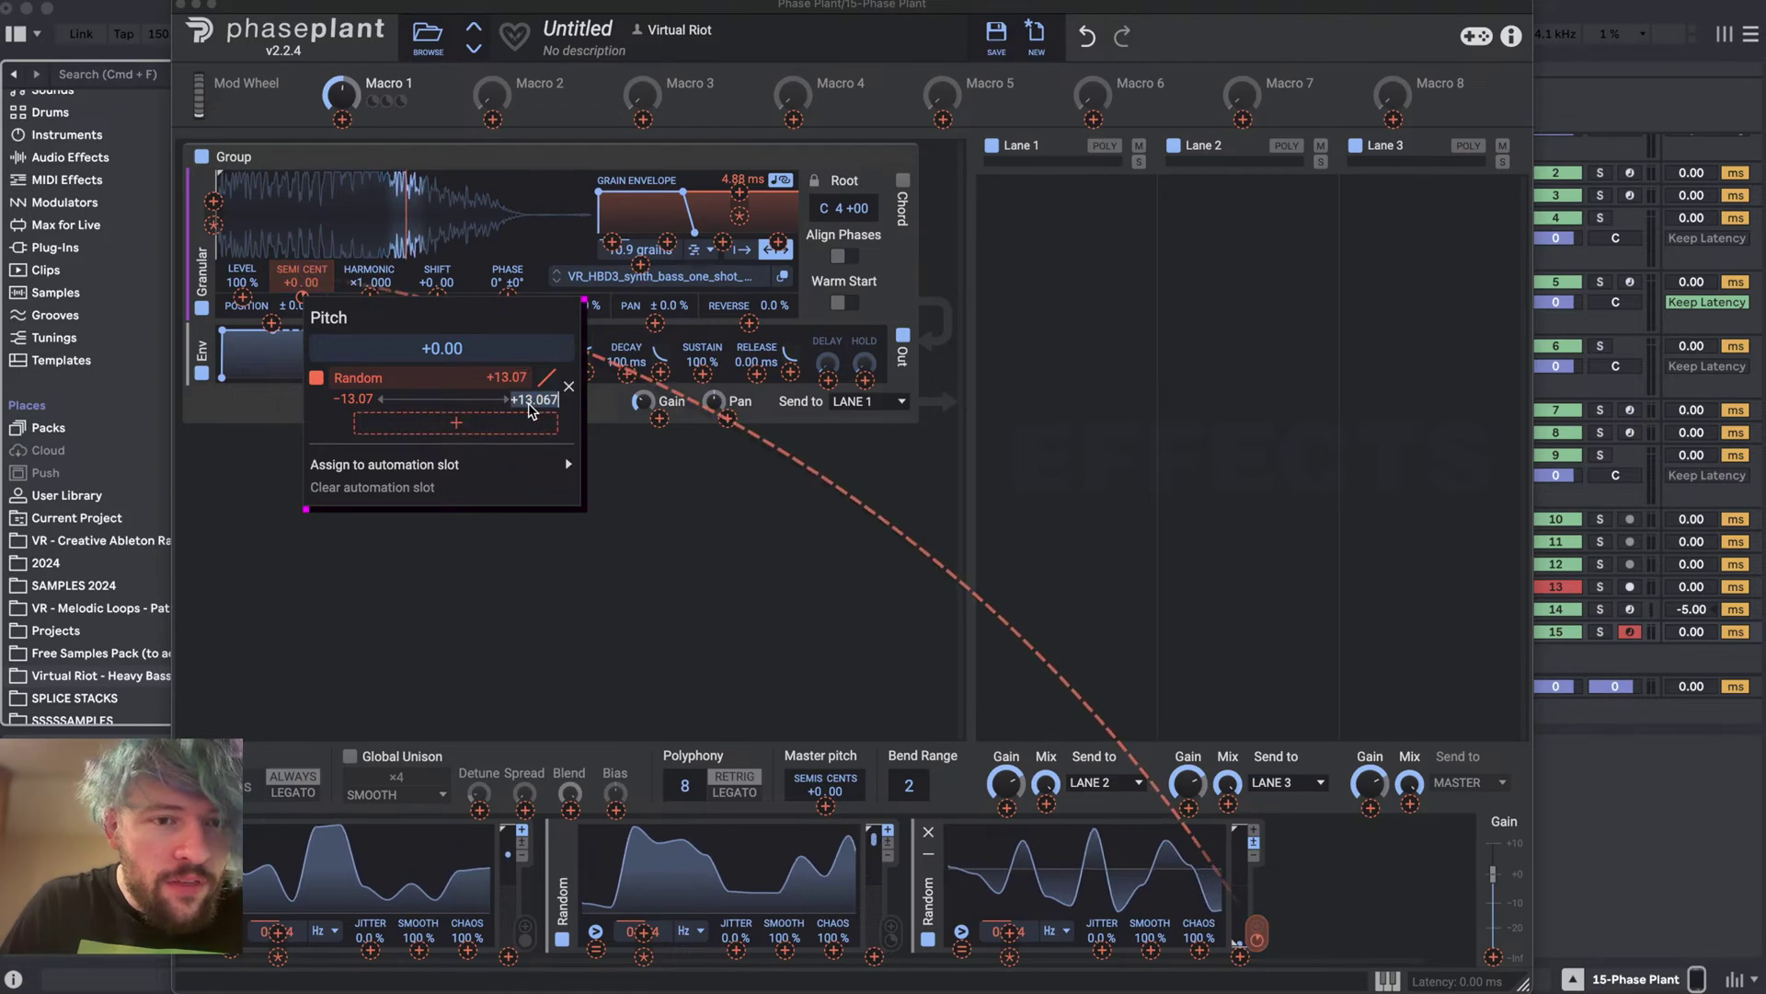
pyautogui.press('Return')
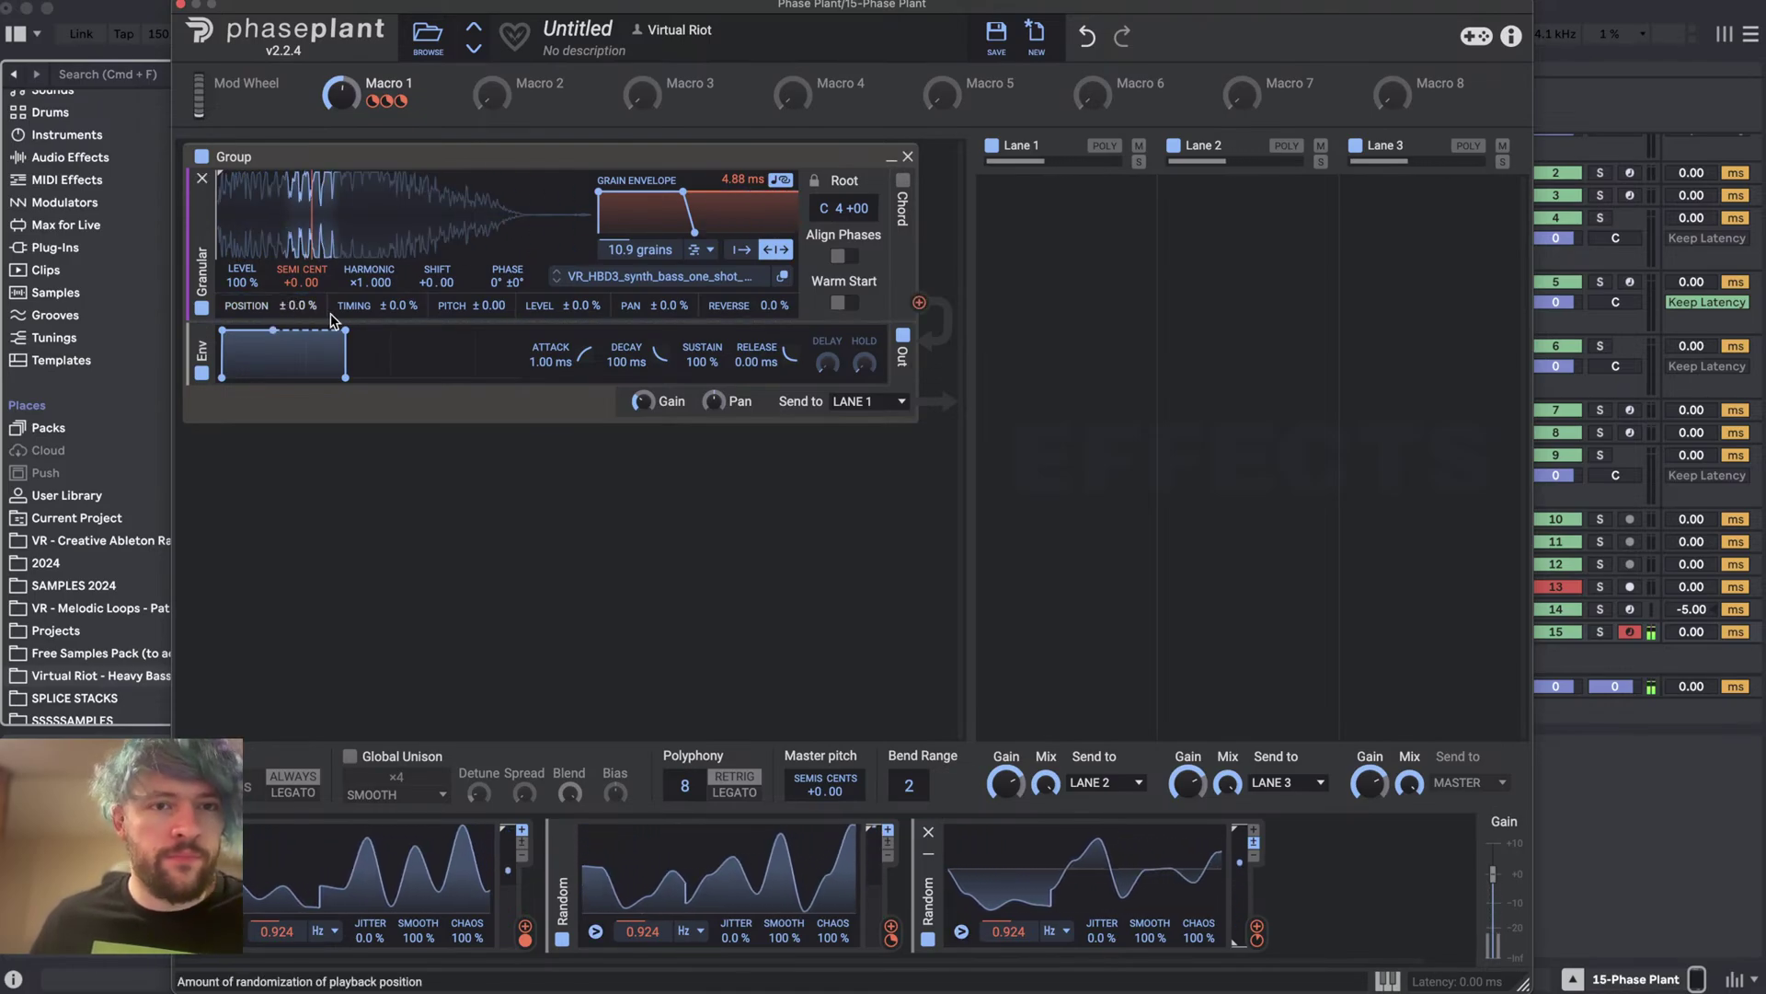
pyautogui.moveTo(891, 927); pyautogui.dragTo(737, 207)
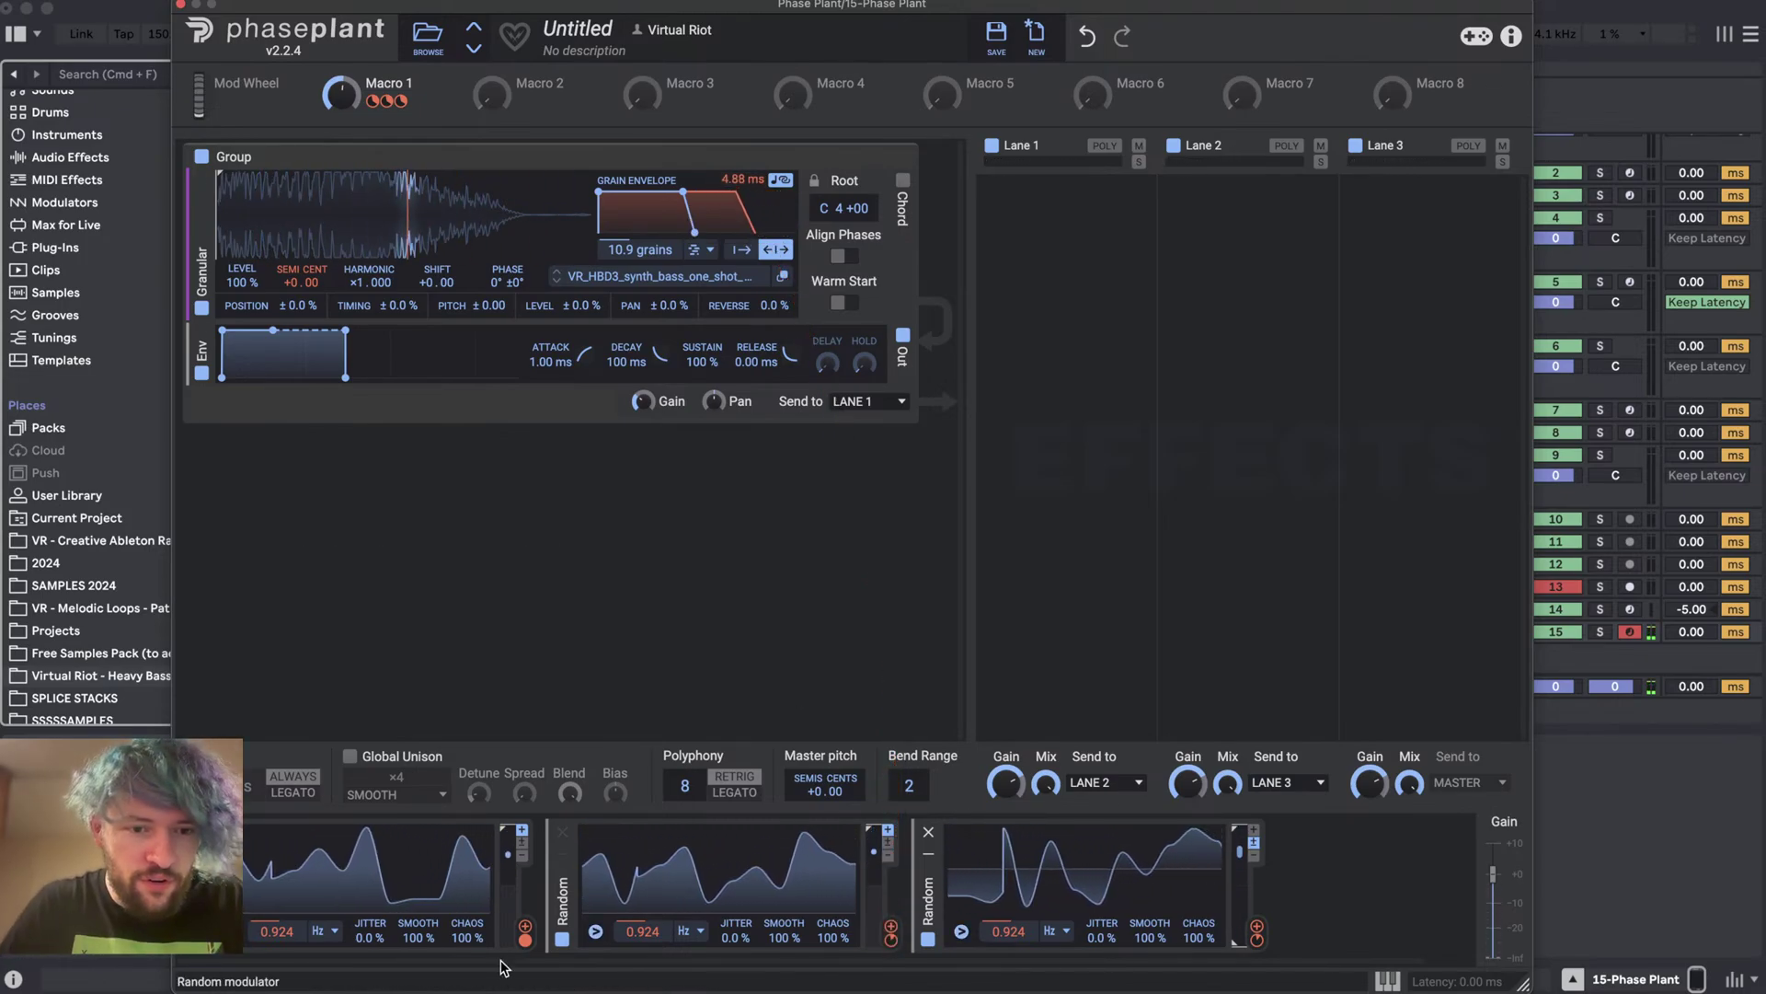
# - Duplicate the Random modulator and route the copy to the grain timing randomization at ±54%
pyautogui.moveTo(559, 869); pyautogui.dragTo(1353, 869)
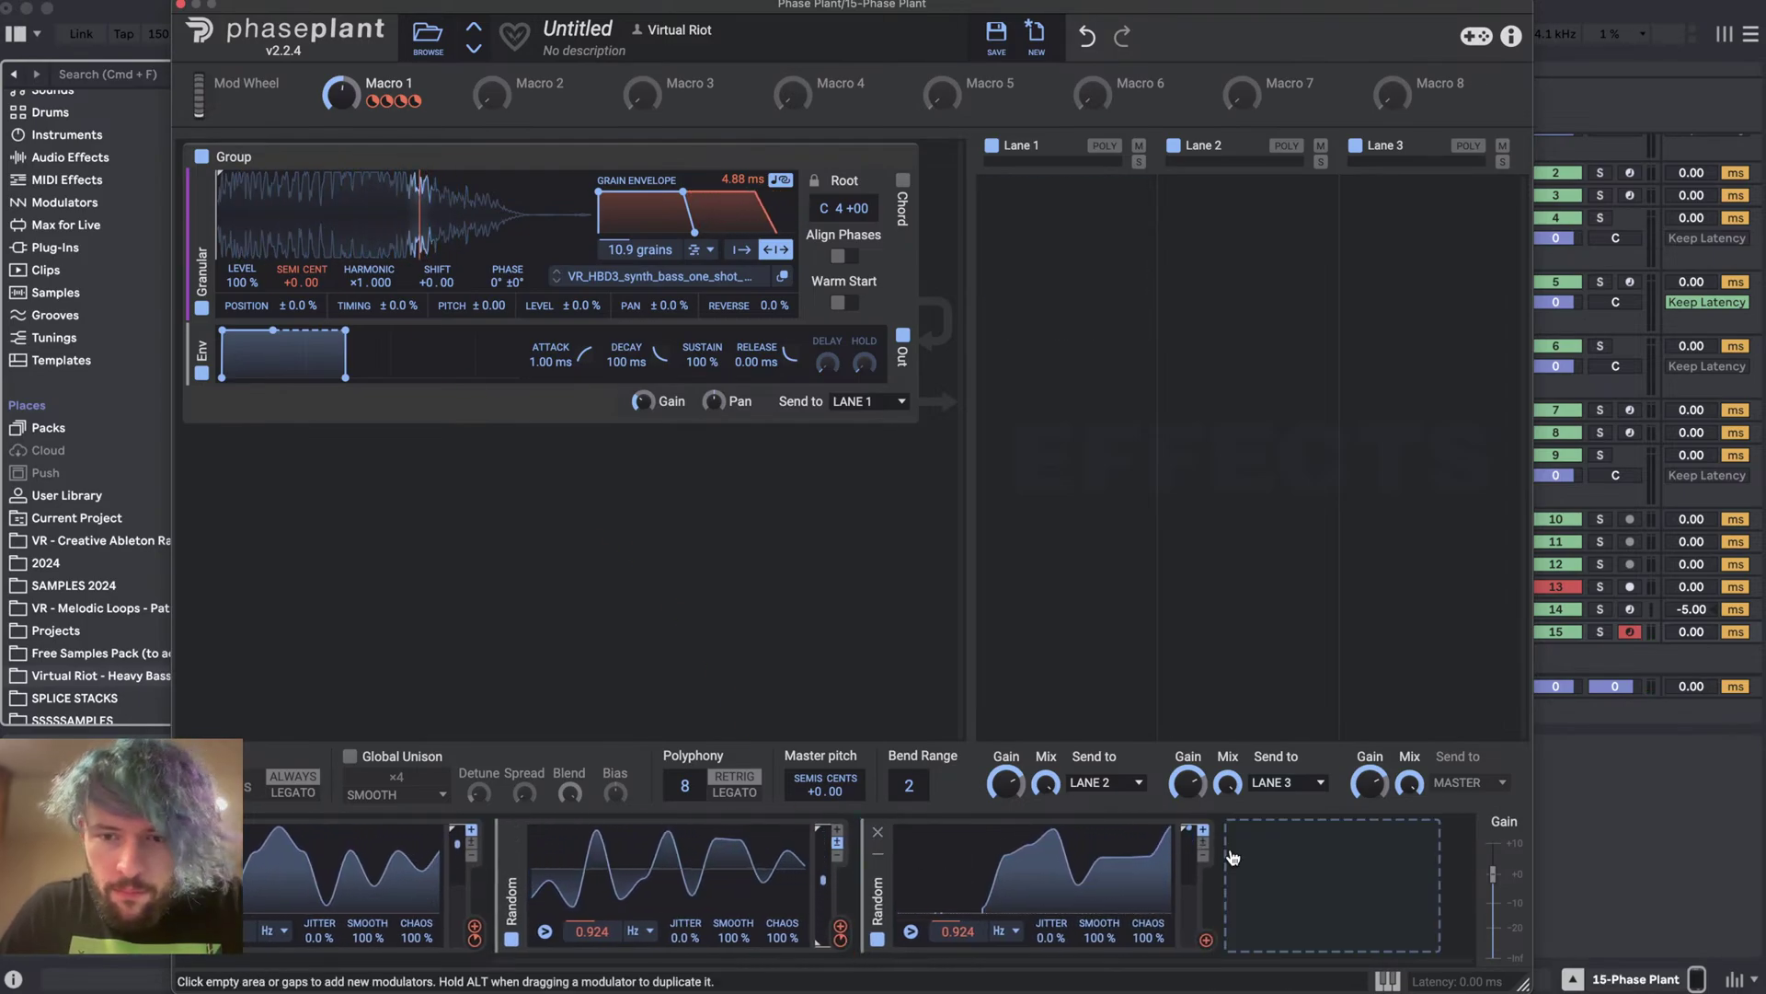
pyautogui.moveTo(1196, 844); pyautogui.dragTo(1205, 865)
pyautogui.click(1206, 940)
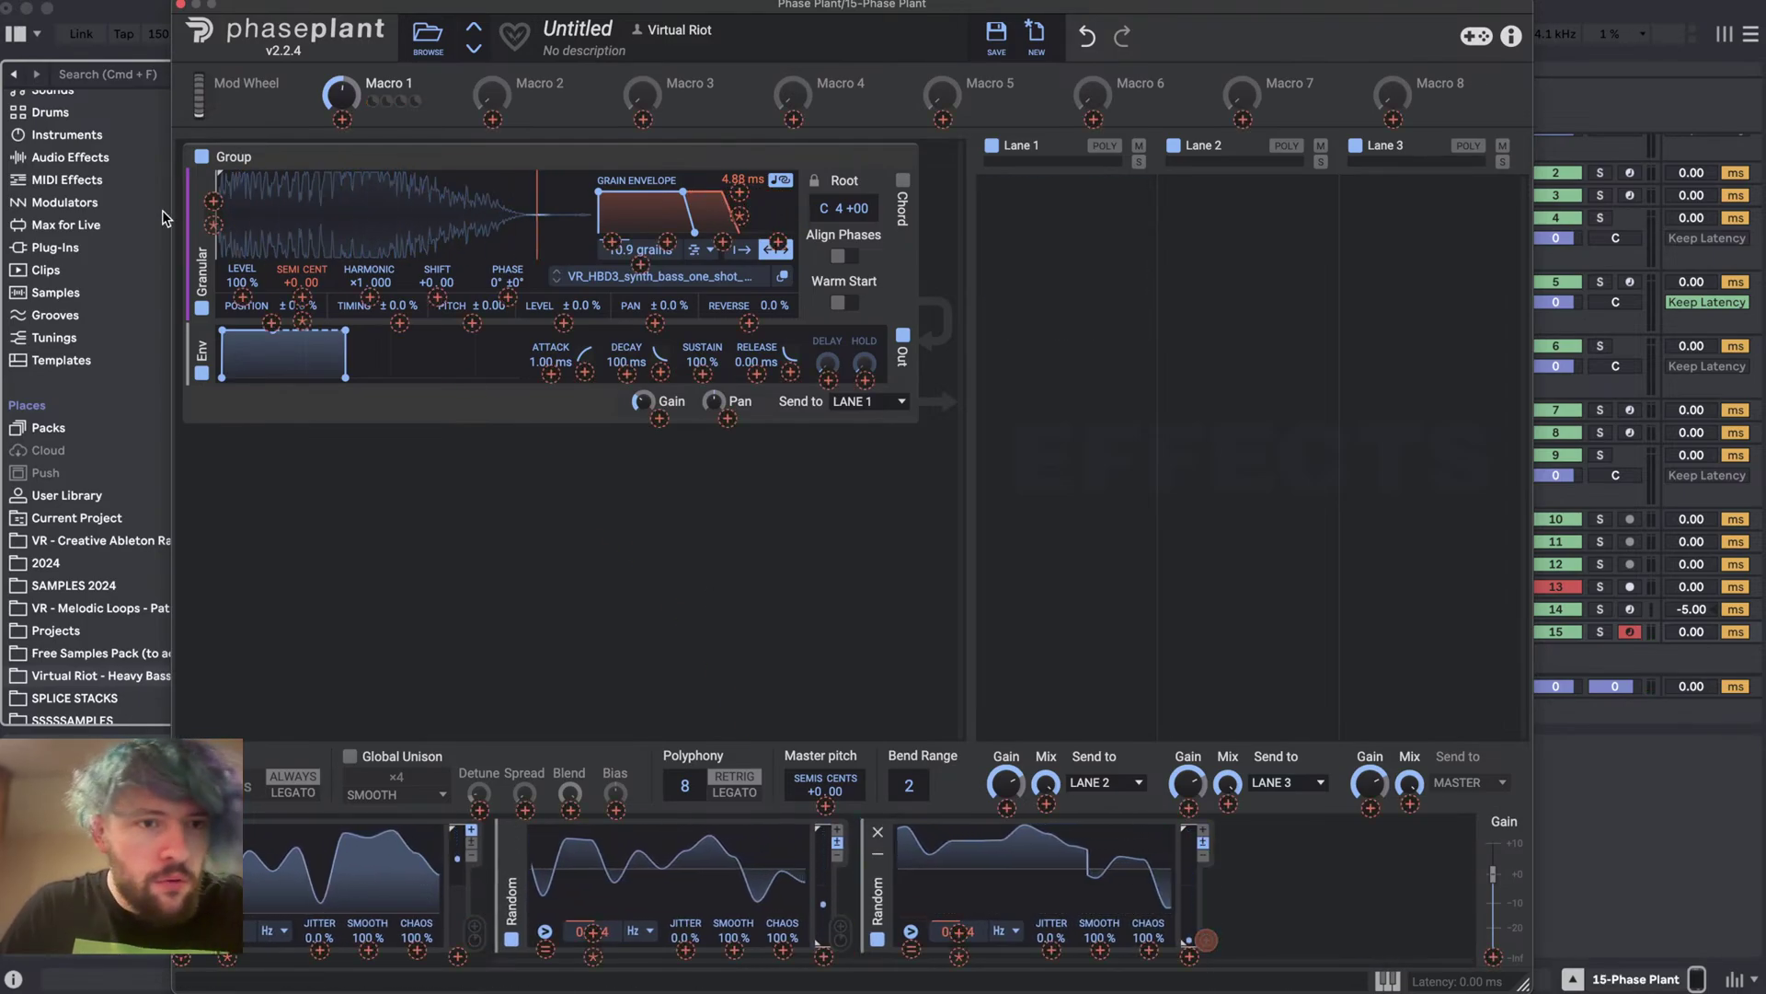
pyautogui.click(399, 322)
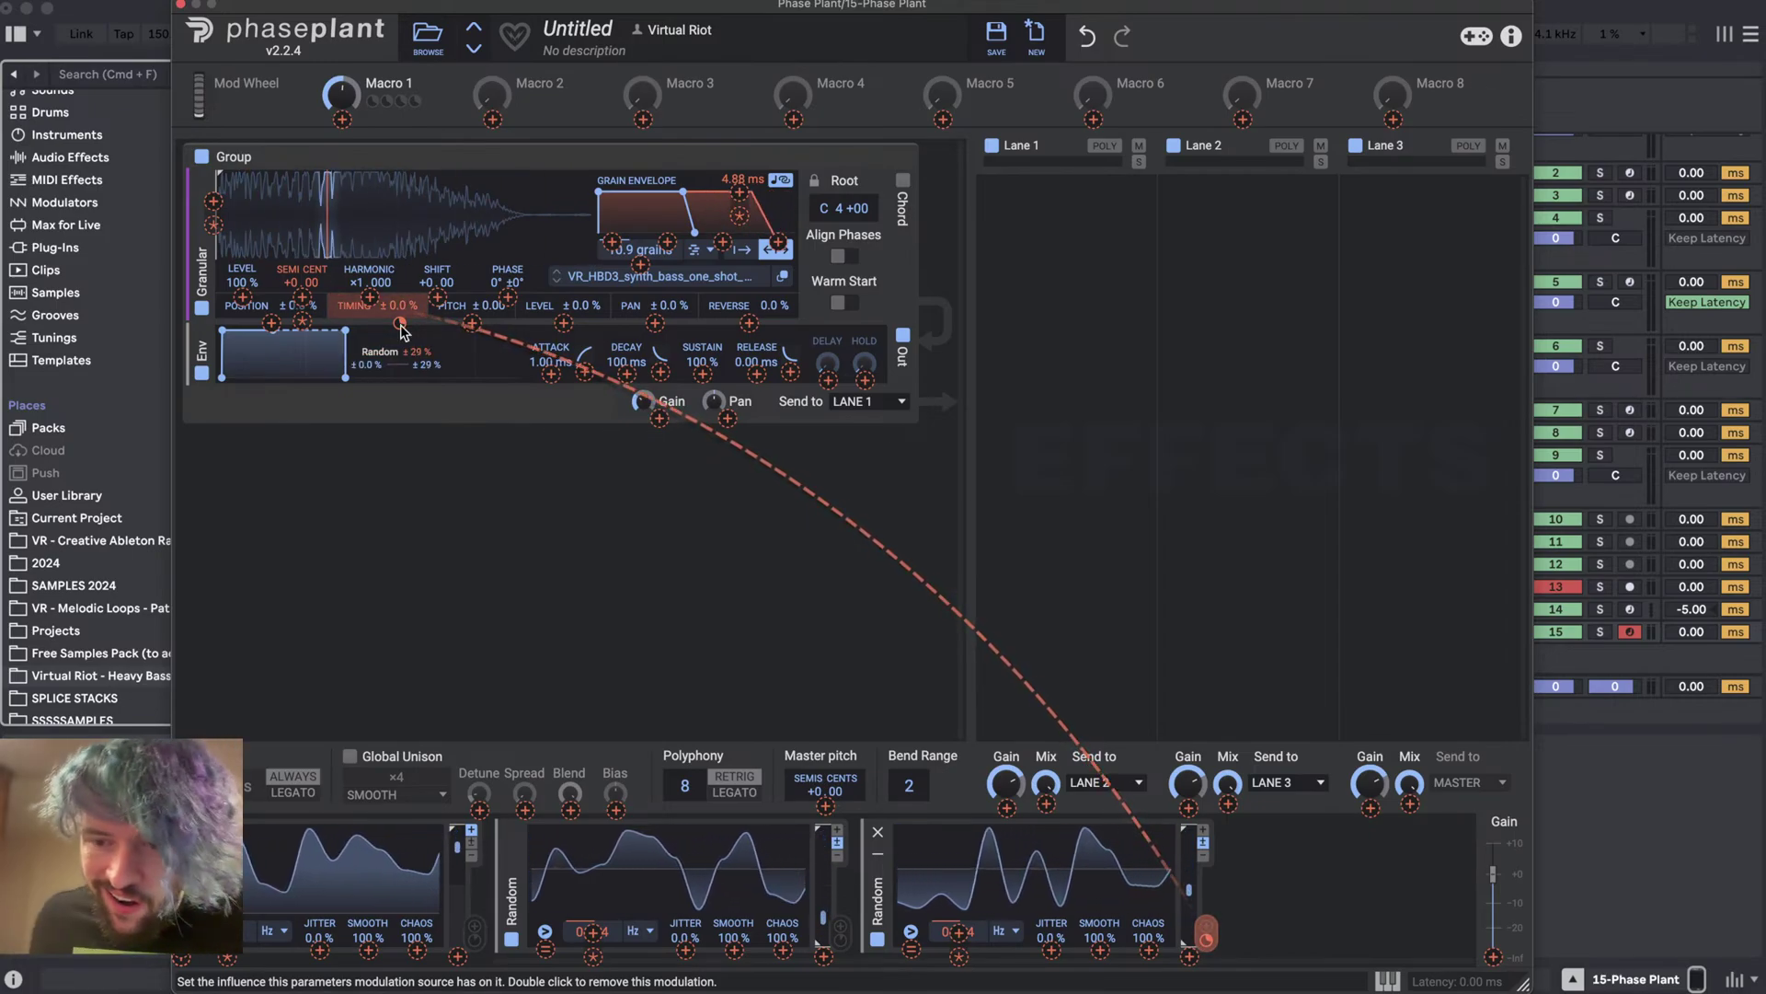
pyautogui.click(384, 431)
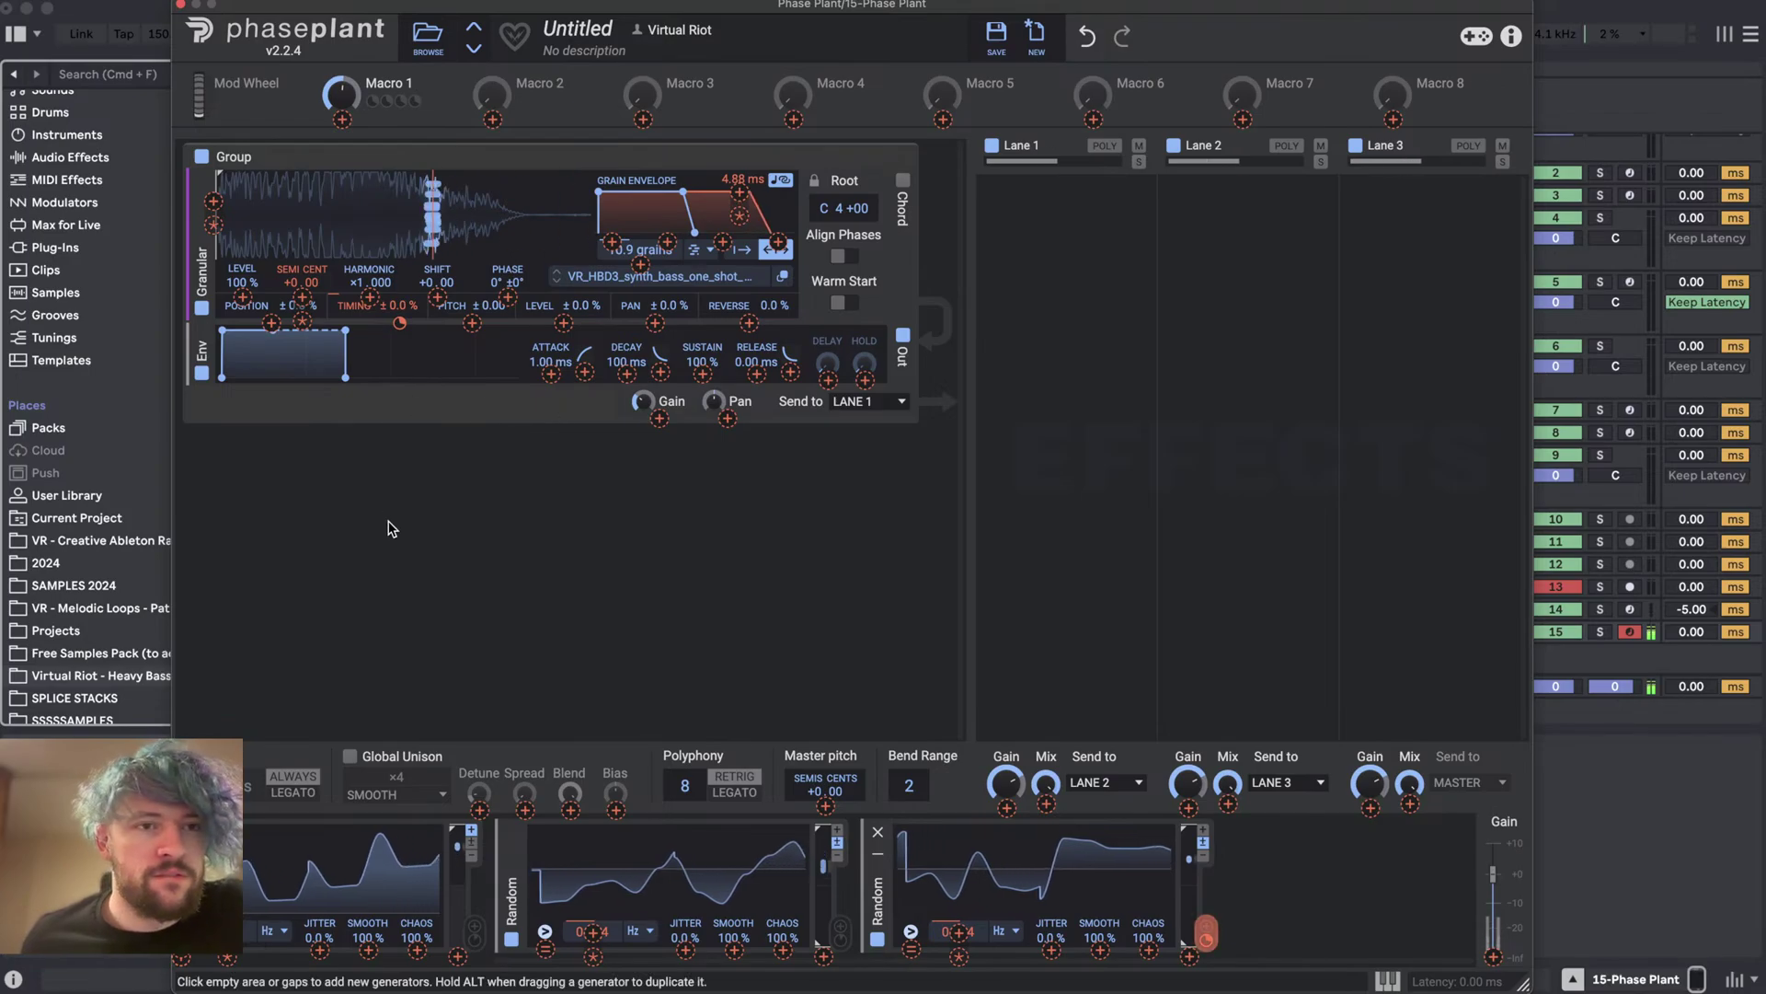
pyautogui.moveTo(400, 323)
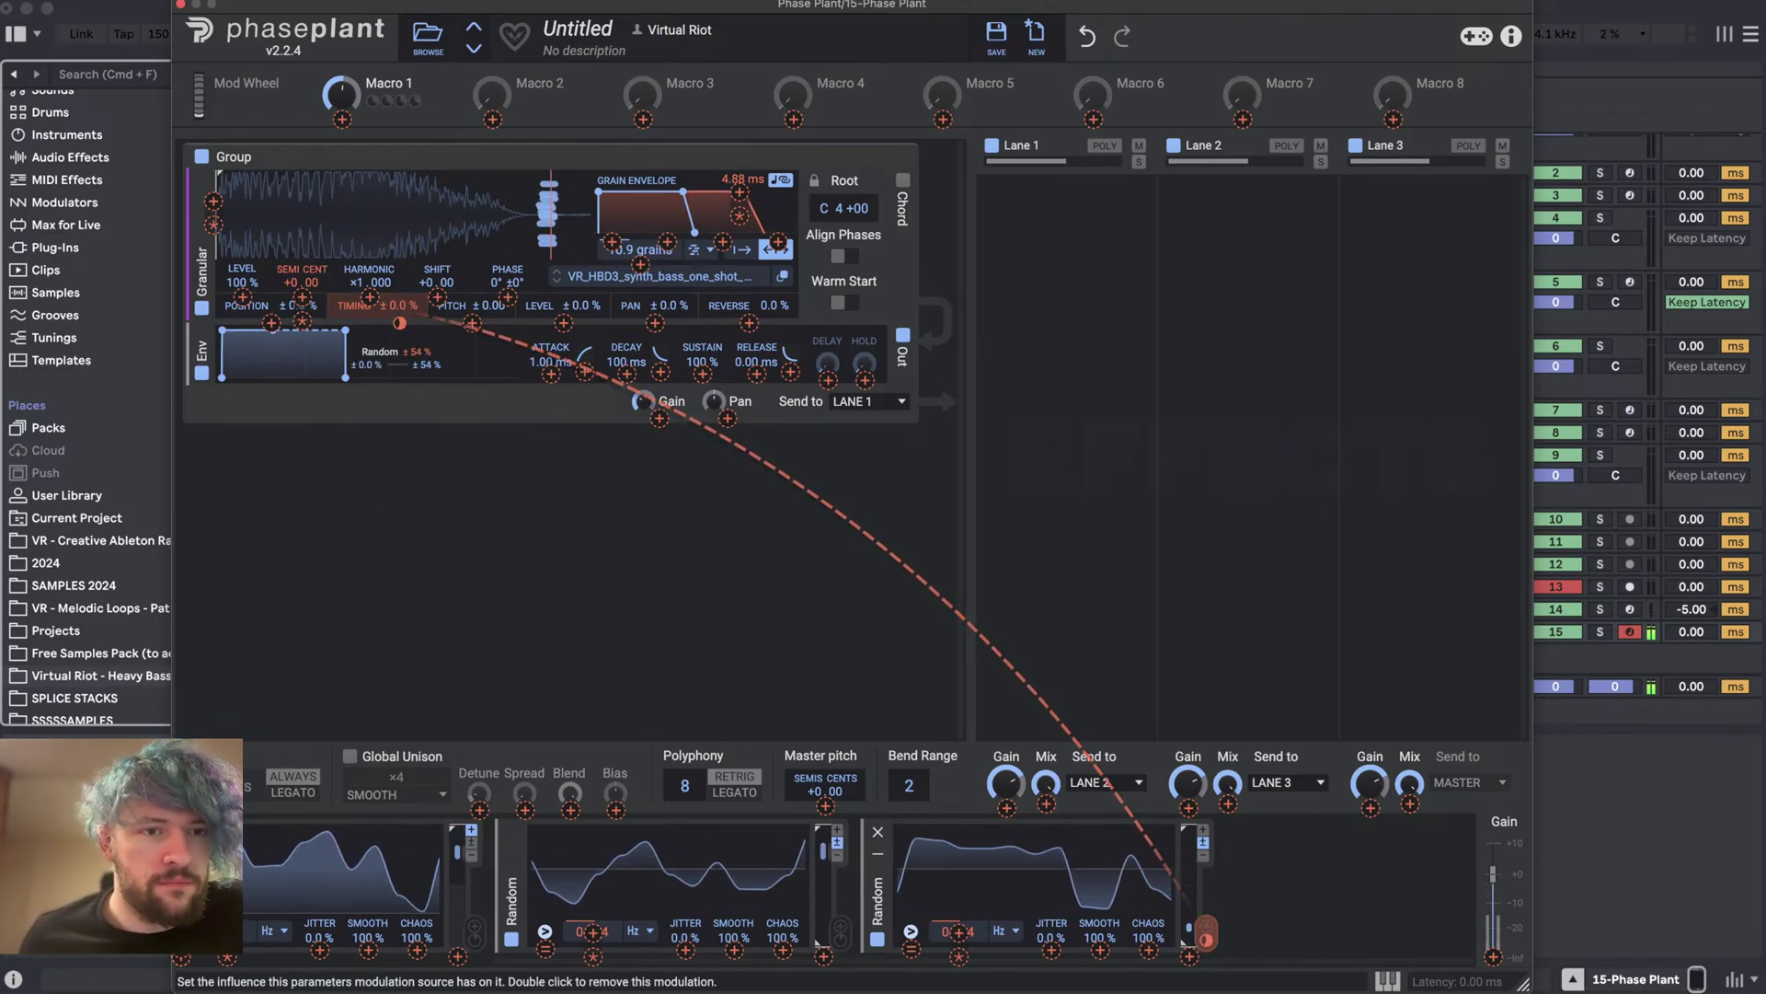
pyautogui.scroll(3, 399, 323)
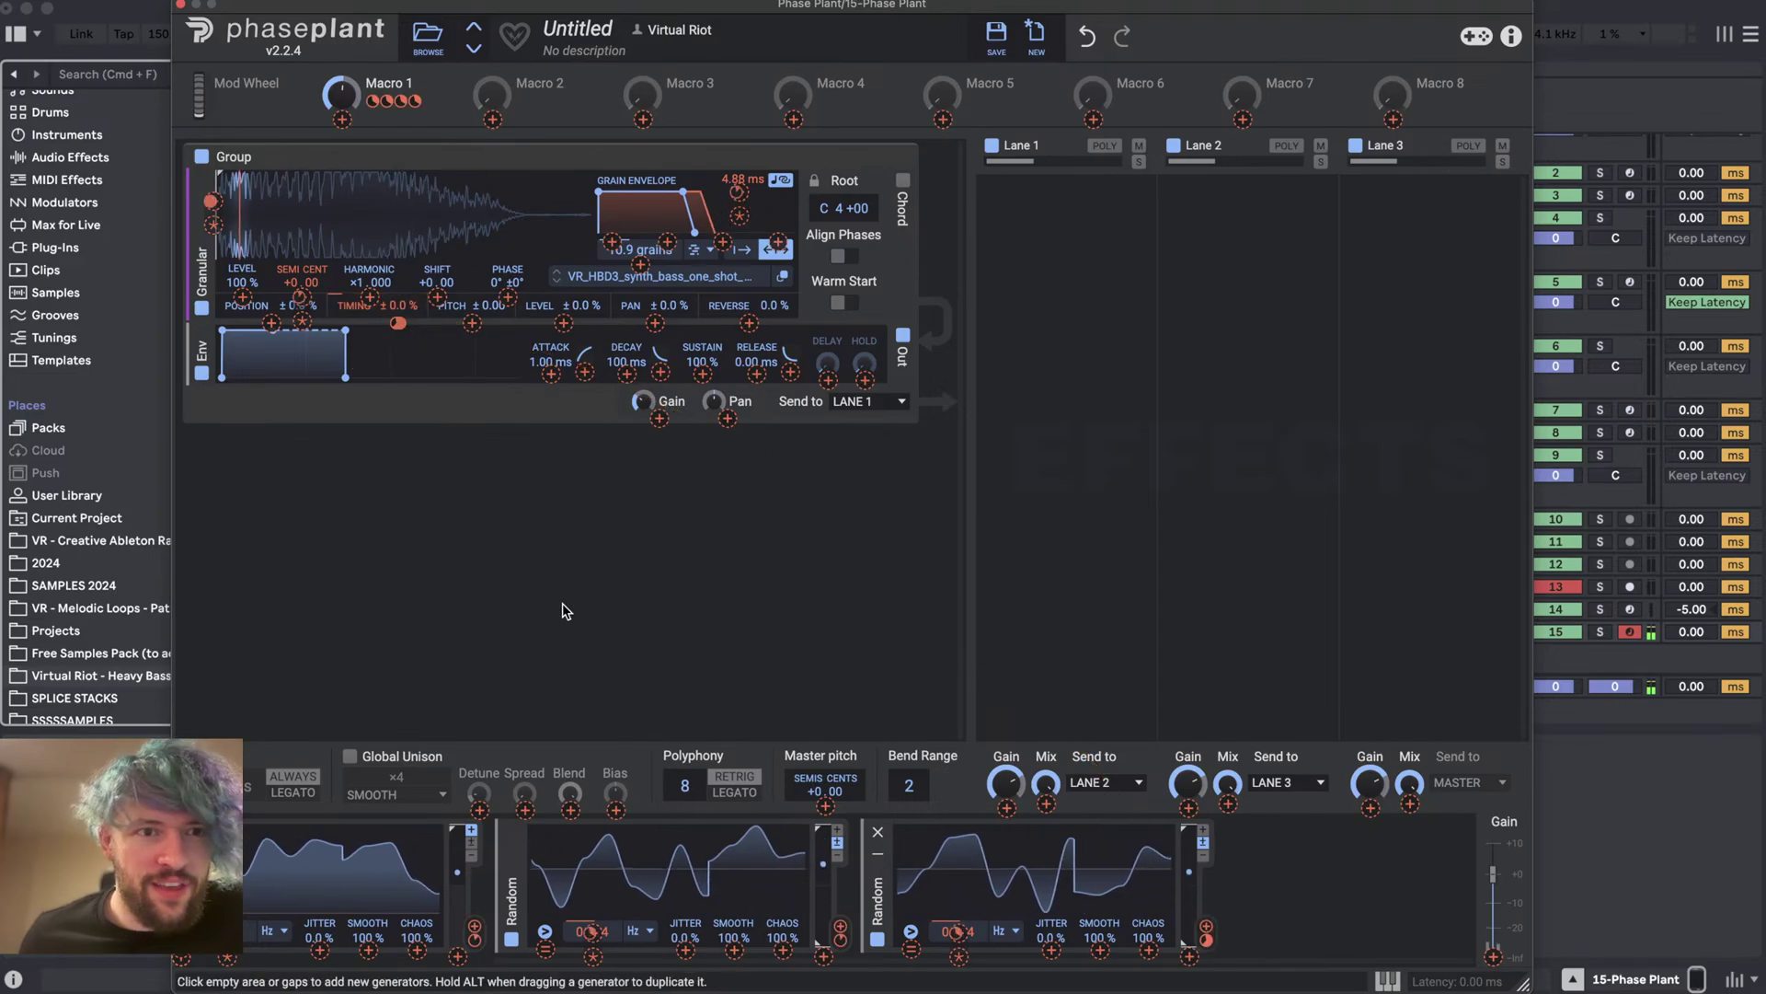
# - Add another copy of the Random modulator and route it to the grain position randomization
pyautogui.moveTo(298, 305); pyautogui.dragTo(299, 266)
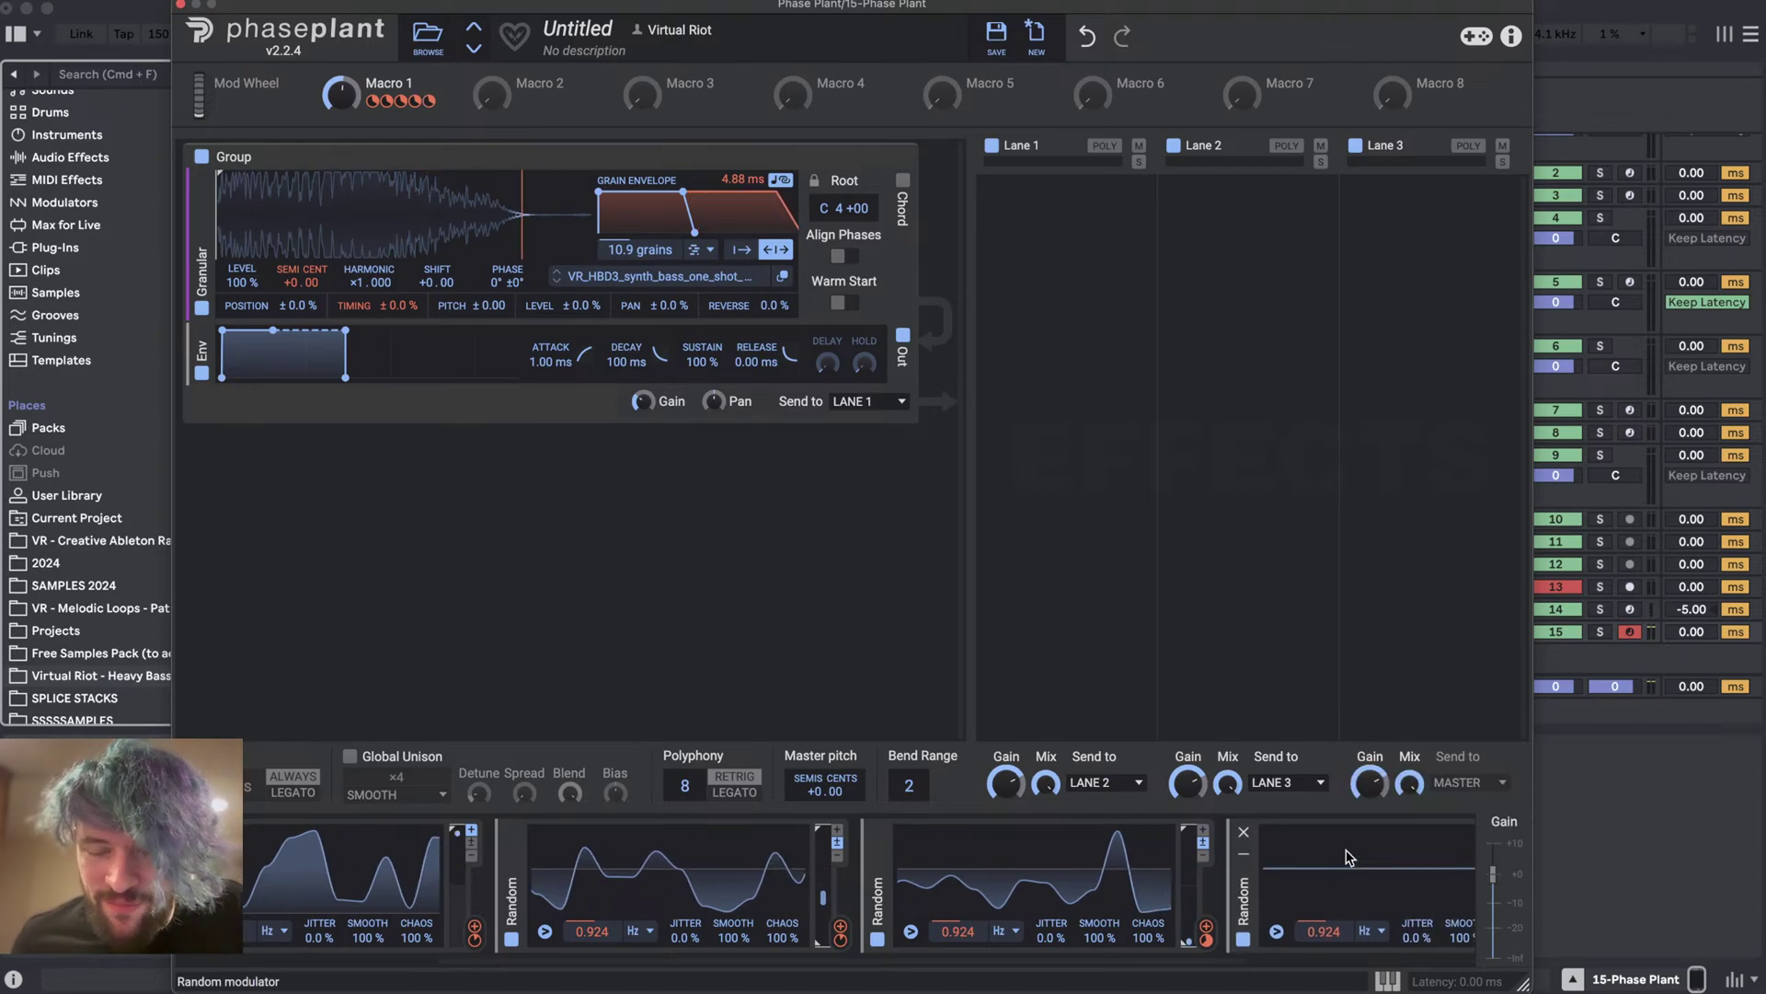
pyautogui.moveTo(1206, 942); pyautogui.dragTo(272, 329)
# - Switch to Streamlabs Desktop to check the stream, and return to Phase Plant
pyautogui.press('super+Tab')
pyautogui.press('super+Tab')
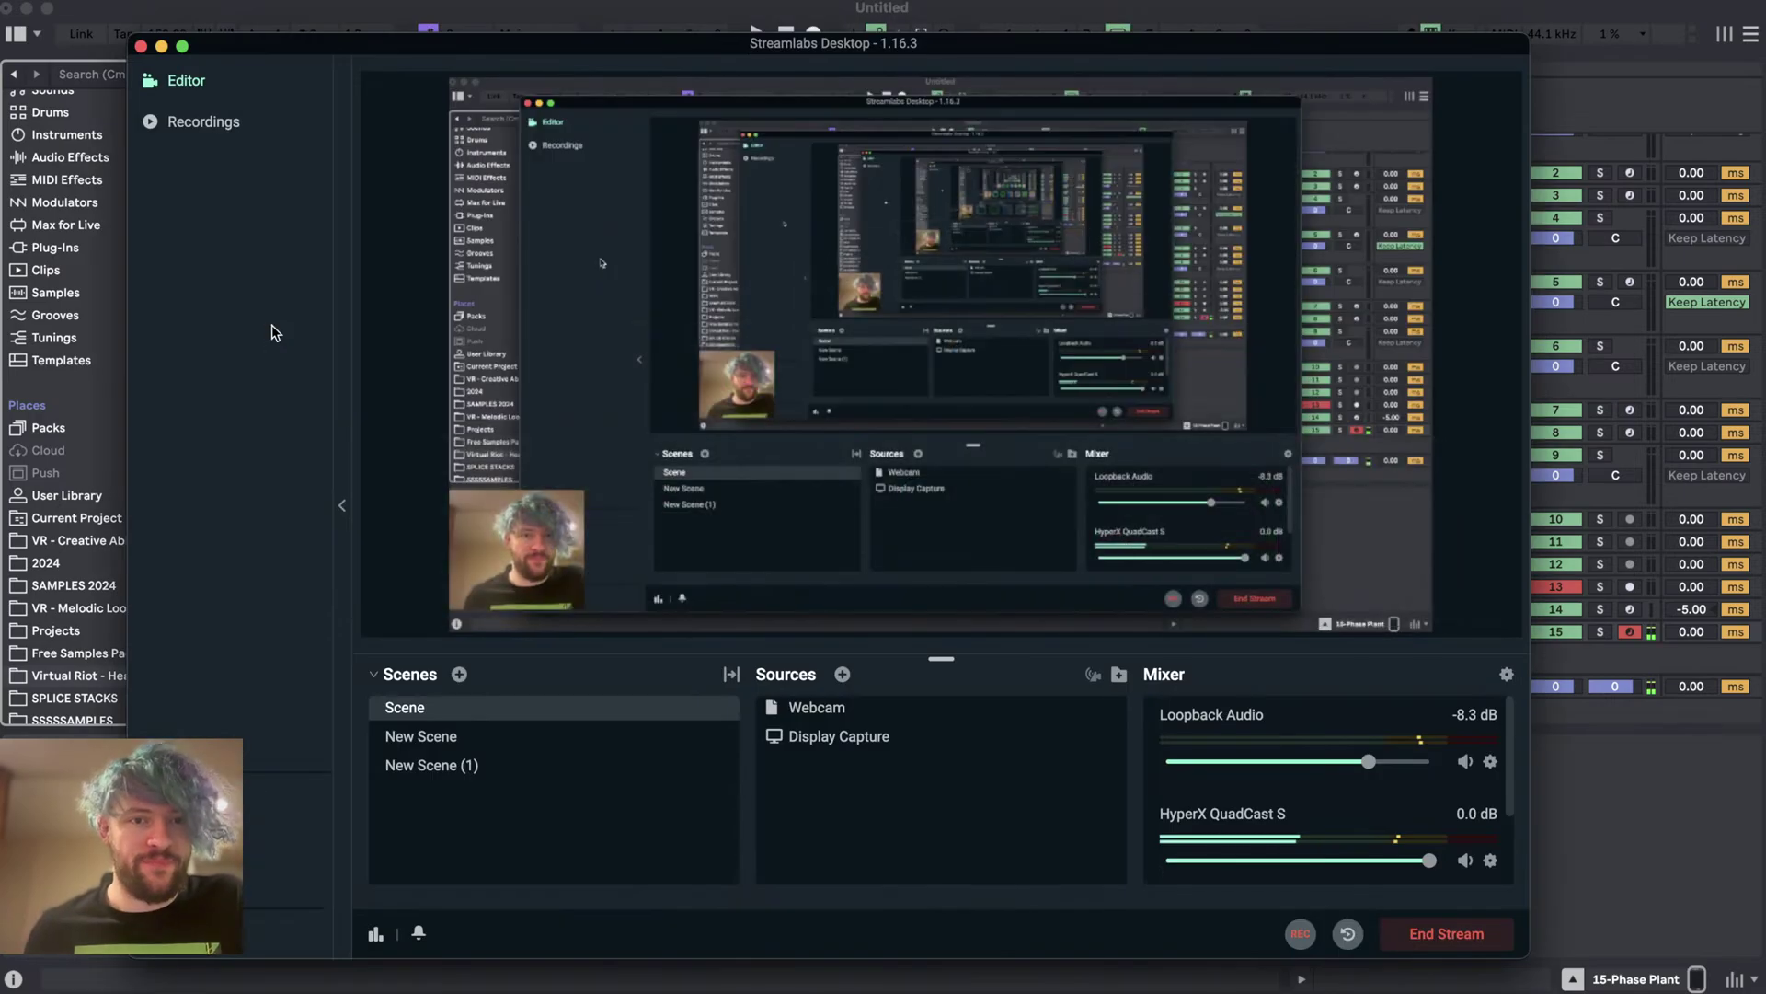
pyautogui.press('super+Tab')
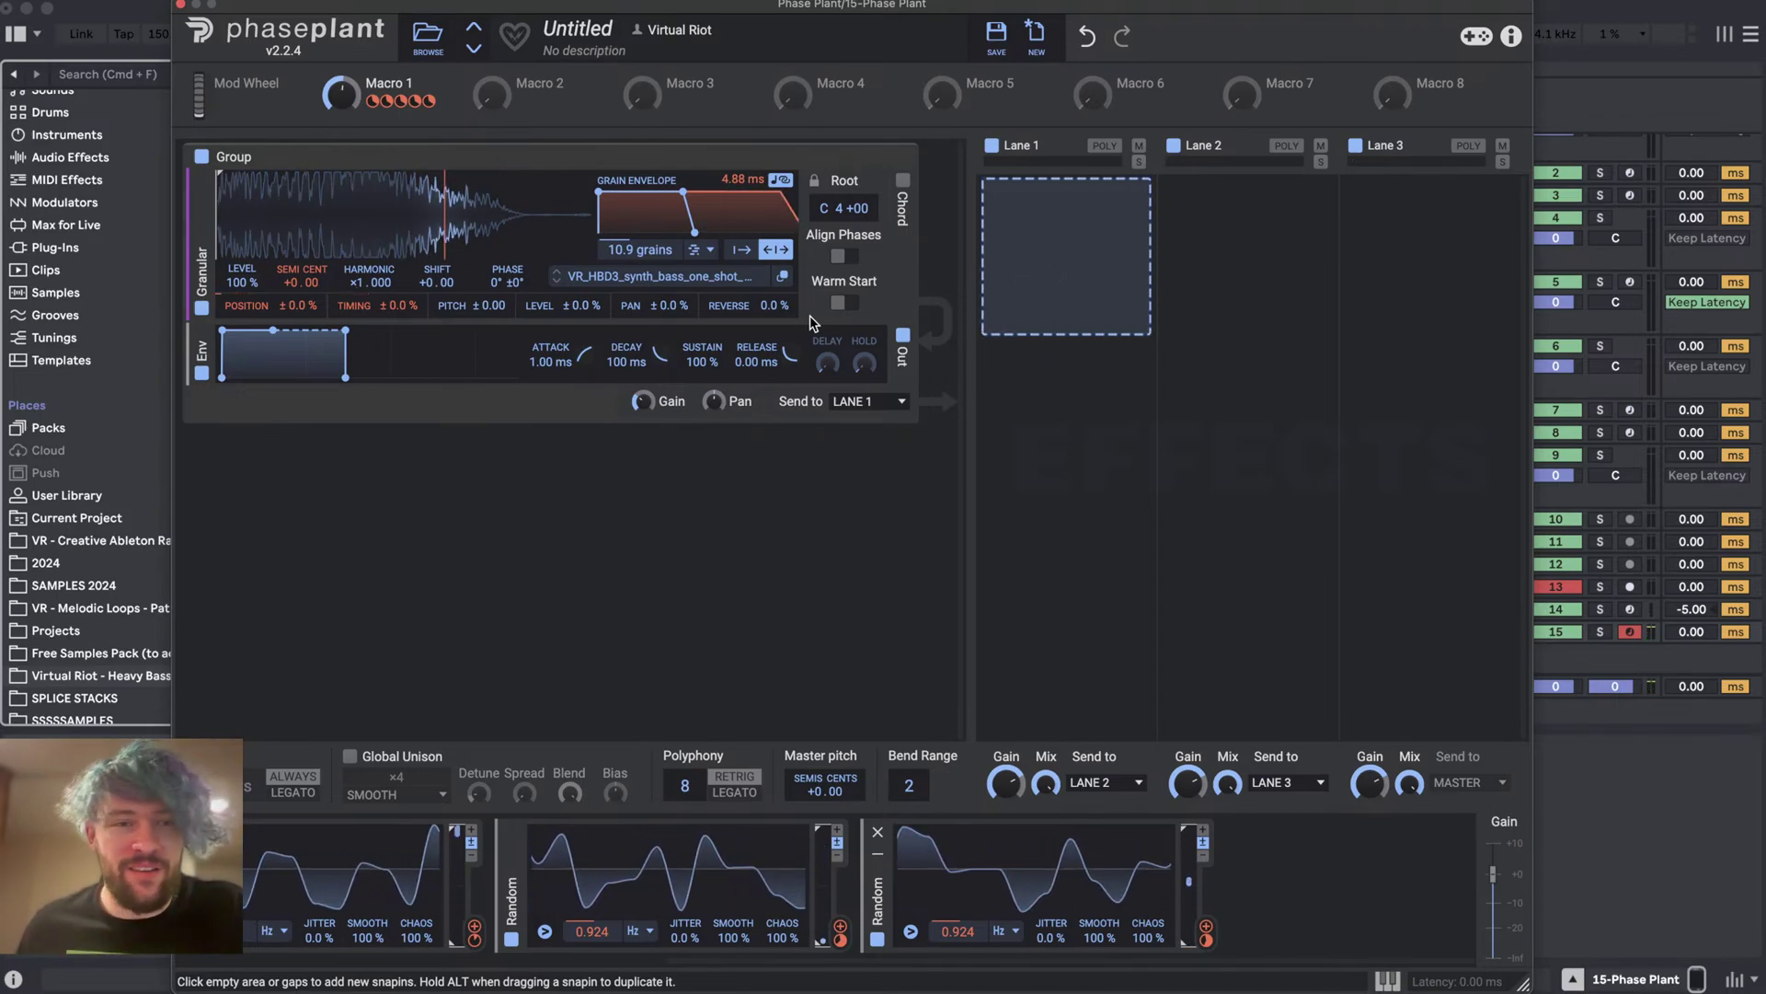
# - Remove the timing and position randomization routings, and route the last Random modulator to the grain pan randomization
pyautogui.moveTo(840, 939); pyautogui.dragTo(402, 327)
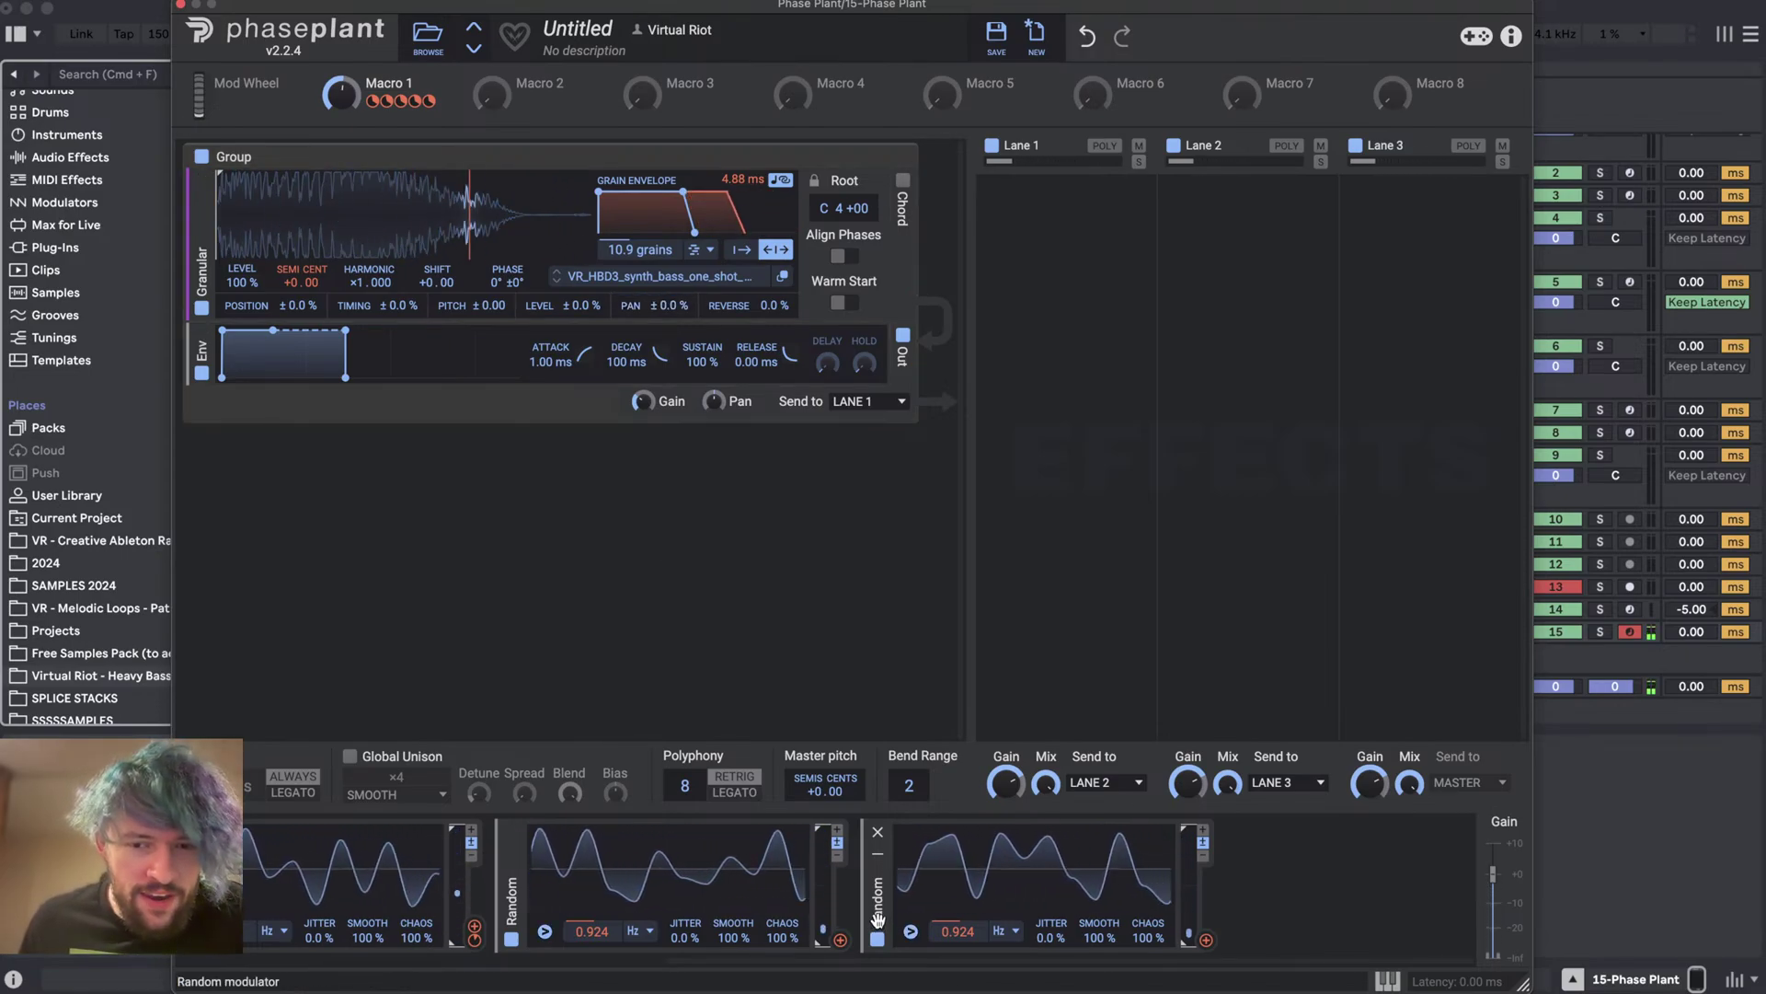
pyautogui.moveTo(1207, 945); pyautogui.dragTo(655, 324)
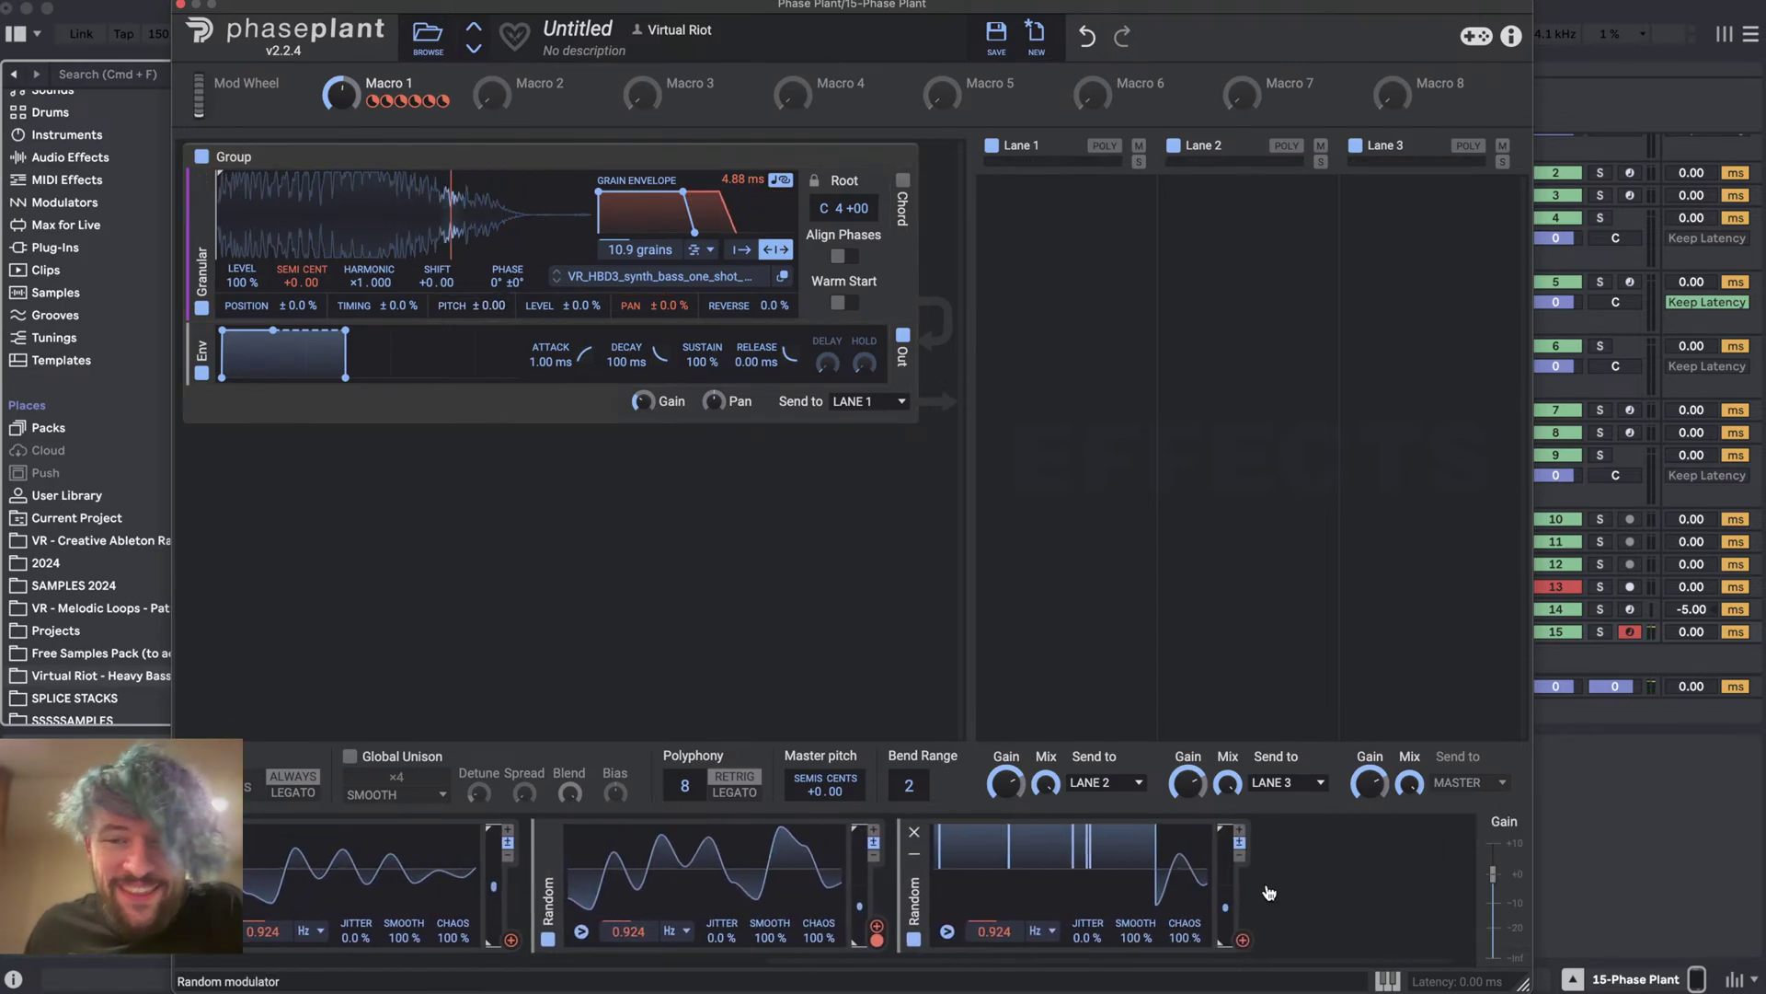
# - Duplicate the Random modulator, route the copy to the grain pitch randomization and fine-tune its modulation amount
pyautogui.moveTo(1212, 938); pyautogui.dragTo(1188, 920)
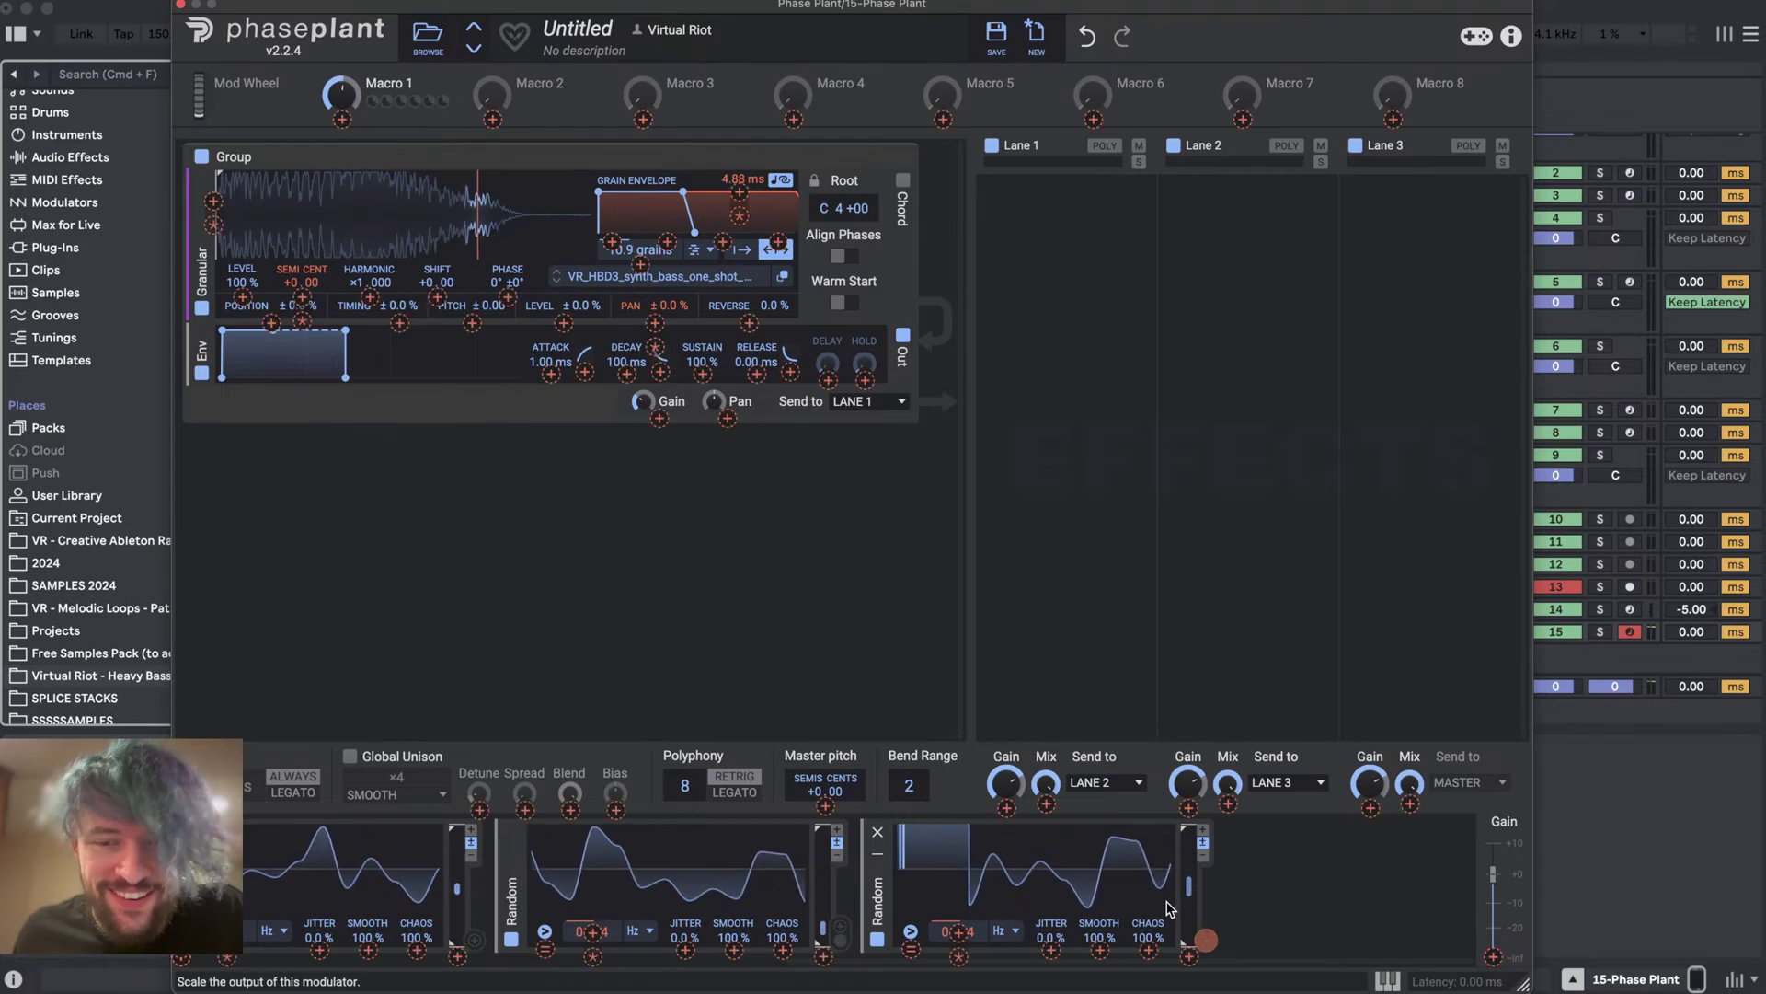
pyautogui.moveTo(460, 228); pyautogui.dragTo(472, 322)
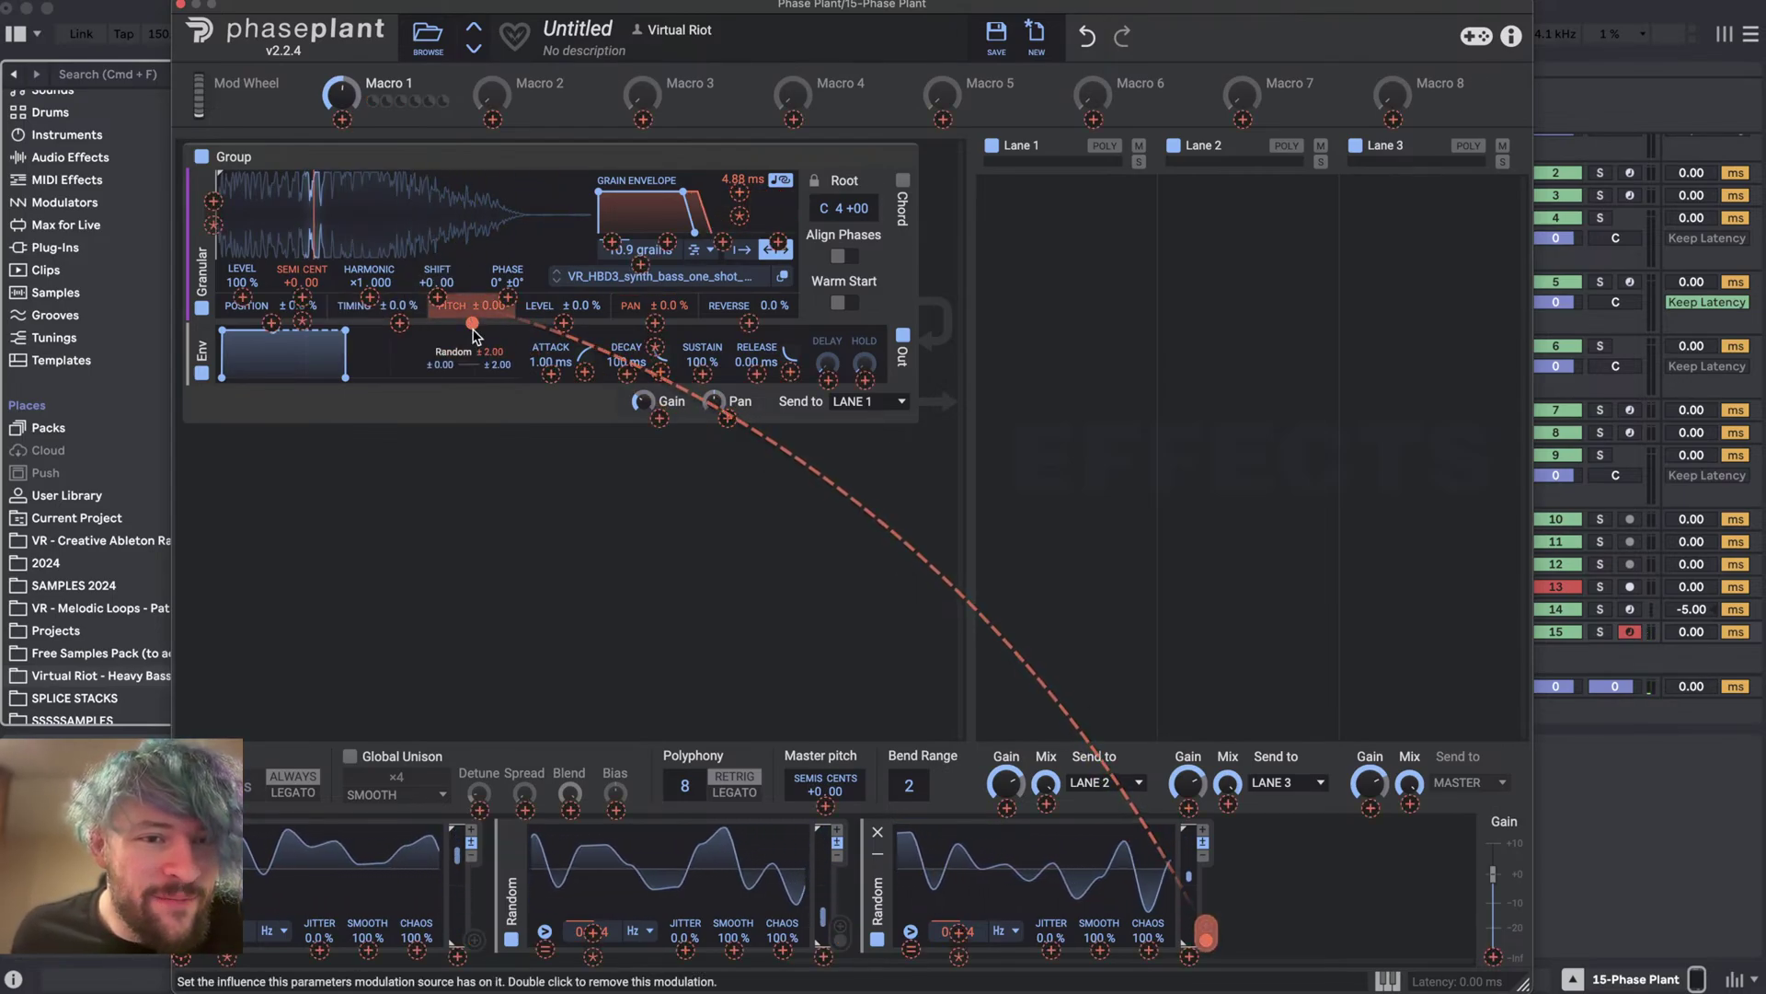
pyautogui.rightClick(472, 322)
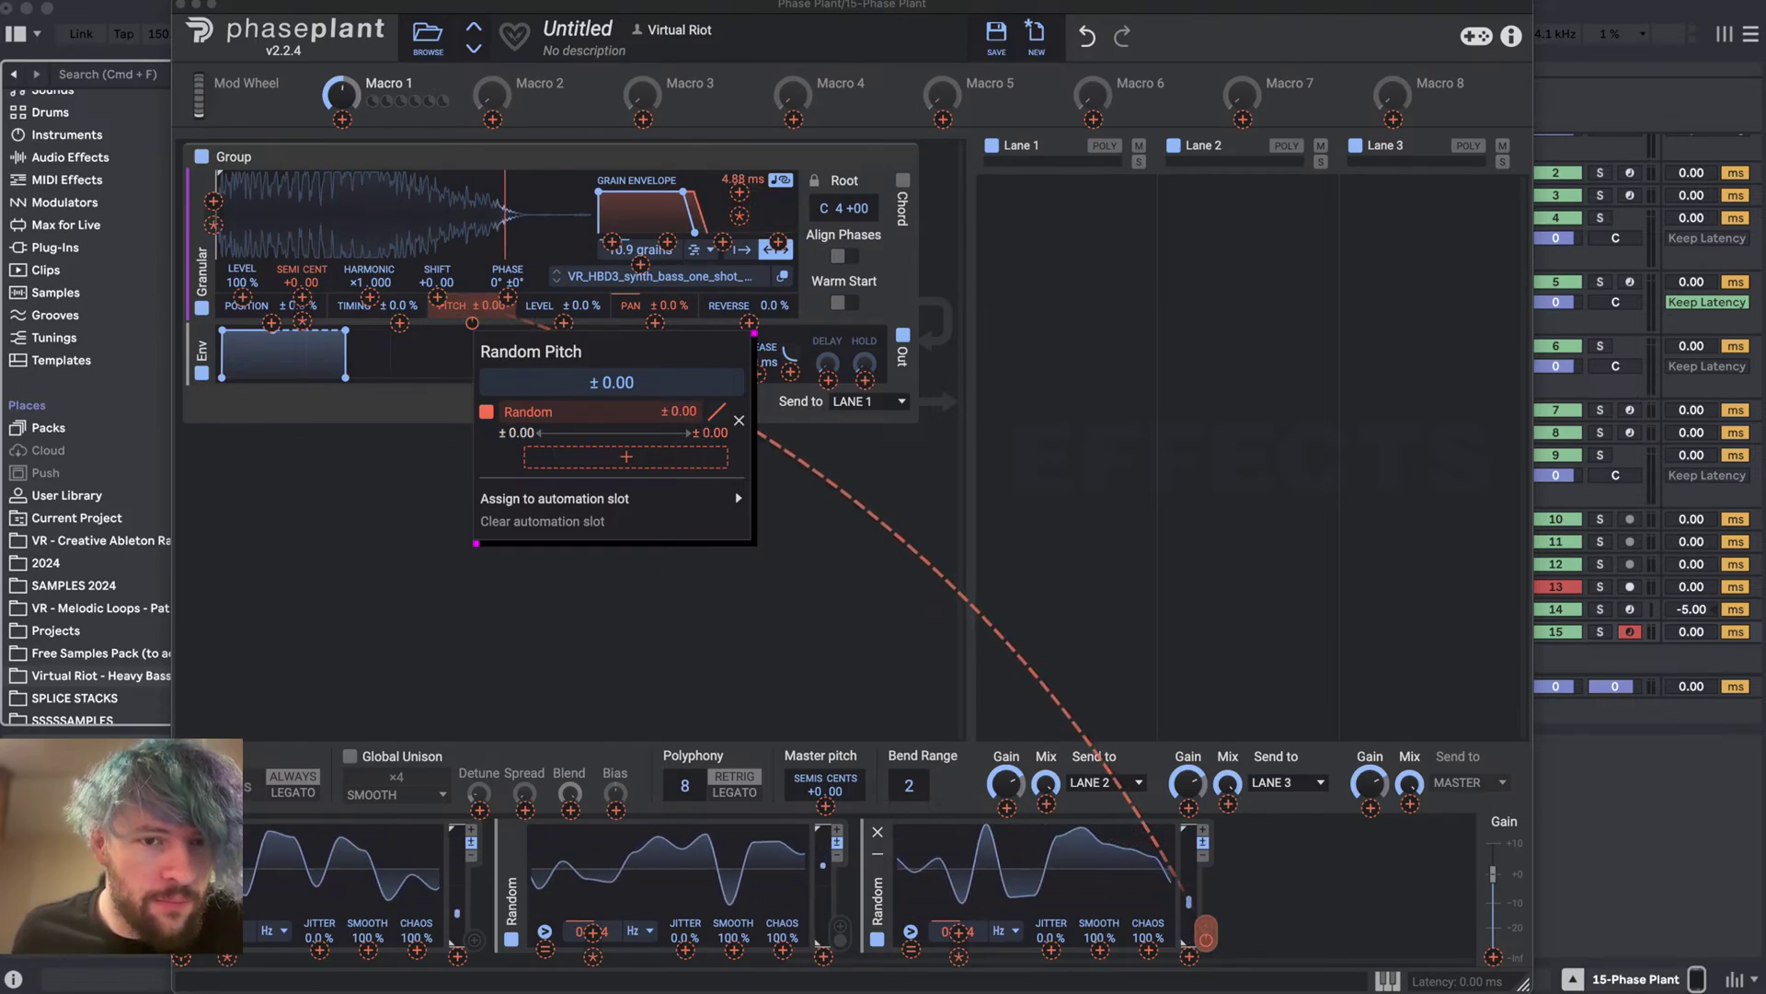
pyautogui.moveTo(679, 411); pyautogui.dragTo(679, 387)
pyautogui.click(237, 466)
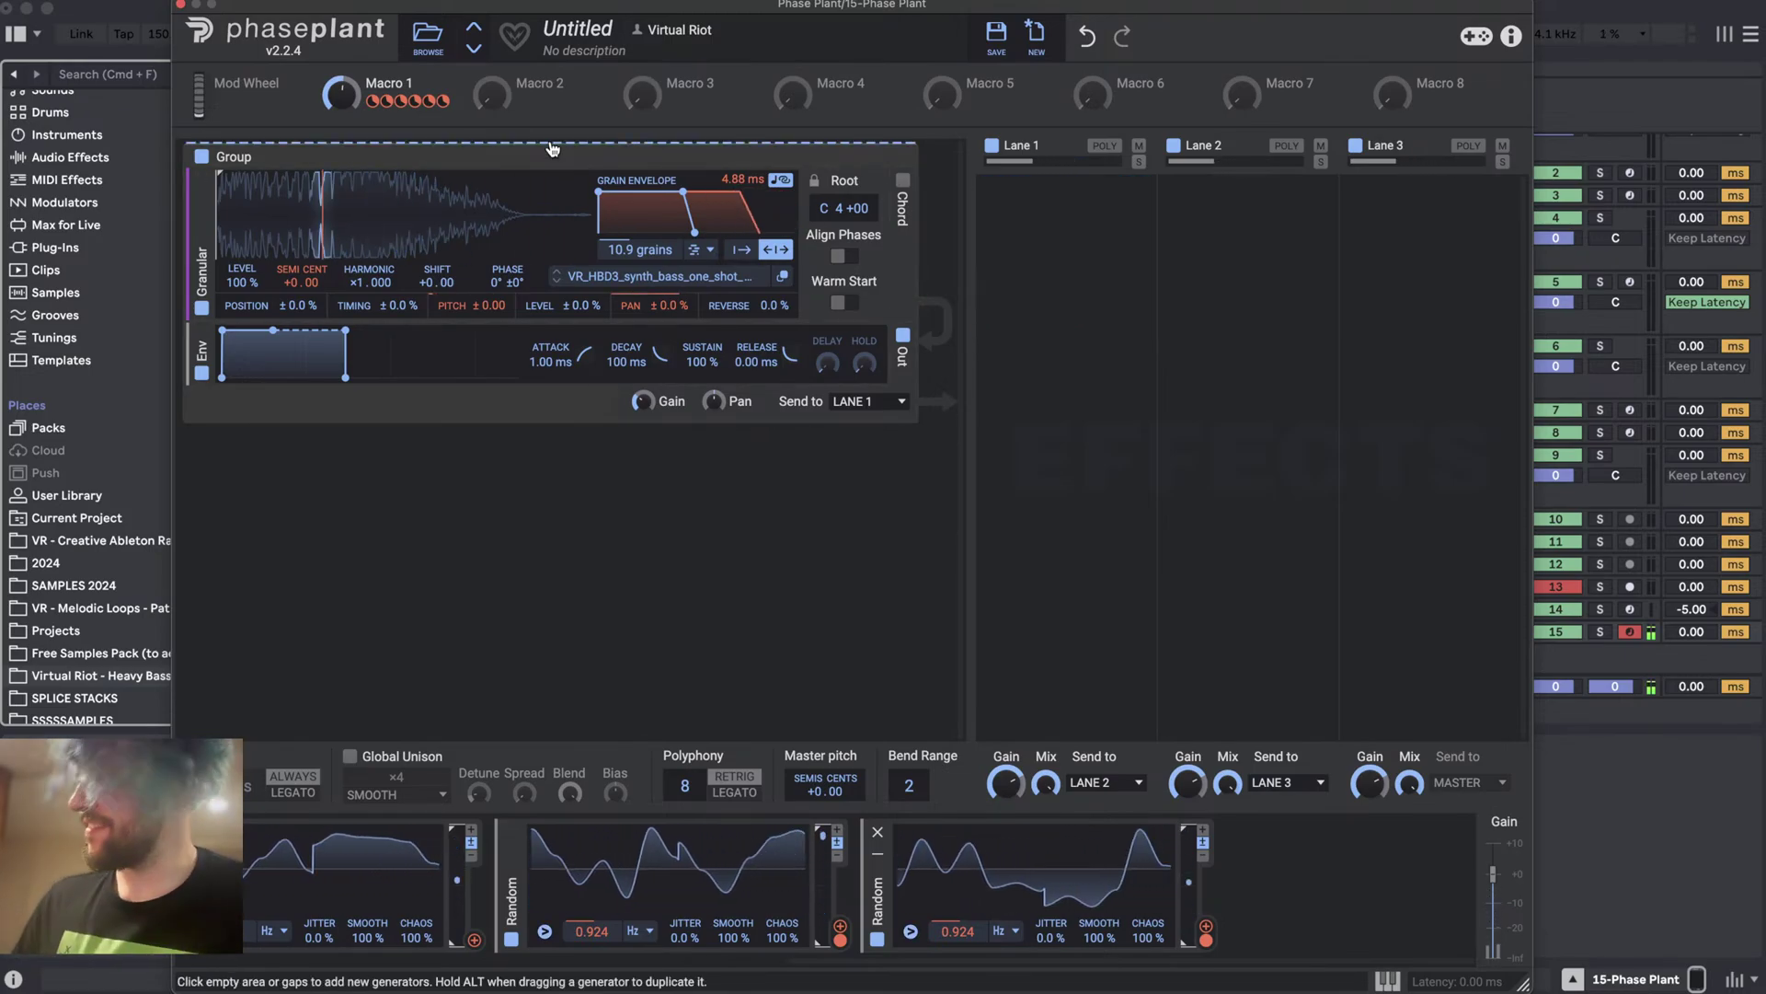
# - Enable Align Phases on the granular generator and lower the group's output gain
pyautogui.moveTo(179, 931); pyautogui.dragTo(302, 331)
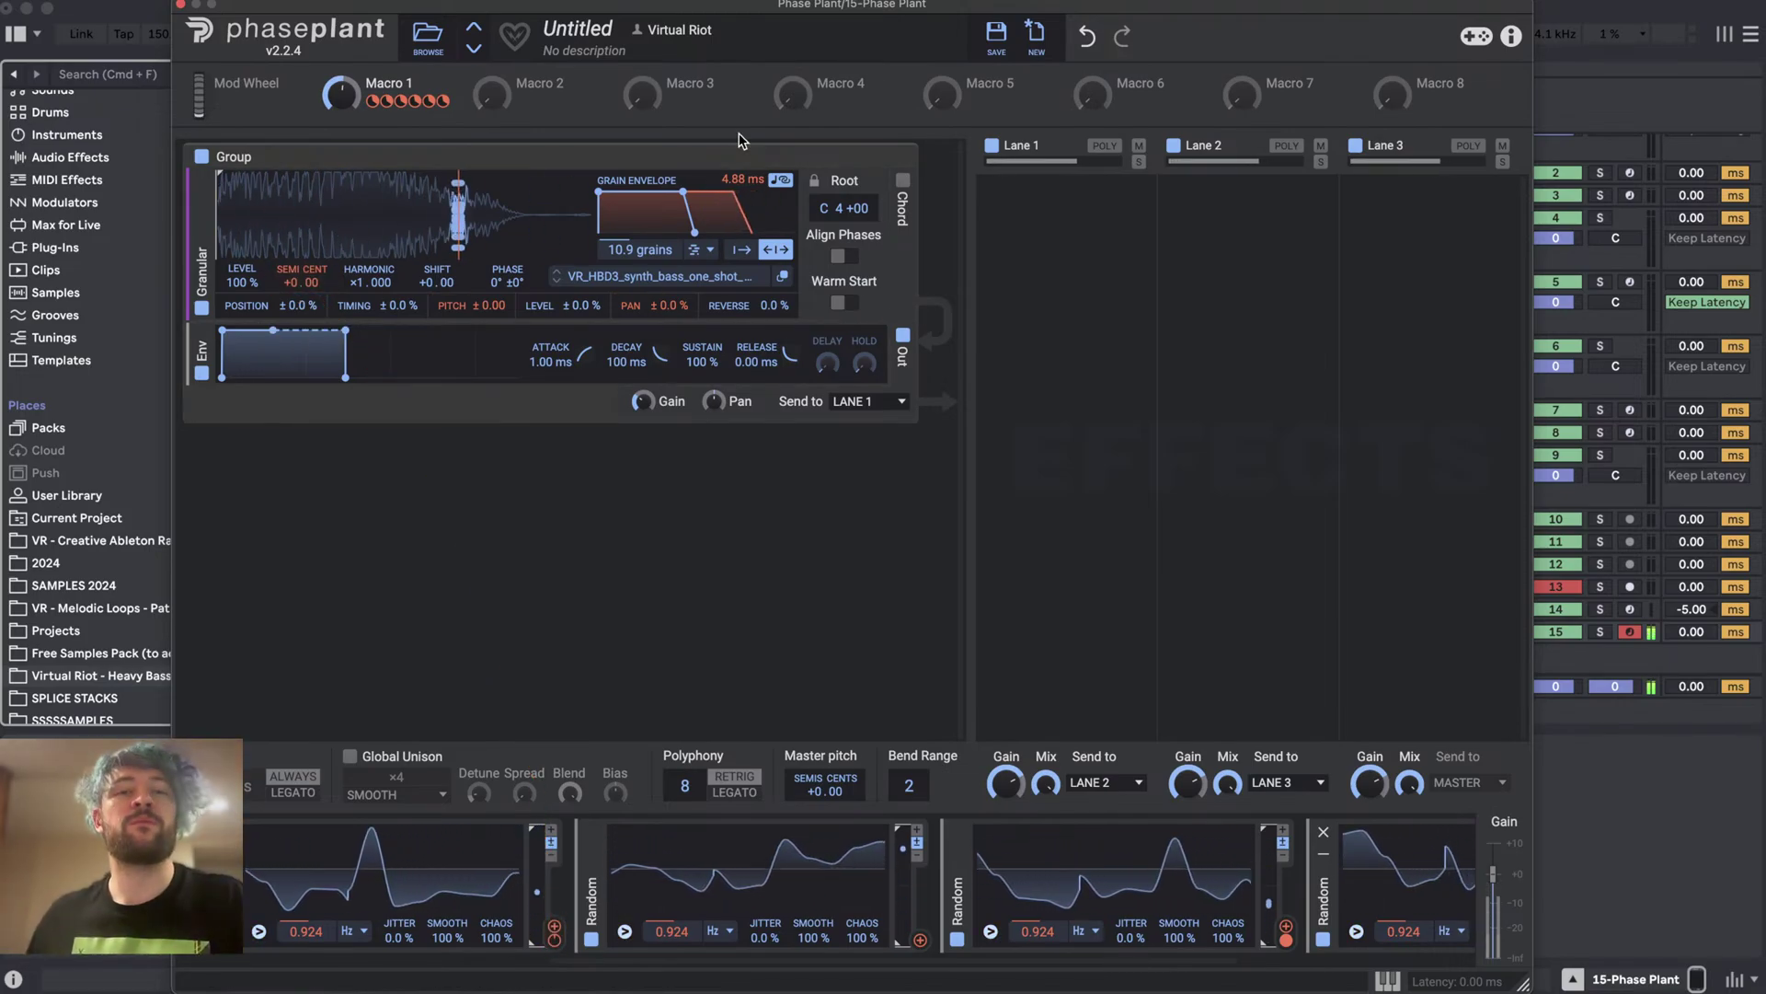
pyautogui.click(839, 258)
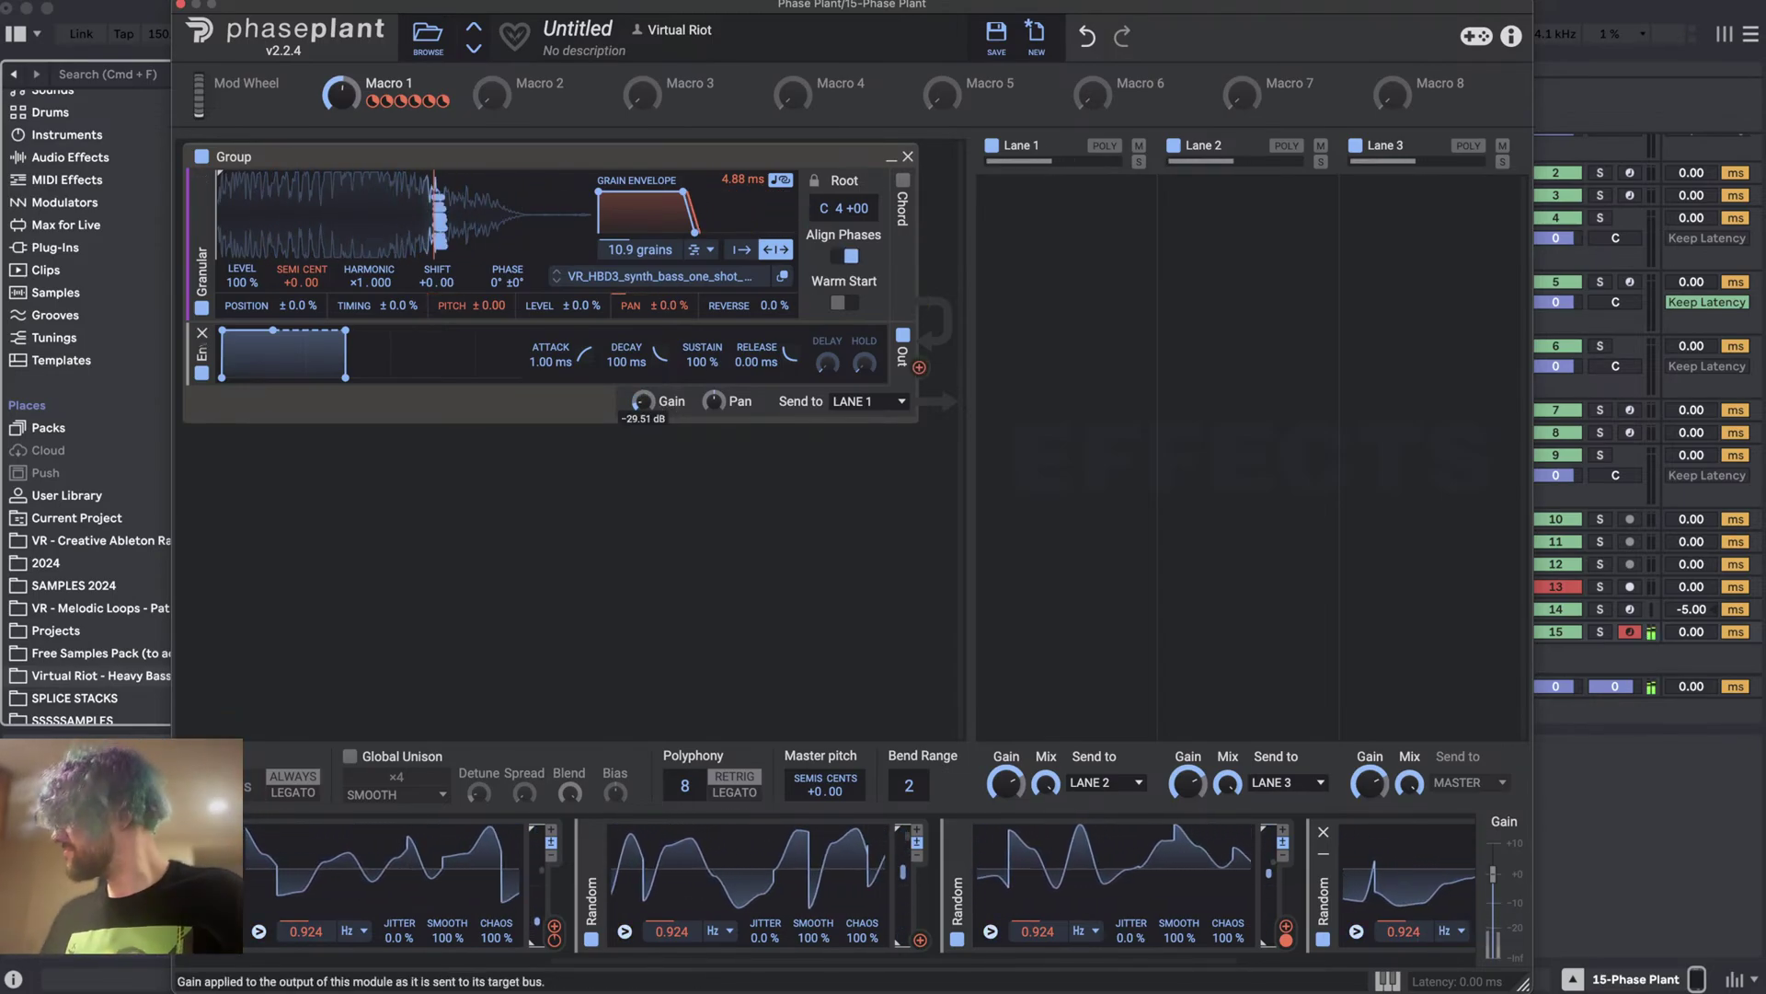
pyautogui.moveTo(554, 926); pyautogui.dragTo(701, 245)
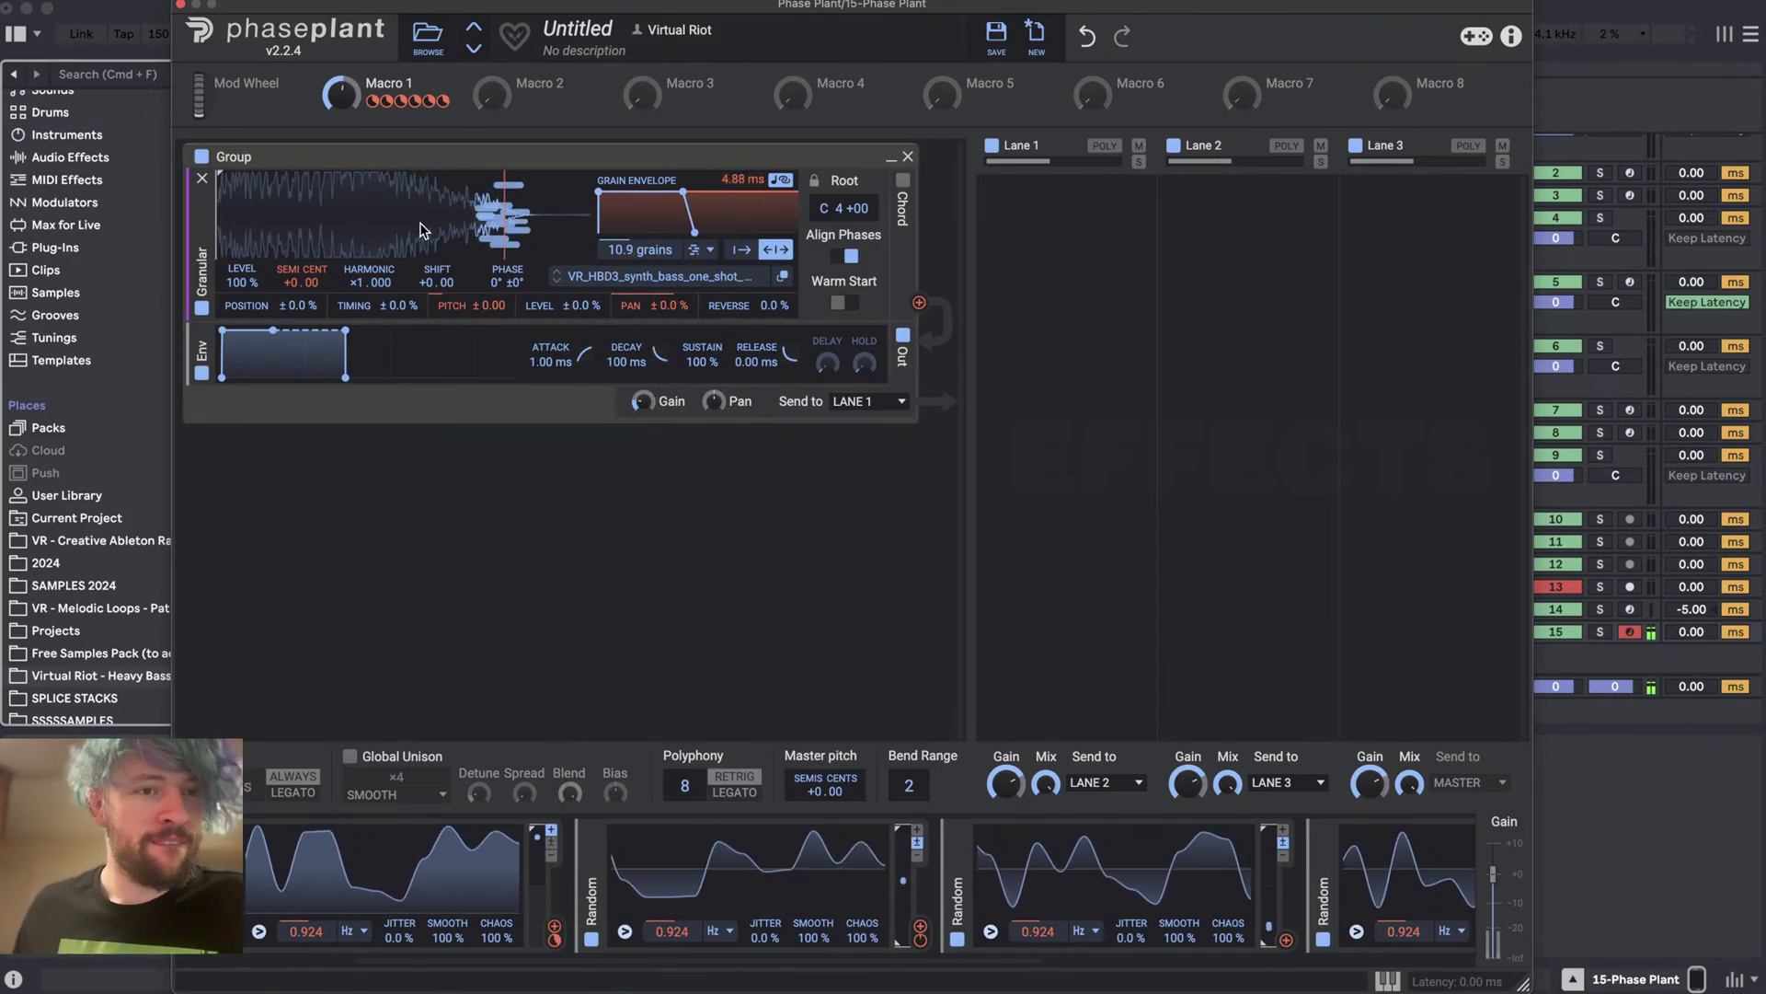
# - Readjust the Random modulation amount on the semitone tuning and turn up Macro 1
pyautogui.moveTo(302, 296)
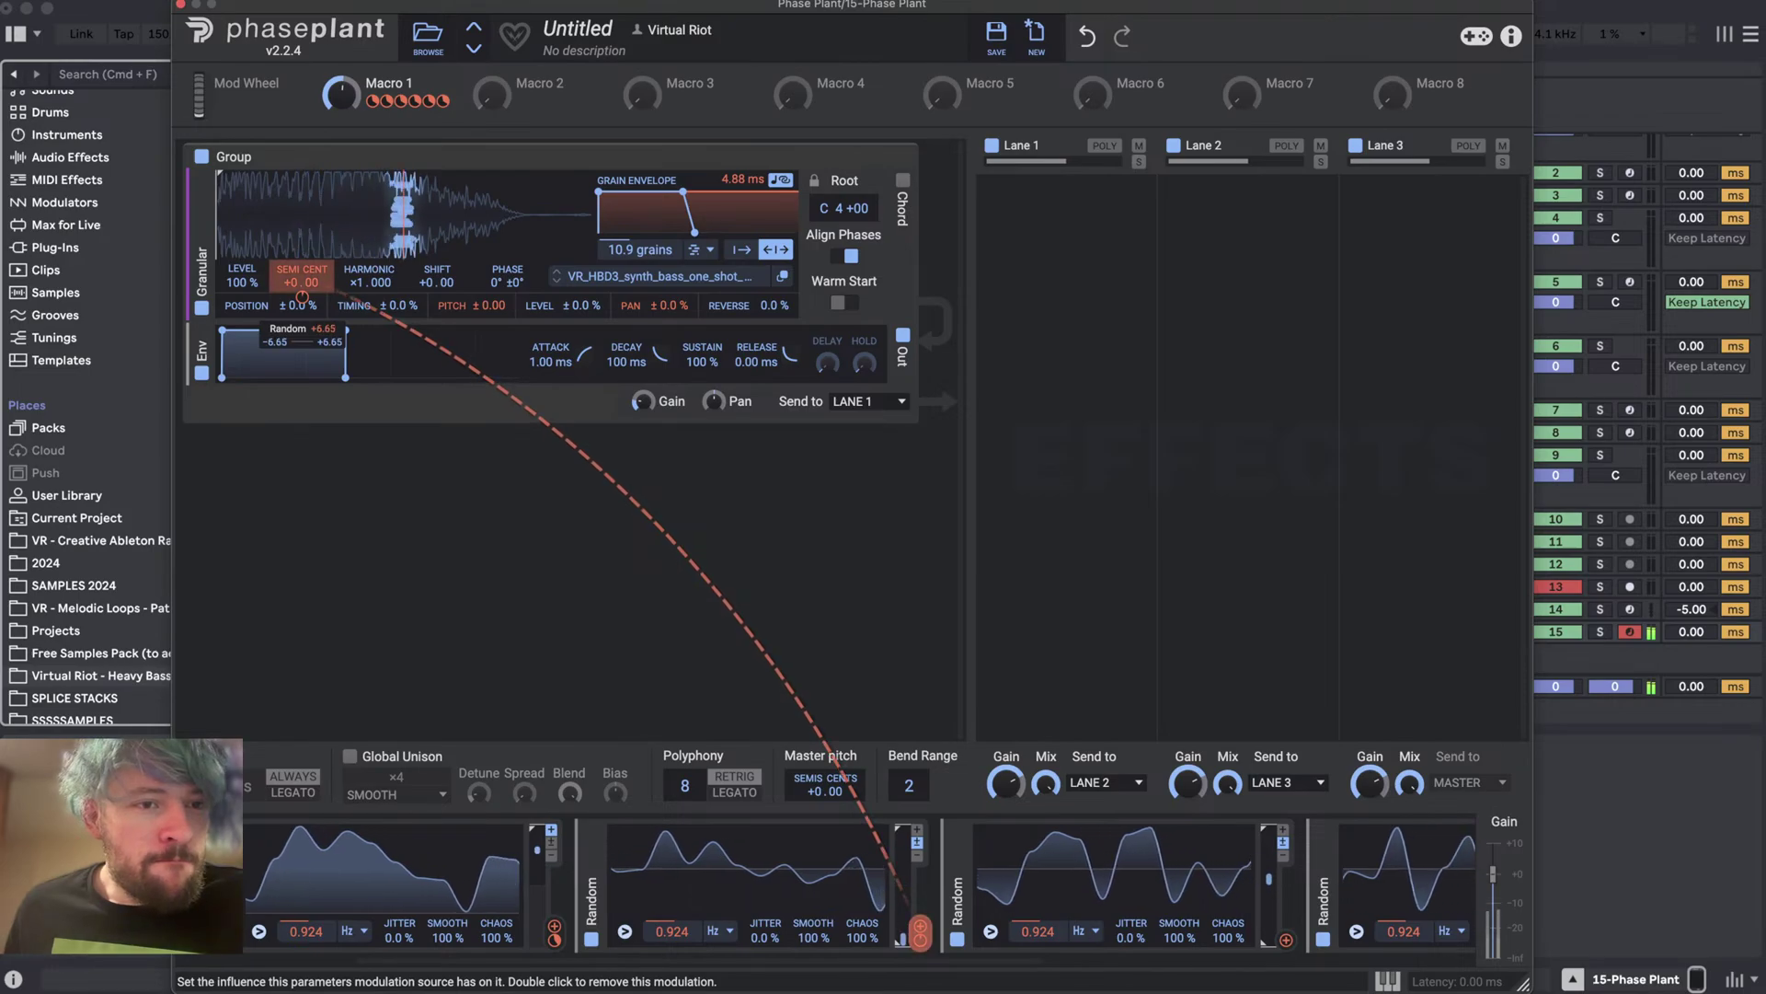
pyautogui.moveTo(302, 297); pyautogui.dragTo(302, 294)
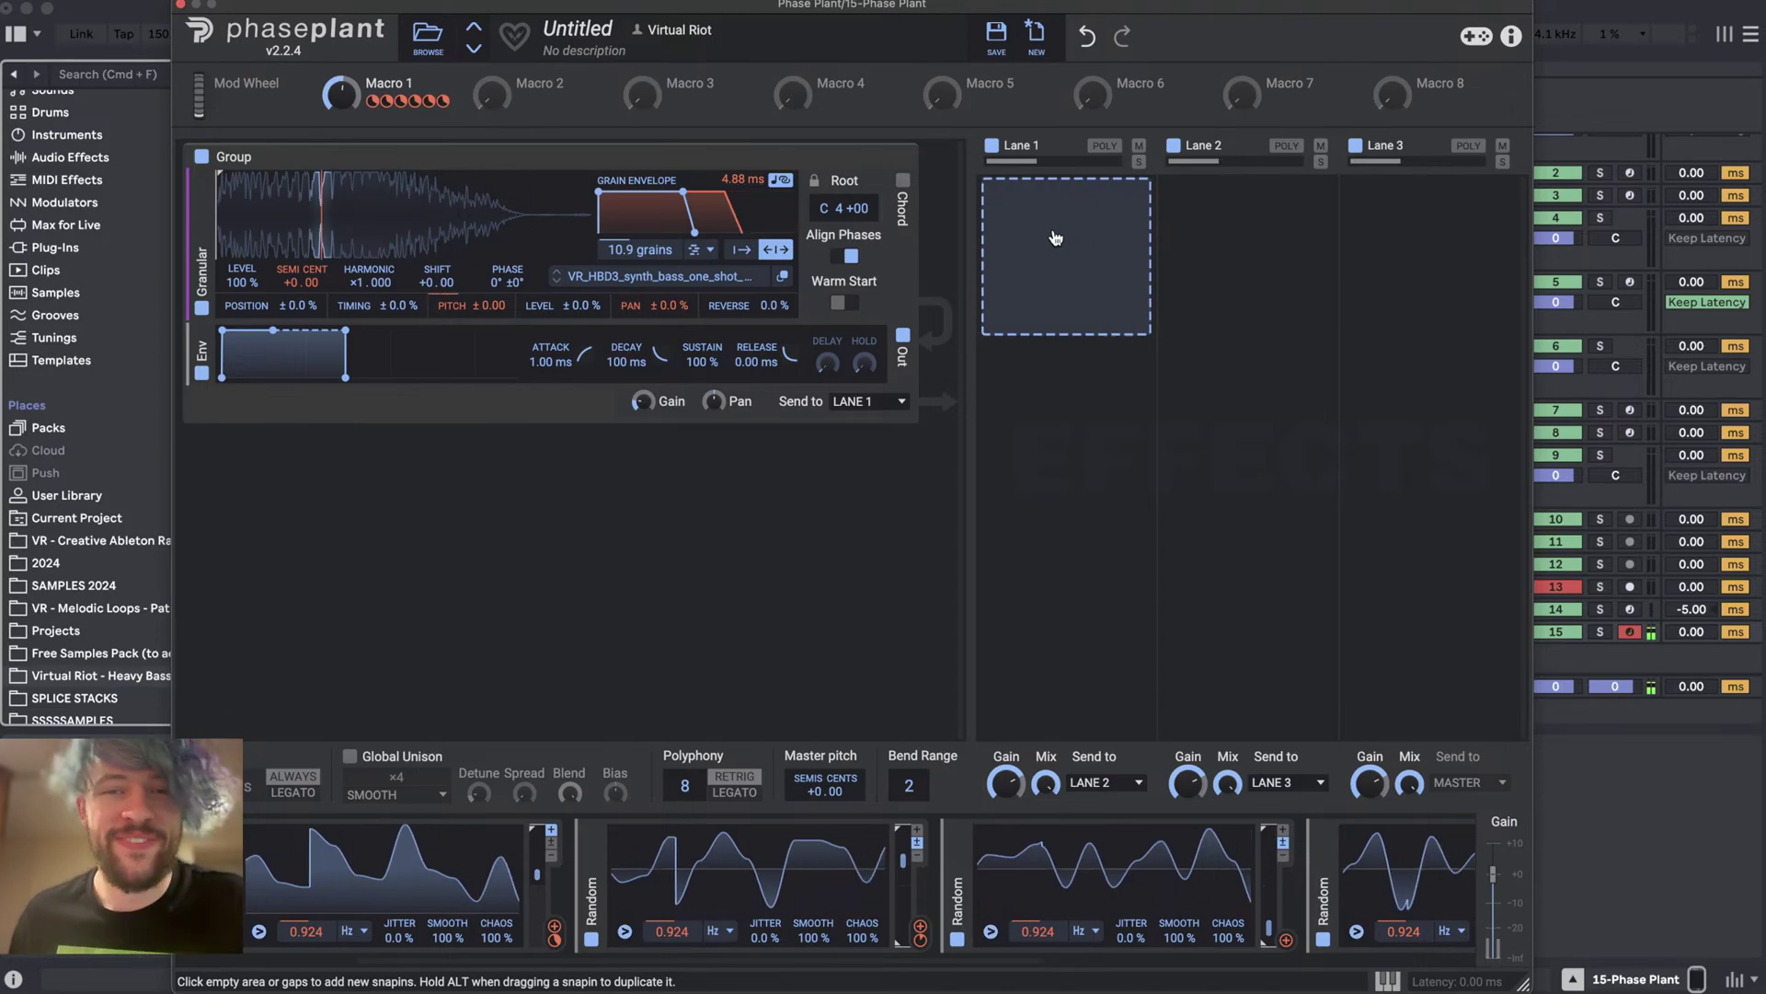
pyautogui.moveTo(341, 93)
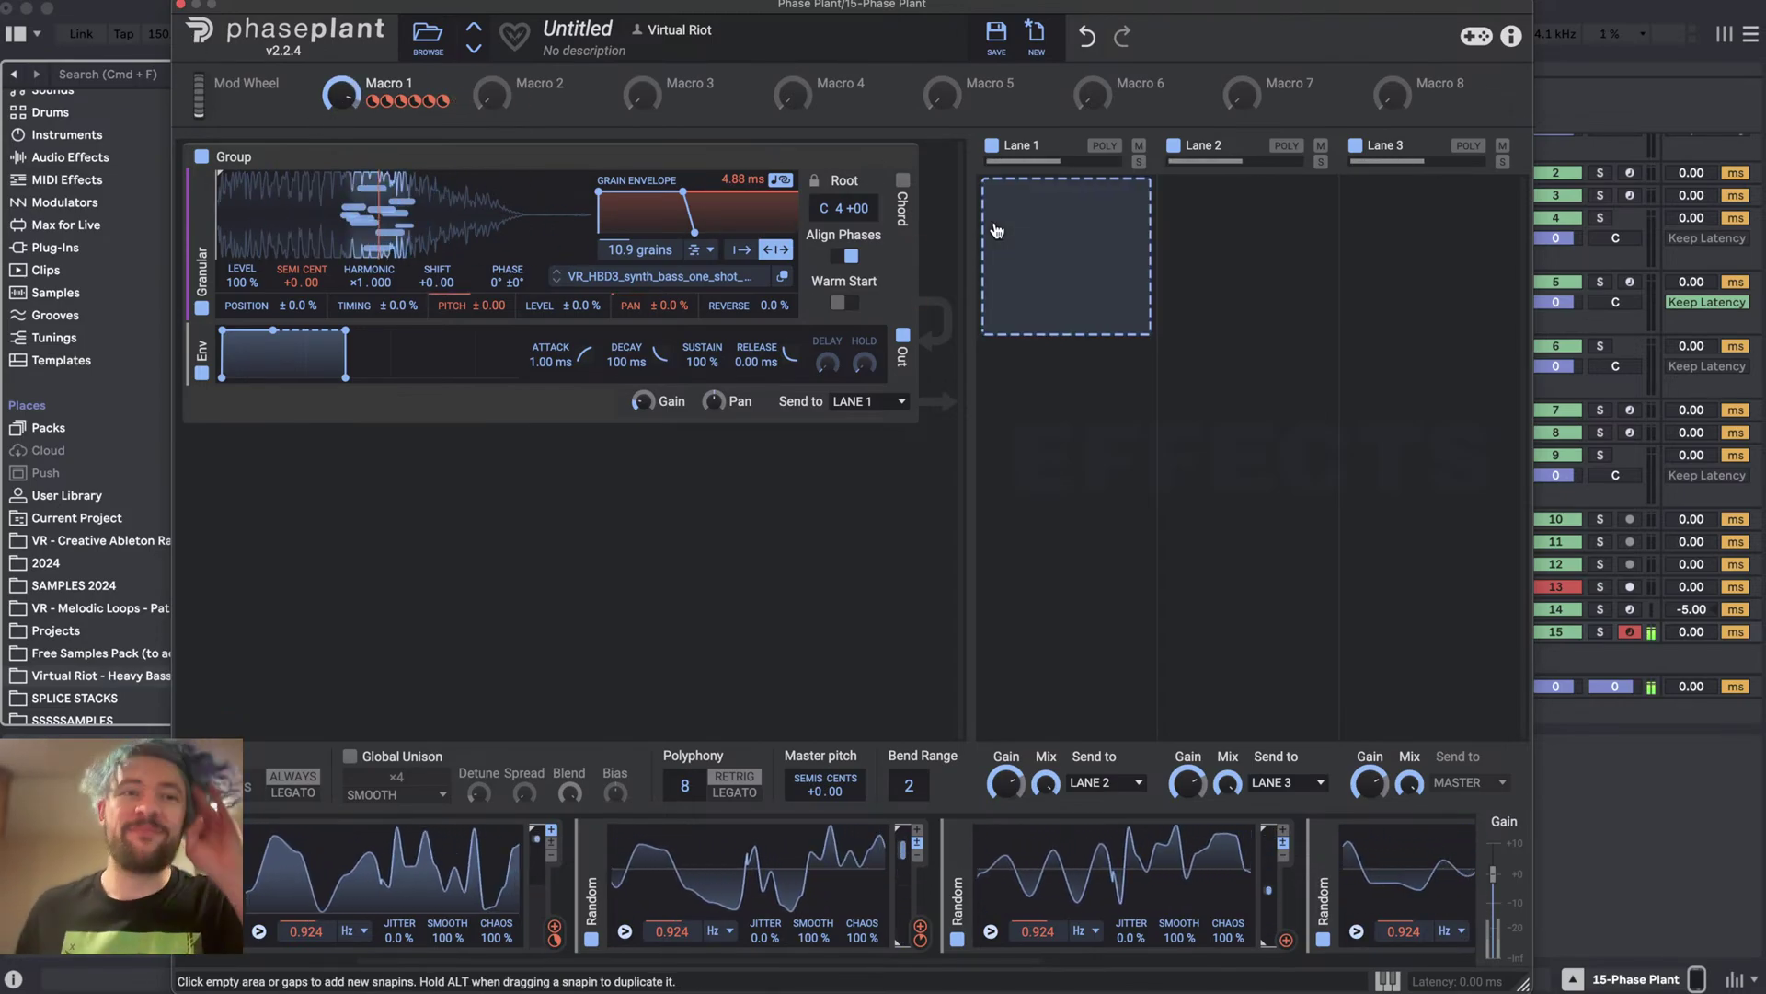
# - Add a Snap Heap effect to Lane 1 and load the favorite preset VR - ALL IN ONE
pyautogui.click(1047, 244)
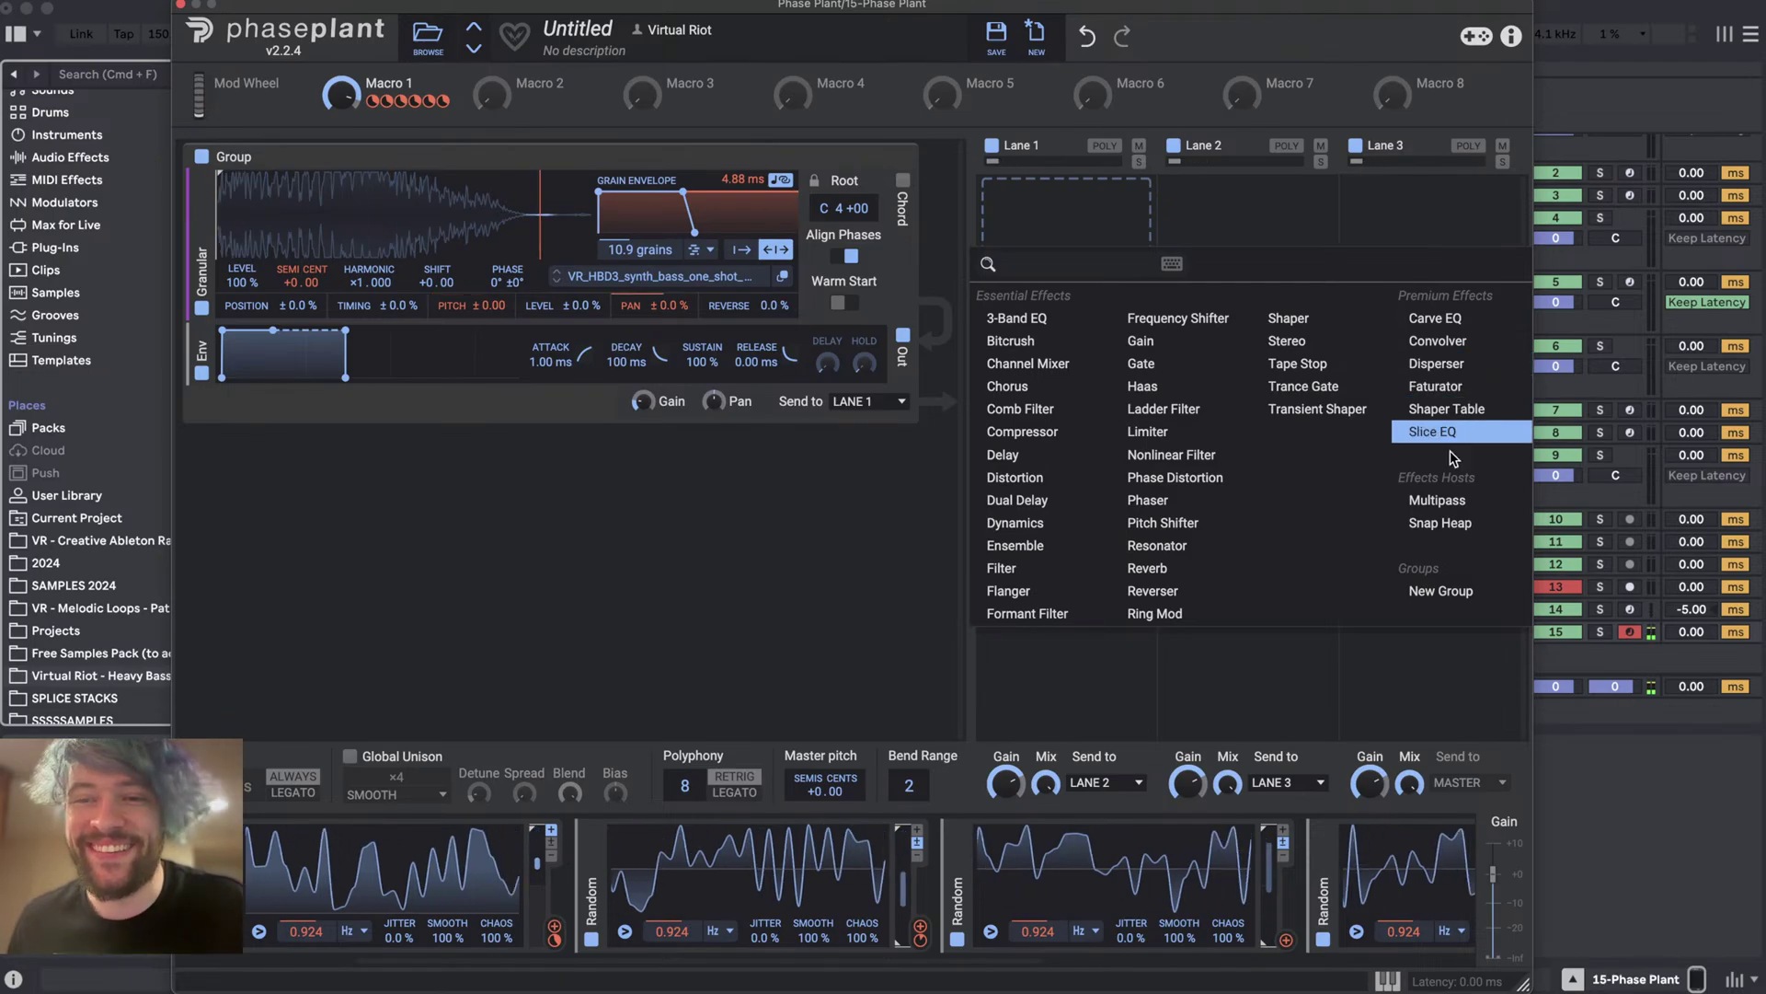
pyautogui.click(1441, 522)
pyautogui.click(1088, 227)
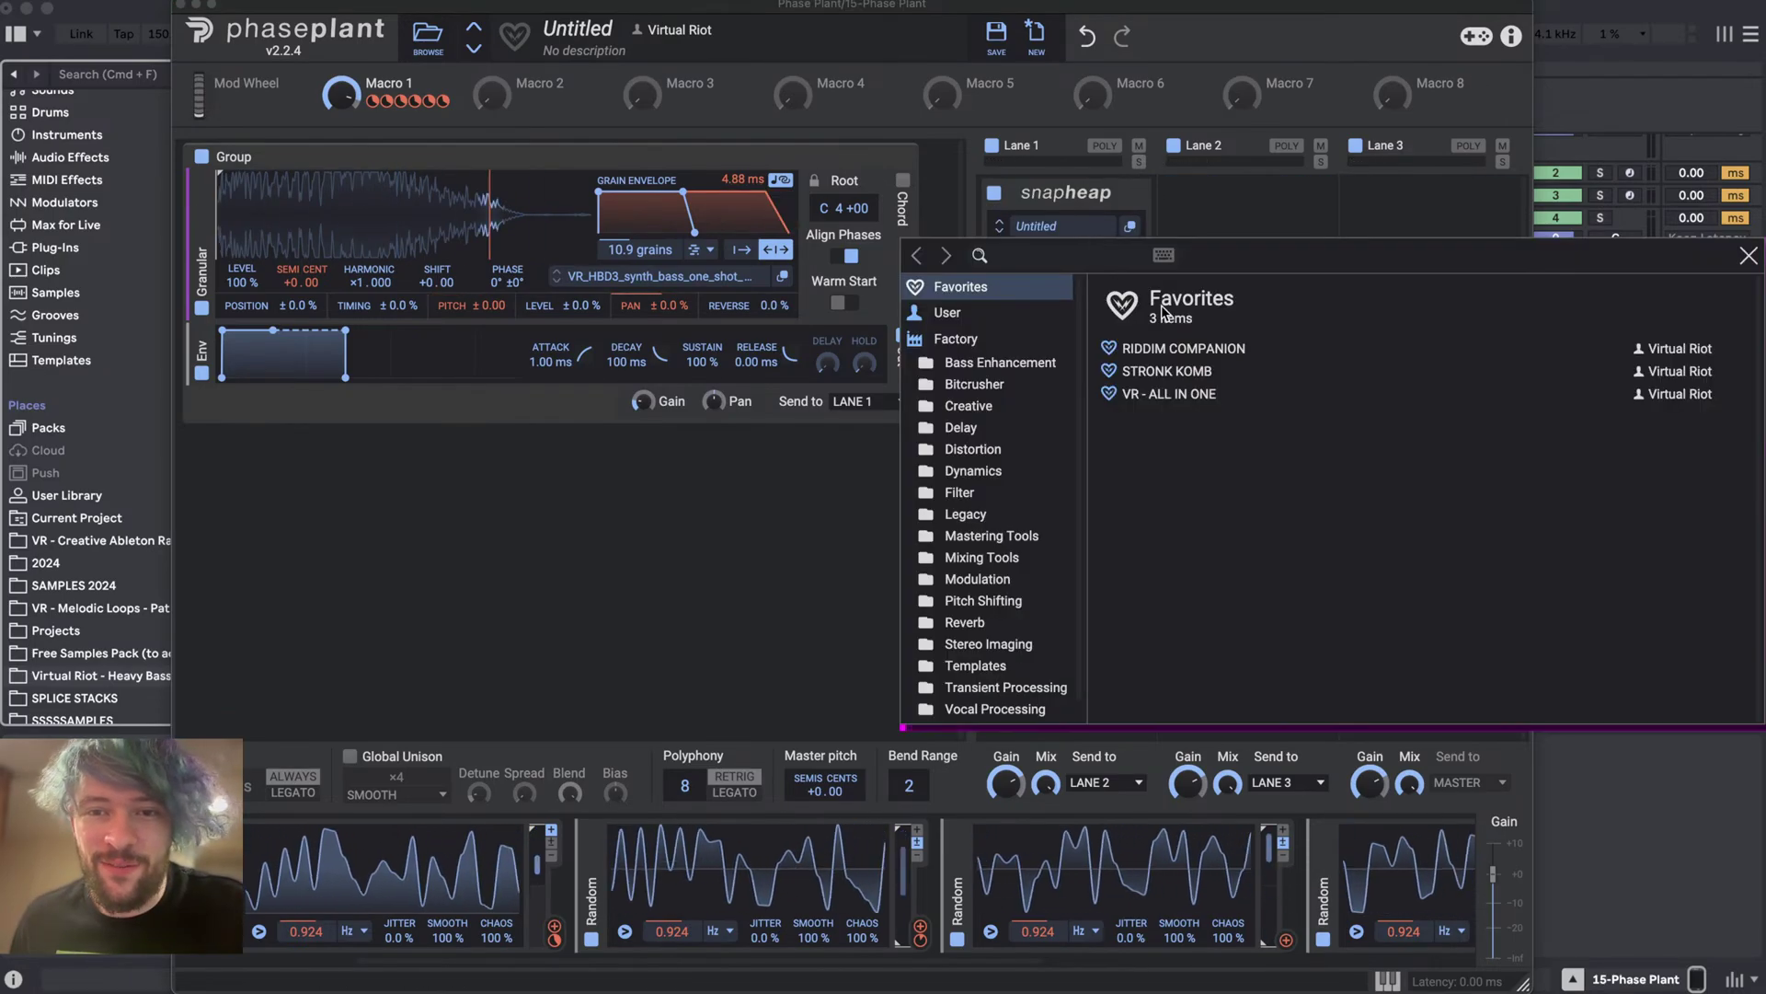
pyautogui.doubleClick(1168, 394)
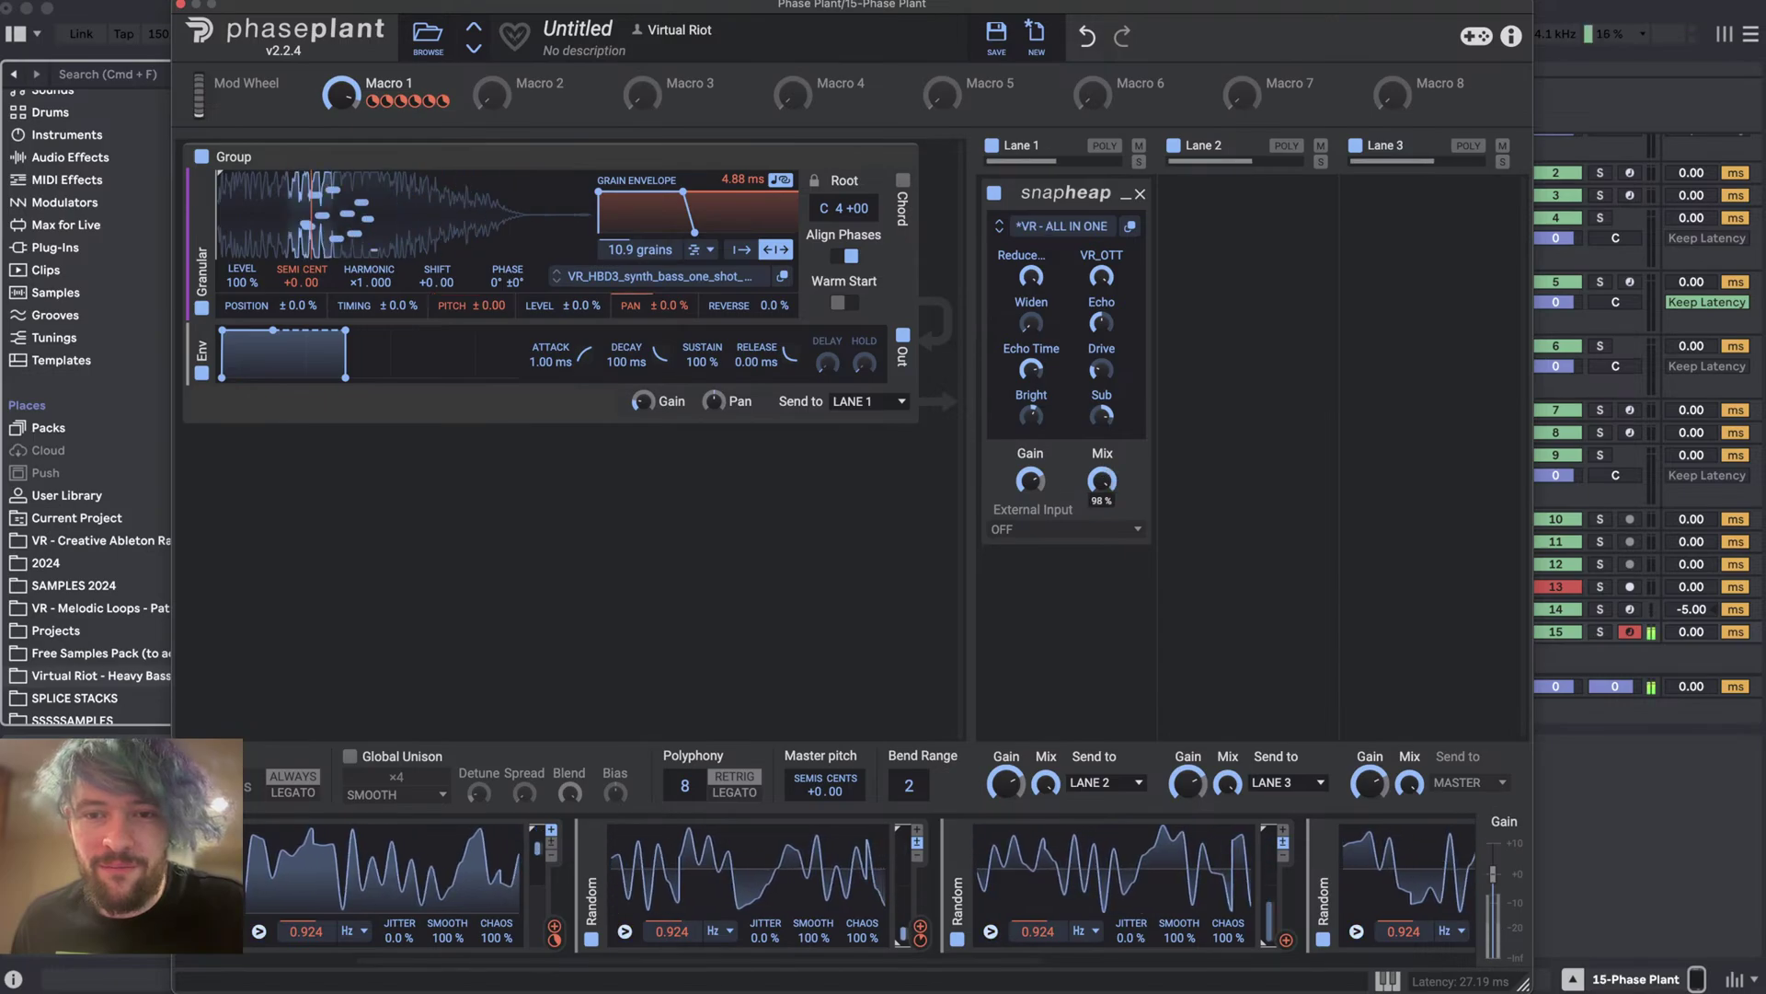
# - Lower the Snap Heap's output gain and adjust its Echo amount
pyautogui.moveTo(1031, 479); pyautogui.dragTo(1030, 515)
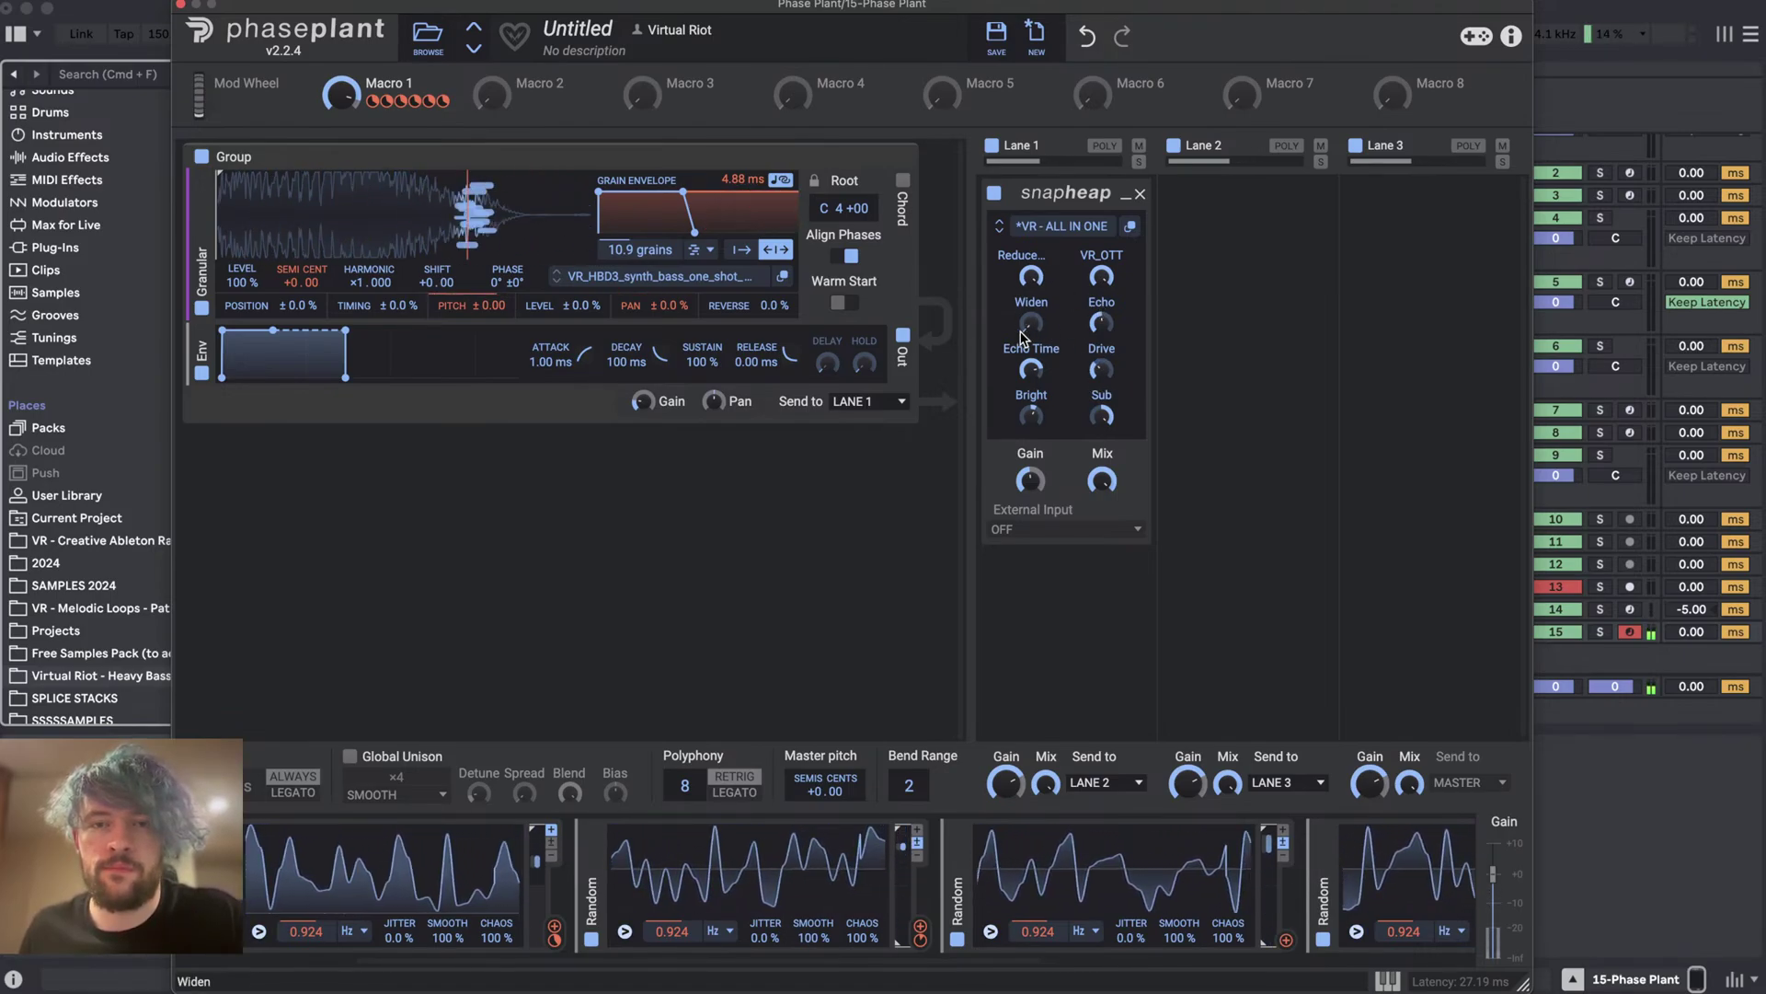
pyautogui.moveTo(1104, 333); pyautogui.dragTo(1104, 316)
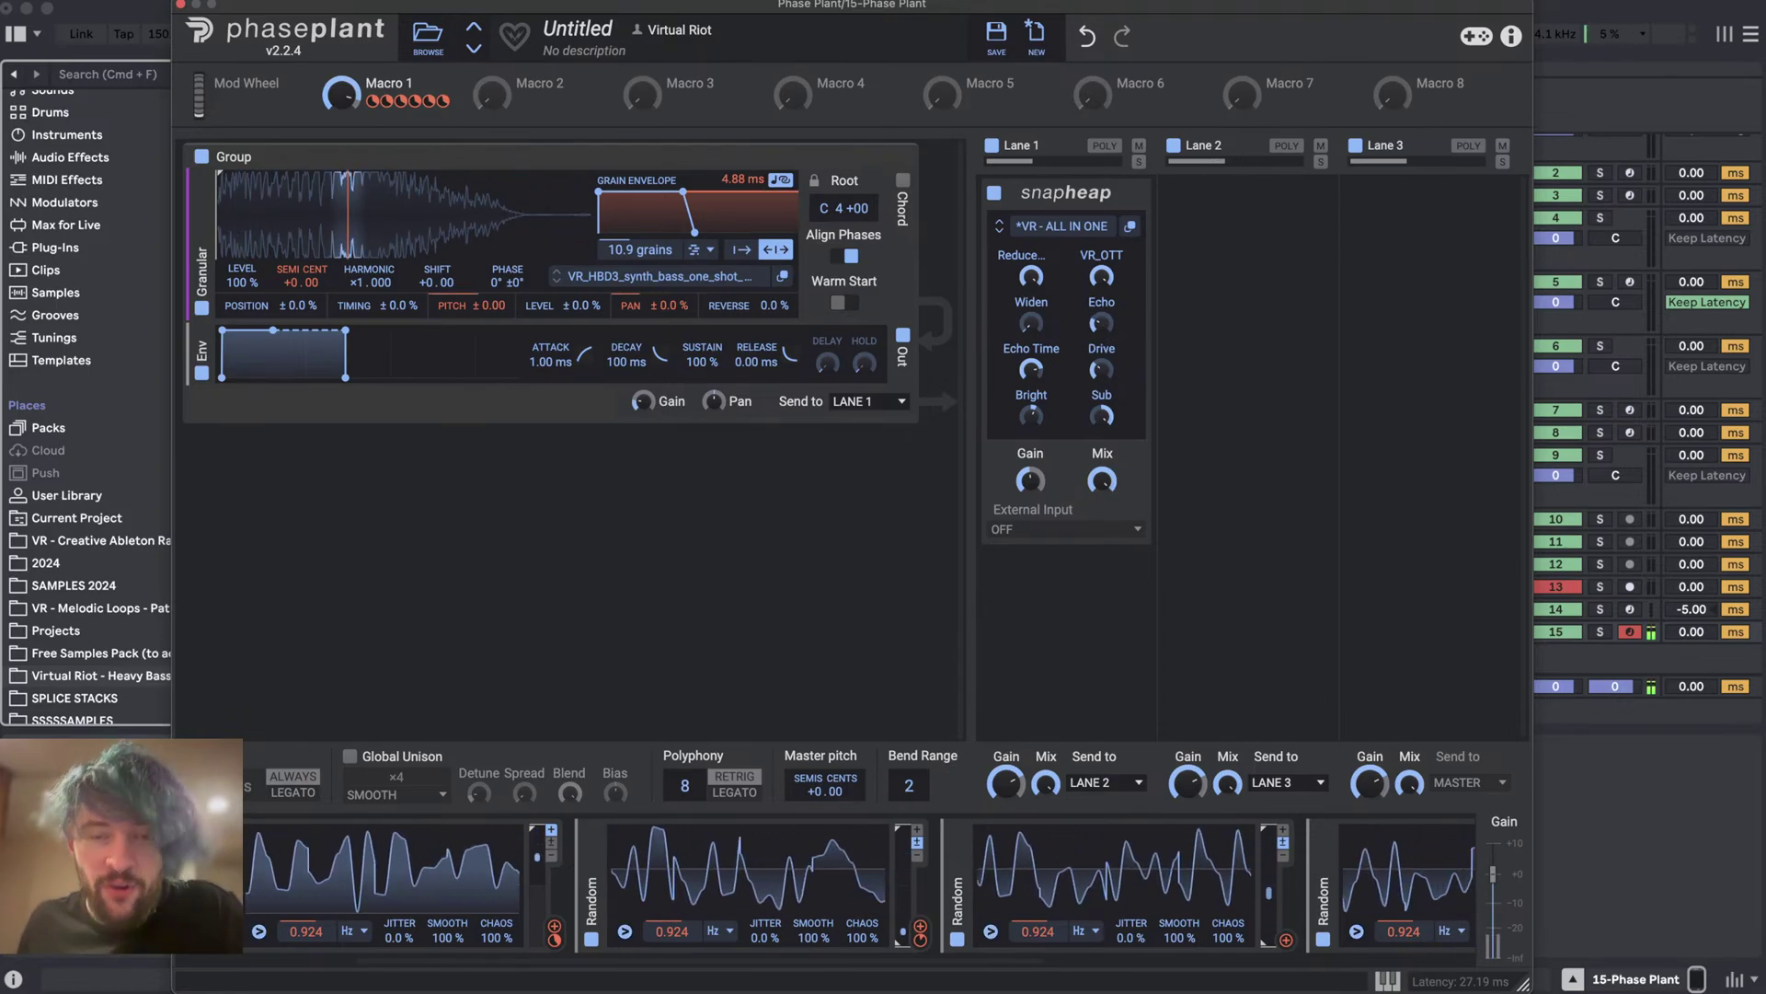
# - Switch to Streamlabs Desktop and select the scene New Scene
pyautogui.press('super+Tab')
pyautogui.click(421, 736)
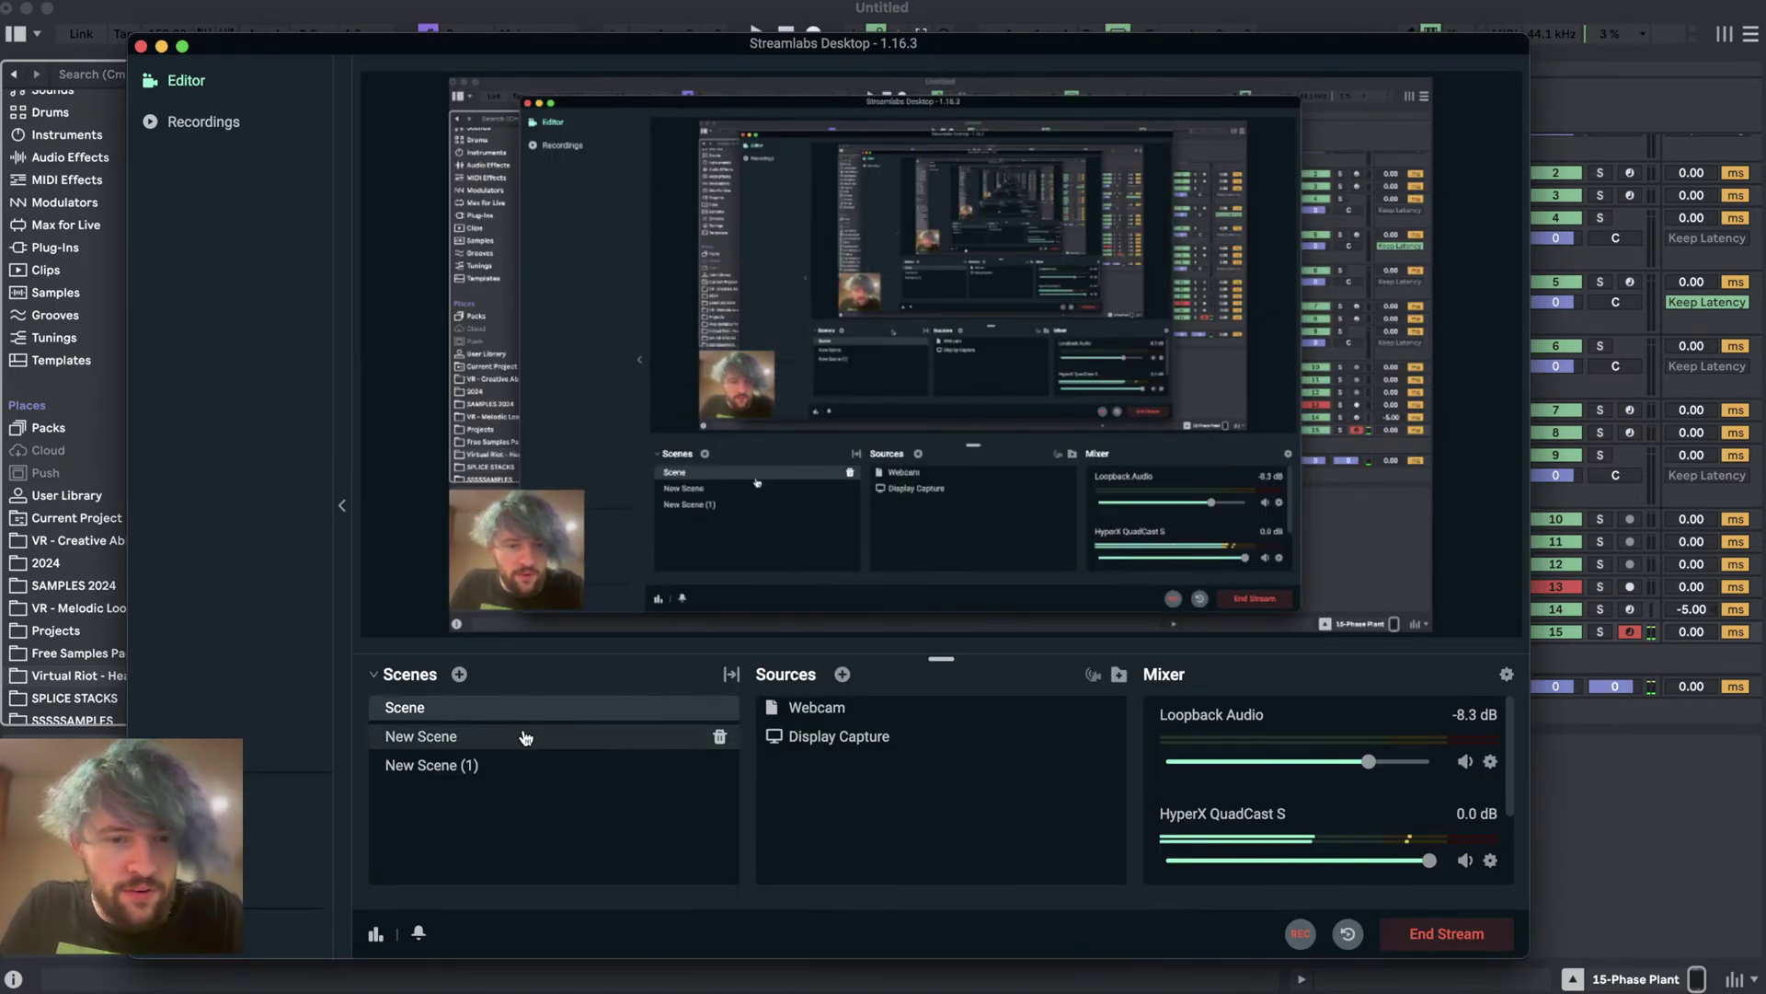
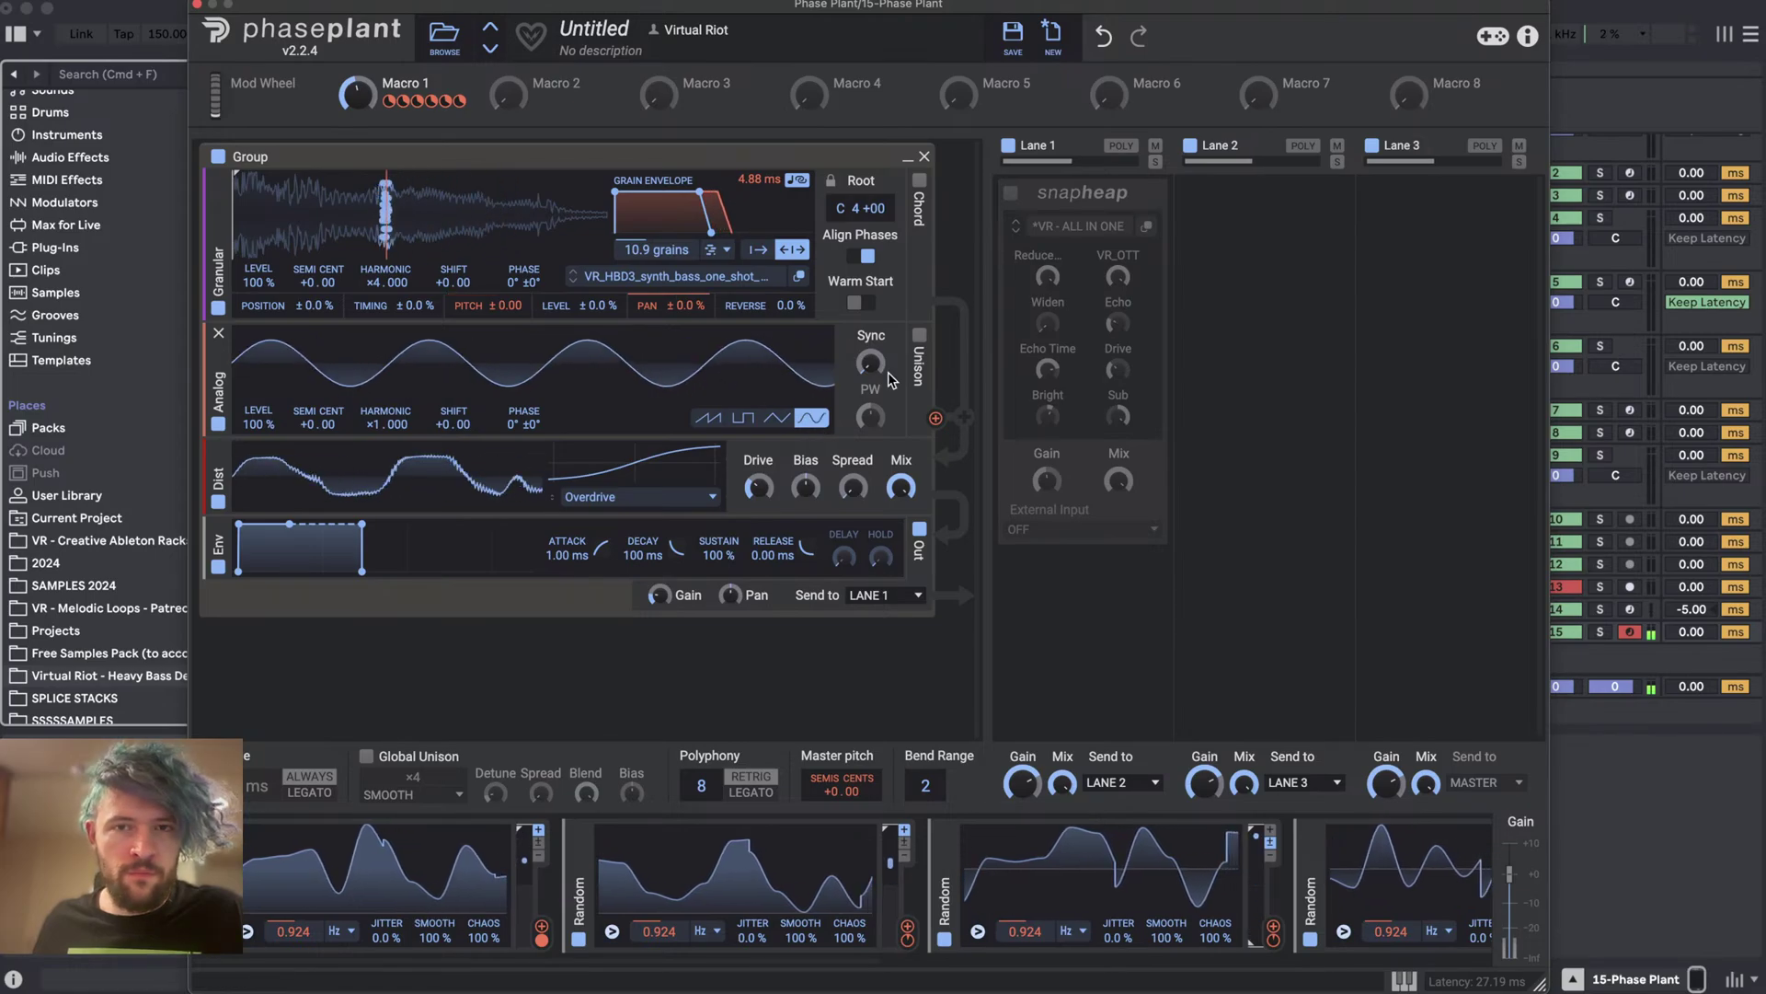
# - Re-enable the Snap Heap effect and route a duplicate of the last Random modulator to the grain position randomization at ±53%
pyautogui.click(1011, 193)
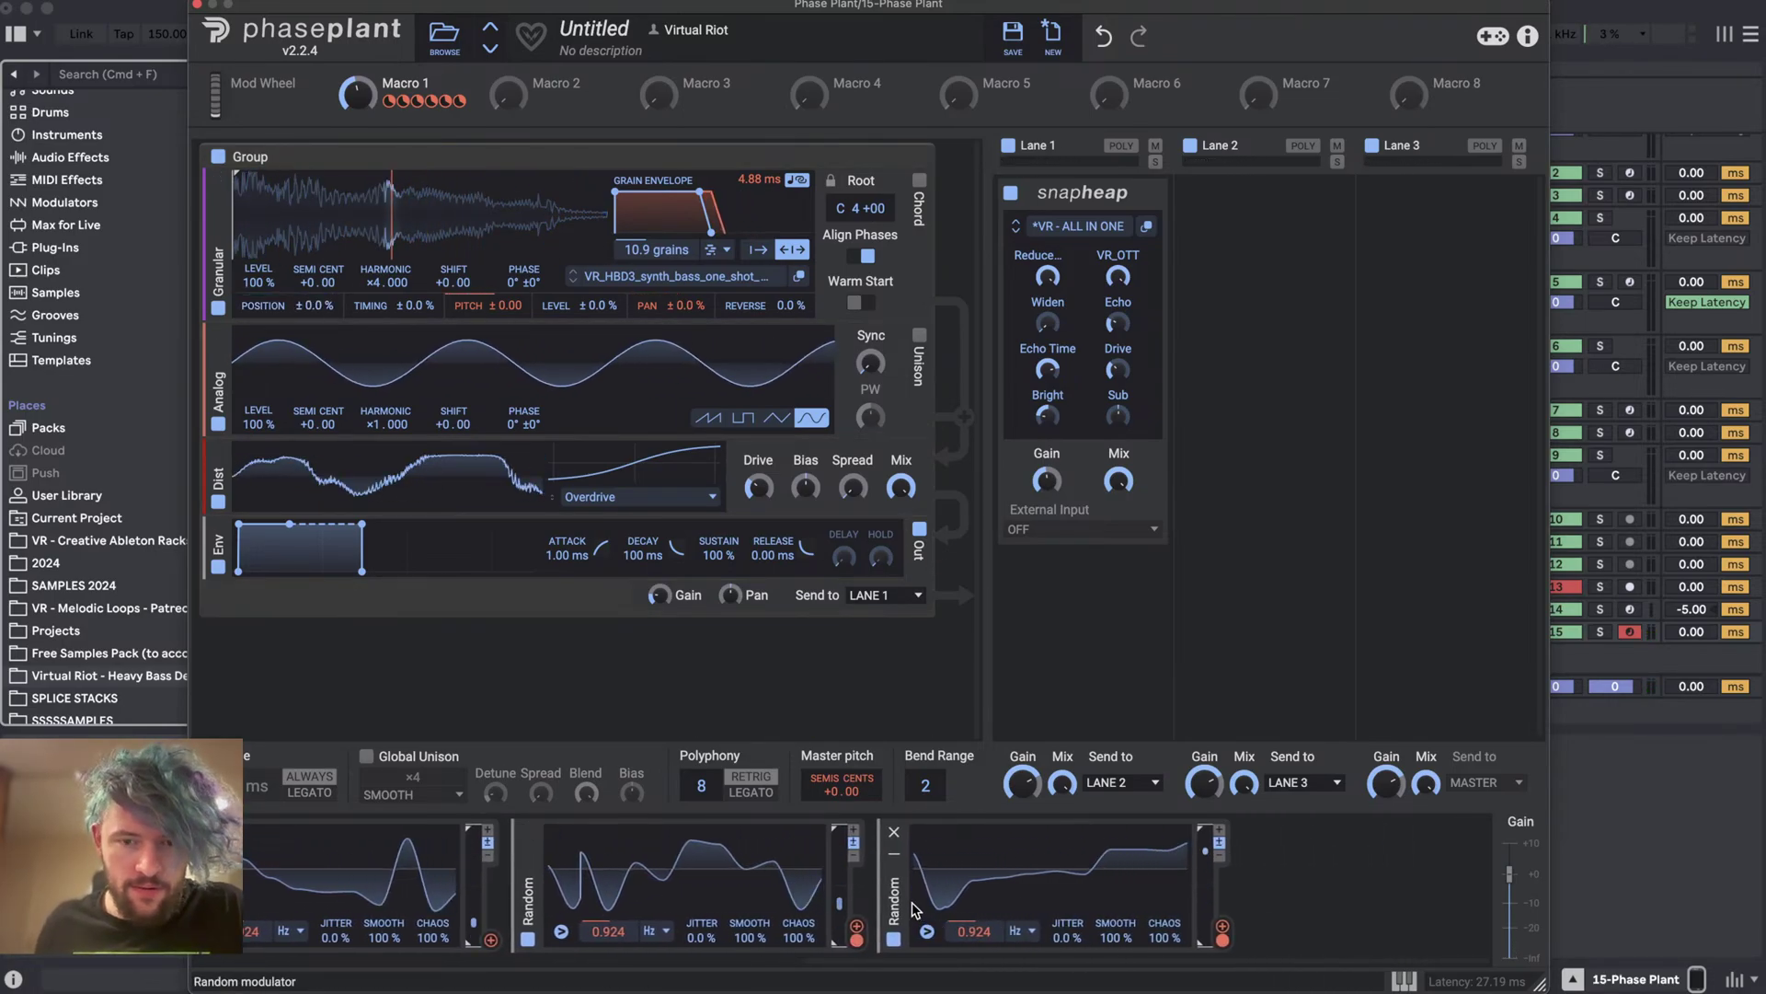
pyautogui.moveTo(890, 897); pyautogui.dragTo(1323, 900)
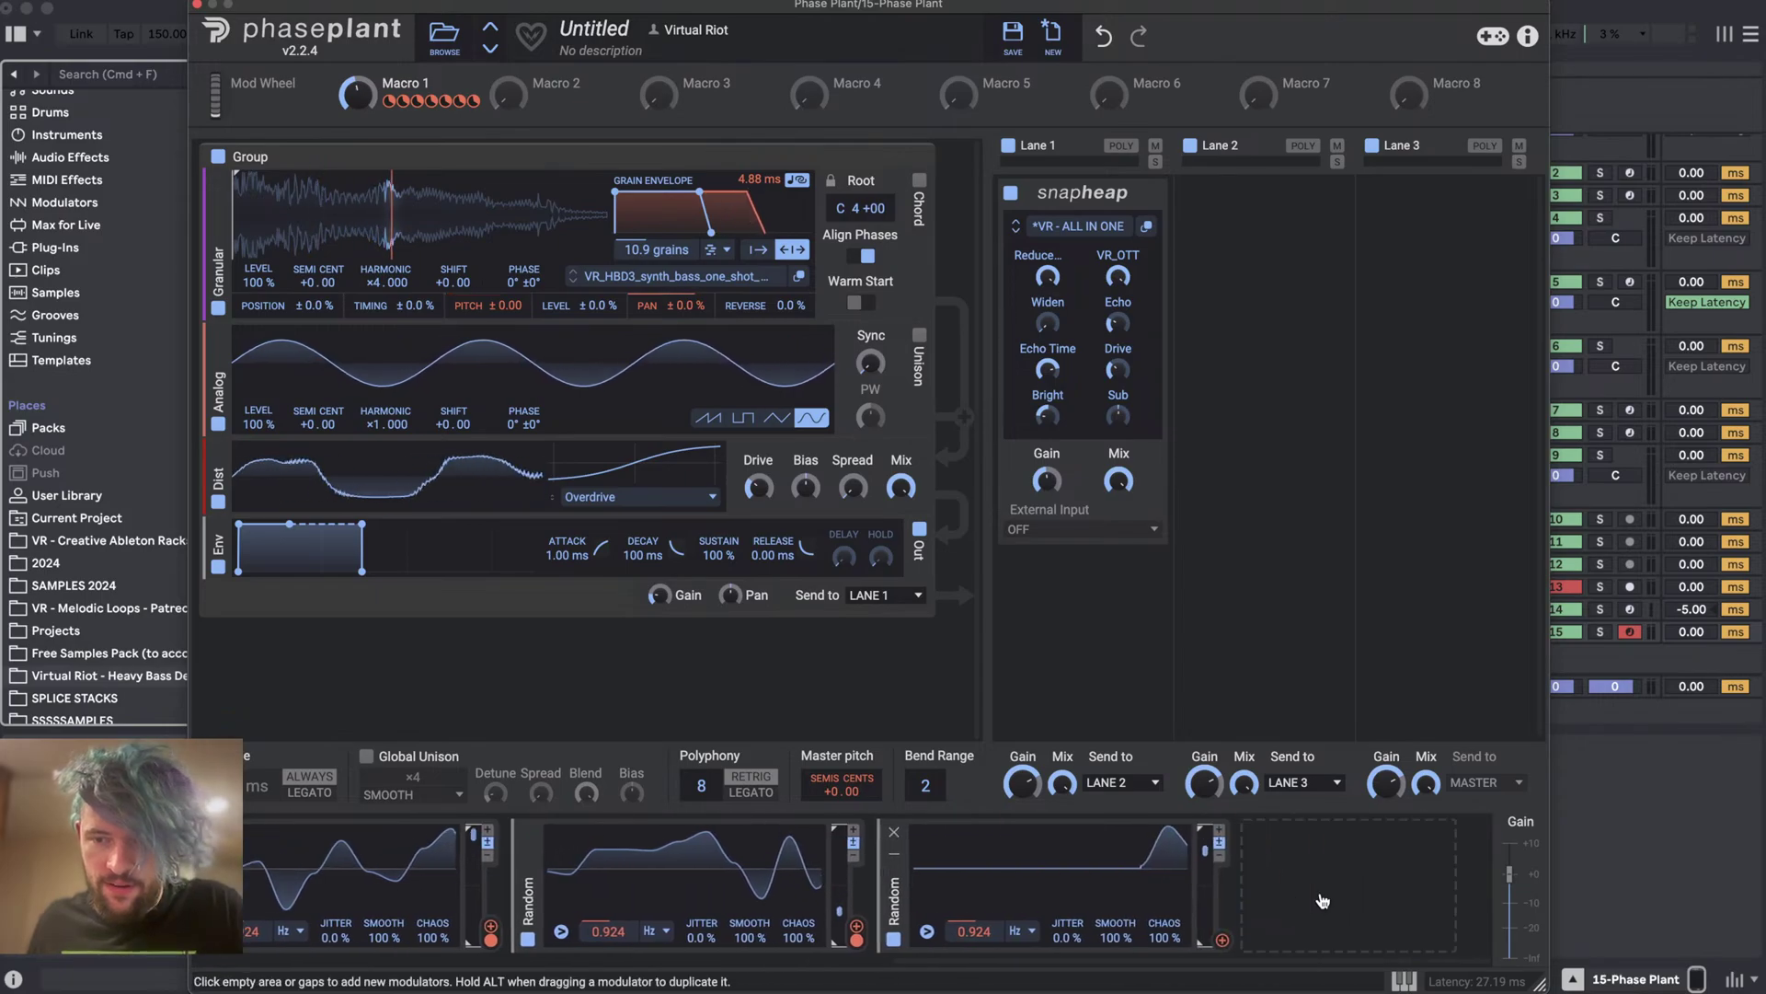
pyautogui.click(1281, 939)
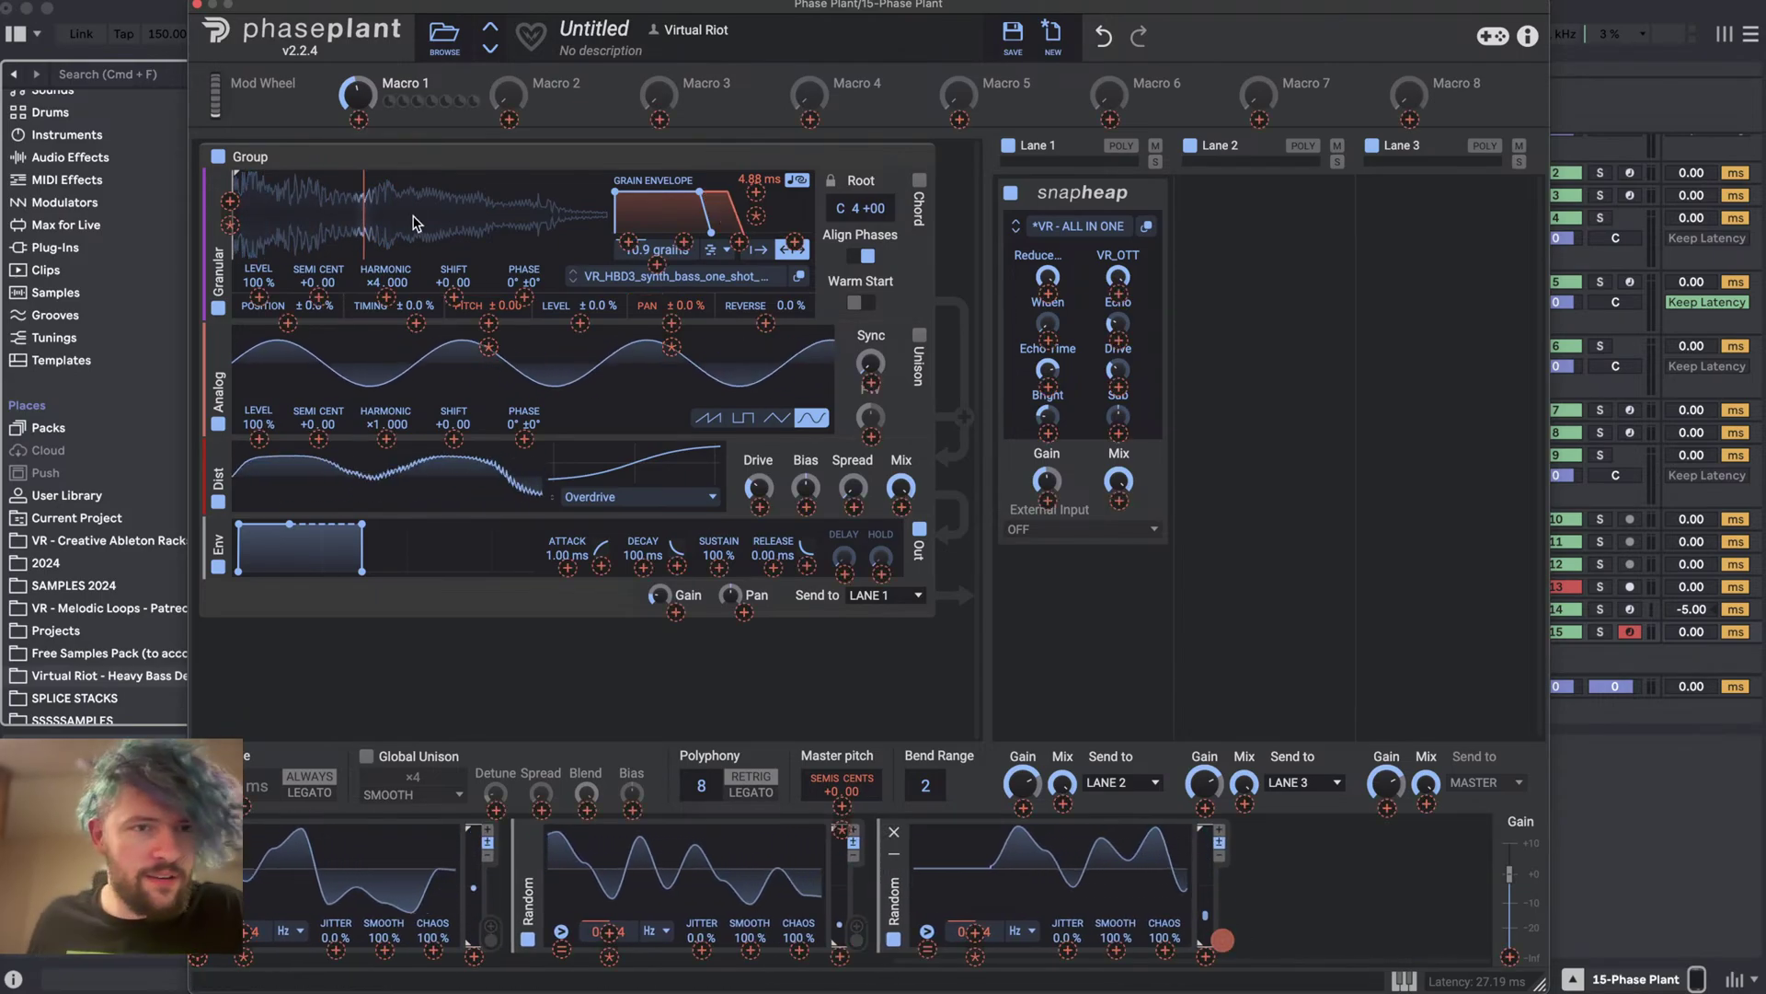
pyautogui.click(288, 322)
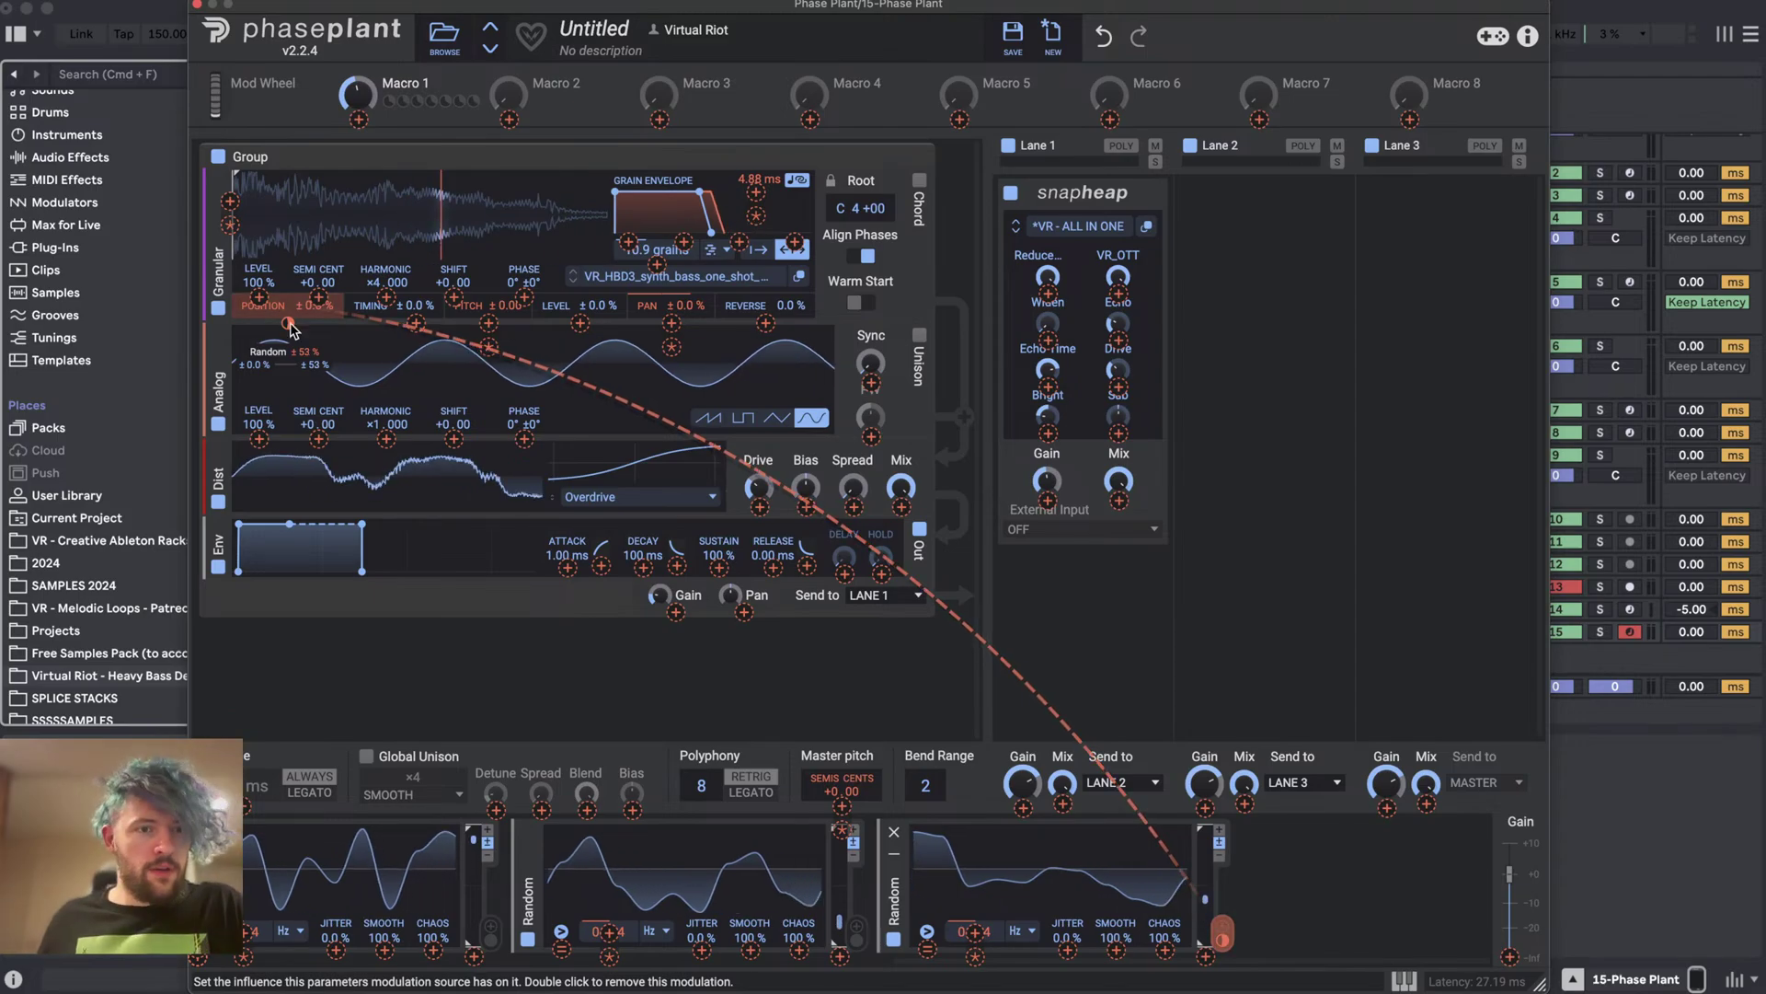
# - Move the Phase Plant window off the browser and expand the snares folder under one_shots, collapsing the bass folder
pyautogui.click(1270, 245)
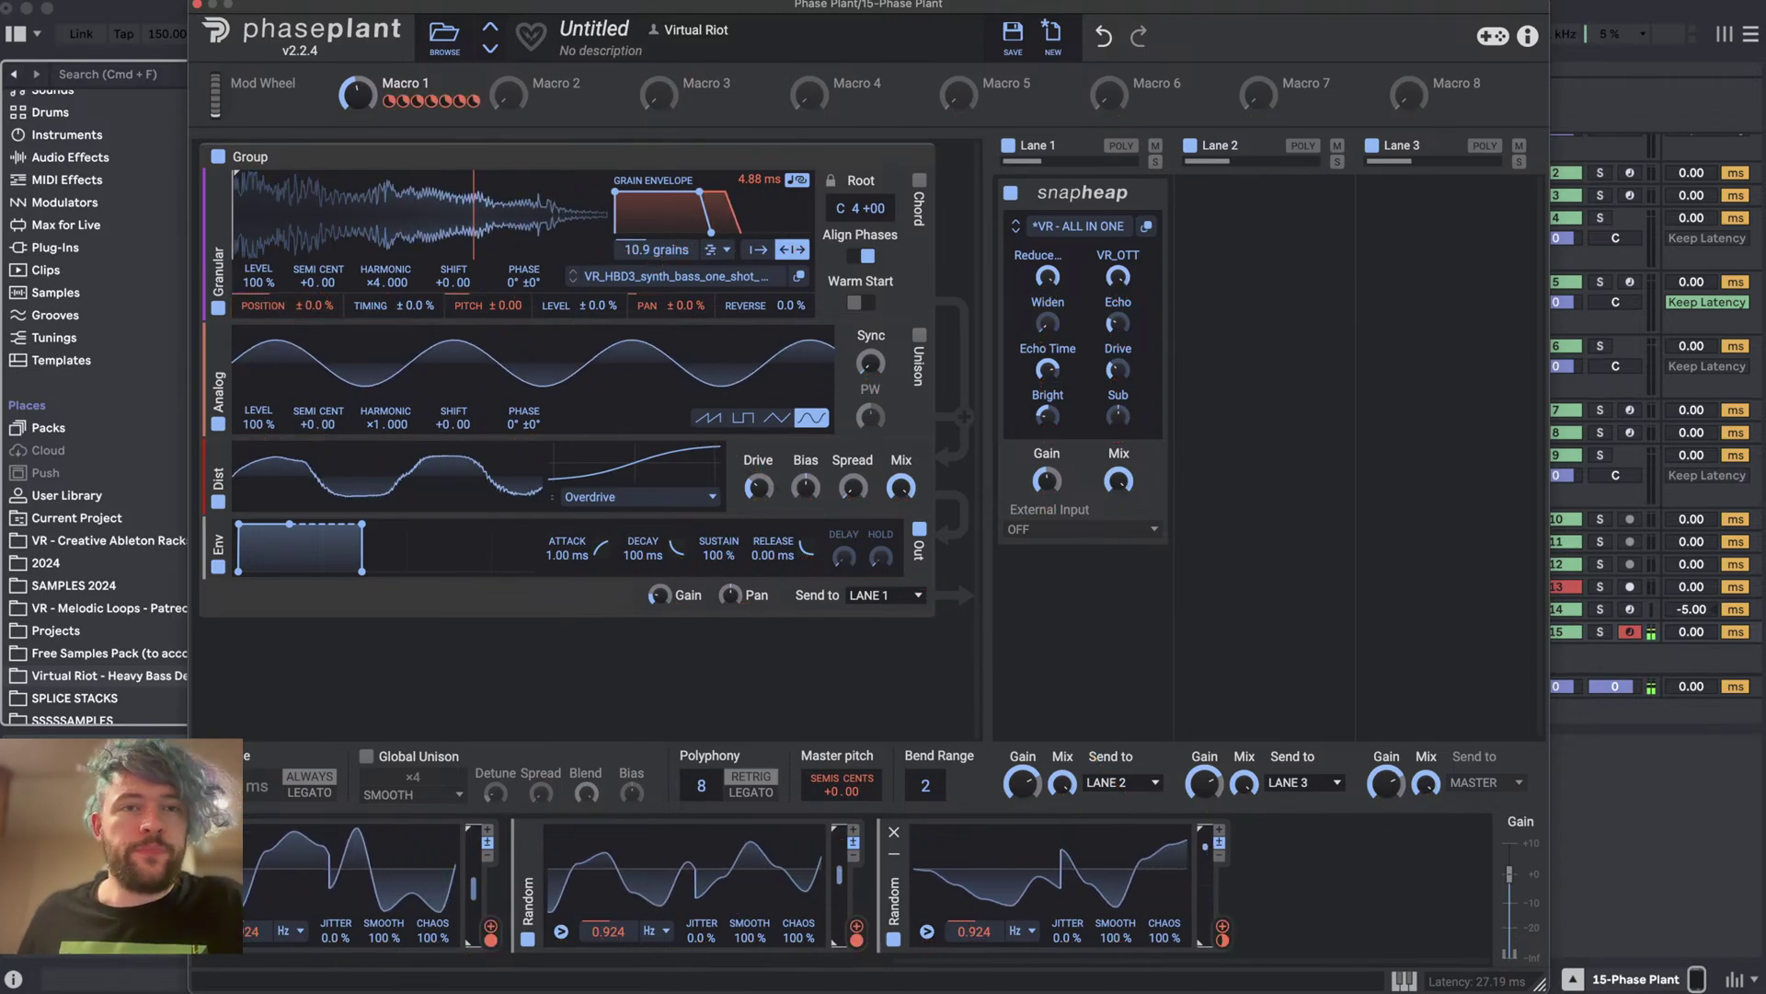
pyautogui.moveTo(1058, 5); pyautogui.dragTo(1628, 16)
pyautogui.scroll(15, 472, 368)
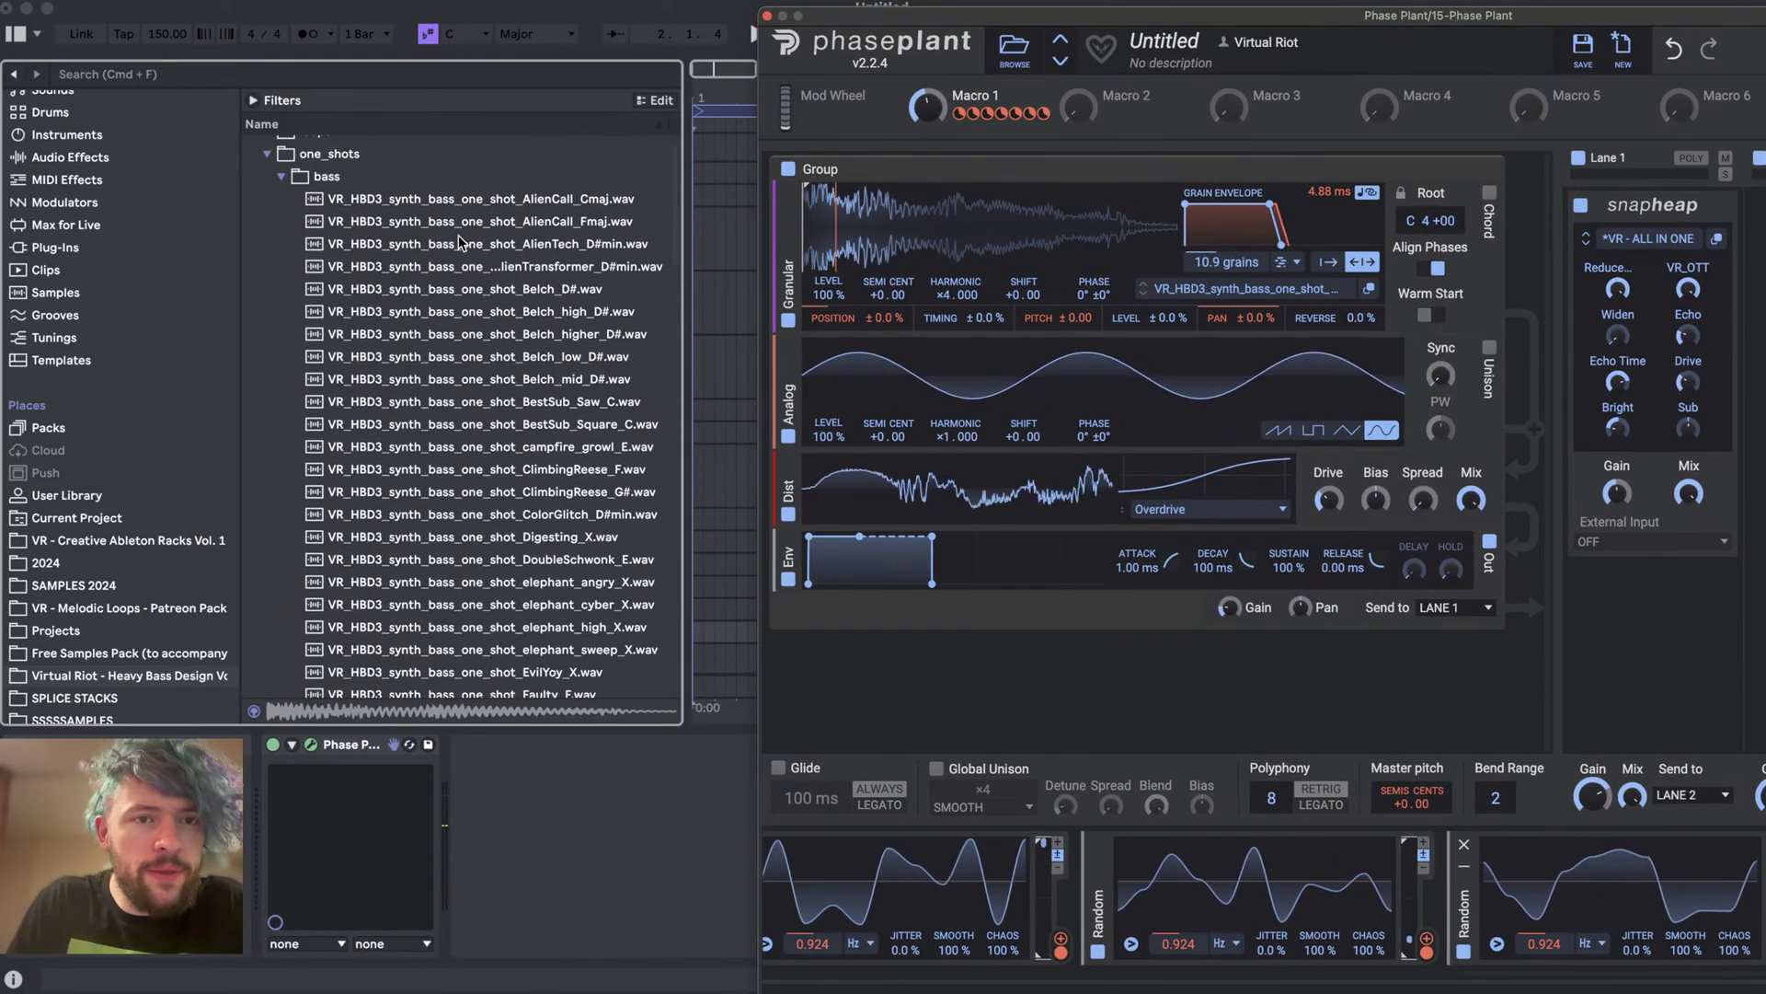
pyautogui.click(326, 175)
pyautogui.press('Left')
pyautogui.press('Down')
pyautogui.press('Down')
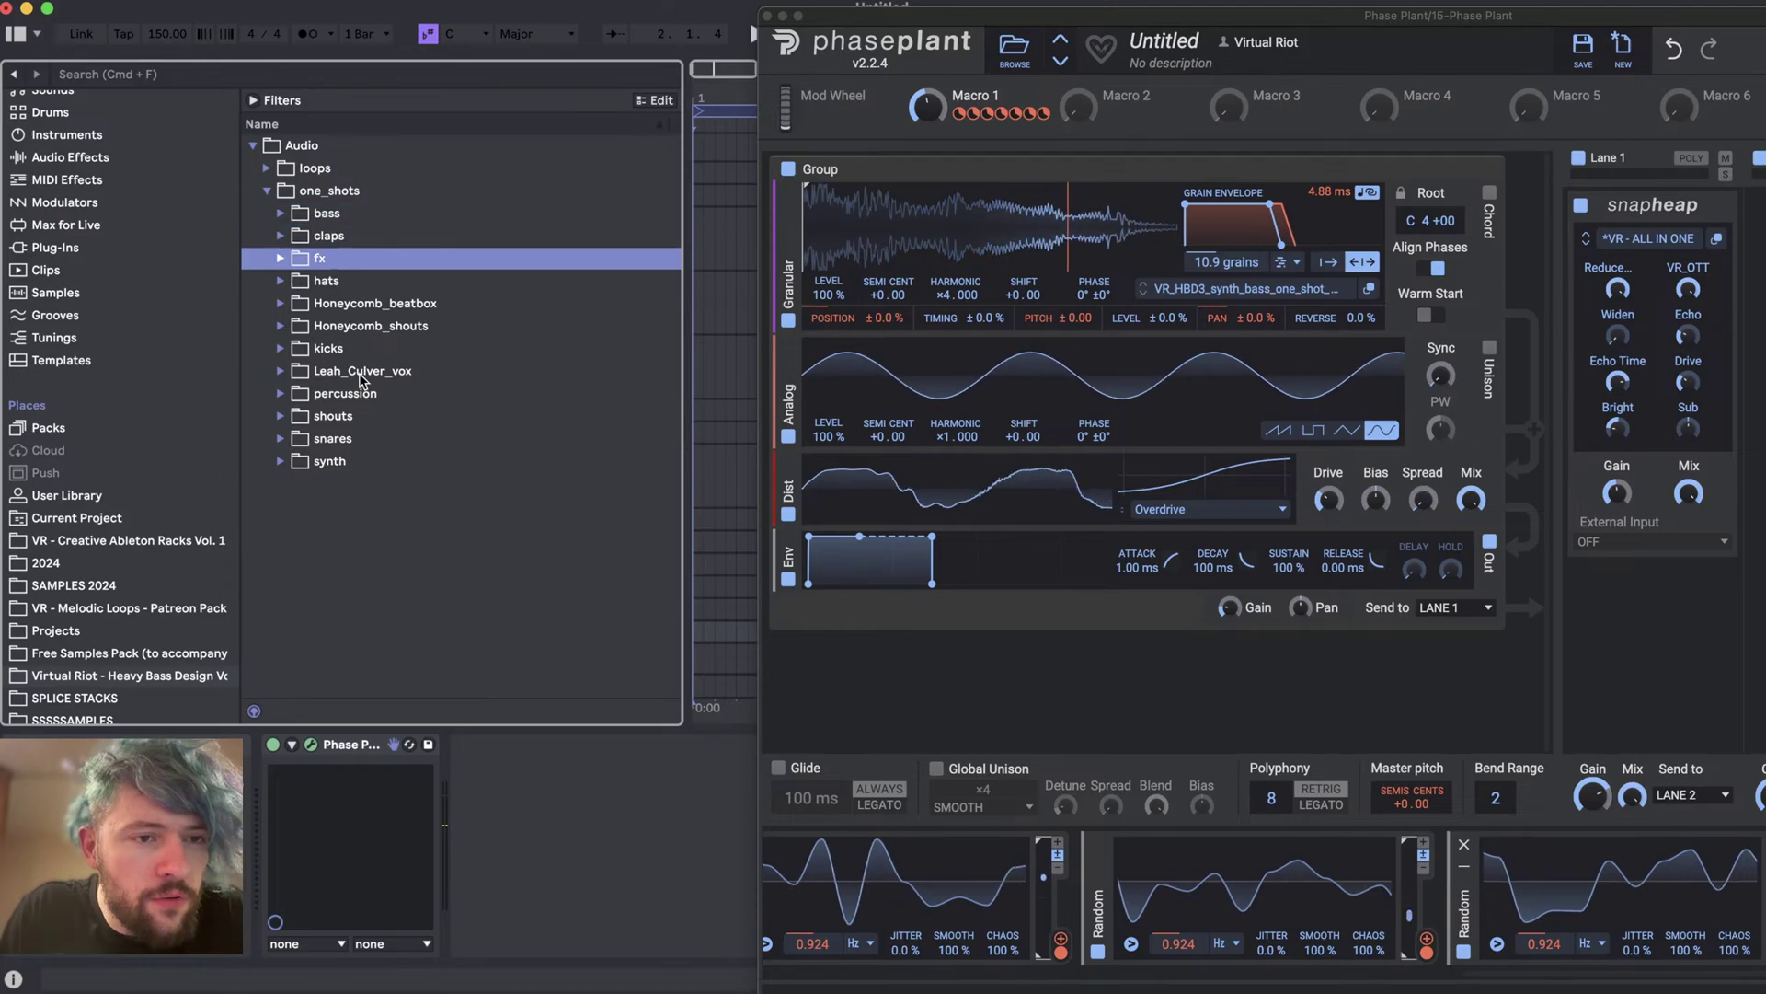
pyautogui.press('Down')
pyautogui.press('Down')
pyautogui.press('Down')
pyautogui.press('Down')
pyautogui.press('Down')
pyautogui.press('Down')
pyautogui.press('Down')
pyautogui.press('Down')
pyautogui.press('Right')
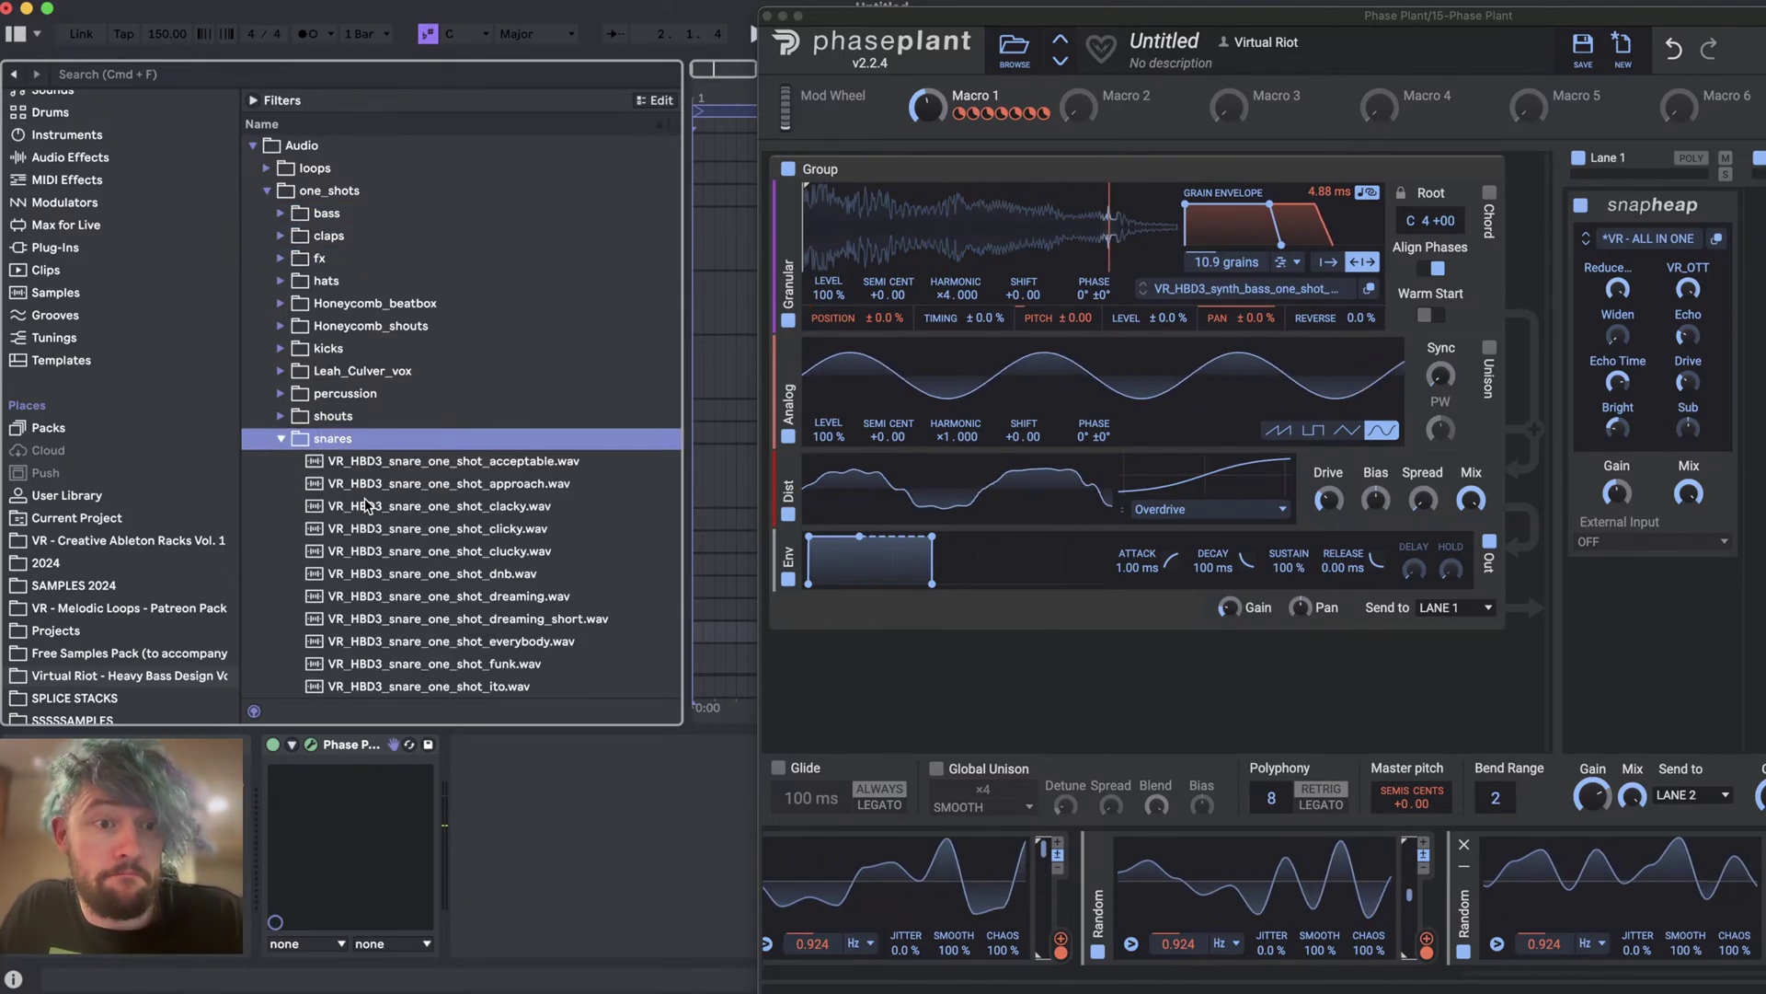
# - Audition the VR_HBD3 snare one-shots through the folder, including spleshy, timemachine, smashed, screenshot, plonk and OG
pyautogui.scroll(-10, 366, 504)
pyautogui.scroll(-5, 410, 482)
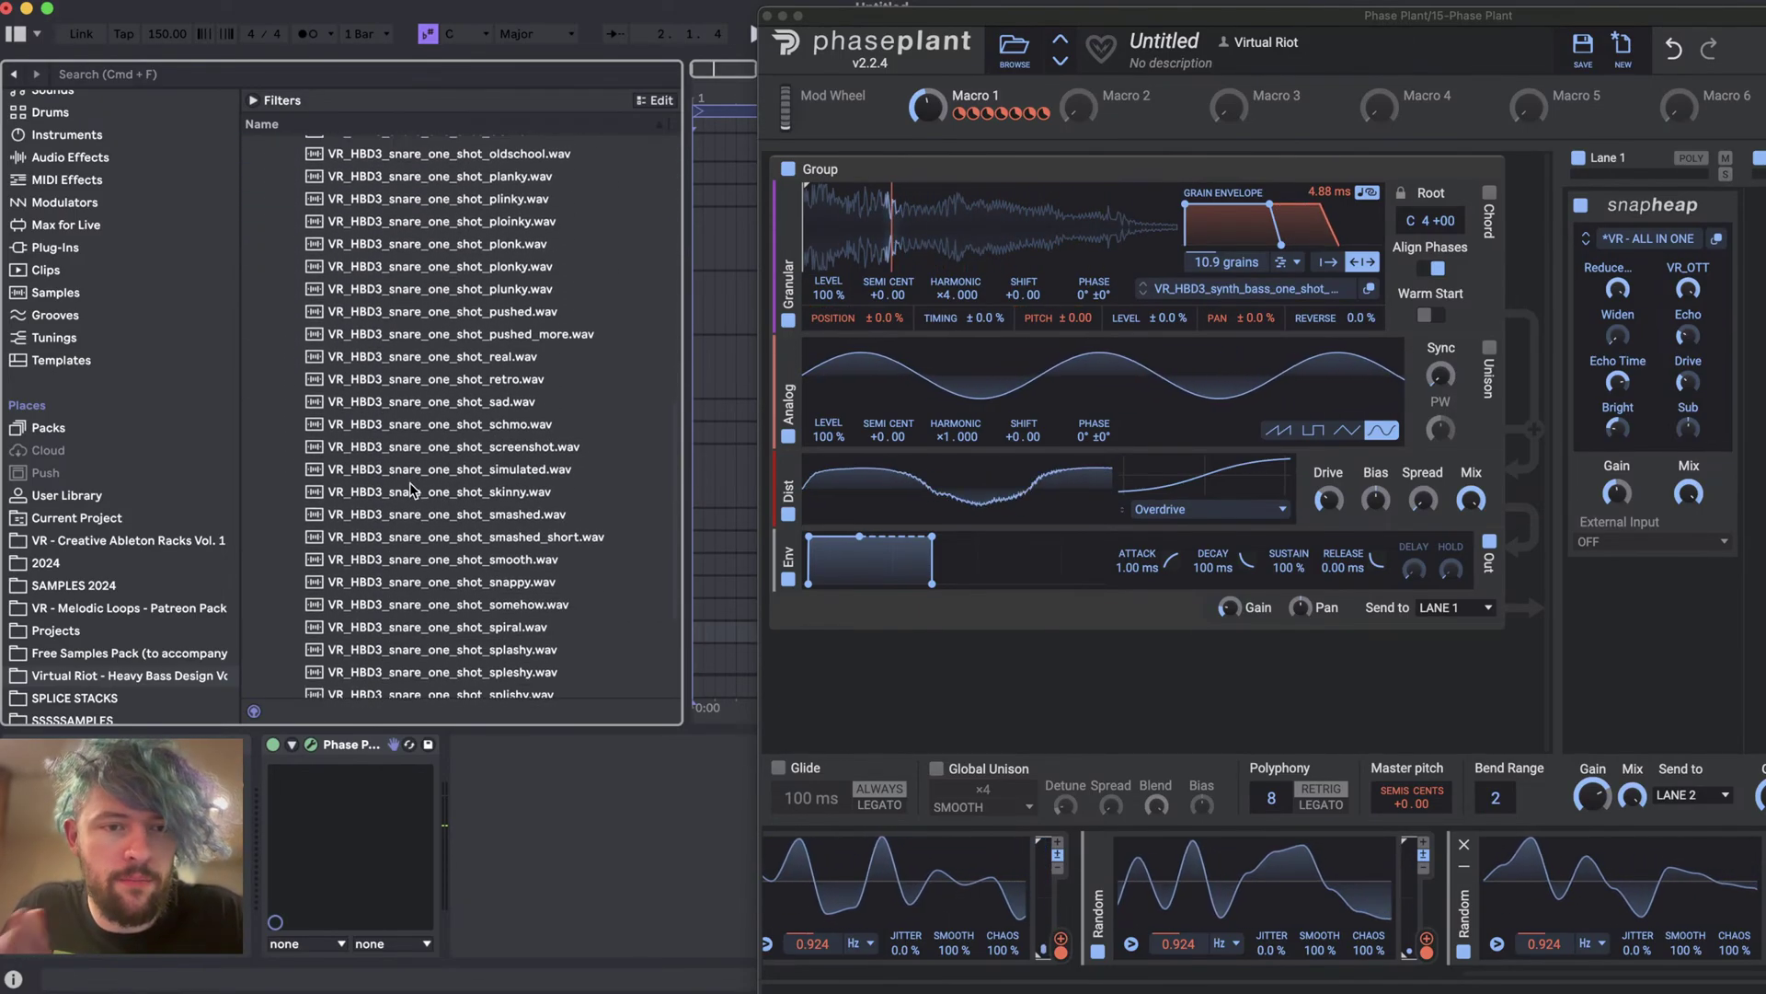
pyautogui.click(440, 539)
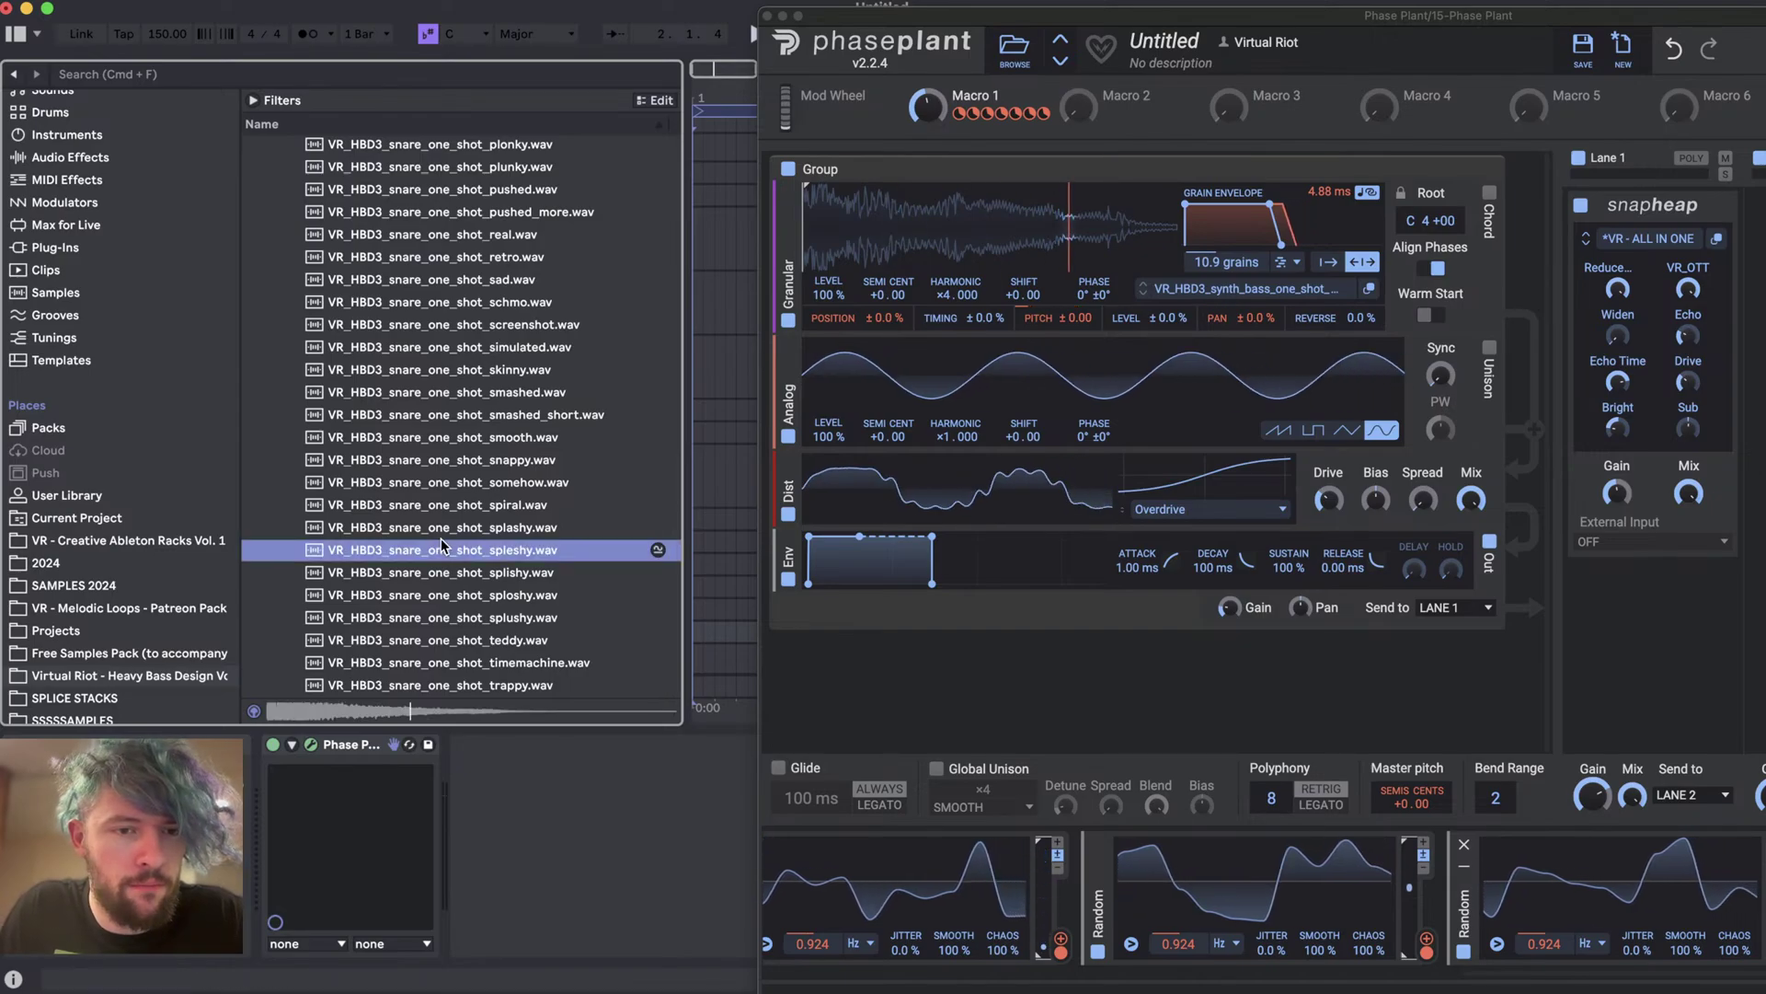
pyautogui.scroll(-1, 440, 538)
pyautogui.press('Down')
pyautogui.press('Down')
pyautogui.press('Down')
pyautogui.press('Down')
pyautogui.press('Down')
pyautogui.press('Down')
pyautogui.press('Down')
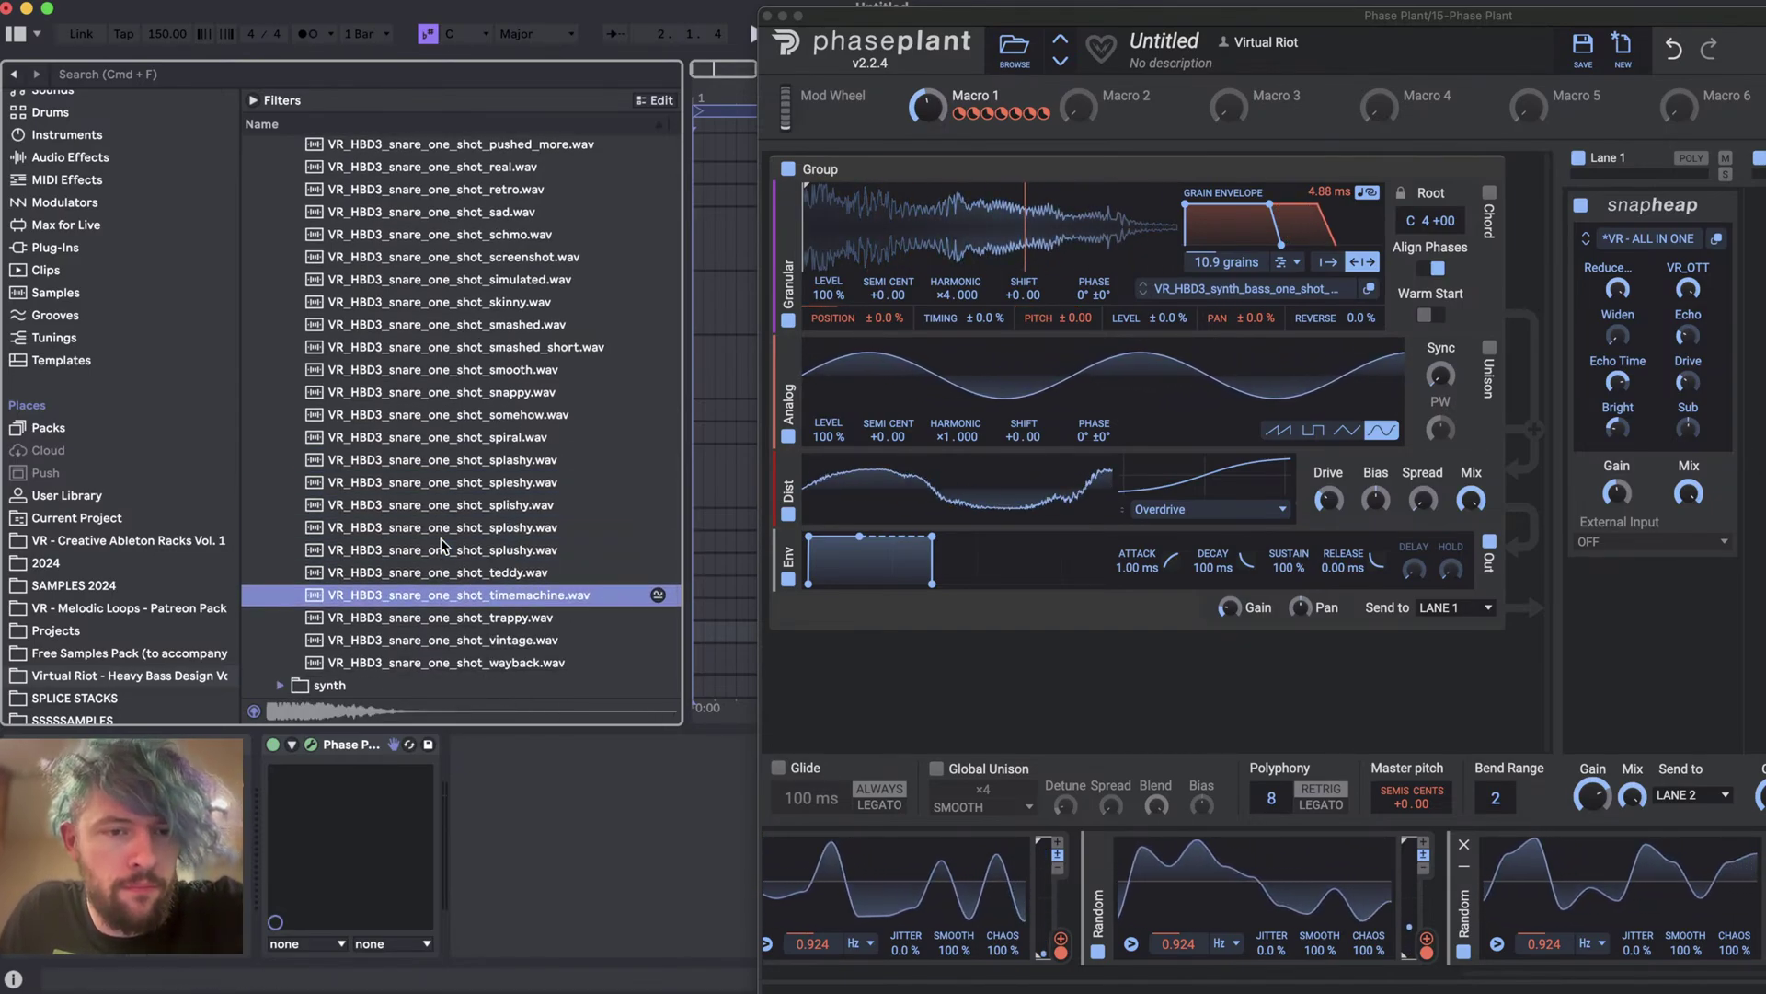
pyautogui.click(476, 414)
pyautogui.press('Up')
pyautogui.press('Up')
pyautogui.press('Up')
pyautogui.press('Up')
pyautogui.press('Up')
pyautogui.press('Up')
pyautogui.press('Up')
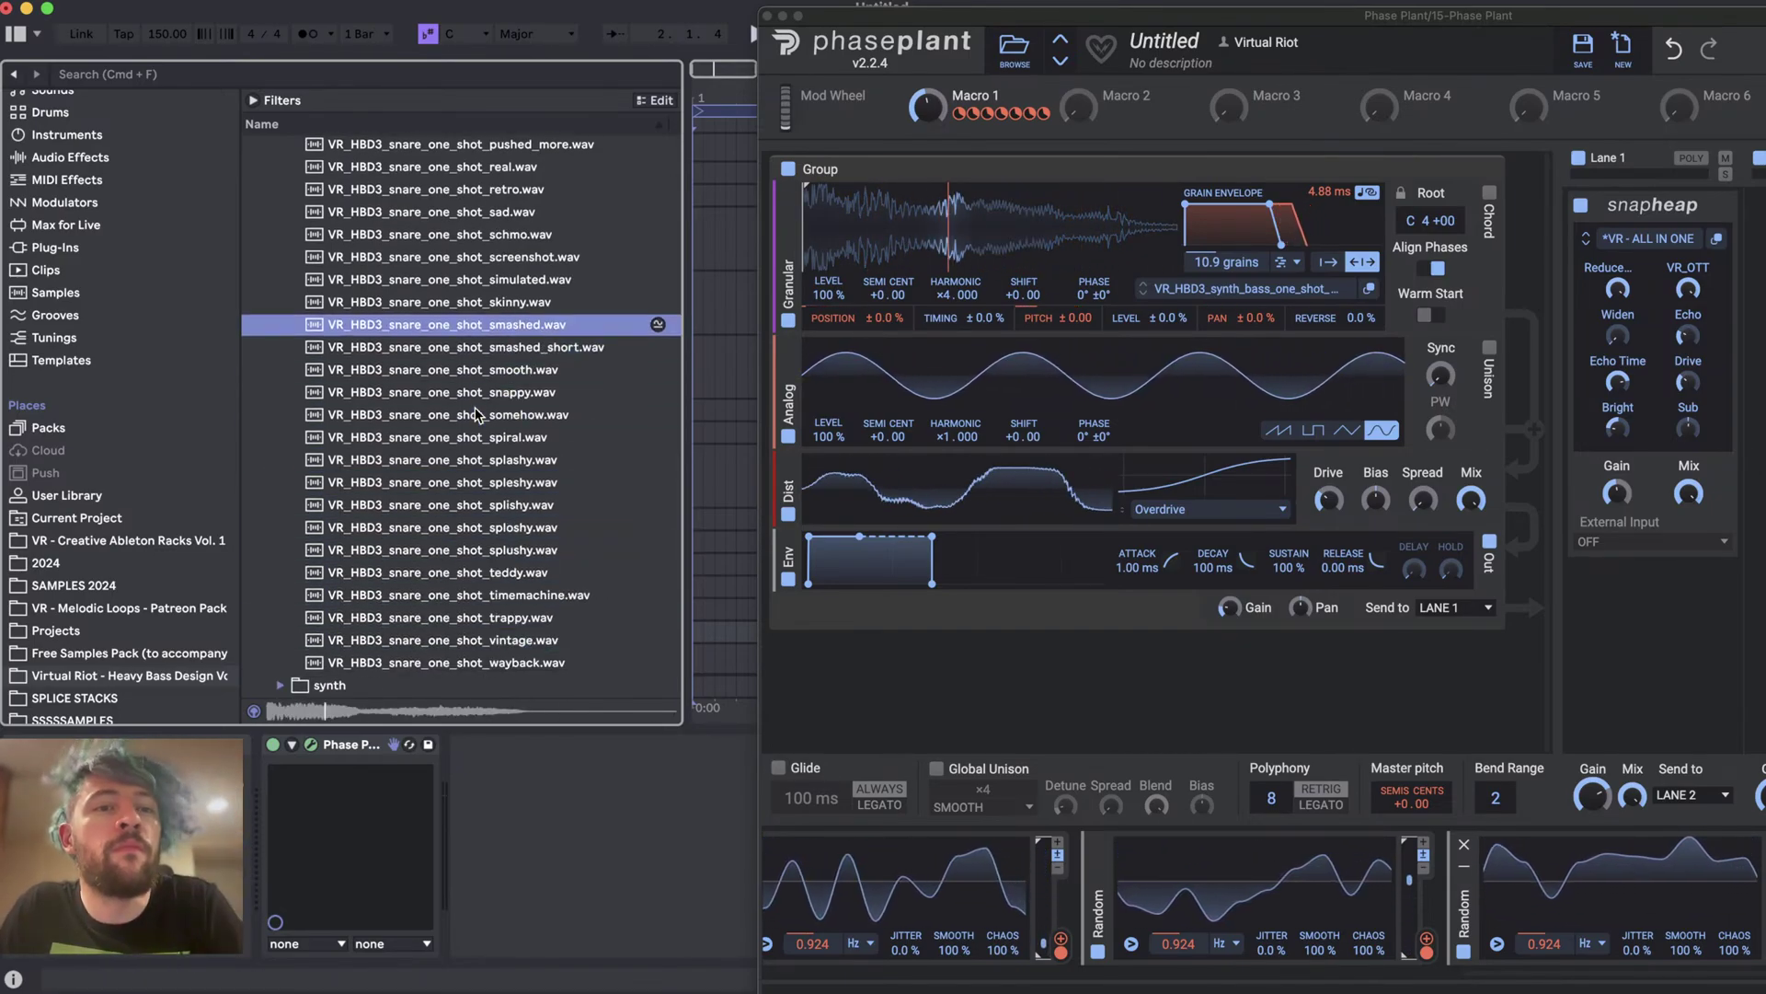
pyautogui.scroll(4, 477, 414)
pyautogui.press('Up')
pyautogui.press('Up')
pyautogui.press('Up')
pyautogui.press('Up')
pyautogui.press('Up')
pyautogui.press('Up')
pyautogui.press('Up')
pyautogui.press('Up')
pyautogui.scroll(3, 483, 458)
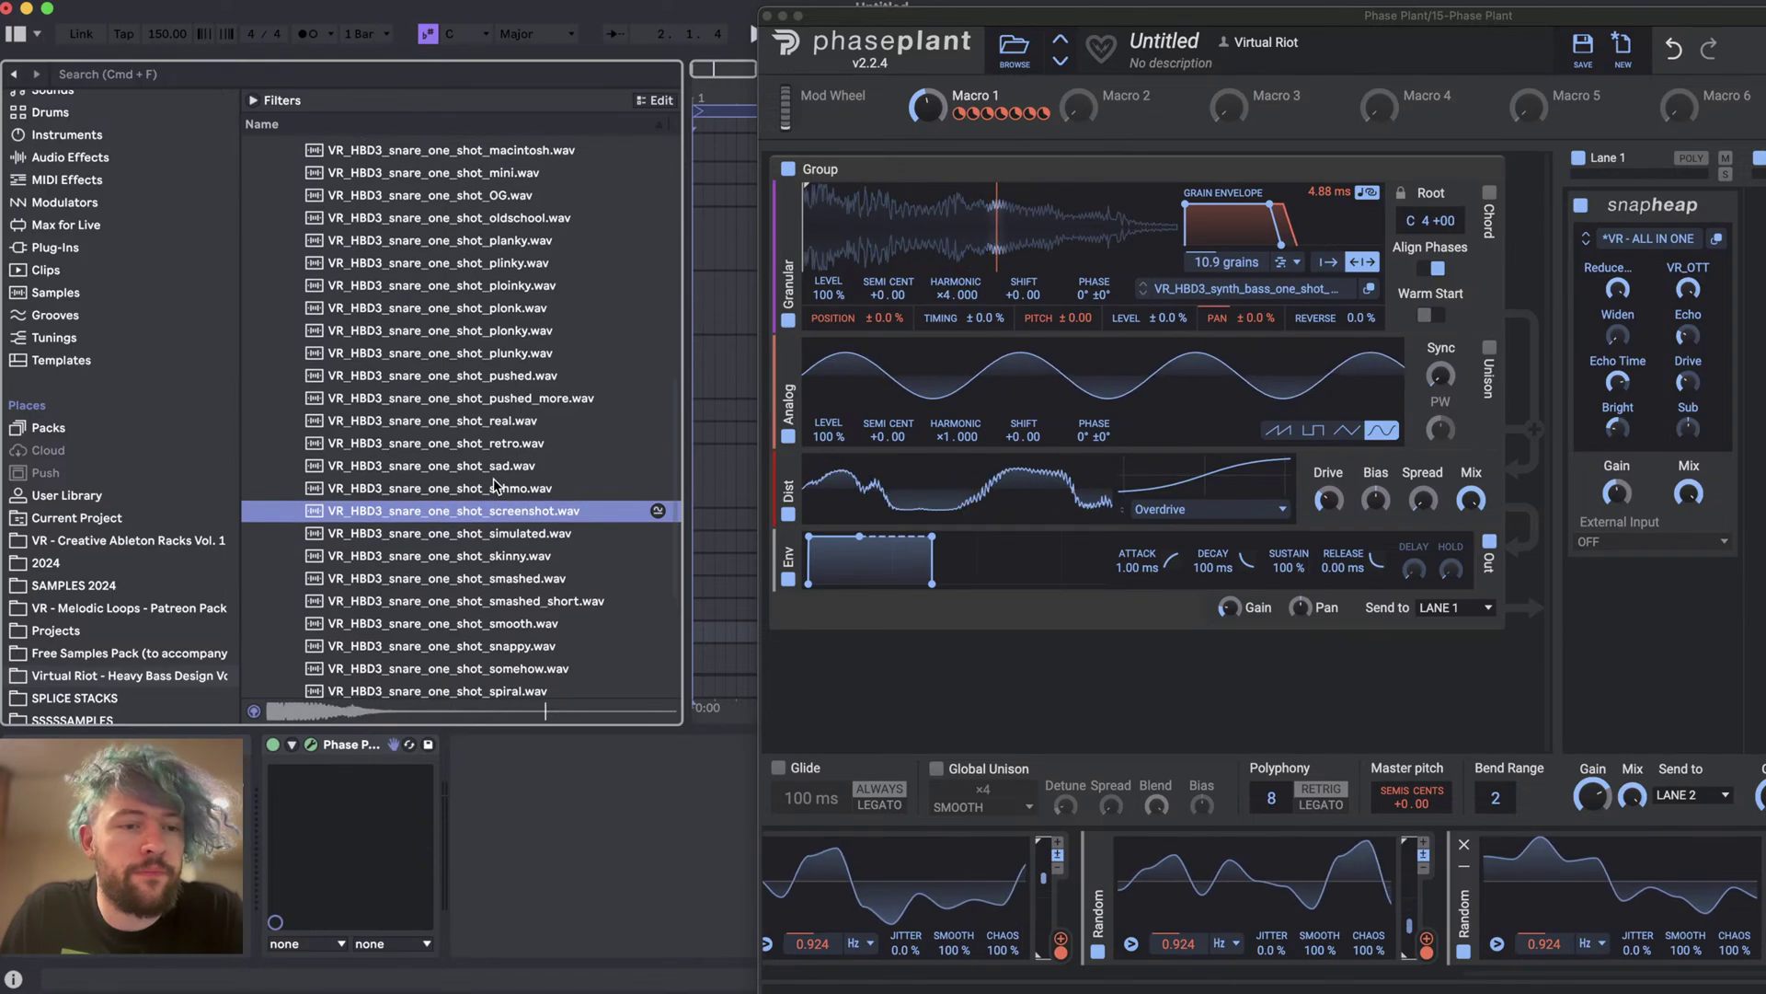
pyautogui.scroll(3, 472, 398)
pyautogui.press('Up')
pyautogui.press('Up')
pyautogui.press('Up')
pyautogui.press('Up')
pyautogui.click(480, 465)
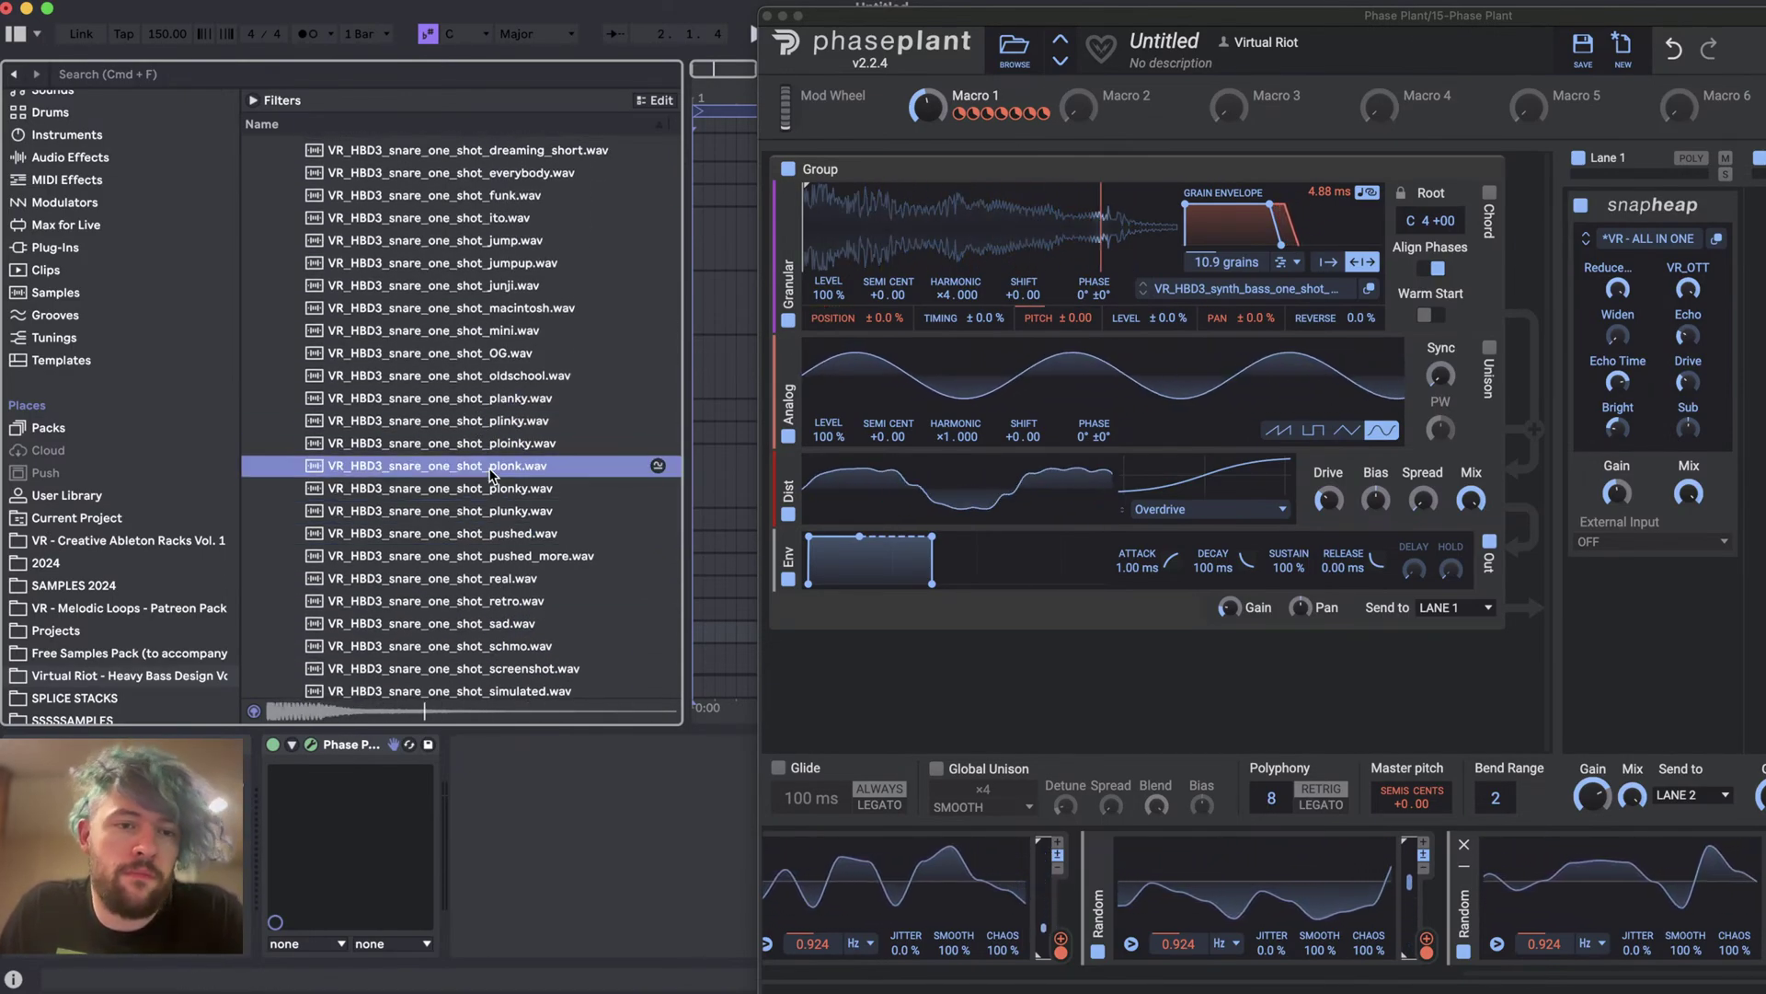
pyautogui.click(480, 488)
pyautogui.click(481, 511)
pyautogui.press('Up')
pyautogui.press('Up')
pyautogui.press('Up')
pyautogui.press('Up')
pyautogui.press('Up')
pyautogui.press('Up')
pyautogui.press('Up')
pyautogui.press('Up')
pyautogui.press('Up')
pyautogui.press('Up')
pyautogui.press('Up')
pyautogui.press('Up')
pyautogui.press('Up')
pyautogui.press('Up')
pyautogui.press('Up')
pyautogui.press('Up')
pyautogui.press('Up')
pyautogui.press('Up')
pyautogui.press('Up')
pyautogui.press('Up')
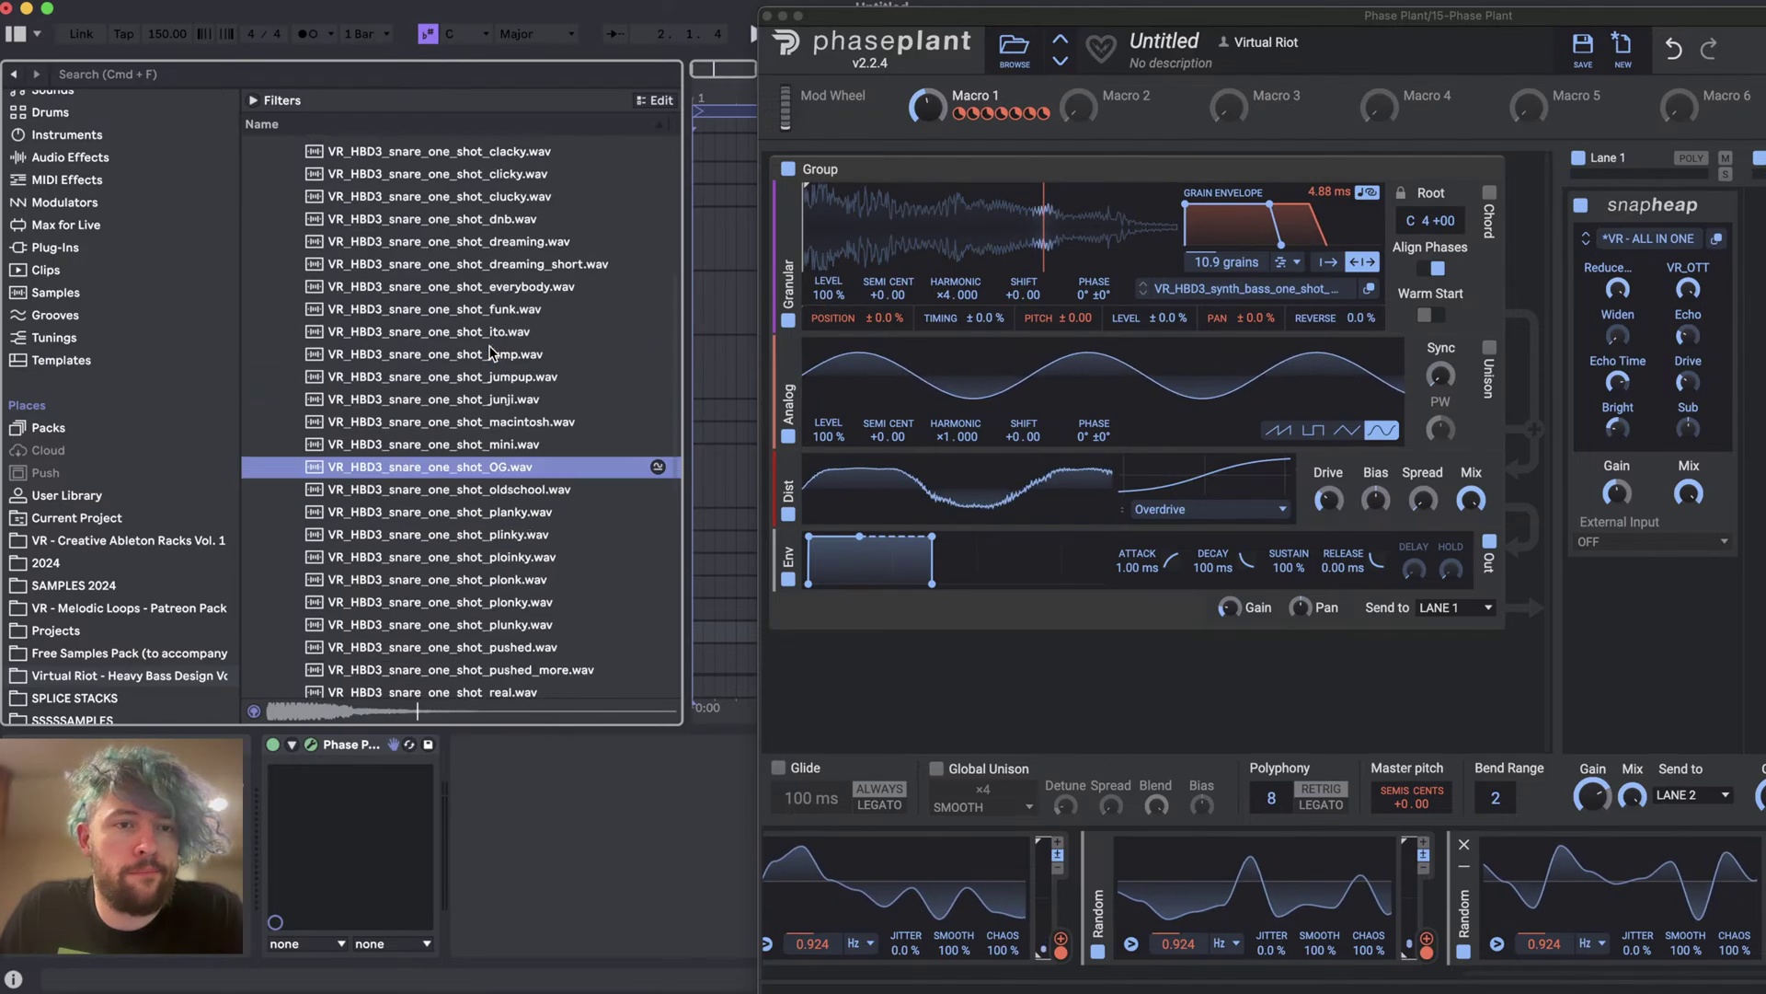
# - Load SRD2_one_shot_snare_plonk.wav from the SRD 2 pack's Drums - Snares folder into the Granular generator
pyautogui.scroll(-6, 83, 703)
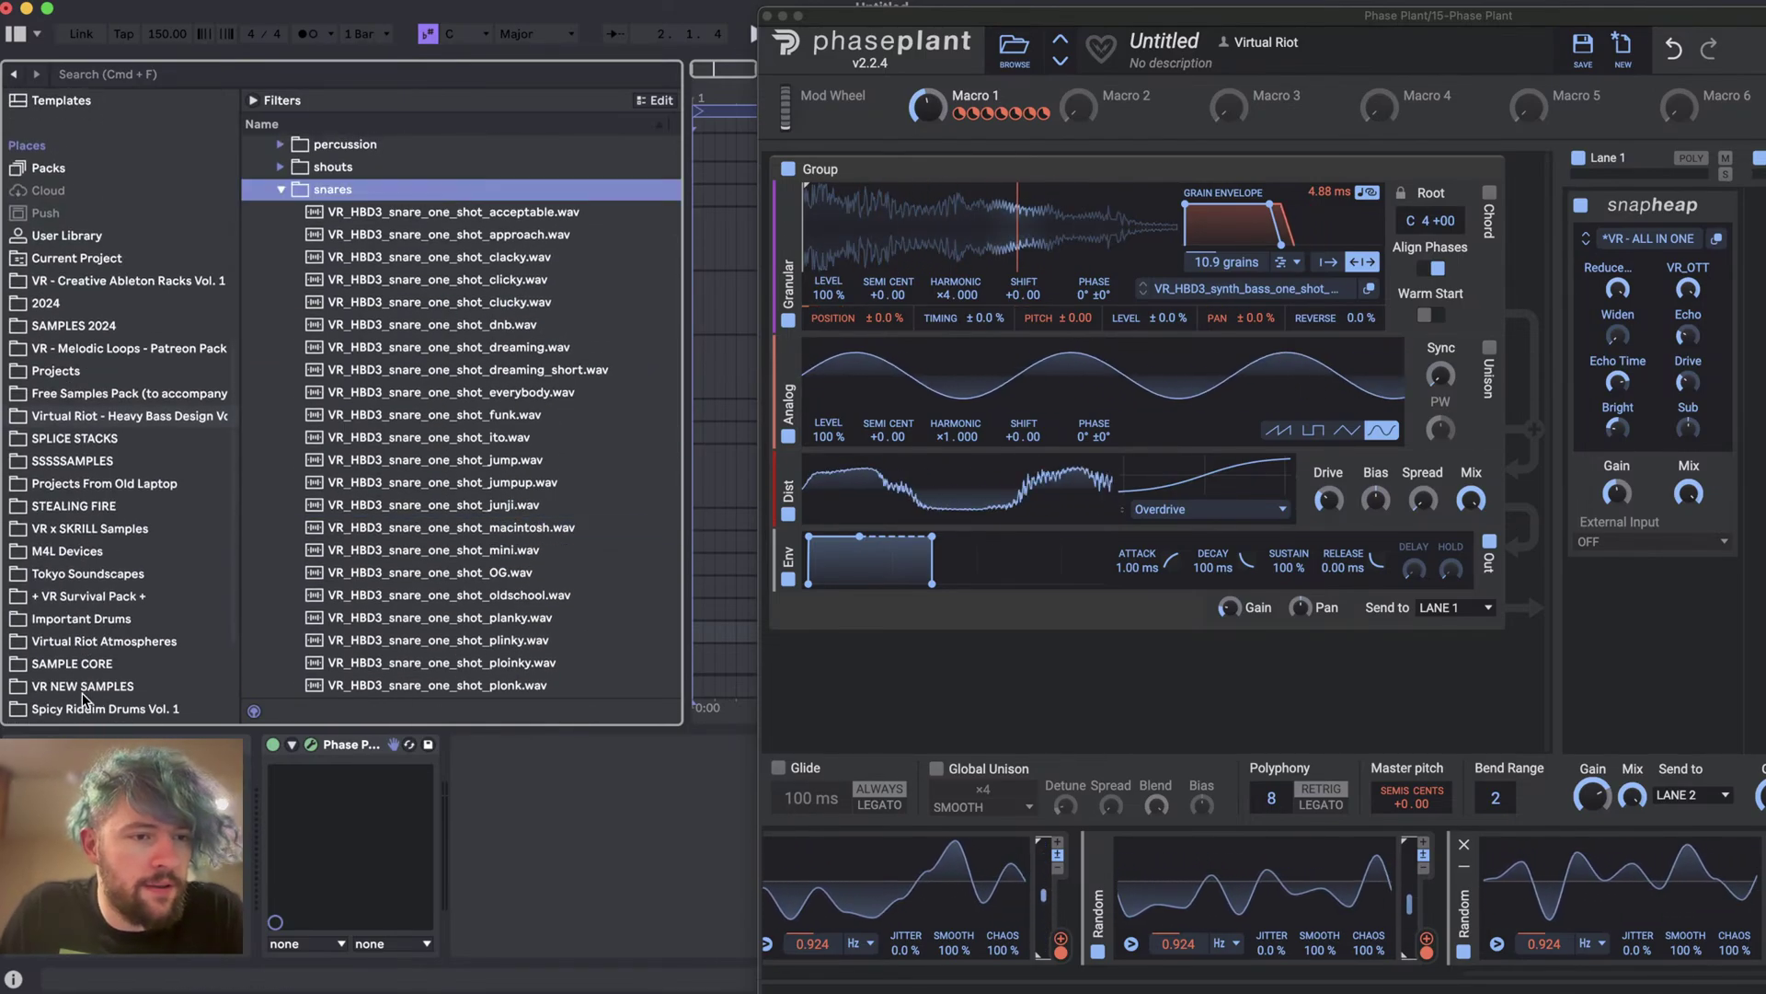
pyautogui.click(48, 575)
pyautogui.click(304, 325)
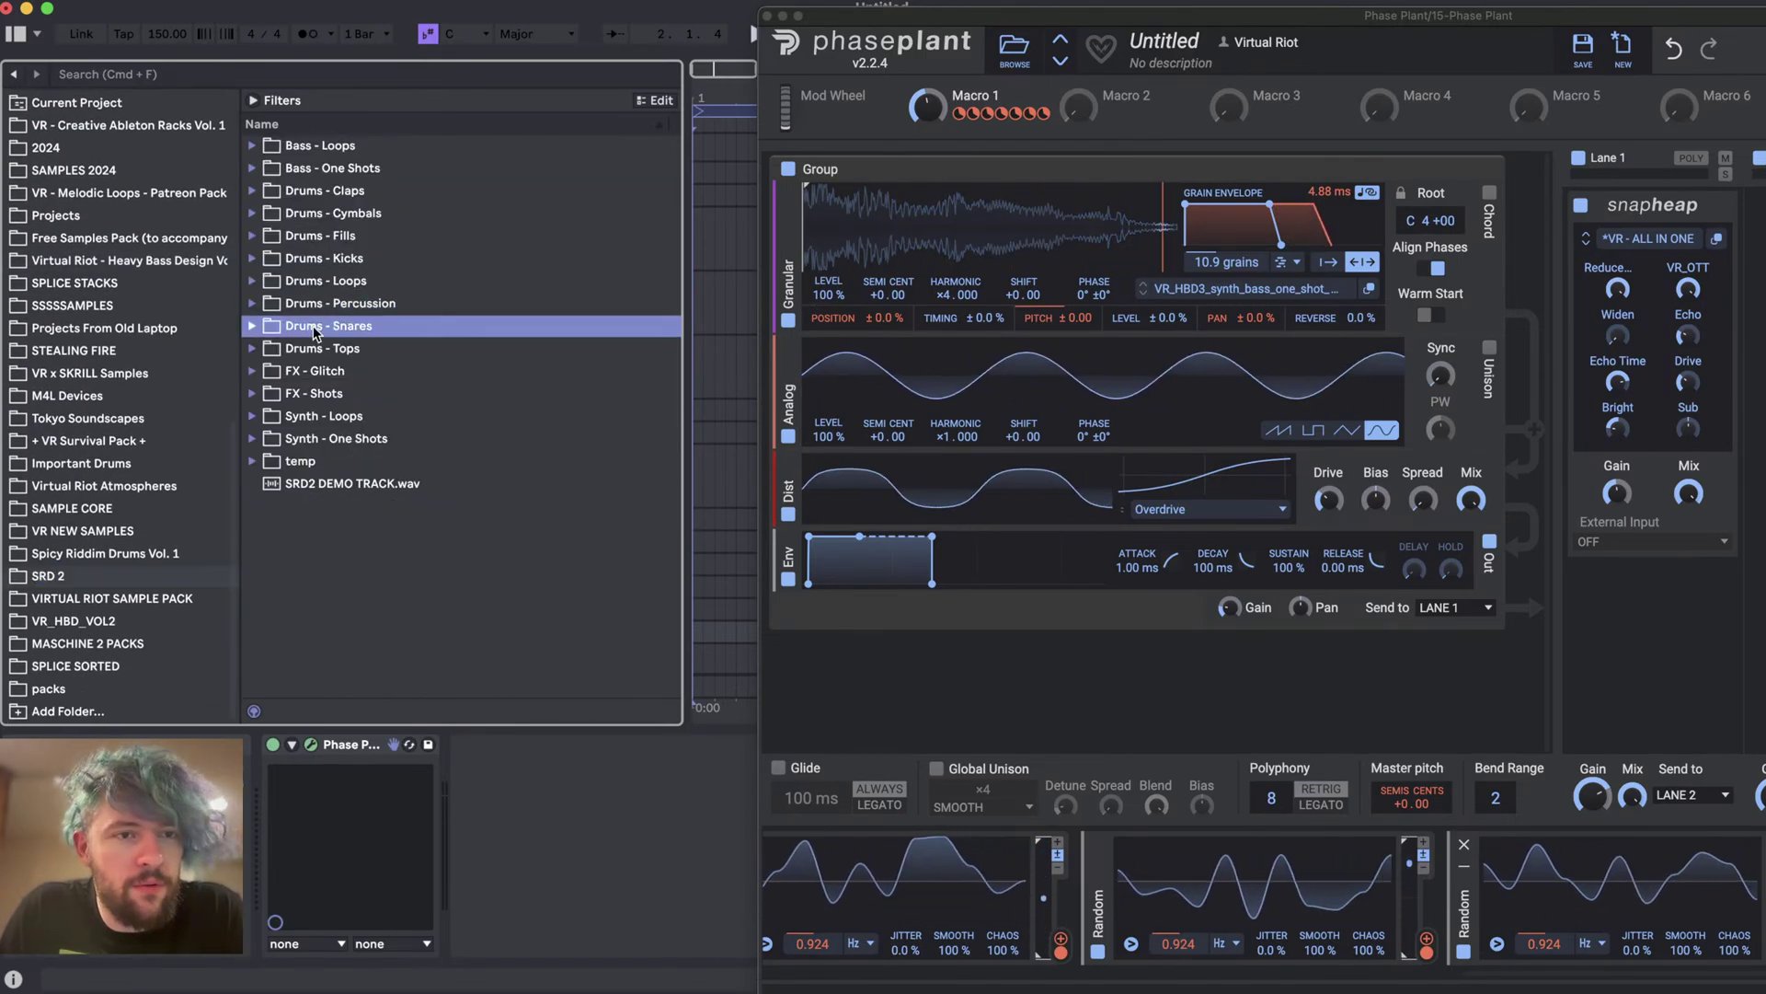
pyautogui.press('Right')
pyautogui.scroll(-5, 337, 418)
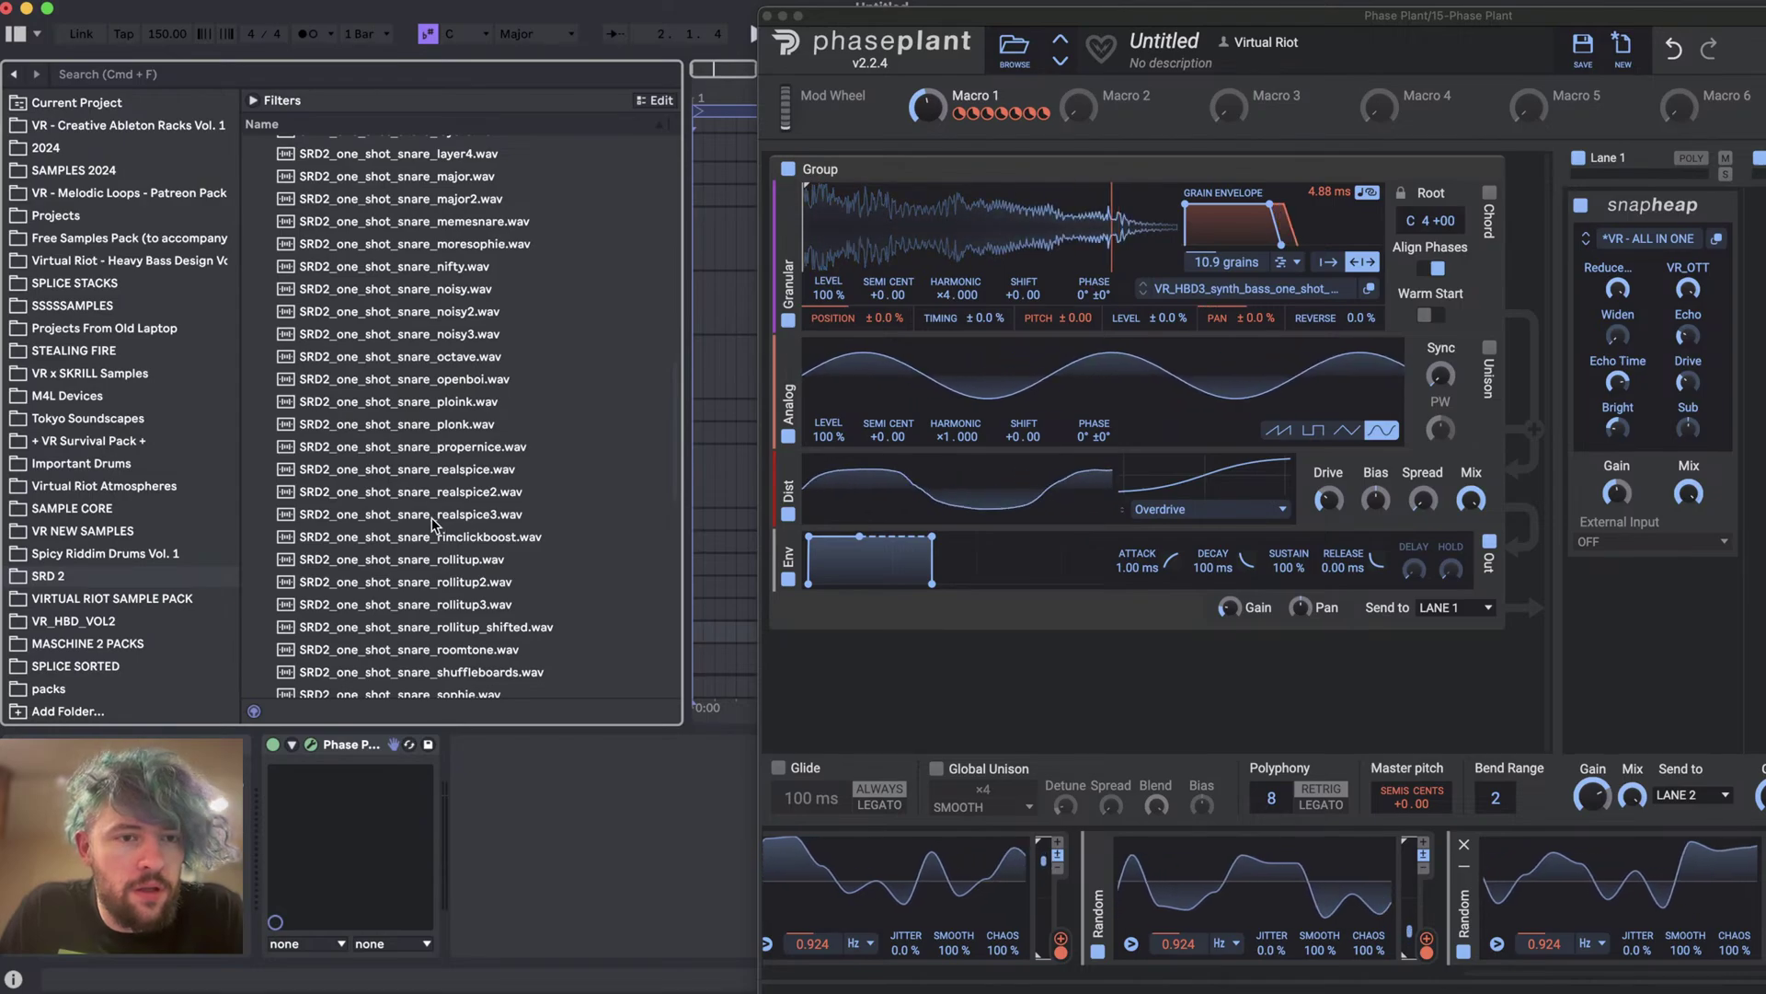
pyautogui.click(400, 403)
pyautogui.moveTo(400, 424); pyautogui.dragTo(936, 207)
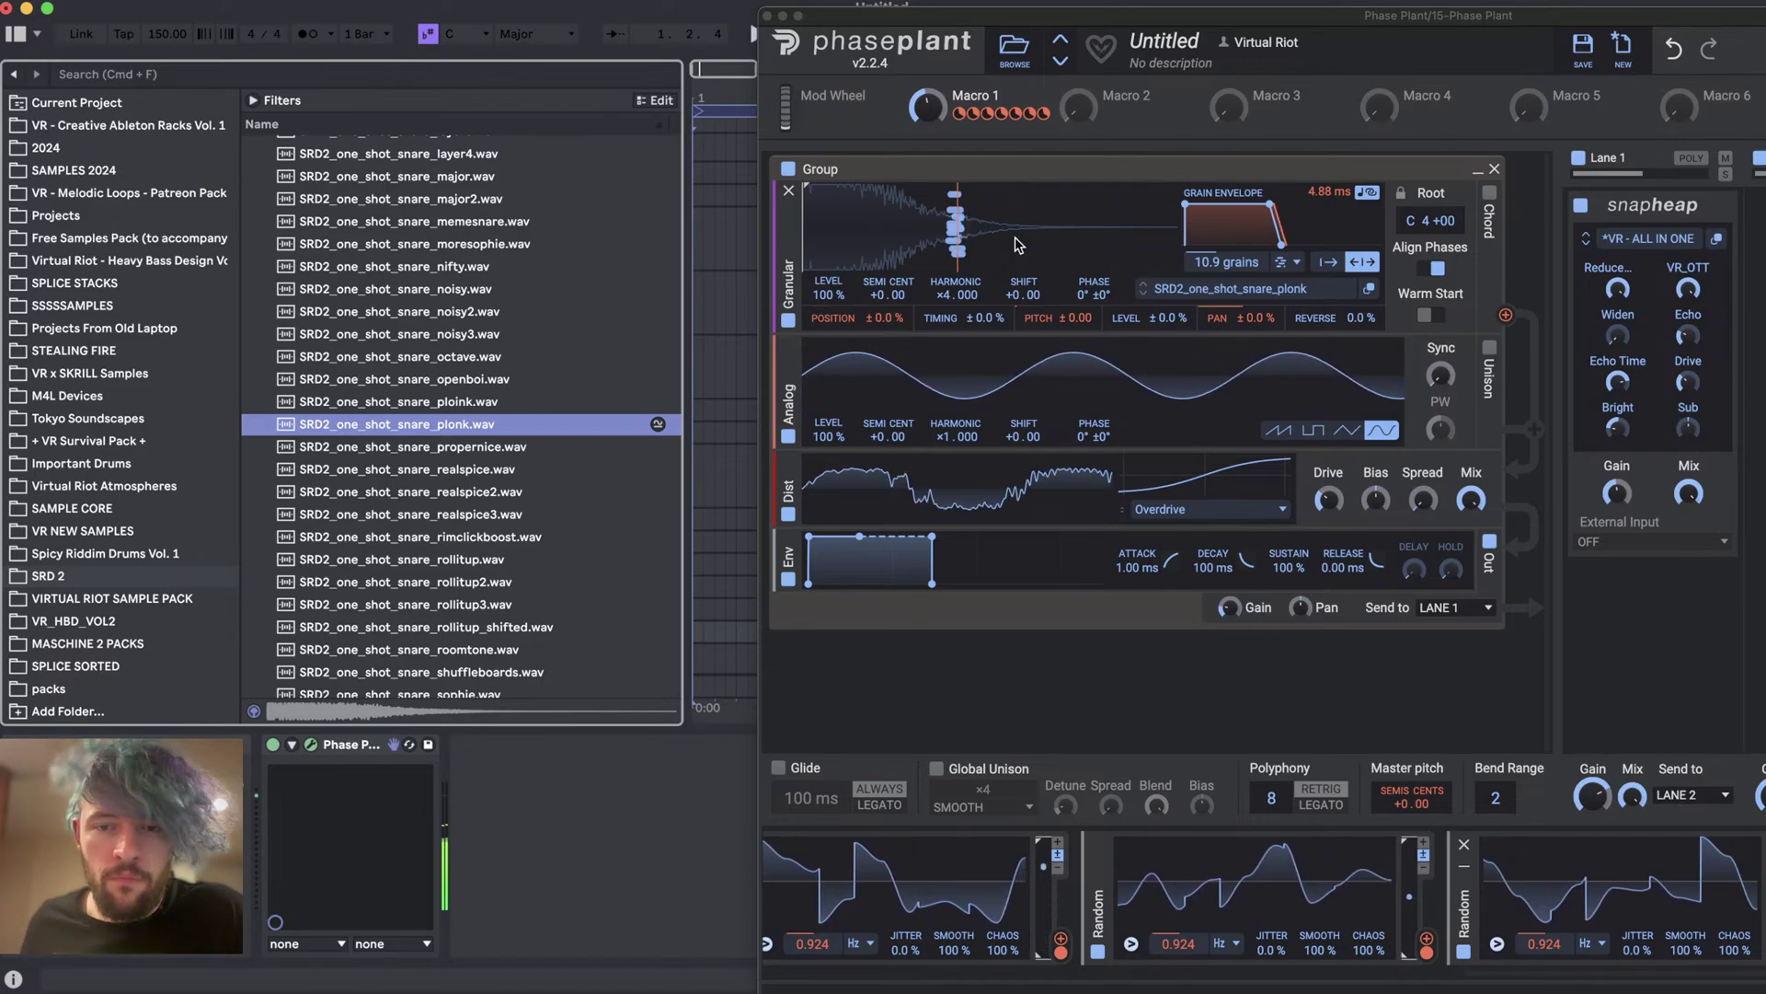
# - Bring the whole synth back into view, clear the Random modulations from position and pitch randomization, and adjust the grain length modulation
pyautogui.moveTo(1099, 15); pyautogui.dragTo(681, 4)
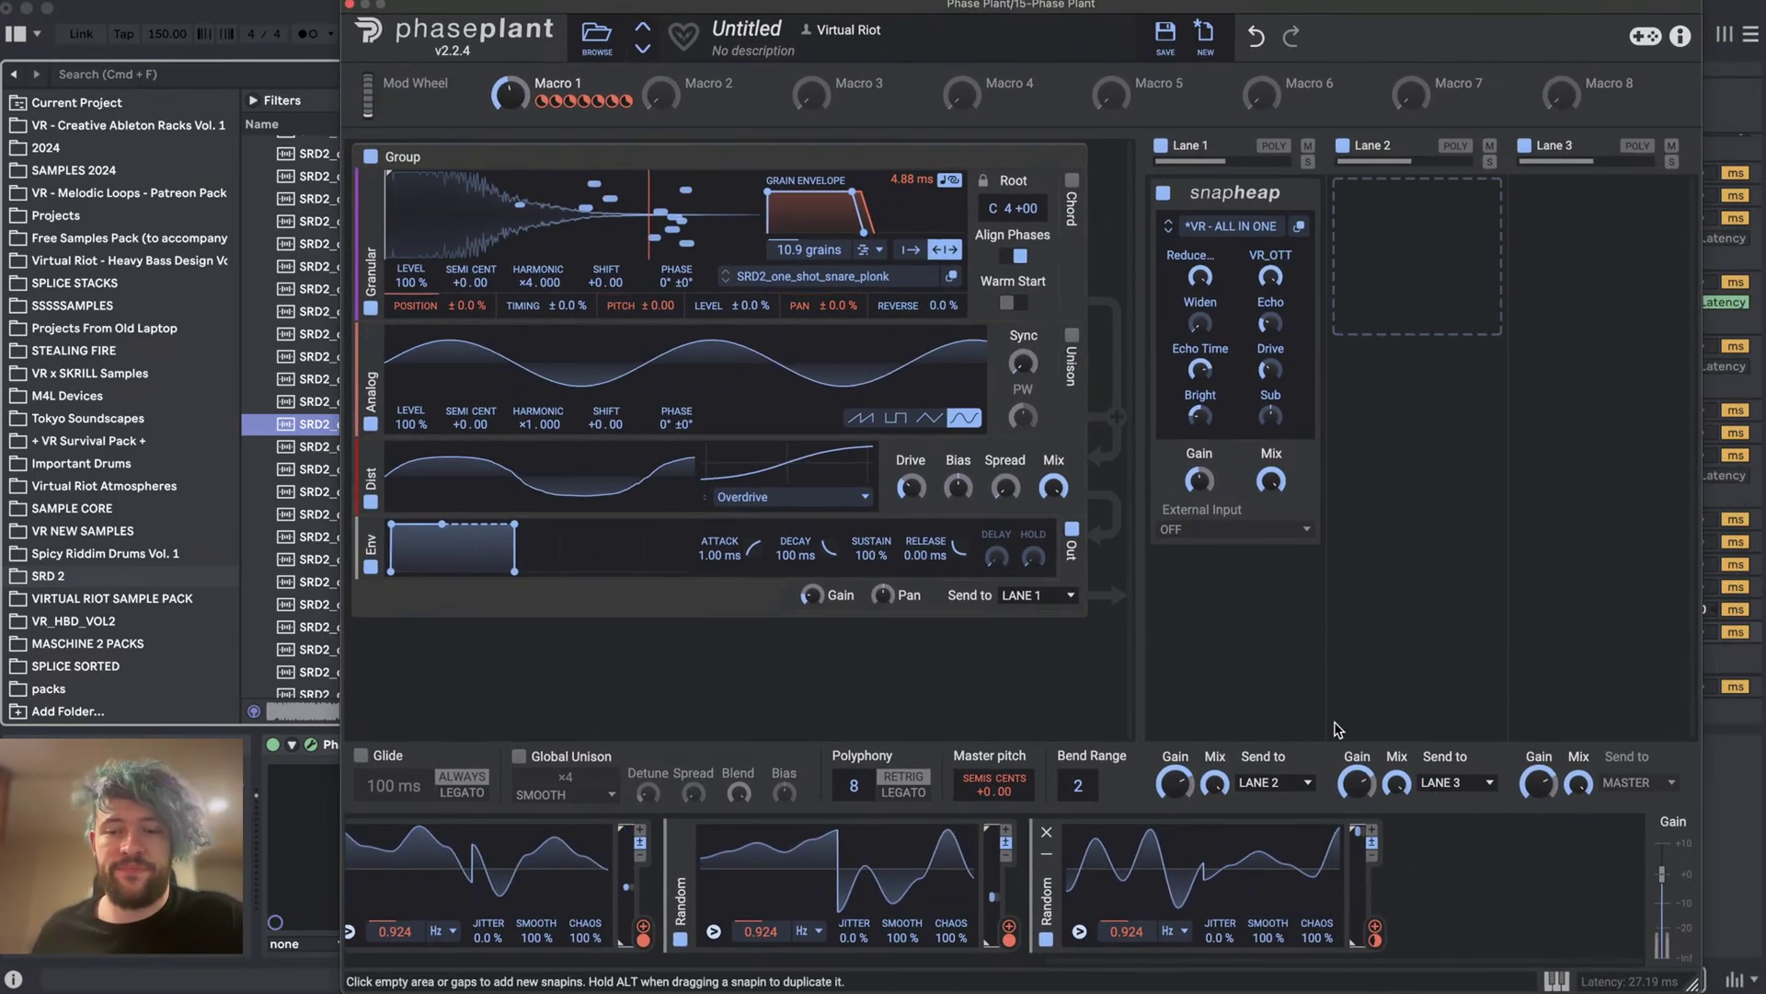
pyautogui.moveTo(642, 926); pyautogui.dragTo(491, 302)
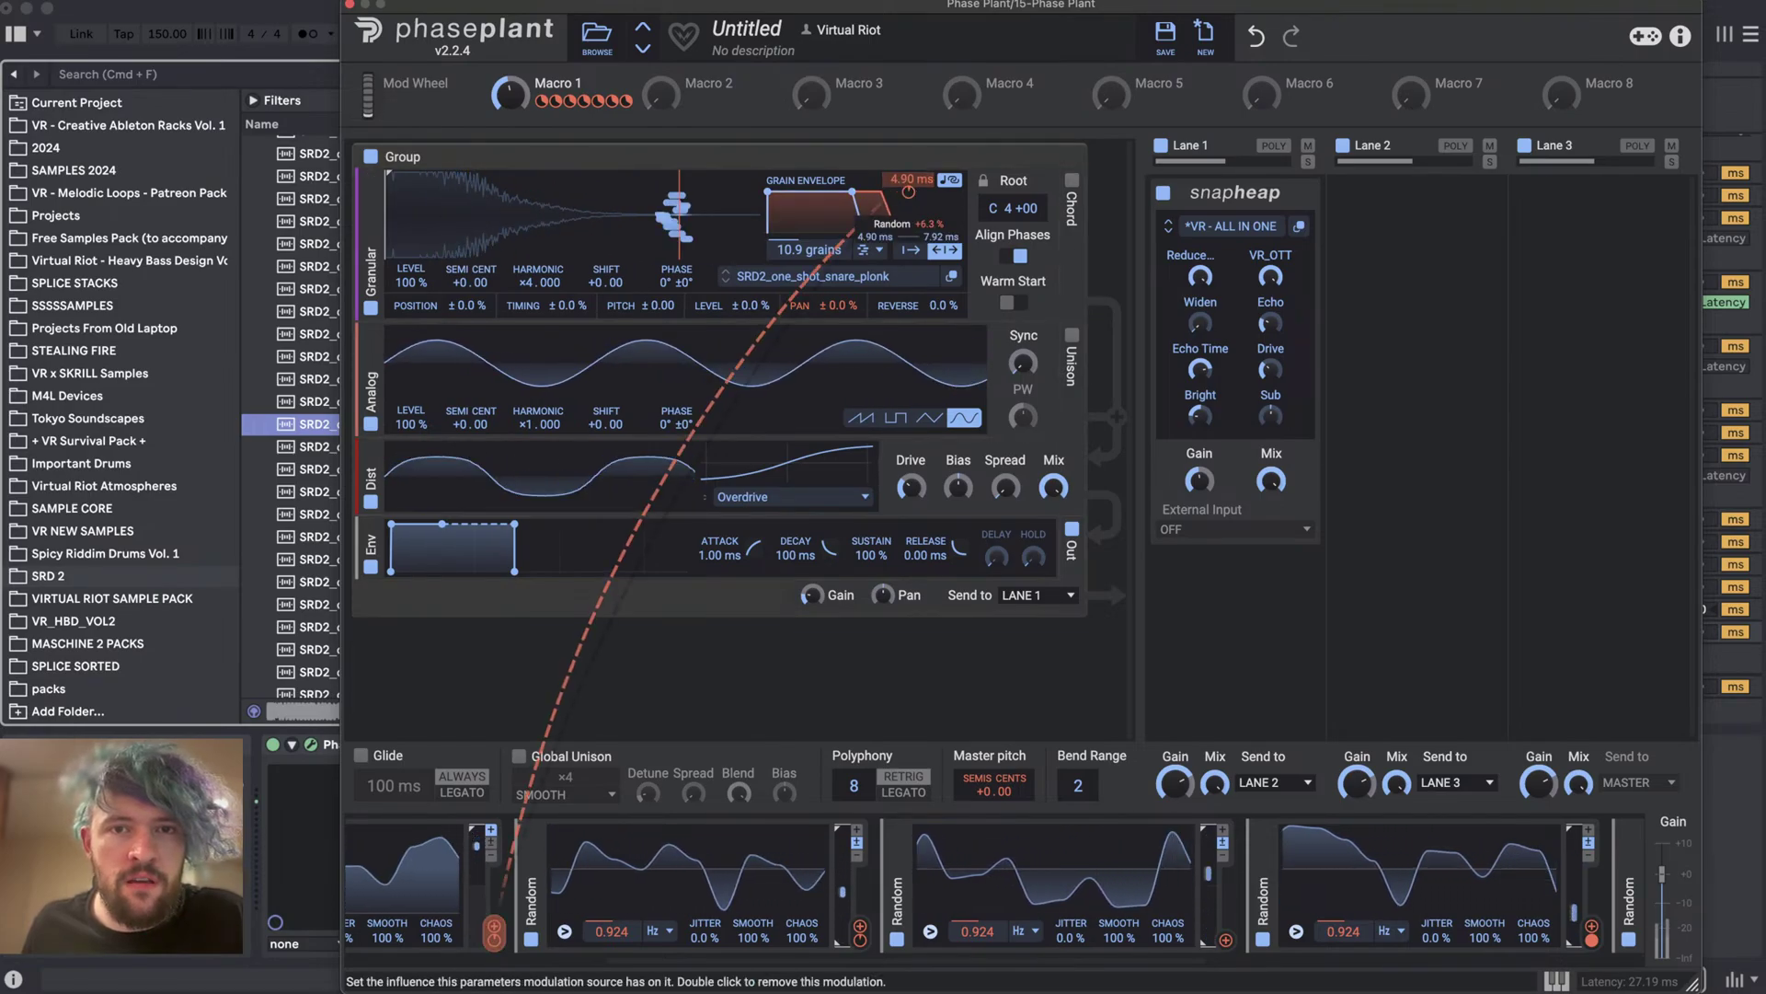
pyautogui.moveTo(908, 192); pyautogui.dragTo(908, 192)
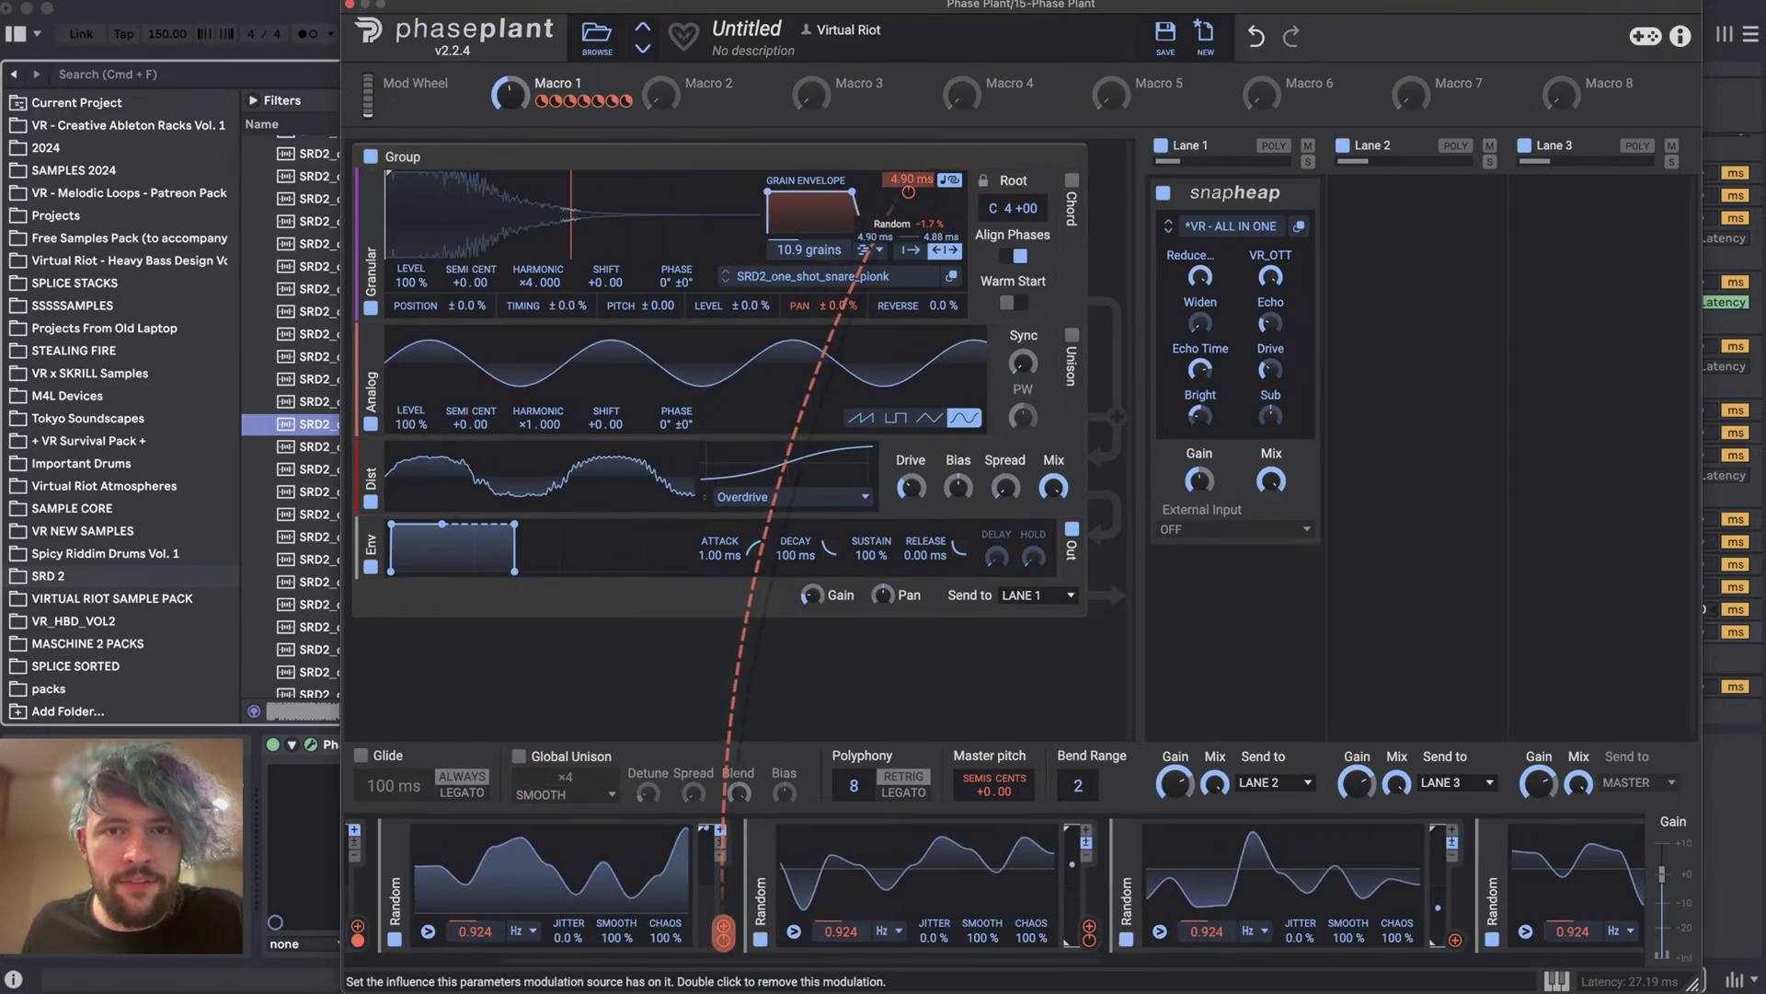
pyautogui.doubleClick(908, 192)
pyautogui.moveTo(911, 180)
pyautogui.mouseDown()
pyautogui.moveTo(911, 152)
pyautogui.moveTo(911, 198)
pyautogui.mouseUp()
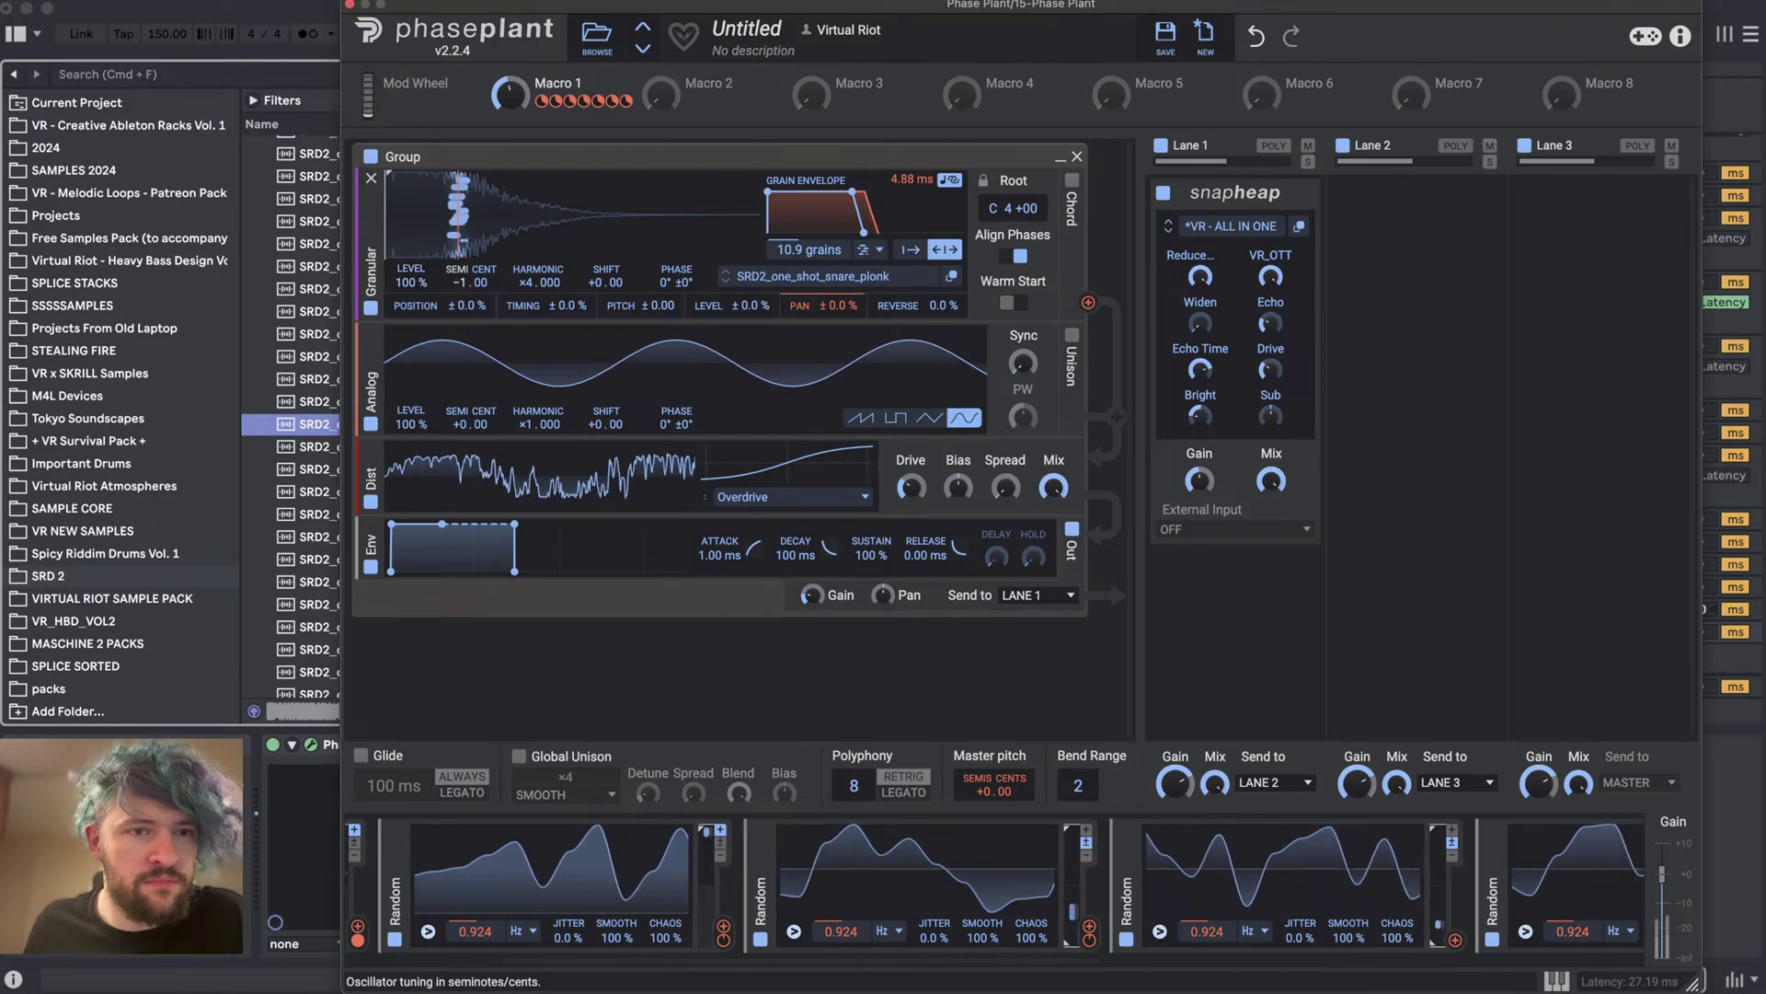
# - Set the grain timing randomization to ±100%, trying and resetting the tuning and the pitch and level randomization
pyautogui.moveTo(457, 283)
pyautogui.mouseDown()
pyautogui.moveTo(457, 258)
pyautogui.moveTo(457, 293)
pyautogui.mouseUp()
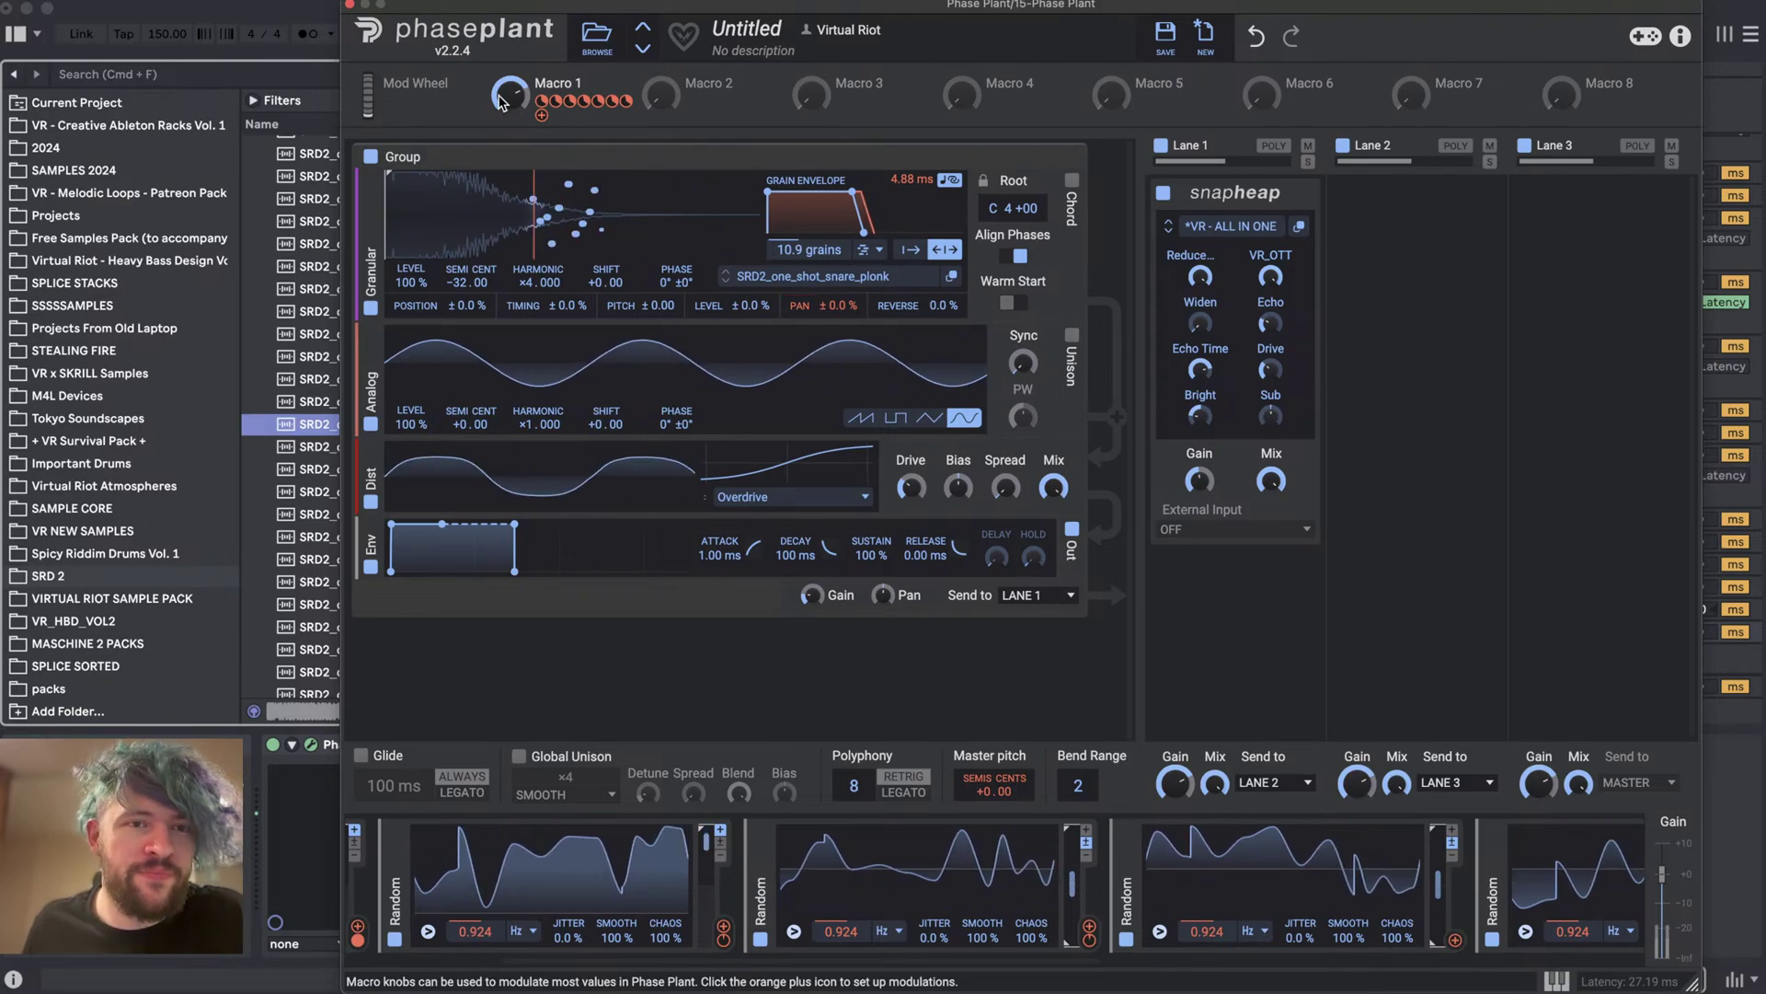
pyautogui.doubleClick(464, 282)
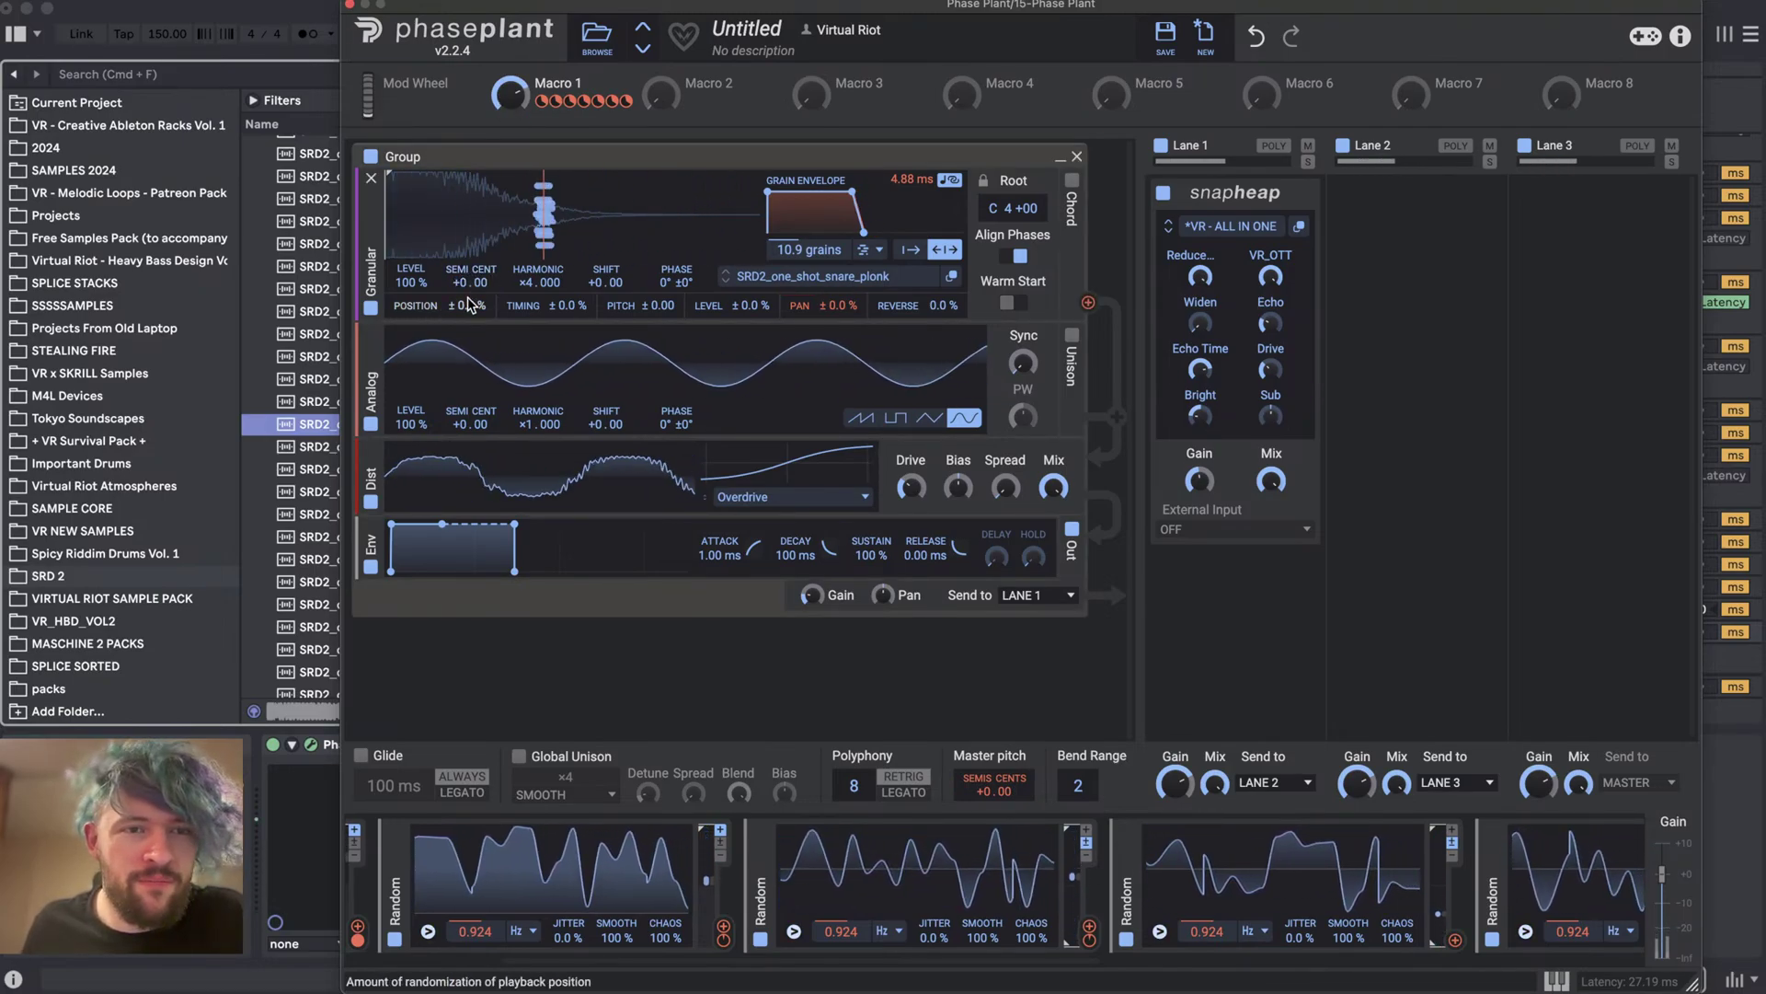
pyautogui.moveTo(577, 309); pyautogui.dragTo(578, 281)
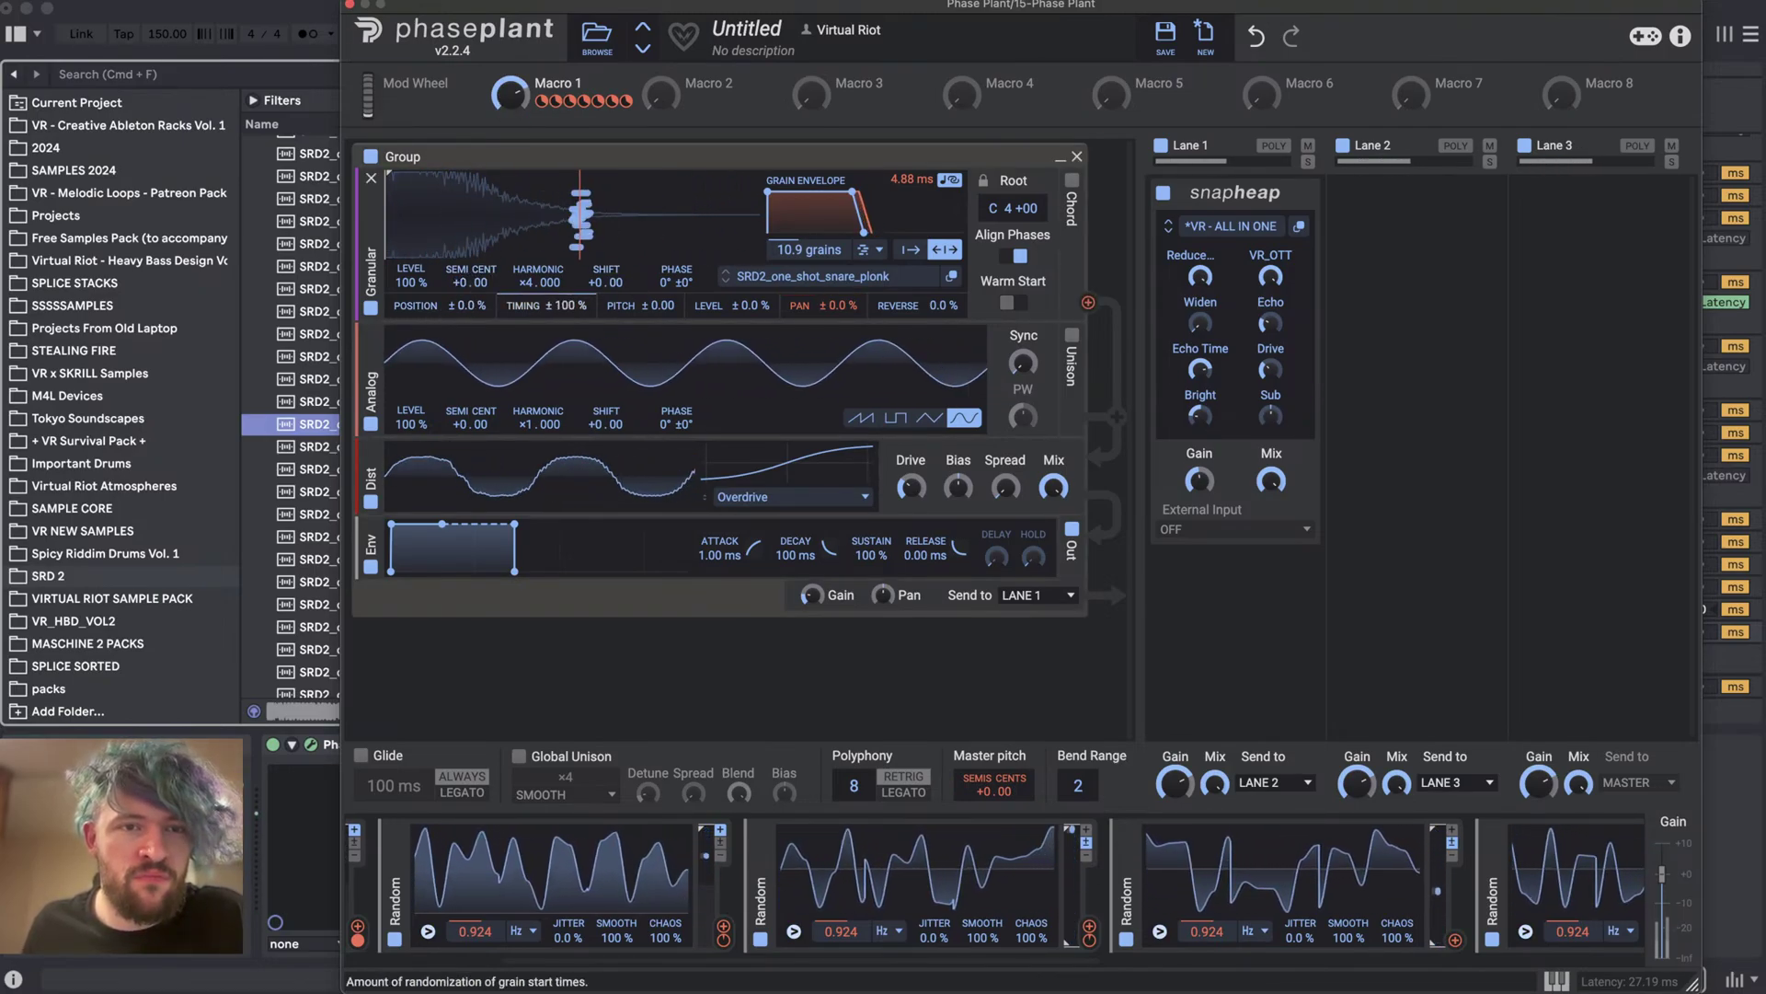
pyautogui.doubleClick(658, 306)
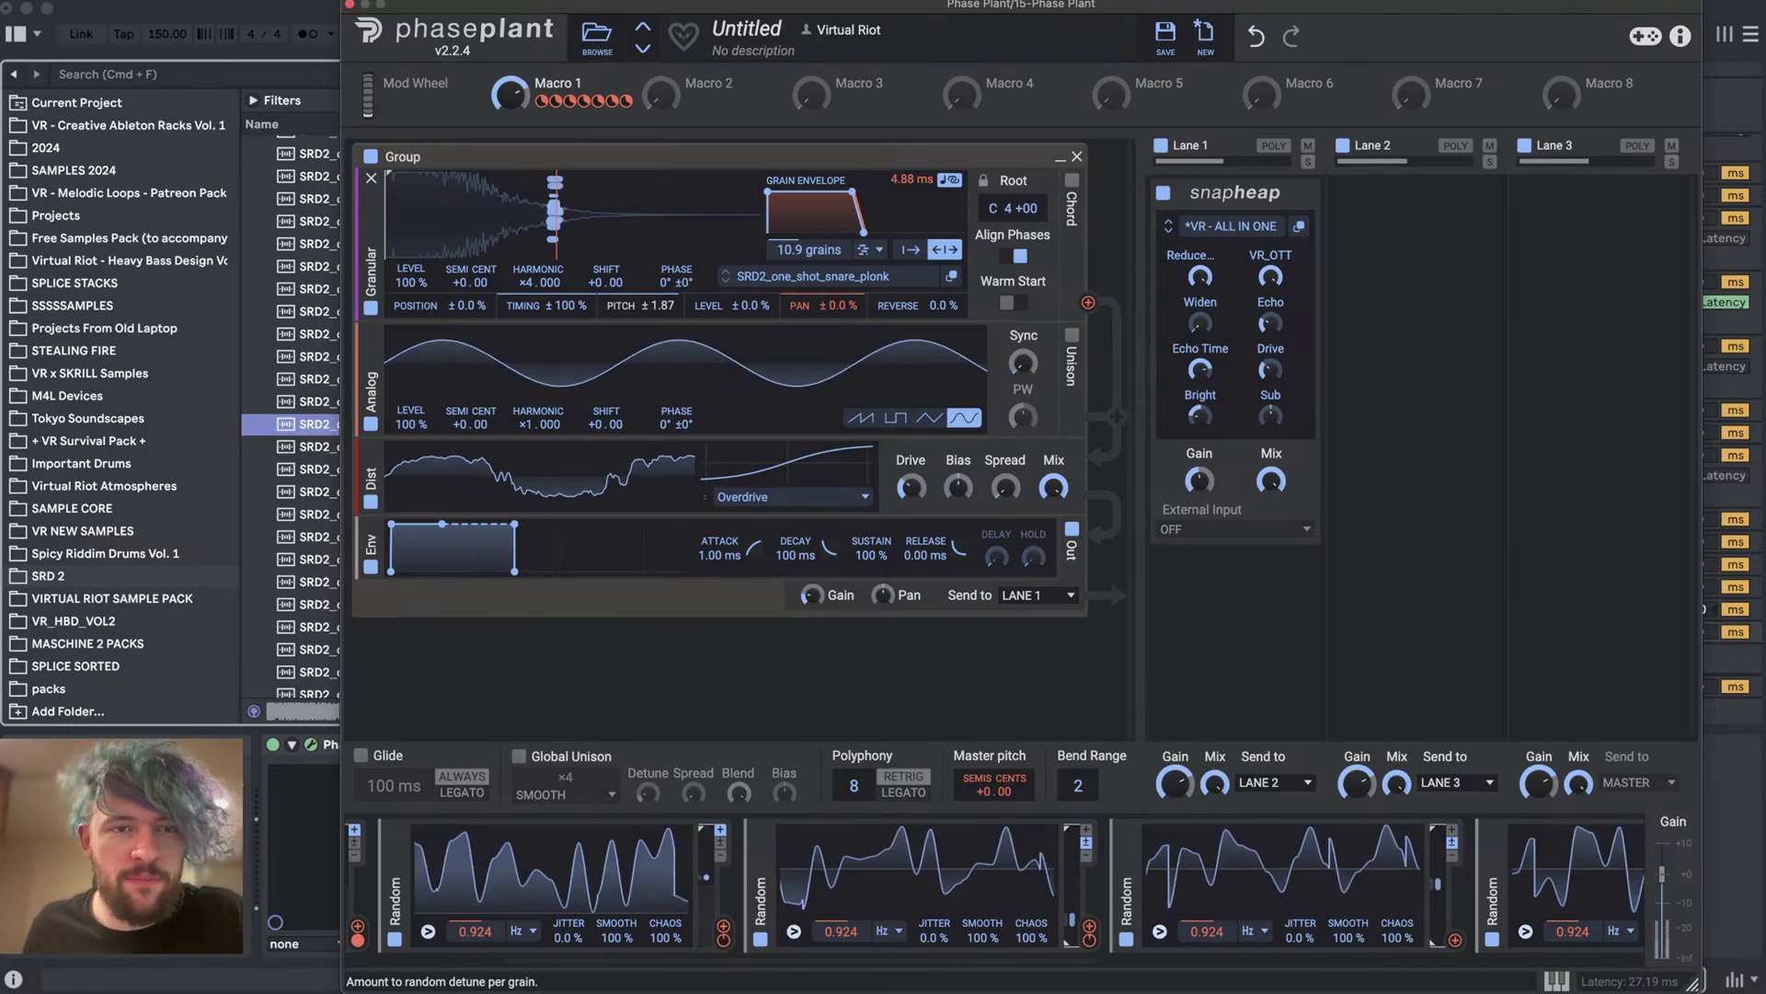
pyautogui.moveTo(750, 306); pyautogui.dragTo(750, 281)
pyautogui.doubleClick(750, 305)
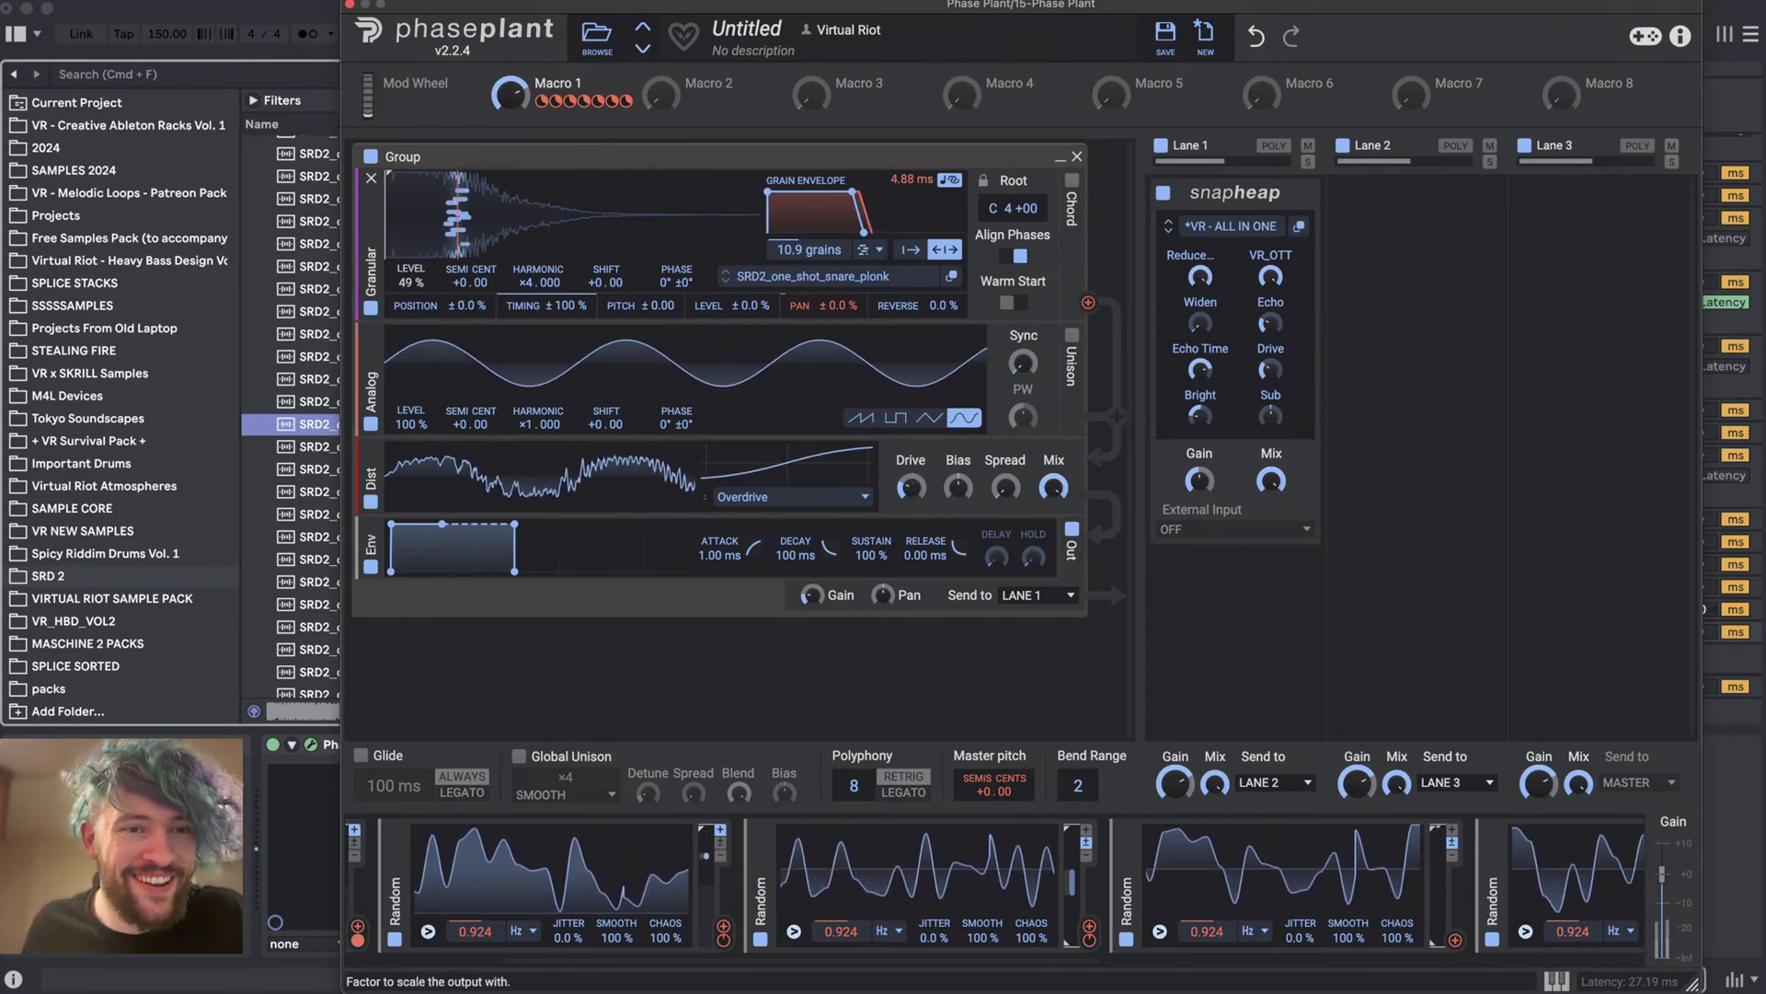
# - Set the Granular generator's level to 104% and adjust the Random modulator's influence on its playback position
pyautogui.moveTo(411, 279); pyautogui.dragTo(465, 341)
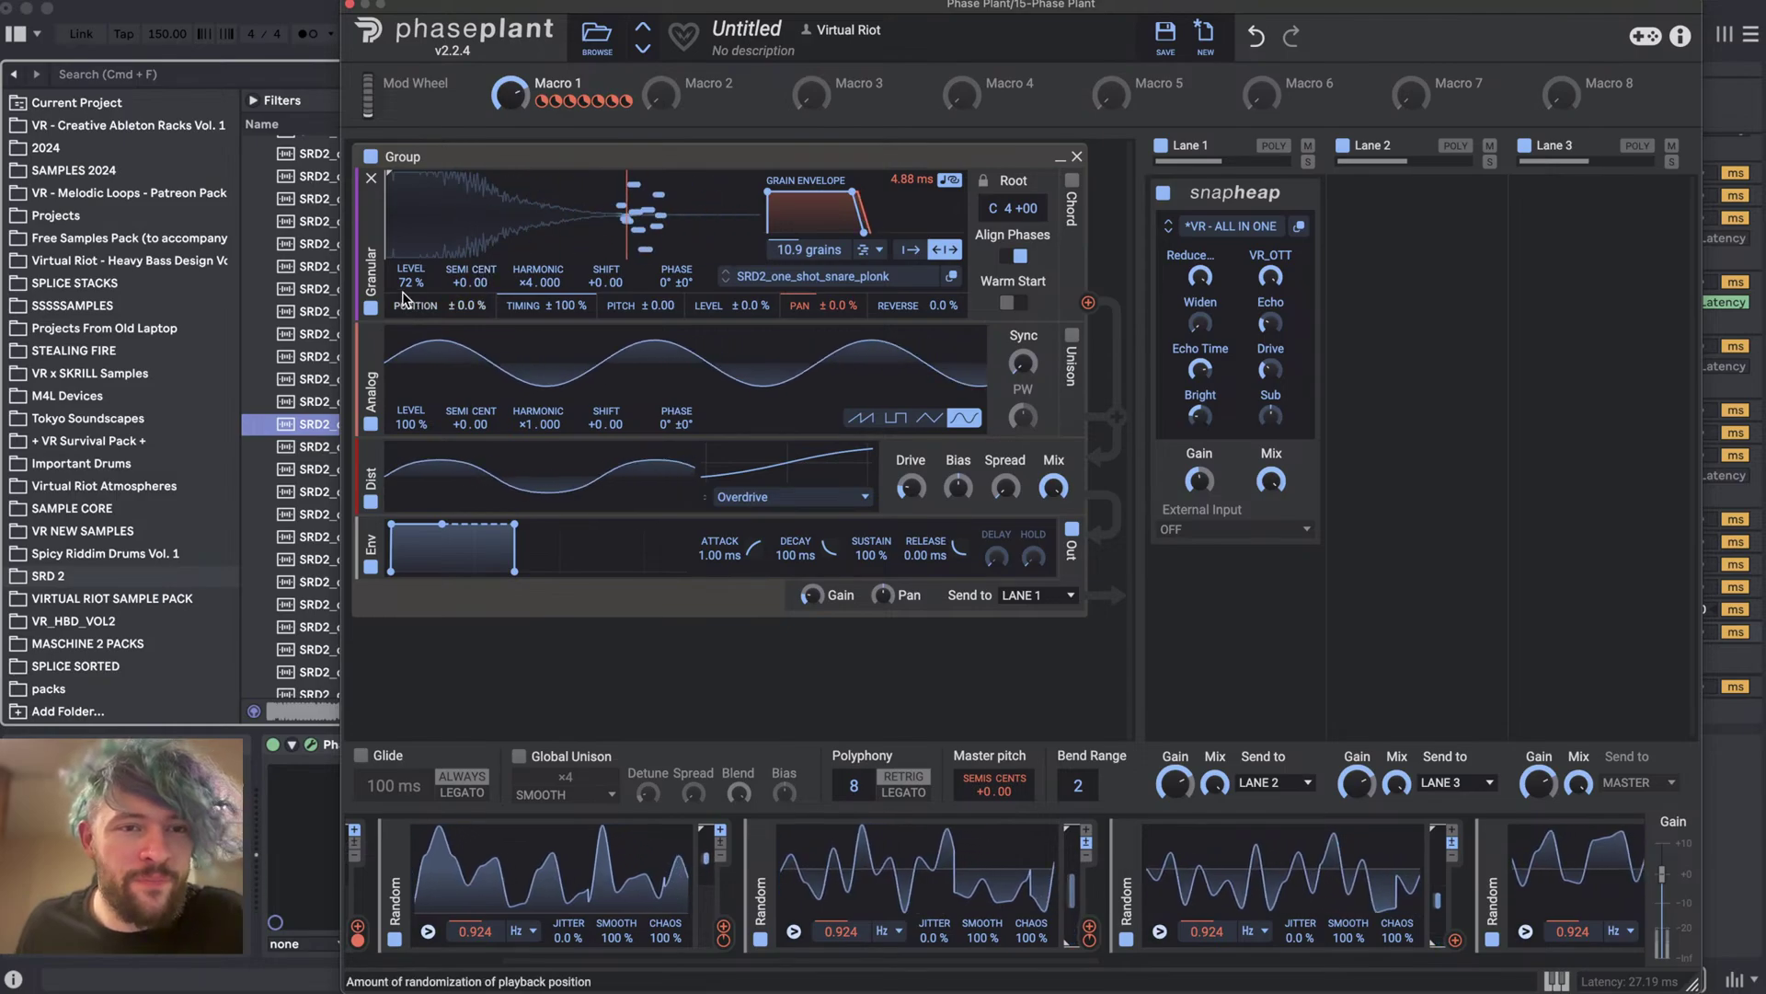
pyautogui.moveTo(411, 281); pyautogui.dragTo(410, 313)
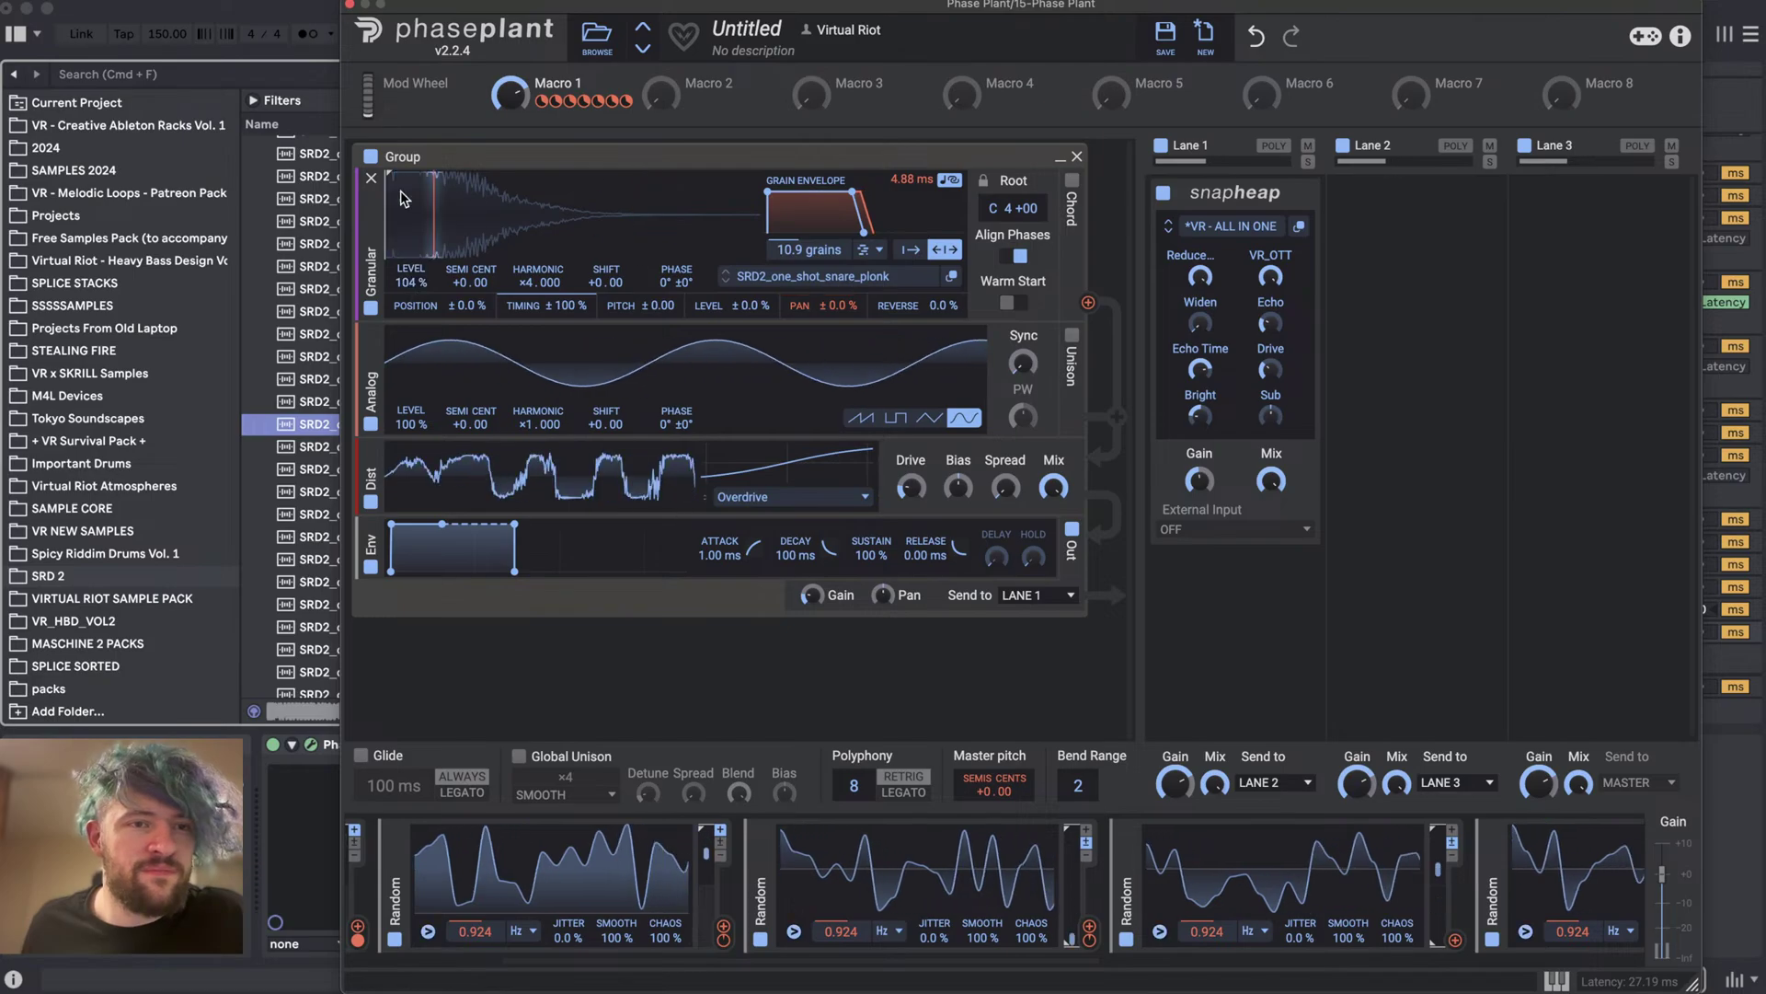
pyautogui.moveTo(357, 927); pyautogui.dragTo(378, 276)
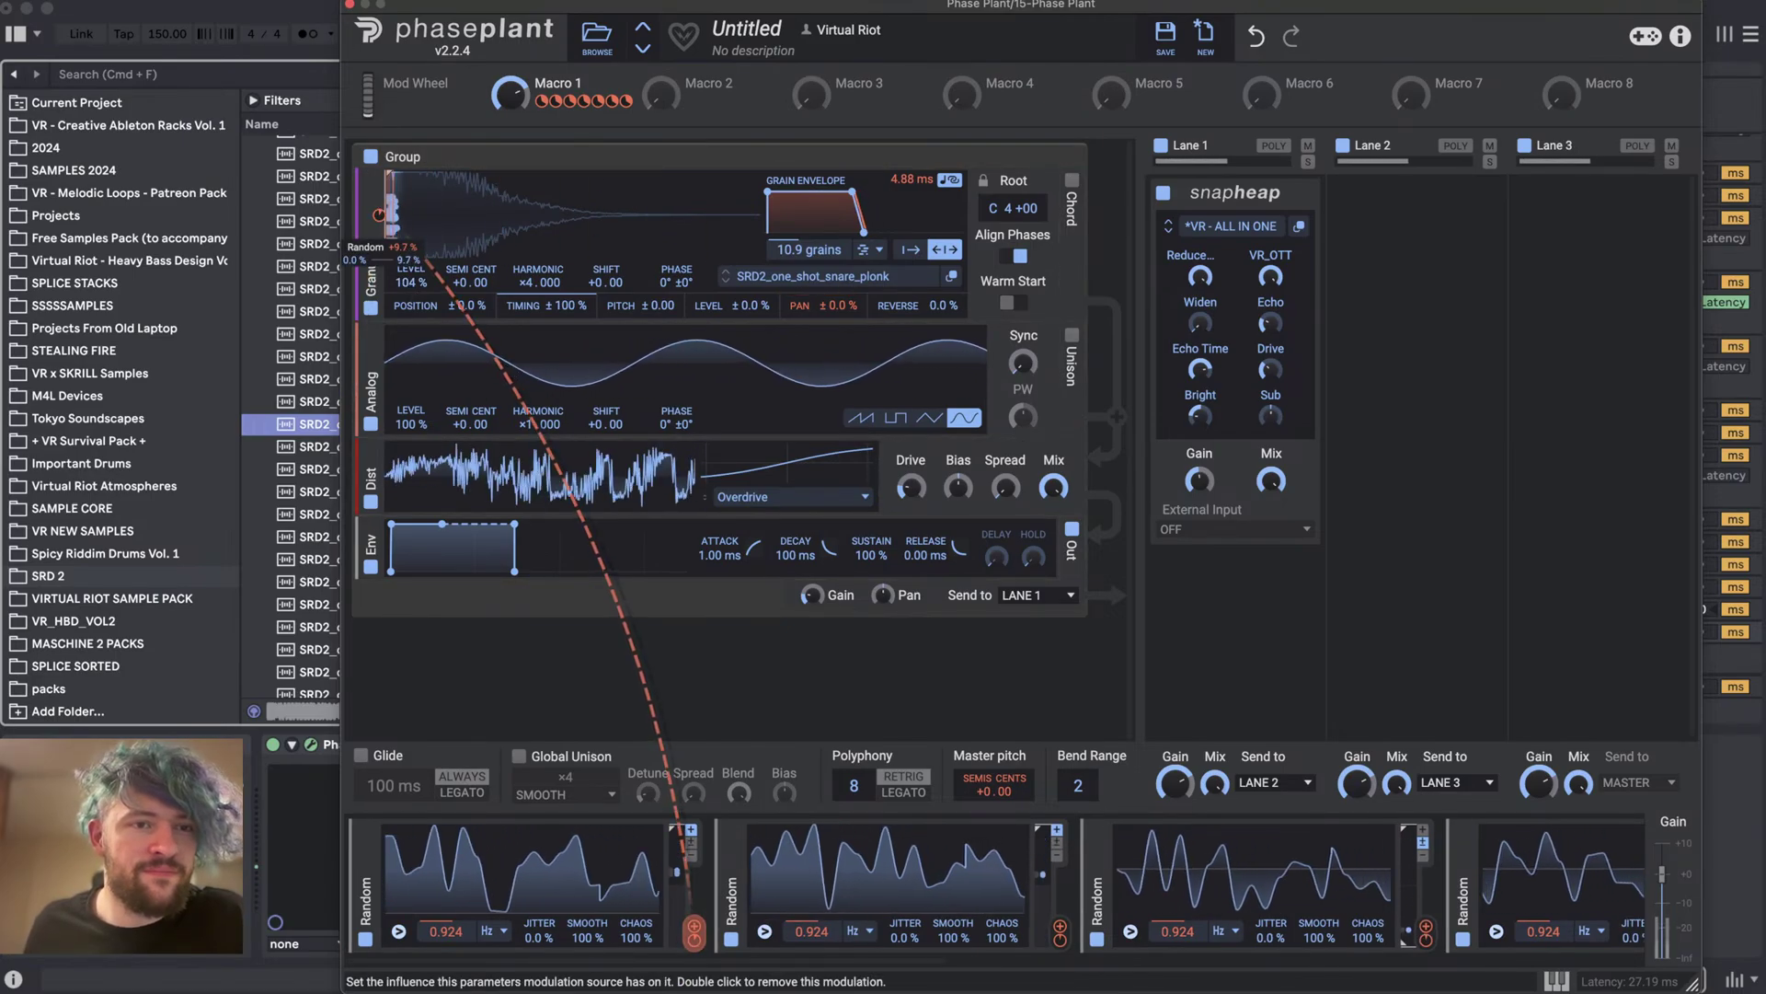
pyautogui.moveTo(378, 216); pyautogui.dragTo(384, 227)
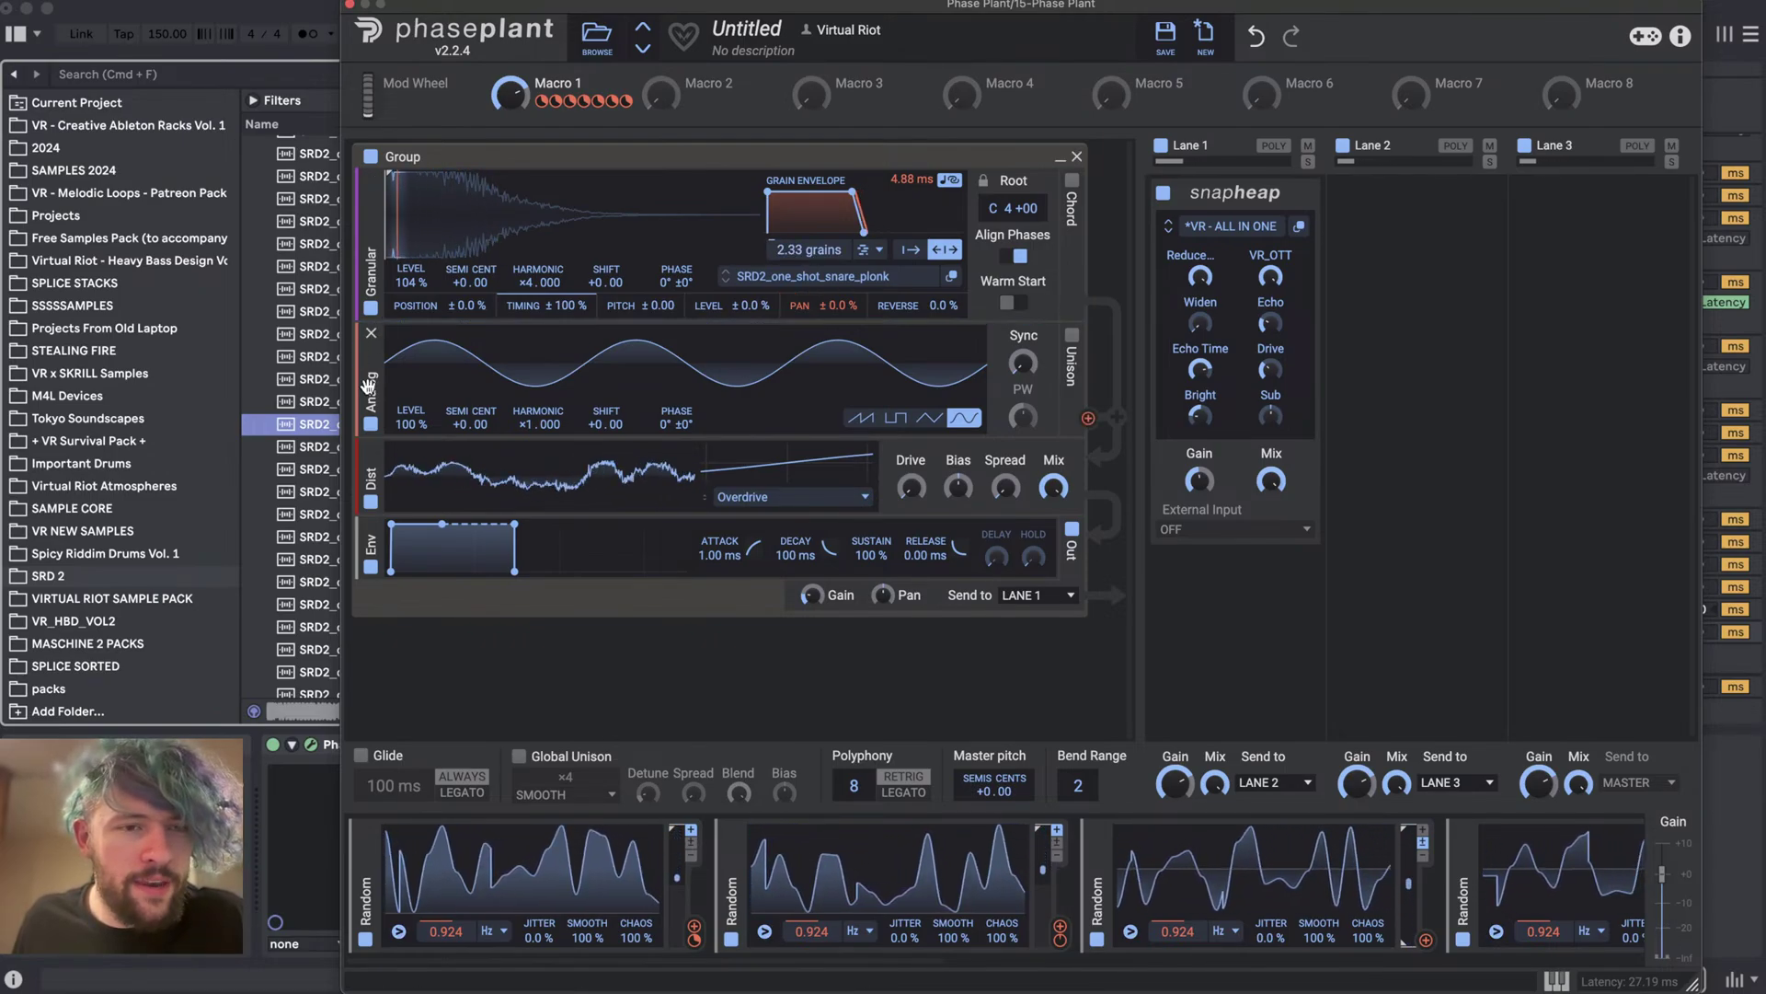
# - Disable the Analog oscillator and spawn grains by rate at about 210.7 Hz with a grain length of about 133 ms
pyautogui.click(371, 422)
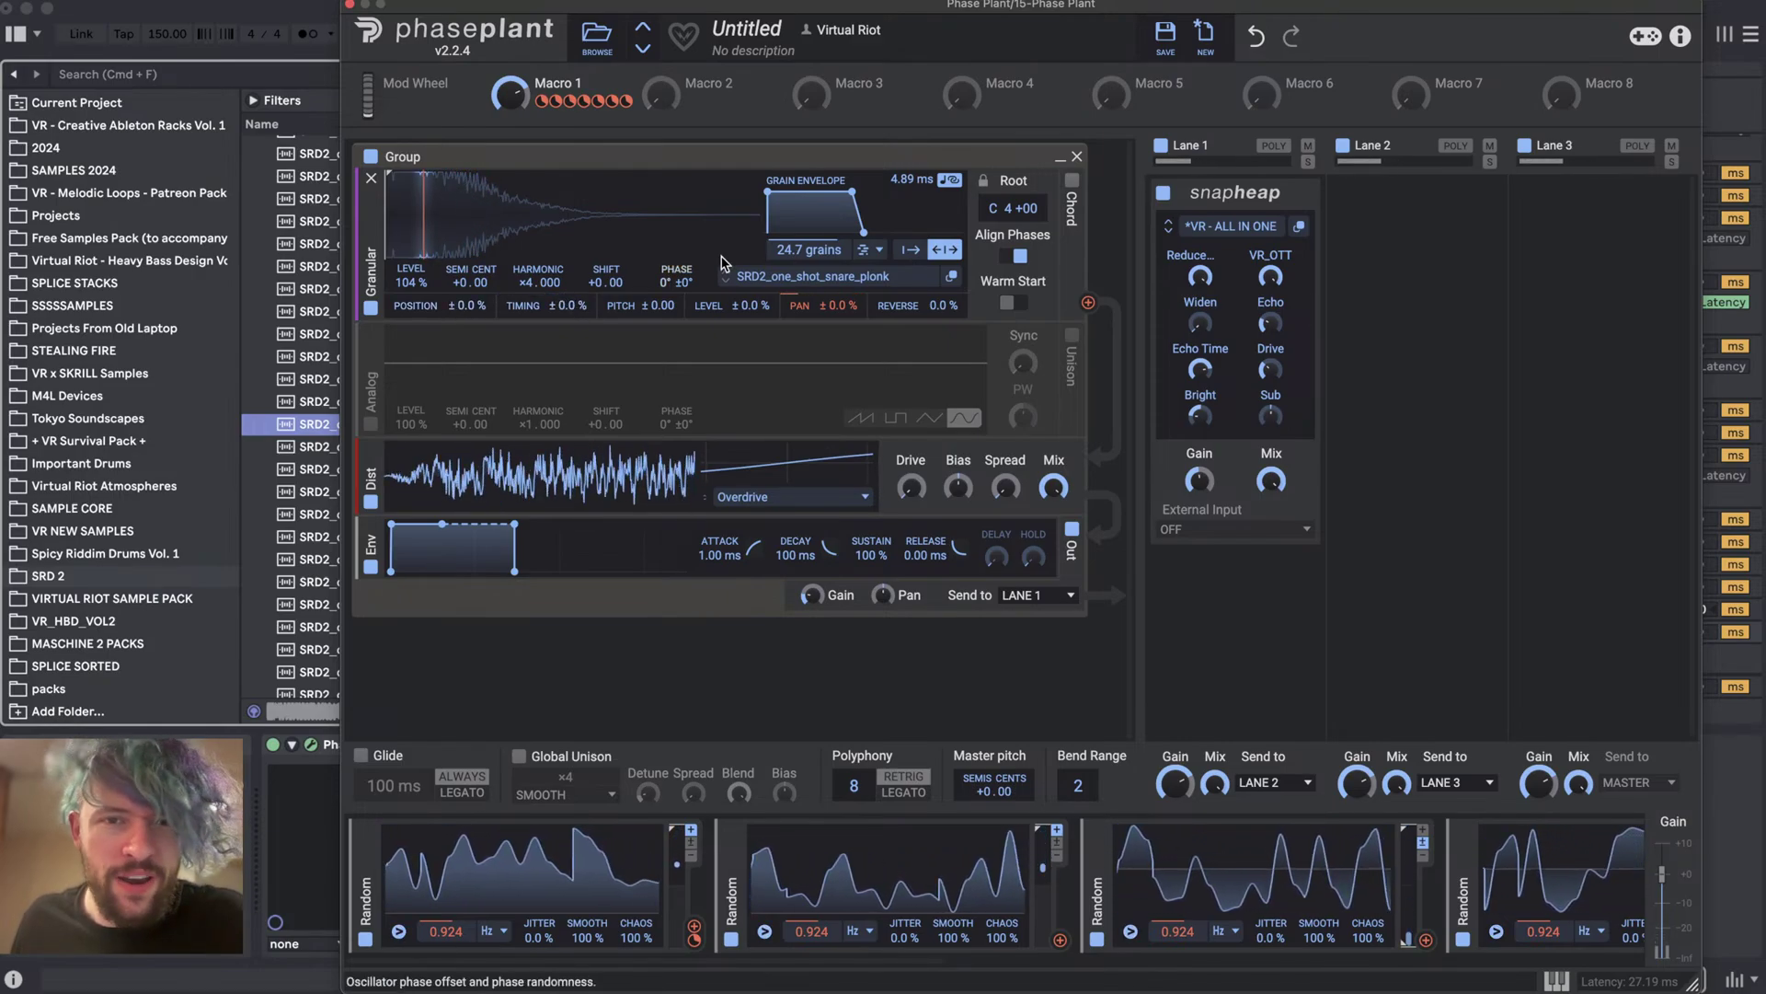
pyautogui.moveTo(809, 249); pyautogui.dragTo(809, 247)
pyautogui.click(872, 249)
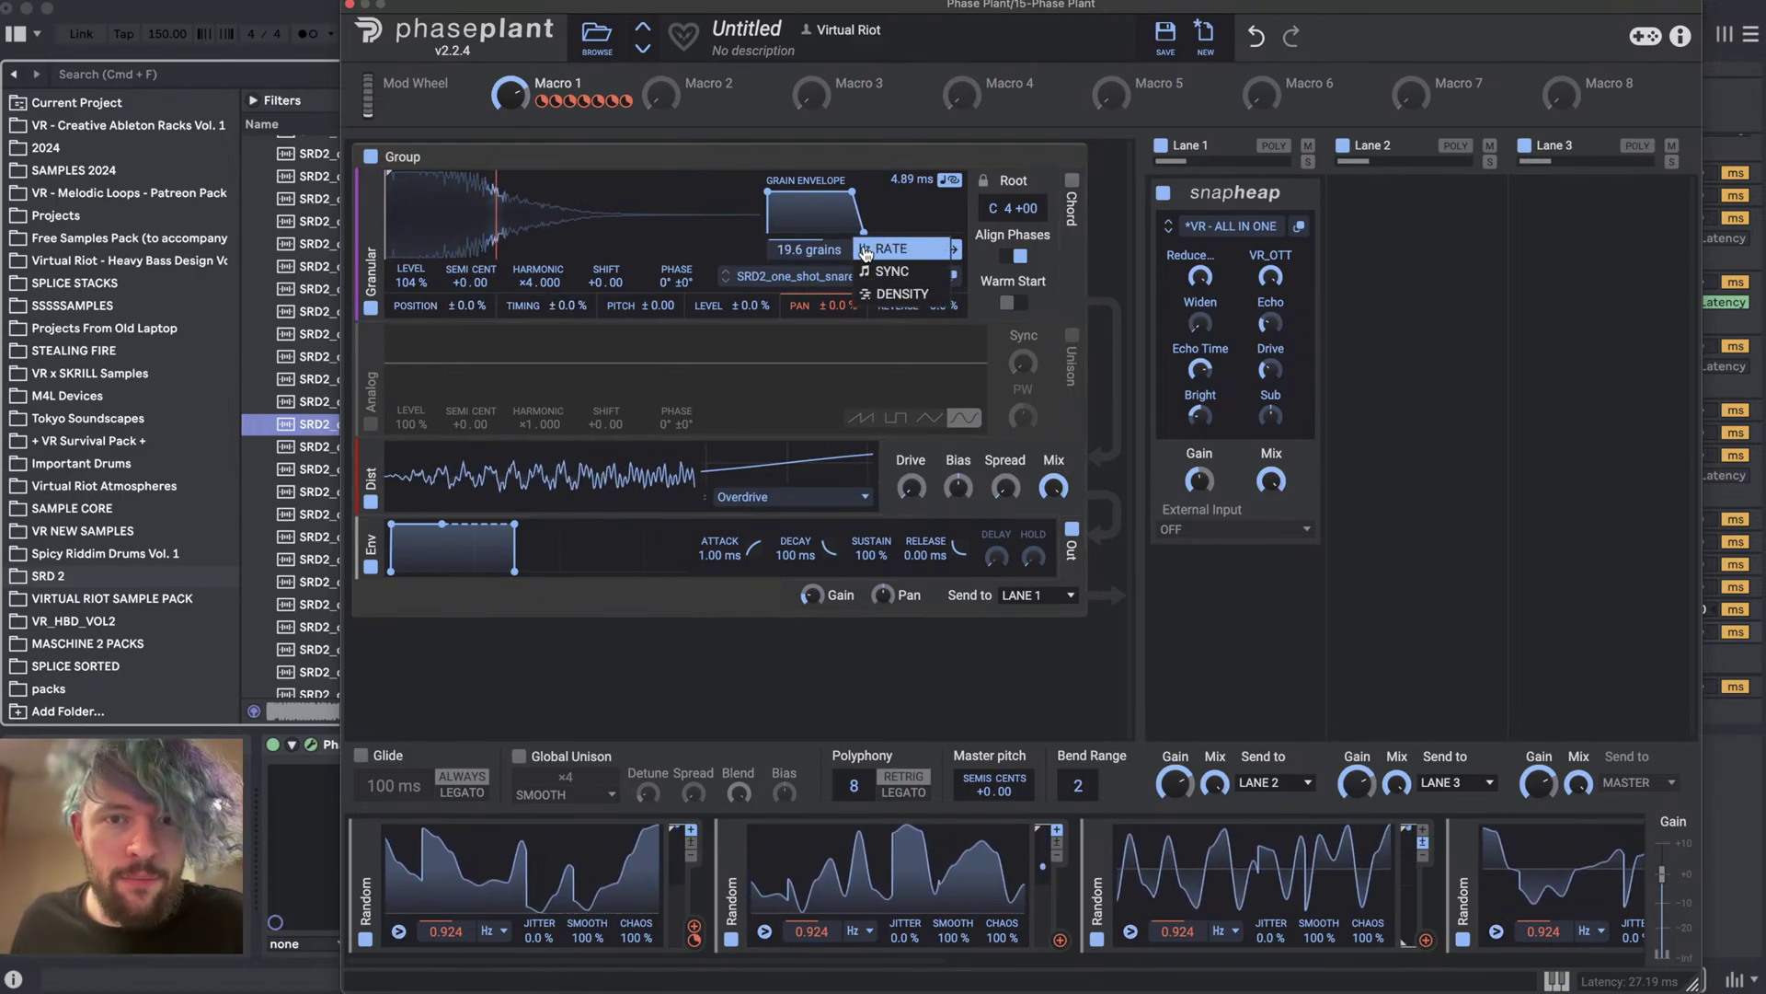
pyautogui.click(914, 262)
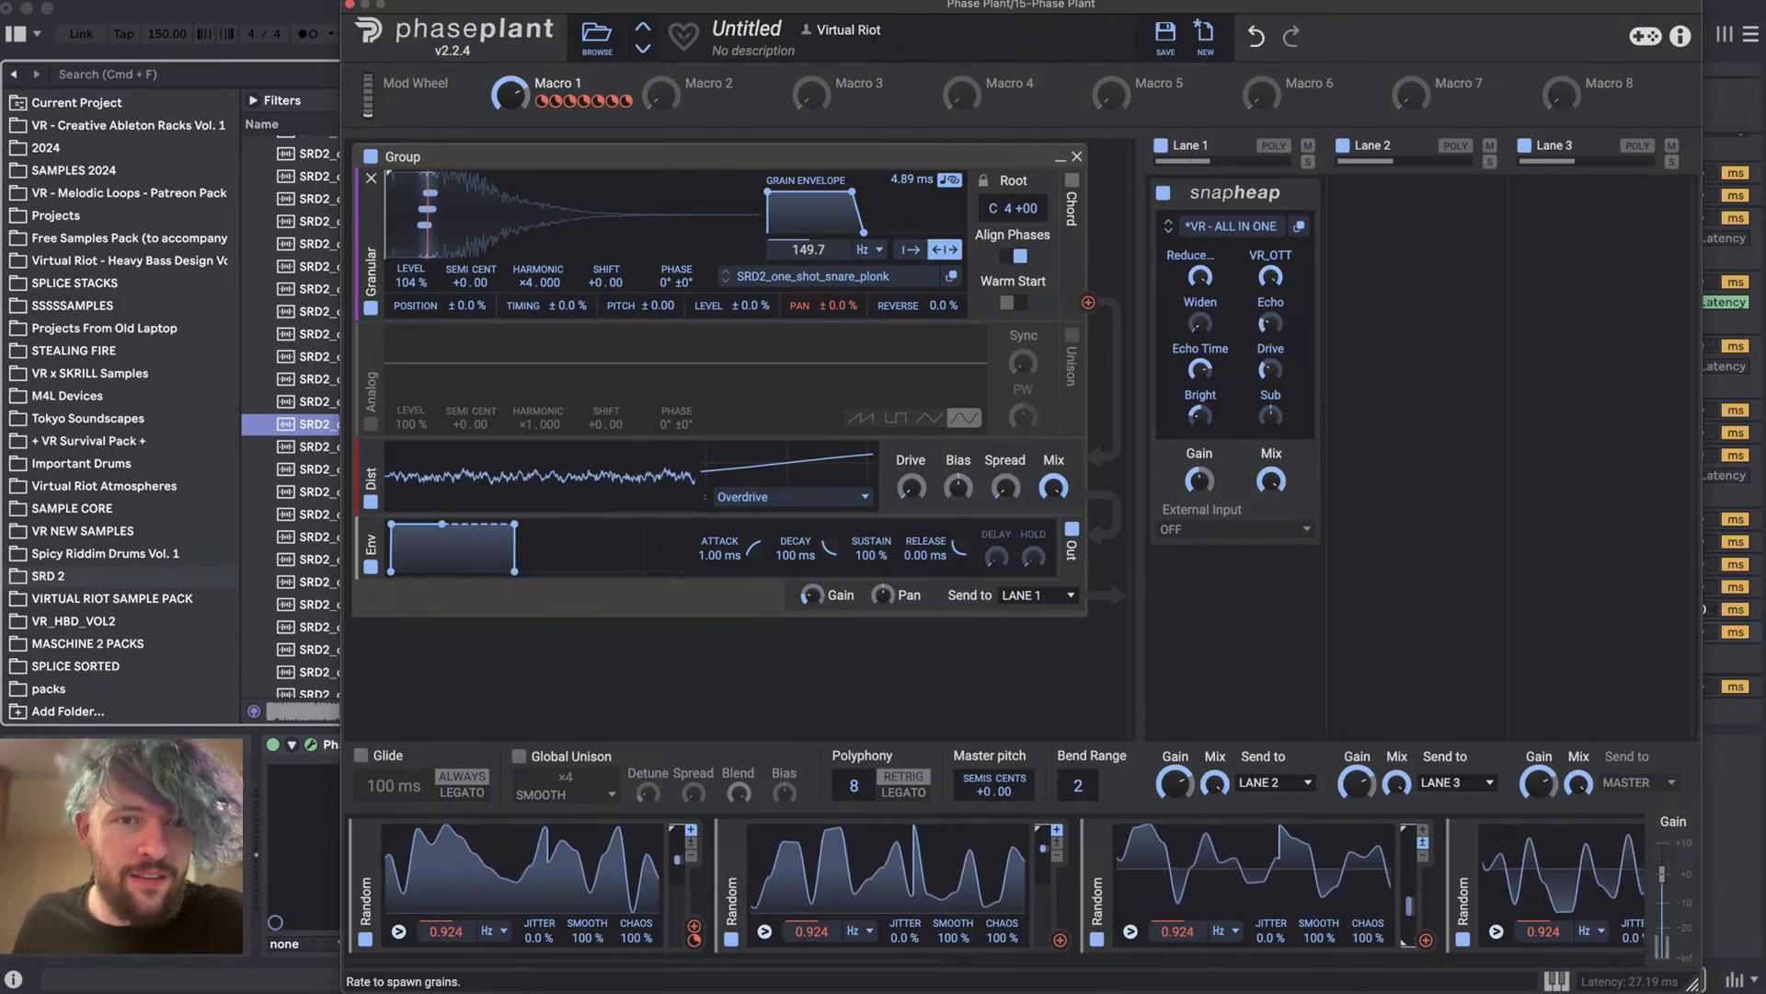
pyautogui.moveTo(808, 249); pyautogui.dragTo(906, 233)
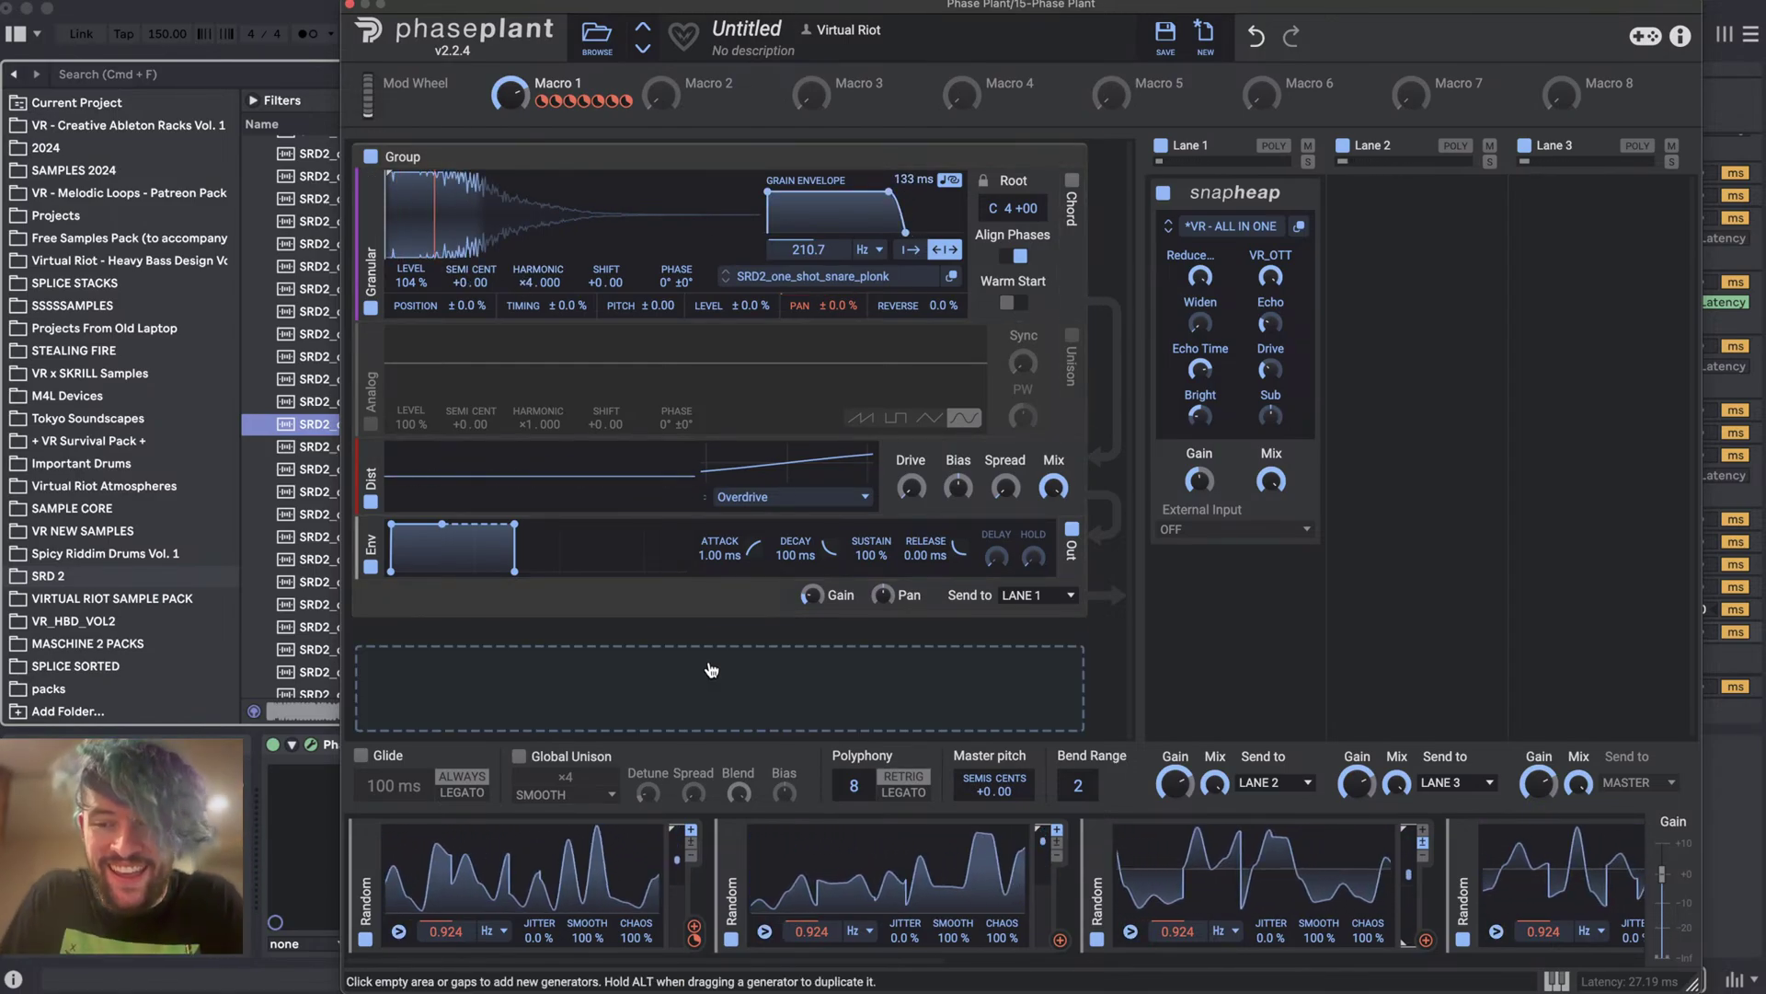
# - Hide the plug-in window and delete the 15 Phase Plant track from the Ableton Live set
pyautogui.press('super+alt+p')
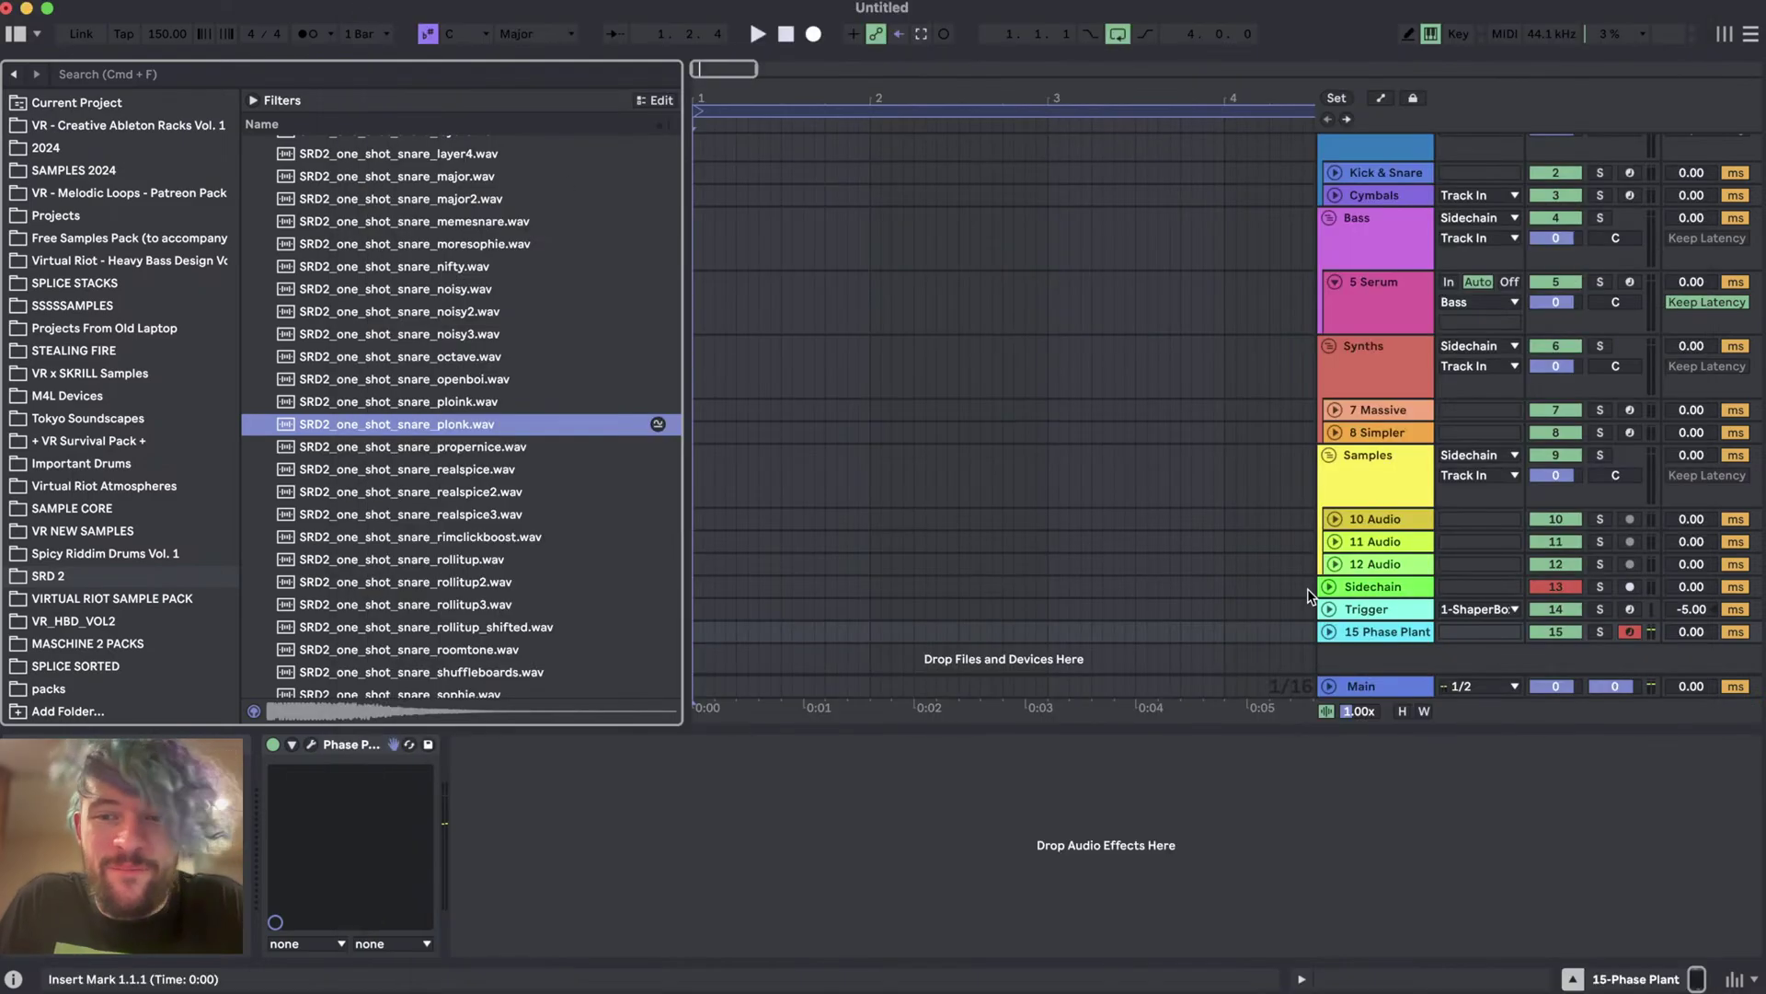
pyautogui.click(1380, 633)
pyautogui.press('BackSpace')
# - Load a new Phase Plant instance from the Instruments collection onto a new track and reposition its window
pyautogui.scroll(10, 83, 211)
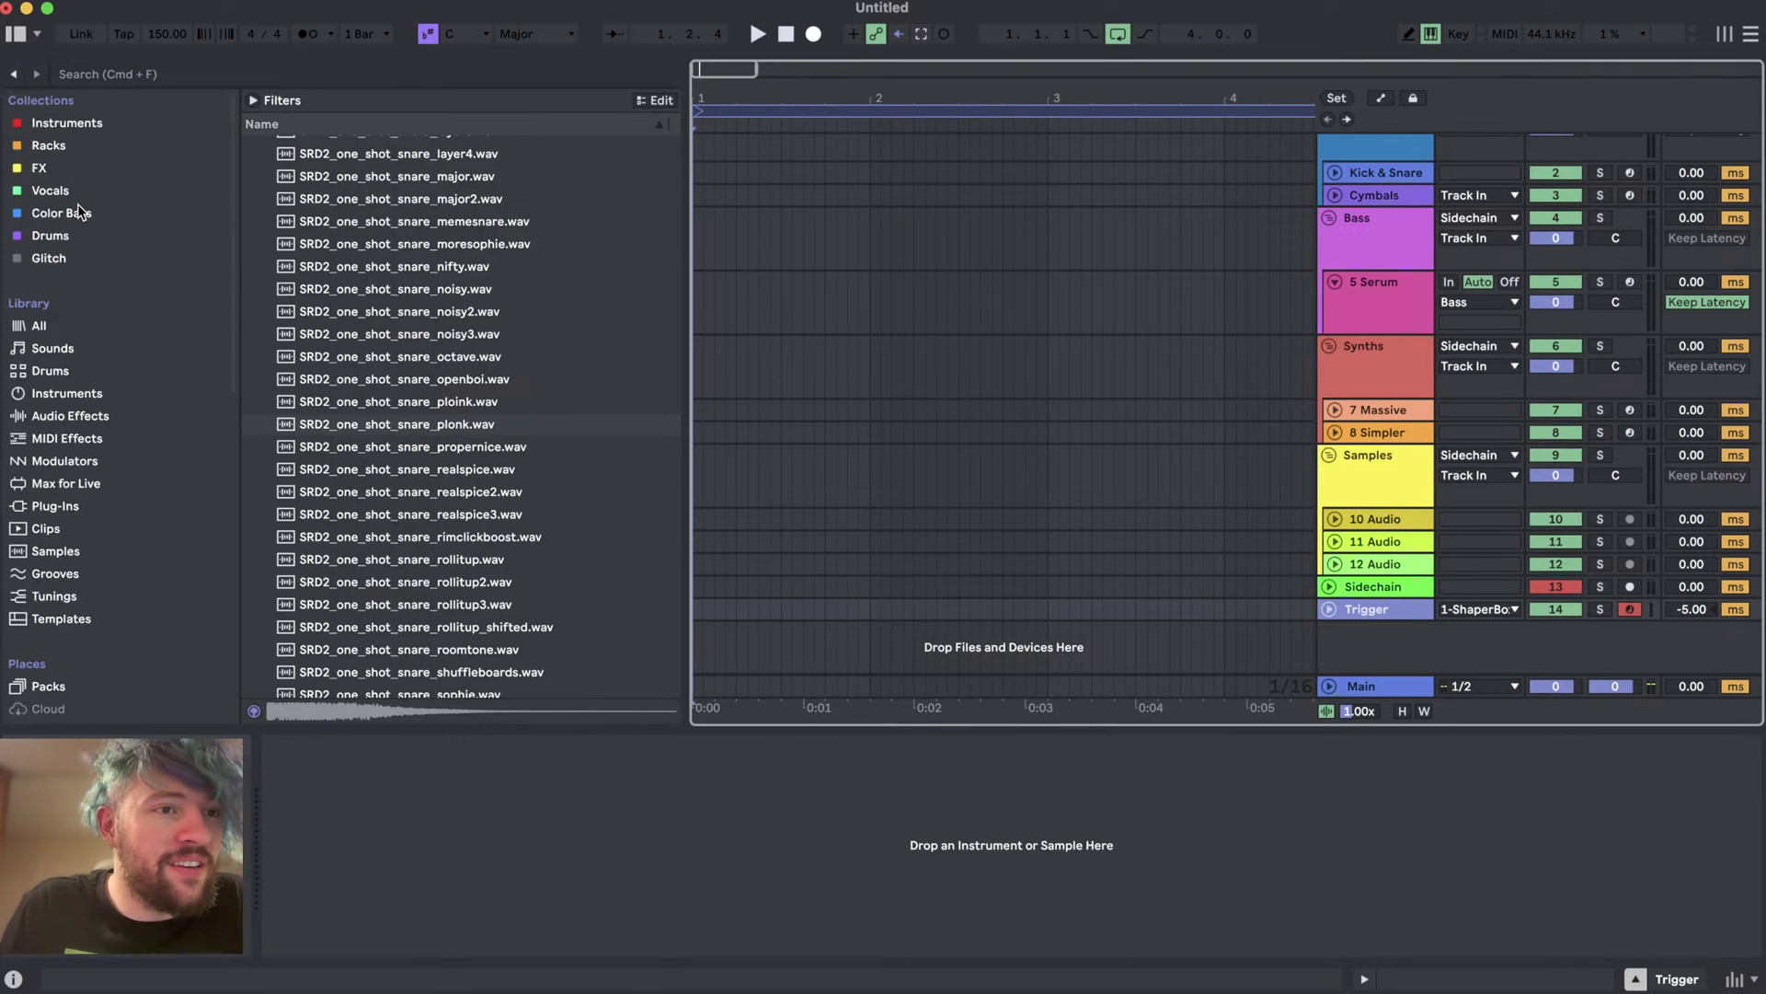
pyautogui.click(69, 123)
pyautogui.click(333, 359)
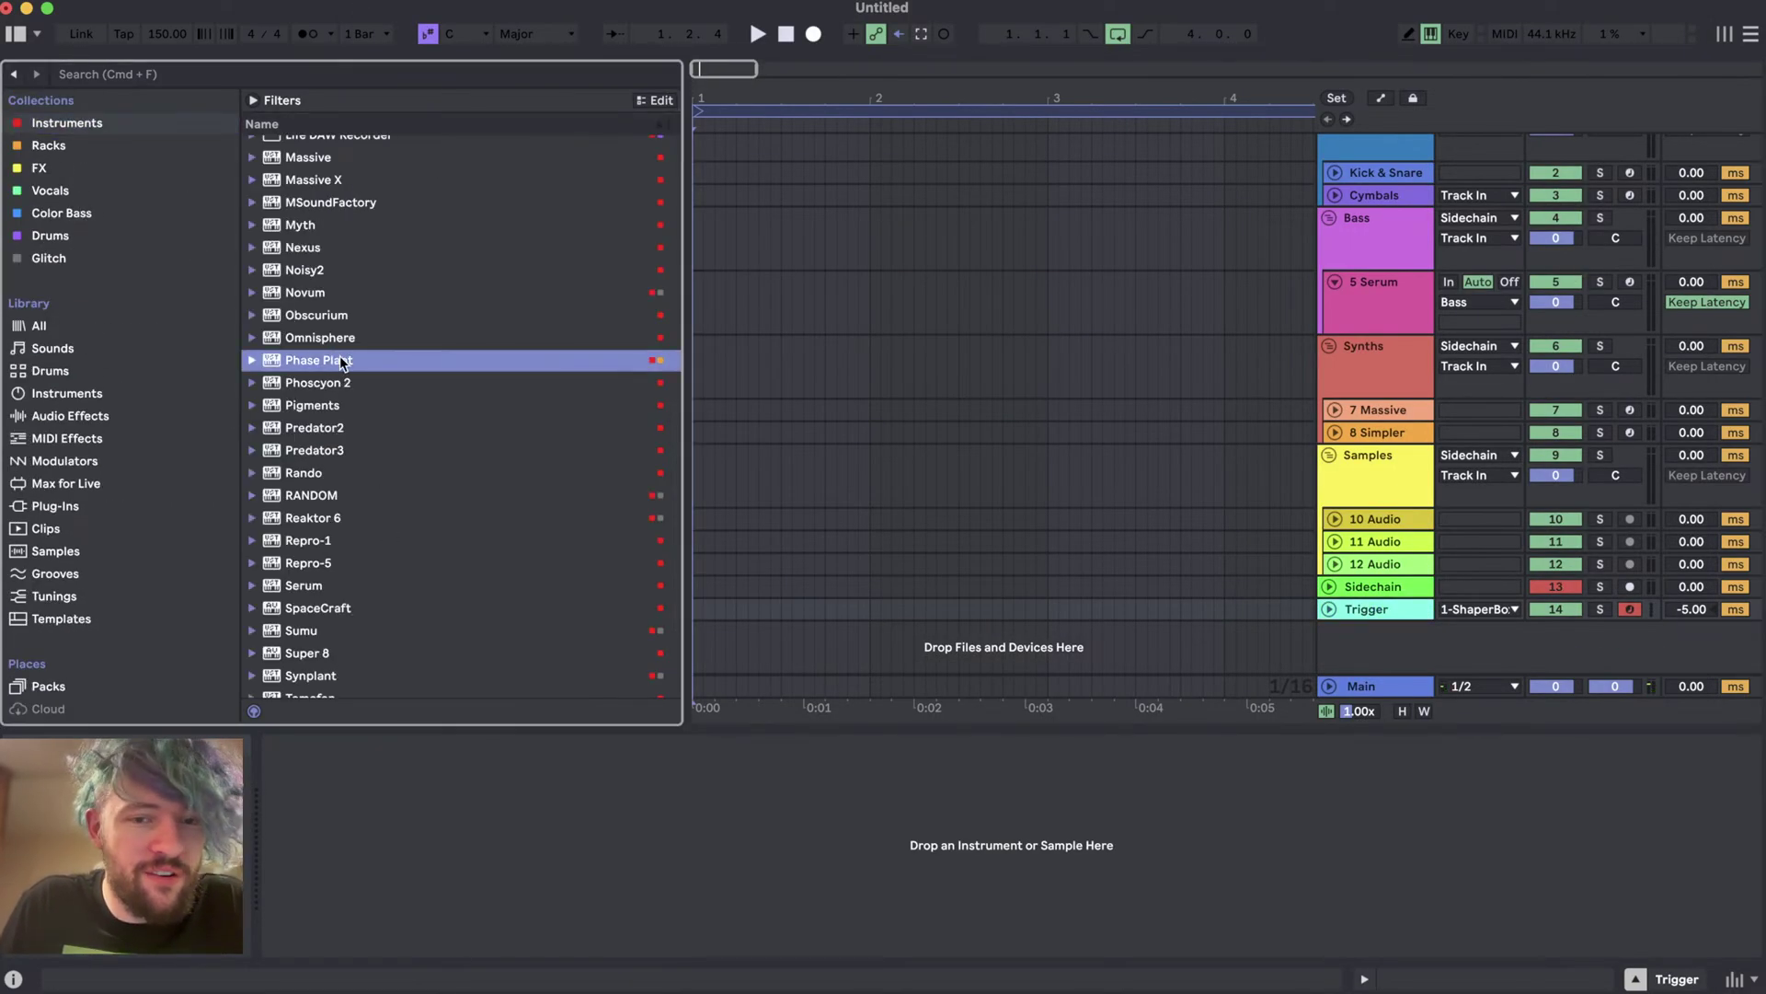
pyautogui.moveTo(960, 647); pyautogui.dragTo(964, 655)
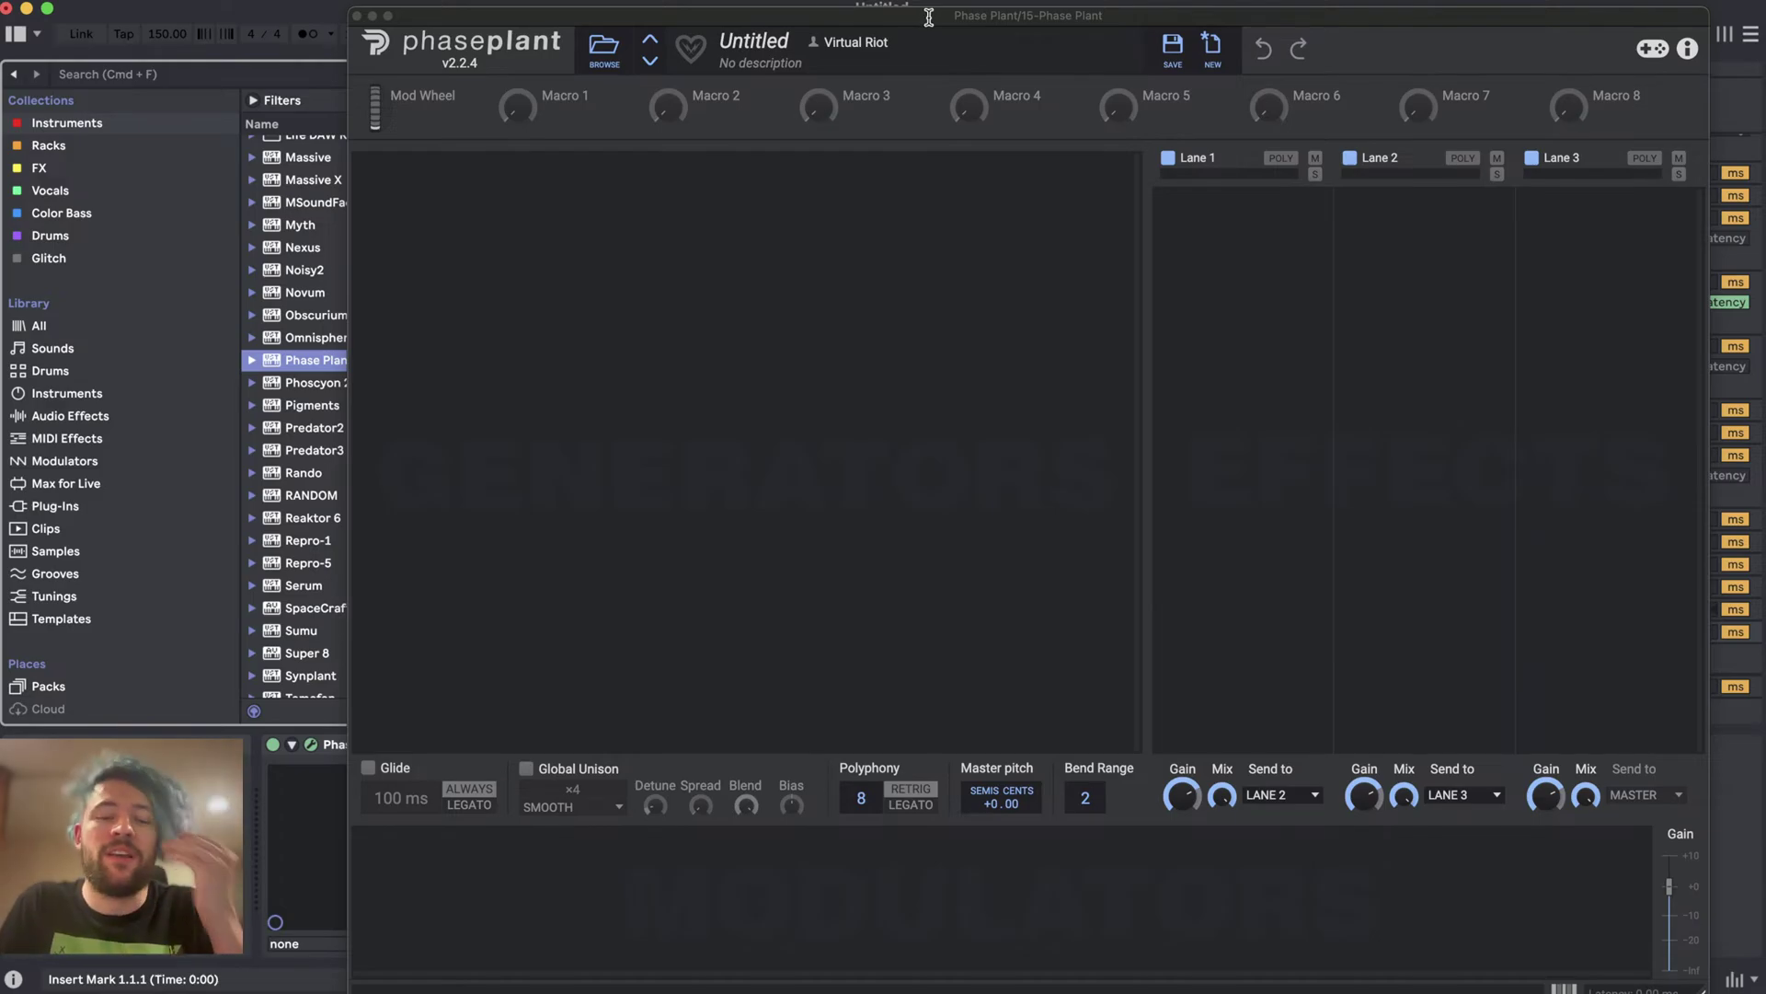
pyautogui.moveTo(950, 20); pyautogui.dragTo(595, 9)
pyautogui.click(1400, 631)
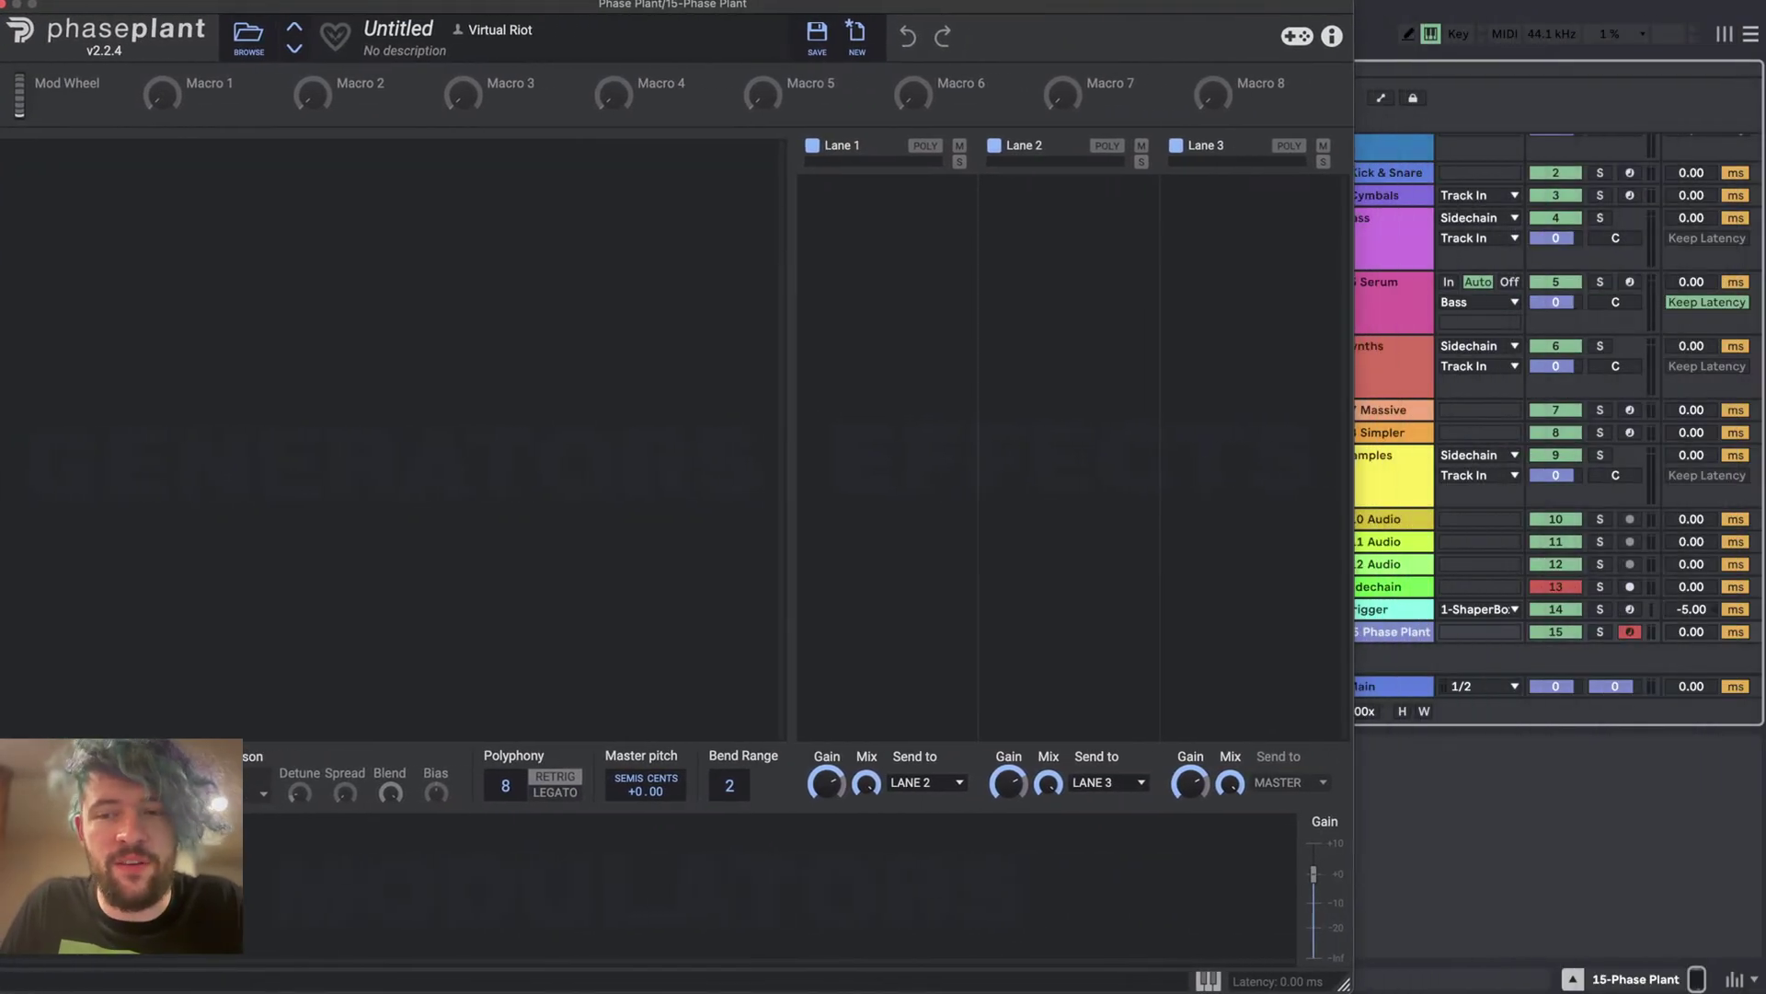
pyautogui.moveTo(442, 7); pyautogui.dragTo(617, 8)
# - Add an Analog generator with its output envelope in a new group, plus a second Analog generator beneath that envelope
pyautogui.click(598, 173)
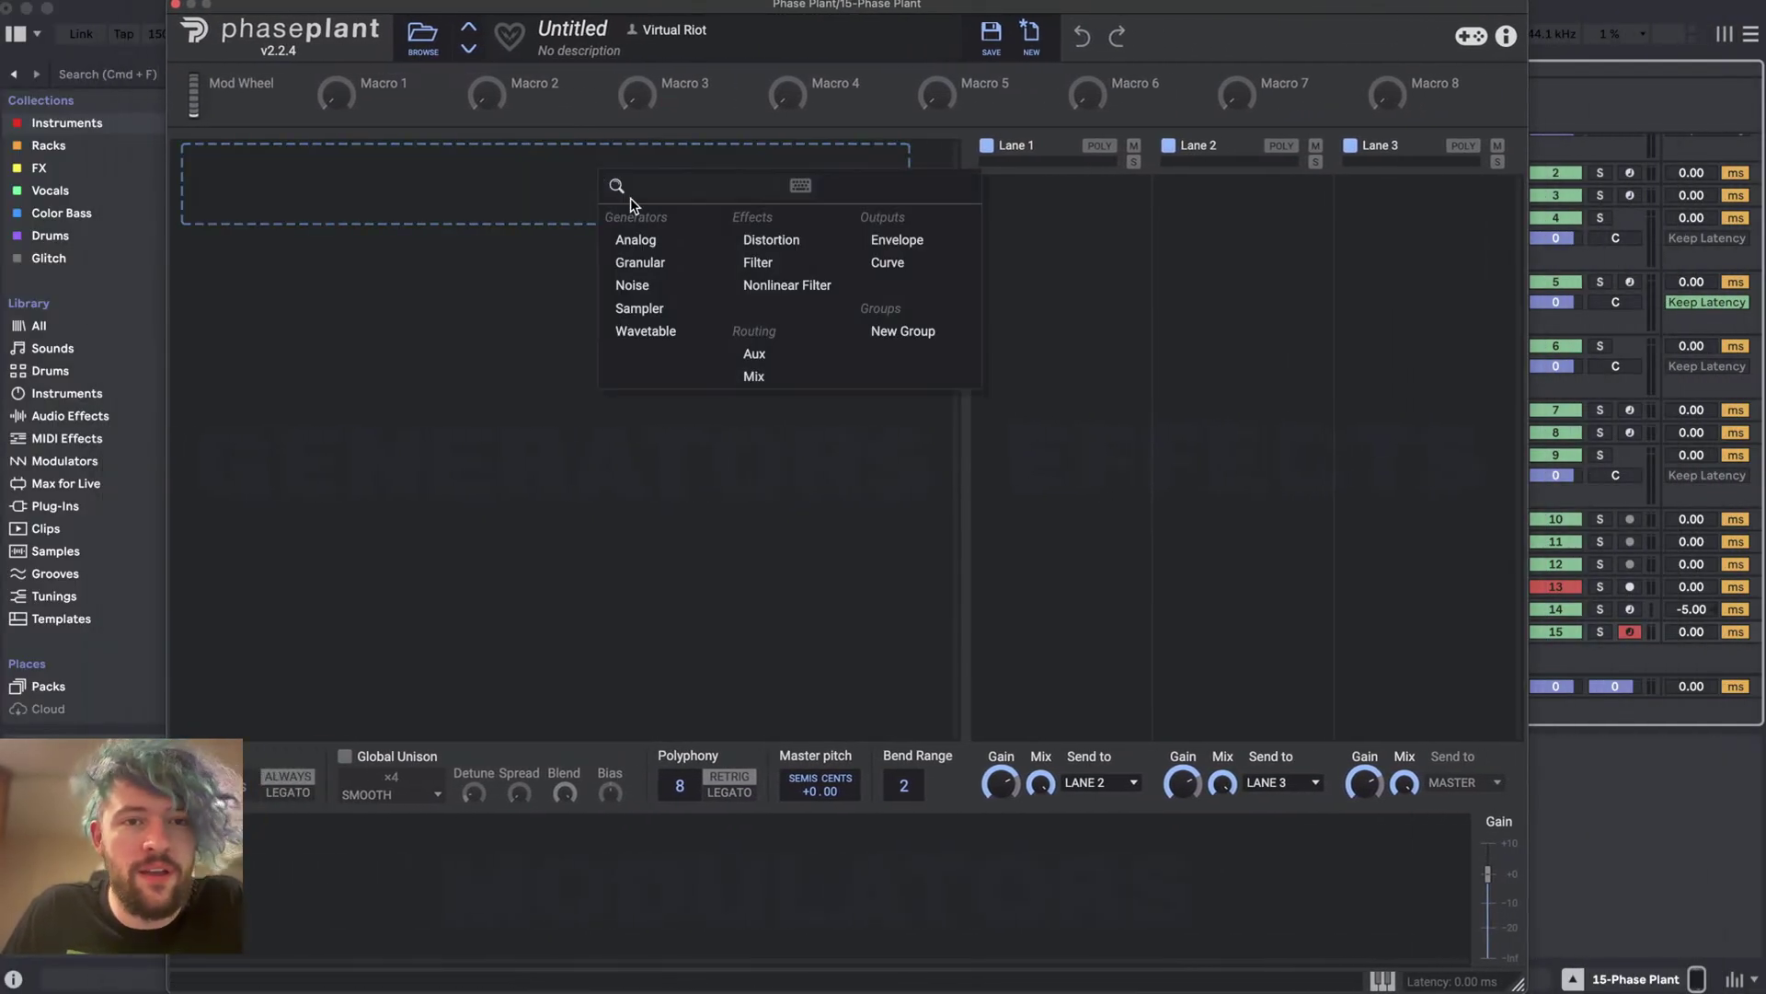
pyautogui.click(672, 252)
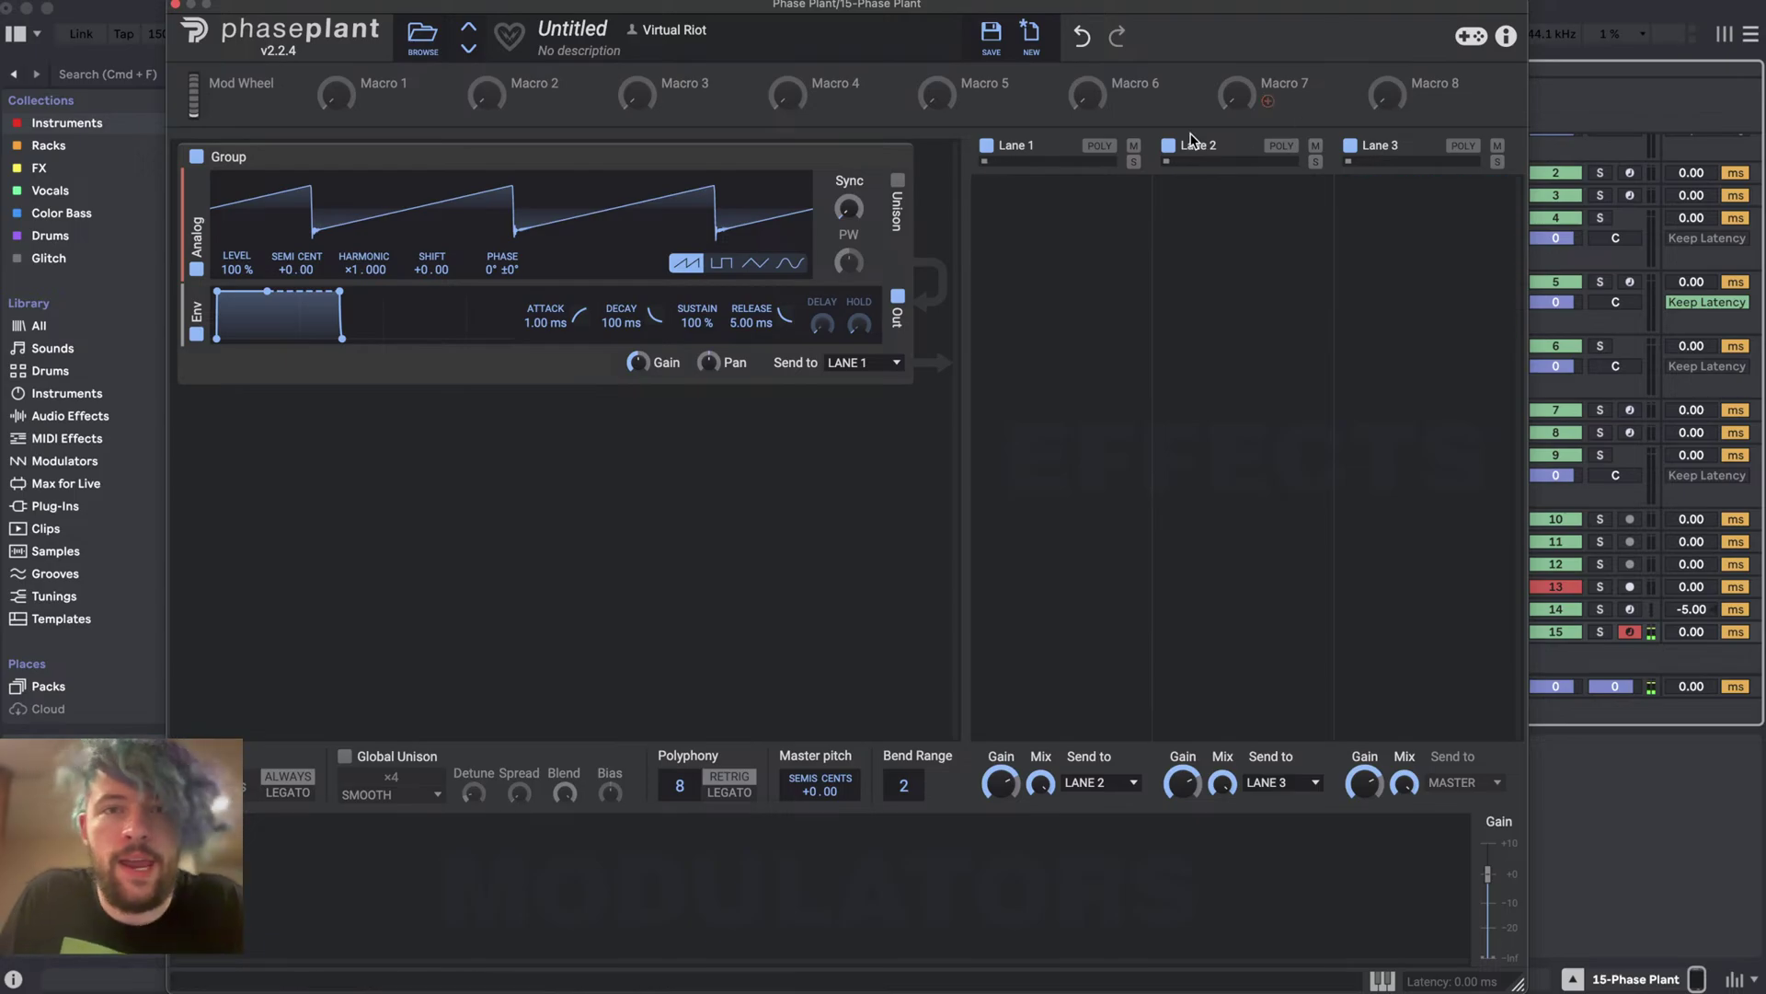
pyautogui.click(487, 390)
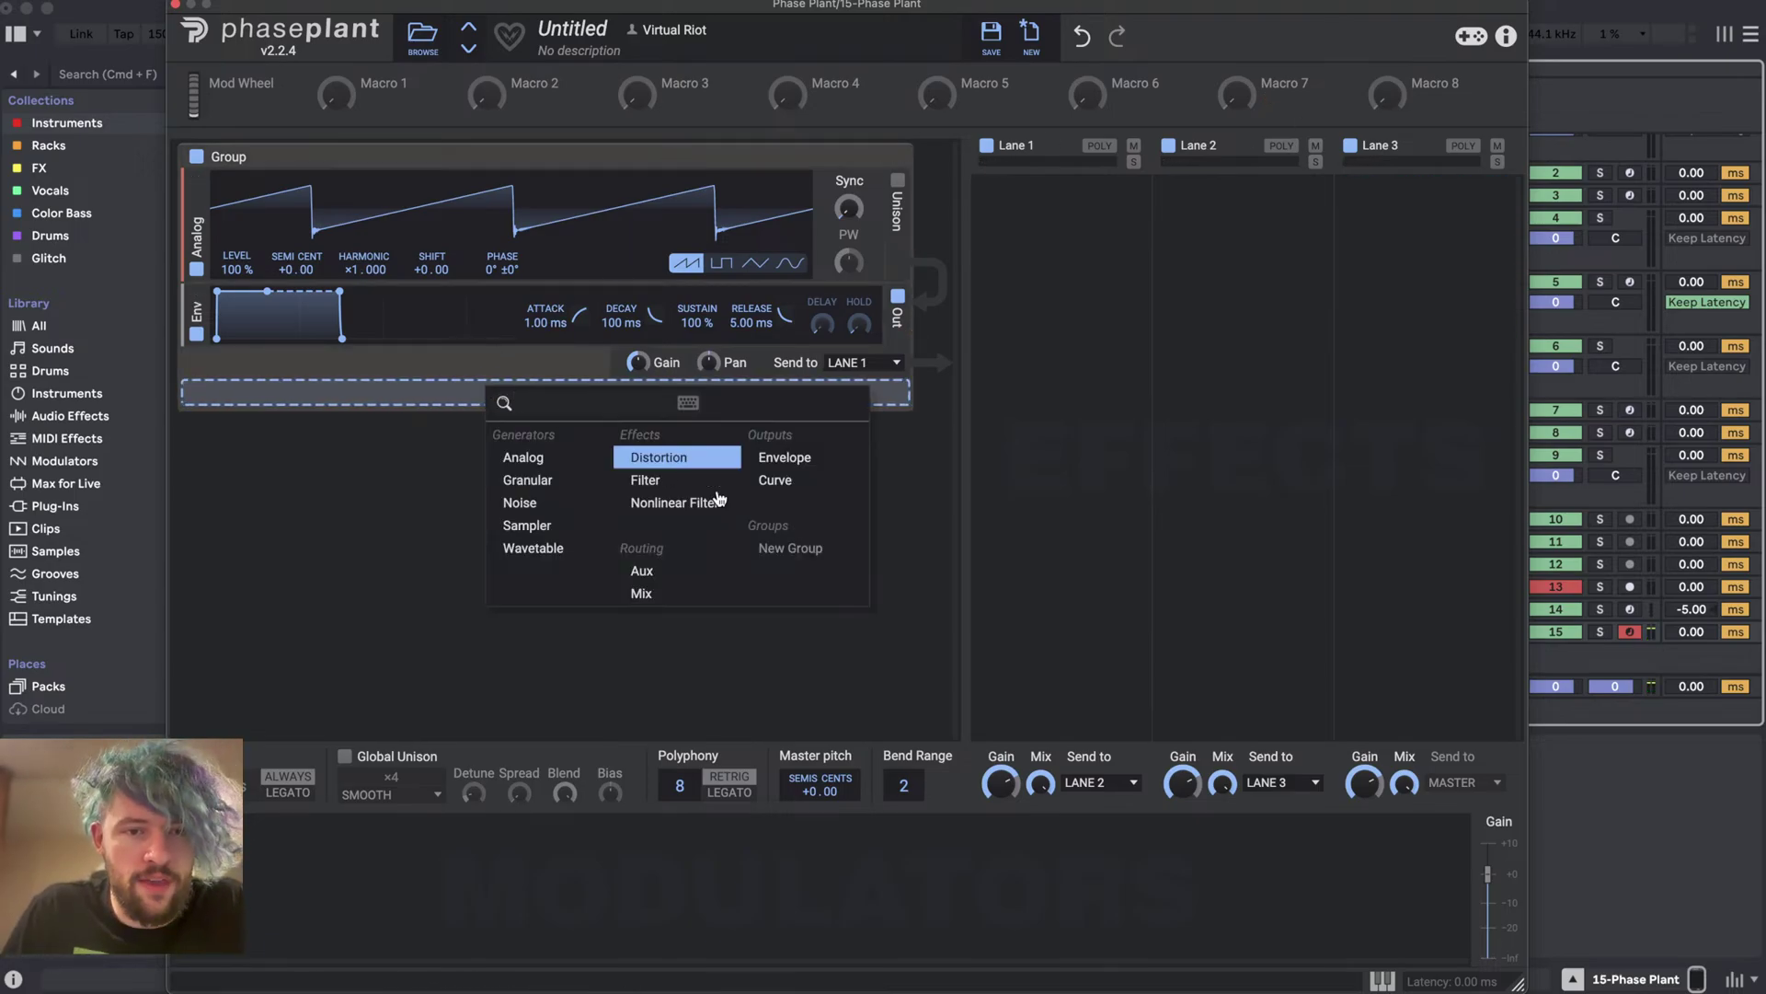
pyautogui.click(529, 456)
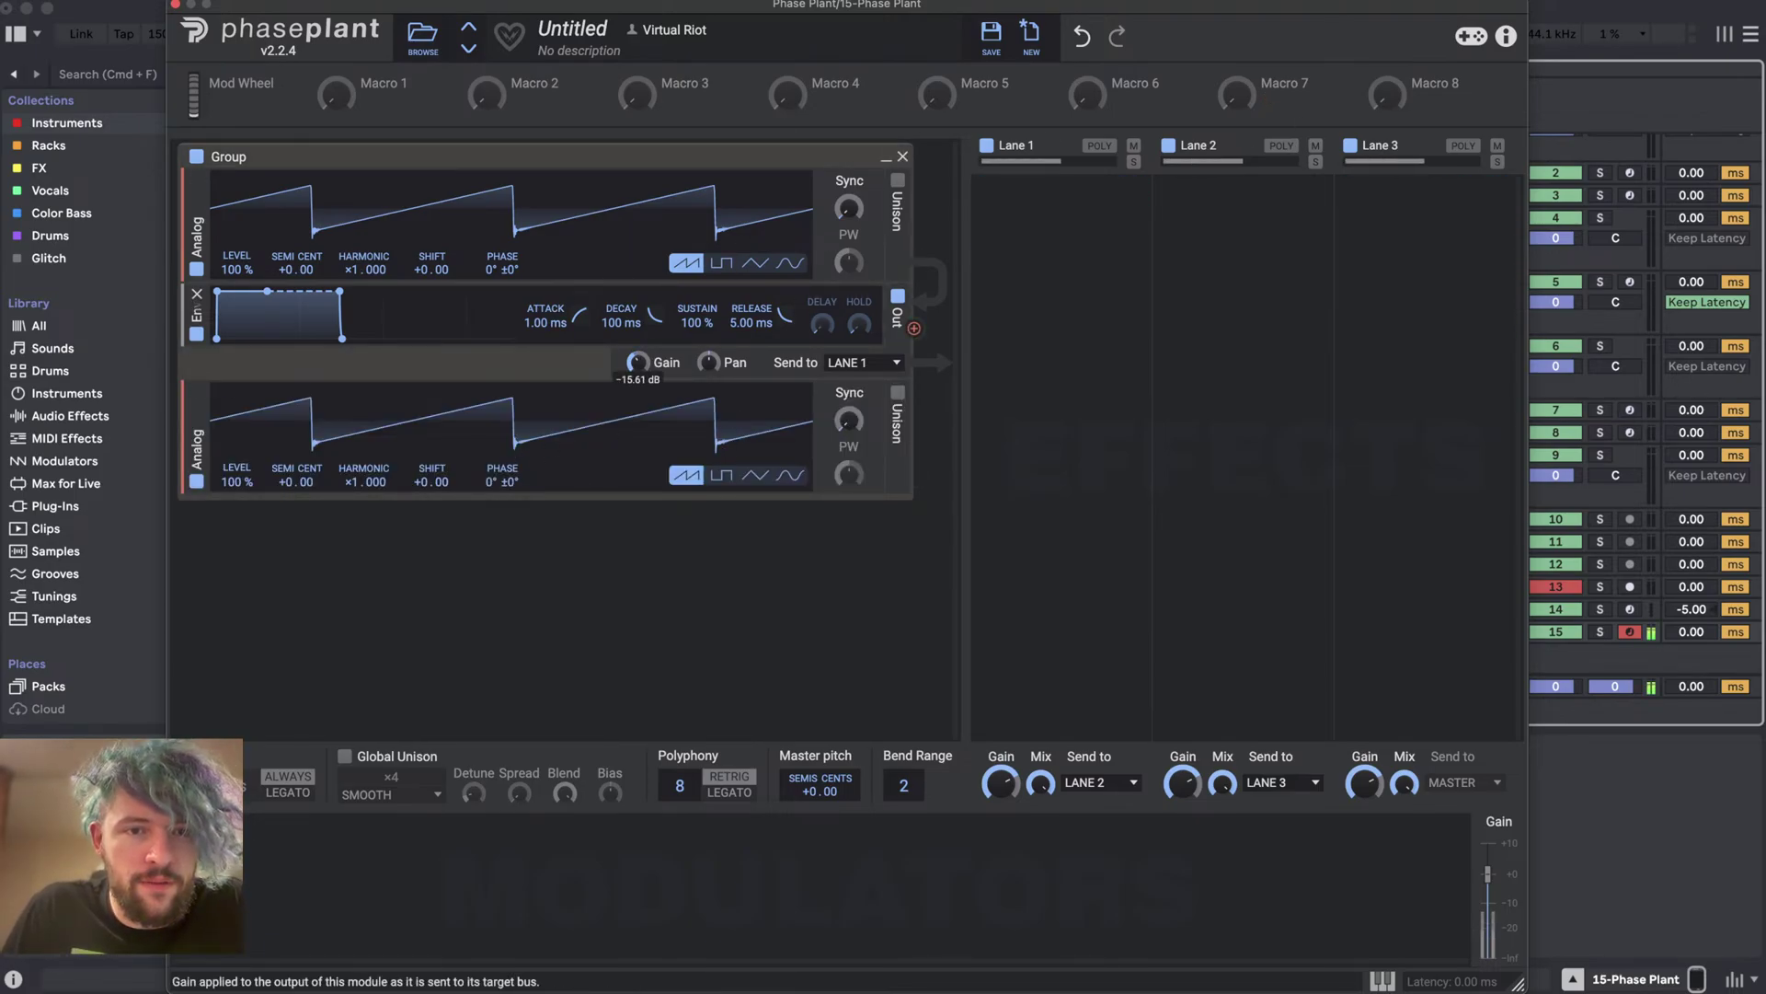
# - Make the second Analog oscillator a square wave that modulates the first oscillator's phase, and duplicate it below
pyautogui.click(756, 474)
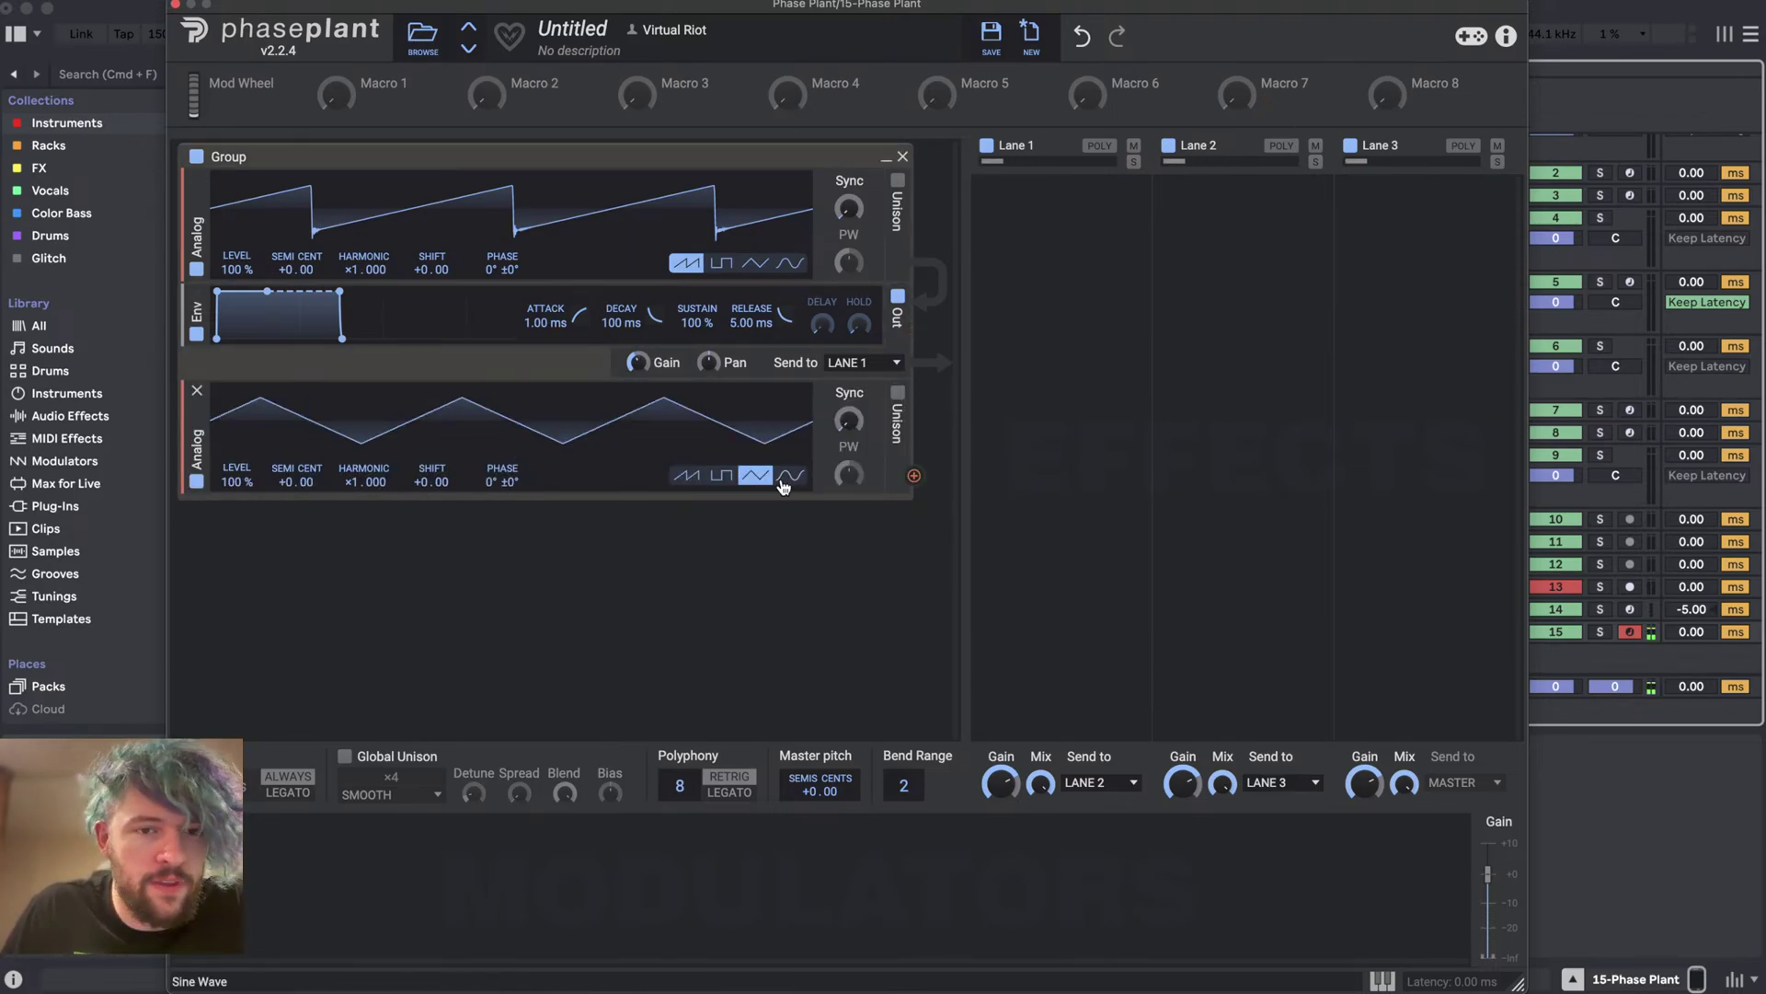
pyautogui.click(722, 476)
pyautogui.moveTo(916, 478); pyautogui.dragTo(502, 263)
pyautogui.doubleClick(502, 265)
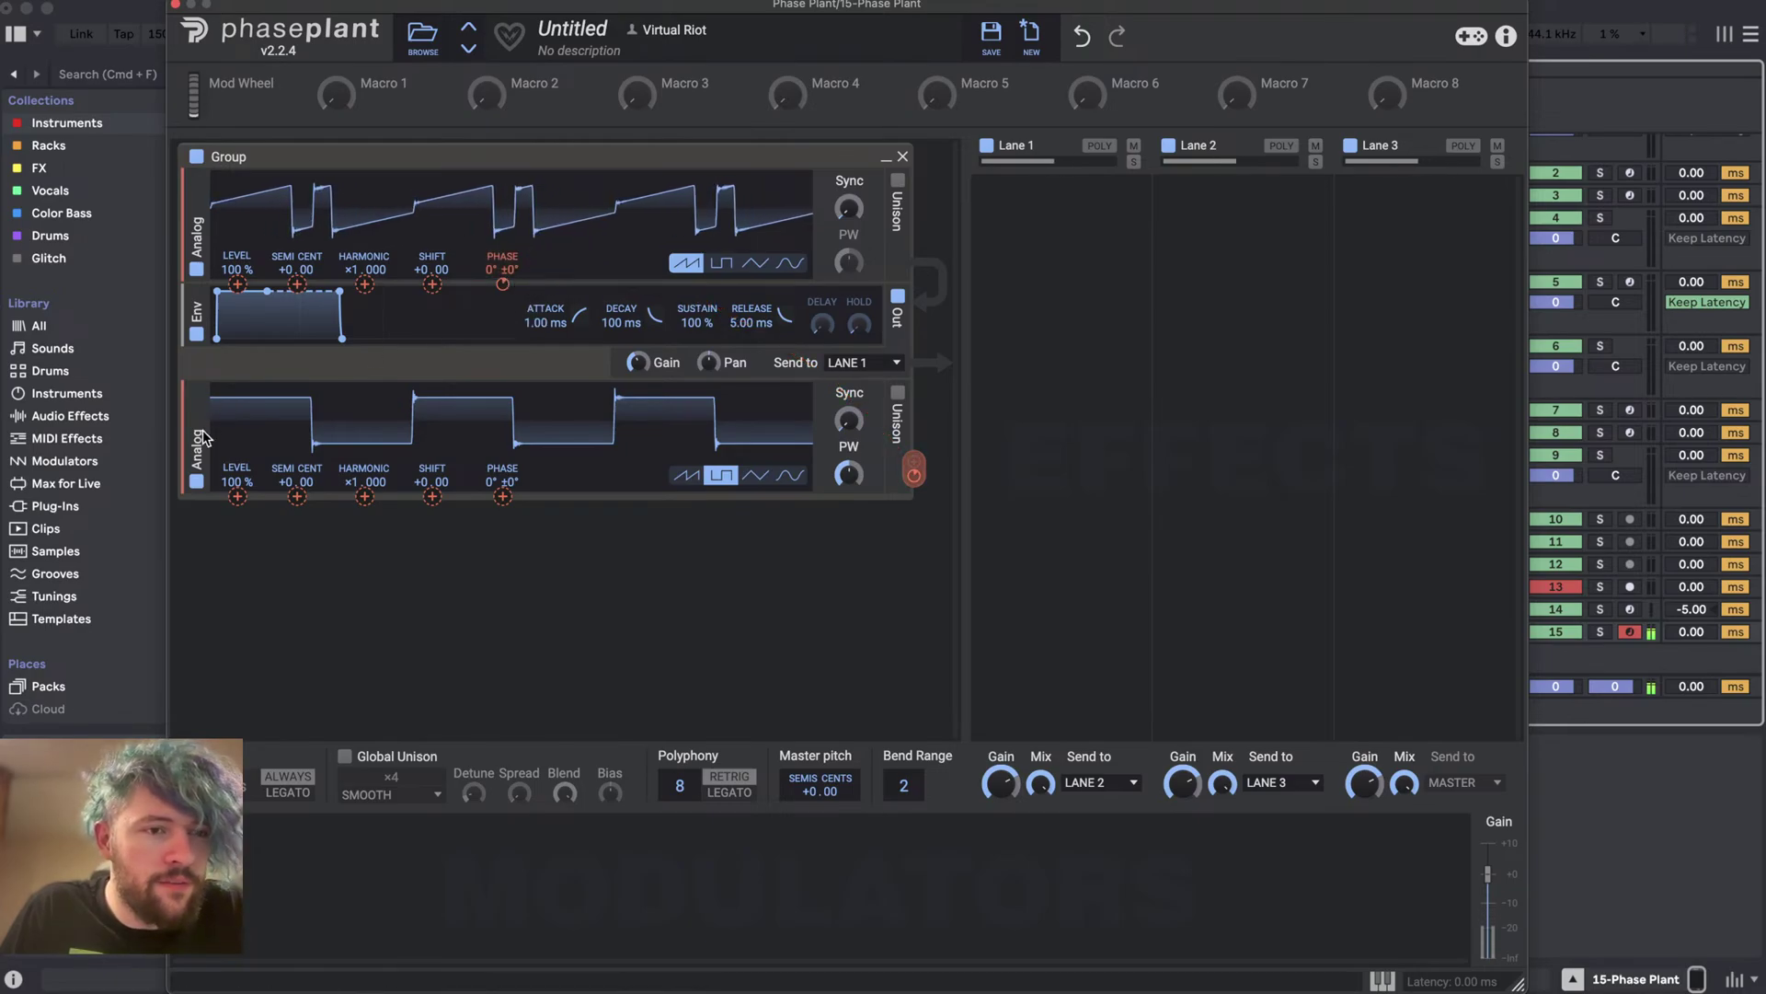
pyautogui.moveTo(190, 451); pyautogui.dragTo(187, 520)
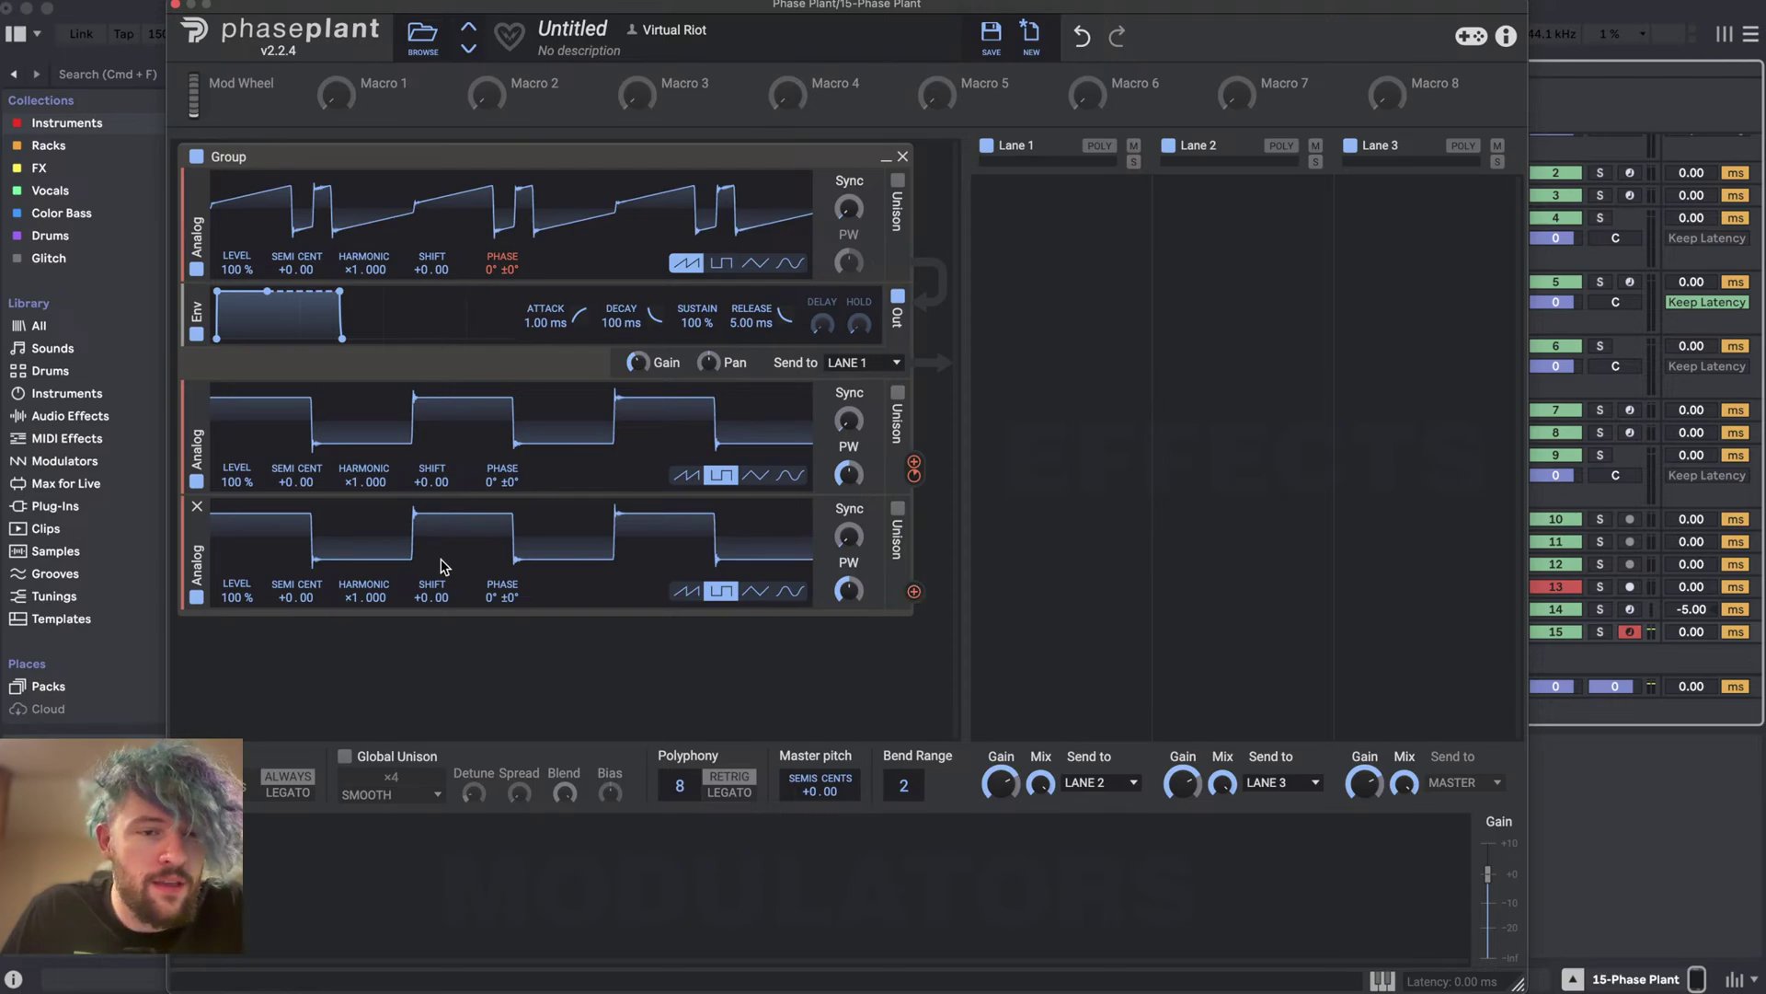
# - Try modulating the first oscillator's phase with the third oscillator, at harmonic ×2 and at harmonic ×1
pyautogui.moveTo(359, 594); pyautogui.dragTo(356, 576)
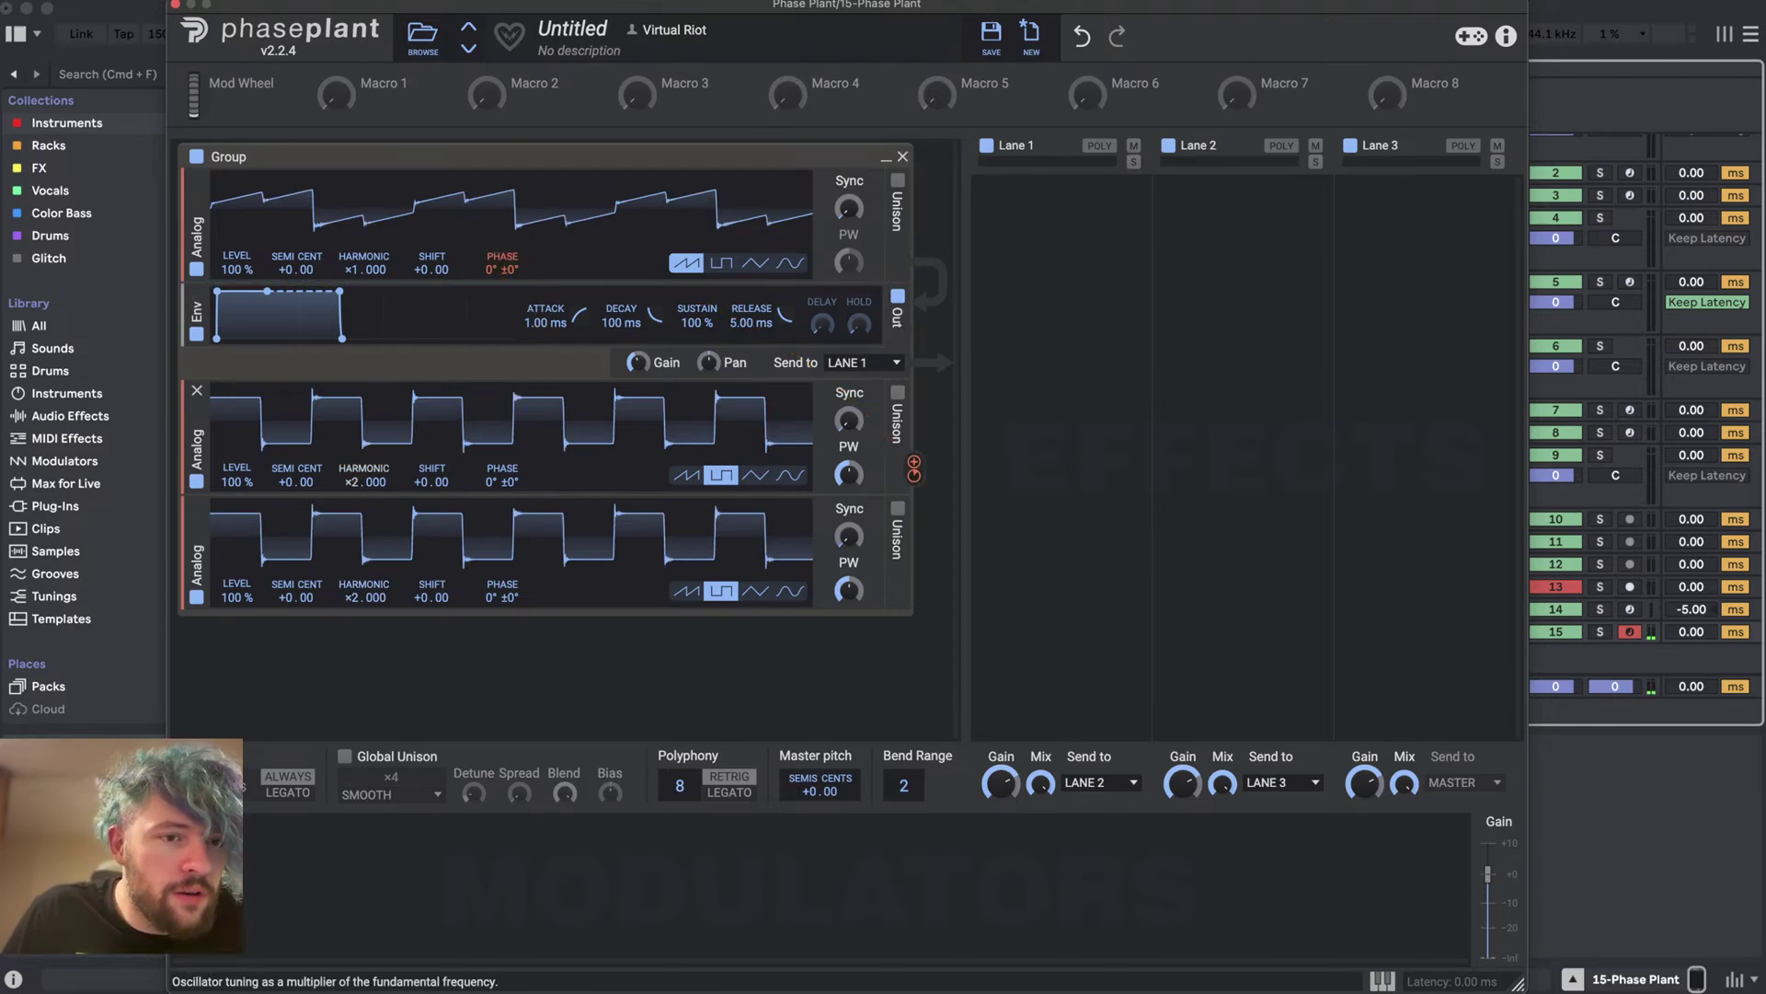
pyautogui.moveTo(364, 476); pyautogui.dragTo(364, 492)
pyautogui.moveTo(913, 591); pyautogui.dragTo(502, 313)
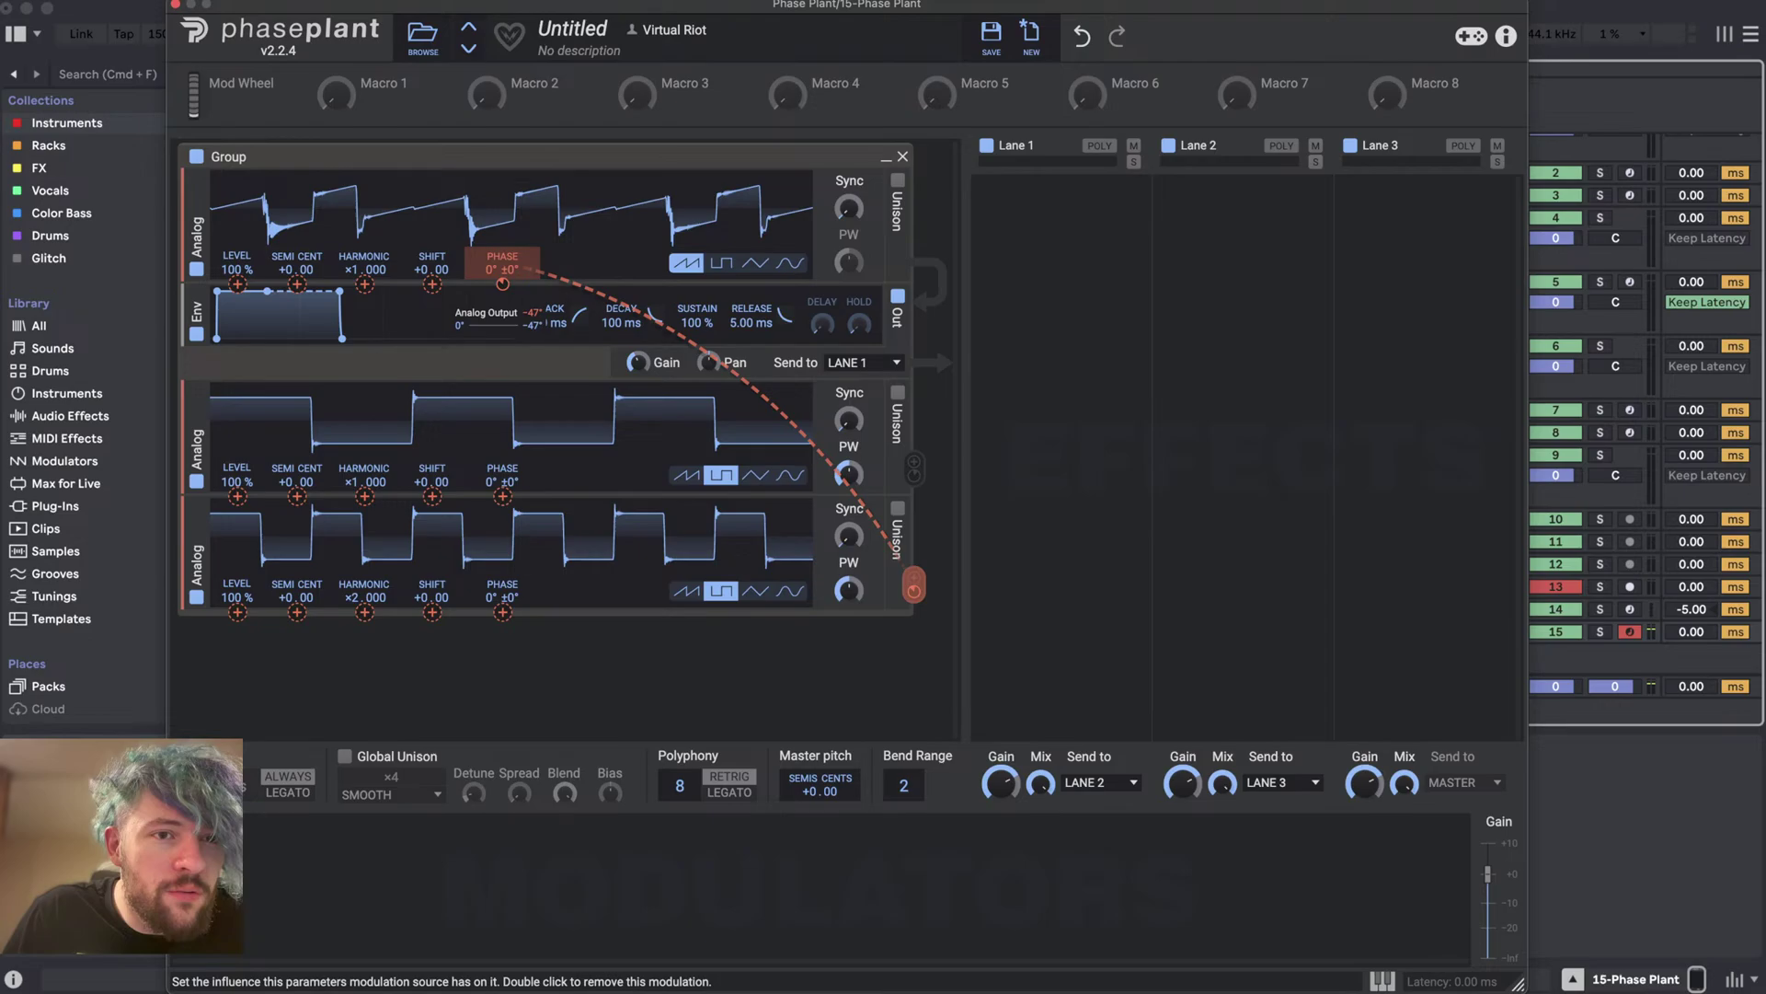
pyautogui.doubleClick(364, 597)
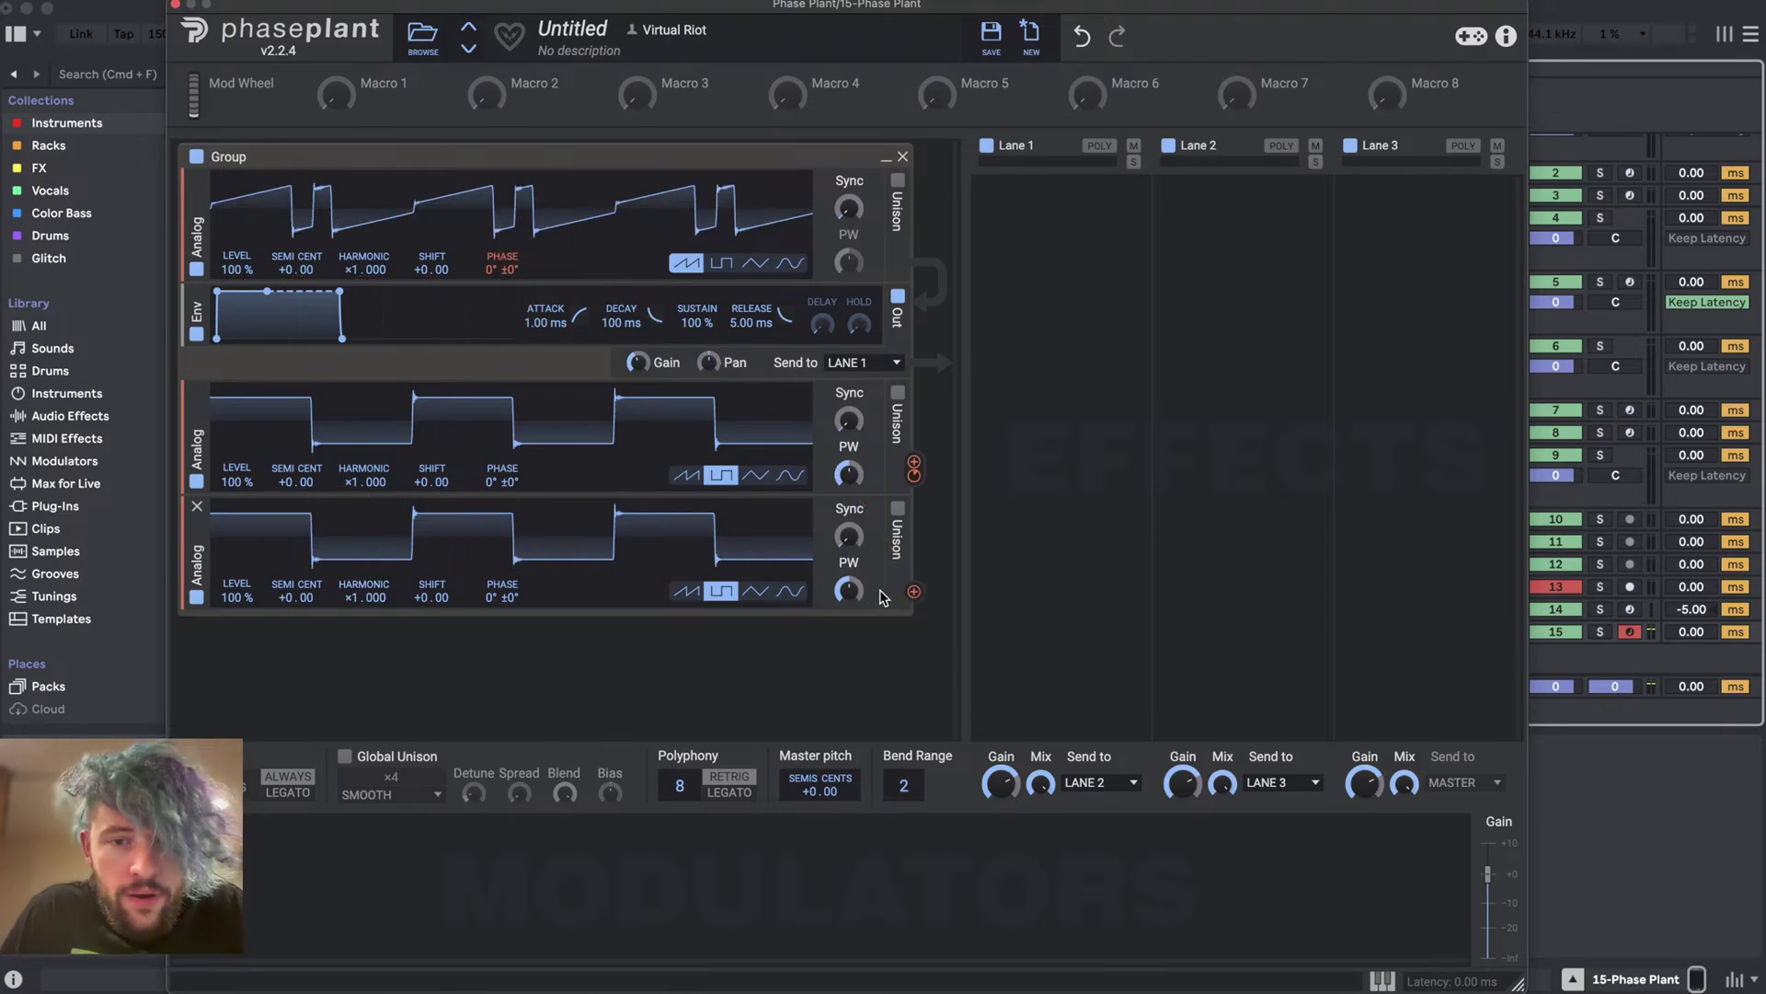
pyautogui.moveTo(914, 594); pyautogui.dragTo(504, 288)
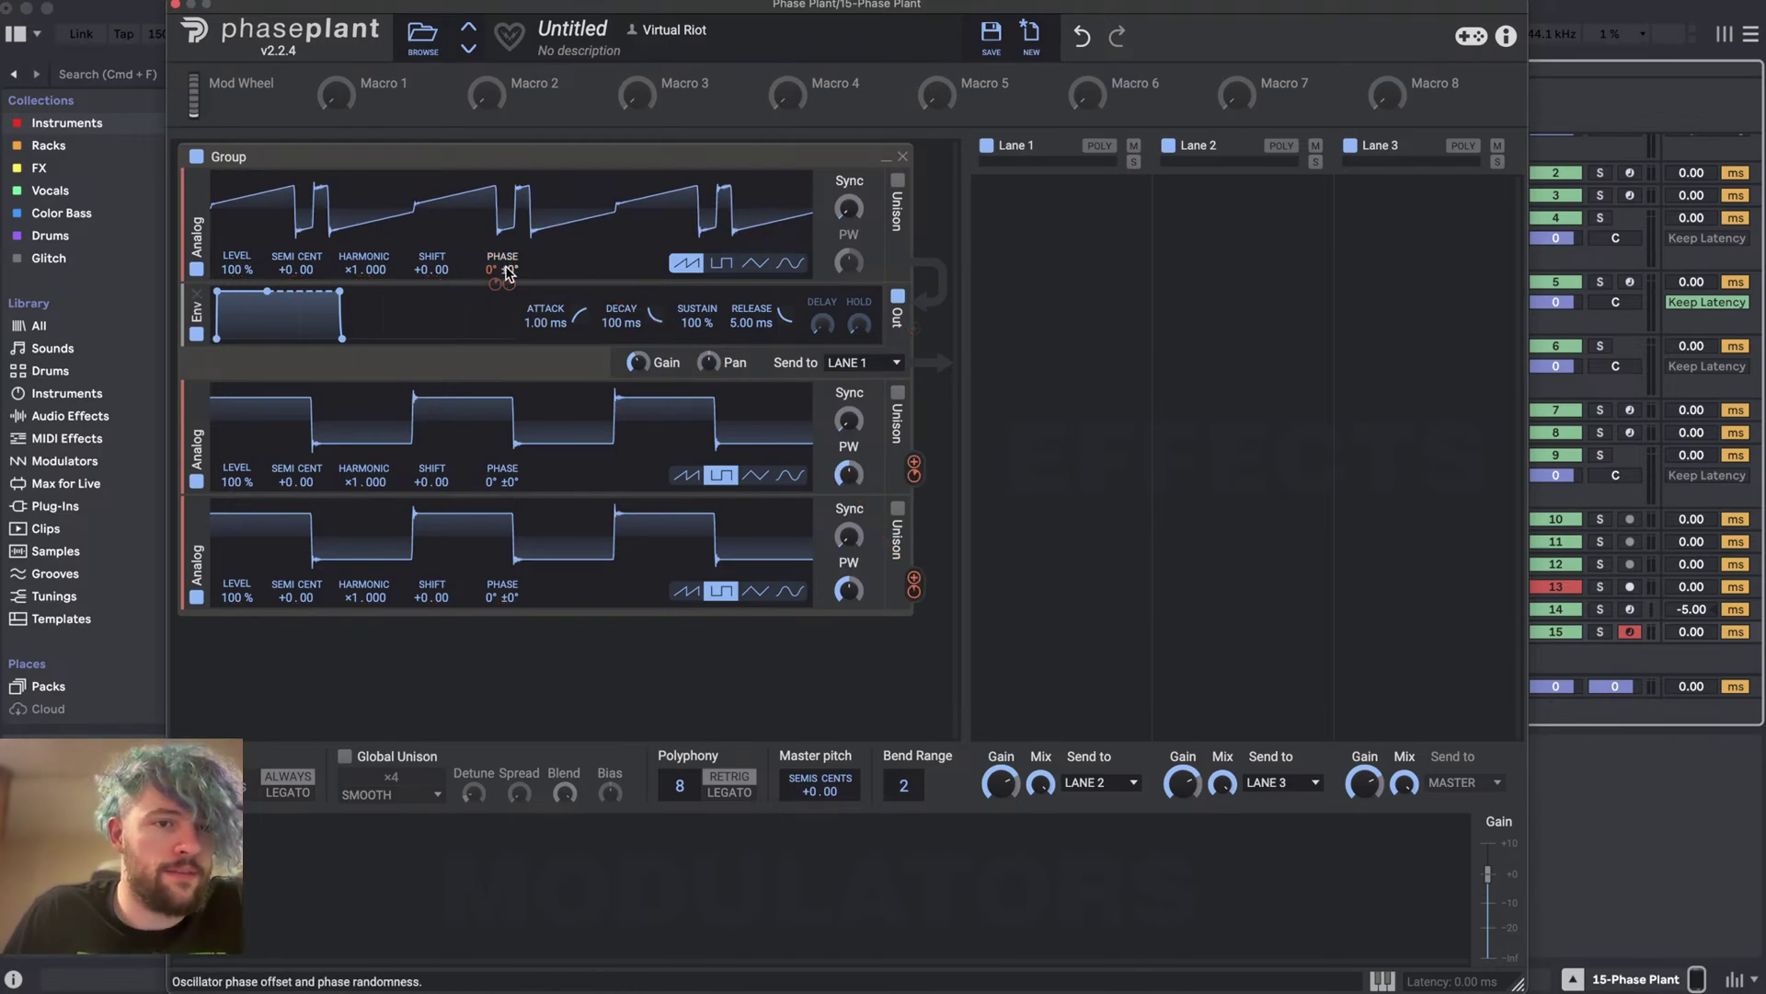
# - Route the third Analog oscillator's output to the second oscillator's phase instead of the first oscillator's
pyautogui.moveTo(915, 592); pyautogui.dragTo(916, 594)
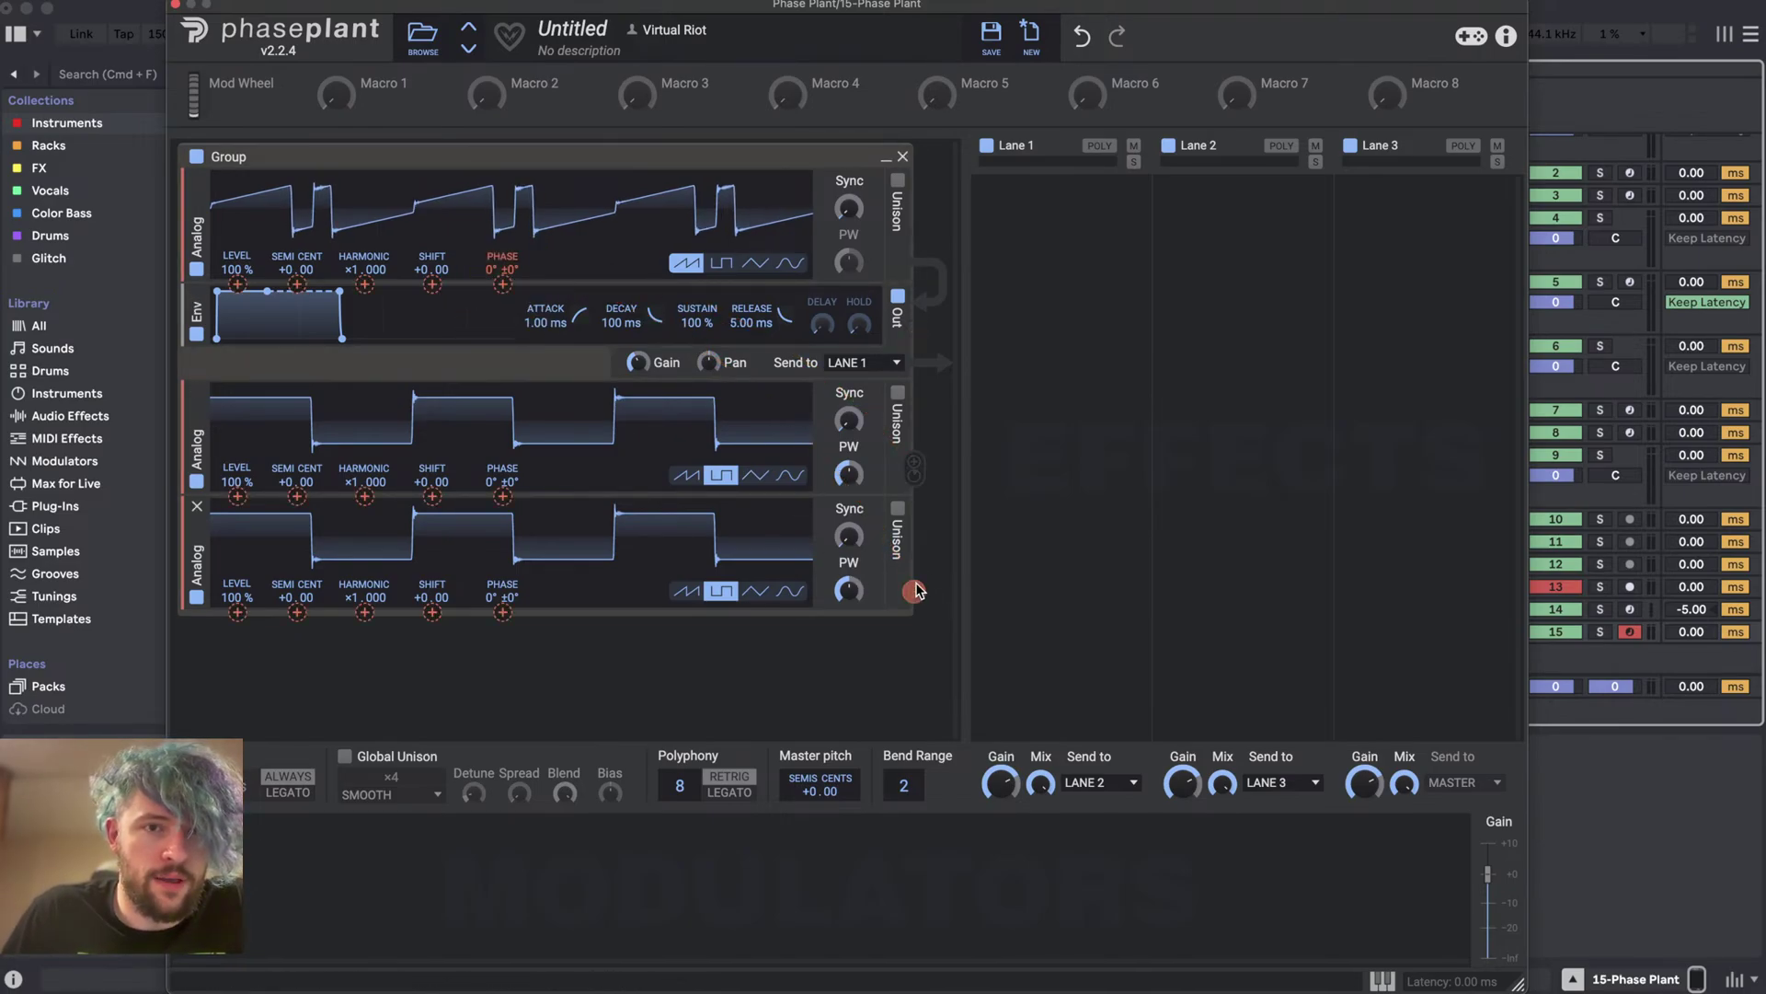
pyautogui.moveTo(555, 497); pyautogui.dragTo(502, 477)
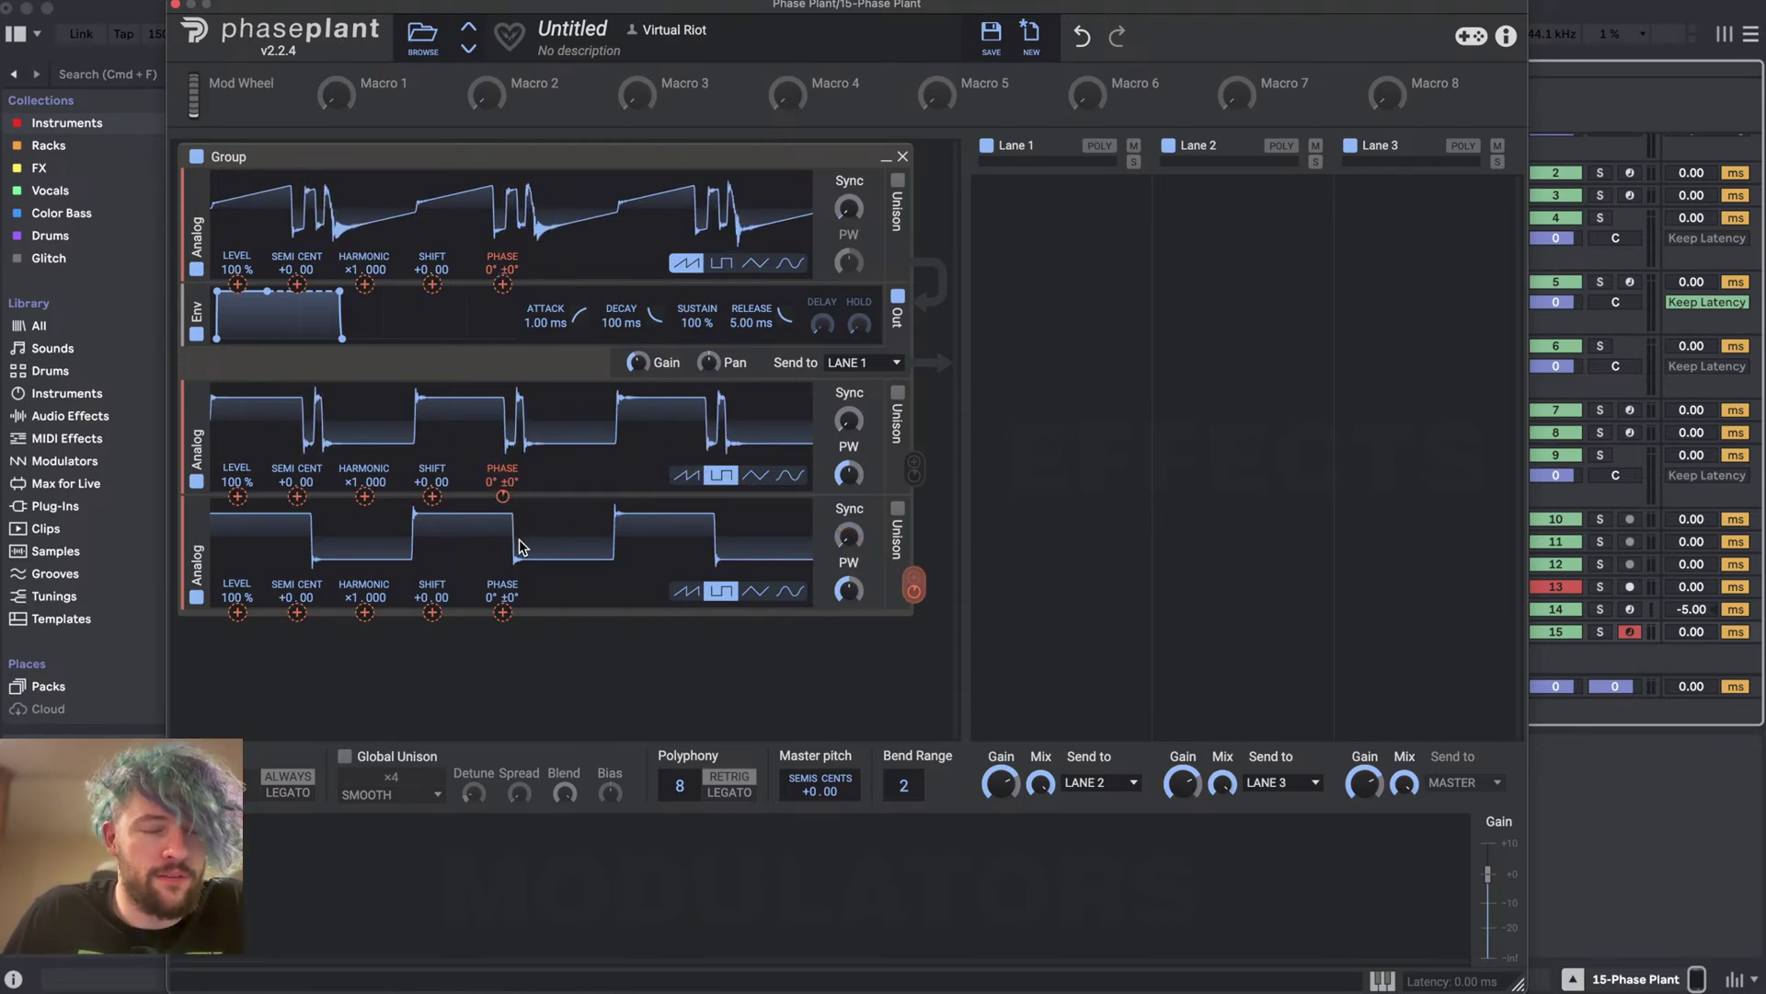
pyautogui.moveTo(521, 423); pyautogui.dragTo(524, 427)
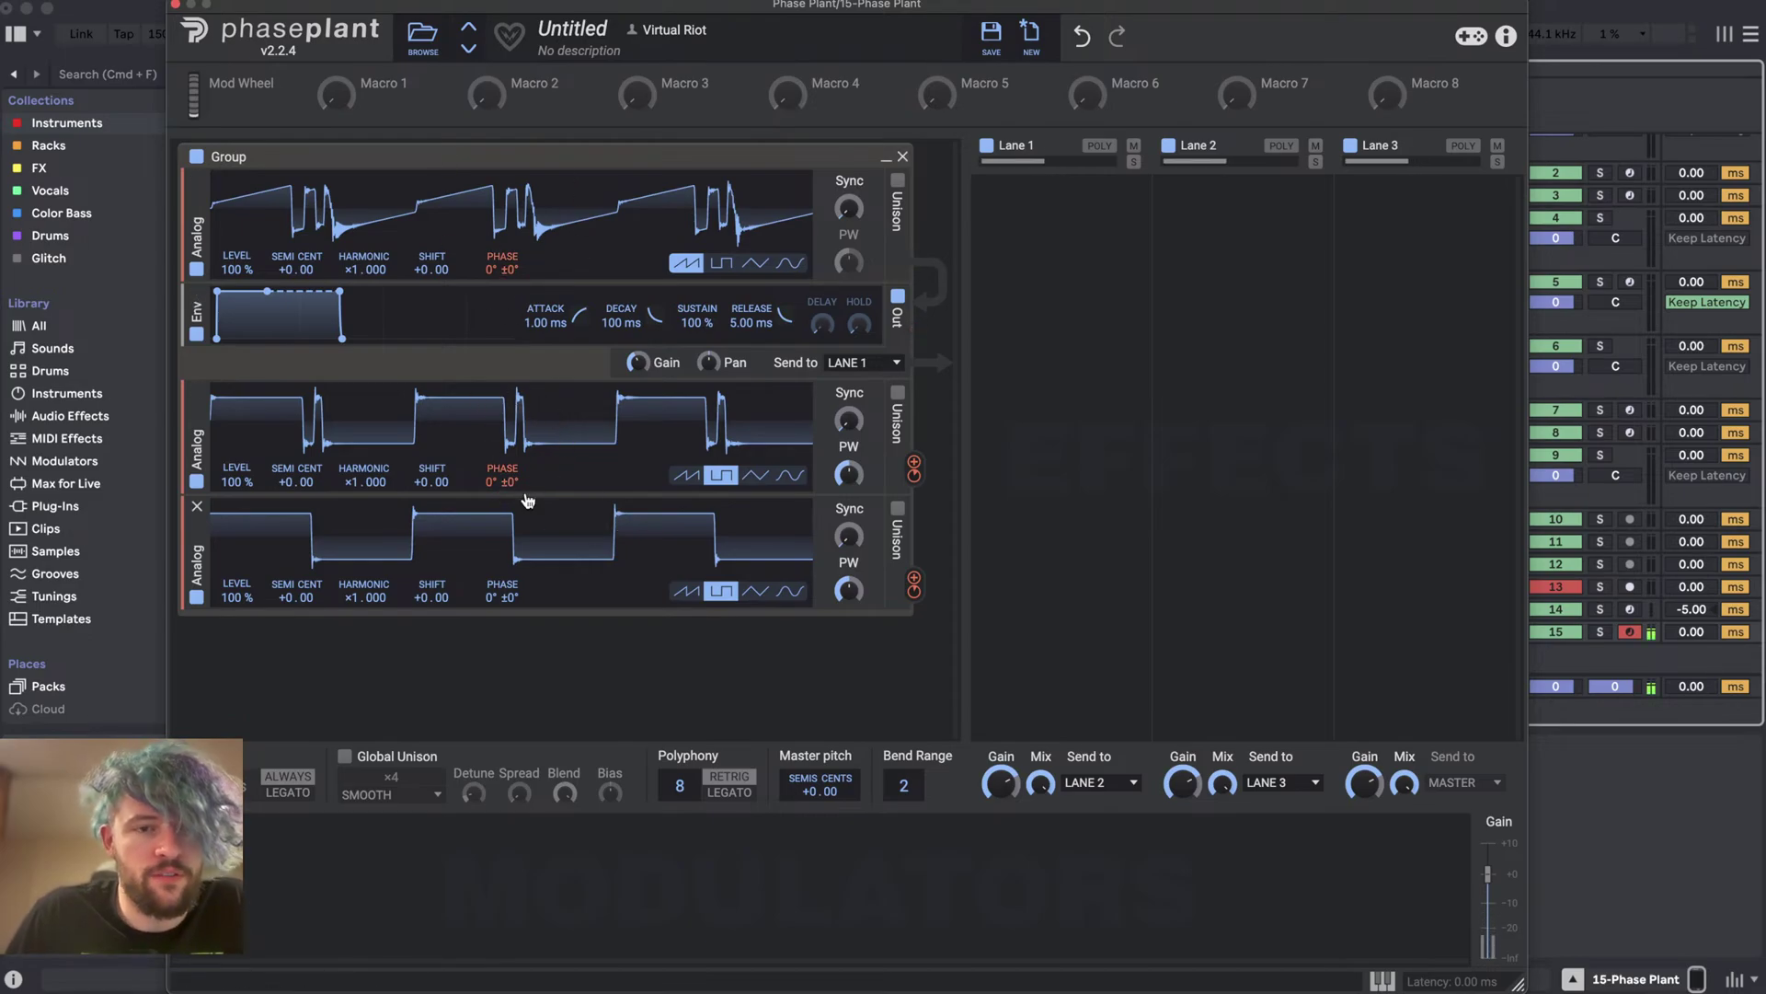
# - Set the phase modulation to about +57° on the first oscillator and +44° on the second, and the first's phase offset to −17°
pyautogui.moveTo(502, 496)
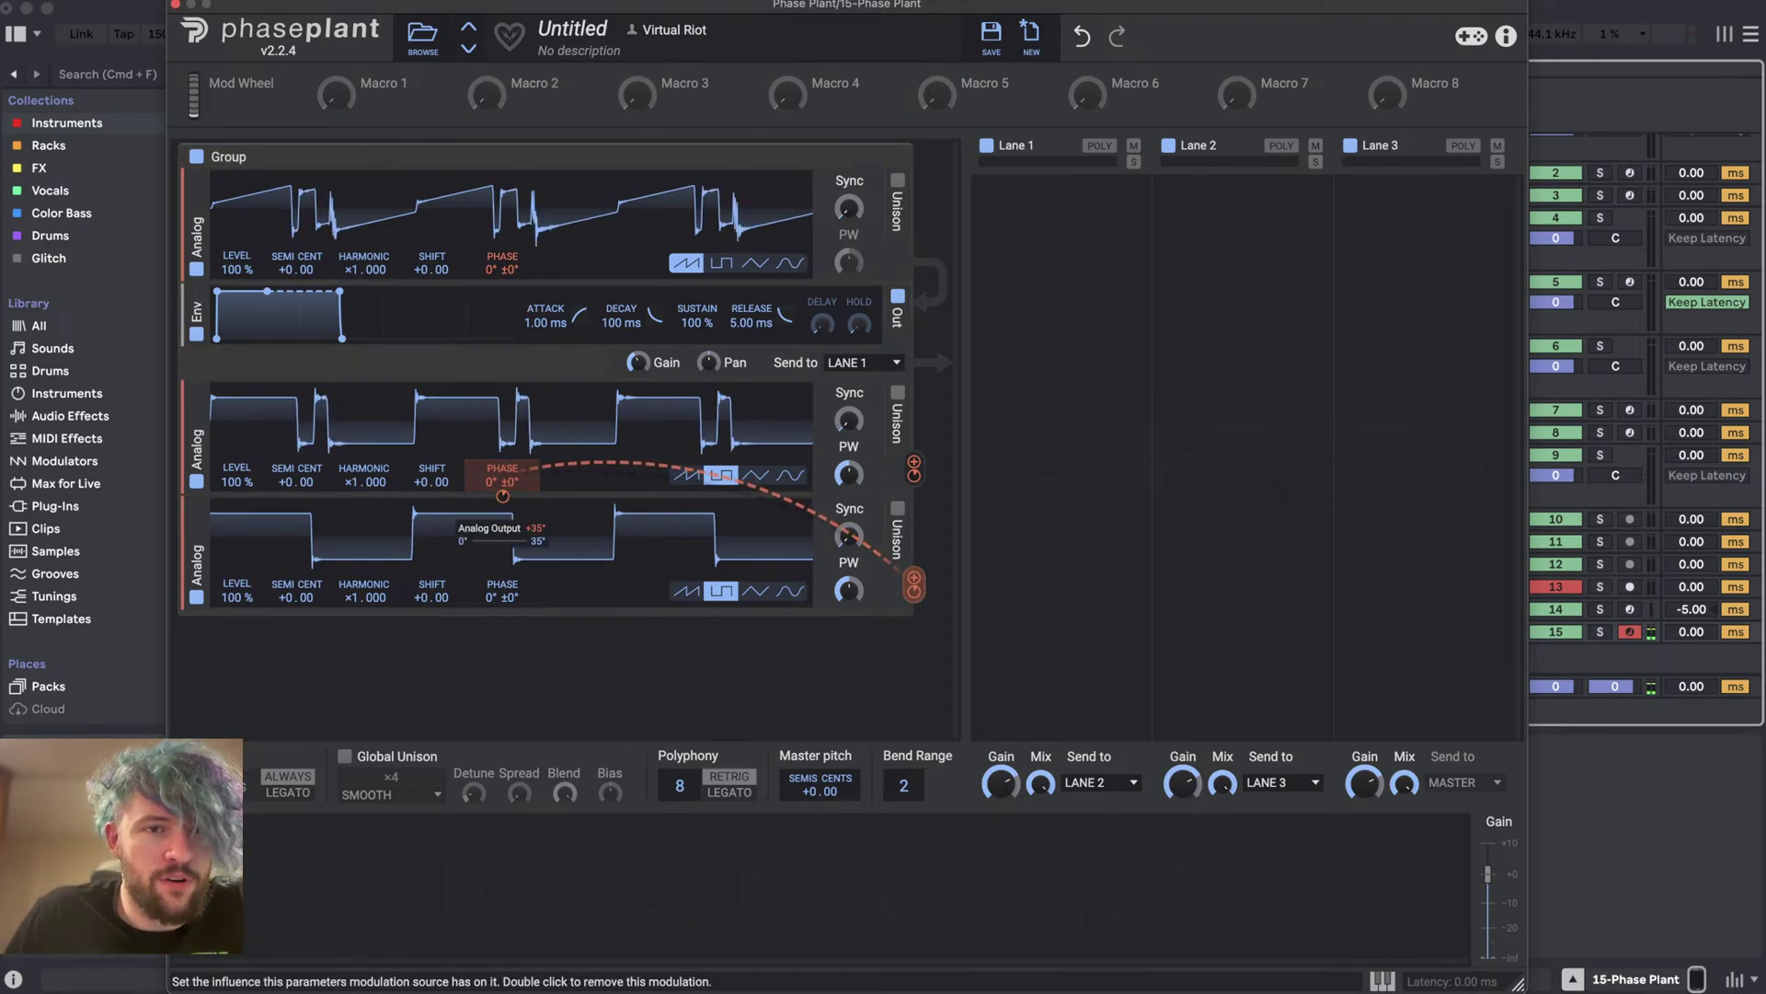
pyautogui.moveTo(503, 284); pyautogui.dragTo(502, 281)
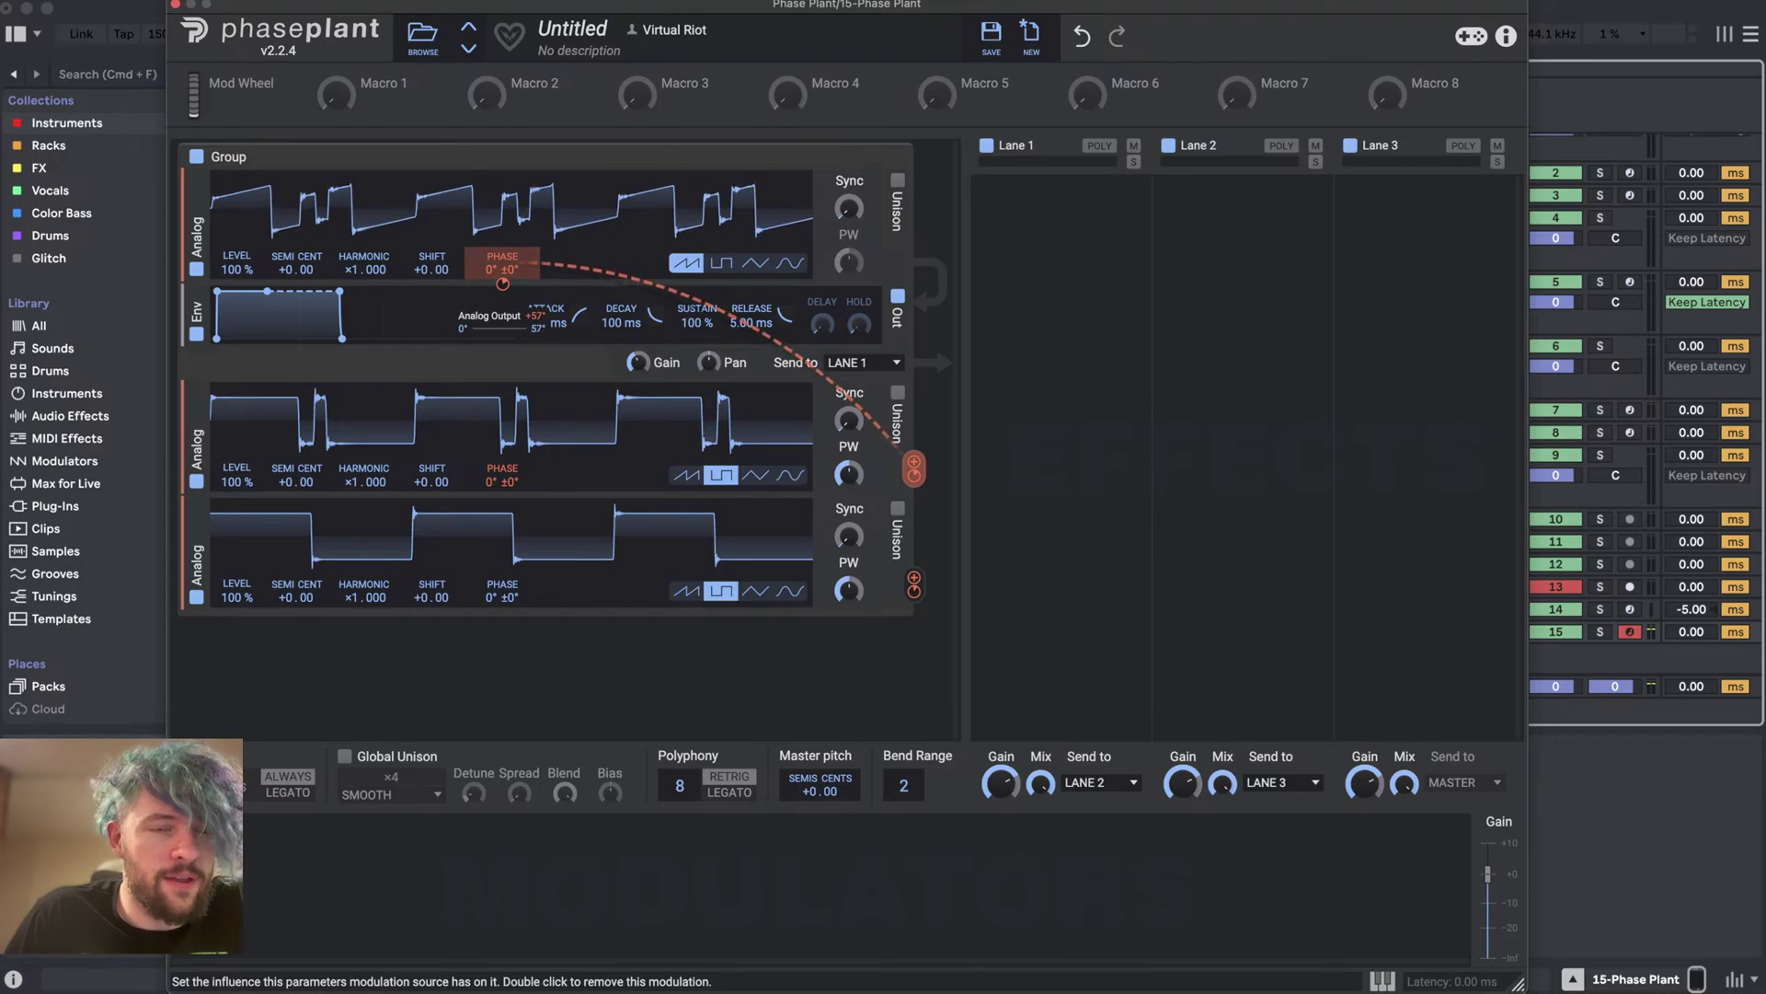
pyautogui.moveTo(502, 498); pyautogui.dragTo(502, 495)
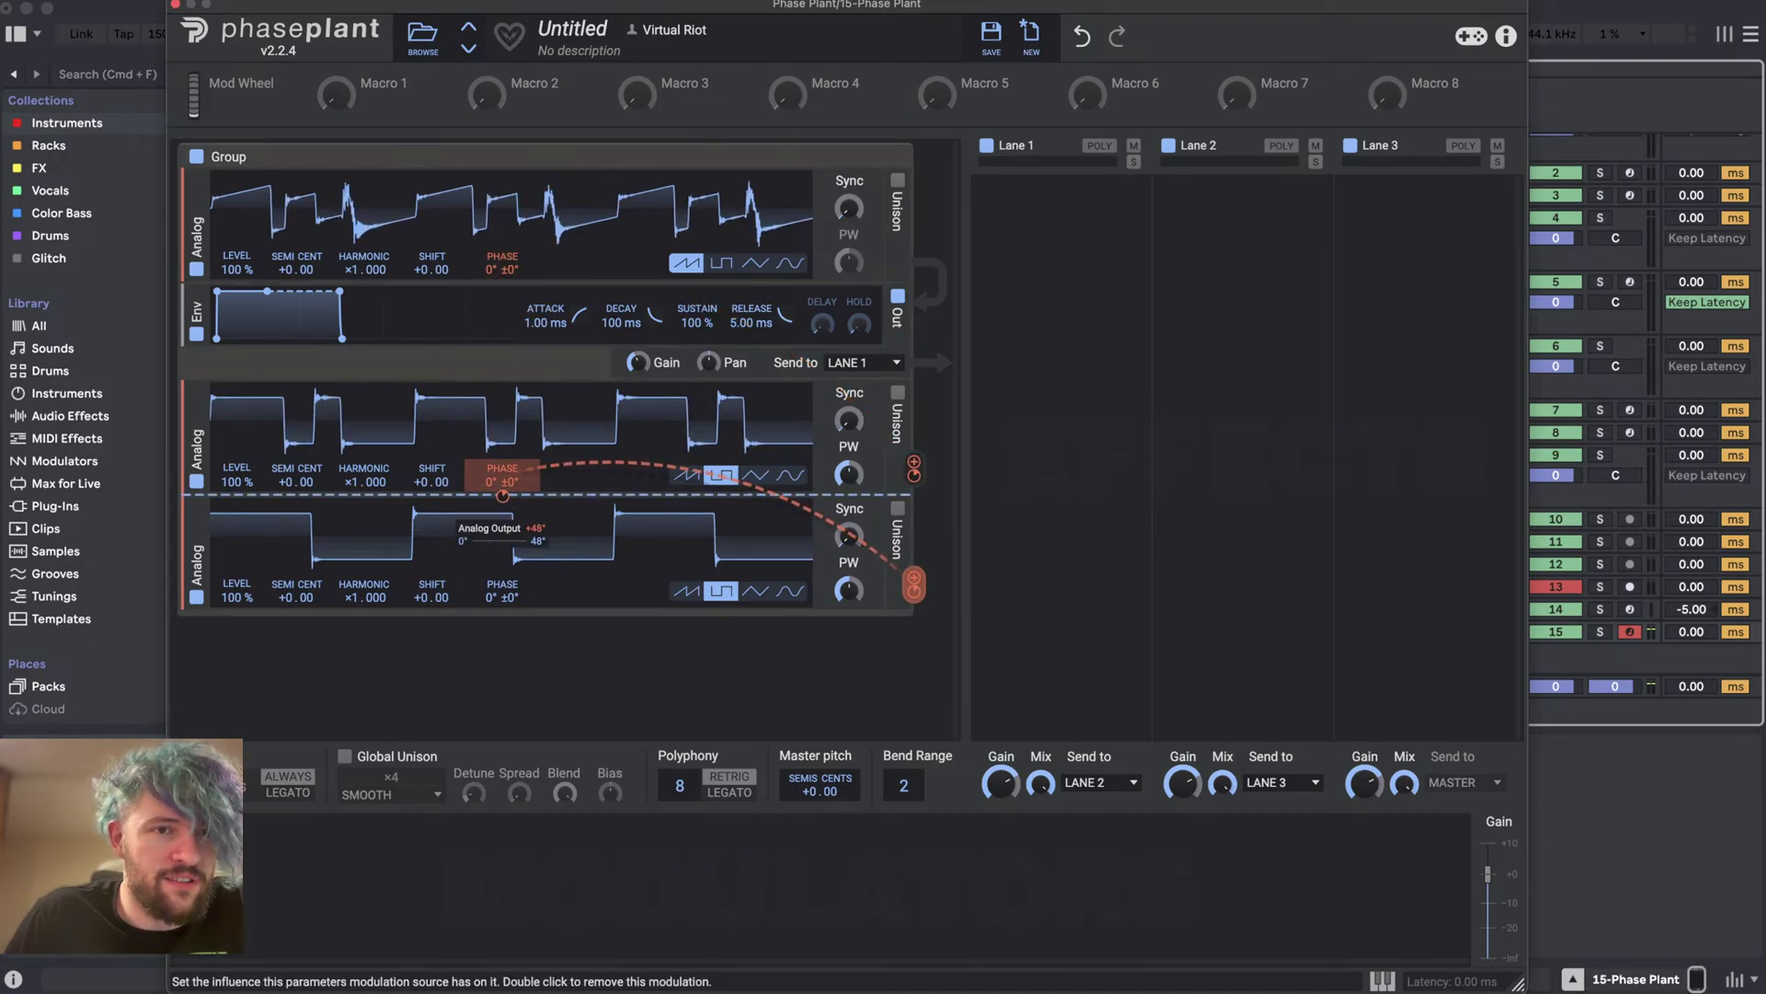
pyautogui.moveTo(487, 273); pyautogui.dragTo(488, 289)
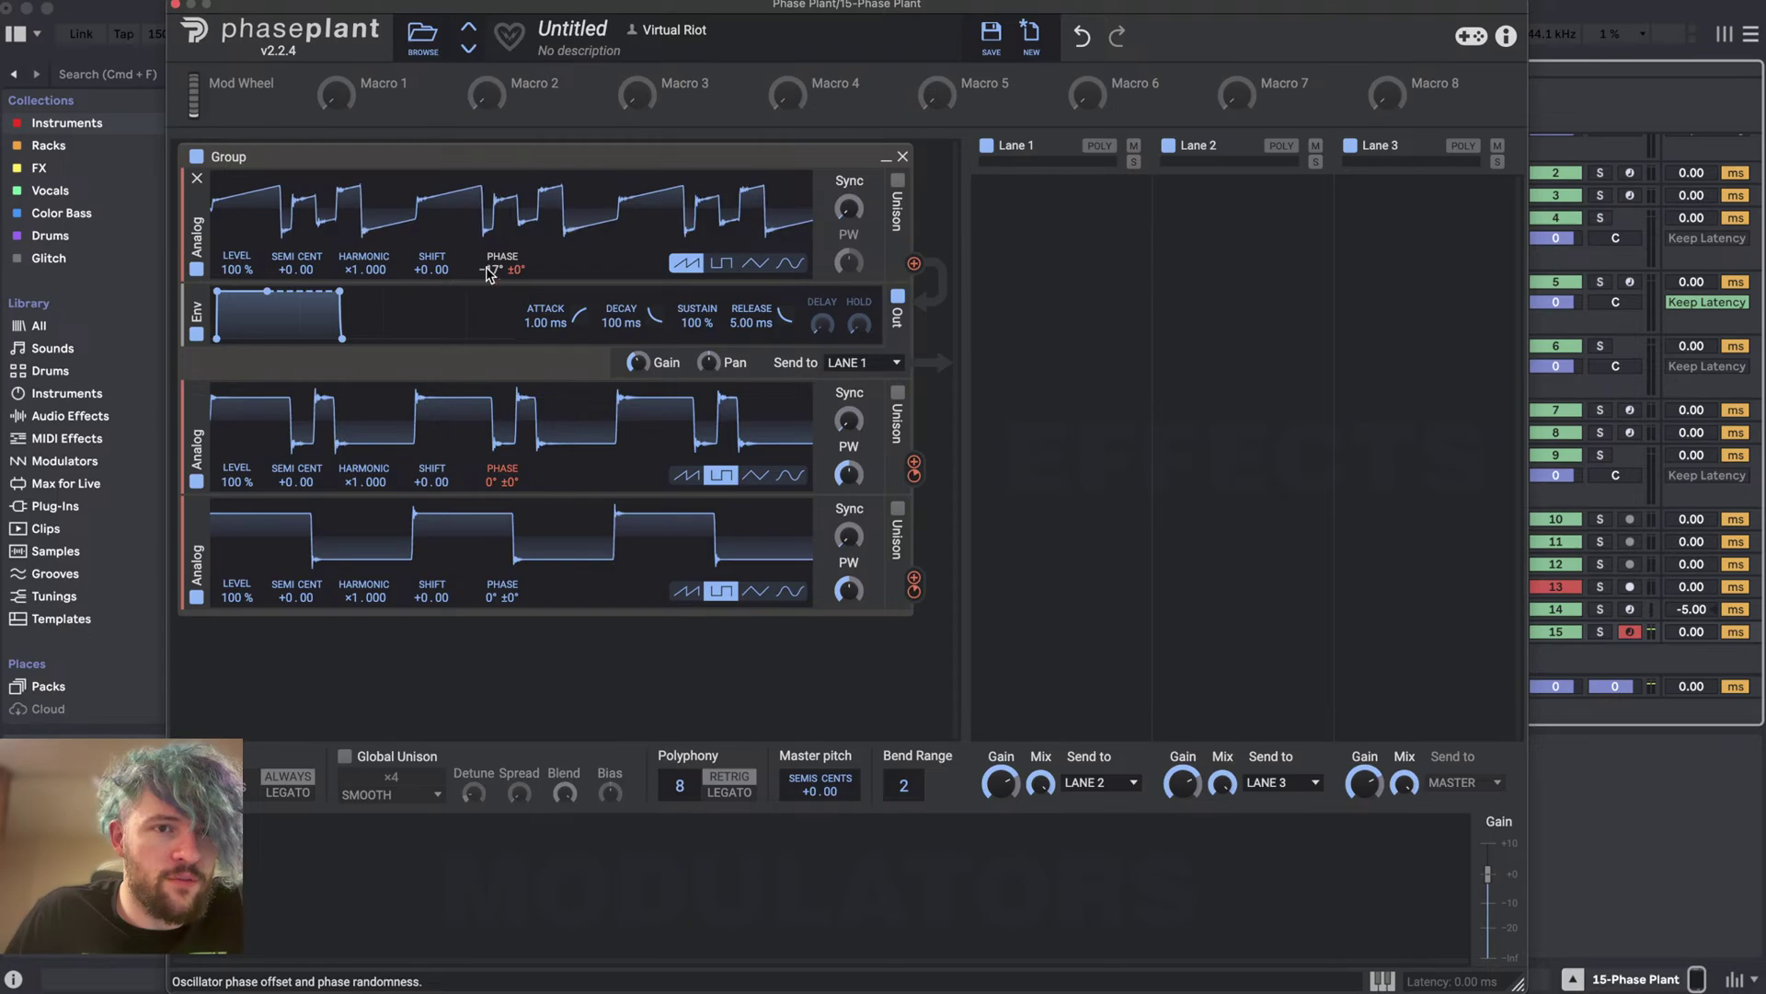
pyautogui.moveTo(502, 496); pyautogui.dragTo(502, 499)
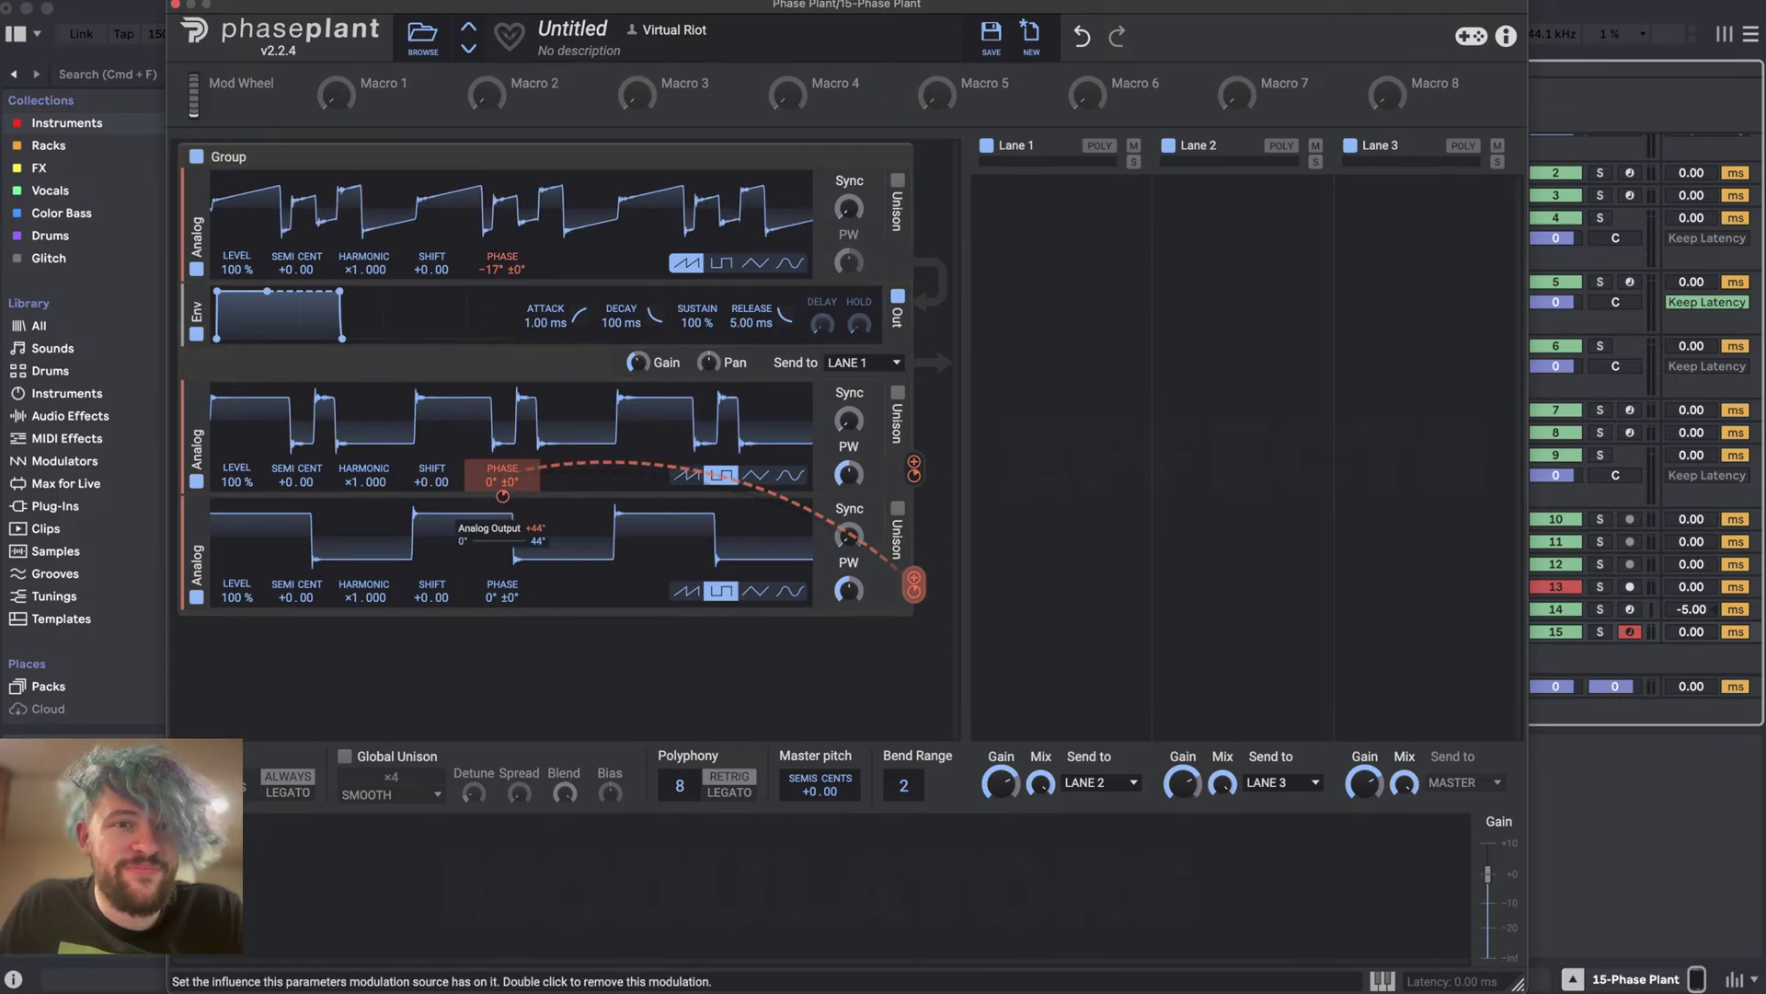
# - Duplicate the third Analog oscillator and route the copy's output to the third oscillator's phase at about +33°
pyautogui.moveTo(213, 563); pyautogui.dragTo(217, 619)
pyautogui.click(915, 708)
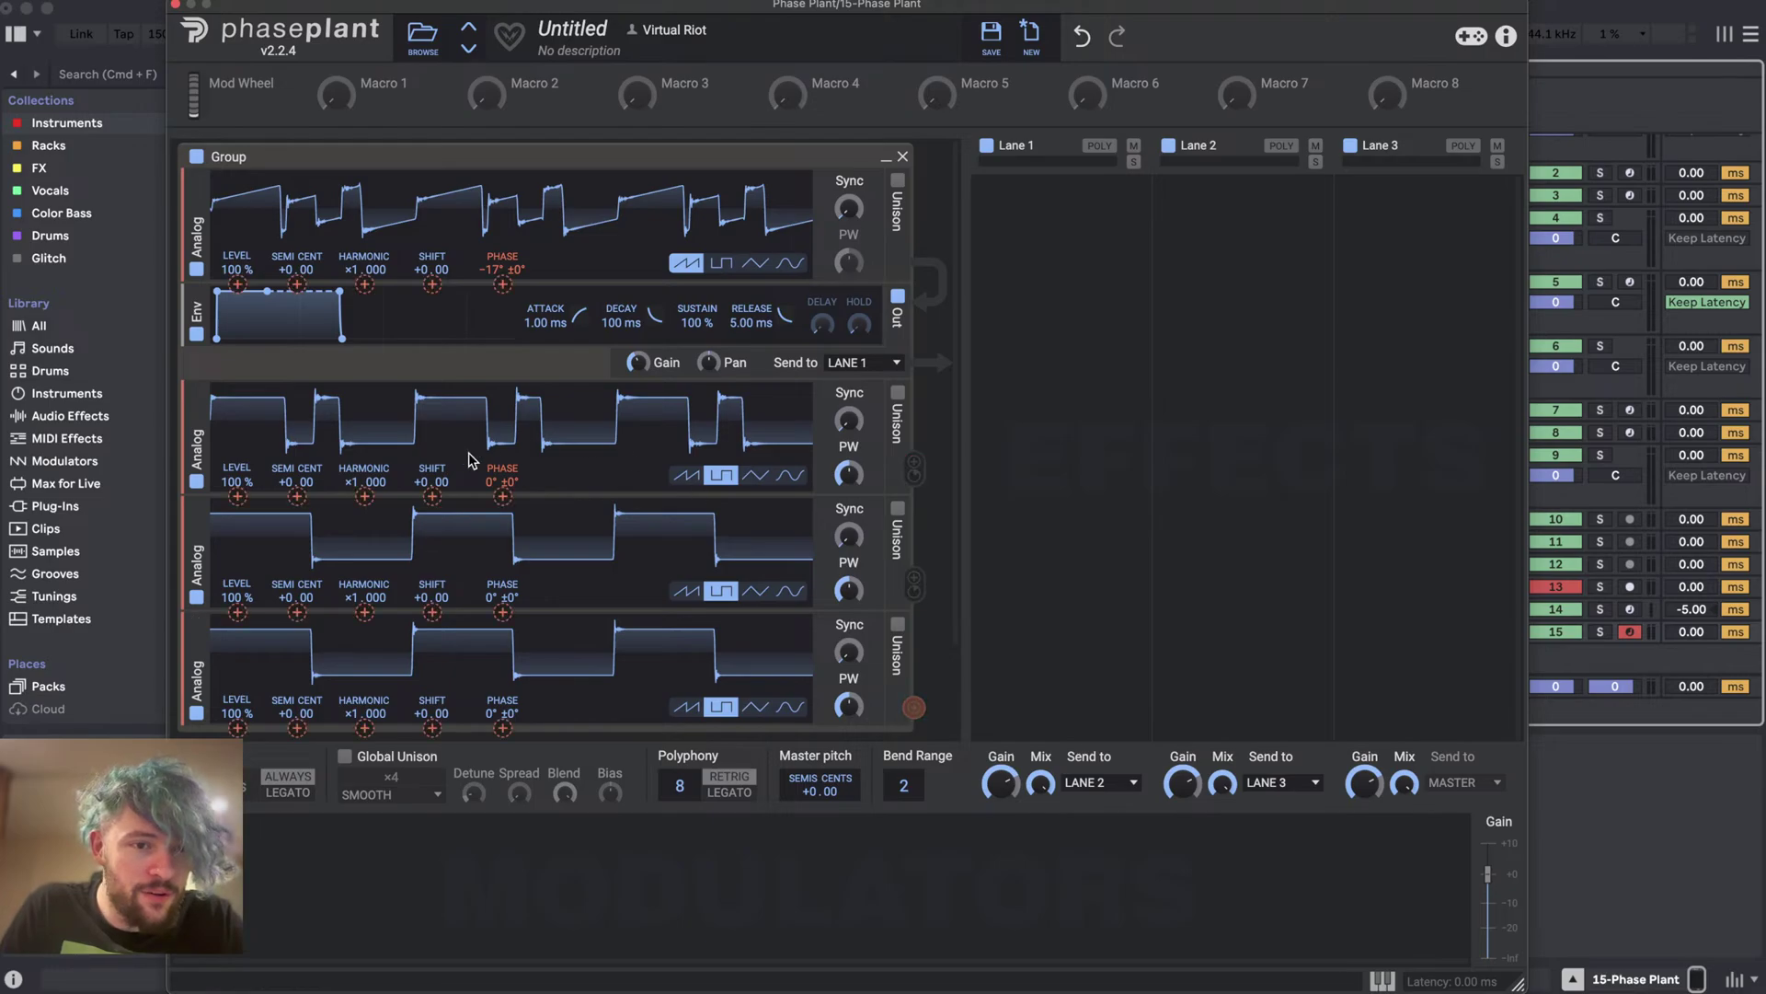
pyautogui.click(503, 612)
pyautogui.moveTo(502, 612); pyautogui.dragTo(505, 619)
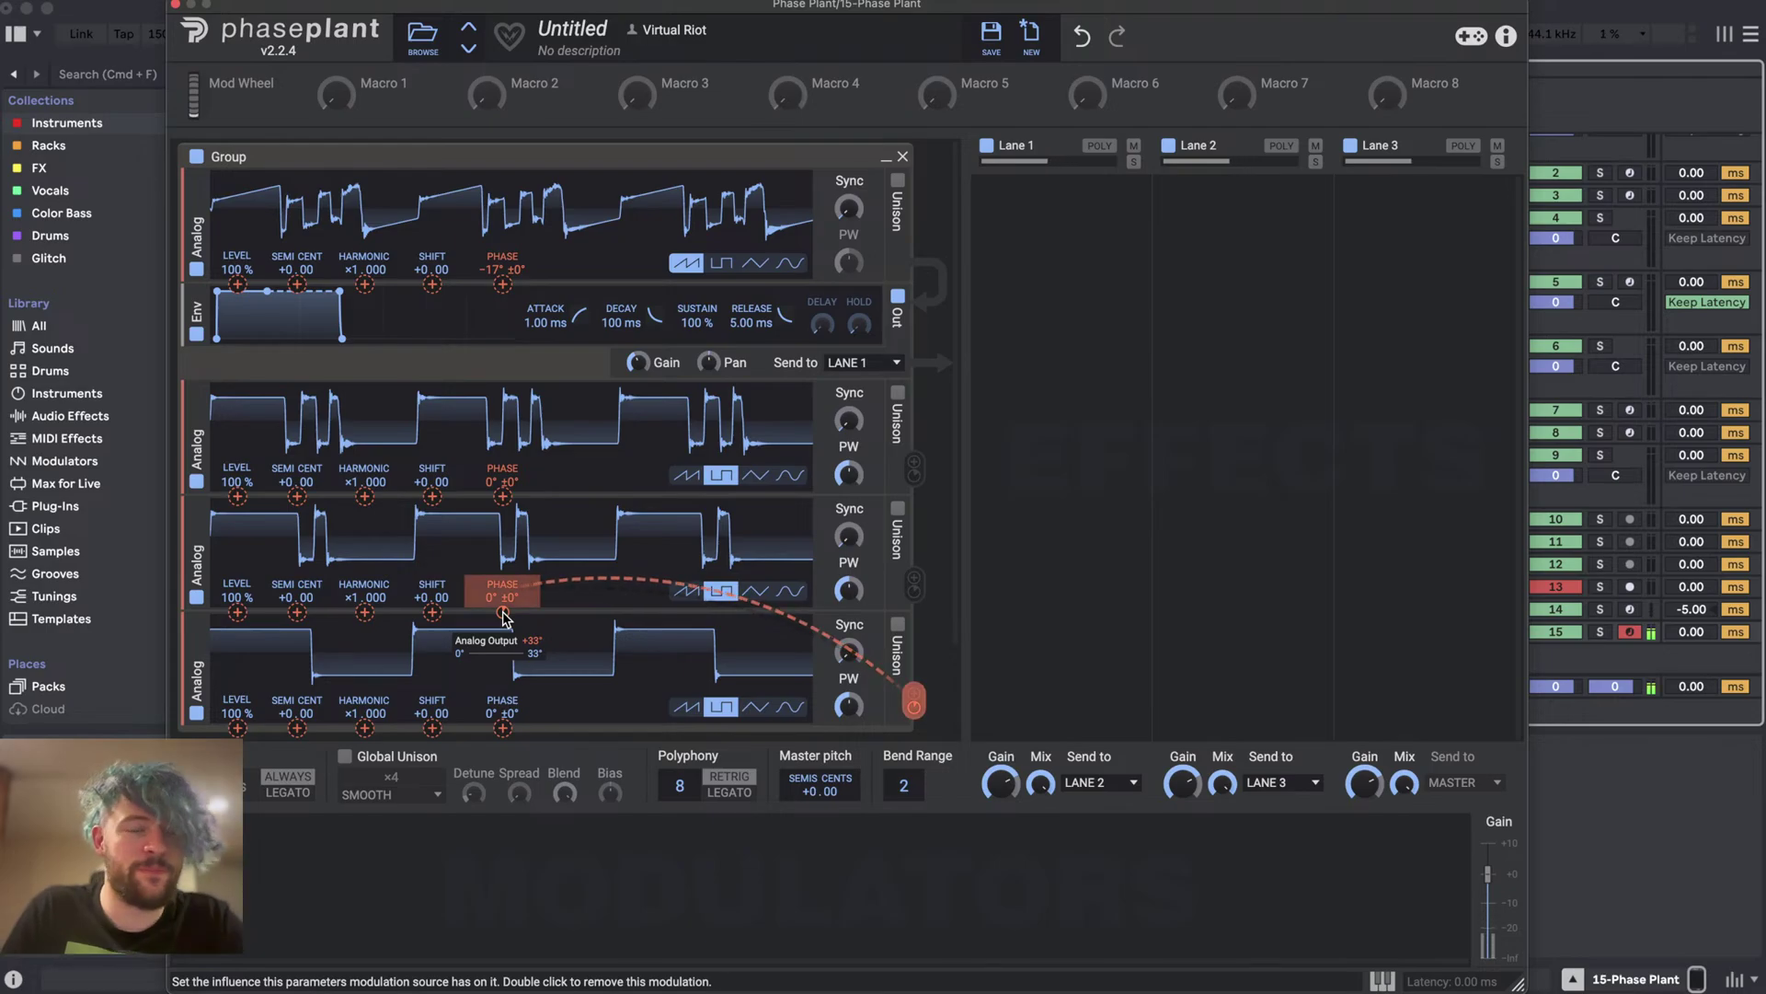
pyautogui.click(596, 426)
pyautogui.scroll(-3, 540, 540)
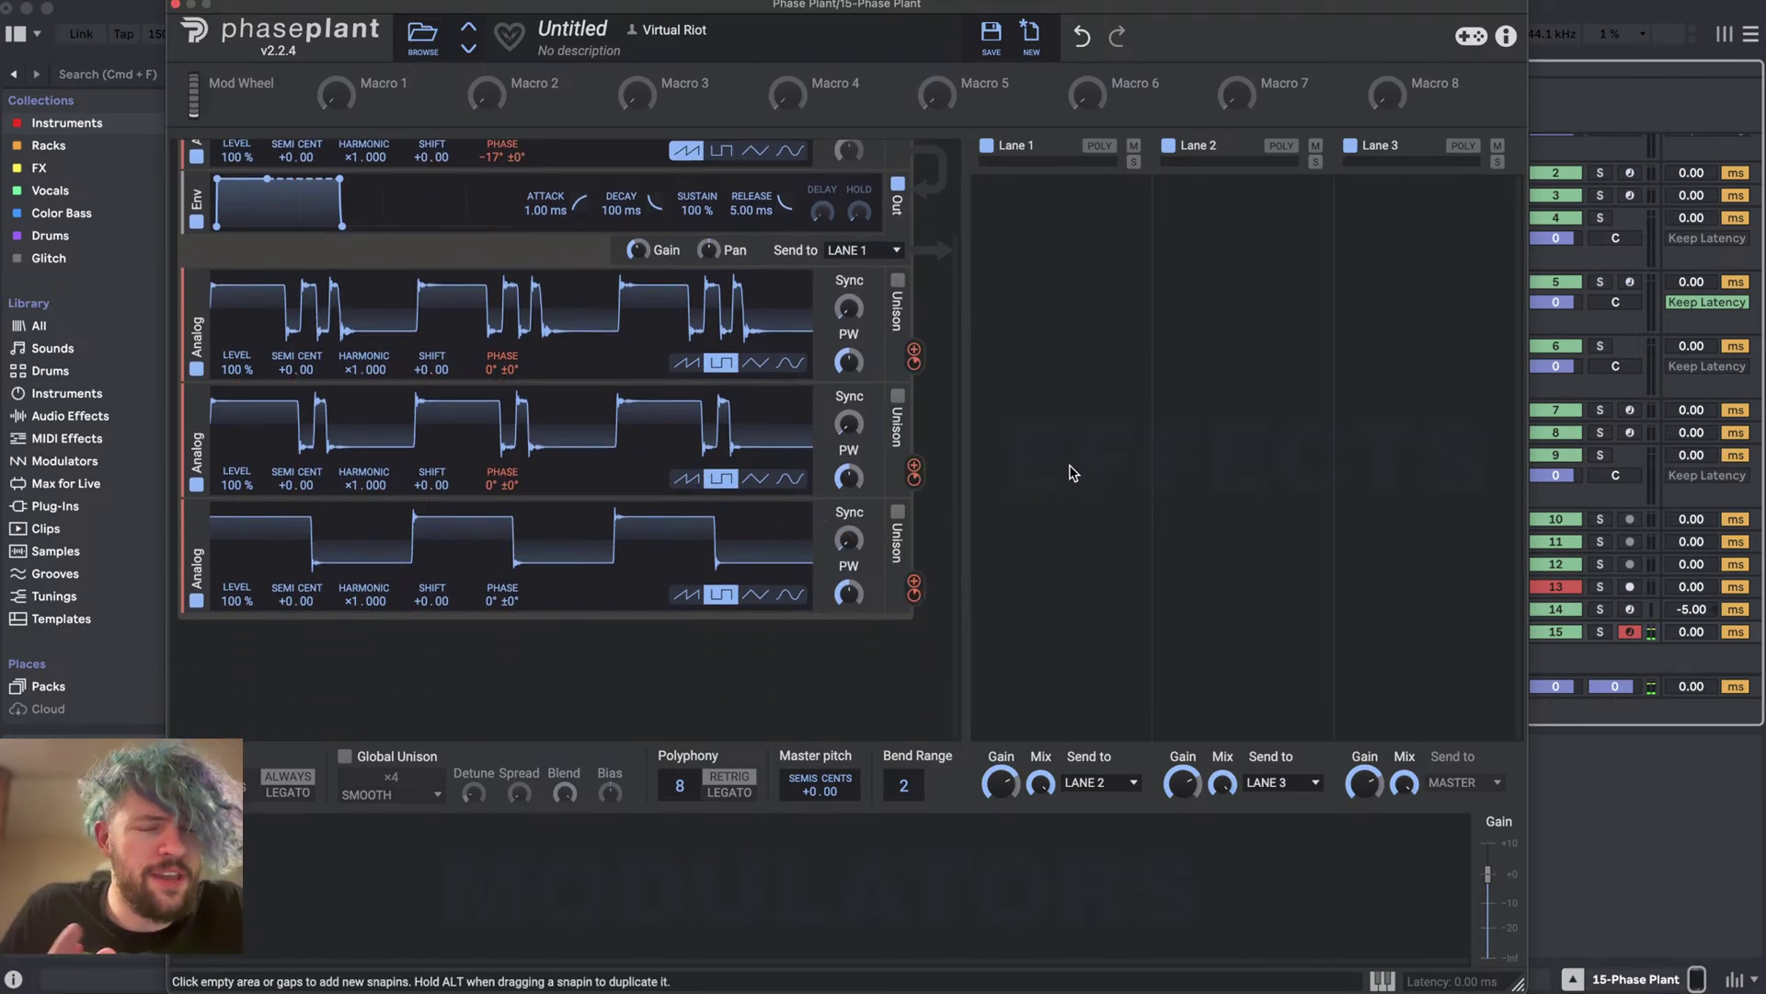
pyautogui.scroll(3, 641, 449)
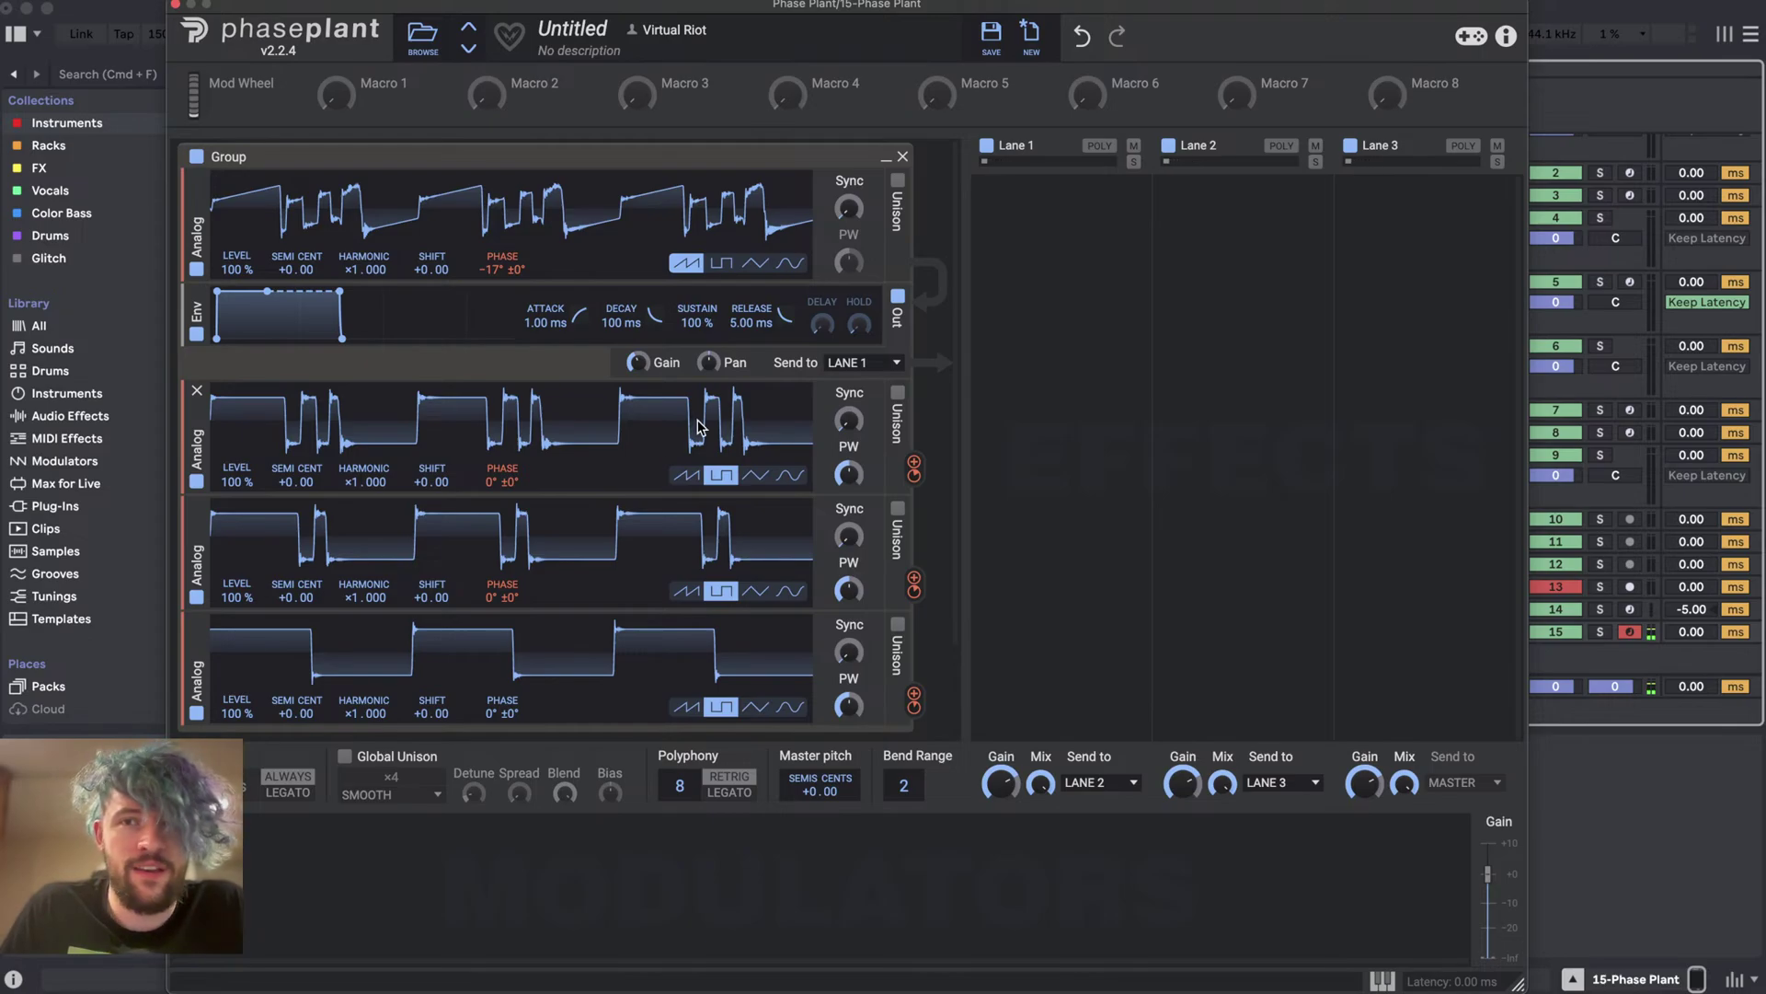
pyautogui.press('super+Tab')
pyautogui.press('super+Tab')
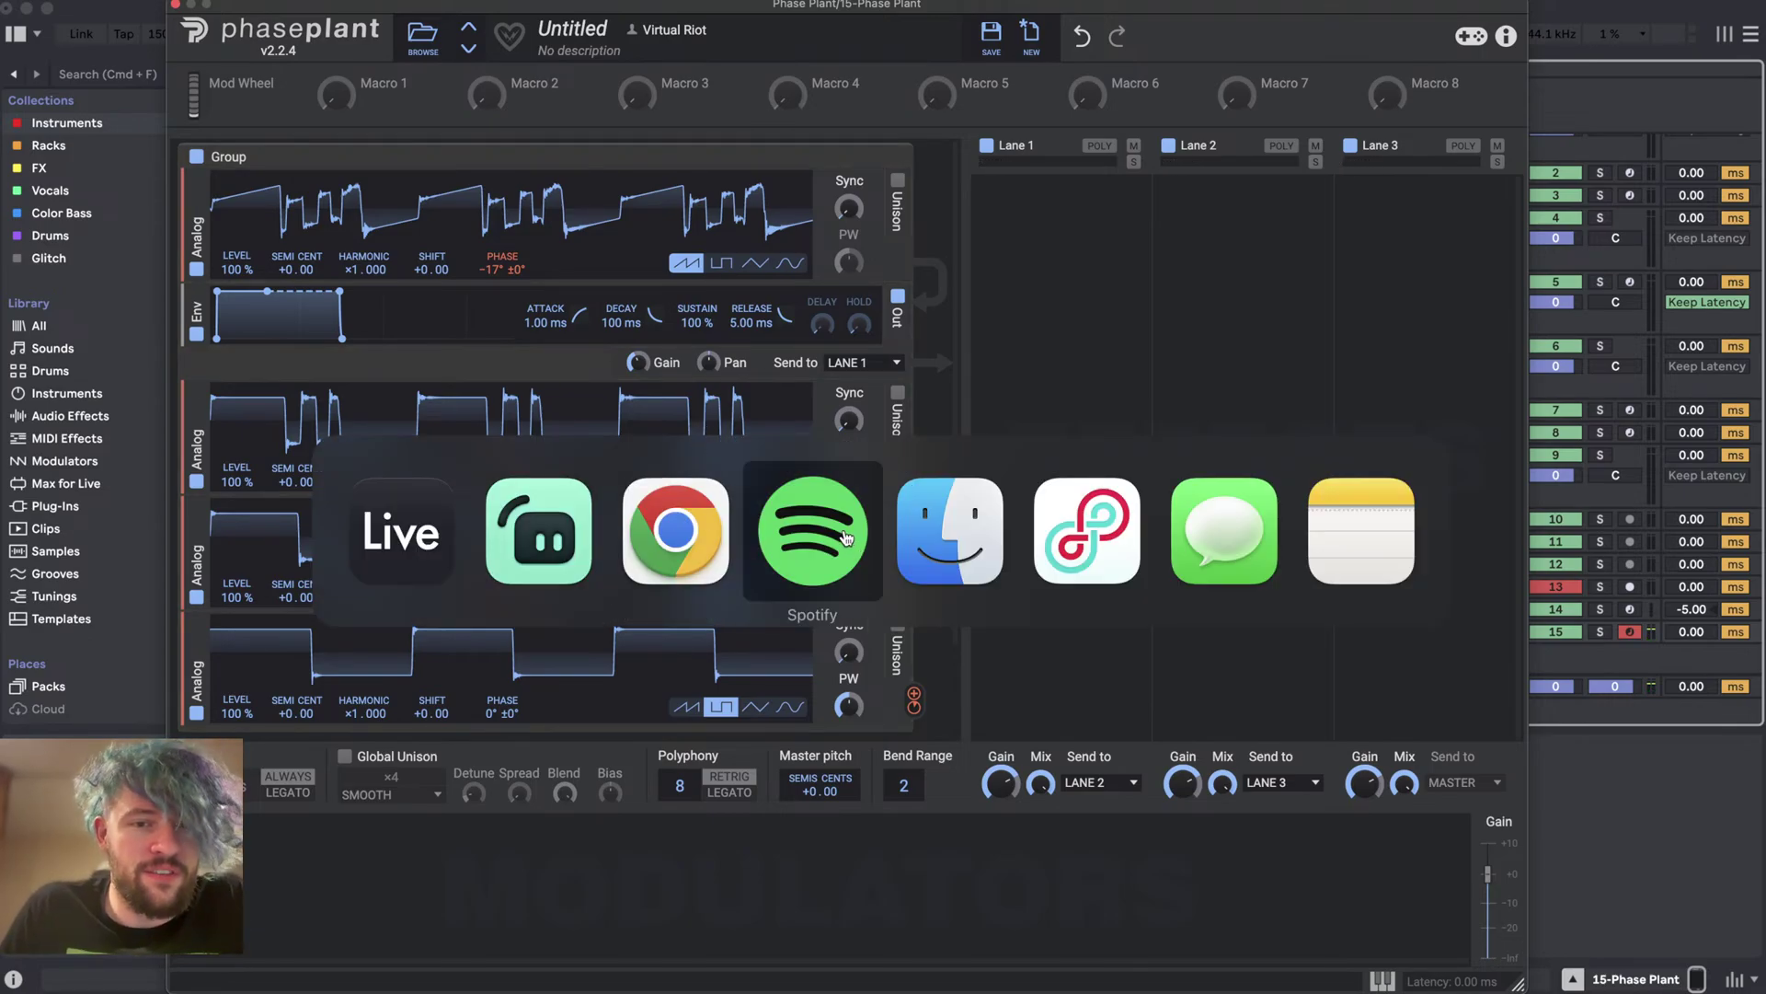
pyautogui.press('super+Tab')
pyautogui.press('super+Tab')
pyautogui.press('super+Tab')
pyautogui.press('super+Tab')
pyautogui.press('super+Escape')
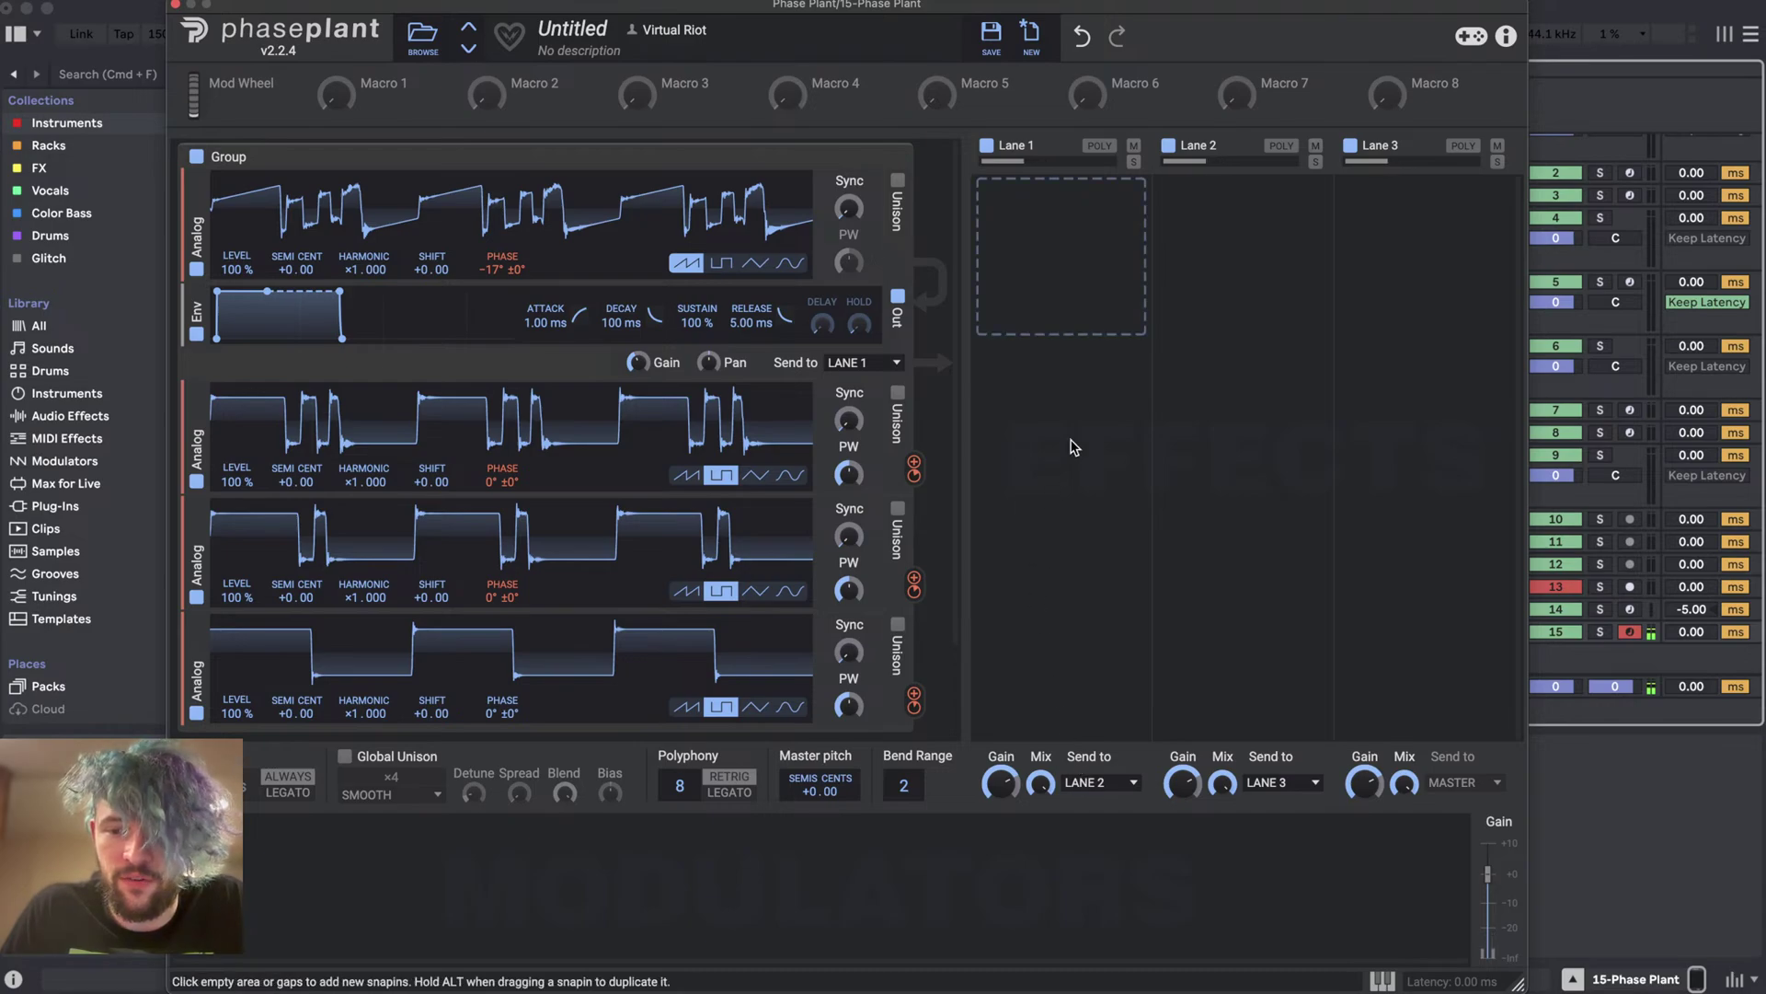
# - Switch between YouTube Studio in Chrome and Streamlabs Desktop to check the live stream, and view its Stream health report
pyautogui.moveTo(650, 8); pyautogui.dragTo(821, 7)
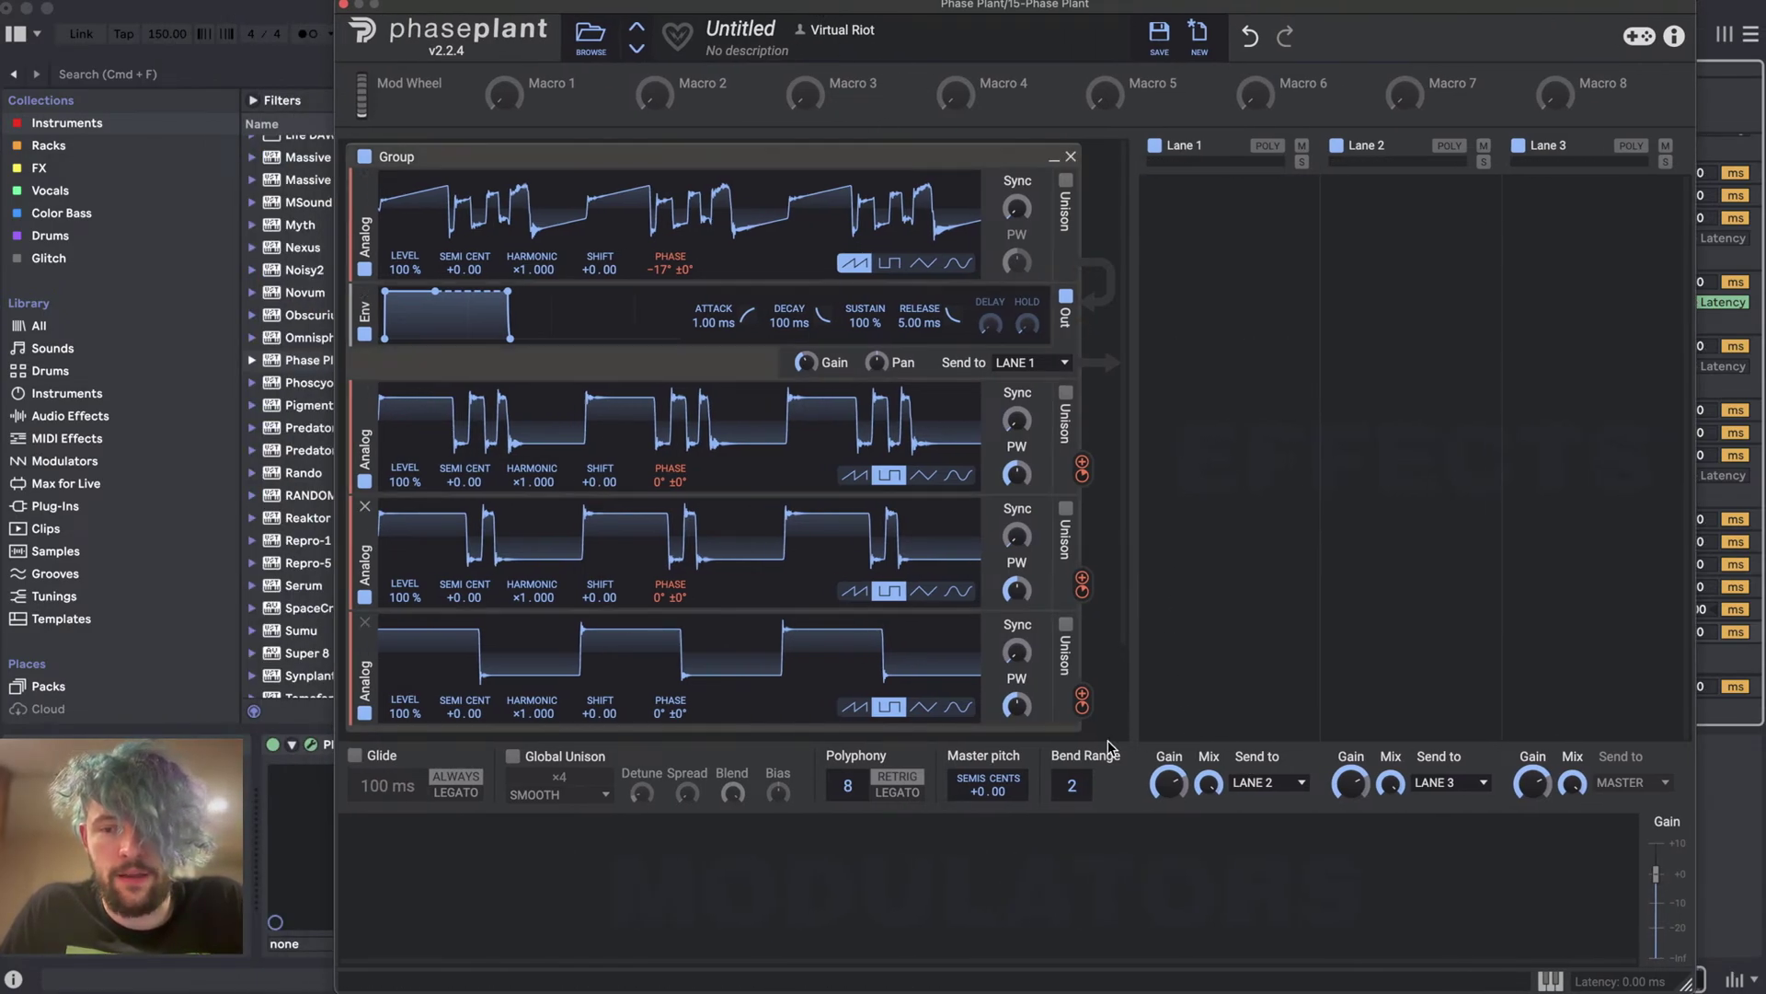
pyautogui.press('super+Tab')
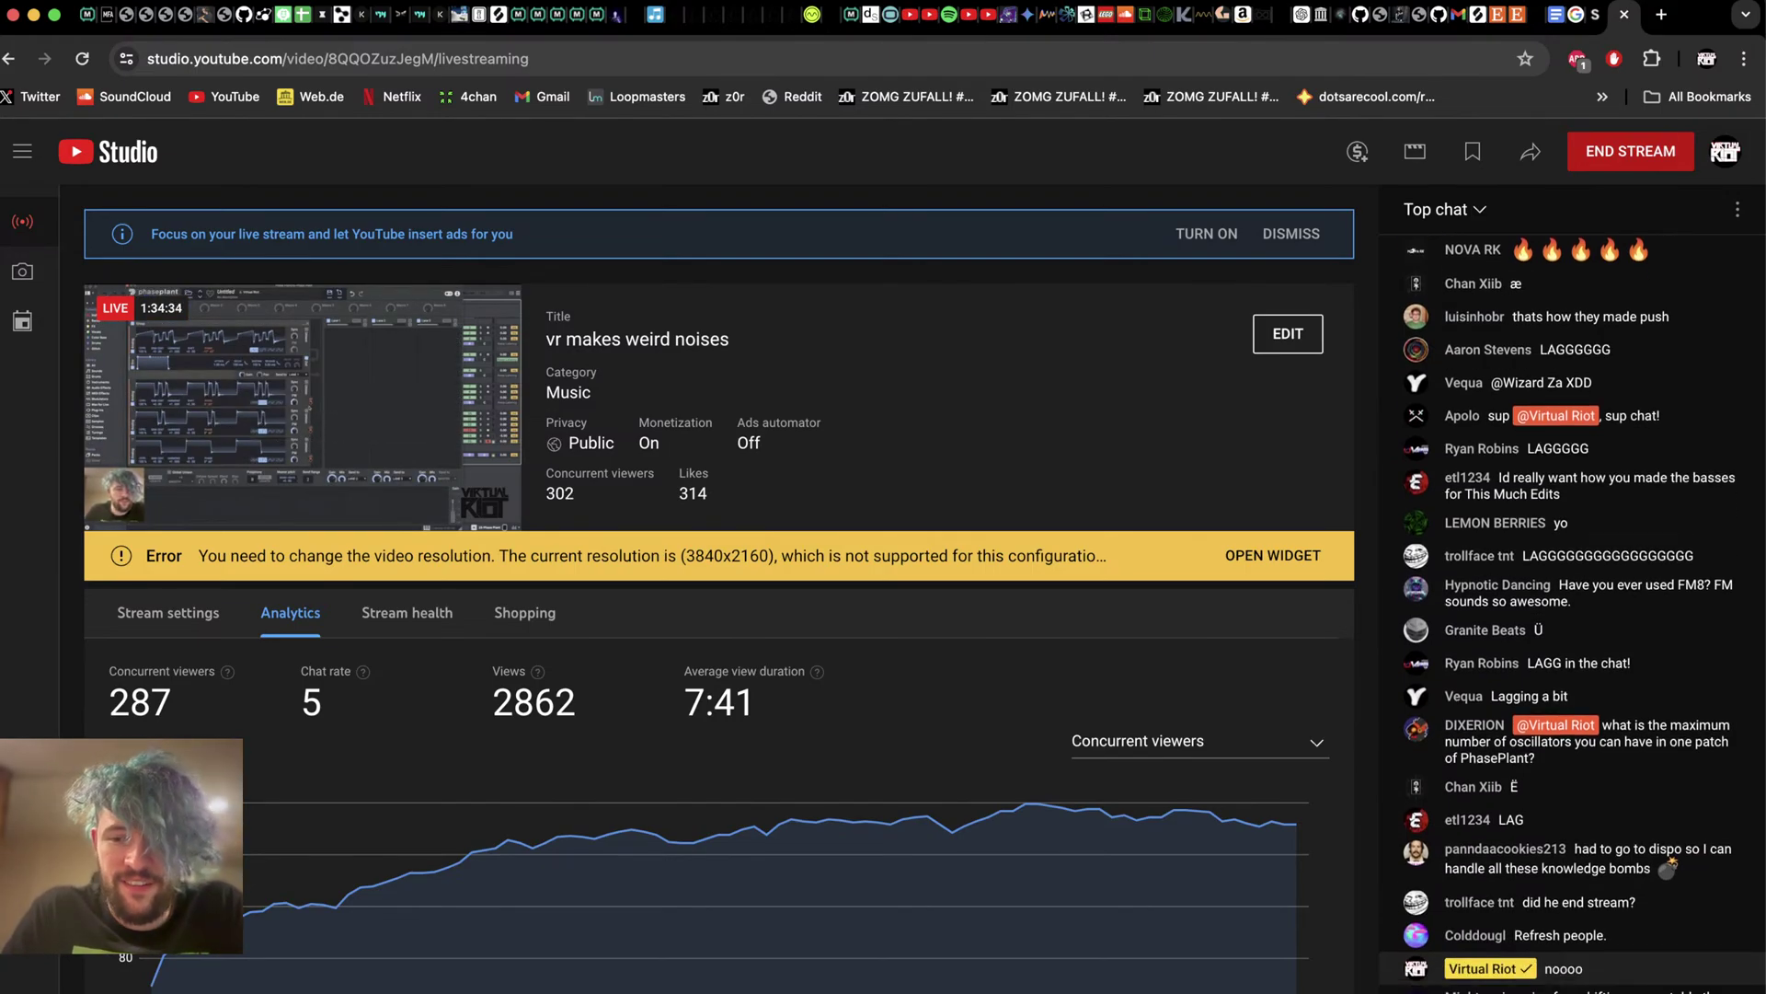
pyautogui.press('super+Tab')
pyautogui.press('super+Tab')
pyautogui.press('Tab')
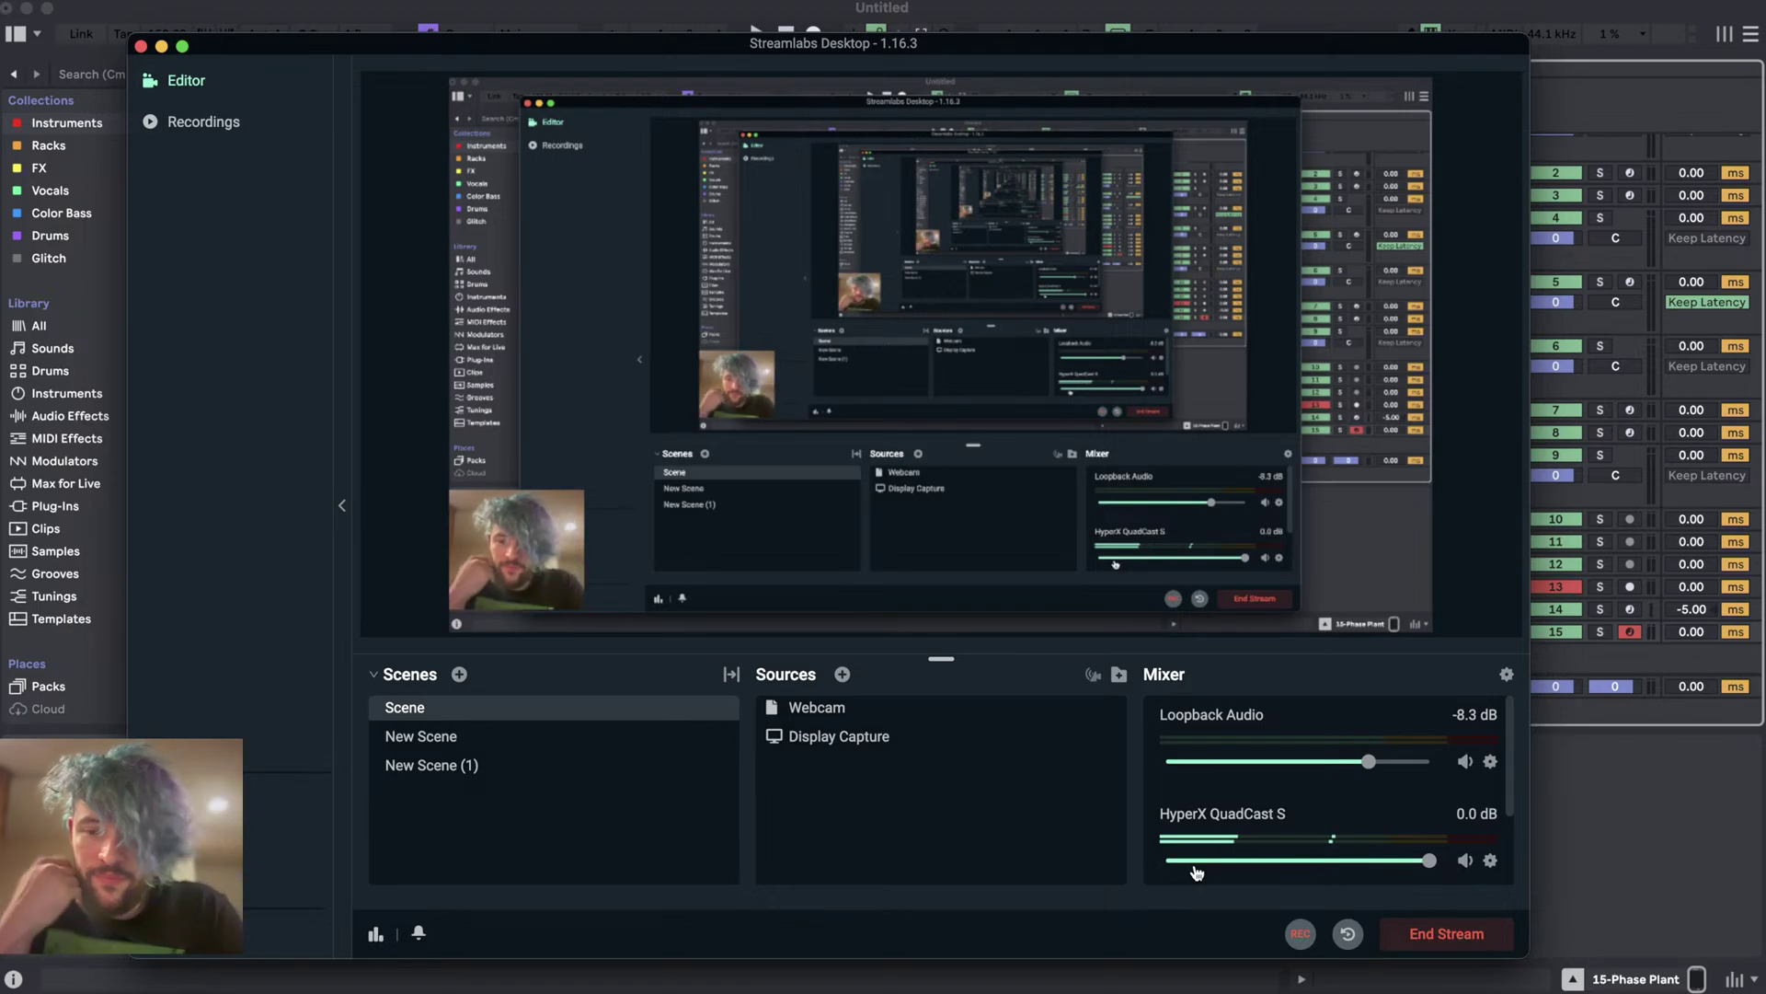
pyautogui.press('super+Tab')
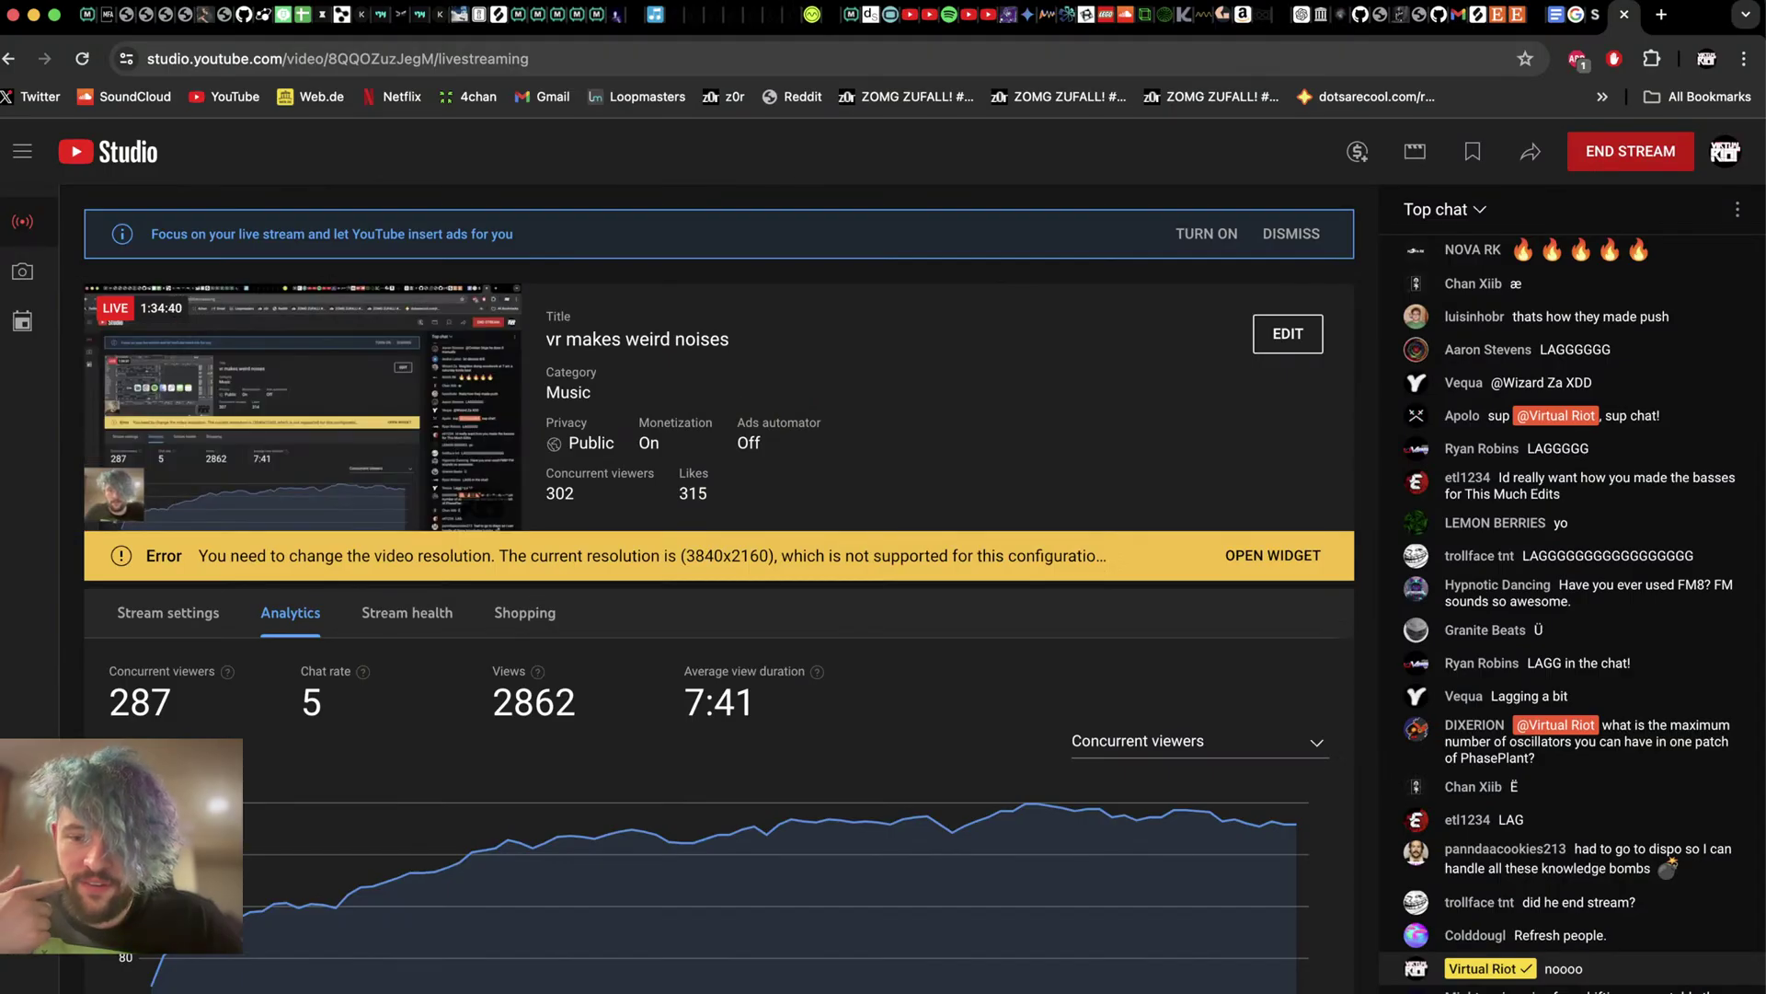
pyautogui.press('super+Tab')
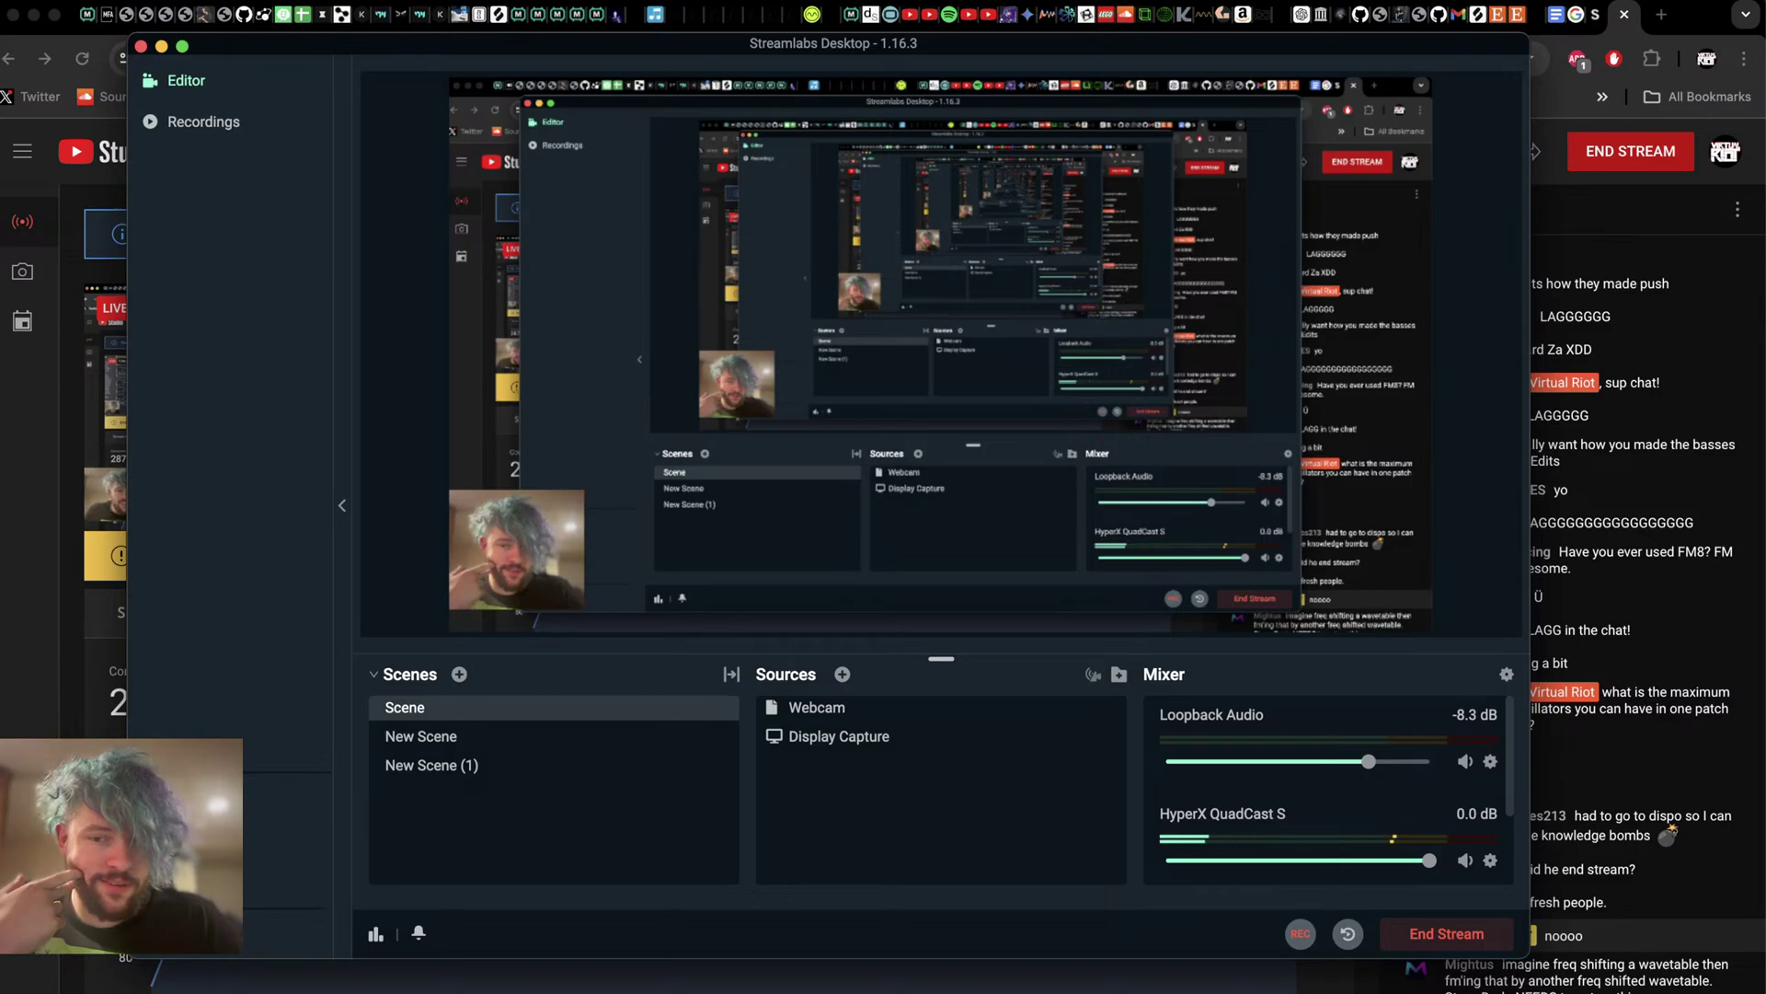
pyautogui.press('super+Tab')
pyautogui.click(378, 610)
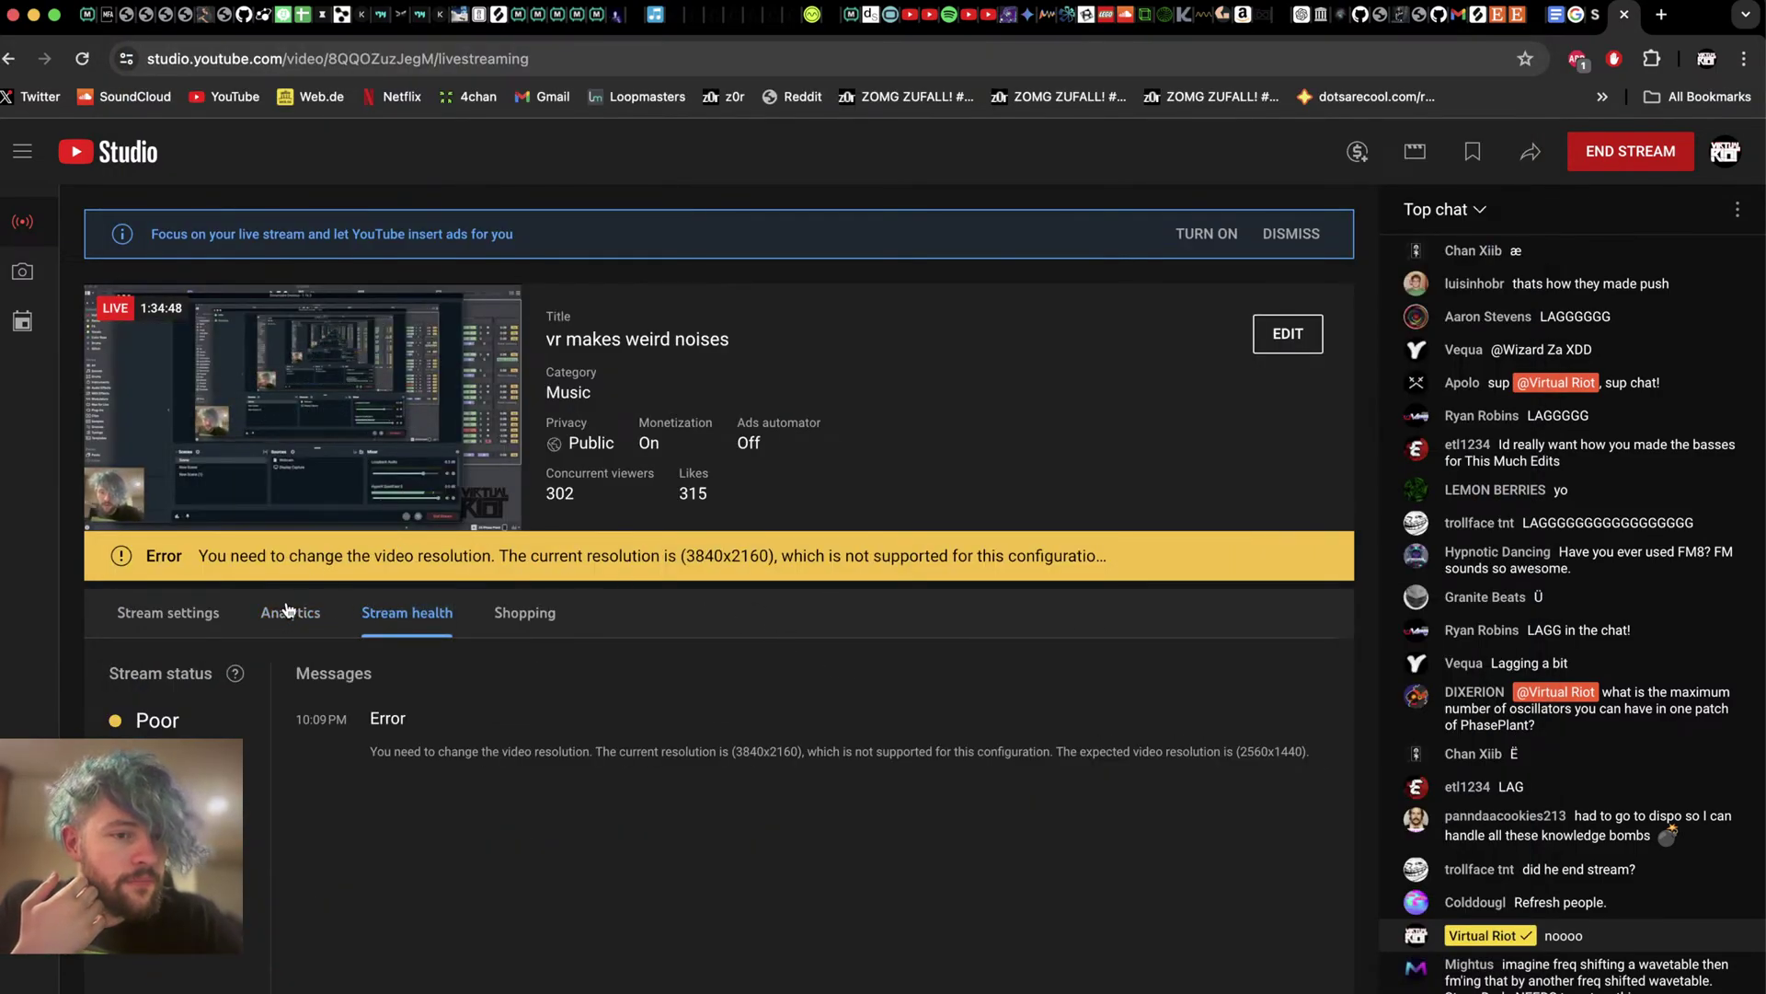
# - View the live stream's Analytics in YouTube Studio, check Streamlabs Desktop, and return to the Phase Plant window in Ableton Live
pyautogui.click(289, 612)
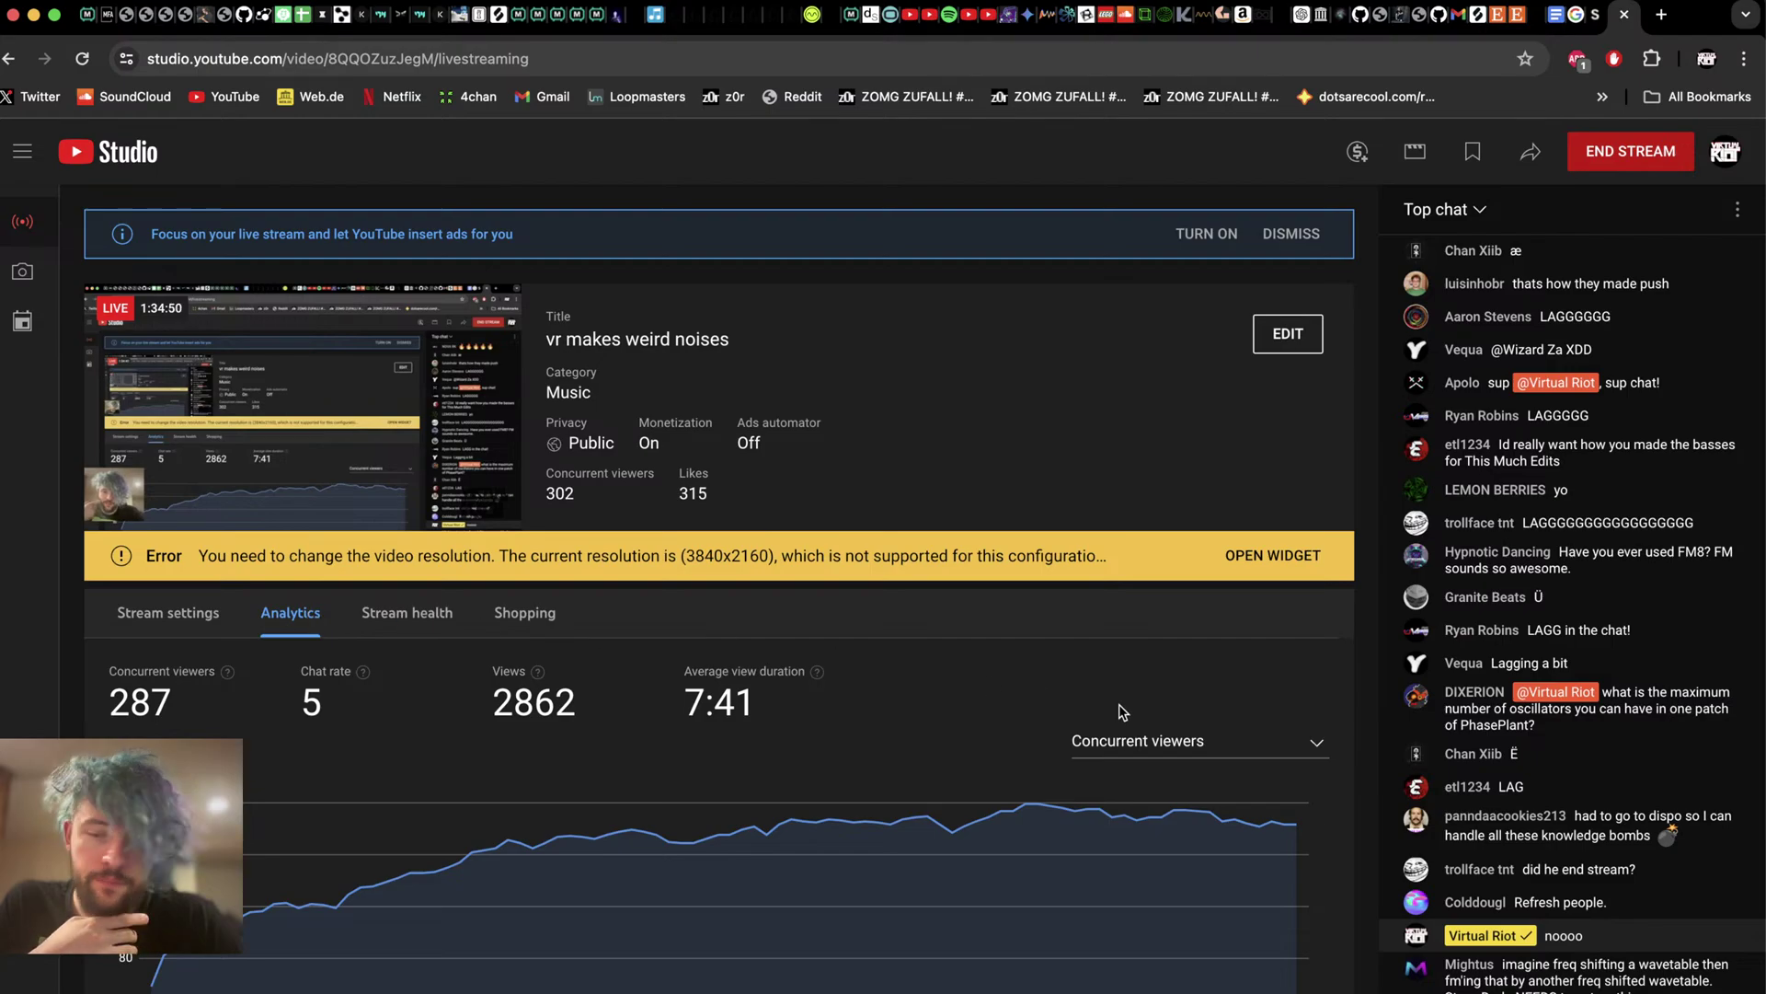
pyautogui.press('super+Tab')
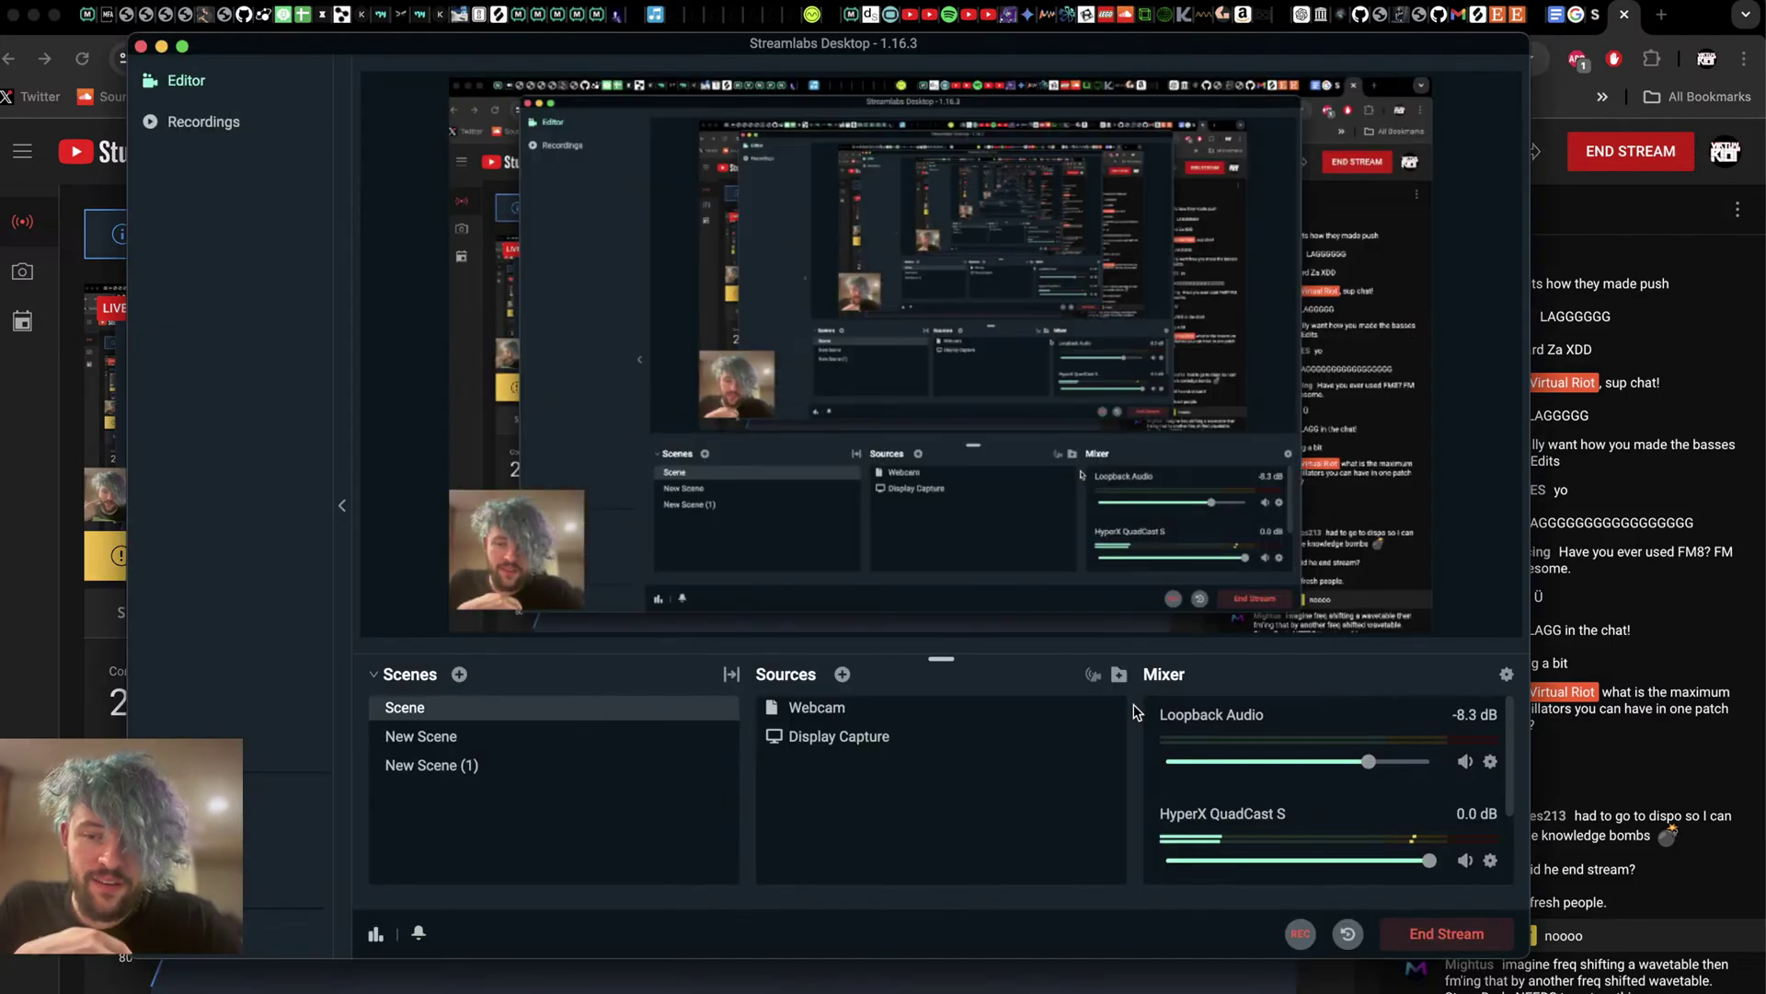
pyautogui.press('super+Tab')
pyautogui.press('super+Tab')
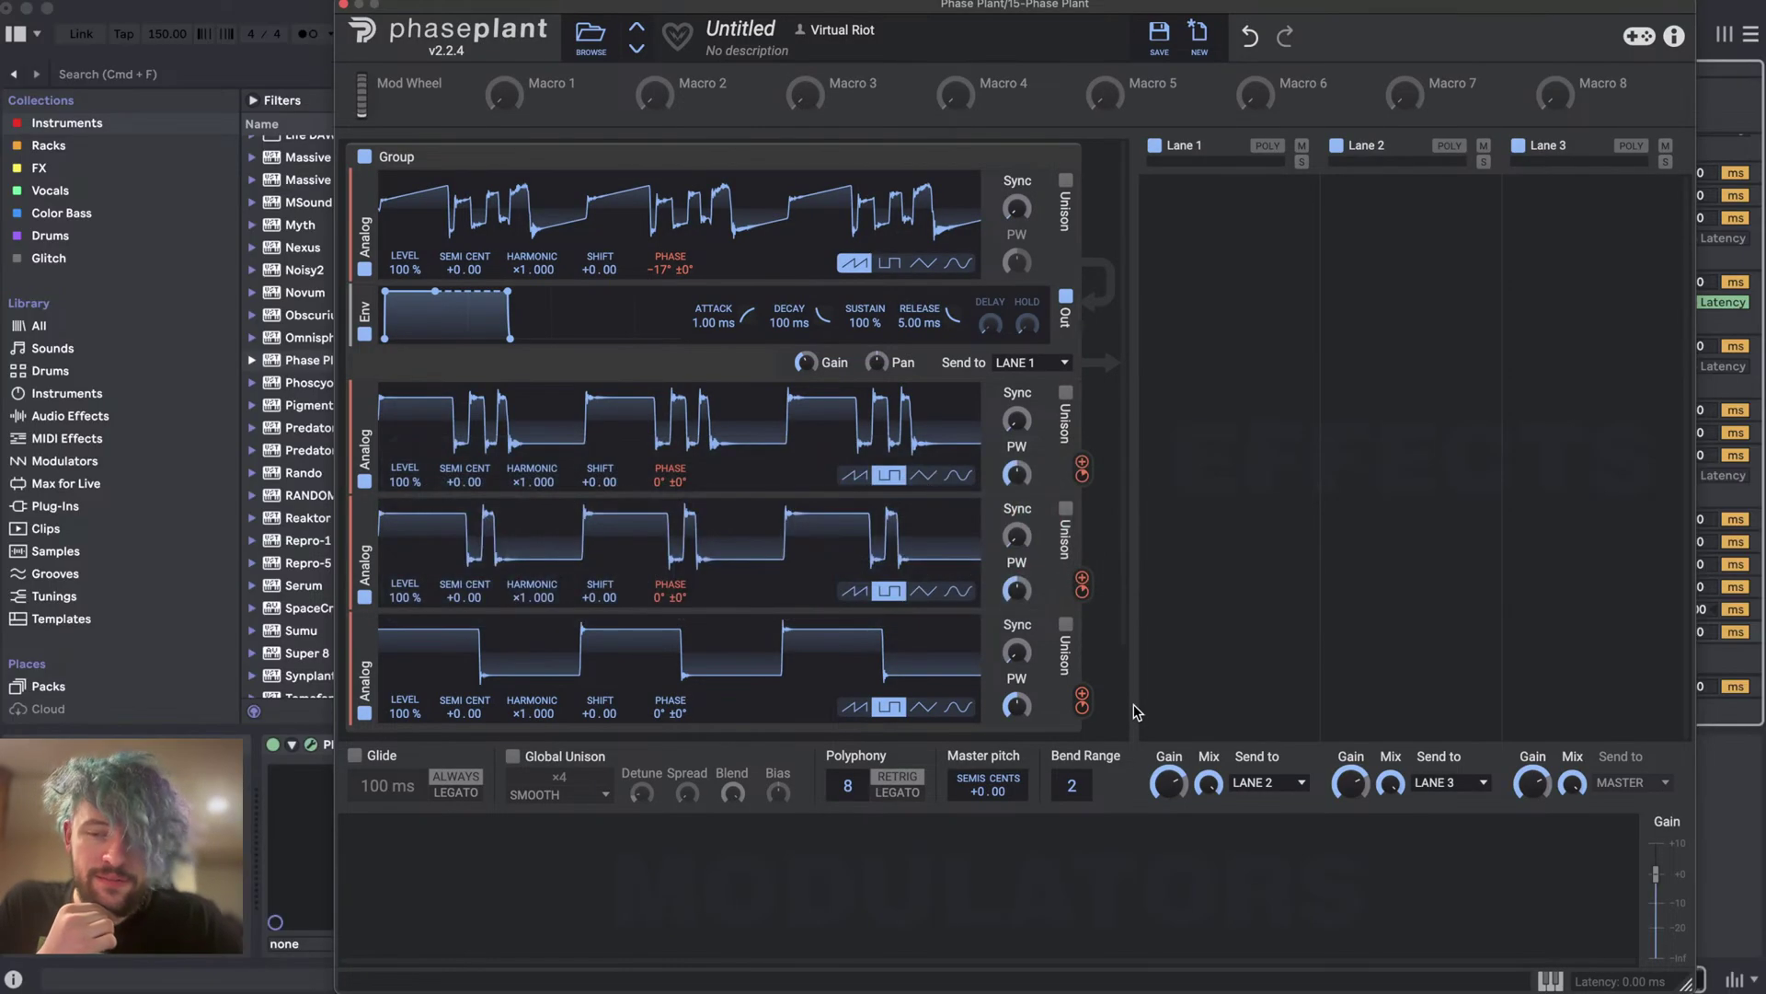
pyautogui.moveTo(1337, 11); pyautogui.dragTo(1121, 11)
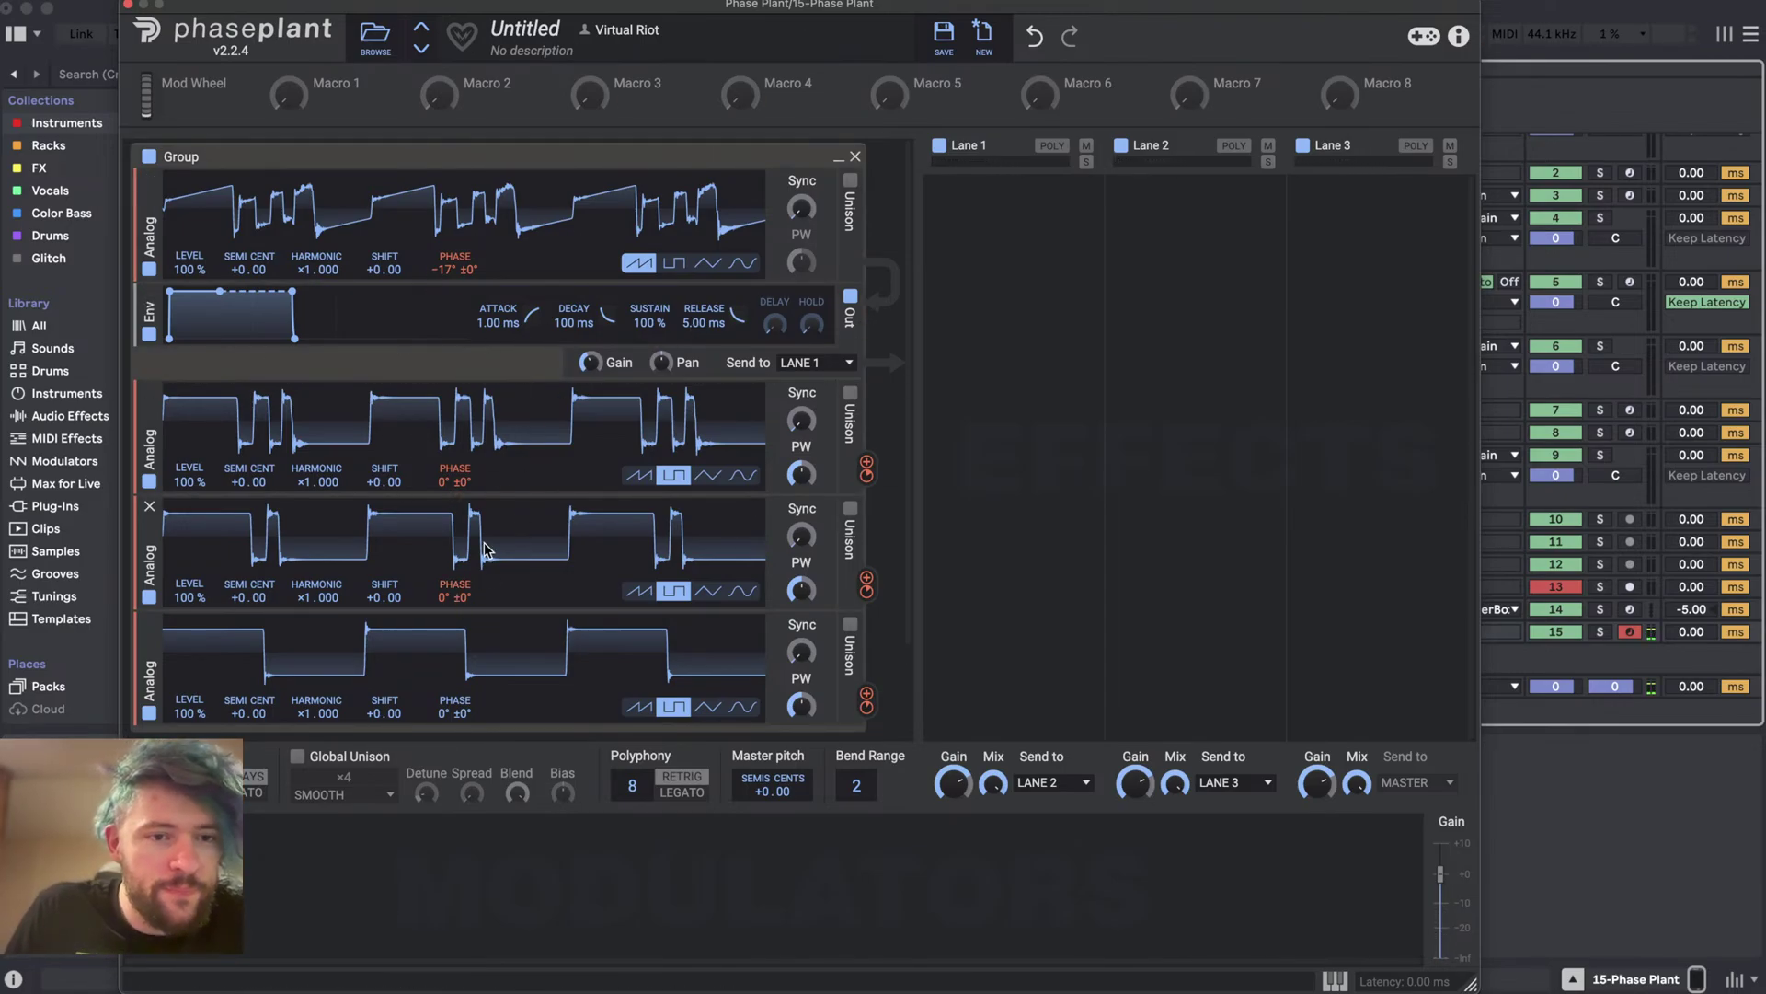
# - Duplicate the fourth Analog oscillator and route the copy's output to the fourth oscillator's phase at about +20°
pyautogui.moveTo(454, 283)
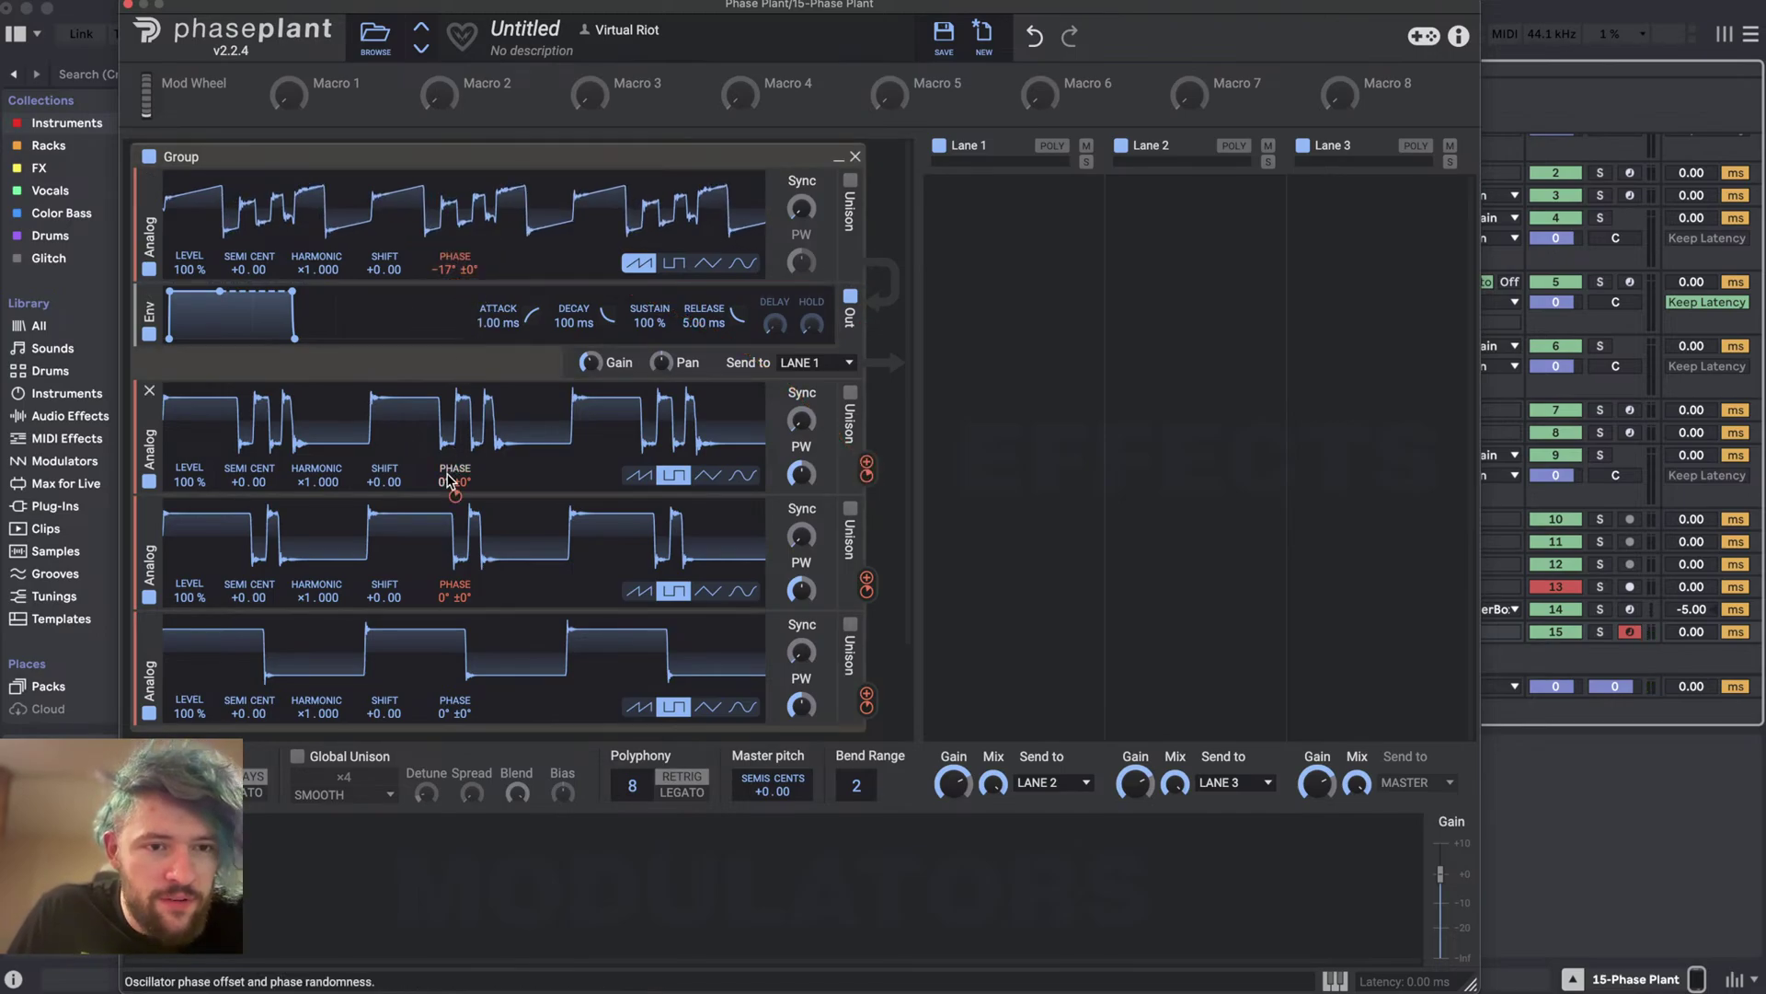
pyautogui.moveTo(455, 495)
pyautogui.moveTo(454, 611)
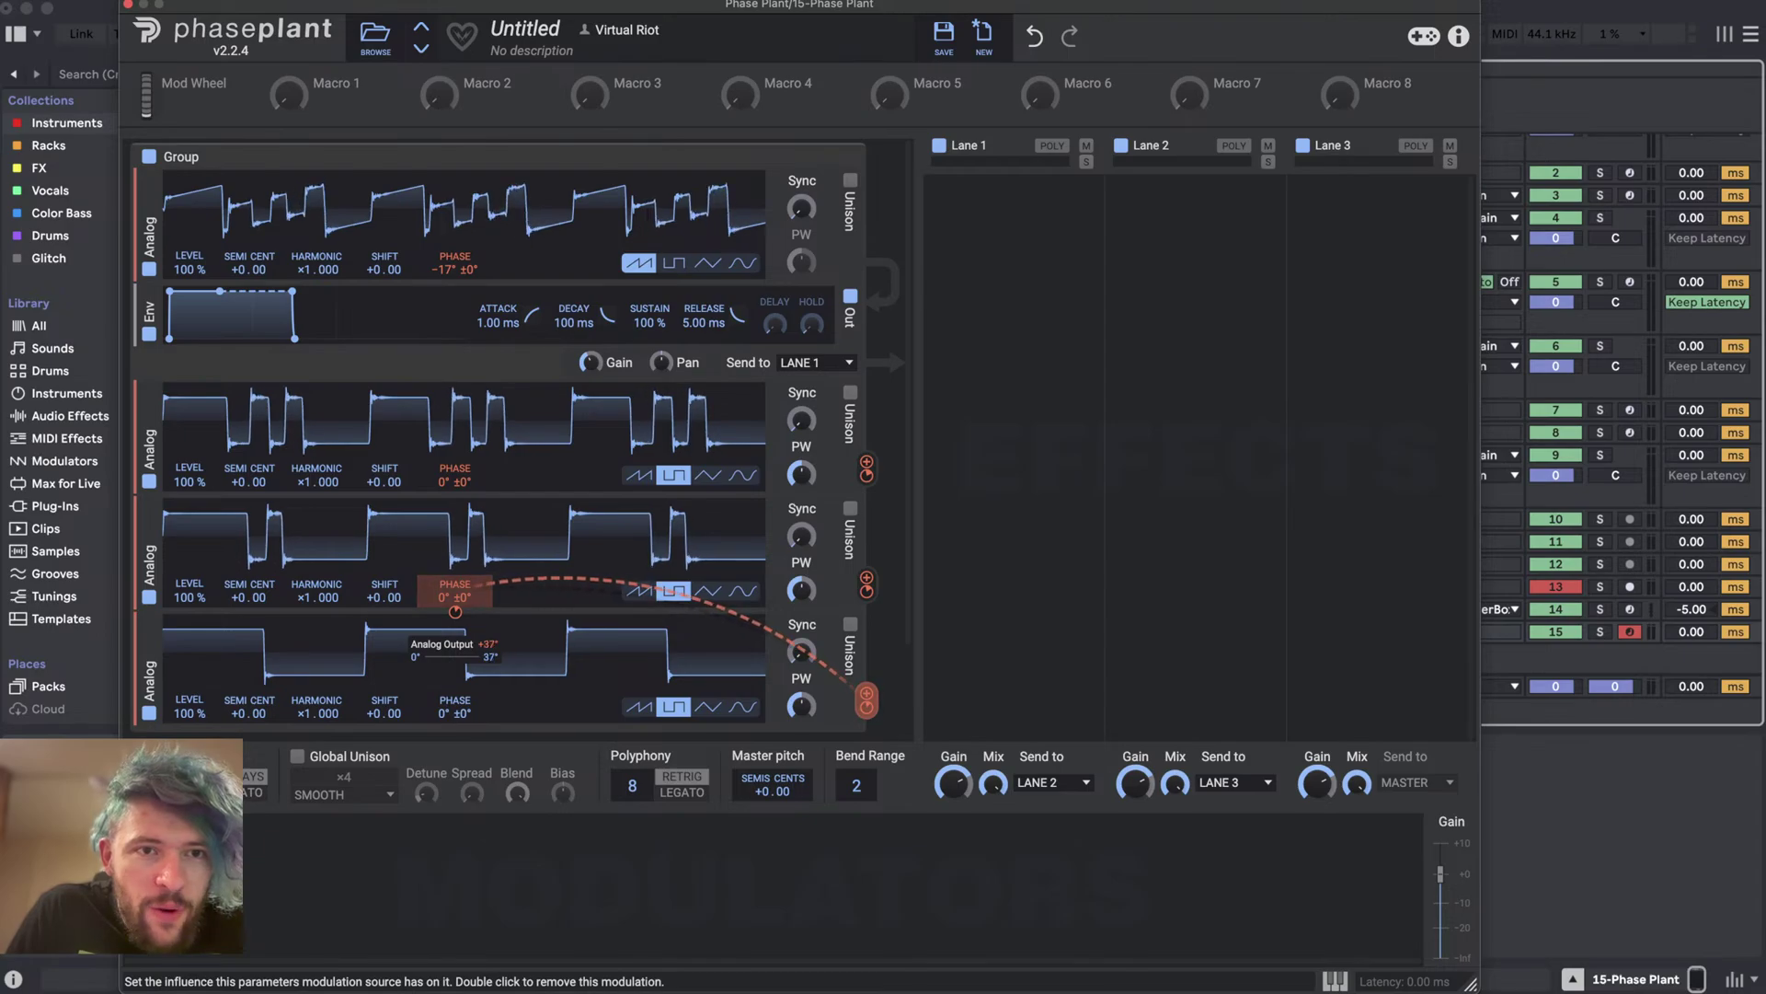
pyautogui.scroll(-3, 568, 576)
pyautogui.moveTo(159, 576); pyautogui.dragTo(161, 644)
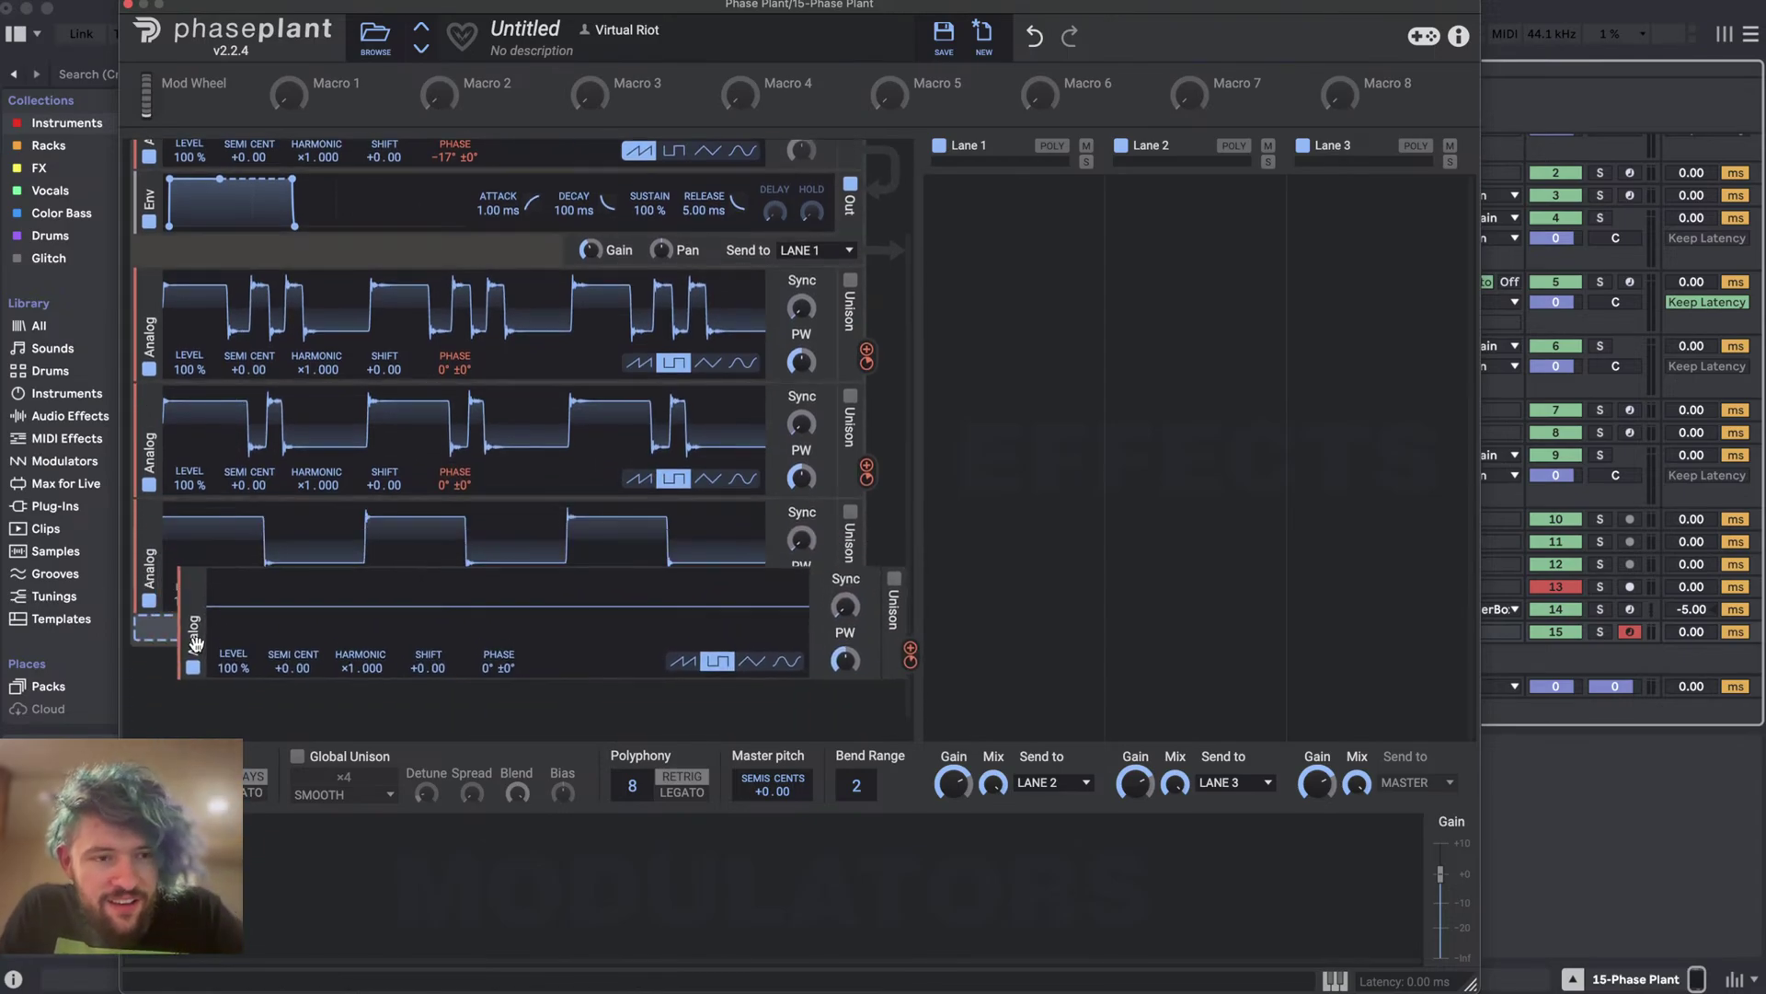
pyautogui.moveTo(863, 711); pyautogui.dragTo(668, 667)
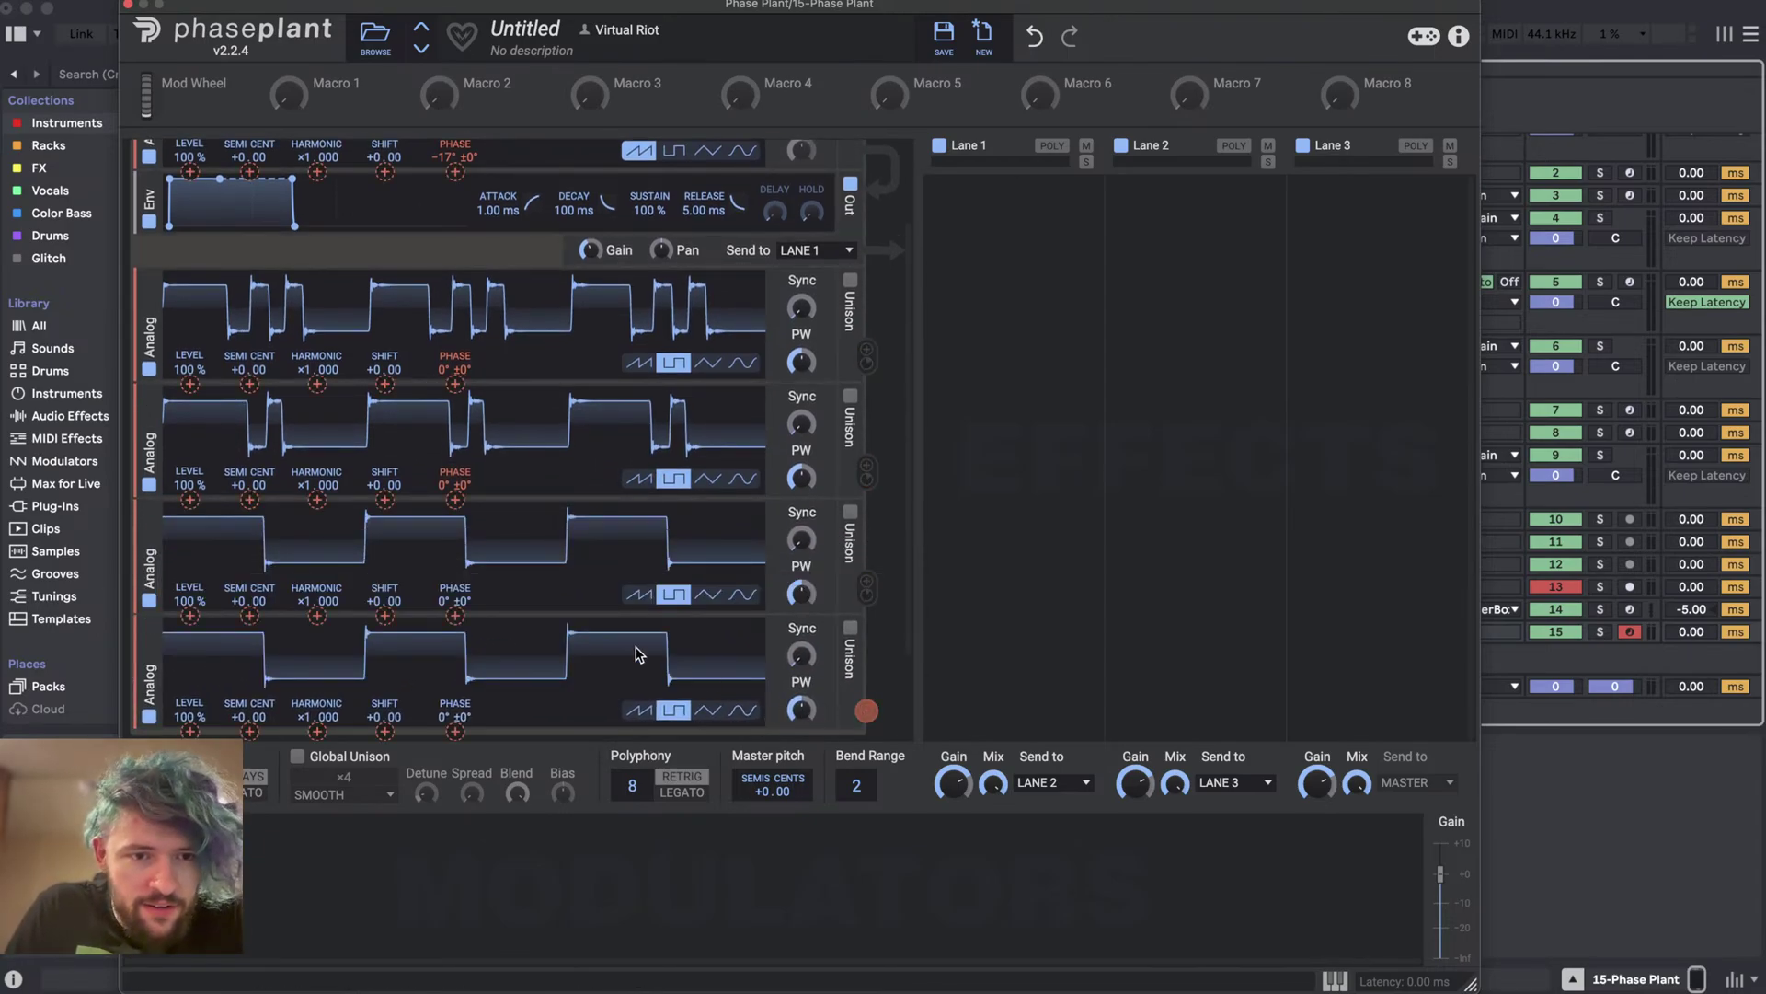
pyautogui.moveTo(477, 627); pyautogui.dragTo(454, 616)
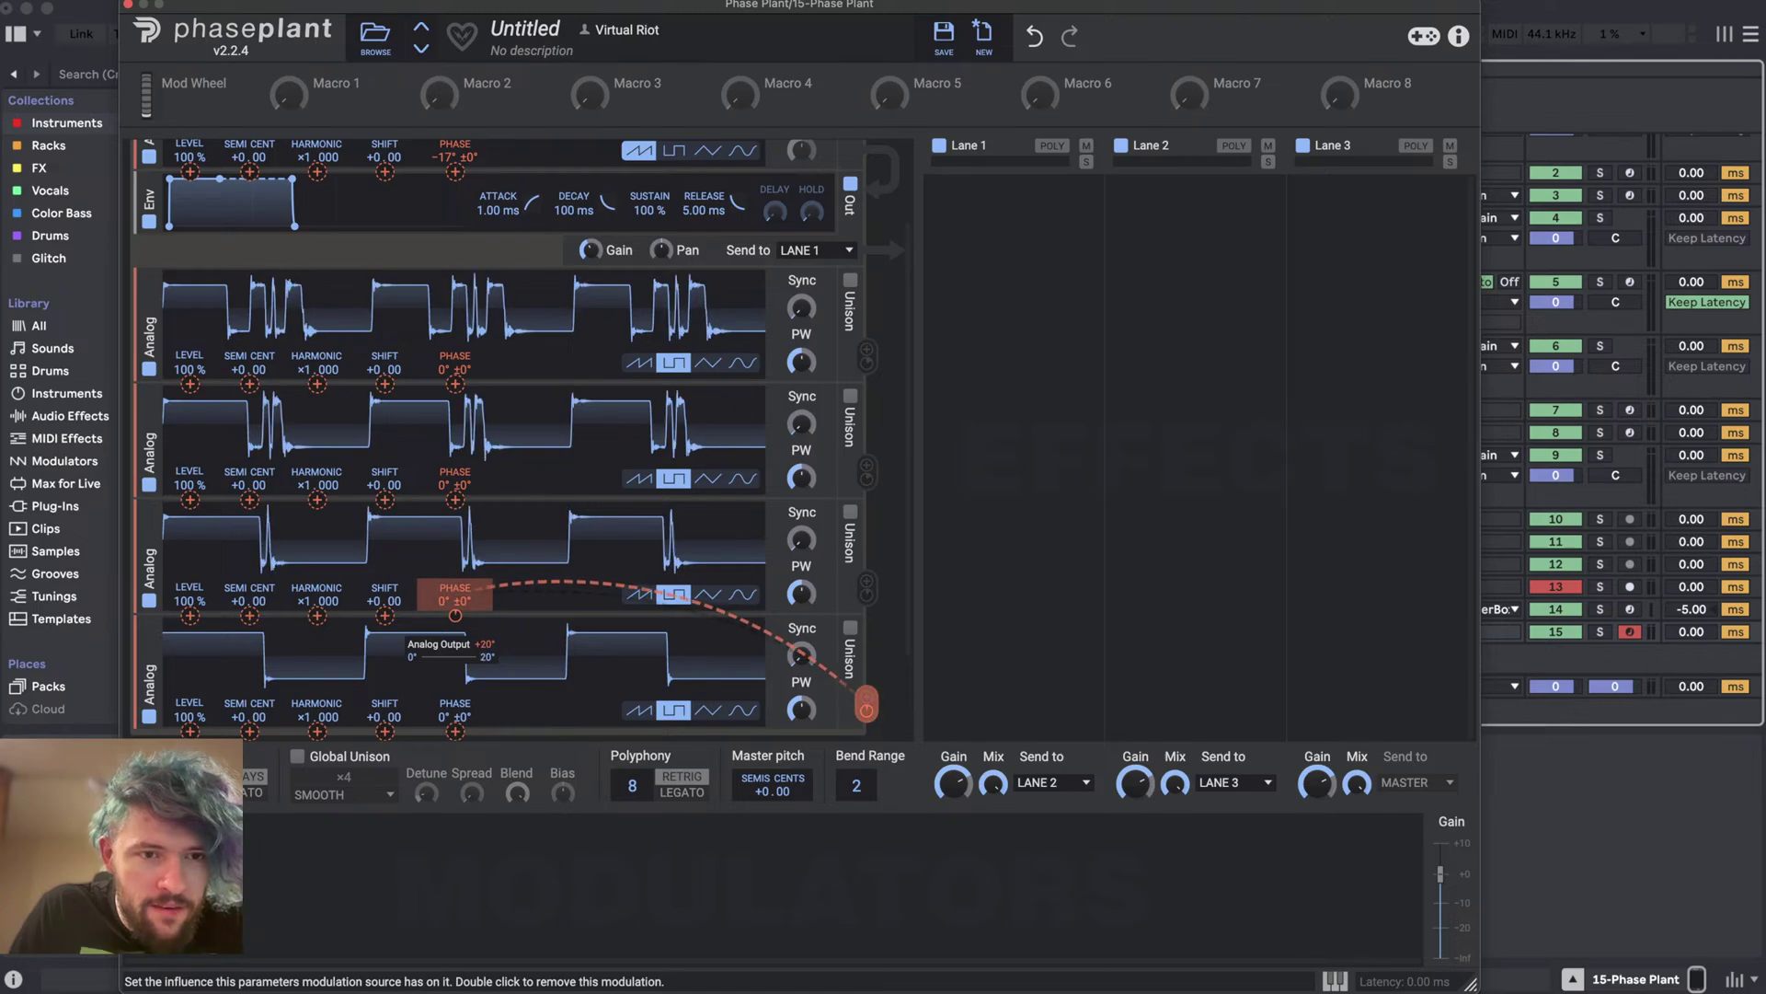
# - Set the phase offset to −8° on the third oscillator, −16° on the second and −26° on the first
pyautogui.scroll(2, 459, 624)
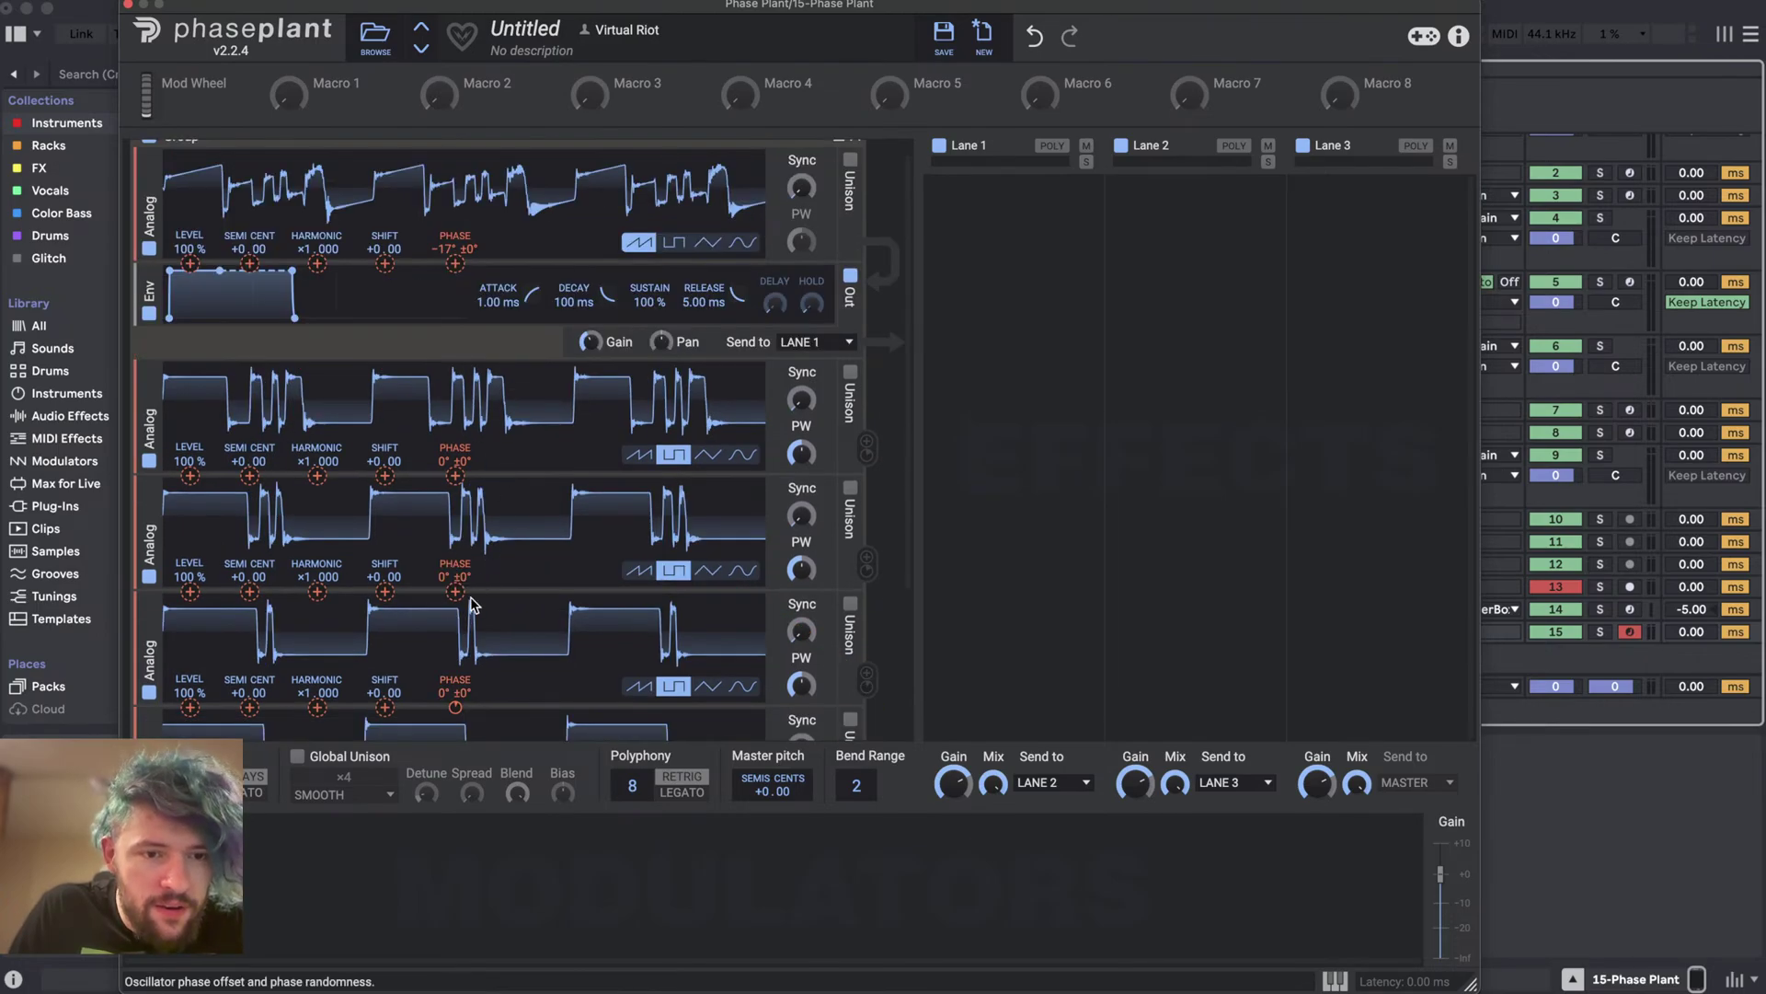
pyautogui.moveTo(453, 702)
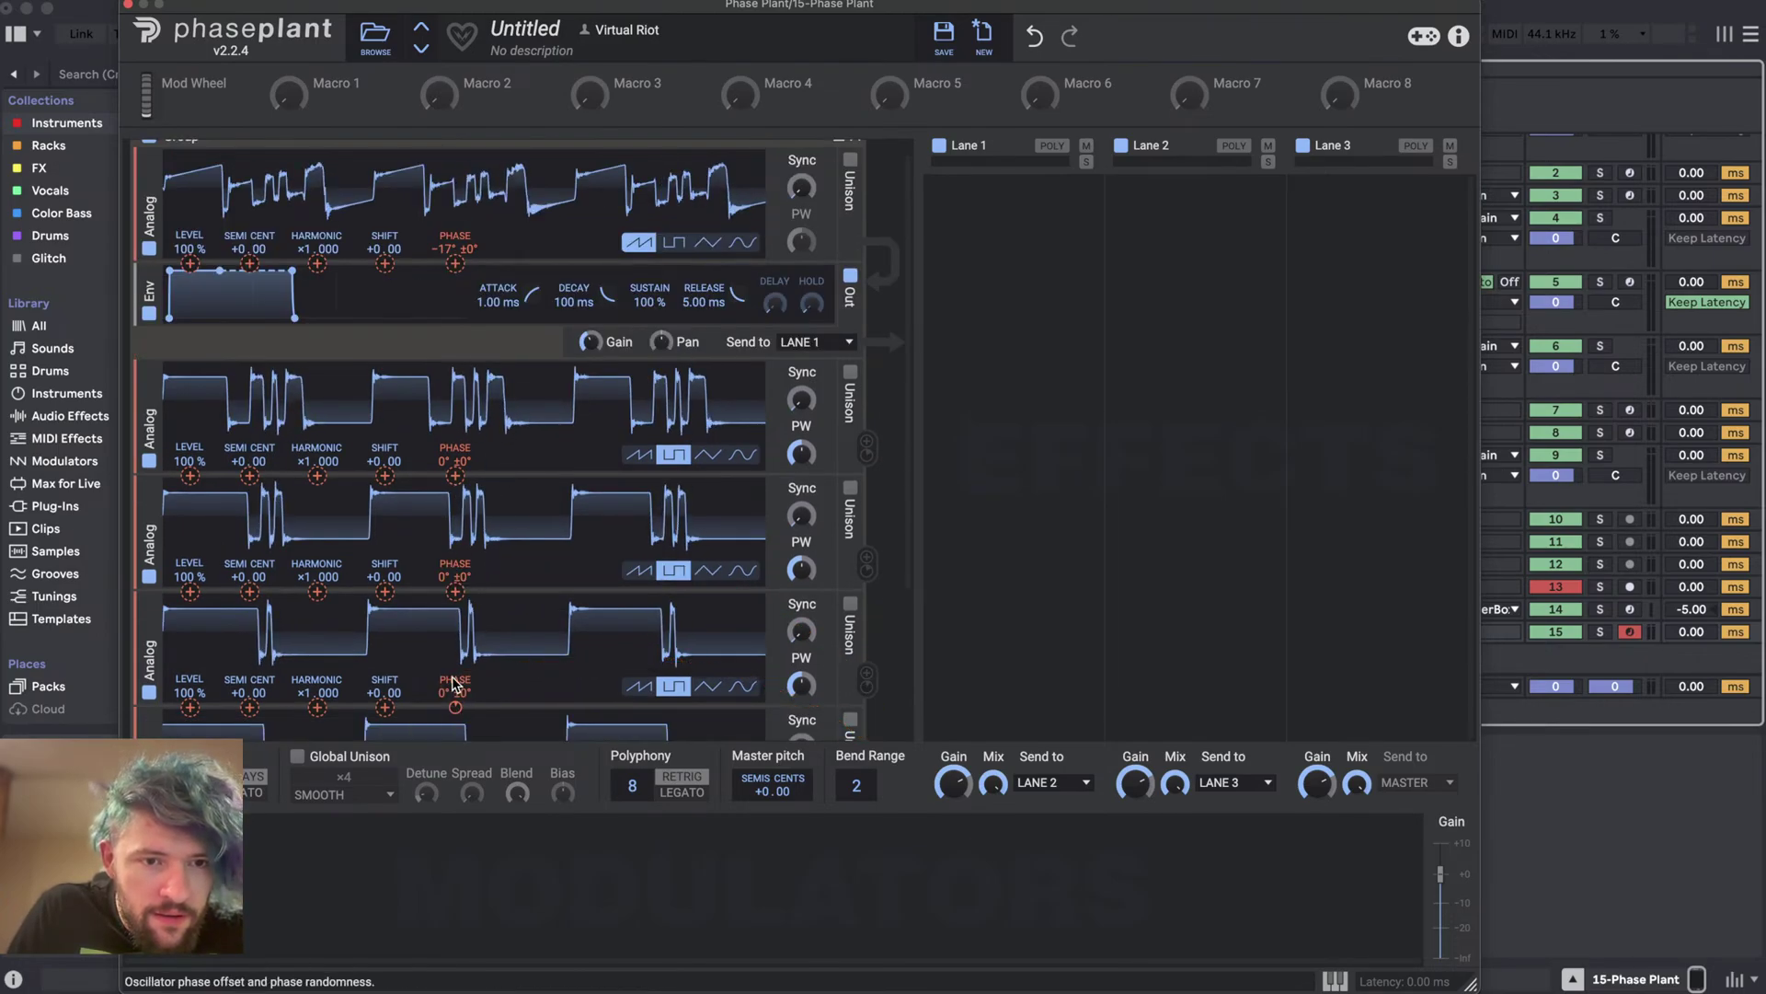
pyautogui.moveTo(455, 576); pyautogui.dragTo(455, 588)
pyautogui.moveTo(455, 454); pyautogui.dragTo(455, 475)
pyautogui.moveTo(455, 244); pyautogui.dragTo(455, 253)
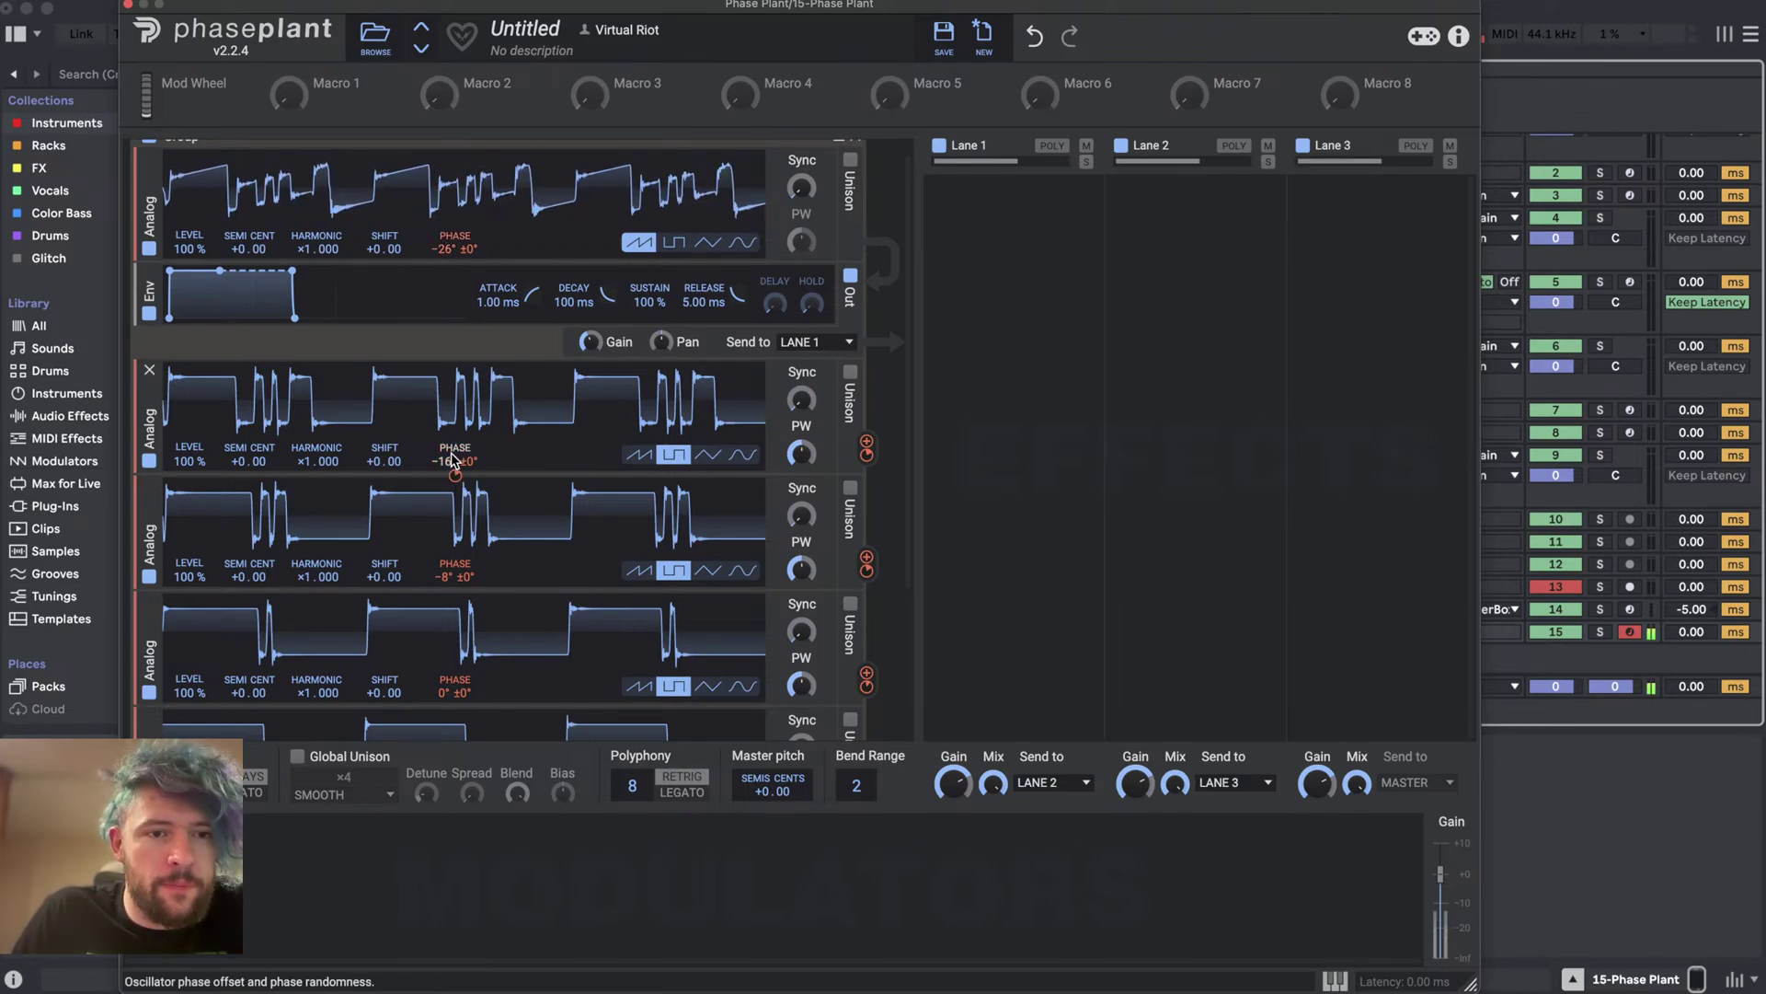
# - Adjust the phase modulation amounts on the first three oscillators, to about +49° on the second and +40° on the third
pyautogui.moveTo(866, 557); pyautogui.dragTo(455, 454)
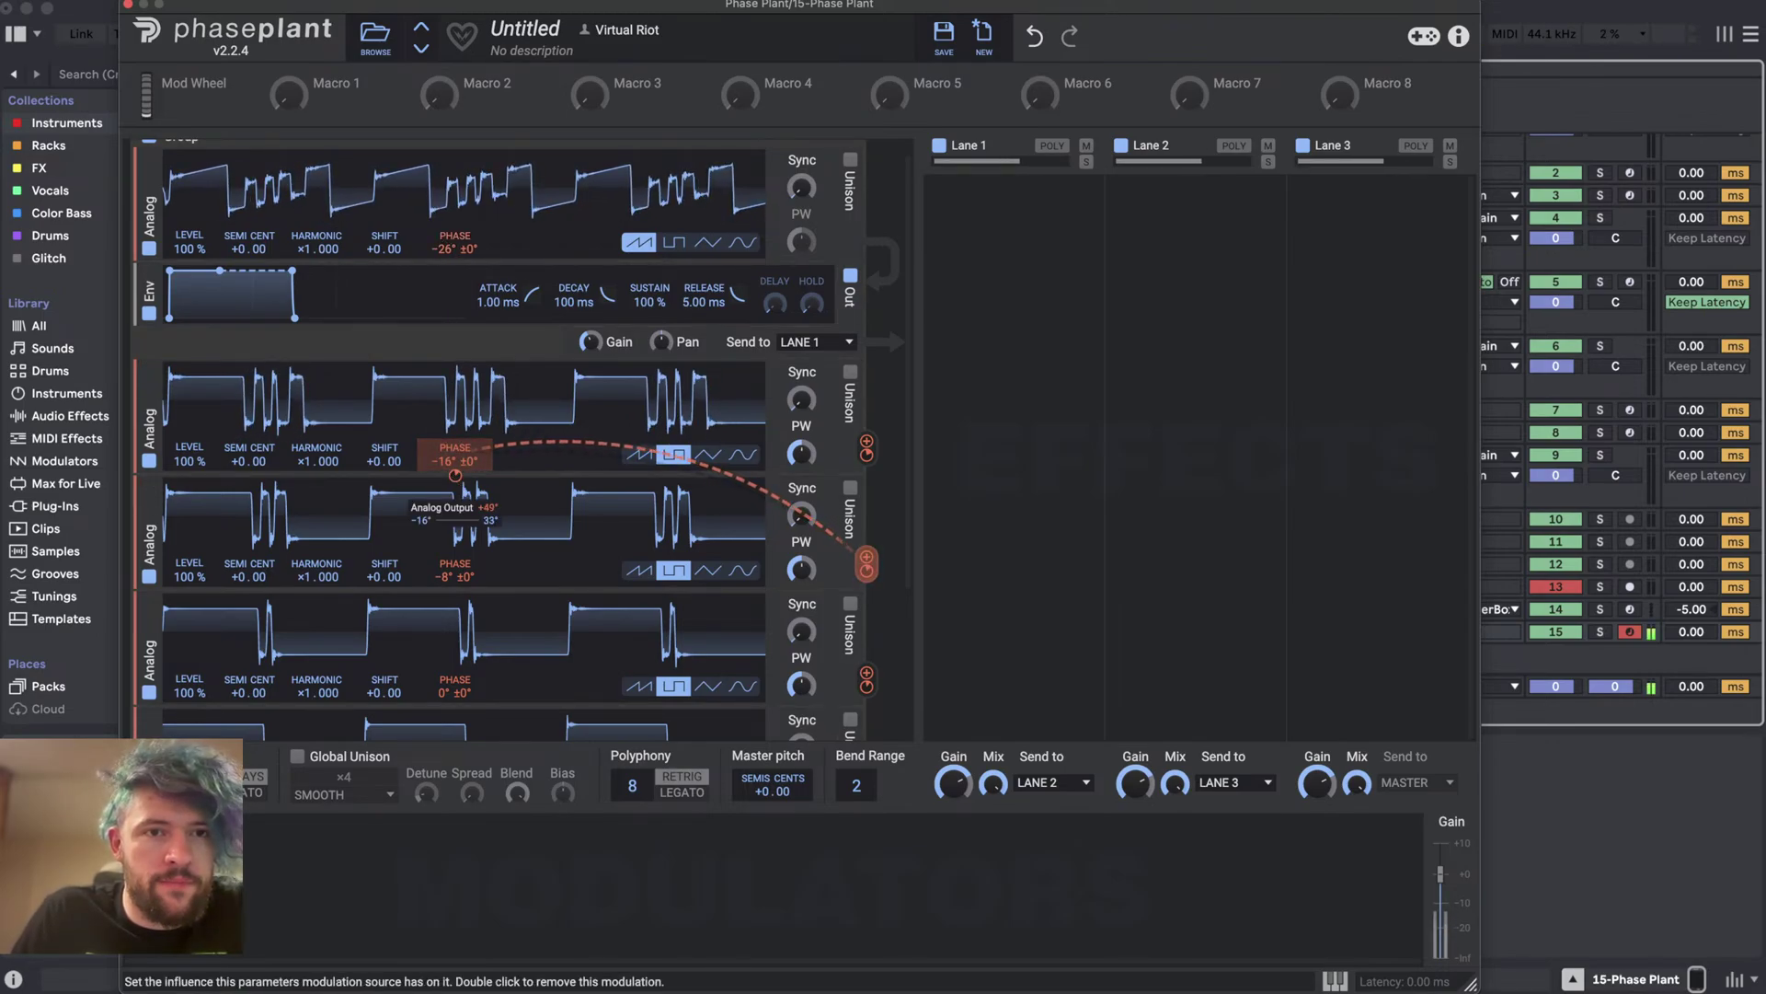
pyautogui.doubleClick(455, 476)
pyautogui.moveTo(867, 680); pyautogui.dragTo(456, 569)
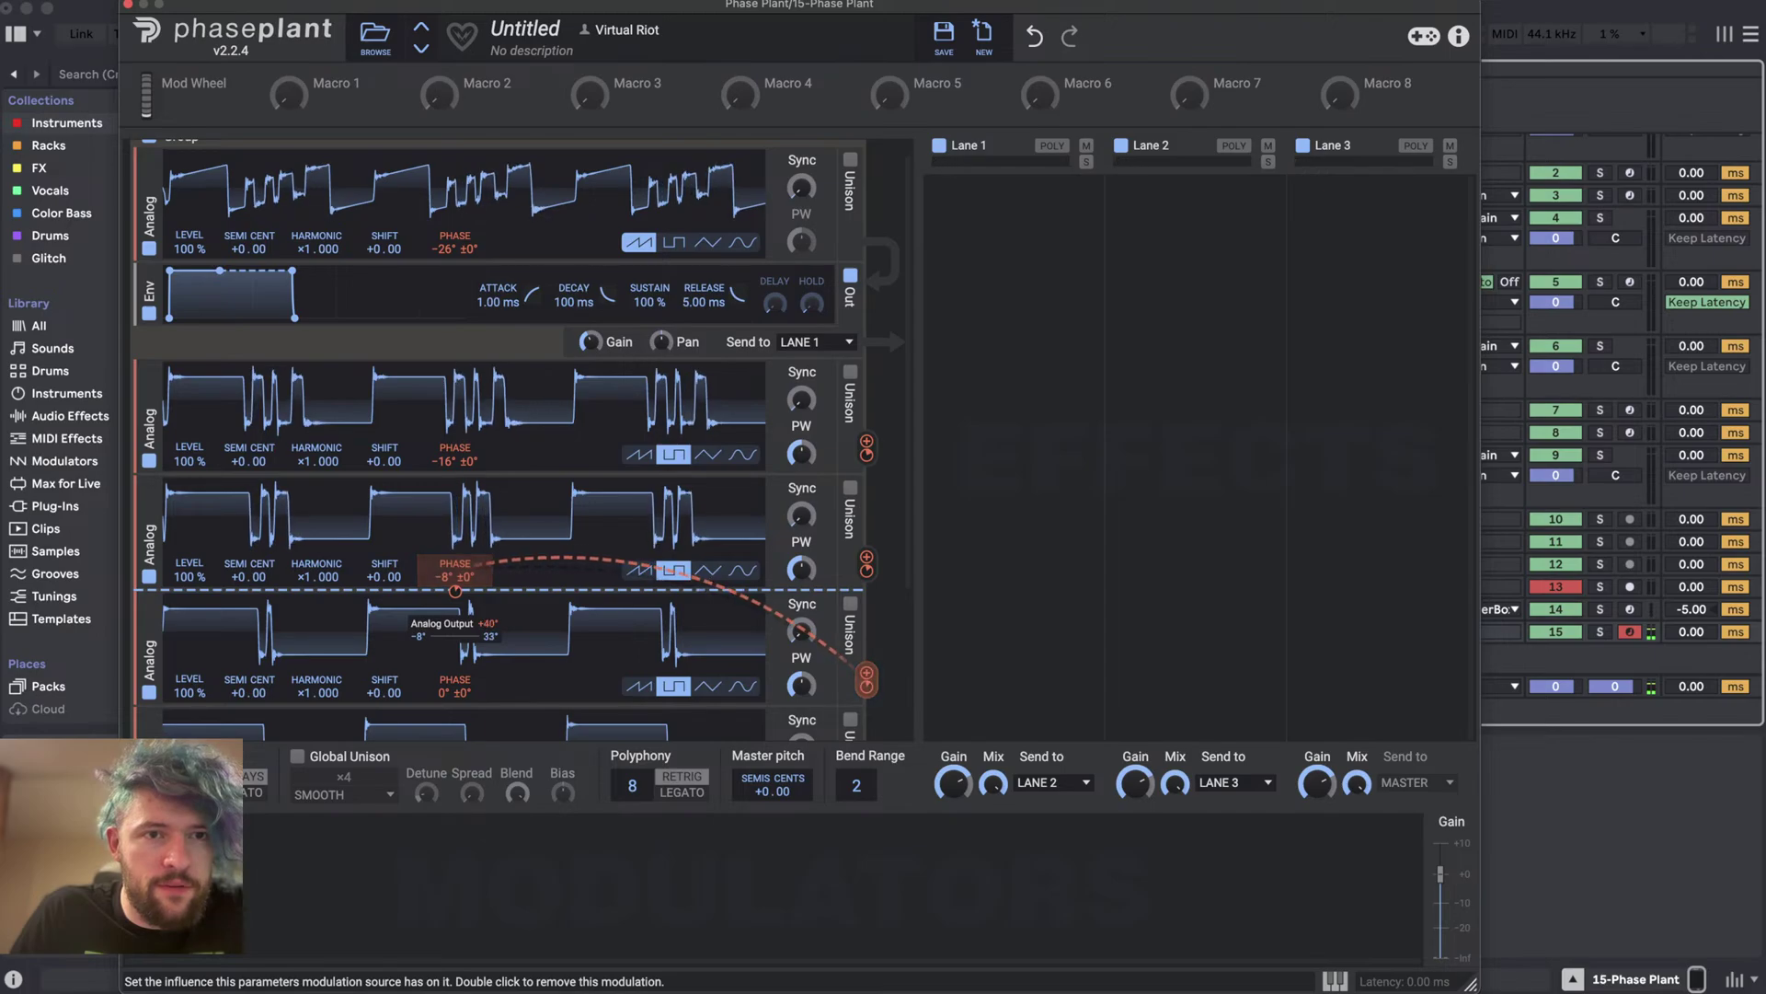
pyautogui.doubleClick(455, 590)
pyautogui.moveTo(867, 448); pyautogui.dragTo(455, 253)
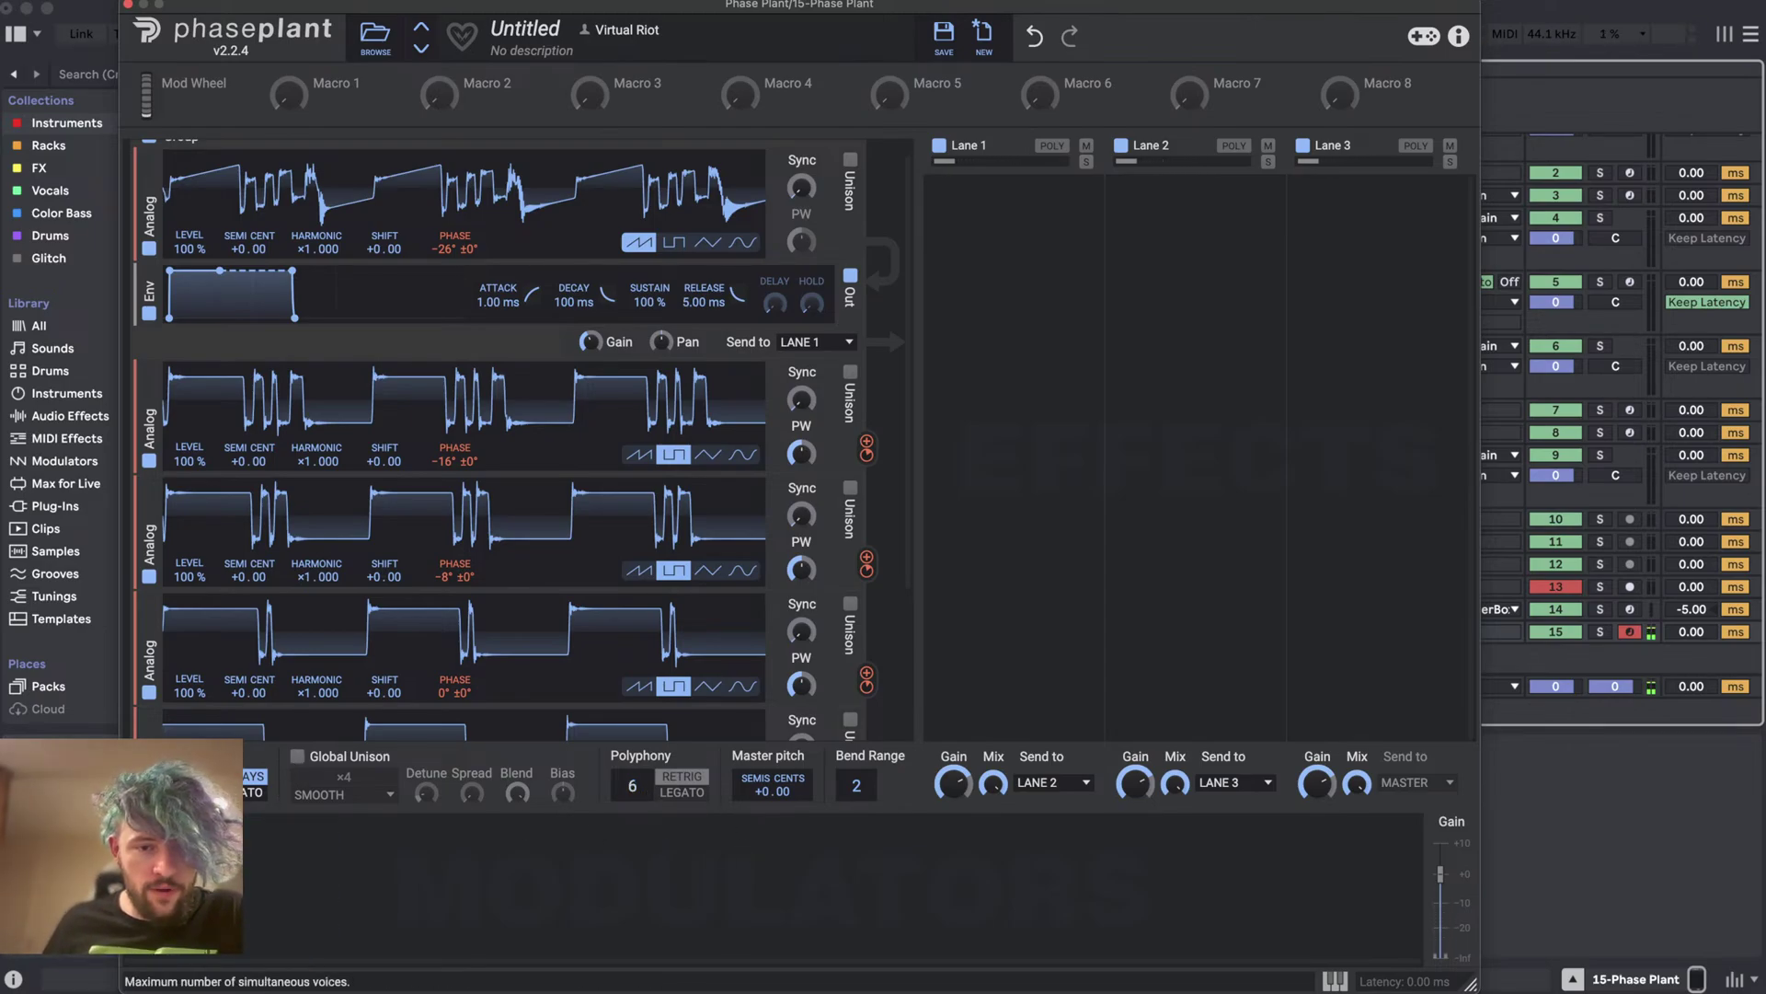
# - Set the polyphony to 1 voice and switch the glide mode to legato
pyautogui.moveTo(633, 780); pyautogui.dragTo(642, 793)
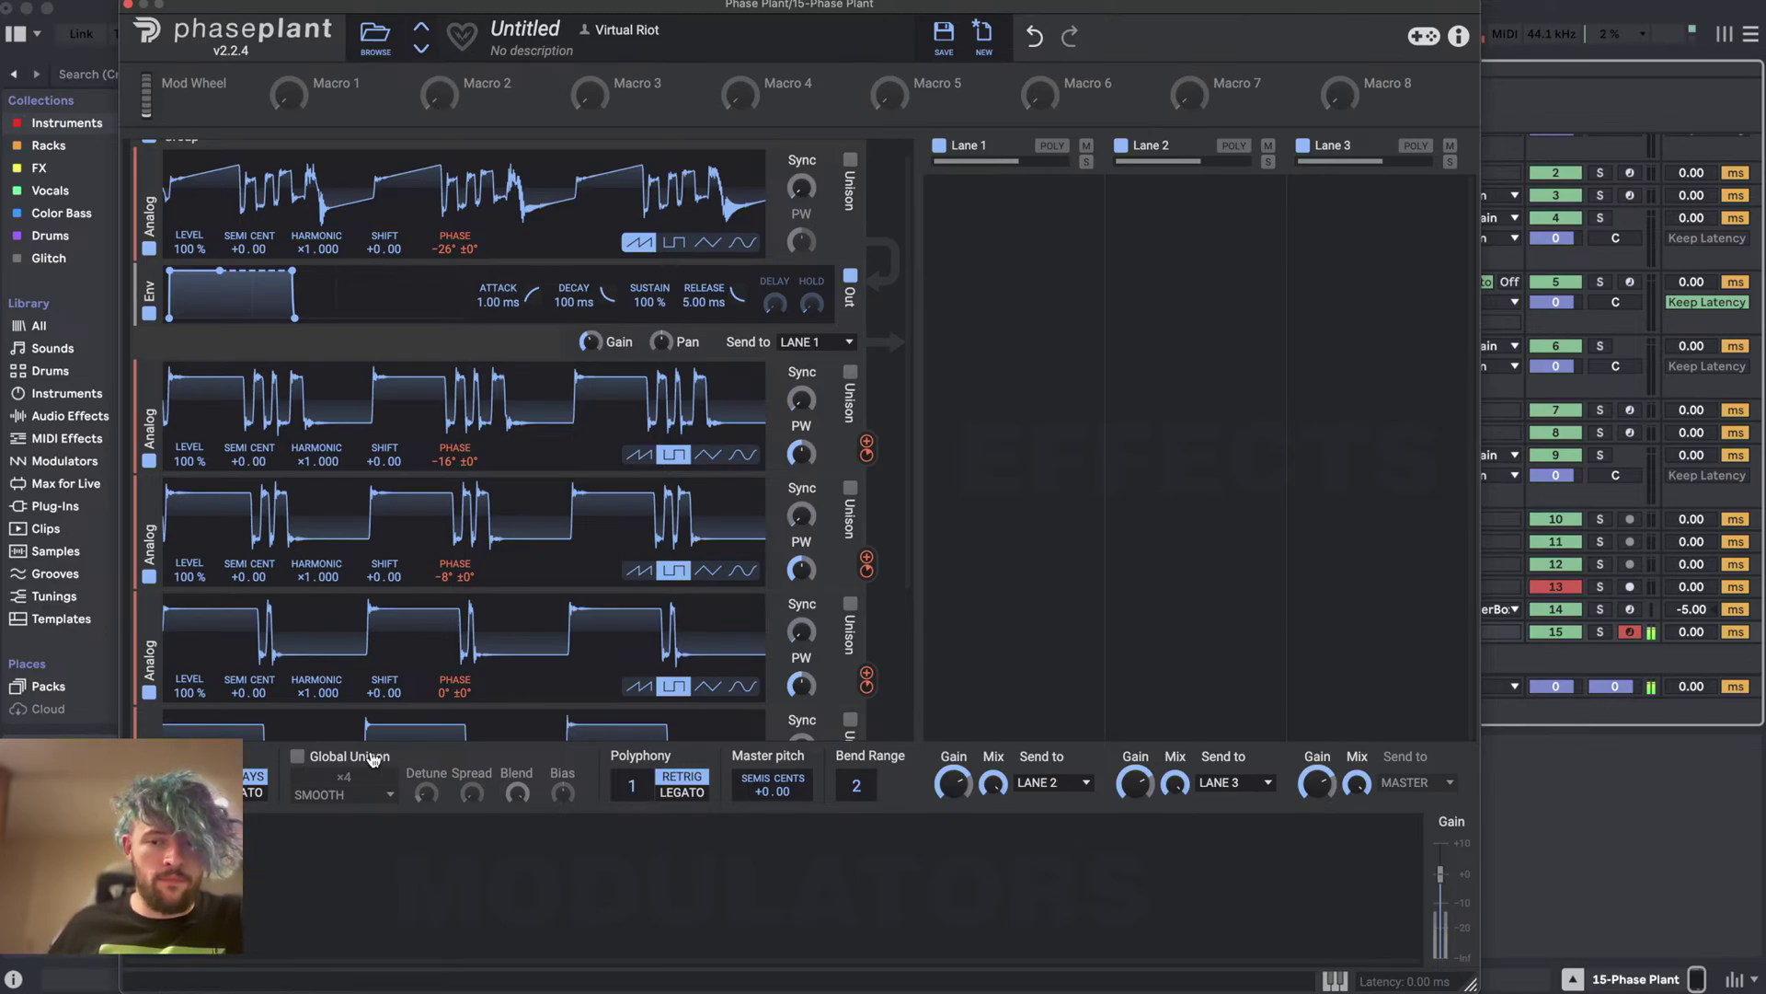
pyautogui.click(254, 792)
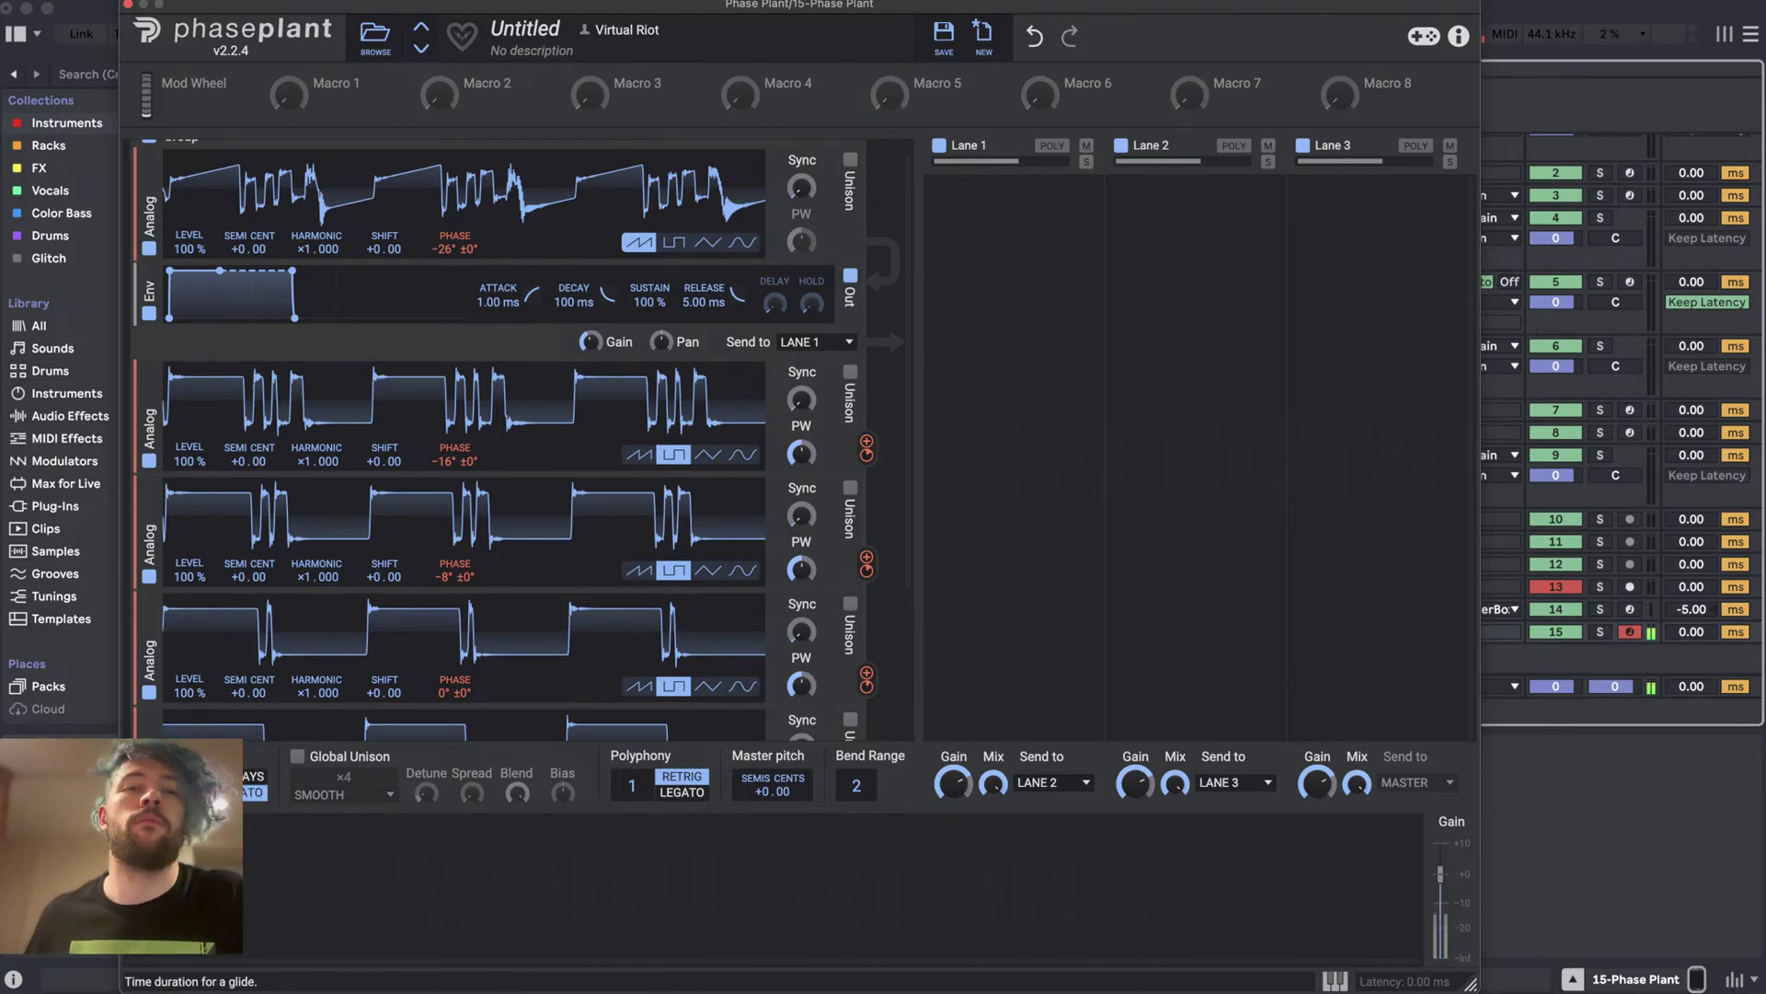
# - Try a Comb Filter with minus polarity at about 301 Hz in Lane 1 and remove it
pyautogui.click(1074, 241)
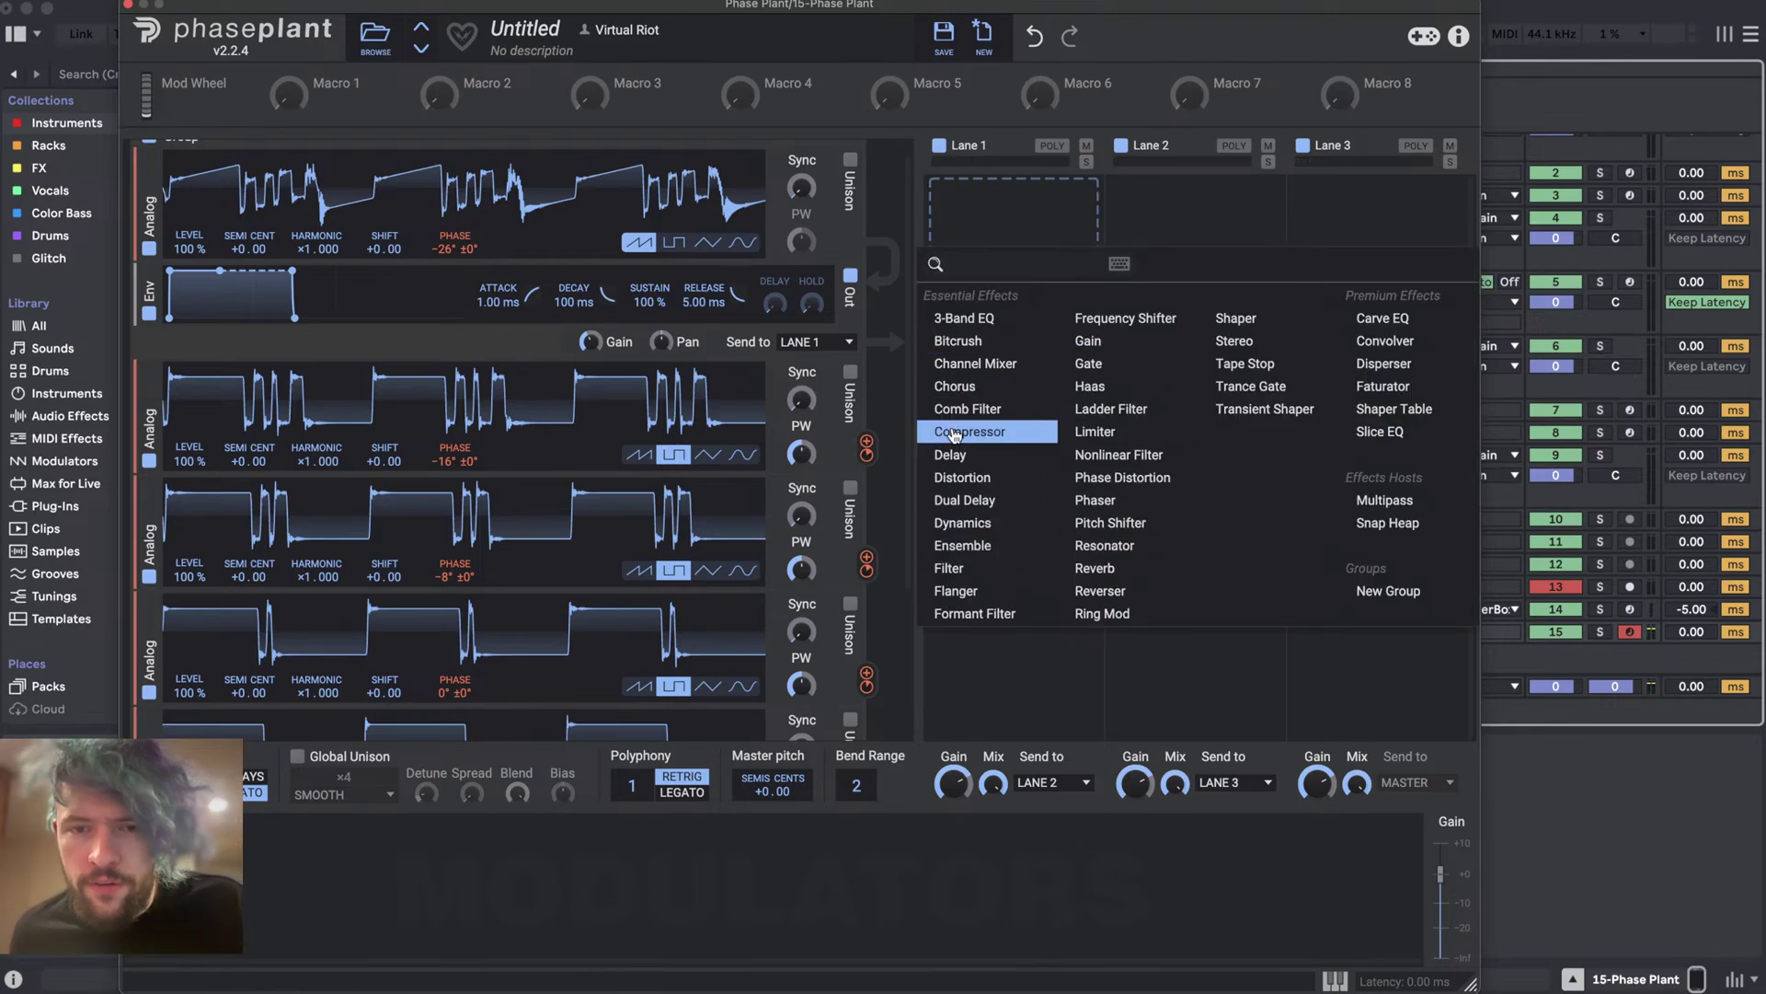
pyautogui.moveTo(1014, 233); pyautogui.dragTo(1014, 322)
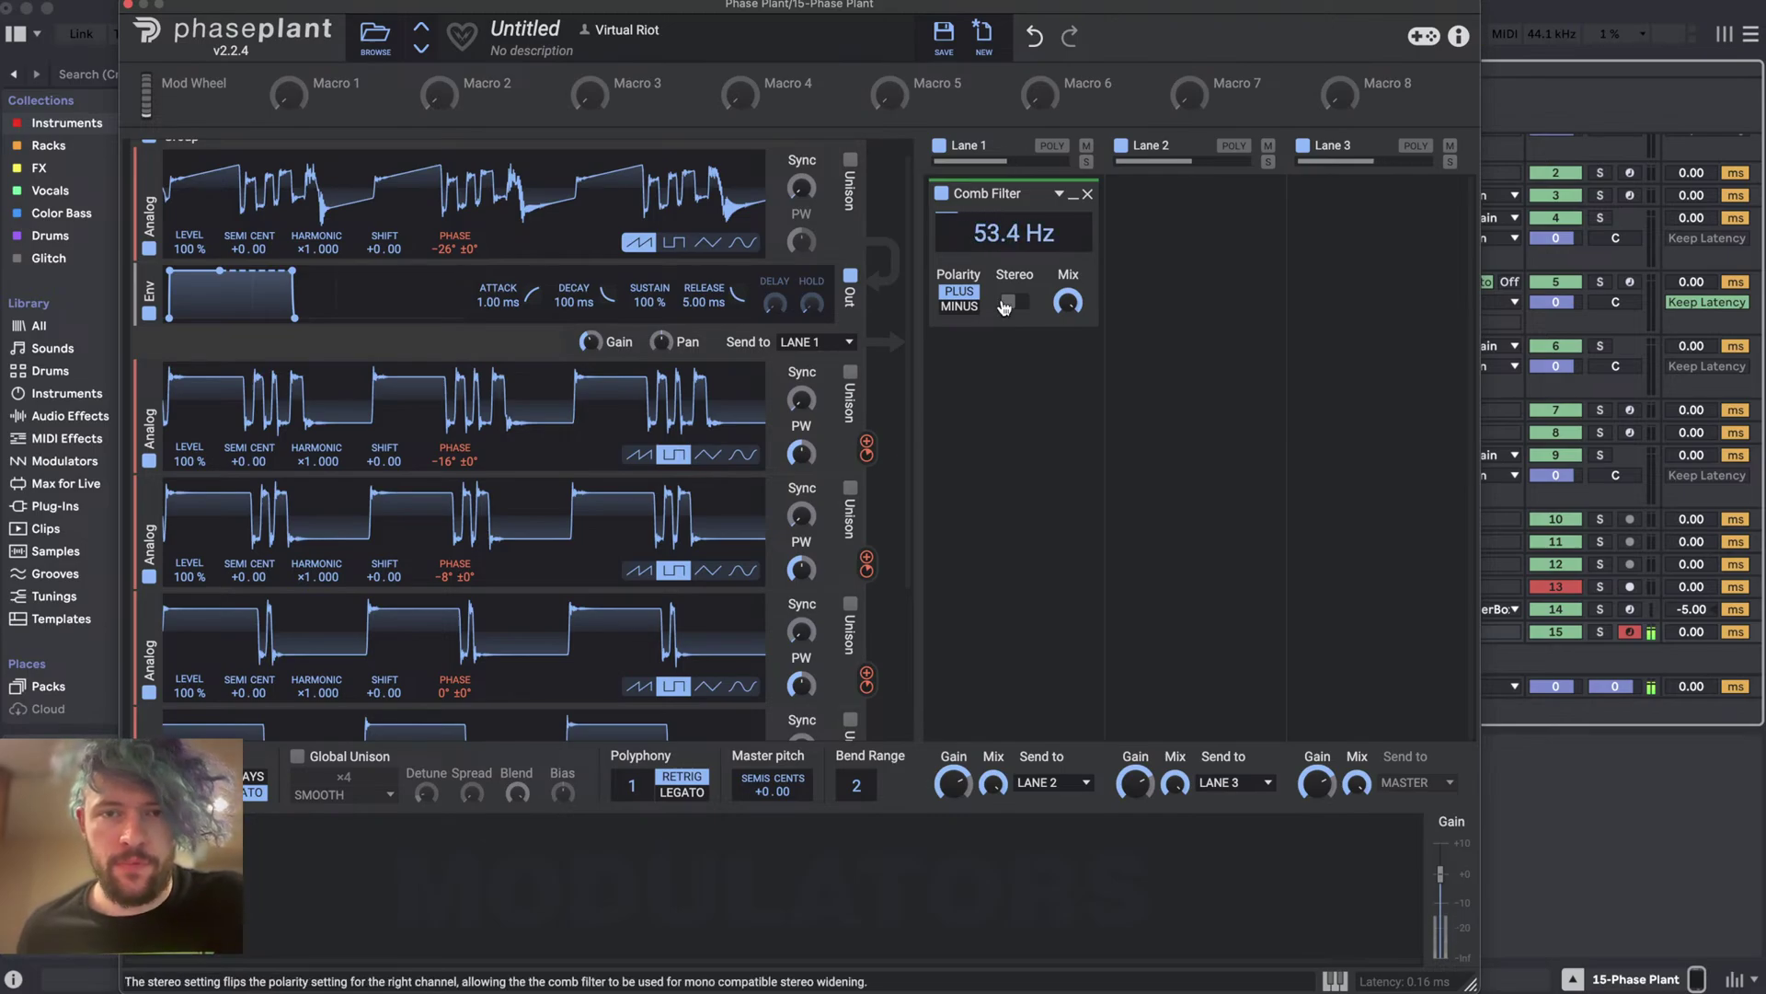
pyautogui.click(968, 306)
pyautogui.moveTo(1014, 233); pyautogui.dragTo(1014, 193)
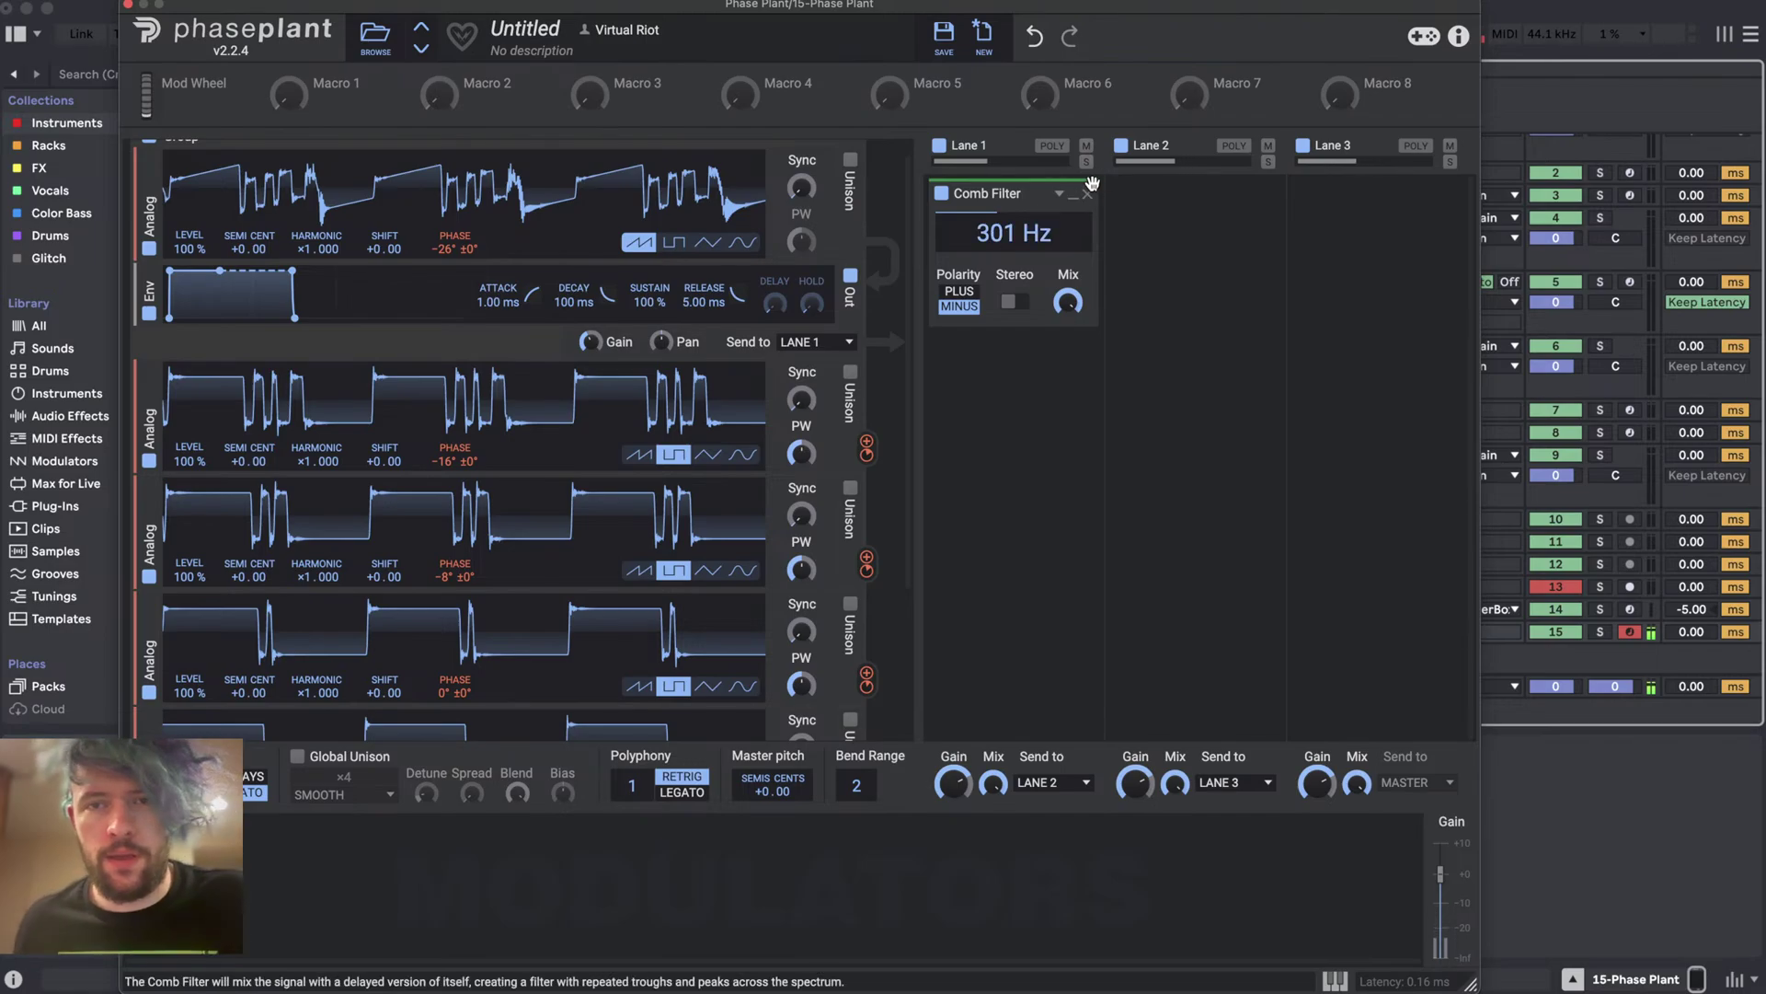
pyautogui.press('Delete')
pyautogui.click(994, 277)
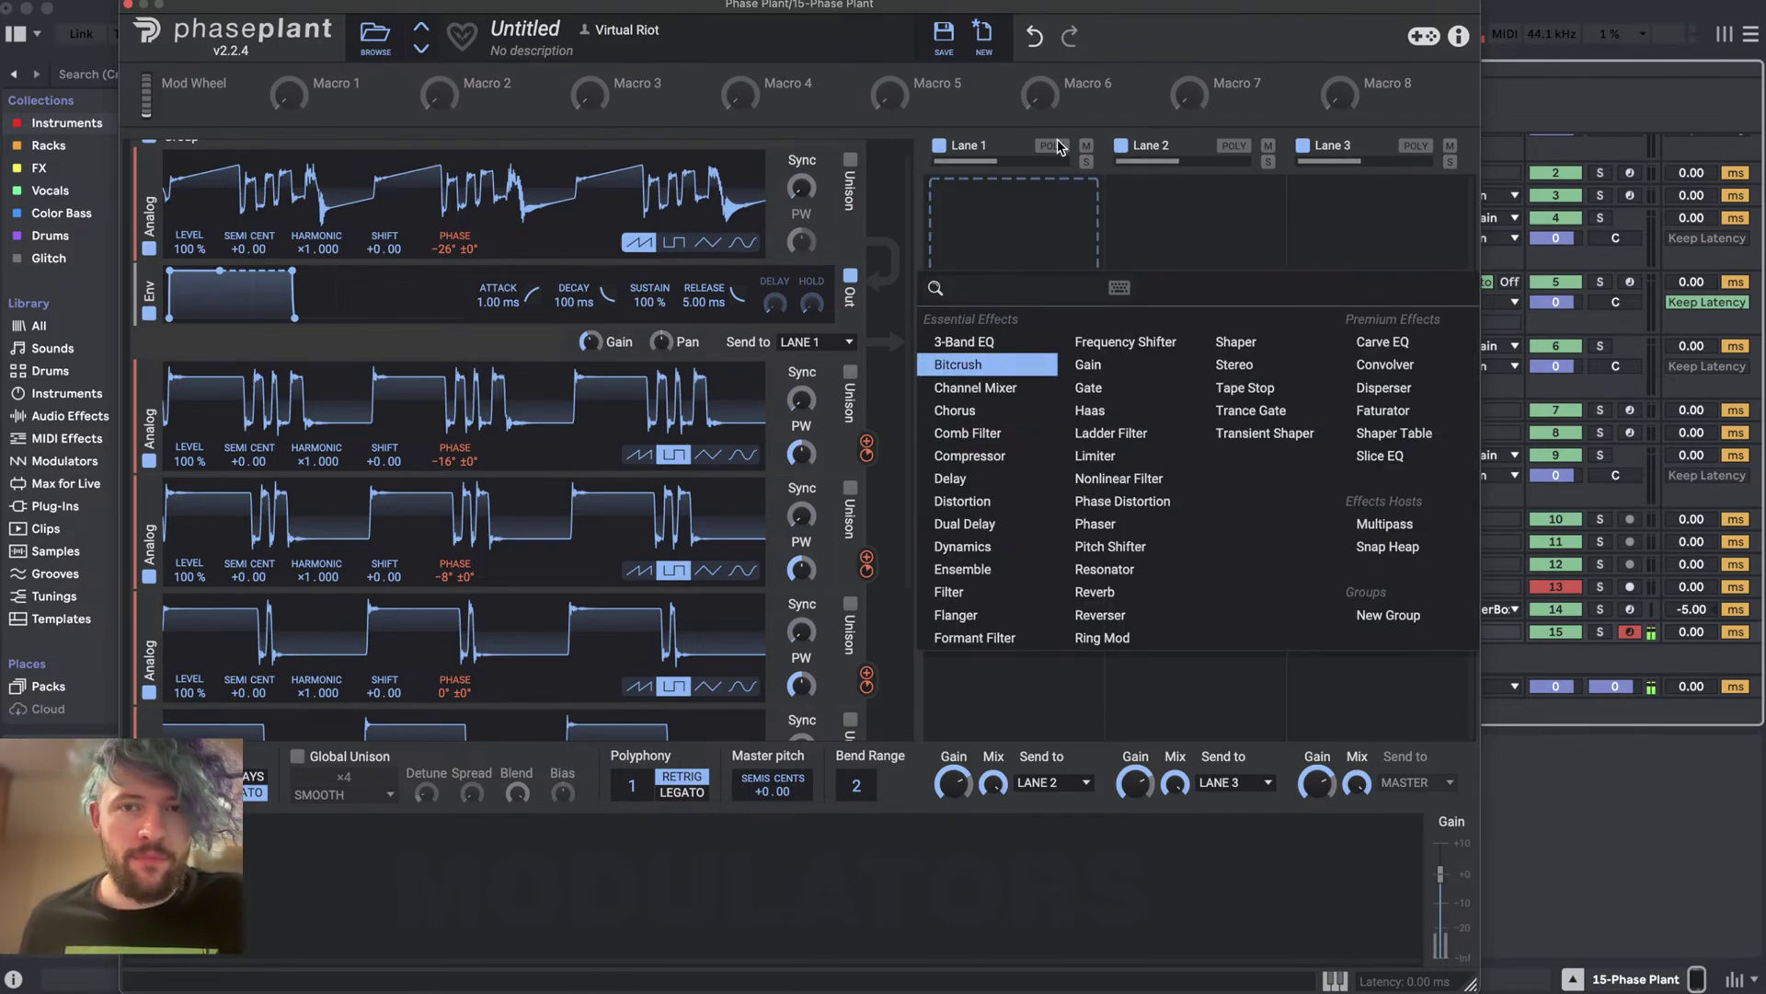
pyautogui.click(1049, 175)
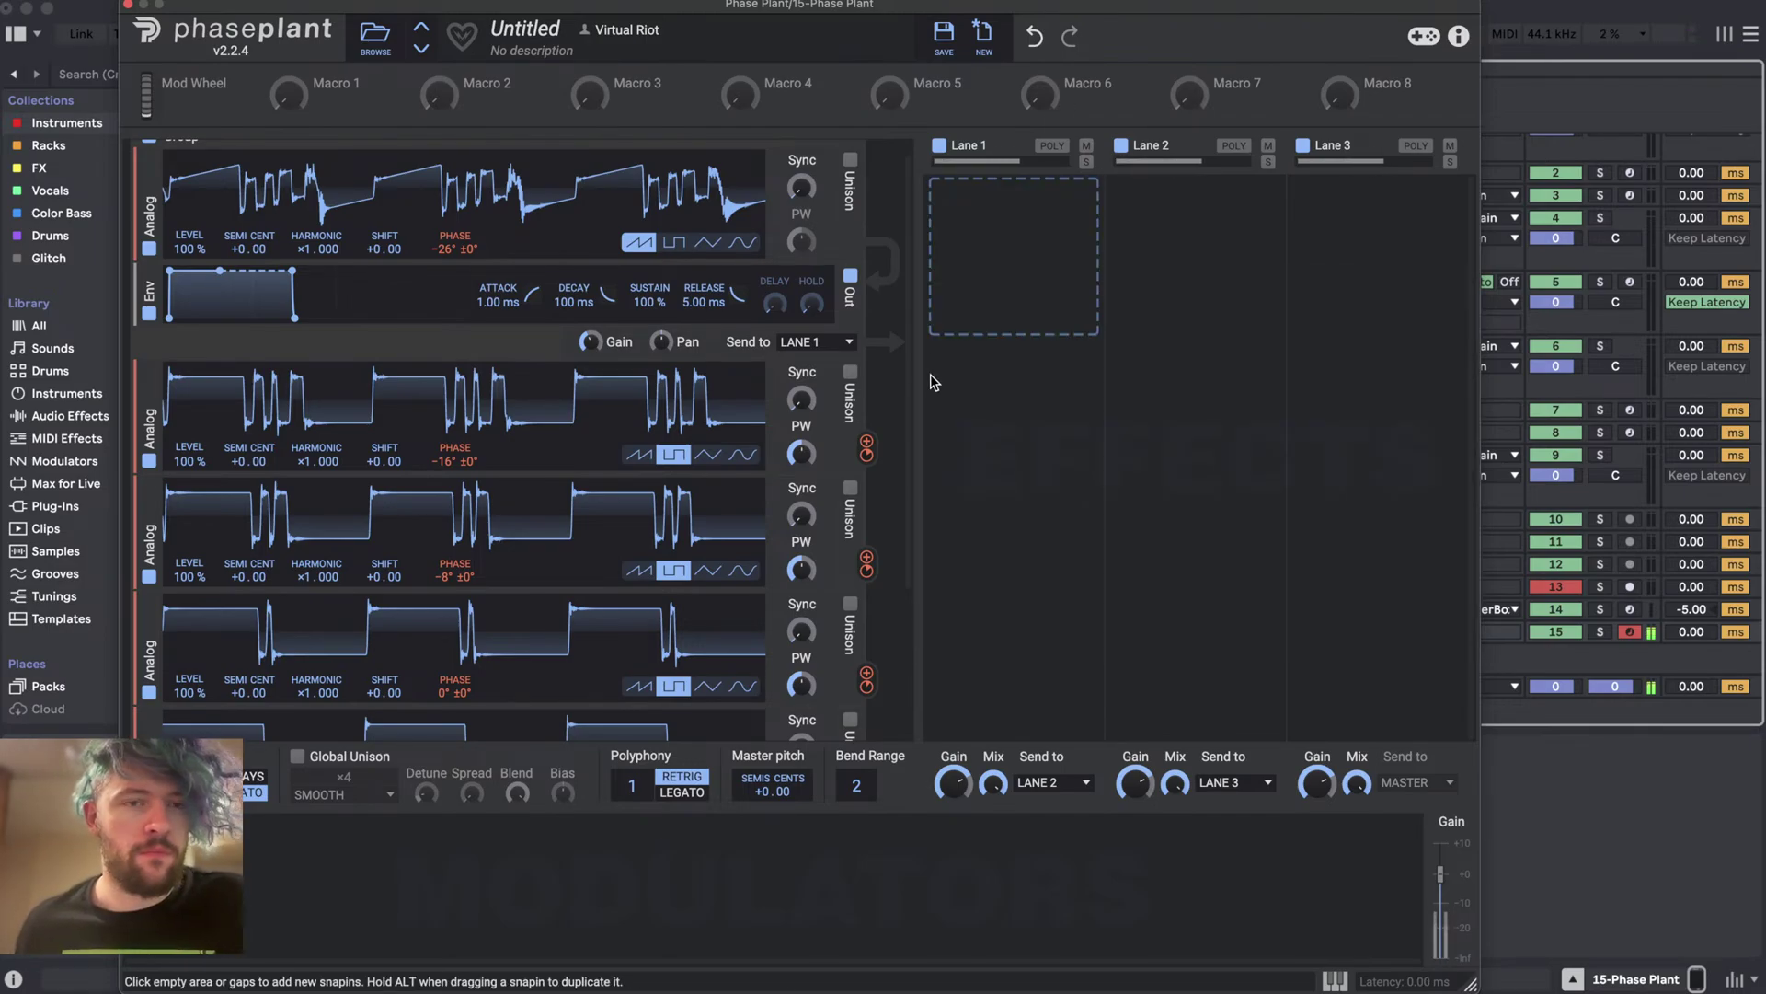
# - Move the sawtooth Analog oscillator below the group's envelope output, above the square-wave oscillators
pyautogui.scroll(-3, 603, 466)
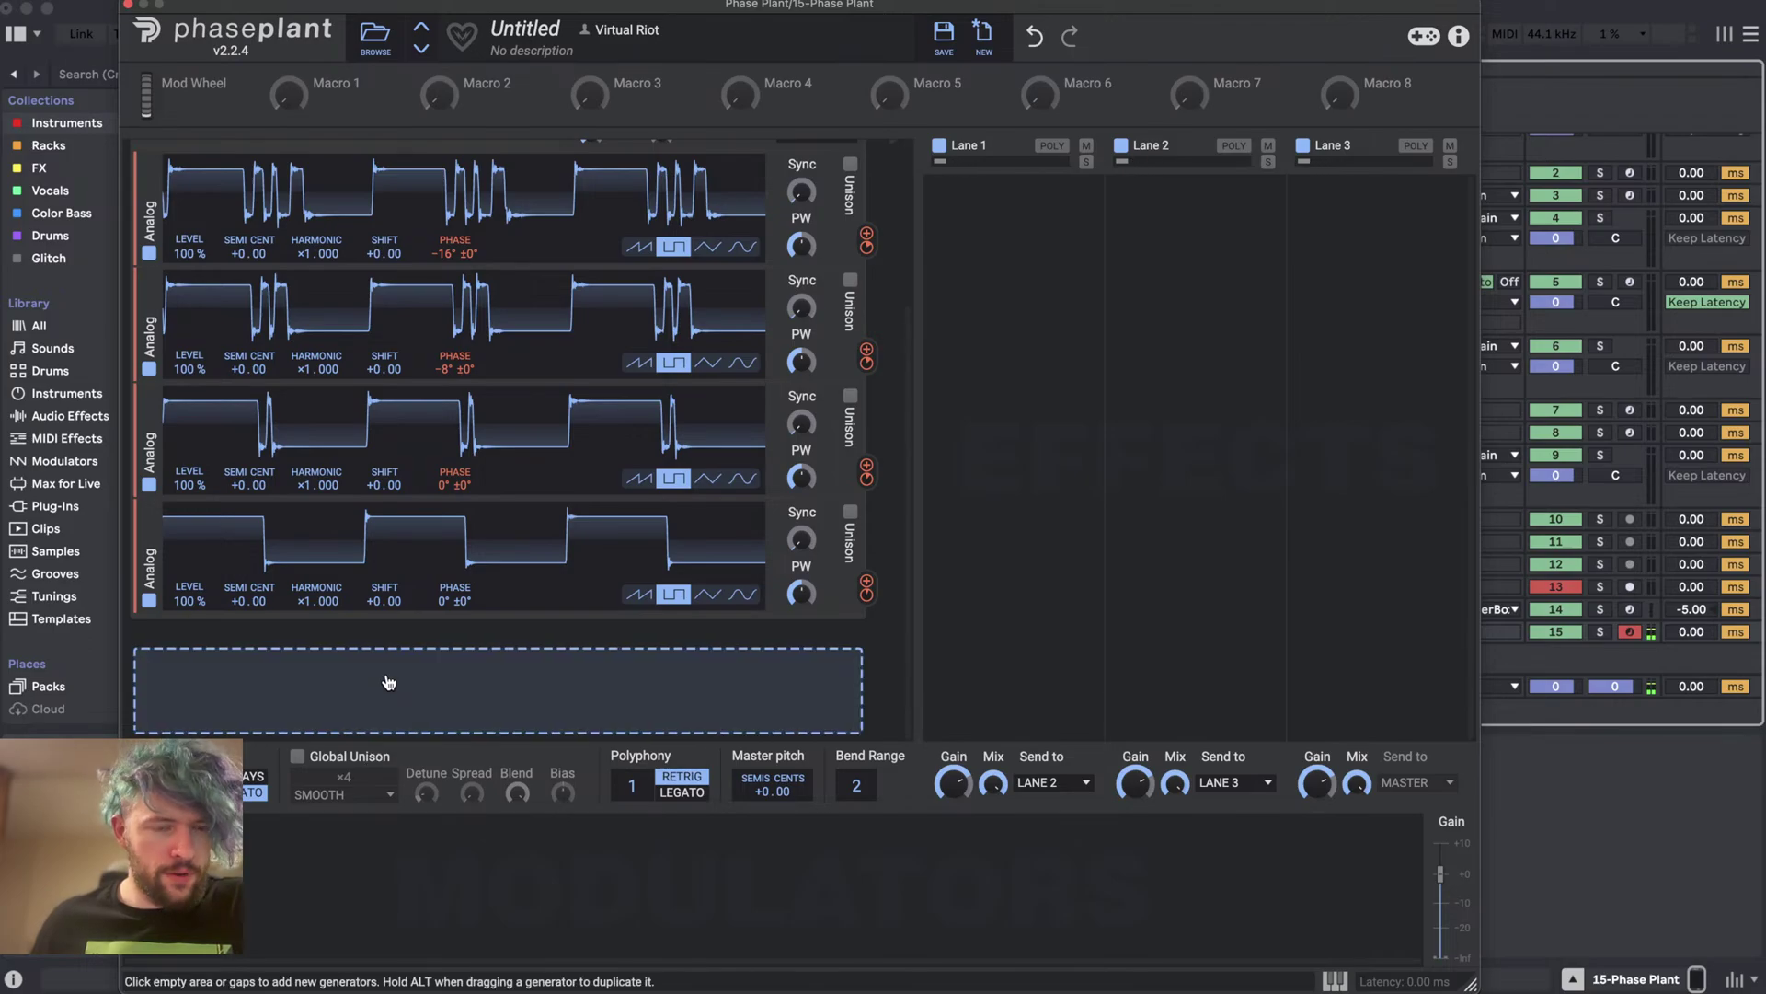
pyautogui.click(373, 677)
pyautogui.click(312, 623)
pyautogui.scroll(3, 343, 623)
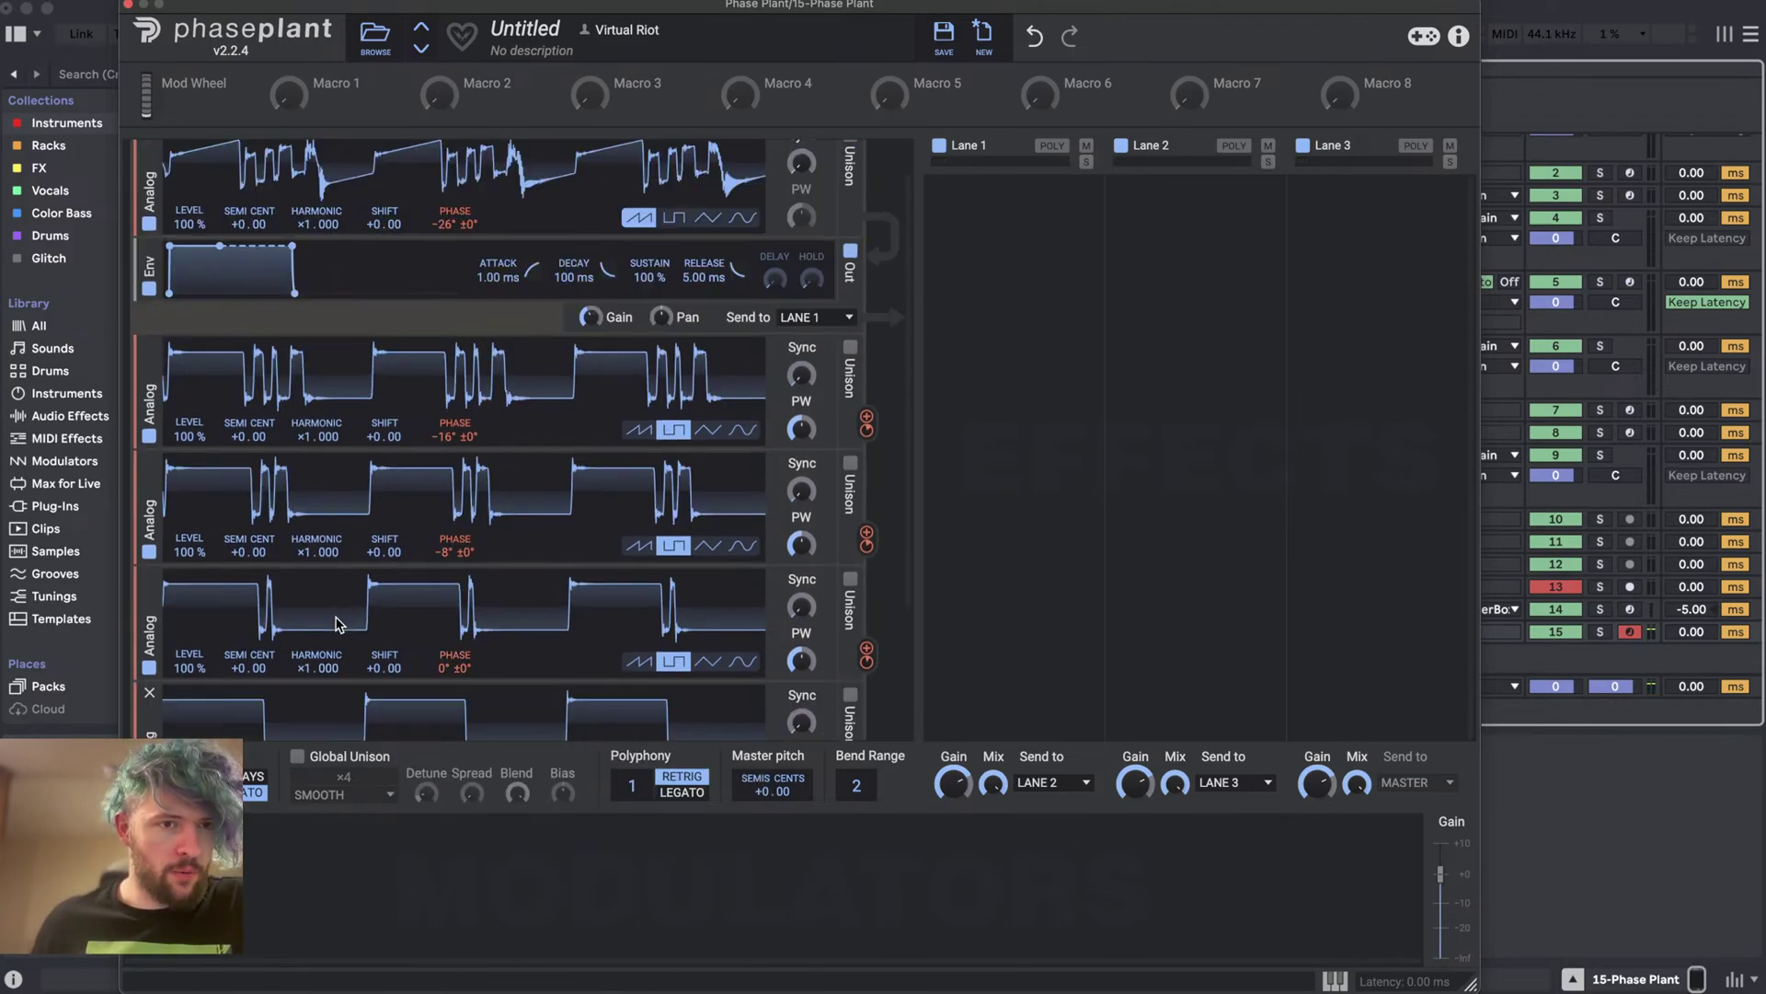
pyautogui.moveTo(133, 230); pyautogui.dragTo(185, 361)
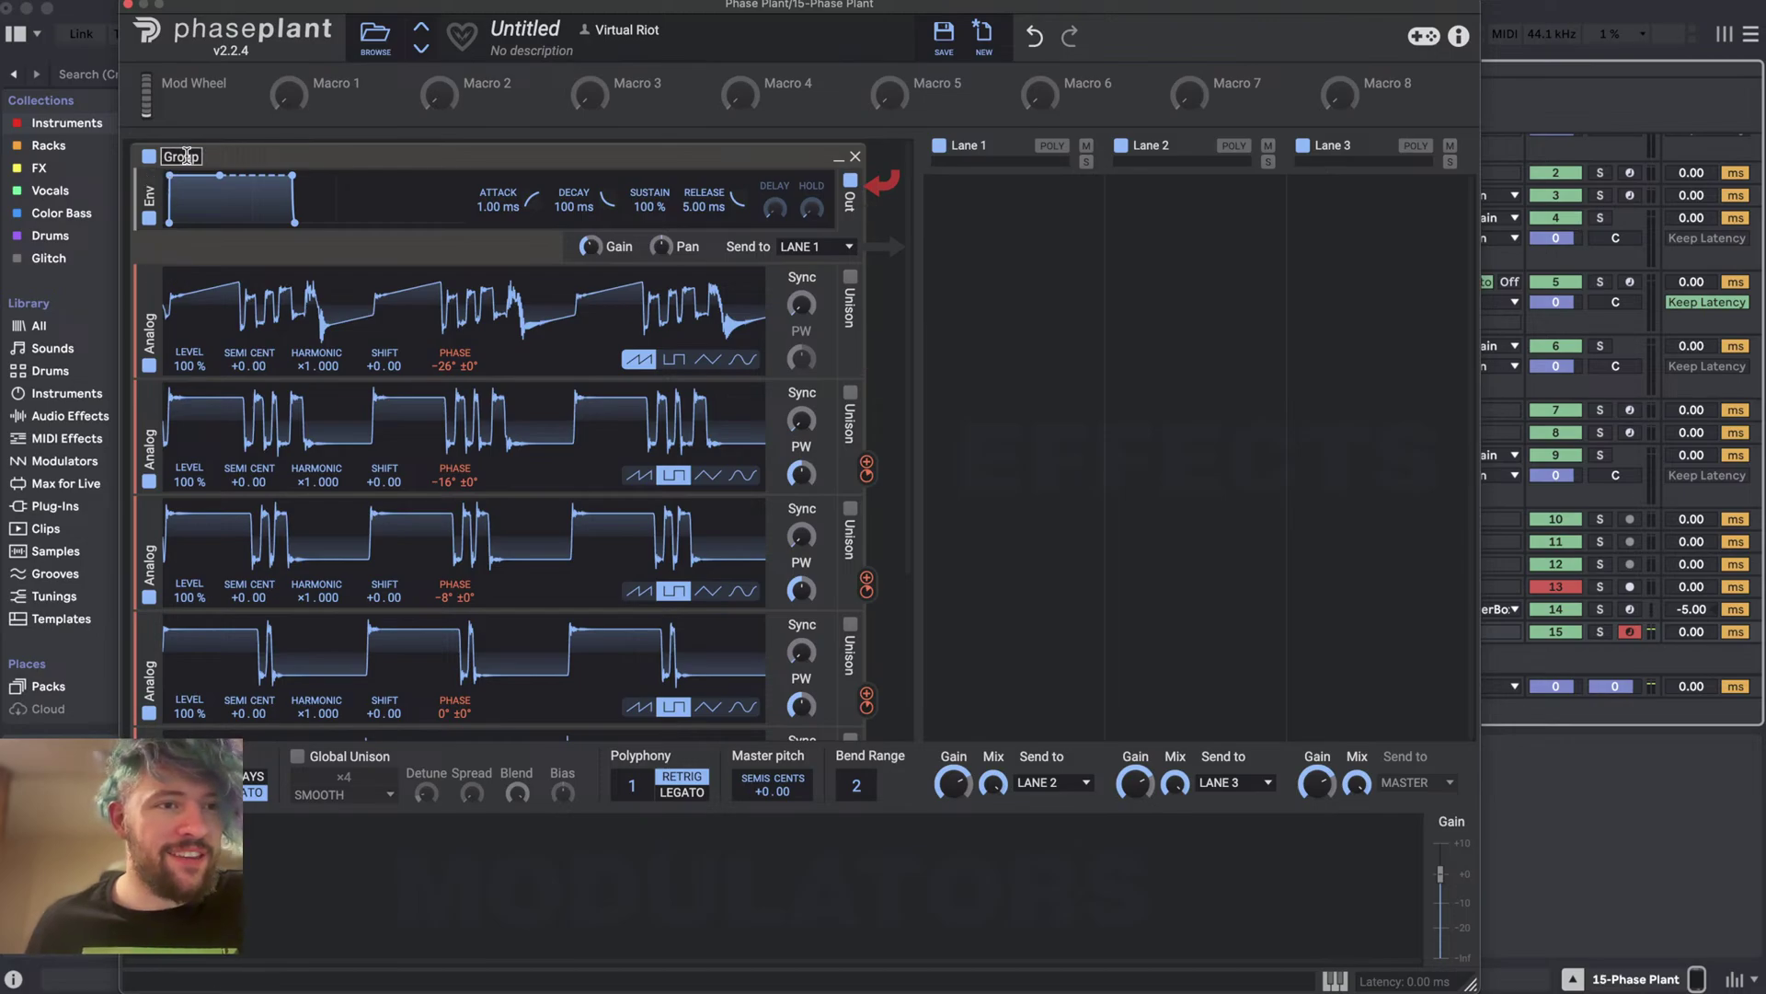
# - Add a new Analog oscillator above the envelope output and set its waveform to sine
pyautogui.click(271, 173)
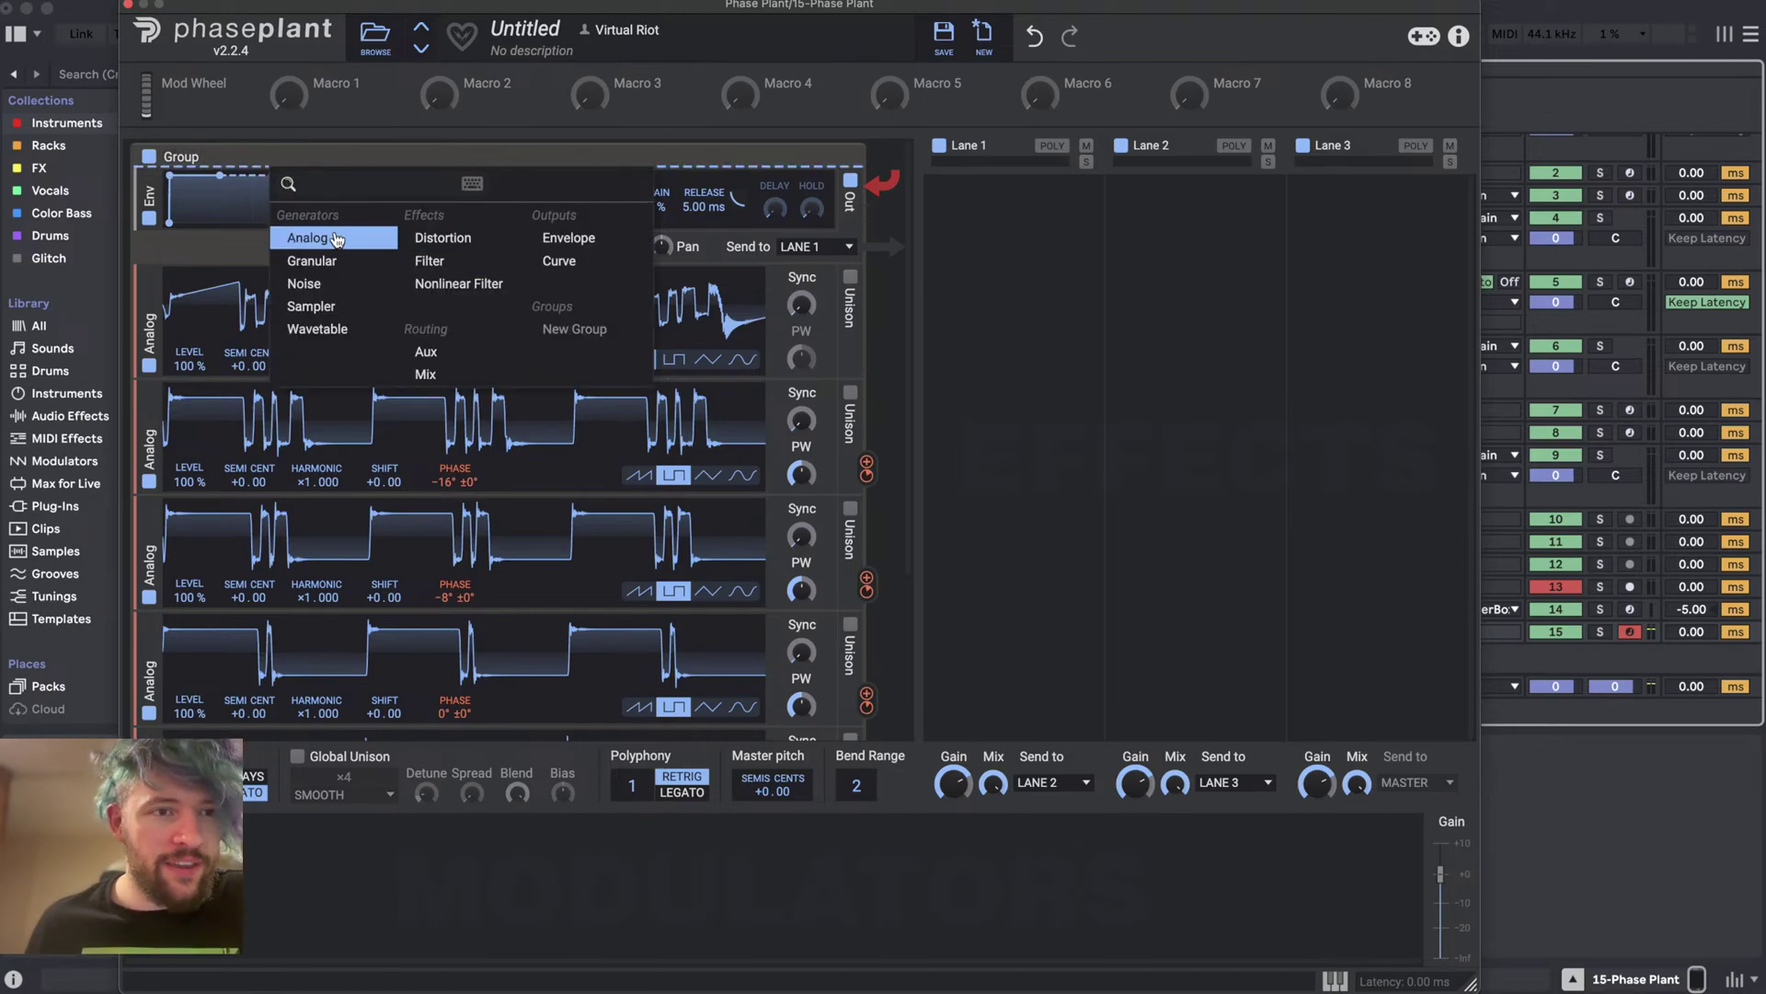
pyautogui.click(336, 239)
pyautogui.click(742, 264)
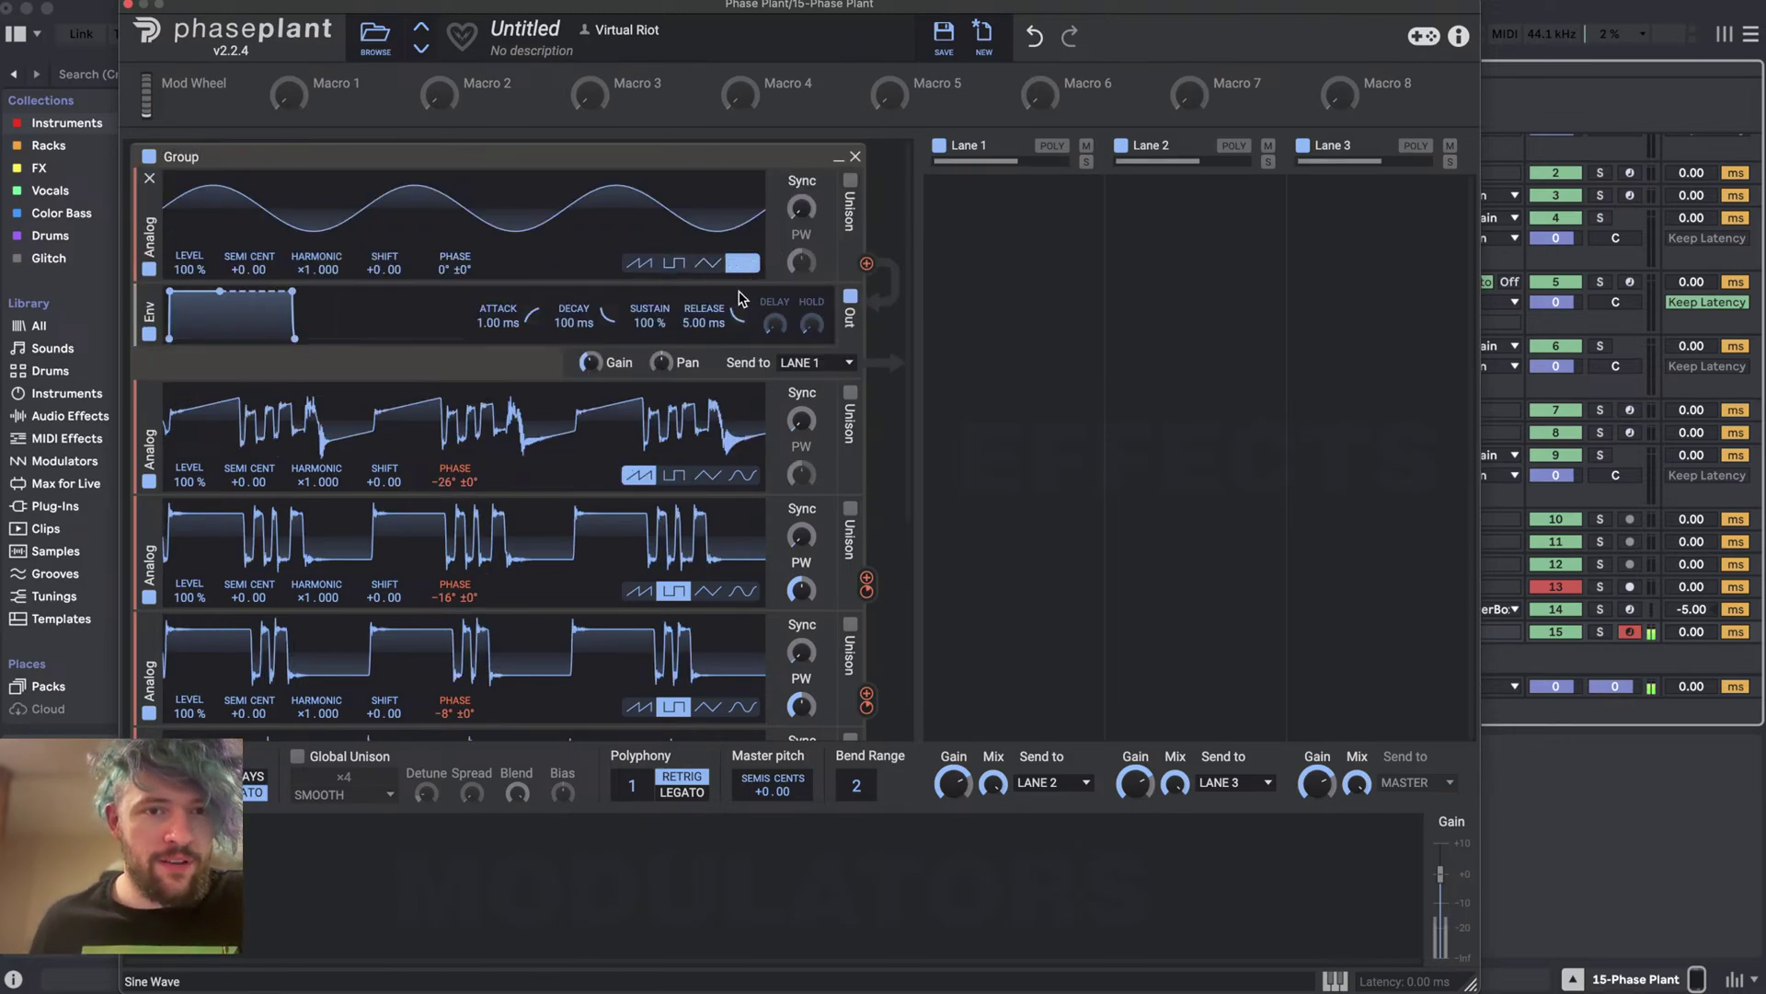
# - Route the sawtooth oscillator's output to the sine oscillator's phase with a strong modulation amount, and set the pitch bend range to 12
pyautogui.moveTo(867, 476); pyautogui.dragTo(344, 158)
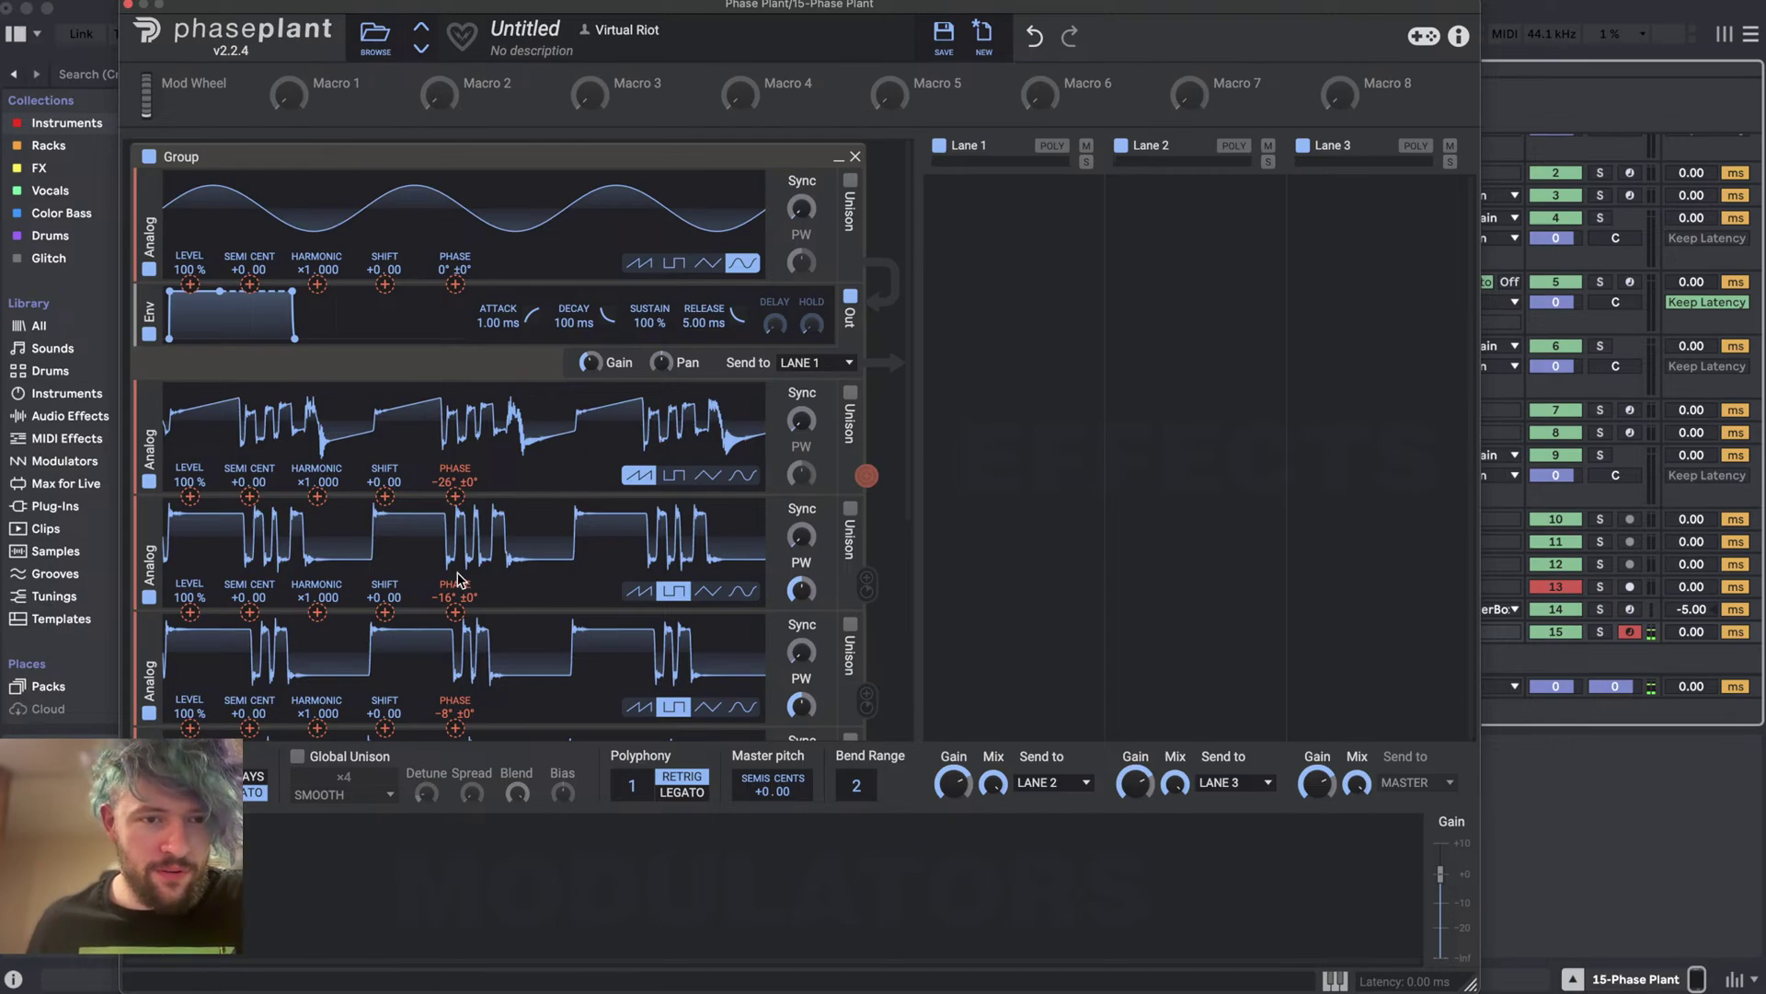
pyautogui.moveTo(429, 118); pyautogui.dragTo(456, 174)
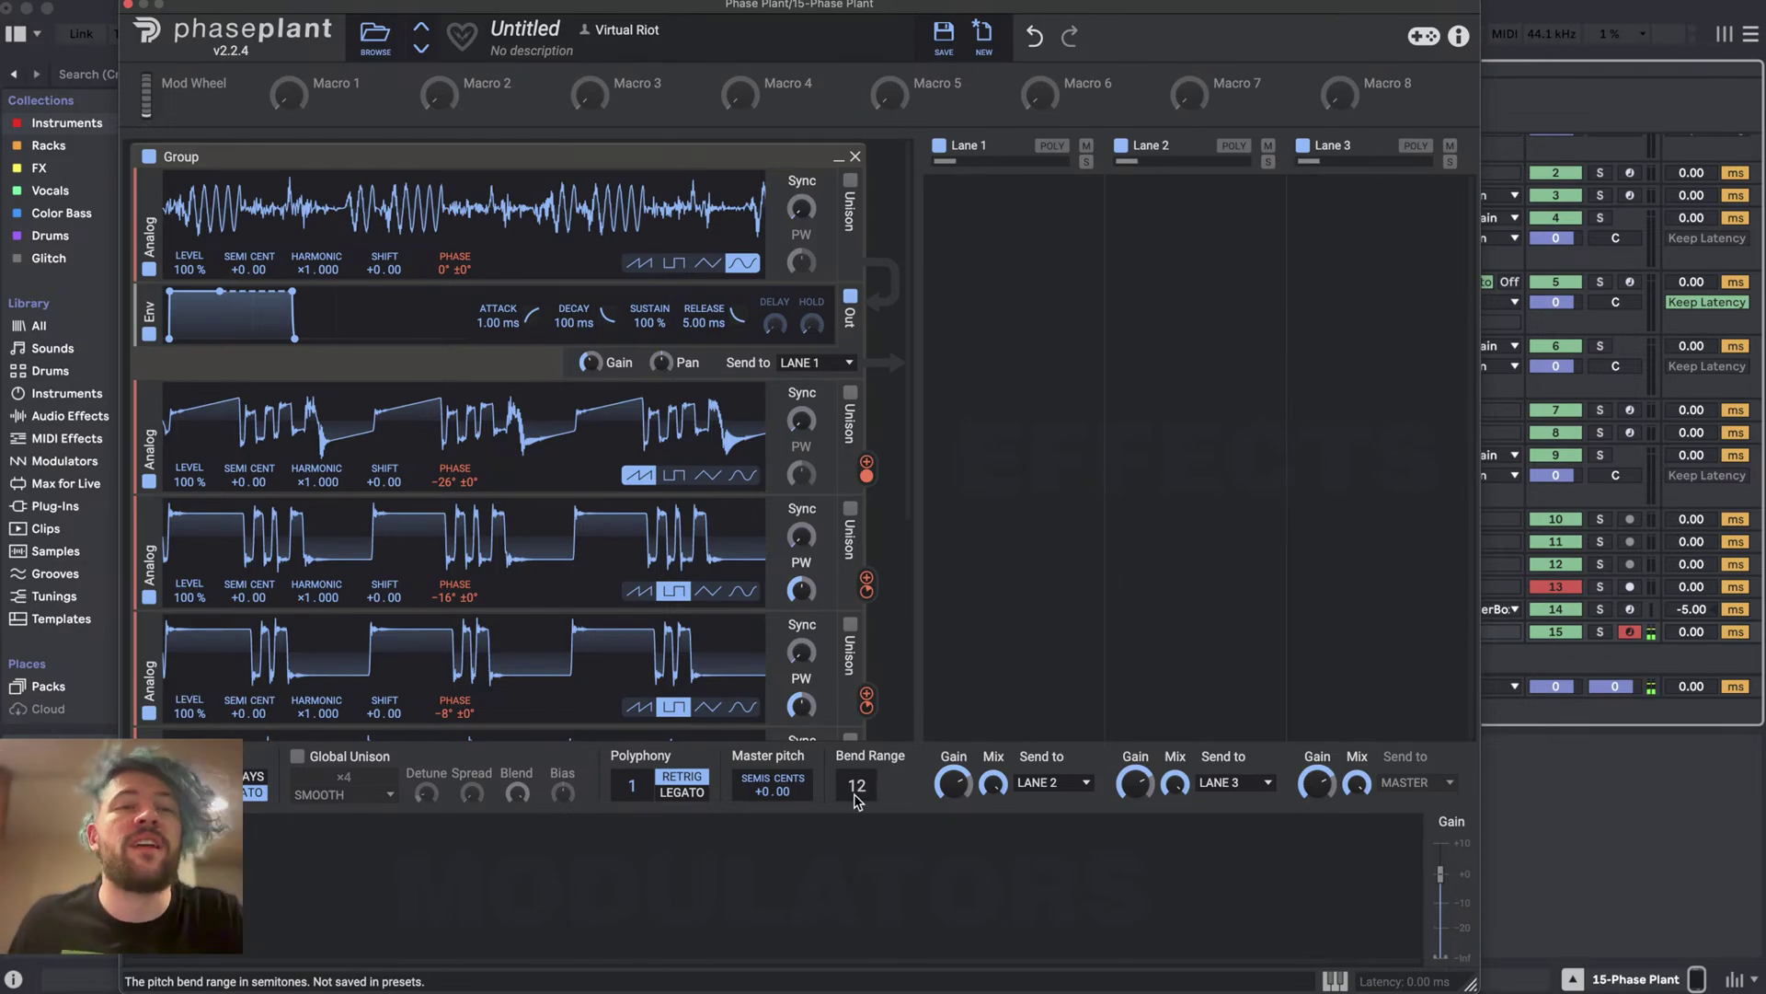
pyautogui.moveTo(454, 284)
pyautogui.moveTo(454, 283); pyautogui.dragTo(457, 285)
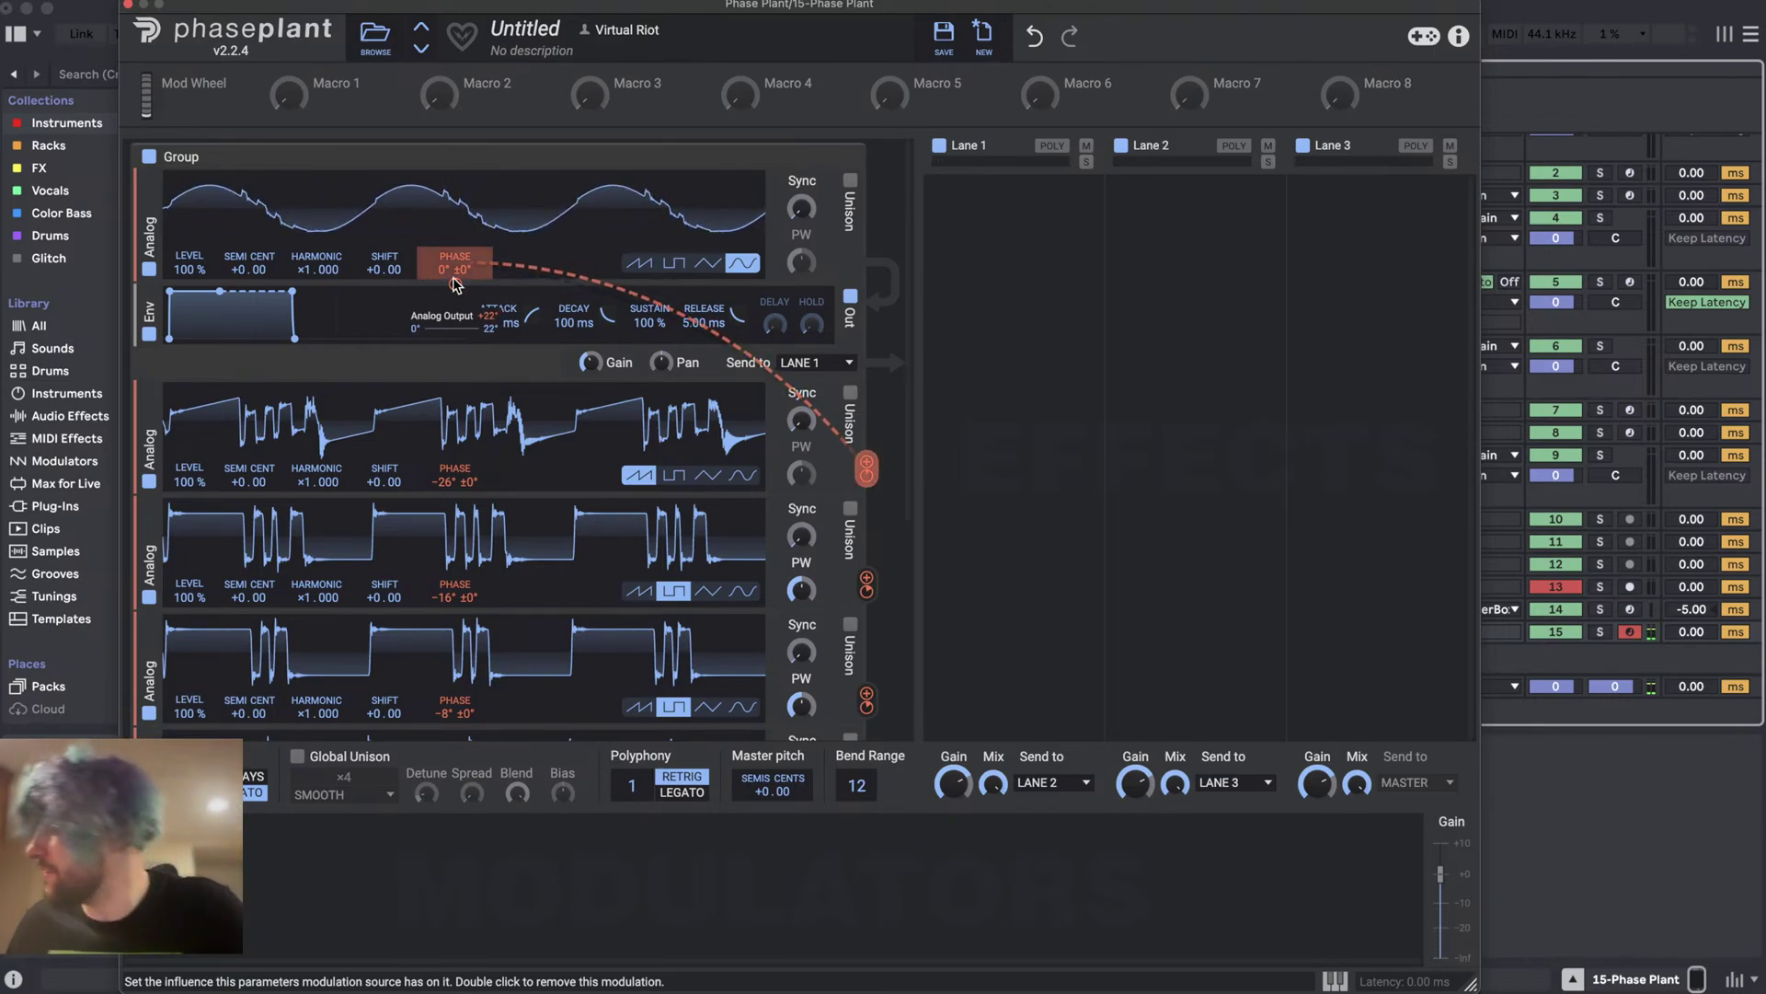
pyautogui.moveTo(454, 283)
pyautogui.mouseDown()
pyautogui.moveTo(454, 211)
pyautogui.moveTo(455, 279)
pyautogui.moveTo(455, 257)
pyautogui.mouseUp()
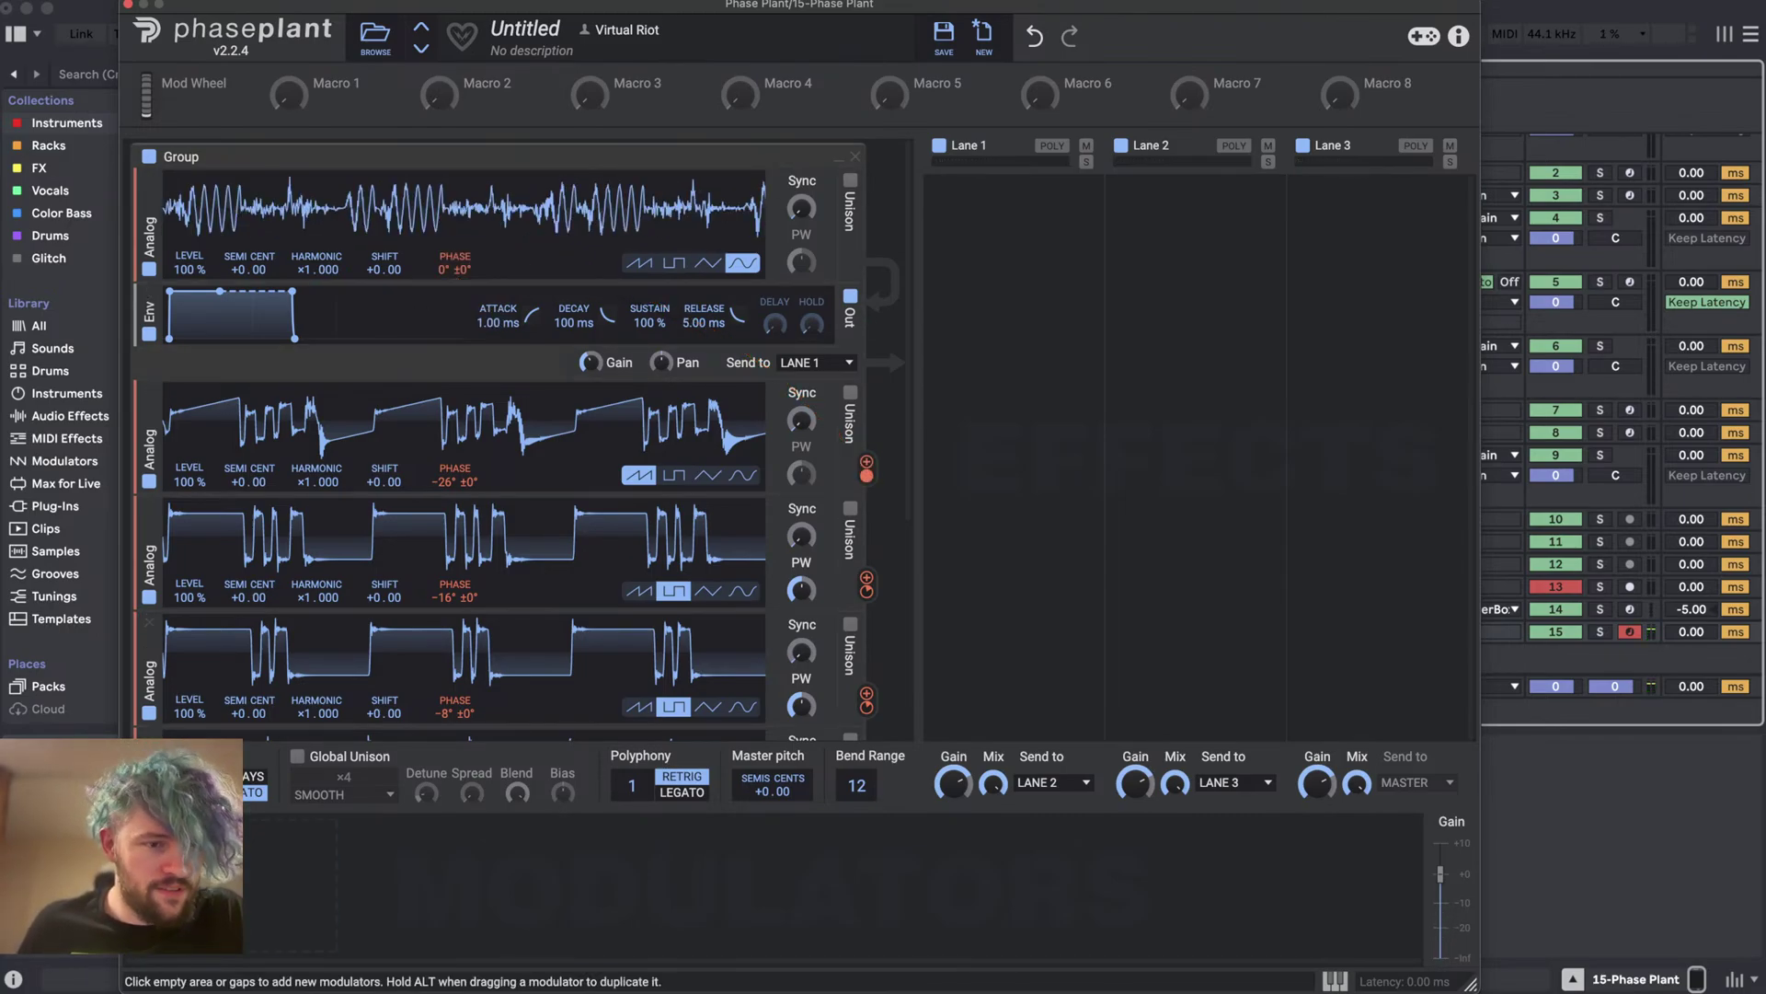
# - Add a MIDI CC modulator with bipolar output and a Pitch Wheel modulator beside it
pyautogui.click(212, 727)
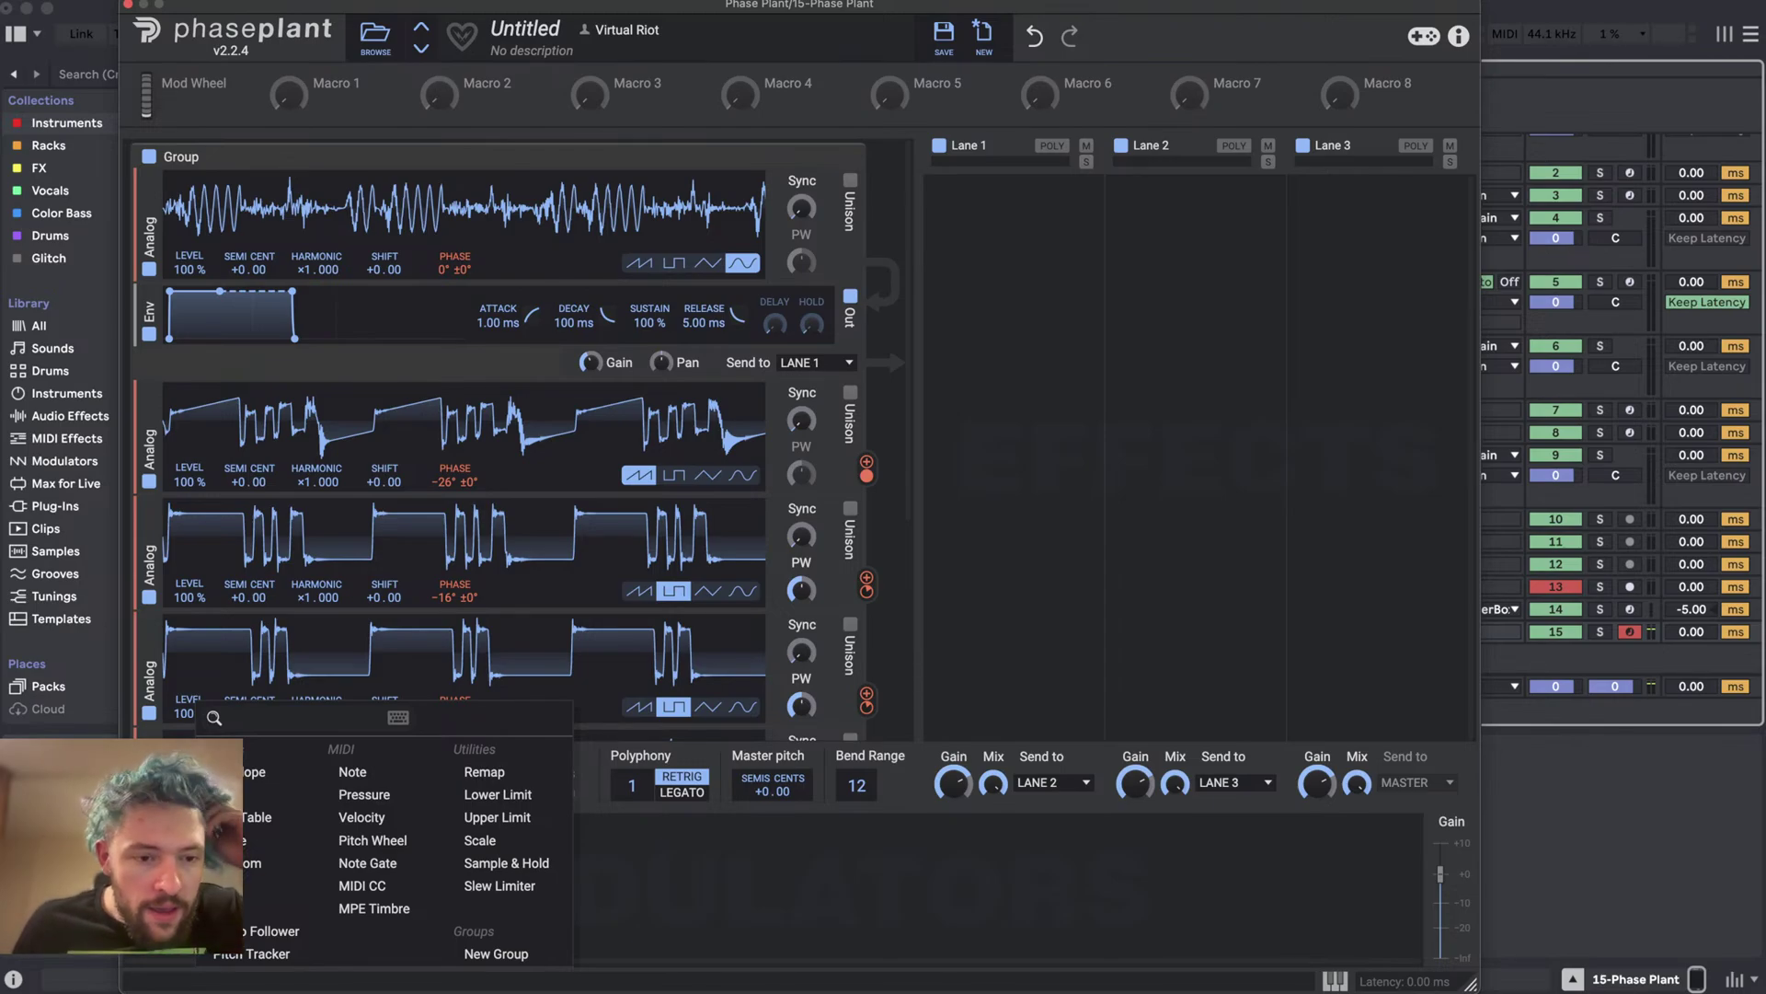
pyautogui.click(362, 885)
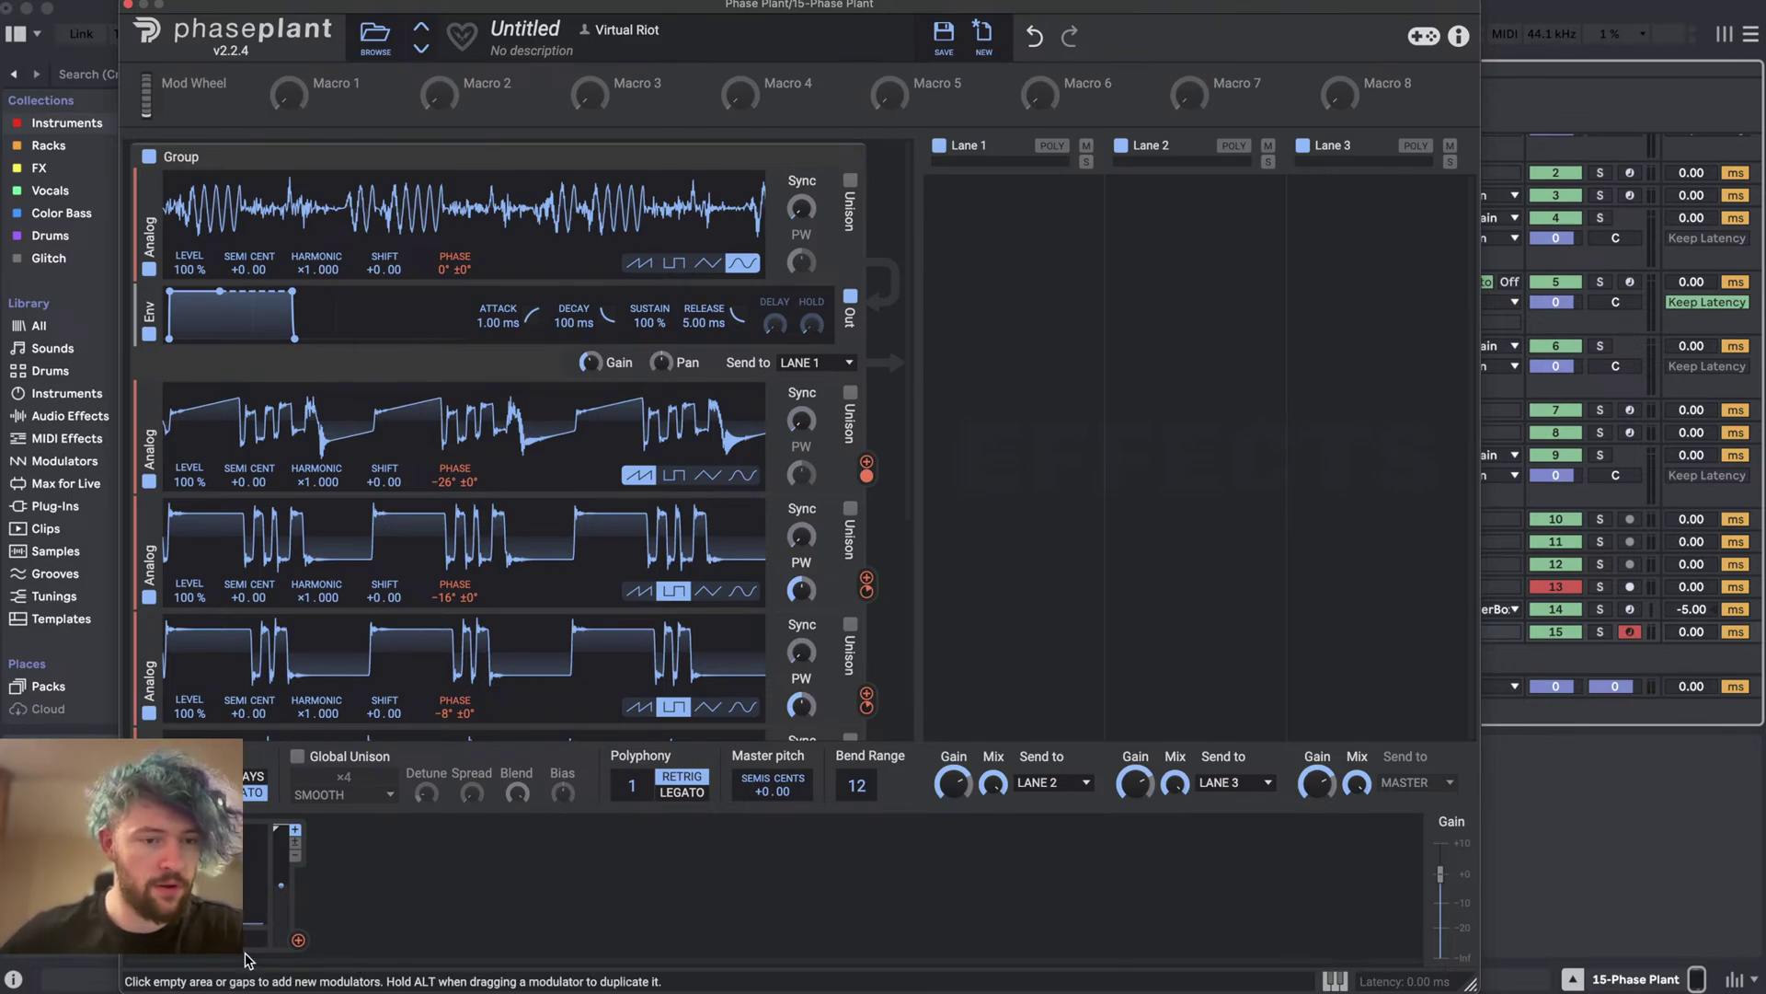
pyautogui.click(294, 848)
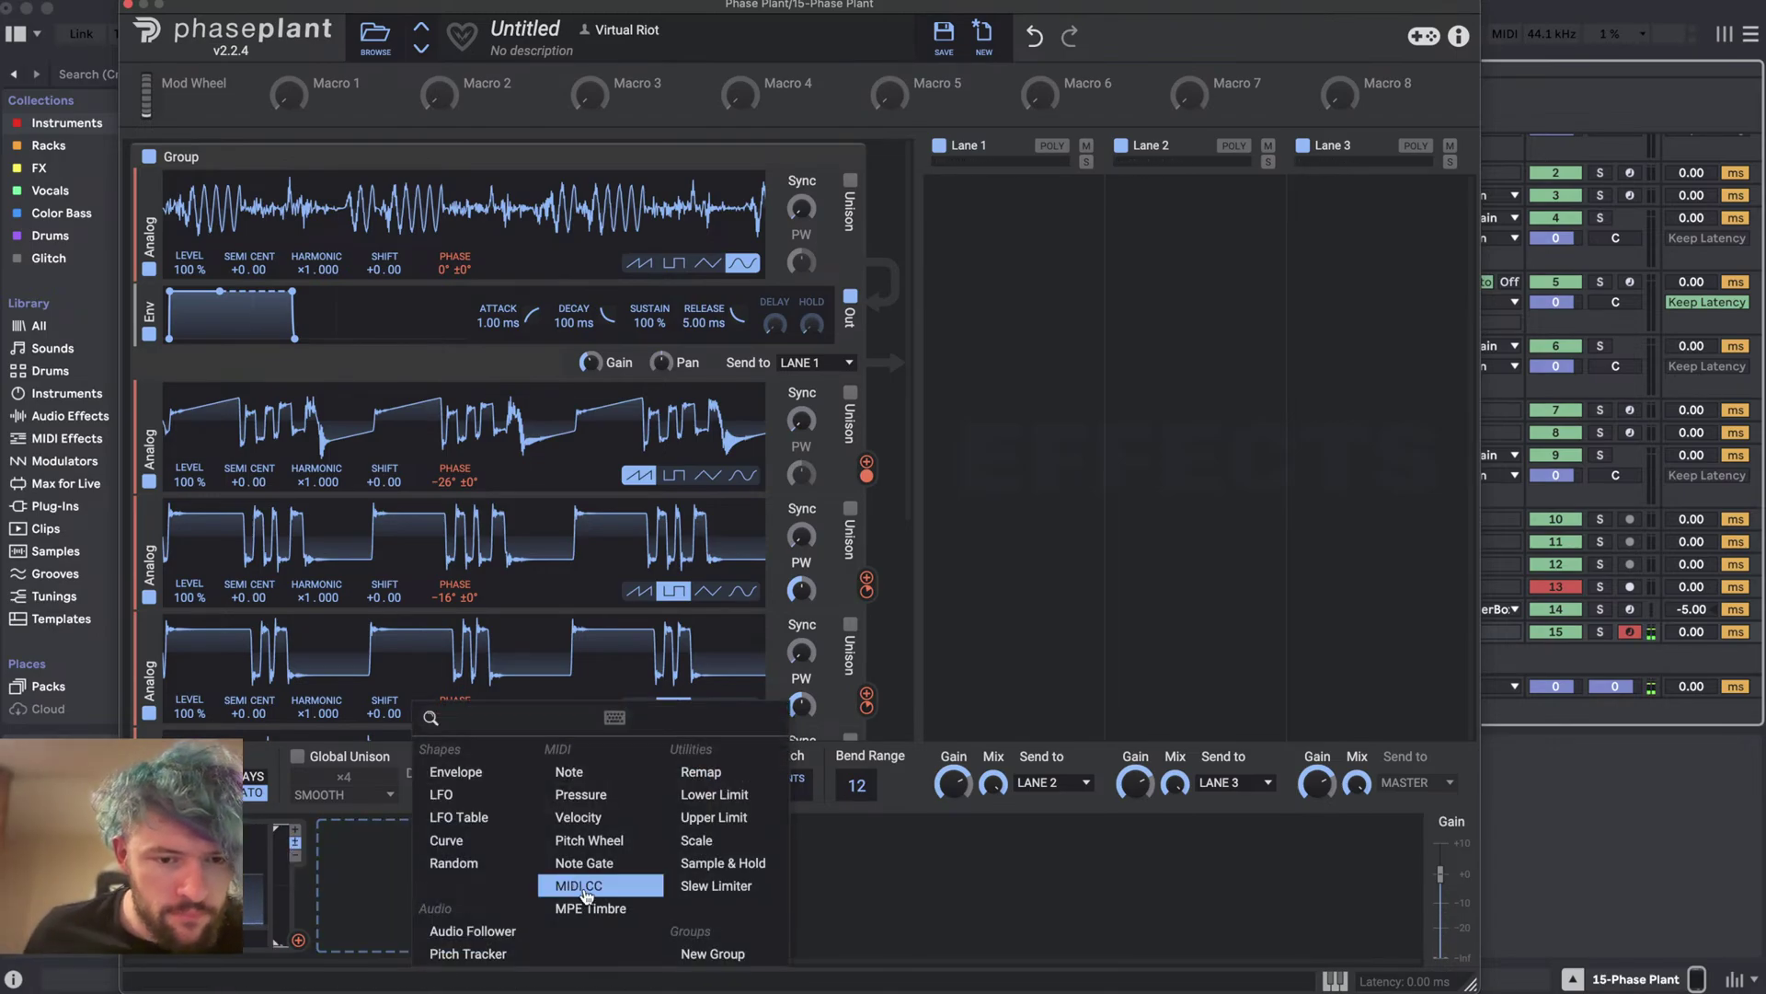
pyautogui.click(589, 840)
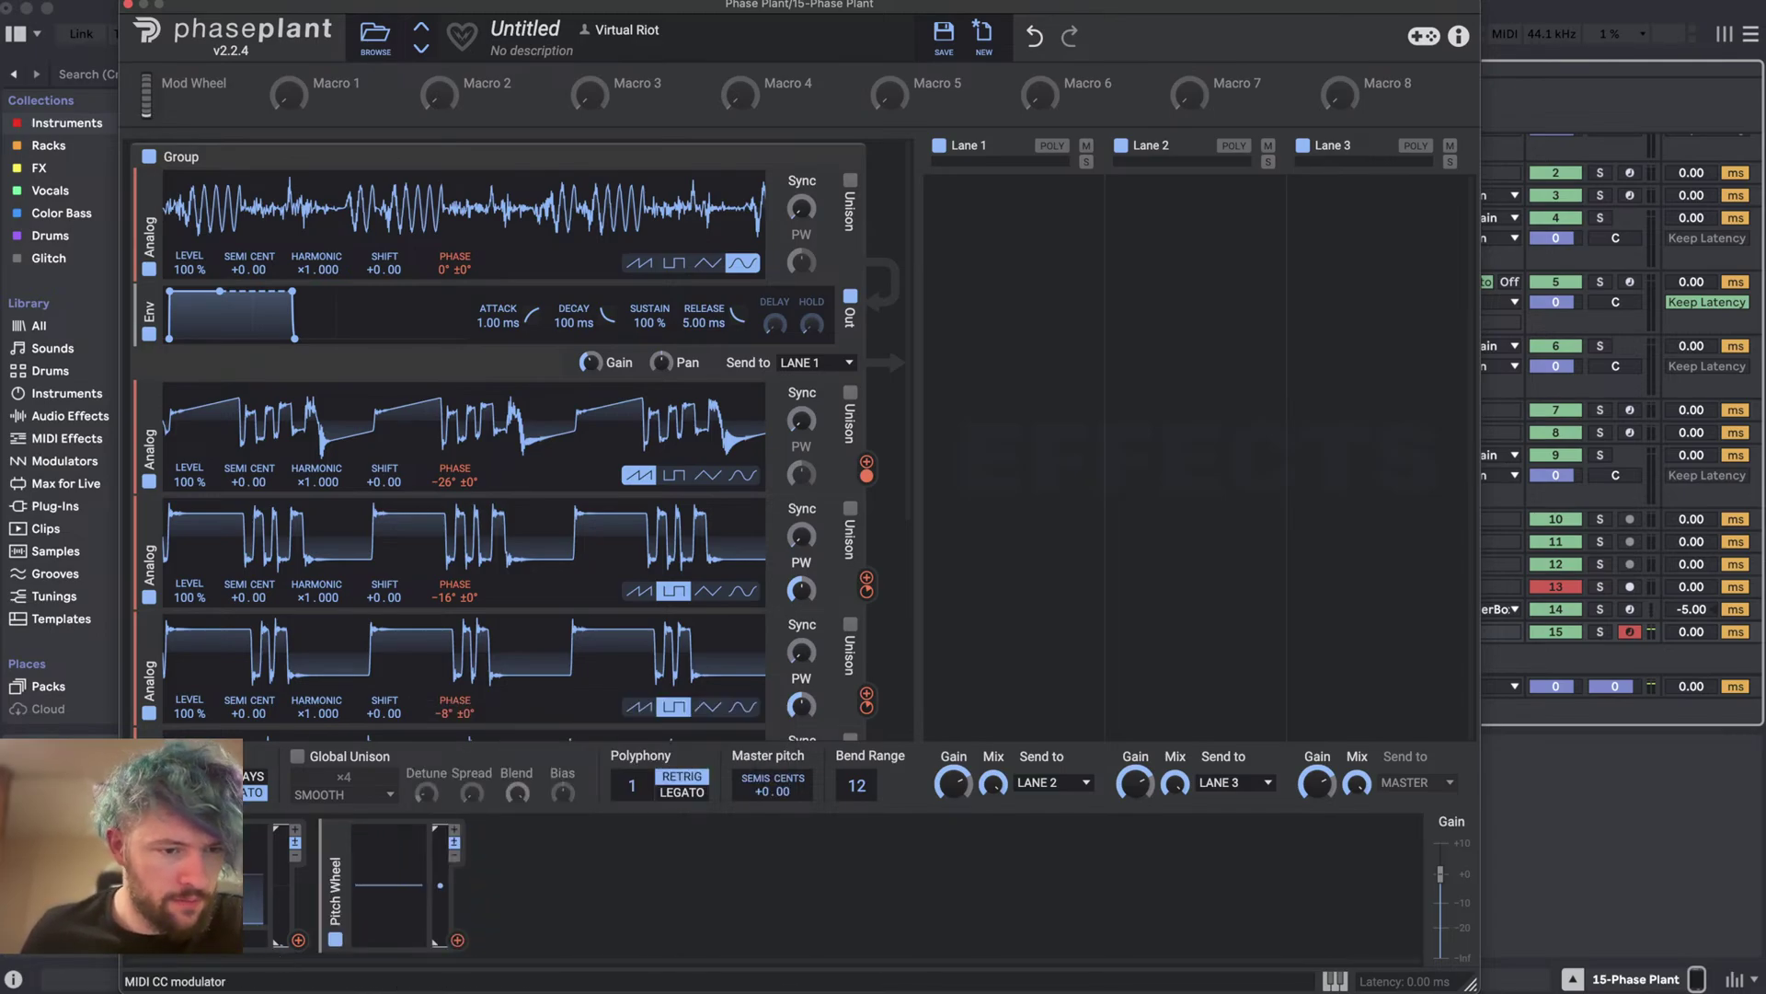
# - Route the Pitch Wheel modulator at +100% to the amount of the sawtooth's phase modulation on the sine oscillator
pyautogui.hscroll(2, 267, 920)
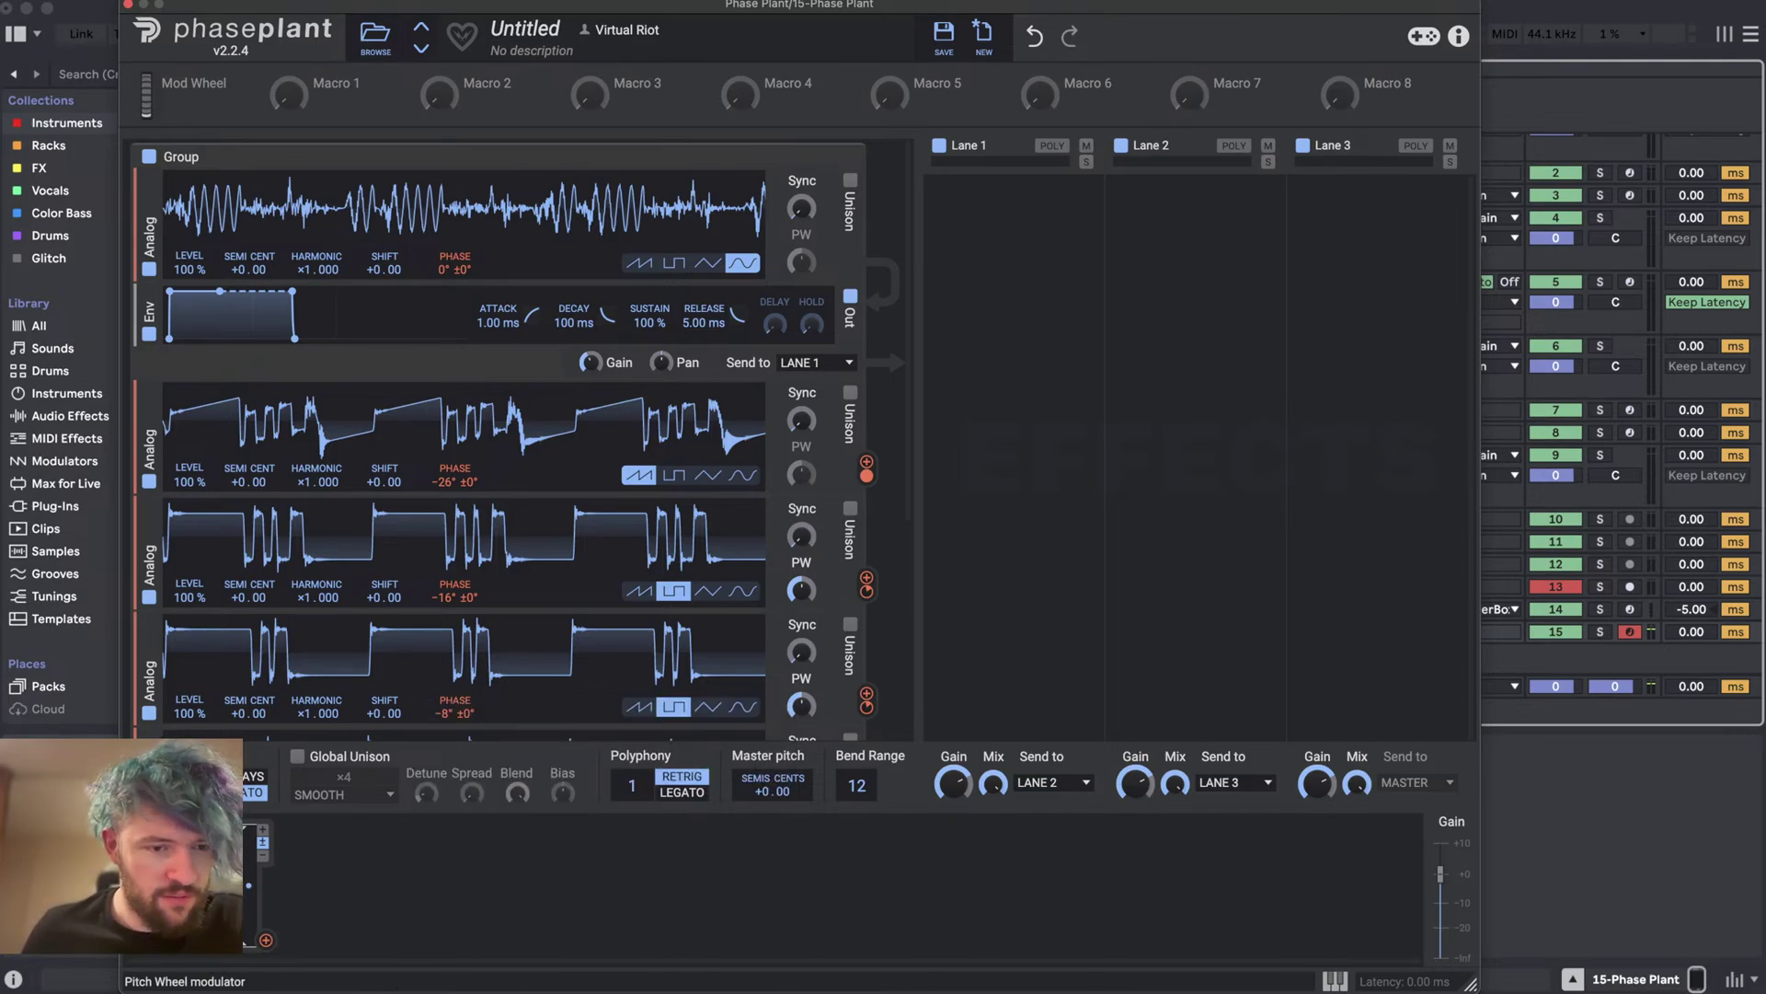
pyautogui.click(266, 939)
pyautogui.click(266, 939)
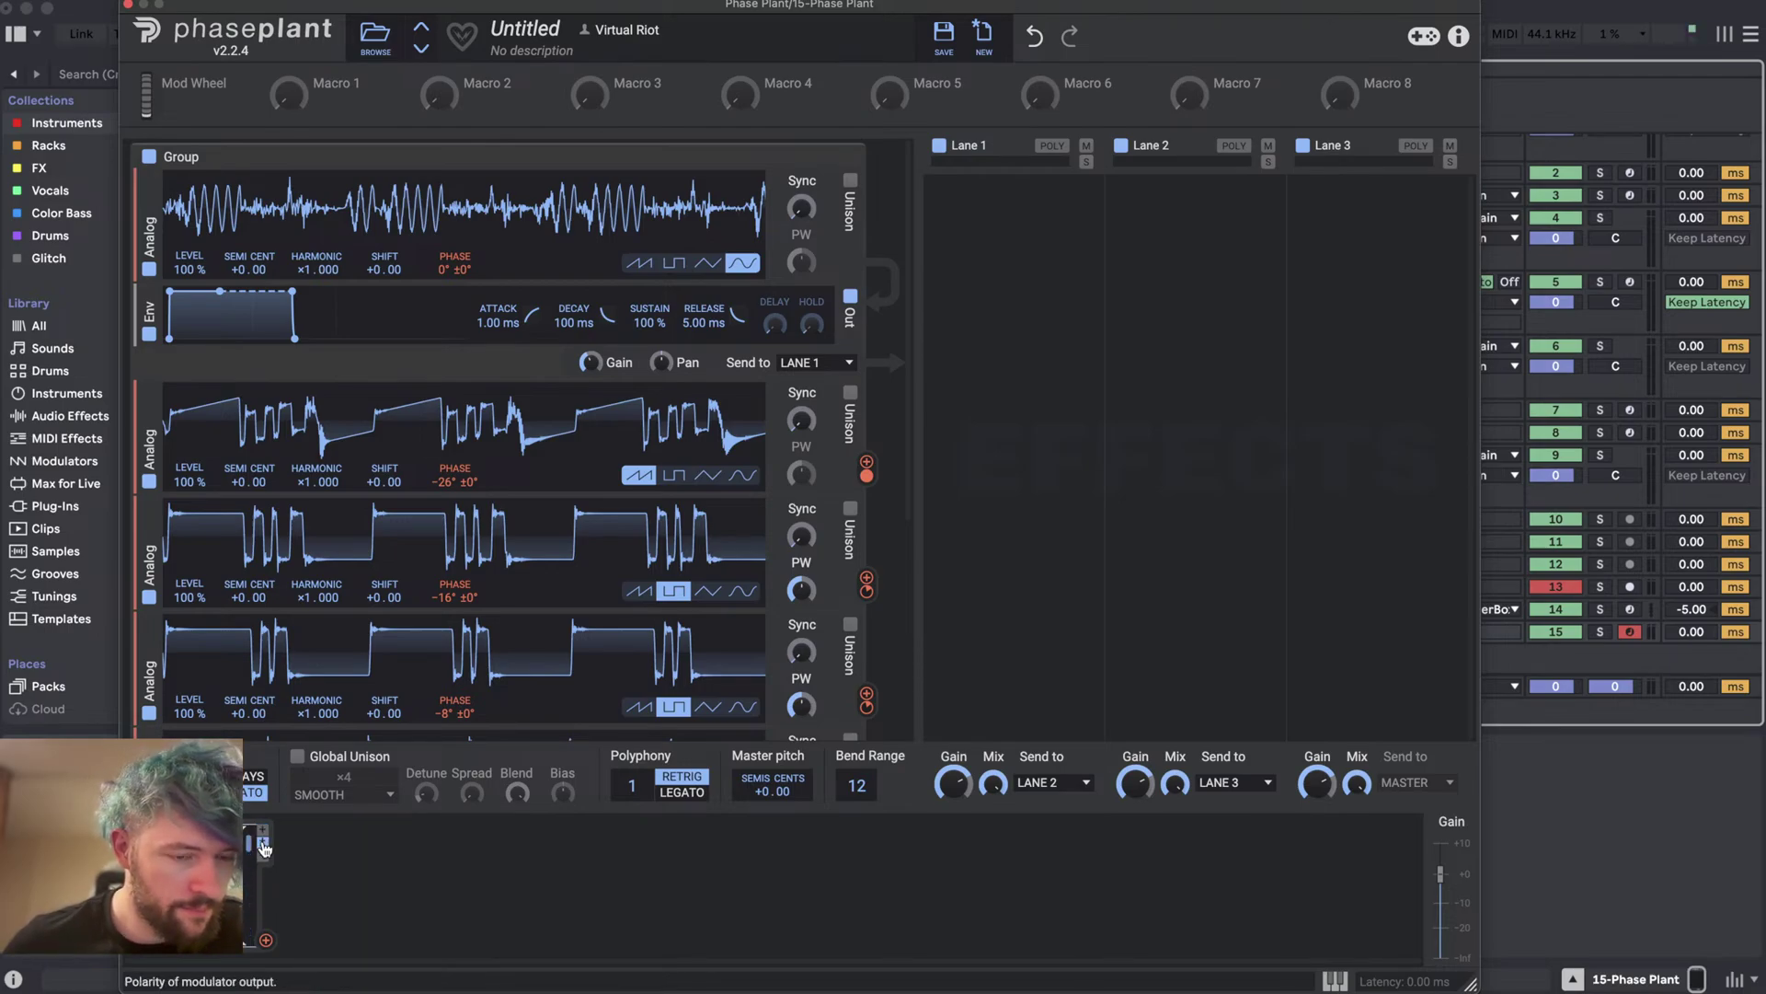
pyautogui.click(266, 941)
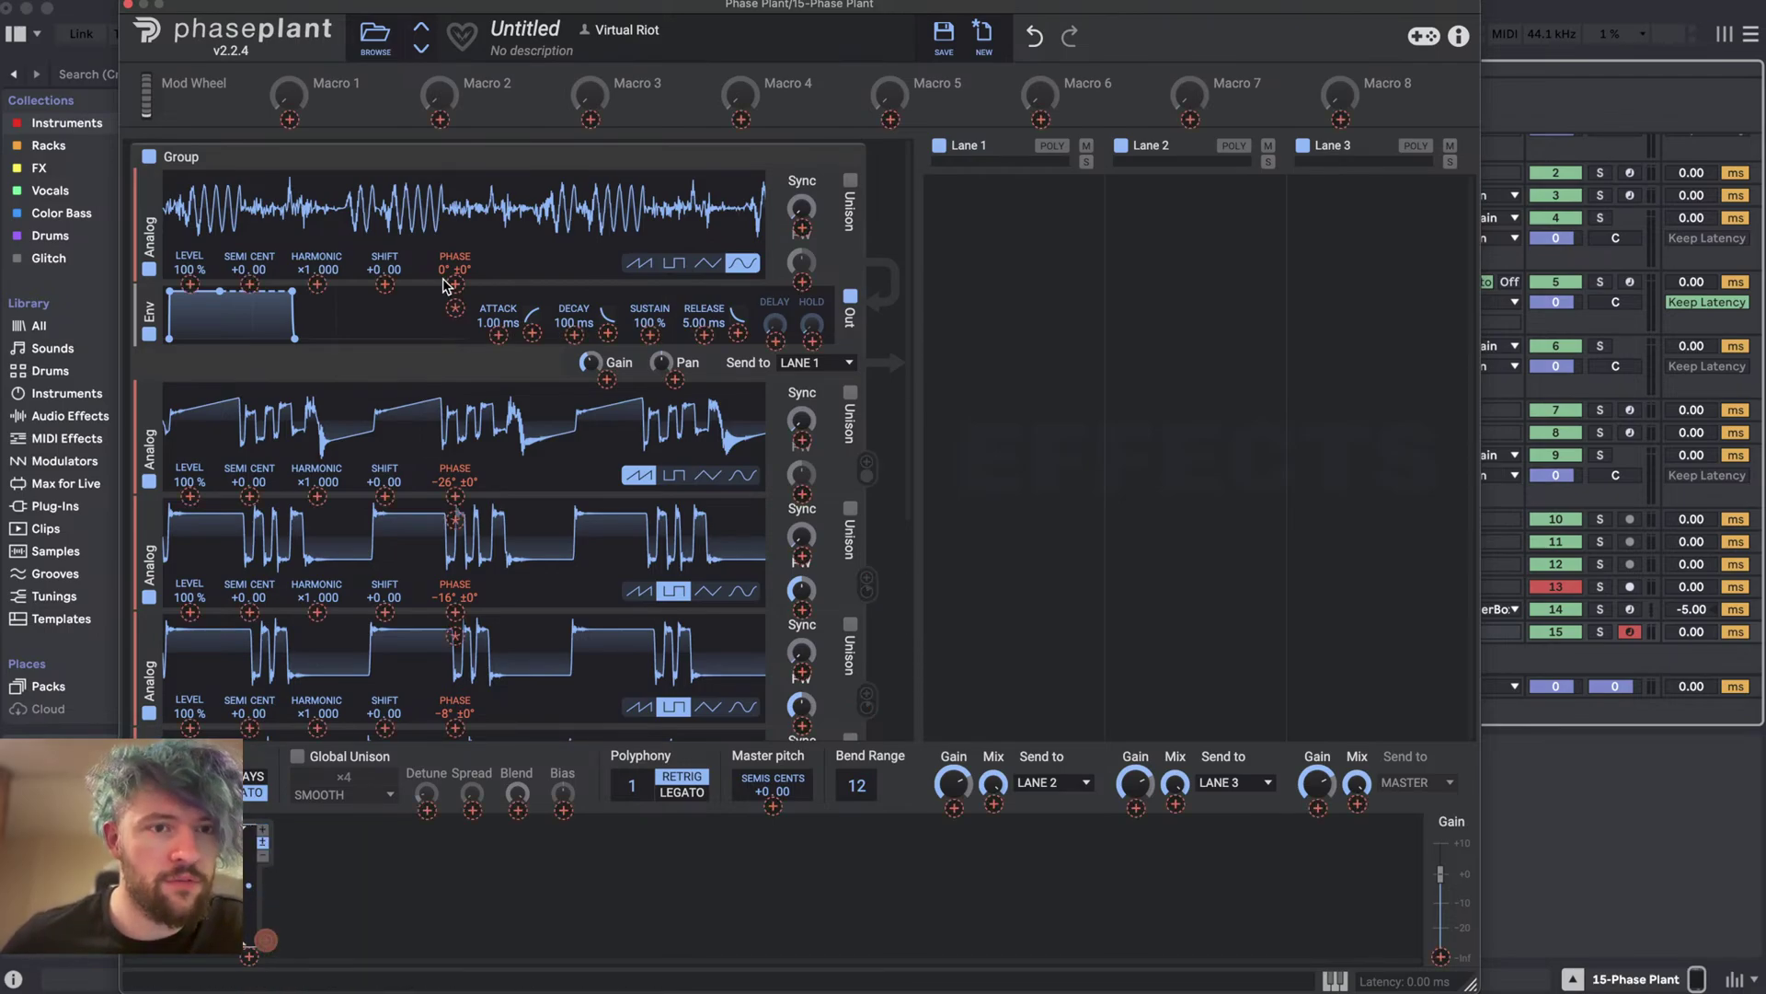
pyautogui.click(455, 309)
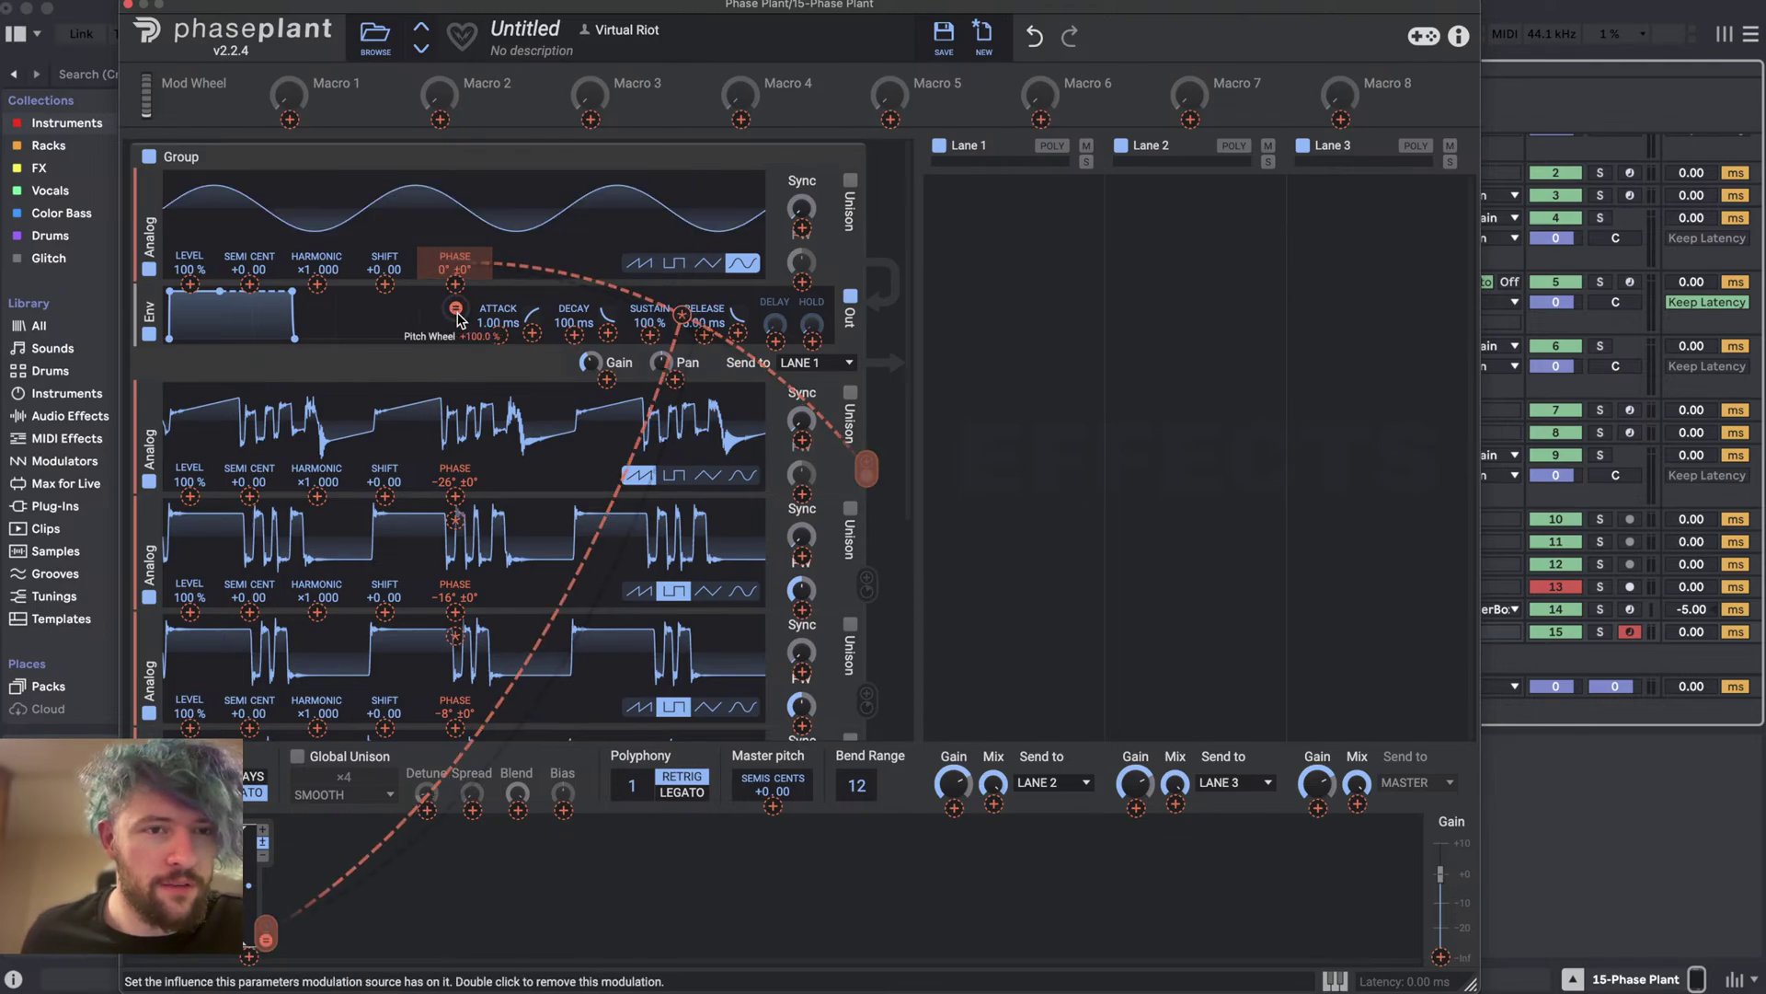
pyautogui.click(956, 788)
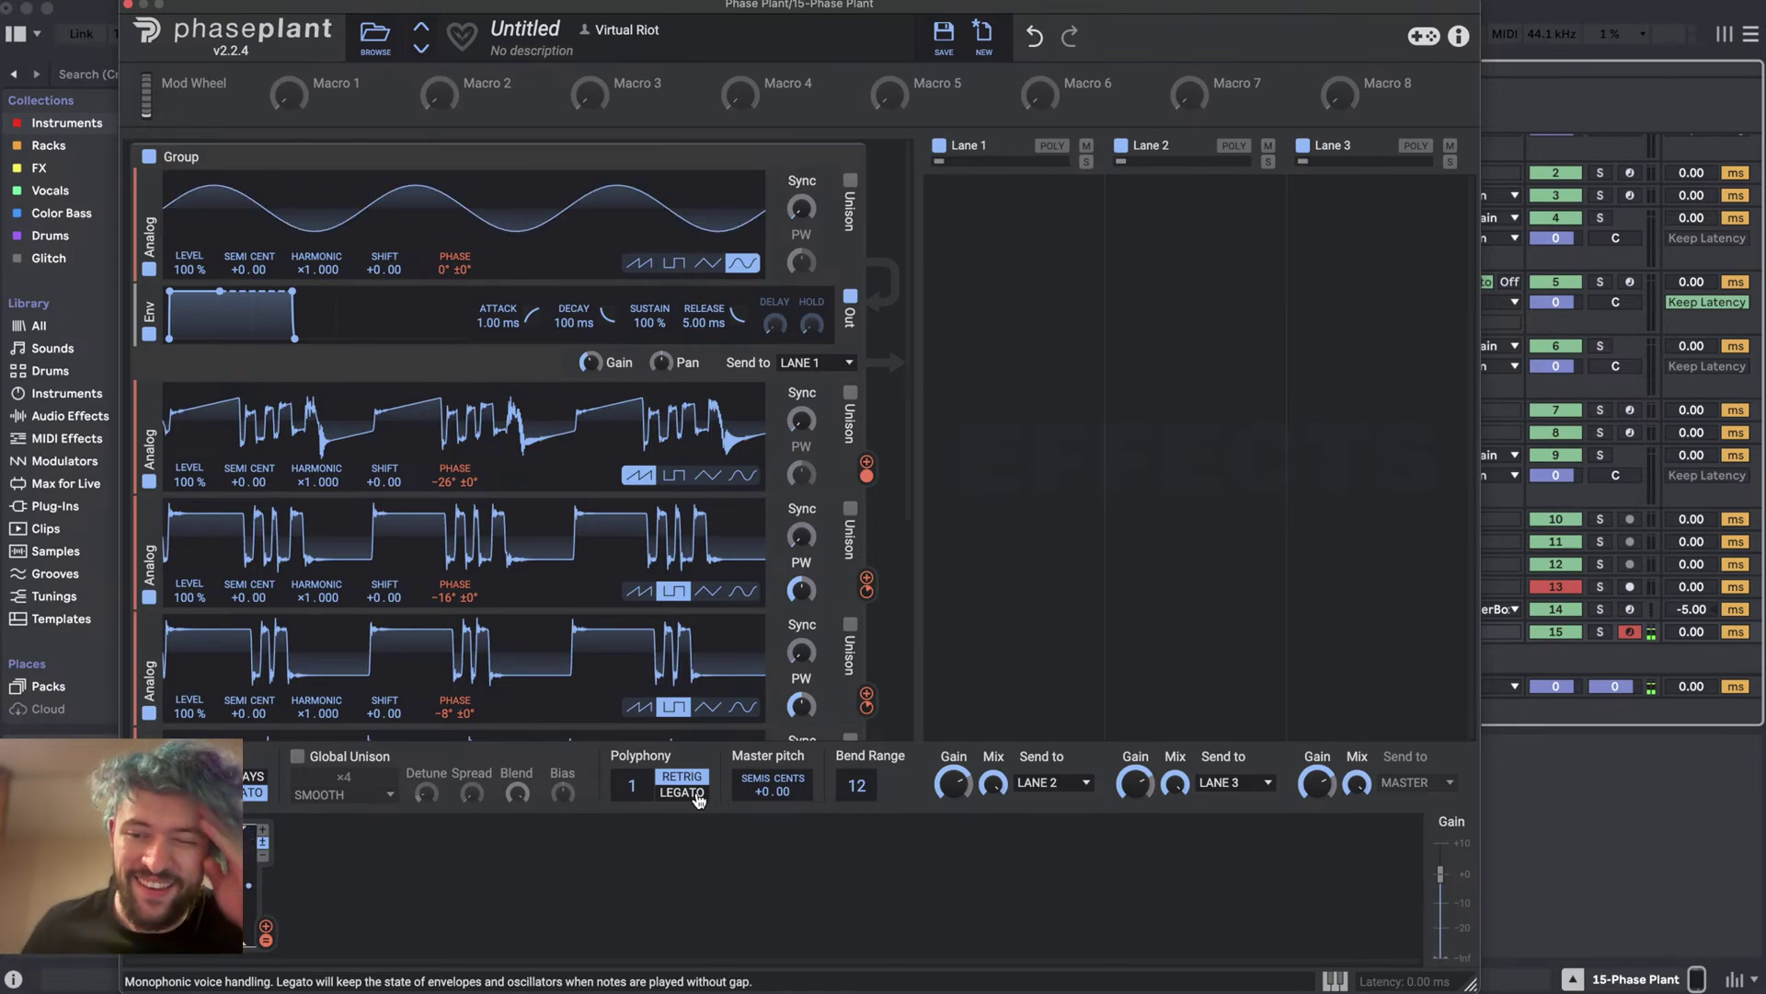
# - Try a Formant Filter in Lane 1 and remove it
pyautogui.click(1017, 273)
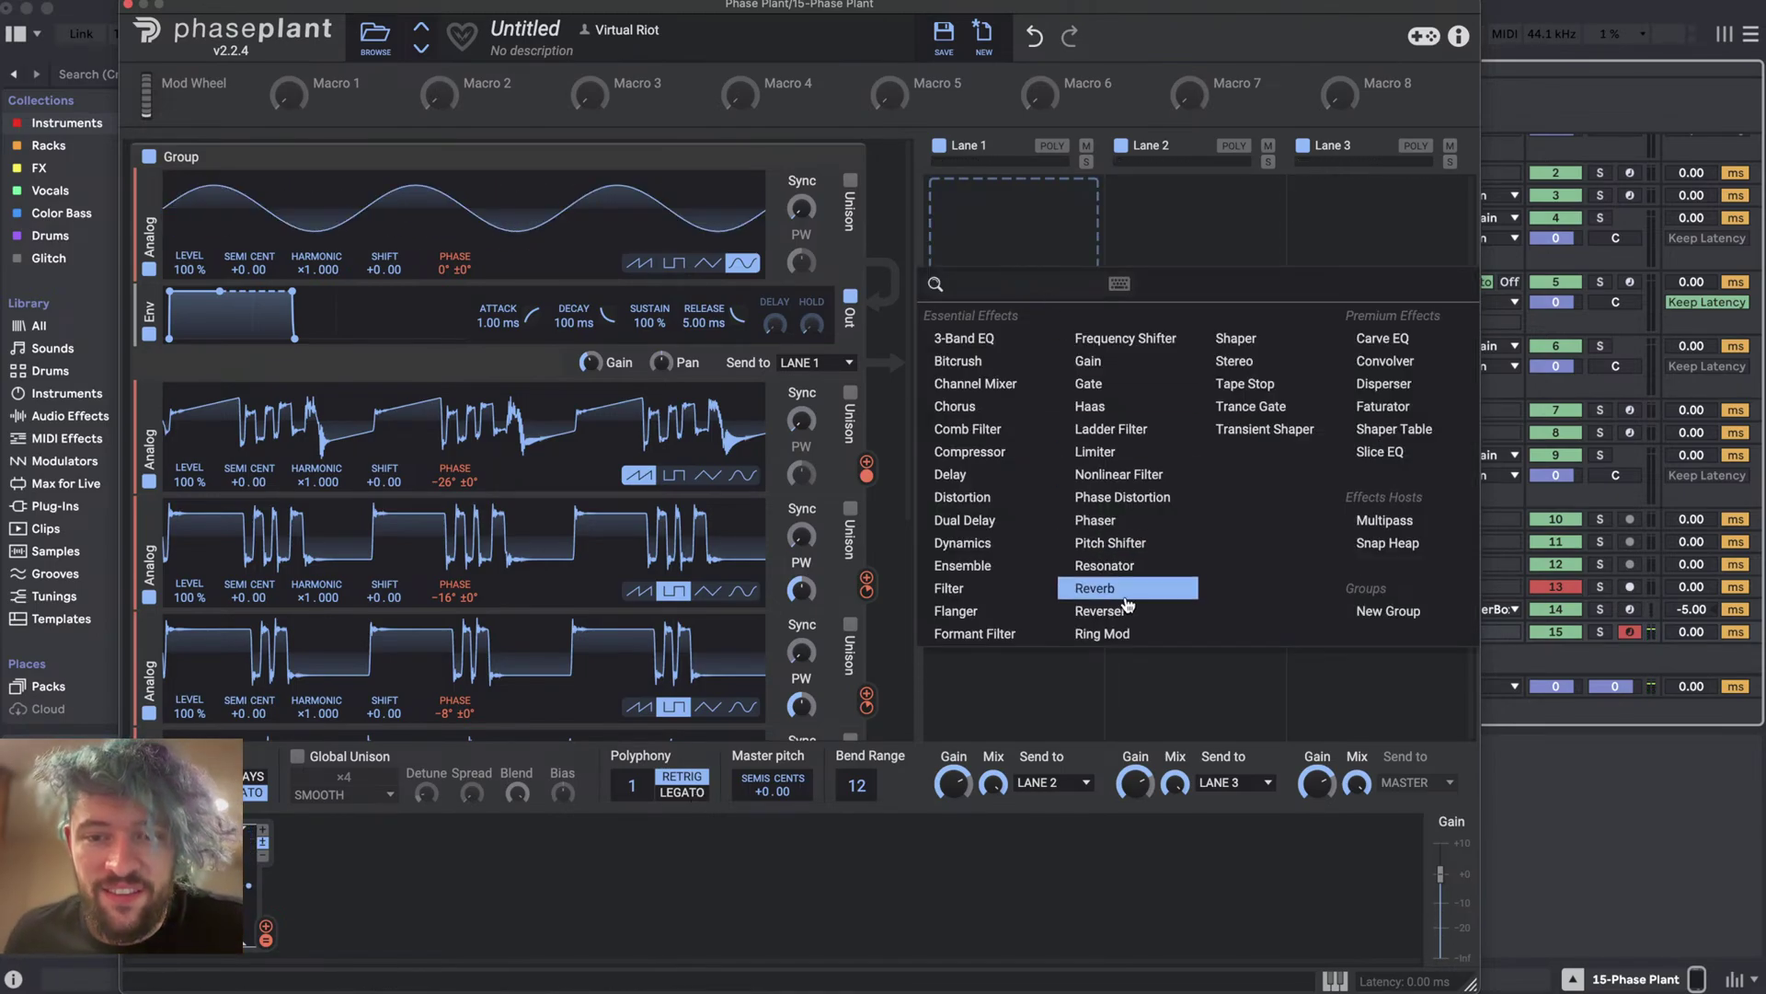
pyautogui.click(1003, 633)
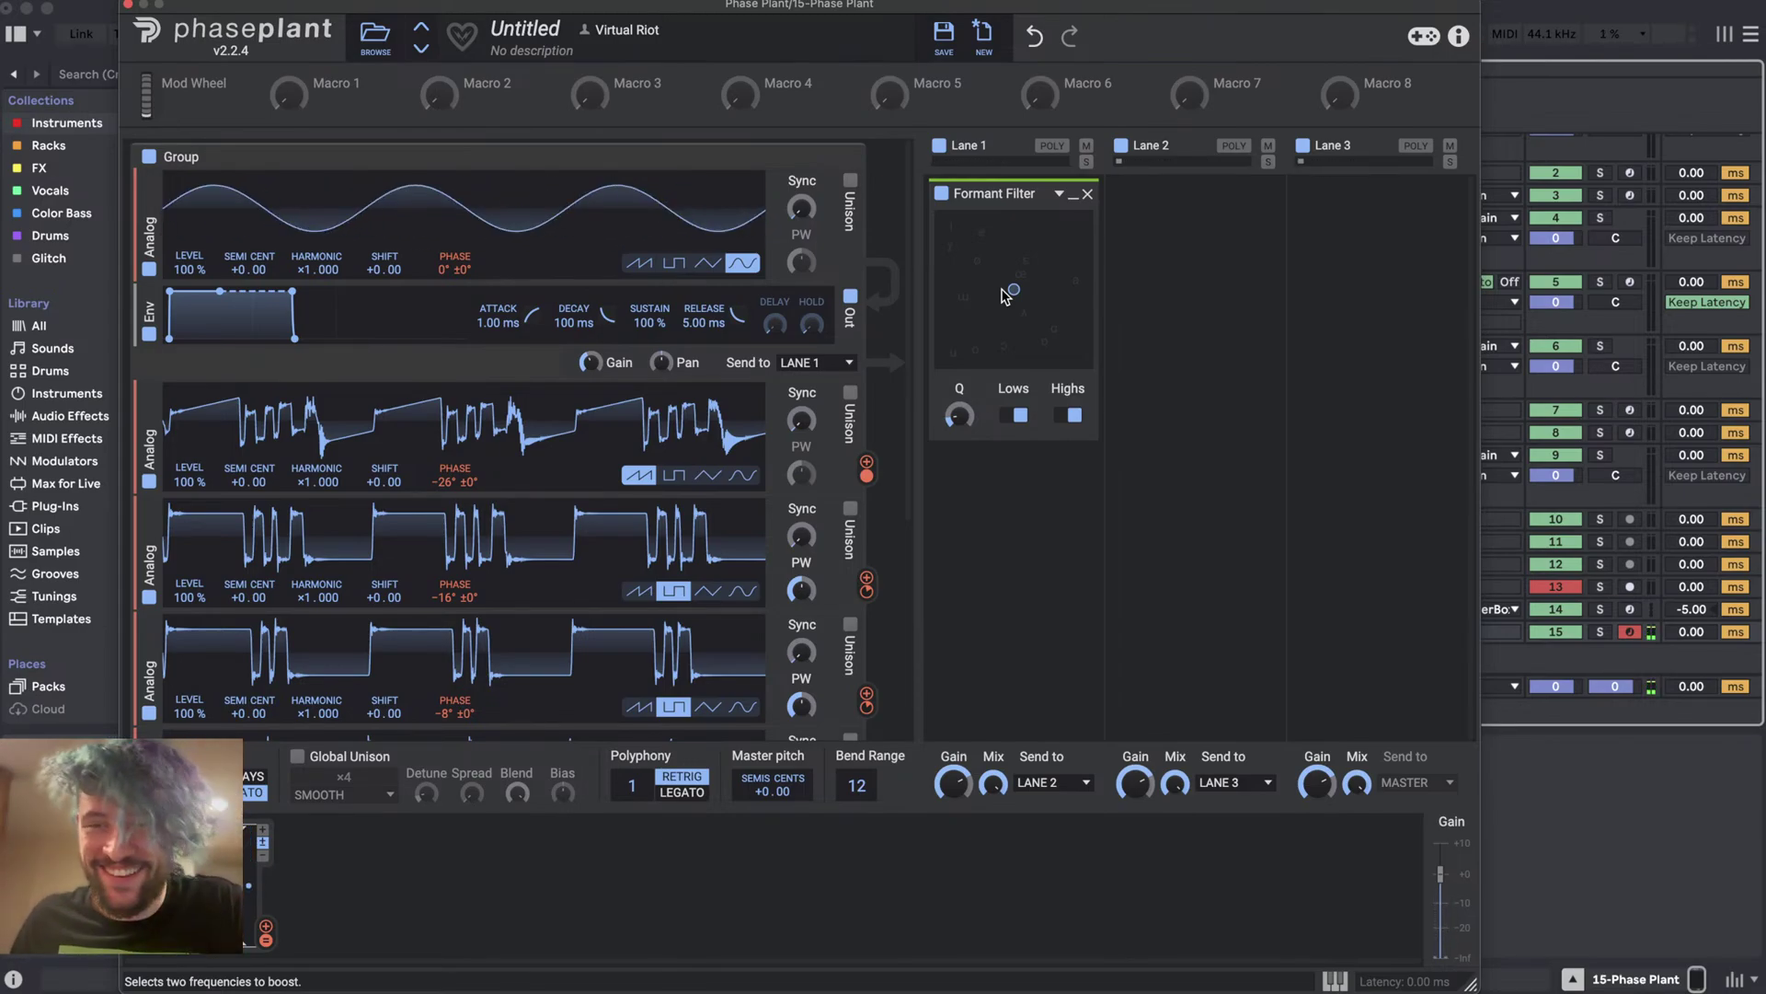
pyautogui.click(1087, 193)
pyautogui.click(1050, 206)
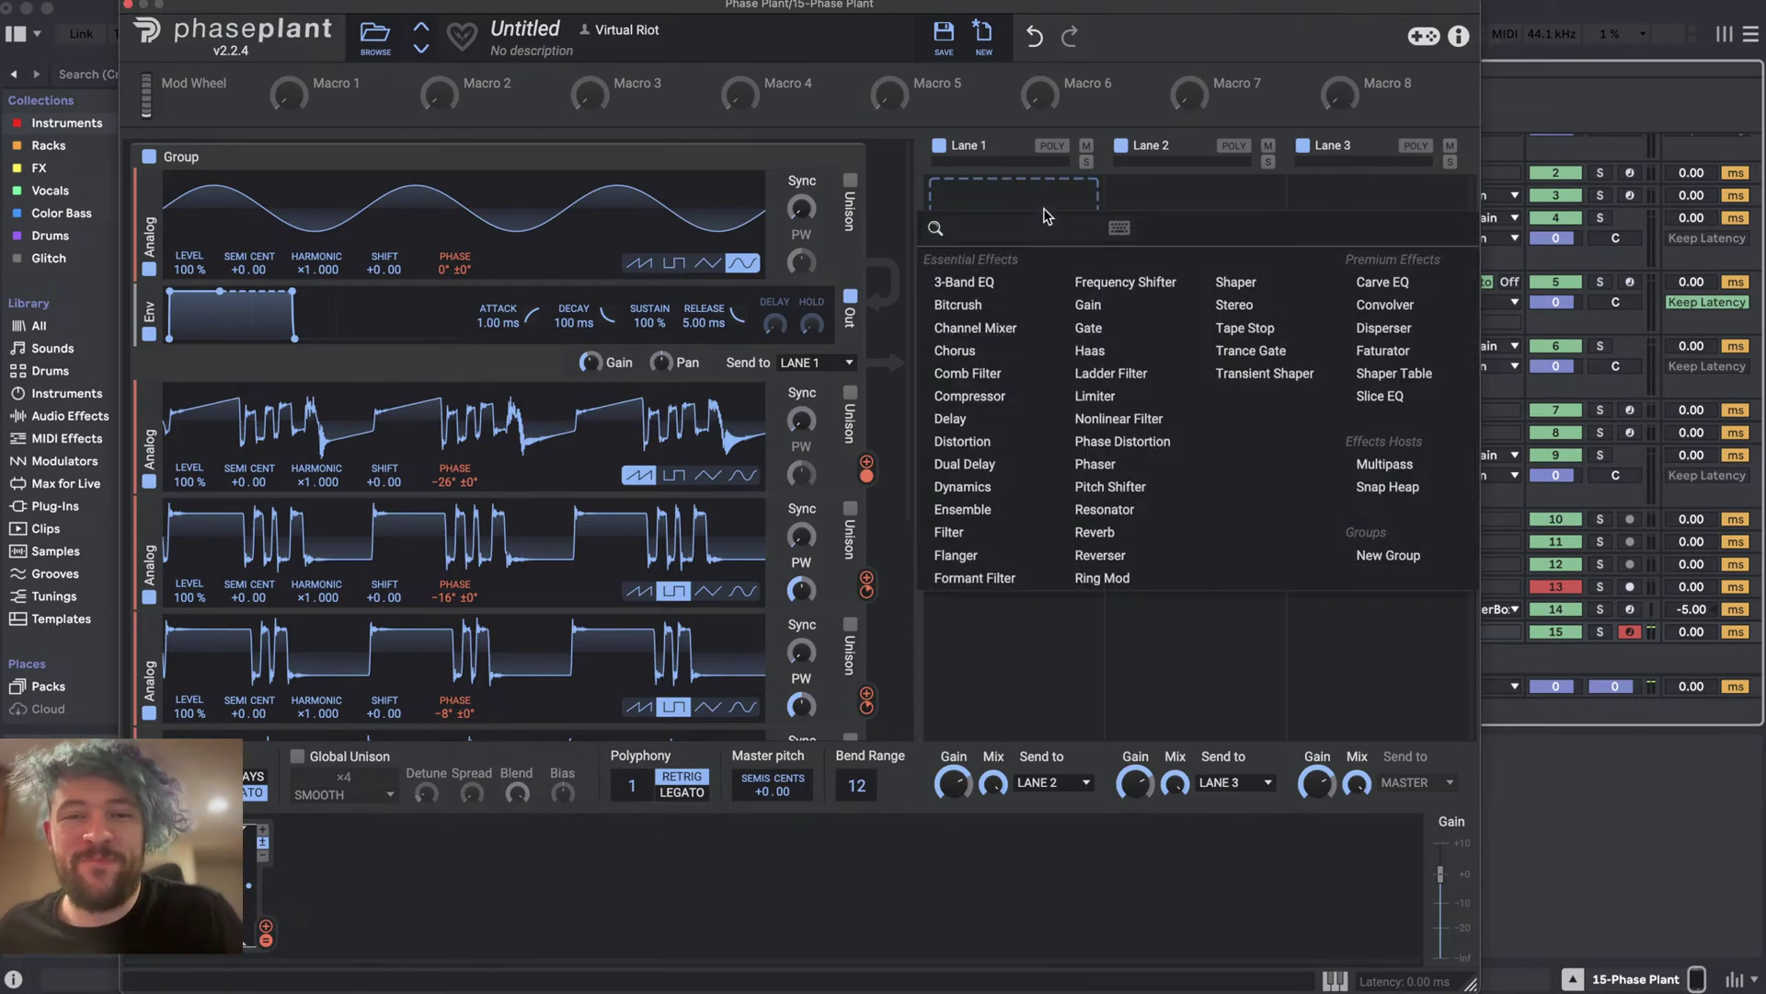
pyautogui.click(1050, 195)
pyautogui.click(962, 242)
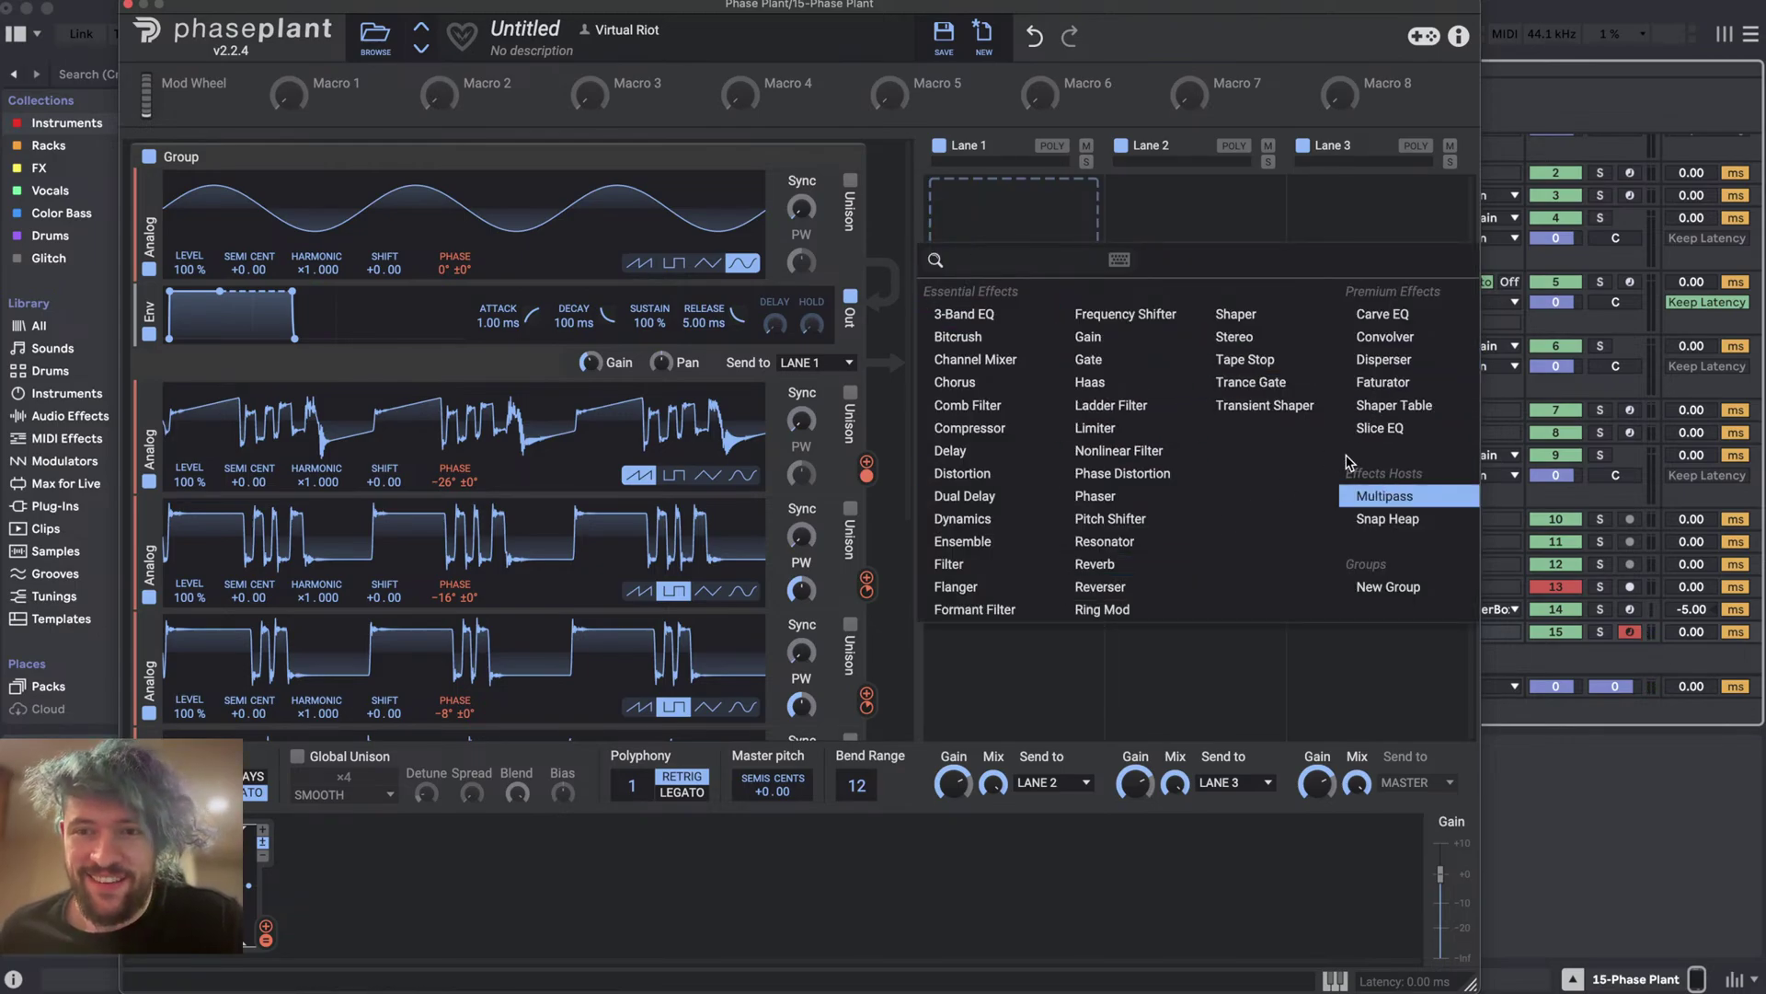
pyautogui.click(1052, 671)
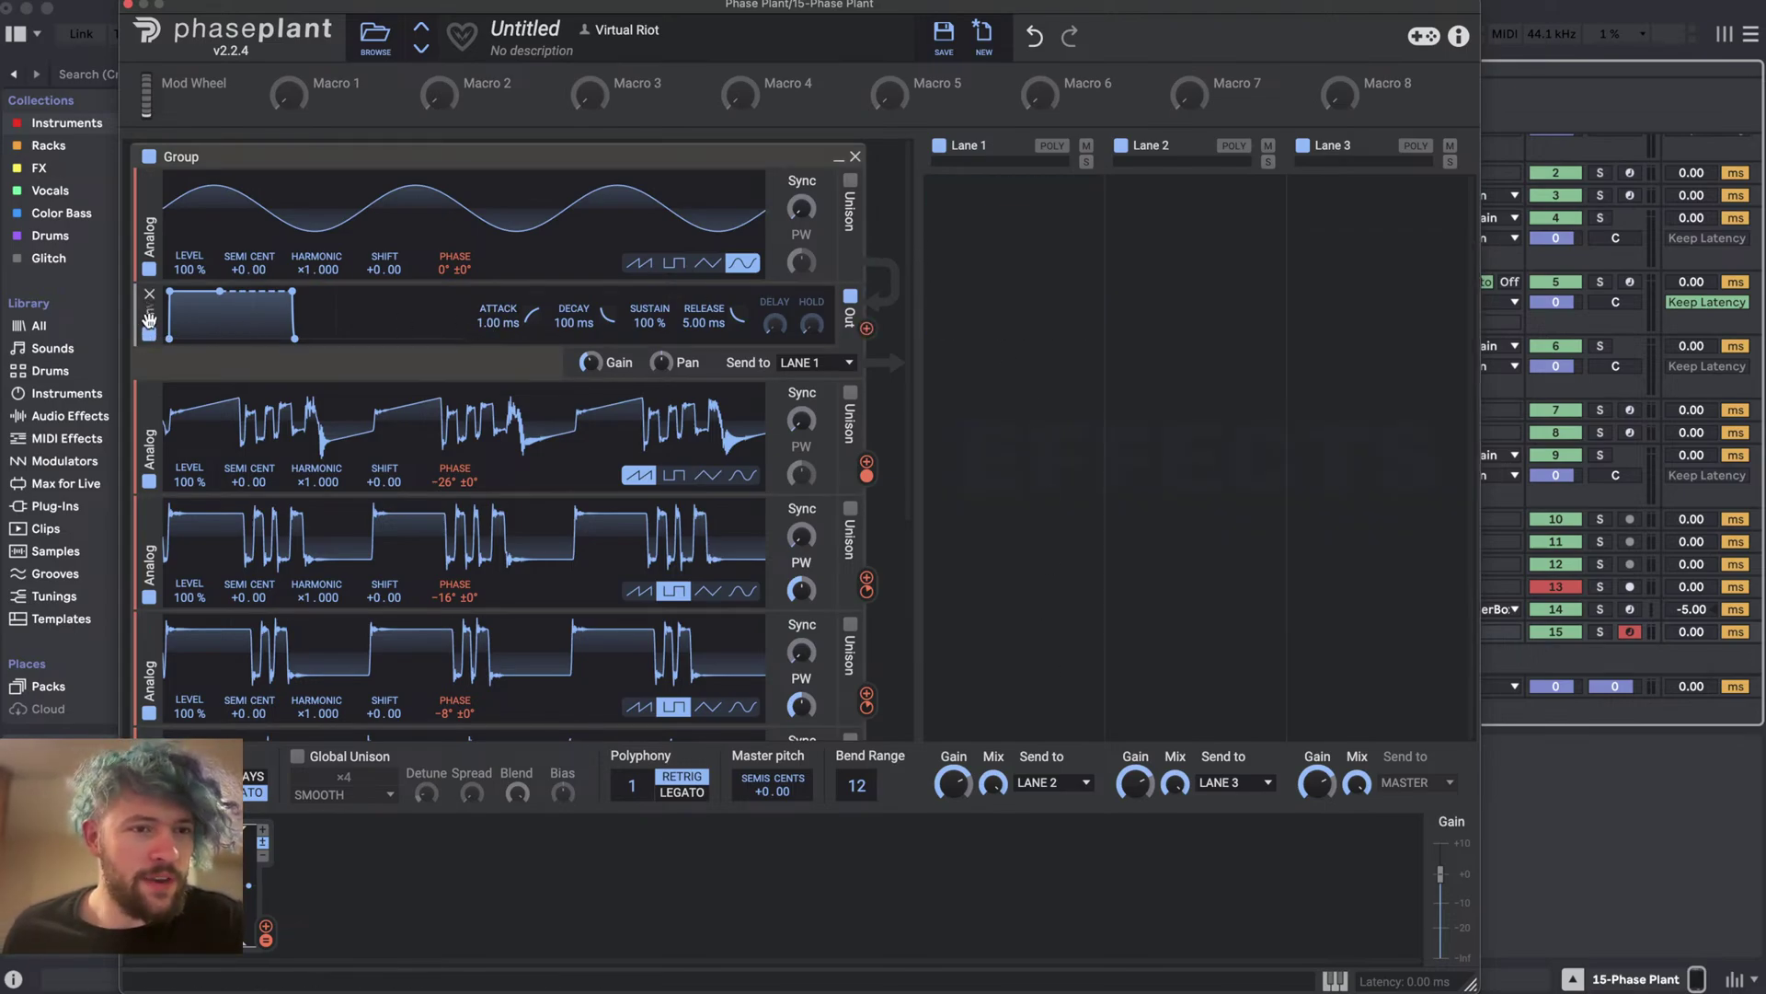
# - Duplicate the group's envelope output with the copy sent to Lane 2, and route Lane 1's output to Lane 3
pyautogui.moveTo(149, 318); pyautogui.dragTo(368, 441)
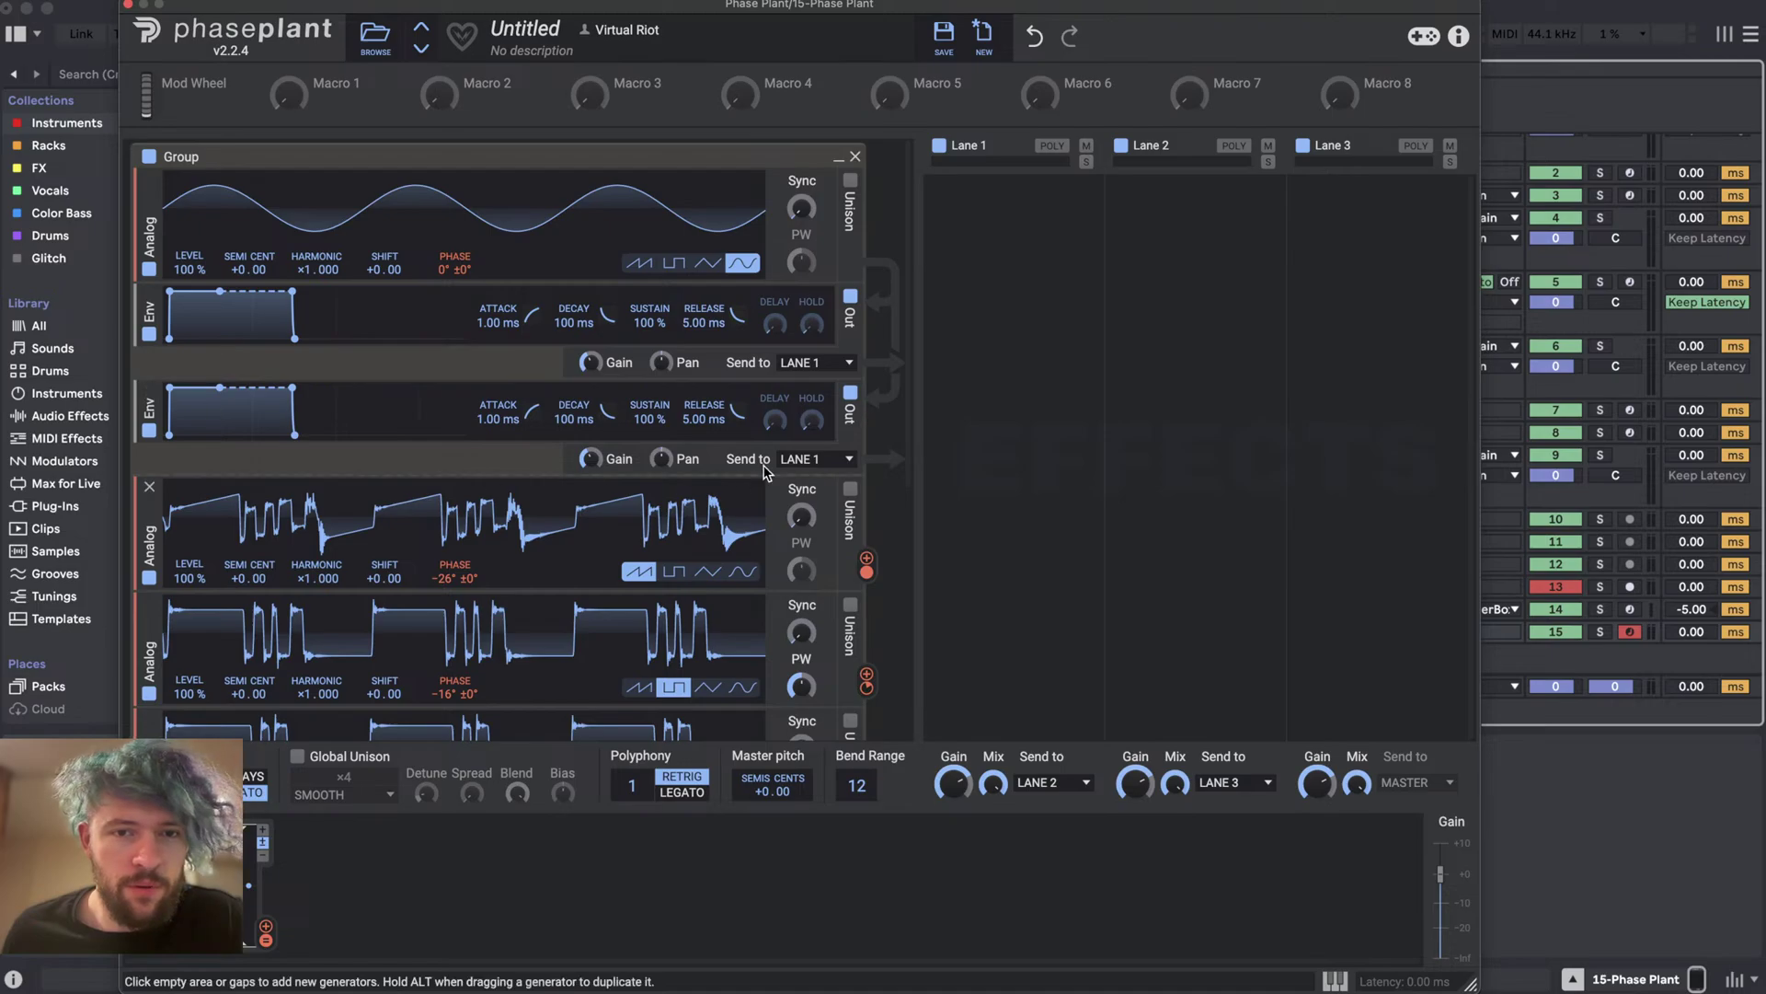
pyautogui.click(819, 458)
pyautogui.click(822, 483)
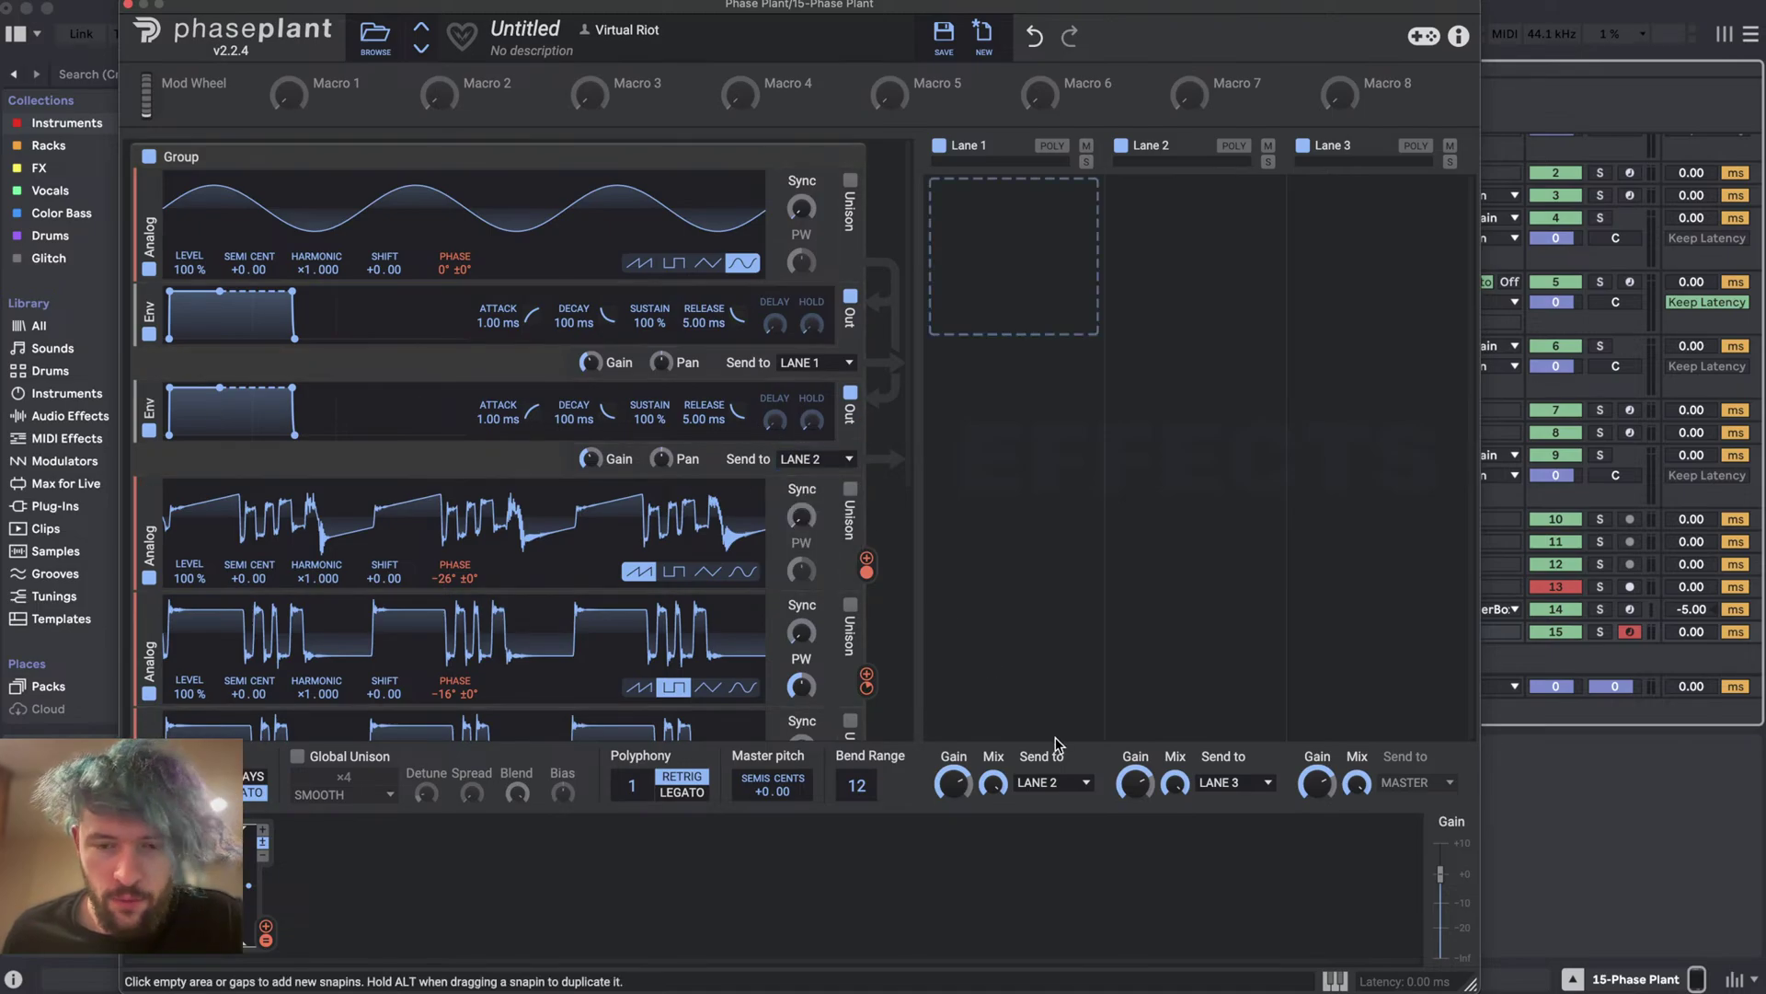
pyautogui.click(1056, 783)
pyautogui.click(1060, 803)
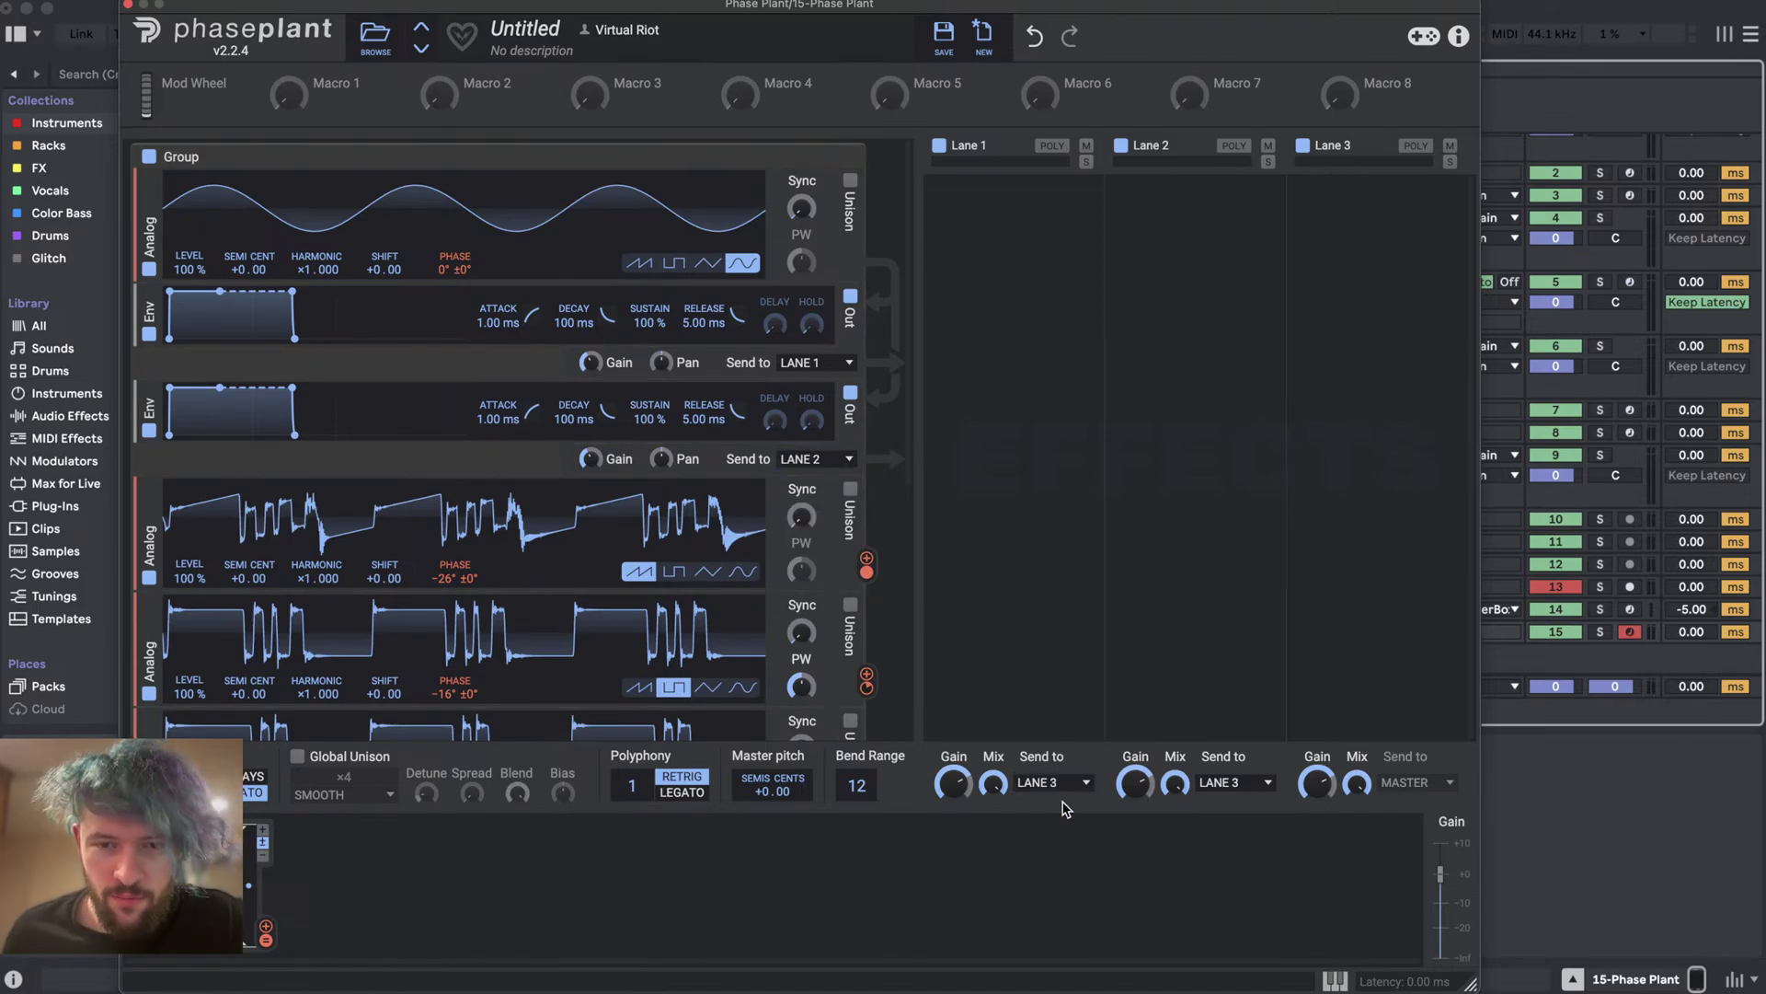
# - Add a low-pass Filter to Lane 1 and a high-pass Filter to Lane 2
pyautogui.click(976, 262)
pyautogui.click(993, 578)
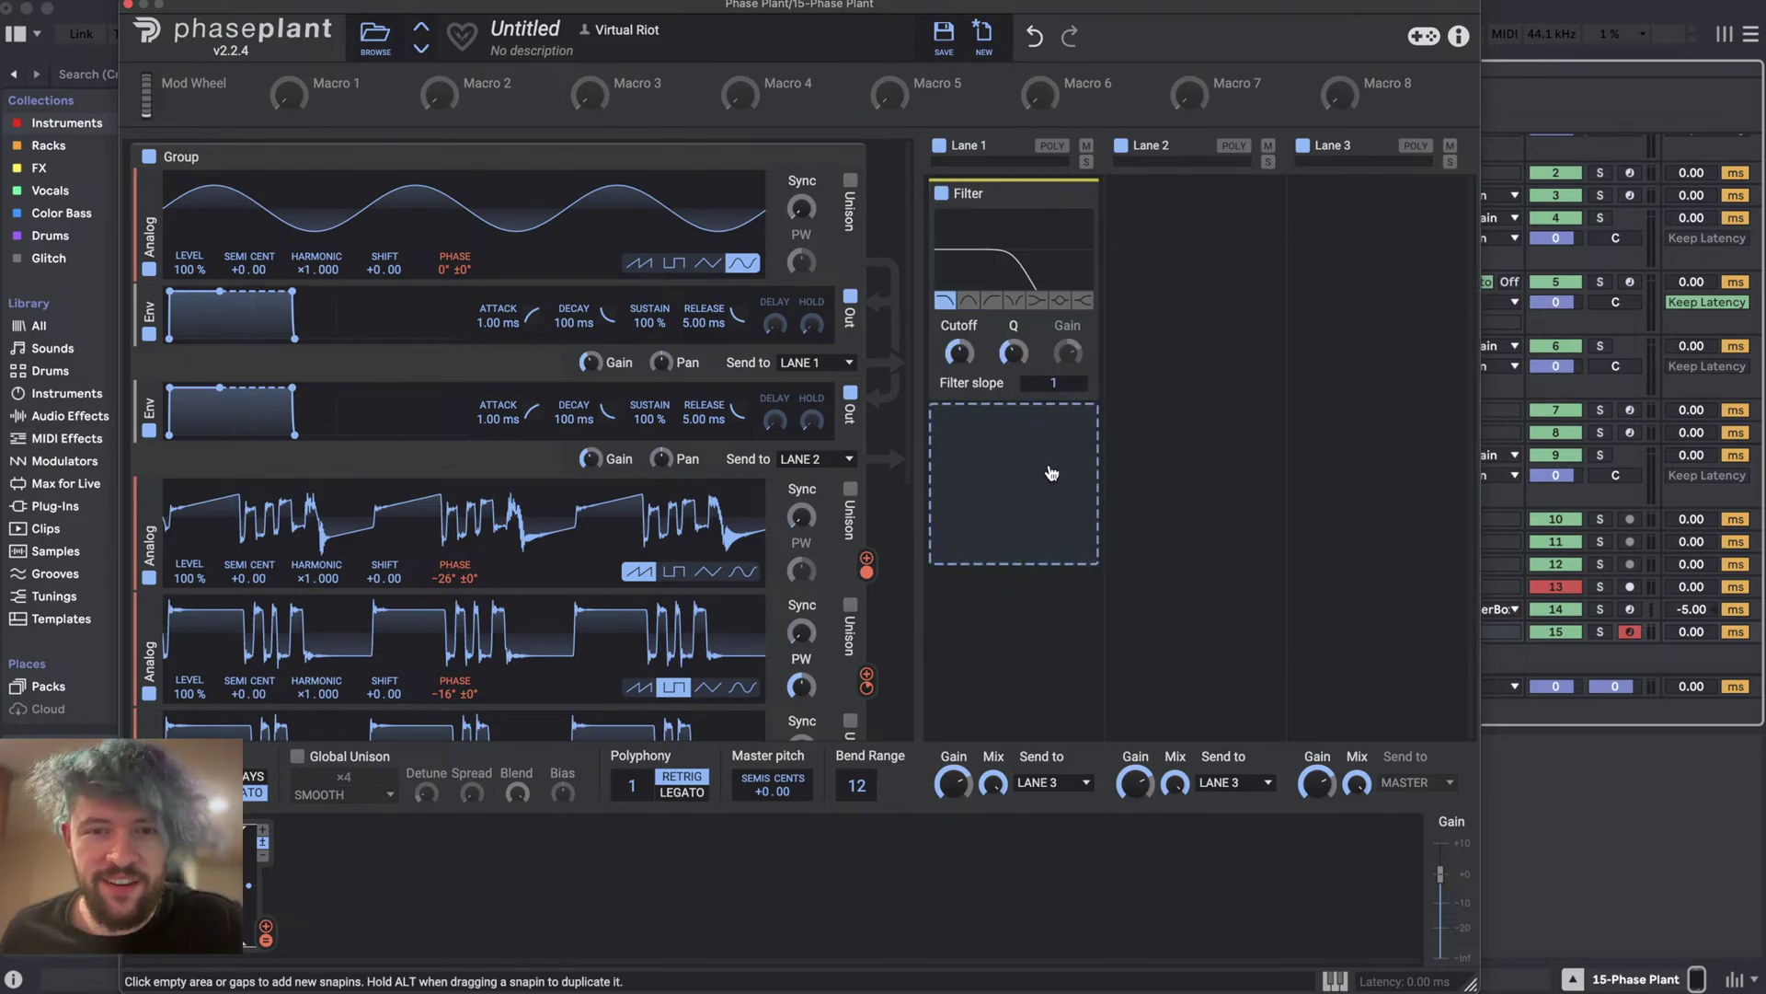
pyautogui.click(1161, 272)
pyautogui.click(973, 585)
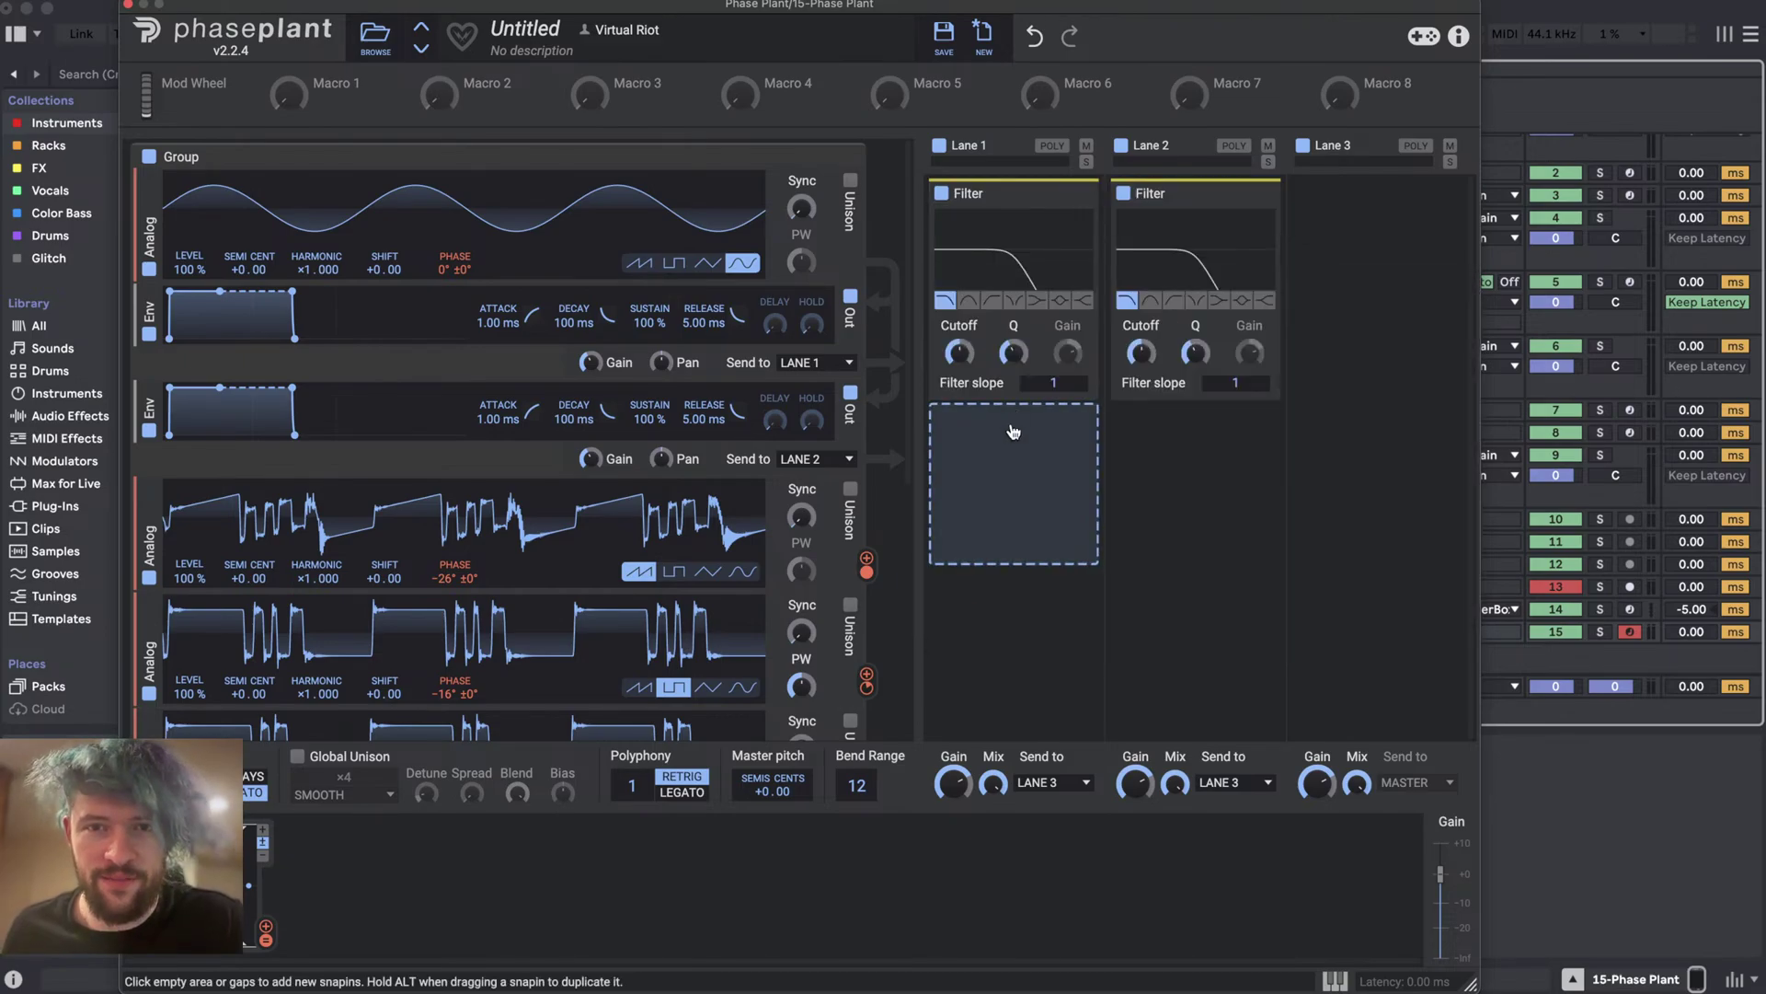
pyautogui.click(1174, 301)
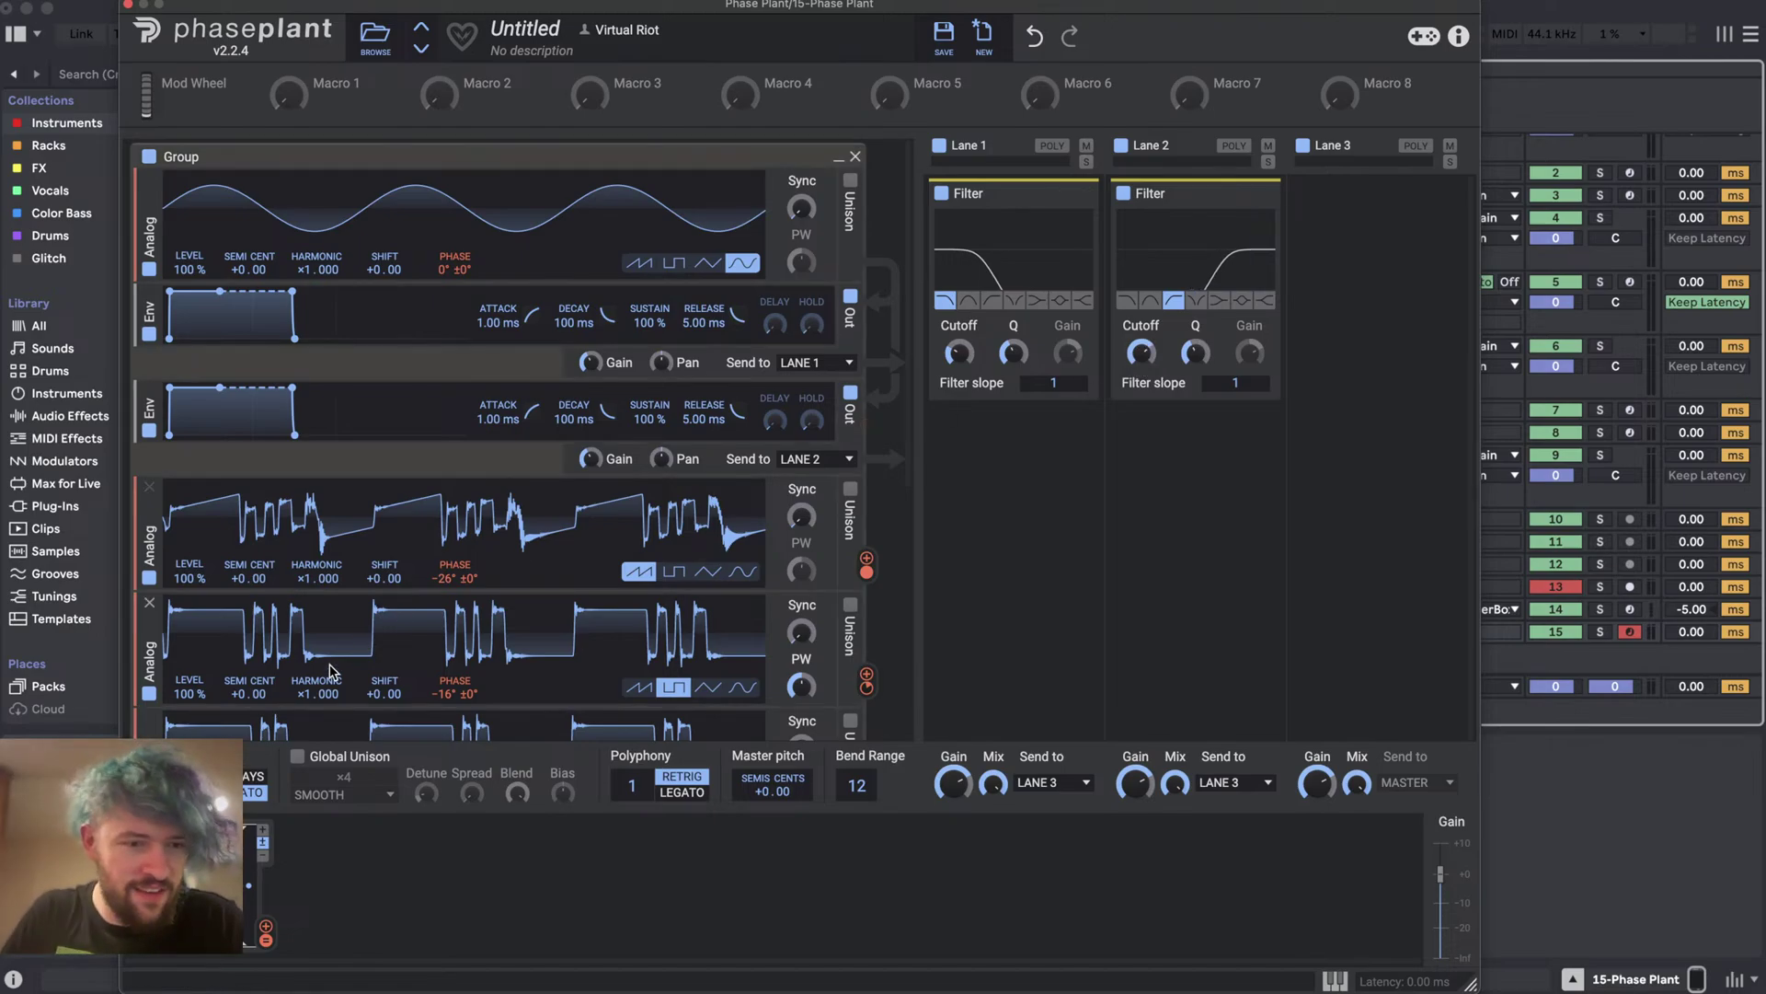
# - Modulate the cutoff and Q of both lane filters with the Pitch Wheel, and adjust the modulation amounts and Lane 2's cutoff
pyautogui.moveTo(266, 926); pyautogui.dragTo(1014, 350)
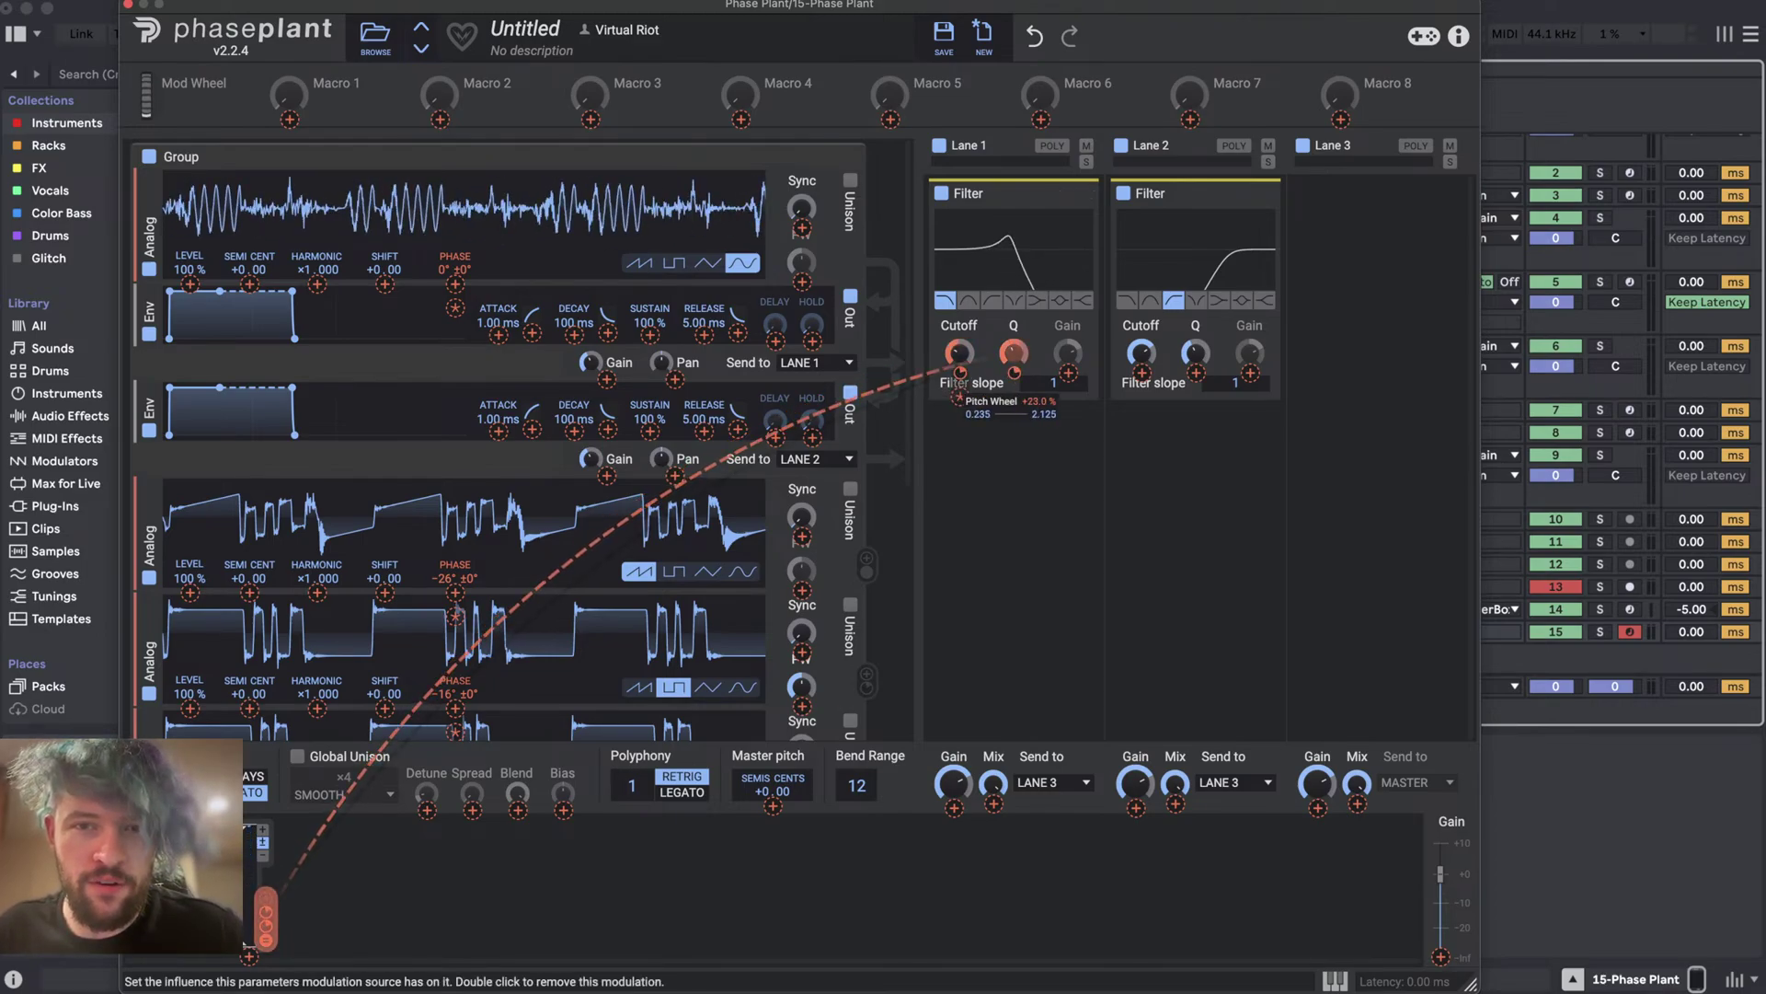
pyautogui.moveTo(1141, 354); pyautogui.dragTo(1196, 357)
pyautogui.click(1163, 442)
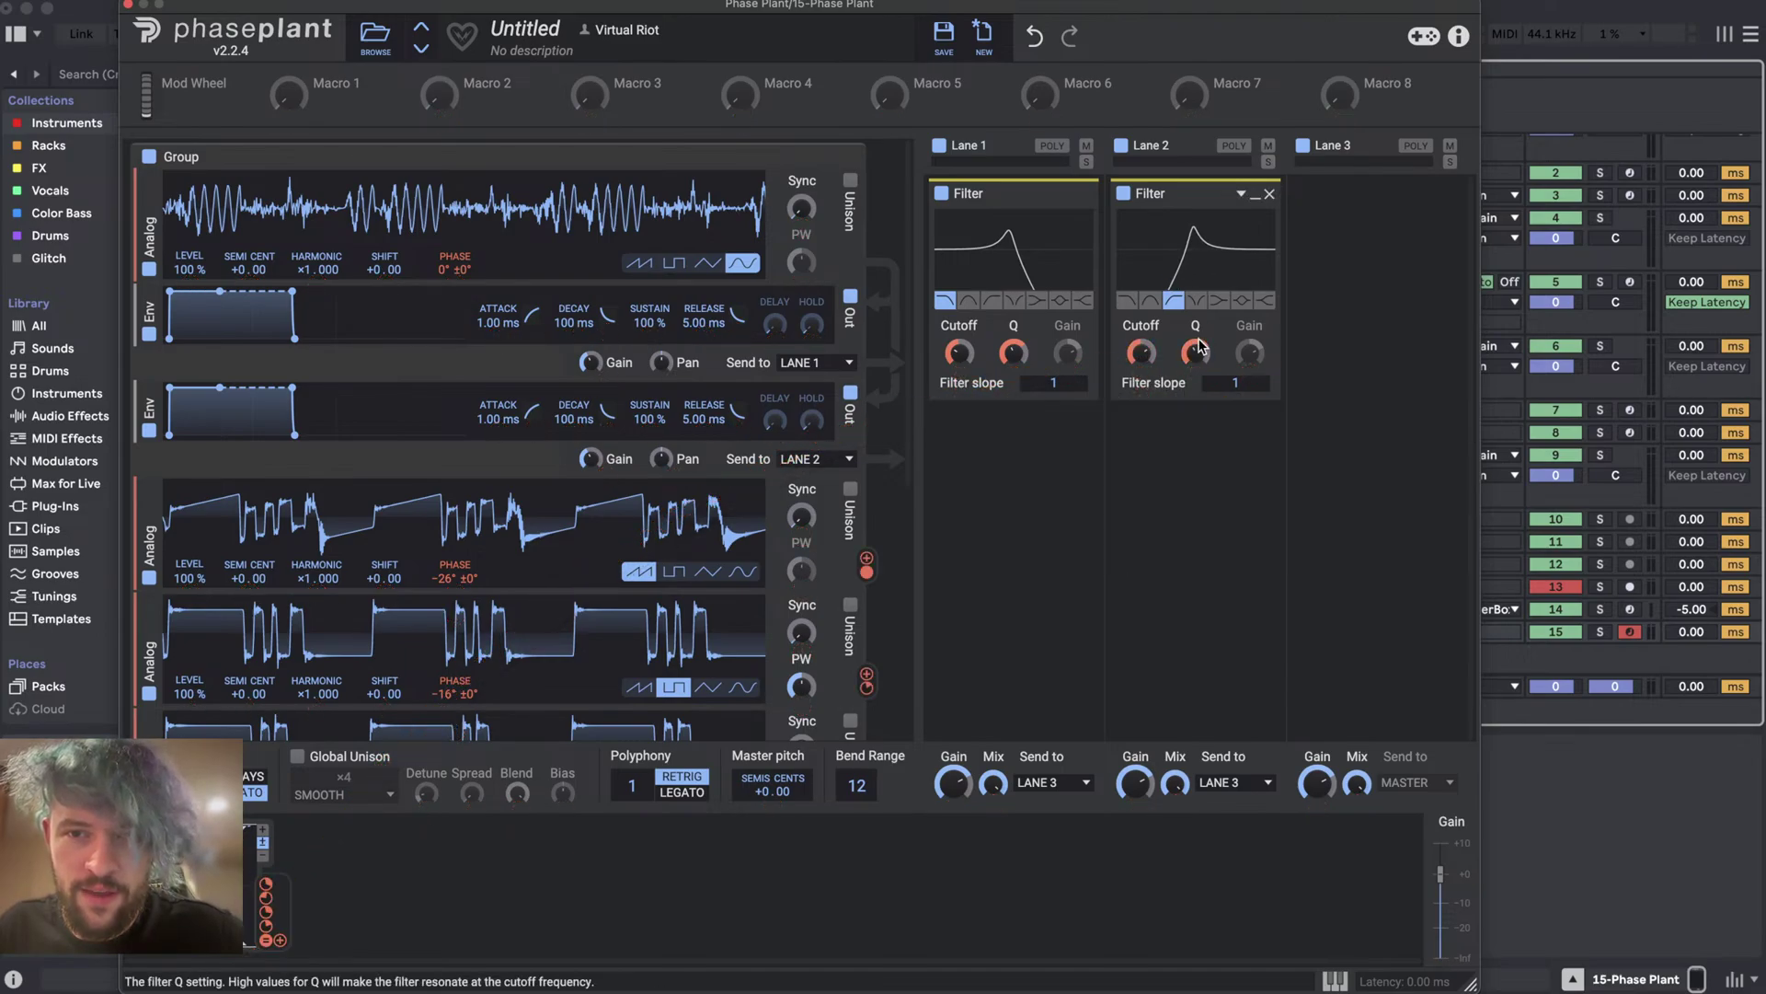
pyautogui.moveTo(1196, 371); pyautogui.dragTo(1196, 367)
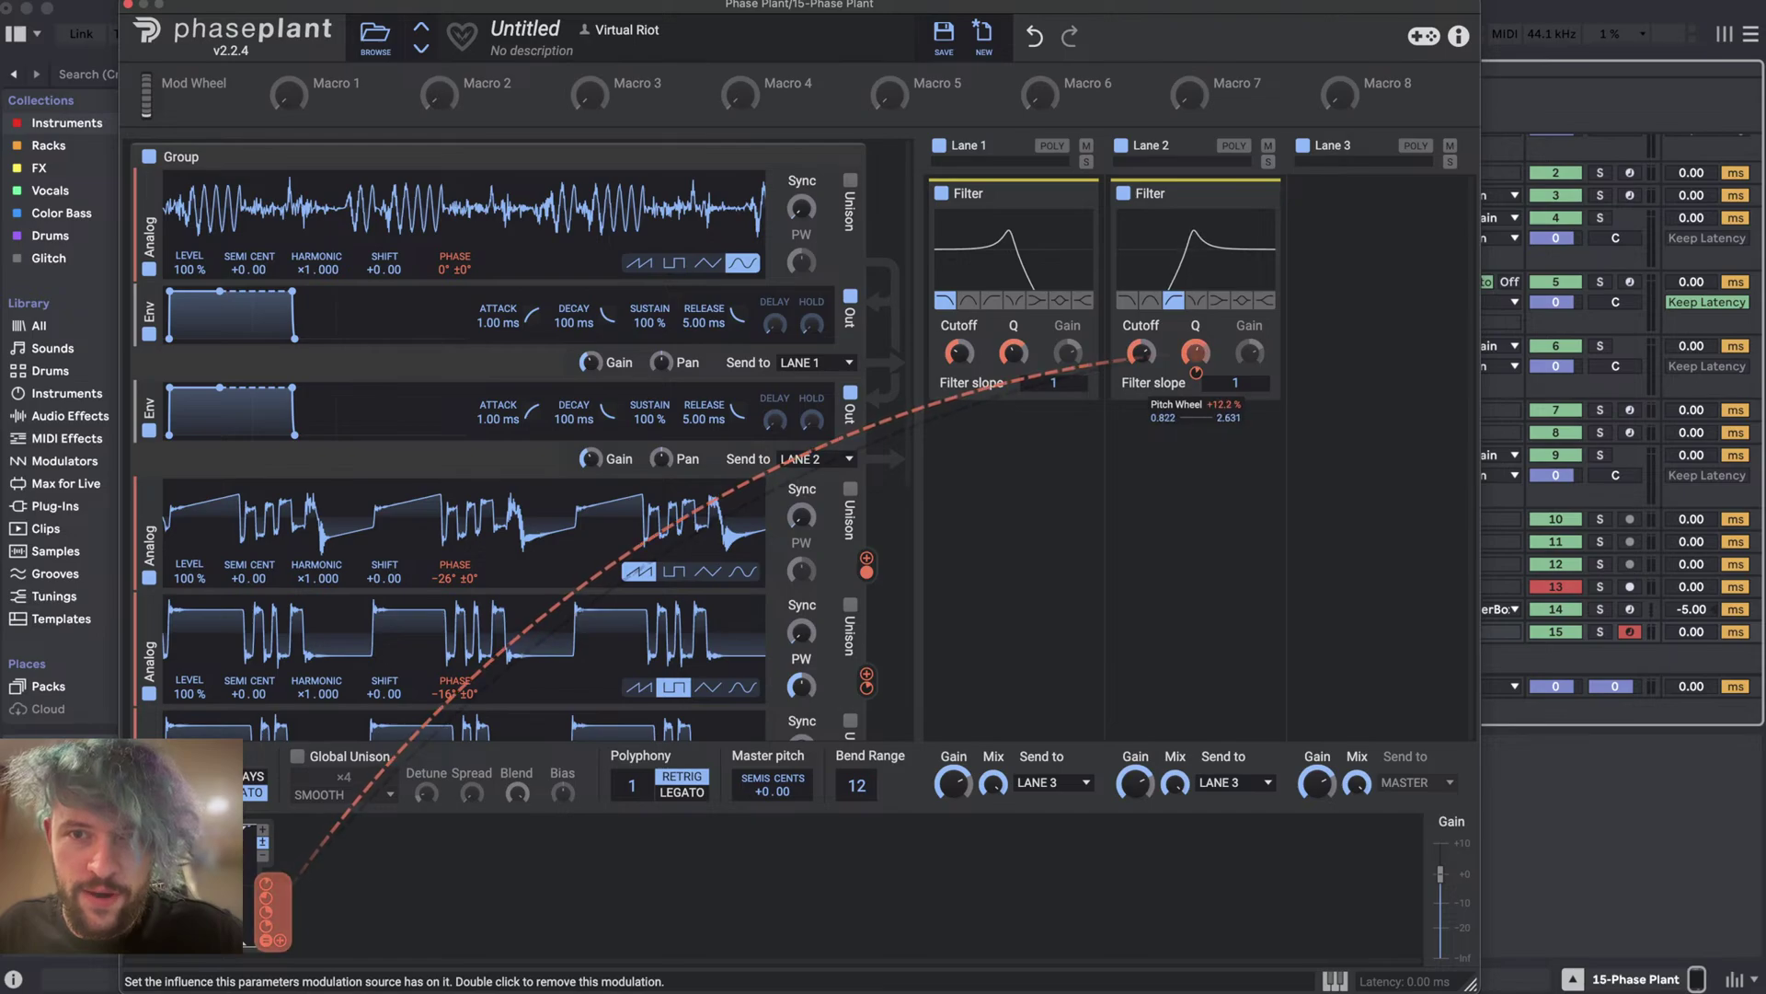
pyautogui.moveTo(1014, 372); pyautogui.dragTo(1014, 370)
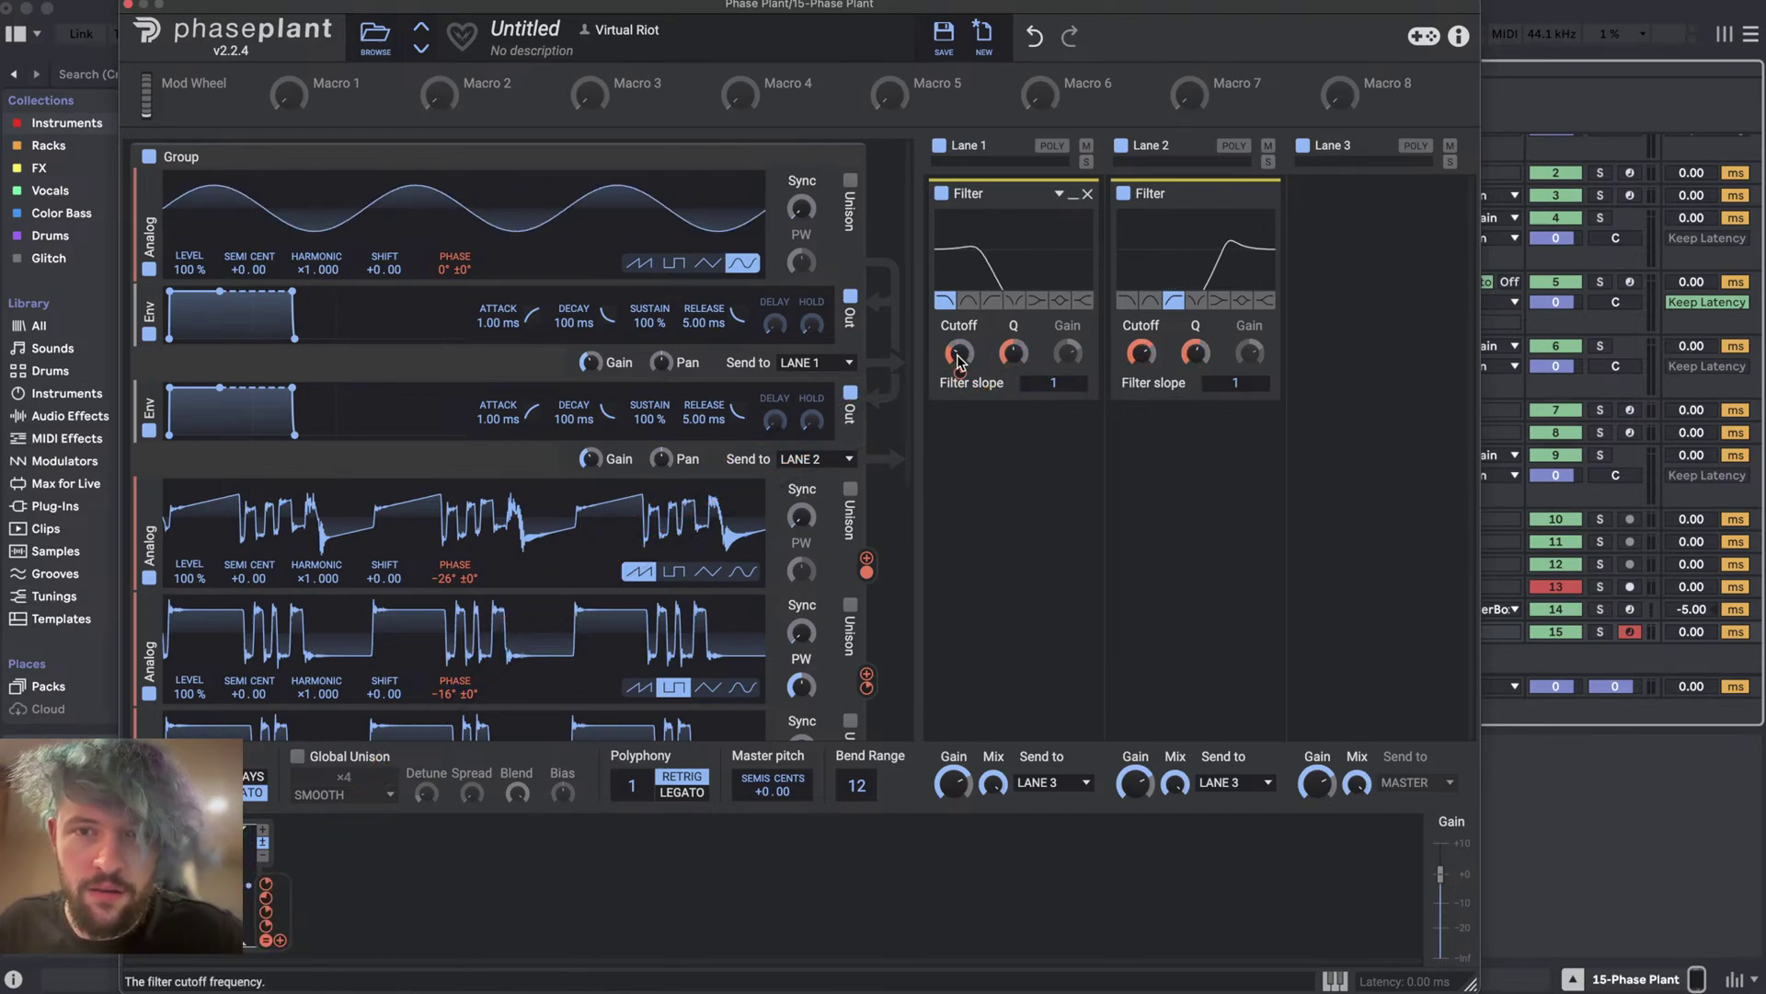
pyautogui.moveTo(1141, 353); pyautogui.dragTo(1143, 374)
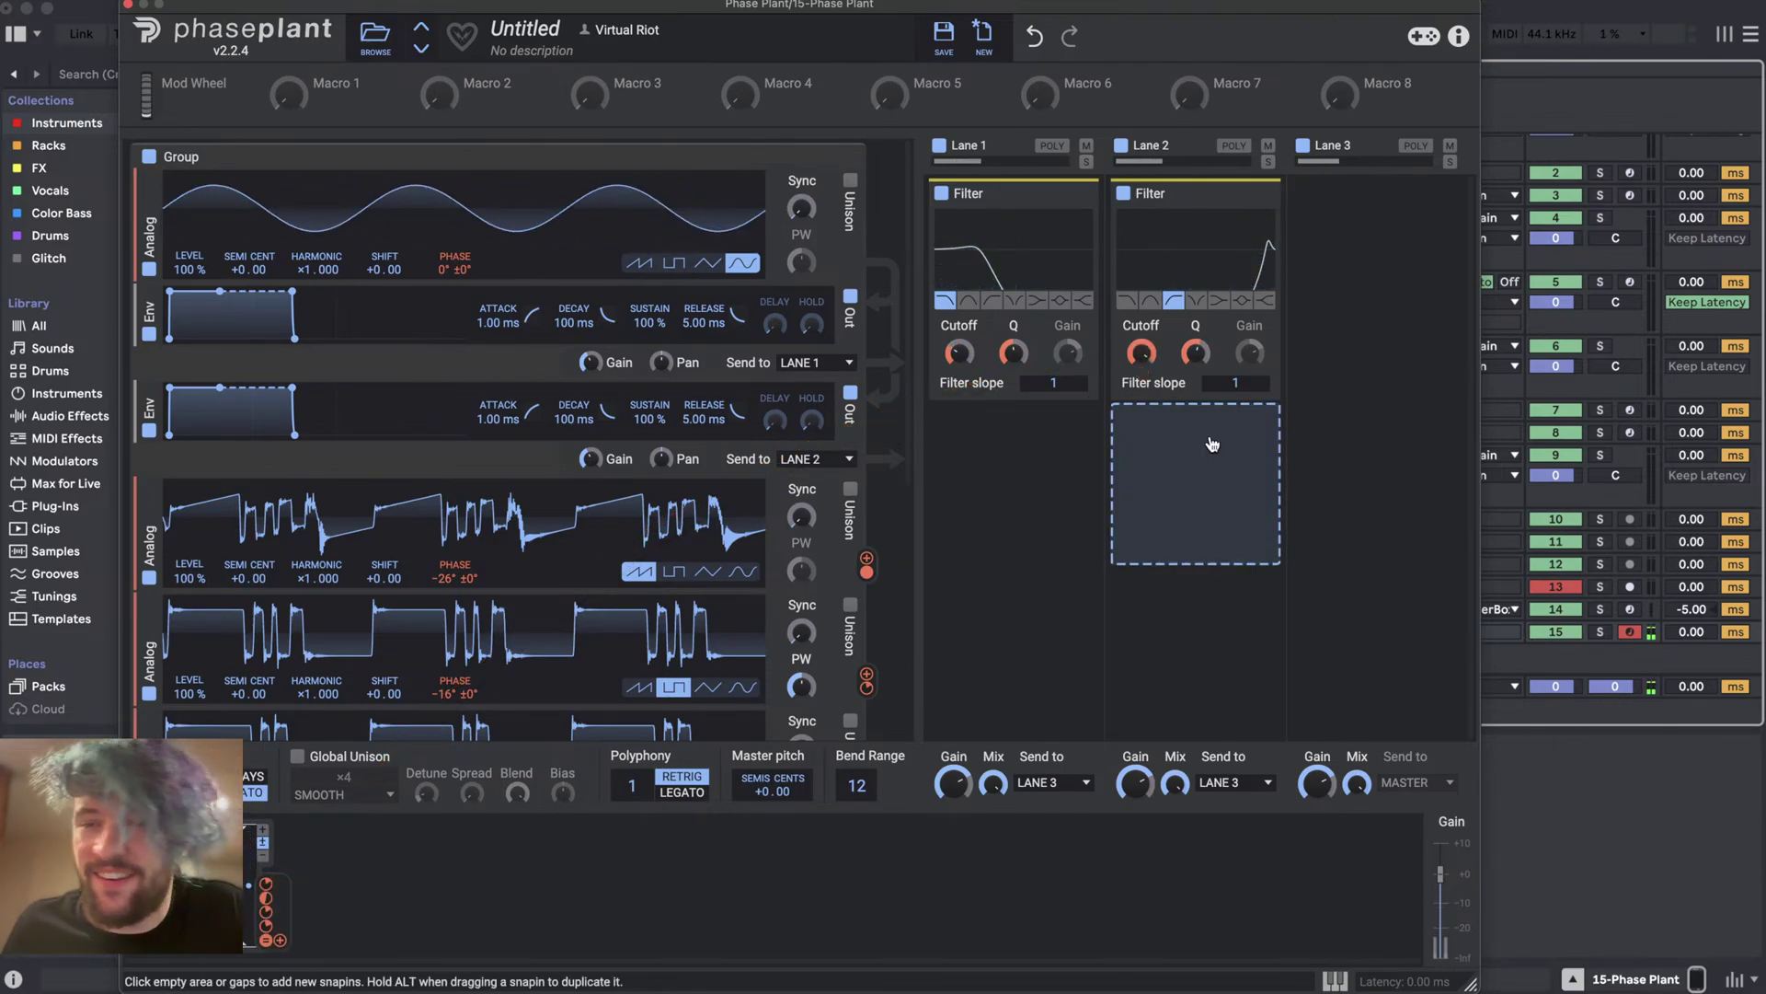
# - Enable unison on the sine oscillator and fine-tune the Pitch Wheel modulation of the filters, with Lane 1's cutoff amount at about +37.2%
pyautogui.click(851, 184)
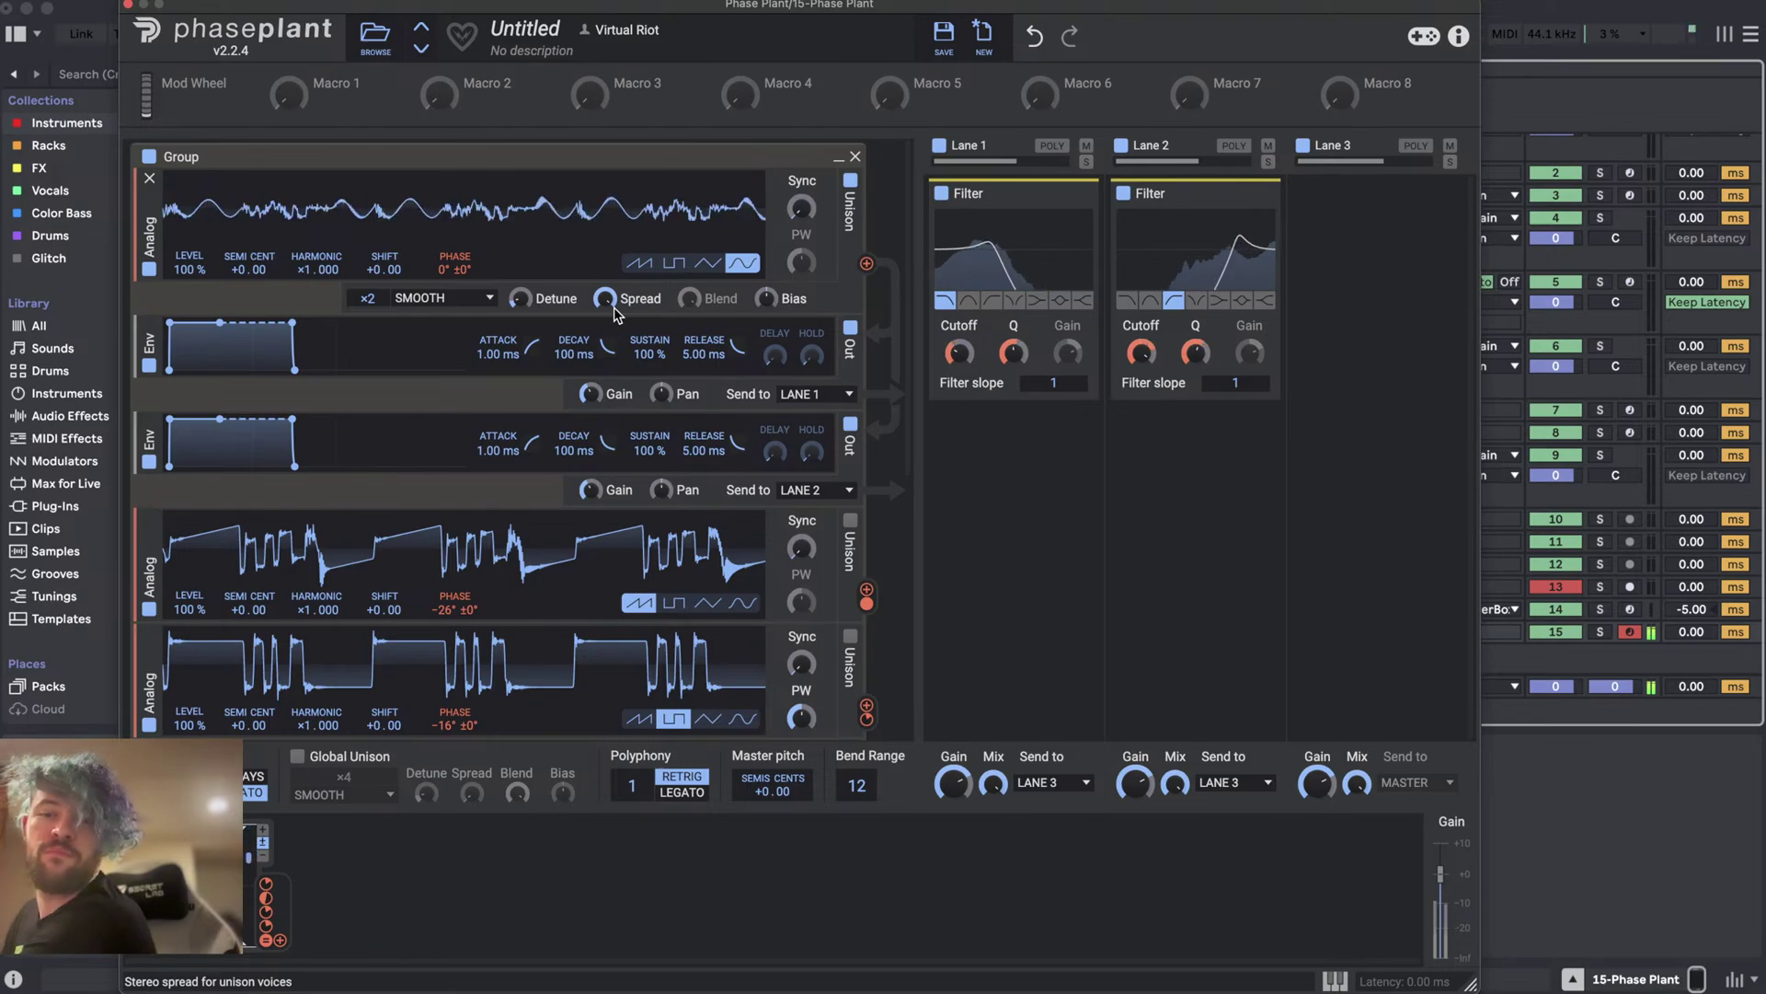
pyautogui.moveTo(266, 897); pyautogui.dragTo(959, 364)
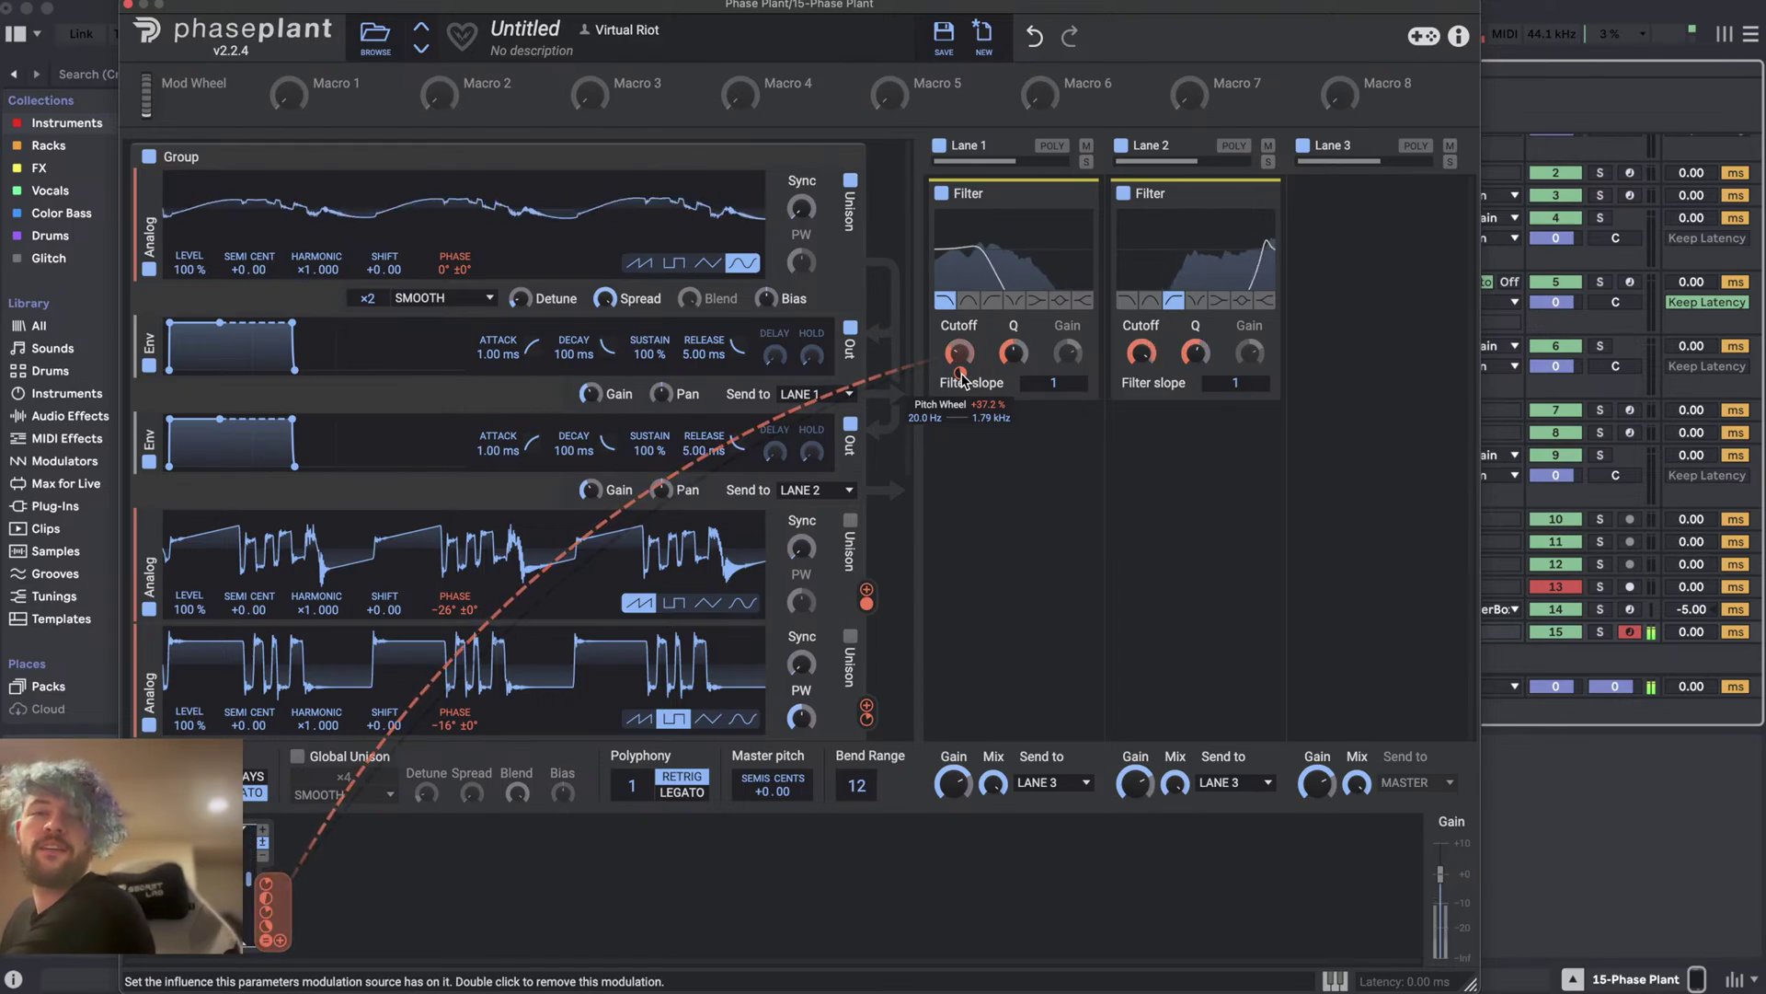
pyautogui.moveTo(962, 378); pyautogui.dragTo(1196, 371)
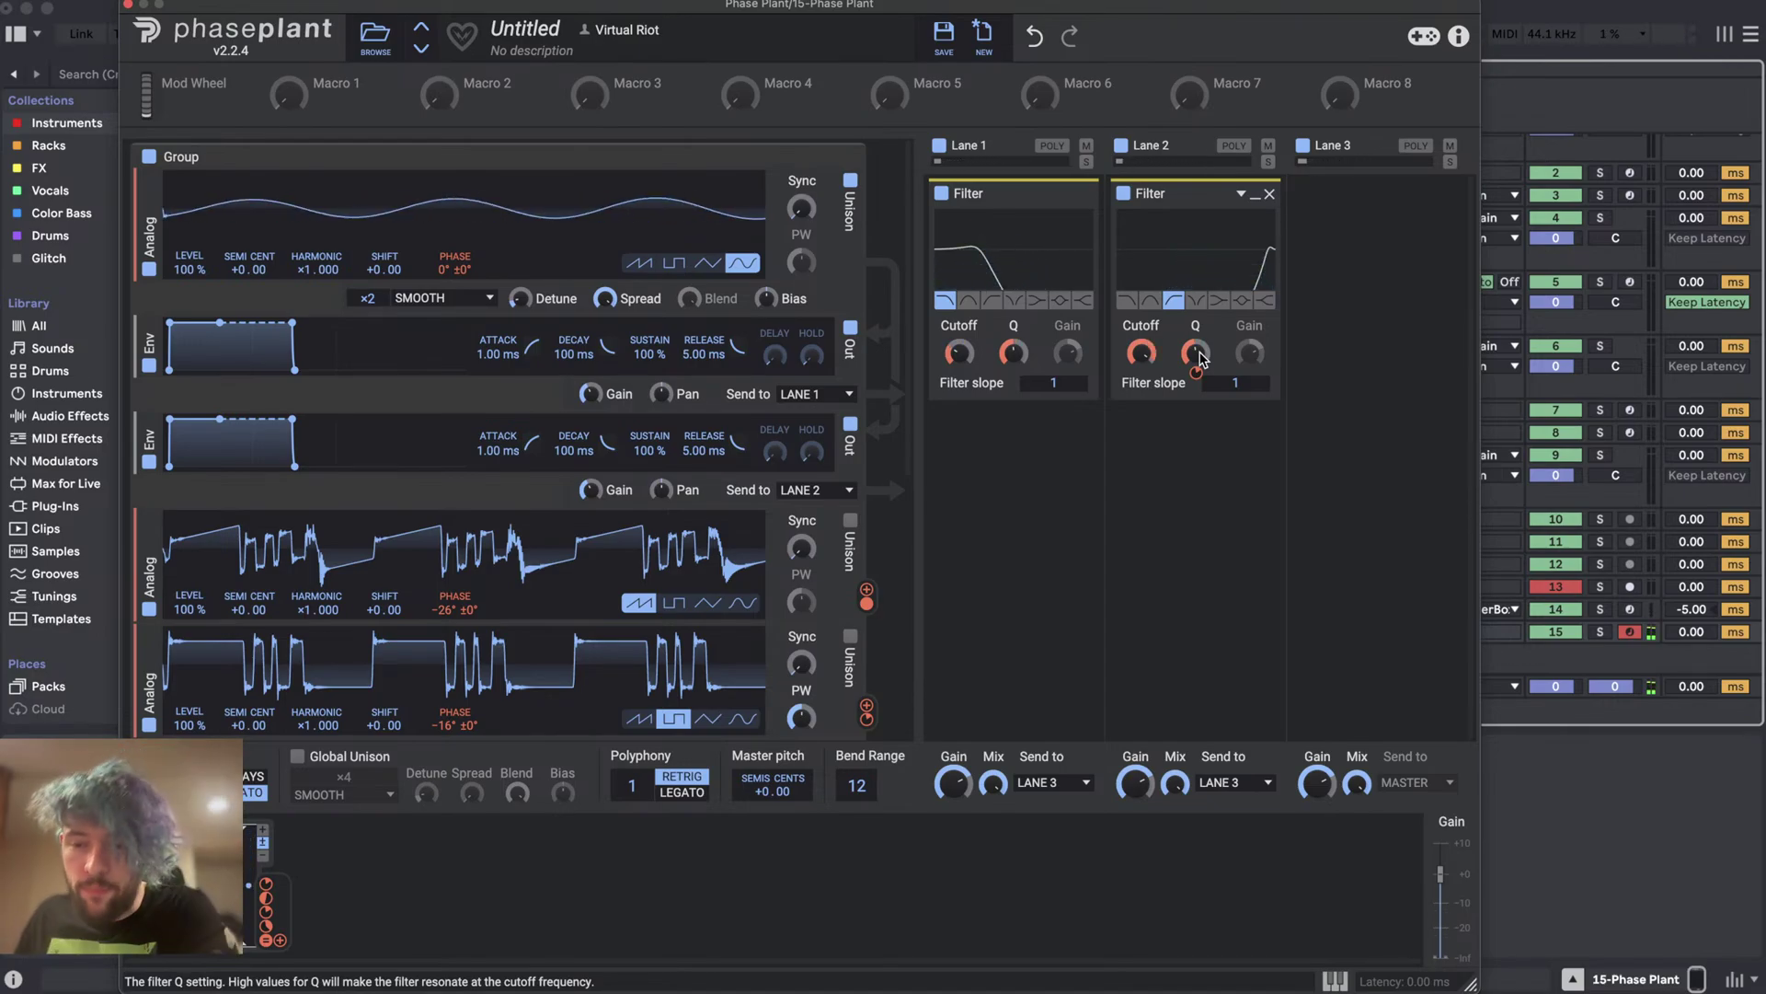
# - Switch to Streamlabs Desktop to check the stream, and return to the Phase Plant window
pyautogui.press('super+Tab')
pyautogui.press('super+Tab')
pyautogui.press('super+Tab')
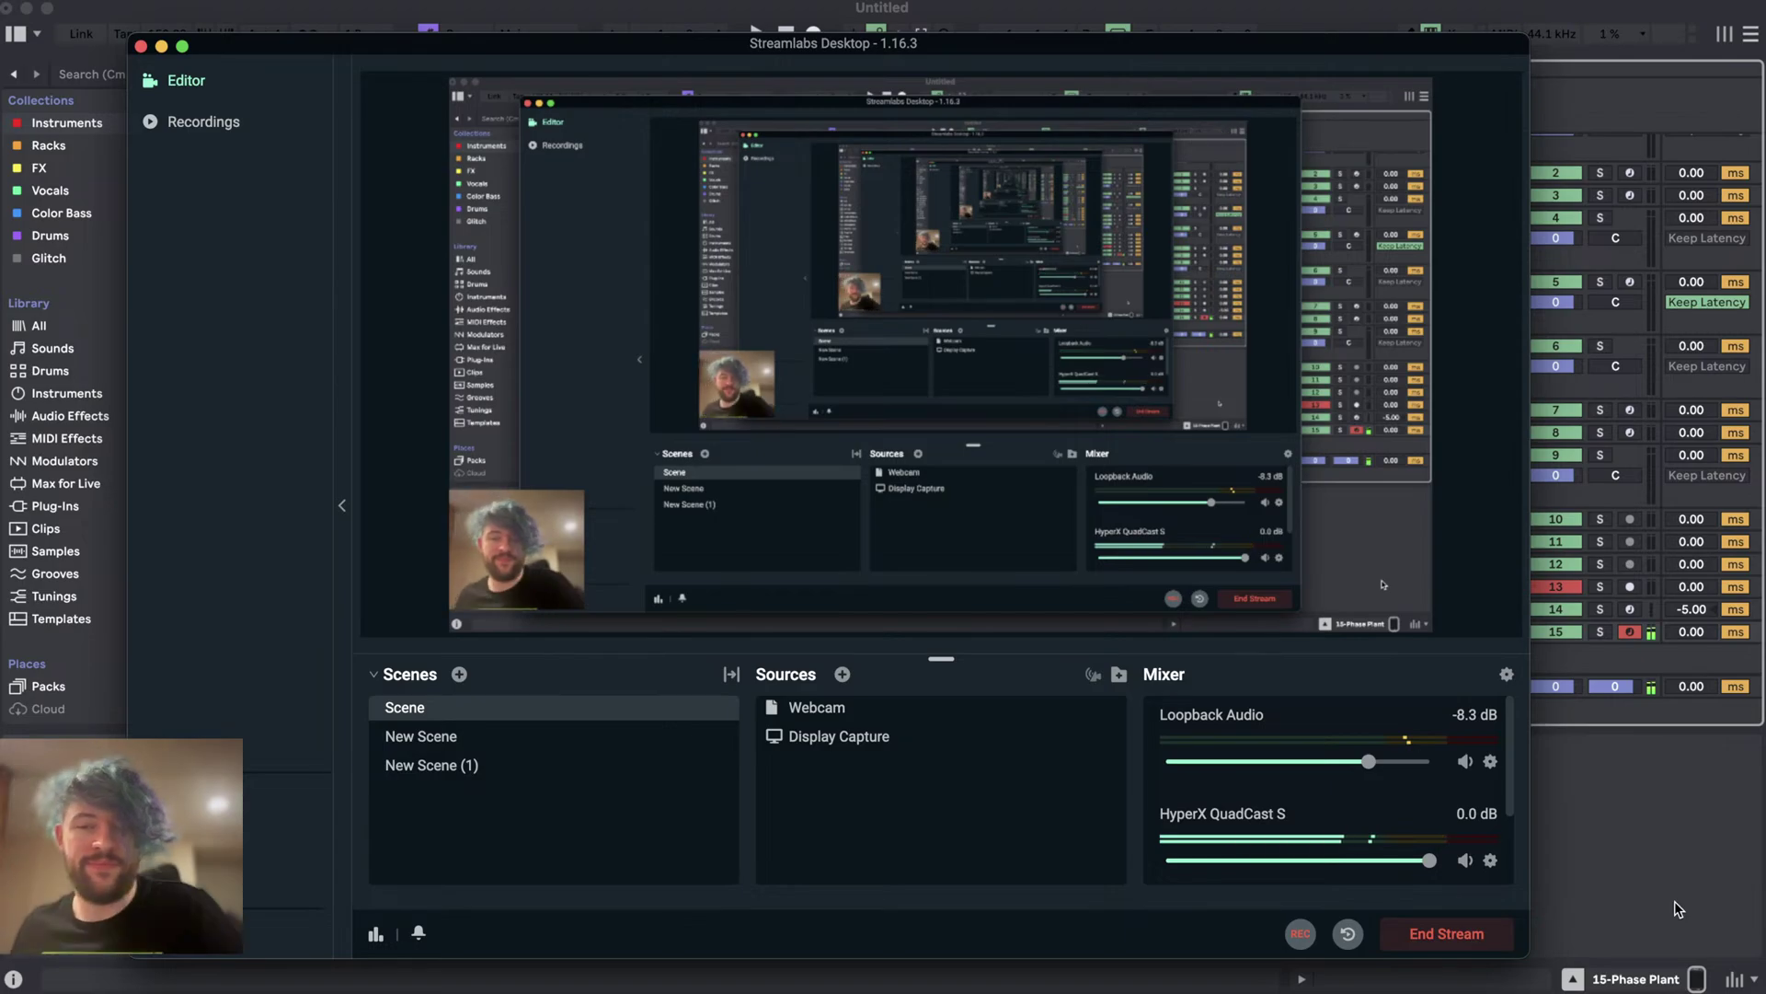
pyautogui.click(1674, 909)
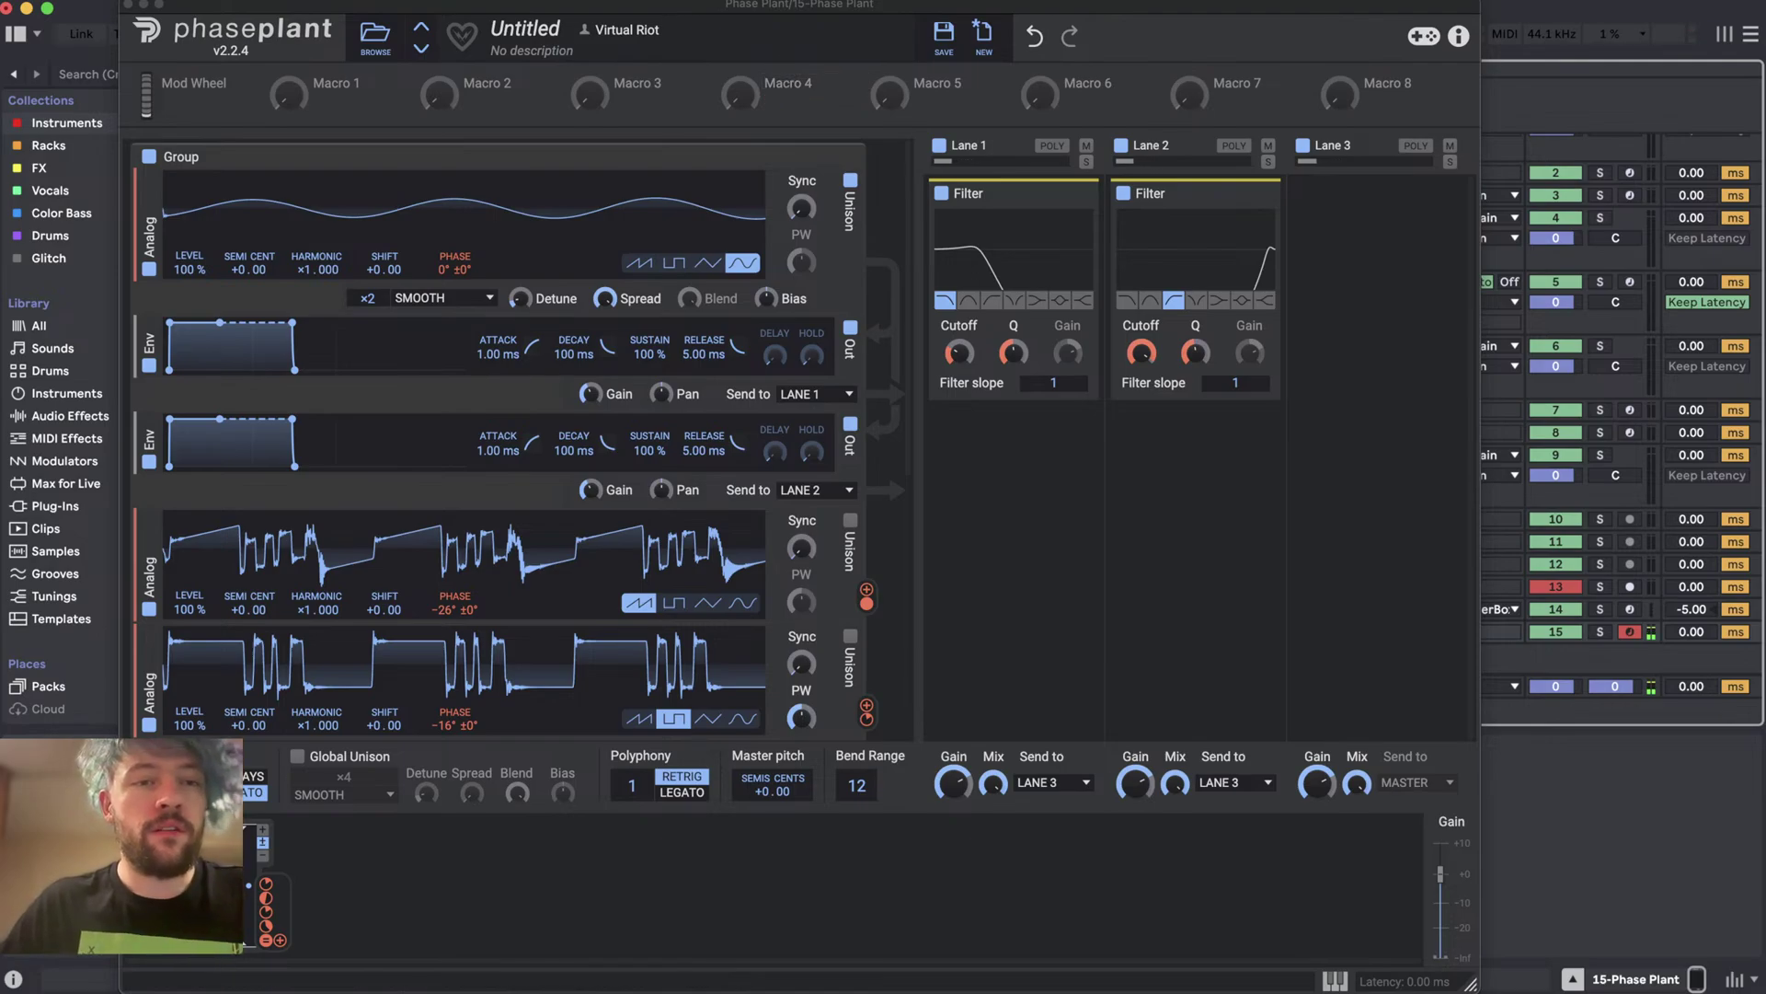
# - Turn off unison on the sine oscillator
pyautogui.scroll(-1, 463, 278)
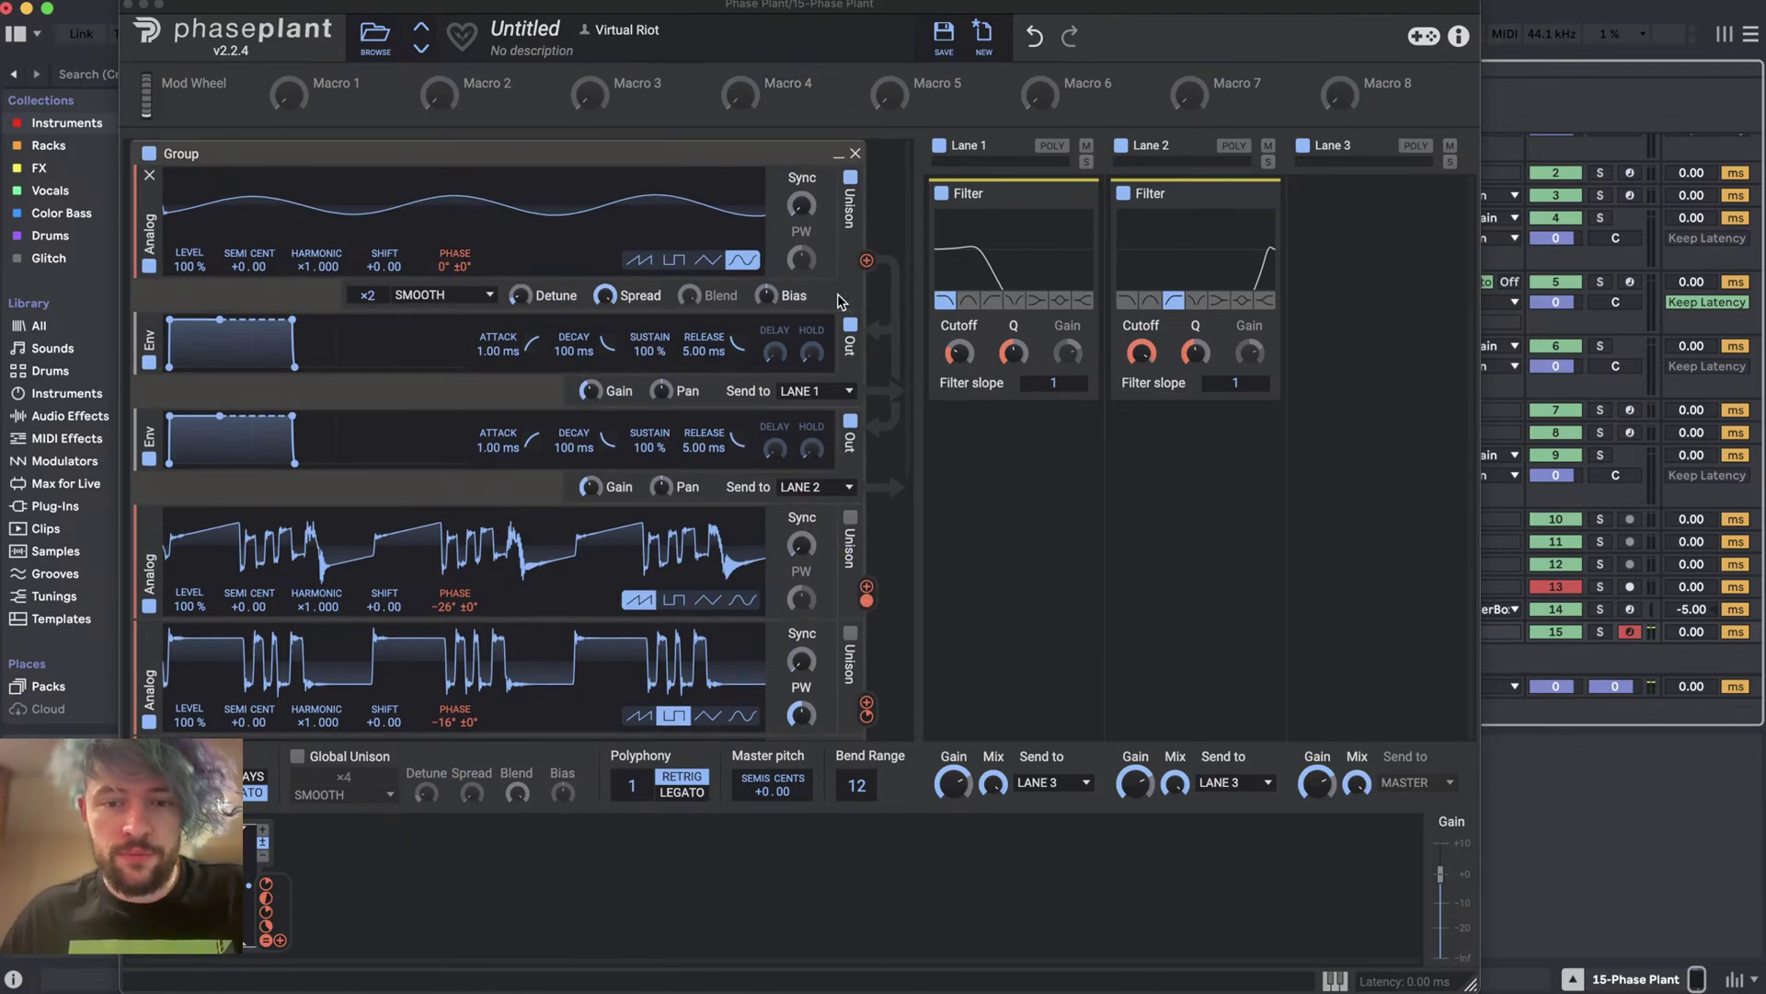
pyautogui.click(850, 177)
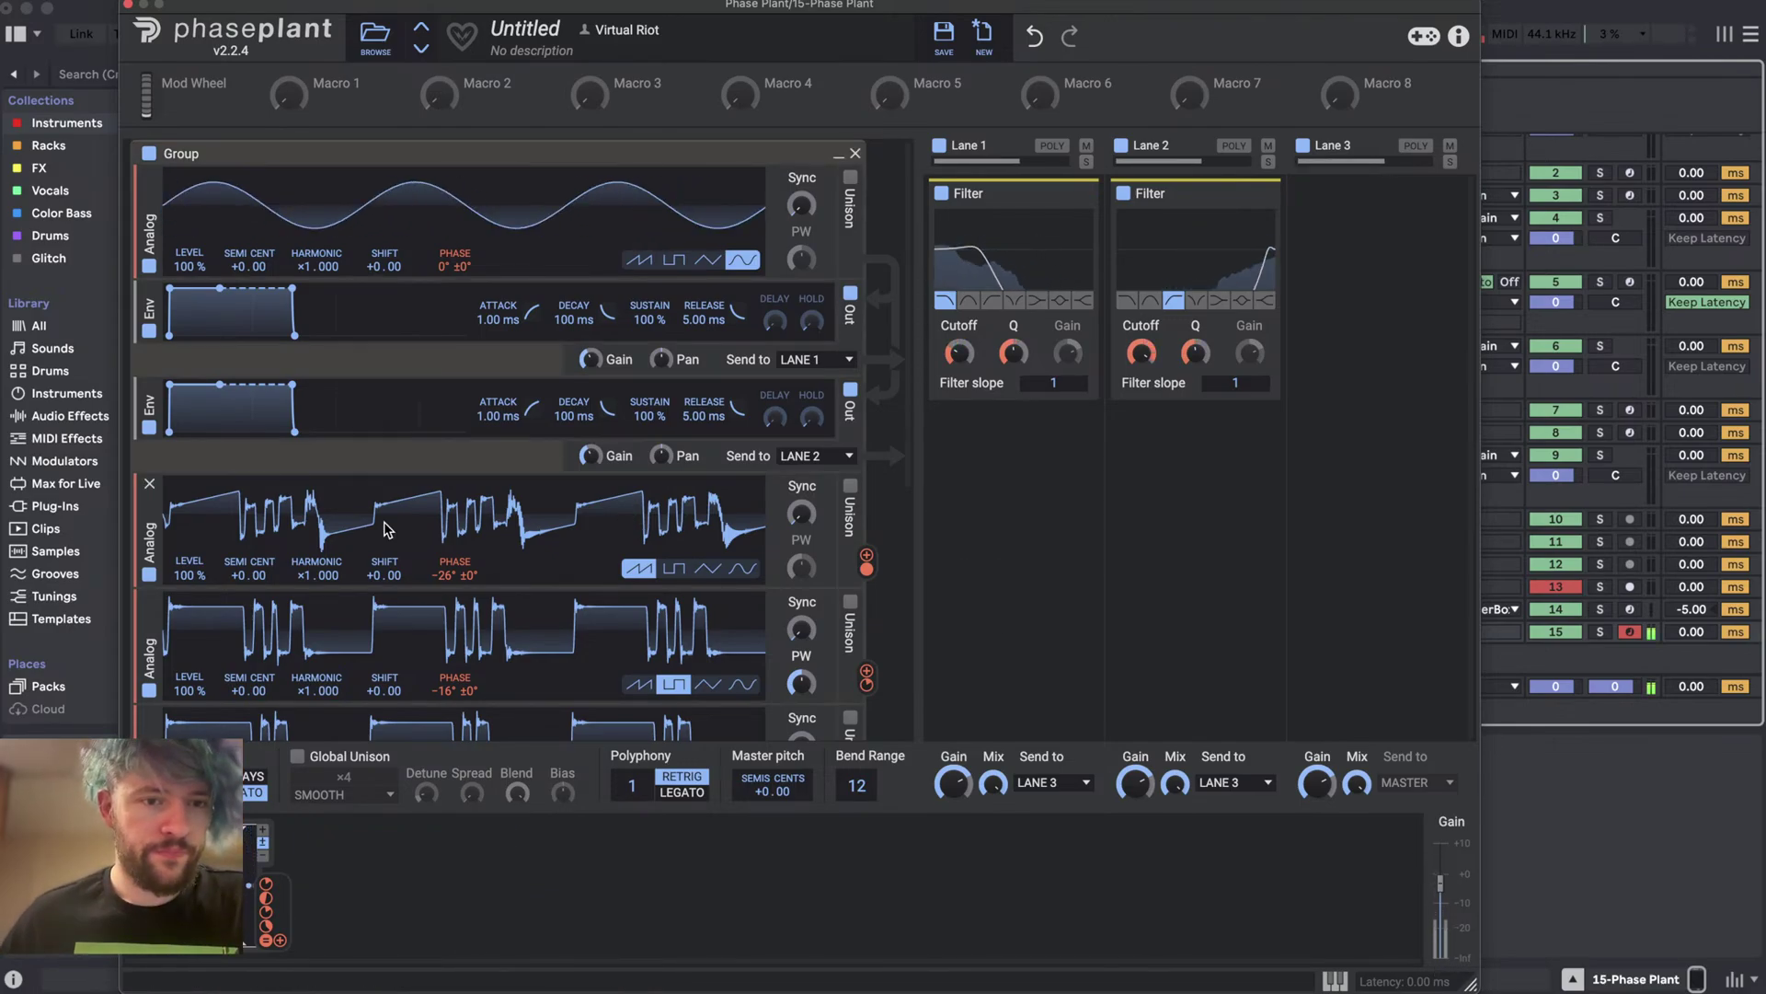
# - Set the harmonic to ×2.000 on the sawtooth oscillator and all the square-wave oscillators below it
pyautogui.scroll(-5, 359, 540)
pyautogui.scroll(-3, 358, 540)
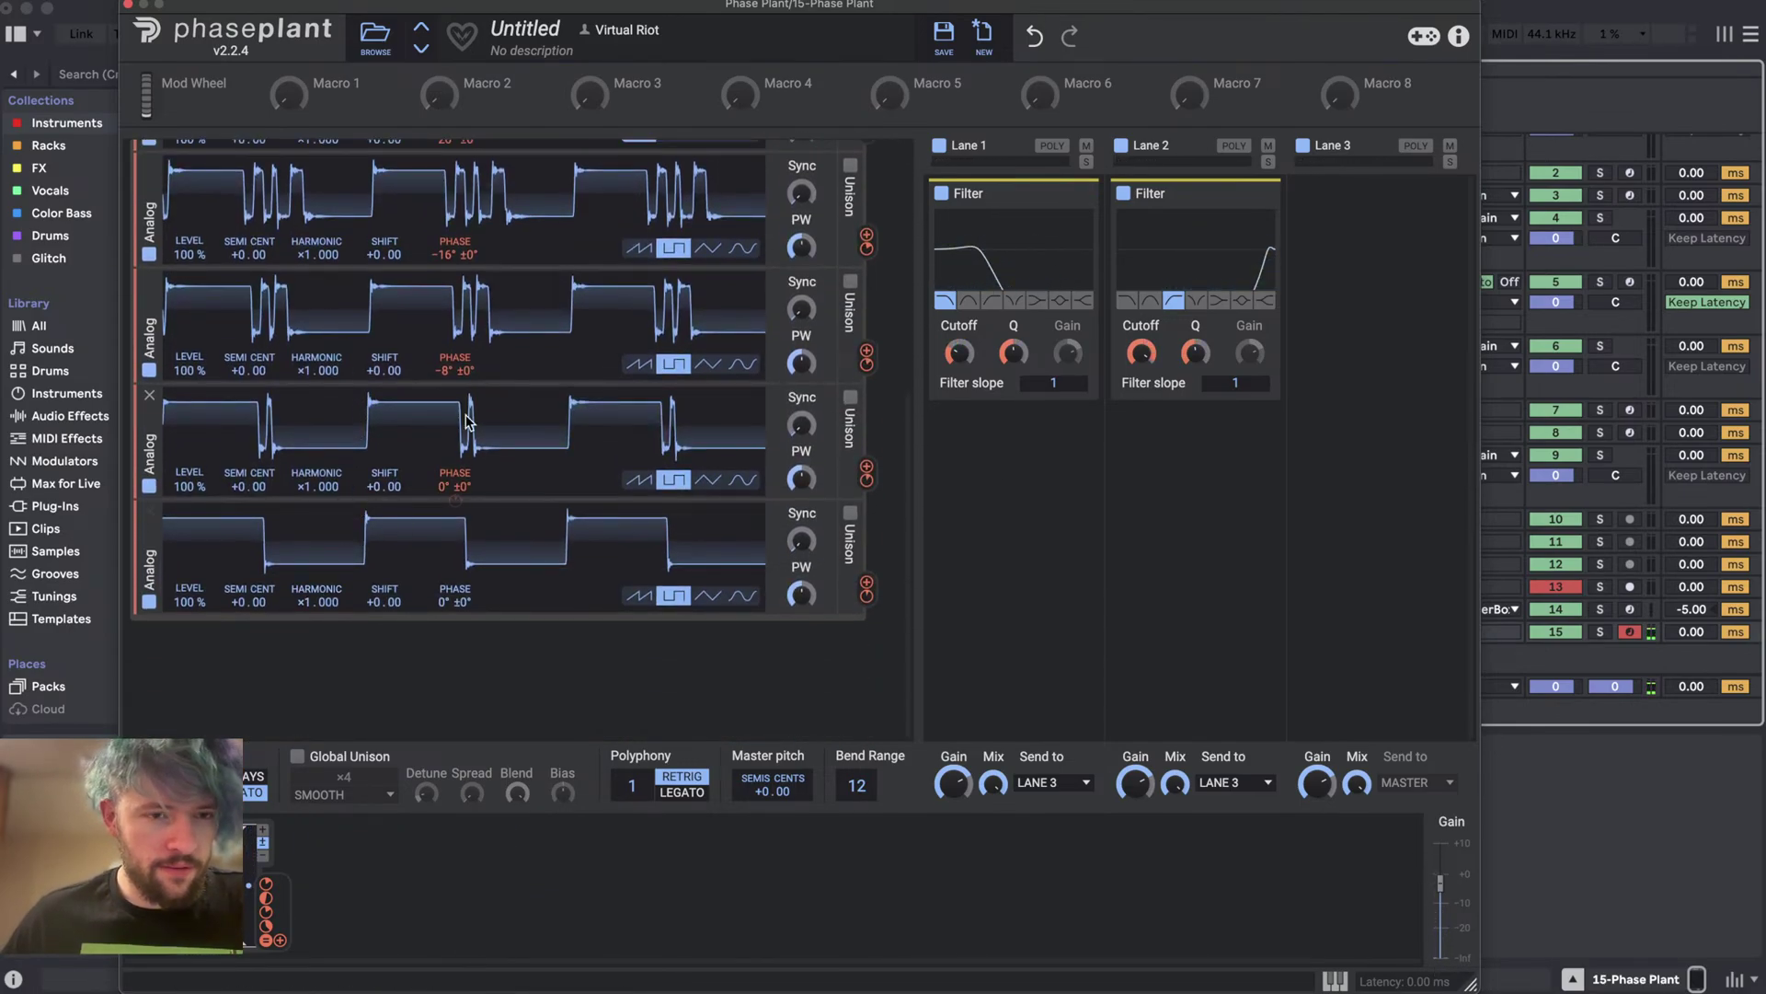
pyautogui.scroll(3, 460, 427)
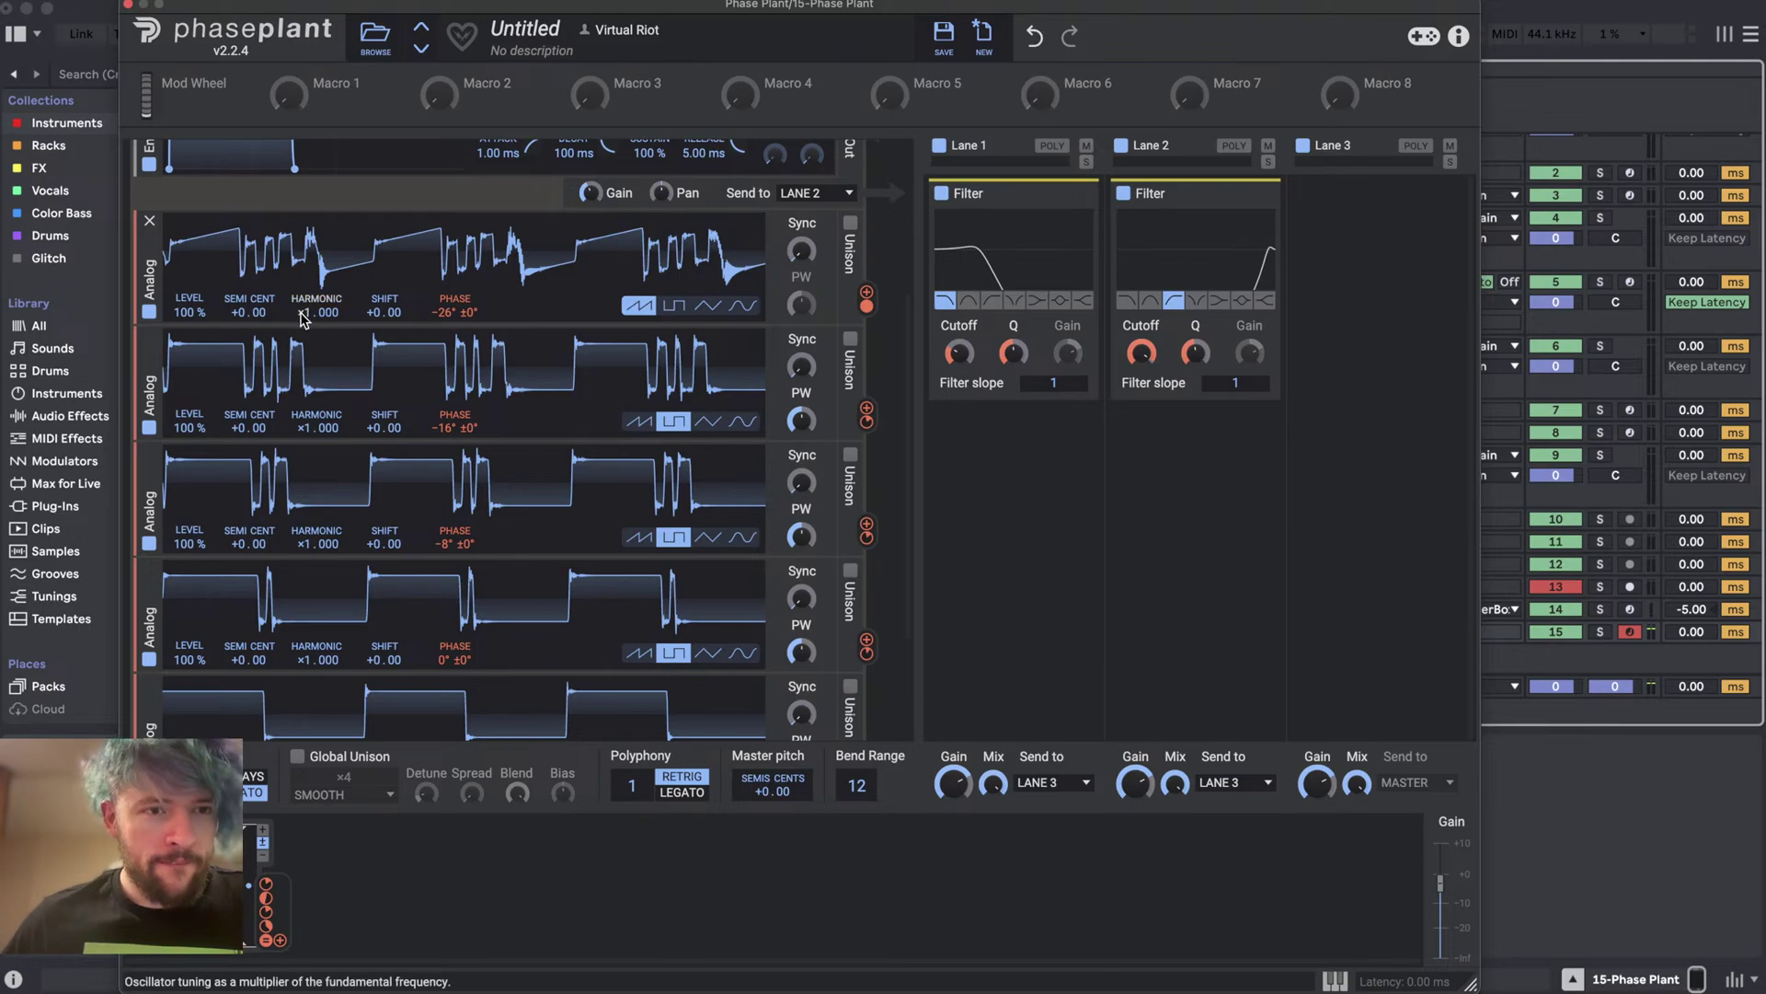
pyautogui.scroll(1, 306, 320)
pyautogui.scroll(1, 312, 428)
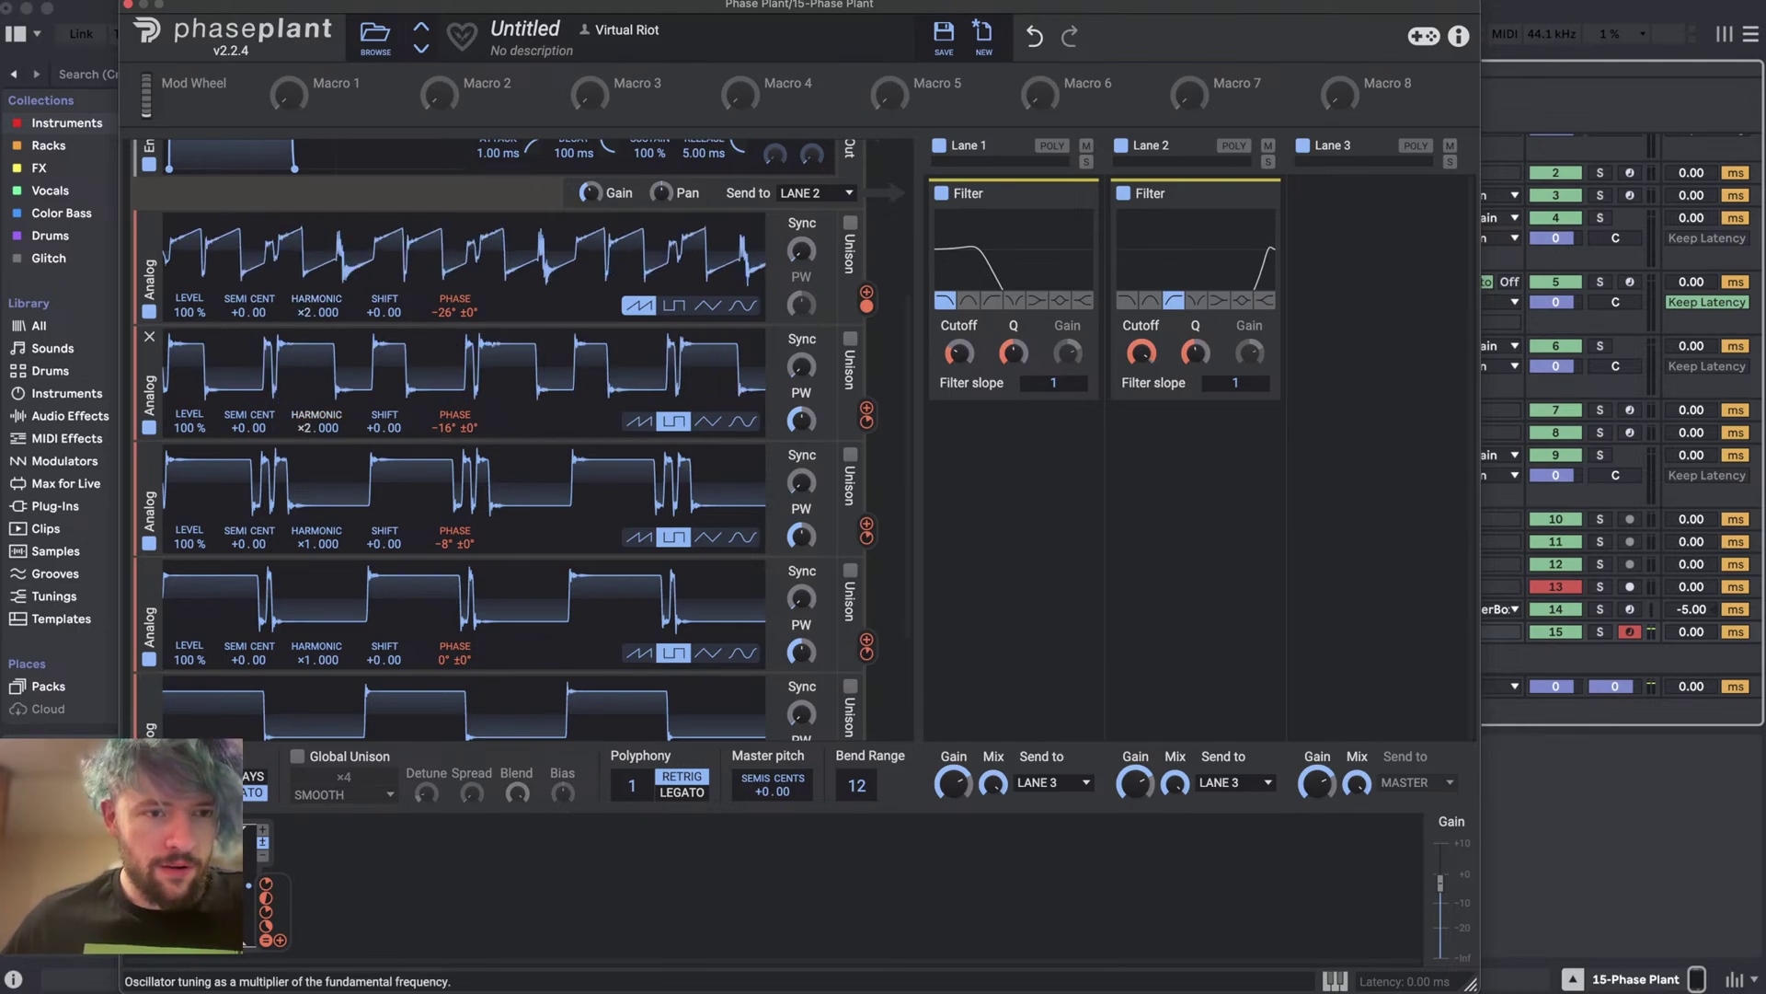
pyautogui.scroll(1, 312, 543)
pyautogui.scroll(-2, 308, 548)
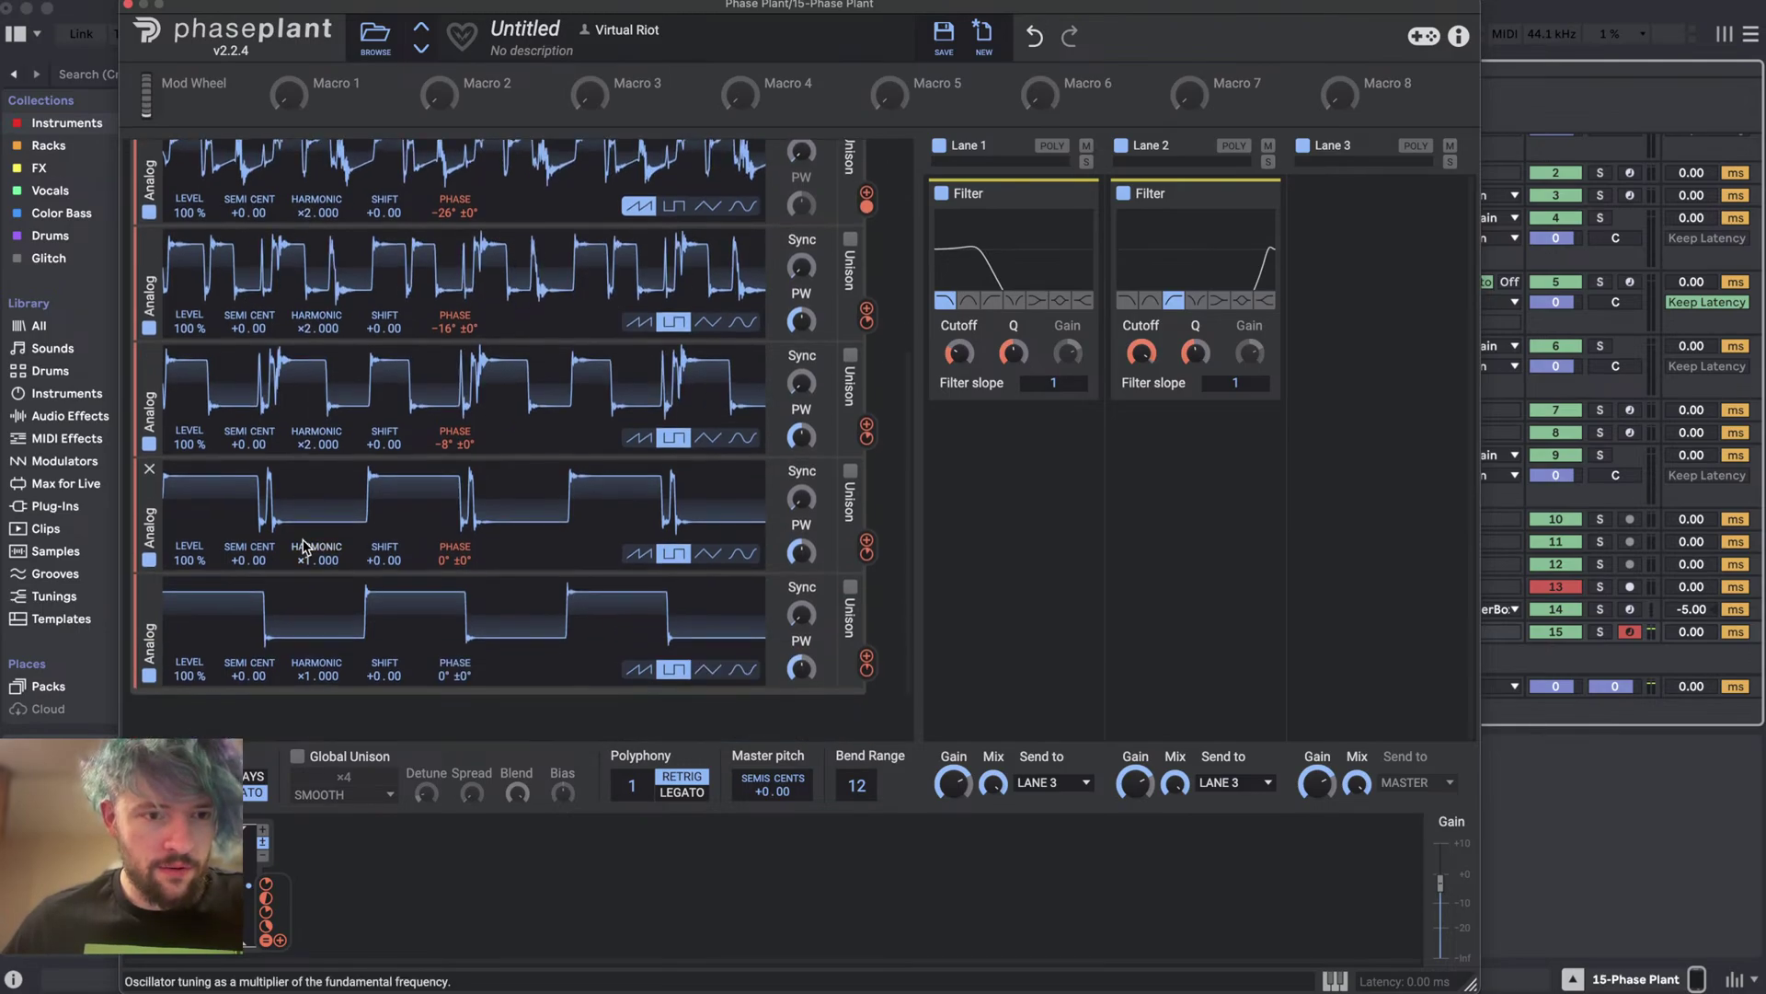
pyautogui.scroll(1, 307, 553)
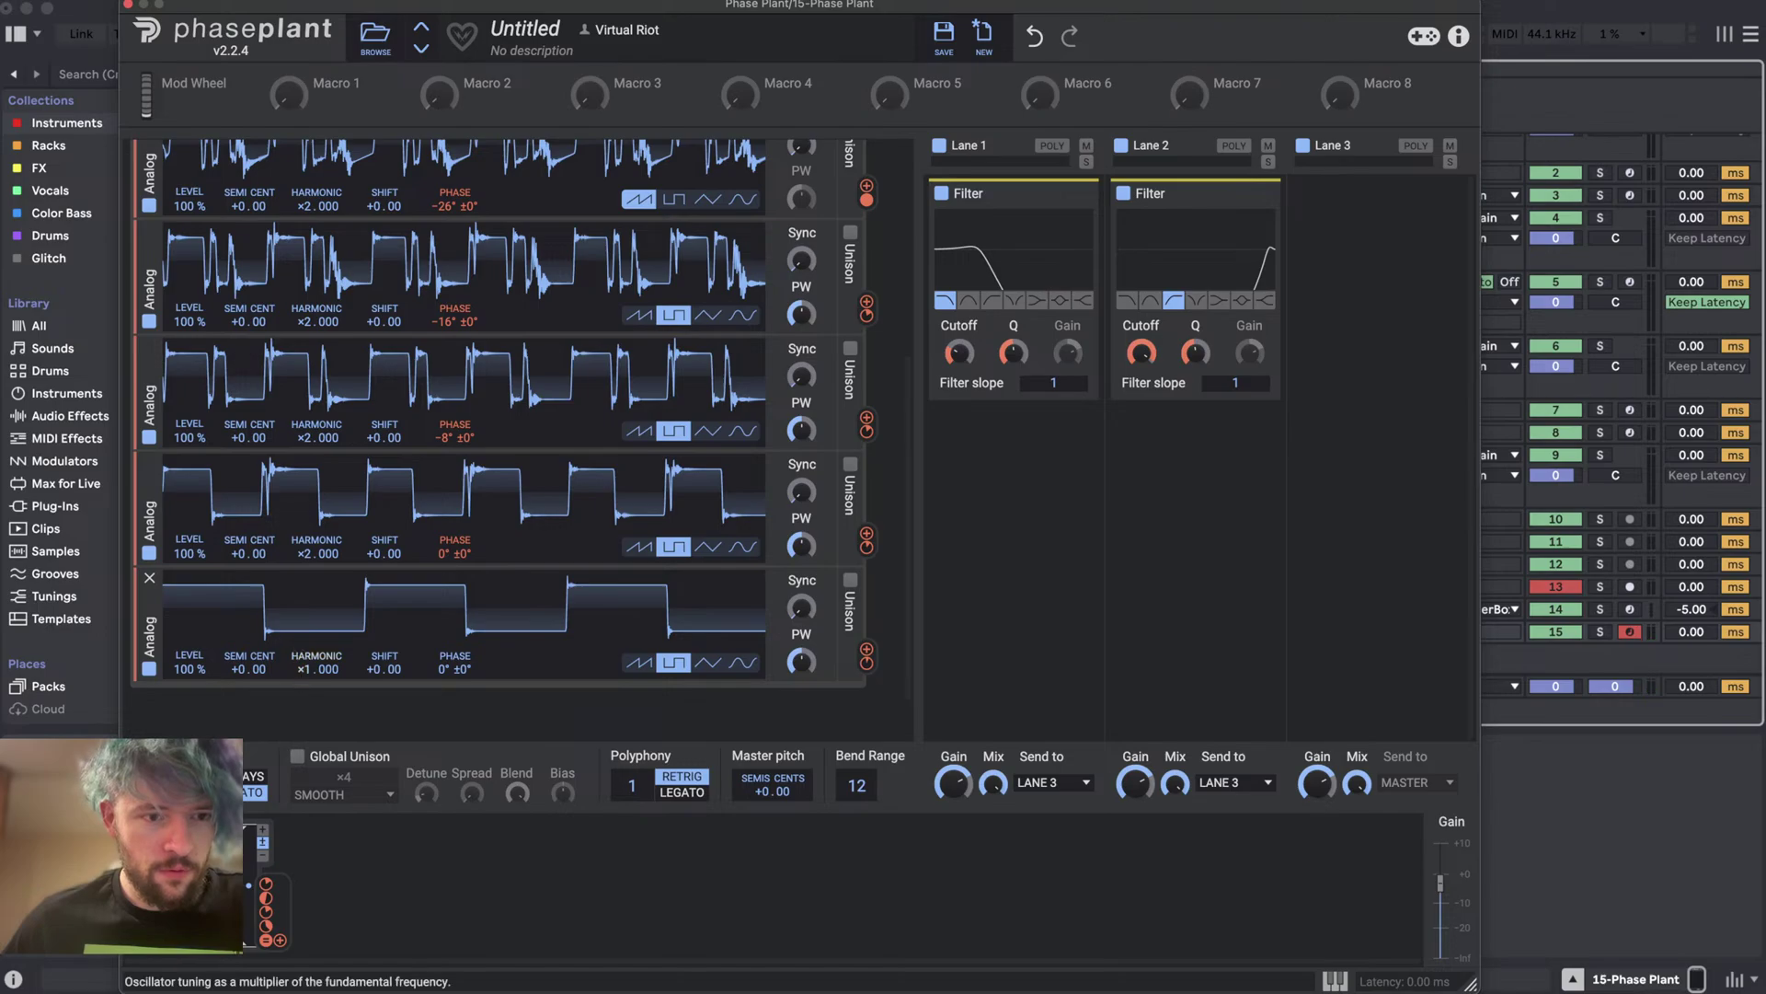
pyautogui.scroll(1, 294, 649)
pyautogui.scroll(6, 302, 681)
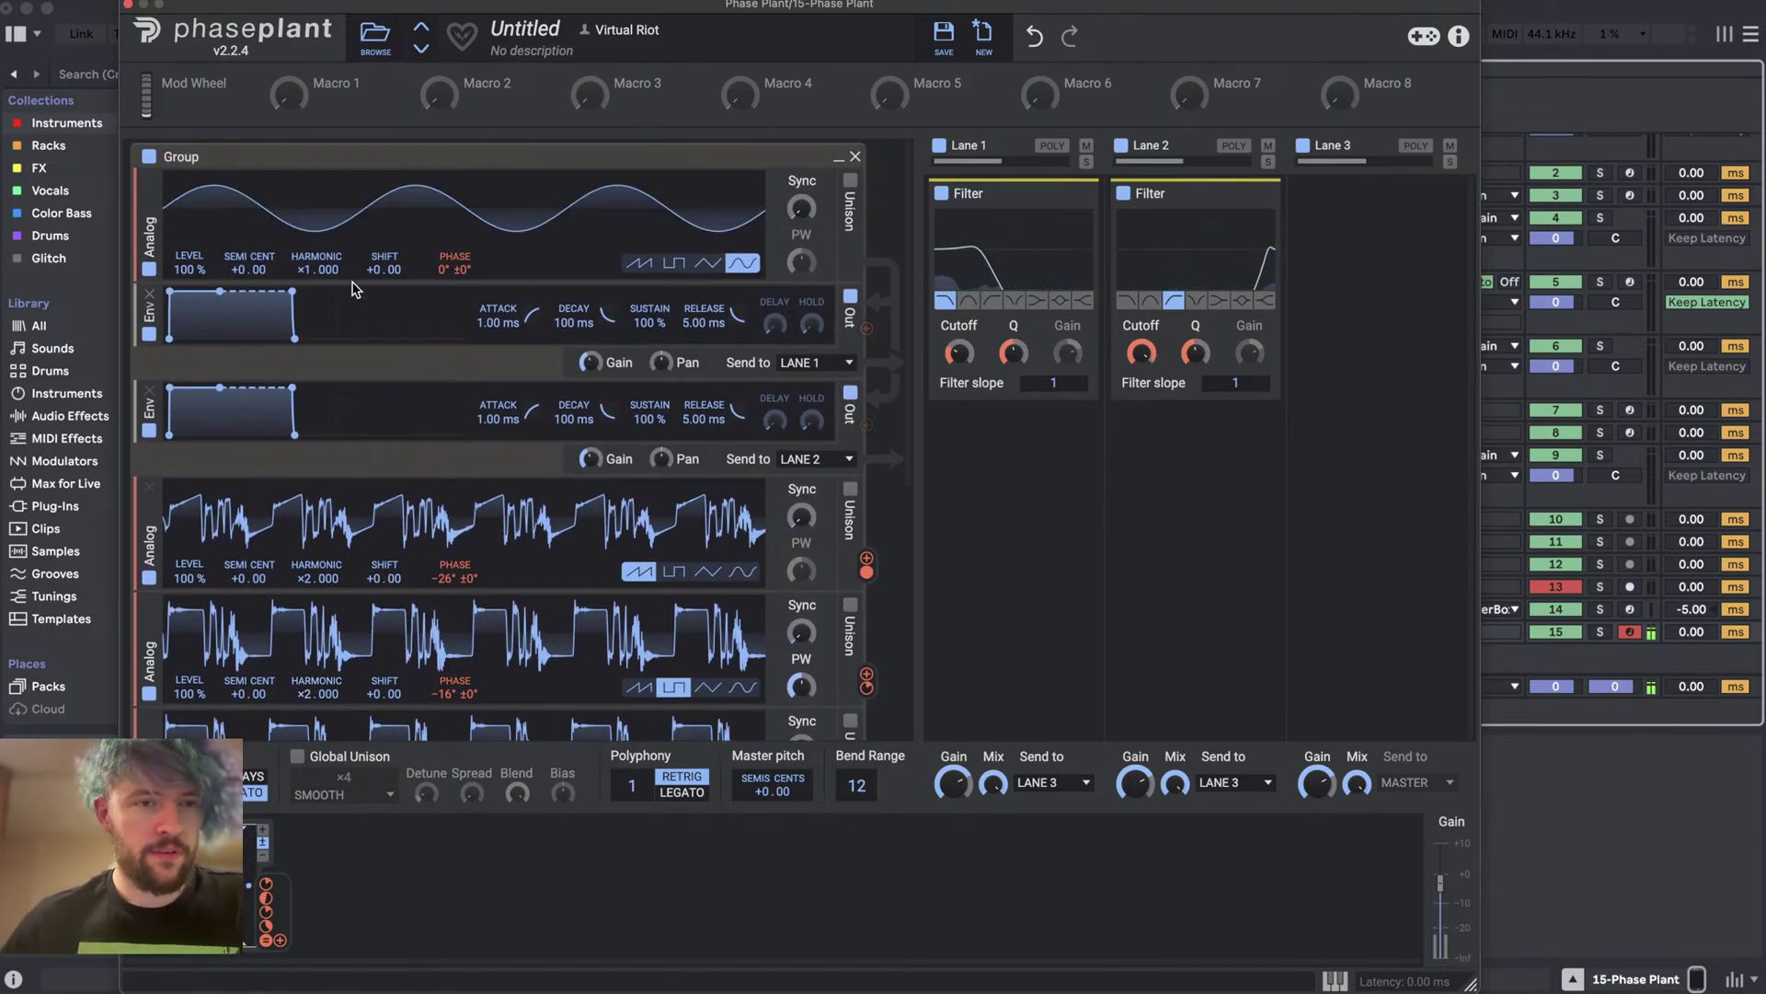
pyautogui.moveTo(453, 285)
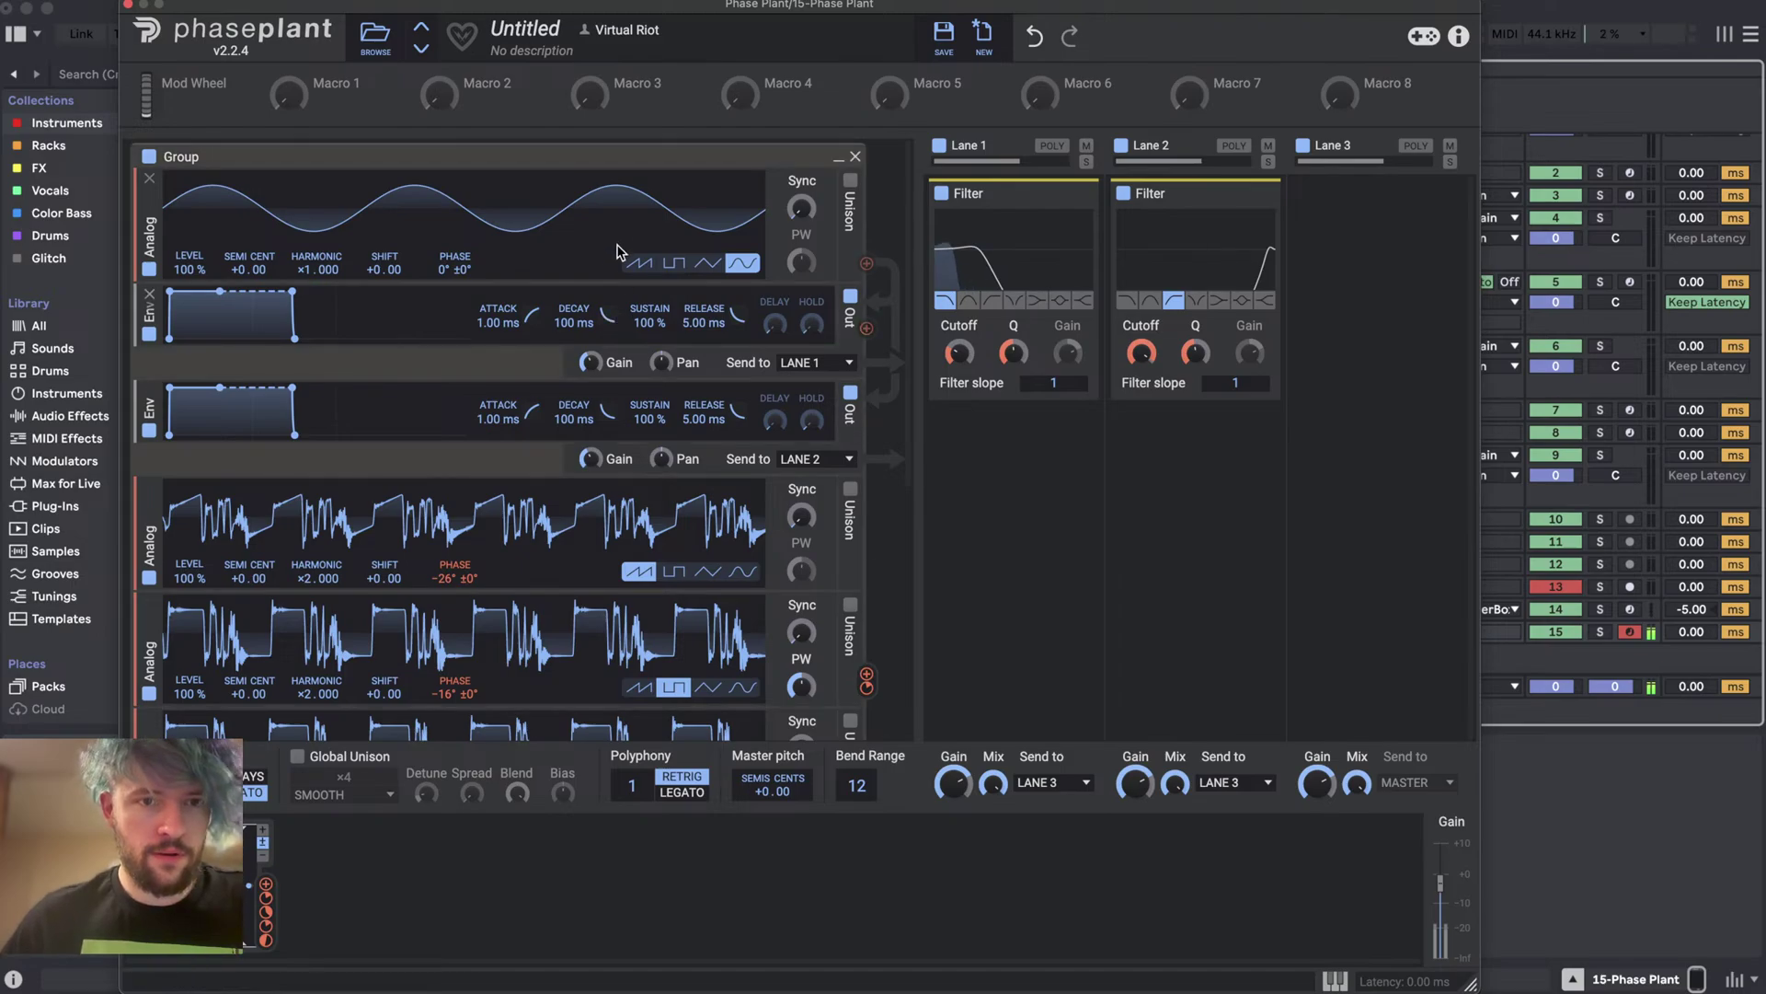
# - Modulate the sine oscillator's phase with the sawtooth oscillator's output, and disable Lanes 1 and 2 and the second envelope
pyautogui.moveTo(866, 681); pyautogui.dragTo(456, 326)
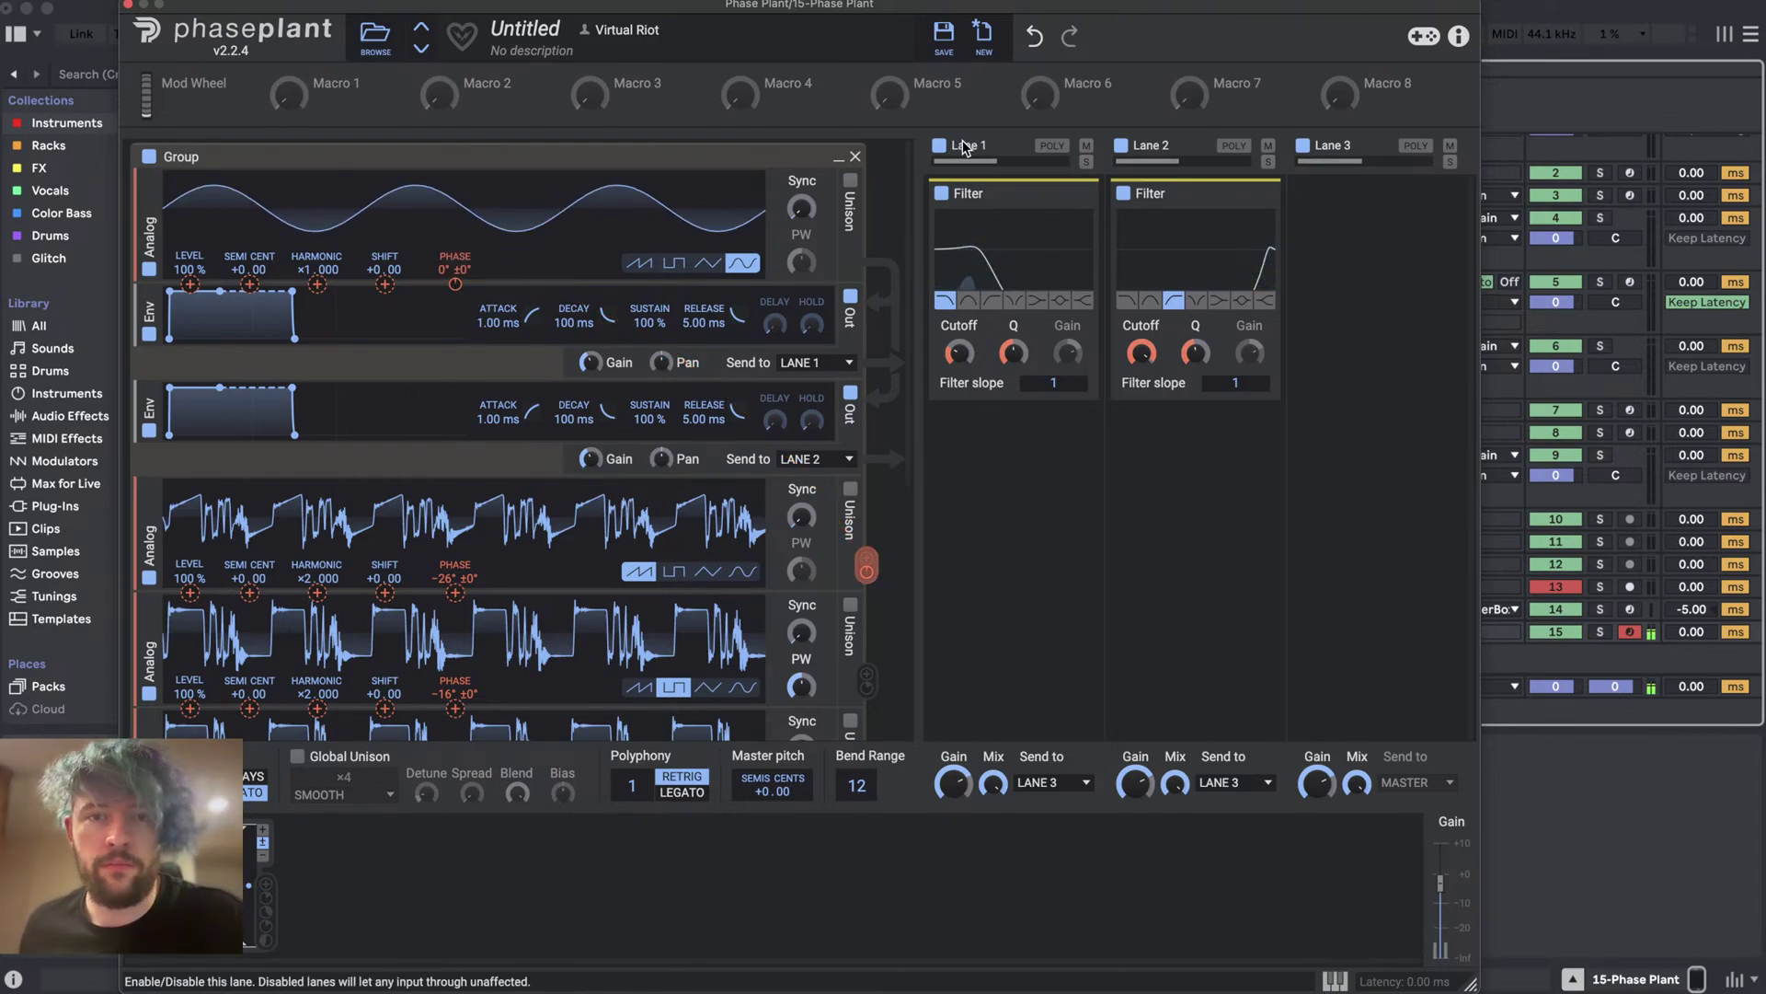
pyautogui.click(1123, 148)
pyautogui.click(940, 145)
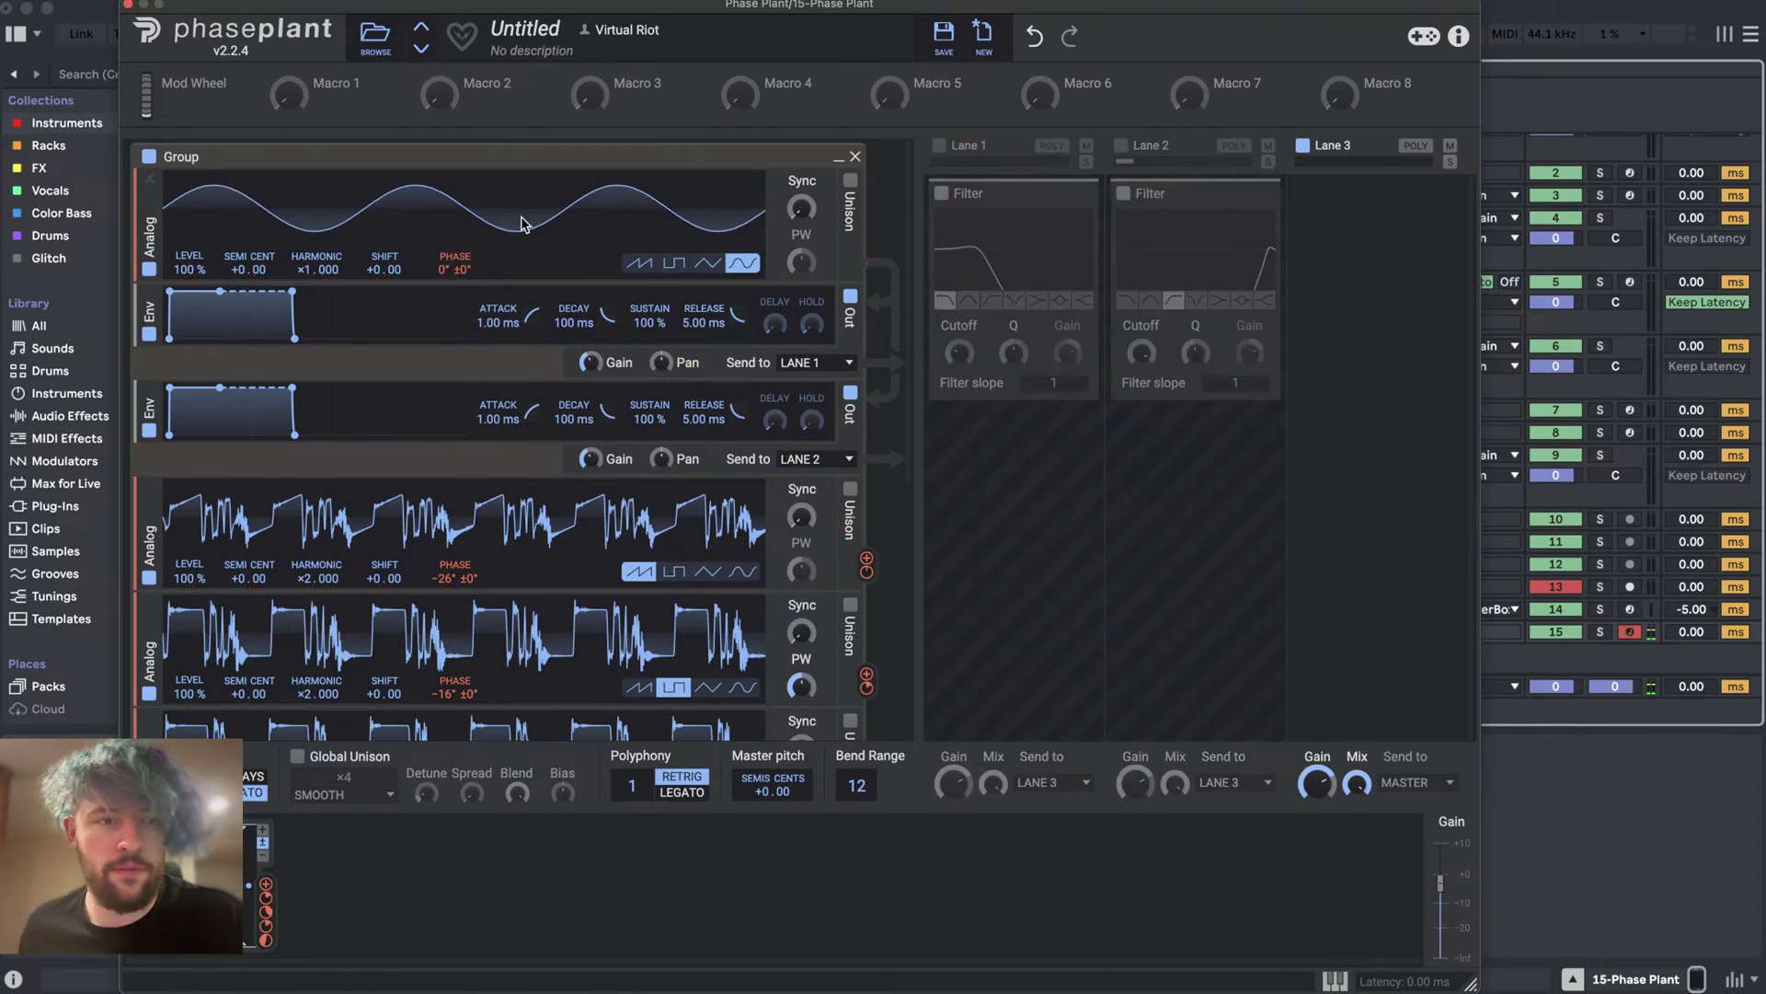
pyautogui.click(147, 432)
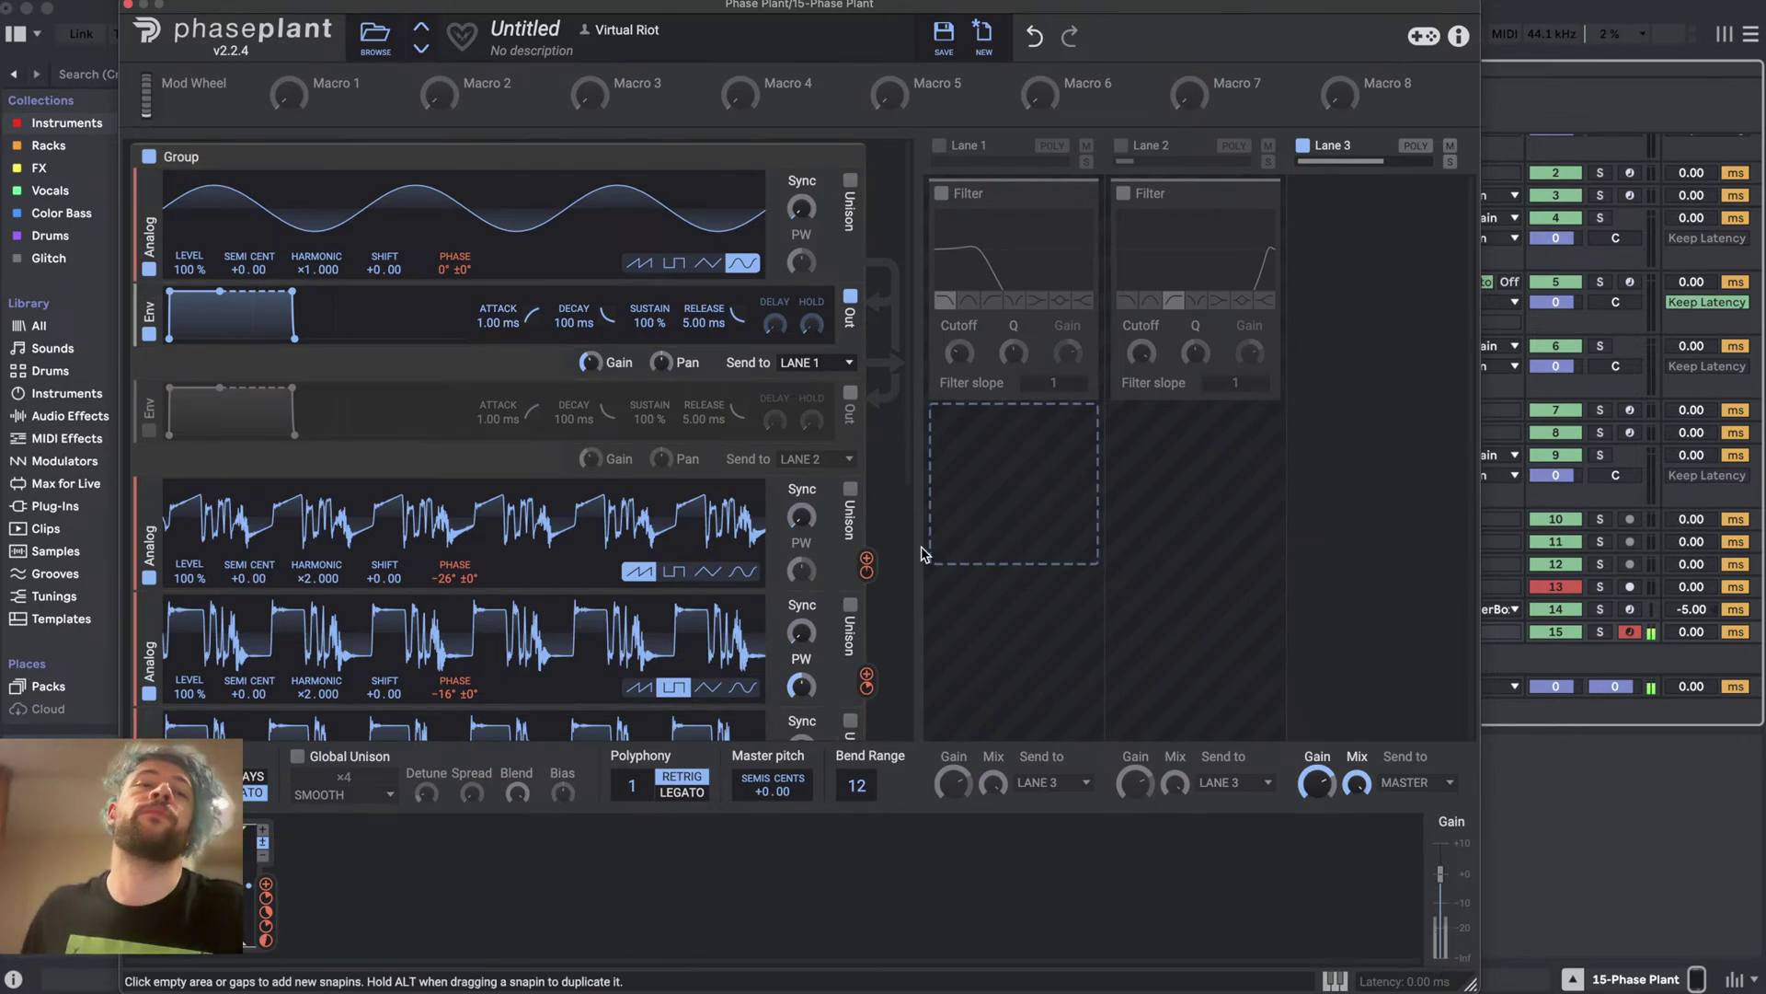
pyautogui.moveTo(465, 287); pyautogui.dragTo(465, 259)
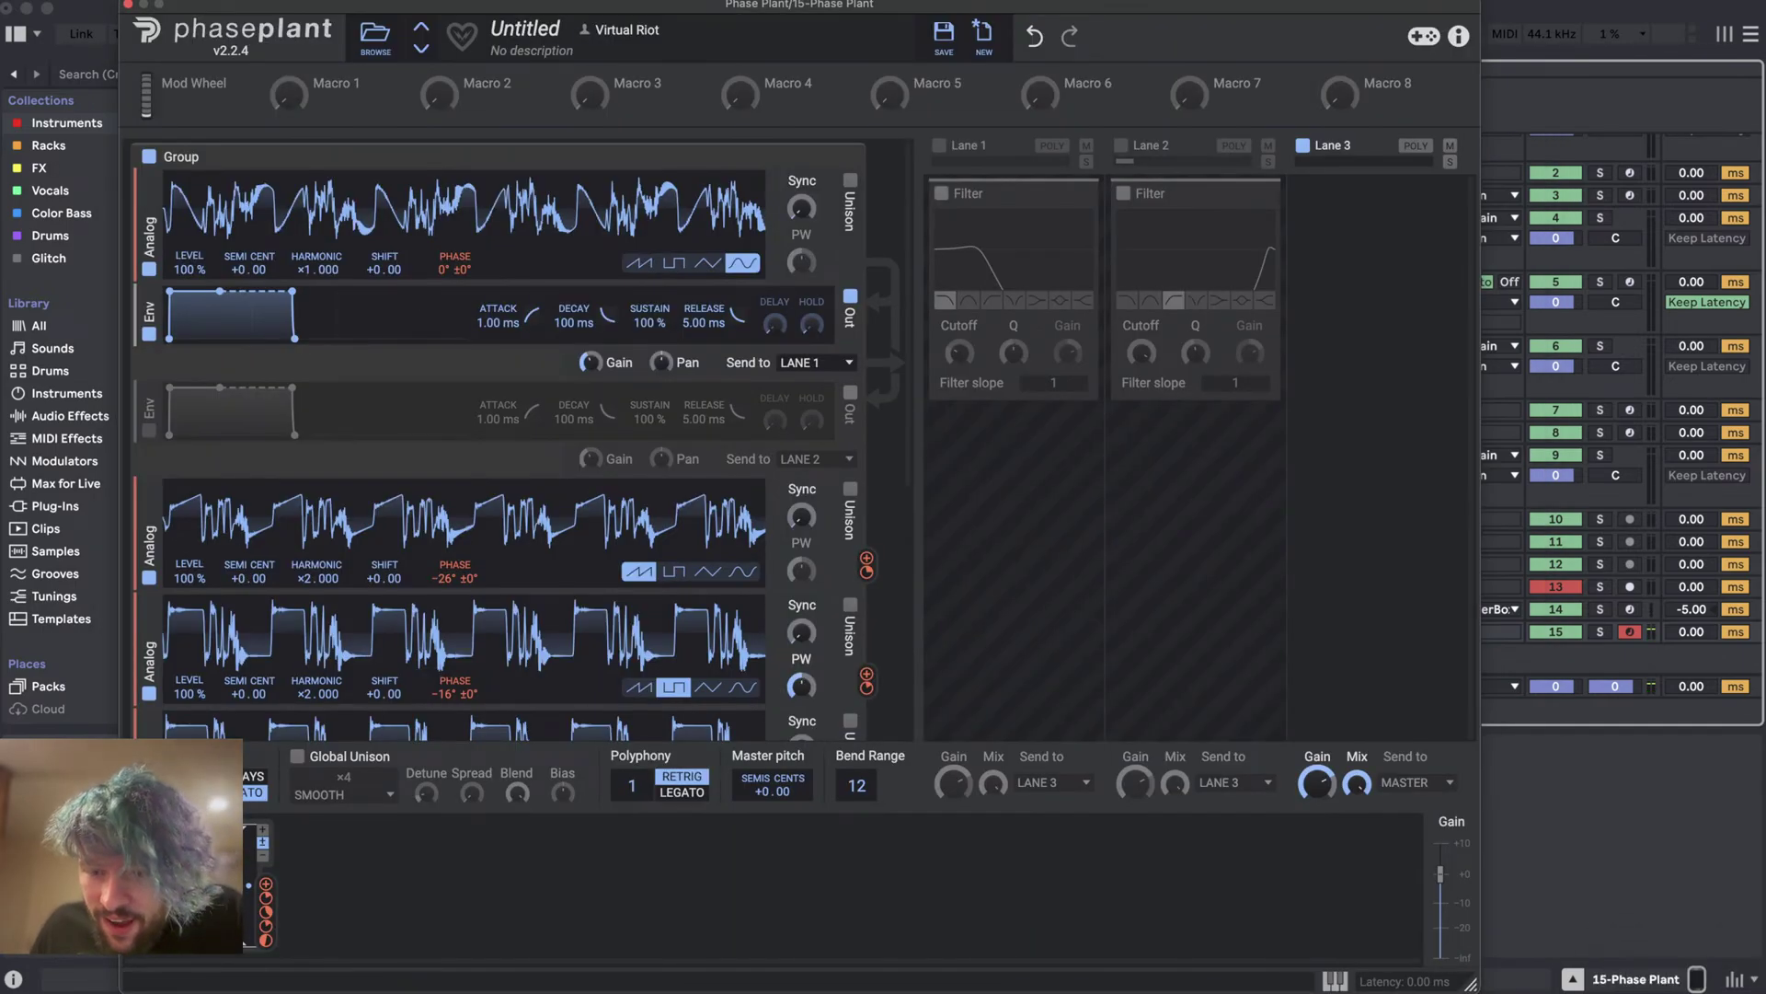
# - Switch to YouTube Studio to check the live chat, and return to the Phase Plant window
pyautogui.press('super+Tab')
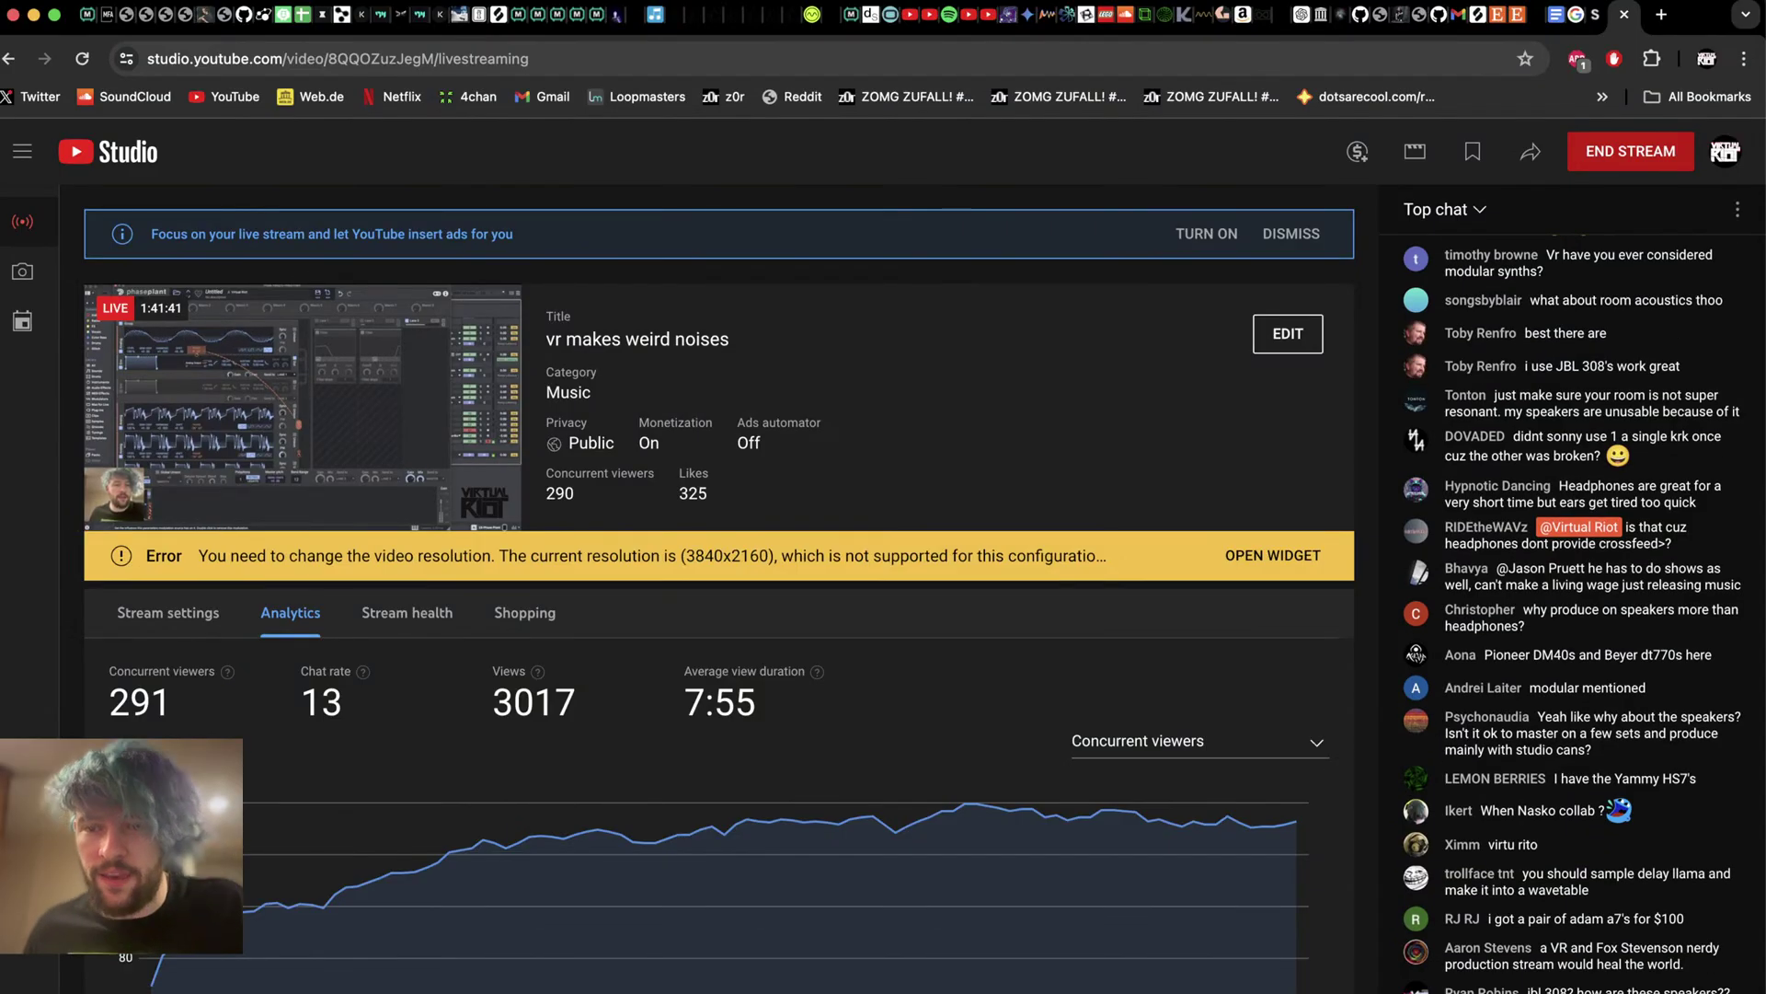
pyautogui.press('super+Tab')
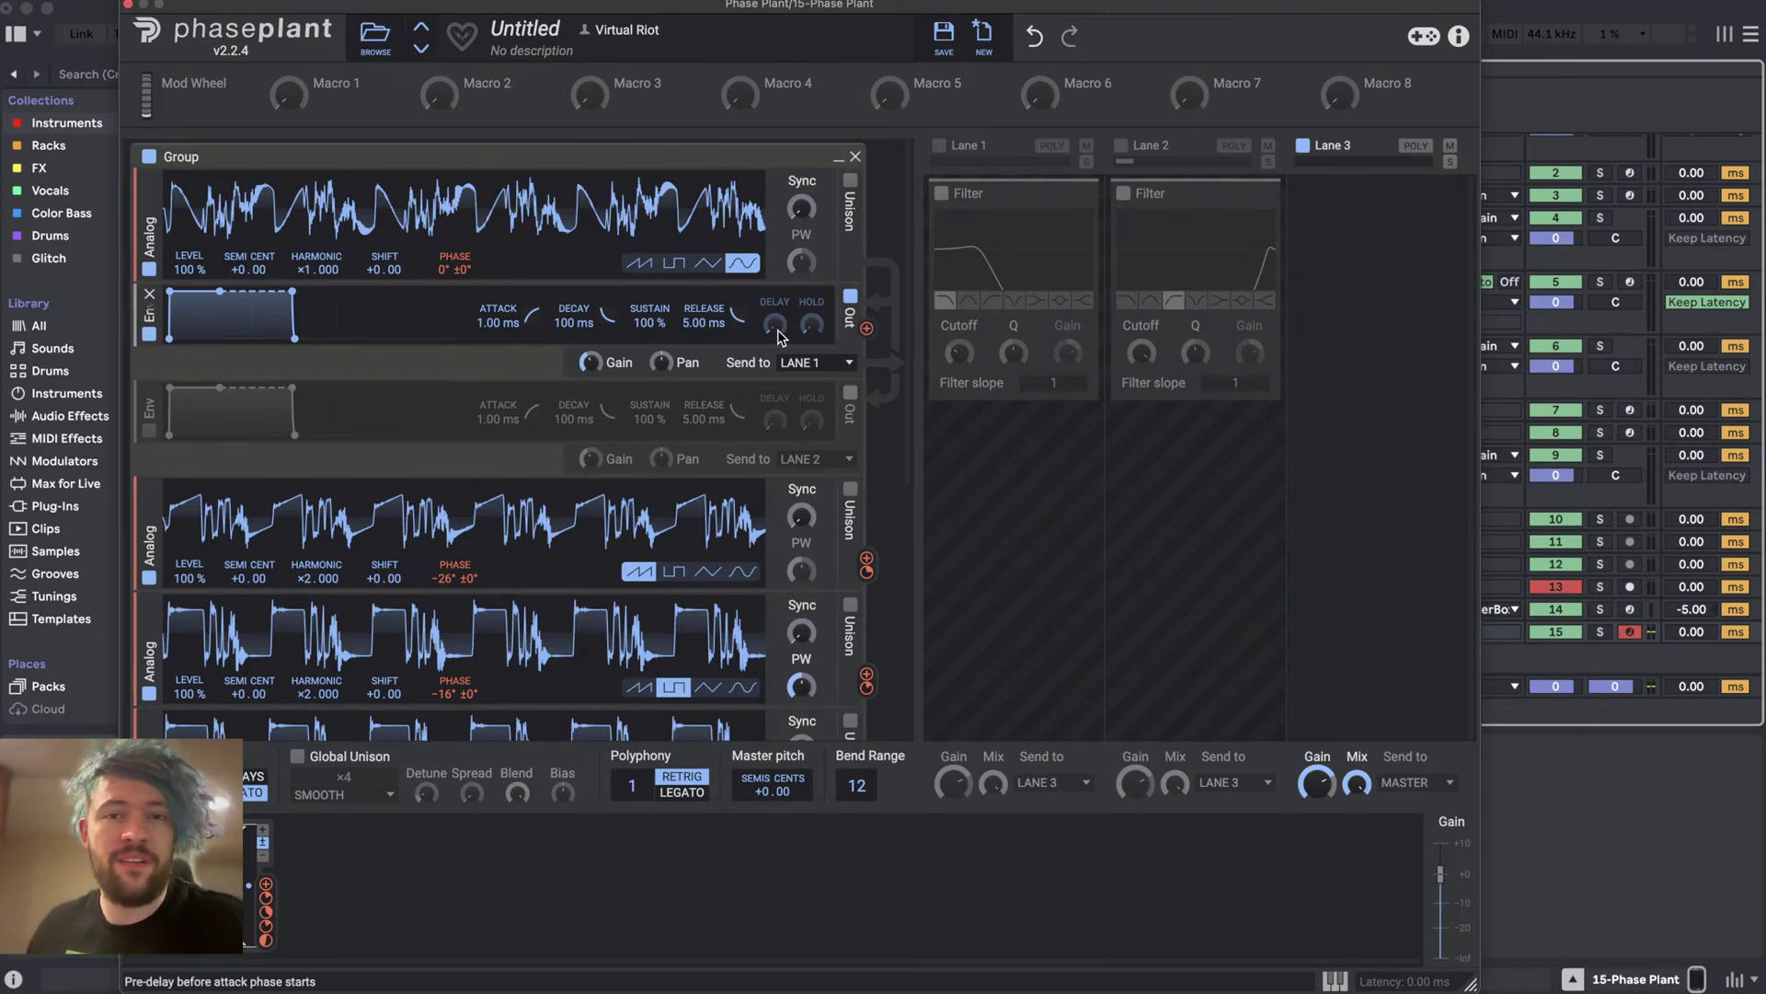
# - Delete the filters from Lanes 1 and 2 and re-enable both lanes
pyautogui.click(940, 146)
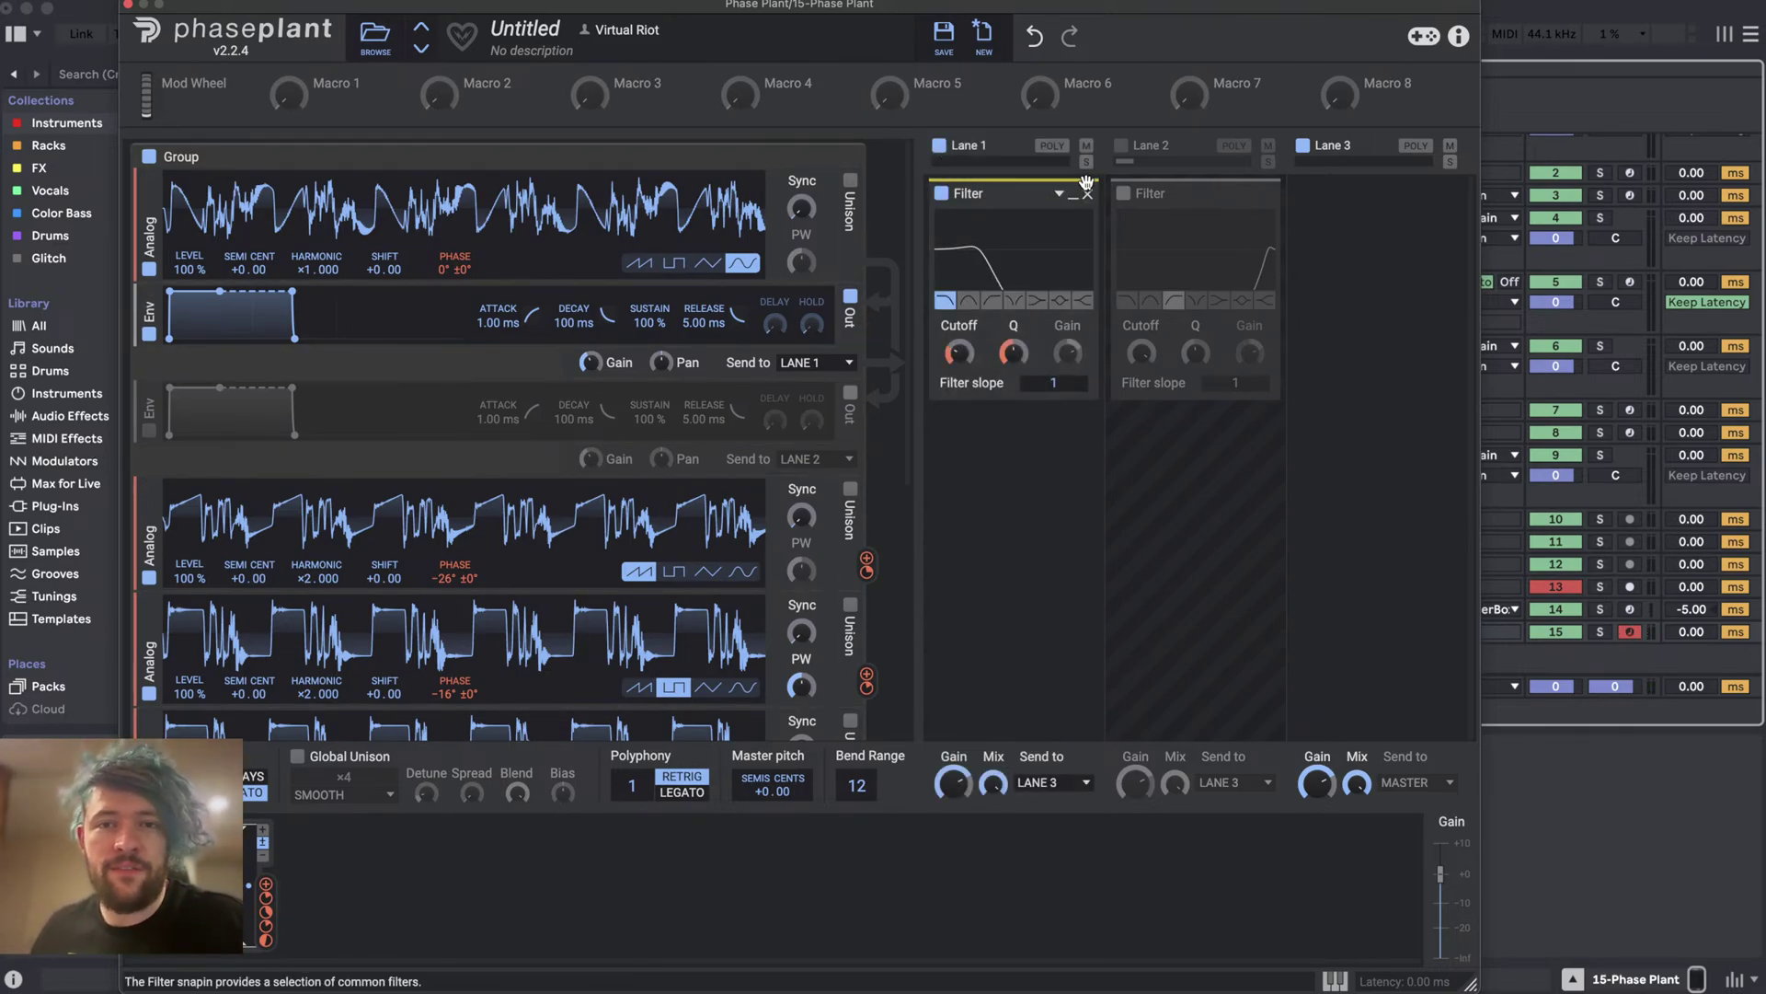
pyautogui.click(1086, 193)
pyautogui.click(1270, 193)
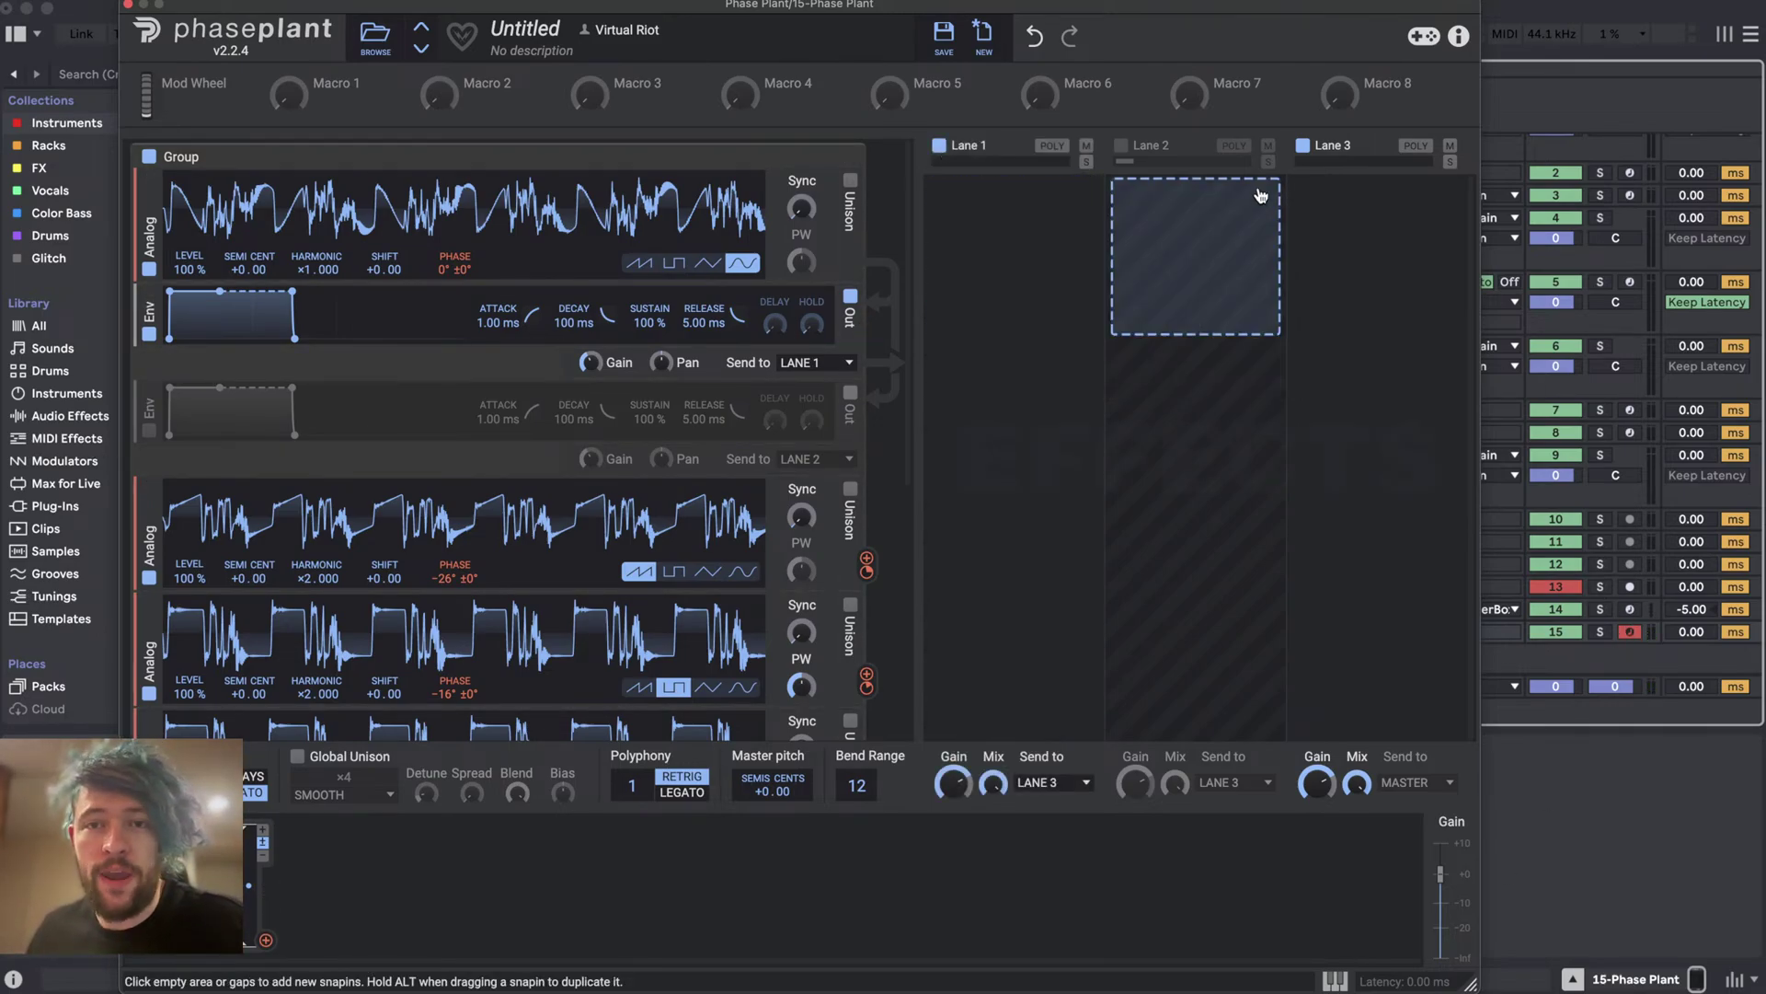
pyautogui.click(1121, 145)
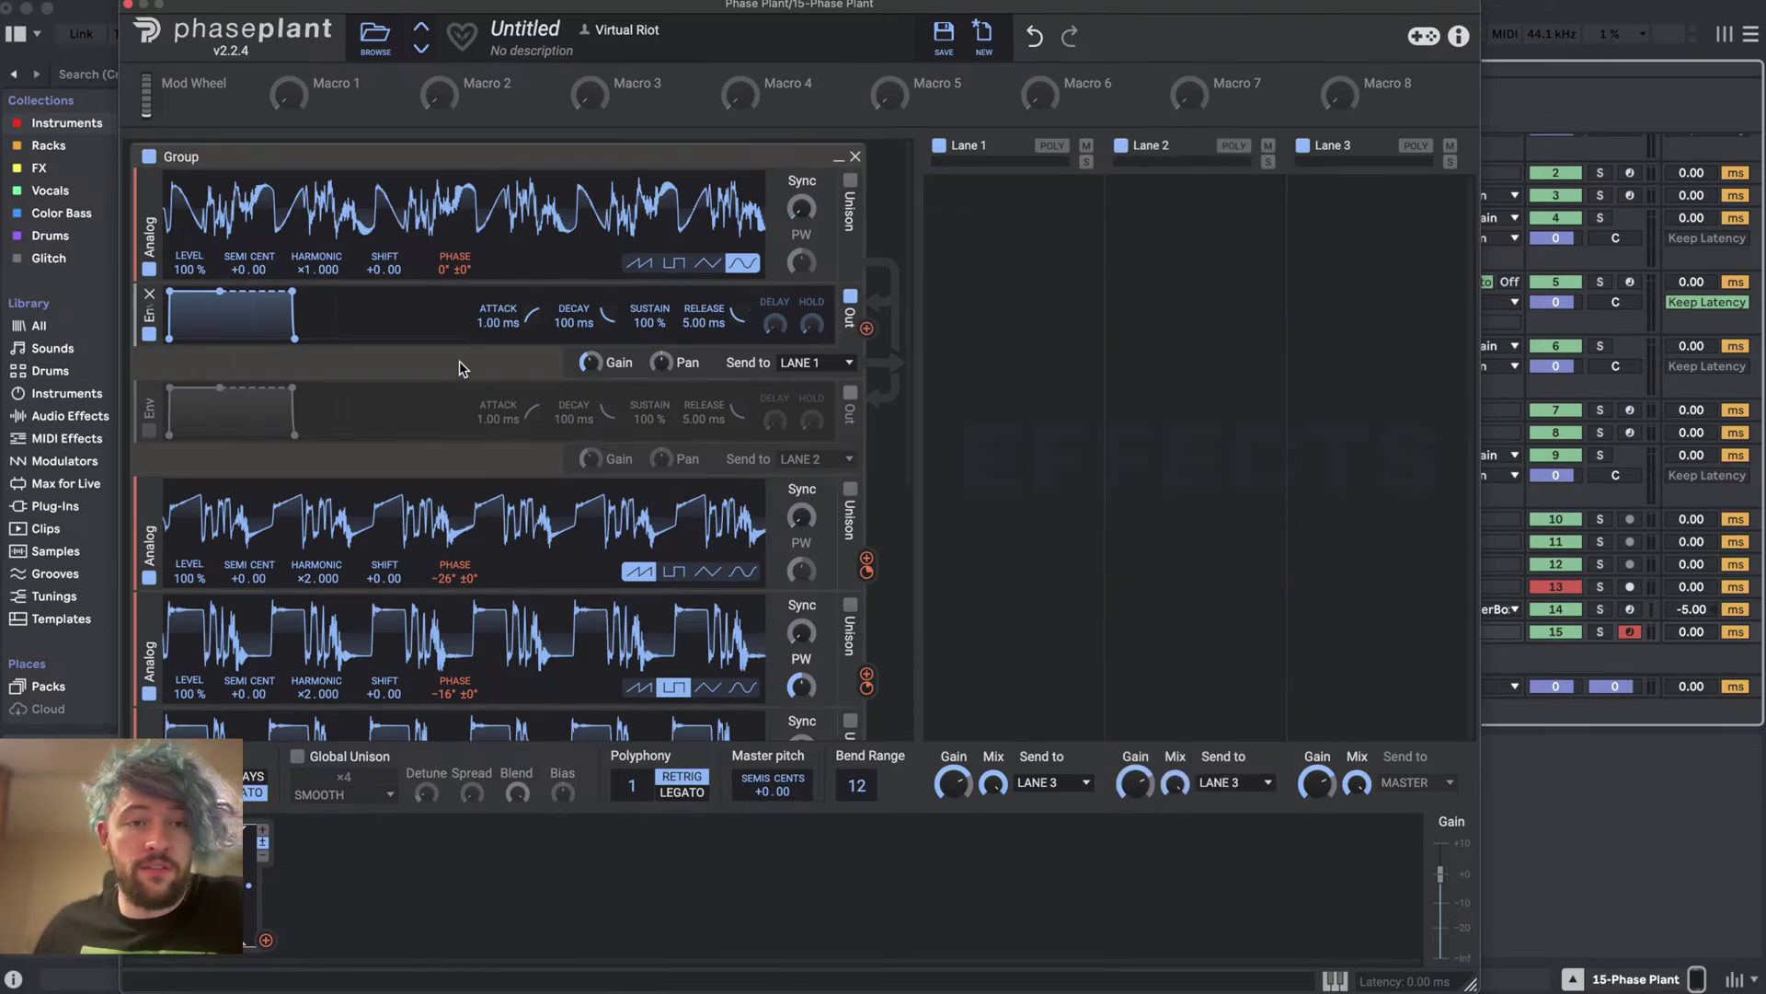
# - Switch the carrier oscillator to a square wave and modulate its phase by about +75° with the sawtooth oscillator's output
pyautogui.moveTo(448, 234); pyautogui.dragTo(456, 267)
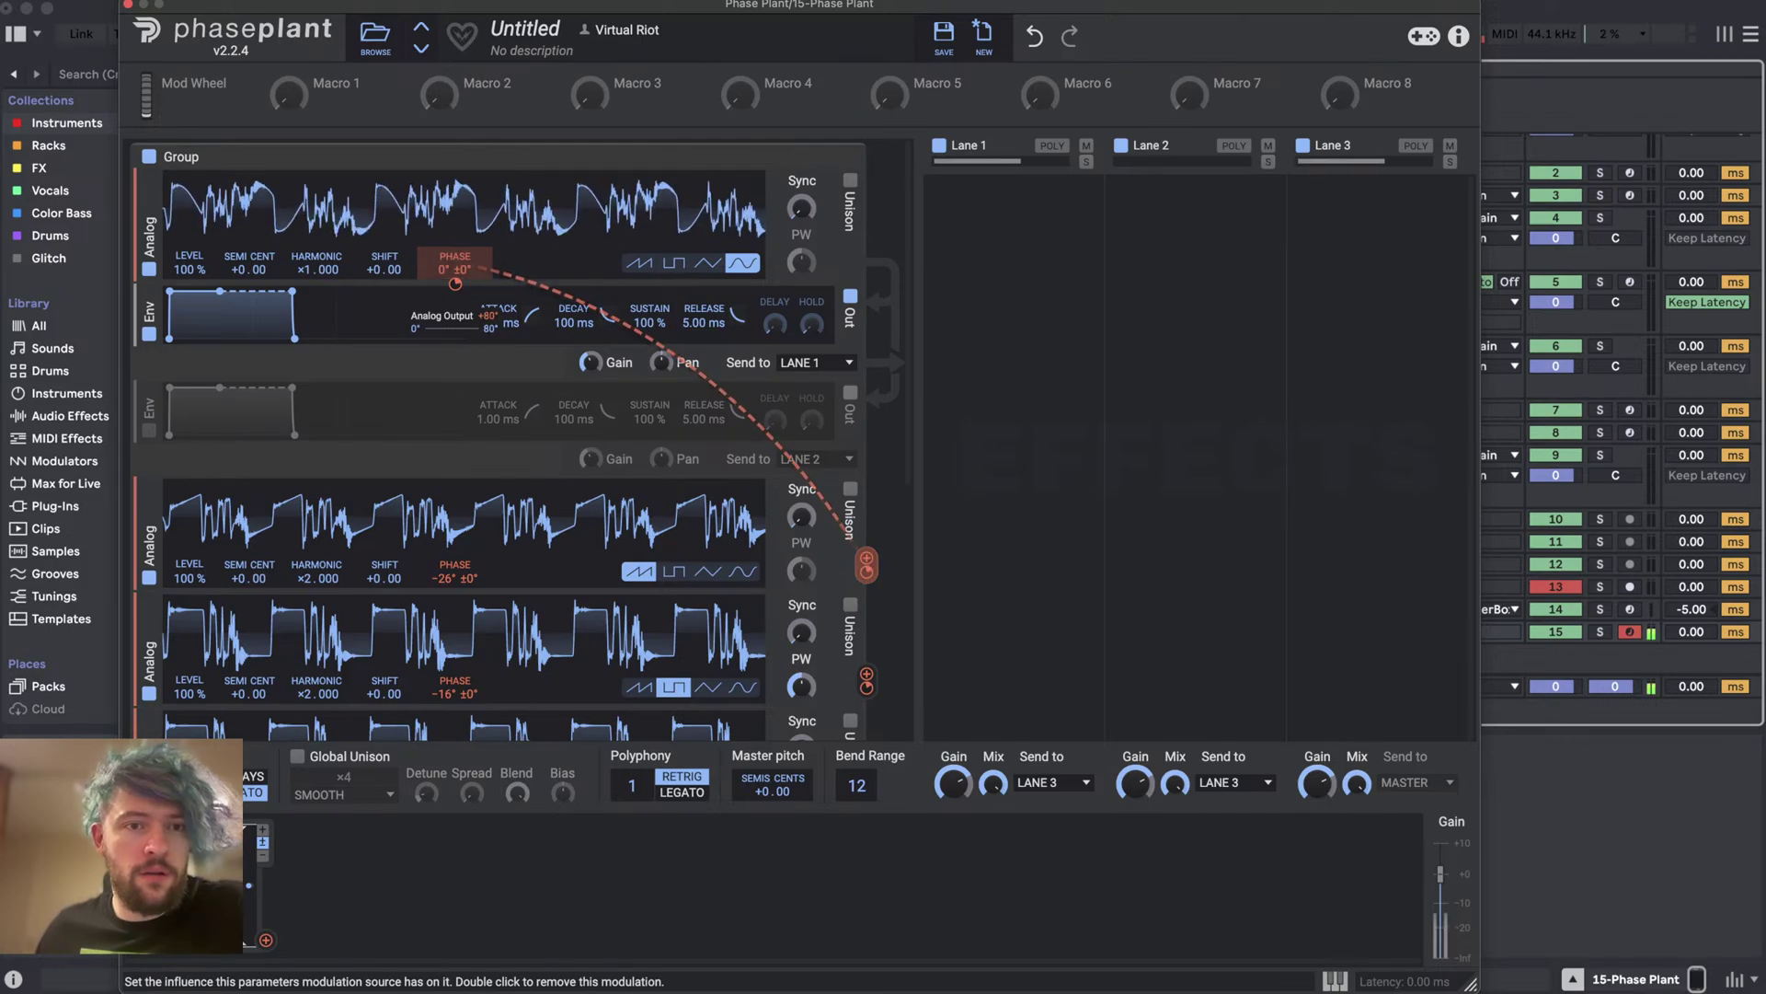
pyautogui.doubleClick(455, 283)
pyautogui.click(673, 263)
pyautogui.moveTo(867, 558); pyautogui.dragTo(457, 284)
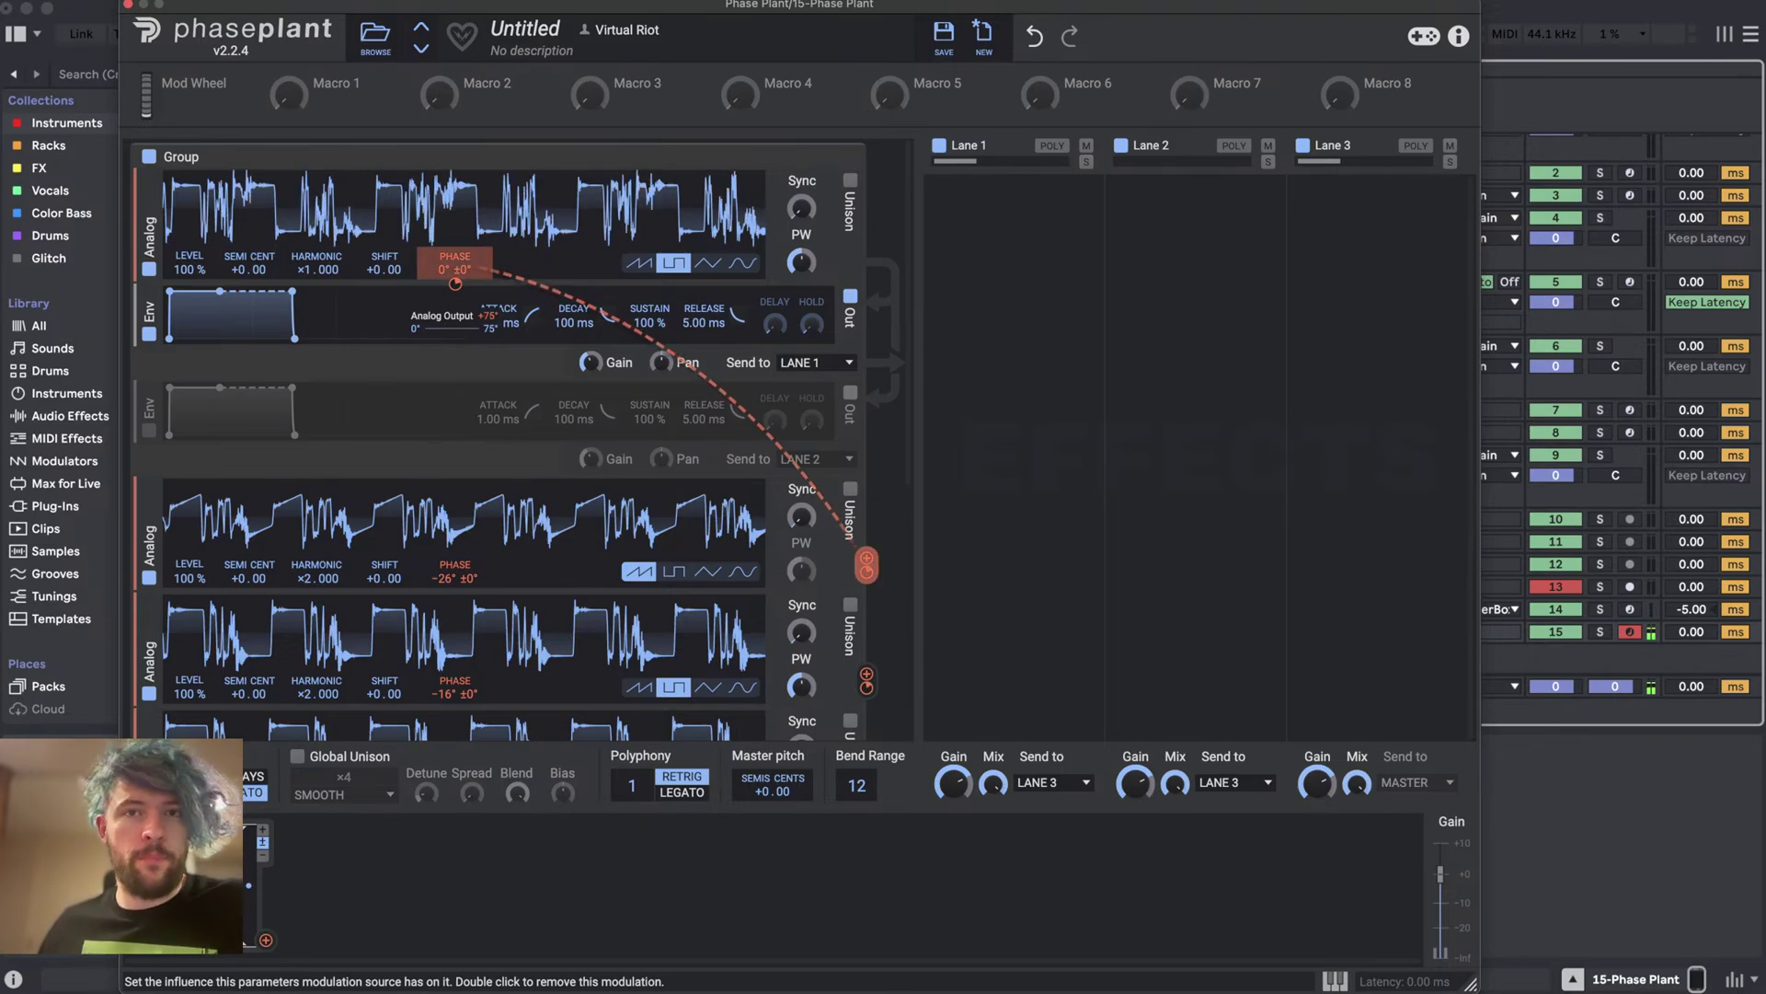
pyautogui.moveTo(582, 365)
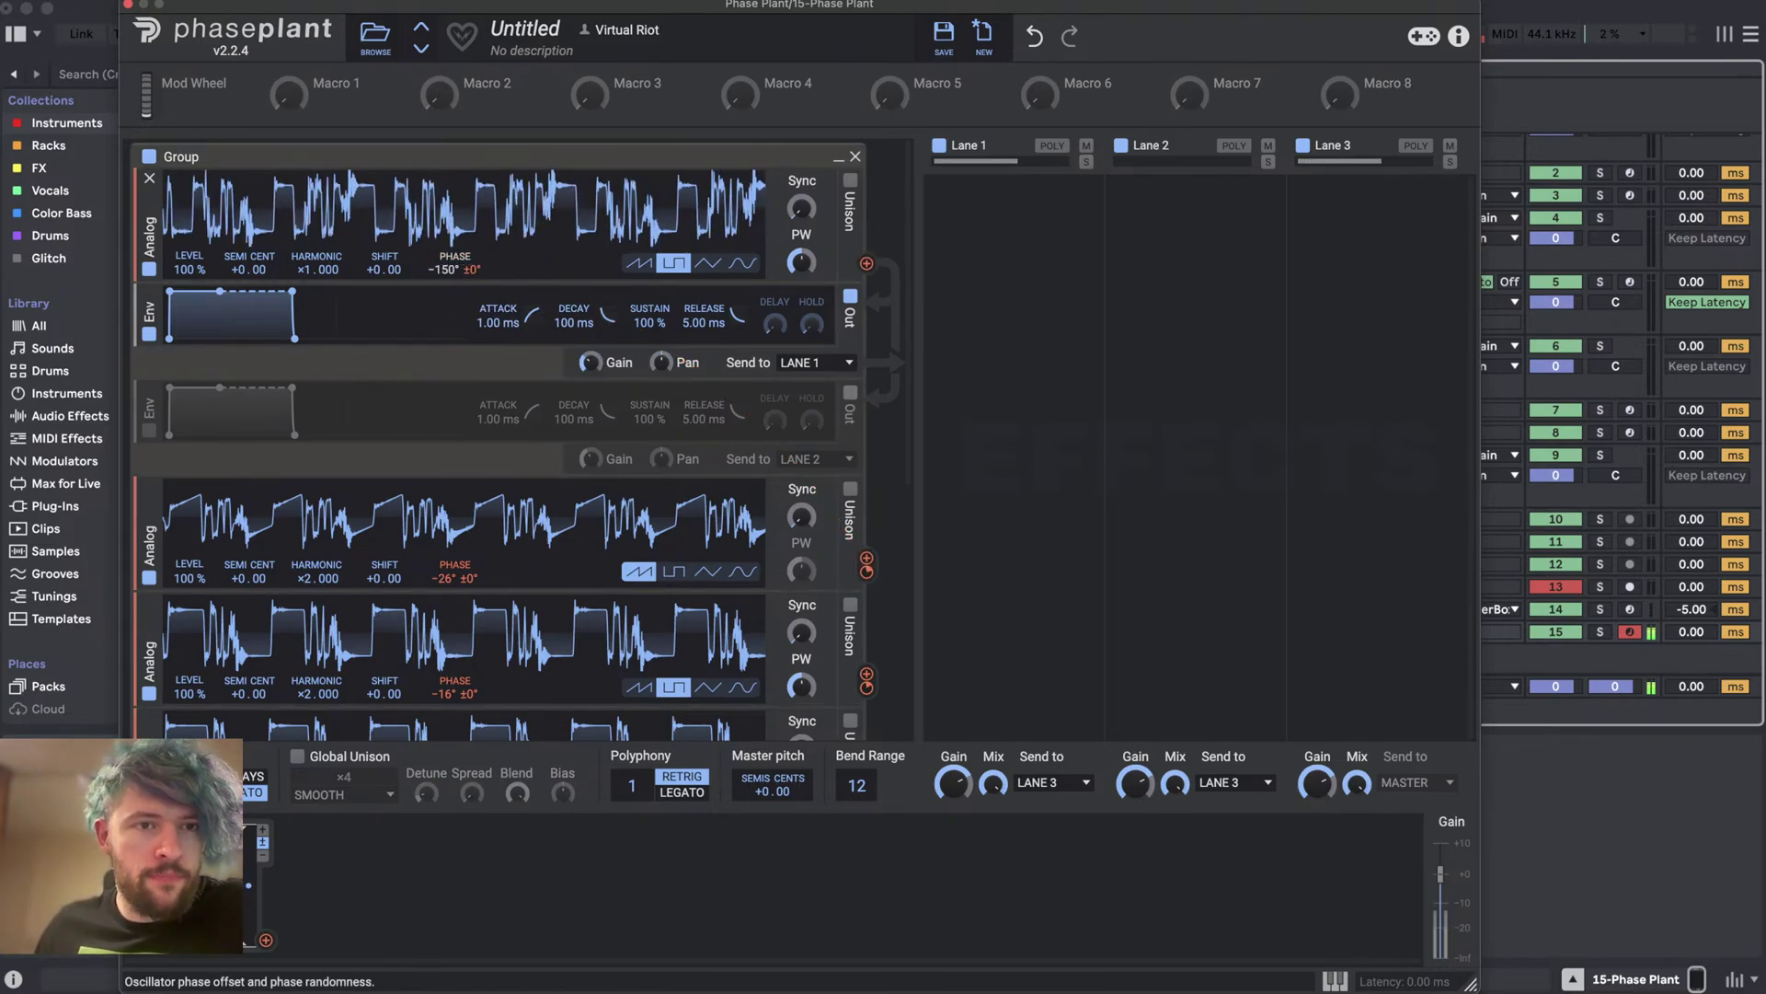
pyautogui.moveTo(455, 578)
pyautogui.mouseDown()
pyautogui.moveTo(455, 644)
pyautogui.moveTo(456, 508)
pyautogui.moveTo(455, 592)
pyautogui.moveTo(441, 581)
pyautogui.mouseUp()
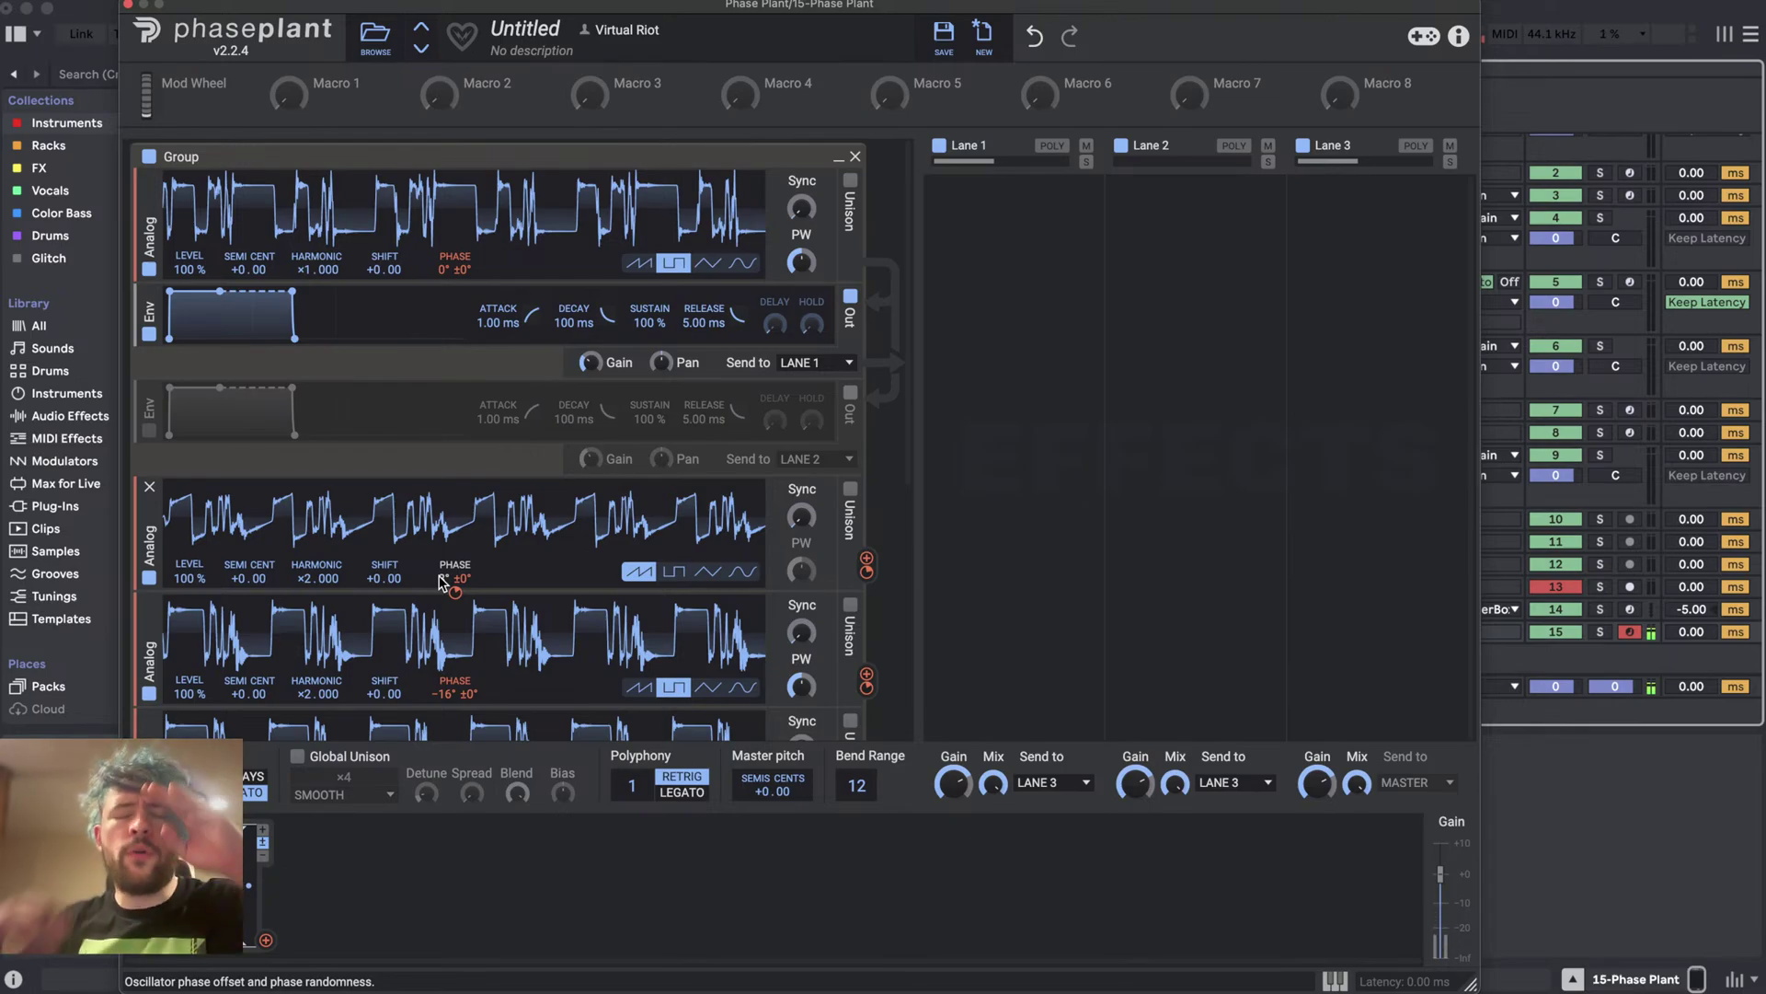
# - Start a new patch and add two Analog oscillators in separate groups
pyautogui.click(985, 37)
pyautogui.click(484, 179)
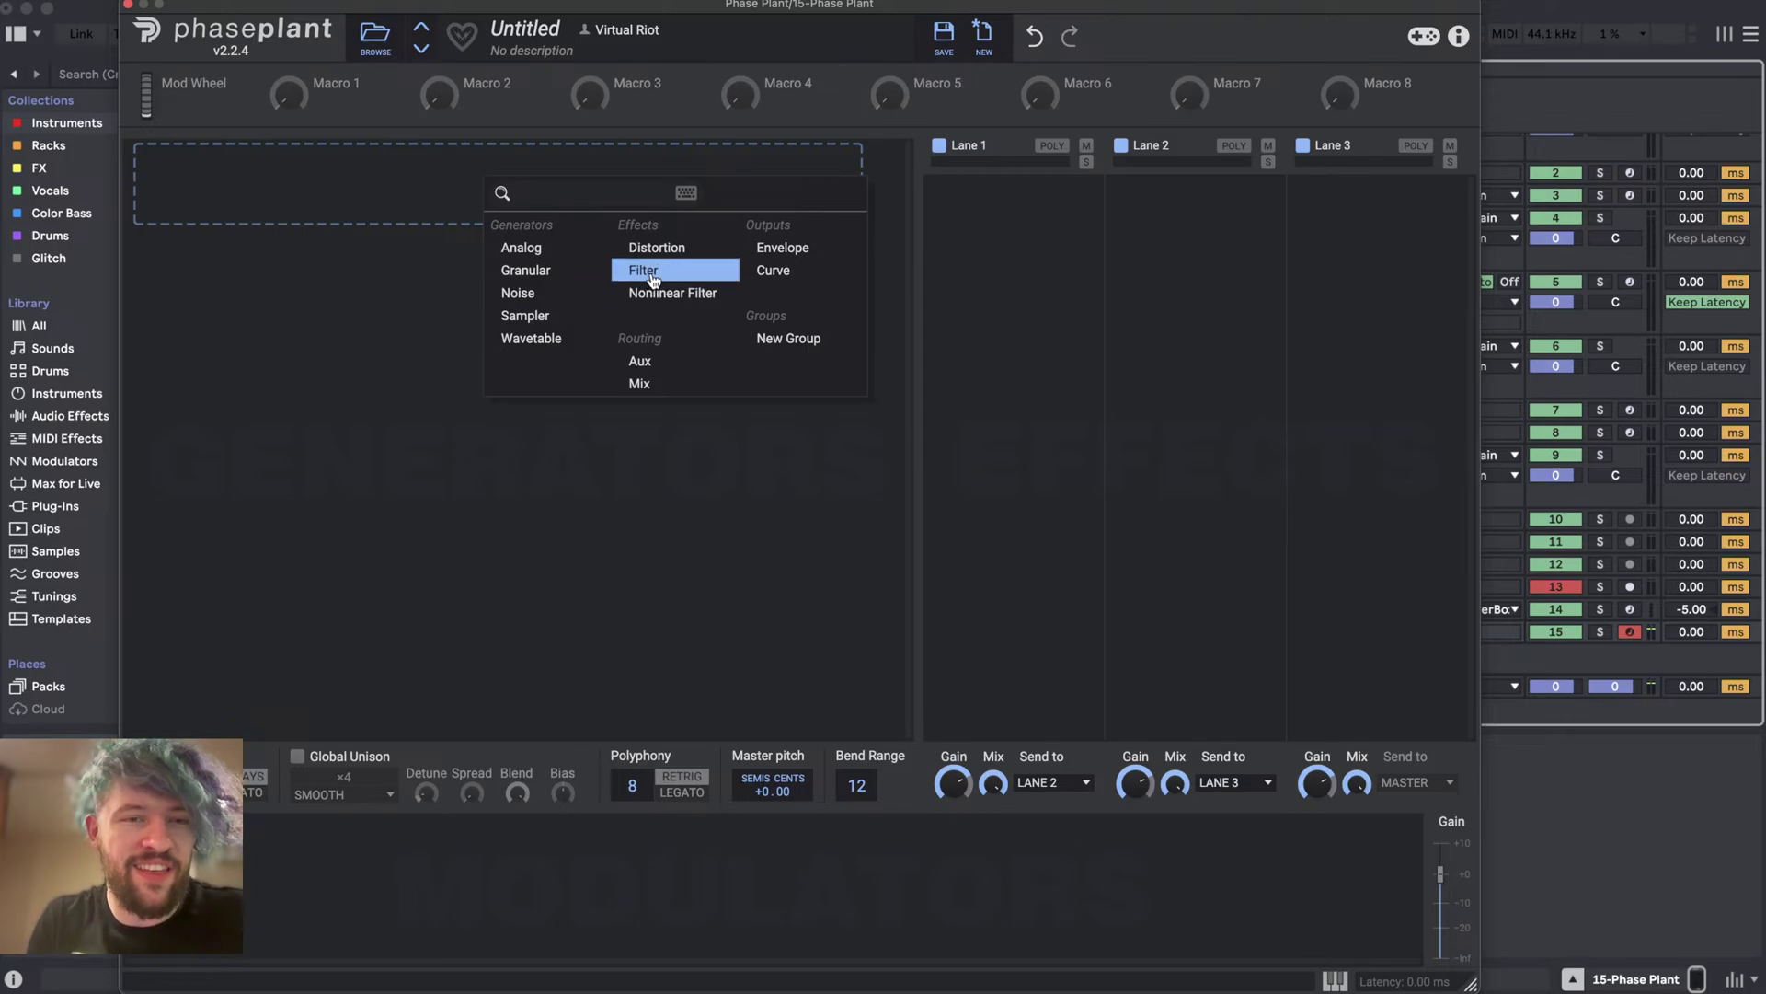
pyautogui.click(527, 258)
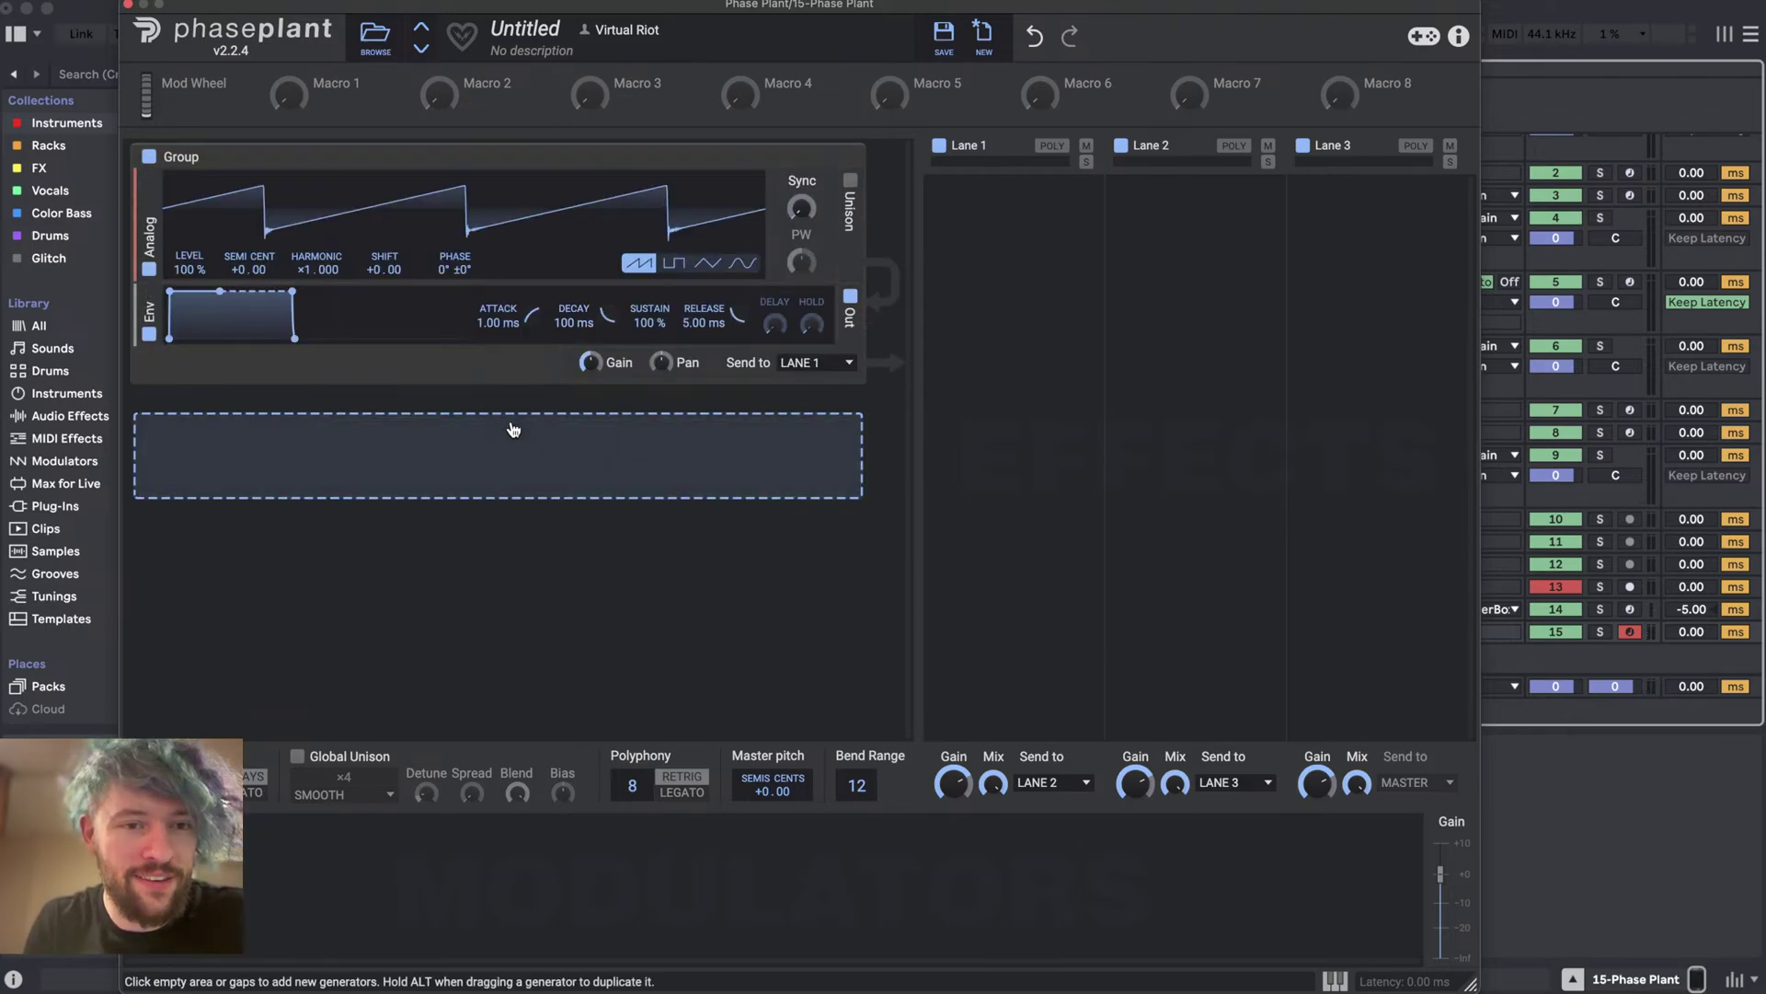
pyautogui.click(513, 430)
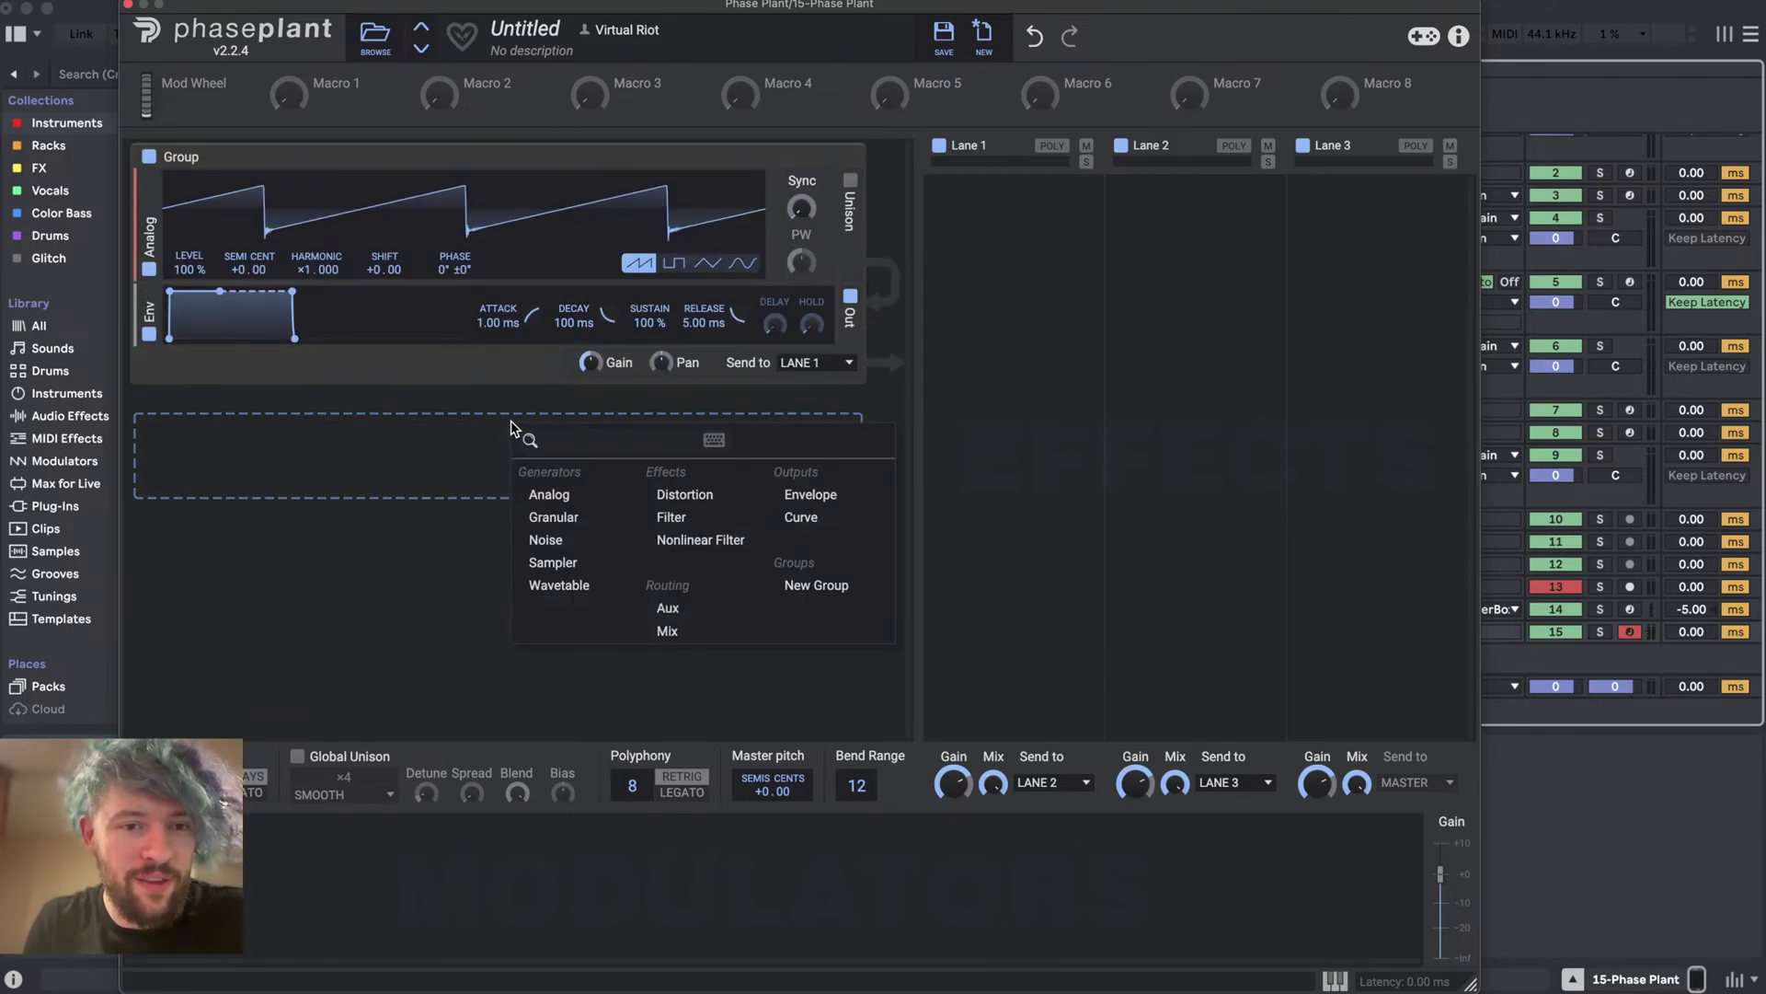
pyautogui.click(582, 497)
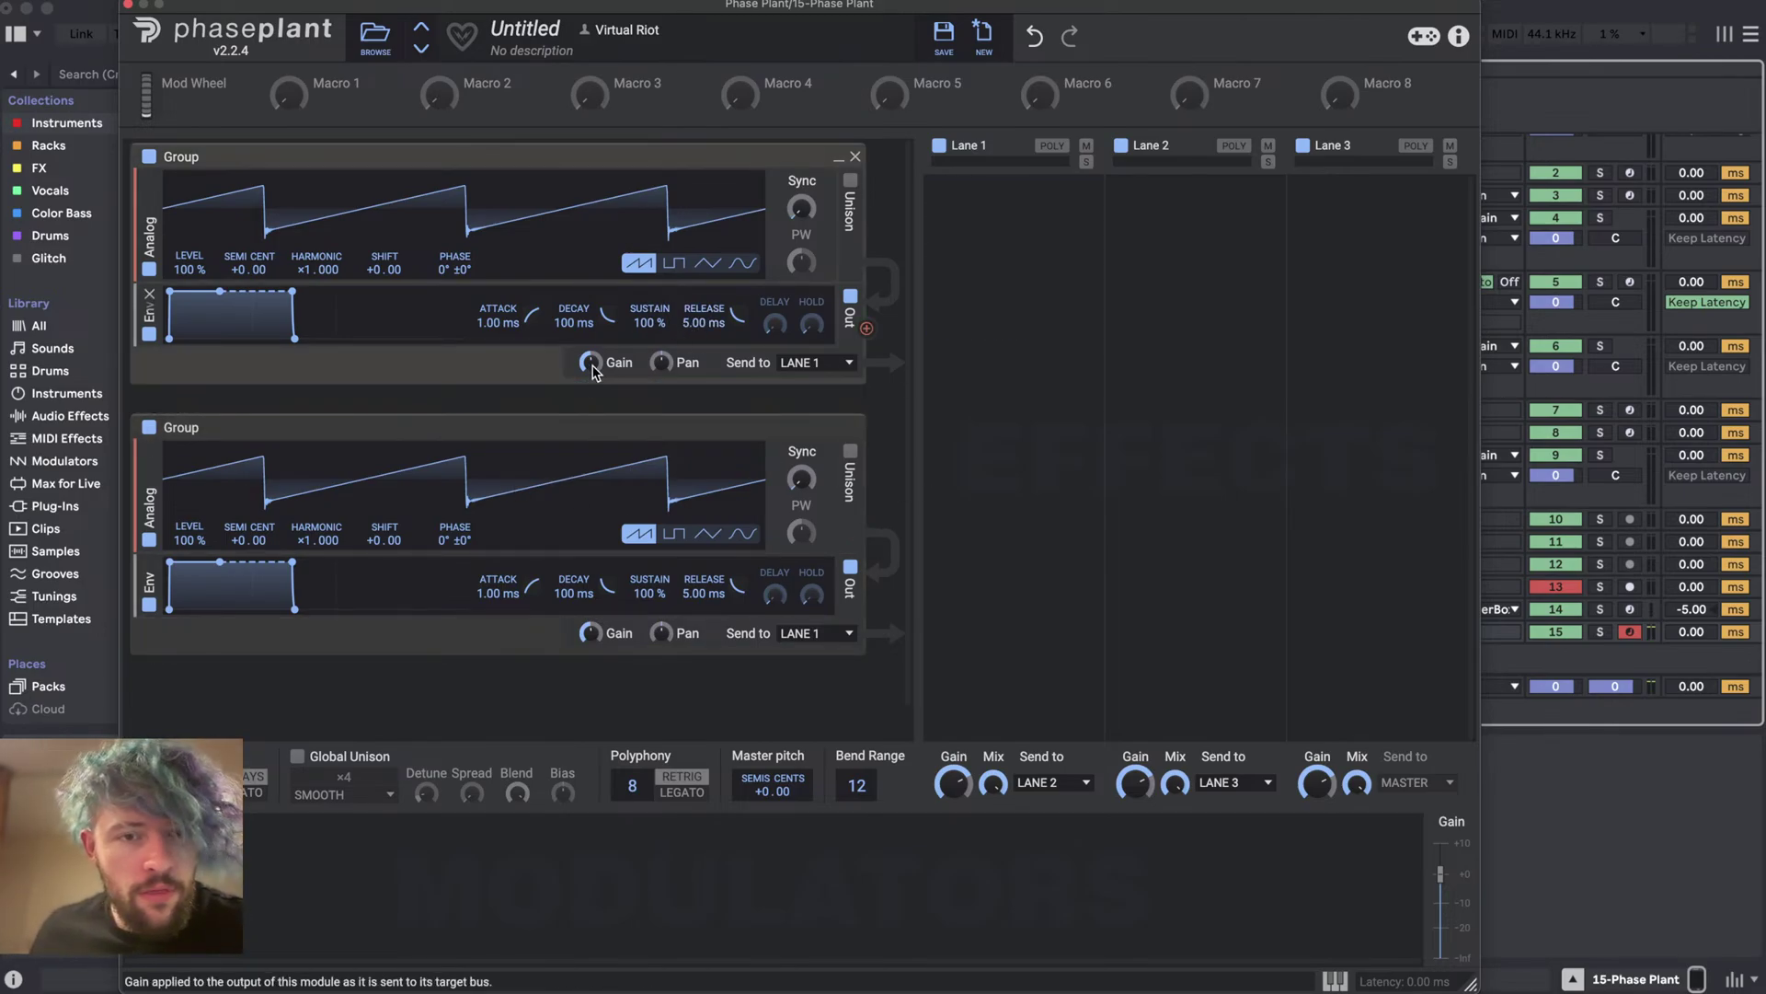
# - Set the first envelope's release to about 1.96 s and merge the second oscillator into the first group, deleting the leftover group
pyautogui.moveTo(704, 322); pyautogui.dragTo(703, 271)
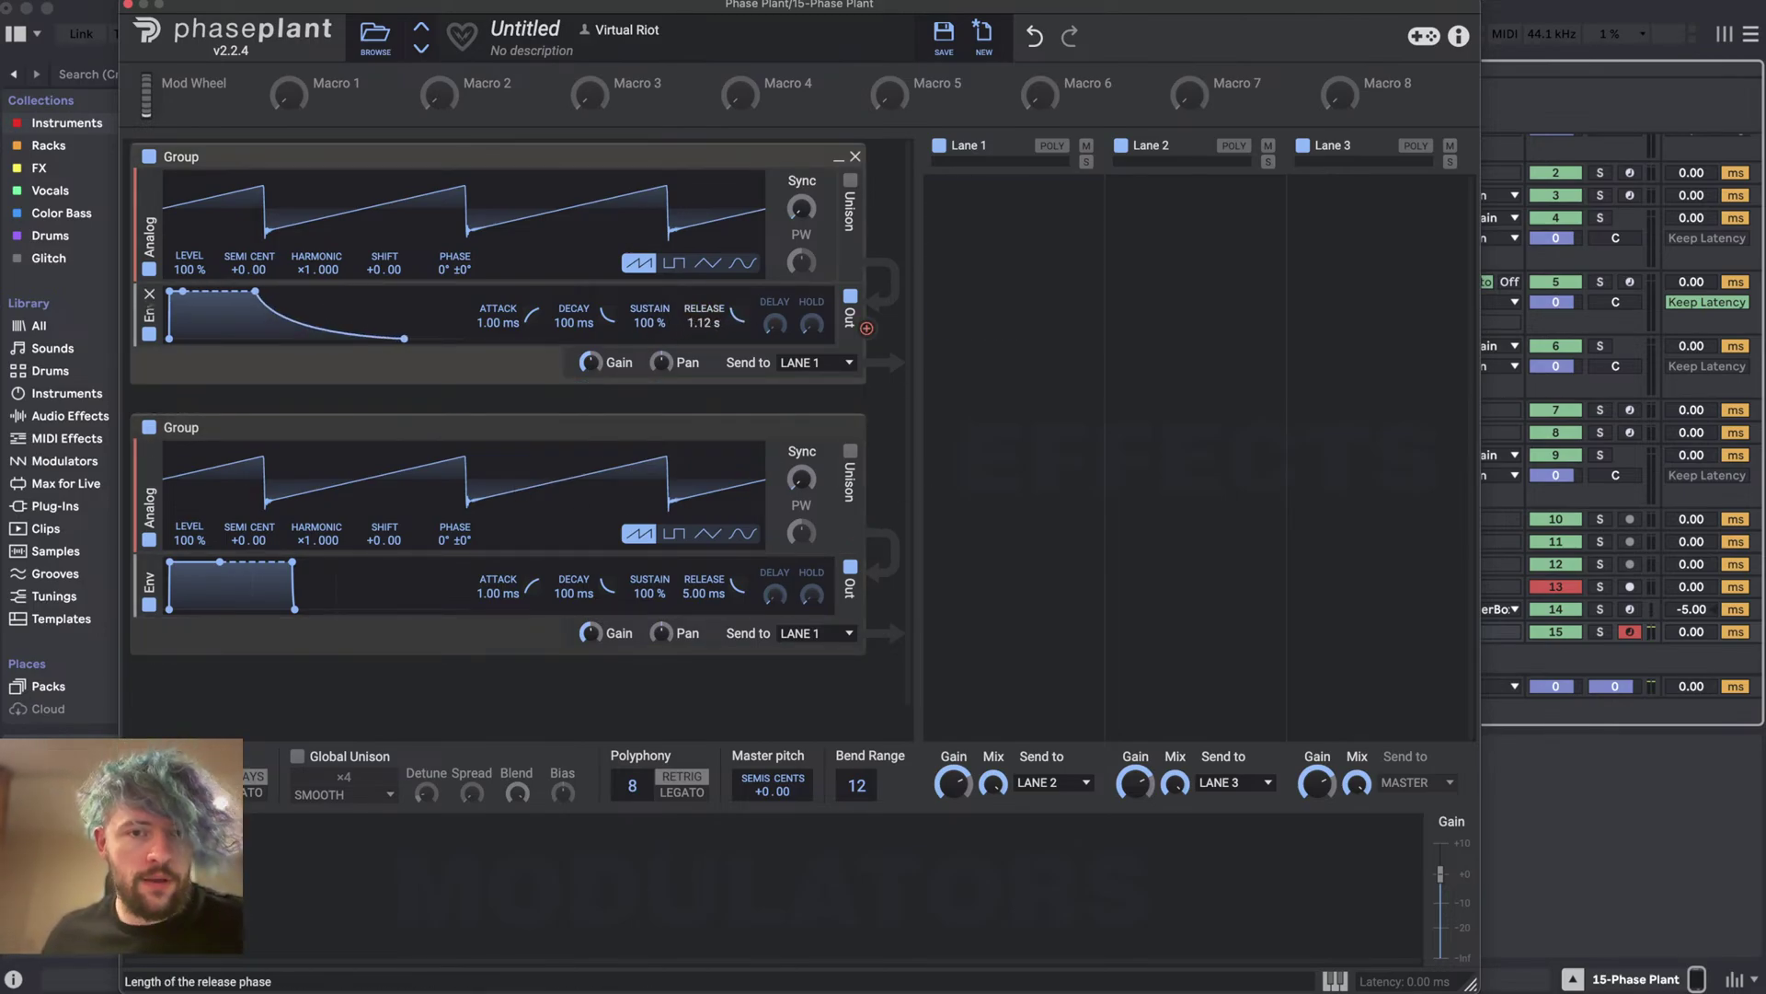
pyautogui.moveTo(150, 490); pyautogui.dragTo(151, 333)
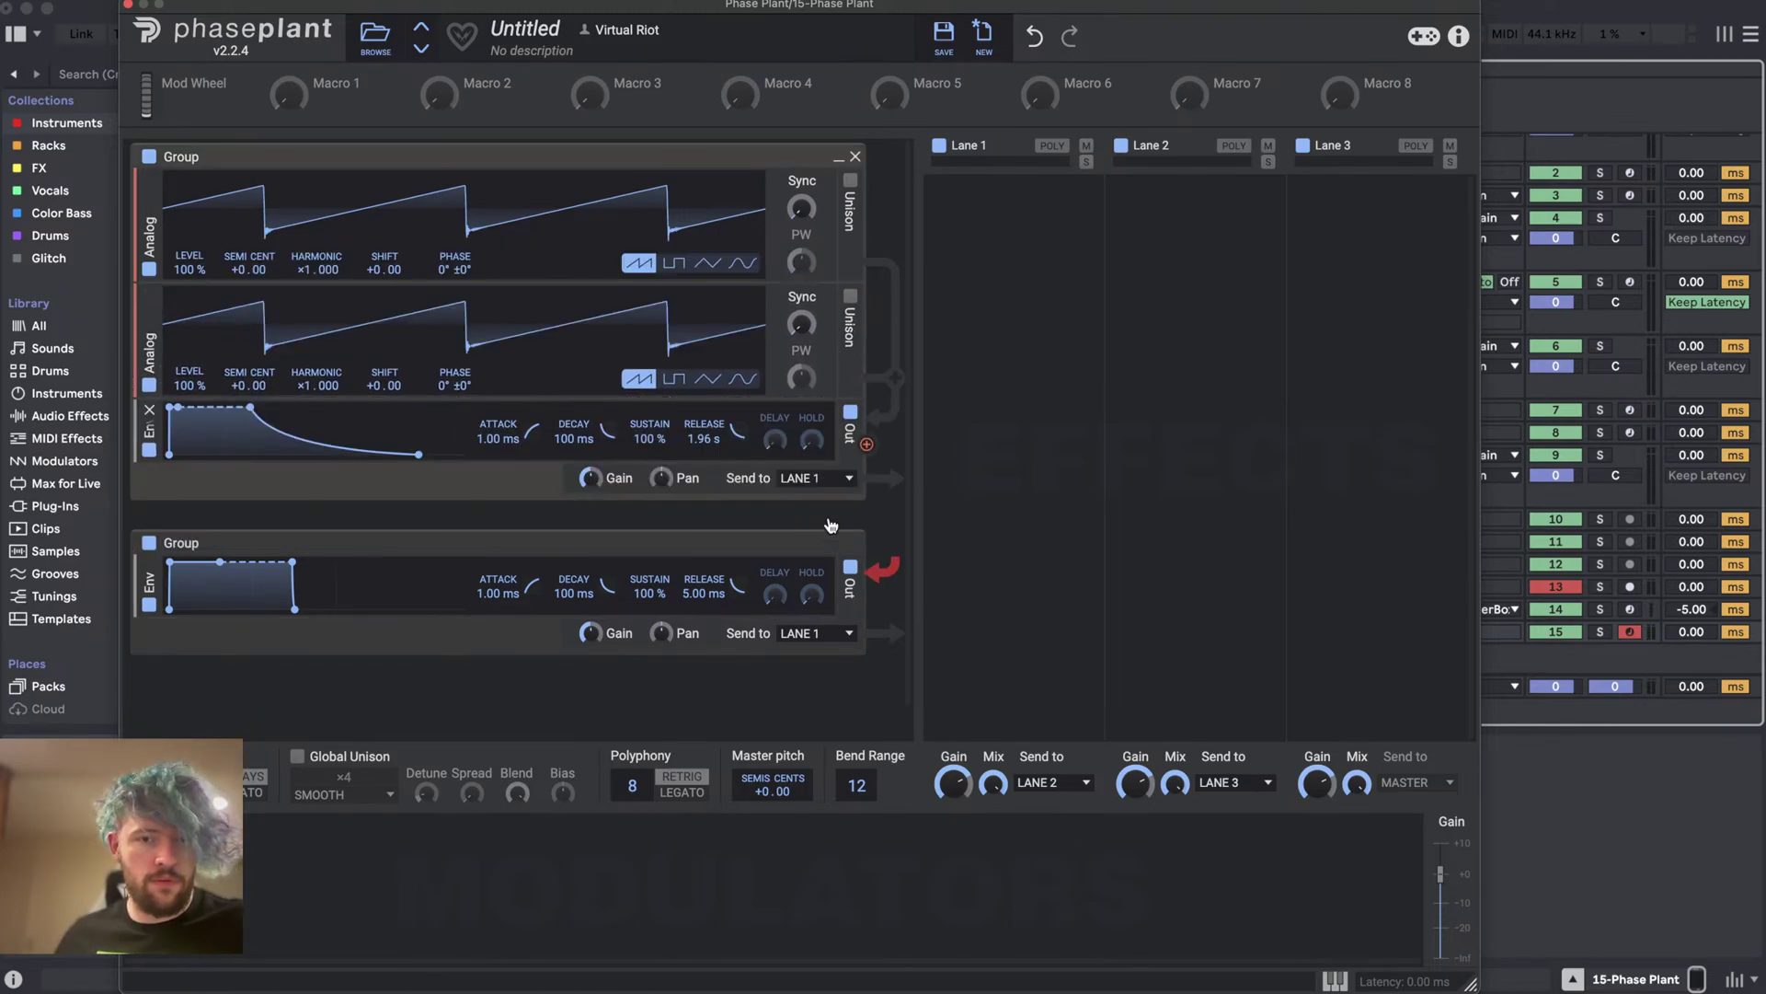
pyautogui.click(854, 543)
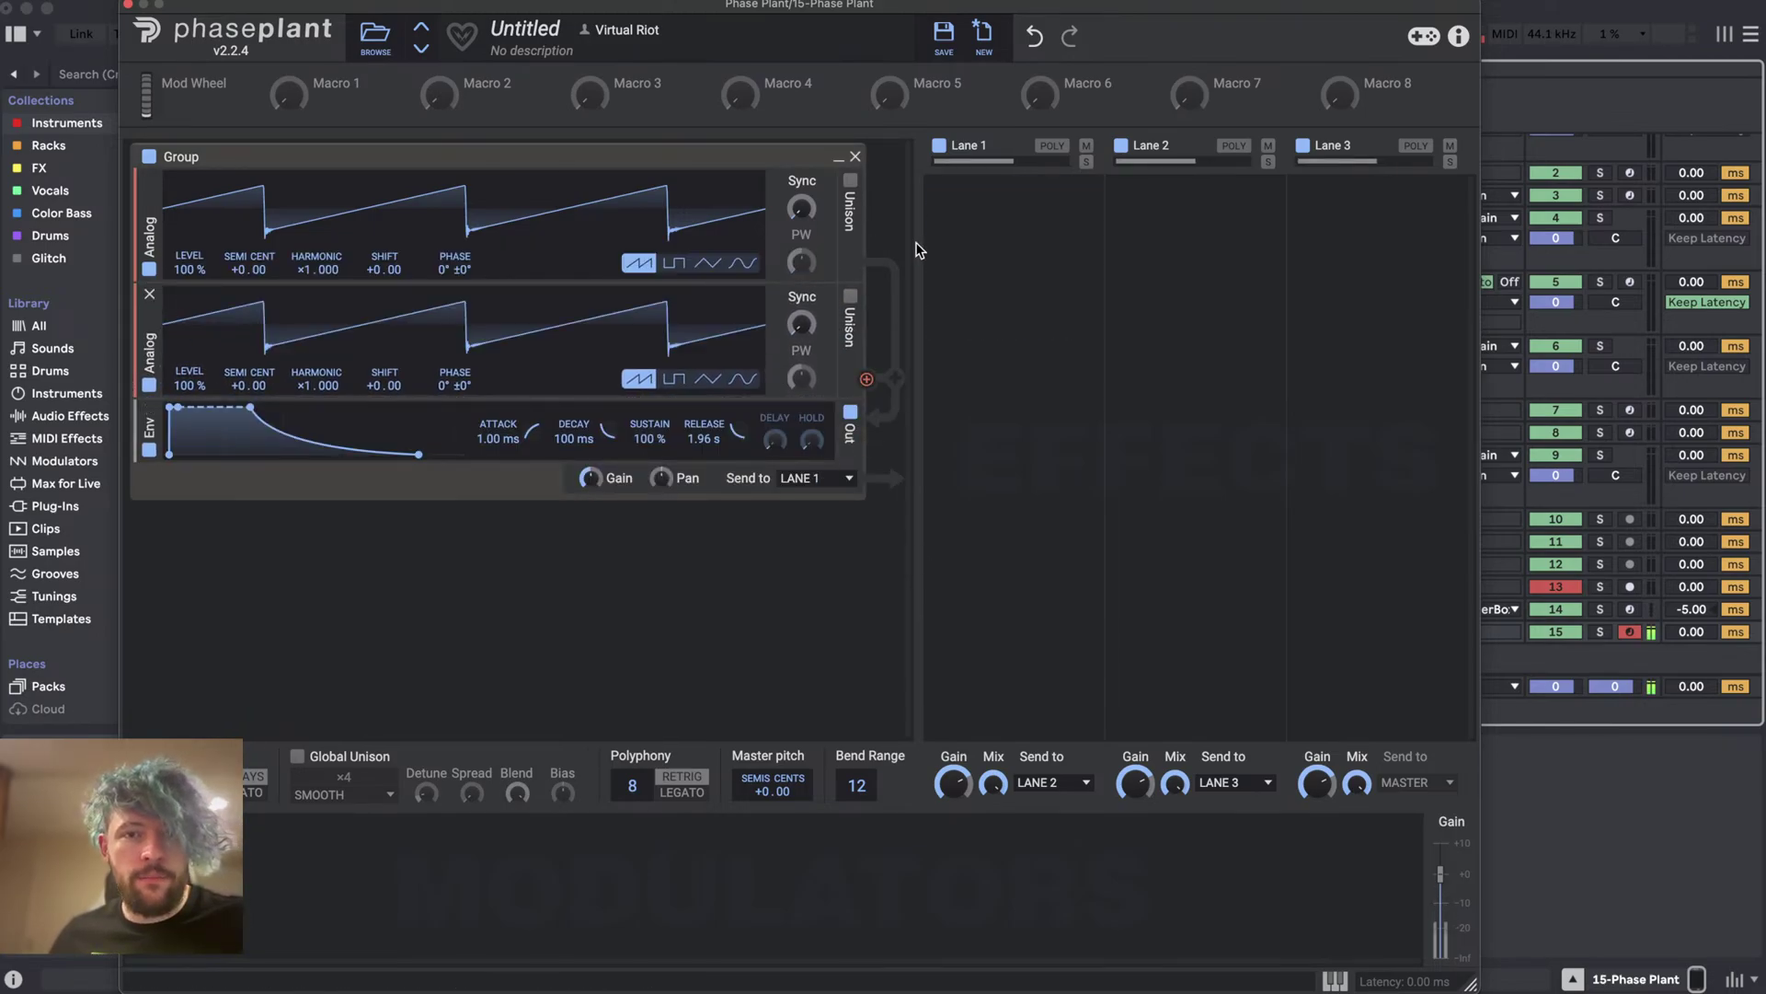
# - Lower Lane 3's output gain and insert a Filter between the second oscillator and the output envelope
pyautogui.moveTo(1317, 784); pyautogui.dragTo(1317, 782)
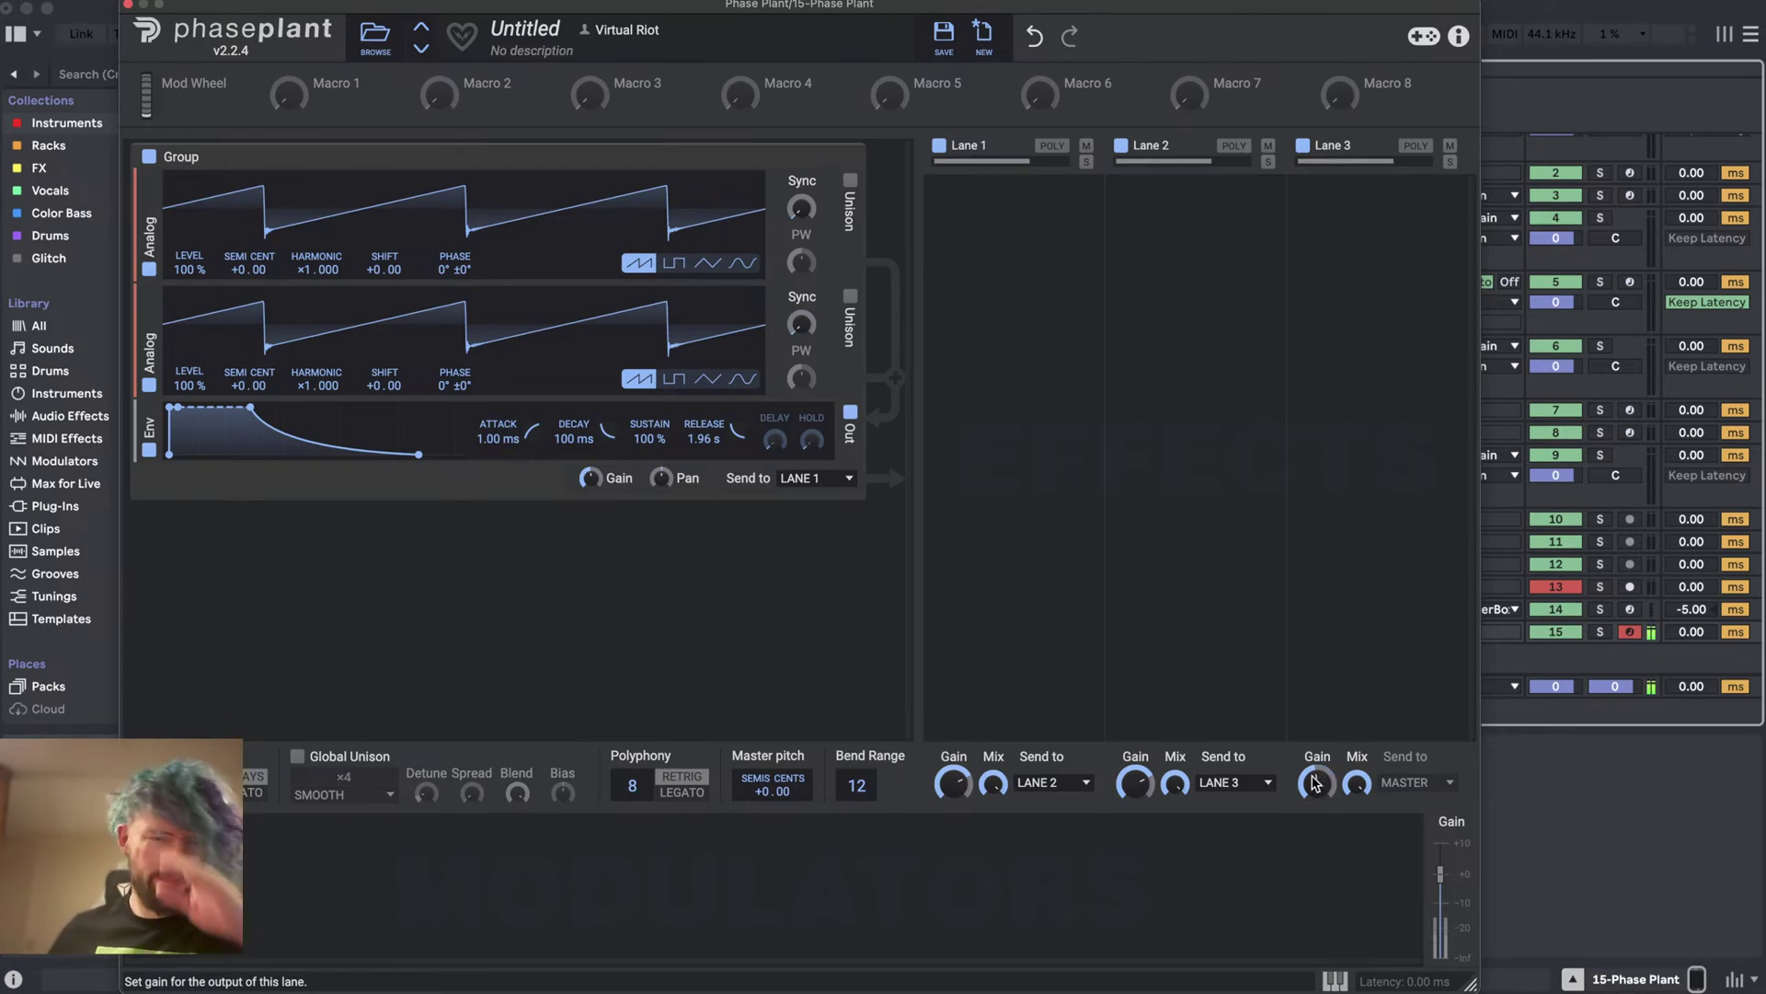
pyautogui.click(457, 404)
pyautogui.click(607, 485)
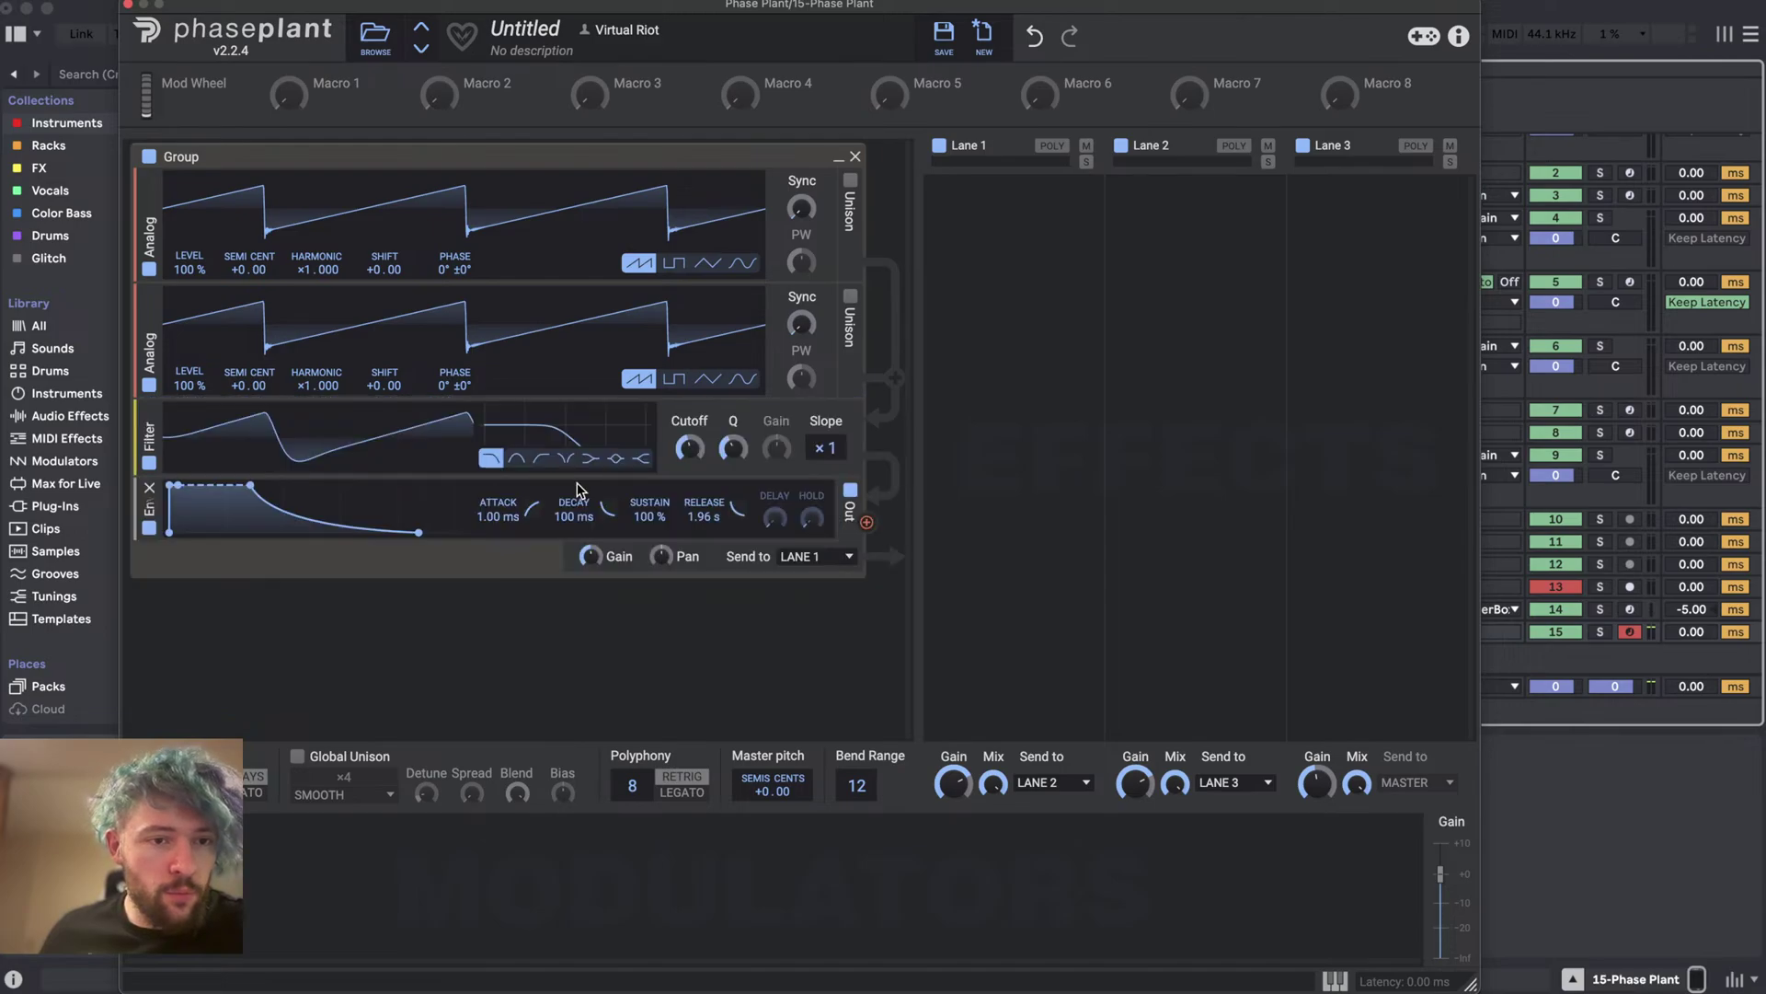
# - Add an Envelope modulator with a release of about 1.29 s and use it to modulate the group filter's cutoff
pyautogui.click(405, 883)
pyautogui.click(253, 777)
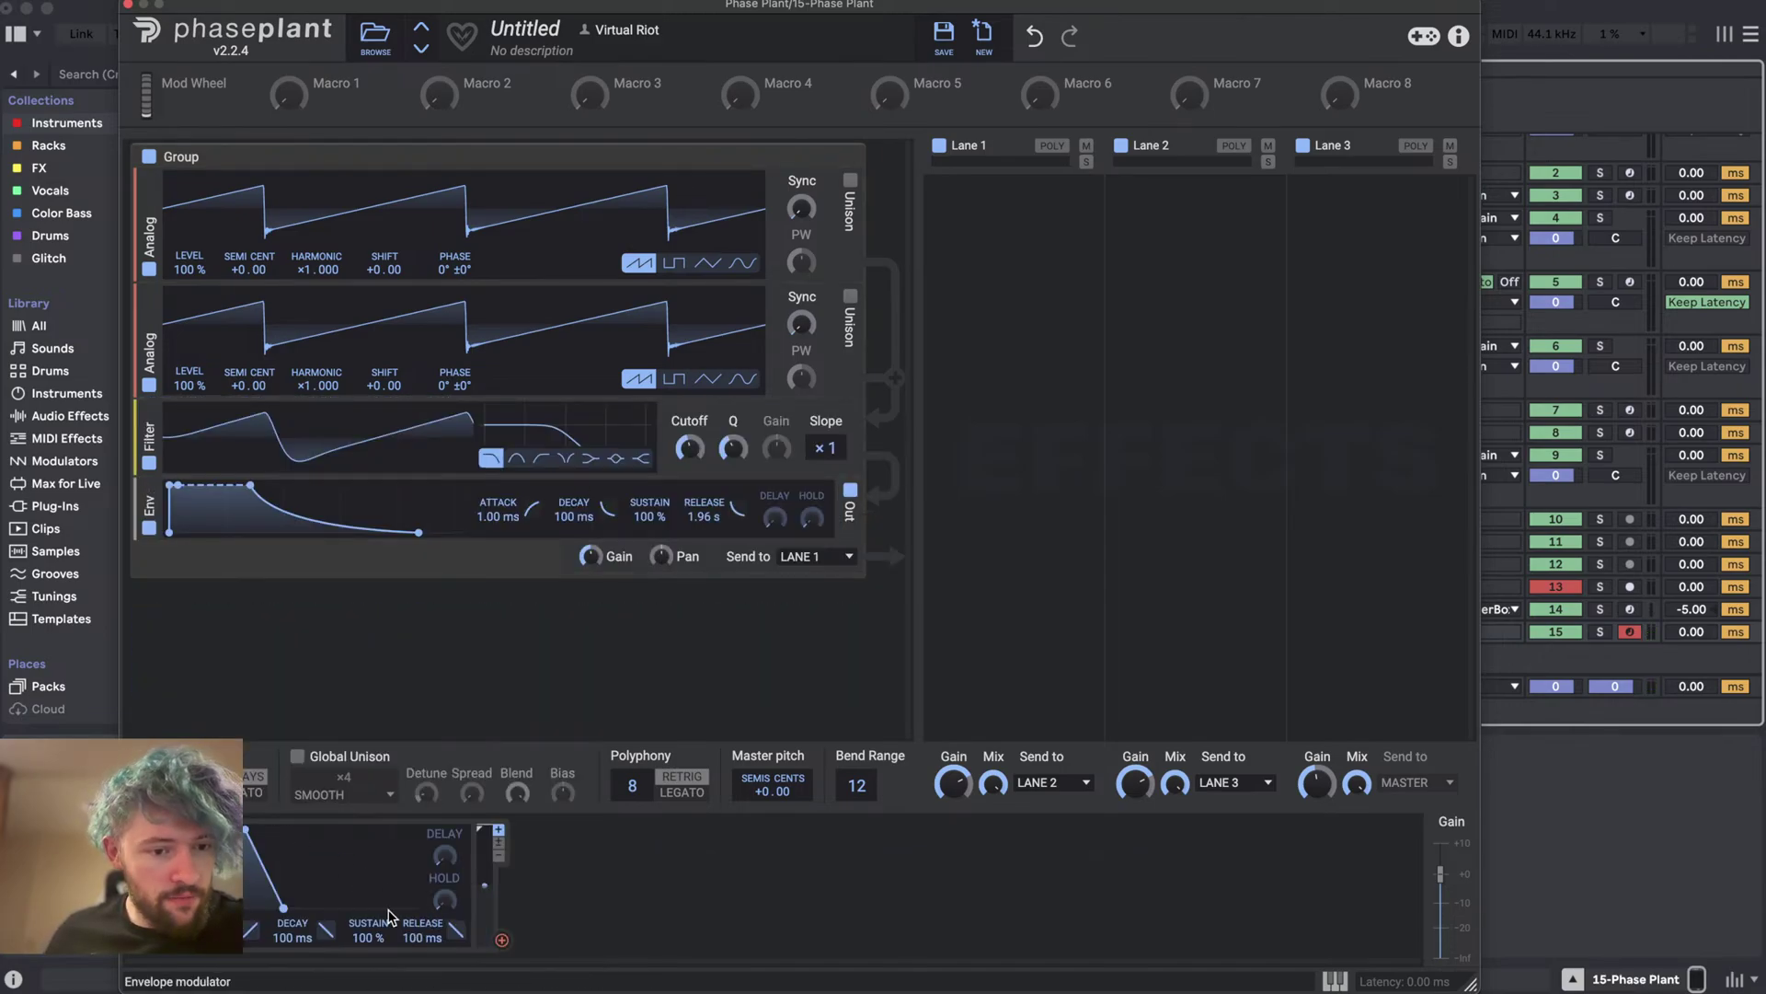
pyautogui.moveTo(409, 928); pyautogui.dragTo(410, 874)
pyautogui.moveTo(455, 929); pyautogui.dragTo(690, 451)
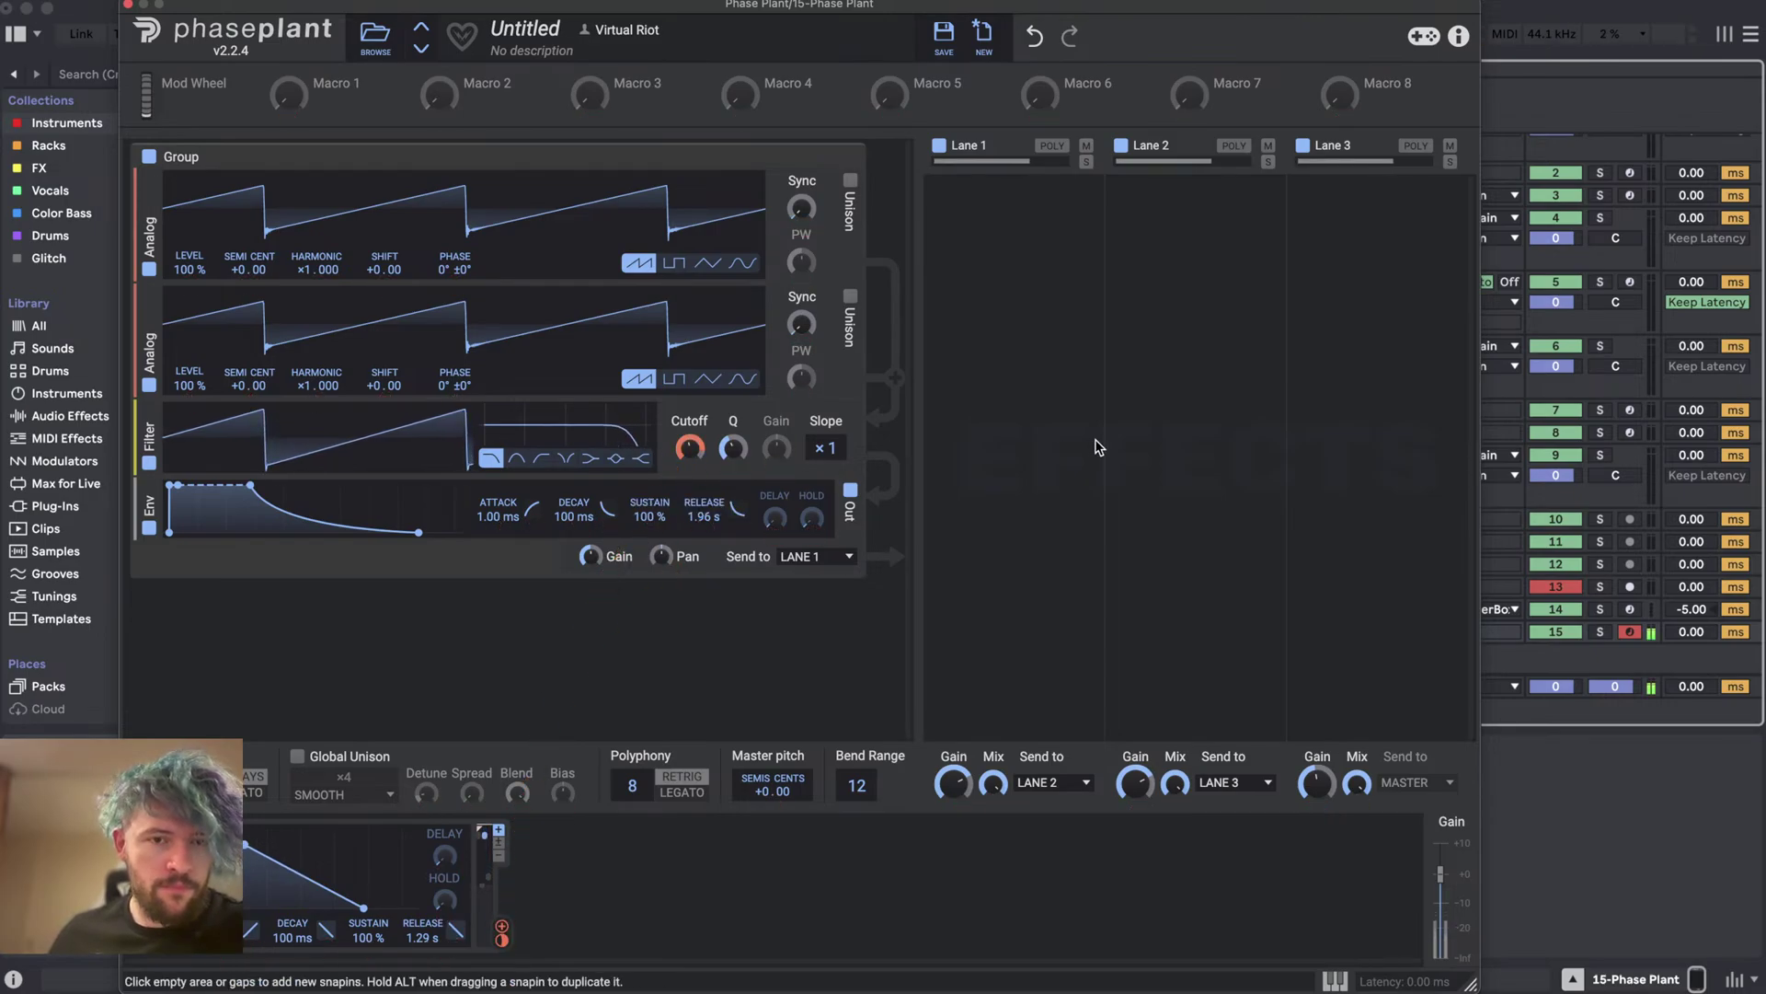
pyautogui.moveTo(689, 448); pyautogui.dragTo(689, 471)
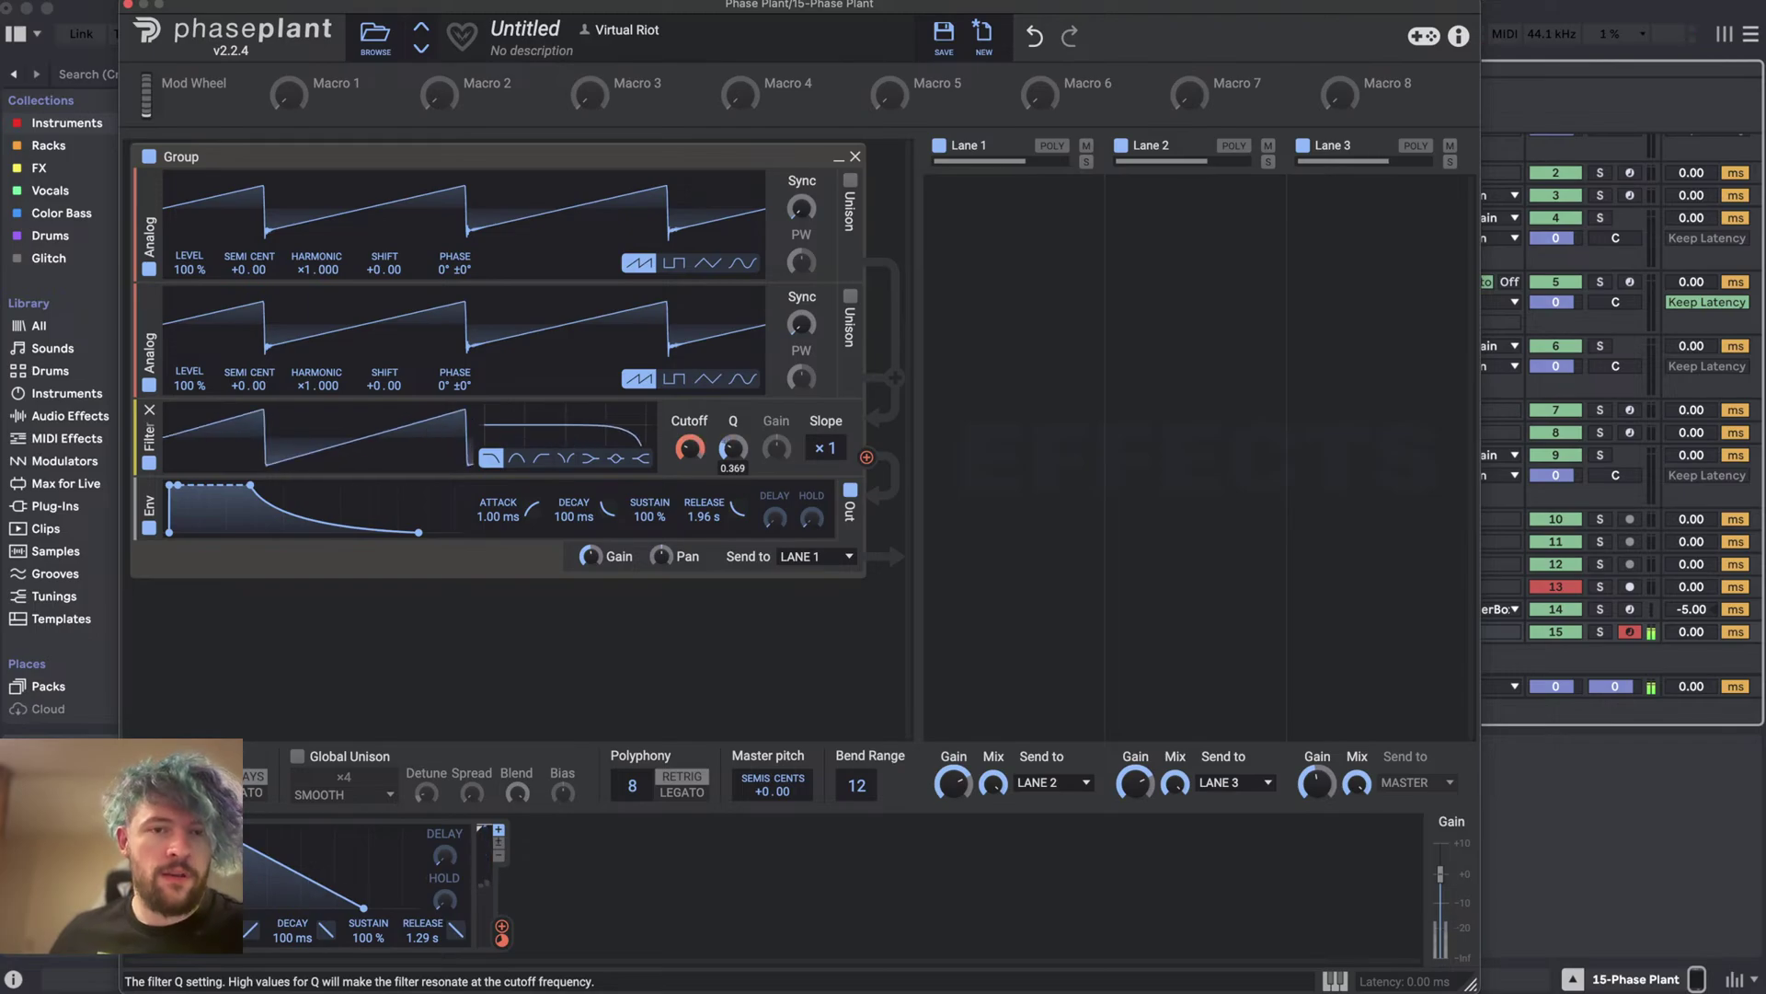
# - Add a Delay to Lane 1 with Bounce enabled, and adjust its pan and mix
pyautogui.click(957, 283)
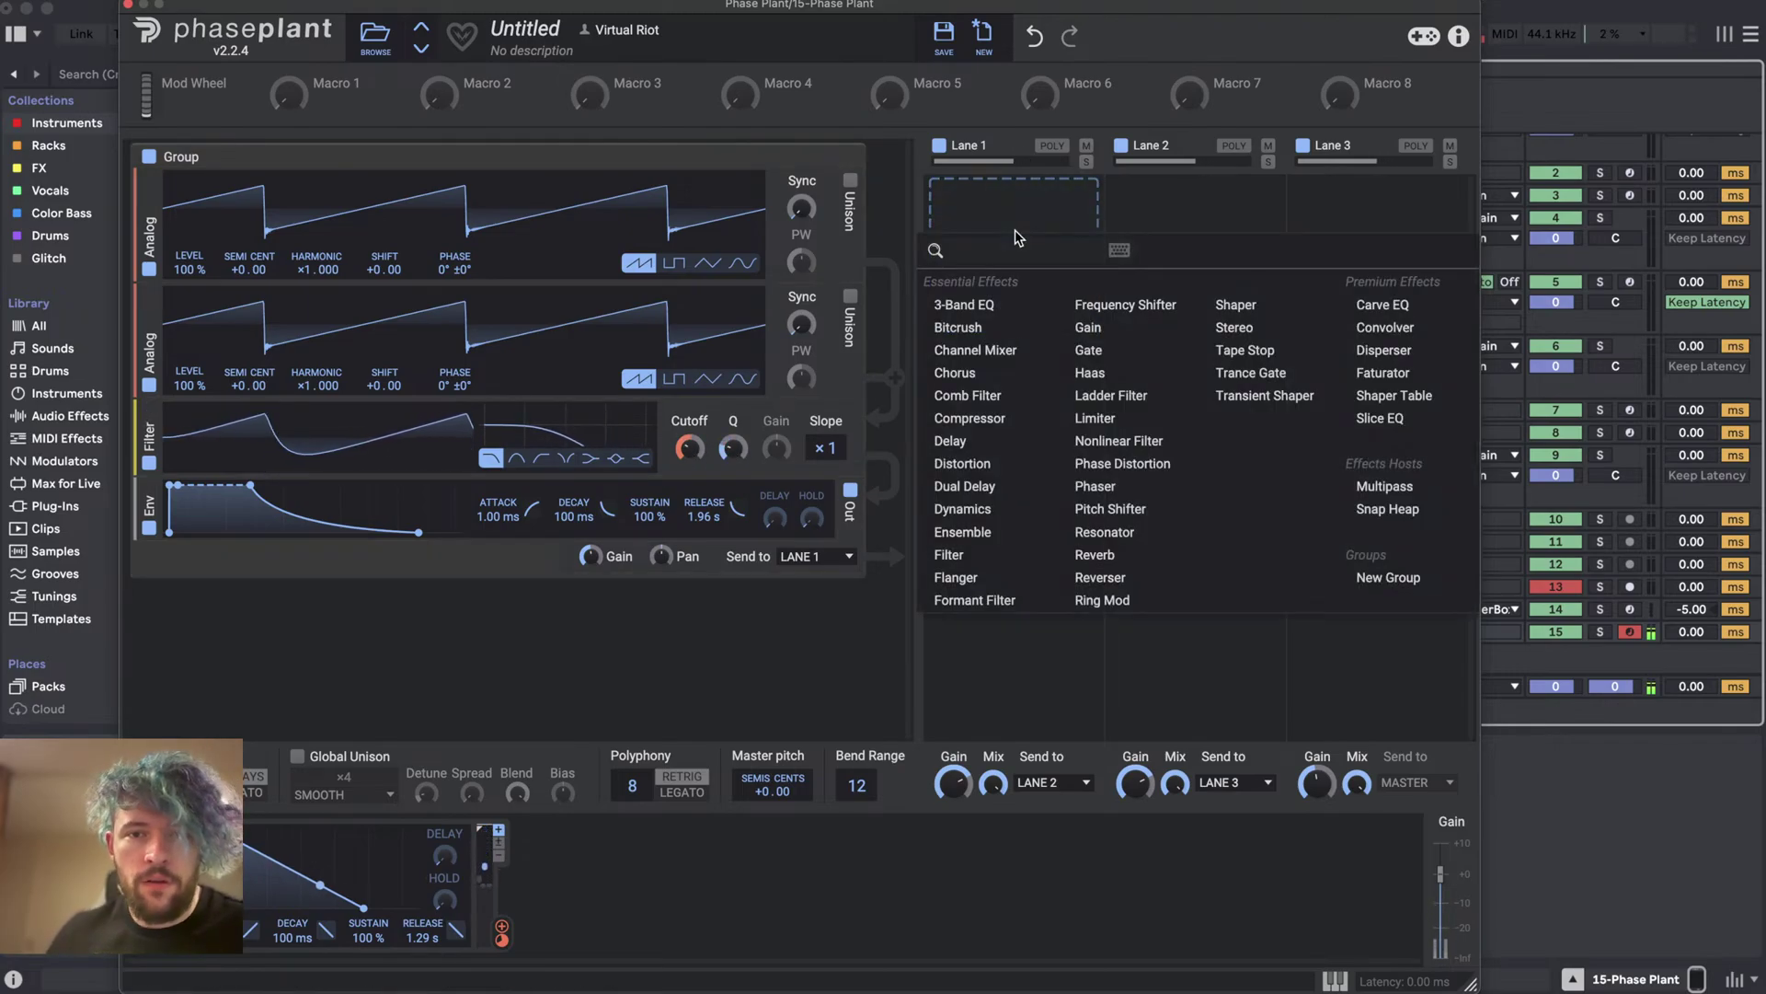
pyautogui.click(1011, 445)
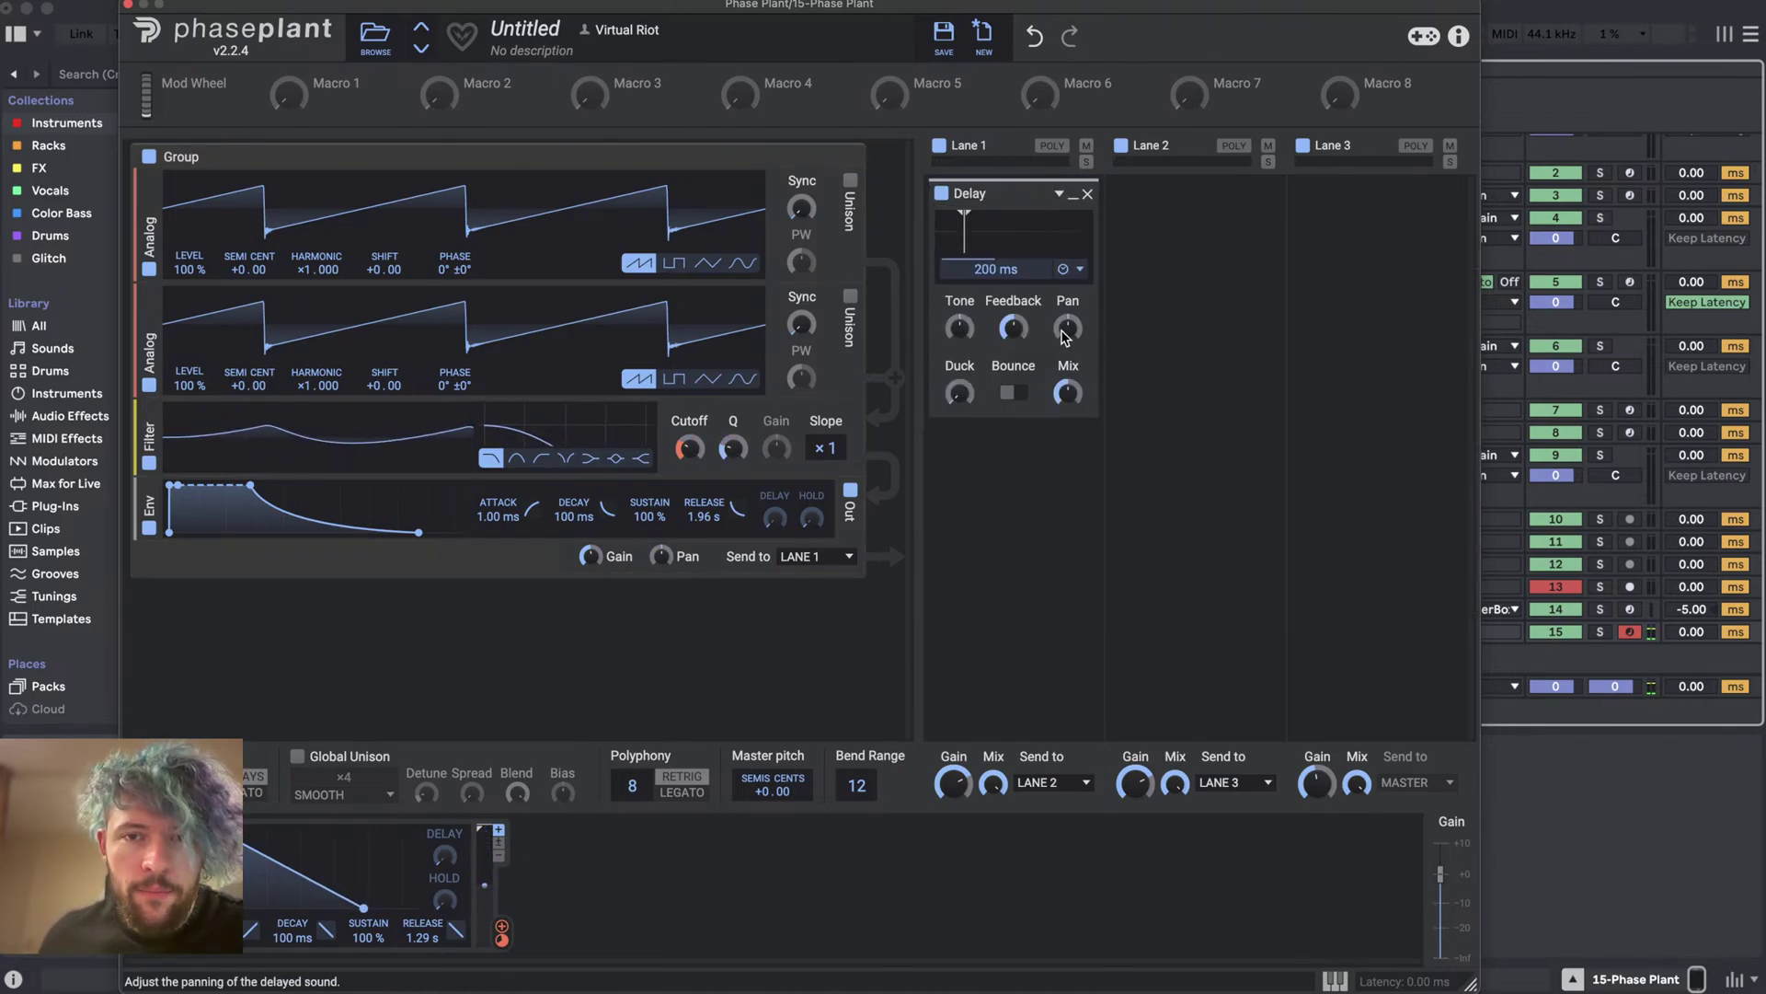
pyautogui.click(1011, 393)
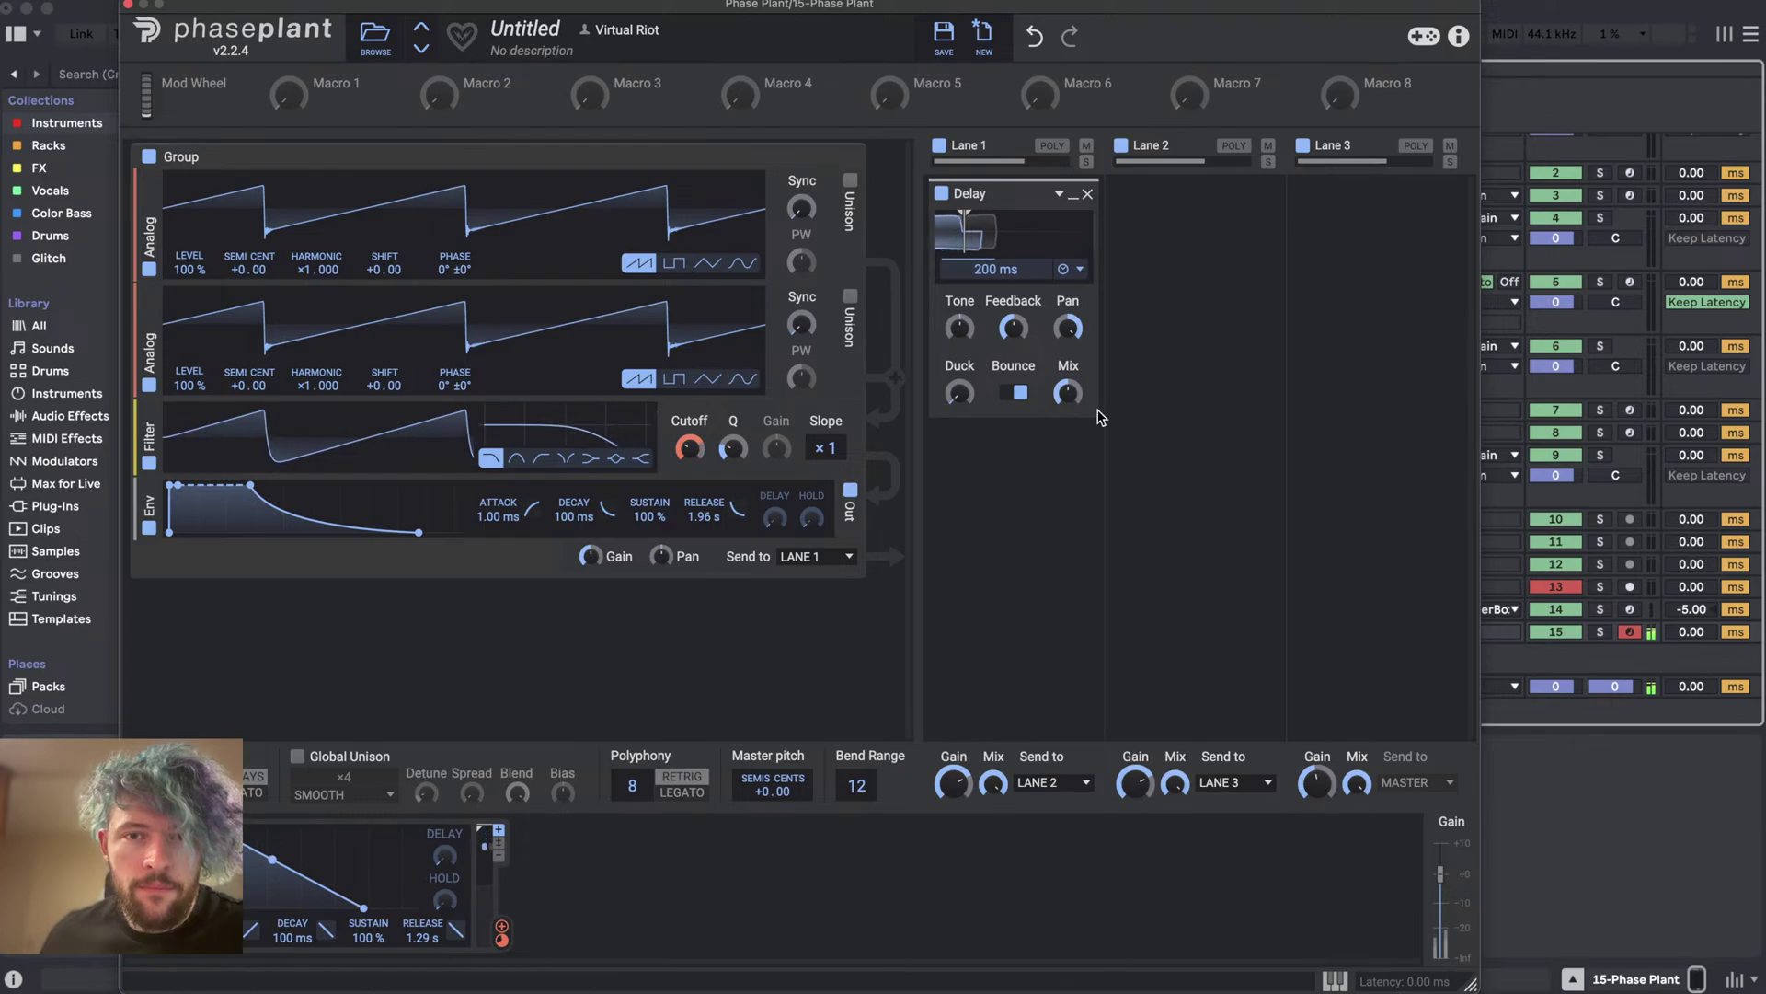
pyautogui.moveTo(1067, 393); pyautogui.dragTo(1070, 402)
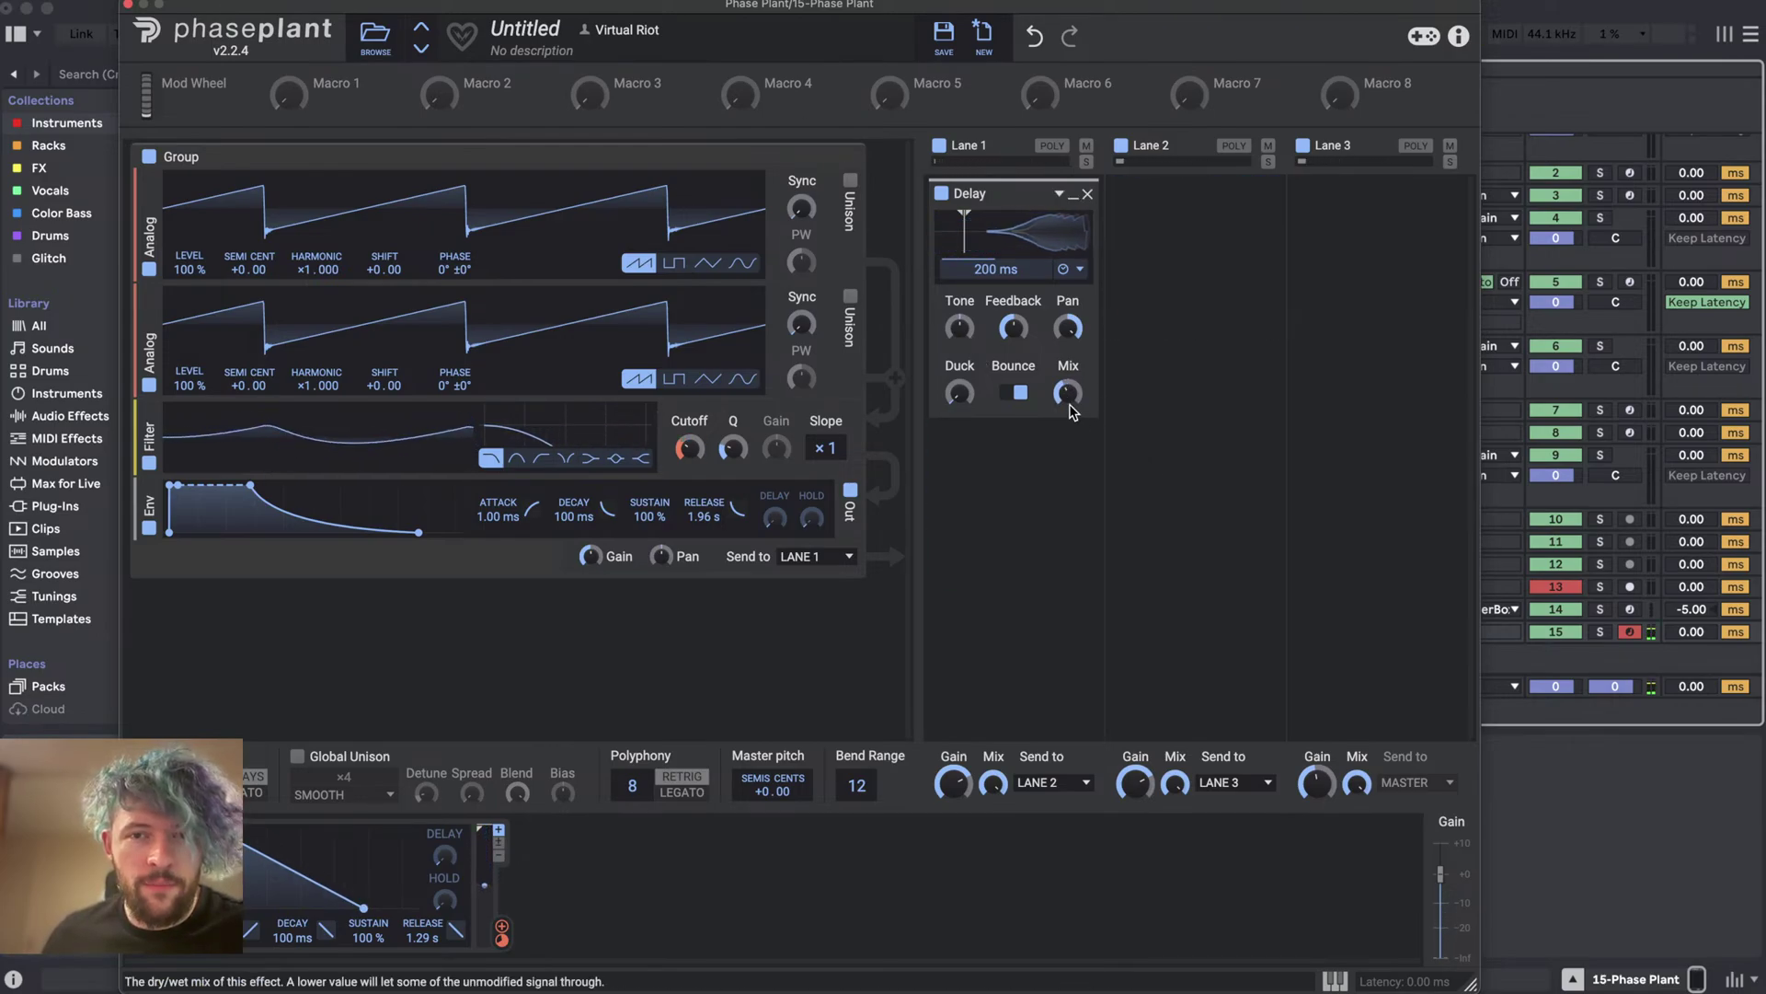
# - Add a Chorus to Lane 1 and place it above the Delay
pyautogui.click(1014, 446)
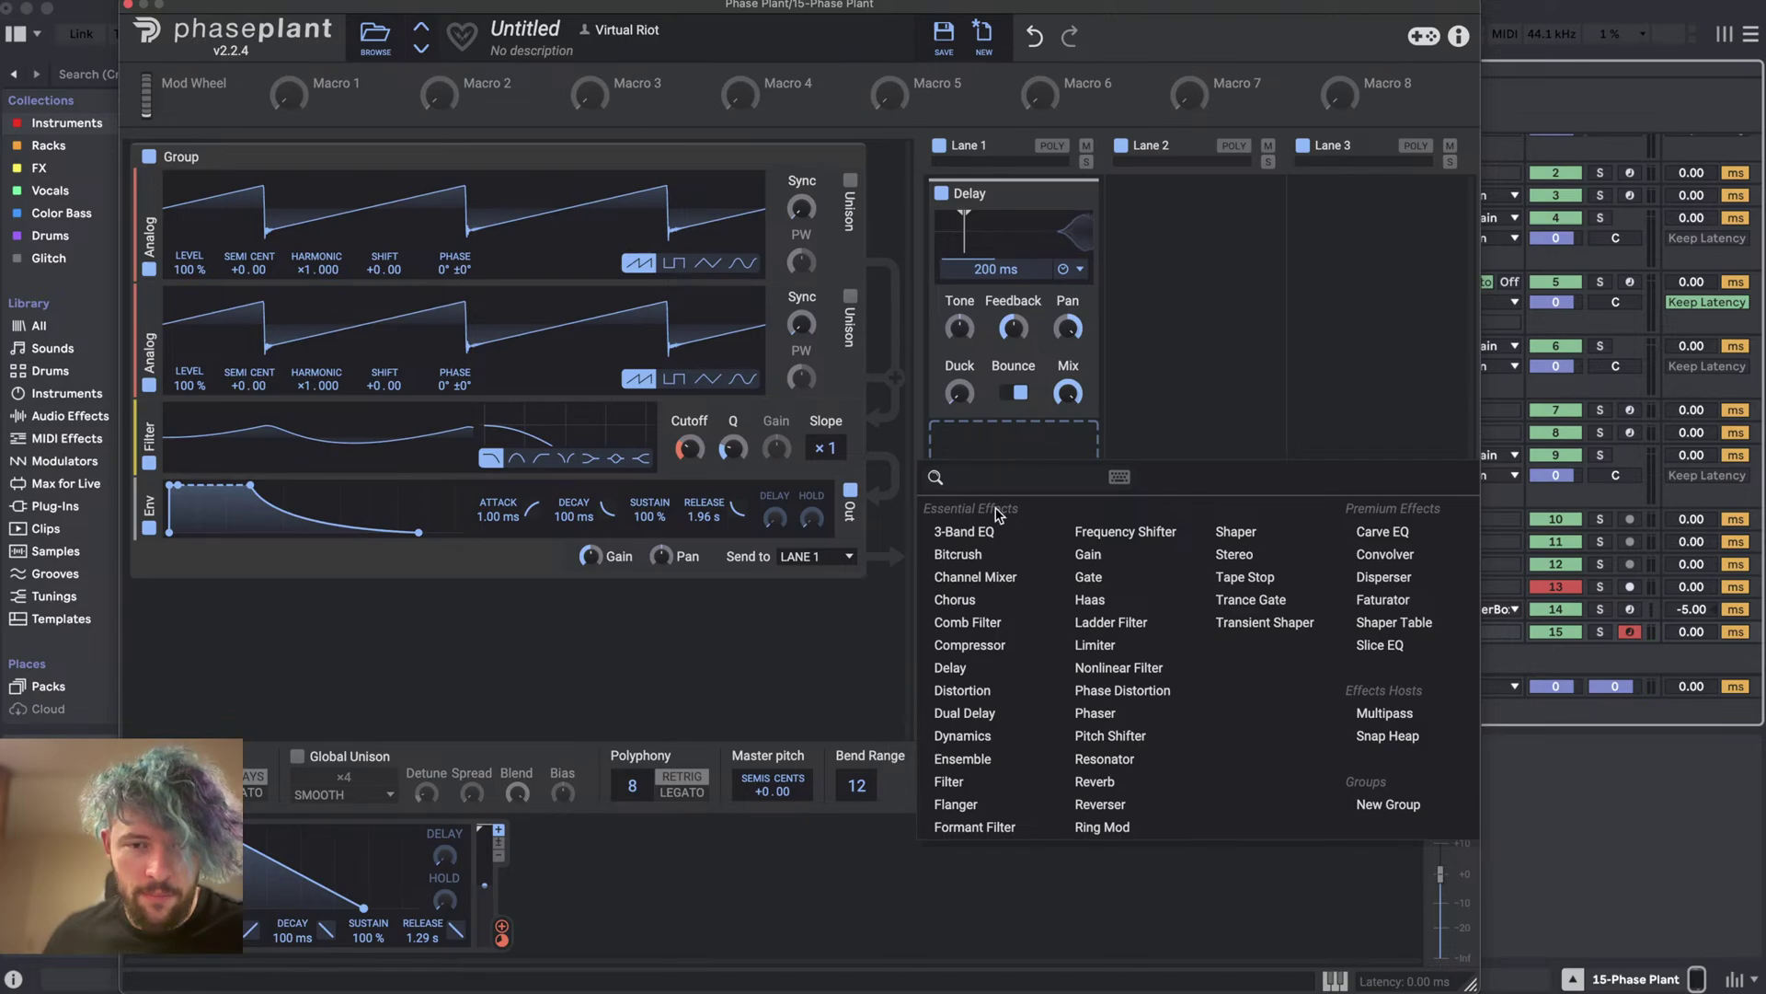
pyautogui.click(955, 599)
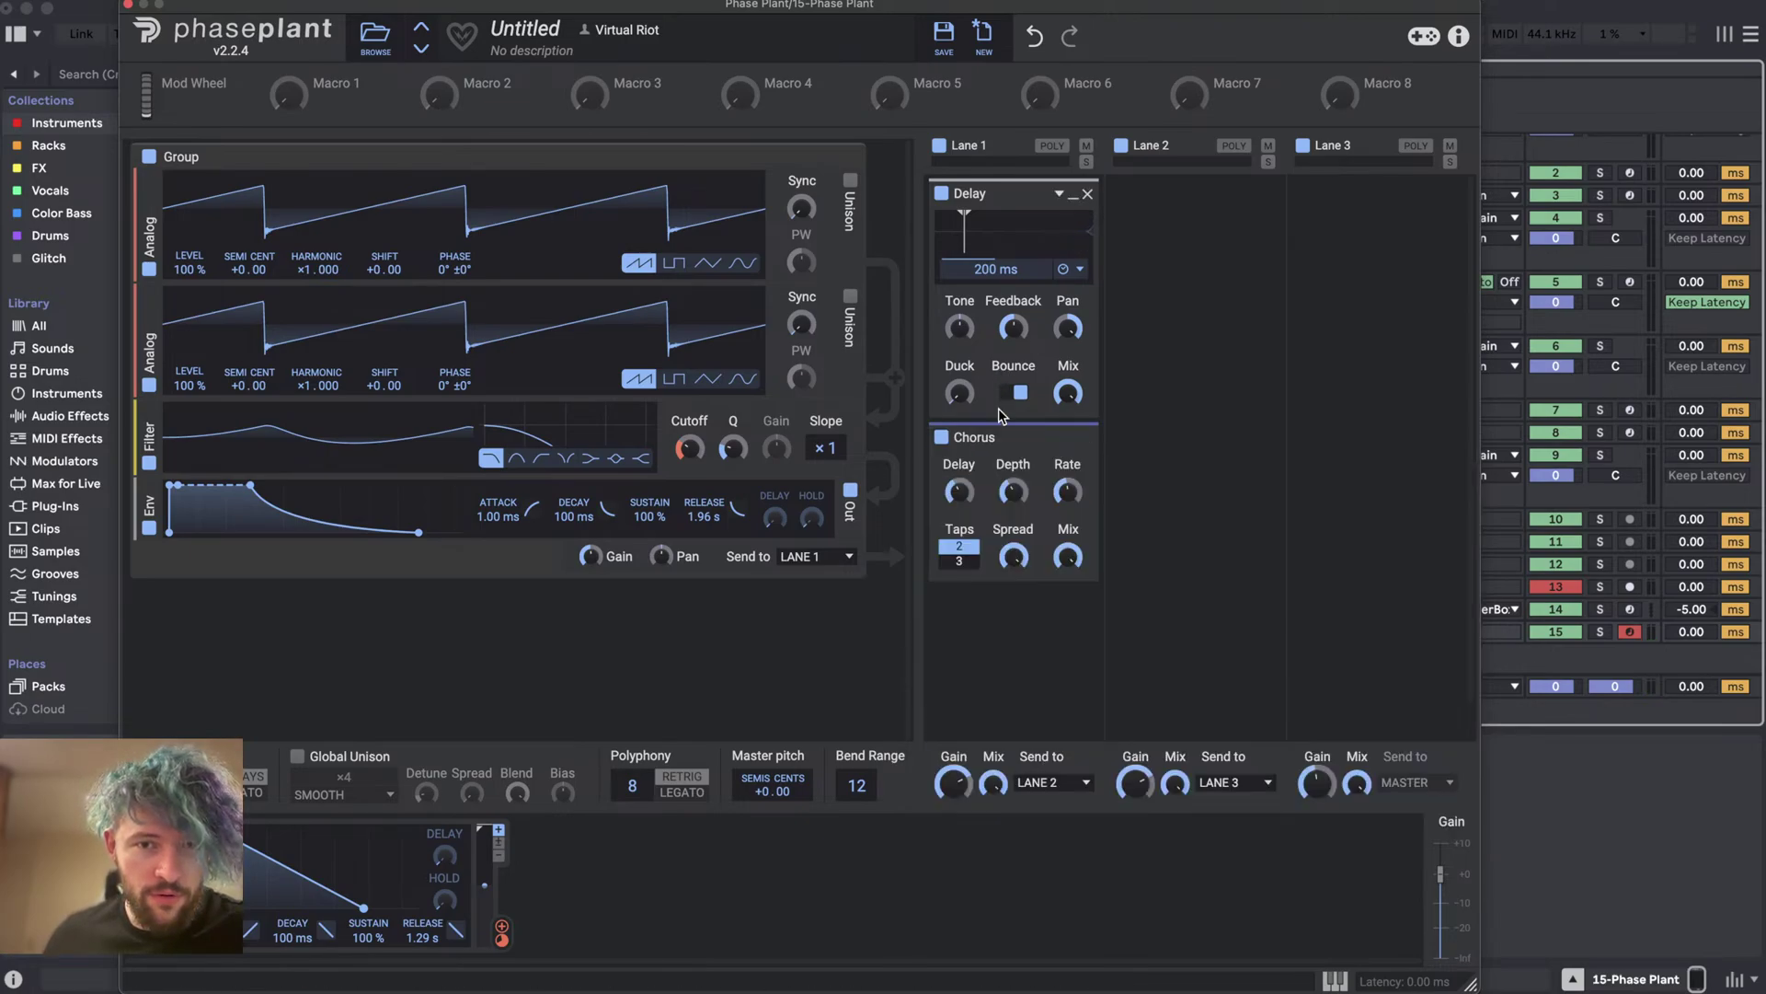
pyautogui.moveTo(1010, 299); pyautogui.dragTo(1010, 194)
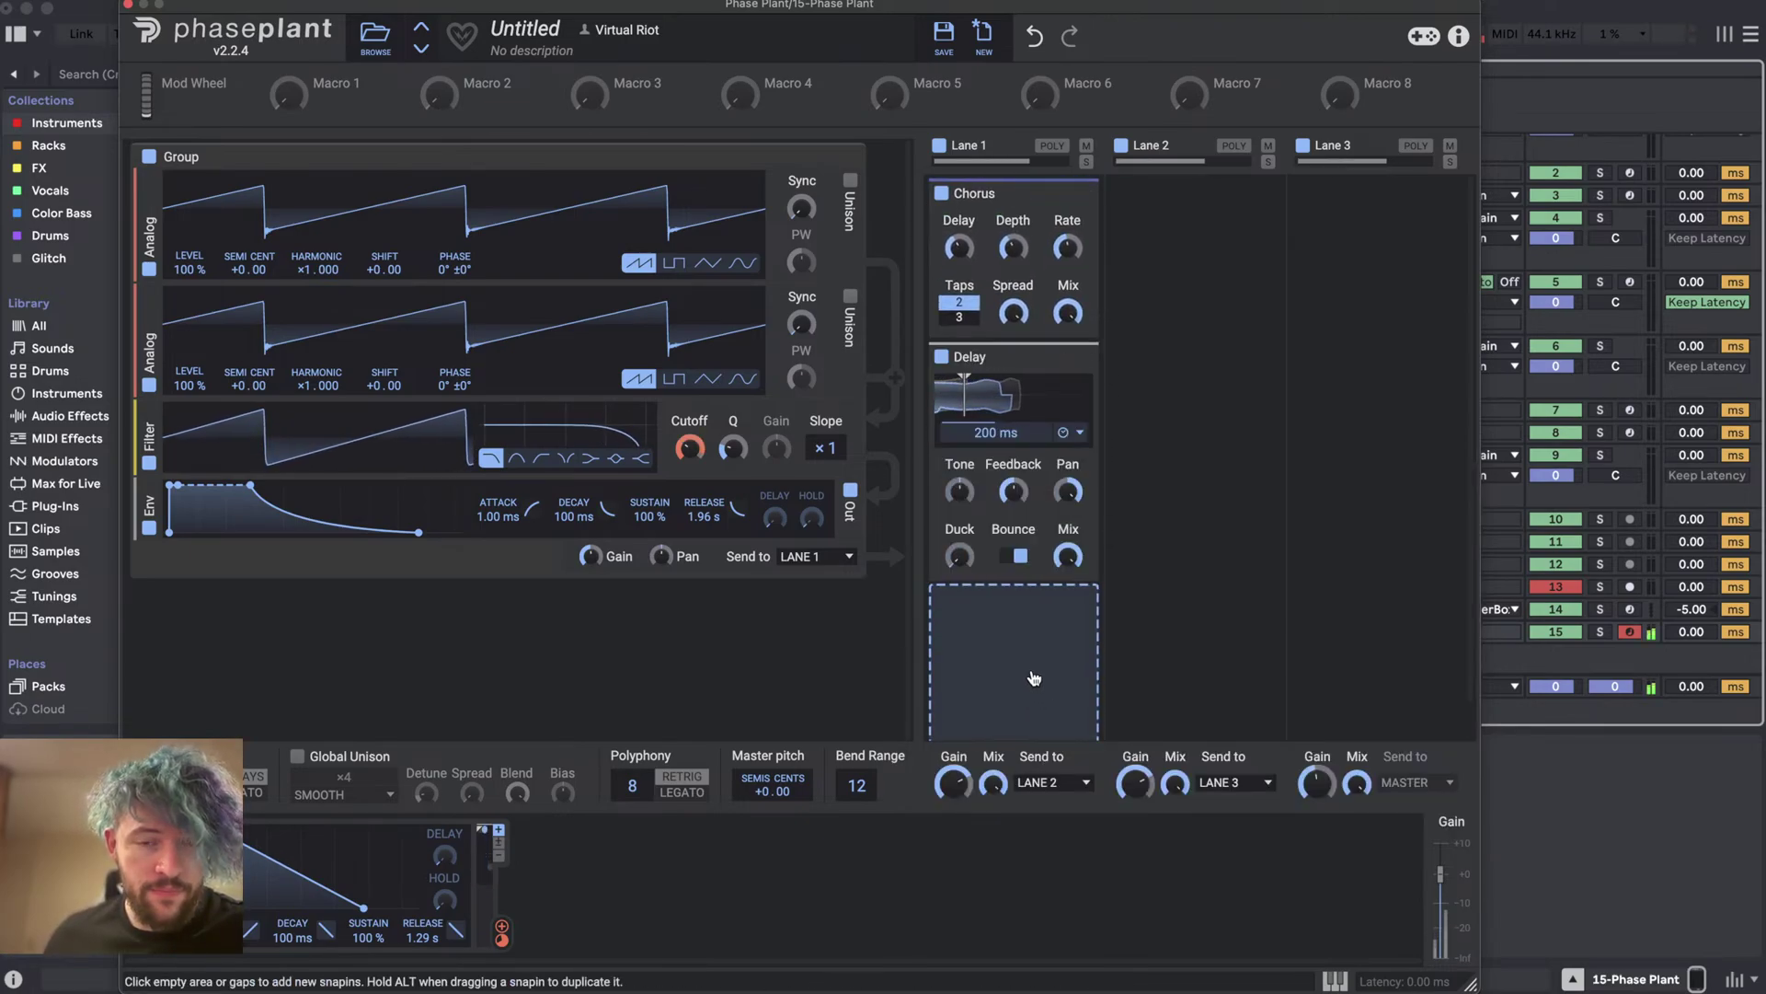
# - Add a Filter below the Delay in Lane 1, set to band-pass with a cutoff of about 985 Hz
pyautogui.click(1015, 642)
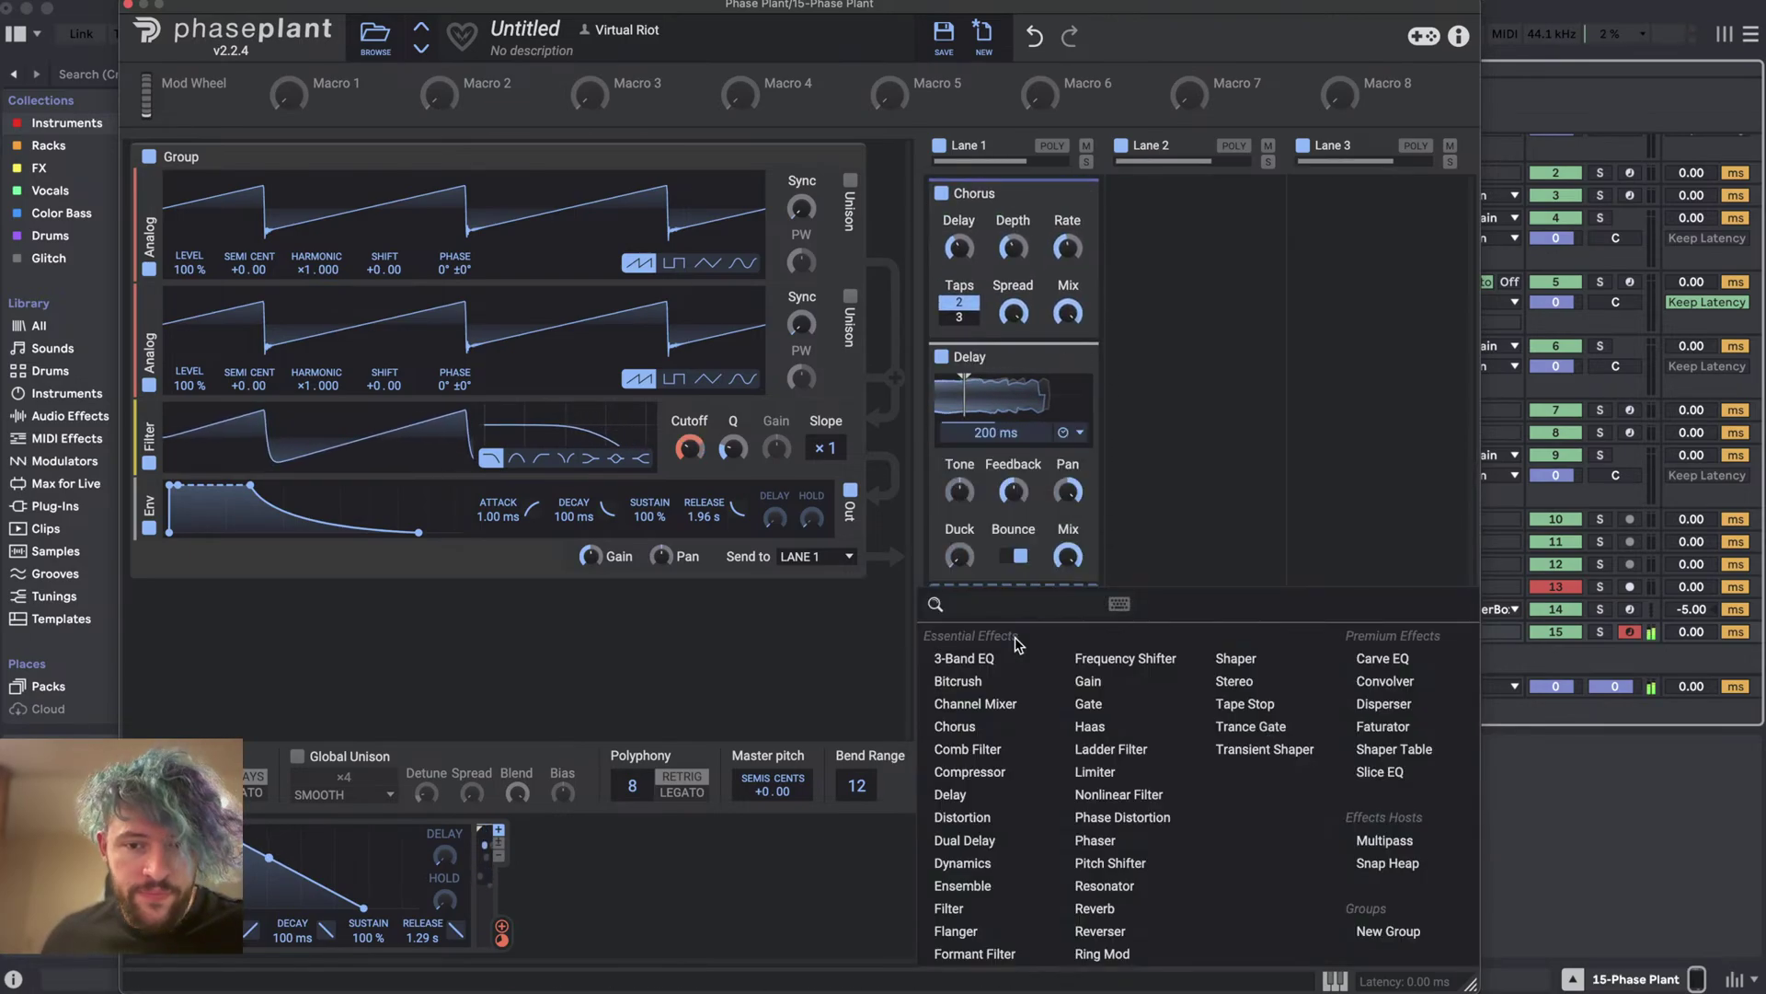
pyautogui.click(998, 907)
pyautogui.scroll(-3, 962, 567)
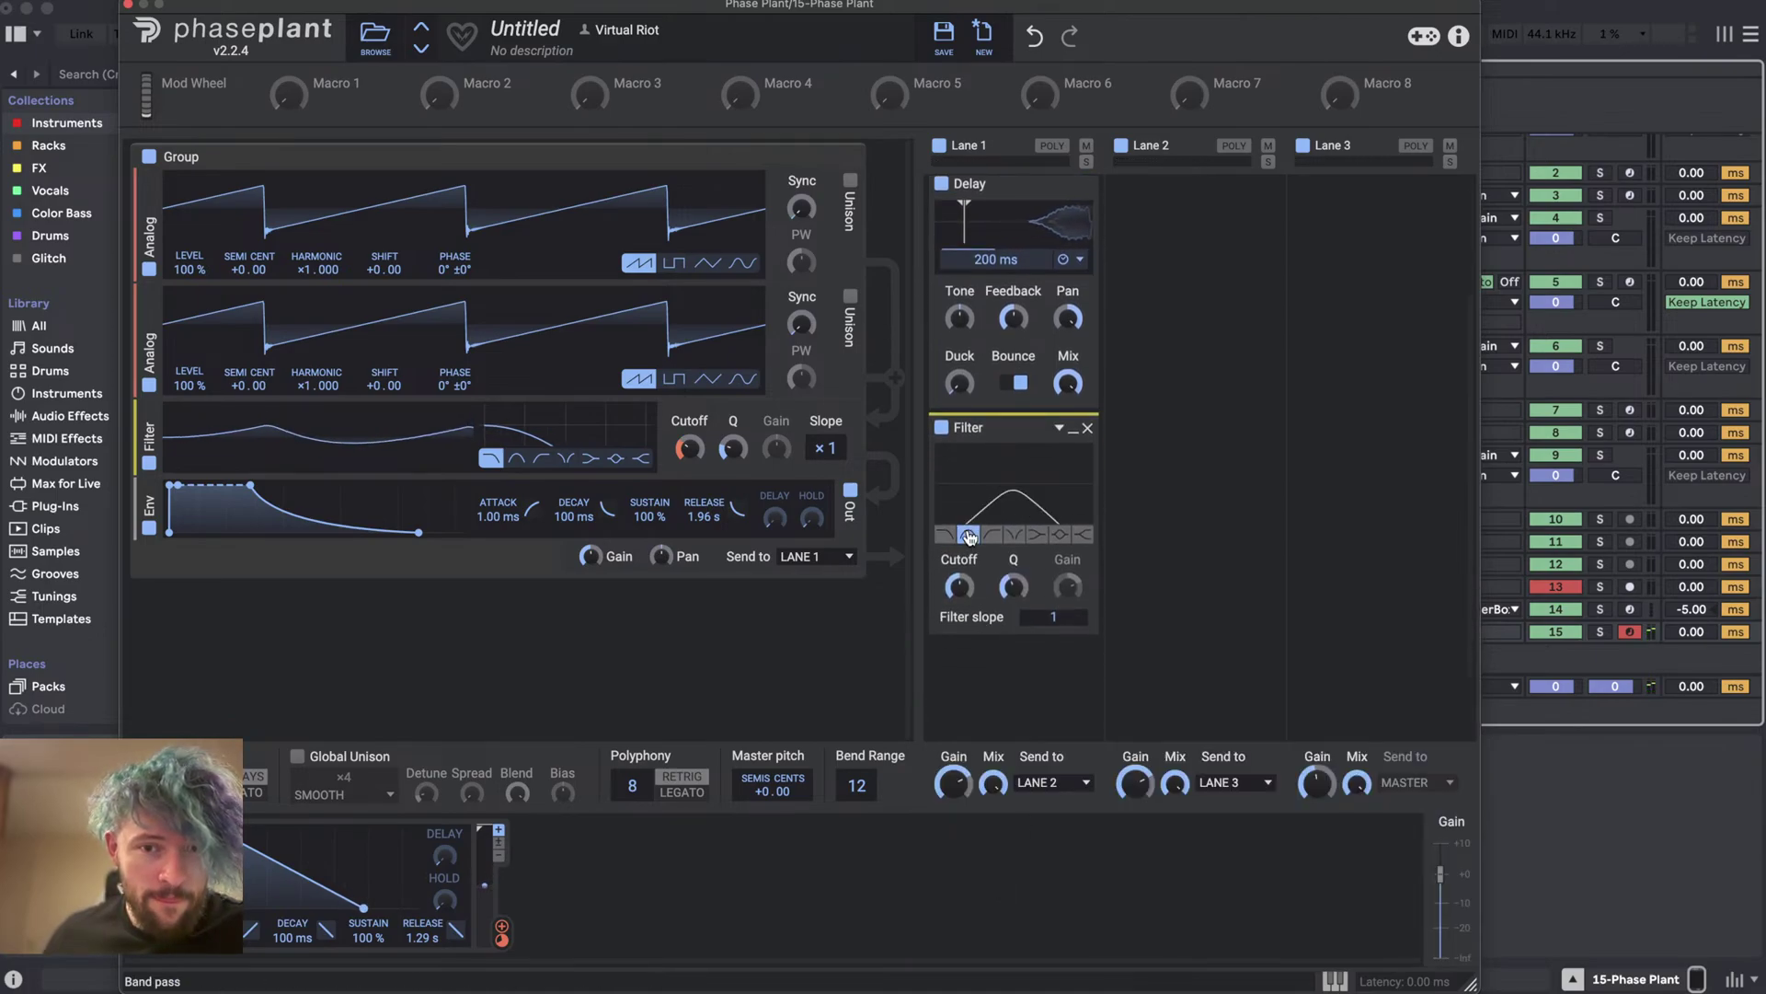
pyautogui.moveTo(959, 586)
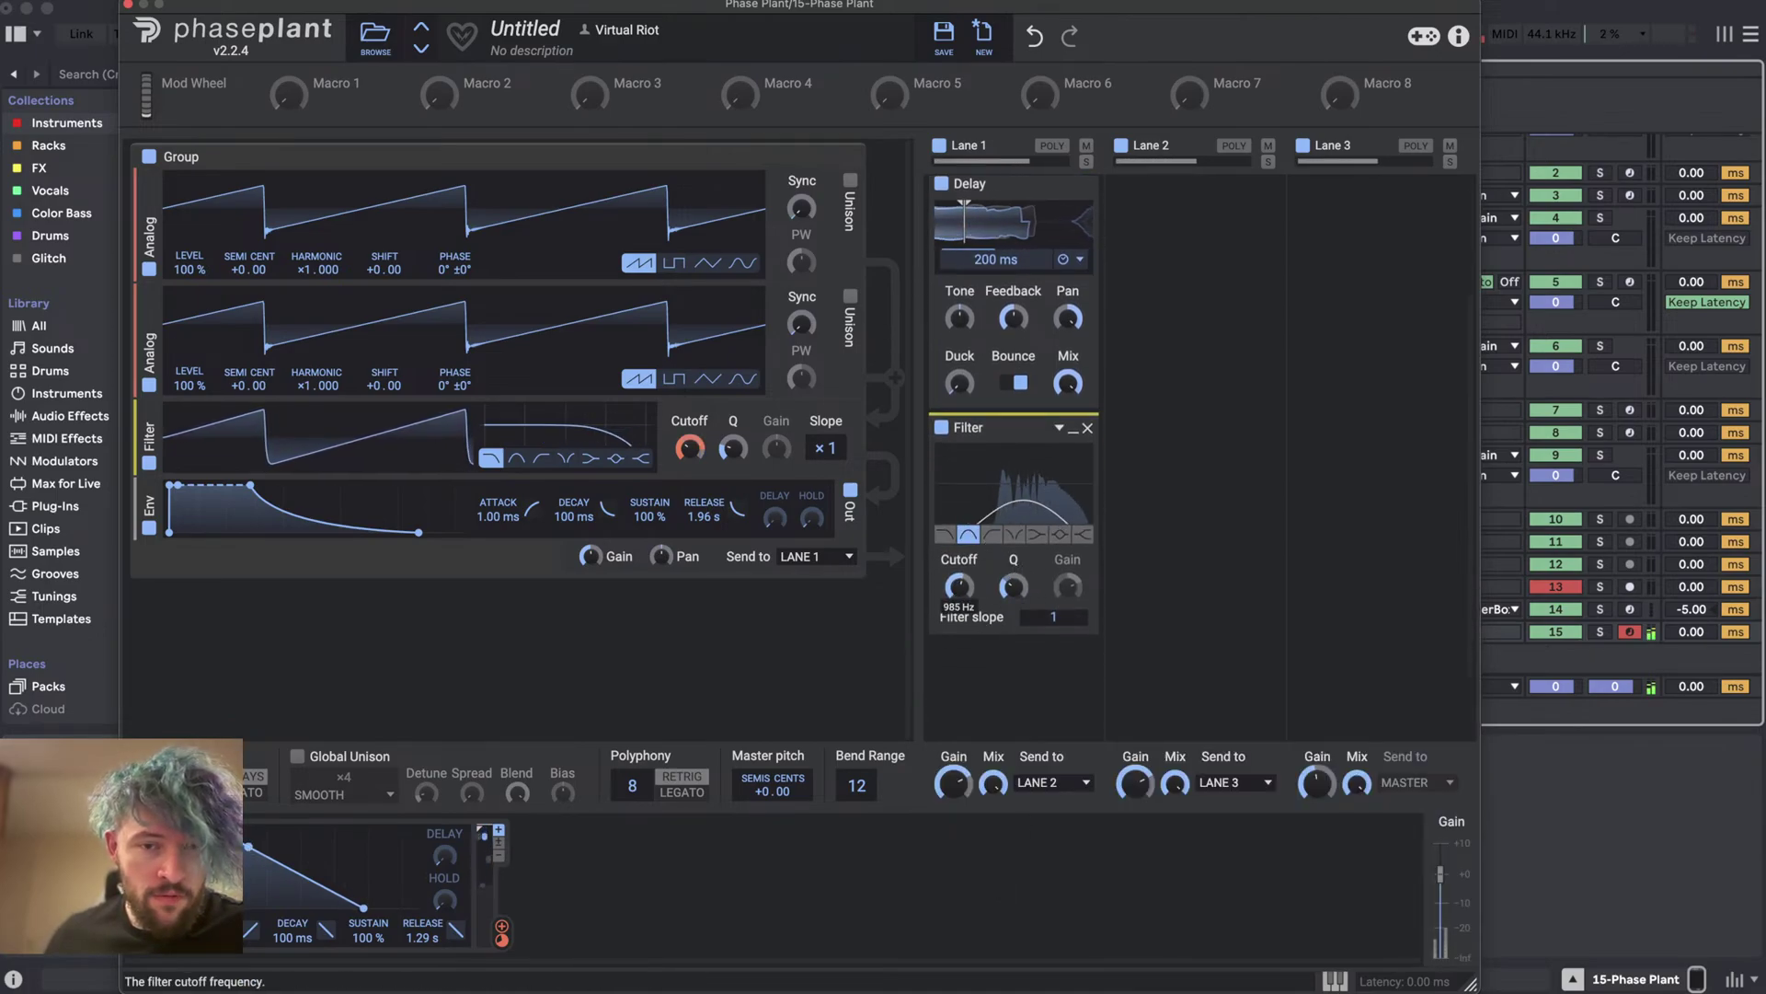
# - Add a Gain effect below the Lane 1 Filter, raise it to +15.78 dB, and lower the lane's mix
pyautogui.click(1012, 685)
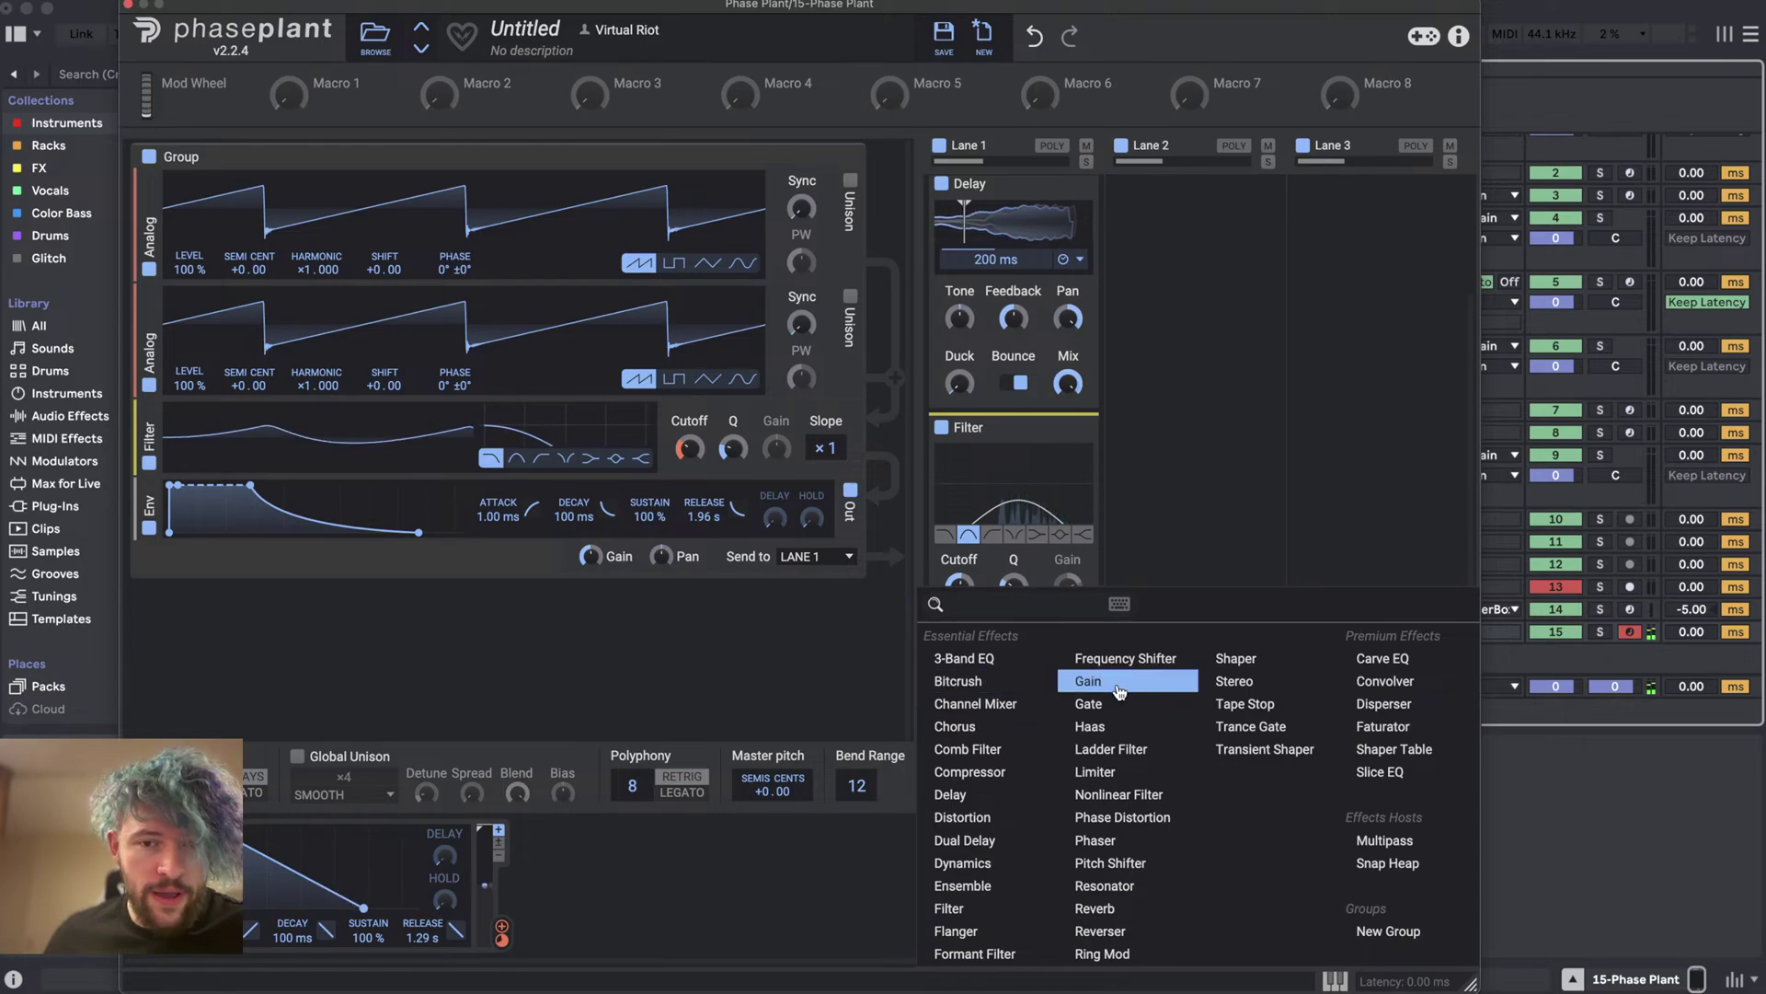
pyautogui.click(1085, 787)
pyautogui.scroll(3, 1025, 345)
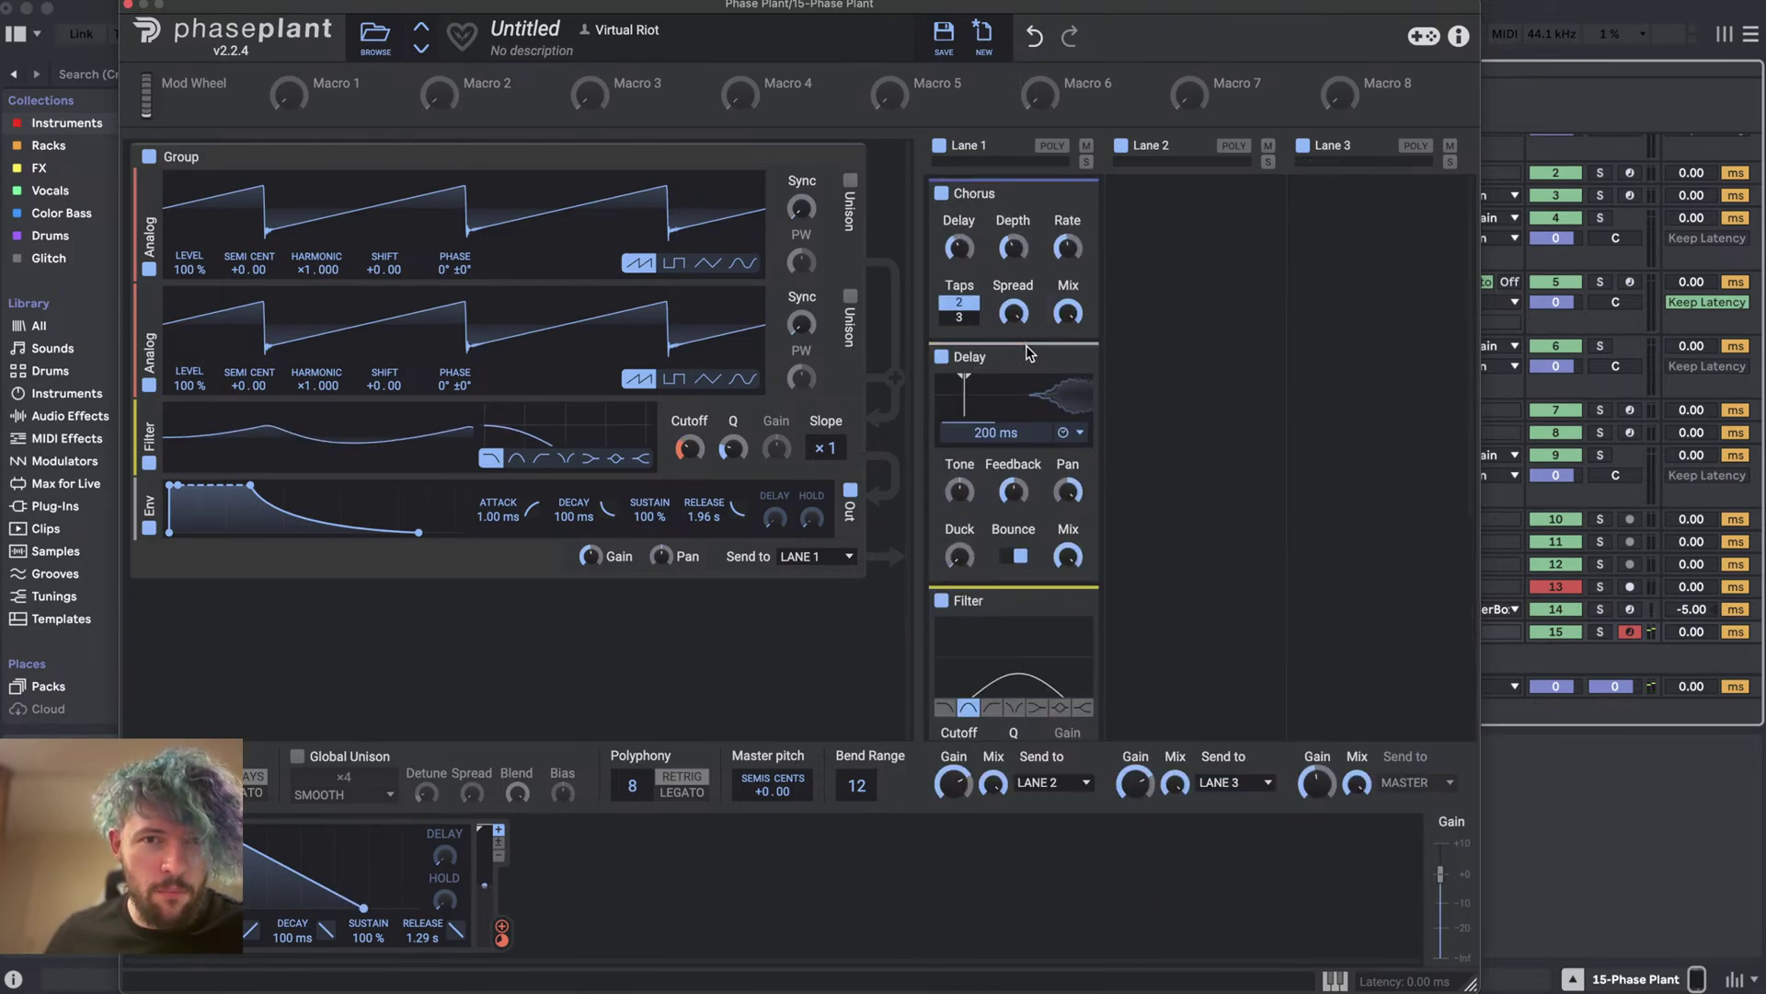
pyautogui.scroll(-3, 1056, 492)
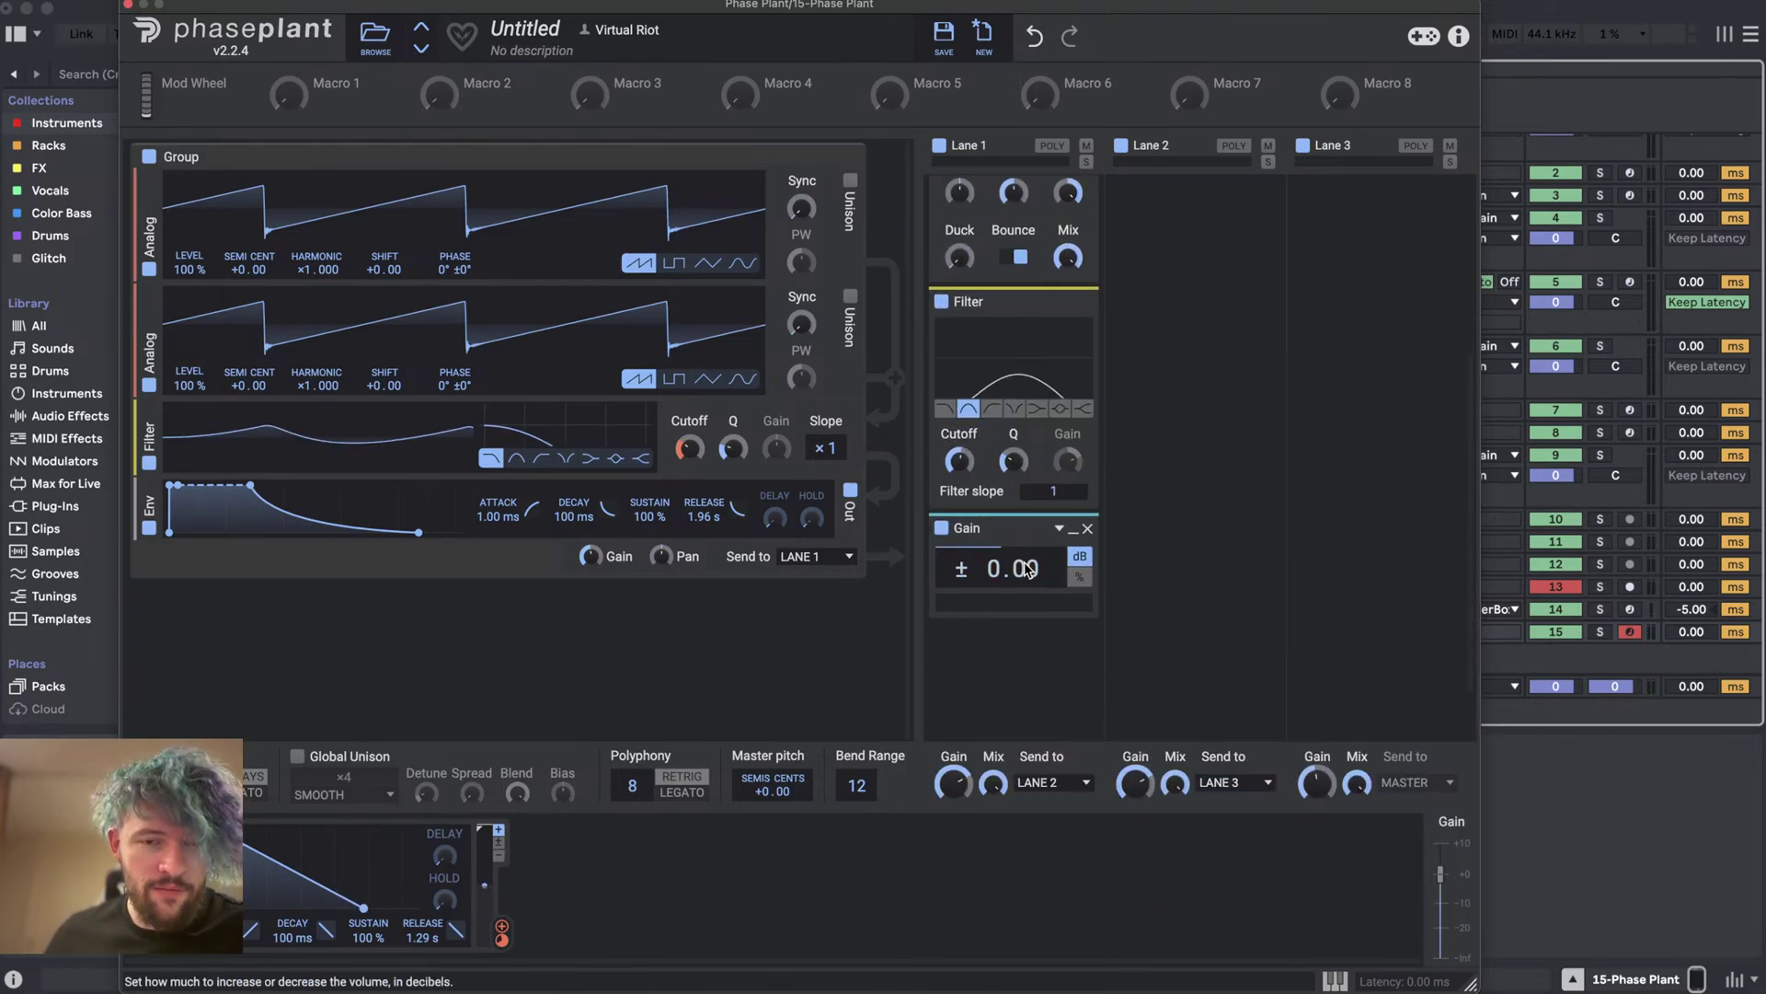
pyautogui.moveTo(1012, 568); pyautogui.dragTo(1012, 506)
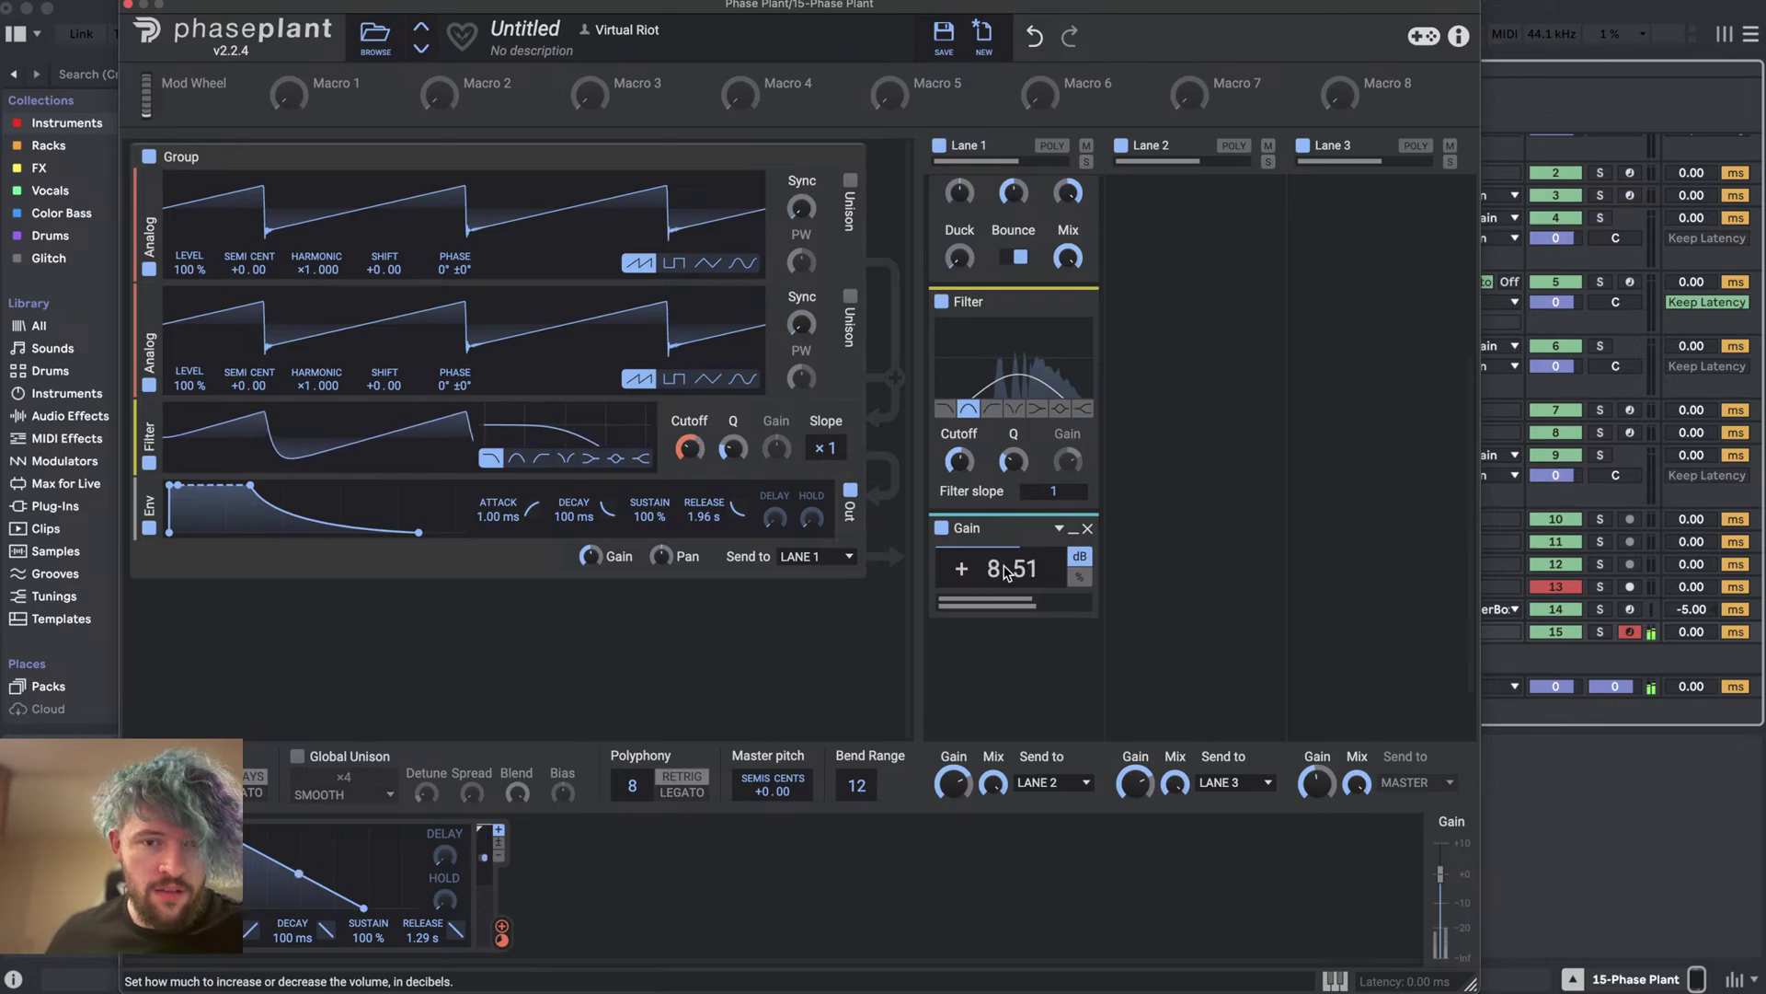
pyautogui.moveTo(993, 783); pyautogui.dragTo(993, 810)
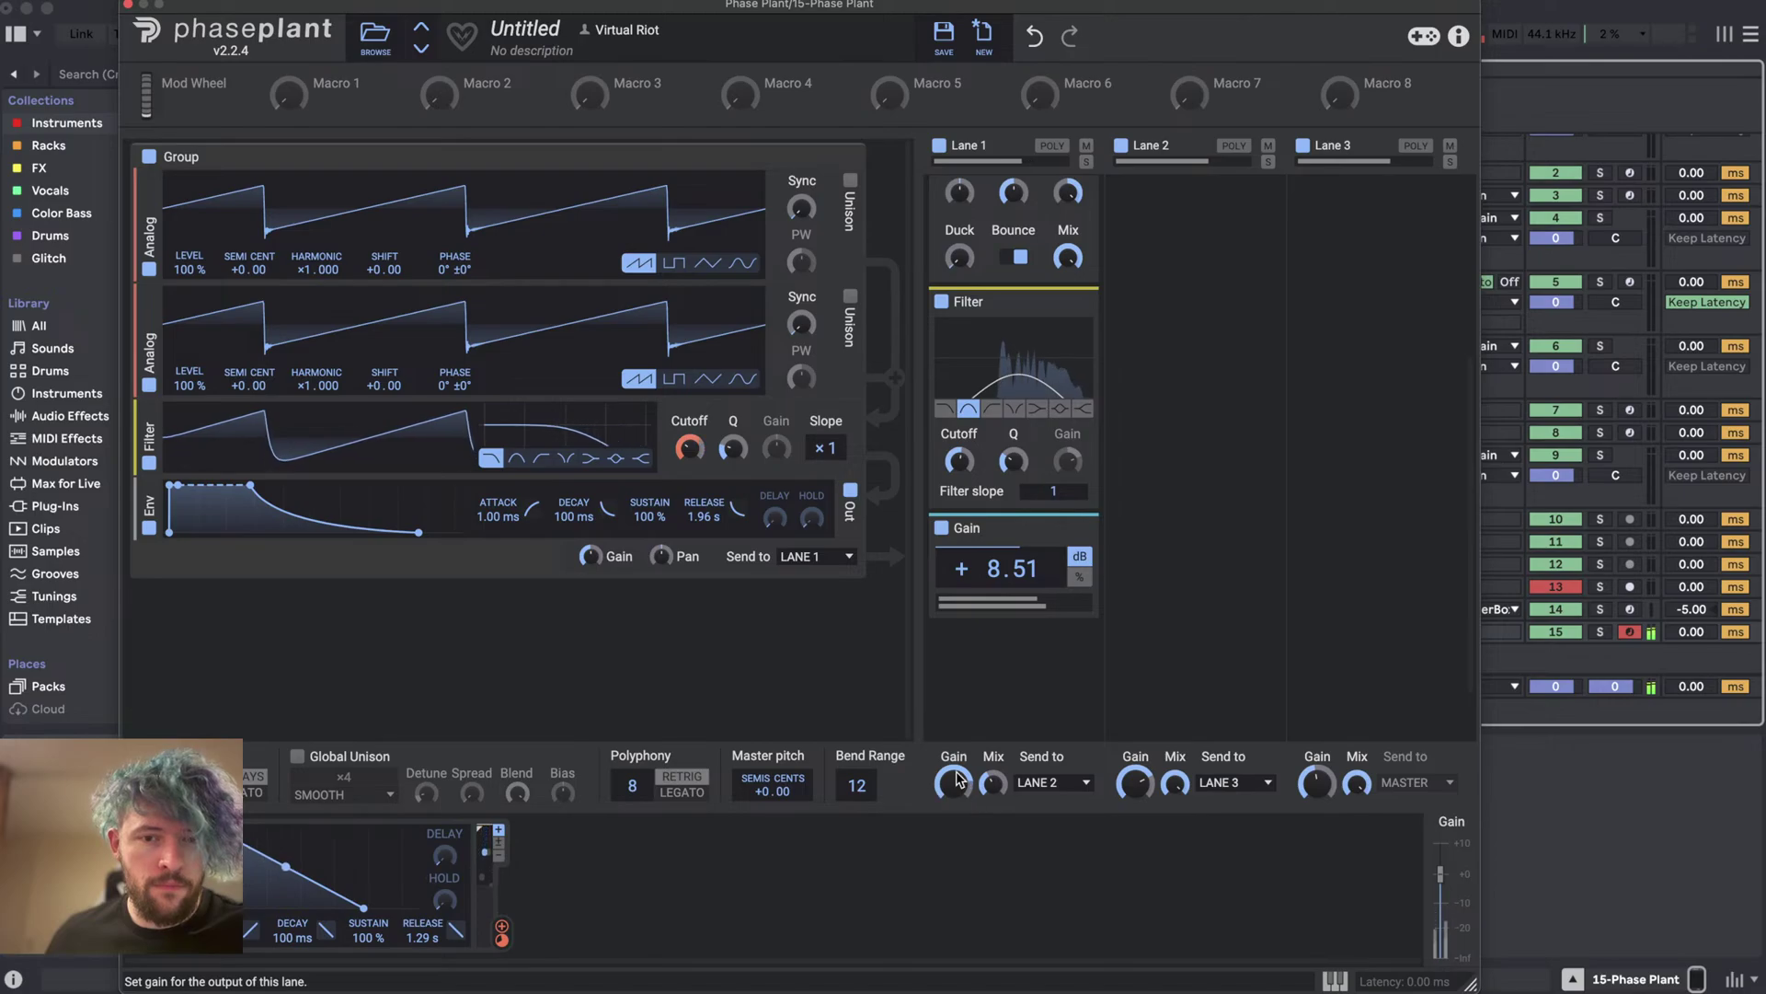
pyautogui.scroll(5, 981, 564)
pyautogui.scroll(-1, 981, 564)
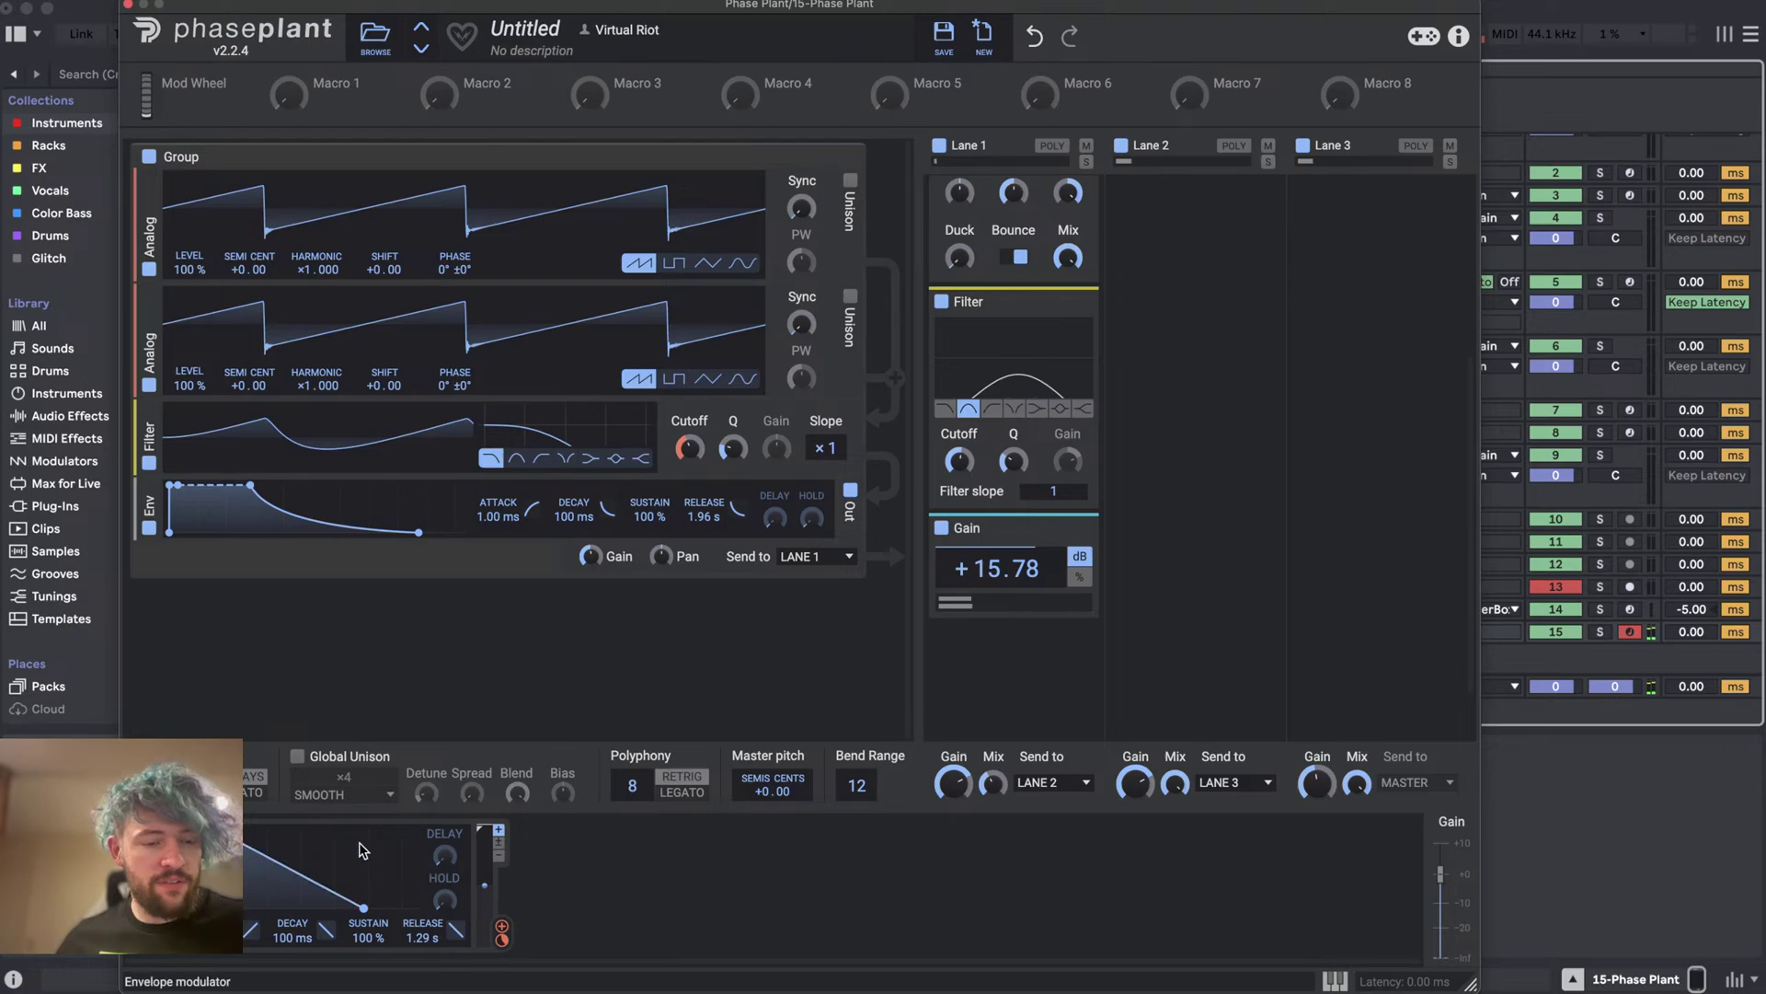
# - Add a second Envelope modulator with negative polarity and use it to modulate the second oscillator's semitone tuning by about -20.67
pyautogui.click(120, 874)
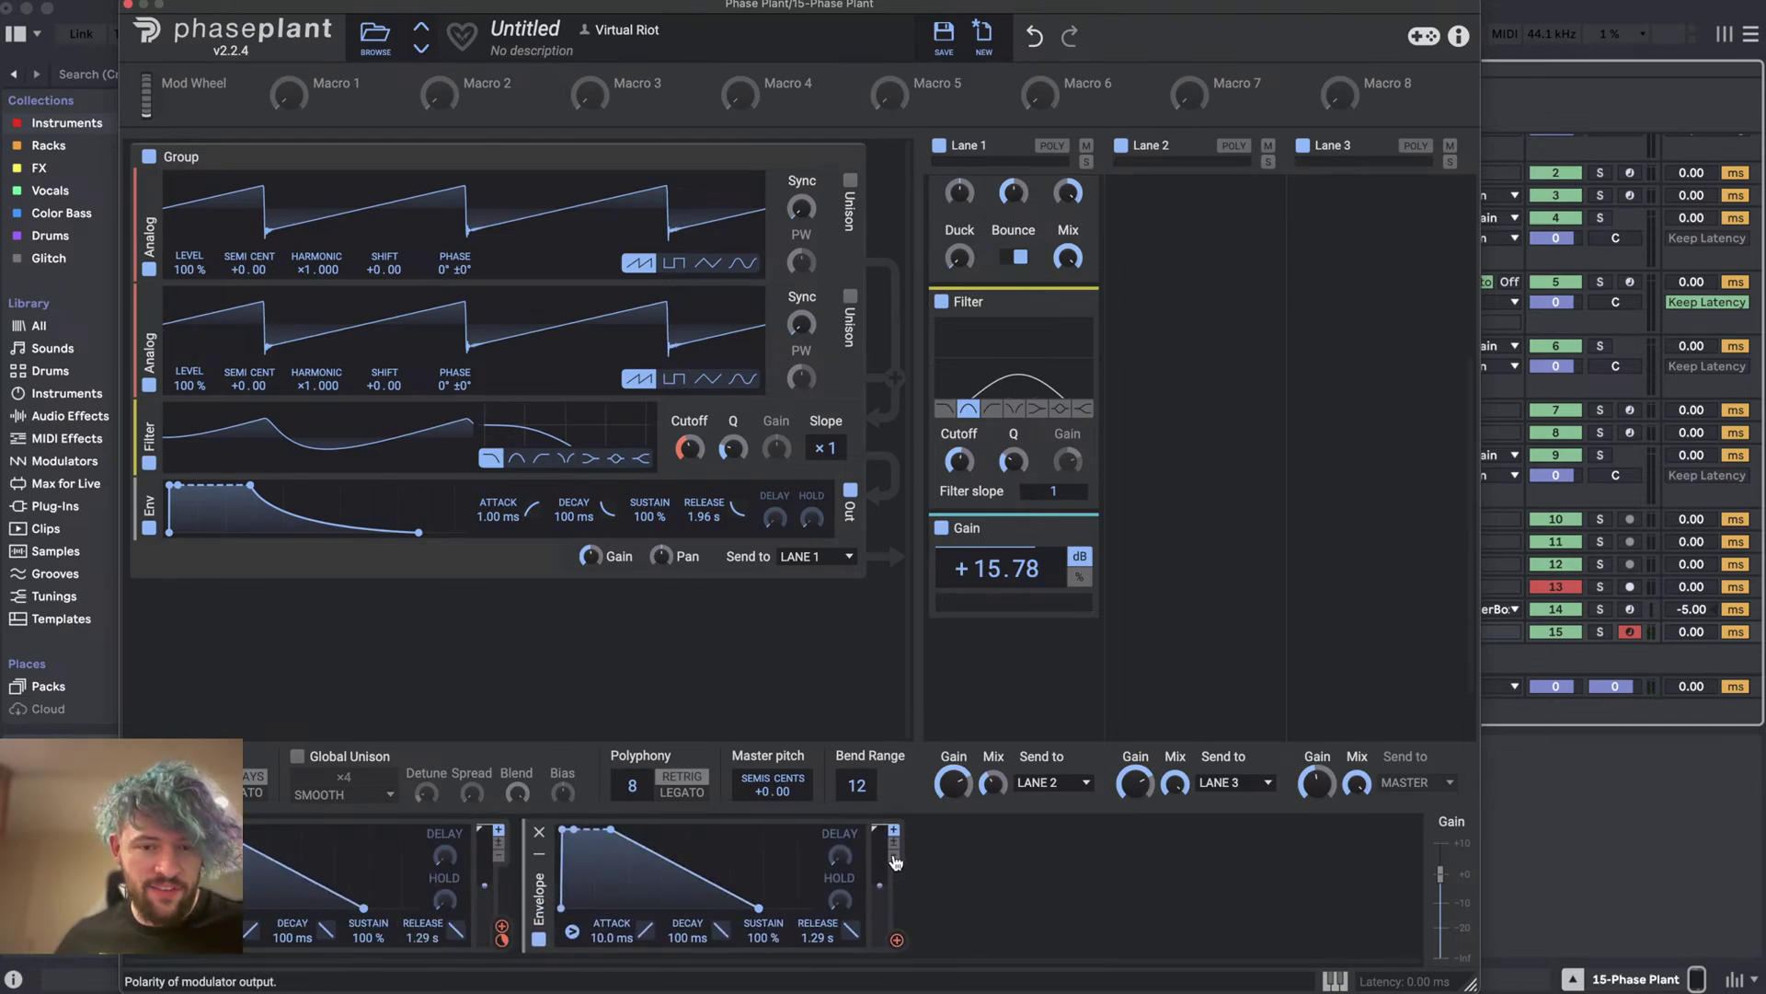
pyautogui.click(897, 942)
pyautogui.moveTo(897, 941); pyautogui.dragTo(250, 442)
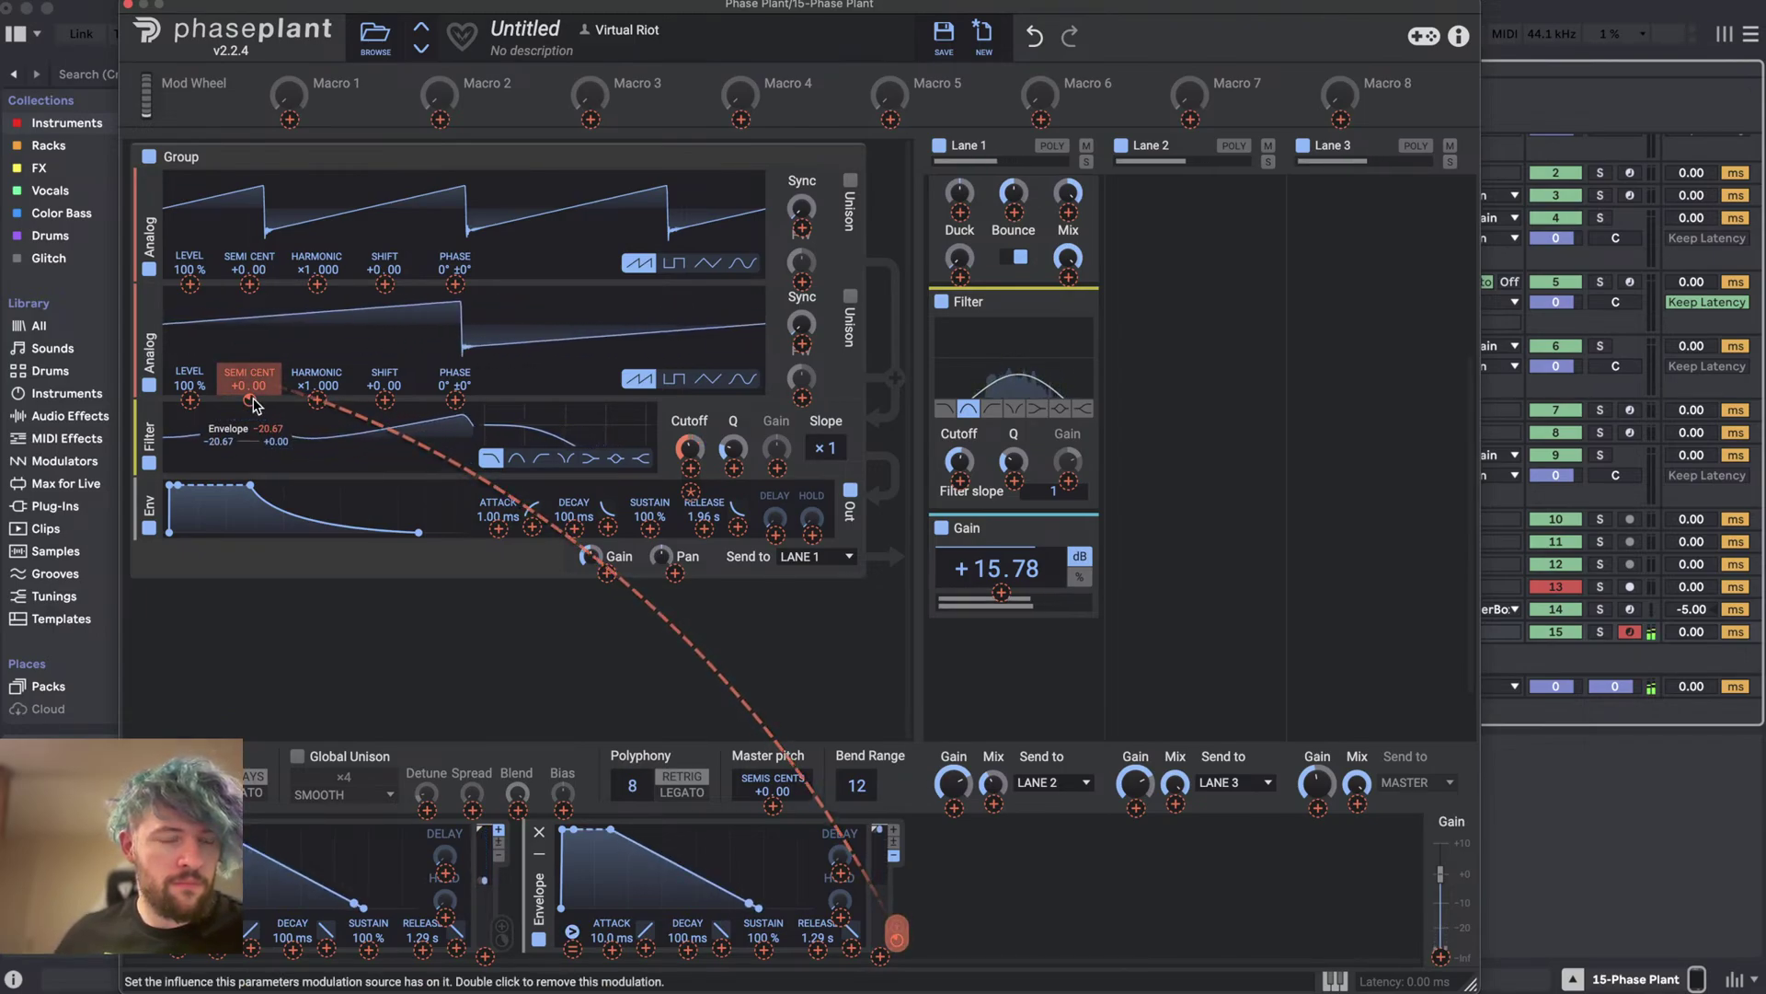
# - Set the second oscillator to a sine wave at harmonic ×2.000 and 31% level, with its envelope pitch modulation at -7.07
pyautogui.click(743, 379)
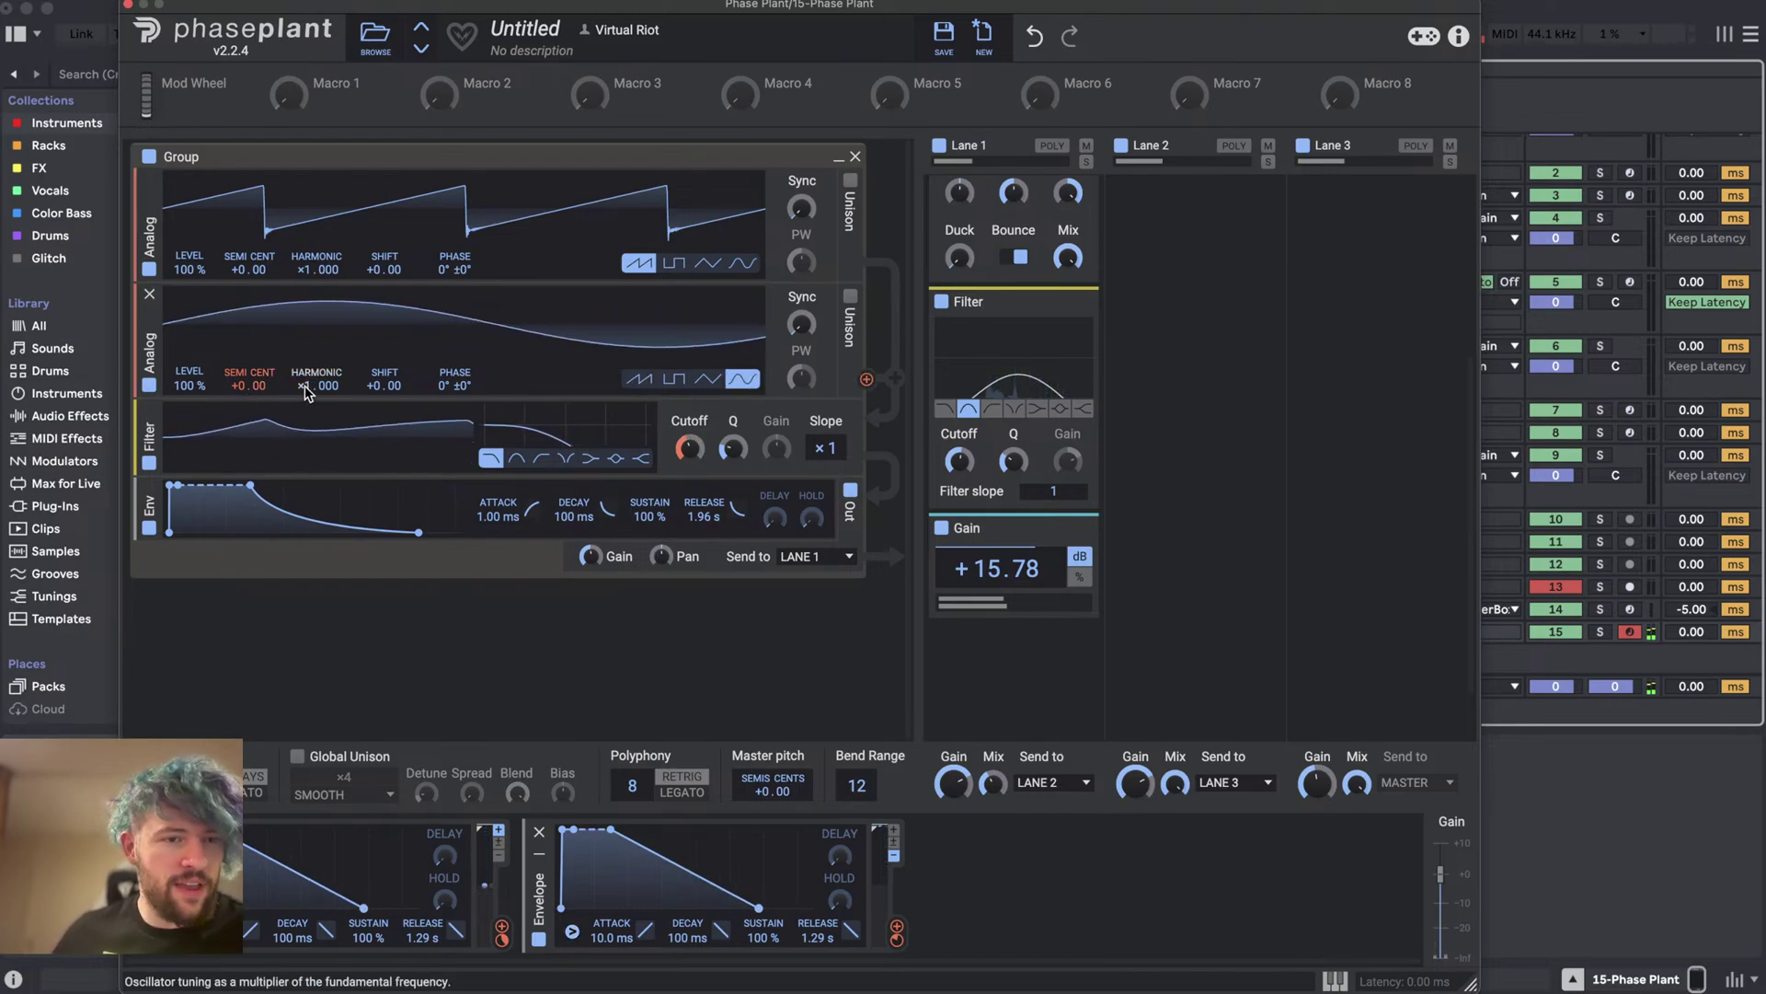
pyautogui.moveTo(190, 384); pyautogui.dragTo(190, 348)
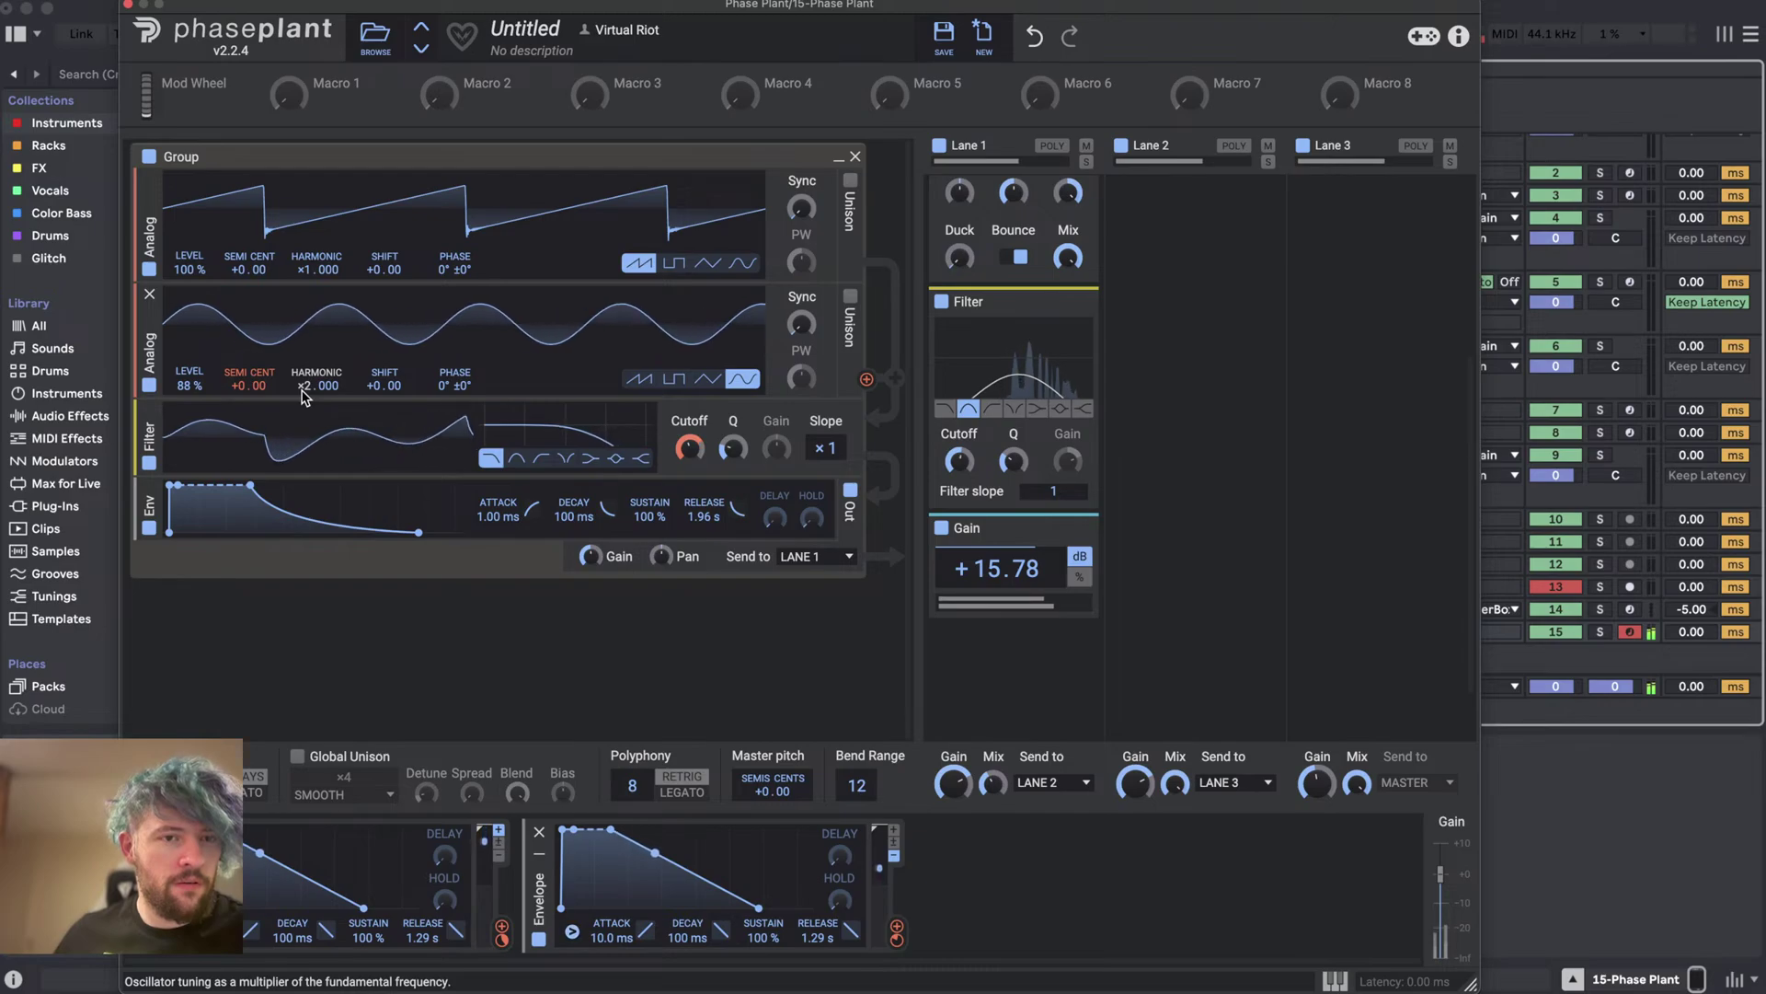
pyautogui.moveTo(189, 385); pyautogui.dragTo(189, 439)
pyautogui.moveTo(897, 926); pyautogui.dragTo(249, 398)
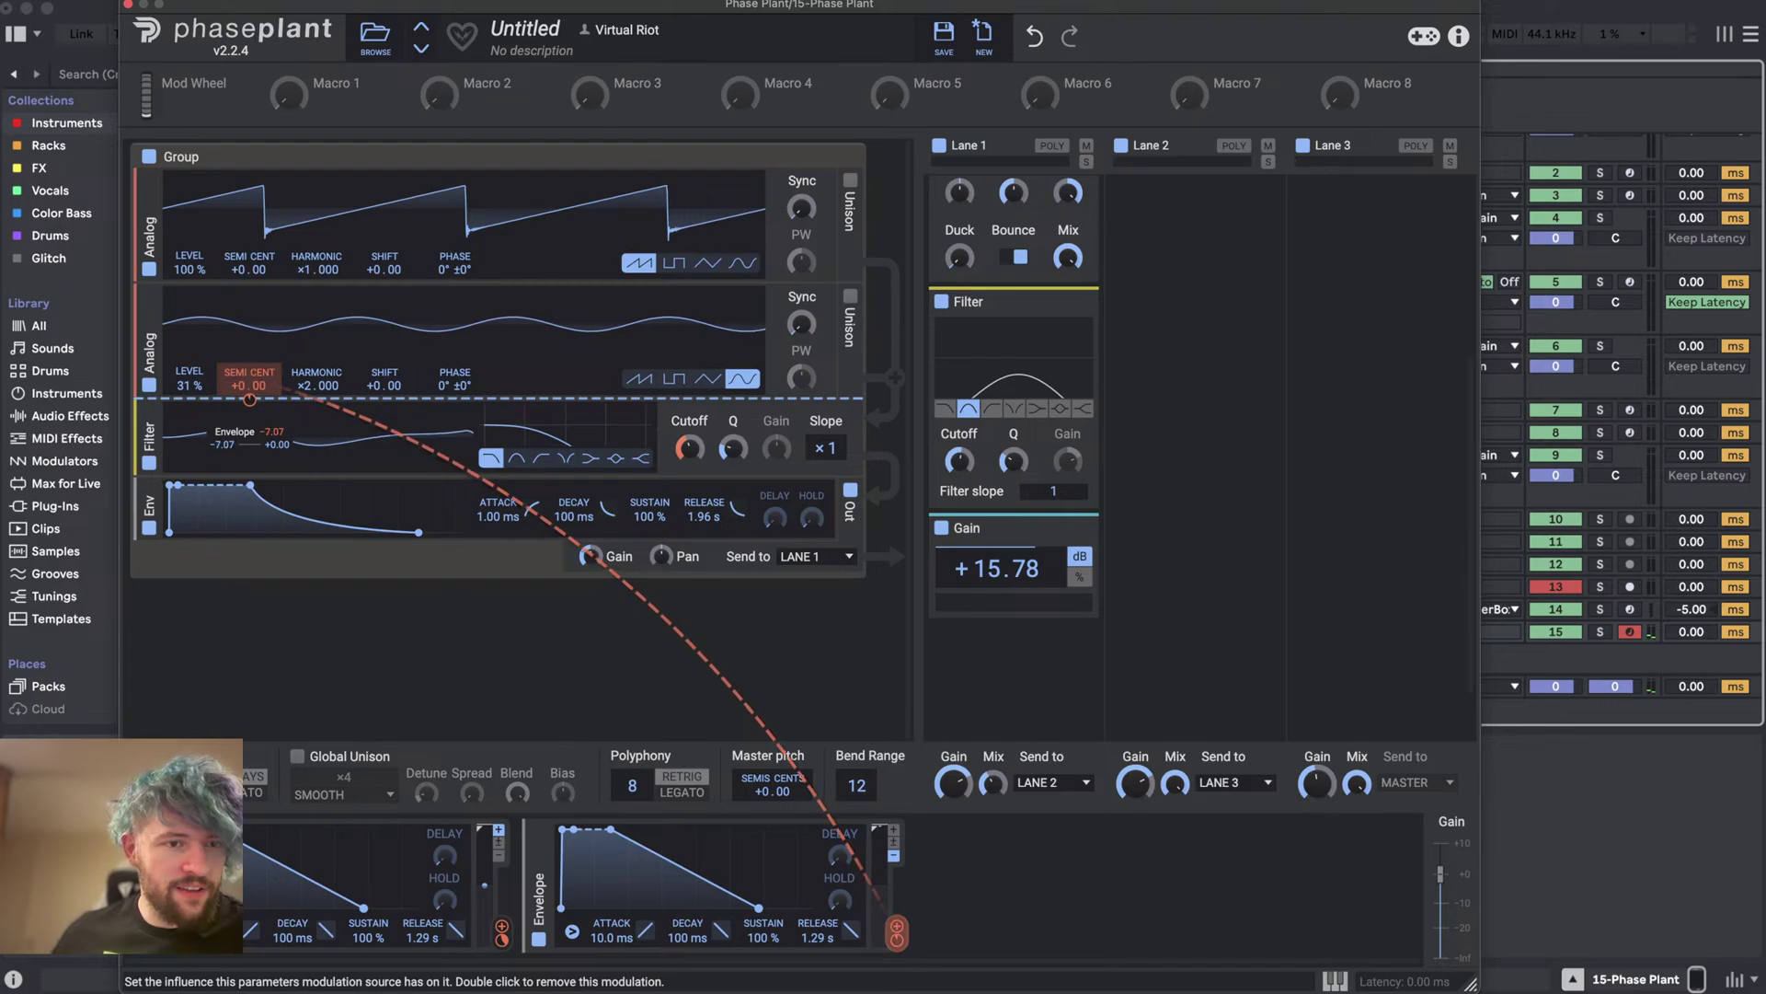
pyautogui.moveTo(249, 399); pyautogui.dragTo(249, 399)
# - Add a Reverb to Lane 2
pyautogui.moveTo(590, 557)
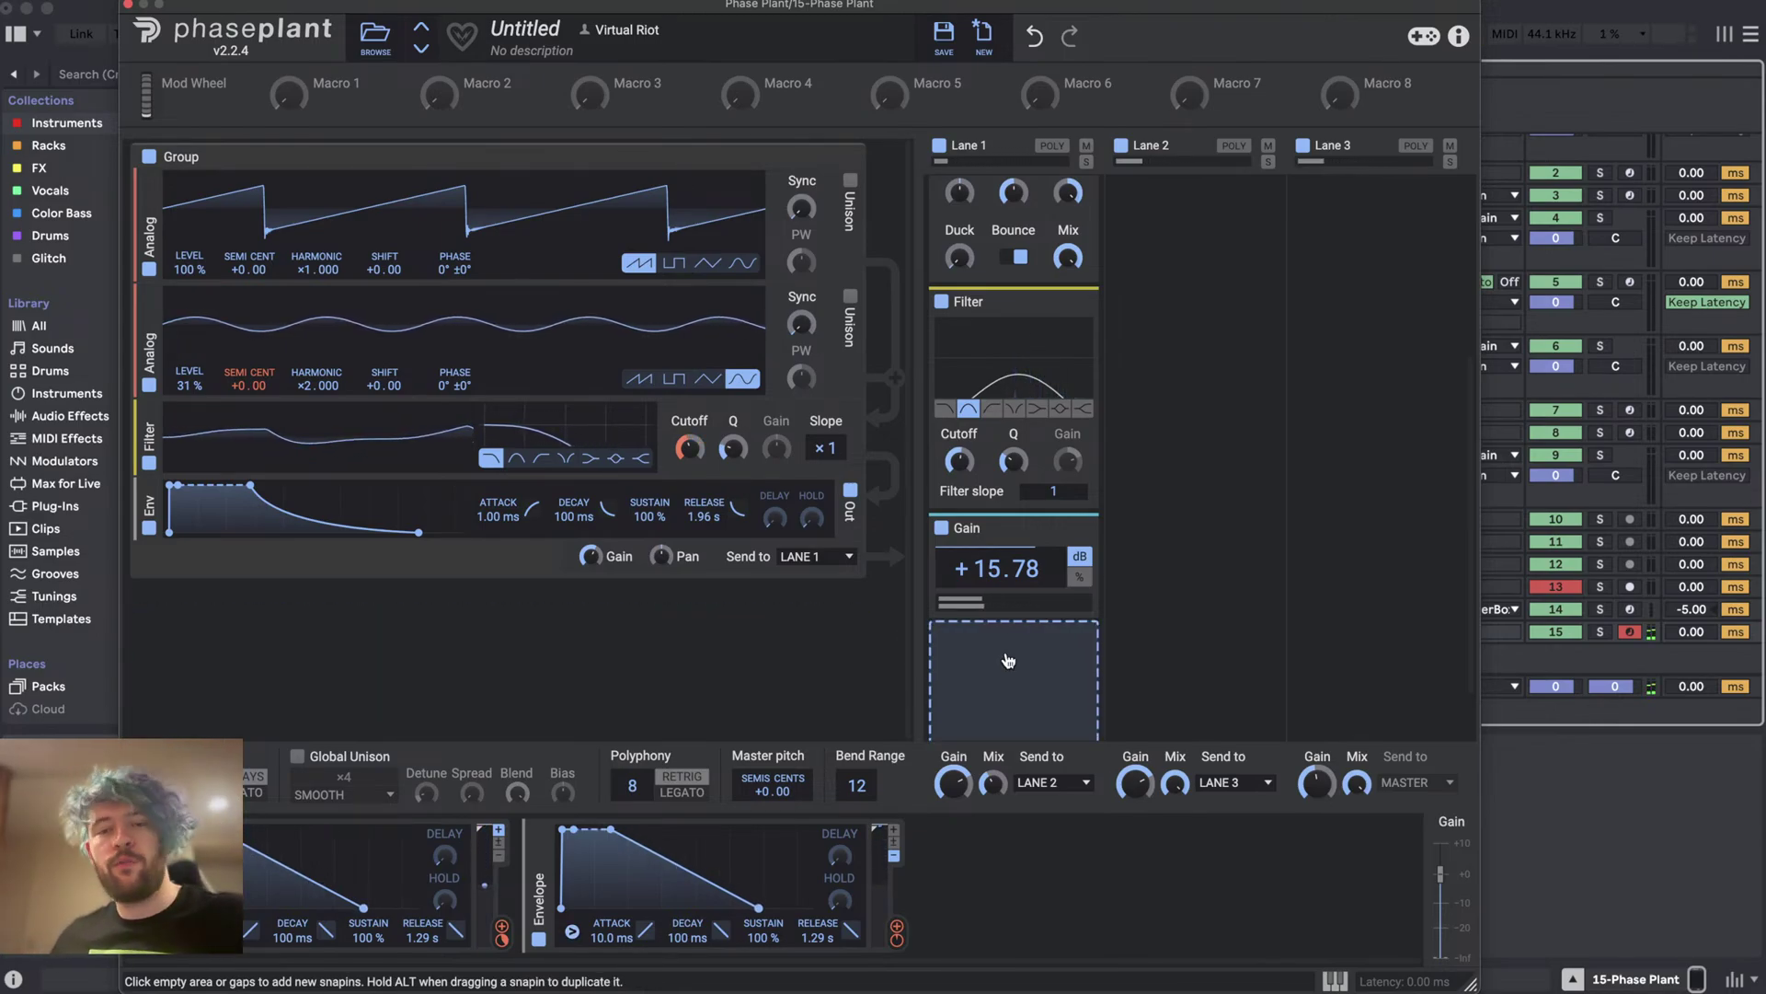
pyautogui.click(1178, 318)
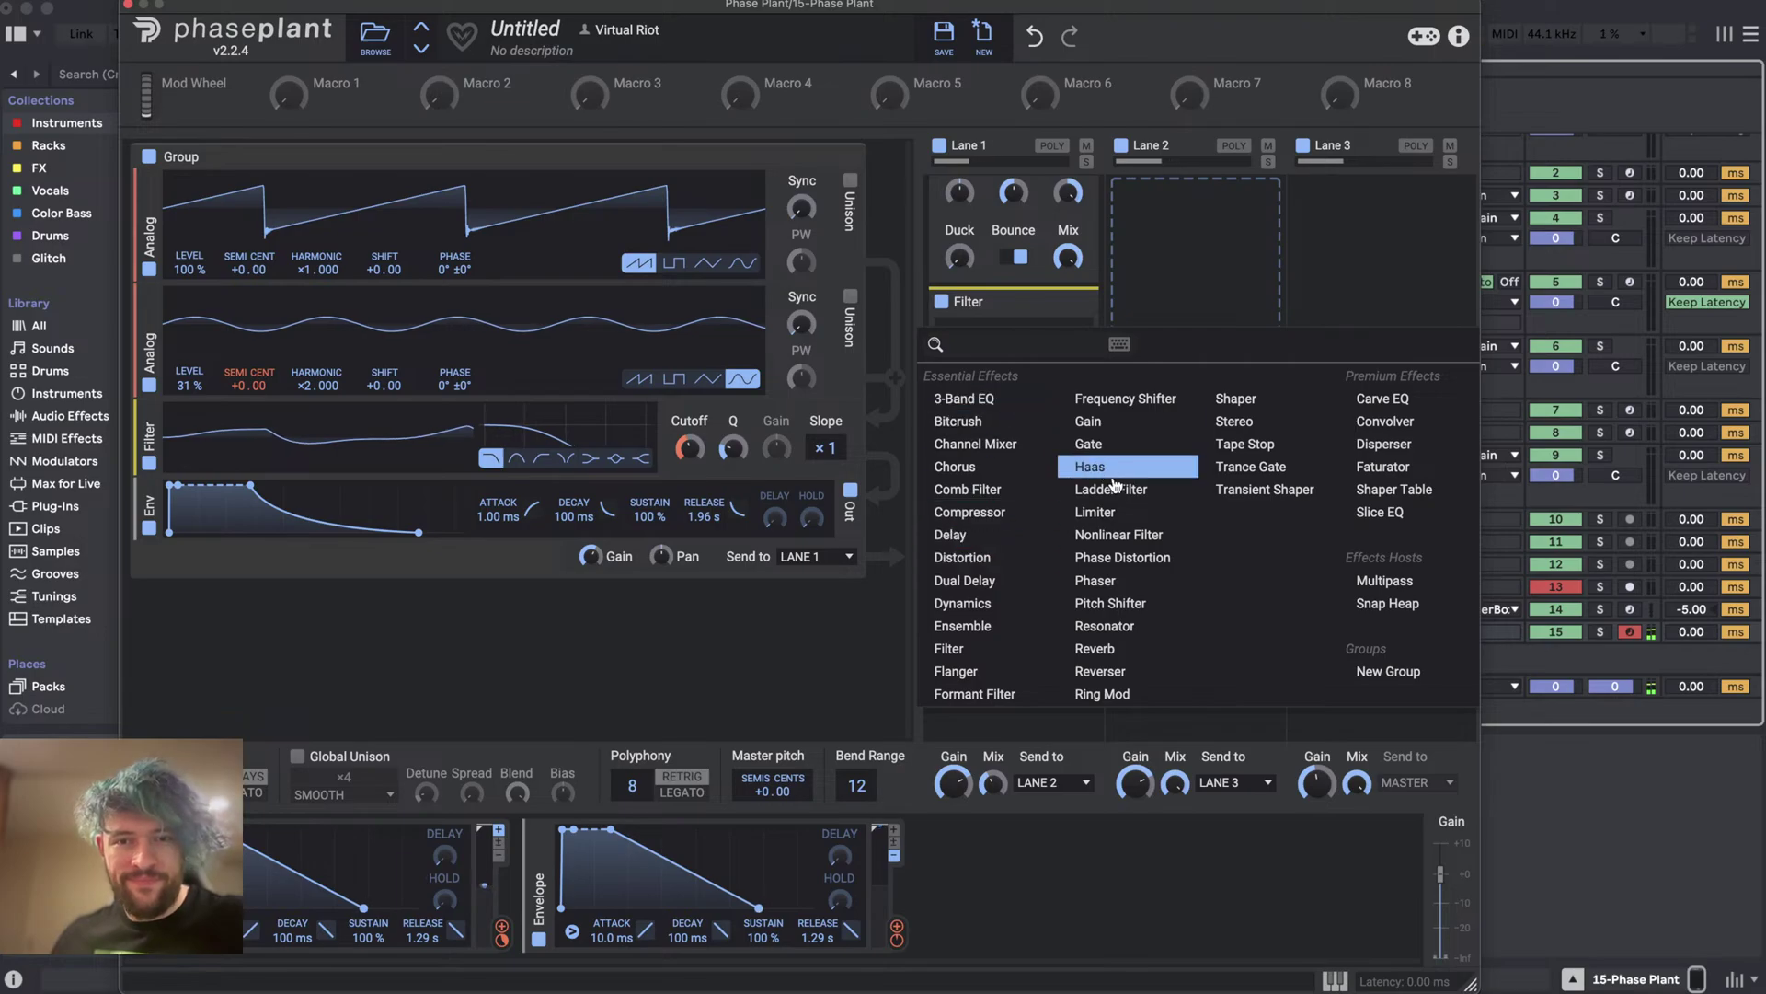
pyautogui.click(1116, 648)
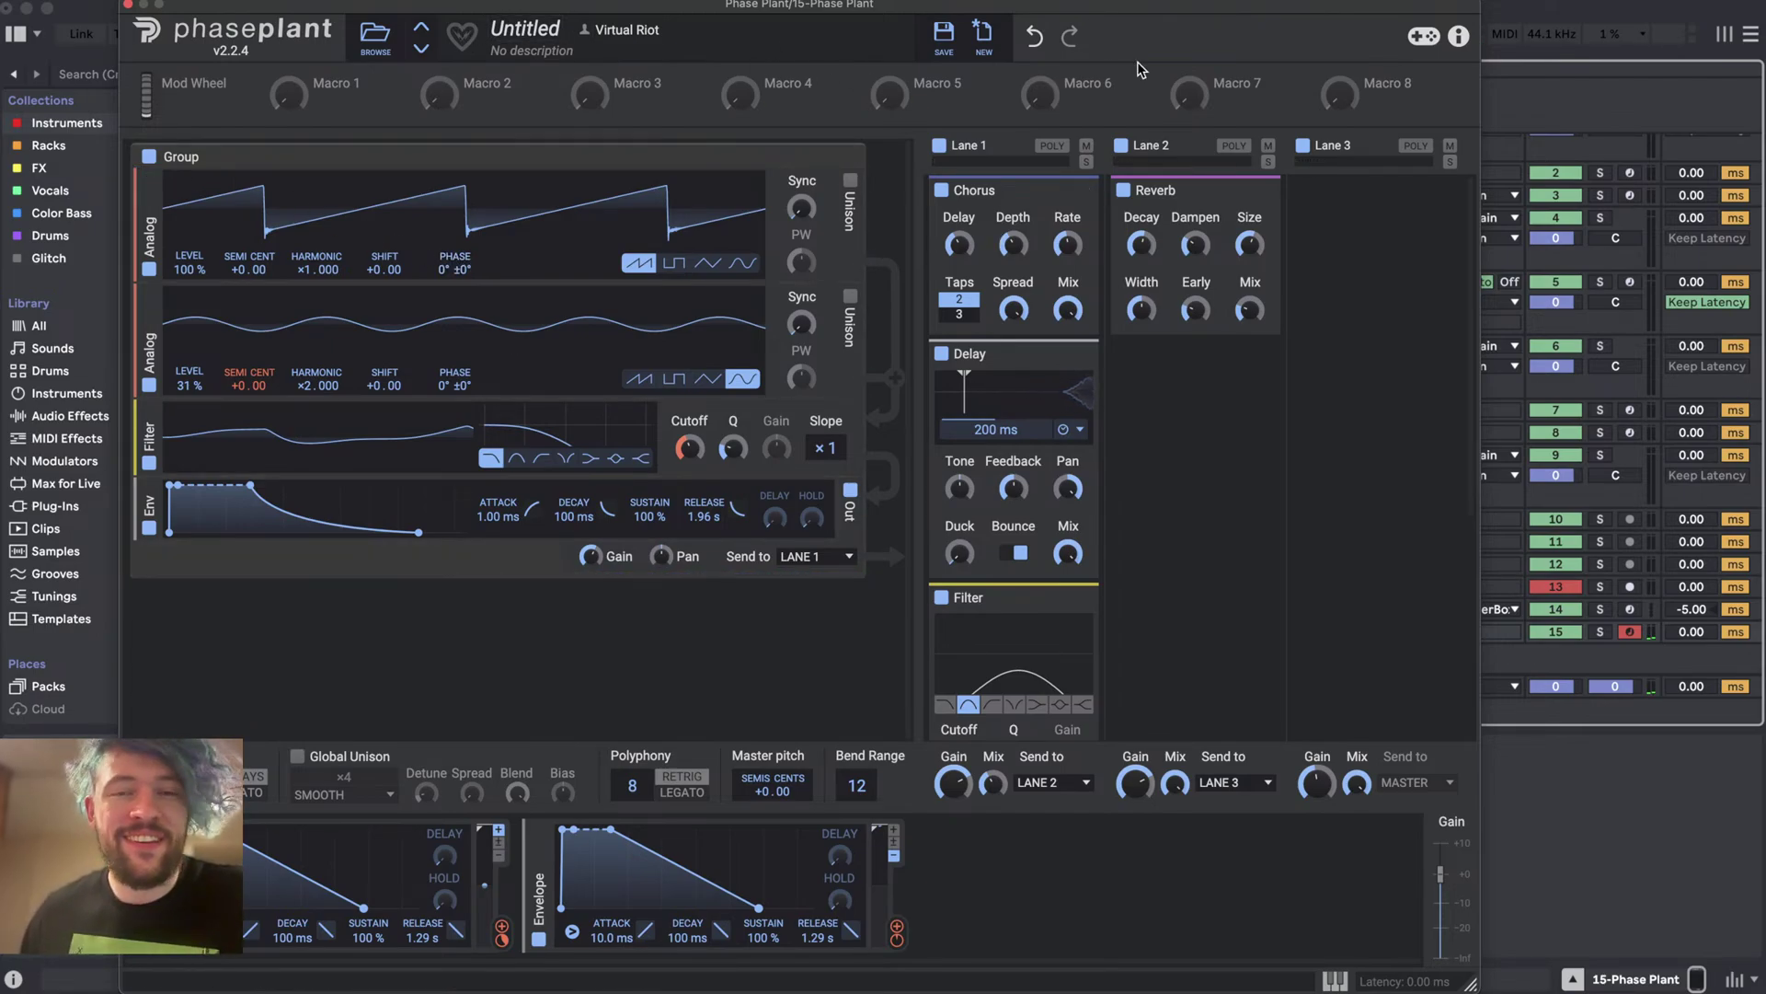
# - Start a new blank patch and reposition the plug-in window clear of the sample browser
pyautogui.click(983, 37)
pyautogui.moveTo(635, 3); pyautogui.dragTo(1192, 5)
pyautogui.scroll(-10, 59, 566)
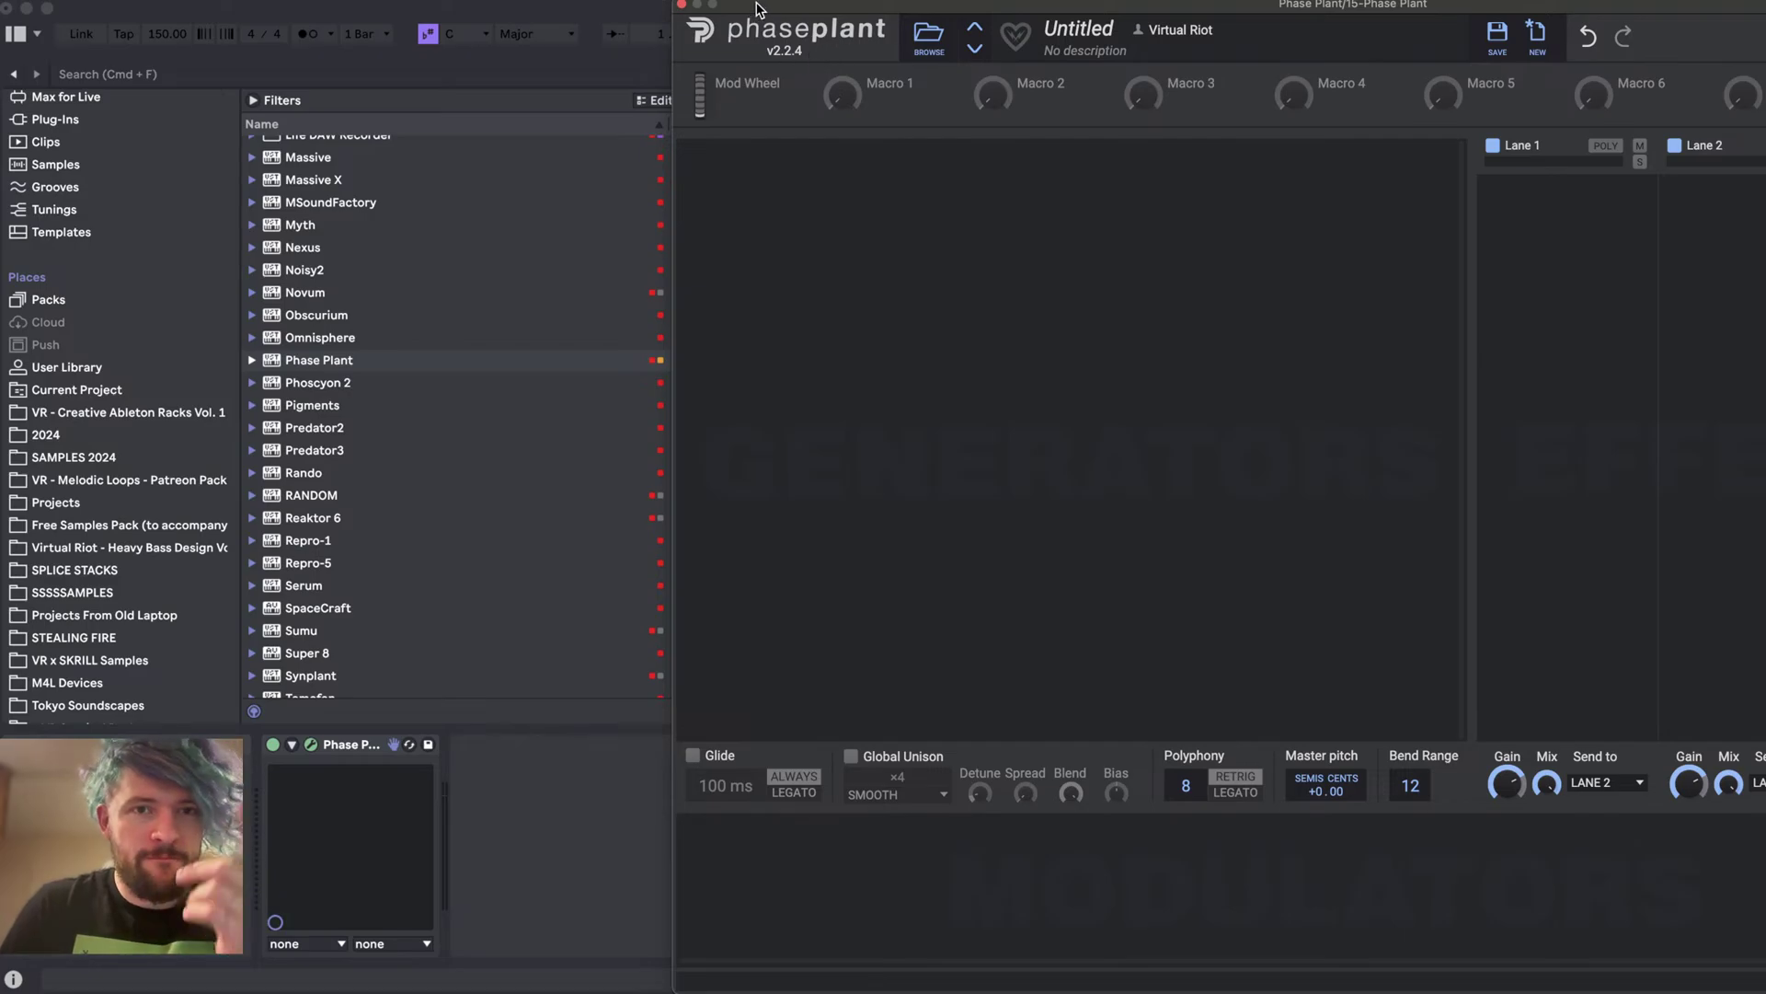
pyautogui.moveTo(757, 3); pyautogui.dragTo(354, 75)
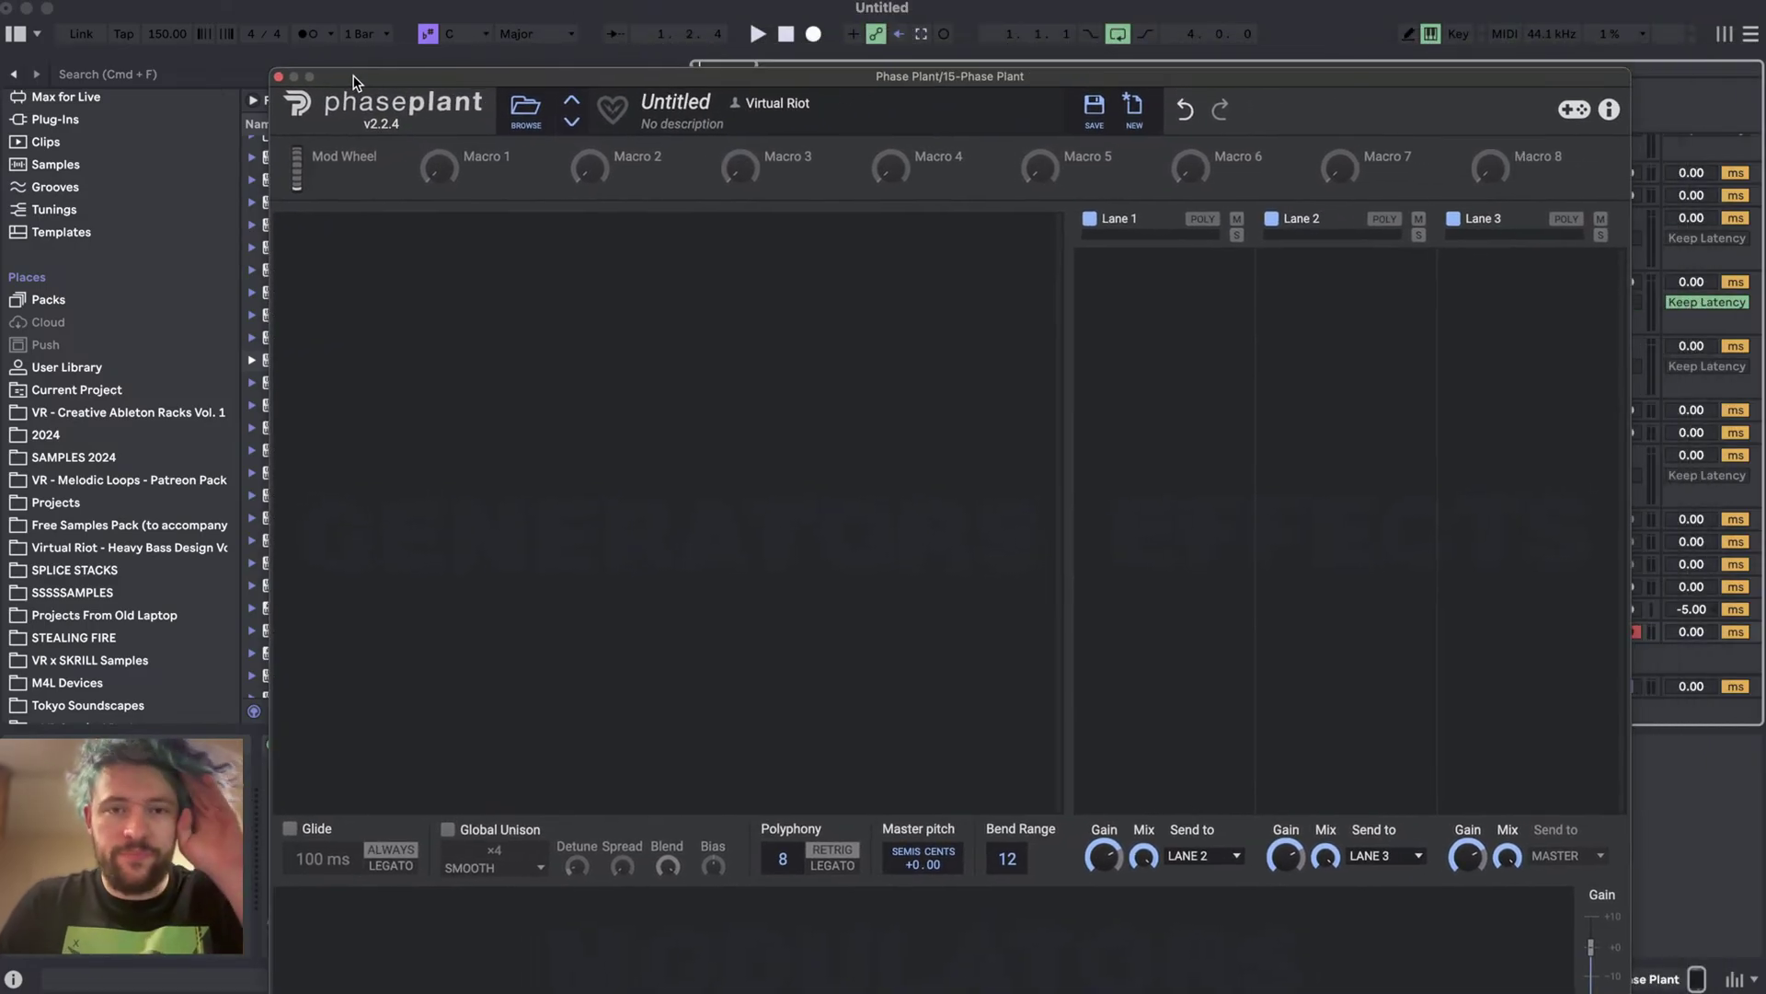
pyautogui.click(277, 76)
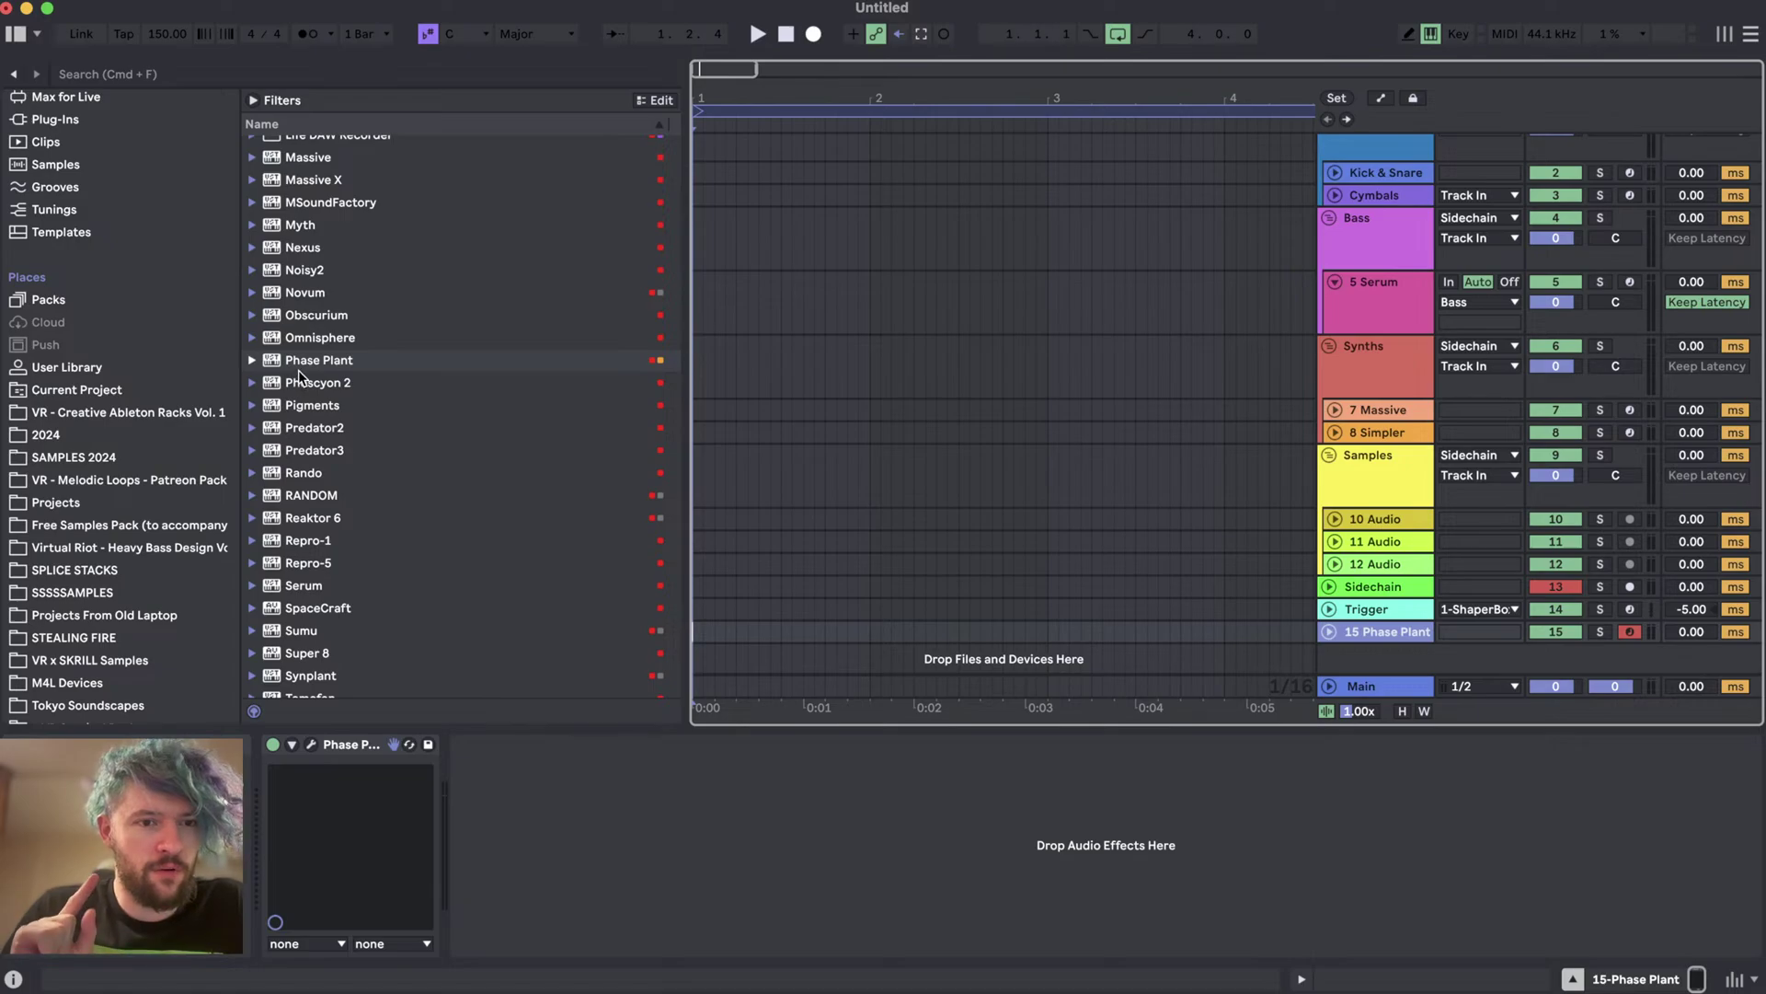
pyautogui.click(307, 746)
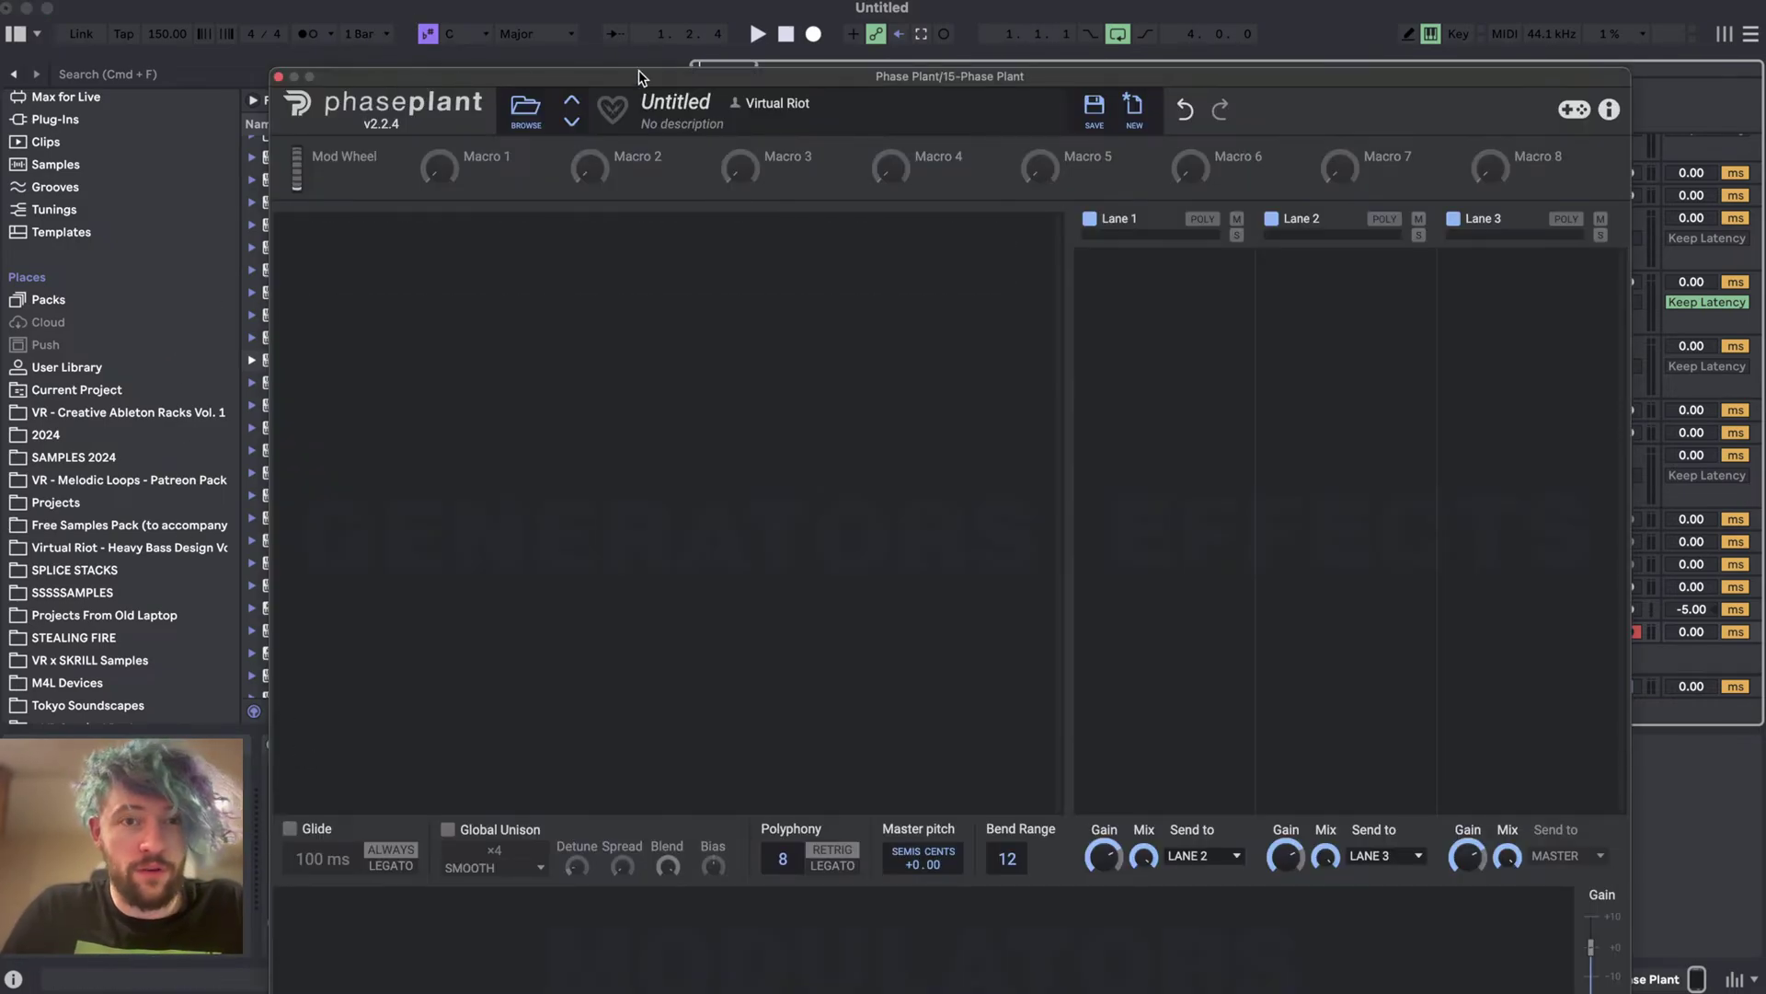
pyautogui.moveTo(639, 70); pyautogui.dragTo(785, 72)
# - Open the Virtual Riot Heavy Bass Design sample pack in the browser and expand its loops and bass_loops folders
pyautogui.scroll(-5, 138, 517)
pyautogui.scroll(2, 108, 407)
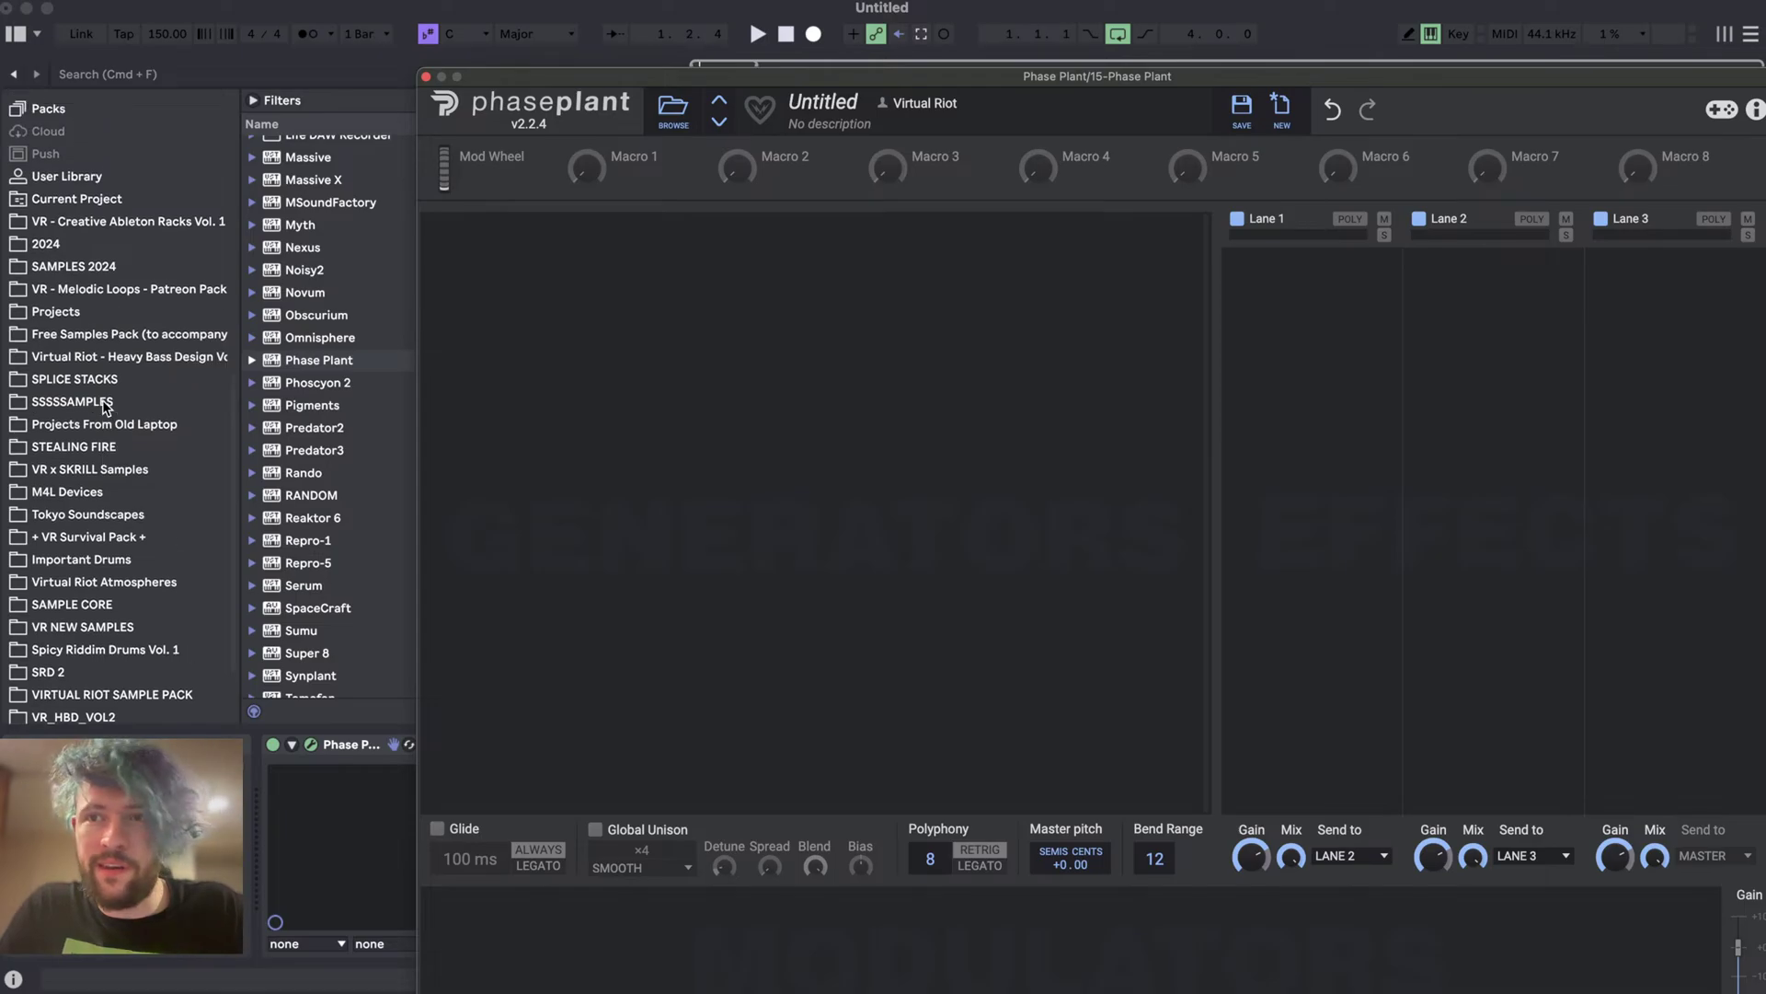
pyautogui.click(111, 358)
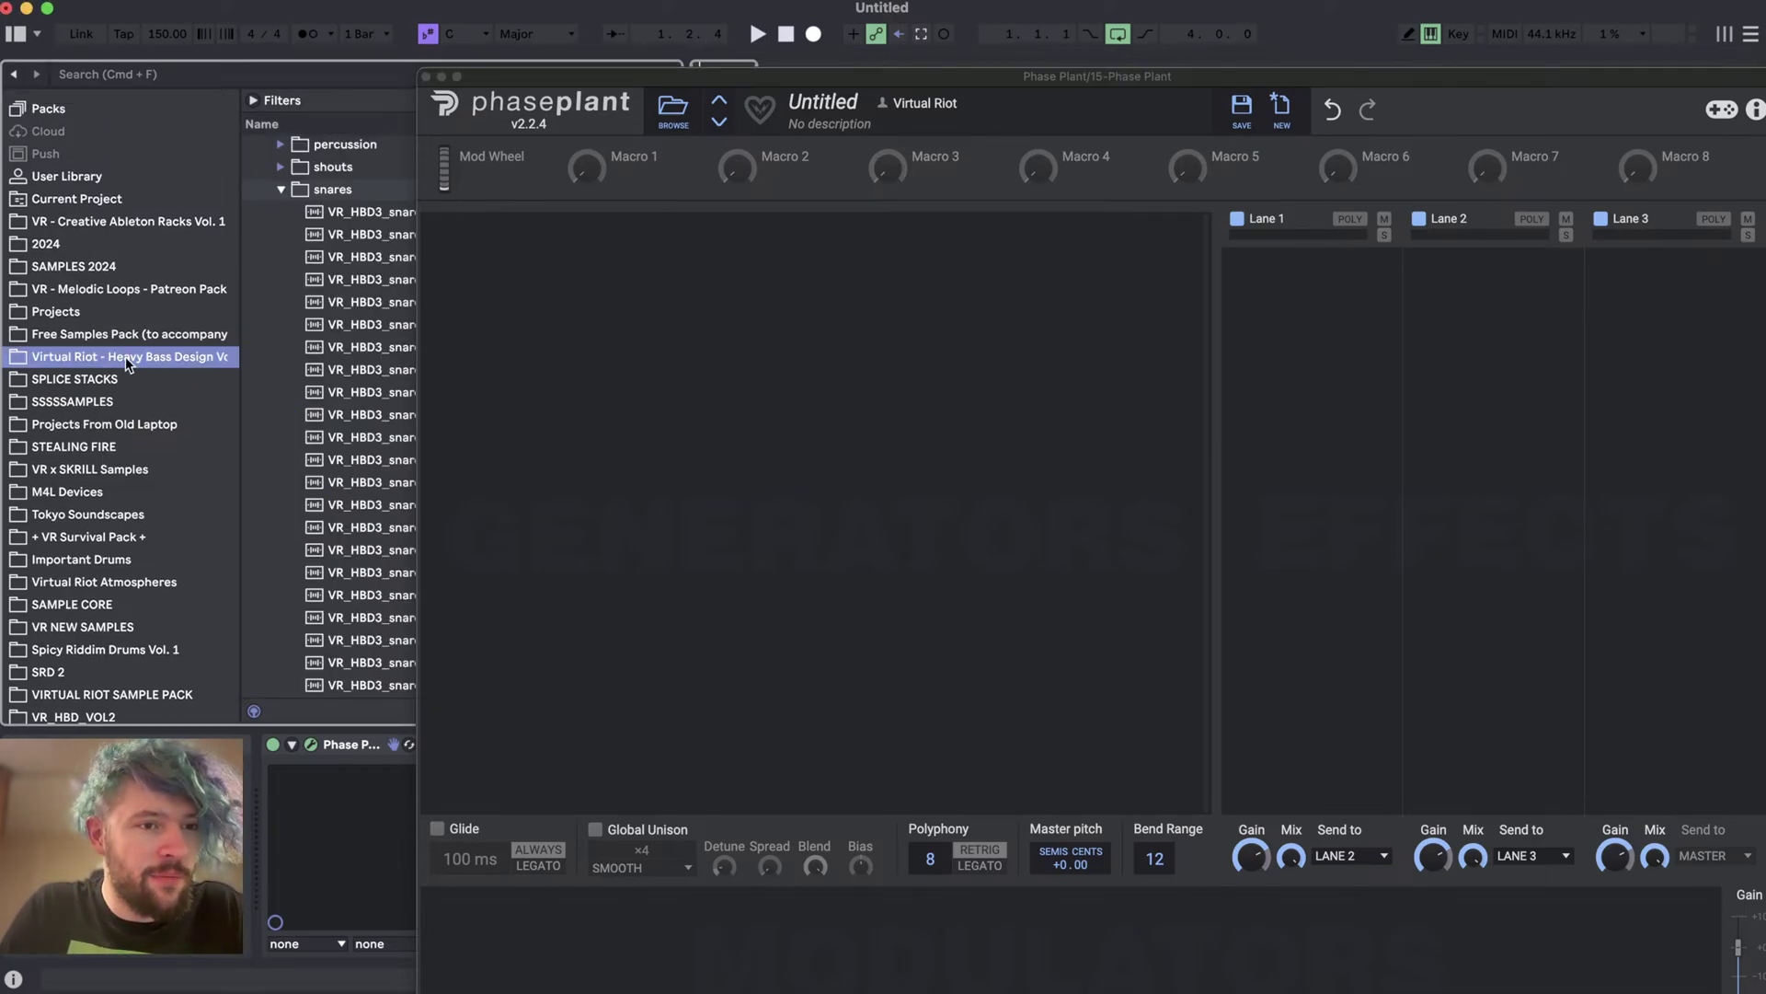
pyautogui.click(322, 190)
pyautogui.press('Left')
pyautogui.press('Left')
pyautogui.press('Left')
pyautogui.click(311, 168)
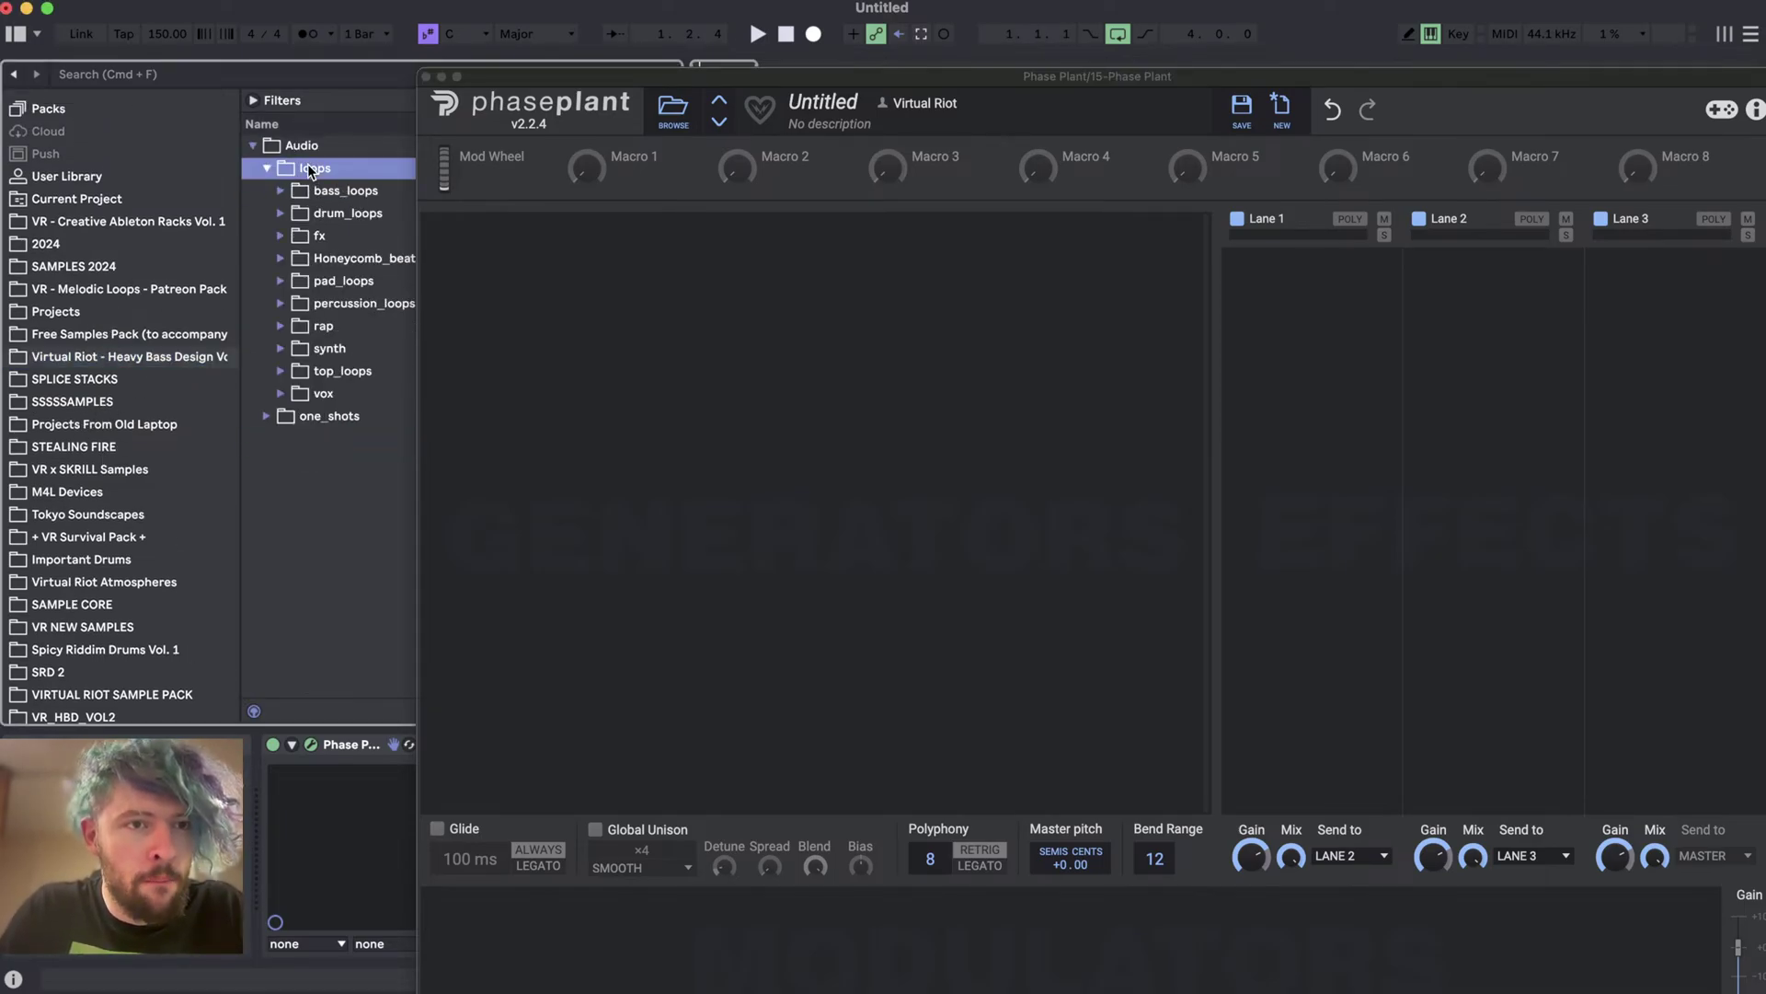
pyautogui.moveTo(538, 78); pyautogui.dragTo(779, 84)
pyautogui.click(349, 191)
pyautogui.press('Right')
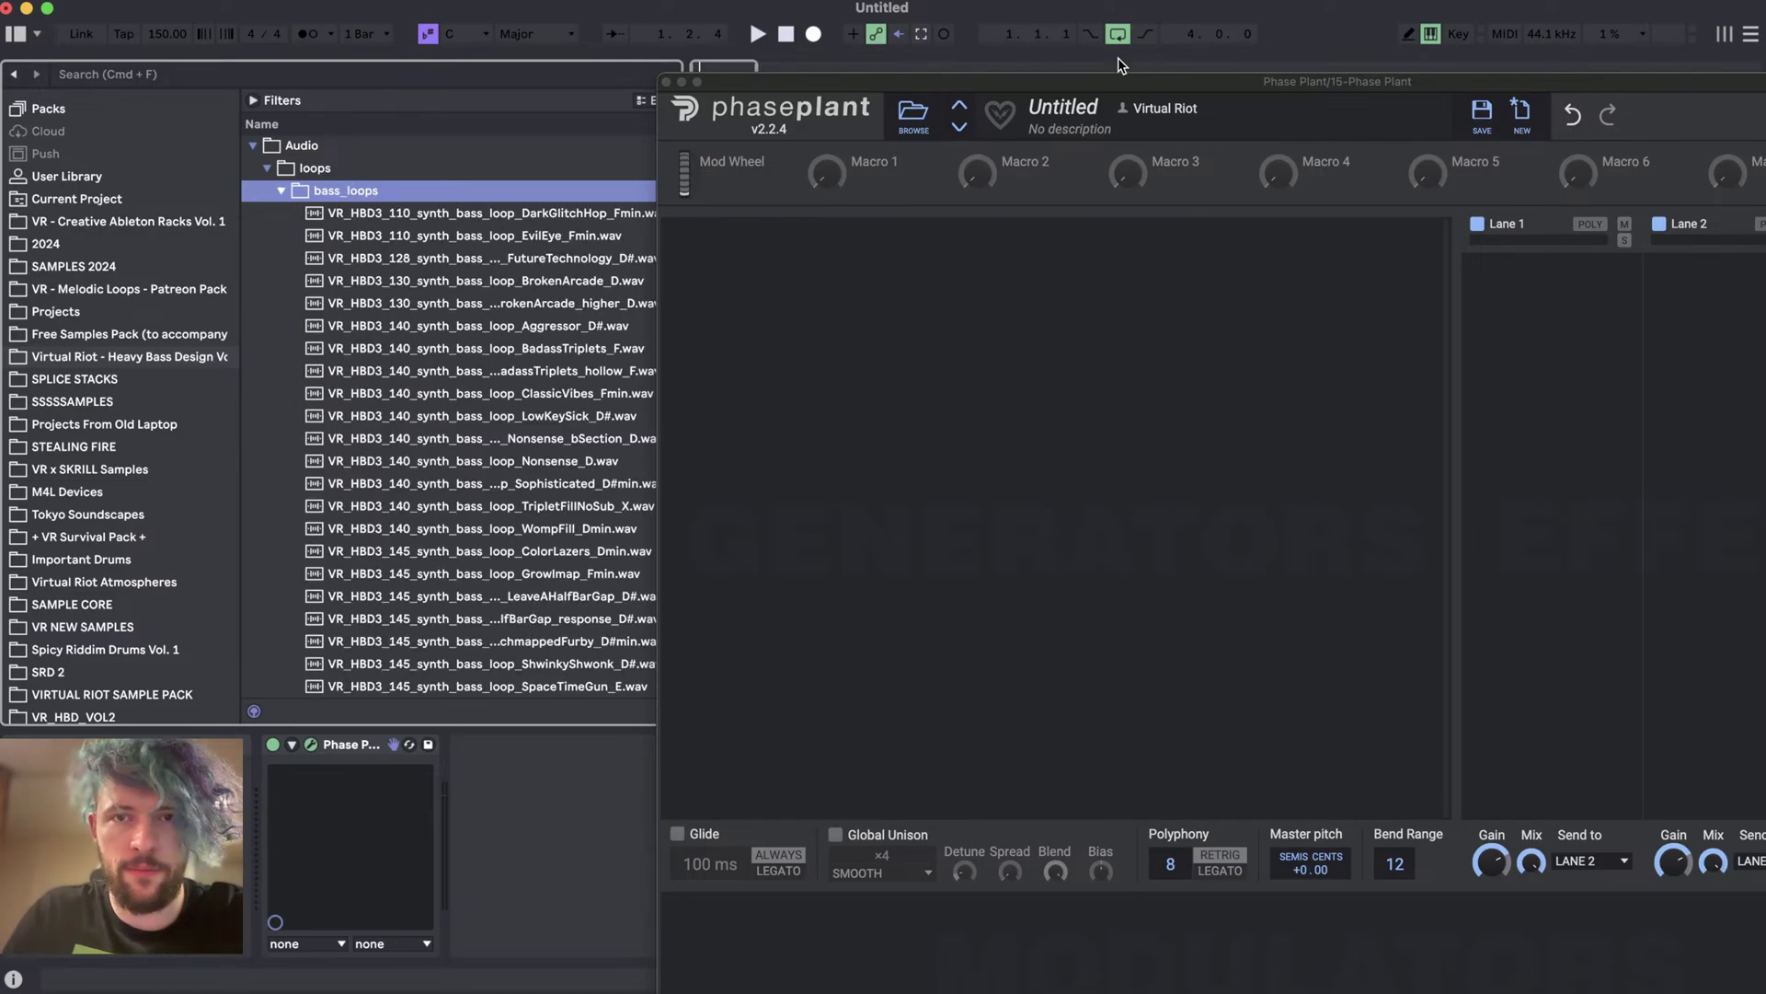
# - Audition a few bass loops and load VR_HBD3_140_synth_bass_loop_WompFill_Dmin.wav into a Sample Generator in the patch
pyautogui.click(532, 418)
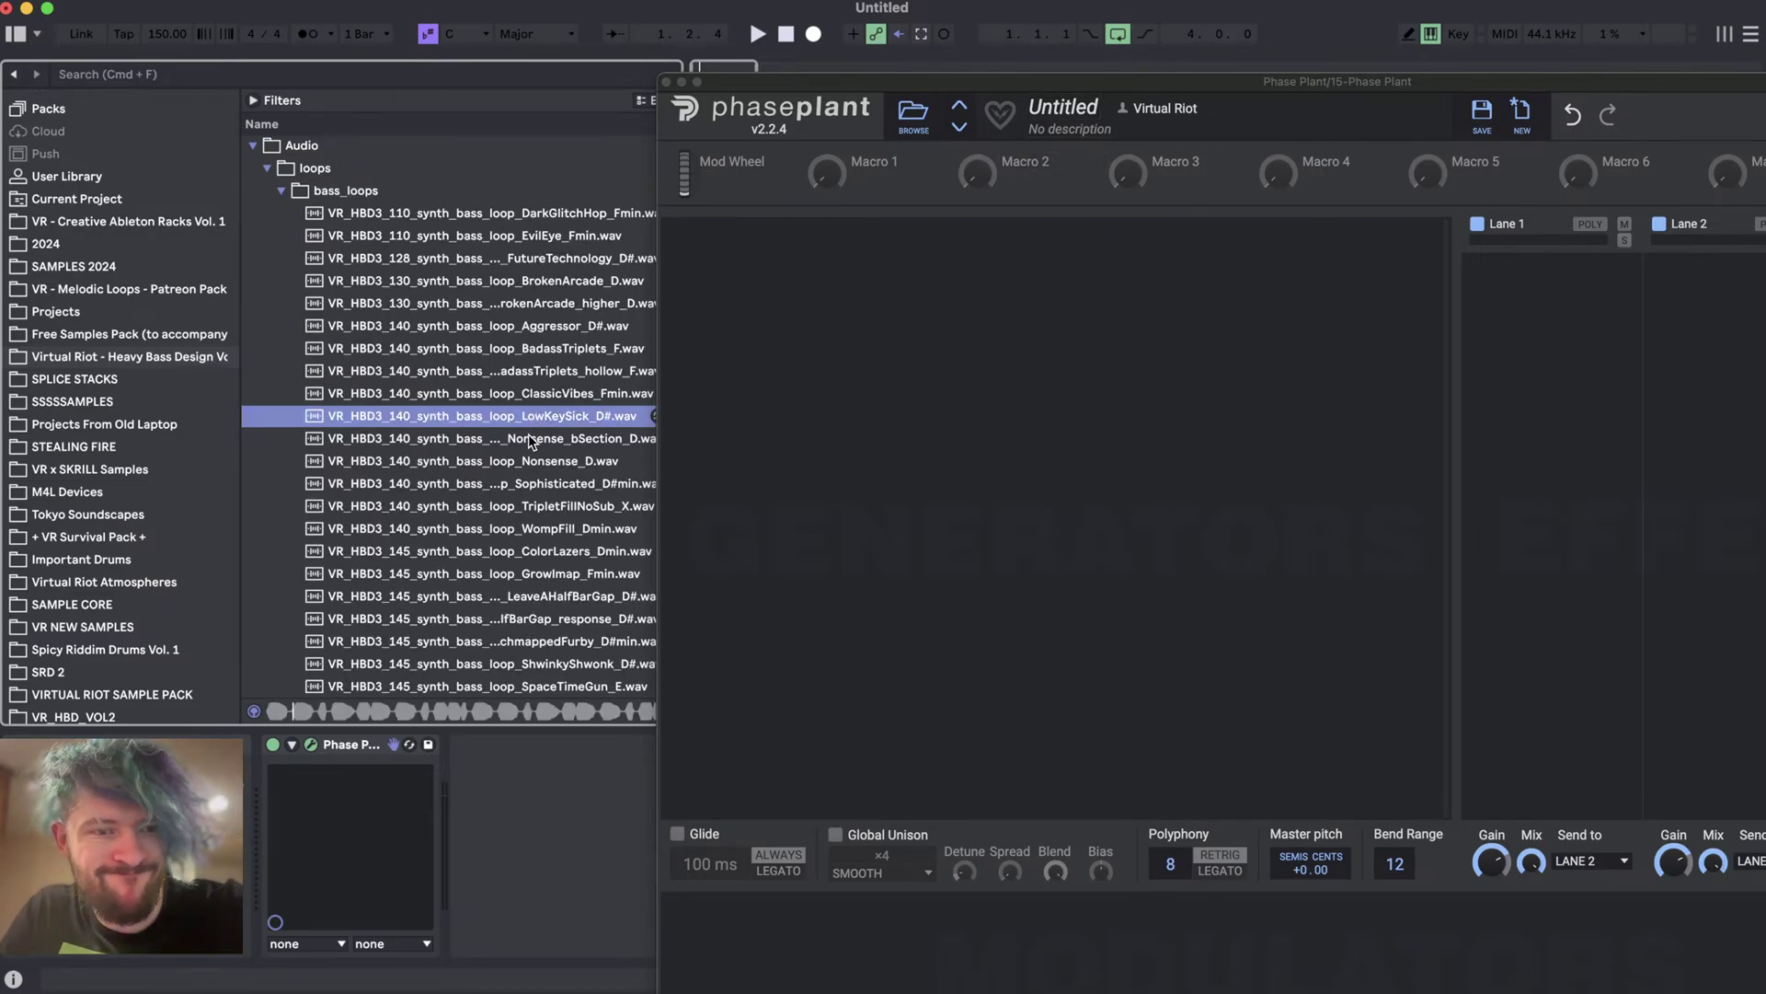
pyautogui.click(529, 373)
pyautogui.click(534, 528)
pyautogui.scroll(-5, 538, 460)
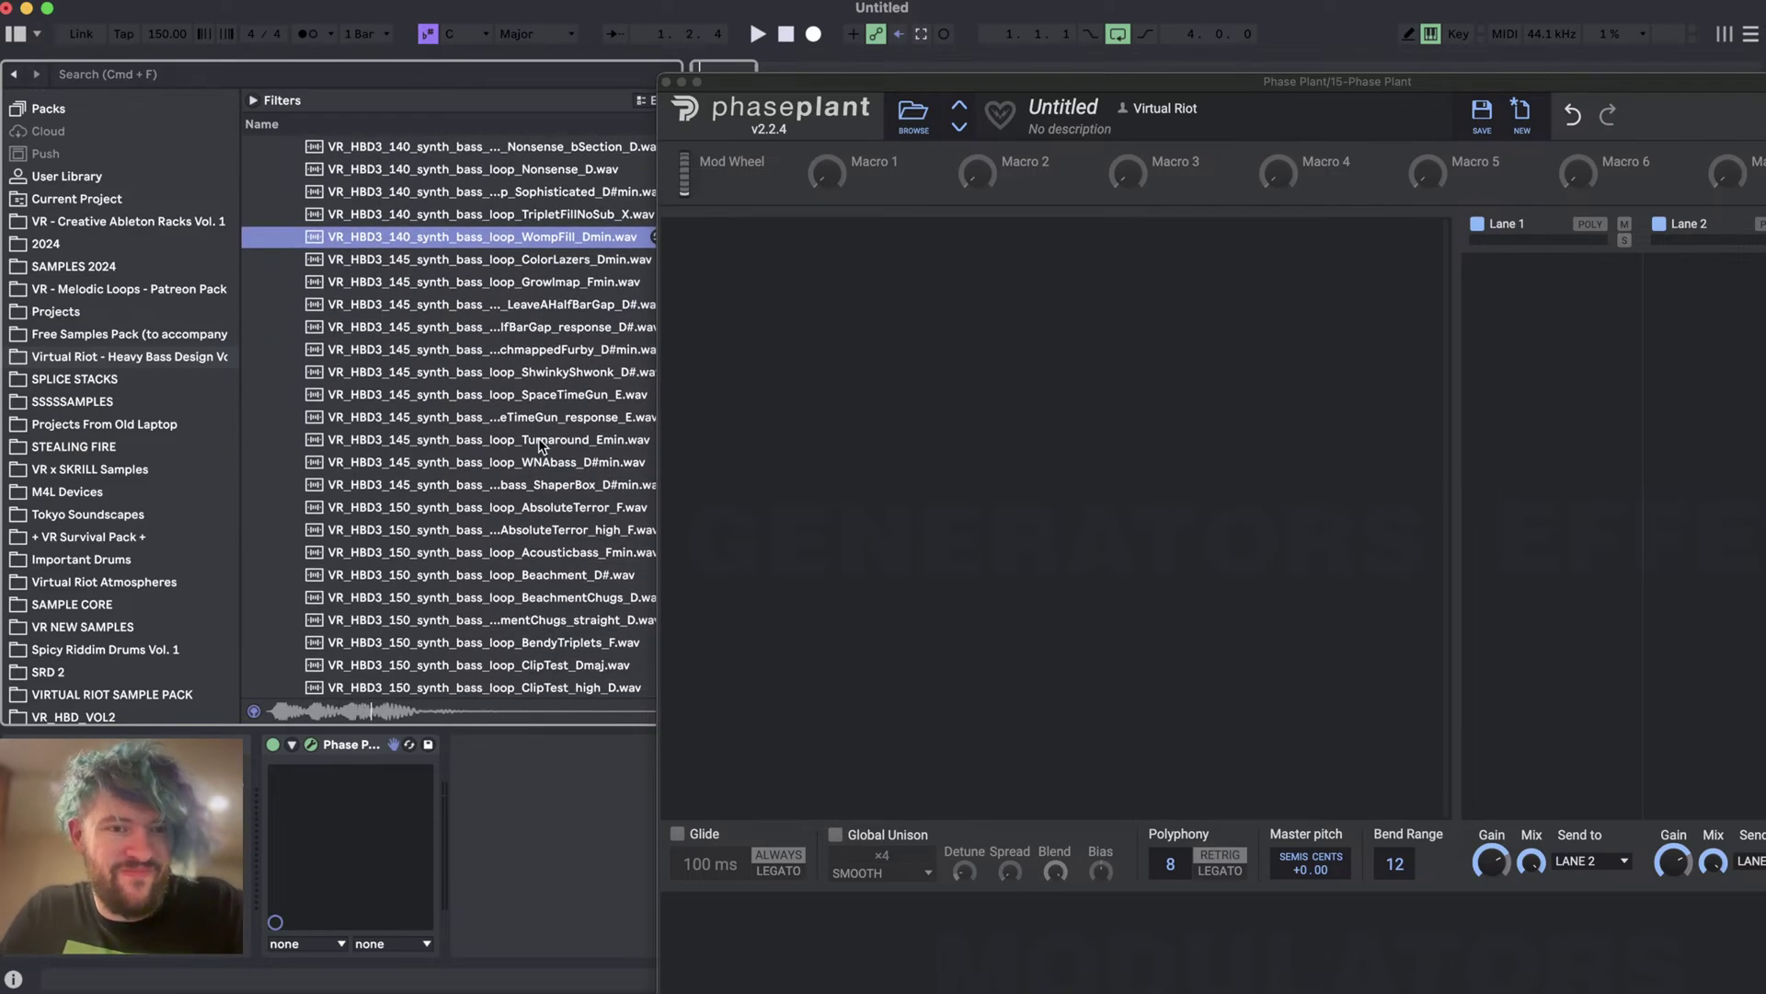
pyautogui.moveTo(532, 238); pyautogui.dragTo(803, 271)
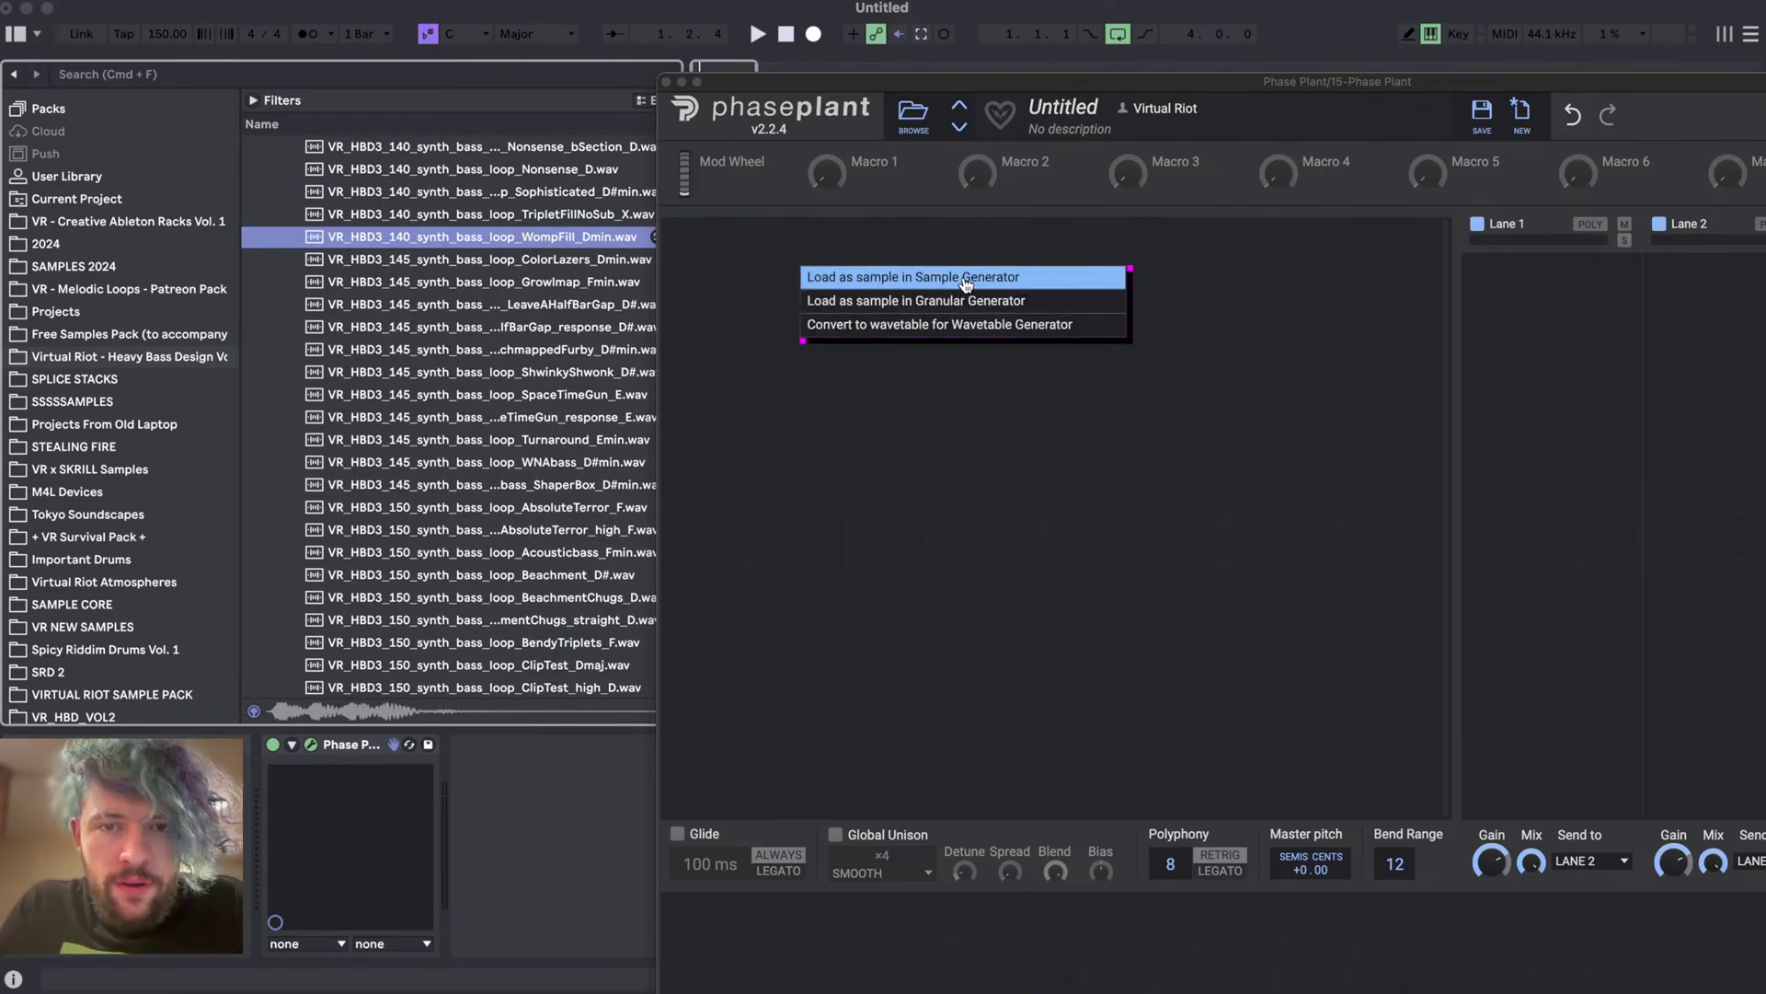
pyautogui.click(896, 278)
pyautogui.moveTo(989, 86); pyautogui.dragTo(568, 35)
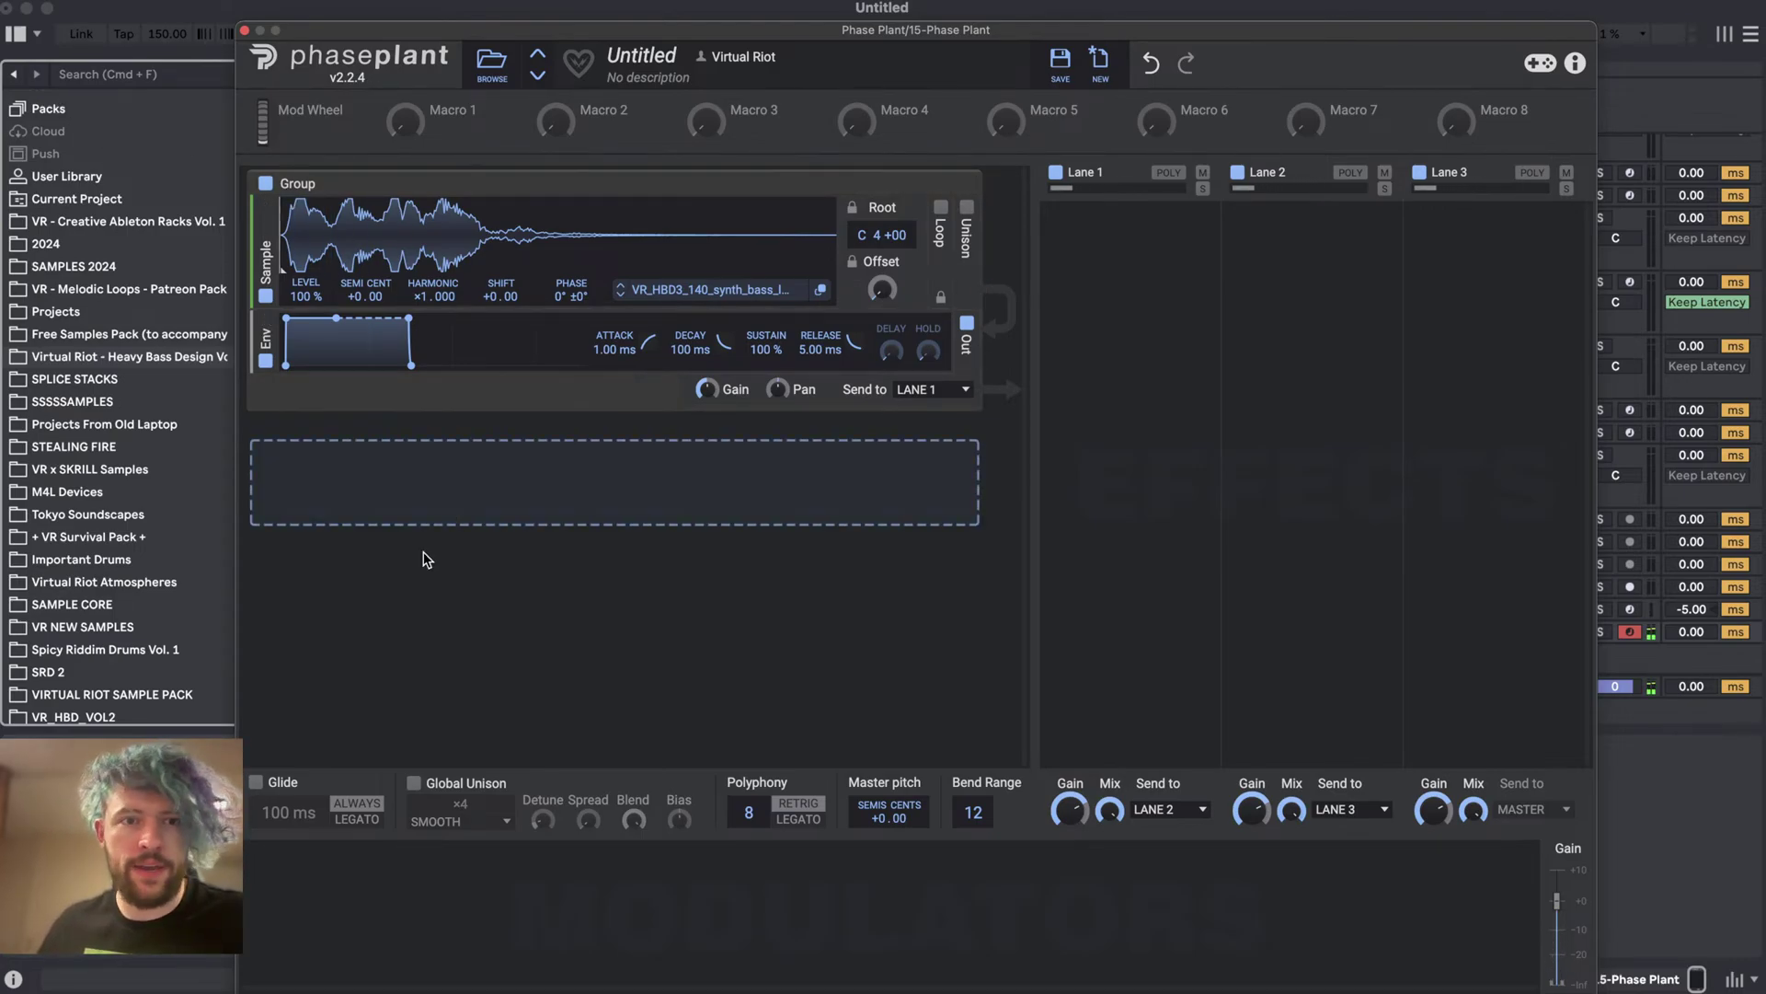
# - Add a Note modulator, assign it to the sample's semitone tuning, and set that tuning to -12.00
pyautogui.click(355, 876)
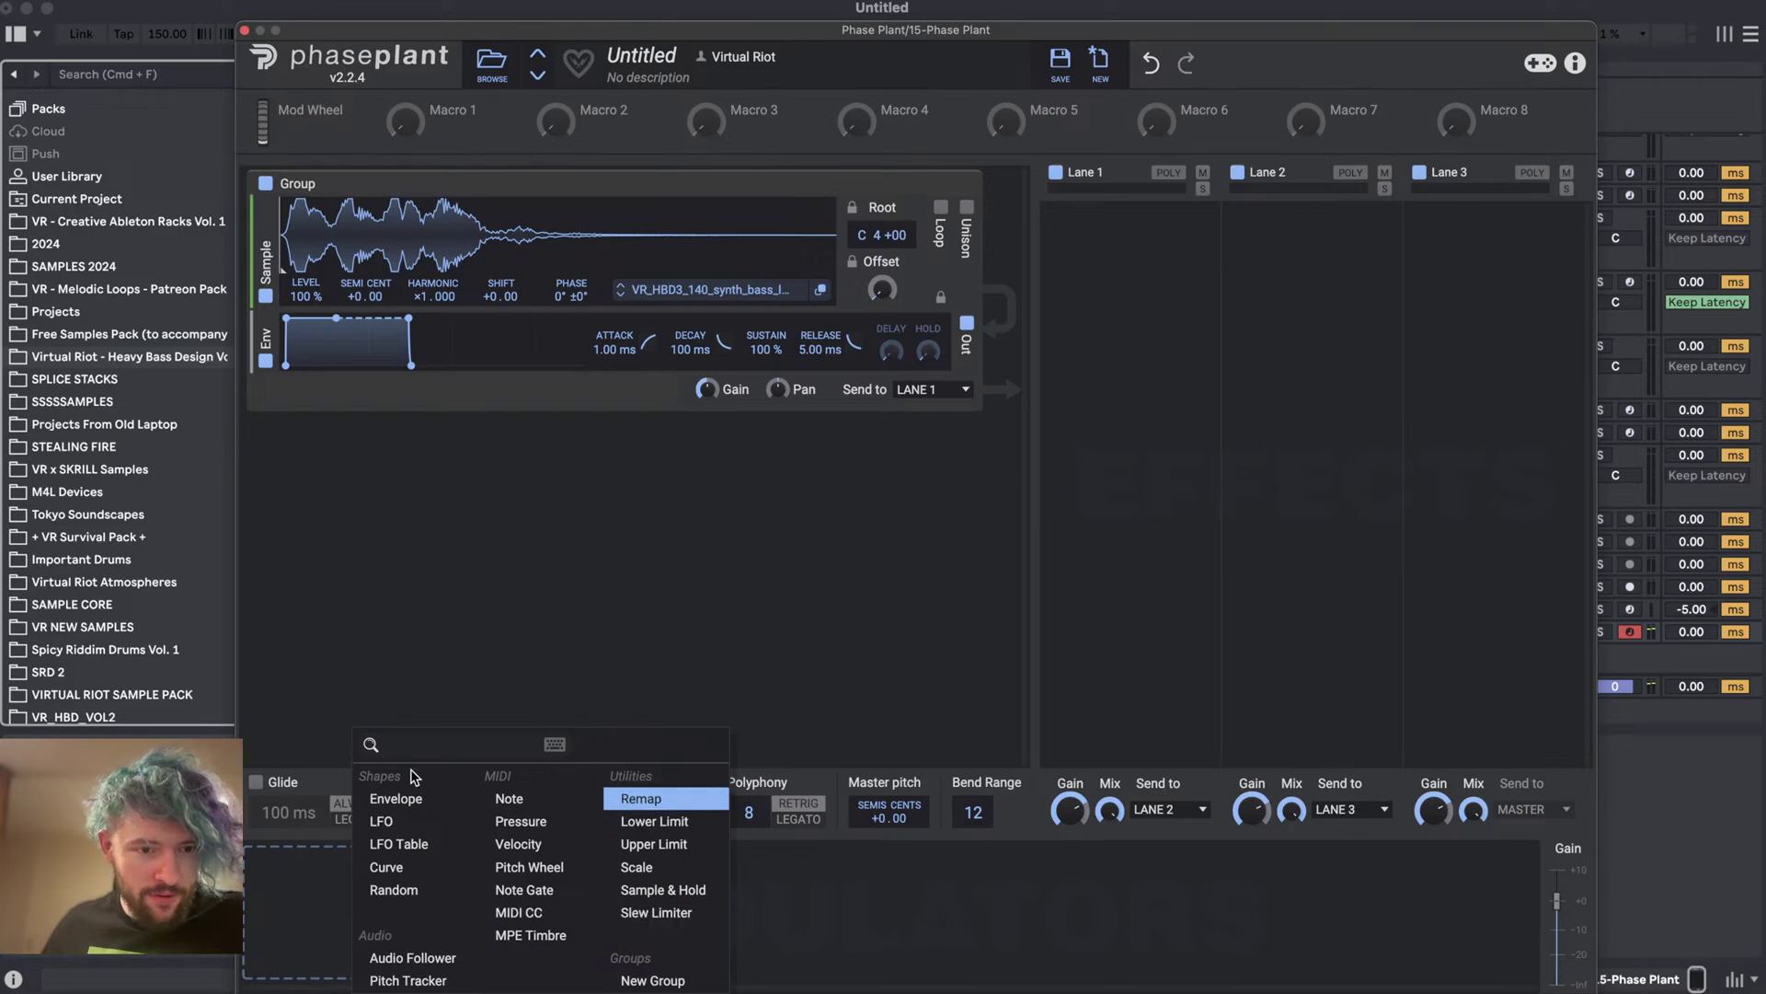
pyautogui.click(508, 799)
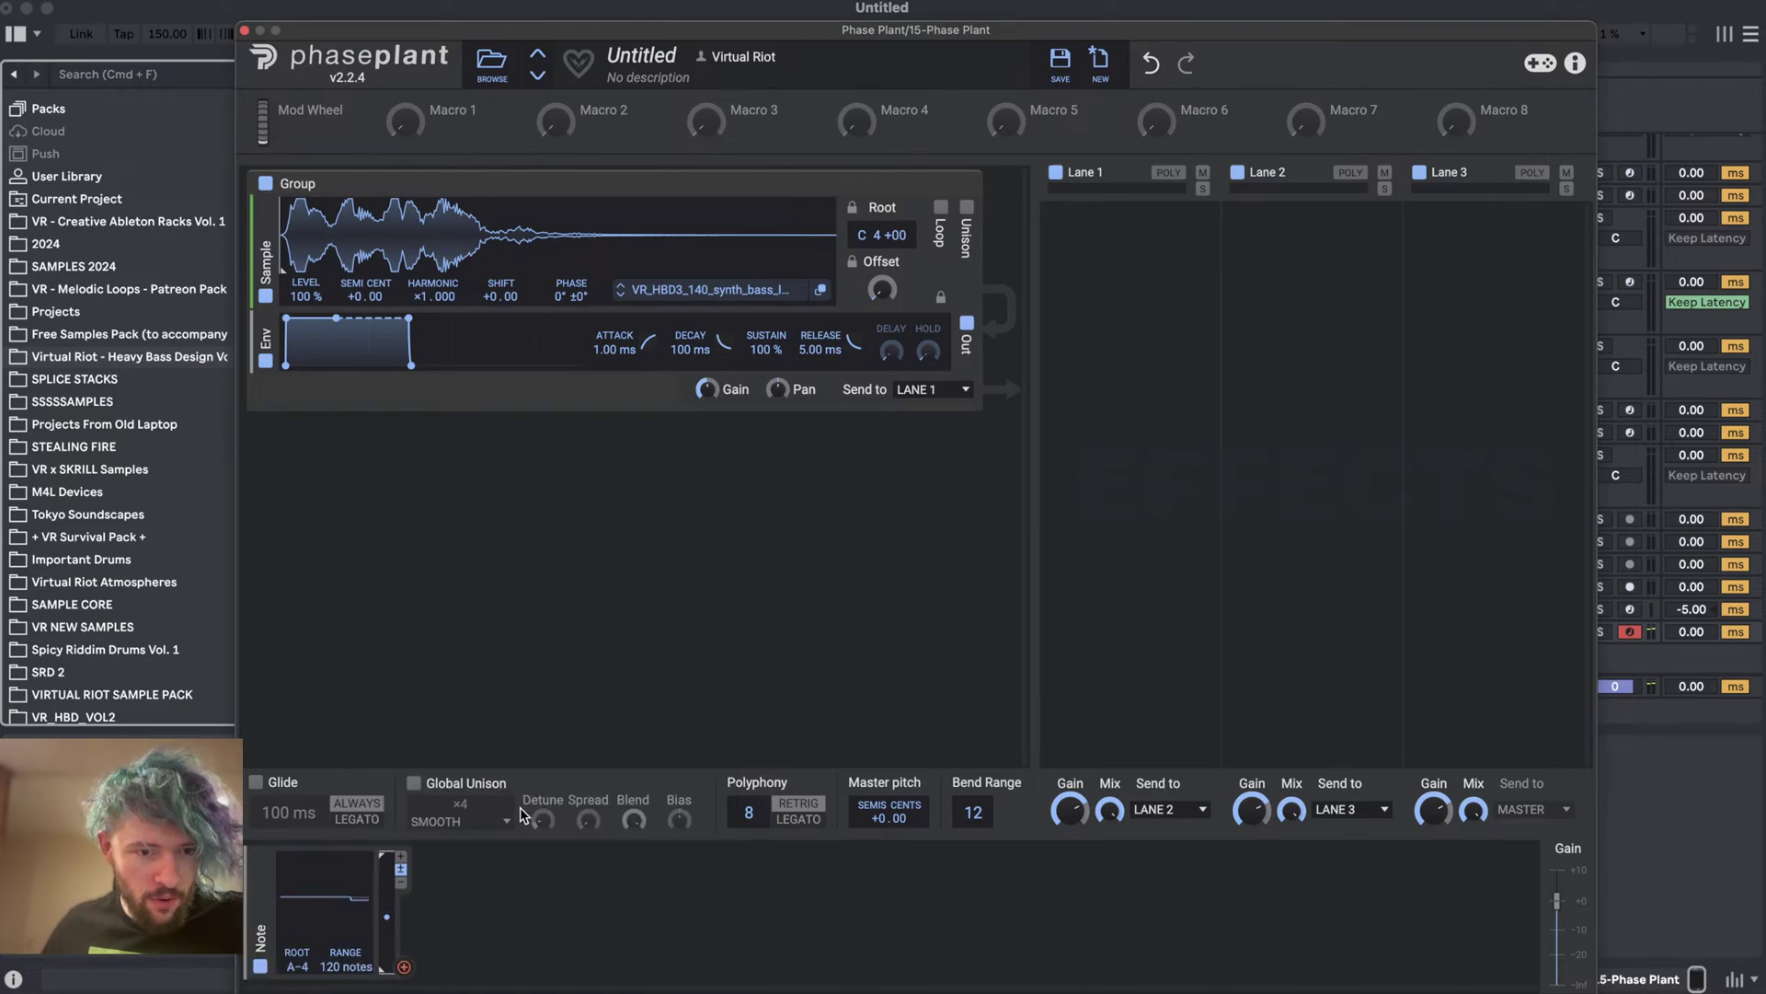
pyautogui.click(405, 968)
pyautogui.click(366, 312)
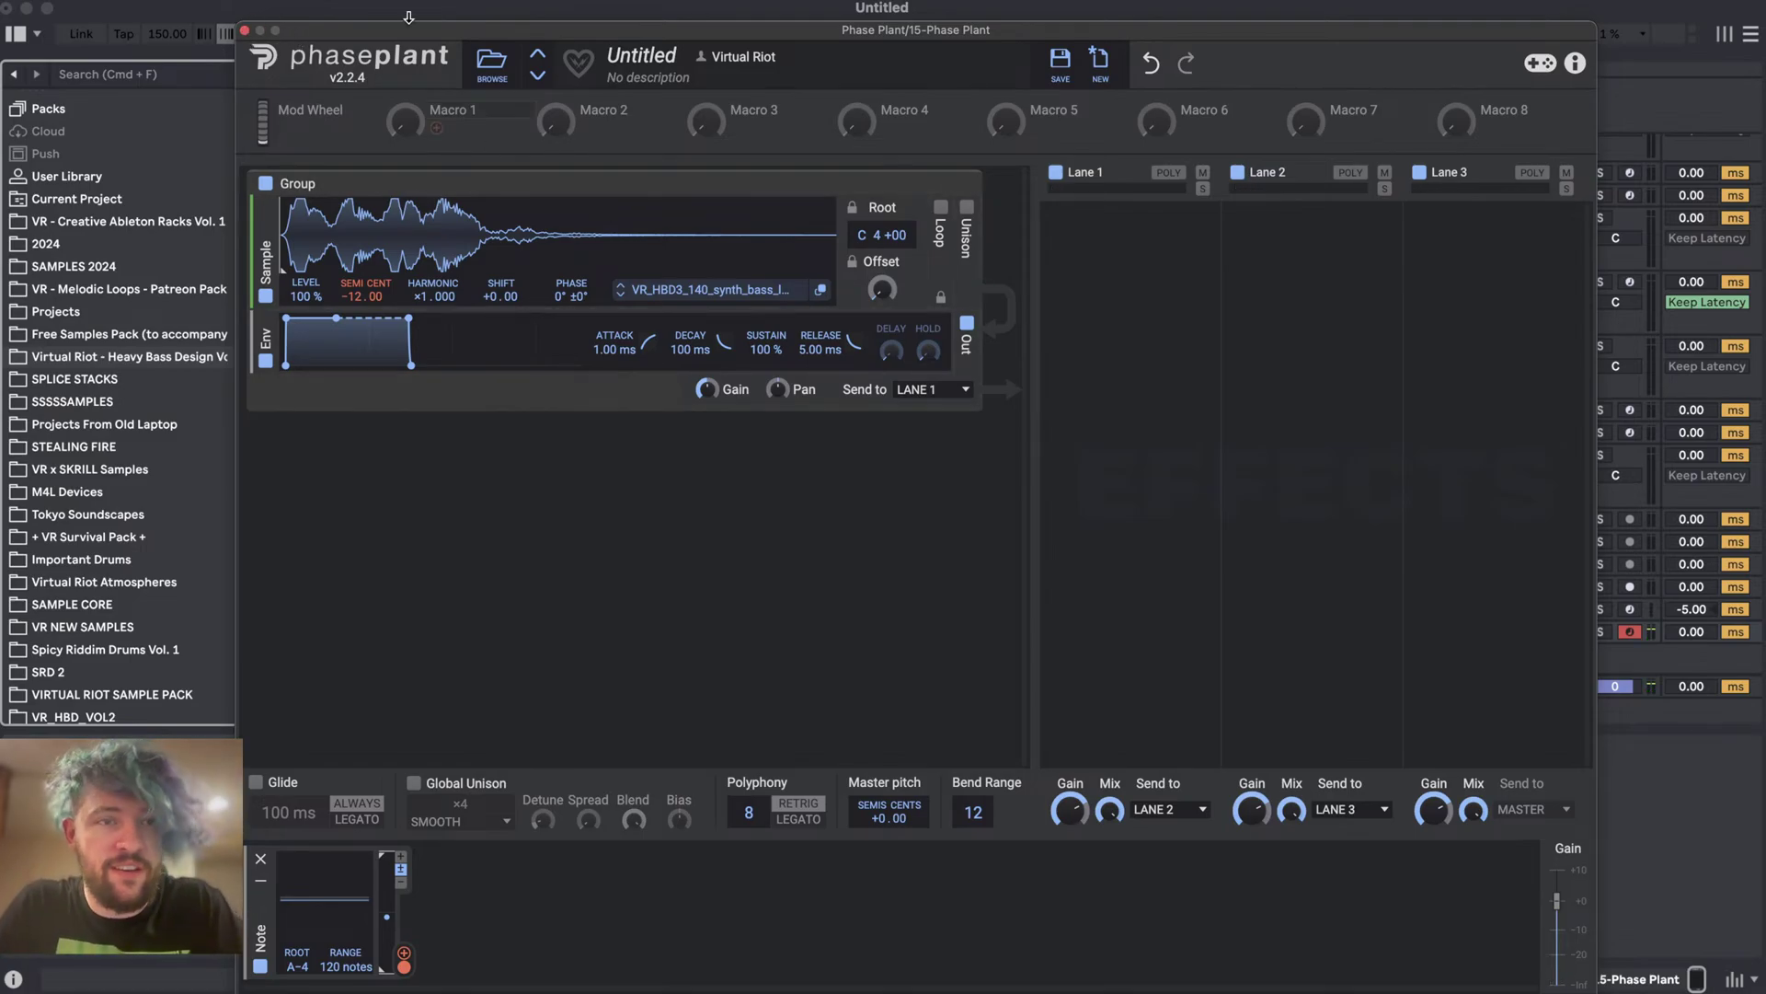
# - Insert a band-pass Filter with ×6 slope between the sample and envelope, and assign the Note modulator to its cutoff
pyautogui.click(1113, 267)
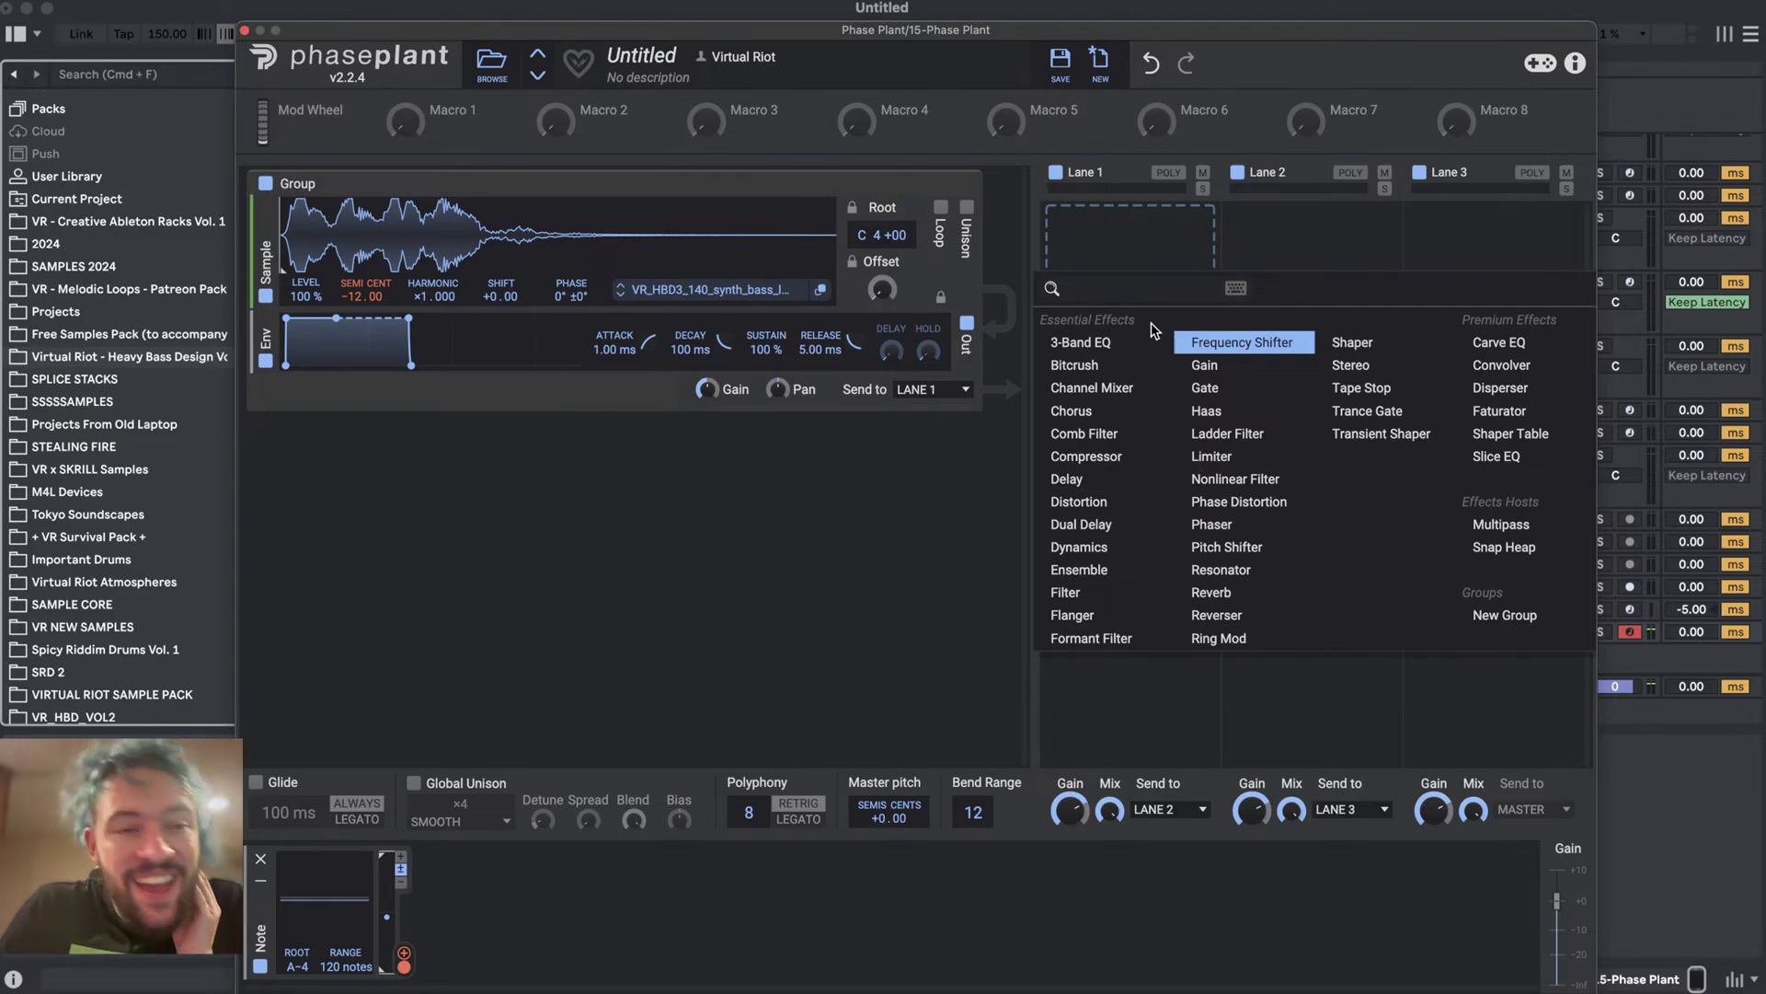
pyautogui.click(387, 561)
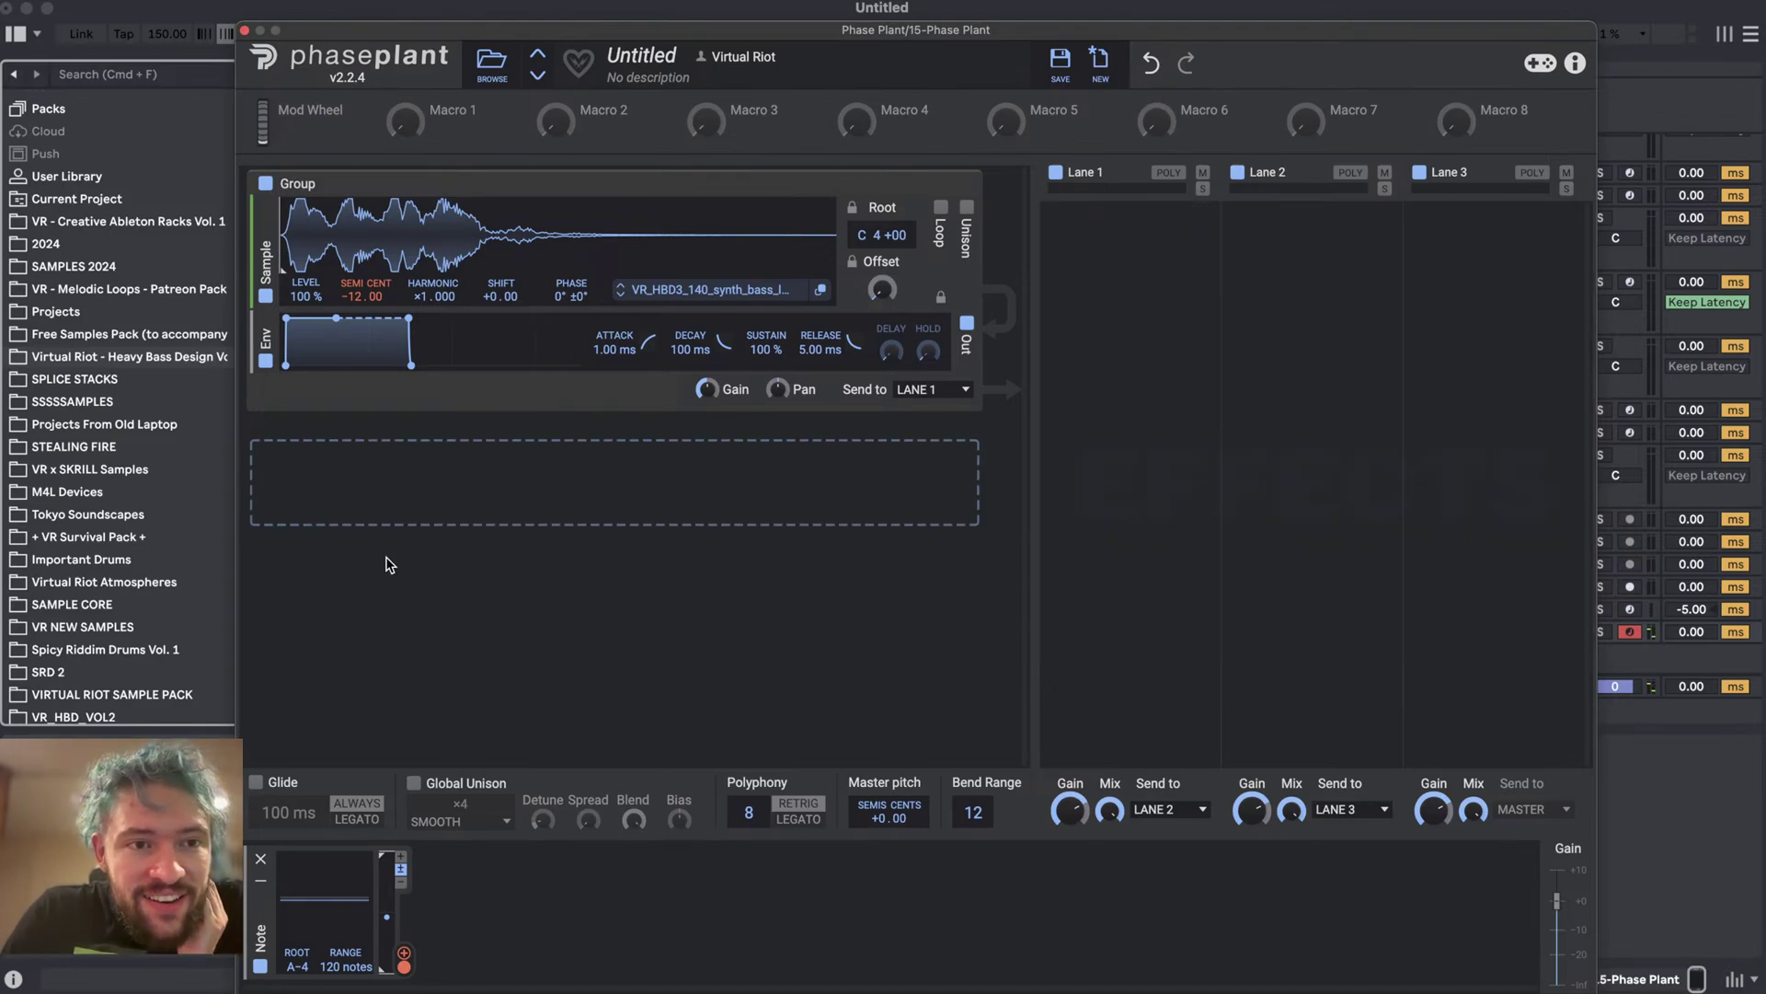
pyautogui.click(517, 313)
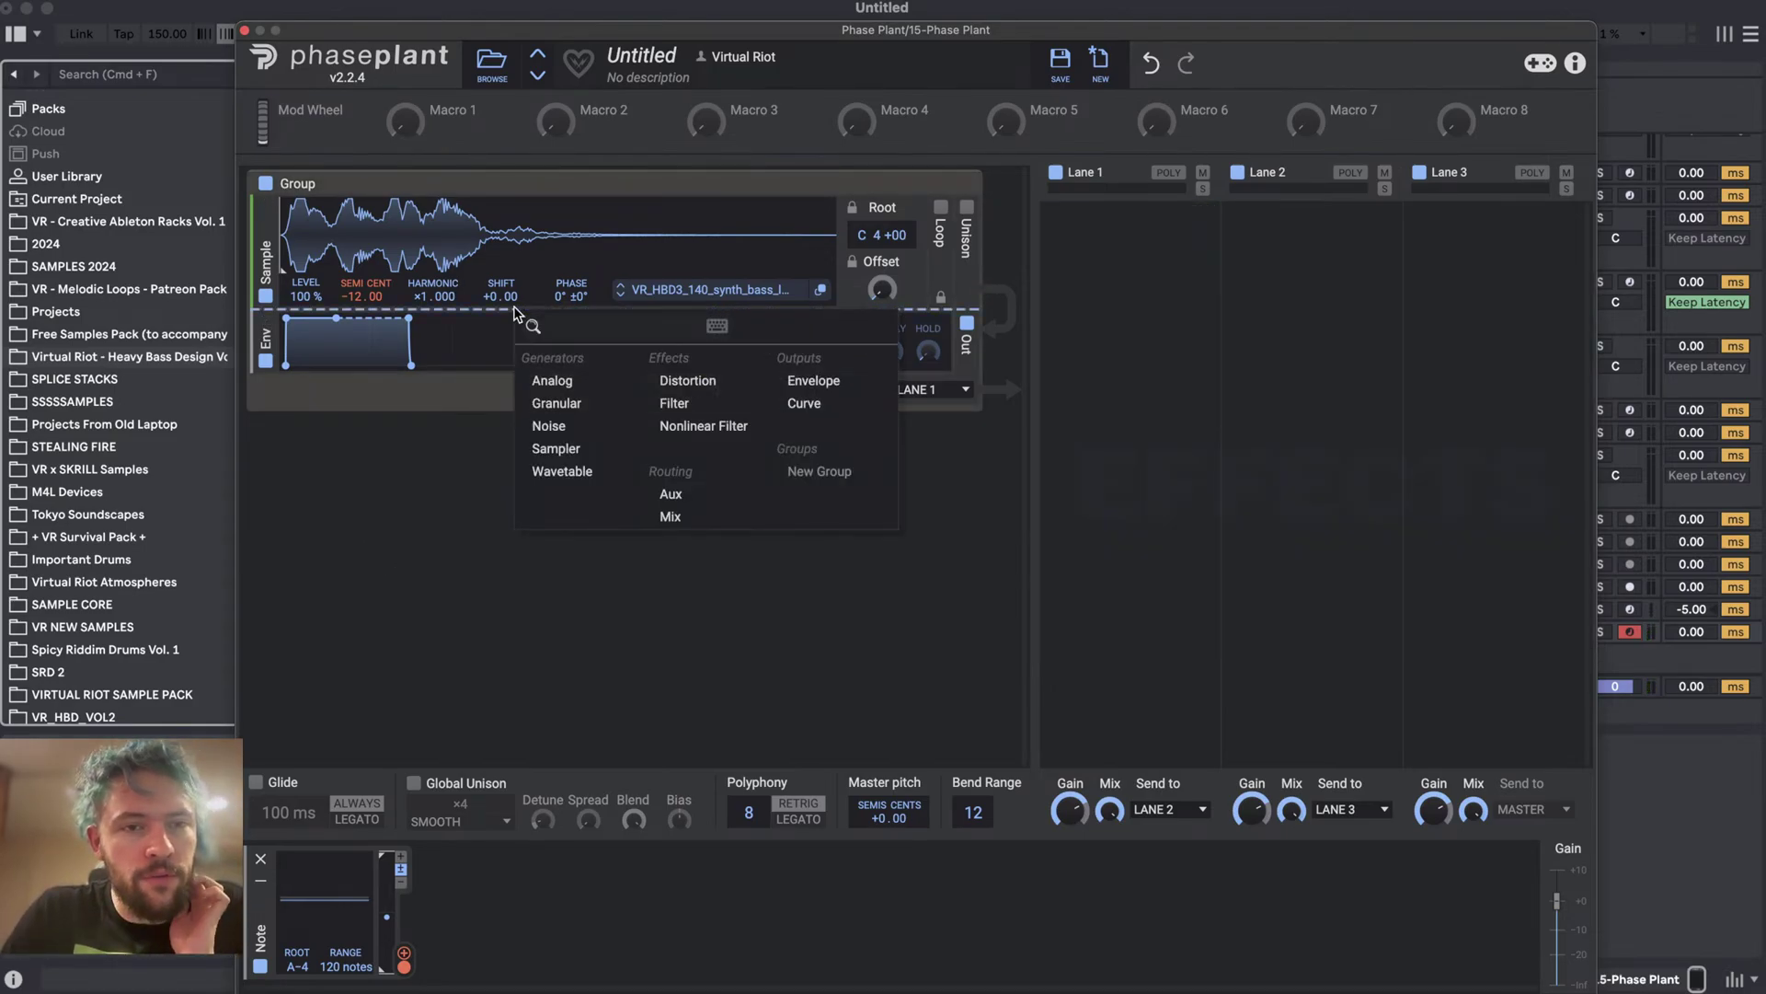
pyautogui.click(696, 407)
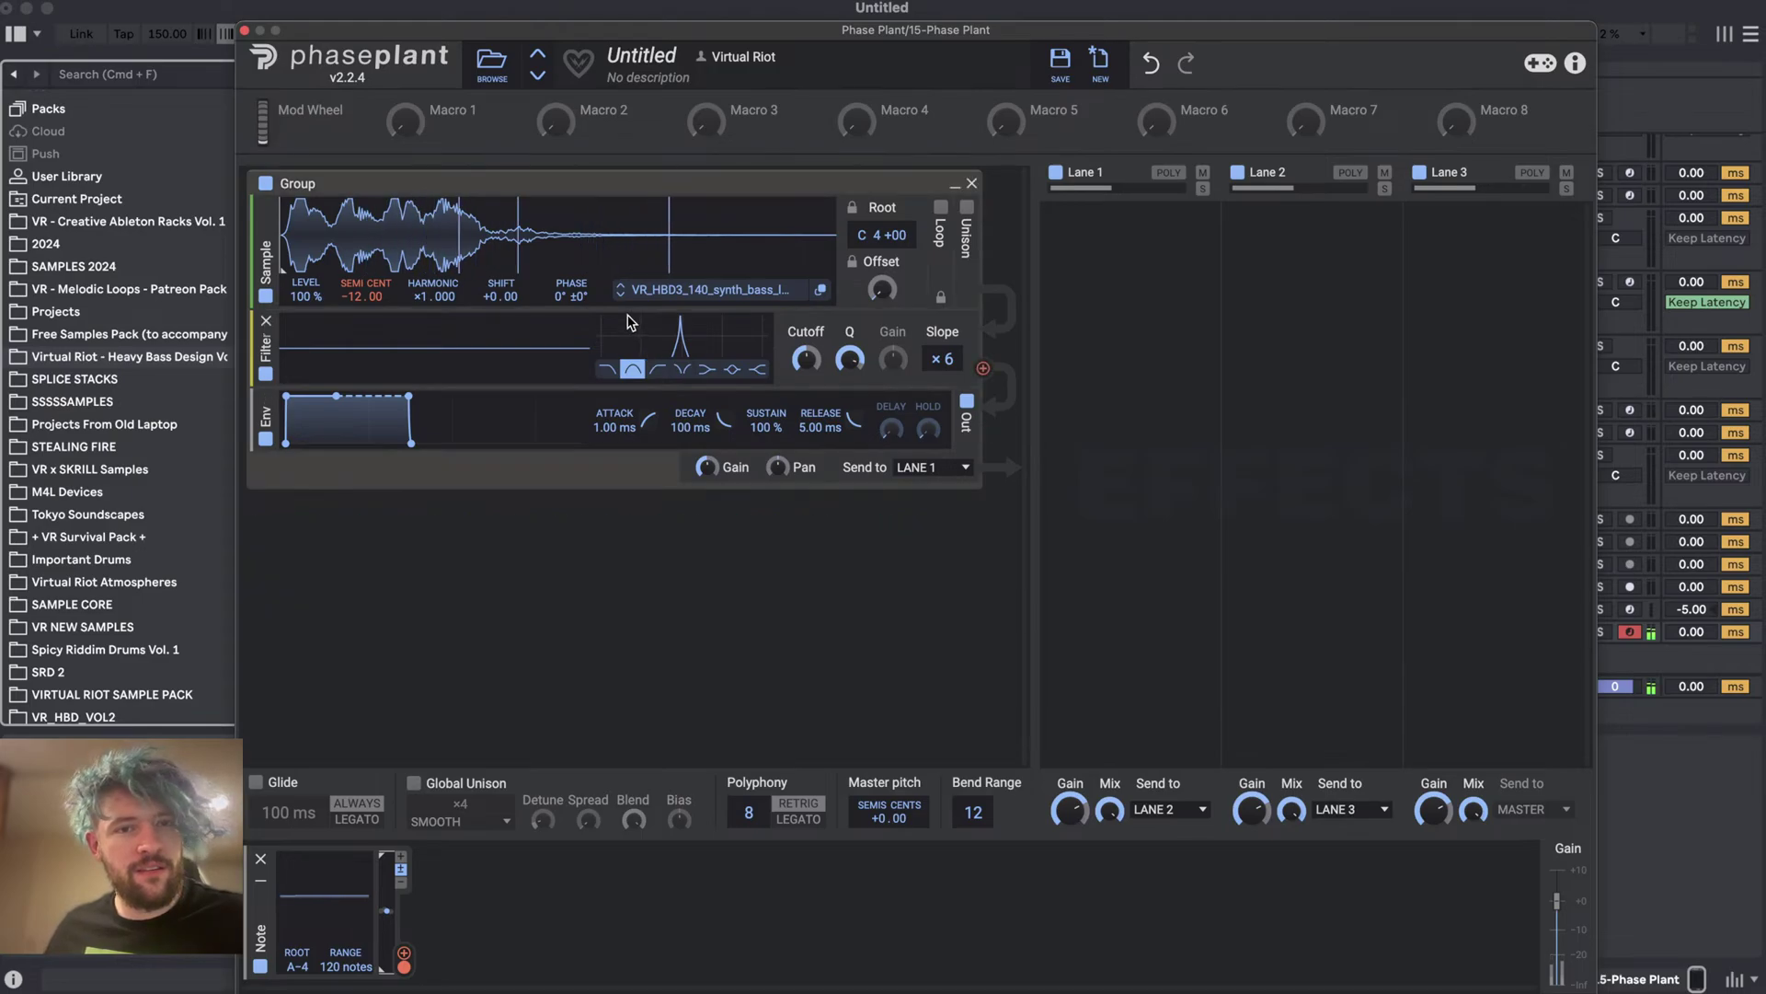
pyautogui.moveTo(405, 956); pyautogui.dragTo(426, 932)
pyautogui.moveTo(787, 304); pyautogui.dragTo(807, 377)
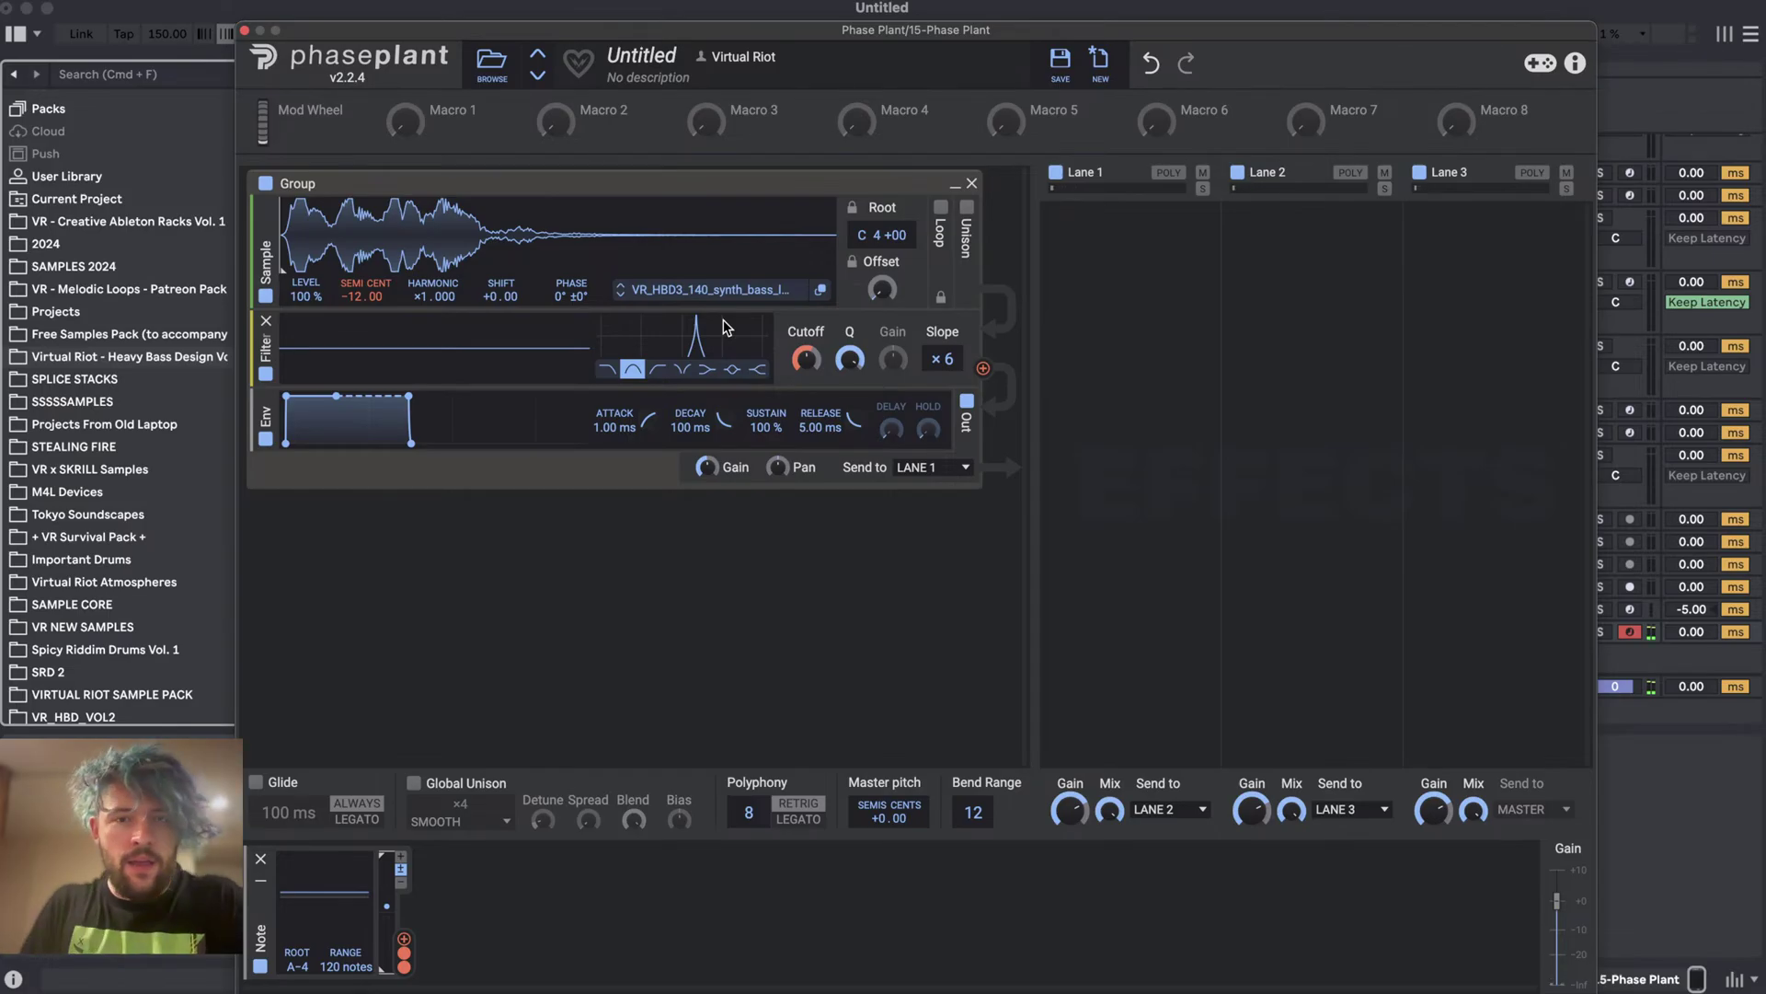
# - Switch to the YouTube Studio livestream page to check the live chat, and return to Ableton Live
pyautogui.press('super+Tab')
pyautogui.press('super+Tab')
pyautogui.press('super+Tab')
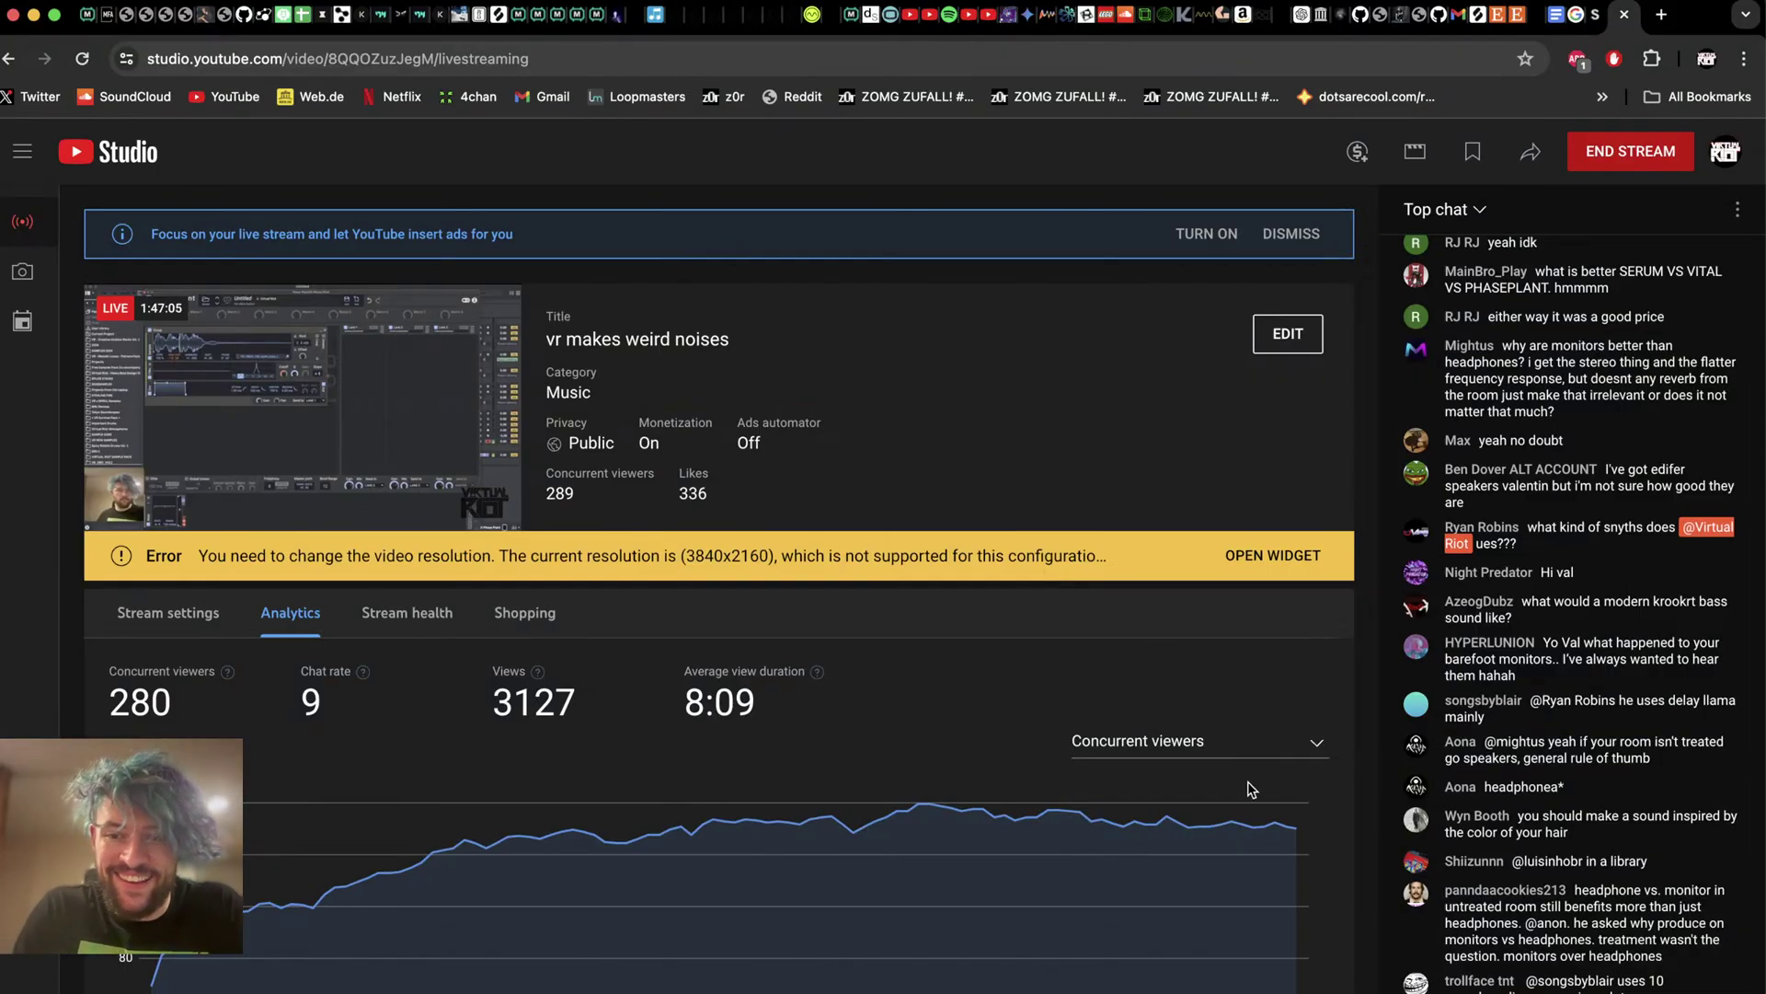
pyautogui.press('super+Tab')
# - Unfold the 15 Phase Plant track in the arrangement and lower the patch's sample level to 50%
pyautogui.click(245, 32)
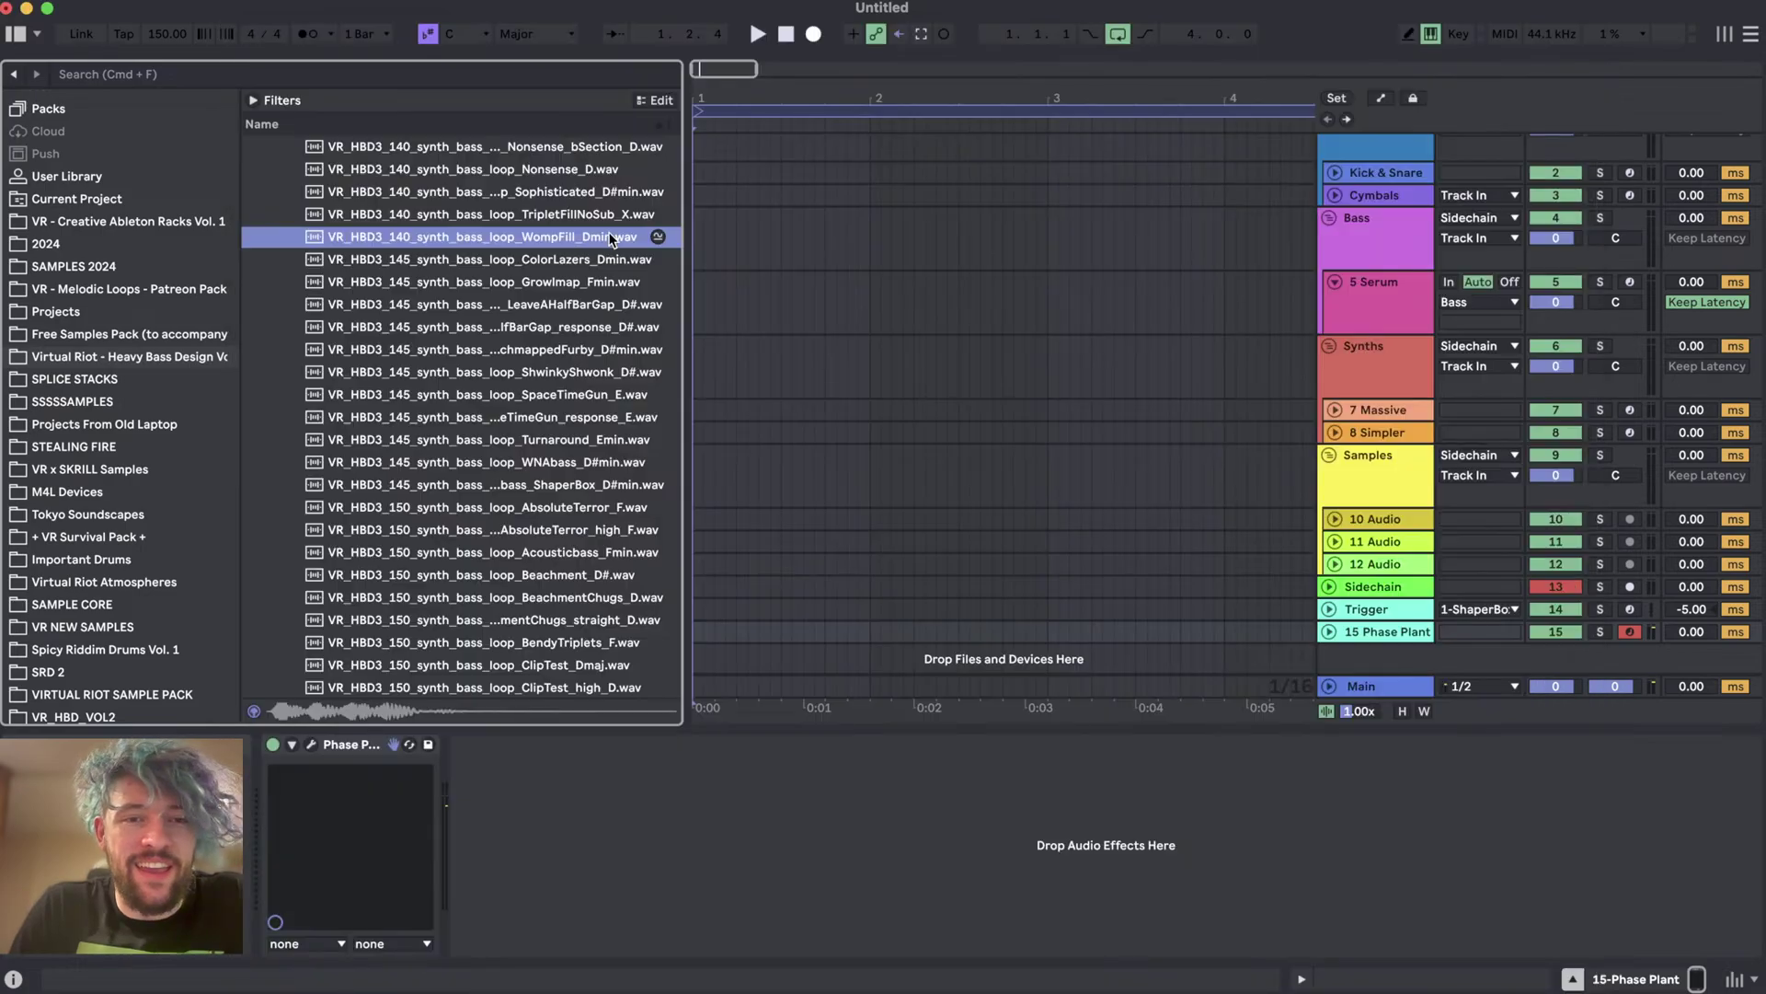
pyautogui.scroll(-1, 847, 428)
pyautogui.click(1366, 605)
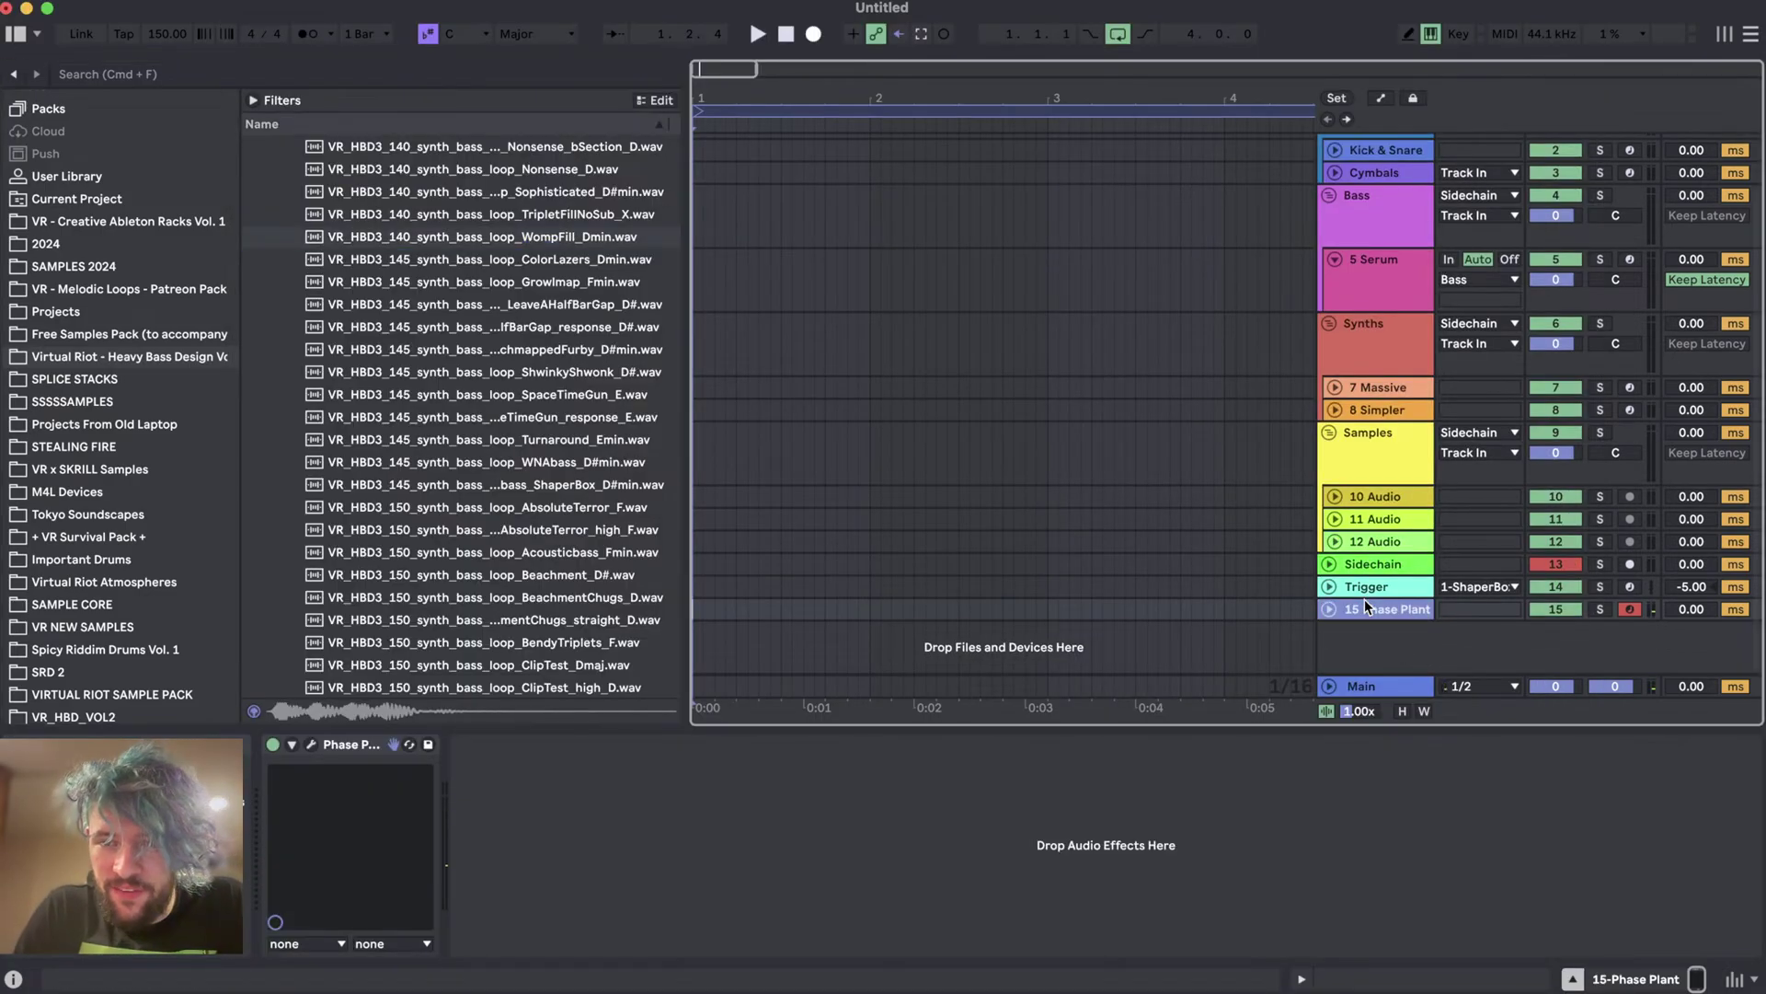
pyautogui.click(1330, 609)
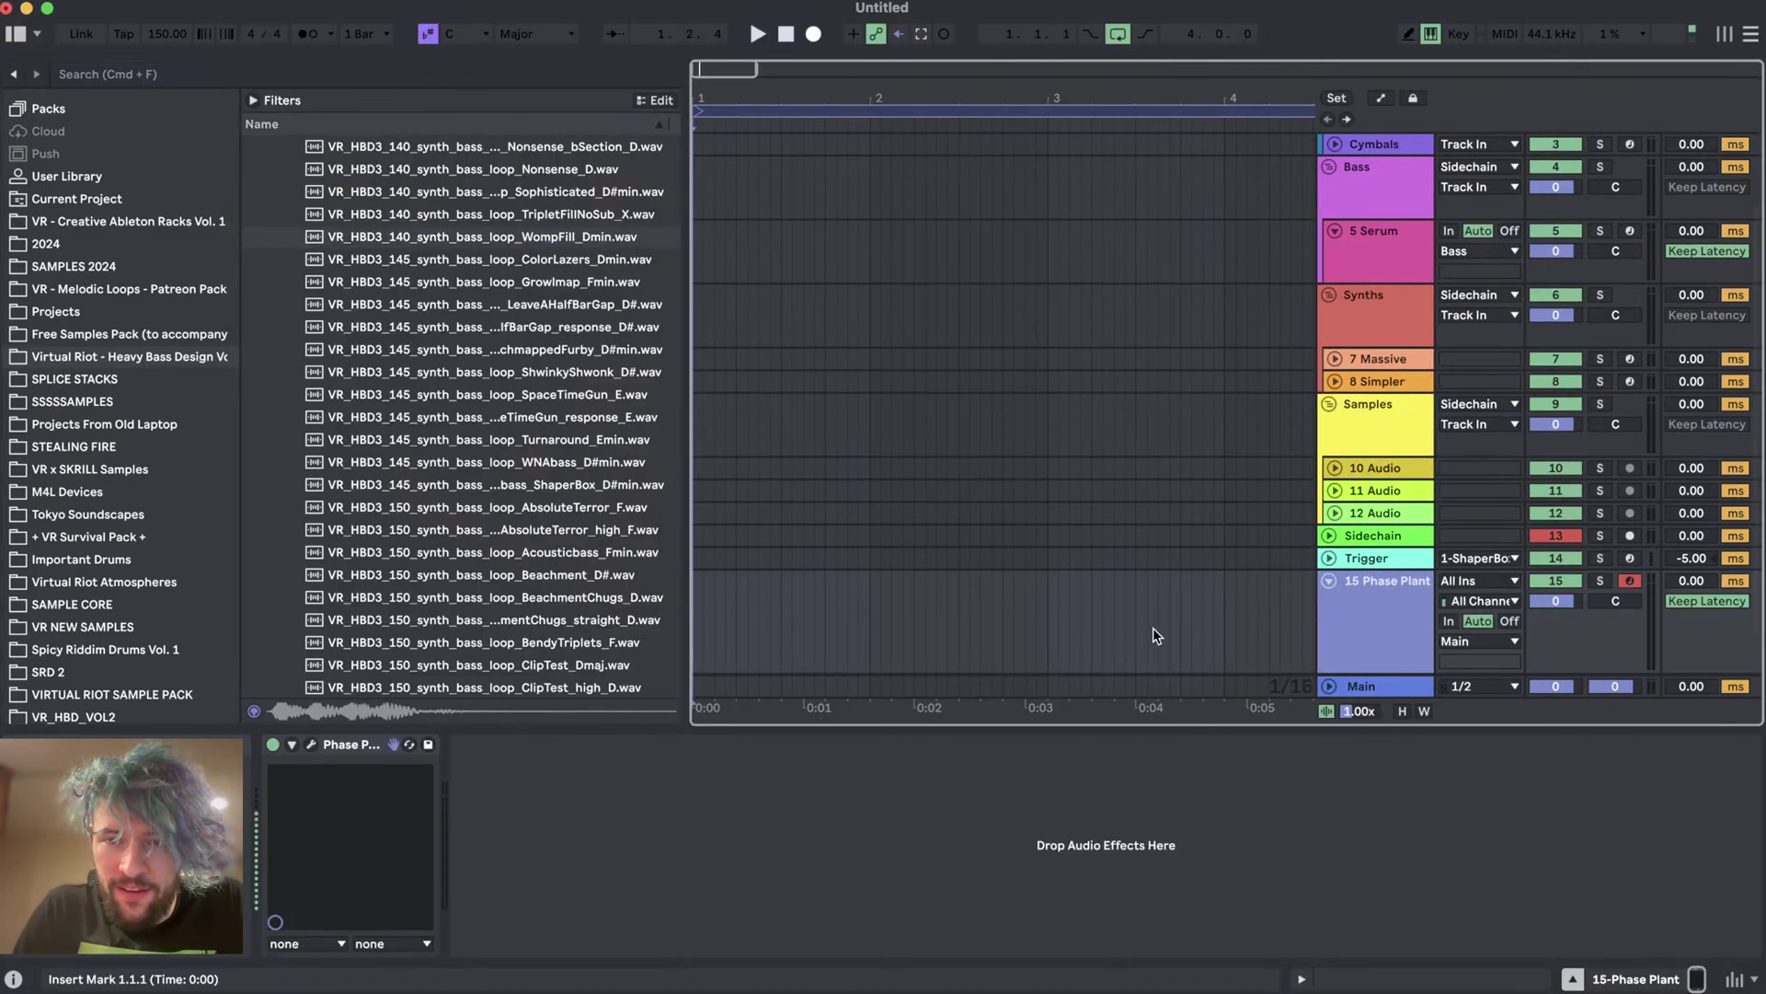
pyautogui.click(310, 744)
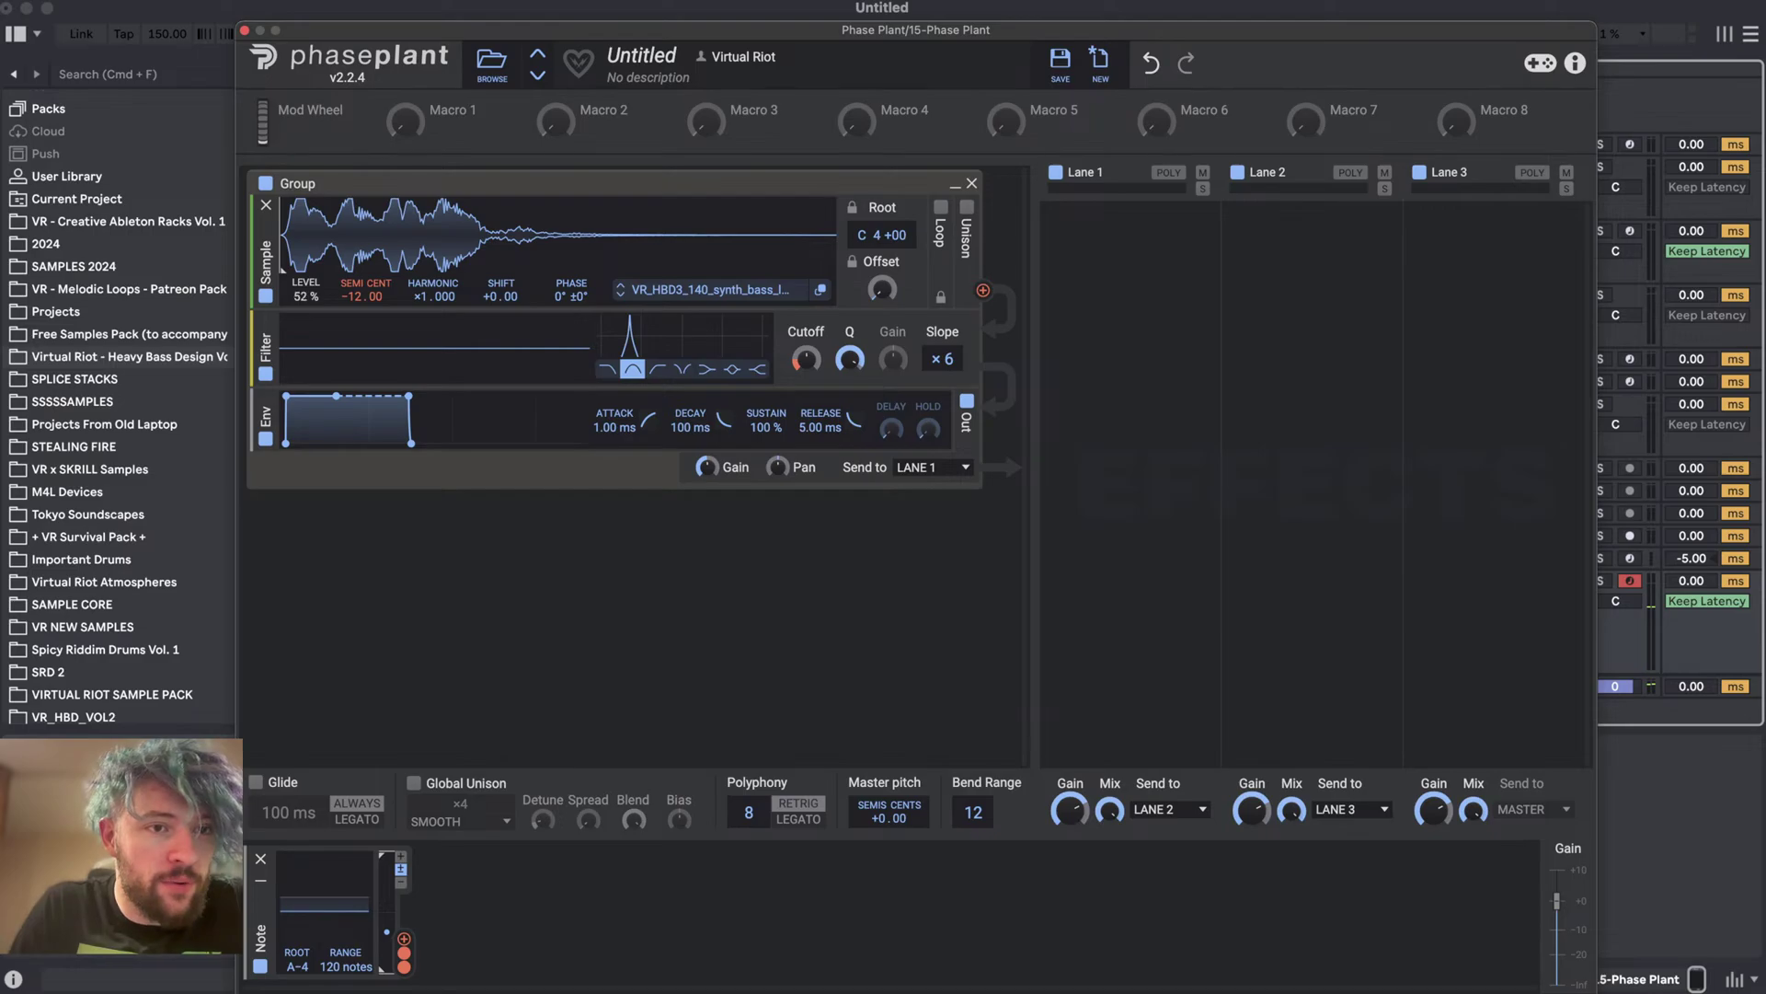
pyautogui.click(245, 31)
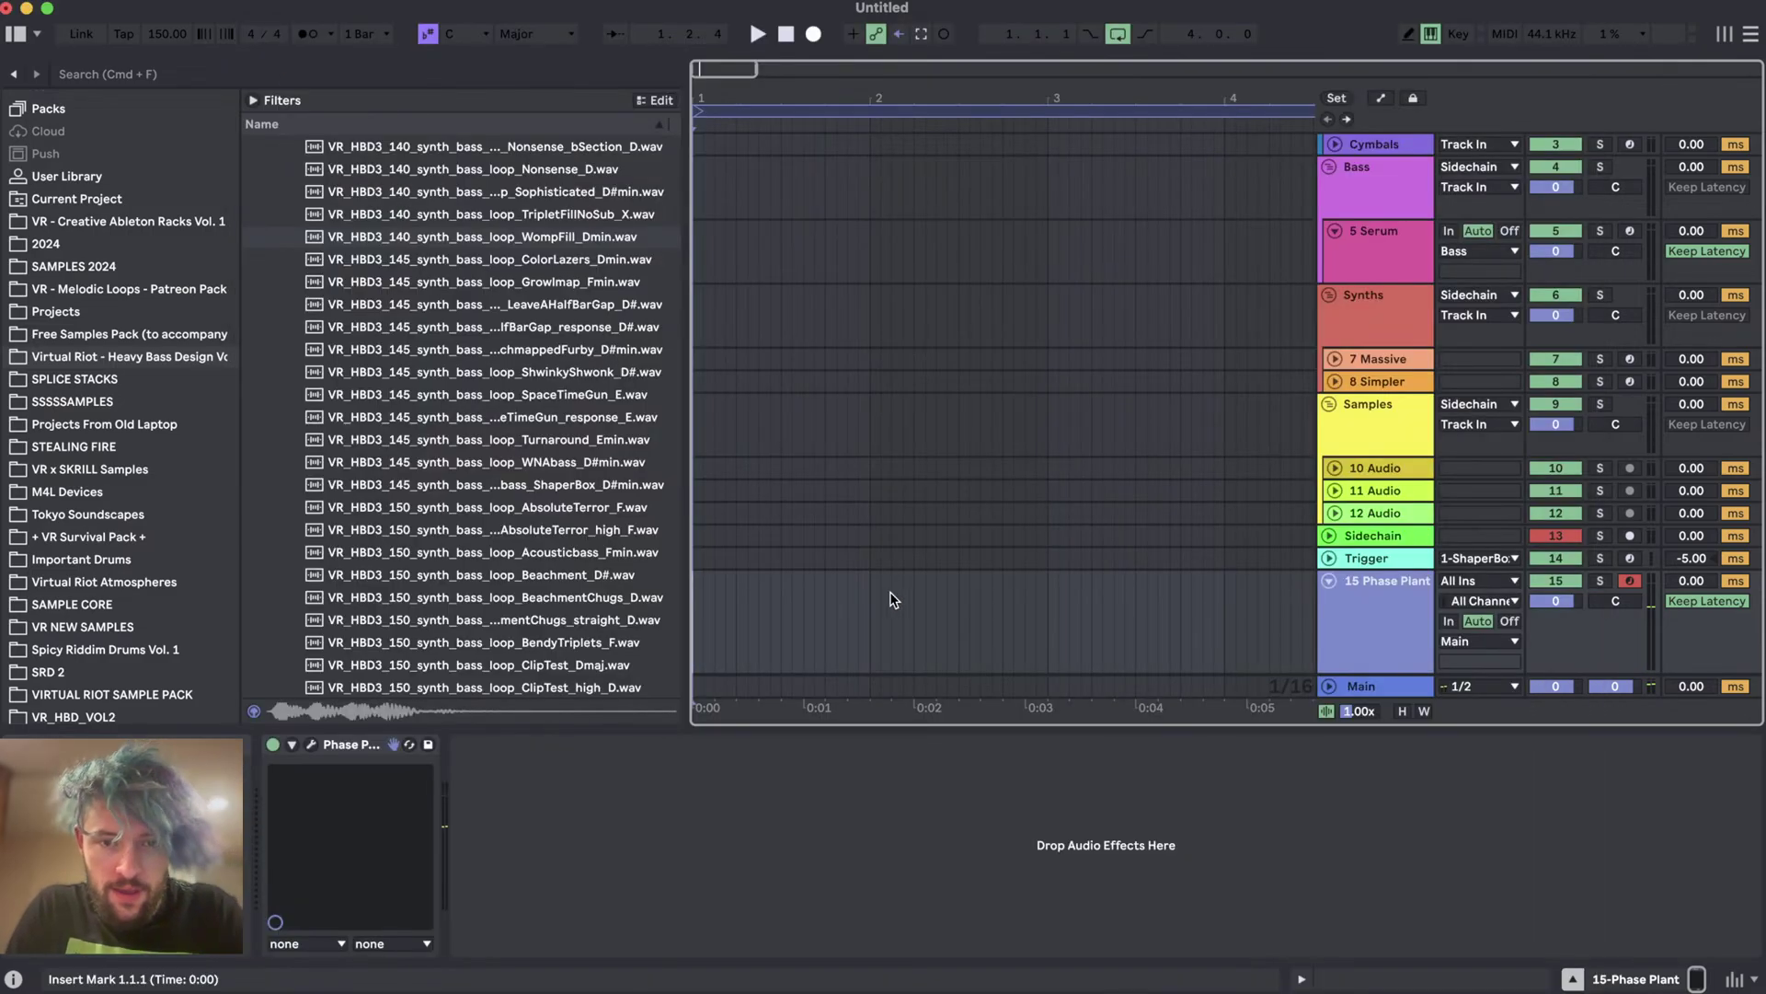
# - Create a two-bar MIDI clip on the Phase Plant track and place a one-bar F1 note at its start
pyautogui.moveTo(1049, 612); pyautogui.dragTo(695, 612)
pyautogui.hotkey('ctrl', 'shift', 'm')
pyautogui.doubleClick(783, 607)
pyautogui.scroll(-10, 783, 586)
pyautogui.doubleClick(775, 704)
pyautogui.moveTo(765, 704); pyautogui.dragTo(1247, 710)
pyautogui.scroll(1, 1076, 726)
pyautogui.moveTo(1074, 737); pyautogui.dragTo(1072, 596)
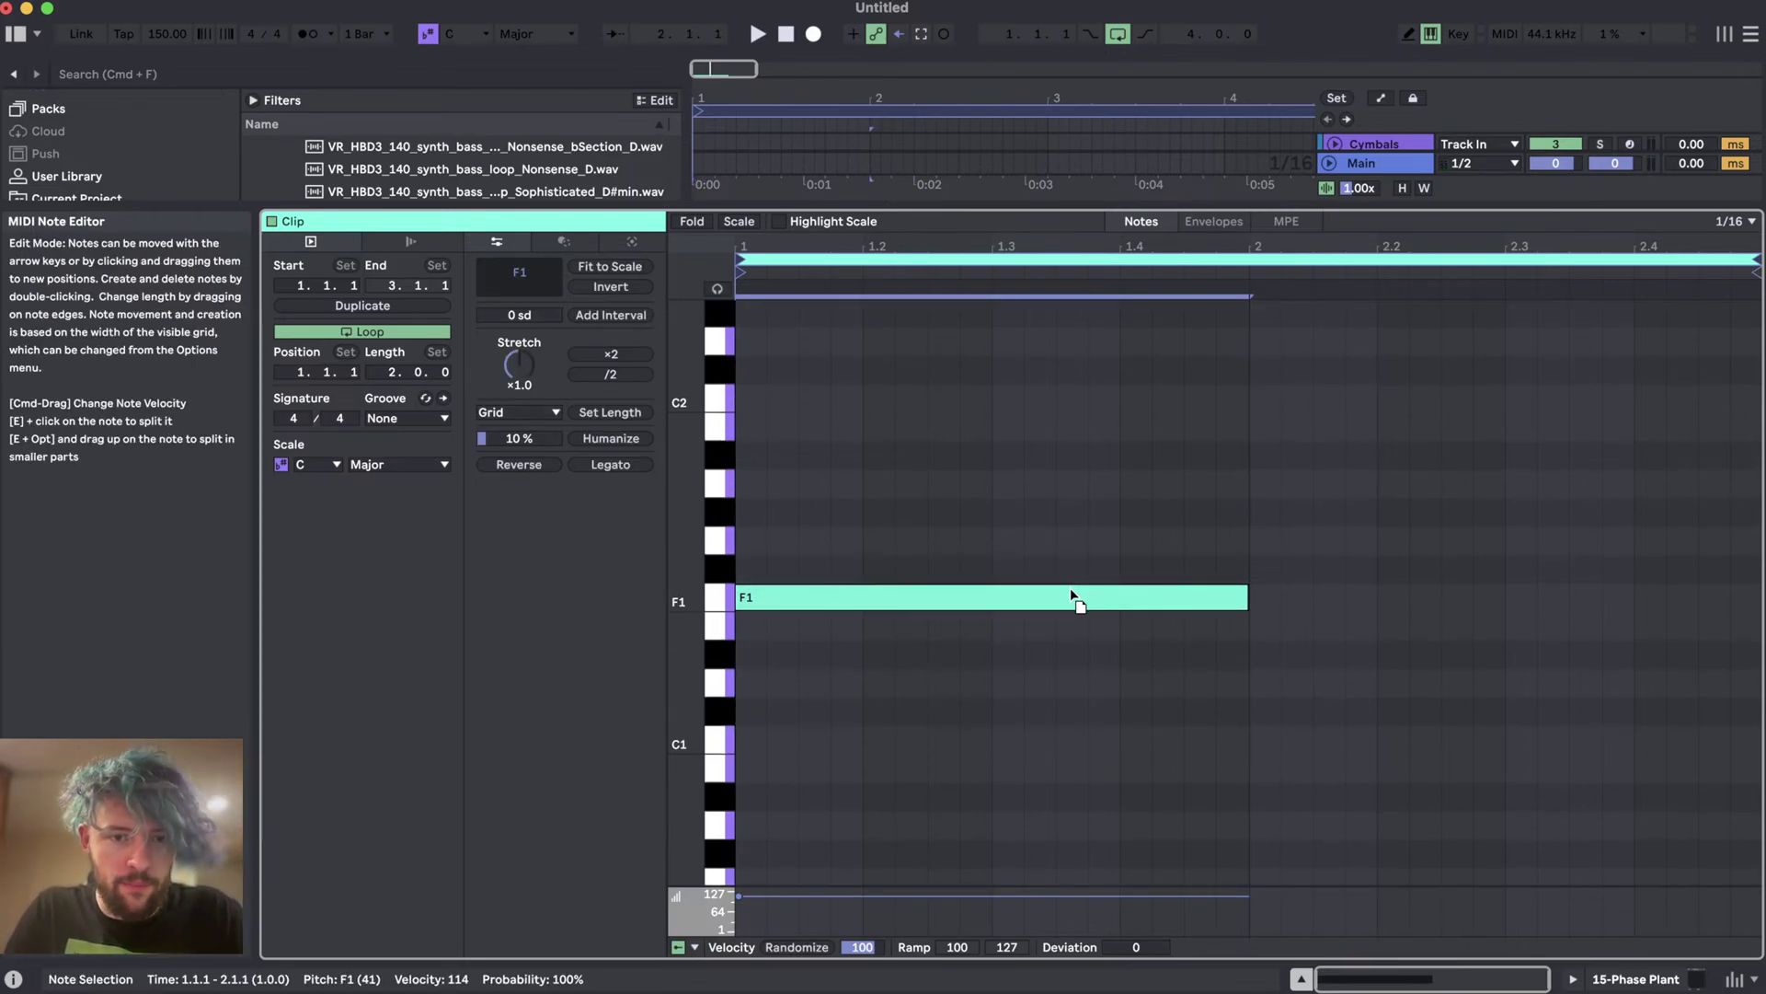
# - Stack one-bar copies of the note upward from C2 to A#3, including D#3, G3 and G#3
pyautogui.scroll(3, 1012, 736)
pyautogui.scroll(-1, 957, 837)
pyautogui.moveTo(920, 832); pyautogui.dragTo(920, 634)
pyautogui.scroll(2, 920, 644)
pyautogui.moveTo(871, 697); pyautogui.dragTo(880, 476)
pyautogui.scroll(3, 874, 488)
pyautogui.moveTo(789, 698); pyautogui.dragTo(799, 502)
pyautogui.scroll(4, 788, 497)
pyautogui.moveTo(780, 685); pyautogui.dragTo(776, 478)
pyautogui.scroll(3, 782, 479)
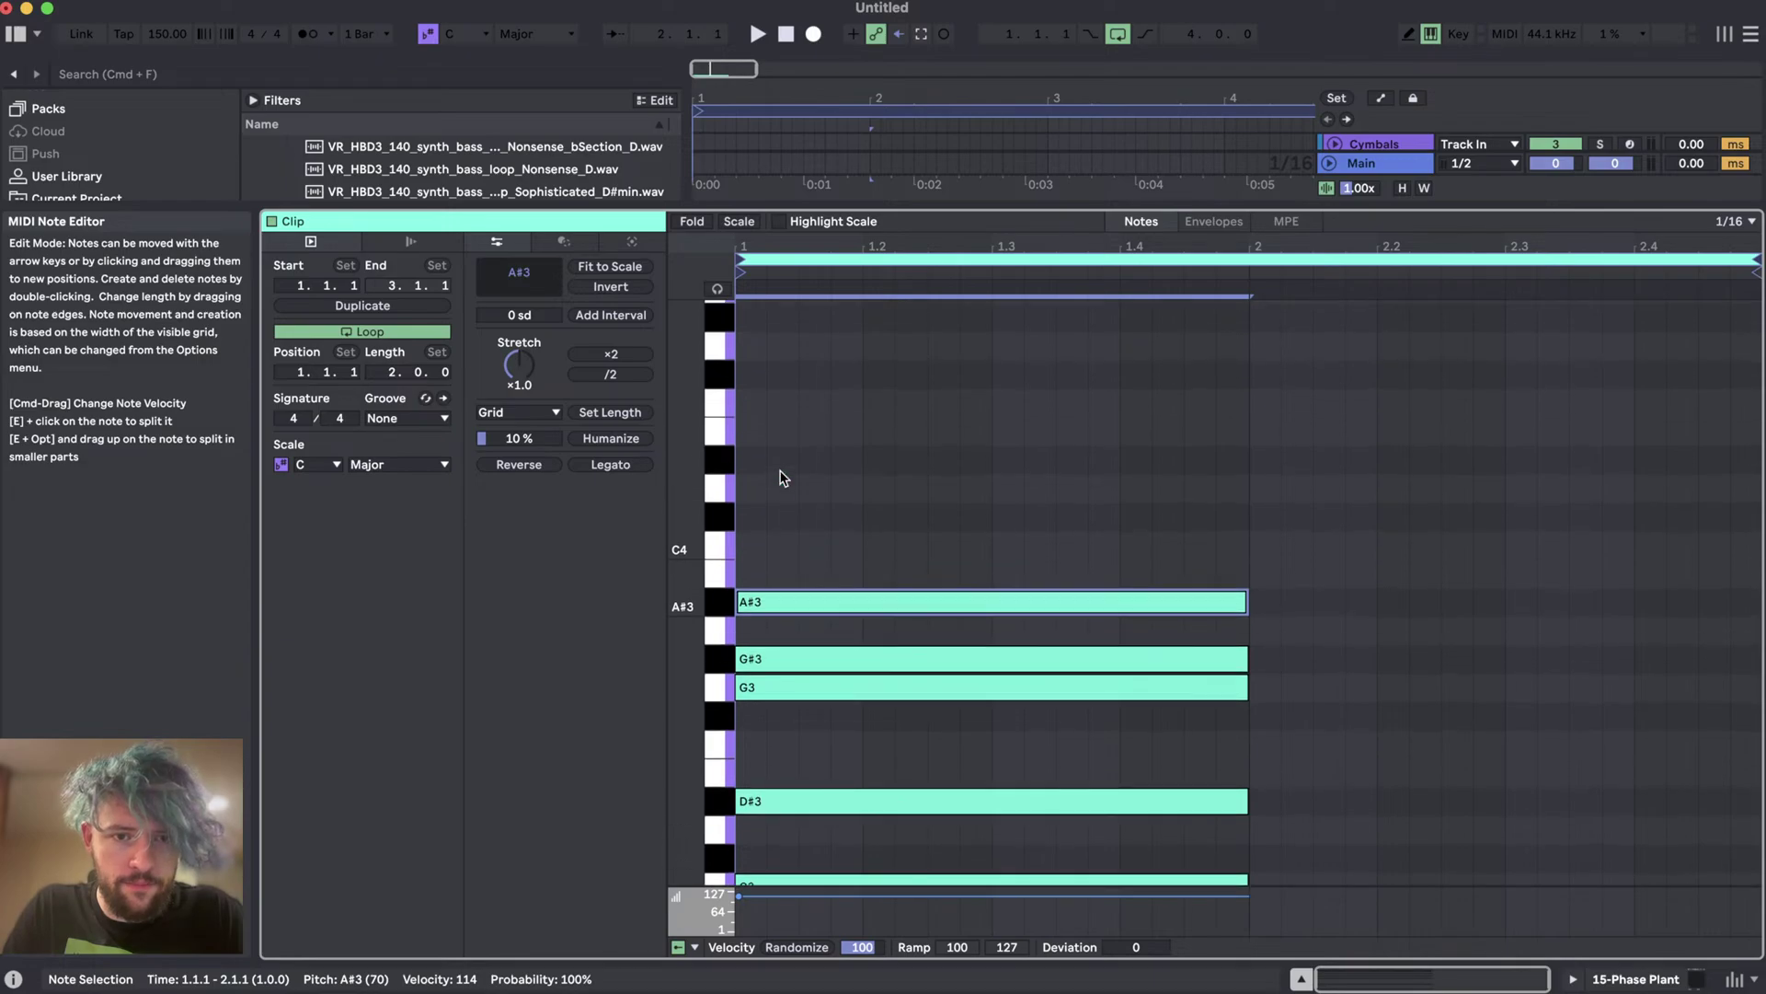
# - Extend the chord with higher one-bar copies from C4 up to G6, including D#5, G5, G#5, A#5, C6 and D#6
pyautogui.moveTo(776, 598); pyautogui.dragTo(781, 474)
pyautogui.scroll(3, 778, 456)
pyautogui.scroll(3, 781, 515)
pyautogui.moveTo(782, 615); pyautogui.dragTo(783, 520)
pyautogui.moveTo(783, 521); pyautogui.dragTo(785, 500)
pyautogui.scroll(4, 782, 487)
pyautogui.scroll(2, 782, 484)
pyautogui.moveTo(781, 664); pyautogui.dragTo(783, 382)
pyautogui.scroll(12, 782, 644)
pyautogui.moveTo(781, 736); pyautogui.dragTo(781, 388)
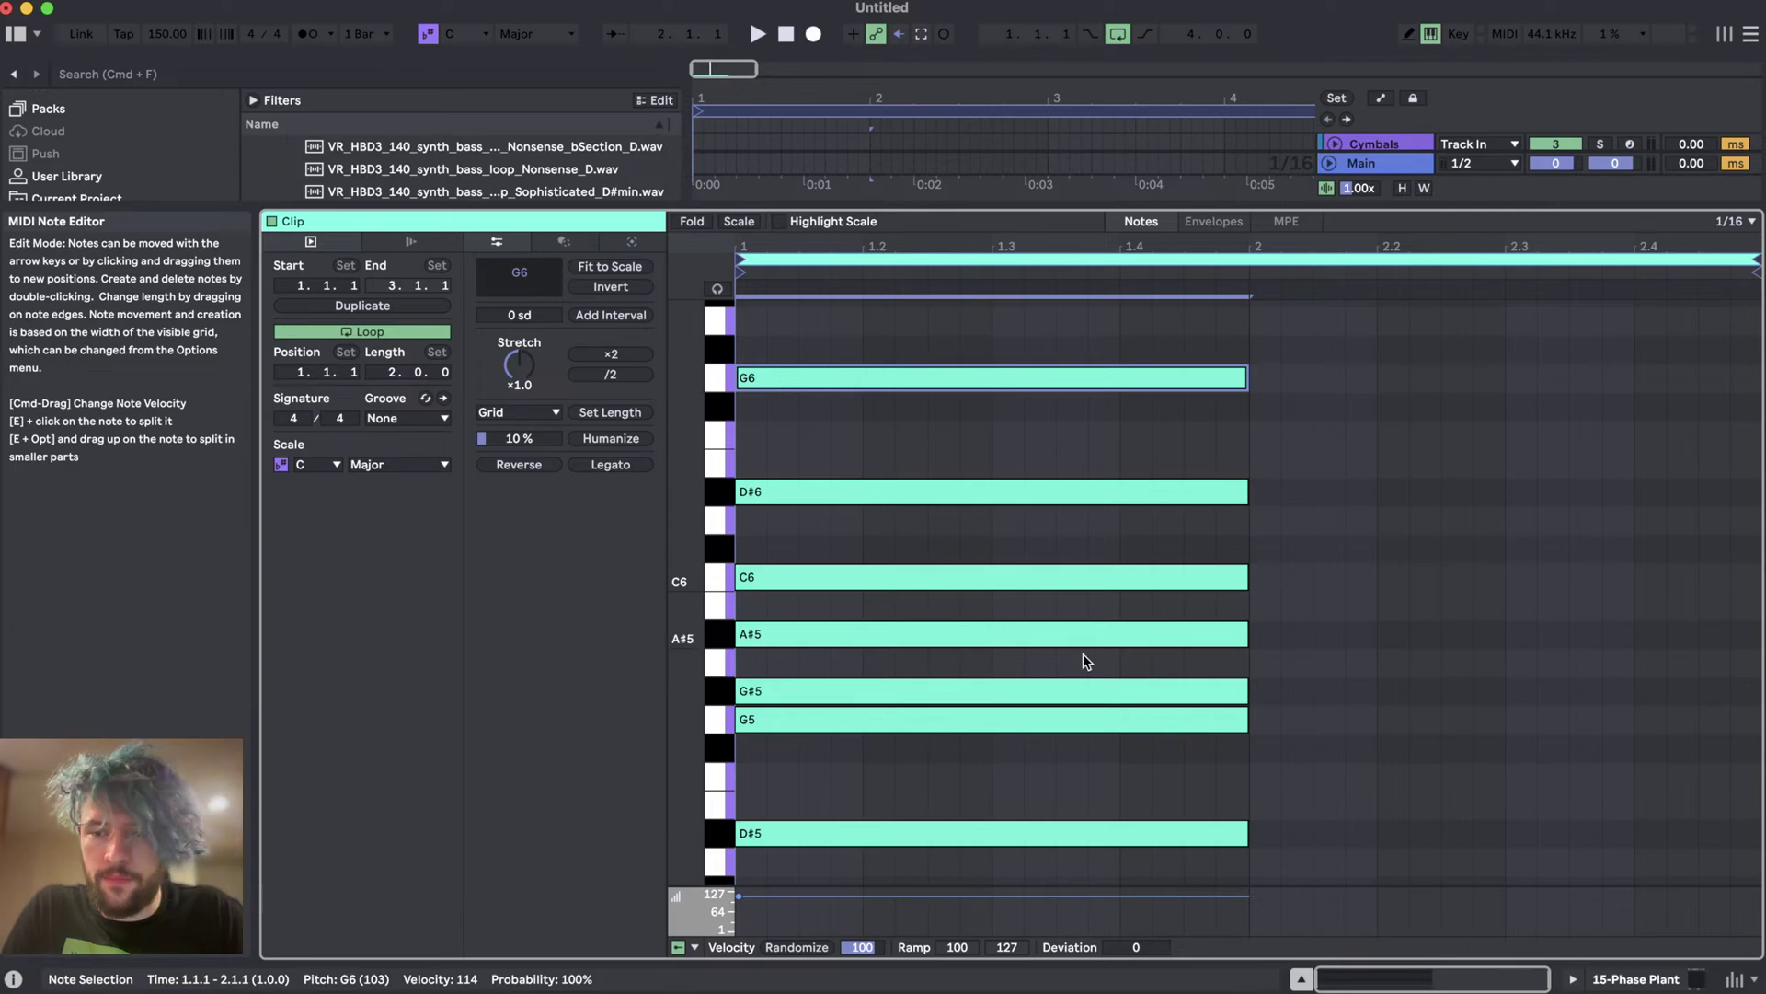
pyautogui.moveTo(685, 589); pyautogui.dragTo(644, 590)
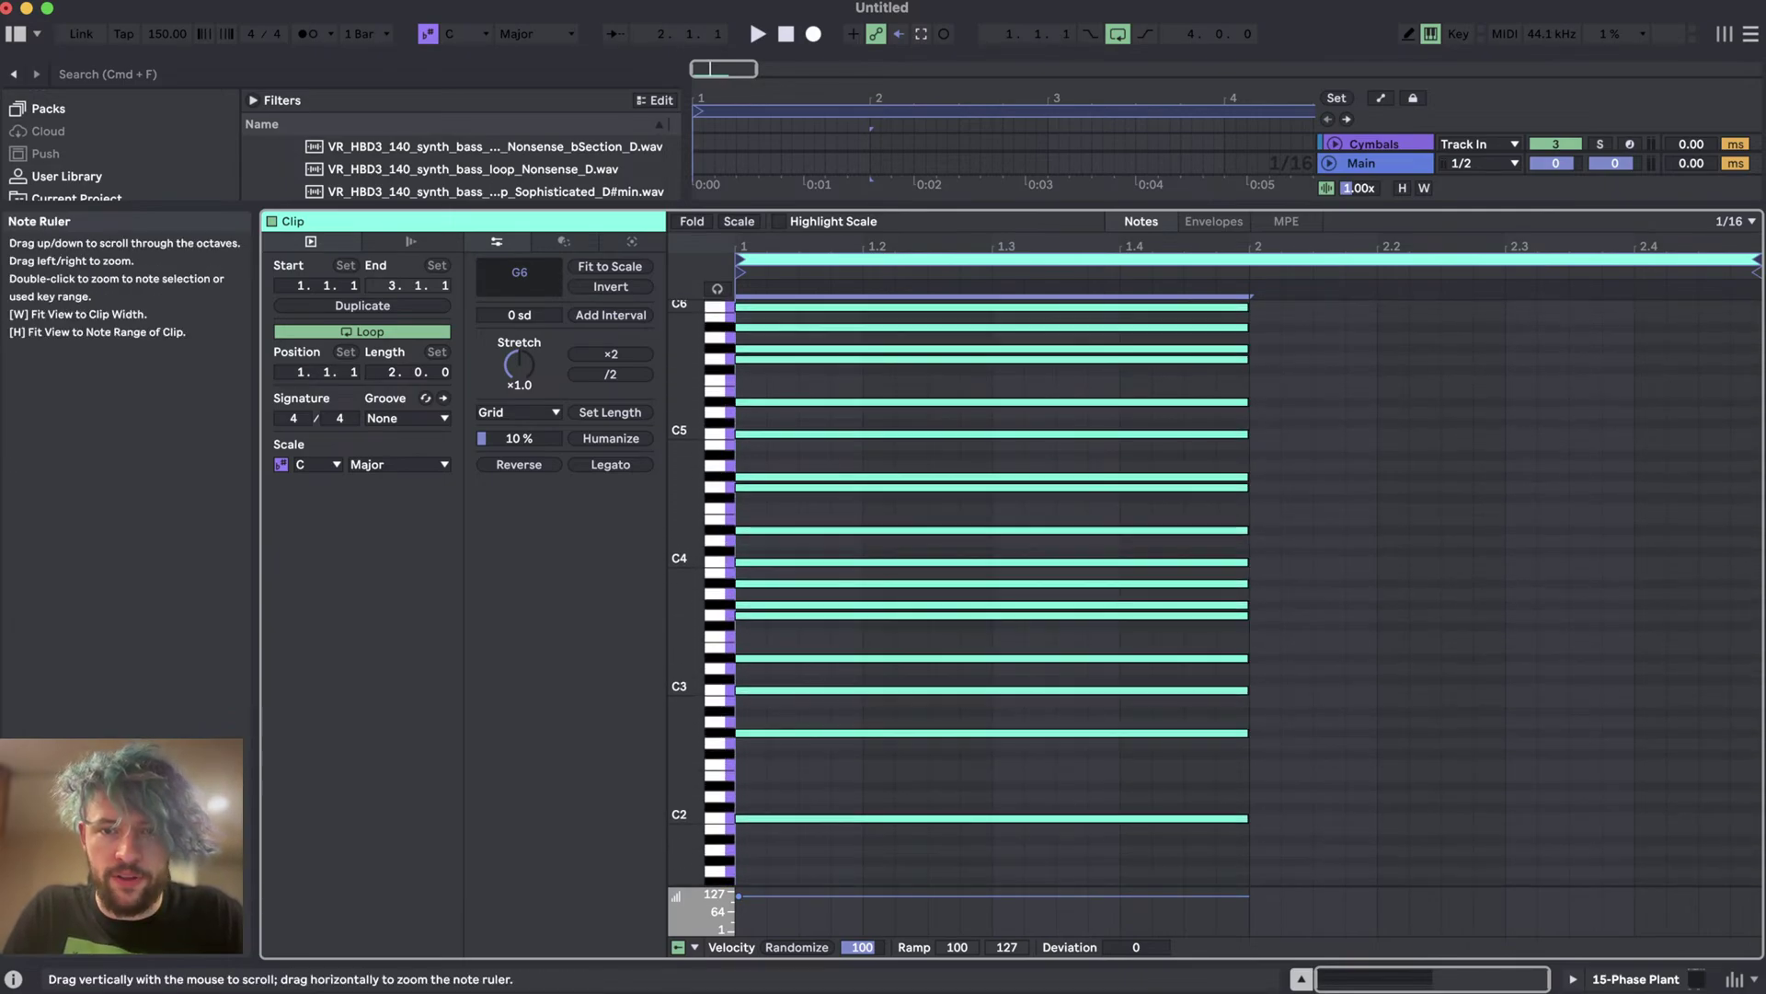
# - Raise the Phase Plant patch's polyphony to 38 voices and set the sample level to 59%
pyautogui.click(1615, 979)
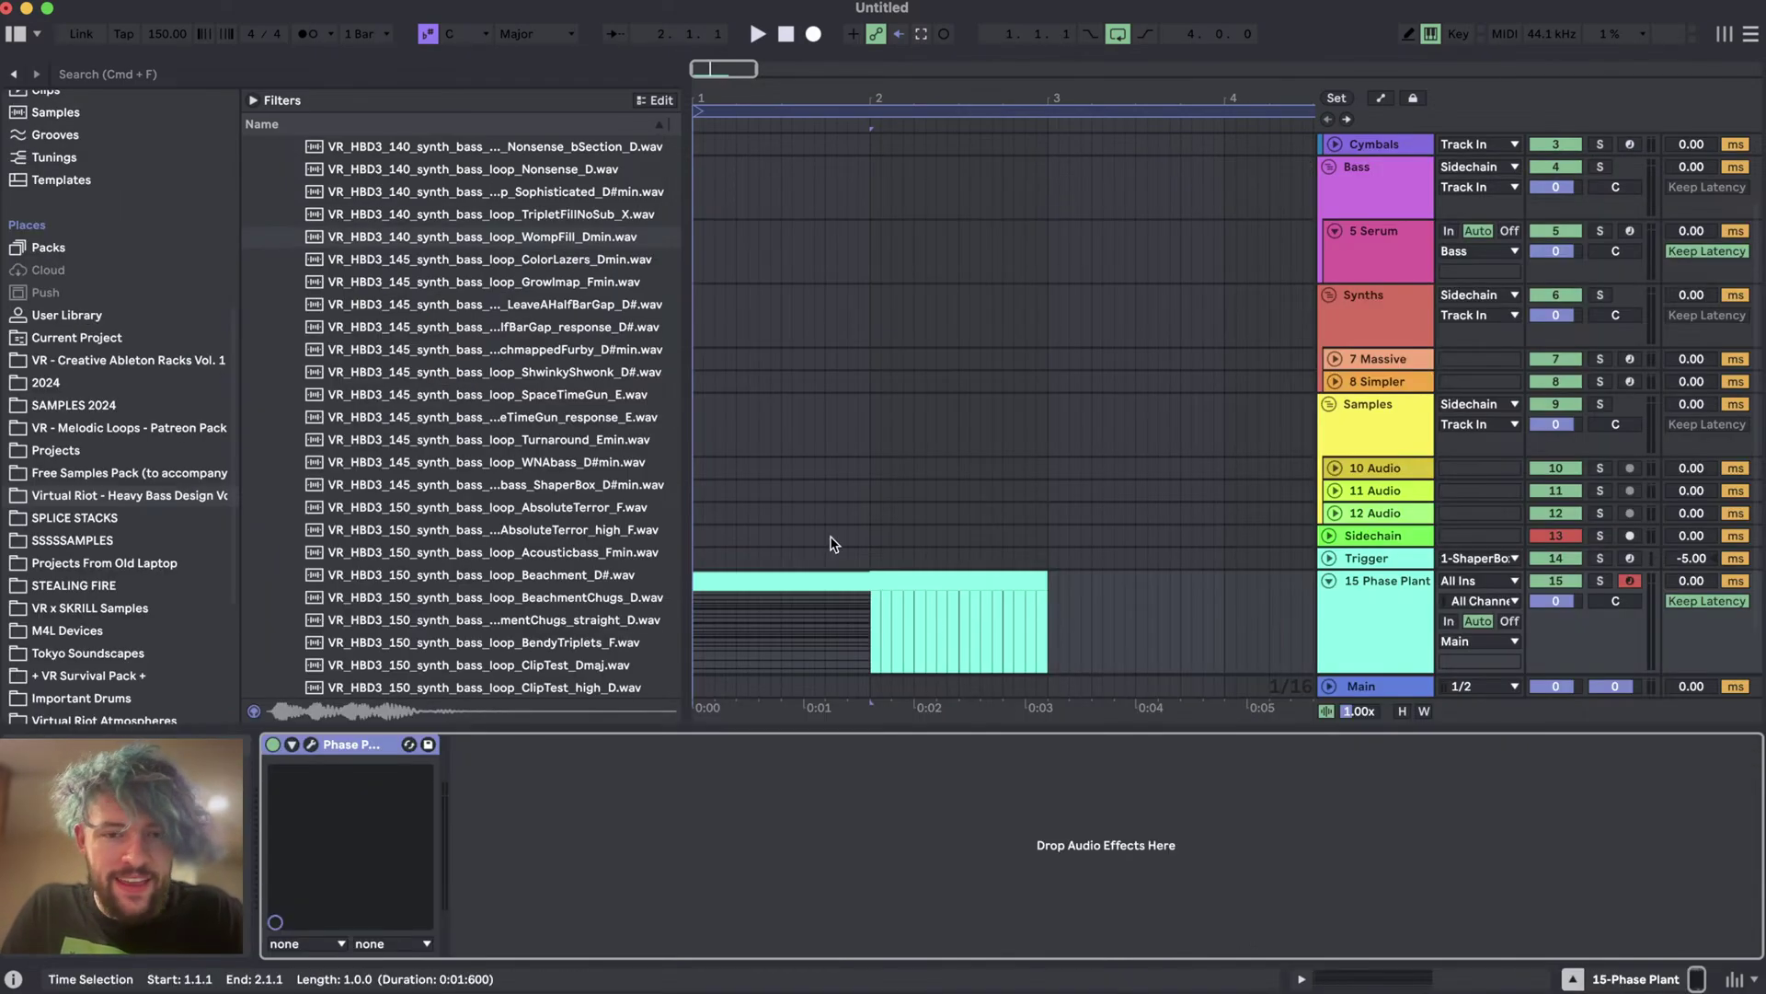
pyautogui.click(312, 744)
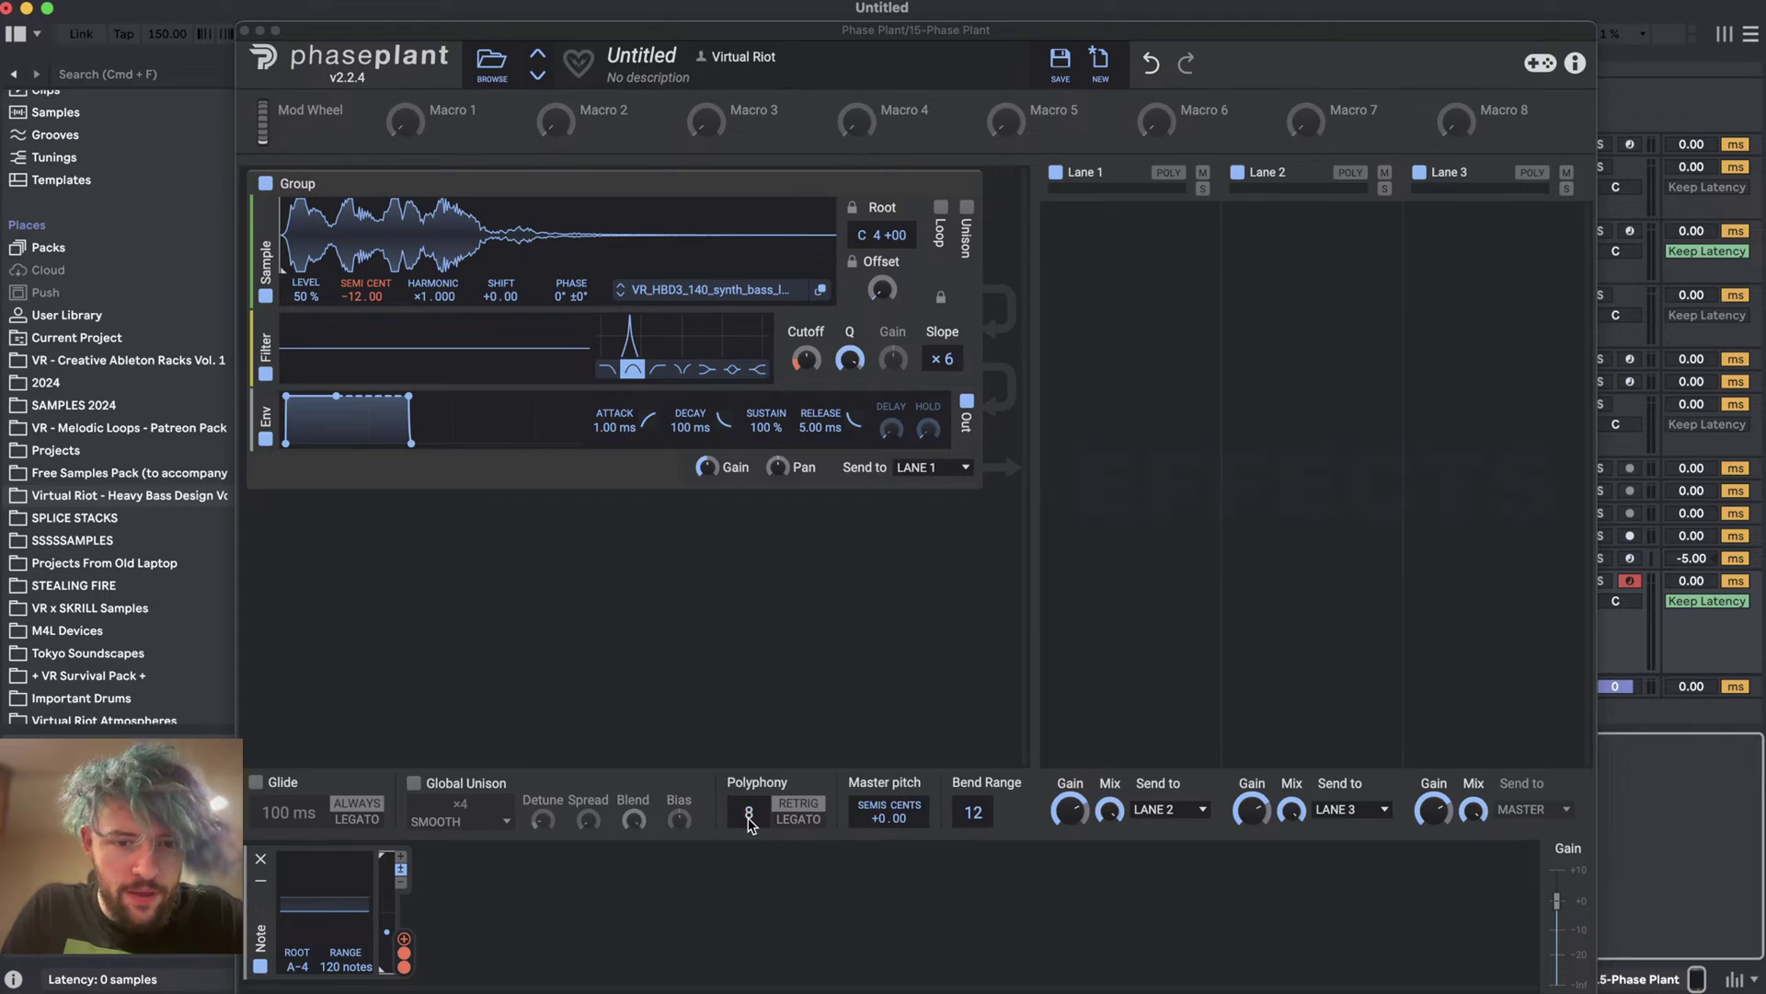
pyautogui.moveTo(748, 821); pyautogui.dragTo(748, 796)
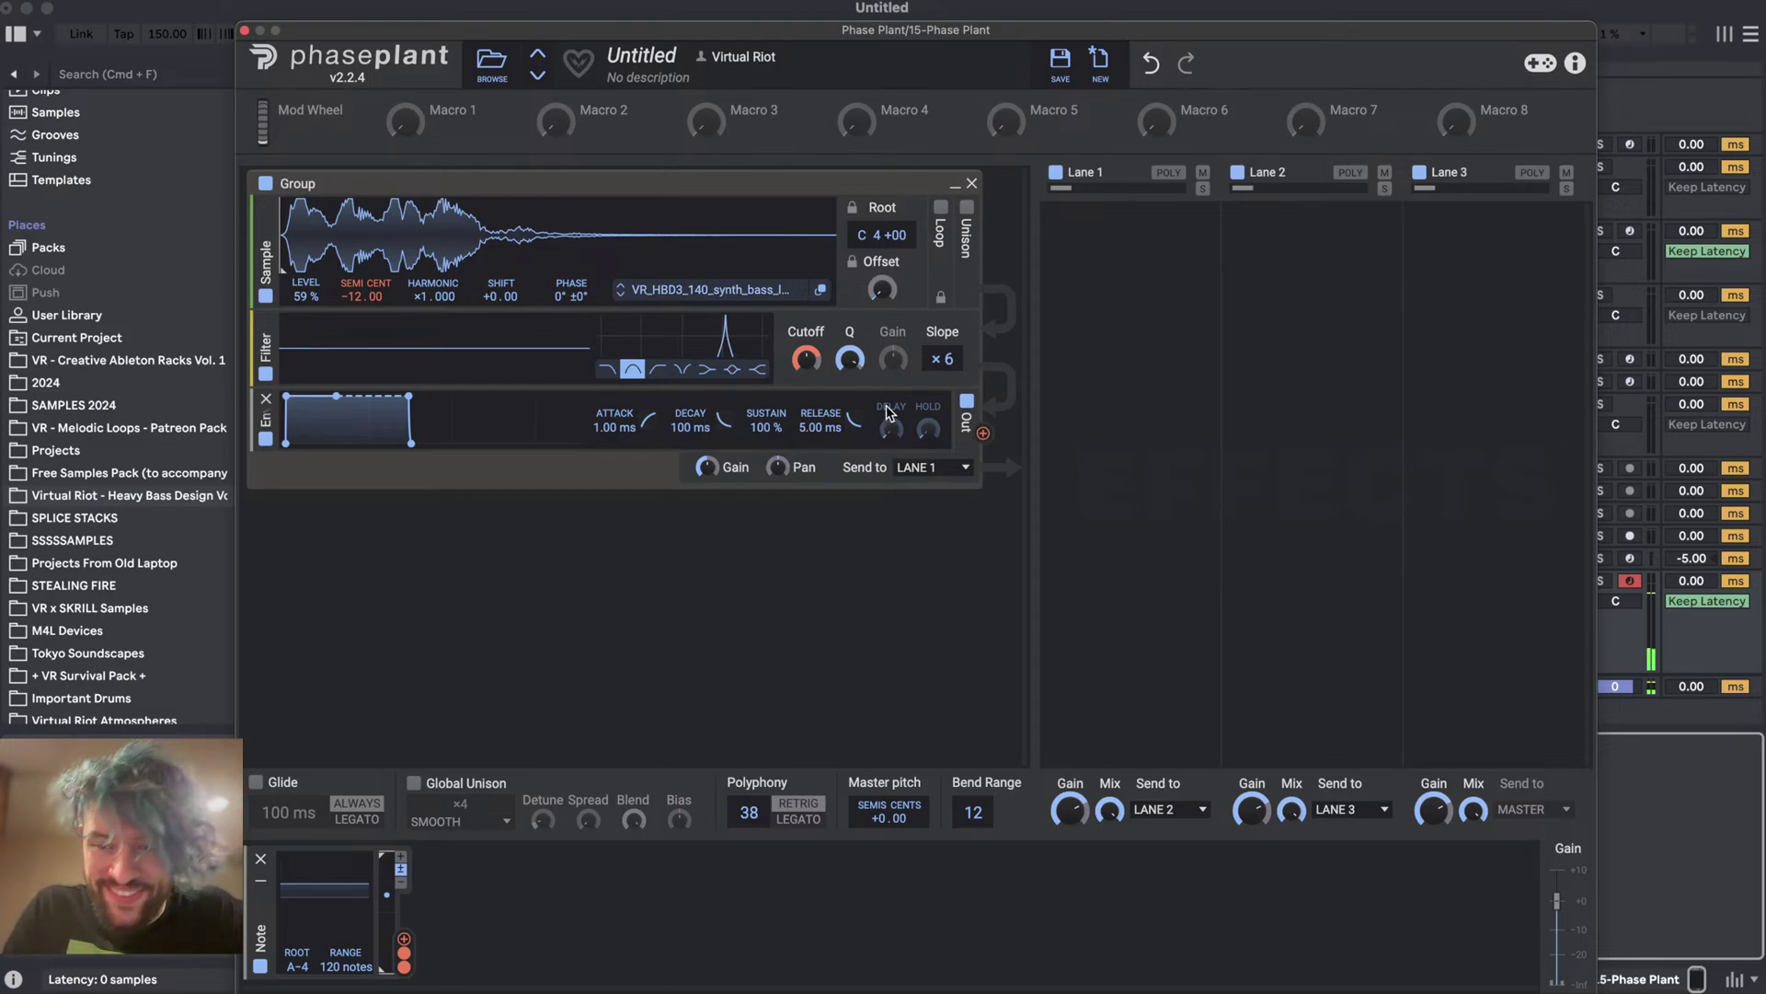
# - Reposition the plug-in window and add an Audio Follower modulator on the master signal with +13.56 dB gain
pyautogui.moveTo(878, 35); pyautogui.dragTo(810, 9)
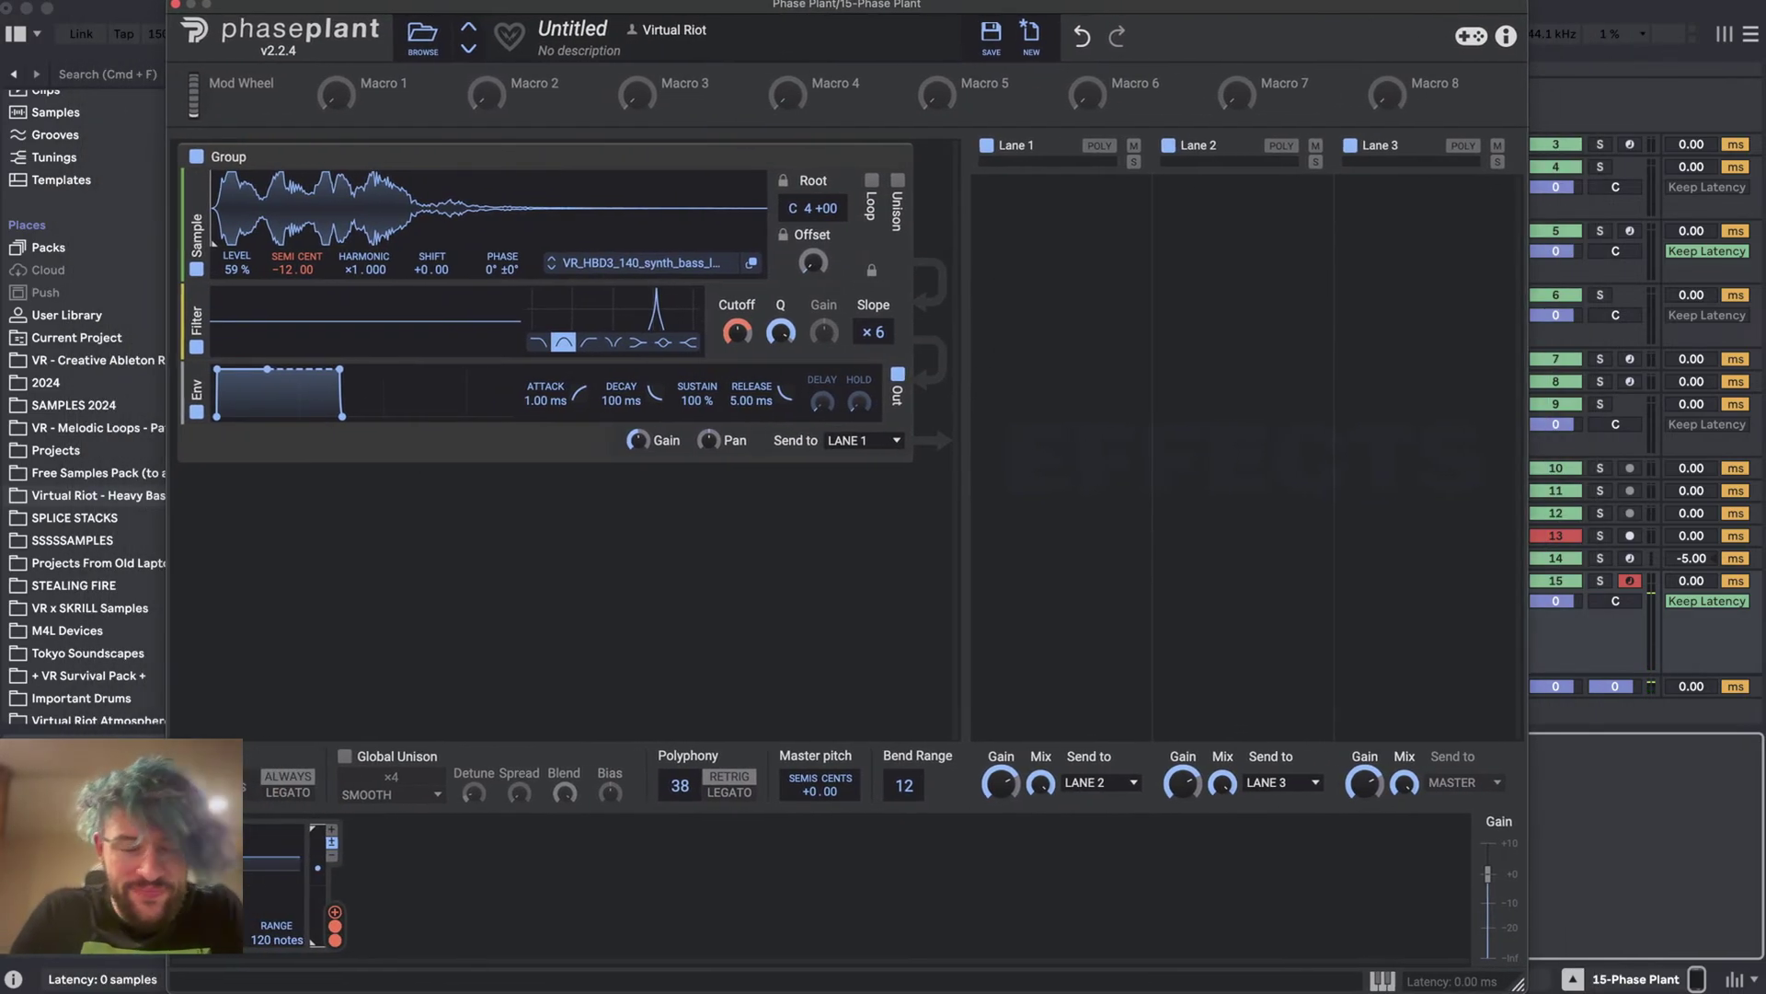
pyautogui.click(434, 895)
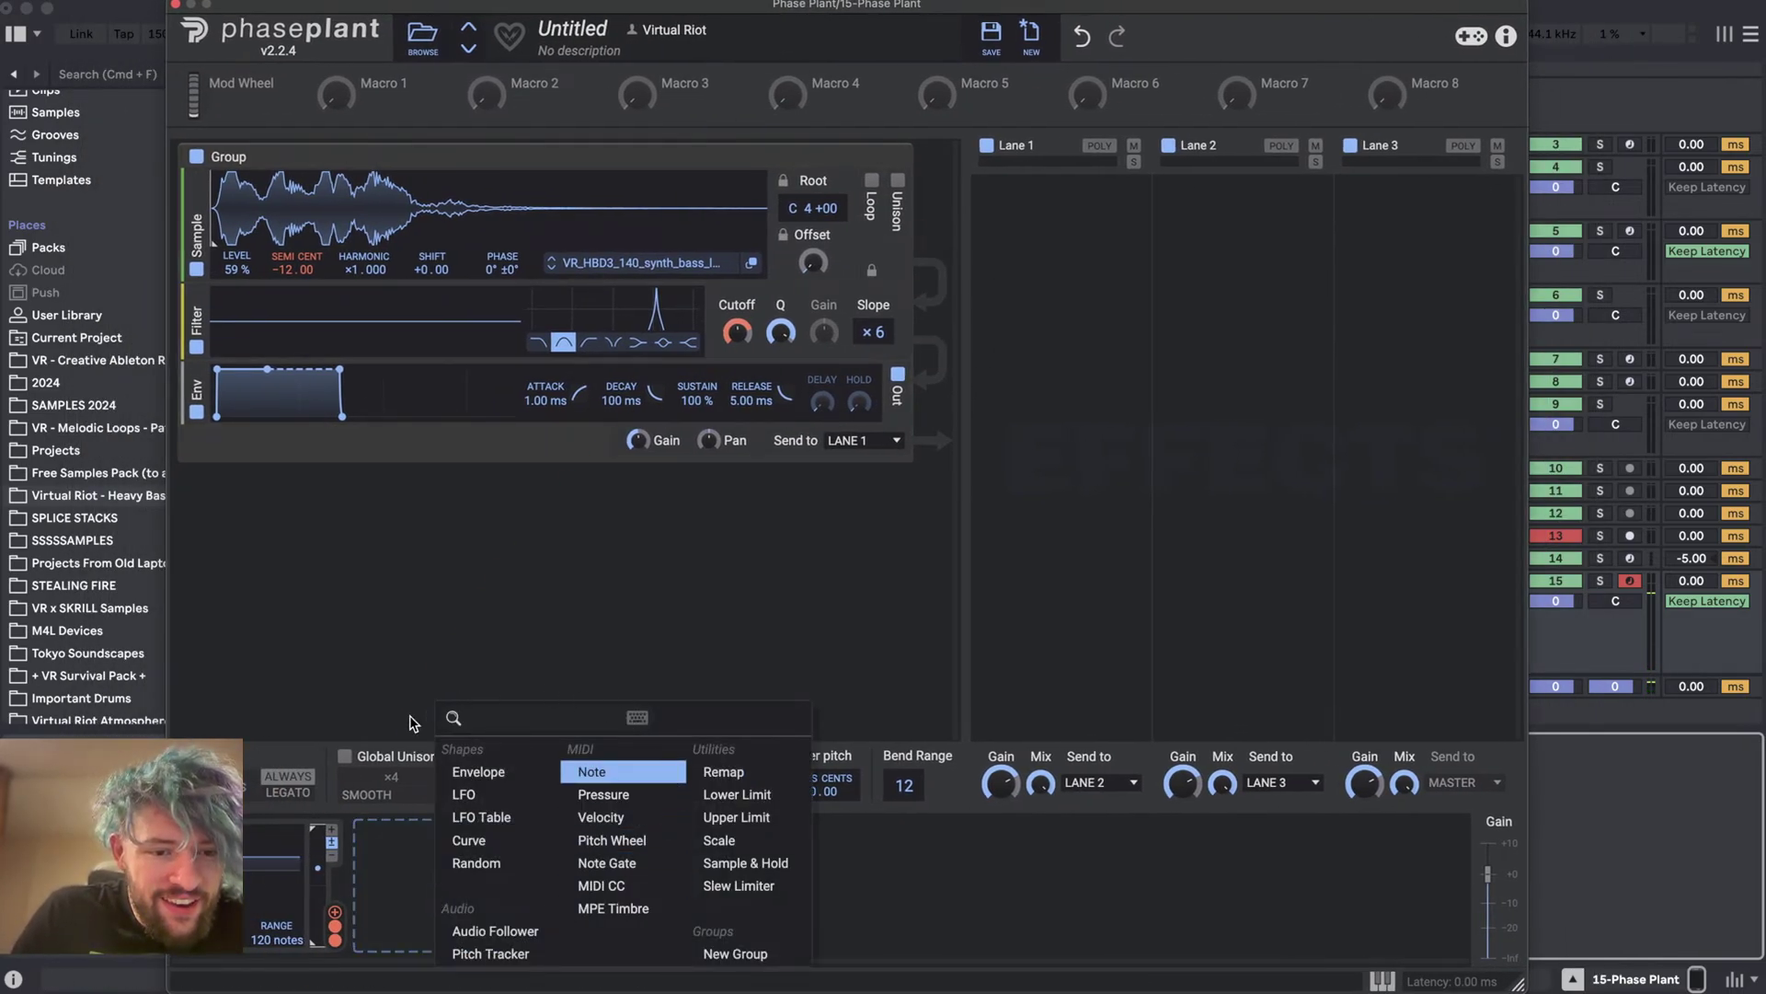
pyautogui.click(516, 931)
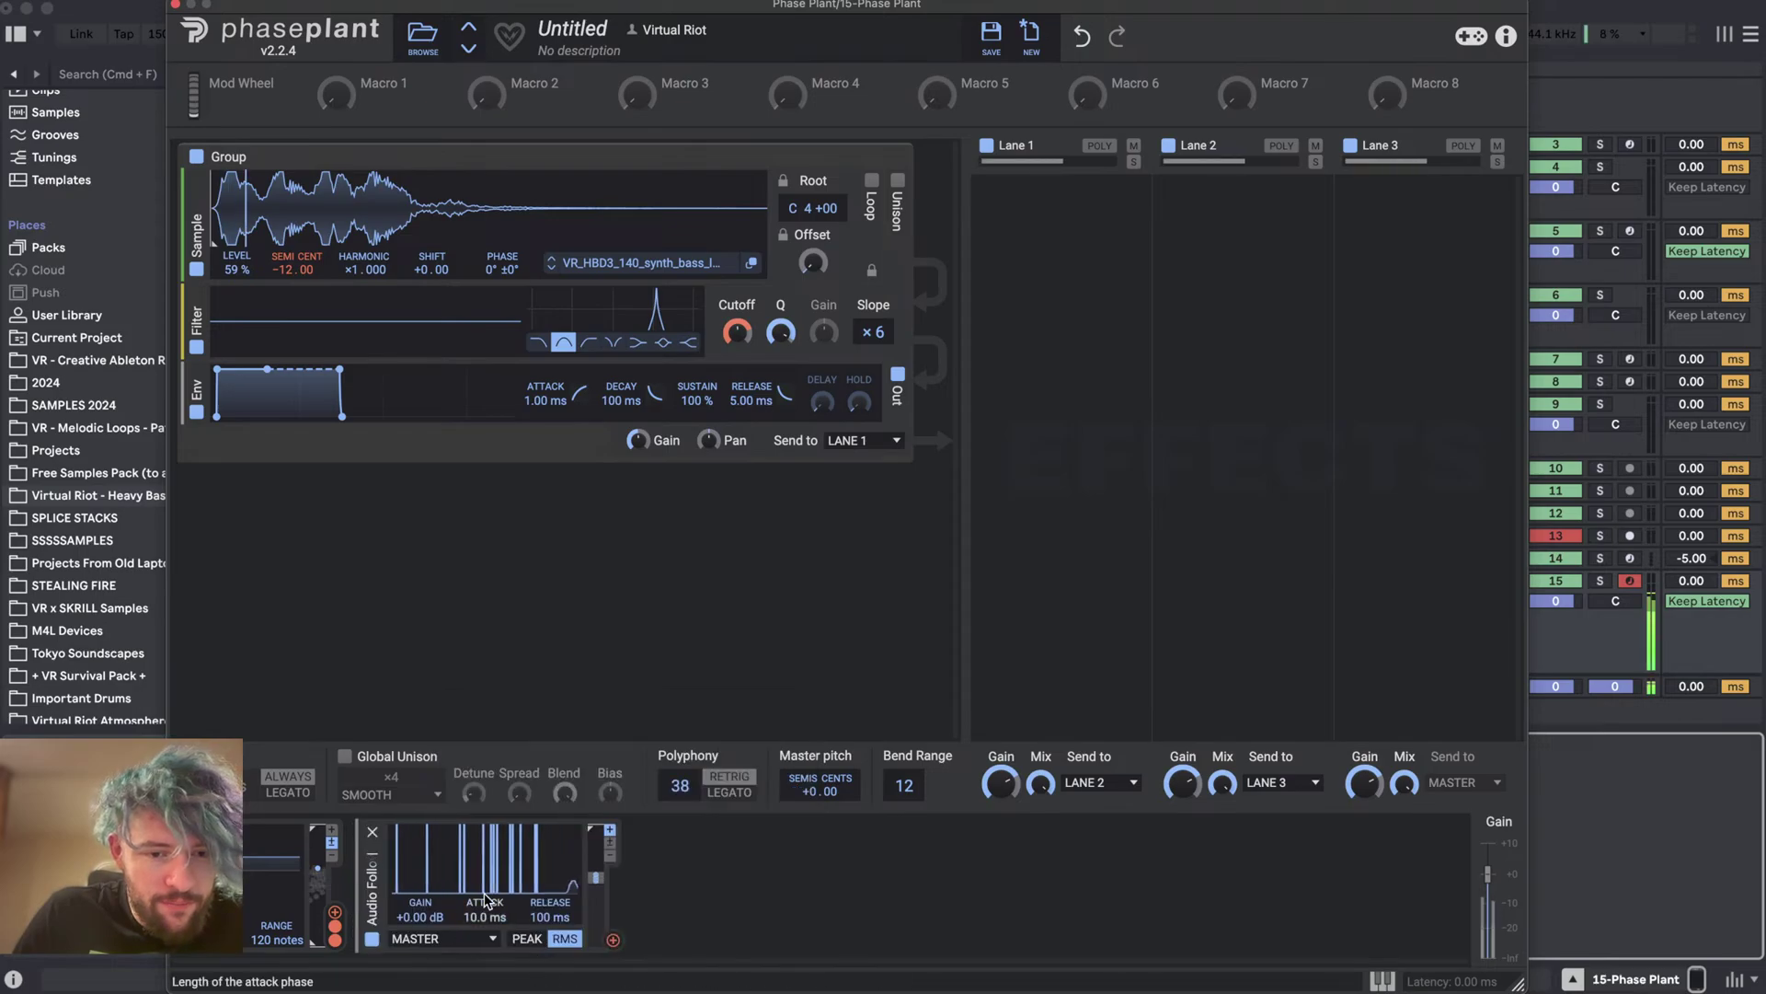
pyautogui.moveTo(420, 916); pyautogui.dragTo(420, 920)
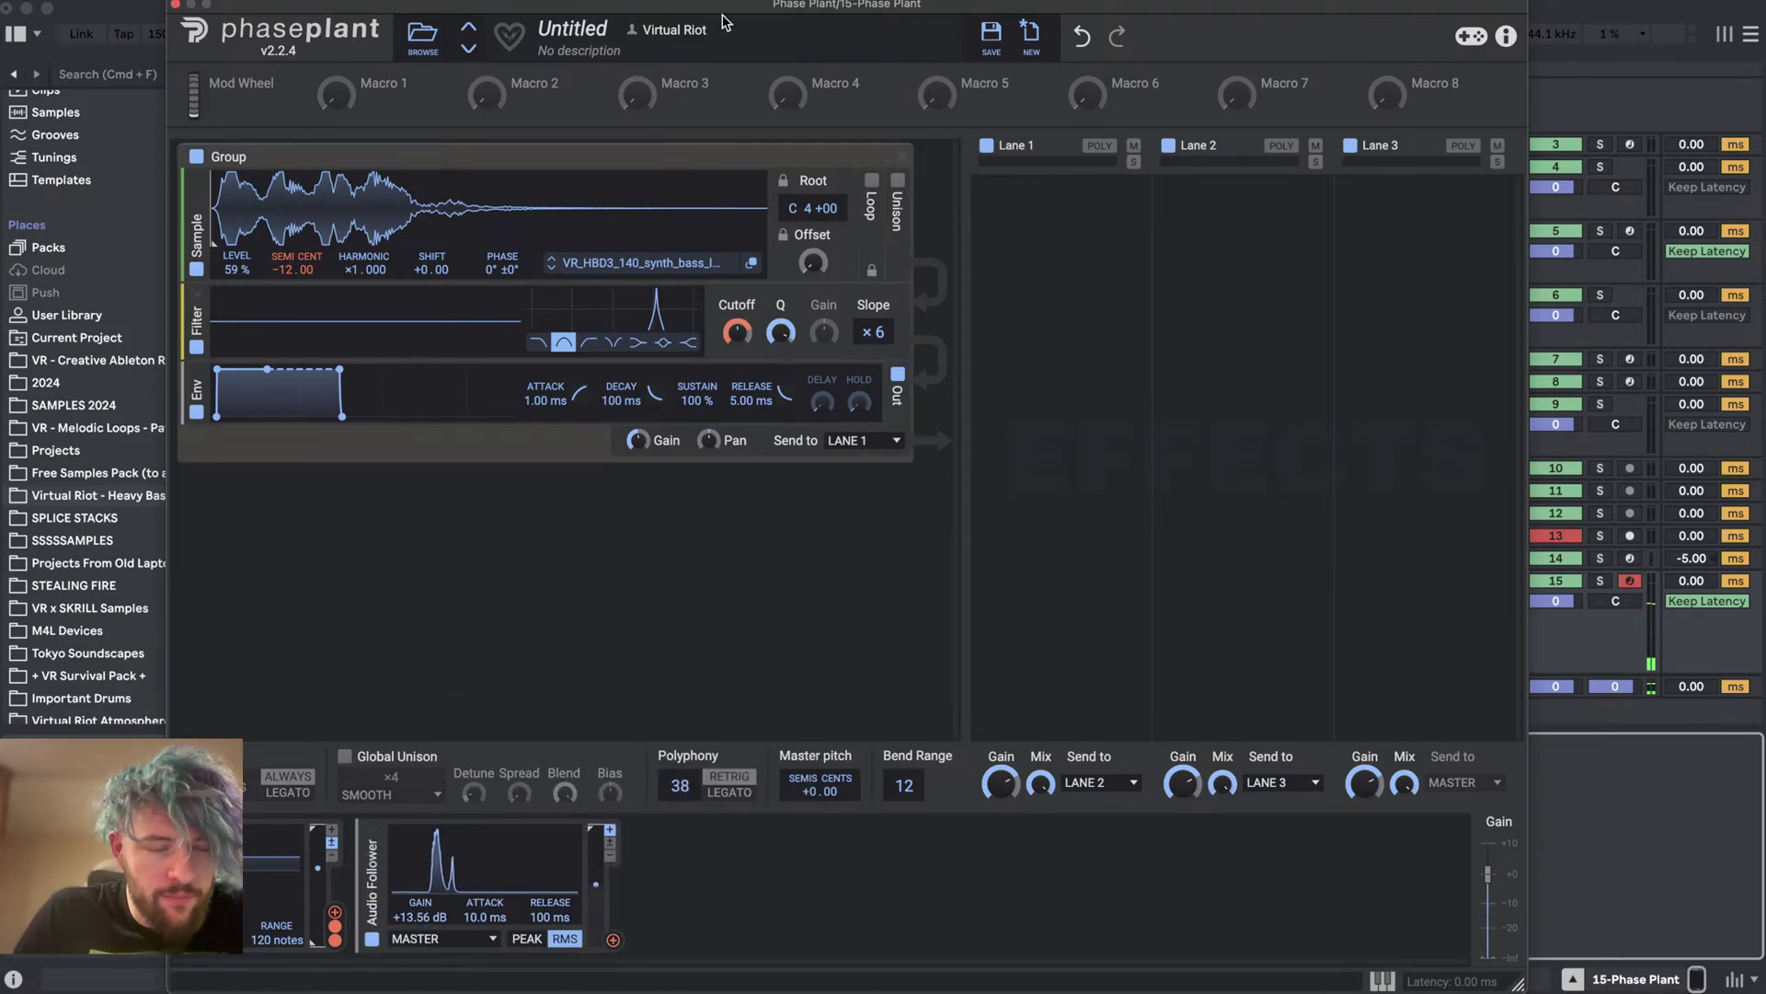
# - Assign the Audio Follower to the filter's Q with an amount of about +58%
pyautogui.click(614, 939)
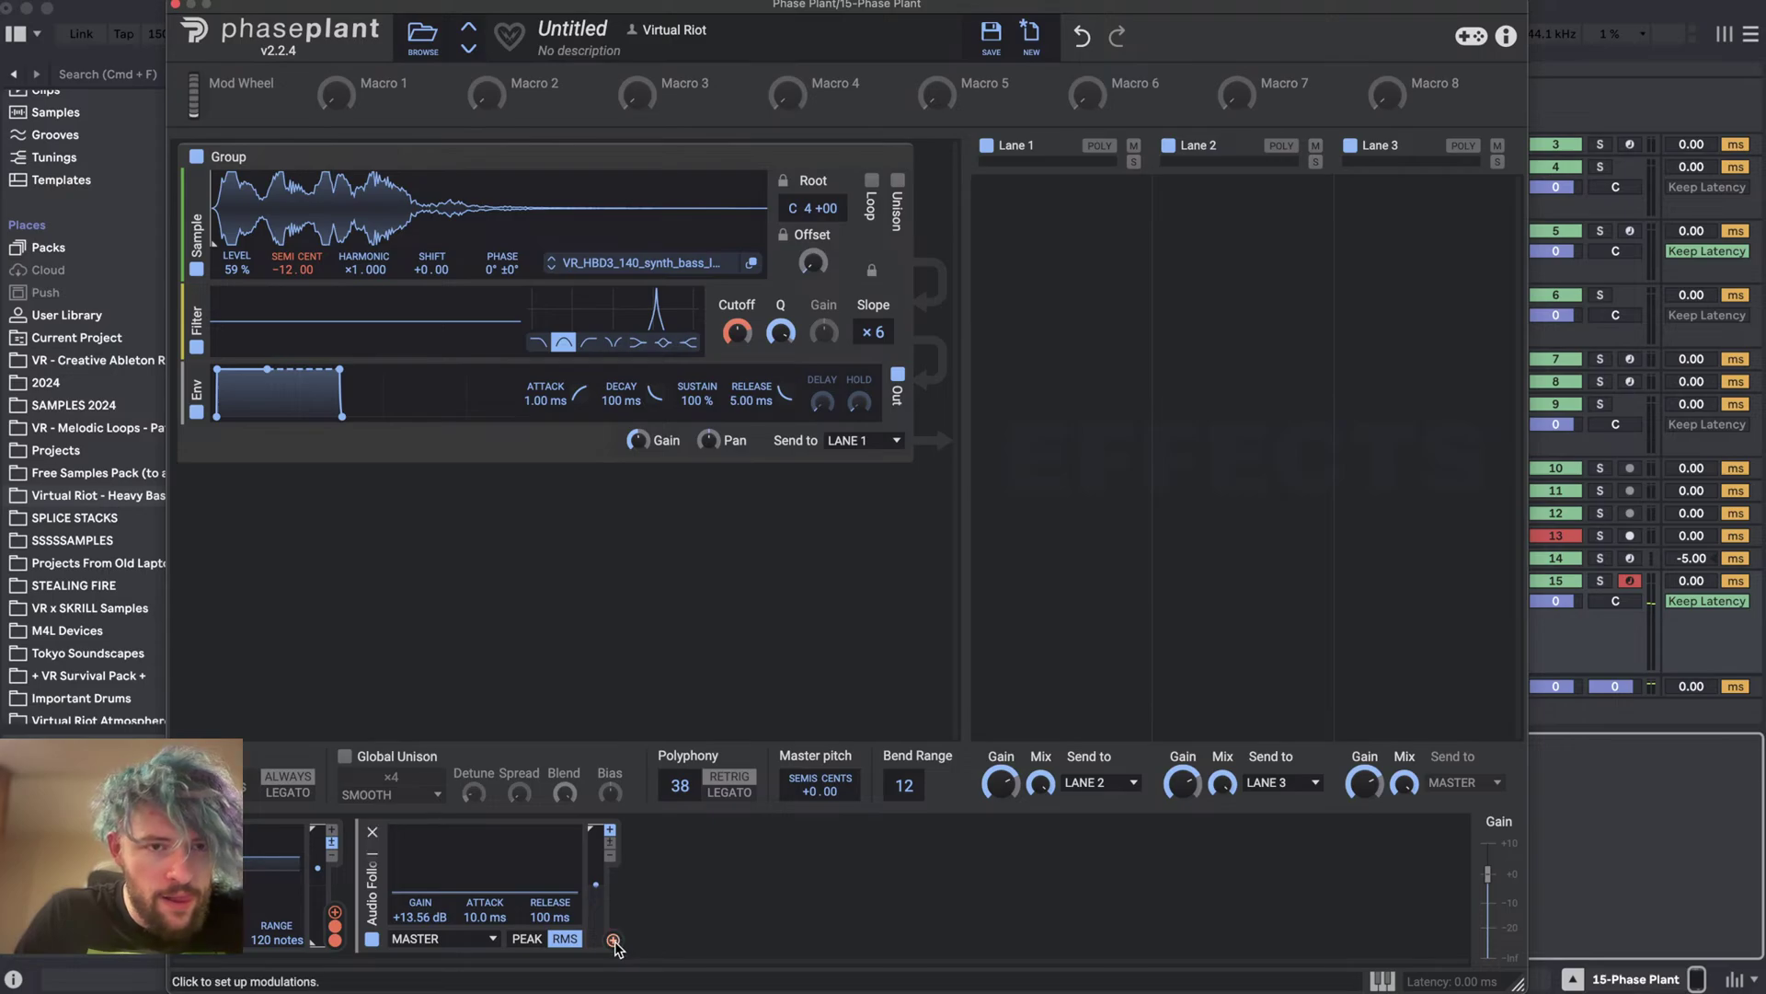
pyautogui.click(781, 354)
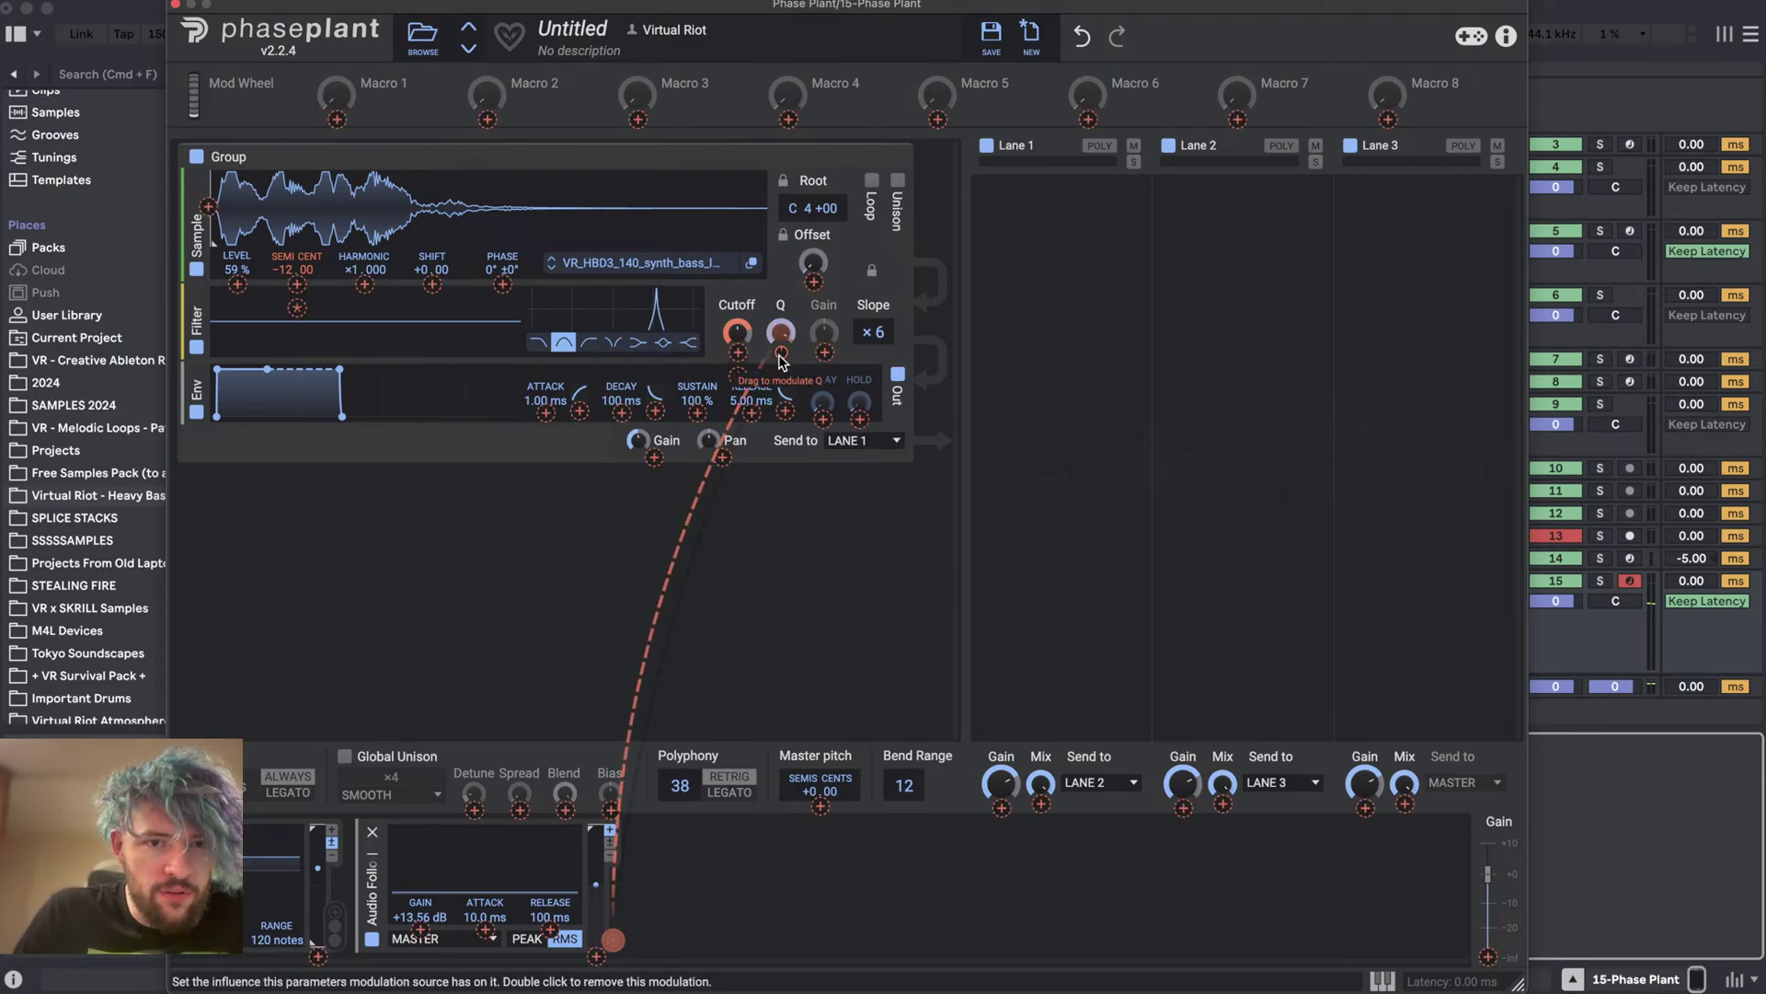
pyautogui.click(809, 552)
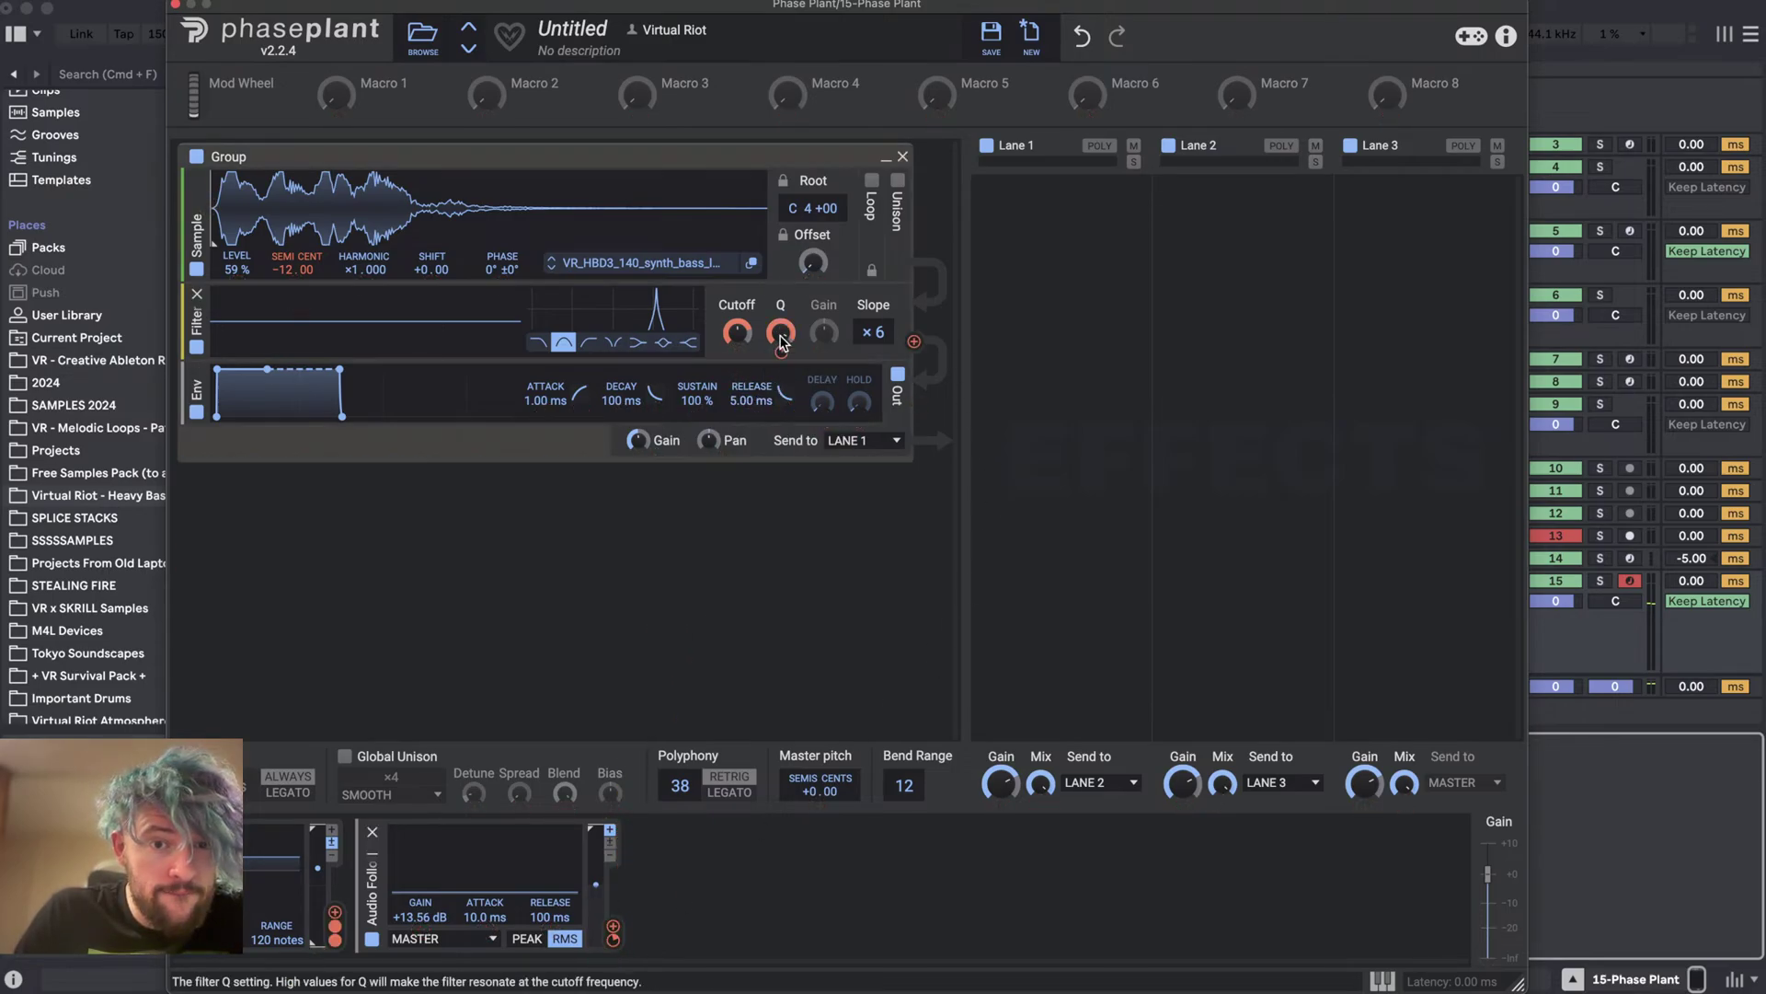
pyautogui.moveTo(781, 353)
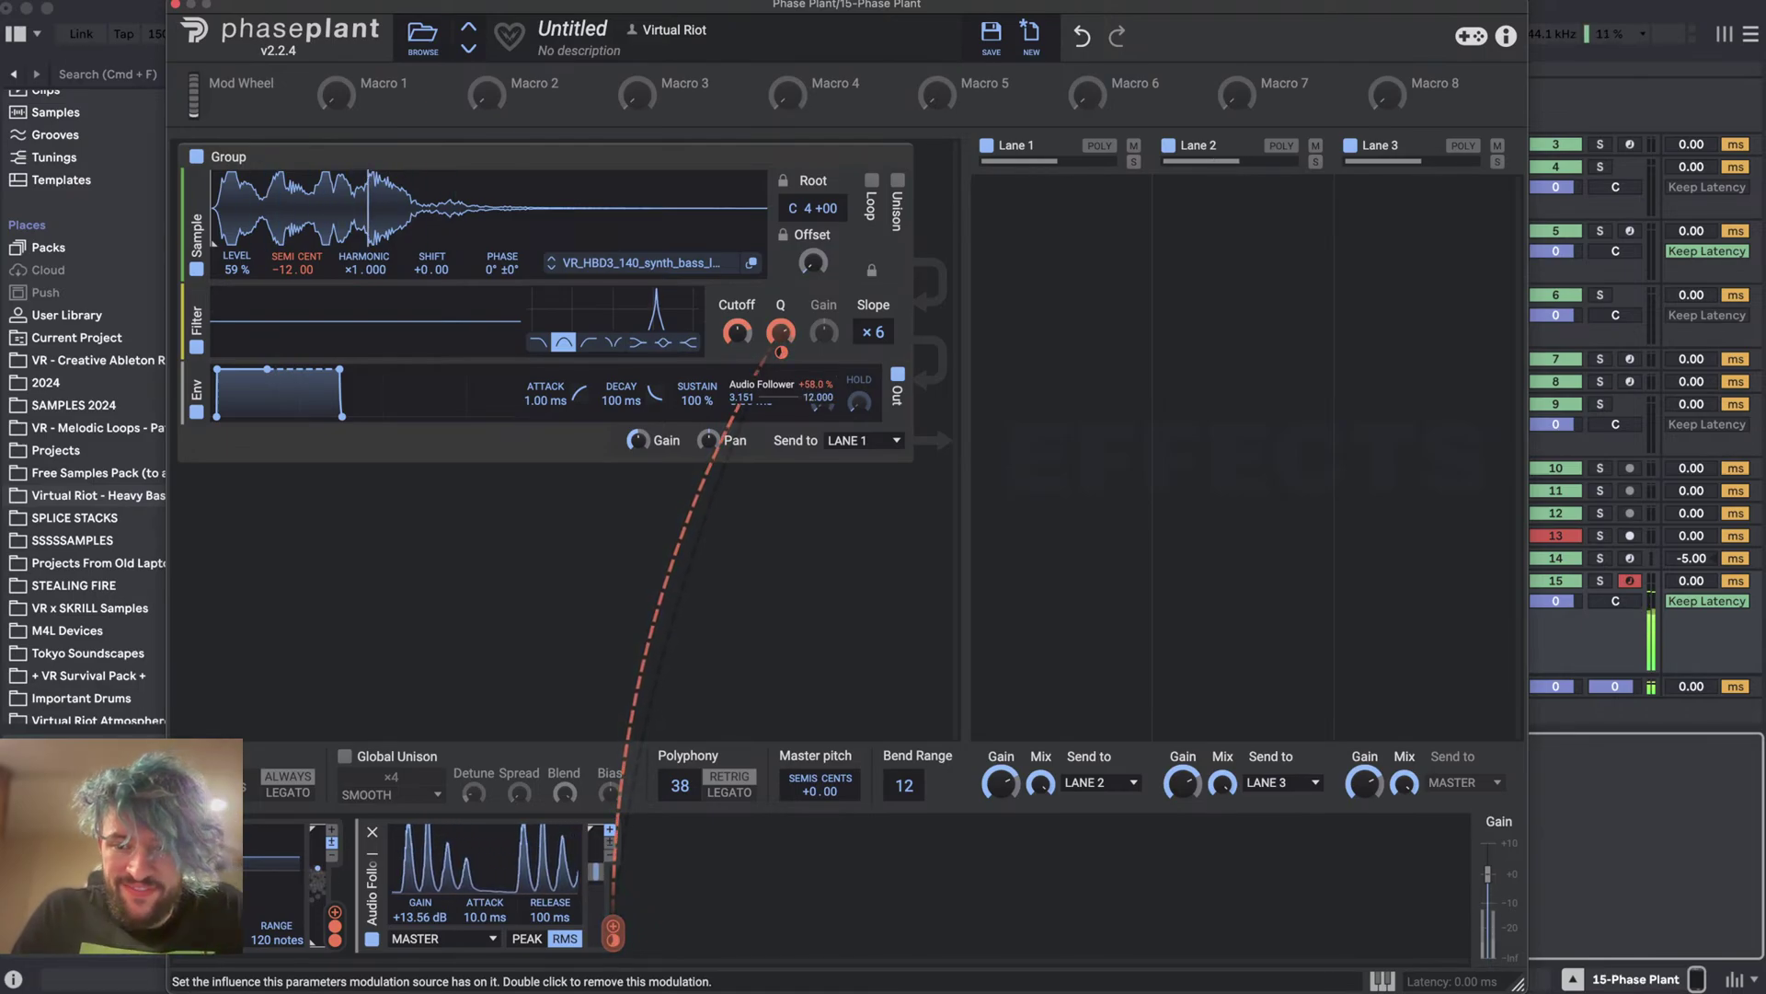
pyautogui.moveTo(781, 352); pyautogui.dragTo(784, 359)
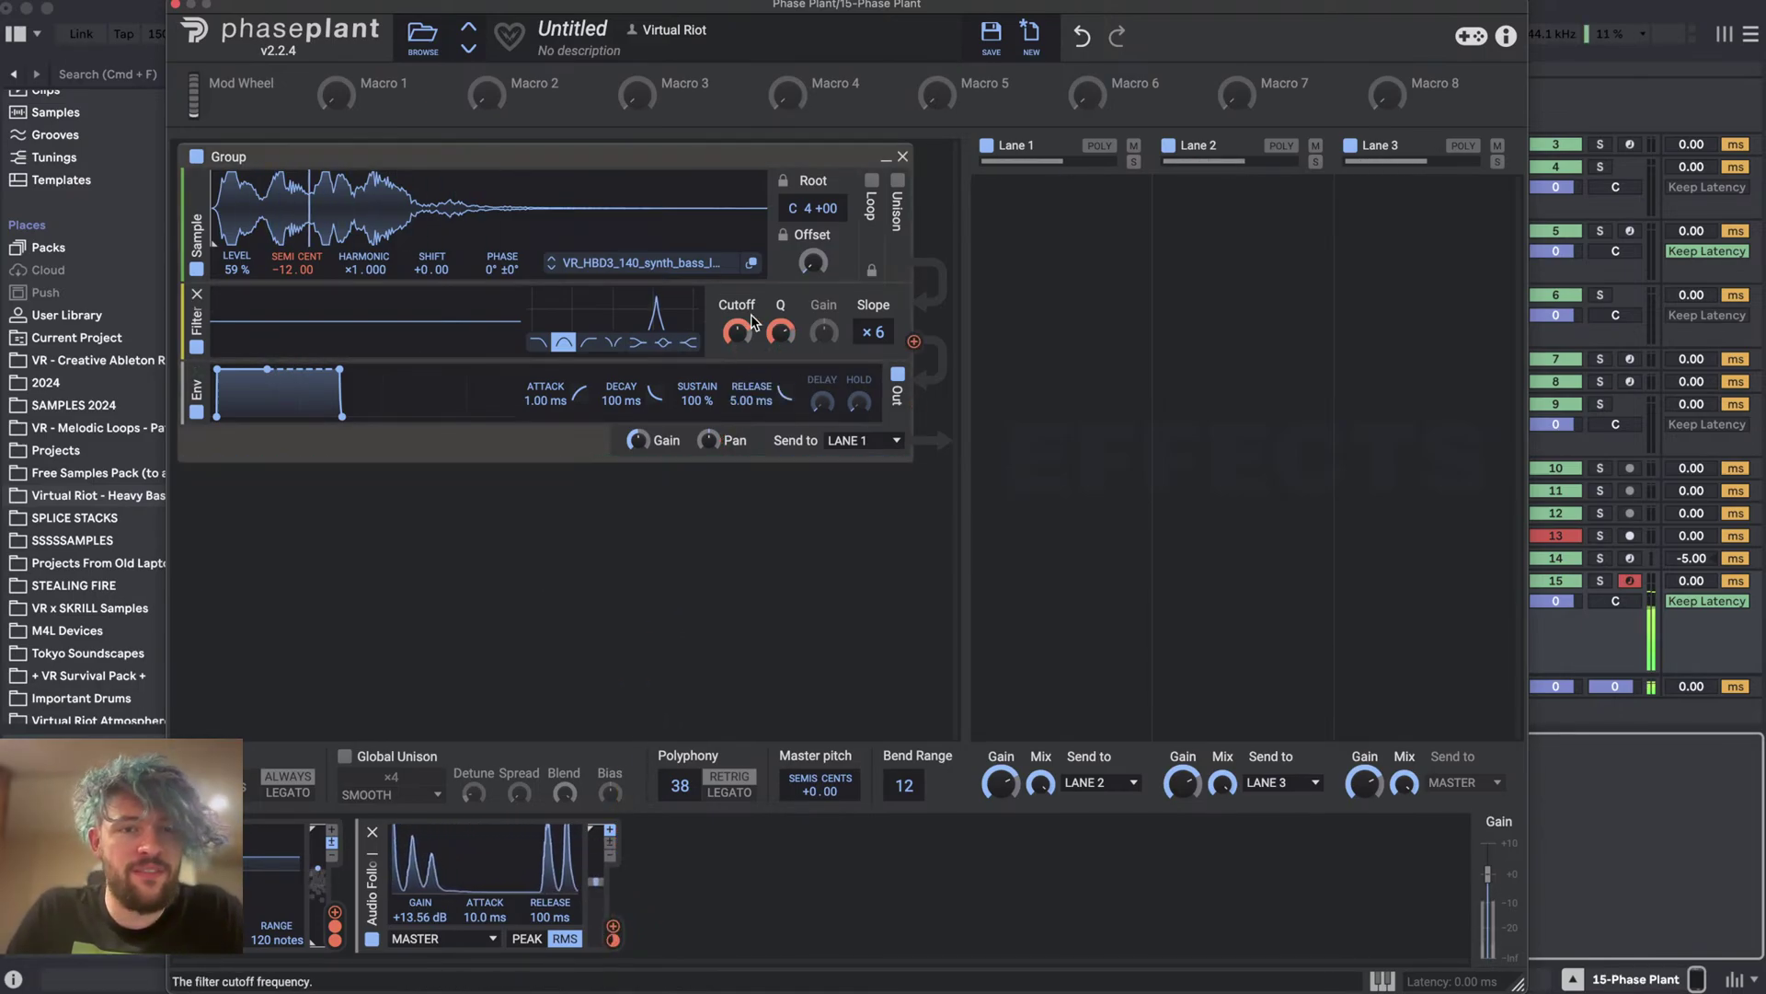
# - Open the chord's MIDI clip and add a one-bar F0 copy of the F1 note beneath it
pyautogui.click(174, 4)
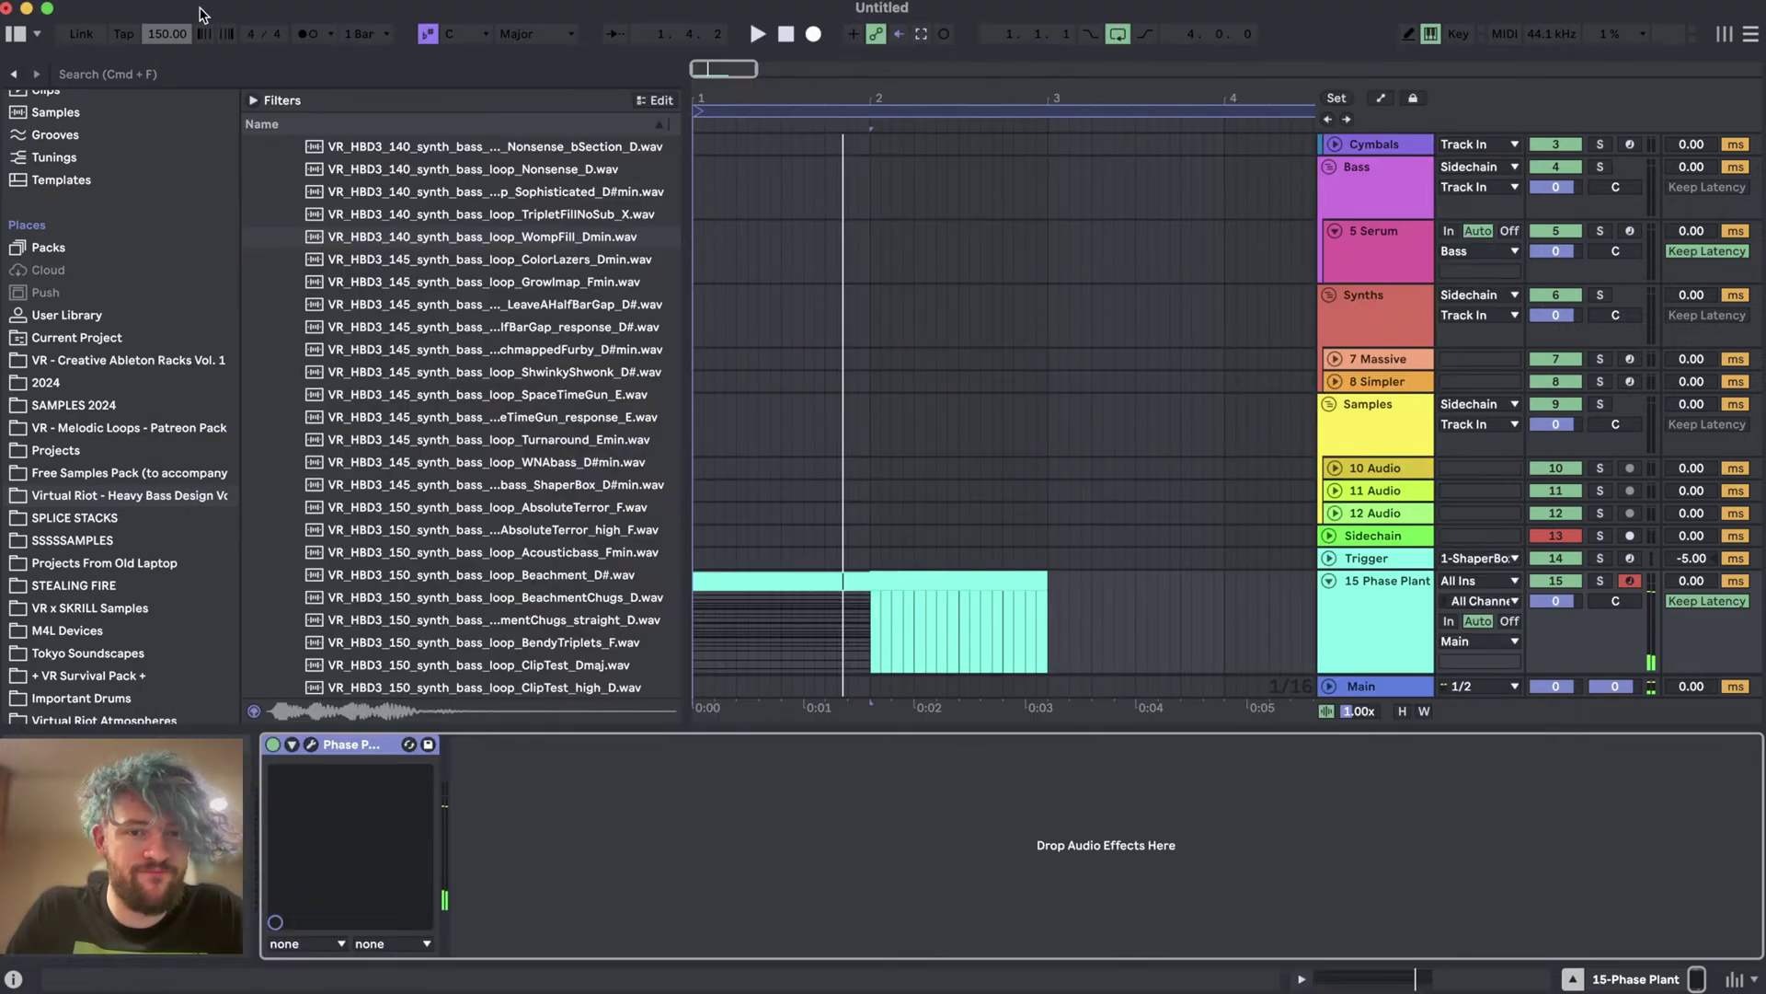
pyautogui.doubleClick(883, 613)
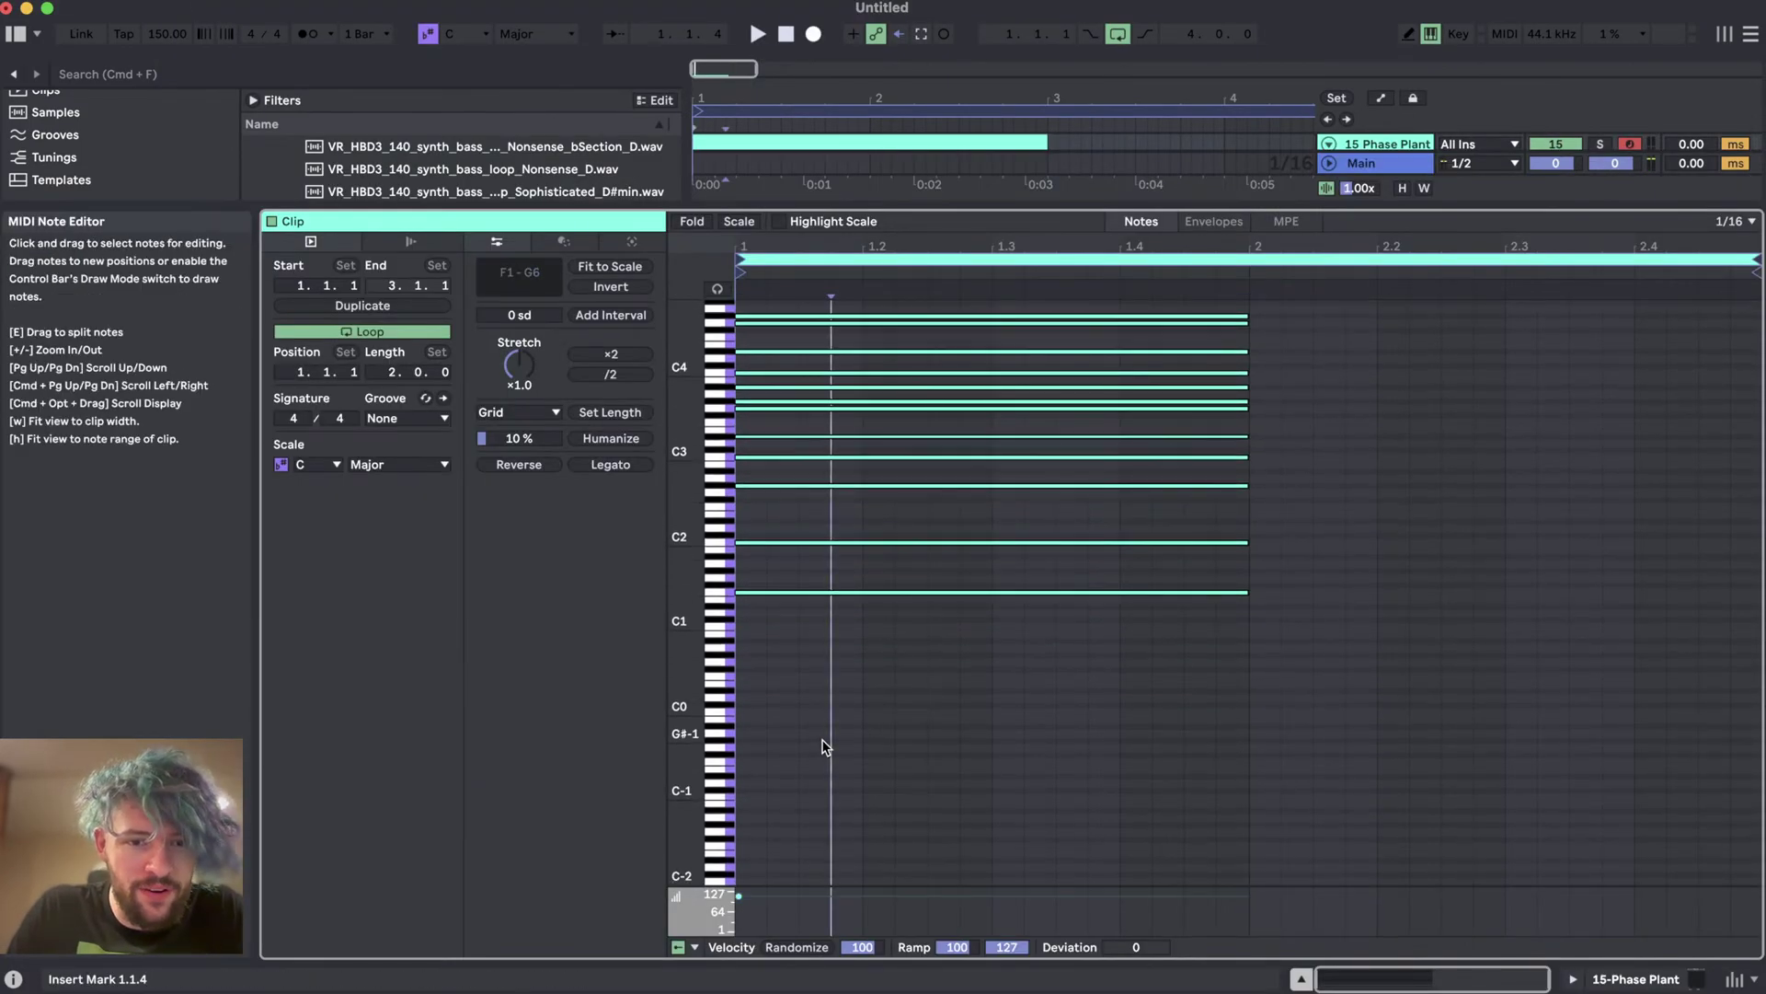
pyautogui.doubleClick(717, 736)
pyautogui.moveTo(718, 515); pyautogui.dragTo(800, 769)
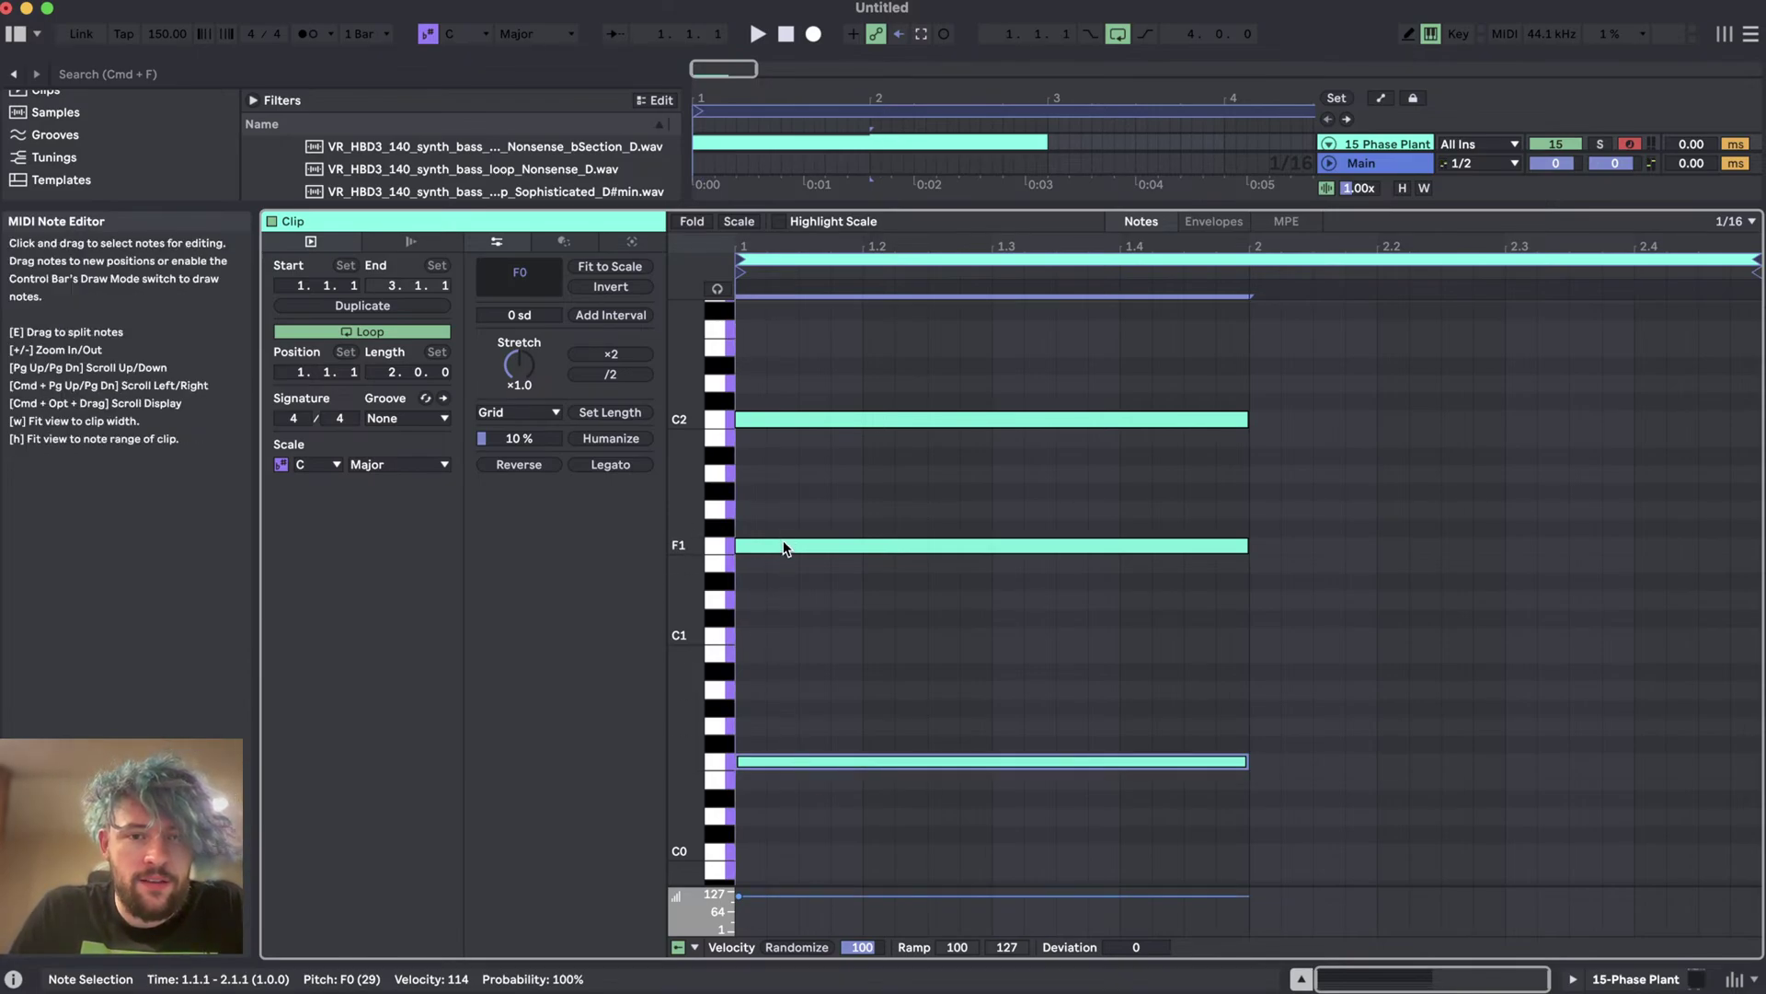
# - Transpose the chord's A#3 note up an octave to A#4 and play the clip
pyautogui.scroll(6, 775, 442)
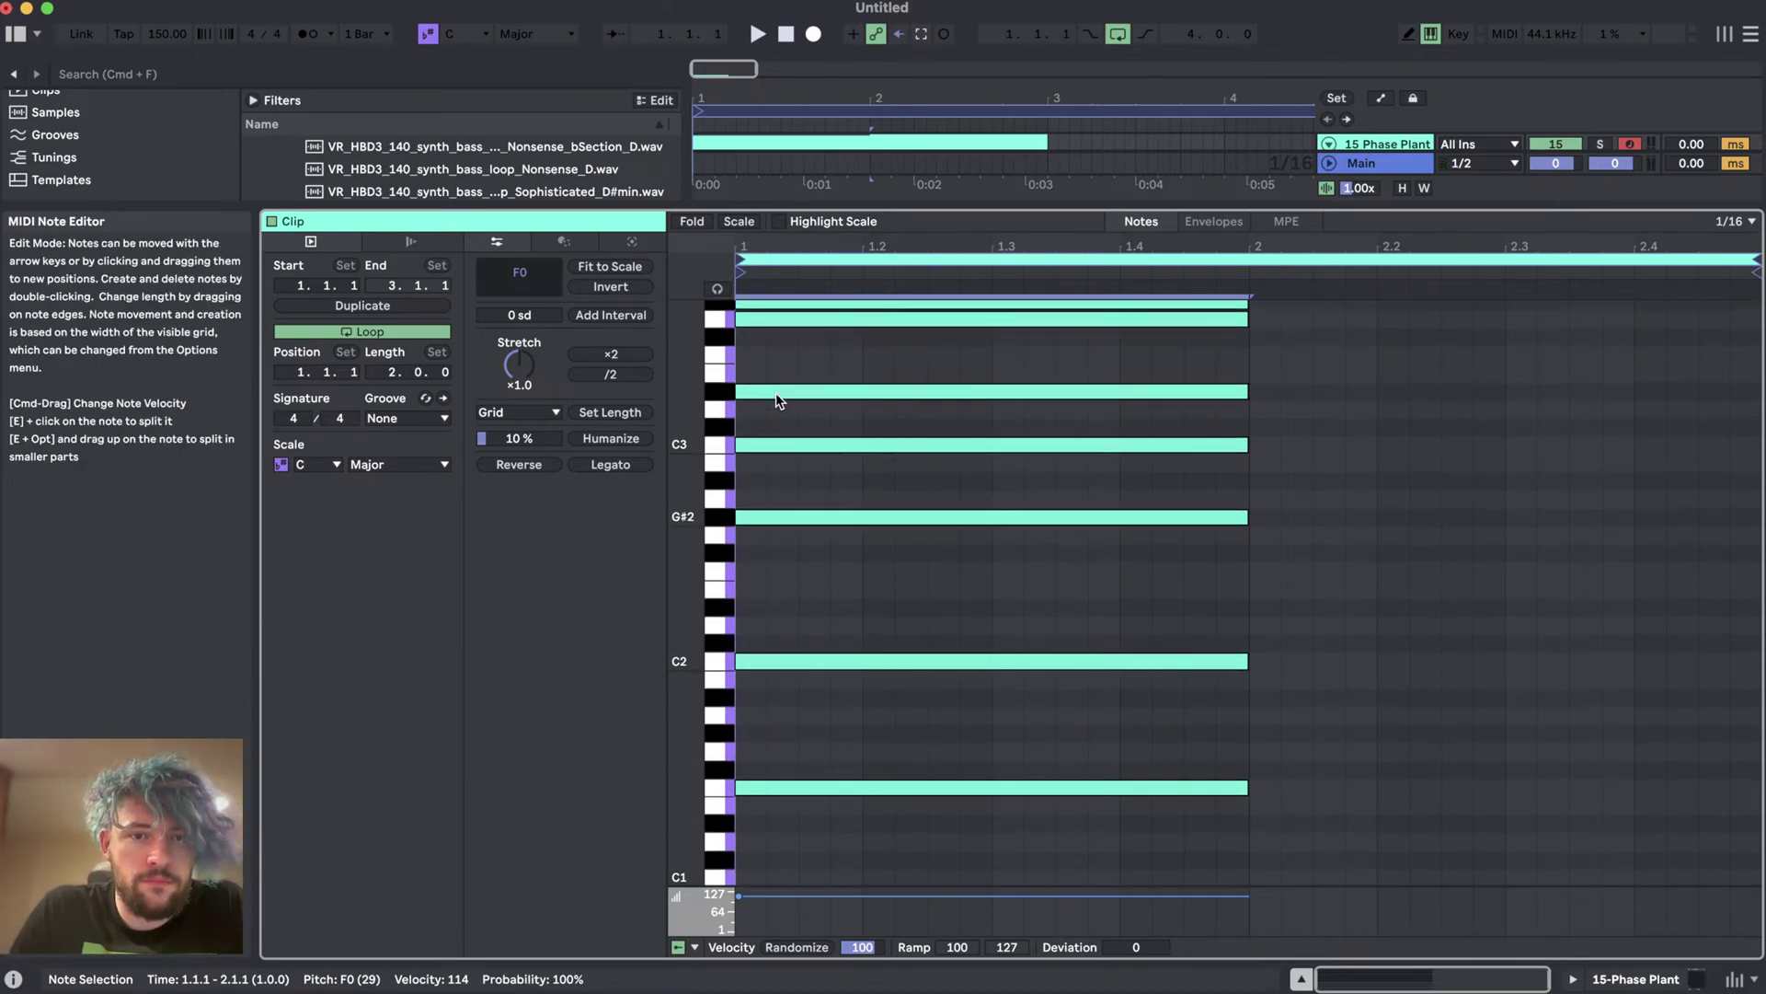
pyautogui.scroll(2, 769, 444)
pyautogui.click(773, 450)
pyautogui.scroll(2, 777, 461)
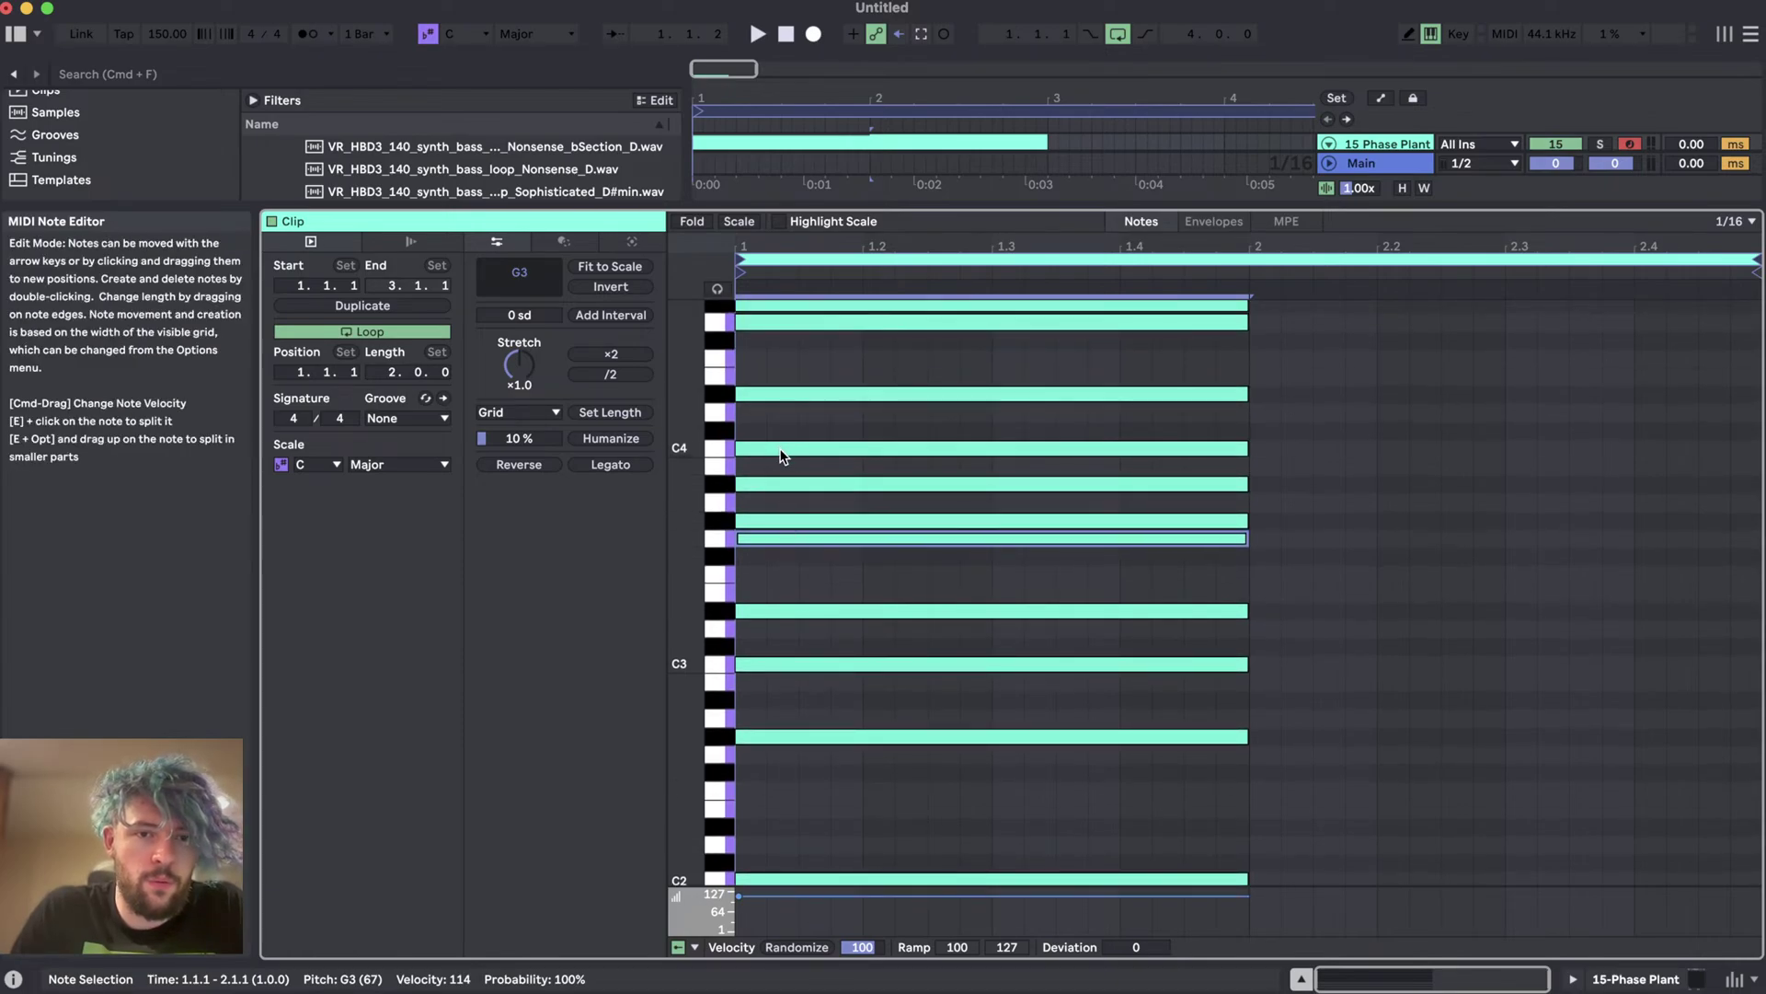
pyautogui.click(783, 486)
pyautogui.hotkey('shift', 'Up')
pyautogui.press('super+Tab')
pyautogui.press('super+Tab')
pyautogui.press('space')
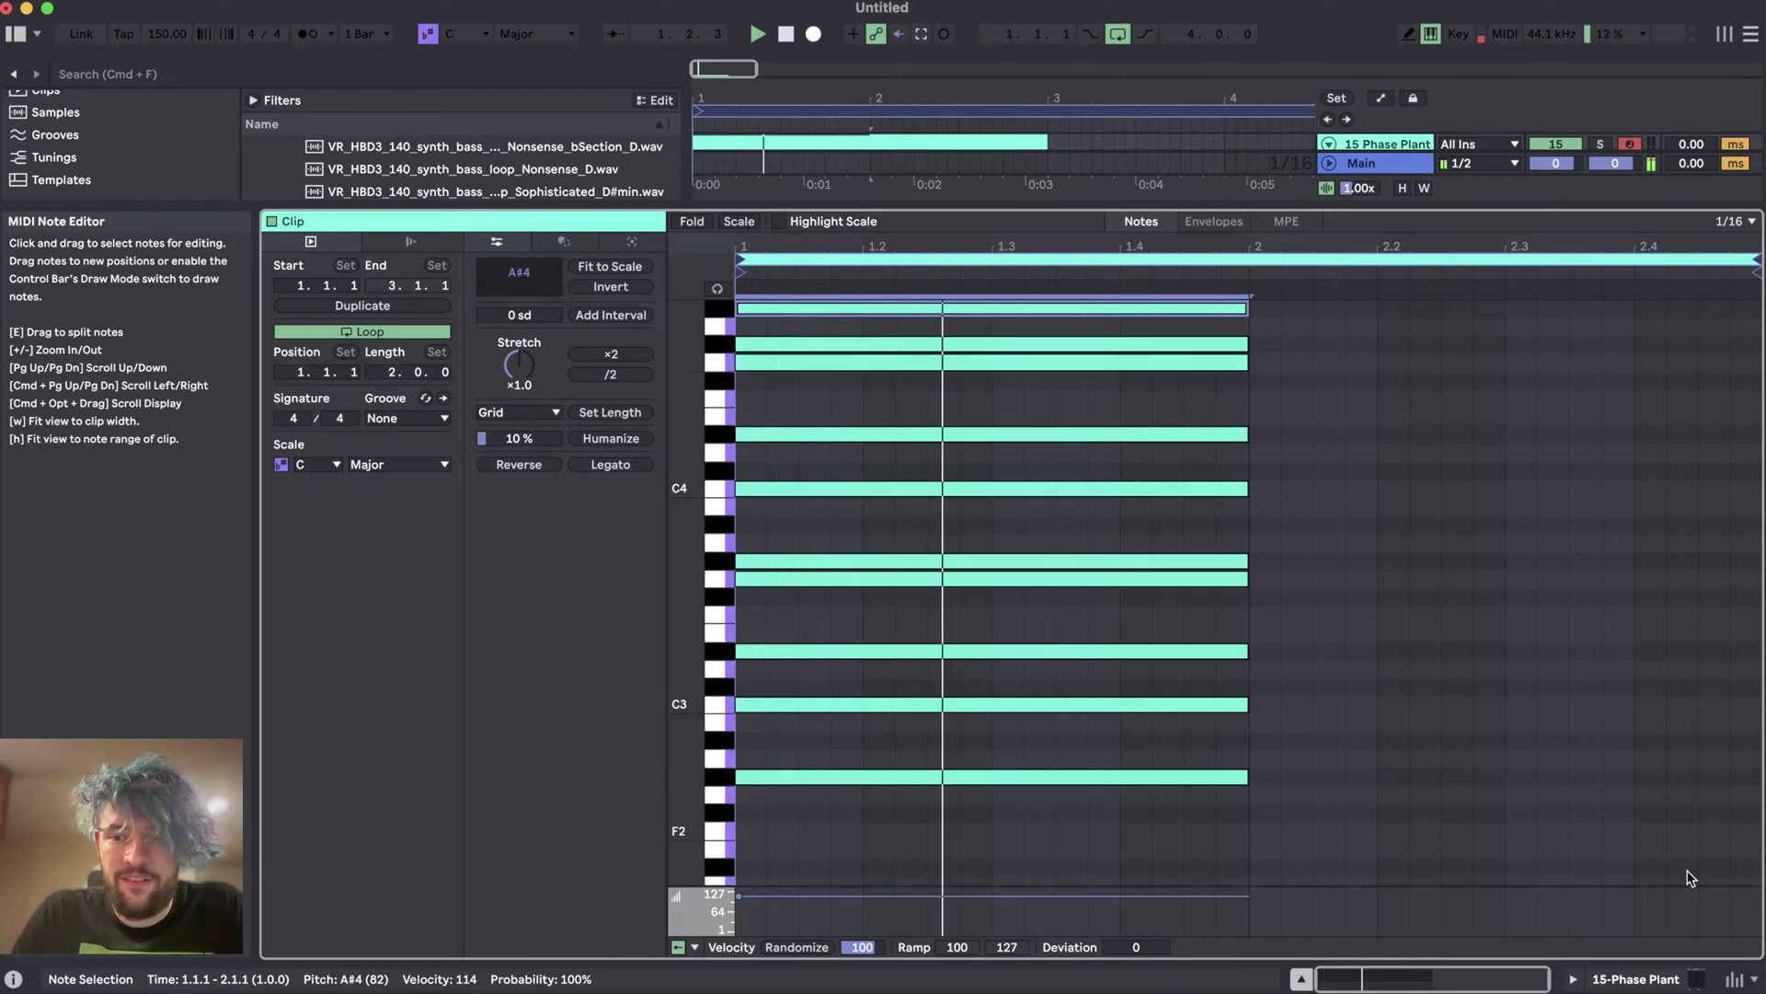
# - Reopen the Phase Plant window, set the filter slope to ×3, and lower the sample level to 30%
pyautogui.hotkey('shift', 'Tab')
pyautogui.scroll(8, 138, 266)
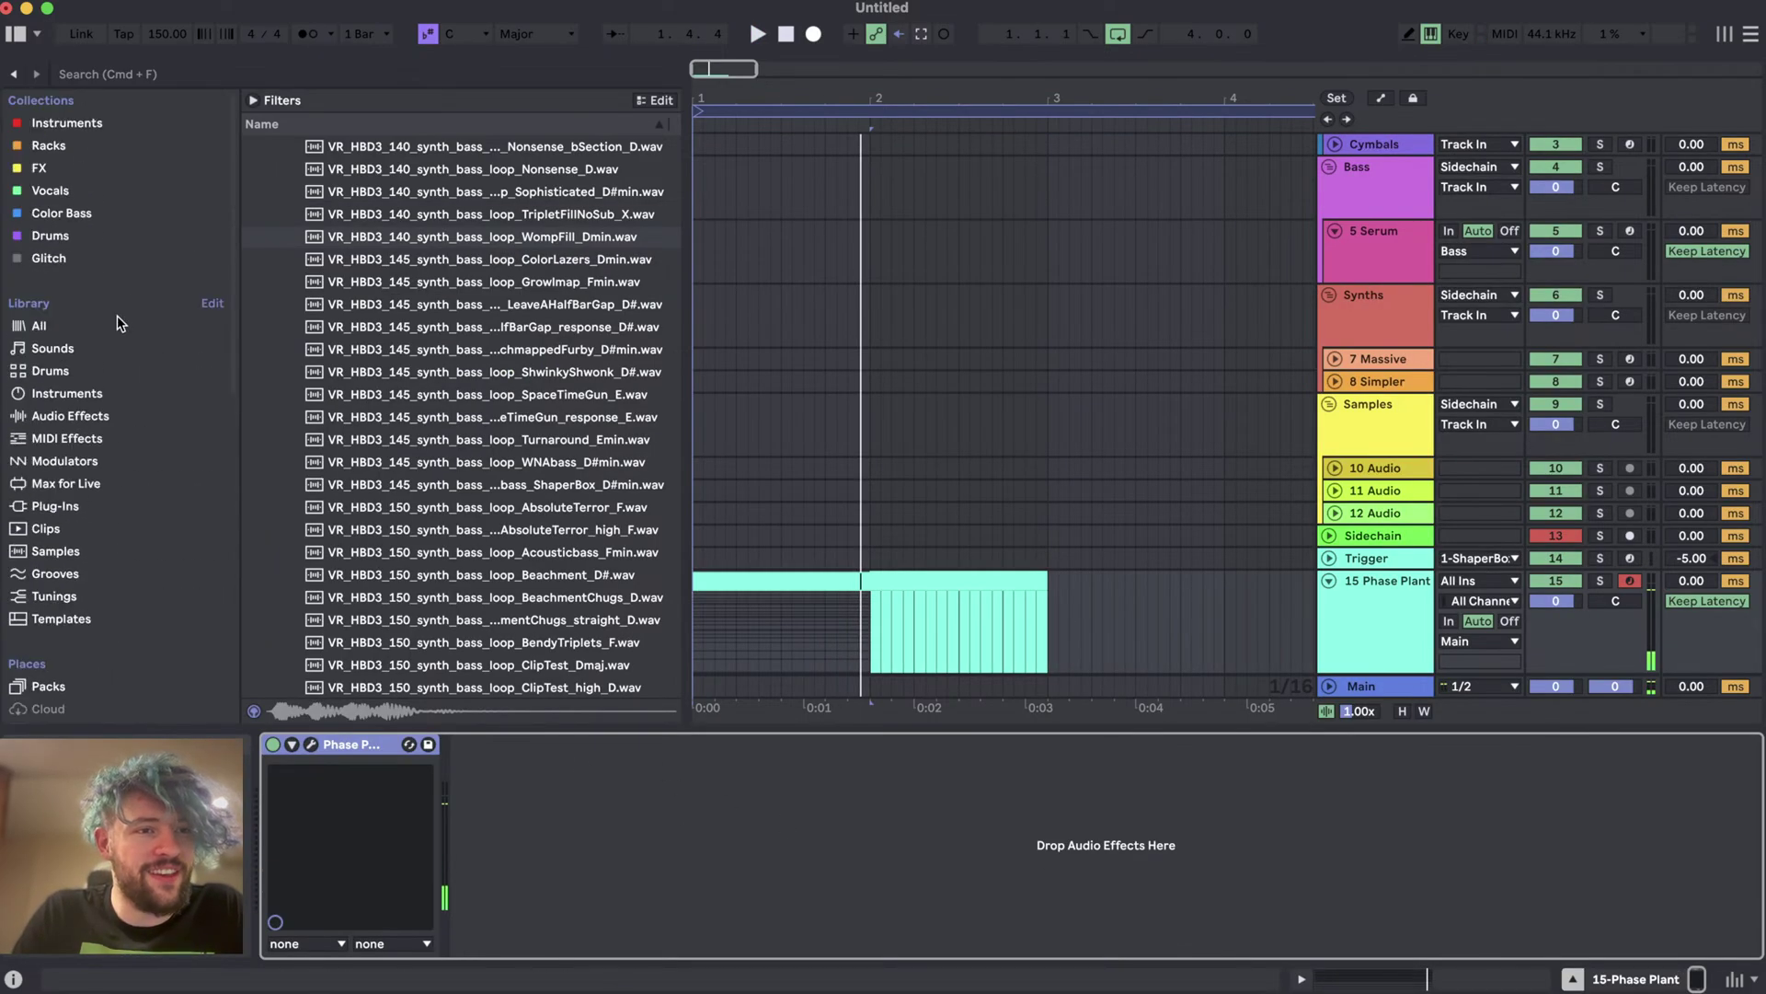
pyautogui.click(311, 744)
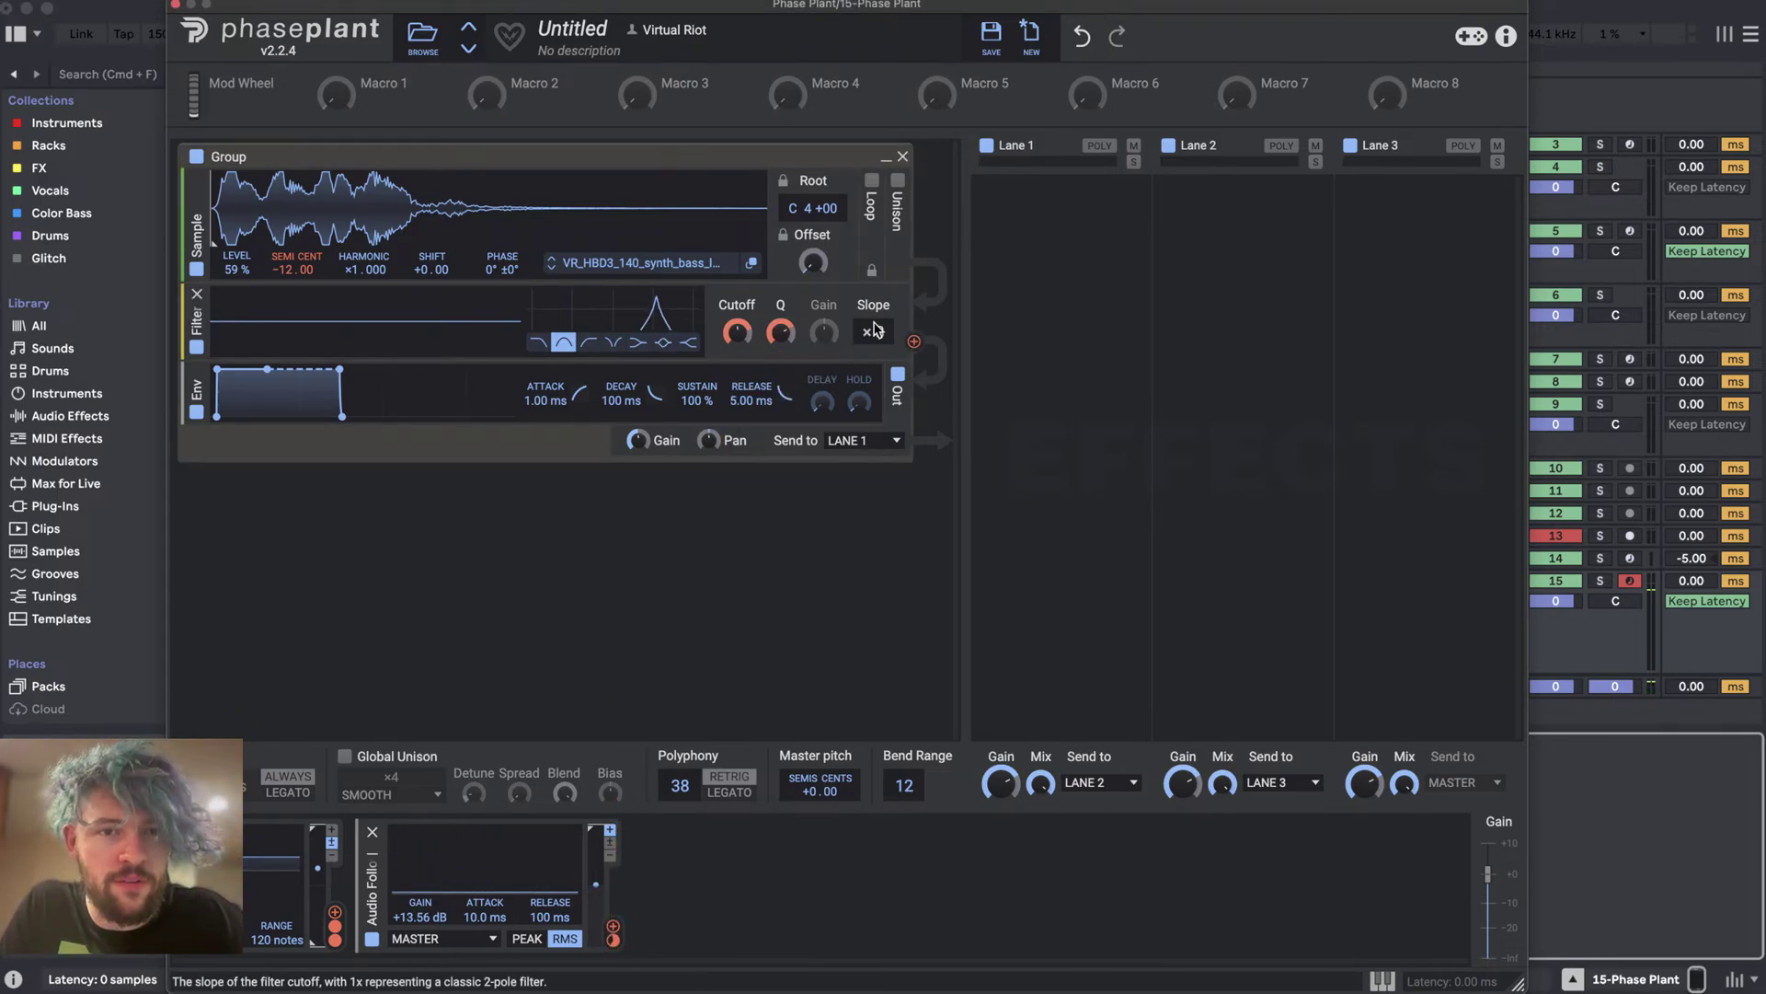
pyautogui.moveTo(236, 268); pyautogui.dragTo(237, 241)
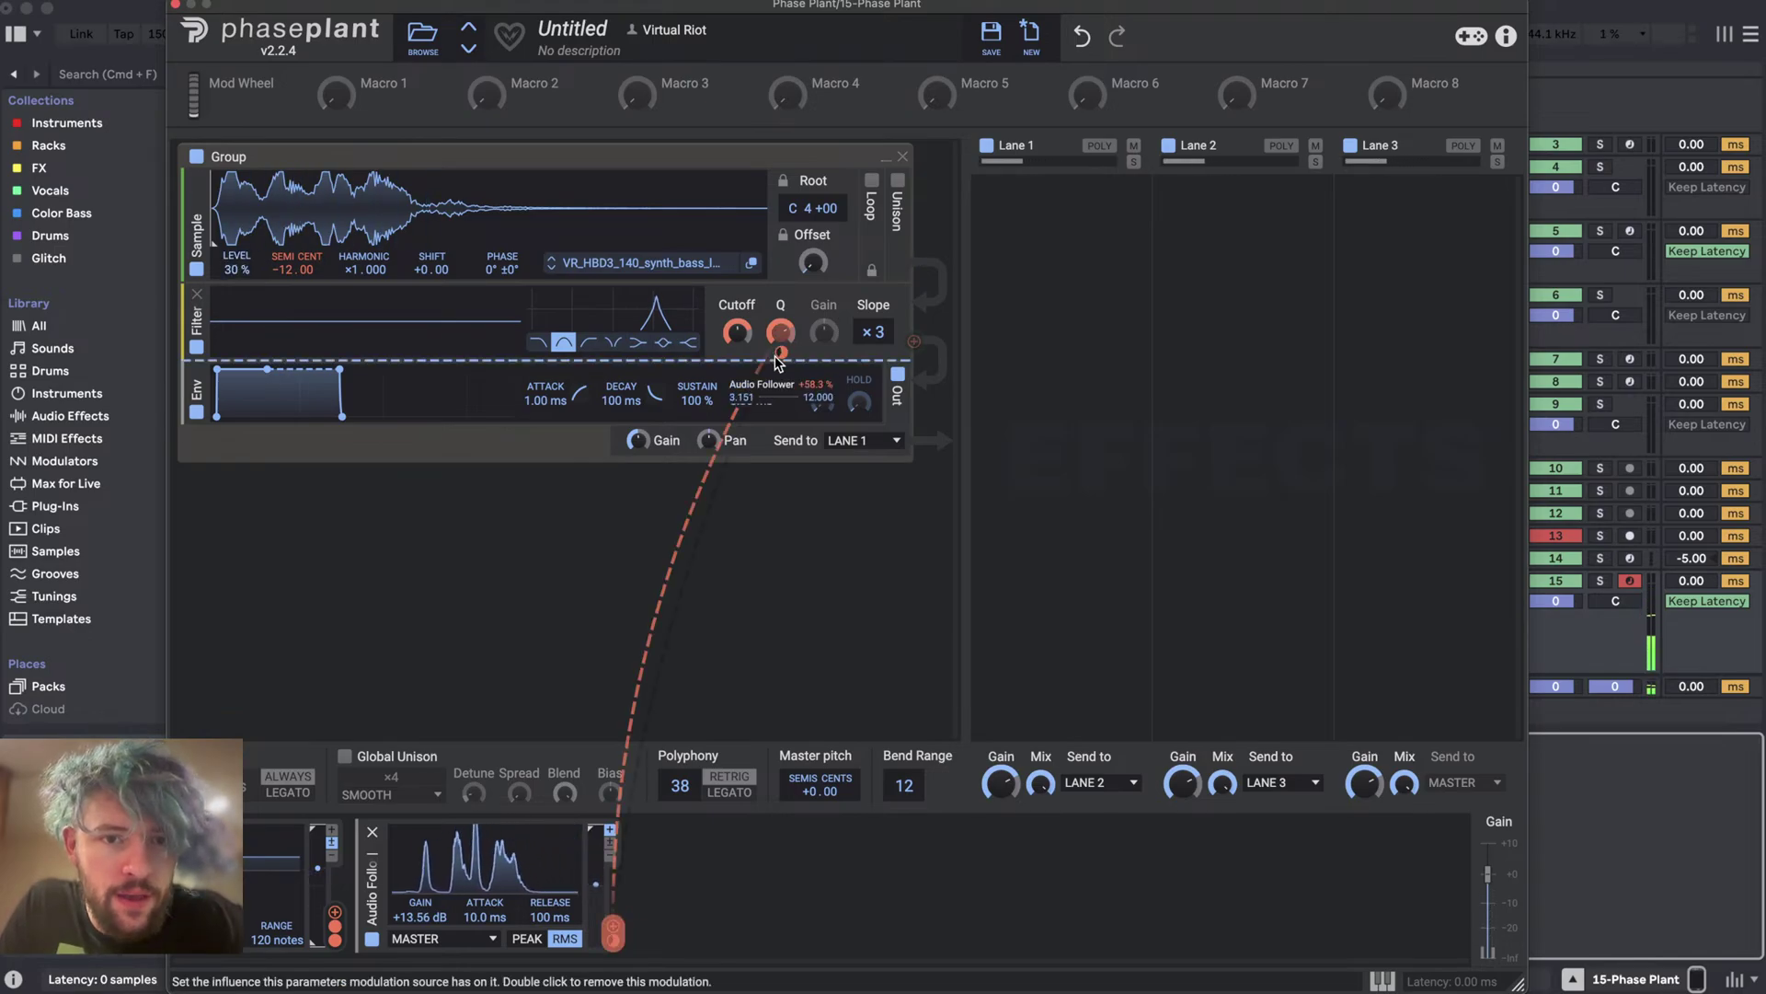
# - Set the band-pass filter's slope to ×4, then duplicate it and modulate both filters' Q with the Audio Follower
pyautogui.moveTo(873, 333); pyautogui.dragTo(873, 311)
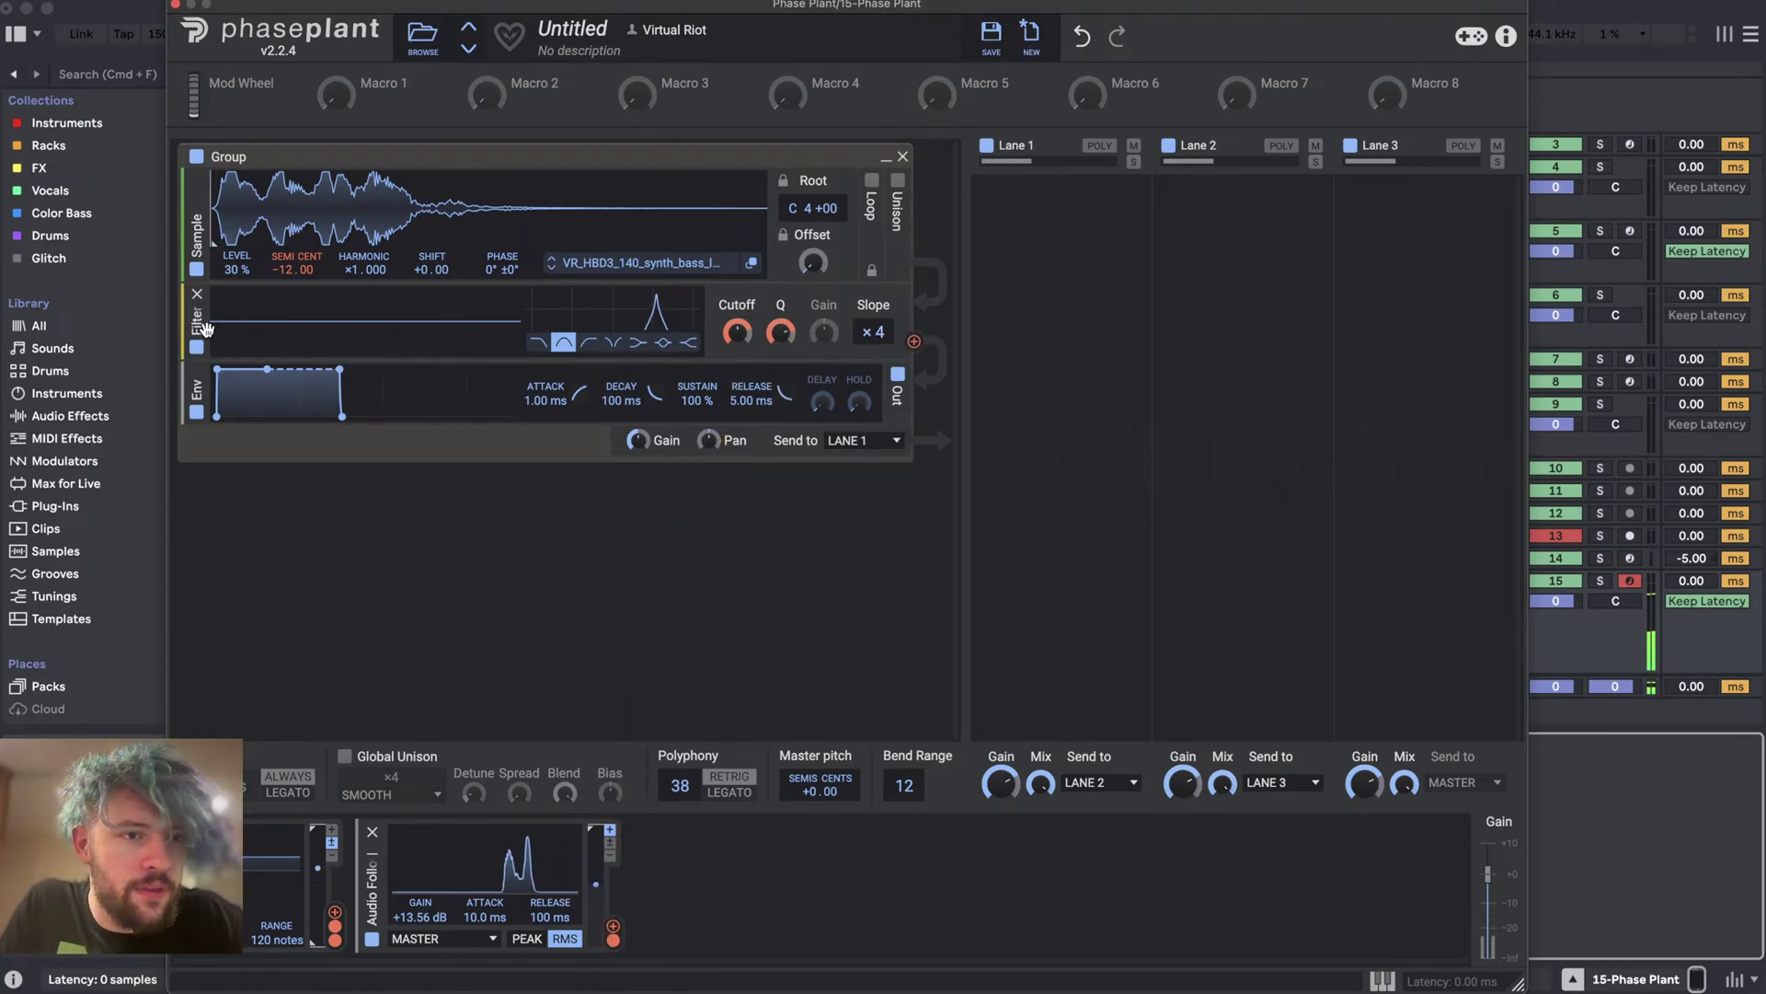
pyautogui.press('super+d')
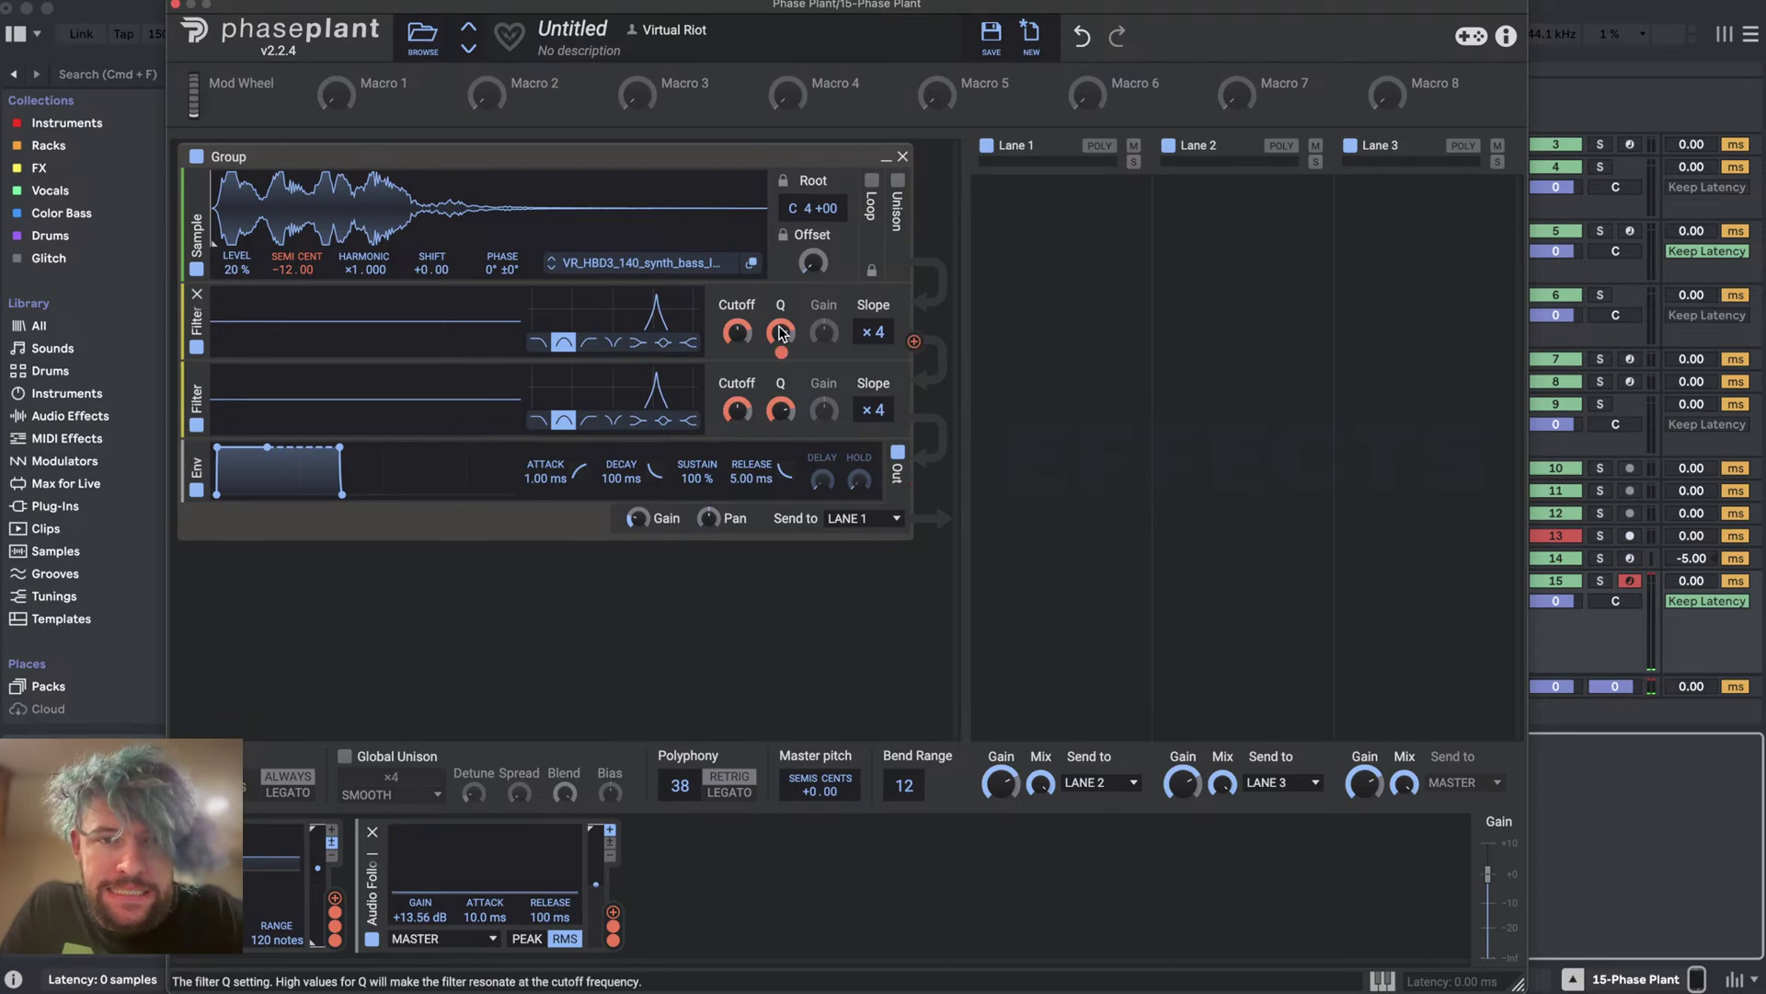
pyautogui.moveTo(612, 920); pyautogui.dragTo(780, 352)
pyautogui.moveTo(613, 920); pyautogui.dragTo(780, 430)
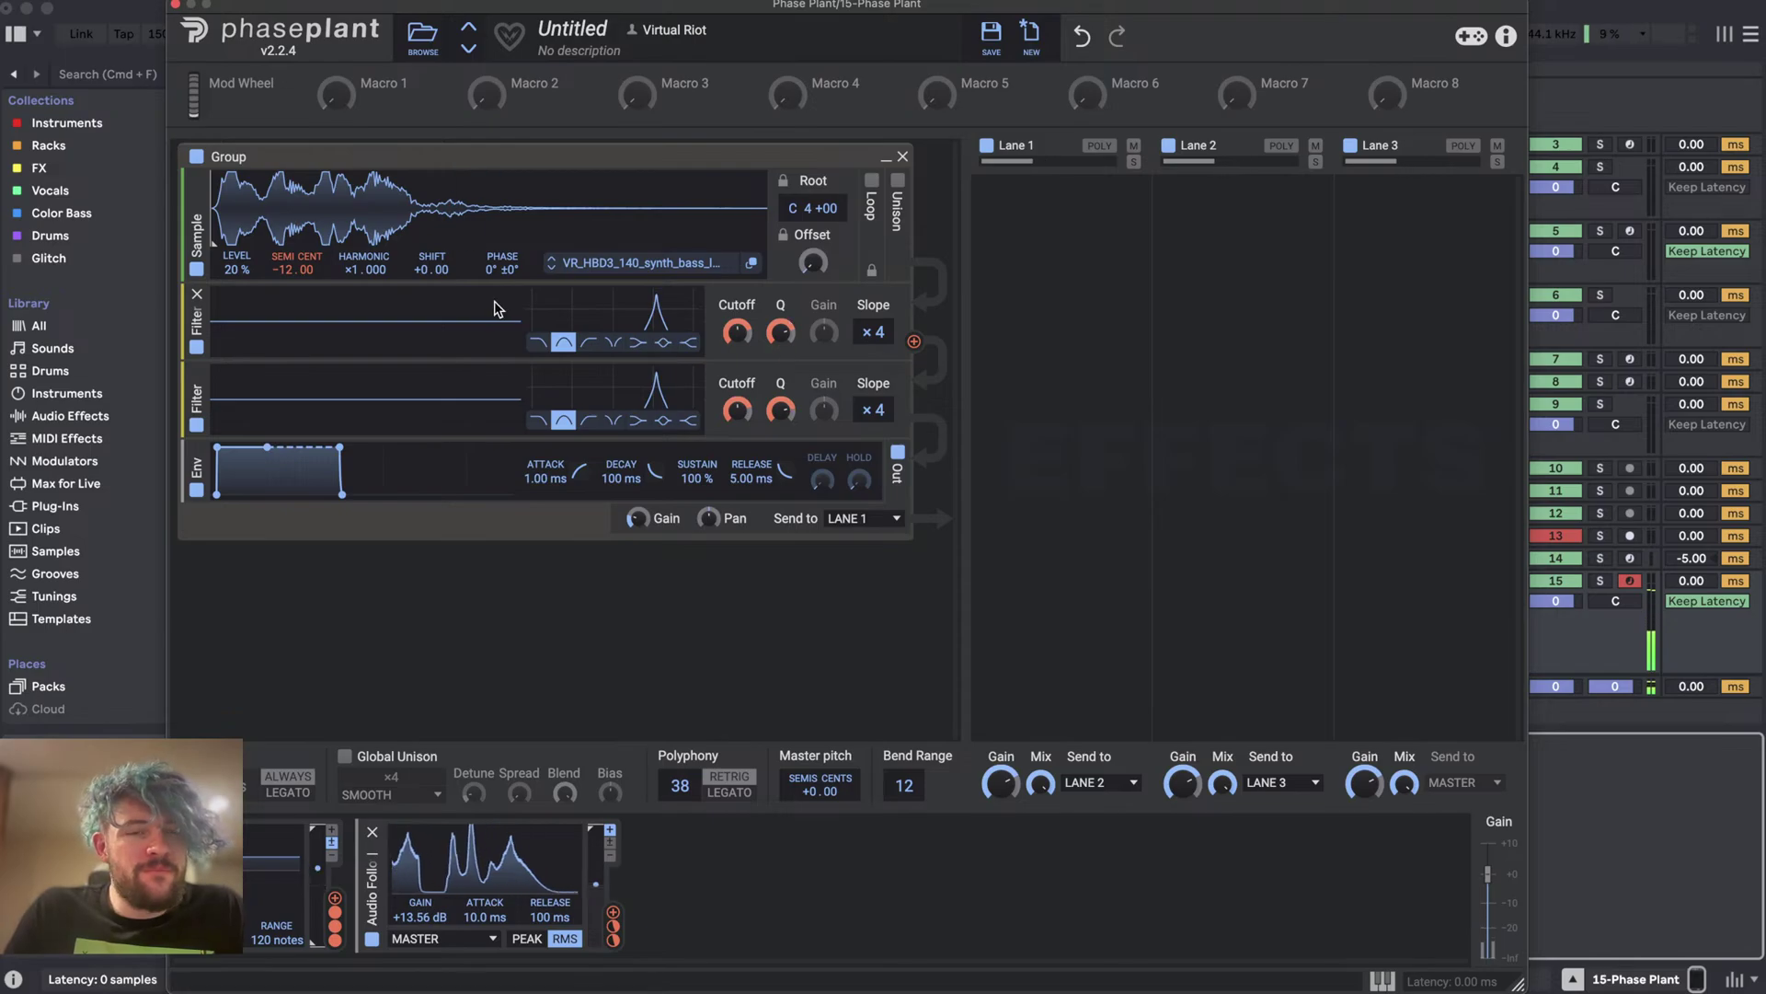
# - Leave the synth window, open the first MIDI clip on the Phase Plant track and add a copied note at C8
pyautogui.click(173, 6)
pyautogui.doubleClick(802, 594)
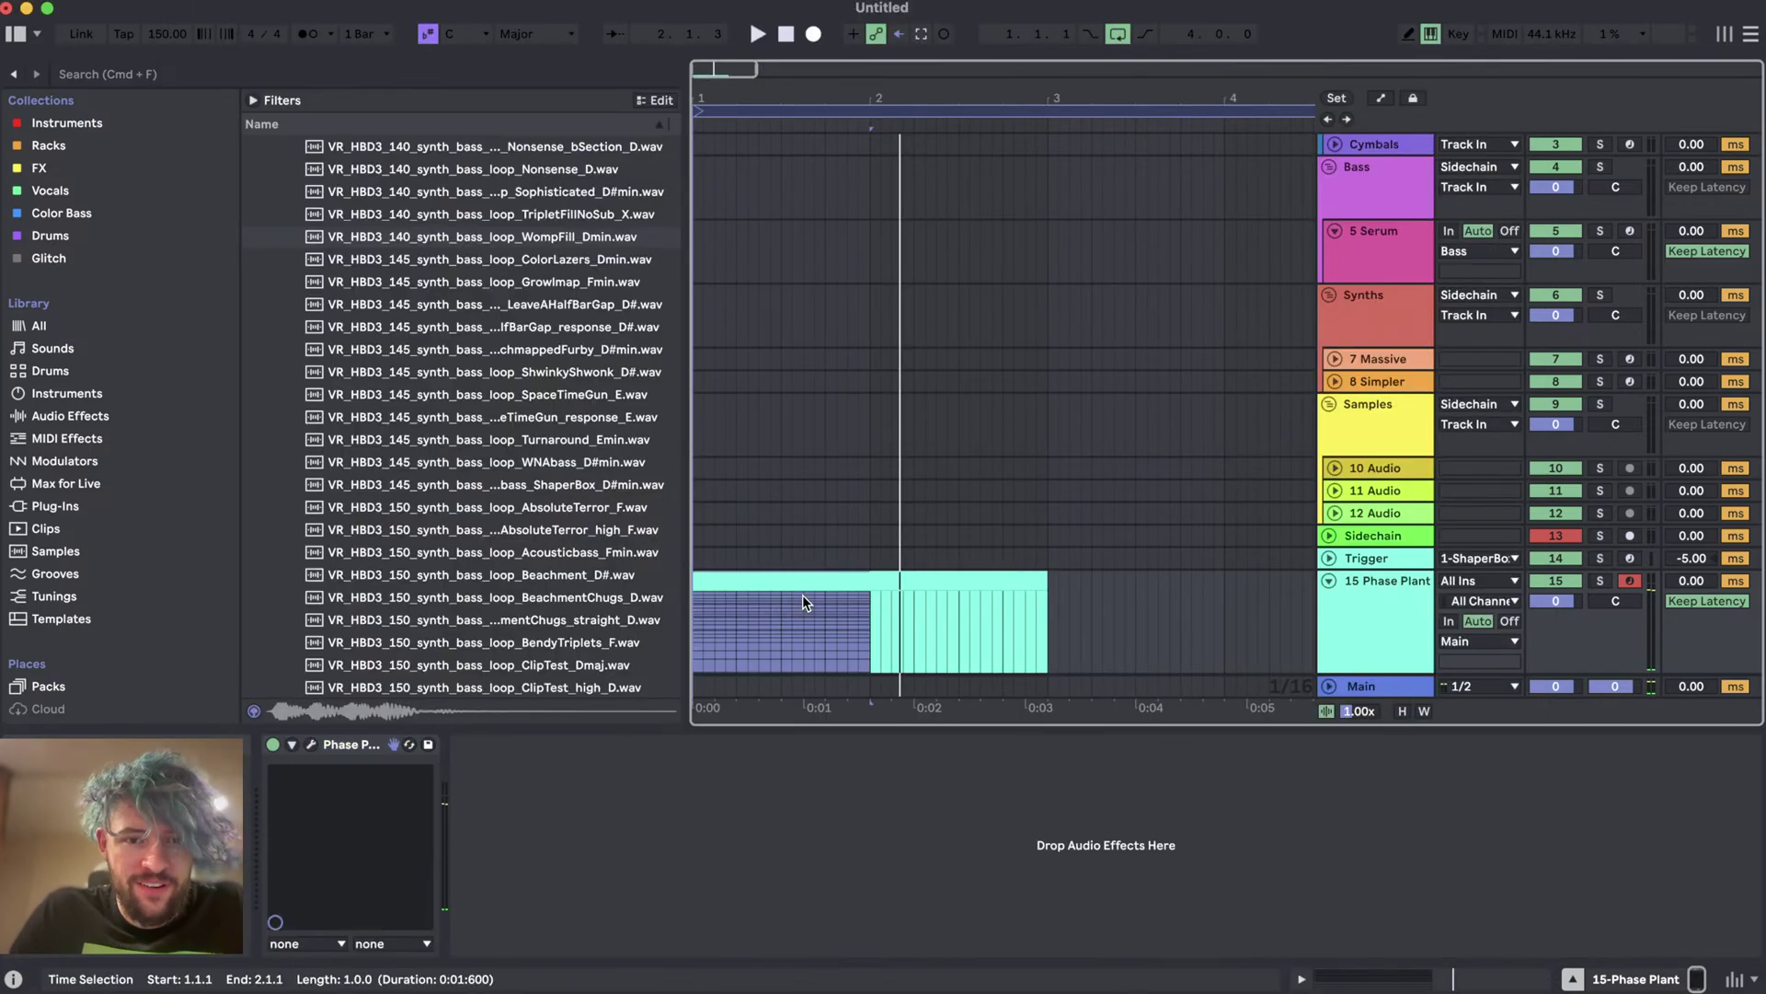
pyautogui.moveTo(674, 608); pyautogui.dragTo(685, 501)
pyautogui.hscroll(-2, 833, 460)
pyautogui.click(759, 567)
pyautogui.moveTo(759, 566); pyautogui.dragTo(787, 395)
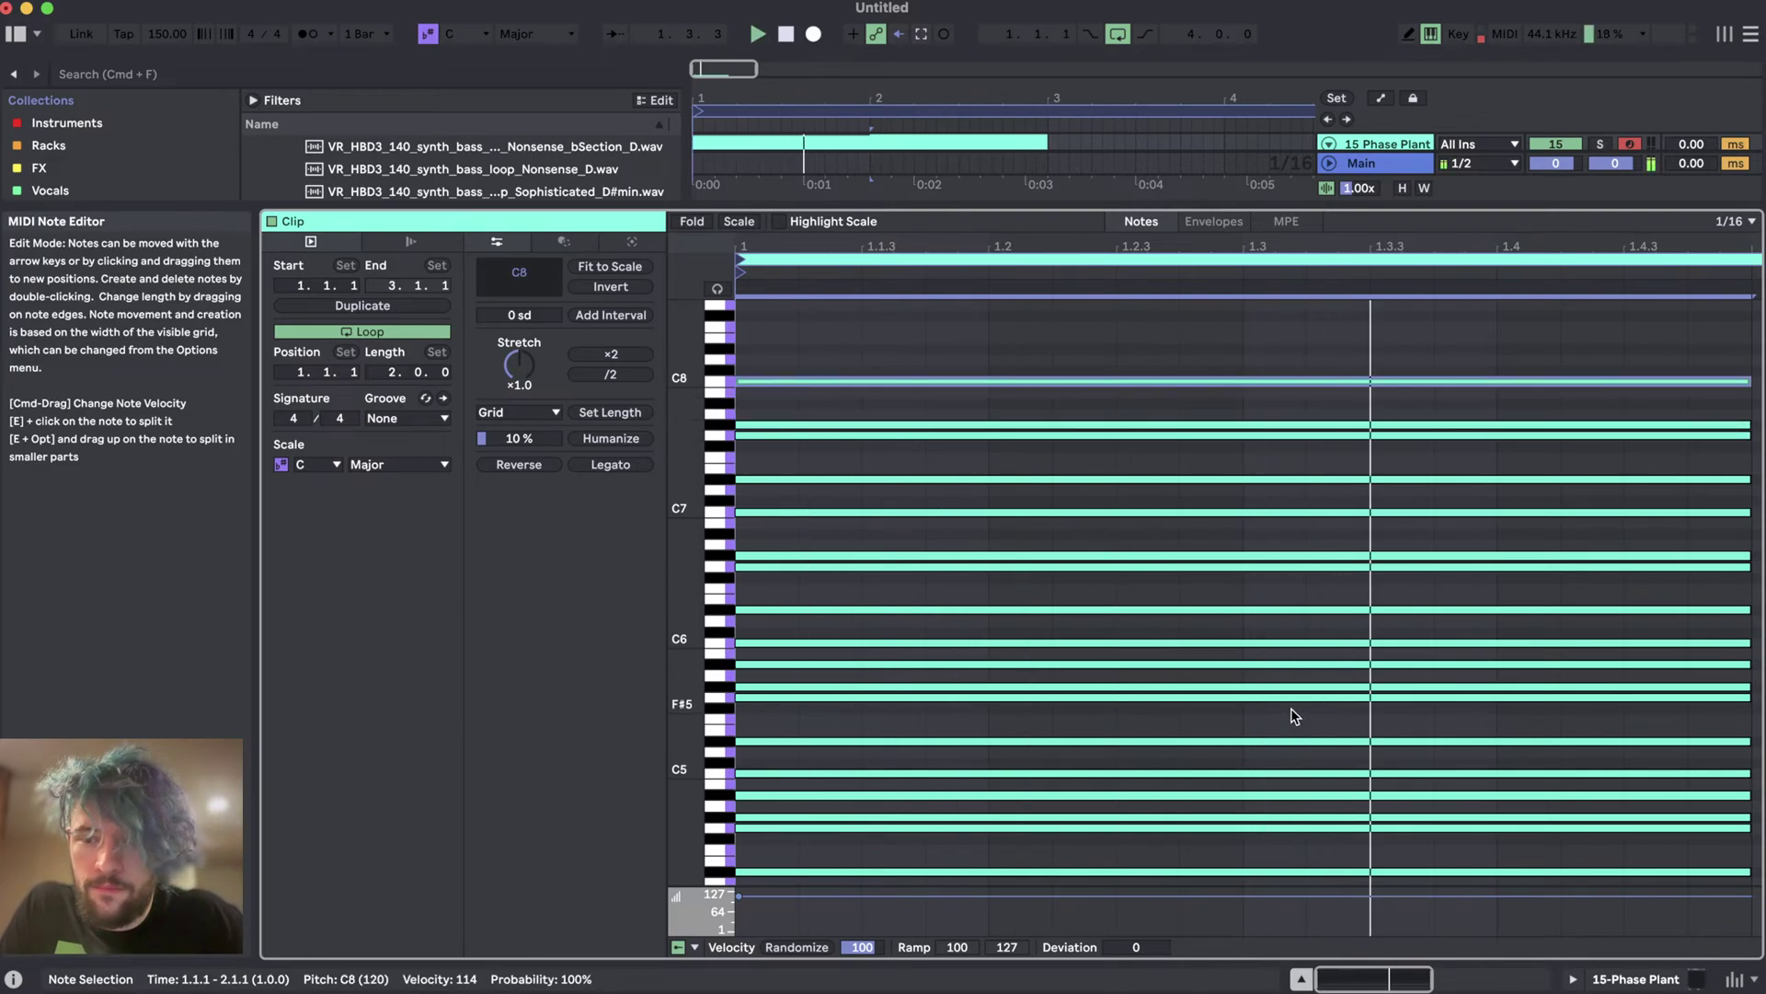
# - Fill out the chord by copying notes to A#7, A#6 and F6, and check it with playback
pyautogui.moveTo(786, 381); pyautogui.dragTo(786, 405)
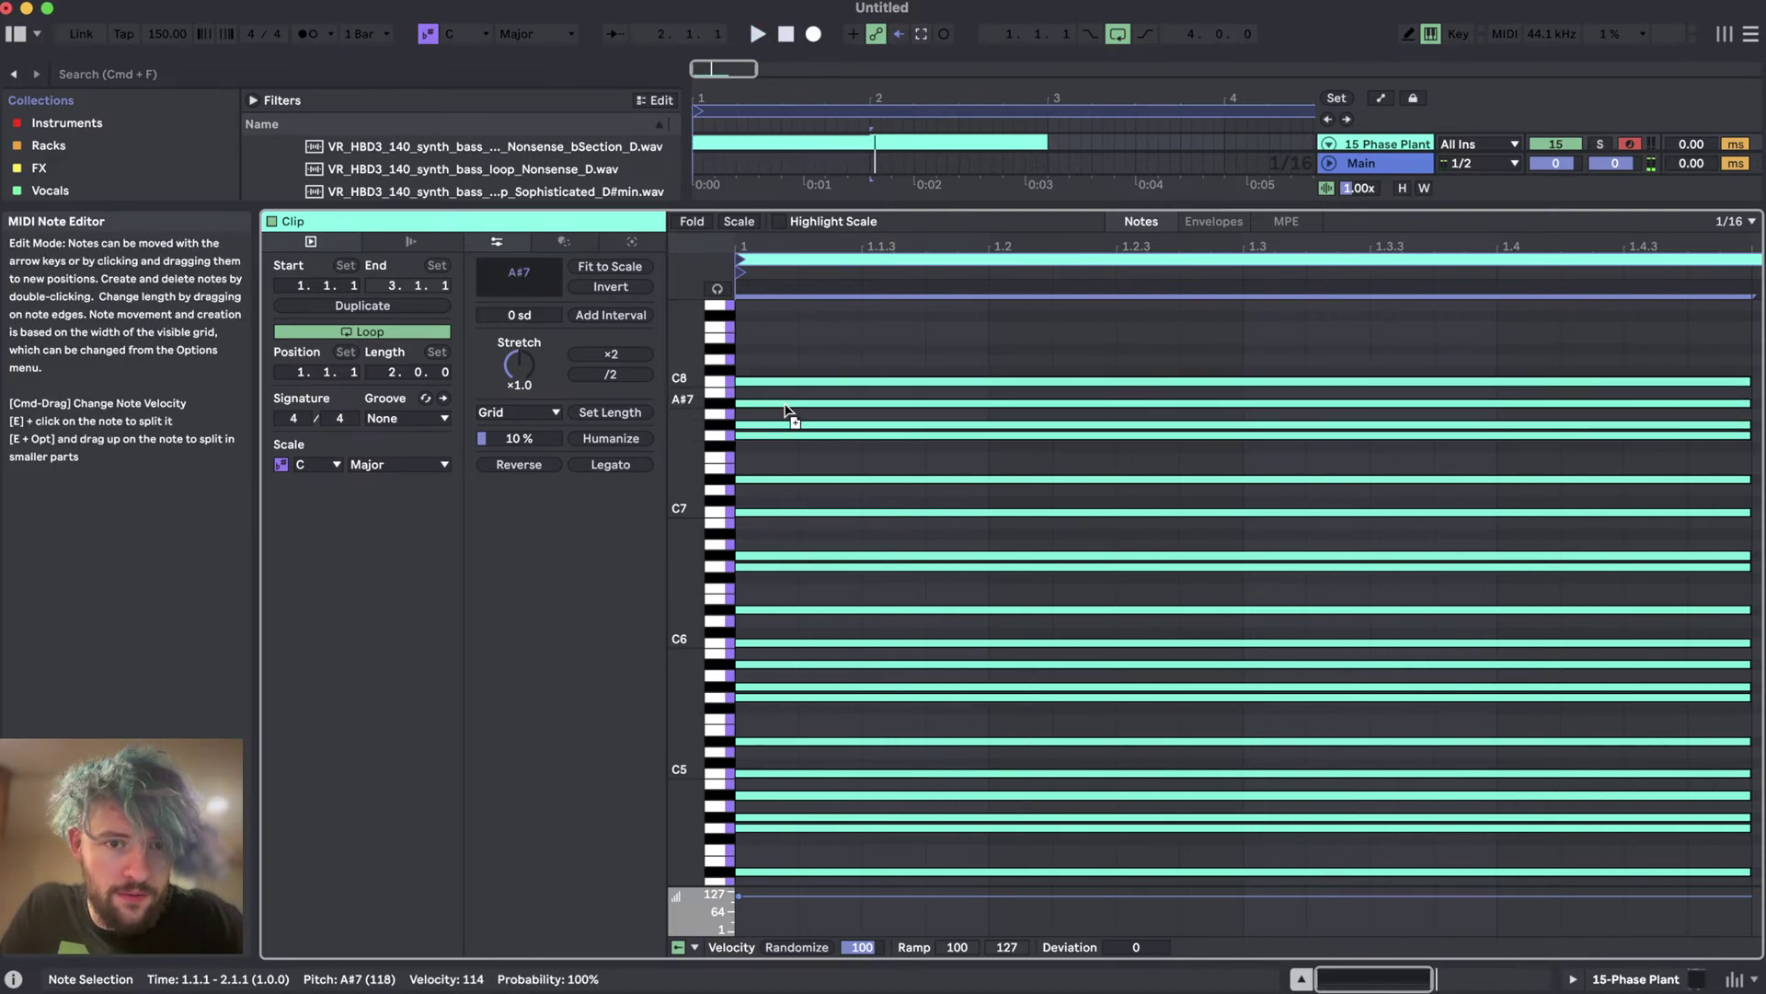
pyautogui.moveTo(766, 434); pyautogui.dragTo(771, 593)
pyautogui.press('space')
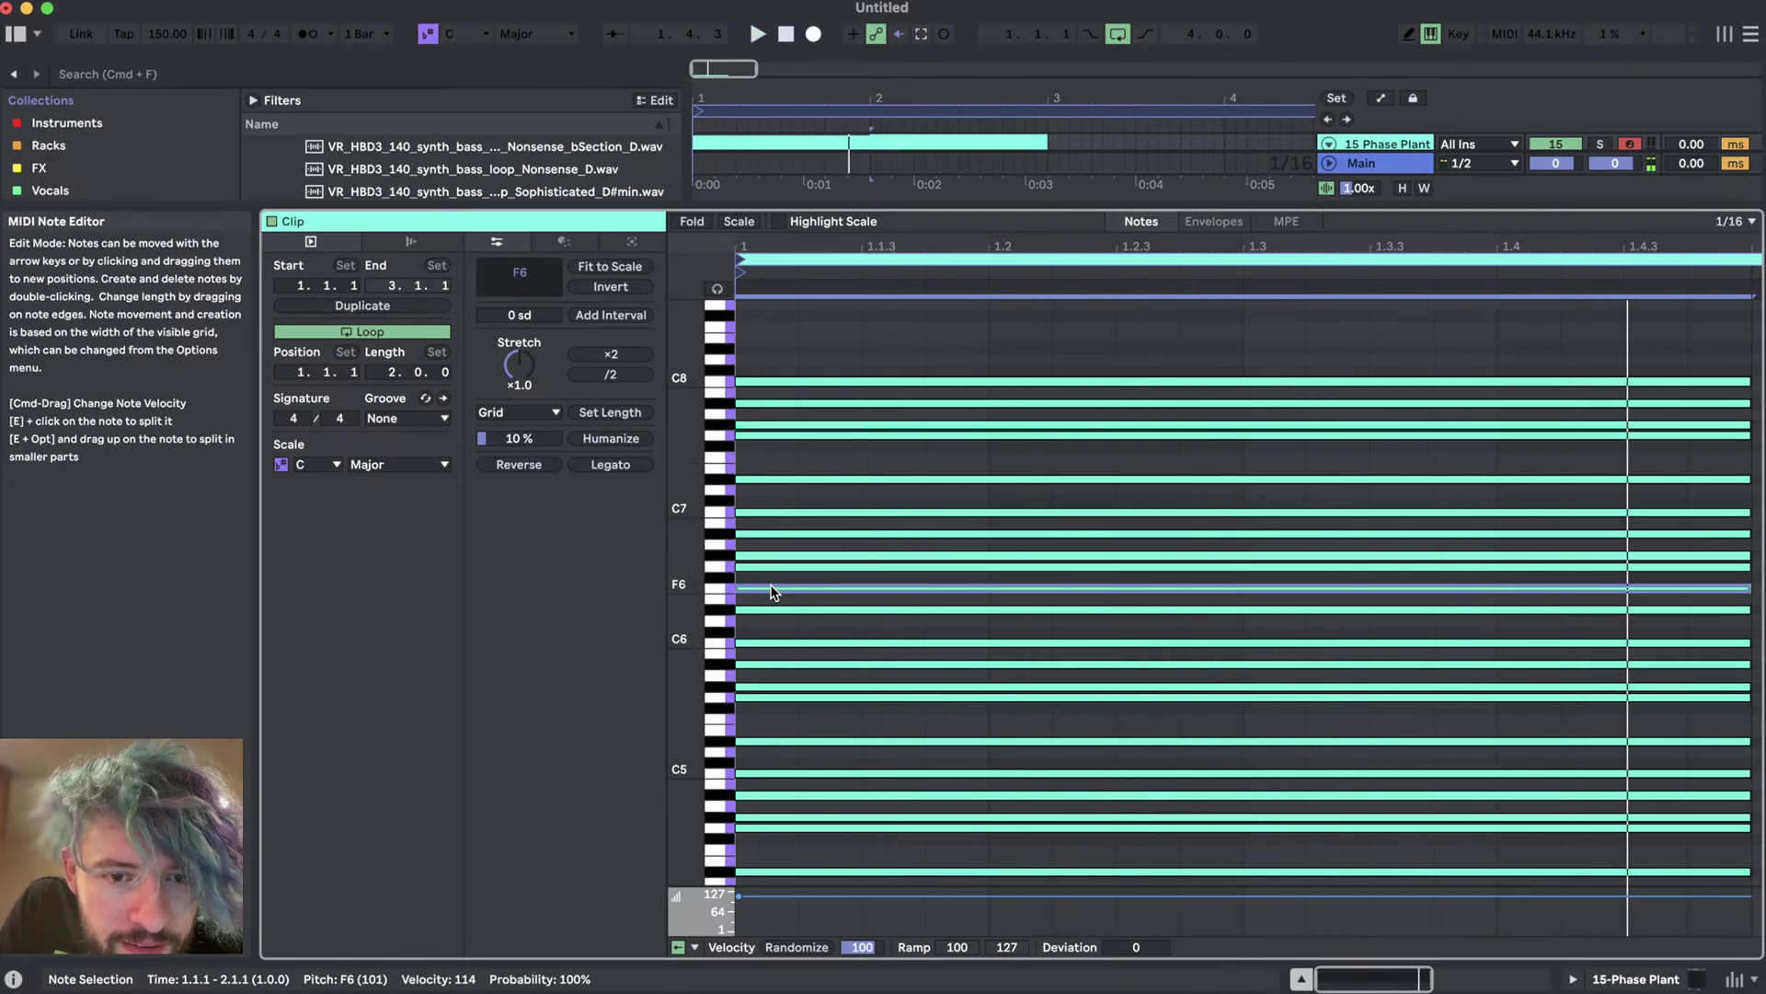
# - Return to the track's devices, reopen the Phase Plant window and set its polyphony to 45
pyautogui.hotkey('shift', 'Tab')
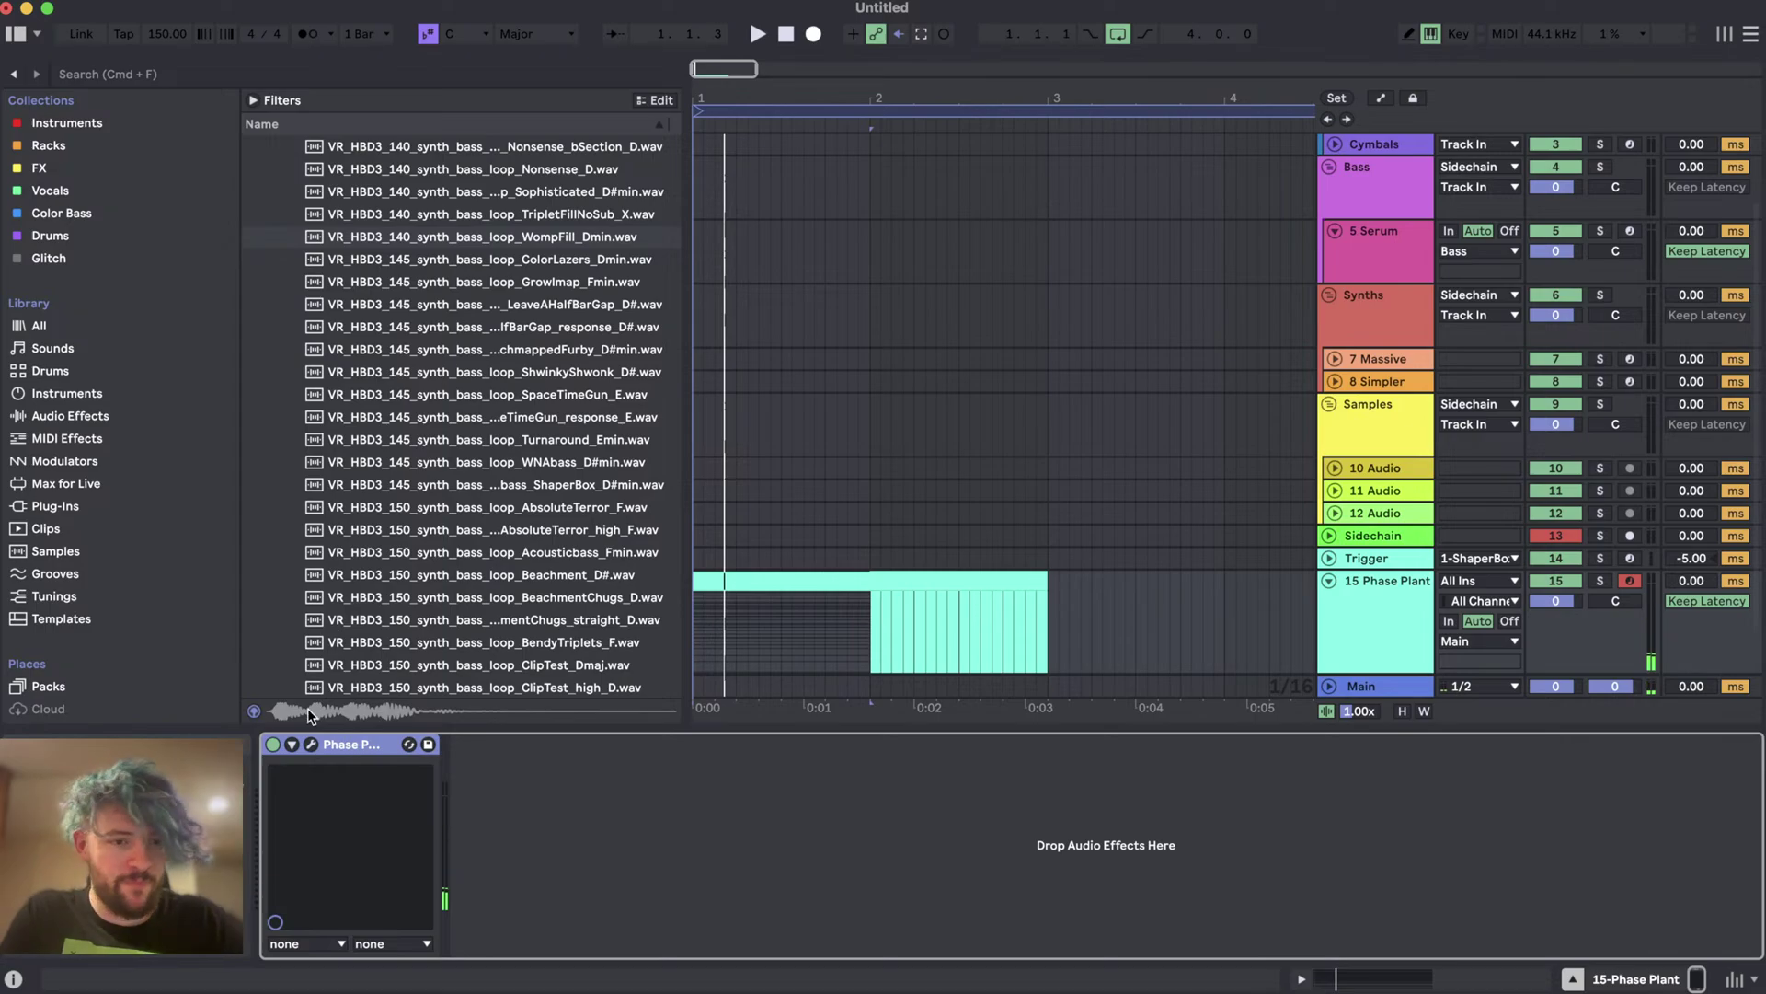
pyautogui.click(309, 746)
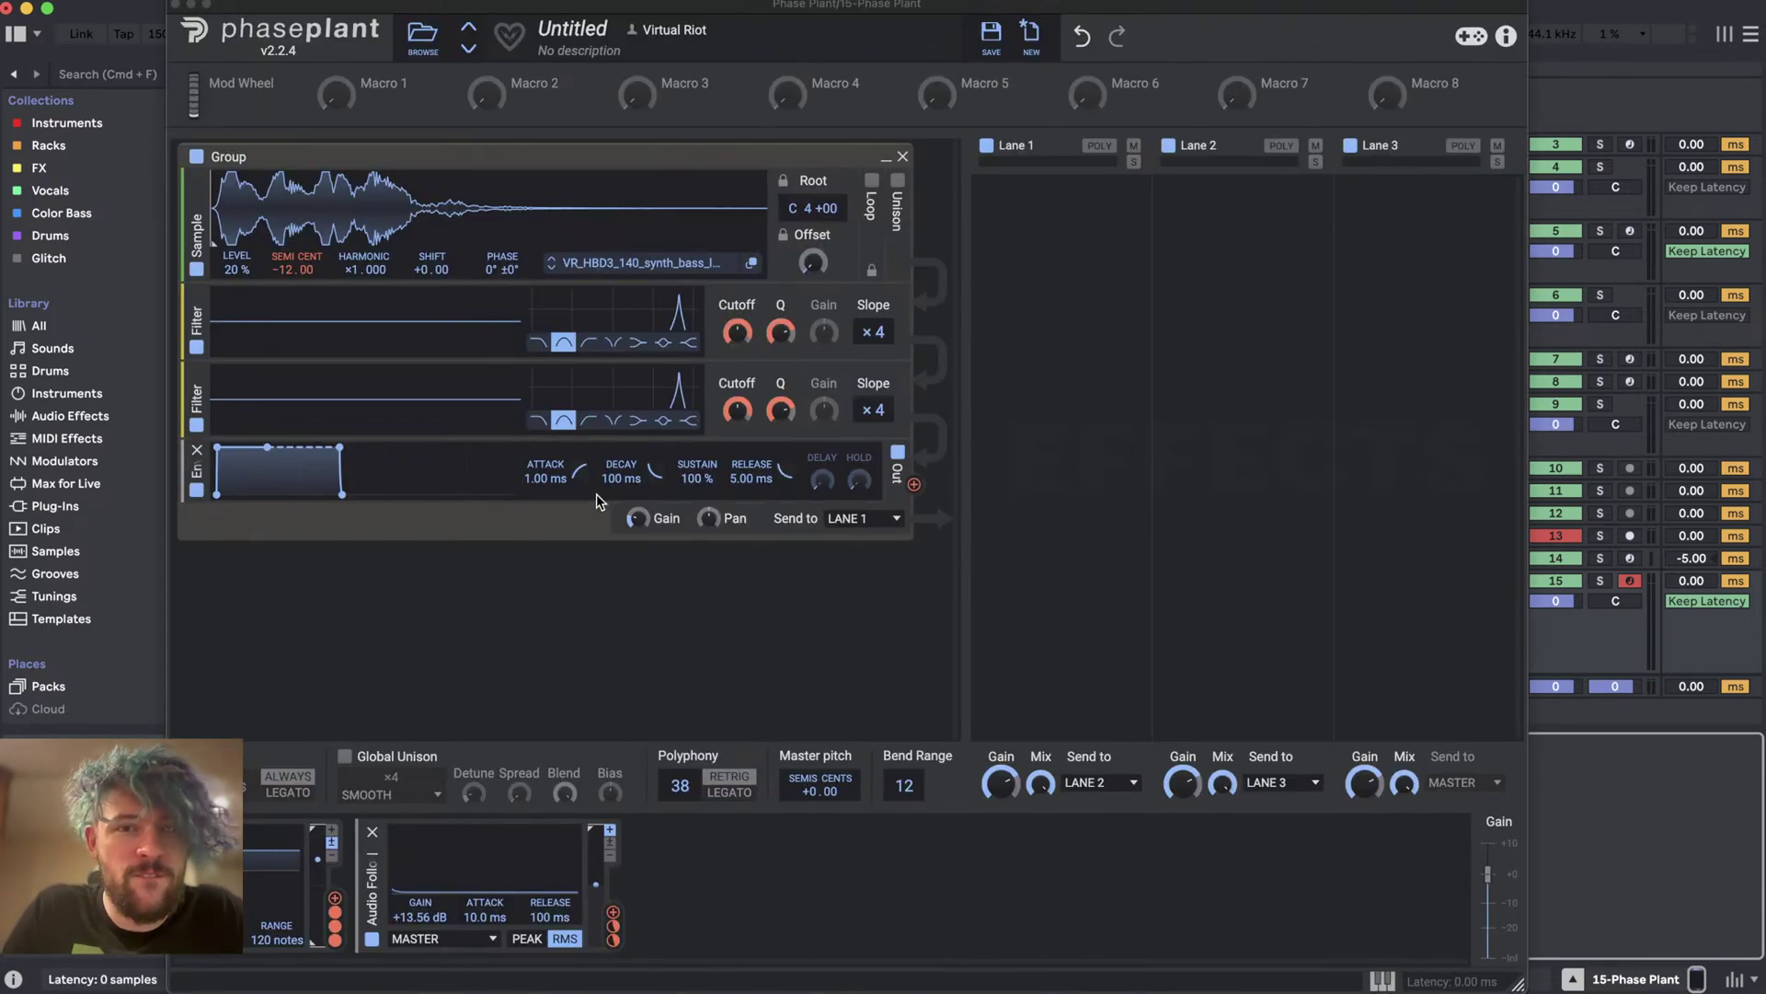
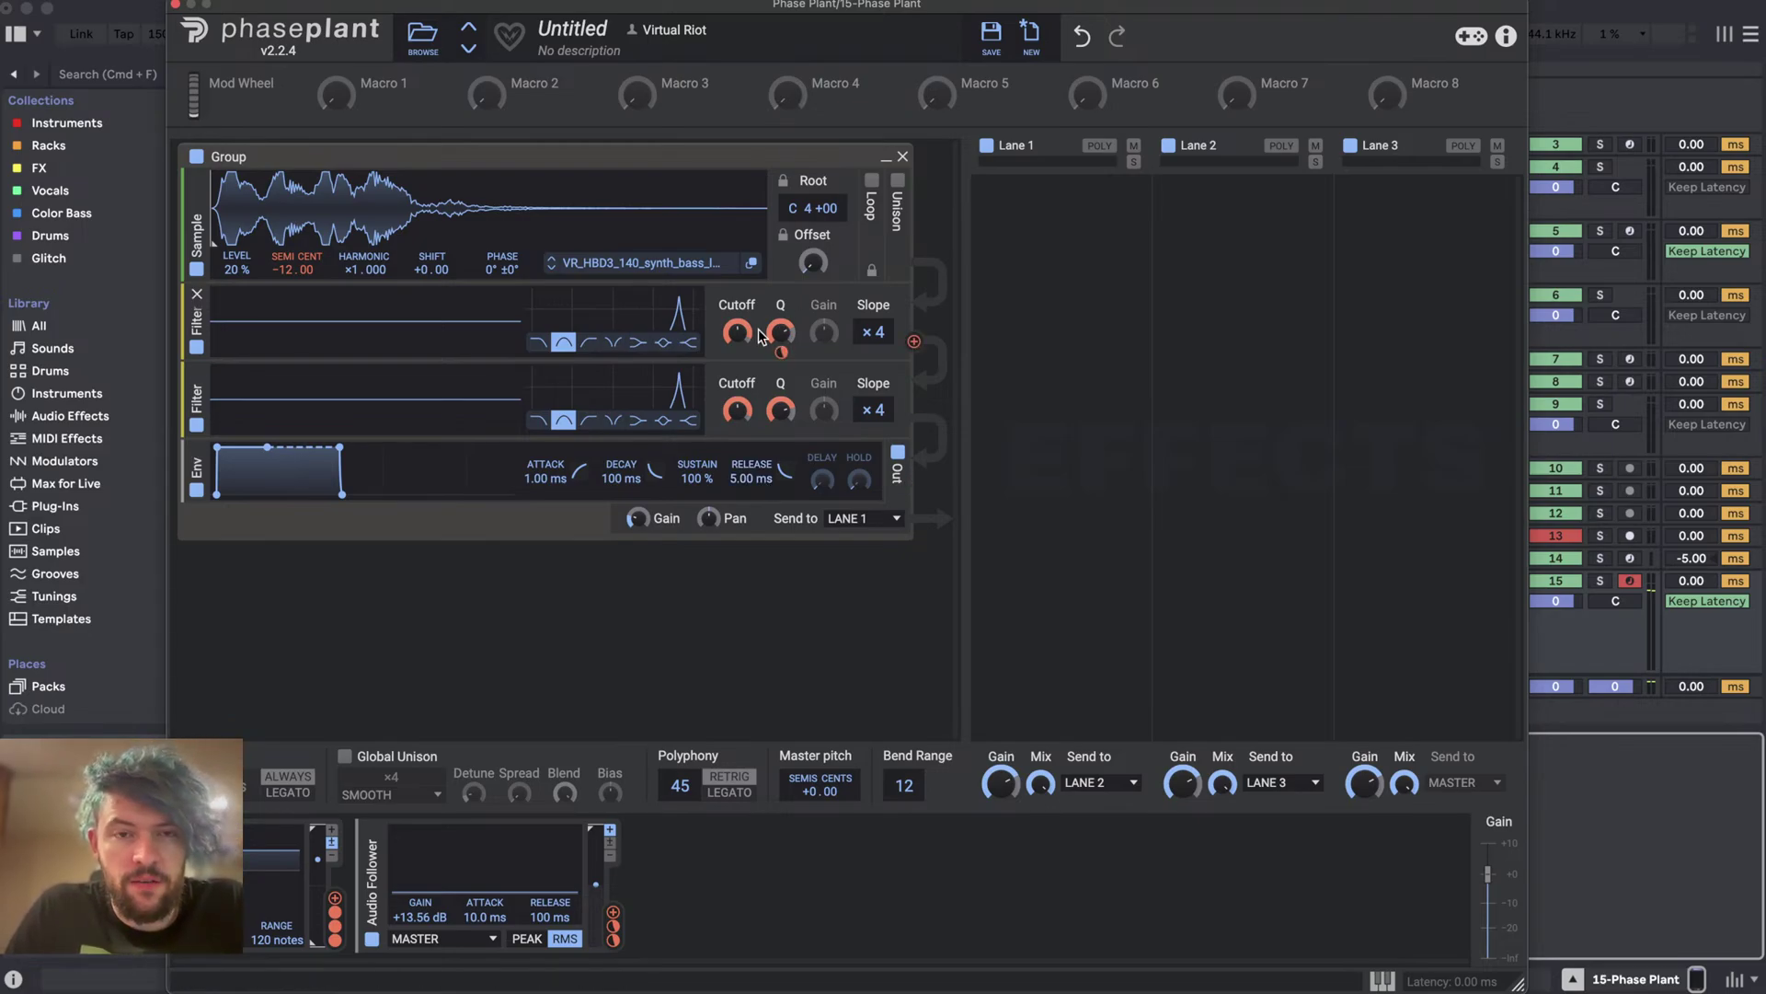
pyautogui.click(1082, 39)
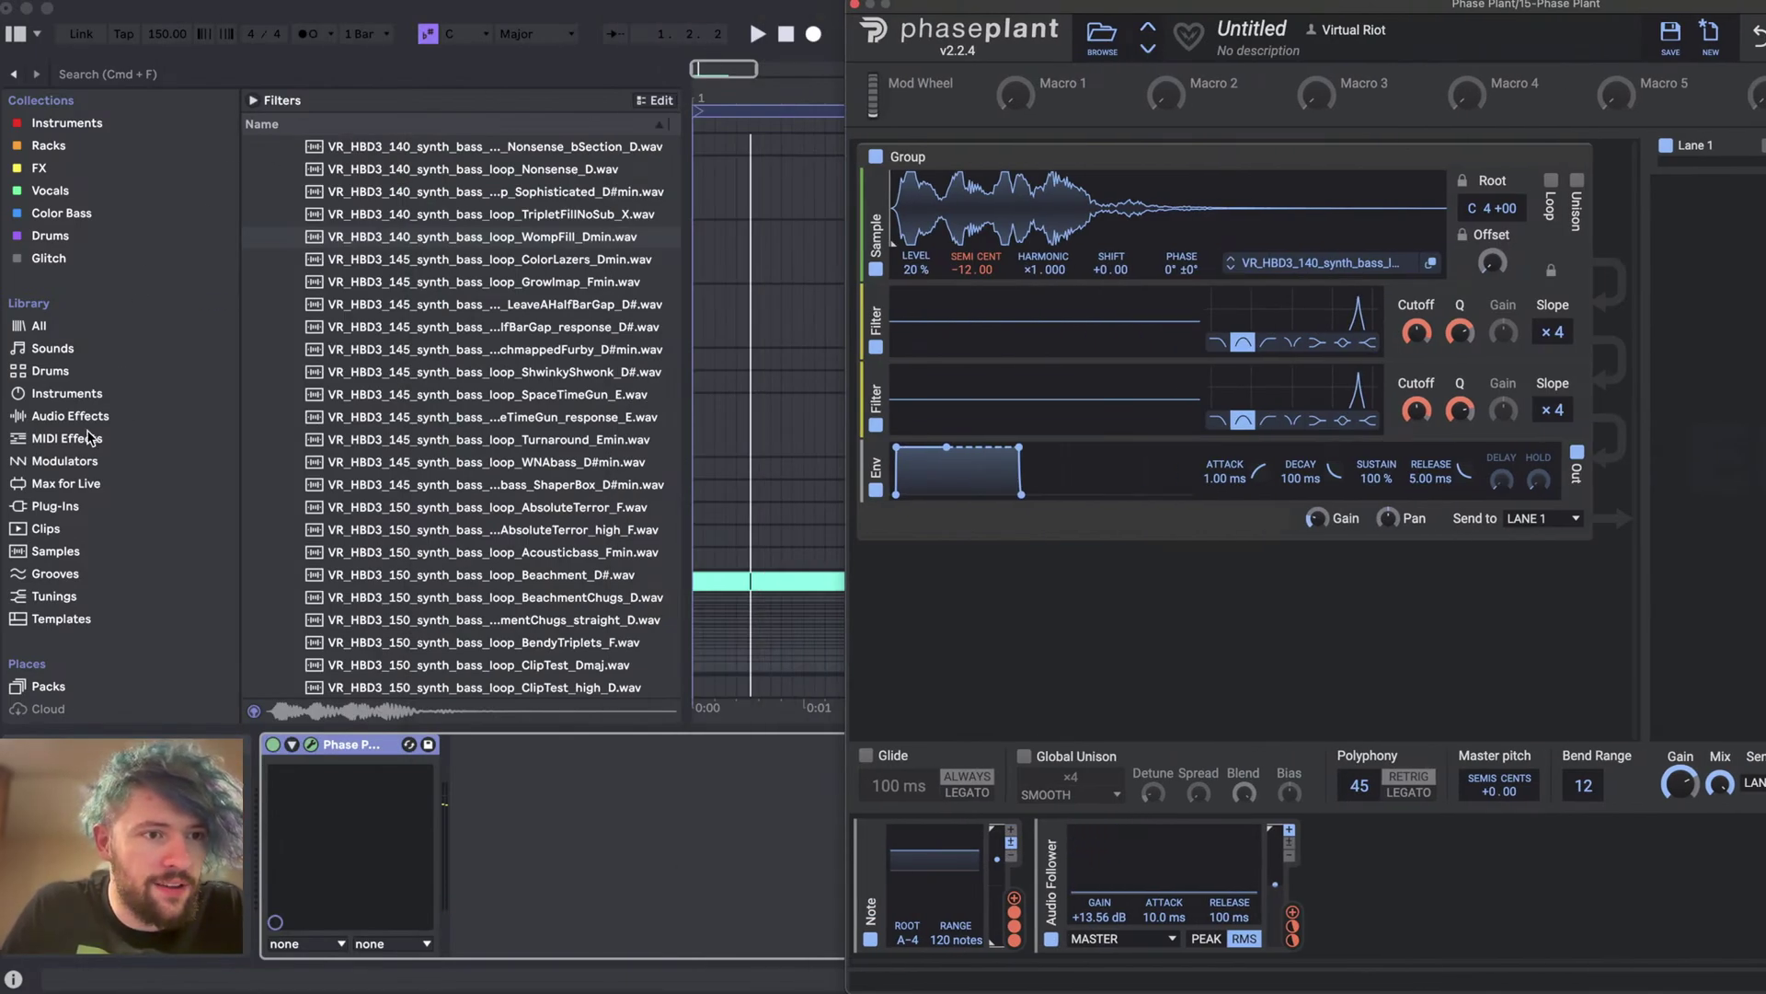
# - Add EQ Eight from the audio effects after Phase Plant on the track
pyautogui.click(74, 416)
pyautogui.scroll(-5, 423, 497)
pyautogui.scroll(5, 322, 387)
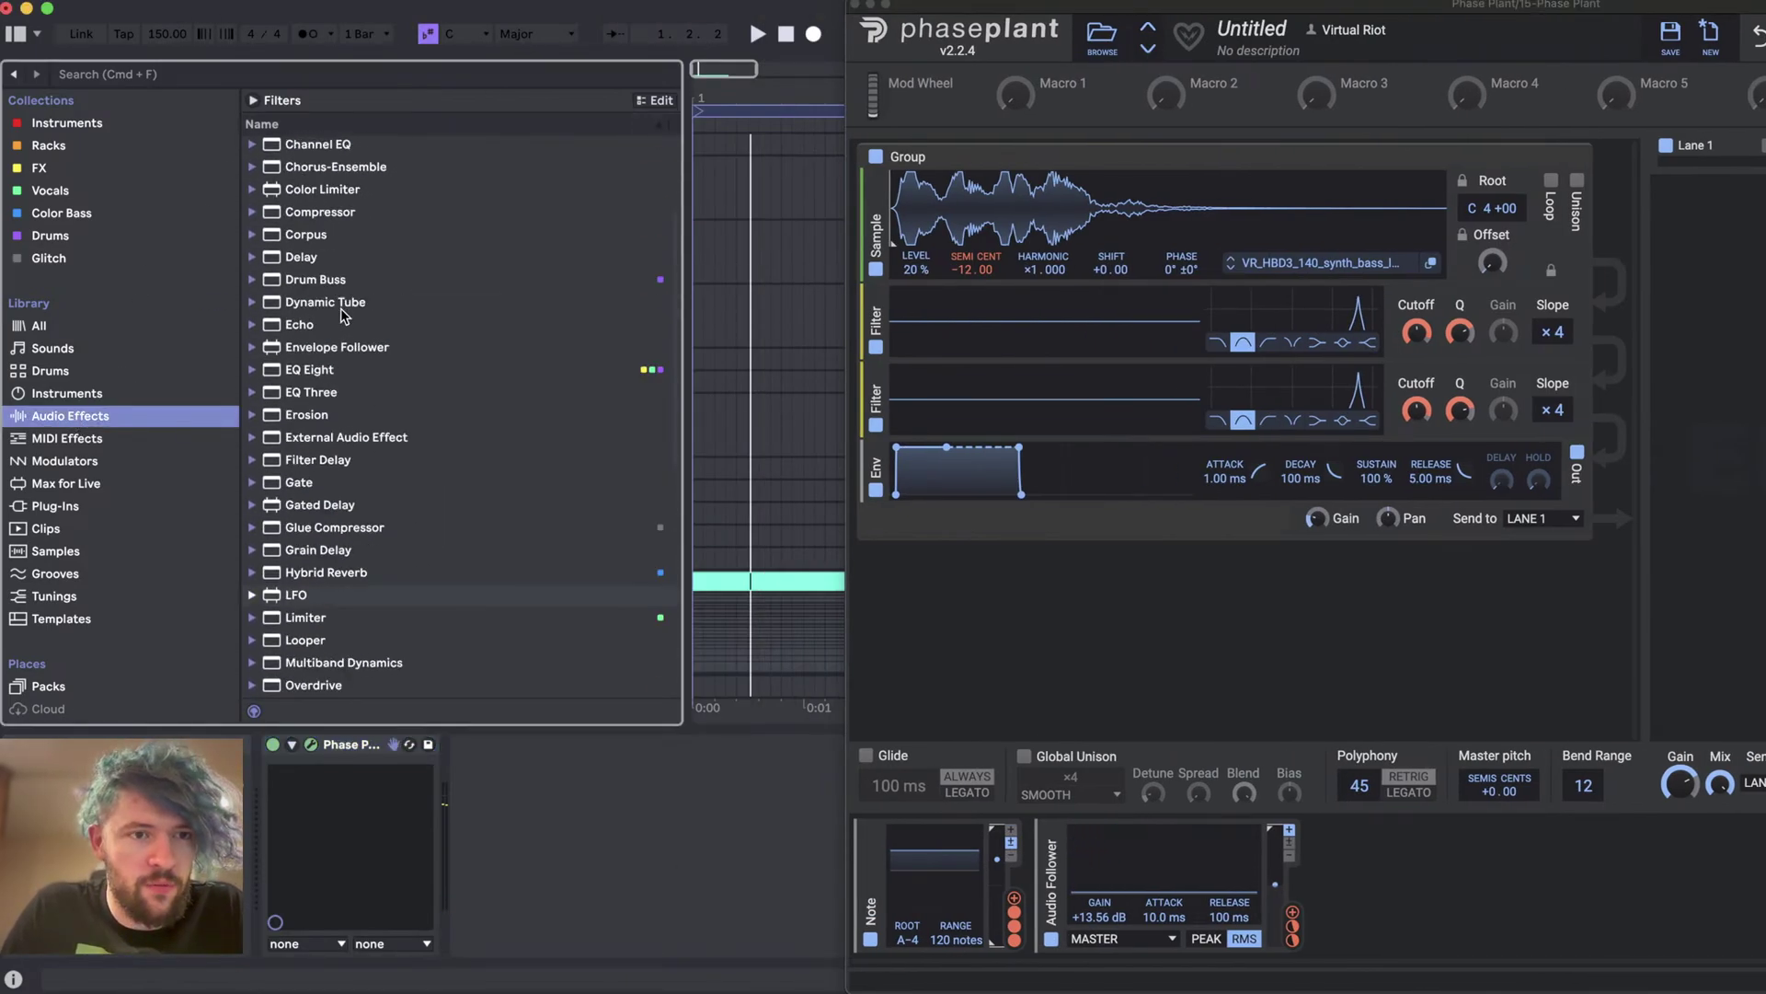
pyautogui.moveTo(299, 370); pyautogui.dragTo(564, 836)
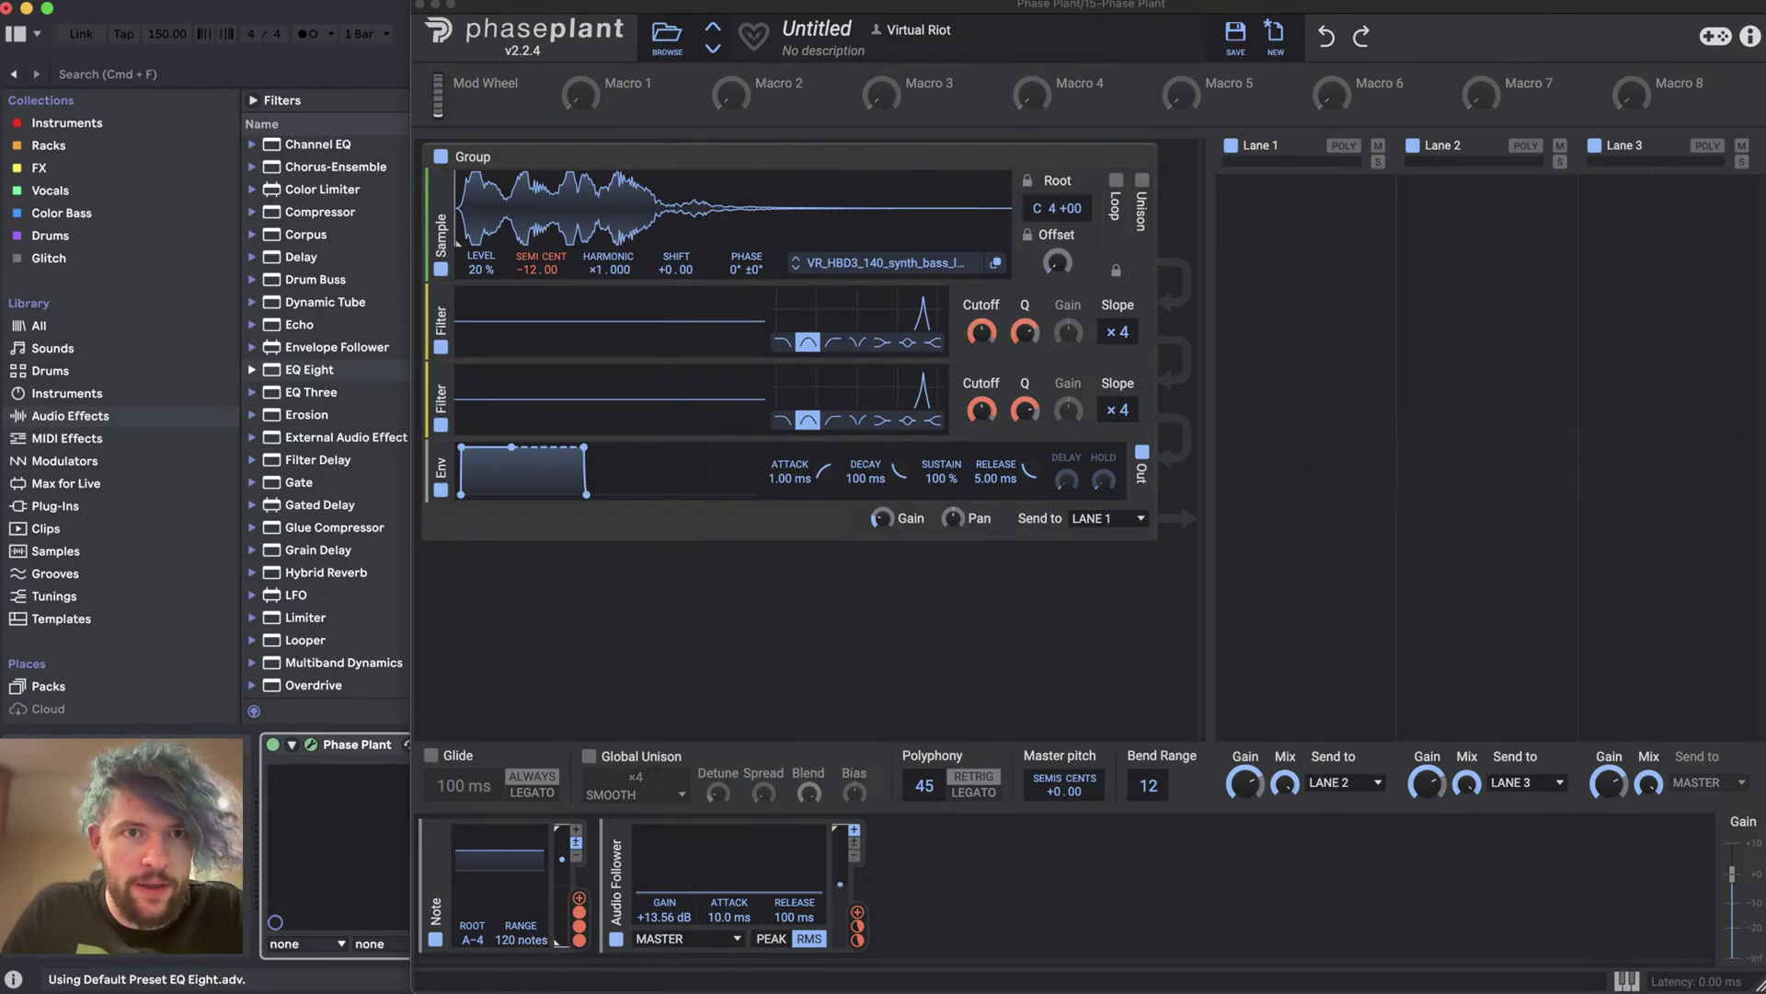
# - Rearrange and shorten the Phase Plant window so the EQ Eight spectrum stays in view beneath it
pyautogui.moveTo(586, 5); pyautogui.dragTo(1121, 13)
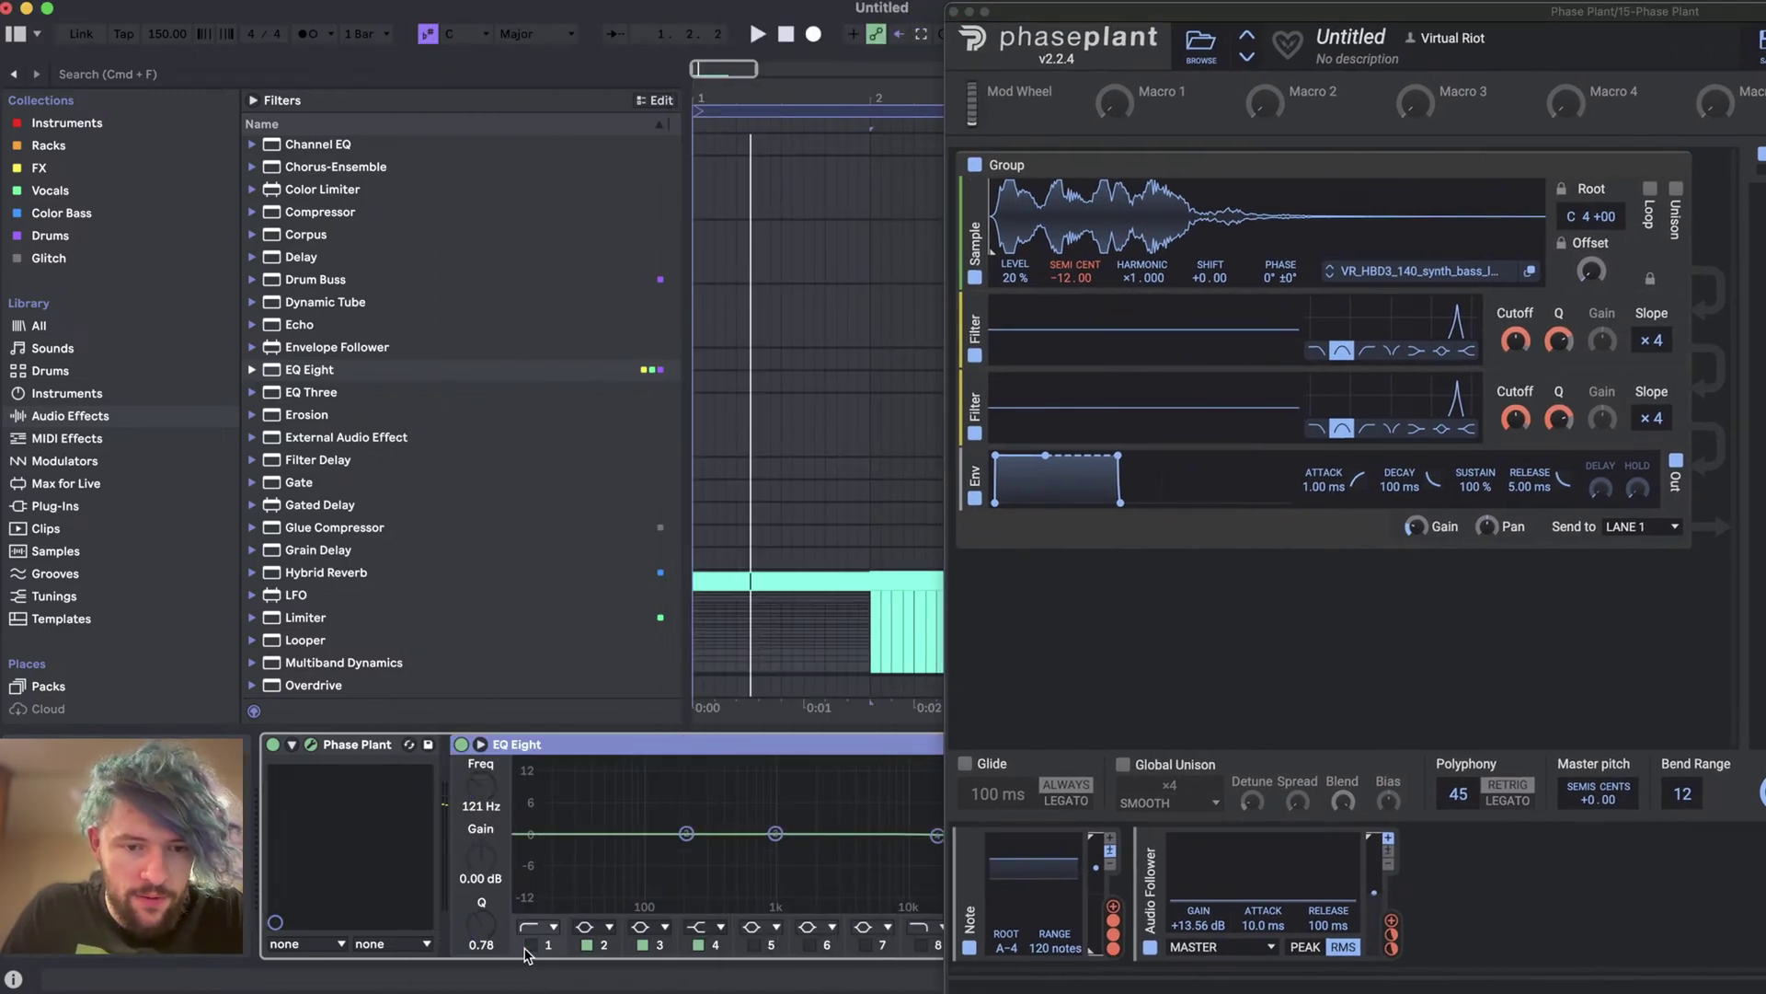
pyautogui.click(985, 11)
pyautogui.moveTo(1376, 982); pyautogui.dragTo(1378, 699)
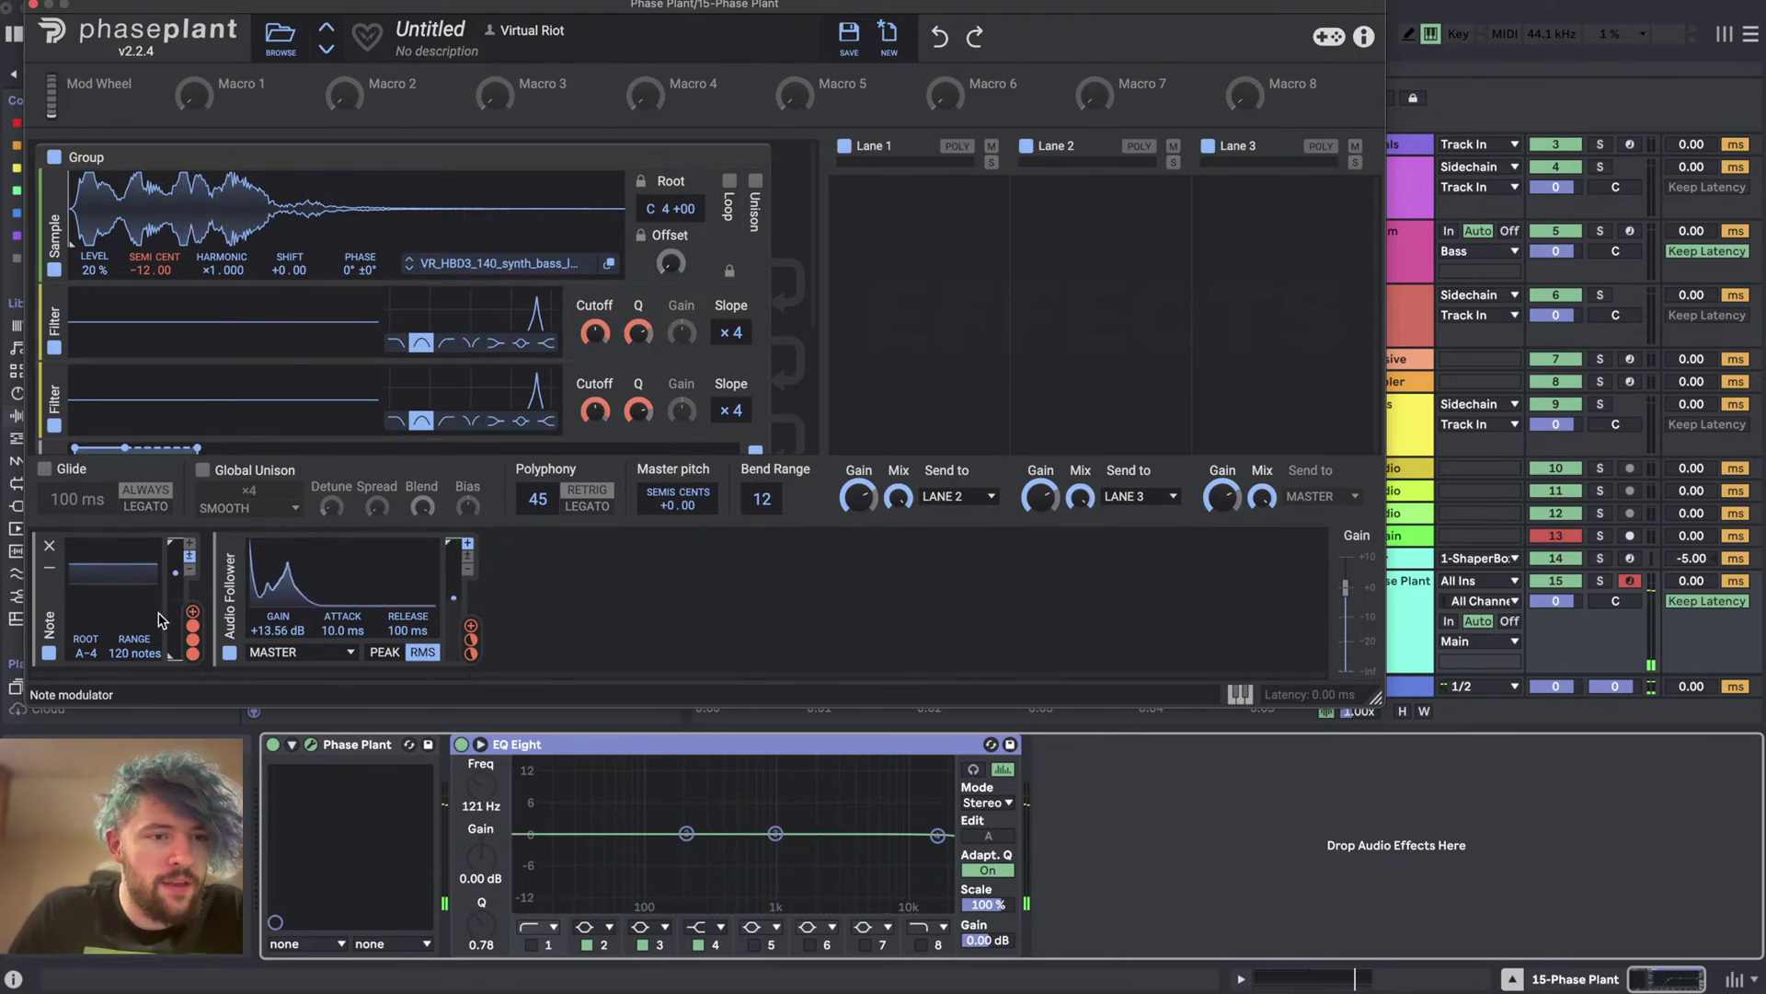
# - Assign the Note modulator to the sample's level, tune the modulation depth and bring the level to 20%
pyautogui.click(191, 613)
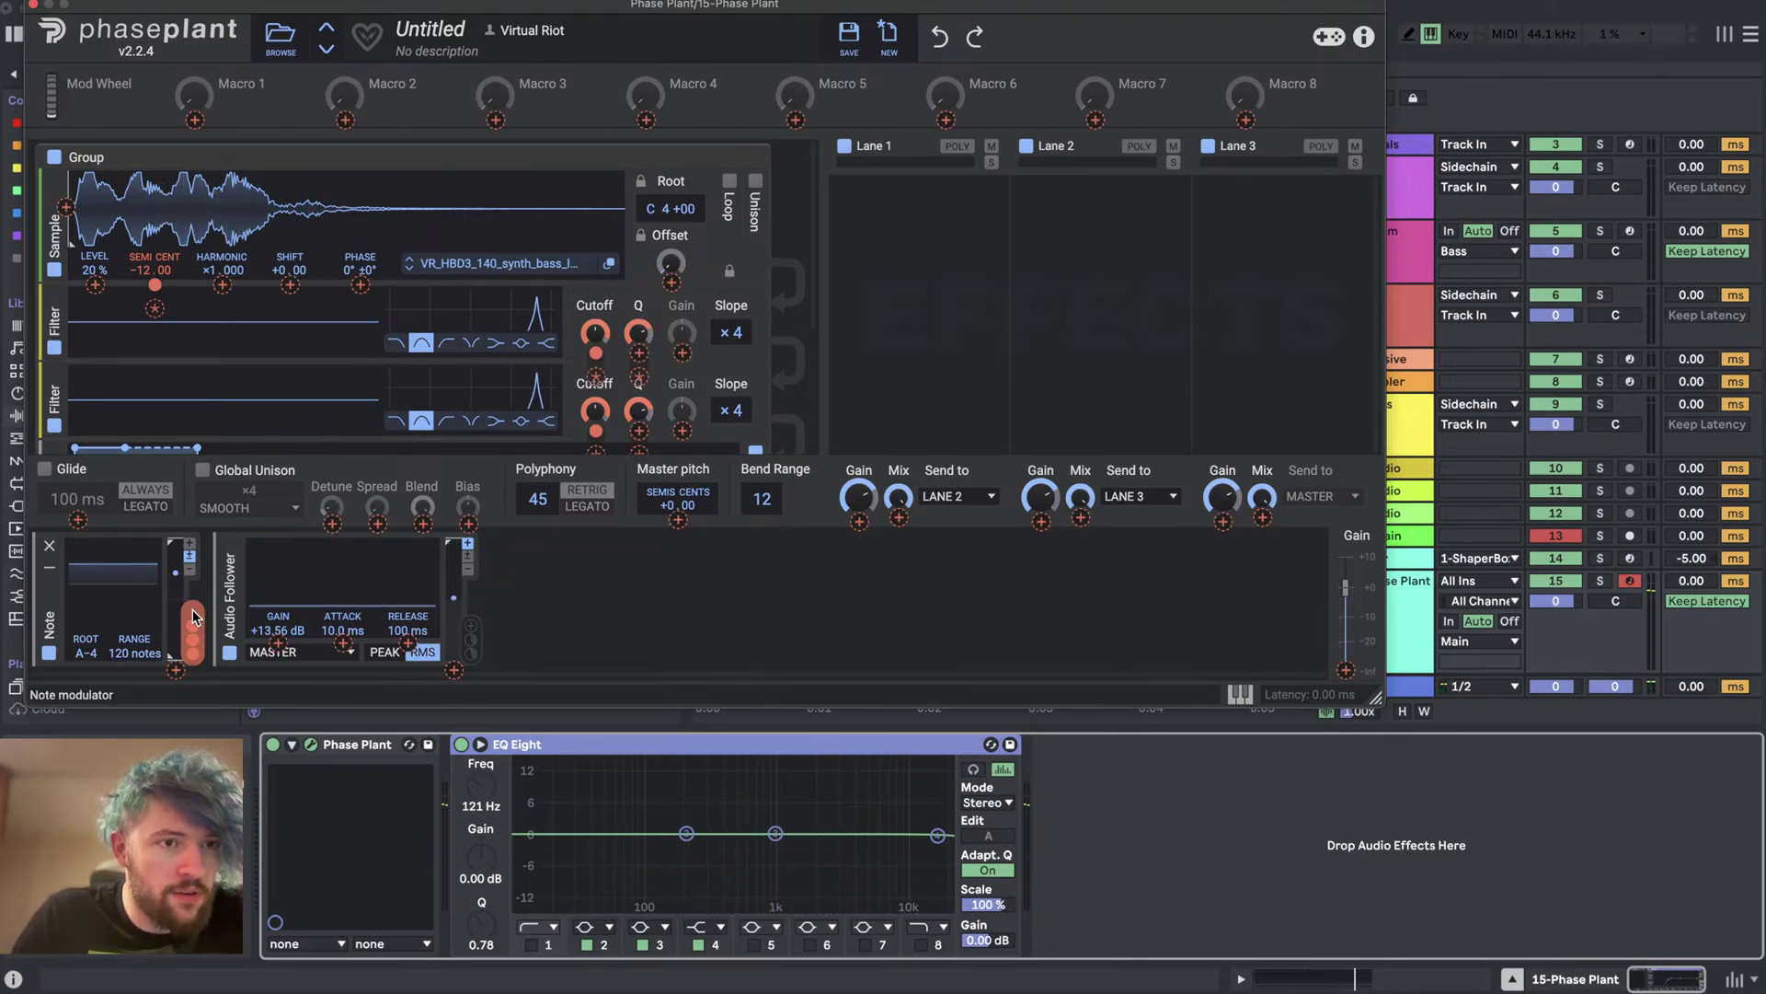
pyautogui.click(95, 284)
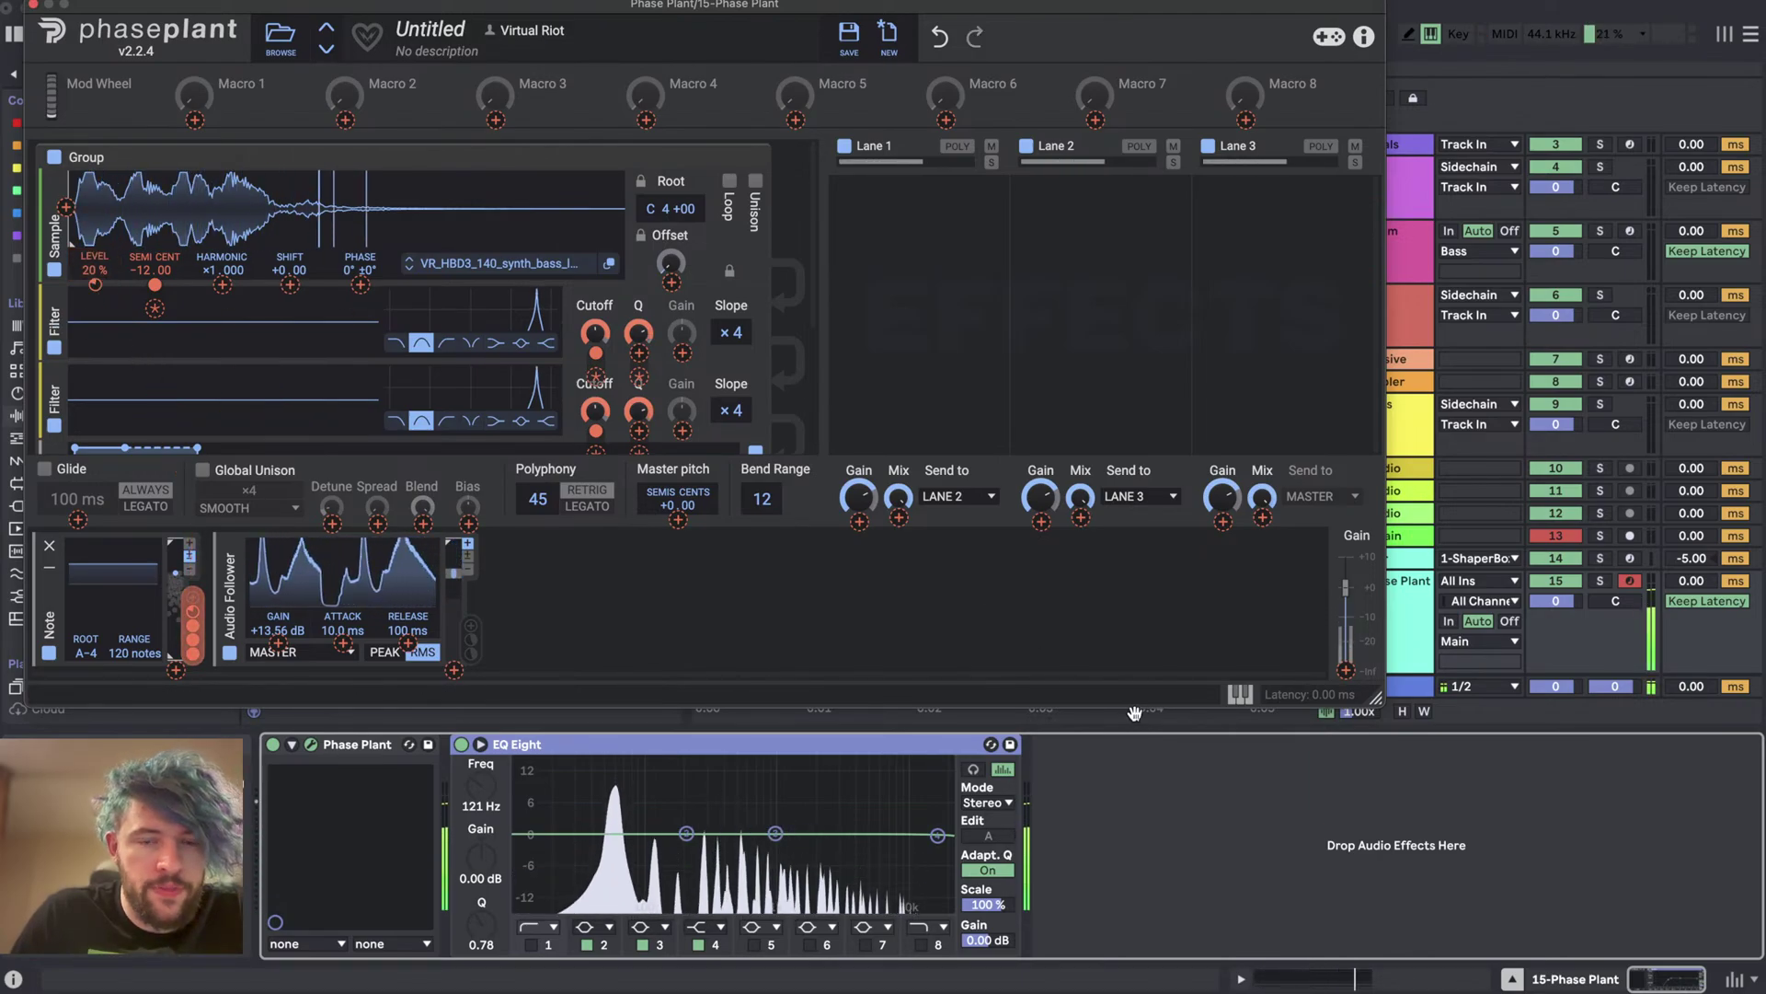
pyautogui.moveTo(96, 256); pyautogui.dragTo(93, 275)
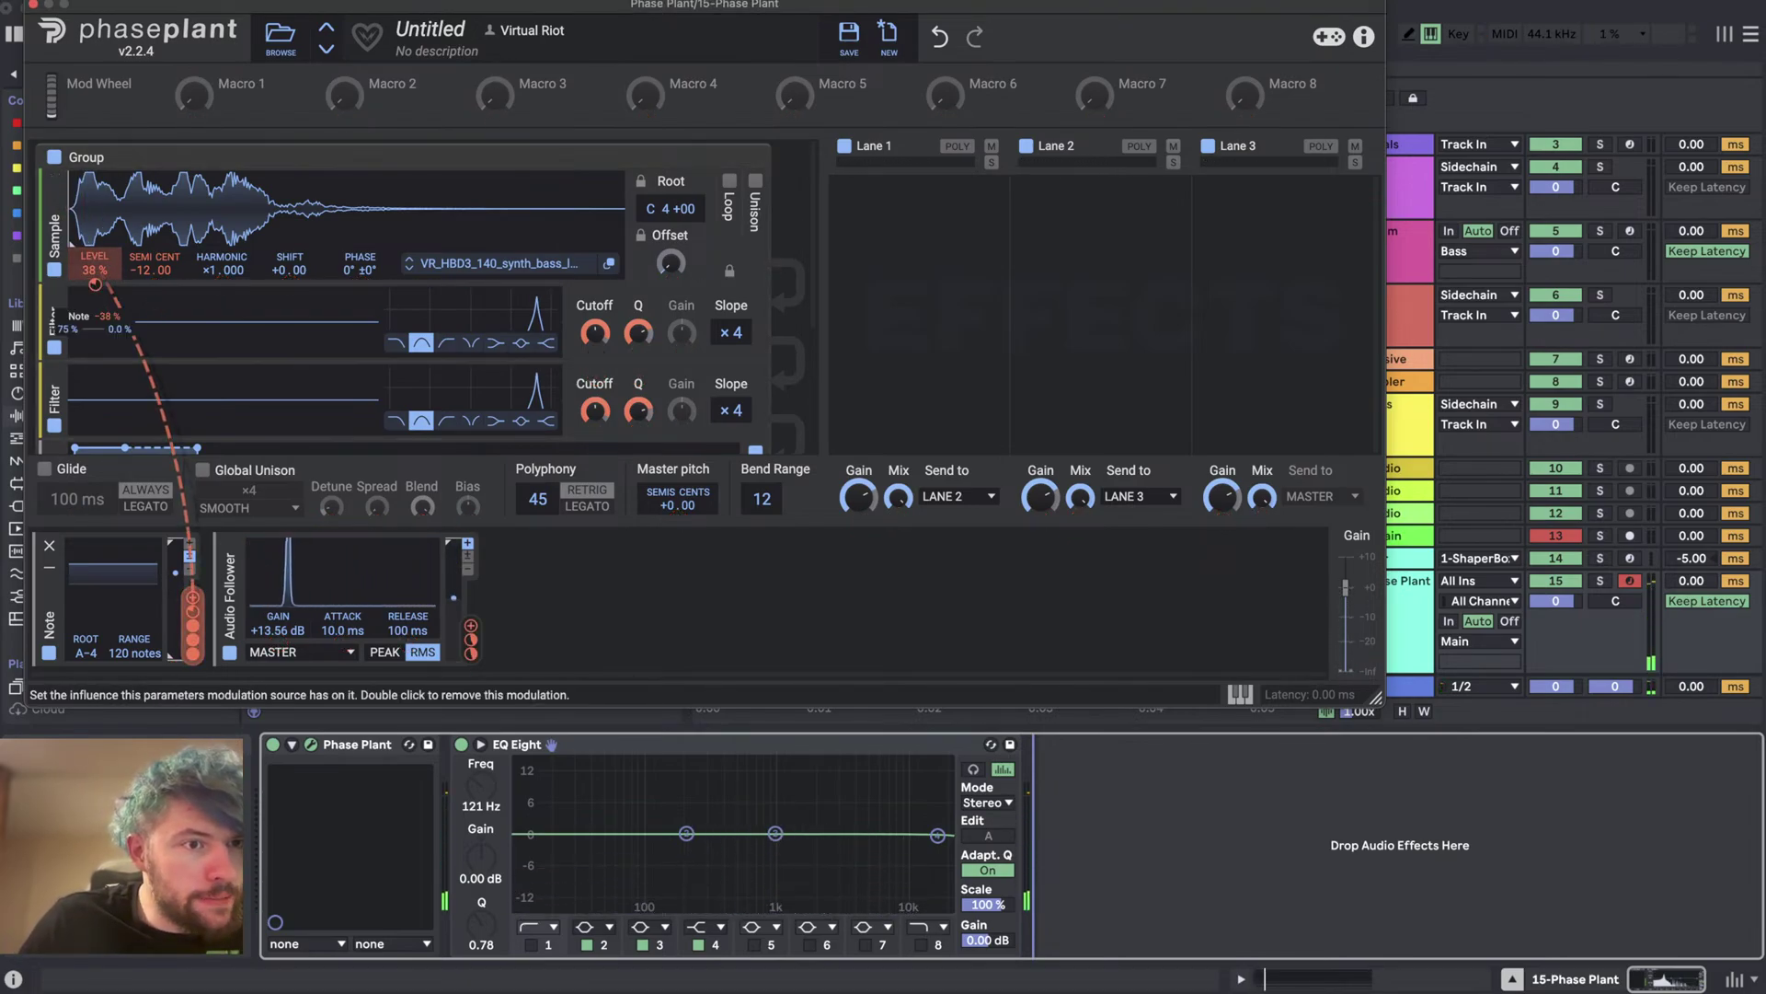
pyautogui.moveTo(95, 284)
pyautogui.mouseDown()
pyautogui.moveTo(96, 304)
pyautogui.moveTo(95, 289)
pyautogui.mouseUp()
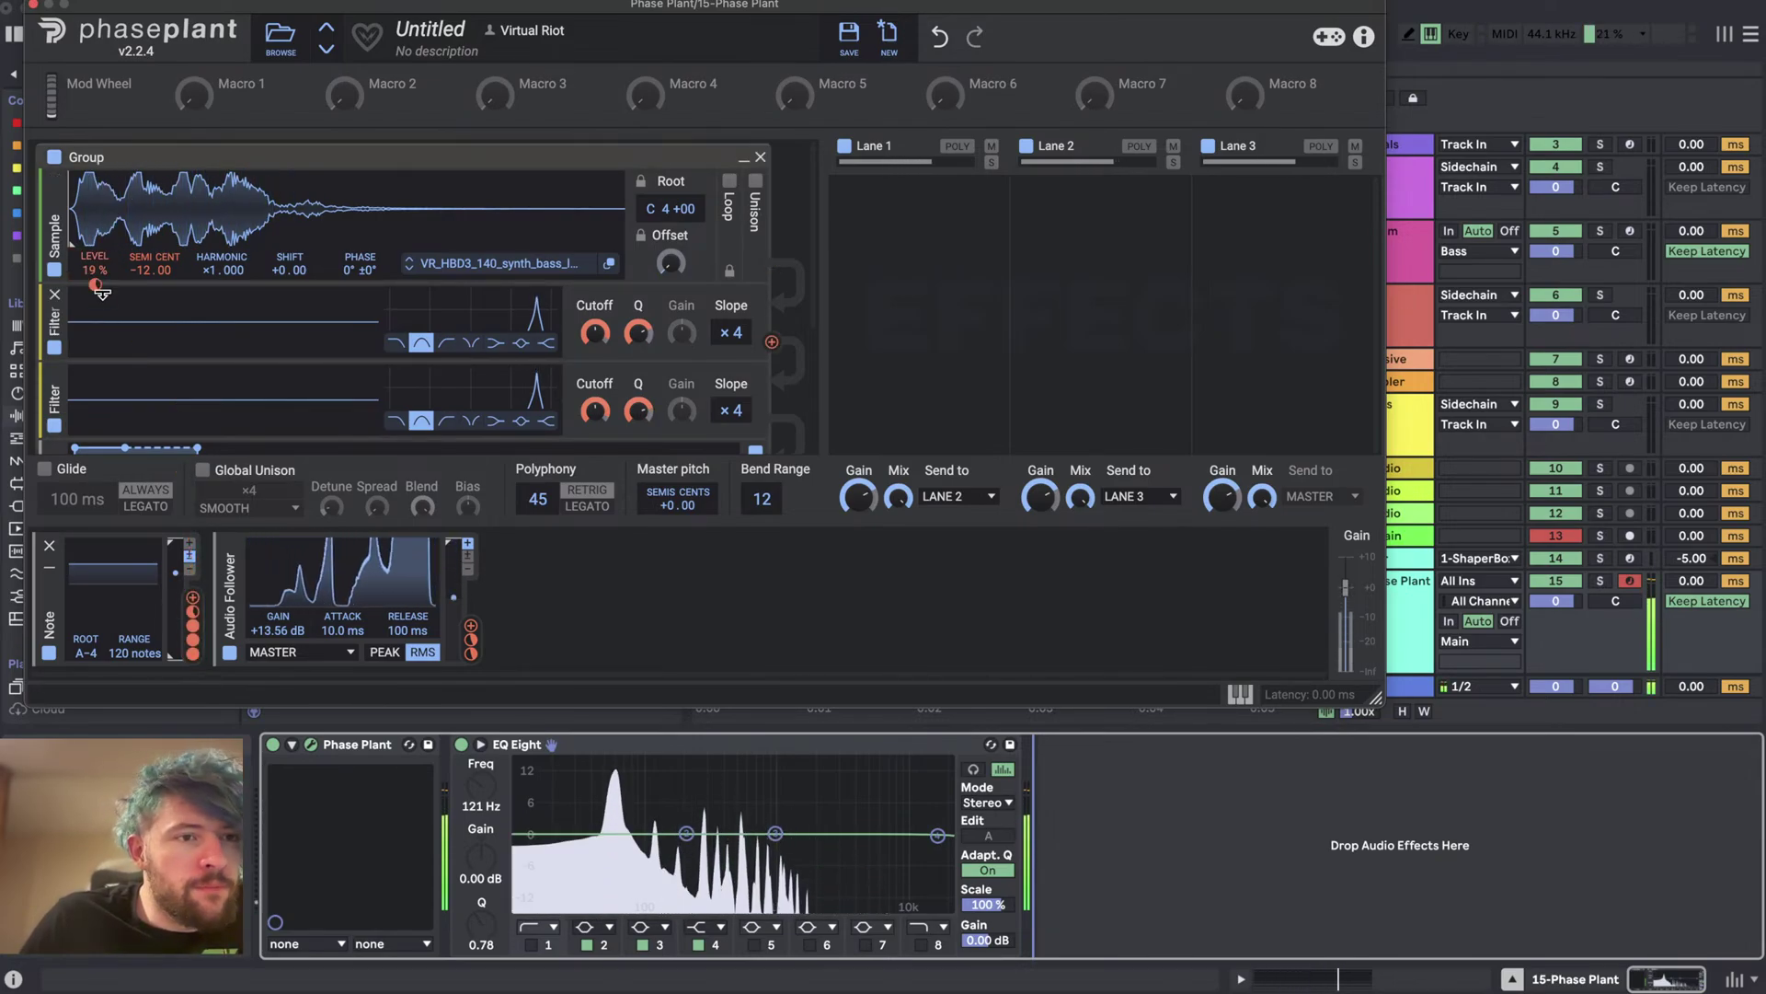
pyautogui.moveTo(94, 285); pyautogui.dragTo(94, 282)
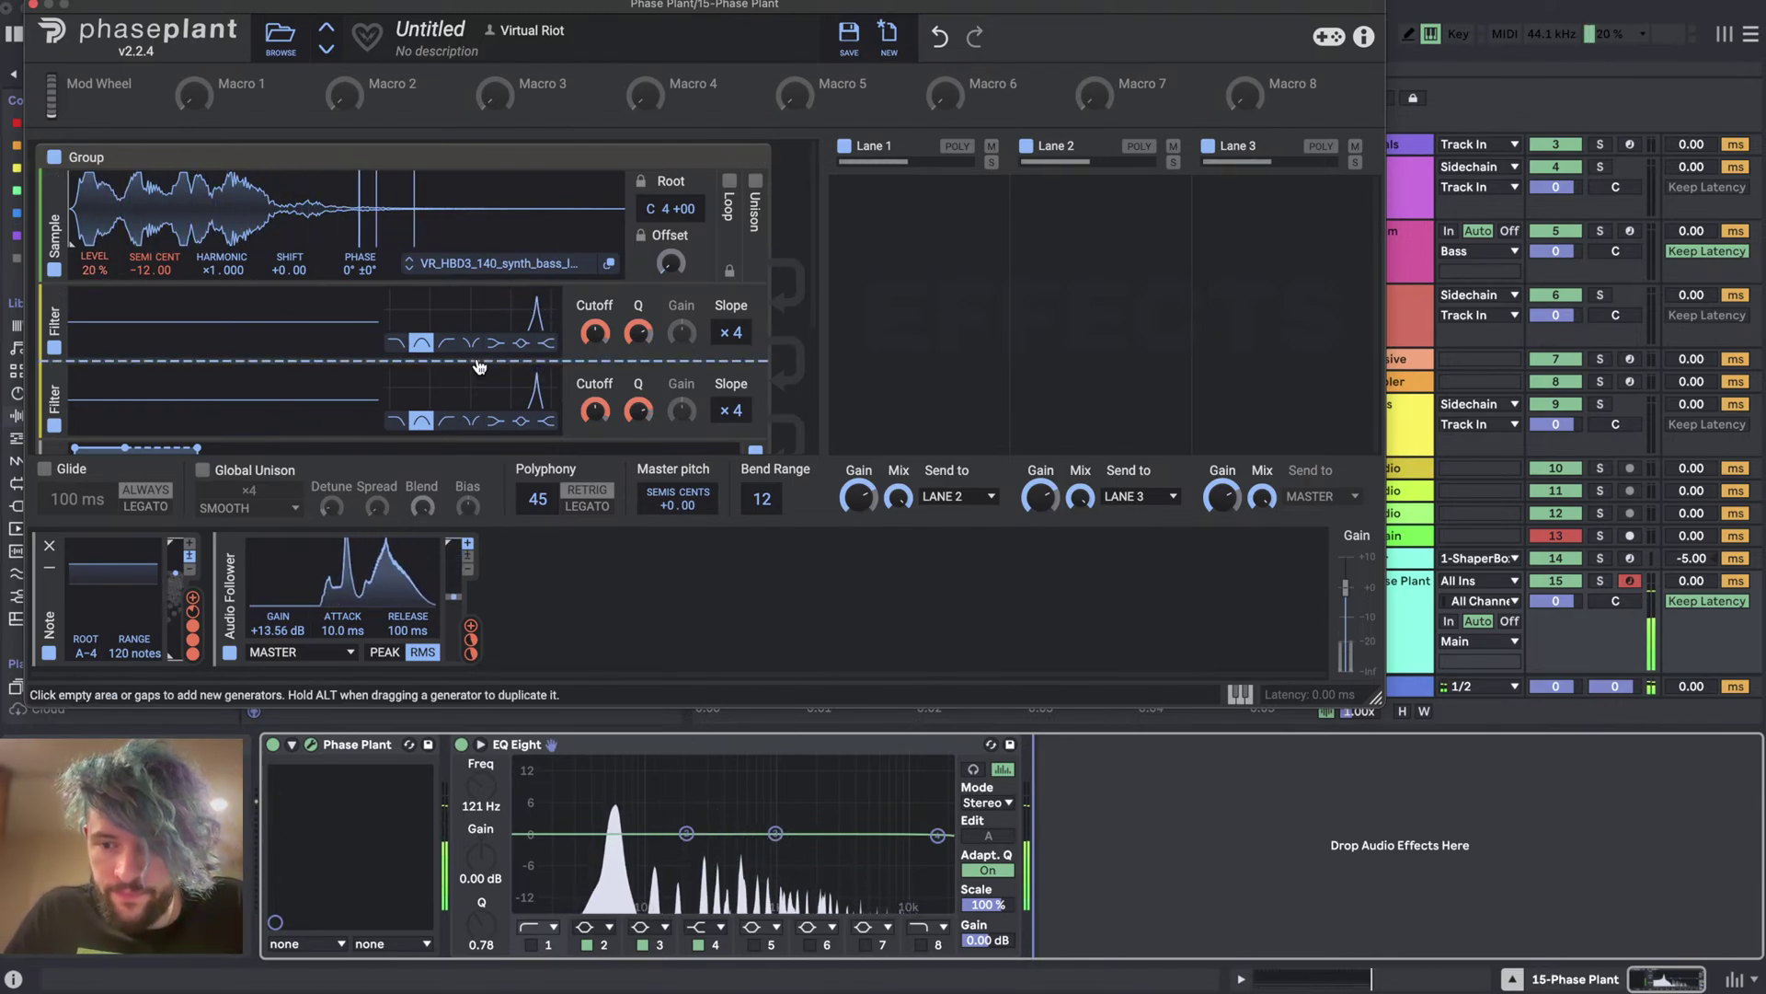
# - Enable unison on the sample generator and make the Phase Plant window taller
pyautogui.click(759, 185)
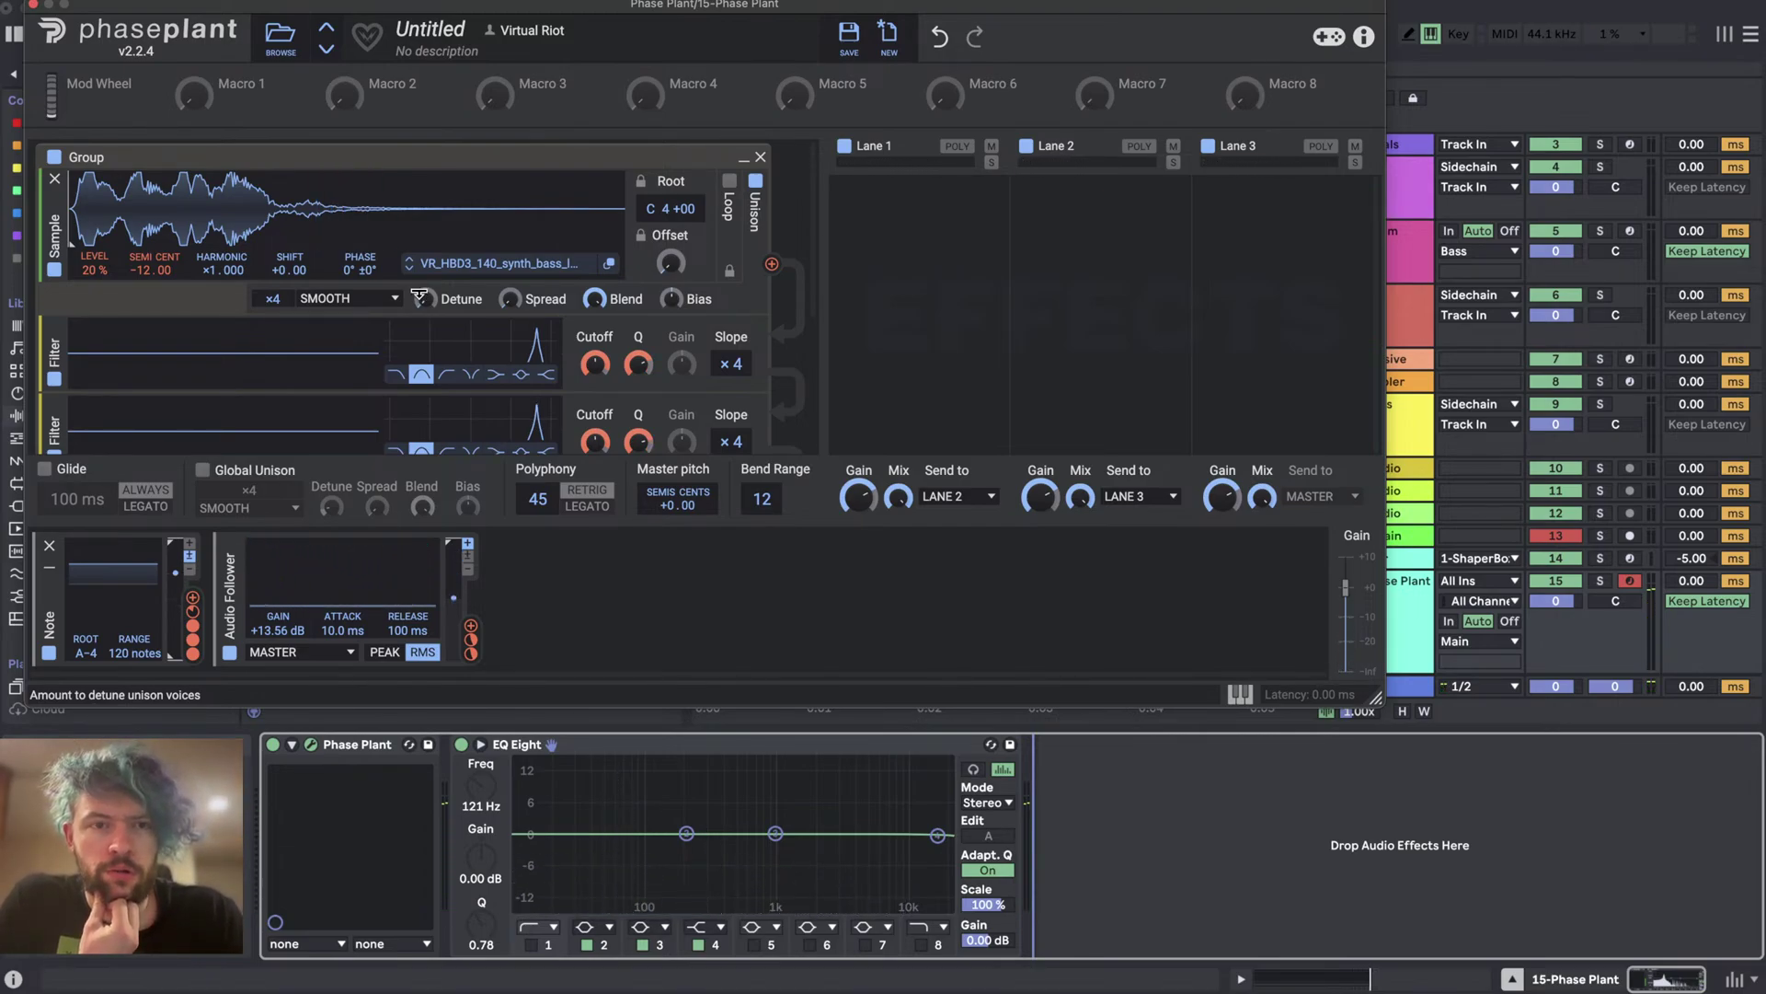
pyautogui.moveTo(1377, 696); pyautogui.dragTo(1357, 917)
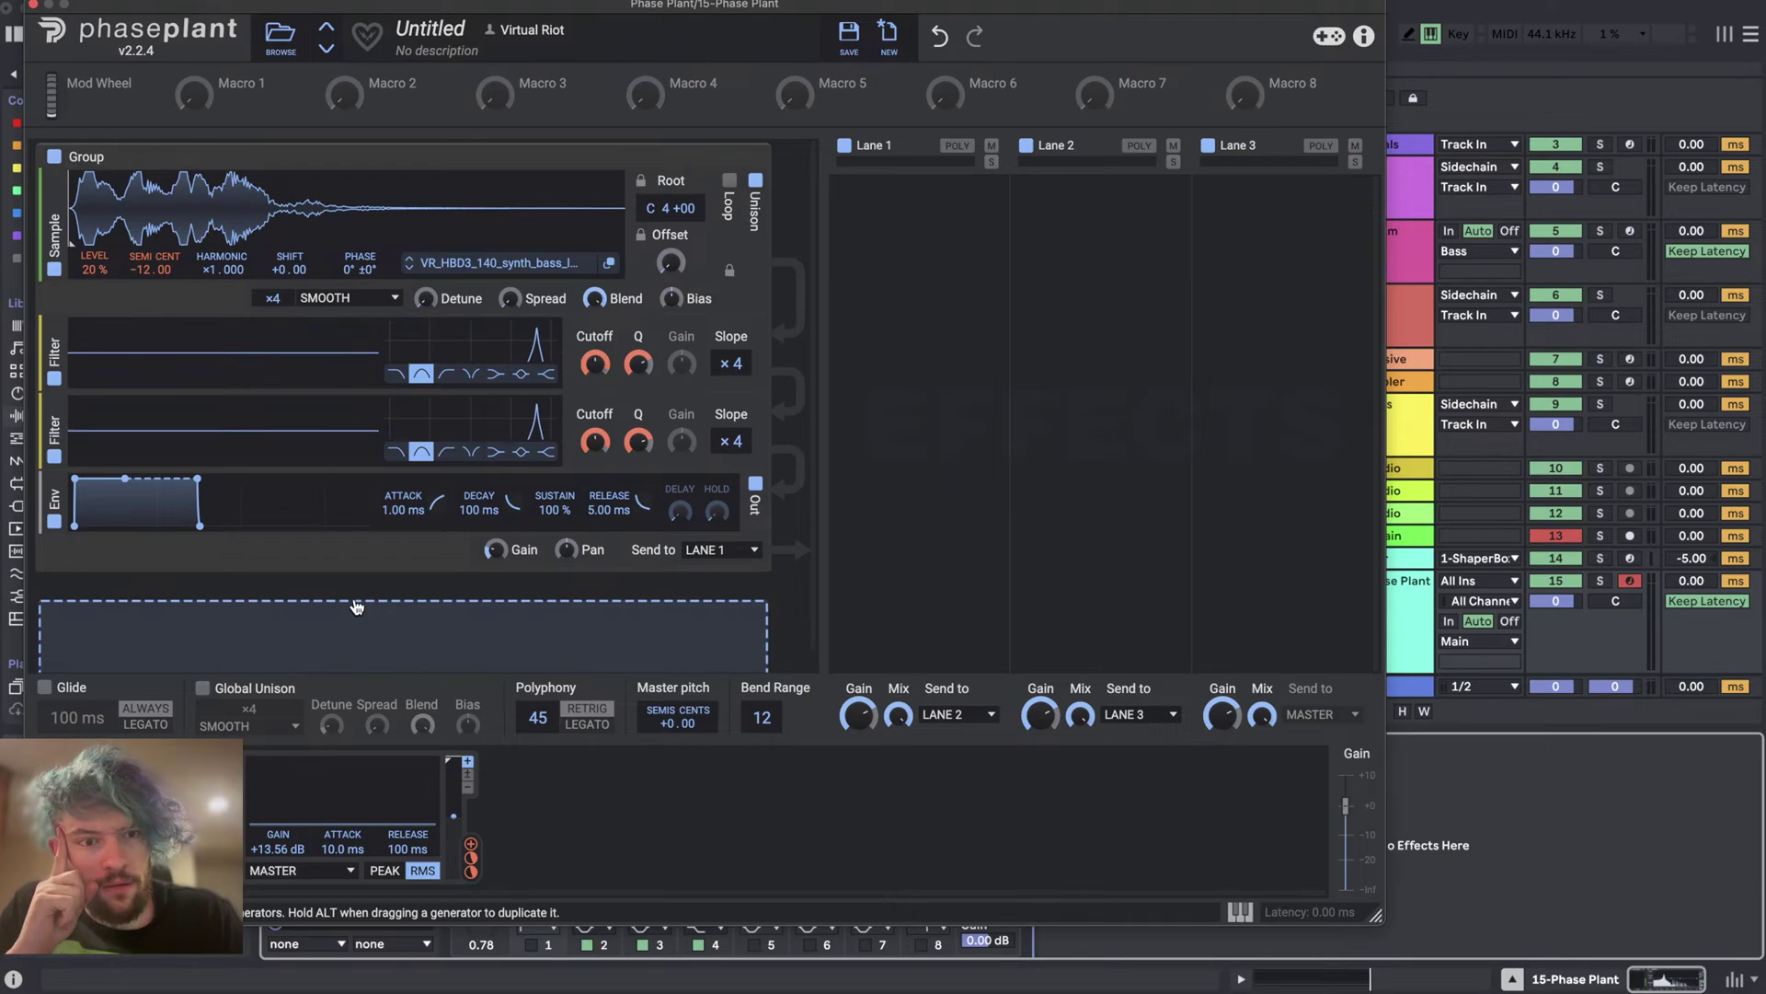
pyautogui.click(356, 605)
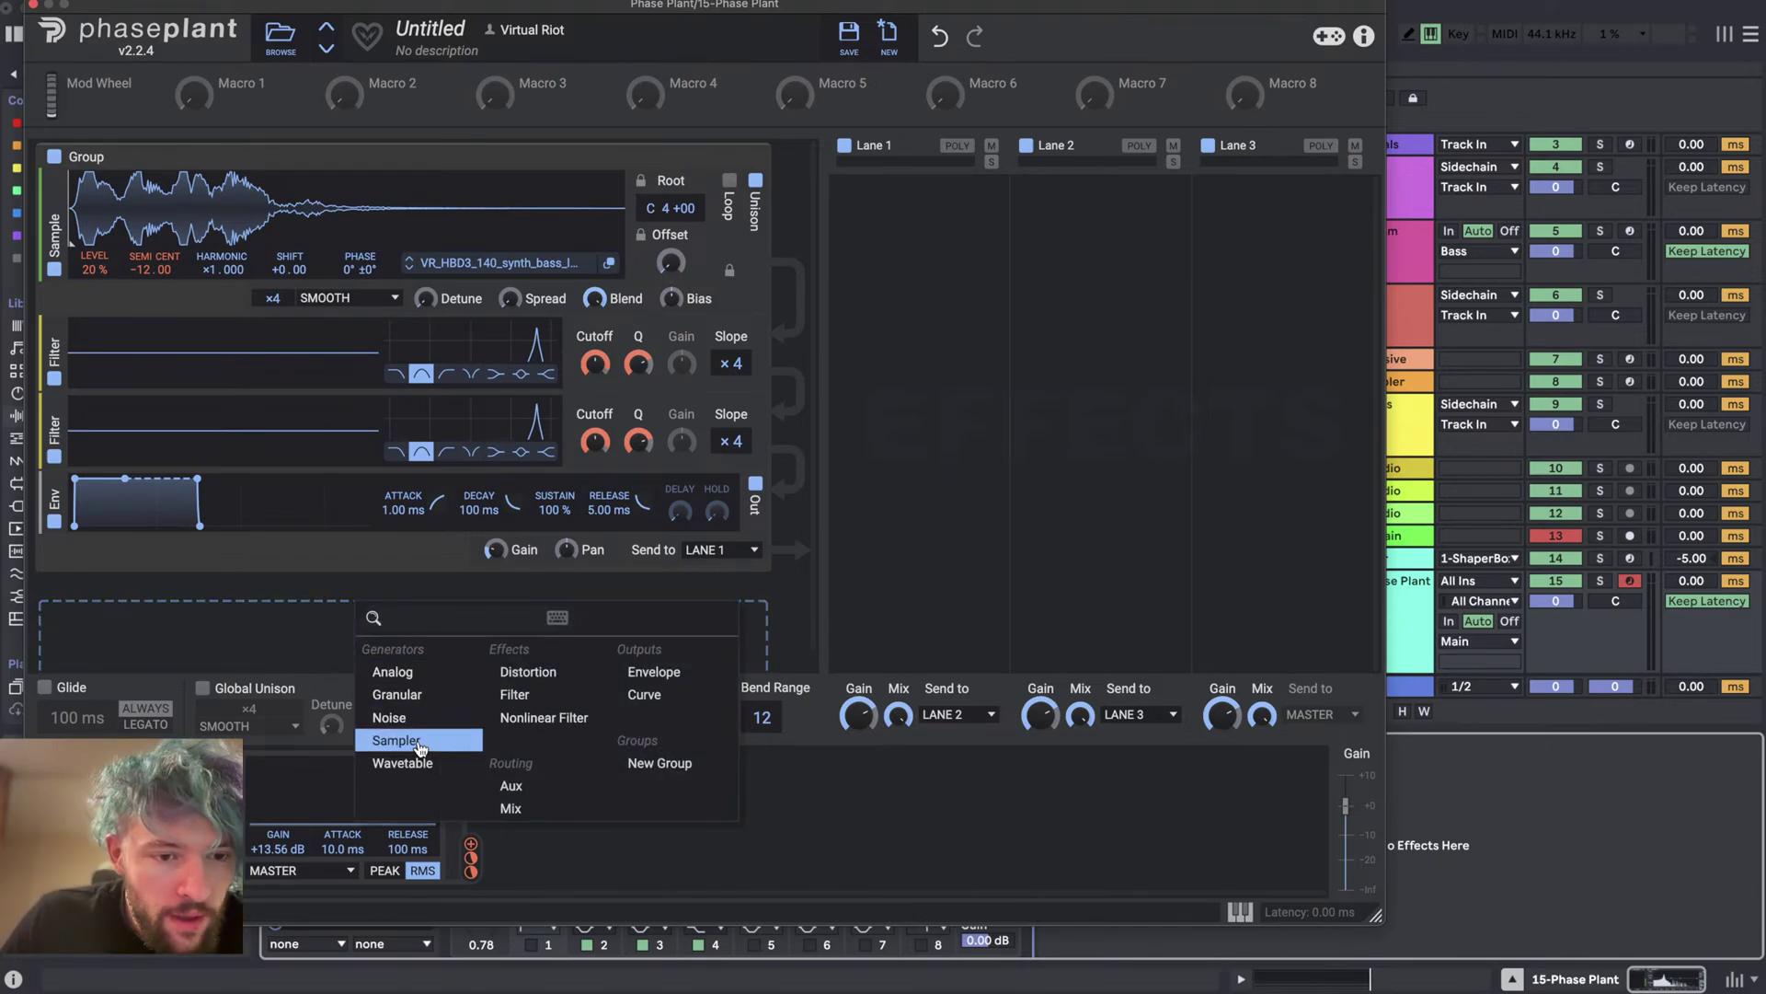
pyautogui.click(510, 808)
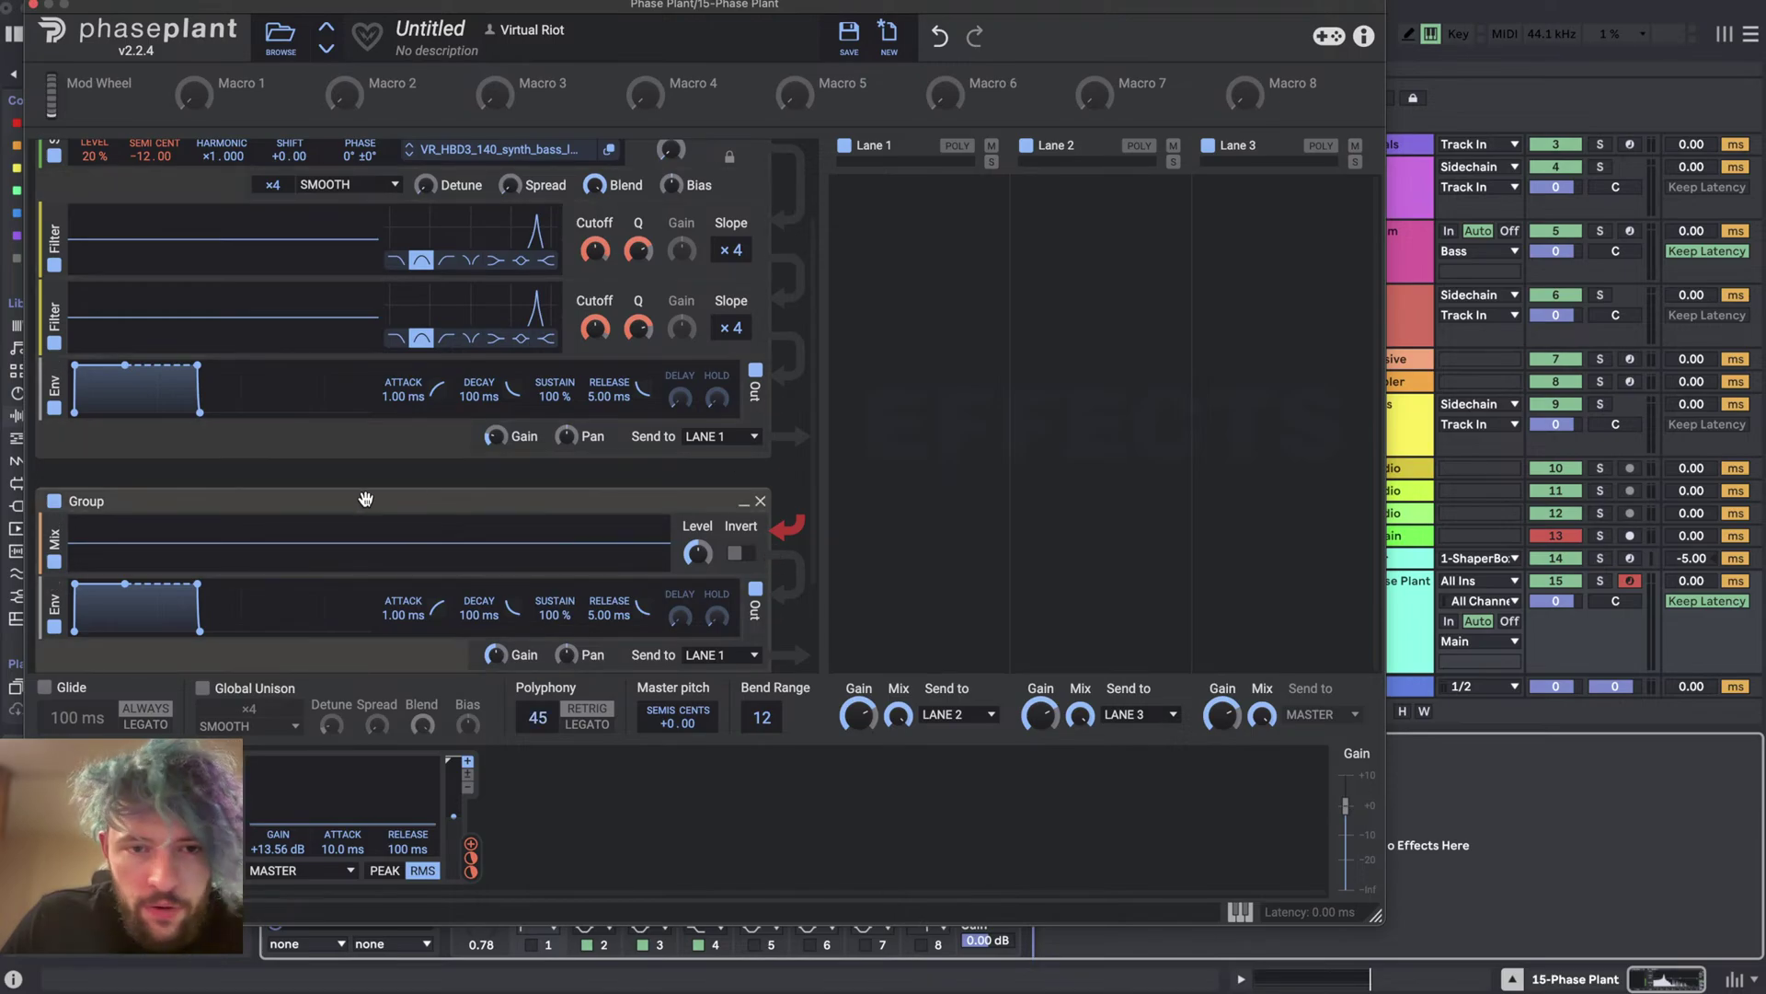
pyautogui.press('super+z')
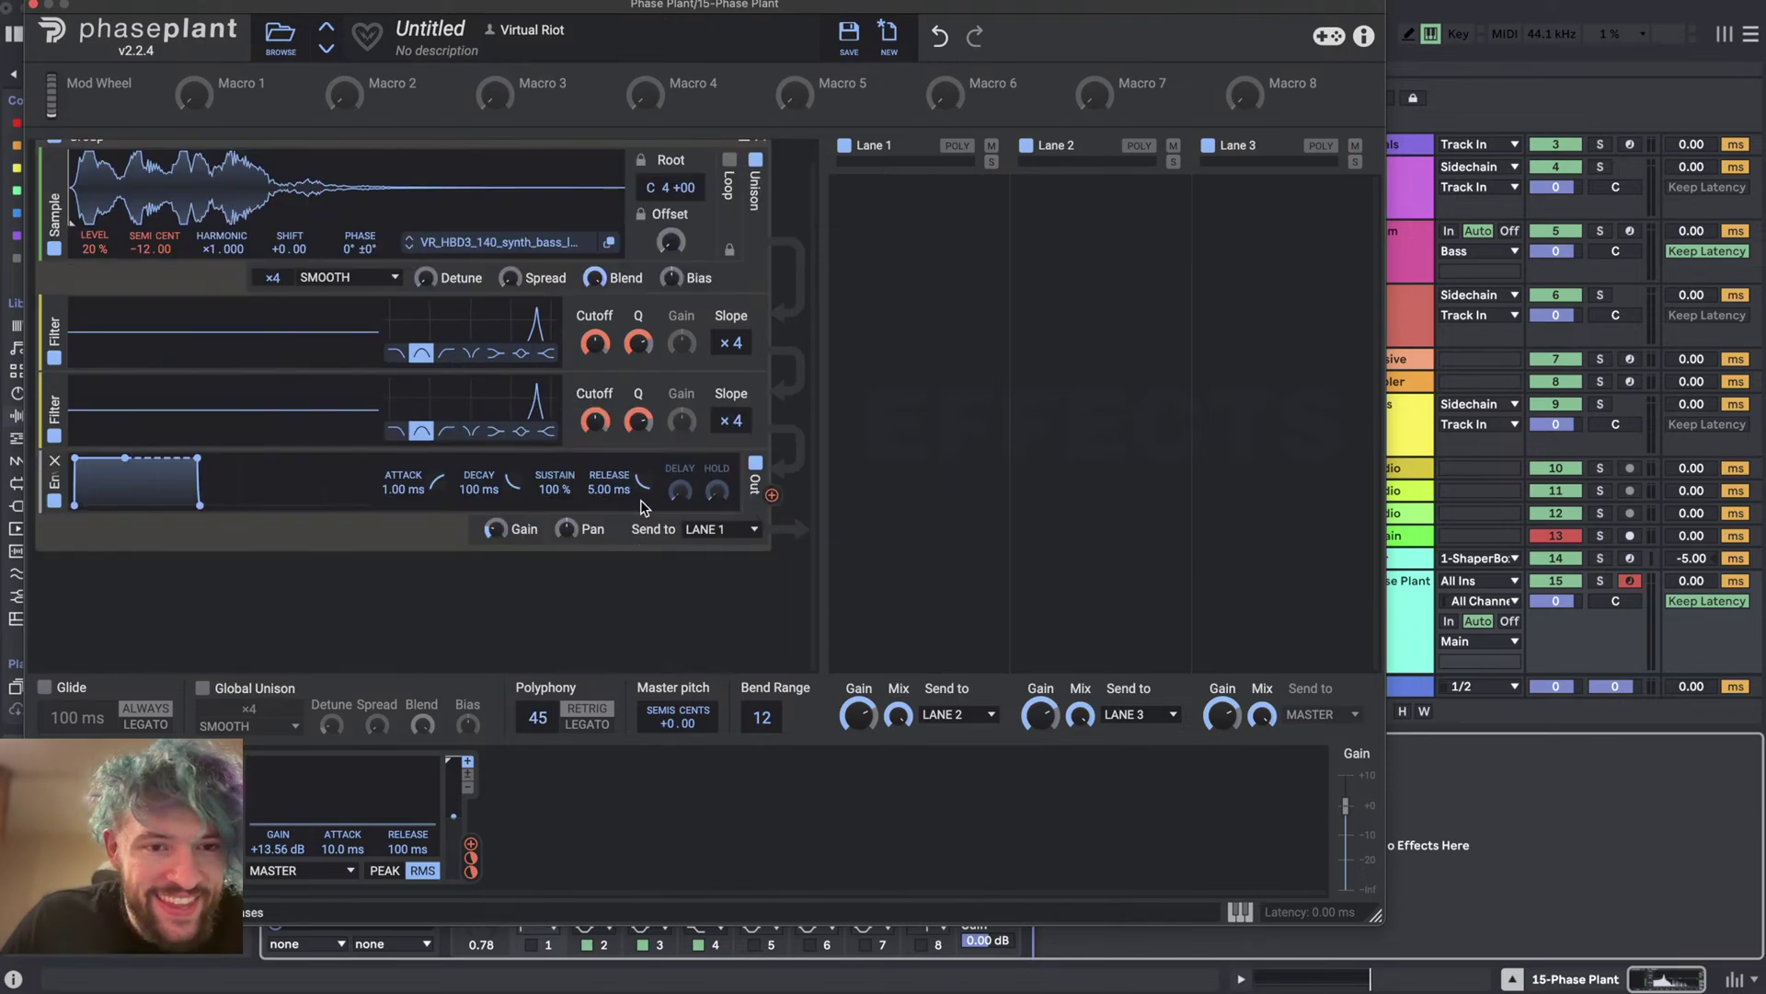
# - Add an Aux generator in a new group and route the sample generator's output into it
pyautogui.click(349, 609)
pyautogui.click(513, 790)
pyautogui.scroll(1, 106, 264)
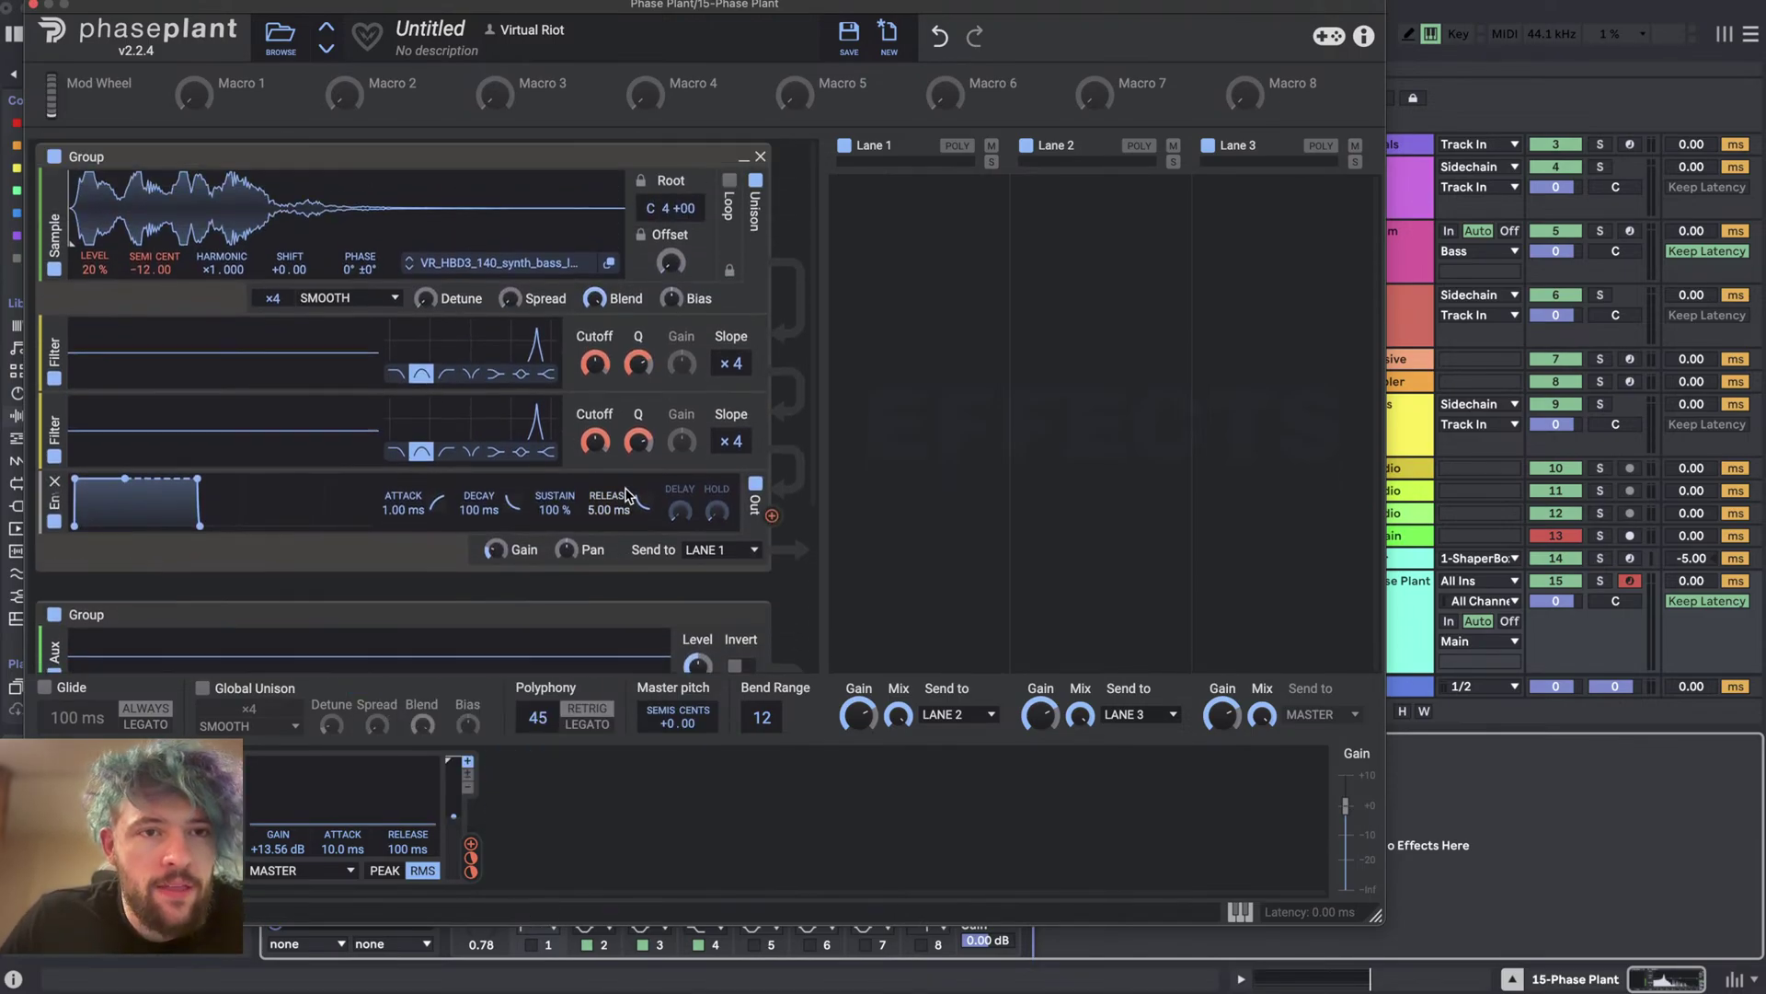
pyautogui.scroll(-5, 644, 322)
pyautogui.moveTo(771, 265); pyautogui.dragTo(370, 463)
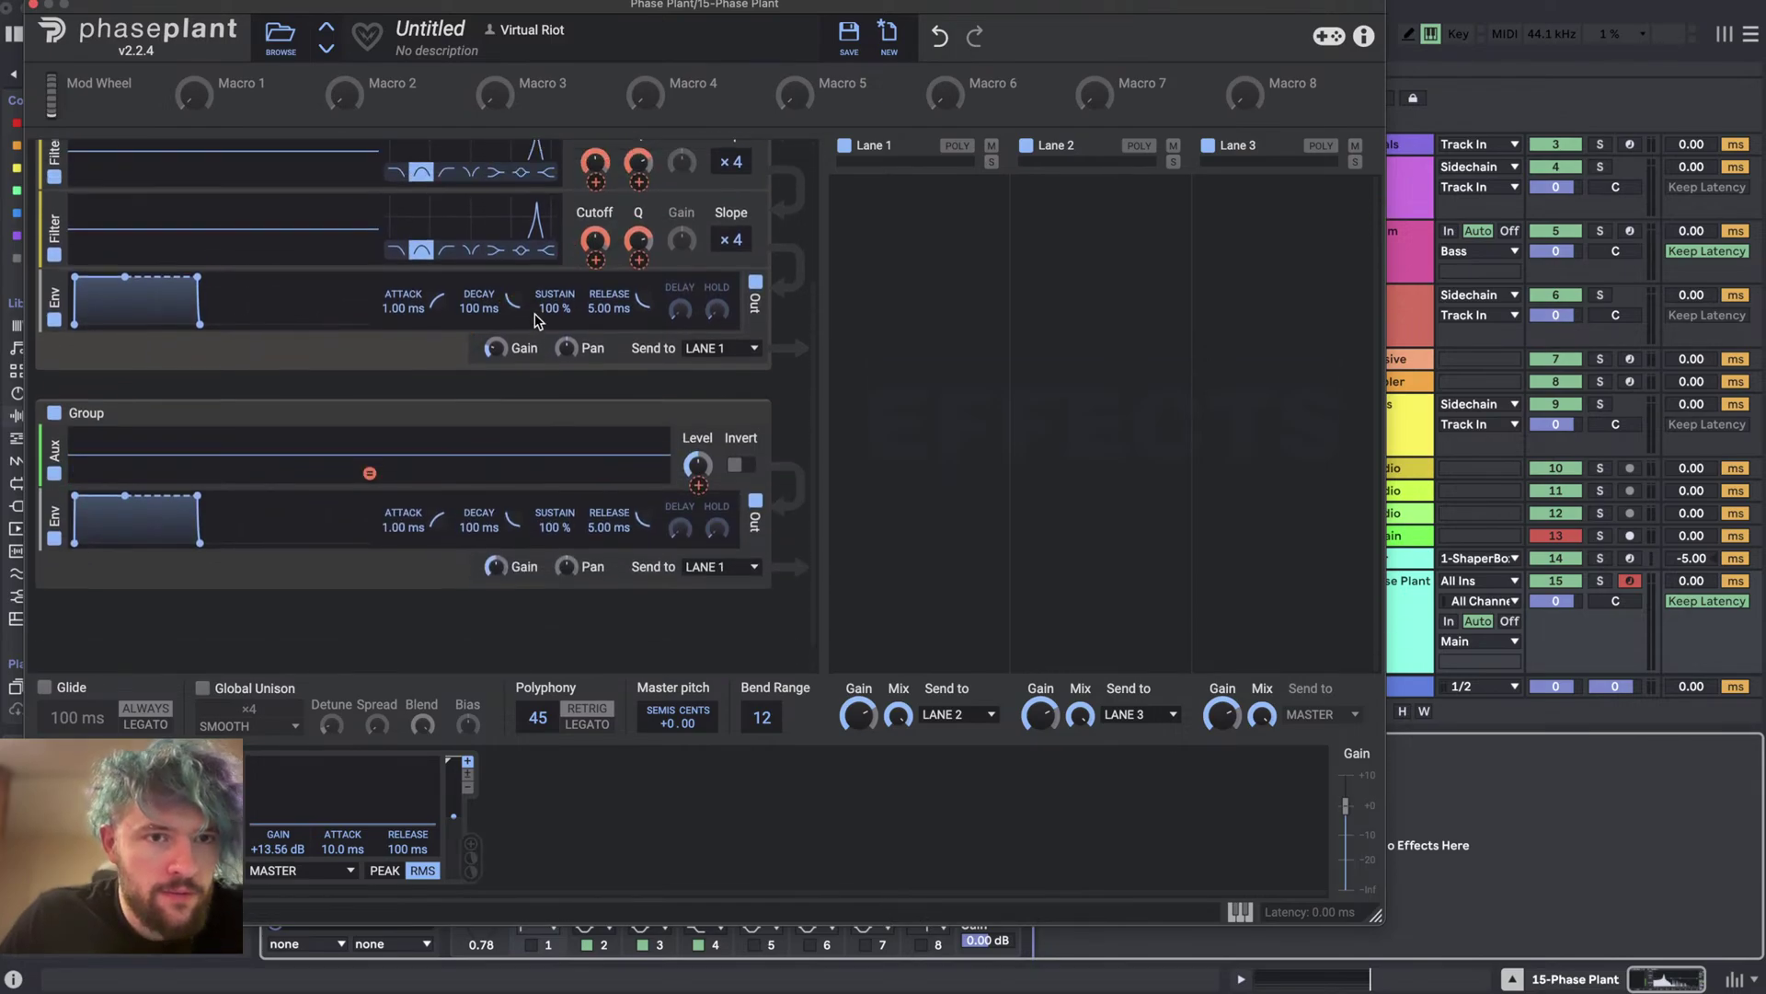
pyautogui.scroll(5, 537, 320)
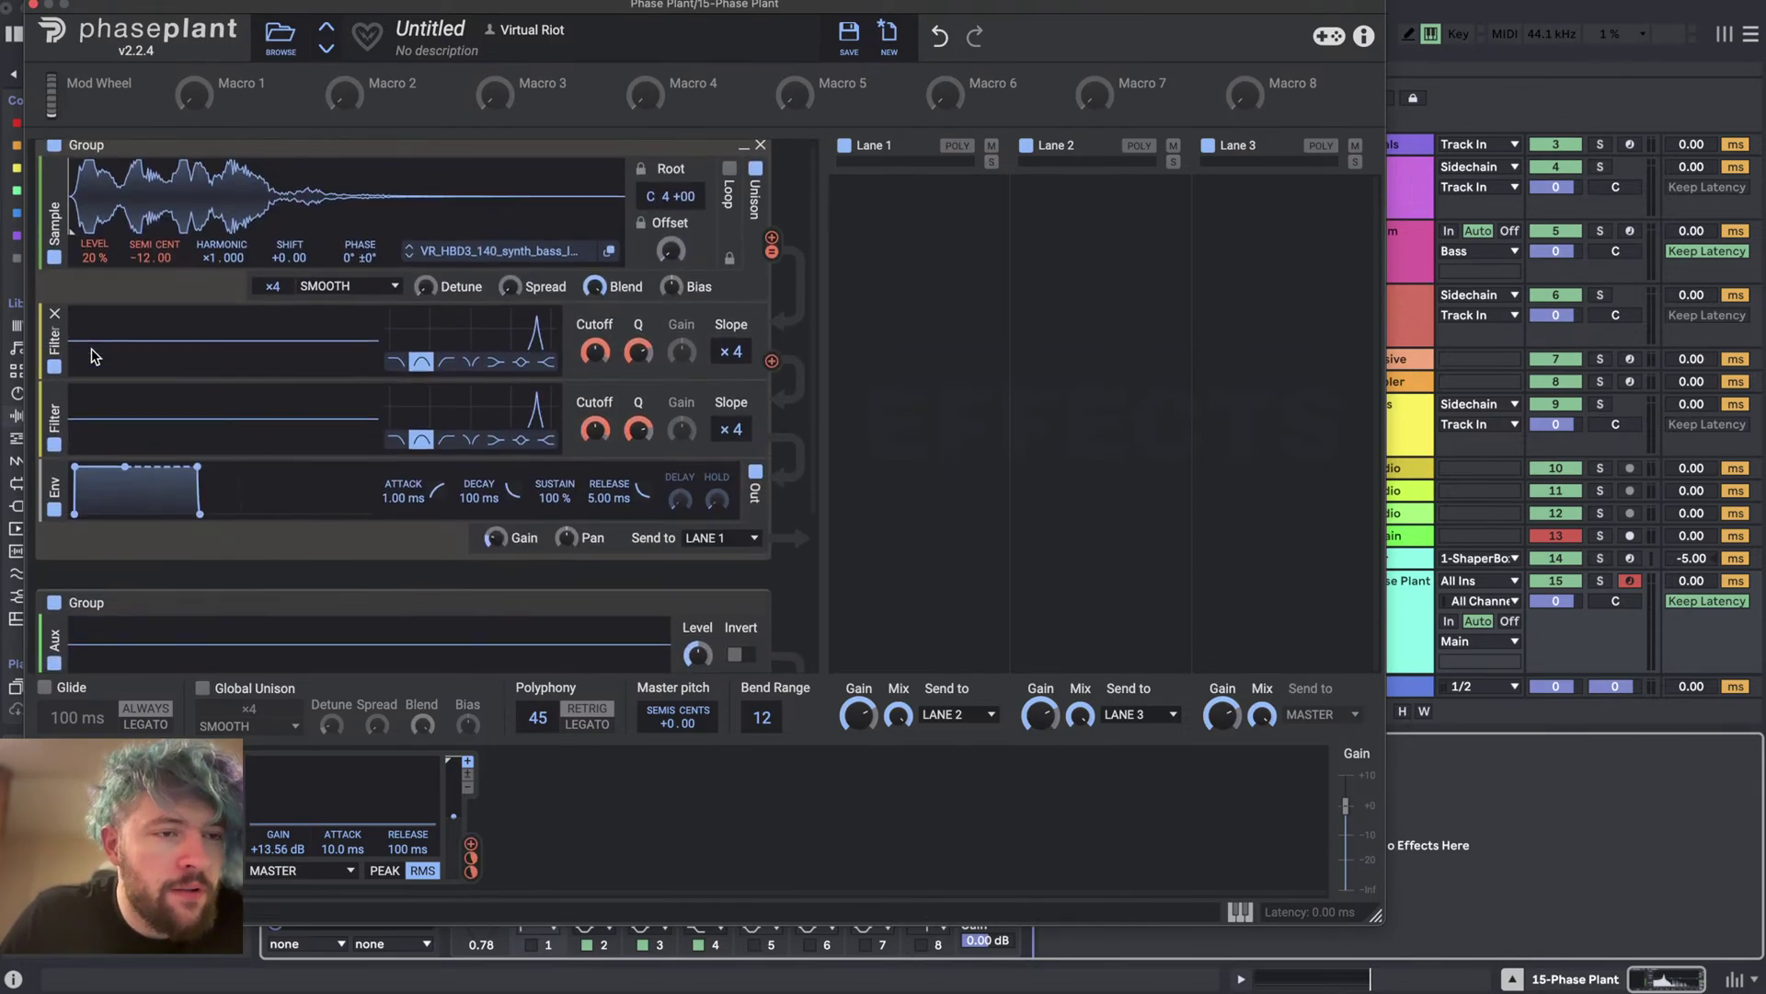
# - Copy both band-pass filters from the sample group into the Aux group, below the Aux generator
pyautogui.scroll(-3, 414, 368)
pyautogui.moveTo(60, 272); pyautogui.dragTo(60, 598)
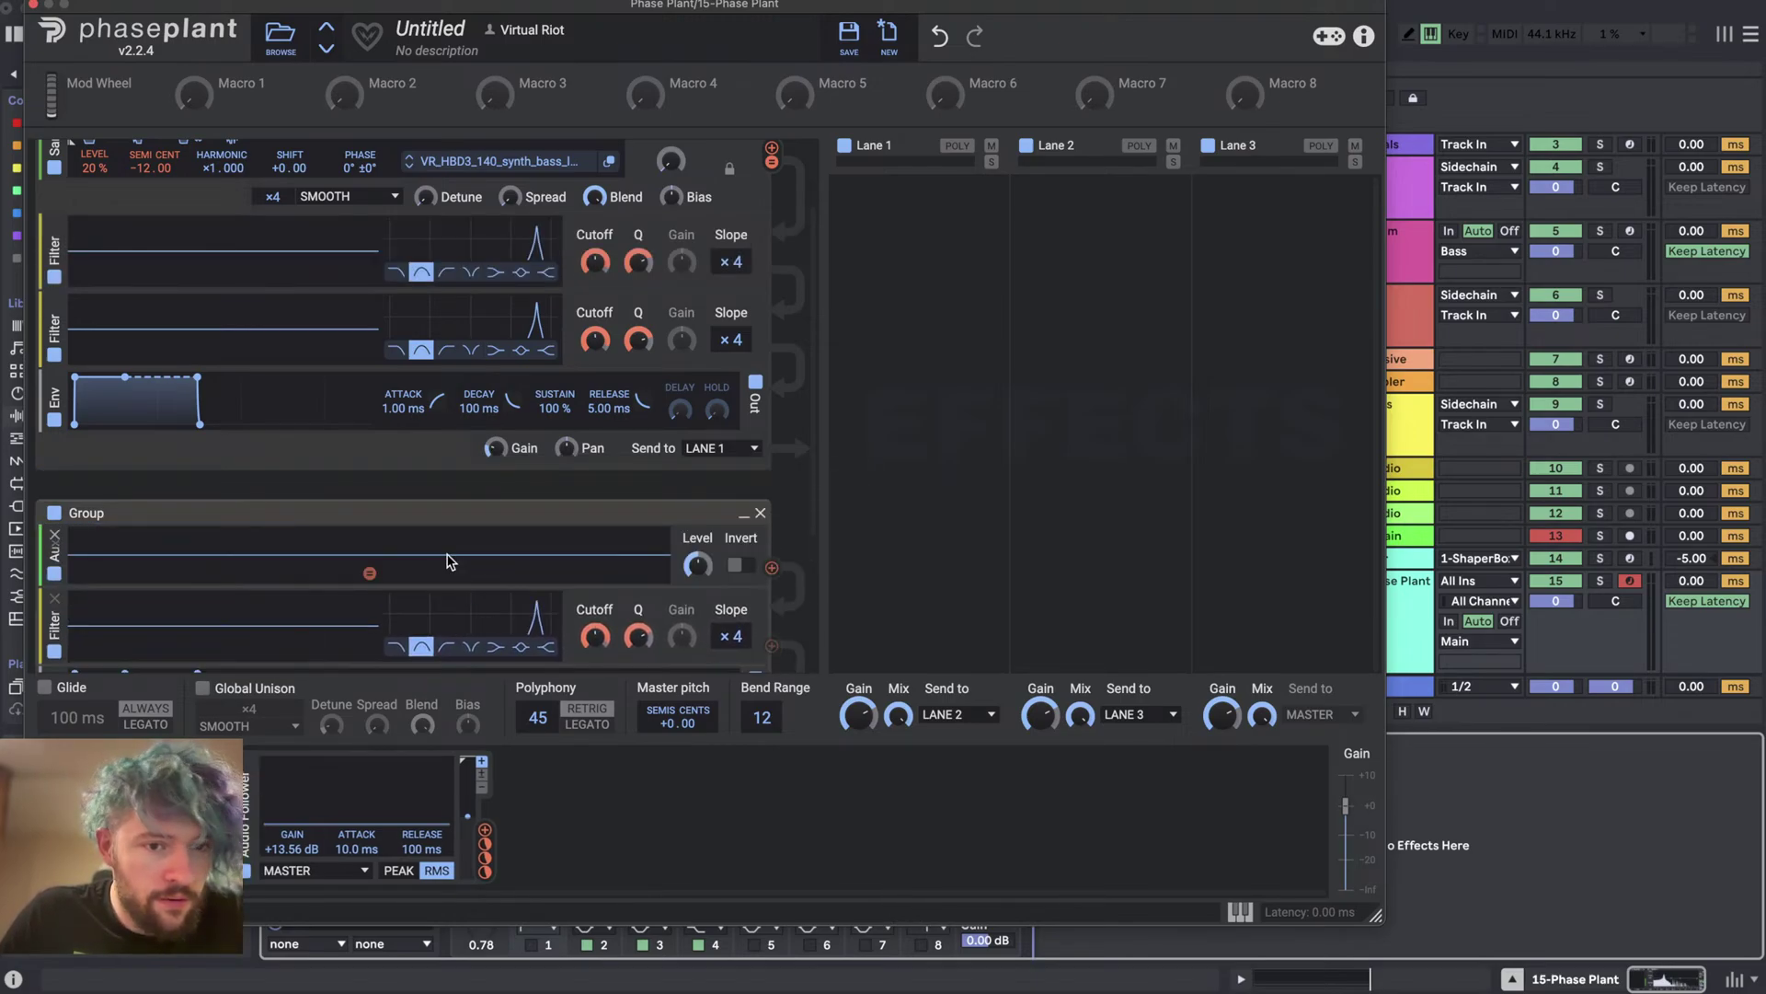
pyautogui.scroll(-3, 316, 327)
pyautogui.moveTo(46, 223); pyautogui.dragTo(469, 550)
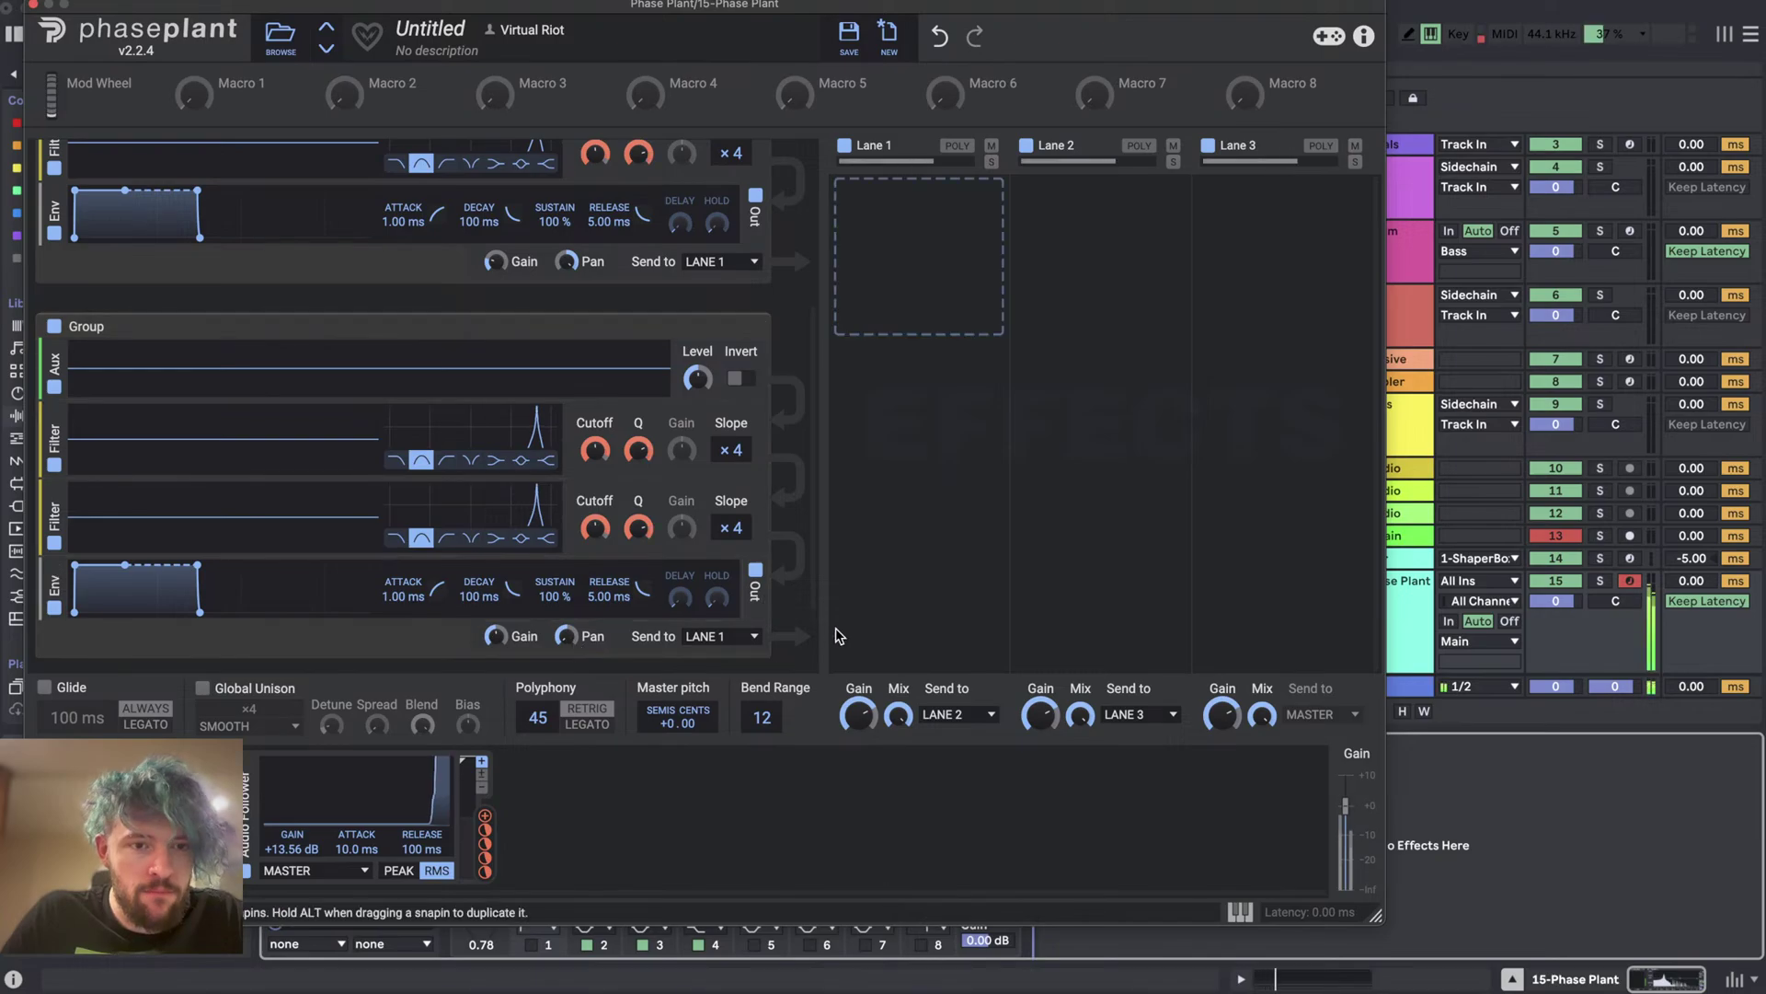
# - Adjust the sample group's output pan and compare it with the Aux group's pan
pyautogui.scroll(3, 570, 380)
pyautogui.scroll(3, 570, 377)
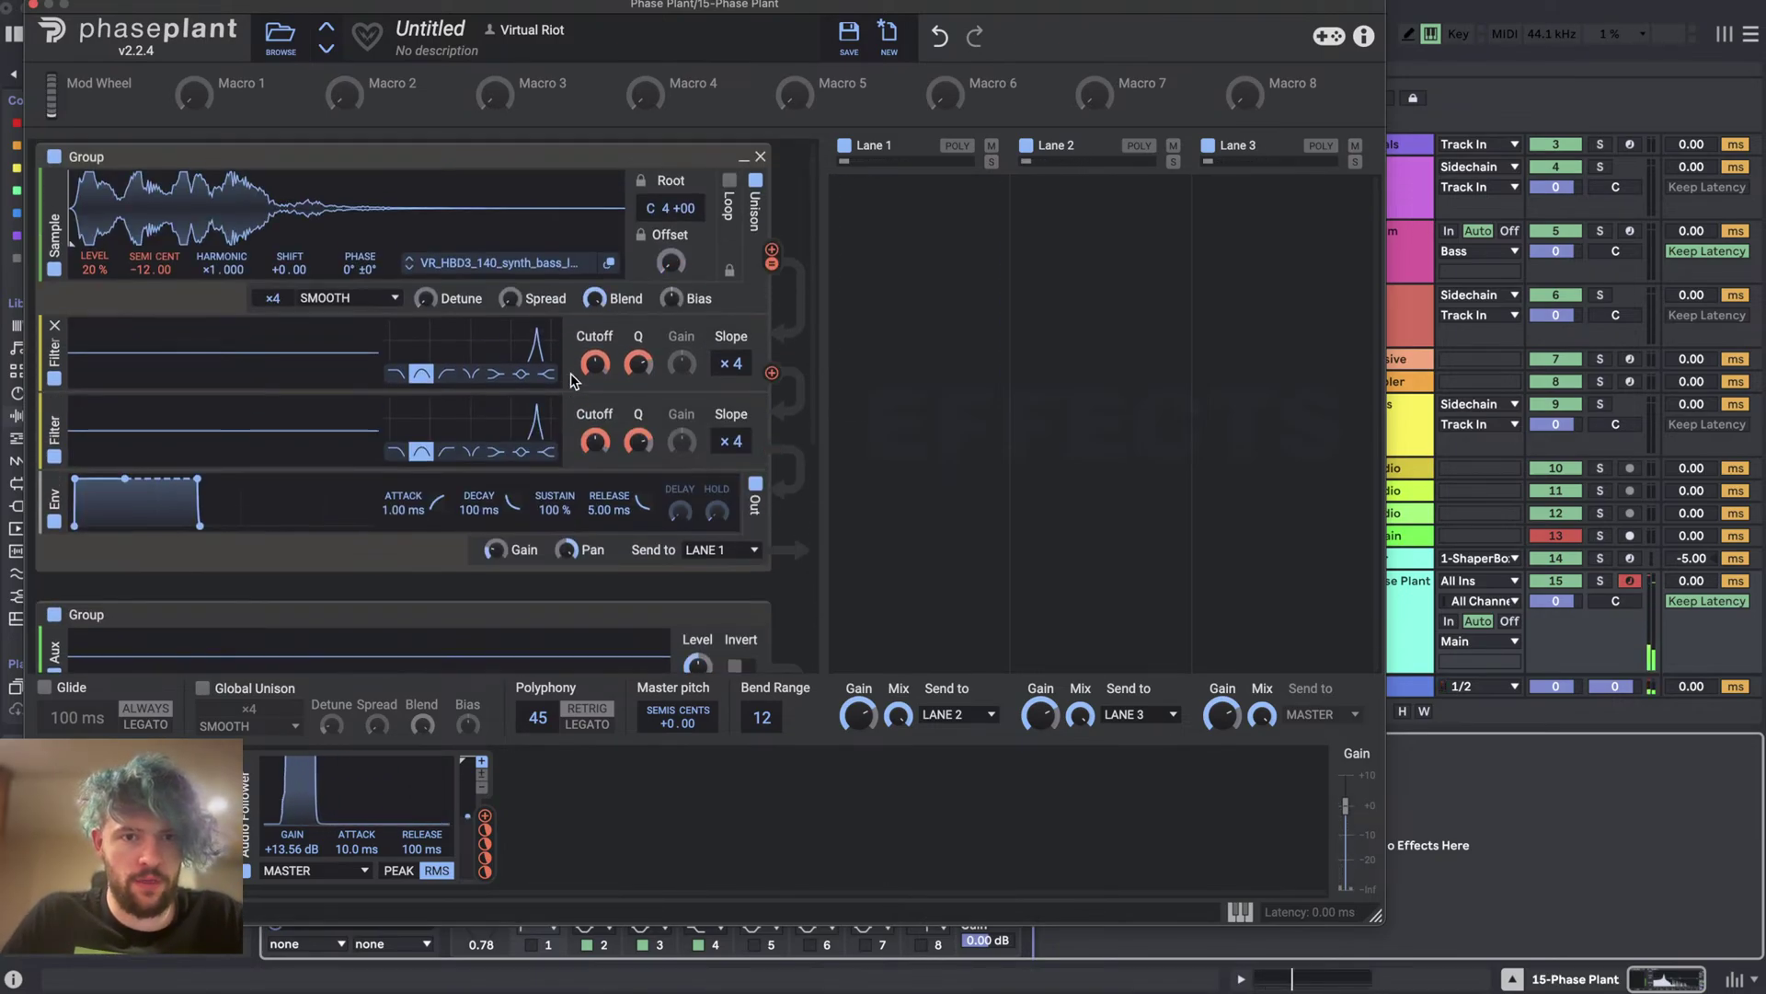
pyautogui.moveTo(579, 552); pyautogui.dragTo(711, 460)
pyautogui.scroll(-7, 712, 460)
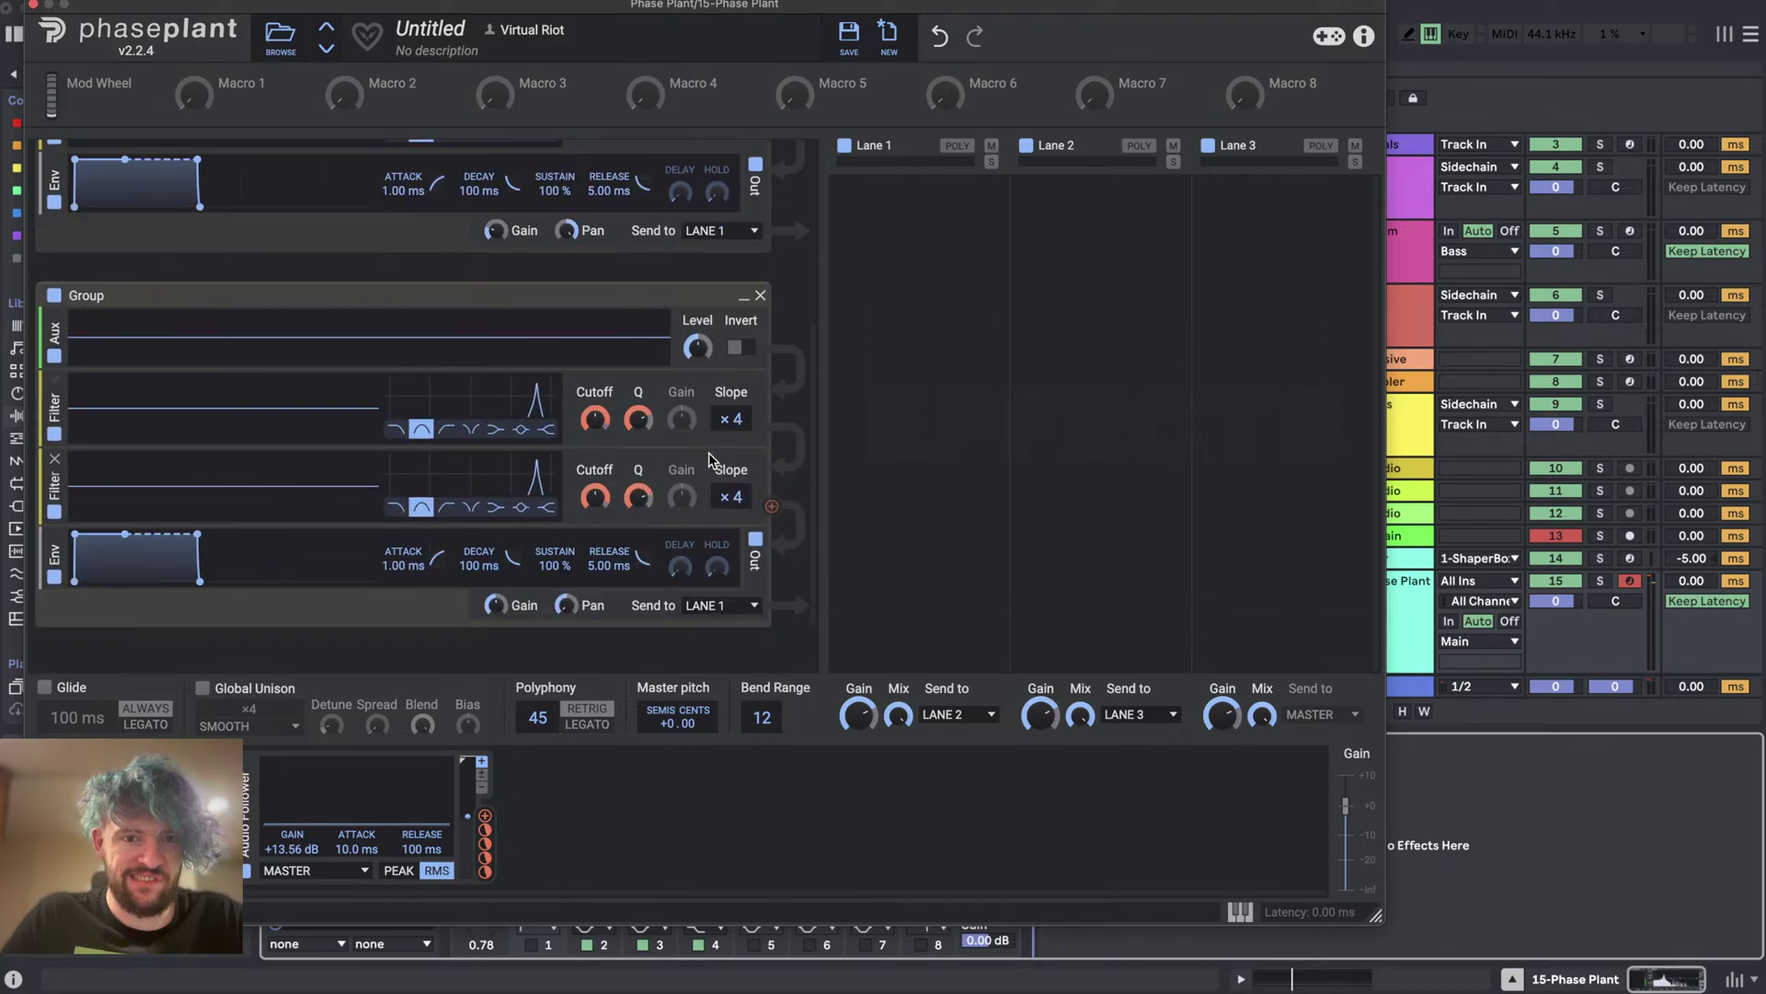
# - Reduce the sample generator's unison to ×1 and set its level to 12%
pyautogui.scroll(7, 228, 290)
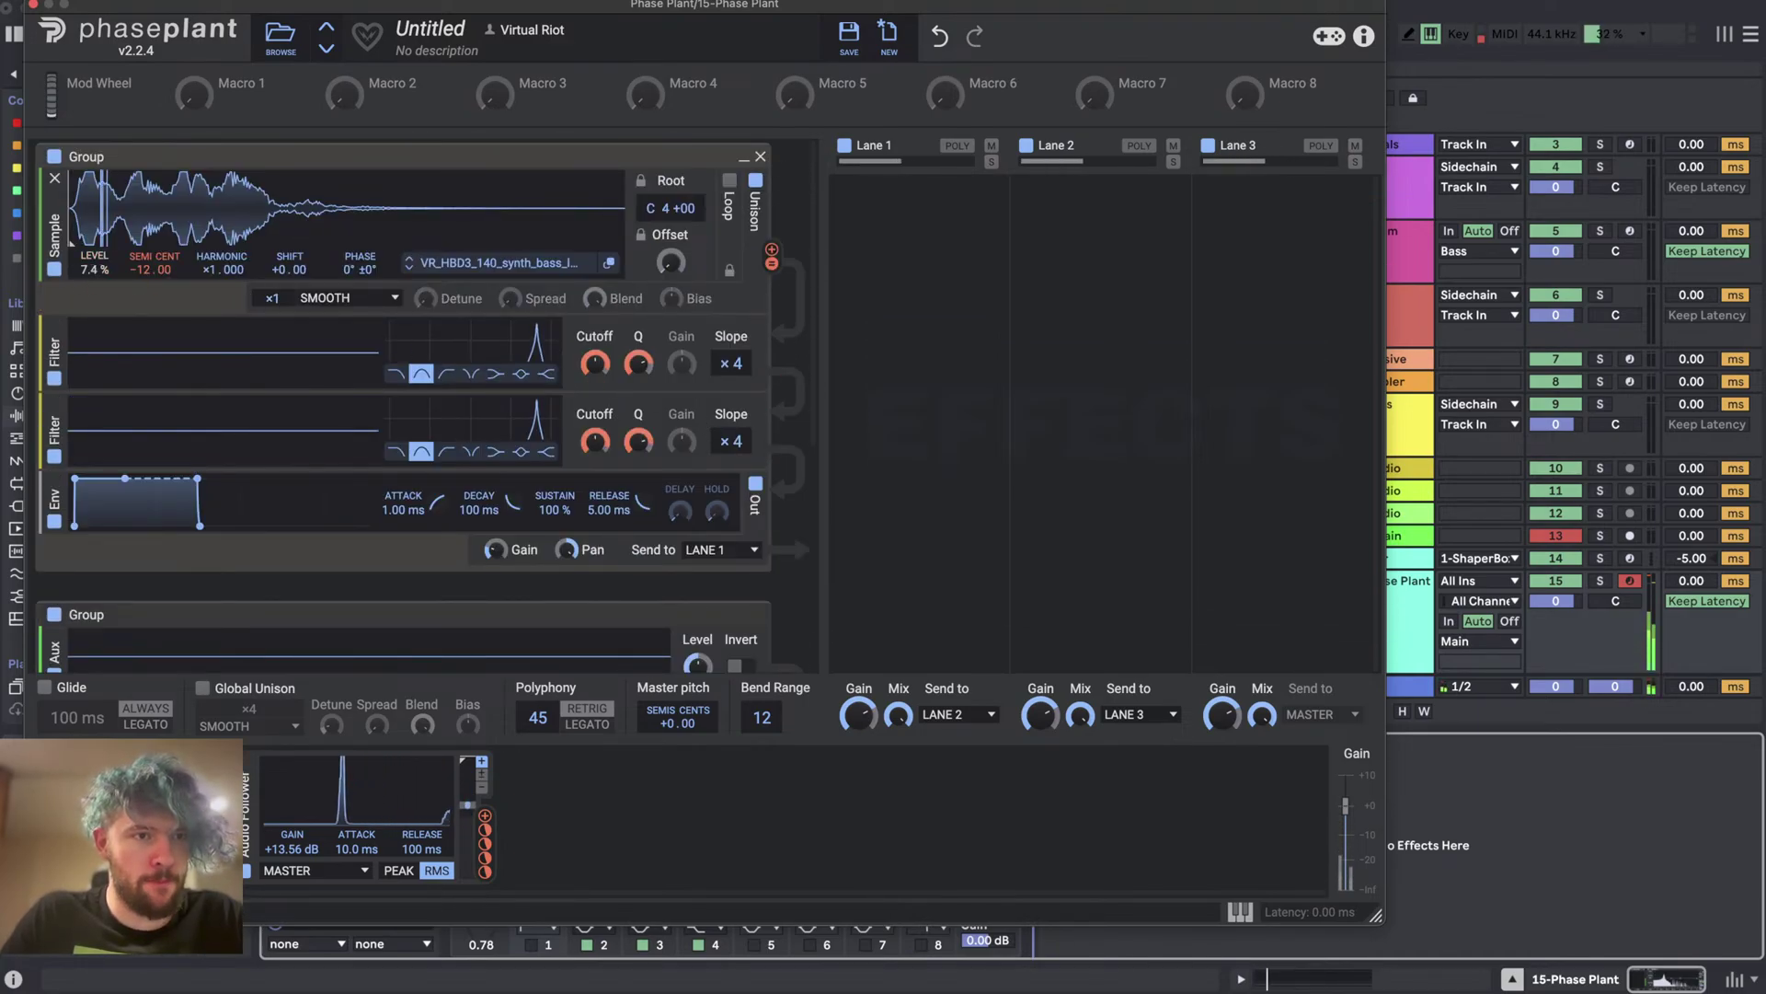
pyautogui.moveTo(86, 274); pyautogui.dragTo(89, 294)
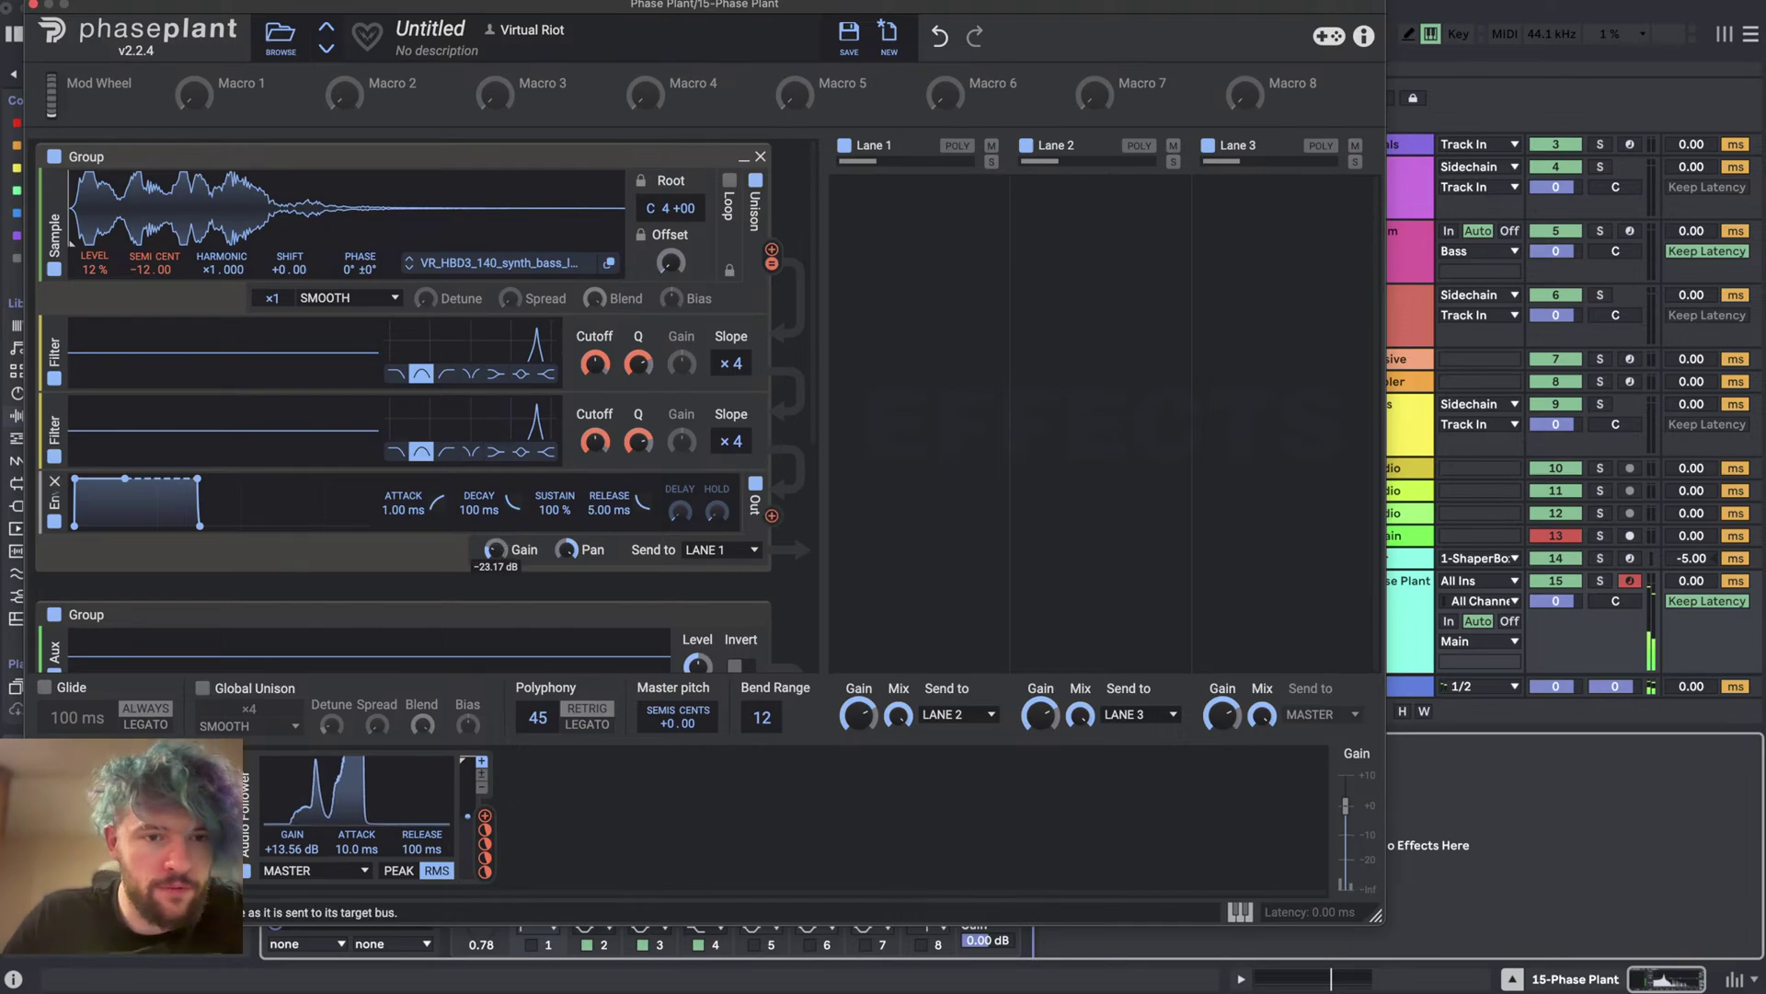
pyautogui.rightClick(496, 552)
pyautogui.press('Escape')
pyautogui.scroll(-5, 497, 552)
pyautogui.scroll(5, 555, 412)
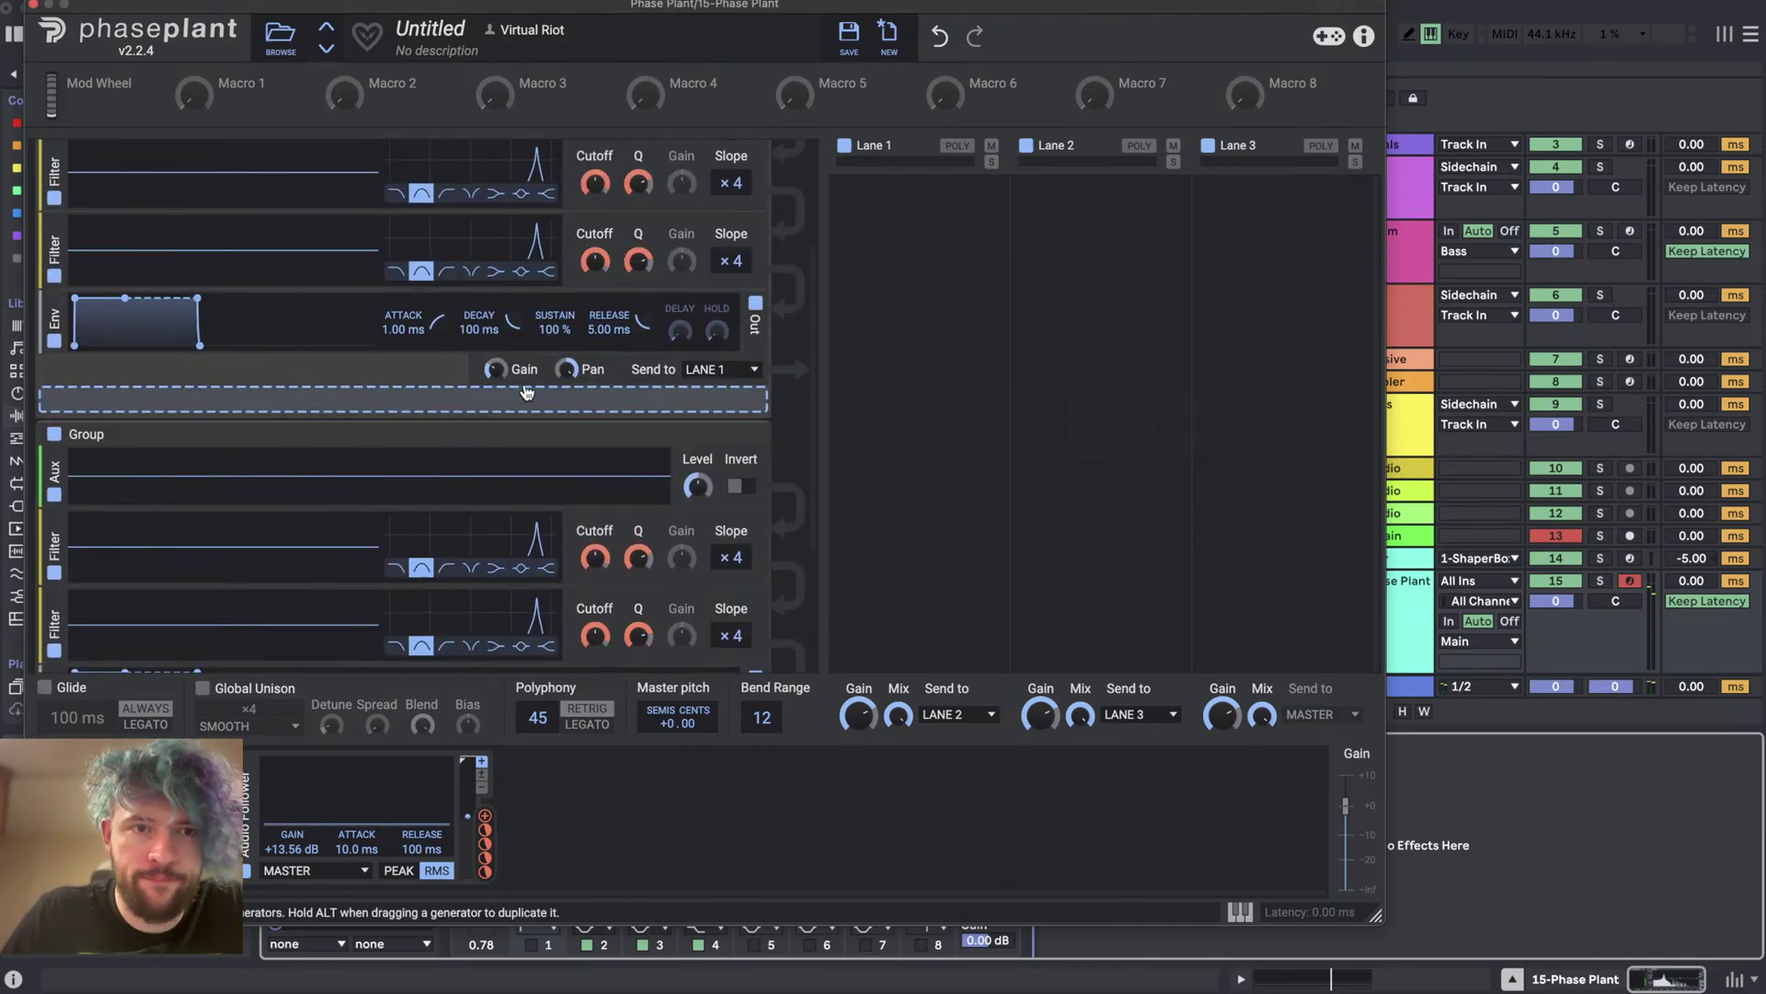
# - Check the sample group's output gain and set the Aux group's output gain to -25 dB
pyautogui.rightClick(497, 370)
pyautogui.press('Escape')
pyautogui.scroll(-3, 500, 378)
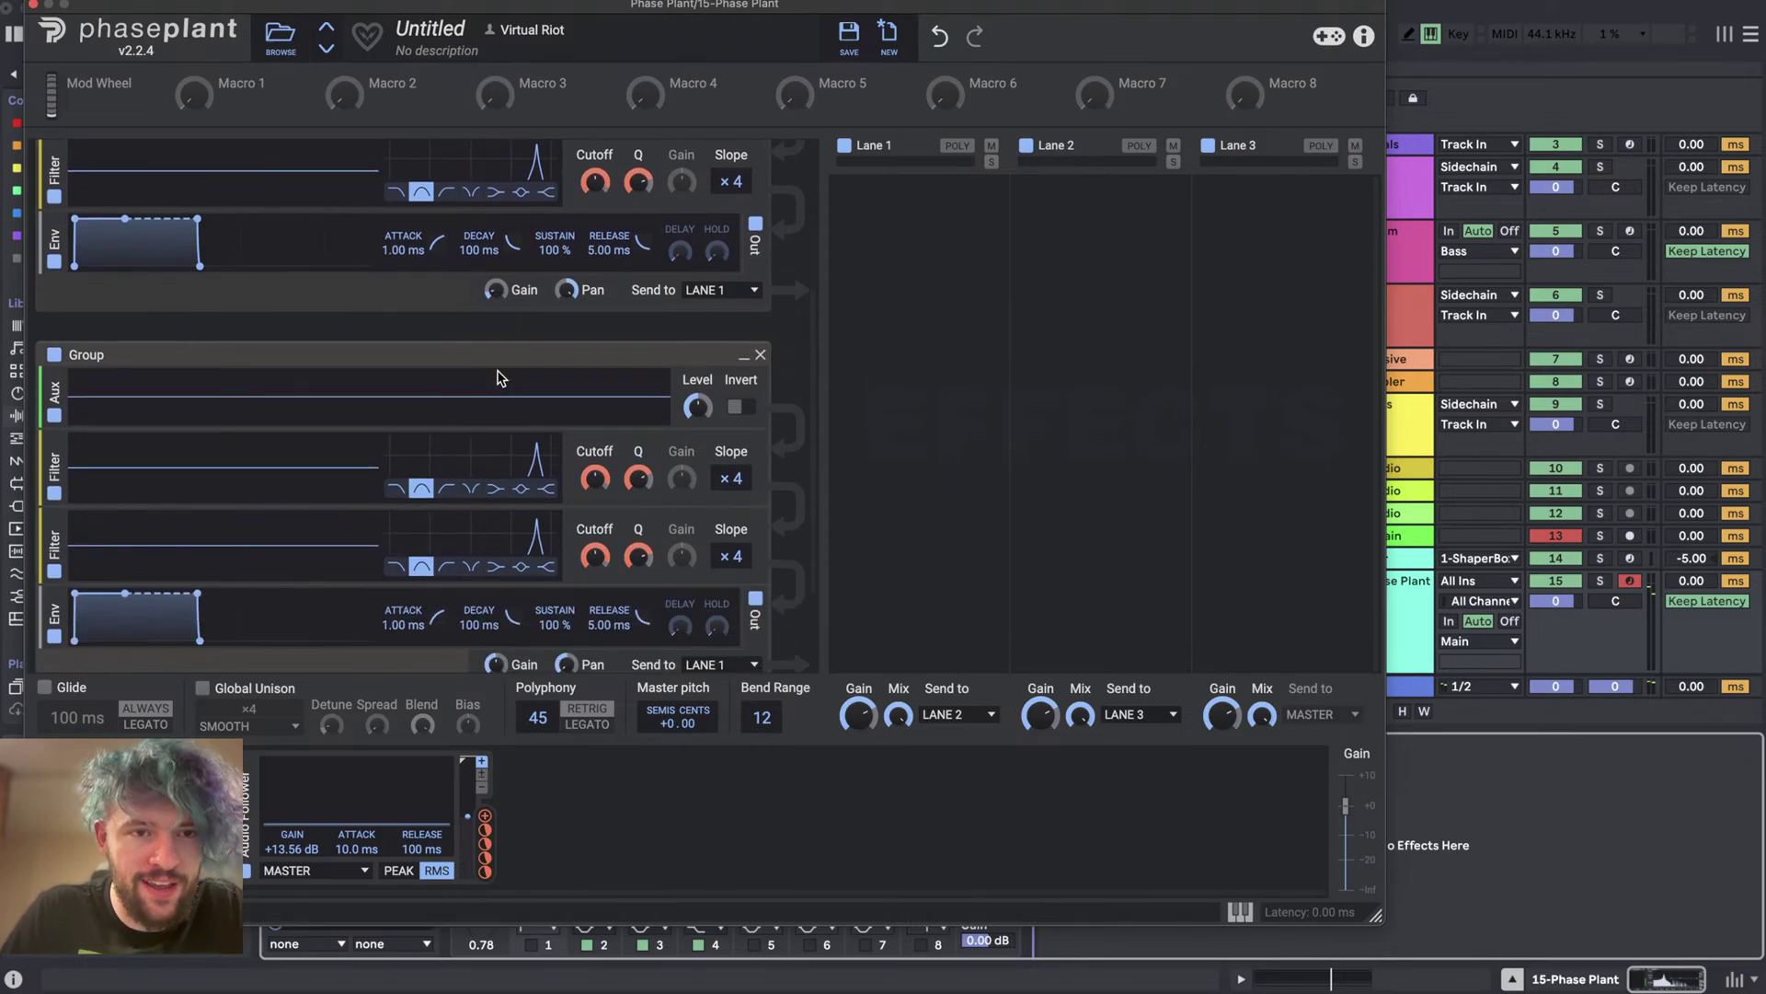
pyautogui.scroll(4, 505, 450)
pyautogui.rightClick(505, 451)
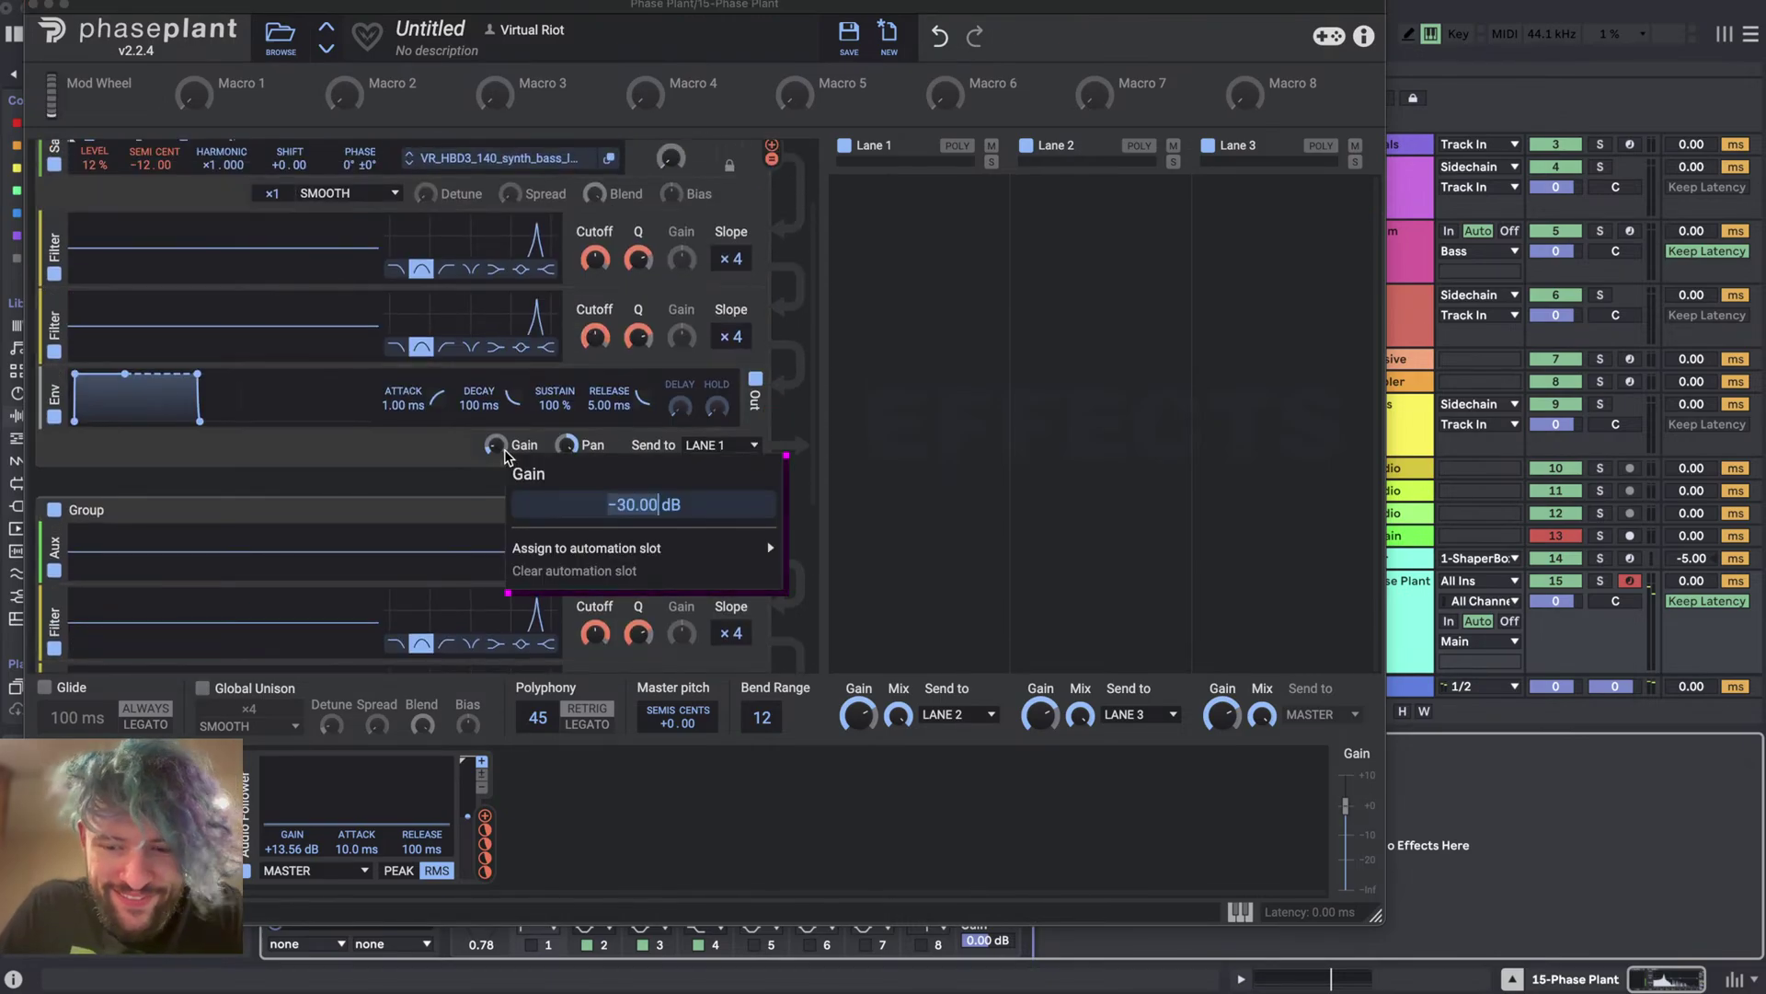
pyautogui.press('Escape')
pyautogui.scroll(-1, 507, 458)
pyautogui.moveTo(506, 457); pyautogui.dragTo(504, 543)
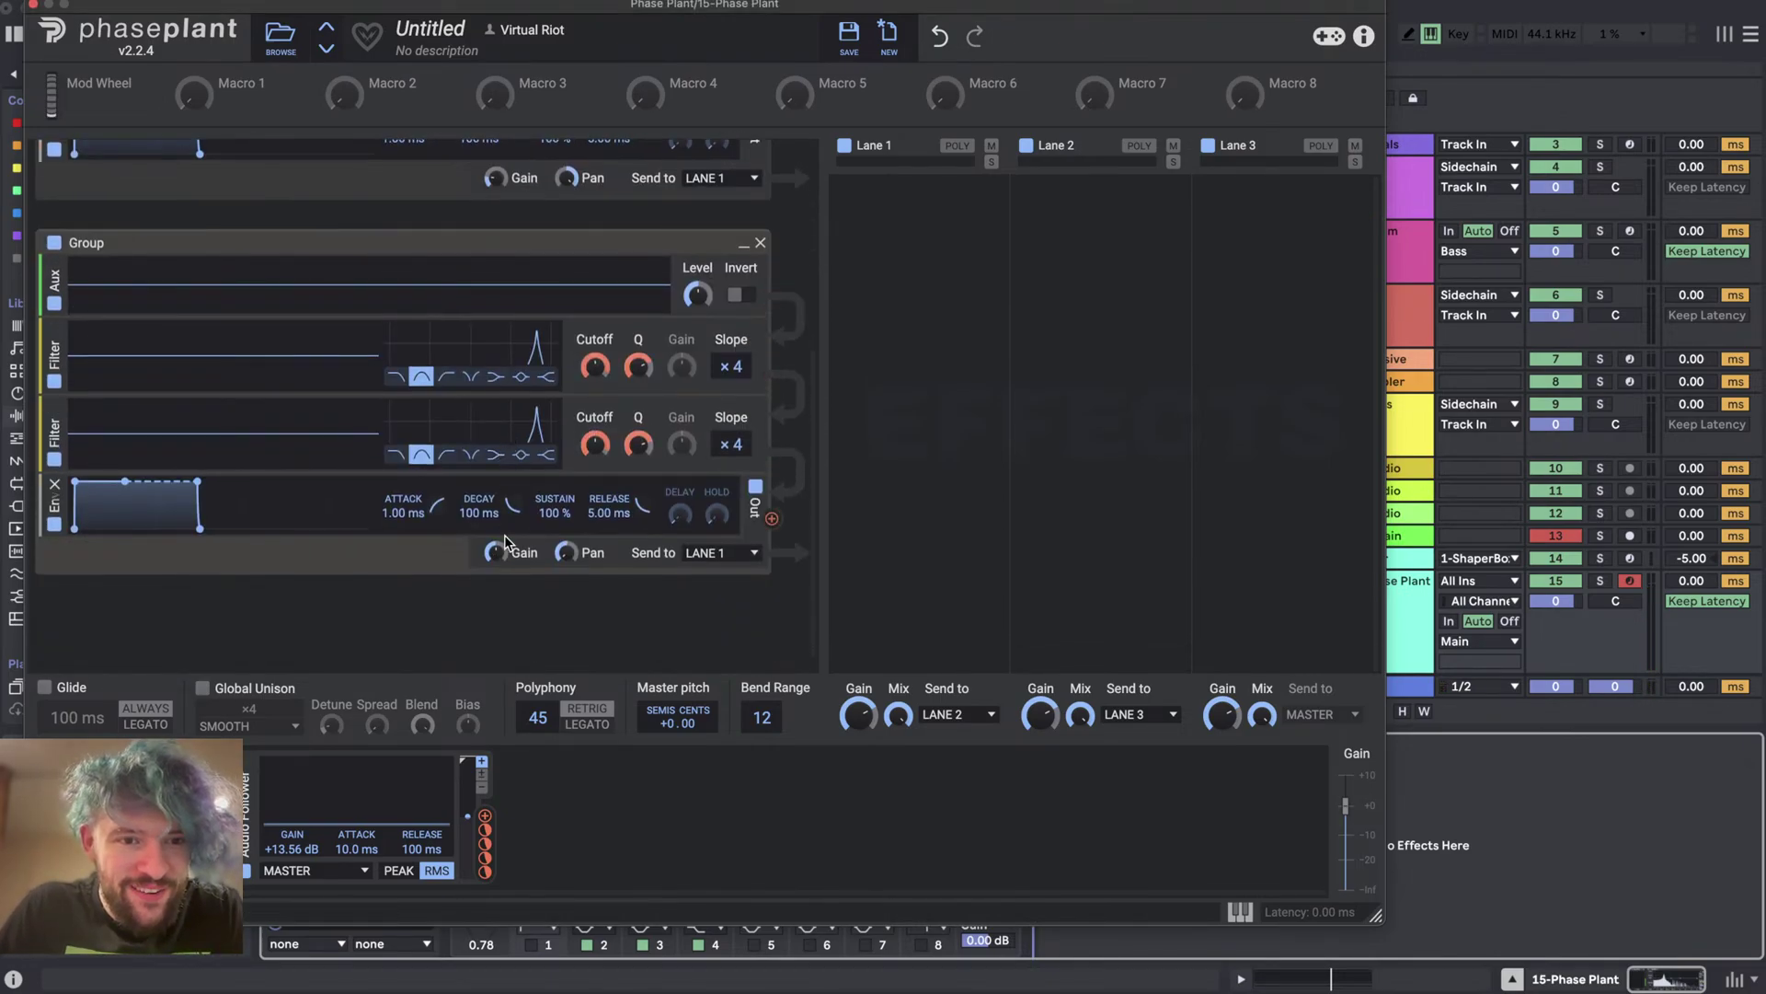
pyautogui.rightClick(494, 554)
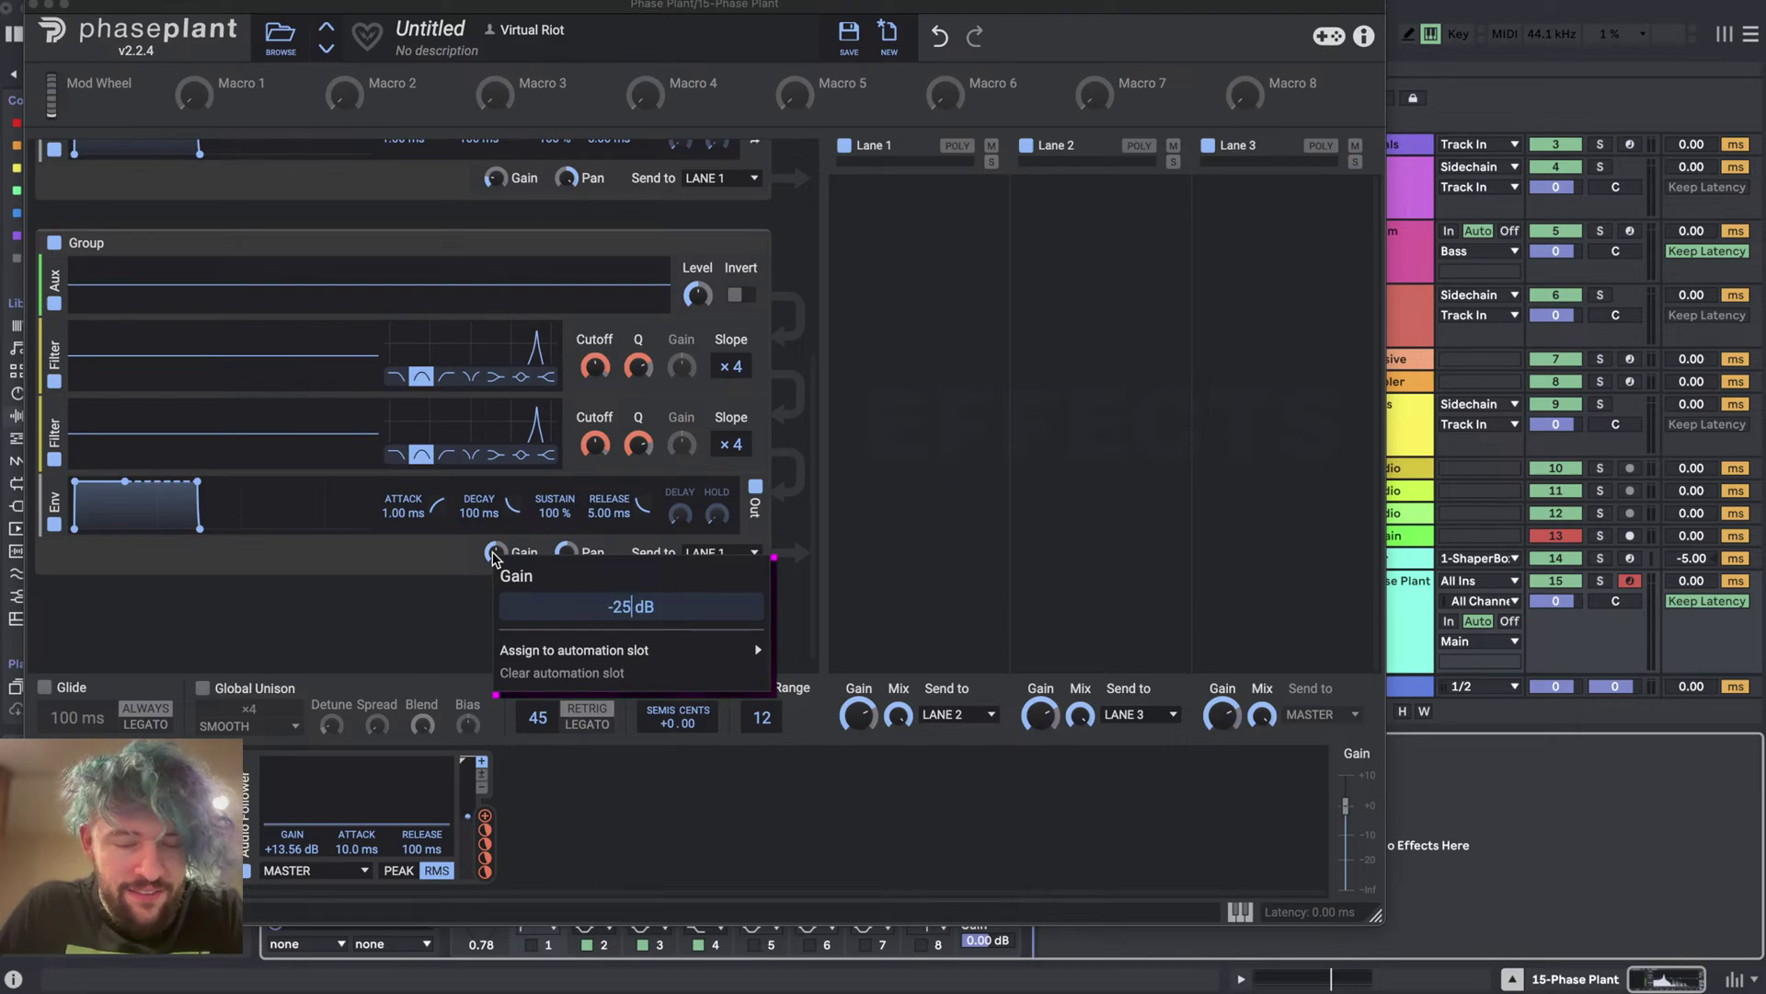
pyautogui.press('Return')
# - Set the sample generator's level to 23% and raise the Aux generator's level above 100%
pyautogui.scroll(5, 509, 265)
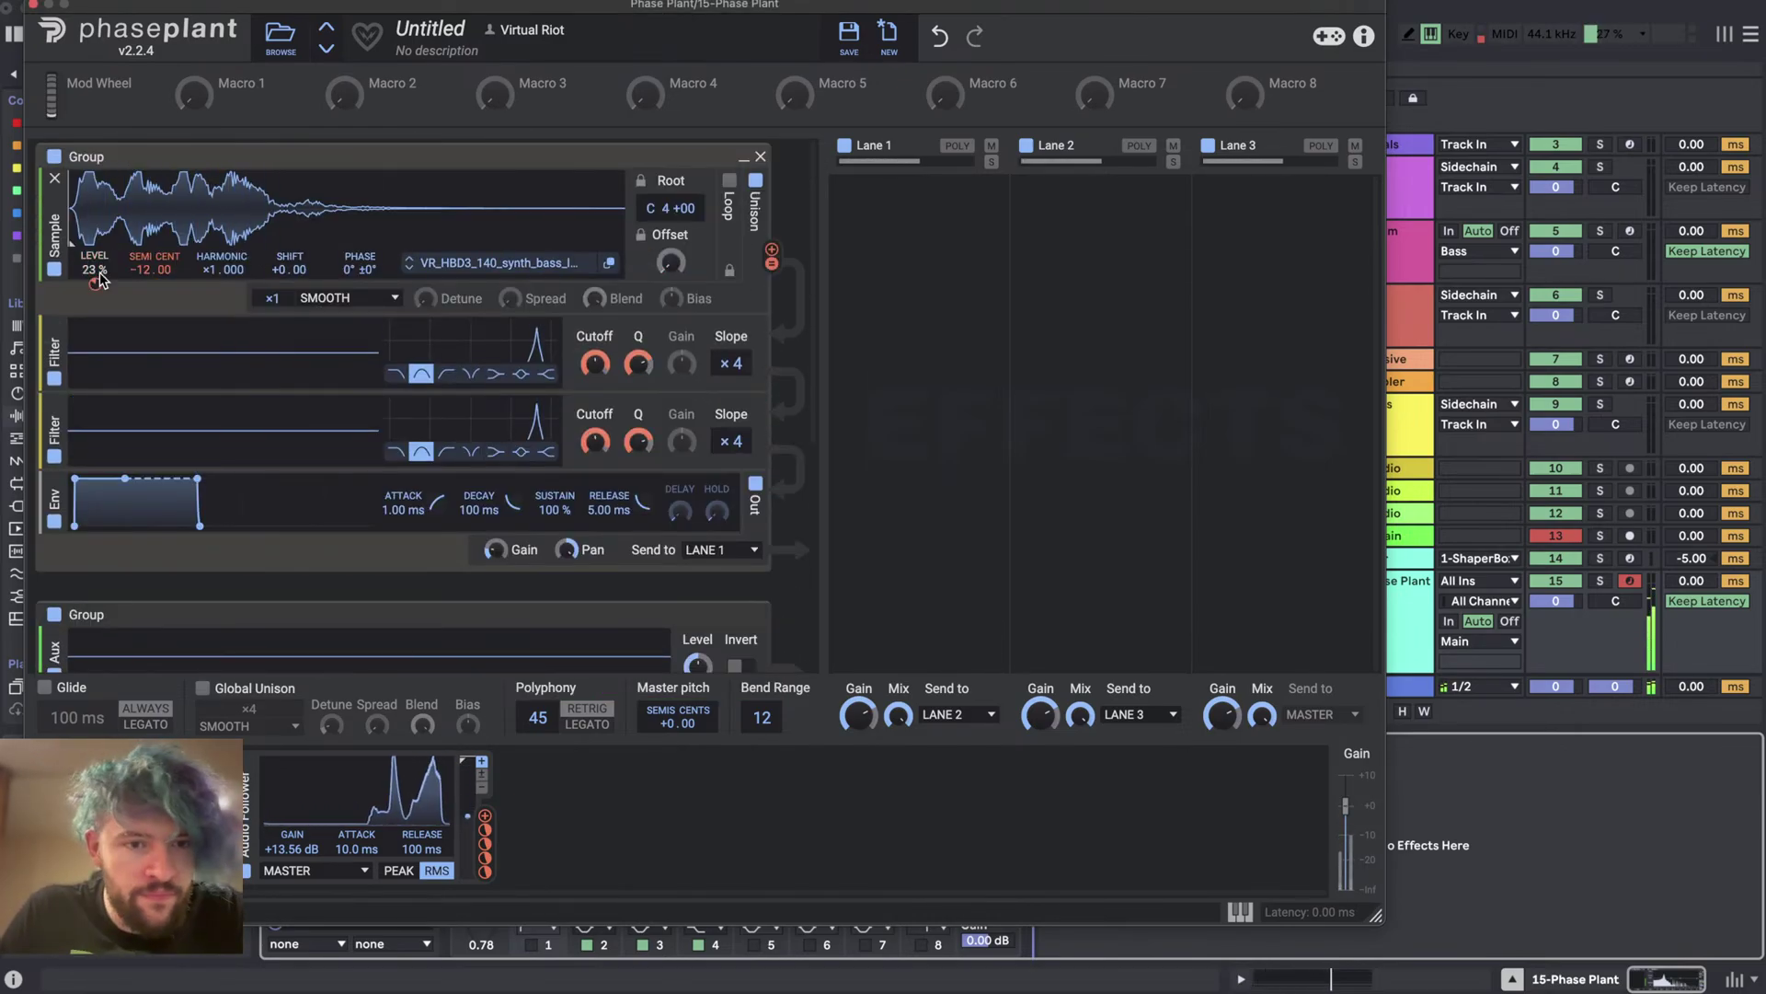
pyautogui.scroll(-1, 504, 555)
pyautogui.scroll(-6, 504, 555)
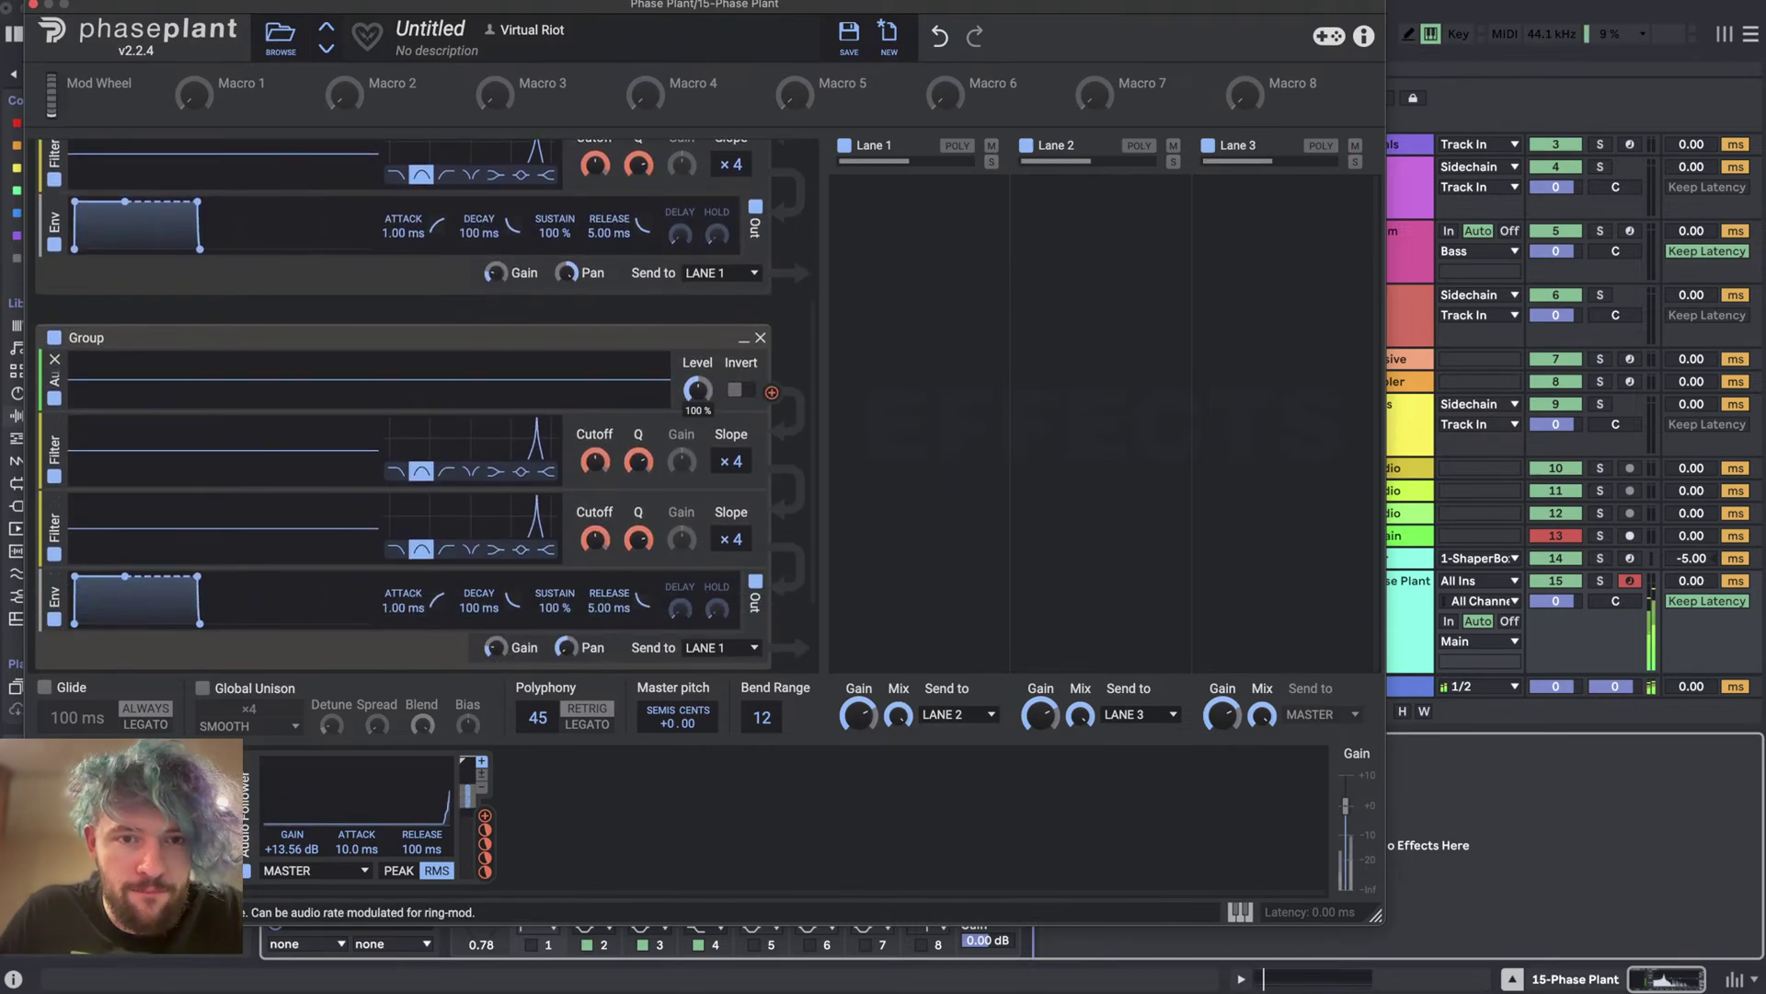
pyautogui.moveTo(697, 390); pyautogui.dragTo(697, 361)
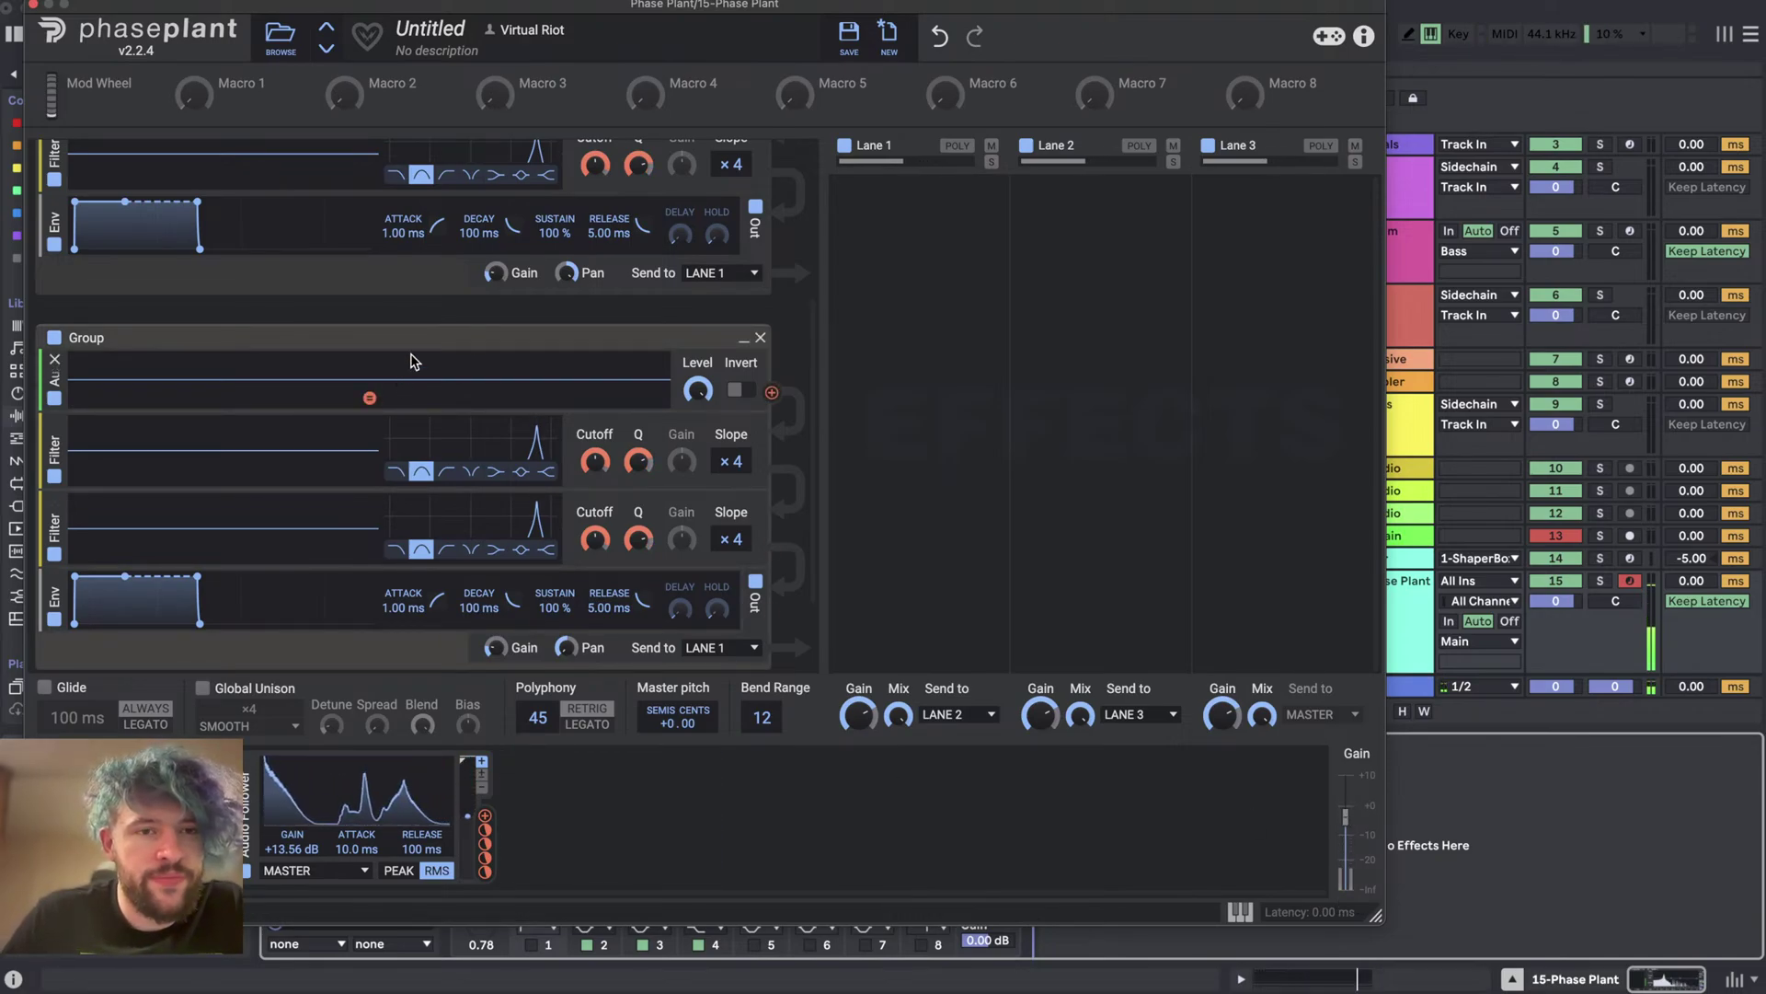
# - Assign Macro 1 to the cutoffs of both sample group filters, with a modulation amount of 1% on the first
pyautogui.scroll(3, 414, 355)
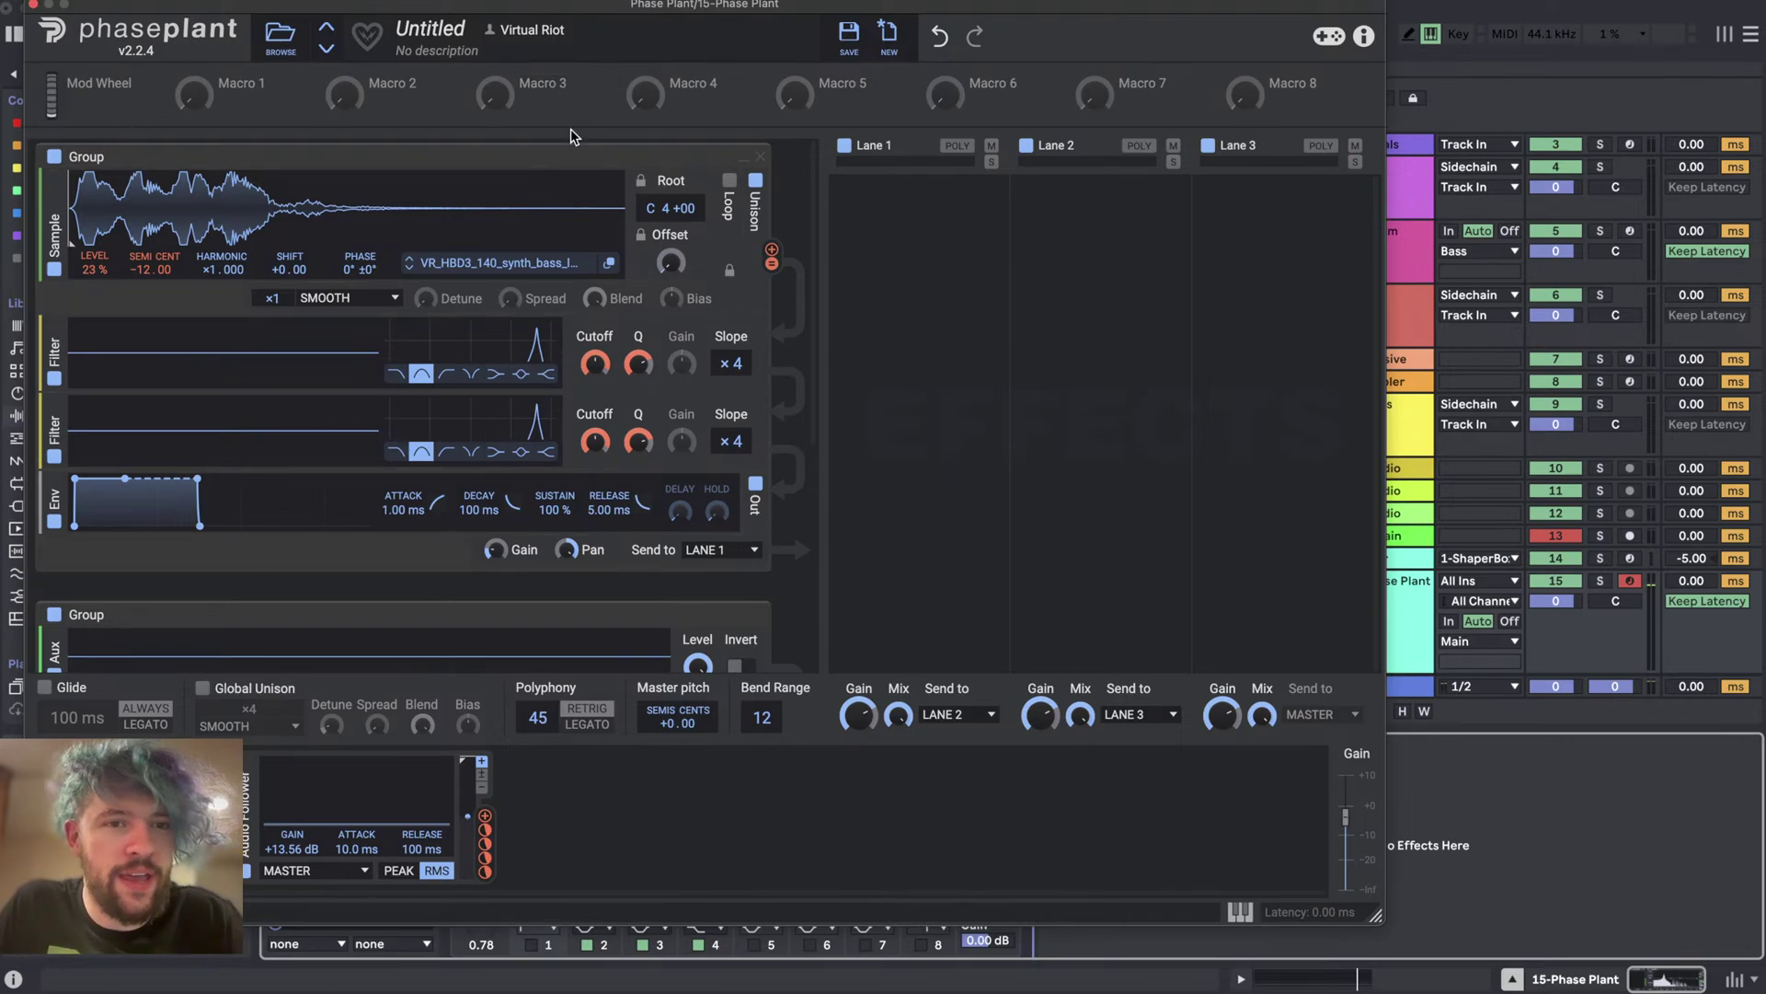
pyautogui.click(225, 103)
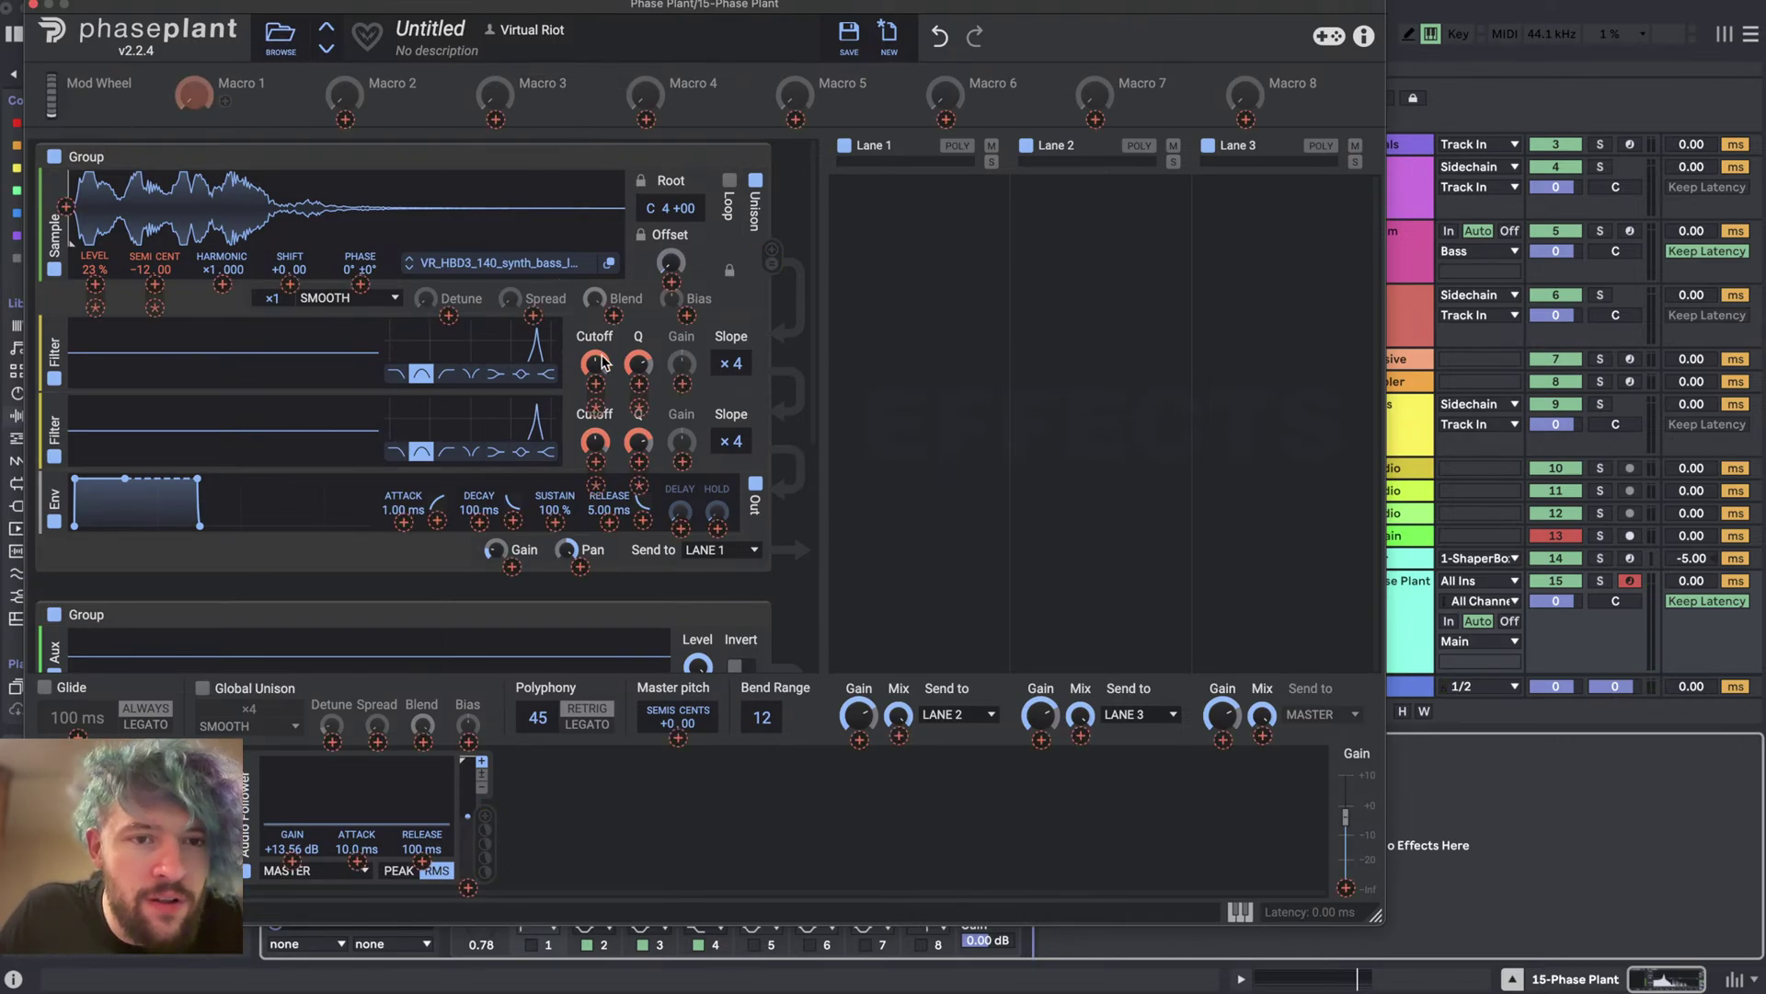
pyautogui.click(596, 383)
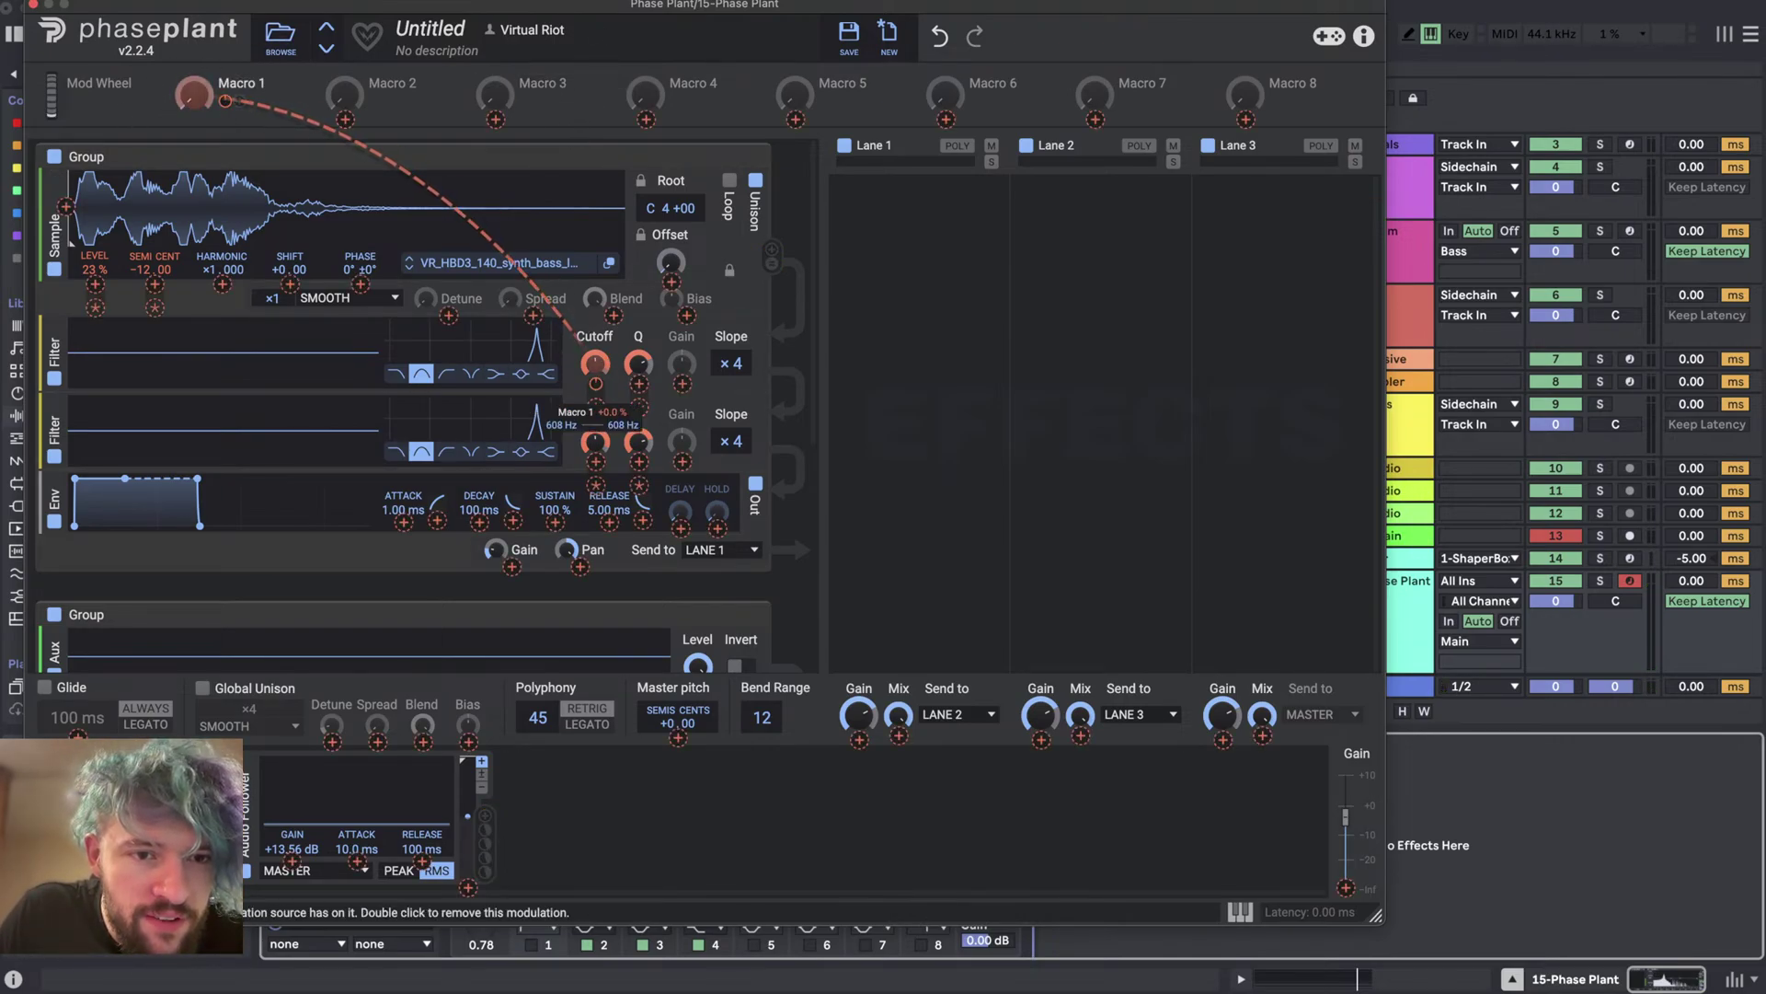
pyautogui.click(596, 462)
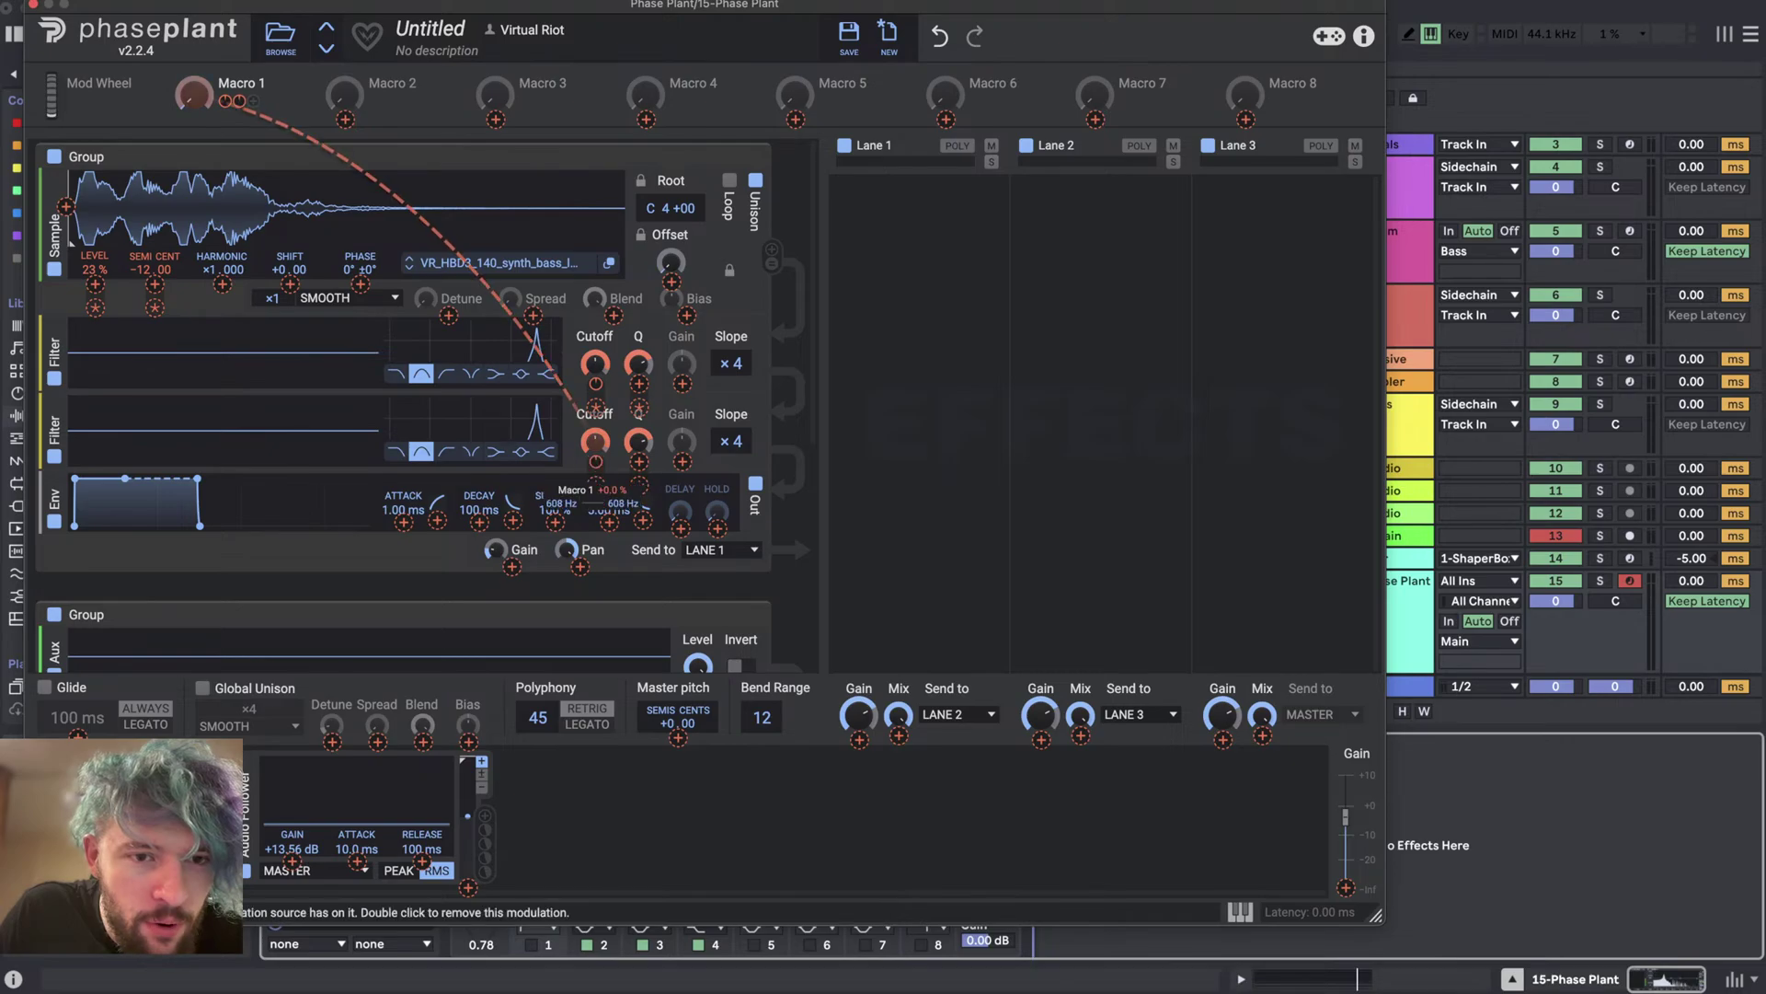
pyautogui.rightClick(597, 387)
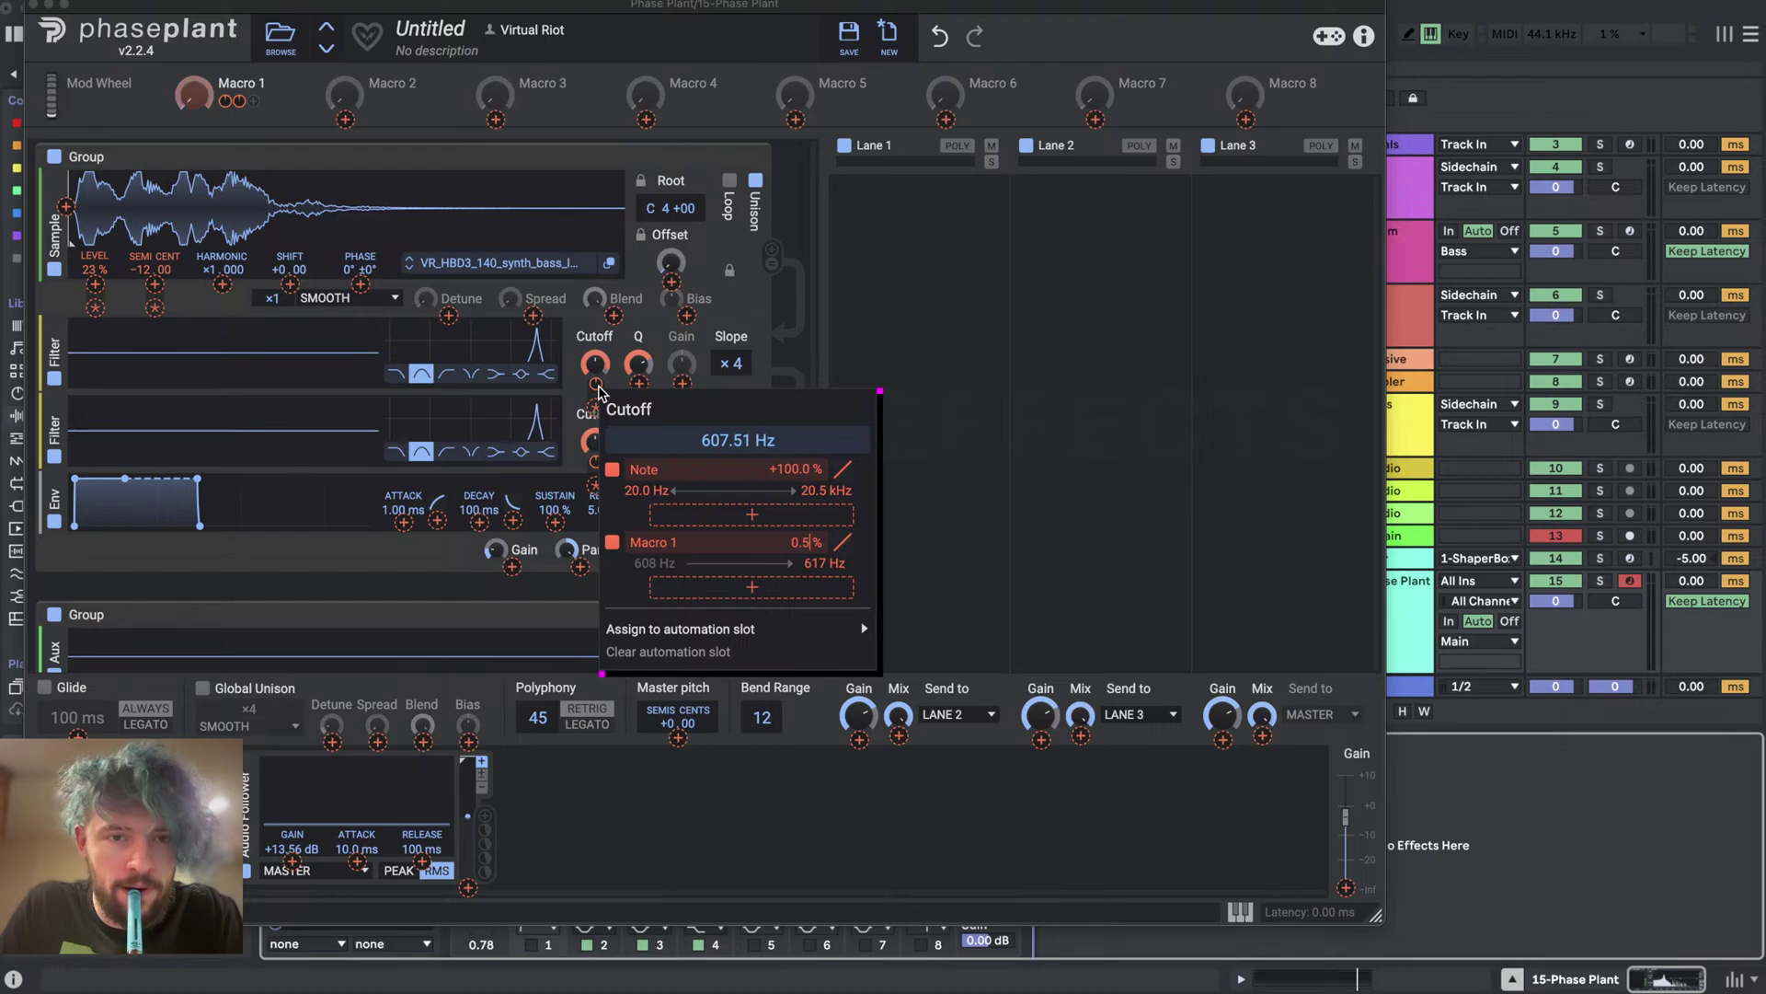
pyautogui.click(597, 386)
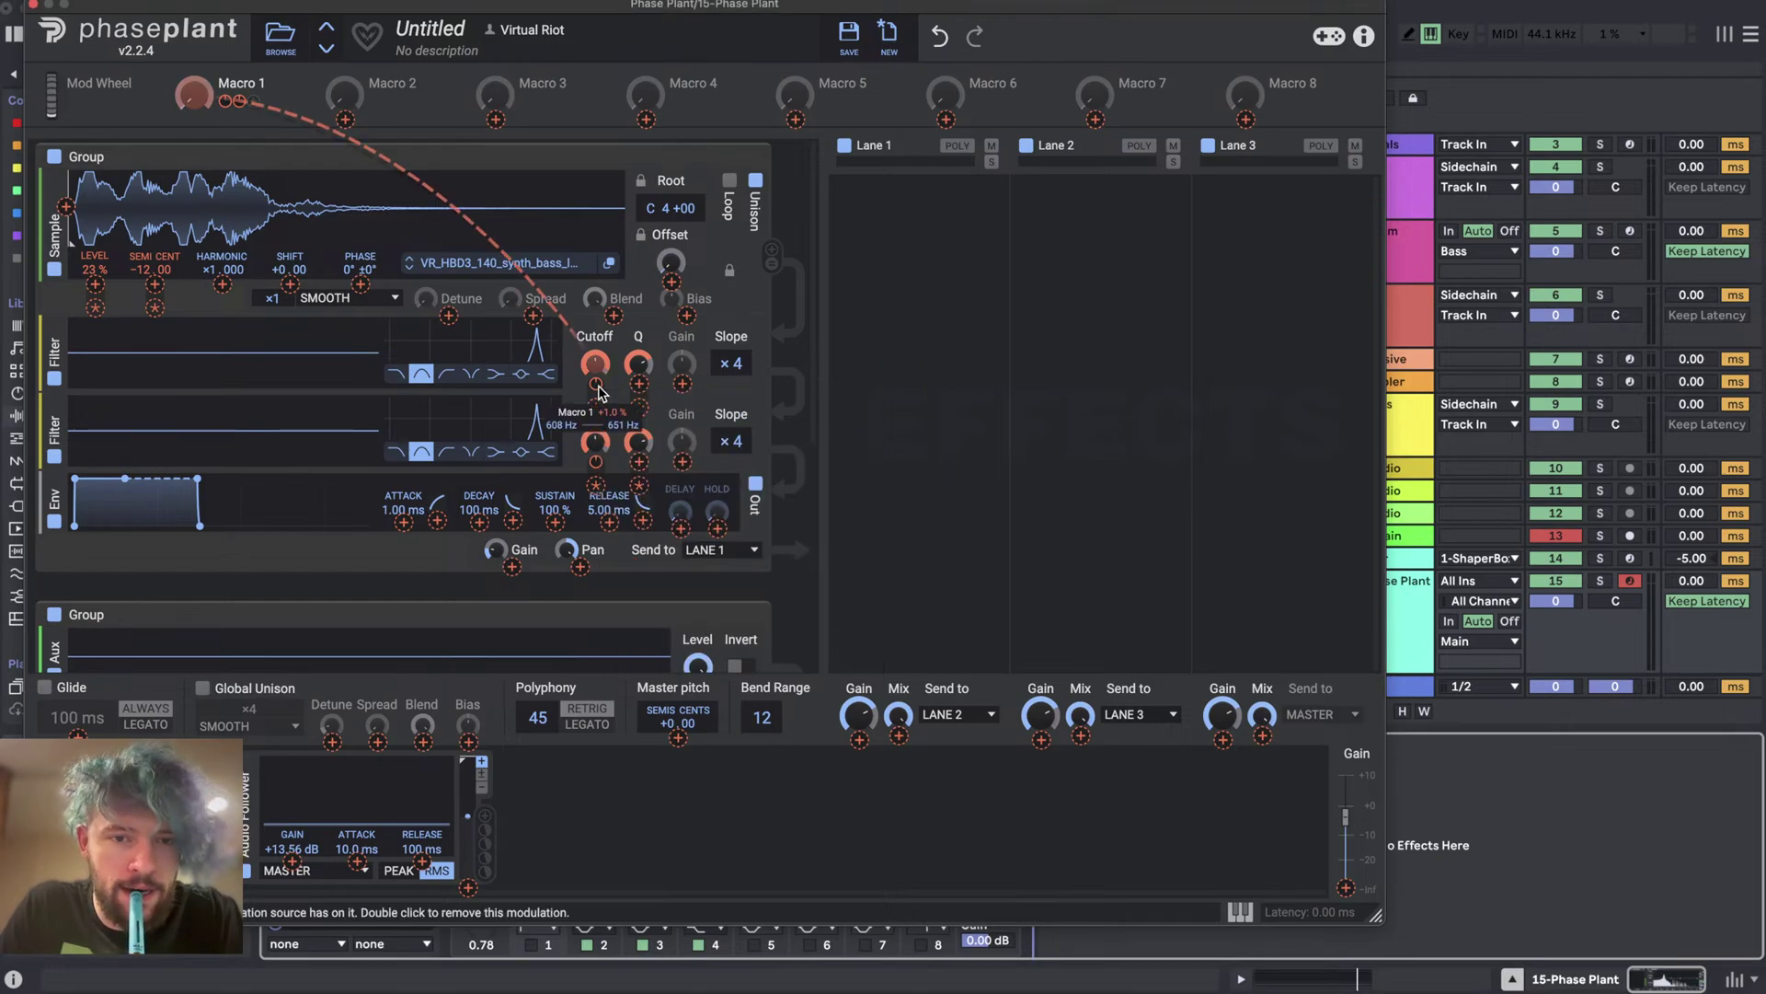
pyautogui.rightClick(597, 466)
pyautogui.click(597, 466)
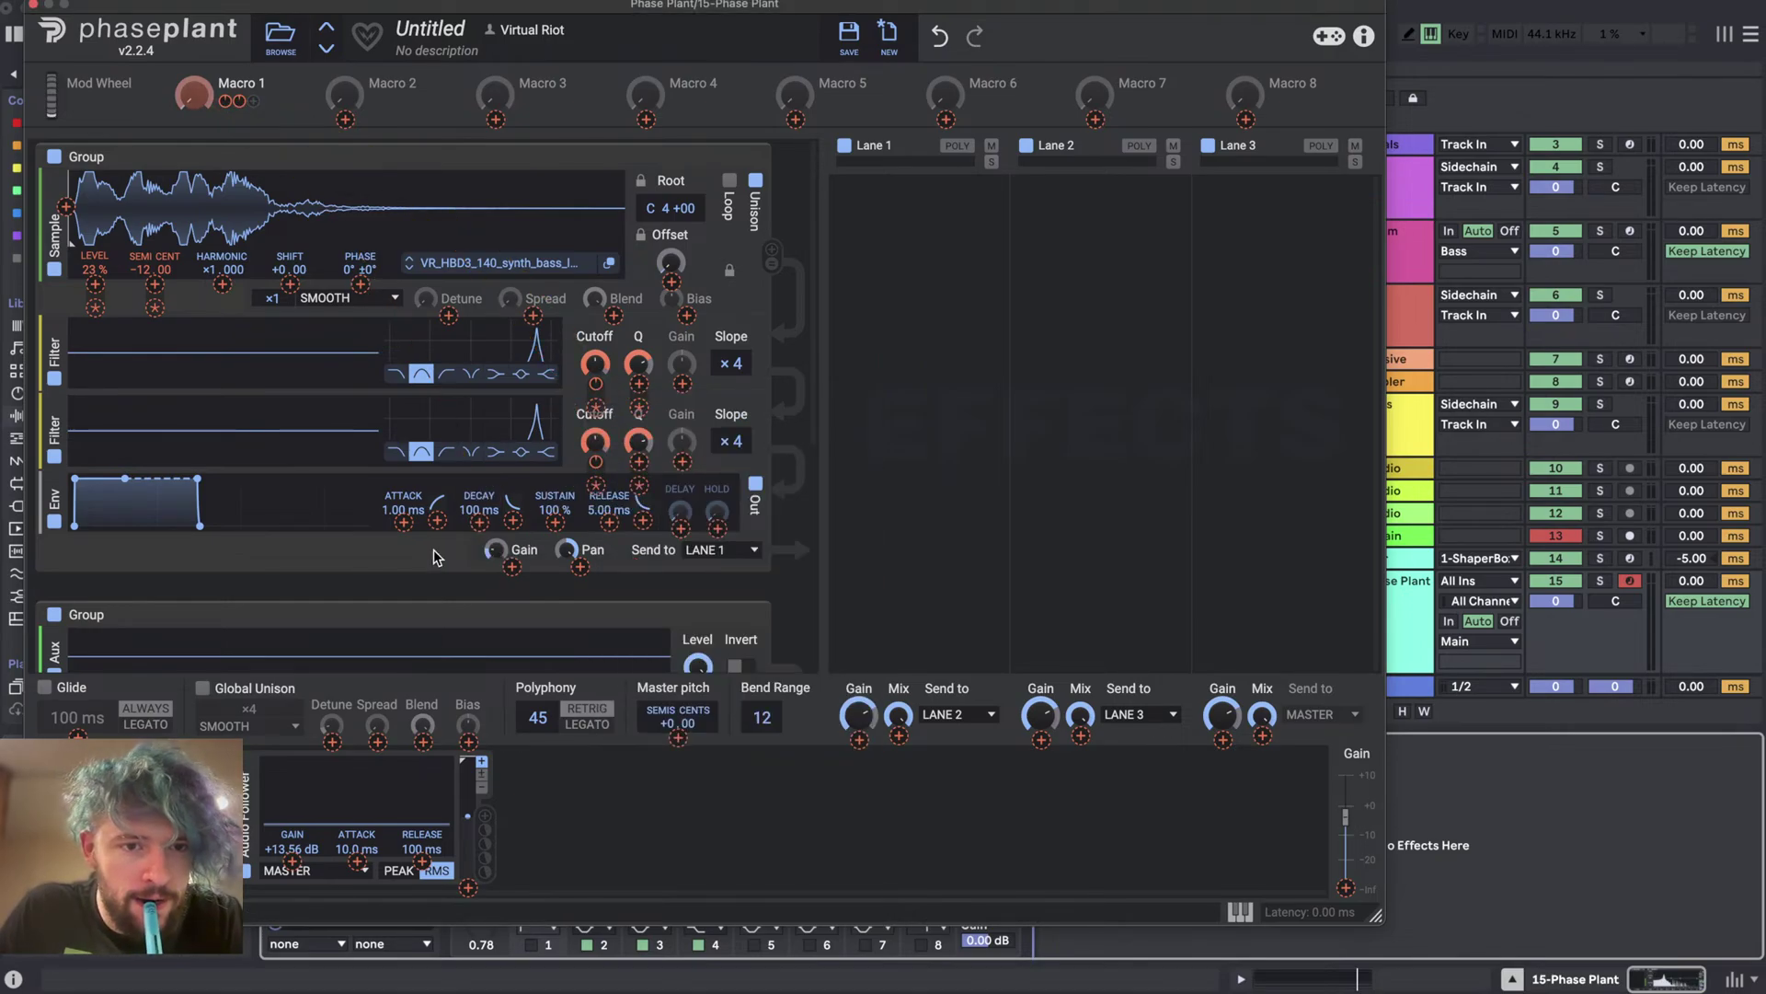
# - Assign Macro 1 to the cutoffs of both Aux group filters and turn Macro 1 to about 9%
pyautogui.scroll(-5, 434, 552)
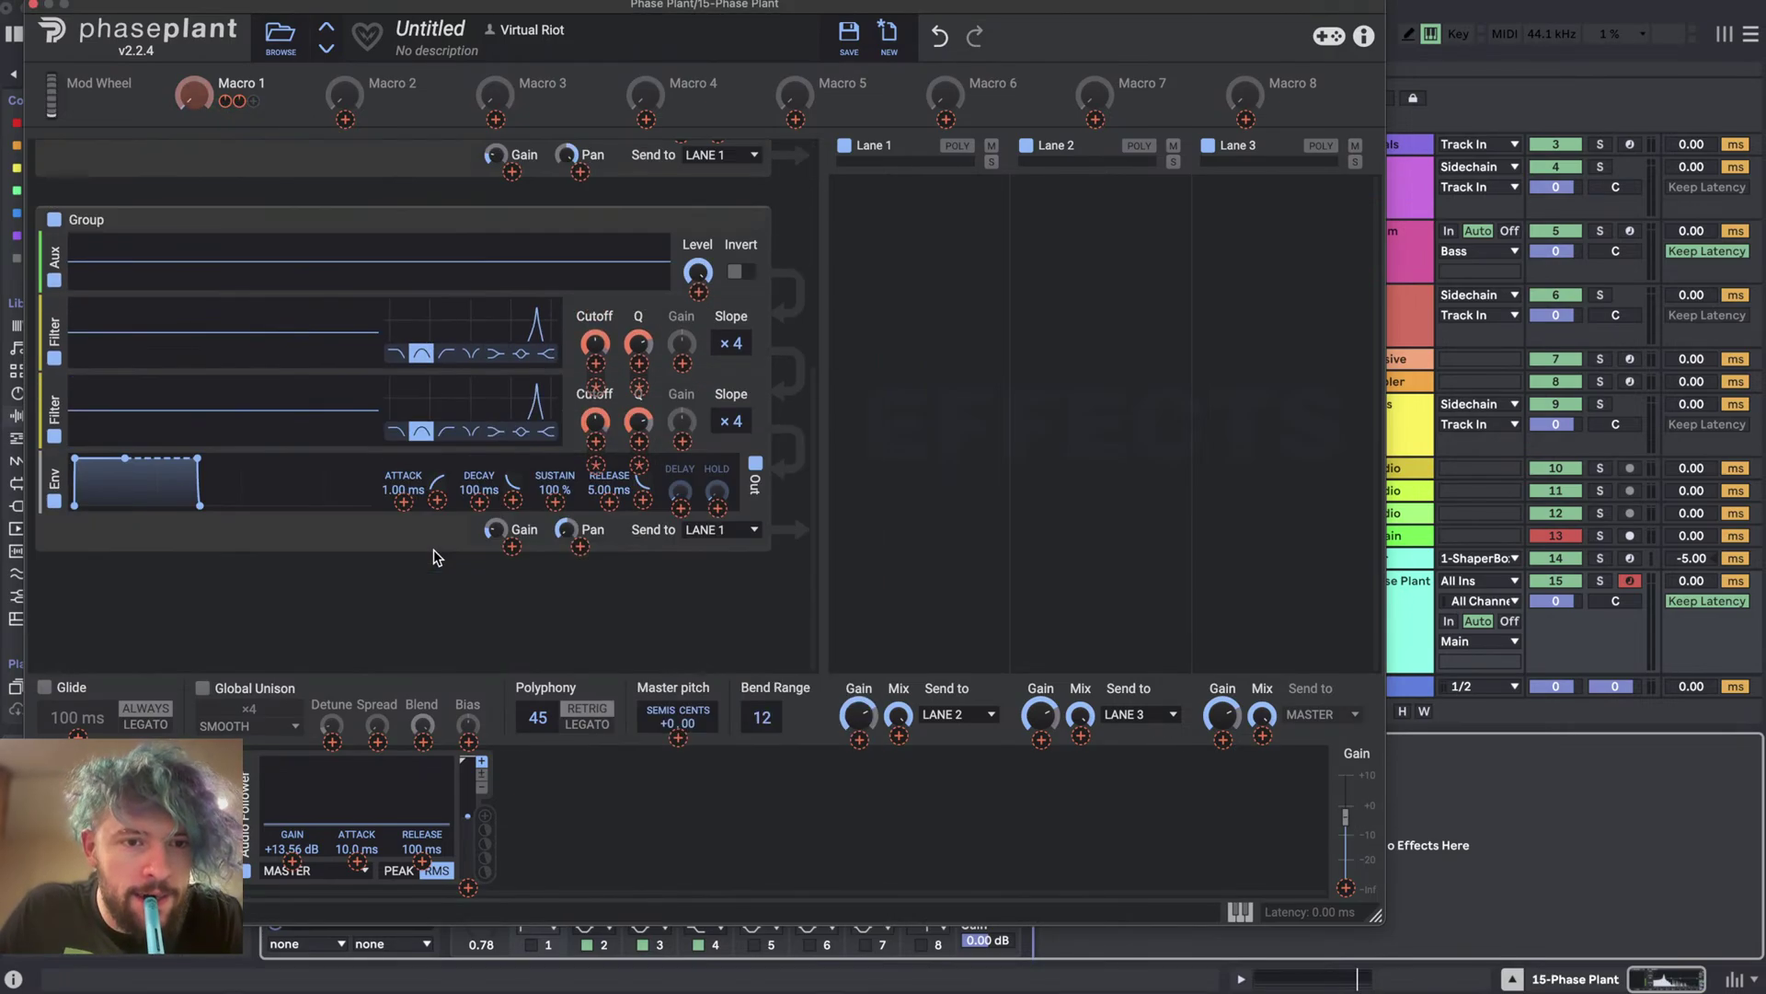
pyautogui.rightClick(597, 368)
pyautogui.moveTo(597, 367); pyautogui.dragTo(593, 452)
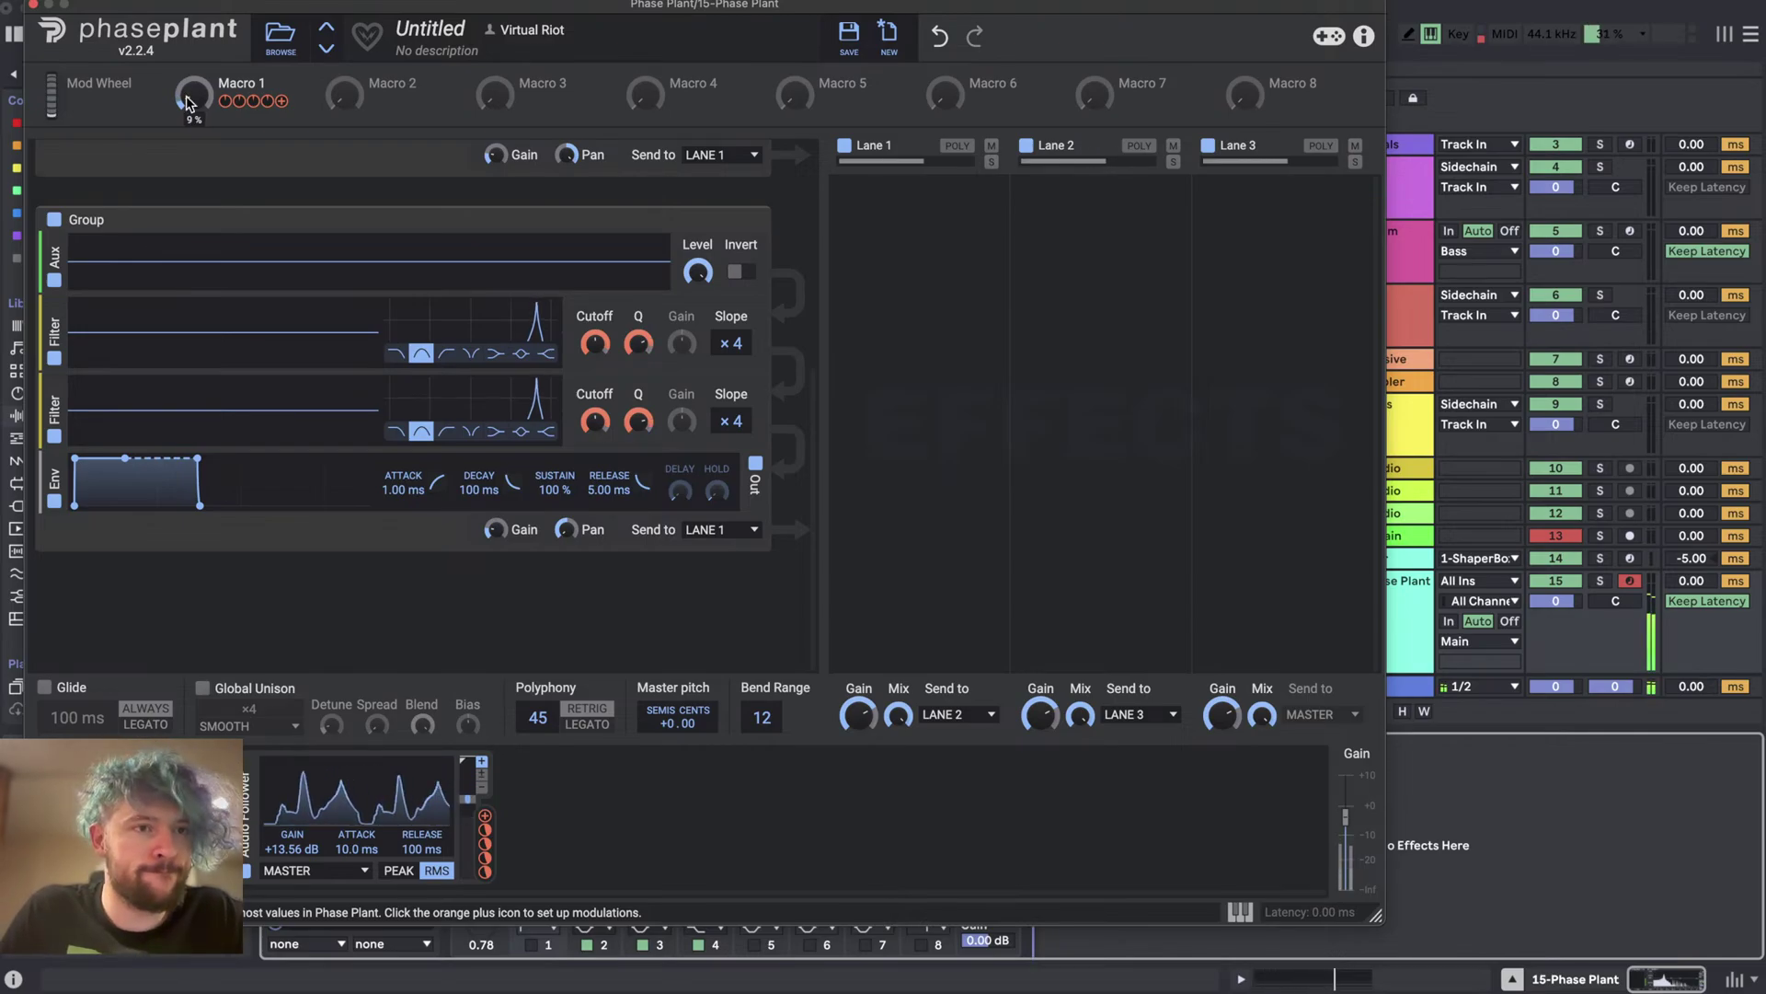
# - Set the sample generator's unison to ×8 in Hard mode, trying its detune along the way
pyautogui.scroll(5, 483, 633)
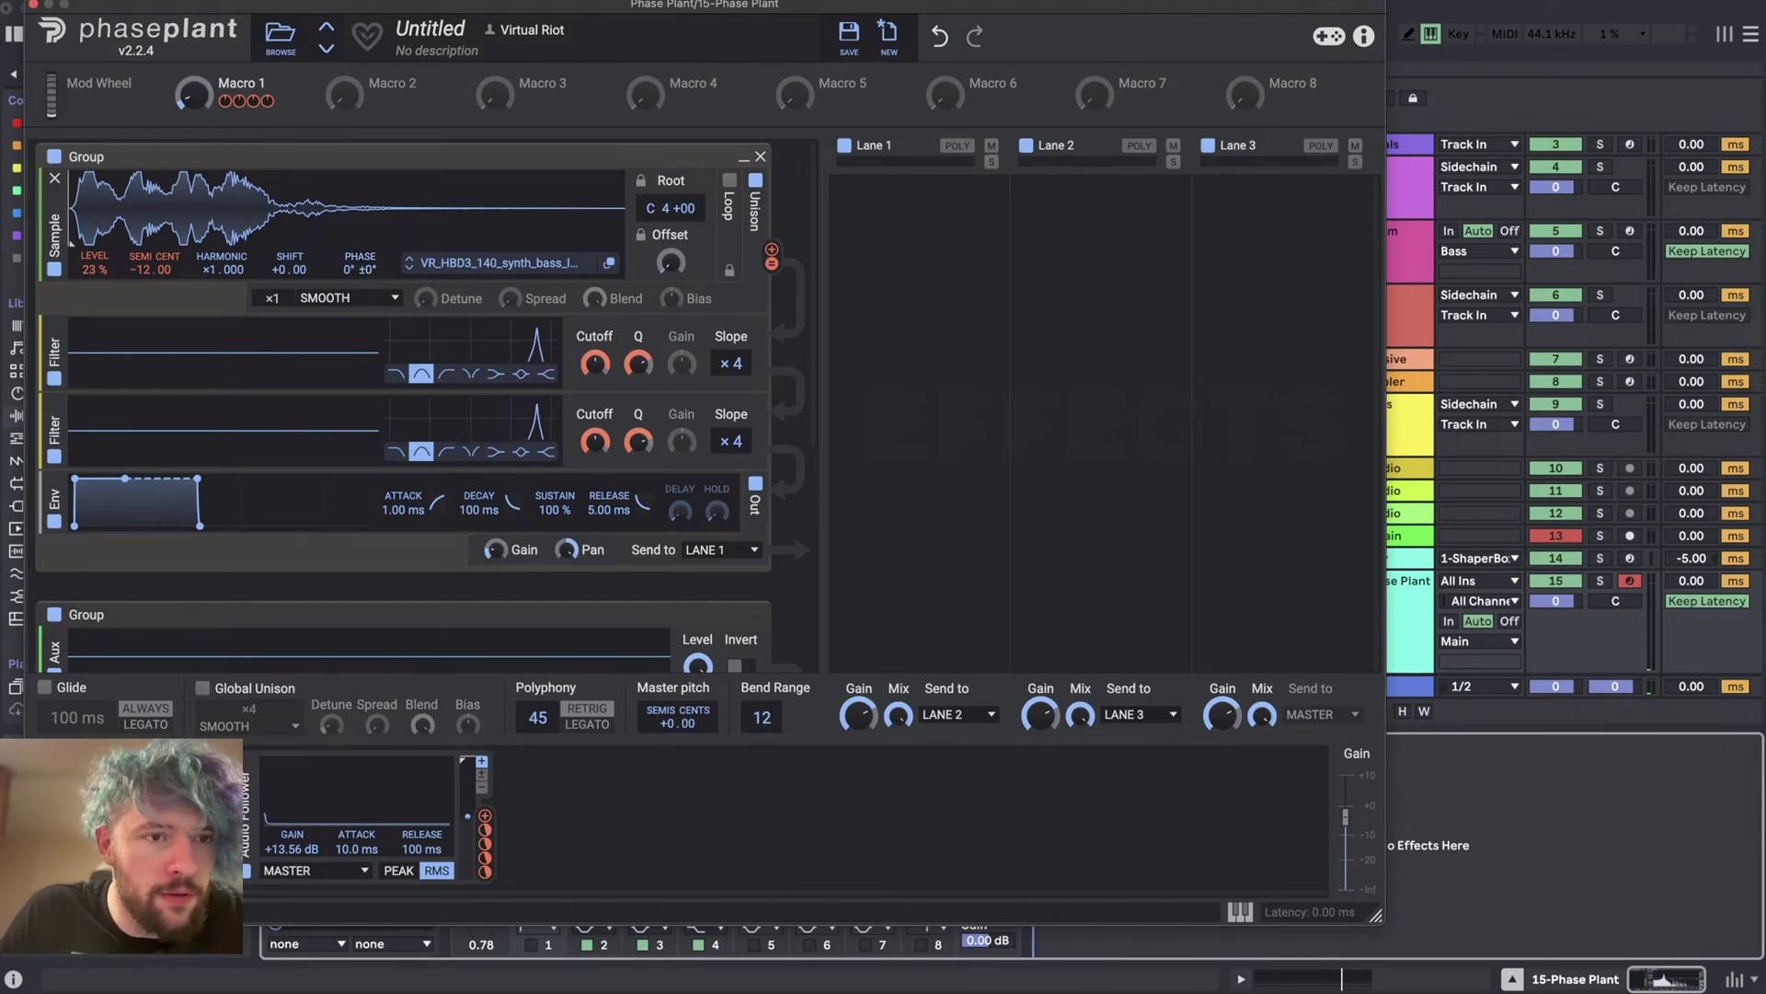
pyautogui.click(274, 300)
pyautogui.moveTo(425, 298); pyautogui.dragTo(425, 267)
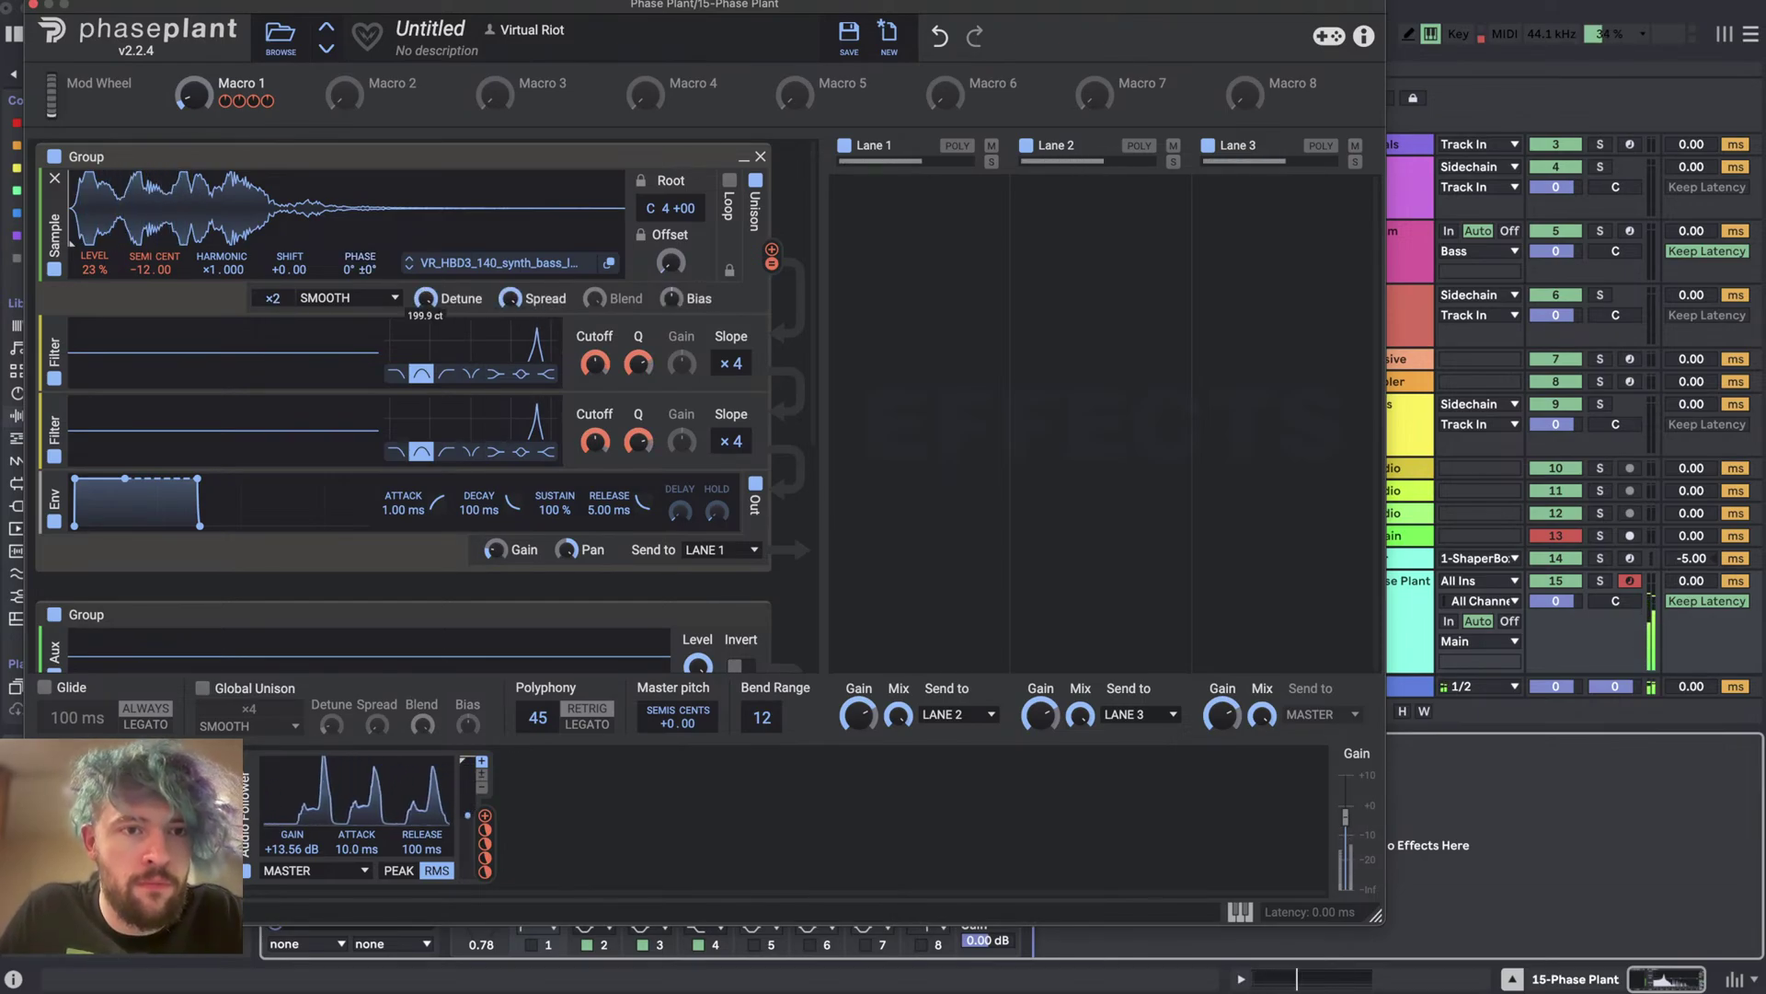
pyautogui.click(342, 299)
pyautogui.click(375, 319)
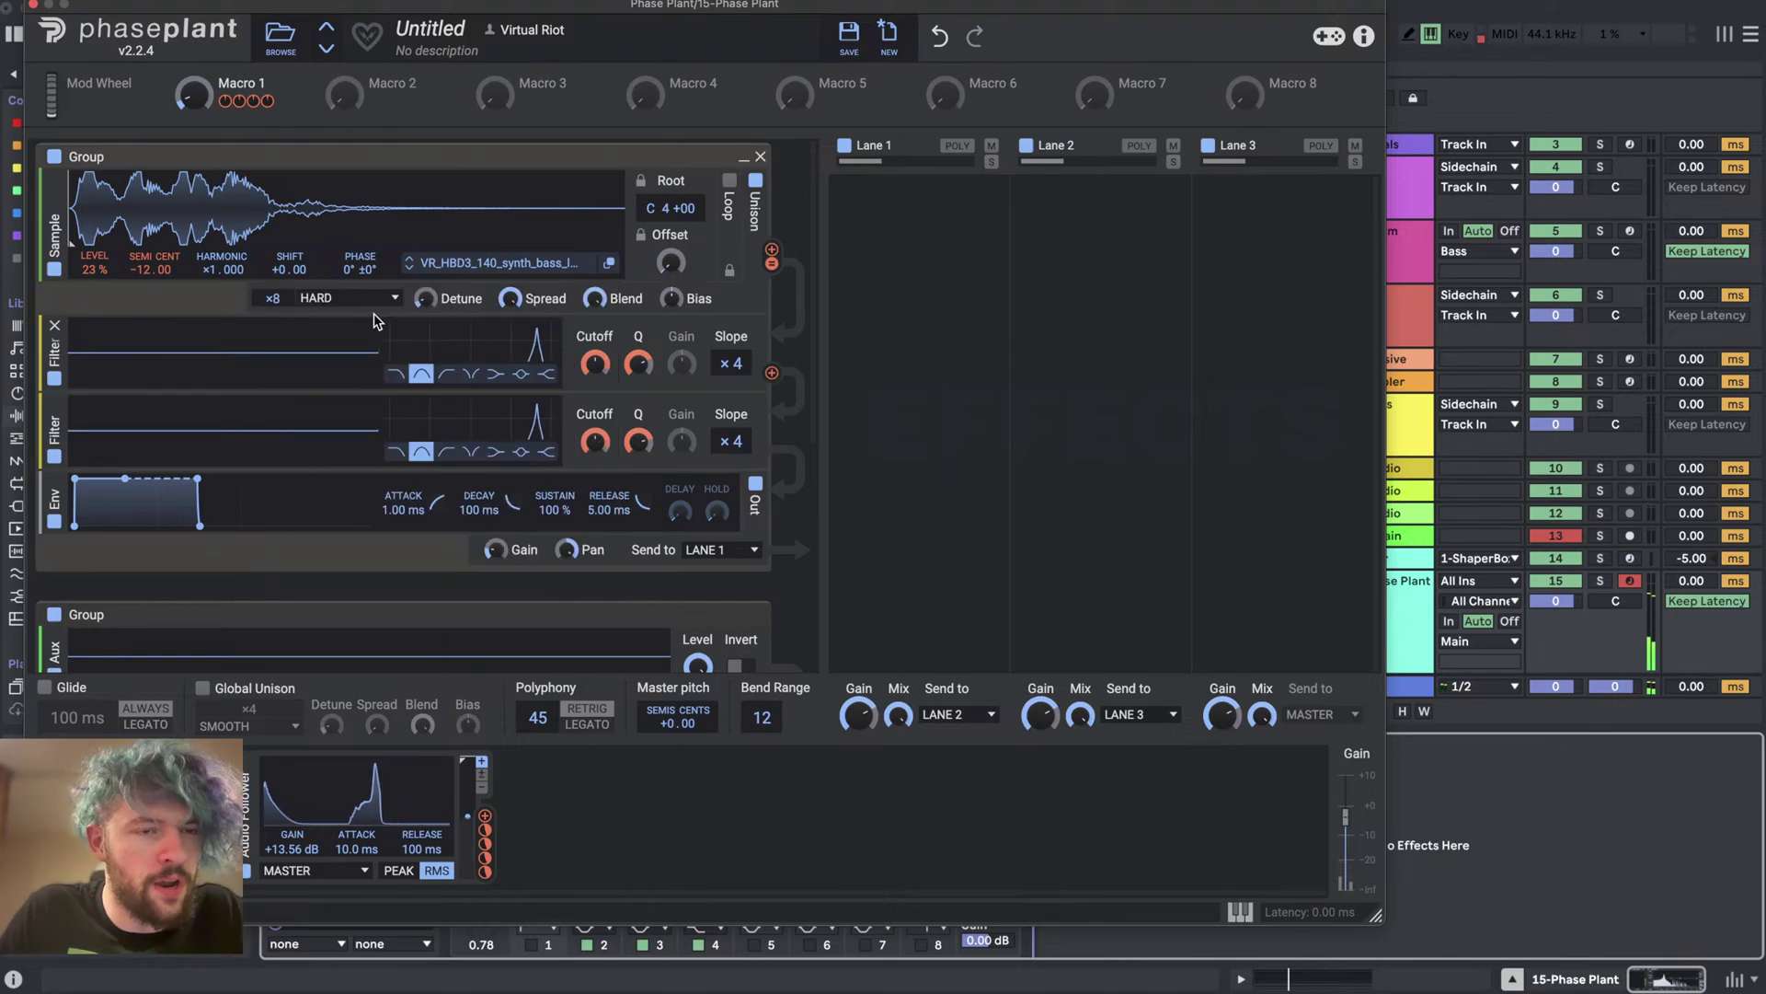
# - Switch the sample generator's unison mode to Synthetic and fine-tune its detune amount
pyautogui.moveTo(444, 309); pyautogui.dragTo(445, 315)
pyautogui.click(283, 296)
pyautogui.click(340, 362)
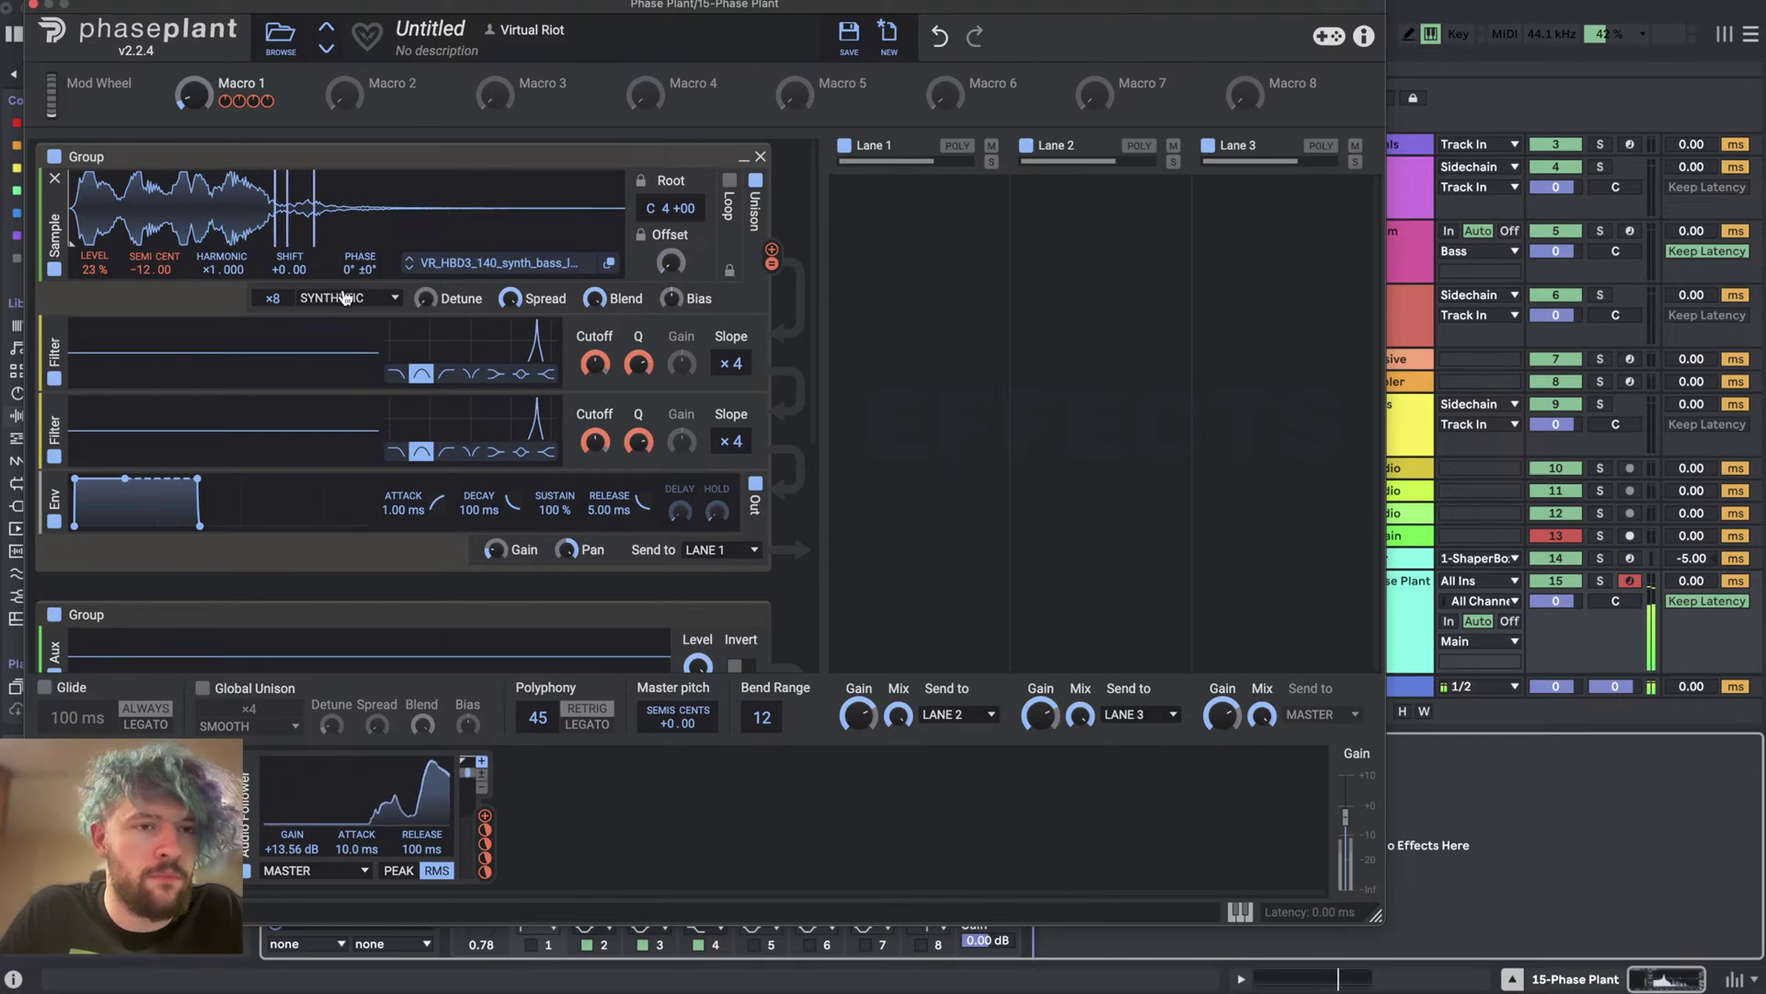
pyautogui.moveTo(425, 298); pyautogui.dragTo(425, 308)
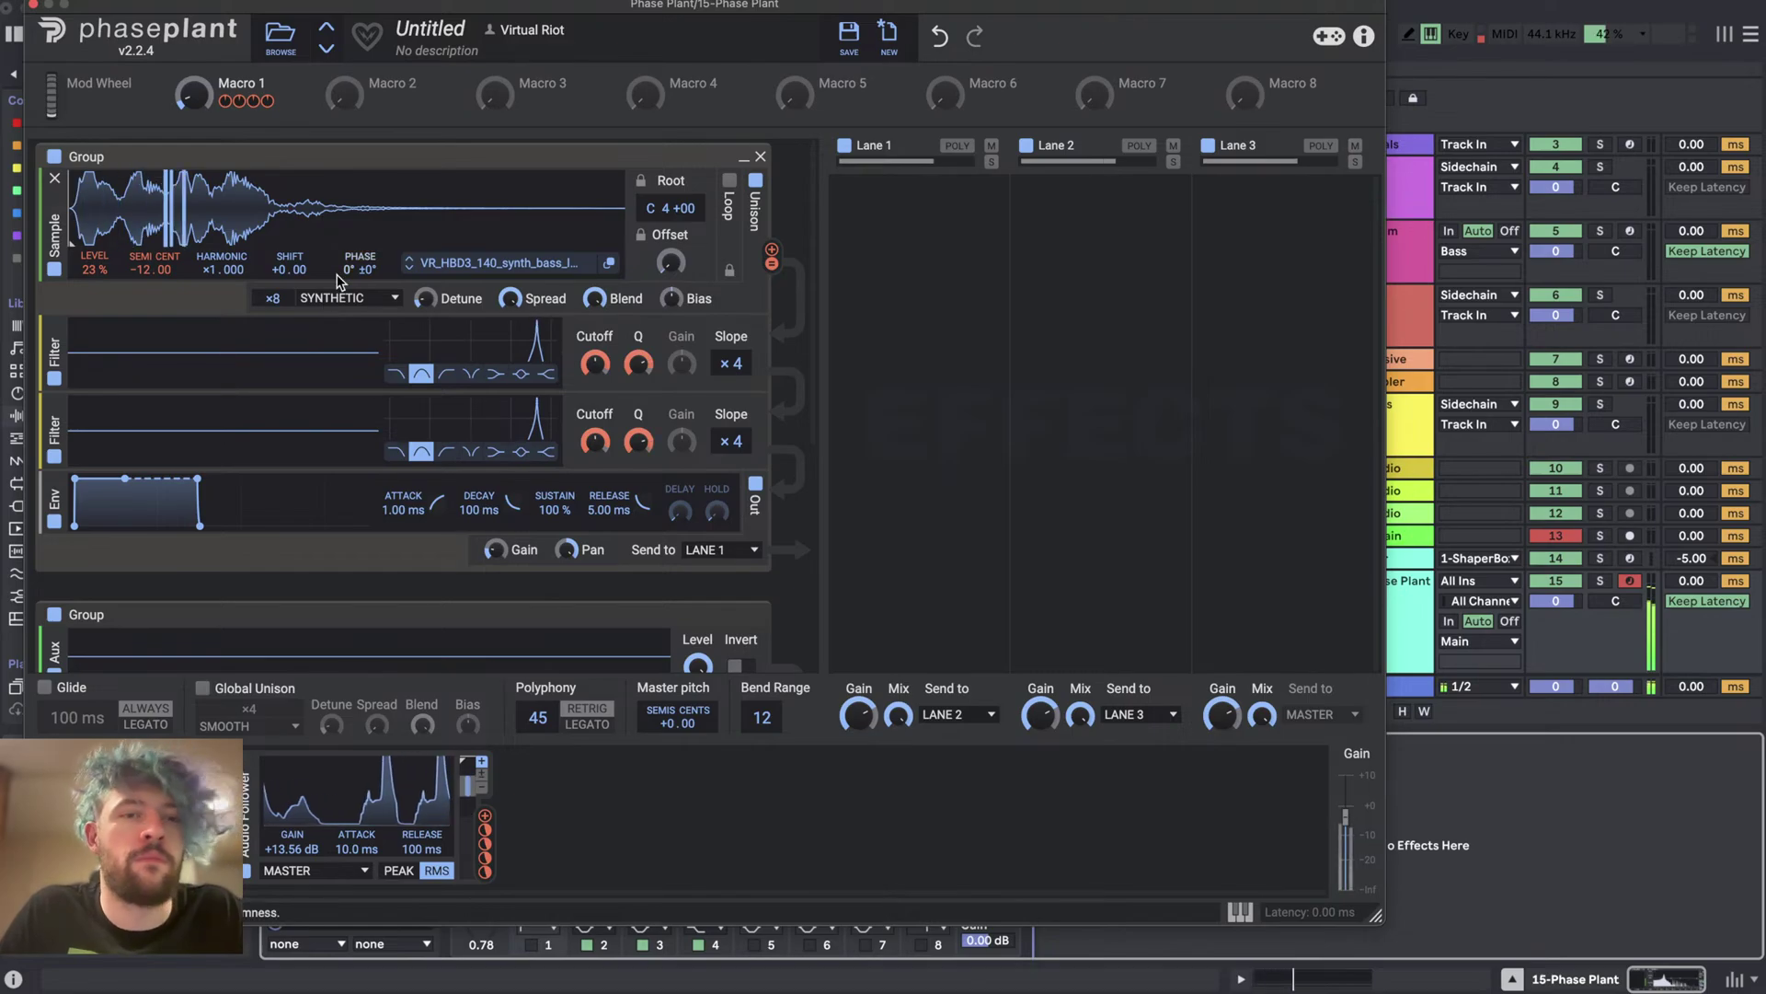
# - Lower the Q of both sample group filters to the minimum and assign Macro 2 to both Q values
pyautogui.moveTo(485, 816); pyautogui.dragTo(641, 445)
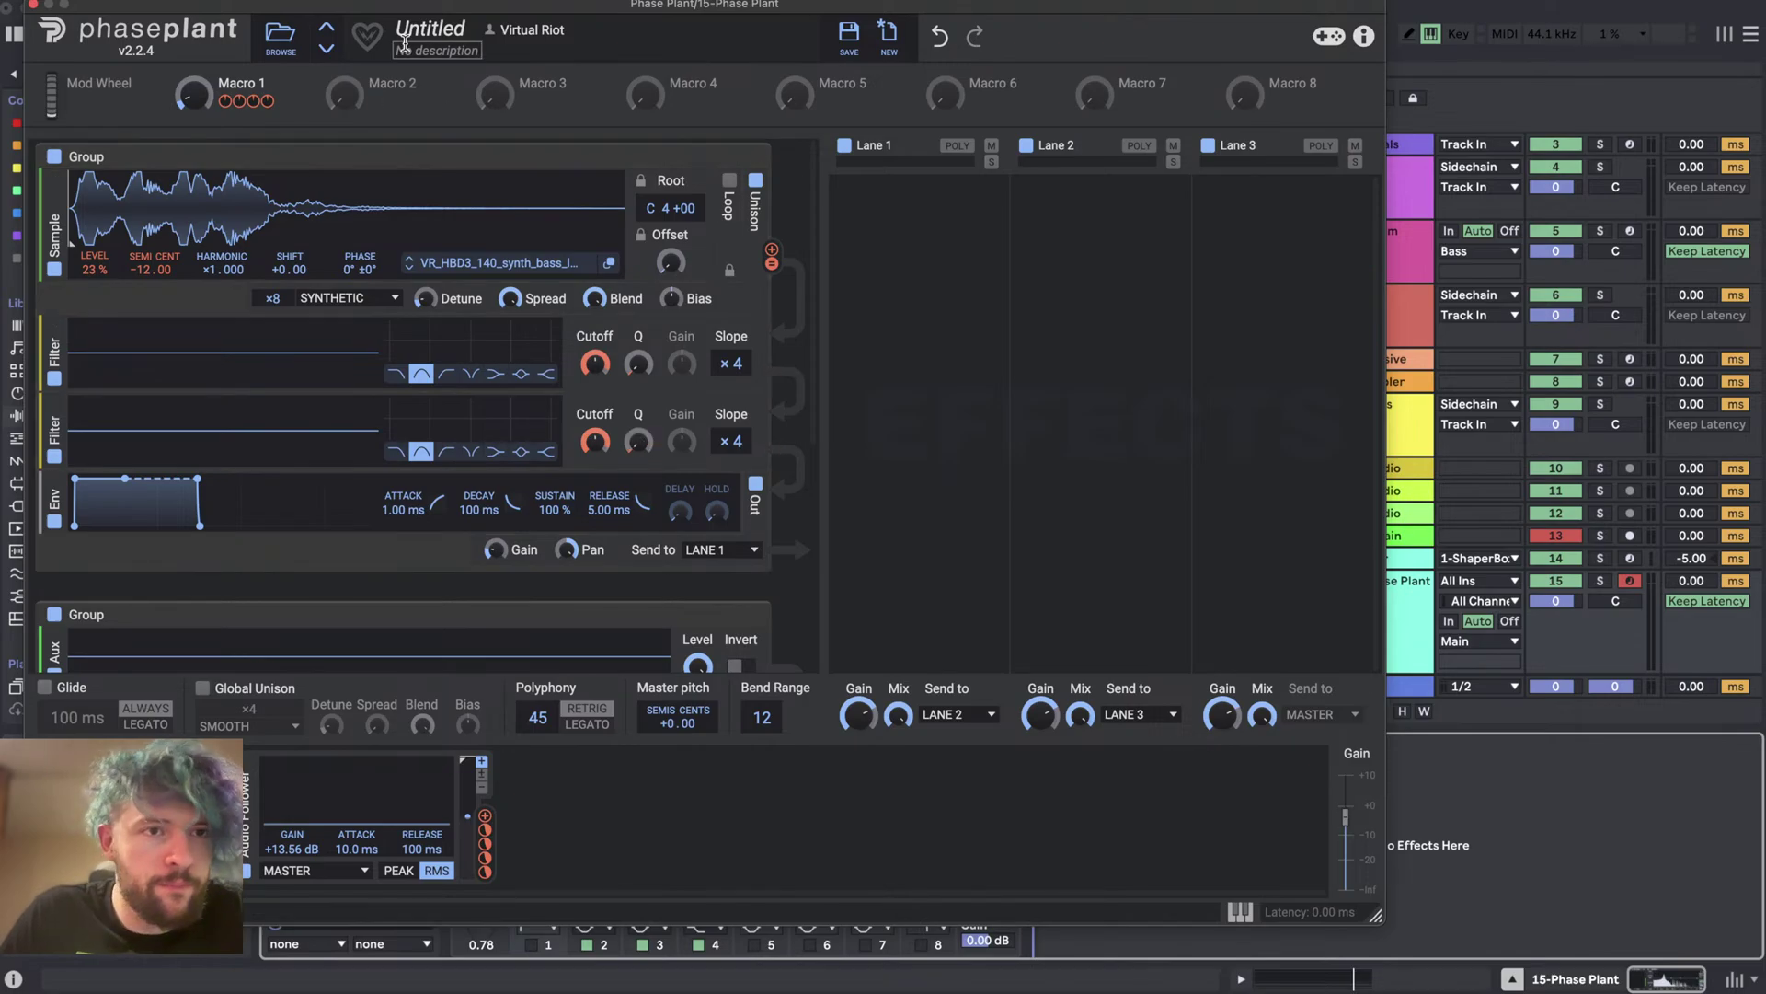
pyautogui.moveTo(344, 93); pyautogui.dragTo(616, 320)
pyautogui.moveTo(638, 384); pyautogui.dragTo(639, 368)
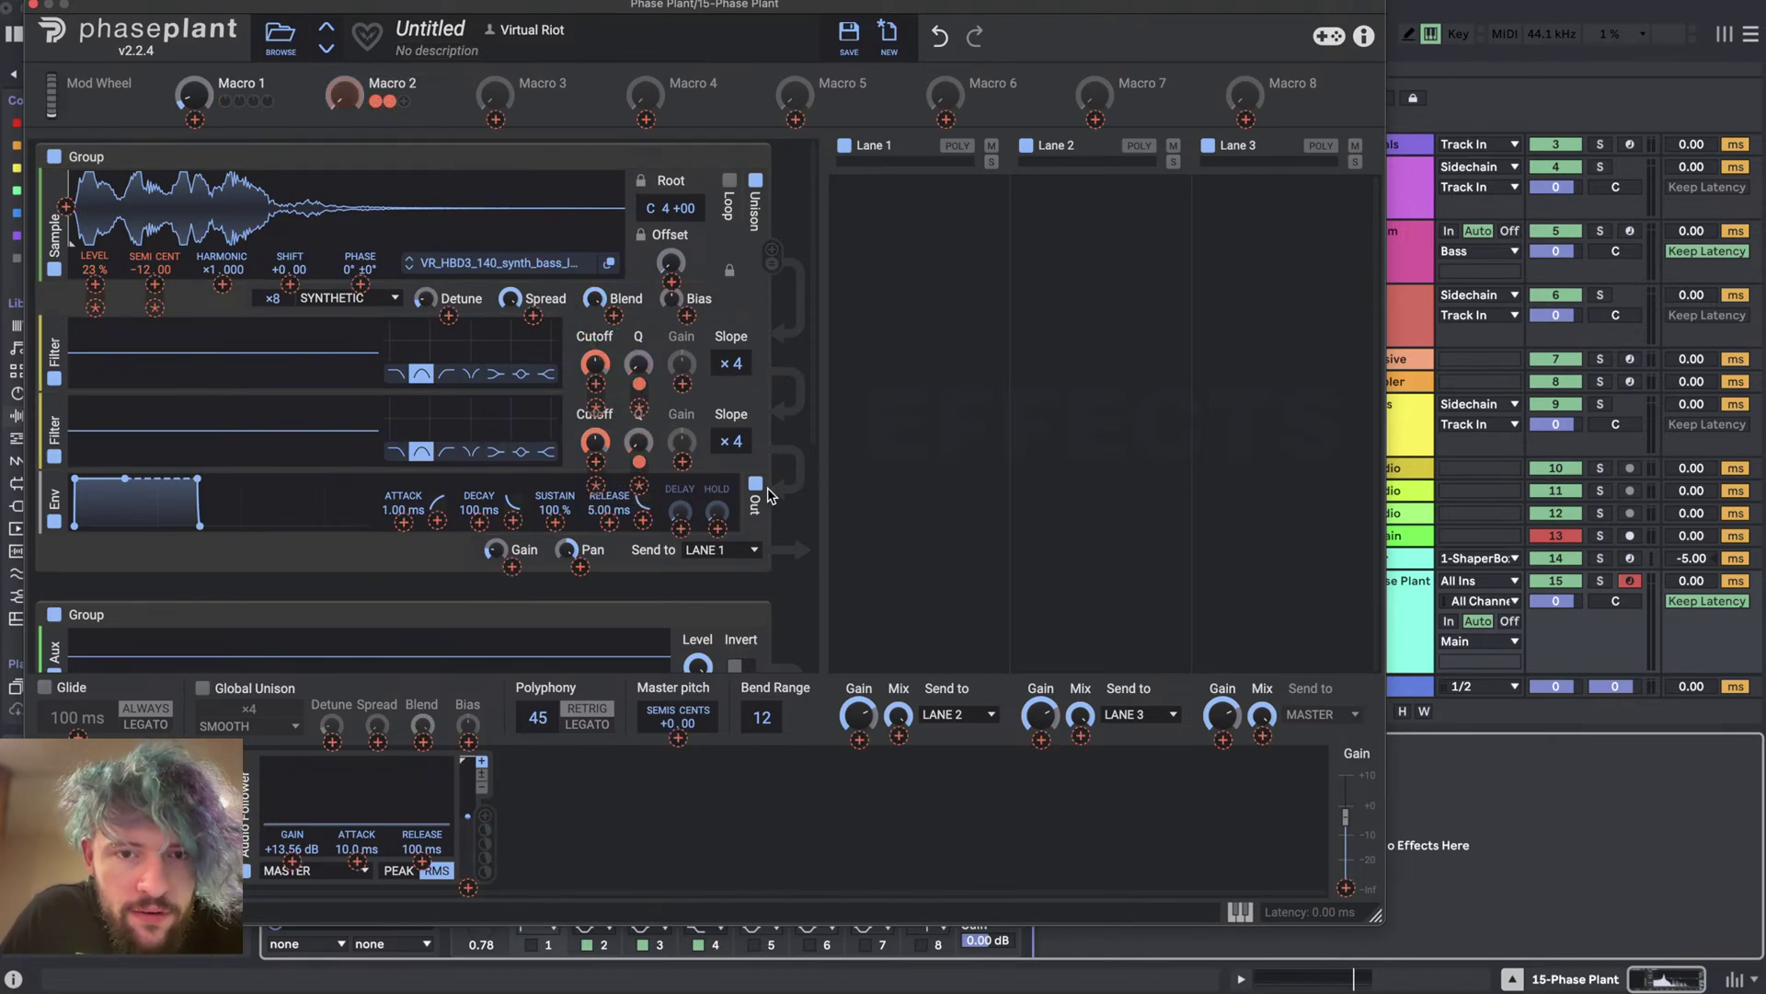
# - Map Macro 2 to both Aux filters' Q, reduce their base Q to 0.100, and raise Macro 2 to about 84%
pyautogui.scroll(-5, 771, 495)
pyautogui.moveTo(660, 340); pyautogui.dragTo(644, 460)
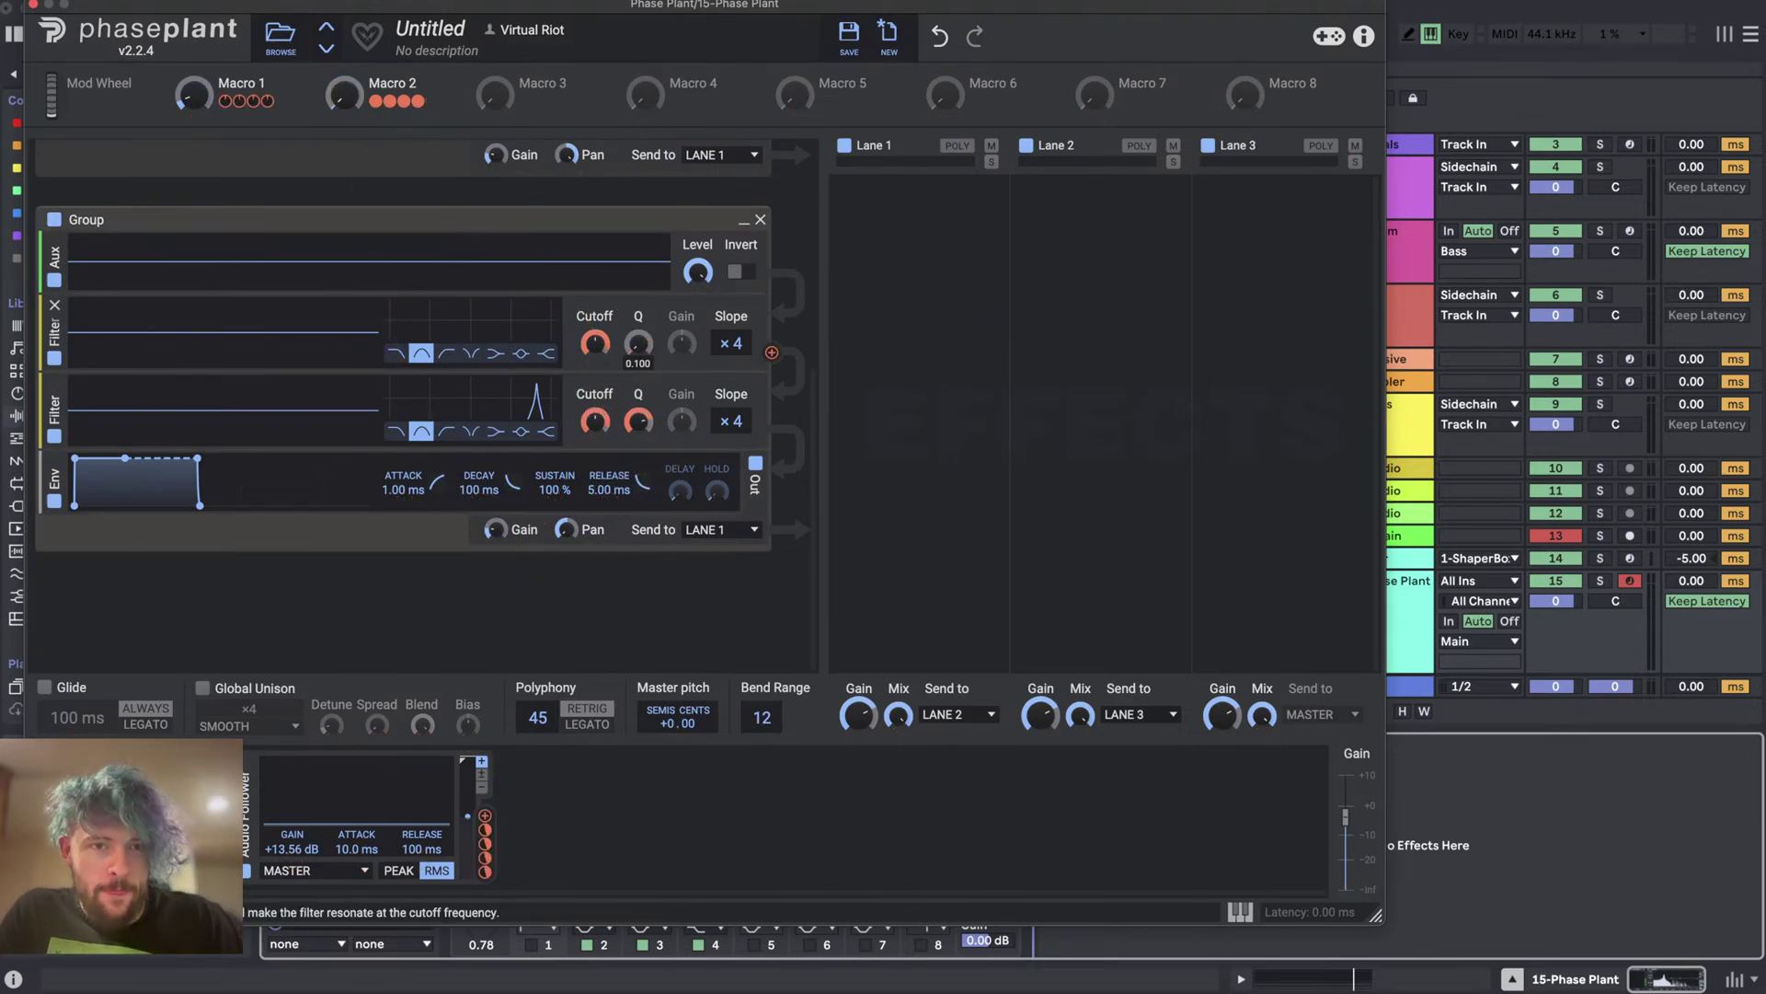
pyautogui.moveTo(344, 93); pyautogui.dragTo(344, 57)
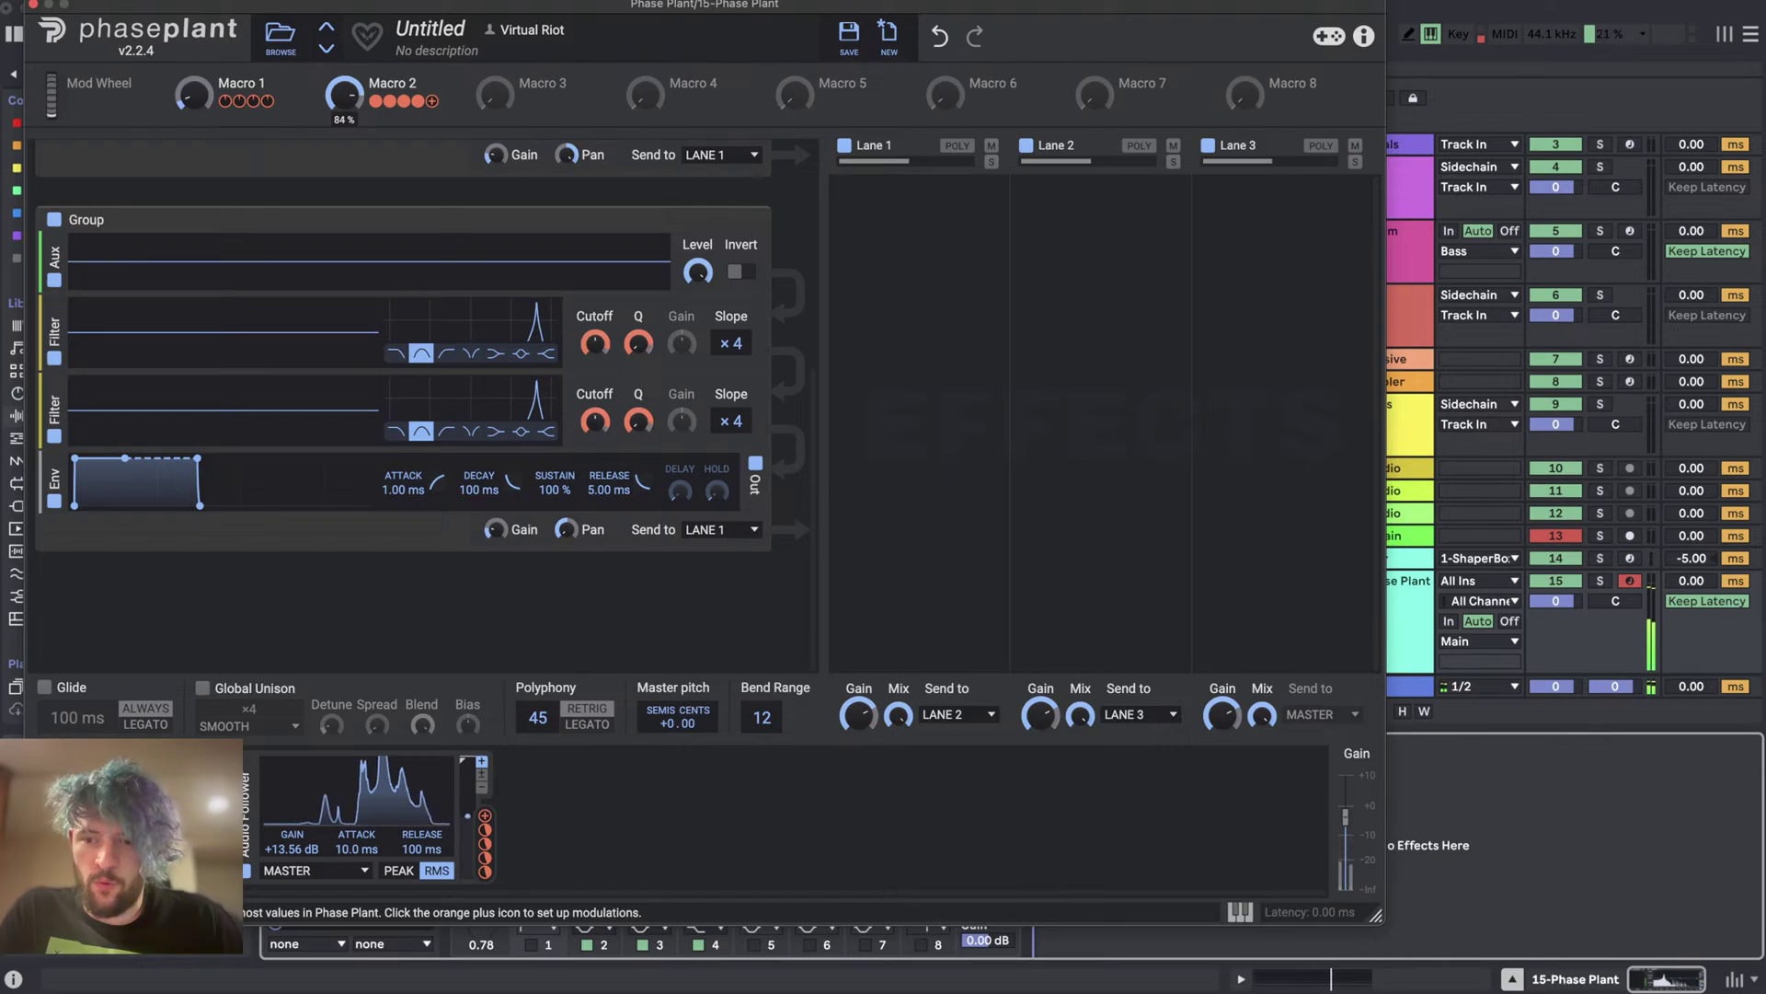
# - Change the sample generator's unison mode to Smooth
pyautogui.moveTo(315, 173); pyautogui.dragTo(296, 431)
pyautogui.click(318, 298)
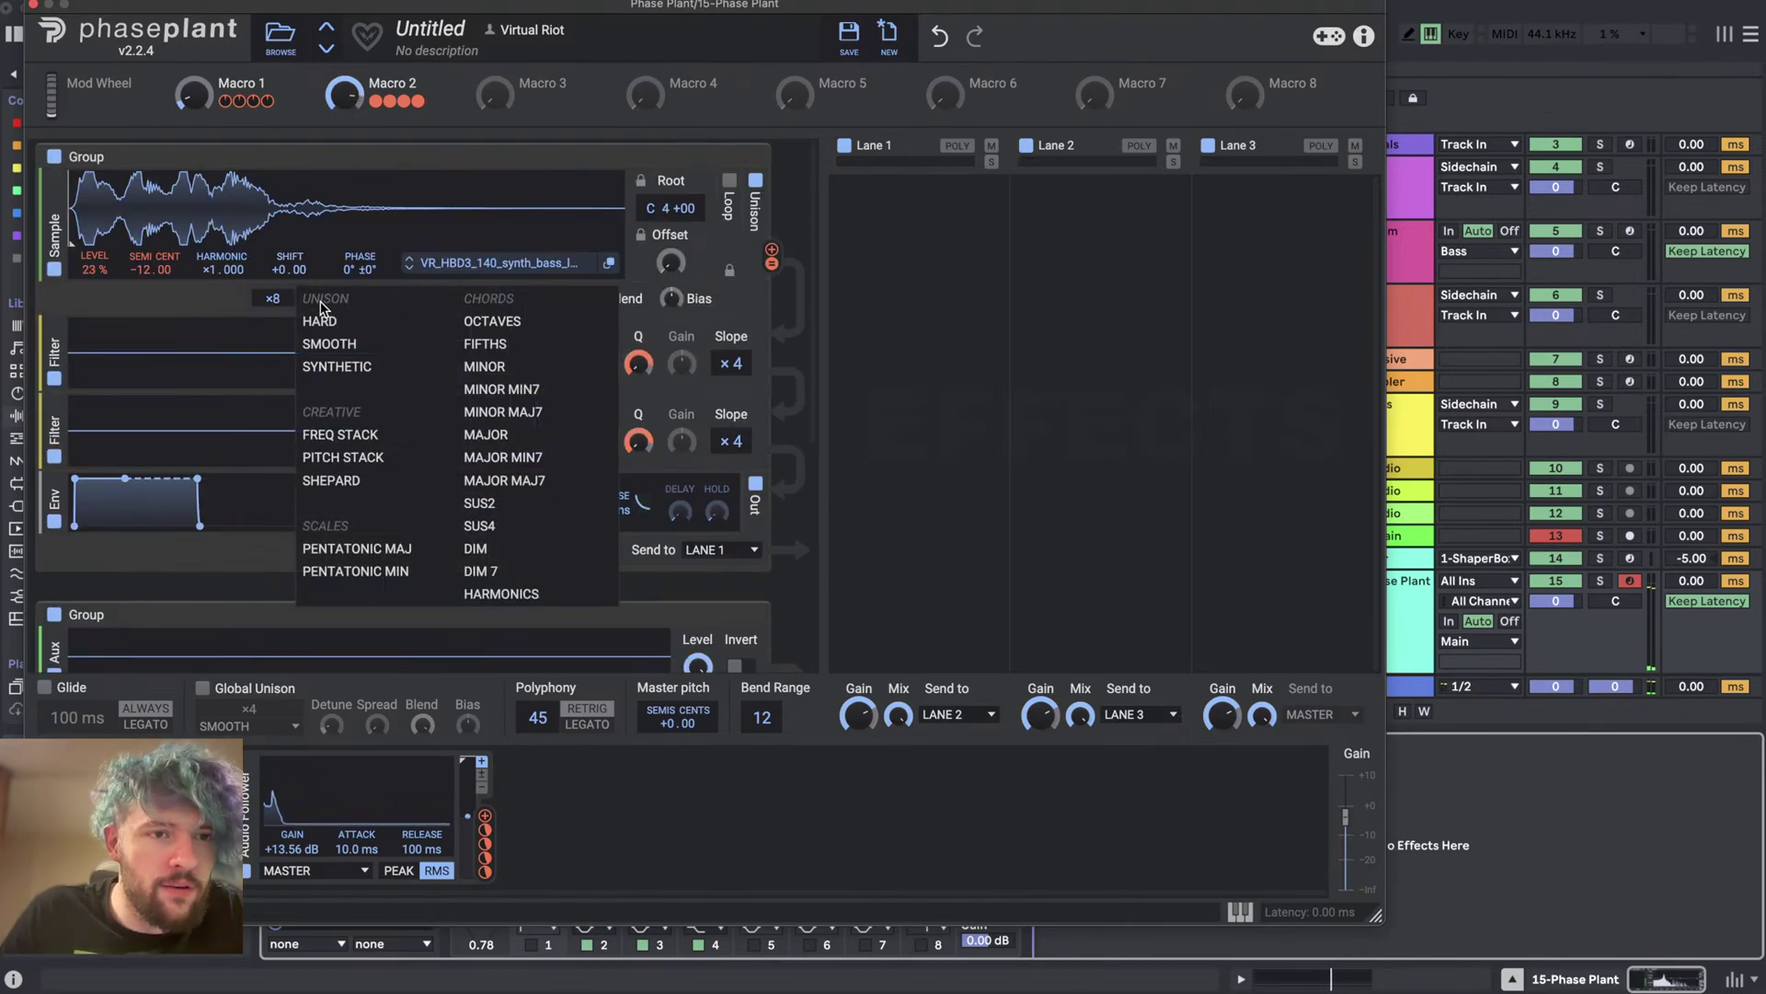
pyautogui.click(334, 356)
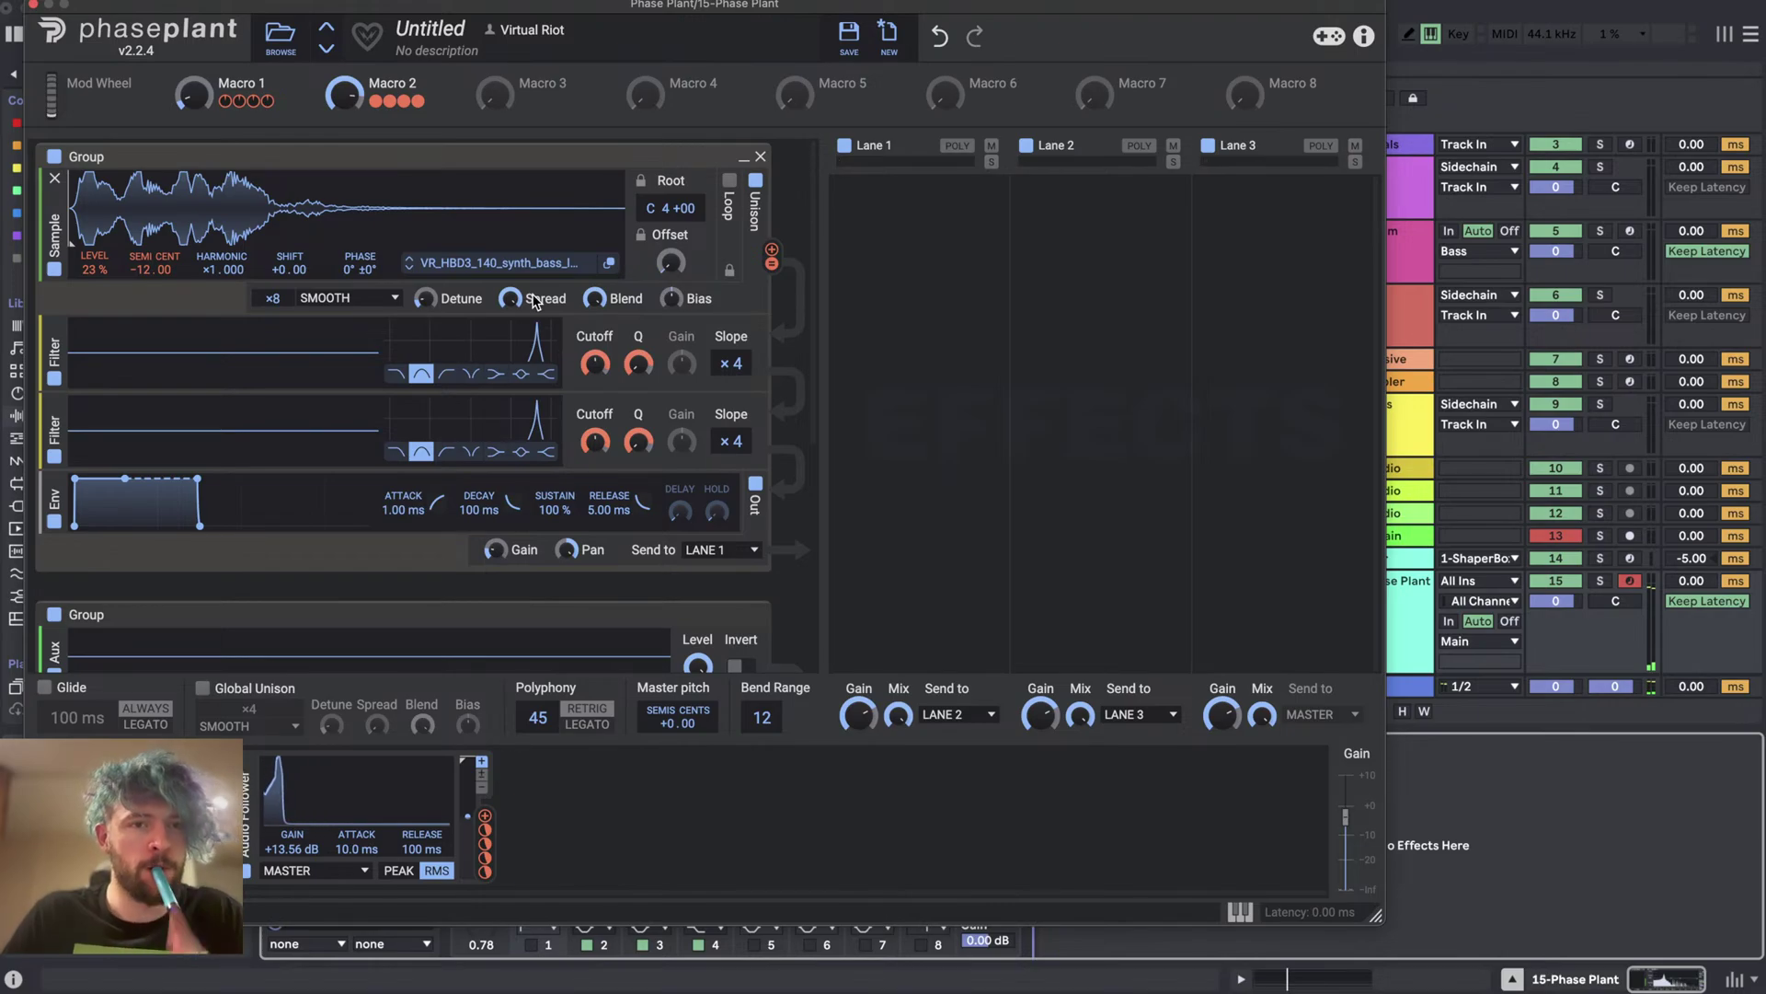
pyautogui.moveTo(364, 630); pyautogui.dragTo(696, 317)
pyautogui.moveTo(357, 150); pyautogui.dragTo(396, 138)
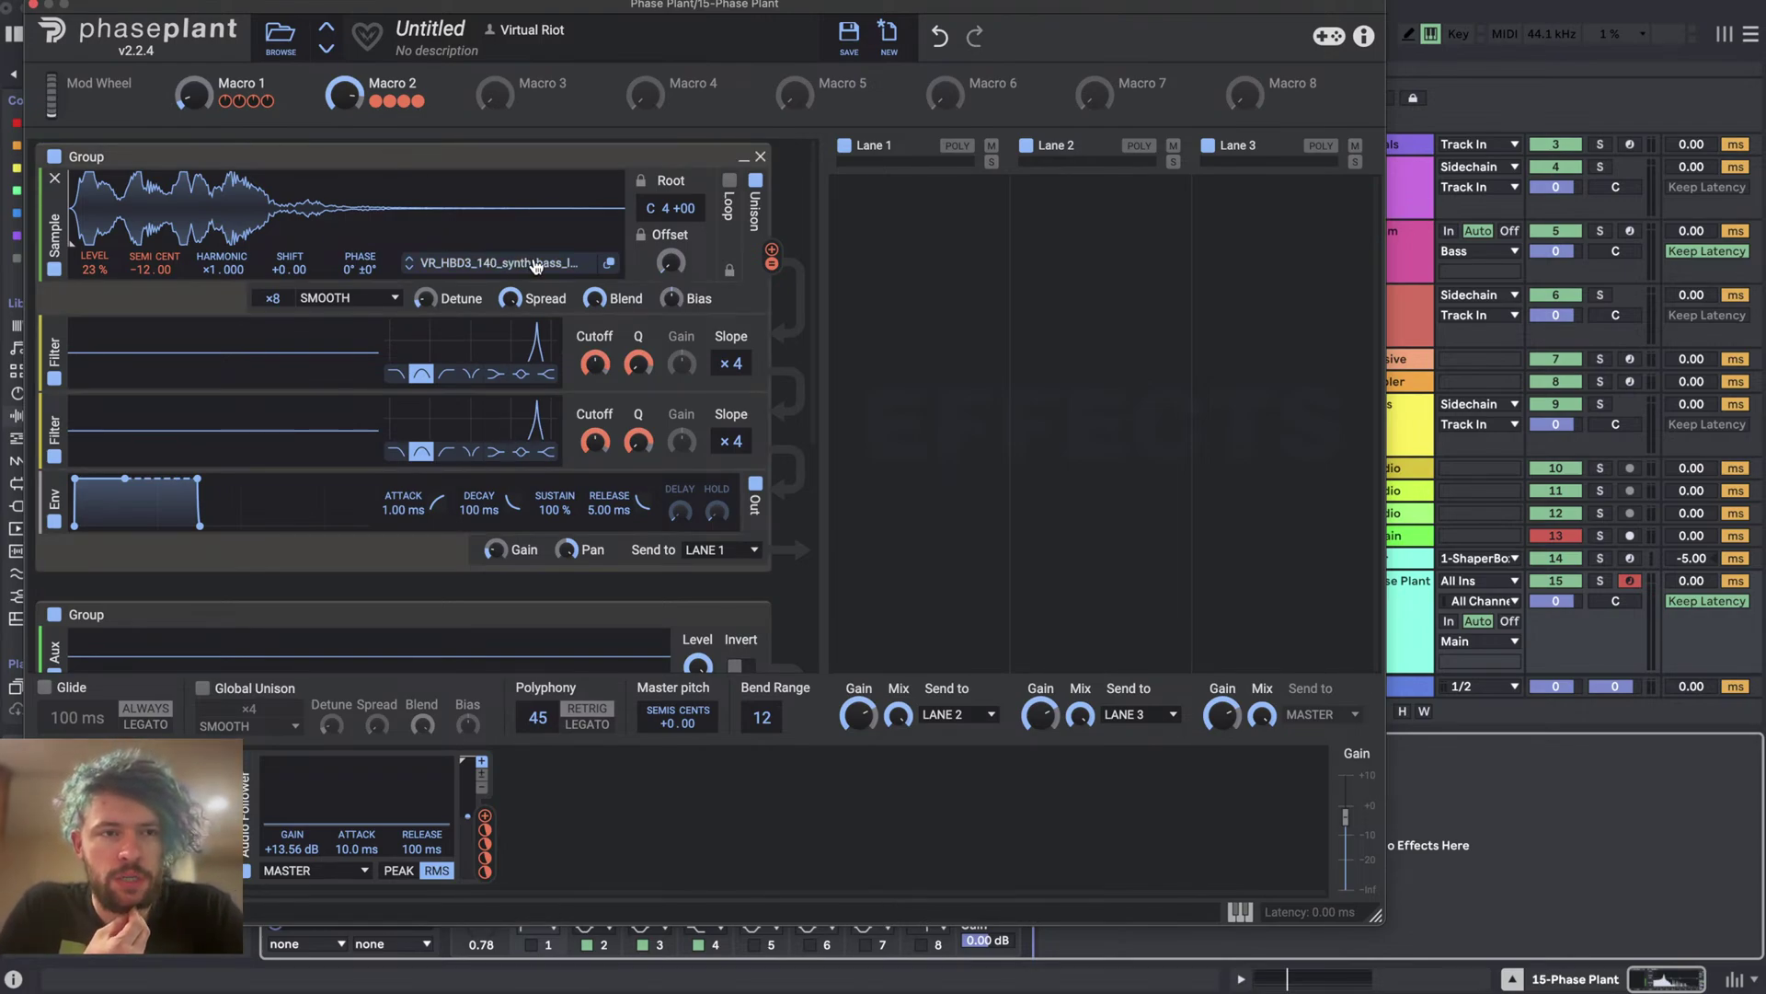
# - Check the live stream dashboard in YouTube Studio, and activate the scene "New Scene" in Streamlabs Desktop
pyautogui.press('super+Tab')
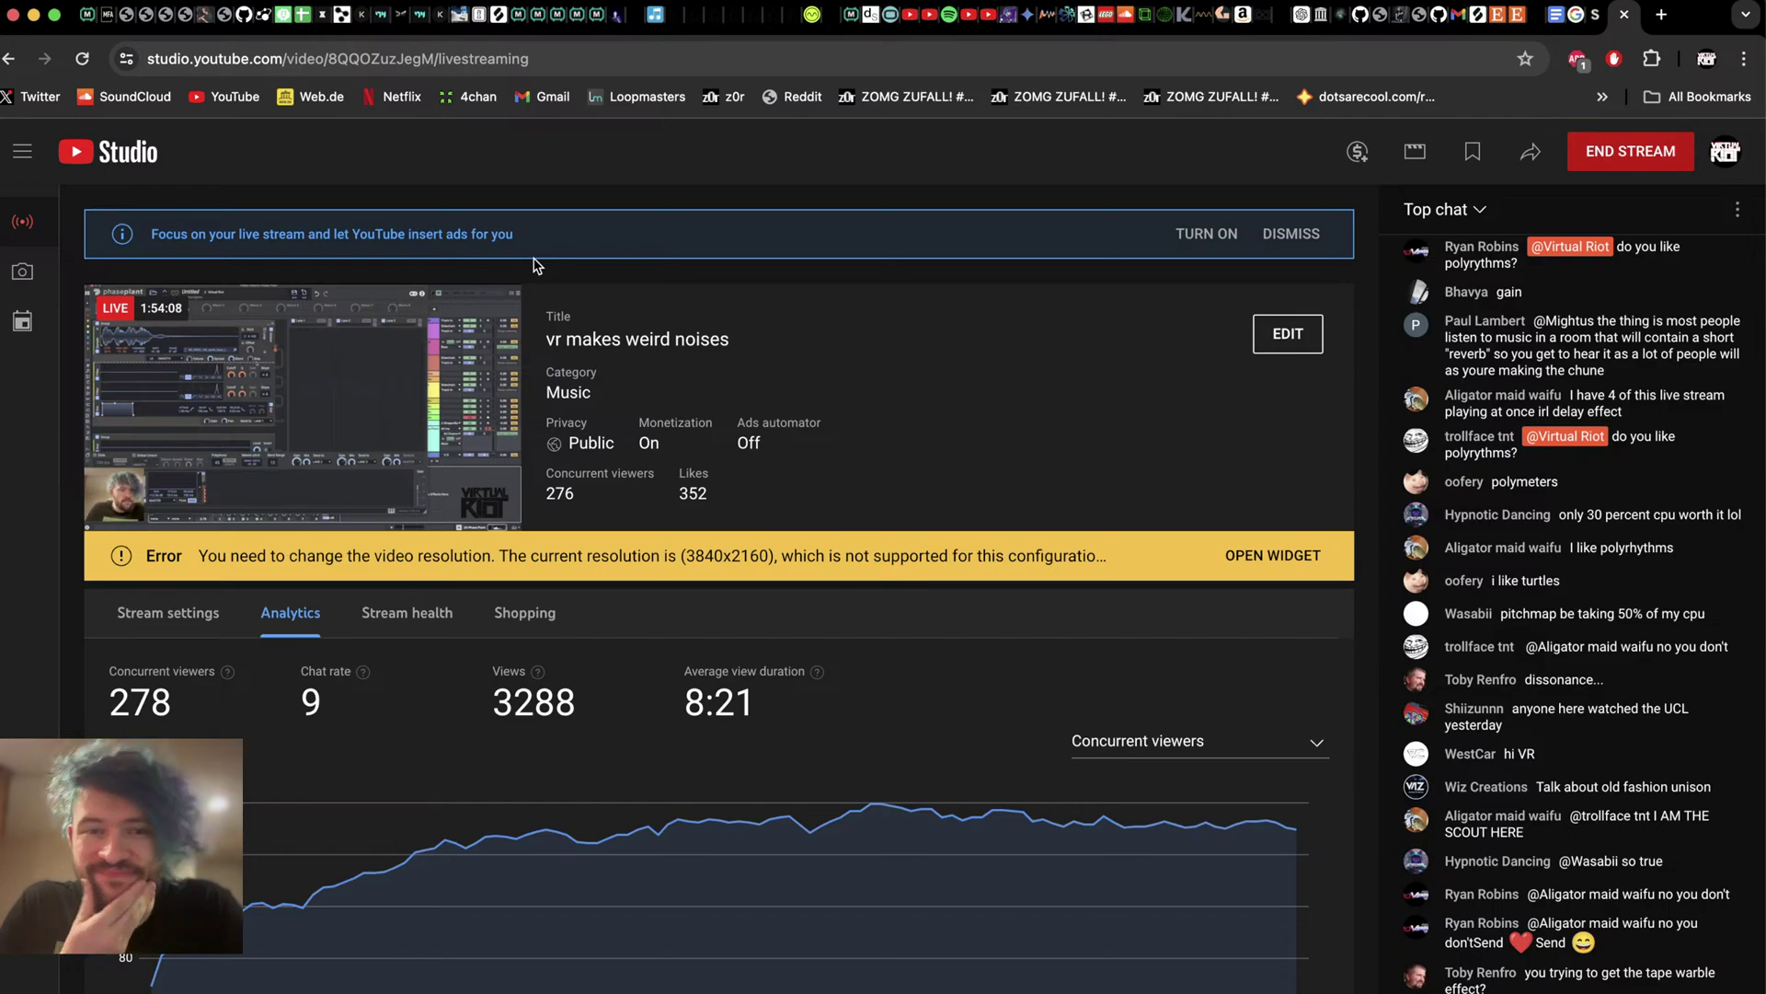
pyautogui.press('super+Tab')
pyautogui.press('super+Tab')
pyautogui.press('Tab')
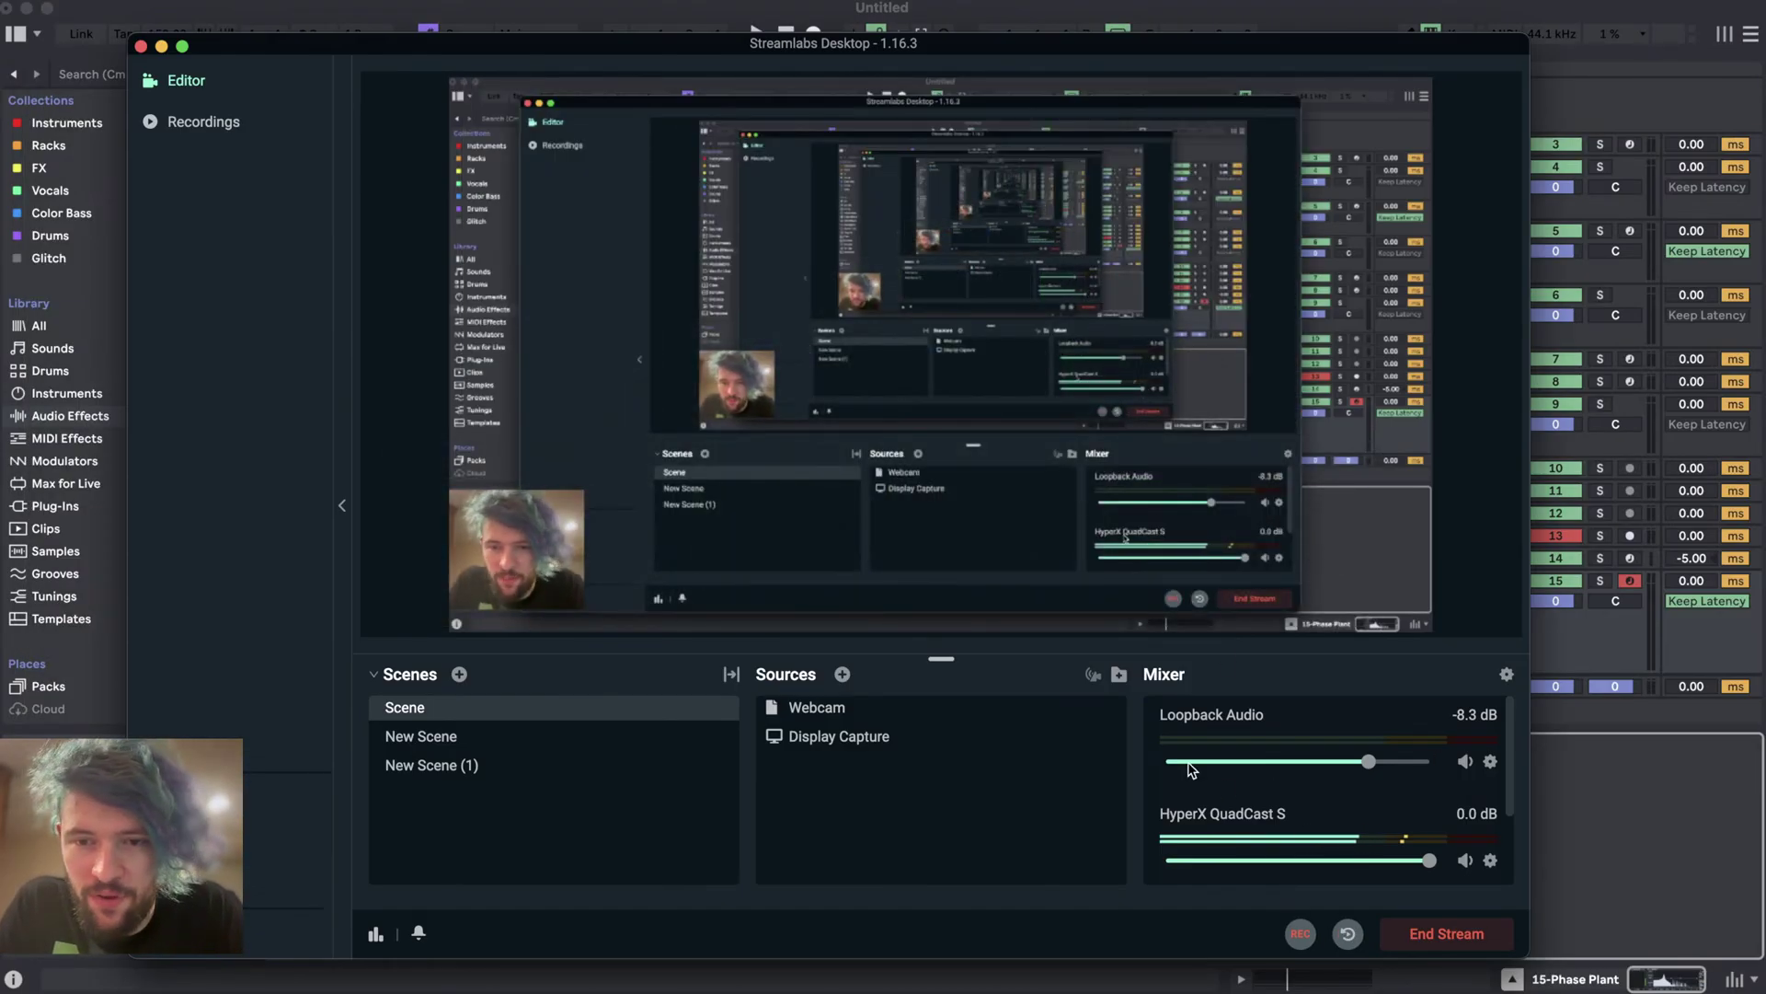
pyautogui.click(441, 736)
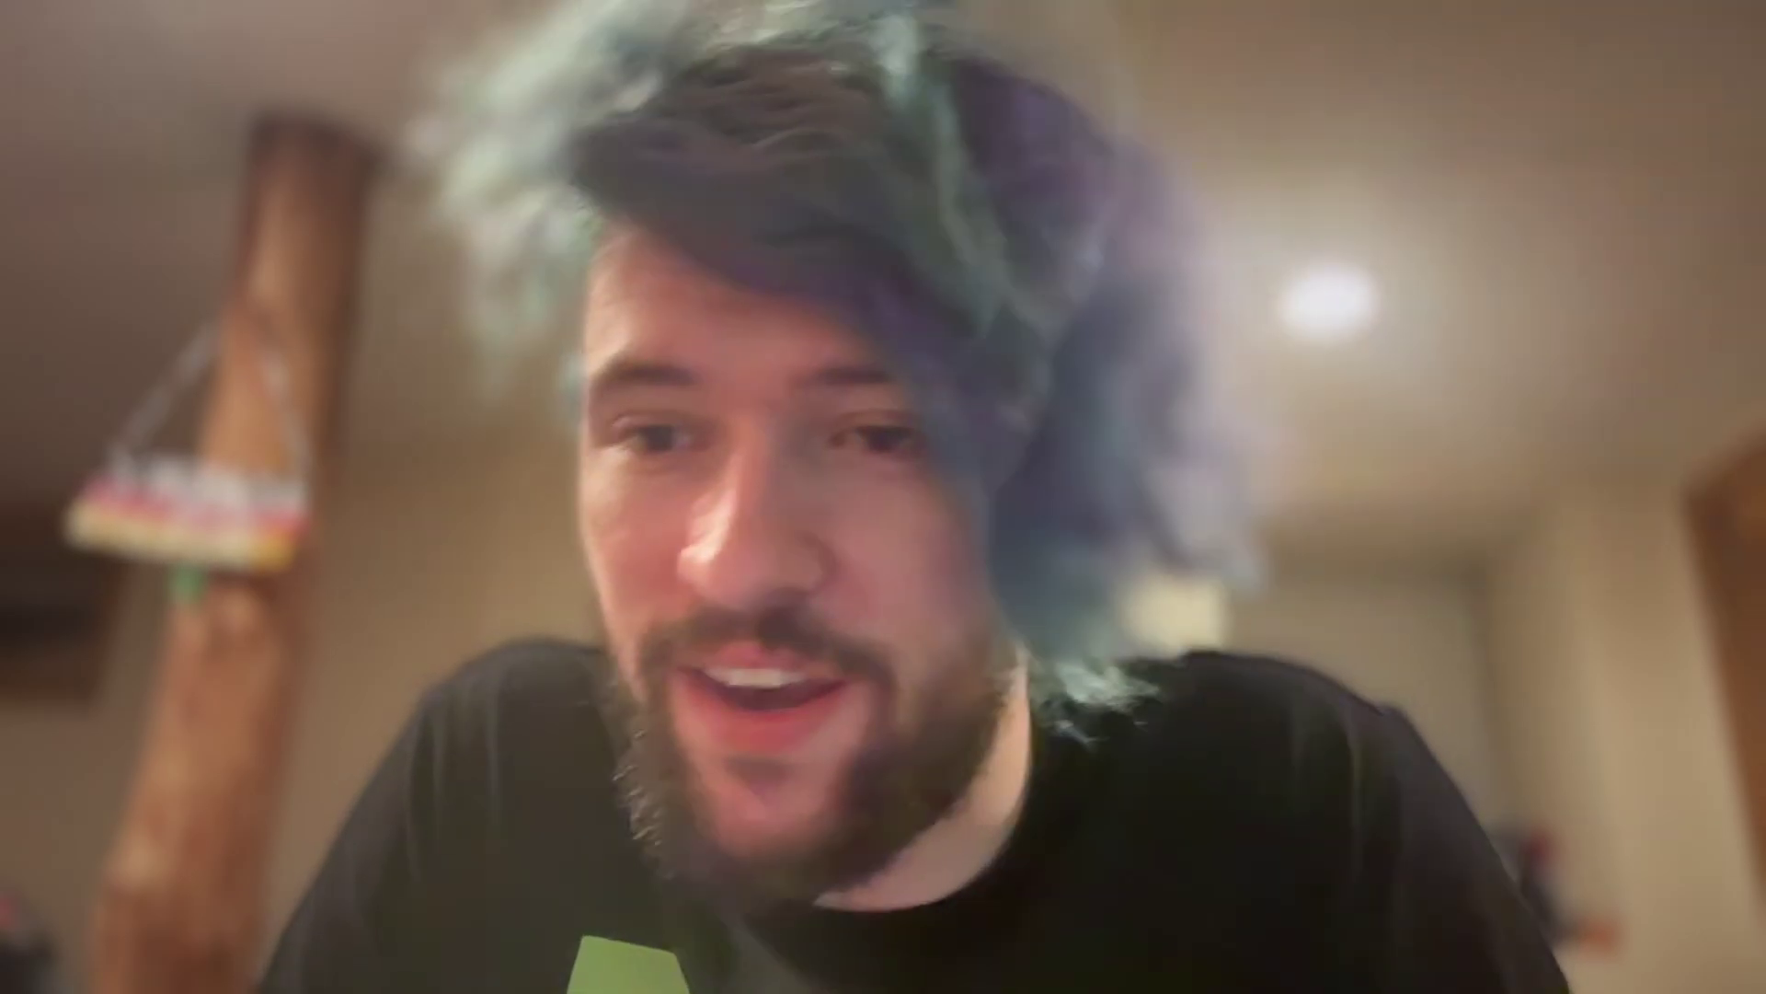
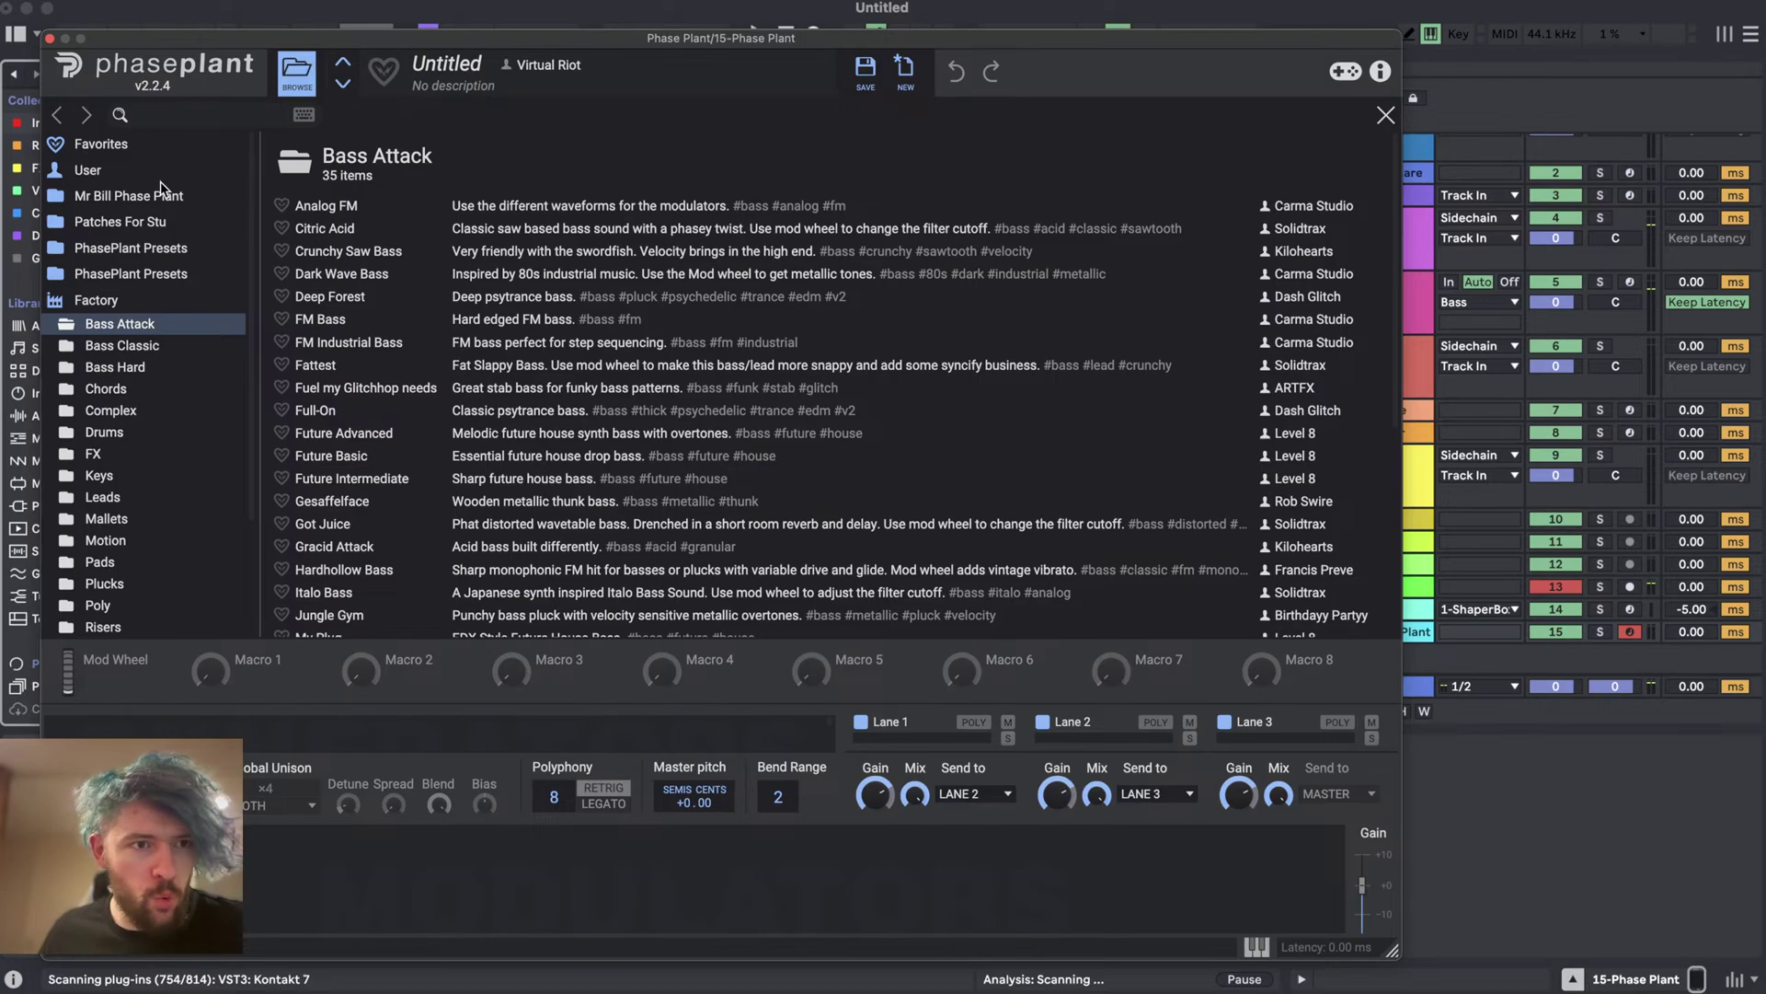
# - Open the User folder in Phase Plant's preset browser to examine the saved presets
pyautogui.click(108, 225)
pyautogui.click(83, 172)
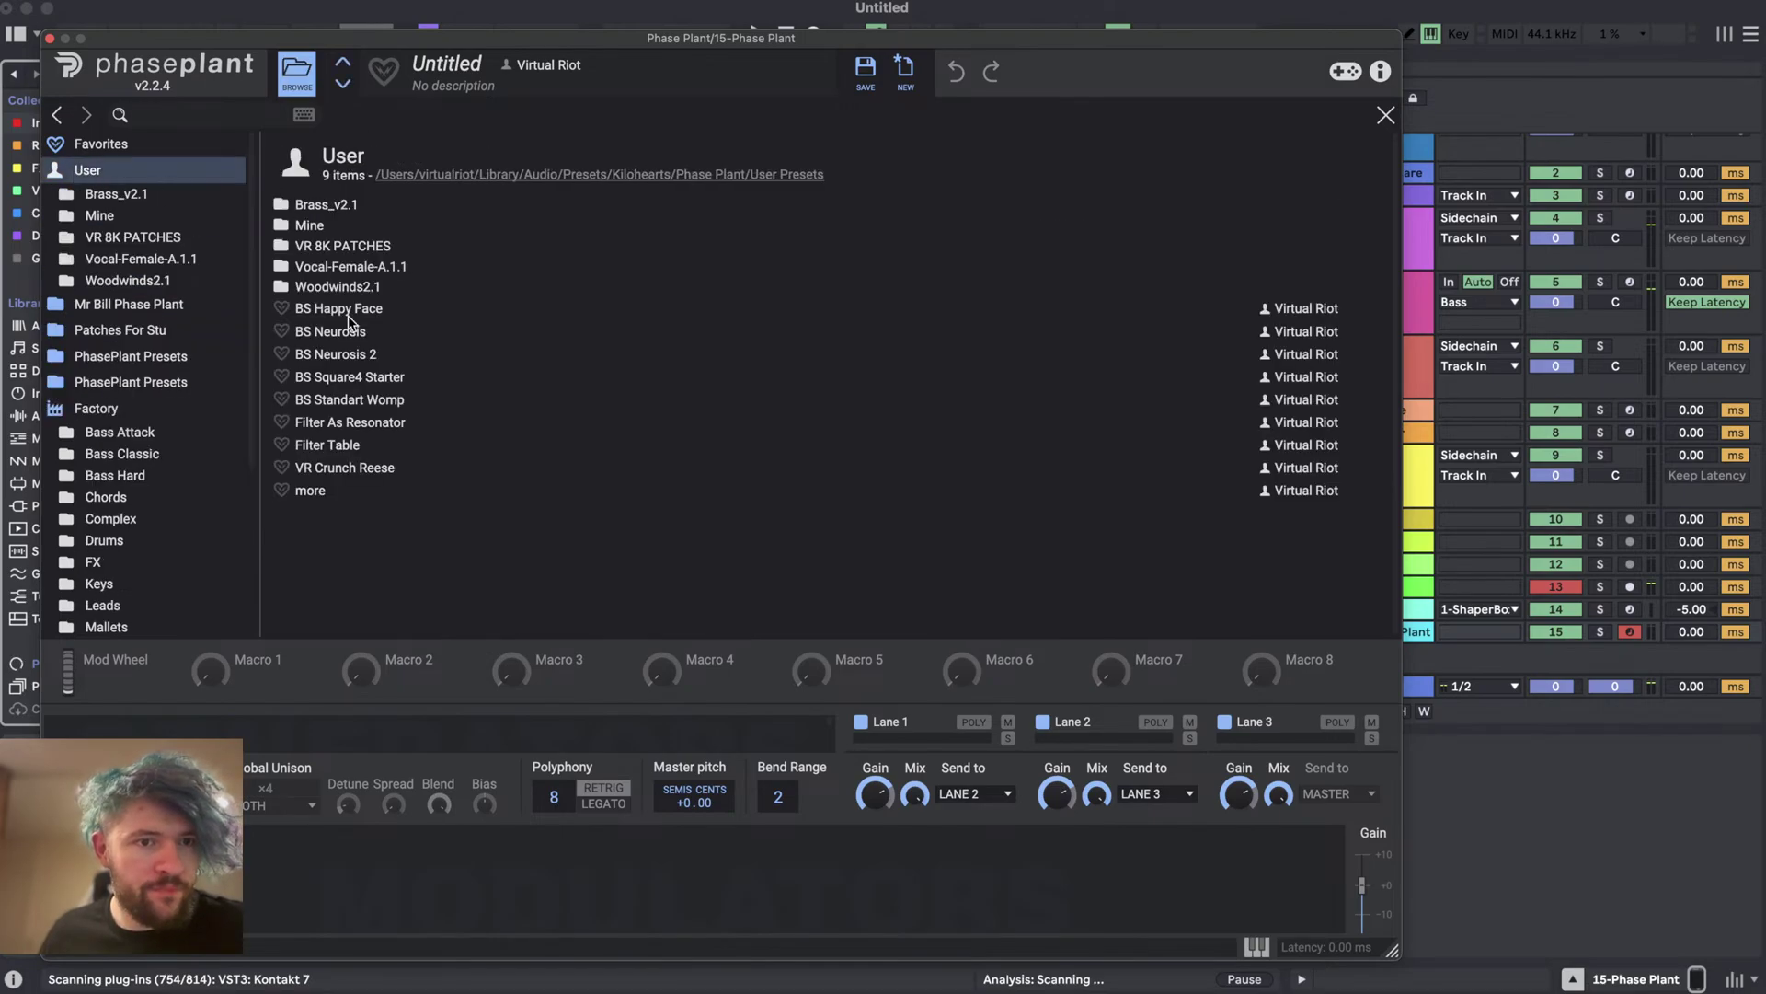
# - Switch away from Phase Plant and dismiss the Live crash report by choosing Ignore
pyautogui.press('super+Tab')
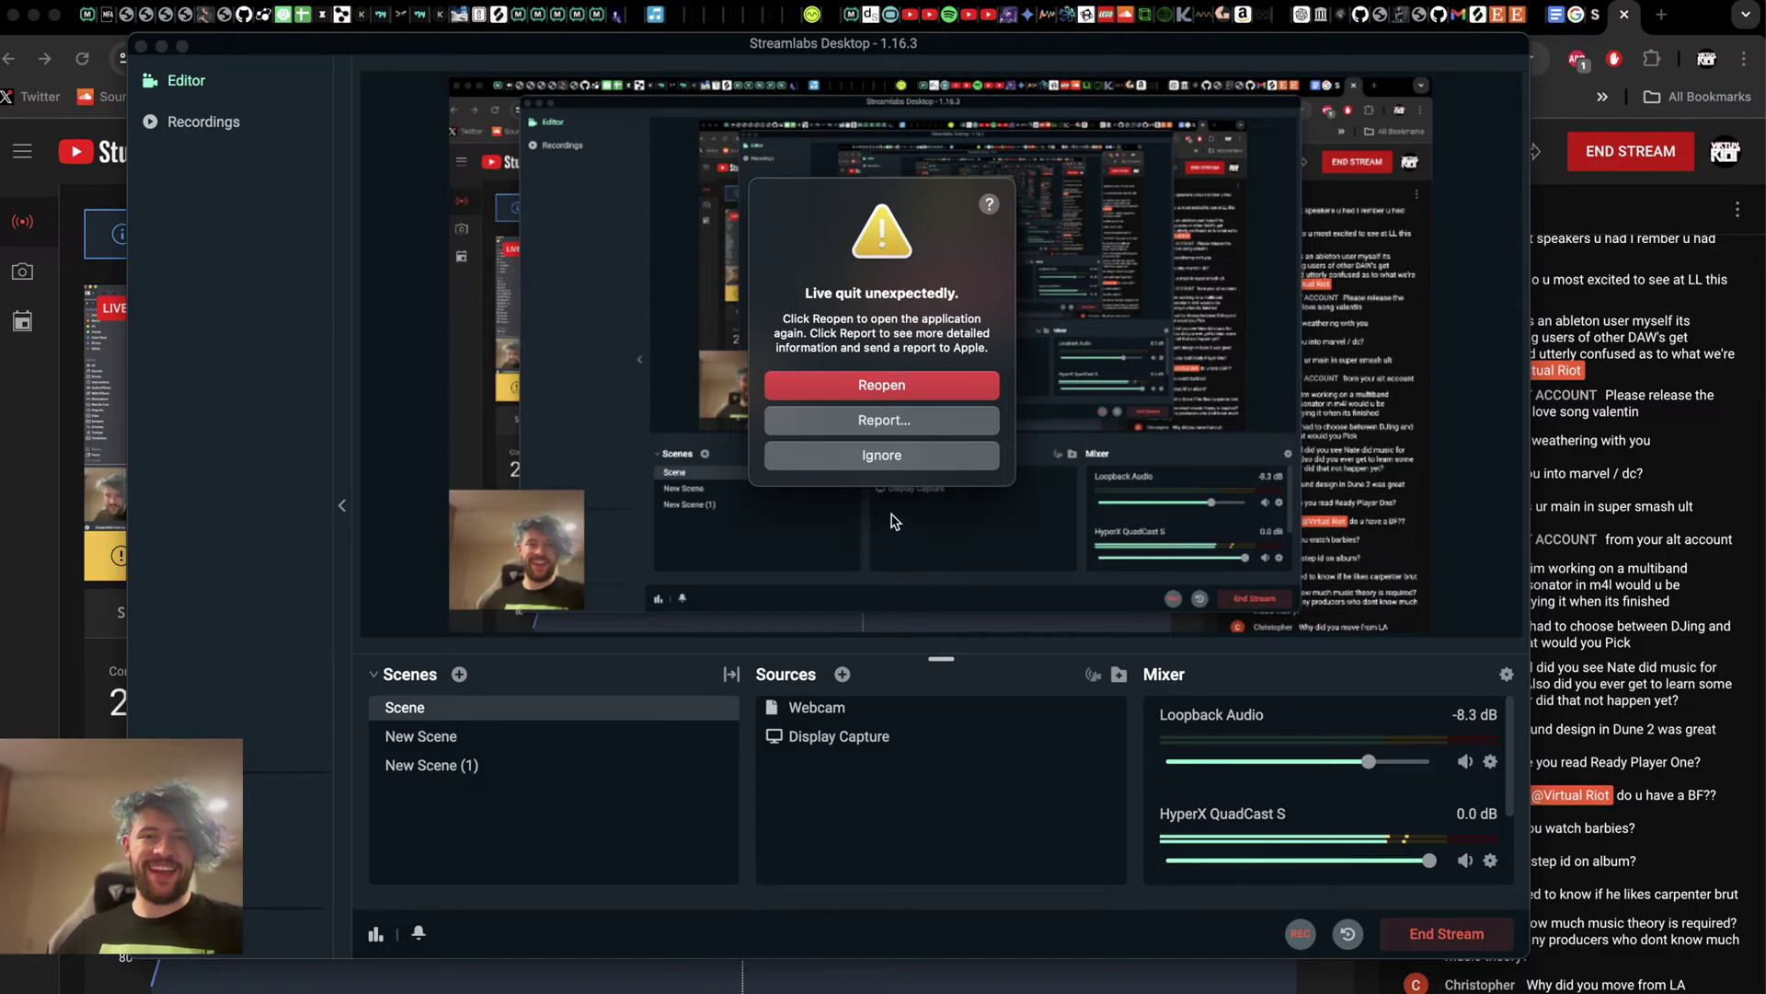
pyautogui.click(865, 460)
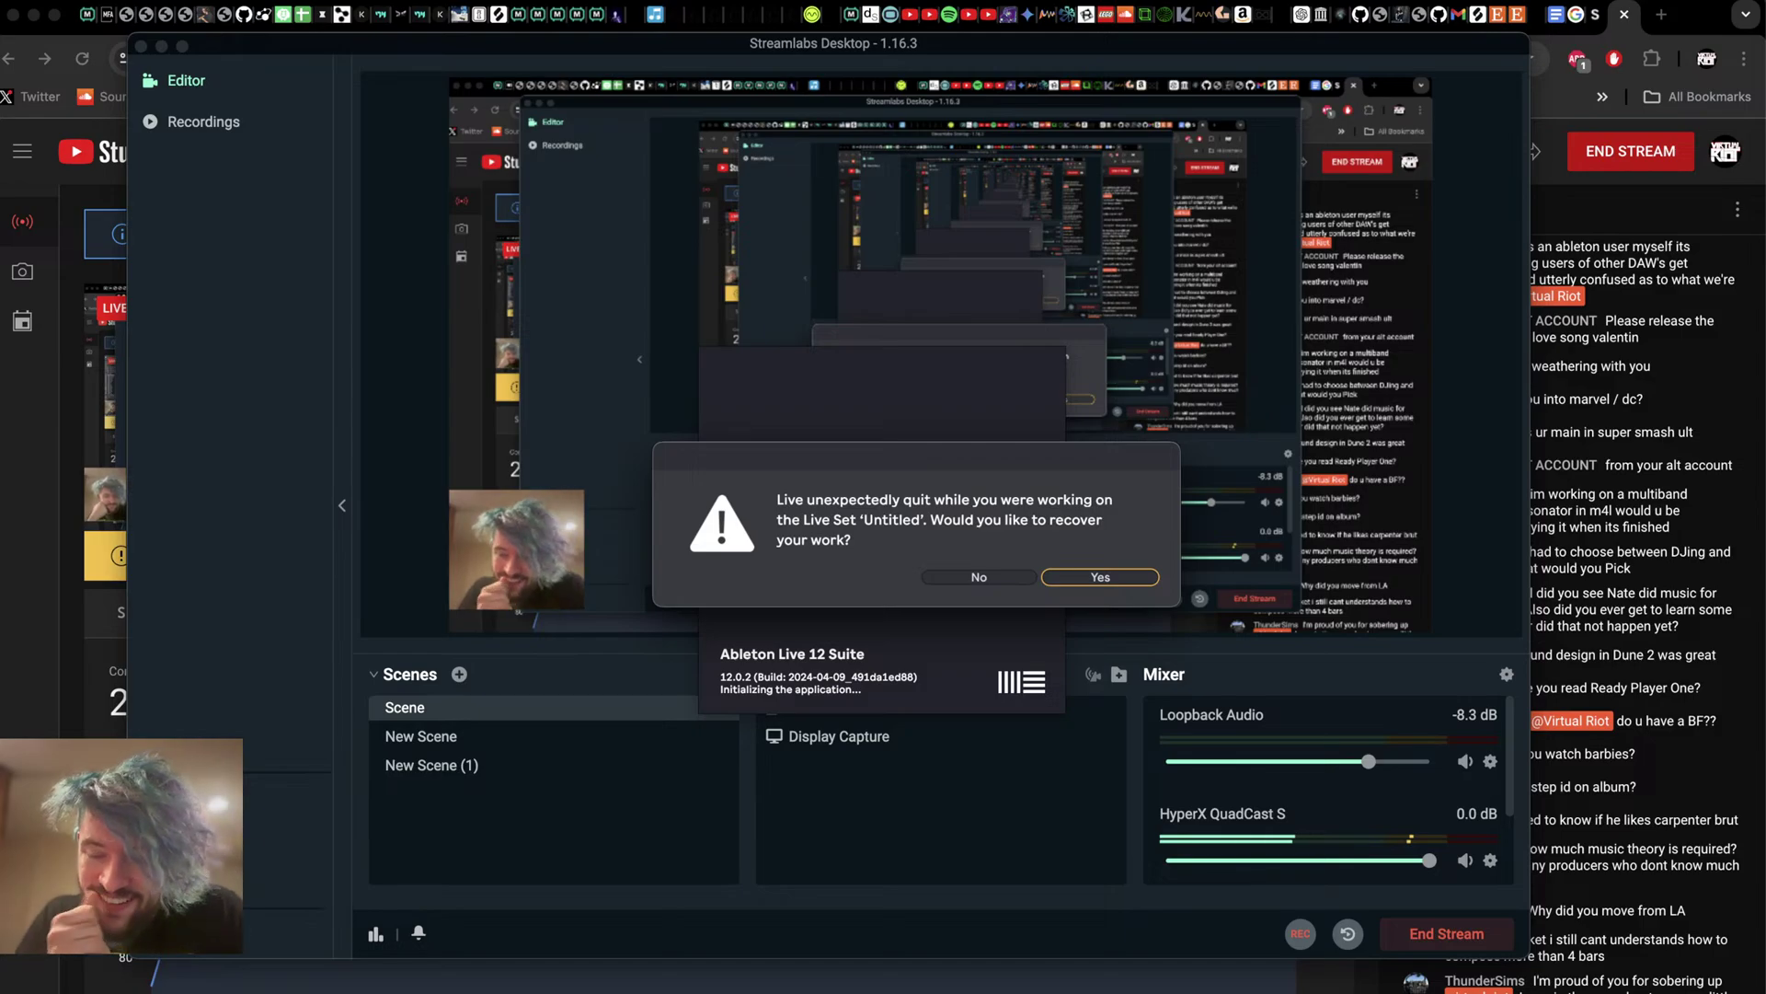
# - Decline recovery of the Untitled Live Set and close the Report a Crash help view
pyautogui.click(1578, 987)
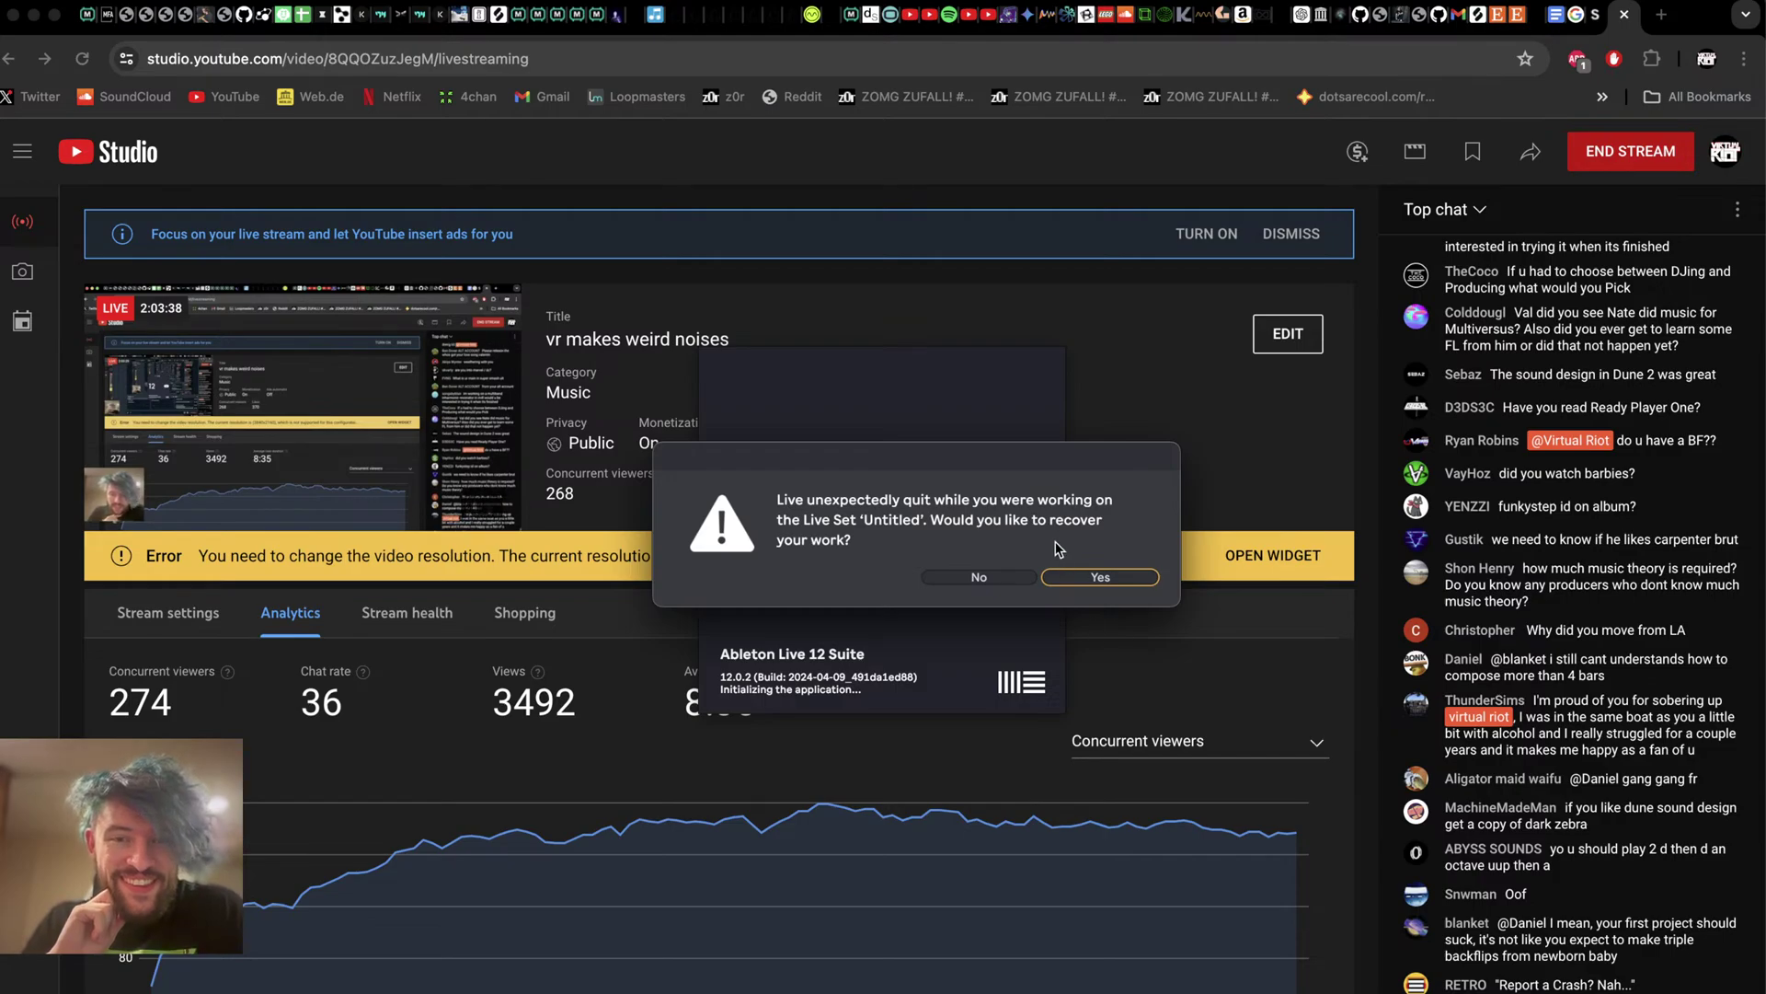
pyautogui.click(979, 570)
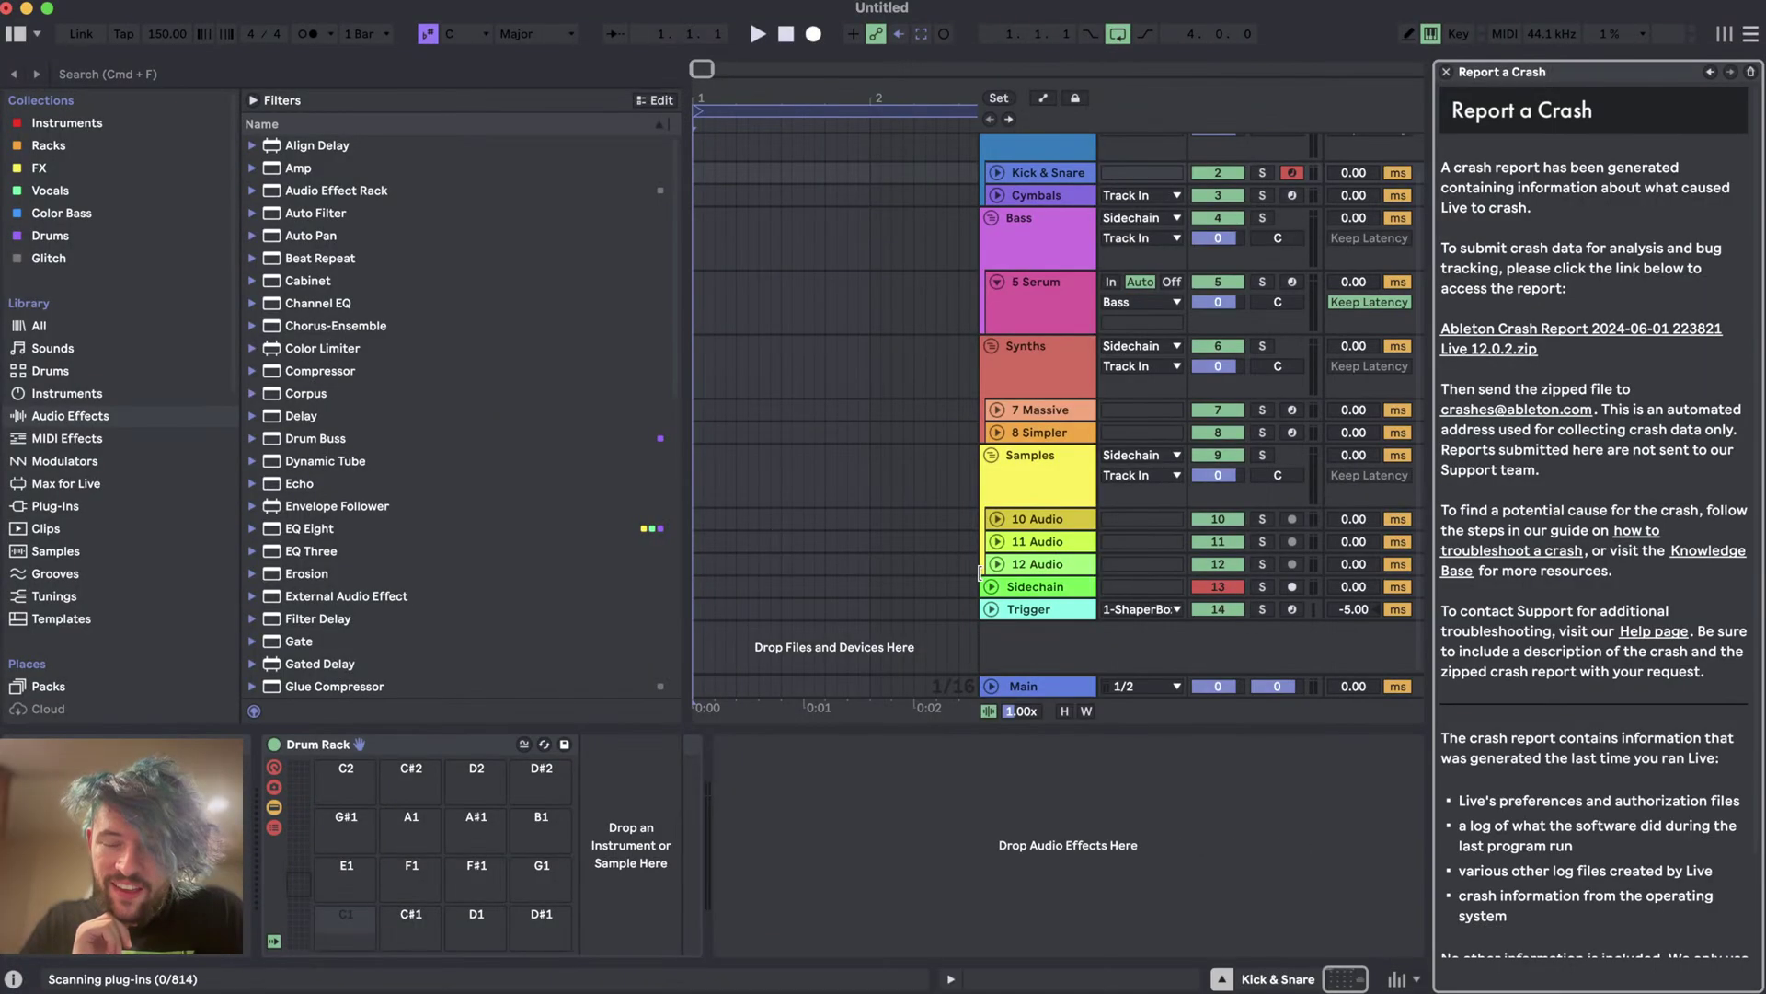
pyautogui.press('super+Tab')
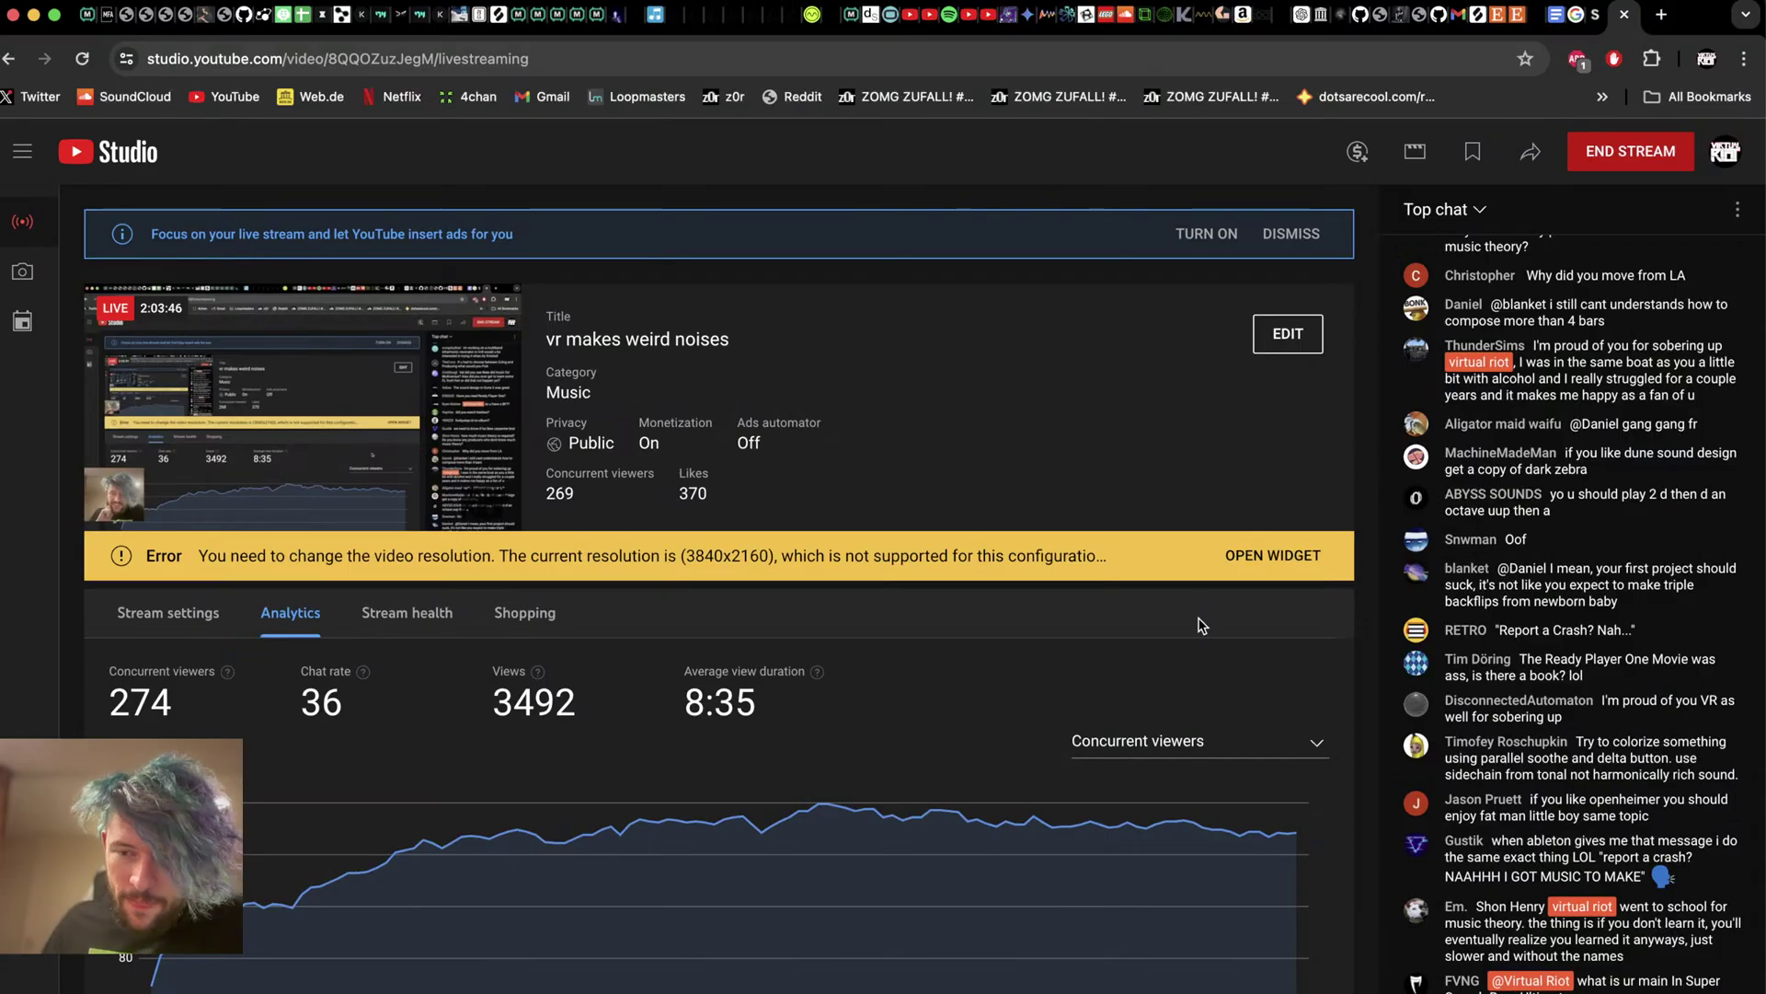
pyautogui.press('super+Tab')
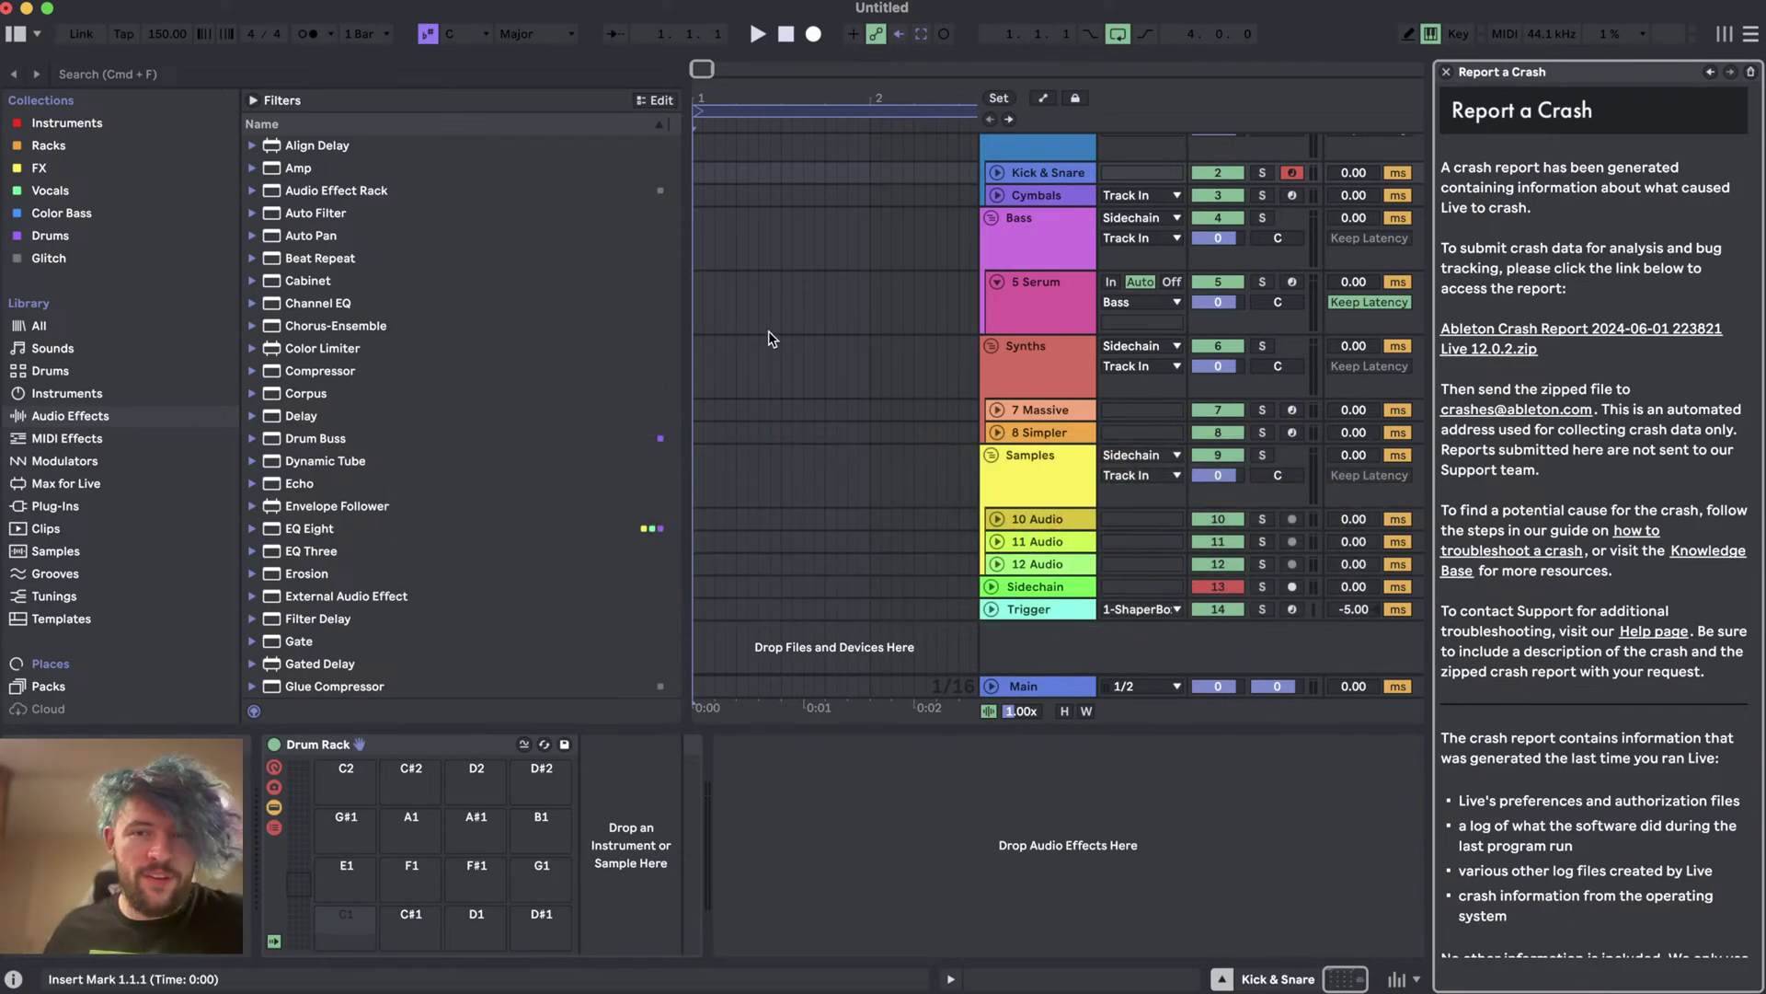
pyautogui.click(1445, 71)
# - Load Phase Plant from the Instruments collection onto a new track in the Live Set
pyautogui.click(62, 124)
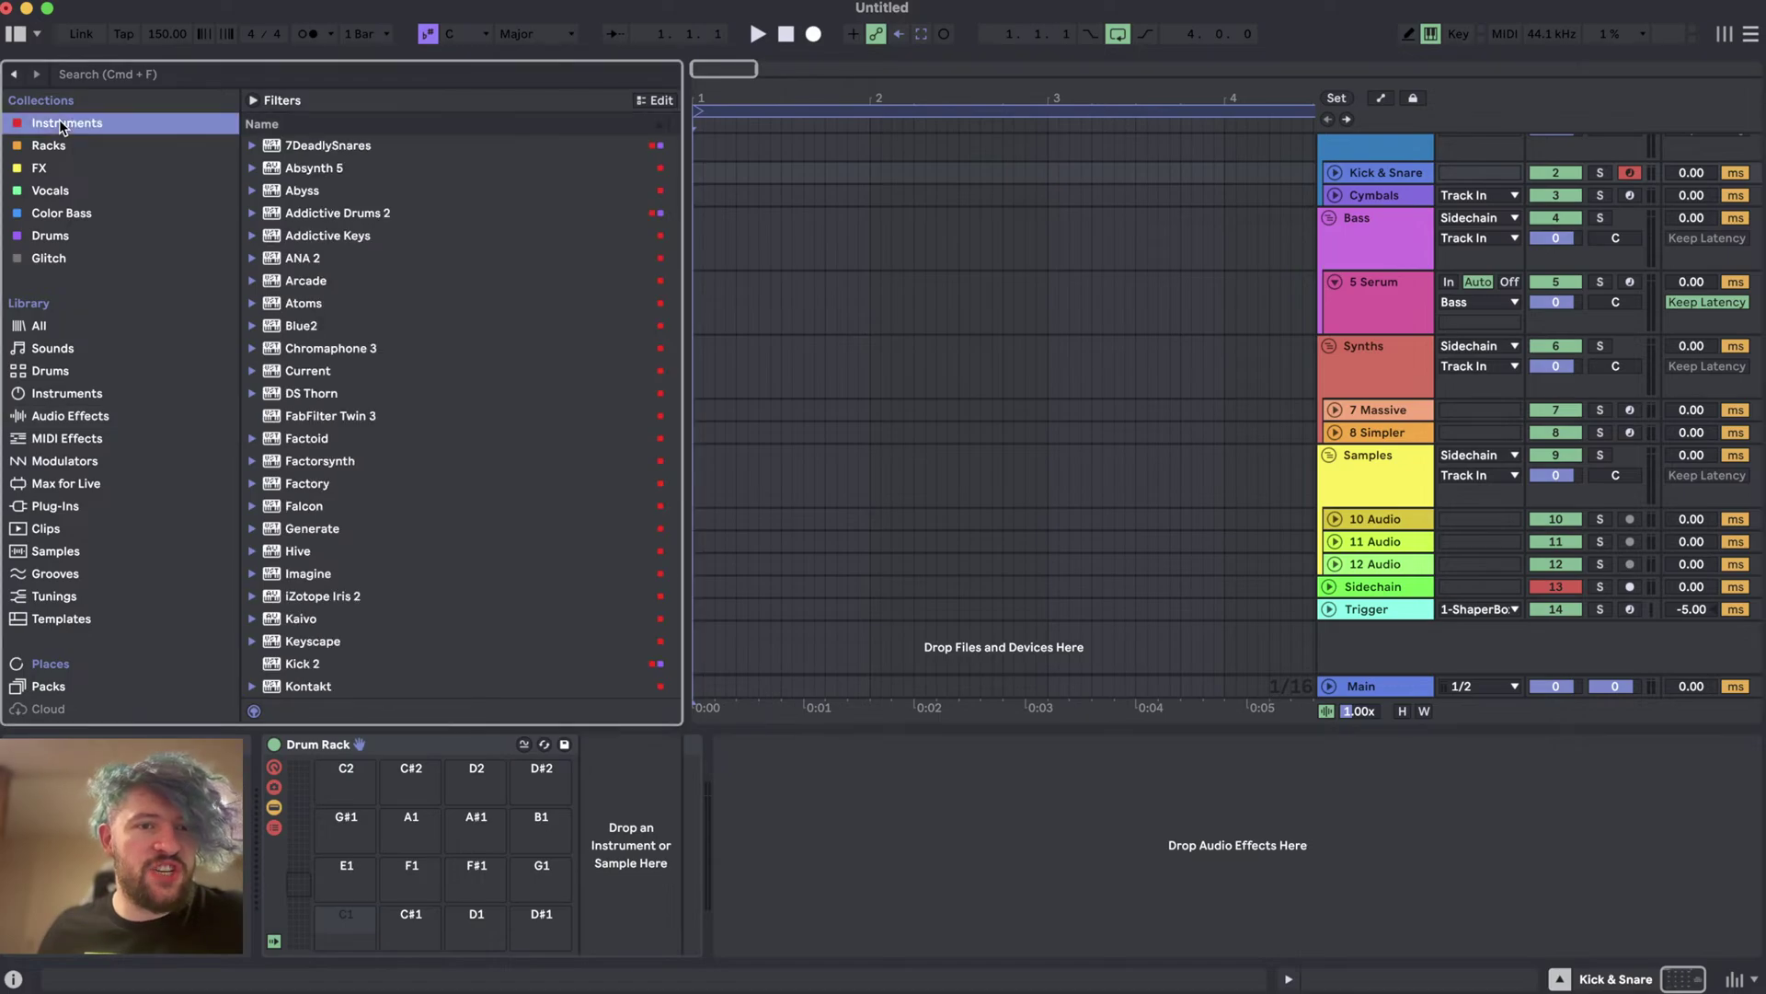
pyautogui.scroll(-10, 392, 455)
pyautogui.moveTo(300, 376); pyautogui.dragTo(918, 650)
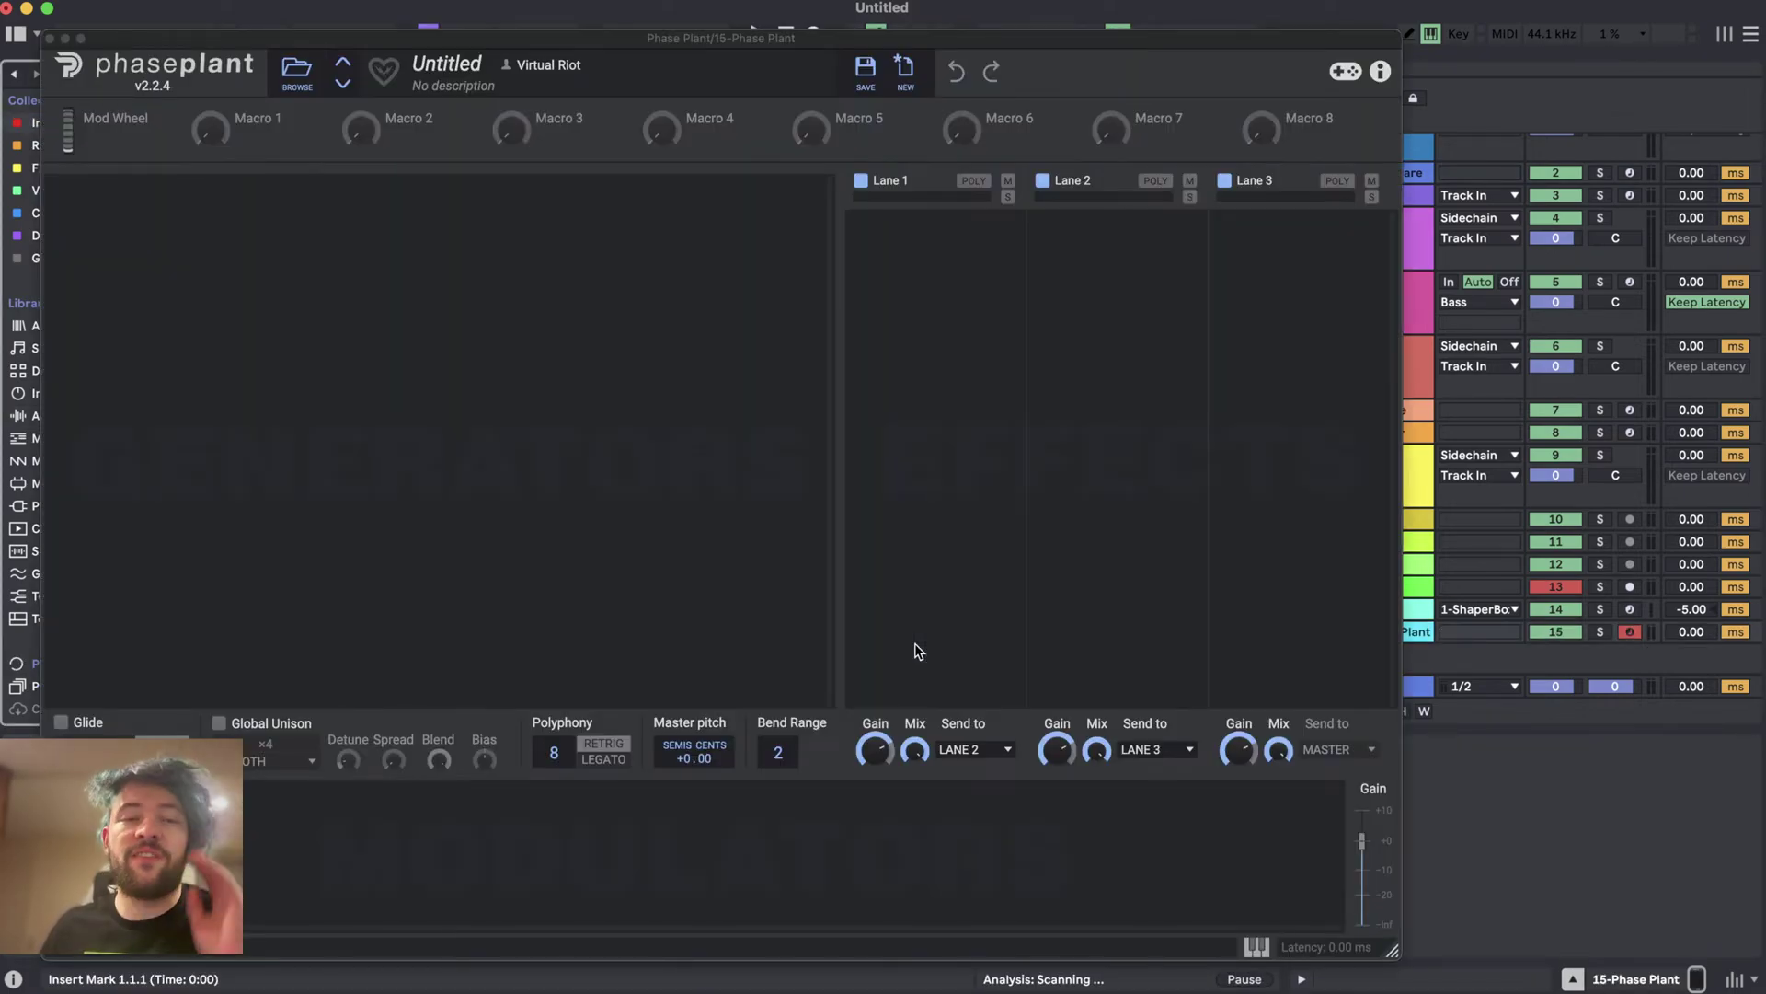
# - Load the VR Crunch Reese preset from Phase Plant's User presets and return to the synth view
pyautogui.click(297, 71)
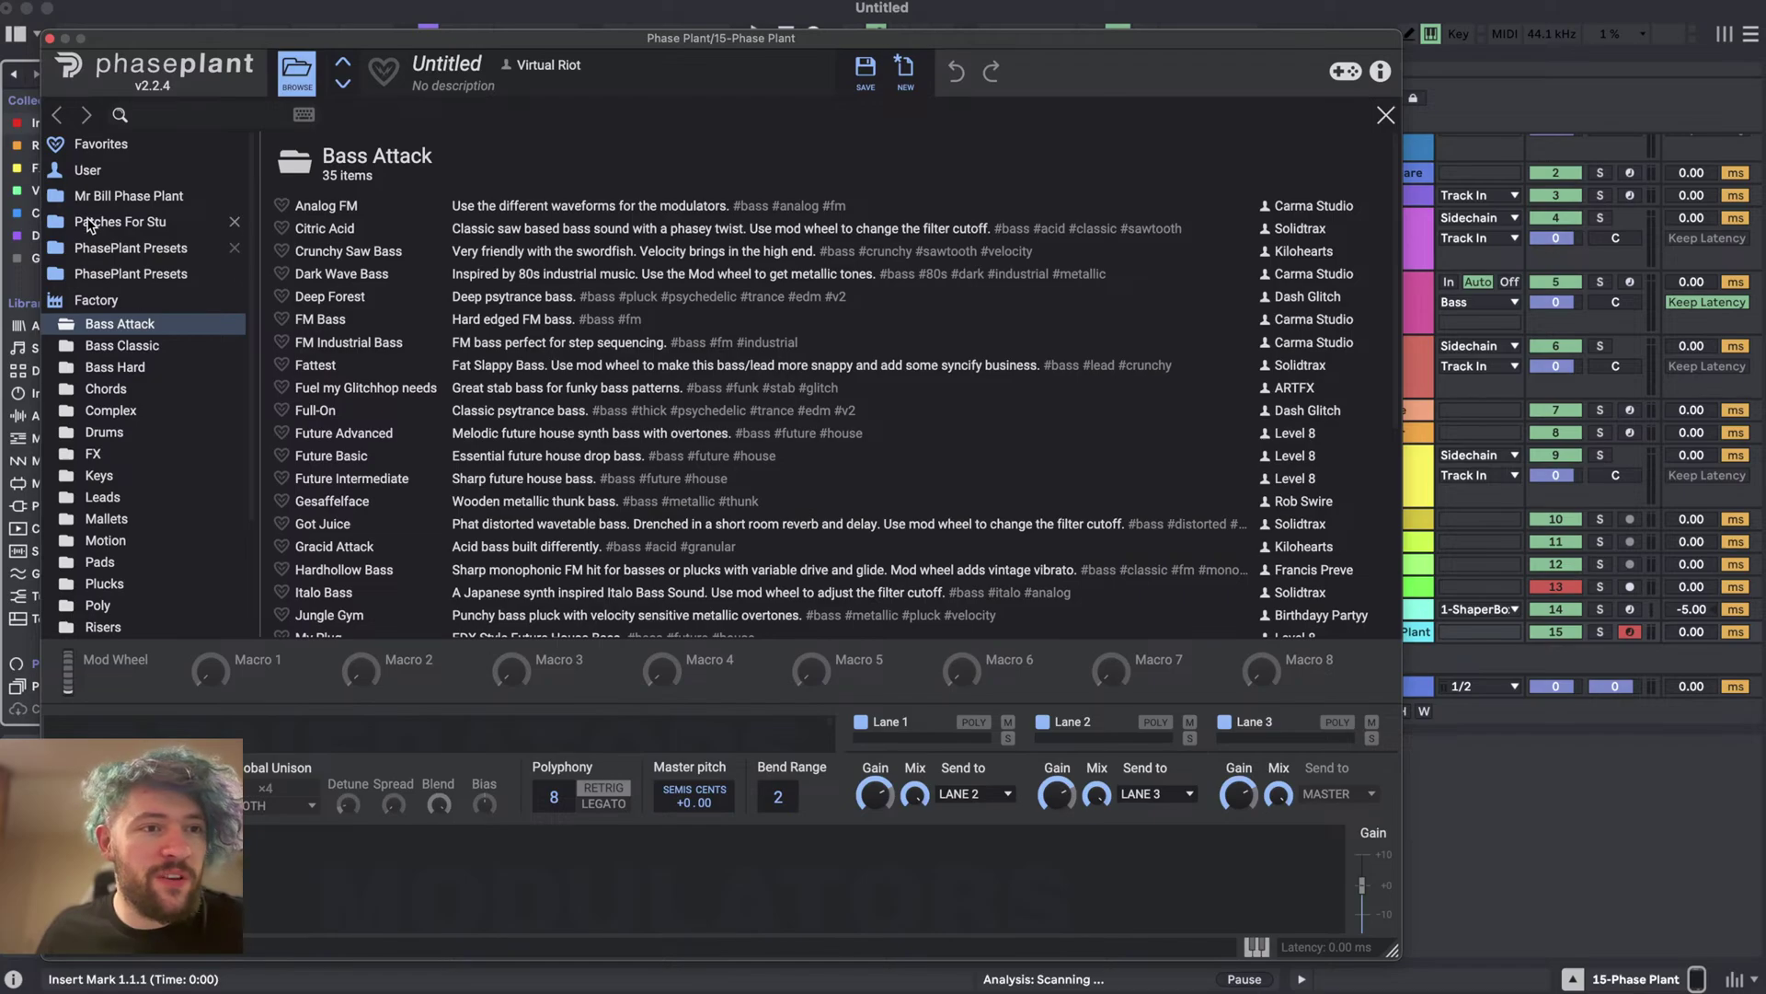
pyautogui.click(92, 226)
pyautogui.click(90, 173)
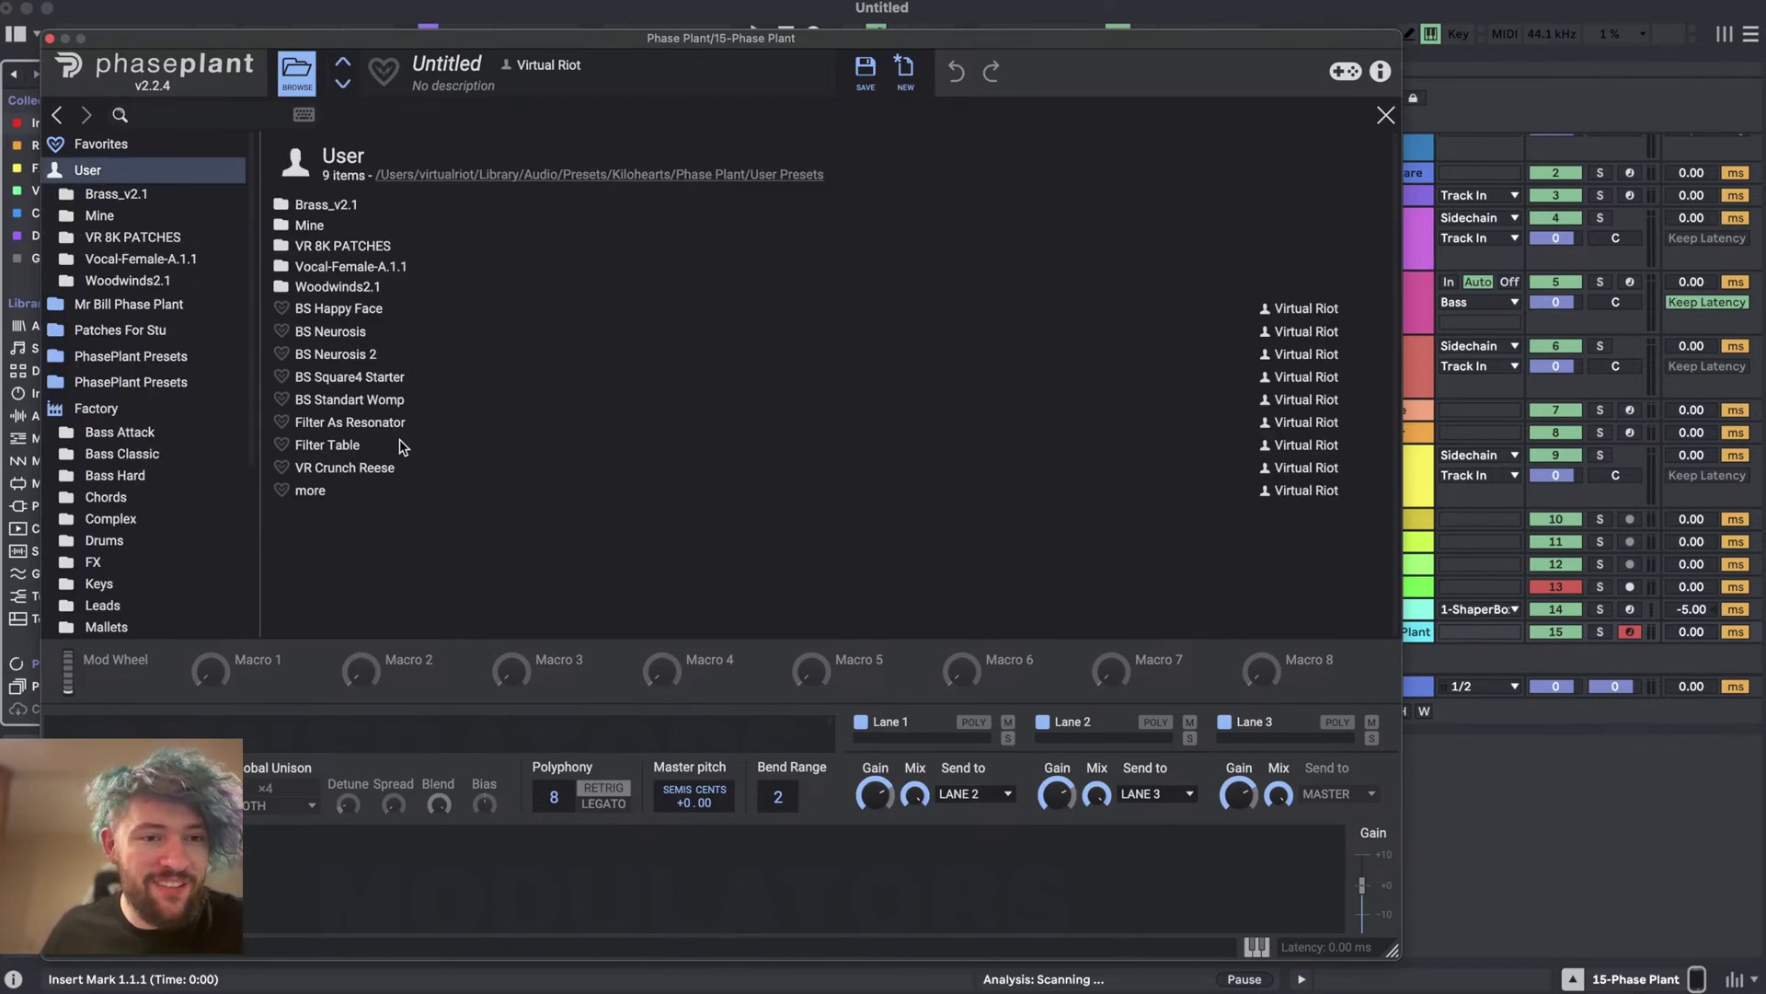
pyautogui.click(372, 471)
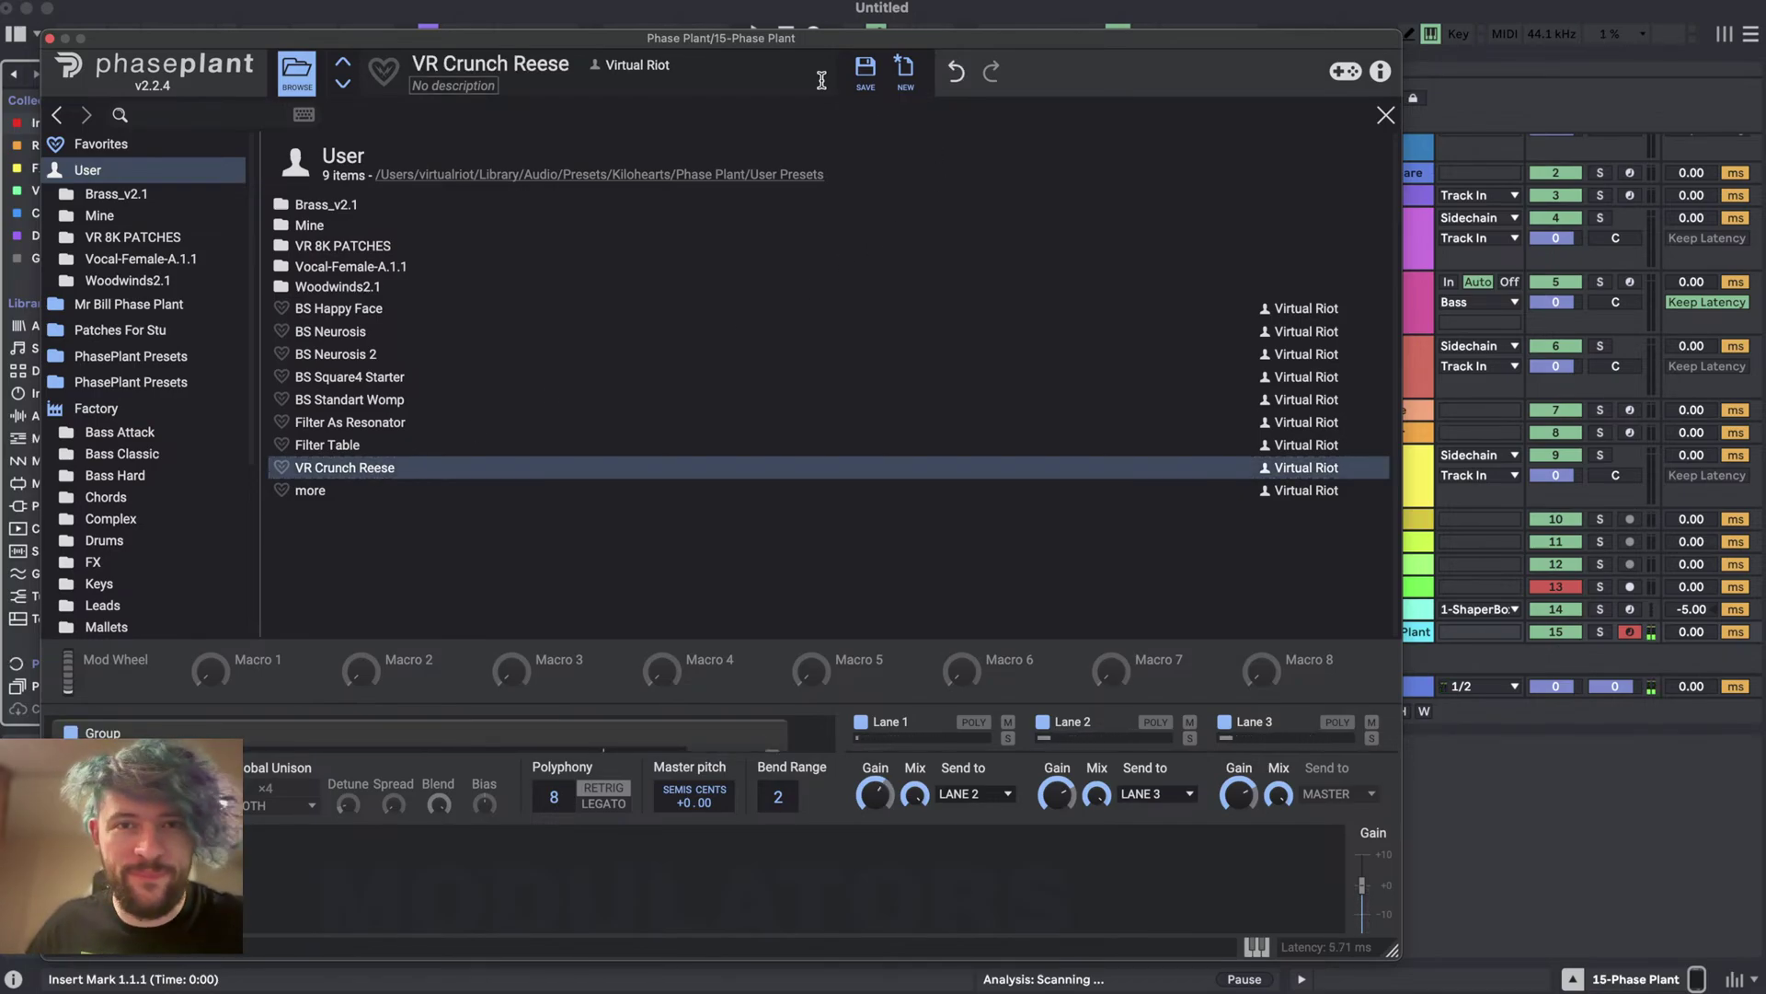
pyautogui.click(1380, 119)
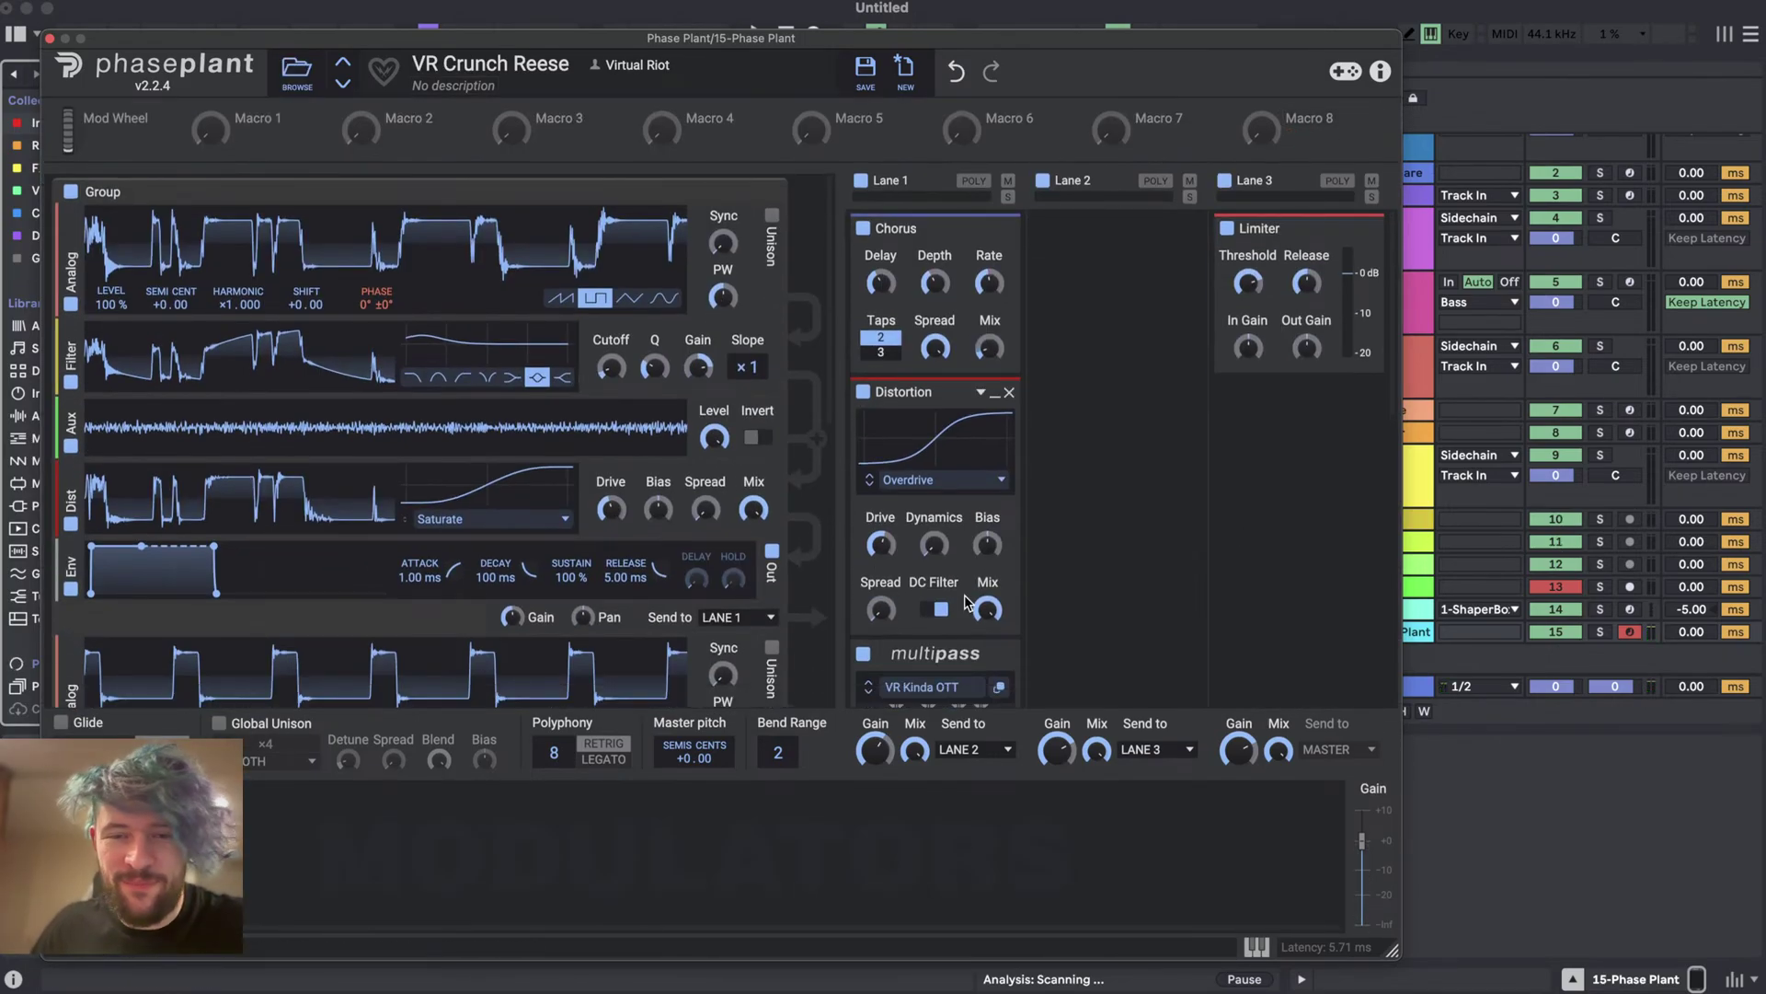
# - Lower Phase Plant's output gain and set the bend range to 12
pyautogui.moveTo(1363, 842); pyautogui.dragTo(1364, 869)
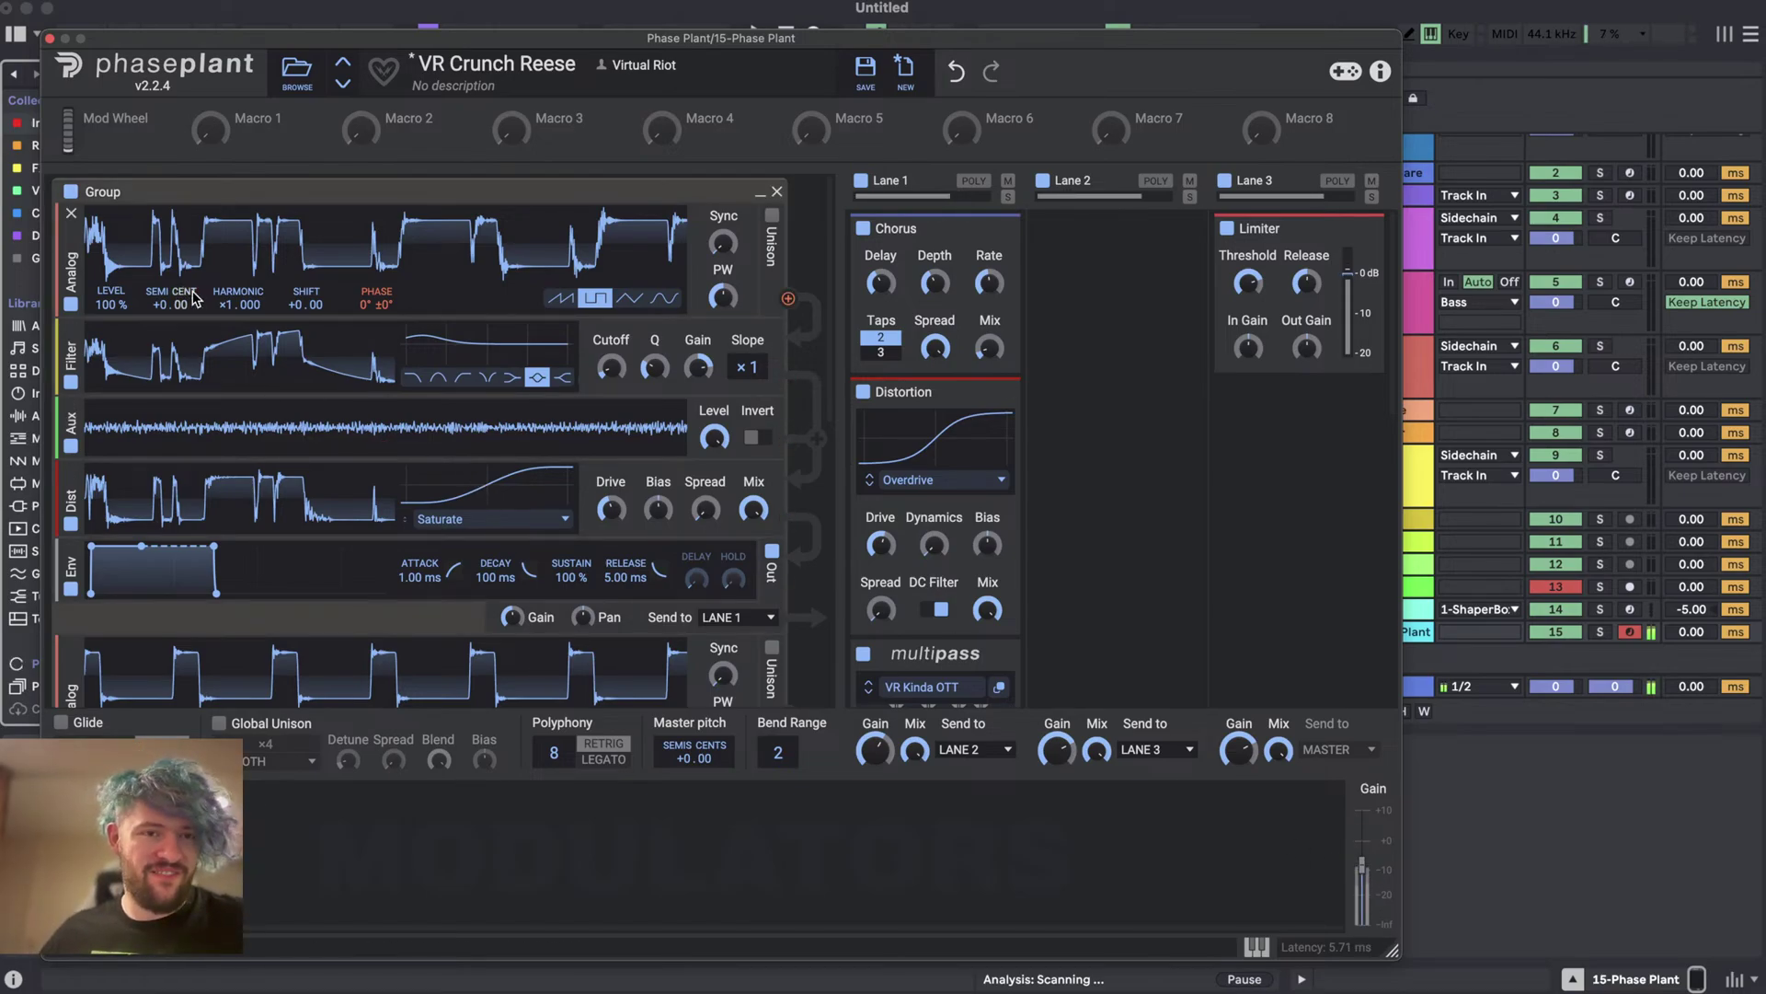
pyautogui.scroll(-15, 359, 476)
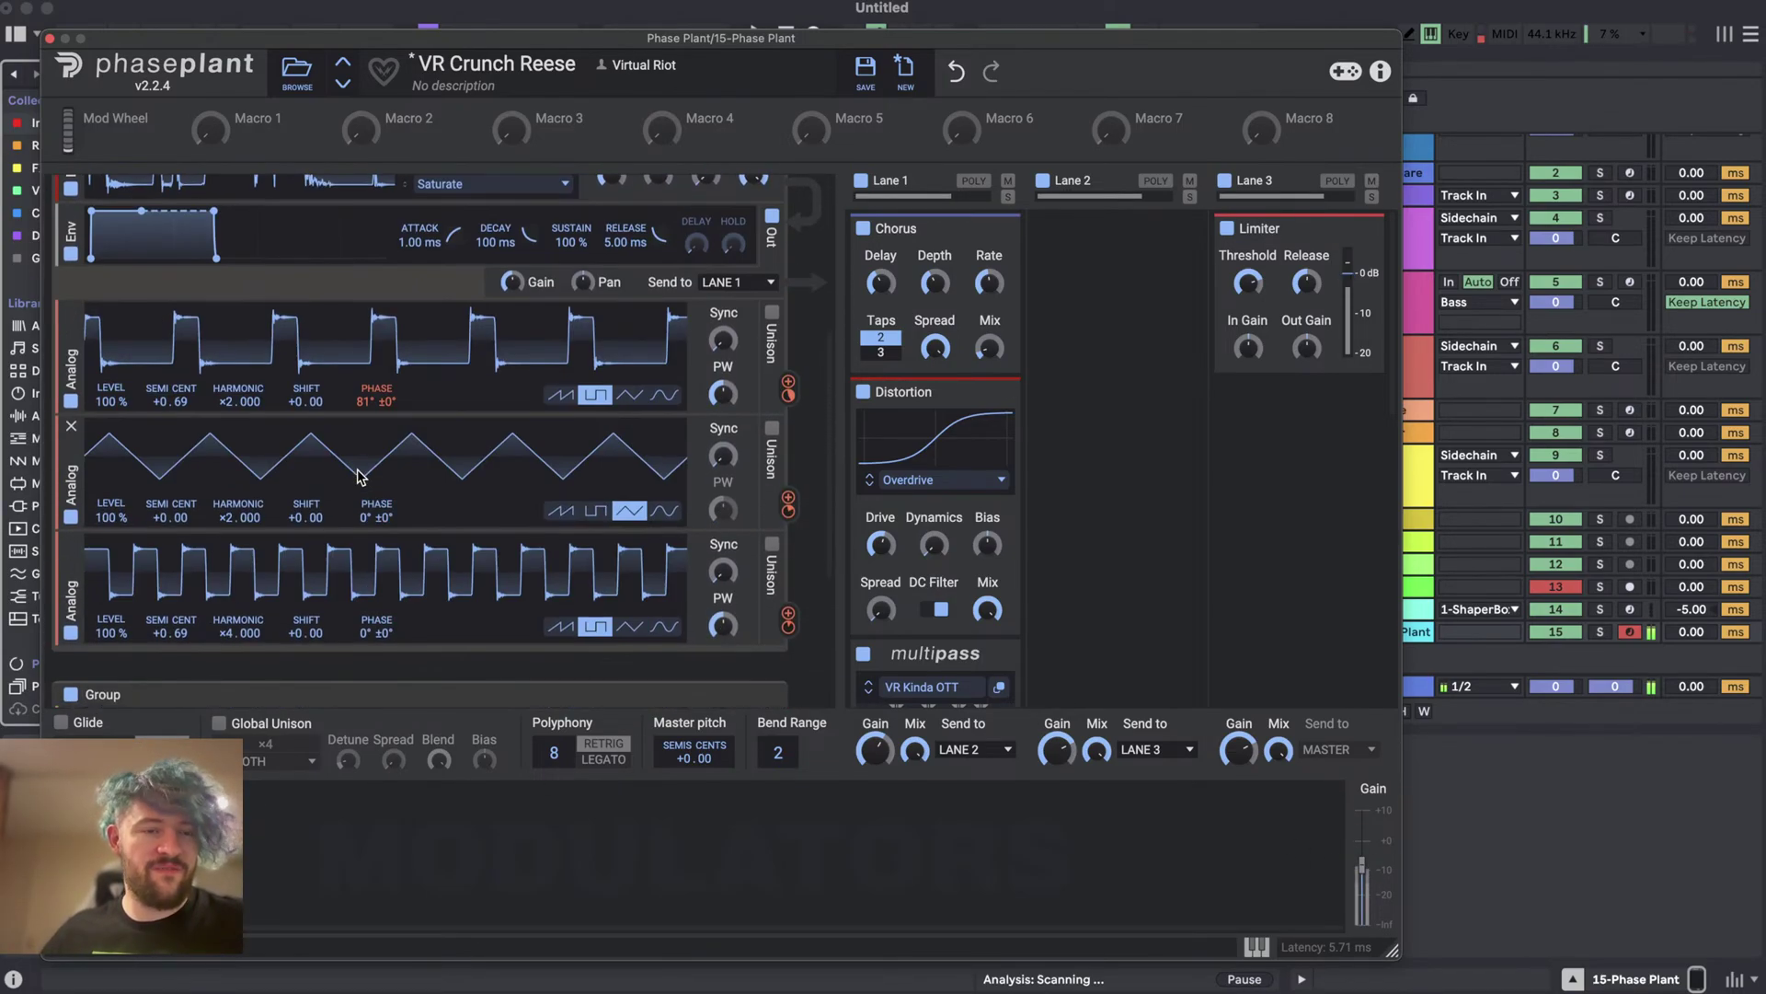
pyautogui.scroll(10, 359, 476)
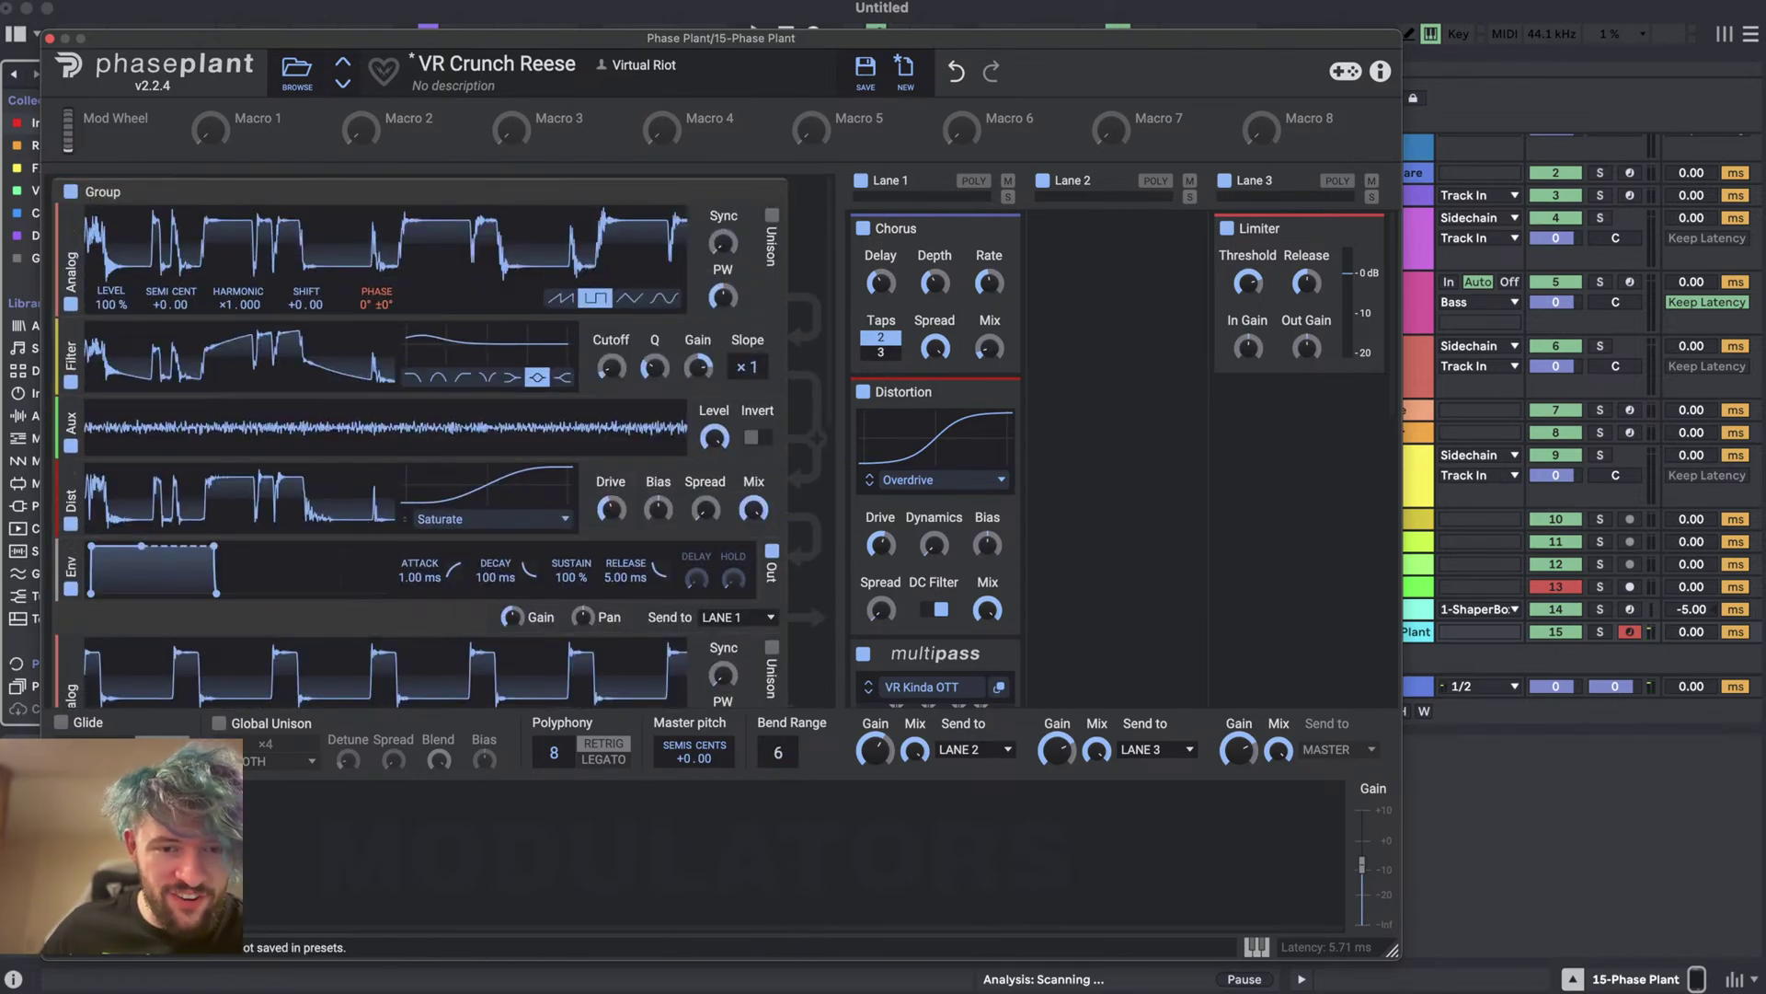
pyautogui.scroll(1, 781, 755)
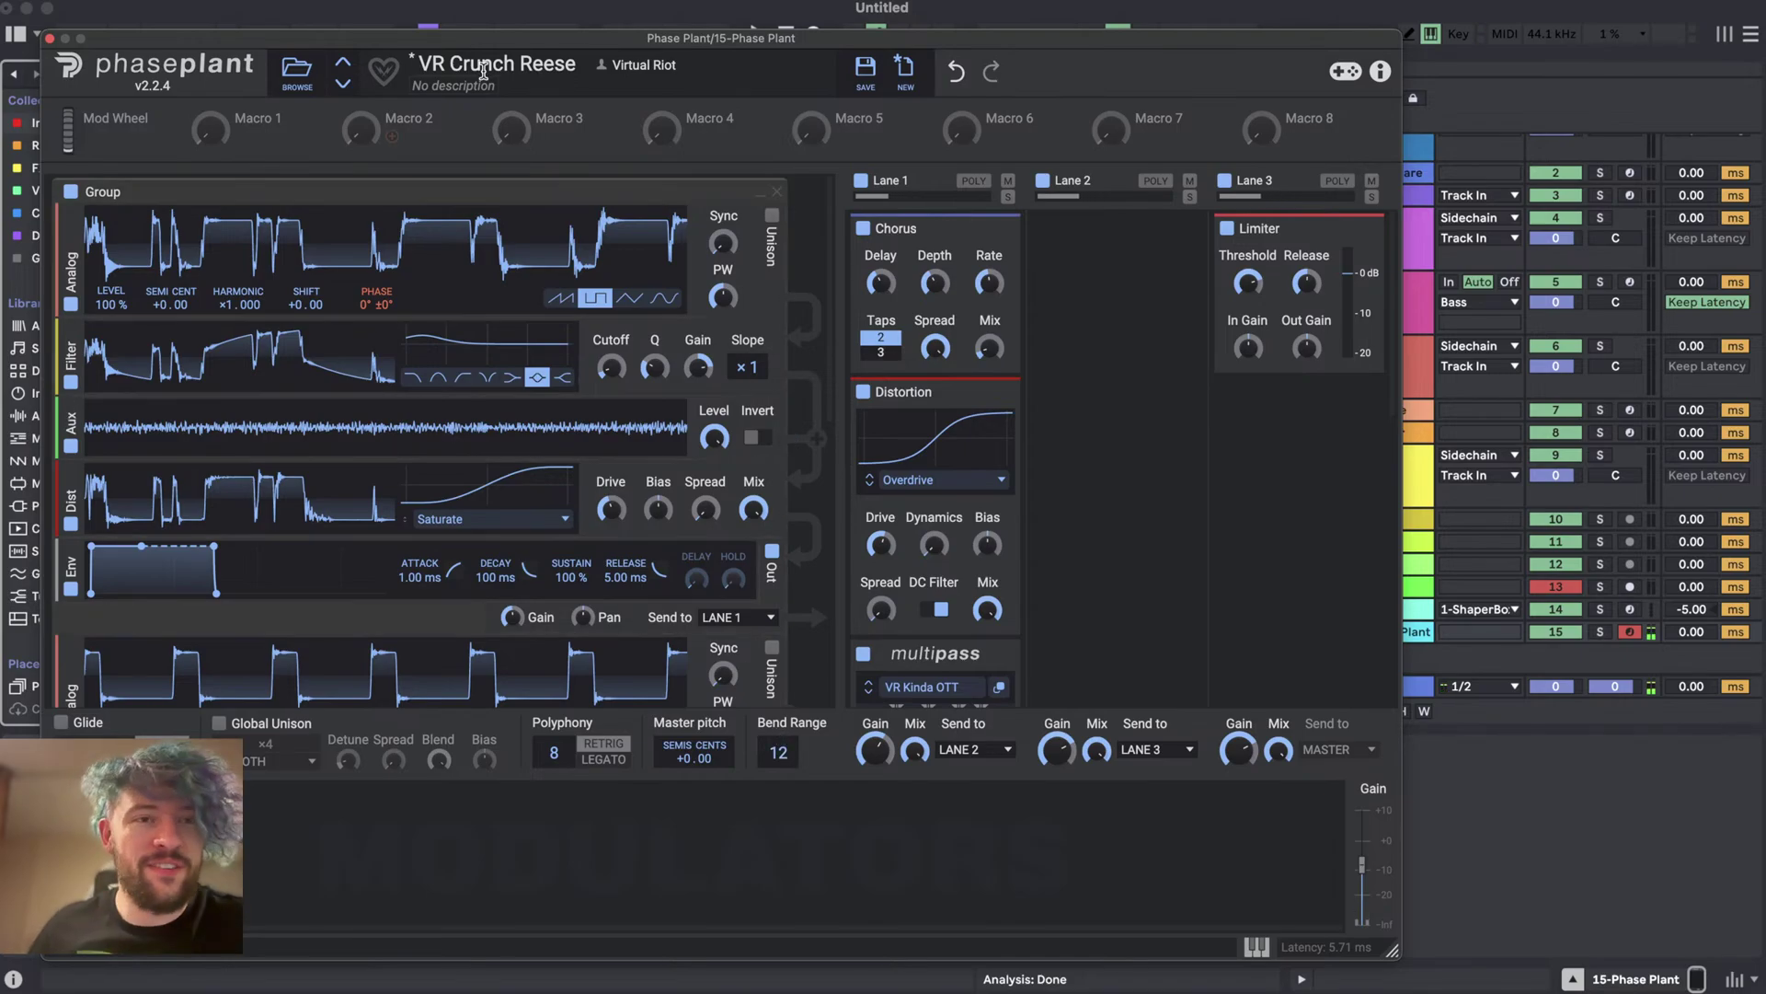
# - Load the preset "more" from the User folder and return to the synth view
pyautogui.click(310, 88)
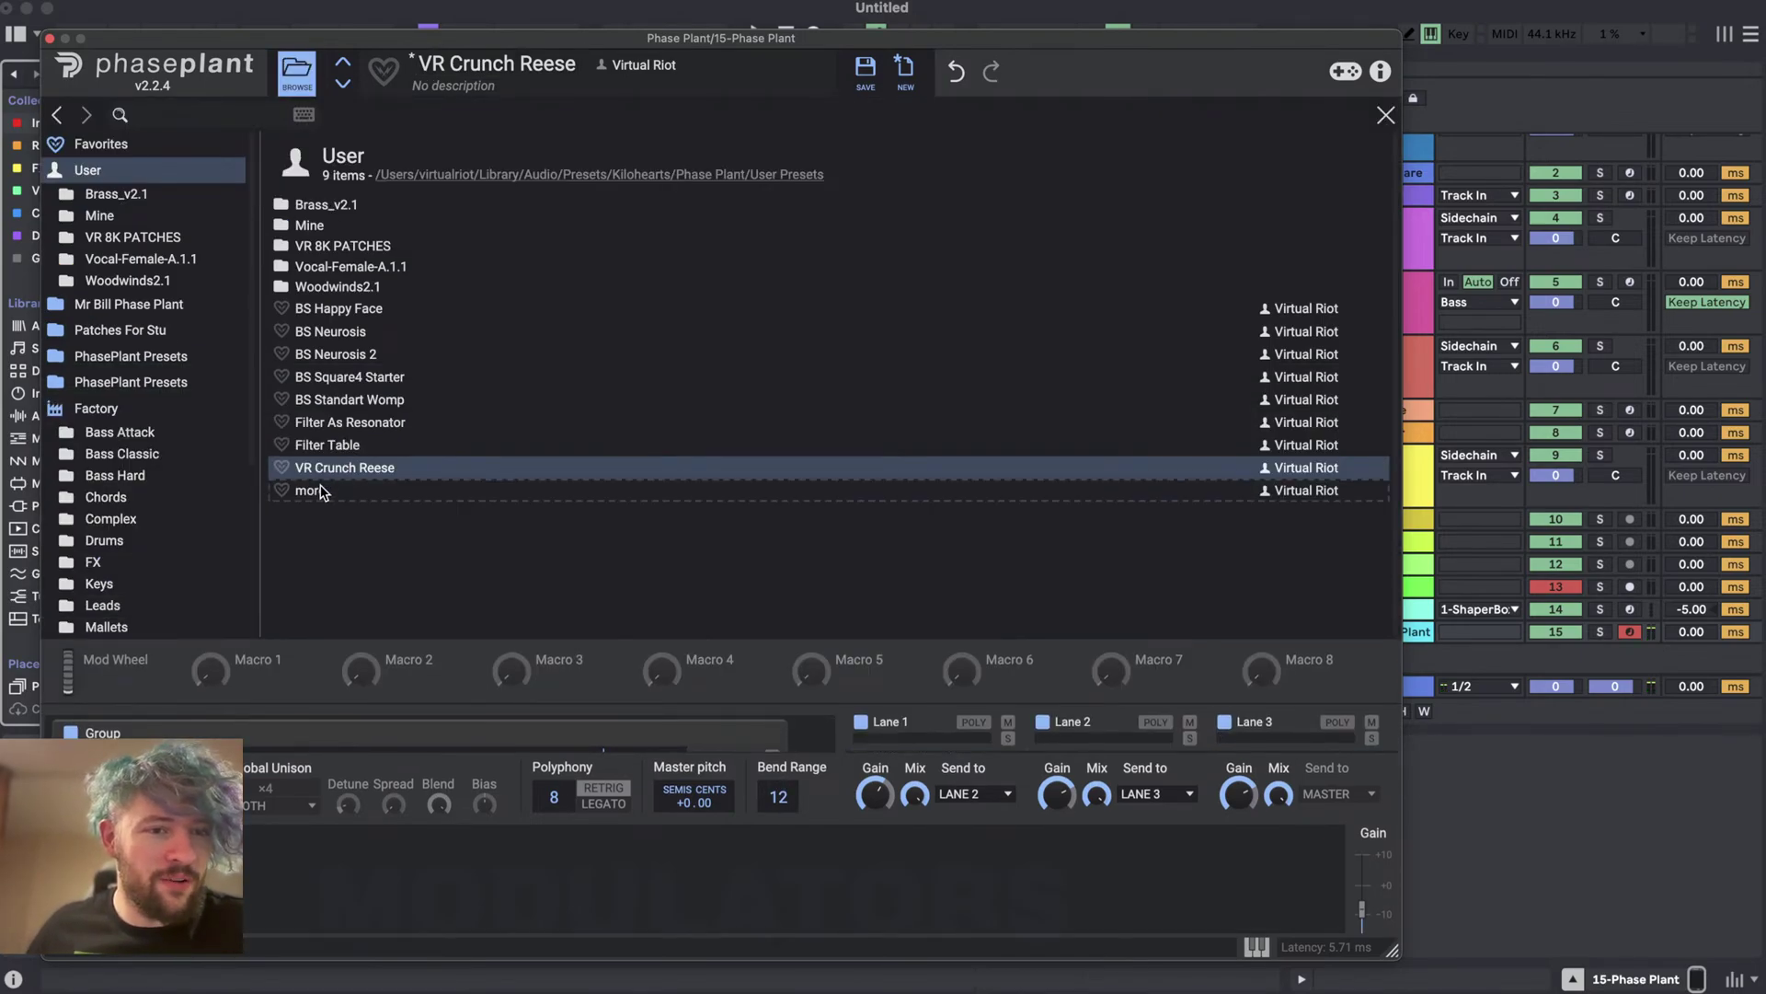
pyautogui.click(321, 490)
pyautogui.click(313, 61)
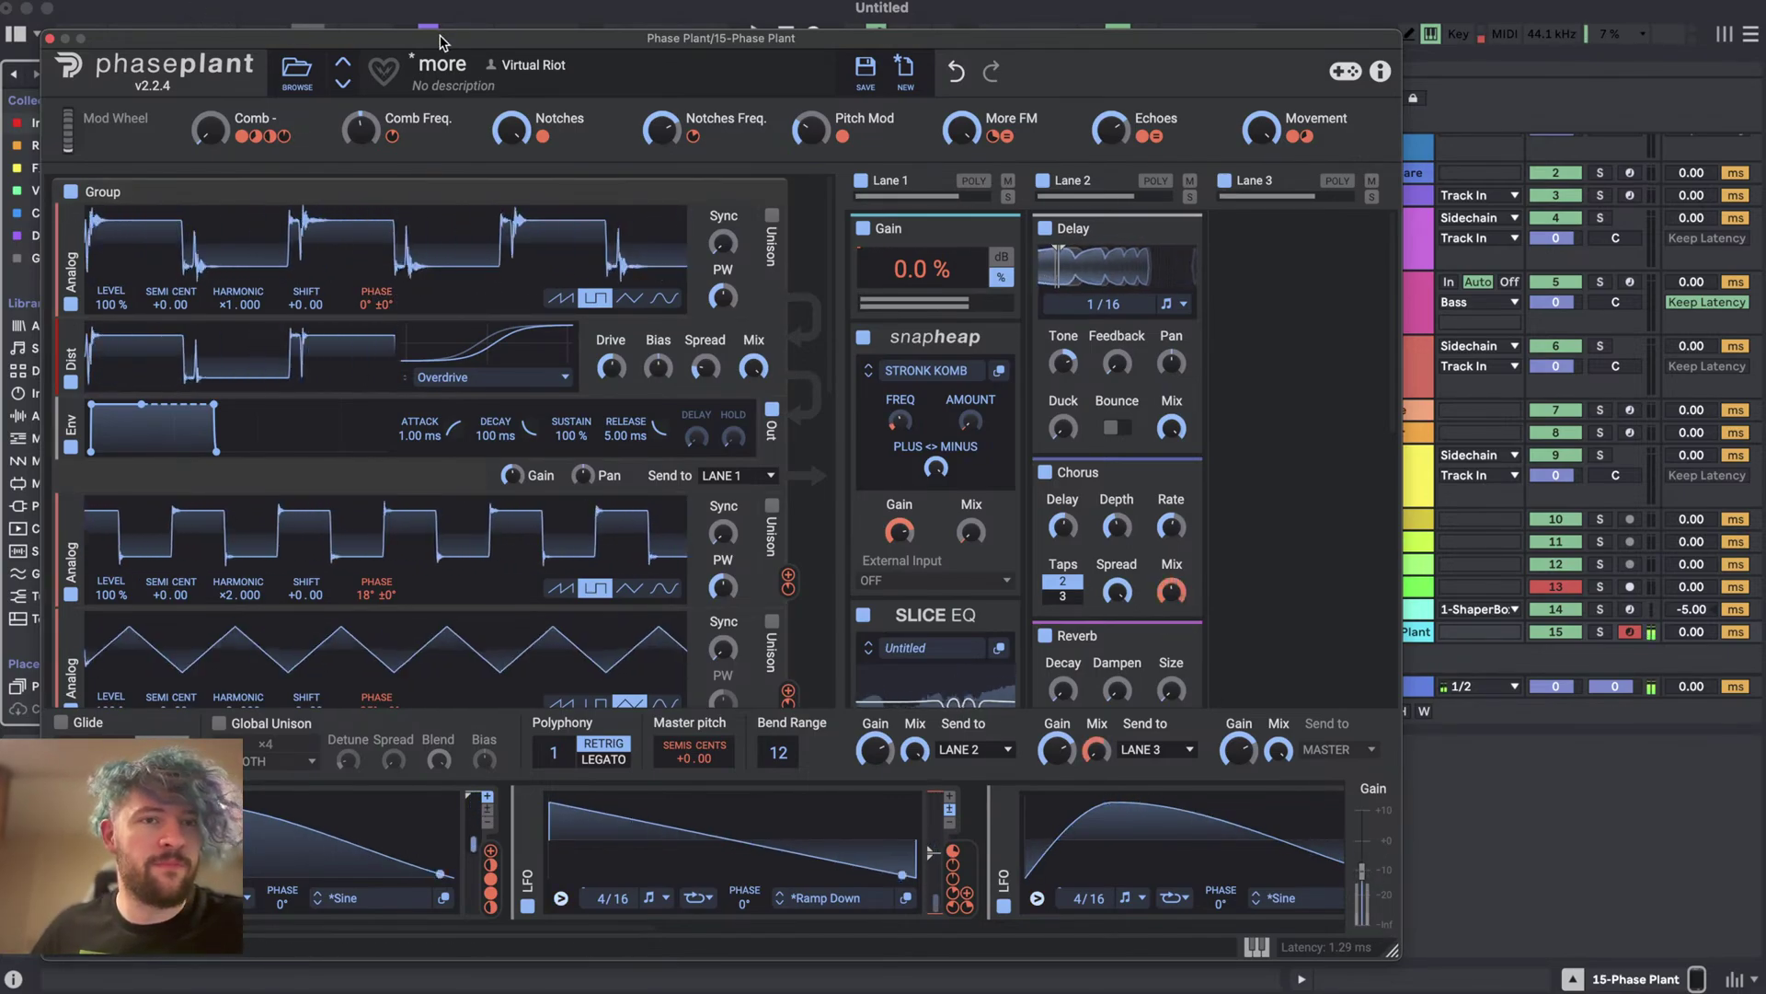
# - Load the BS Tearout Killer preset from the VR 8K PATCHES folder and adjust its output gain
pyautogui.click(296, 70)
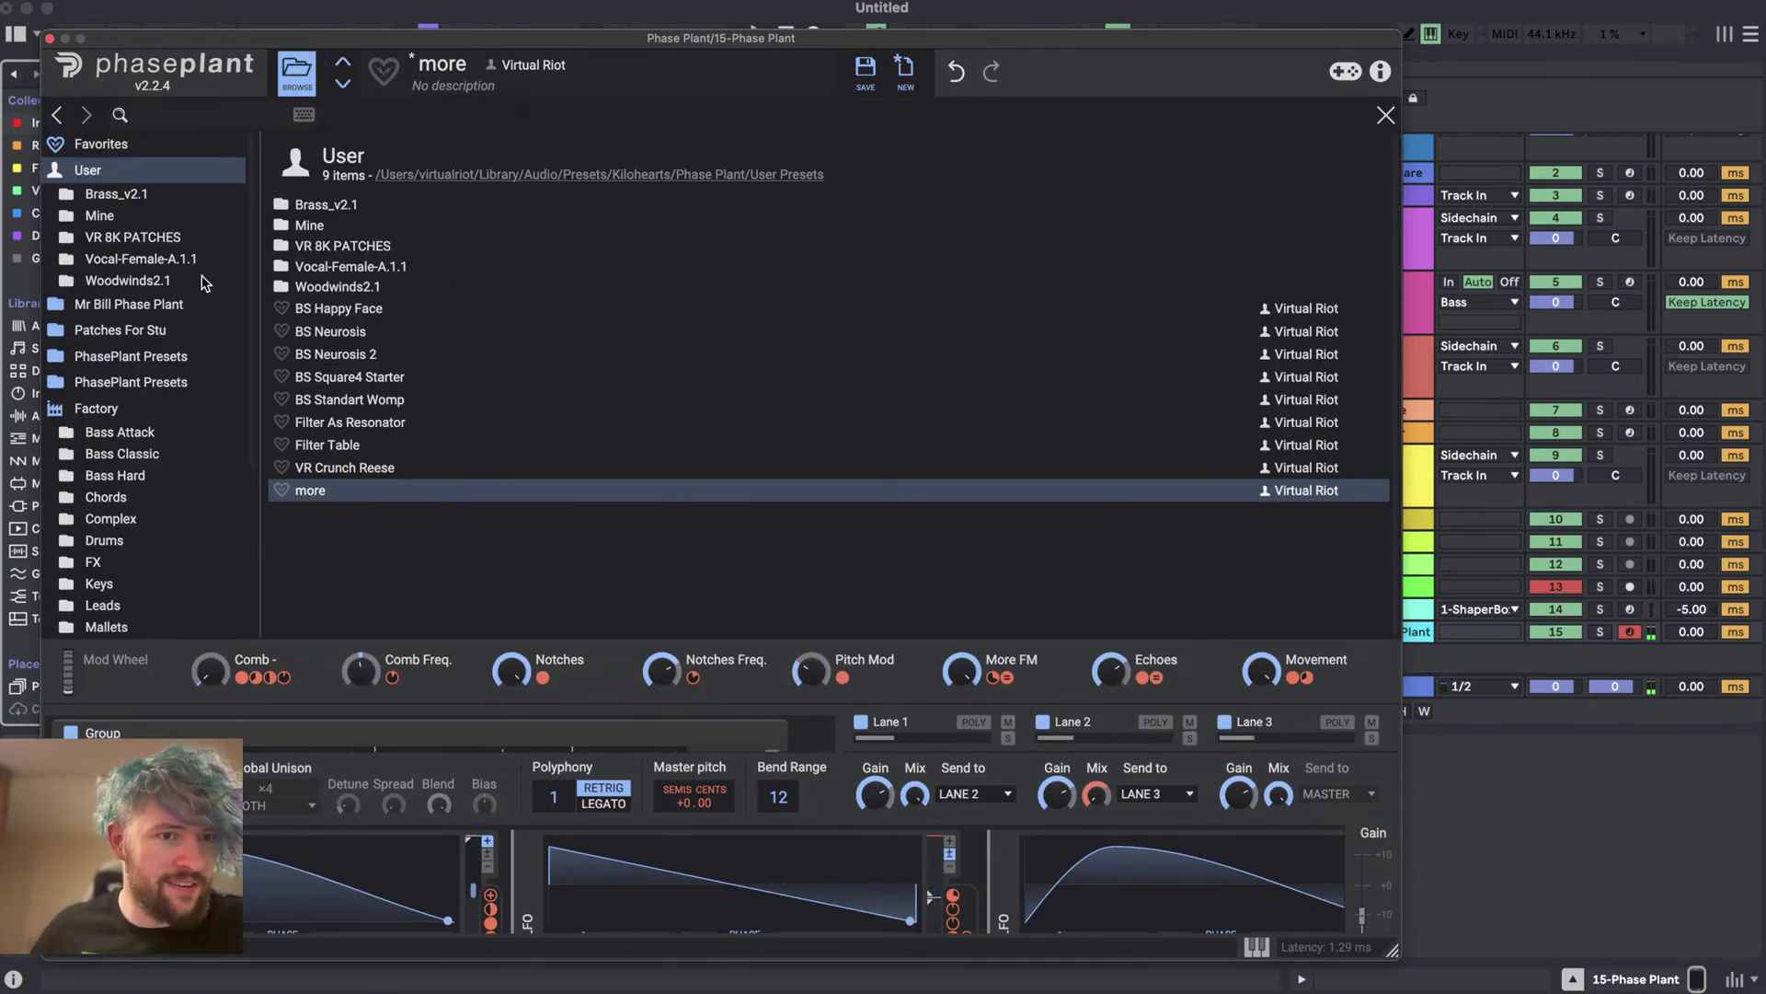
pyautogui.doubleClick(310, 226)
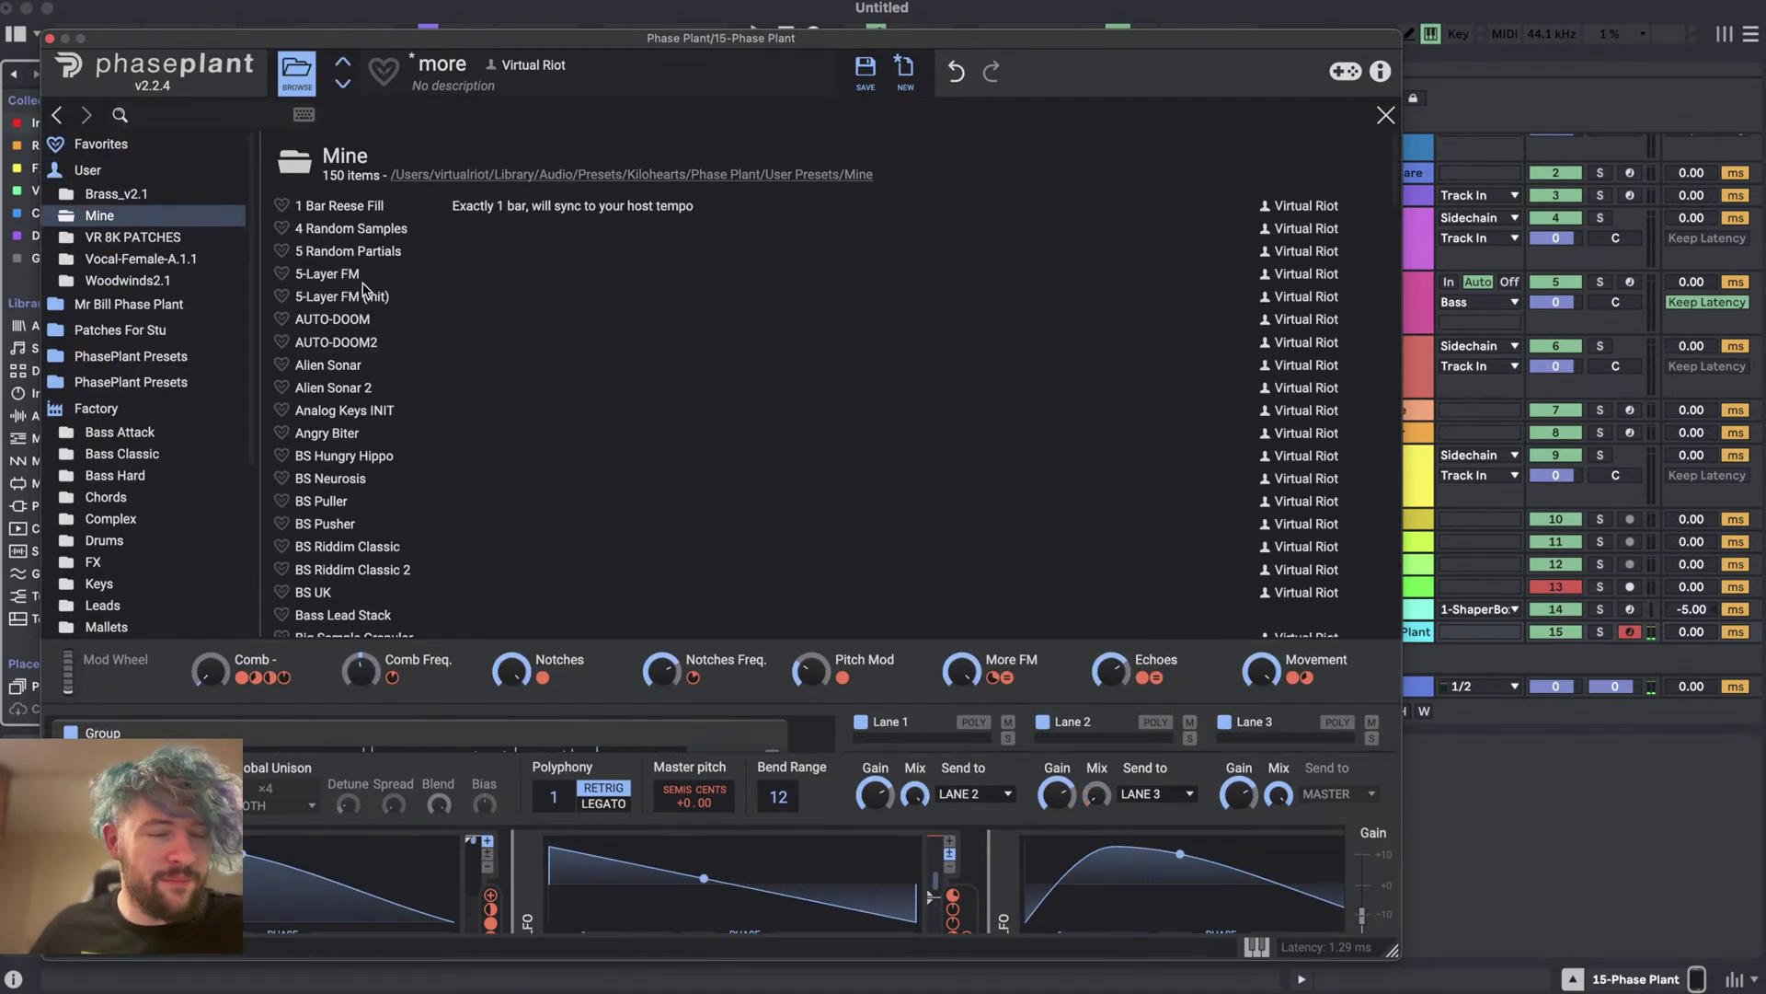
pyautogui.click(140, 238)
pyautogui.click(324, 207)
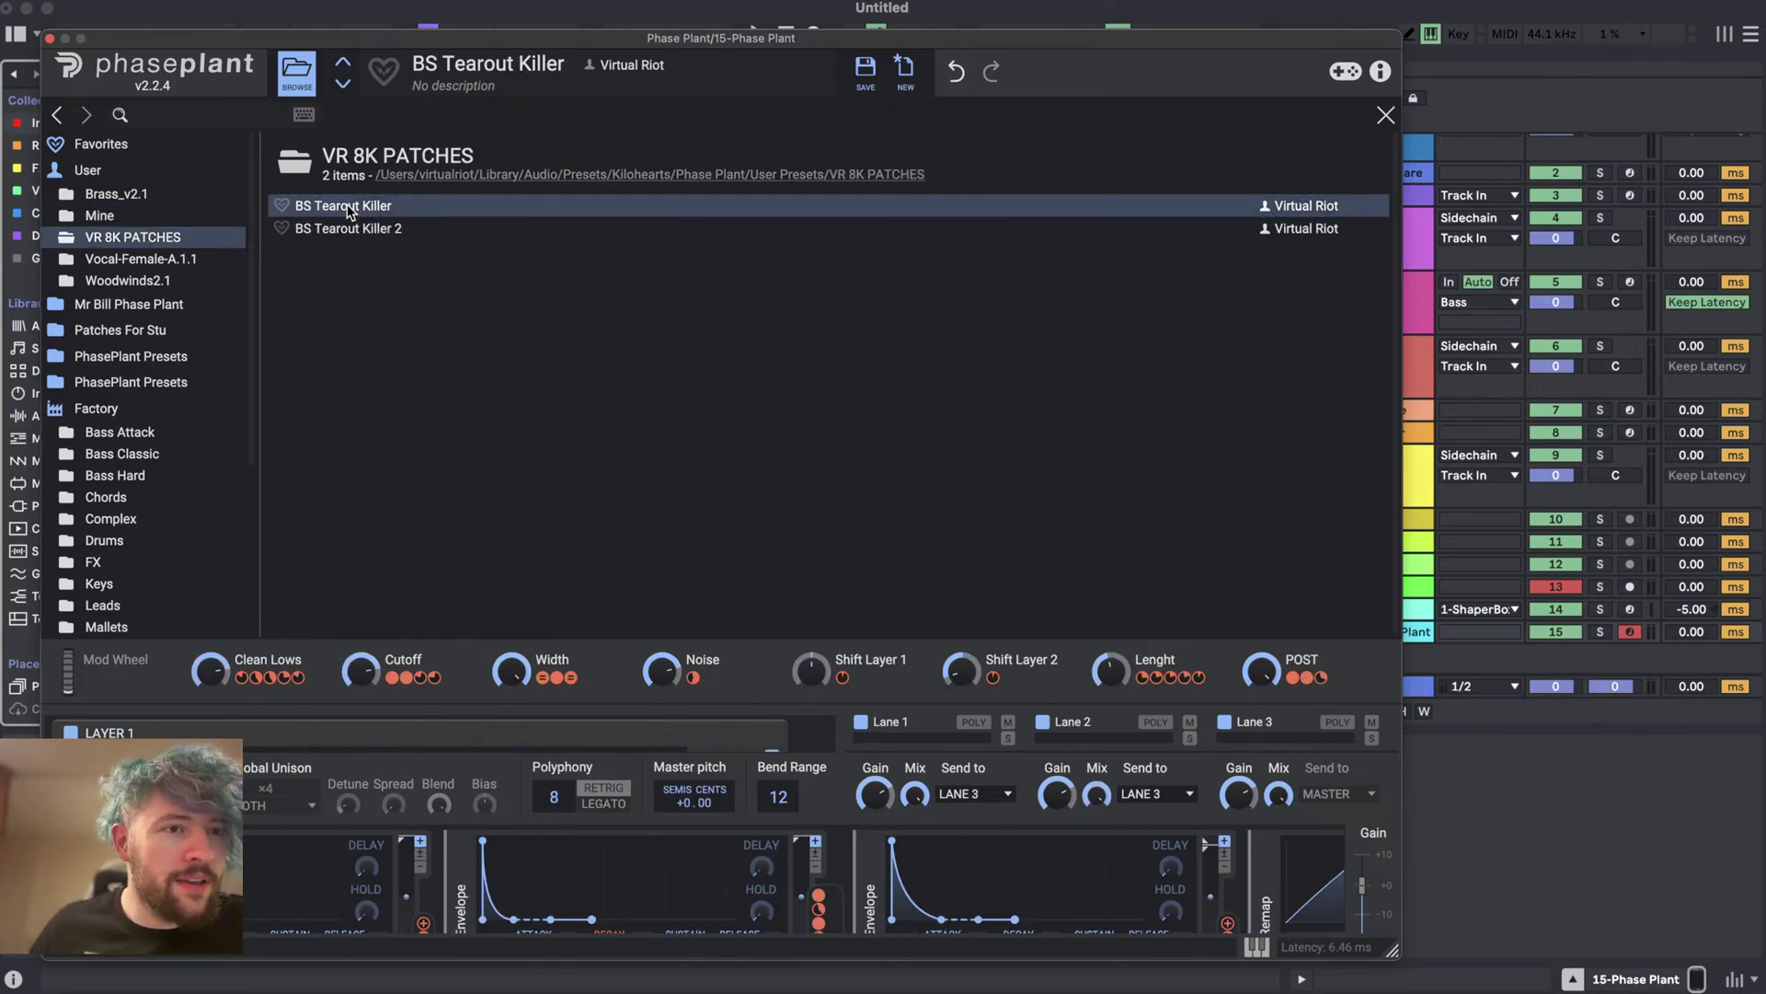
pyautogui.click(1386, 115)
pyautogui.moveTo(1358, 865); pyautogui.dragTo(1365, 867)
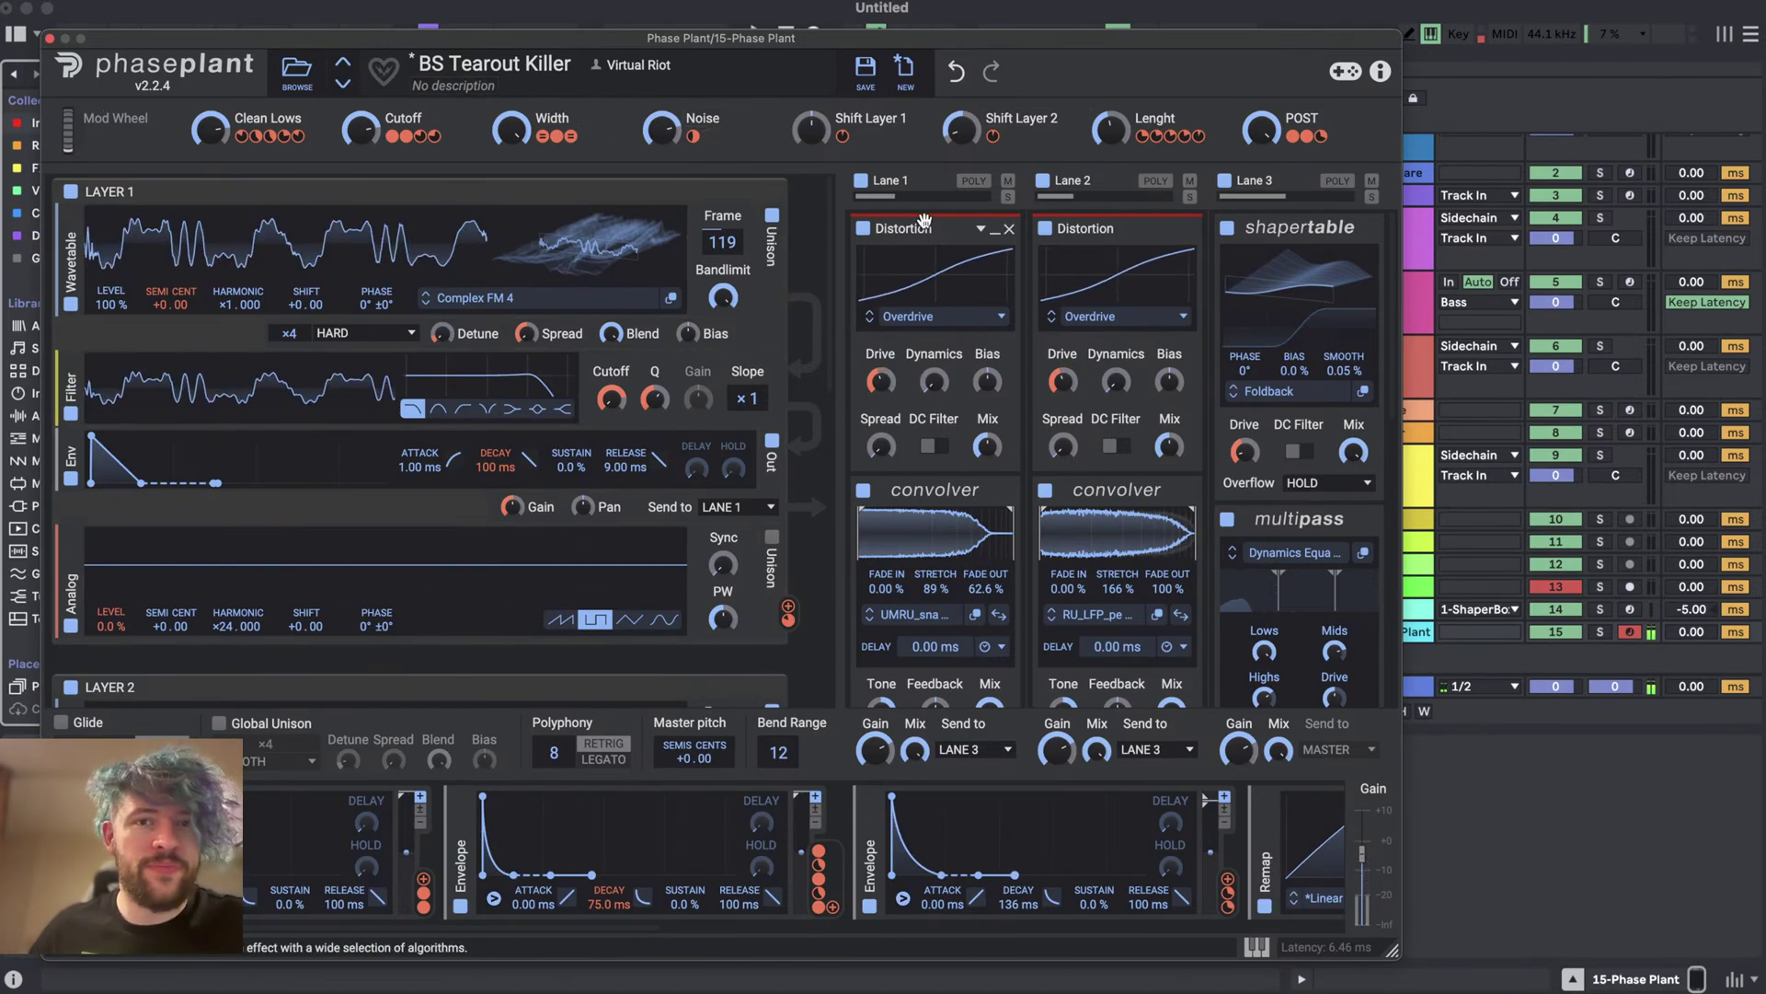
# - Set the convolver stretch to 85% in Lane 1 and 104% in Lane 2, and adjust the Shift Layer macros
pyautogui.moveTo(925, 221); pyautogui.dragTo(800, 368)
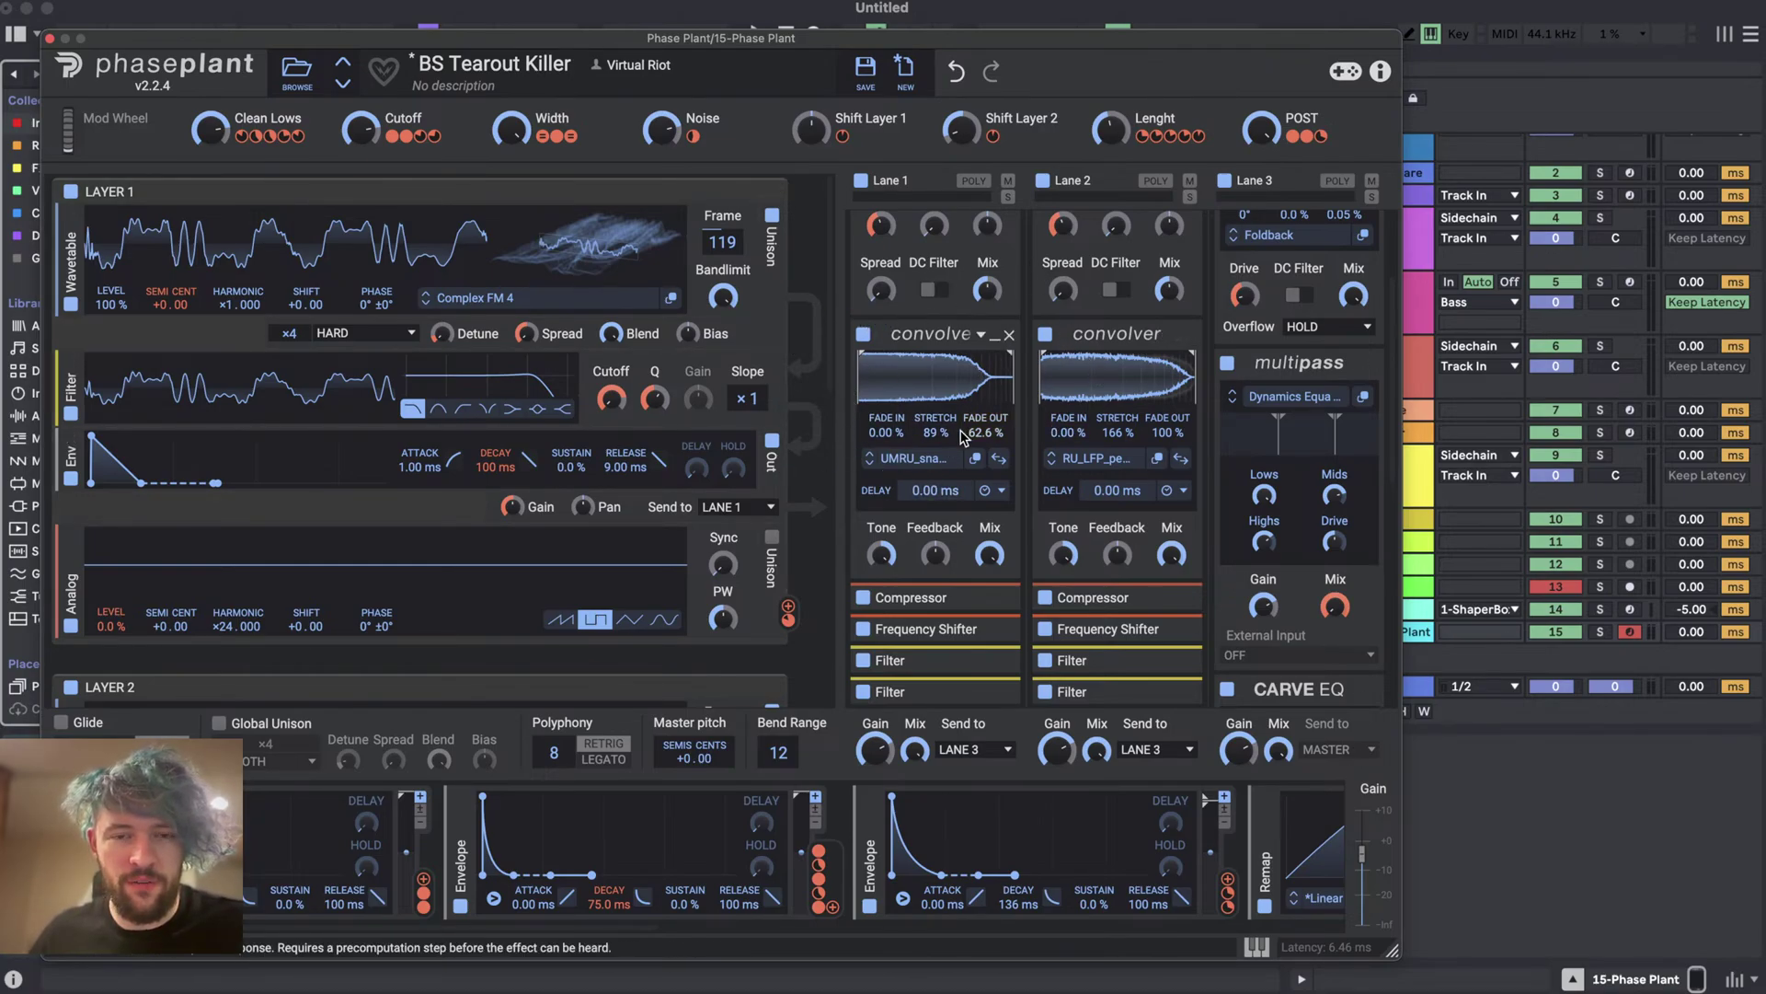
pyautogui.moveTo(936, 433); pyautogui.dragTo(936, 439)
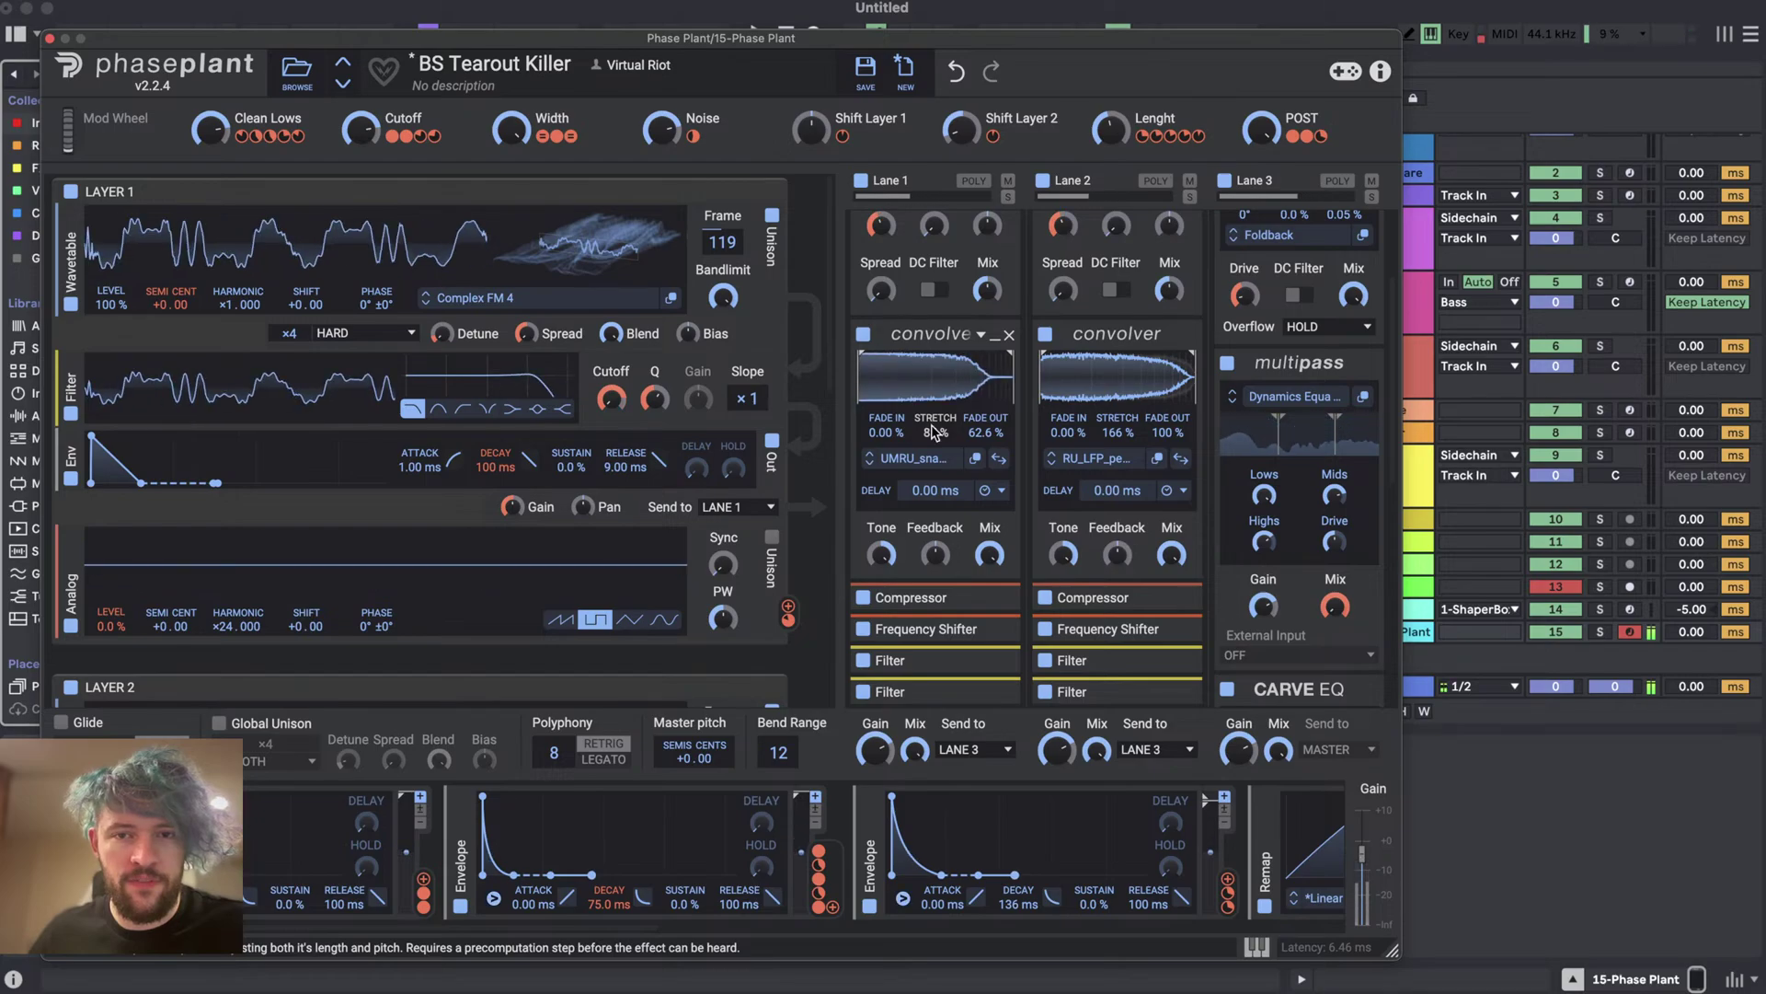
pyautogui.moveTo(1111, 434); pyautogui.dragTo(1111, 451)
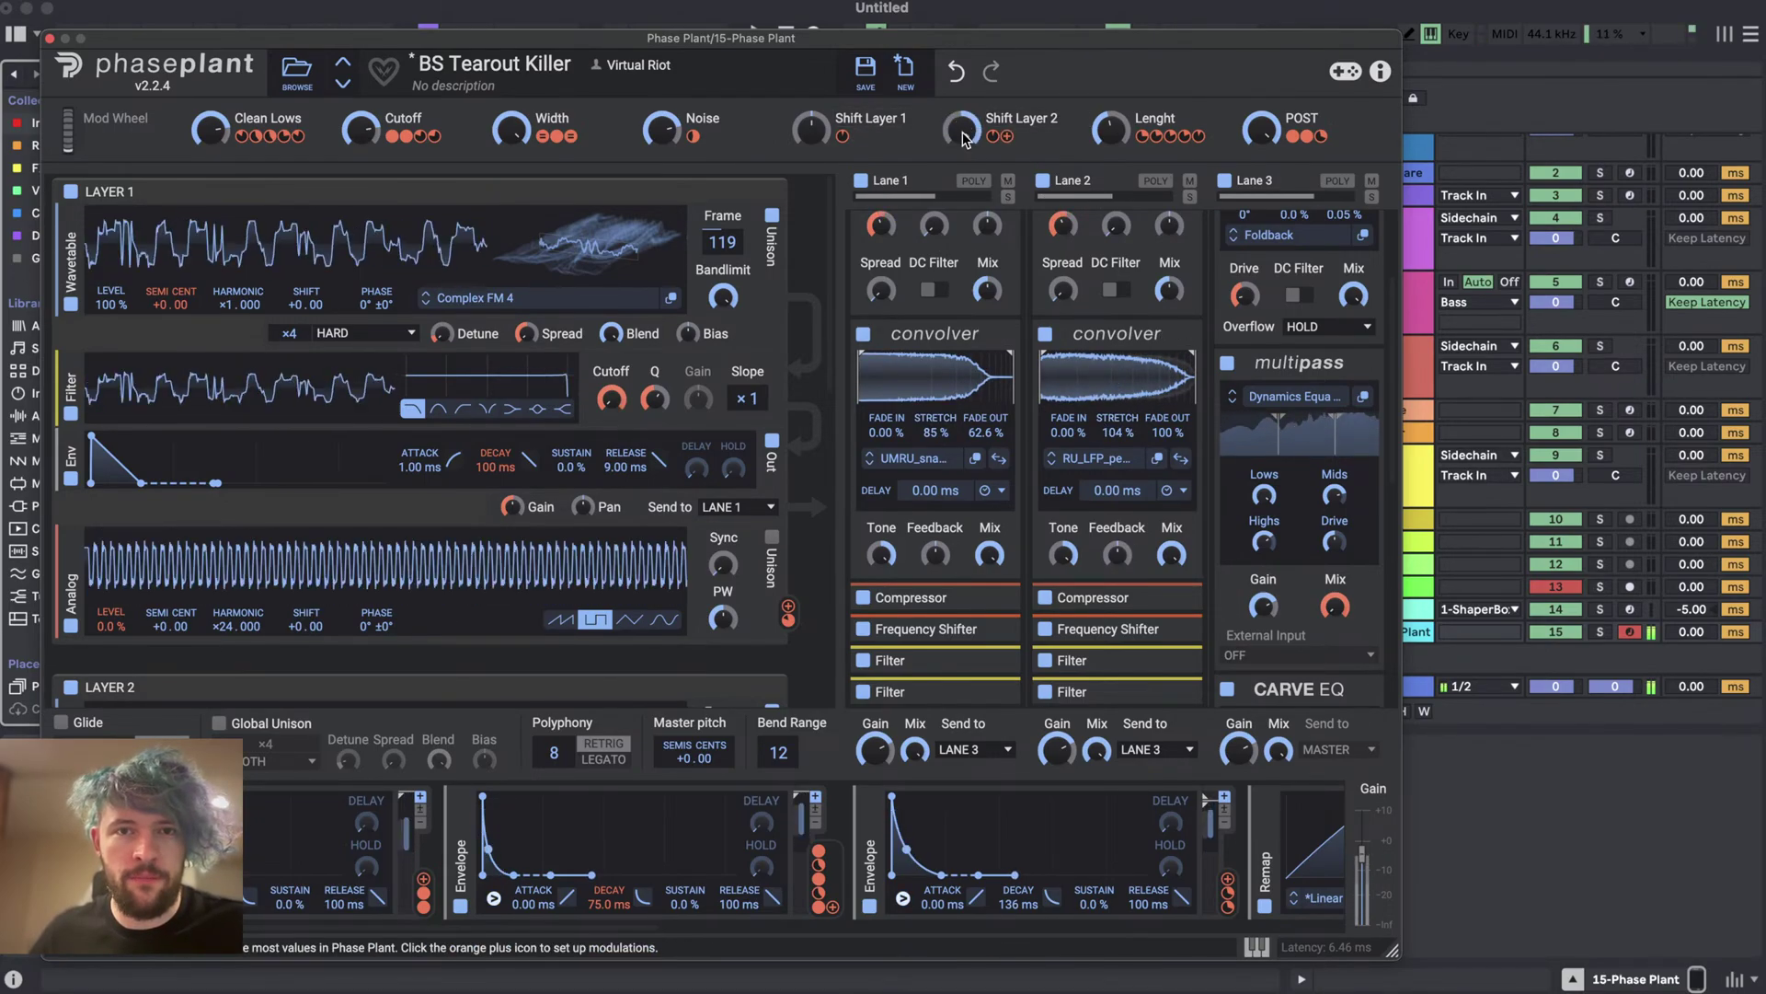
pyautogui.moveTo(810, 130); pyautogui.dragTo(811, 124)
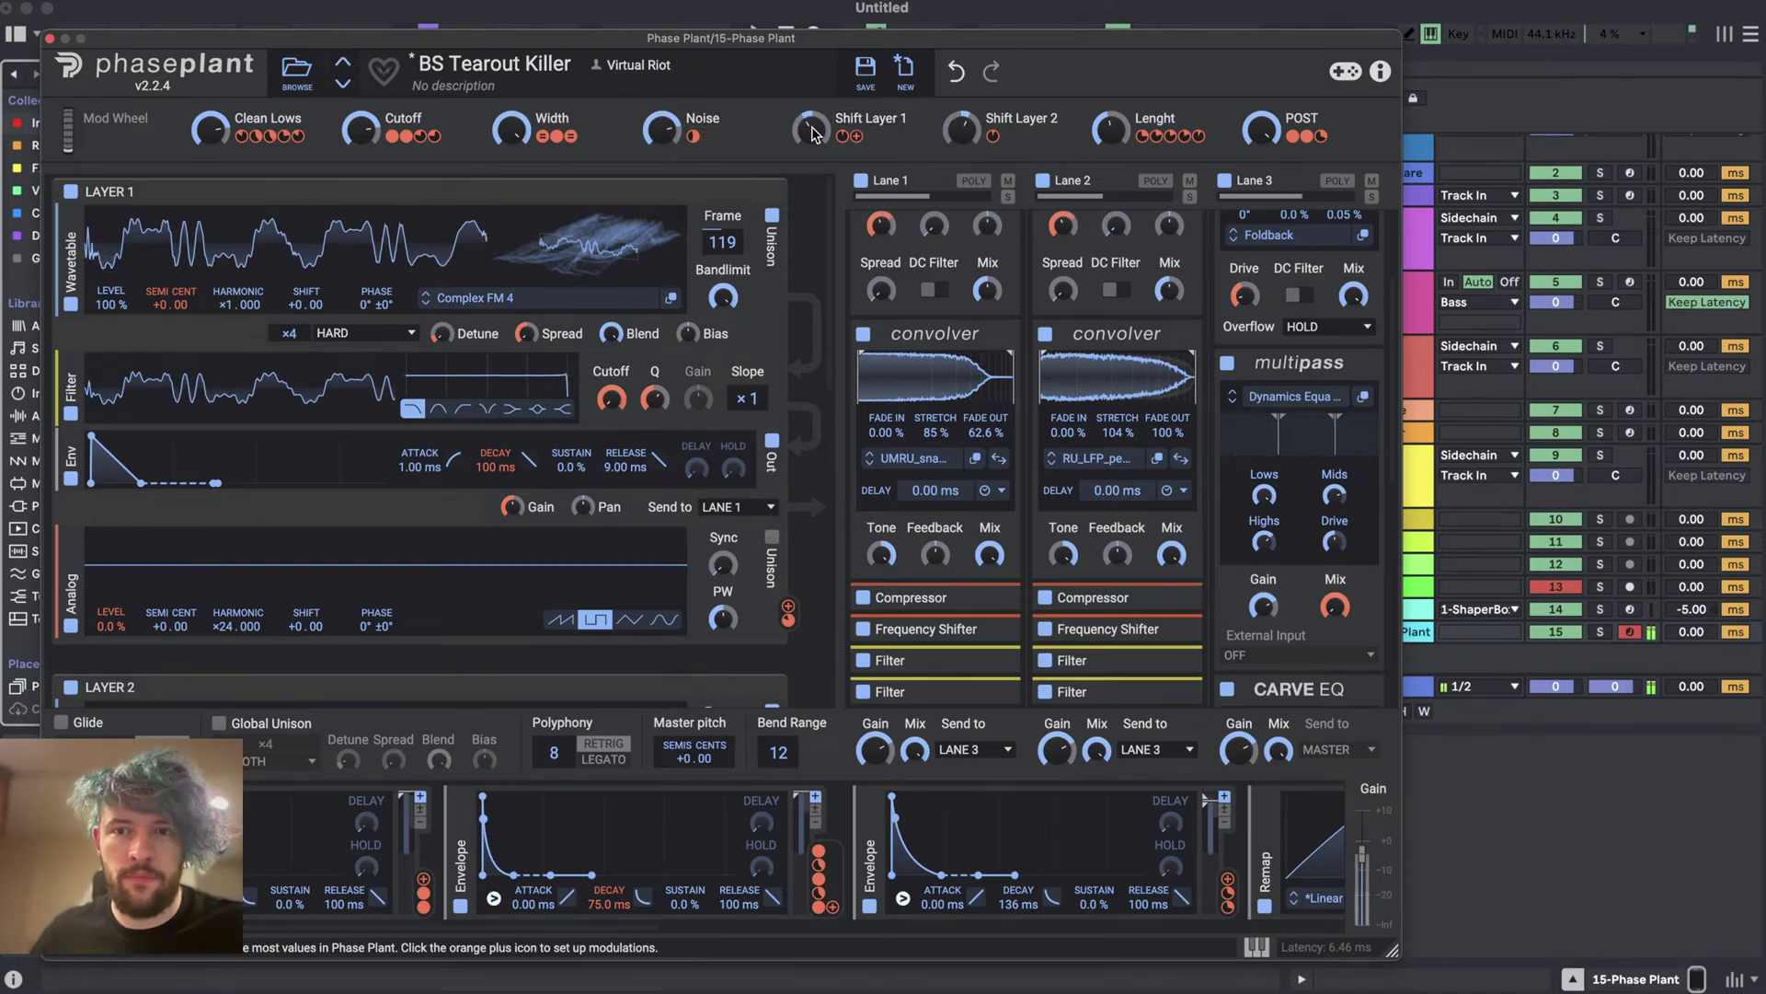
# - Check the live chat in YouTube Studio and return to Phase Plant in Live
pyautogui.press('super+Tab')
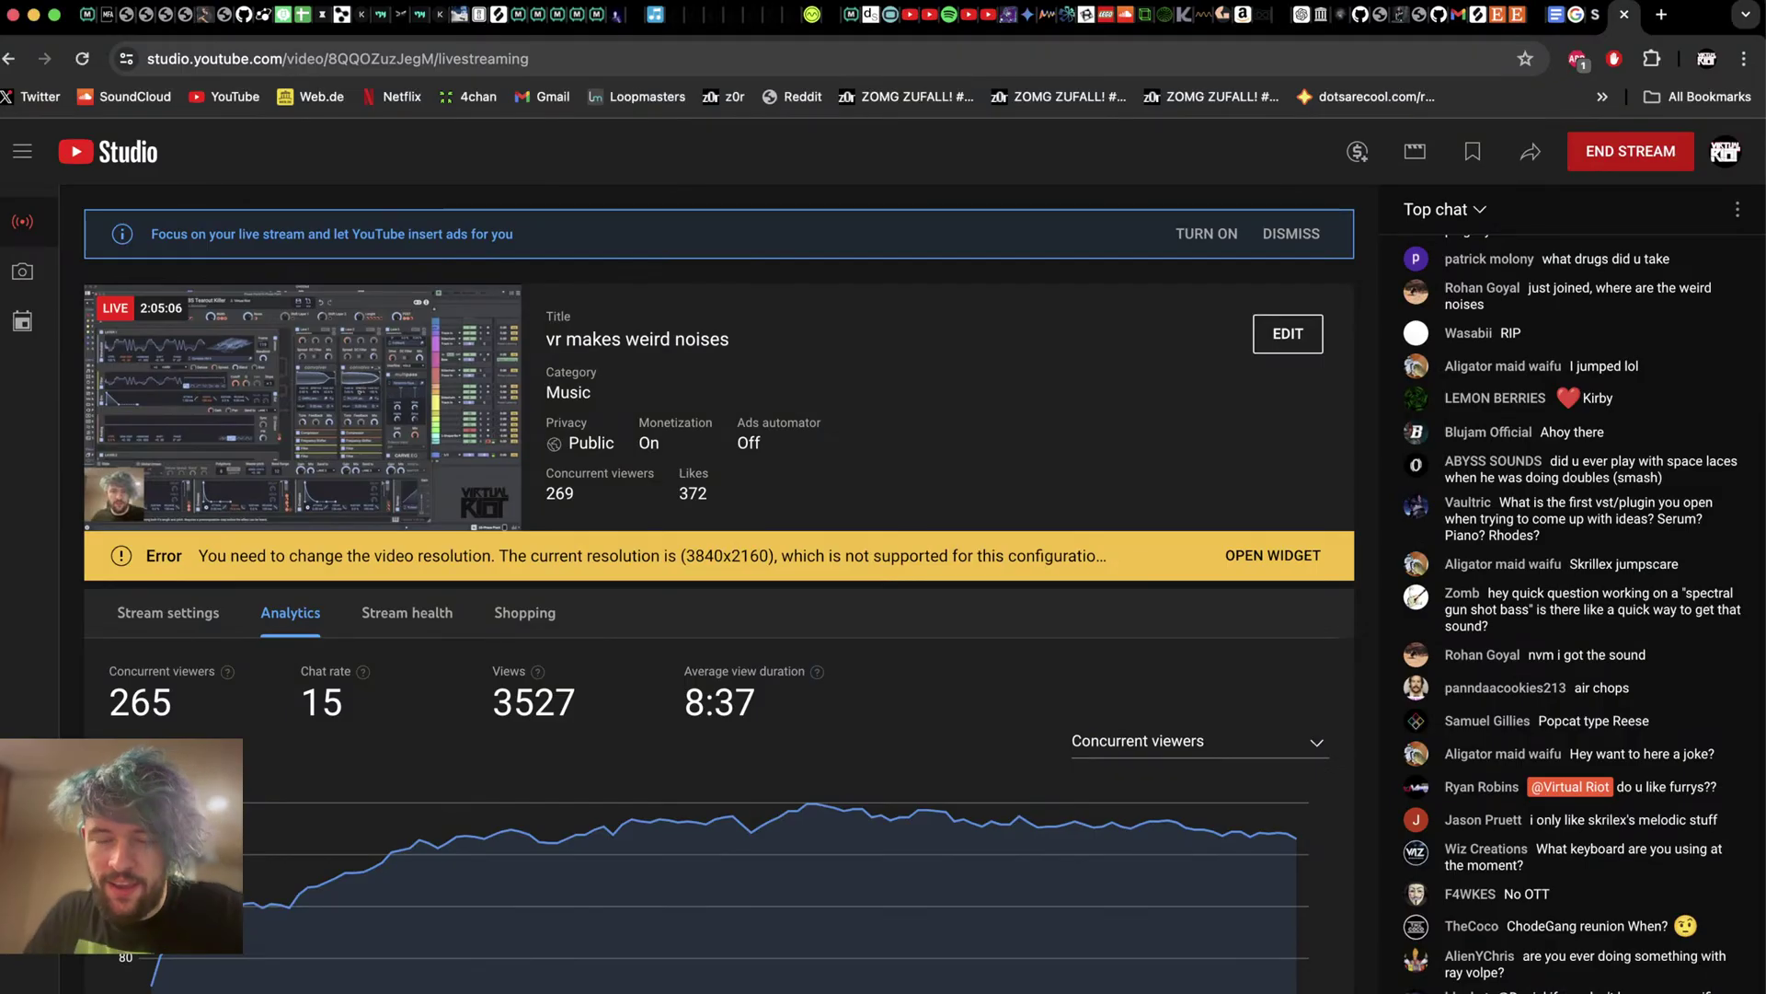
pyautogui.press('super+Tab')
pyautogui.press('Tab')
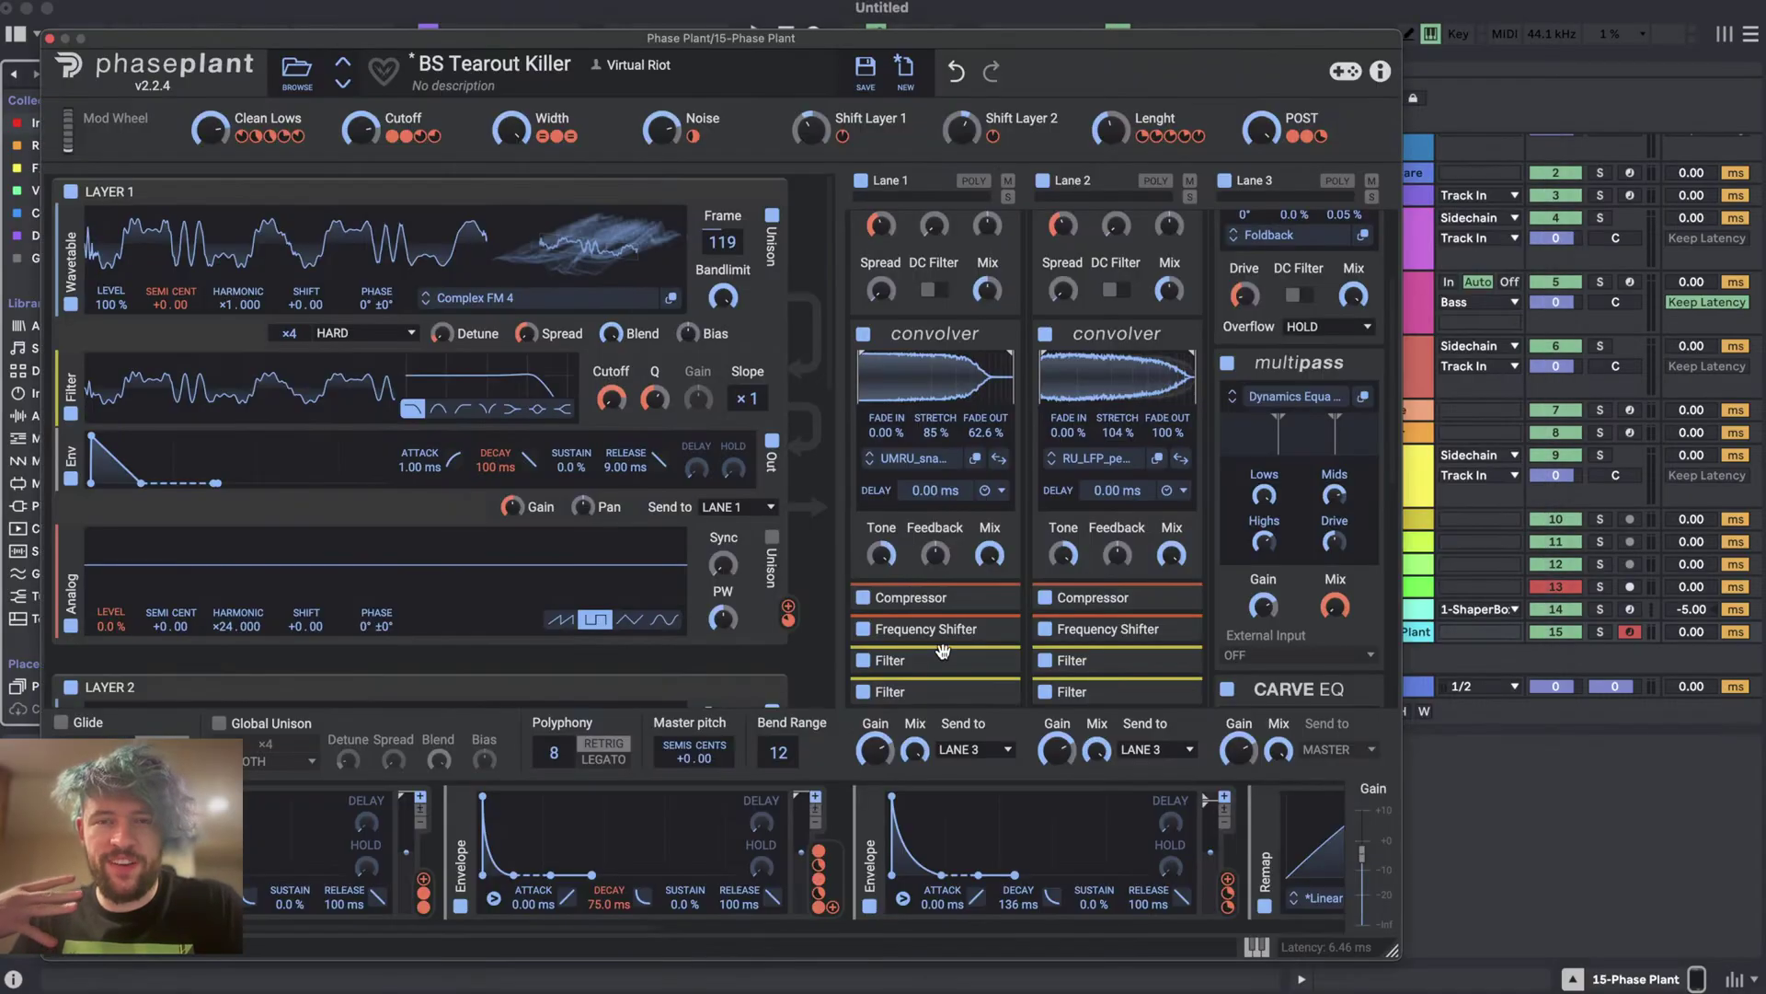
# - Close the Phase Plant window and open the Serum instrument on the 5 Serum track
pyautogui.click(50, 39)
pyautogui.click(1382, 298)
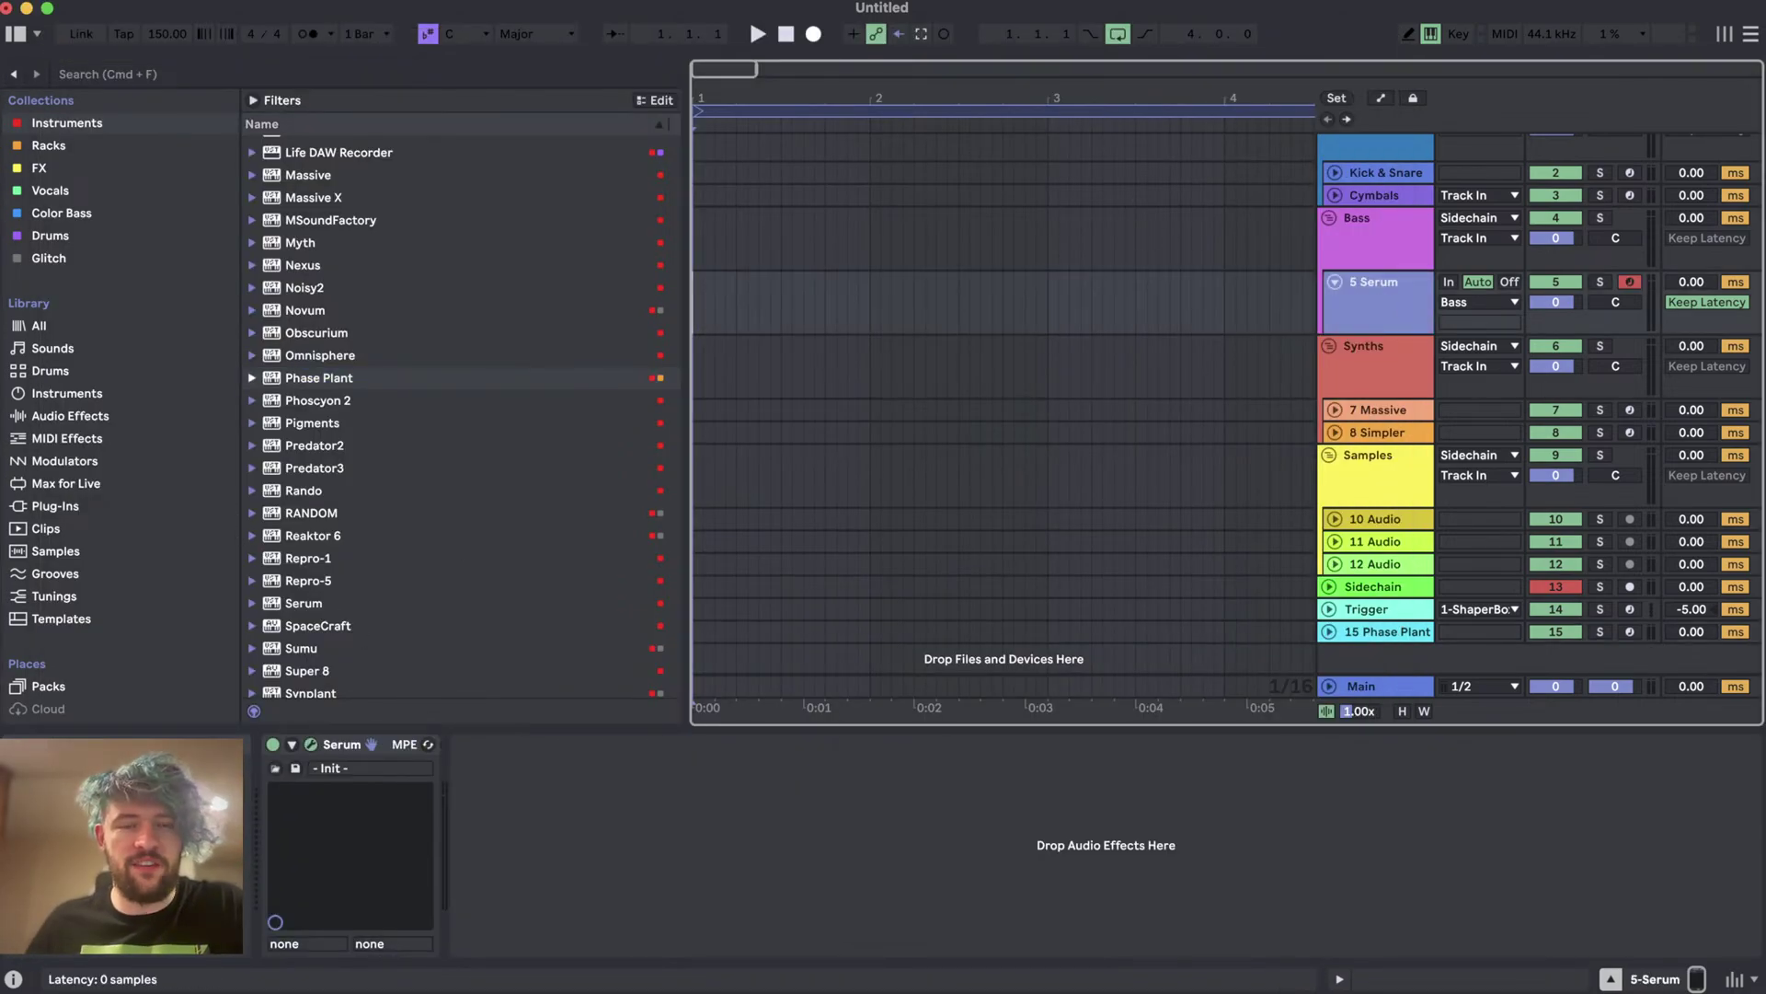
pyautogui.click(308, 745)
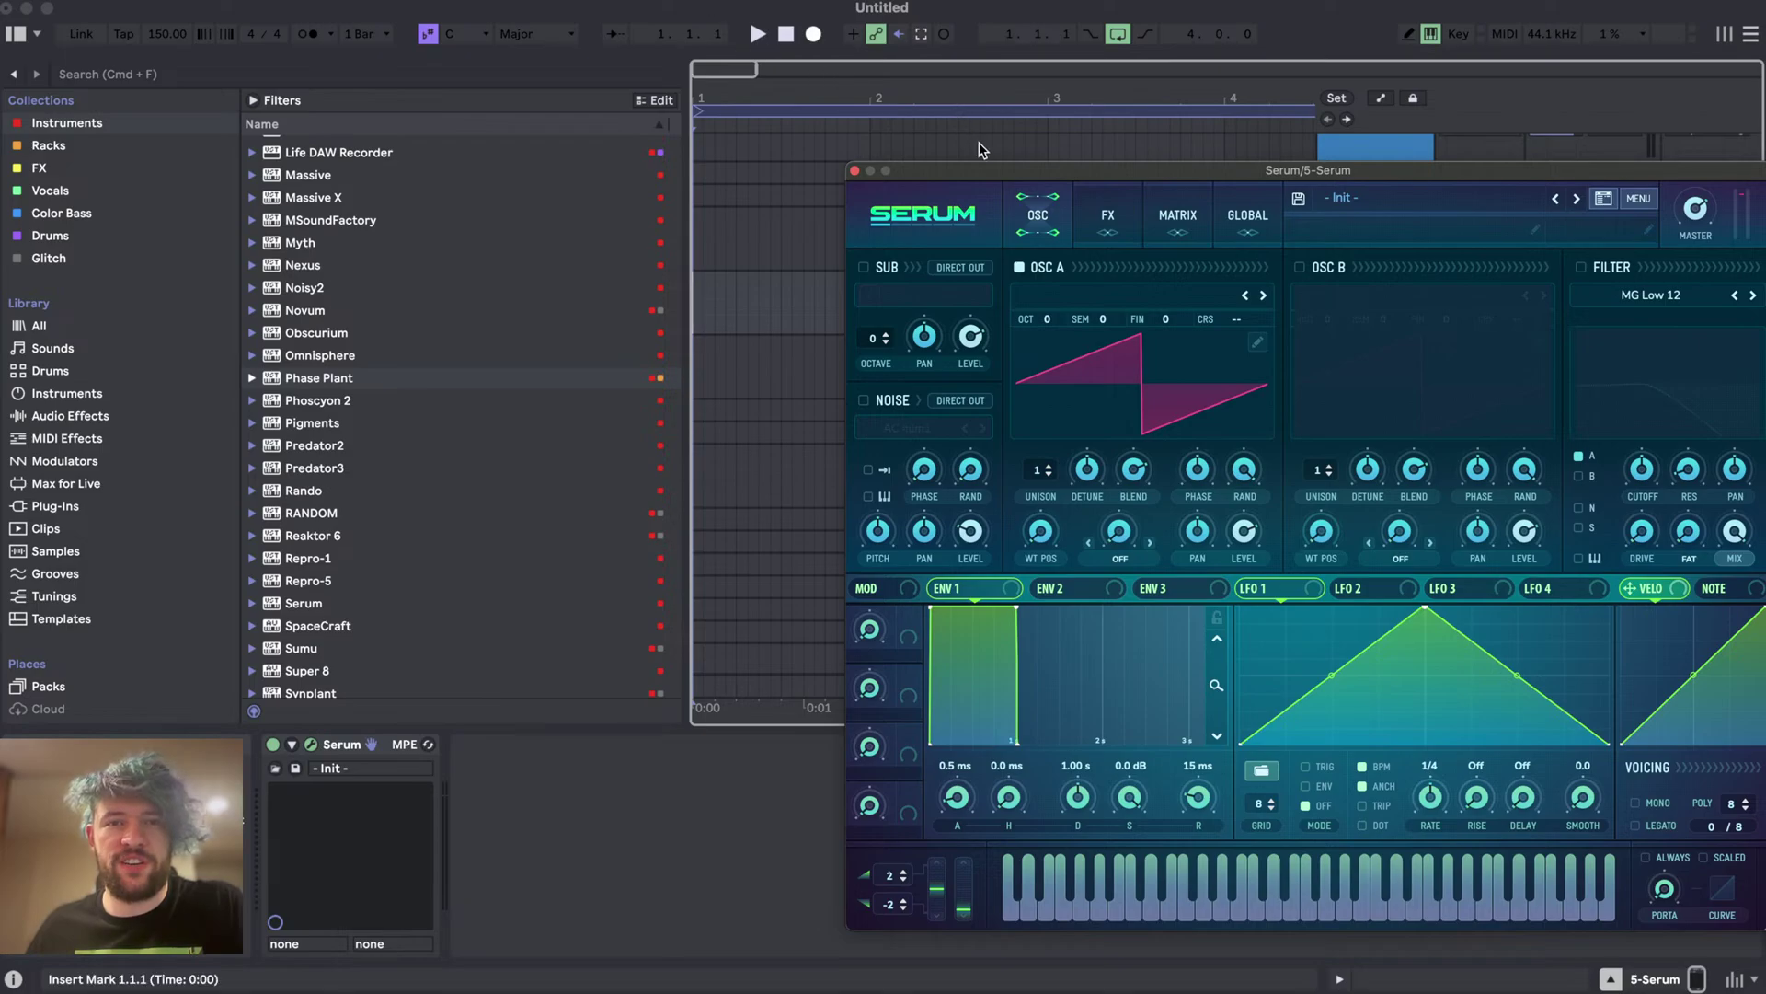
# - Move the Serum window clear of the track list and load SYN Strange Harmonies from VR 2024 Serum Presets
pyautogui.moveTo(1001, 175); pyautogui.dragTo(382, 40)
pyautogui.click(722, 62)
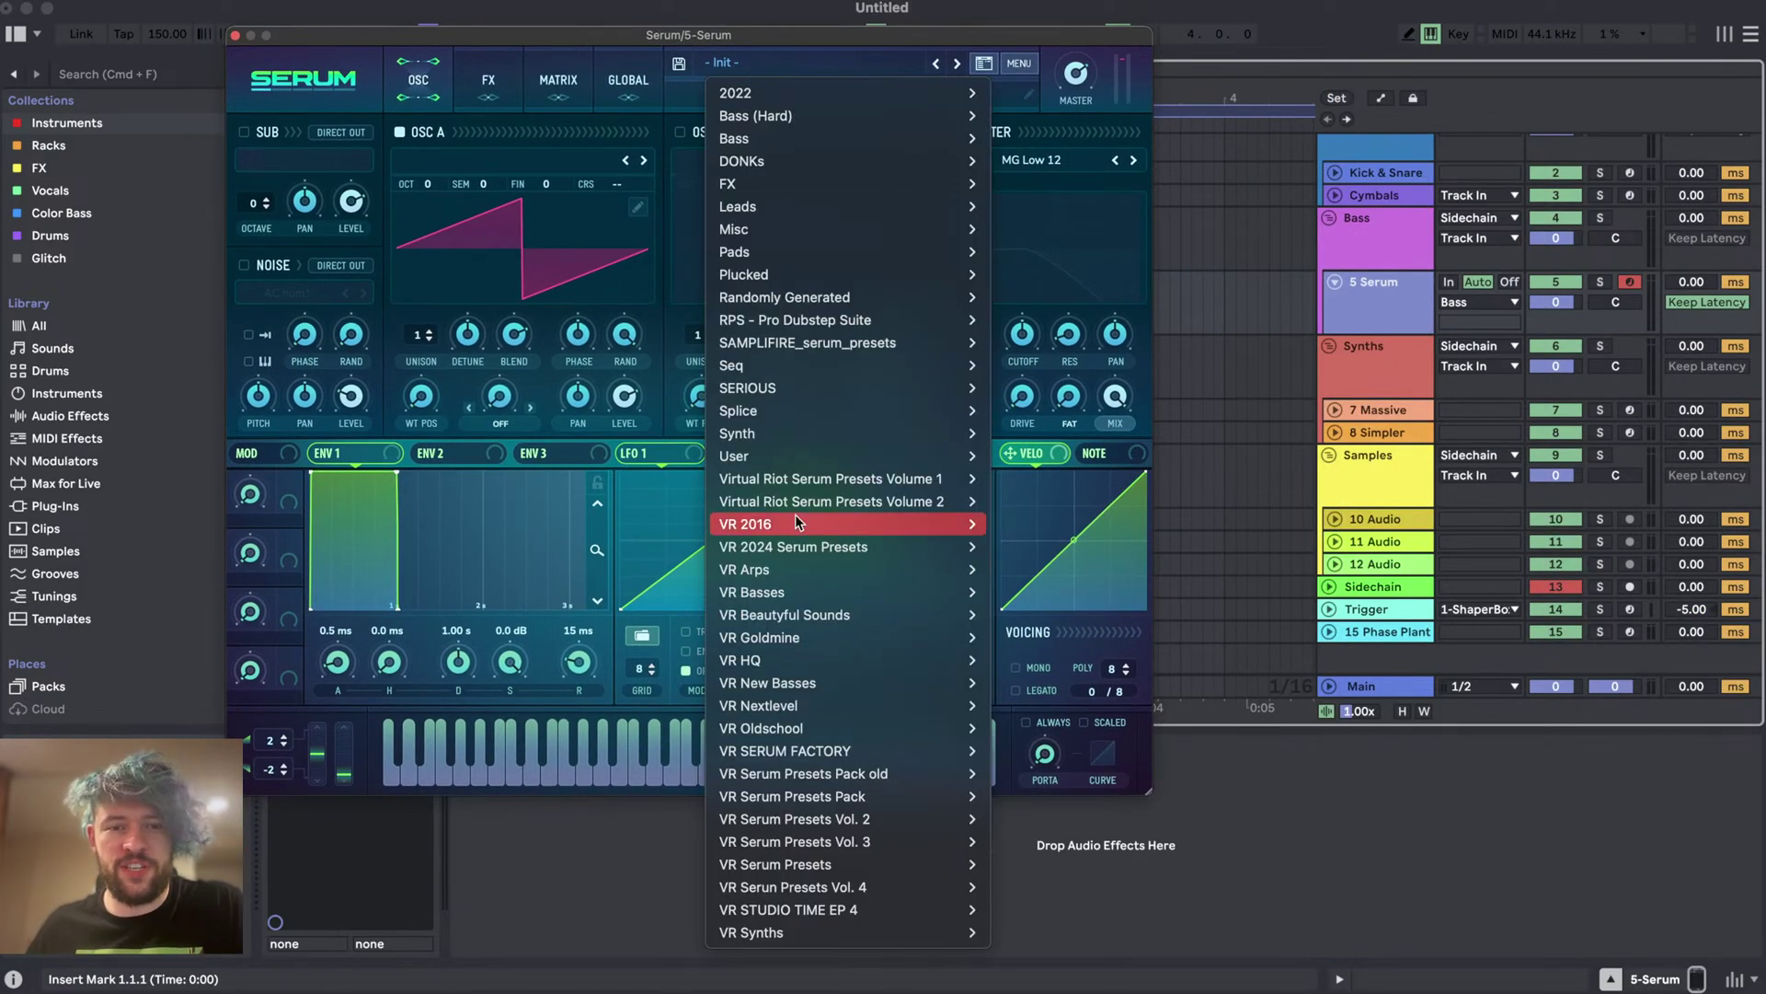
pyautogui.moveTo(861, 547)
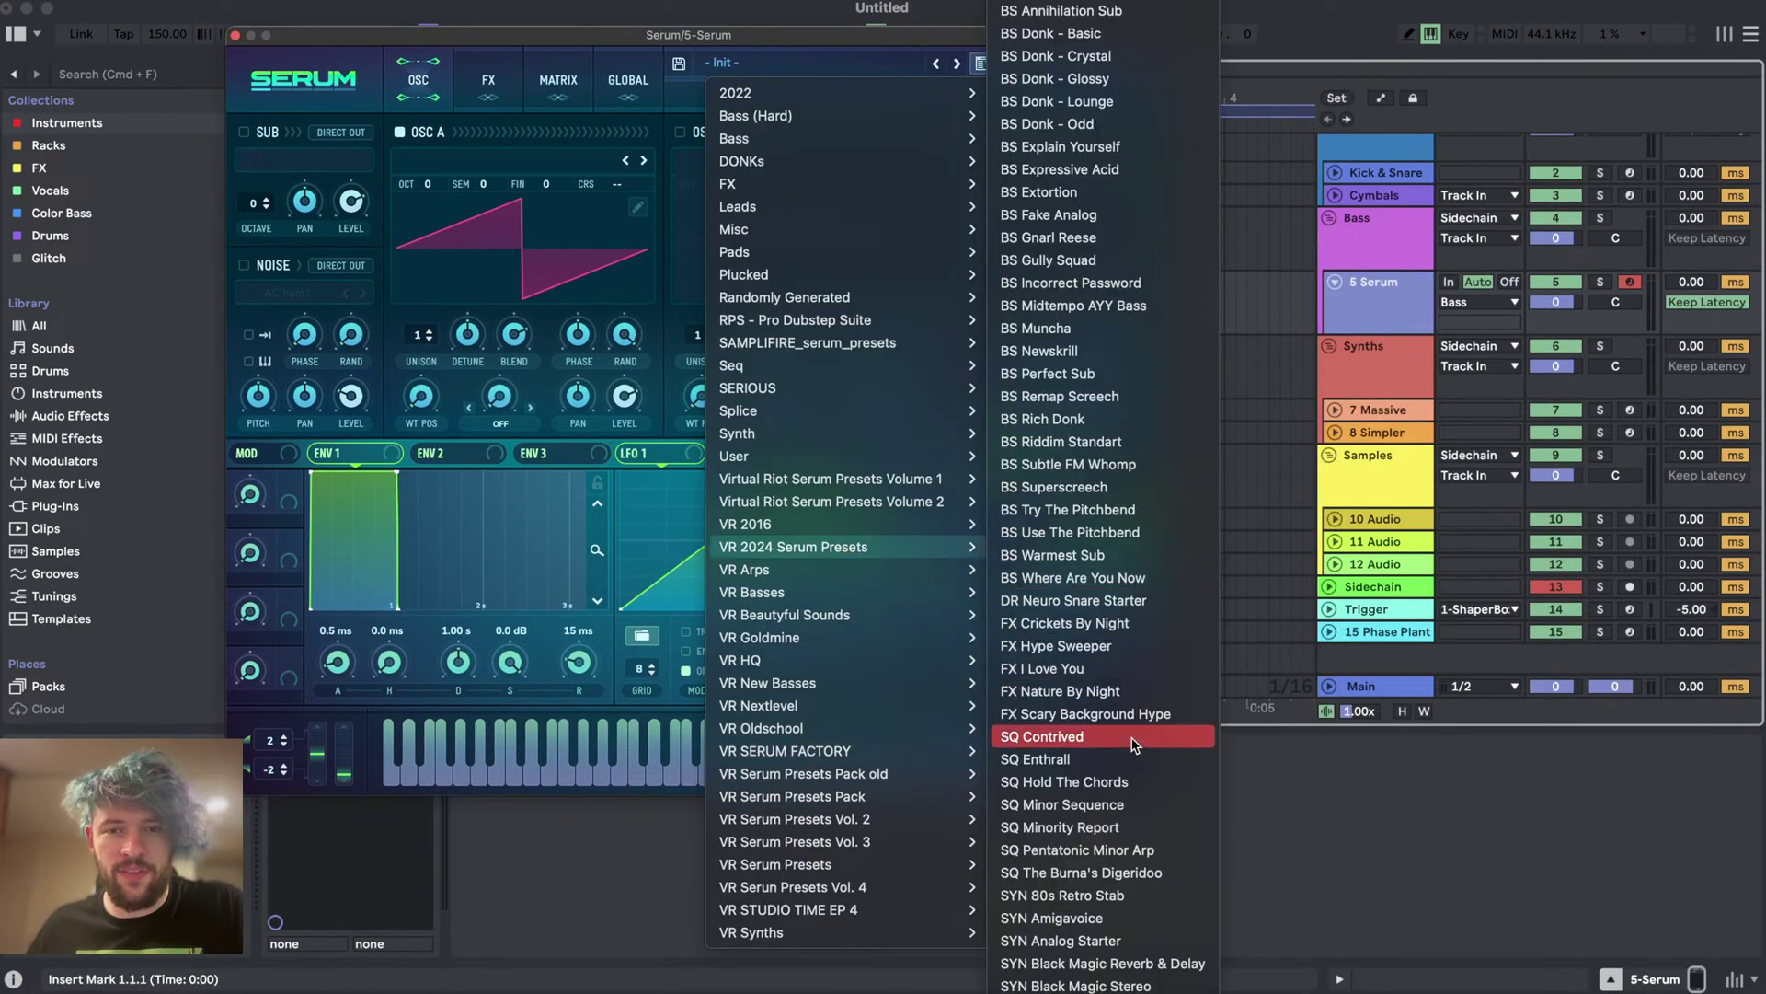
pyautogui.scroll(-2, 1109, 809)
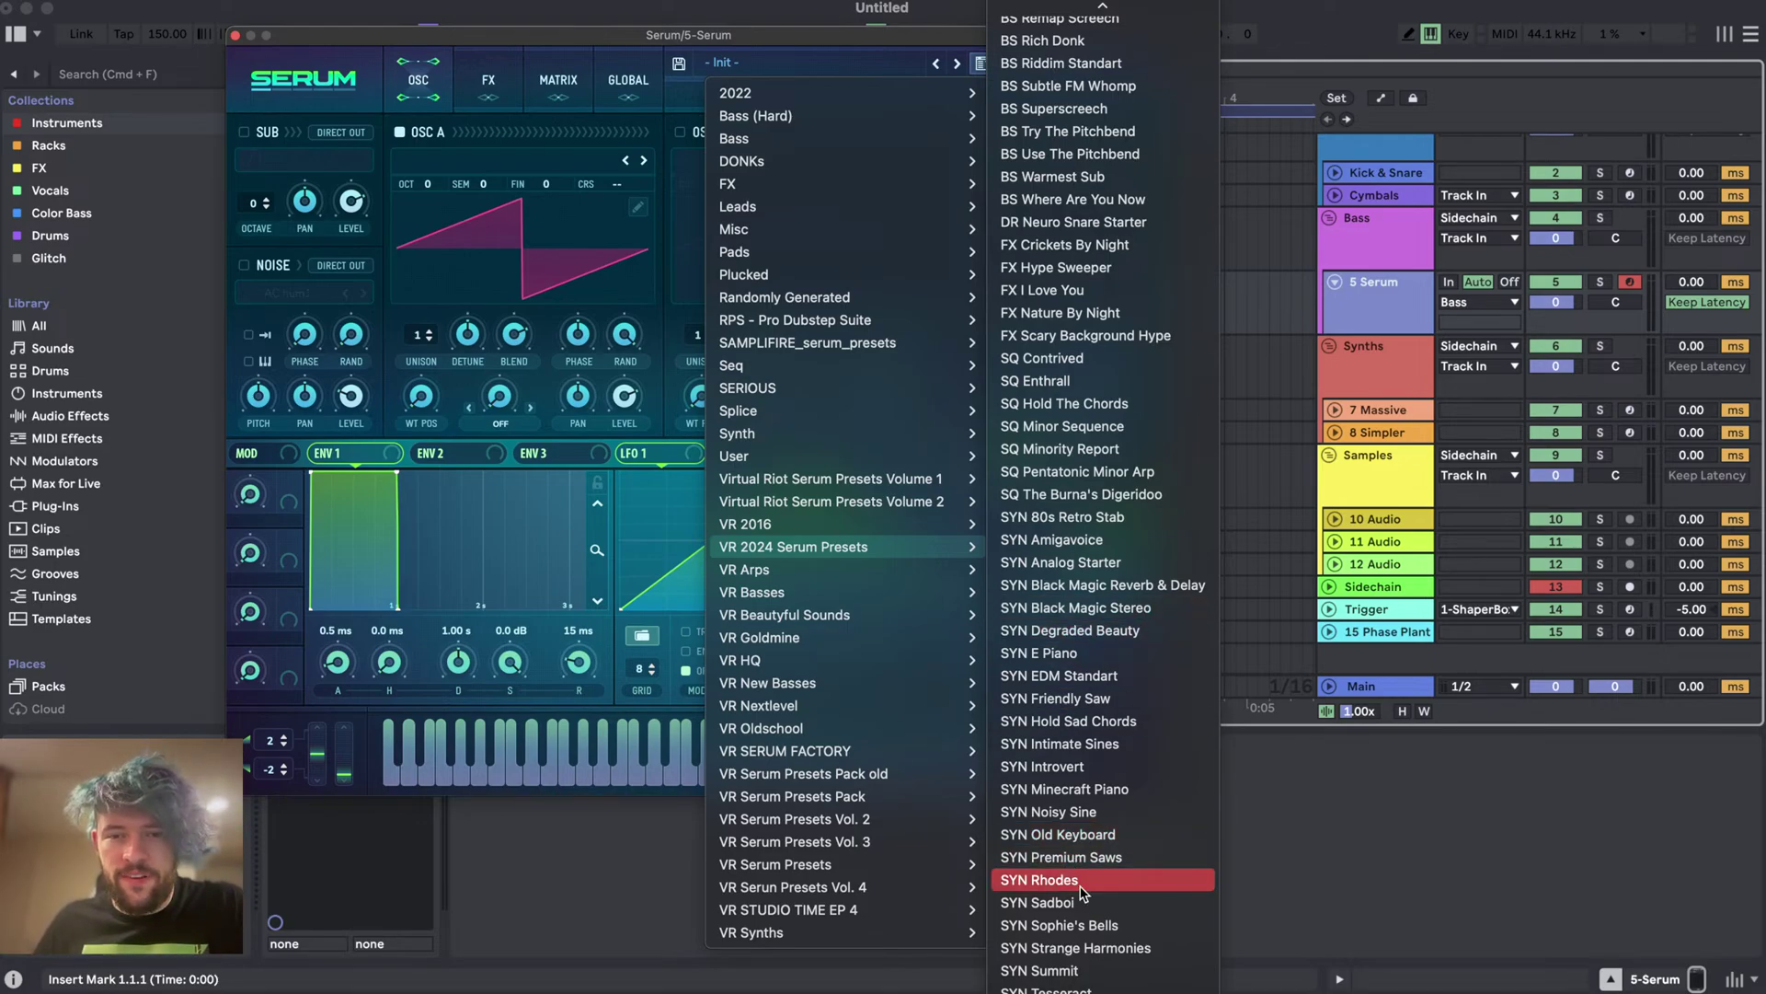
pyautogui.click(1053, 957)
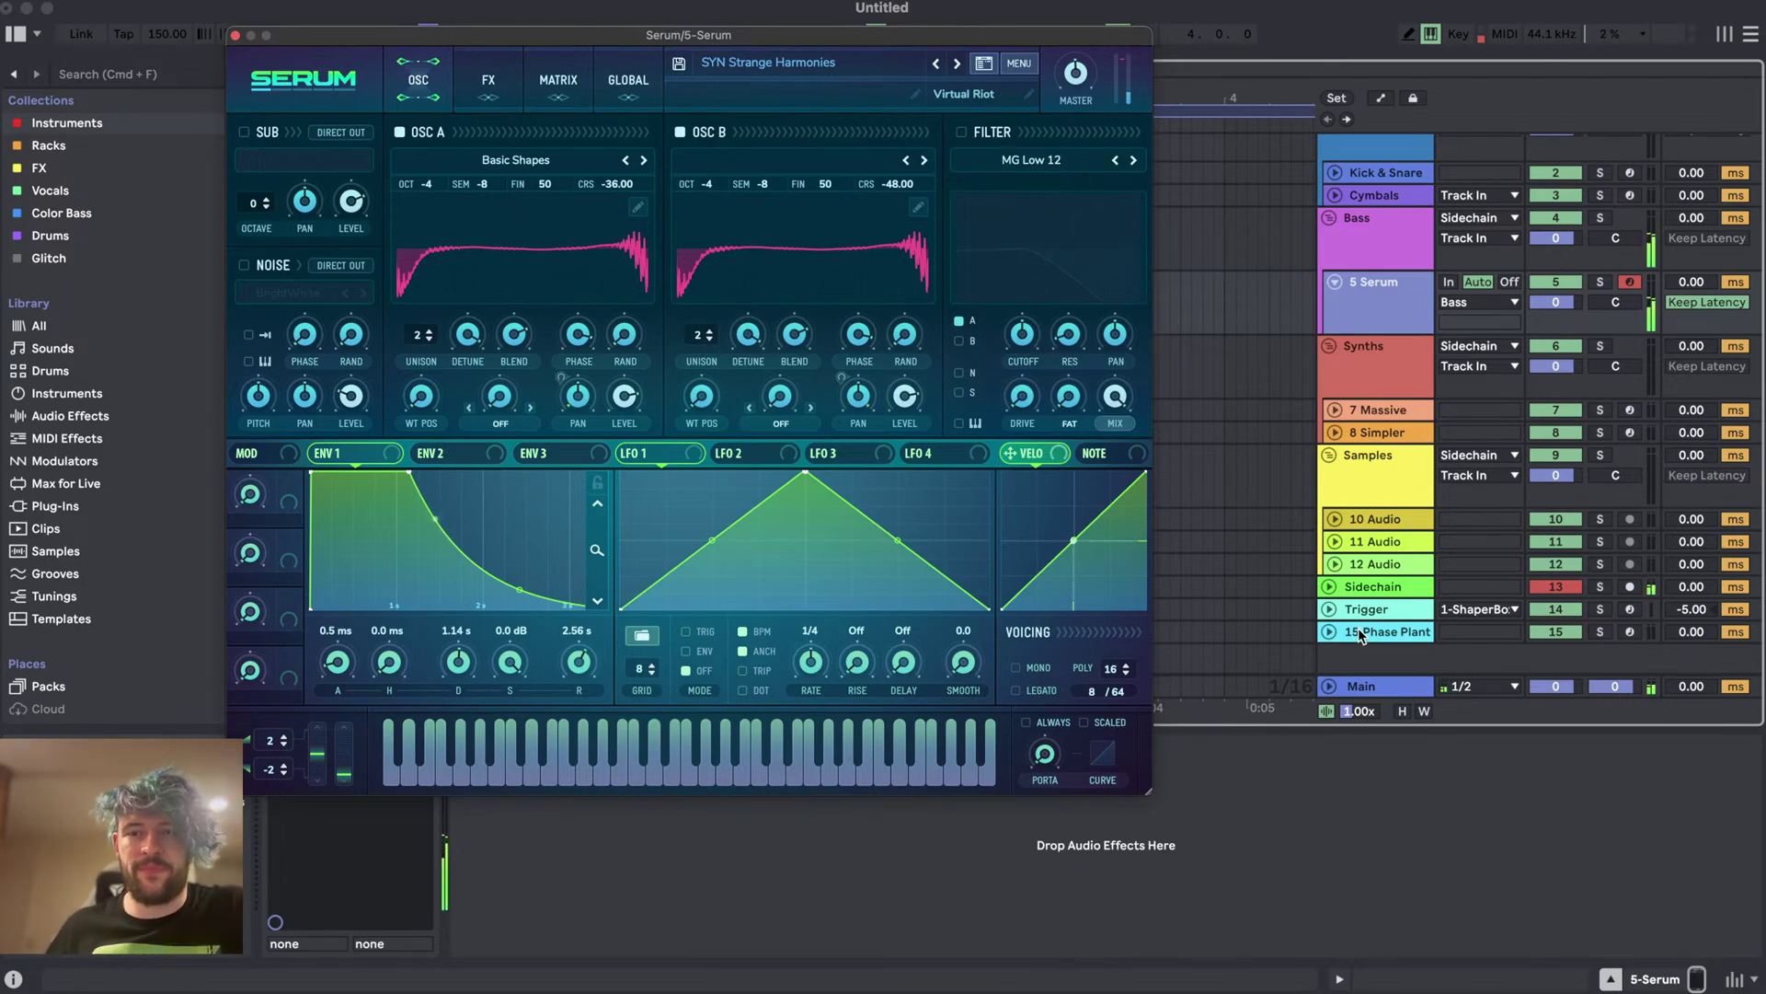
# - Step back through the preceding Serum presets to SYN Old Keyboard
pyautogui.click(937, 63)
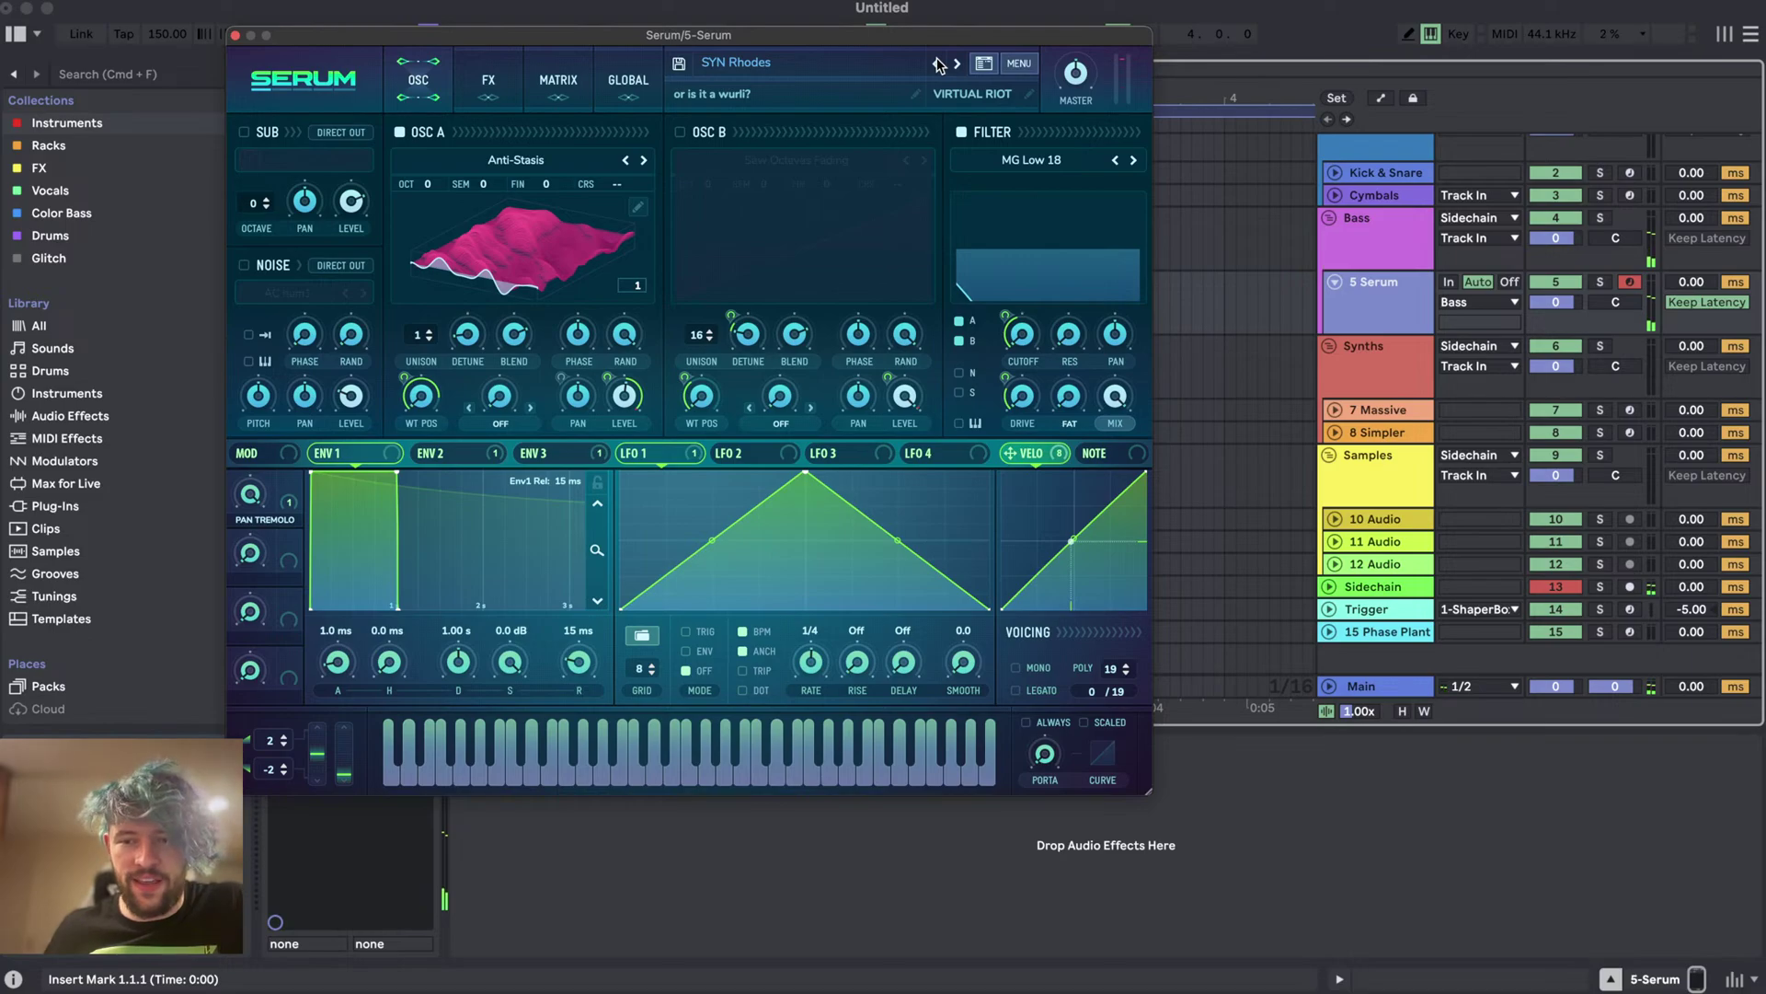
pyautogui.click(938, 63)
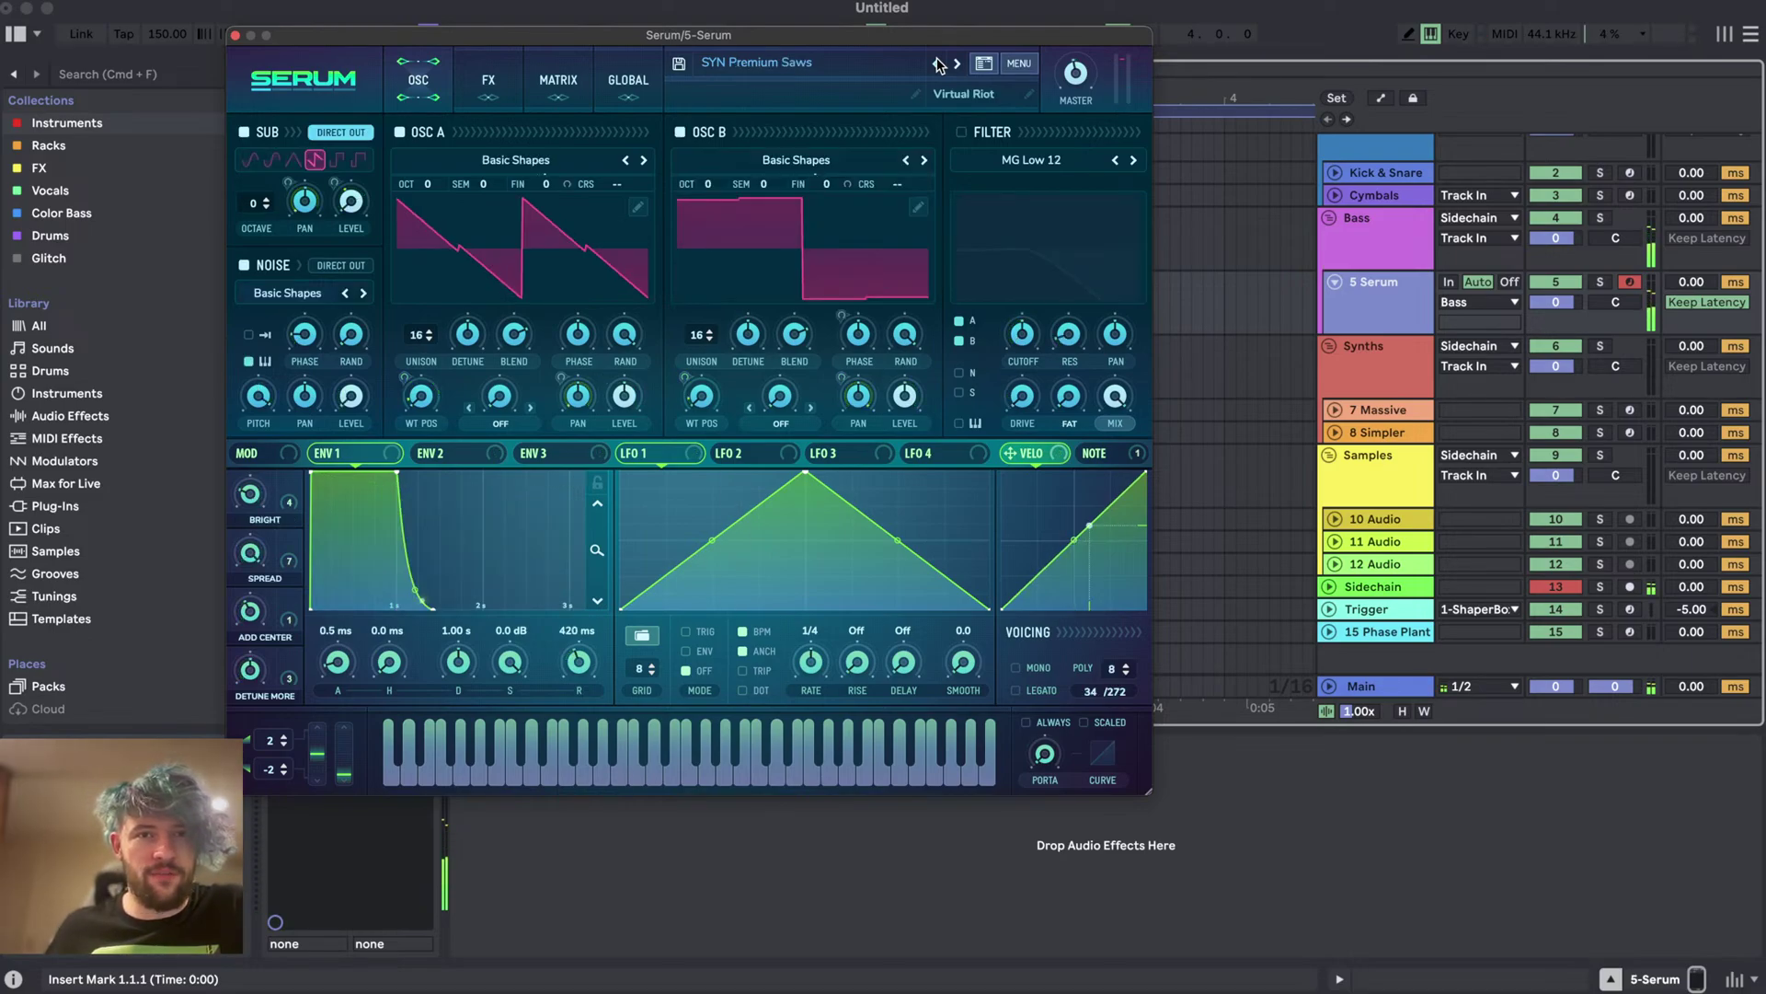
pyautogui.click(938, 64)
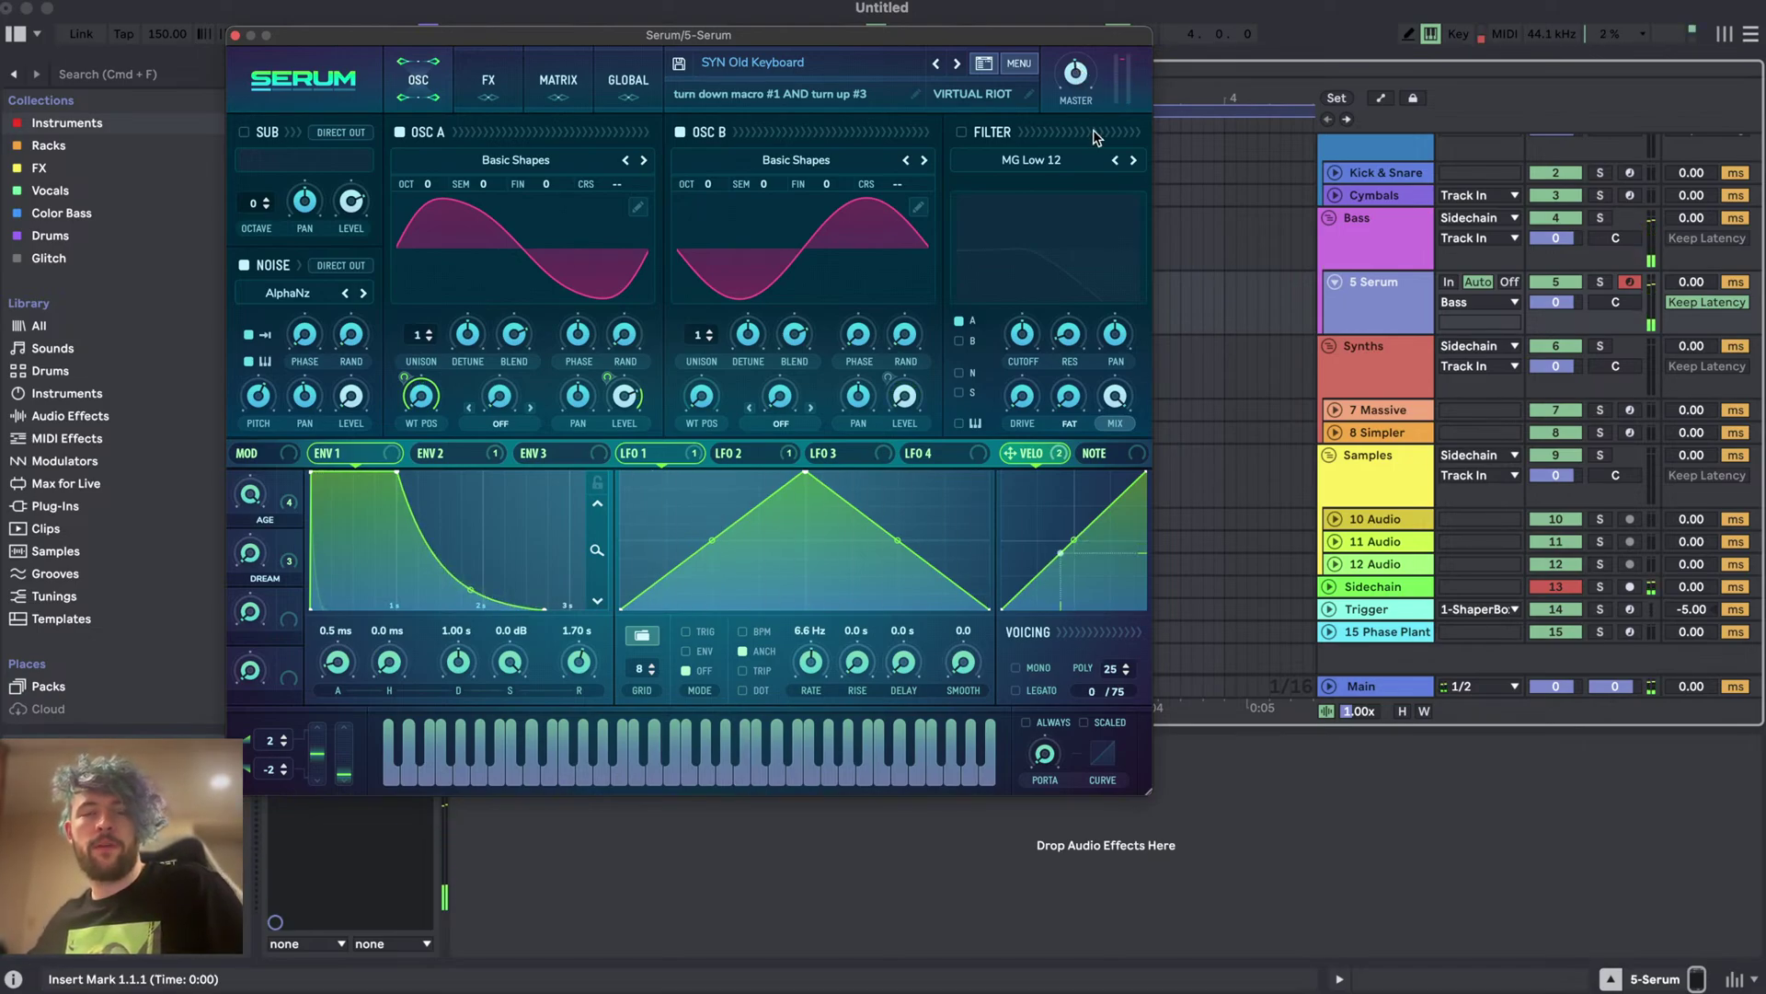
# - Step back through the preceding Serum presets to SYN Intimate Sines and switch to the streaming app
pyautogui.click(934, 64)
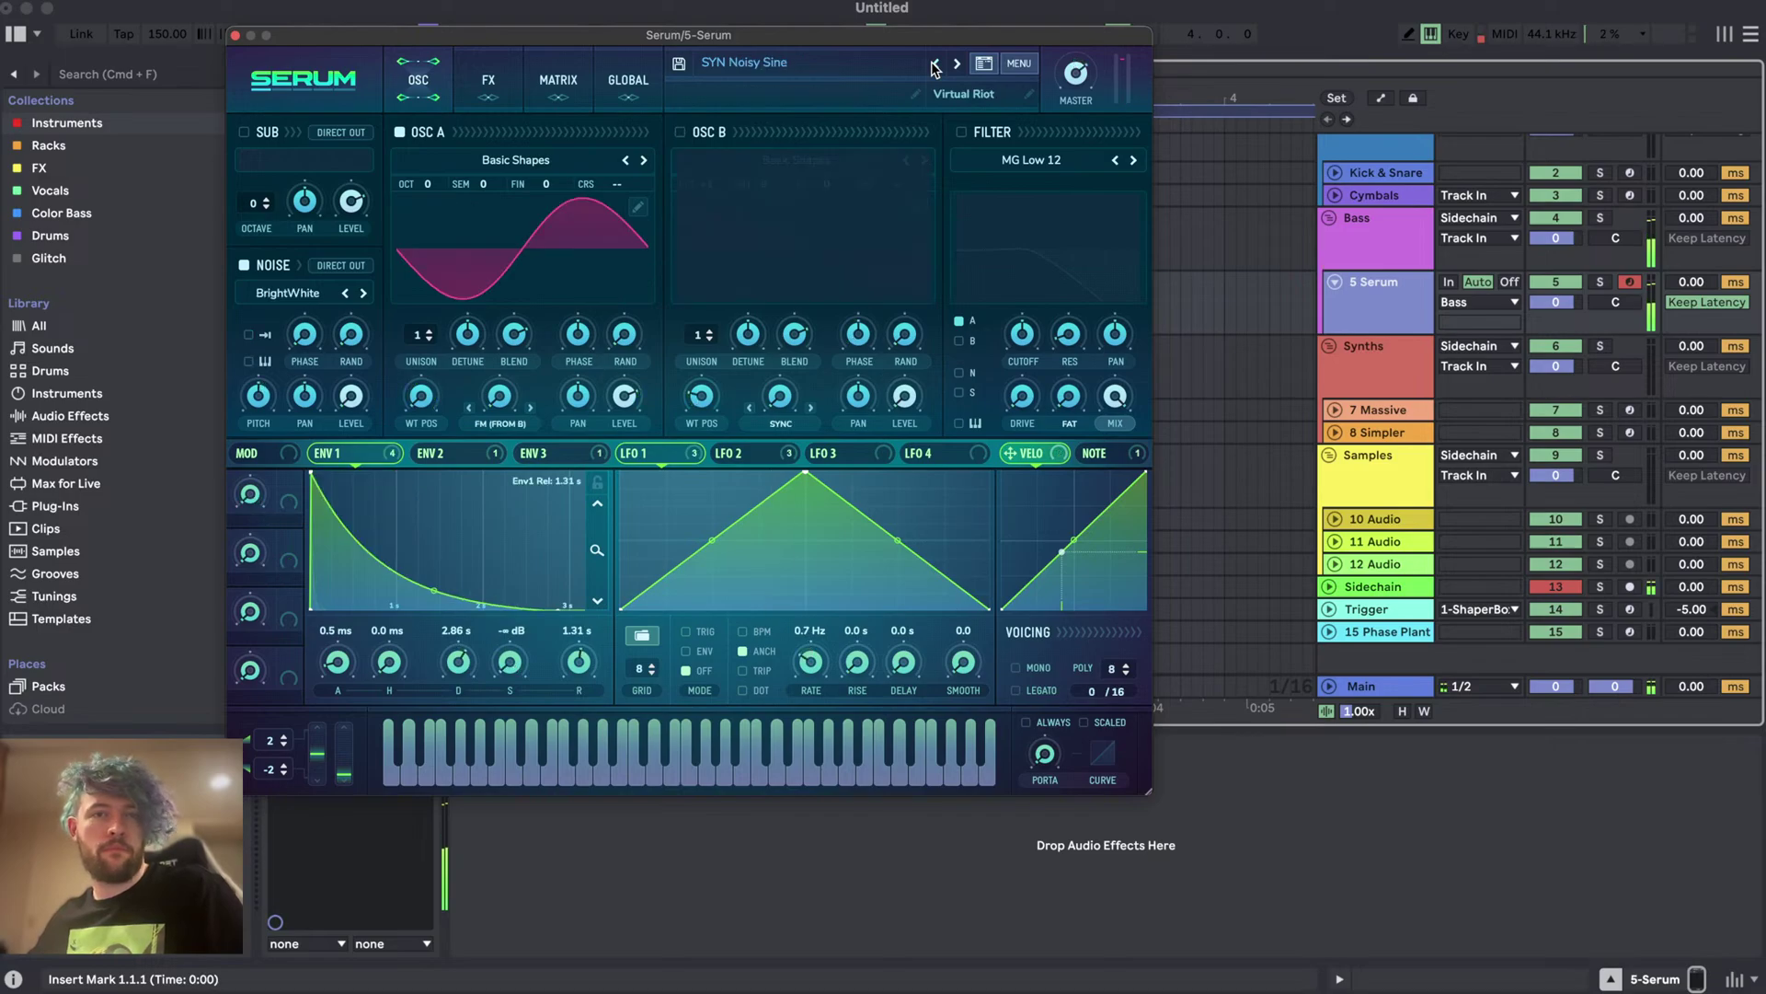
pyautogui.click(937, 64)
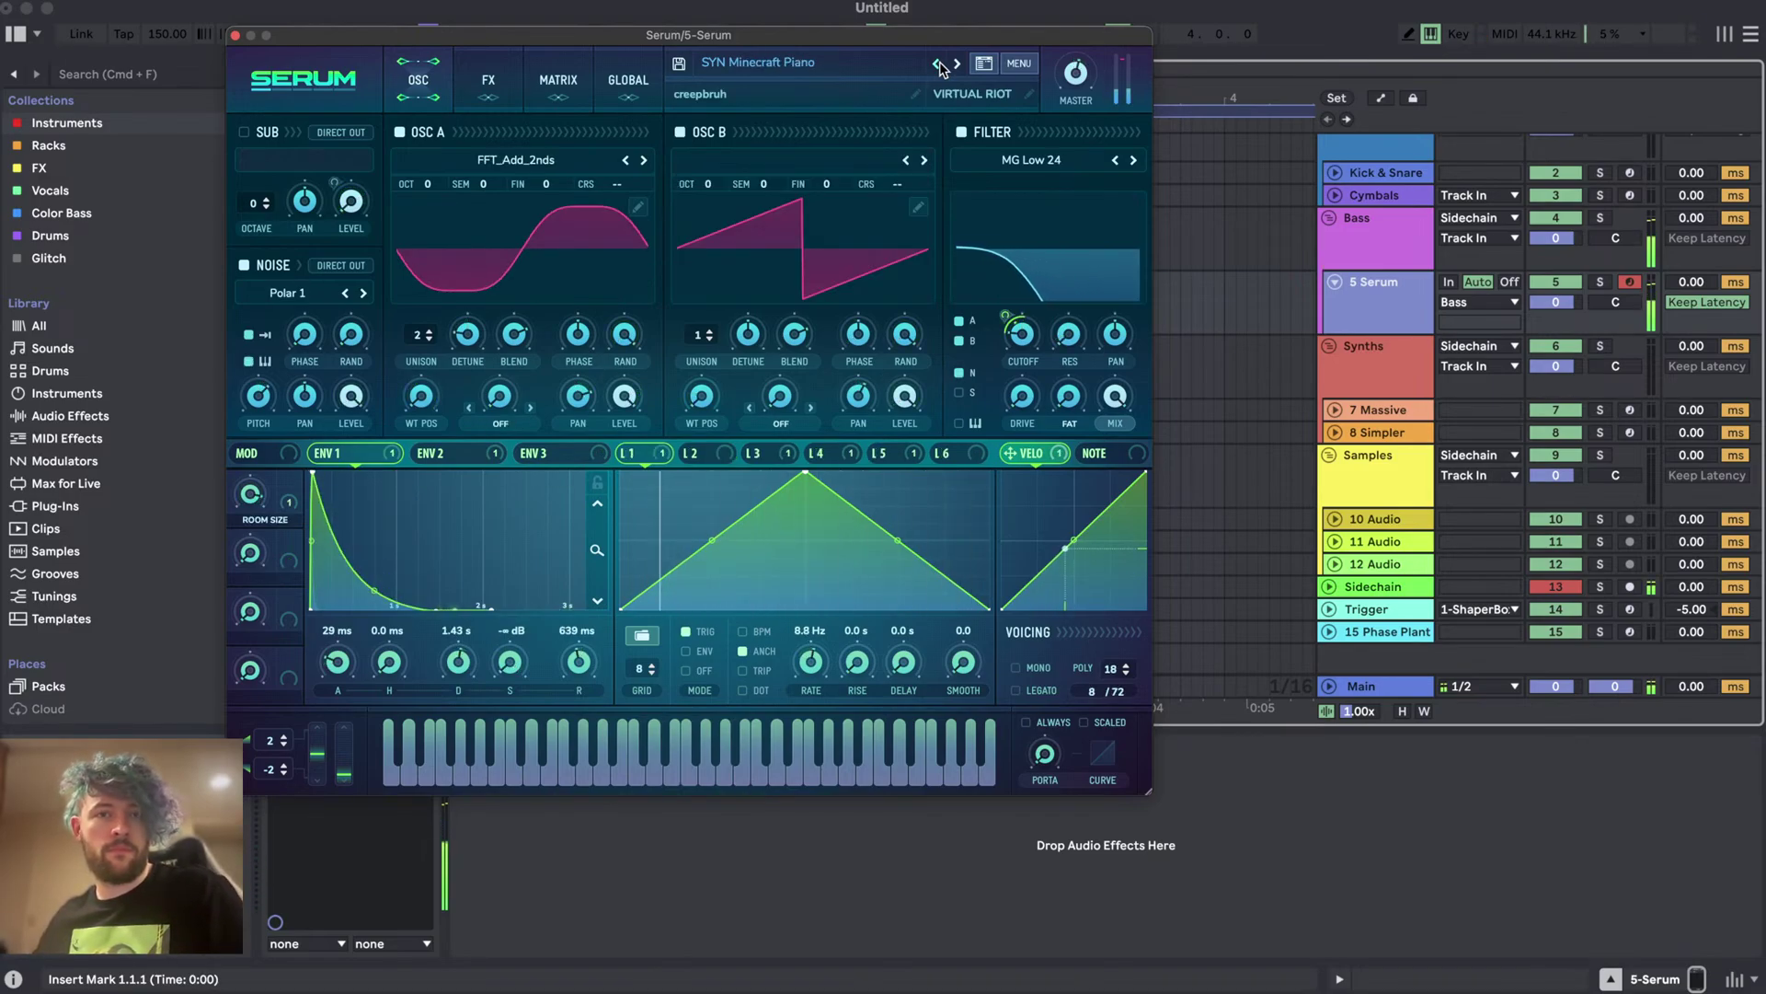
pyautogui.click(939, 64)
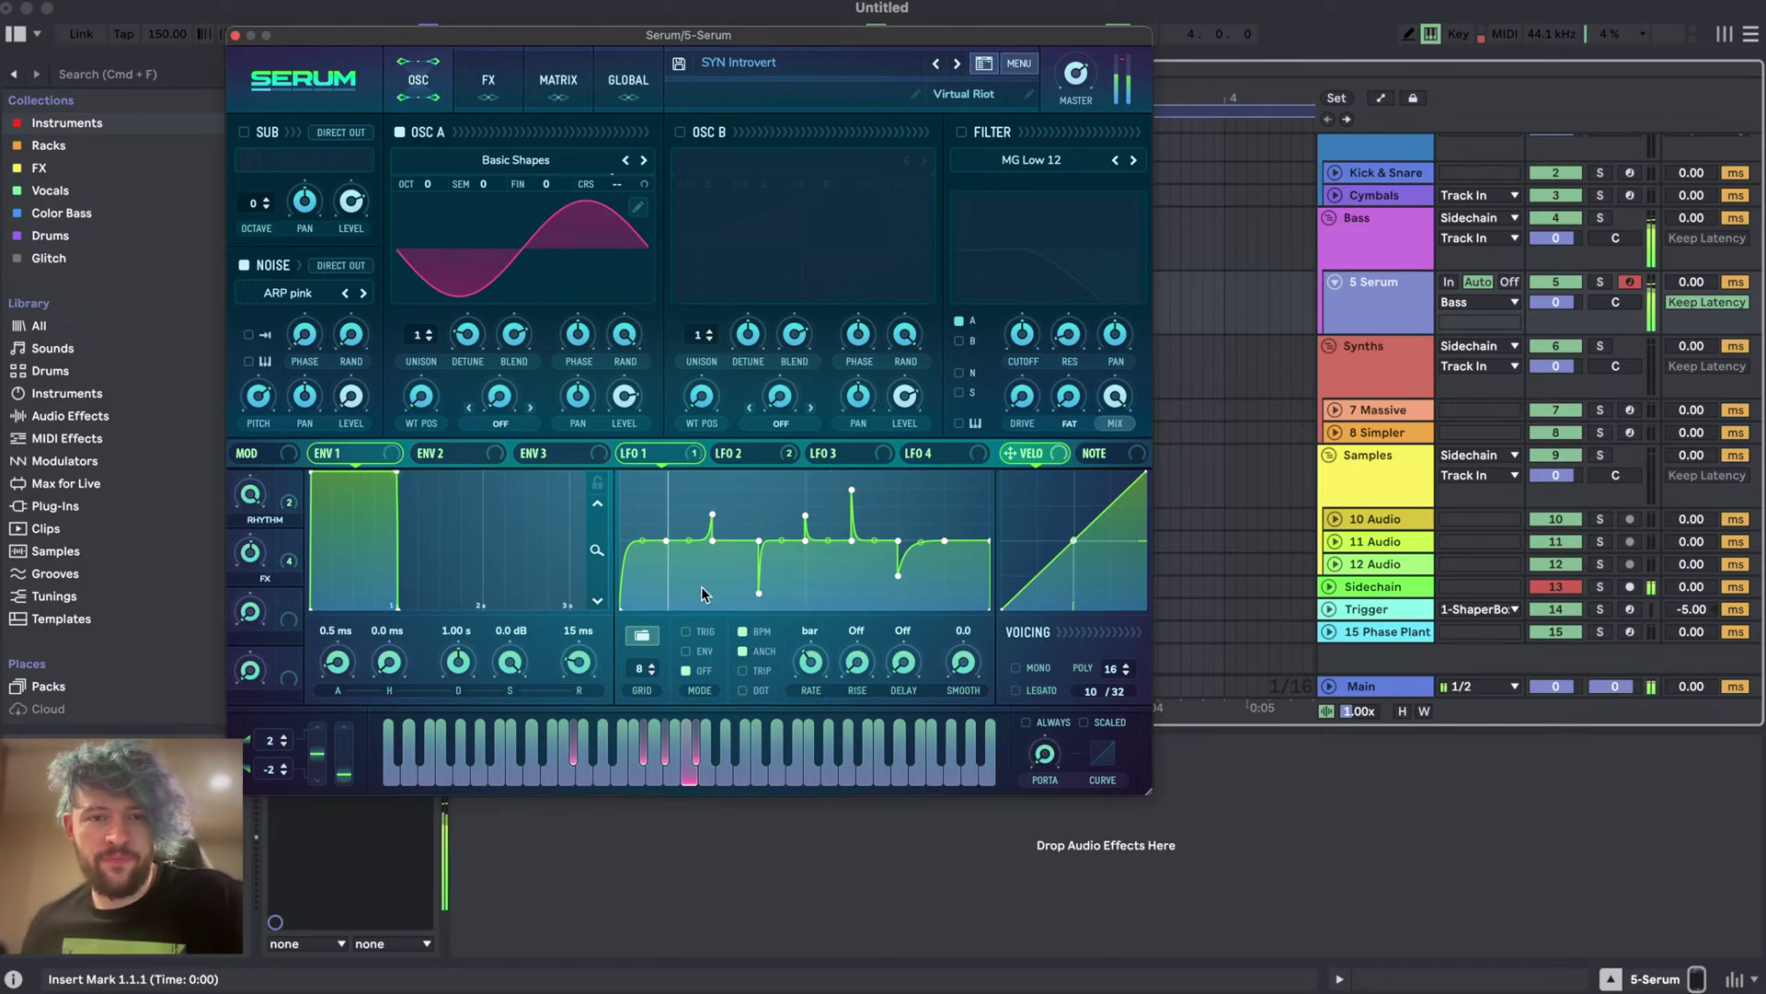
pyautogui.click(934, 64)
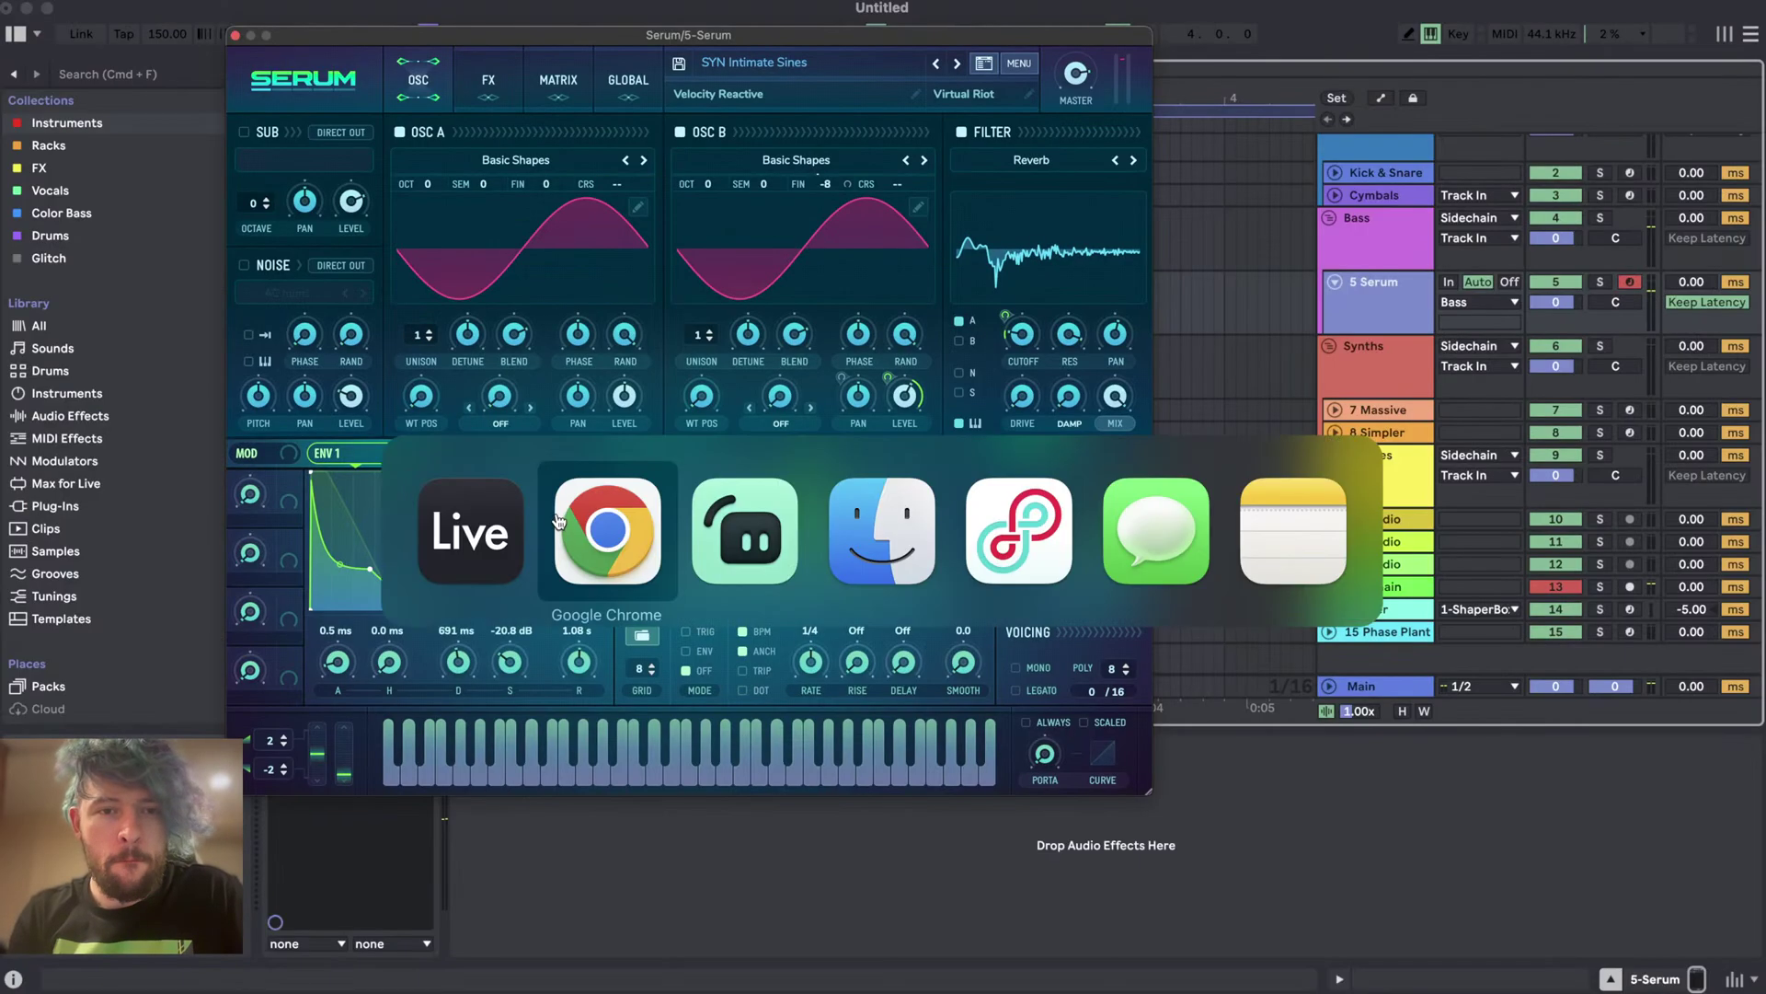
pyautogui.click(750, 548)
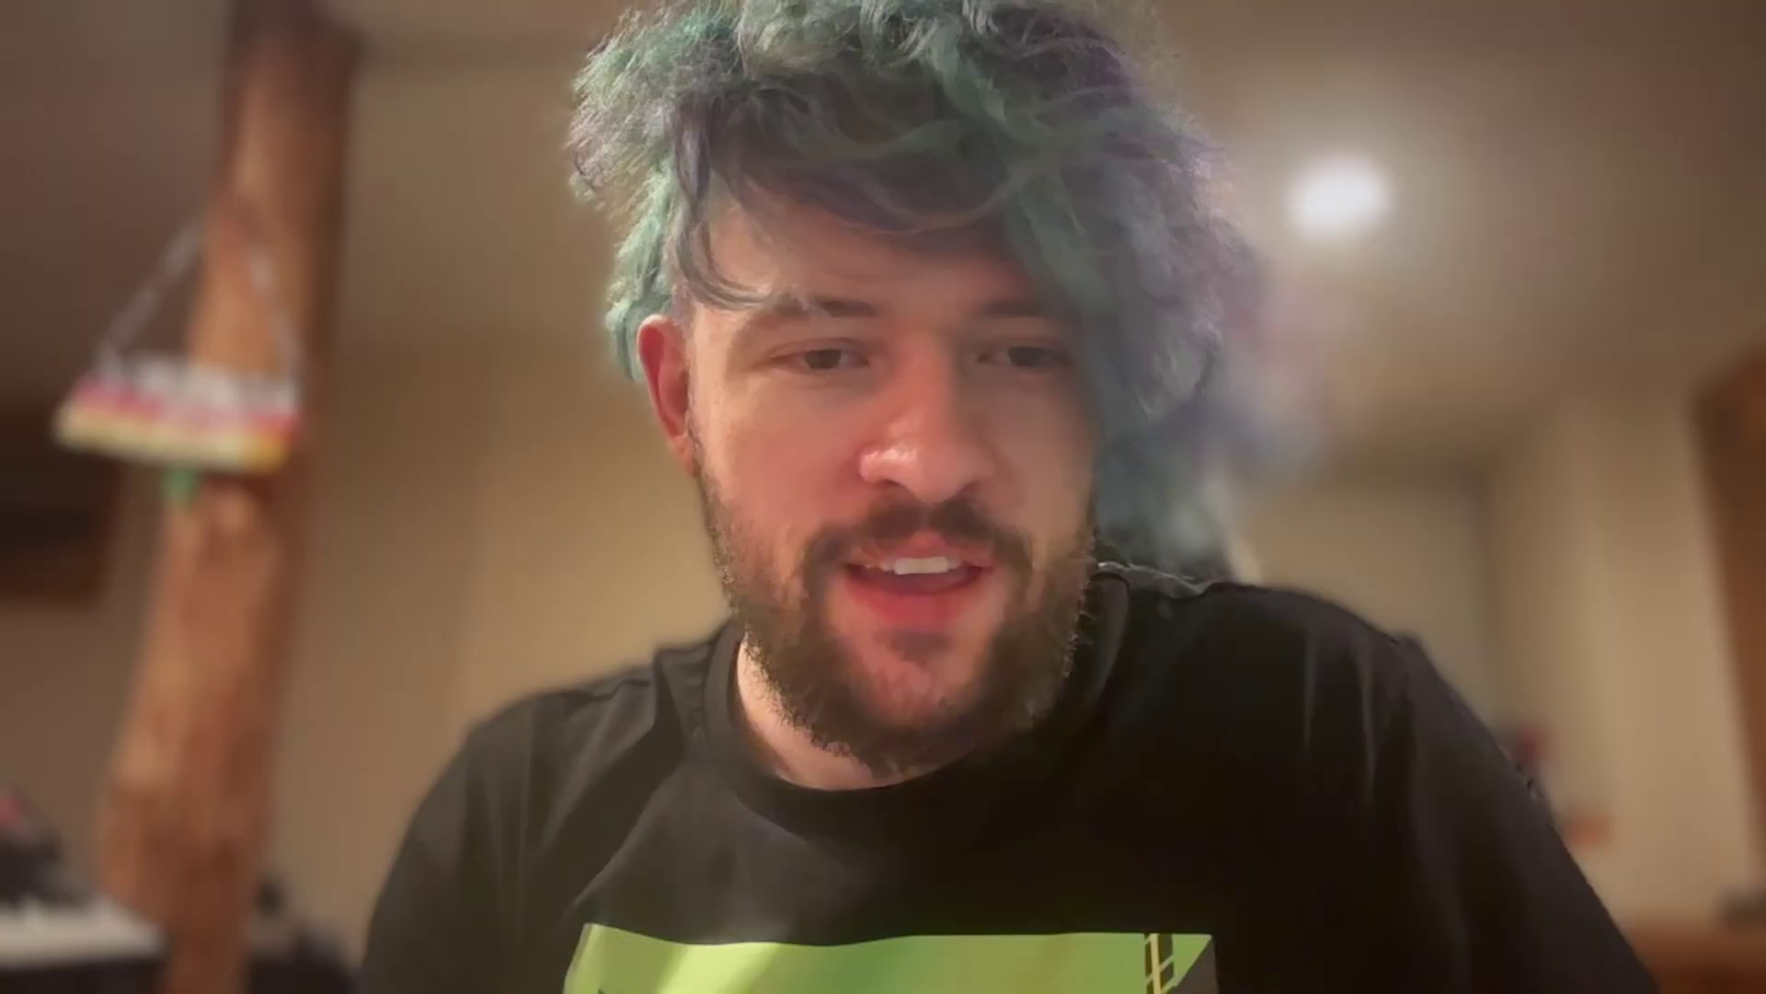
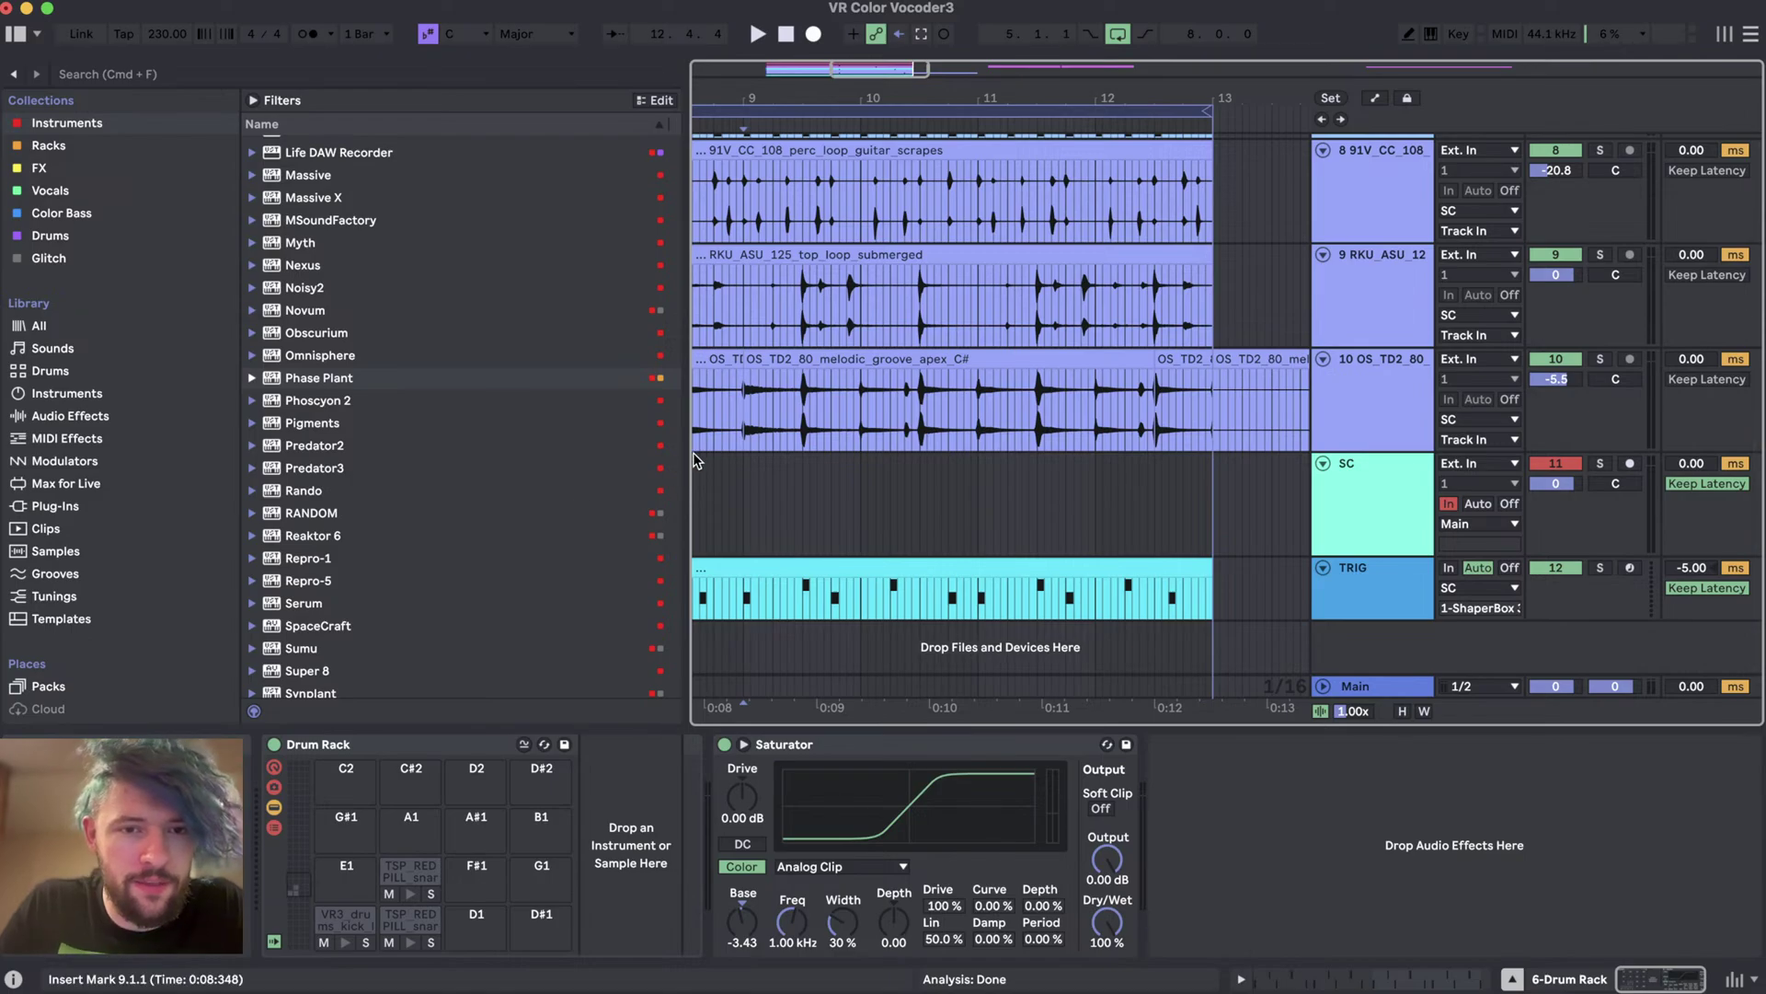
# - Solo the COLOR VOCODER group in VR Color Vocoder3 together with its 5 MIDI and 4 Serum tracks
pyautogui.scroll(10, 870, 444)
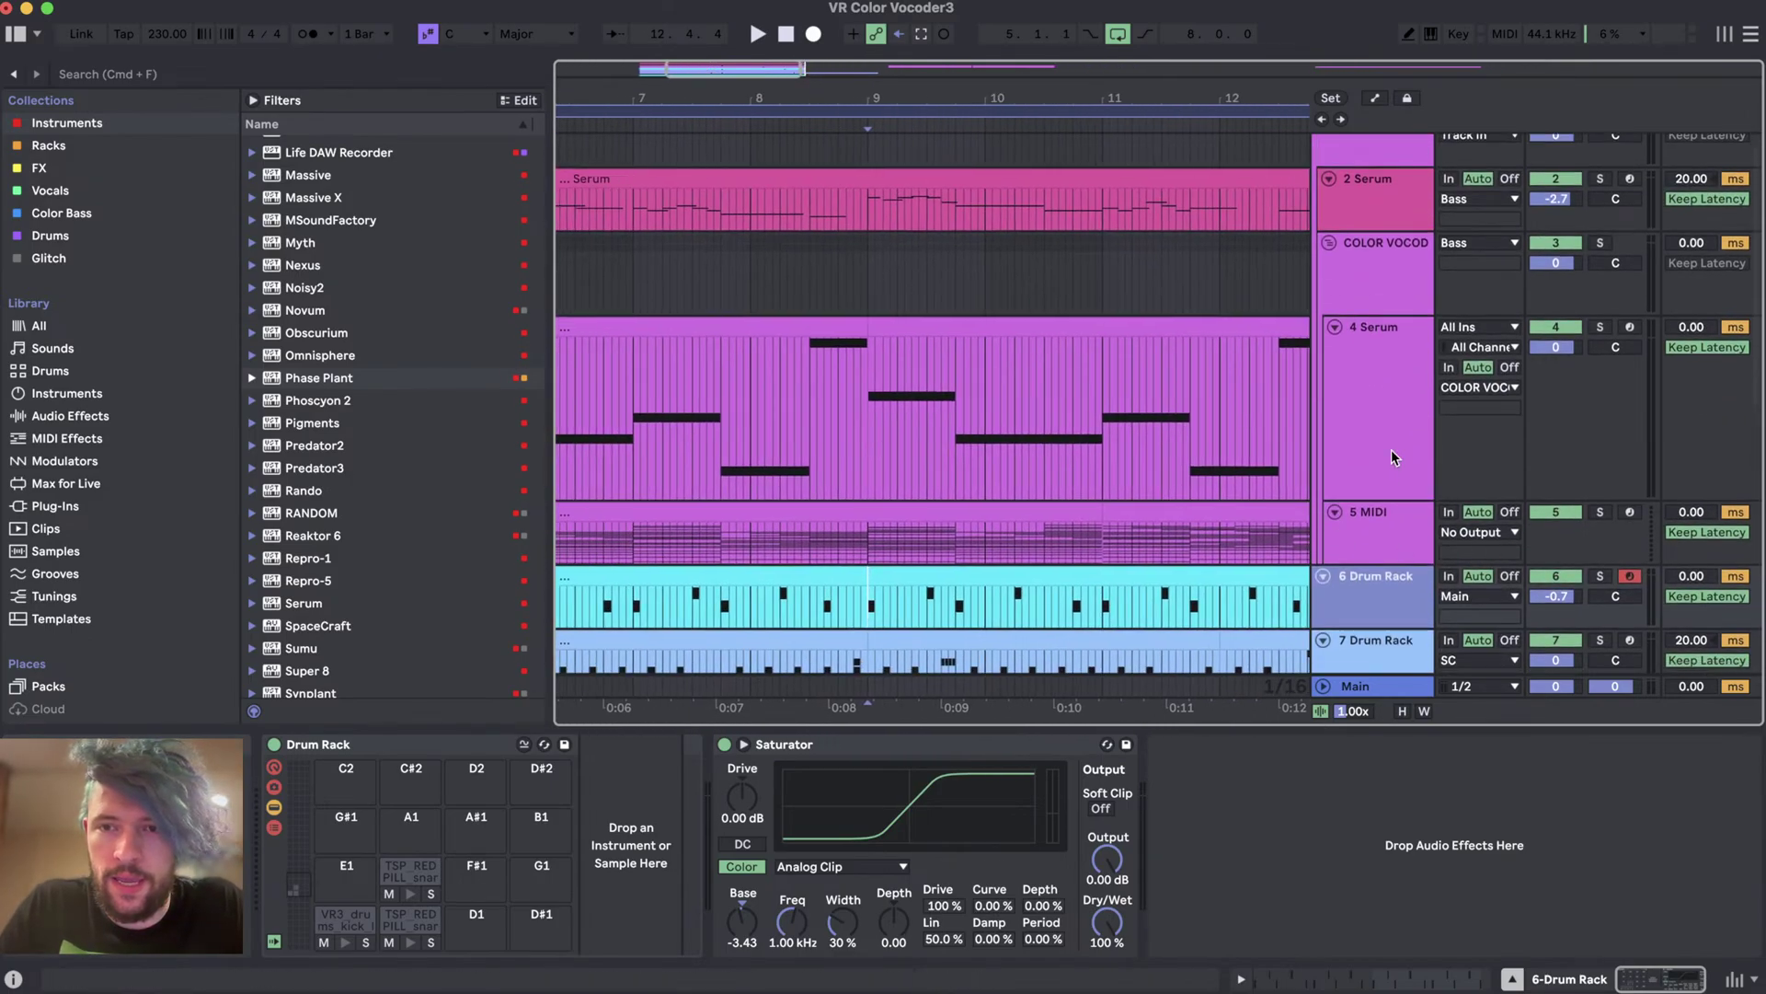
pyautogui.click(1394, 458)
pyautogui.hscroll(-5, 909, 443)
pyautogui.scroll(-1, 911, 453)
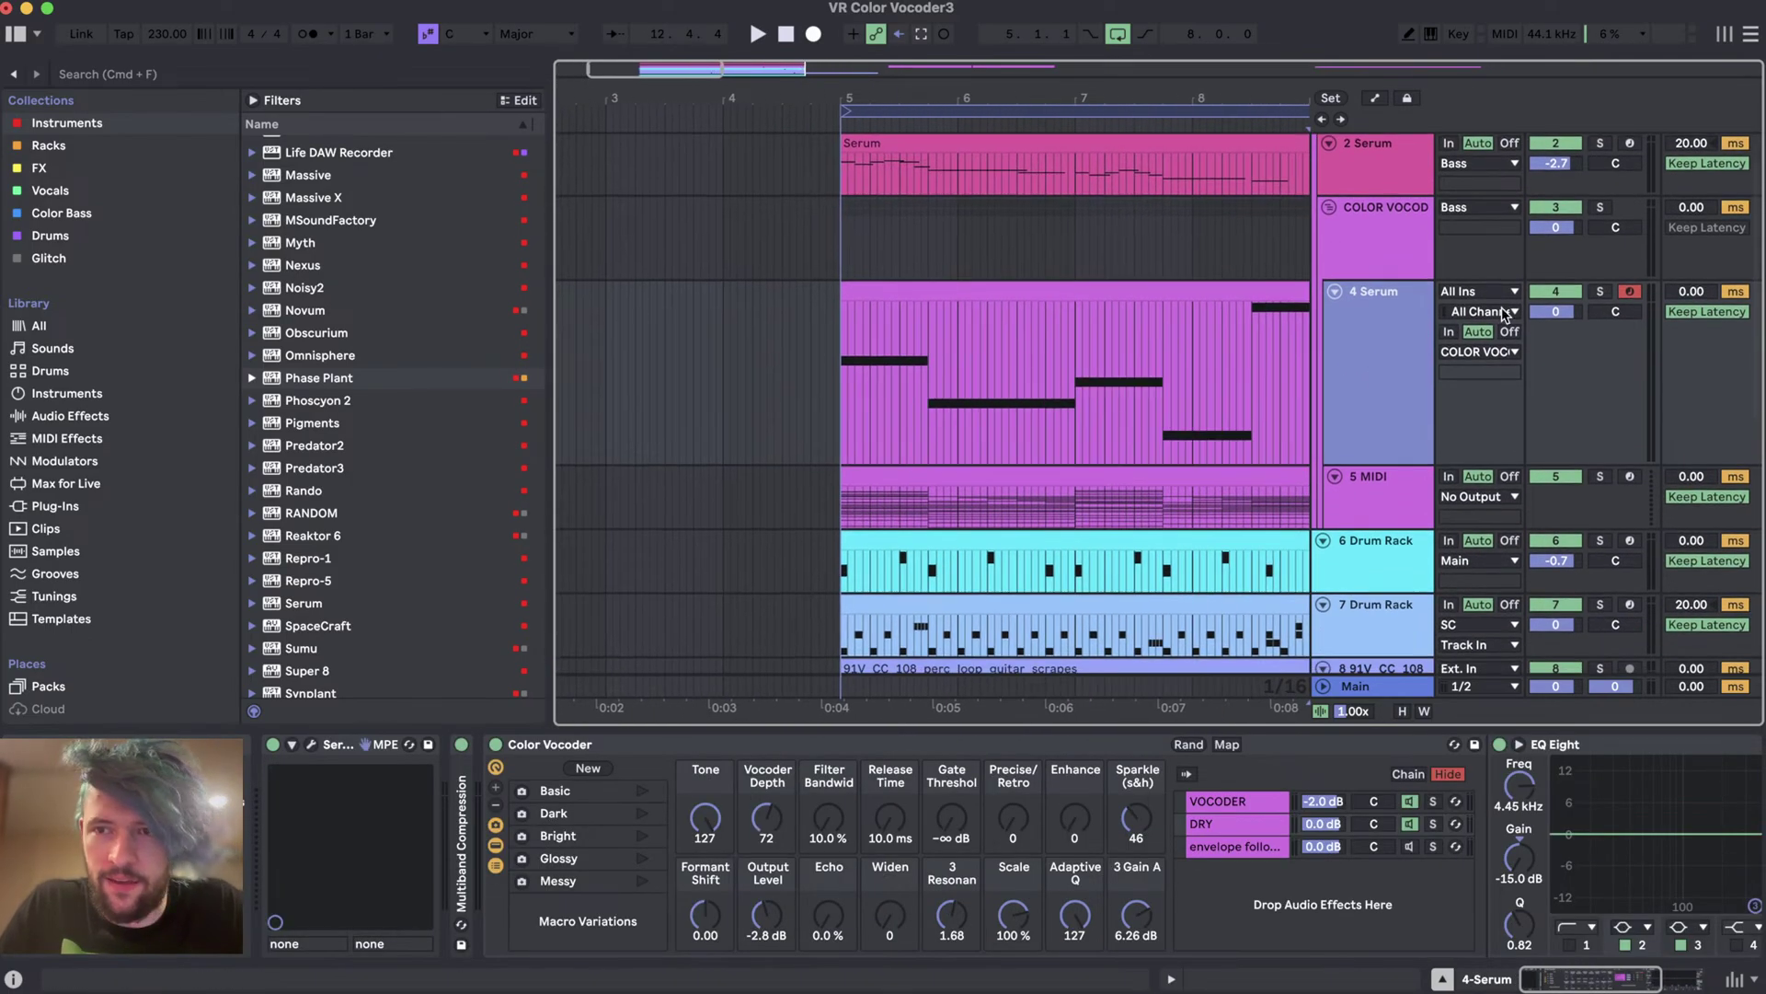
pyautogui.click(1599, 207)
pyautogui.hscroll(5, 699, 952)
pyautogui.hscroll(-5, 817, 942)
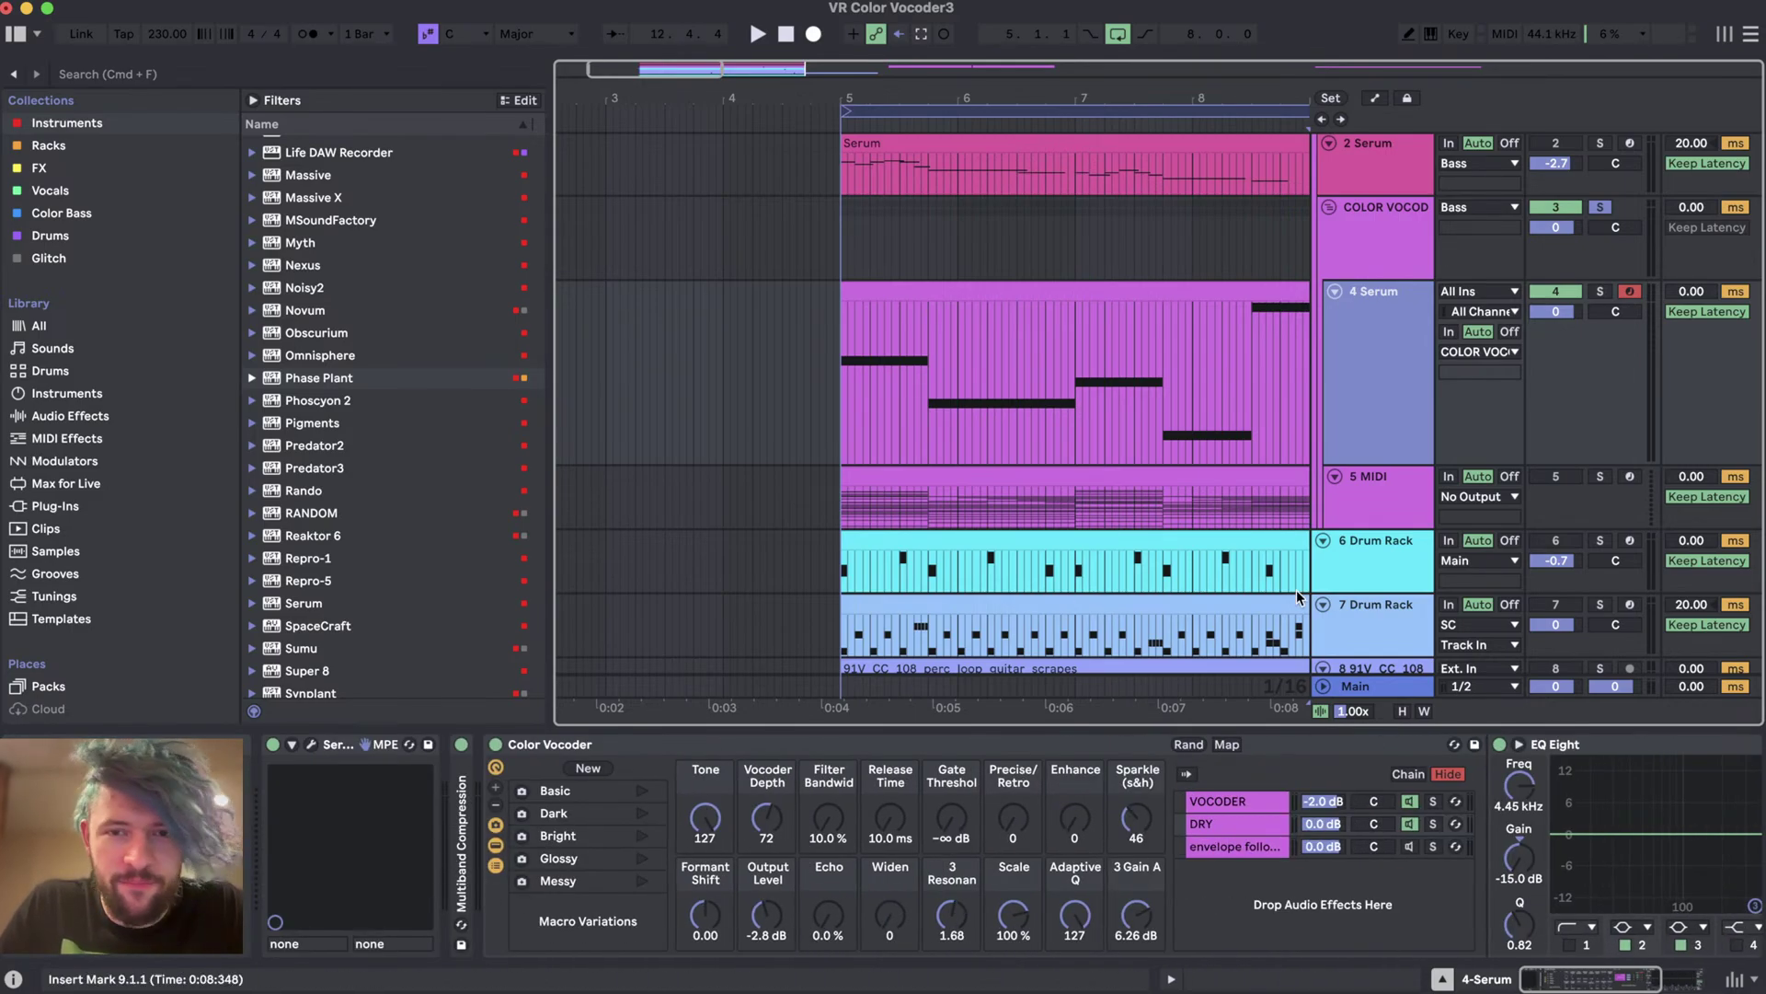
pyautogui.click(1409, 488)
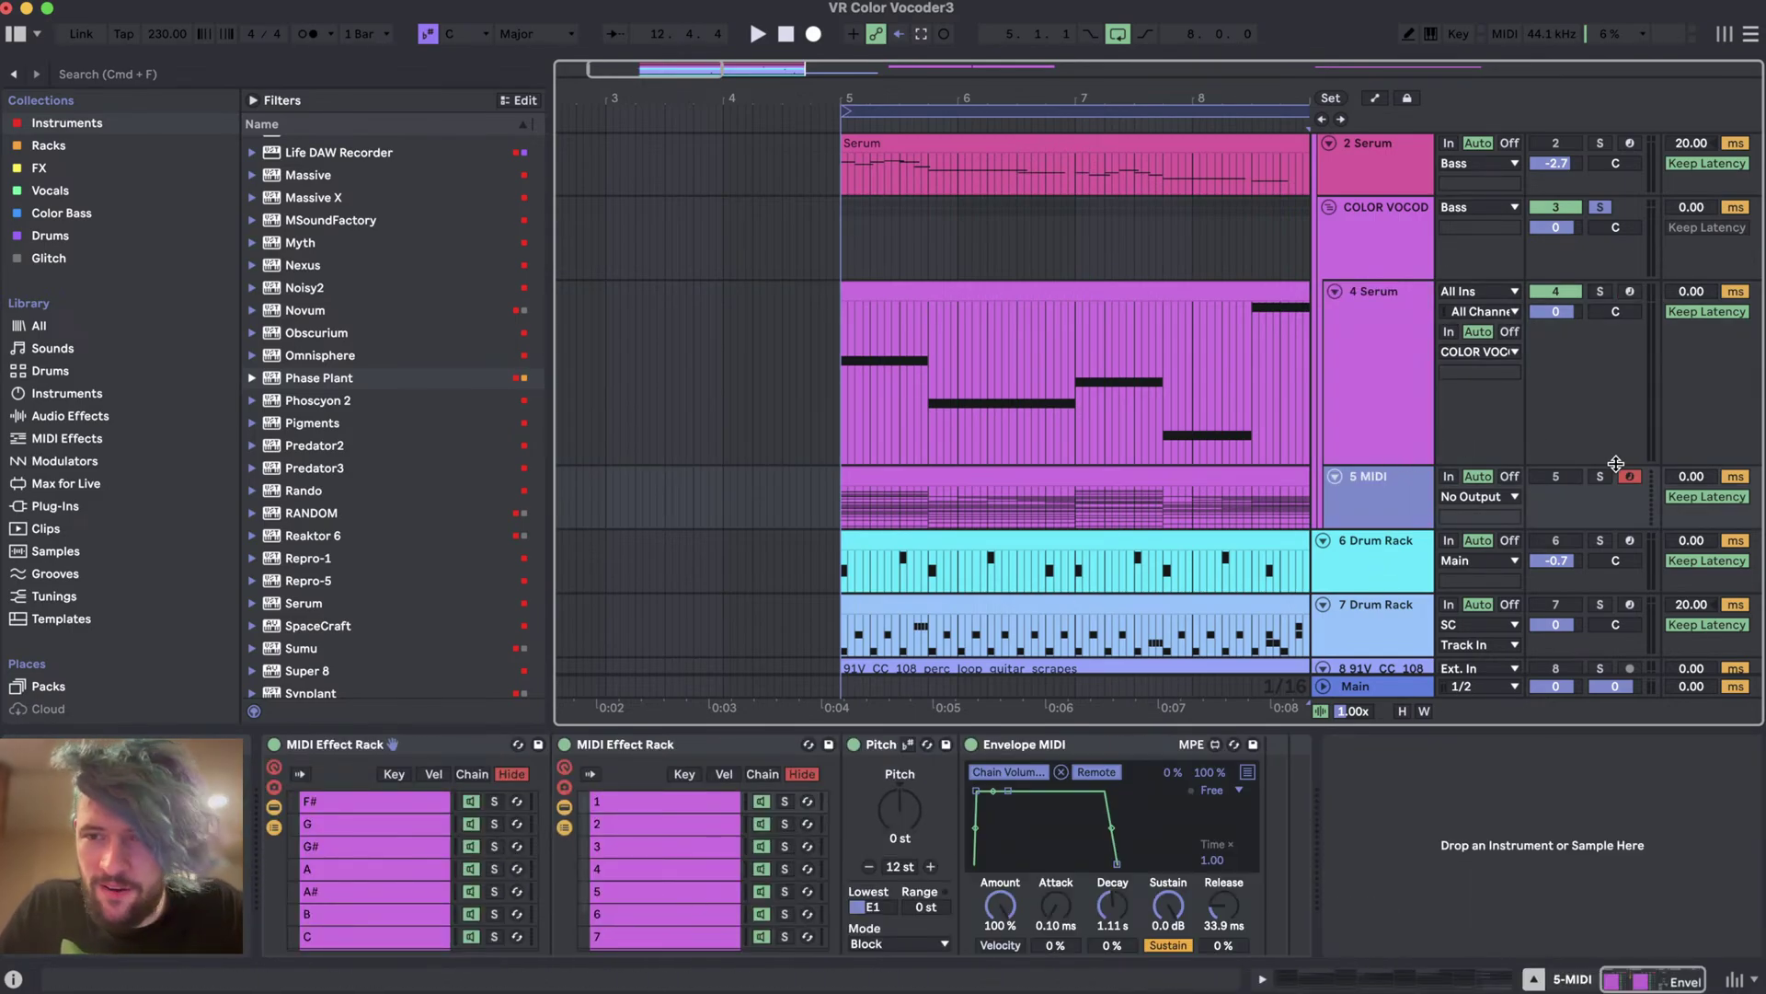
pyautogui.click(1603, 279)
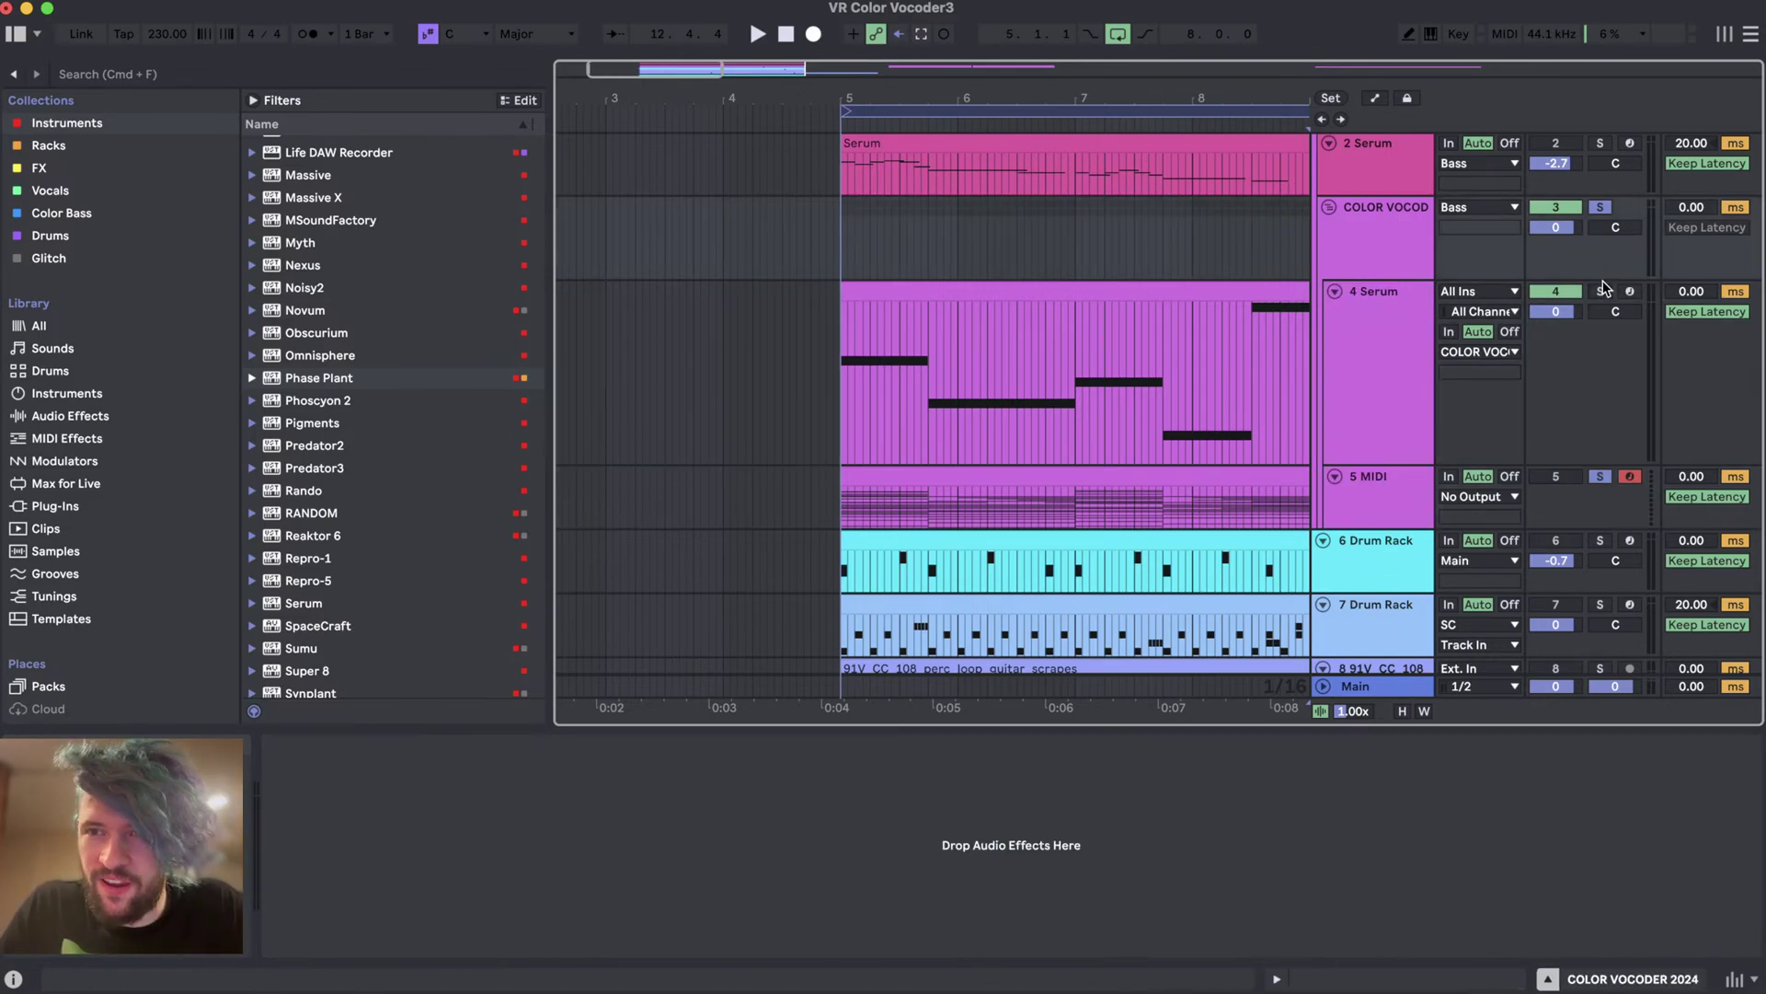
pyautogui.click(1408, 354)
# - Show the devices of the VOCODER chain in the Color Vocoder rack and unfold its nested Audio Effect Rack
pyautogui.click(554, 747)
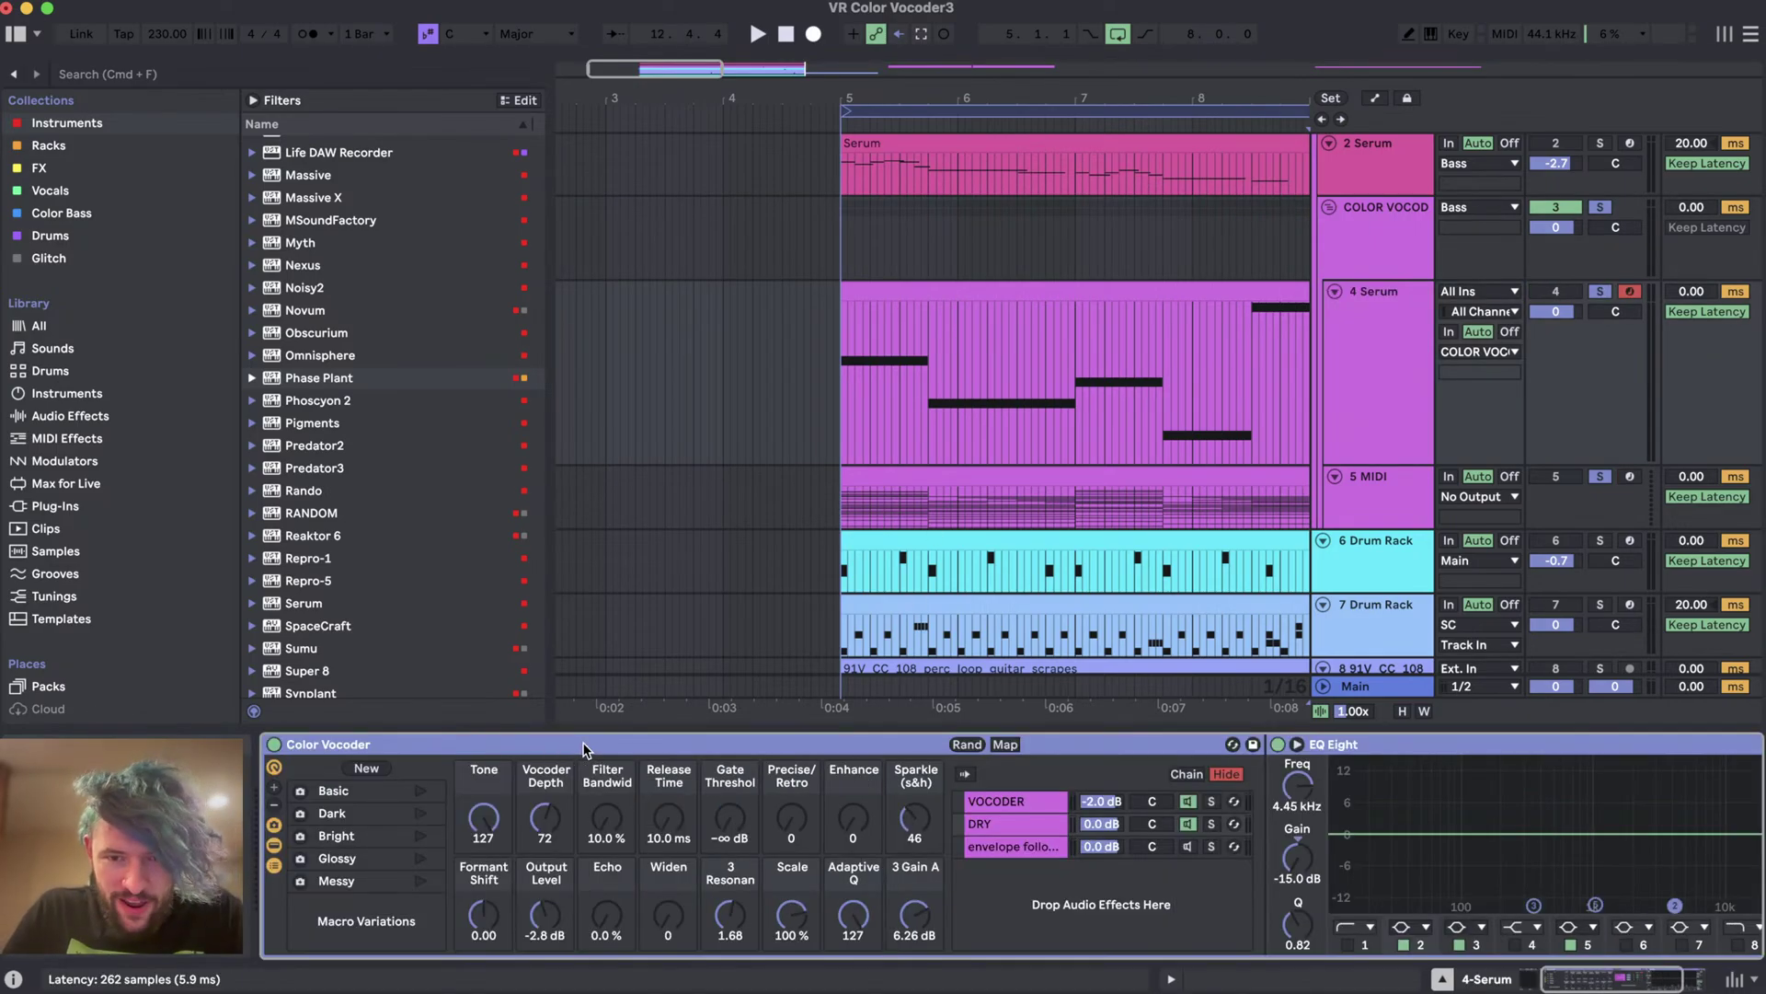
pyautogui.click(1012, 804)
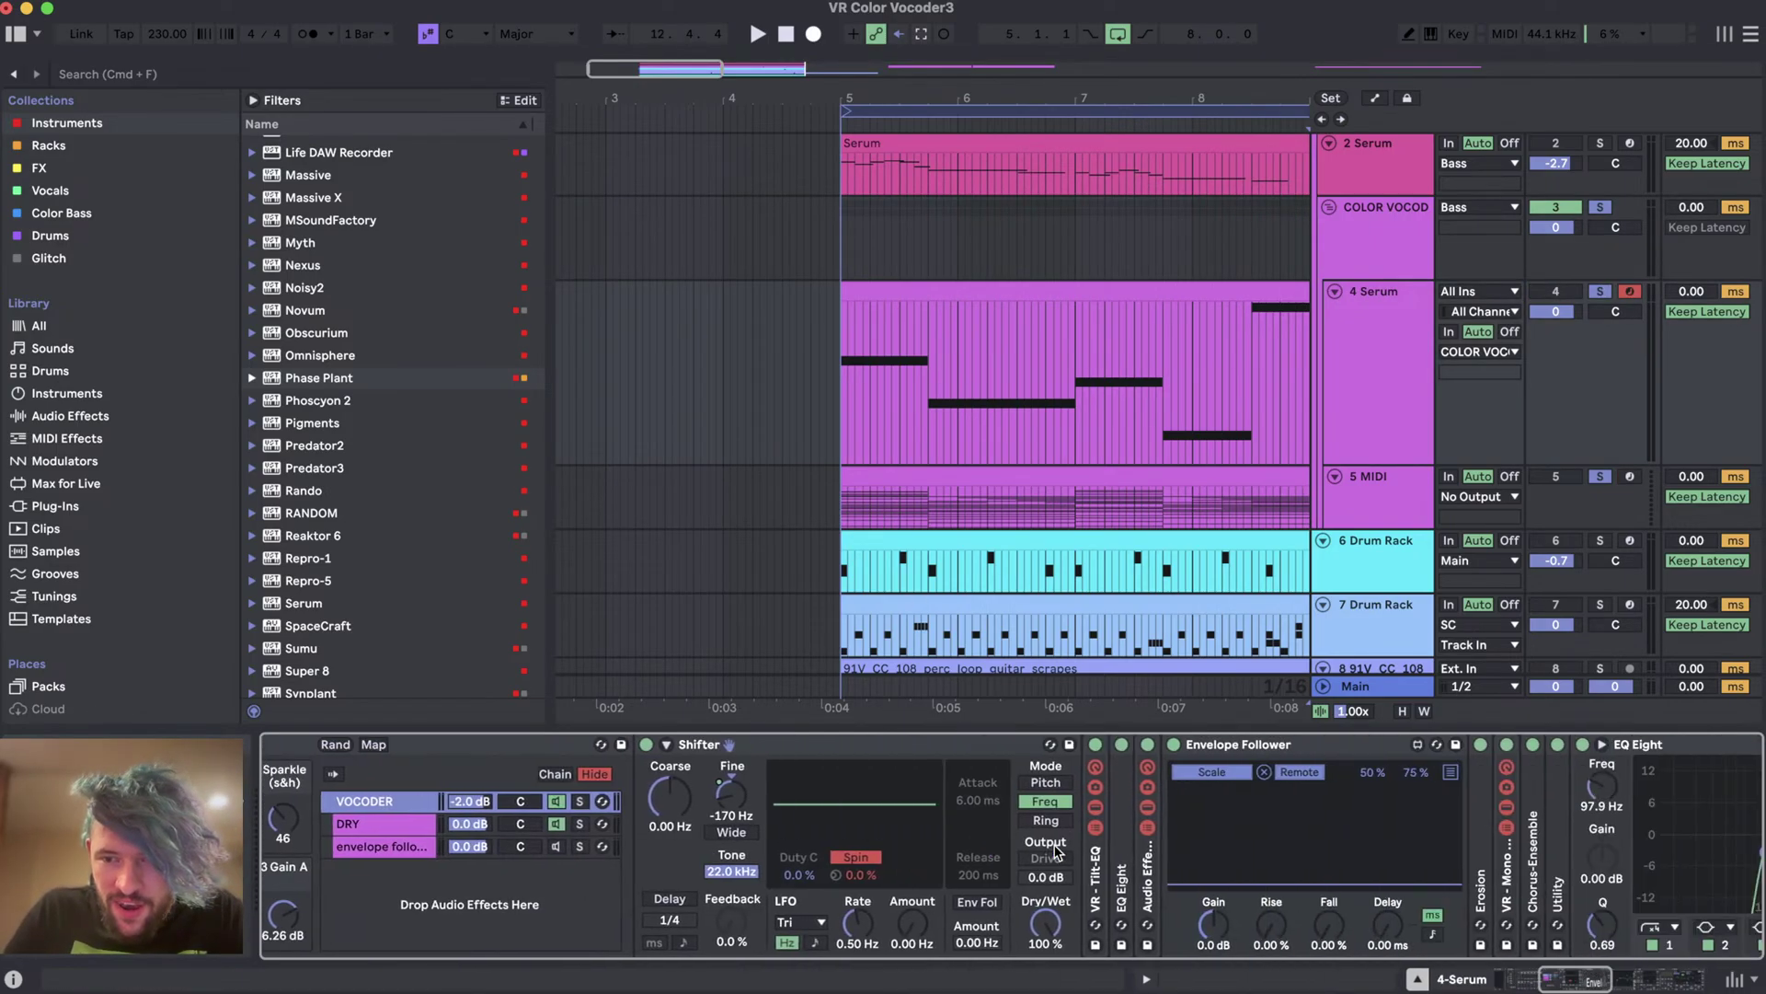
pyautogui.click(1150, 828)
pyautogui.click(730, 802)
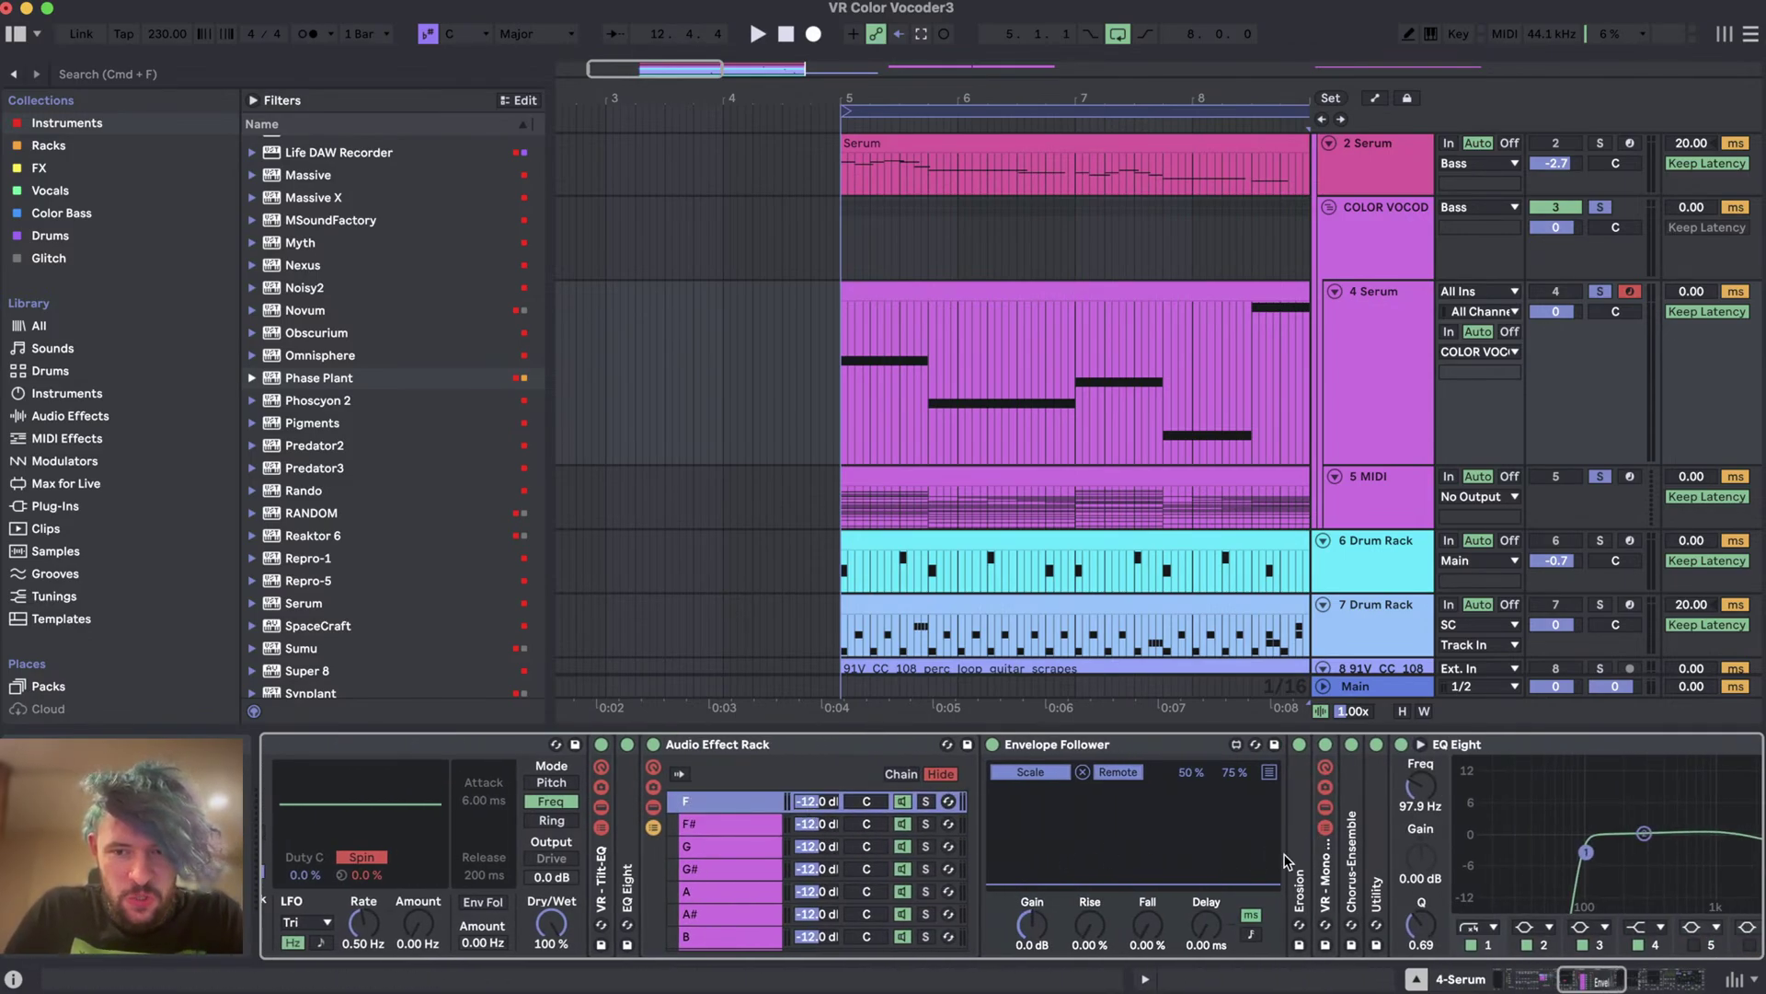
# - Examine the note-named chains of the nested Audio Effect Rack, starting from F, and return to the F chain
pyautogui.click(709, 829)
pyautogui.press('Down')
pyautogui.press('Down')
pyautogui.press('Down')
pyautogui.press('Down')
pyautogui.press('Down')
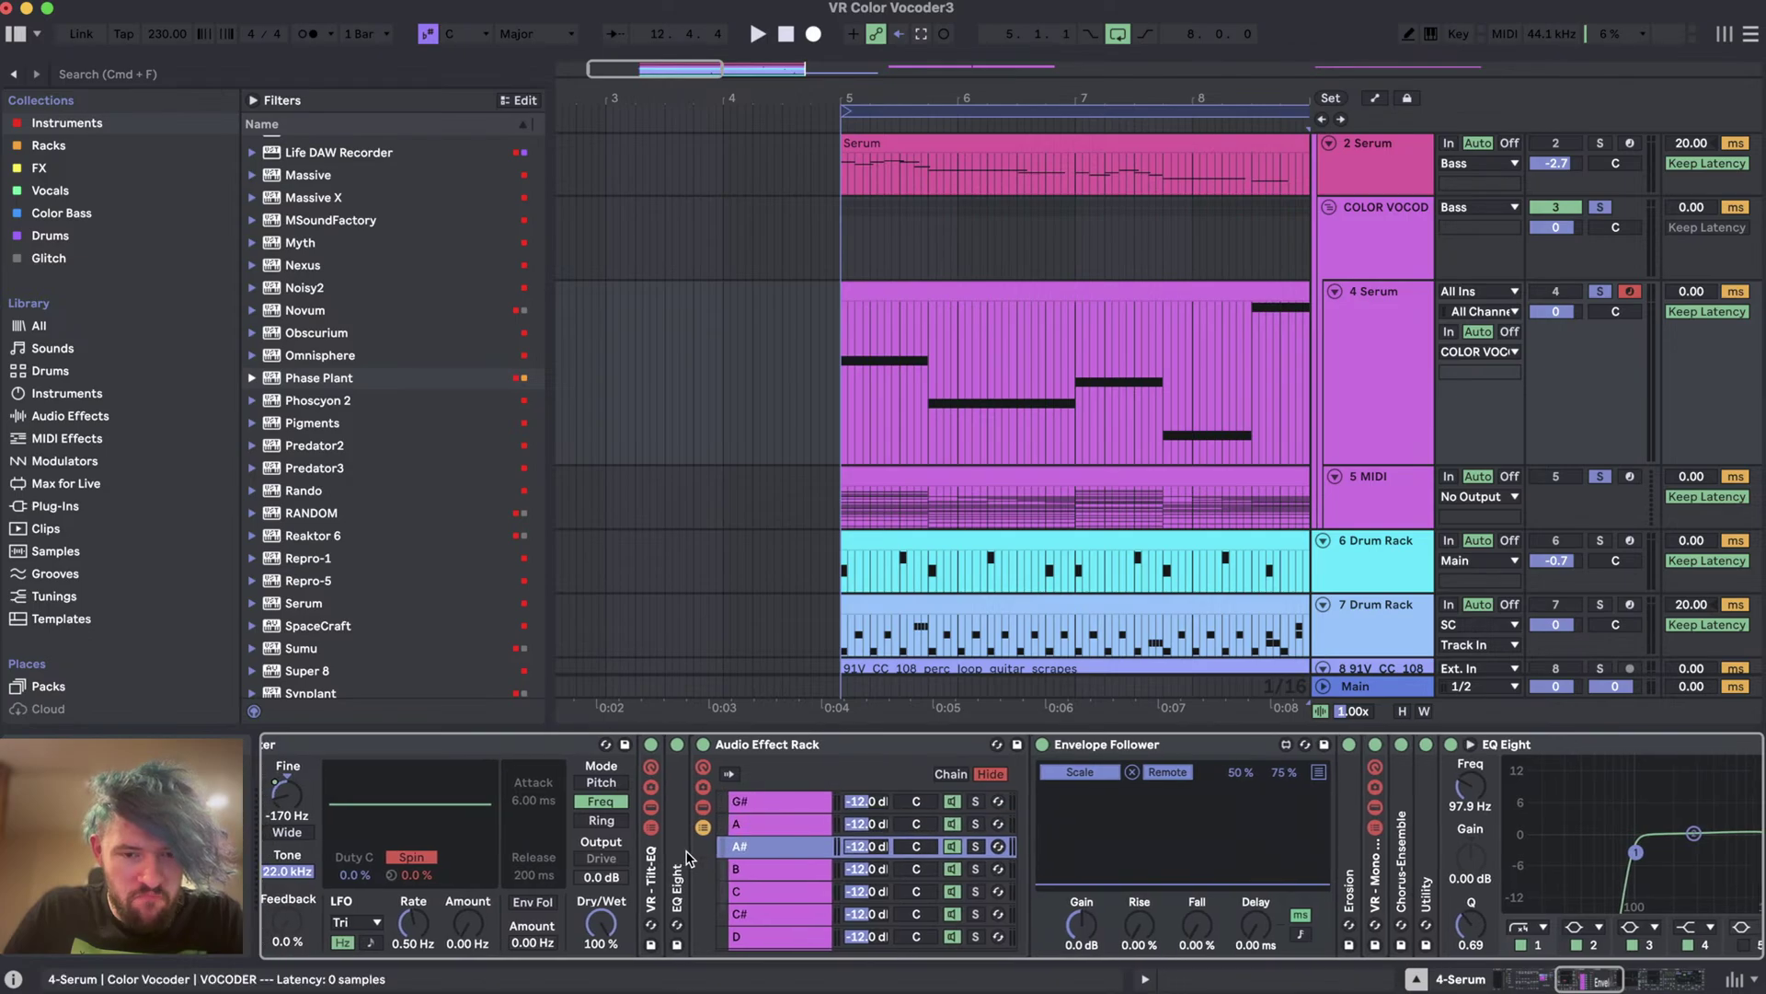
pyautogui.scroll(-3, 721, 799)
pyautogui.click(722, 798)
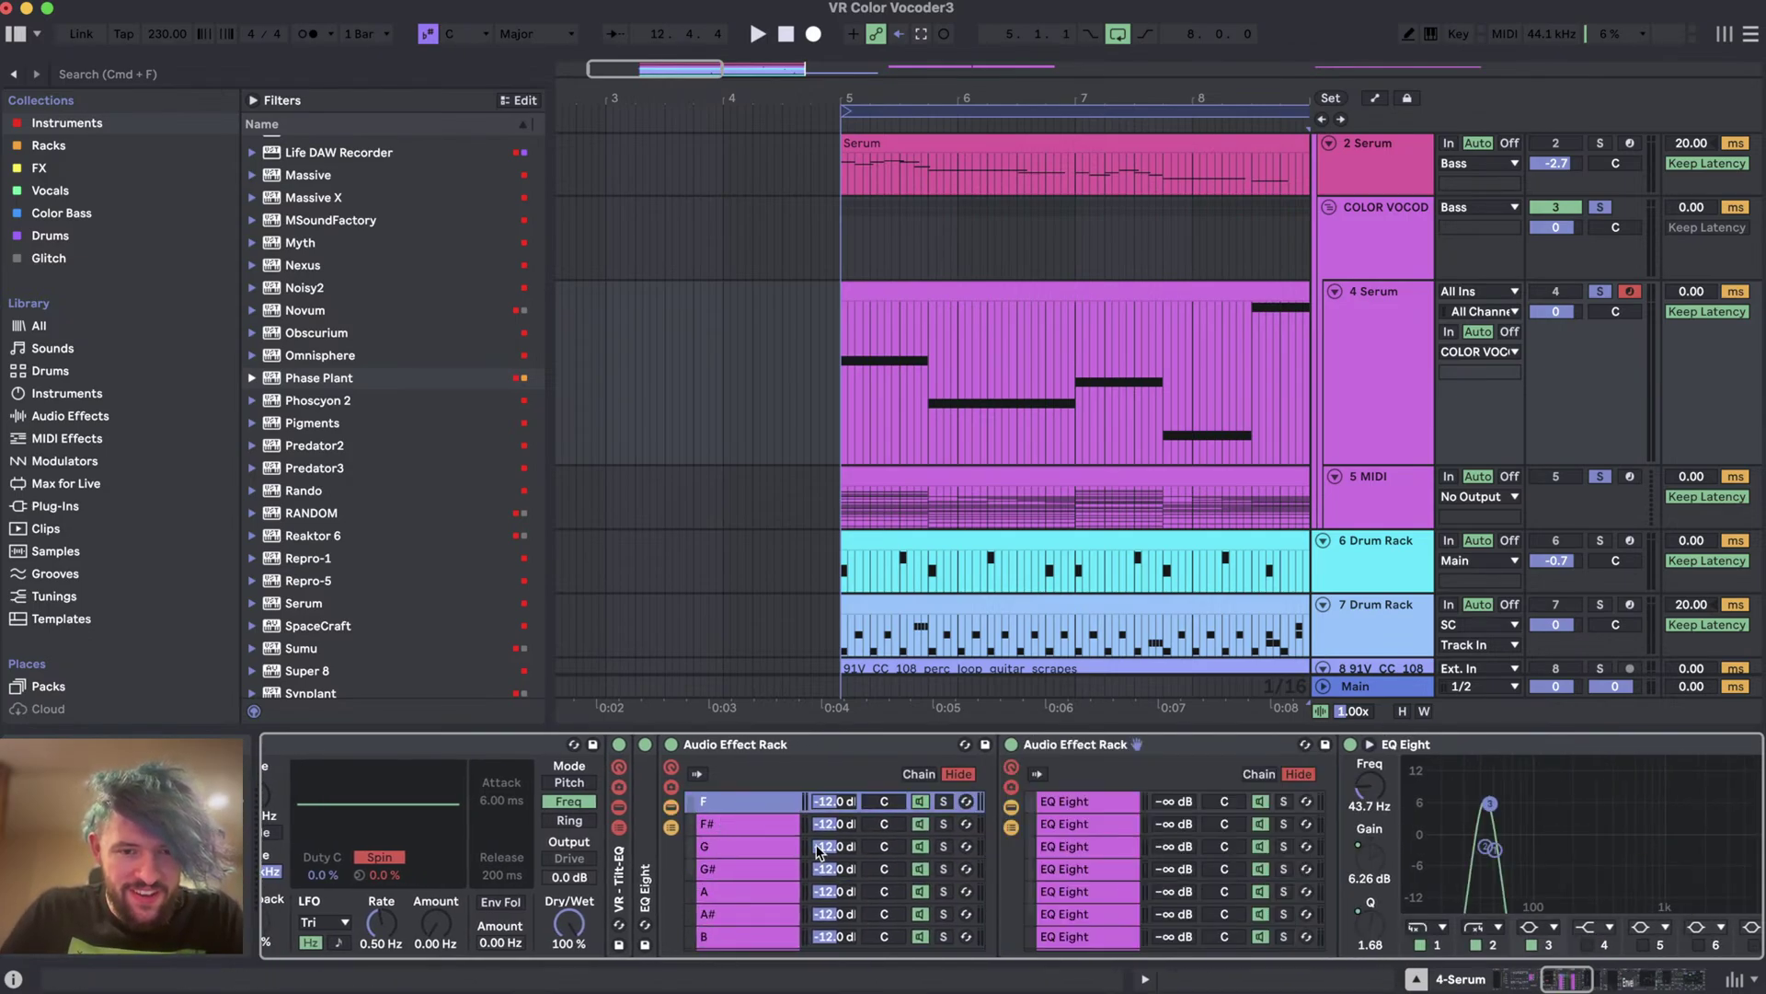
pyautogui.scroll(3, 747, 853)
pyautogui.hscroll(1, 759, 861)
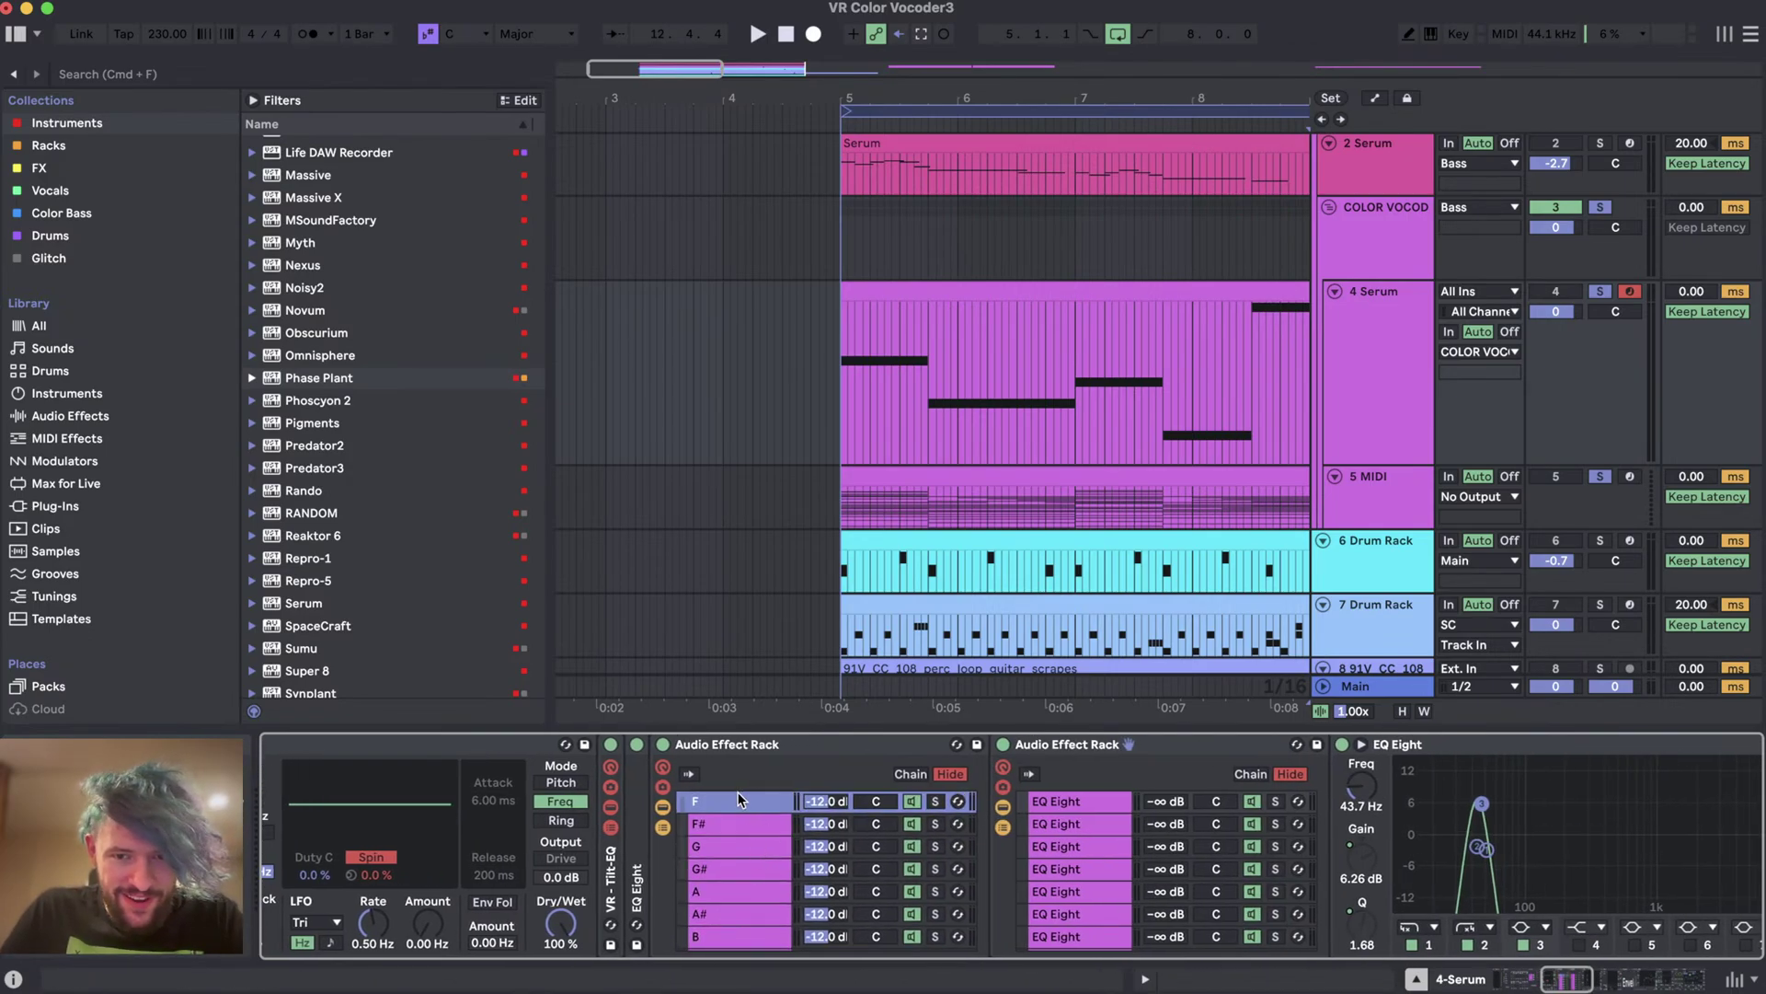
# - Examine the per-octave EQ Eight chains inside the F chain by stepping down and back up through them
pyautogui.click(1075, 801)
pyautogui.press('Down')
pyautogui.press('Down')
pyautogui.press('Down')
pyautogui.press('Down')
pyautogui.press('Down')
pyautogui.press('Down')
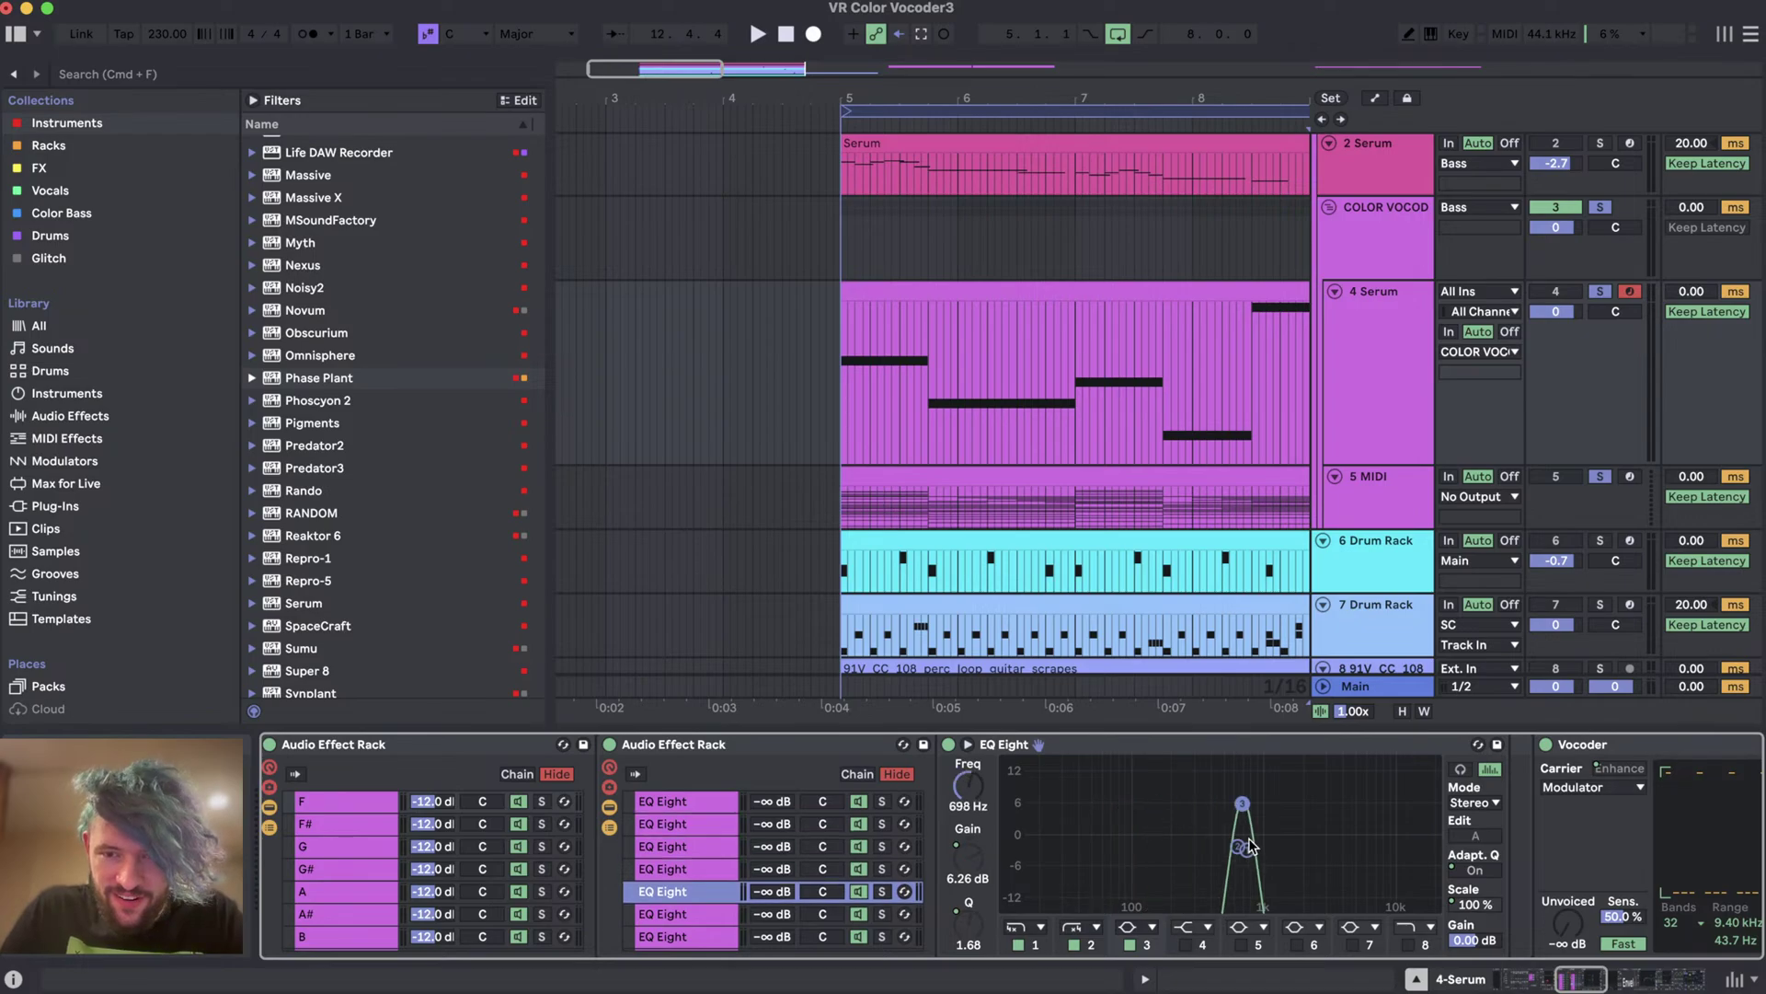
pyautogui.press('Up')
pyautogui.press('Up')
pyautogui.press('Up')
pyautogui.press('Up')
pyautogui.press('Up')
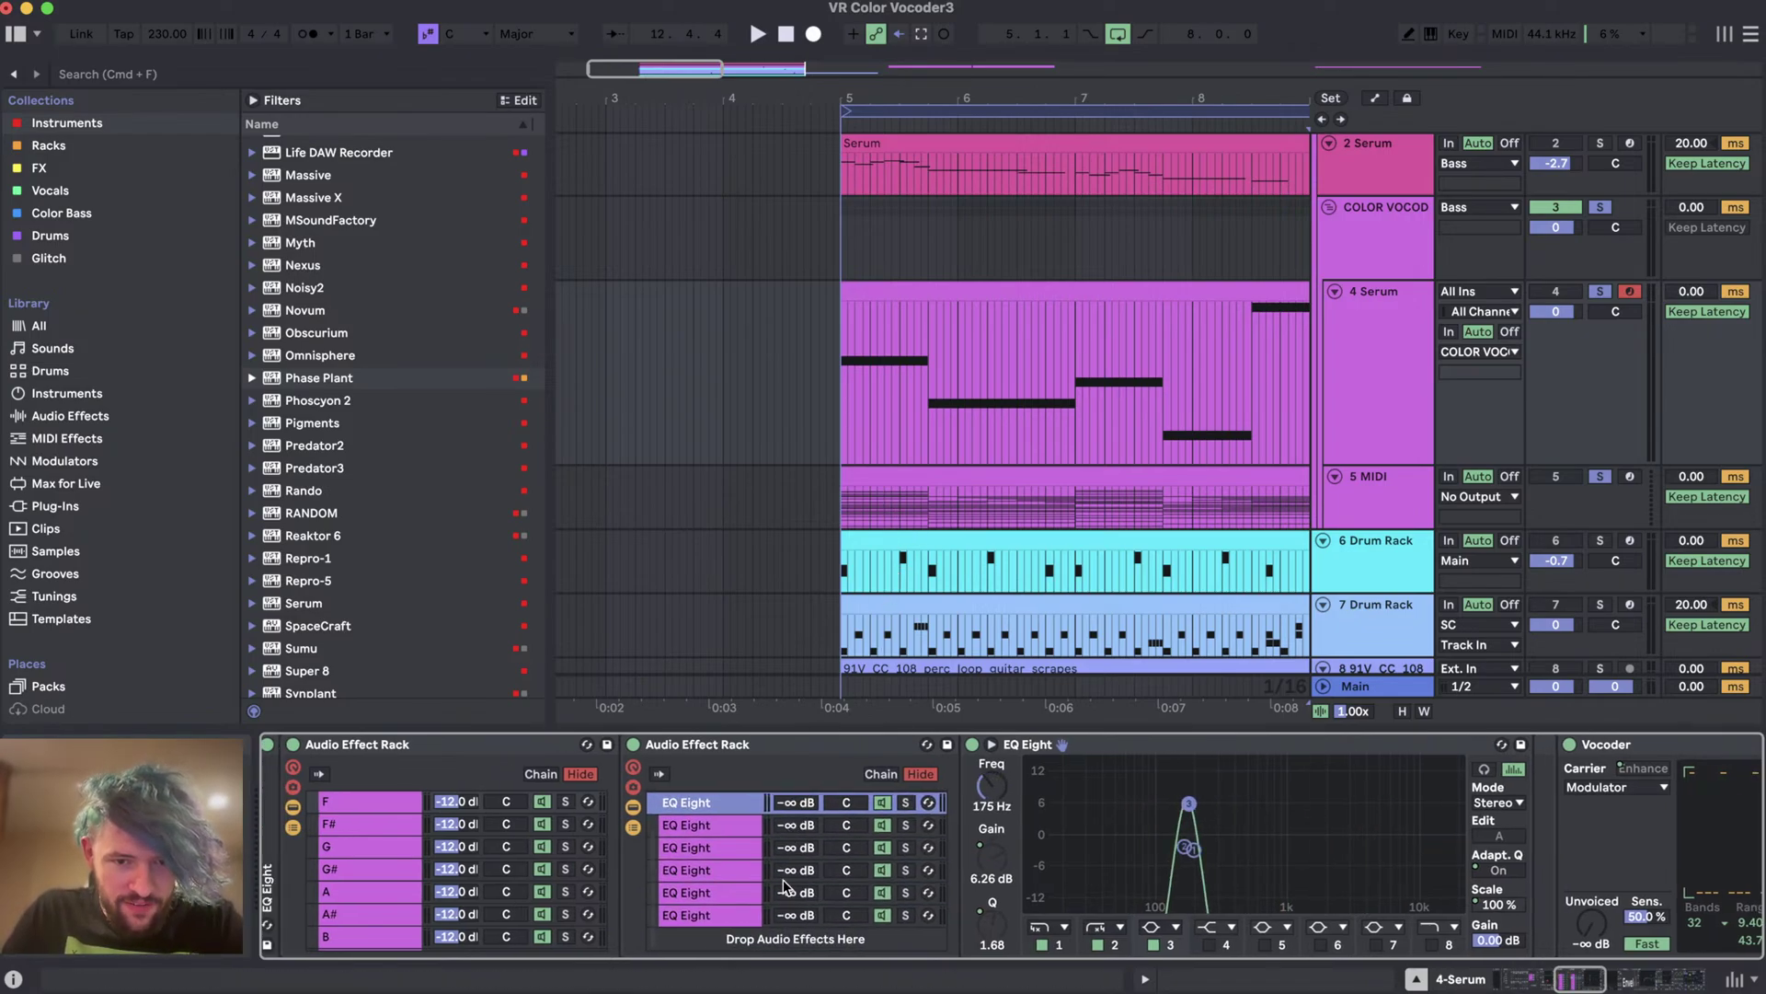
# - Examine the MIDI Effect Rack and Envelope MIDI on 5 MIDI, and the EQ and Vocoder devices on 4 Serum
pyautogui.click(1383, 485)
pyautogui.click(701, 841)
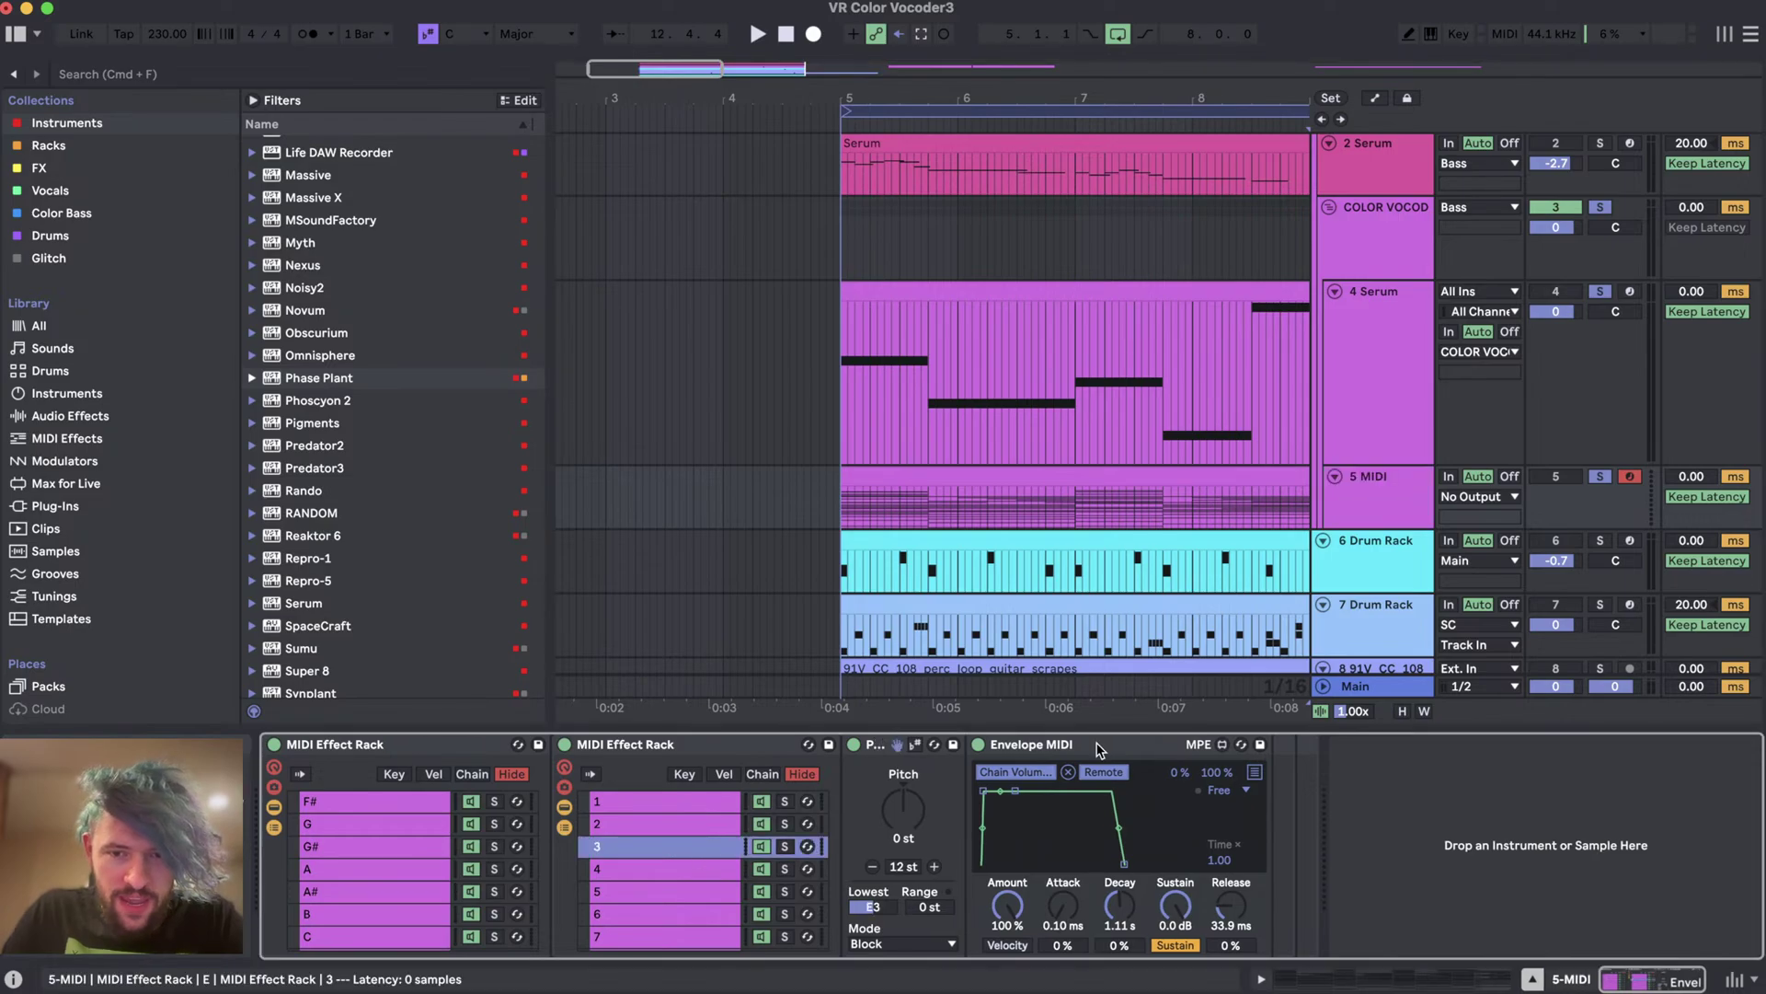
pyautogui.click(1345, 398)
pyautogui.hscroll(10, 1090, 858)
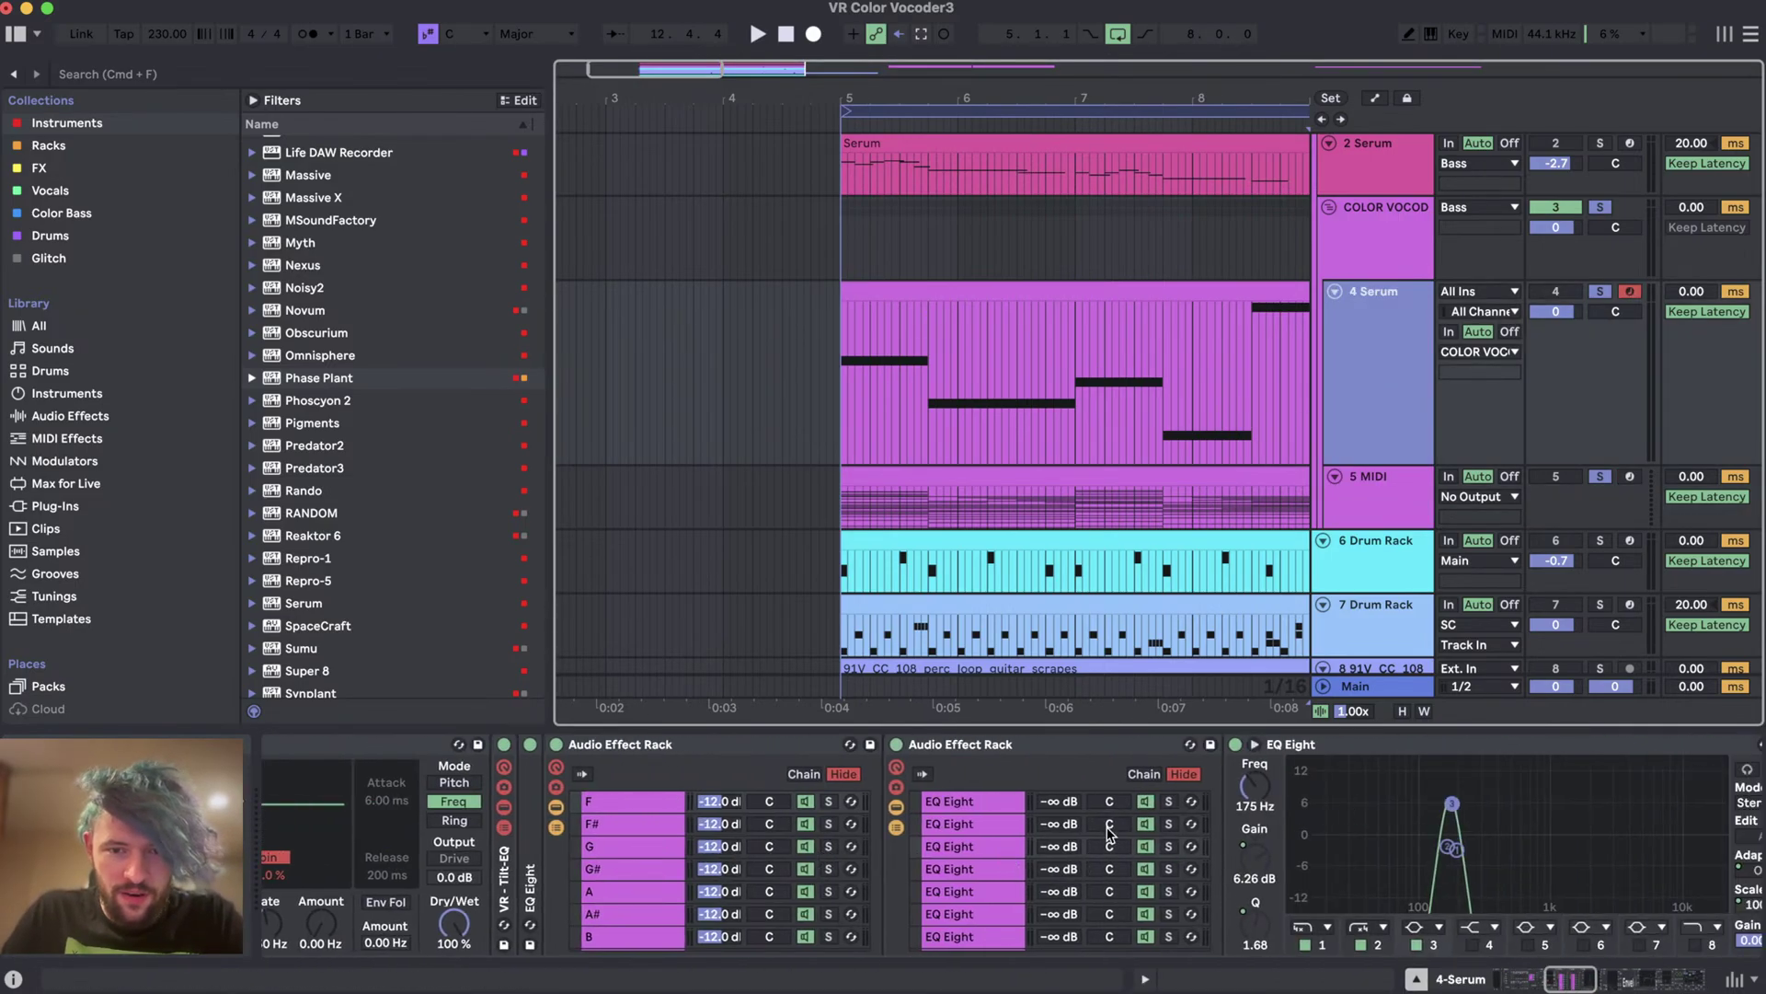
pyautogui.hscroll(10, 1135, 804)
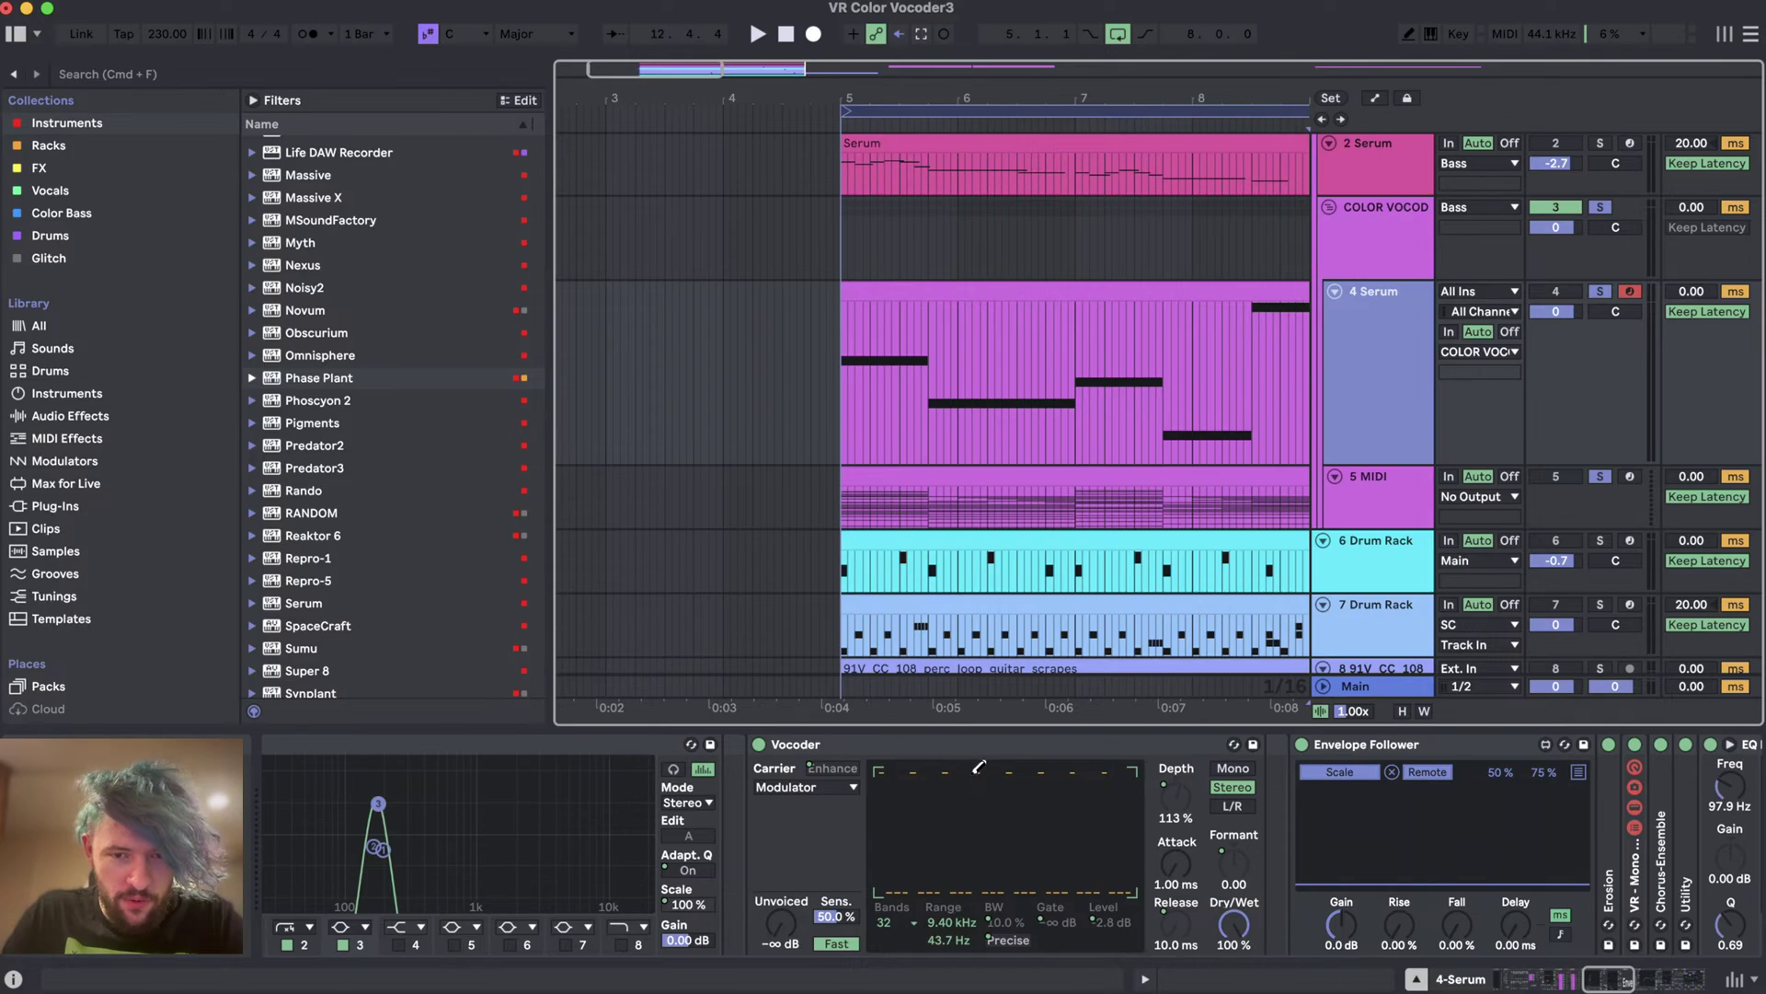
pyautogui.hscroll(-20, 595, 864)
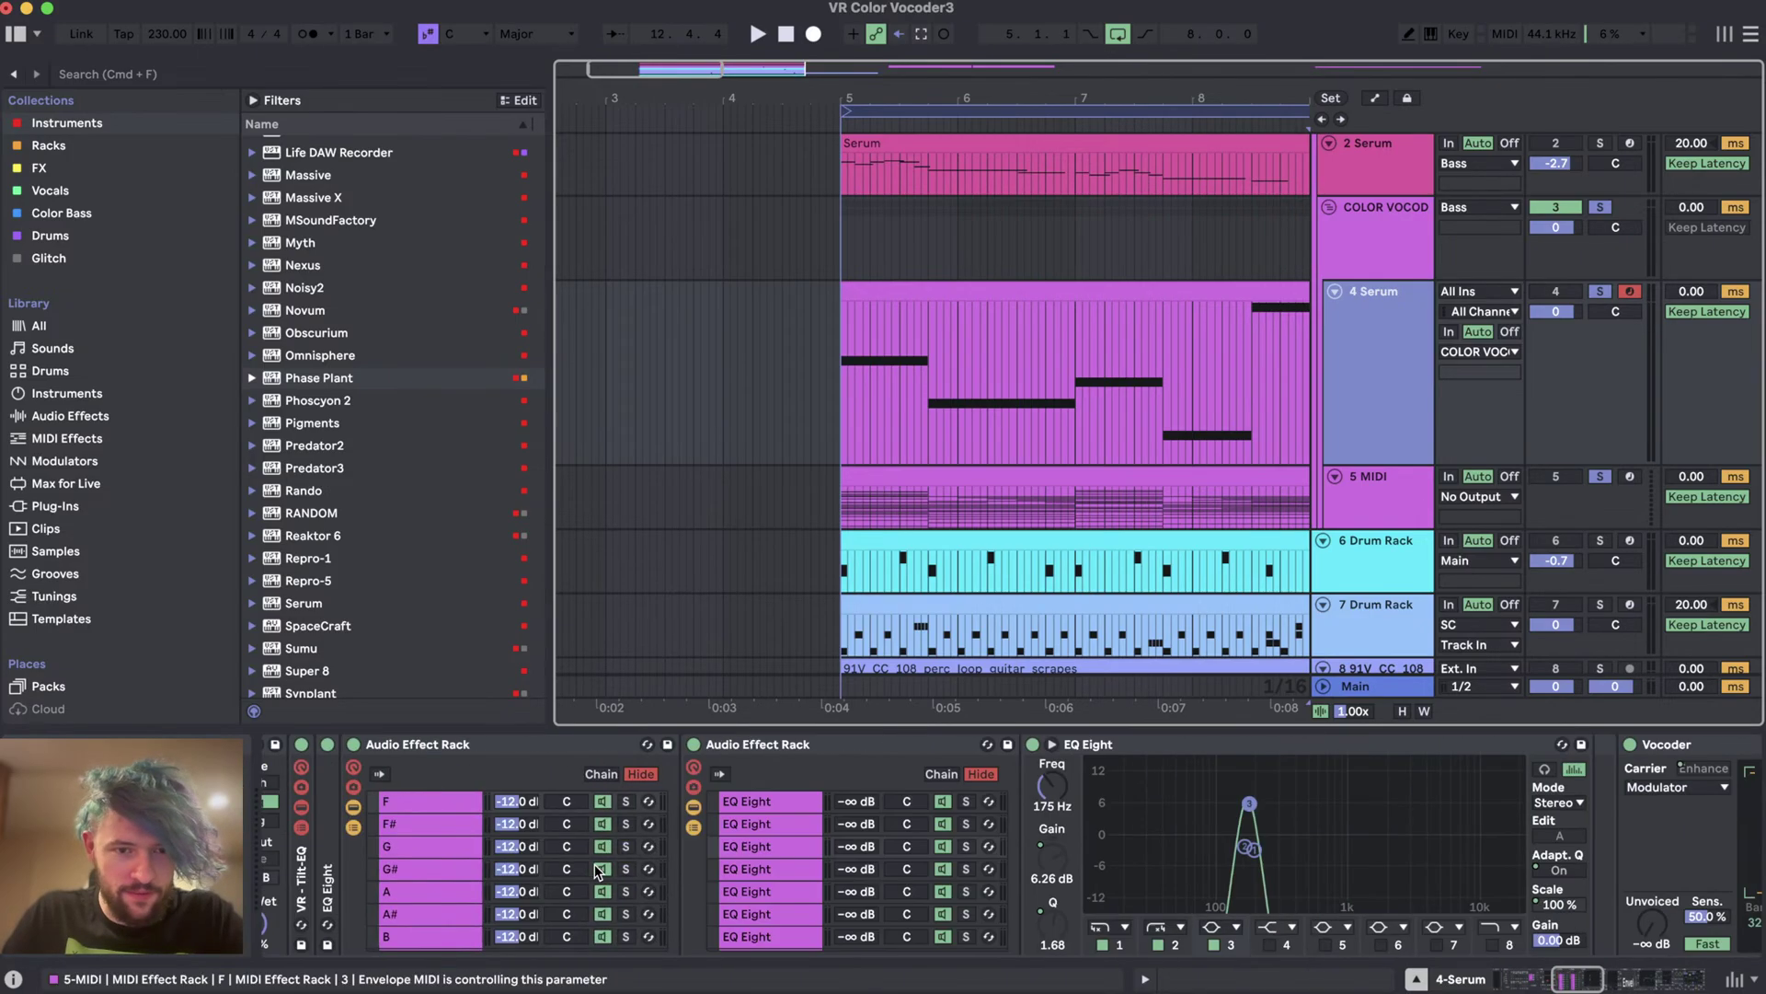
# - Play the first 4 Serum clip from bar 5 and lower the 4 Serum track volume to -4.0 dB
pyautogui.click(1003, 286)
pyautogui.scroll(-3, 996, 293)
pyautogui.press('space')
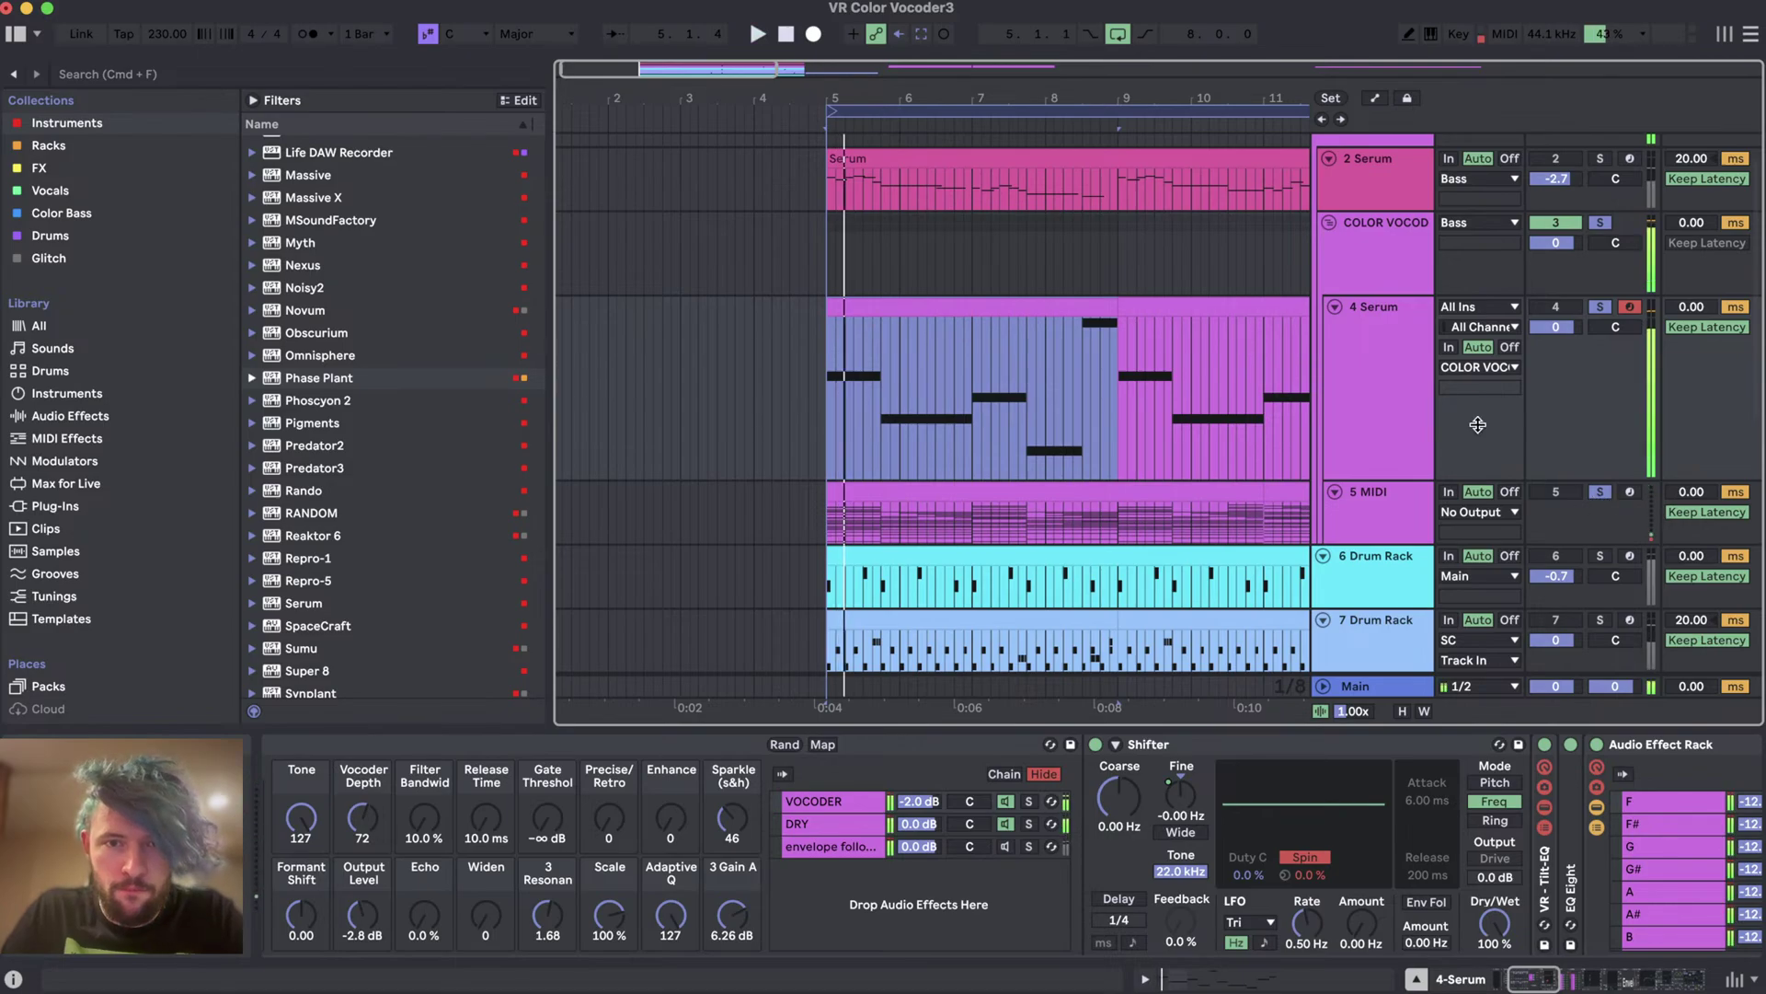
pyautogui.moveTo(1573, 330)
pyautogui.mouseDown()
pyautogui.moveTo(1573, 386)
pyautogui.moveTo(1573, 334)
pyautogui.mouseUp()
pyautogui.hscroll(-5, 342, 784)
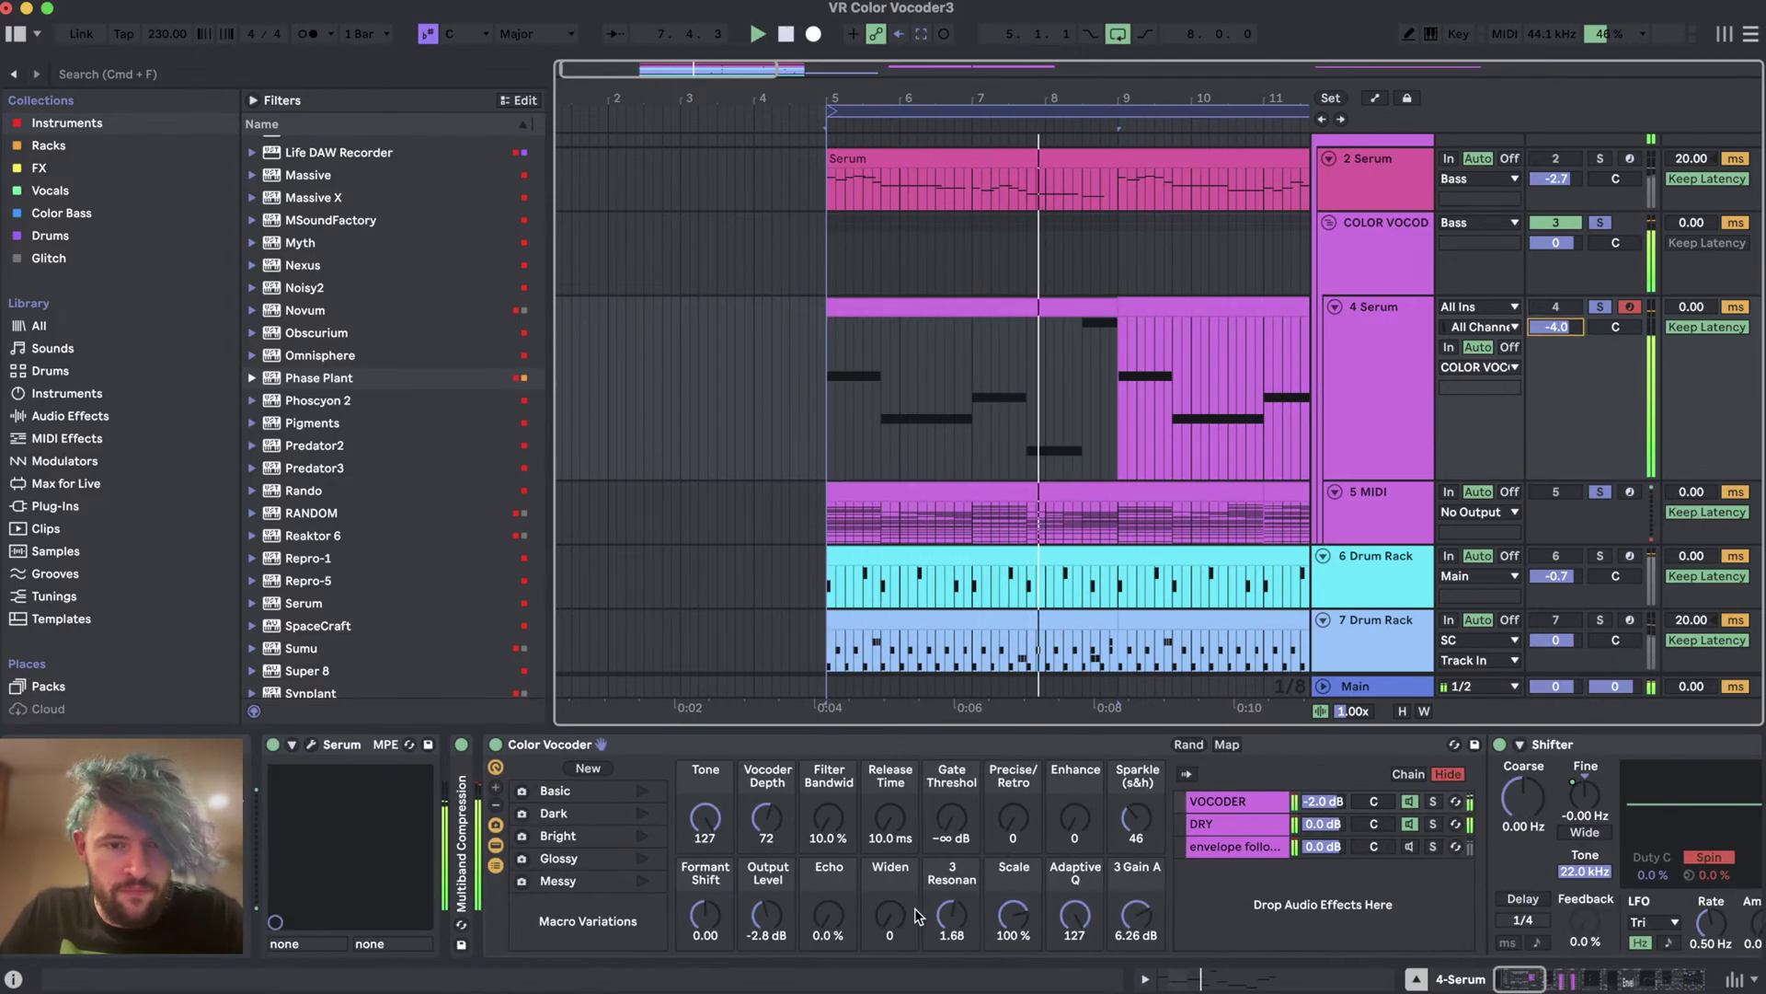
# - Open the Serum instrument on the 4 Serum track, try reshaping LFO 1, and reset the synth to its Init preset
pyautogui.click(311, 744)
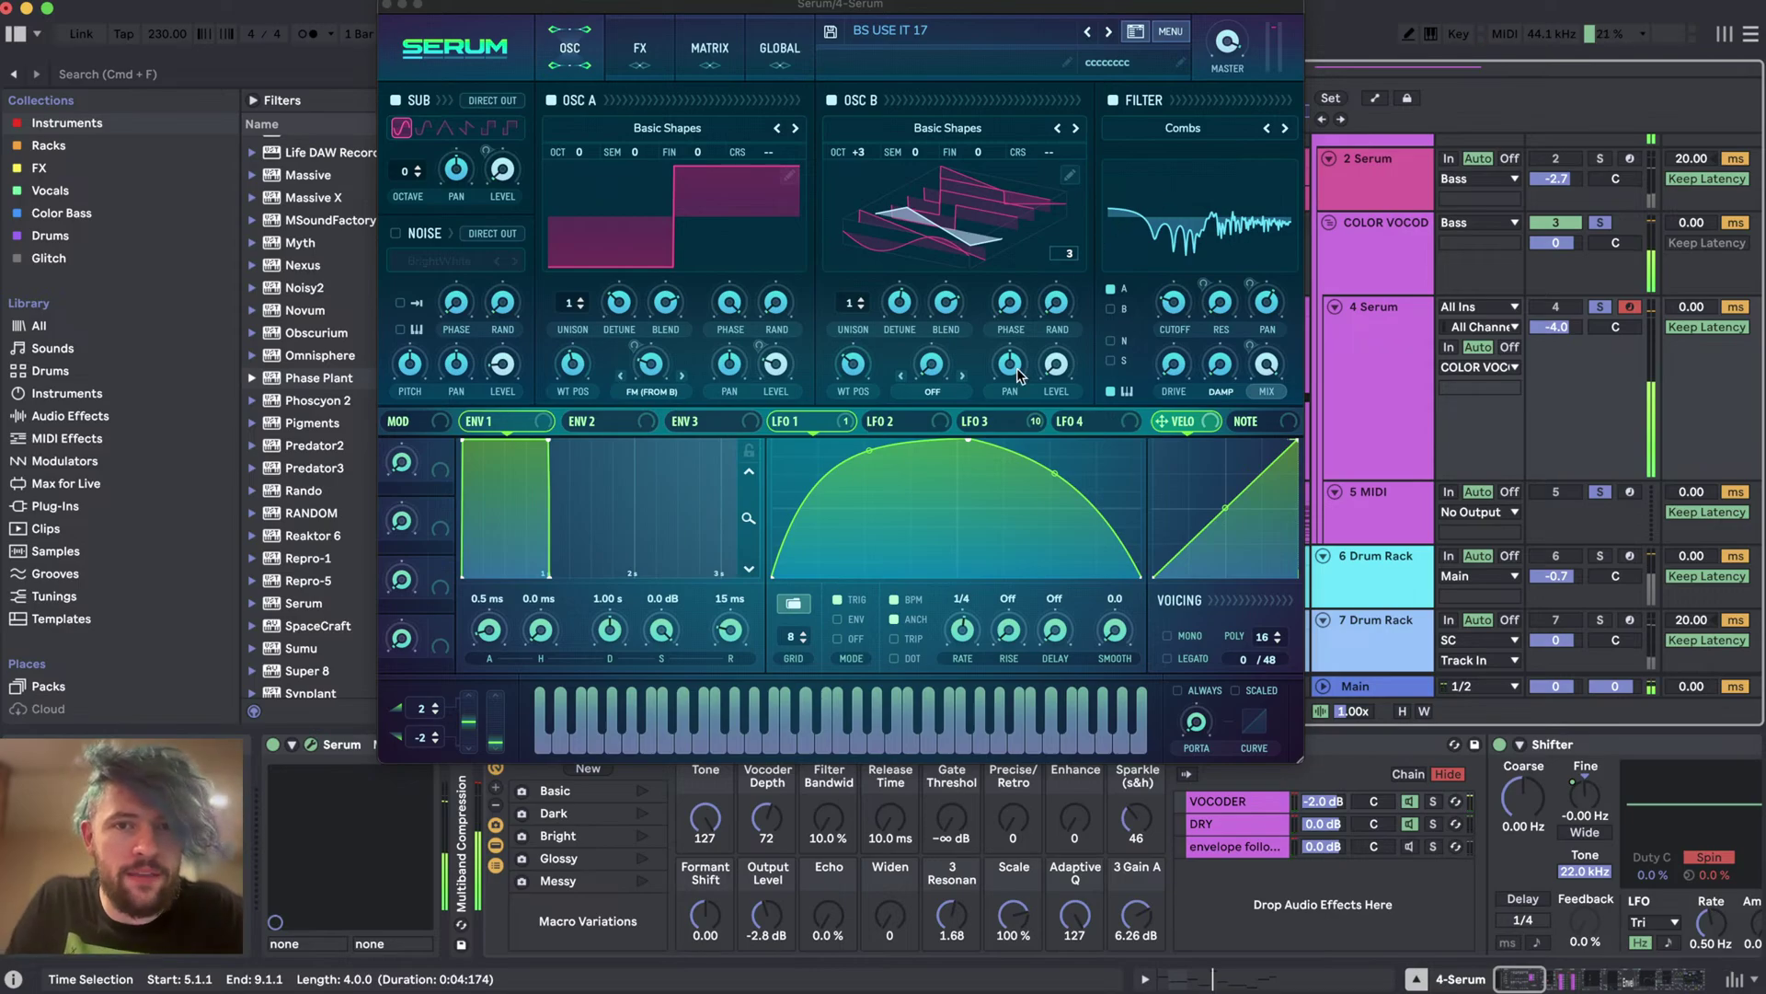
pyautogui.moveTo(966, 445); pyautogui.dragTo(855, 420)
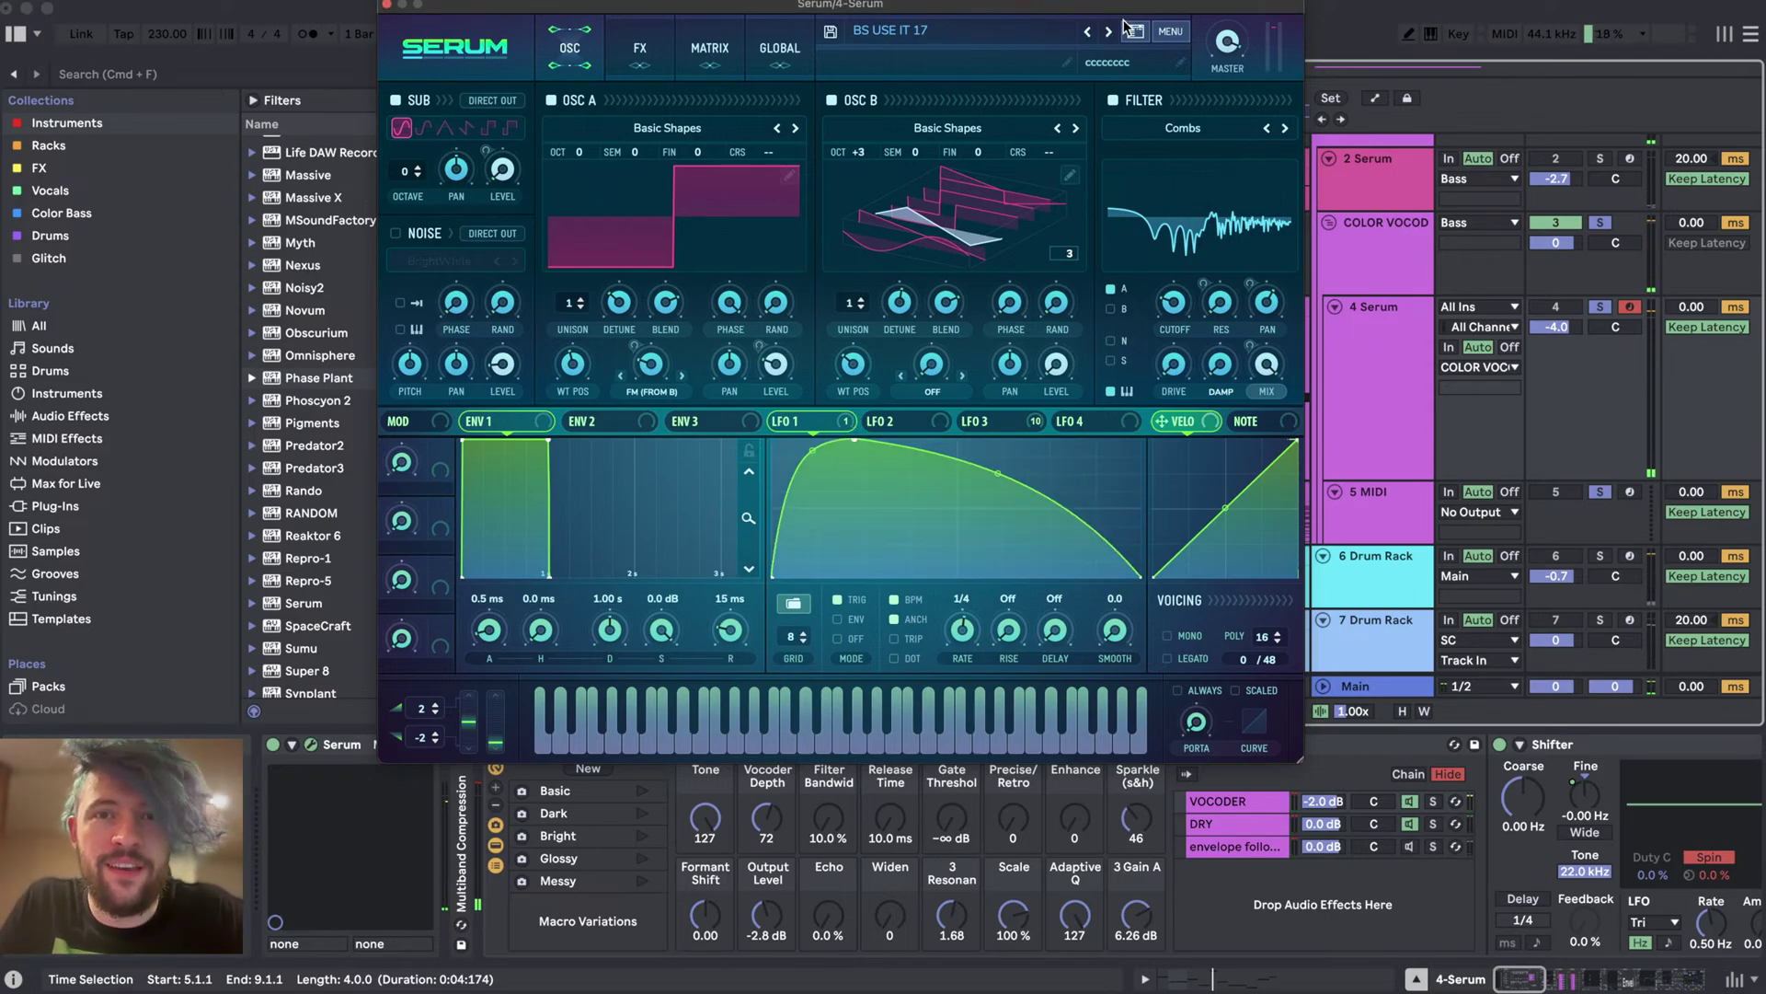
pyautogui.click(1171, 31)
pyautogui.click(1206, 166)
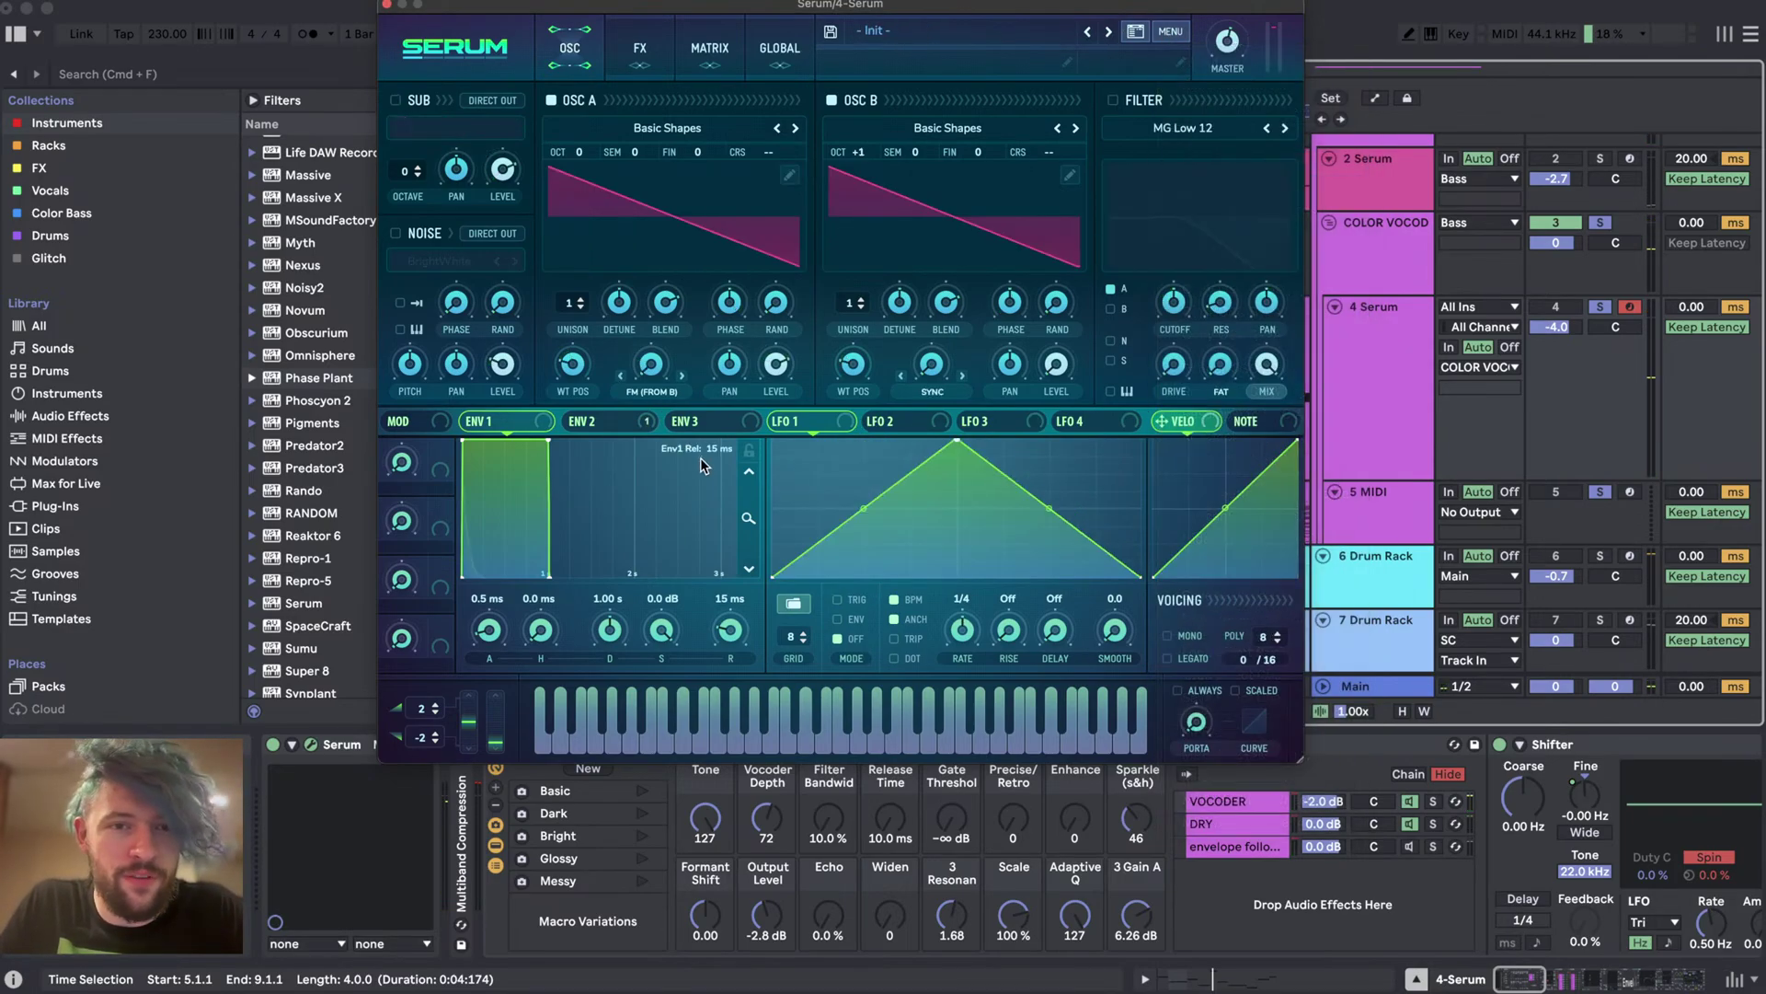
# - Assign LFO 1 to the filter cutoff, enable the filter for oscillator A and set its type to Band 24
pyautogui.moveTo(815, 425); pyautogui.dragTo(1174, 302)
pyautogui.click(1117, 97)
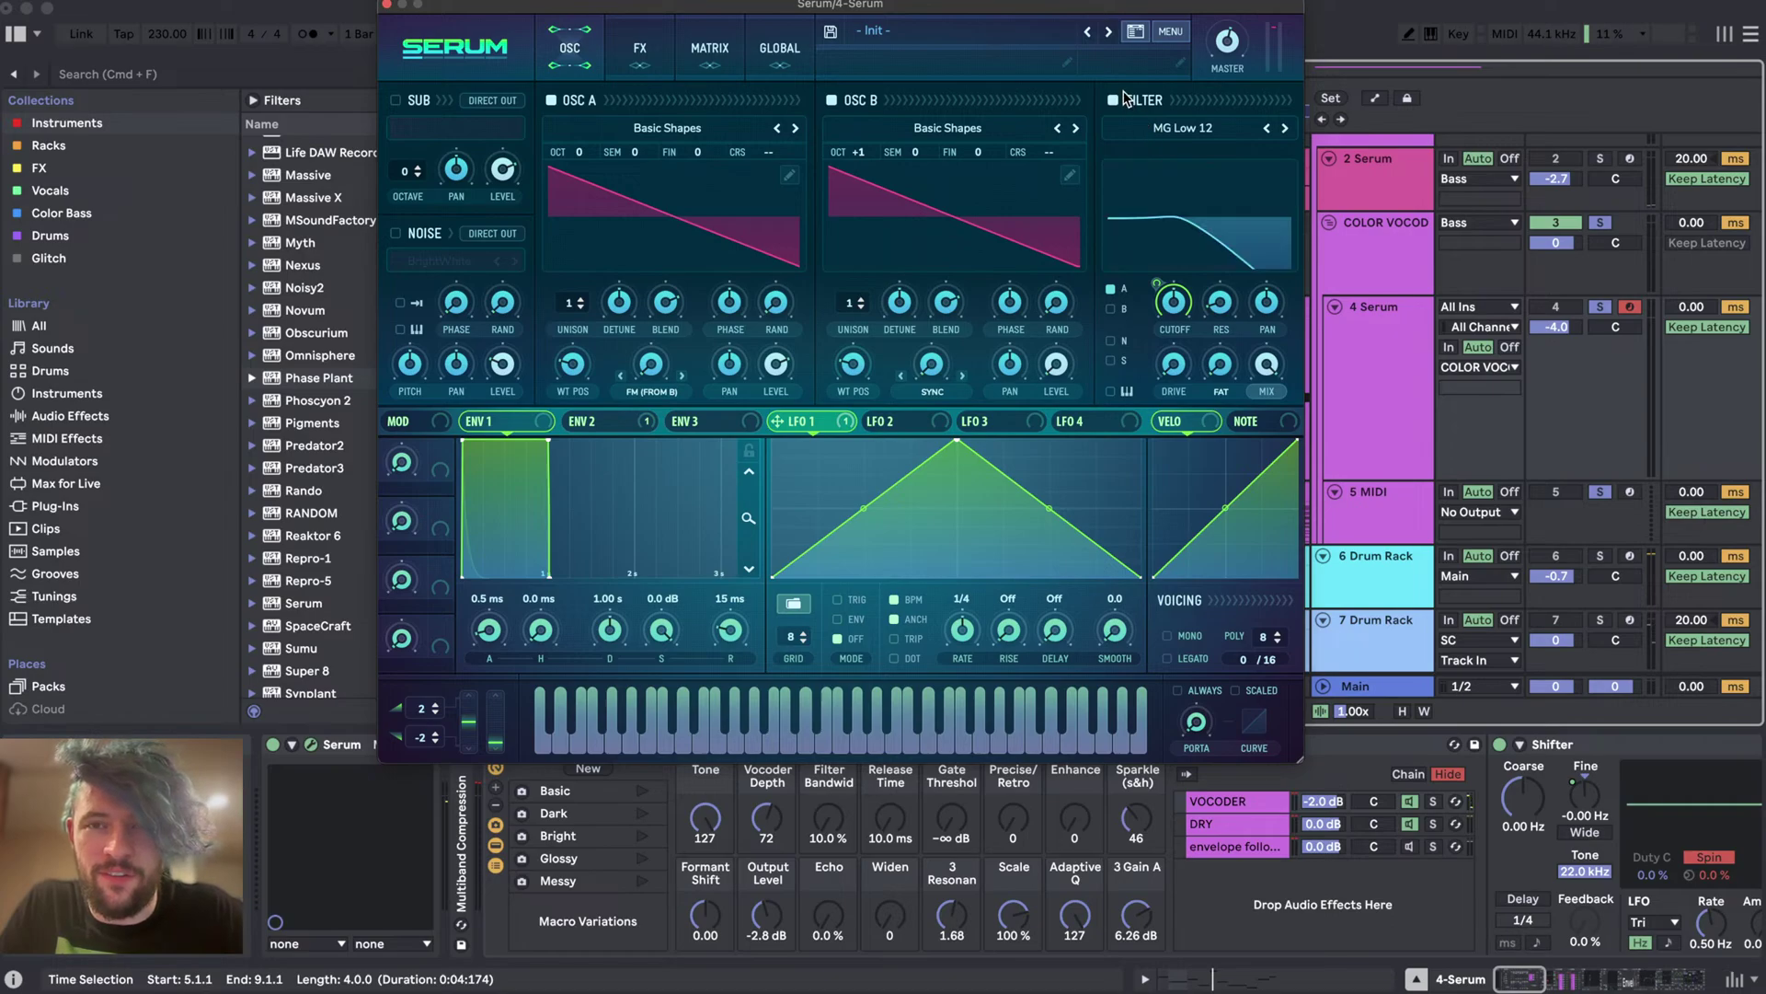
pyautogui.click(1174, 134)
pyautogui.moveTo(1161, 159)
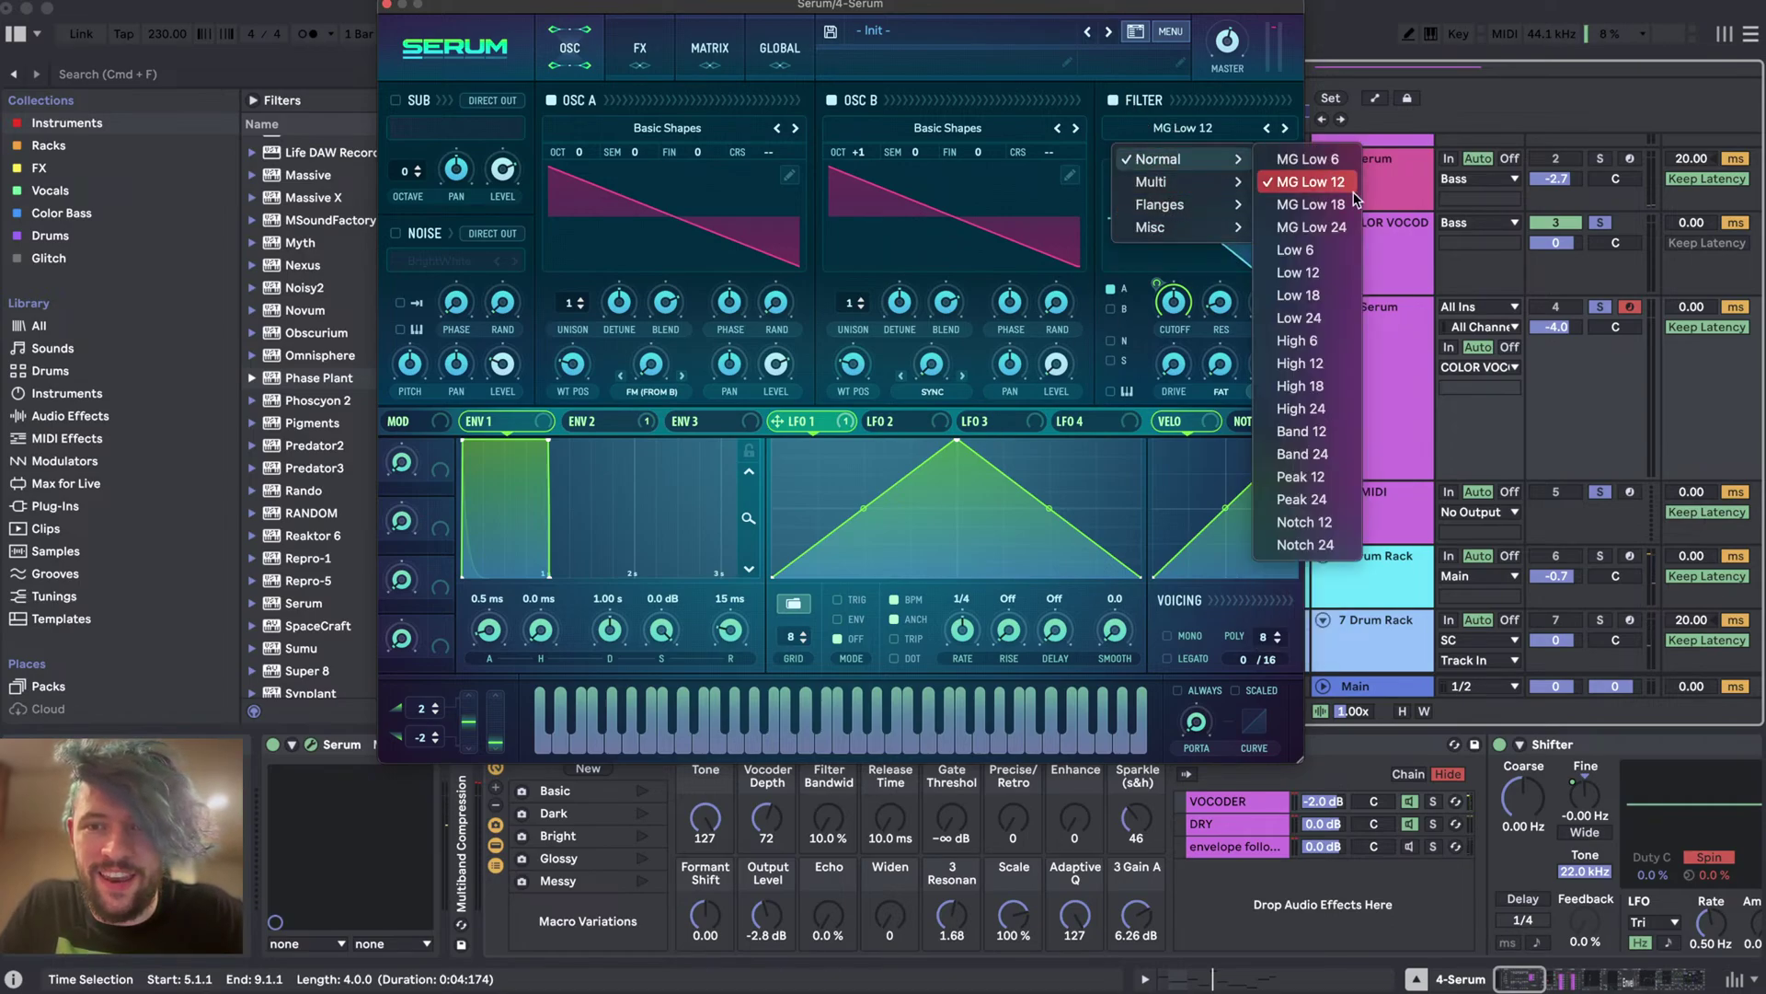
pyautogui.click(1325, 455)
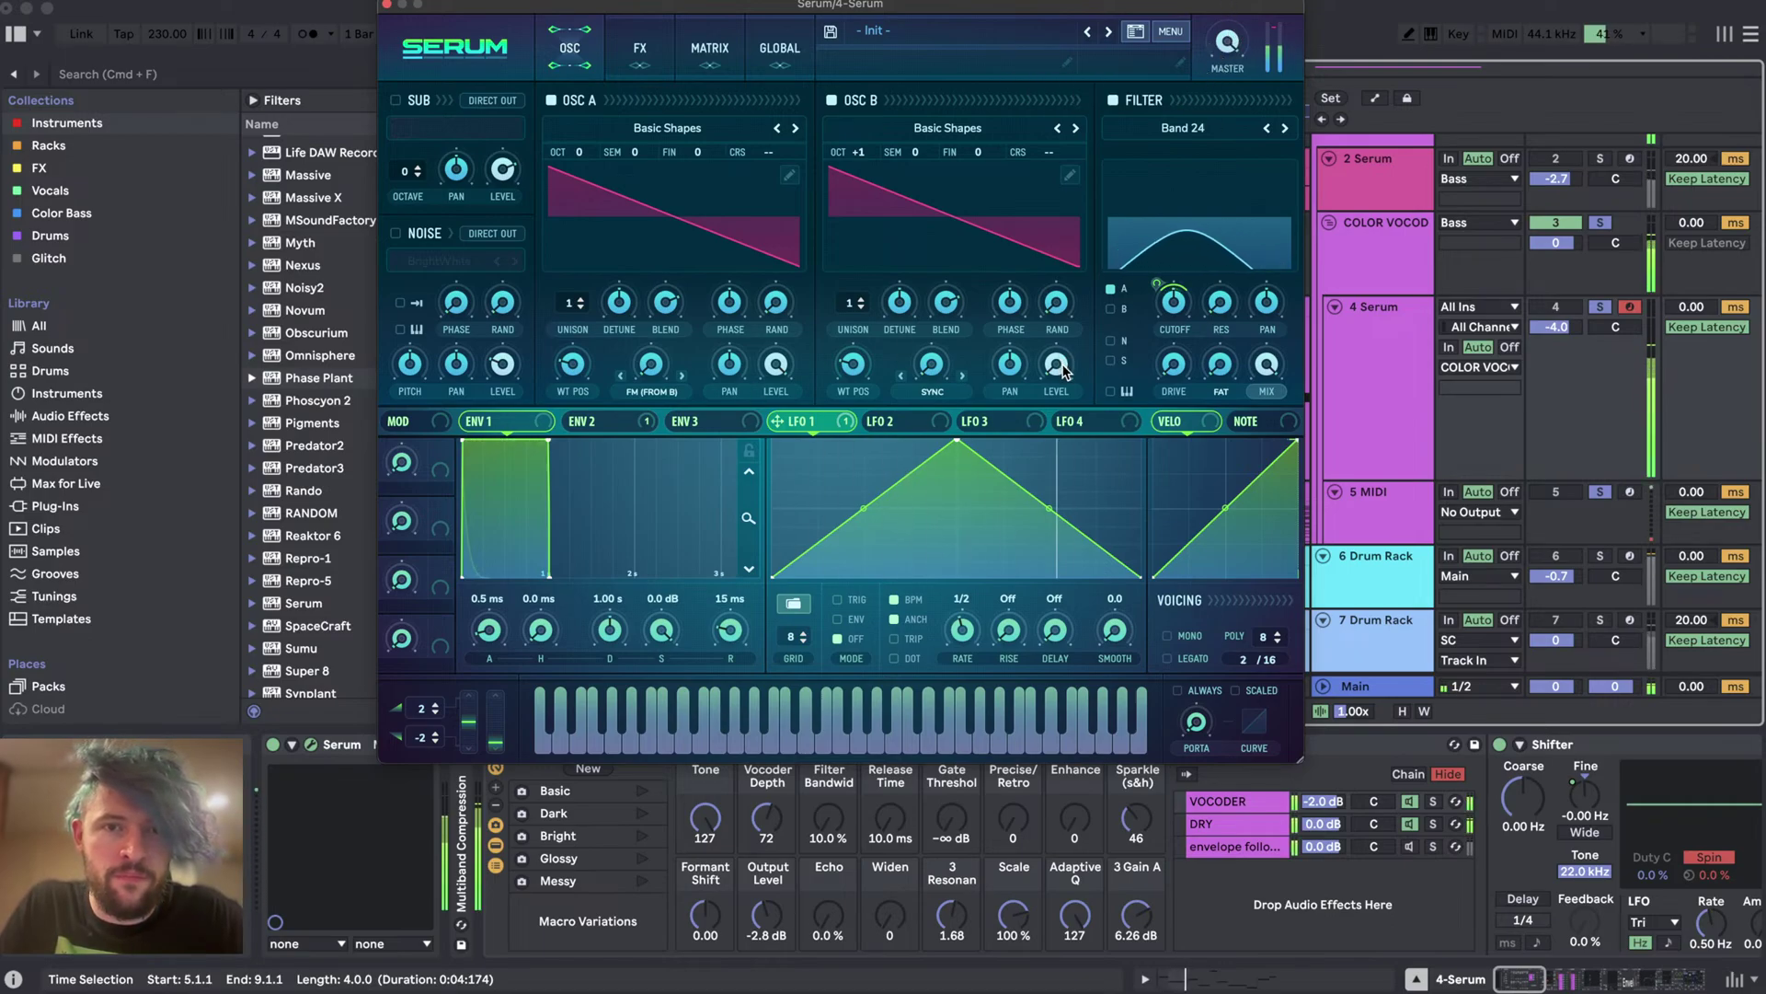
# - Enable Distortion in Serum's effects and close the synth window
pyautogui.click(640, 47)
pyautogui.click(538, 138)
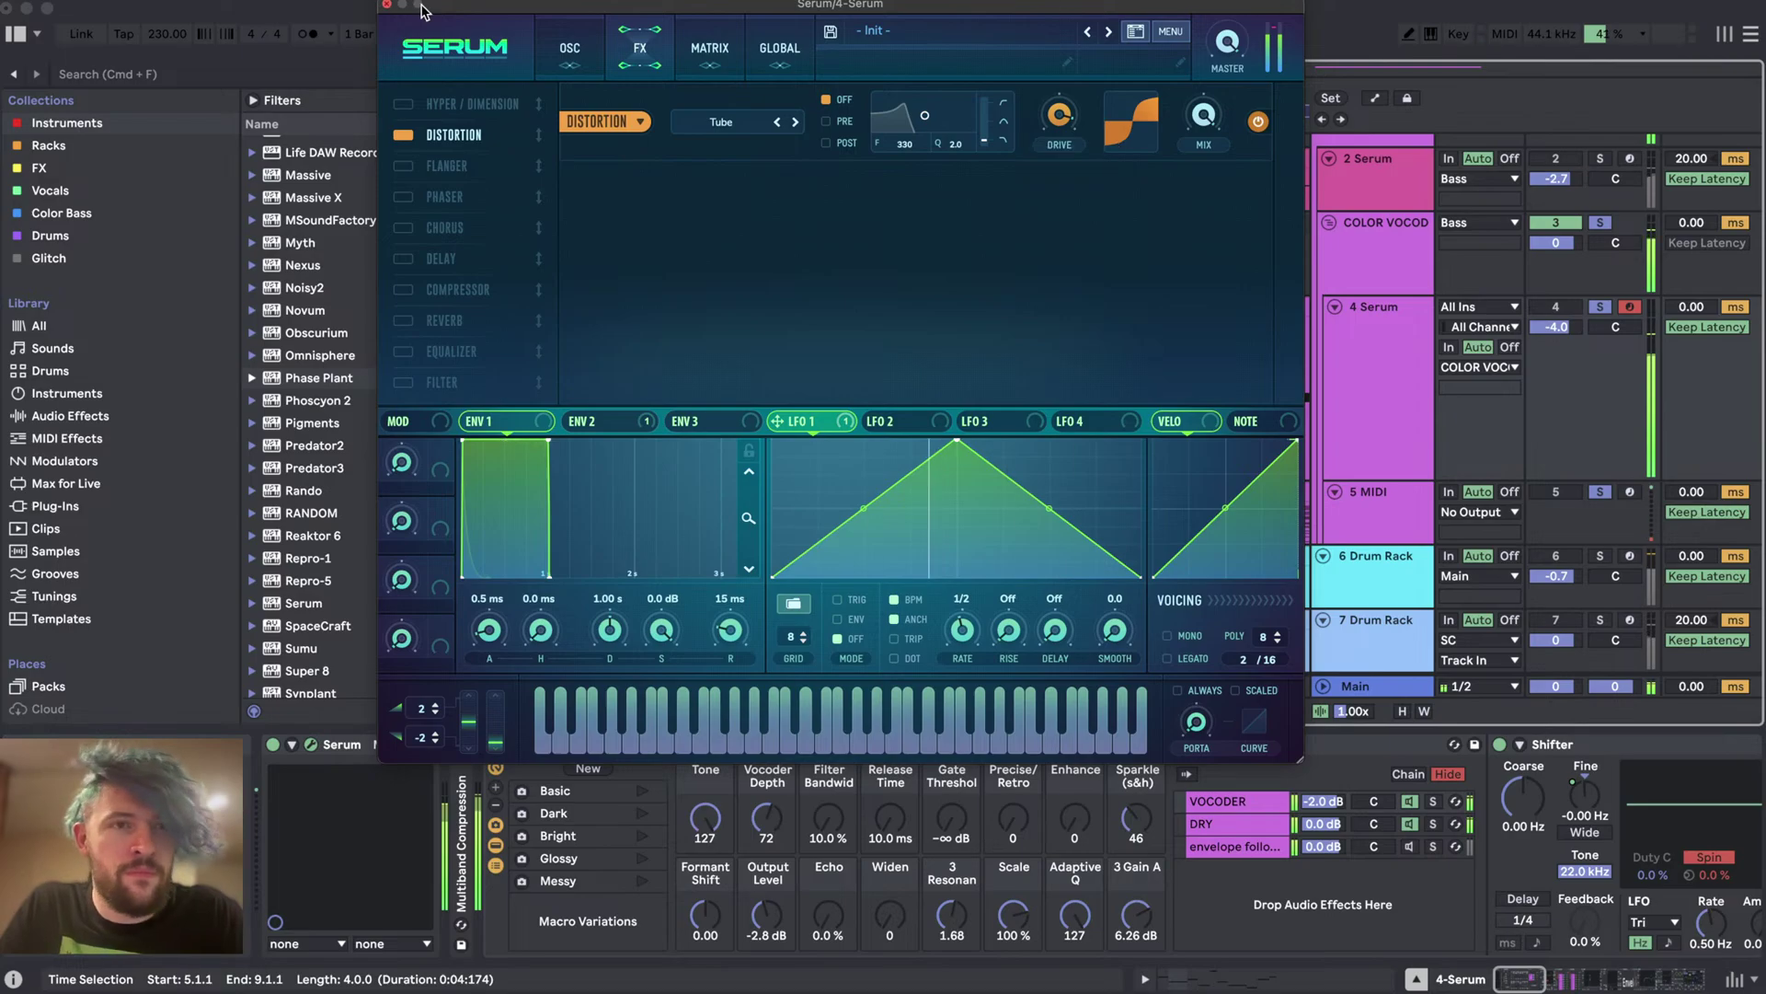
pyautogui.click(385, 8)
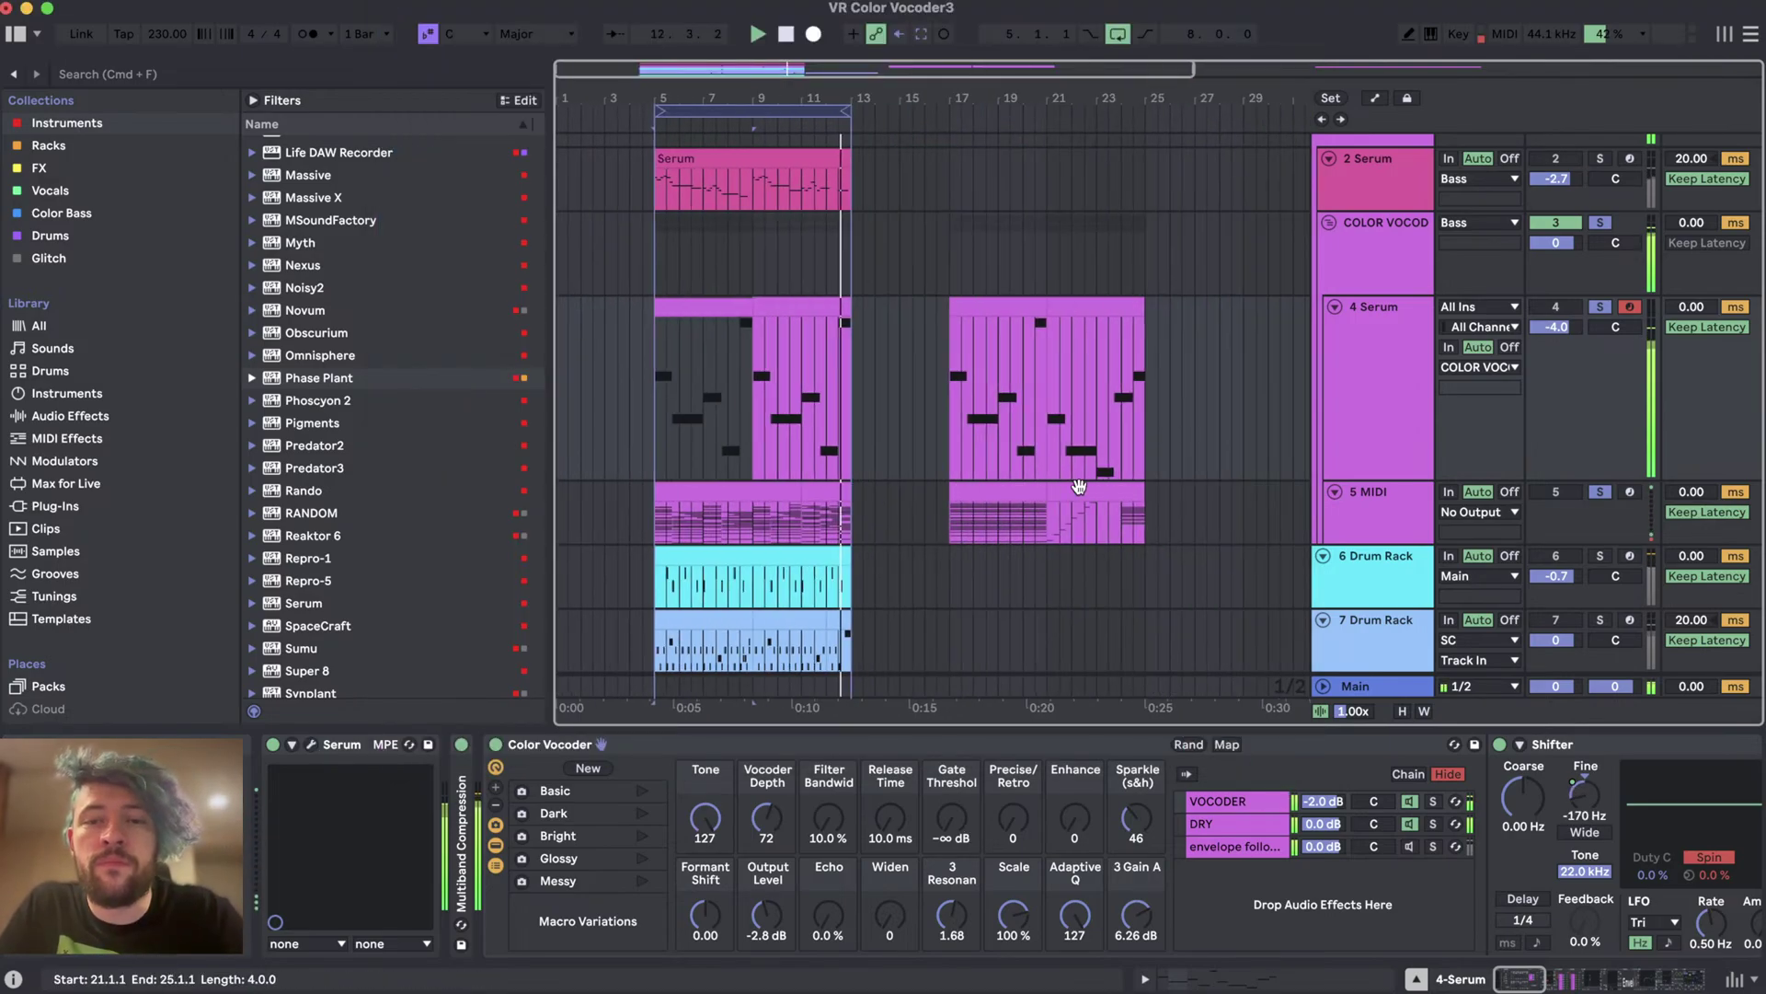
# - Solo the VOCODER chain in the Color Vocoder rack
pyautogui.scroll(-2, 649, 467)
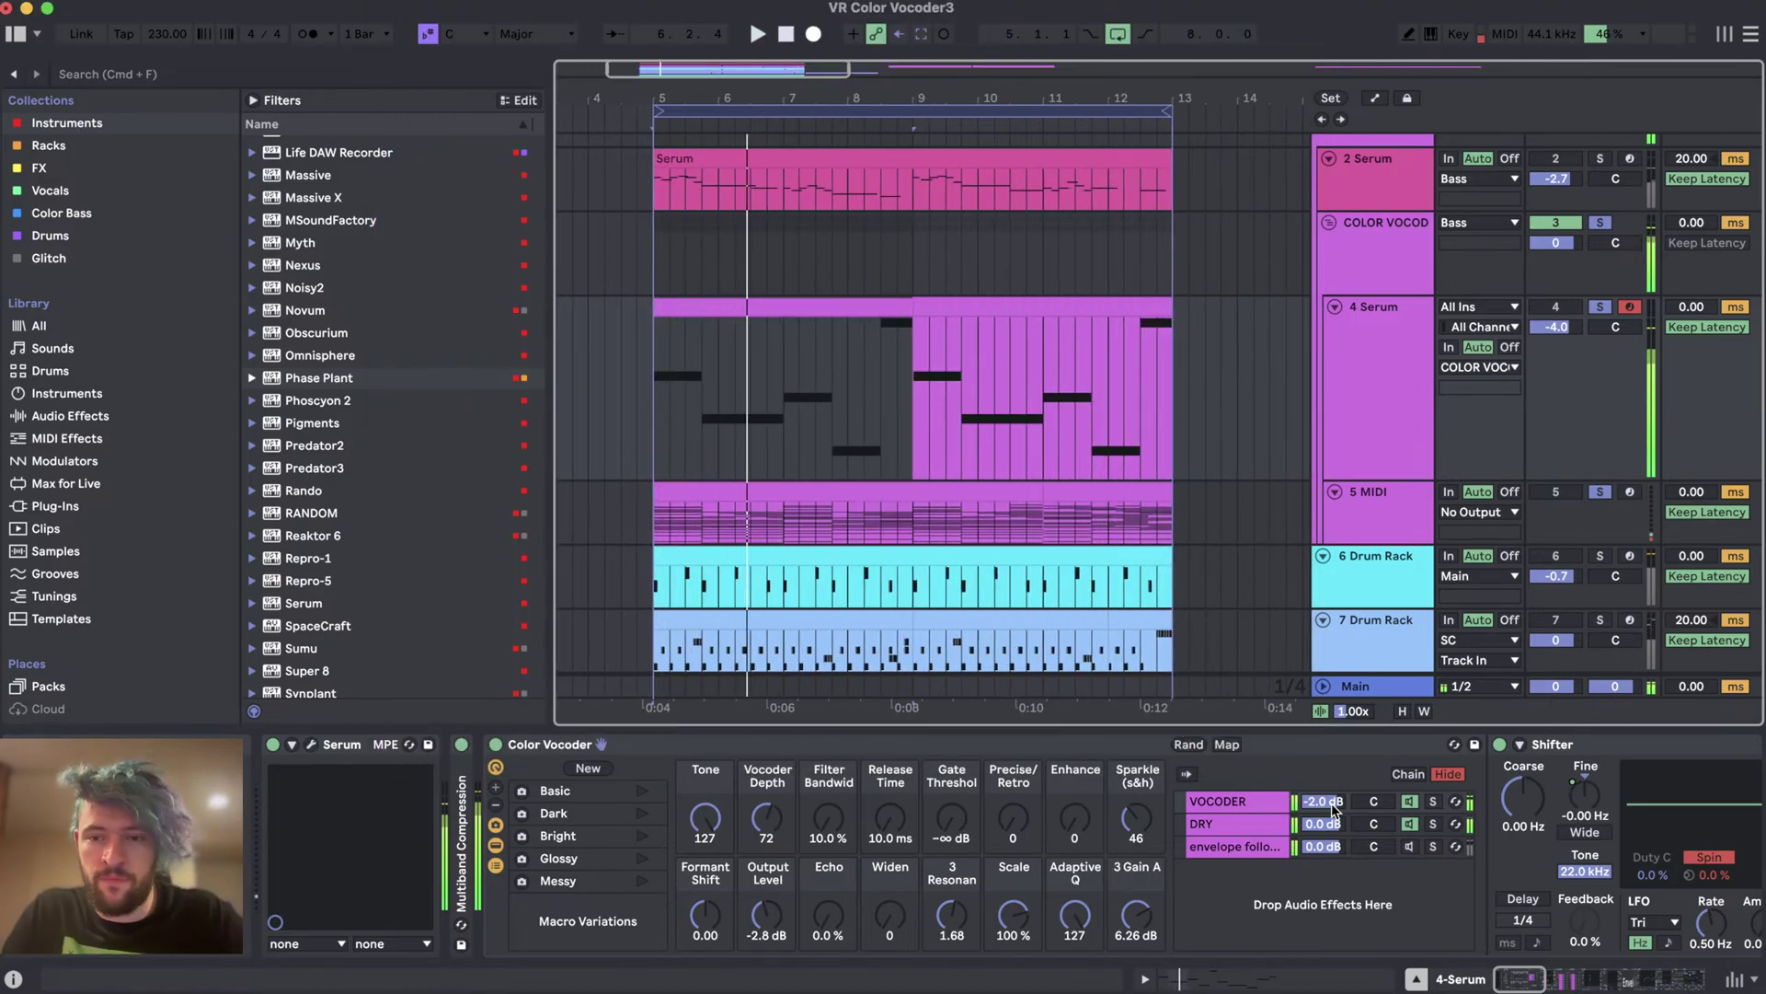
pyautogui.hscroll(5, 870, 791)
pyautogui.click(1044, 801)
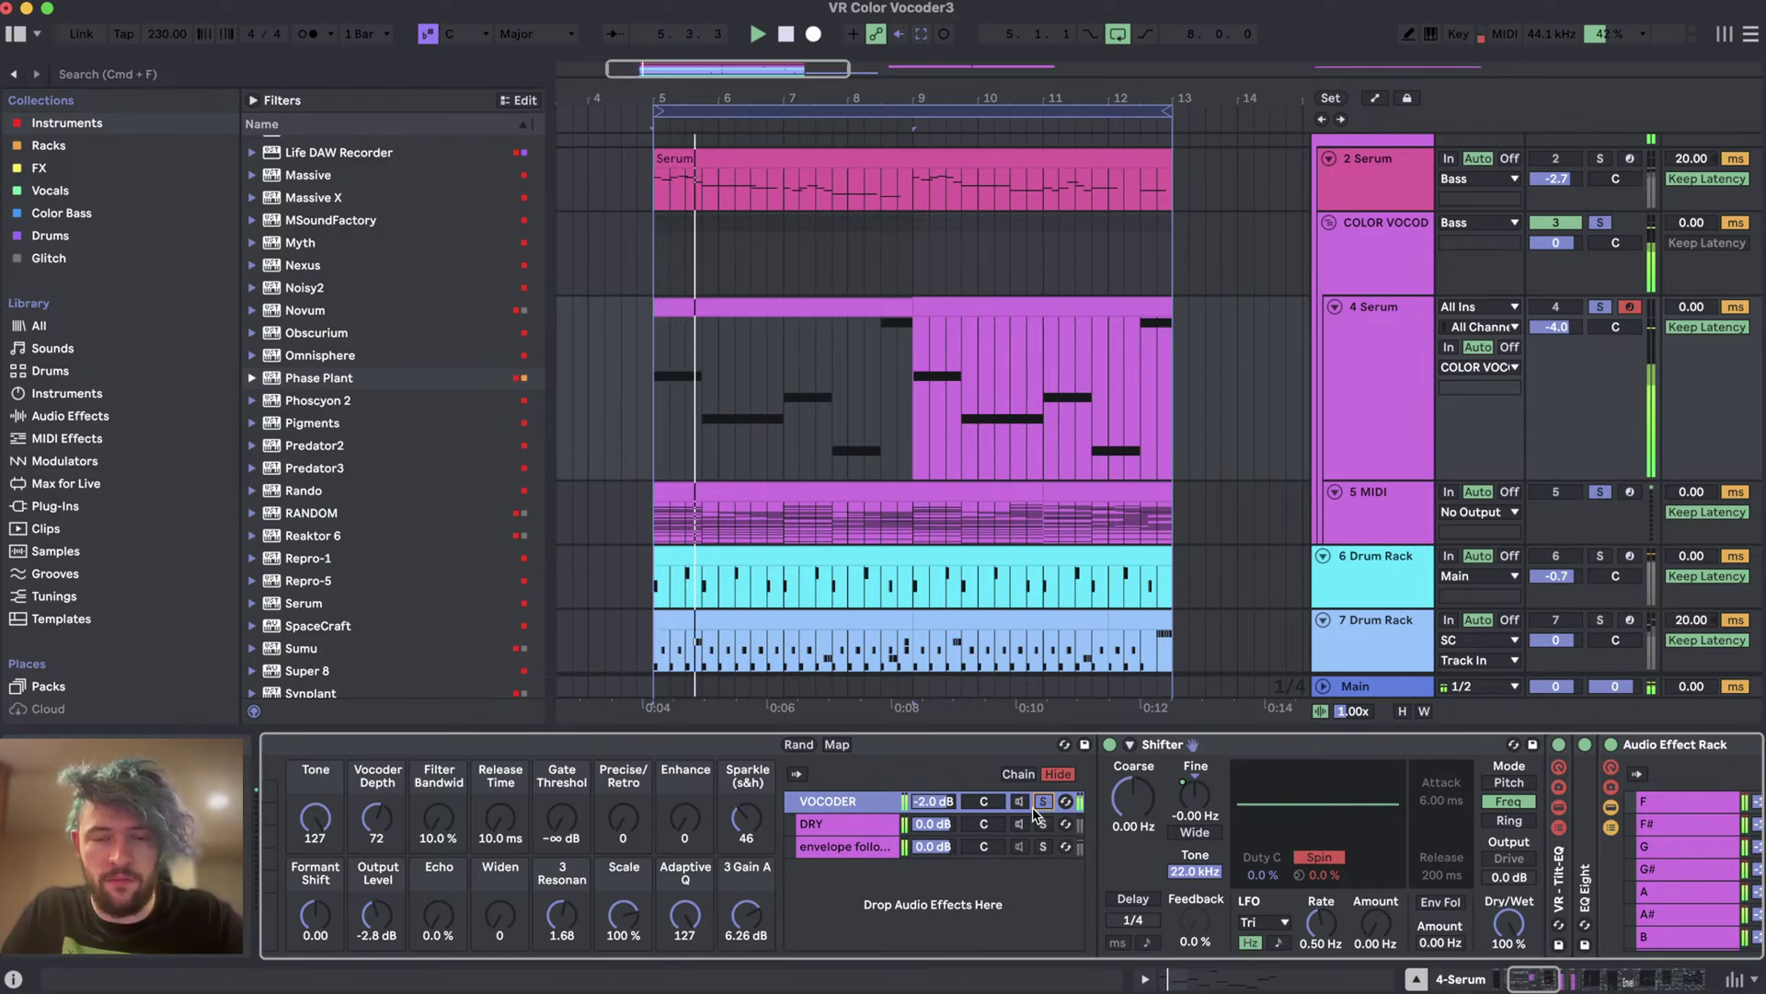
# - Examine the devices in the VOCODER chain, hiding and reshowing the Color Vocoder rack's devices
pyautogui.hscroll(7, 929, 885)
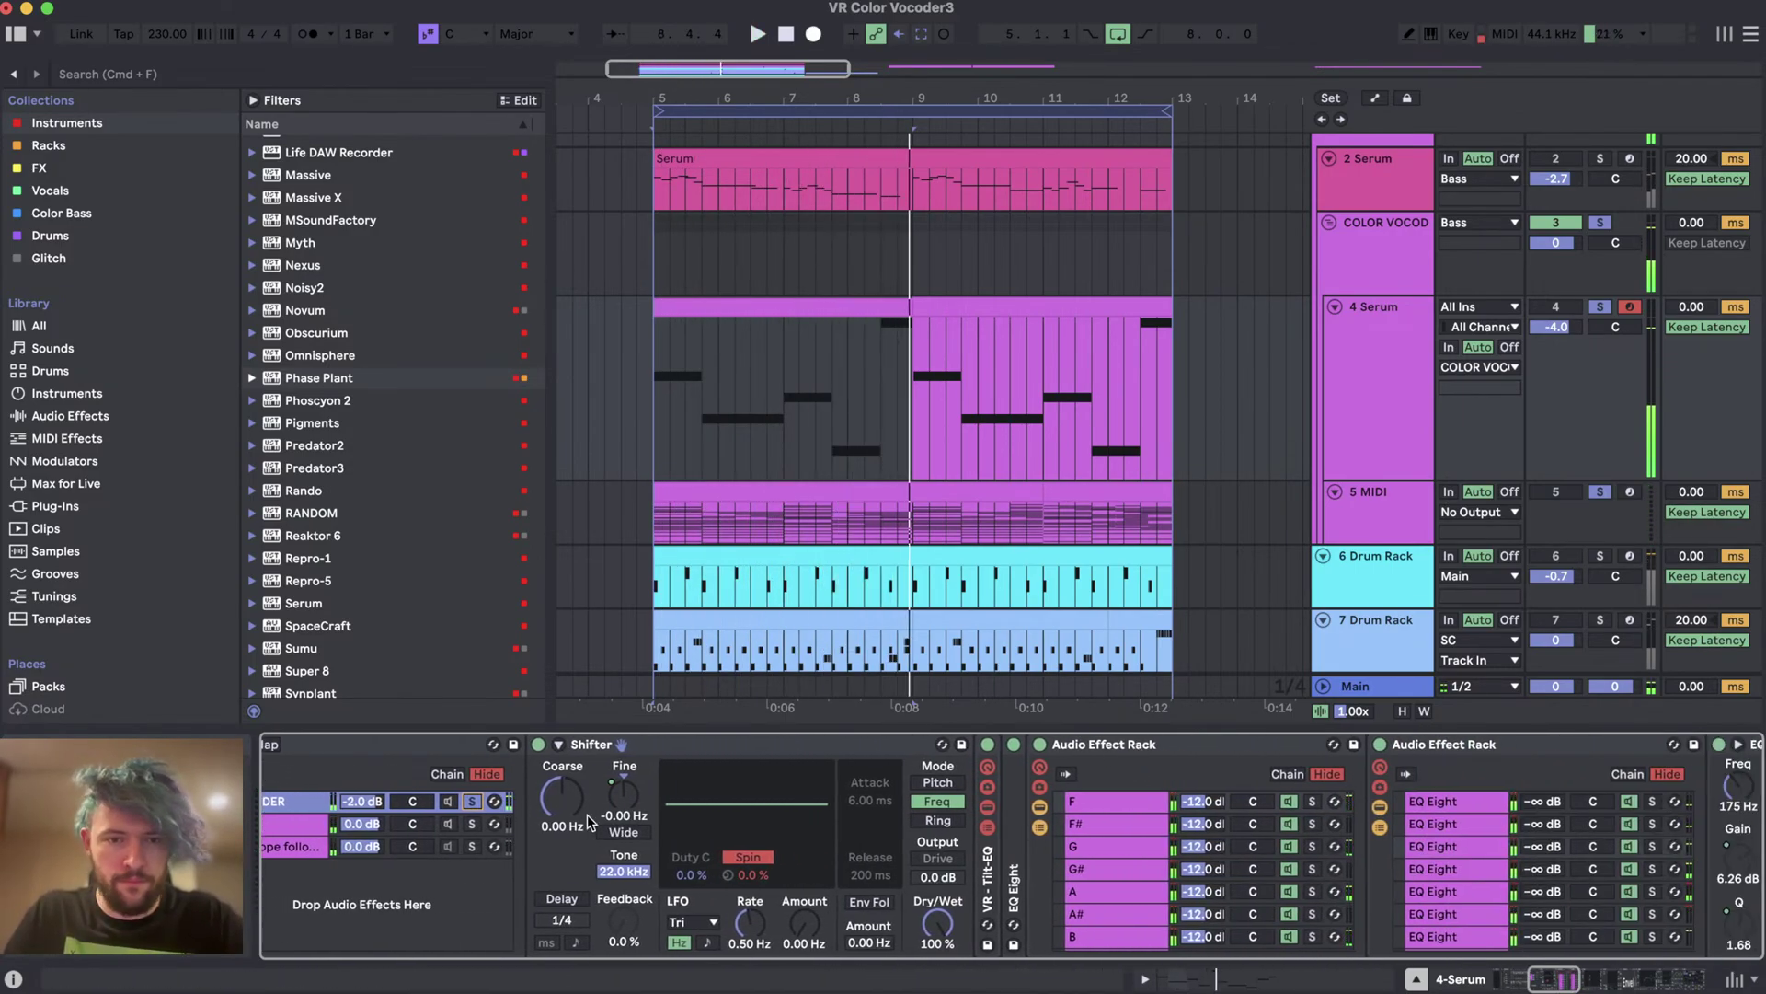
pyautogui.hscroll(-5, 587, 814)
pyautogui.hscroll(-2, 920, 897)
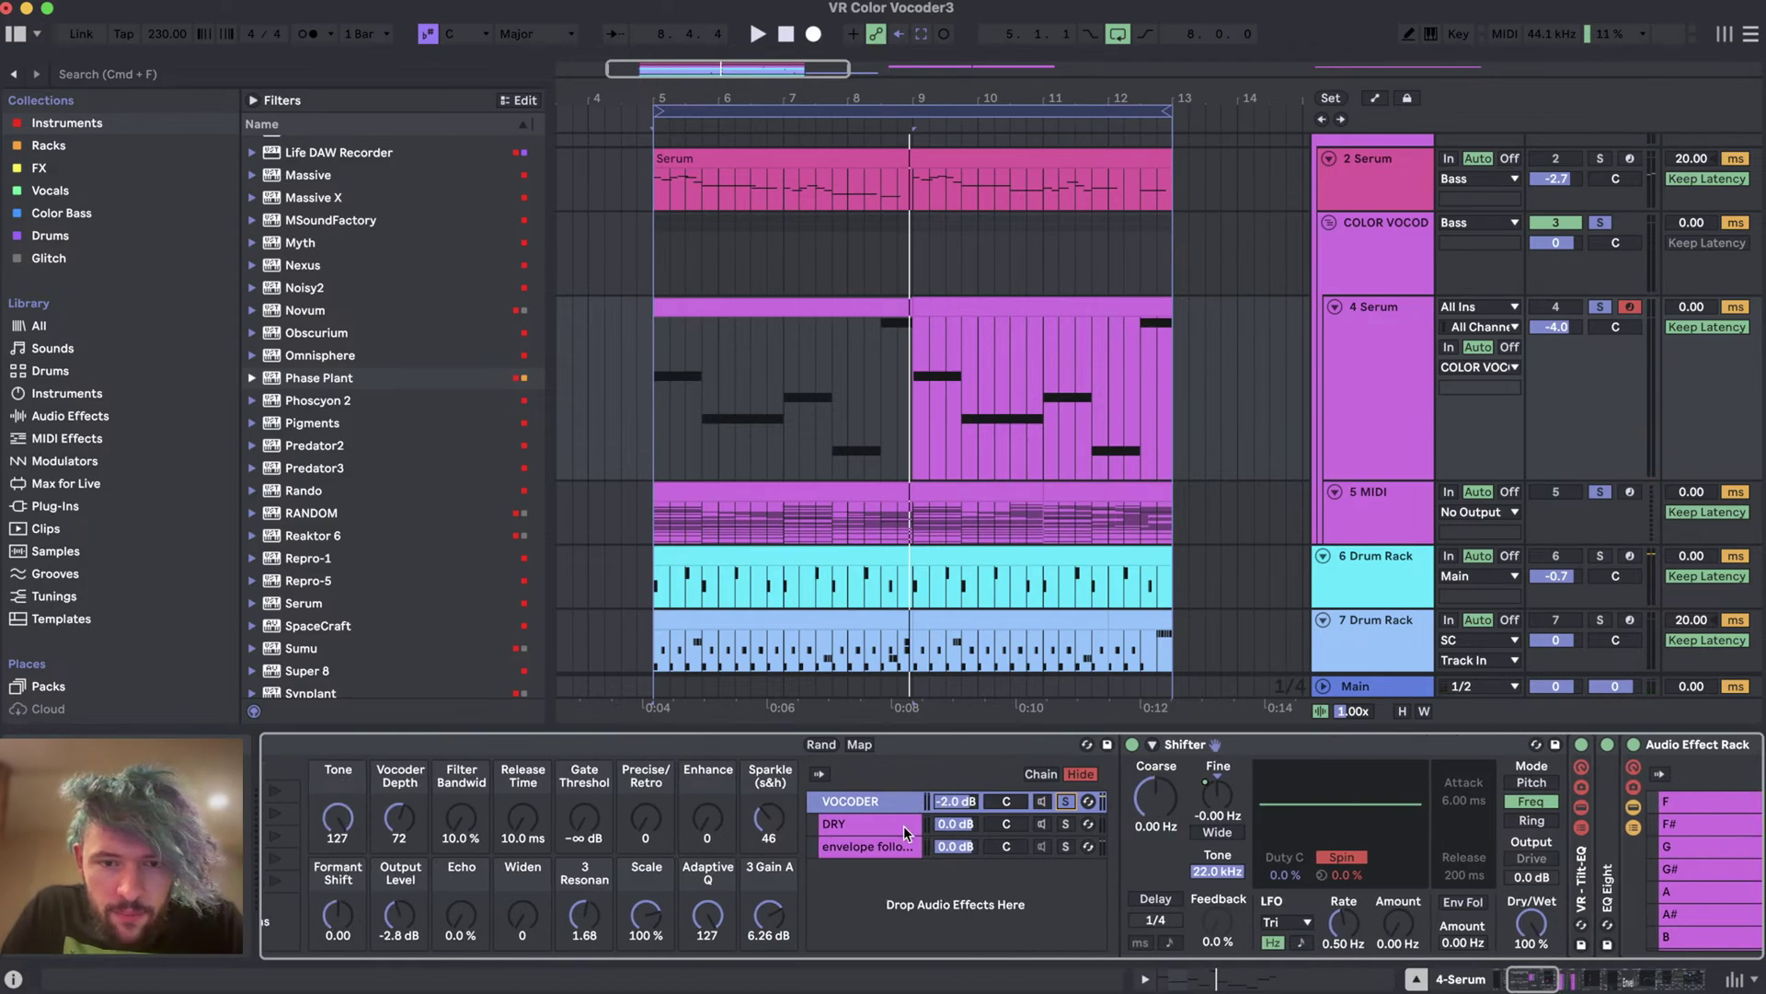
pyautogui.hscroll(-4, 1048, 817)
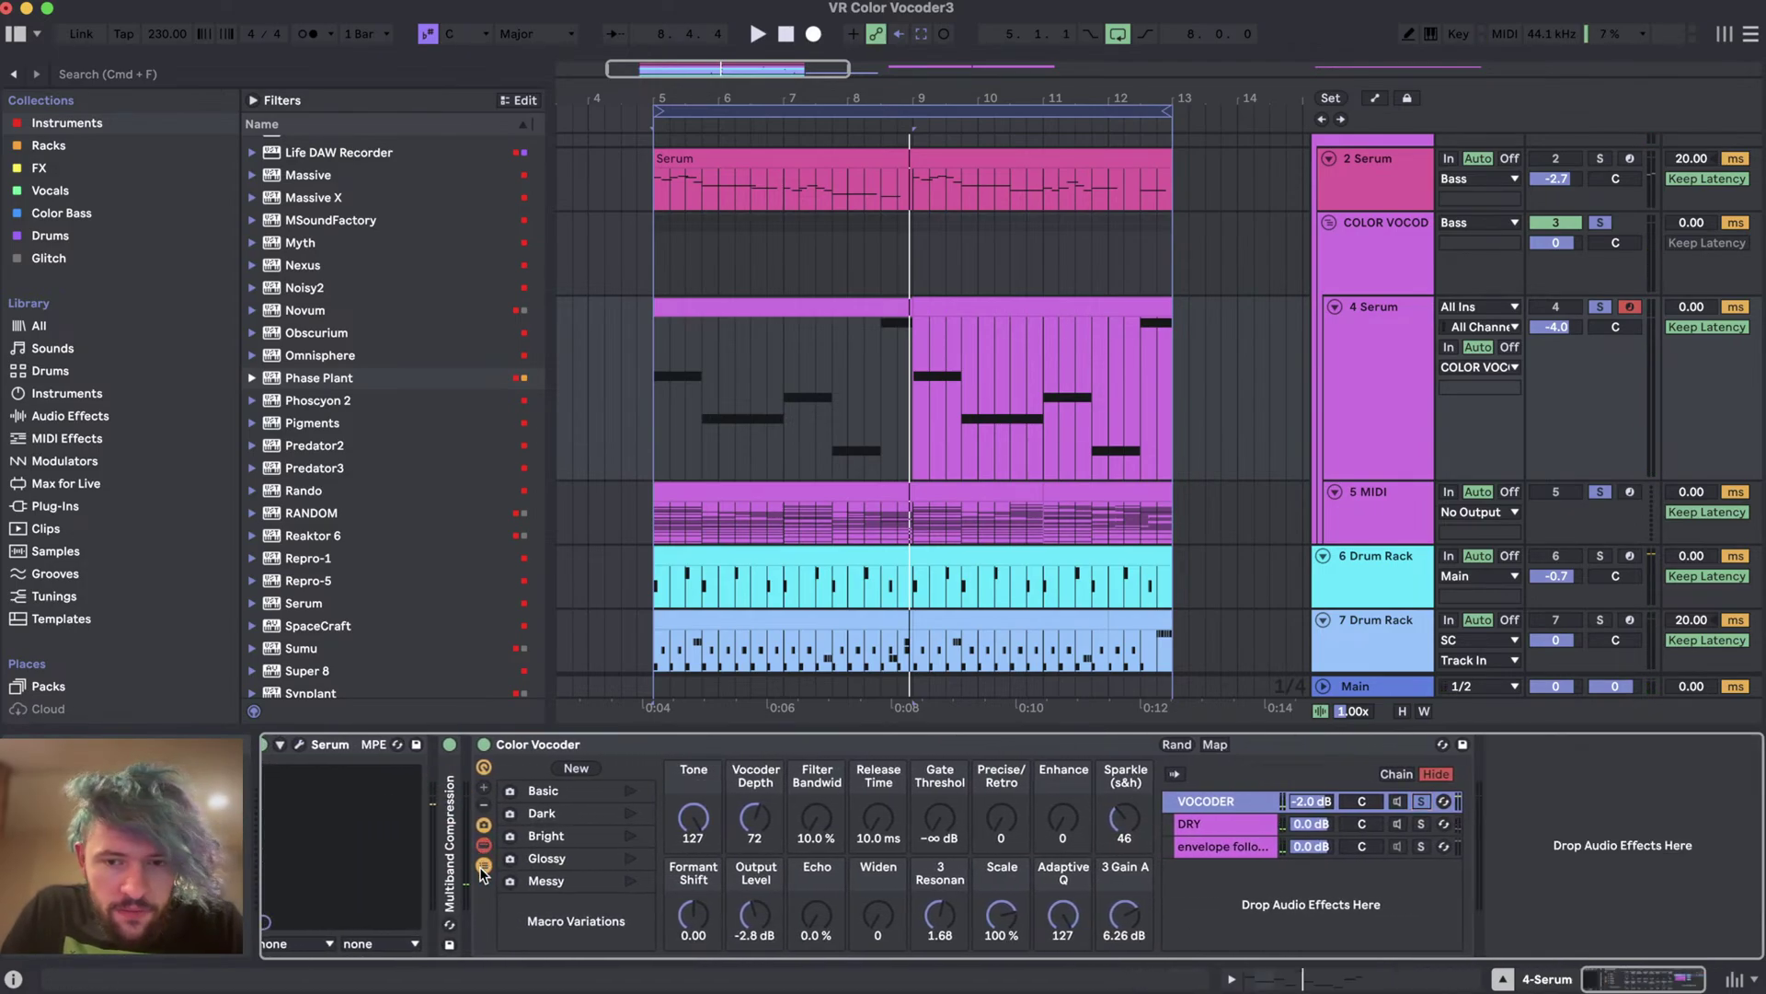
pyautogui.click(482, 867)
pyautogui.click(484, 845)
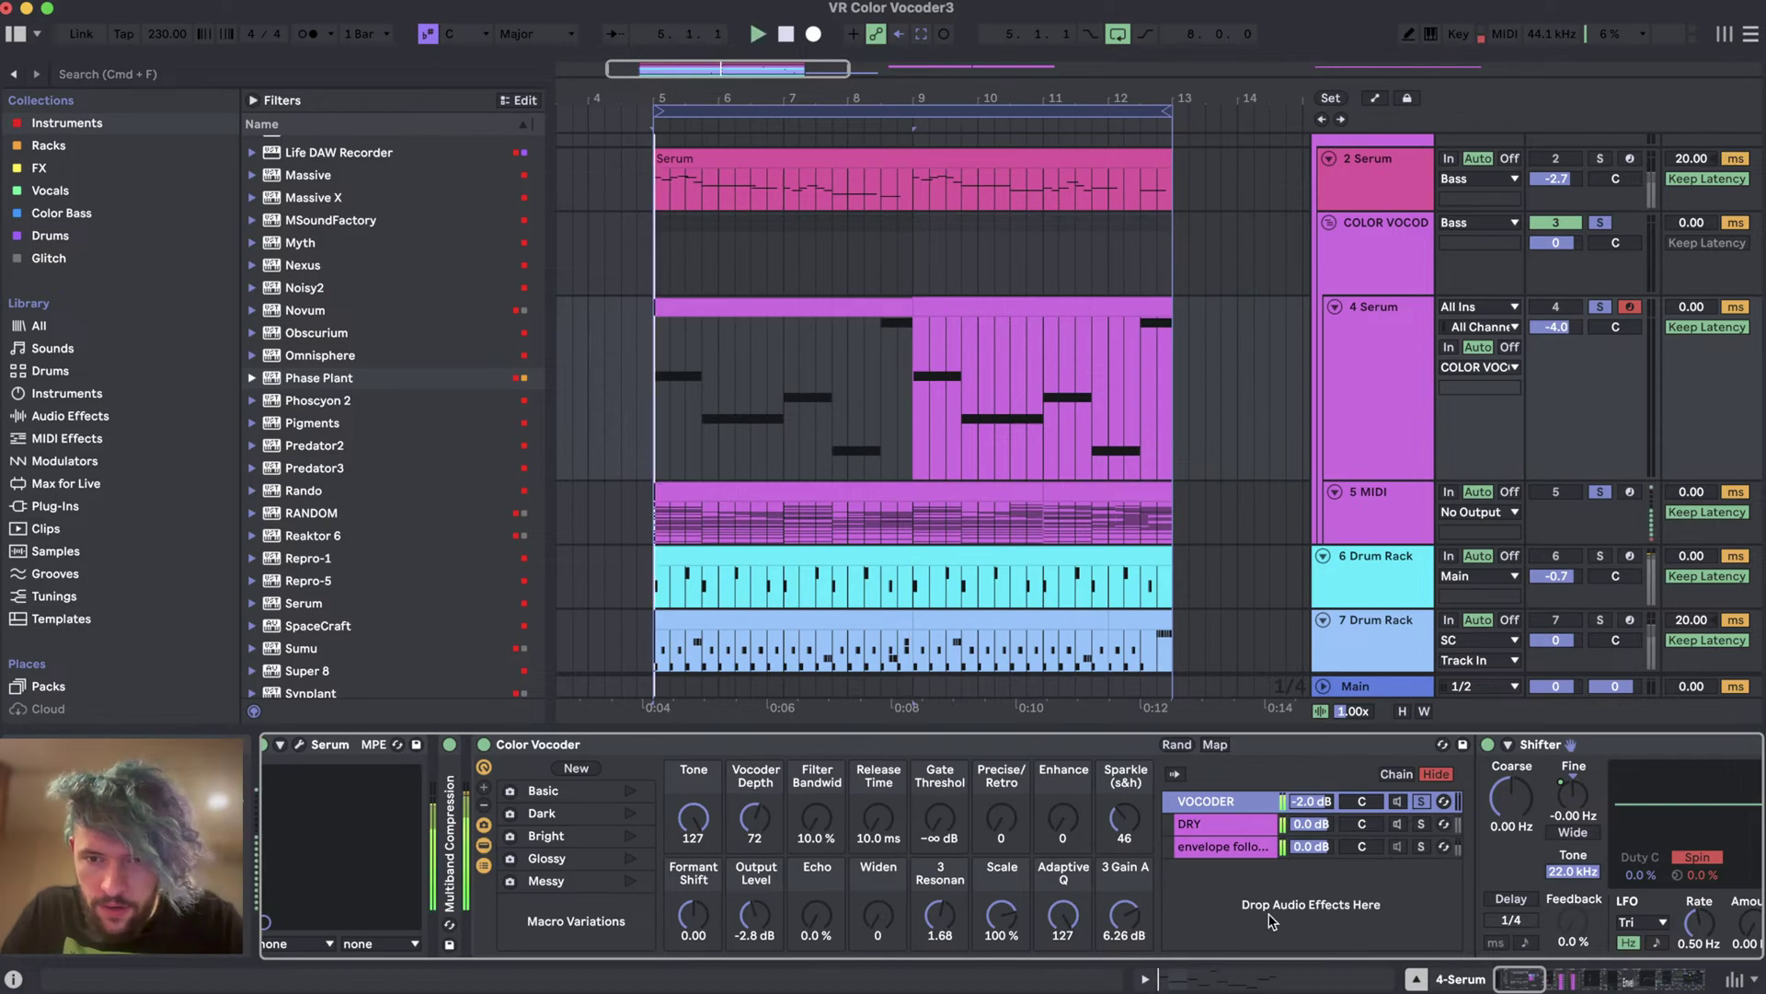
pyautogui.hscroll(2, 1311, 885)
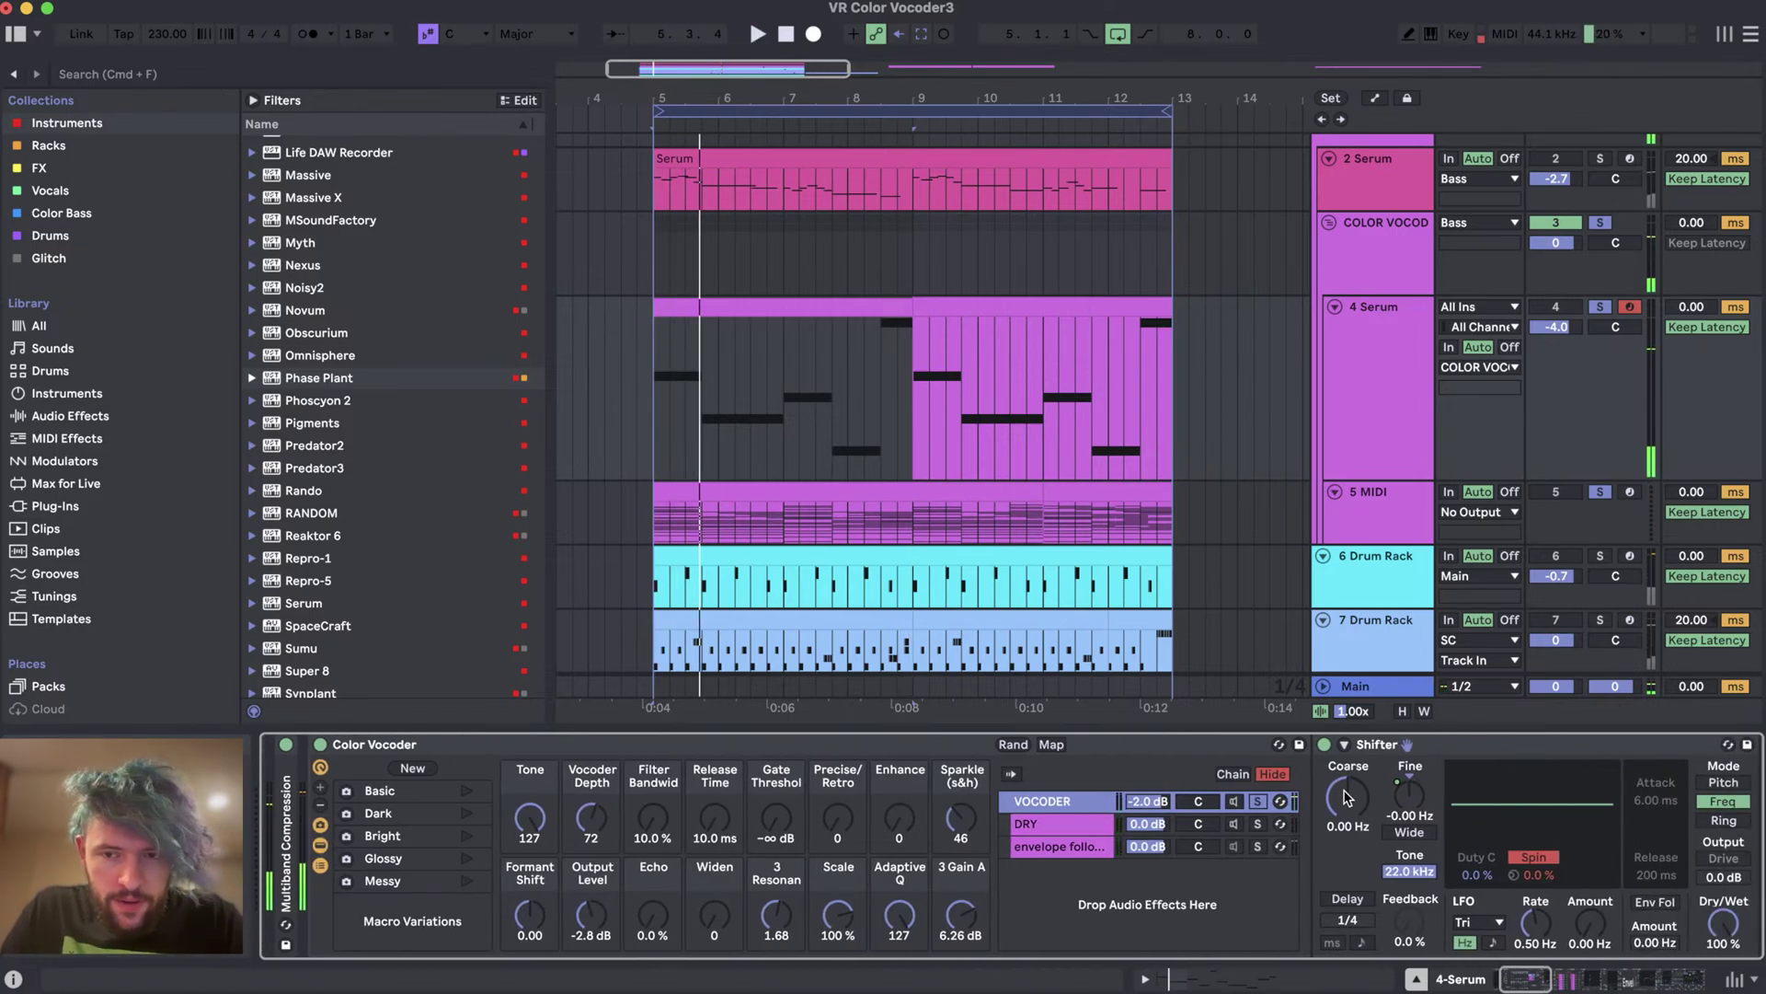
pyautogui.hscroll(-2, 1278, 865)
pyautogui.hscroll(2, 1374, 833)
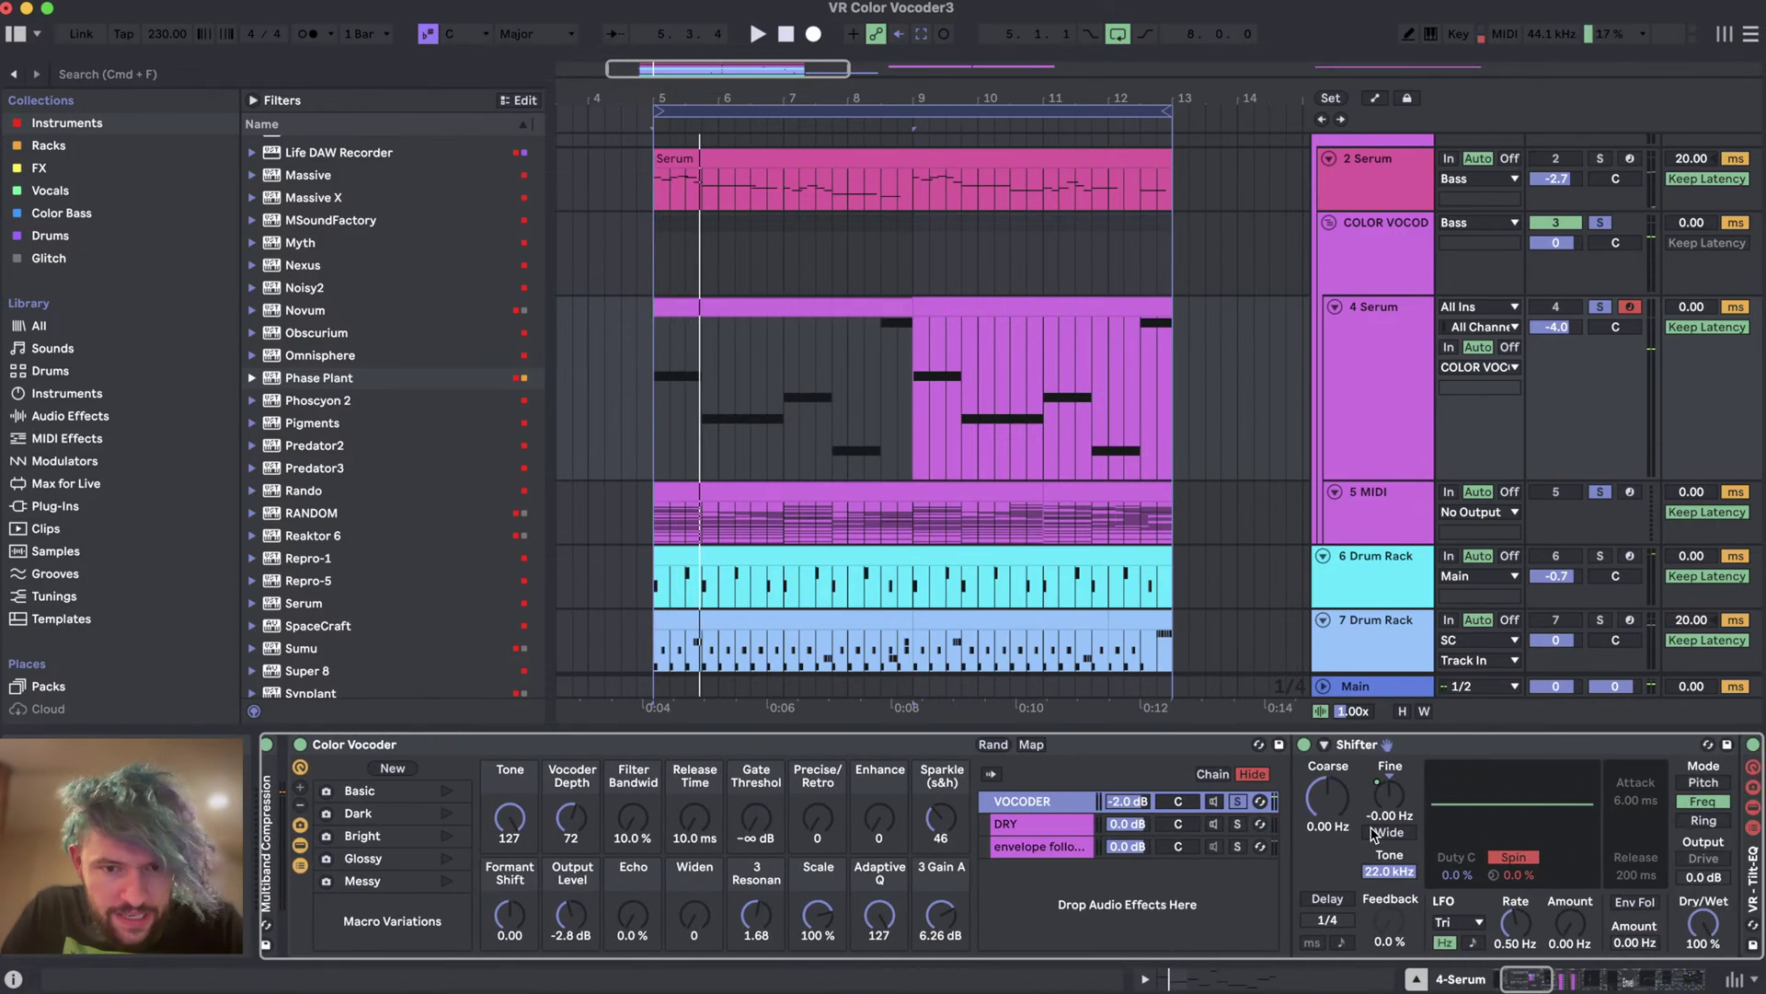
# - Return the Fine frequency of the VOCODER chain's Shifter to its default and set the Vocoder Depth macro to 50
pyautogui.rightClick(1395, 801)
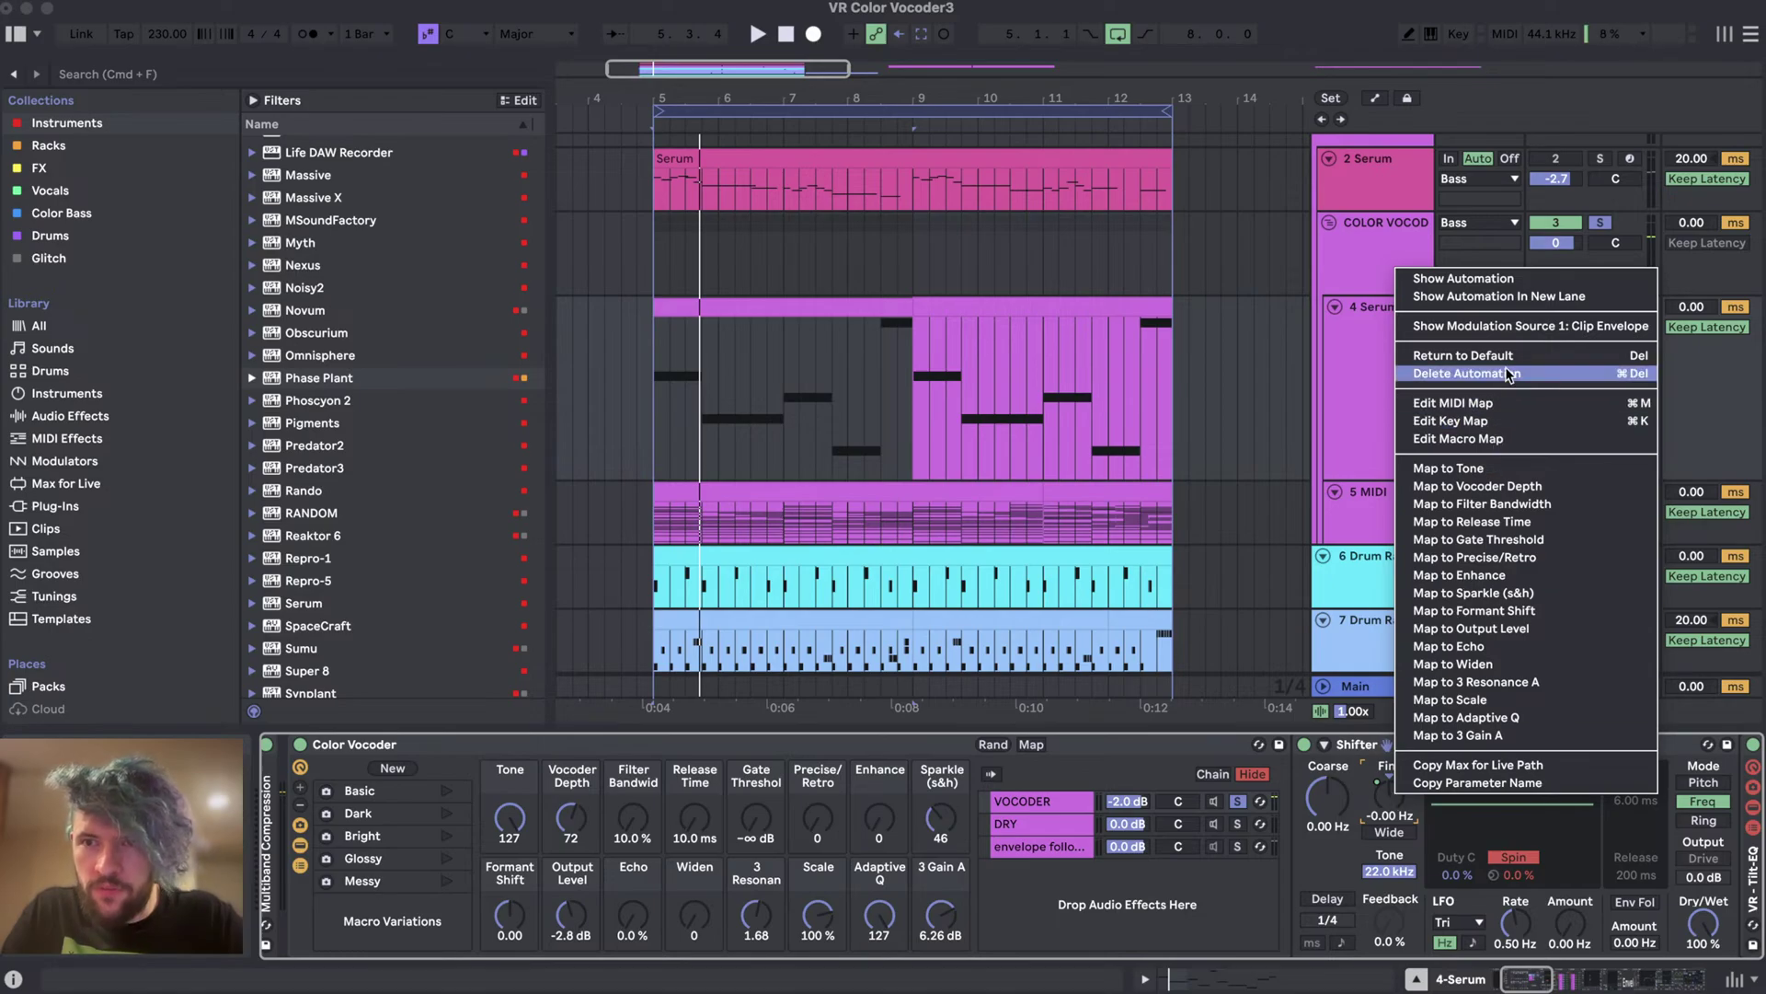
pyautogui.click(1463, 355)
pyautogui.press('space')
pyautogui.moveTo(1389, 797); pyautogui.dragTo(1355, 810)
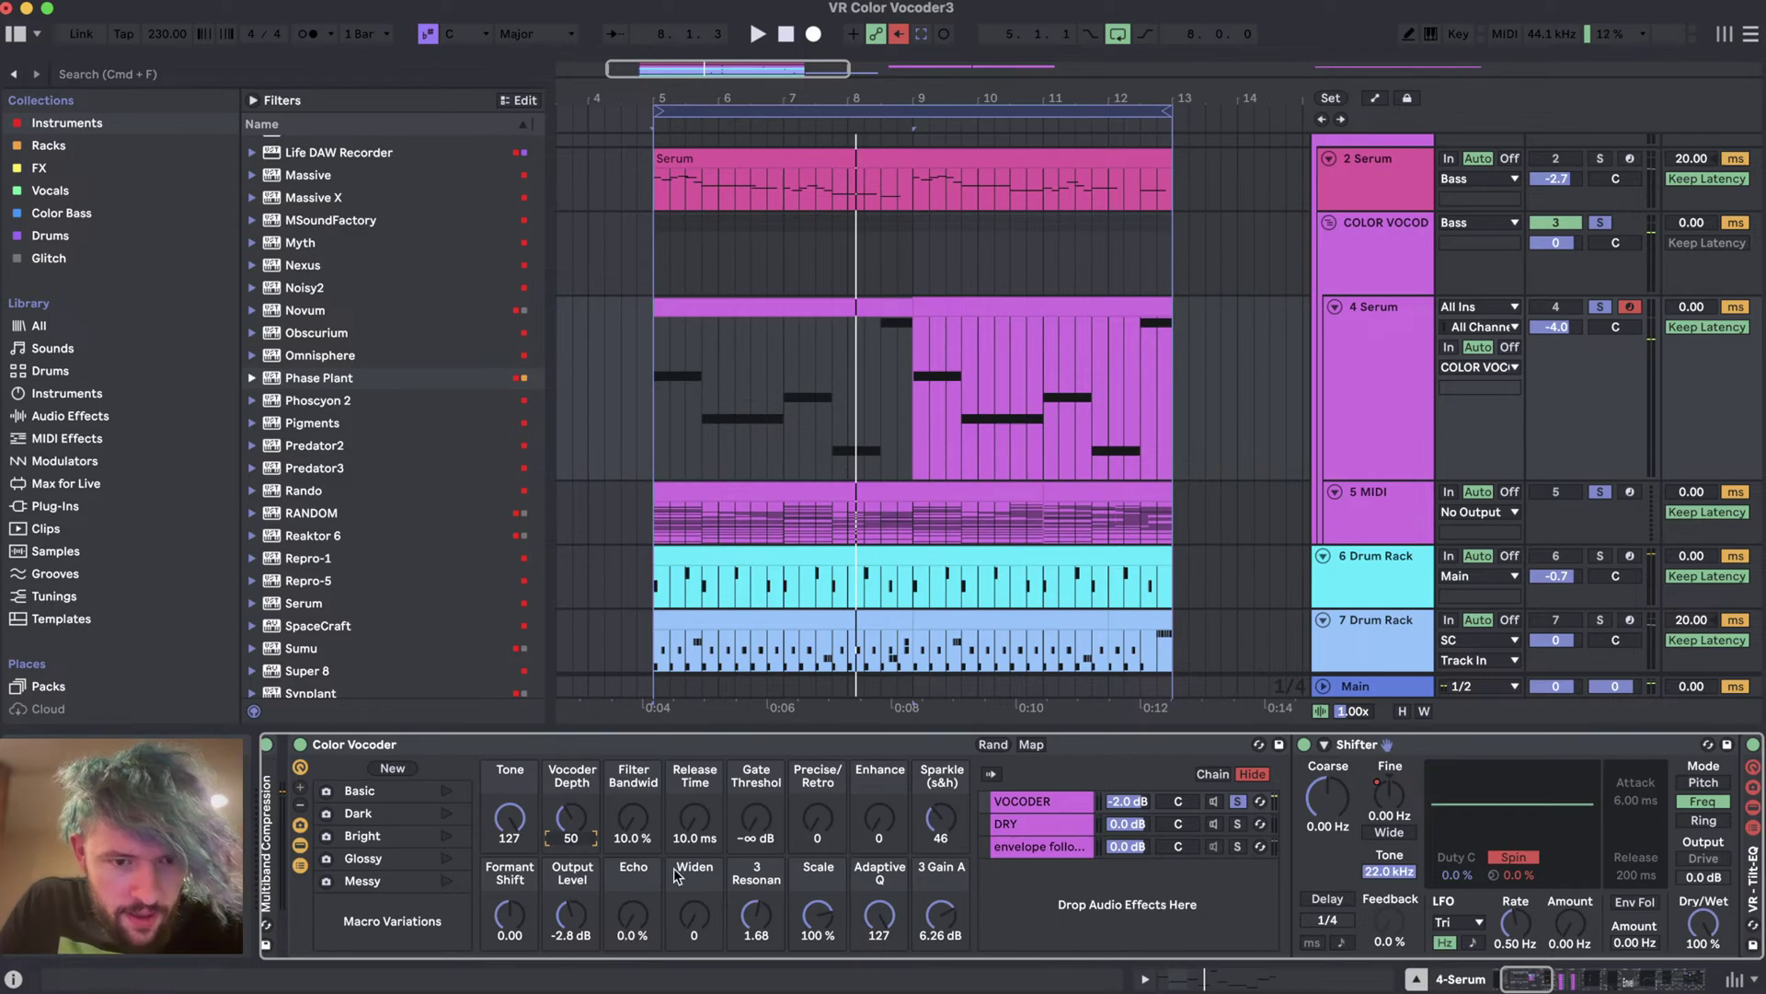
# - Set the Color Vocoder macros Output Level to 7.0 dB, Widen to 127, Sparkle to 87 and Echo to 19 %
pyautogui.moveTo(571, 915); pyautogui.dragTo(572, 891)
pyautogui.moveTo(695, 915); pyautogui.dragTo(694, 856)
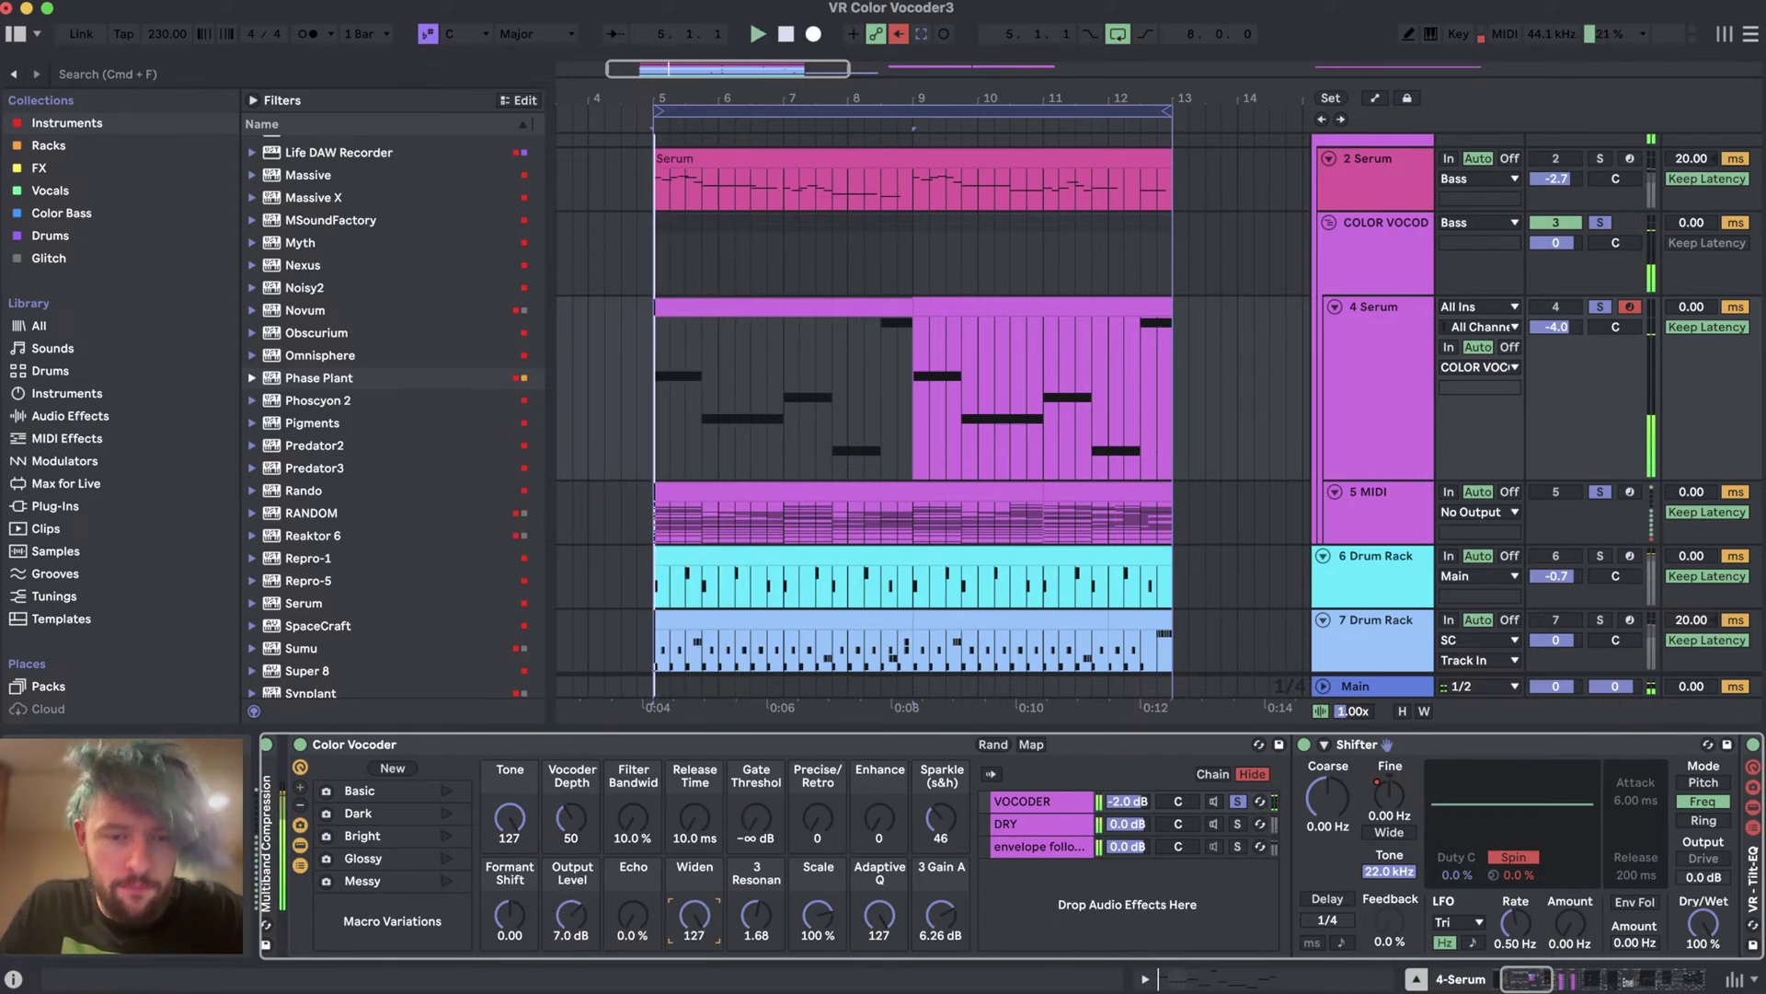
pyautogui.moveTo(932, 842); pyautogui.dragTo(931, 839)
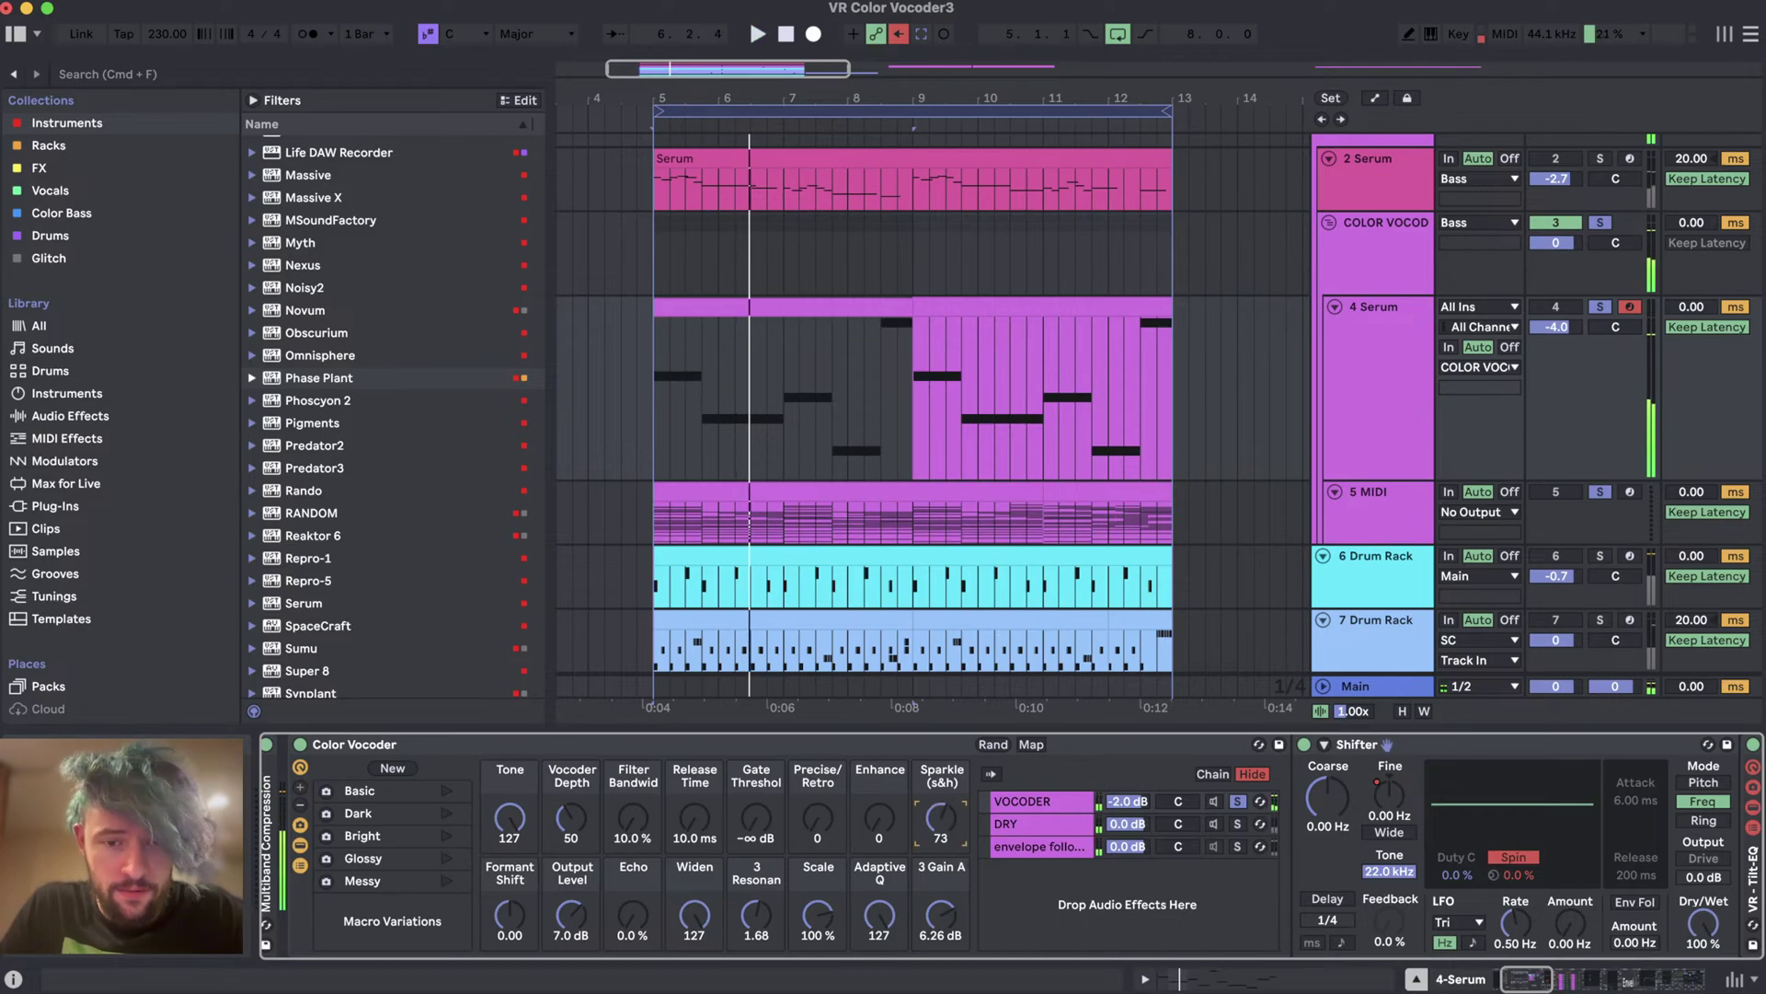
pyautogui.moveTo(633, 916)
pyautogui.mouseDown()
pyautogui.moveTo(633, 897)
pyautogui.moveTo(633, 919)
pyautogui.mouseUp()
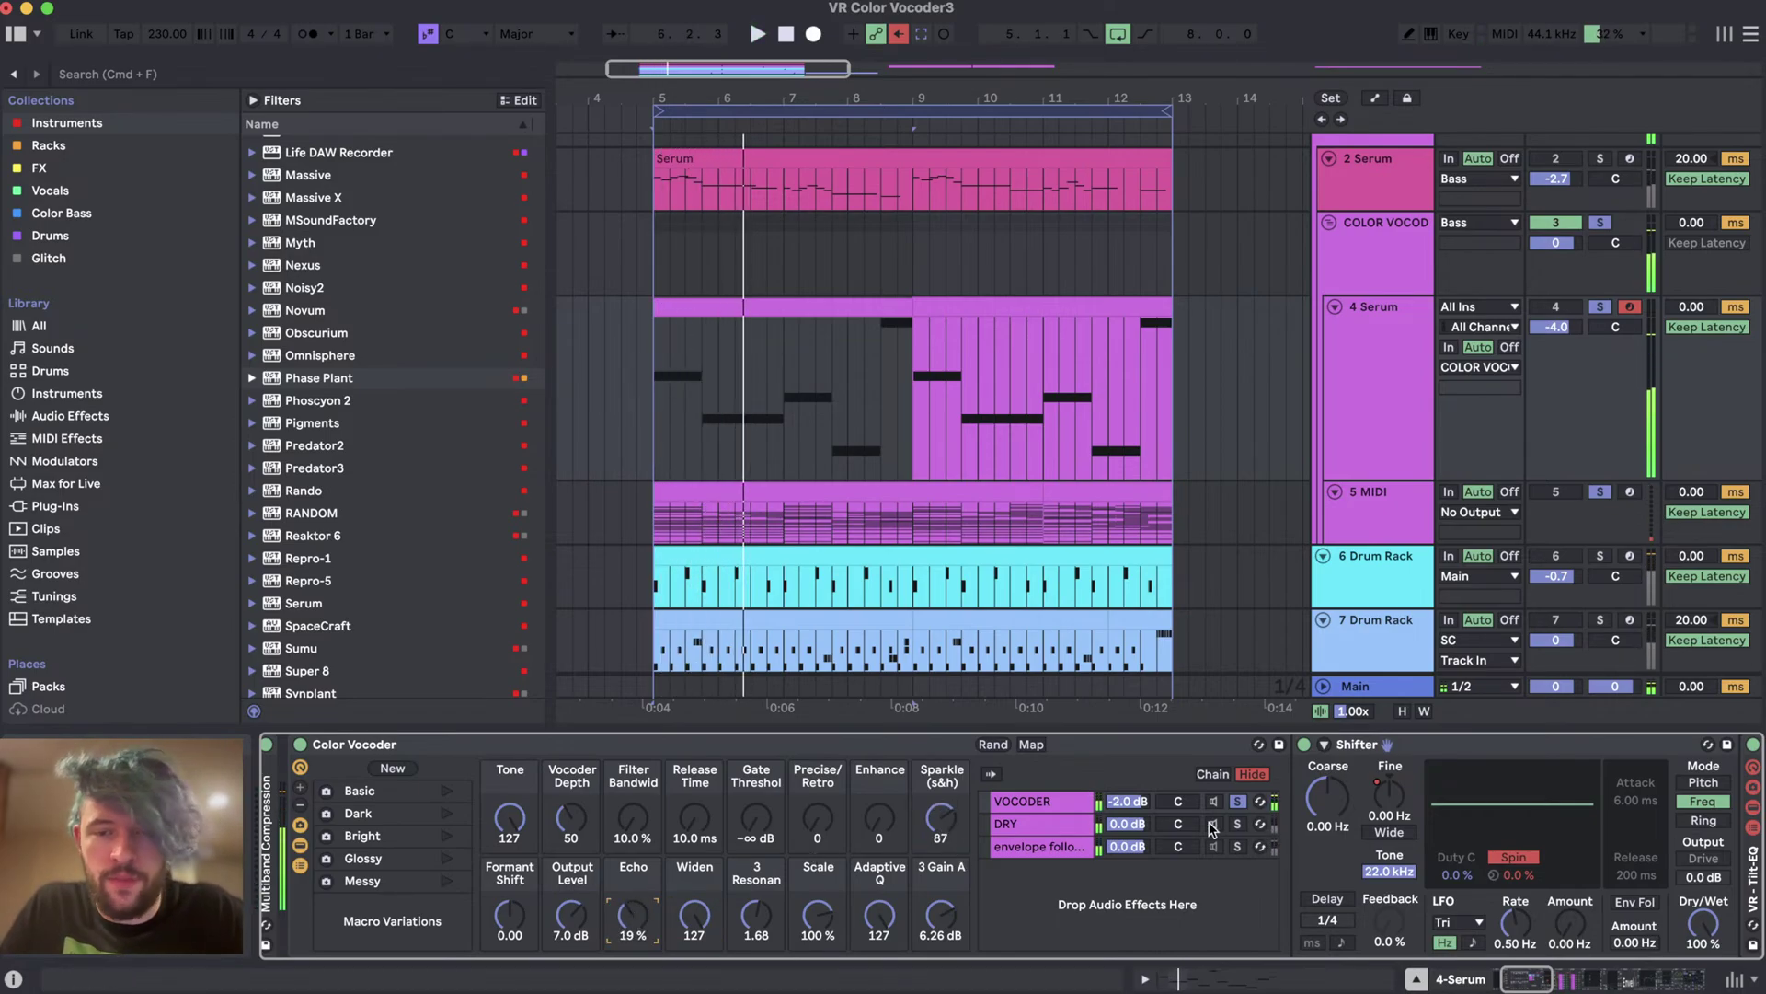
# - Unsolo the VOCODER chain and unfold the Multiband Dynamics device near its end
pyautogui.click(1238, 801)
pyautogui.click(1047, 823)
pyautogui.hscroll(10, 1211, 908)
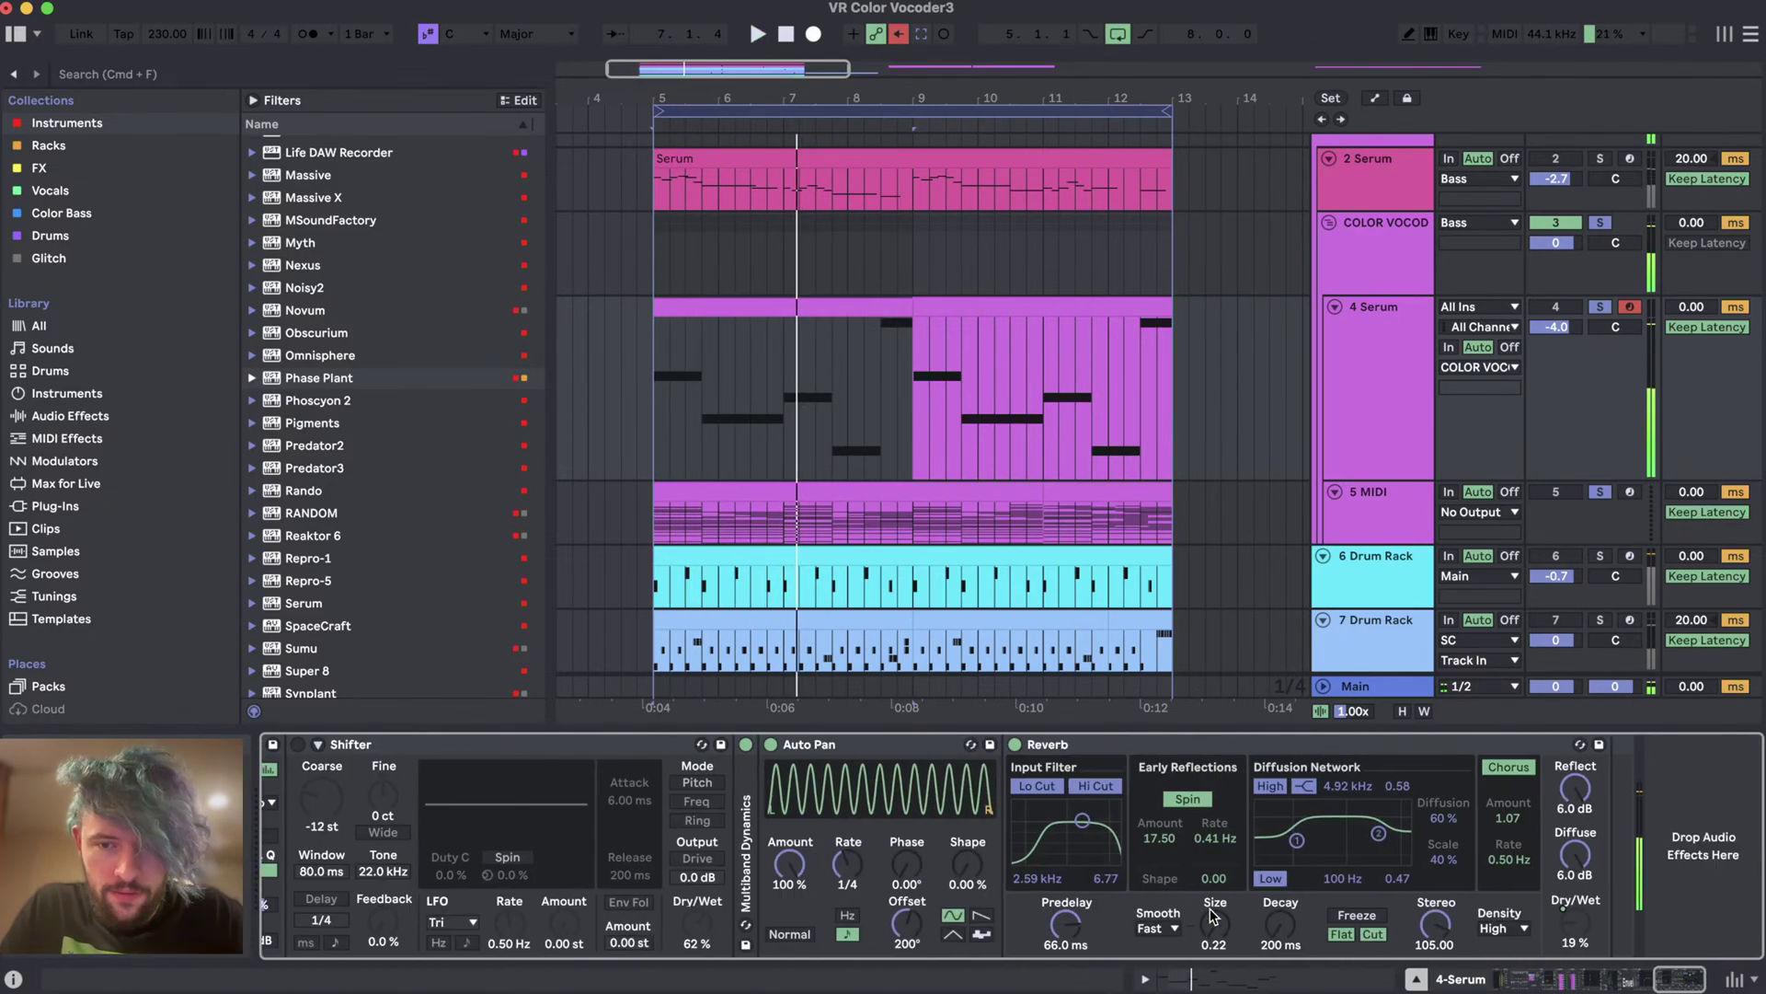
pyautogui.doubleClick(743, 828)
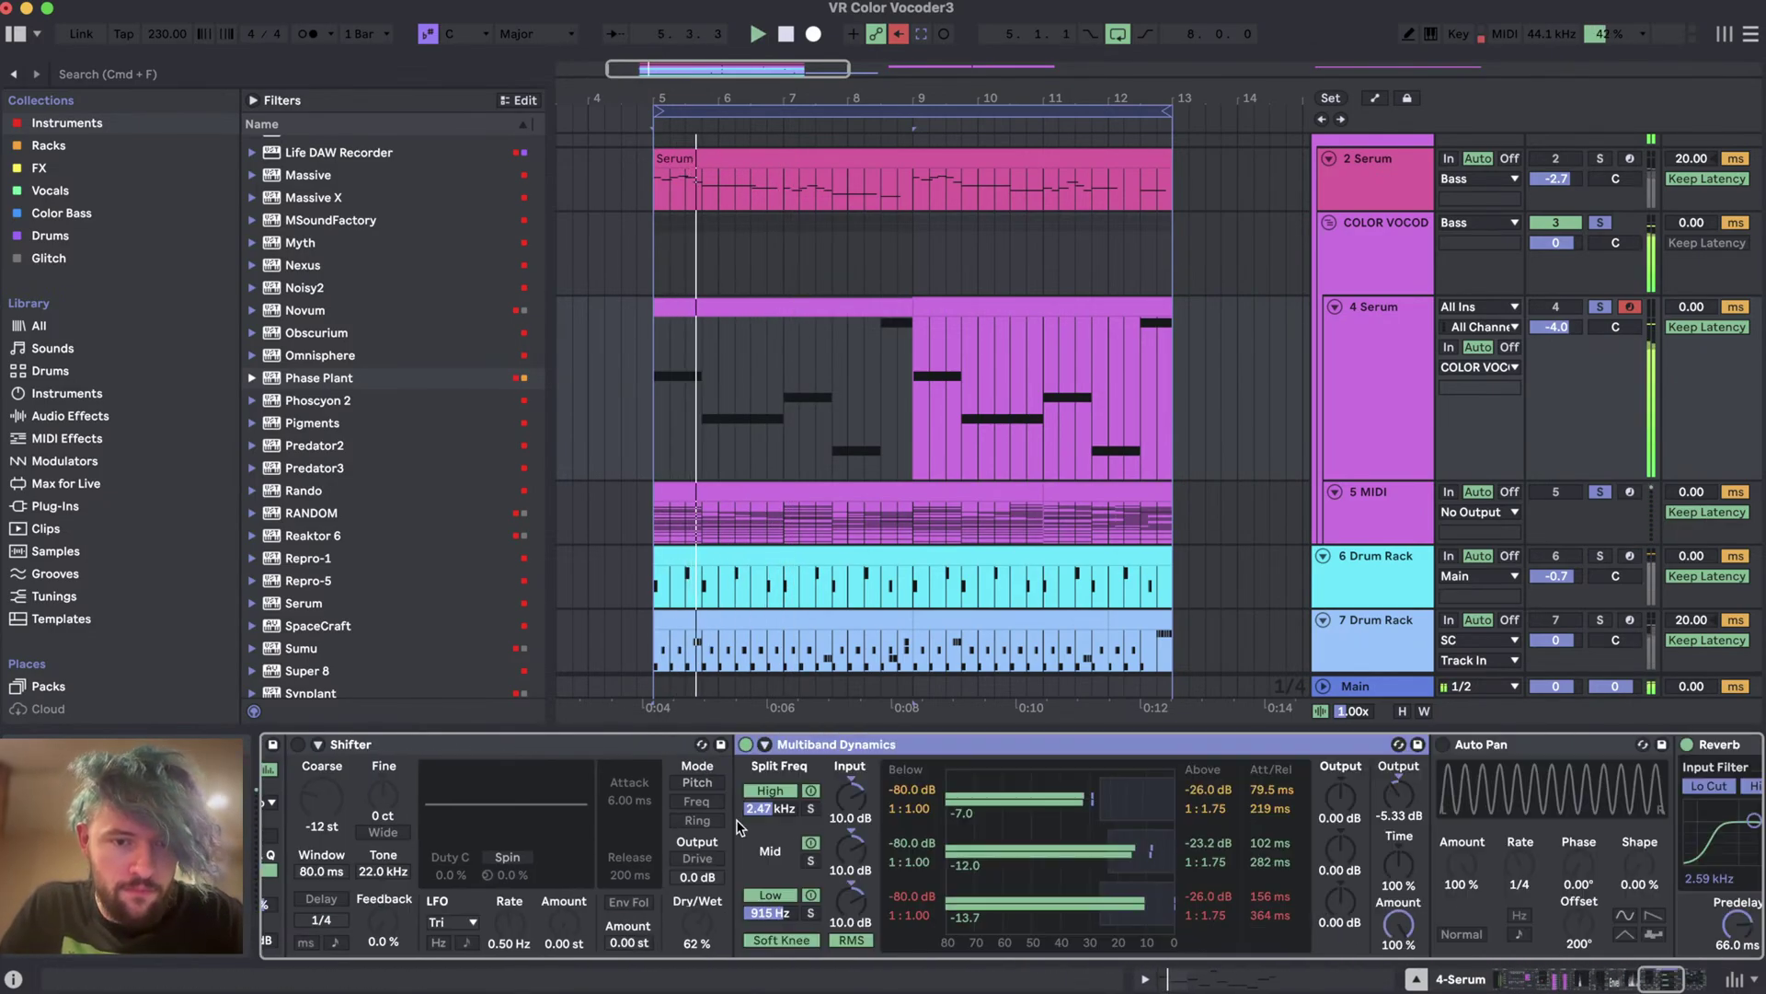
# - Enable the -12 st Shifter between EQ Eight and Multiband Dynamics in the VOCODER chain
pyautogui.hscroll(-5, 739, 825)
pyautogui.hscroll(-8, 739, 825)
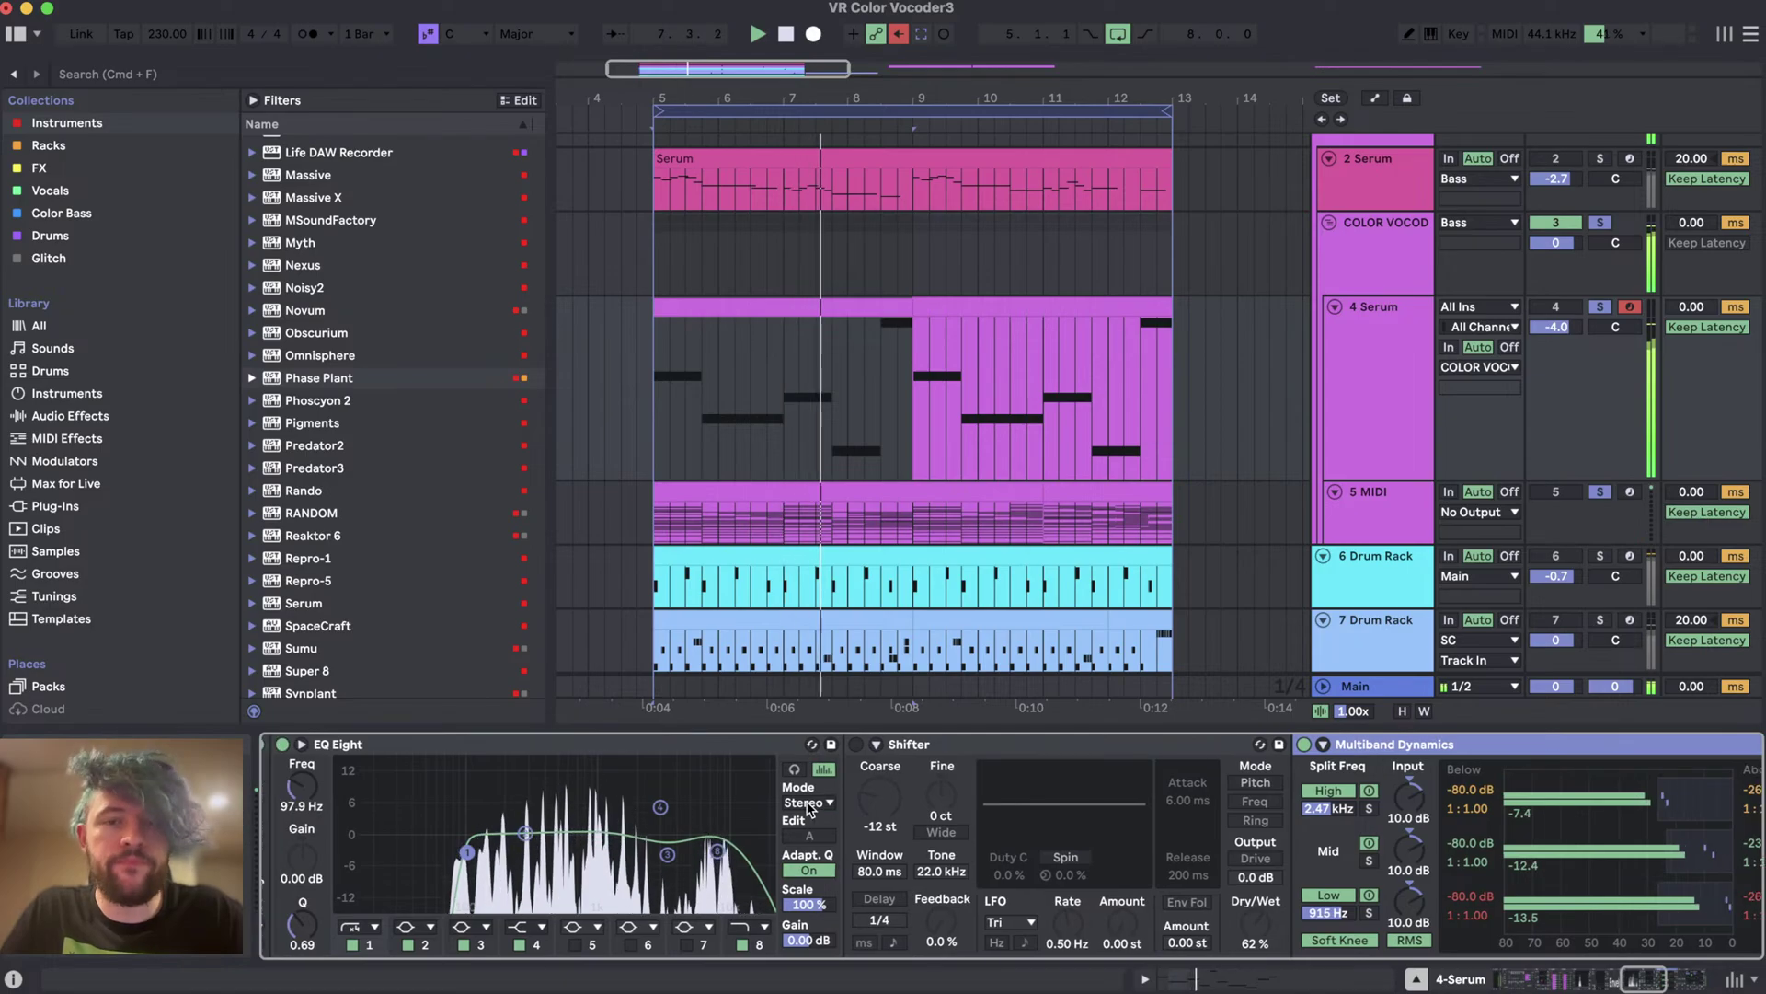
pyautogui.hscroll(4, 891, 743)
pyautogui.click(869, 744)
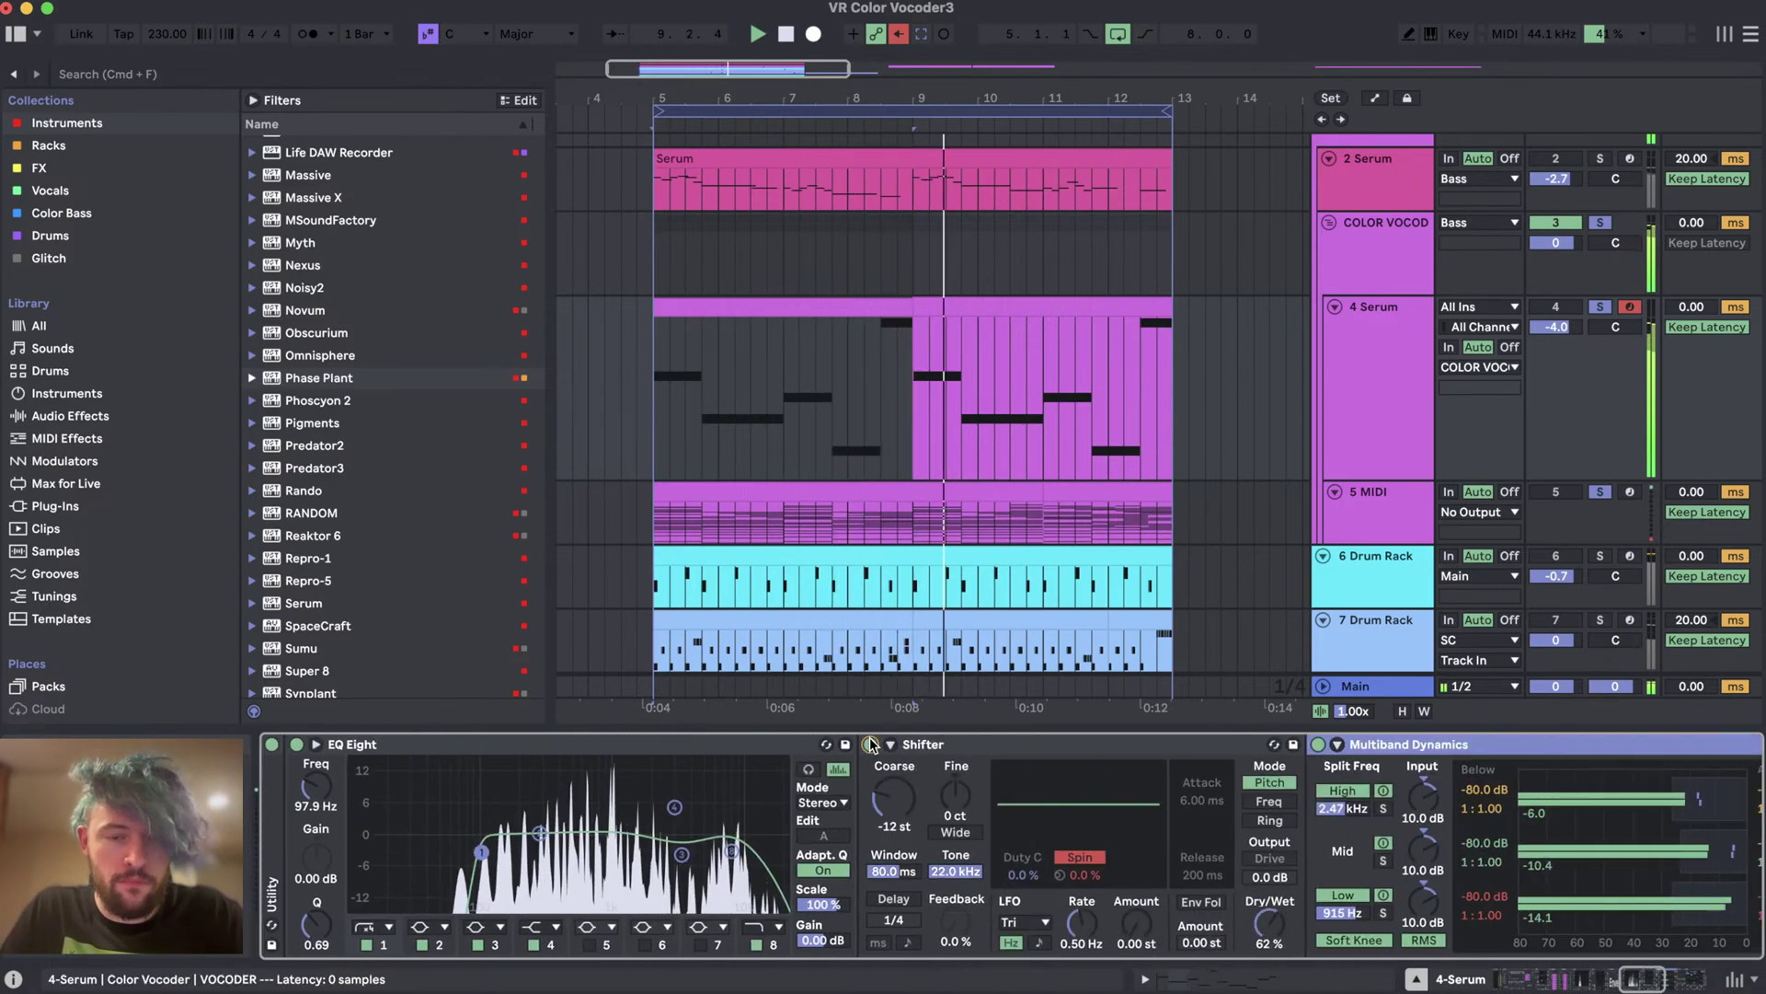
# - Look through the VOCODER chain's devices, from the nested EQ racks and Vocoder to the Shifter and Multiband Dynamics
pyautogui.hscroll(-10, 870, 745)
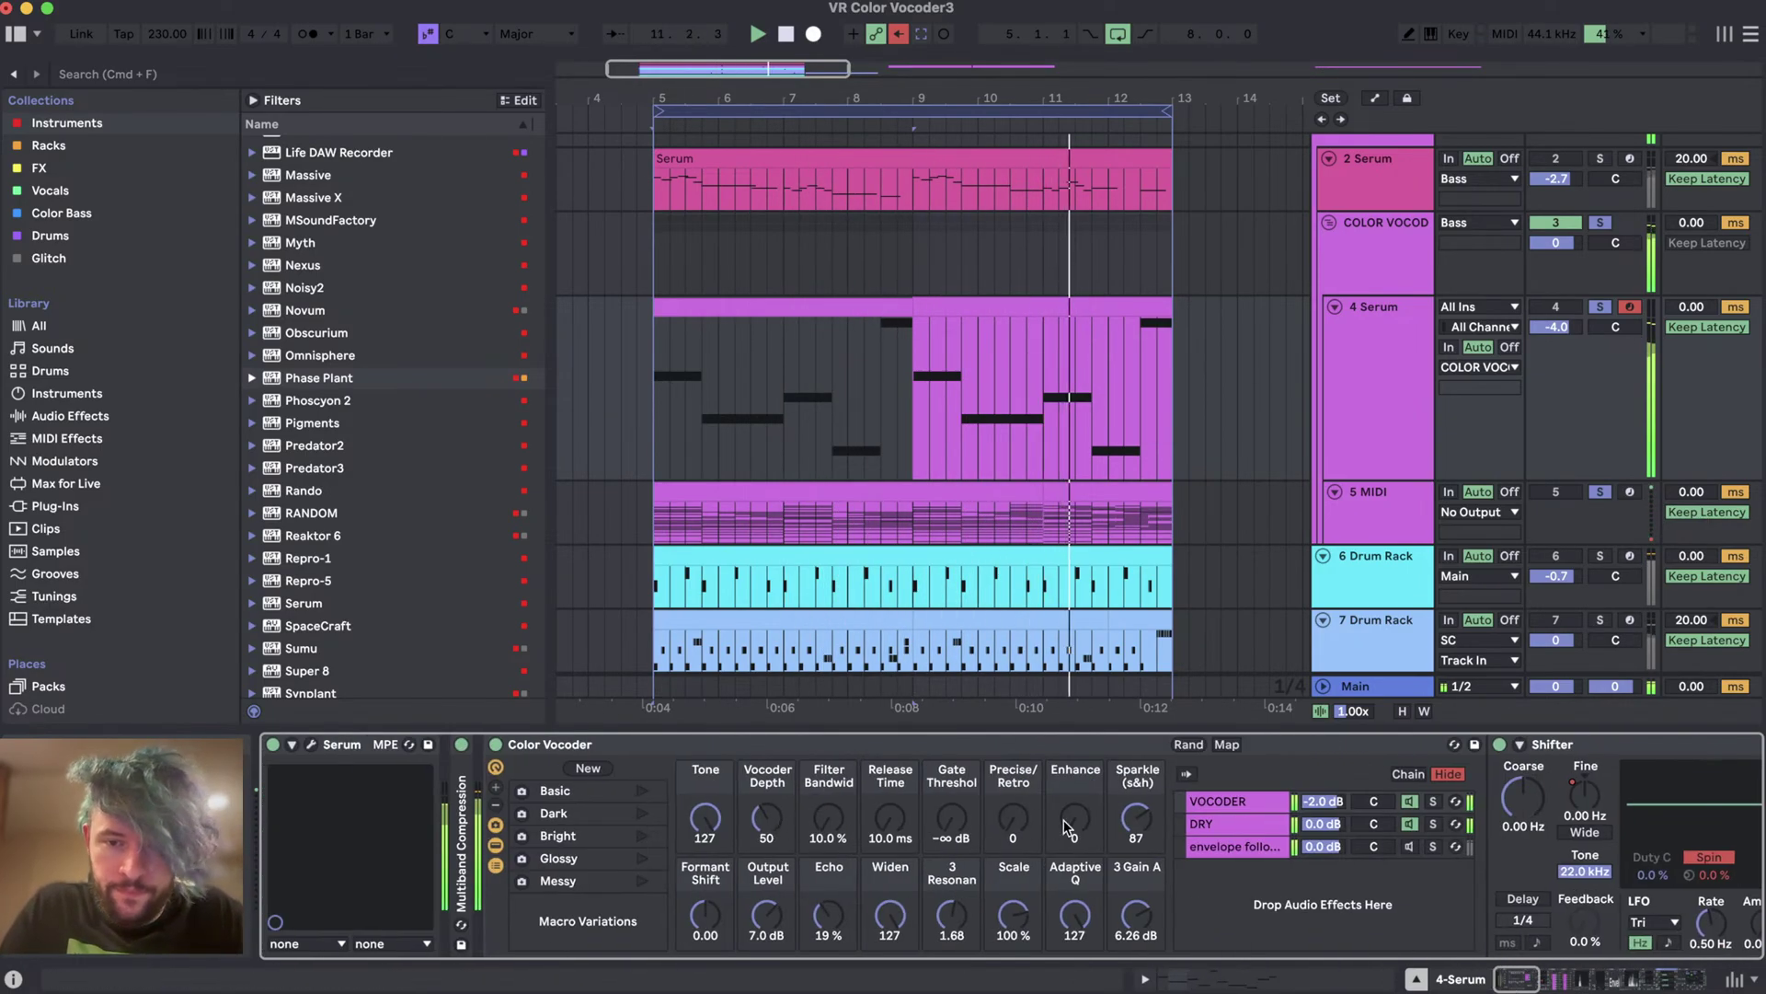
pyautogui.hscroll(10, 1314, 847)
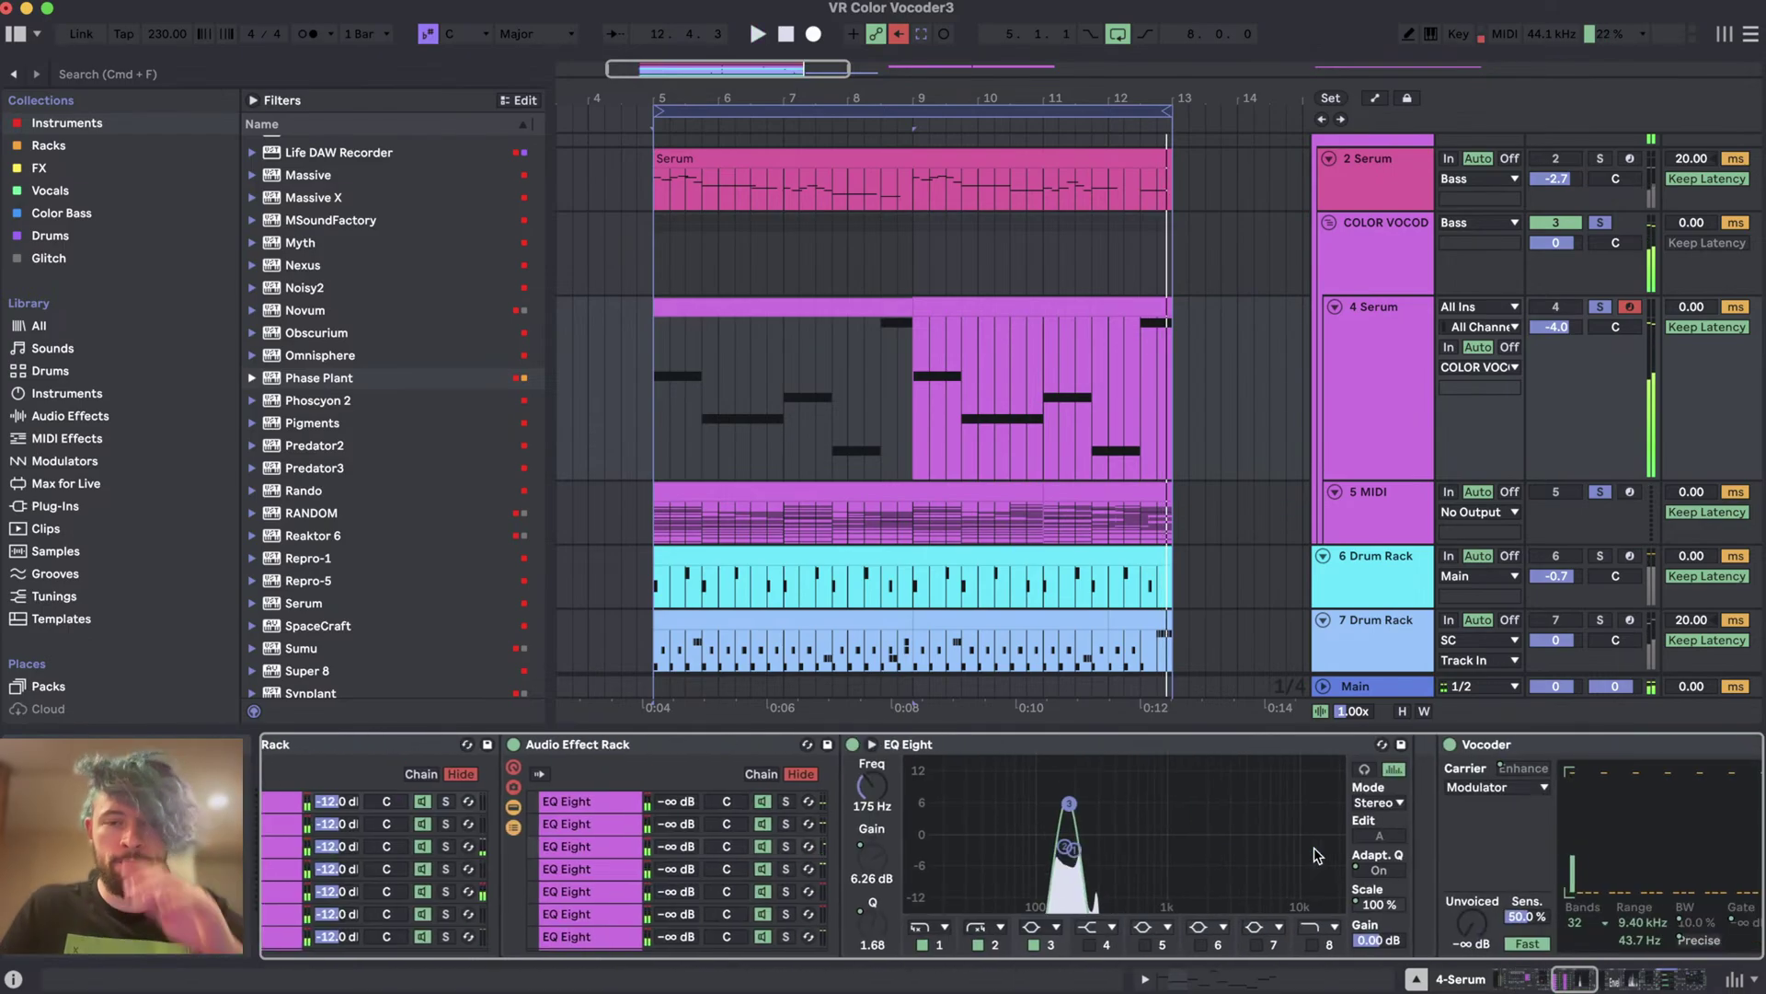
pyautogui.hscroll(5, 1314, 847)
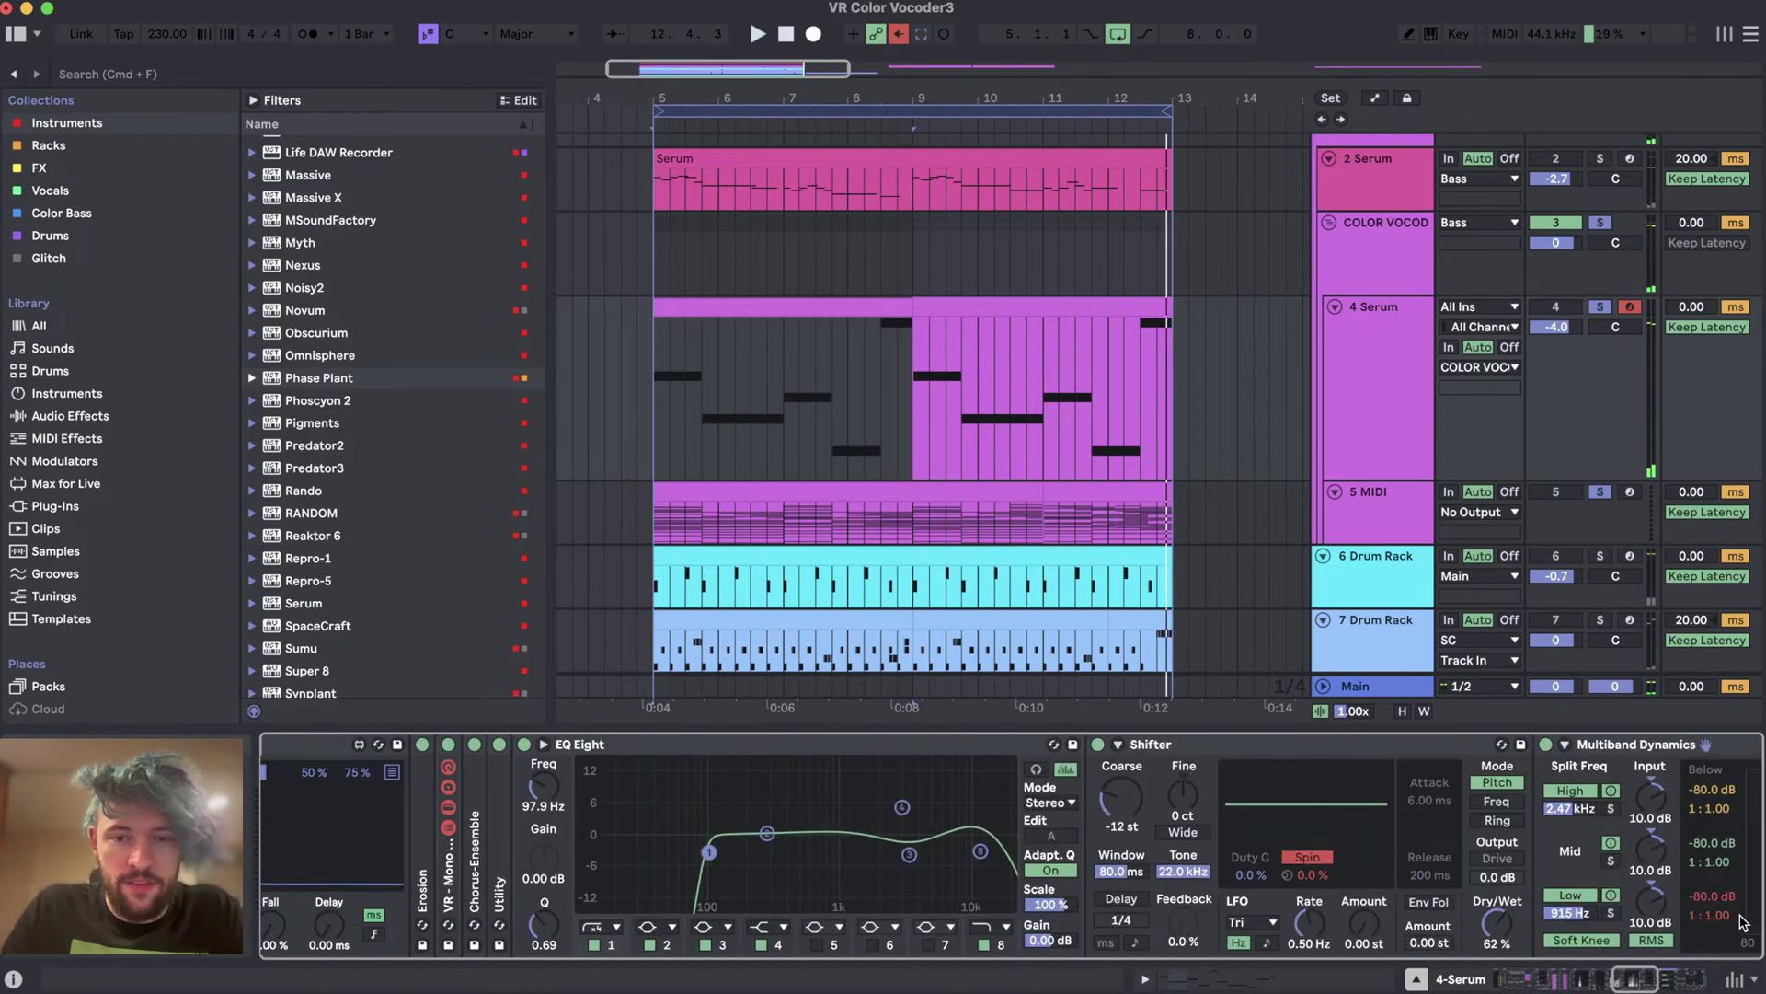
pyautogui.hscroll(10, 1175, 848)
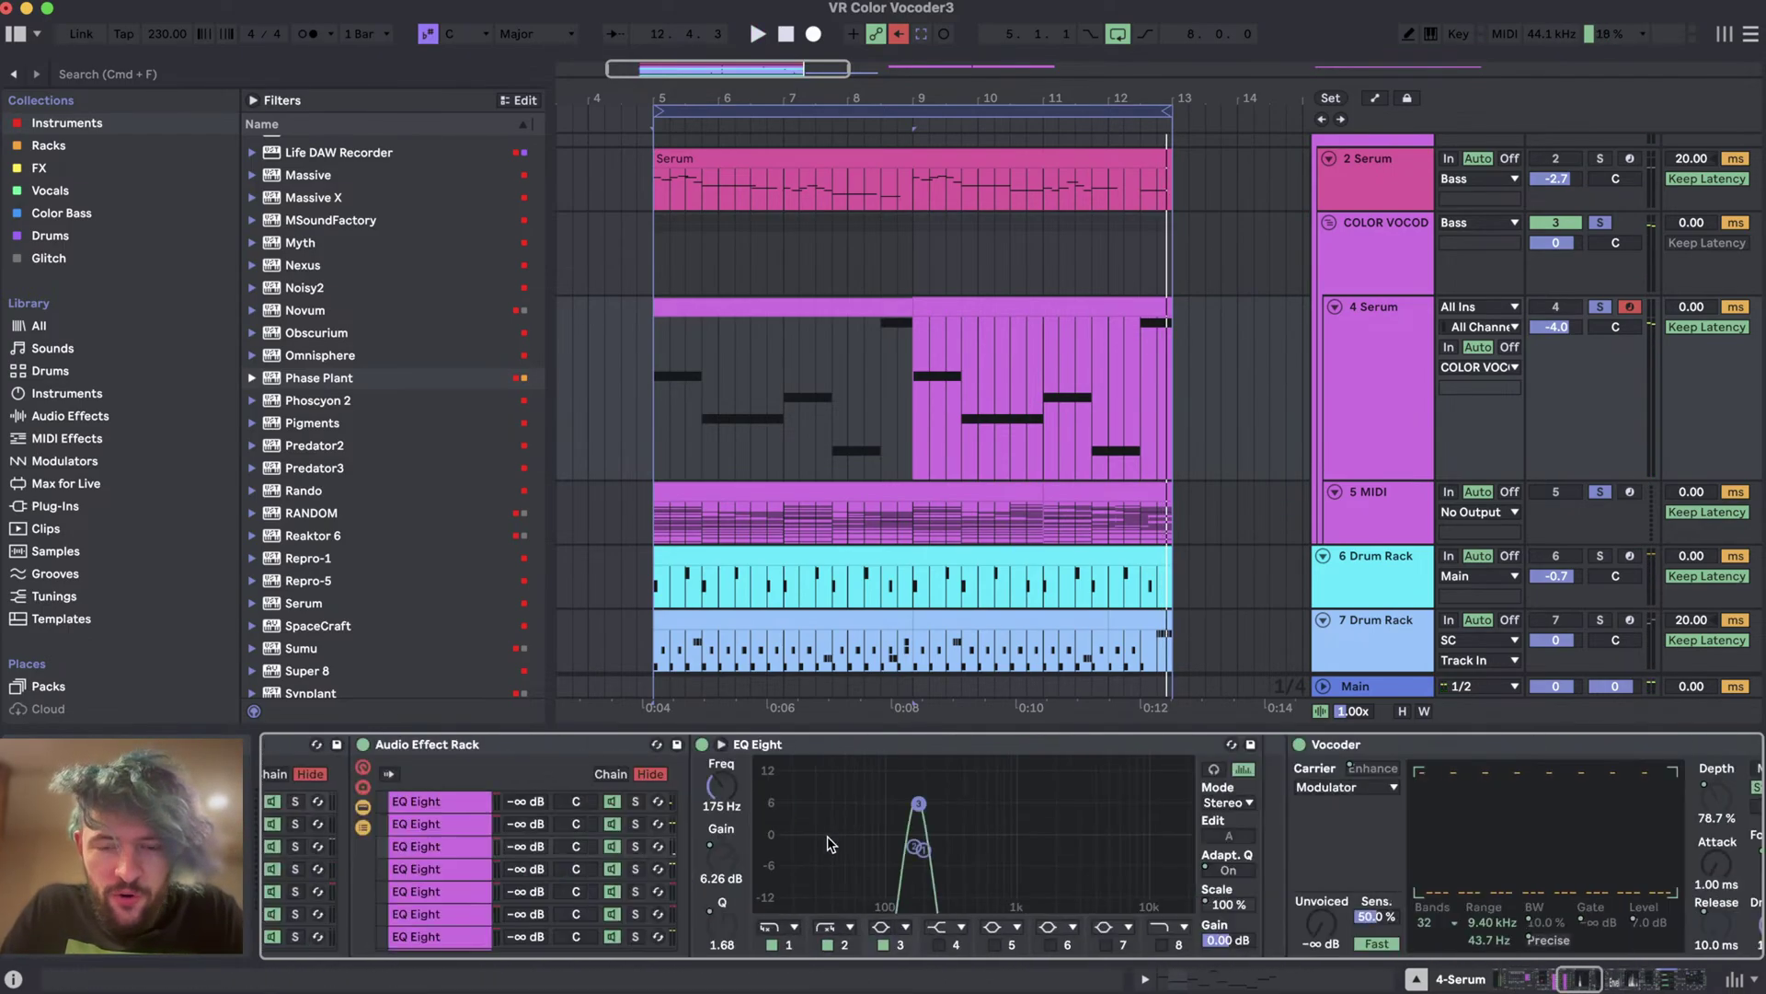
pyautogui.hscroll(-20, 930, 835)
# - Show the DRY chain's EQ Eight and set the Sparkle macro to 51 while auditioning the loop
pyautogui.press('space')
pyautogui.hscroll(5, 1314, 890)
pyautogui.click(926, 823)
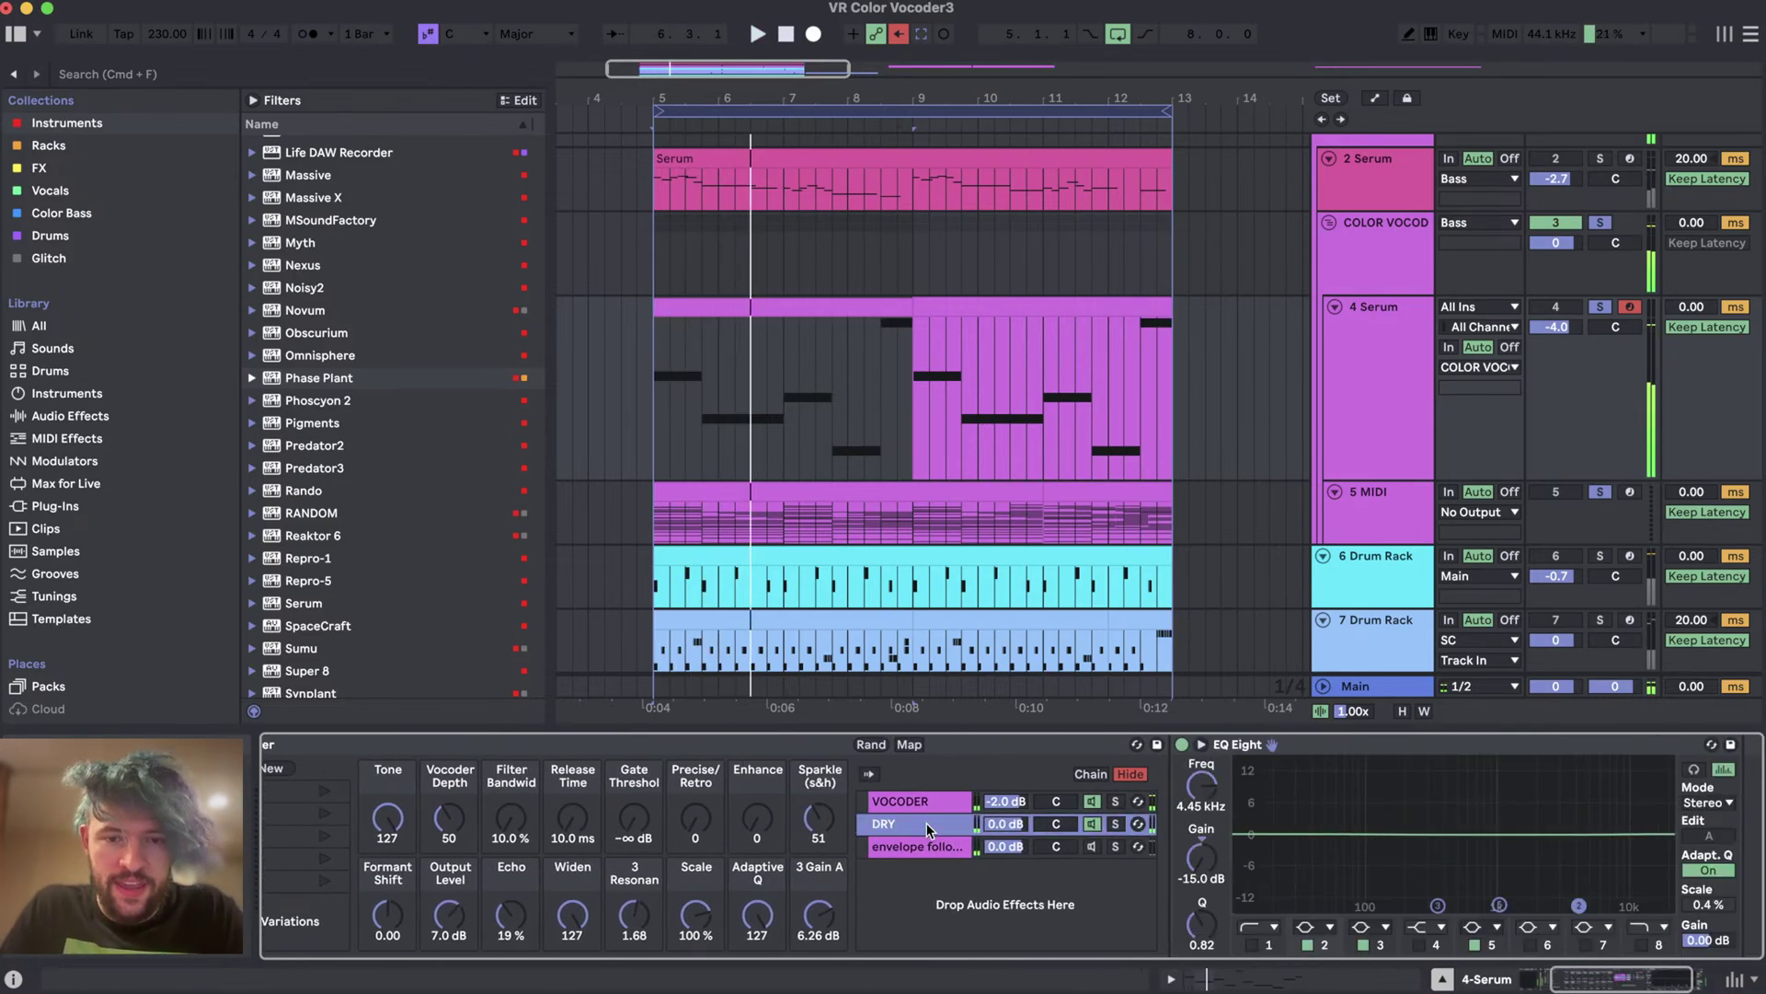
pyautogui.press('space')
pyautogui.press('space')
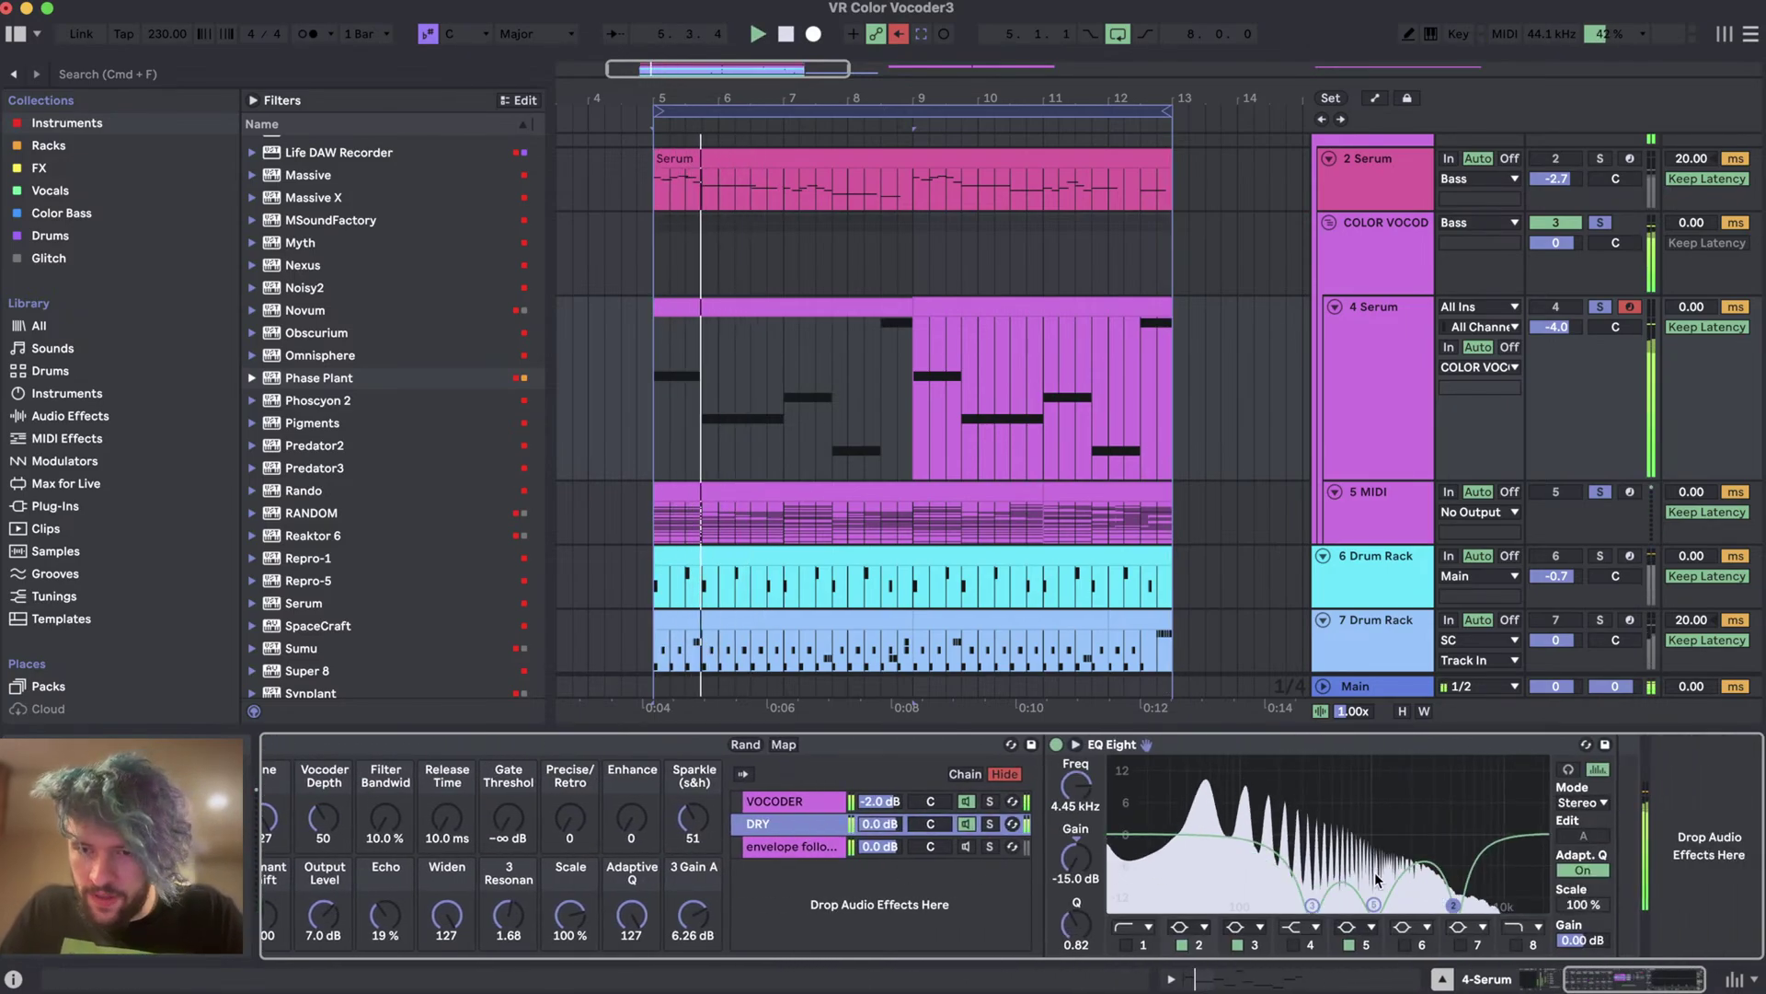
# - Set the highest band of the DRY chain's EQ Eight to 3.37 kHz with Q 0.79, and solo the DRY chain
pyautogui.press('space')
pyautogui.press('space')
pyautogui.press('space')
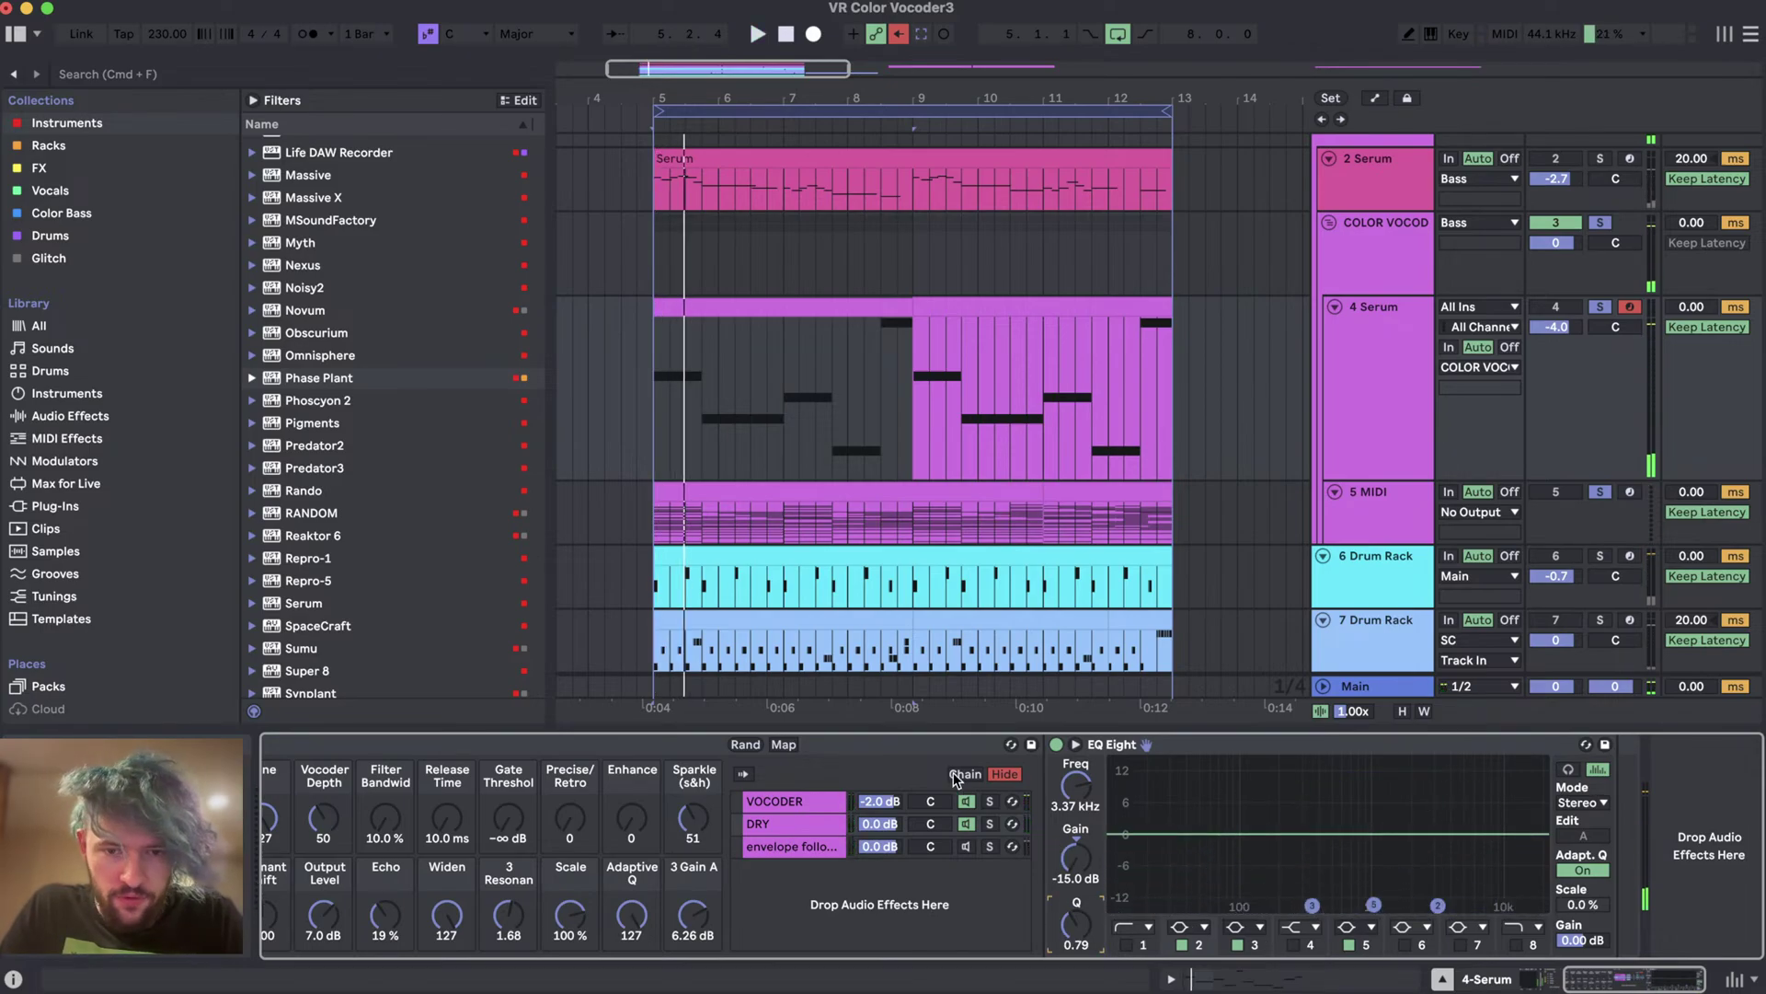
pyautogui.press('space')
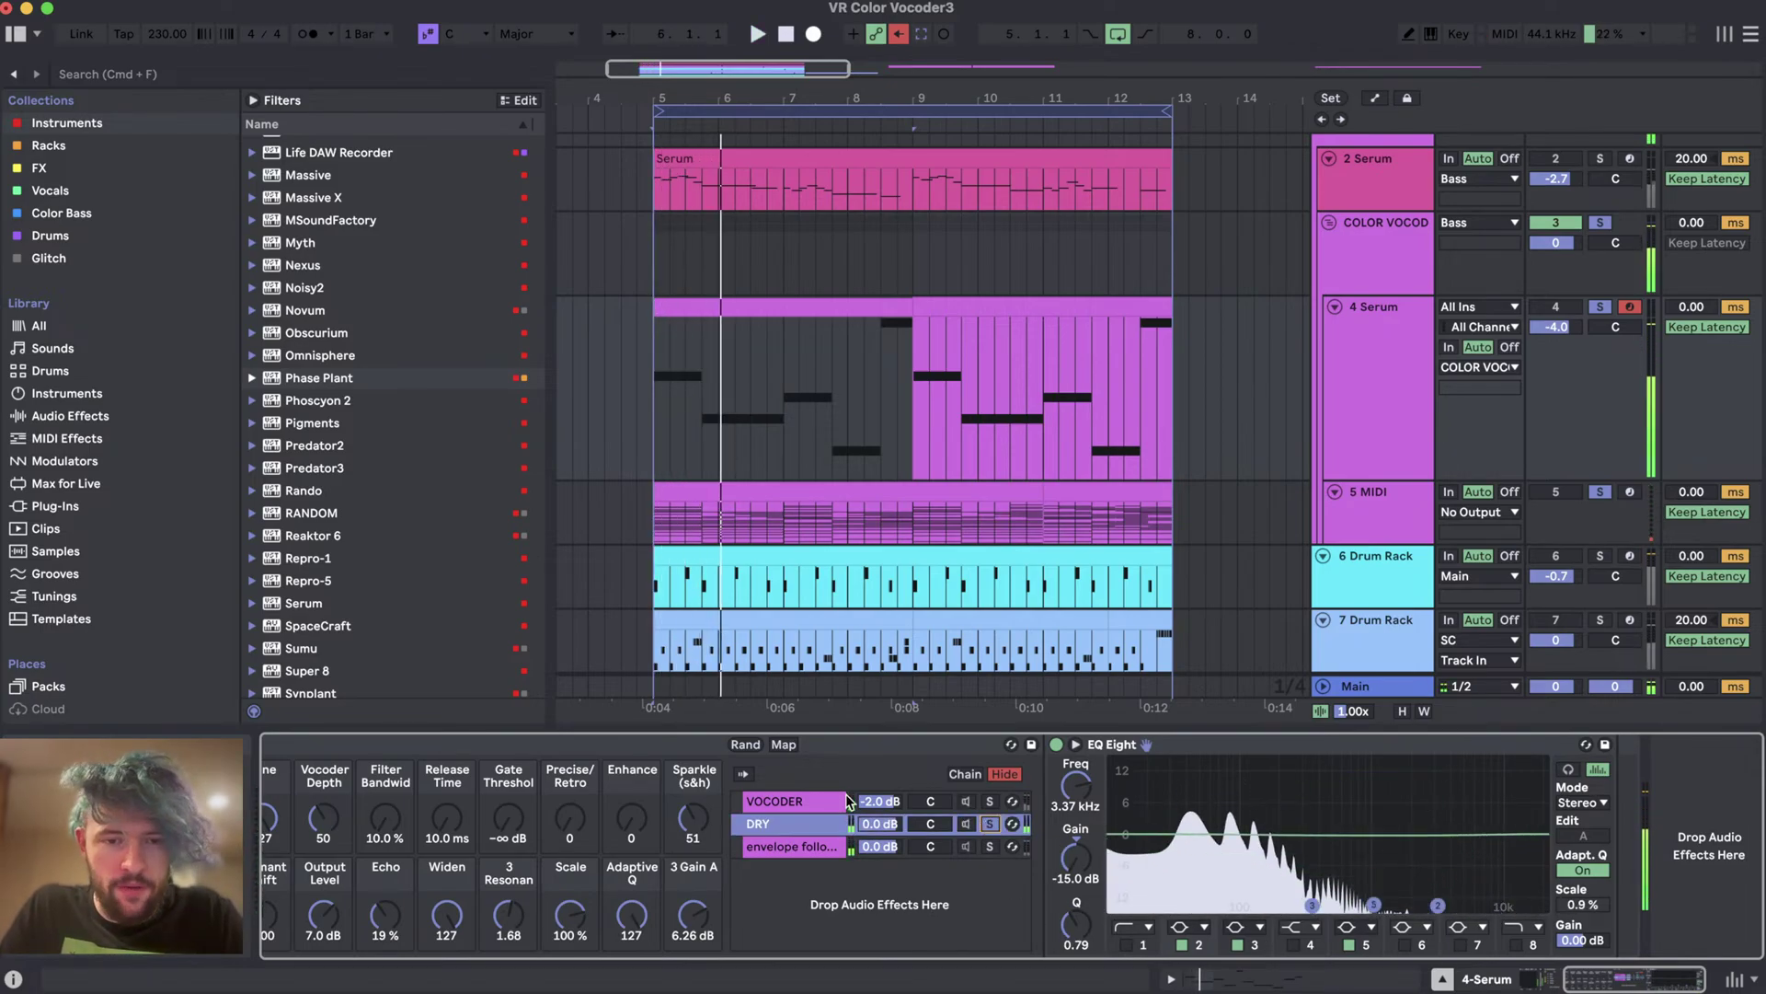
# - Inspect the Envelope Follower in the VOCODER chain, and unsolo the DRY chain
pyautogui.click(851, 801)
pyautogui.hscroll(5, 777, 948)
pyautogui.press('space')
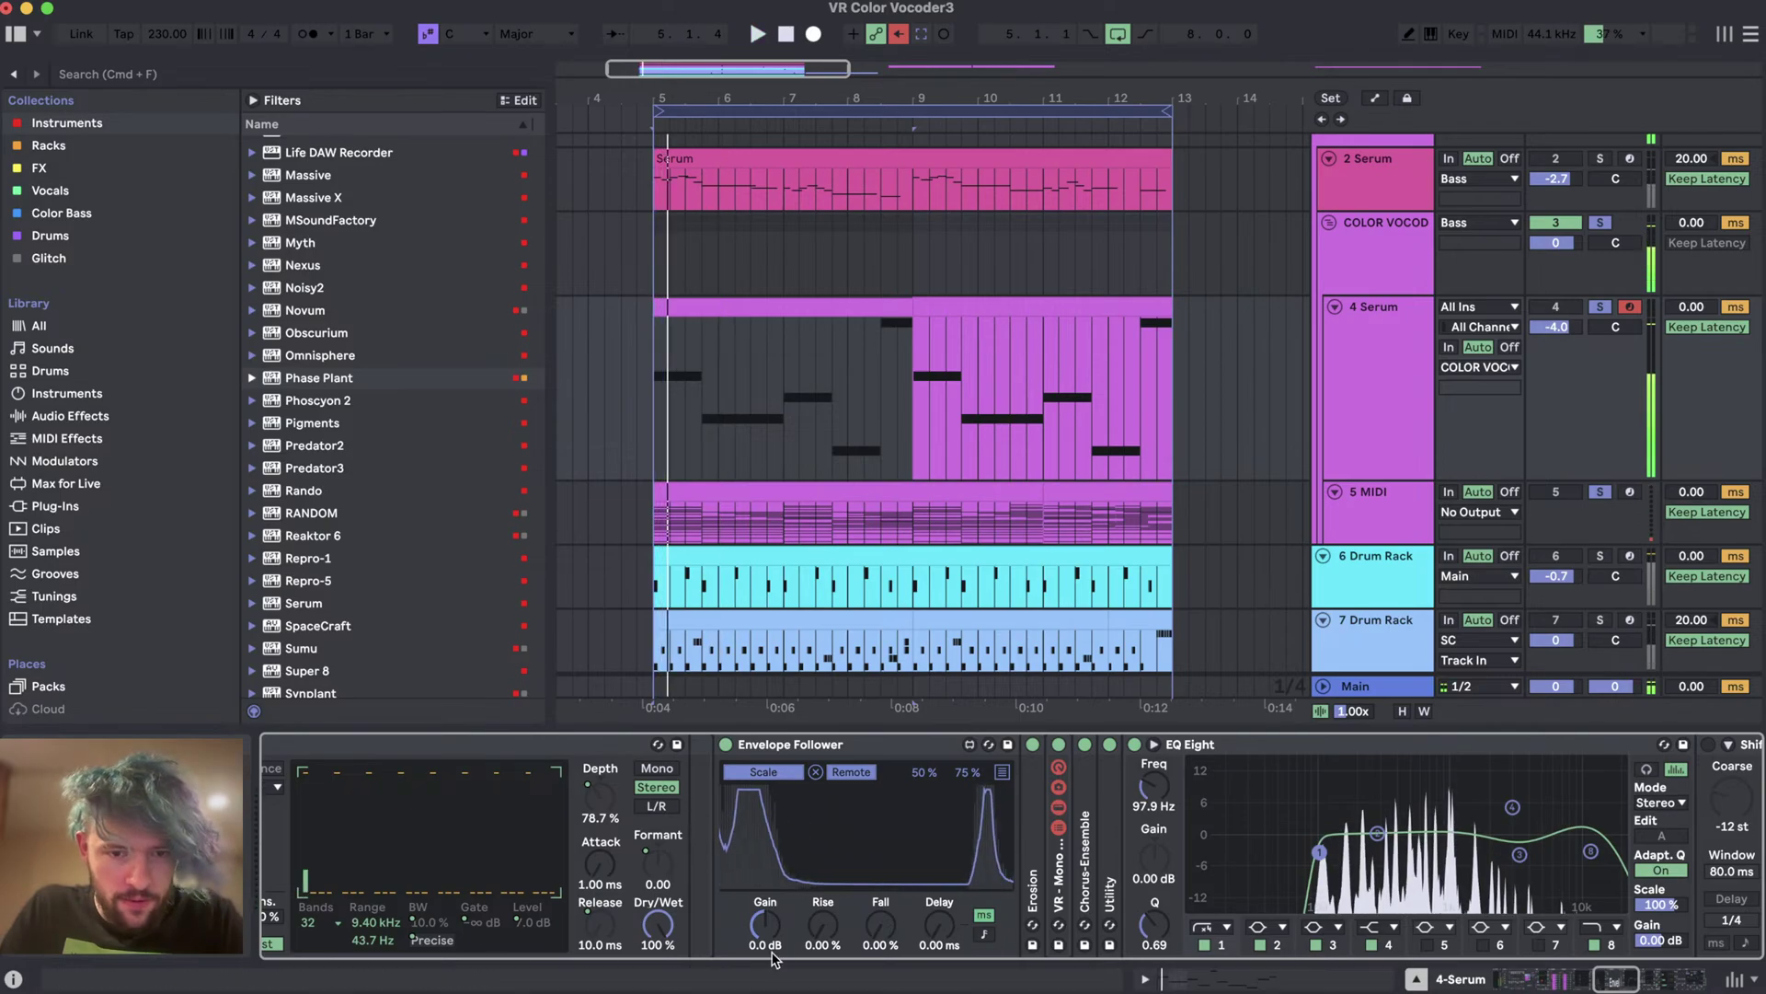
pyautogui.hscroll(-5, 937, 857)
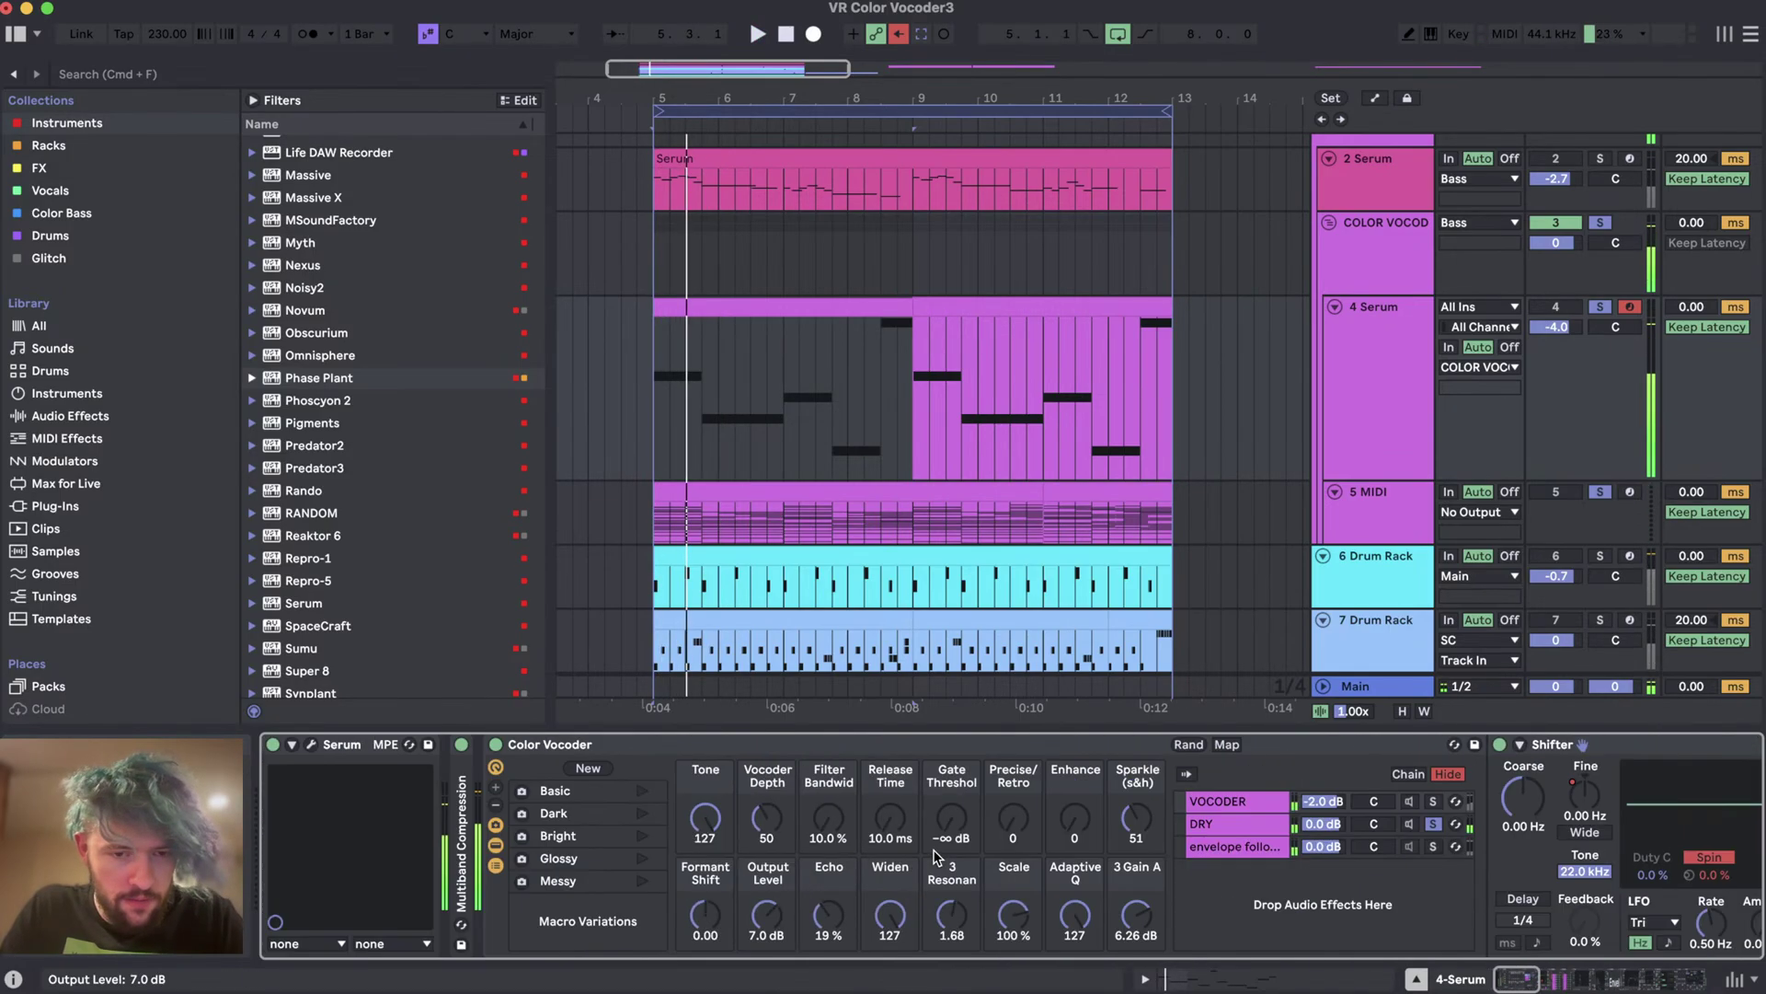
pyautogui.click(1238, 823)
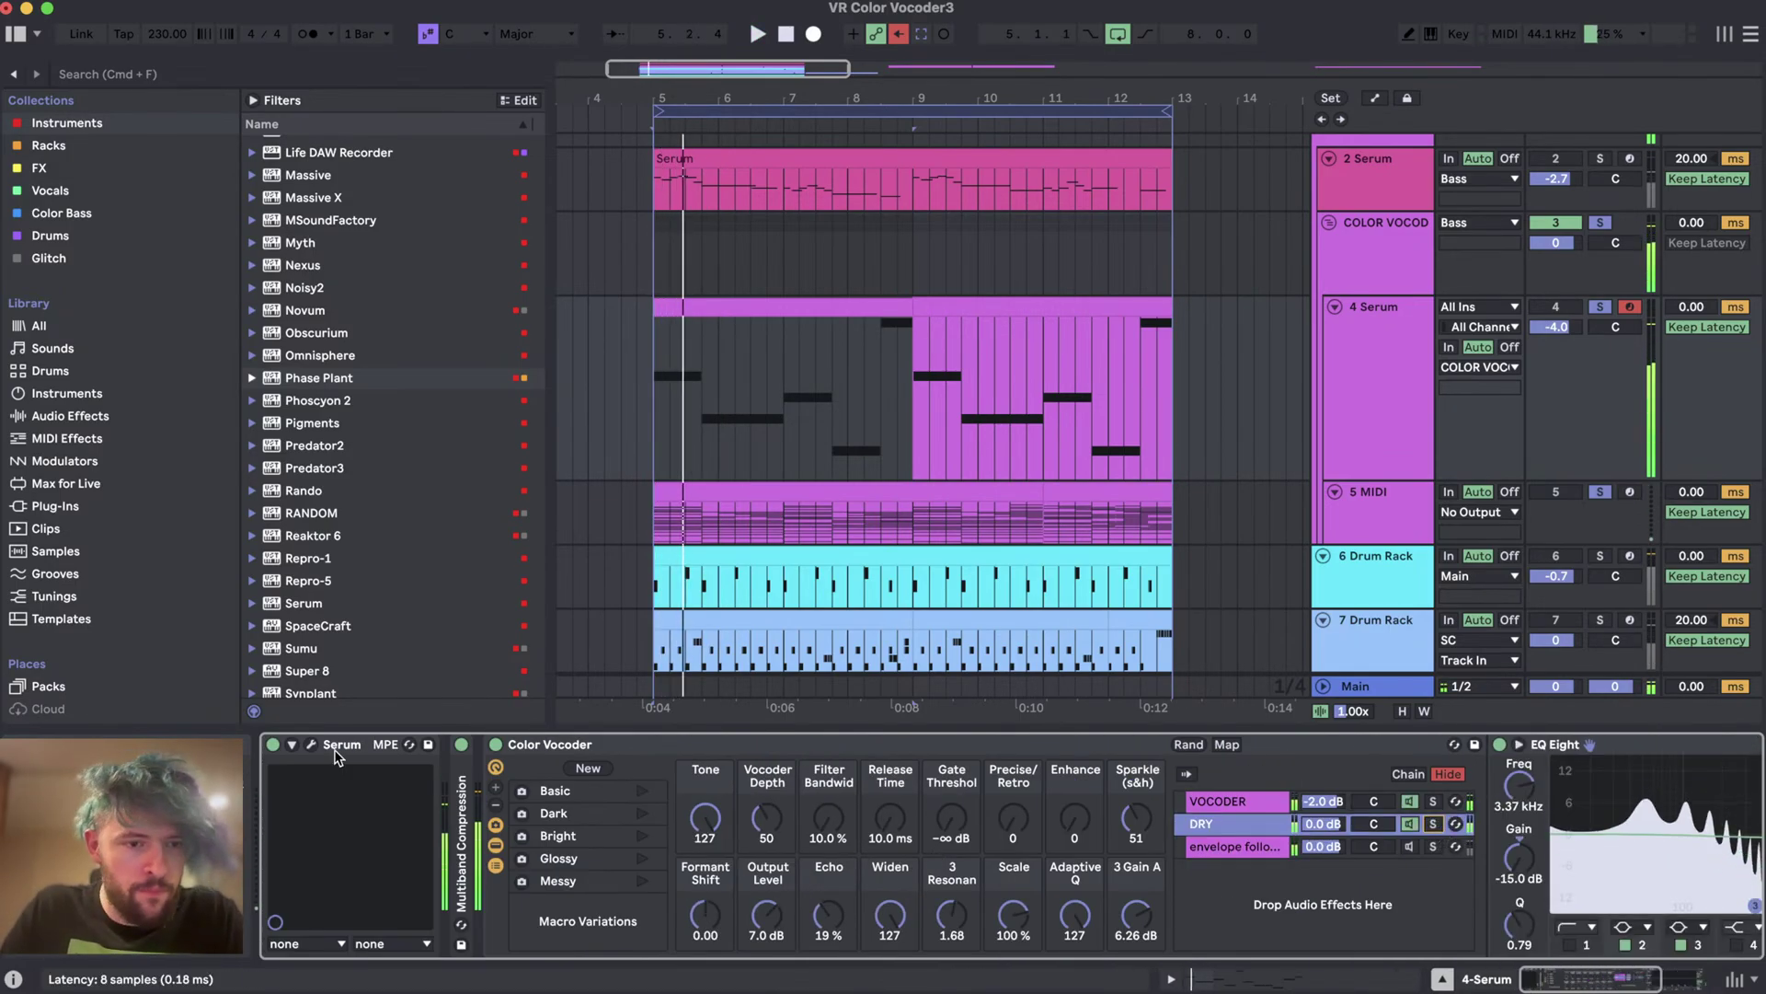
# - Open the Serum synth window and reset the Color Vocoder's Echo macro to 0.0 %
pyautogui.press('super+alt+p')
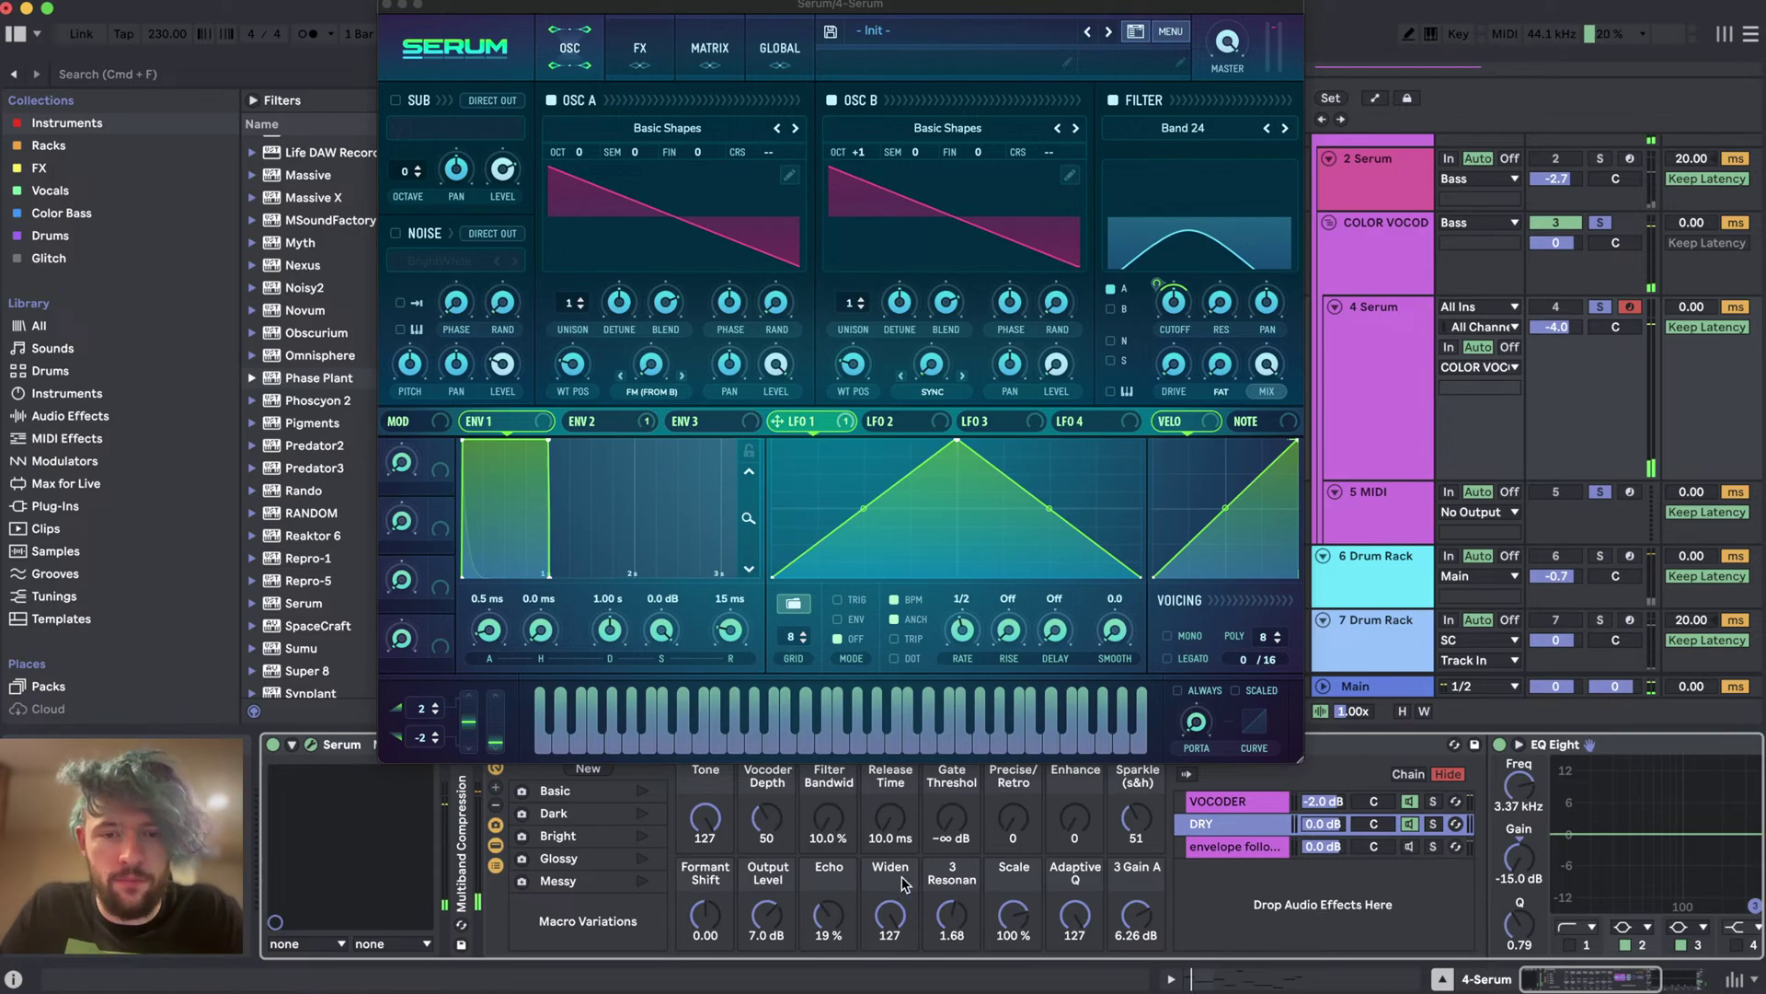
pyautogui.click(829, 916)
pyautogui.press('Delete')
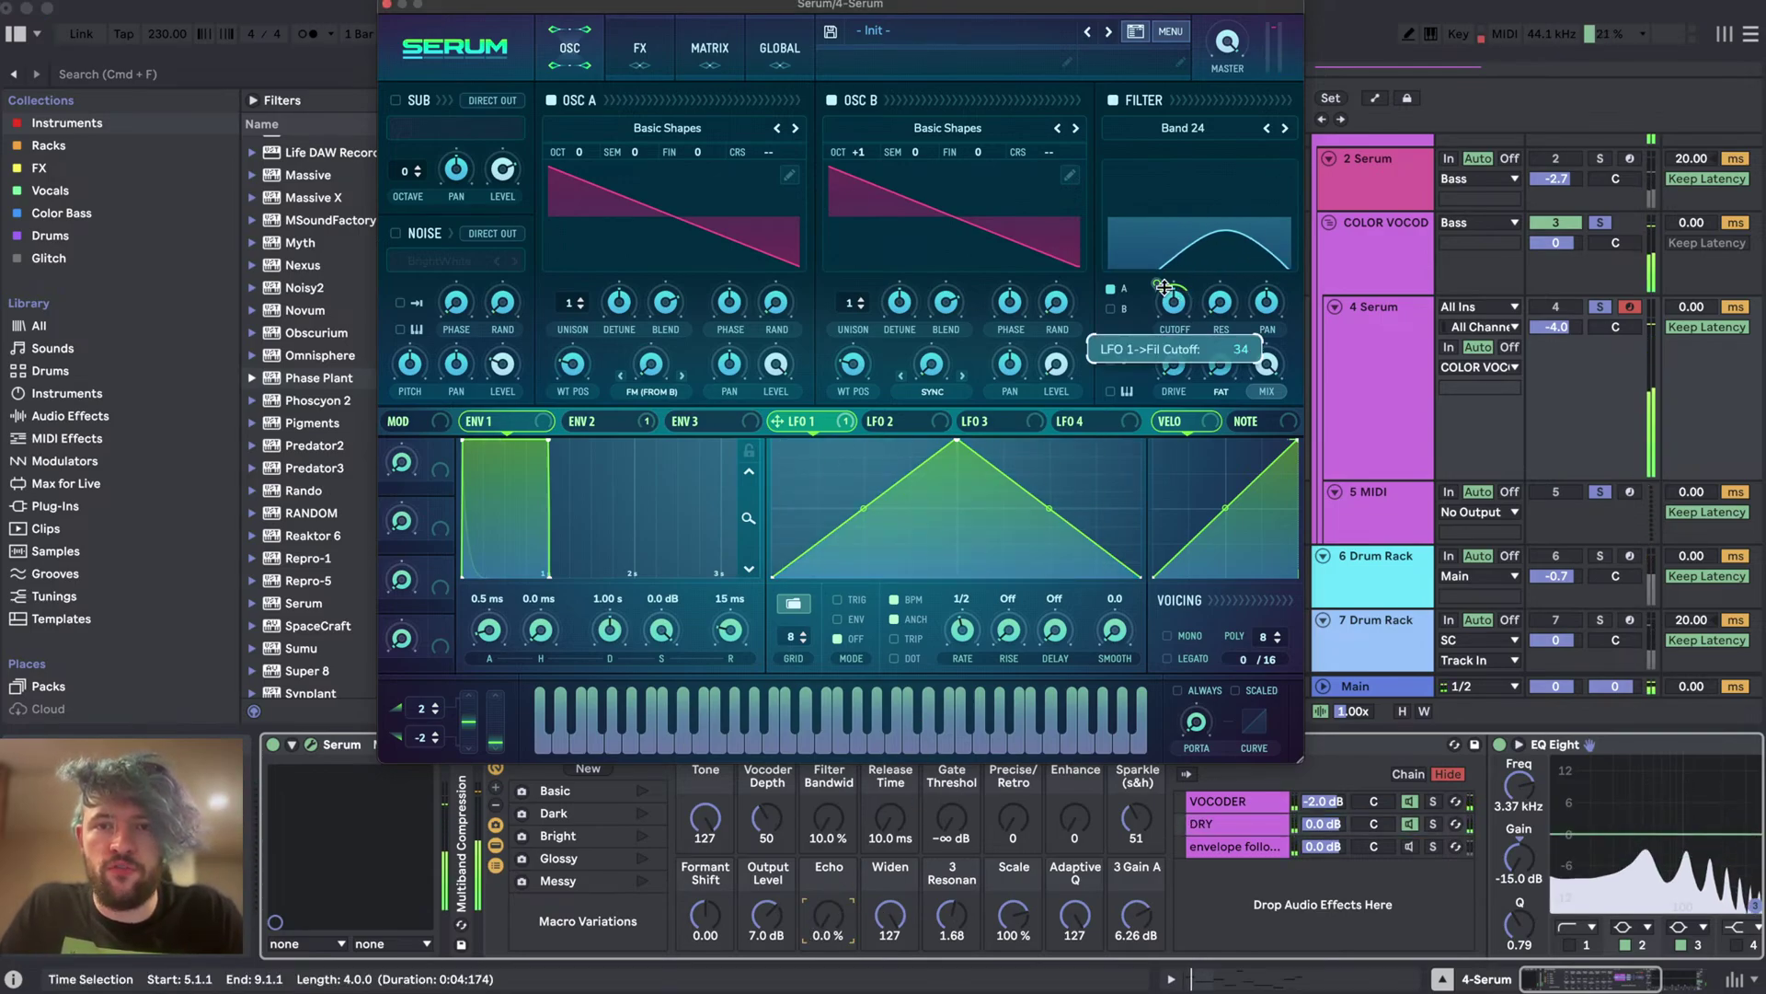
# - Set LFO 1's filter cutoff modulation to 72 and reshape LFO 1 into a triangle followed by a falling ramp at bar rate
pyautogui.moveTo(1163, 286); pyautogui.dragTo(1172, 299)
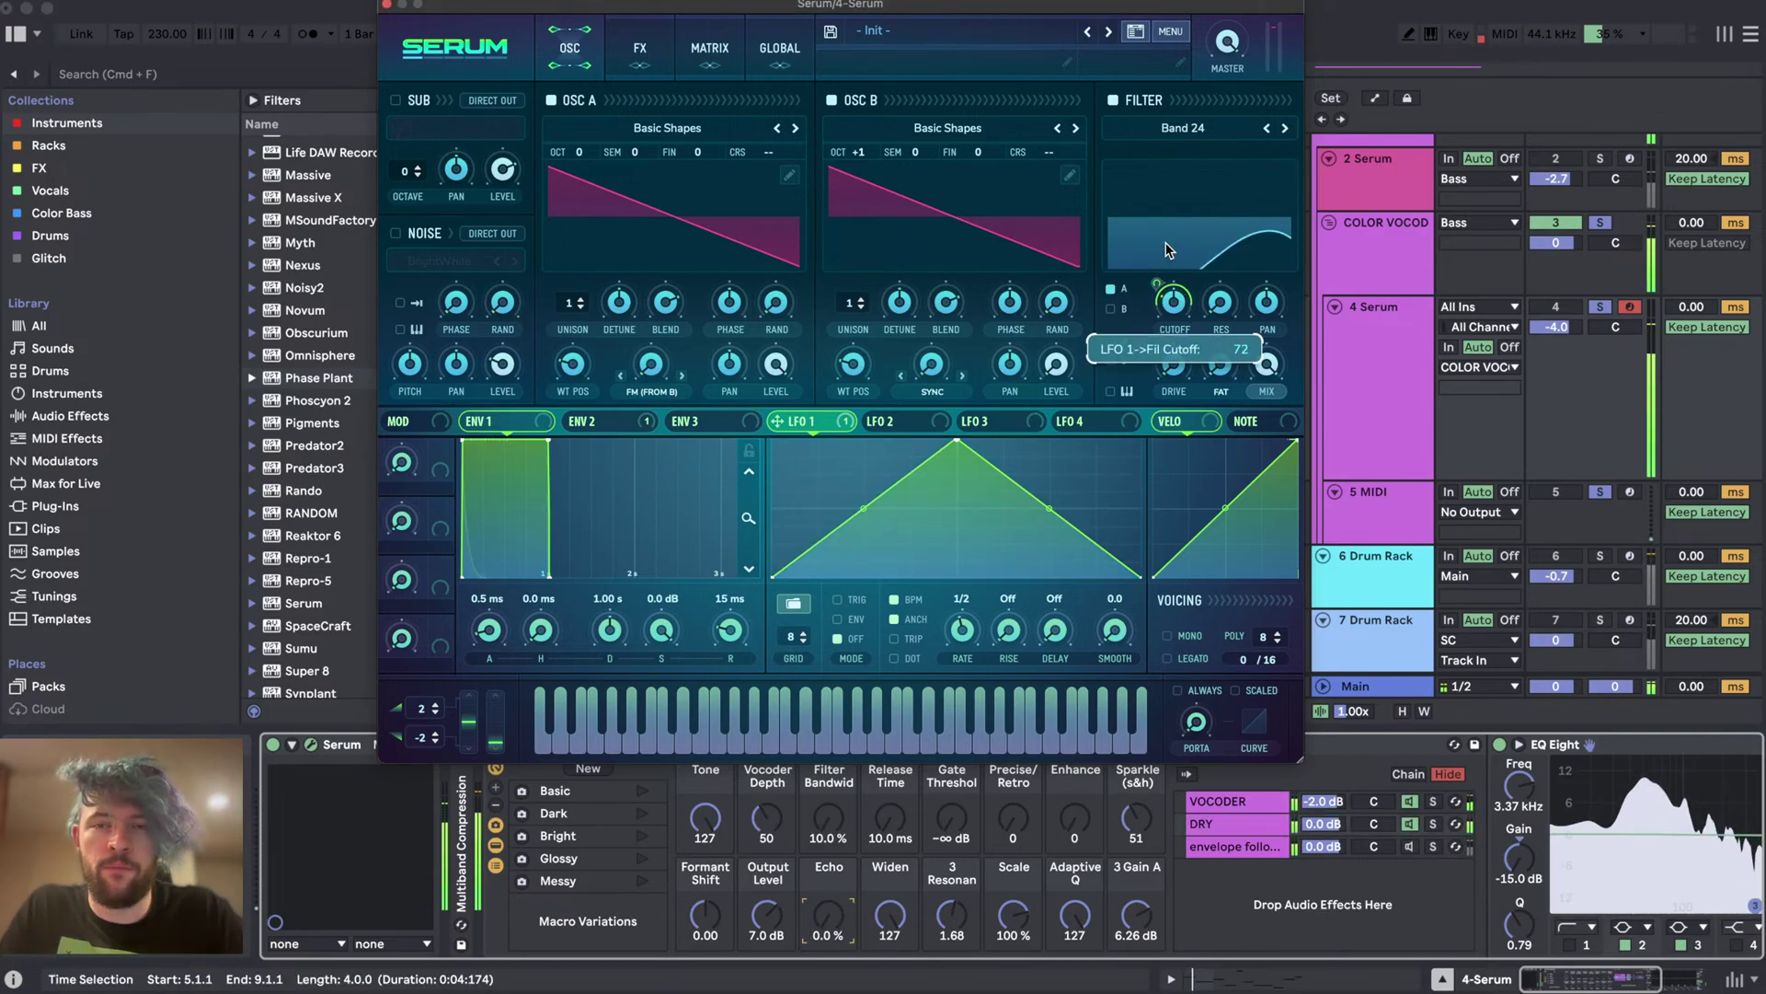
pyautogui.moveTo(960, 445); pyautogui.dragTo(862, 408)
pyautogui.moveTo(961, 489); pyautogui.dragTo(960, 612)
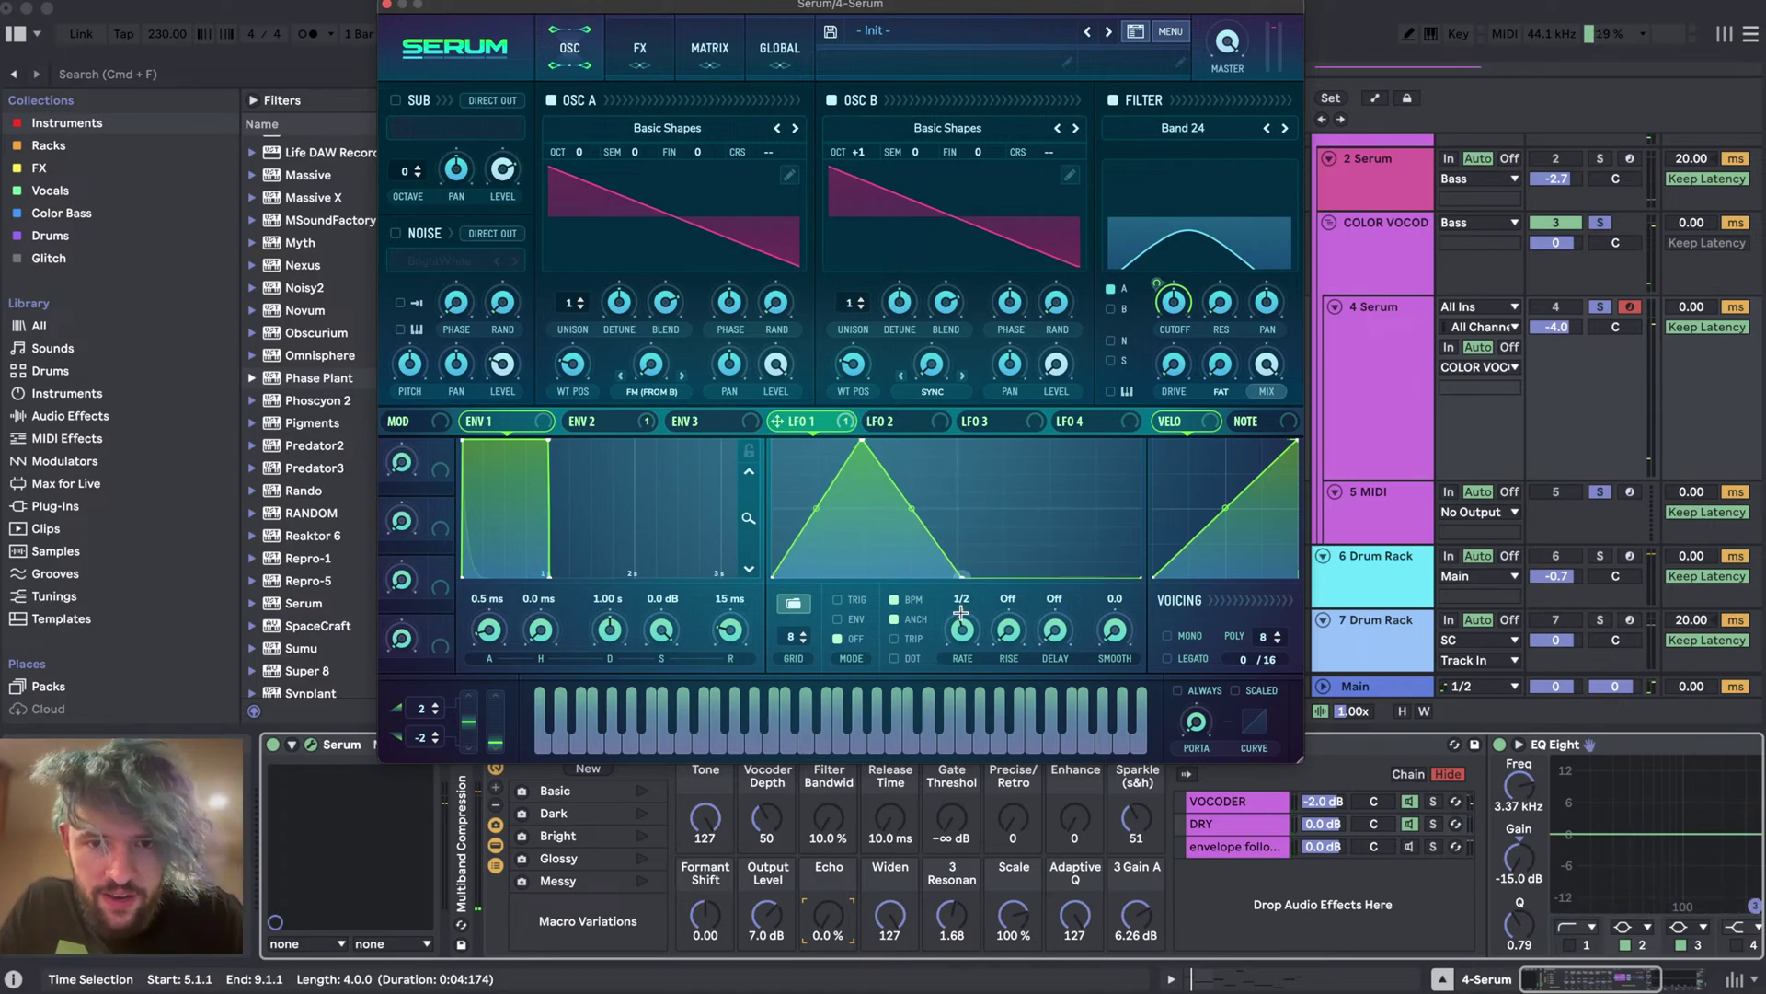
pyautogui.moveTo(1012, 511); pyautogui.dragTo(960, 440)
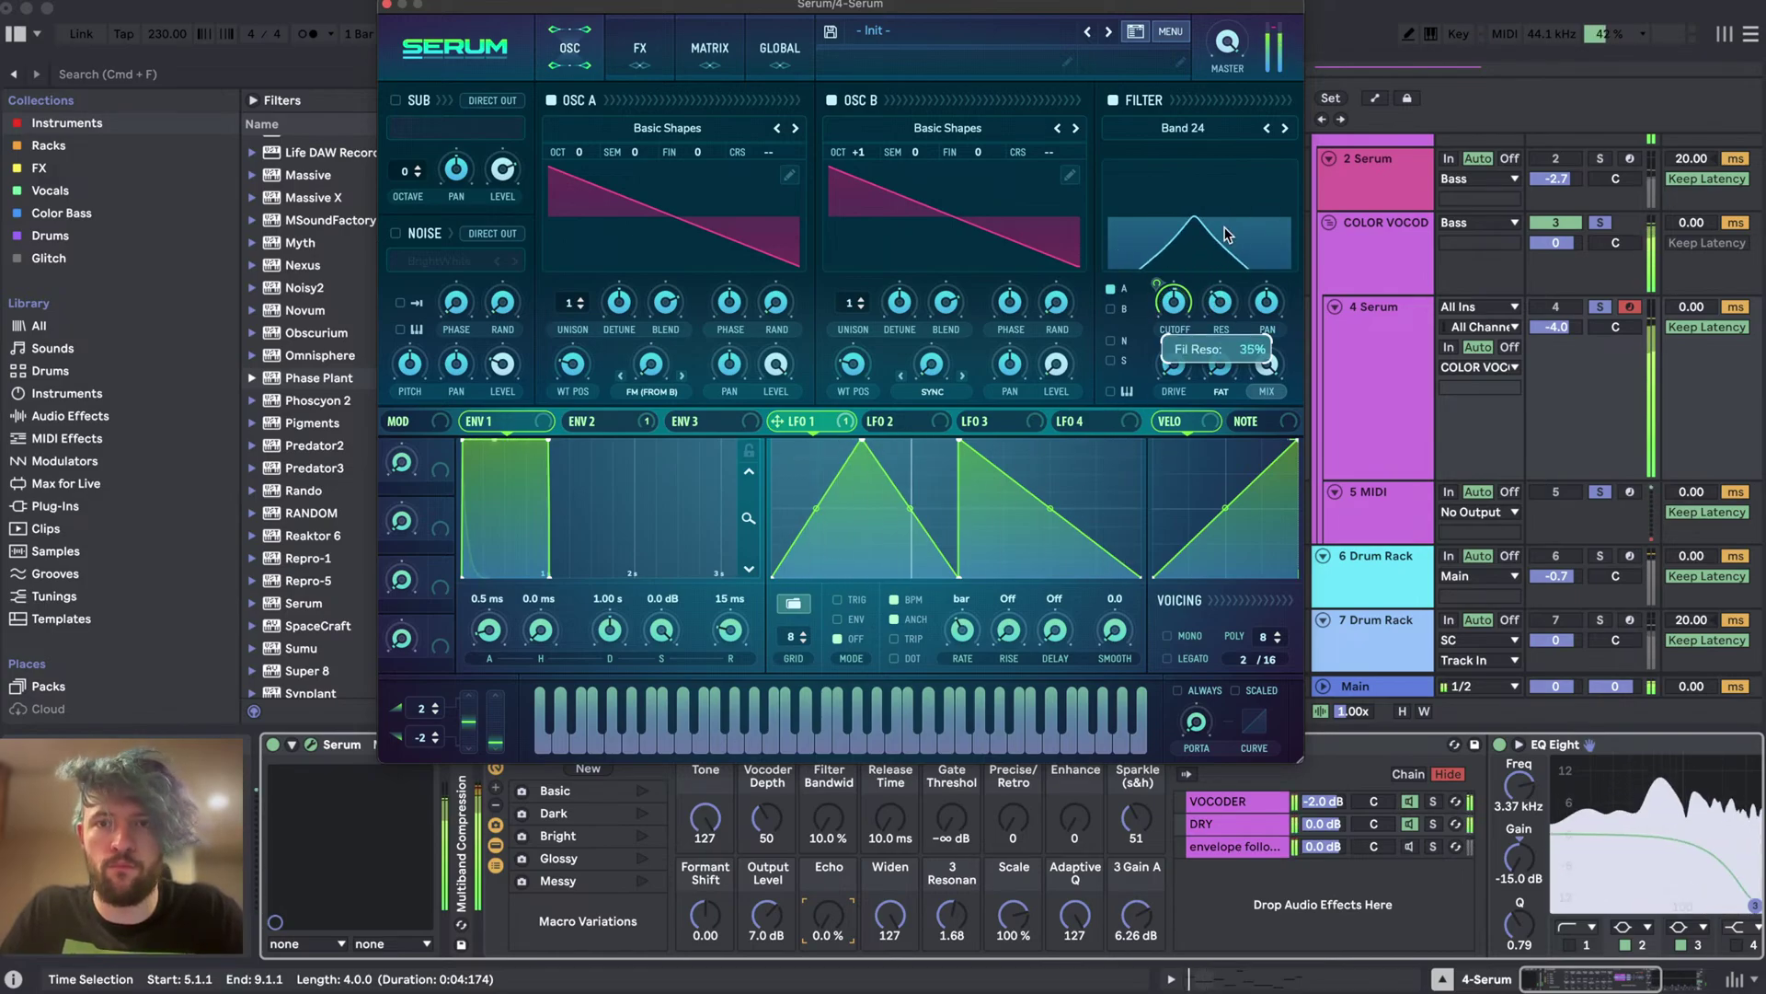
# - Set Serum's filter resonance to 50 % and the Color Vocoder's Sparkle macro to 97
pyautogui.moveTo(1160, 282); pyautogui.dragTo(1161, 285)
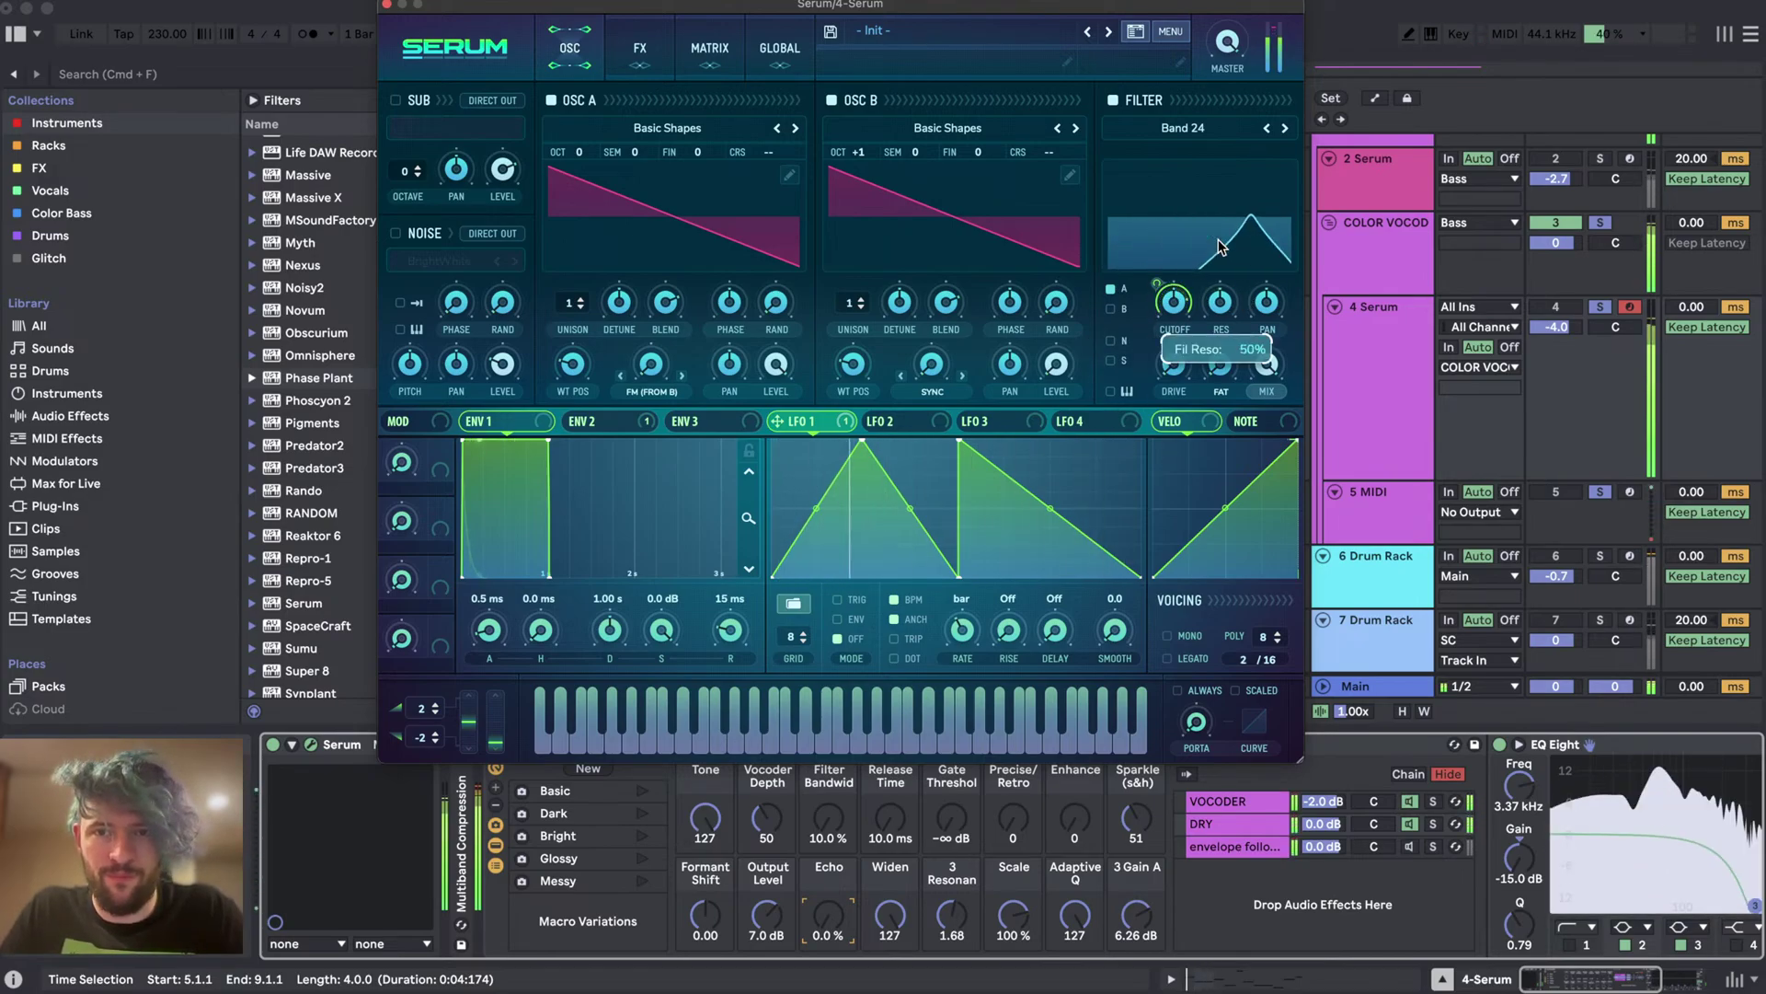
pyautogui.click(1174, 809)
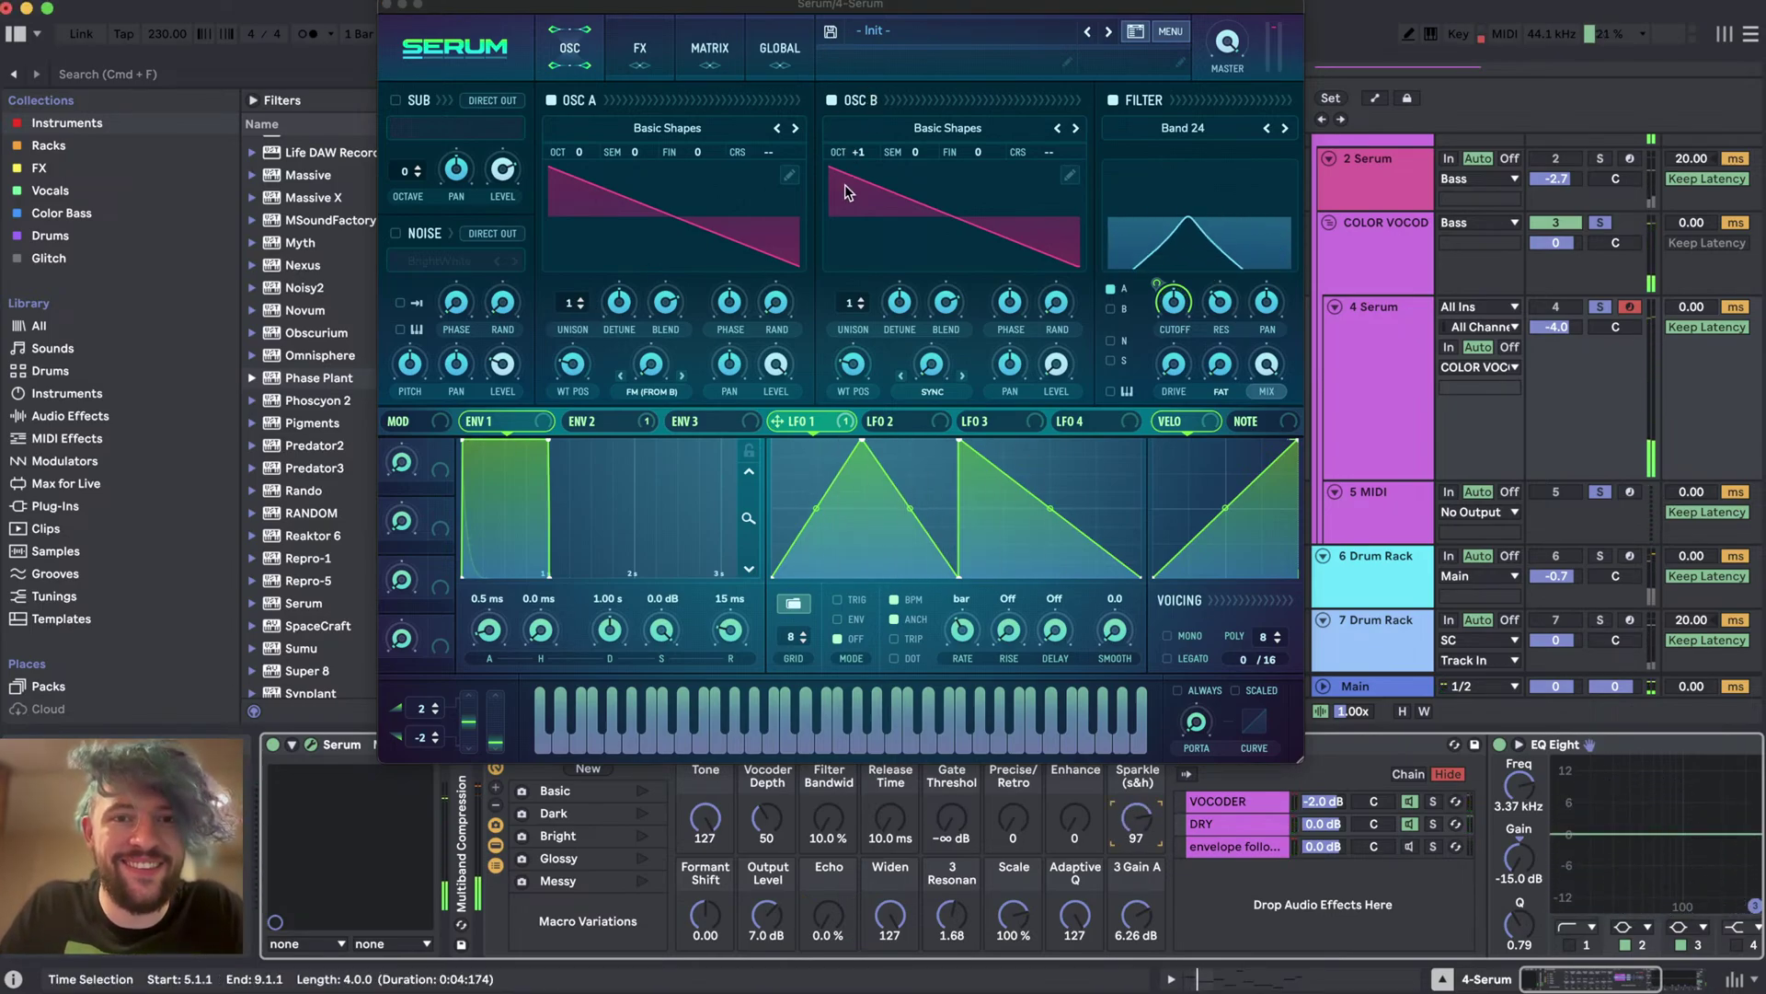
# - Move oscillator A's wavetable position to the square wave, change the filter type to Band 12, and set Sparkle to 56
pyautogui.moveTo(586, 355); pyautogui.dragTo(581, 300)
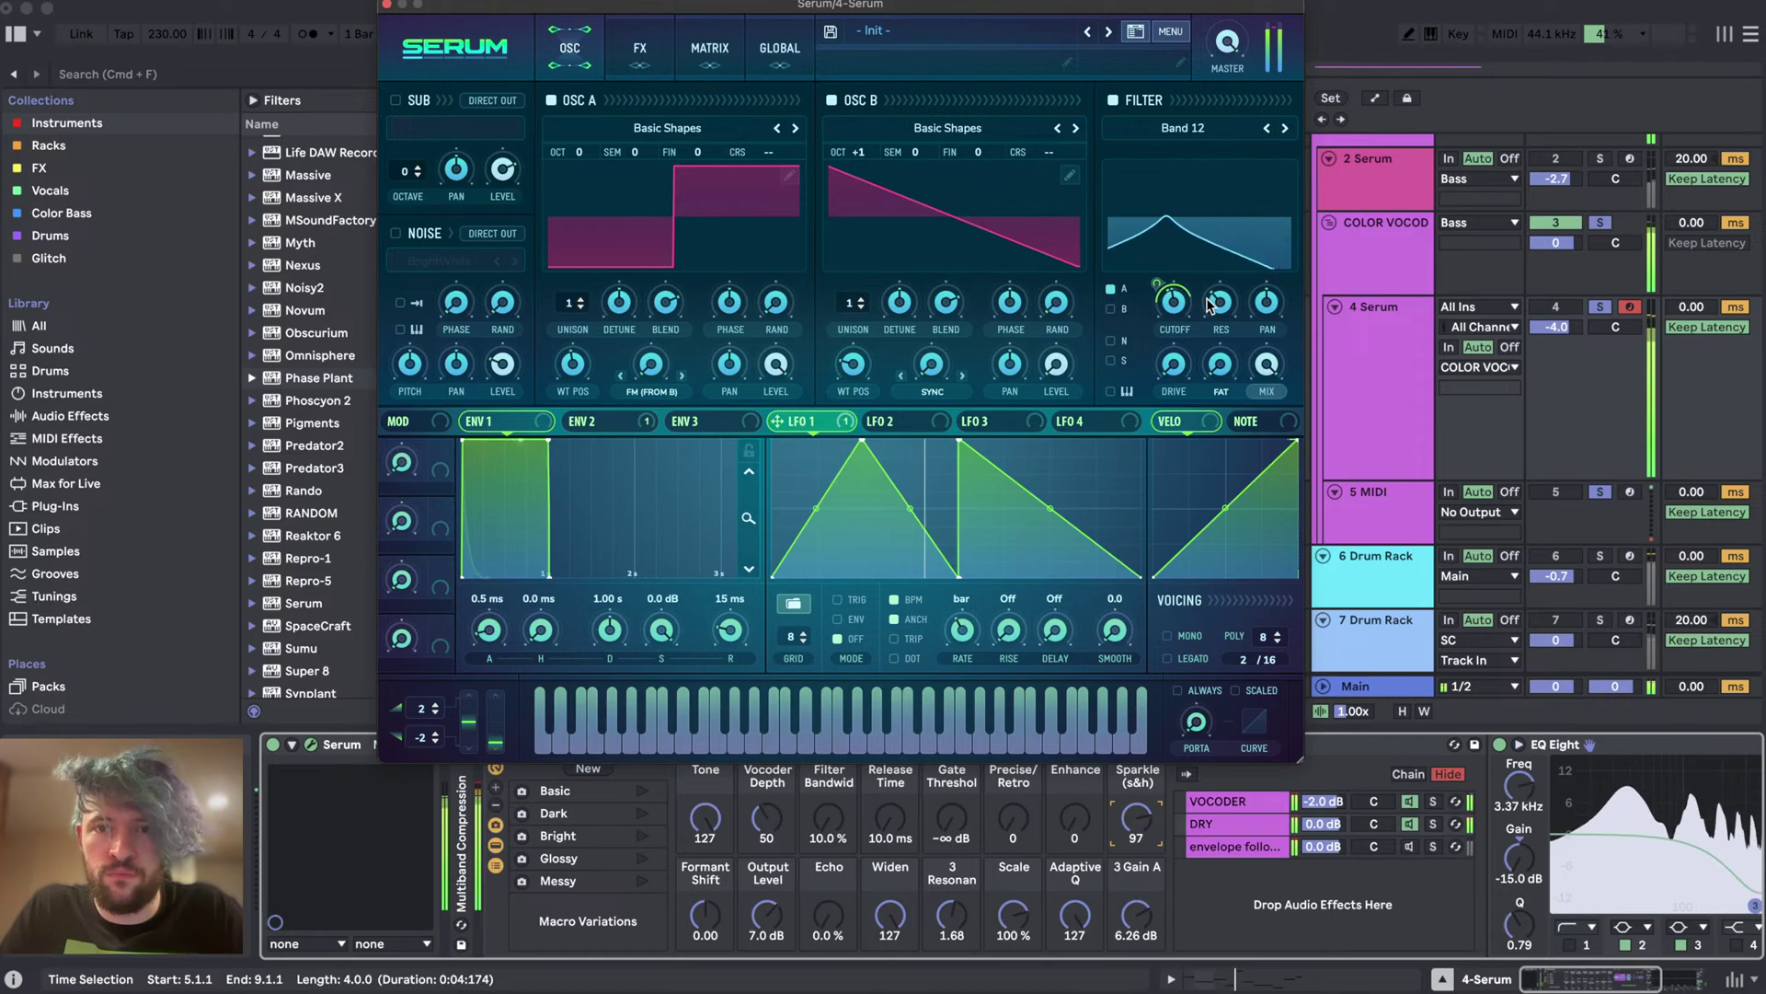
pyautogui.moveTo(1183, 343)
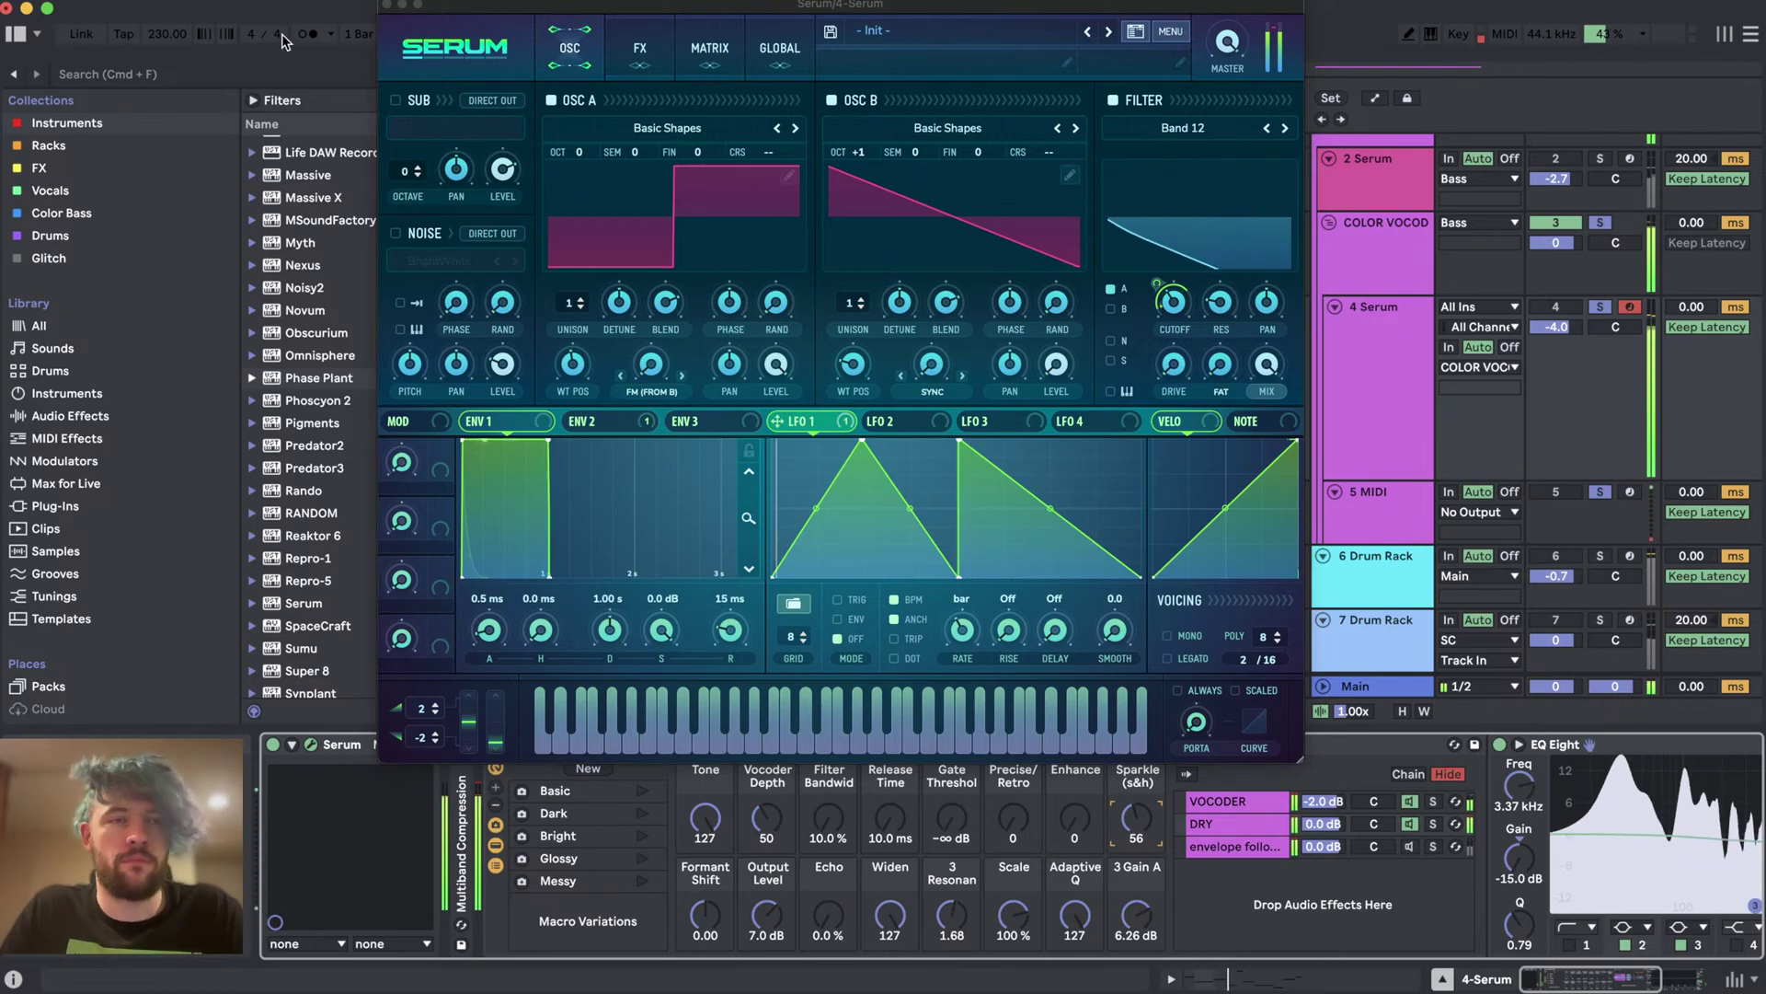
# - Close the Serum window and open the recent Live set VR Color Vocoder2.als
pyautogui.click(388, 5)
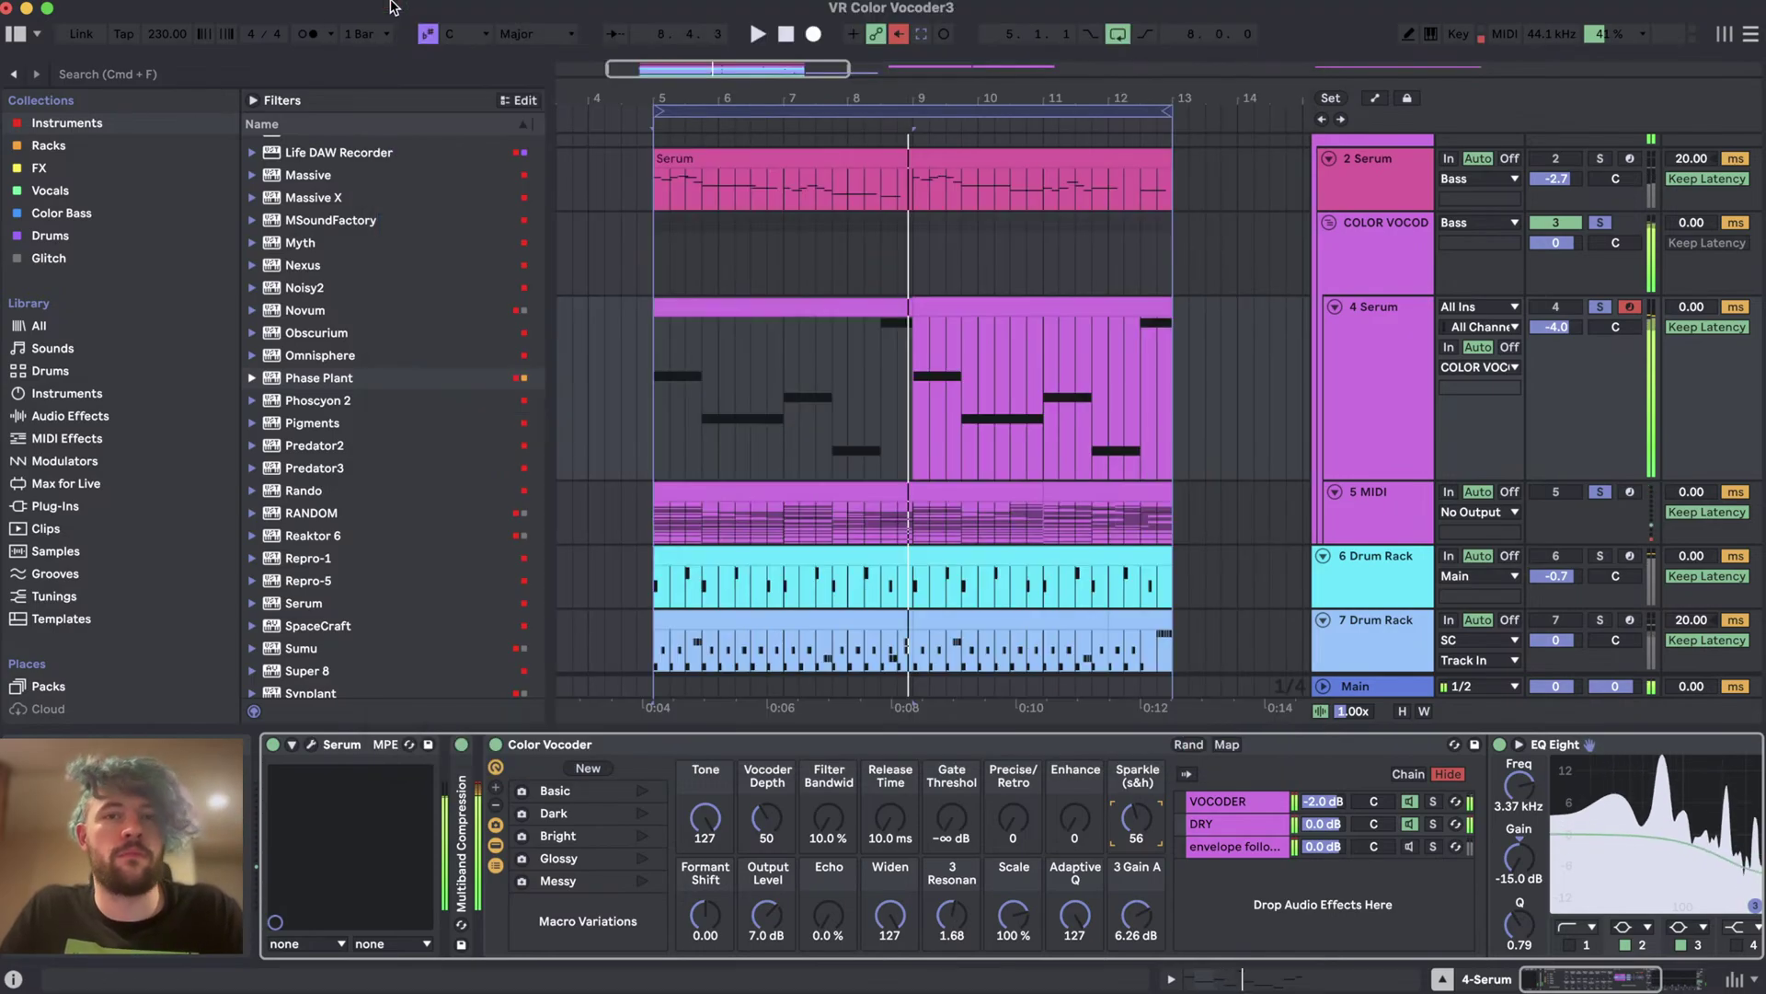
pyautogui.click(101, 10)
pyautogui.moveTo(184, 56)
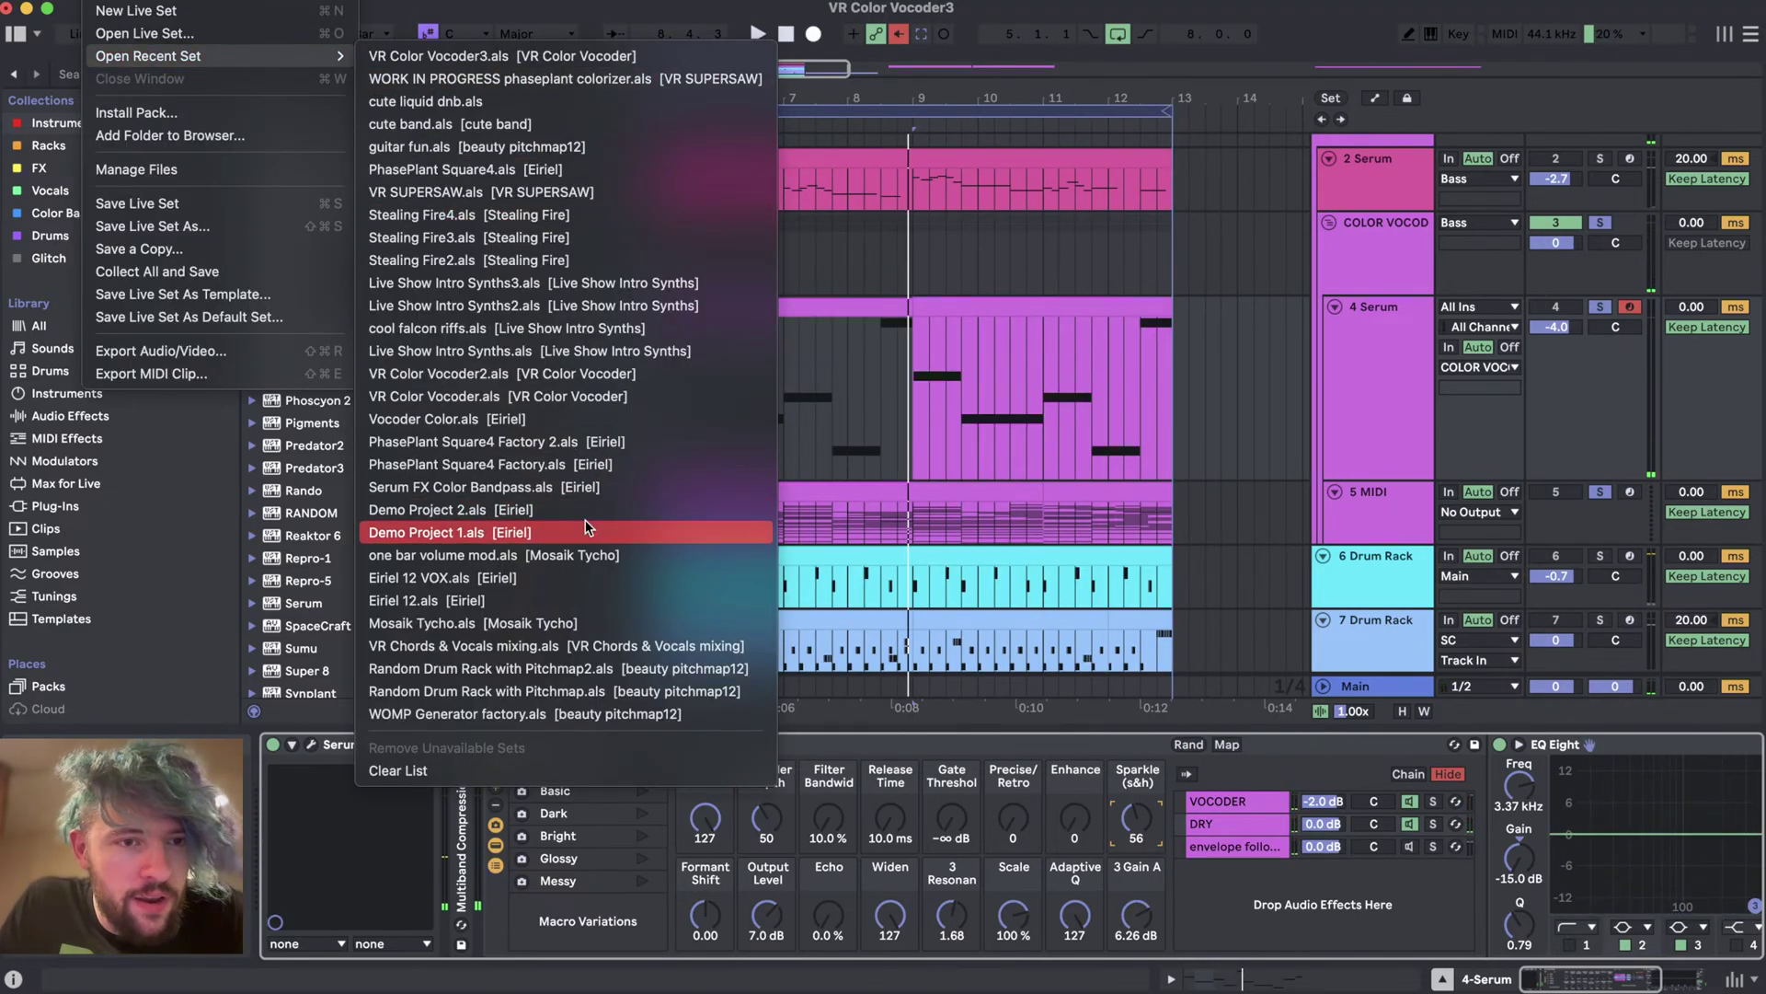
pyautogui.click(561, 367)
pyautogui.click(757, 555)
pyautogui.press('super+Tab')
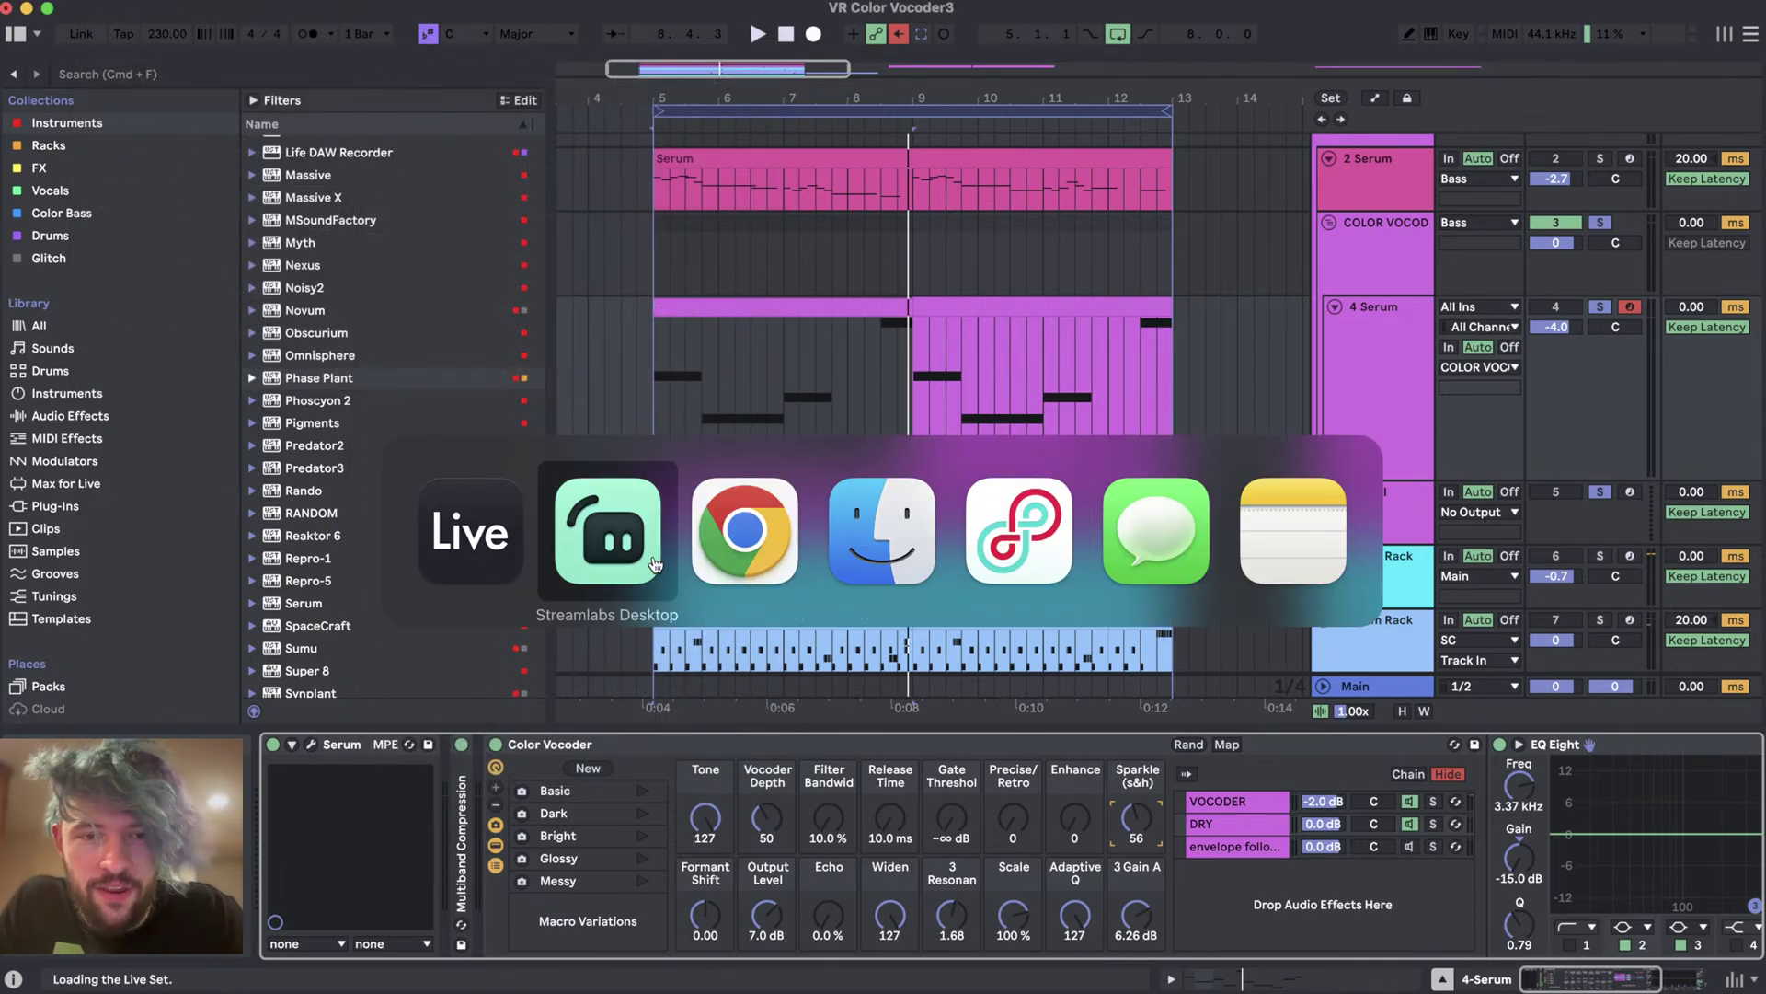
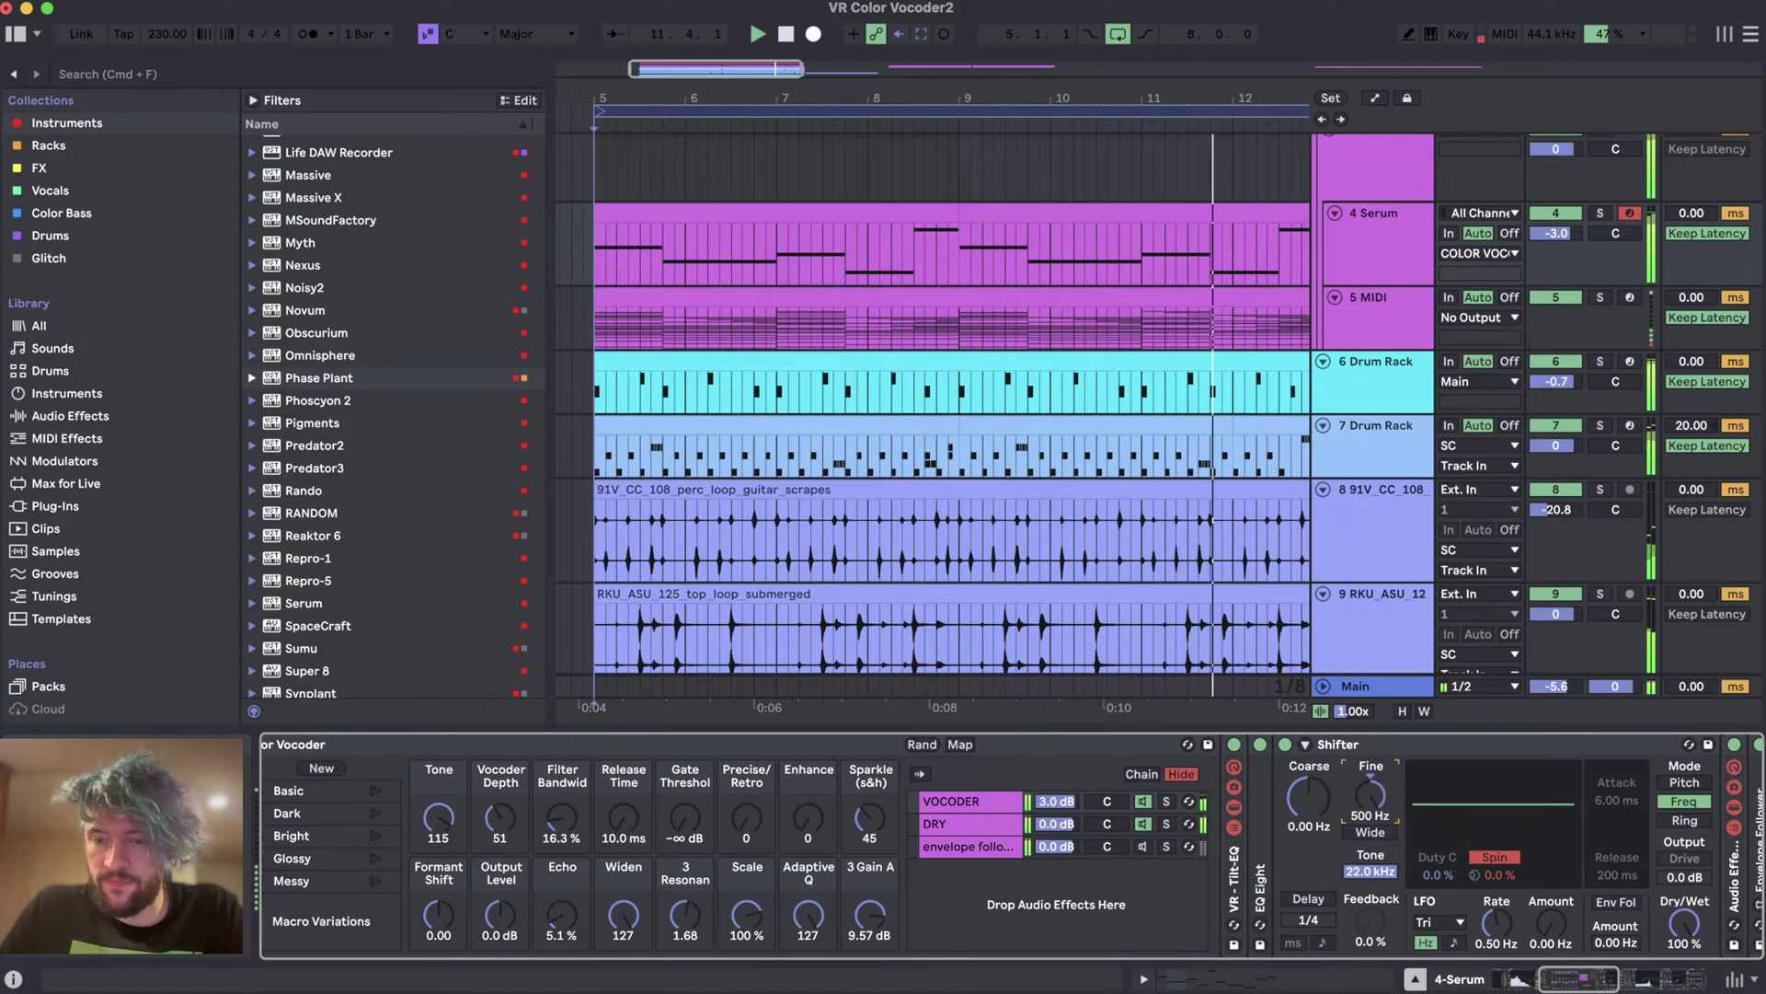
# - Show the devices in the Color Vocoder rack's VOCODER chain and look over the set's bass tracks
pyautogui.click(957, 800)
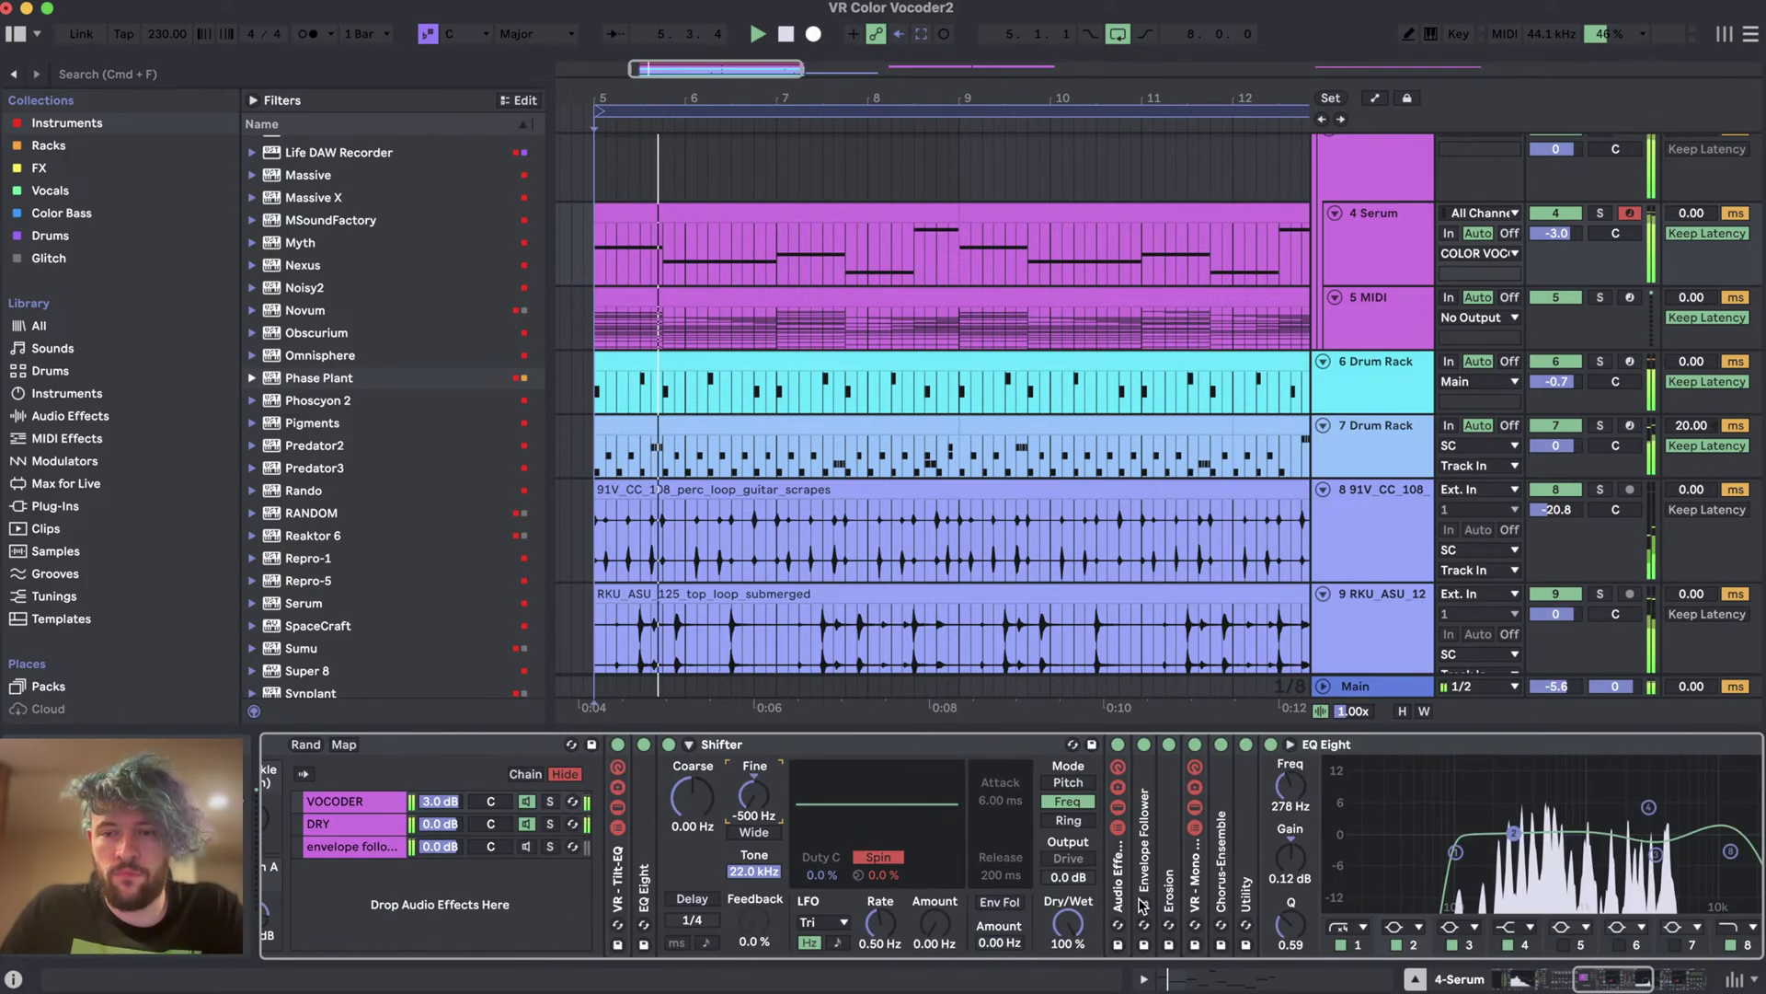
pyautogui.press('Down')
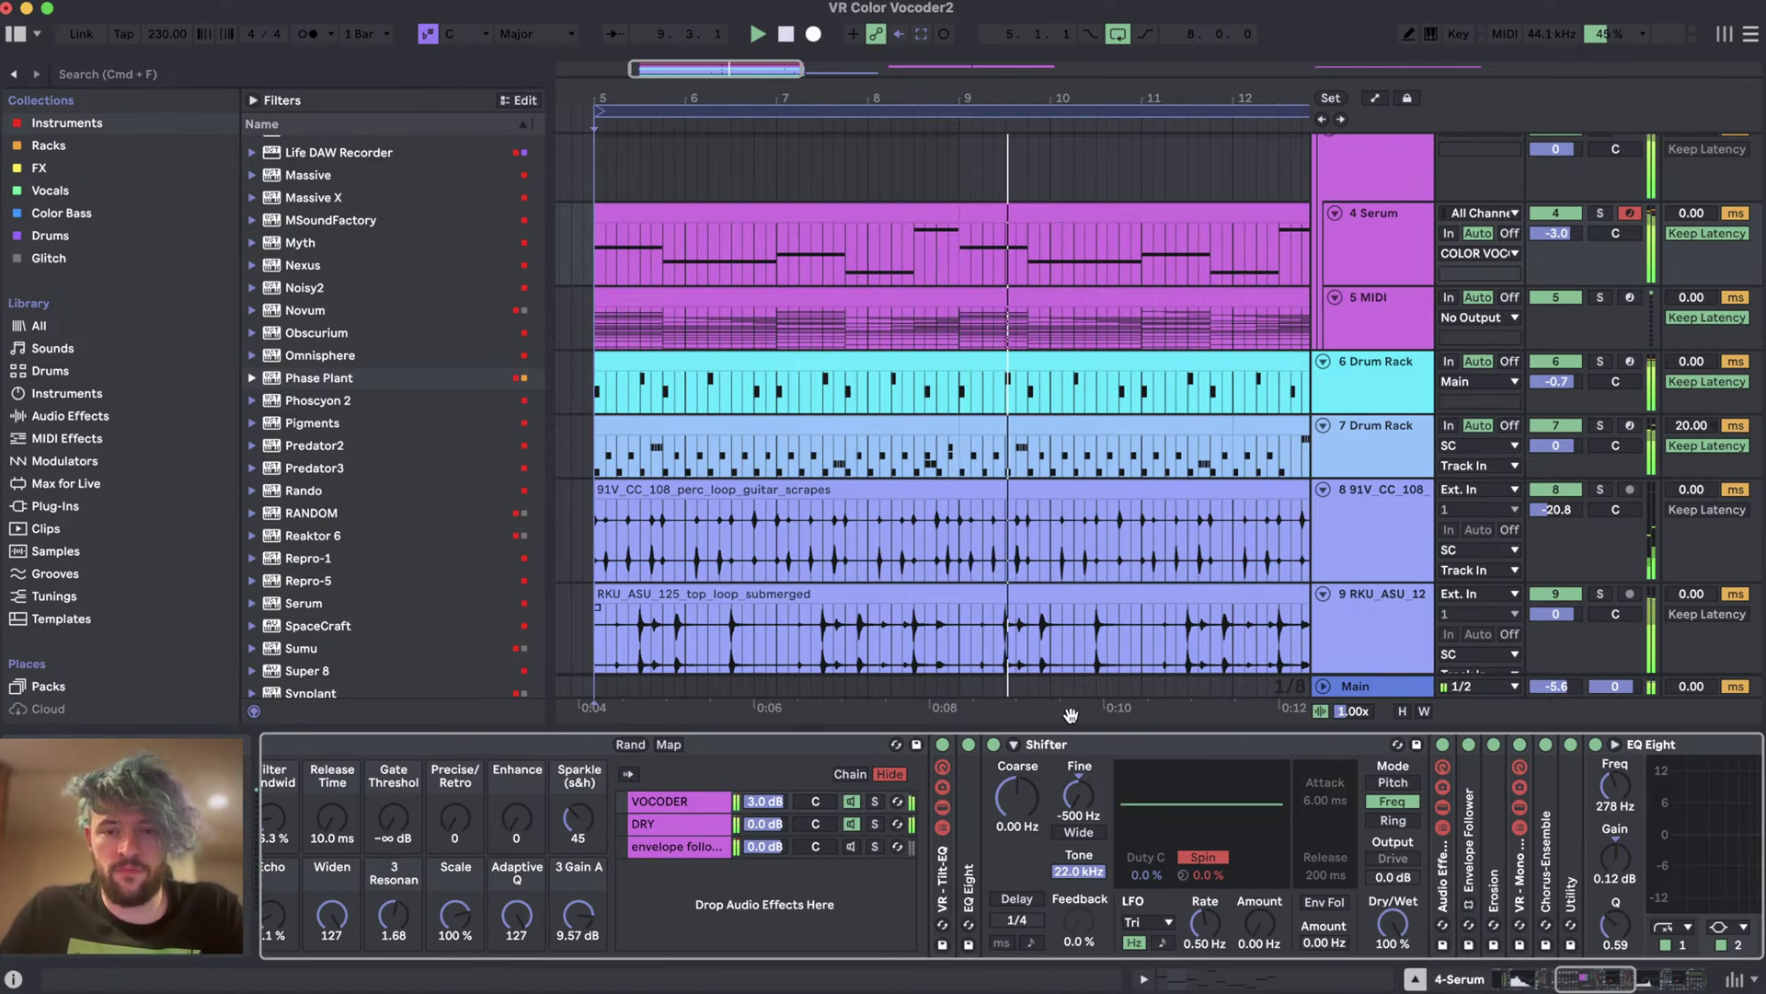
pyautogui.scroll(3, 1404, 382)
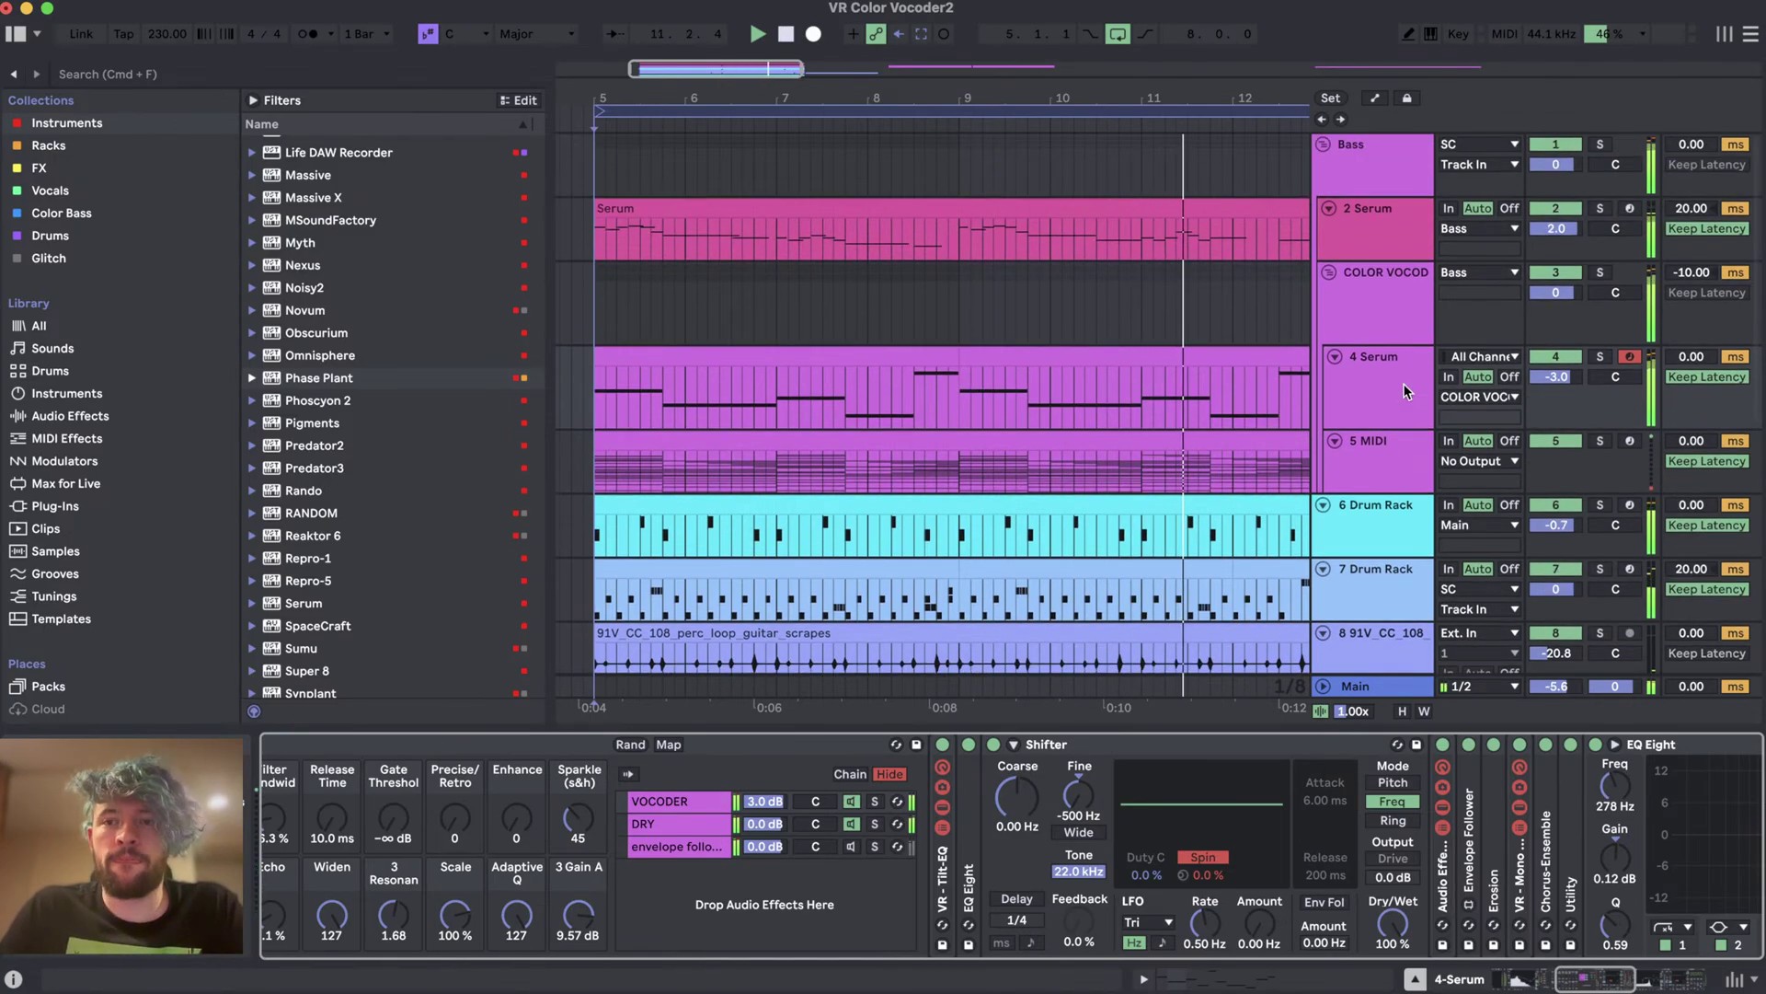
pyautogui.scroll(-1, 1404, 383)
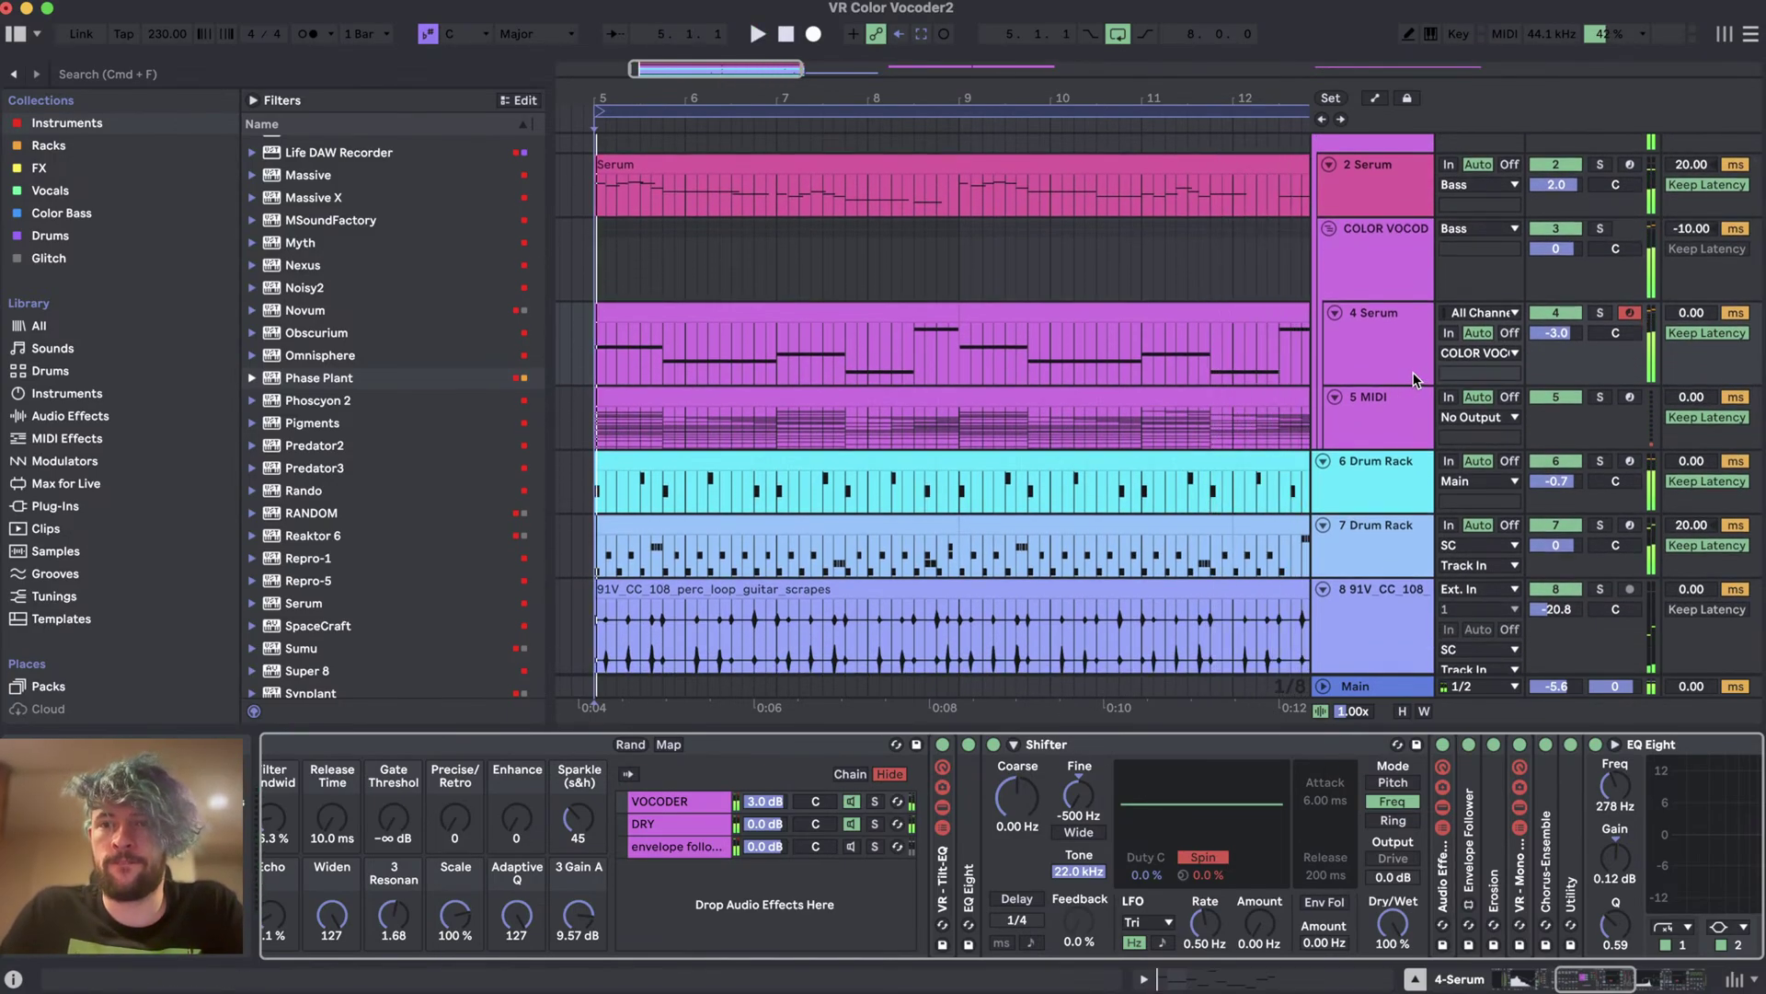
pyautogui.scroll(1, 851, 589)
pyautogui.hscroll(-3, 851, 588)
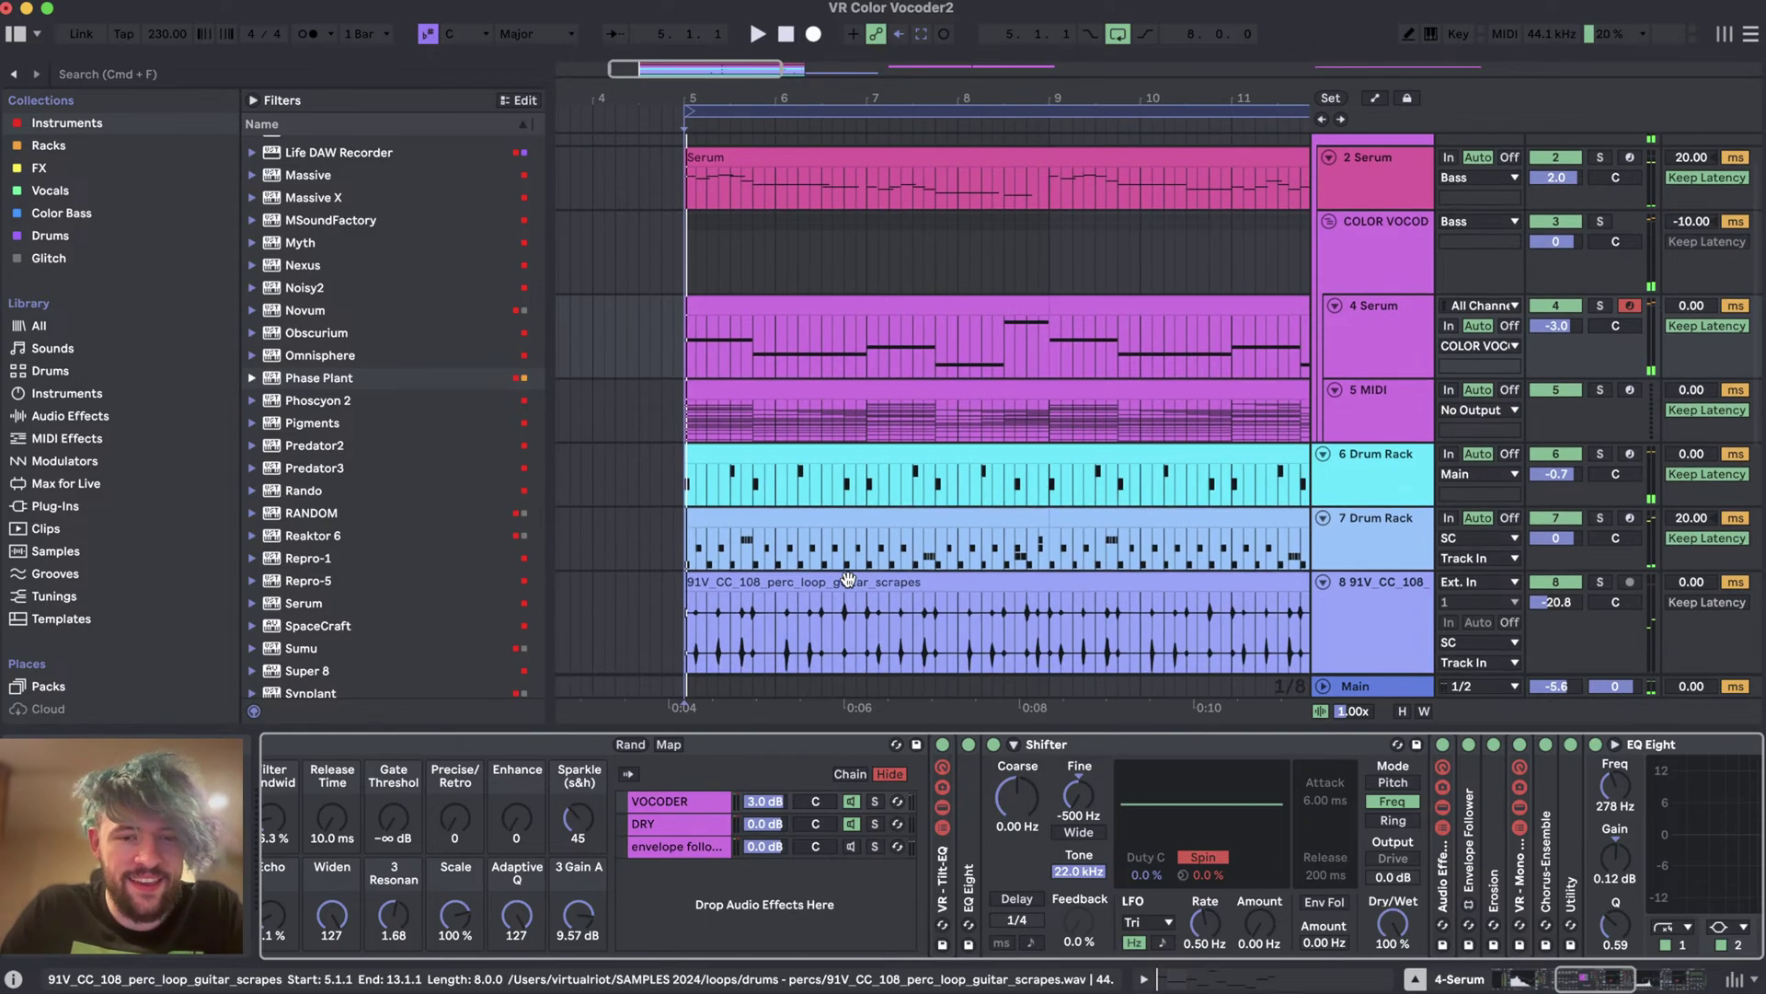
pyautogui.hscroll(5, 848, 860)
pyautogui.hscroll(3, 848, 860)
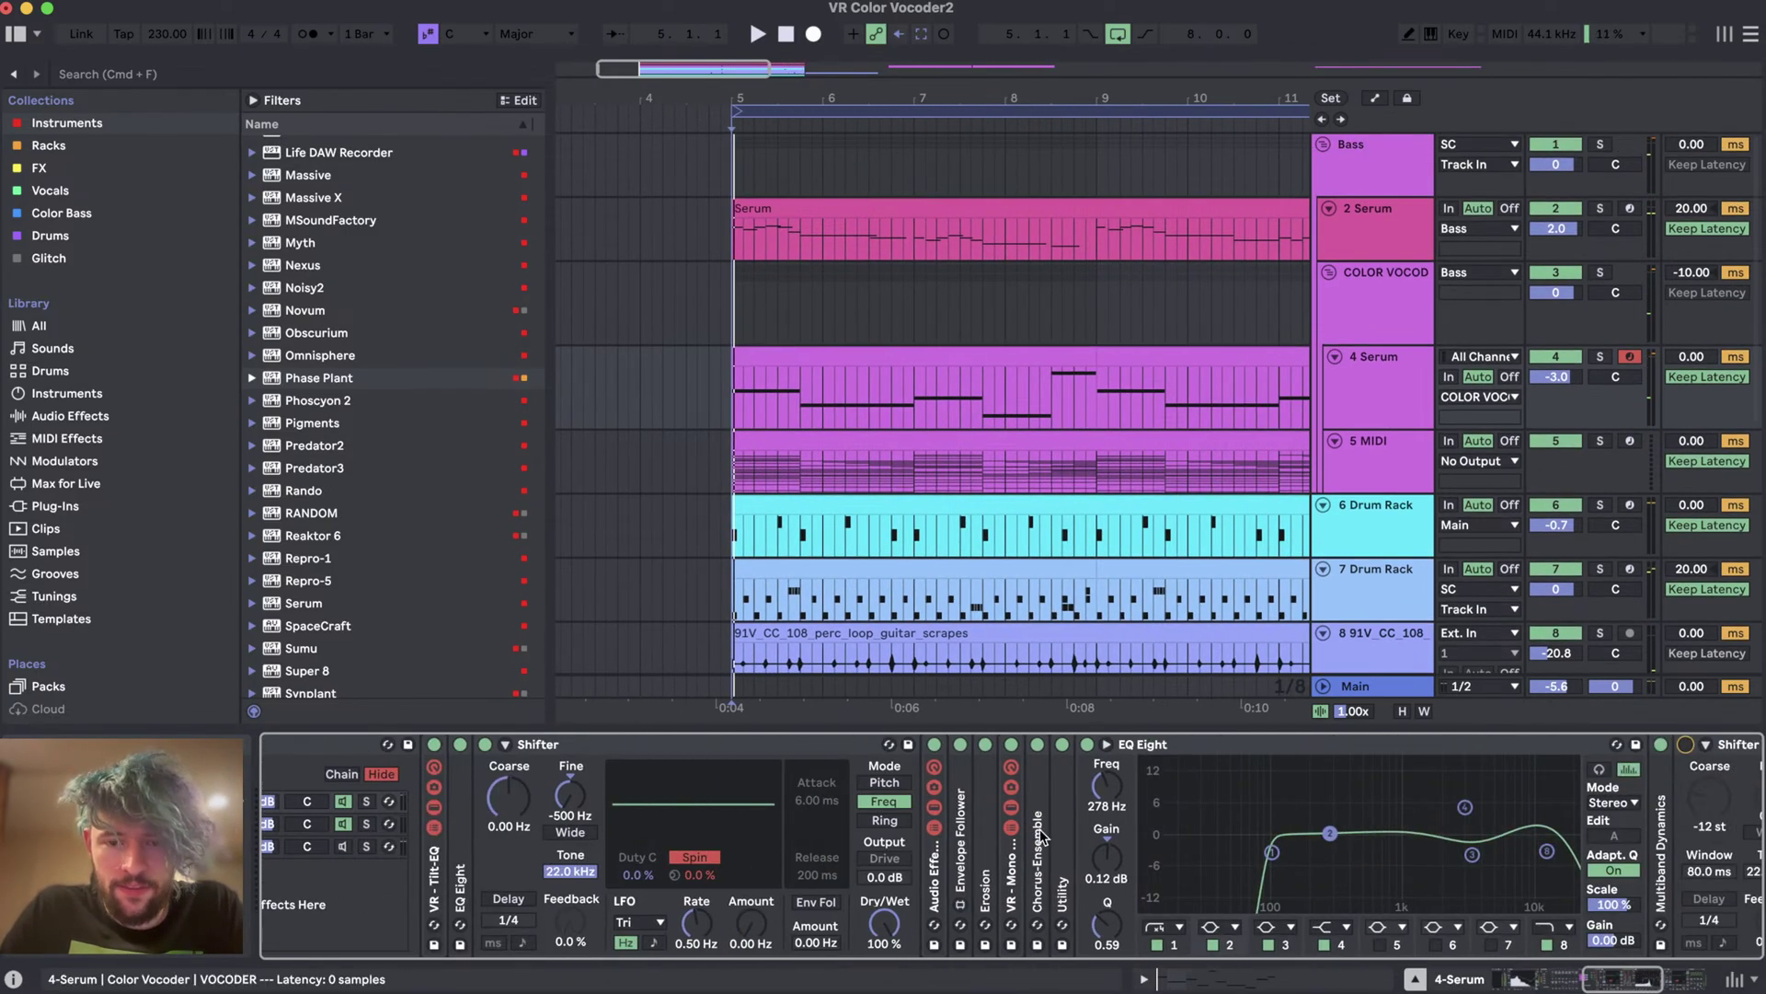
# - Unfold the nested Audio Effect Rack in the VOCODER chain and examine the G chain's EQ Eight bands during playback
pyautogui.doubleClick(936, 867)
pyautogui.hscroll(15, 1244, 854)
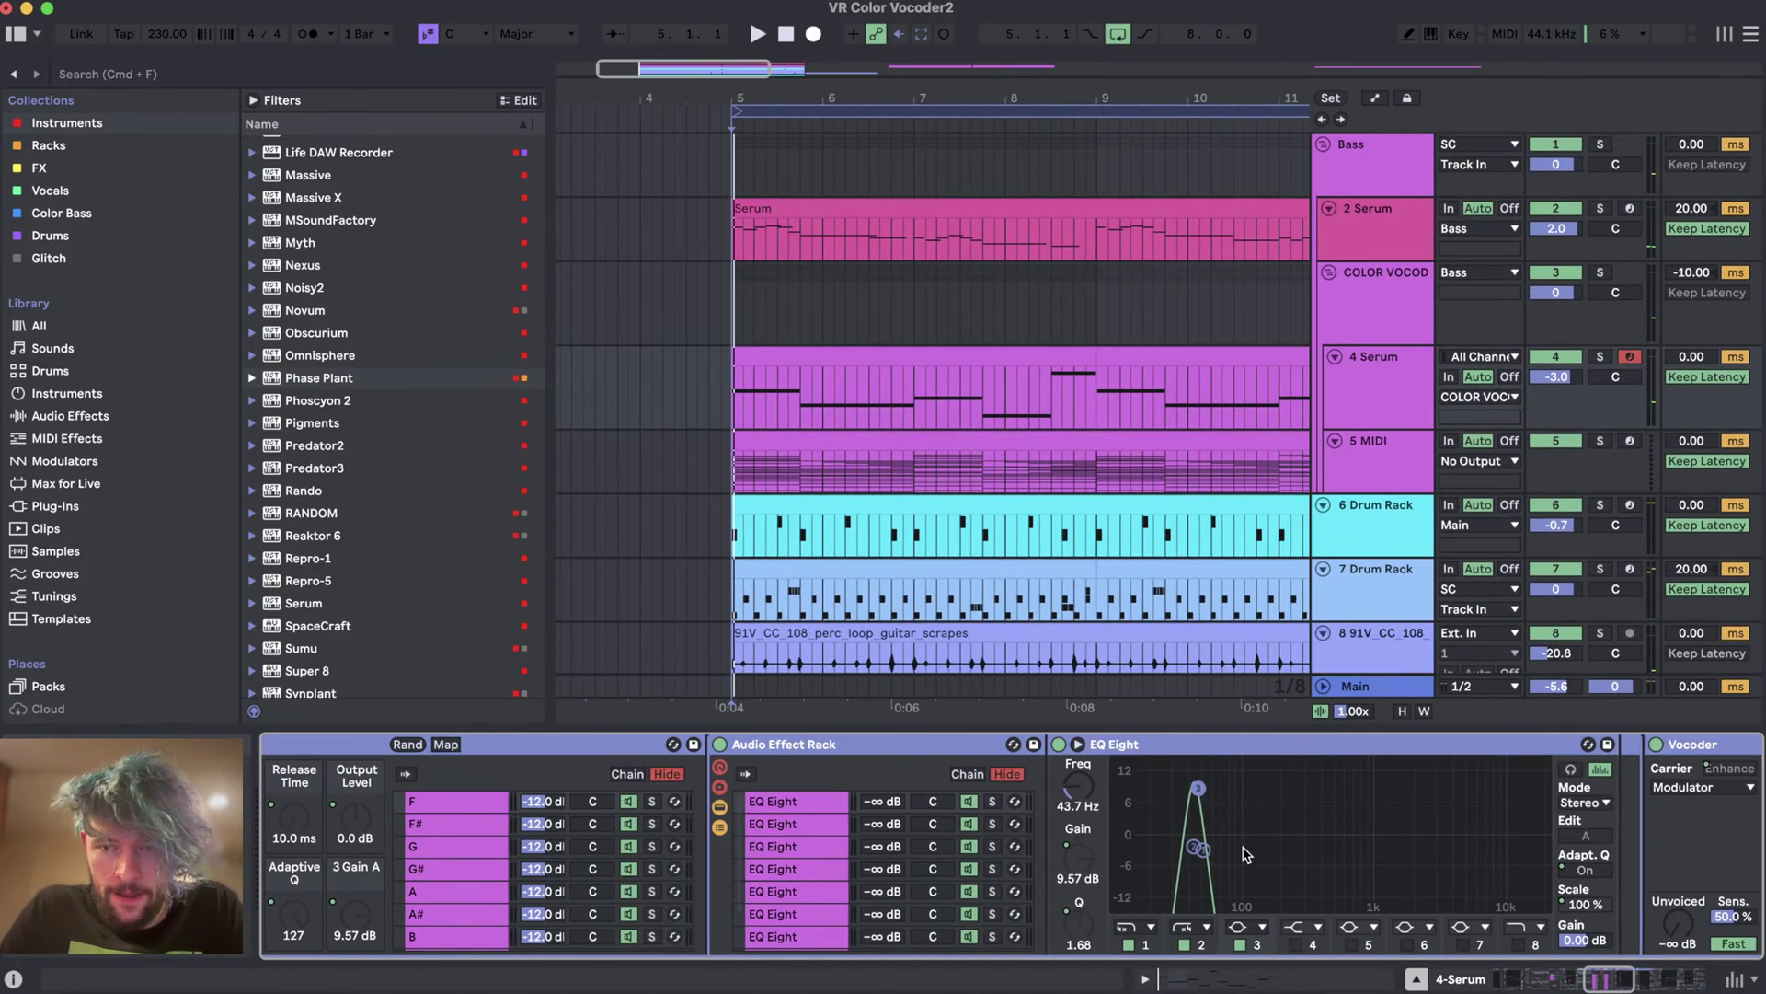
pyautogui.click(822, 875)
pyautogui.hscroll(2, 822, 875)
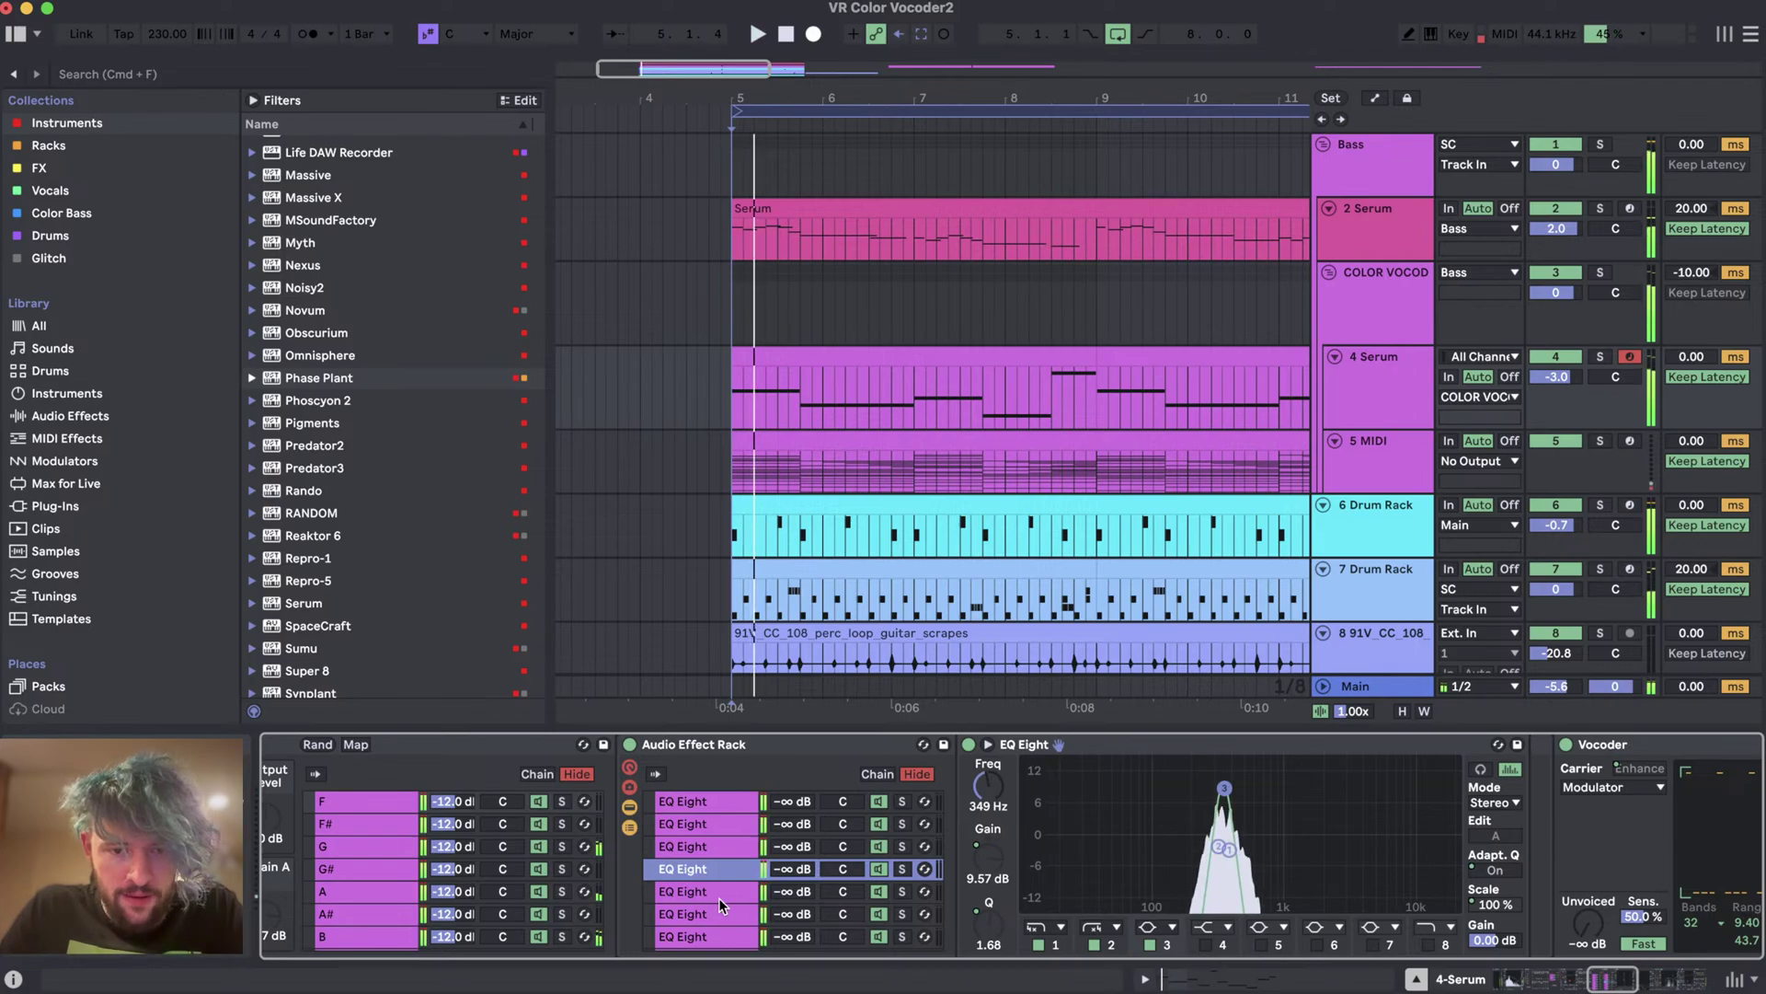
pyautogui.hscroll(-2, 598, 860)
pyautogui.click(451, 848)
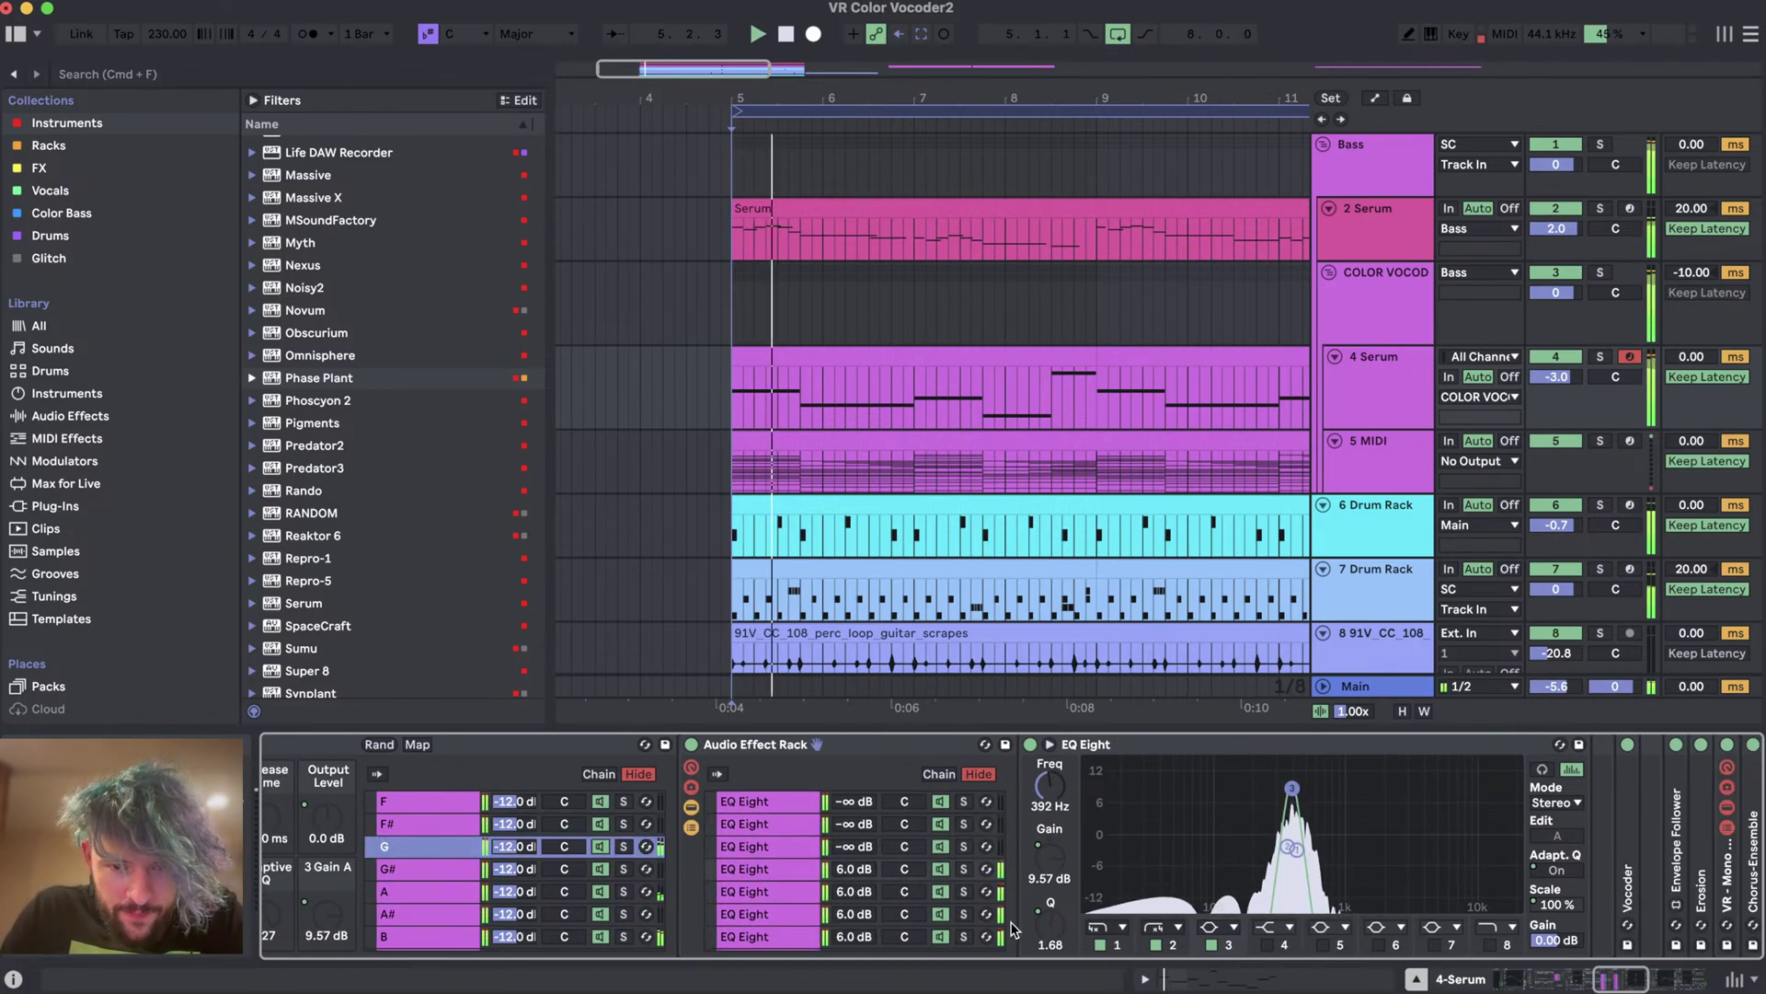
pyautogui.scroll(-1, 989, 884)
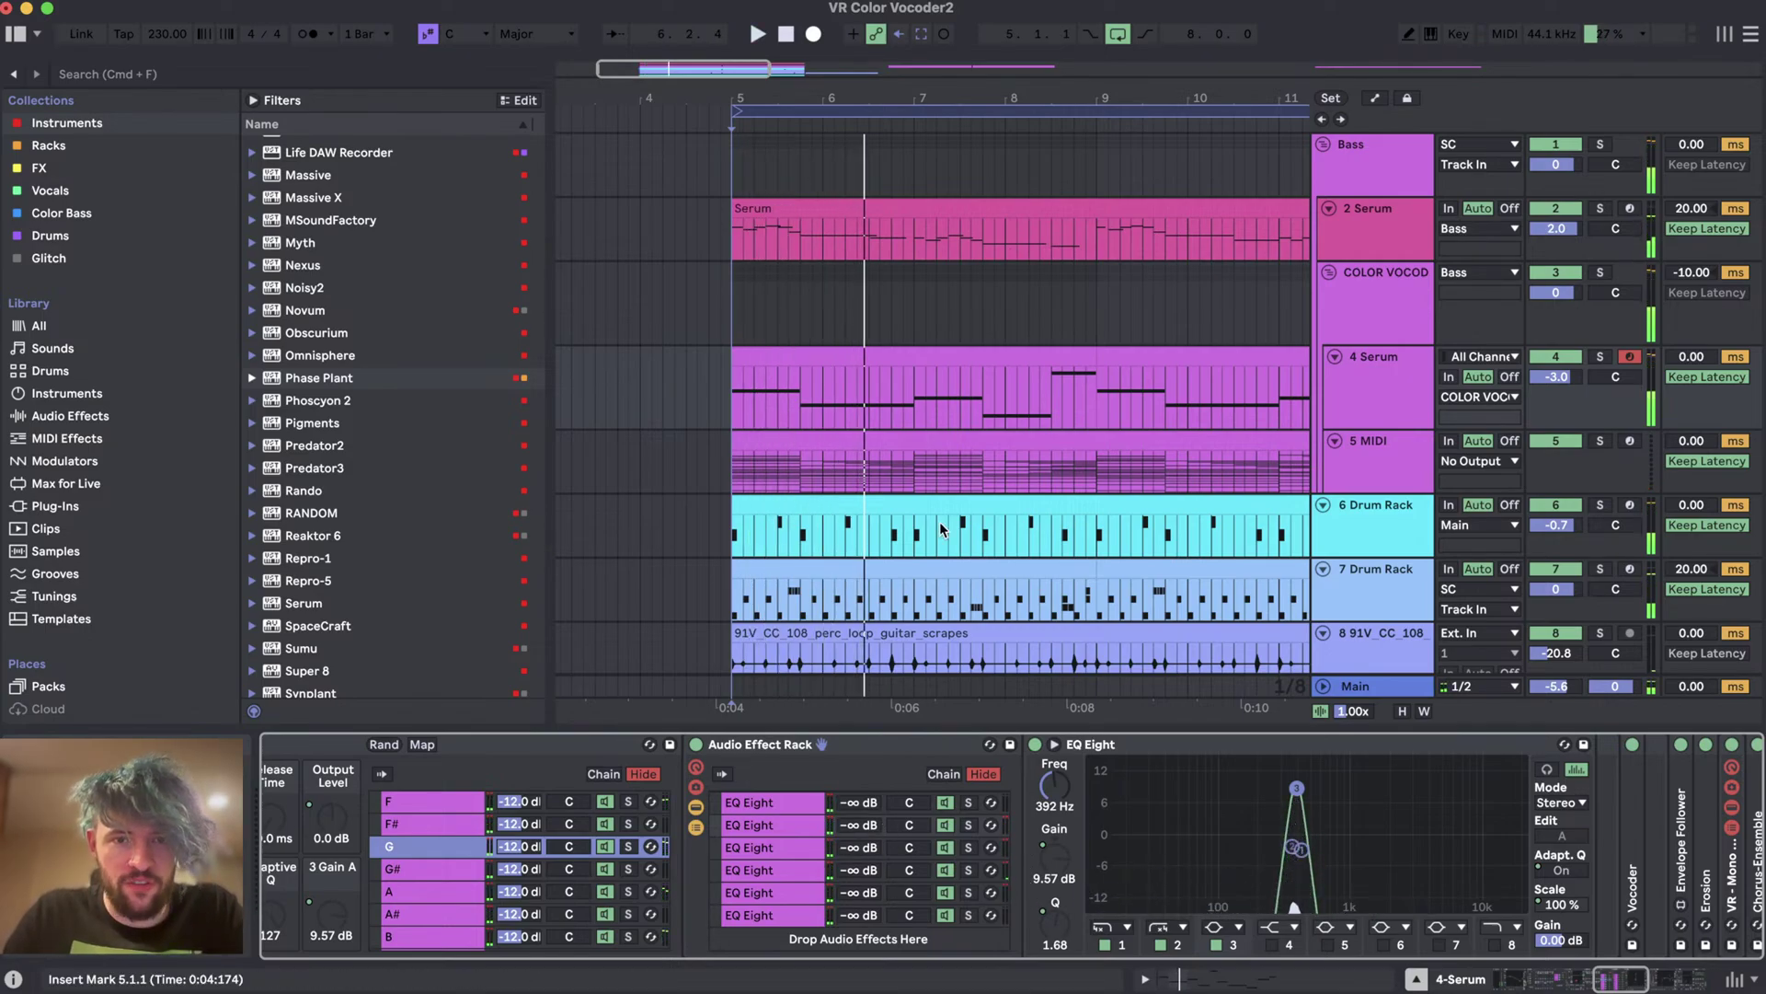
# - Examine the notes in the 5 MIDI track's clip and bring up that track's MIDI Effect Racks
pyautogui.doubleClick(917, 439)
pyautogui.click(909, 507)
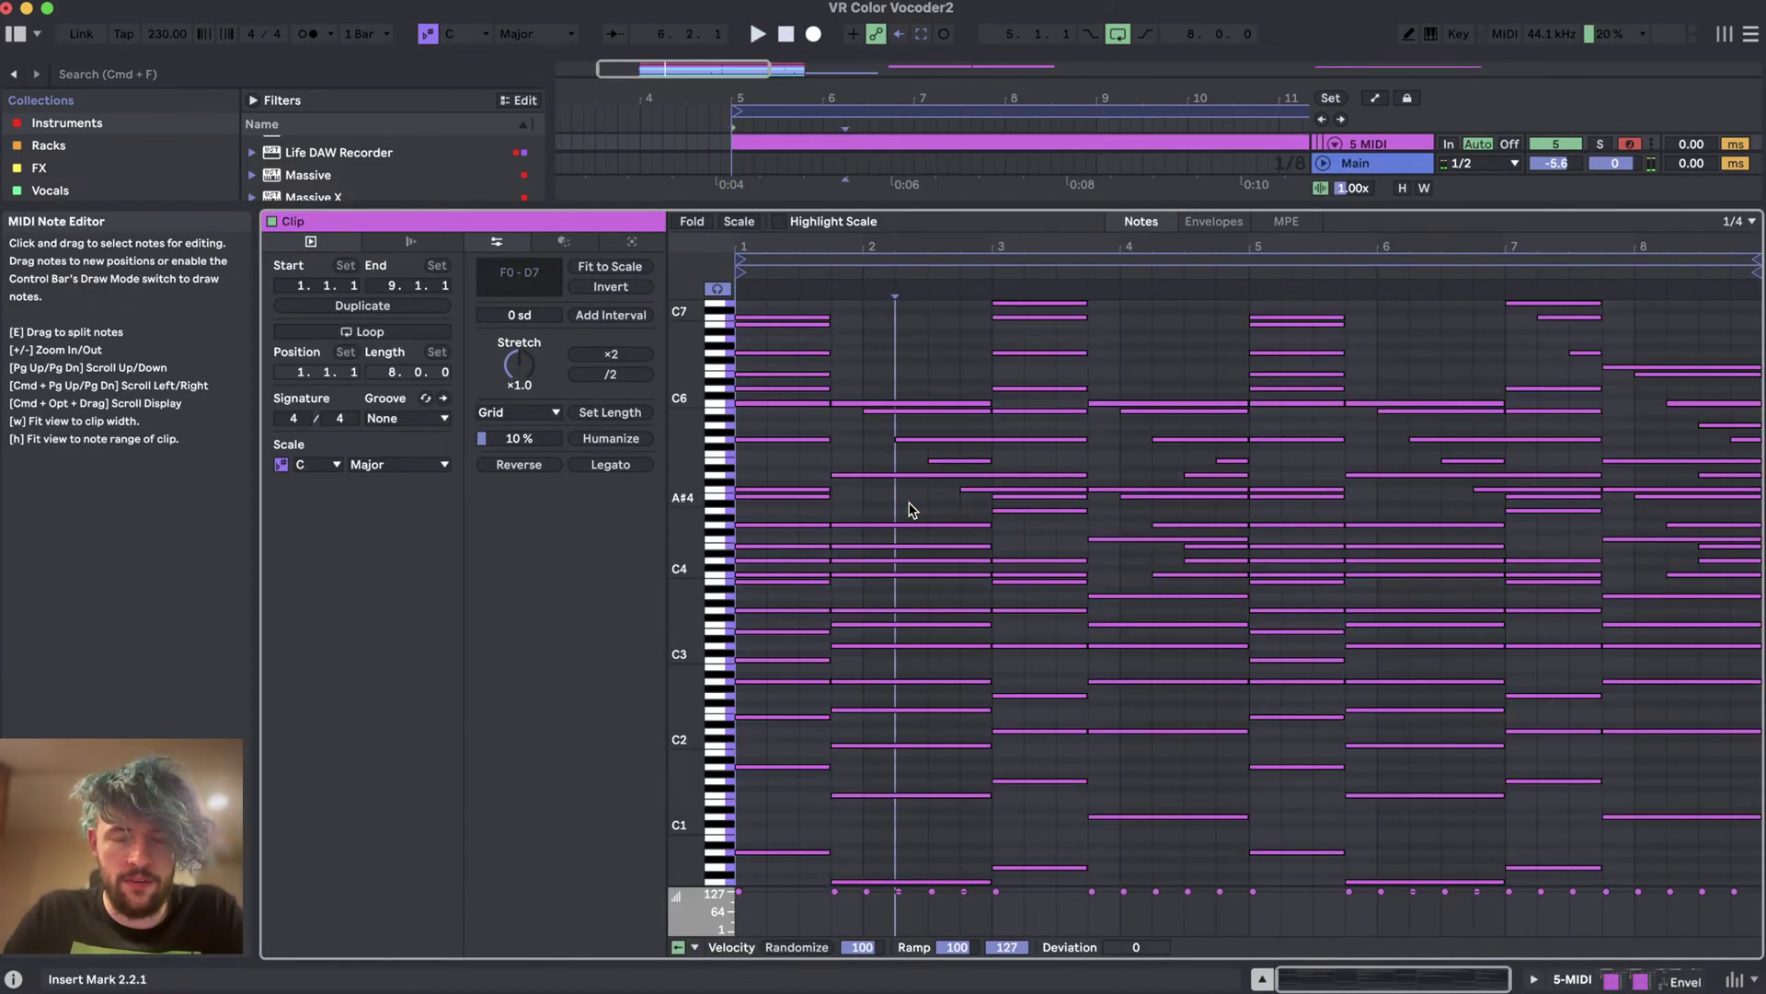
pyautogui.scroll(-5, 909, 509)
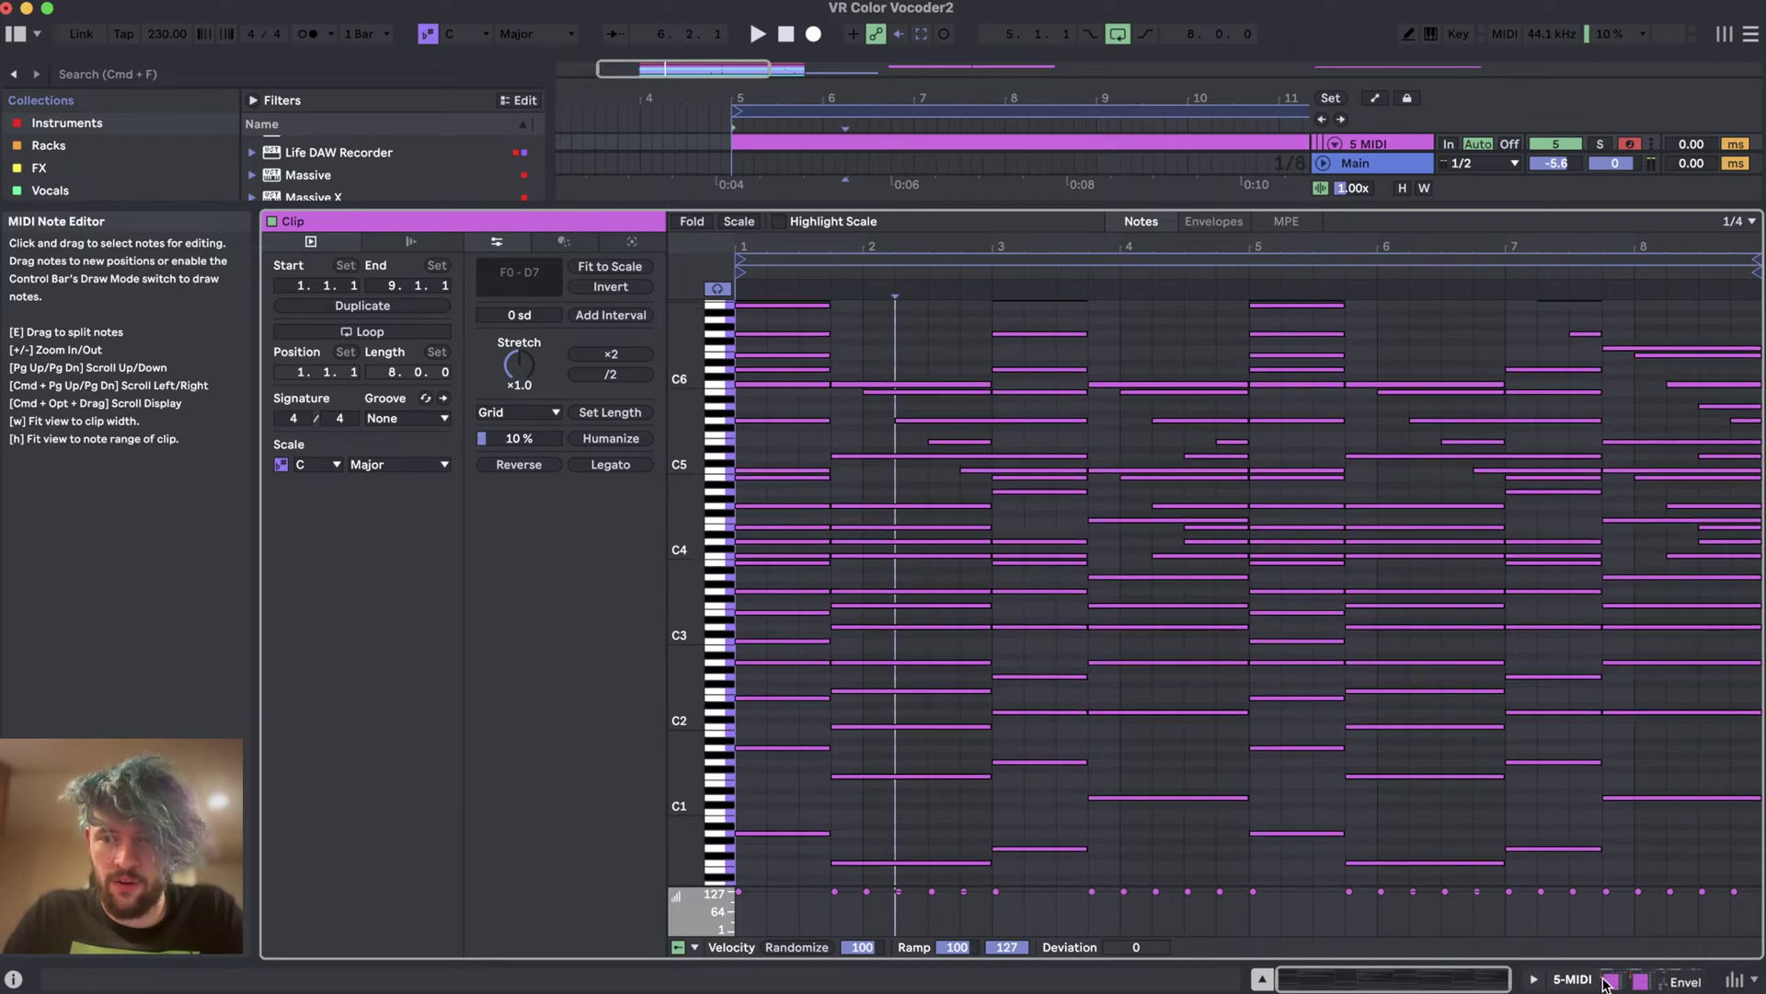
pyautogui.click(1644, 979)
pyautogui.scroll(3, 1344, 221)
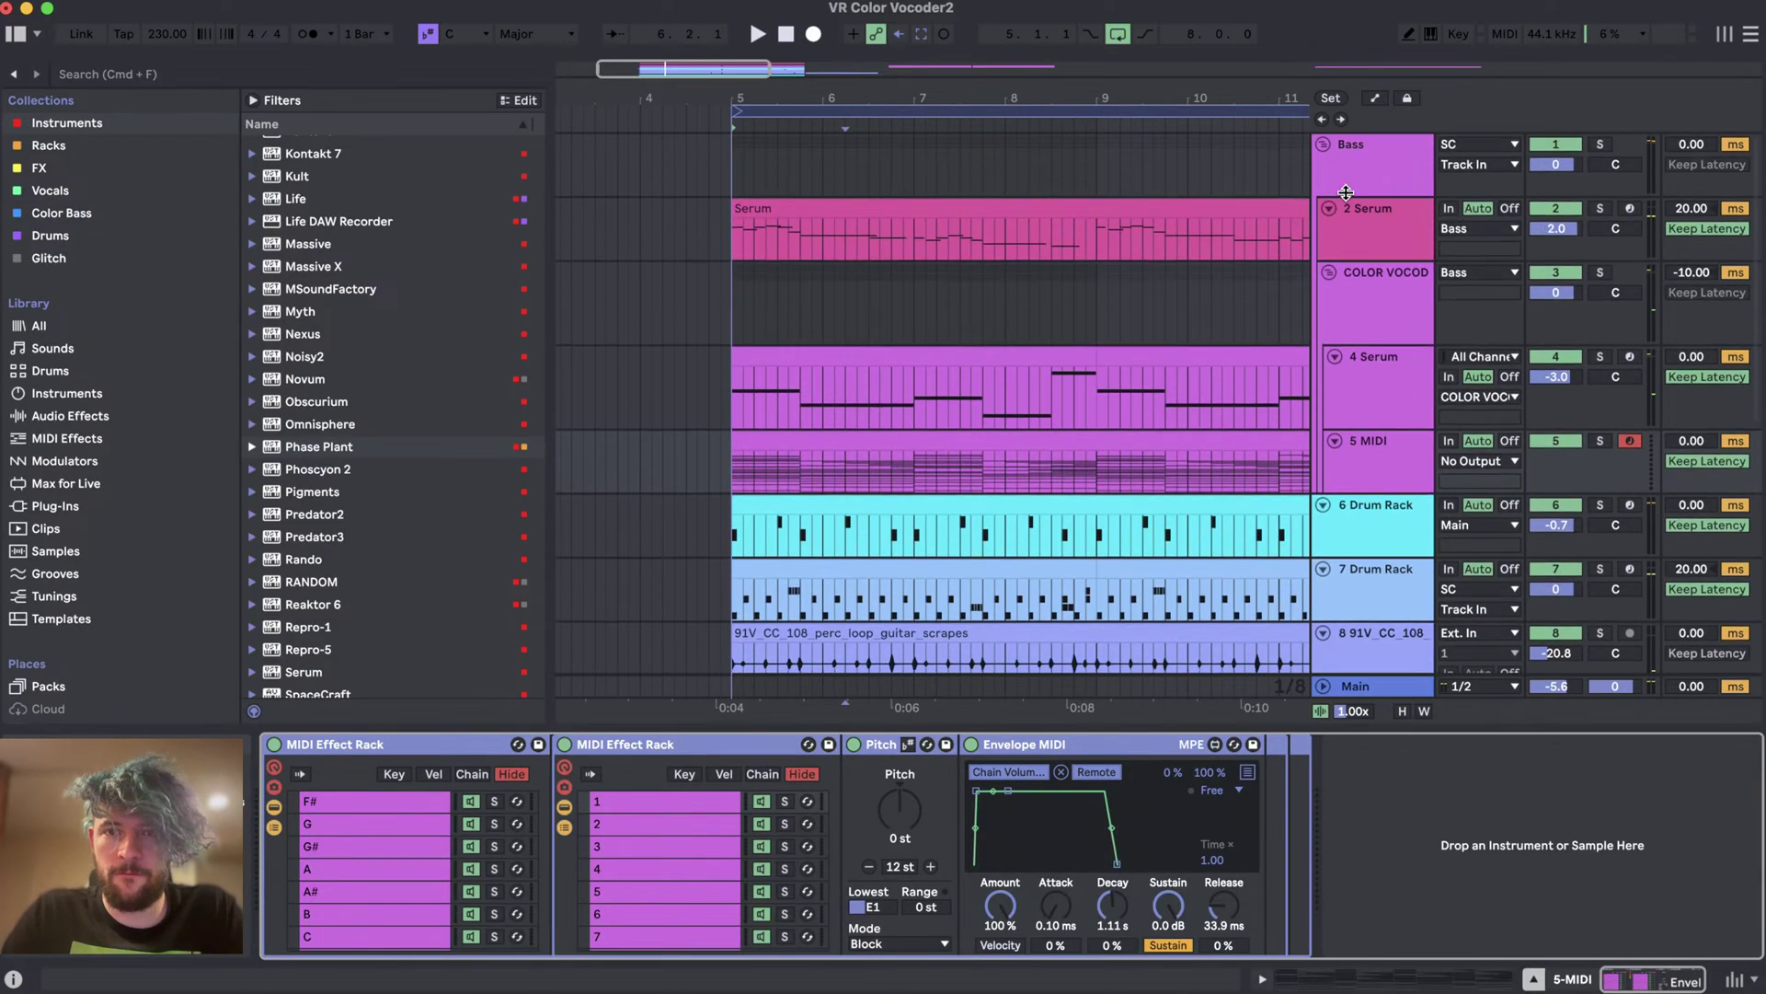
# - Solo the 4 Serum track and play it with the Color Vocoder bypassed and with it enabled to compare
pyautogui.click(1380, 385)
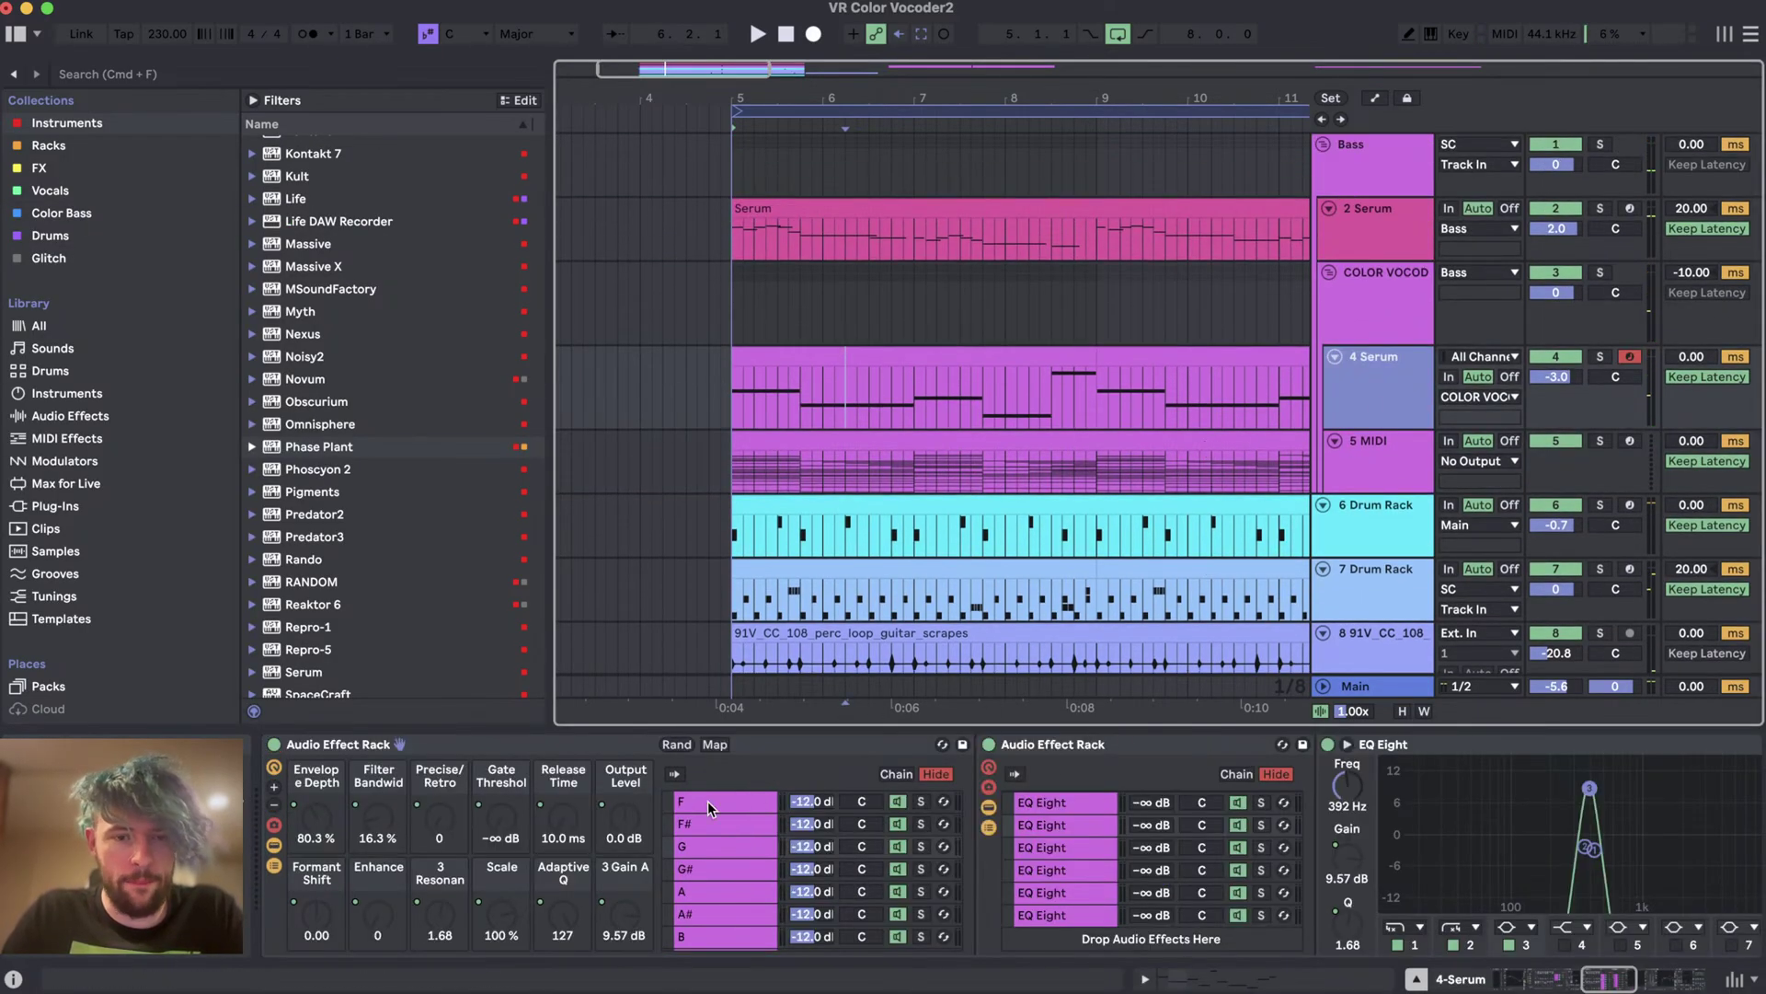
pyautogui.hscroll(-10, 709, 807)
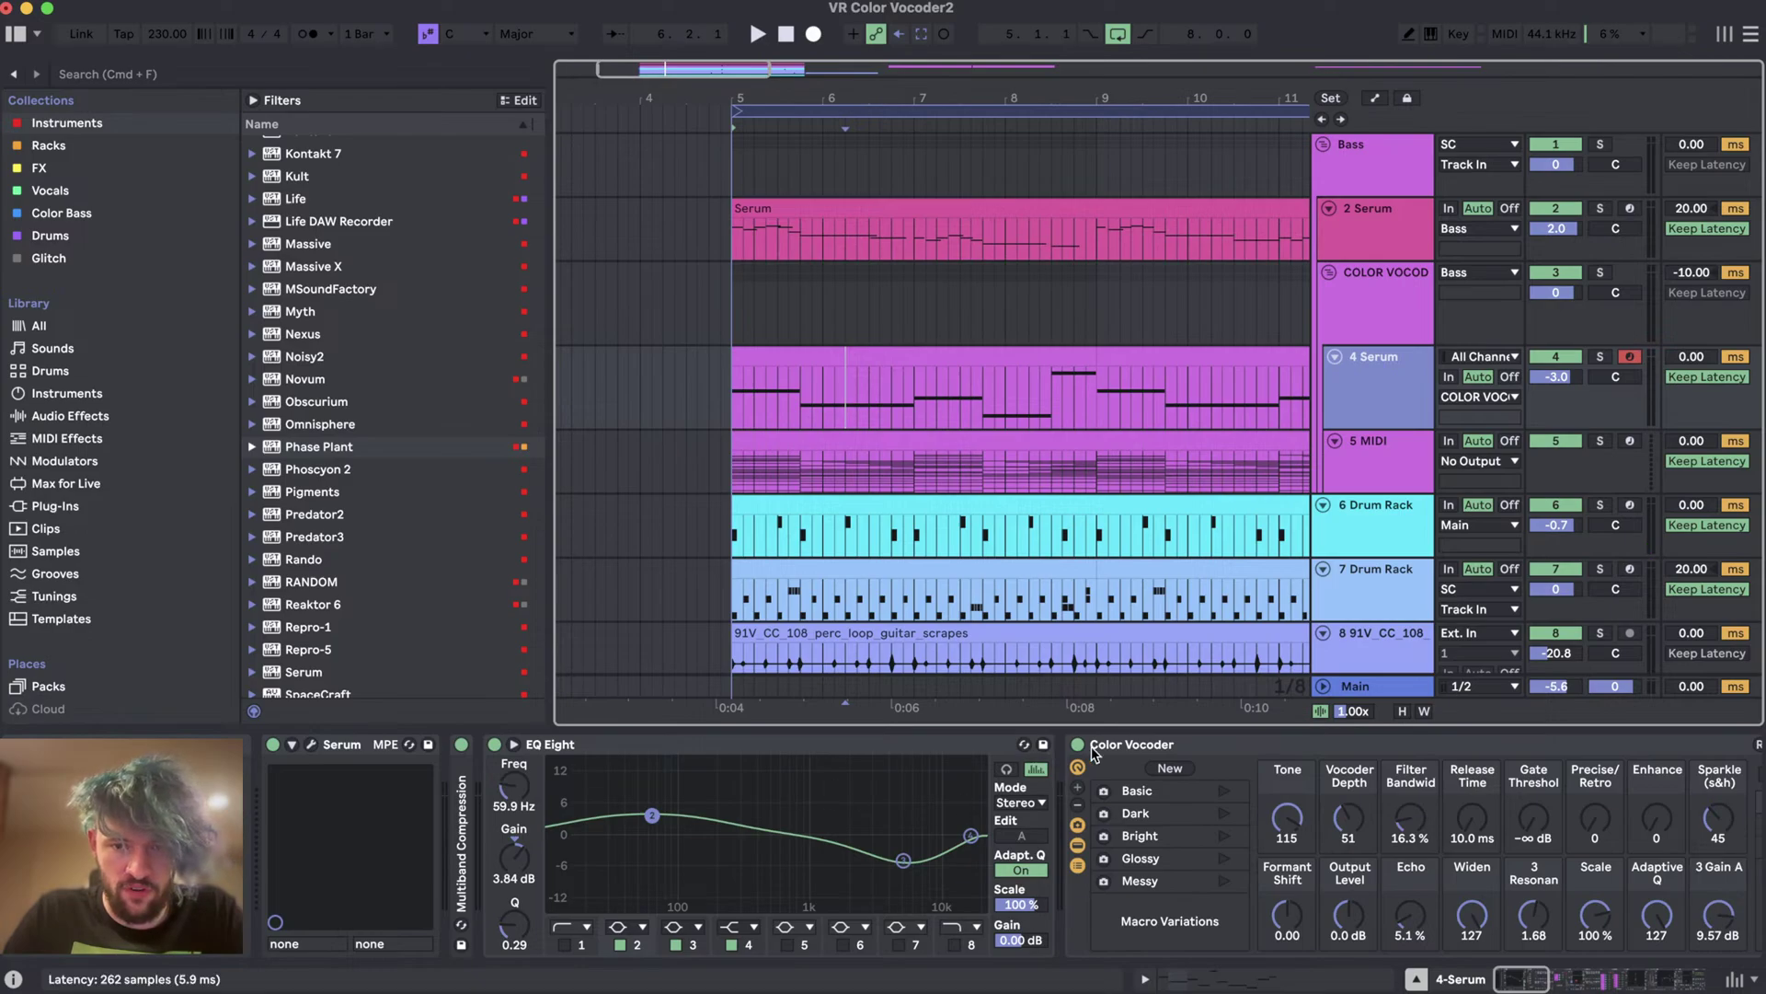
pyautogui.click(1078, 745)
pyautogui.click(1599, 357)
pyautogui.press('space')
pyautogui.scroll(-2, 1067, 442)
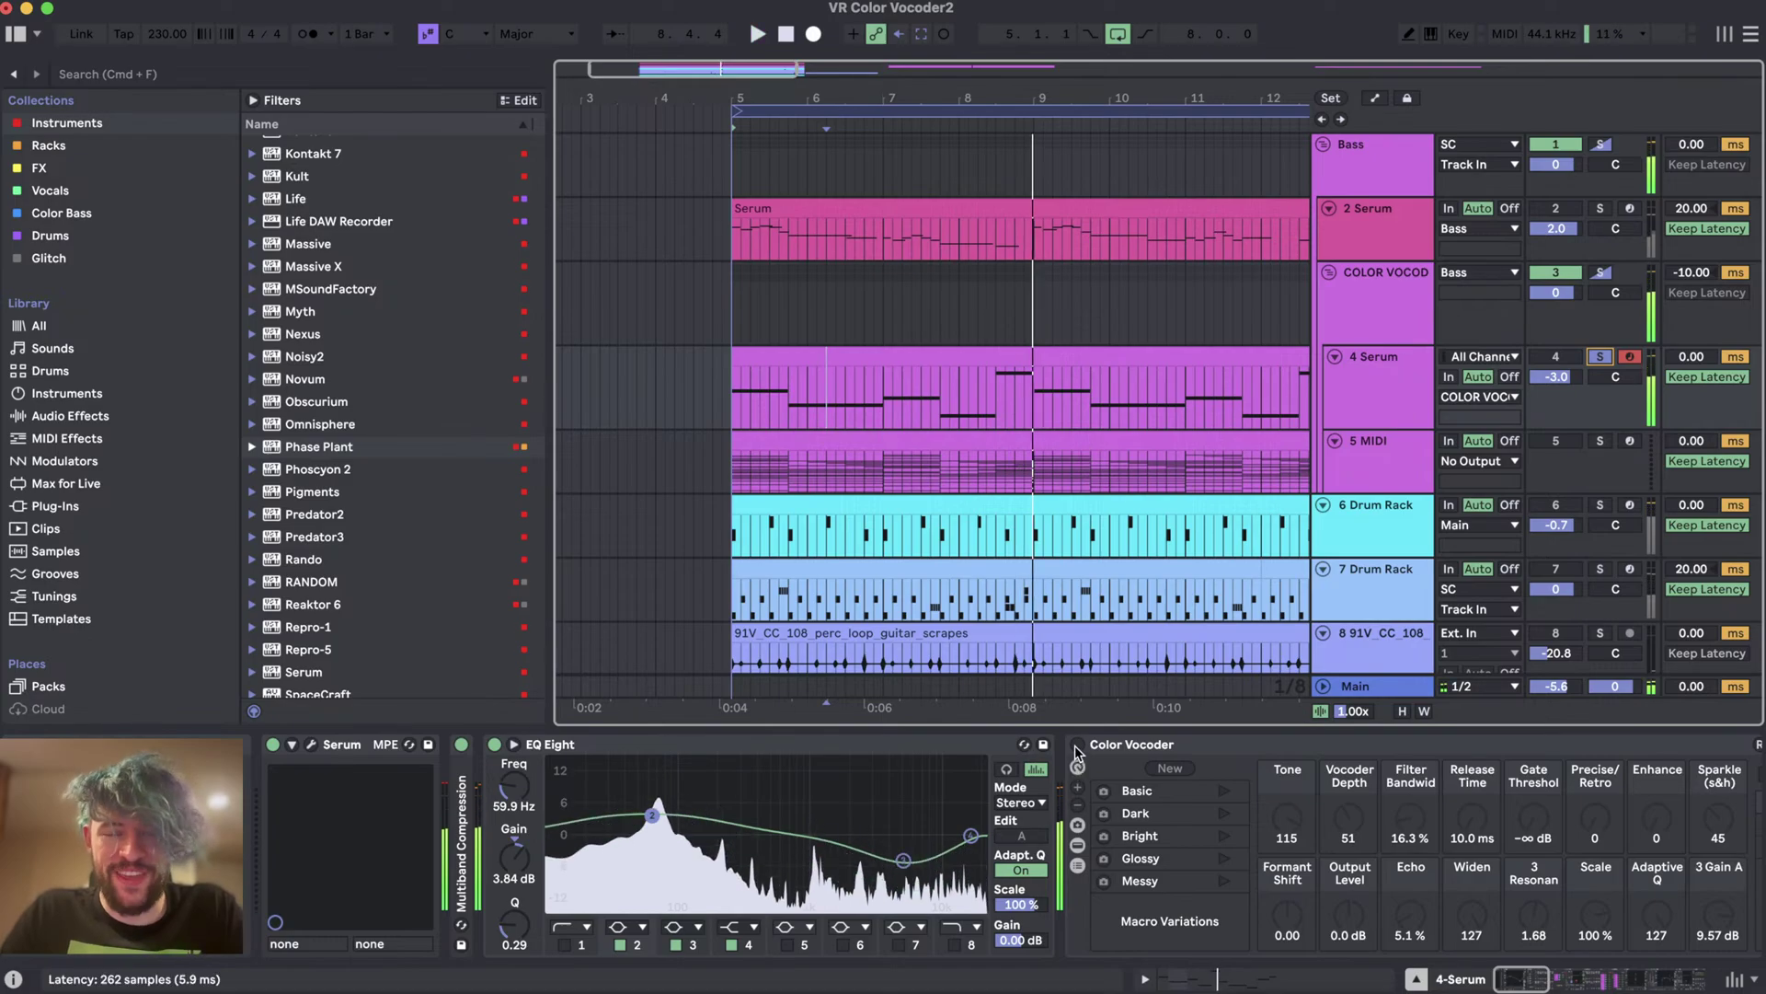
pyautogui.hscroll(10, 1213, 865)
pyautogui.press('space')
pyautogui.press('space')
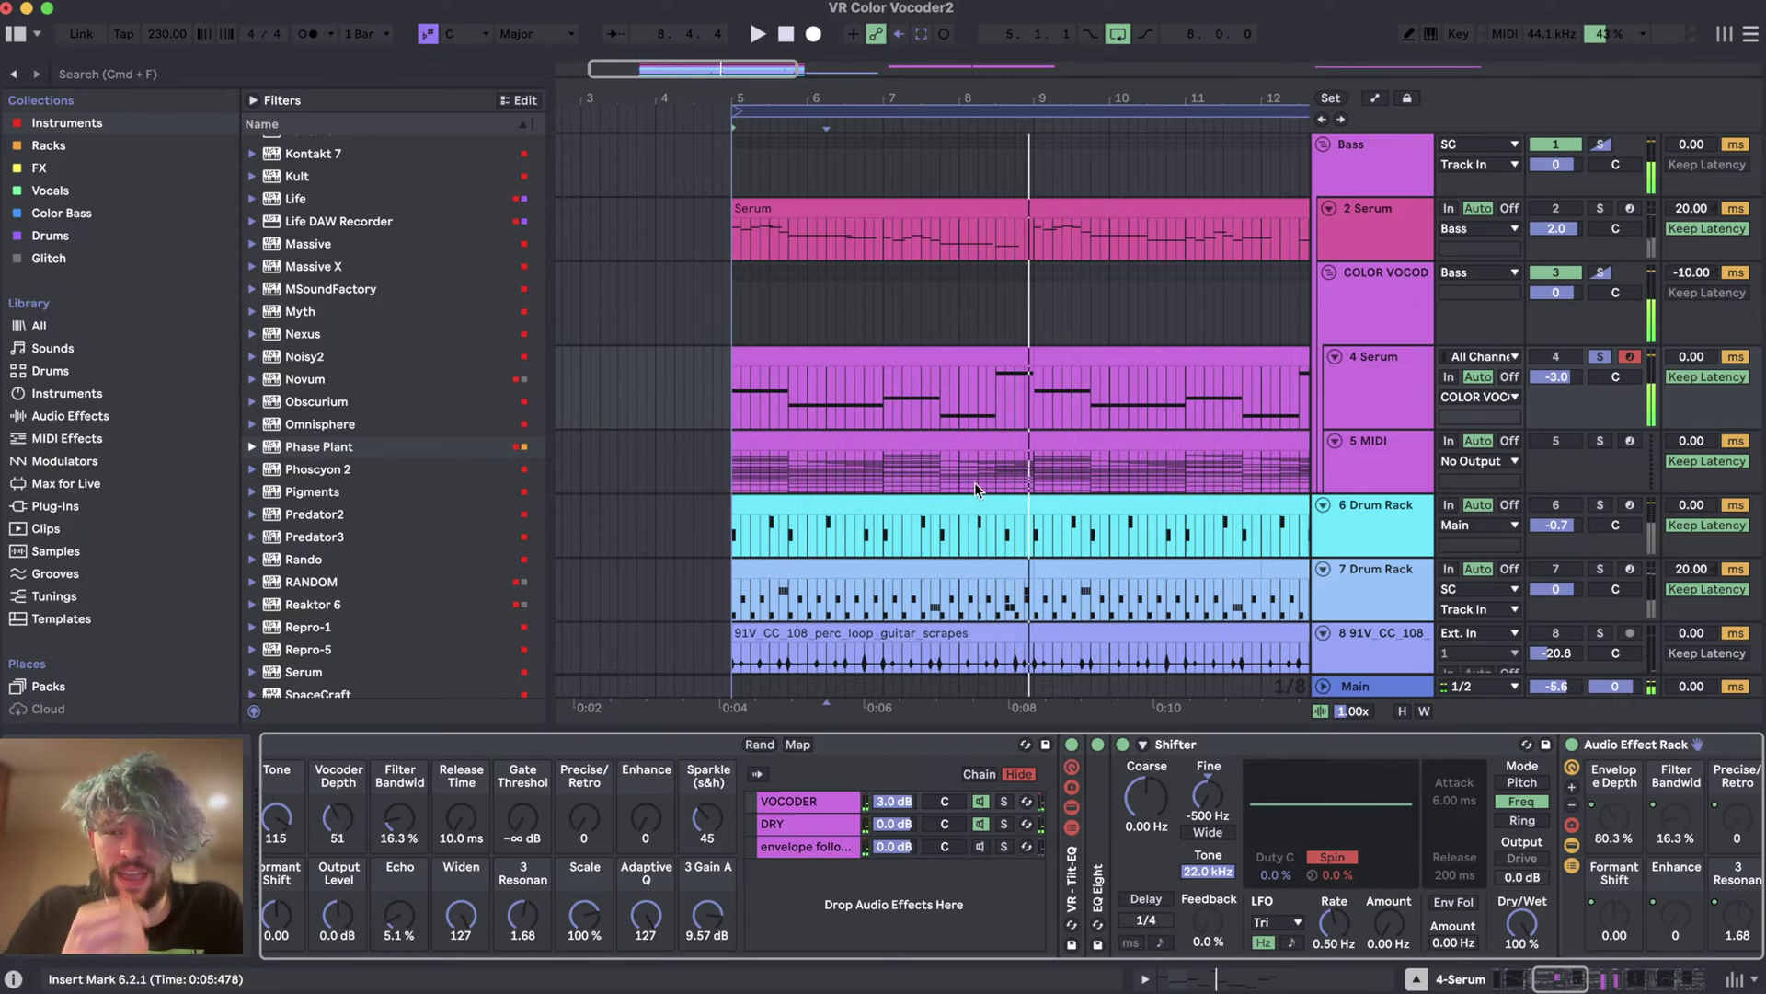
# - Place the insert marker at bar 5 and compare the device chains of the 5 MIDI and 4 Serum tracks
pyautogui.hscroll(3, 929, 418)
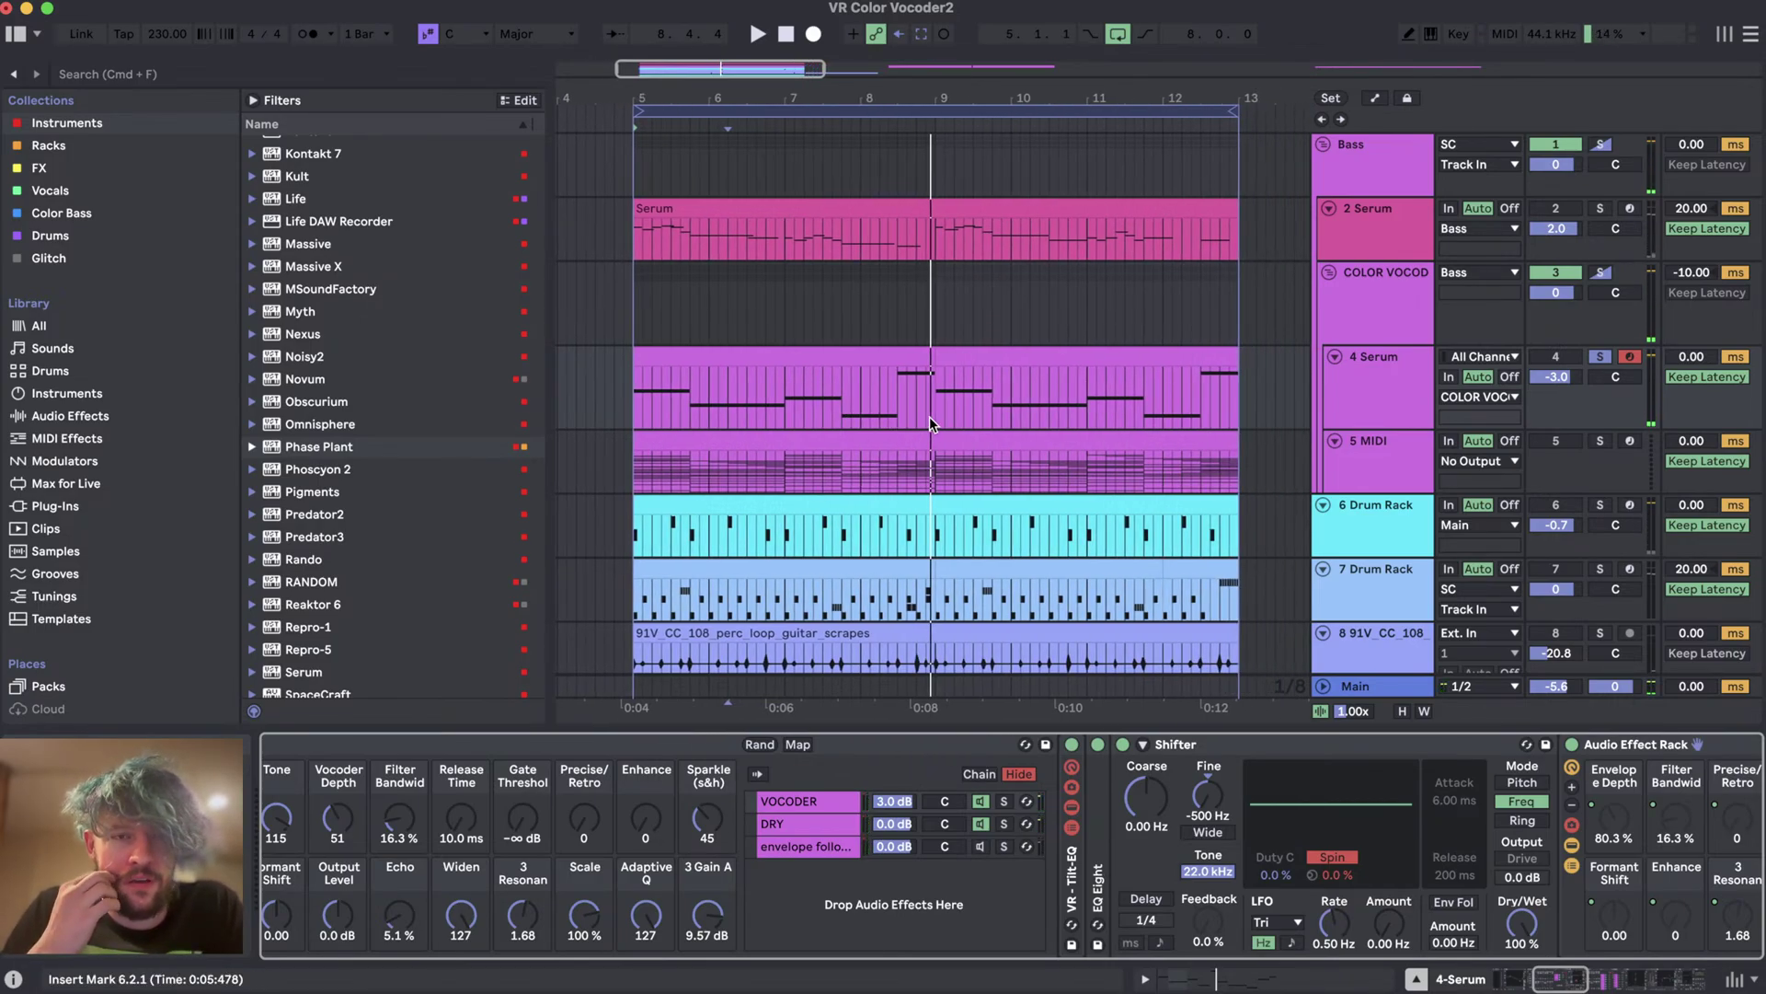
pyautogui.hscroll(-2, 929, 419)
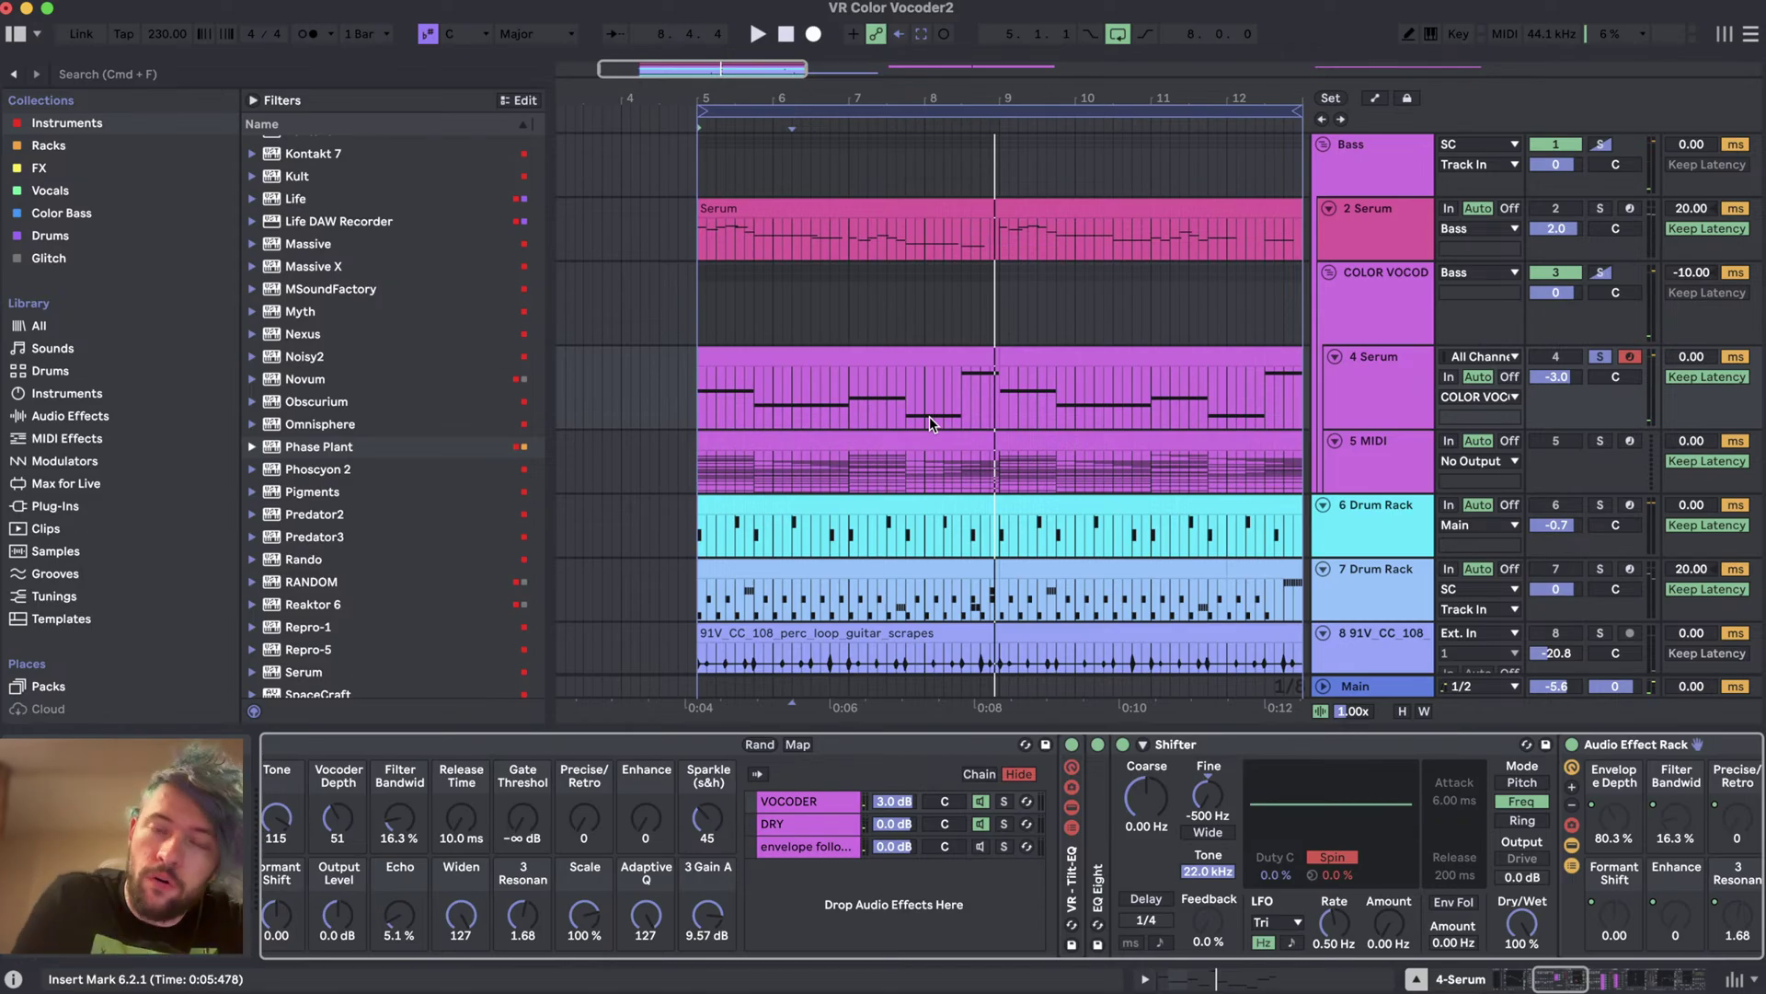
pyautogui.click(697, 303)
pyautogui.click(697, 460)
pyautogui.scroll(3, 698, 460)
pyautogui.click(1424, 450)
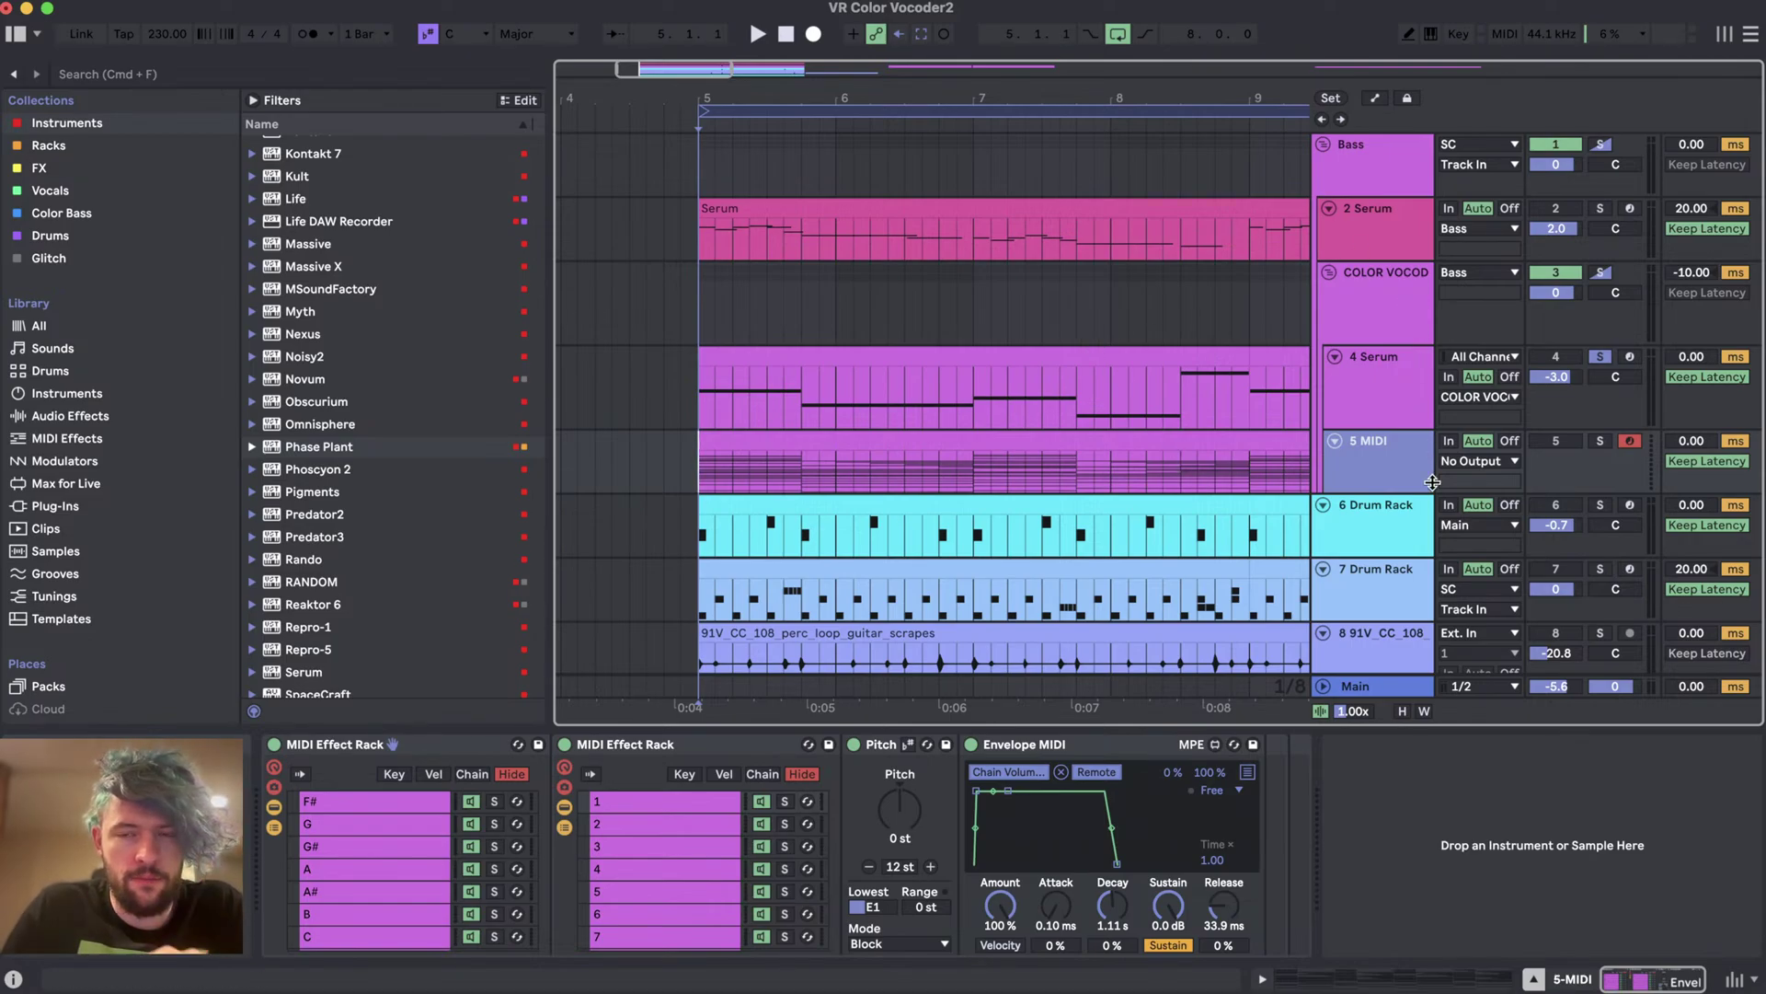
pyautogui.click(1405, 403)
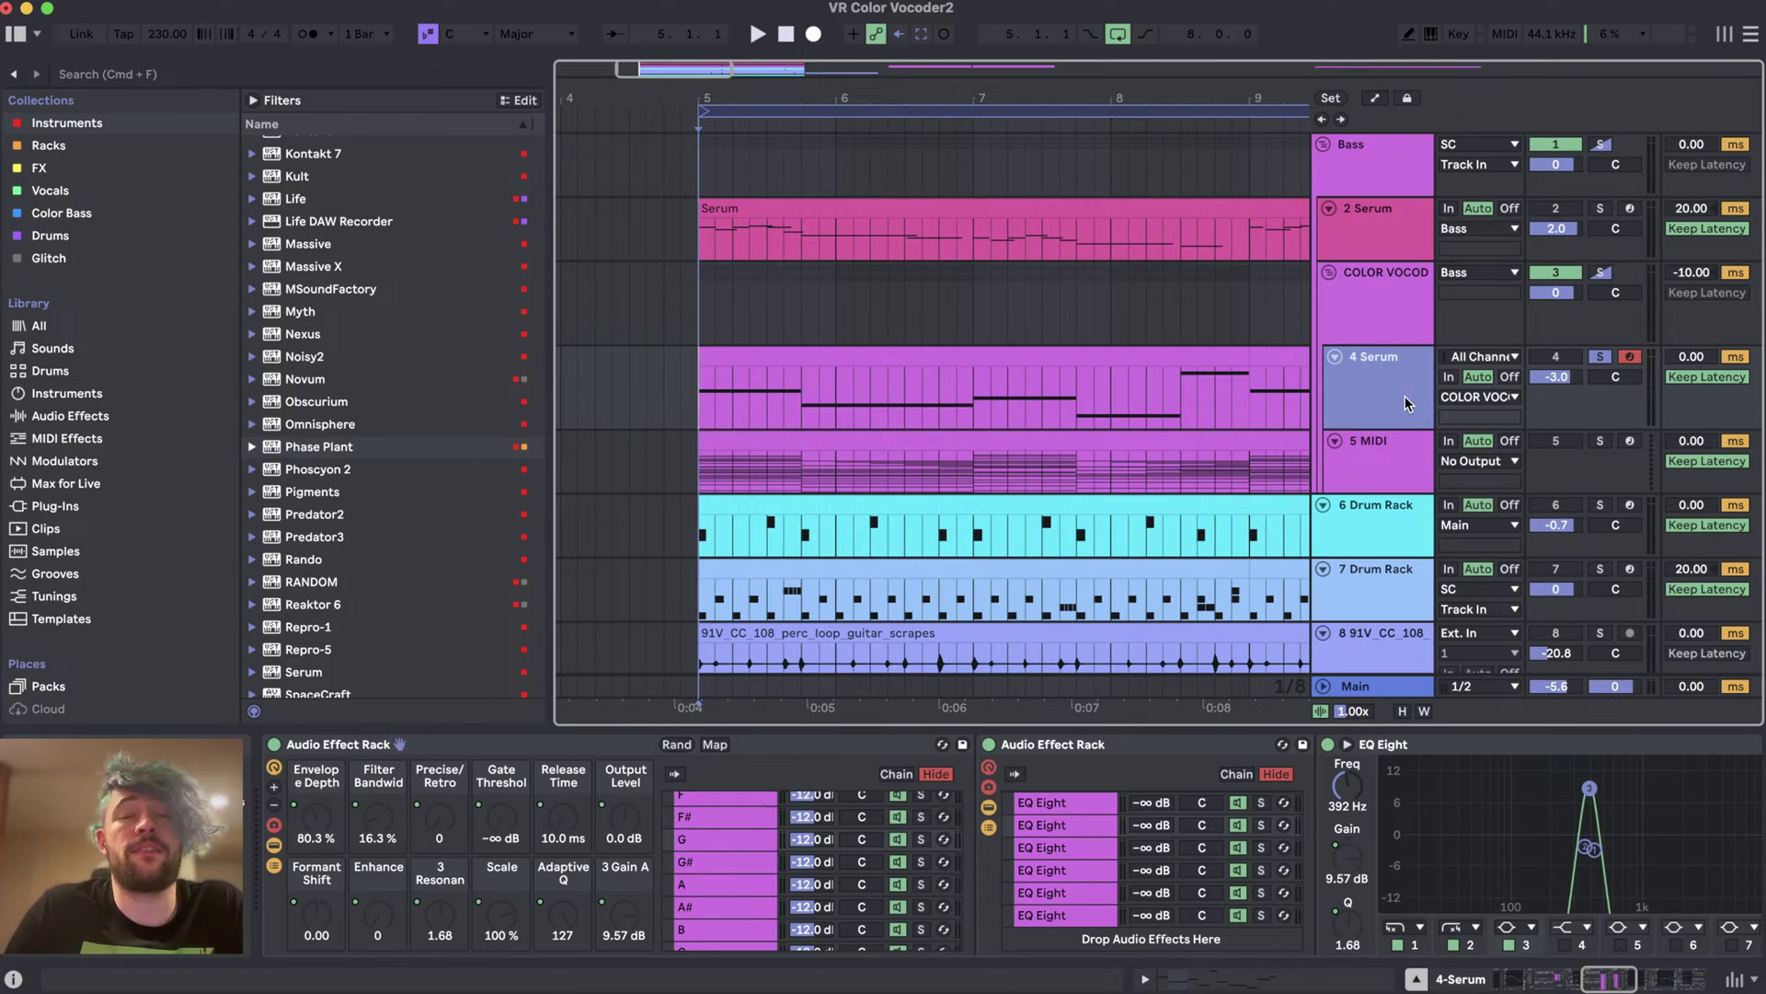
# - Solo the 5 MIDI track together with 4 Serum and show both tracks' devices
pyautogui.hscroll(3, 1086, 442)
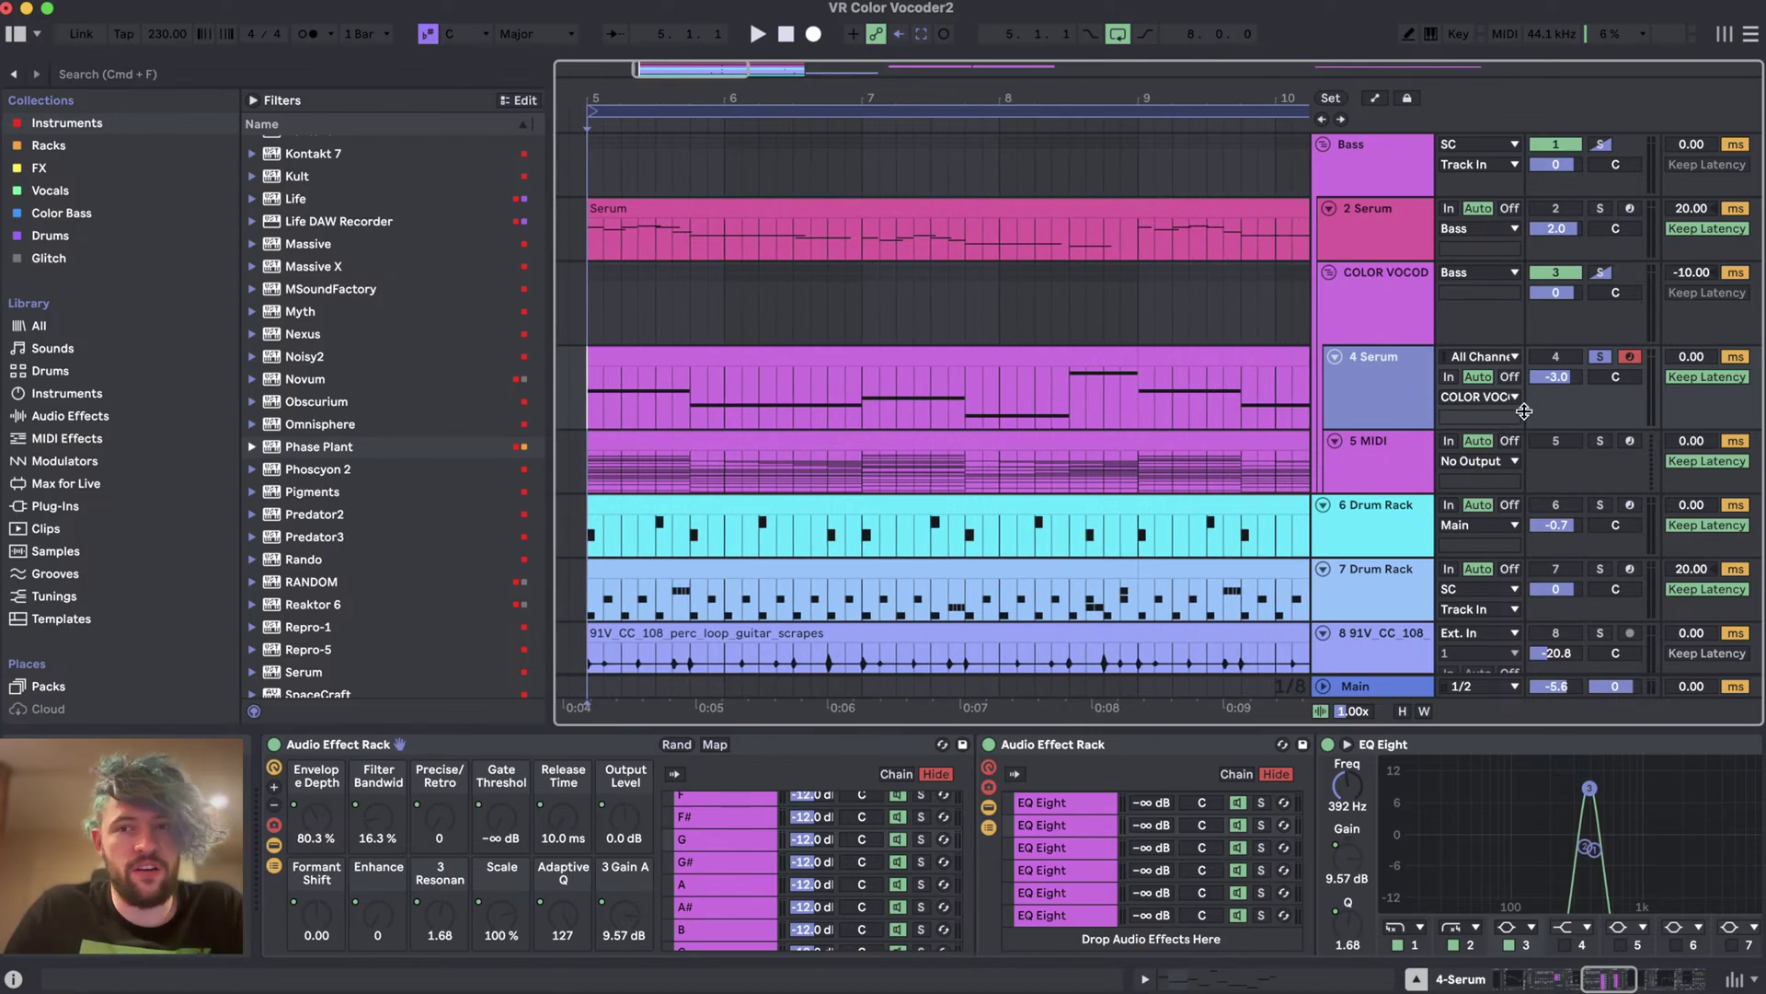
pyautogui.click(1629, 440)
pyautogui.click(1372, 469)
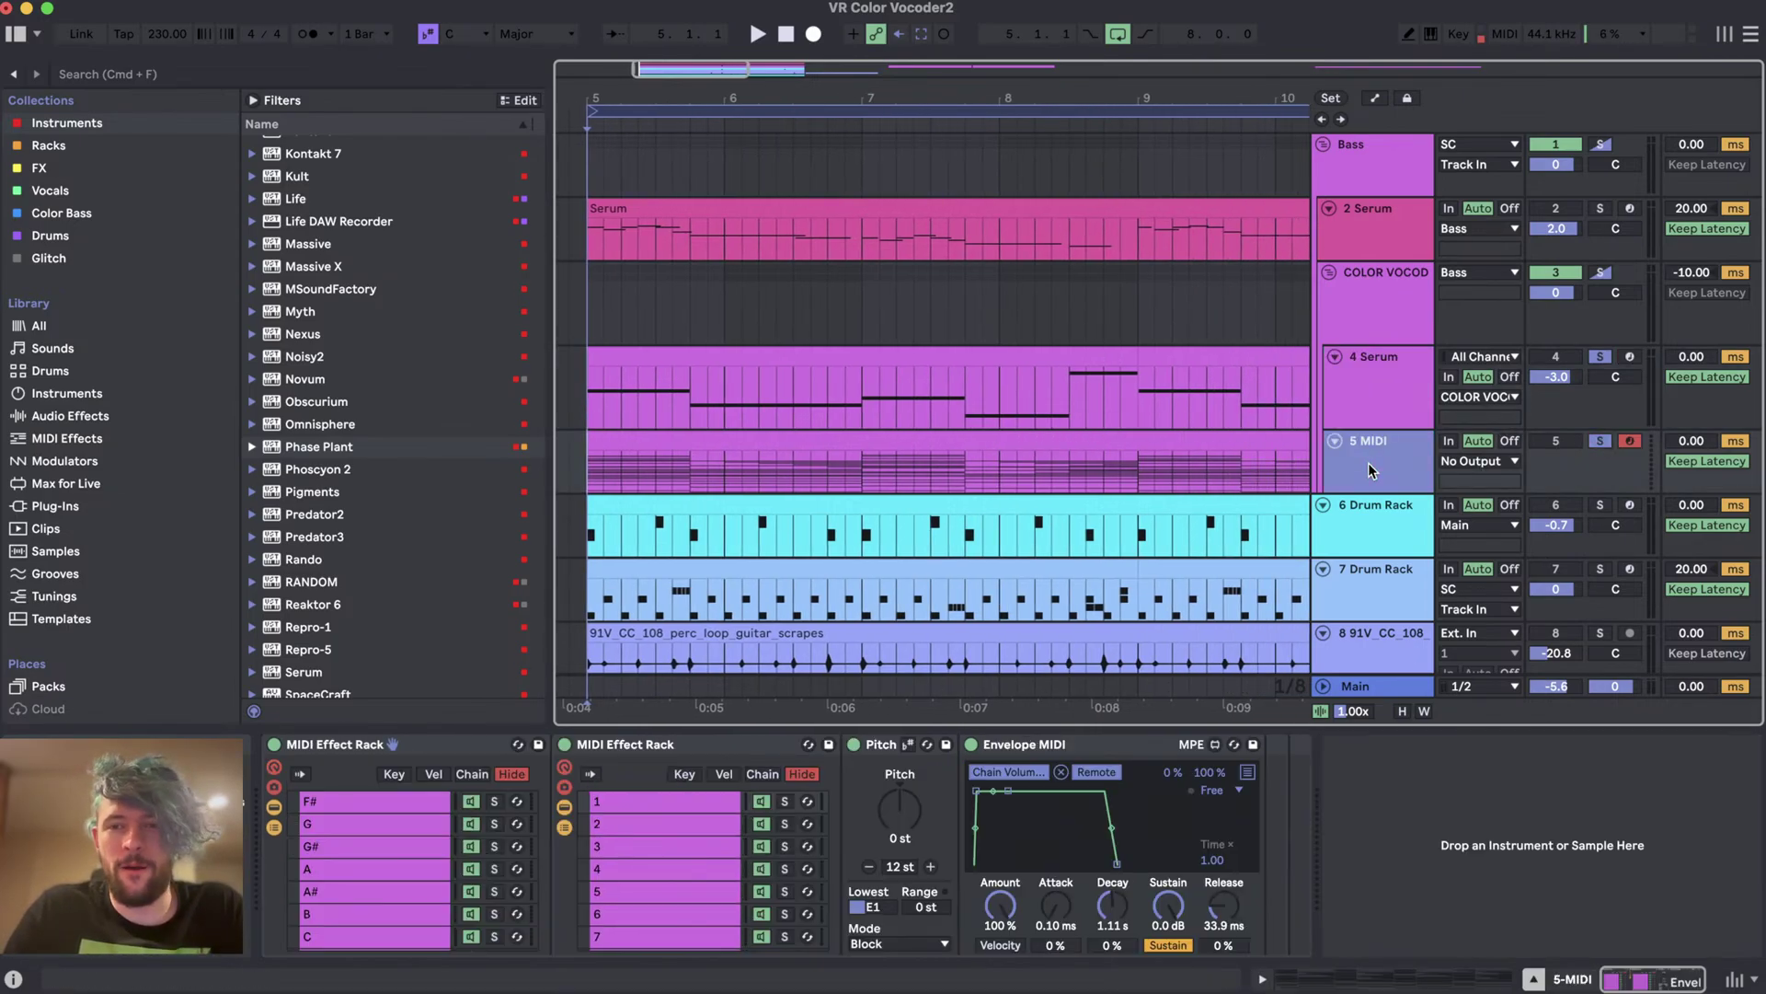
pyautogui.click(1378, 380)
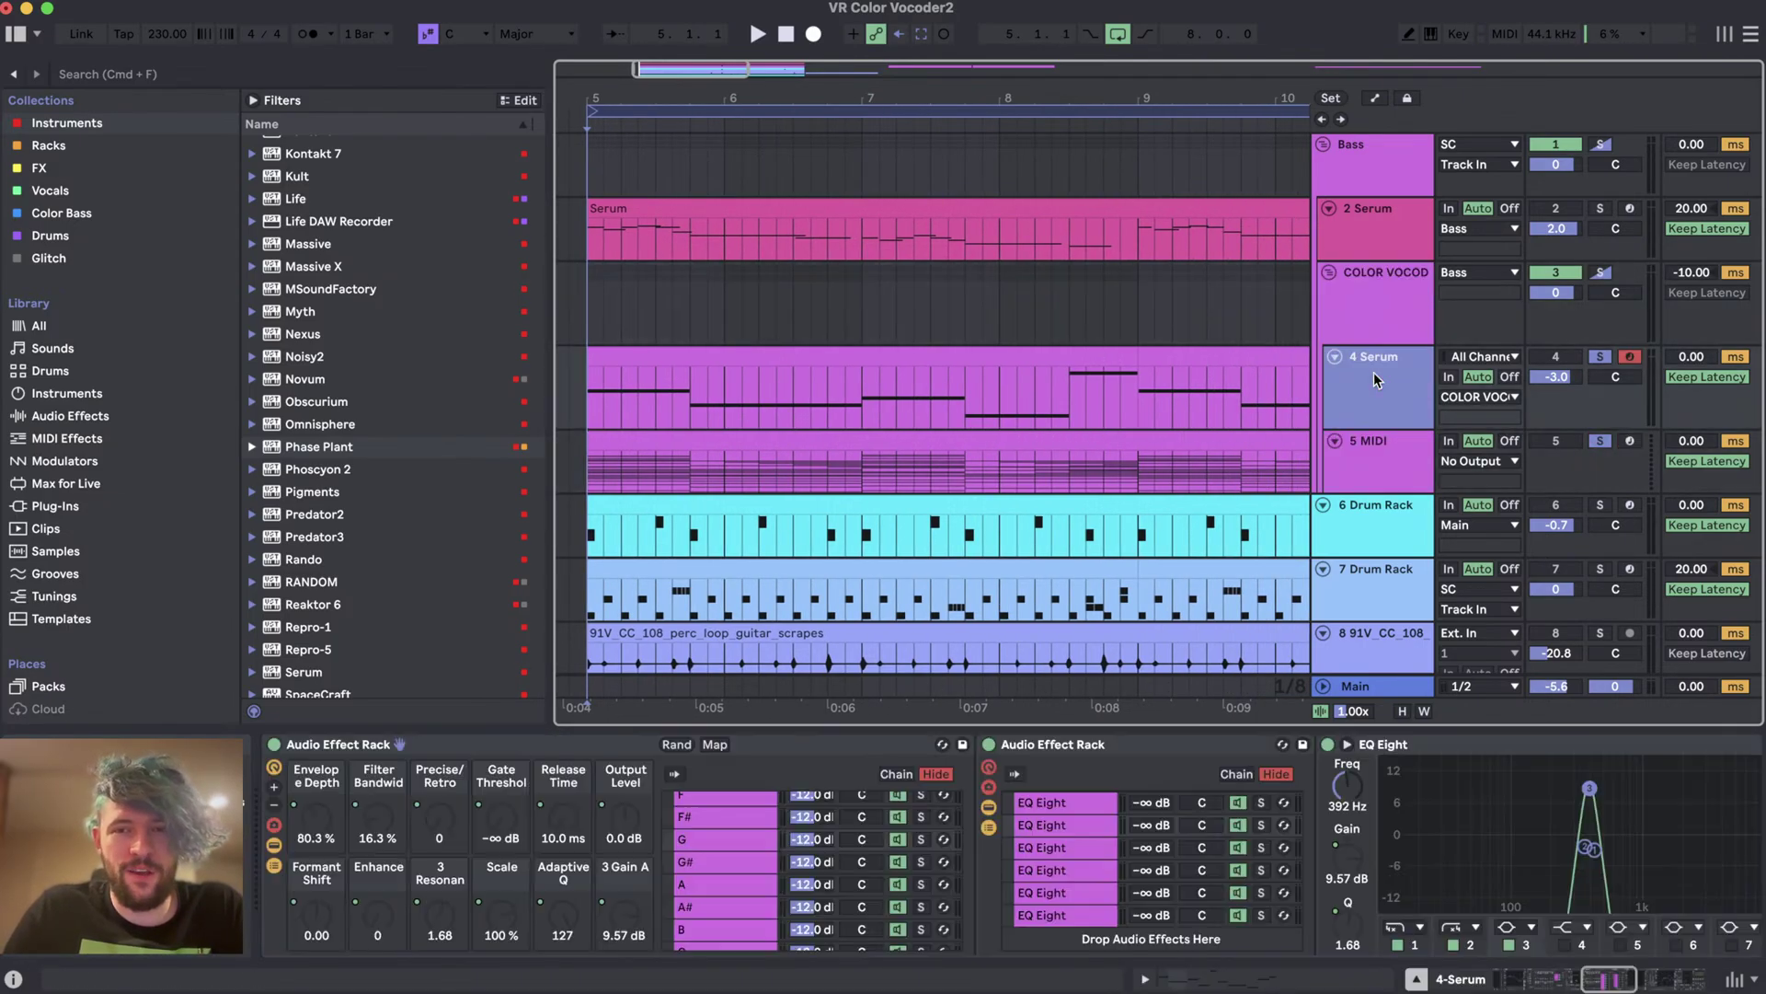
# - Open the 5 MIDI clip to examine its chord voicings across the octaves, and return to the track's devices
pyautogui.doubleClick(690, 468)
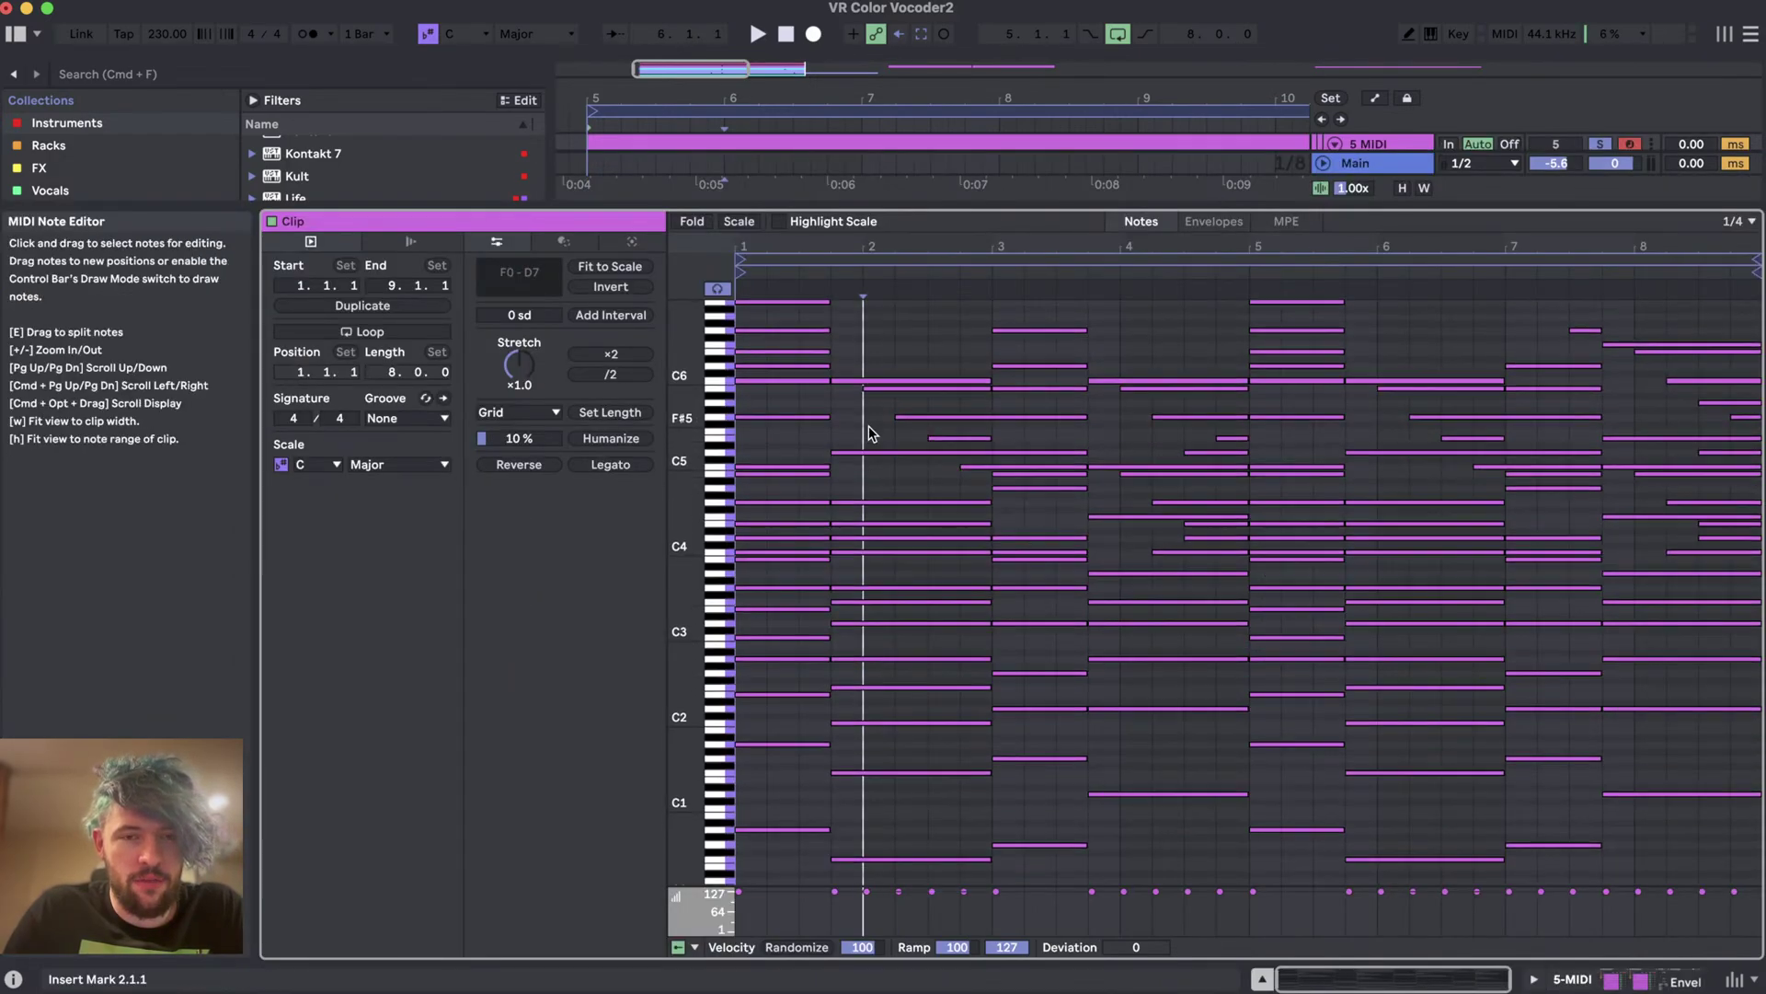
pyautogui.scroll(-1, 872, 433)
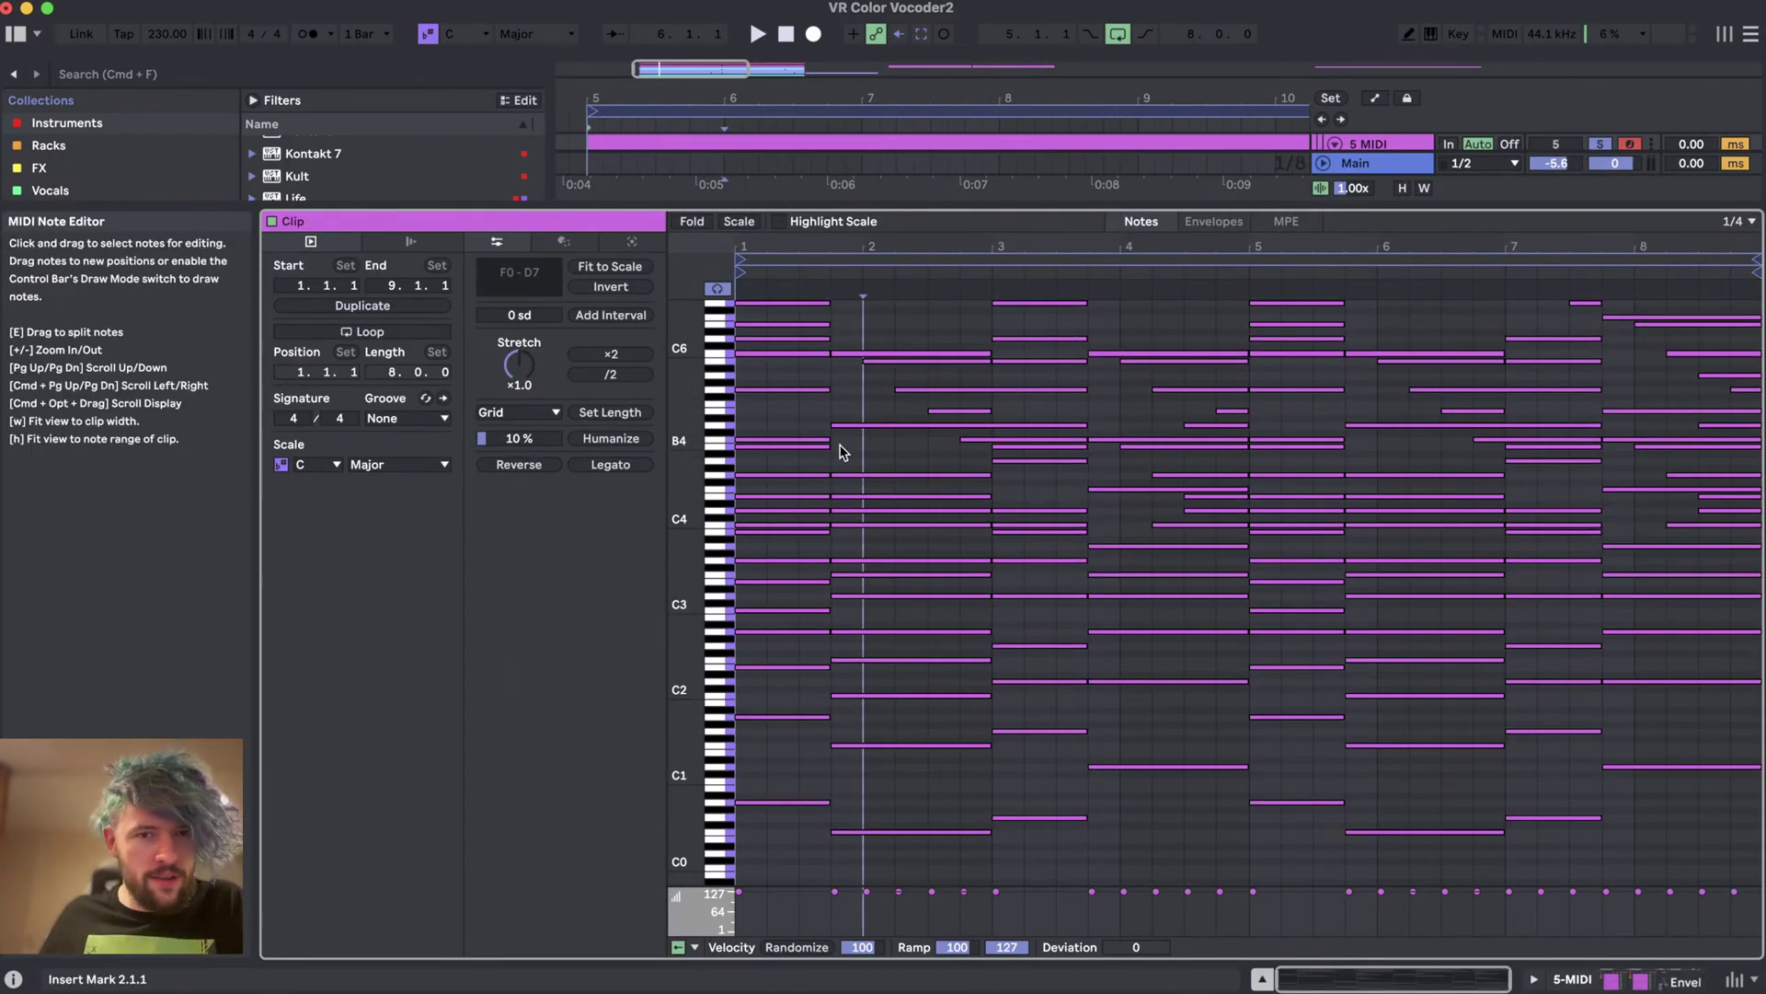
pyautogui.scroll(3, 843, 450)
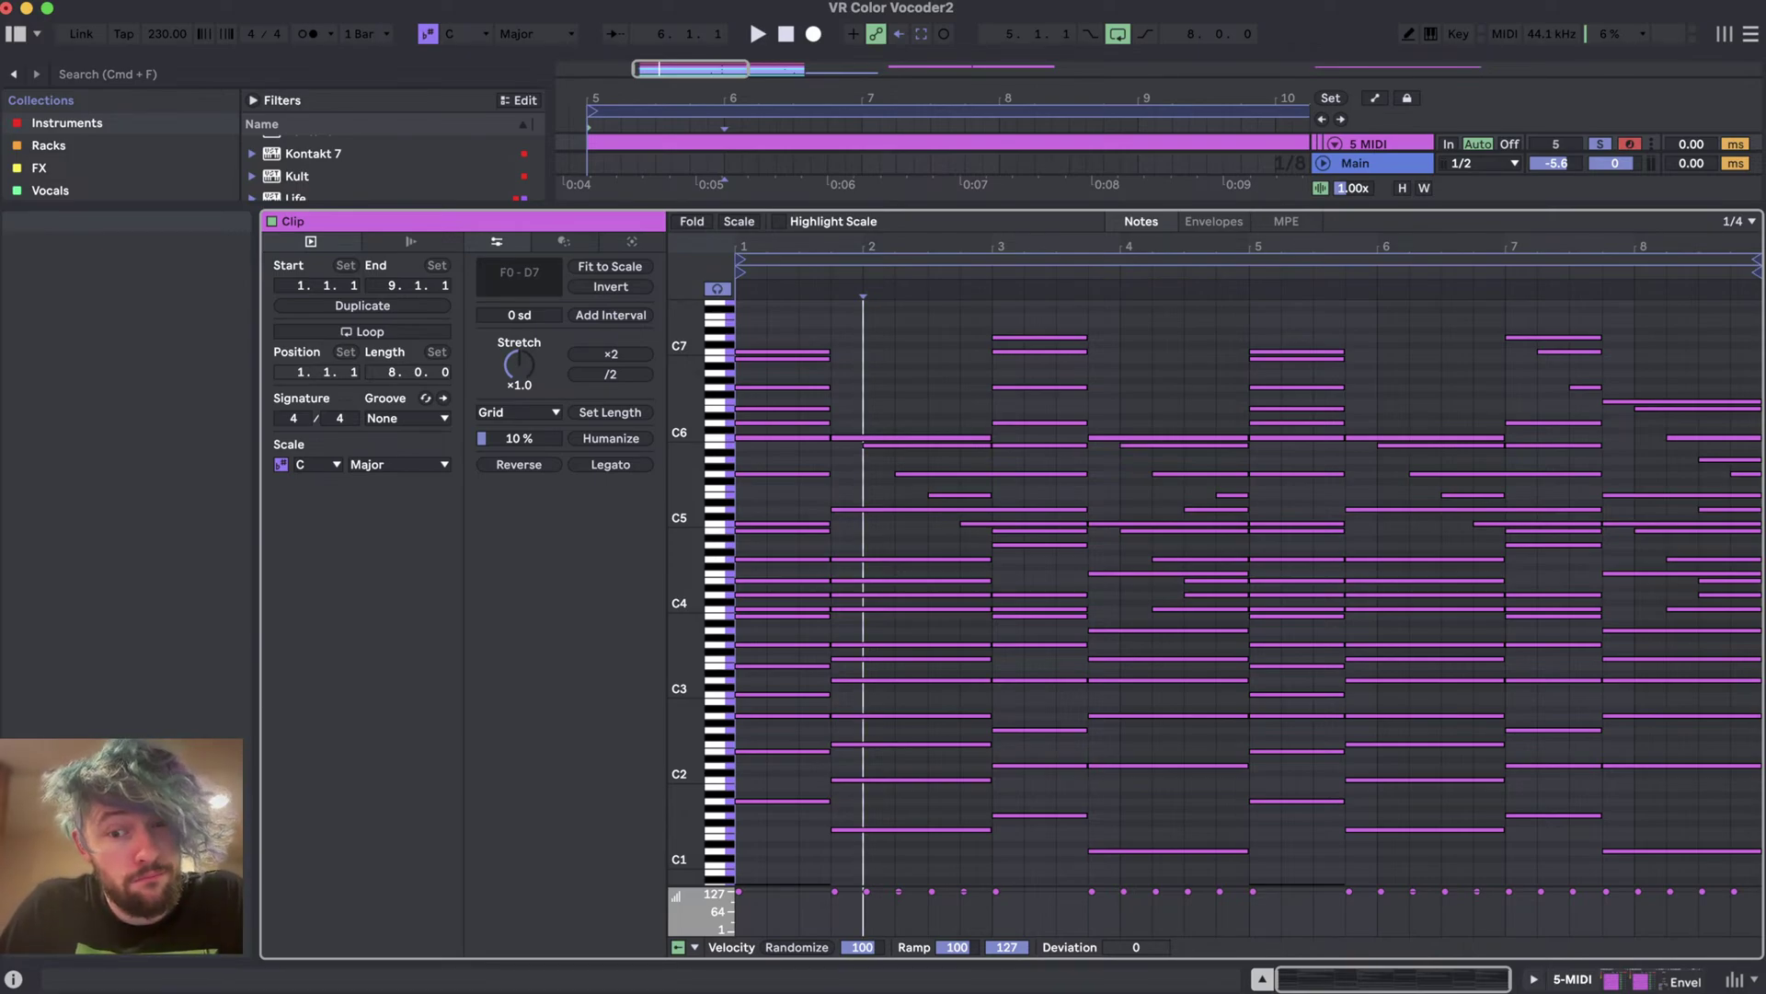
pyautogui.click(1631, 977)
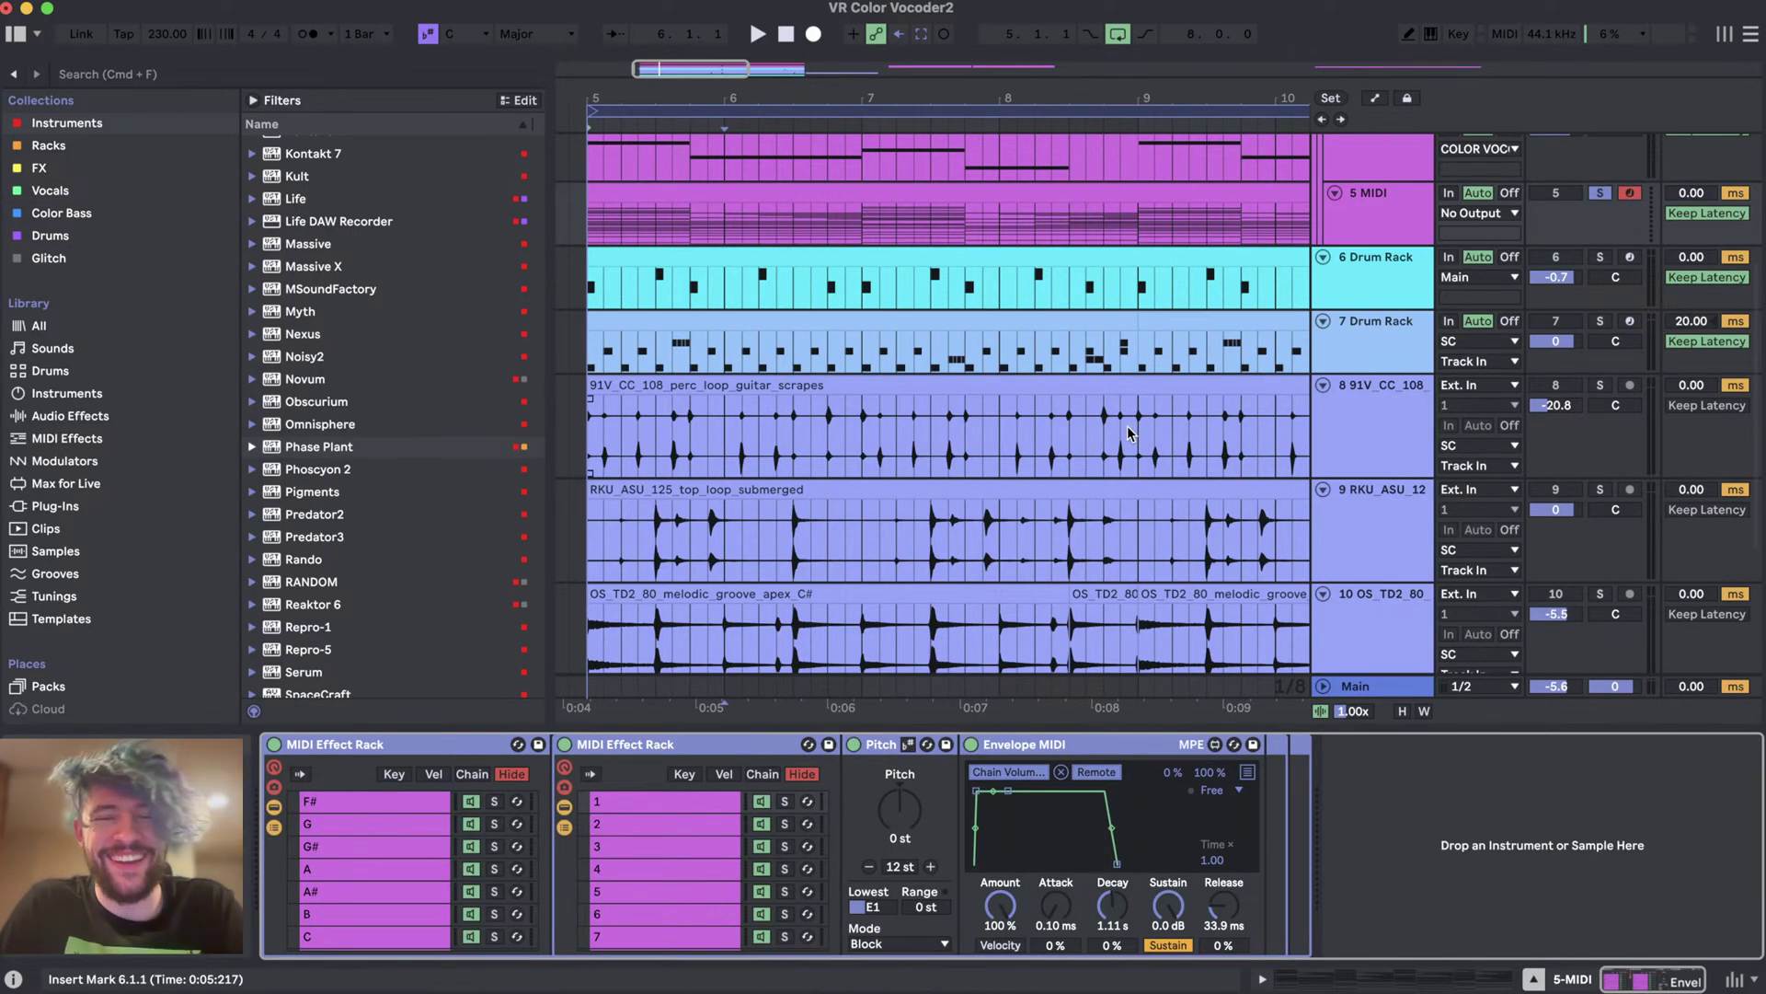
pyautogui.scroll(5, 828, 221)
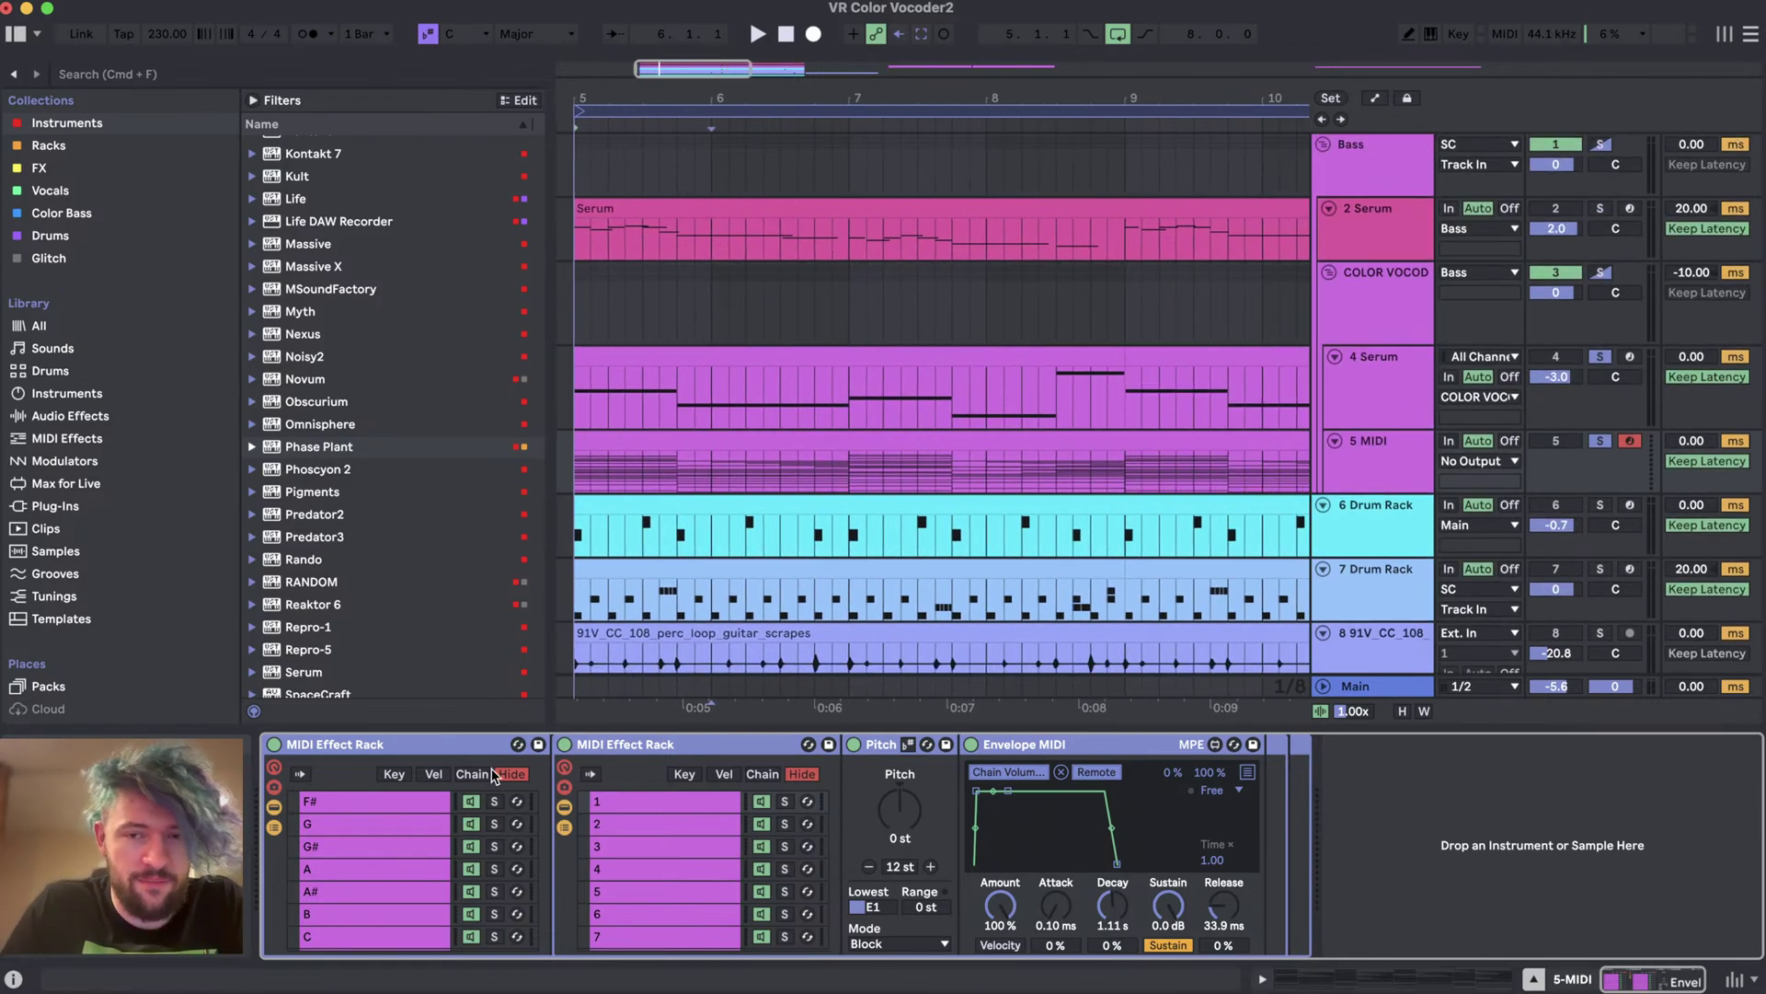
# - Show the 4 Serum track's devices and select the whole Color Vocoder rack
pyautogui.click(1388, 402)
pyautogui.hscroll(-15, 847, 775)
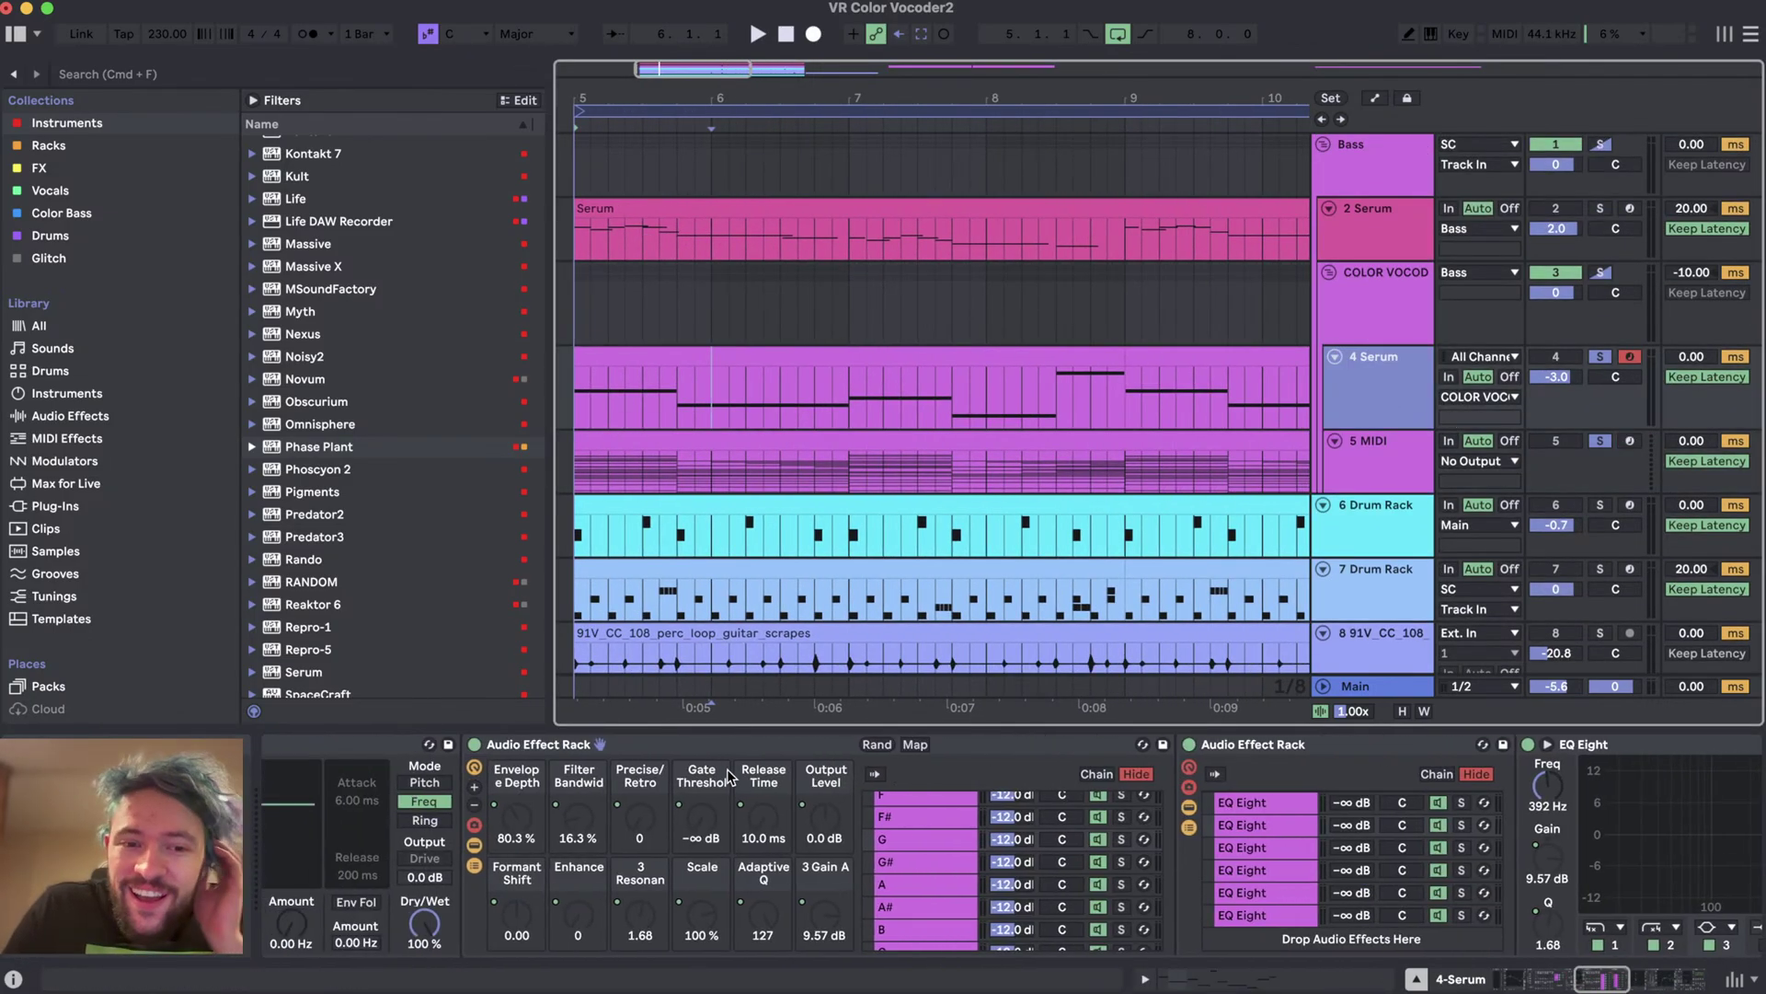
pyautogui.click(726, 746)
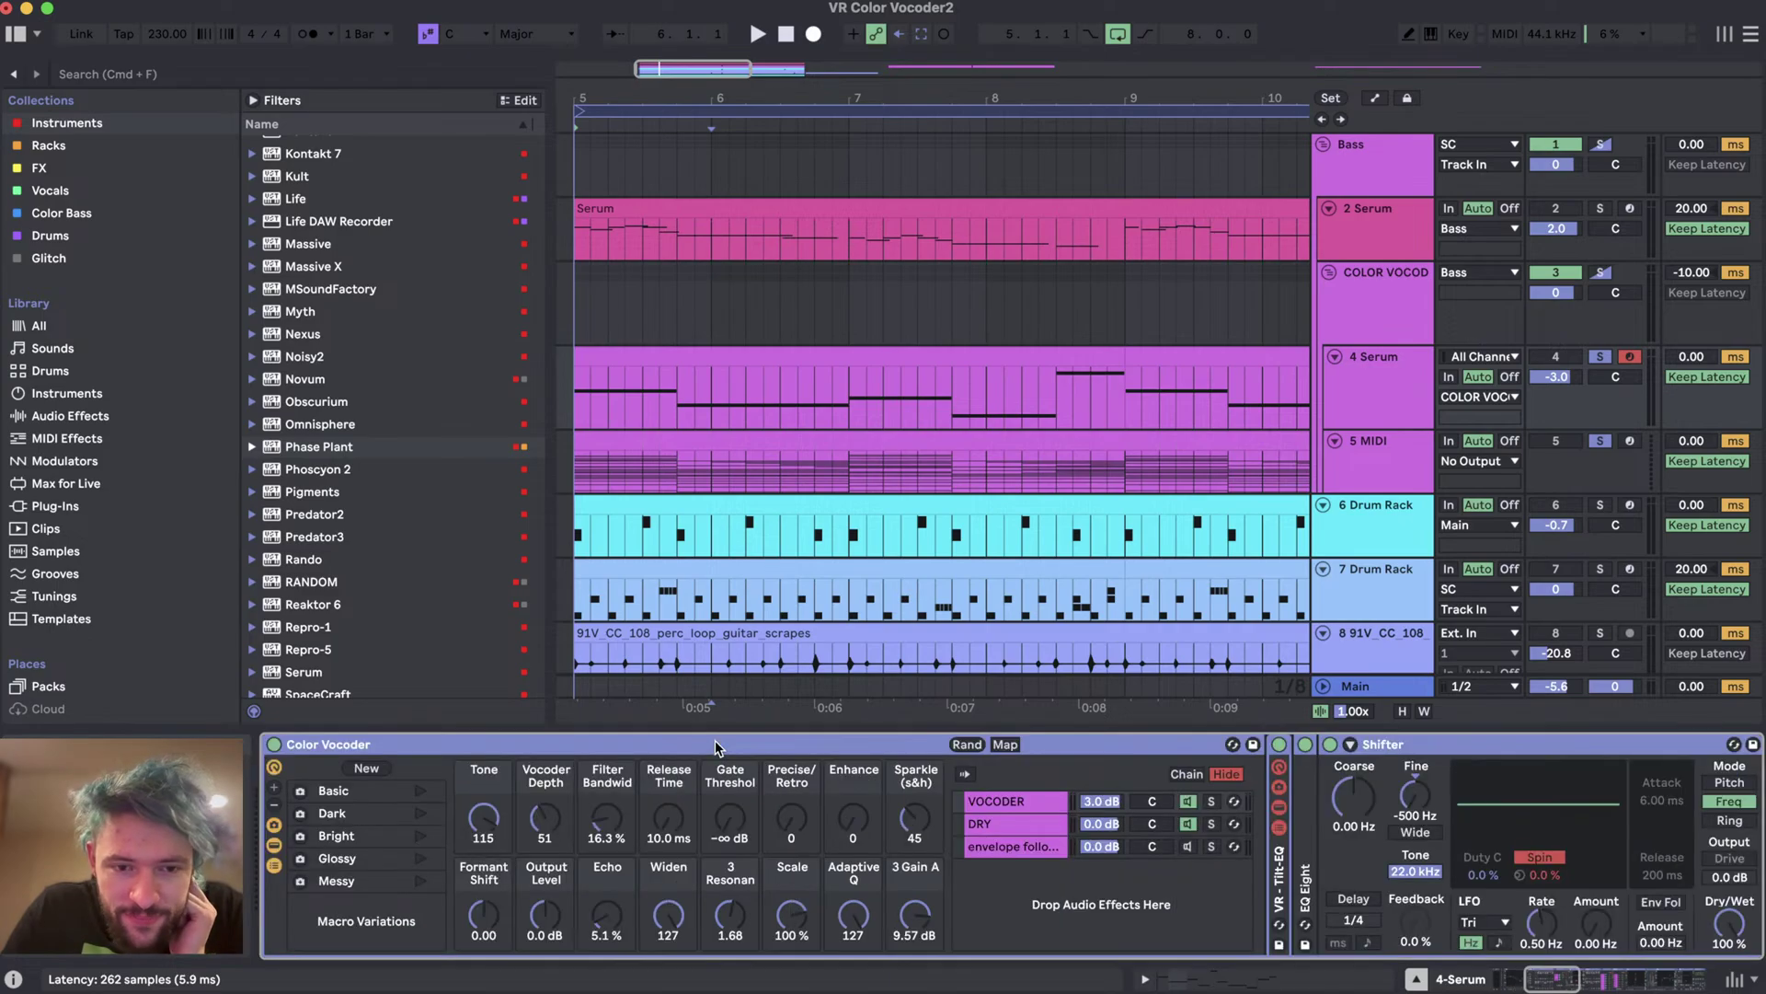
# - Bypass the Color Vocoder rack on 4 Serum, play the bass without it, and compare the 5 MIDI and 4 Serum tracks' devices
pyautogui.hscroll(-10, 652, 743)
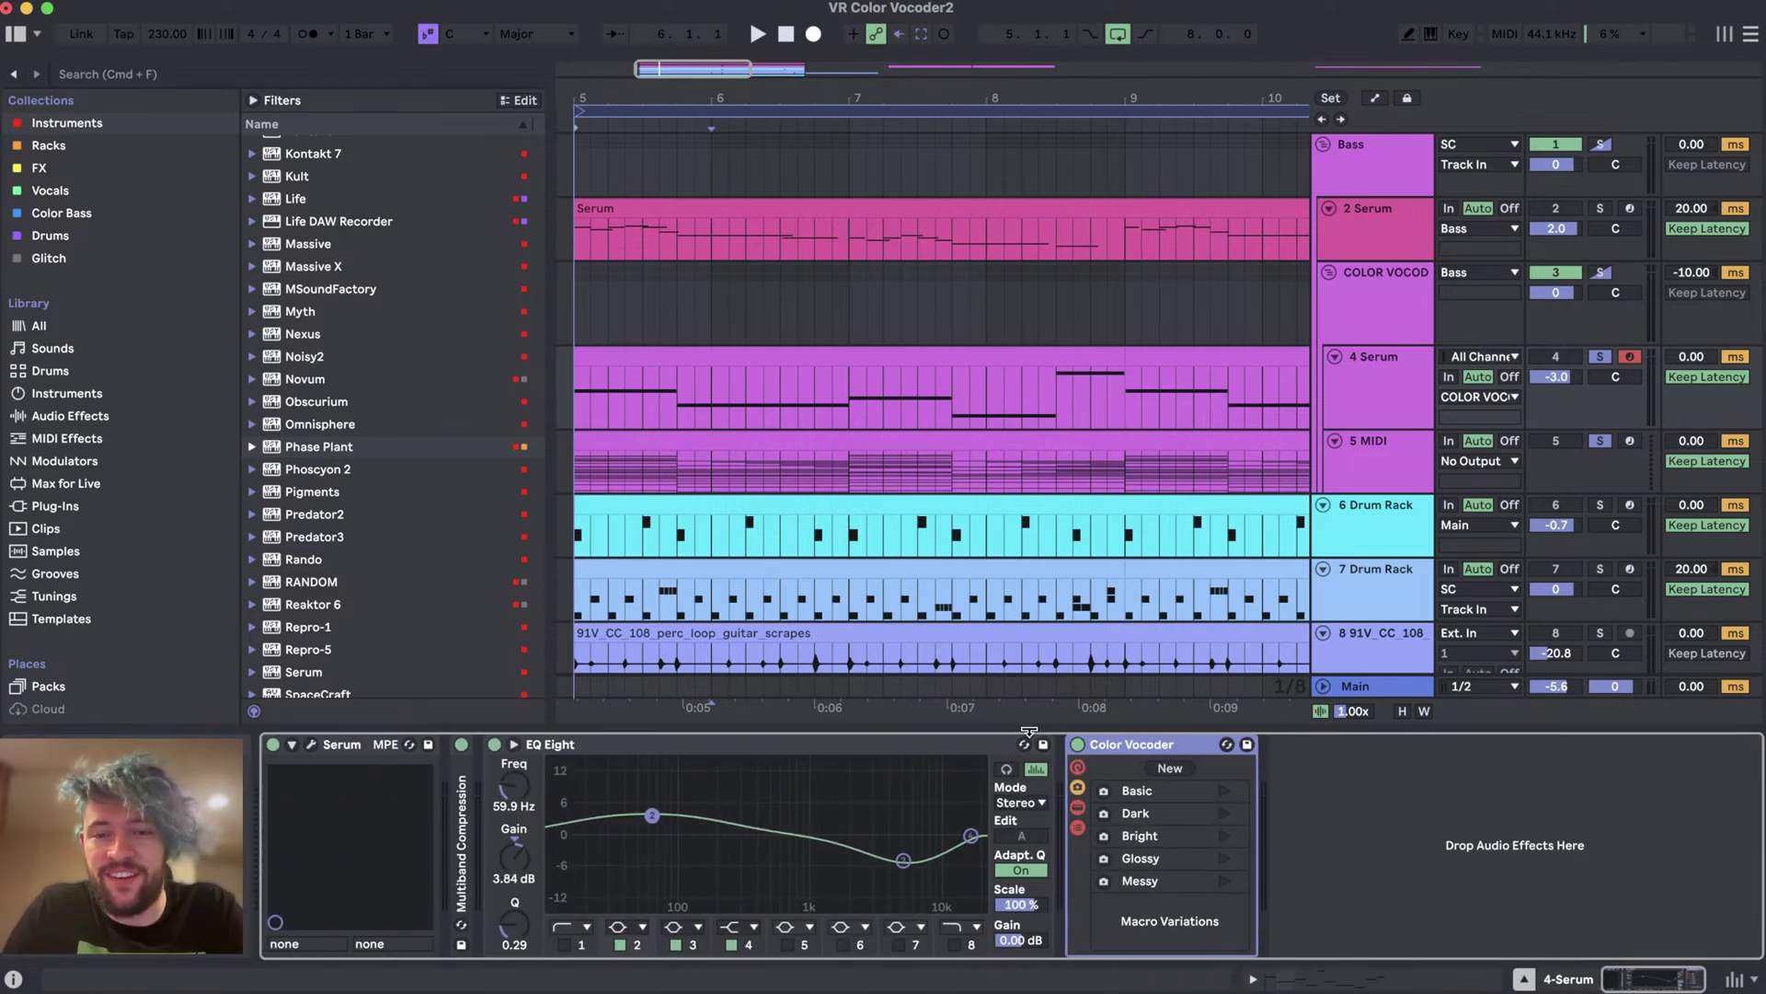
pyautogui.press('space')
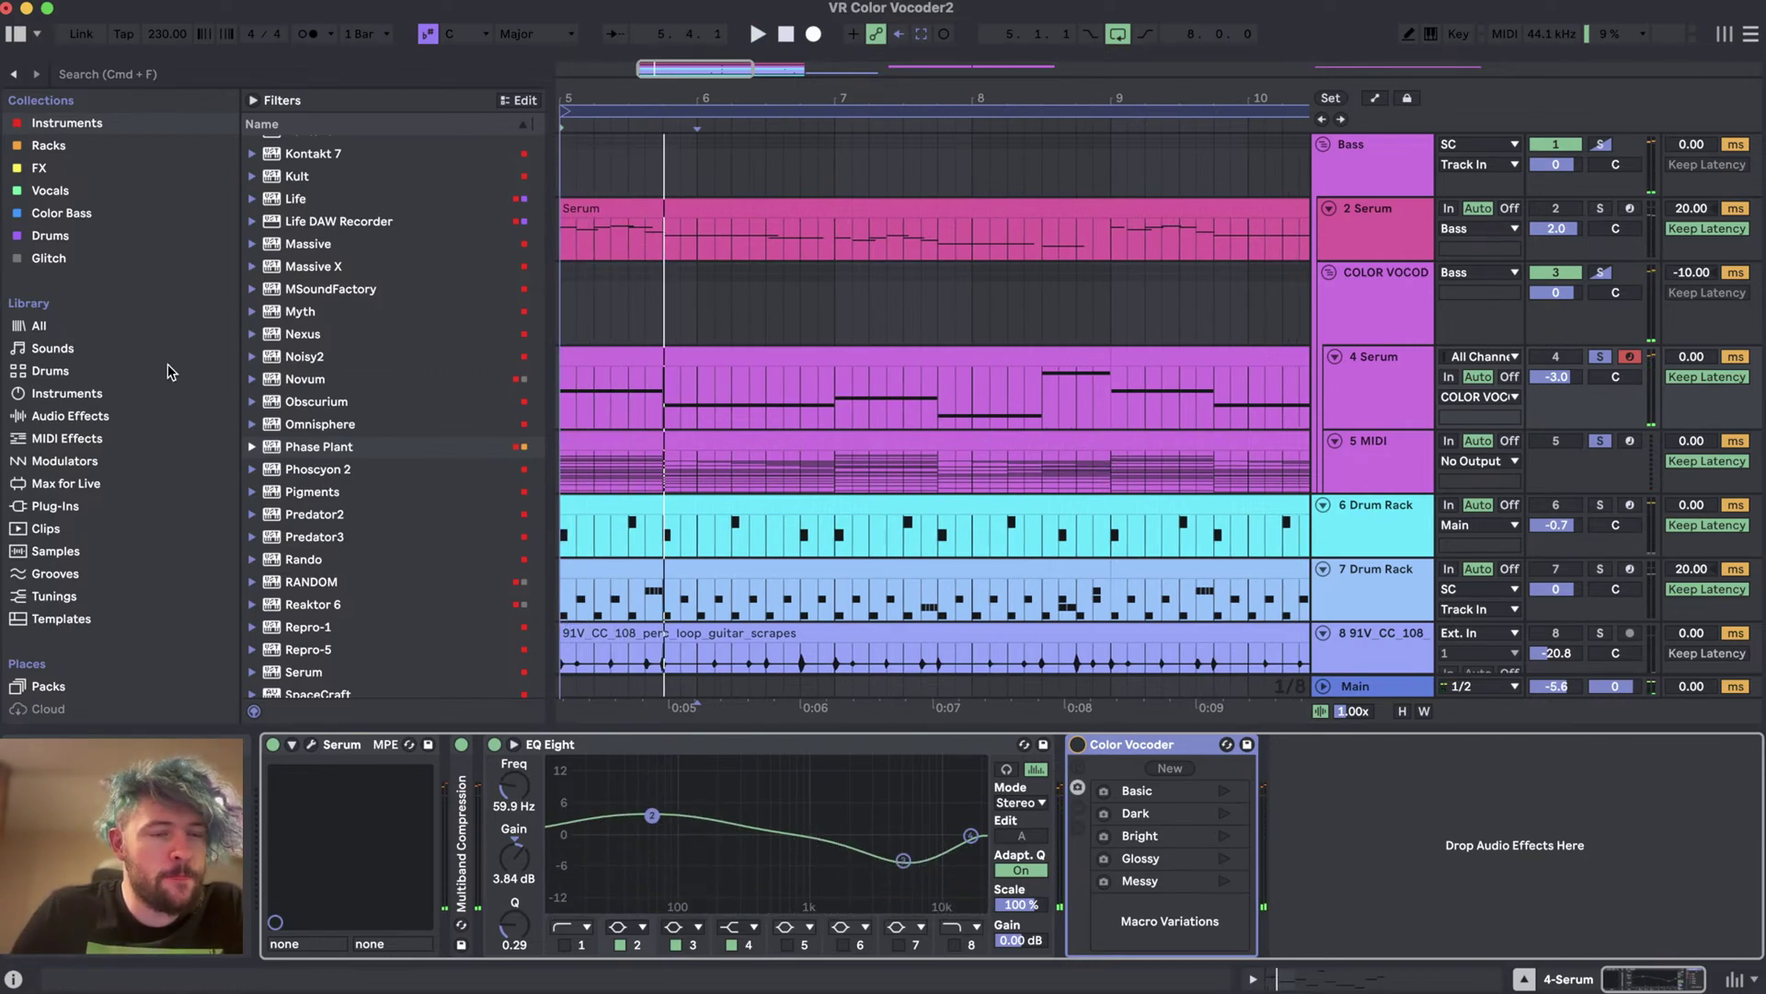
pyautogui.click(672, 482)
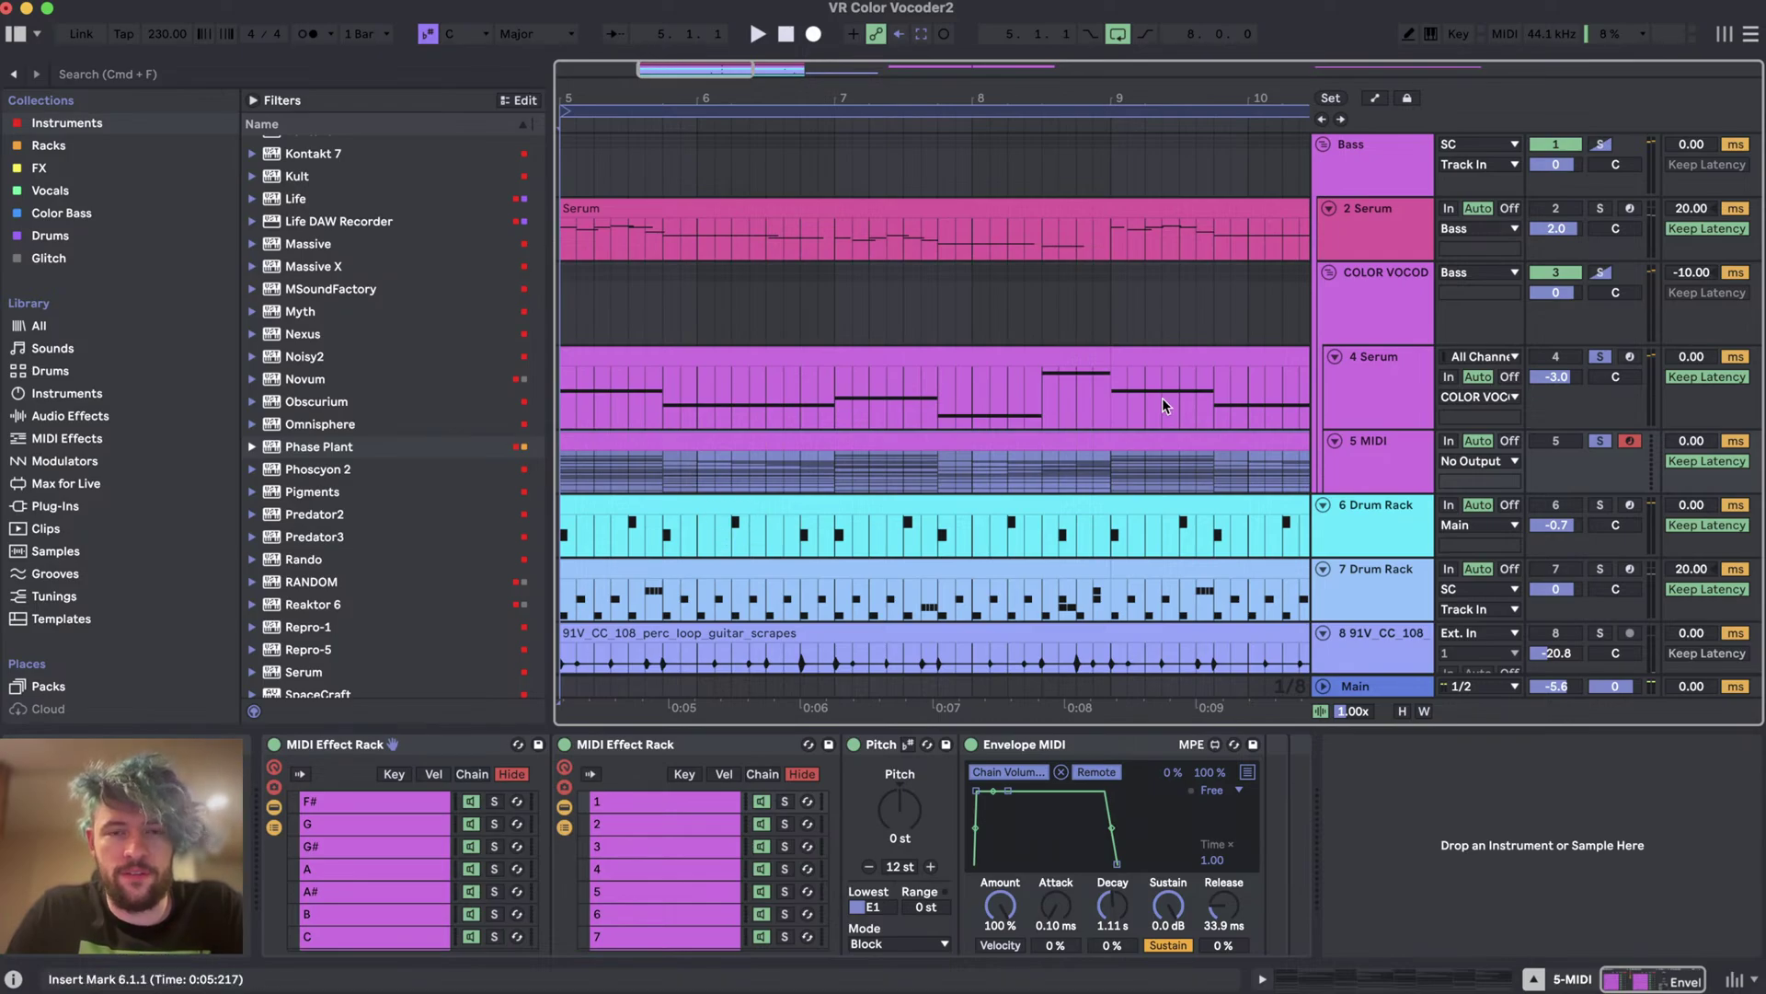
pyautogui.click(1053, 423)
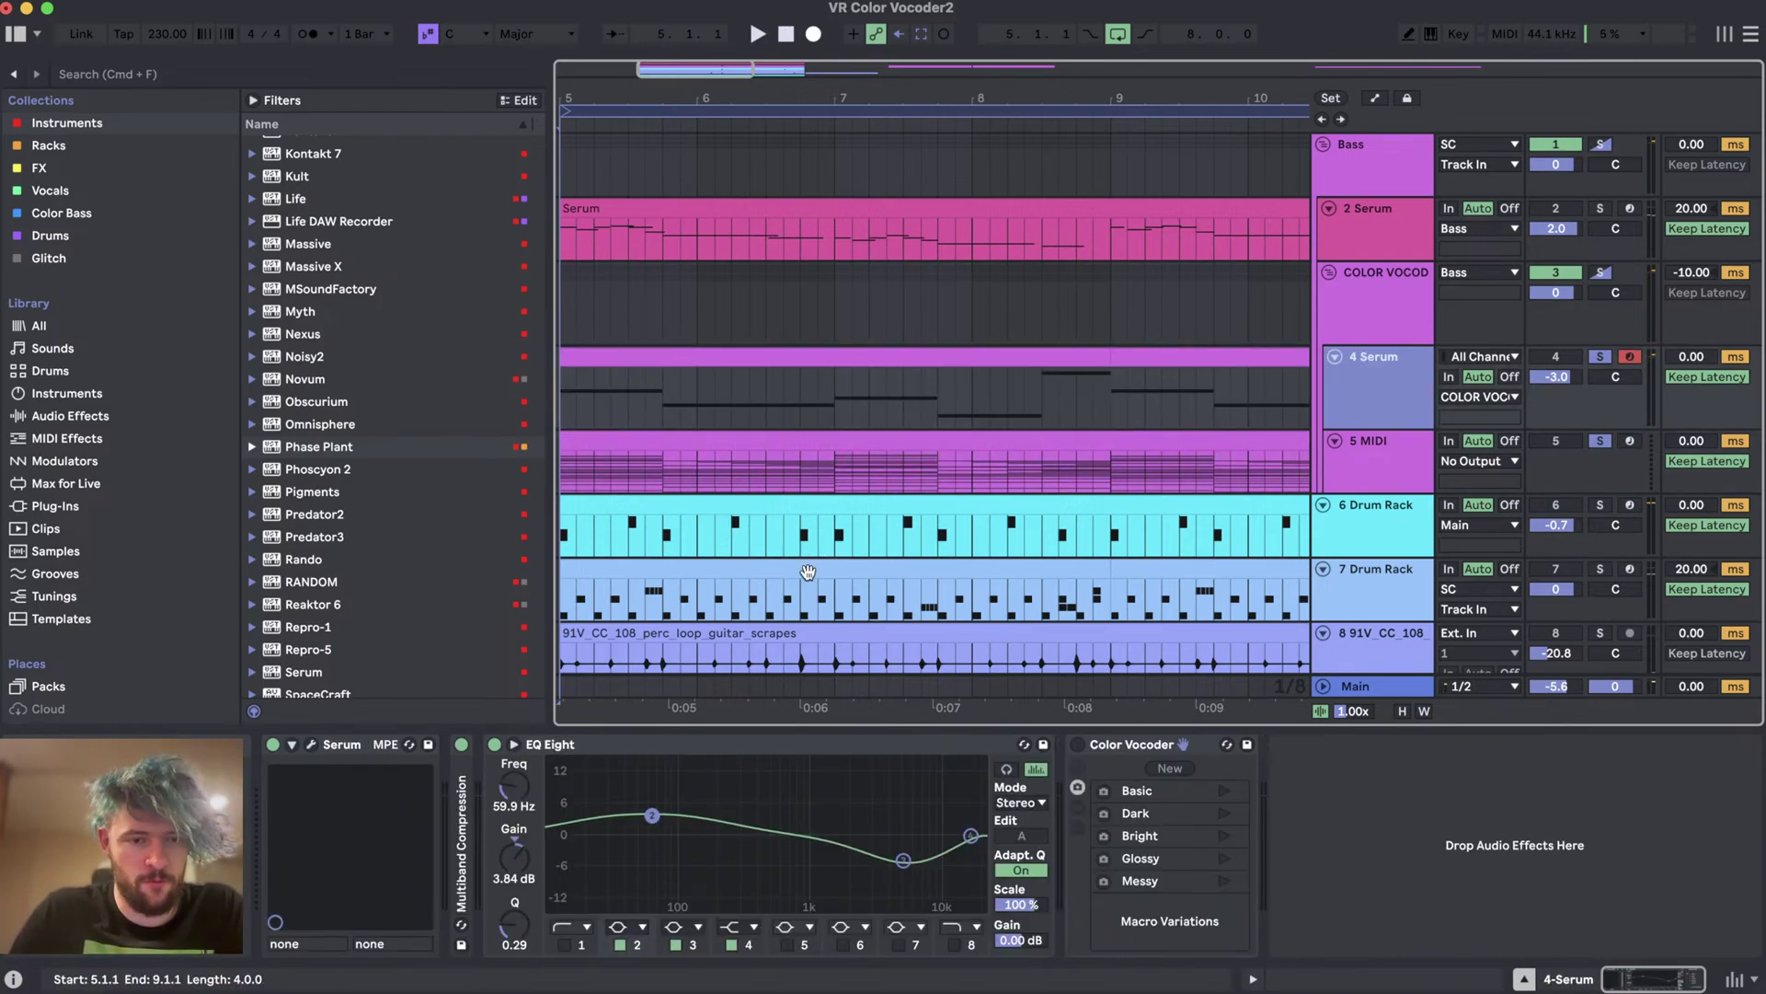
# - Find Chroma in the Color Bass collection and add it after the Color Vocoder rack on the 4 Serum track
pyautogui.click(56, 235)
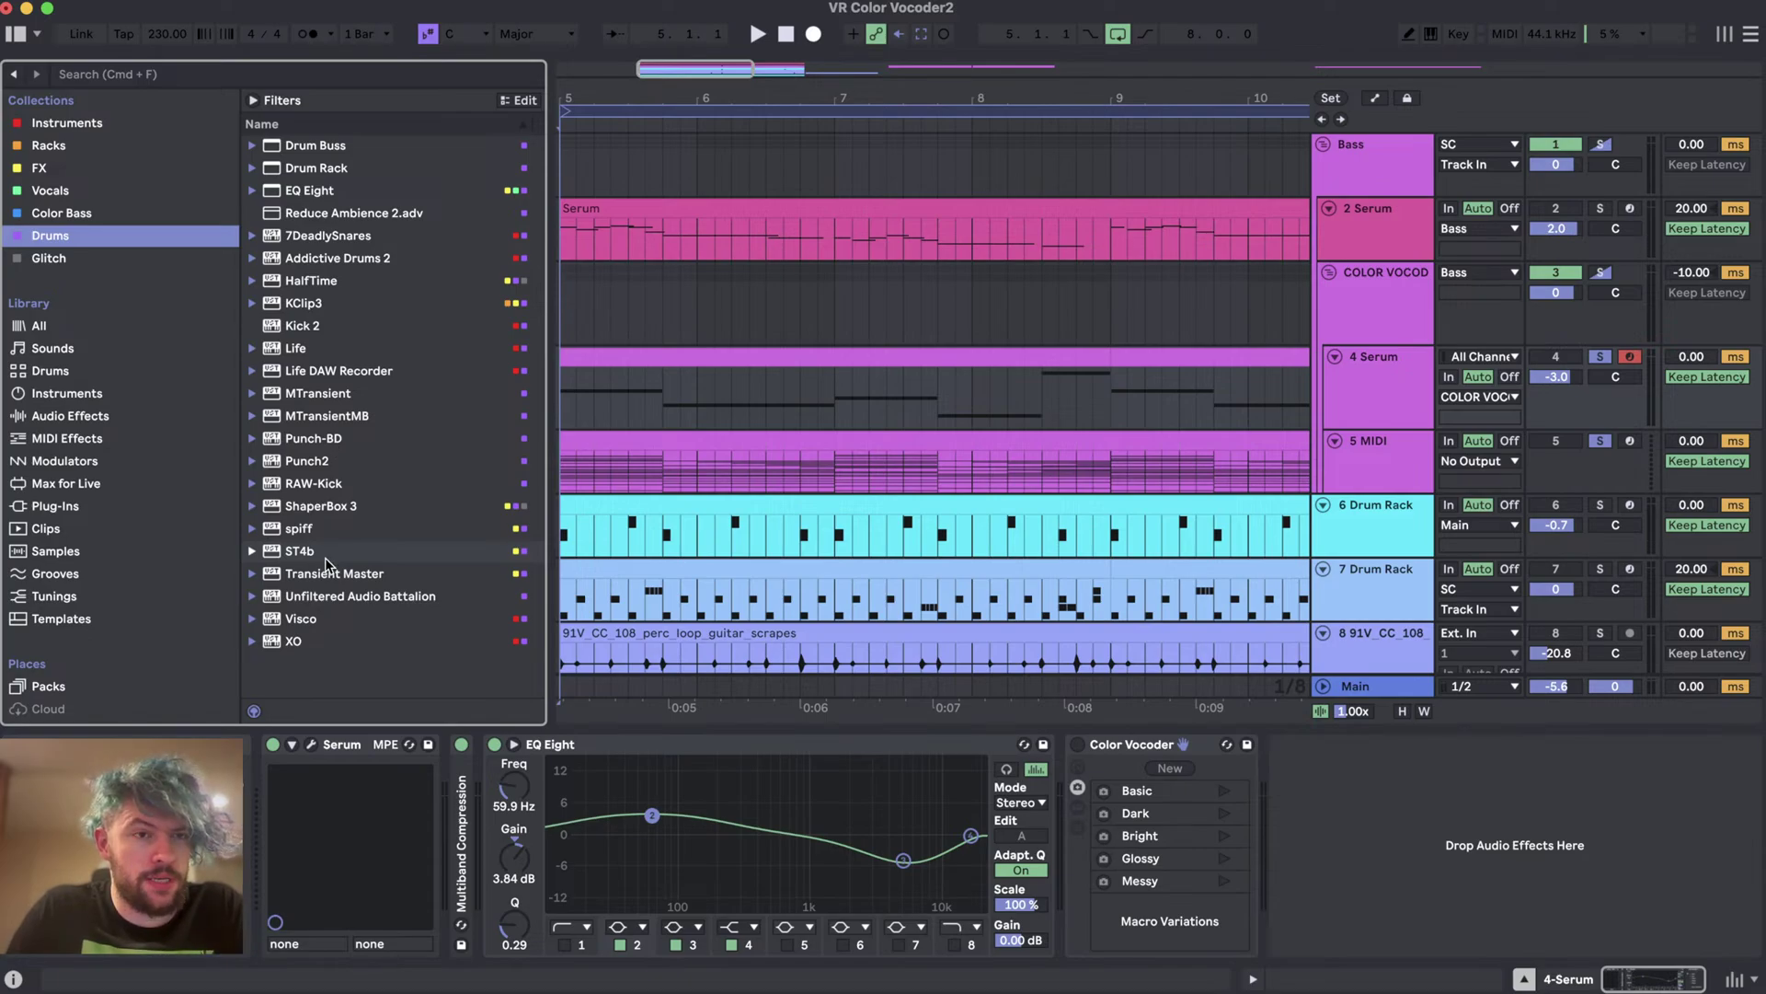
pyautogui.click(83, 191)
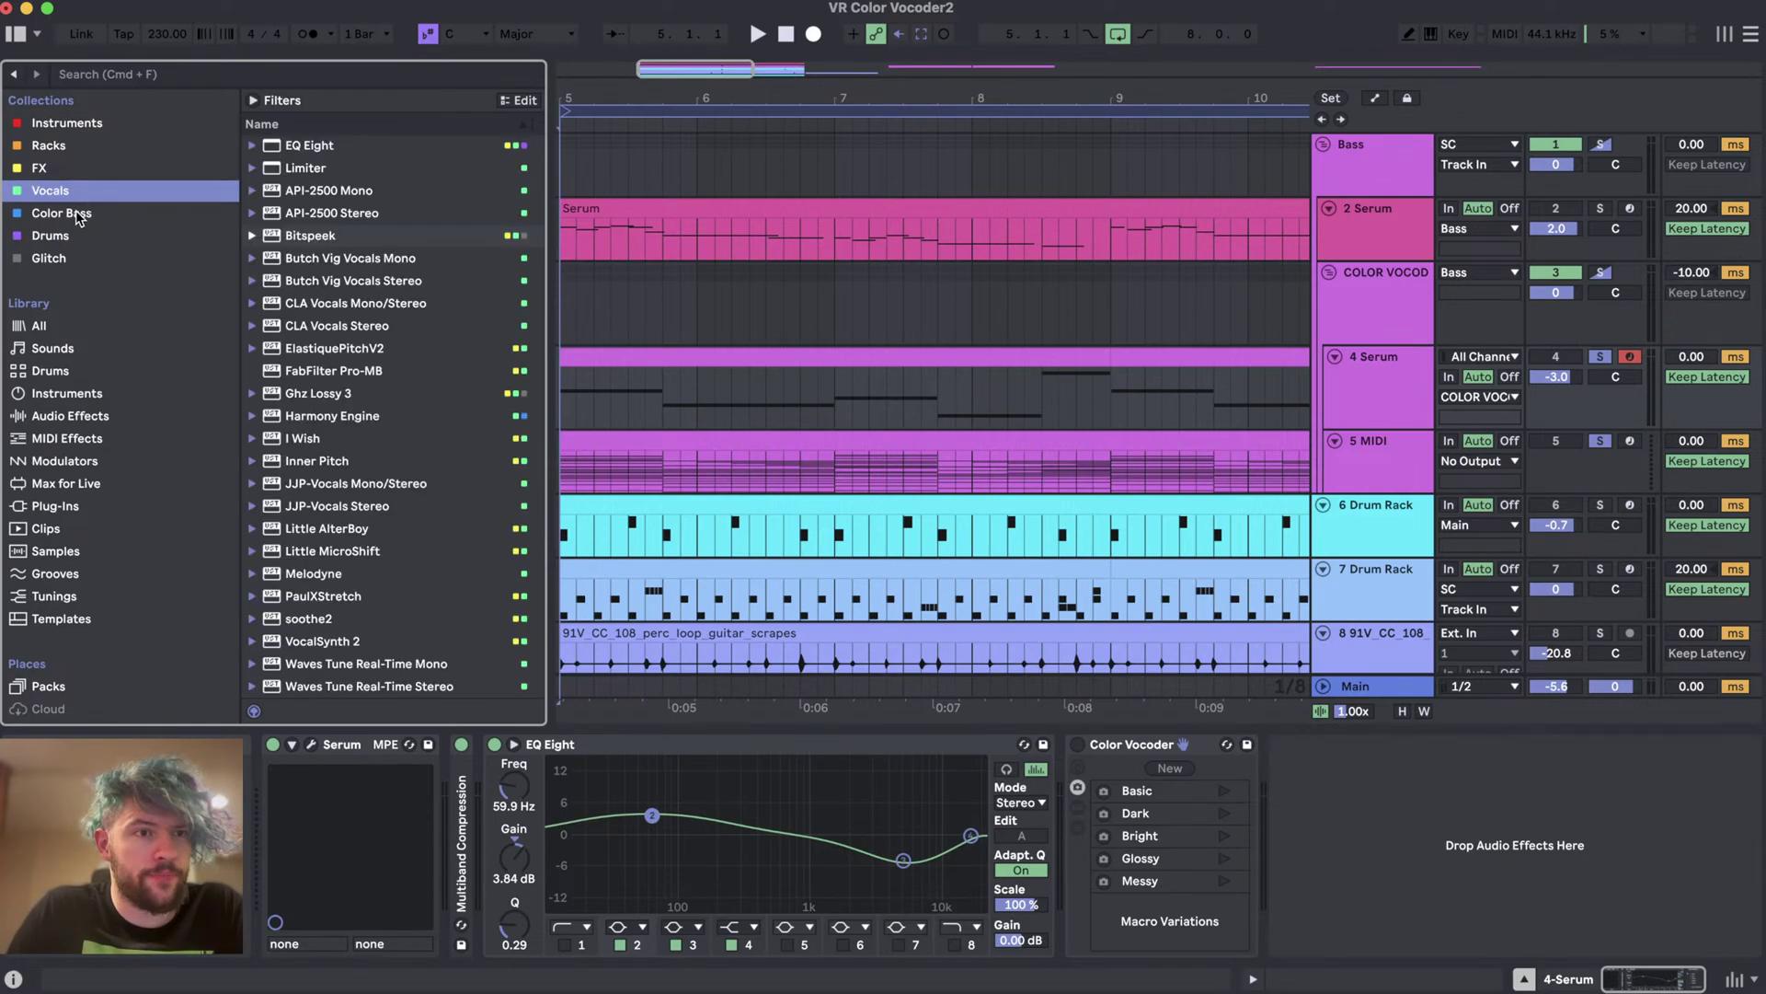
pyautogui.click(74, 212)
pyautogui.scroll(-5, 315, 429)
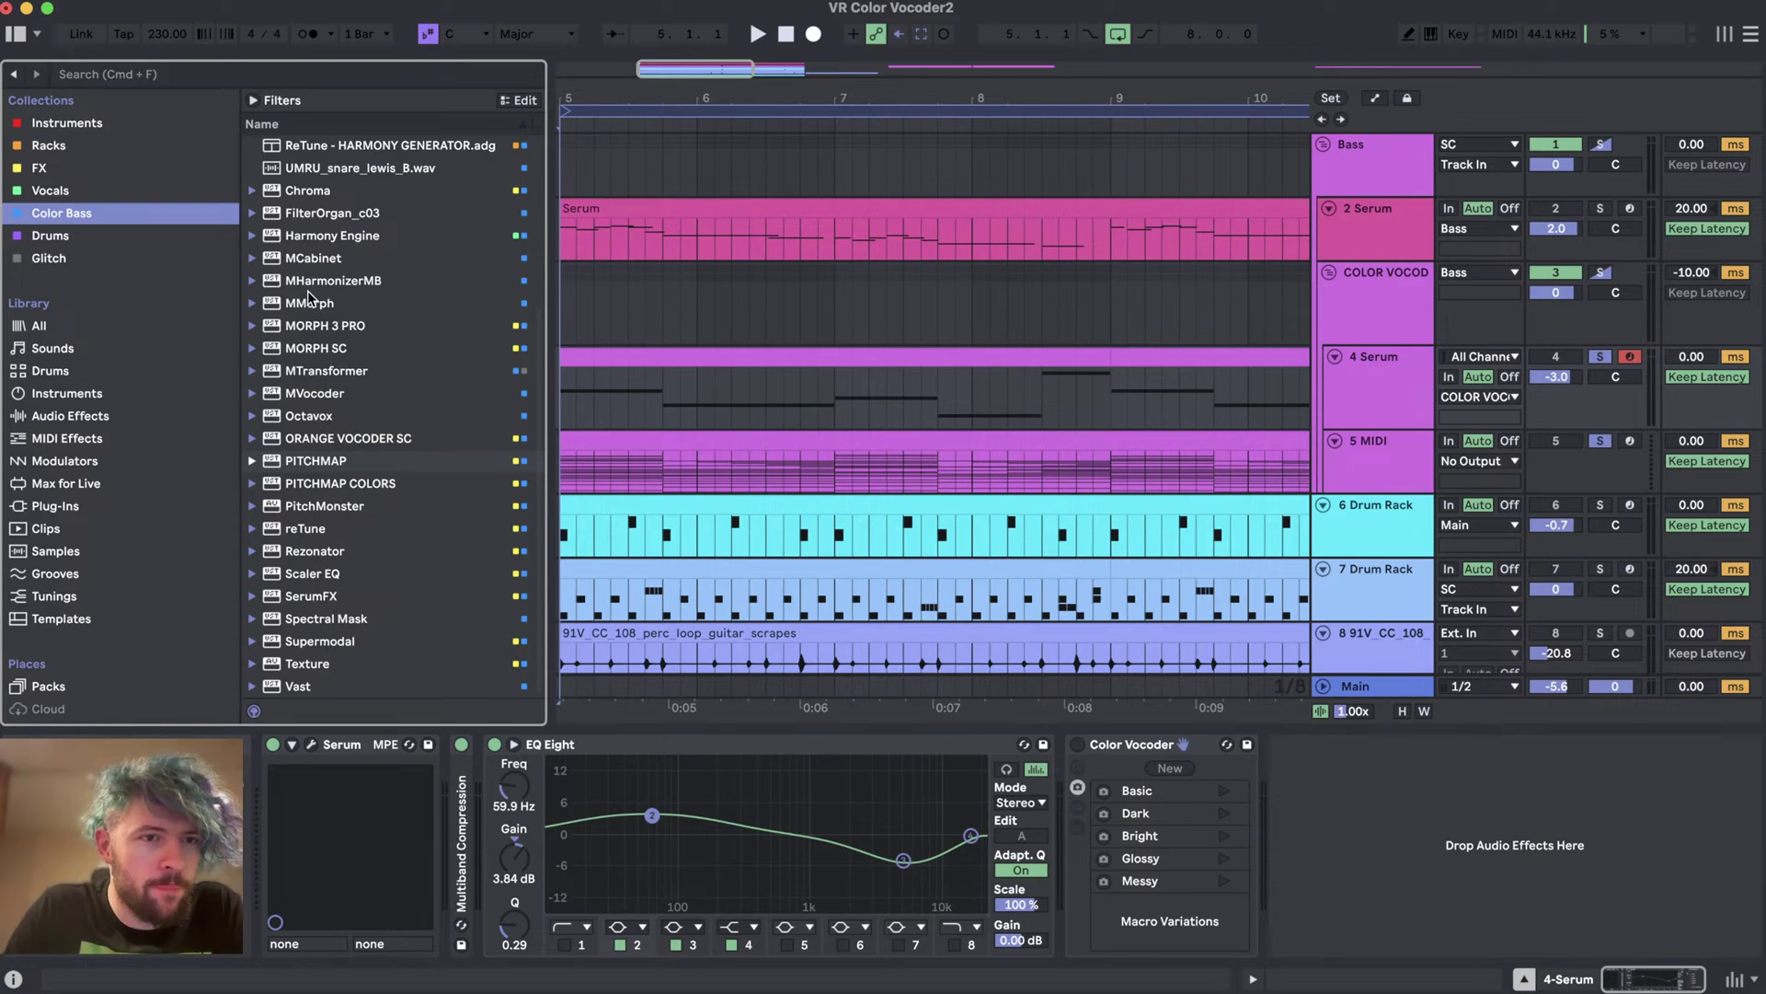
pyautogui.click(291, 191)
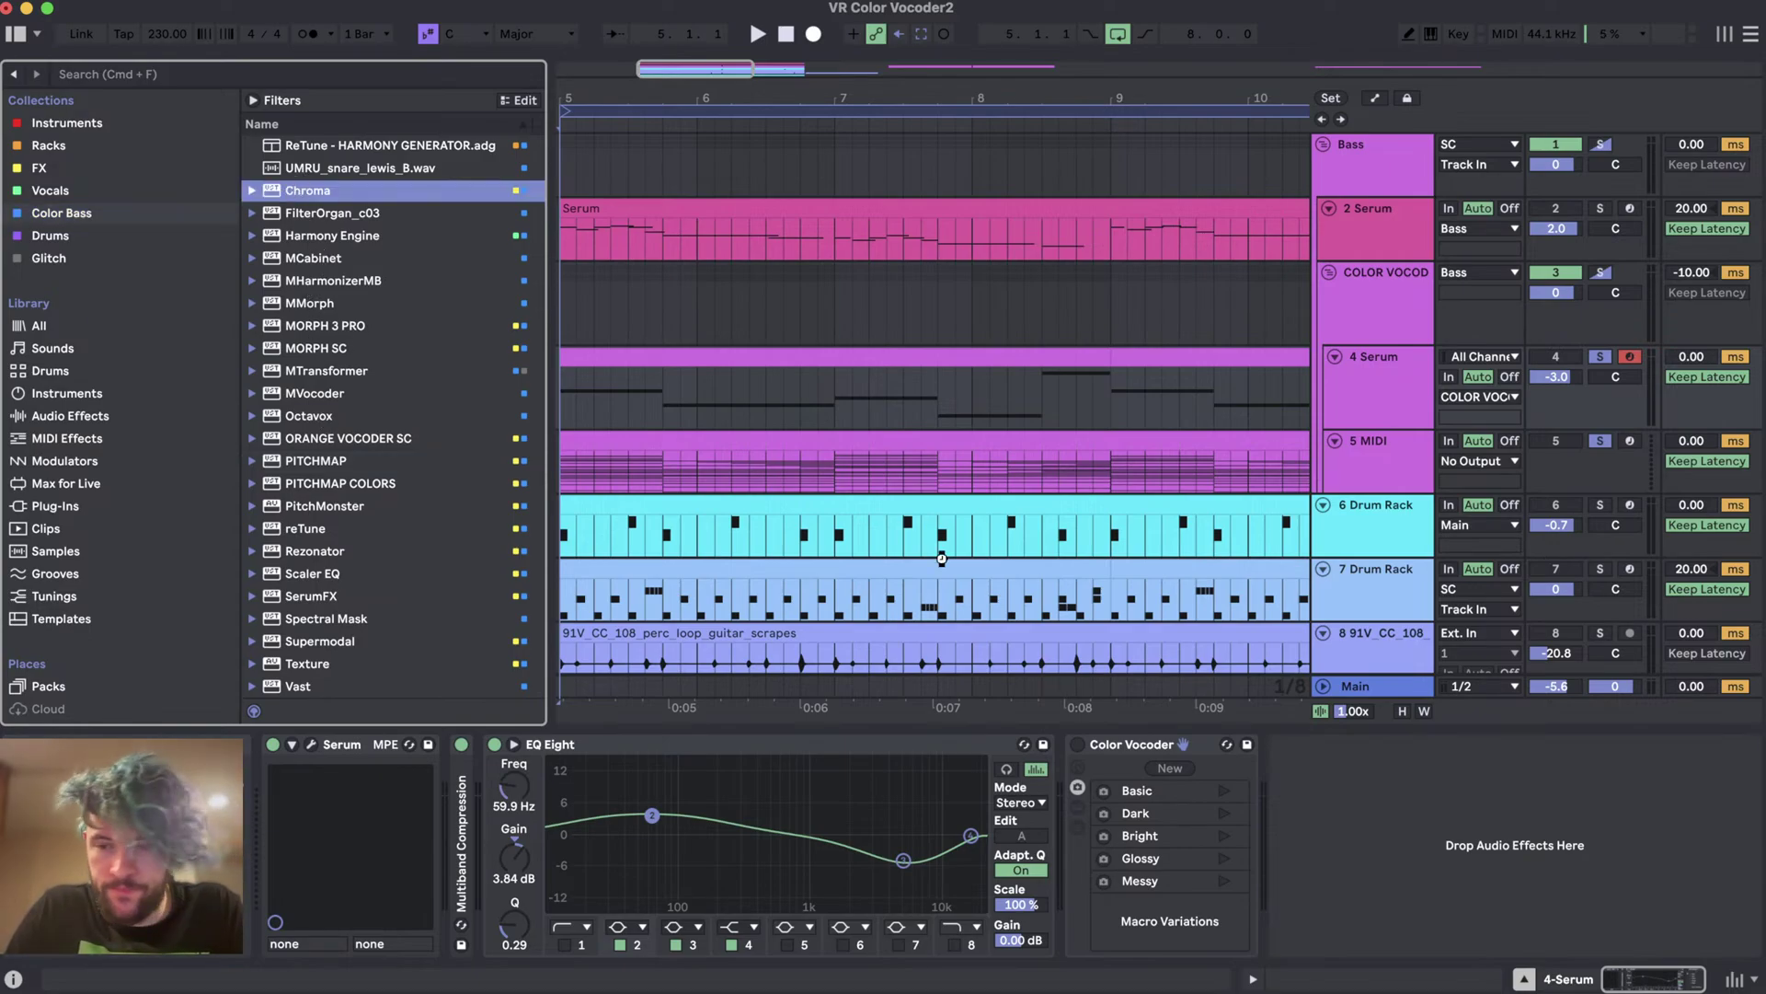
pyautogui.moveTo(1169, 702); pyautogui.dragTo(1363, 892)
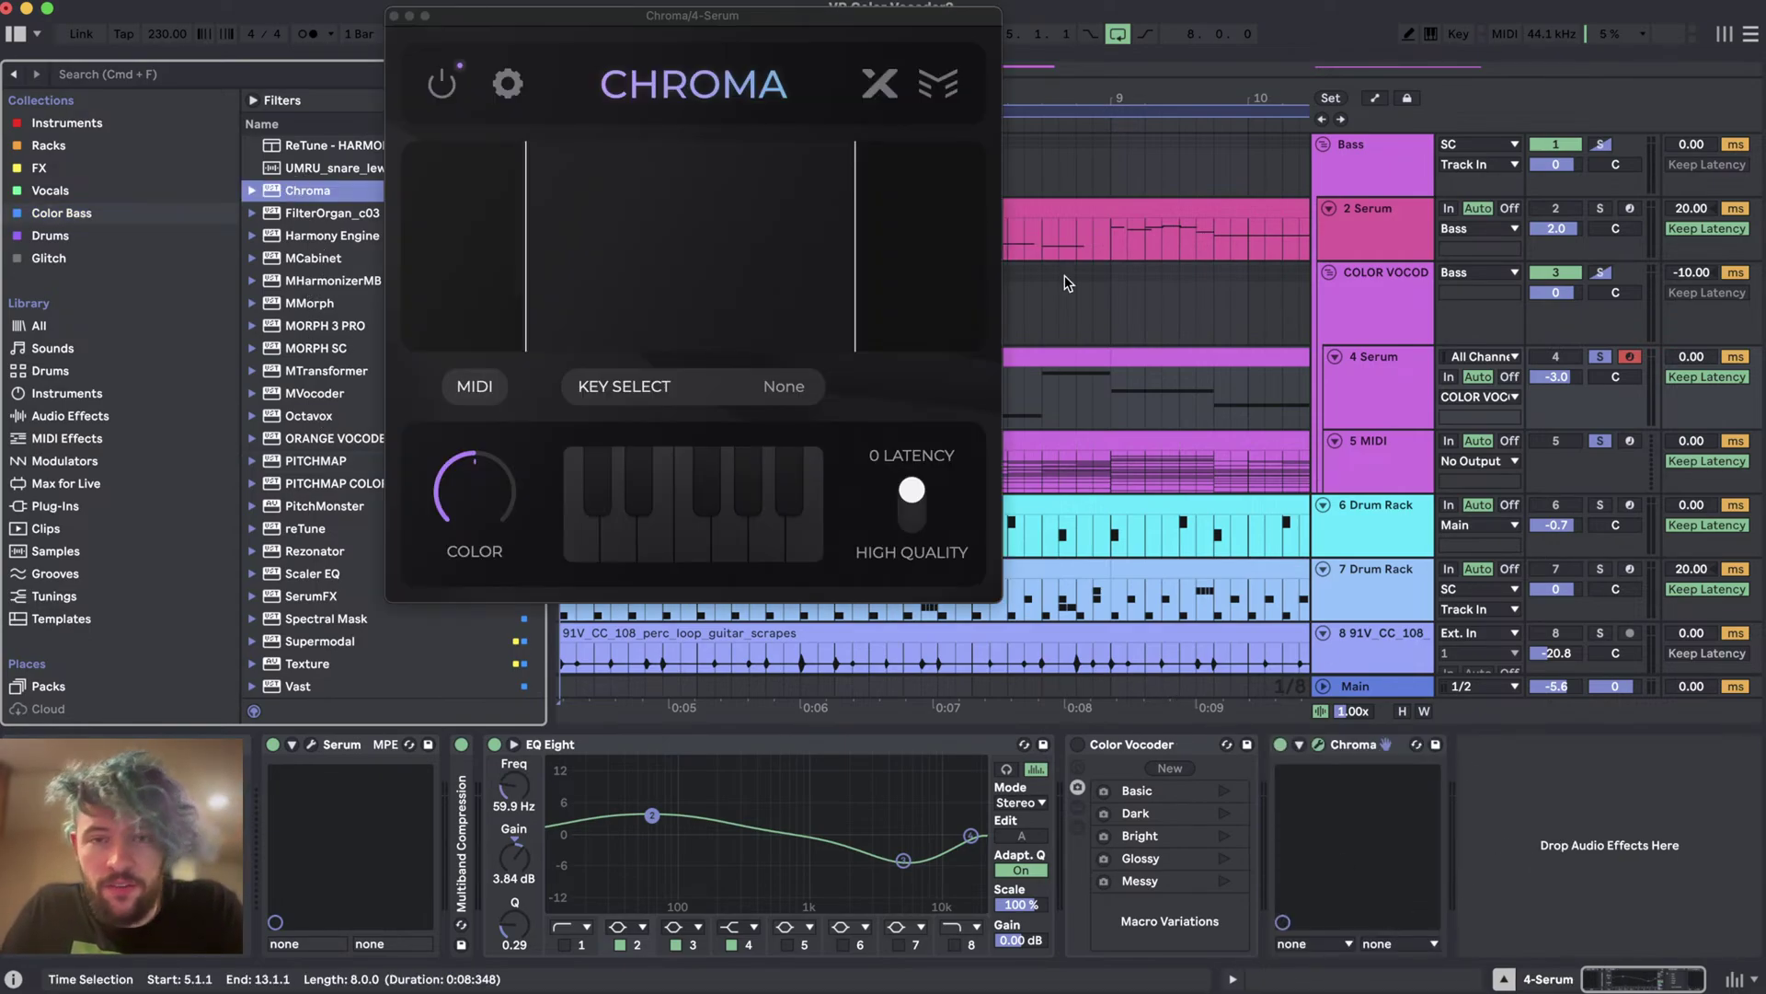
# - Switch Chroma to MIDI input and adjust both crossover lines so its tuned band covers a narrow low-frequency range
pyautogui.moveTo(855, 221); pyautogui.dragTo(999, 224)
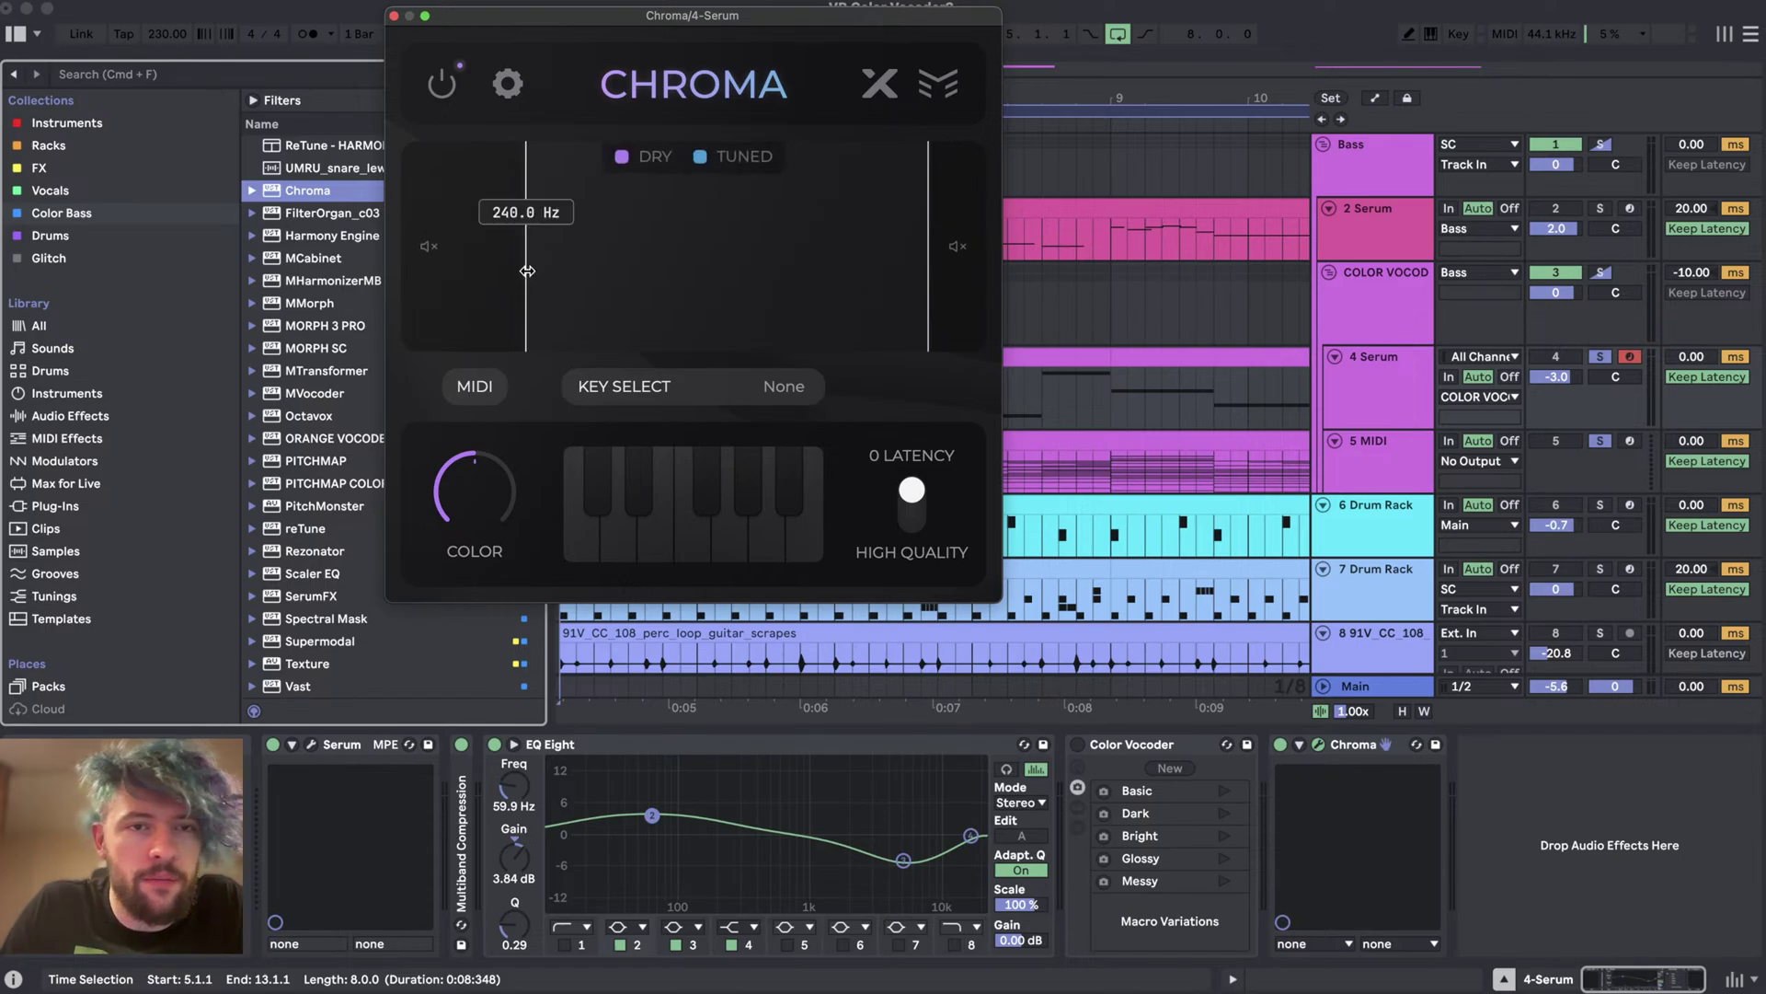
pyautogui.click(473, 394)
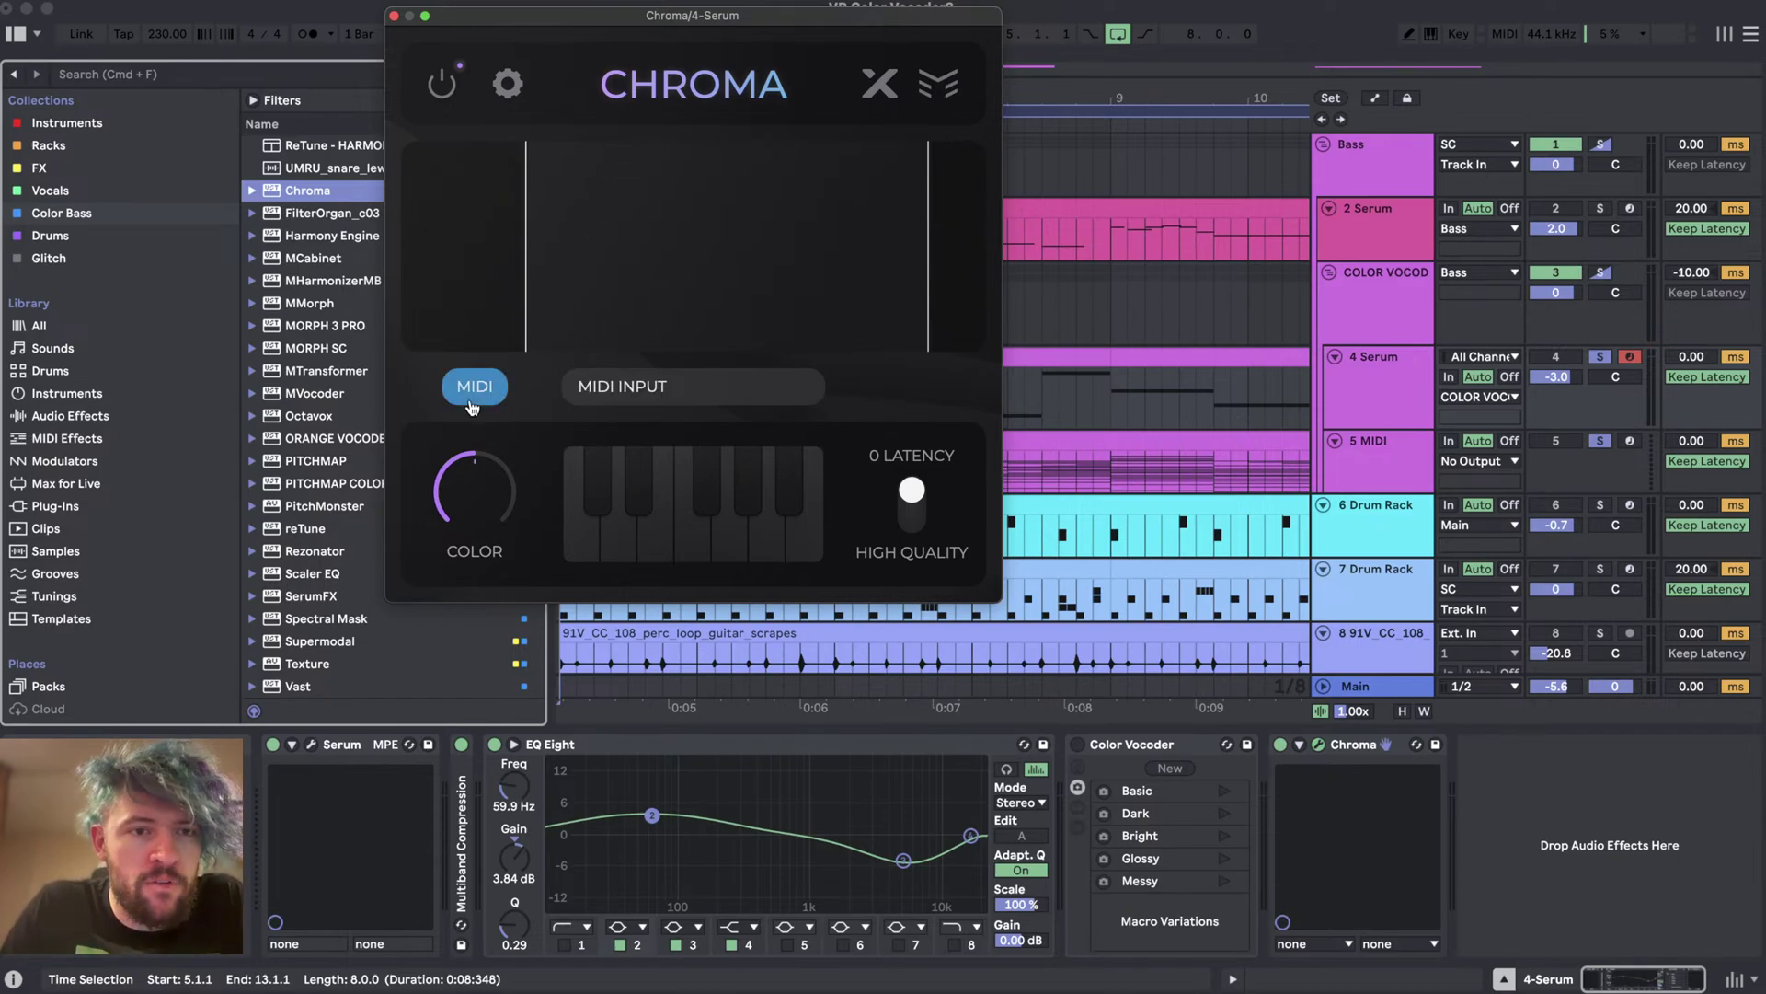
pyautogui.moveTo(527, 257); pyautogui.dragTo(468, 257)
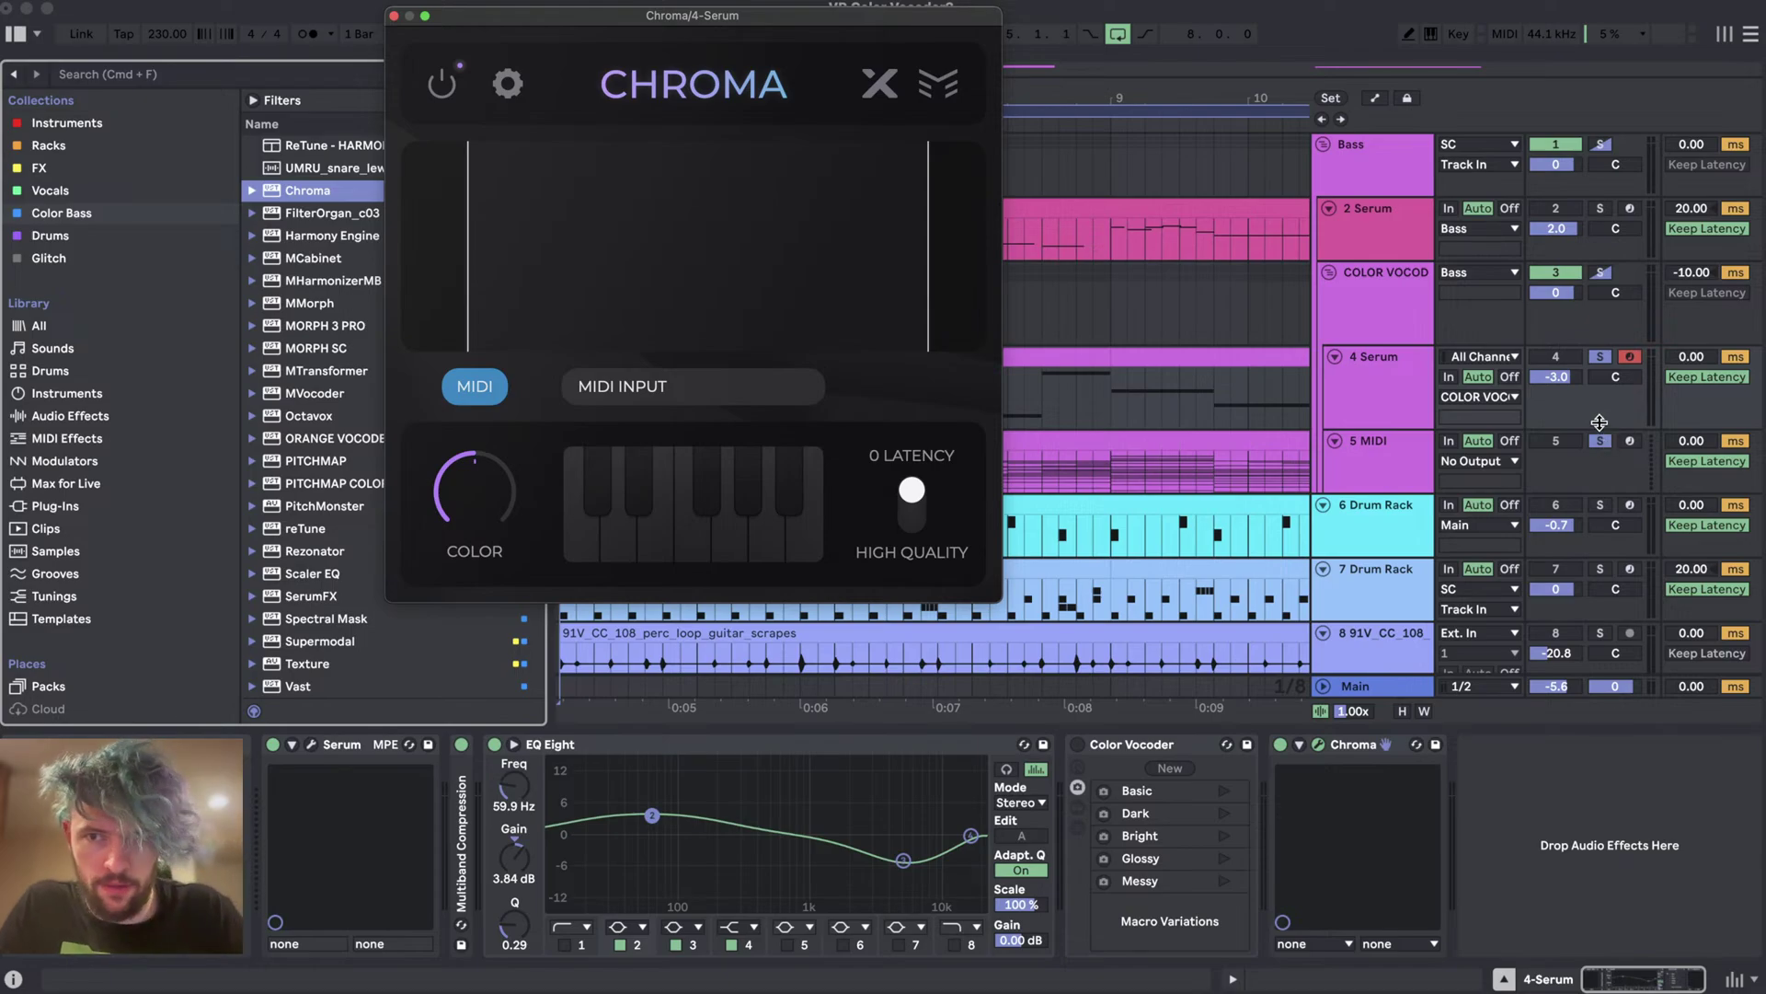
pyautogui.press('space')
pyautogui.moveTo(928, 242); pyautogui.dragTo(577, 233)
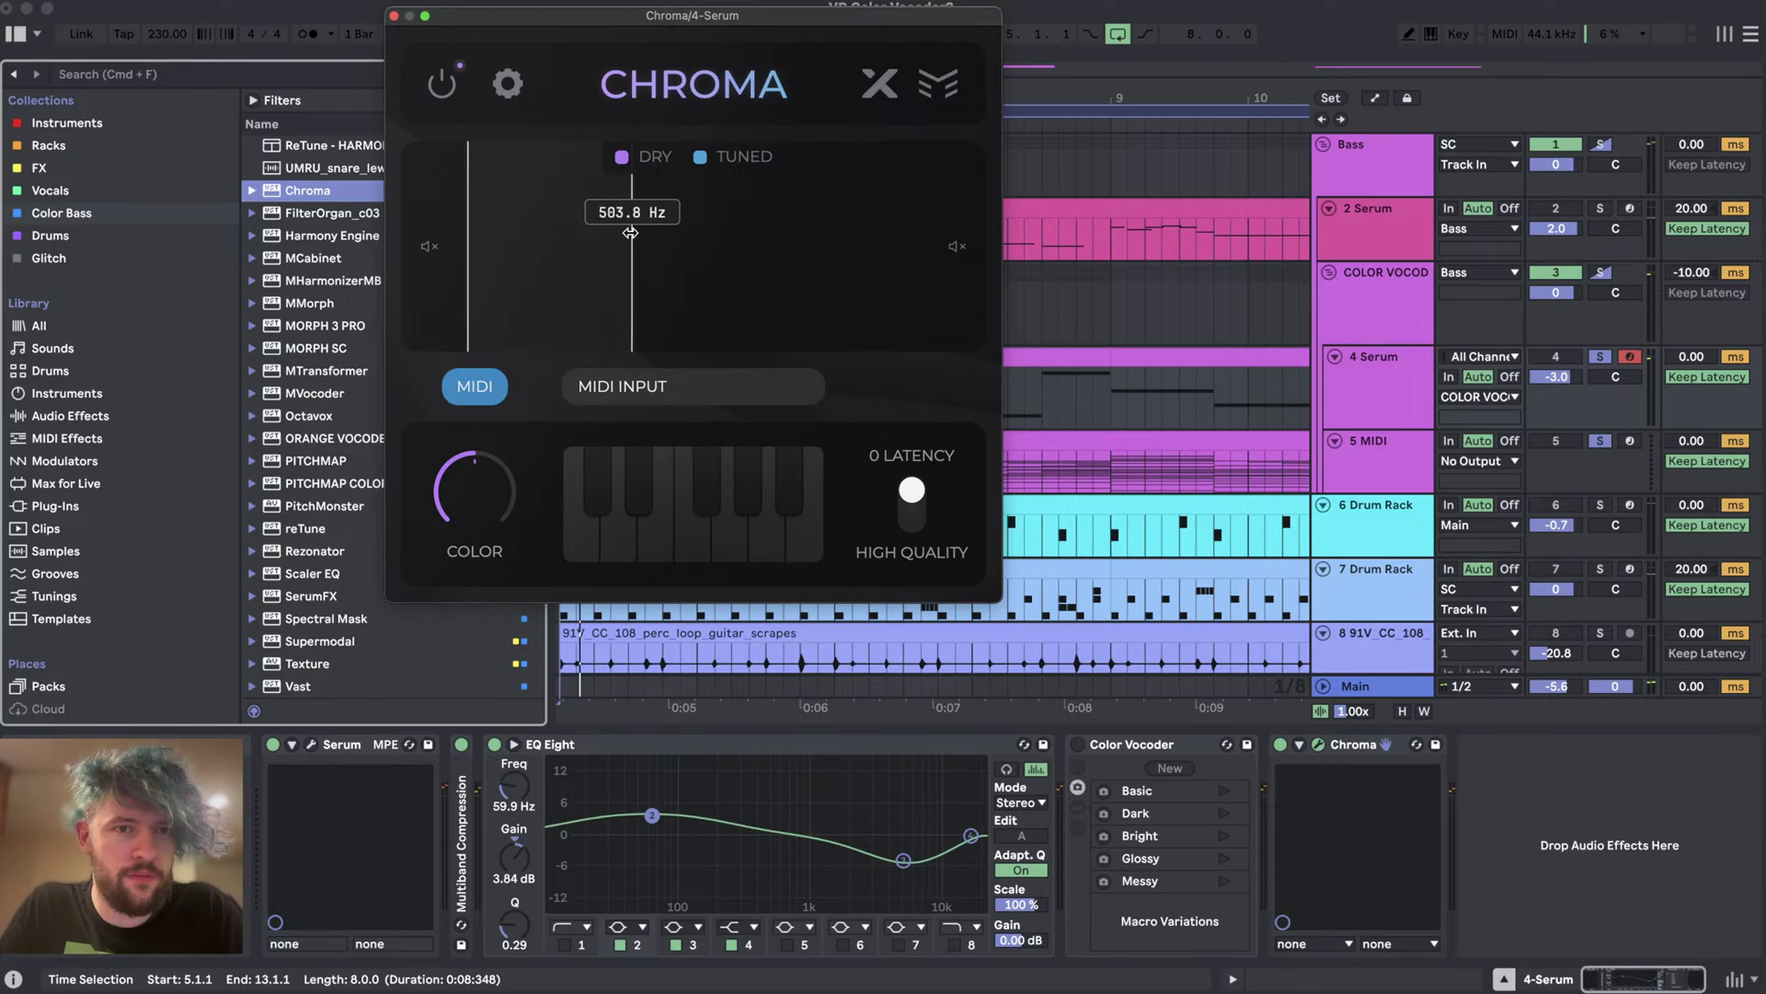
# - Insert a MIDI track below 4 Serum and route its output to 4-Serum with 1-Chroma as the target
pyautogui.click(1371, 405)
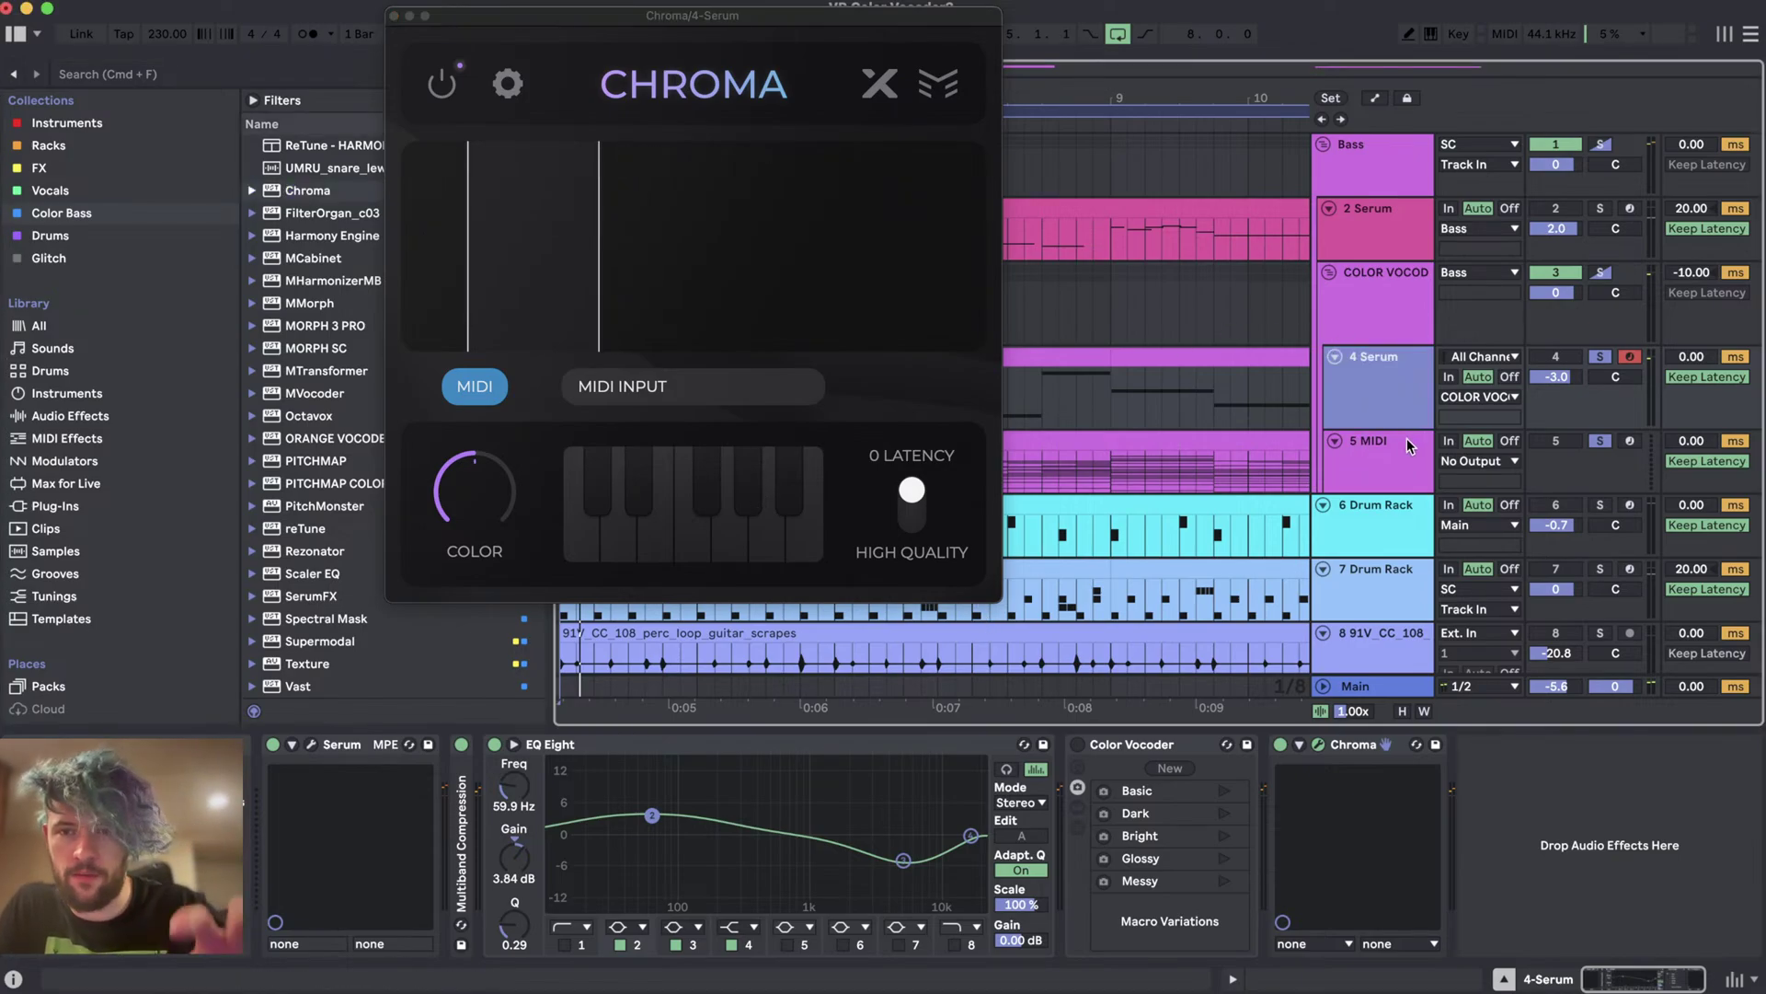
pyautogui.press('super+shift+t')
pyautogui.click(1487, 460)
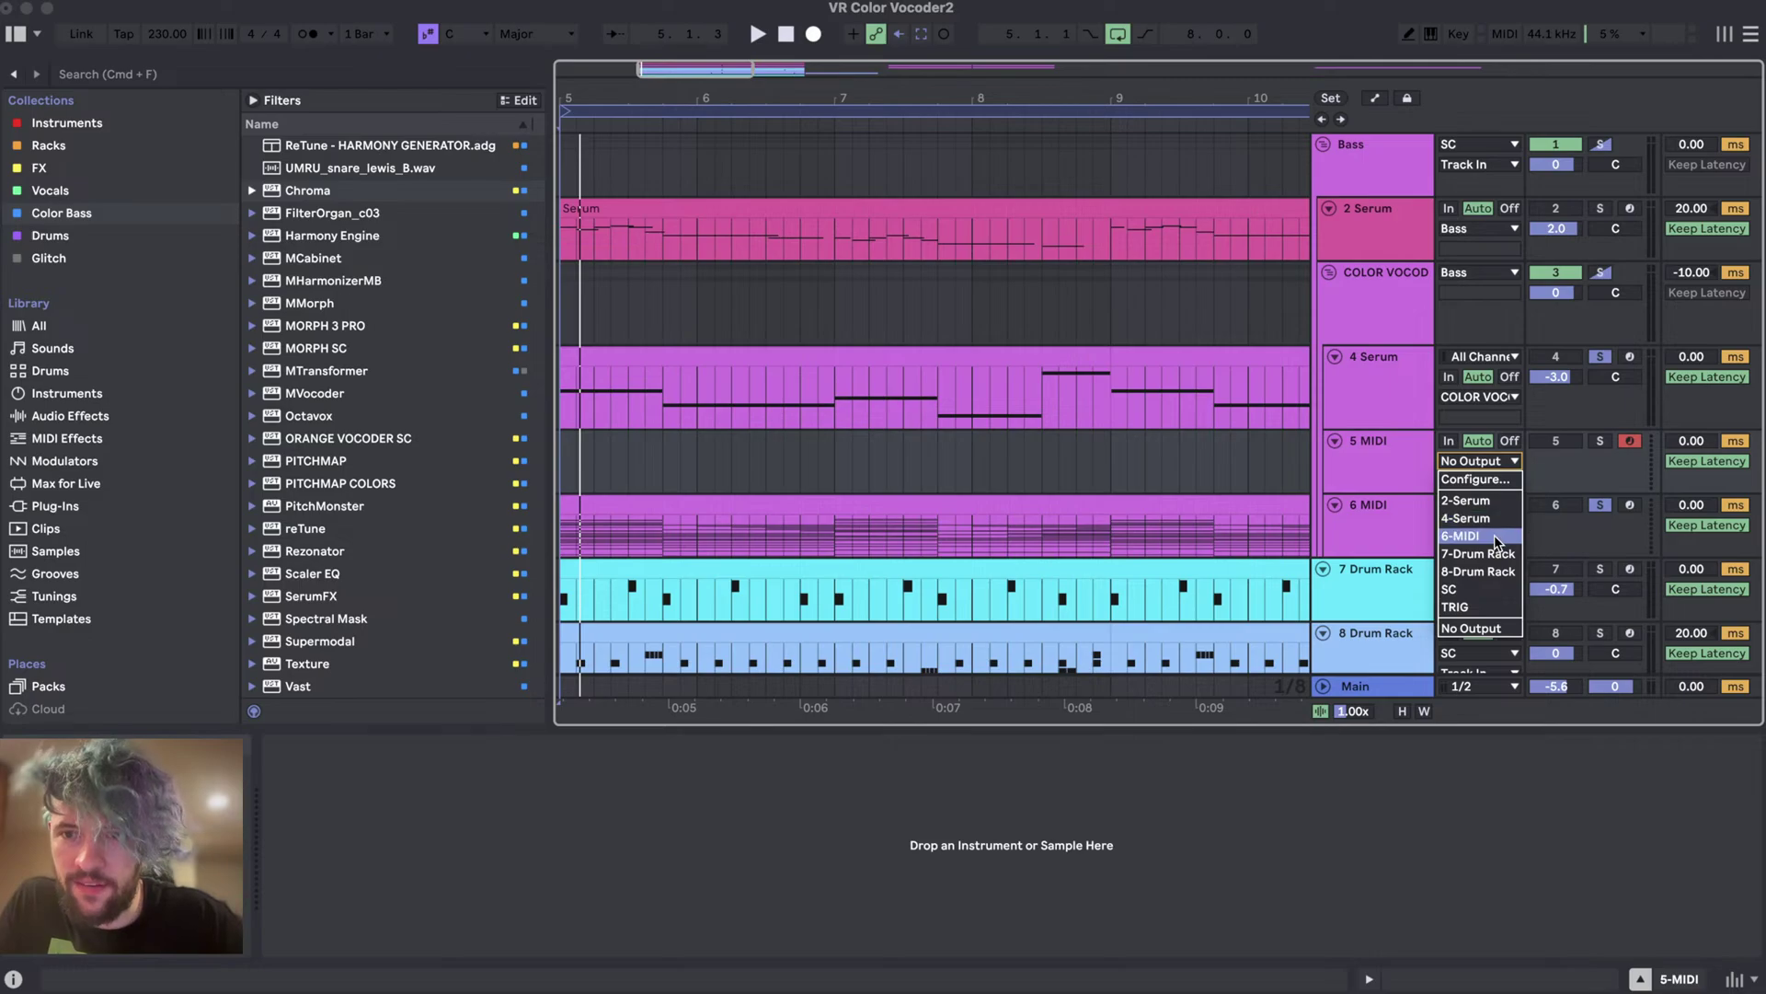
pyautogui.click(1472, 518)
pyautogui.click(1481, 480)
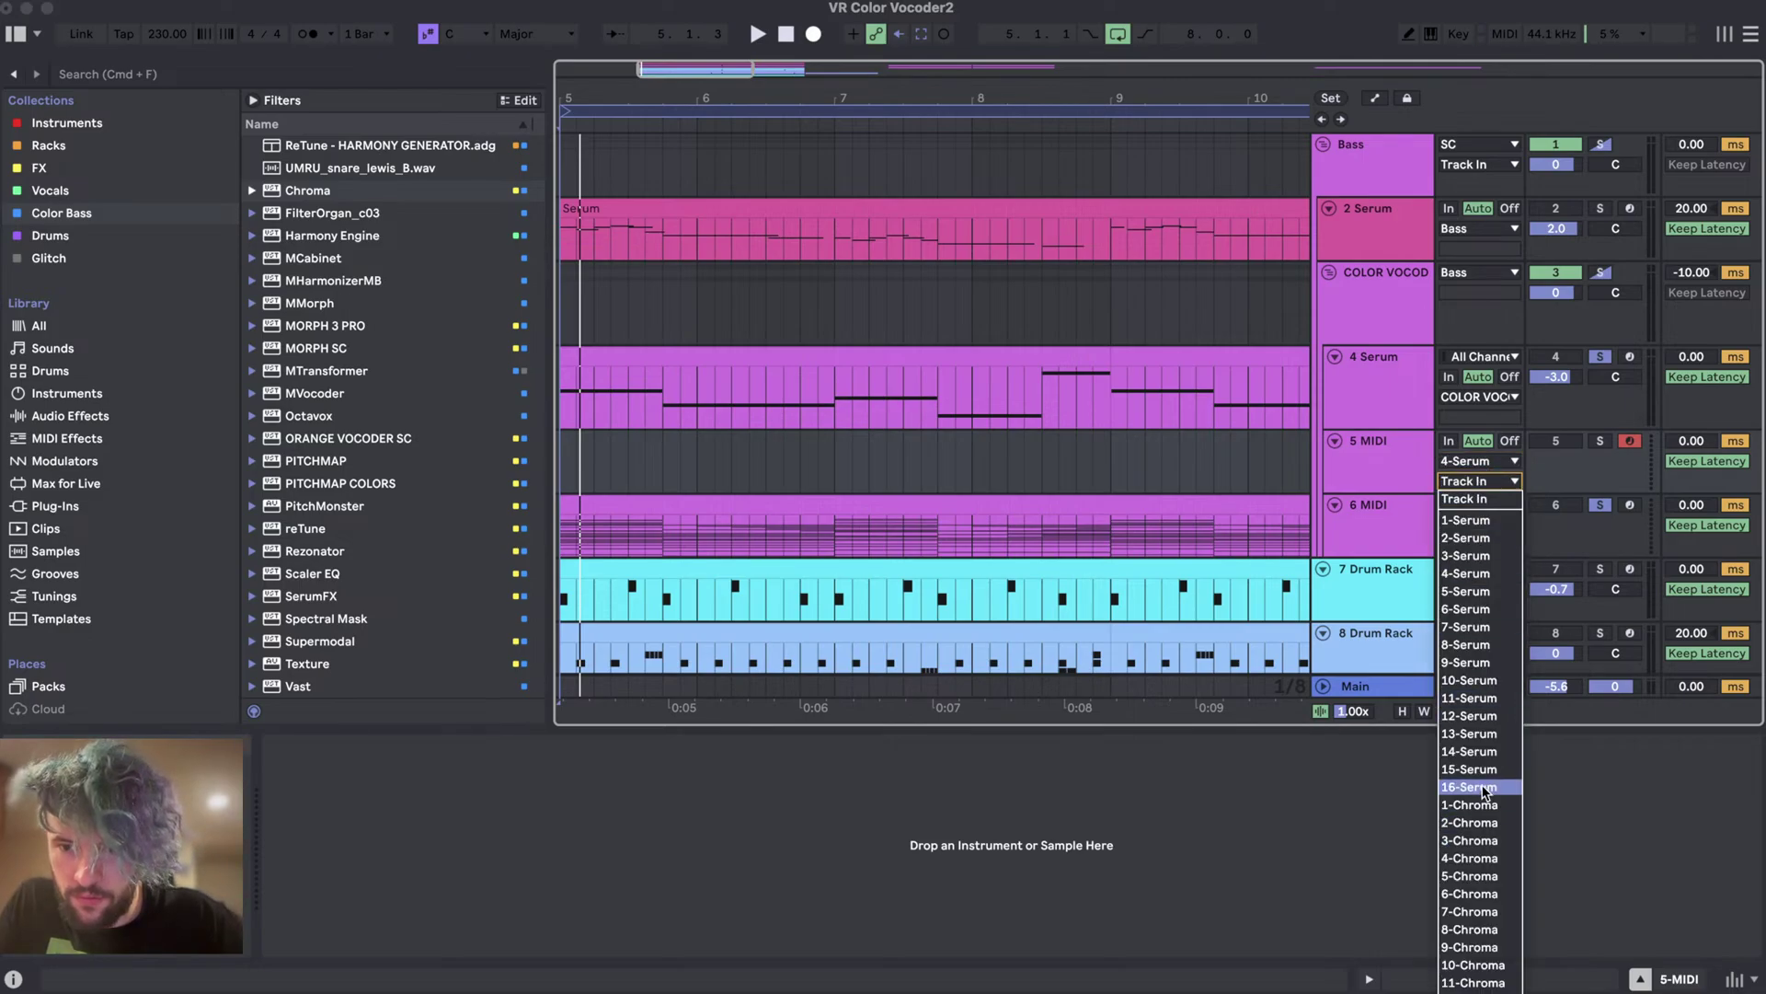
pyautogui.click(1469, 804)
# - Close the Chroma window and copy the 4 Serum bass clips onto the new 5 MIDI track
pyautogui.click(907, 362)
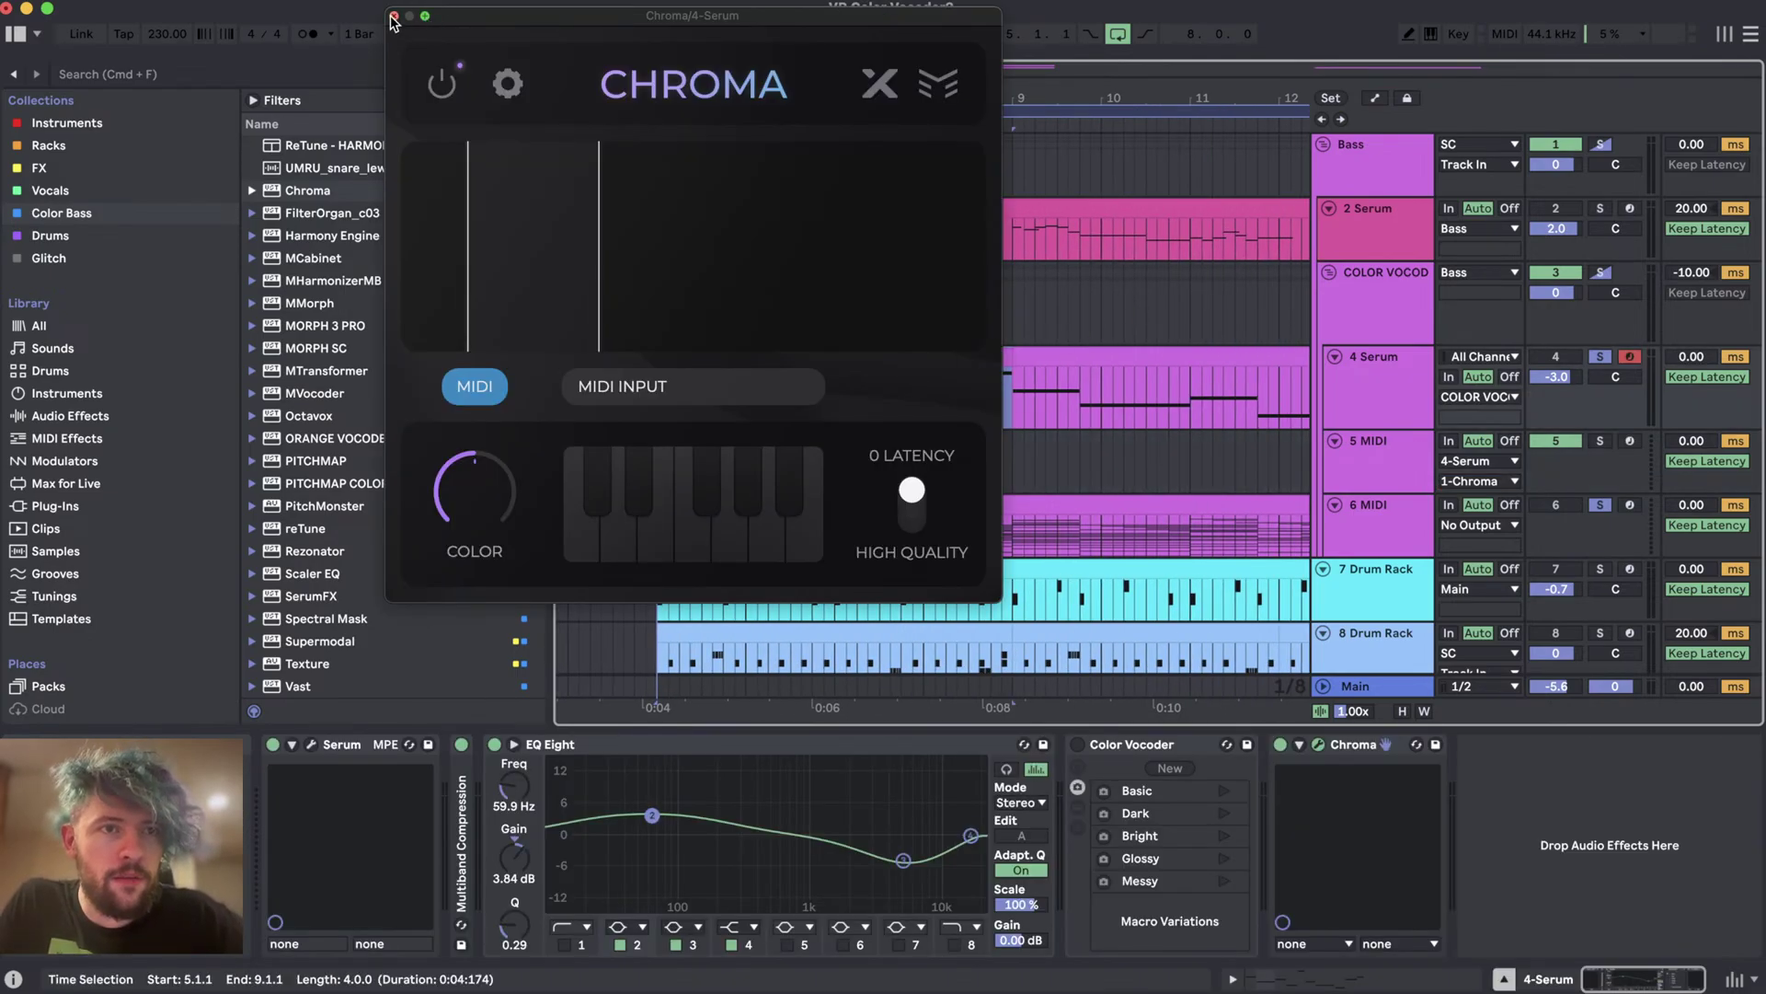
pyautogui.click(394, 17)
pyautogui.moveTo(815, 356); pyautogui.dragTo(816, 454)
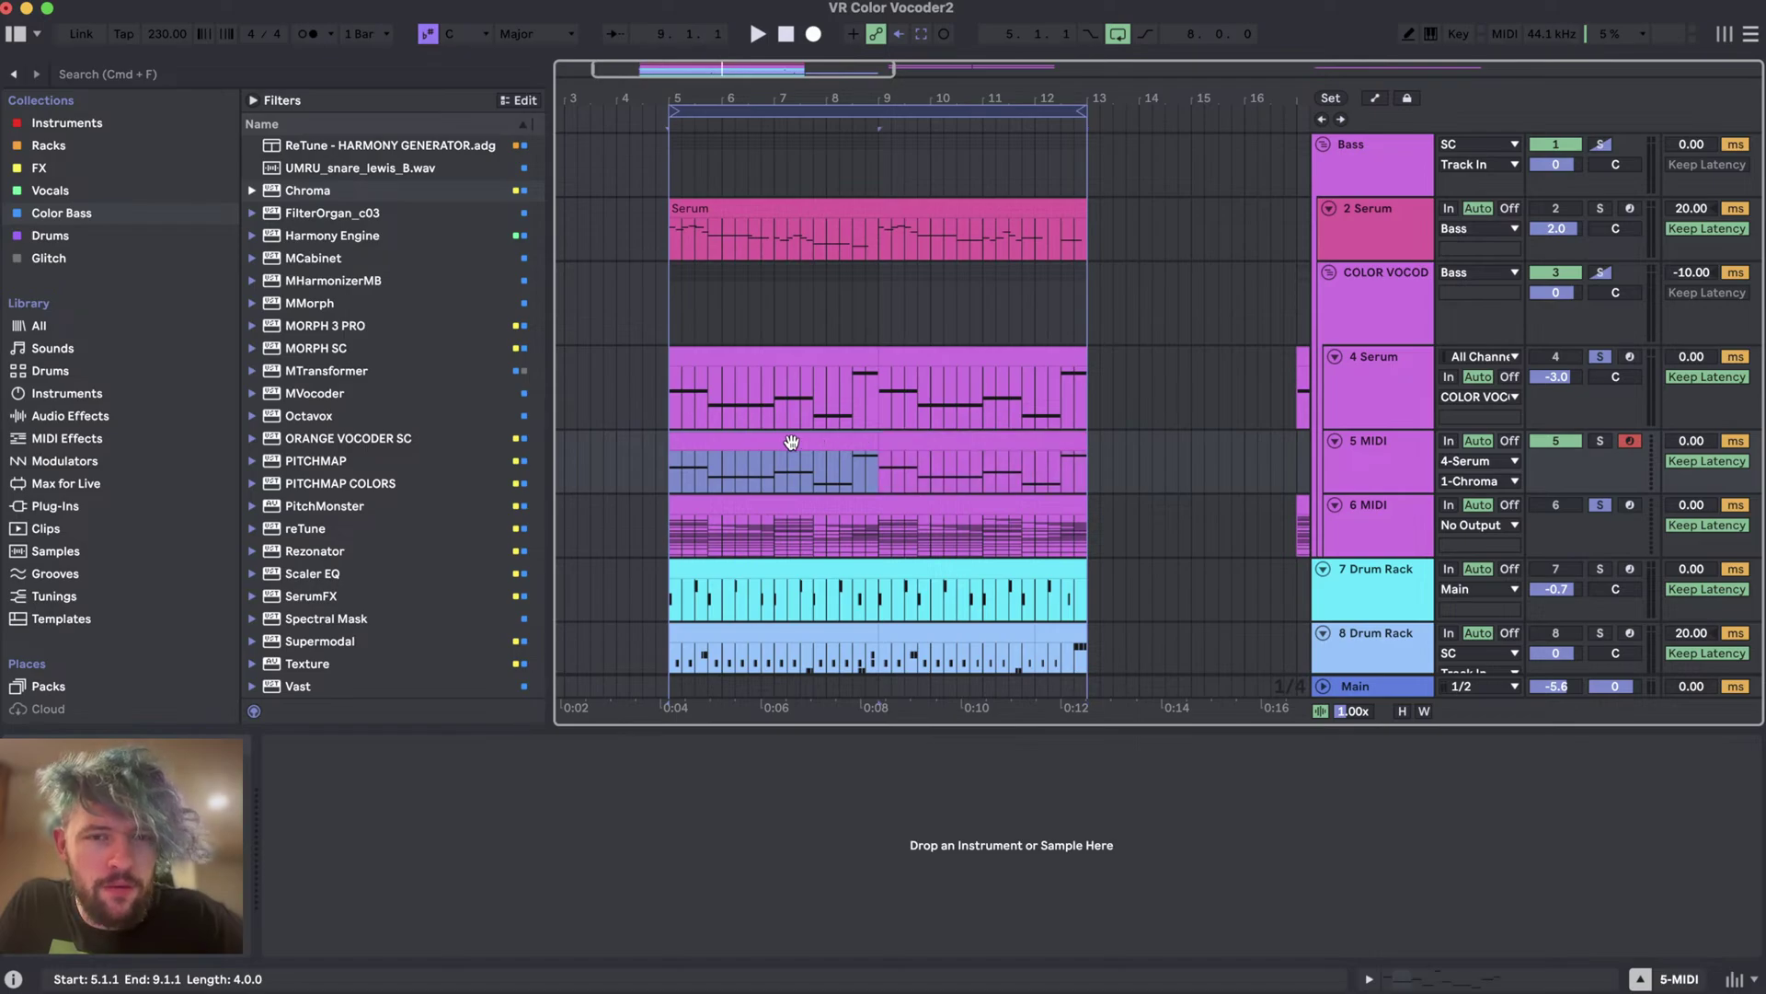
pyautogui.press('super+z')
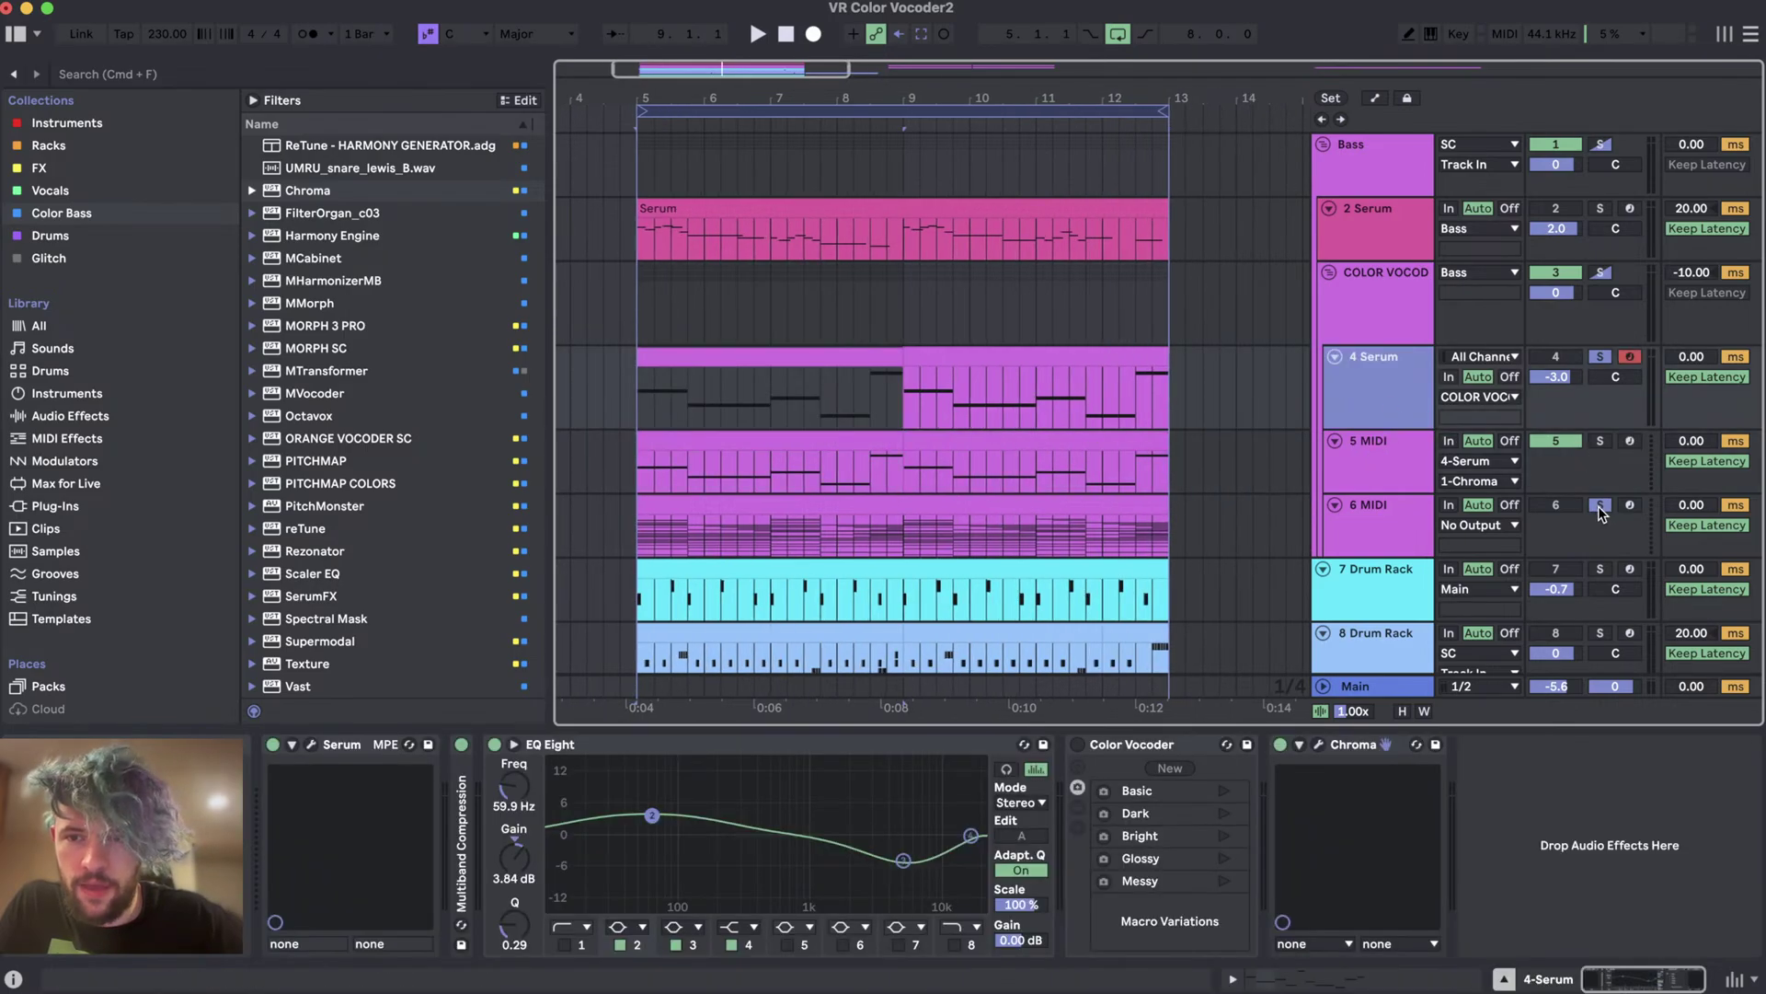
# - Solo the new 5 MIDI track instead of the 6 MIDI track, and play the loop with Chroma open and Color at maximum
pyautogui.click(1600, 440)
pyautogui.press('space')
pyautogui.click(1377, 442)
pyautogui.click(1376, 396)
pyautogui.click(1319, 745)
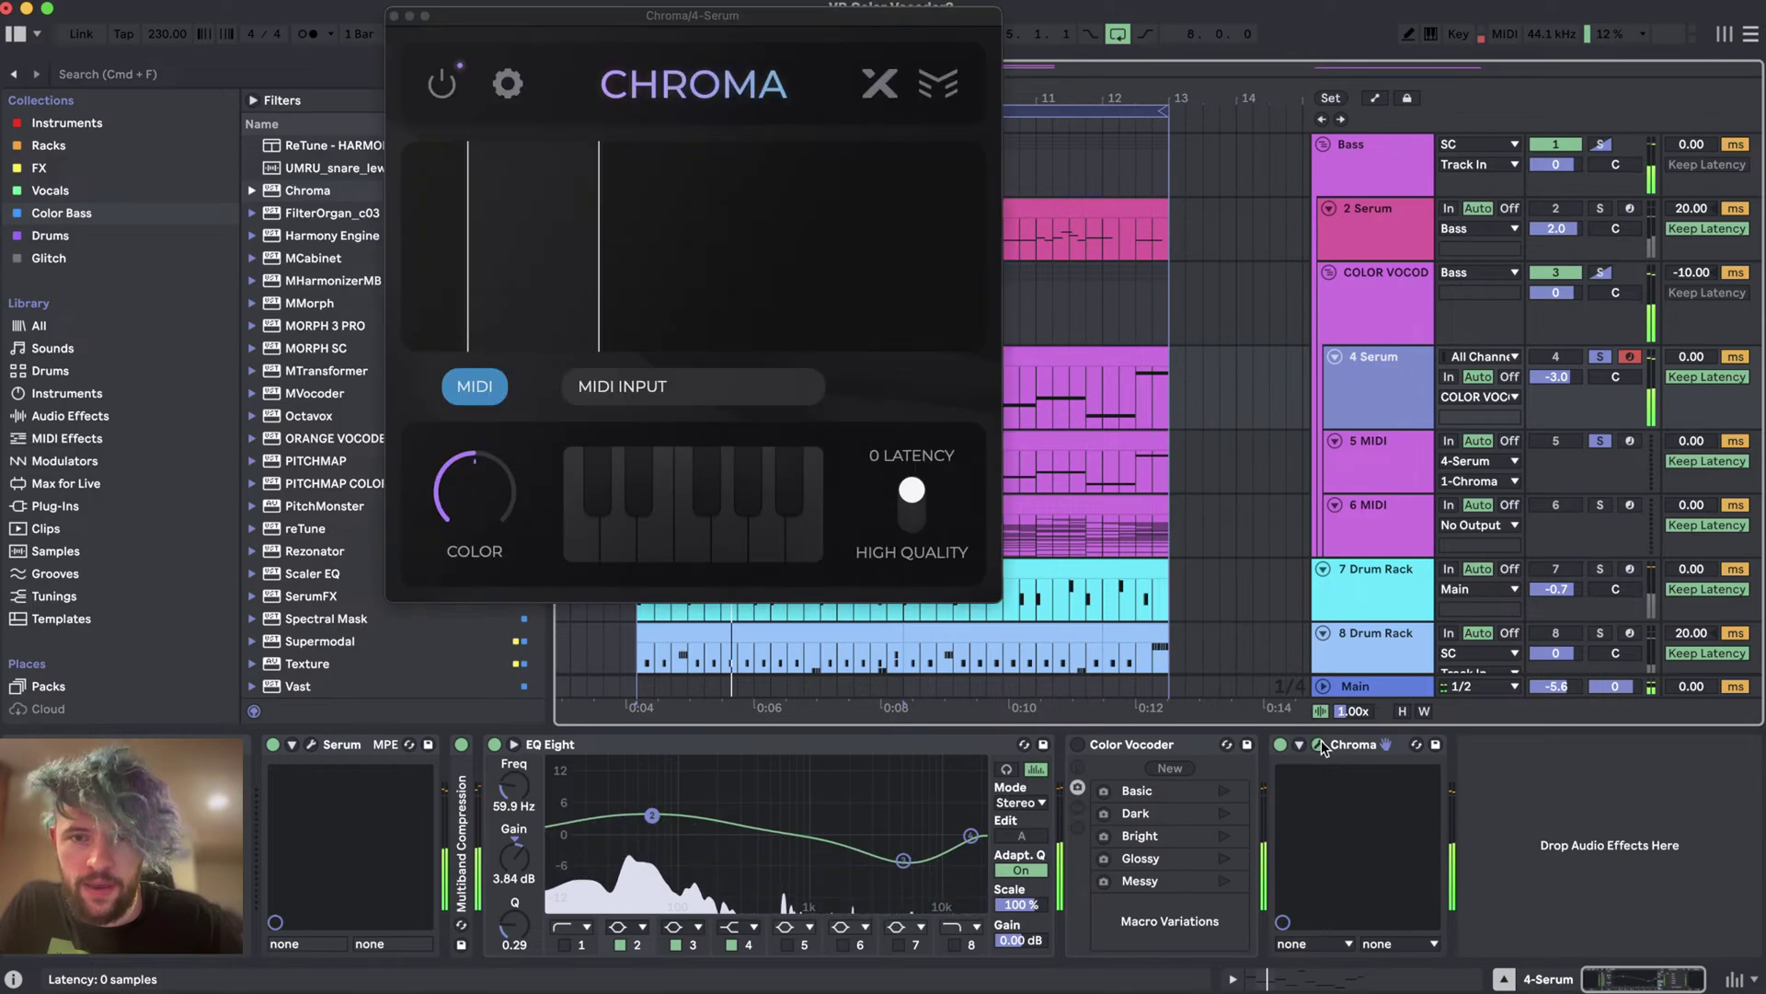
pyautogui.click(545, 9)
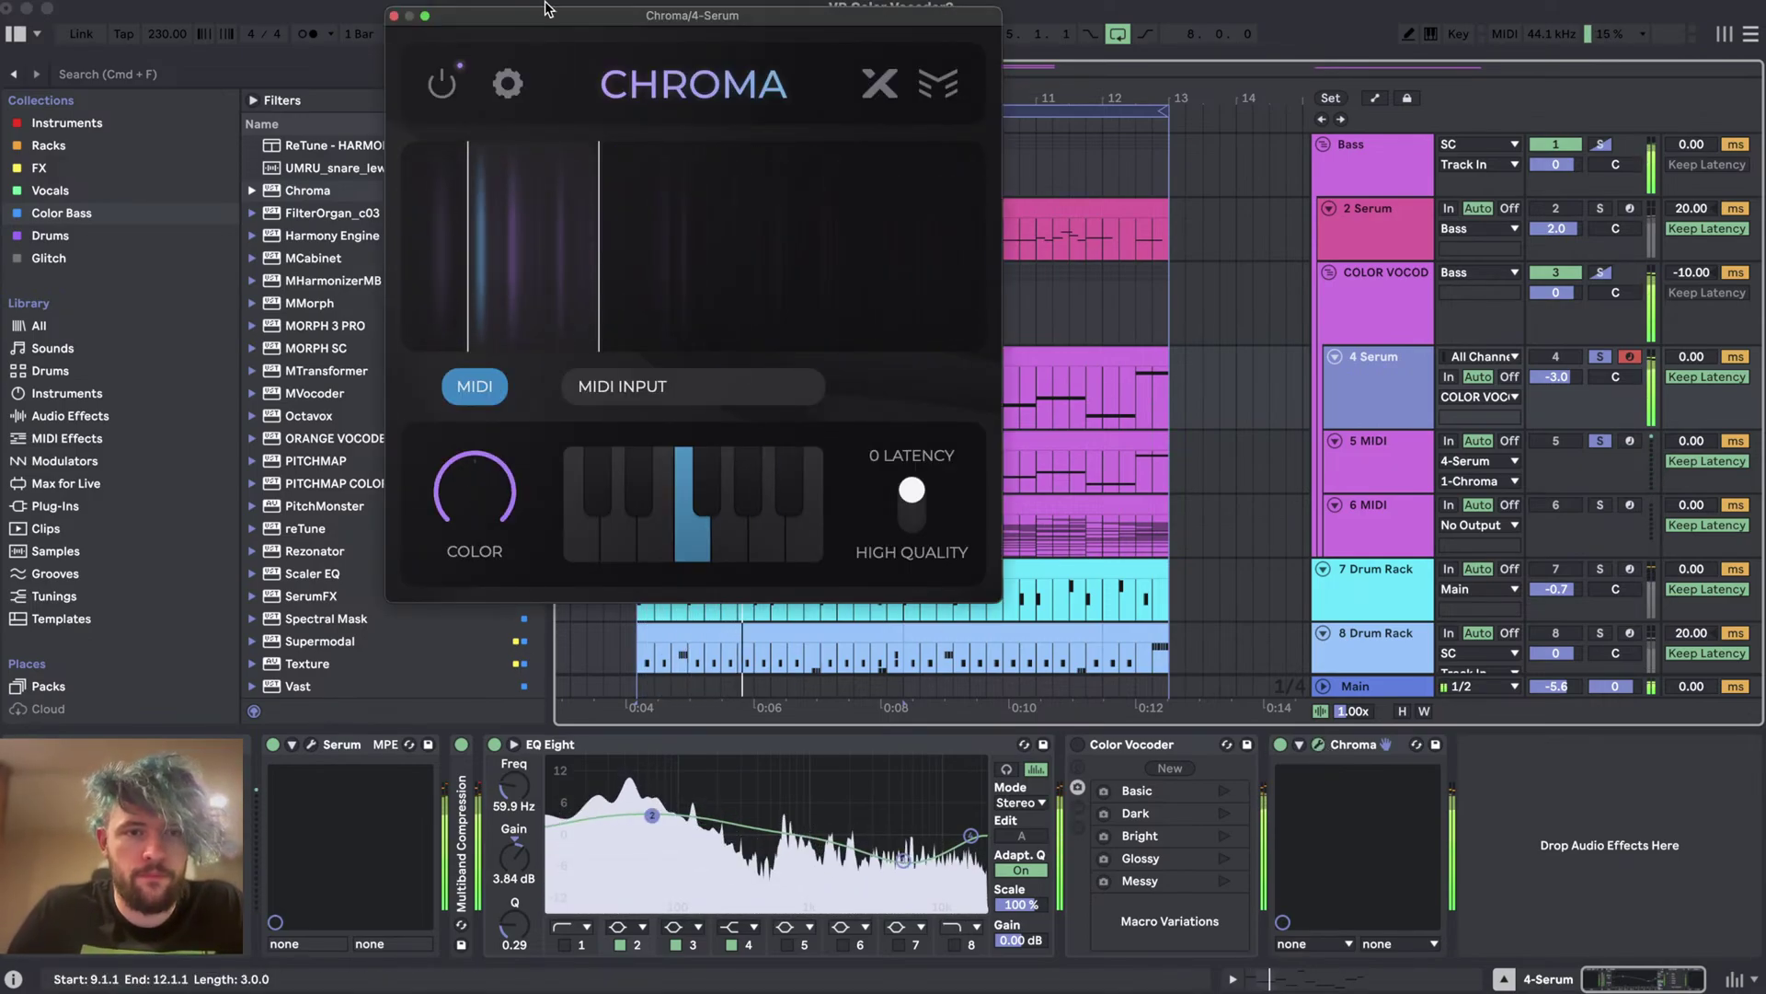
# - Toggle the mutes of Chroma's outer low and high bands, switch it to High Quality, and close its window
pyautogui.moveTo(650, 268)
pyautogui.click(428, 254)
pyautogui.click(961, 250)
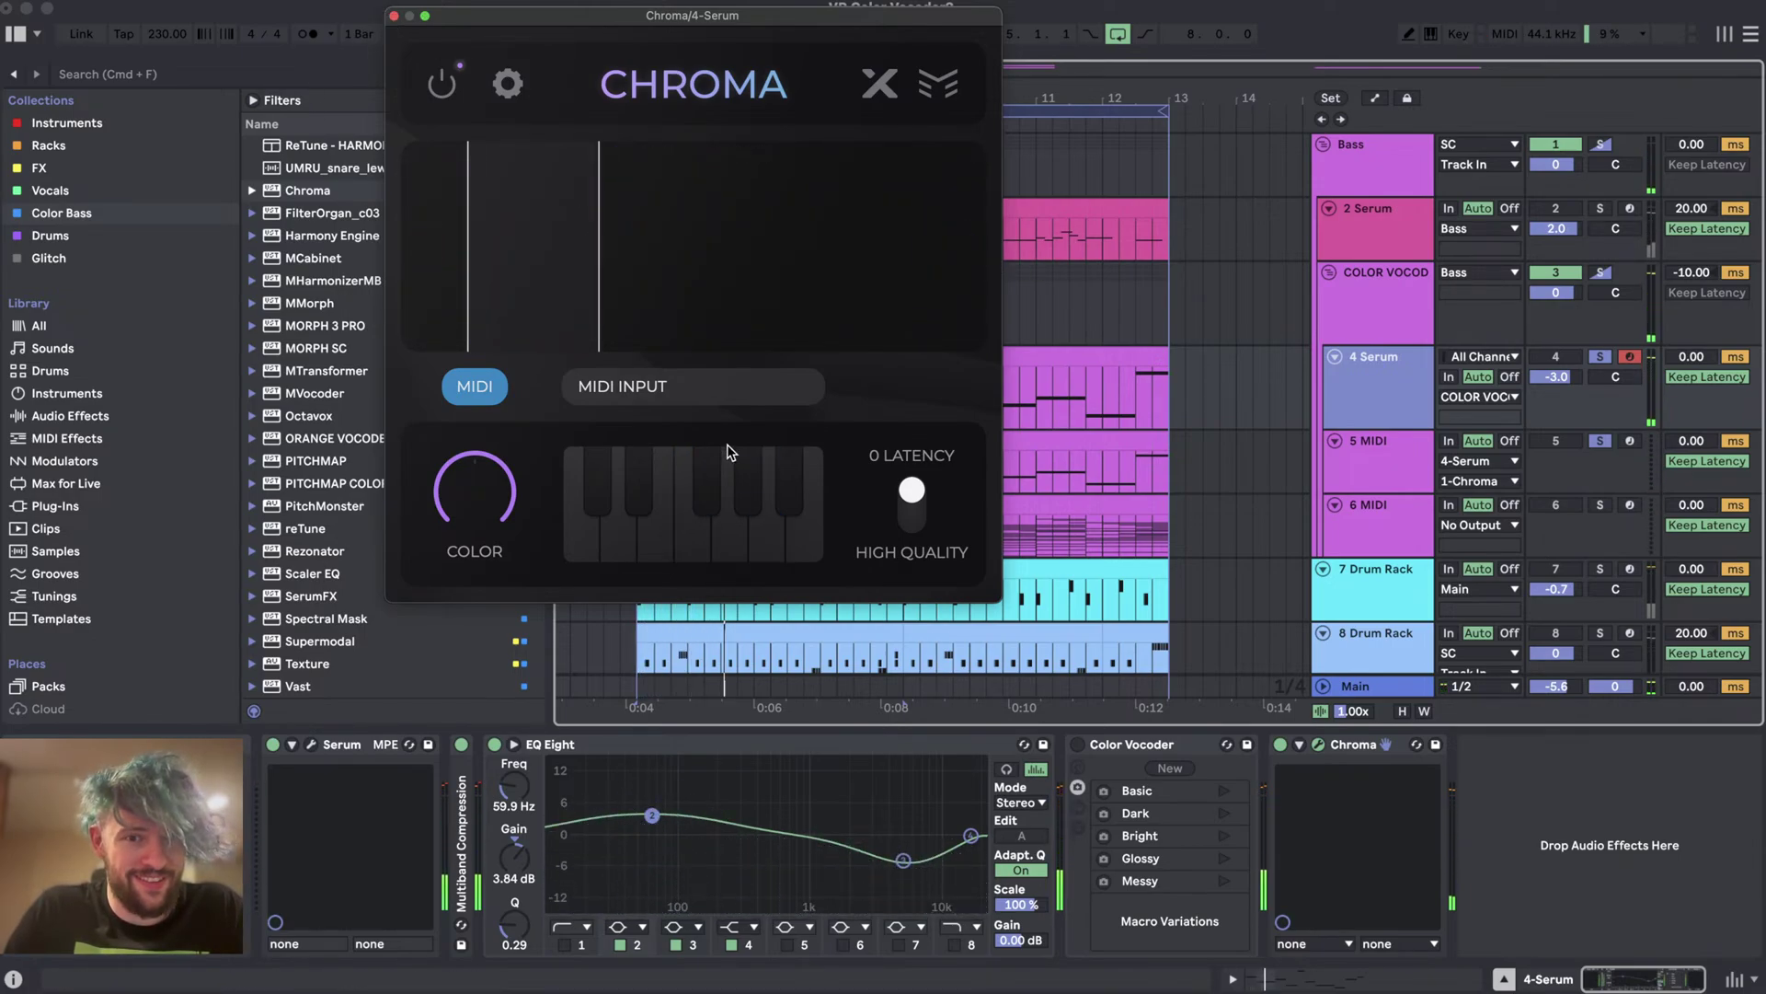
pyautogui.click(911, 510)
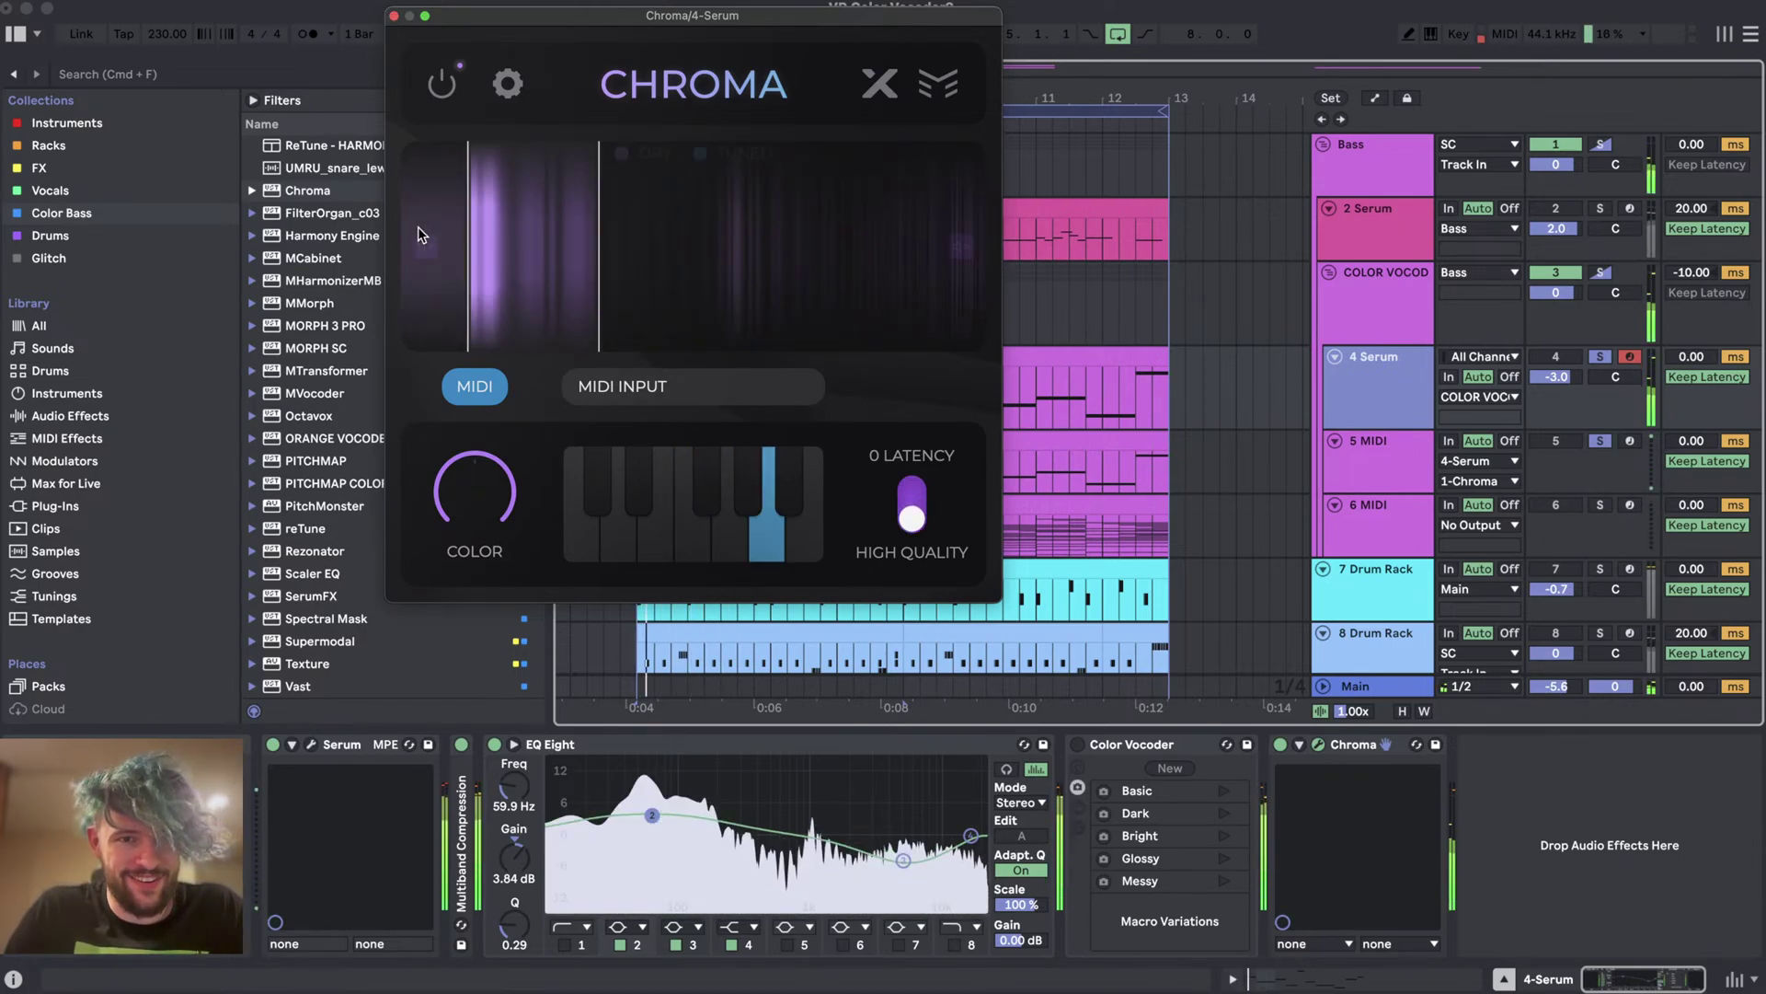
pyautogui.click(394, 17)
# - Group Chroma into an Audio Effect Rack and rename its chain LOW
pyautogui.click(1352, 747)
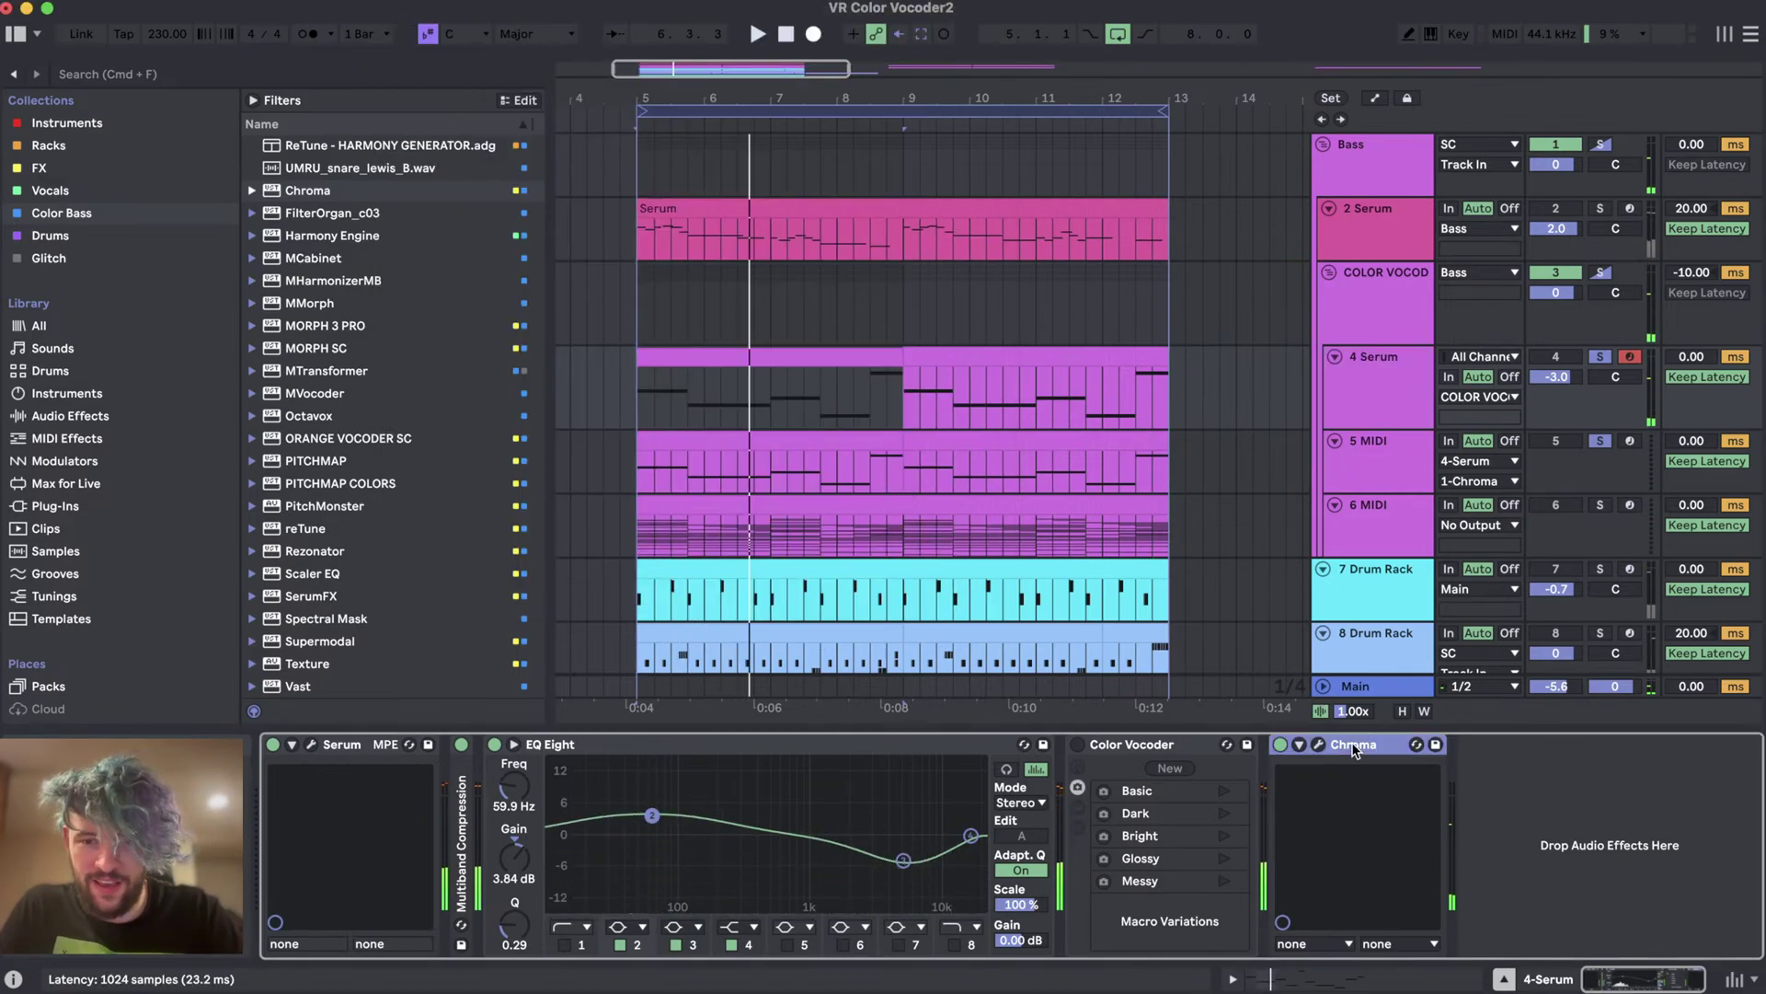
pyautogui.press('super+g')
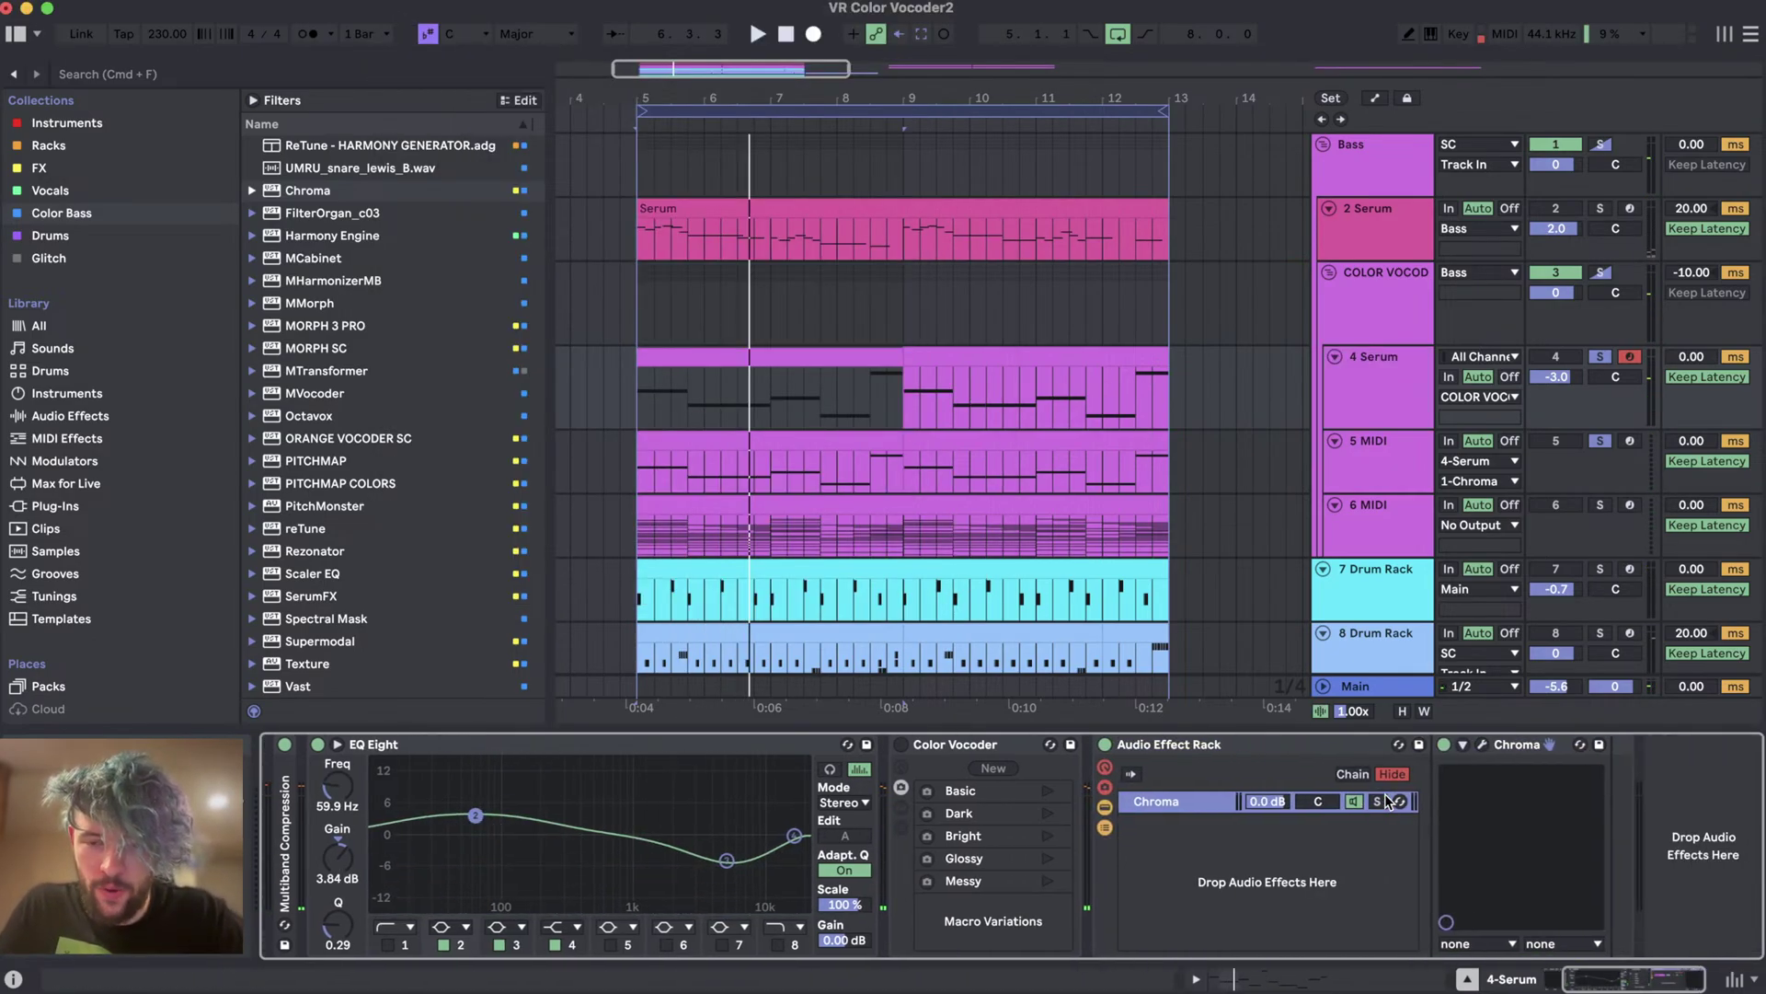
pyautogui.press('super+r')
pyautogui.write('LOW')
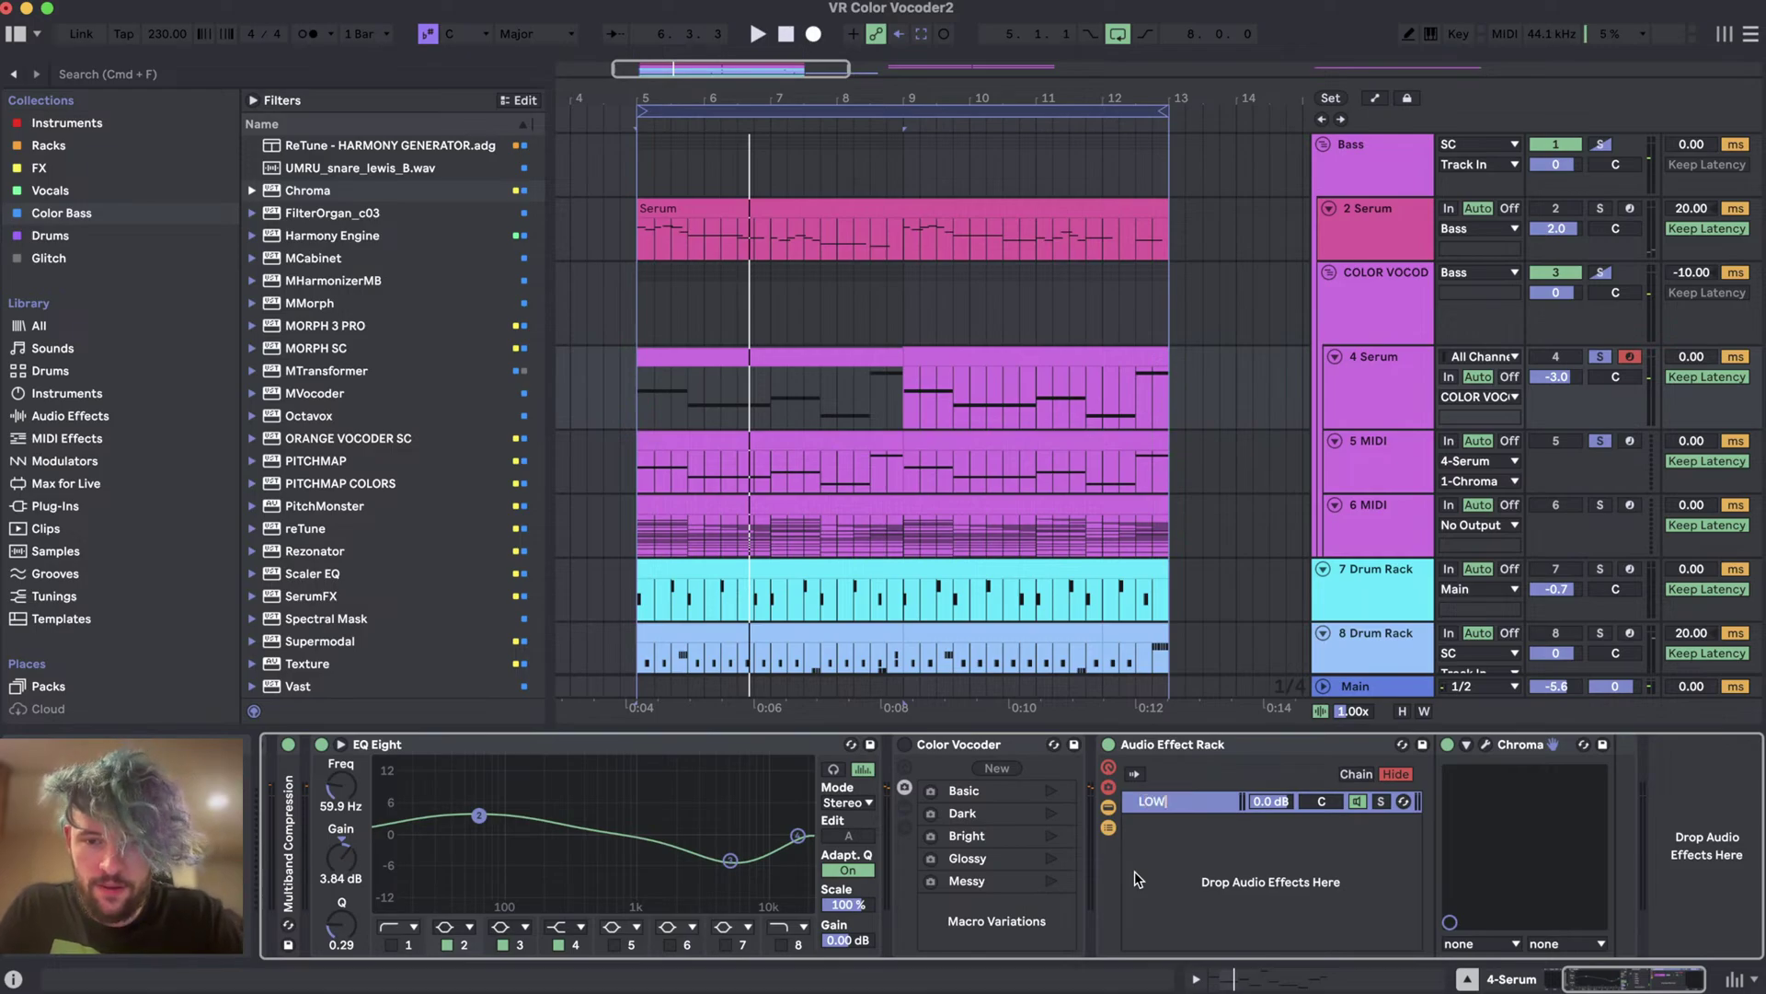
# - Route the 5 MIDI track's output to the Audio Effect Rack | LOW | 1-Chroma destination
pyautogui.click(1371, 479)
pyautogui.click(1477, 482)
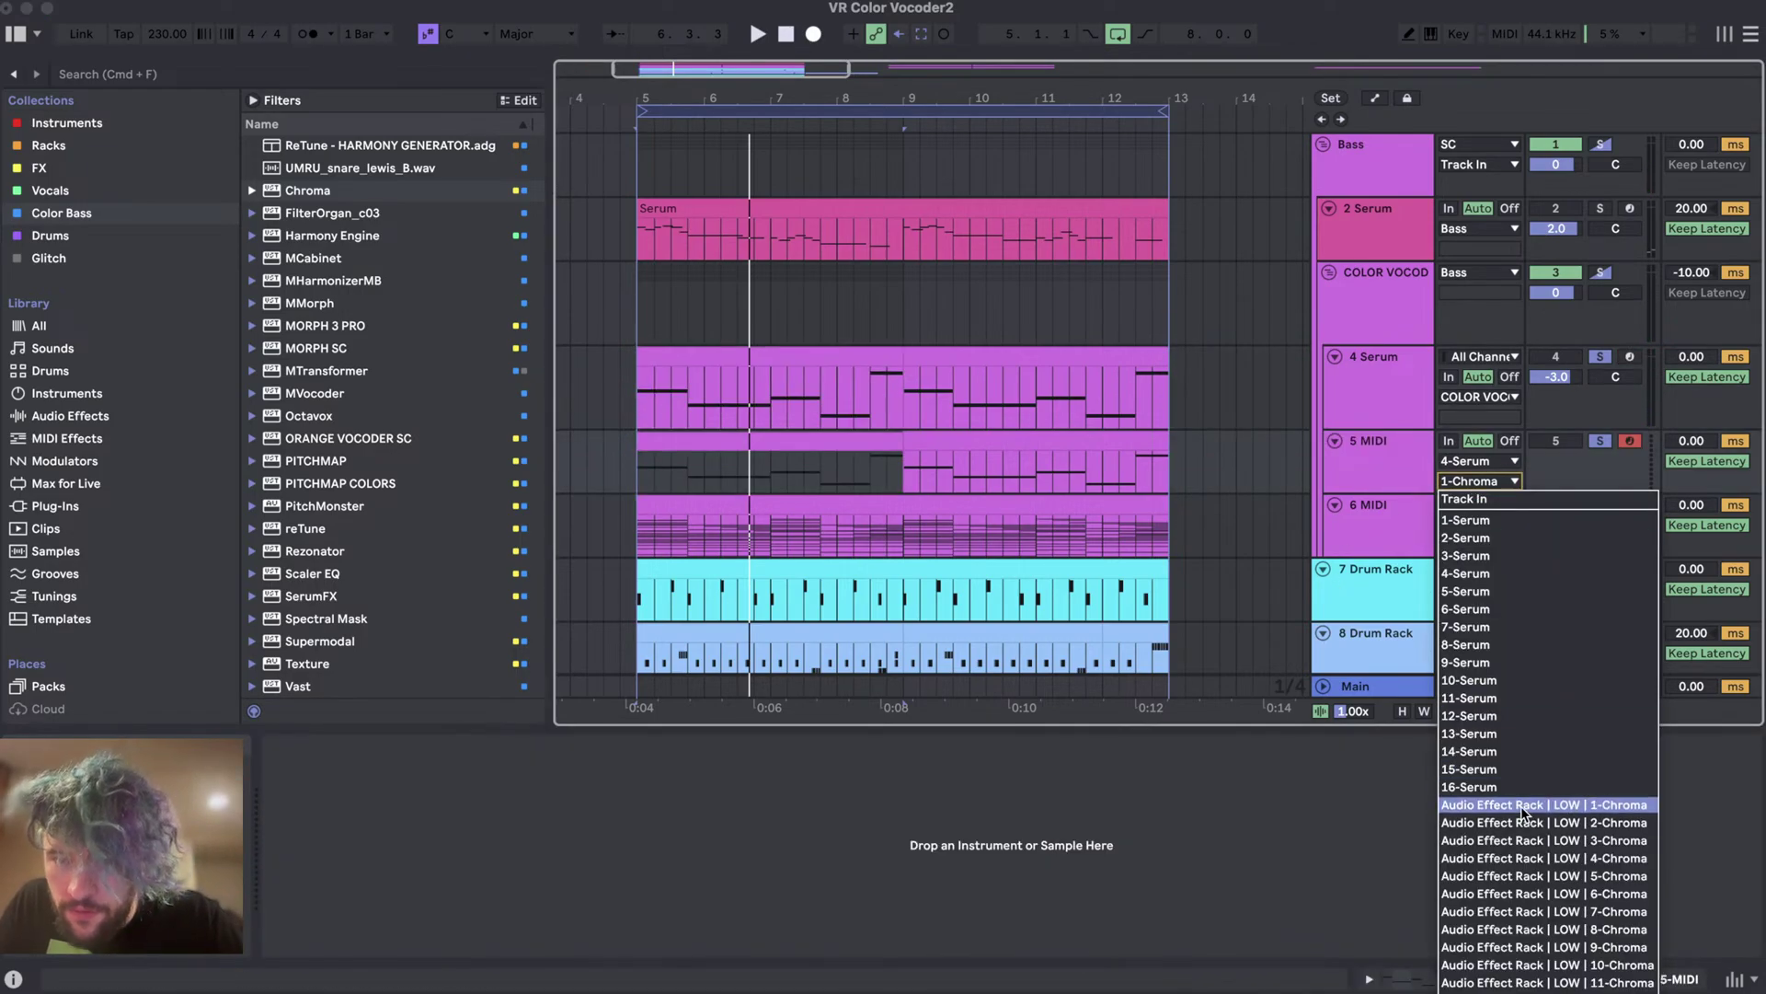
pyautogui.click(1632, 806)
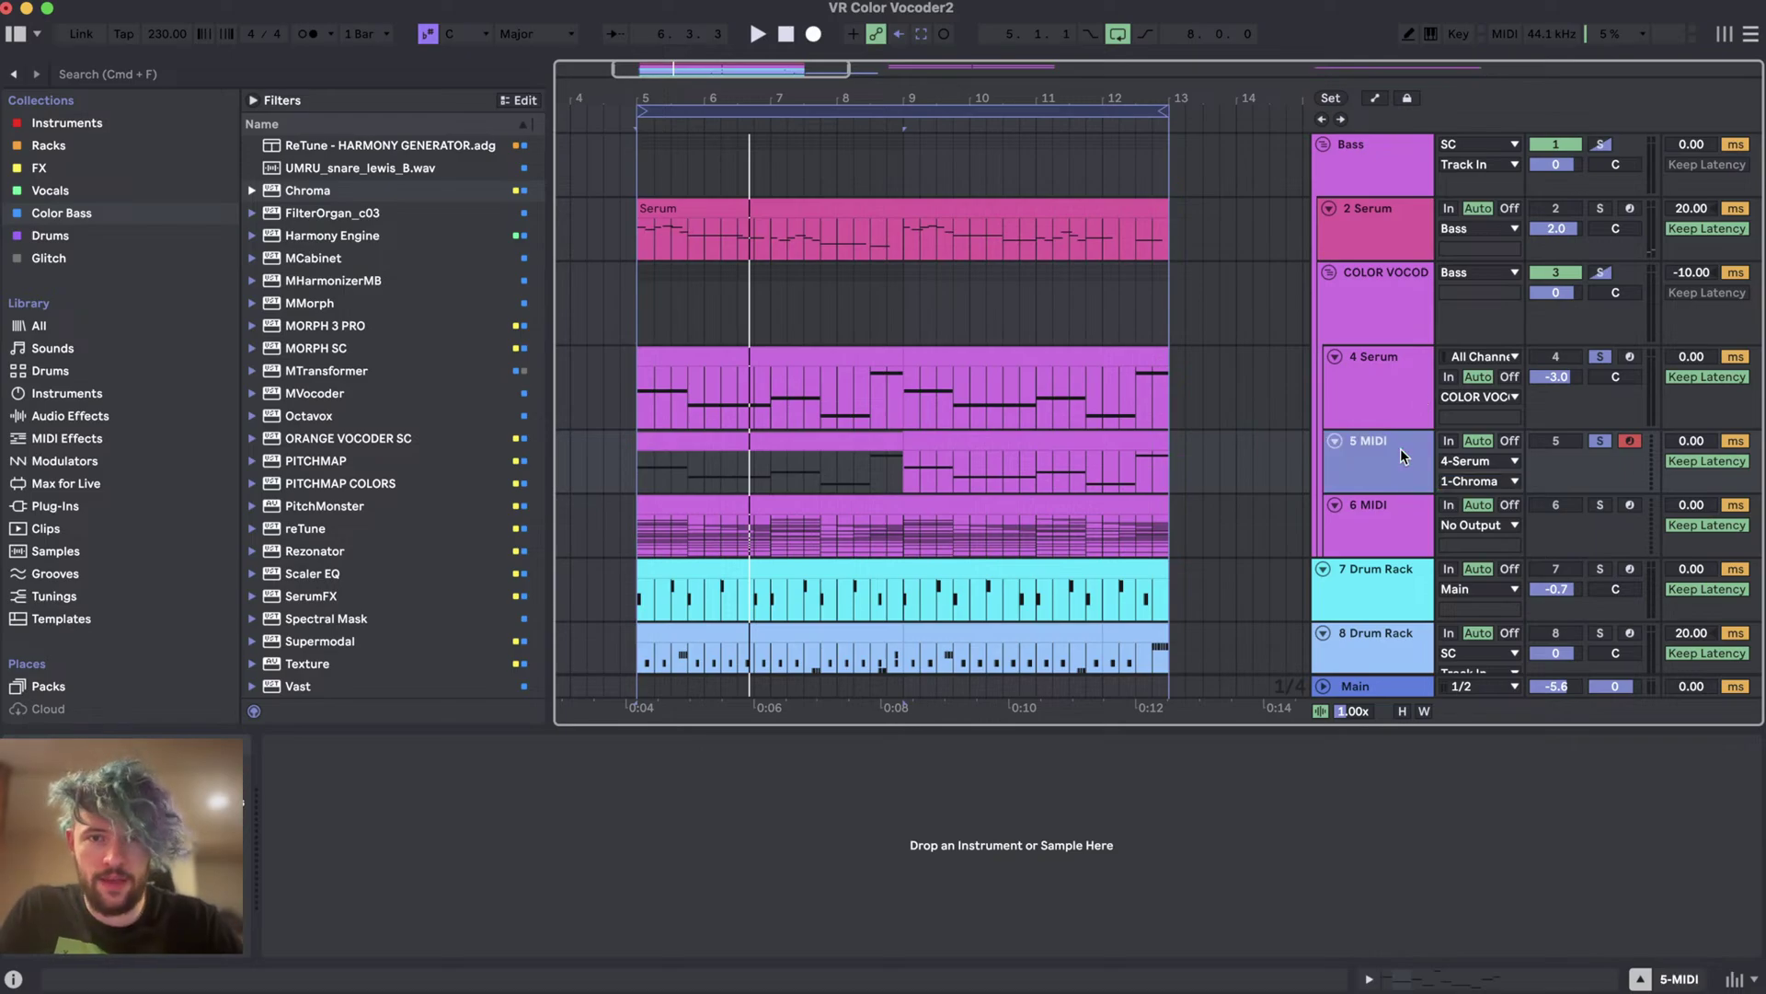
pyautogui.press('Down')
pyautogui.press('Up')
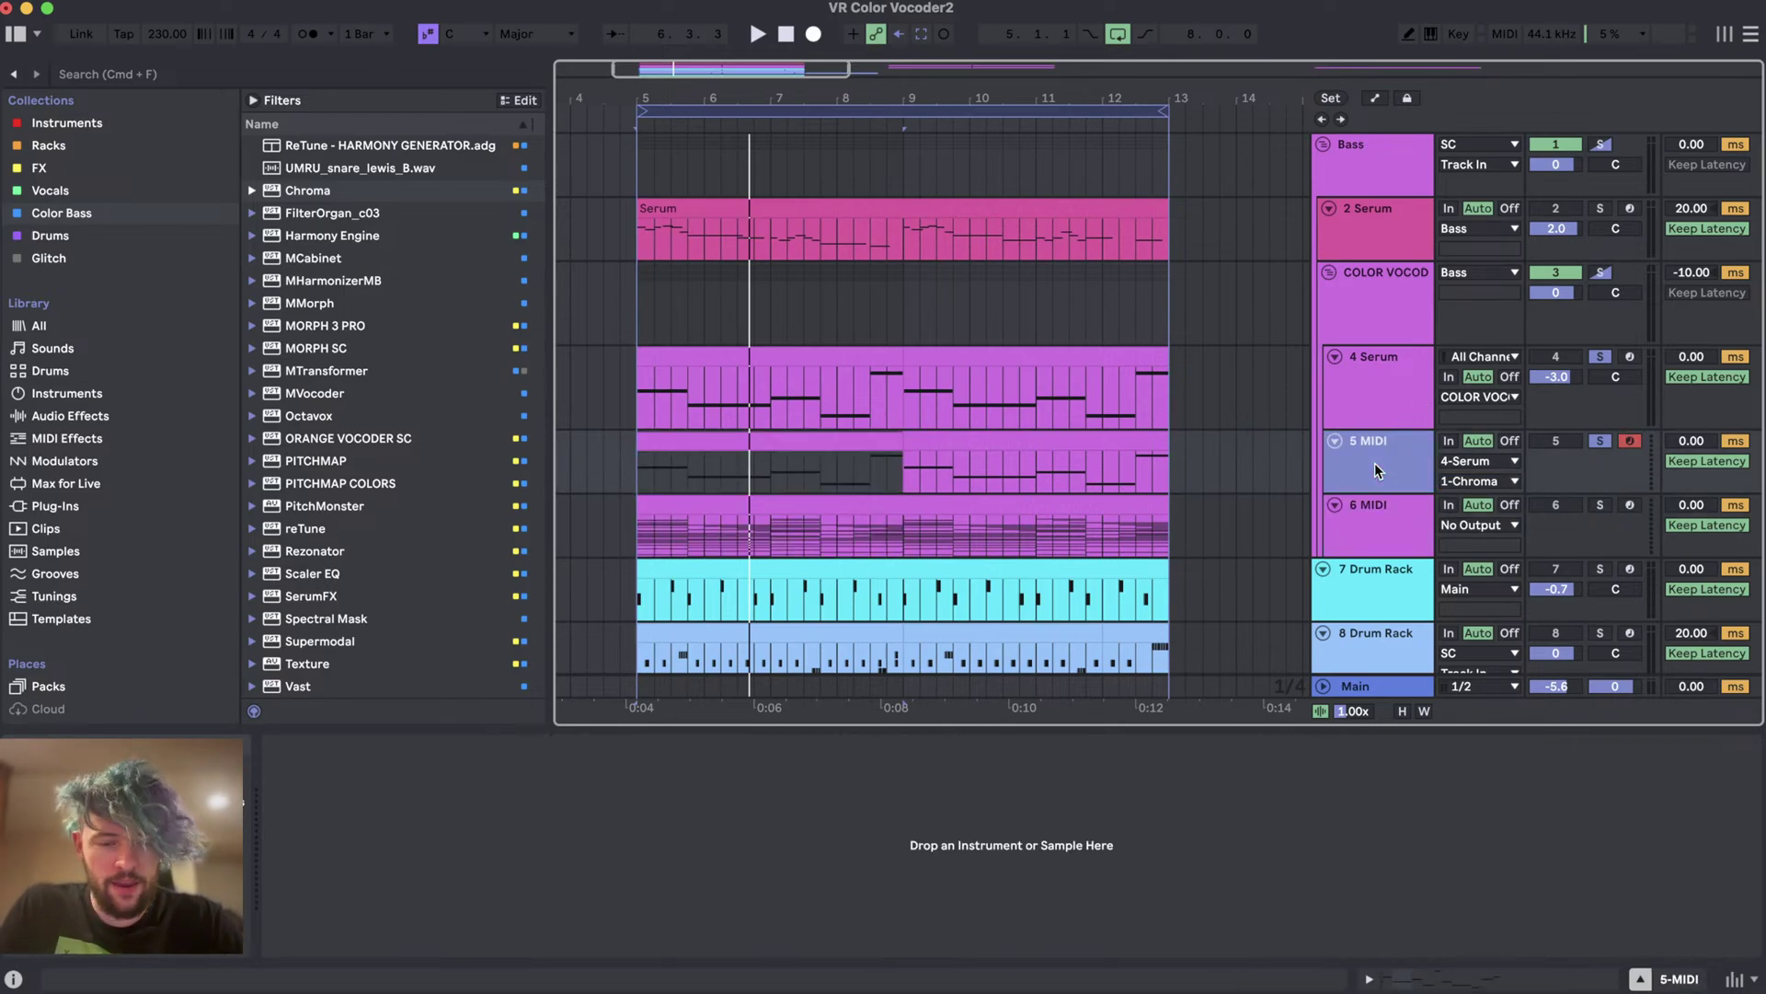
# - Duplicate the 5 MIDI track and consolidate the copy's clips from bar 5 to bar 13 into one clip
pyautogui.scroll(-2, 1377, 471)
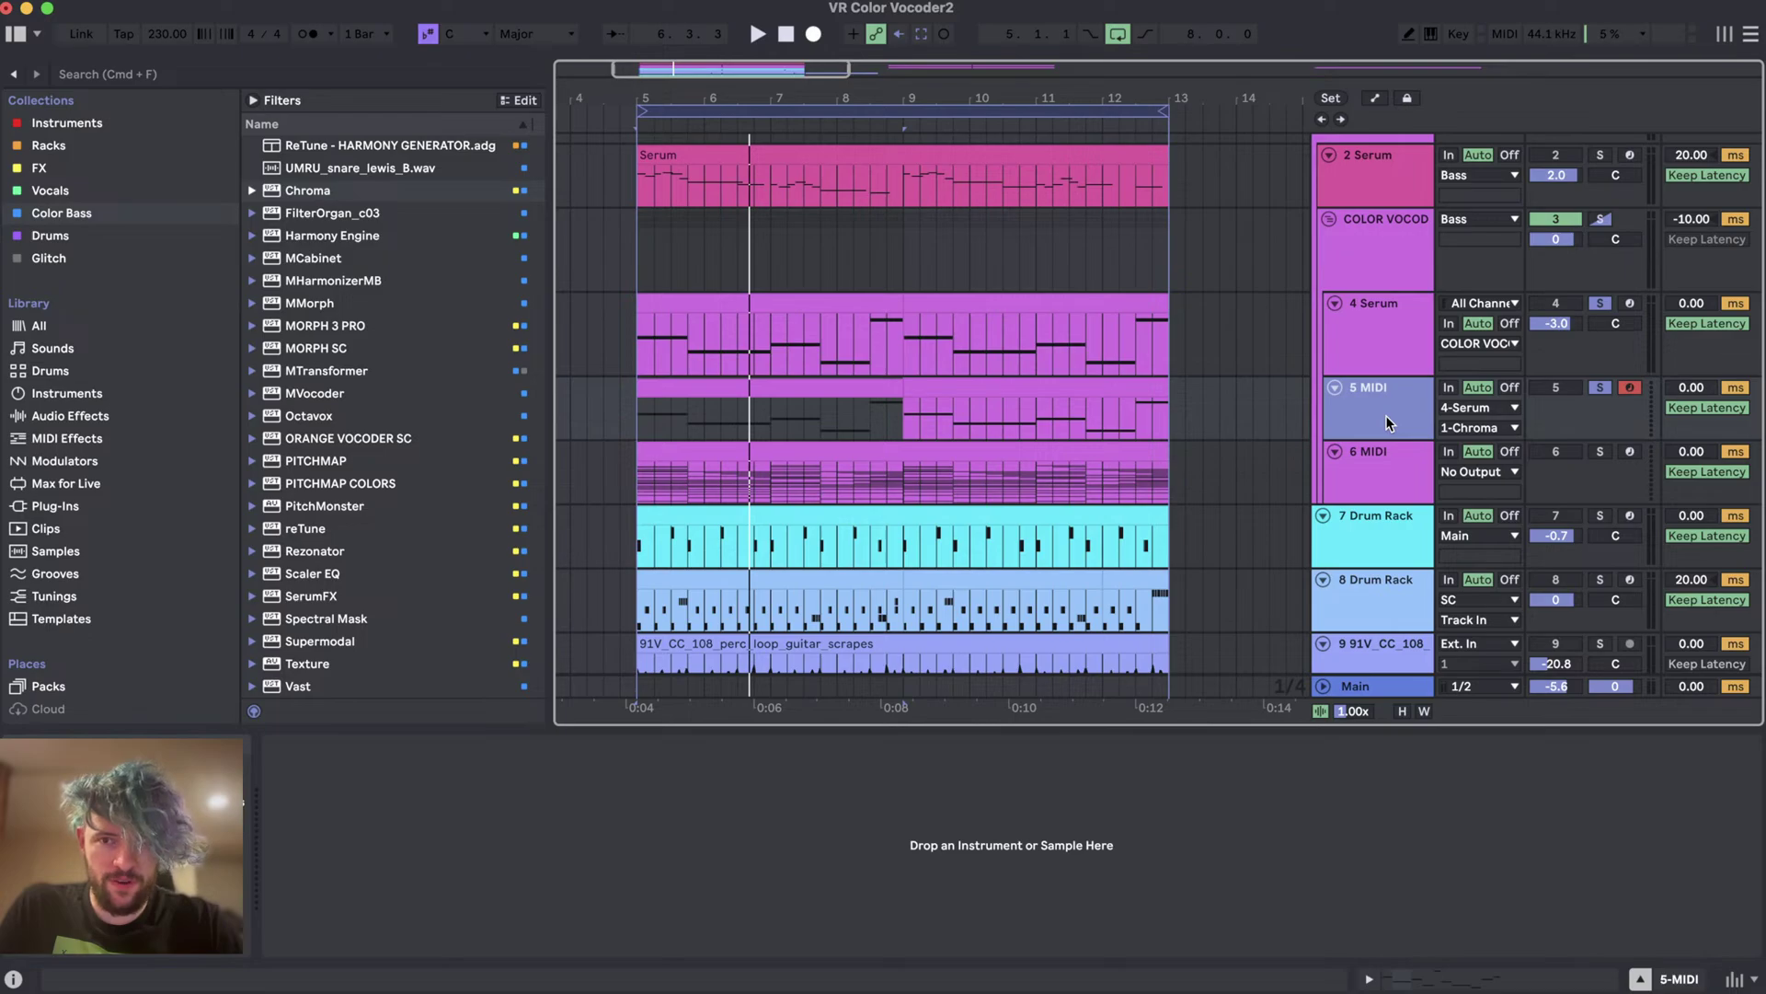
pyautogui.press('cmd+d')
pyautogui.click(955, 450)
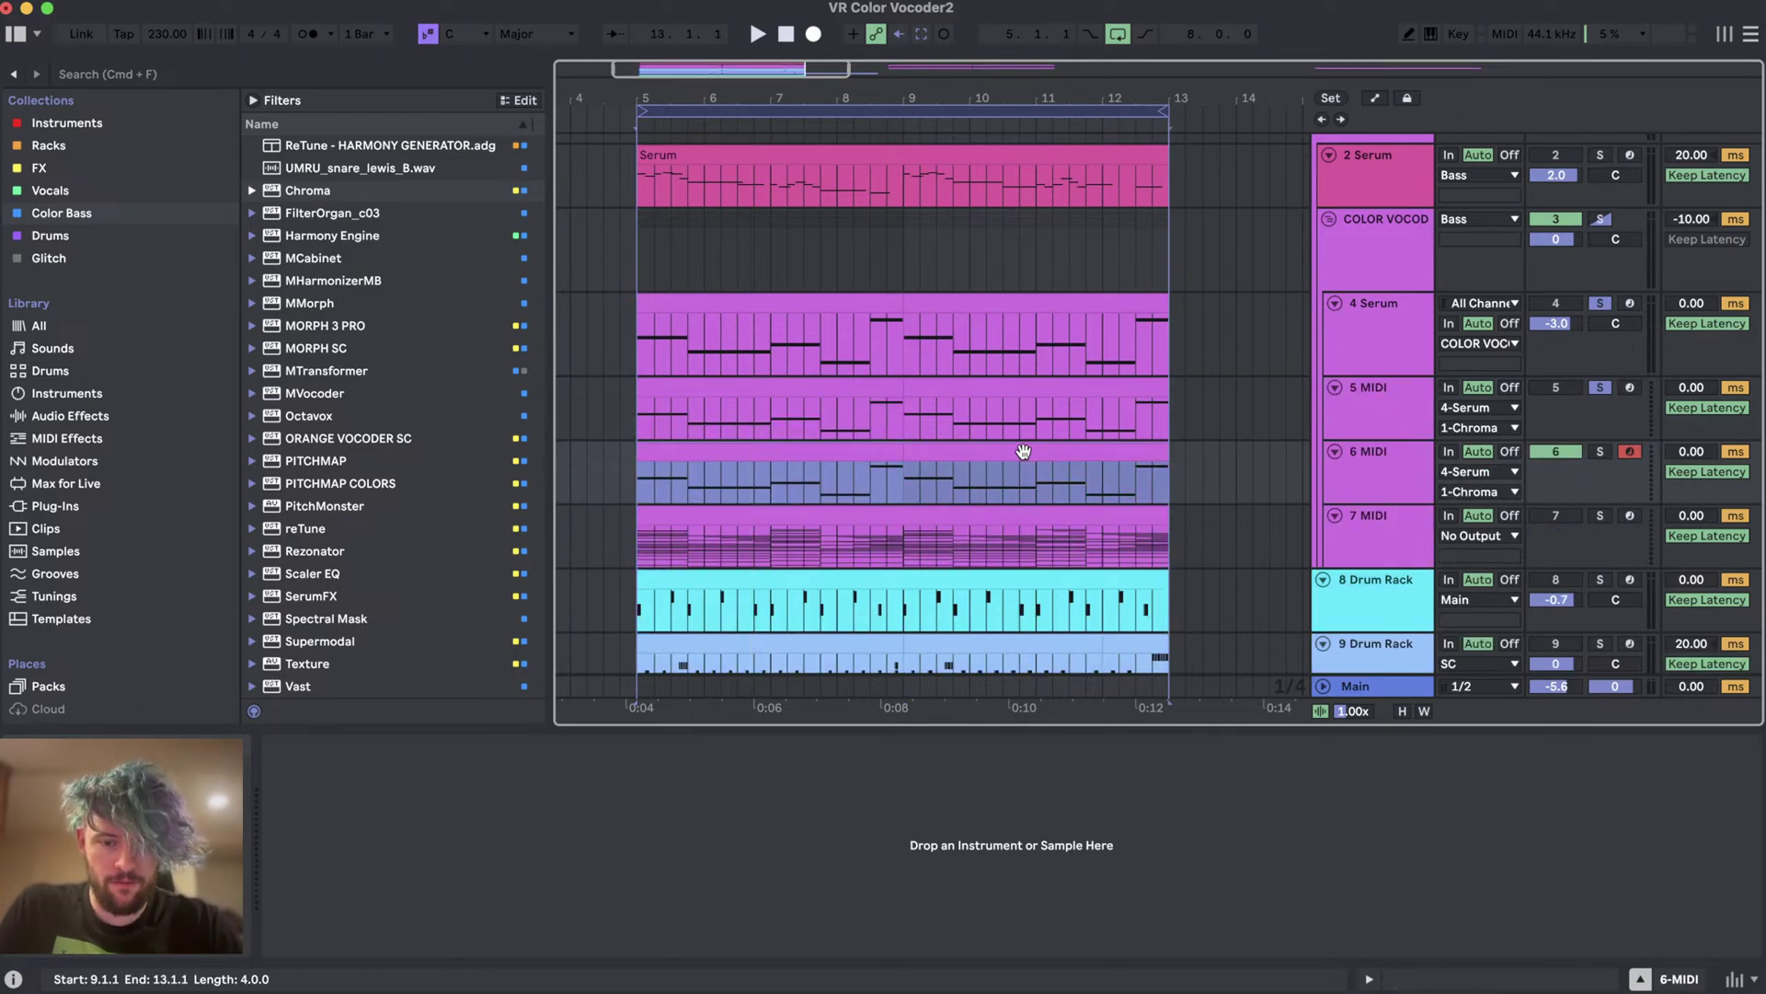
# - Copy all notes in the 6 MIDI clip up a fifth, from A0 to E1, and return to the 4 Serum track's devices
pyautogui.doubleClick(1023, 452)
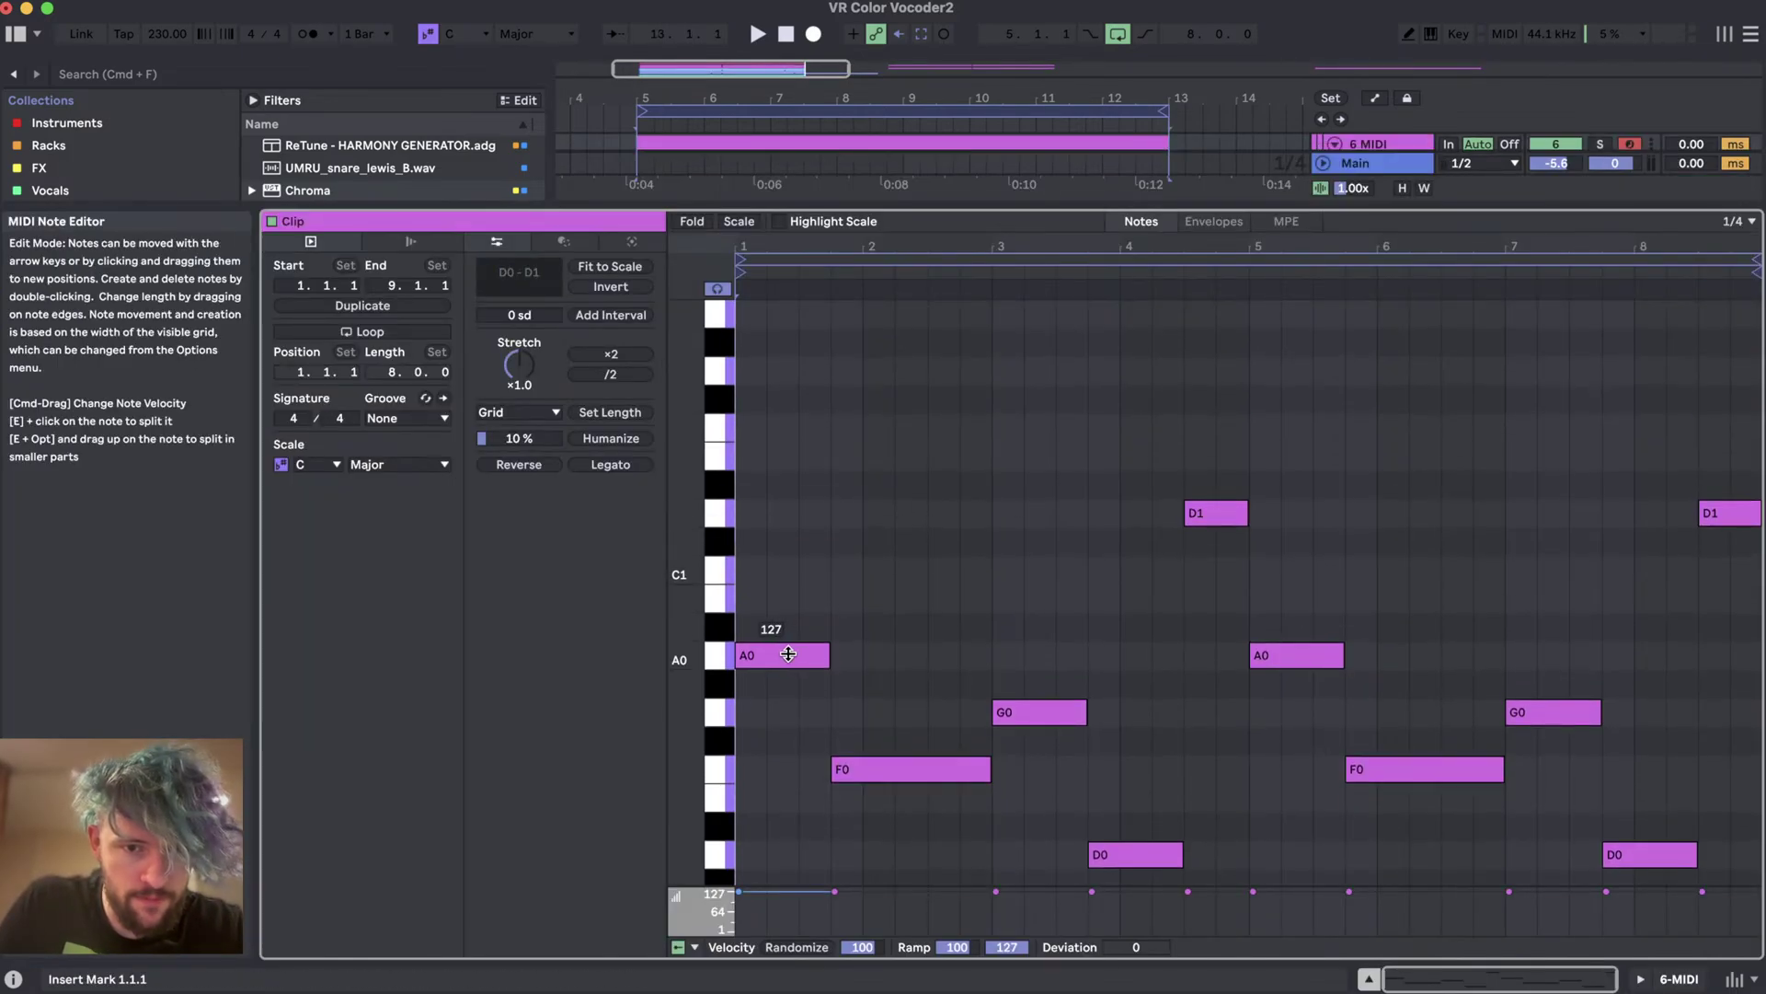
pyautogui.press('super+a')
pyautogui.moveTo(771, 667); pyautogui.dragTo(788, 457)
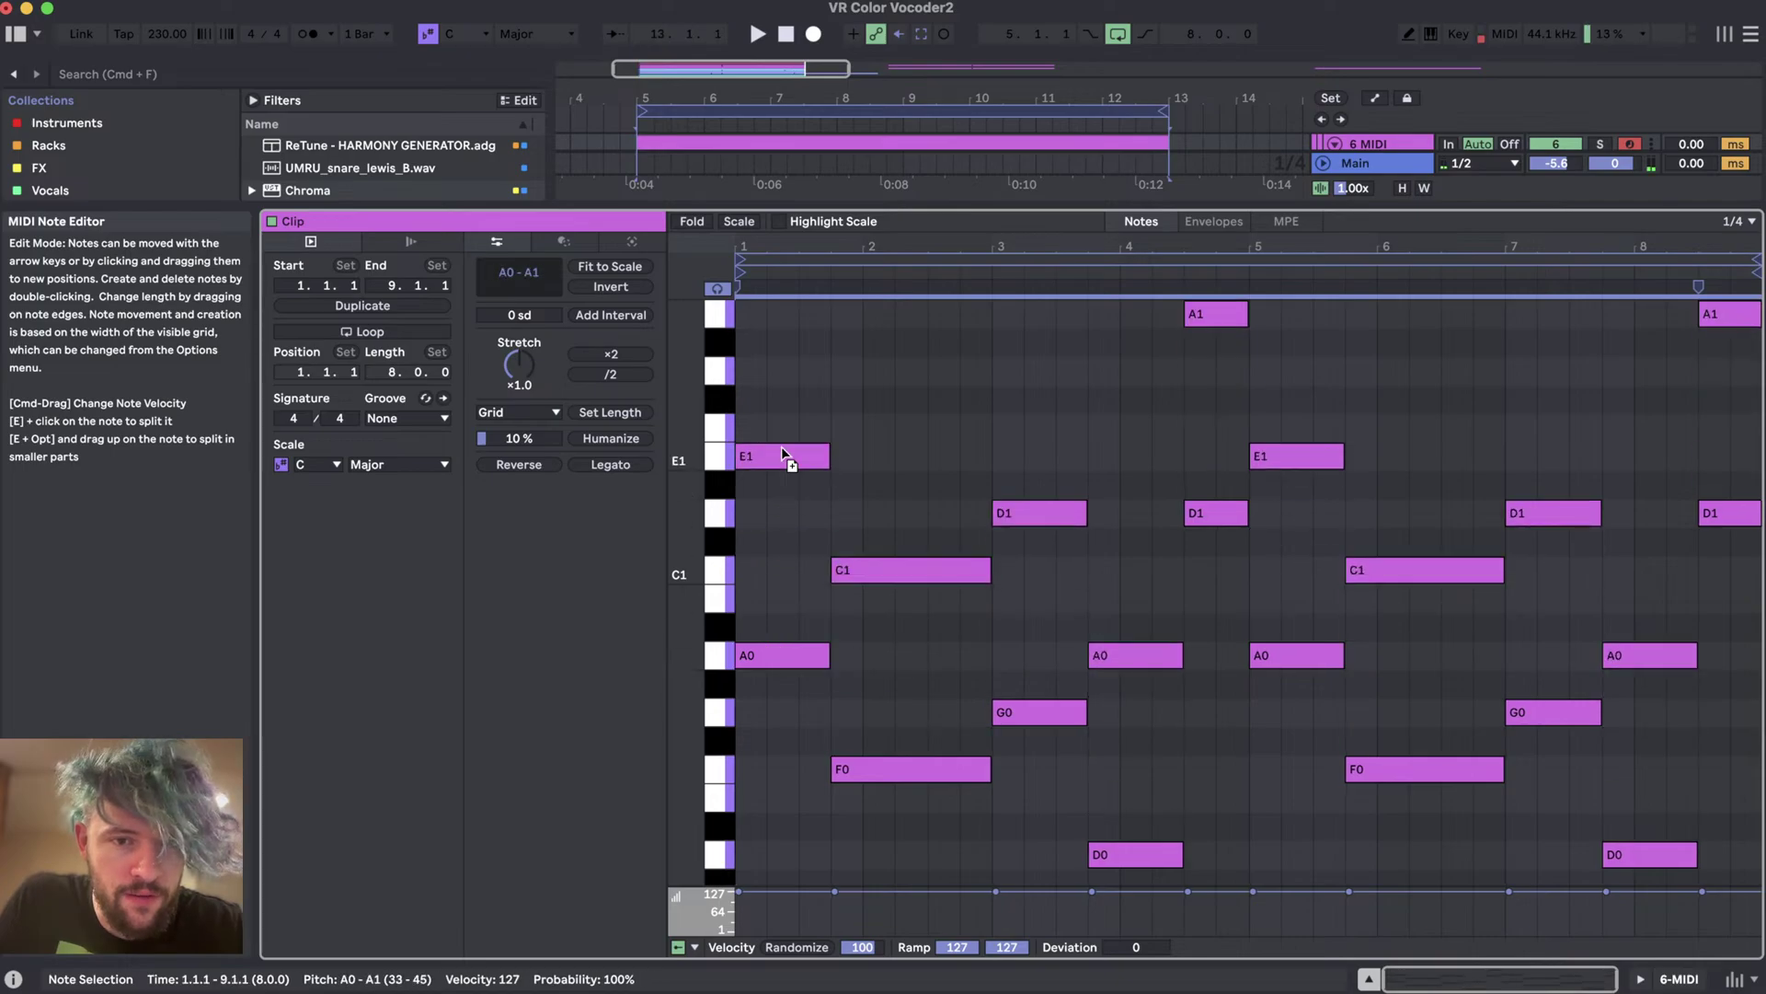
pyautogui.click(1666, 981)
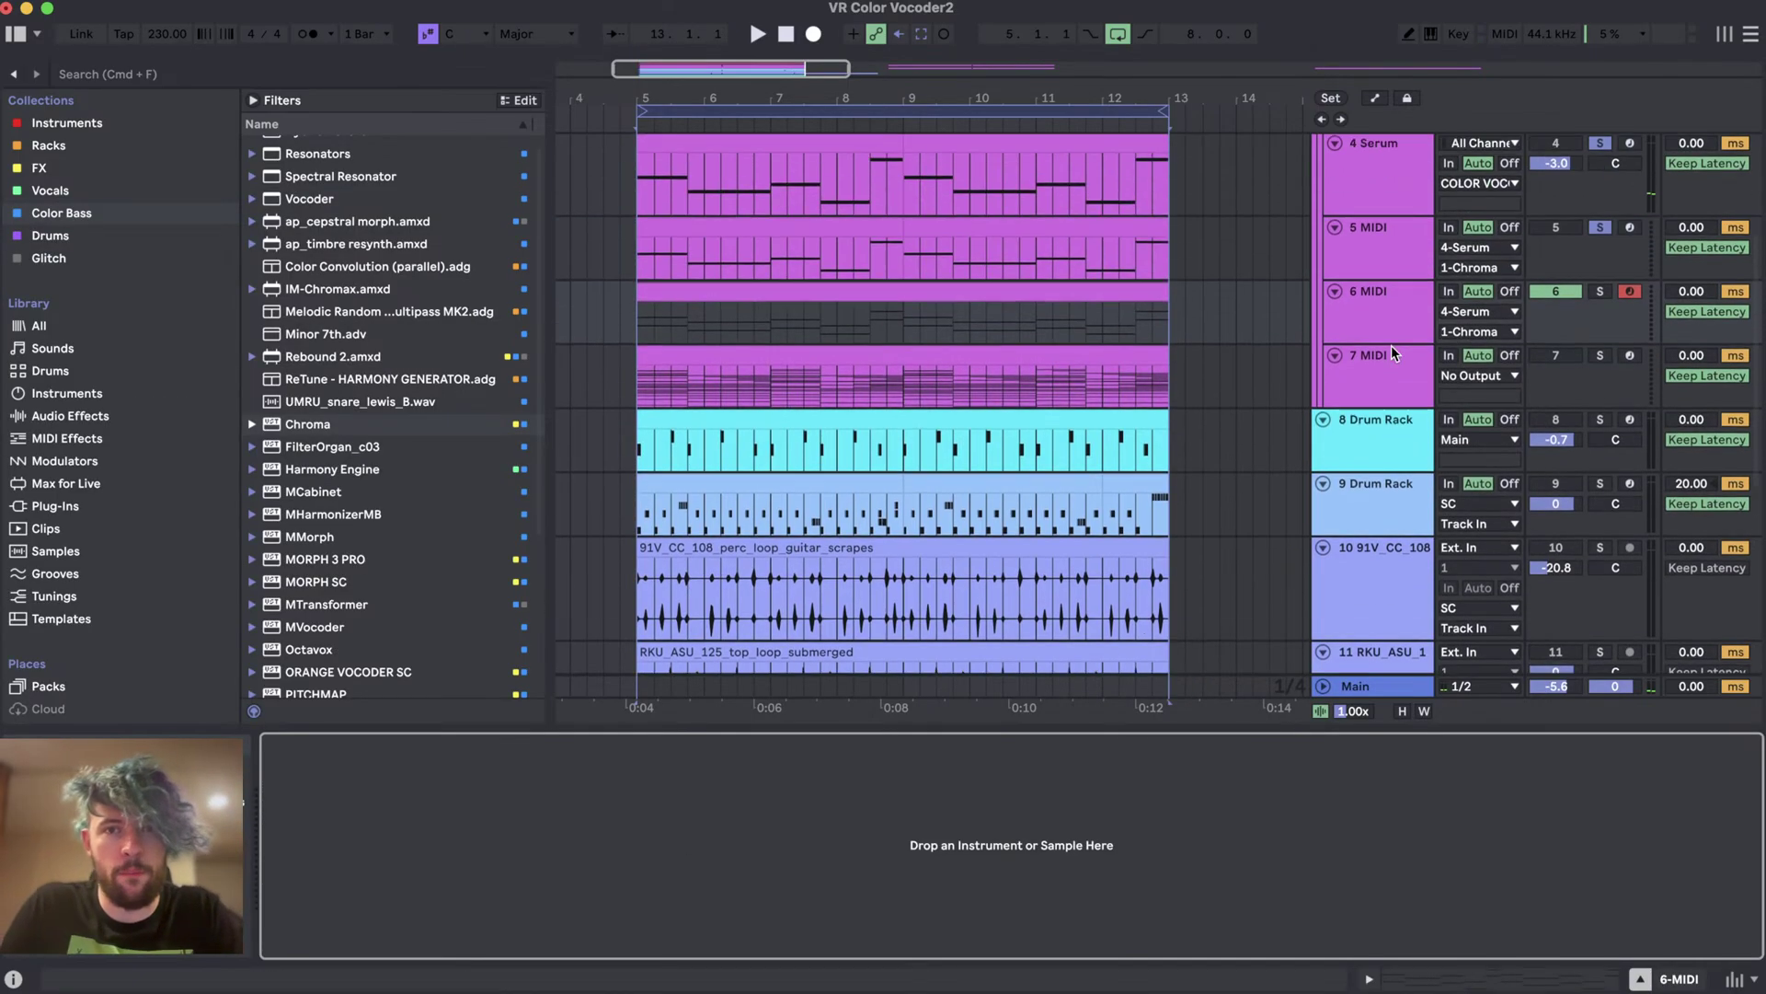
pyautogui.click(1389, 184)
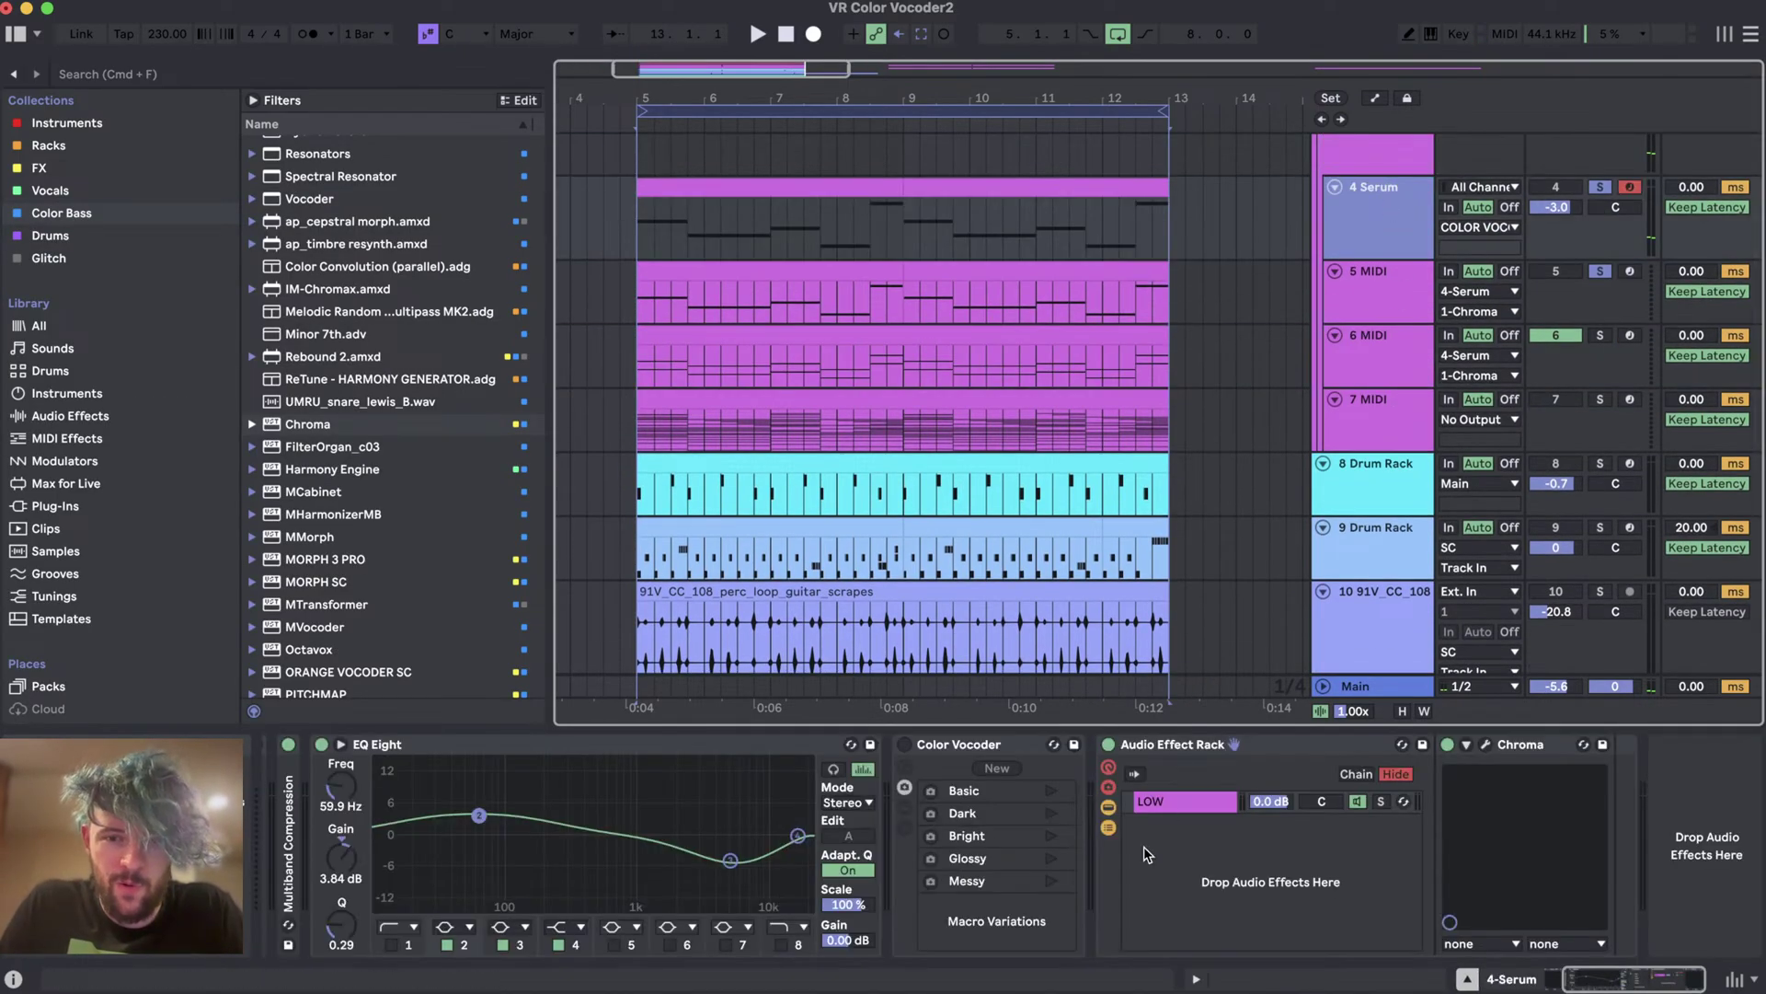
# - Duplicate the LOW chain in the Audio Effect Rack and rename the copy MID
pyautogui.click(1164, 813)
pyautogui.press('super+d')
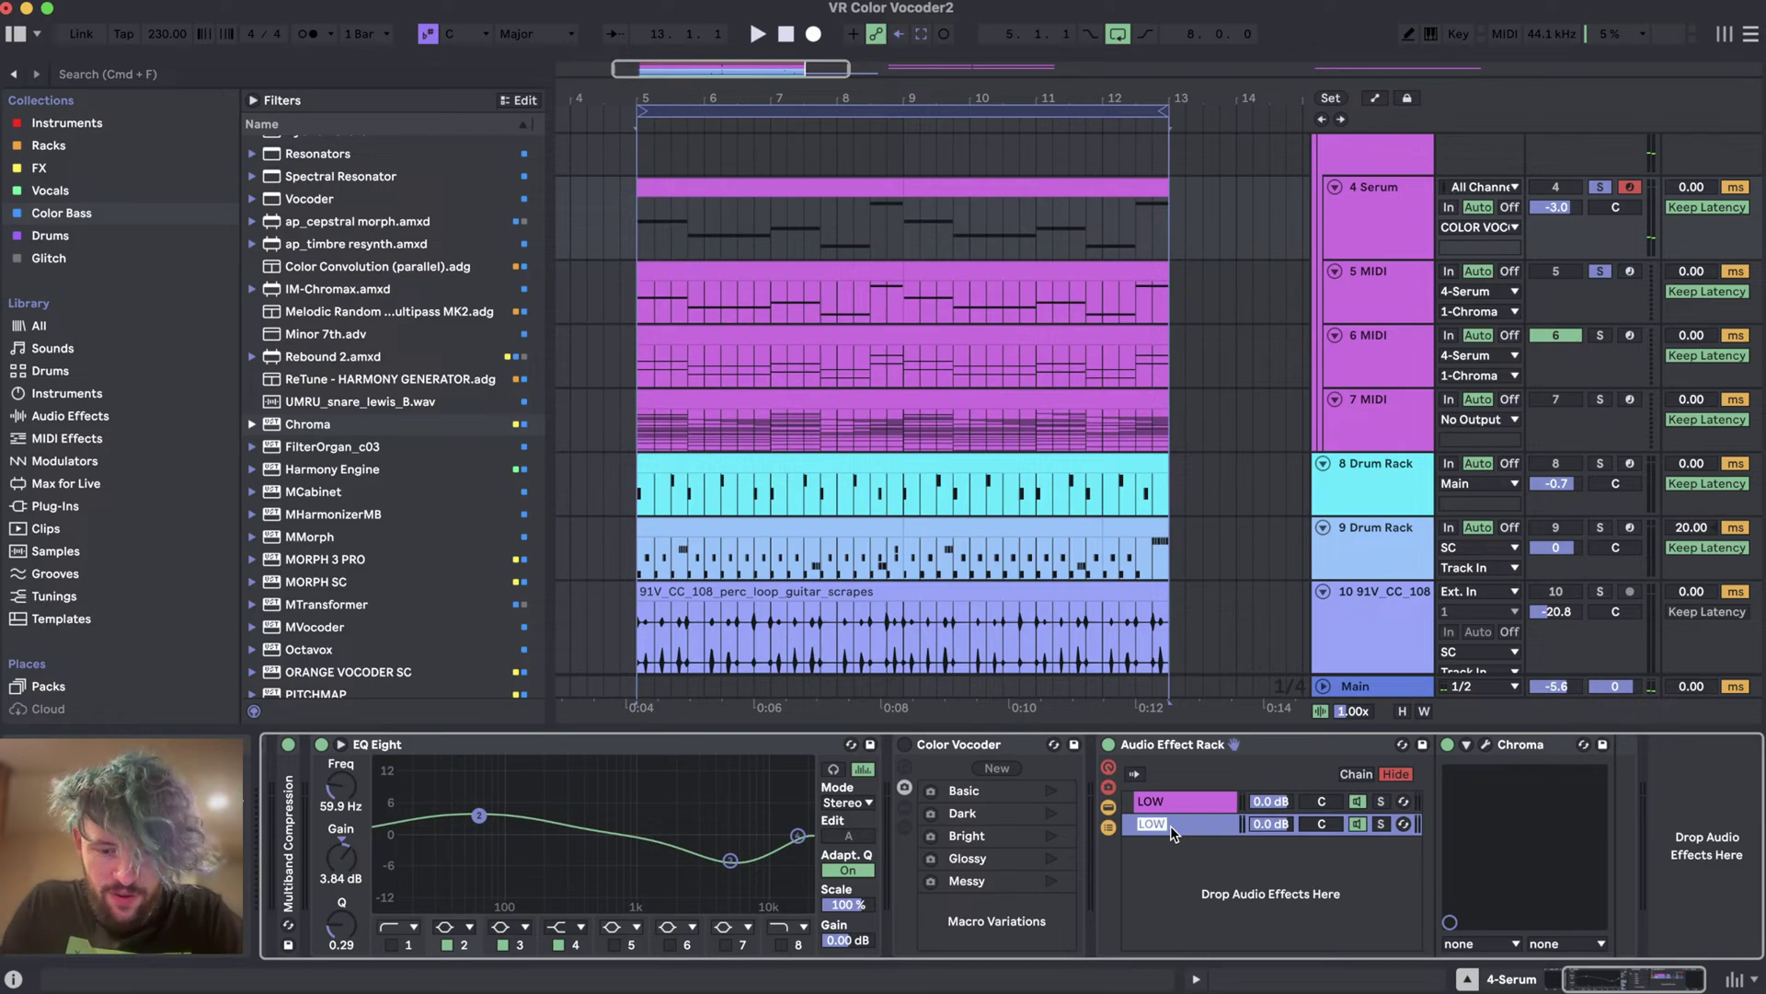
pyautogui.press('super+Tab')
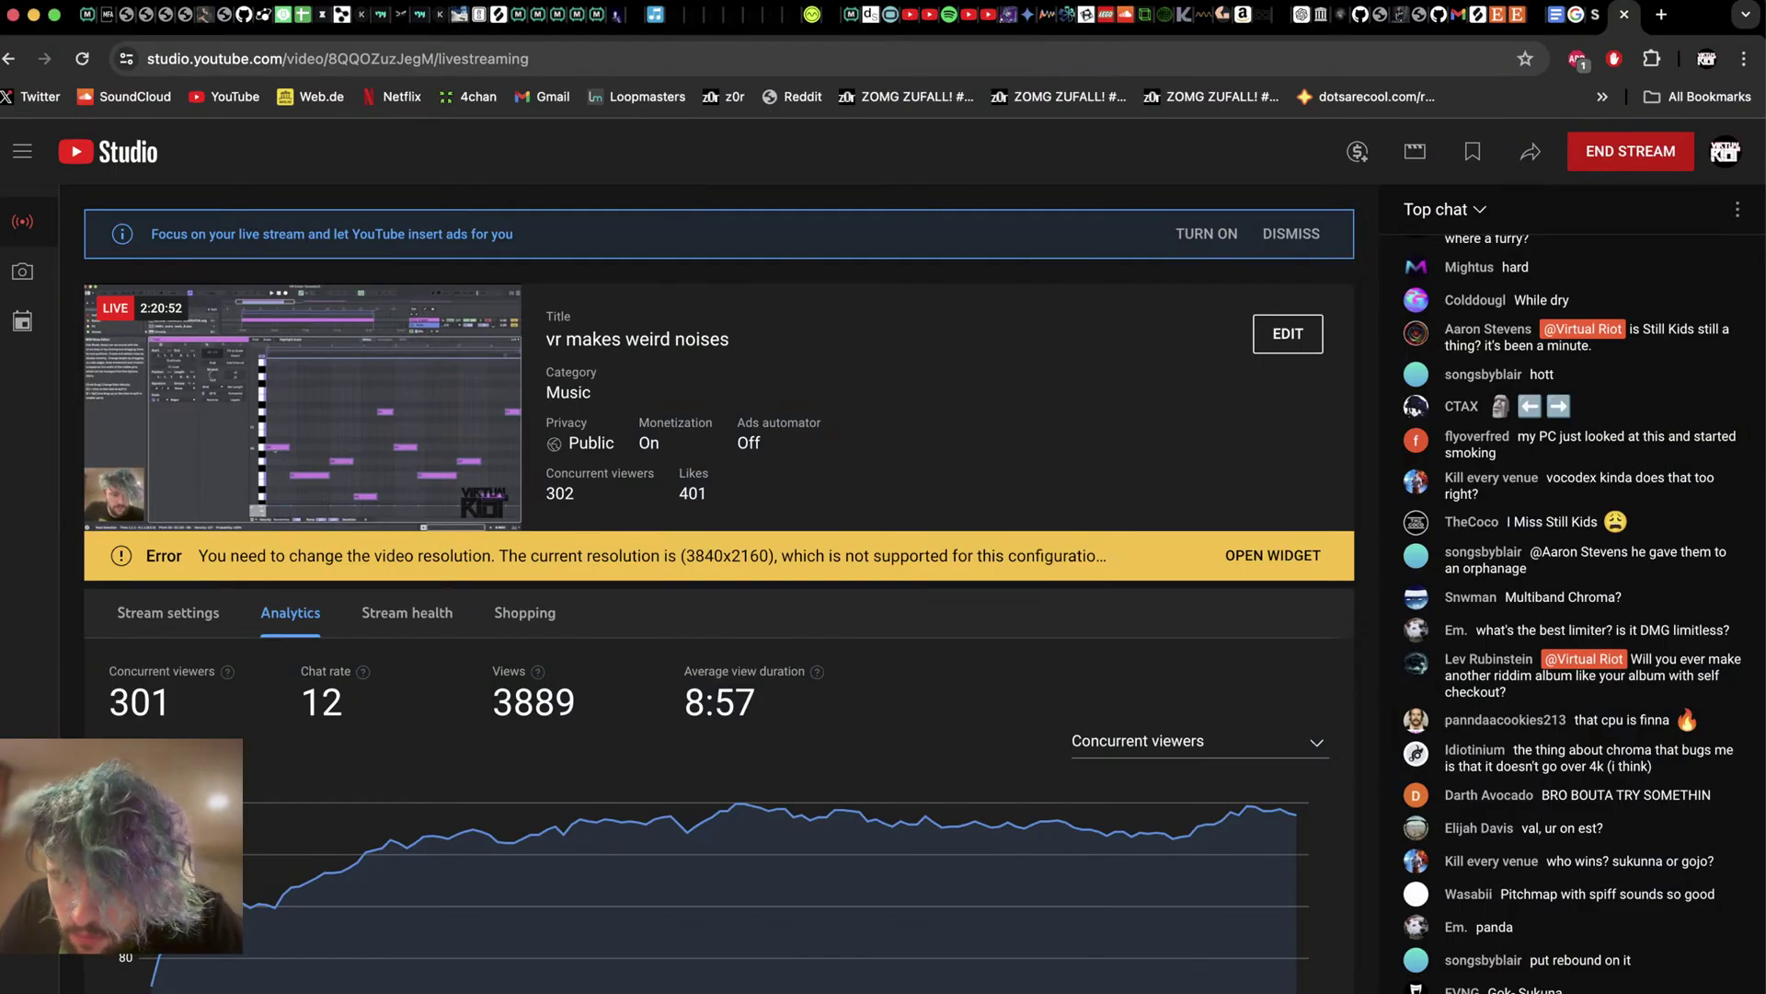
pyautogui.press('super+Tab')
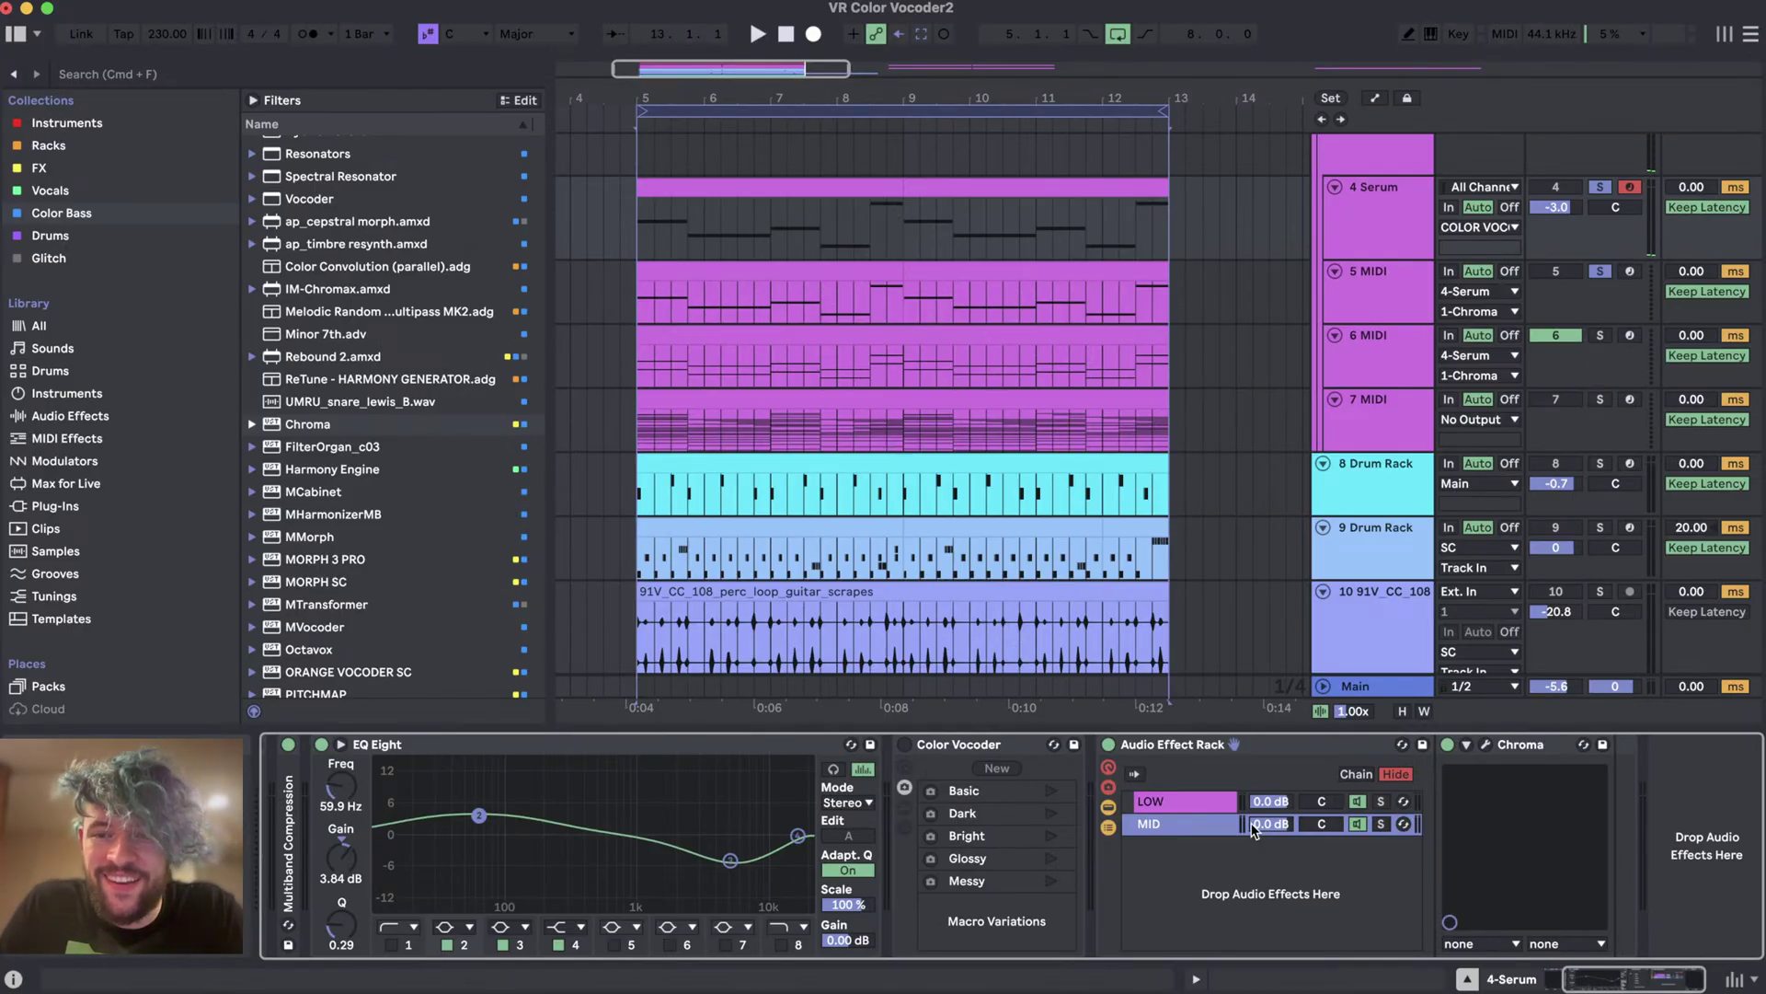
# - Set the MID chain's Chroma band limits to 400 Hz at the low end and about 1 kHz at the high end
pyautogui.click(1487, 747)
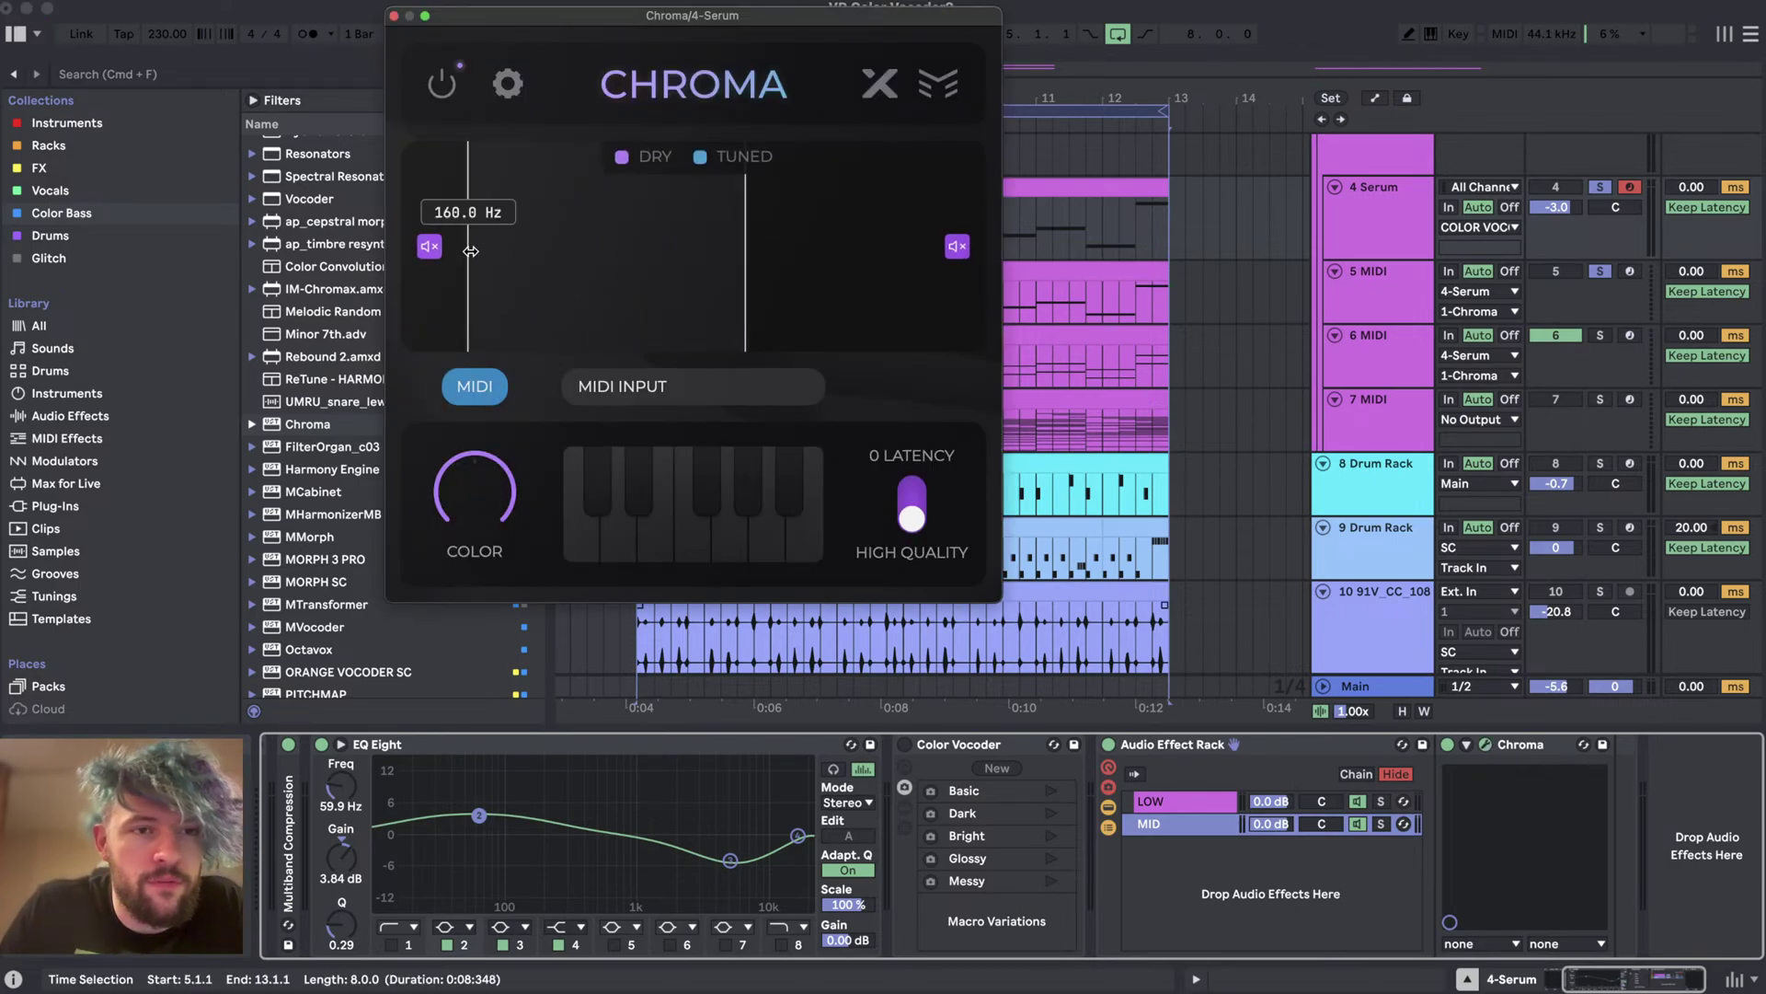
pyautogui.moveTo(463, 246); pyautogui.dragTo(598, 242)
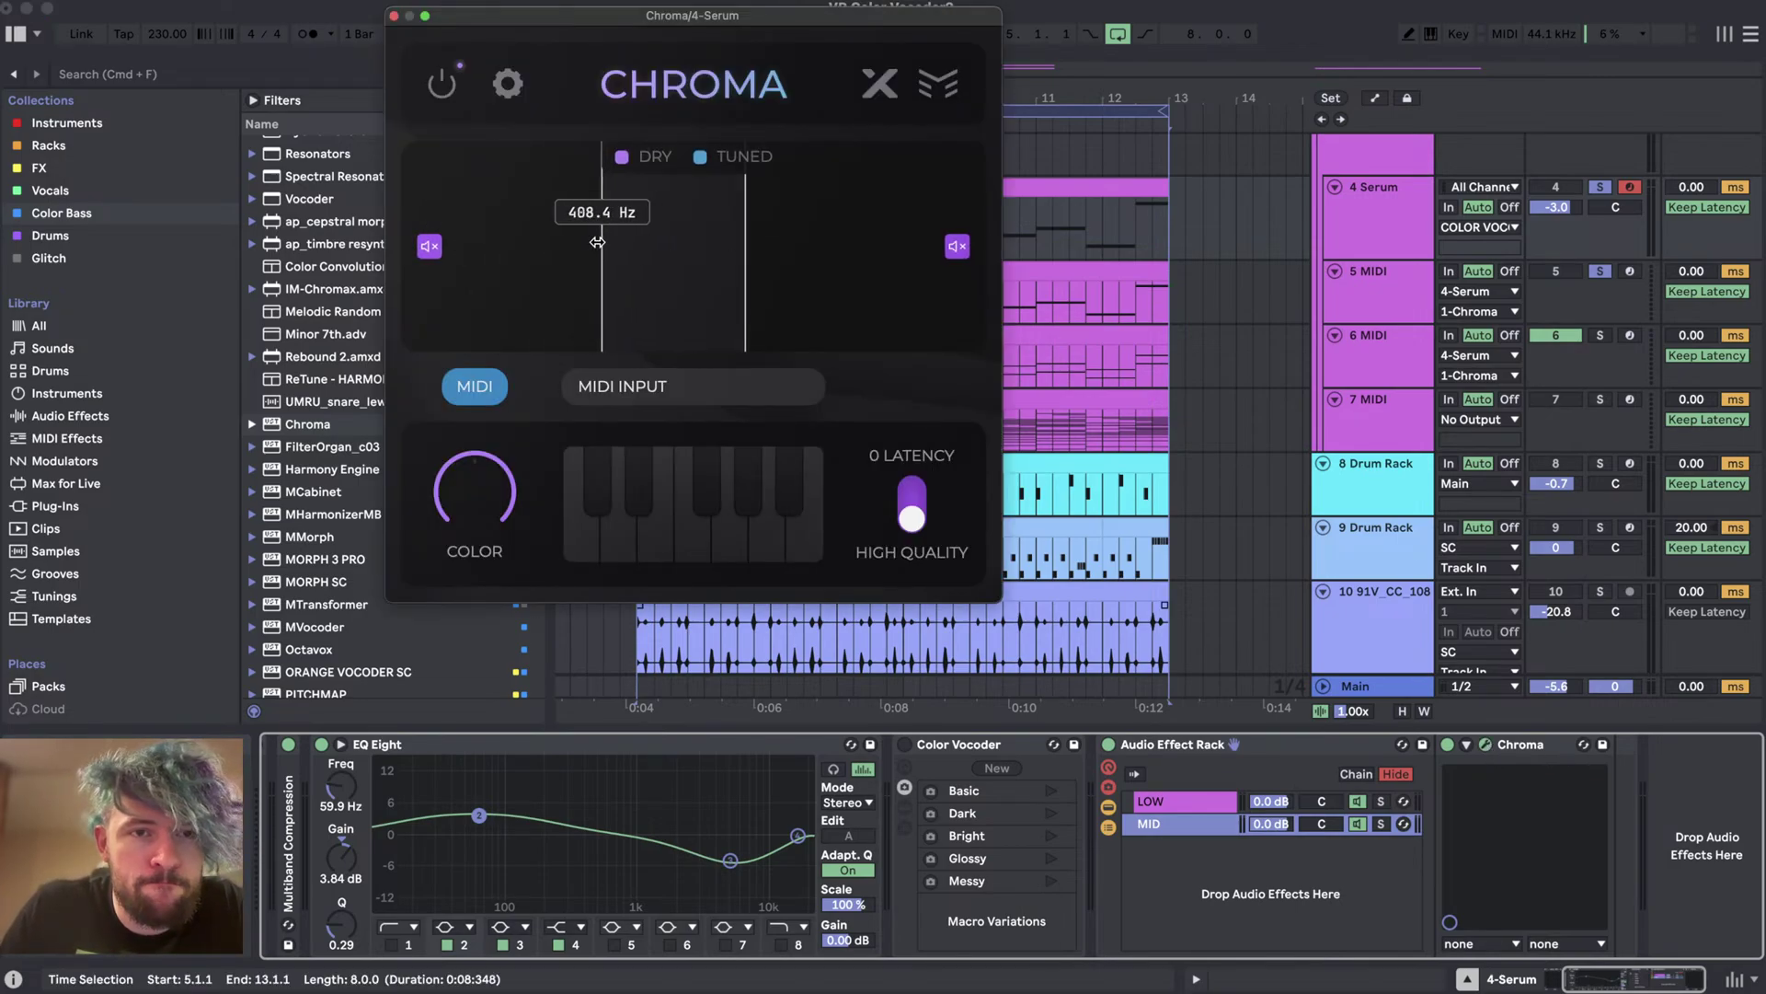
pyautogui.rightClick(597, 243)
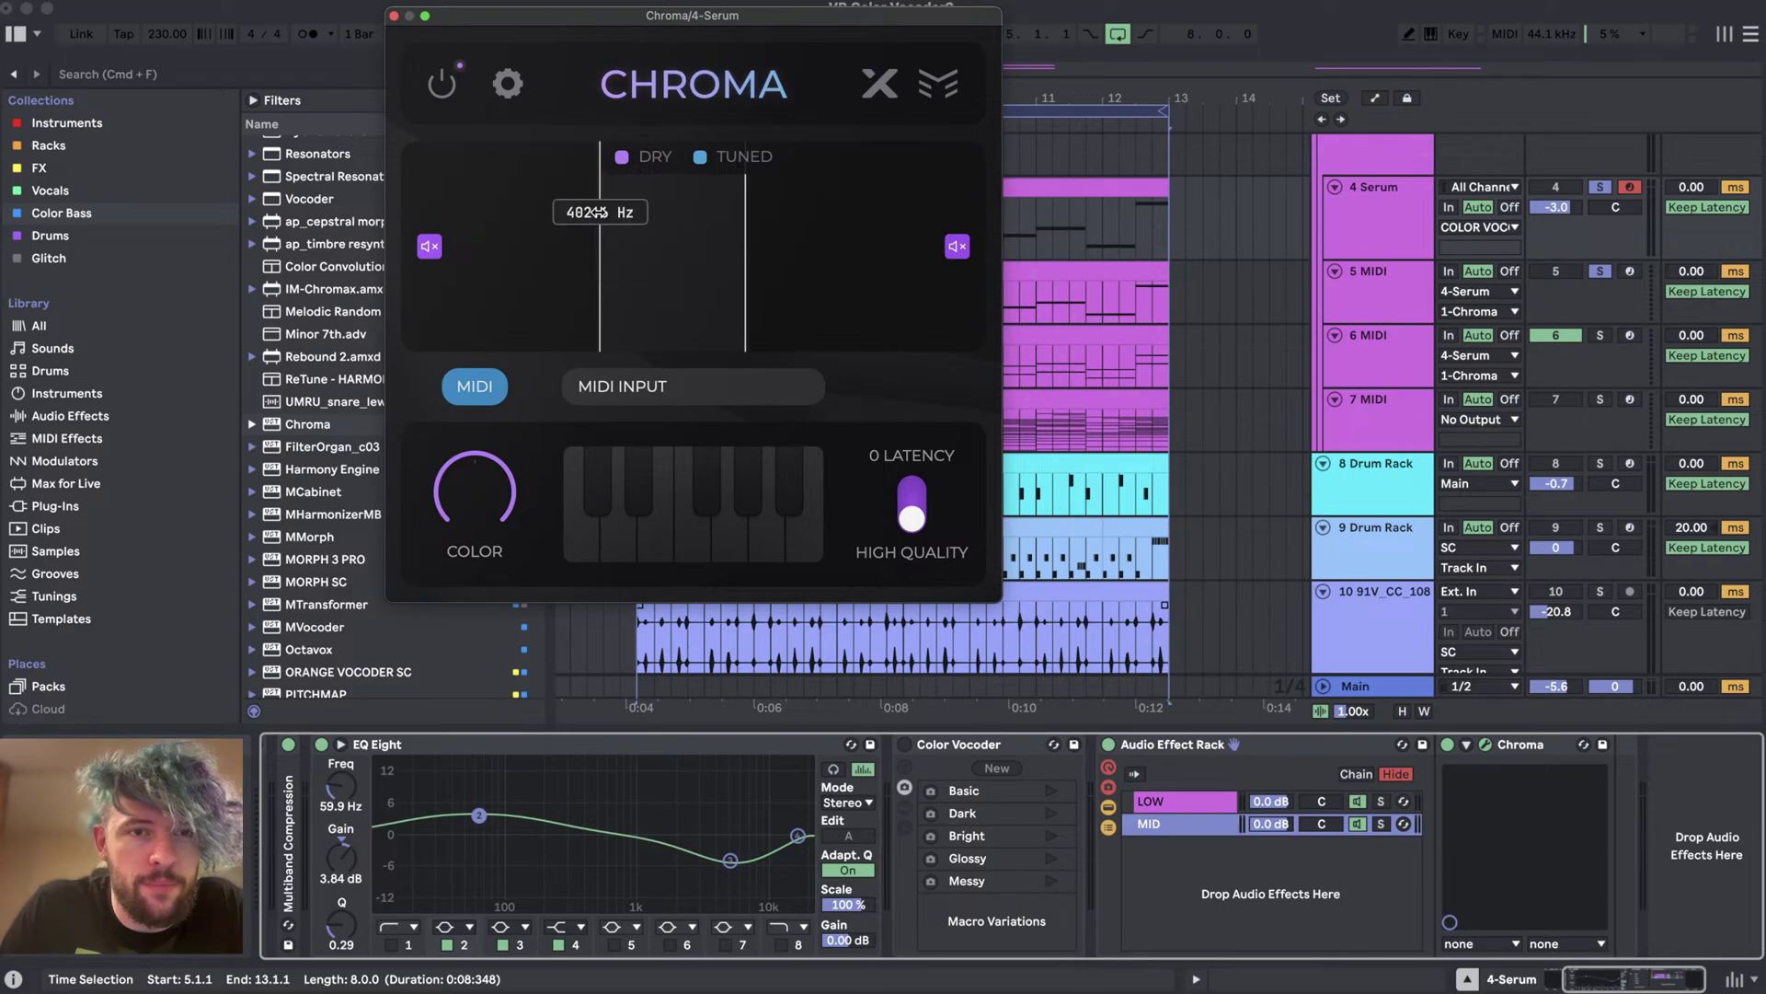
pyautogui.press('Return')
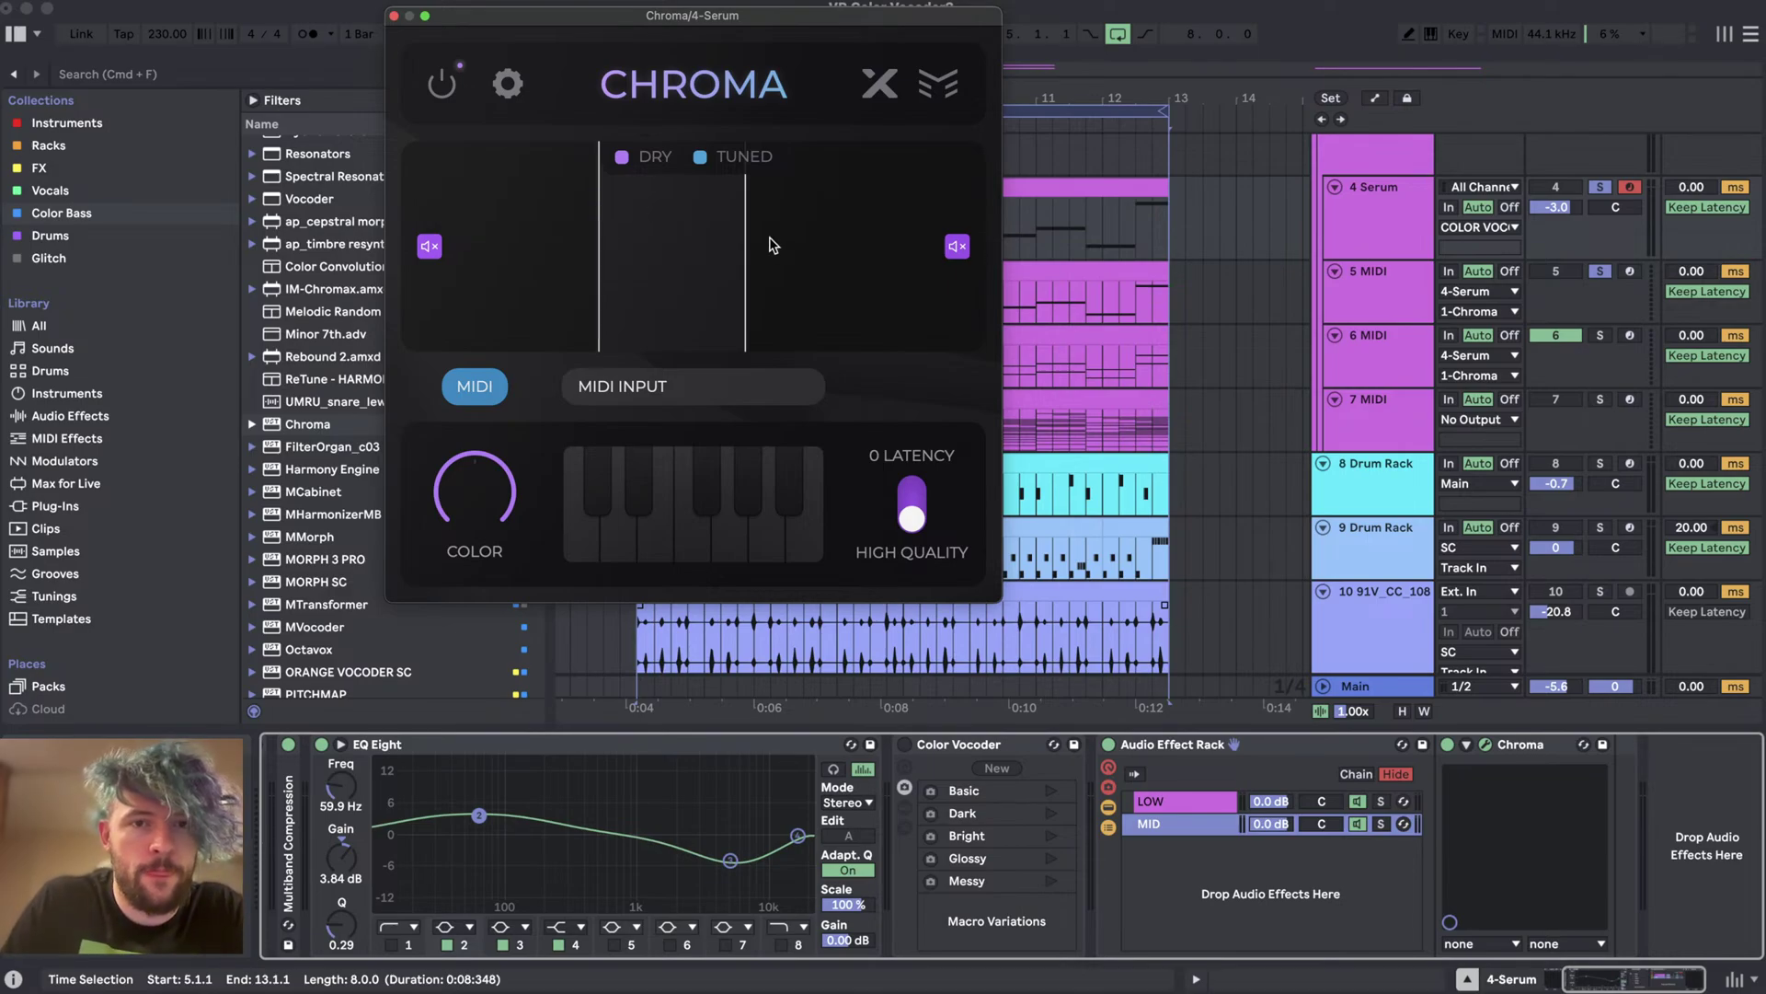
pyautogui.moveTo(742, 247)
pyautogui.mouseDown()
pyautogui.moveTo(759, 245)
pyautogui.moveTo(729, 242)
pyautogui.mouseUp()
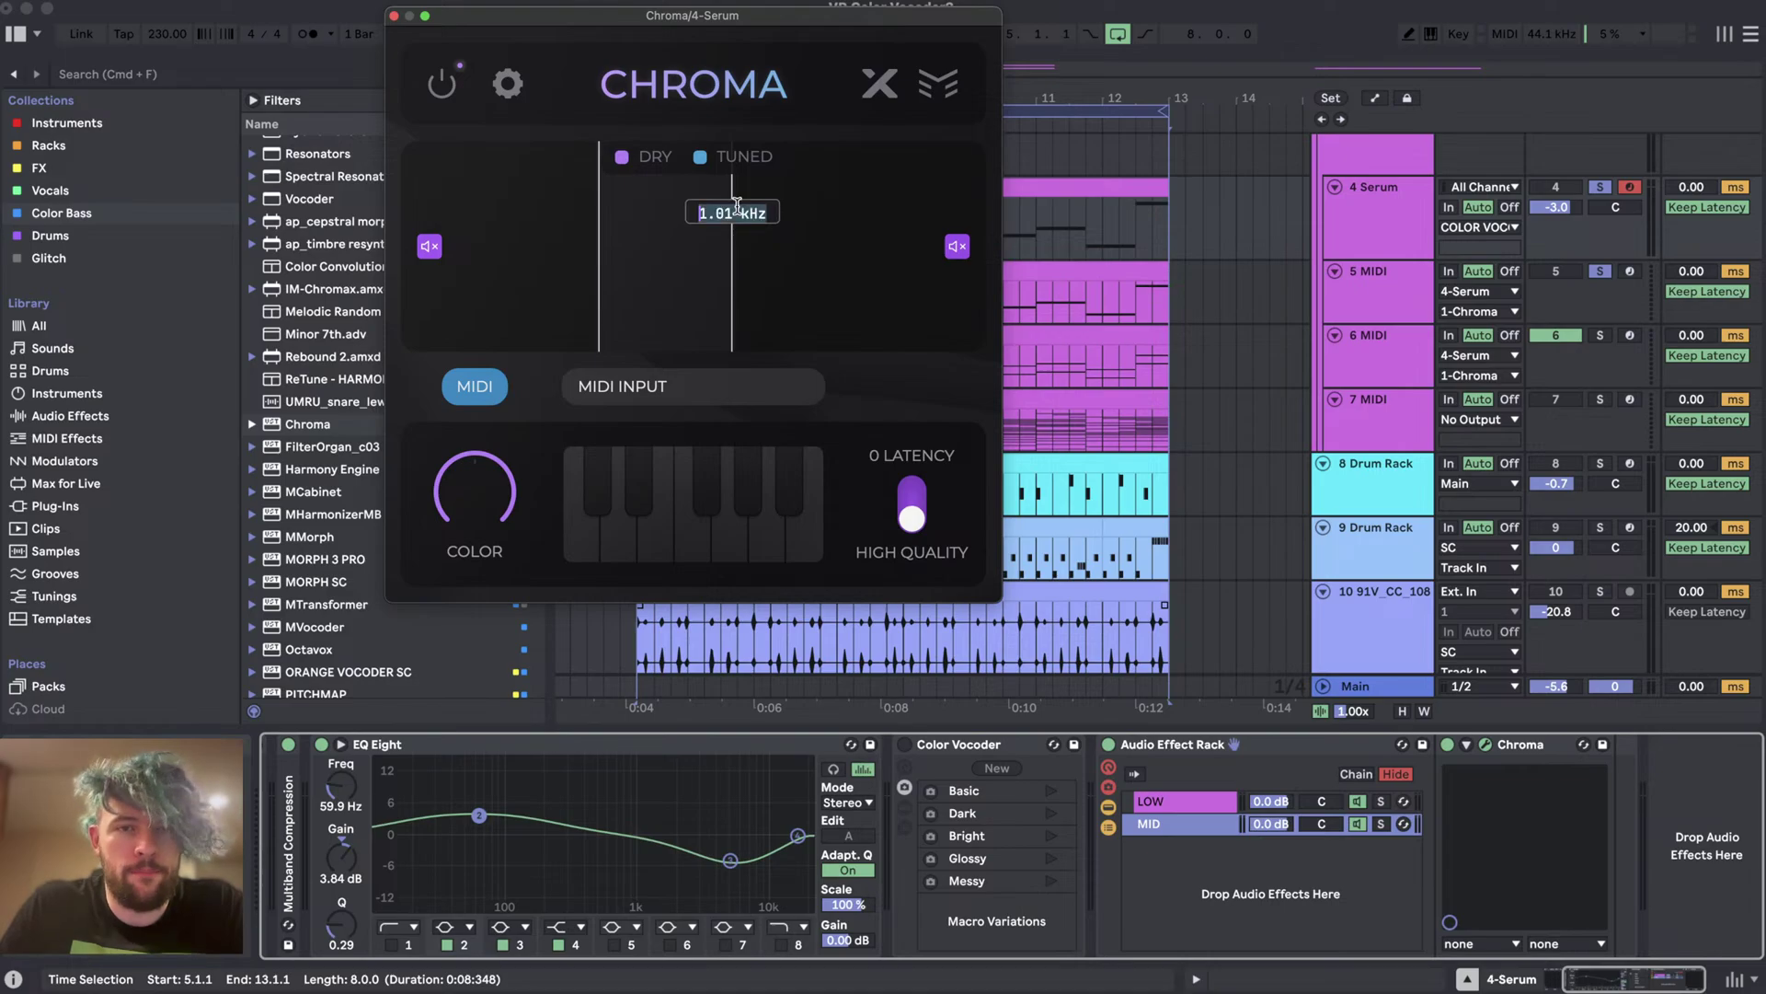
pyautogui.press('Return')
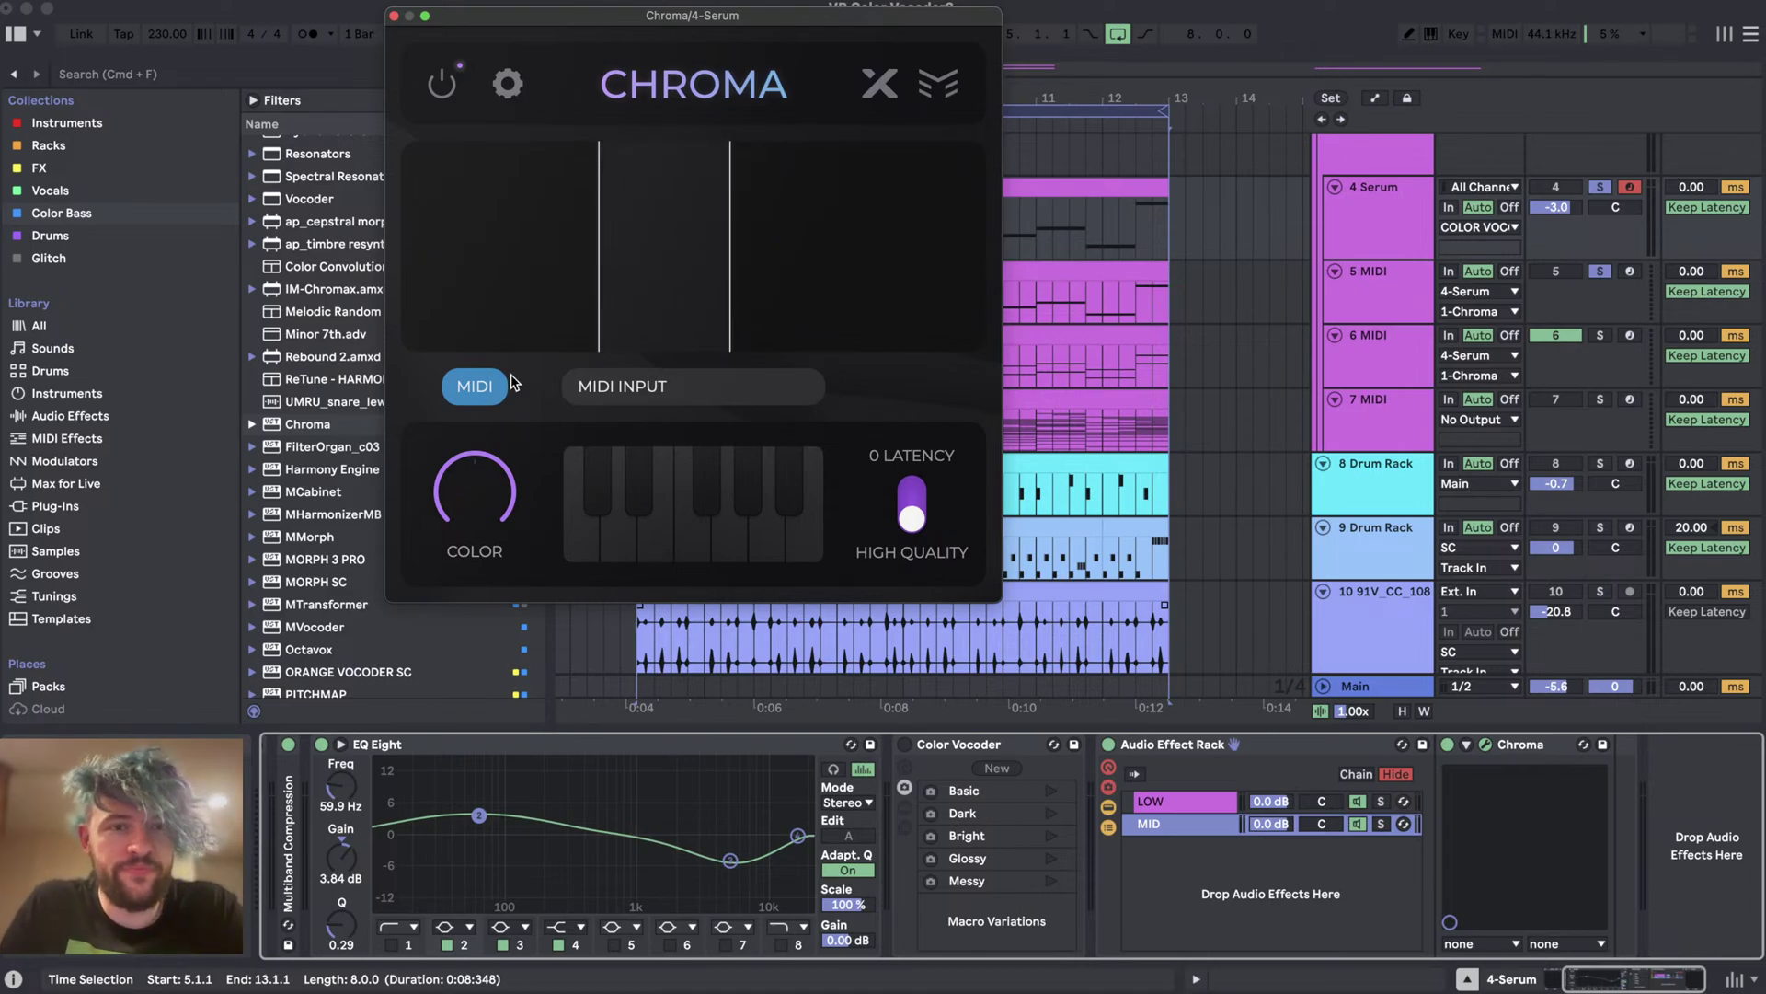
# - Solo the 6 MIDI track and route its output to the MID chain's 1-Chroma destination
pyautogui.click(1404, 397)
pyautogui.click(1378, 359)
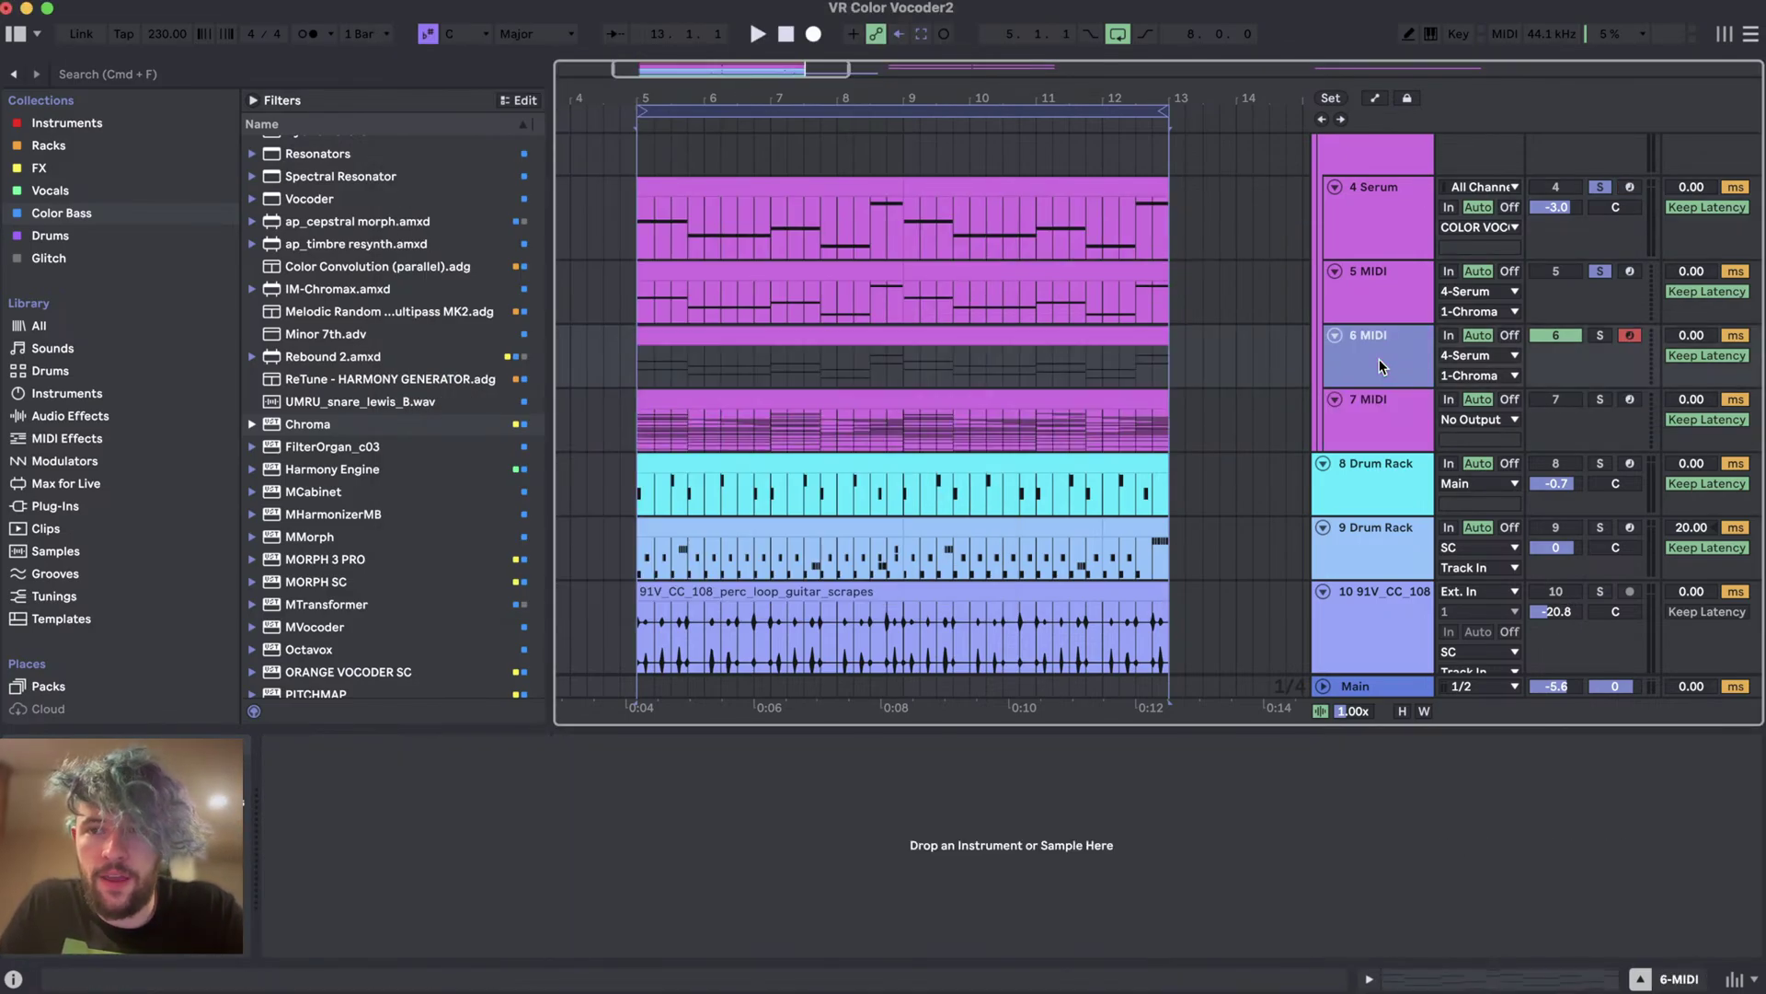
pyautogui.scroll(1, 1378, 359)
pyautogui.click(1602, 384)
pyautogui.click(1463, 424)
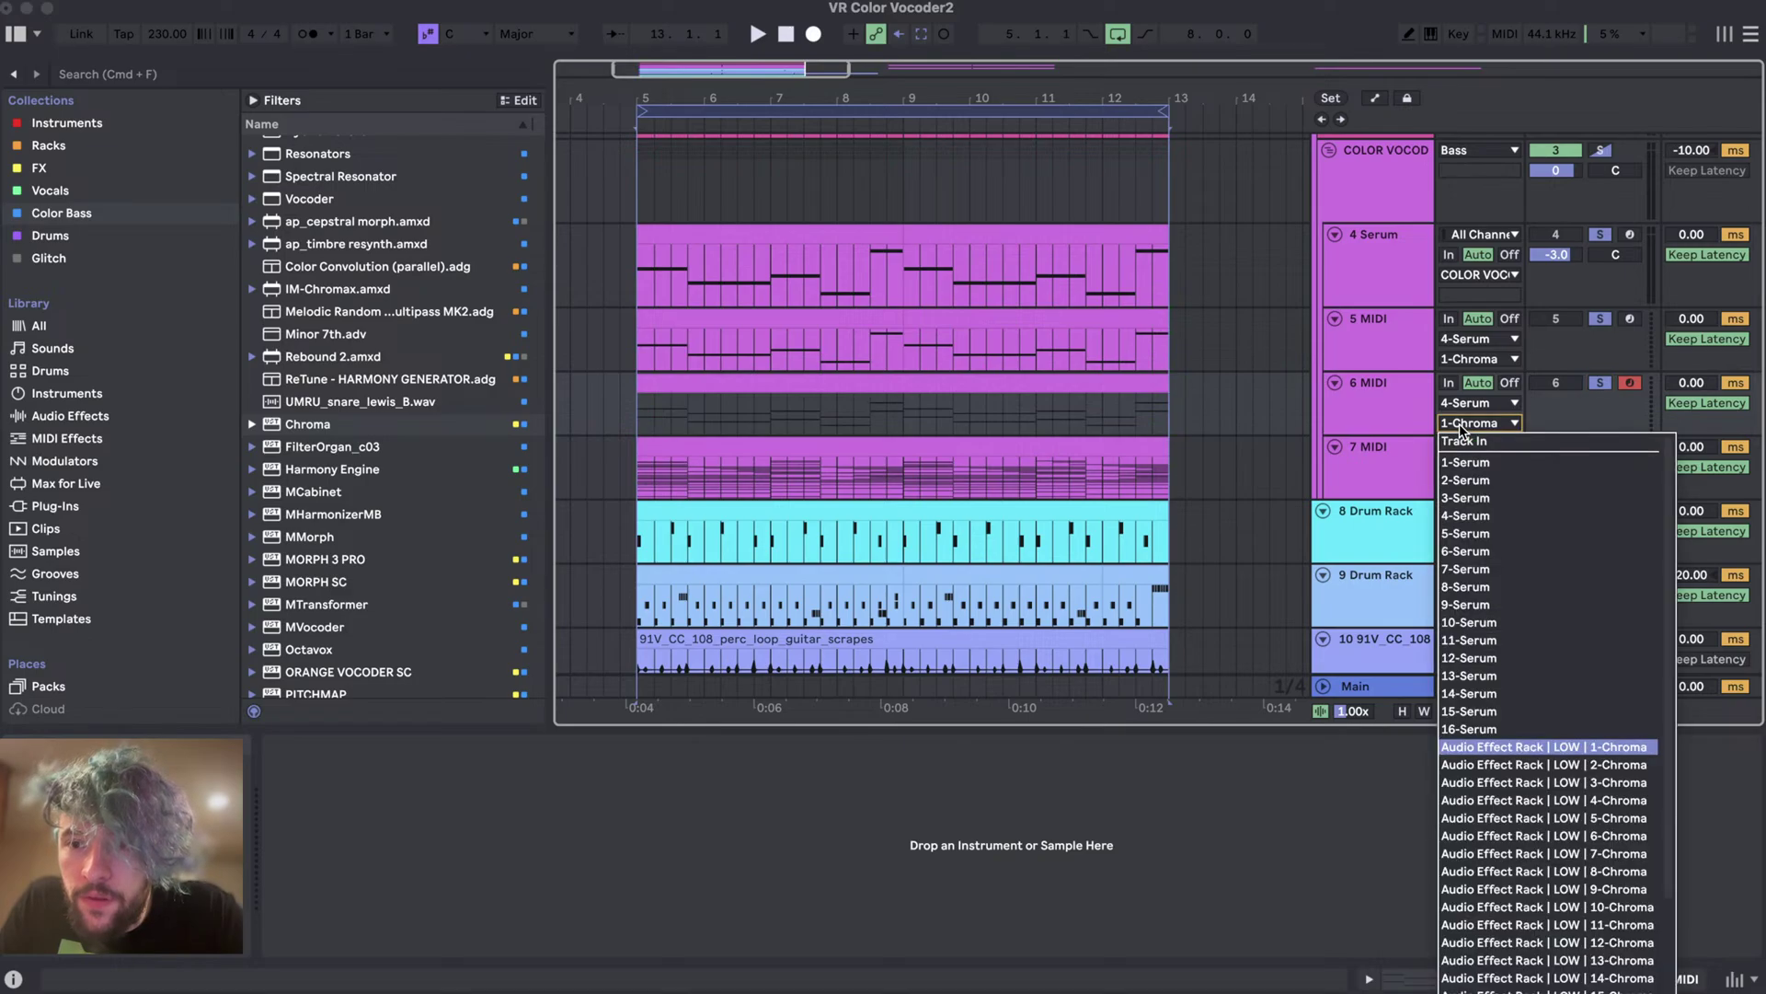
pyautogui.press('Escape')
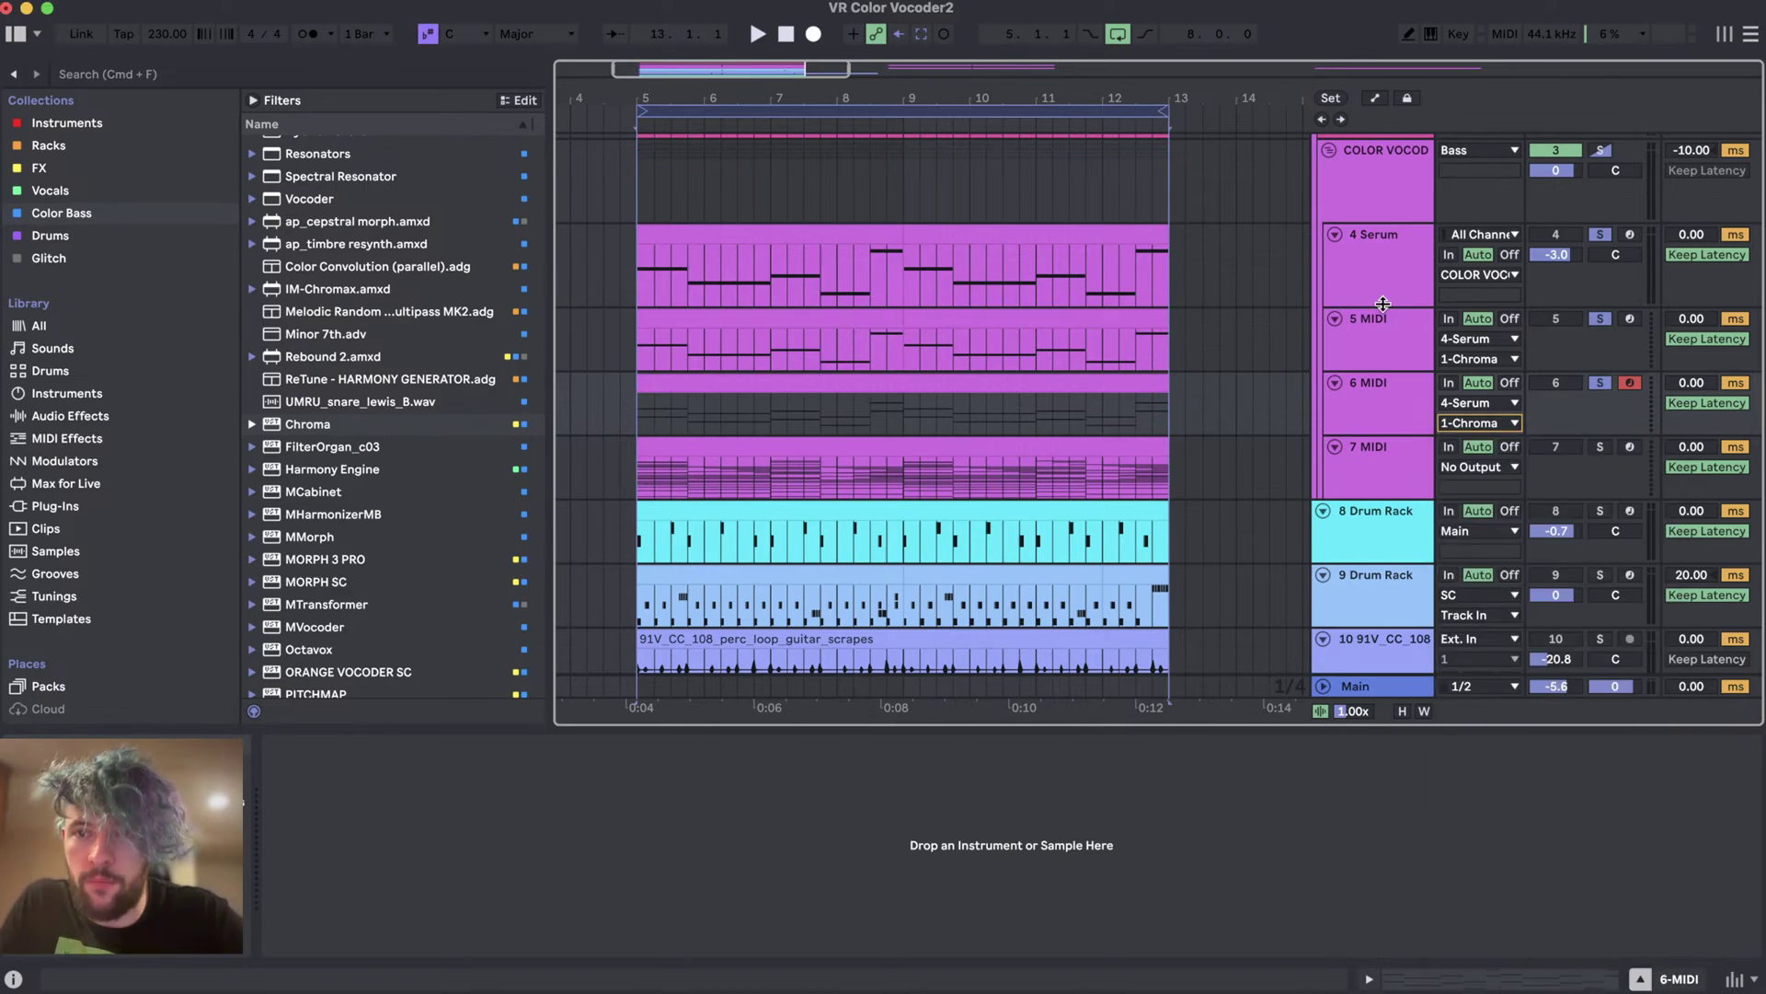
# - Play the loop and examine how the MID chain's Chroma on the 4 Serum track responds to its MIDI input
pyautogui.click(1380, 267)
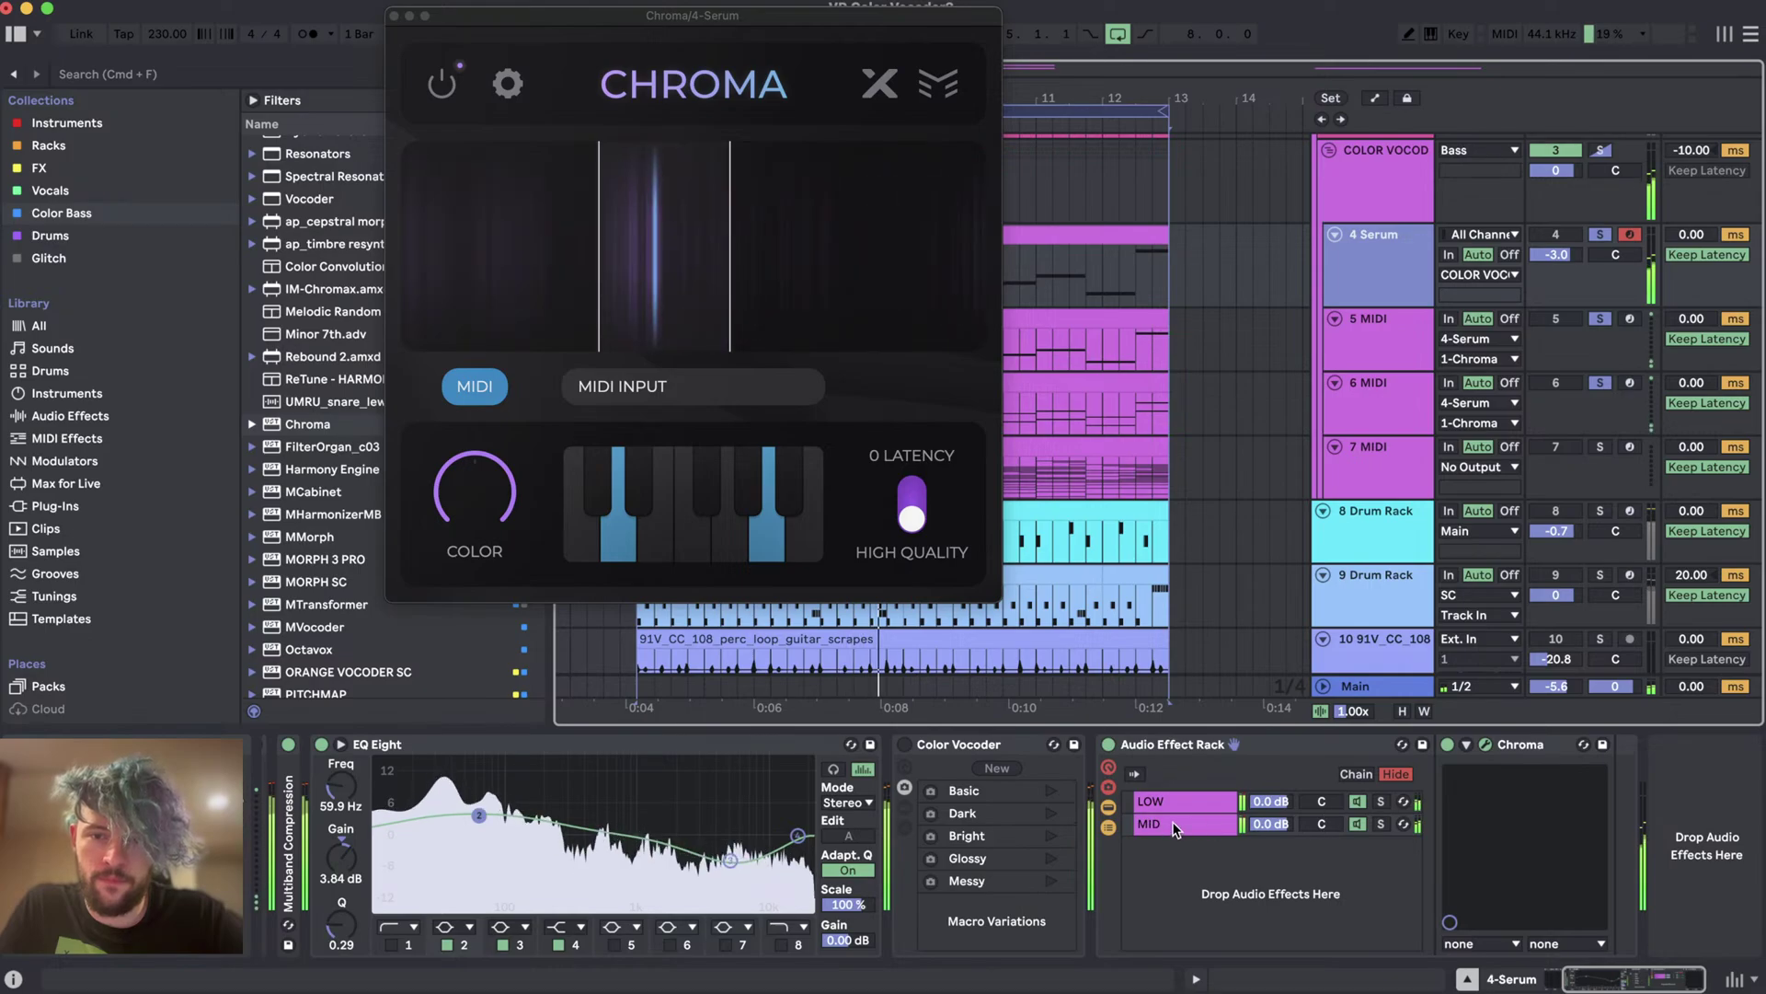
pyautogui.click(1332, 825)
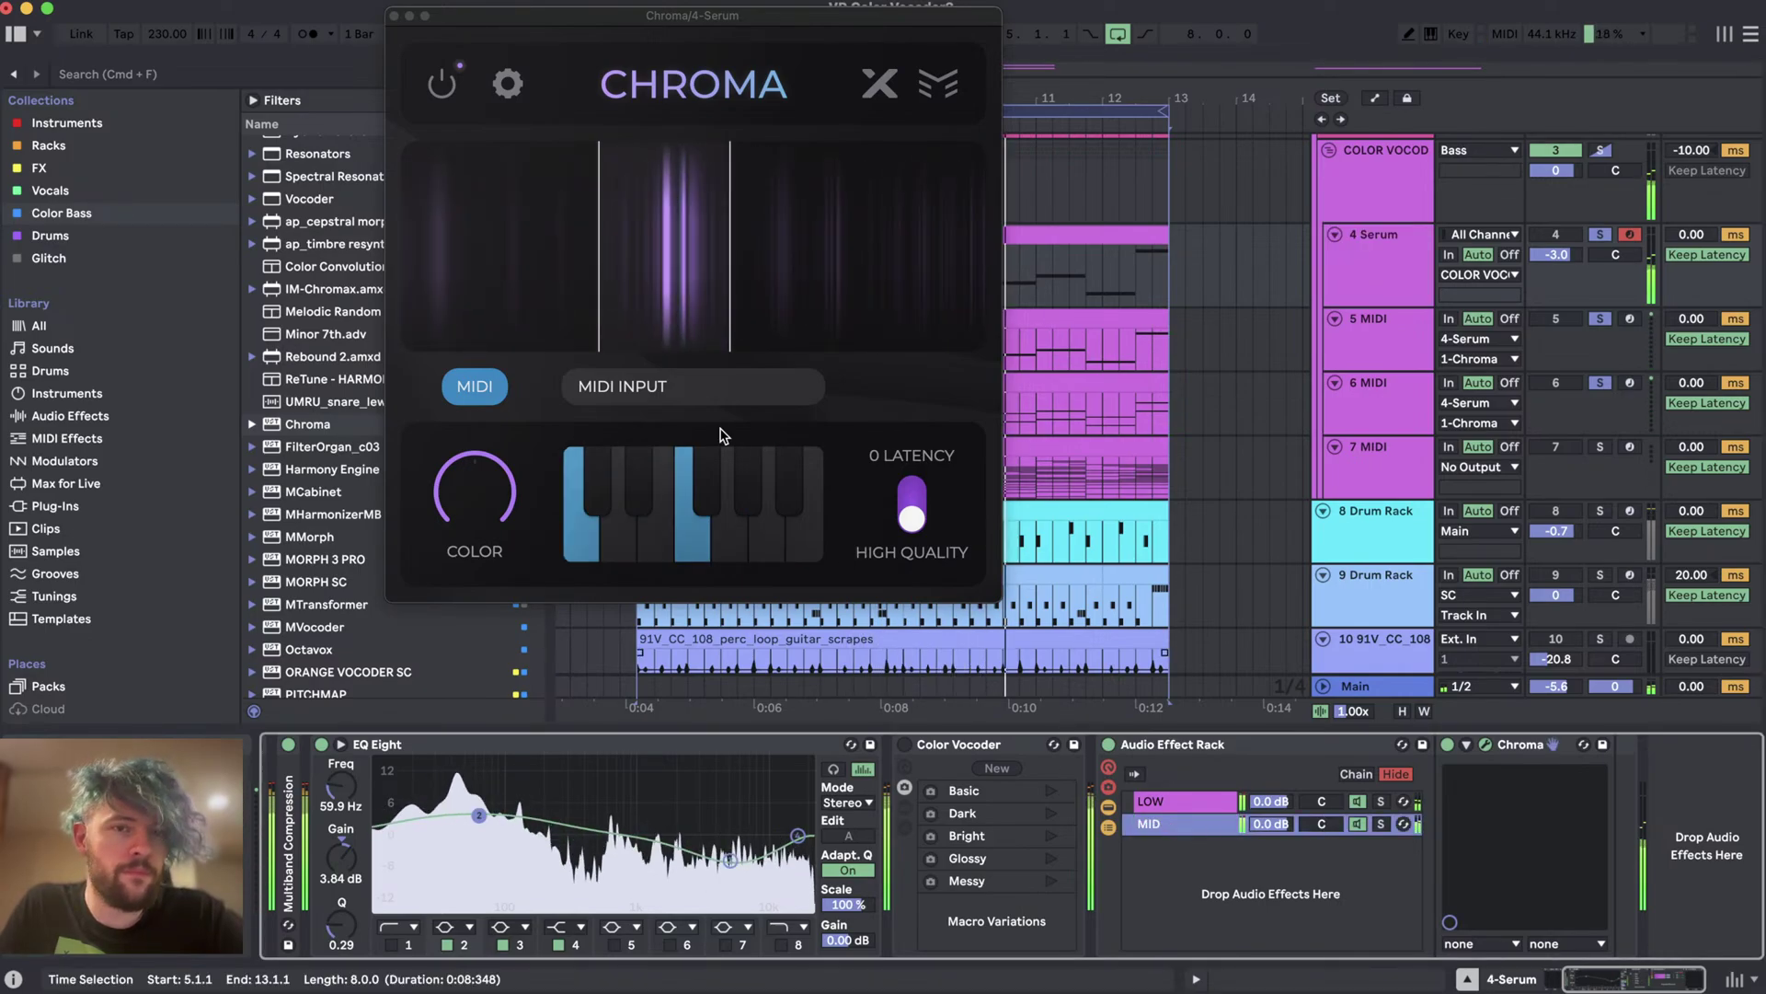
pyautogui.moveTo(647, 278)
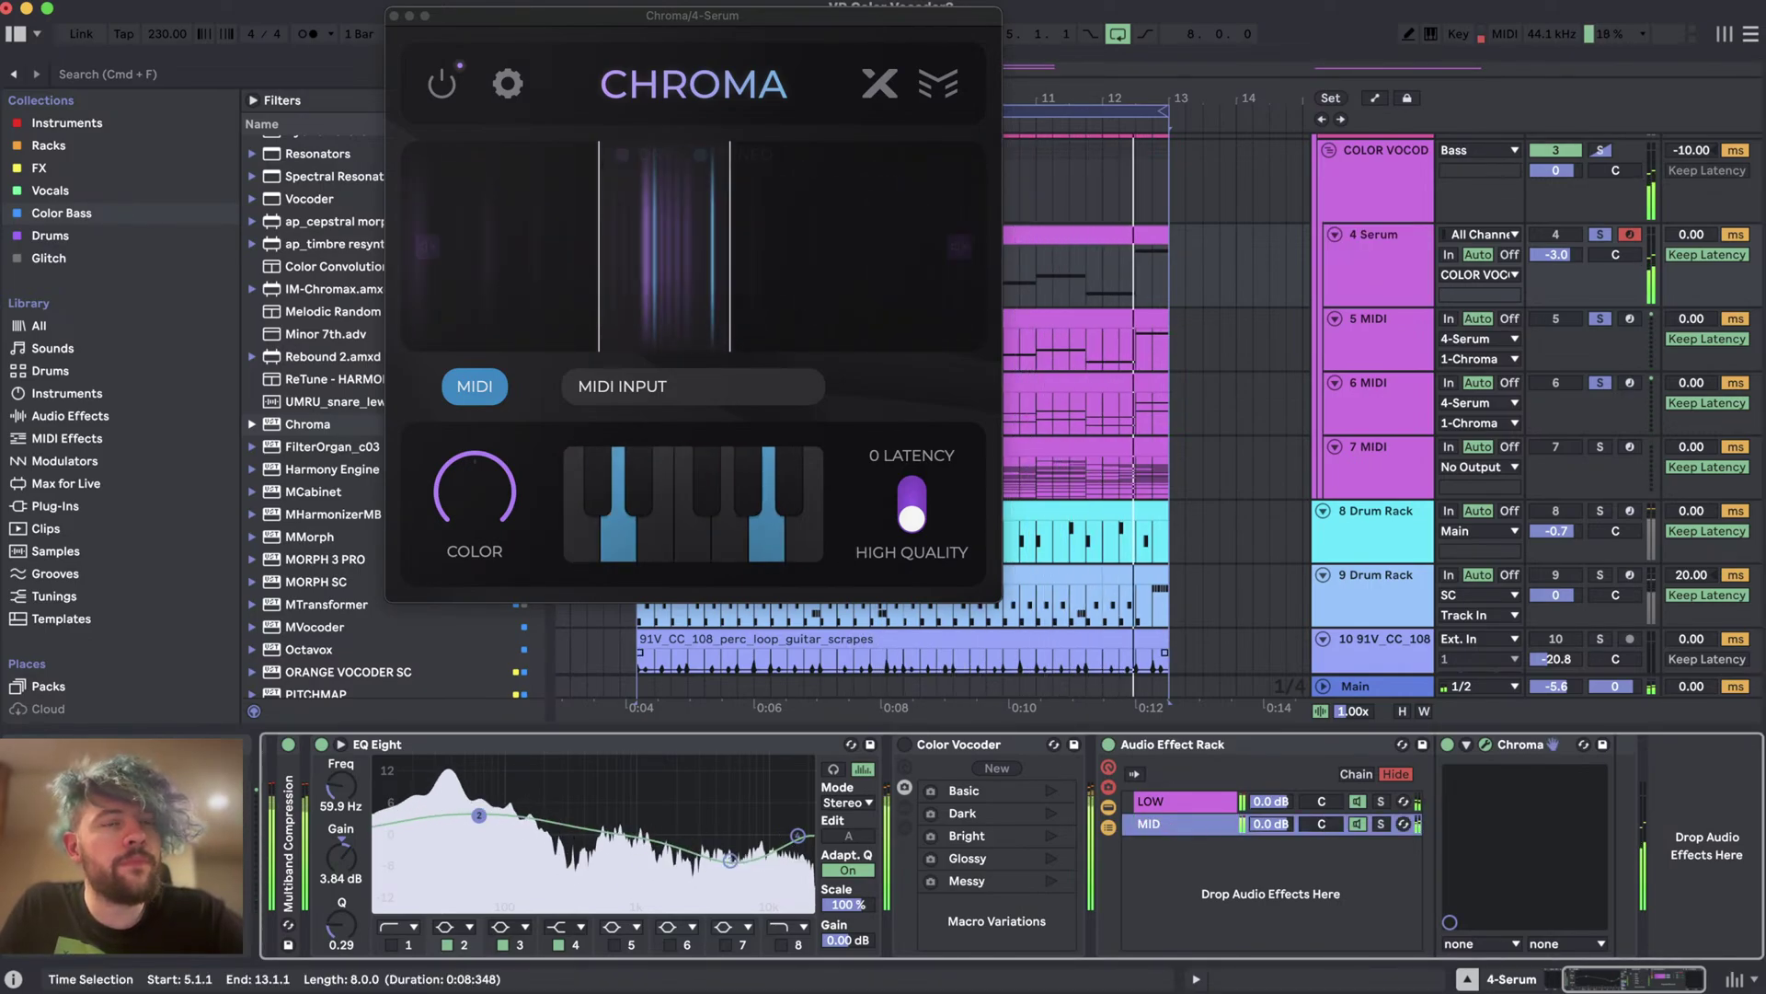
pyautogui.press('super+alt+p')
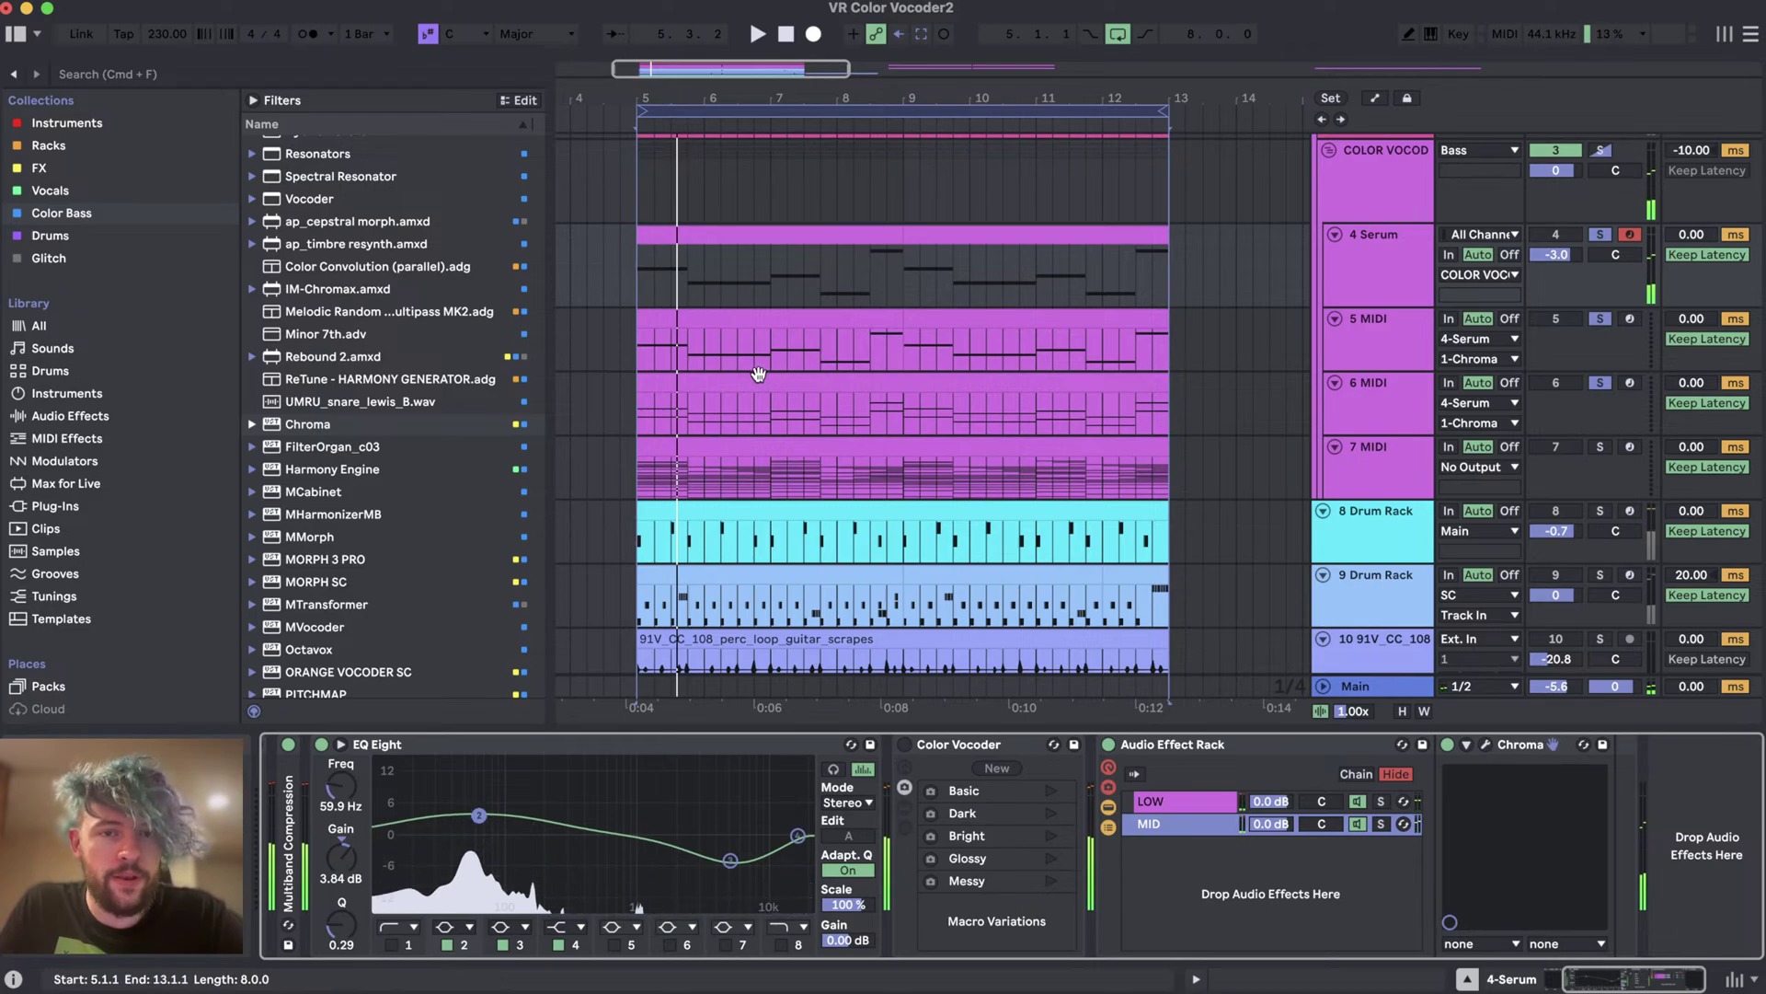
# - In the 6 MIDI clip, add a C1 note to the first chord and raise the second chord's C1 to E1
pyautogui.doubleClick(705, 391)
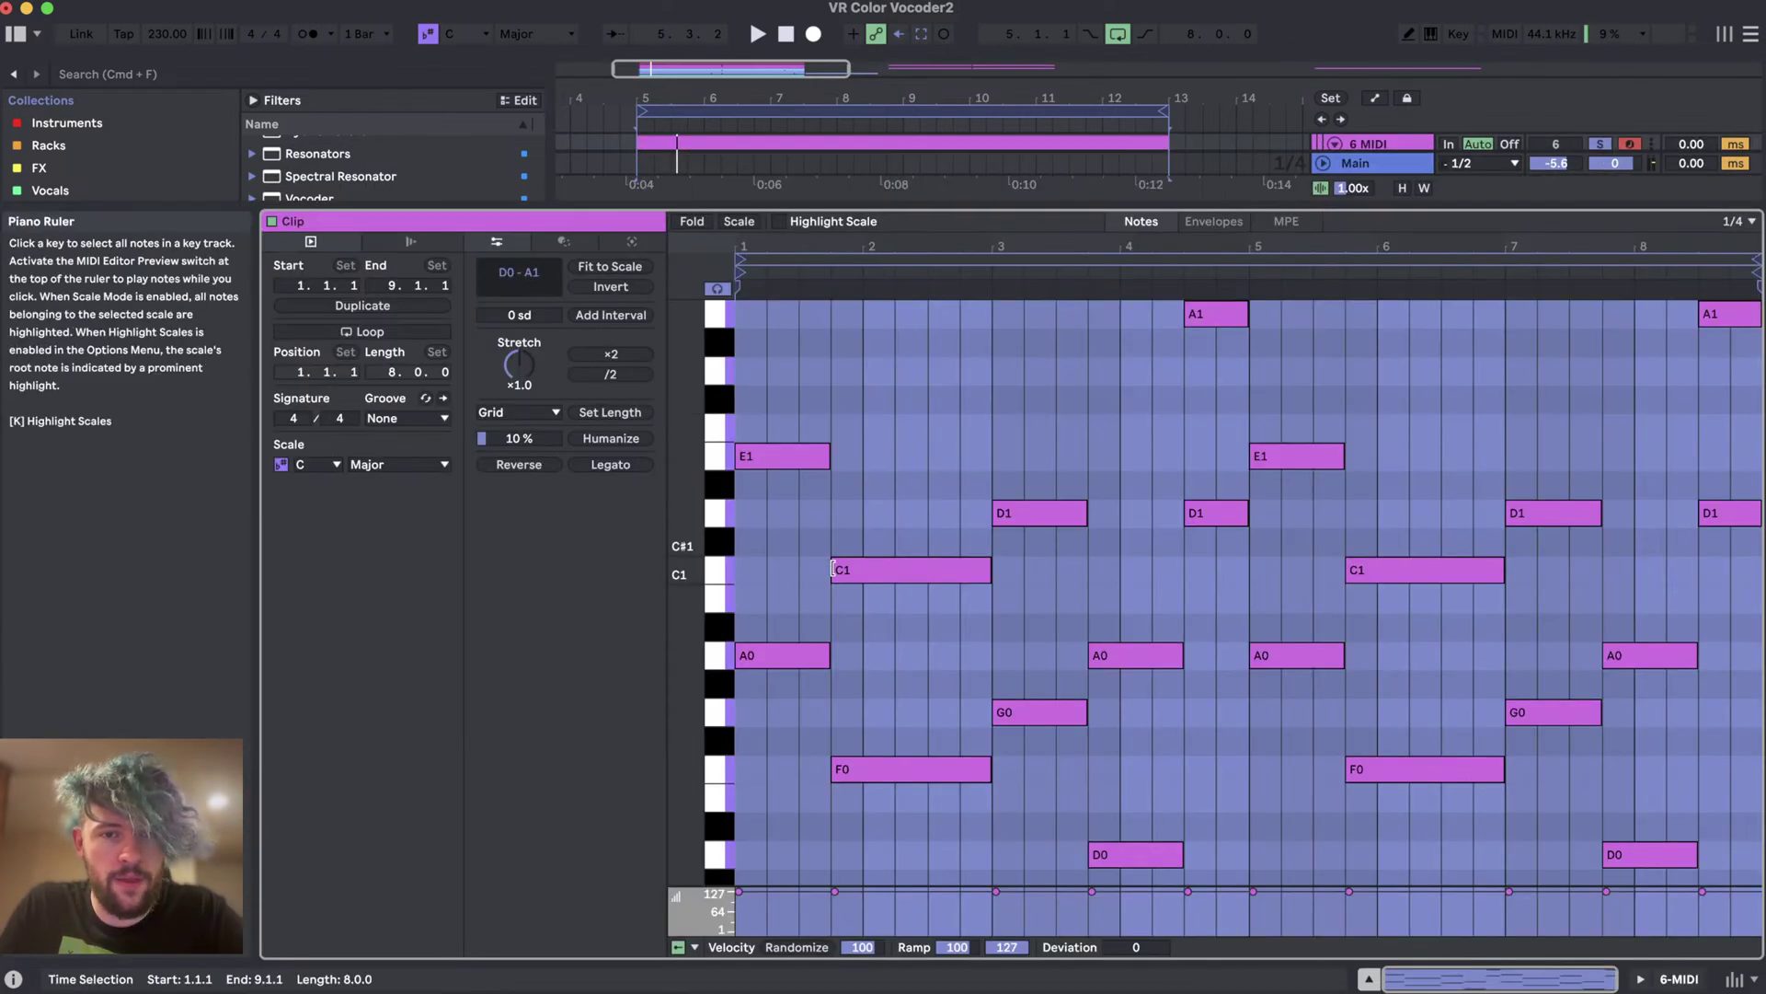
pyautogui.click(863, 481)
pyautogui.doubleClick(753, 563)
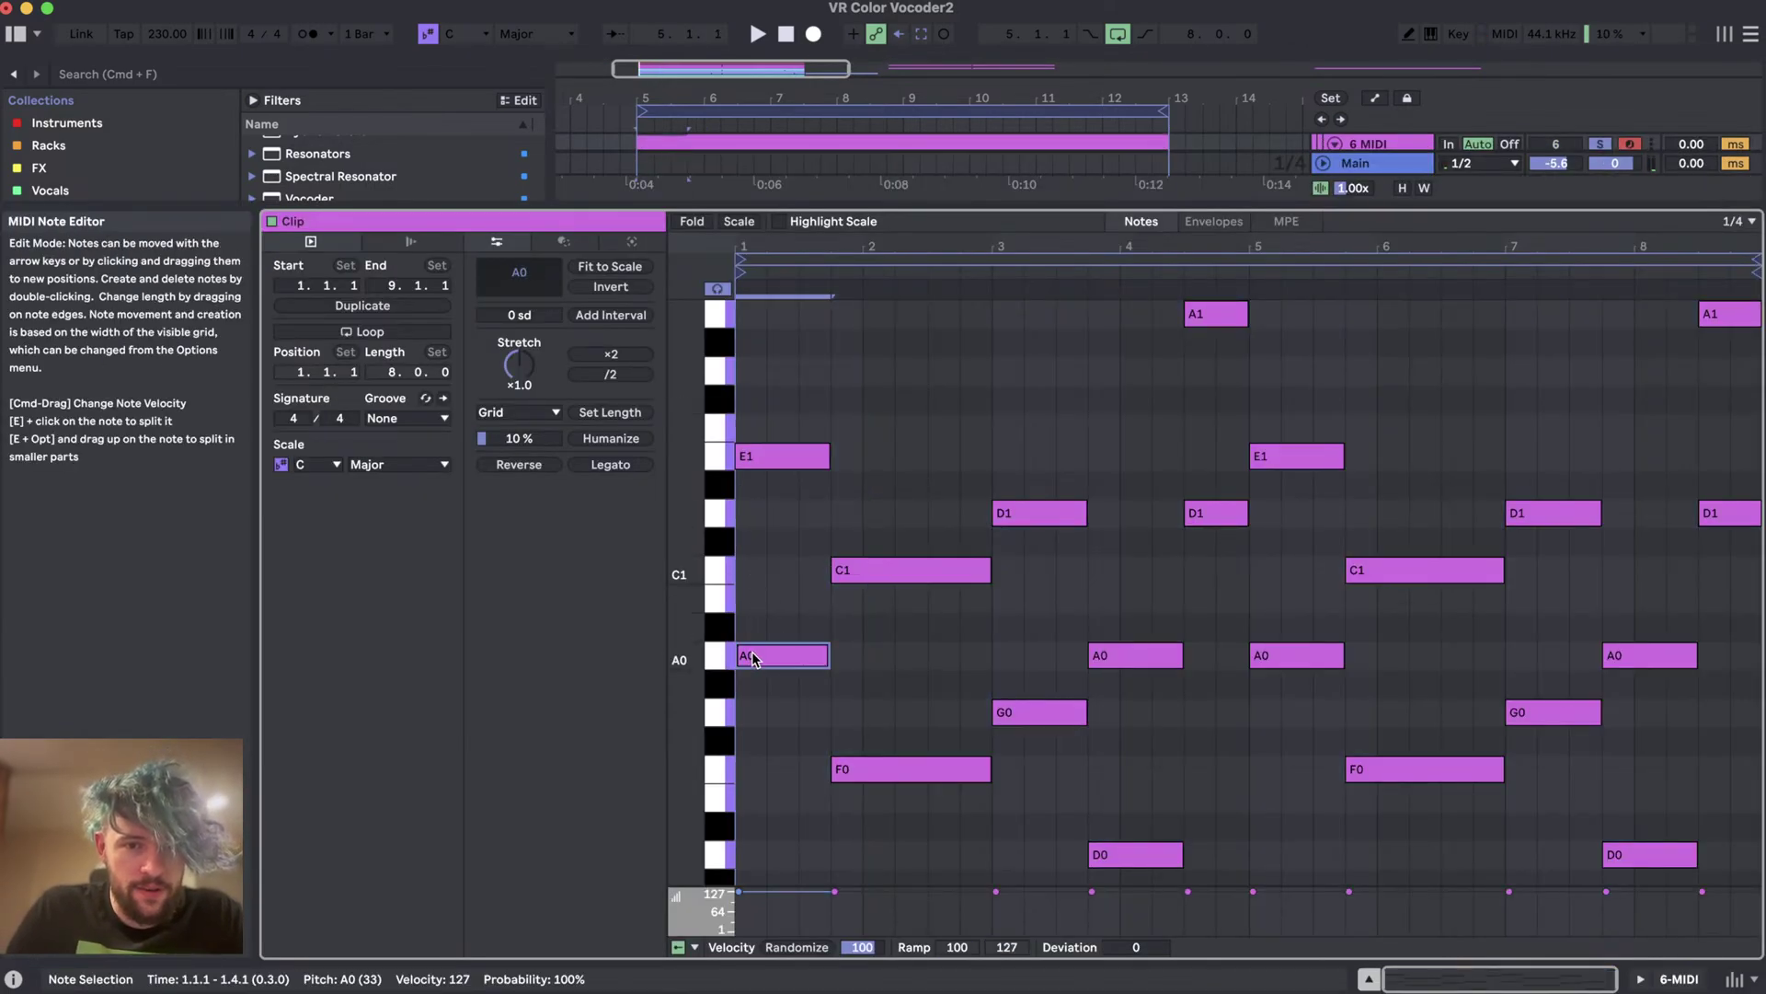
pyautogui.press('space')
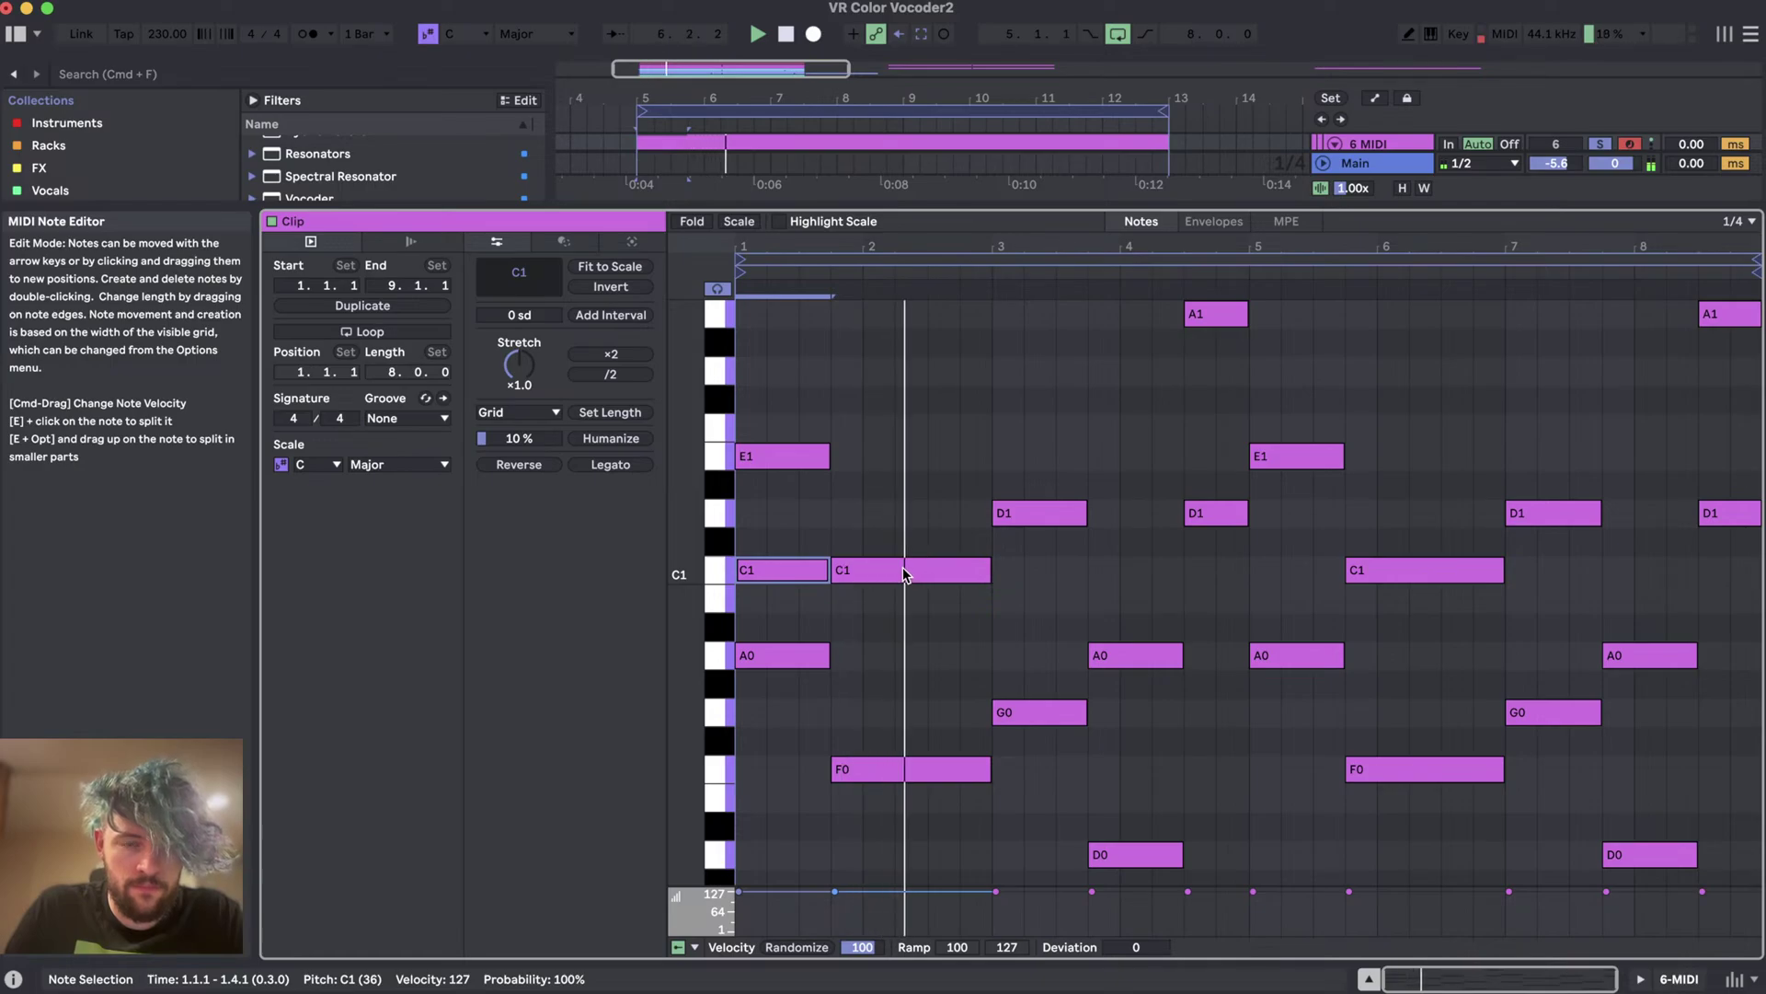
pyautogui.moveTo(903, 570); pyautogui.dragTo(907, 461)
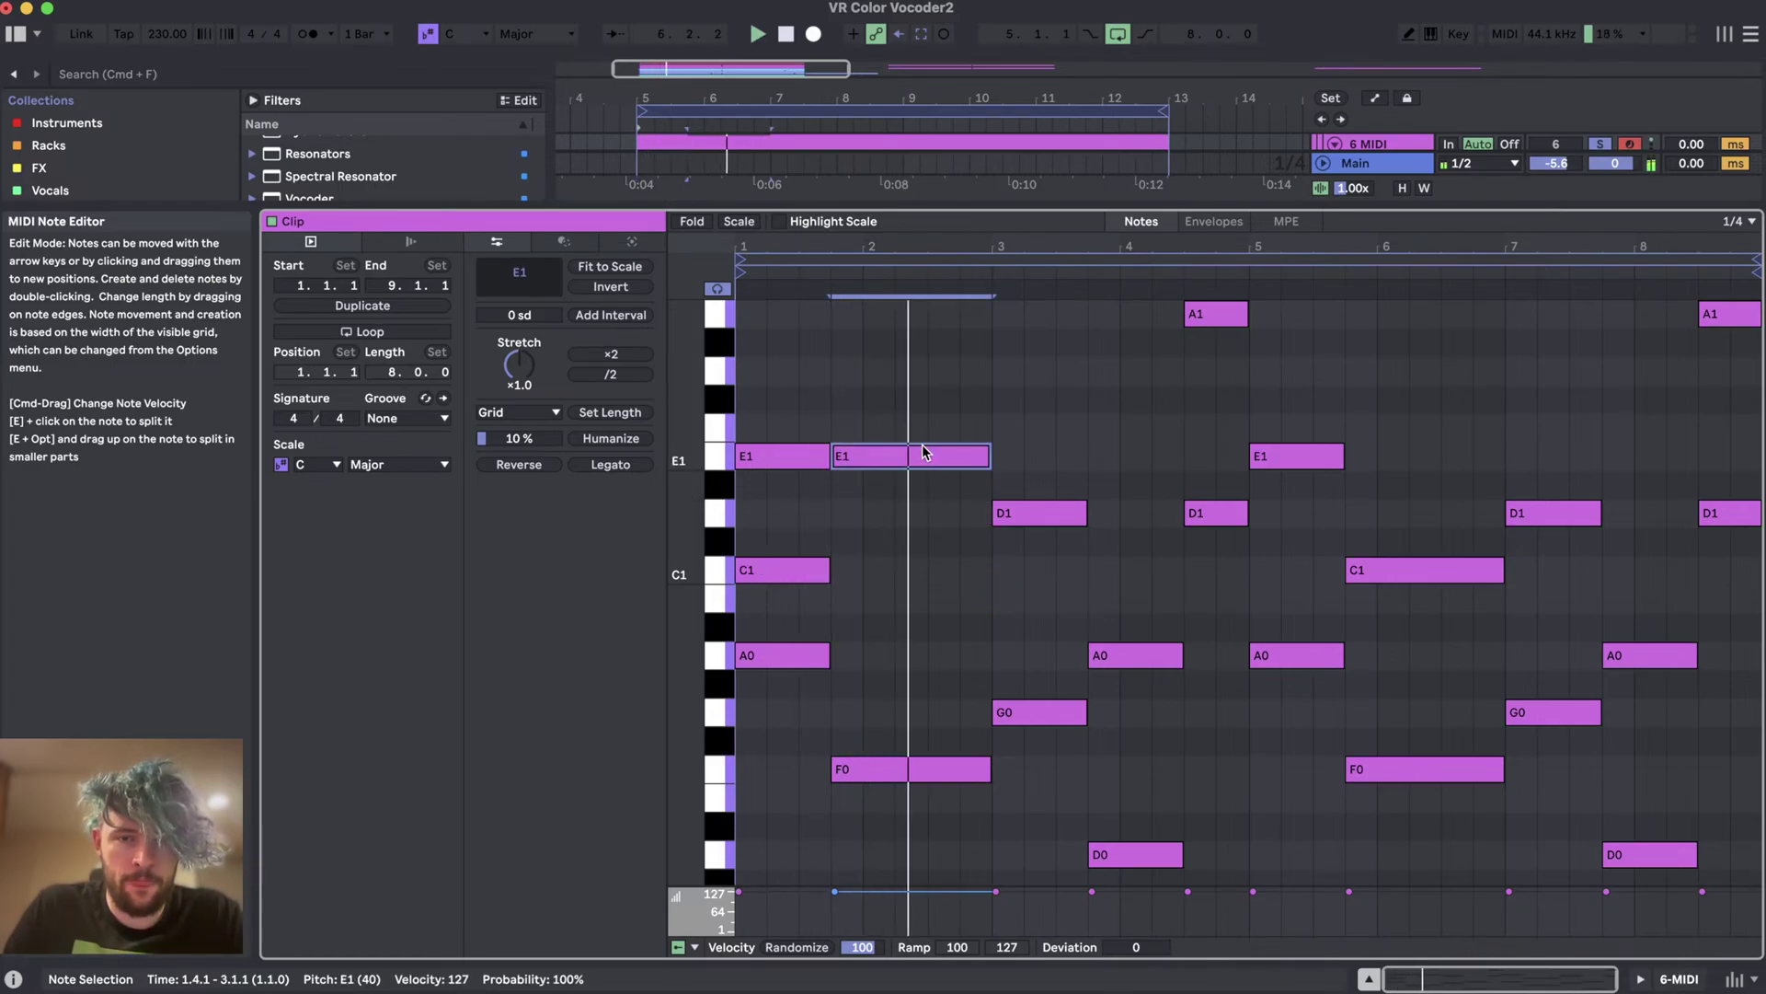
# - Add a B0 note to the chord at bar 3 and an F0 note to the fourth chord
pyautogui.click(1033, 518)
pyautogui.moveTo(1033, 518); pyautogui.dragTo(1032, 604)
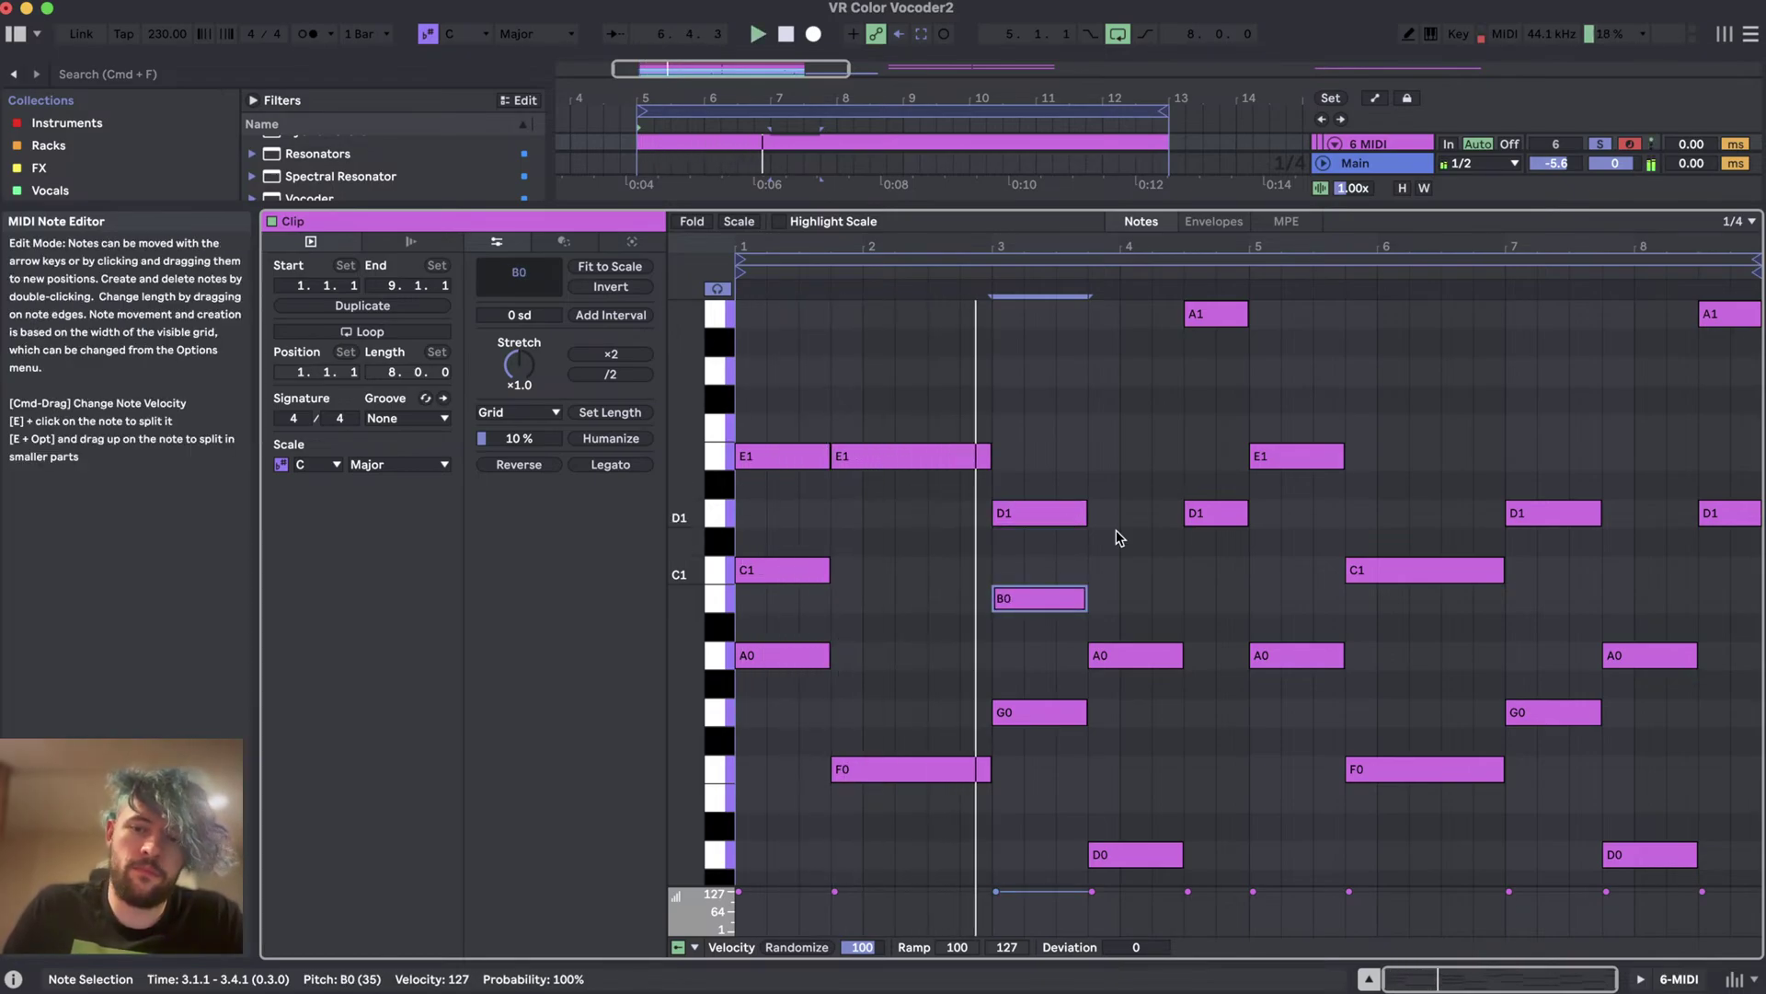
pyautogui.click(1138, 660)
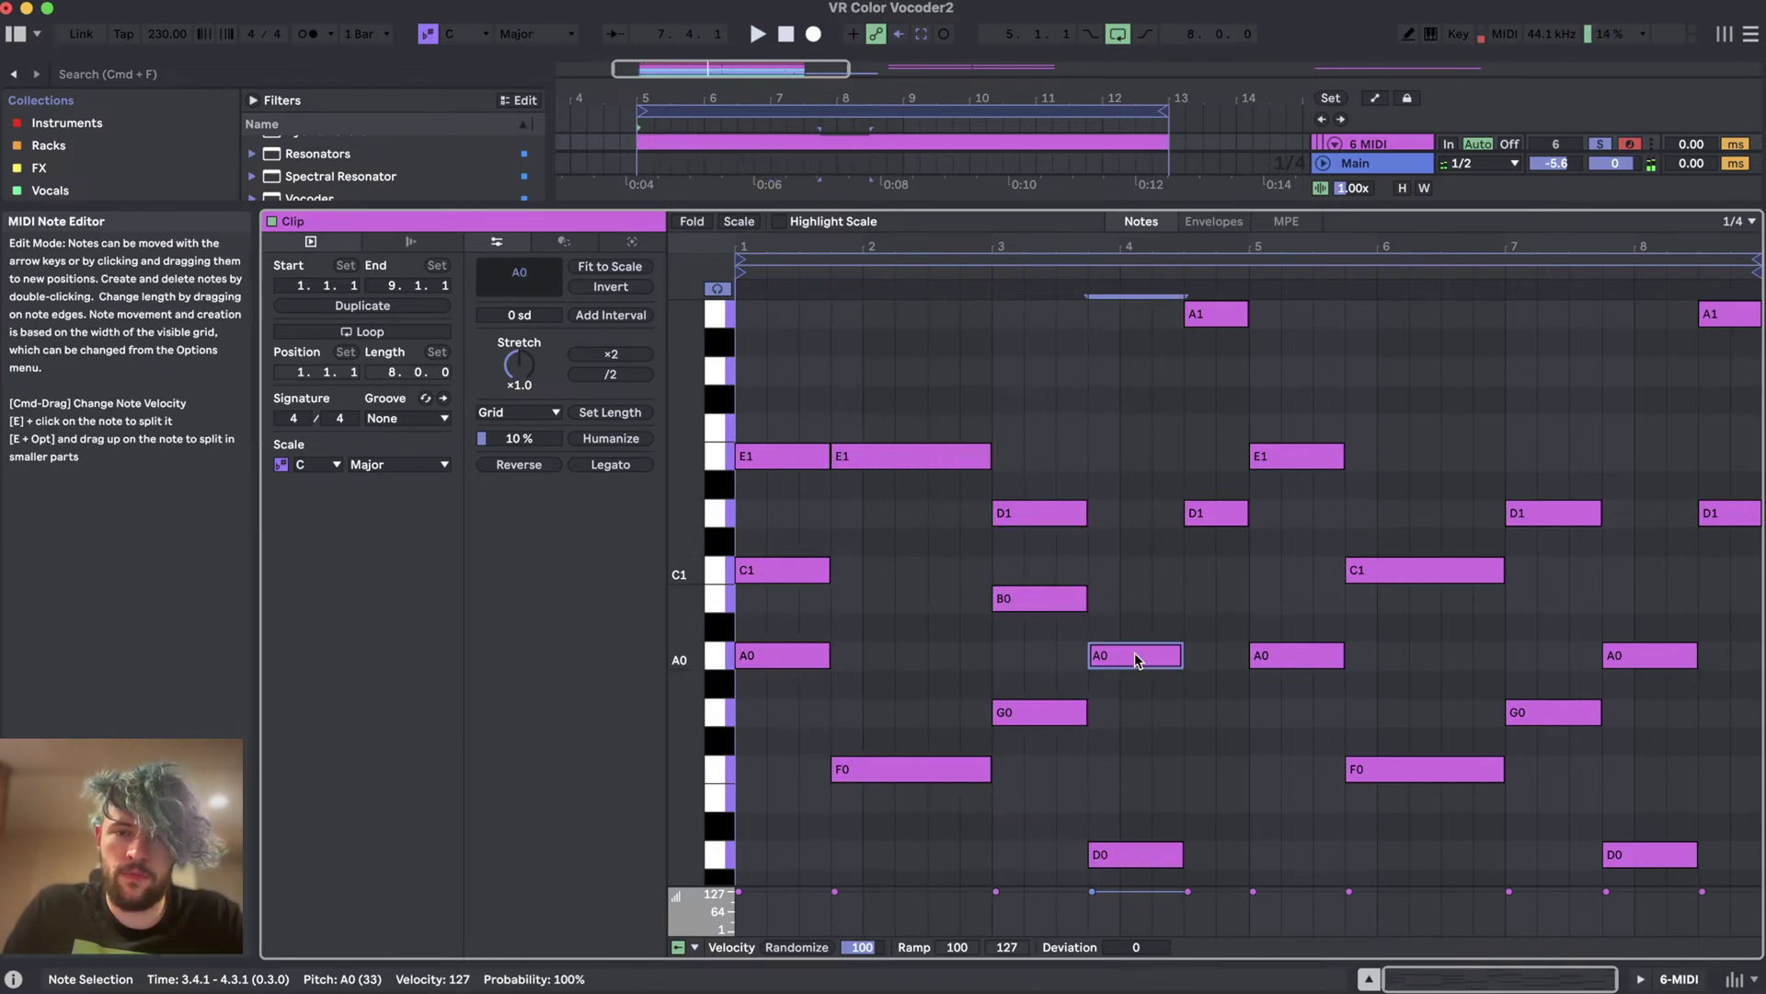
pyautogui.moveTo(1138, 660); pyautogui.dragTo(1141, 776)
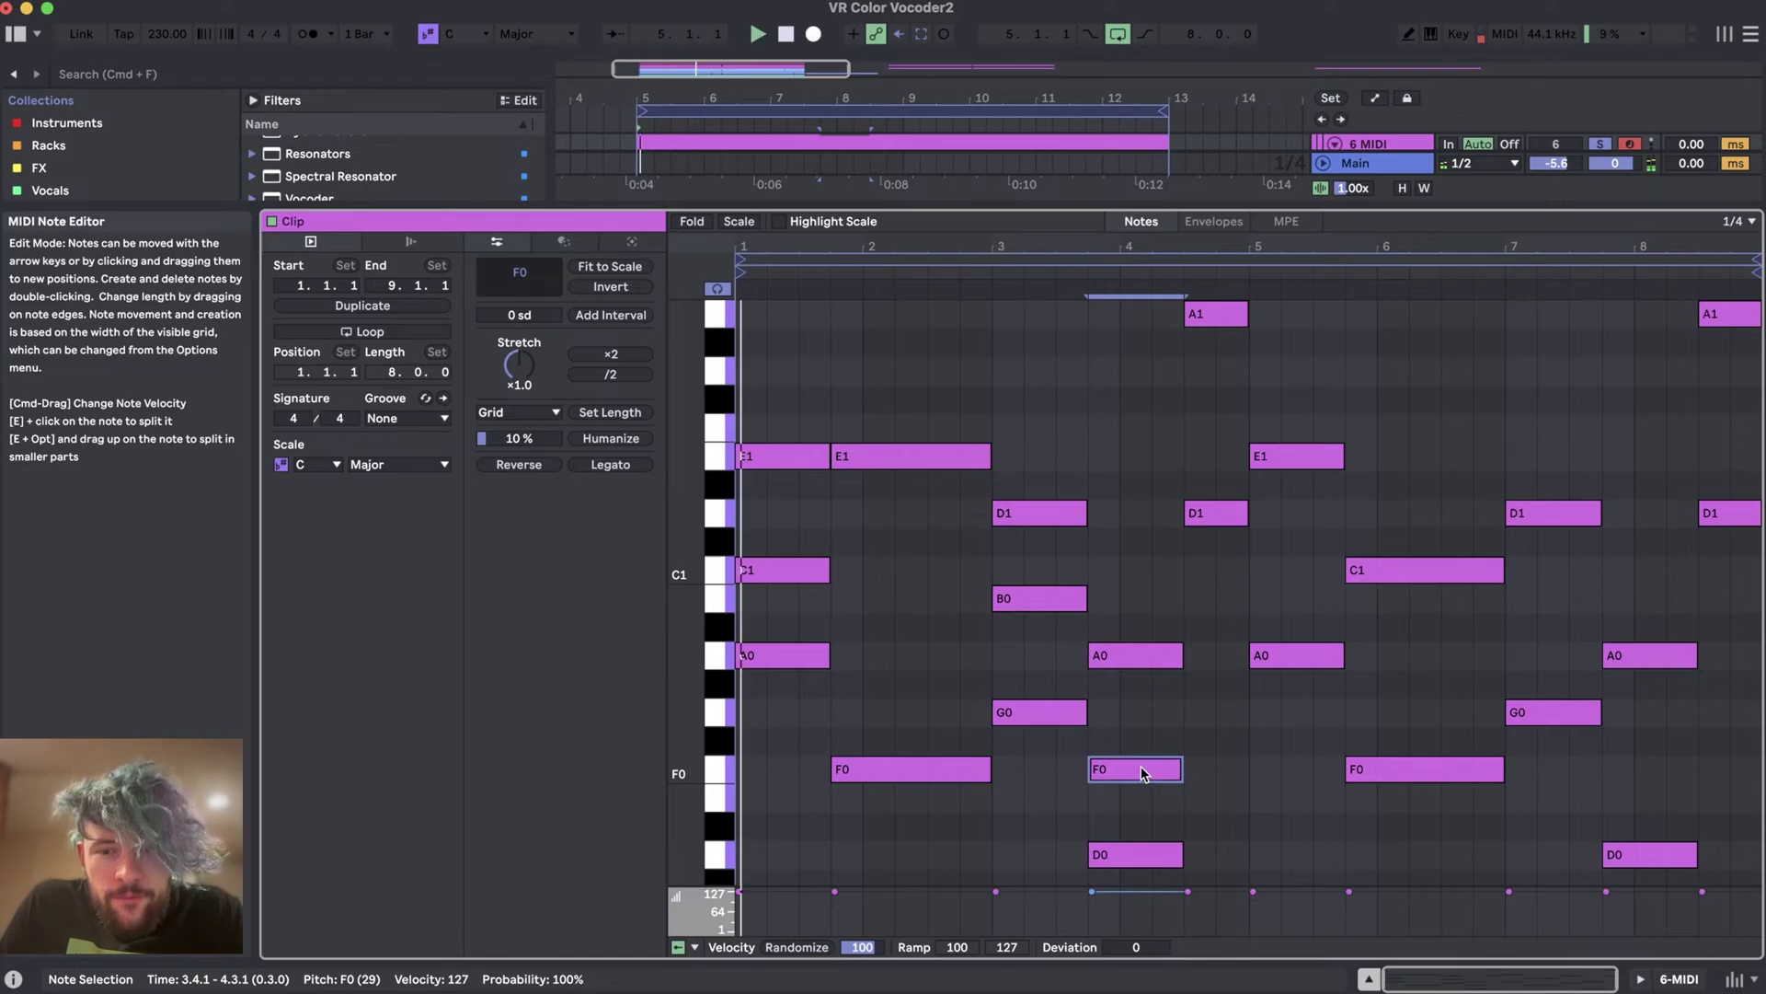
pyautogui.scroll(-1, 1141, 773)
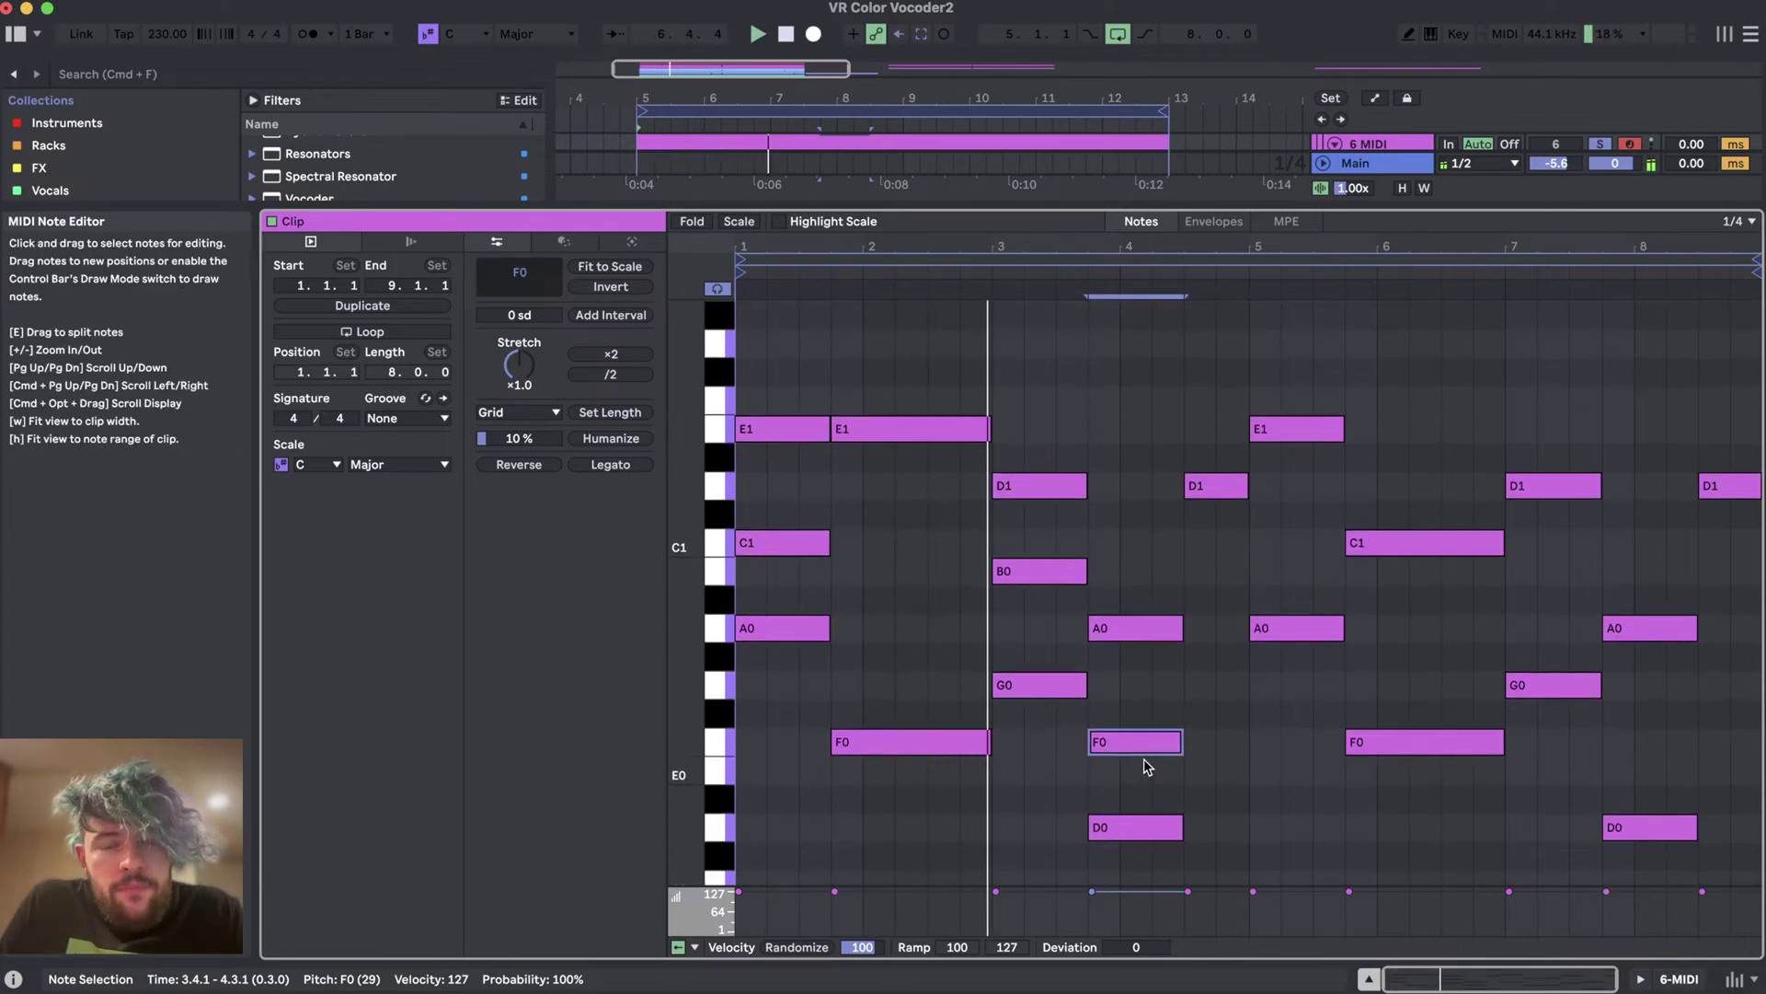
pyautogui.scroll(1, 1144, 769)
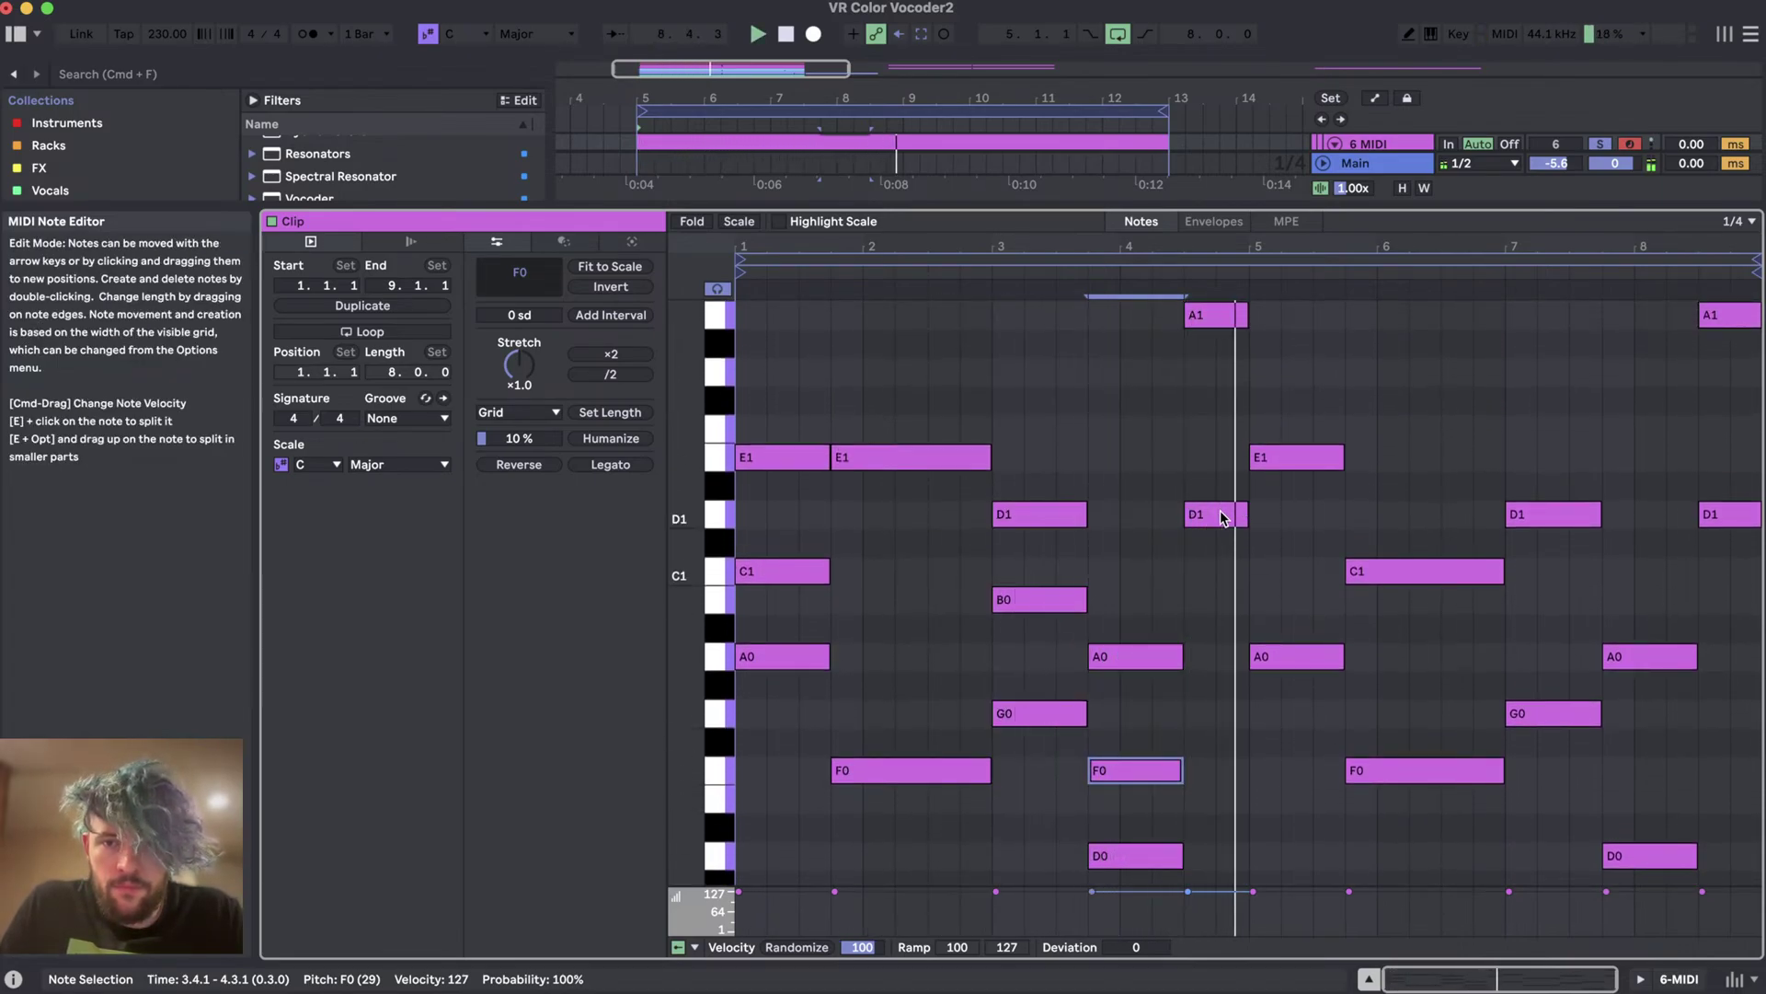
# - Fill out the chords from bar 5 to the clip's end with added C1, A0, B0, F0 and F1 notes
pyautogui.moveTo(1141, 777); pyautogui.dragTo(1408, 675)
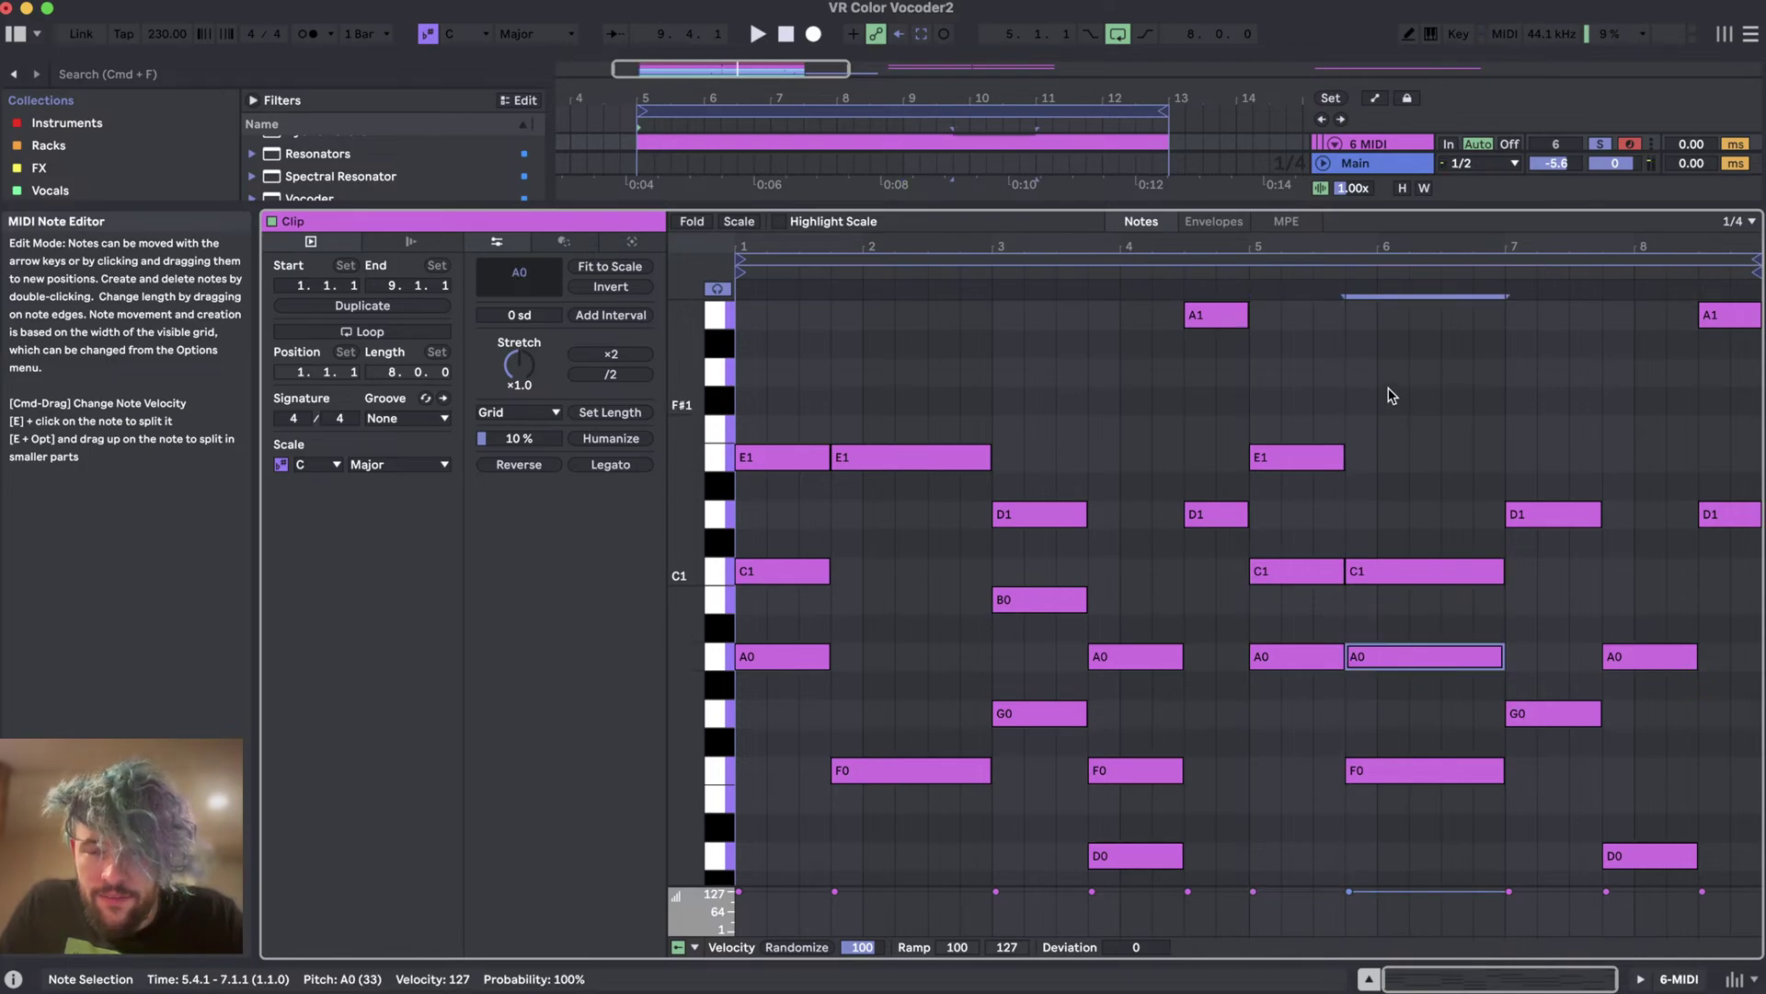
pyautogui.scroll(-1, 1472, 598)
pyautogui.moveTo(1592, 708); pyautogui.dragTo(1562, 598)
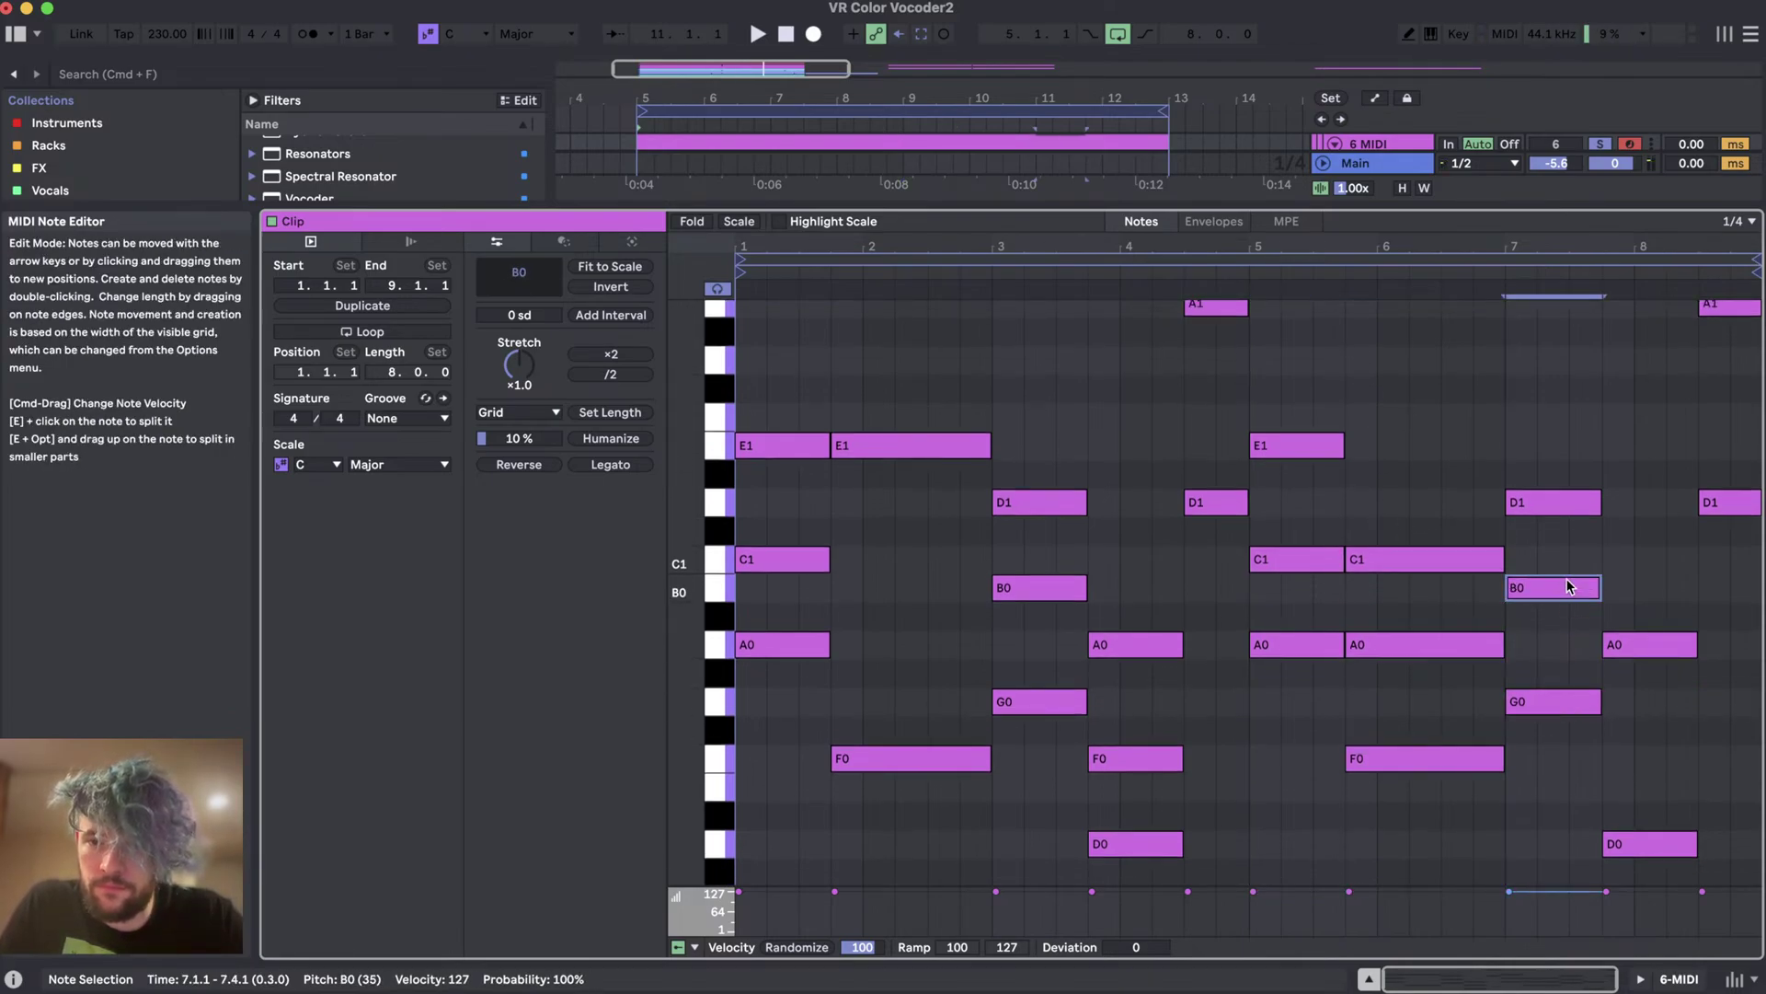
pyautogui.scroll(-3, 1674, 664)
pyautogui.moveTo(1636, 774); pyautogui.dragTo(1632, 683)
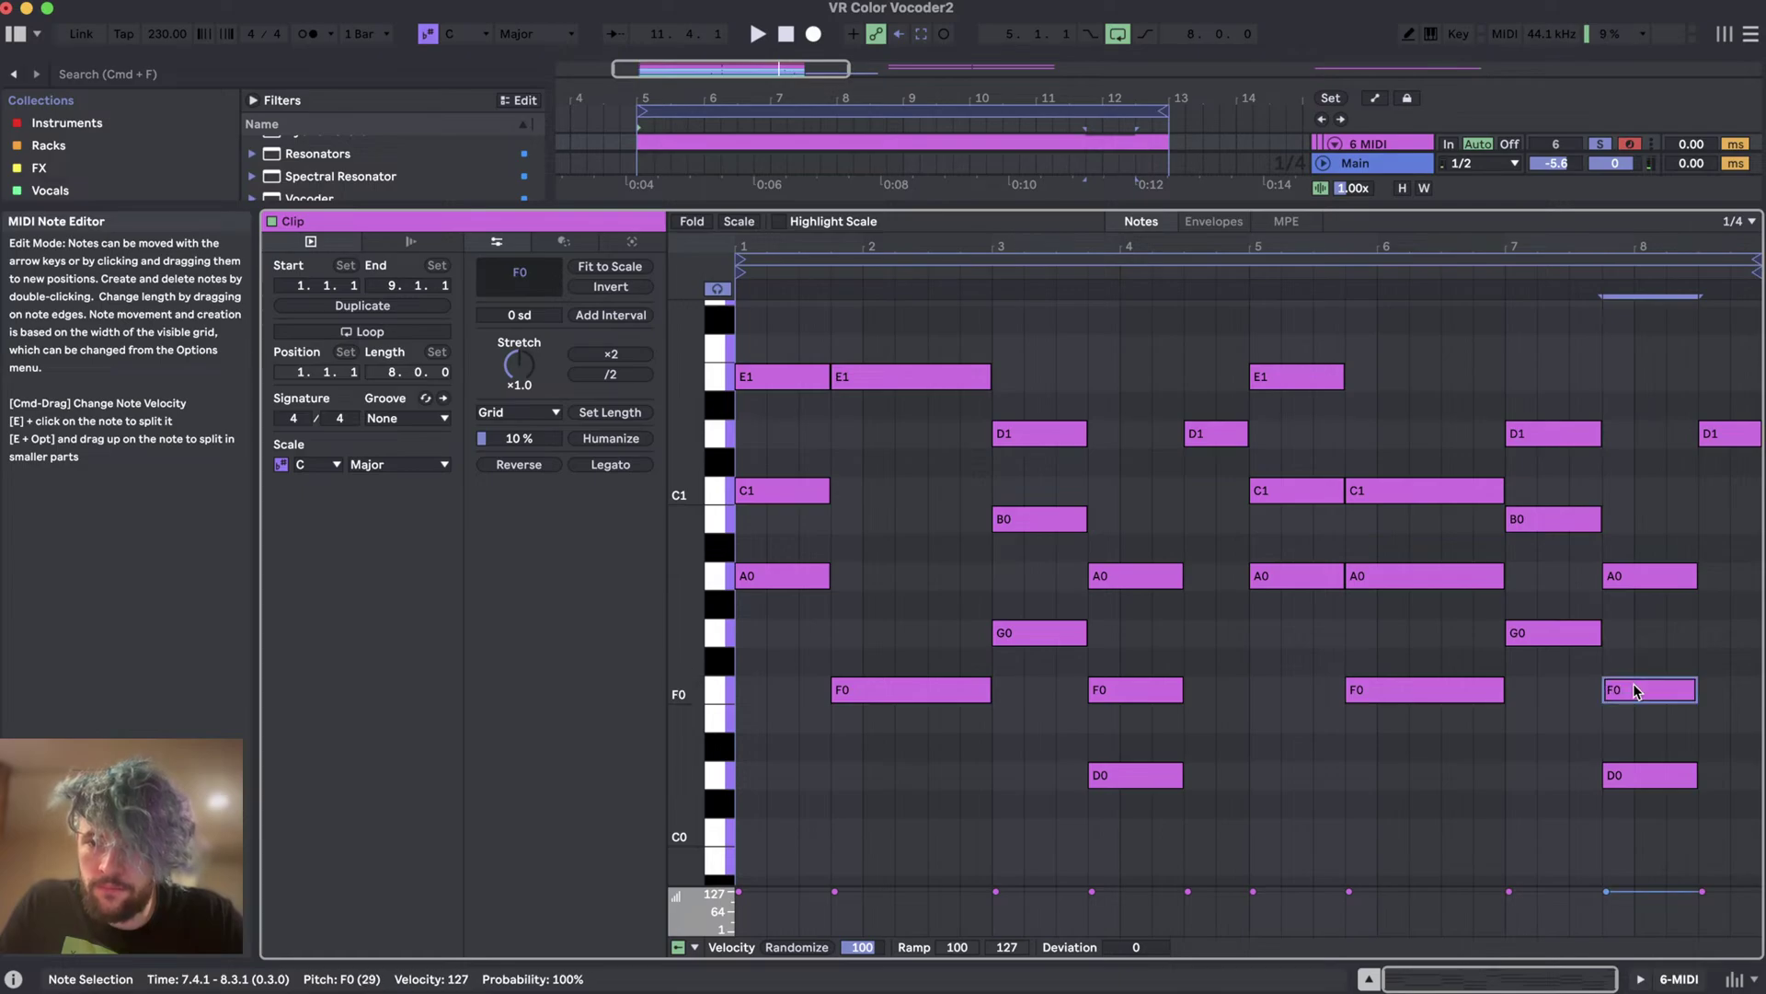
pyautogui.scroll(5, 1634, 688)
pyautogui.moveTo(1737, 669); pyautogui.dragTo(1732, 581)
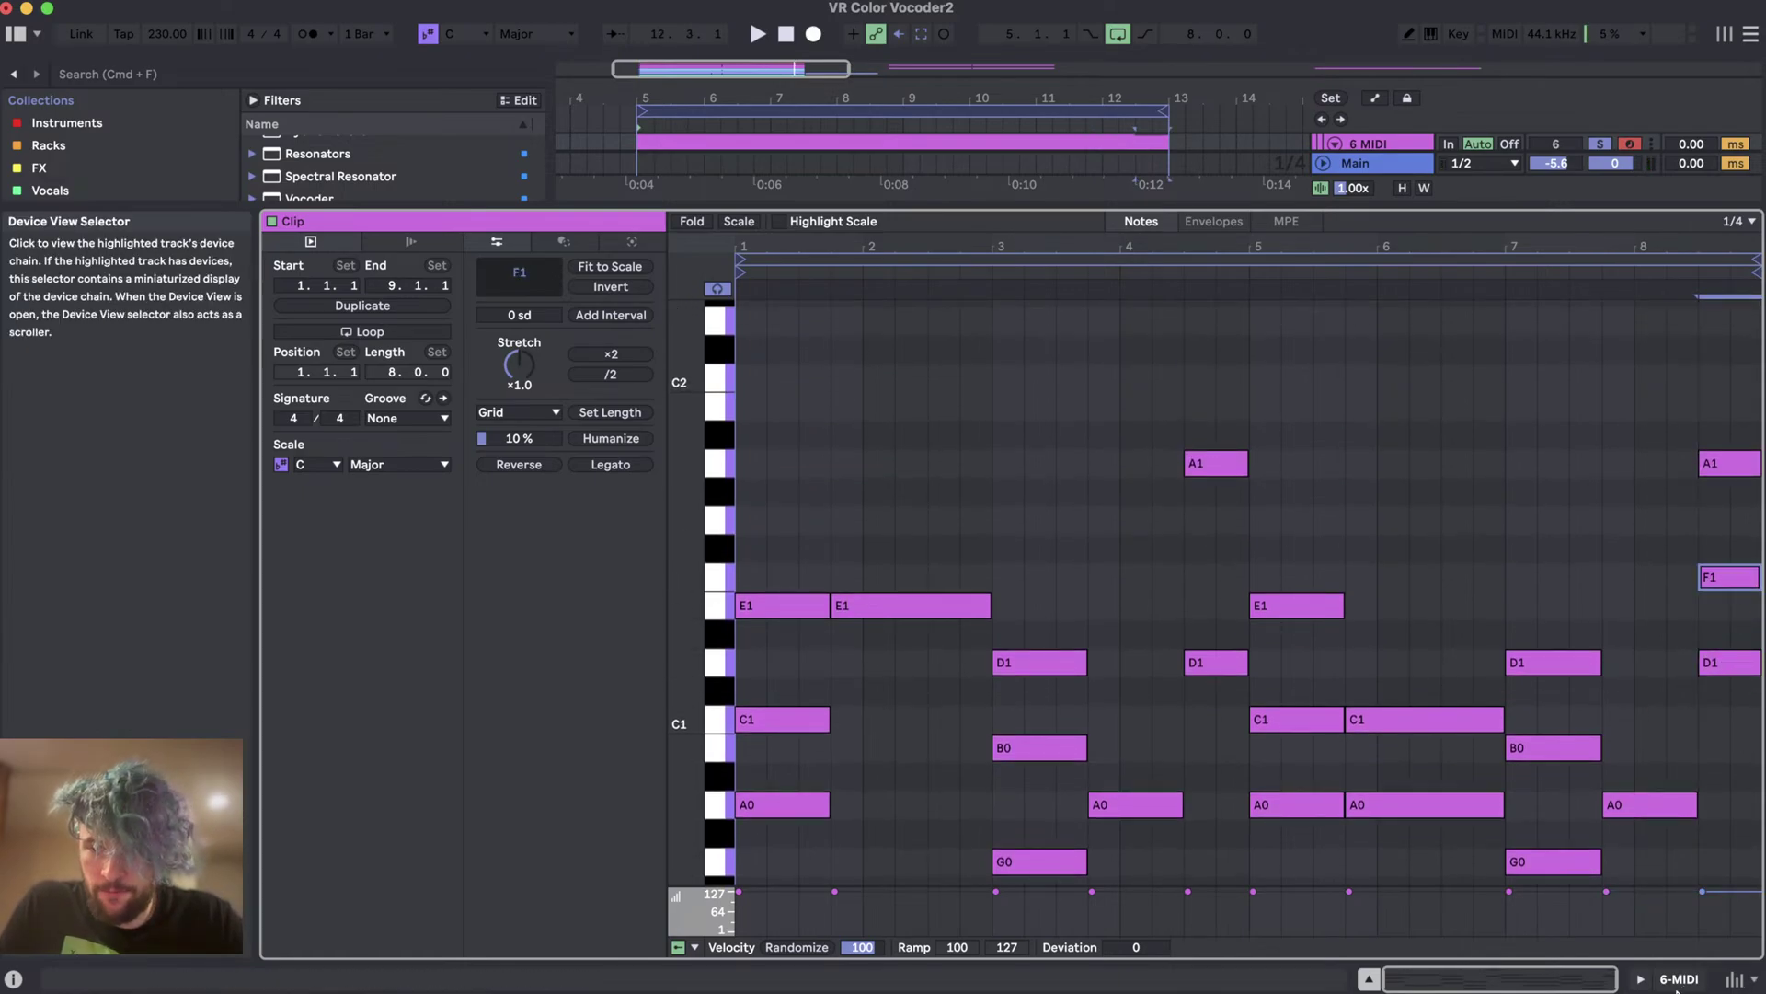
# - Return to the arrangement and duplicate the 6 MIDI track
pyautogui.click(1663, 975)
pyautogui.scroll(2, 1353, 285)
pyautogui.click(1365, 317)
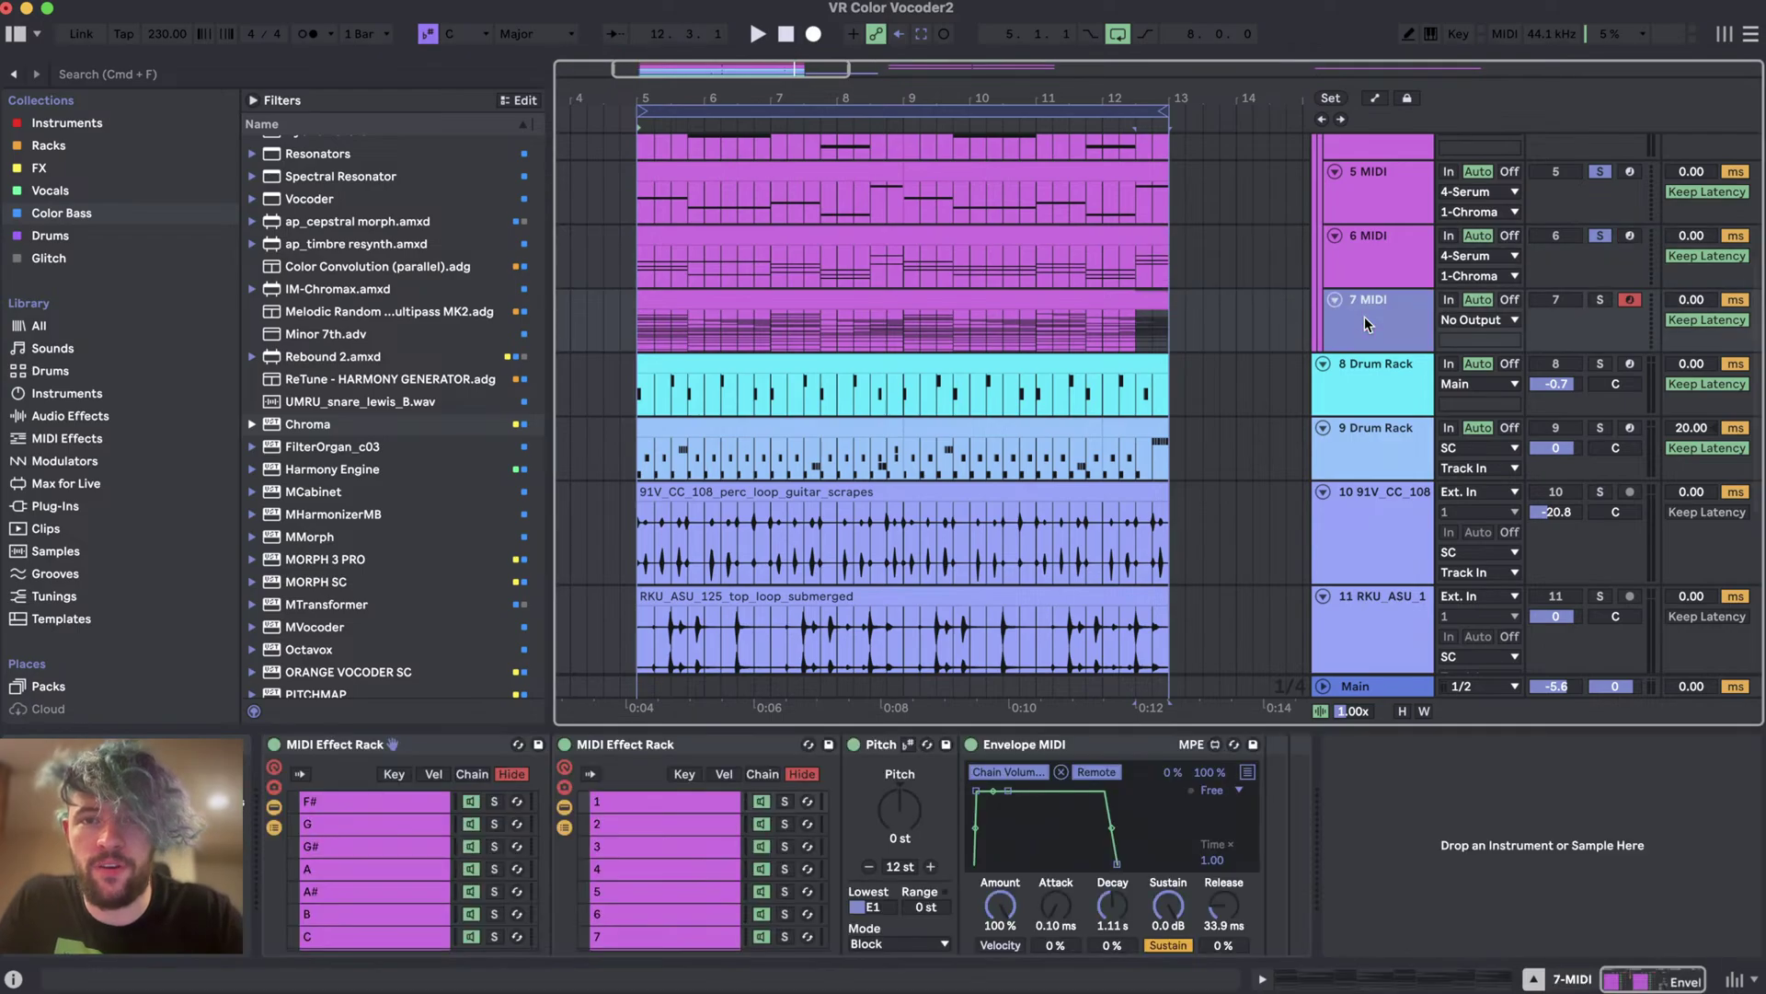
pyautogui.scroll(2, 1366, 317)
pyautogui.click(1395, 368)
pyautogui.press('super+d')
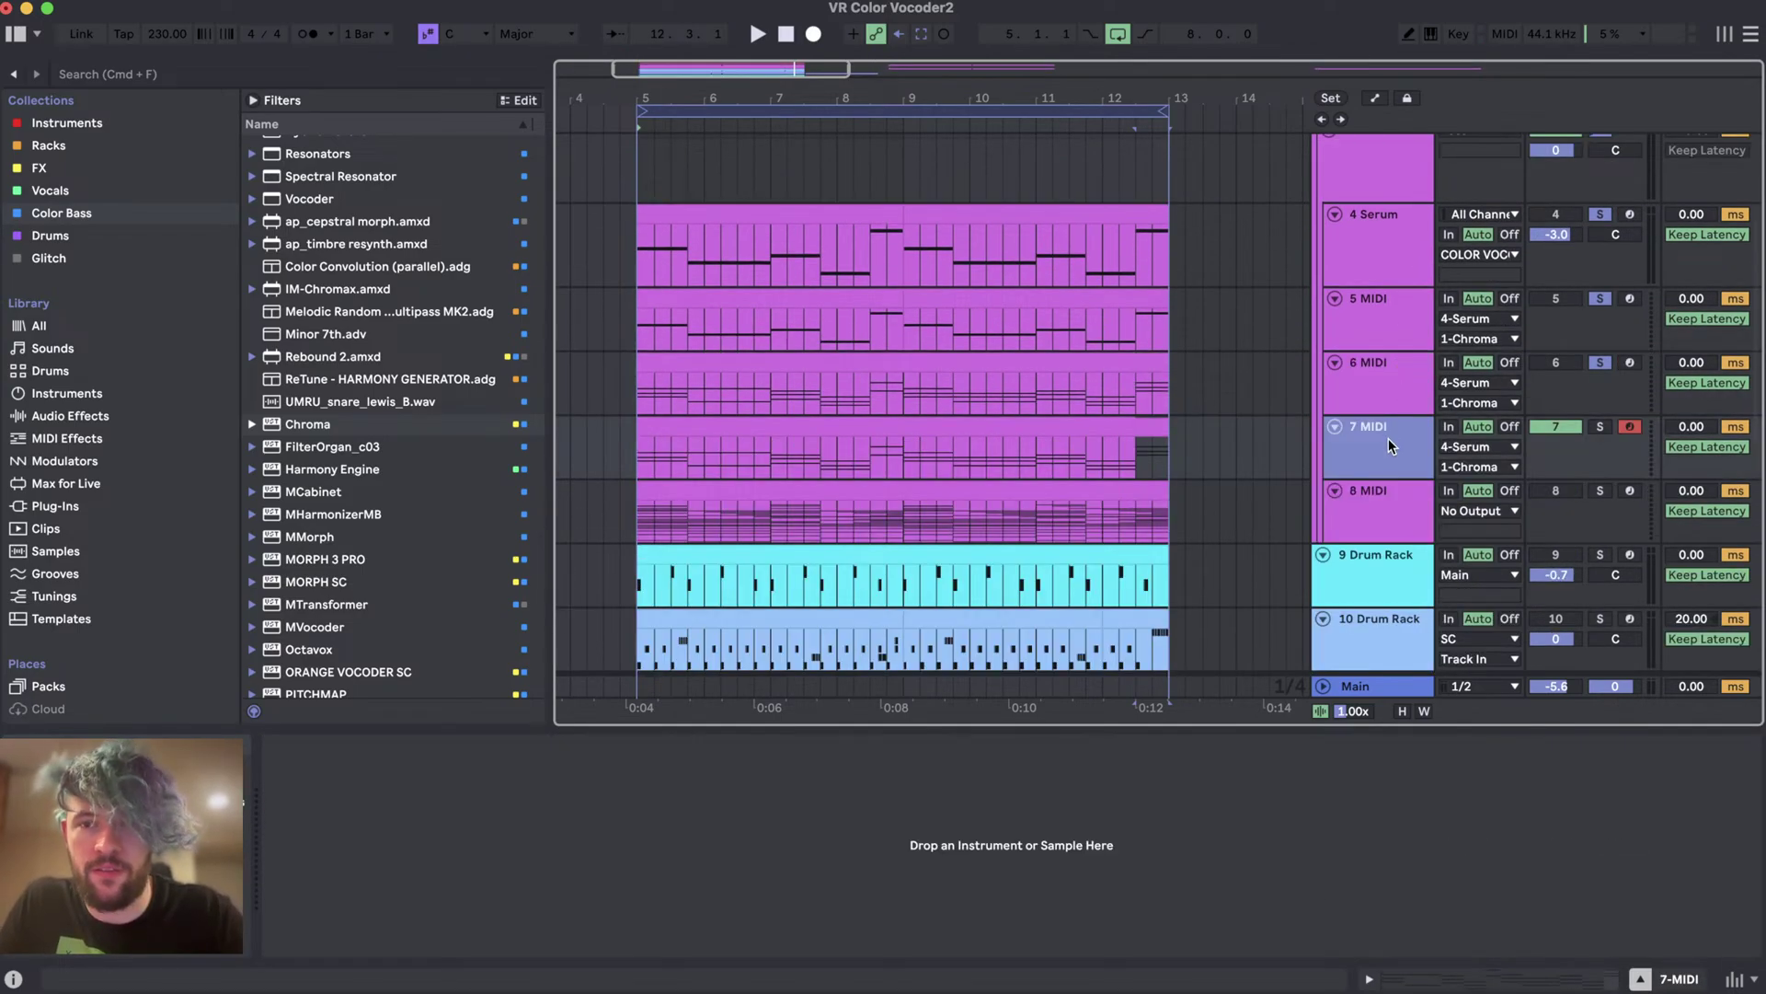
# - Duplicate the MID chain in the 4 Serum track's Audio Effect Rack and rename the copy HI
pyautogui.click(1367, 234)
pyautogui.click(1161, 824)
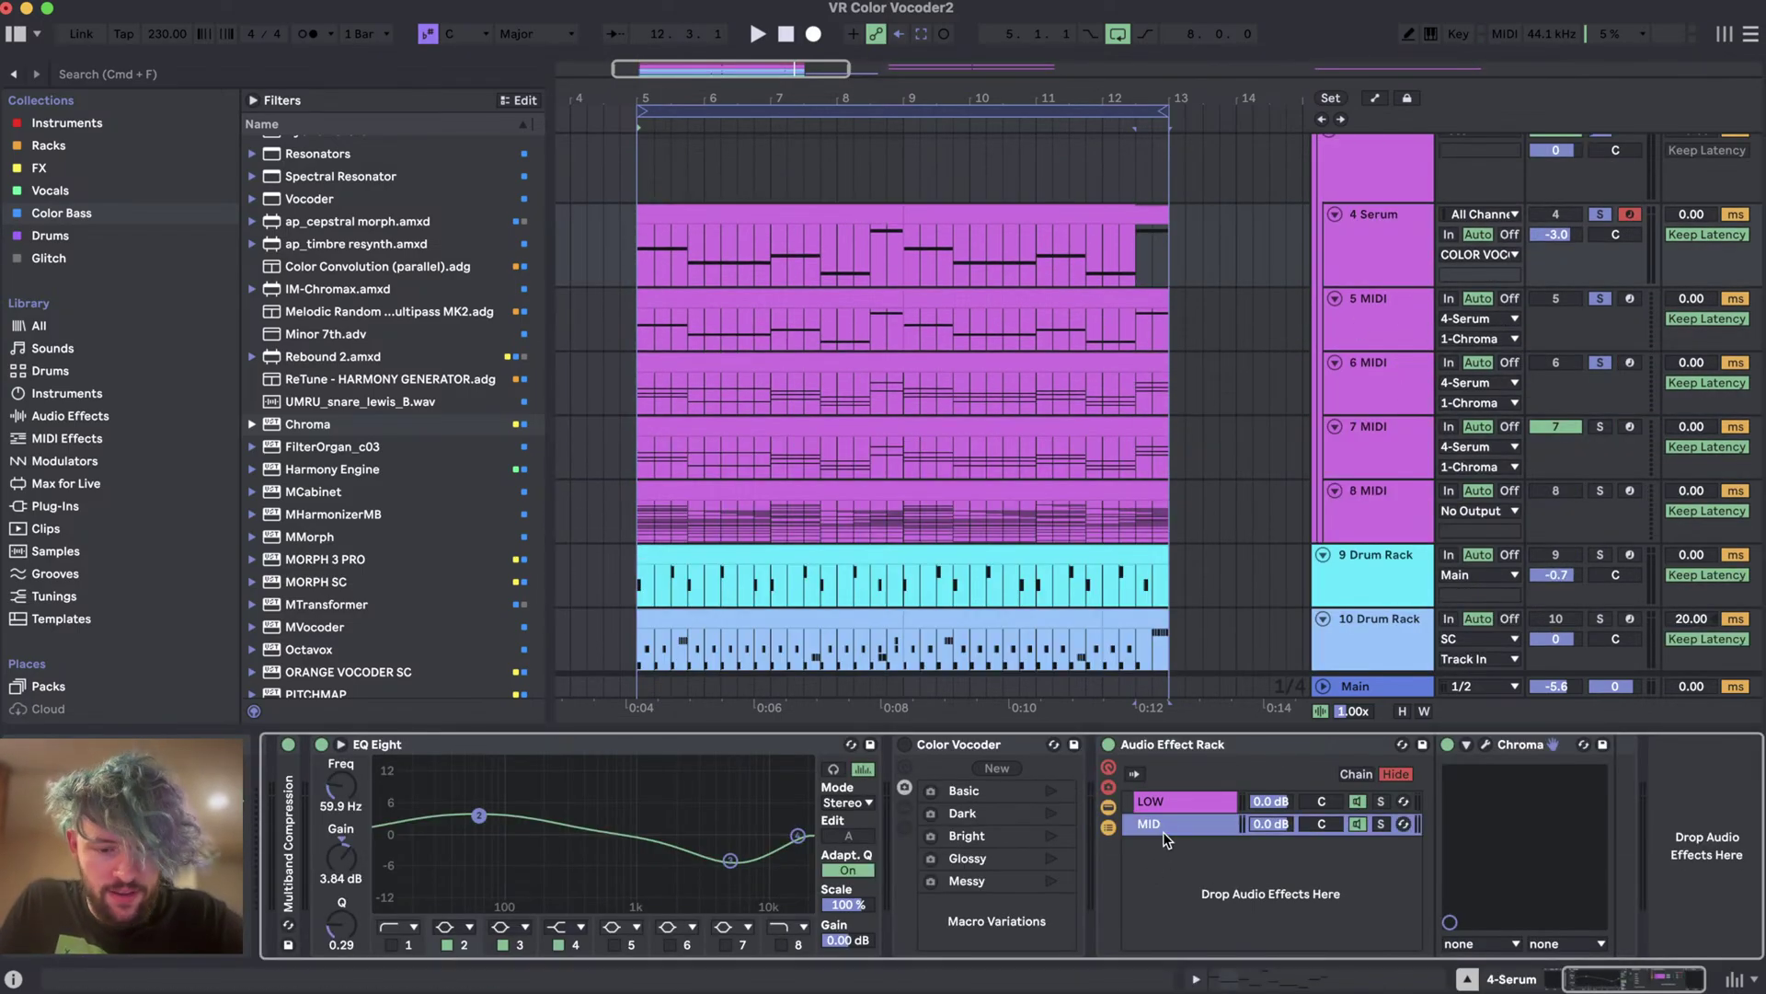
pyautogui.press('super+d')
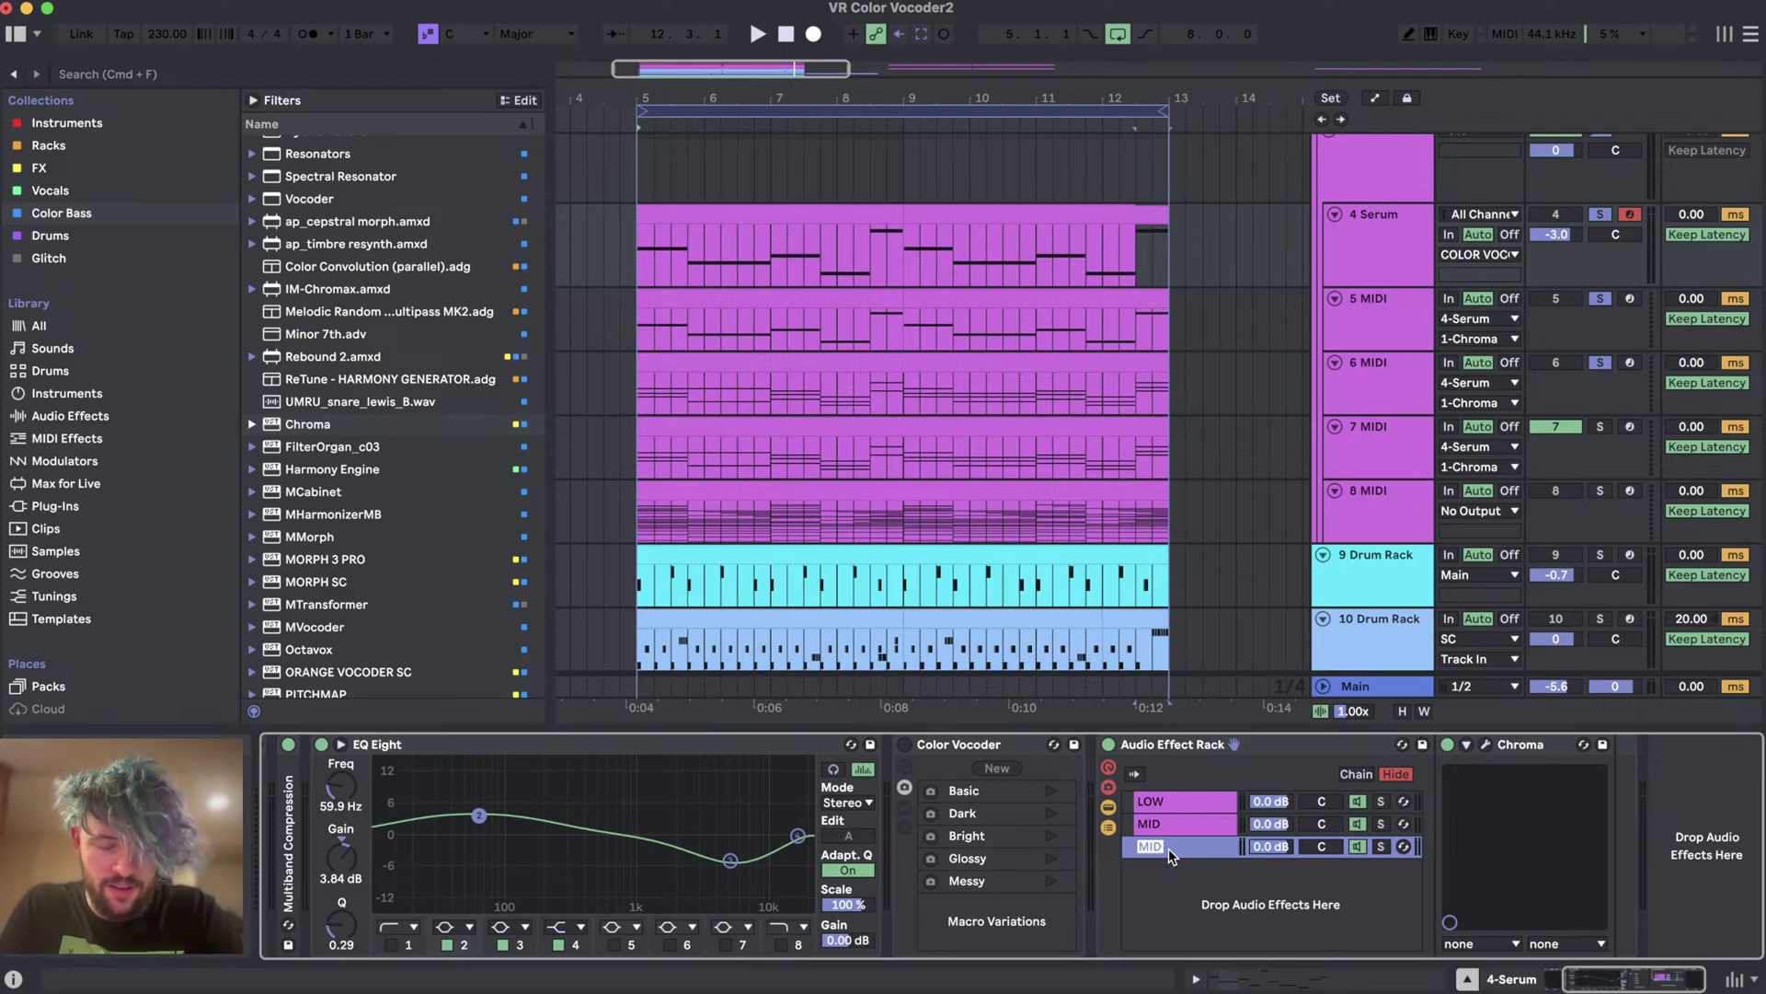
# - Shift the HI chain's Chroma band up so it starts at about 1 kHz and extends near the top of the spectrum
pyautogui.click(1490, 744)
pyautogui.moveTo(732, 240); pyautogui.dragTo(977, 268)
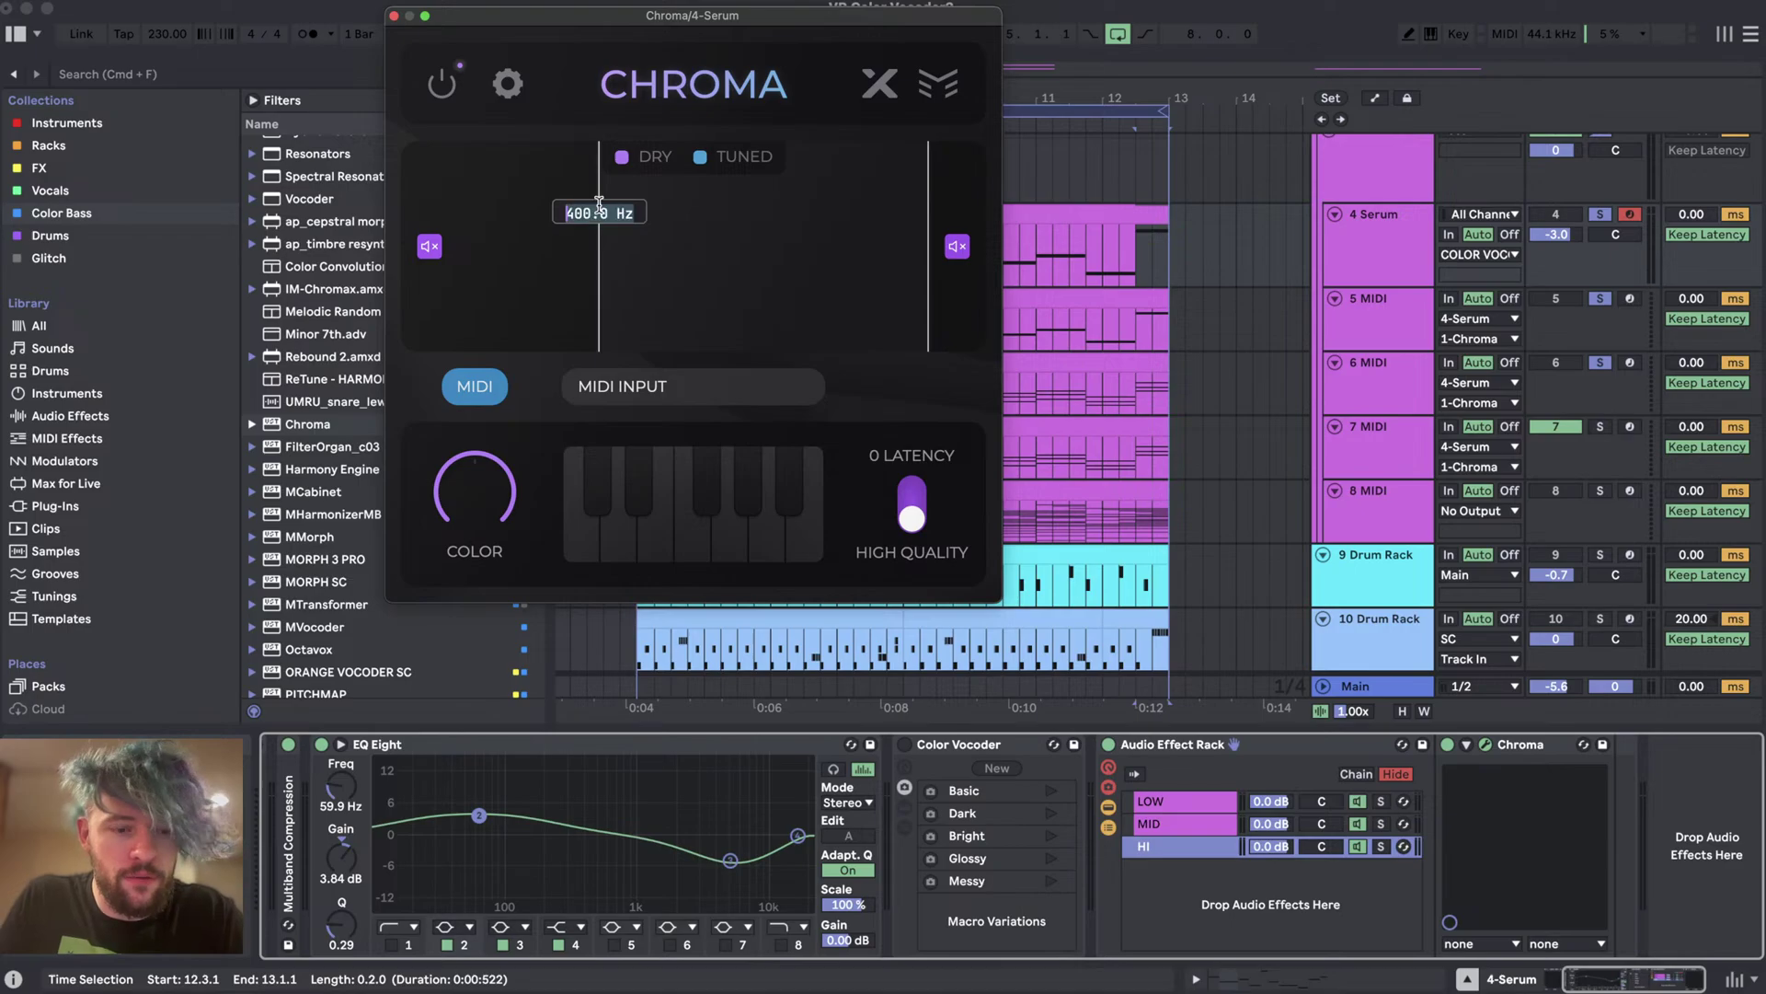
pyautogui.press('Return')
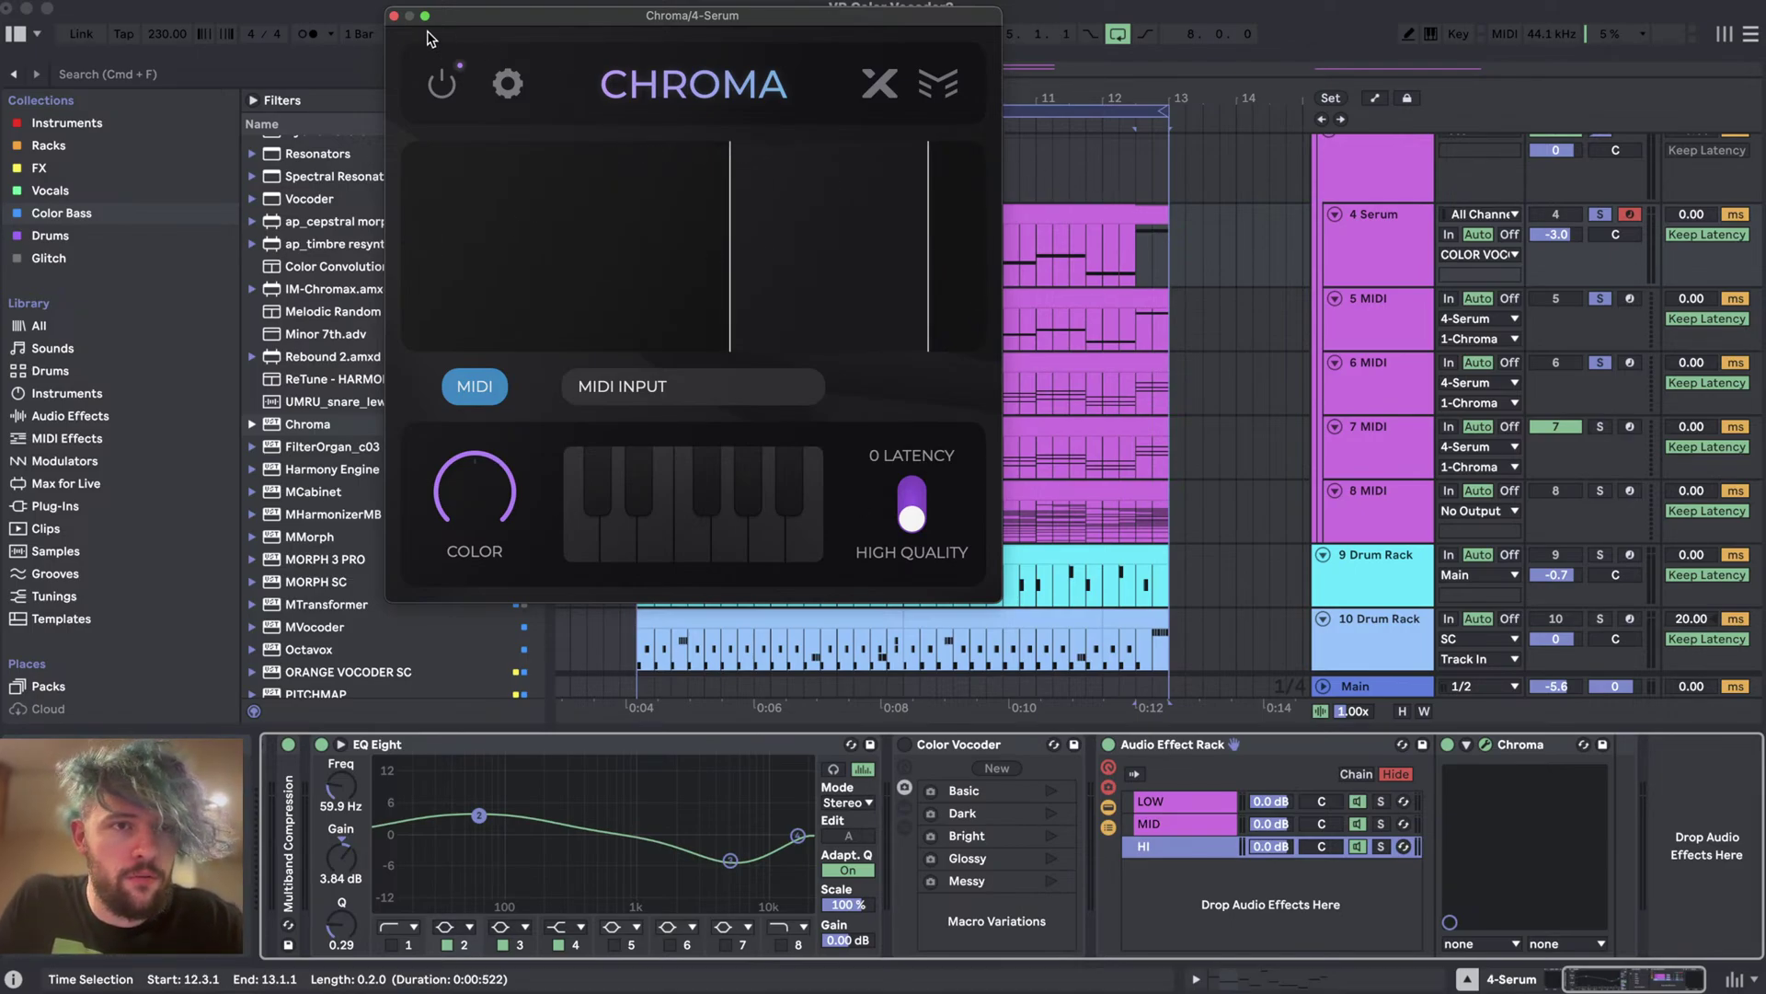
# - Check the frequency band of the LOW chain's Chroma, closing its plugin window when done
pyautogui.click(395, 17)
pyautogui.click(1194, 804)
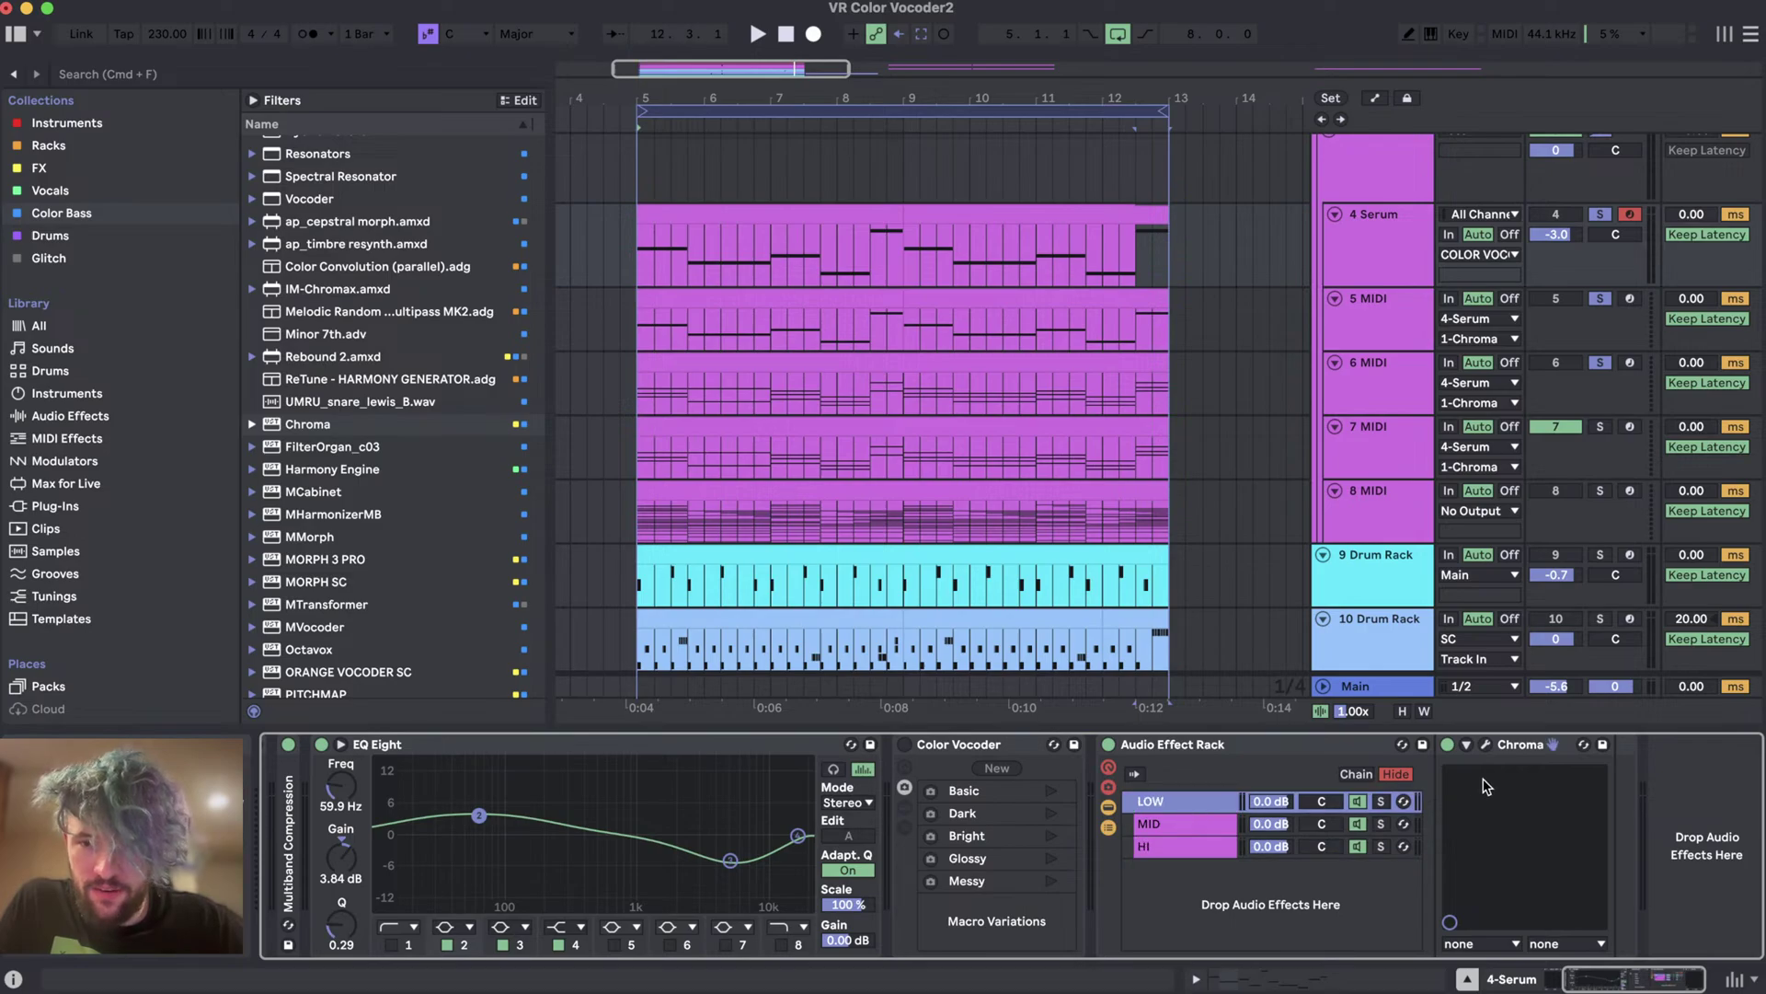
pyautogui.click(1486, 746)
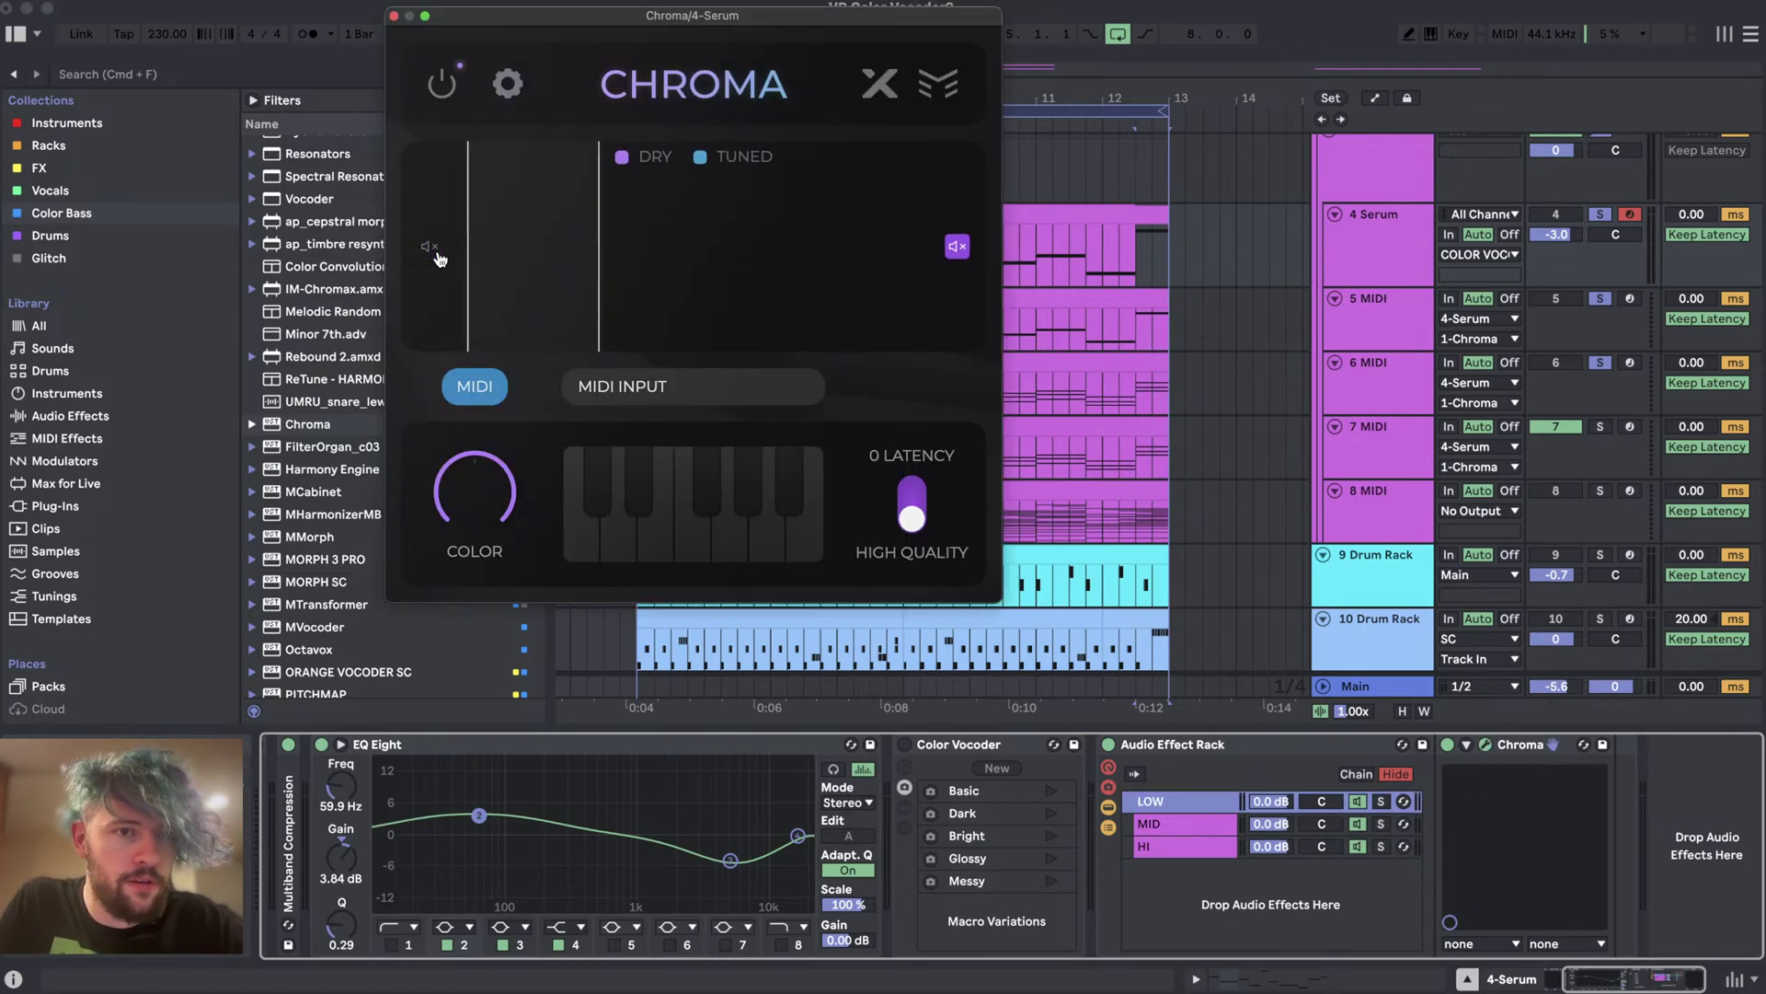
pyautogui.click(395, 17)
# - Route the 7 MIDI track's output to the HI chain's 1-Chroma on the 4 Serum track
pyautogui.click(1144, 449)
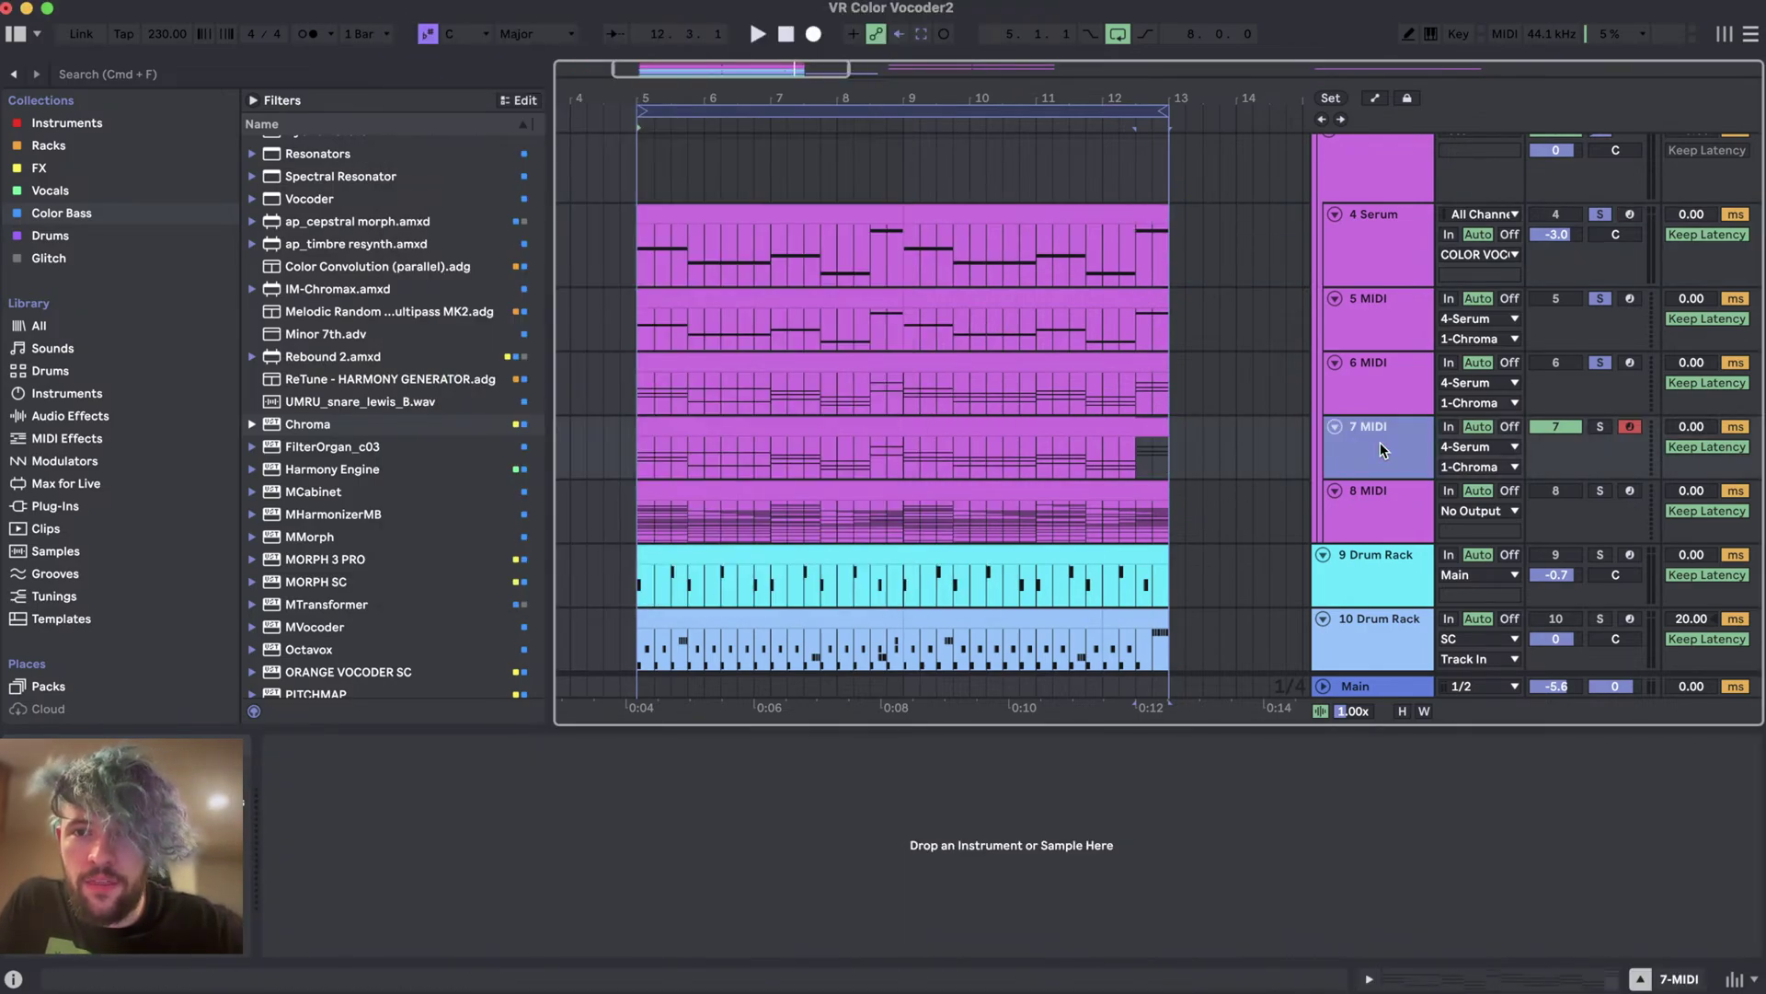
pyautogui.click(1490, 467)
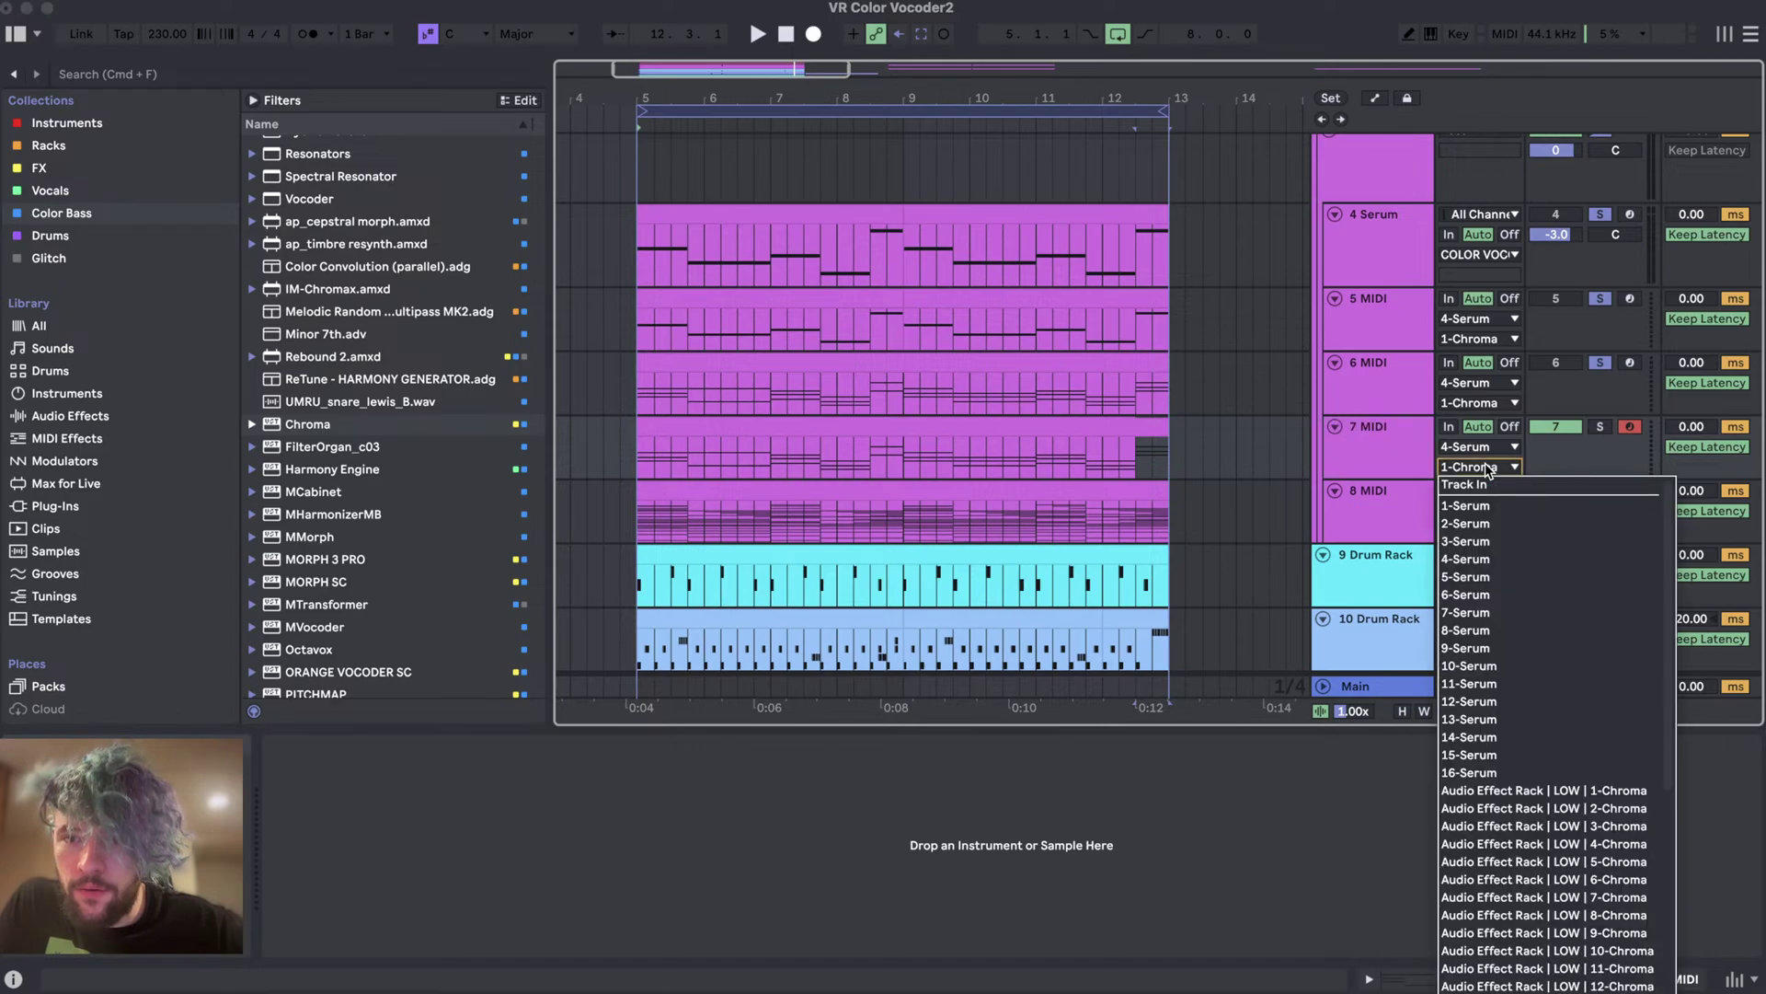
pyautogui.click(1509, 844)
pyautogui.click(1470, 468)
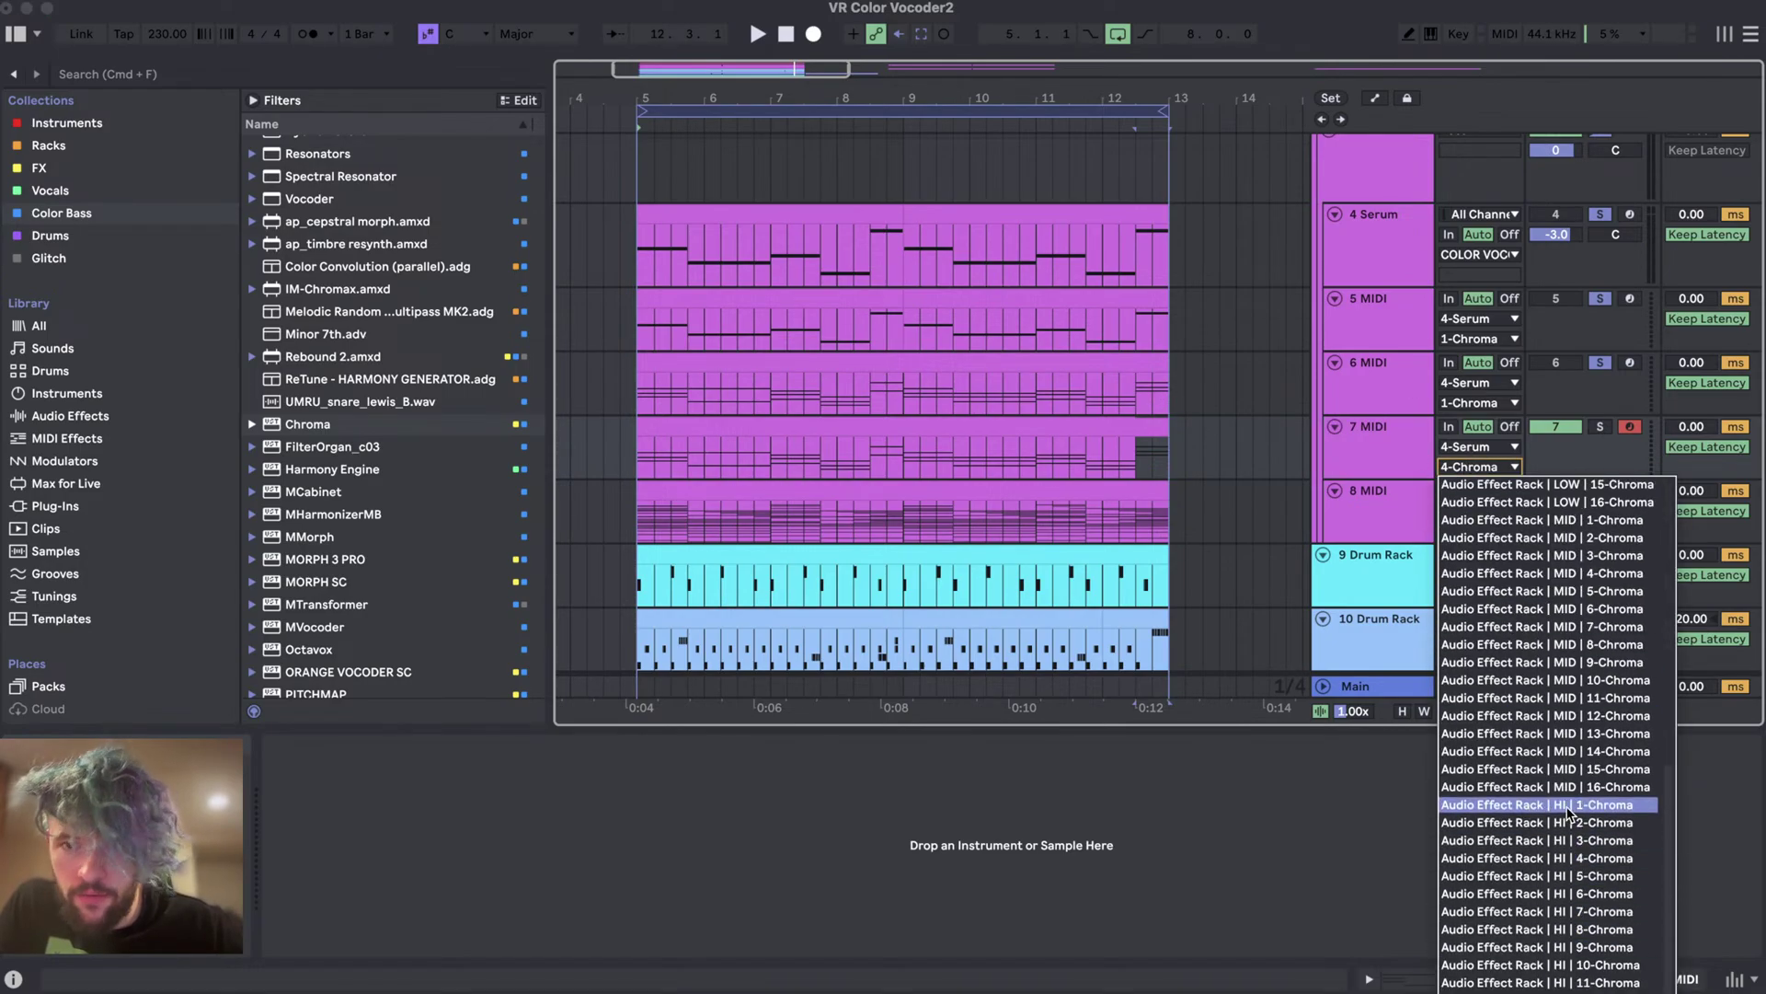
pyautogui.click(1567, 805)
# - Replace the 7 MIDI clip from bar 5 with a copy of the 8 MIDI clip and solo 7 MIDI during playback
pyautogui.click(825, 504)
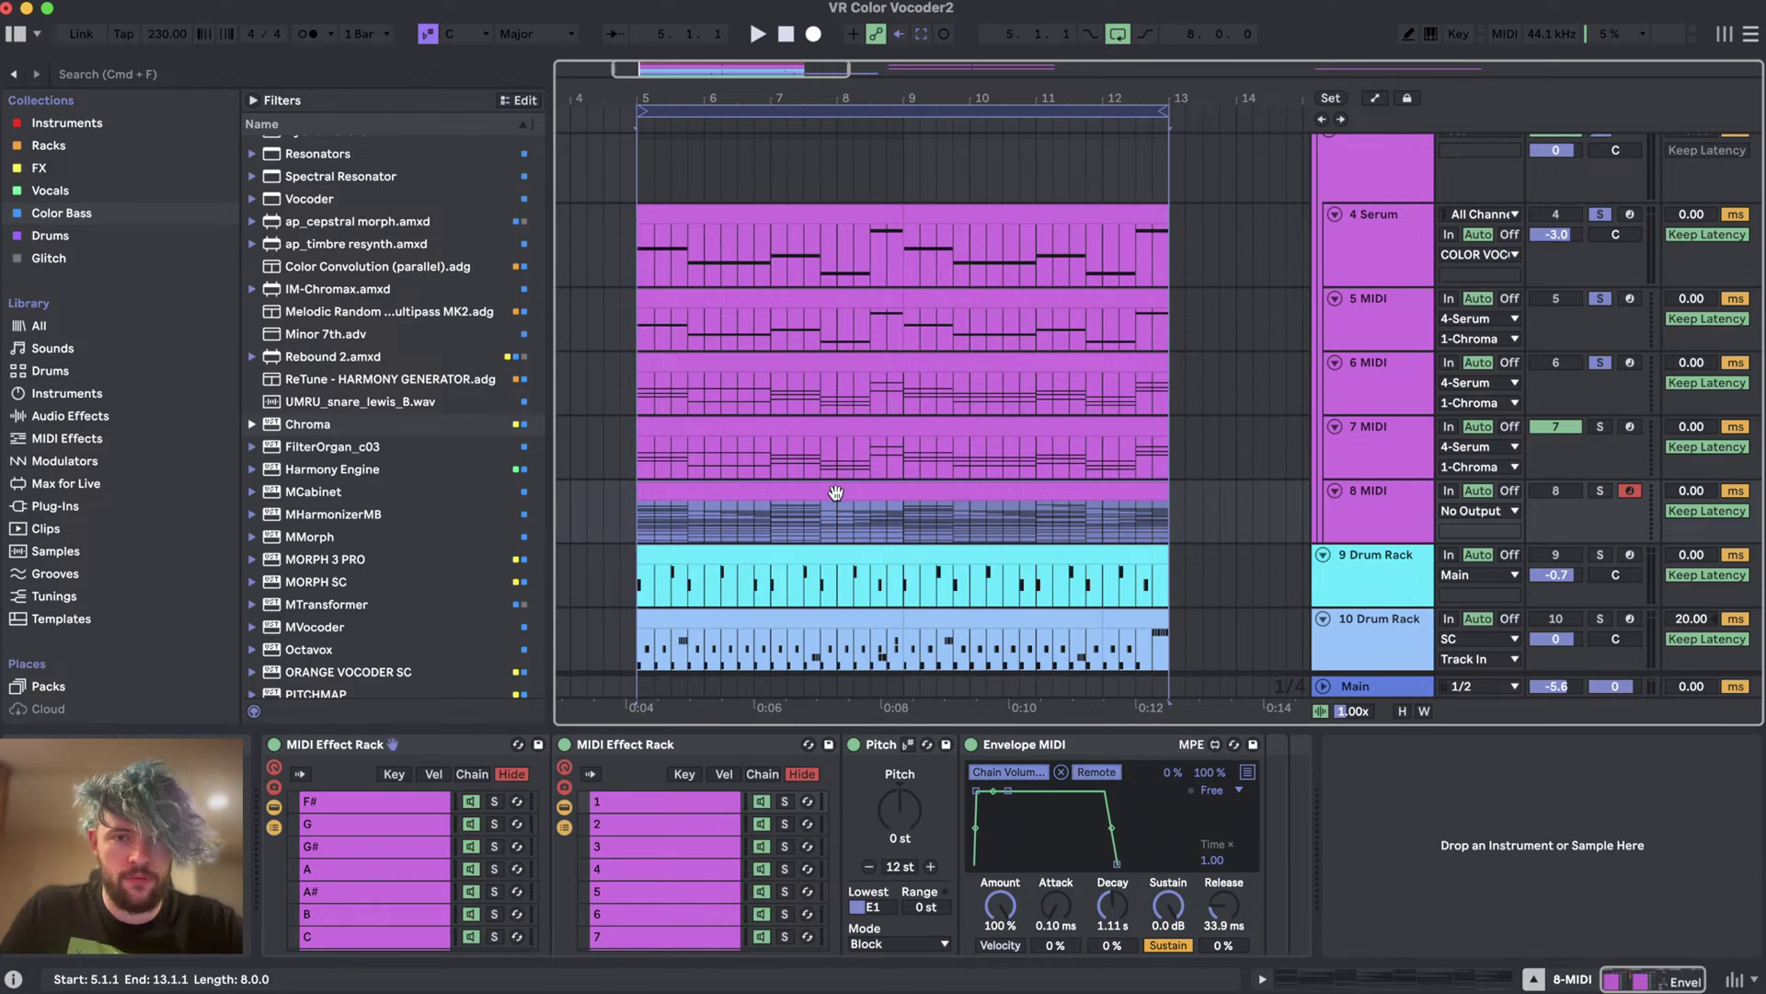
pyautogui.click(836, 450)
pyautogui.press('space')
pyautogui.click(1601, 427)
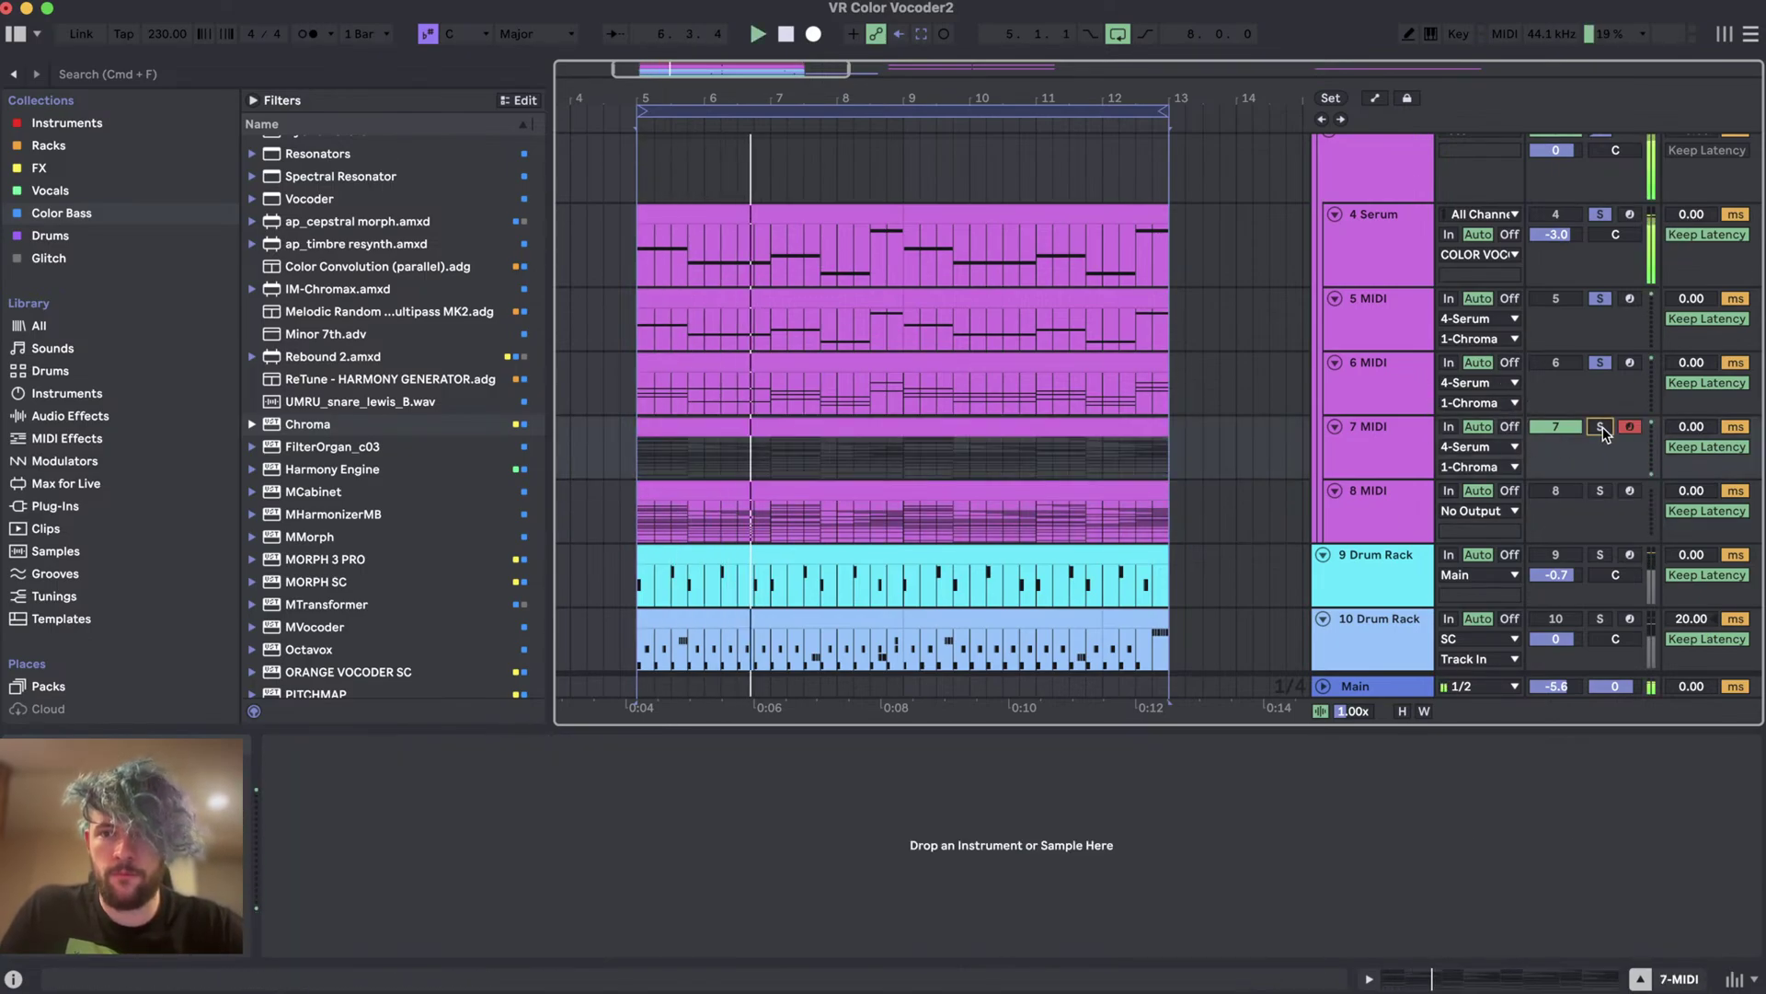
# - Watch the HI chain's Chroma on the 4 Serum track respond to the looped playback
pyautogui.scroll(1, 1288, 516)
pyautogui.click(1104, 285)
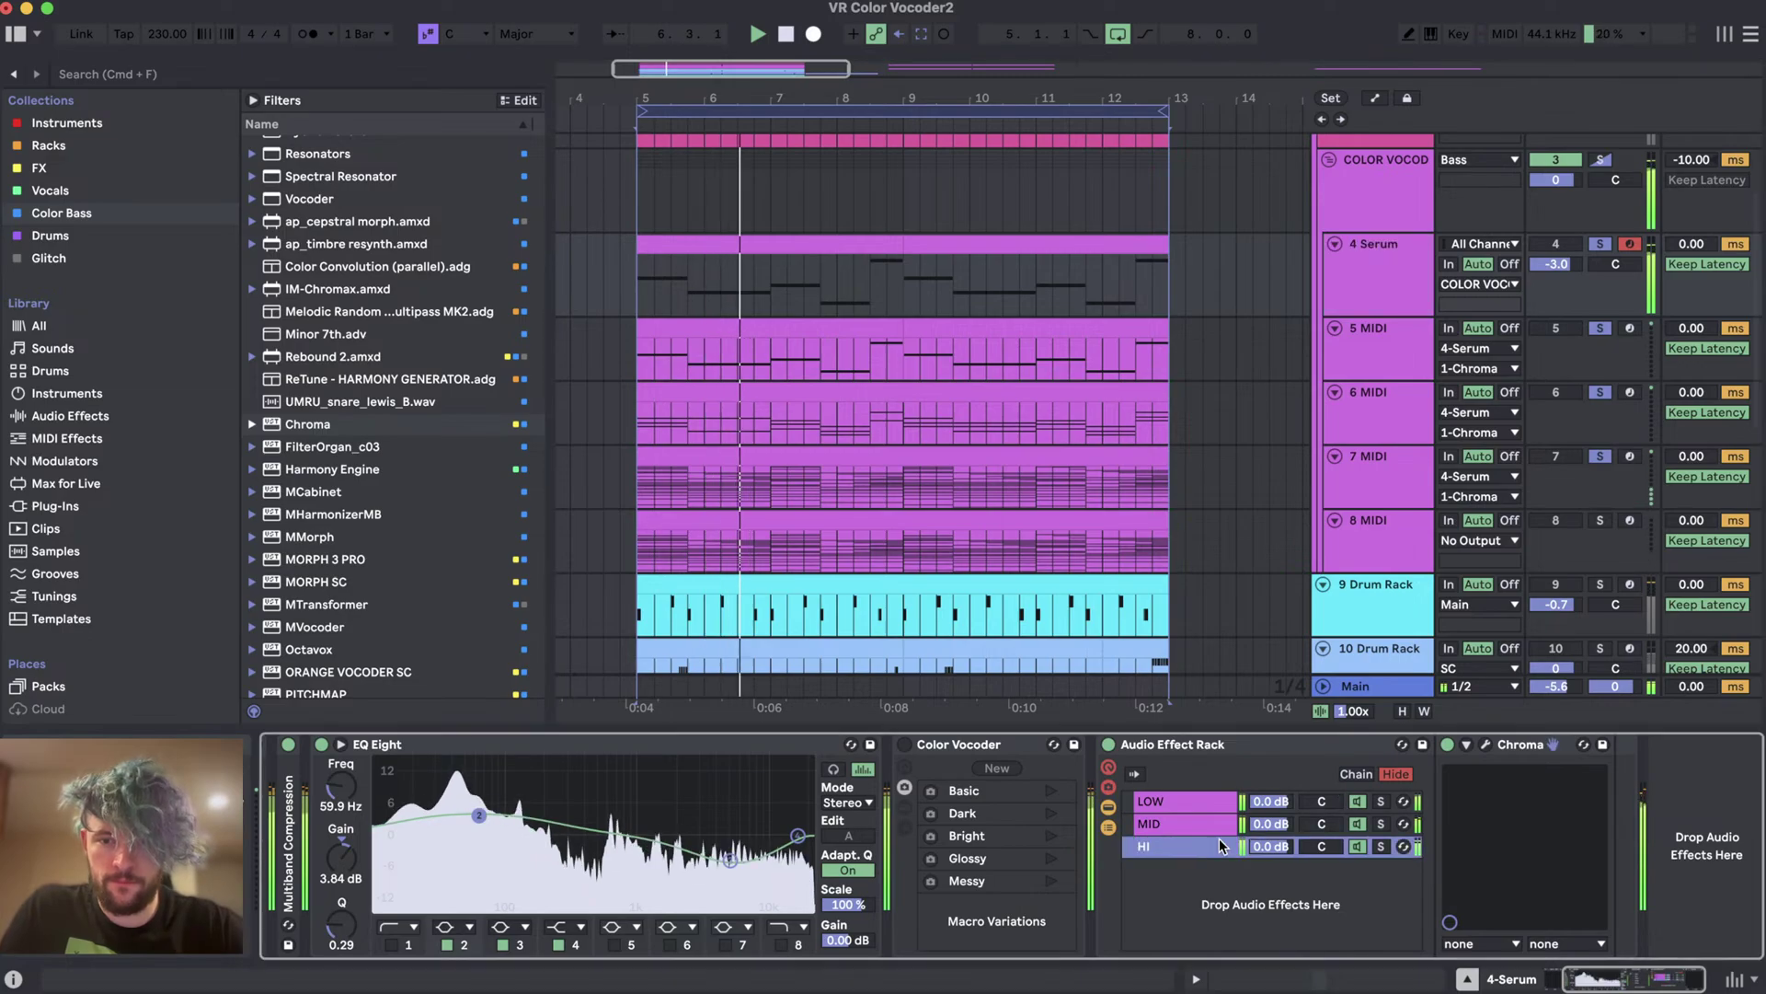
pyautogui.click(1485, 744)
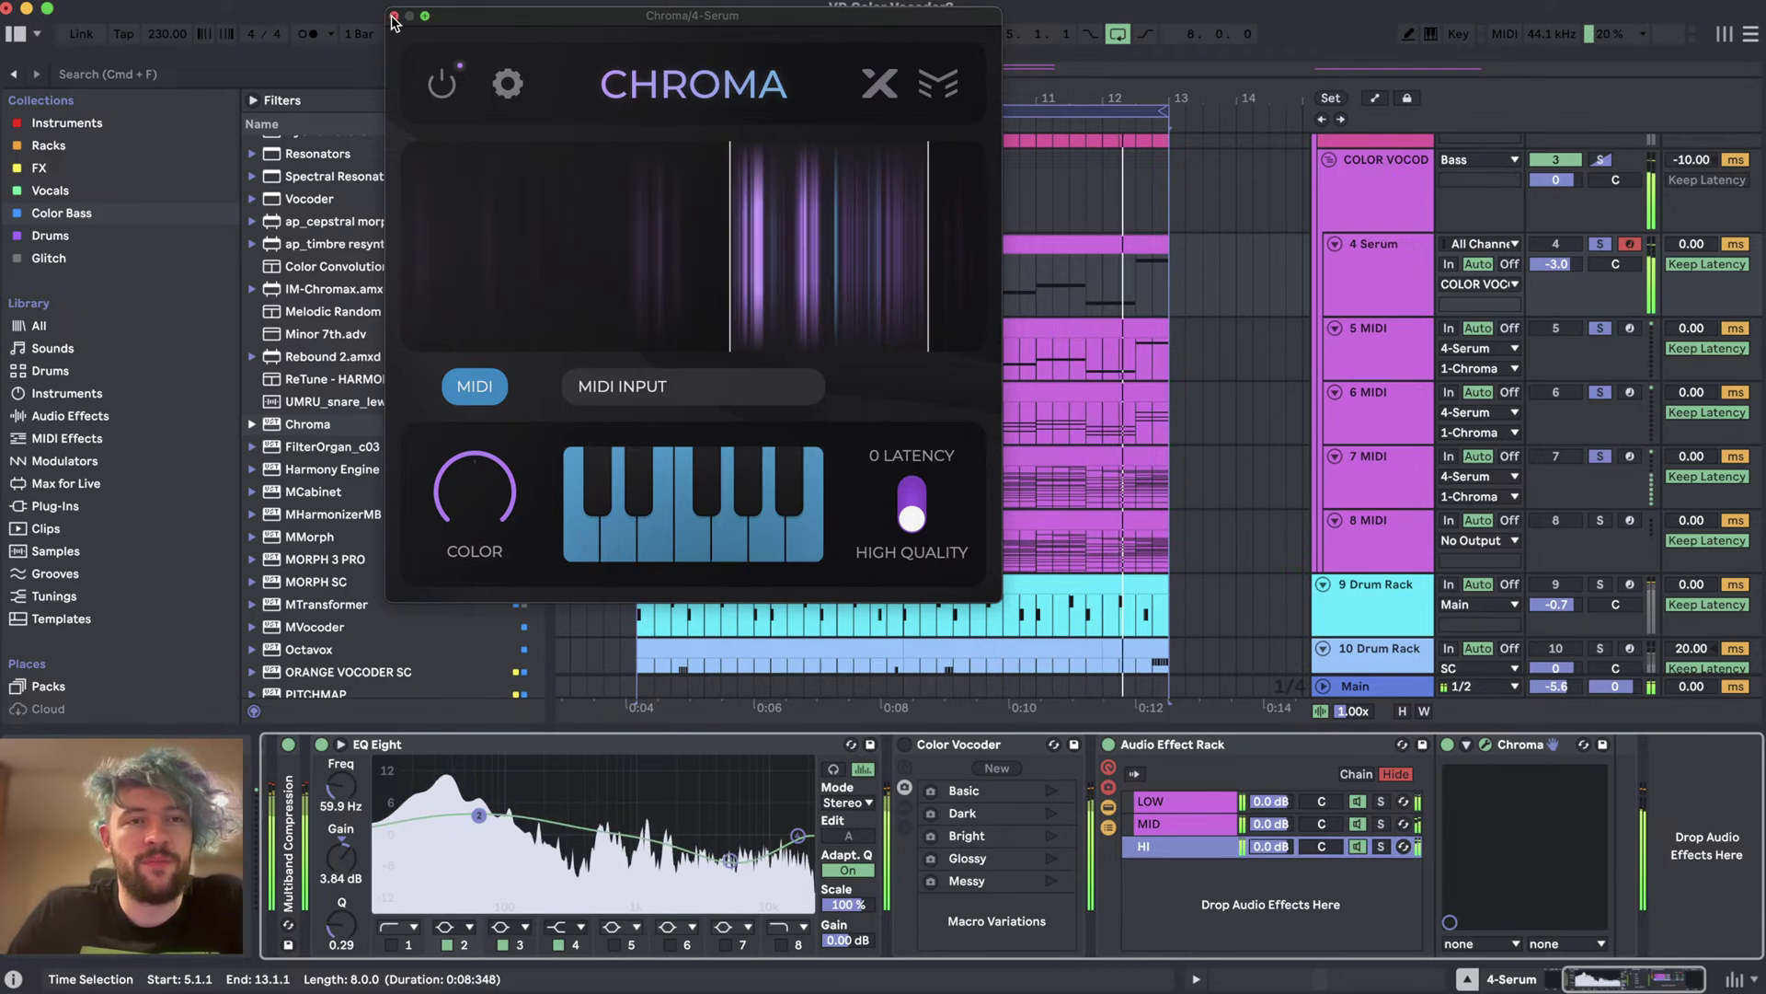
pyautogui.press('space')
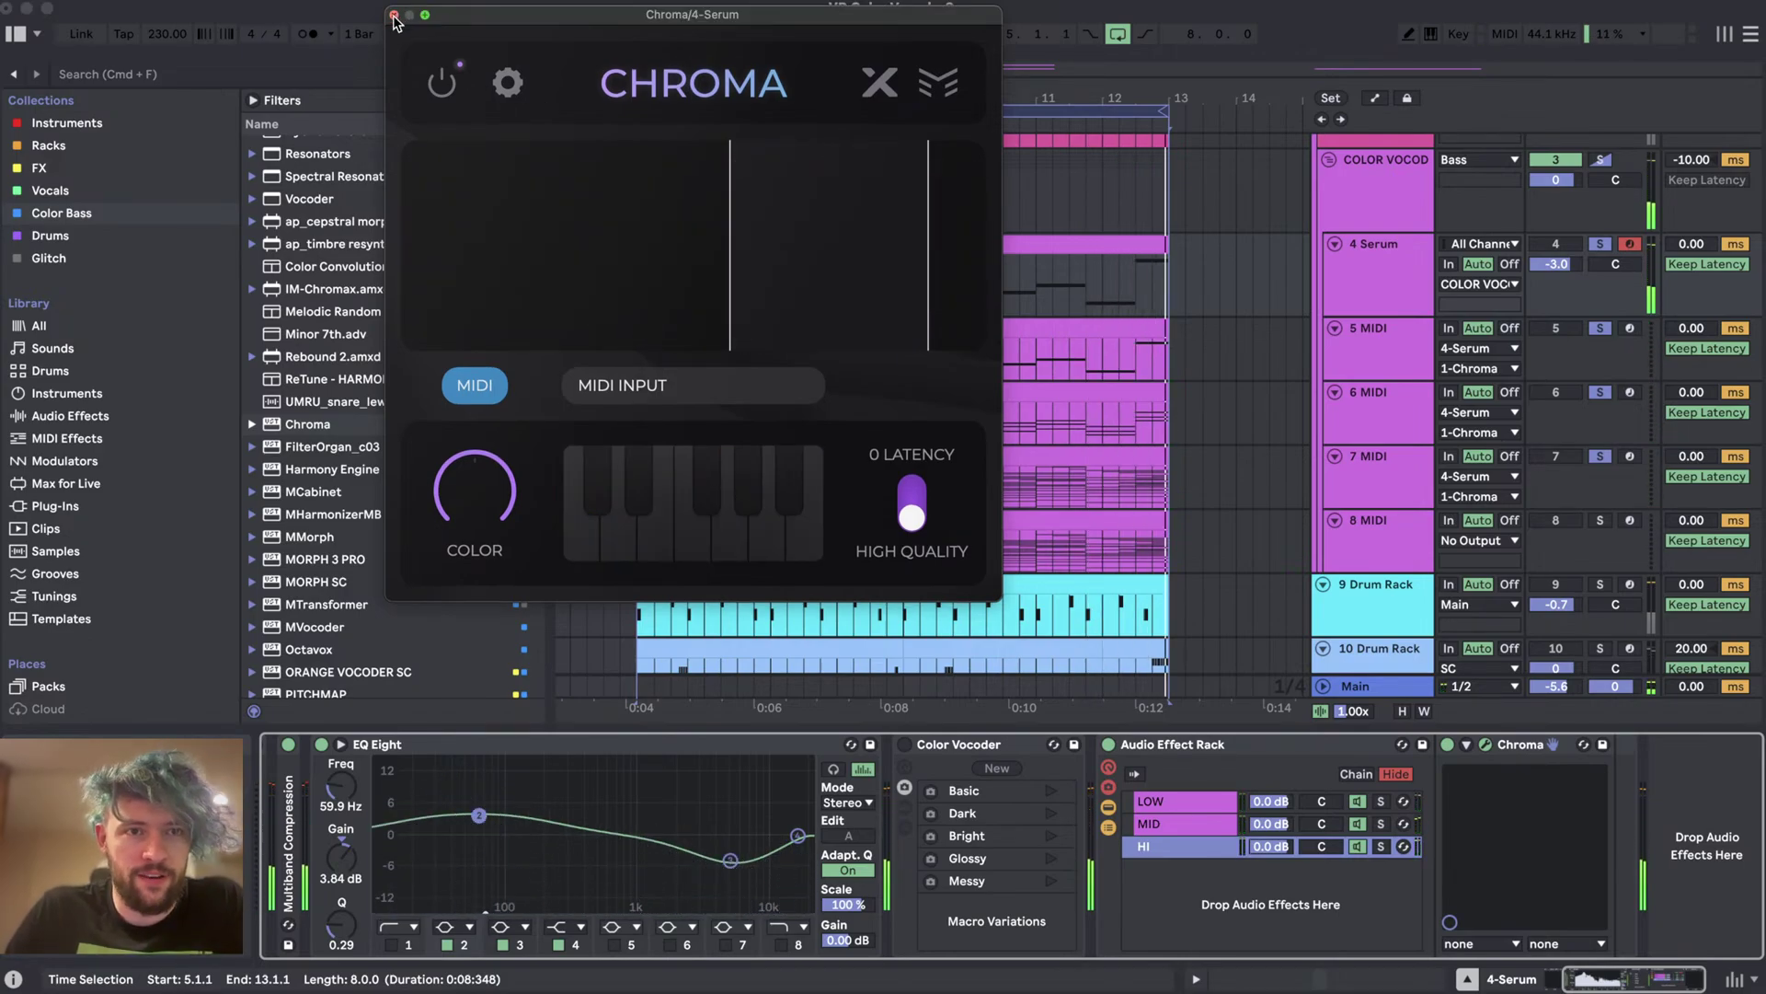
pyautogui.click(393, 16)
# - Delete all notes around C5 and lower from the 7 MIDI clip, keeping only the high notes
pyautogui.doubleClick(837, 454)
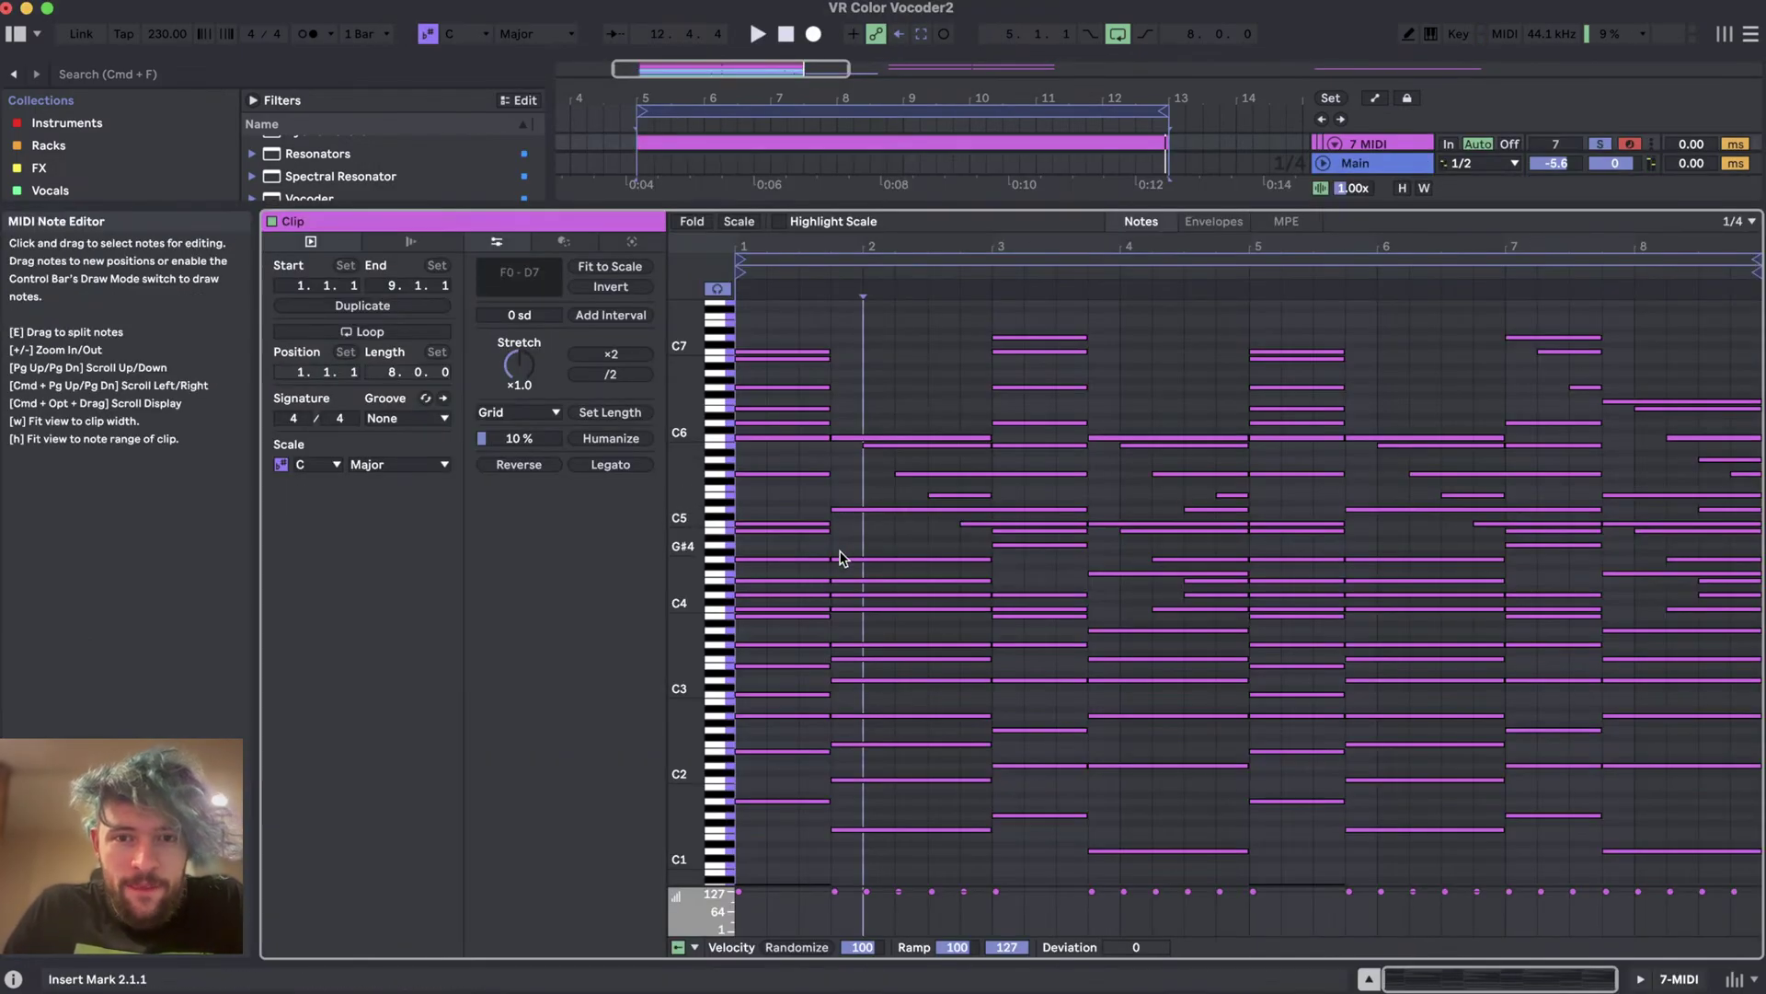
pyautogui.moveTo(1748, 513); pyautogui.dragTo(747, 885)
pyautogui.press('Delete')
# - Play back the loop and review the remaining high notes in the 7 MIDI clip
pyautogui.press('space')
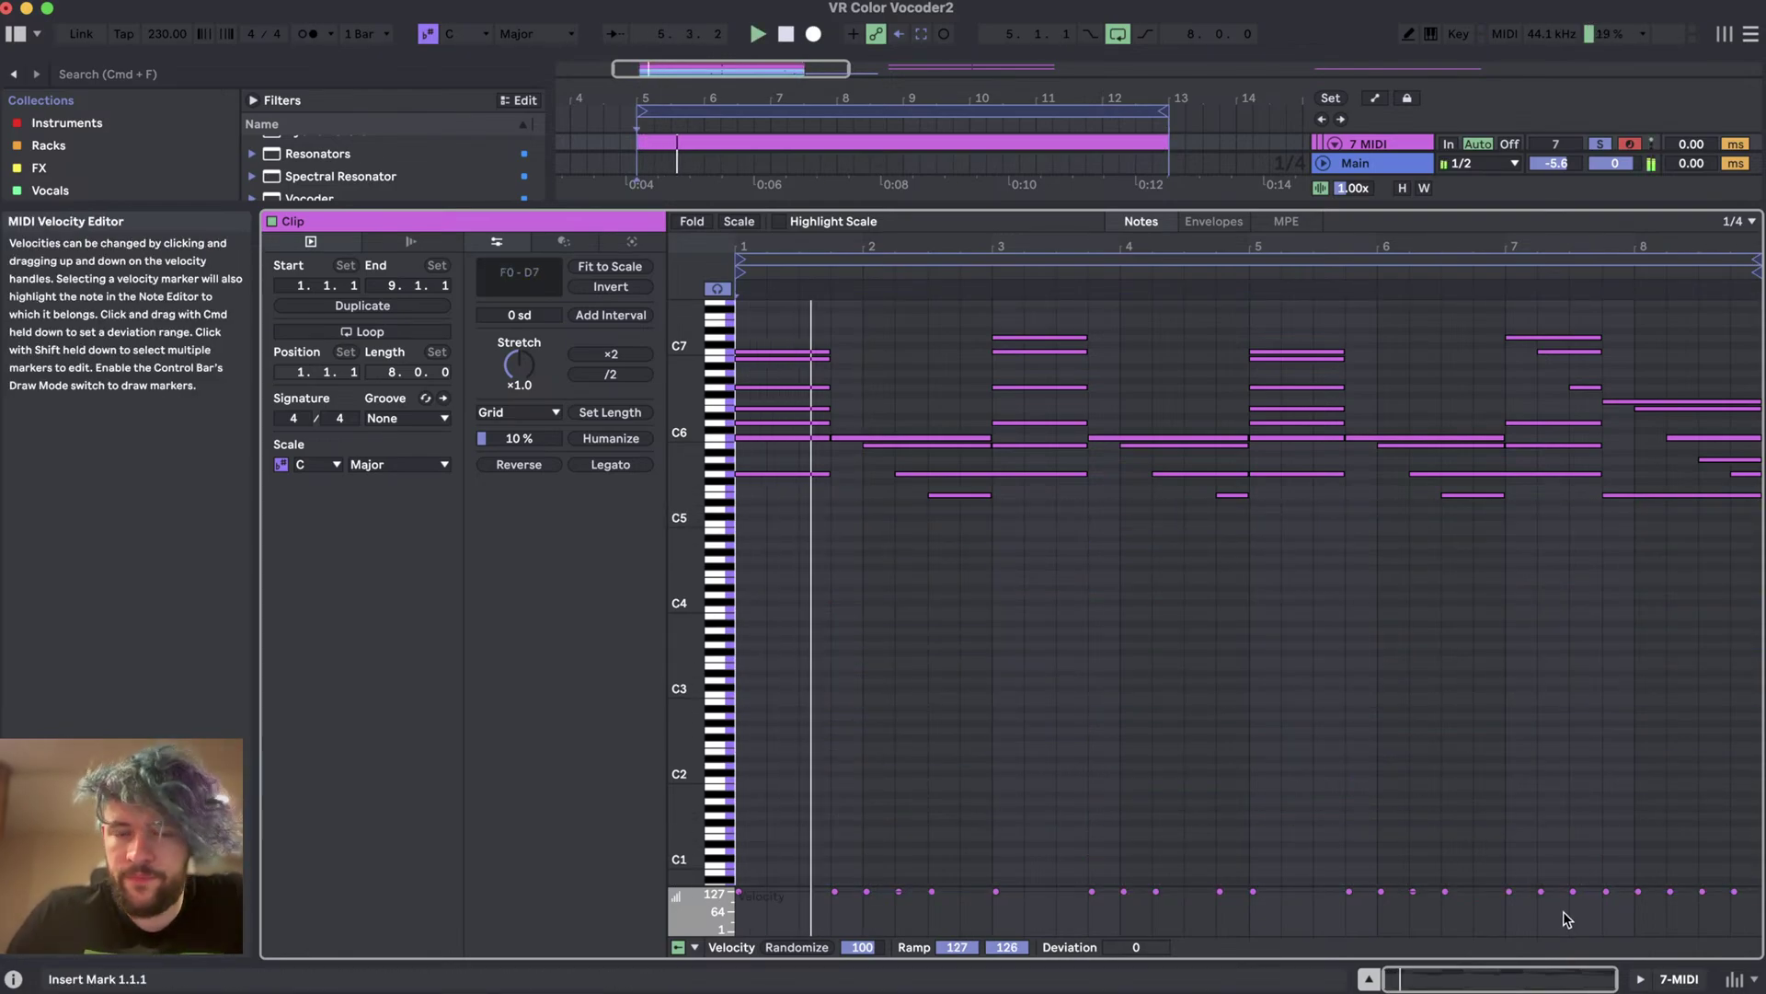
pyautogui.click(1682, 981)
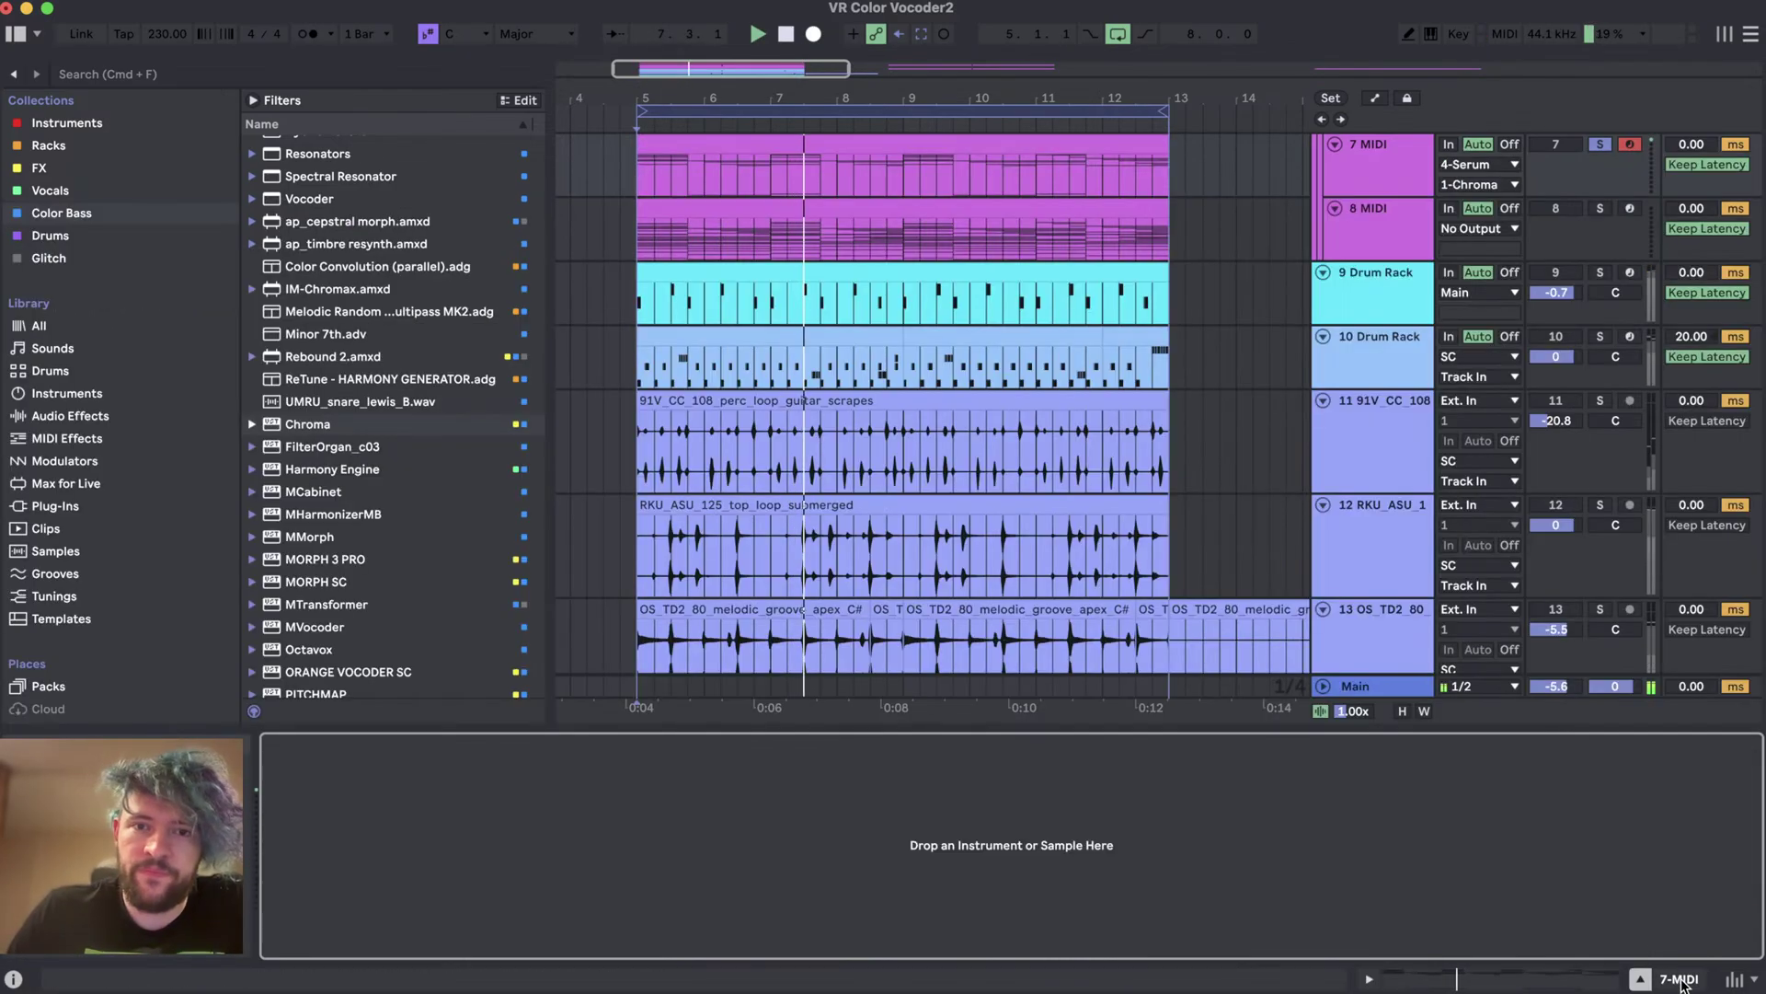
pyautogui.scroll(1, 975, 258)
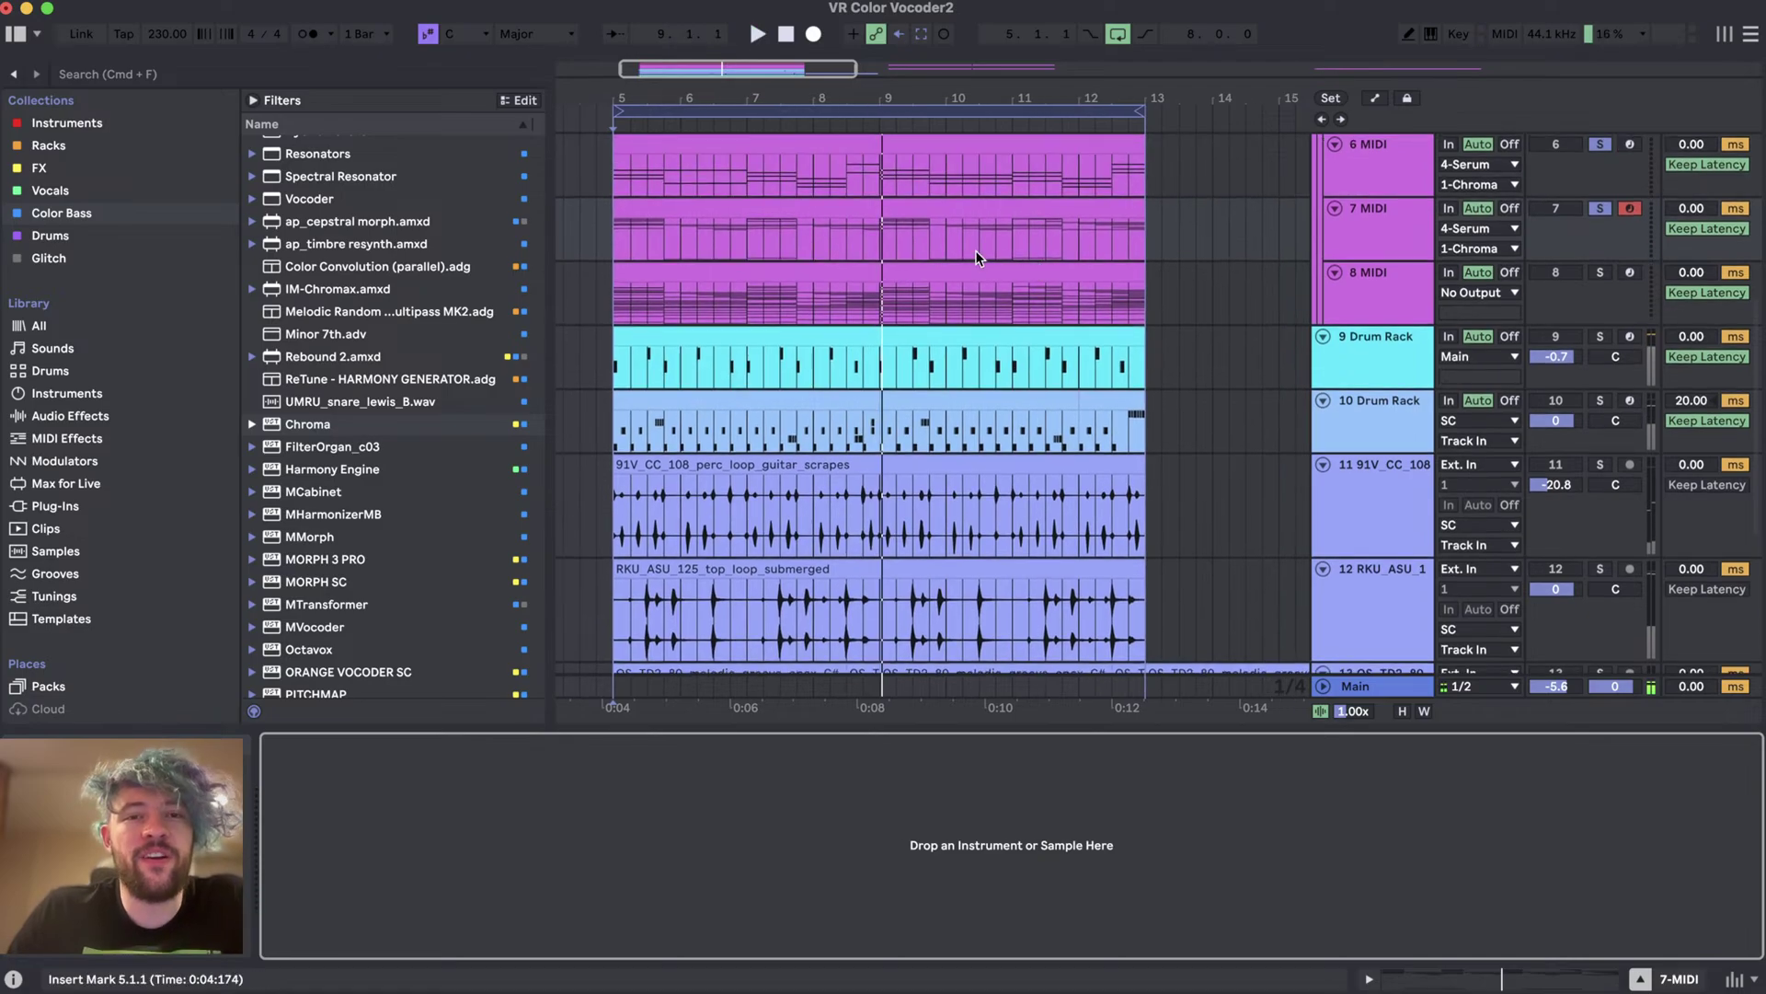
pyautogui.doubleClick(894, 213)
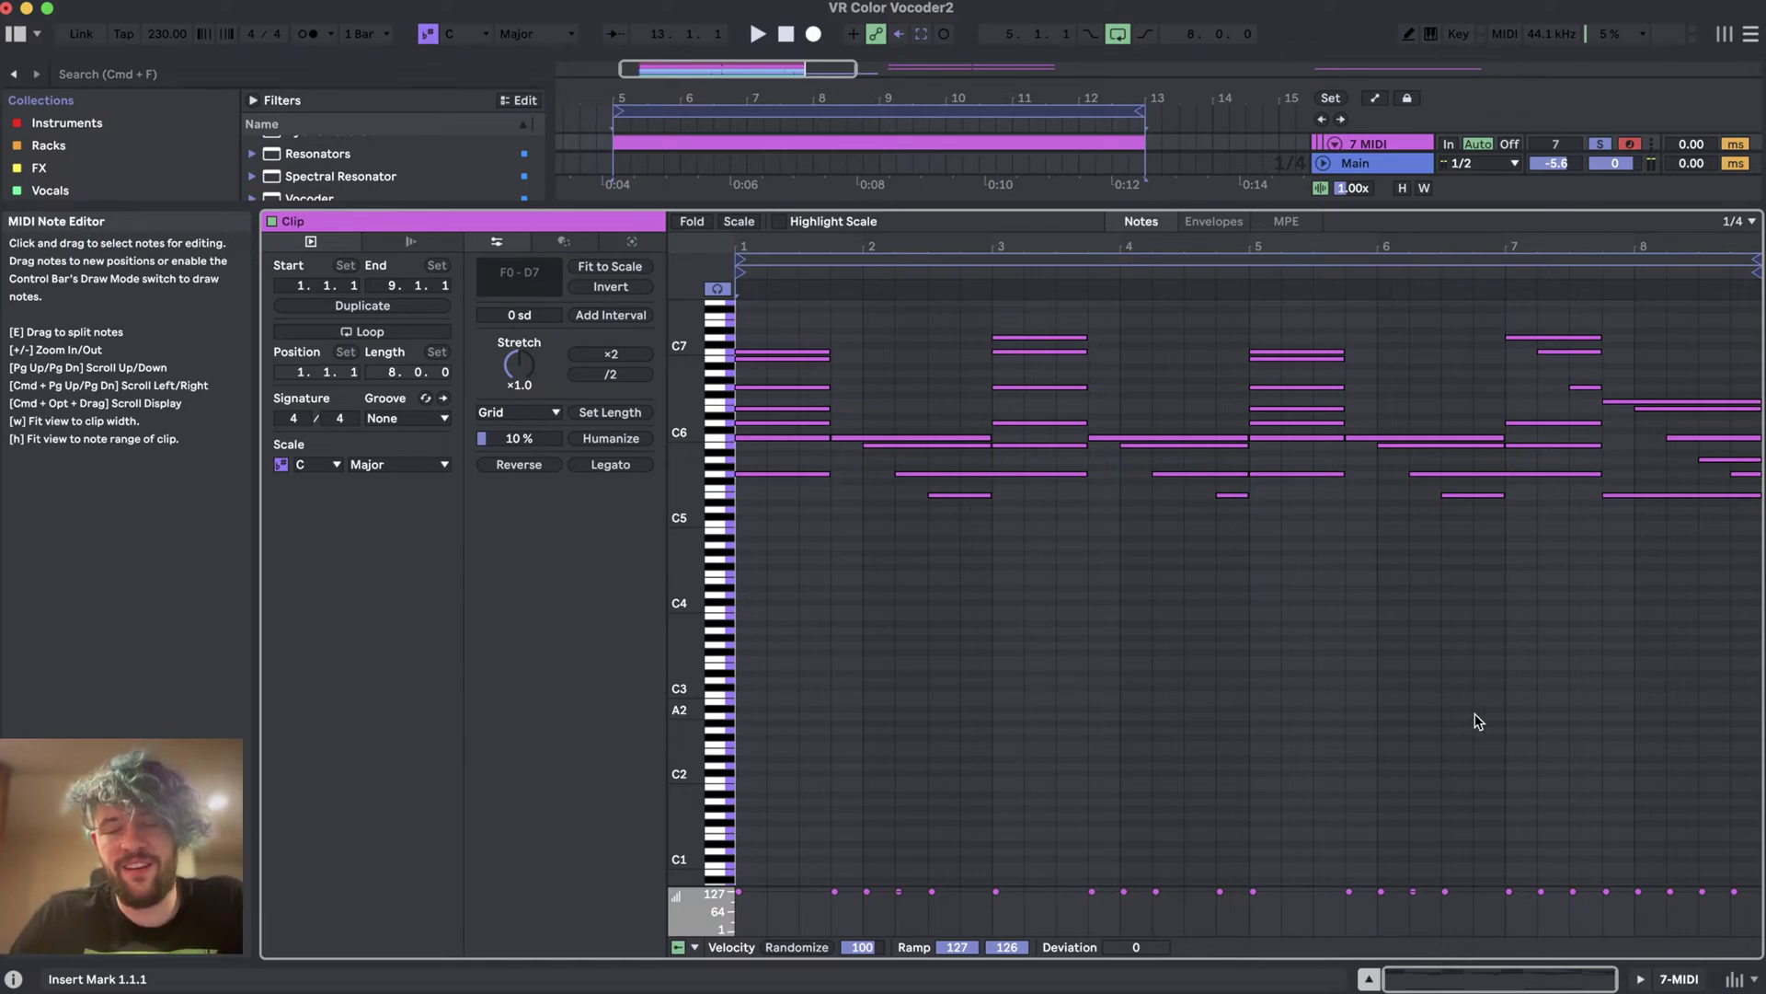
pyautogui.click(1696, 975)
pyautogui.scroll(5, 955, 321)
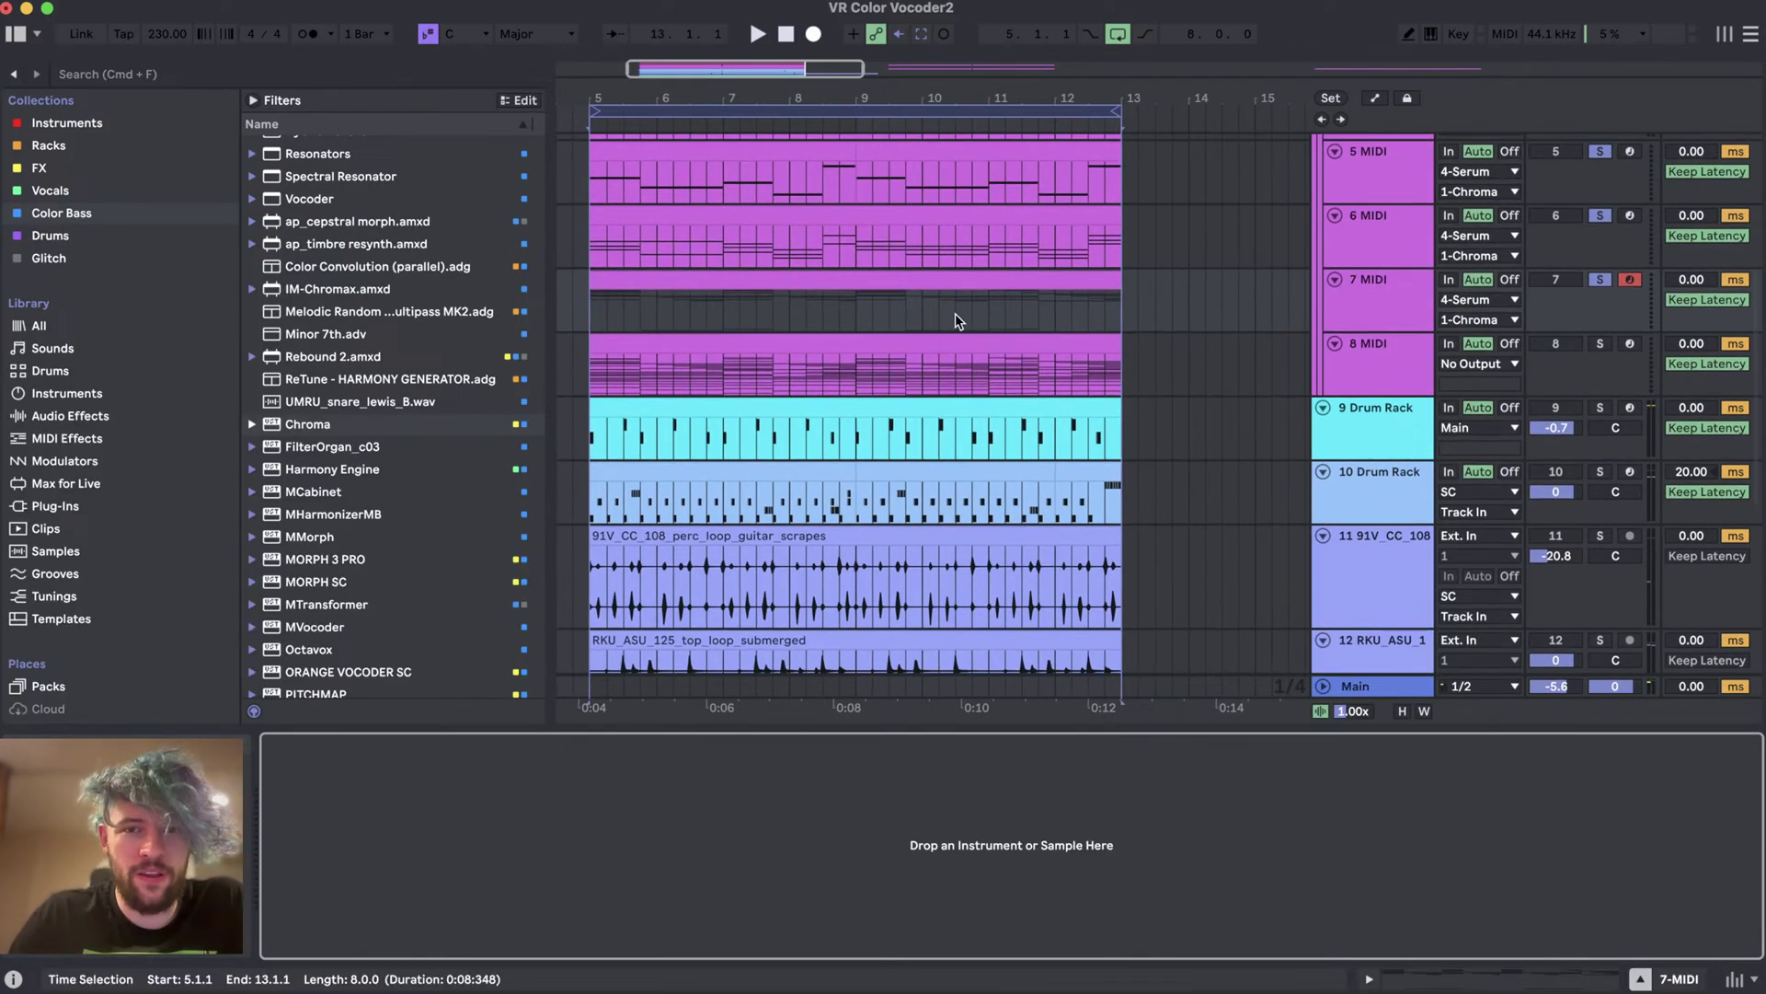
# - Open the HI chain's Chroma plugin window on the 4 Serum track
pyautogui.click(1365, 158)
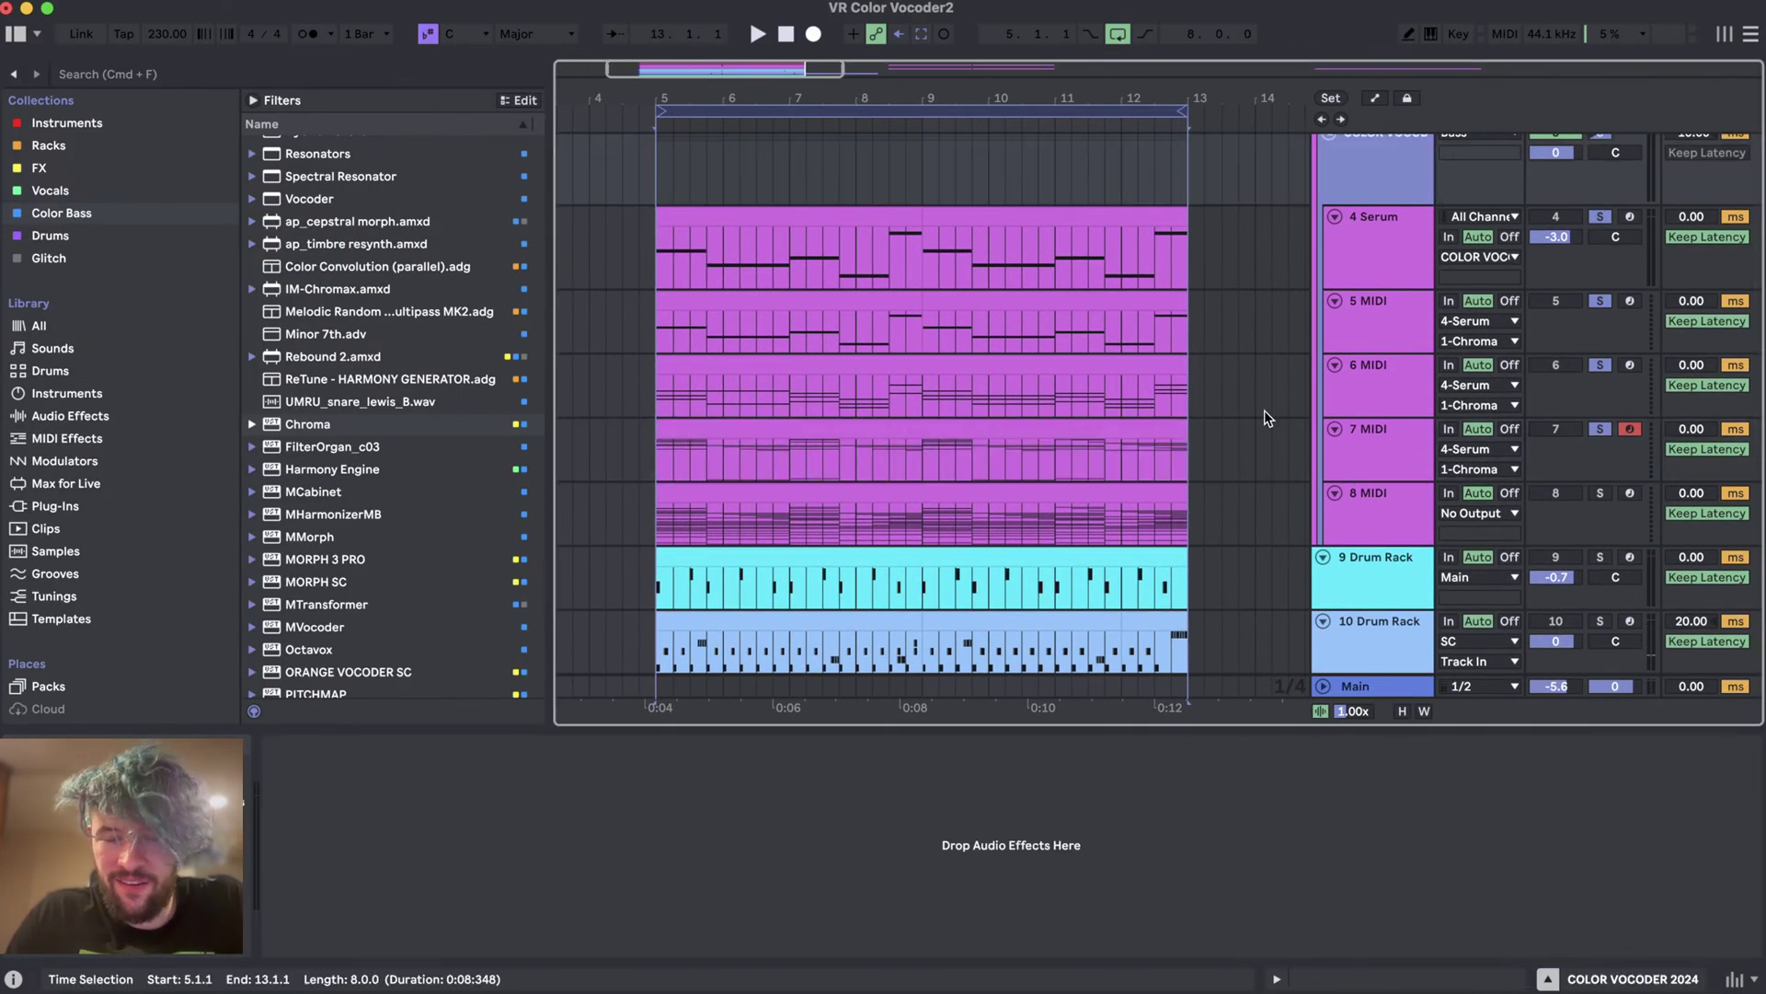
pyautogui.scroll(2, 1371, 230)
pyautogui.click(1375, 331)
pyautogui.click(1175, 837)
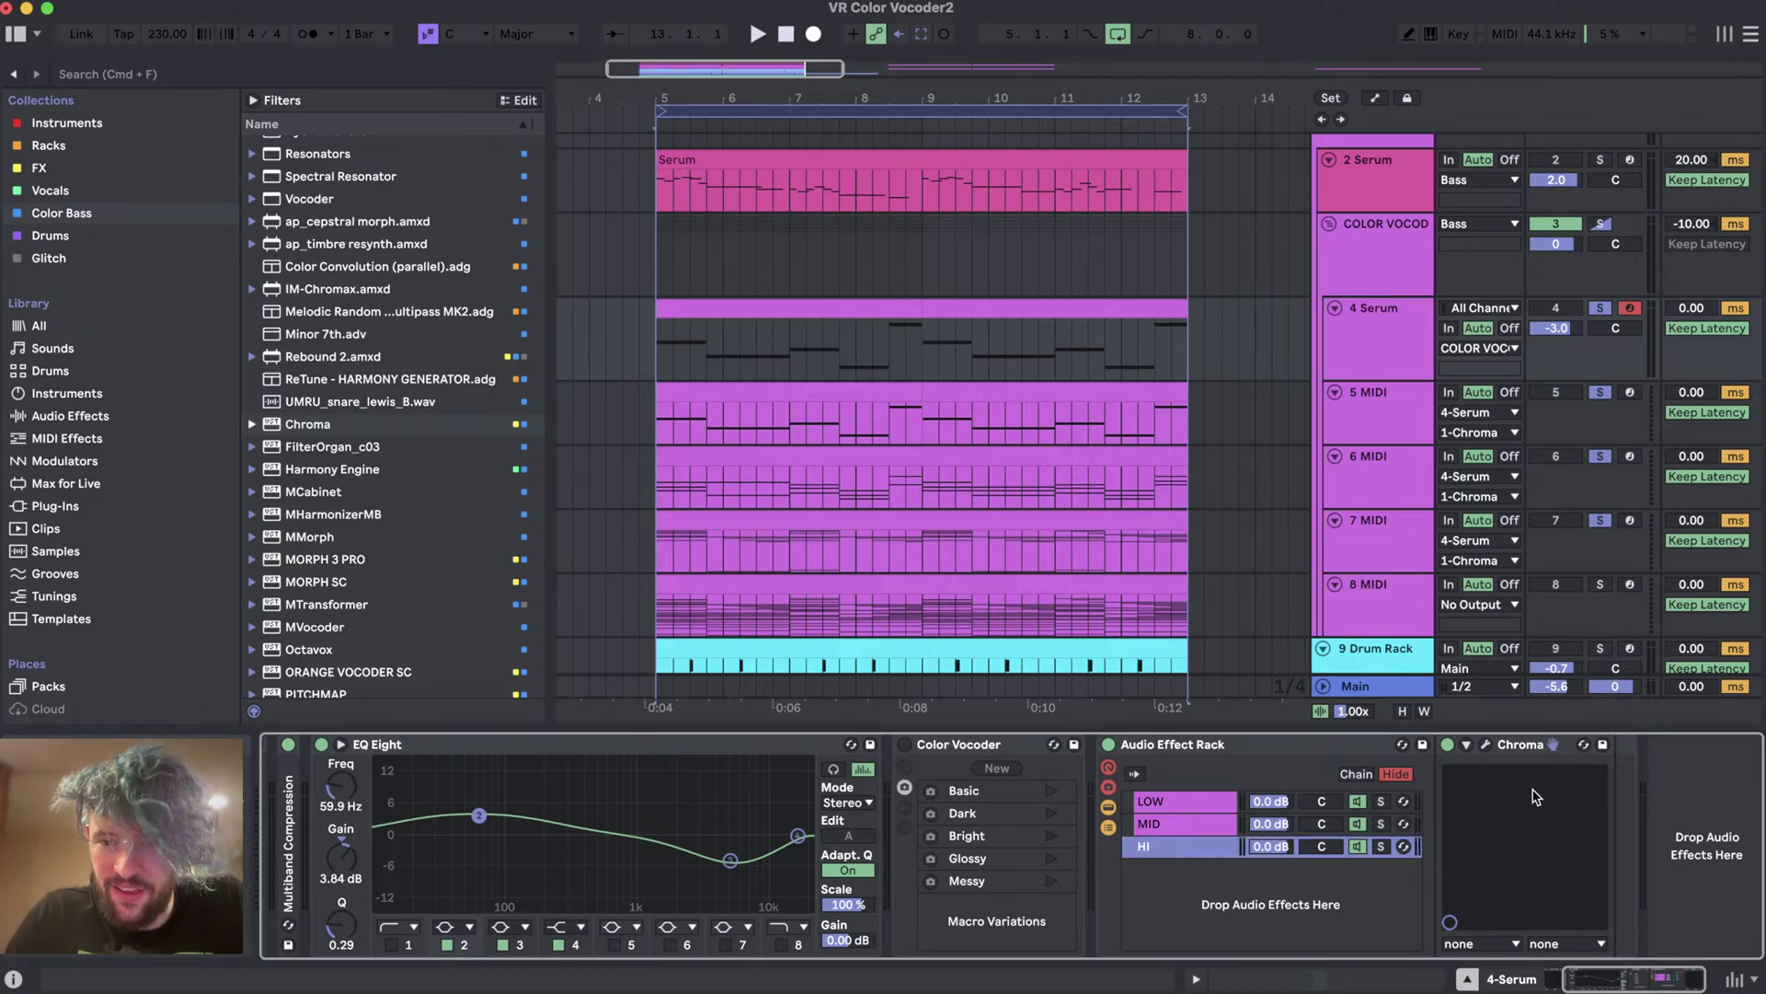
pyautogui.click(1485, 744)
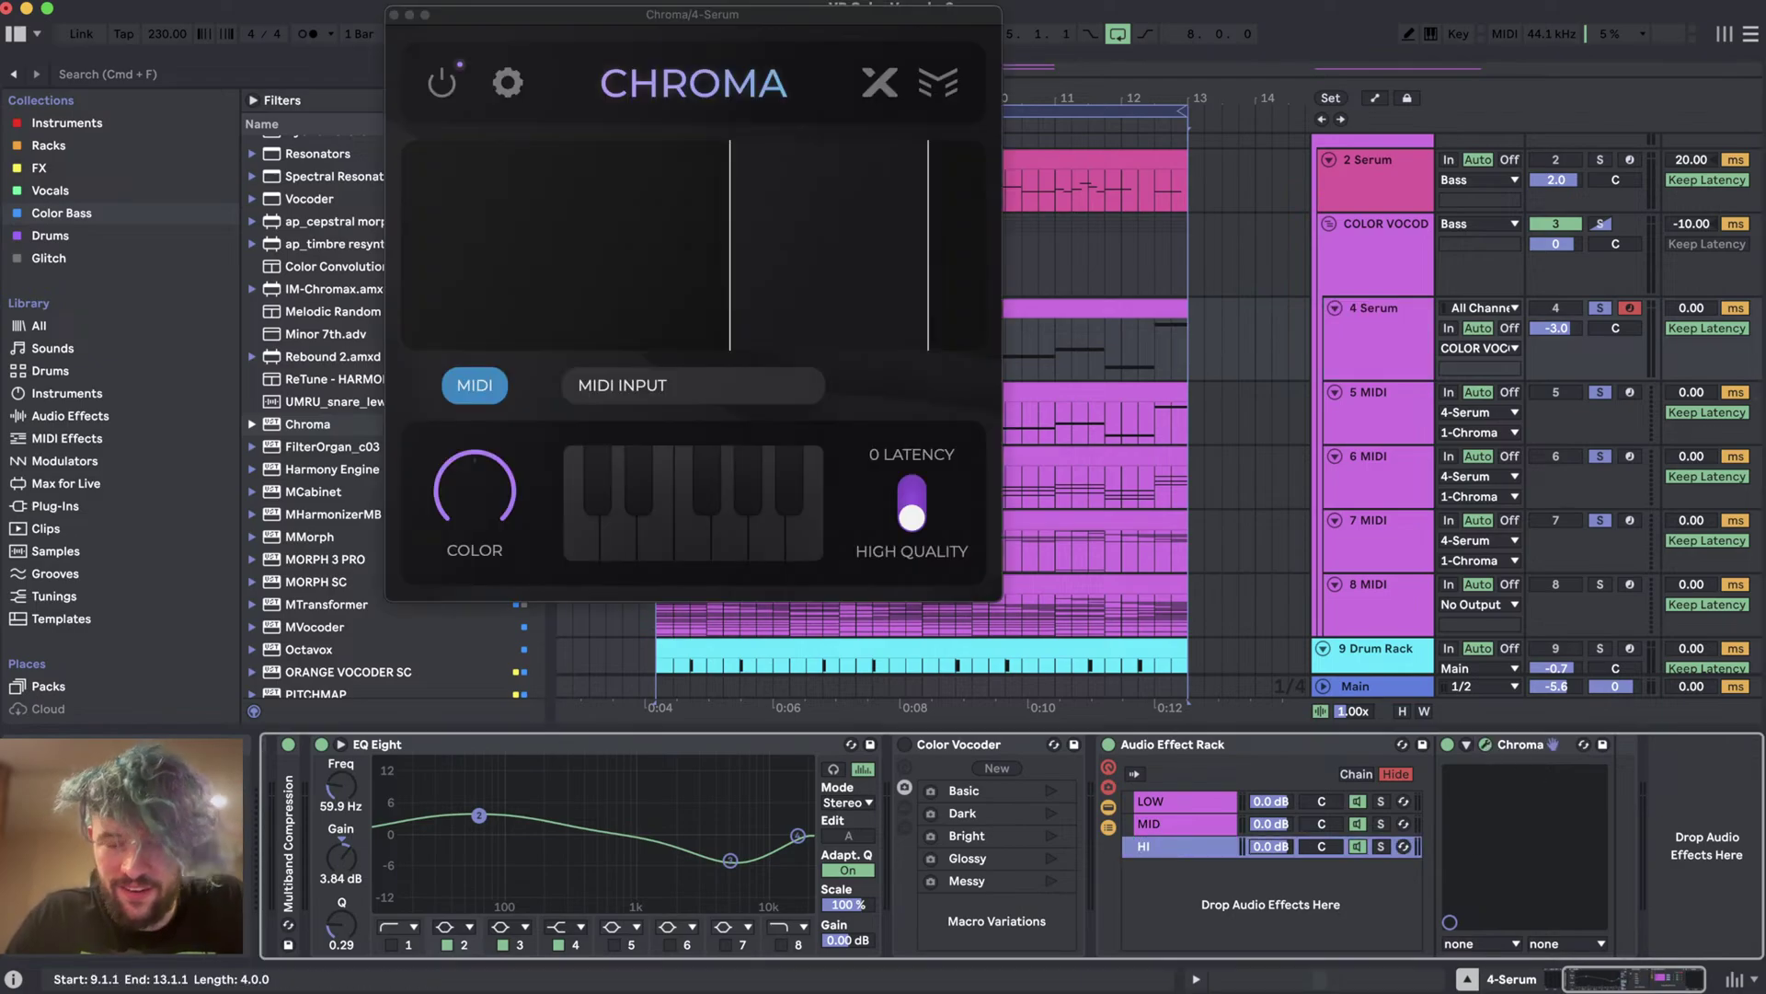
# - Open the MID chain's Chroma as well and arrange the MID and HI plugin windows side by side
pyautogui.click(1381, 824)
pyautogui.moveTo(688, 8); pyautogui.dragTo(1120, 0)
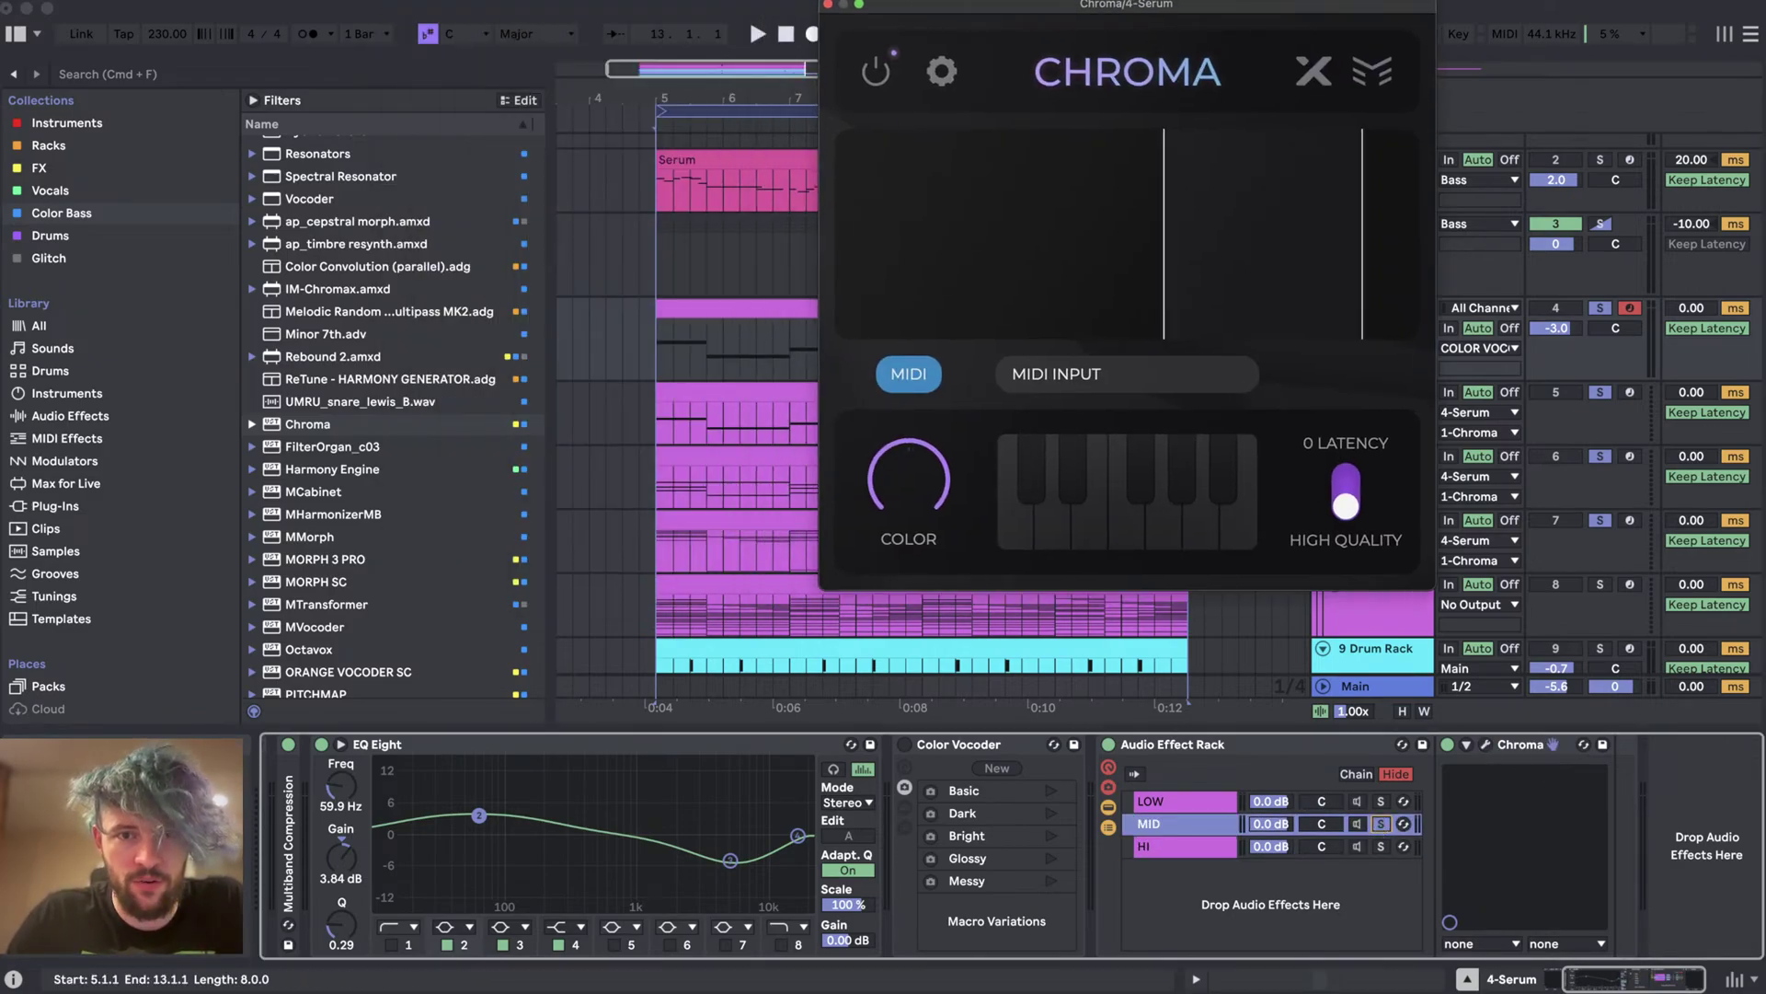
pyautogui.click(1381, 824)
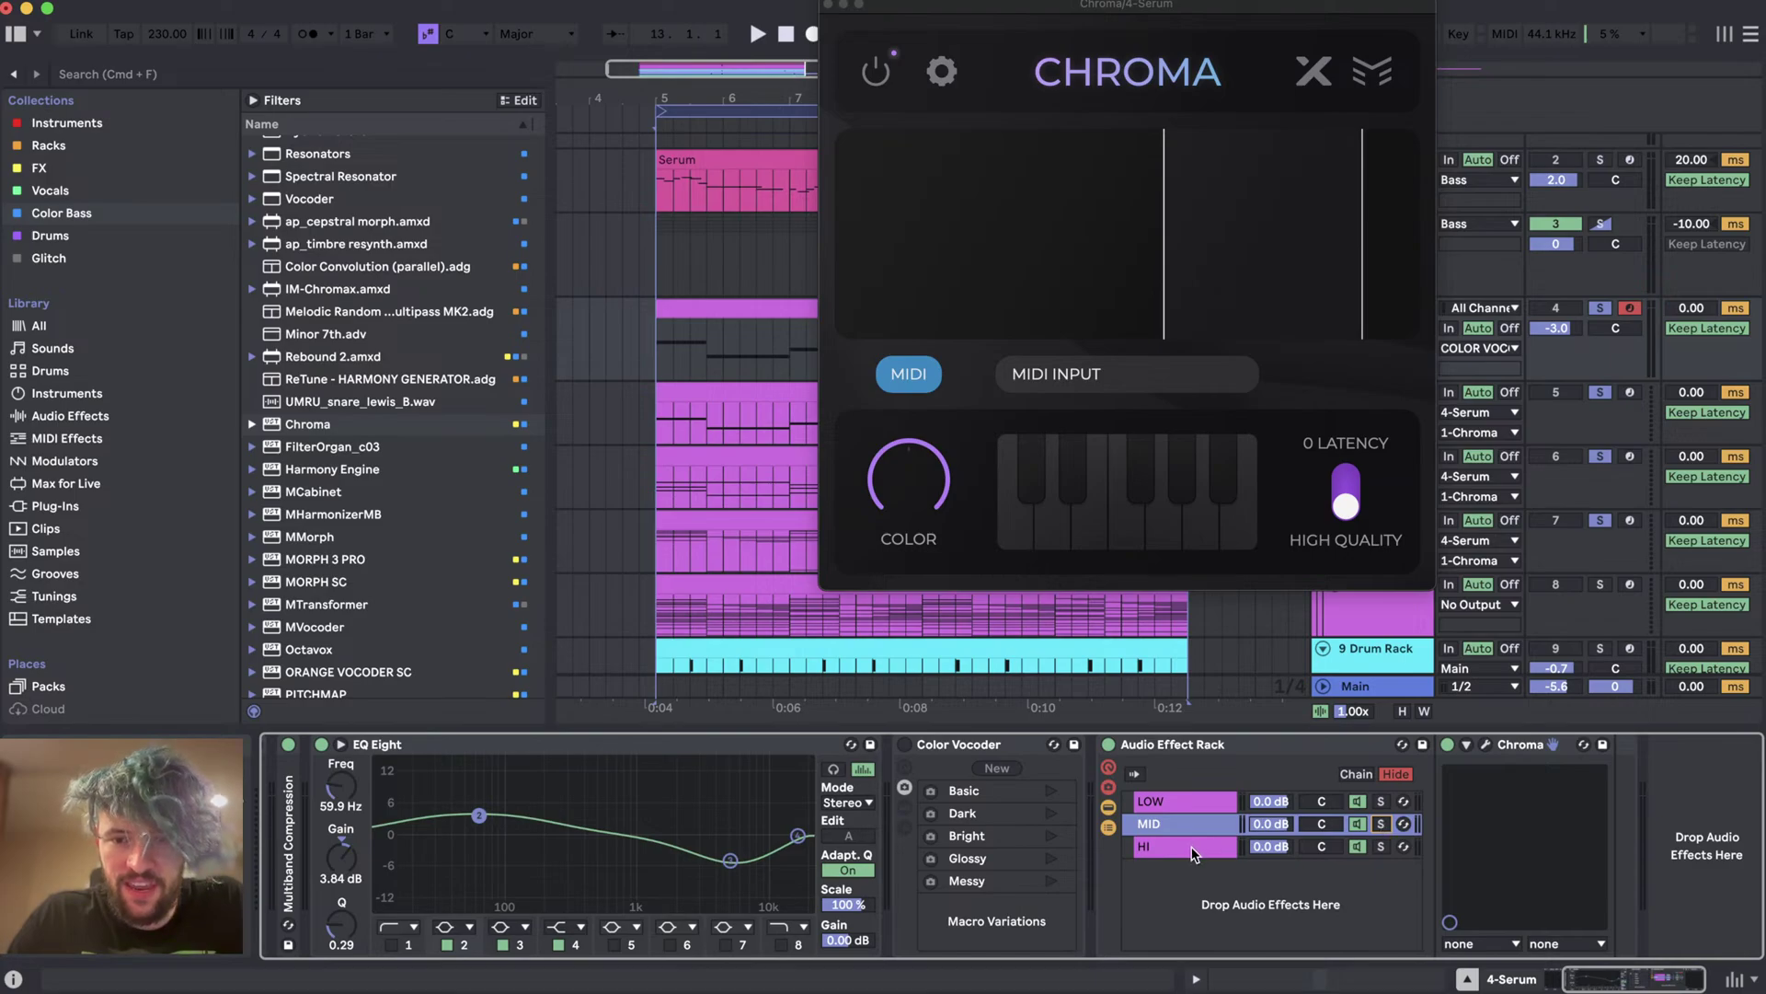
pyautogui.click(1484, 743)
pyautogui.click(1485, 743)
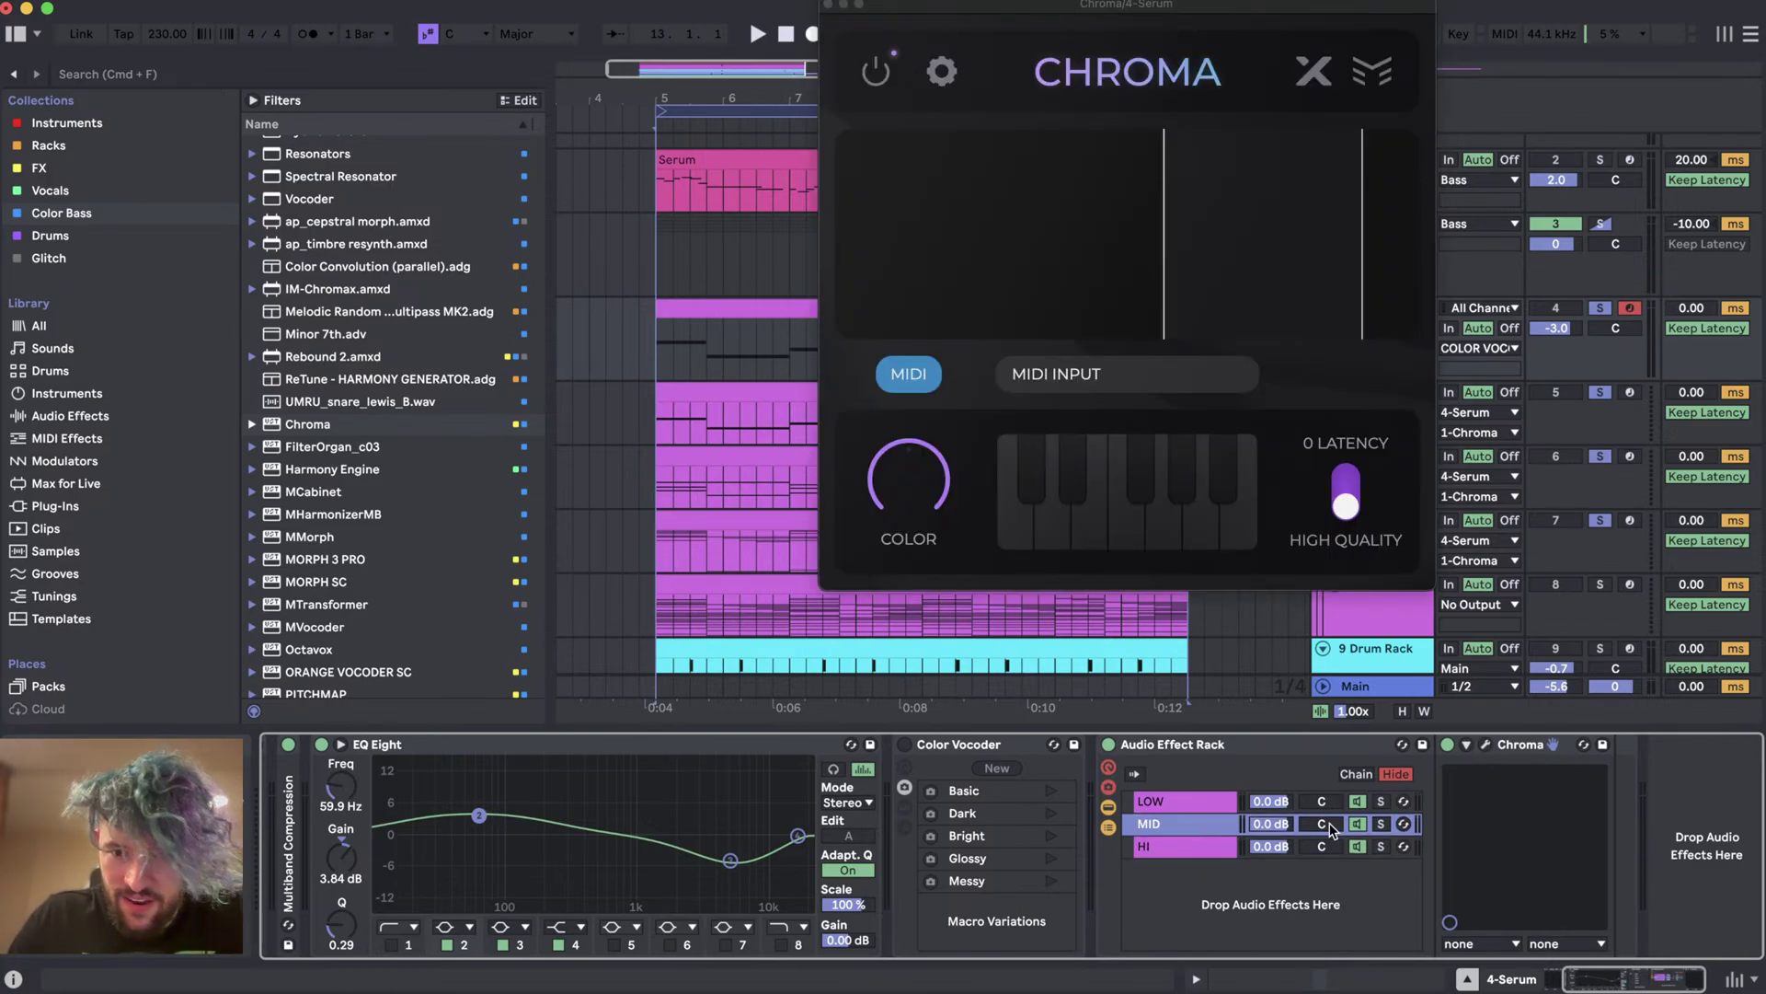
pyautogui.click(1488, 748)
pyautogui.moveTo(769, 19); pyautogui.dragTo(559, 88)
pyautogui.moveTo(1011, 15); pyautogui.dragTo(1033, 71)
# - Play the loop to compare the notes reaching the MID and HI Chromas, and close both plugin windows
pyautogui.press('space')
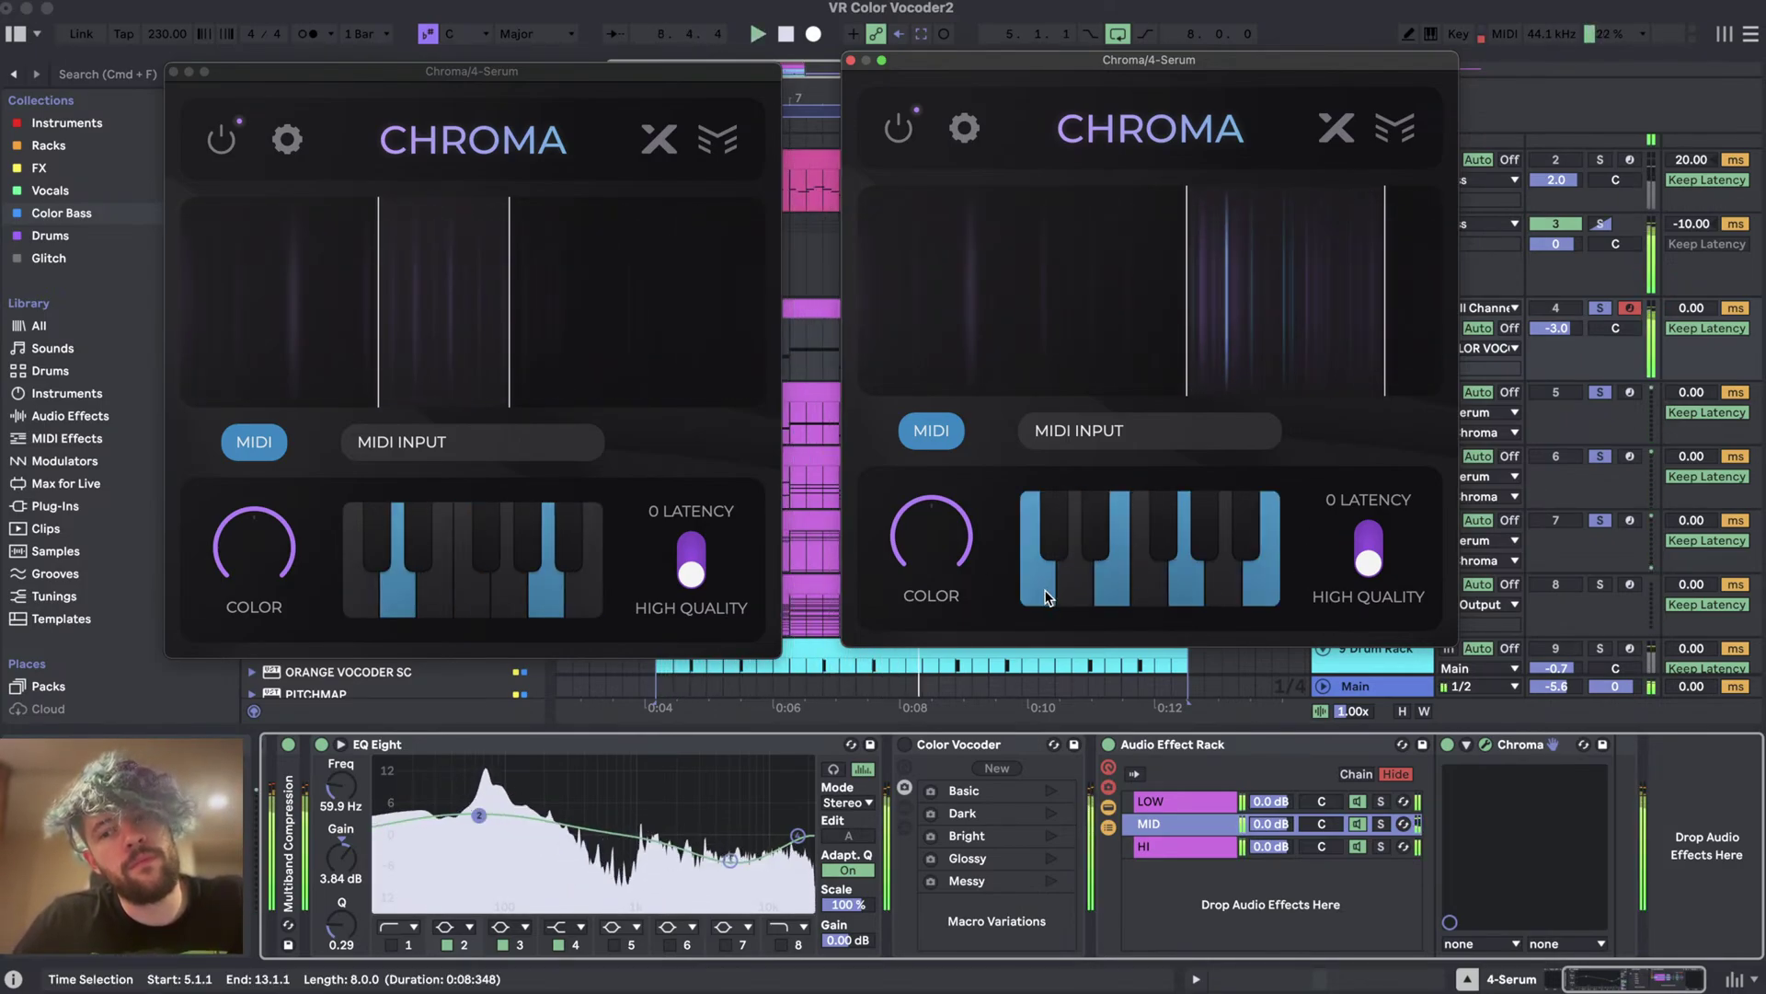
pyautogui.press('space')
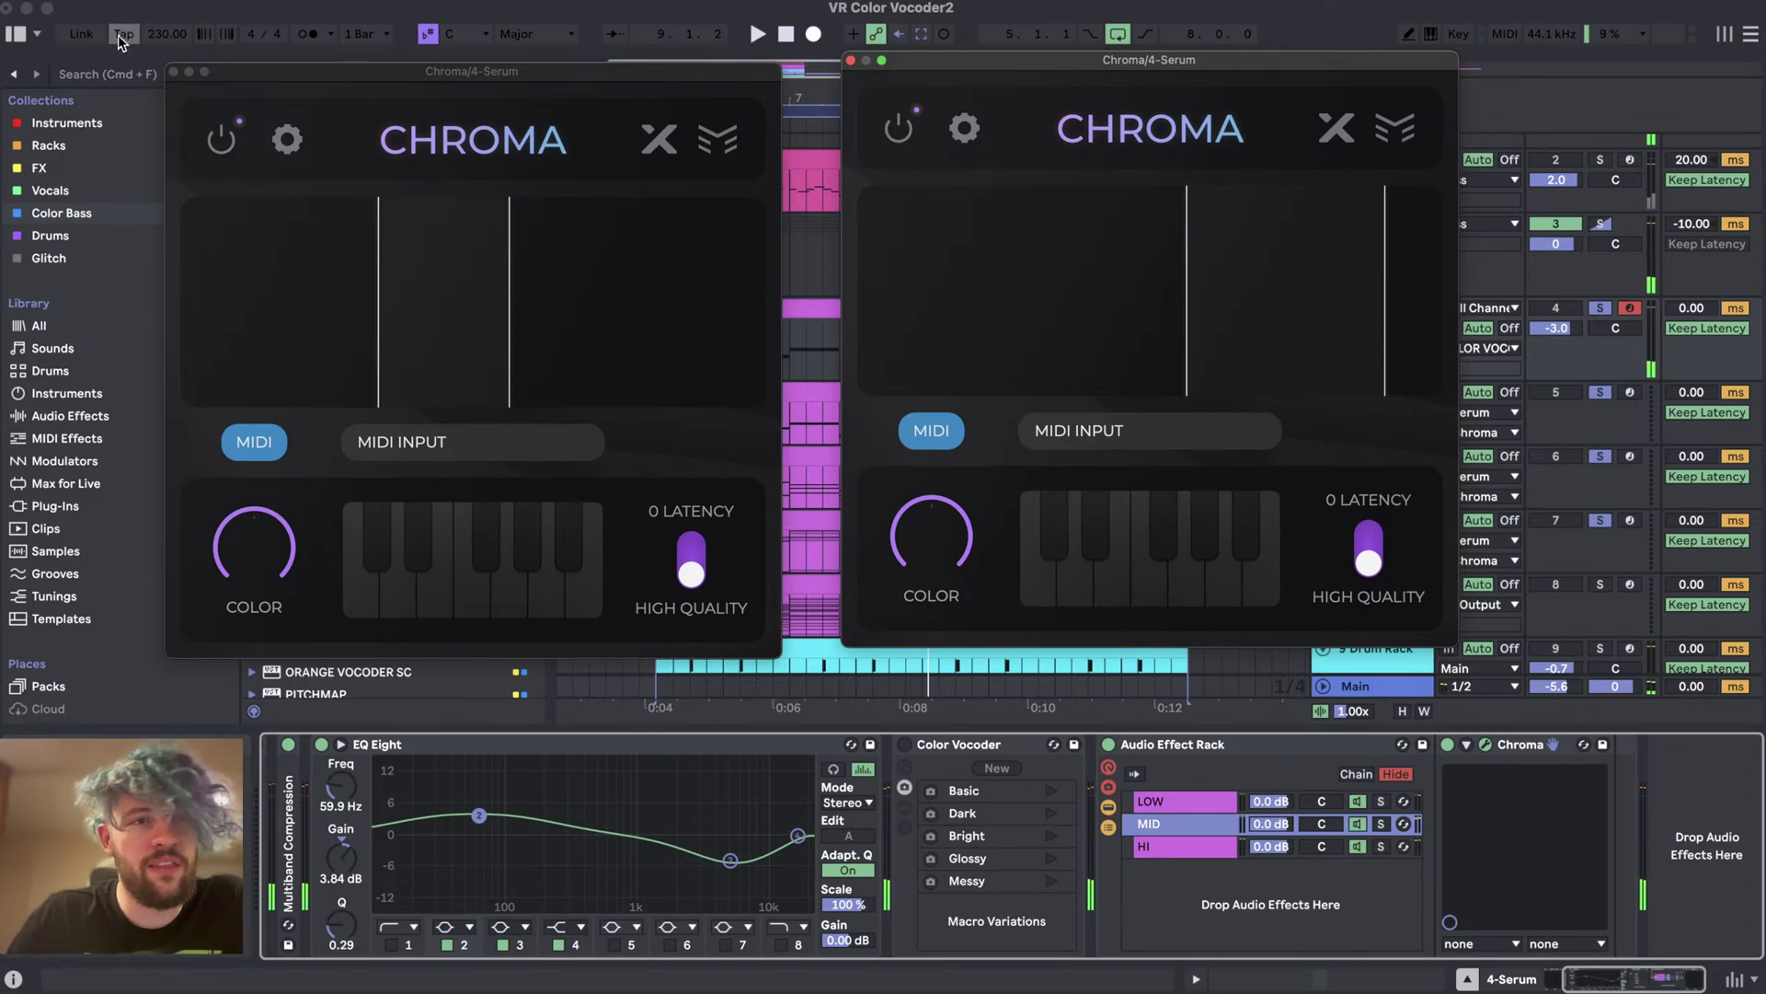
pyautogui.click(173, 72)
pyautogui.click(852, 60)
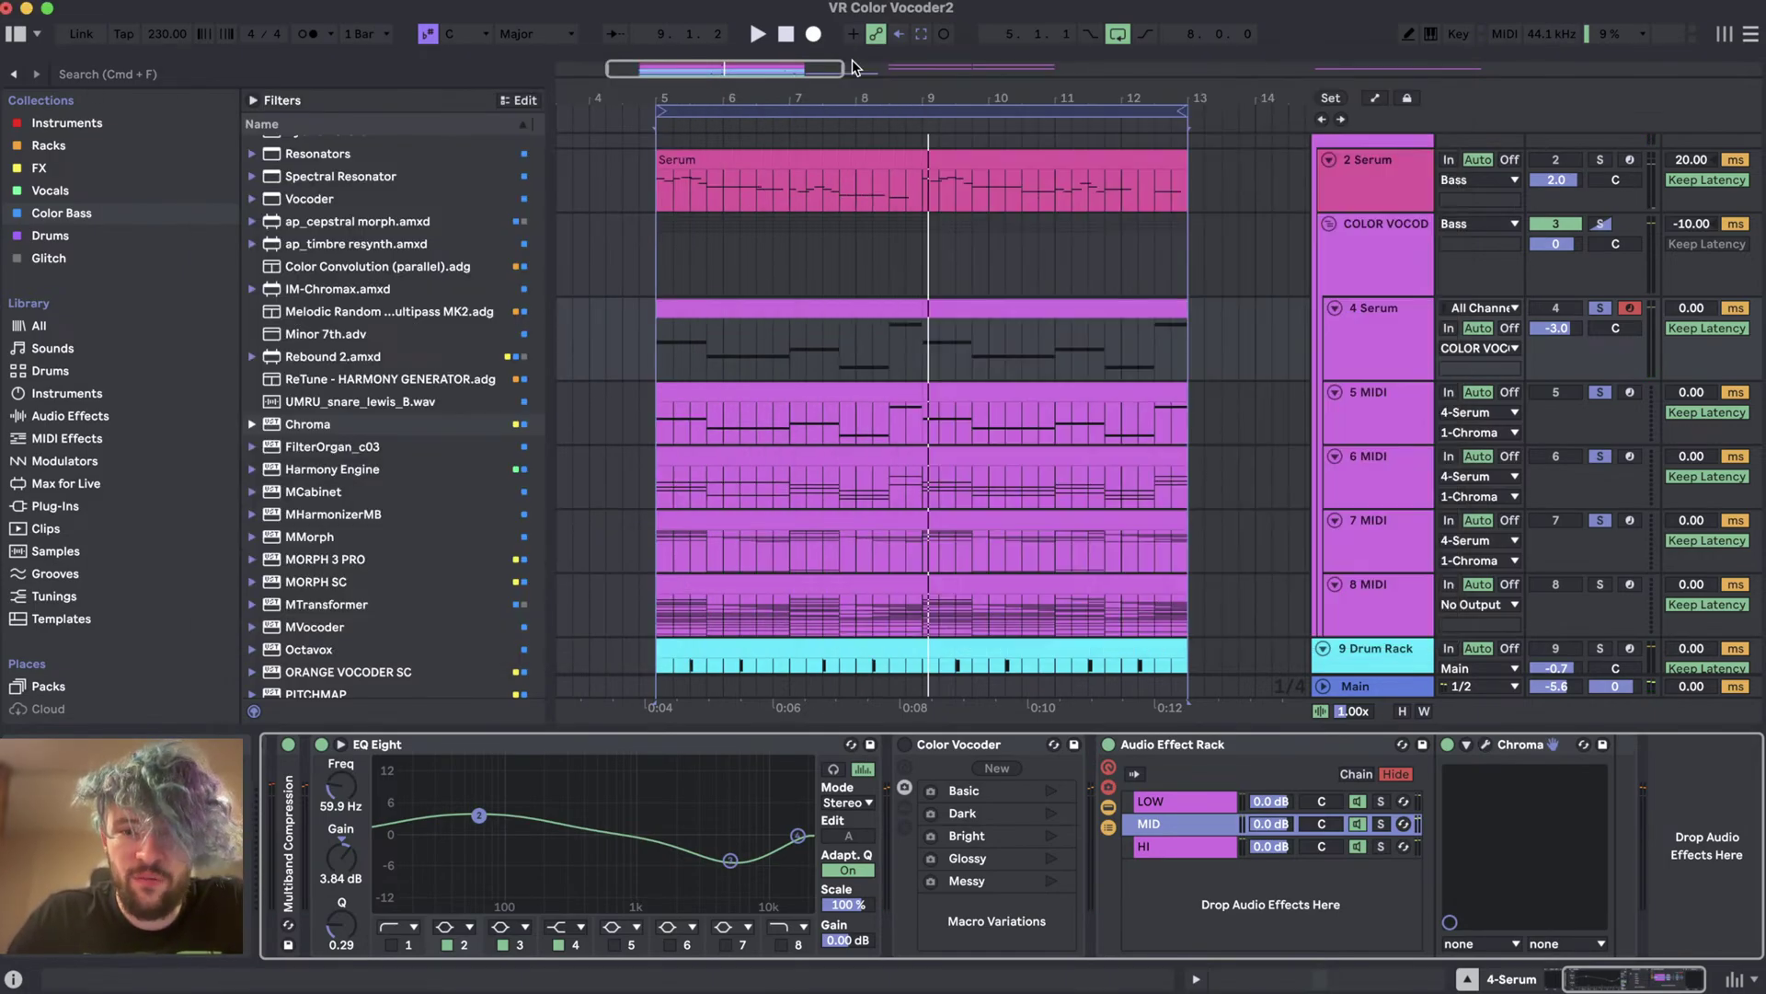
# - Add a Shifter to the HI chain with Coarse at -12 st, Window at 43.3 ms and Dry/Wet at 100%
pyautogui.hscroll(1, 1292, 955)
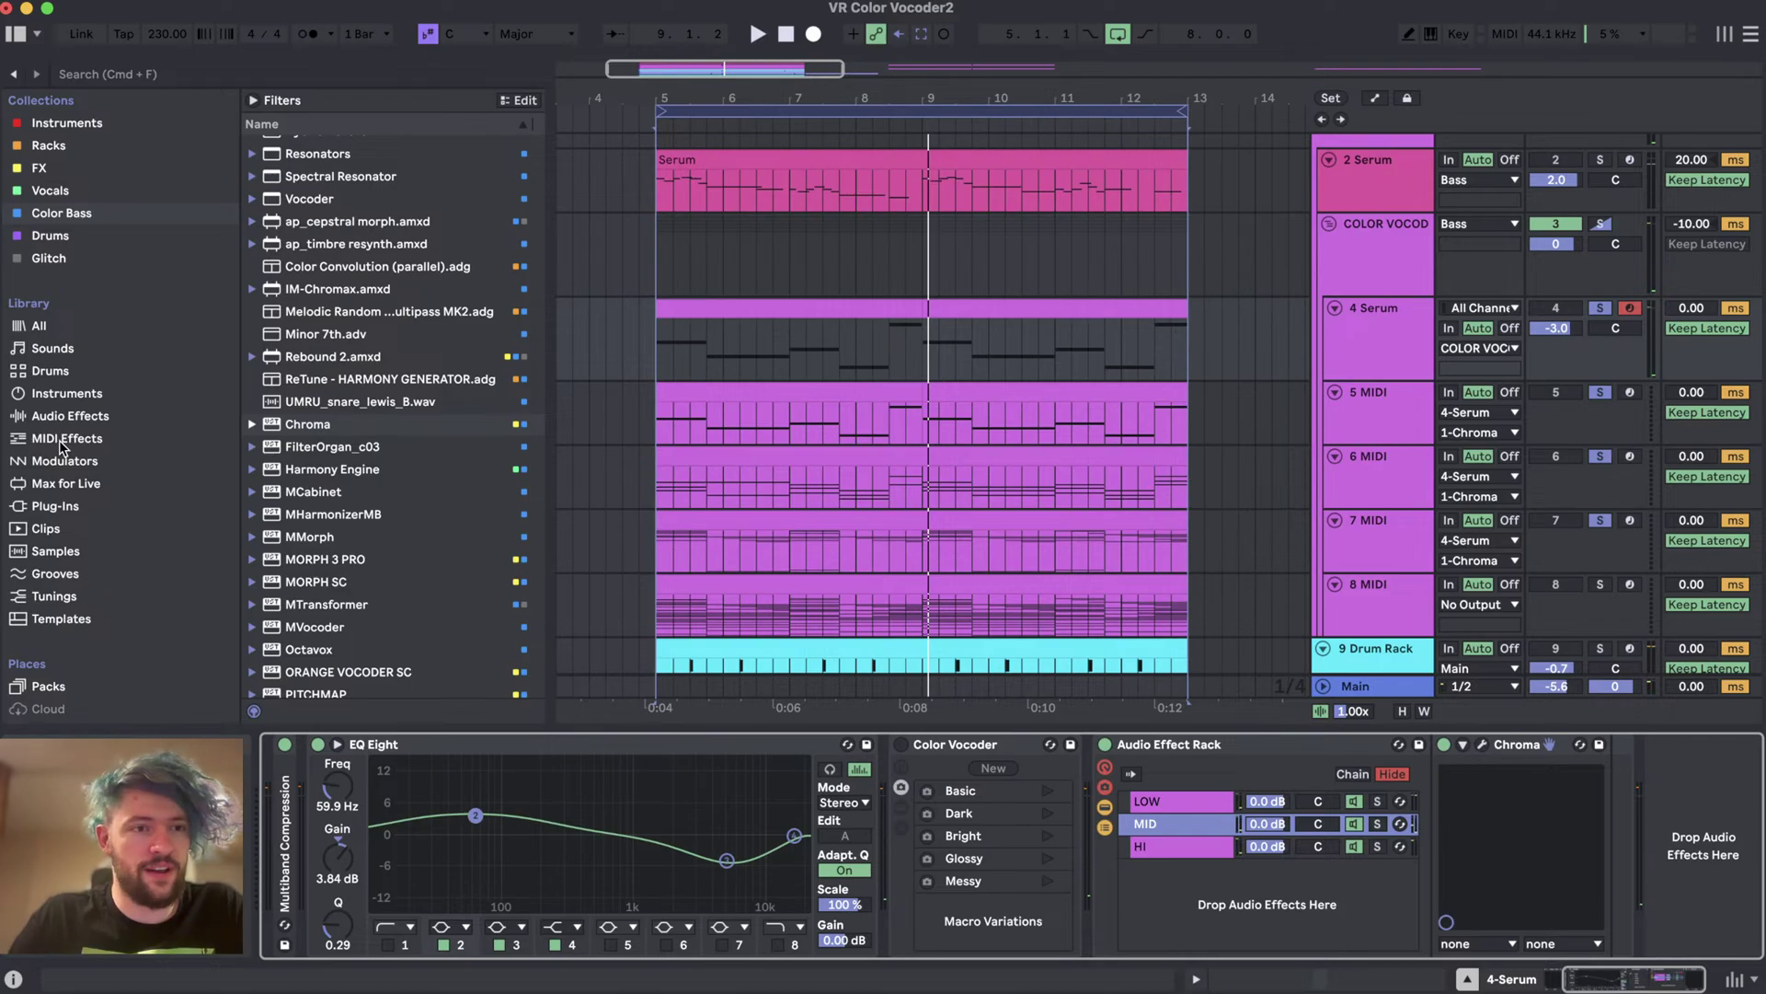
pyautogui.click(64, 416)
pyautogui.scroll(-8, 463, 543)
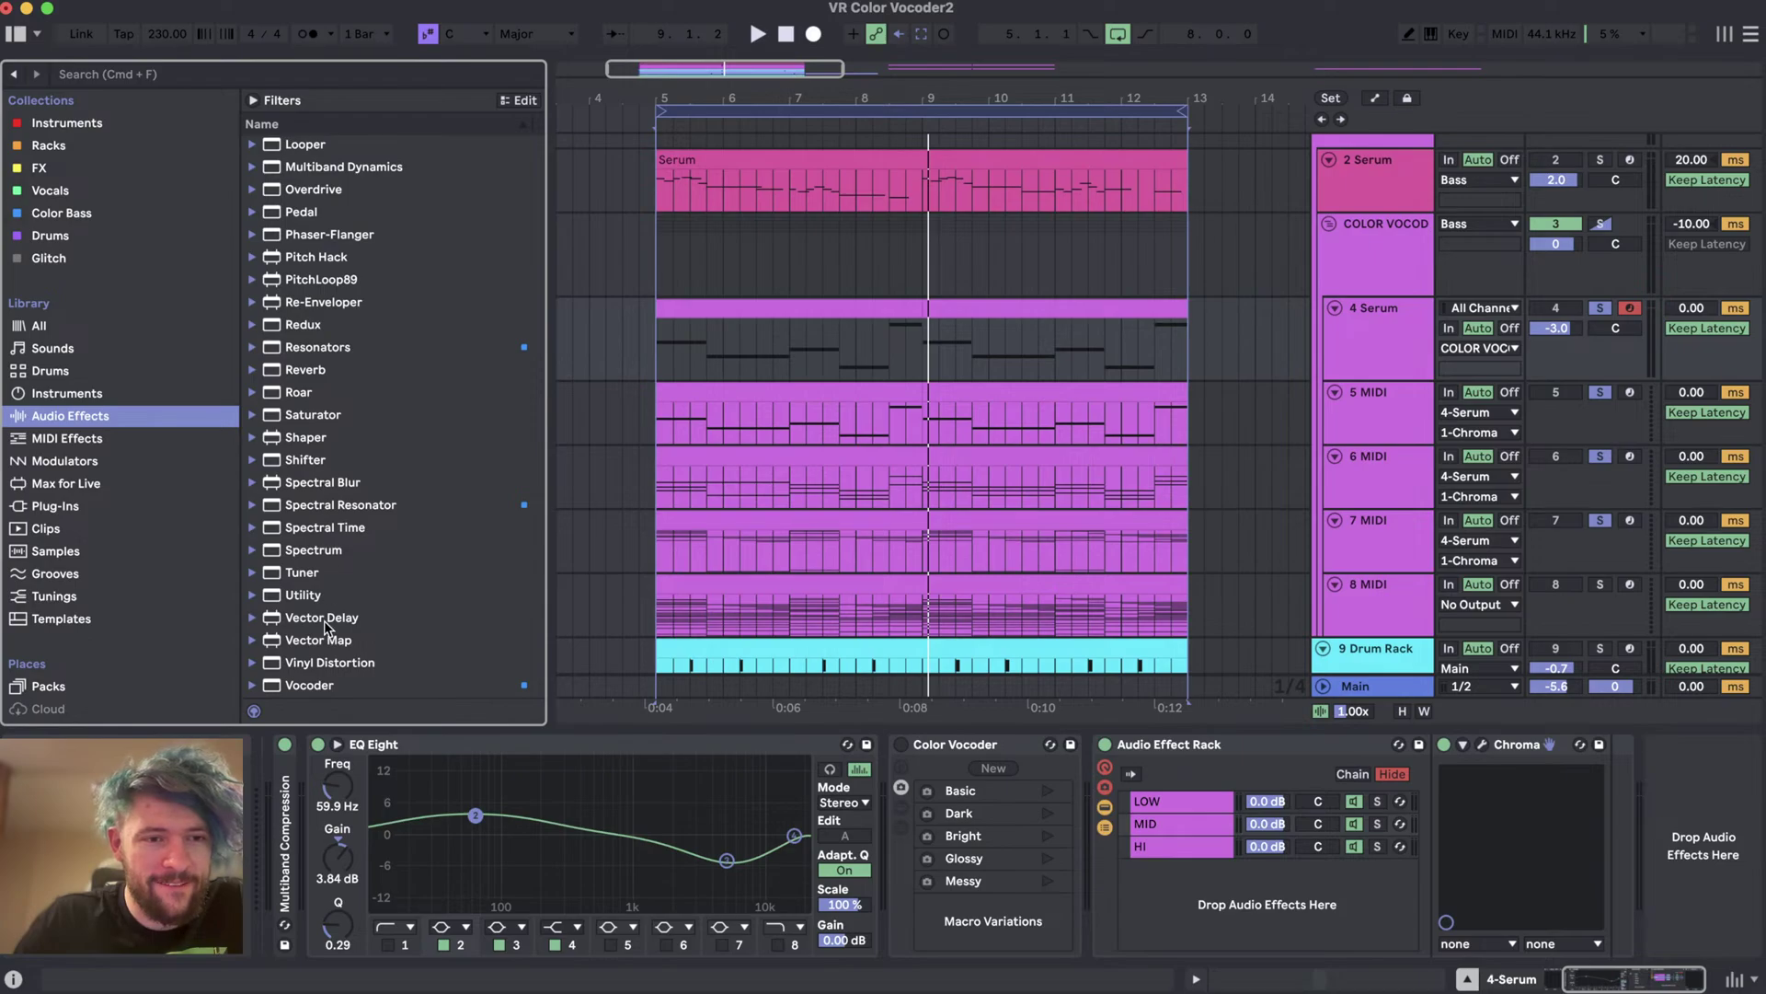
pyautogui.moveTo(307, 465); pyautogui.dragTo(1201, 856)
pyautogui.press('space')
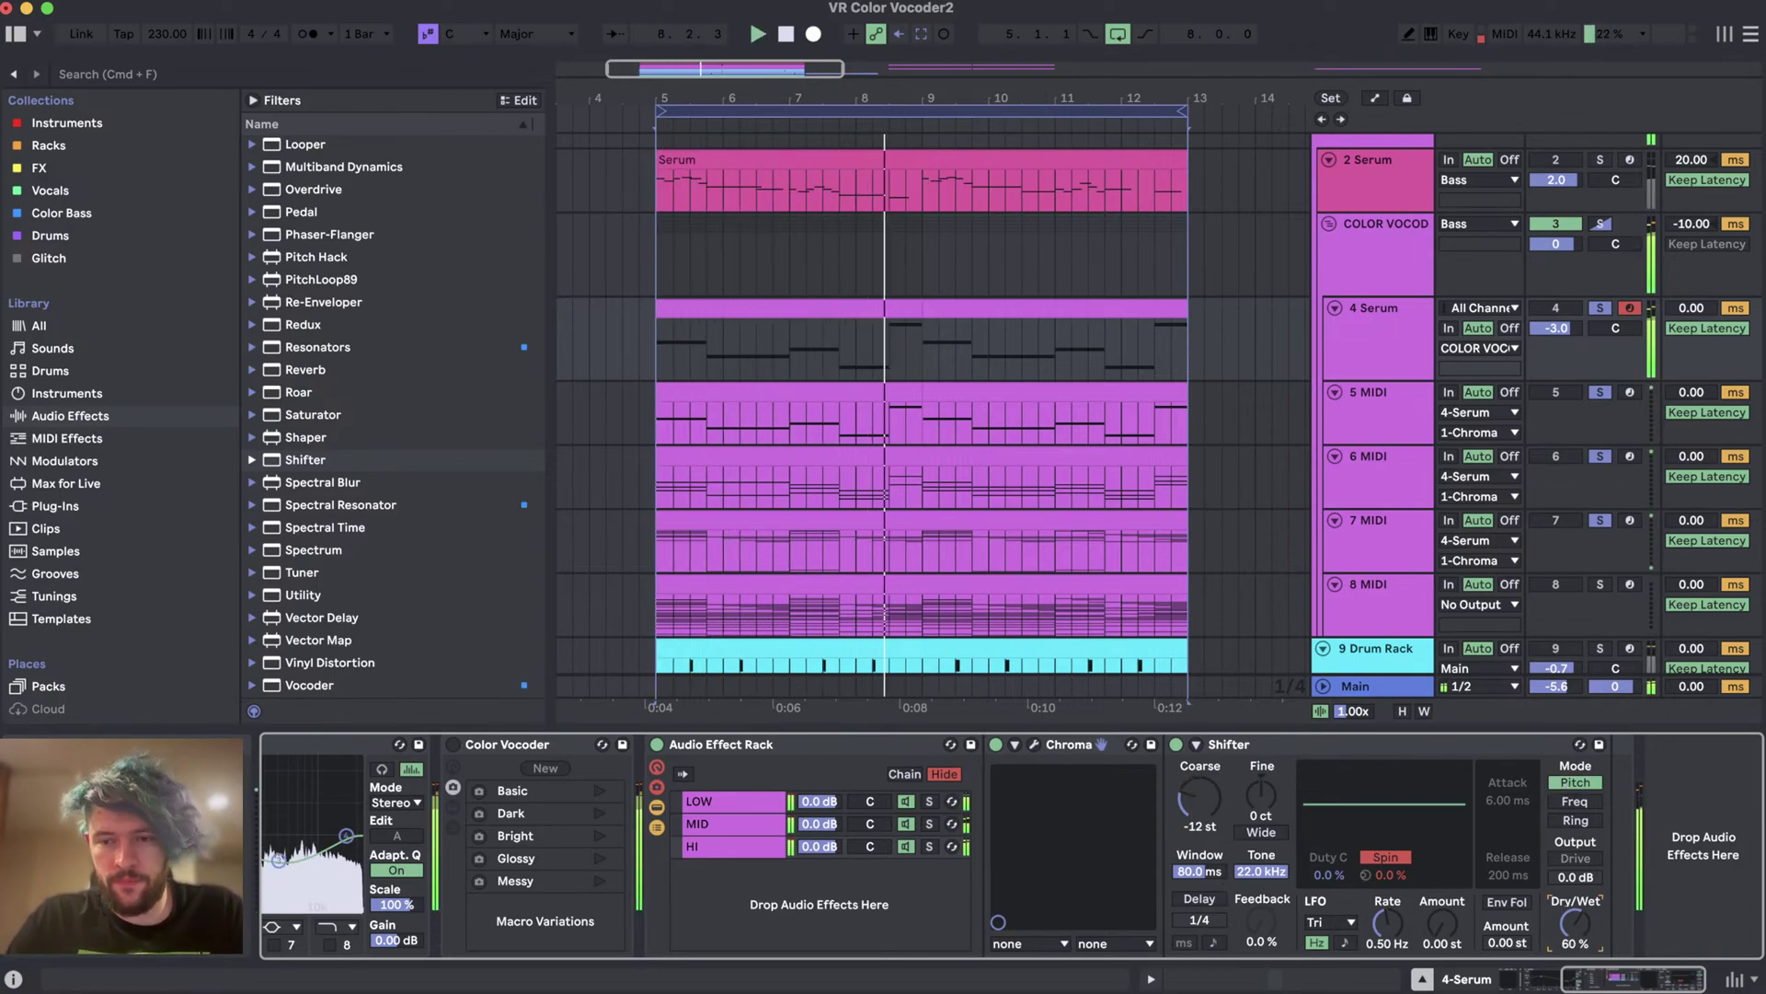
pyautogui.moveTo(1206, 879); pyautogui.dragTo(1207, 868)
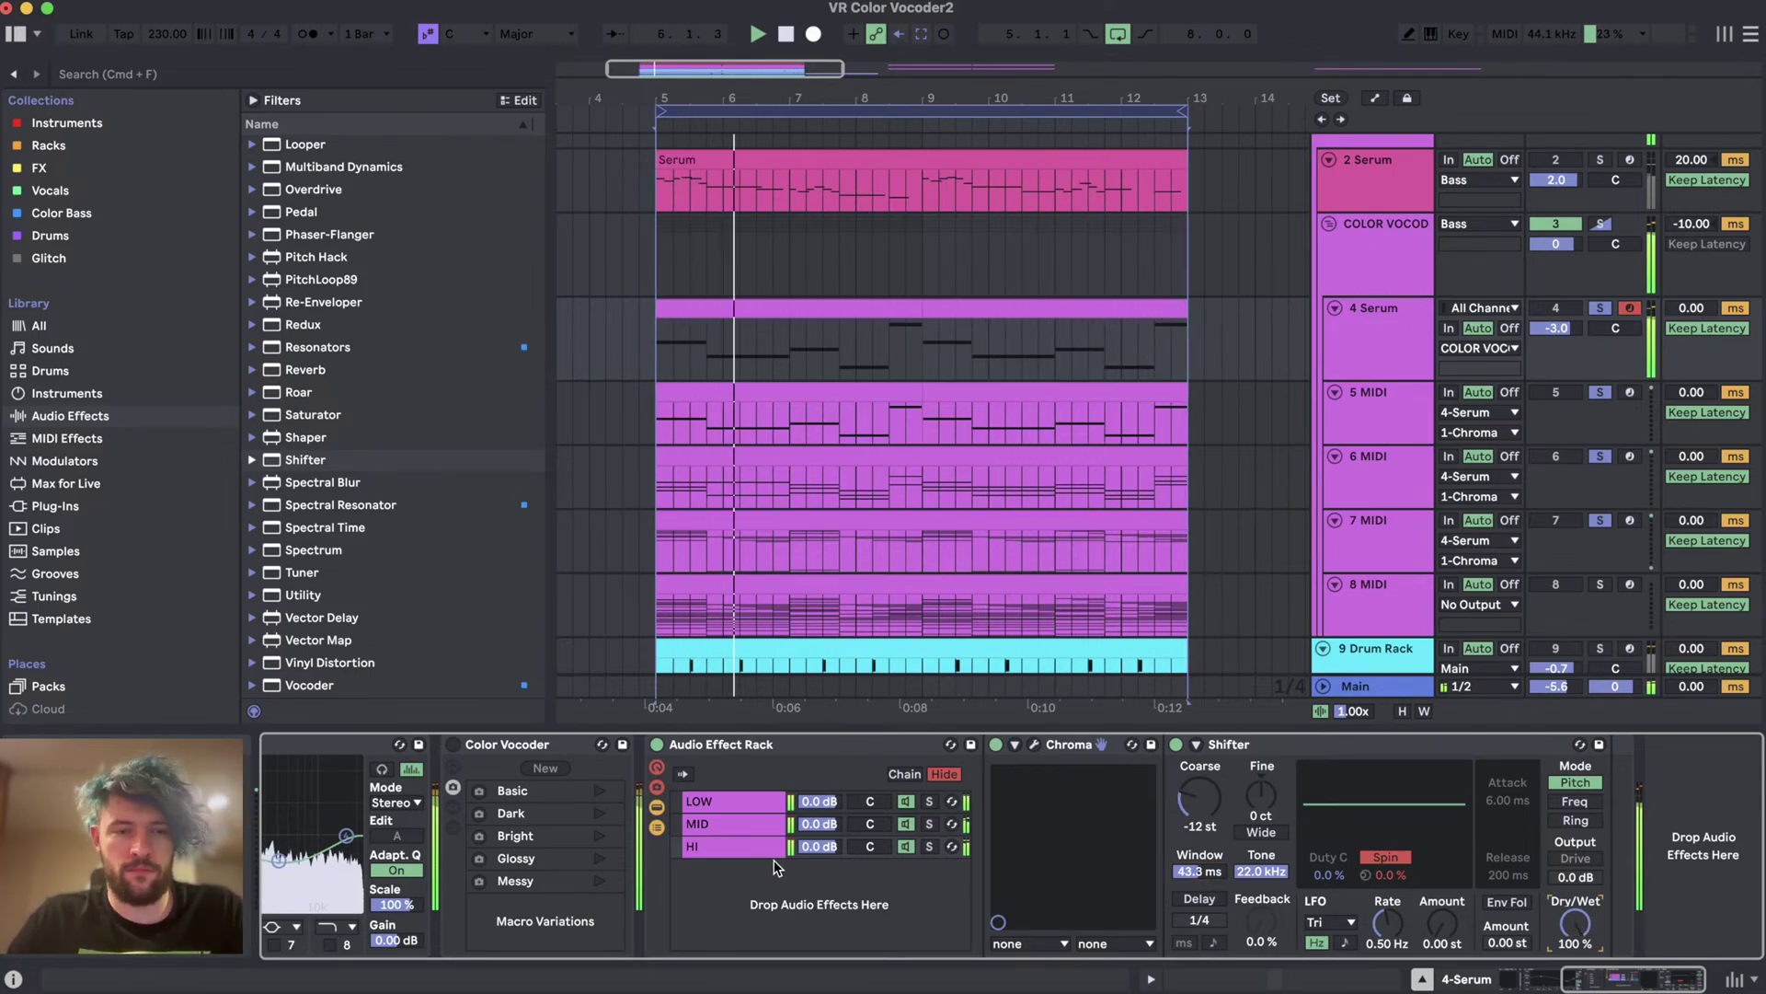
# - Rename the Audio Effect Rack "3-Band Chroma" and save it as a preset in the User Library
pyautogui.click(831, 748)
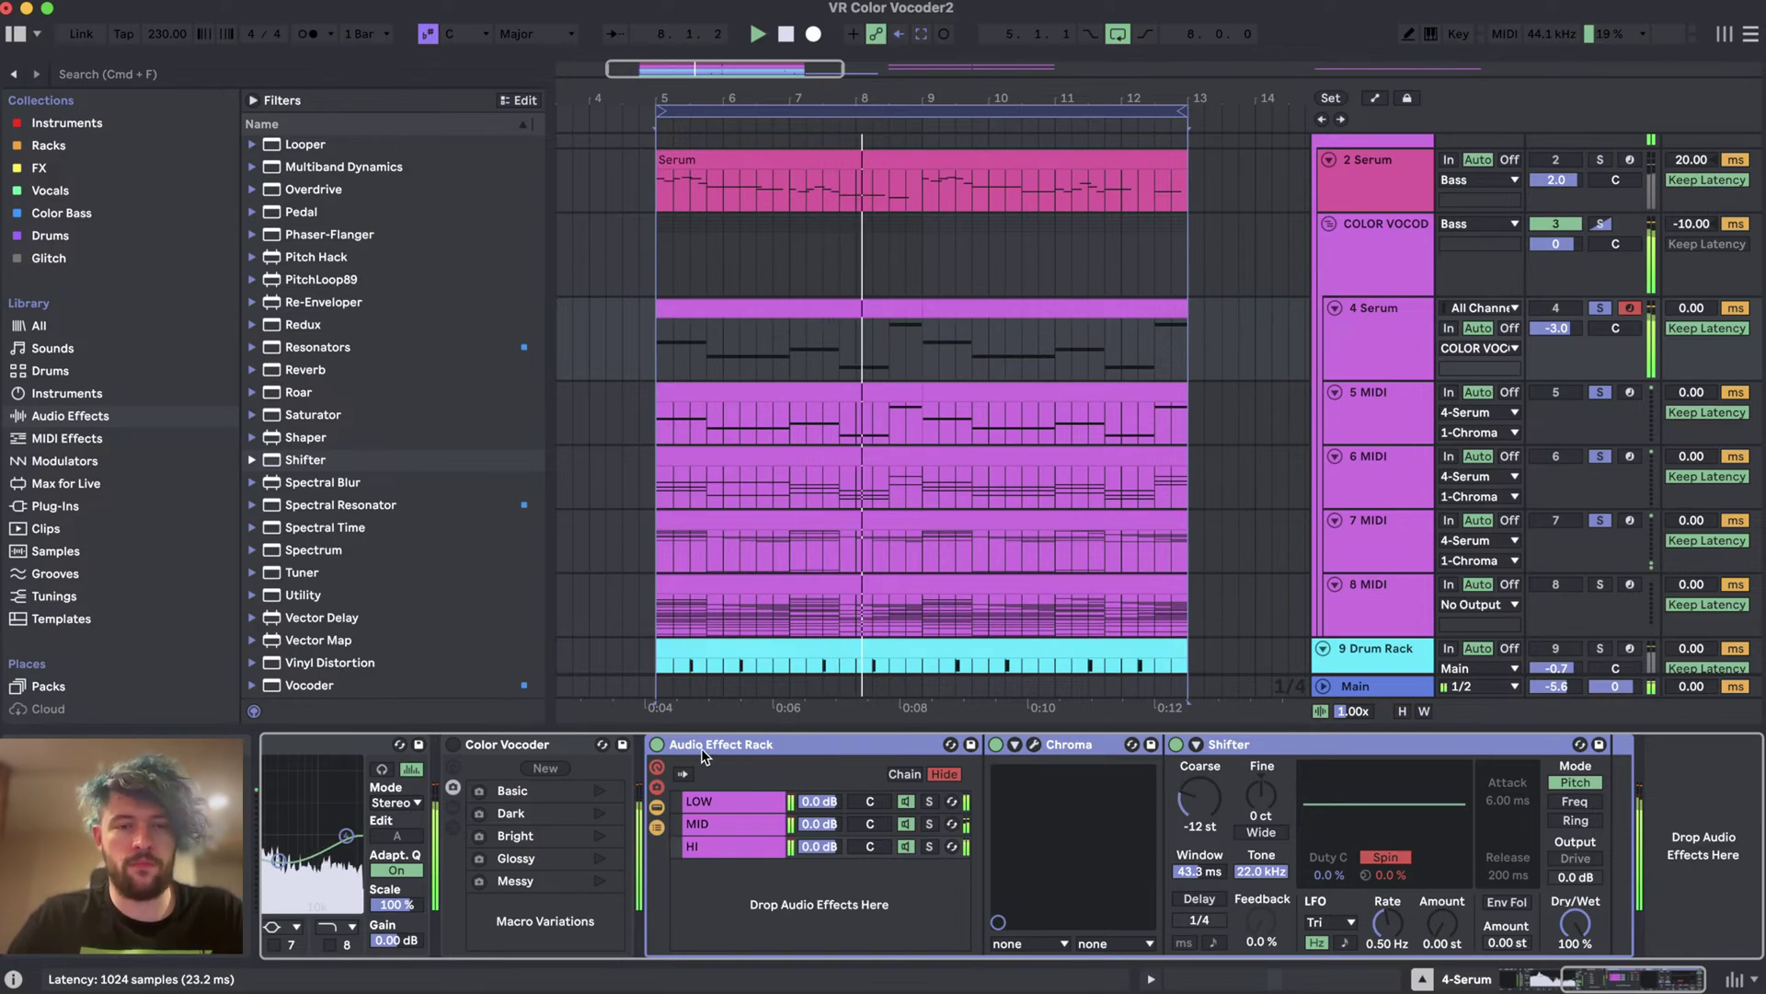
pyautogui.press('super+r')
pyautogui.write('3')
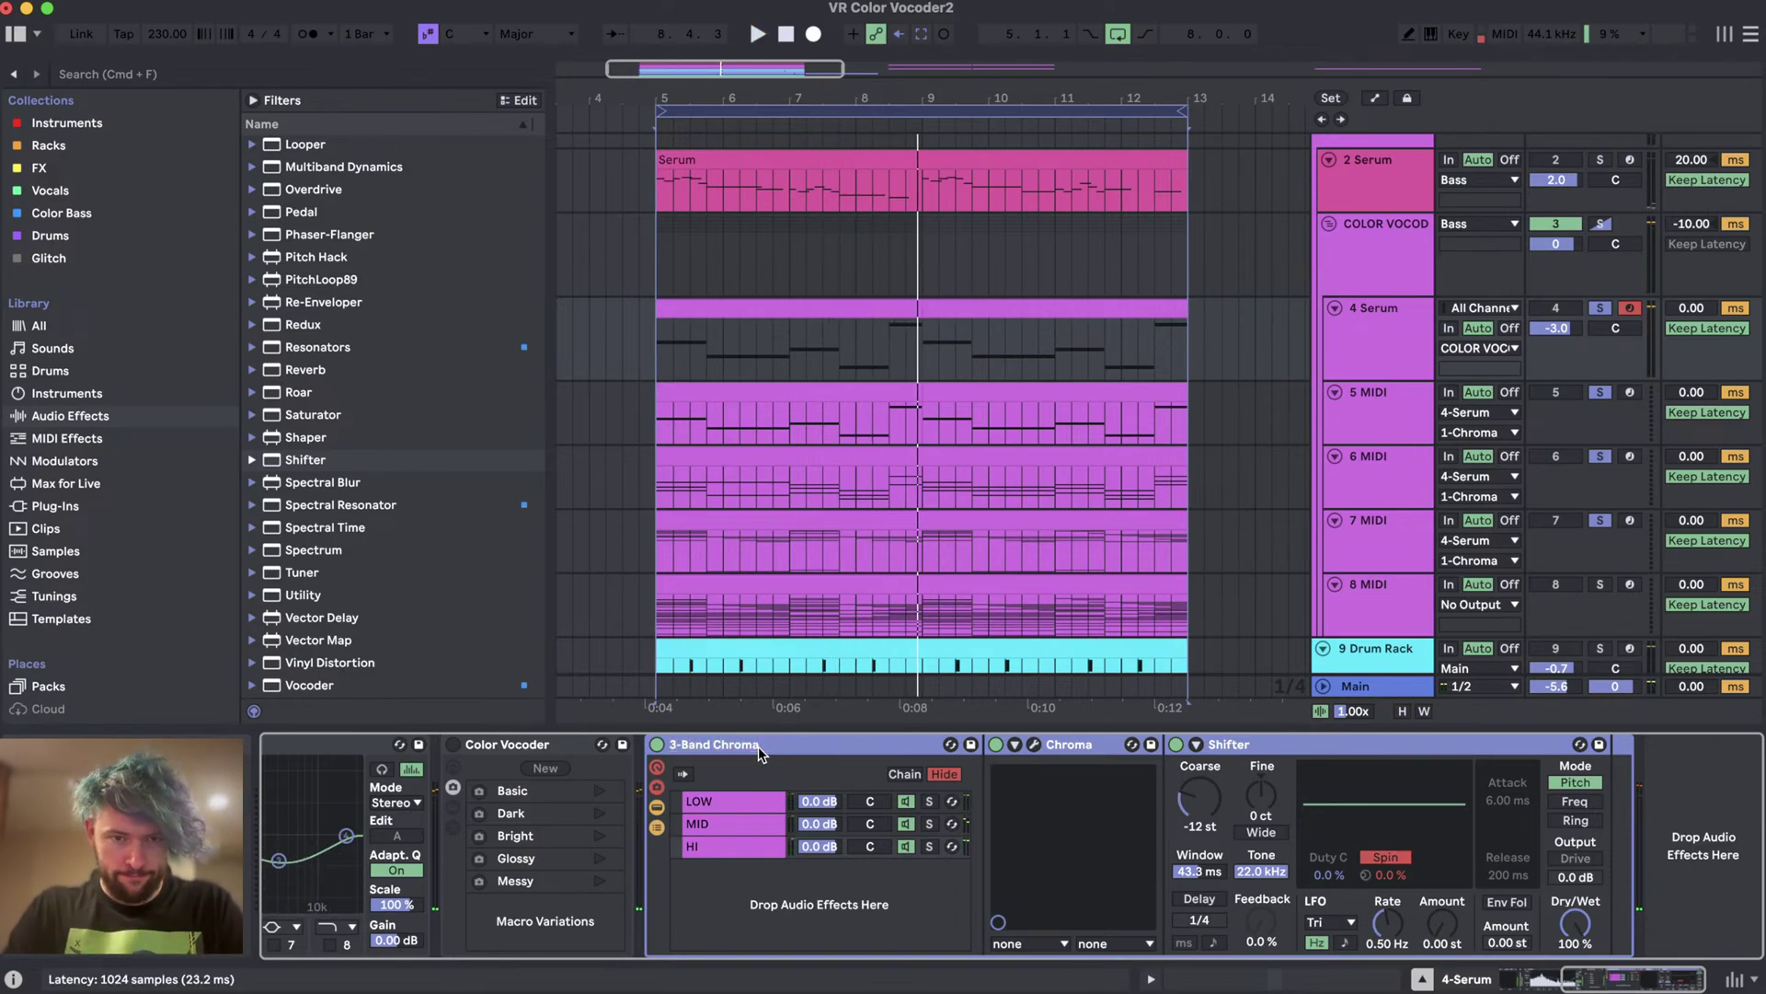
pyautogui.click(972, 743)
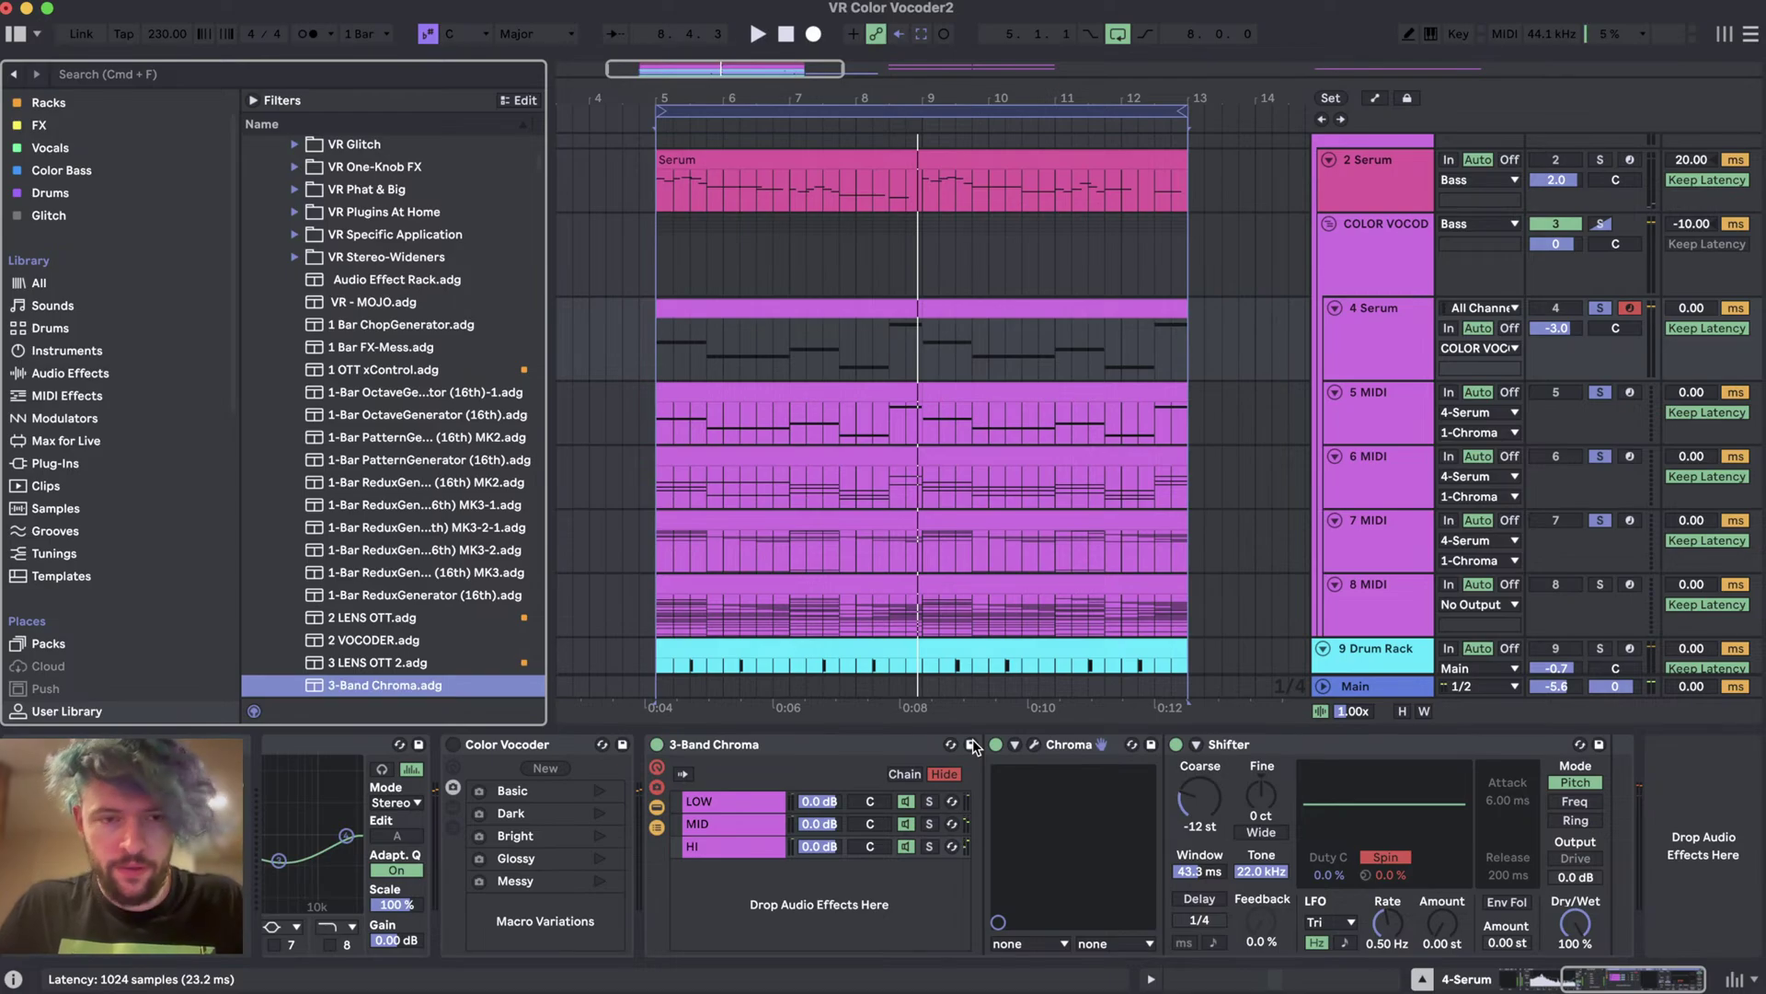
pyautogui.click(825, 852)
# - Delete the 3-Band Chroma rack from 4 Serum and enable the Color Vocoder rack with its chain list shown
pyautogui.click(763, 745)
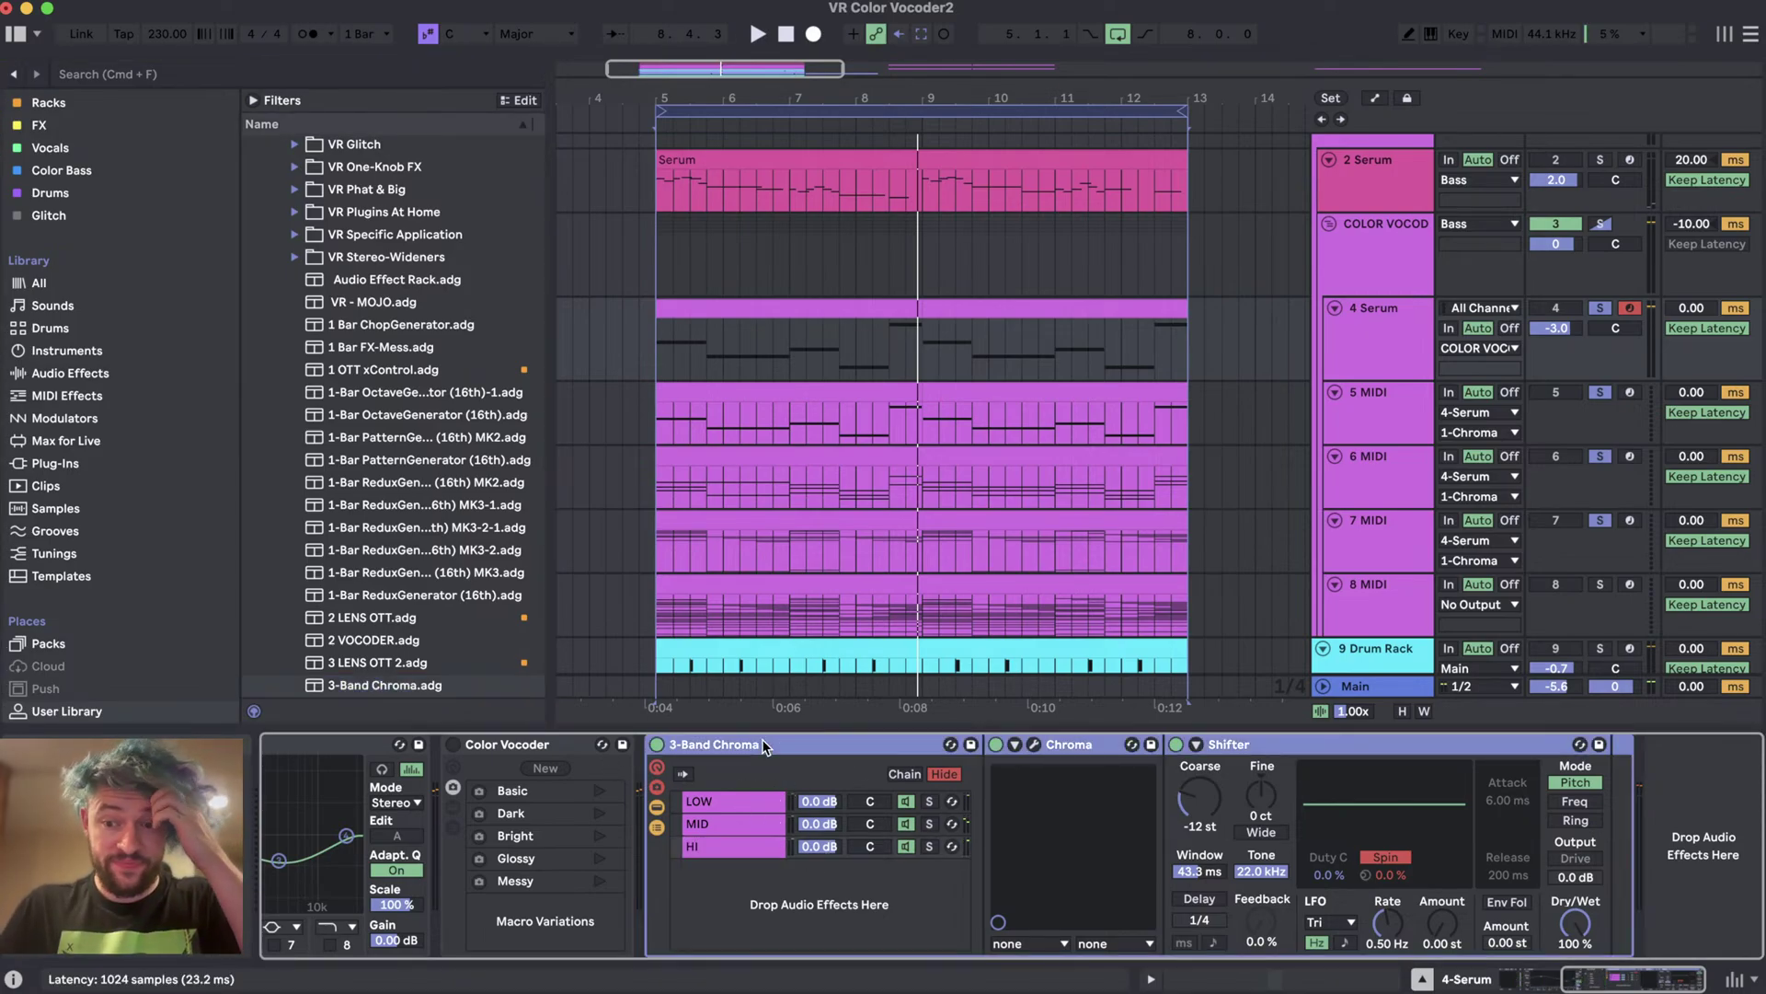
pyautogui.press('Delete')
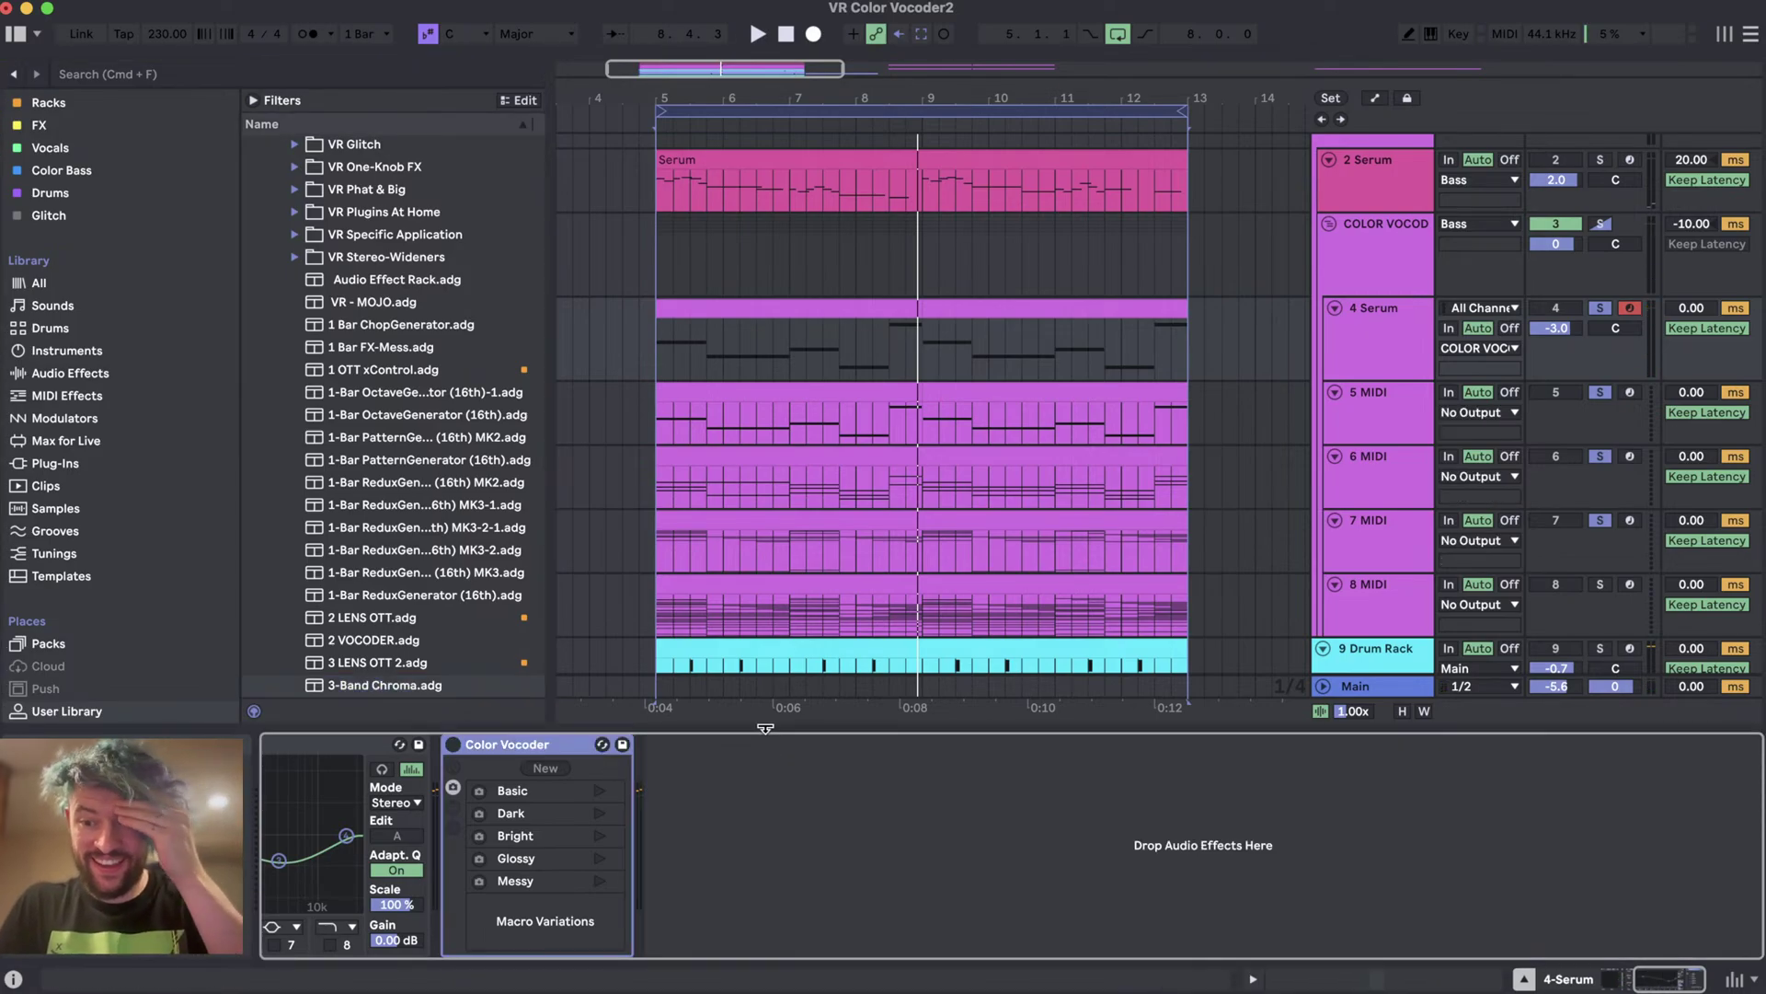
pyautogui.click(455, 745)
pyautogui.click(451, 823)
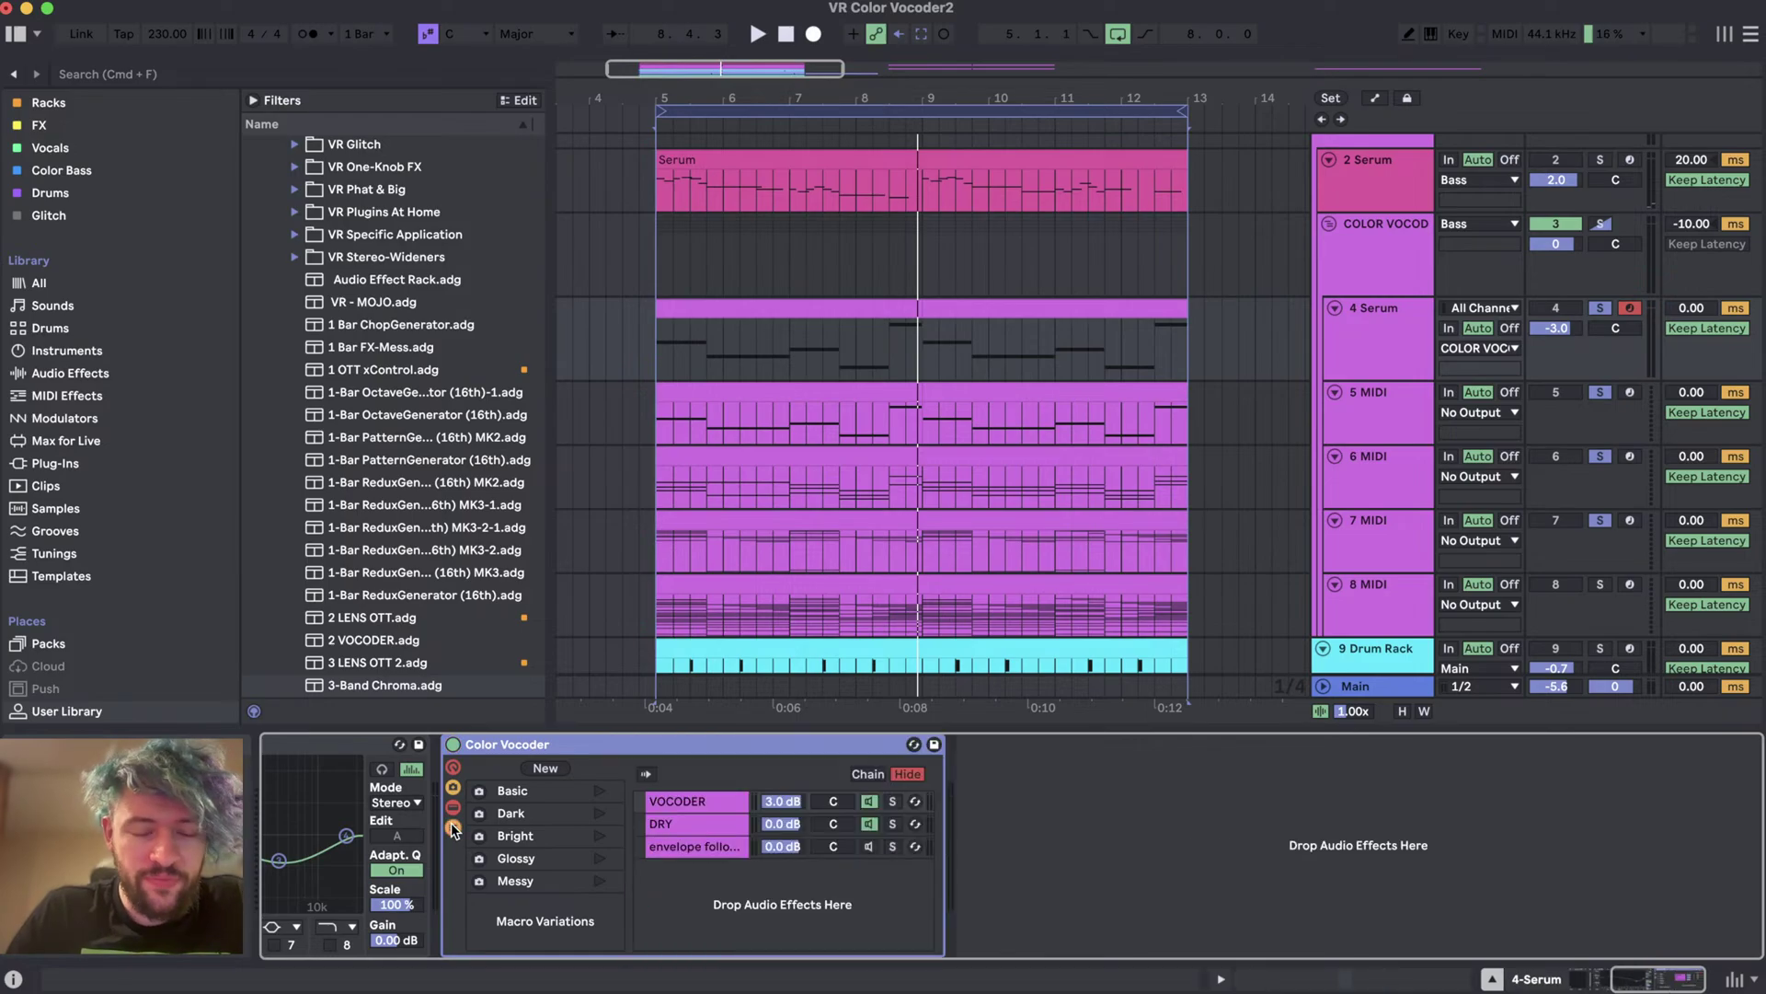
# - Examine the devices in the VOCODER, DRY and envelope follower chains of the Color Vocoder rack
pyautogui.click(731, 799)
pyautogui.hscroll(5, 1121, 822)
pyautogui.hscroll(2, 1121, 823)
pyautogui.hscroll(-8, 988, 850)
pyautogui.click(492, 820)
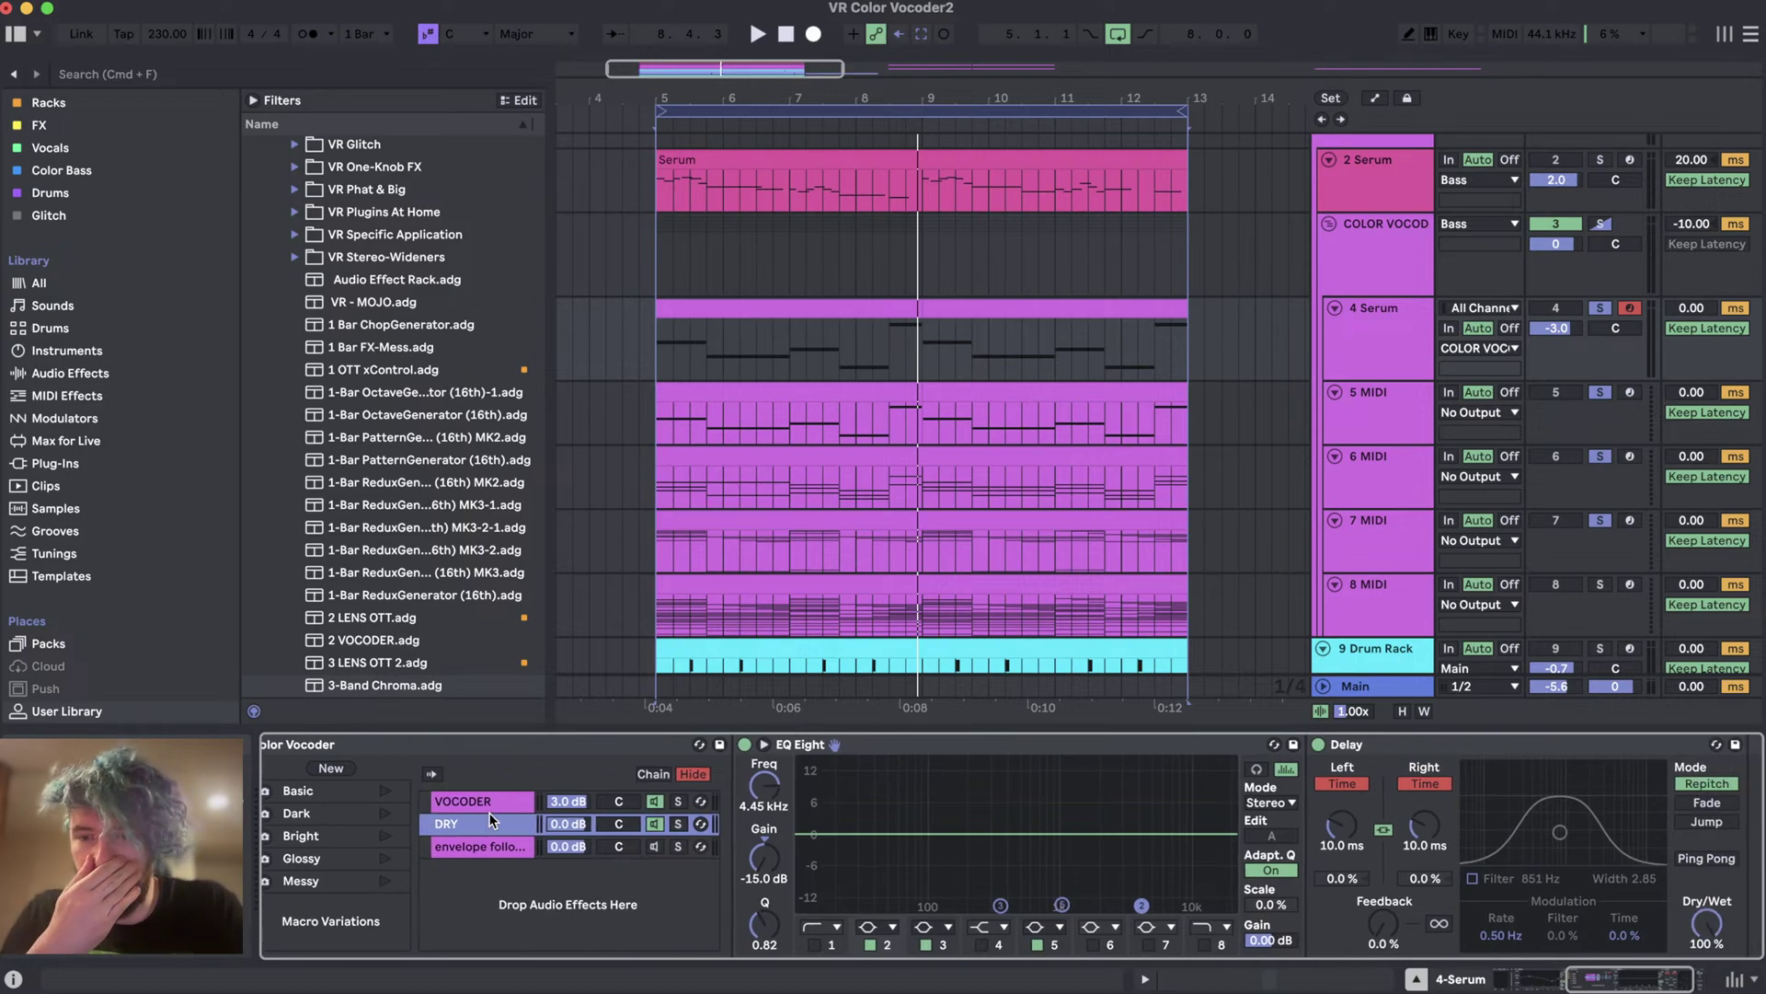
pyautogui.hscroll(-2, 490, 818)
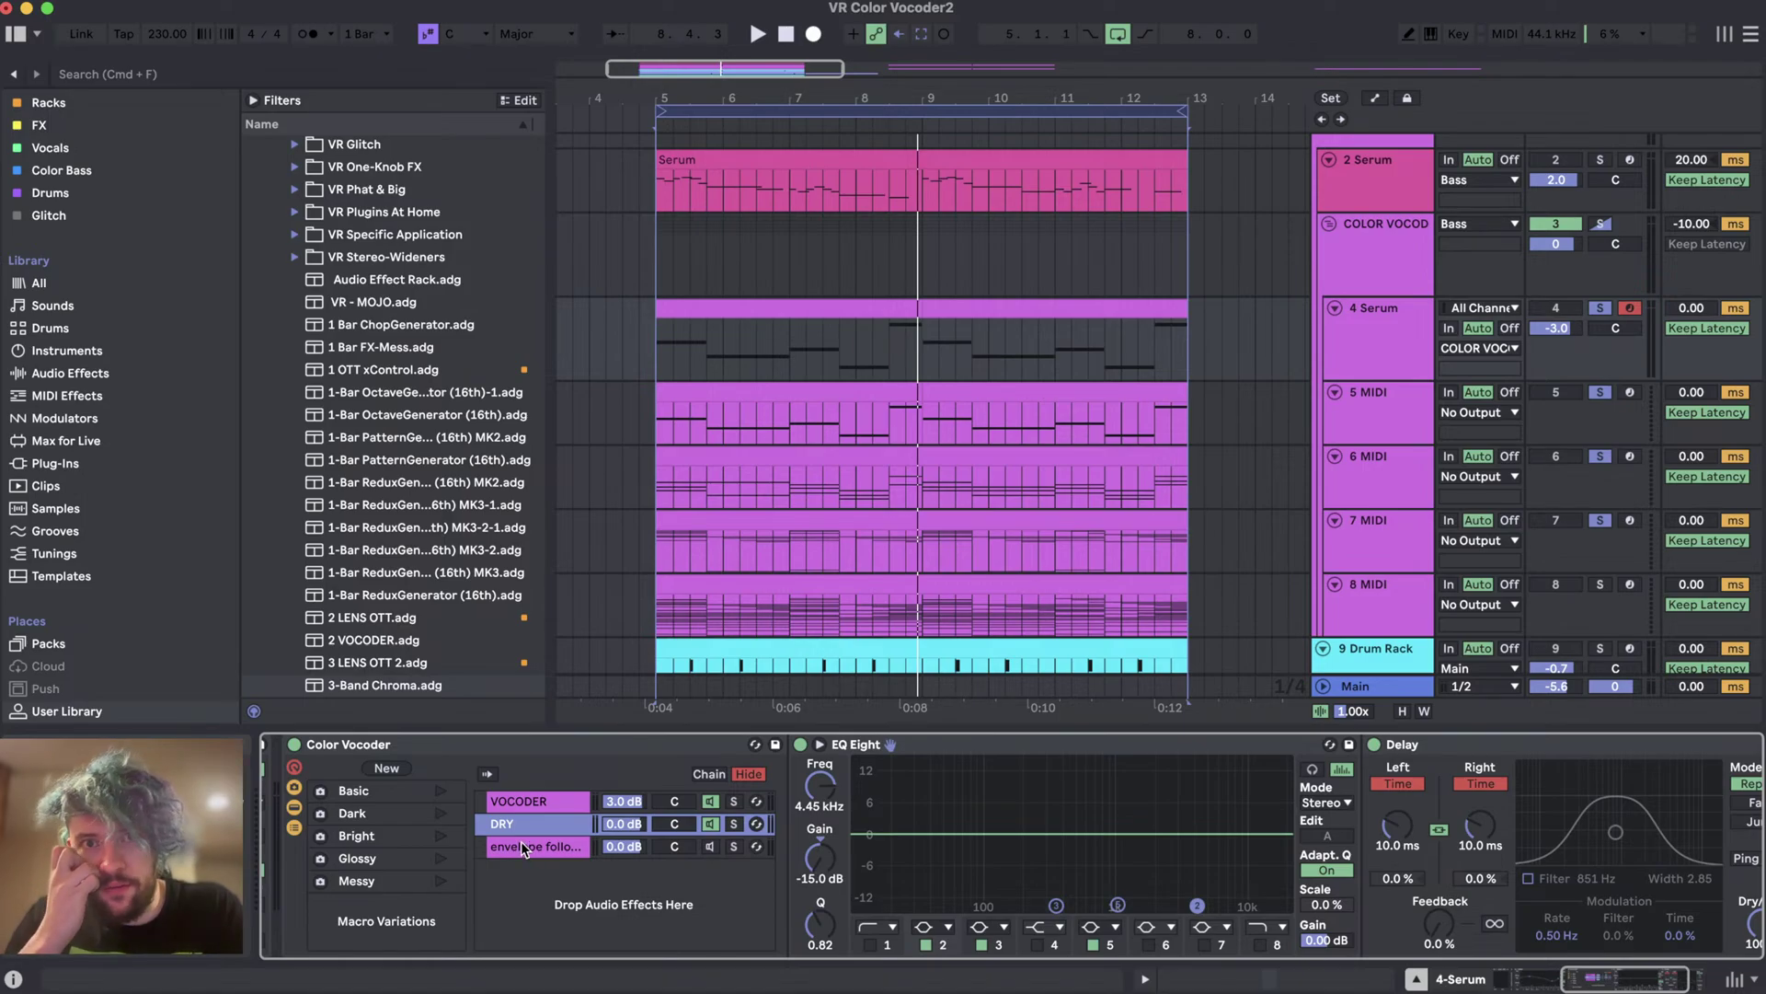
pyautogui.click(521, 841)
pyautogui.click(520, 824)
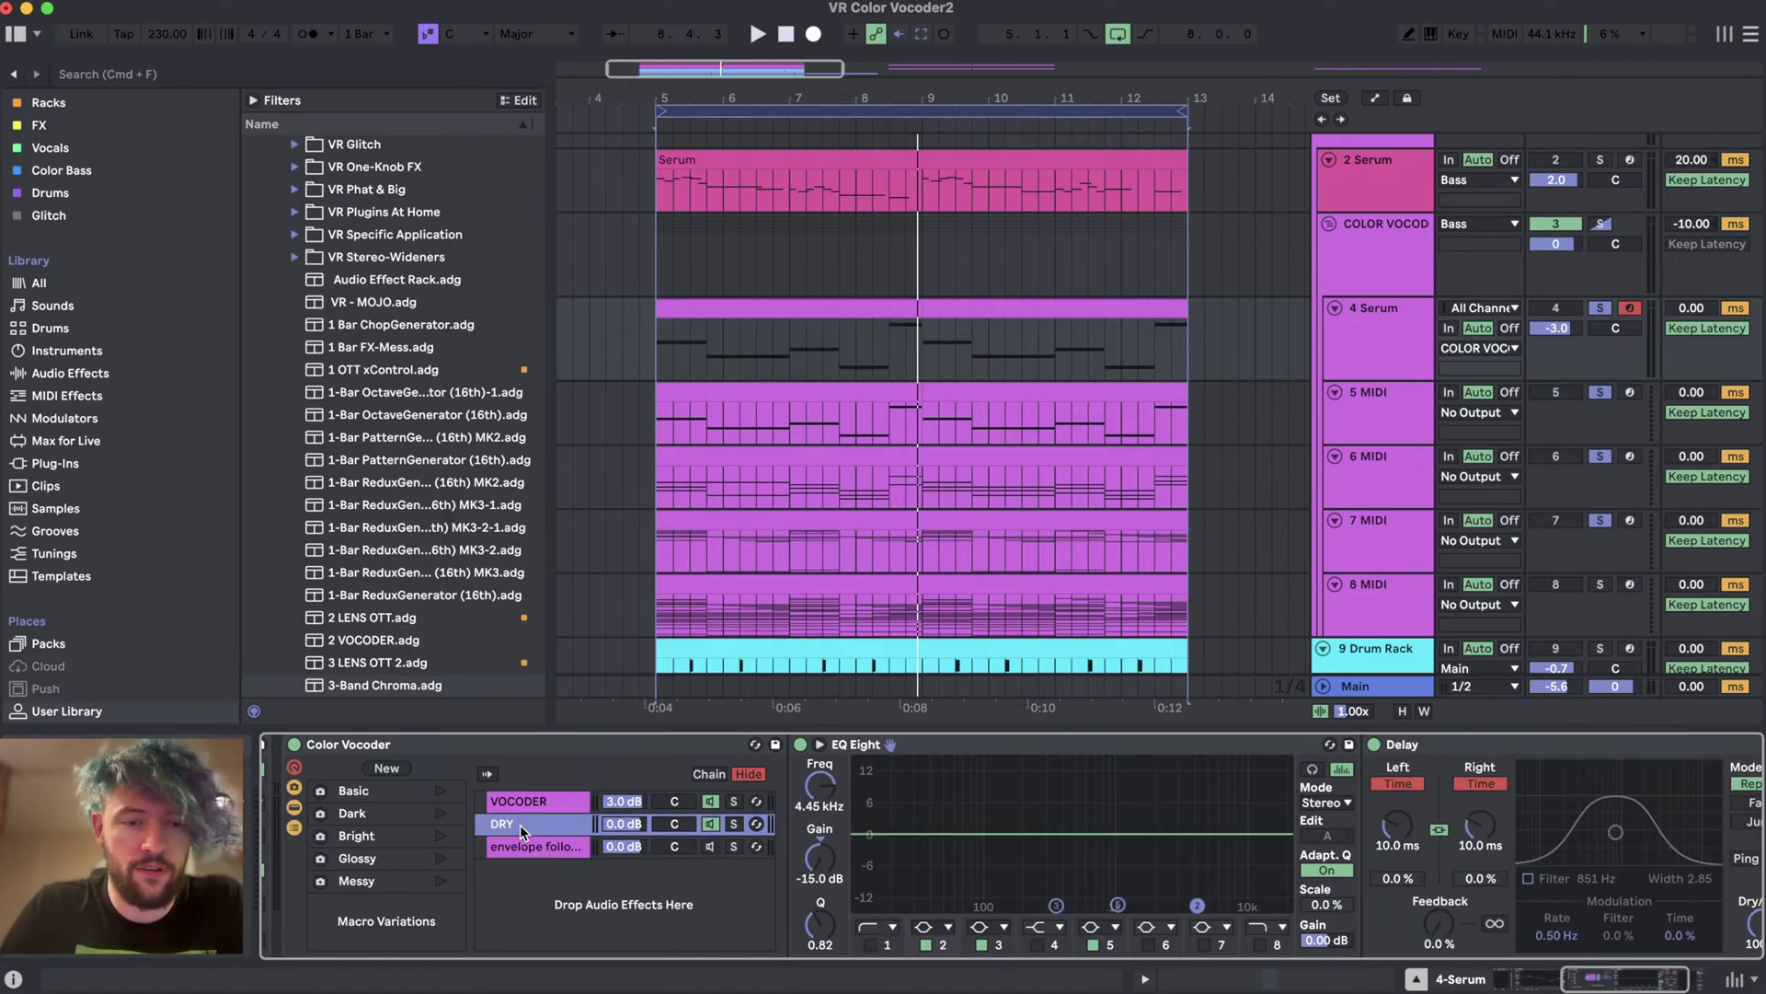
pyautogui.click(523, 803)
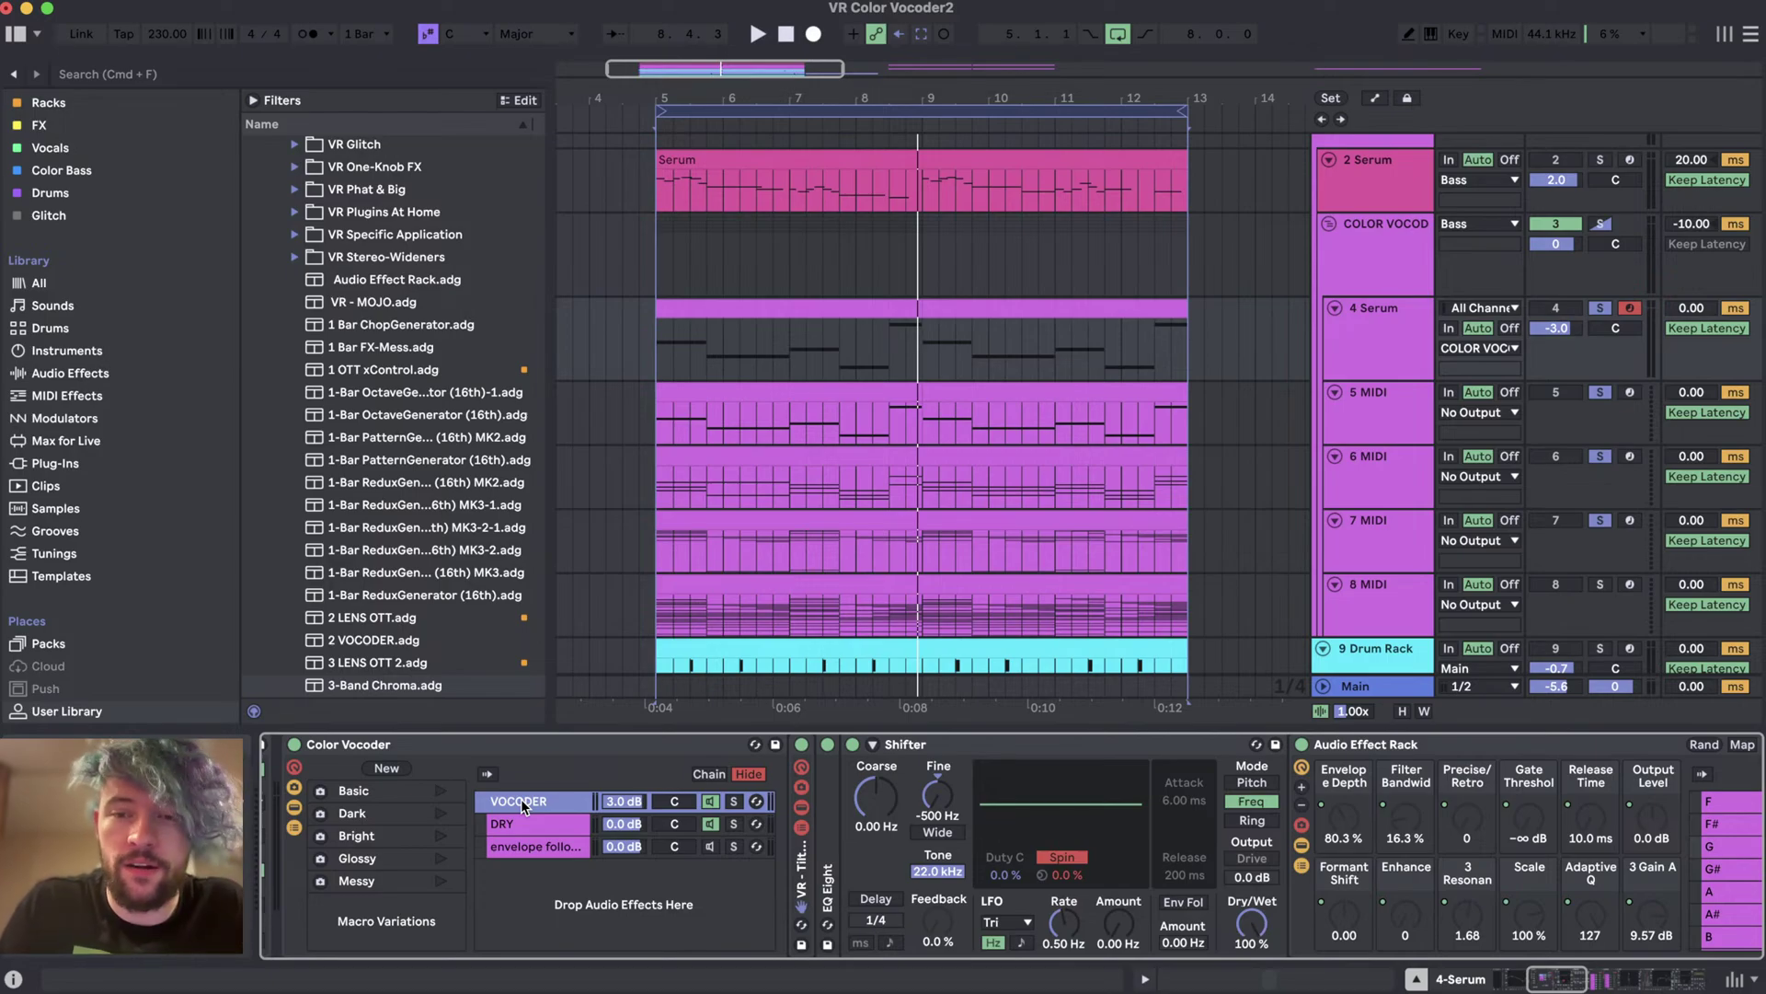
# - Play the loop and turn off solo on the tracks to hear the full arrangement
pyautogui.press('space')
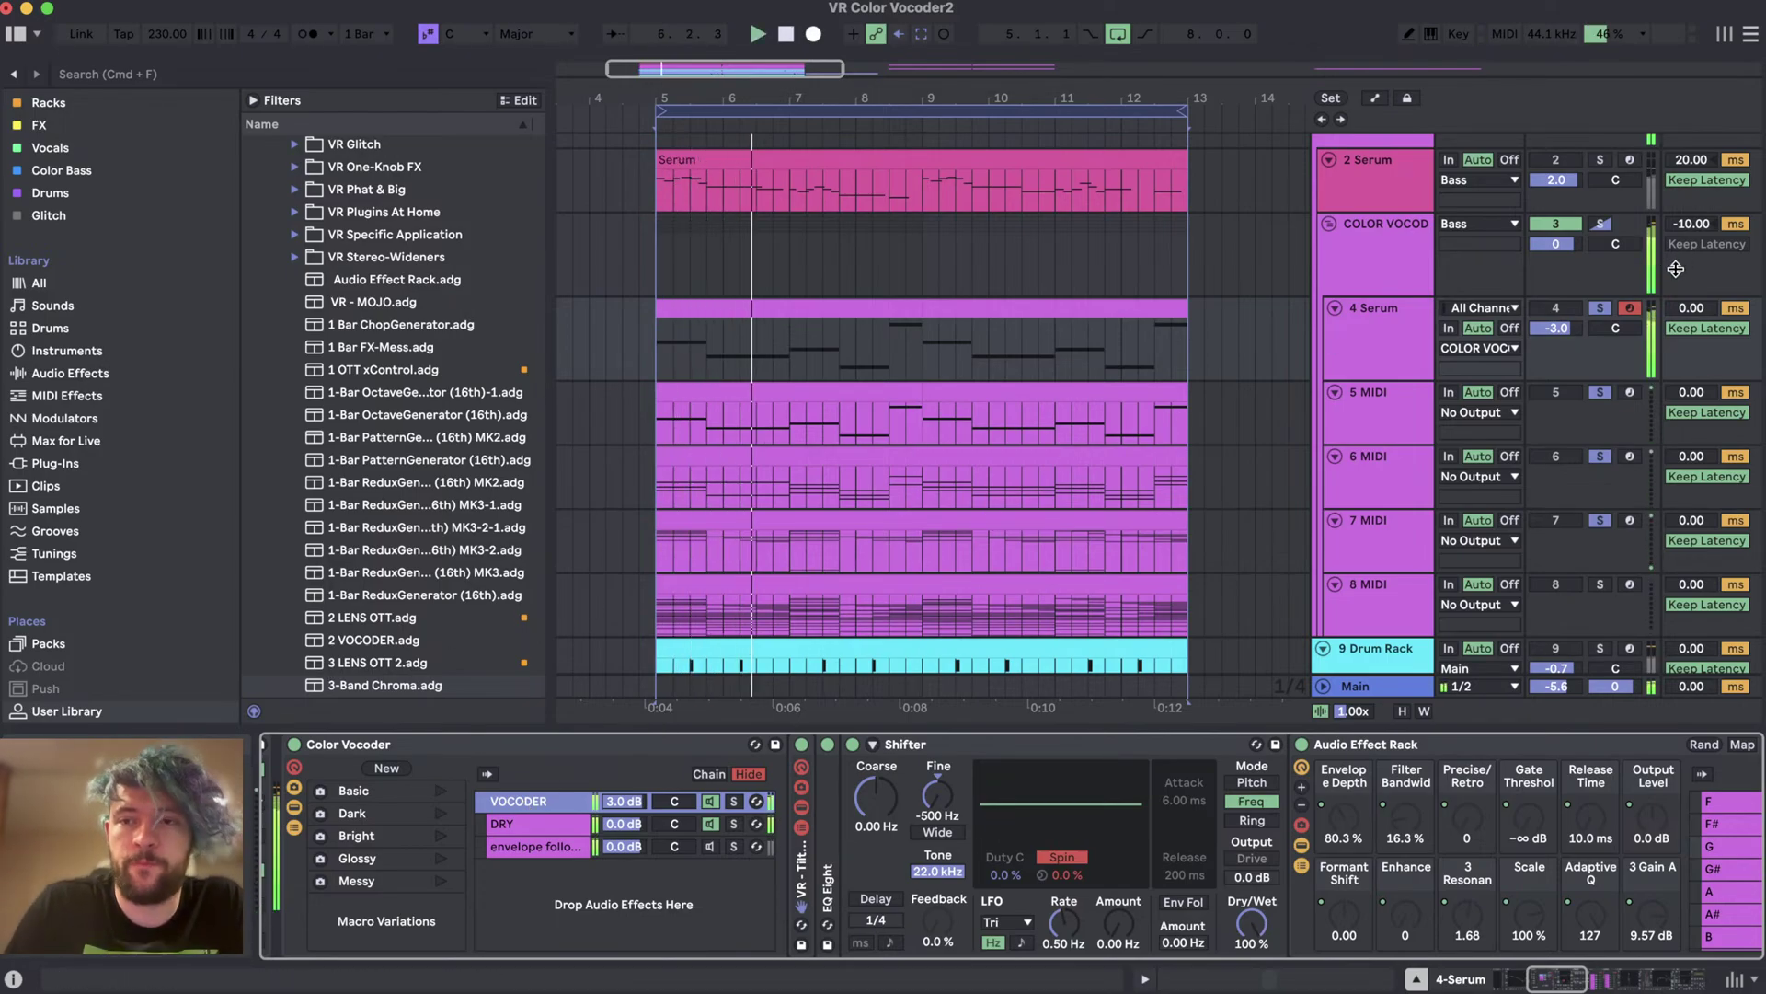
pyautogui.click(1599, 307)
pyautogui.press('super+a')
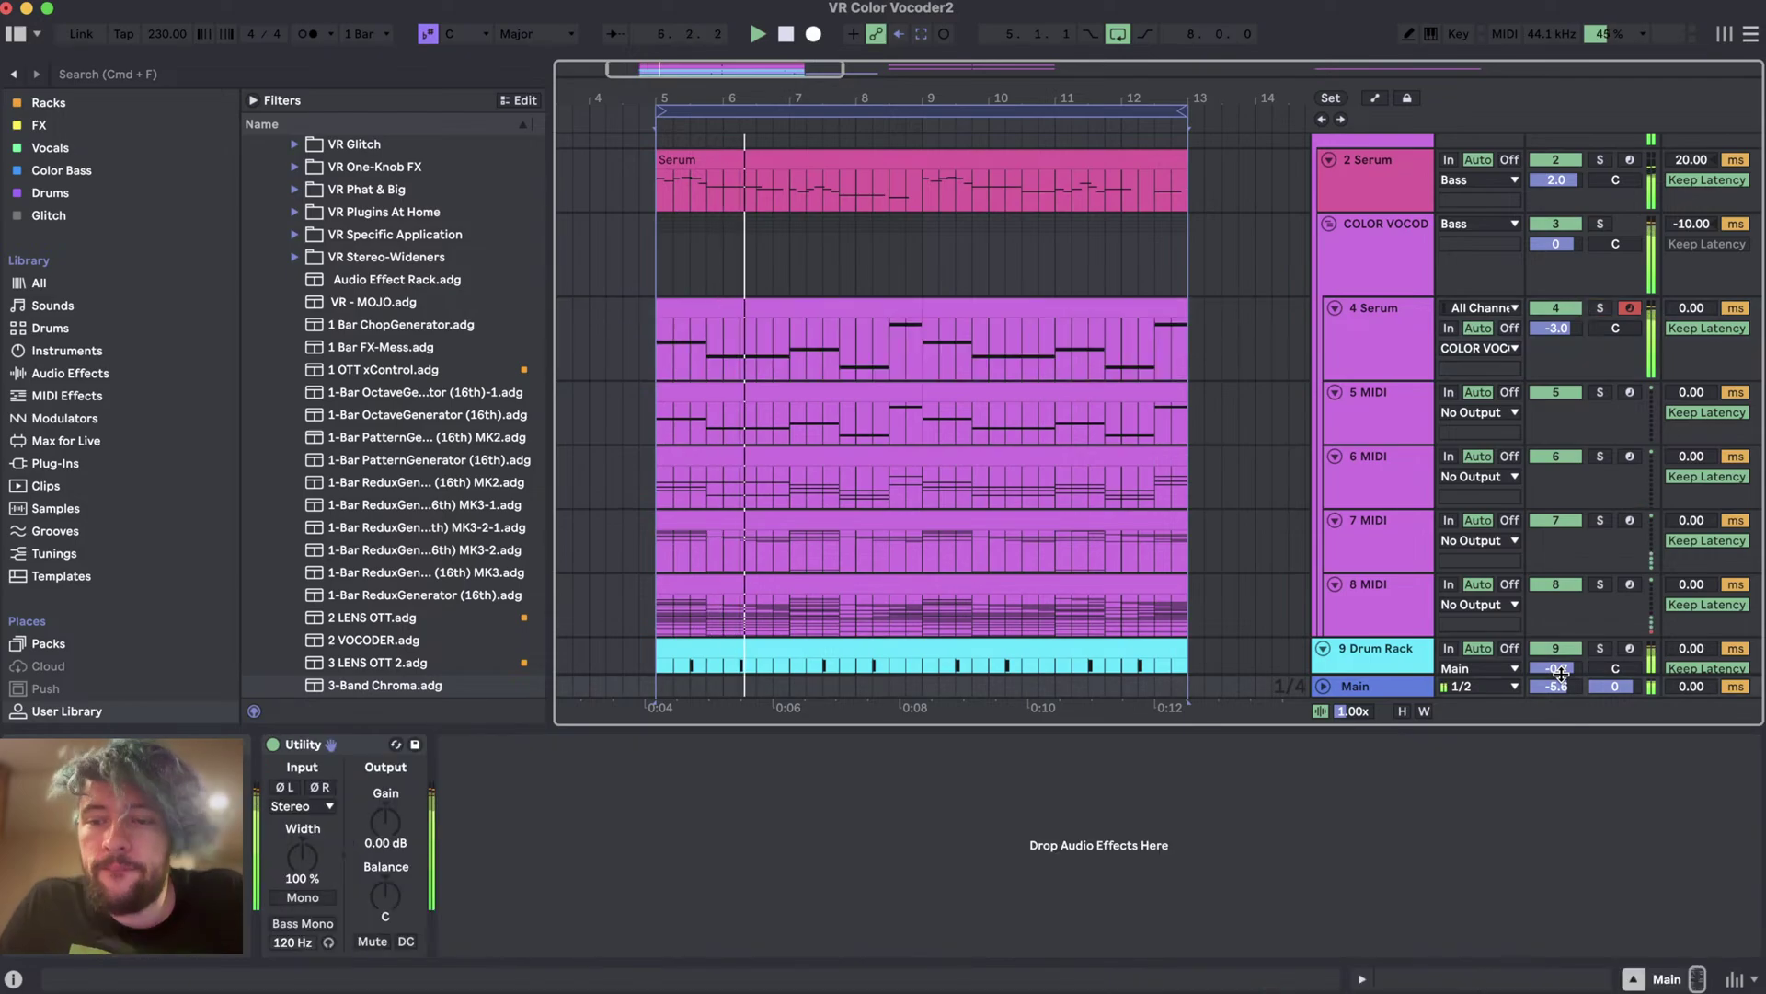
pyautogui.scroll(-5, 1185, 561)
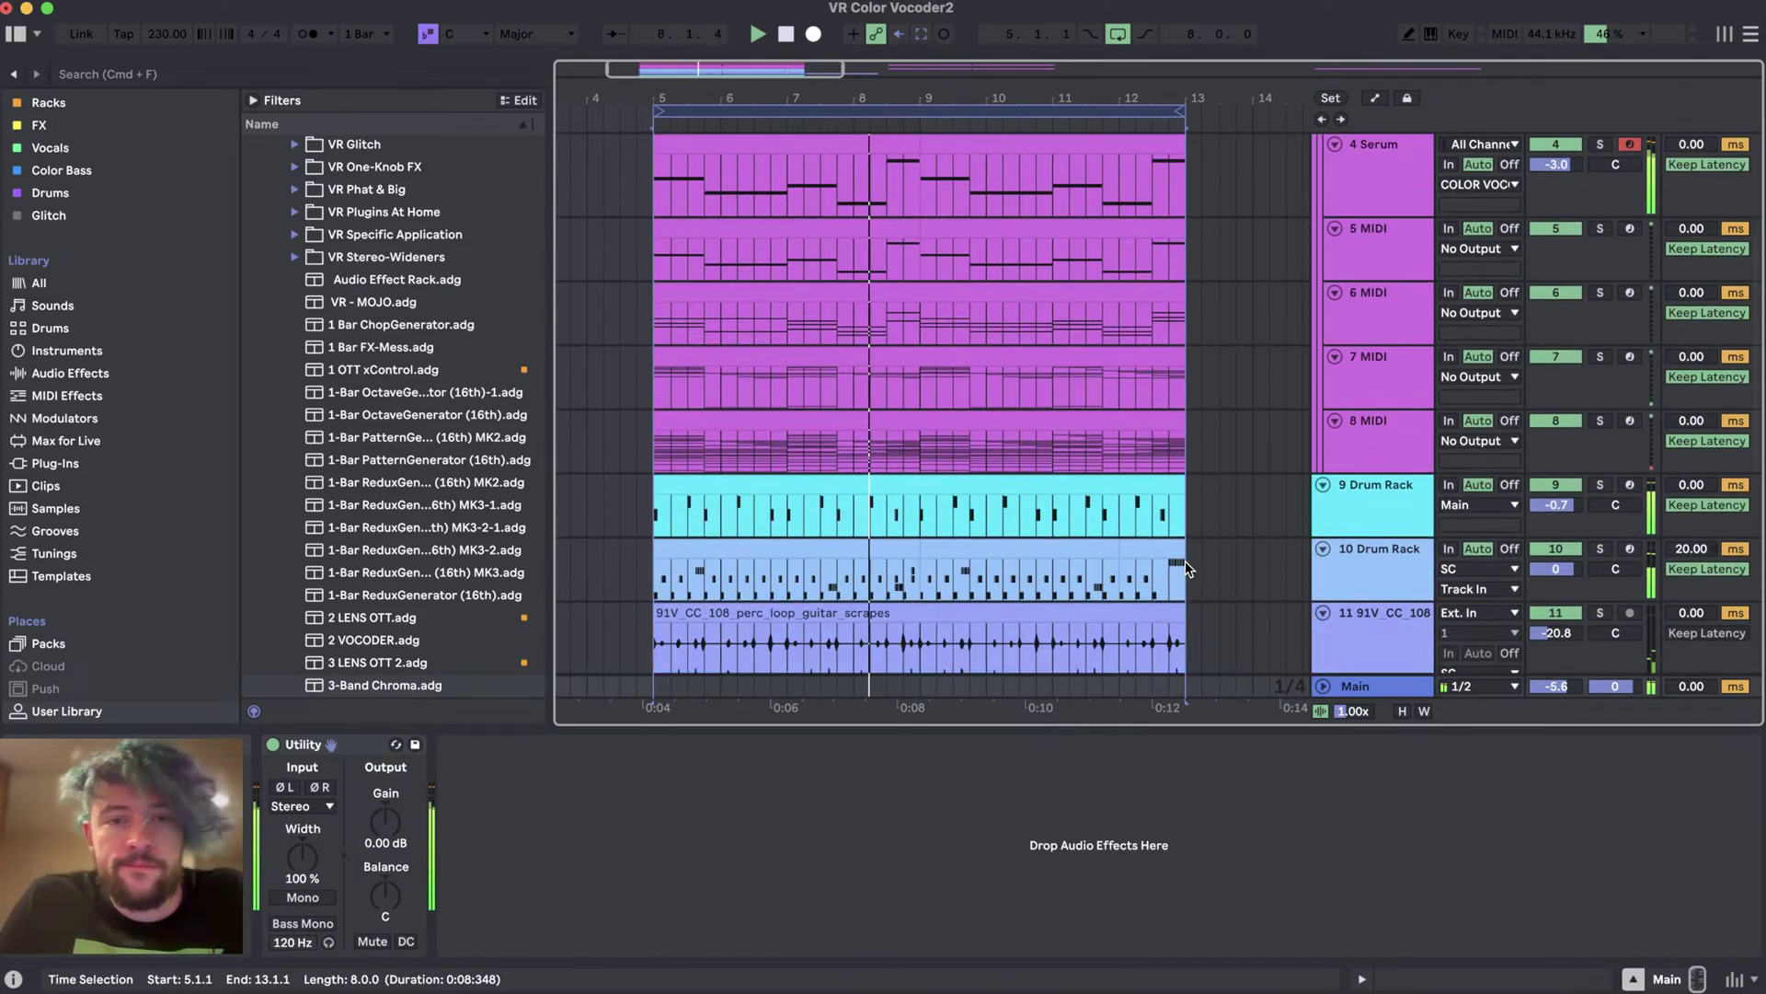
pyautogui.scroll(3, 1085, 451)
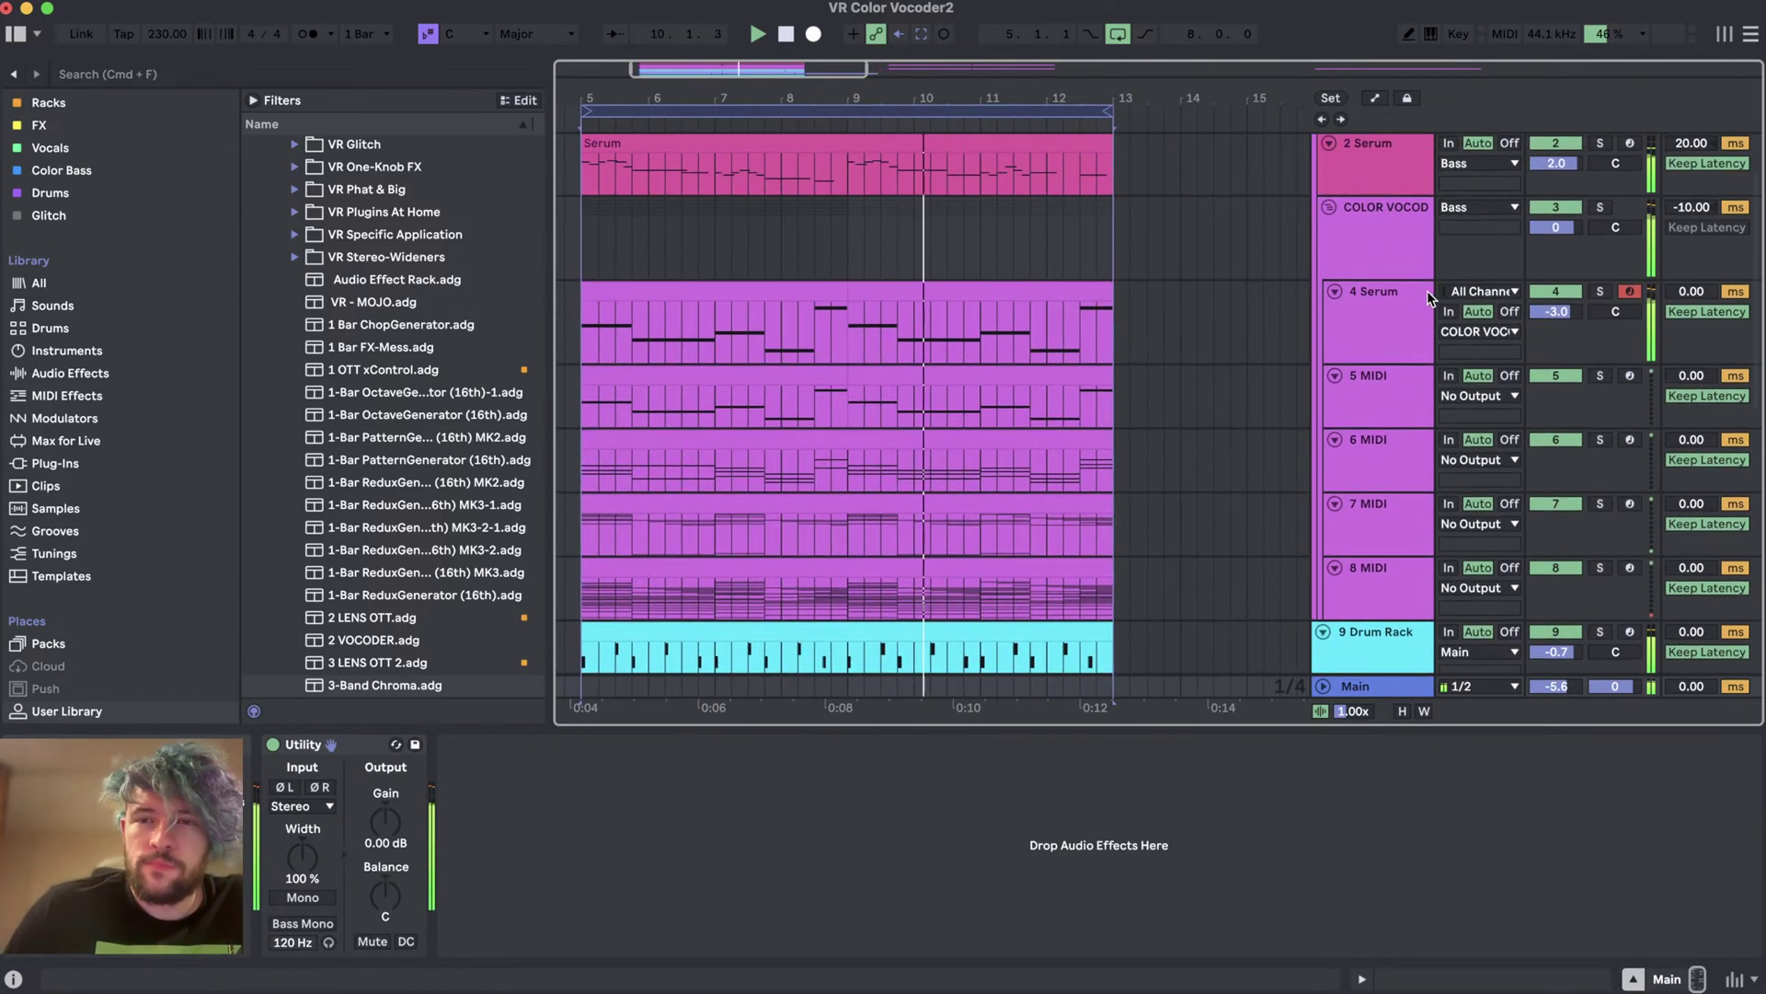
# - Examine the devices inside the 4 Serum track's Color Vocoder rack while the loop plays
pyautogui.click(1393, 252)
pyautogui.click(1383, 396)
pyautogui.click(1384, 296)
pyautogui.hscroll(-5, 1220, 755)
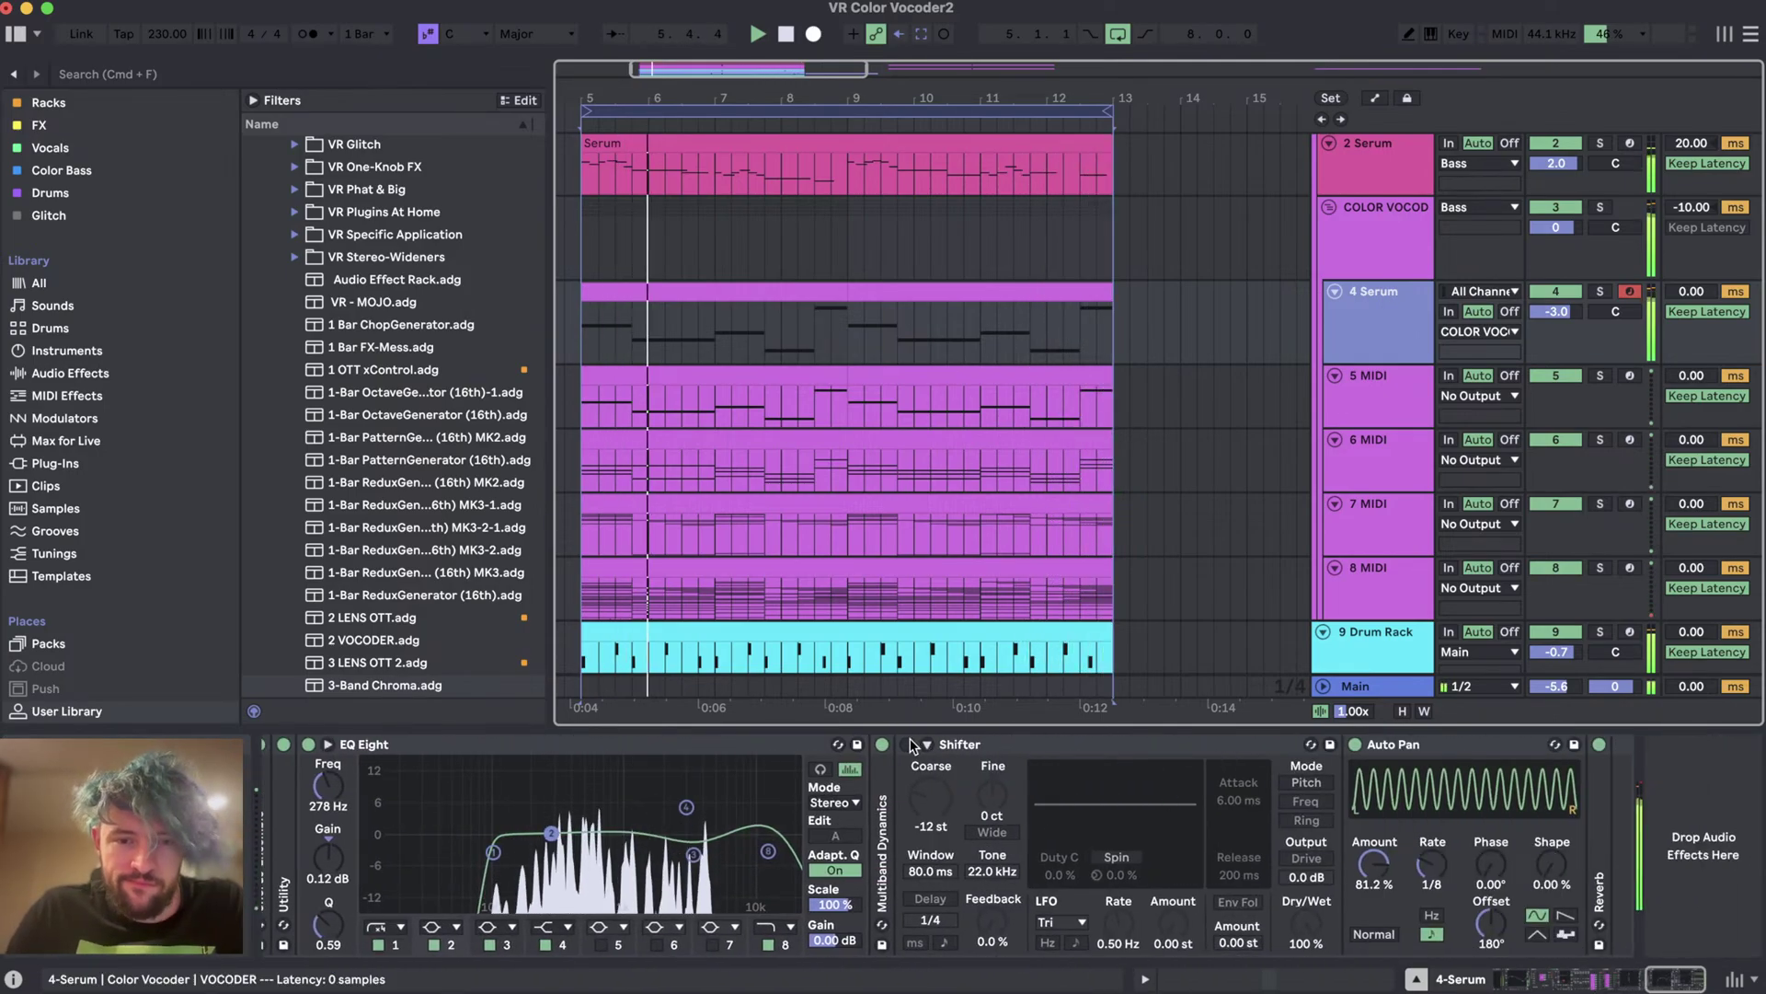
pyautogui.click(1192, 859)
pyautogui.hscroll(-10, 769, 863)
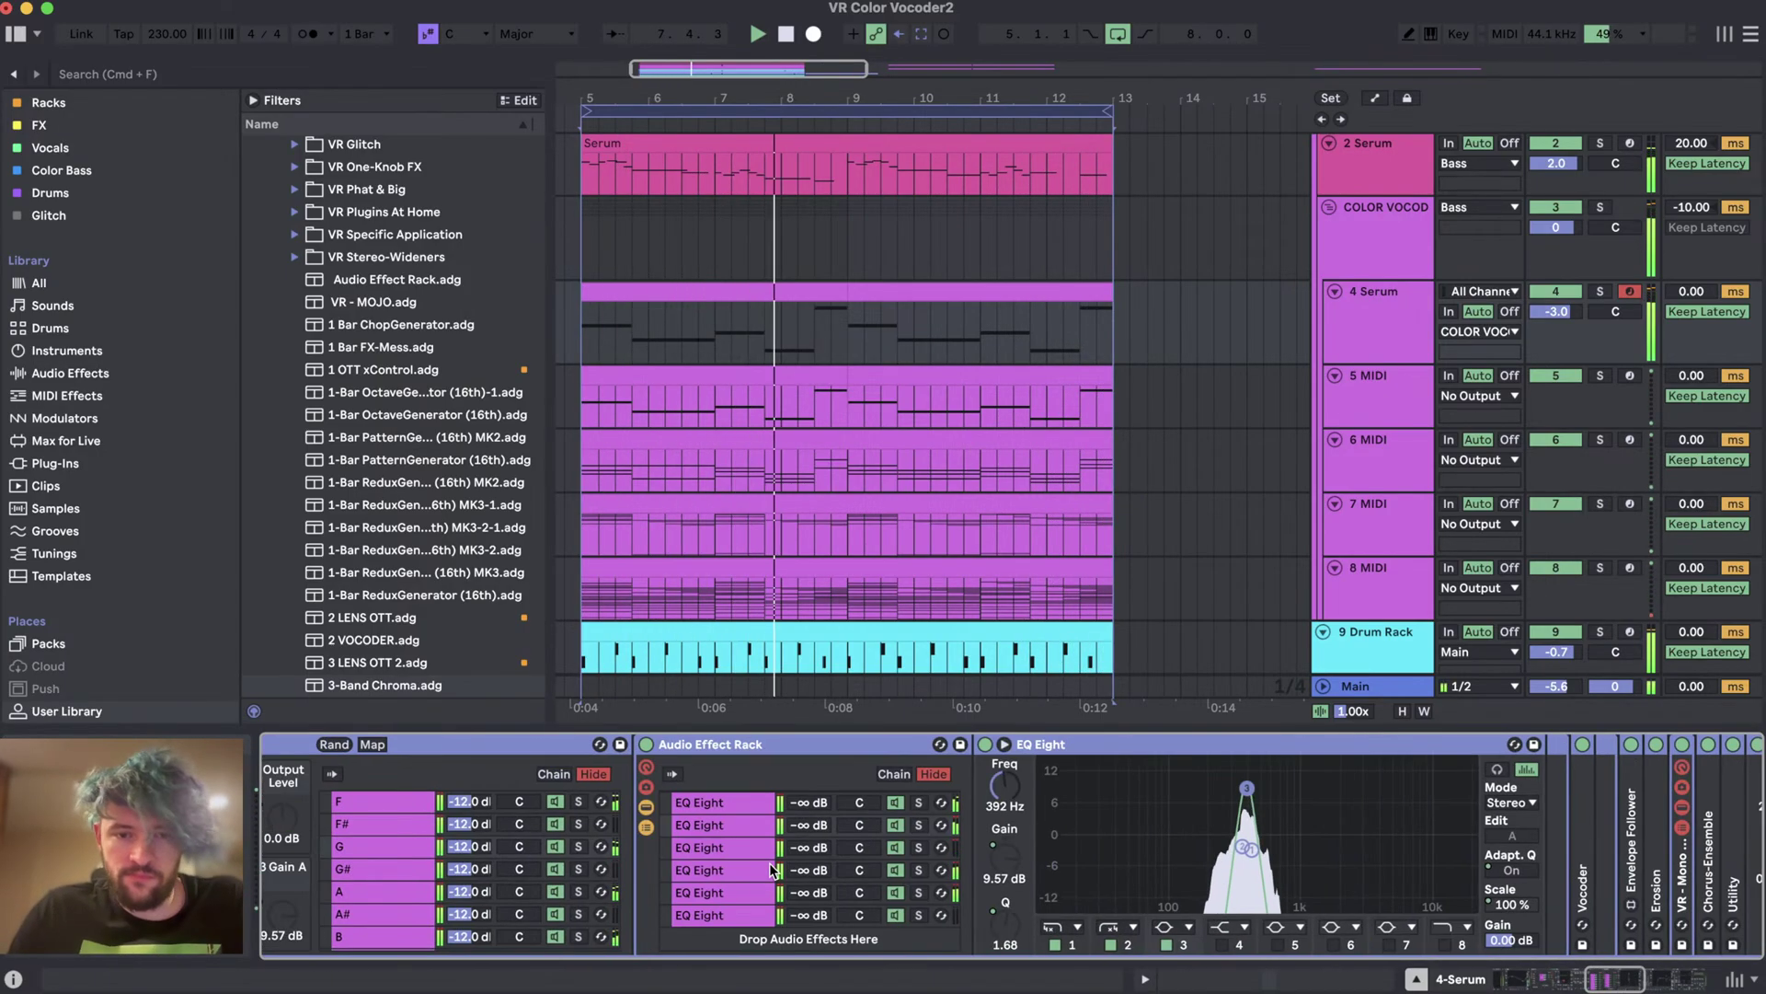
pyautogui.hscroll(4, 778, 869)
pyautogui.hscroll(-5, 918, 875)
pyautogui.hscroll(5, 918, 875)
pyautogui.hscroll(-5, 918, 875)
pyautogui.hscroll(3, 918, 879)
pyautogui.hscroll(5, 920, 882)
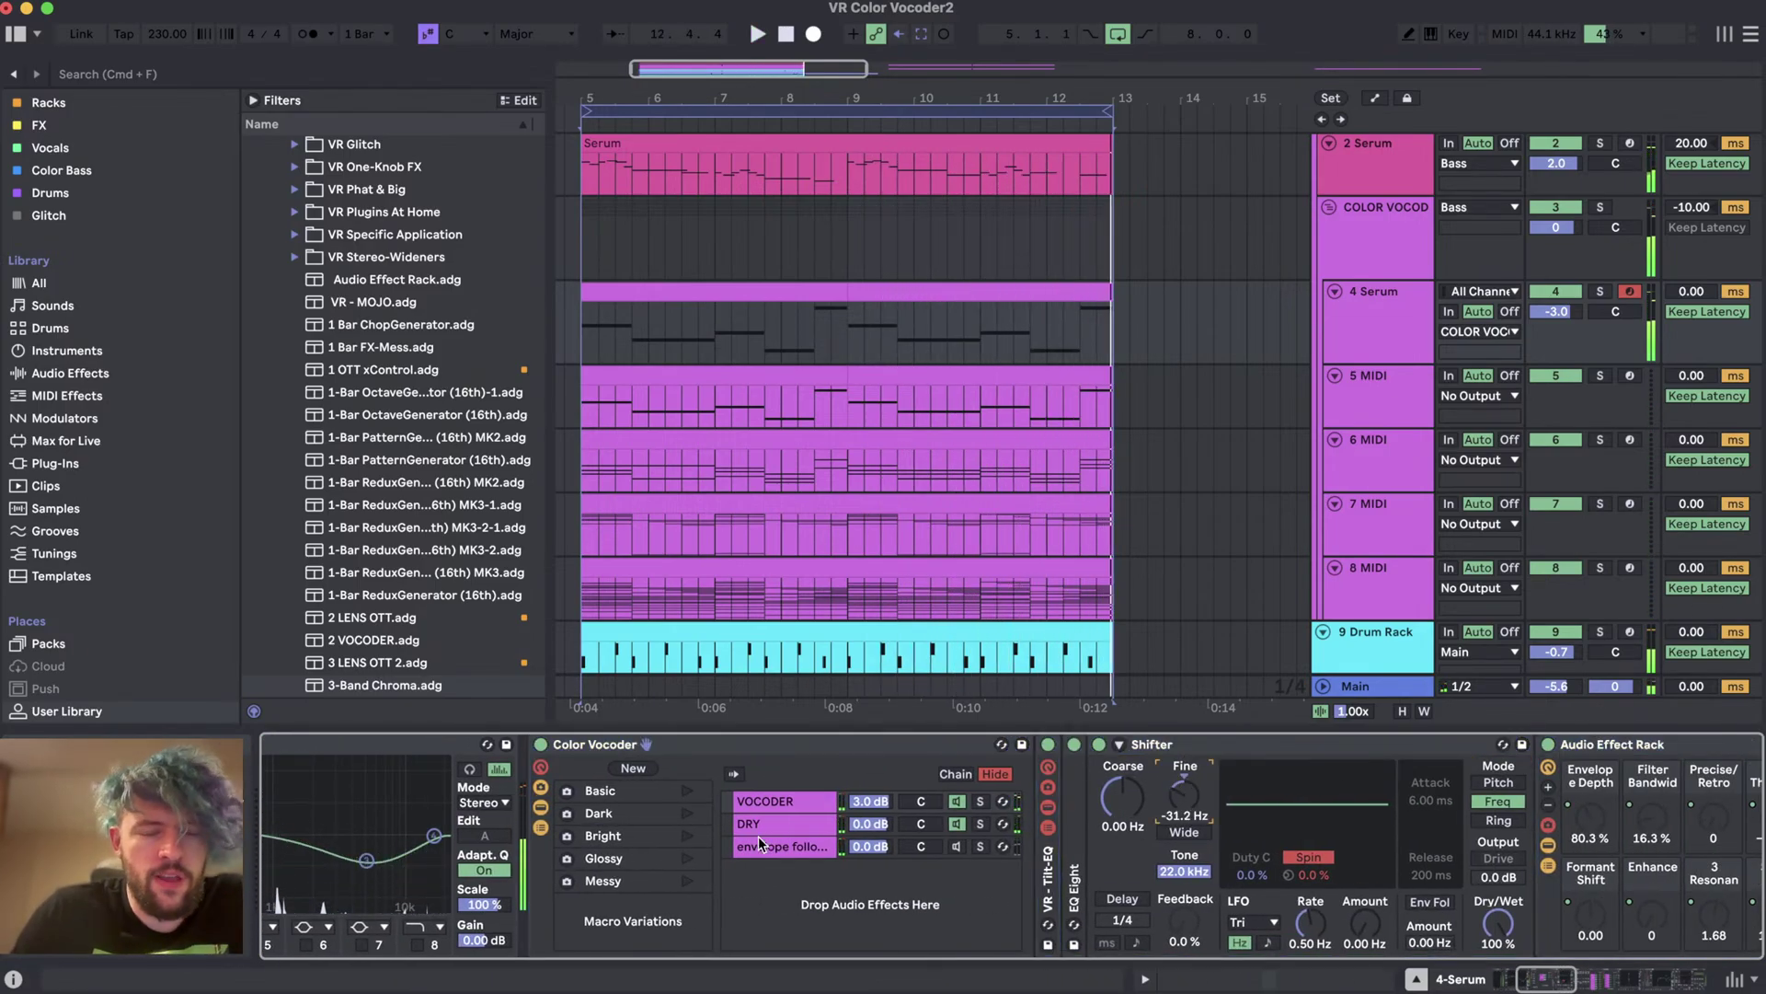
# - Show the Color Vocoder's macros and set Tone to 127, Vocoder Depth to 52 and Filter Bandwidth to 10.0% during playback
pyautogui.click(541, 788)
pyautogui.hscroll(5, 847, 925)
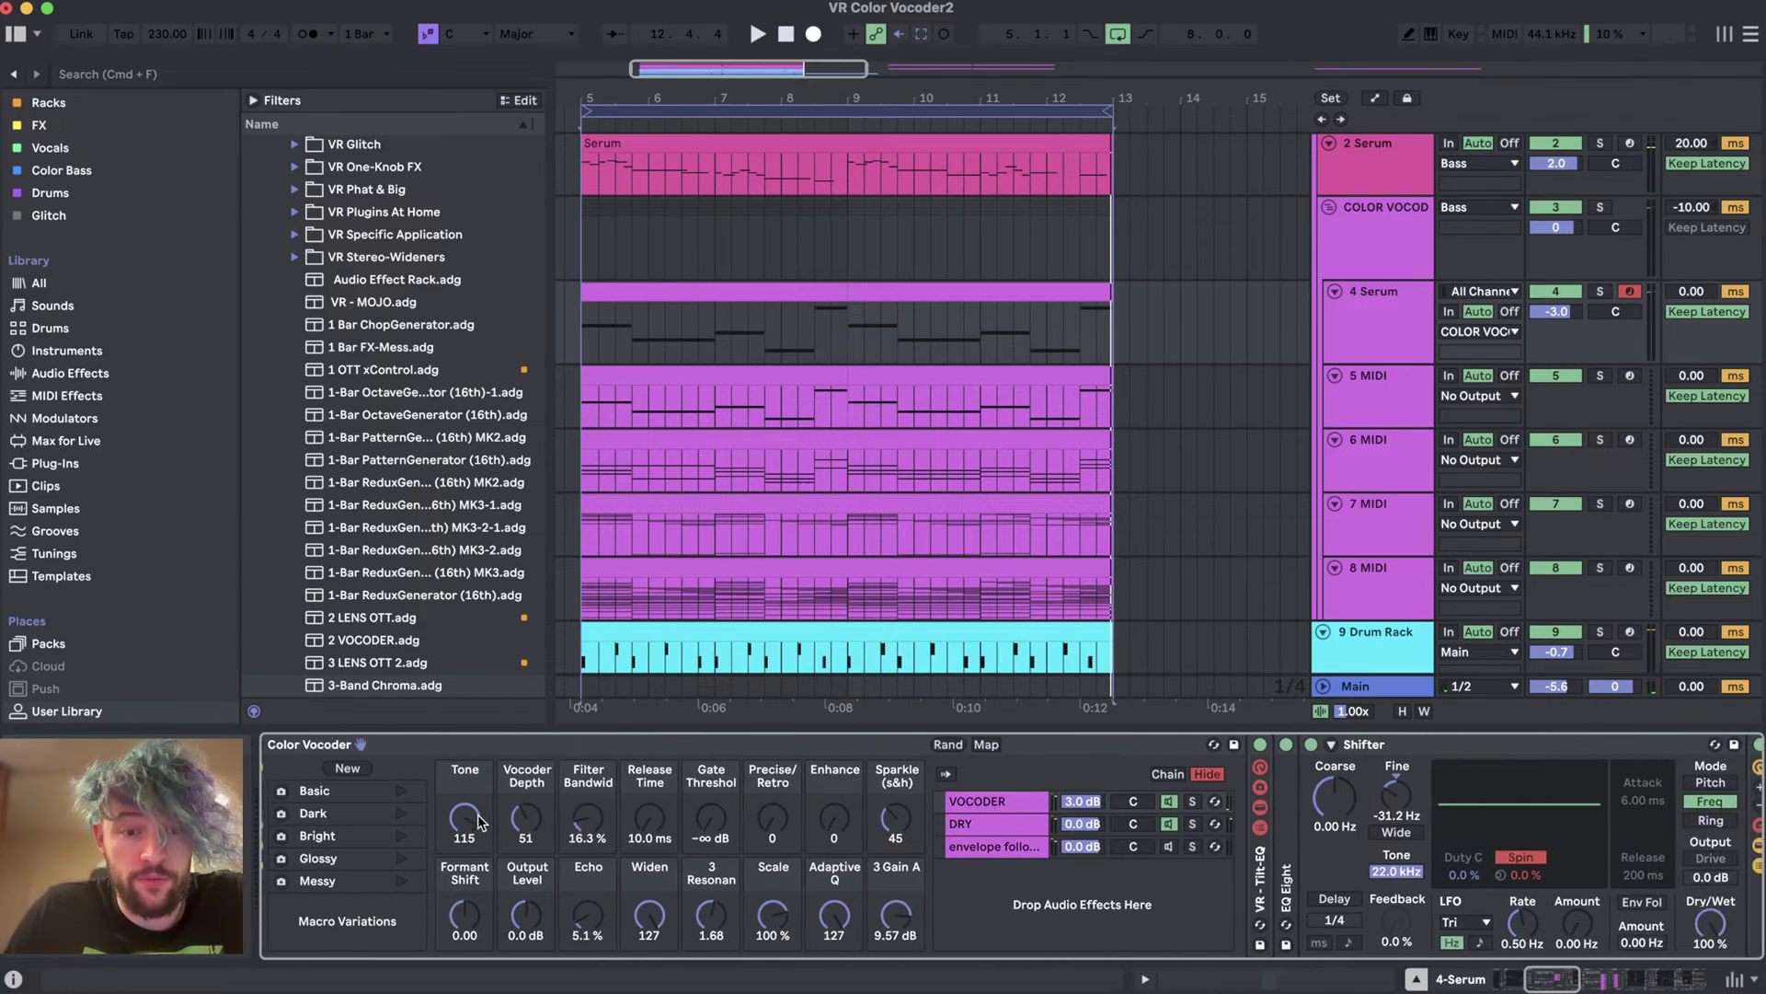
pyautogui.press('space')
pyautogui.moveTo(469, 830); pyautogui.dragTo(526, 815)
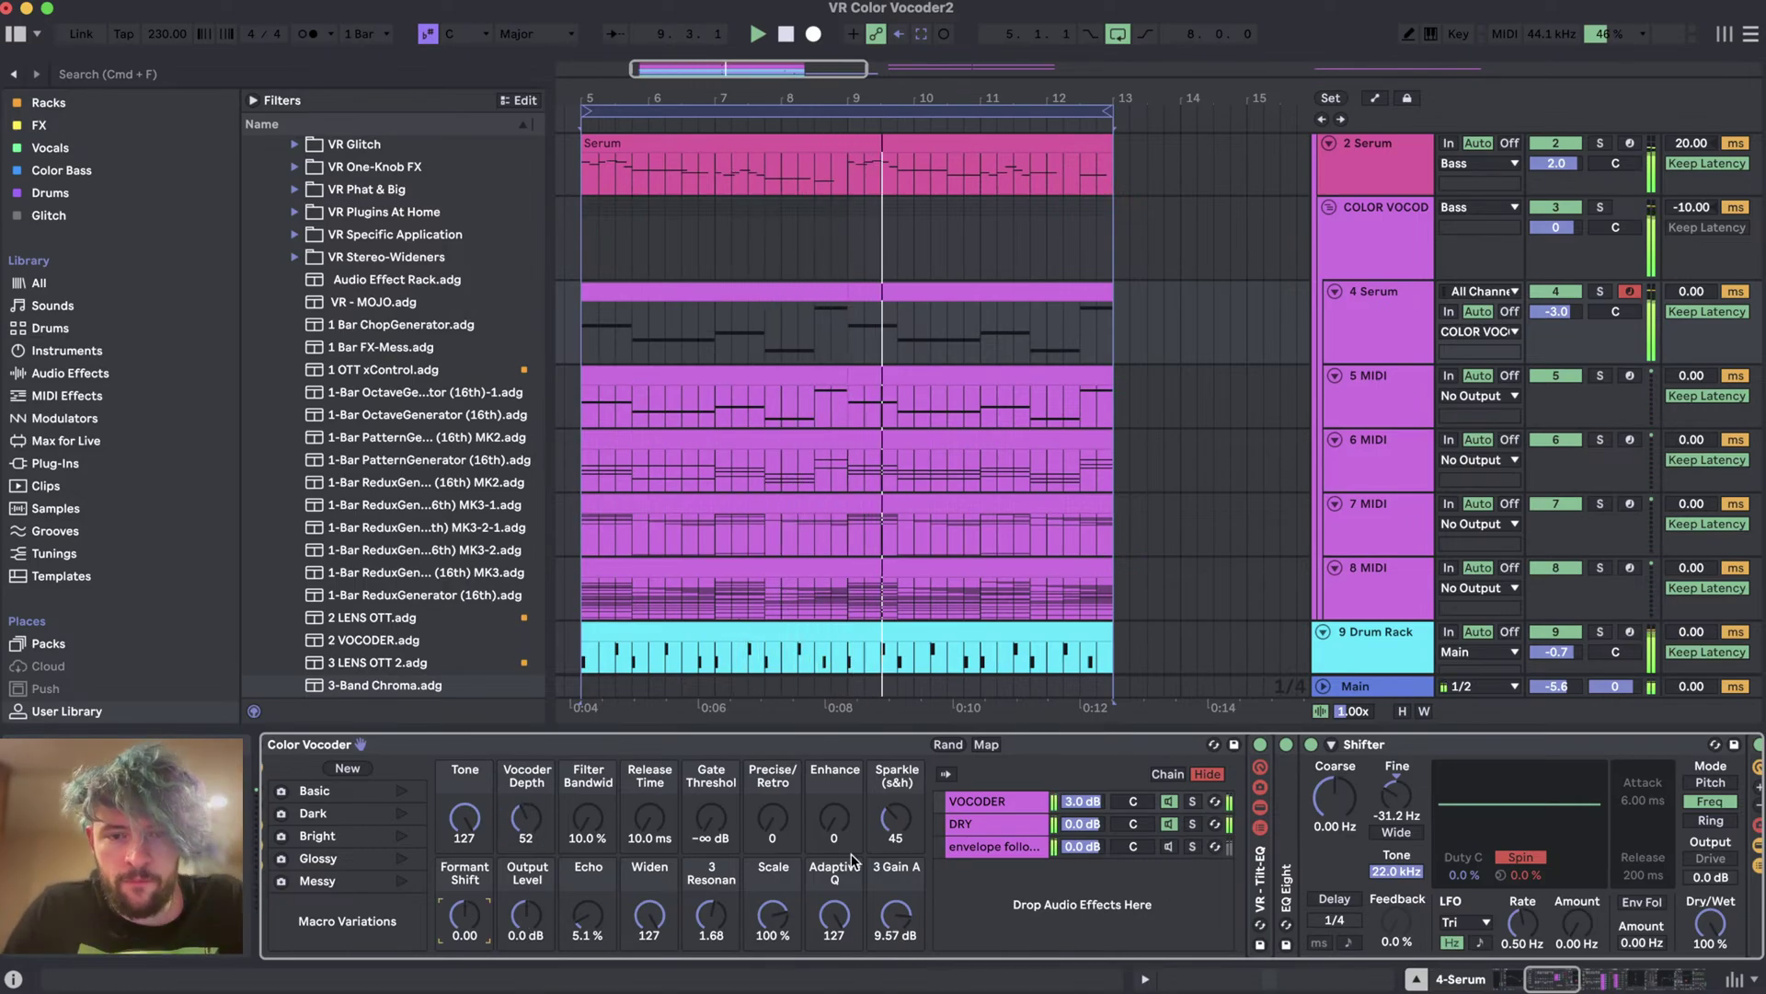
# - Set the rack's Sparkle to 86, Echo to 33%, 3 Resonance to 1.75, Scale to 121% and Release Time to 641 ms
pyautogui.moveTo(895, 817)
pyautogui.mouseDown()
pyautogui.moveTo(895, 773)
pyautogui.moveTo(896, 791)
pyautogui.mouseUp()
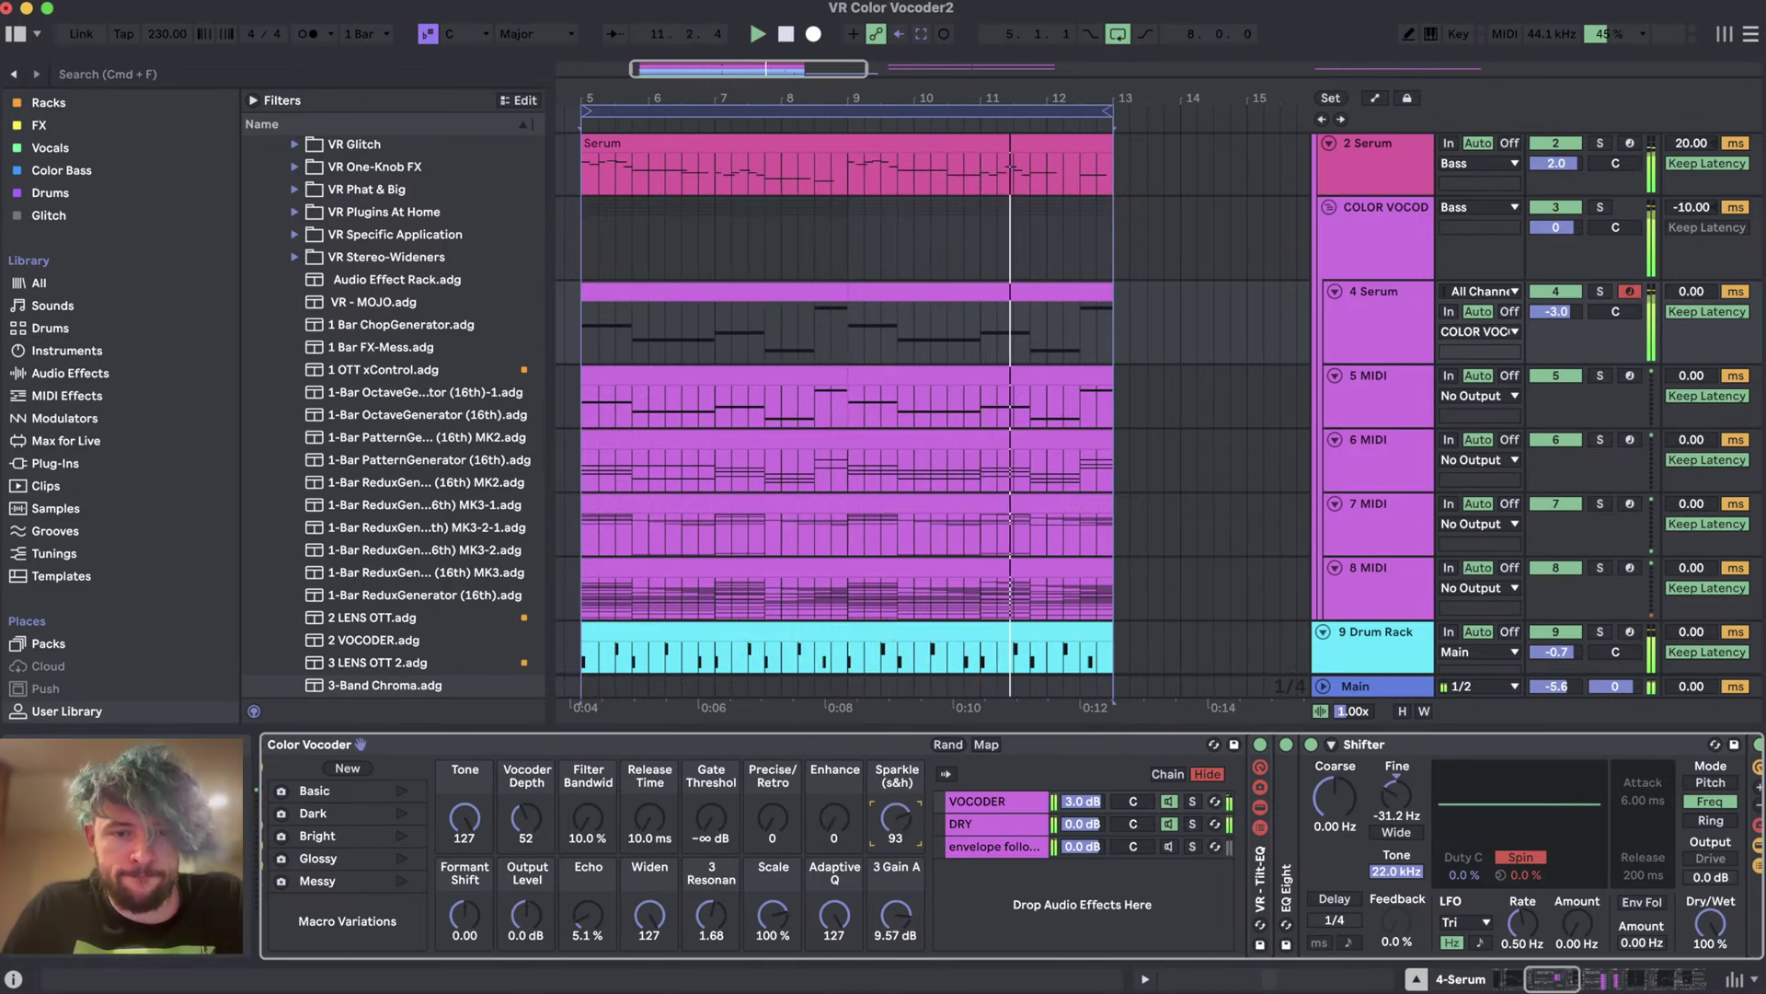
pyautogui.moveTo(584, 934); pyautogui.dragTo(584, 851)
pyautogui.moveTo(584, 933); pyautogui.dragTo(584, 957)
pyautogui.moveTo(711, 916); pyautogui.dragTo(773, 911)
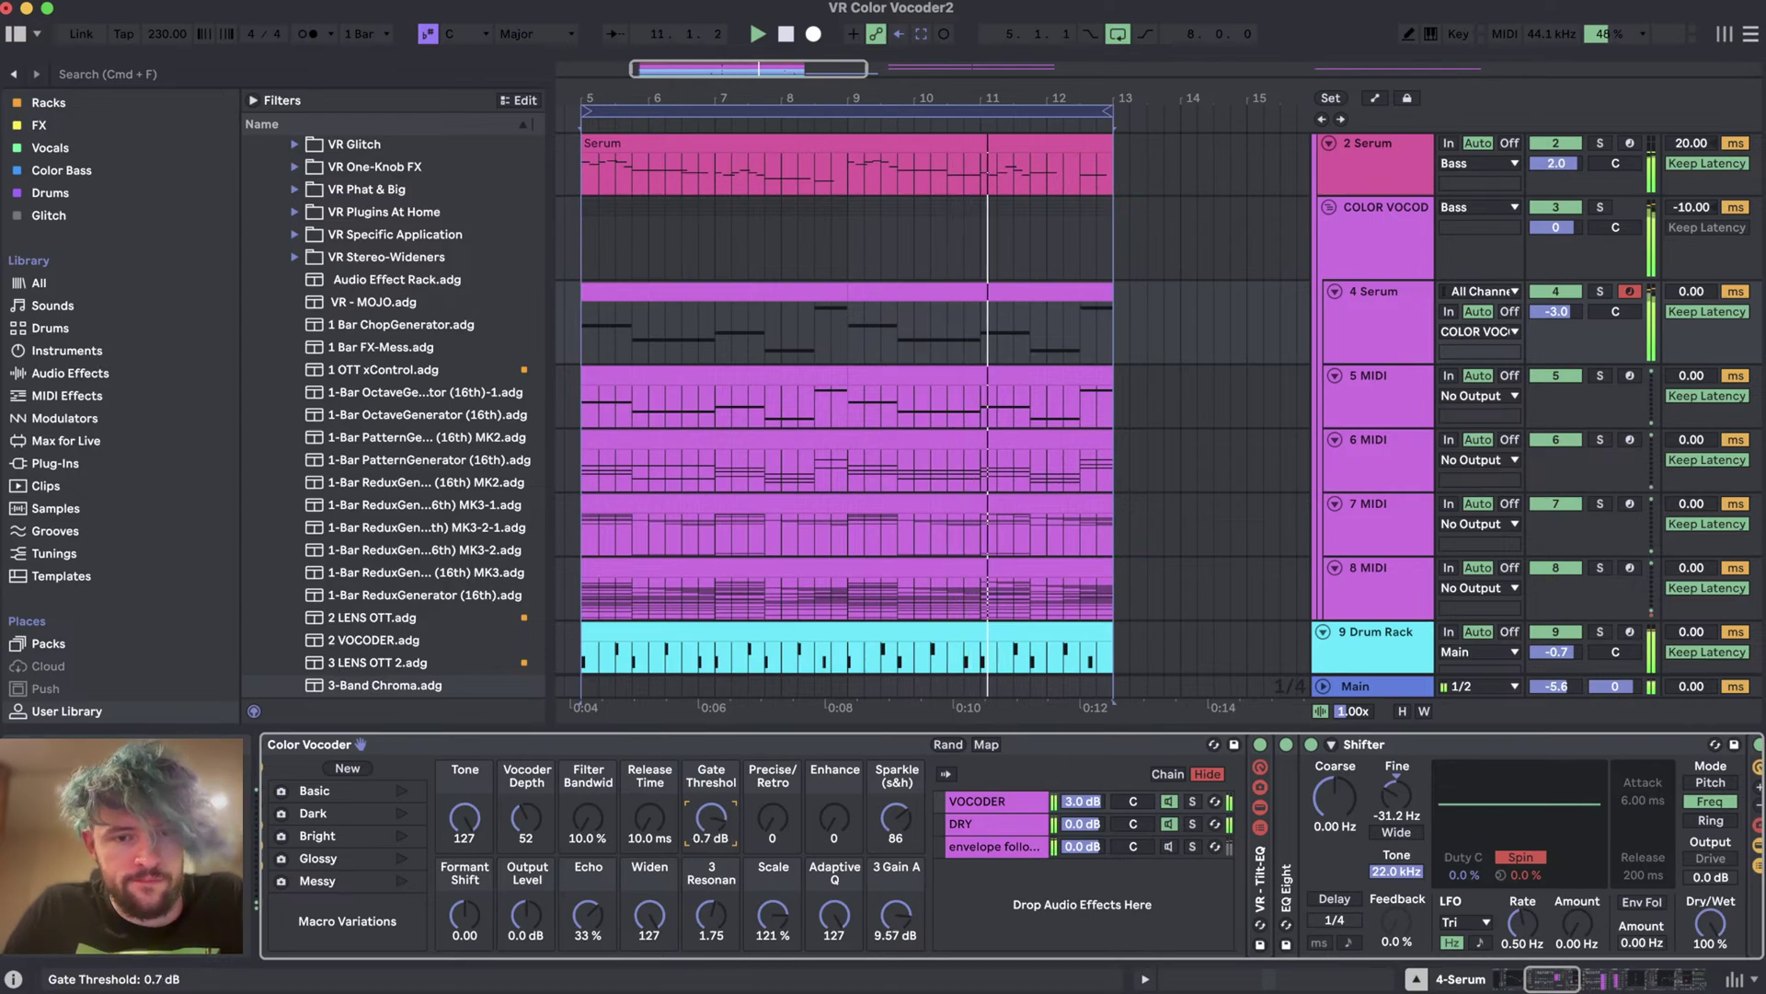
pyautogui.moveTo(649, 817); pyautogui.dragTo(649, 782)
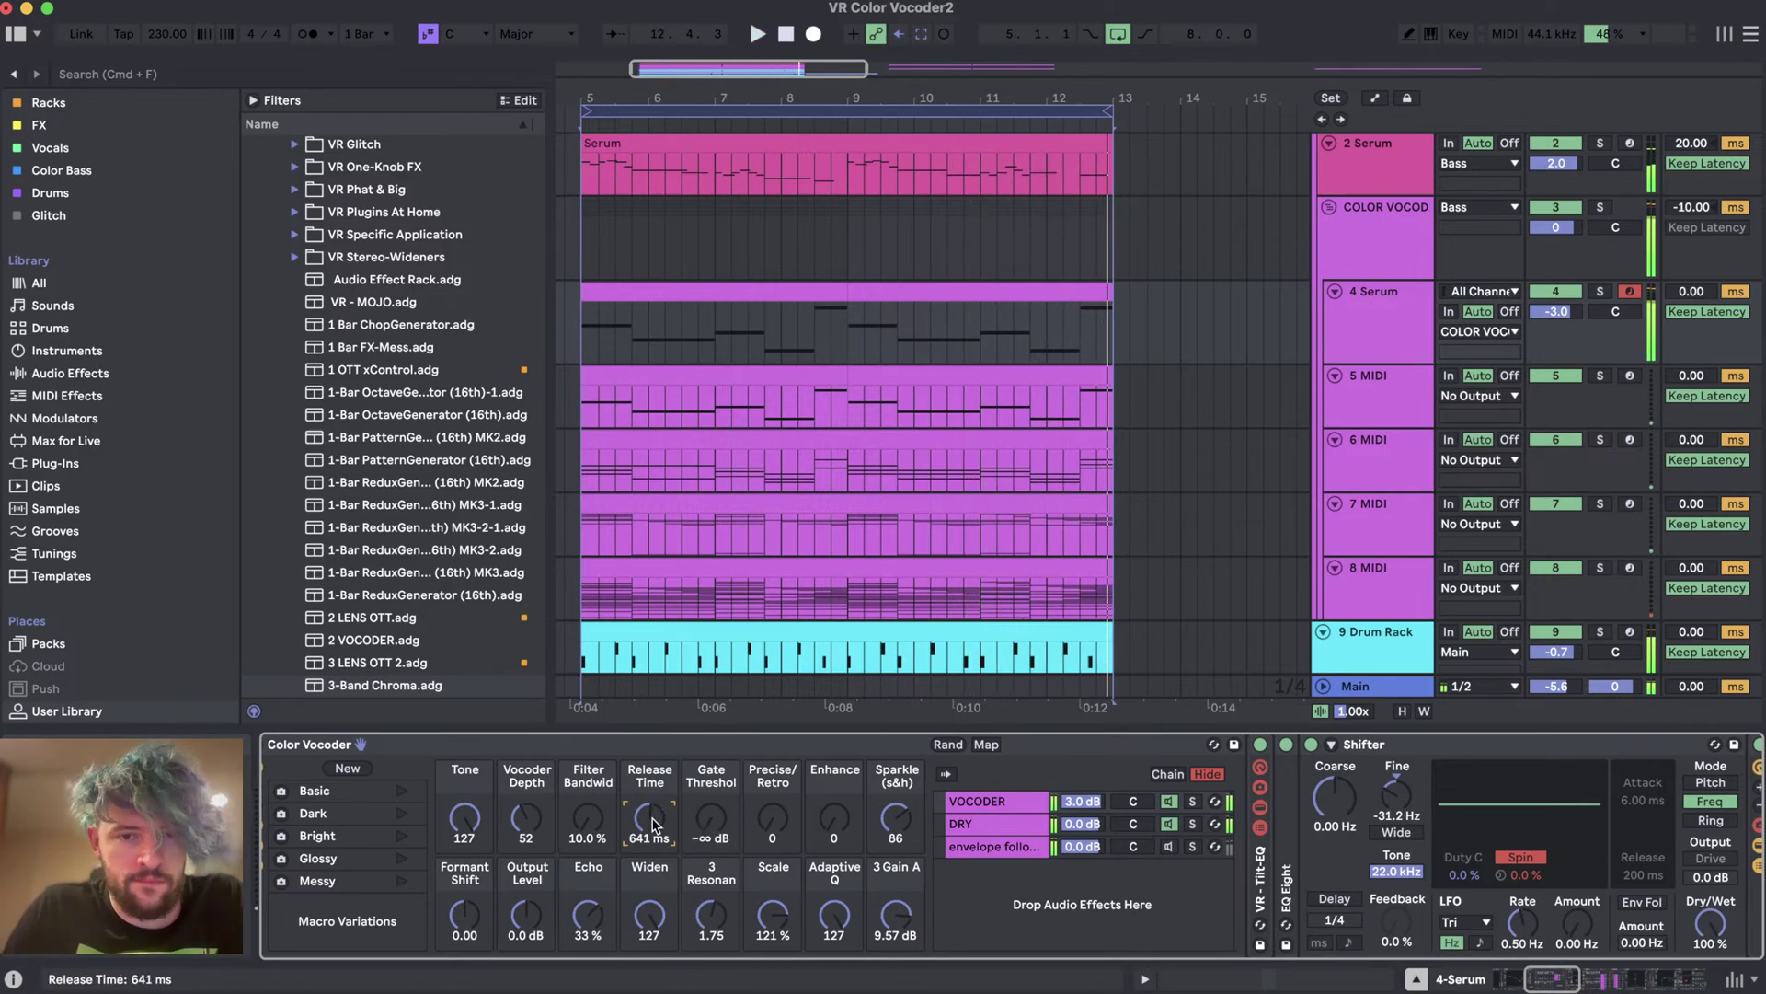
# - Switch to YouTube Studio in the browser and read through the live chat messages
pyautogui.press('super+Tab')
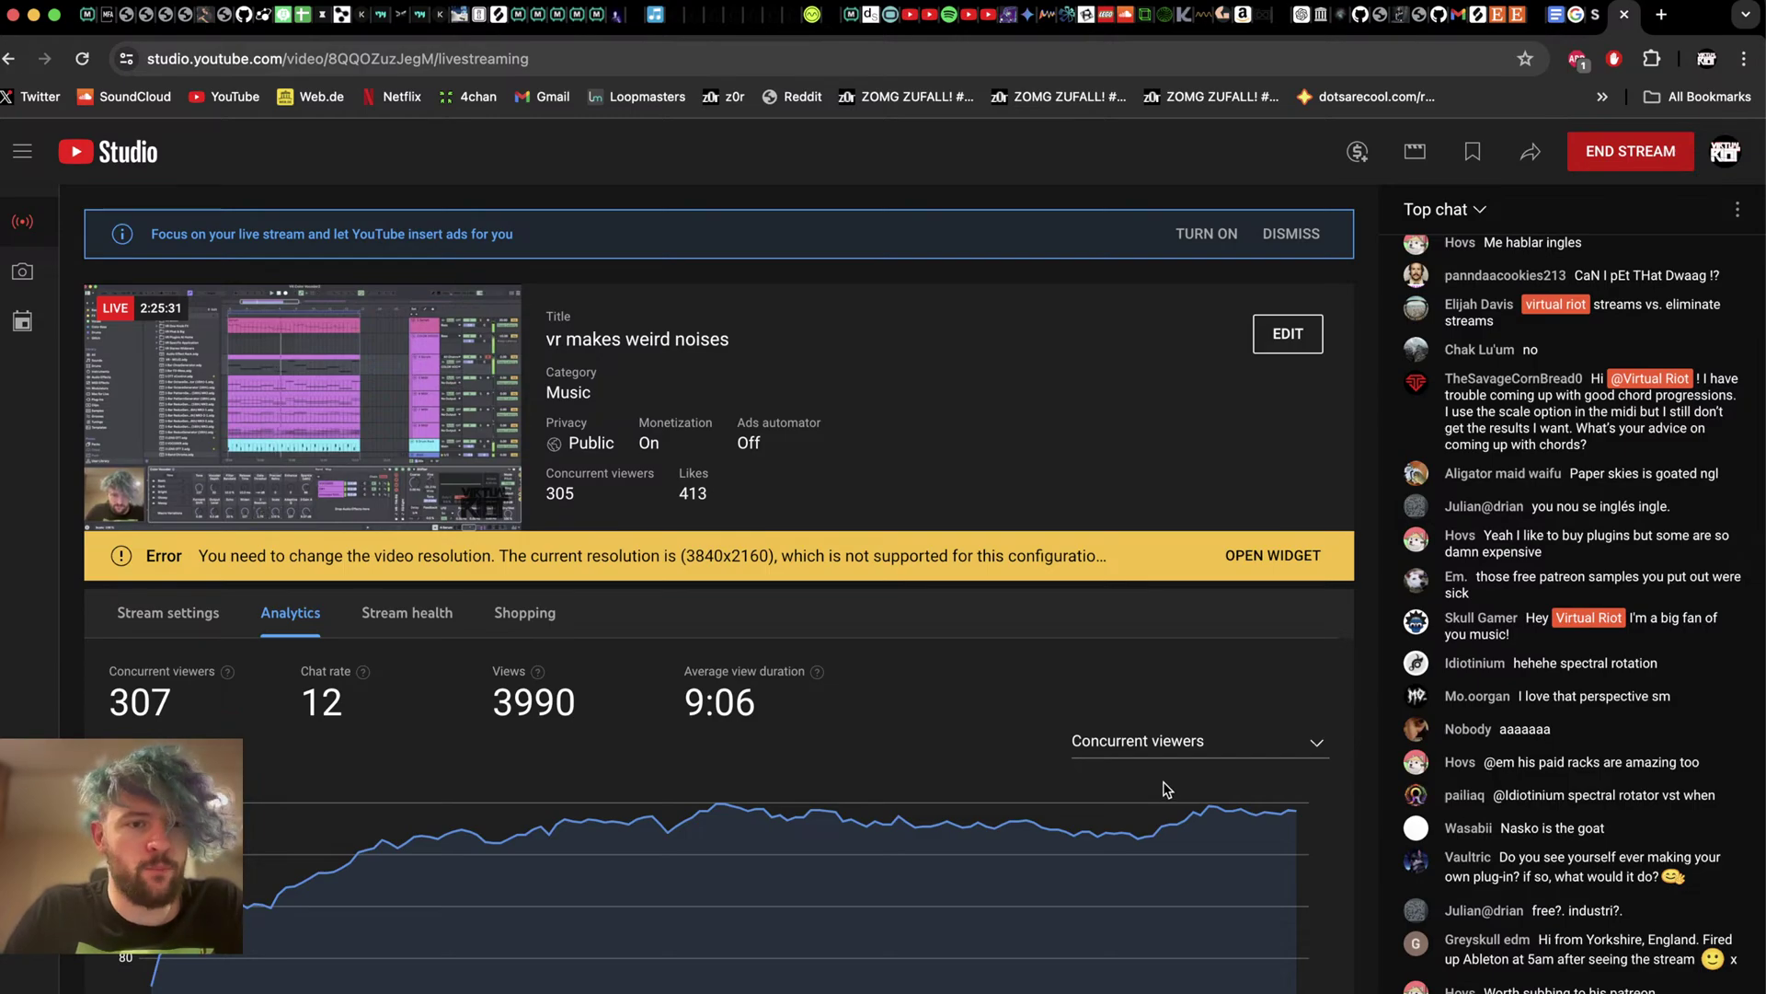
pyautogui.press('super+Tab')
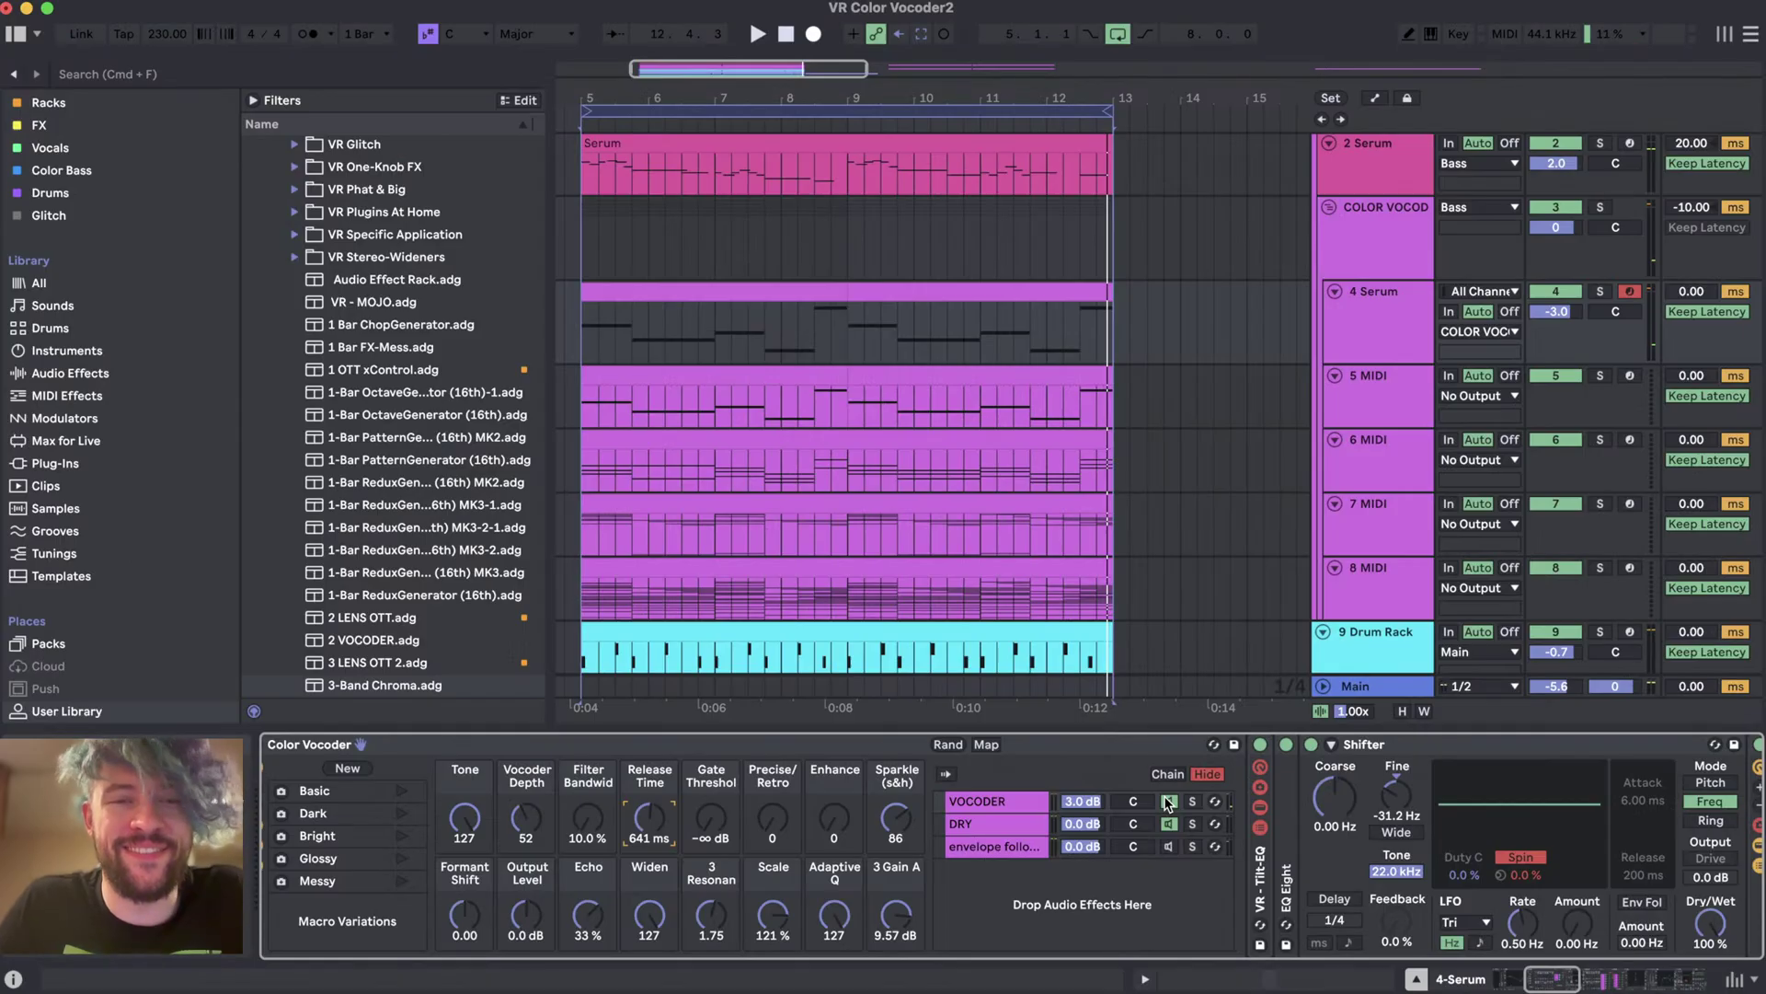
pyautogui.click(1203, 391)
pyautogui.press('super+Tab')
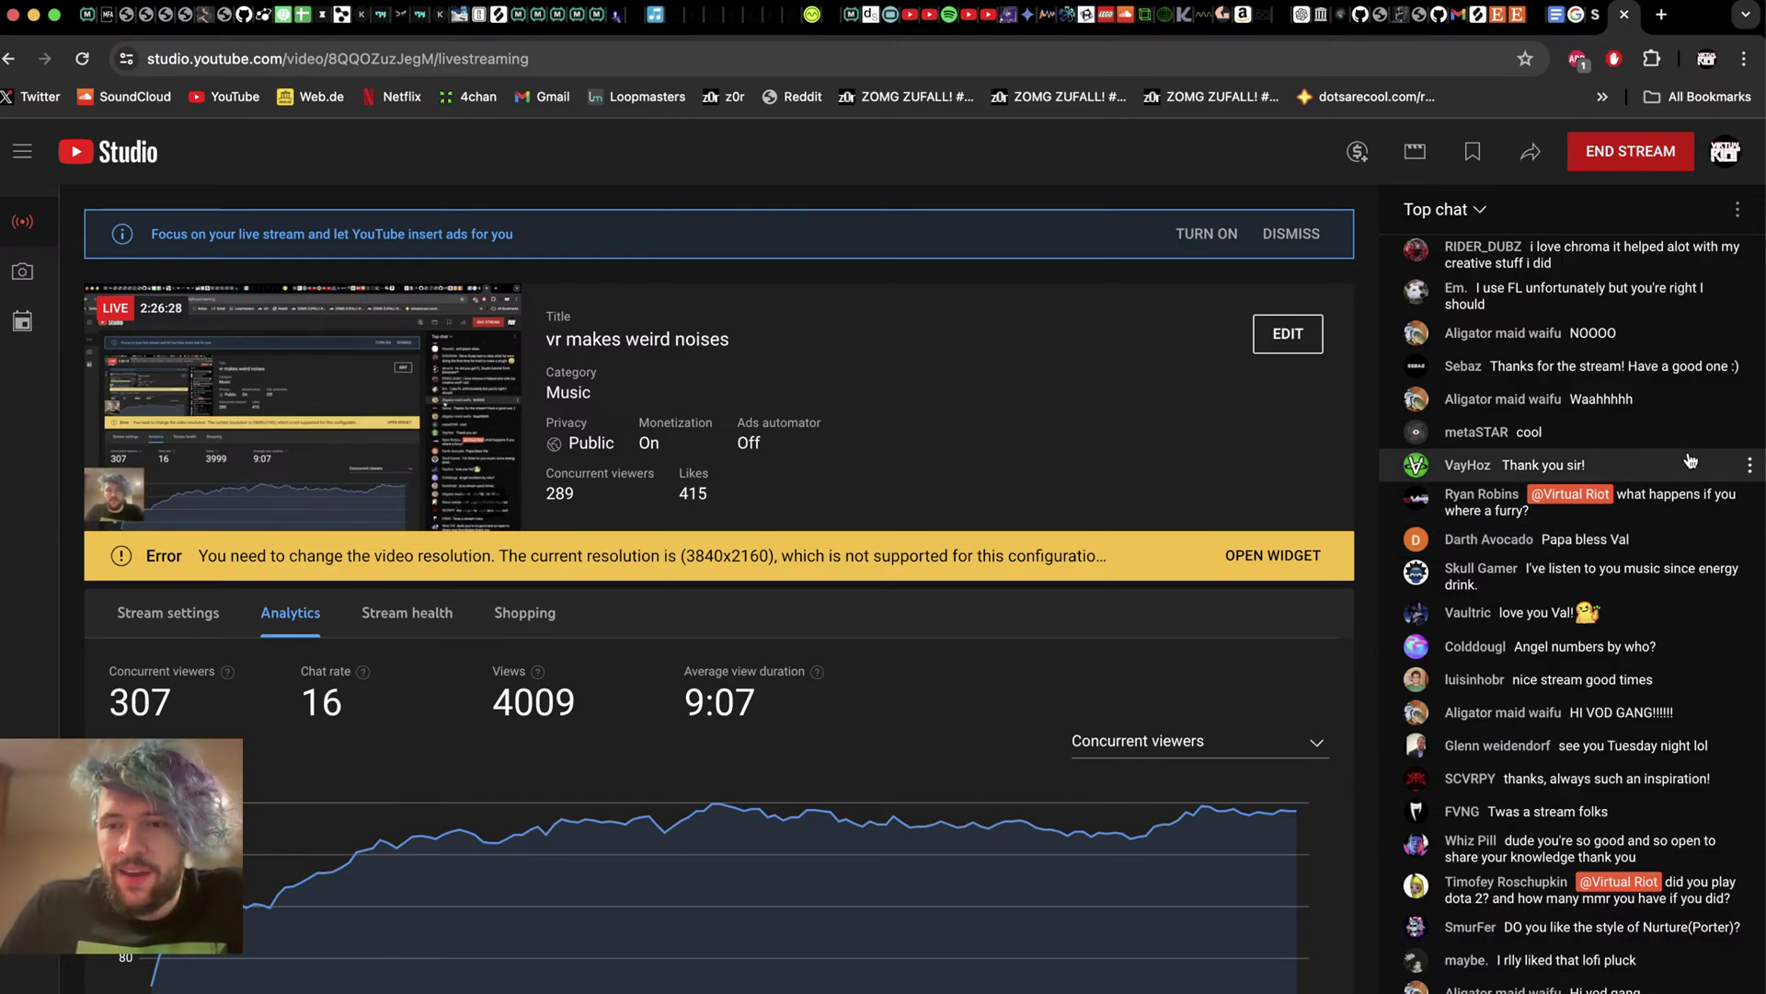
pyautogui.scroll(5, 1691, 460)
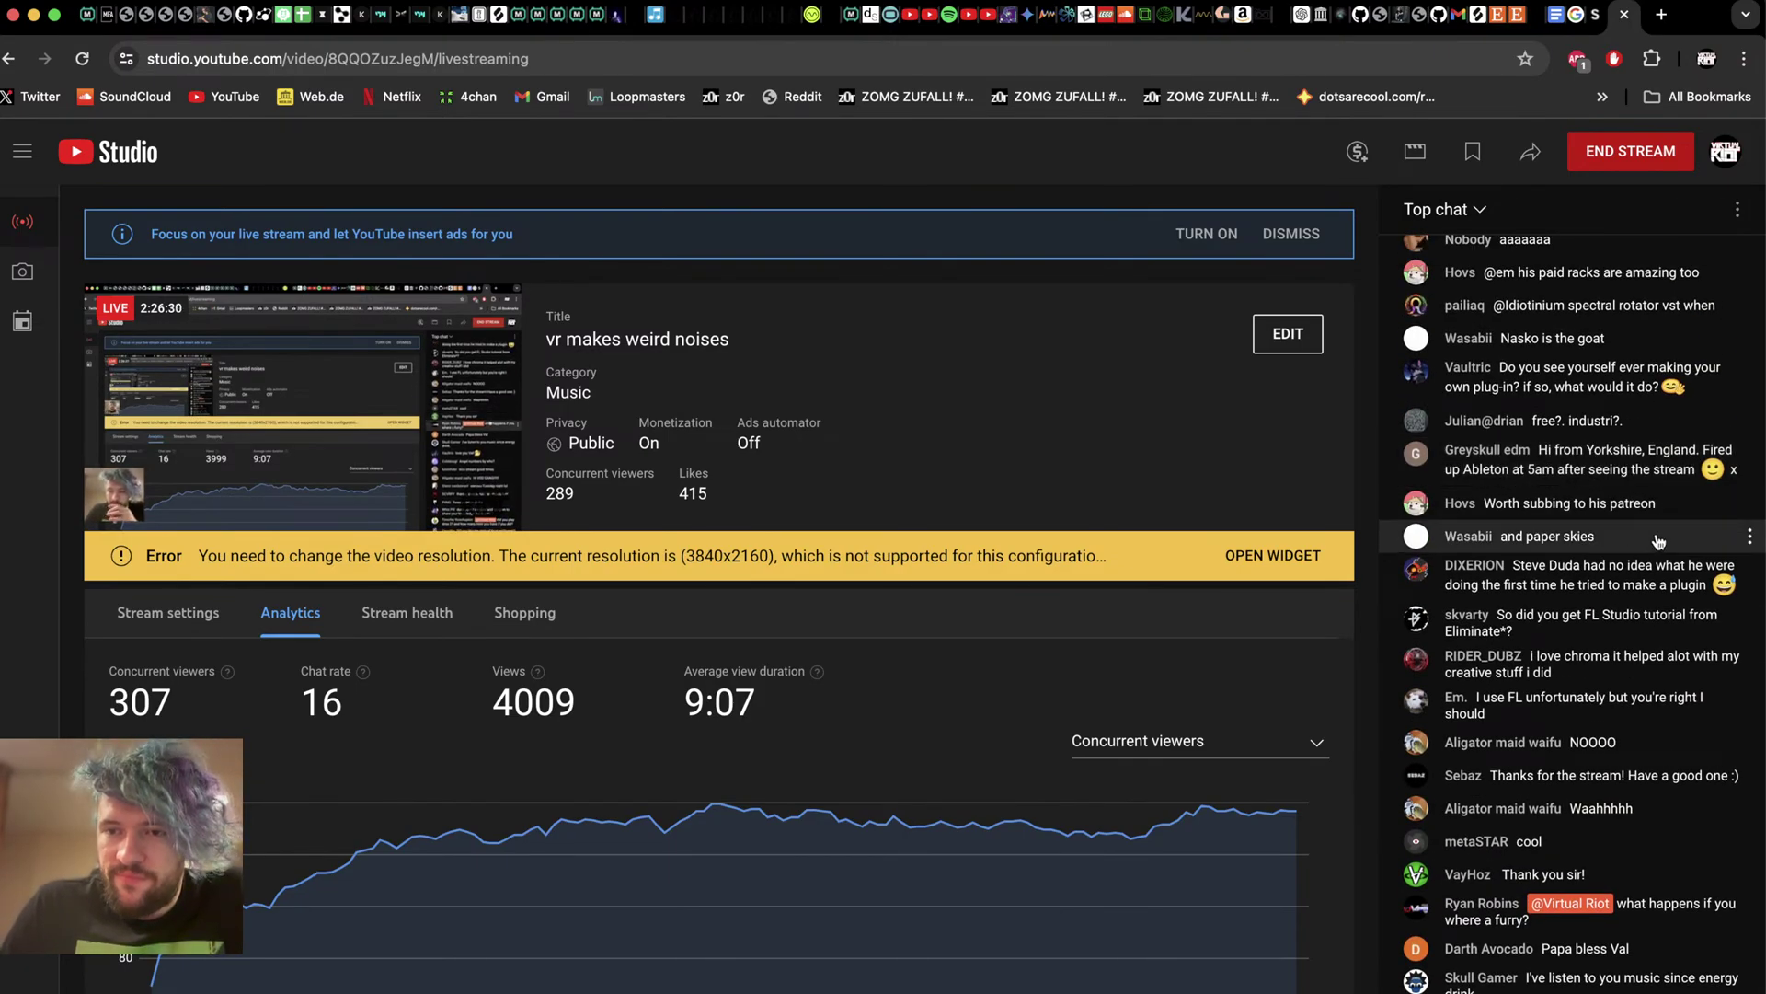
pyautogui.scroll(-5, 1666, 524)
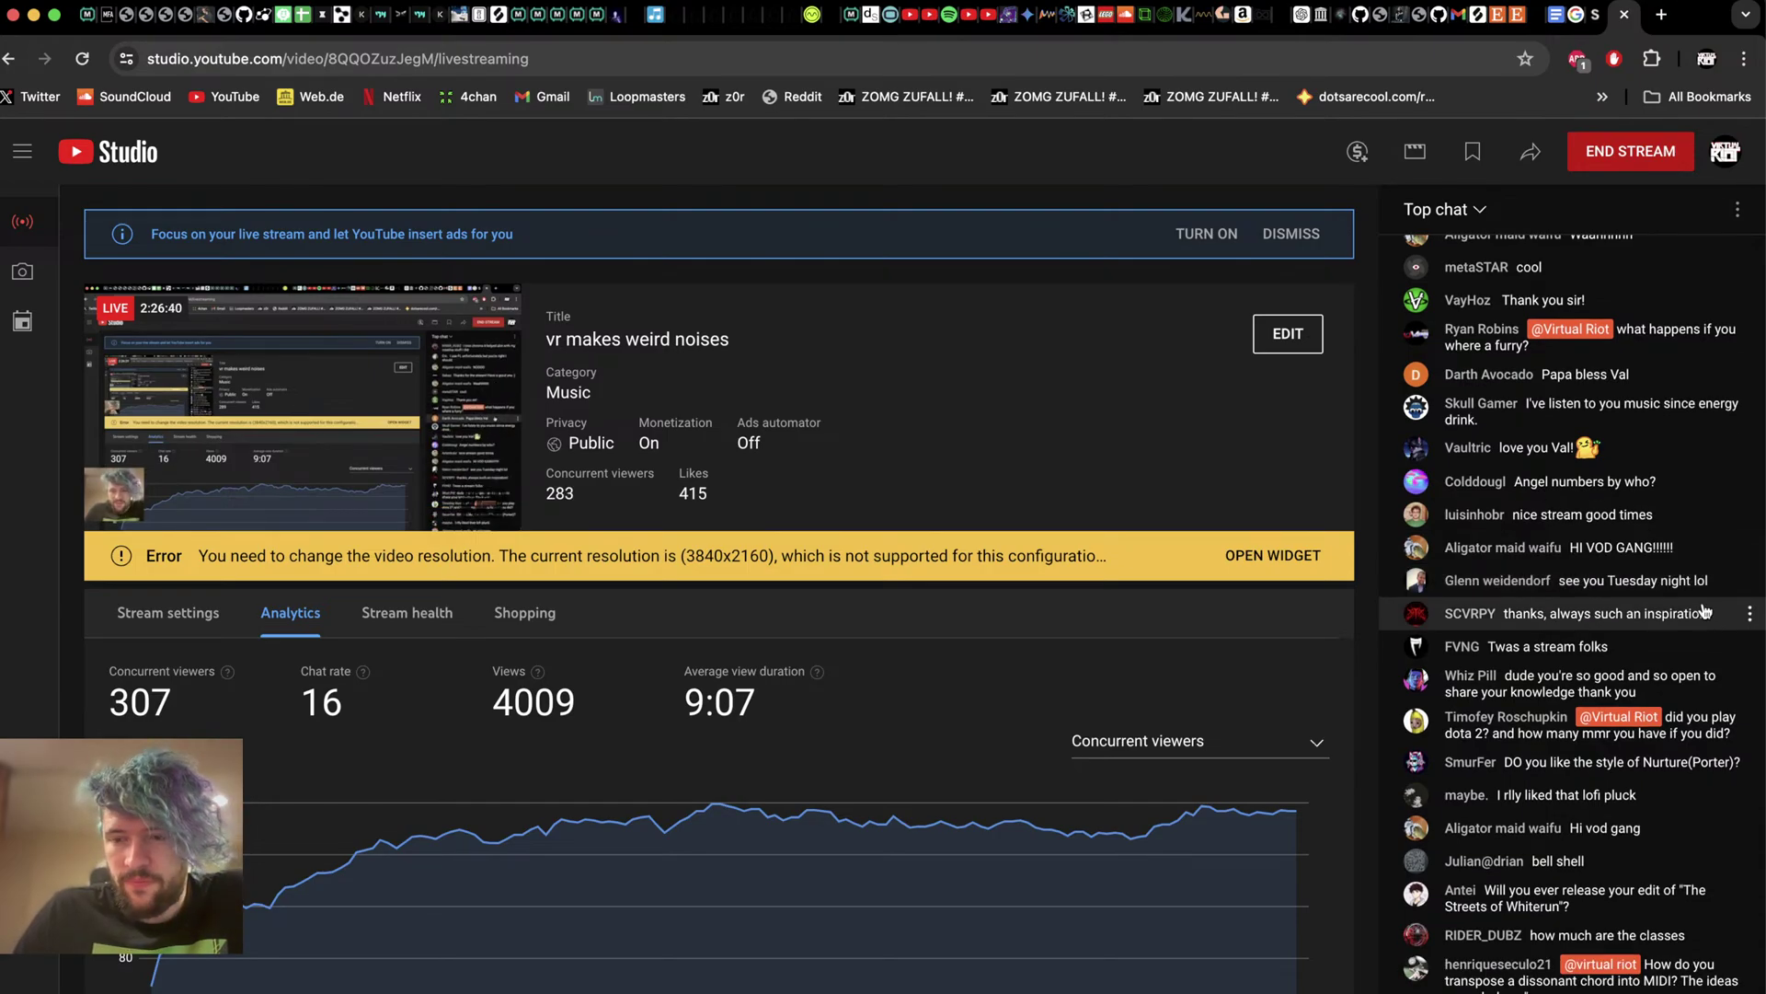
# - Switch back to Ableton Live, expand the DOTA2 folder inside the 2024 place and preview AGAIN.wav
pyautogui.press('super+Tab')
pyautogui.scroll(-10, 64, 302)
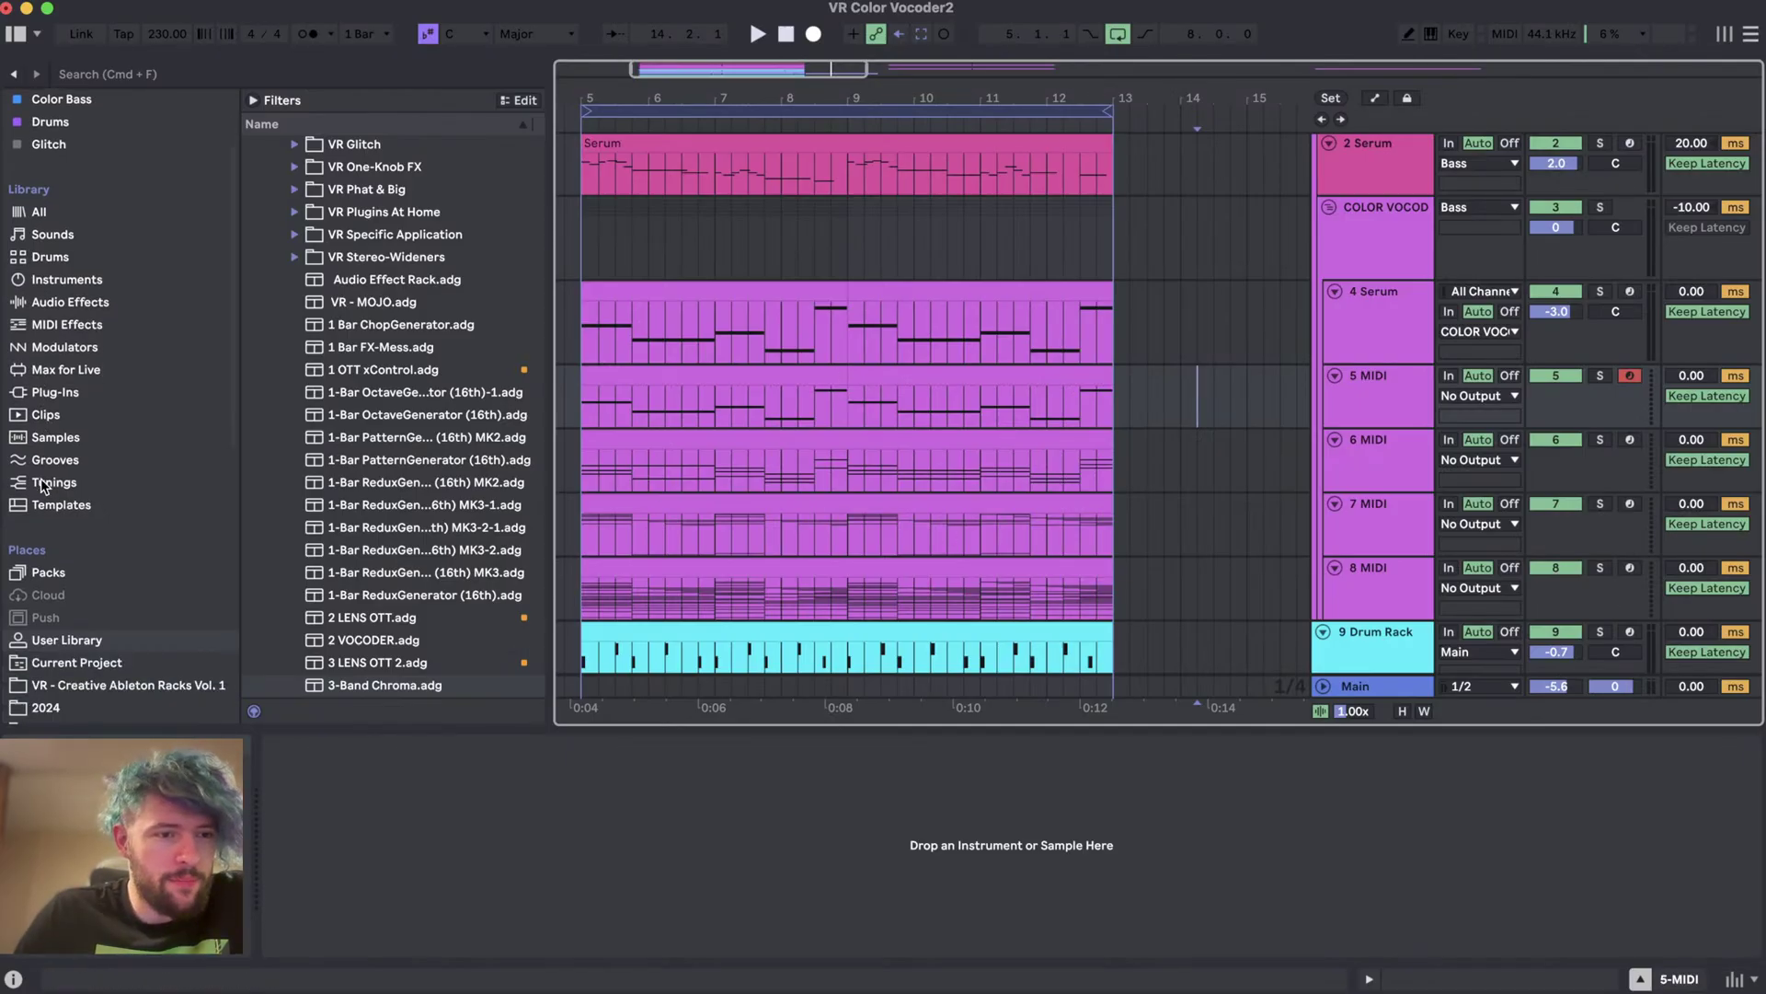
pyautogui.click(69, 321)
pyautogui.click(62, 298)
pyautogui.click(68, 319)
pyautogui.click(58, 296)
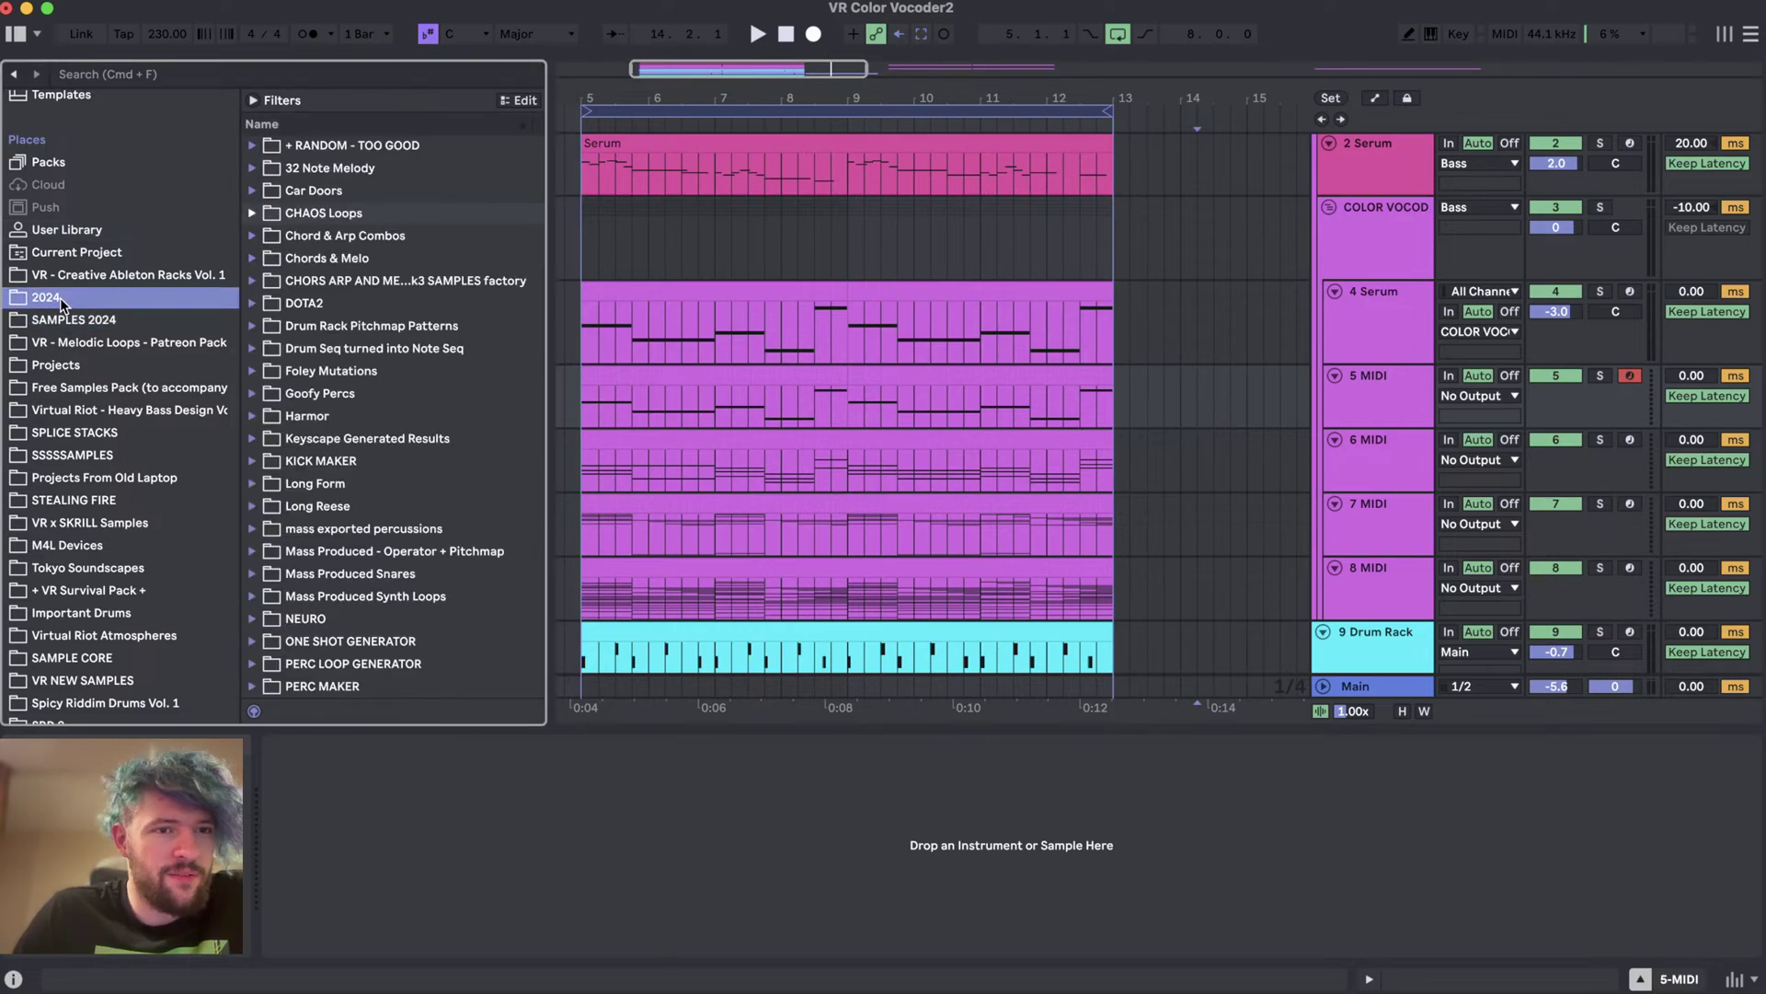
pyautogui.doubleClick(329, 304)
pyautogui.click(329, 322)
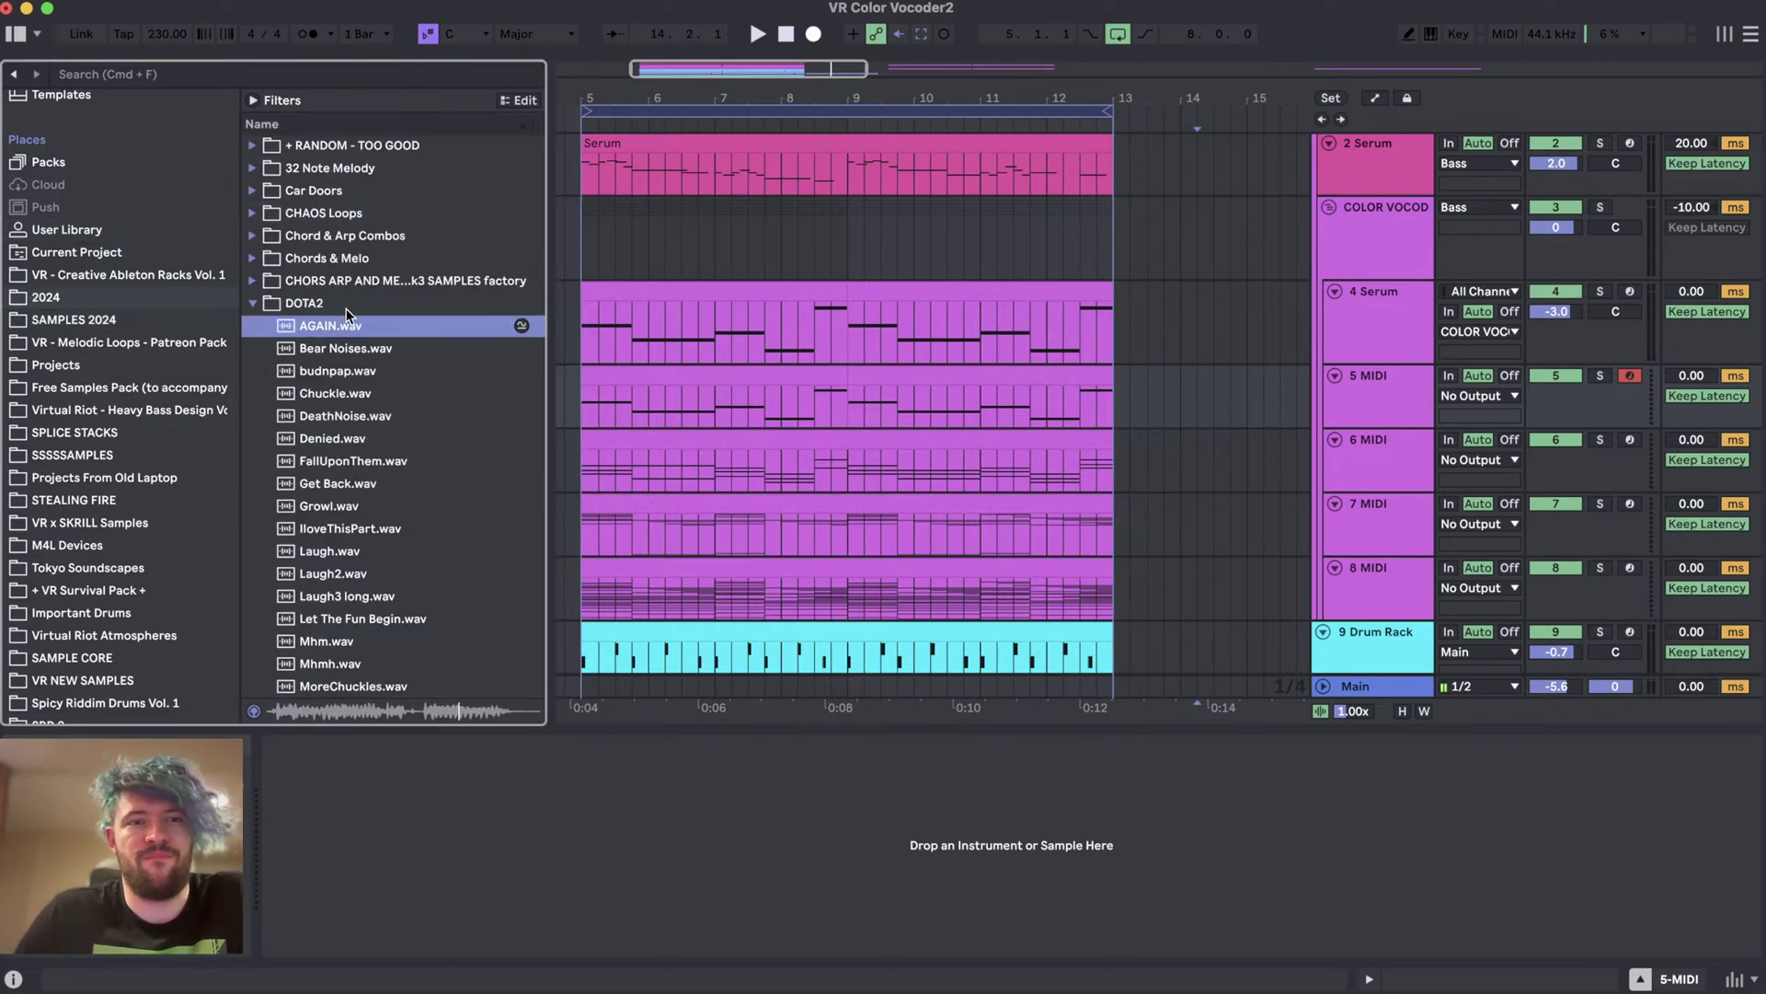
# - Preview Bear Noises.wav, Get Back.wav and Let The Fun Begin.wav from the DOTA2 folder, and return to the YouTube Studio live chat
pyautogui.scroll(-3, 333, 333)
pyautogui.click(338, 273)
pyautogui.click(322, 225)
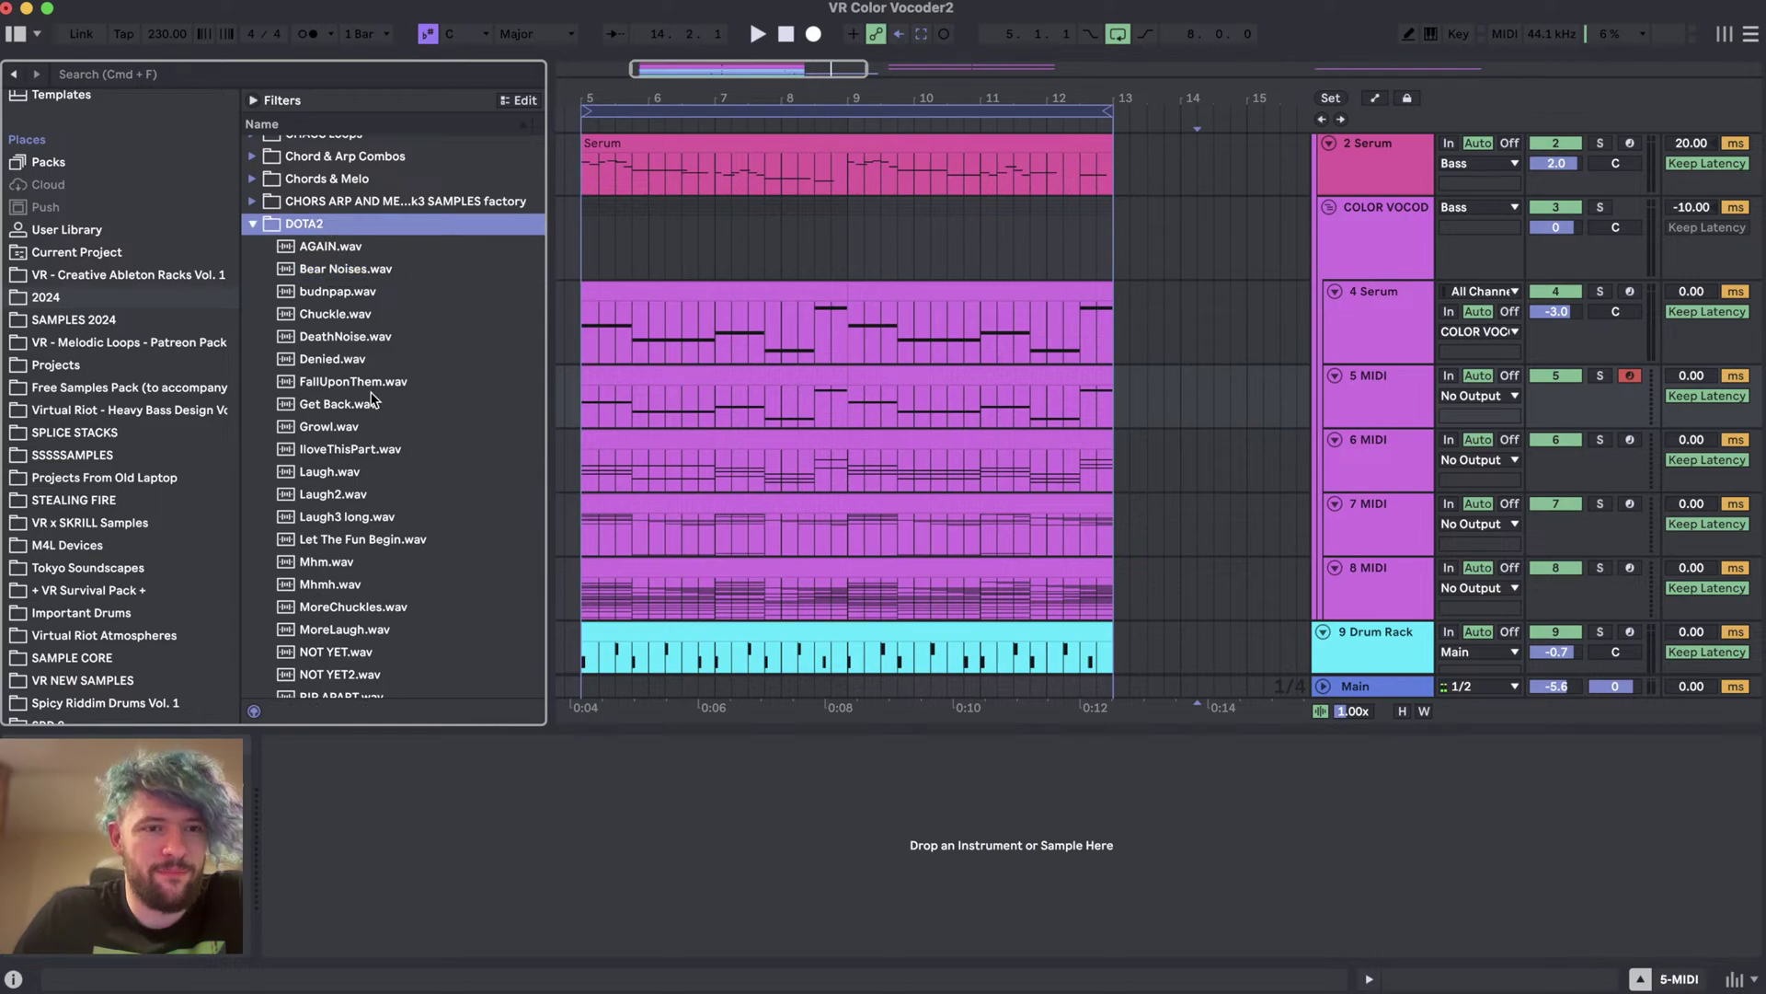
pyautogui.click(337, 411)
pyautogui.click(300, 226)
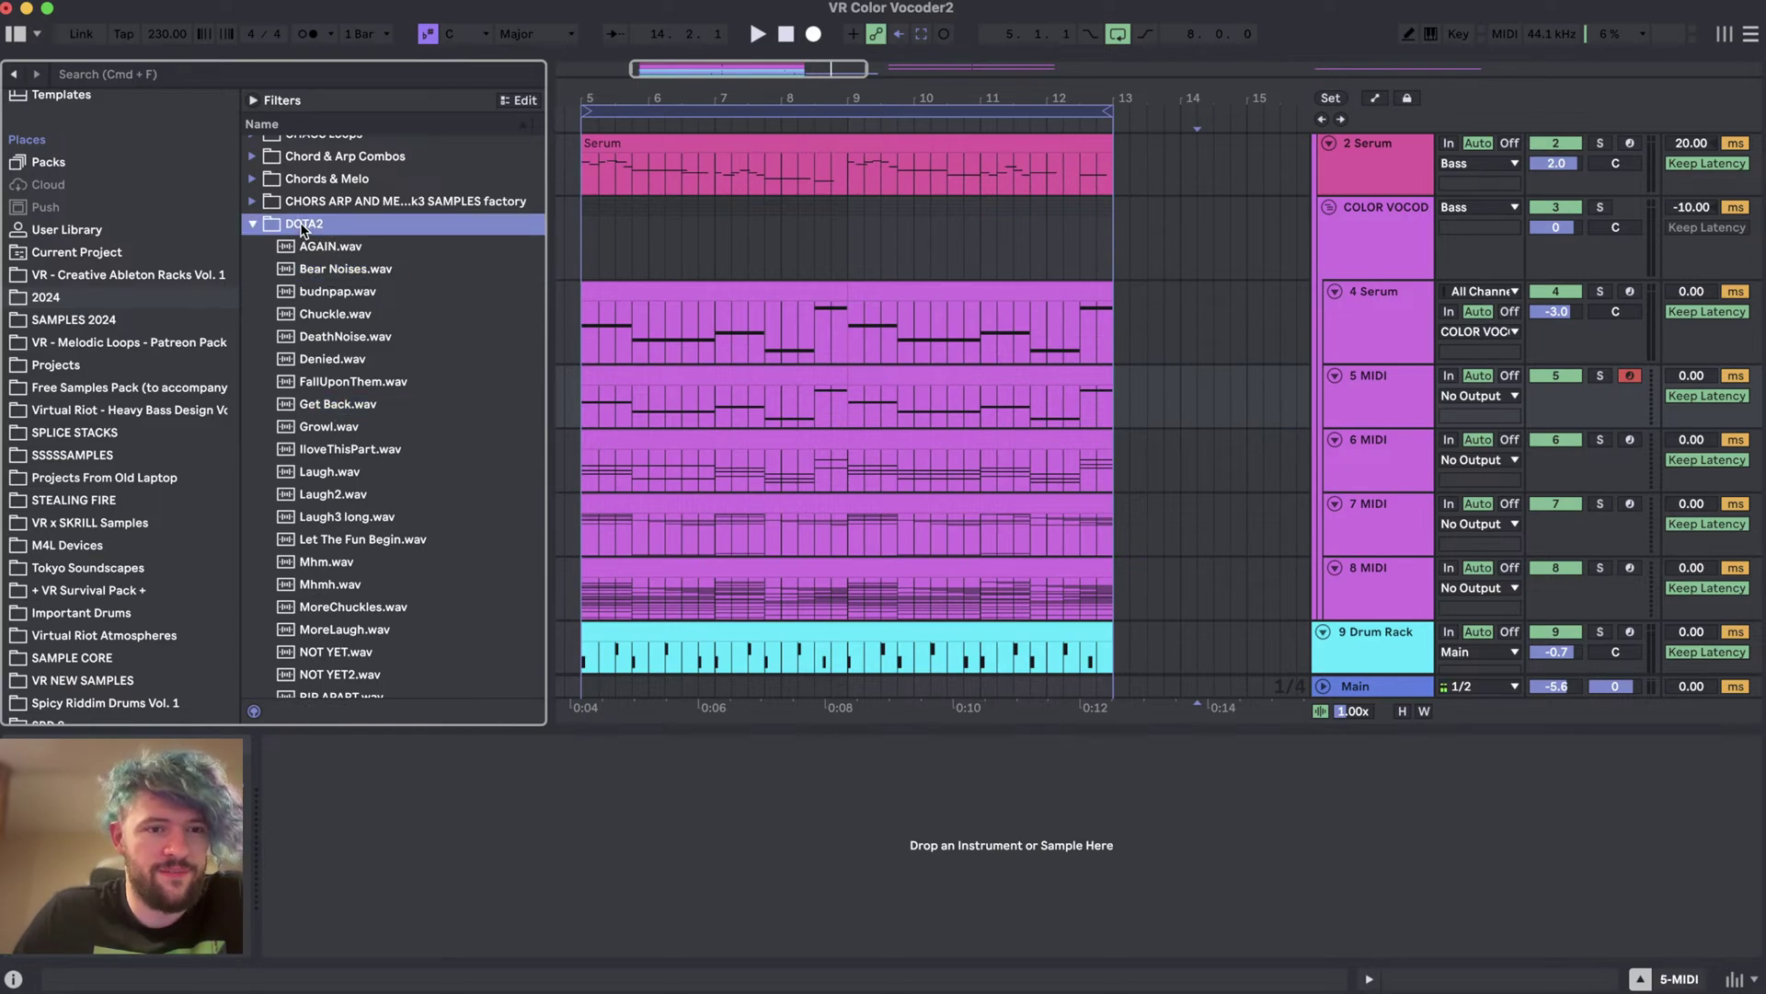
pyautogui.click(372, 542)
pyautogui.click(303, 226)
pyautogui.press('super+Tab')
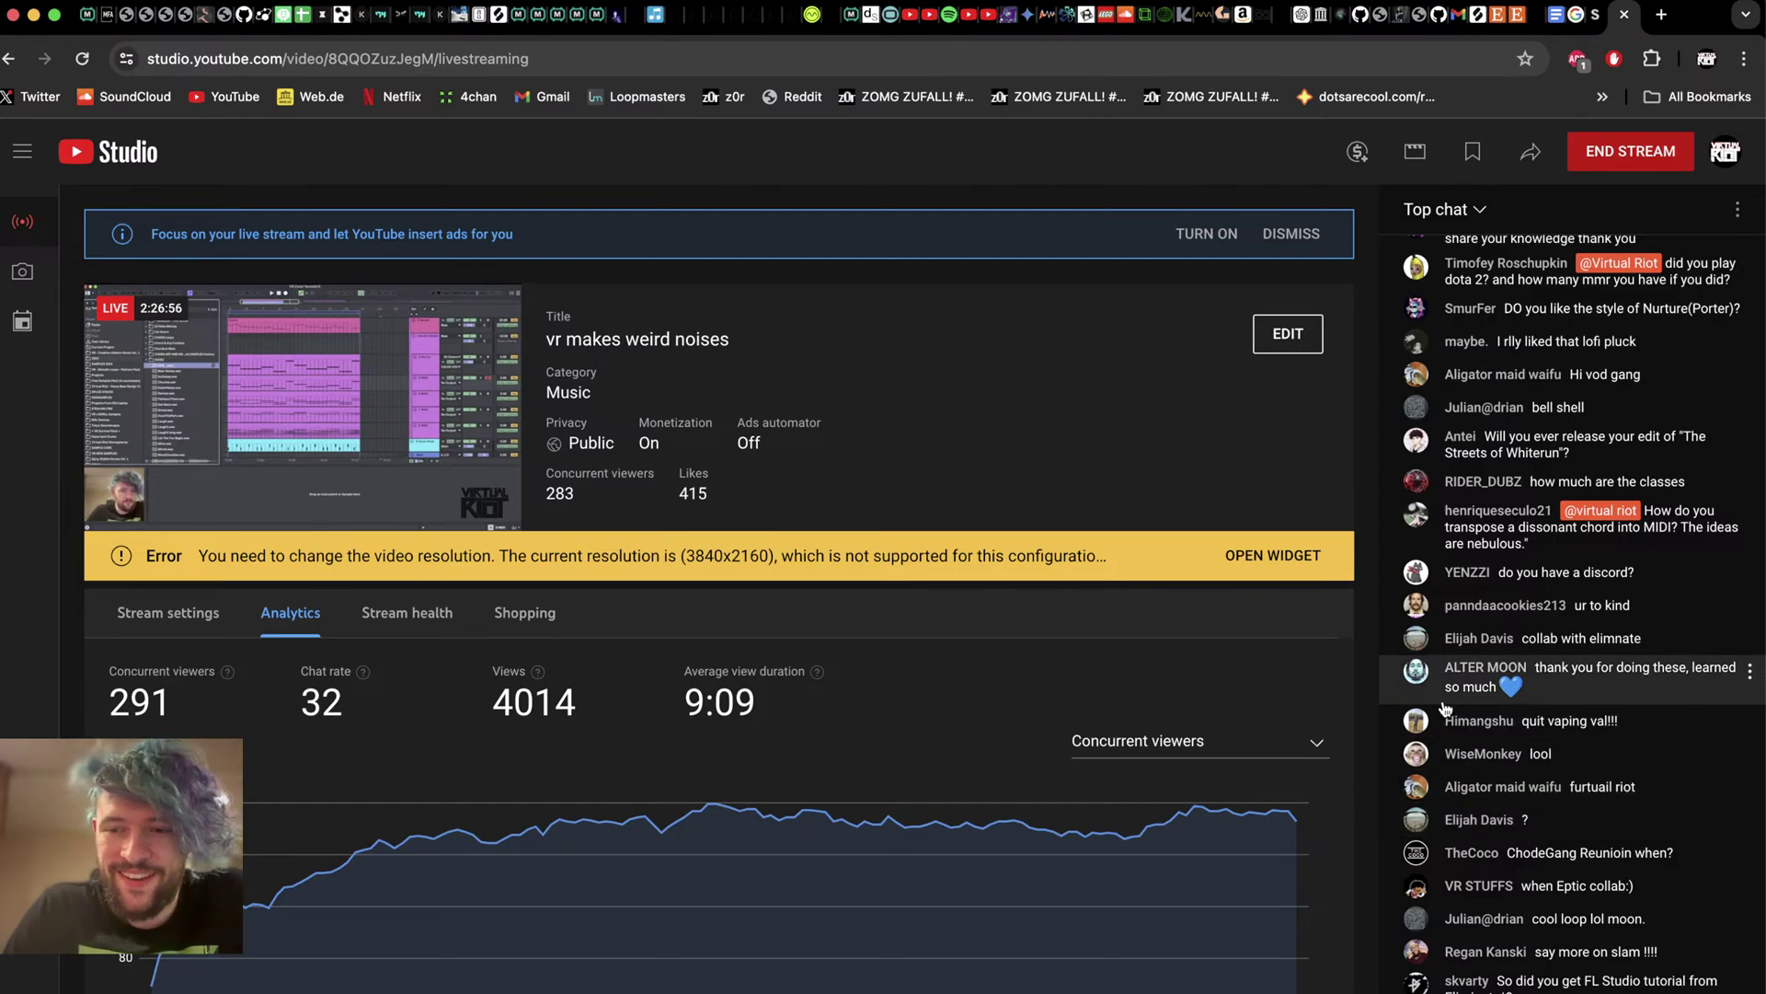